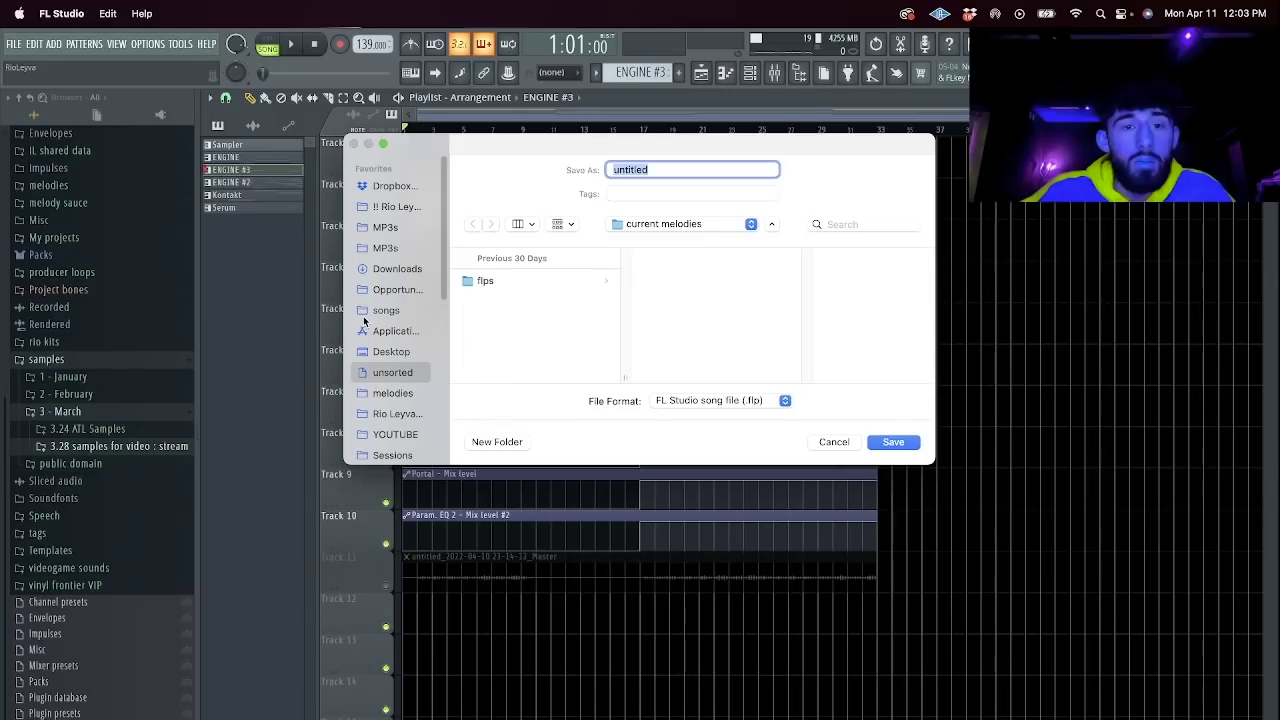
Save the current project to the Desktop as aestrdytuy.flp.
click(390, 351)
text(aestrdytuy)
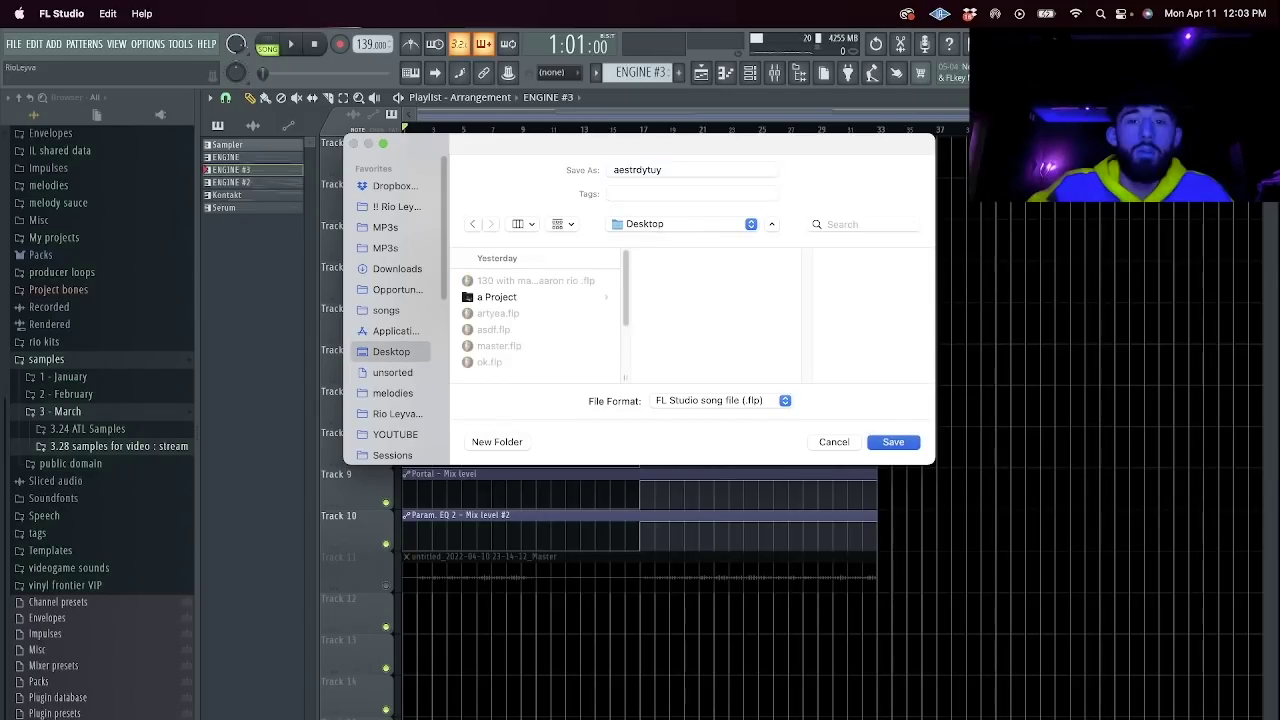
key(Return)
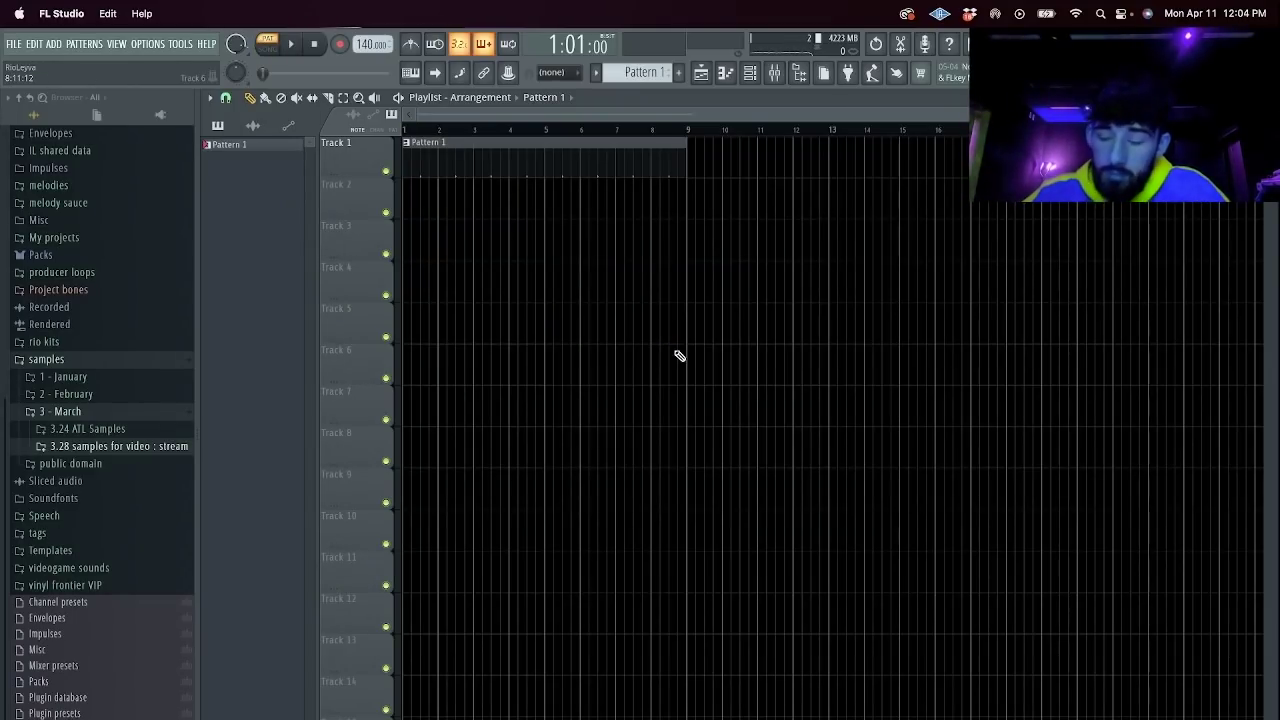
Show the channel rack, expand rio kits > Pluto One Shot Kit in the browser, then switch to Safari.
click(750, 75)
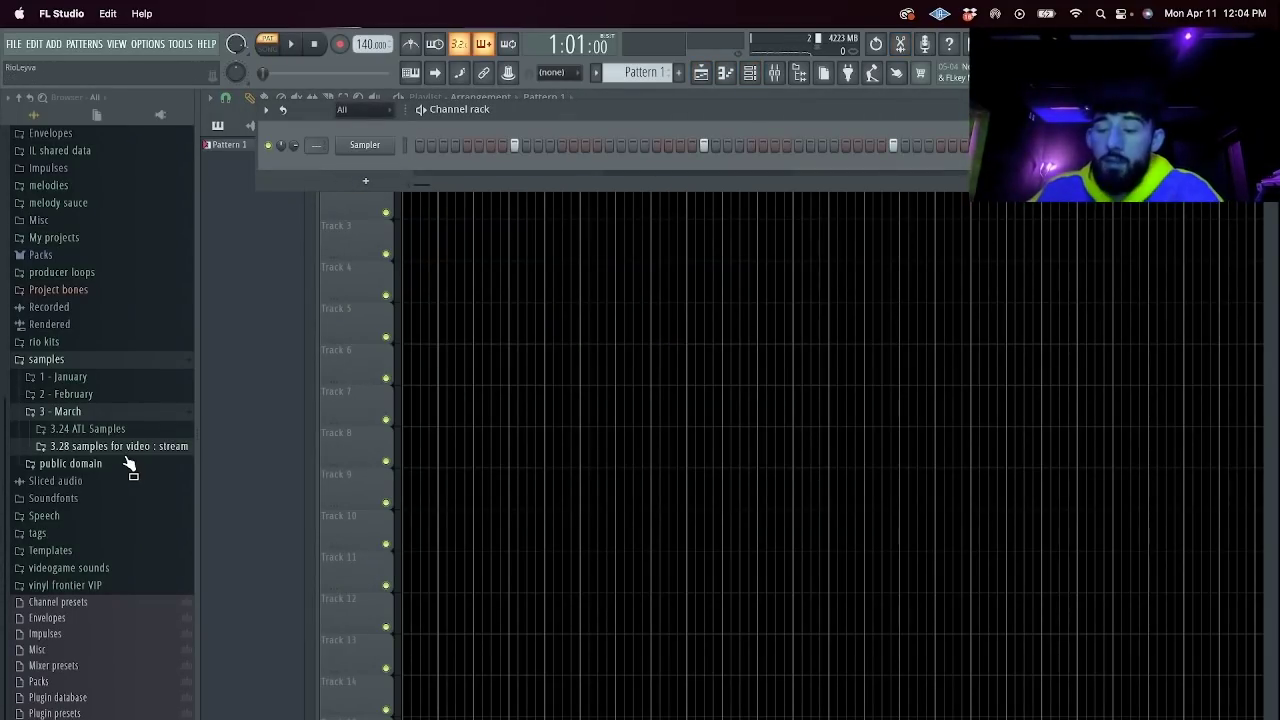
click(62, 359)
click(68, 441)
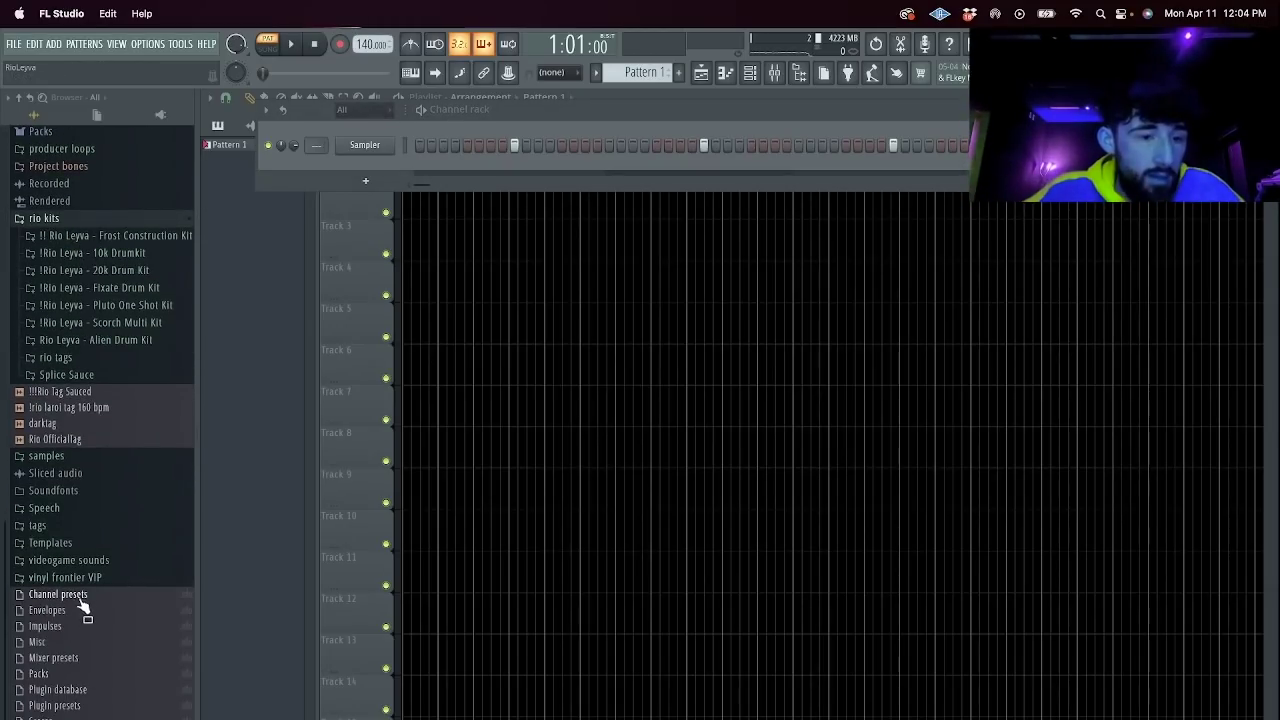
click(141, 310)
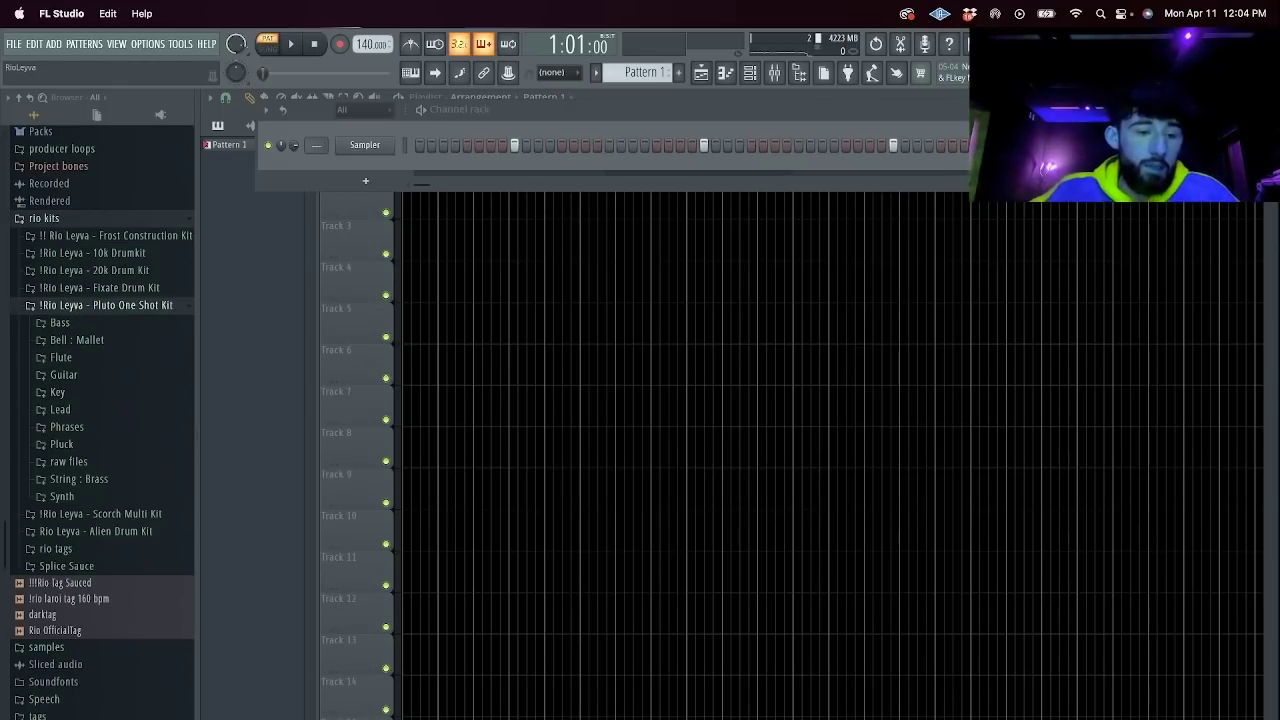
key(super+Tab)
click(1185, 203)
Load wavsupply.net and scroll through the Rio Leyva – Pluto (One Shot Kit) product page.
text(wavsupply.net)
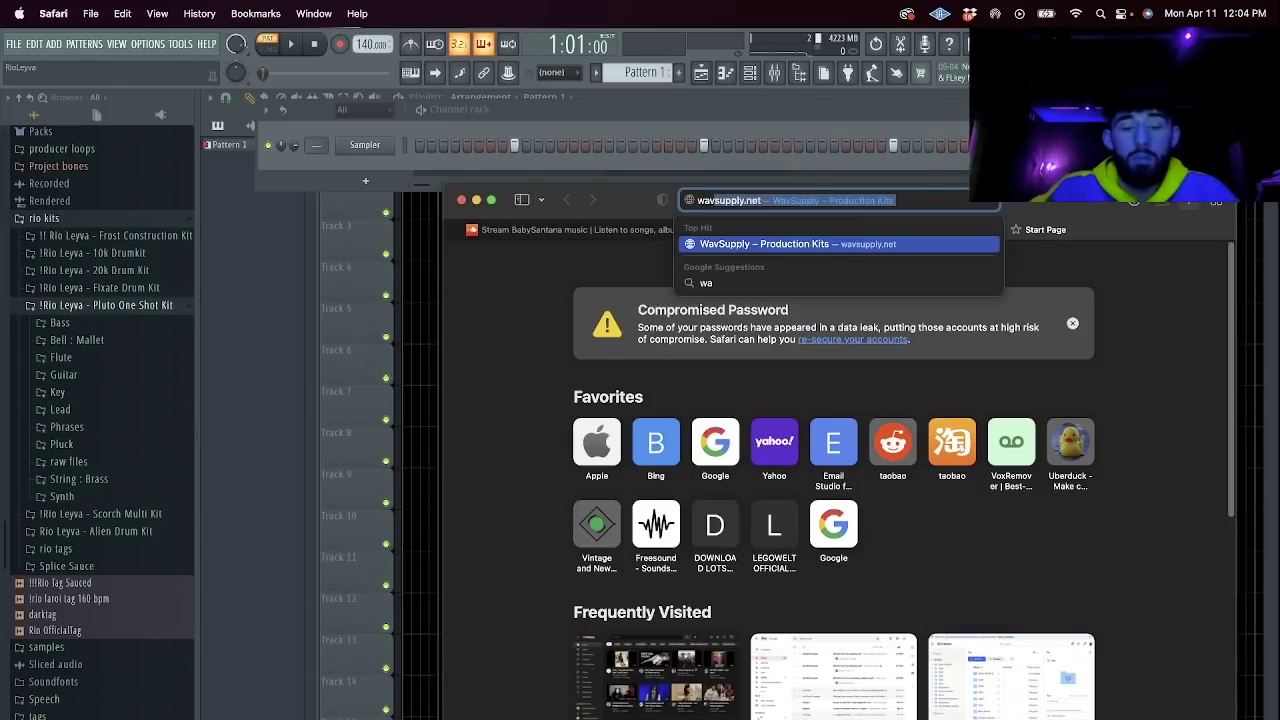
key(Return)
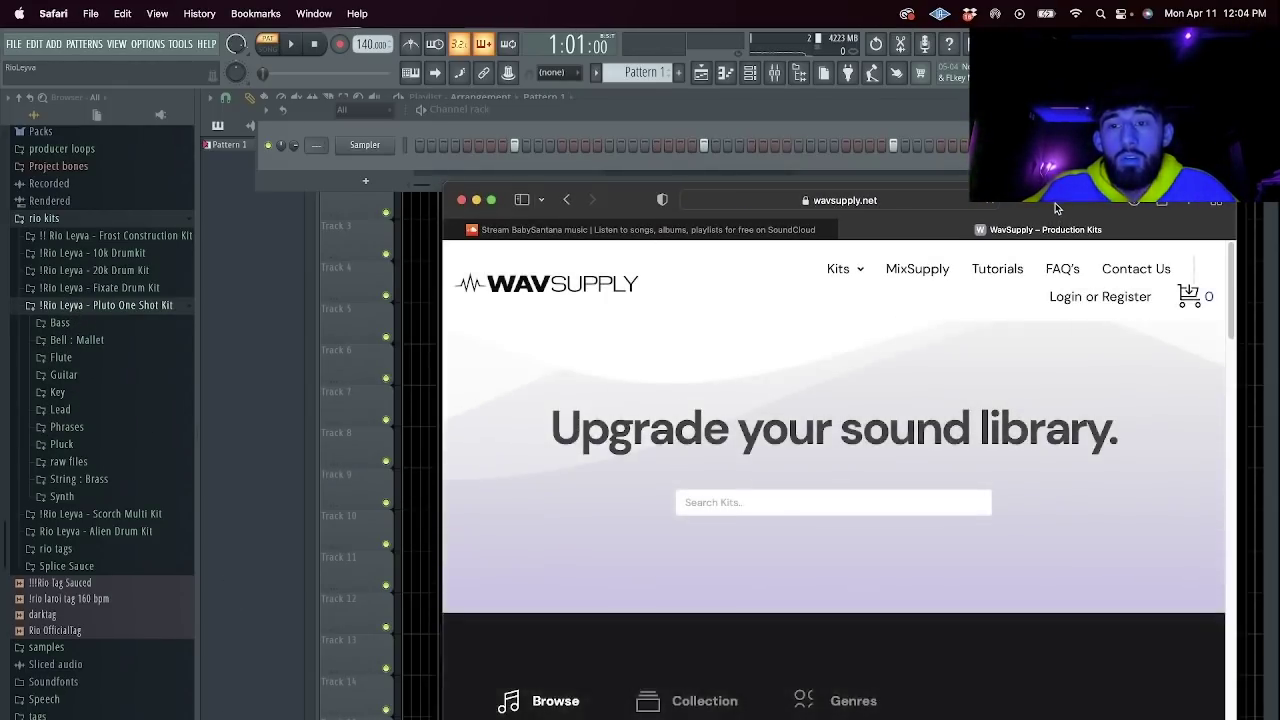
drag(1054, 207, 858, 115)
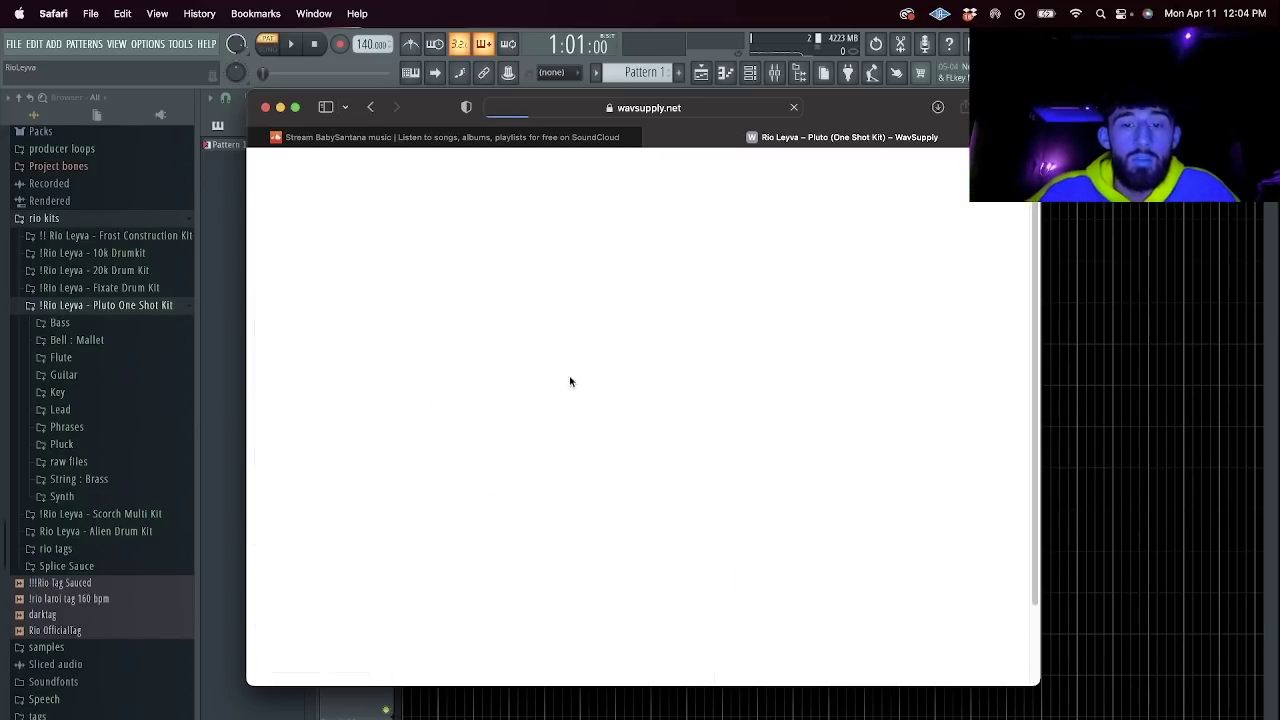
scroll(790, 360, down, 10)
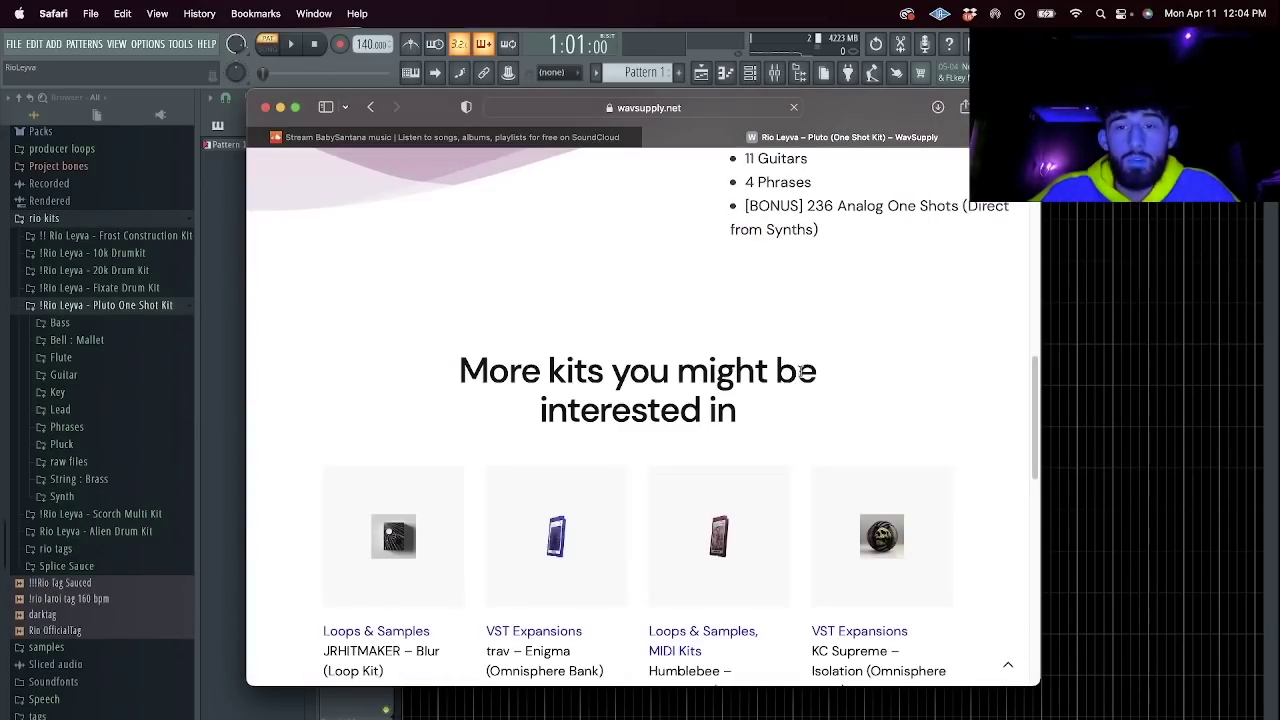
scroll(796, 362, up, 10)
scroll(796, 362, down, 4)
key(super+Tab)
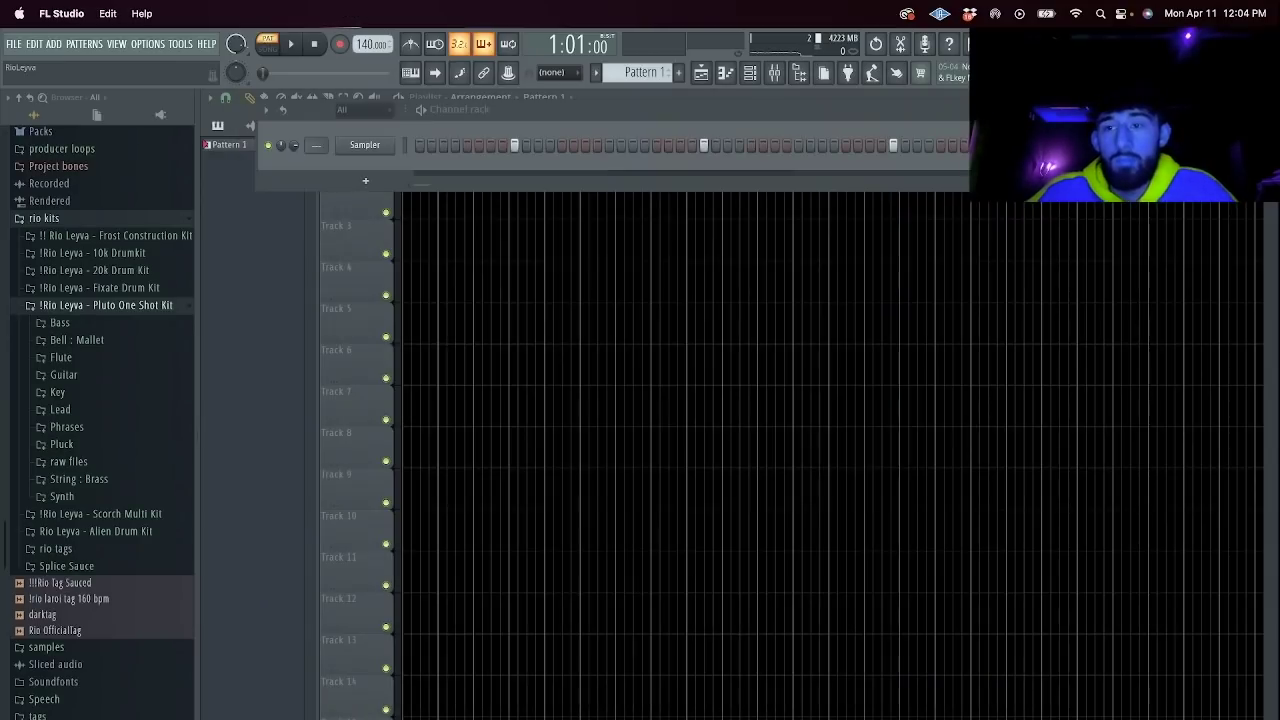
Expand the Pluck folder, add an ENGINE channel and load The Tongue of Ancestors soundscape.
click(86, 447)
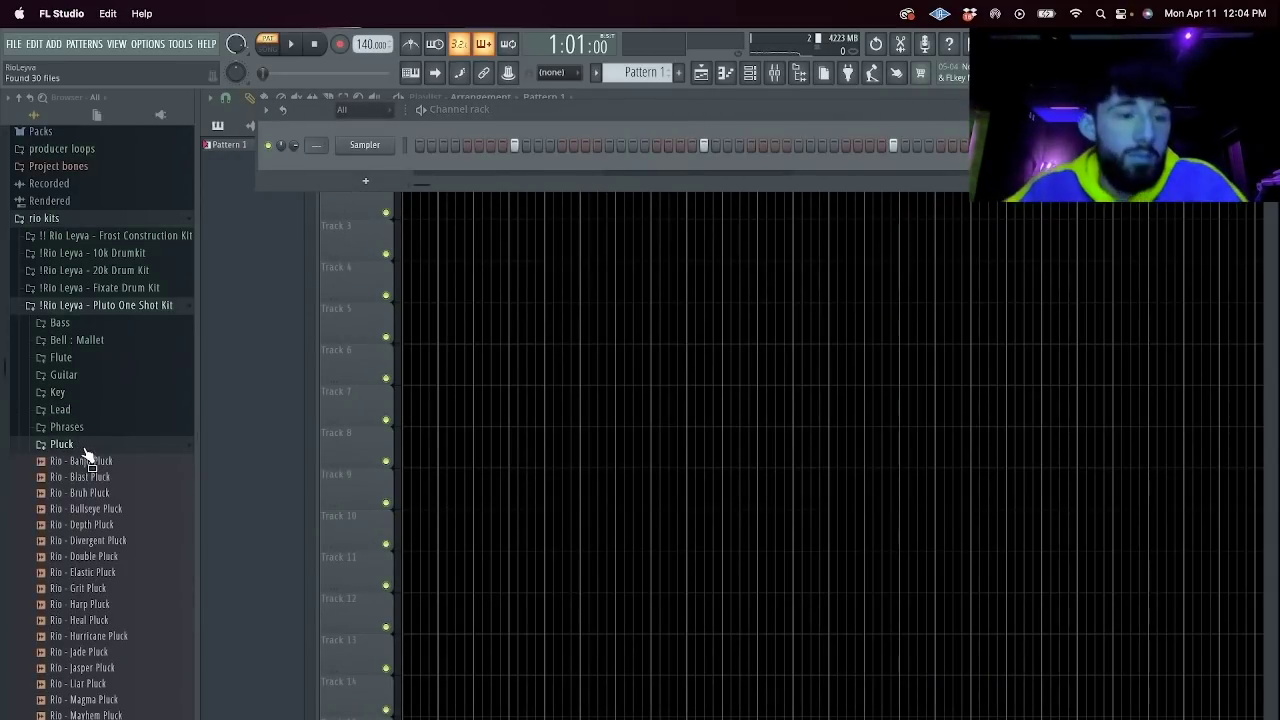
click(360, 181)
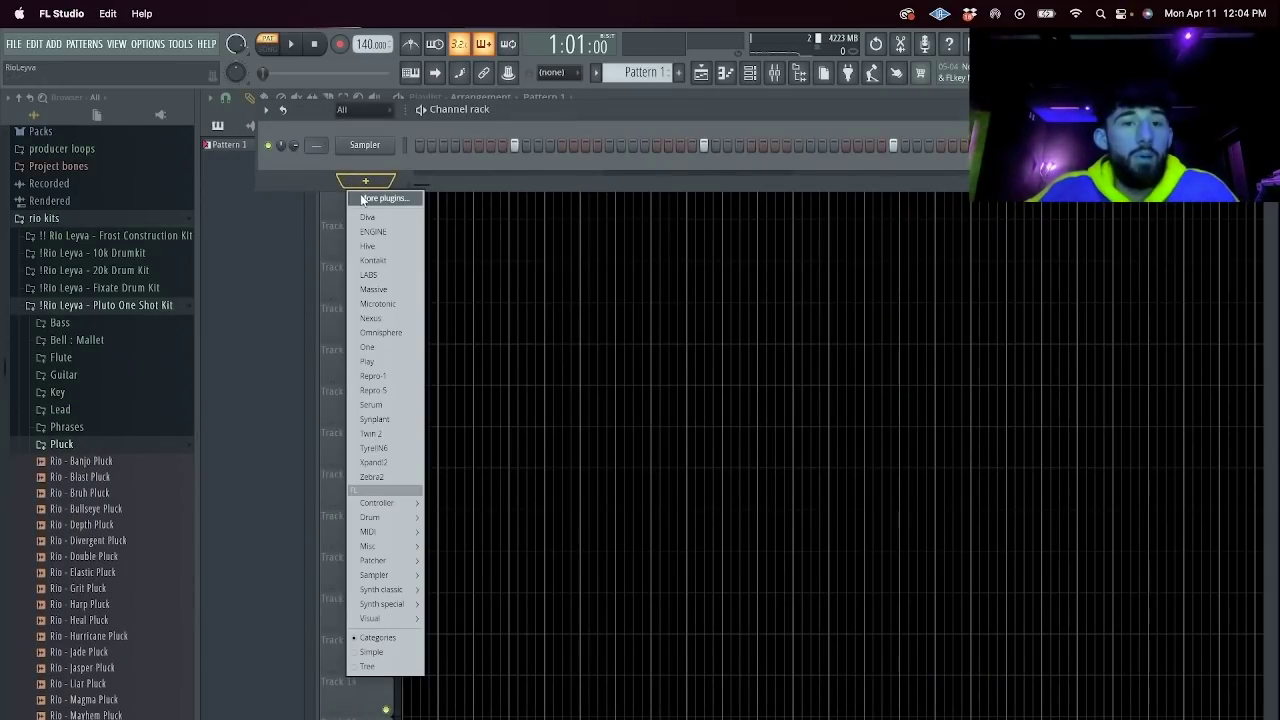
click(390, 231)
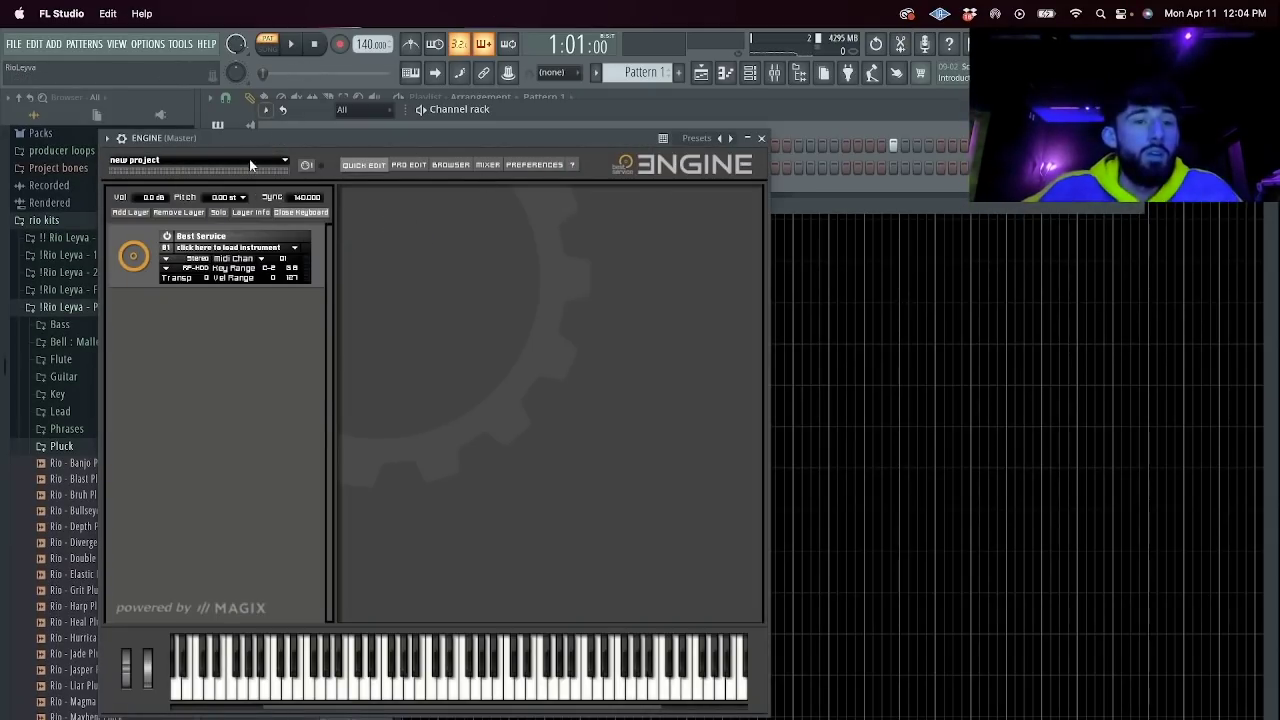
click(238, 249)
mouse_move(280, 446)
mouse_move(450, 460)
mouse_move(514, 458)
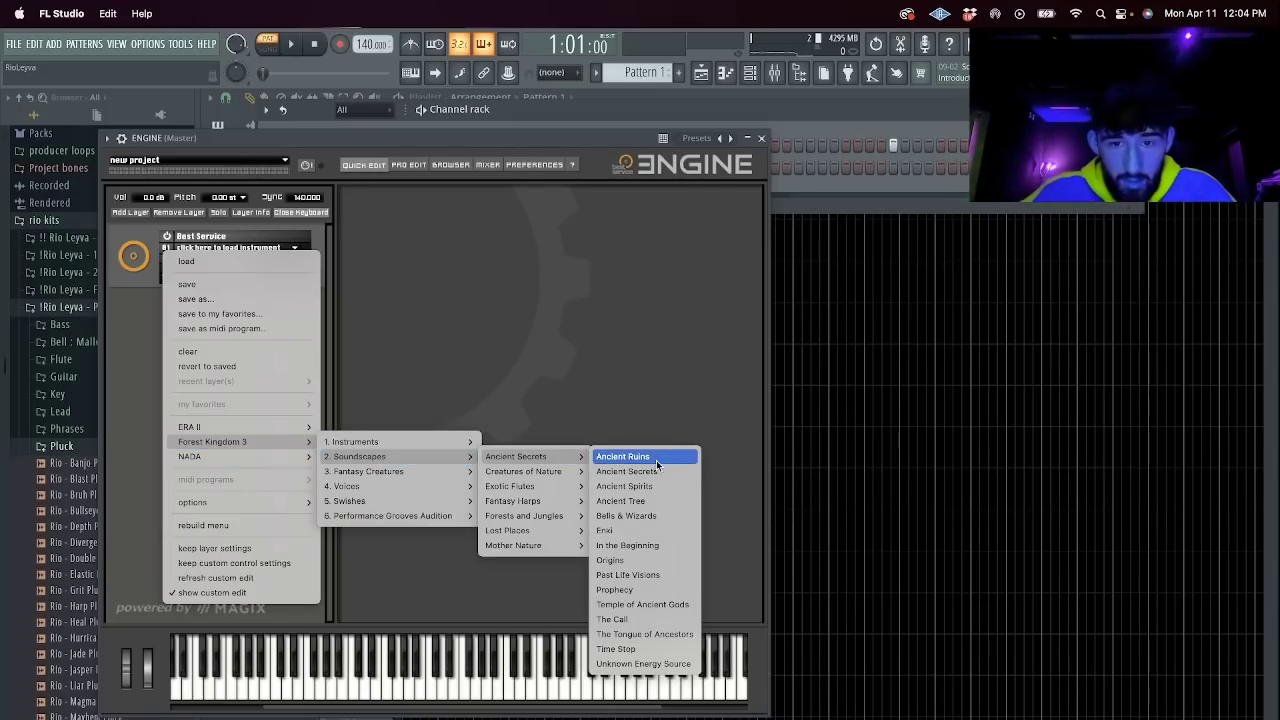
click(657, 634)
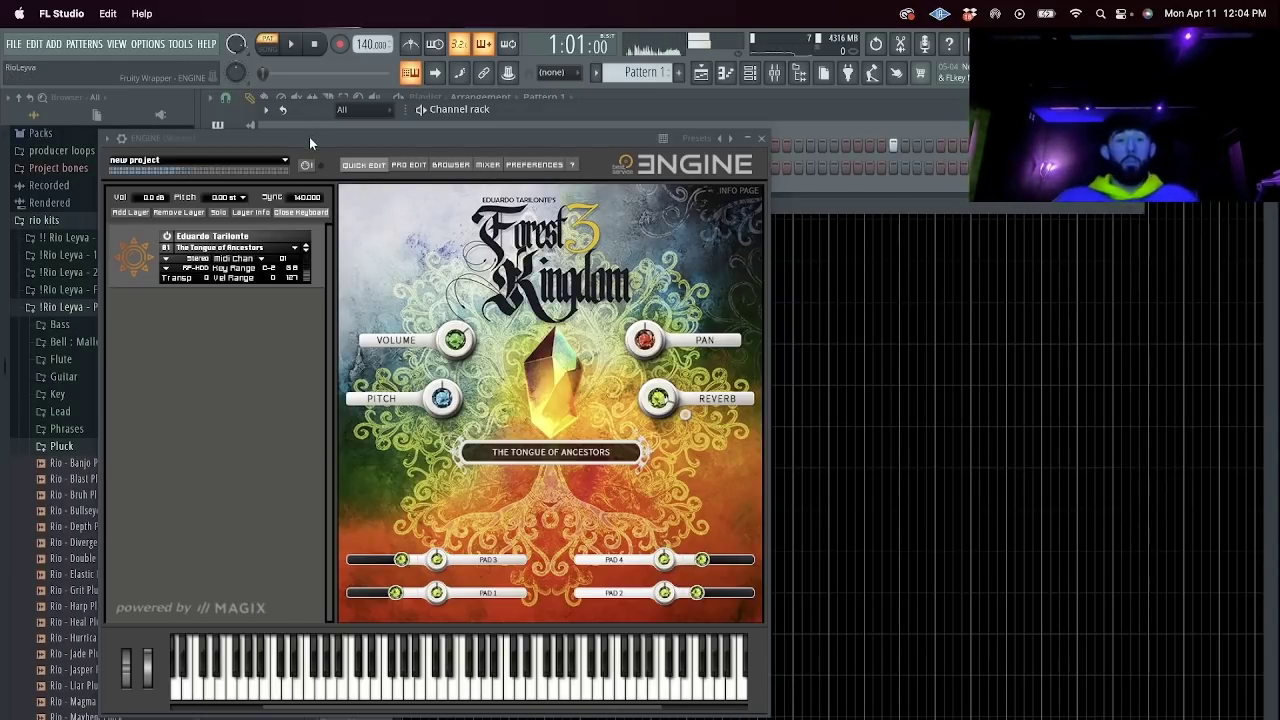
Swap the ENGINE layer to the Forest Kingdom 3 Plucked Music Box preset.
click(265, 251)
mouse_move(240, 441)
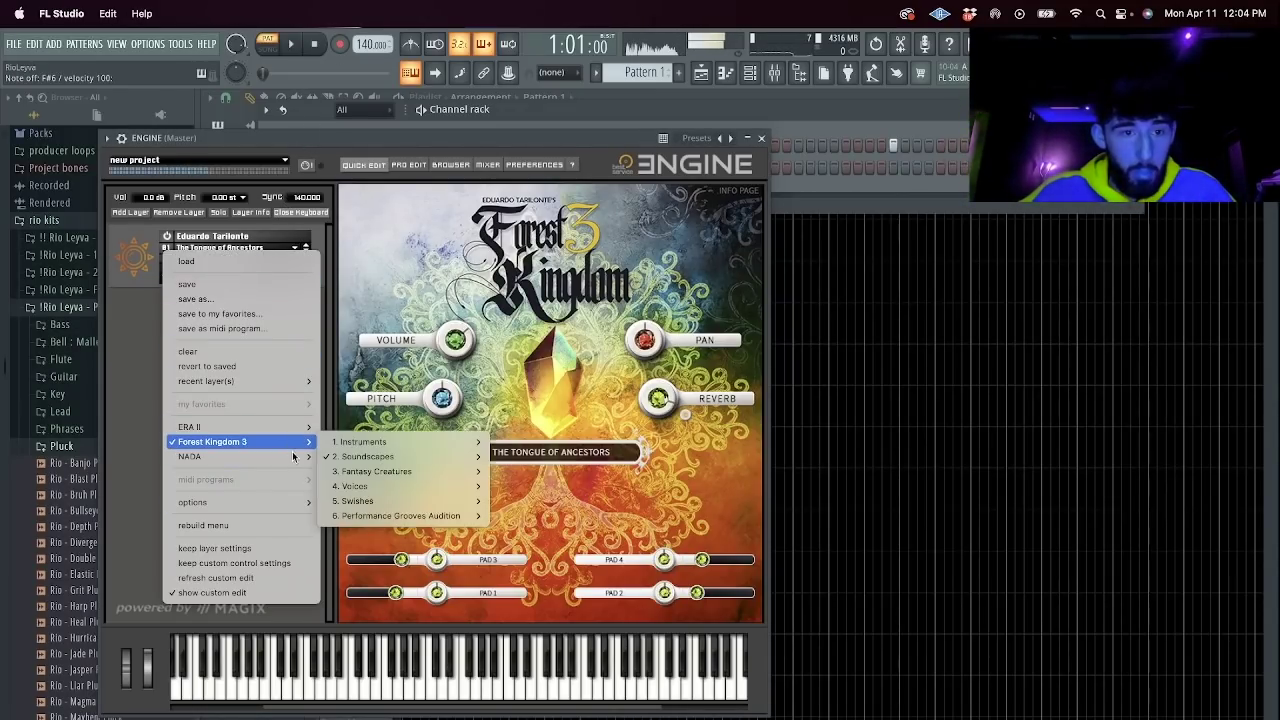
mouse_move(466, 507)
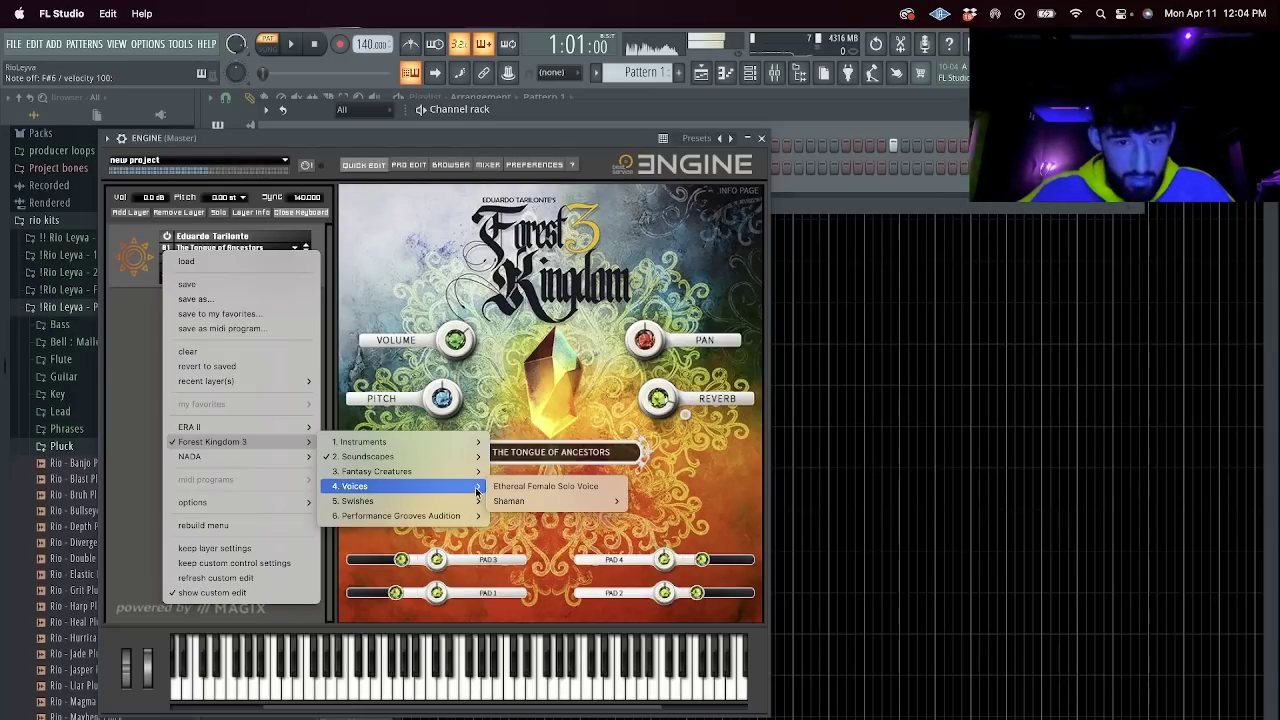
mouse_move(469, 448)
mouse_move(556, 458)
click(626, 486)
click(761, 138)
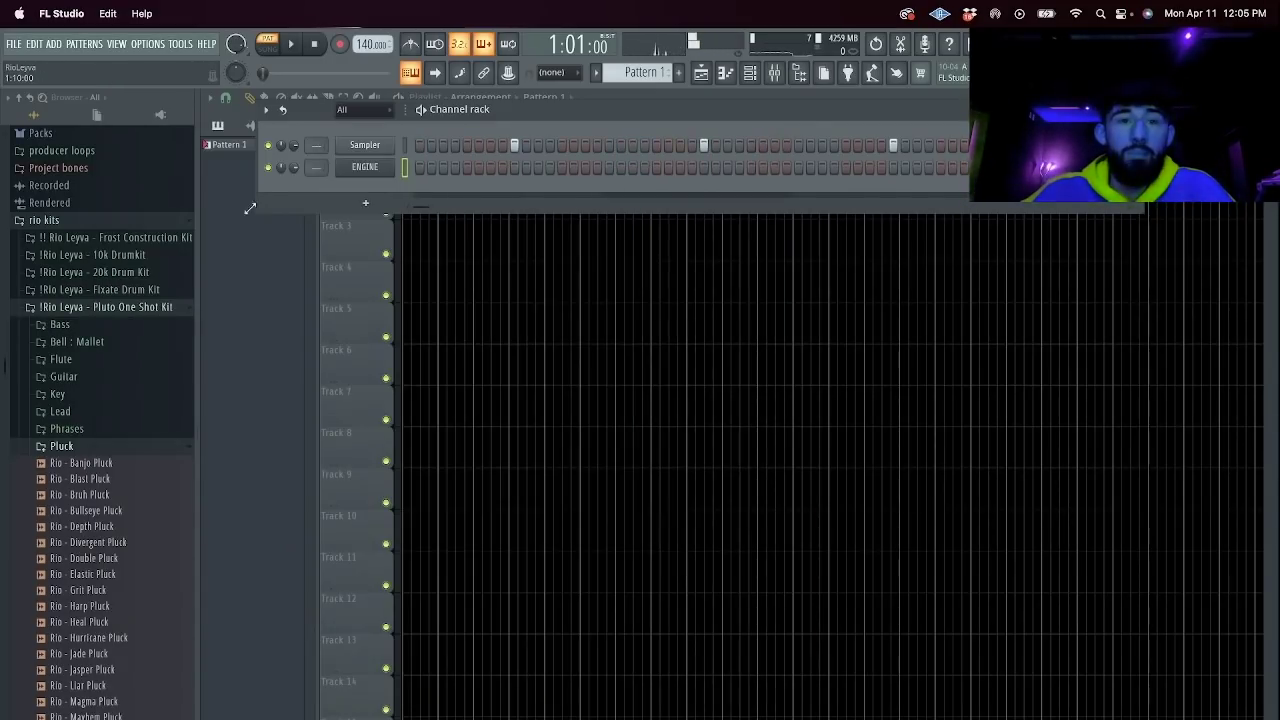
Open the ENGINE piano roll with note snapping set to half a beat.
right_click(358, 167)
click(431, 177)
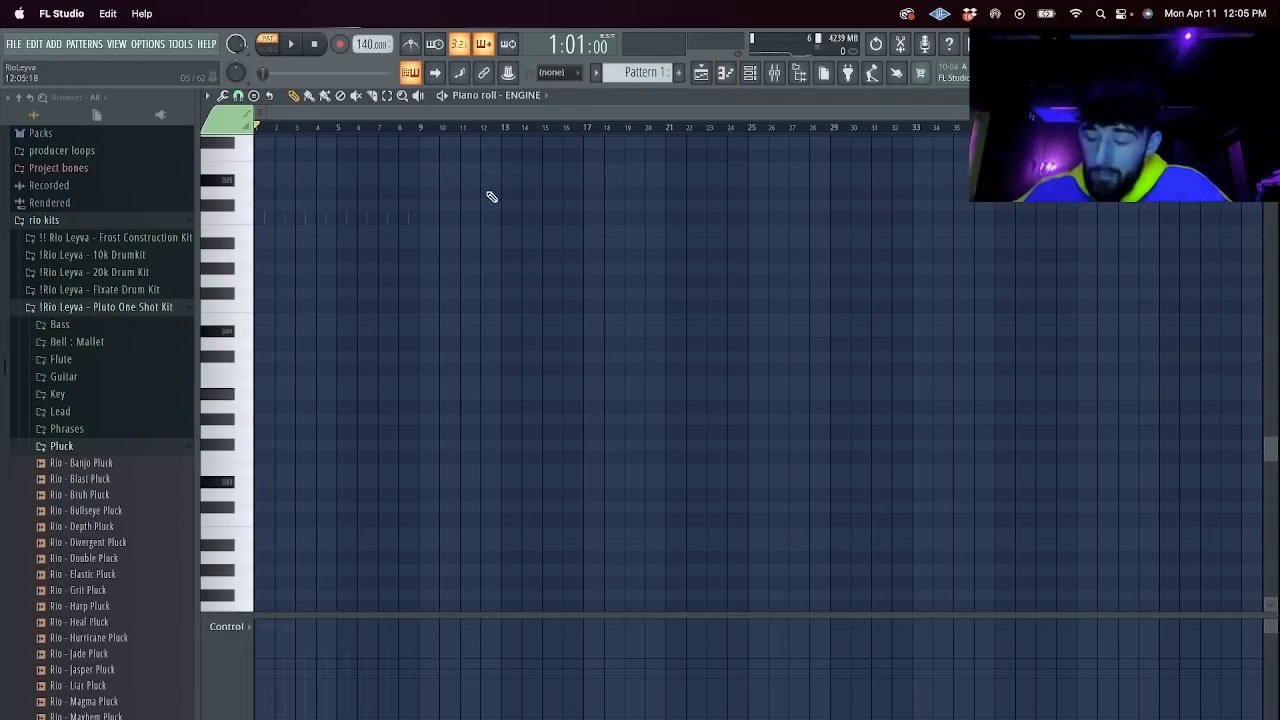
click(238, 95)
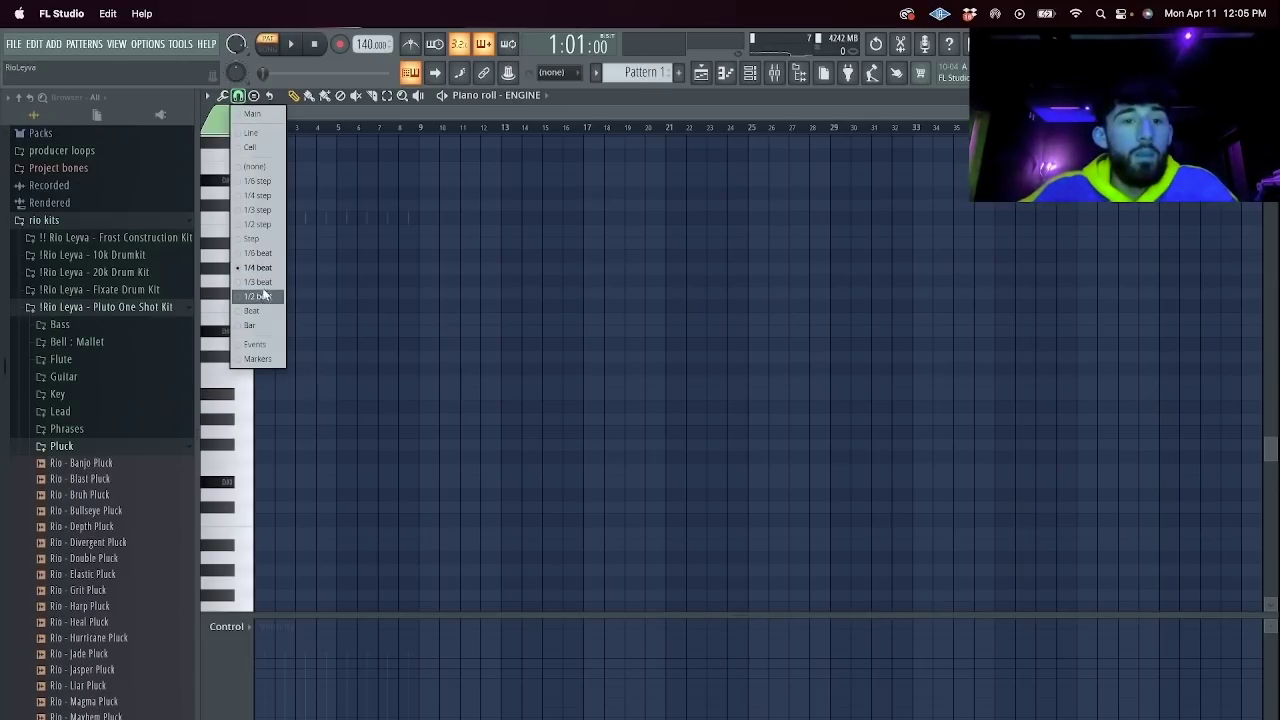
click(262, 295)
drag(1250, 113, 943, 143)
scroll(180, 350, up, 1)
scroll(267, 352, up, 1)
Write the opening melody notes from bar 1, starting at C#5, erasing misplaced notes.
click(262, 394)
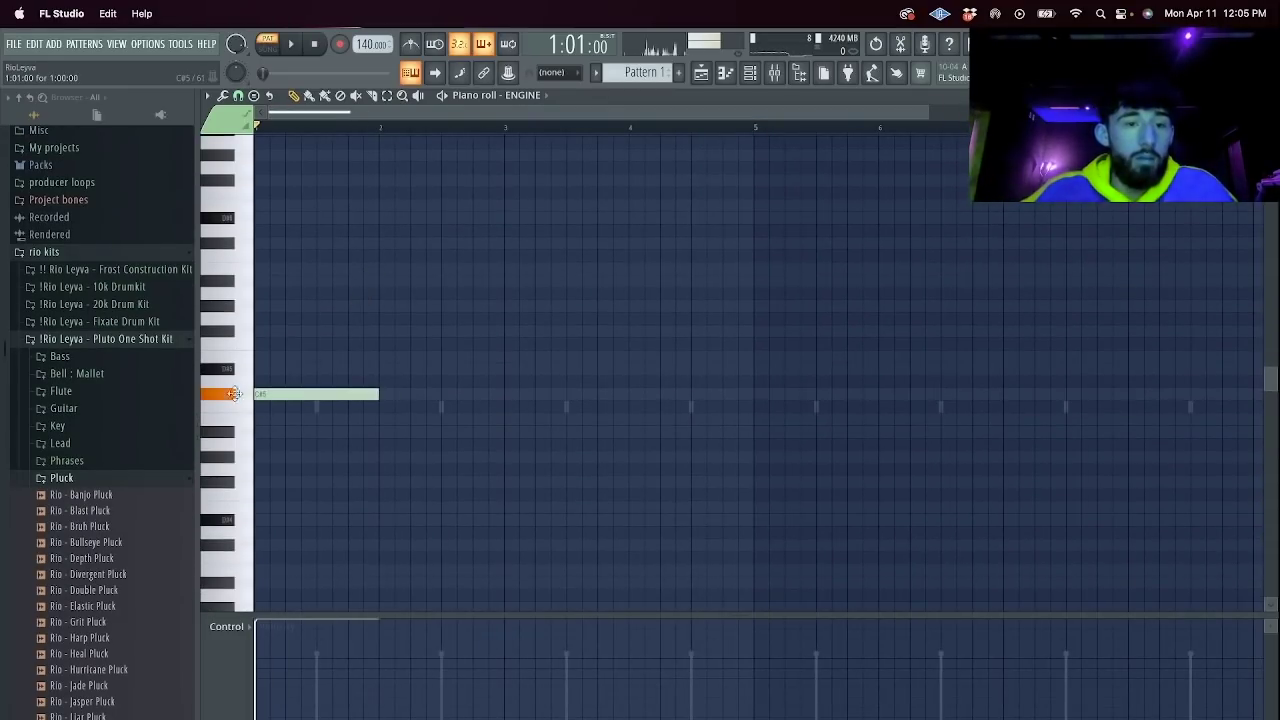
click(258, 406)
click(298, 494)
right_click(318, 496)
click(290, 508)
click(320, 340)
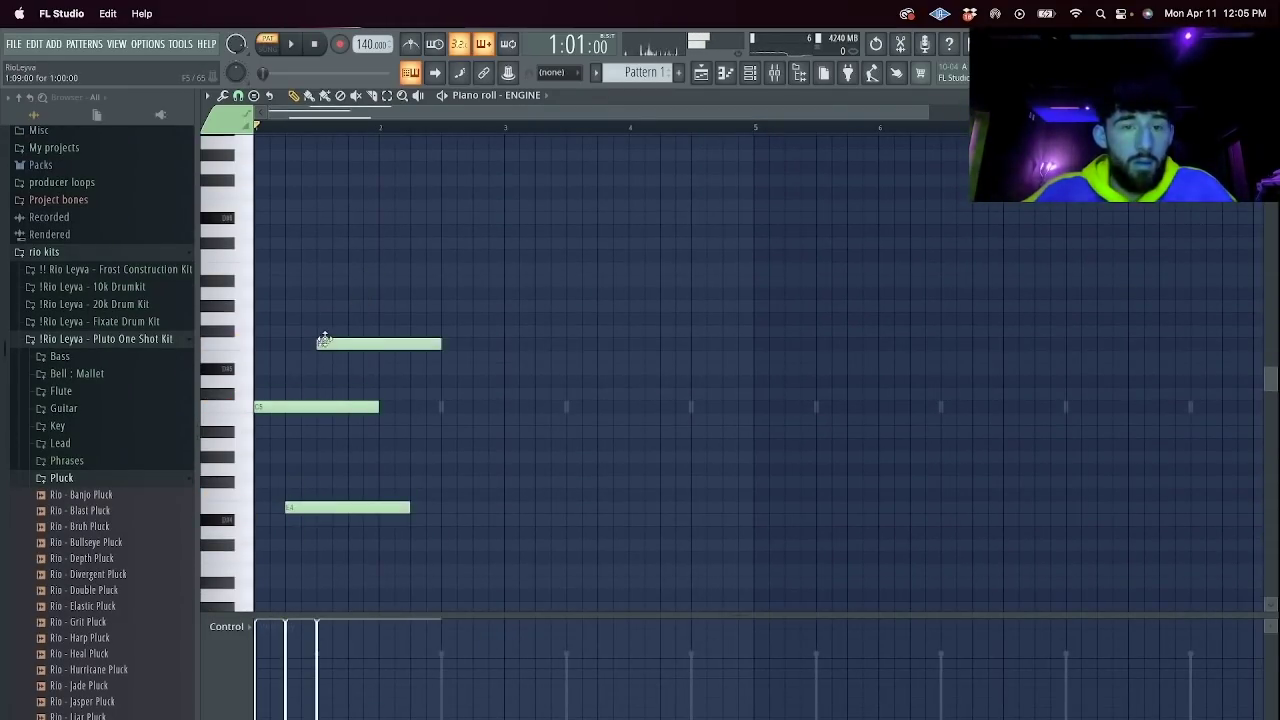
right_click(335, 508)
right_click(382, 345)
click(289, 458)
right_click(291, 459)
click(298, 470)
click(310, 280)
right_click(340, 287)
click(330, 270)
Audition the melody, adding a raised one-bar note and a D5 after the opening phrase.
key(space)
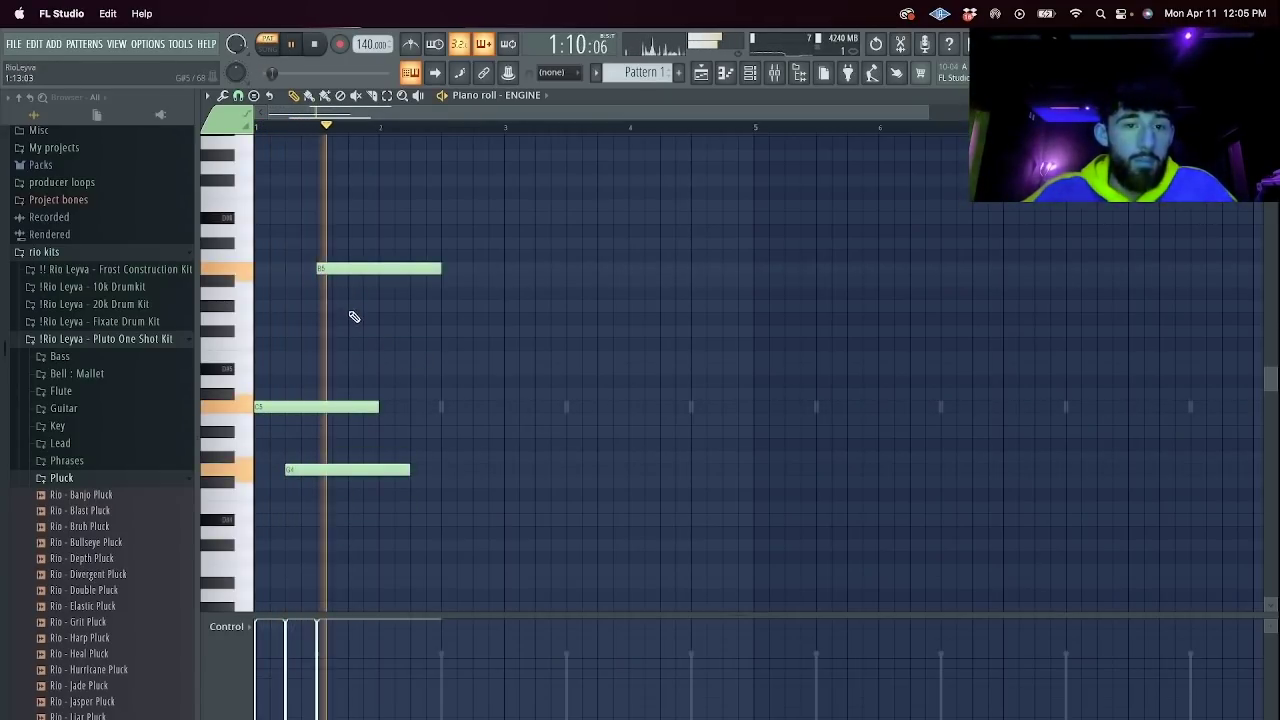
key(space)
key(space)
click(358, 331)
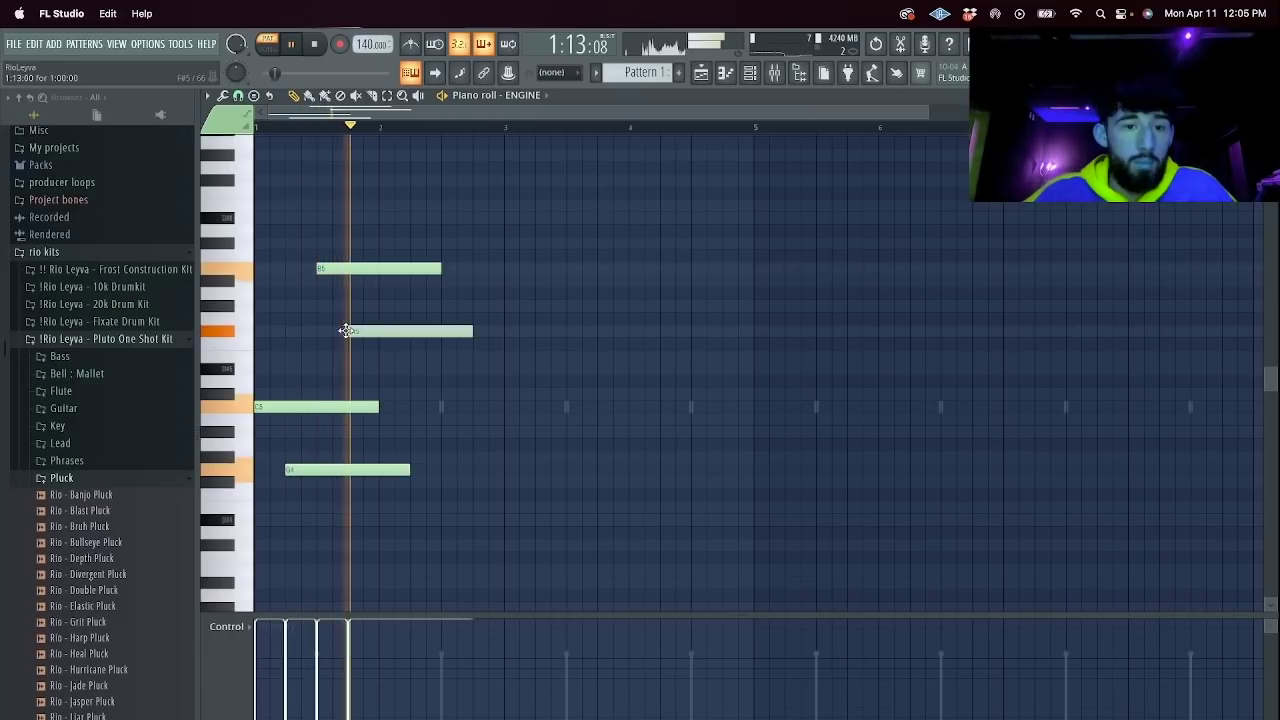
key(space)
drag(370, 331, 370, 318)
key(space)
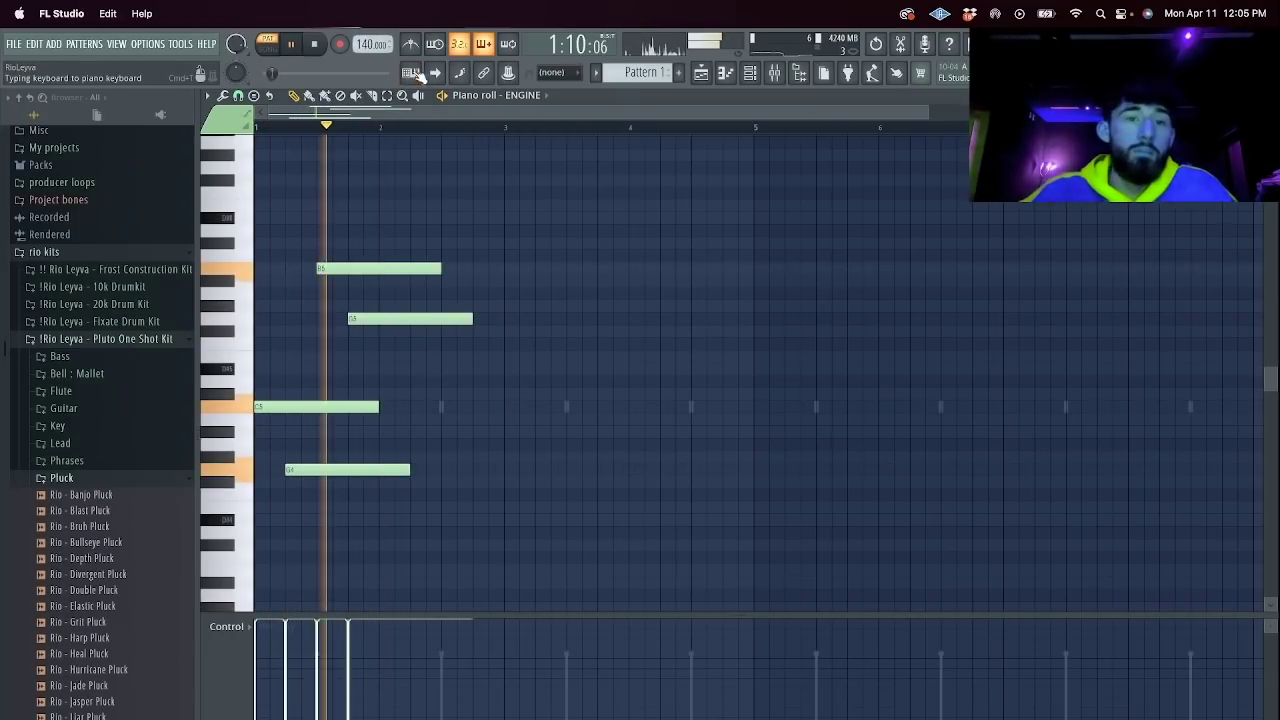
key(space)
click(478, 371)
drag(565, 374, 566, 386)
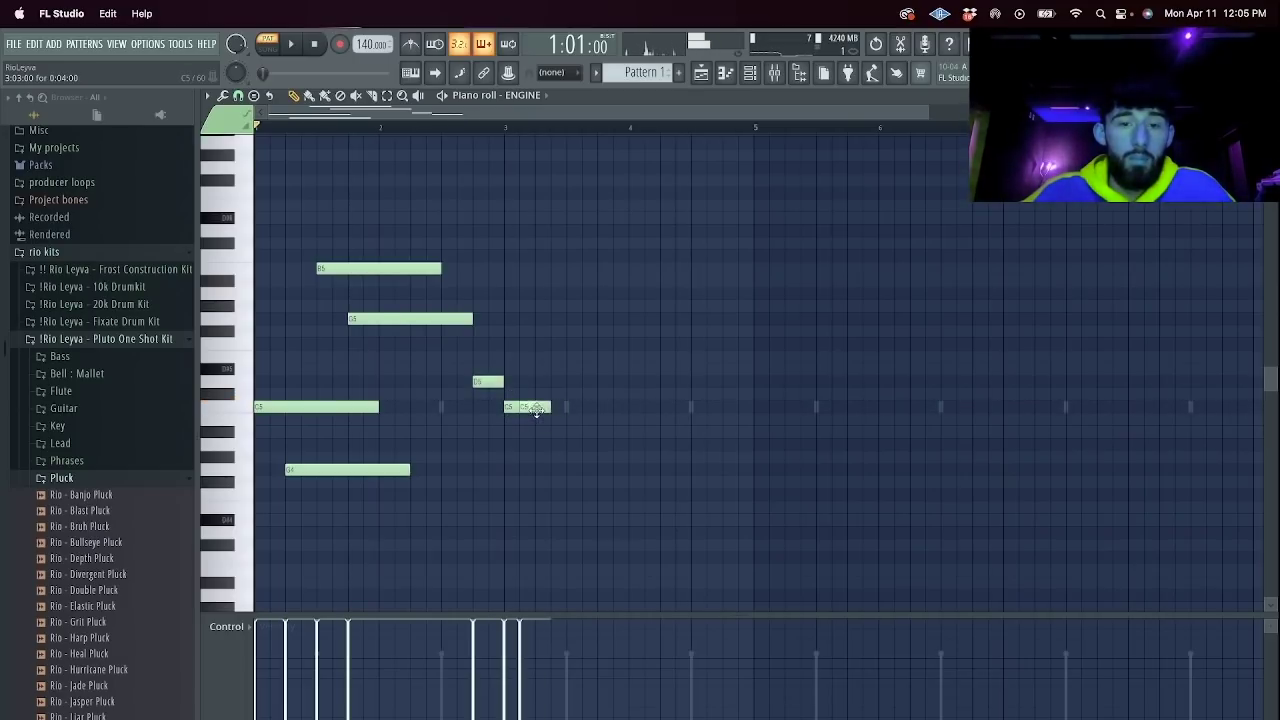
Add a short D4 note and short high notes near bar 4 while listening.
click(557, 532)
key(space)
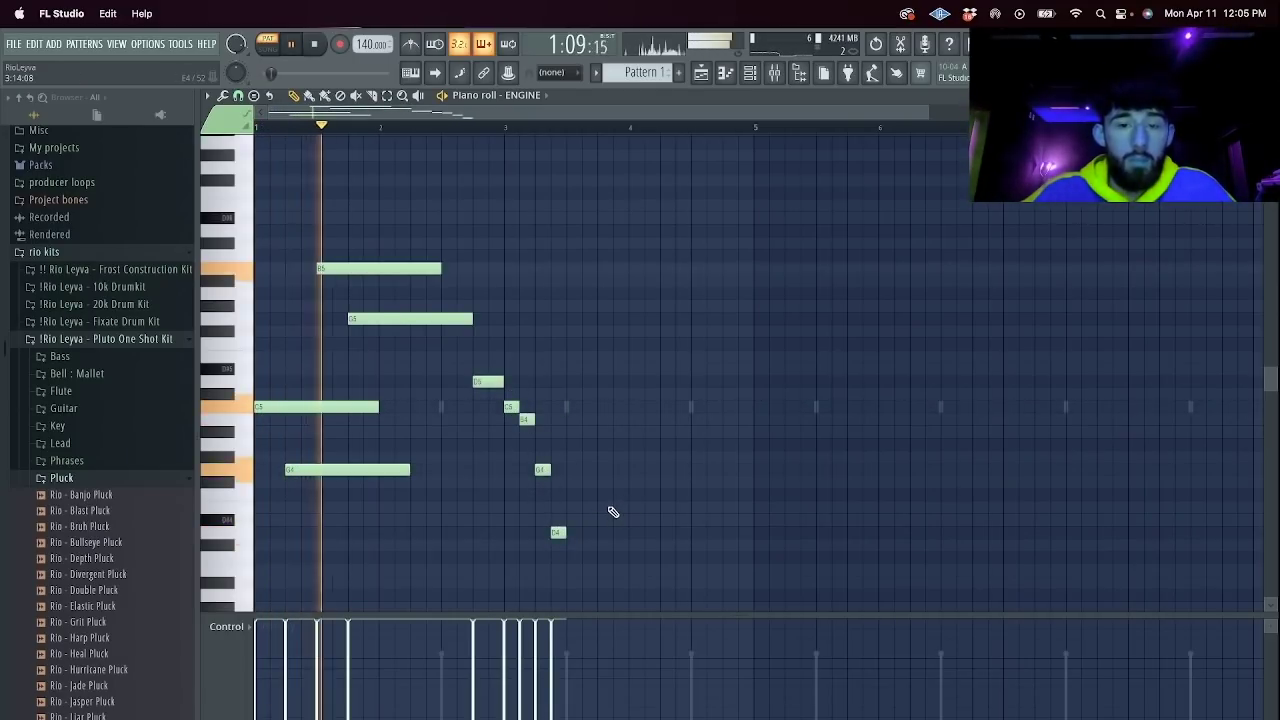
click(598, 506)
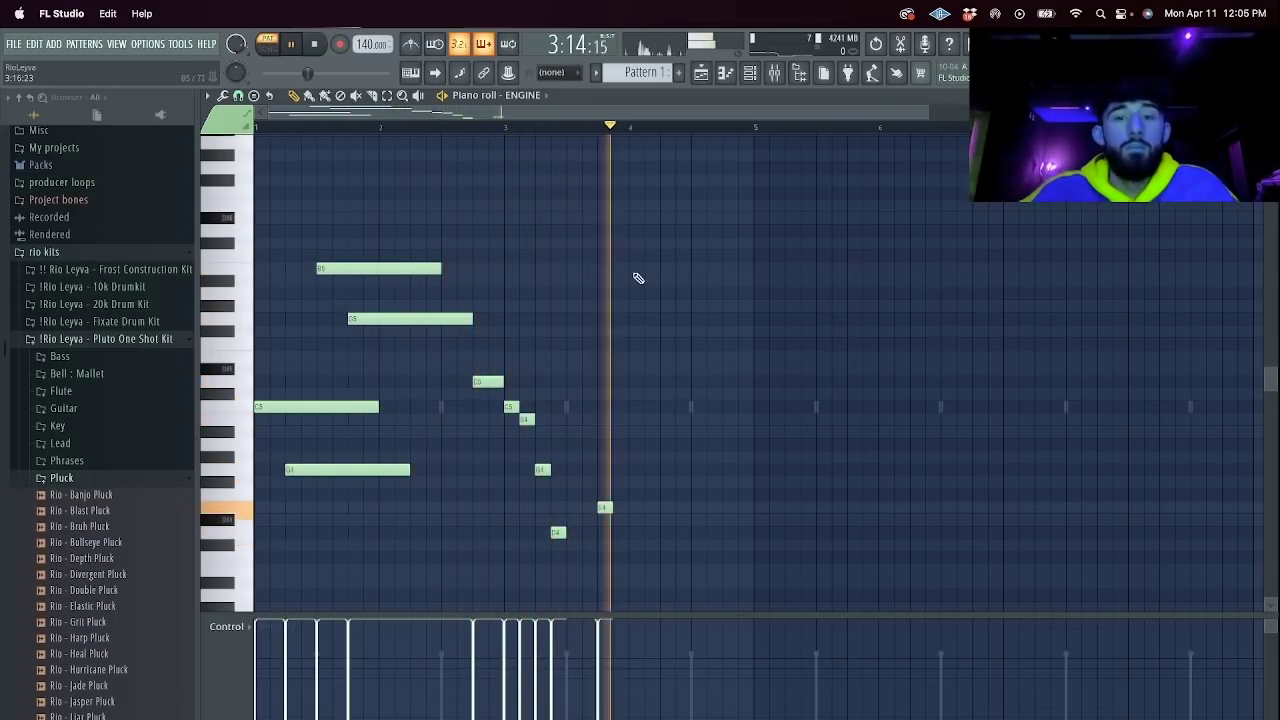
click(698, 205)
key(space)
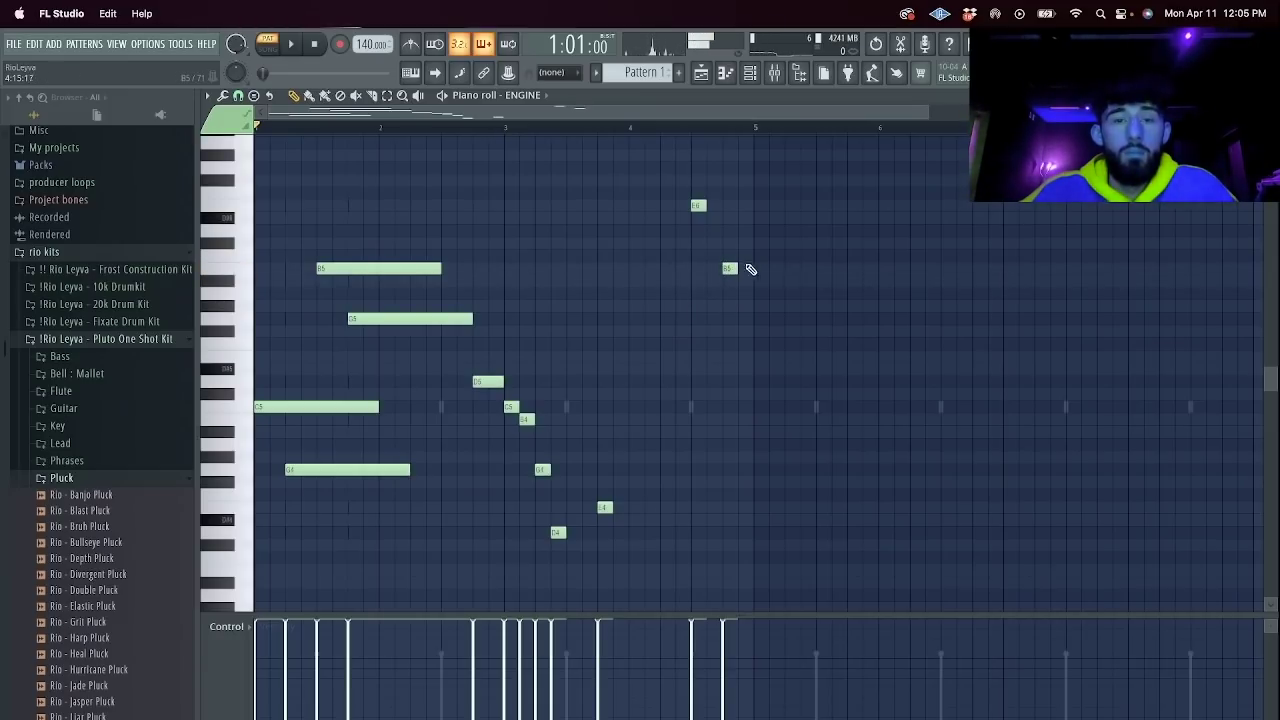
click(760, 270)
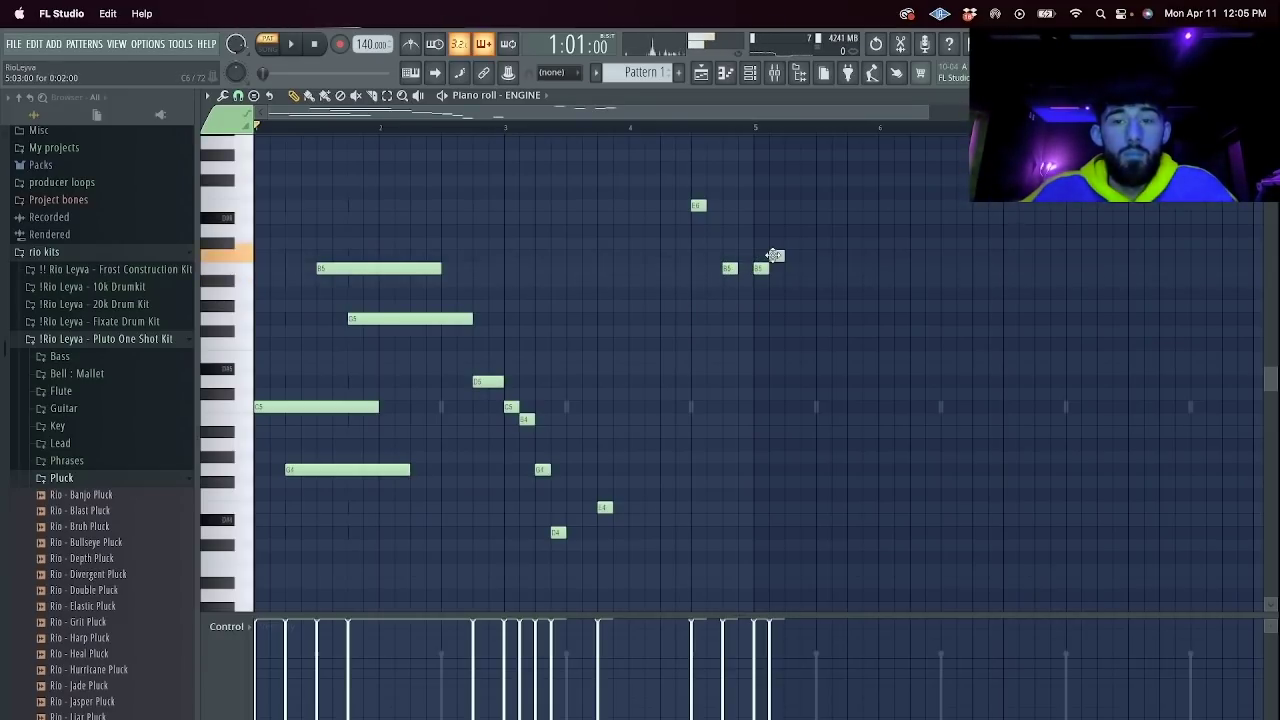
key(space)
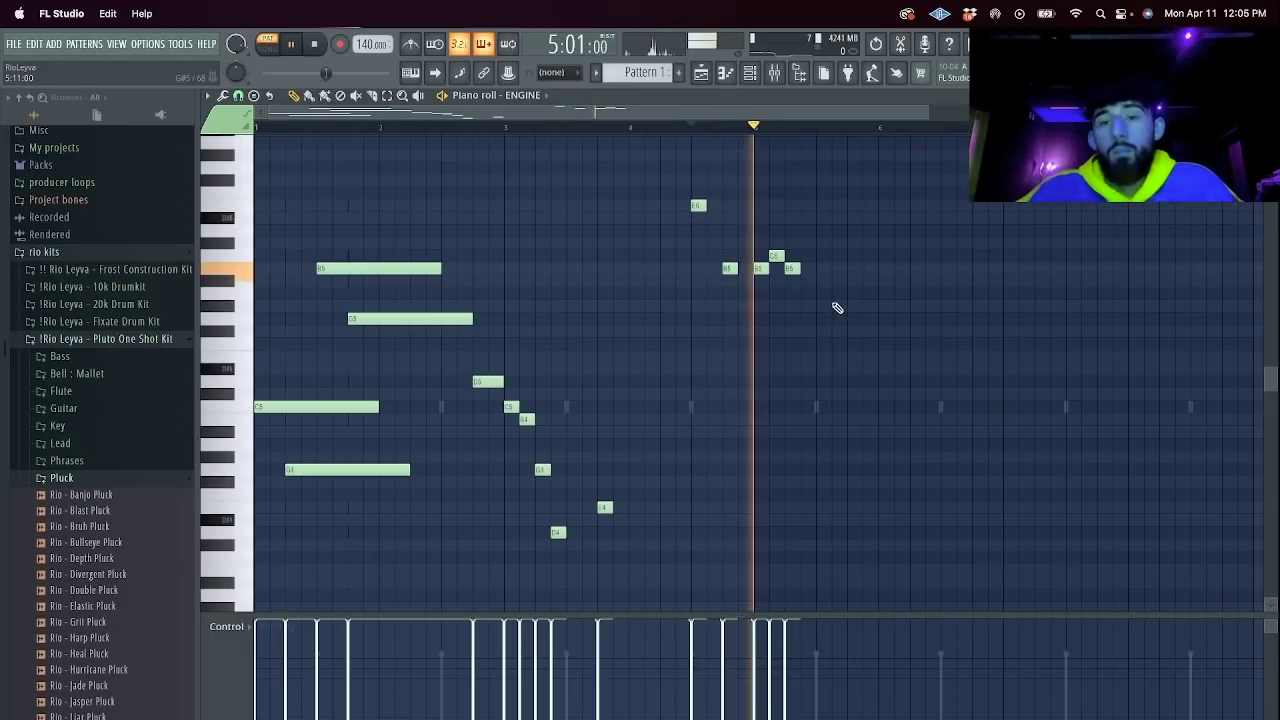
key(space)
Add a quick run of short notes after bar 5 and two more near the end.
click(916, 355)
click(932, 344)
click(948, 318)
click(962, 344)
click(900, 130)
key(space)
key(space)
key(space)
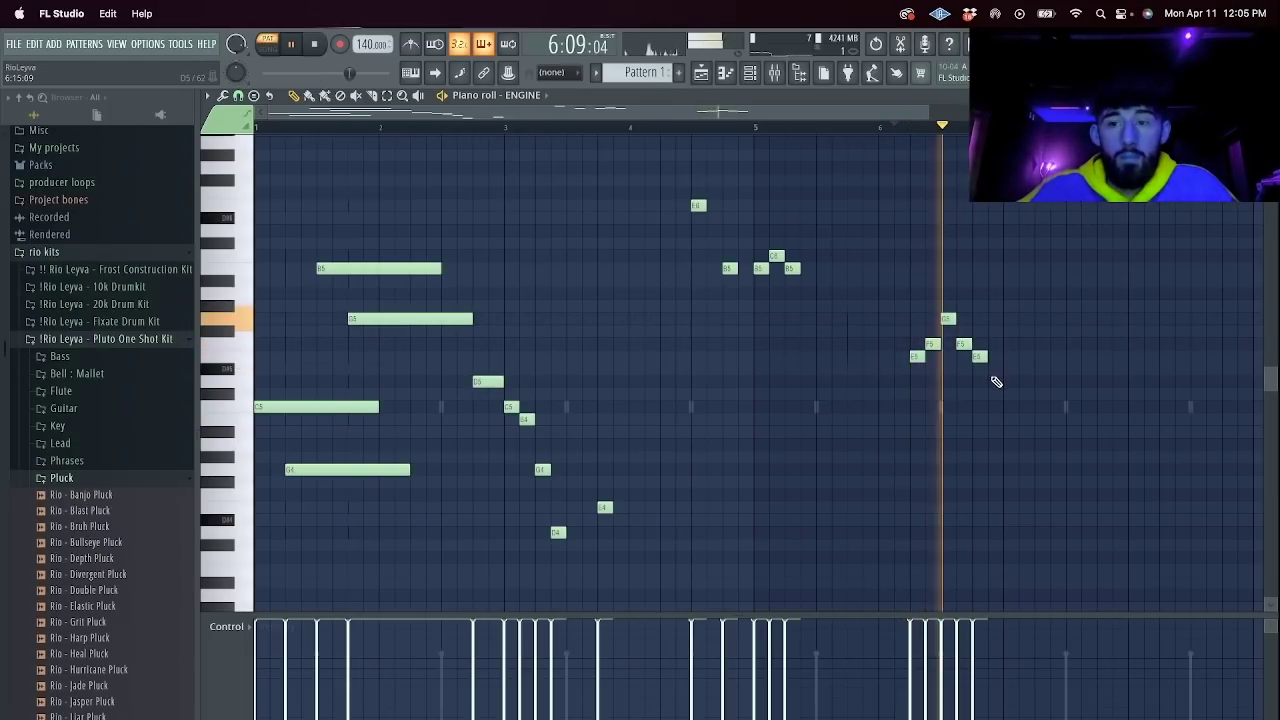
click(994, 381)
click(1010, 356)
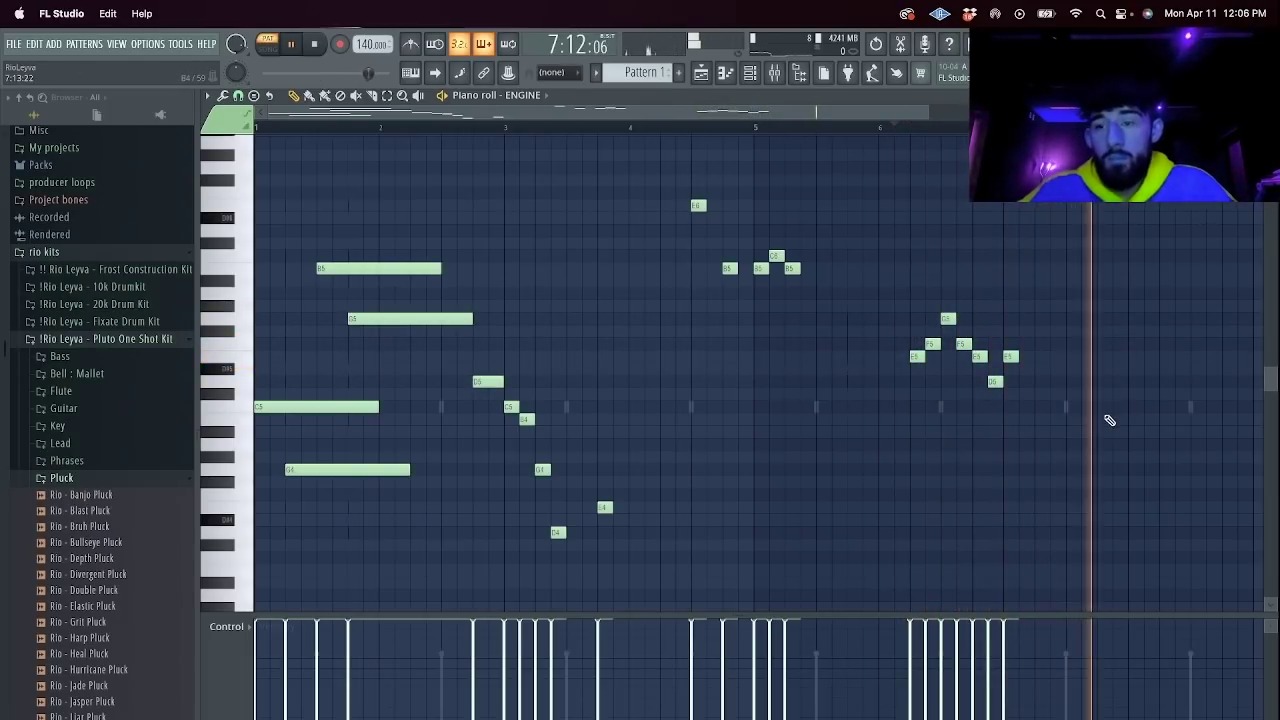
key(space)
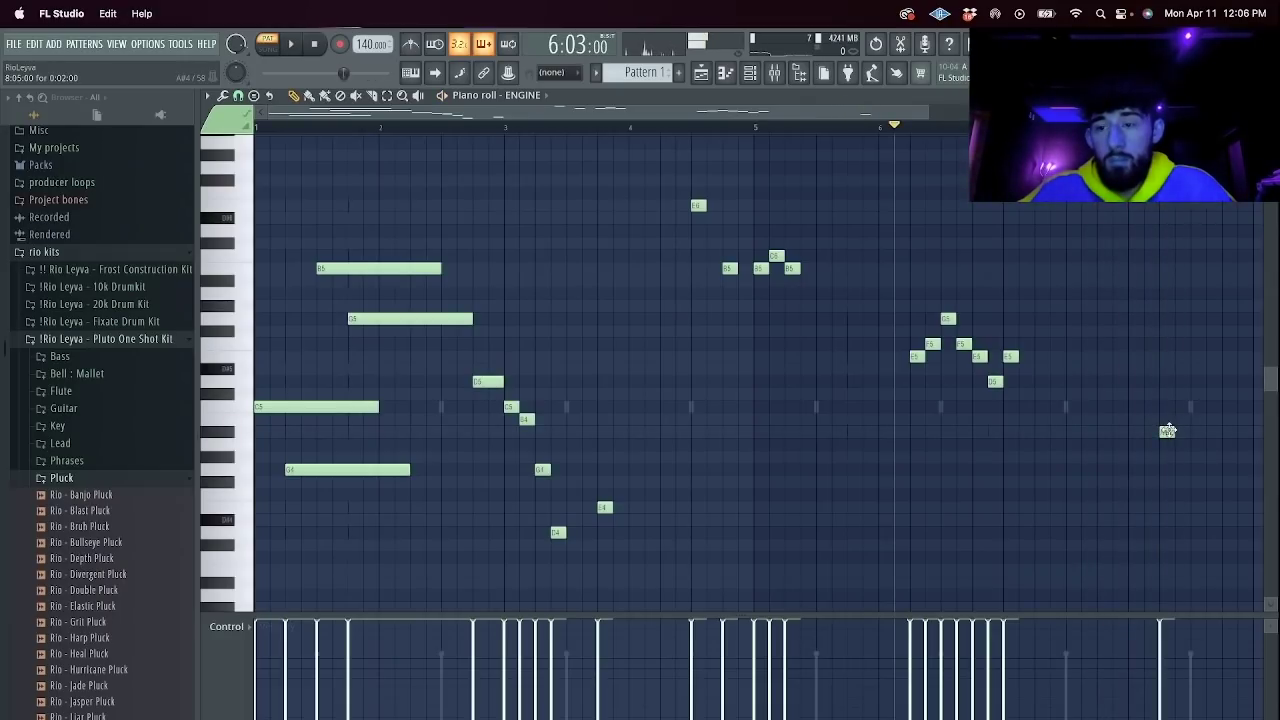
key(space)
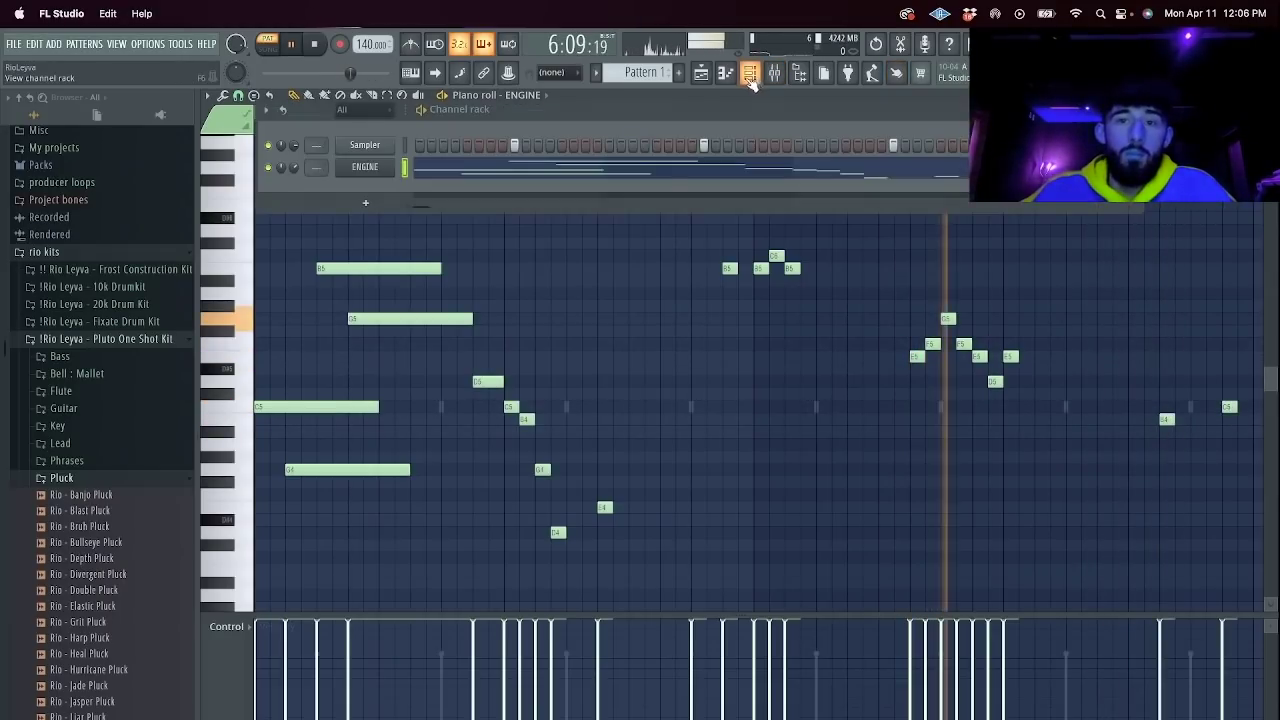
key(F9)
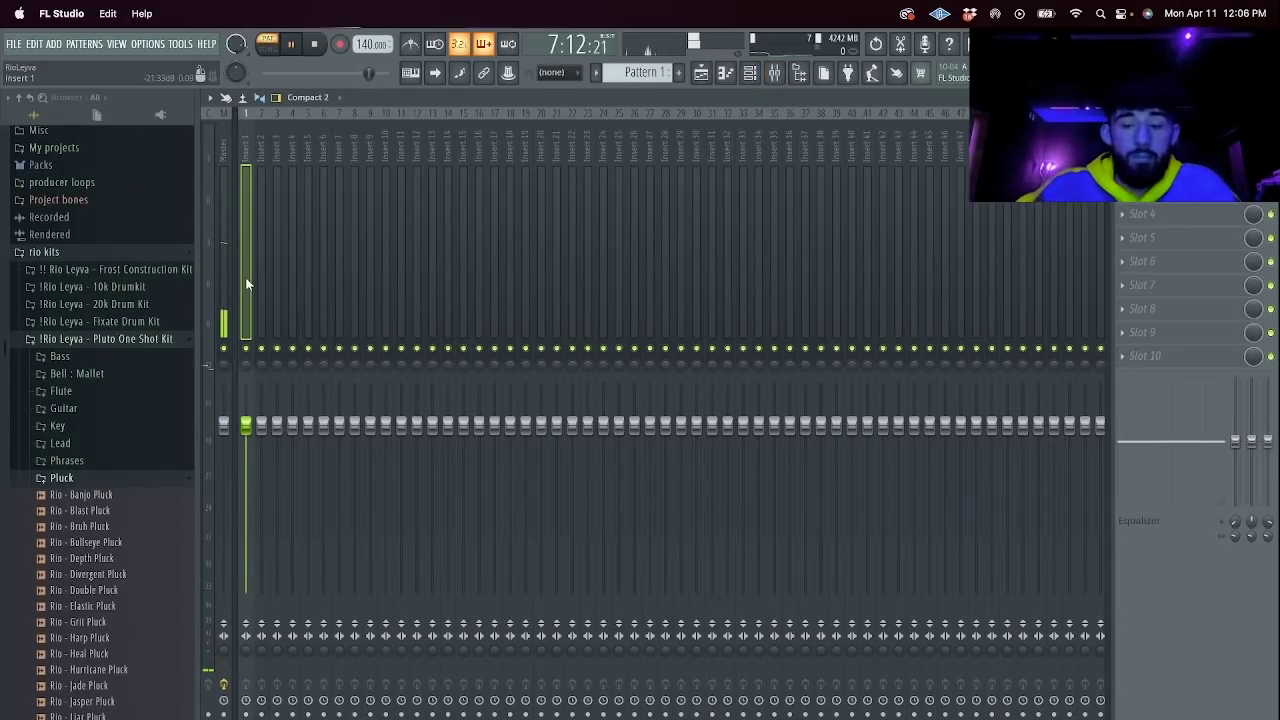
Load Portal on the ENGINE mixer insert with the Entropia RIO preset.
click(245, 286)
key(space)
click(1142, 213)
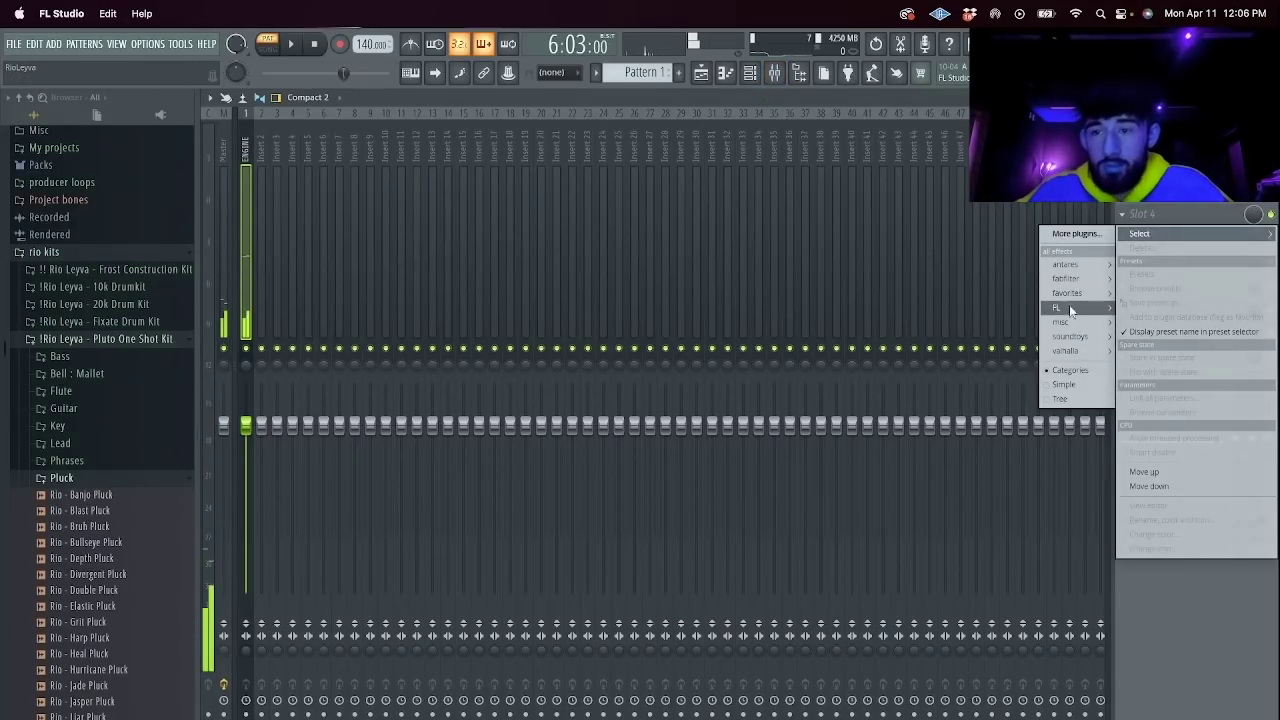
mouse_move(1081, 290)
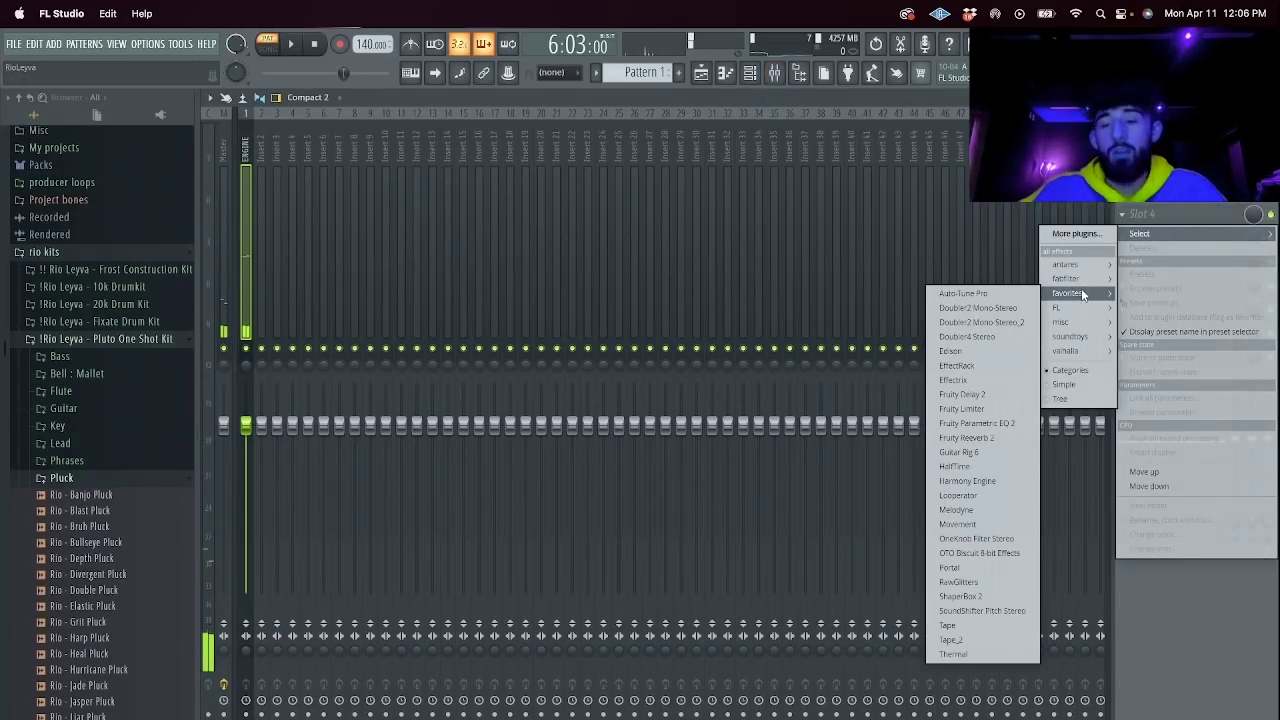
click(964, 567)
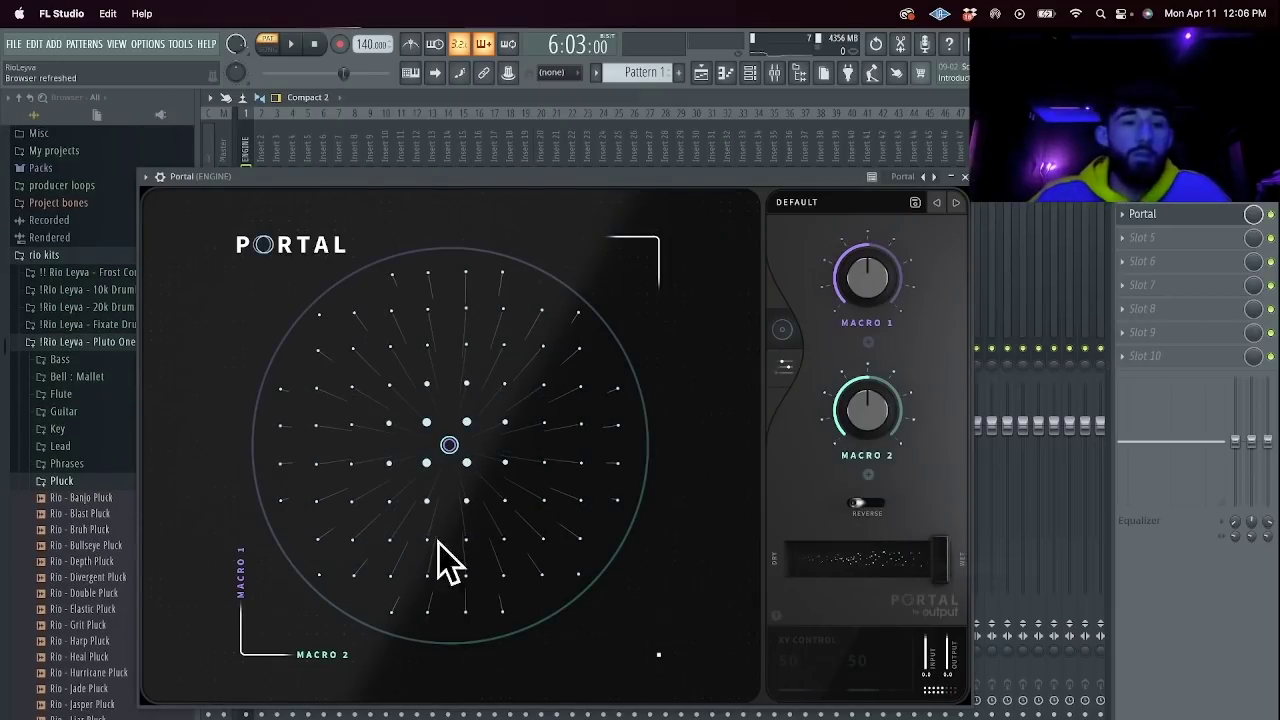
click(866, 201)
click(334, 396)
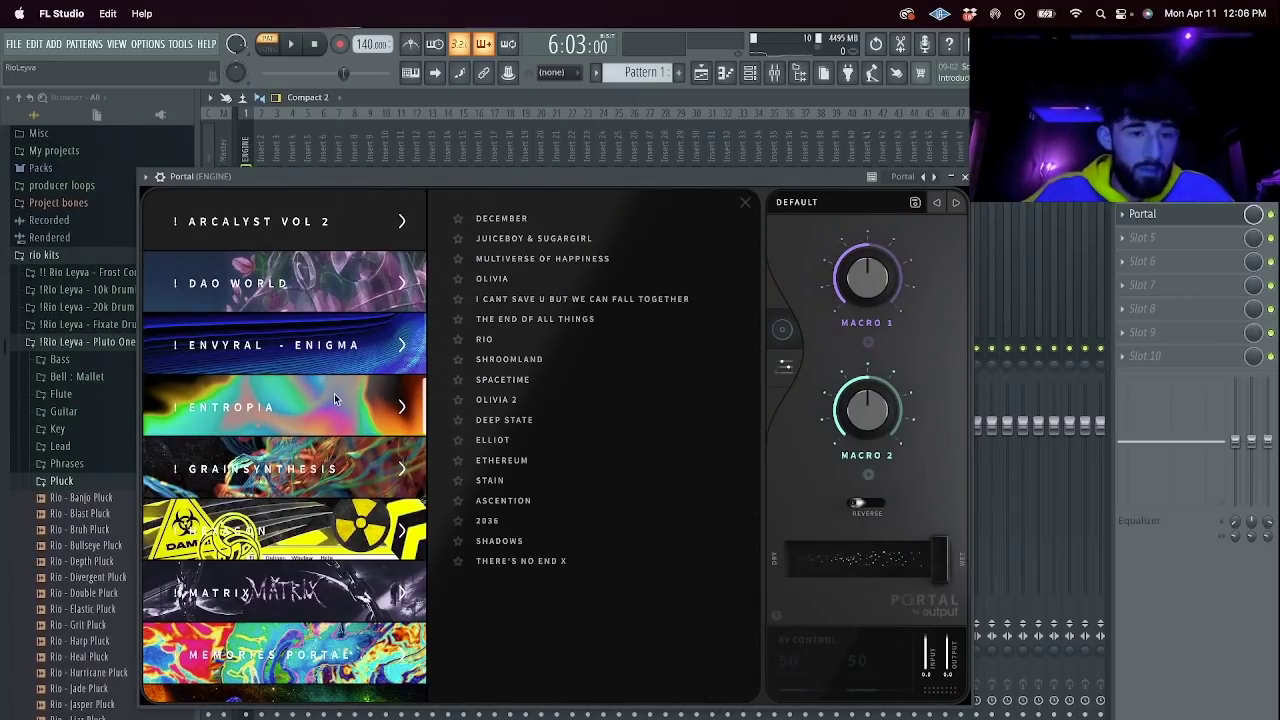
double_click(516, 341)
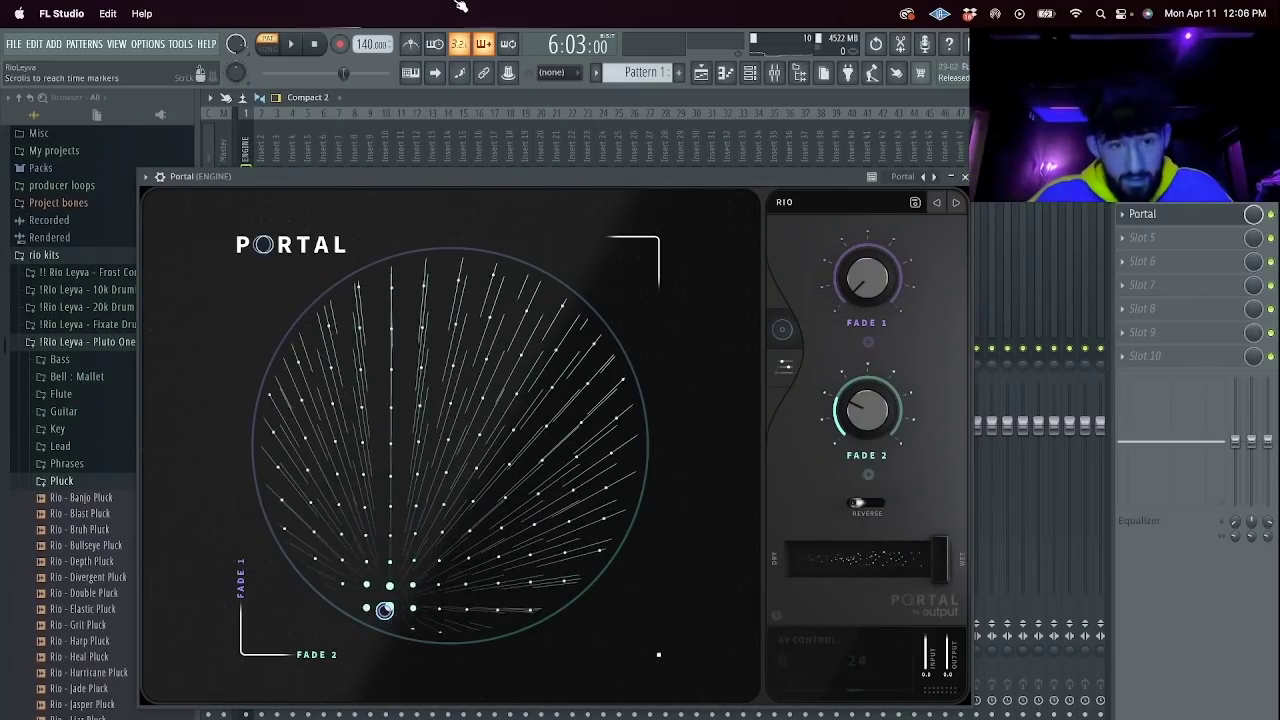
click(315, 44)
key(space)
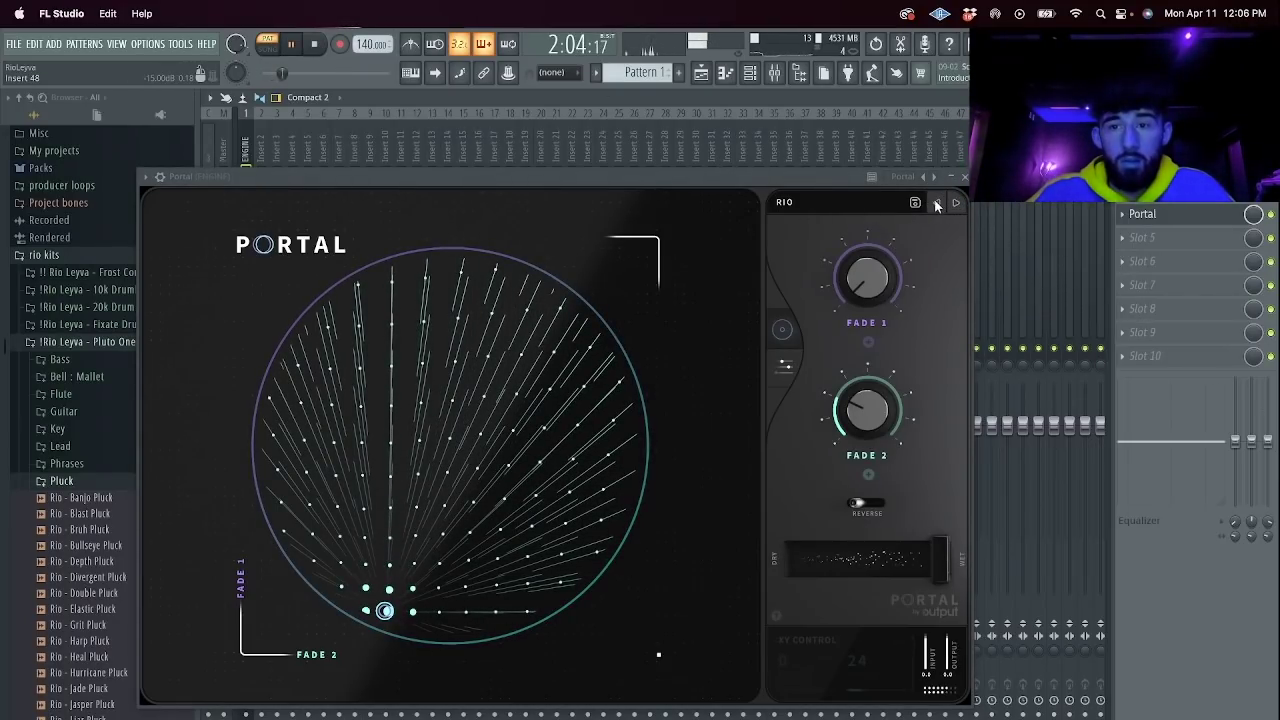
click(965, 177)
Add HalfTime to the next effect slot, raise the insert volume, and bypass HalfTime.
click(1183, 247)
mouse_move(1150, 257)
mouse_move(1067, 316)
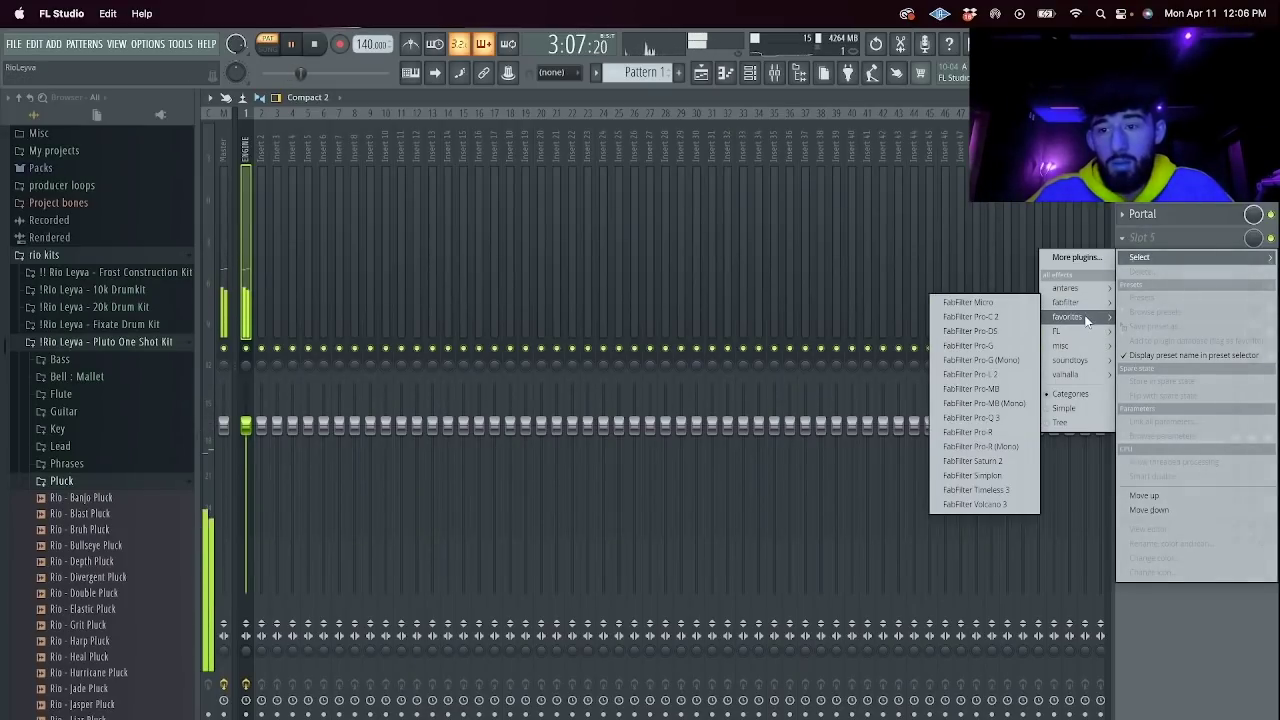
click(955, 490)
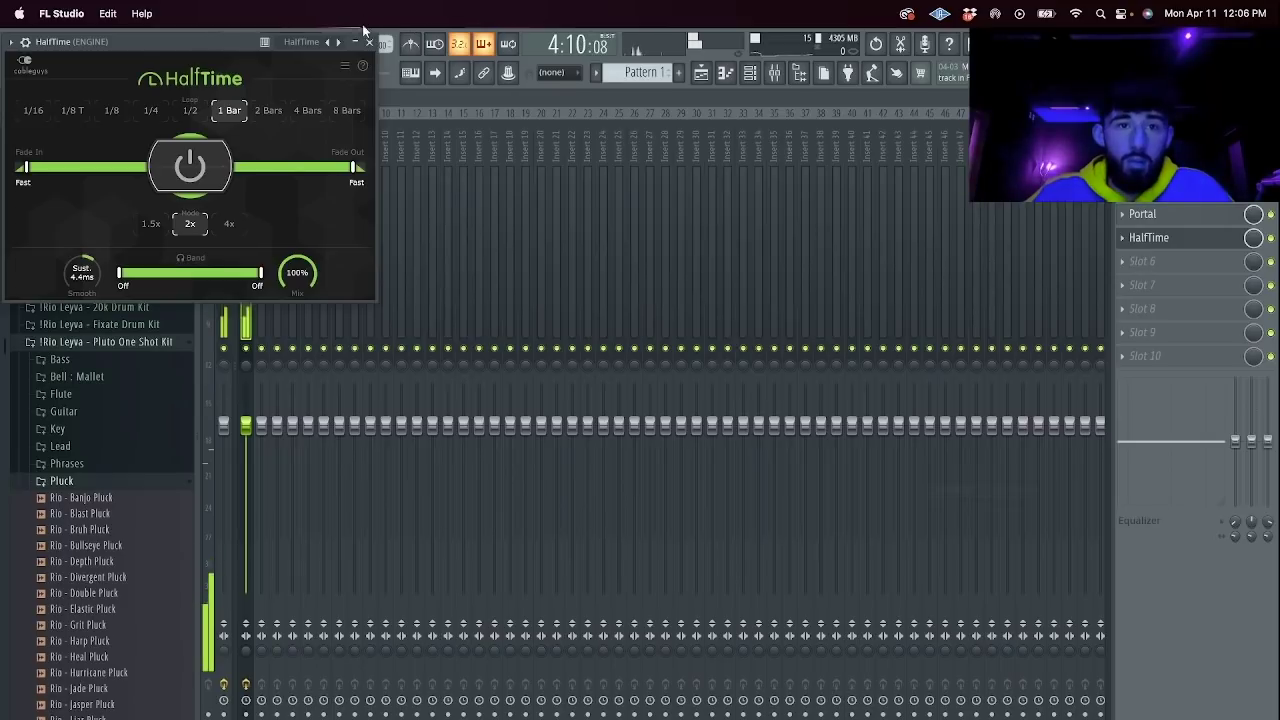
key(Escape)
drag(246, 440, 246, 422)
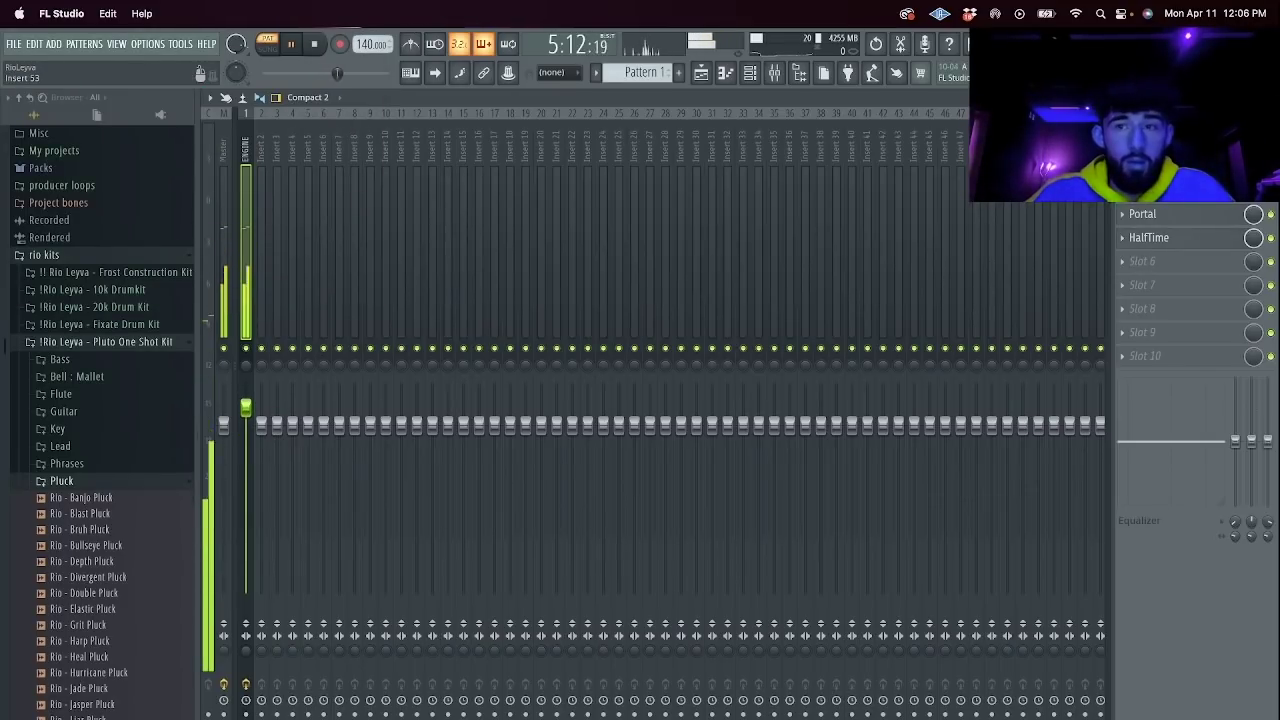
click(1271, 238)
Add Effectrix with a Vinyl step over the final steps and a Loop across steps 17-22.
click(1142, 261)
mouse_move(1150, 271)
mouse_move(1067, 330)
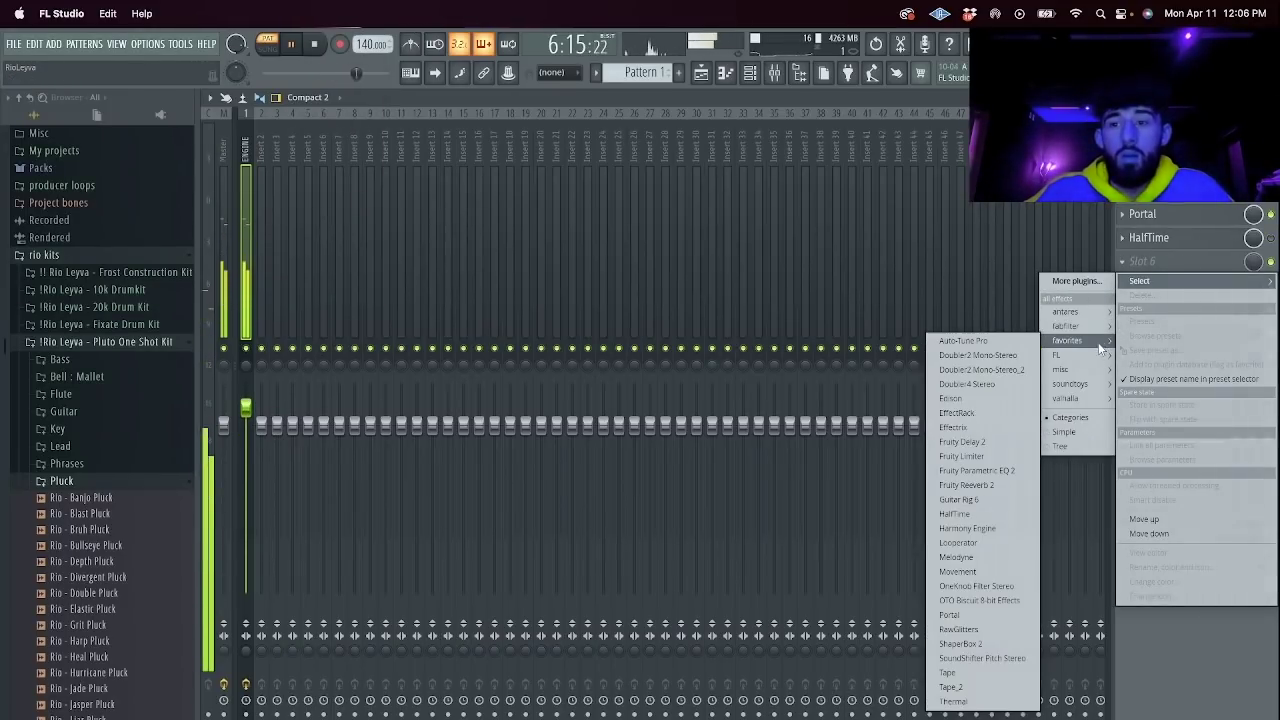
click(985, 425)
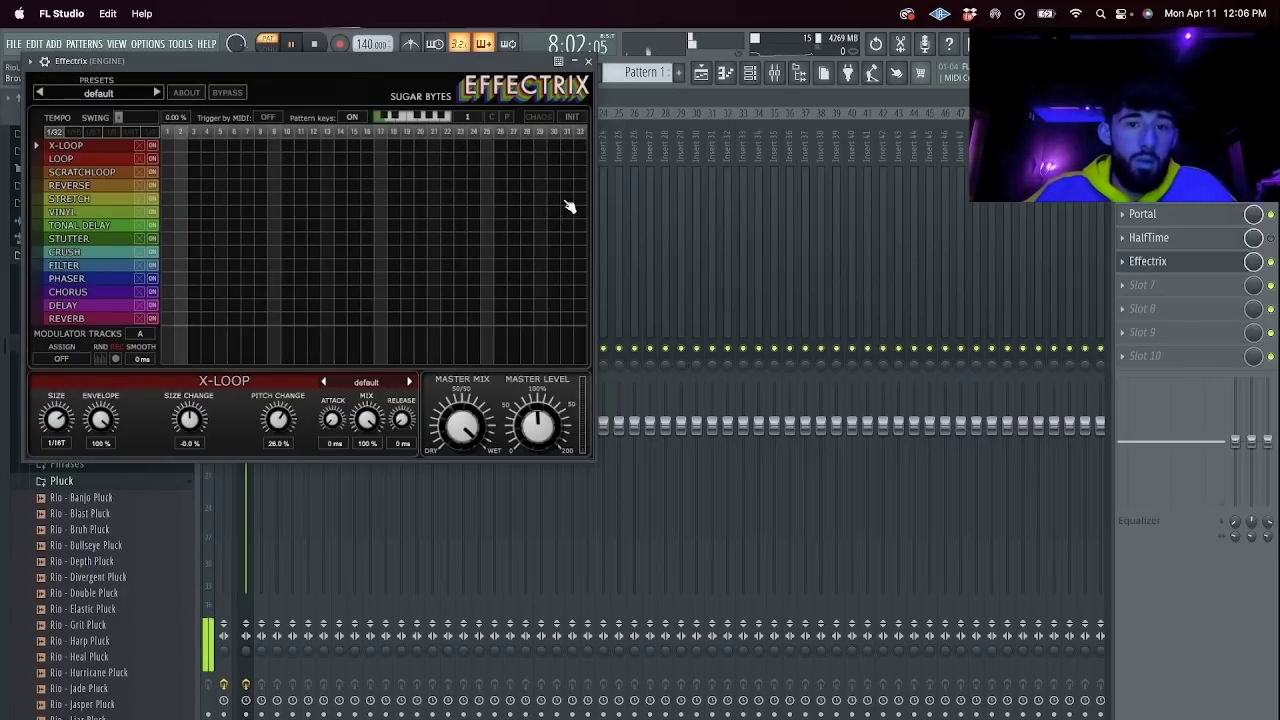
click(560, 212)
drag(560, 213, 635, 212)
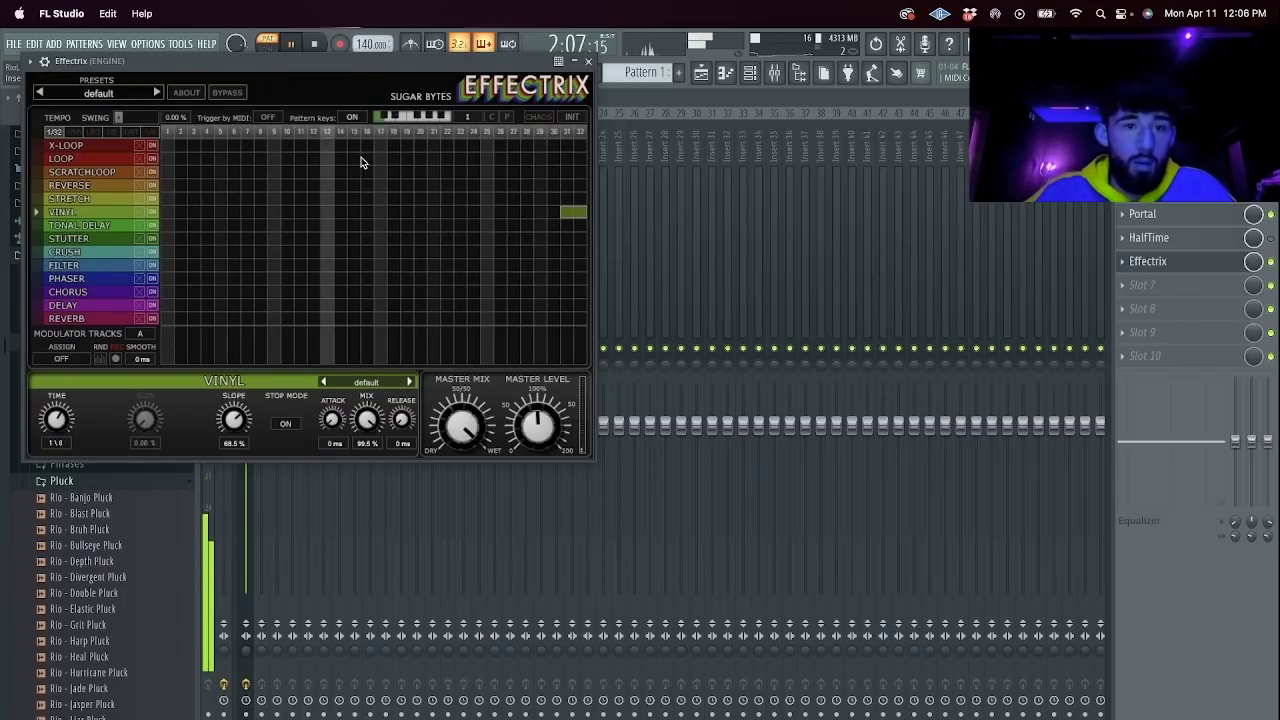
drag(376, 159, 441, 164)
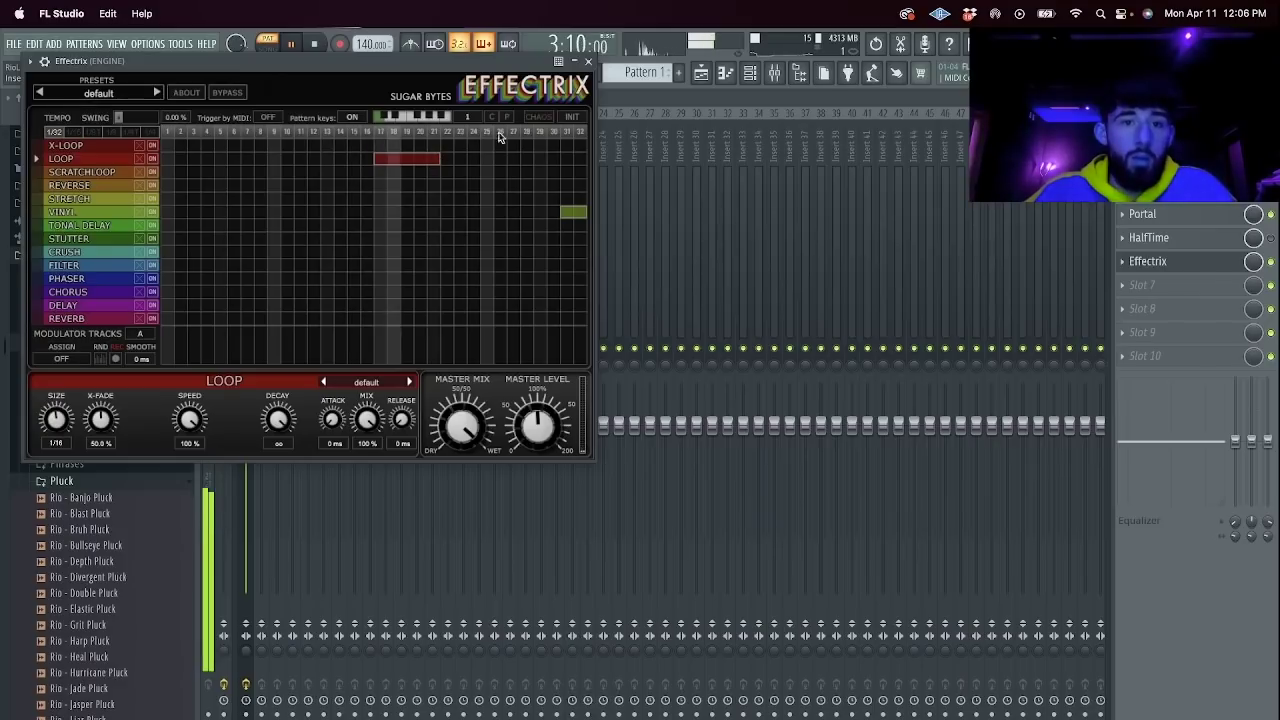
click(588, 61)
click(751, 72)
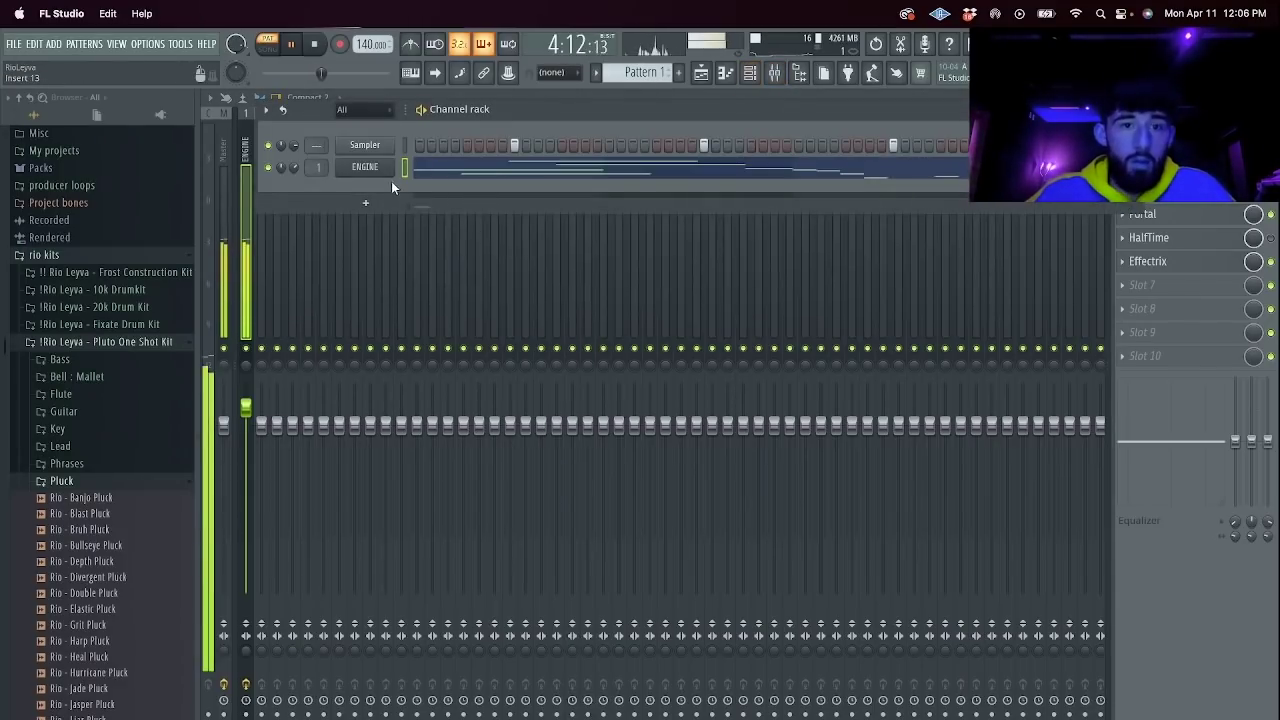
Set the ENGINE channel volume to 61%.
right_click(379, 174)
click(325, 189)
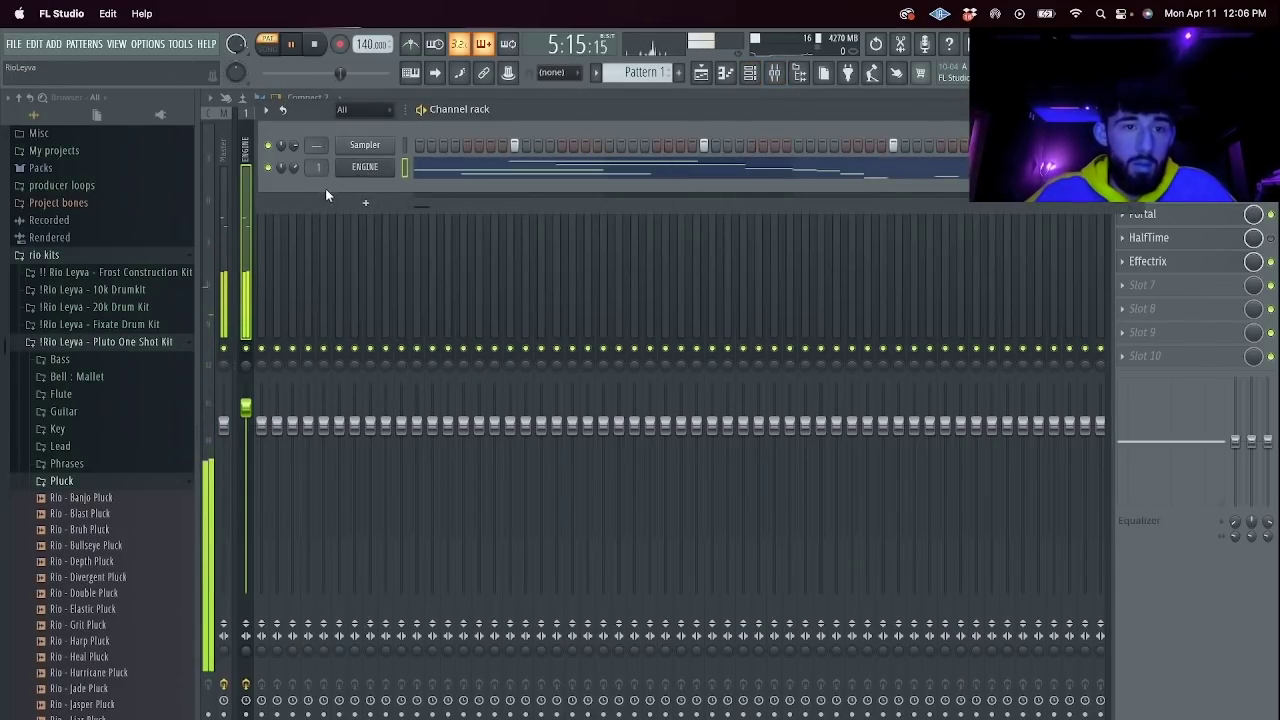
drag(294, 168, 294, 178)
Add a LABS instrument channel and load its Soft Piano preset.
click(362, 202)
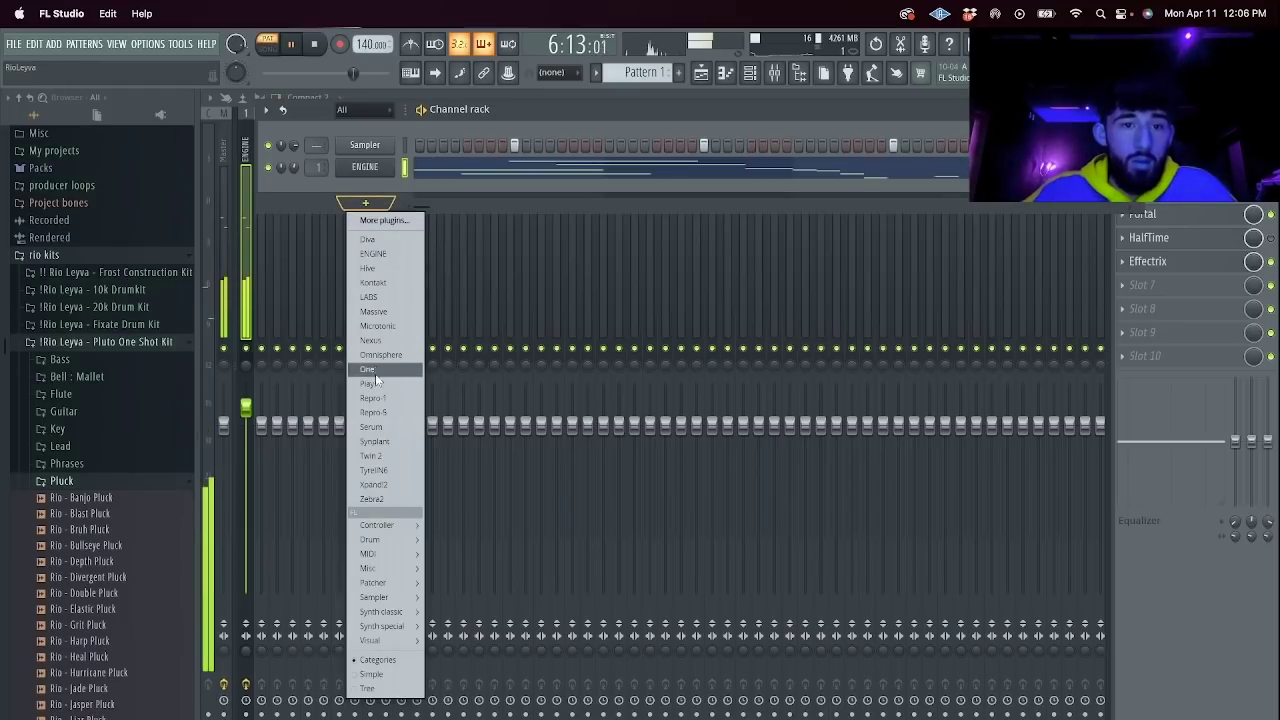
click(390, 298)
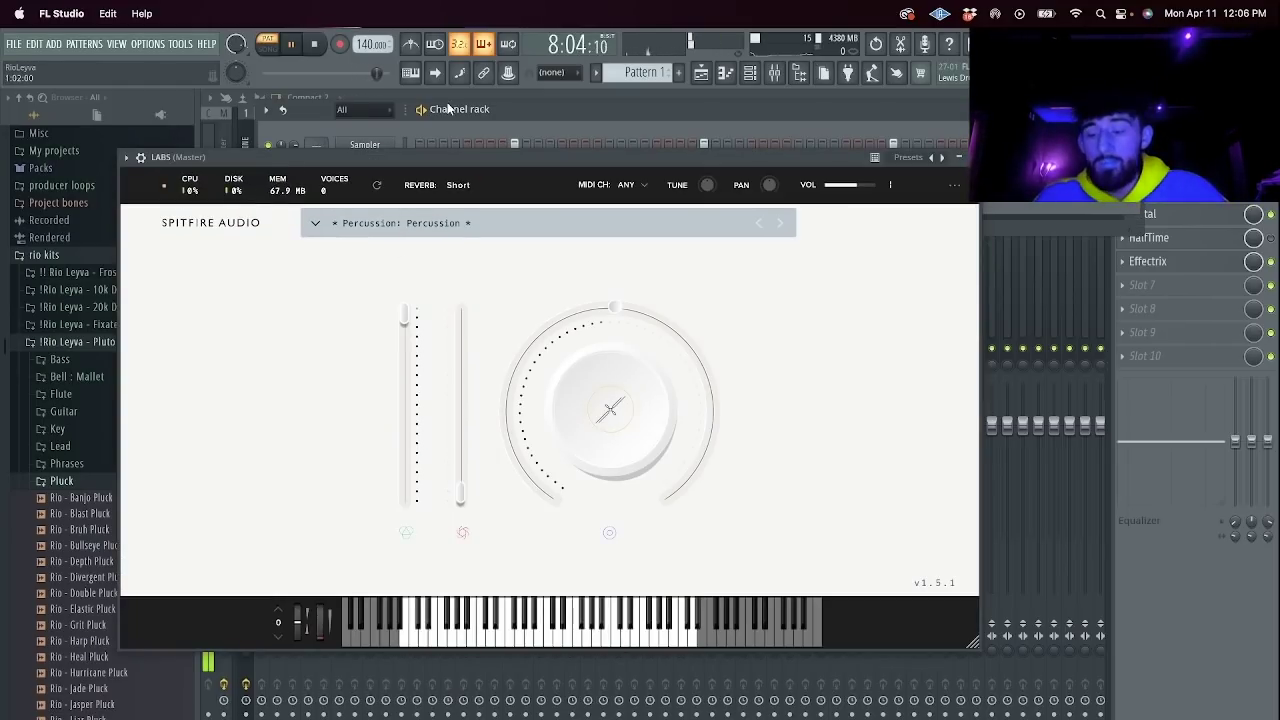
click(491, 225)
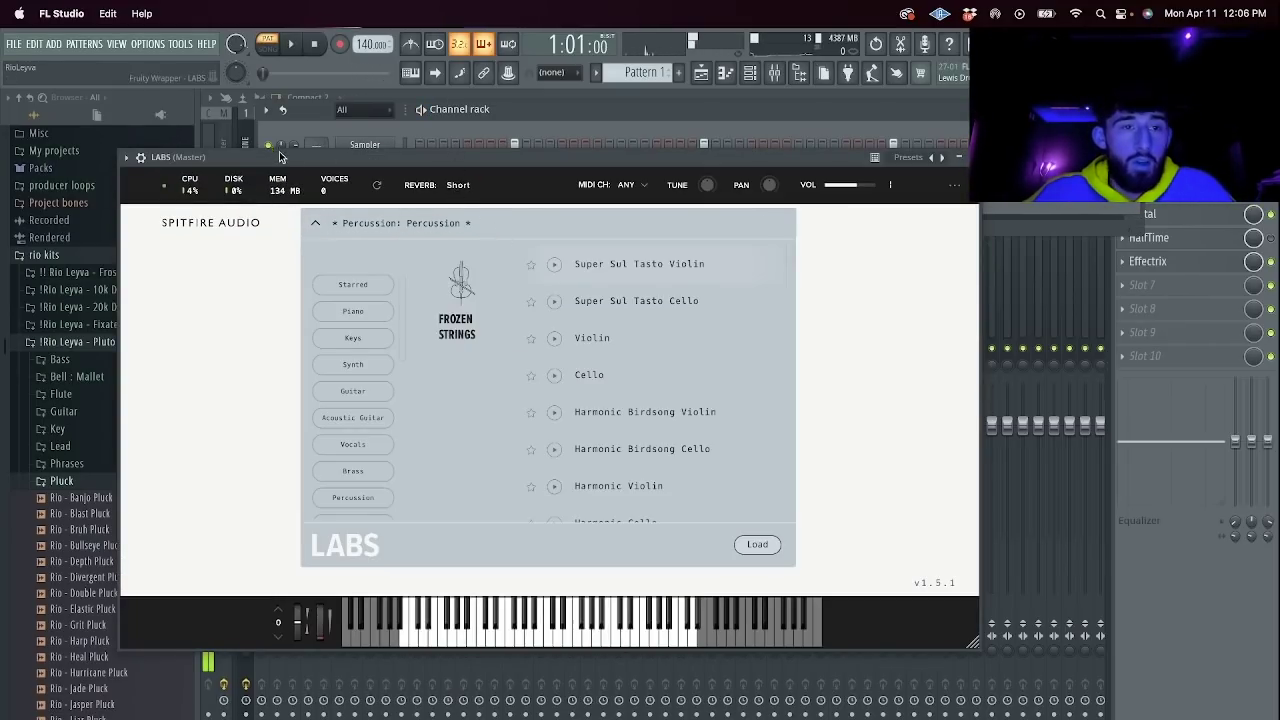
scroll(474, 407, down, 15)
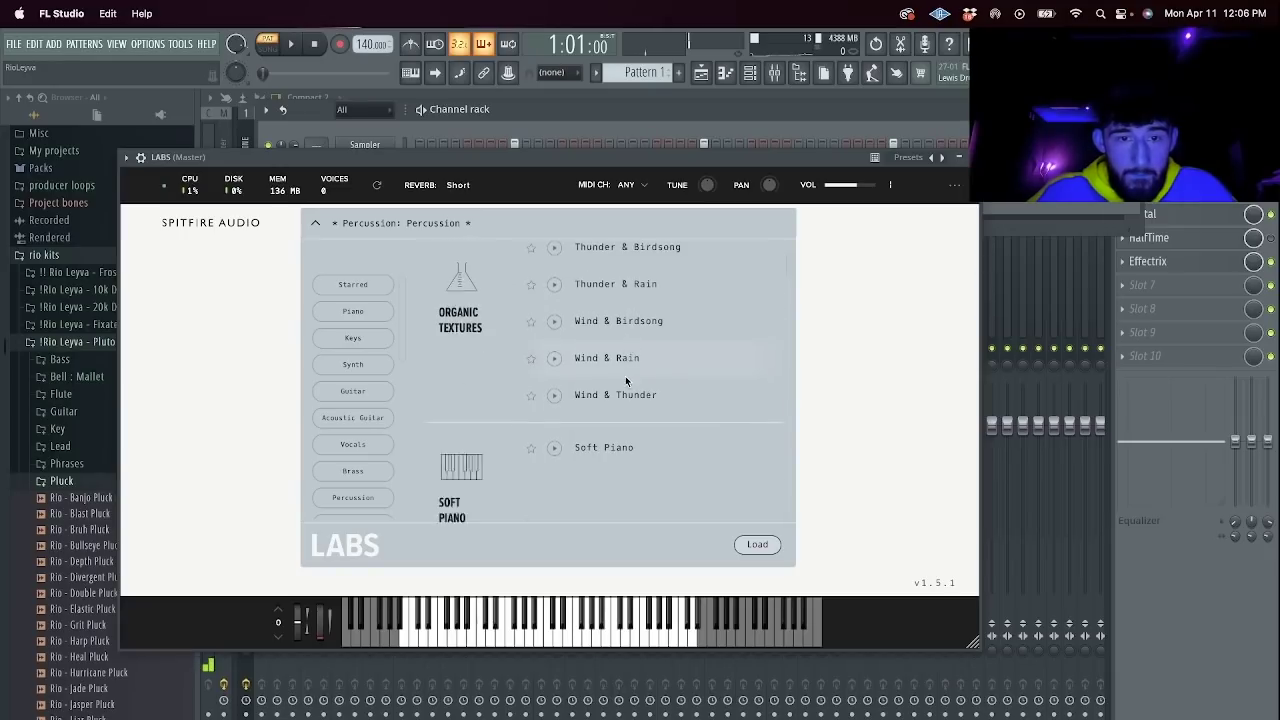
click(617, 262)
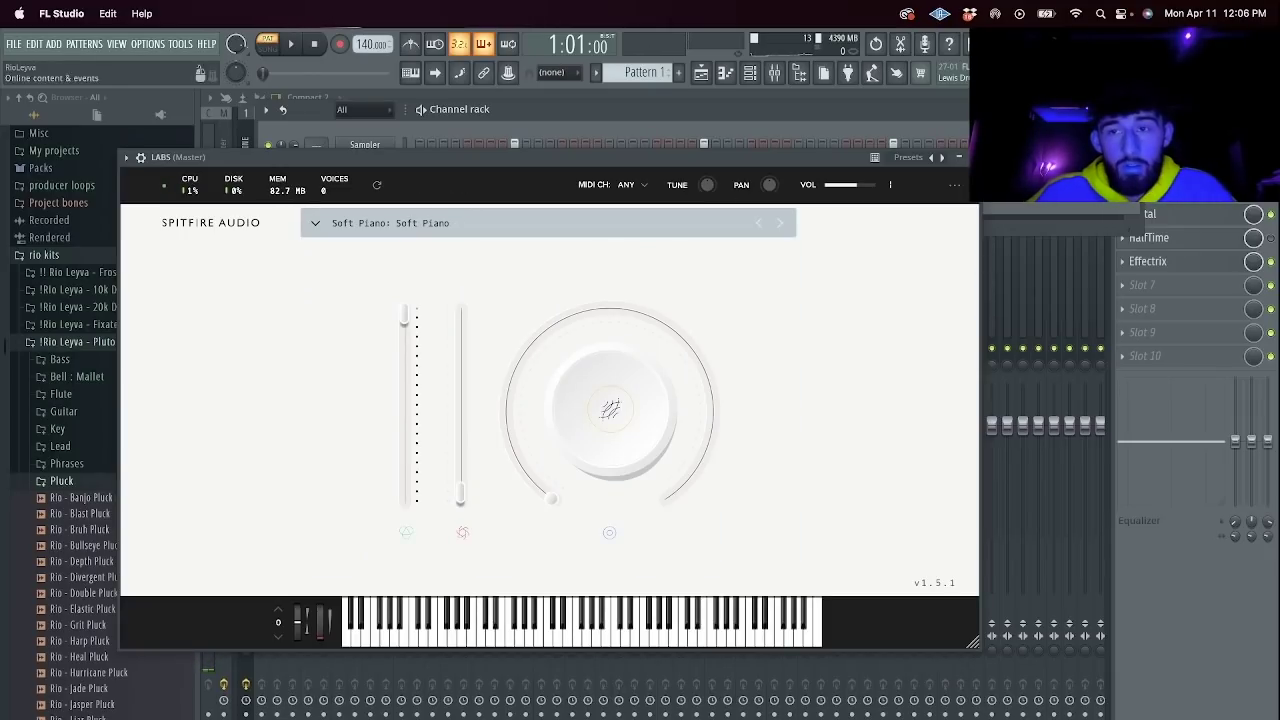
click(963, 157)
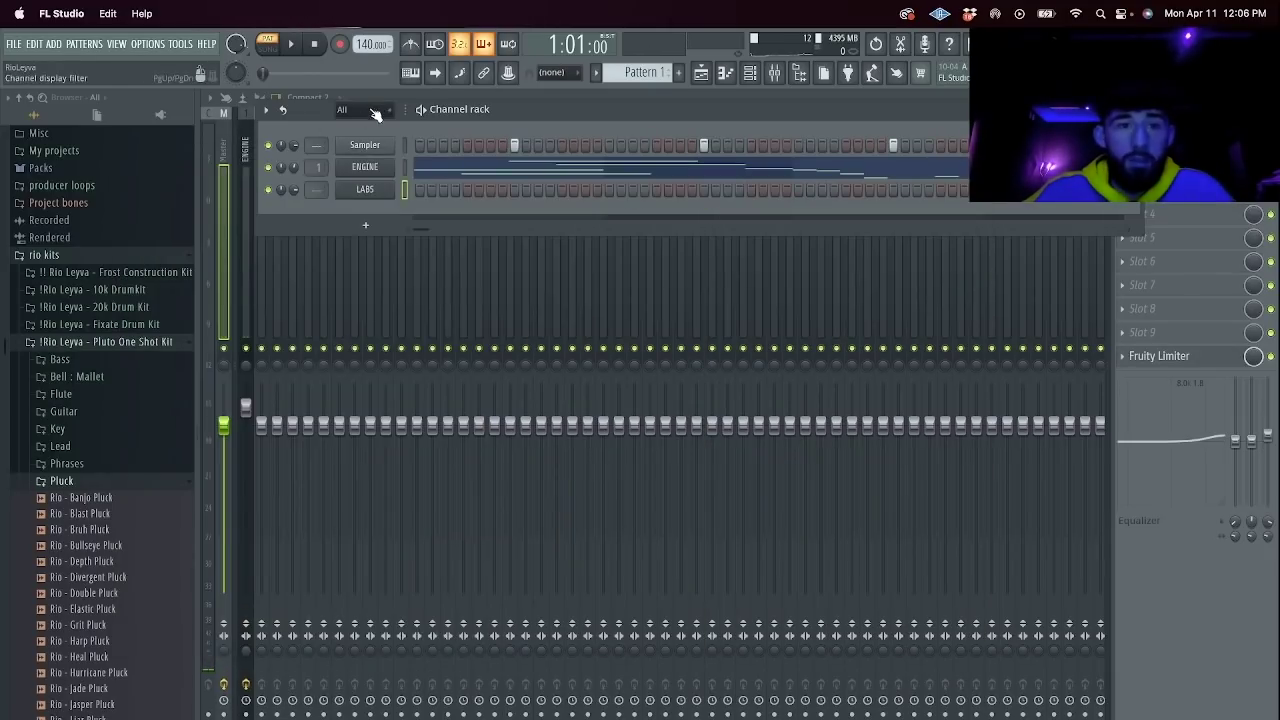
In the LABS piano roll, draw a two-bar note and move it down an octave.
right_click(392, 188)
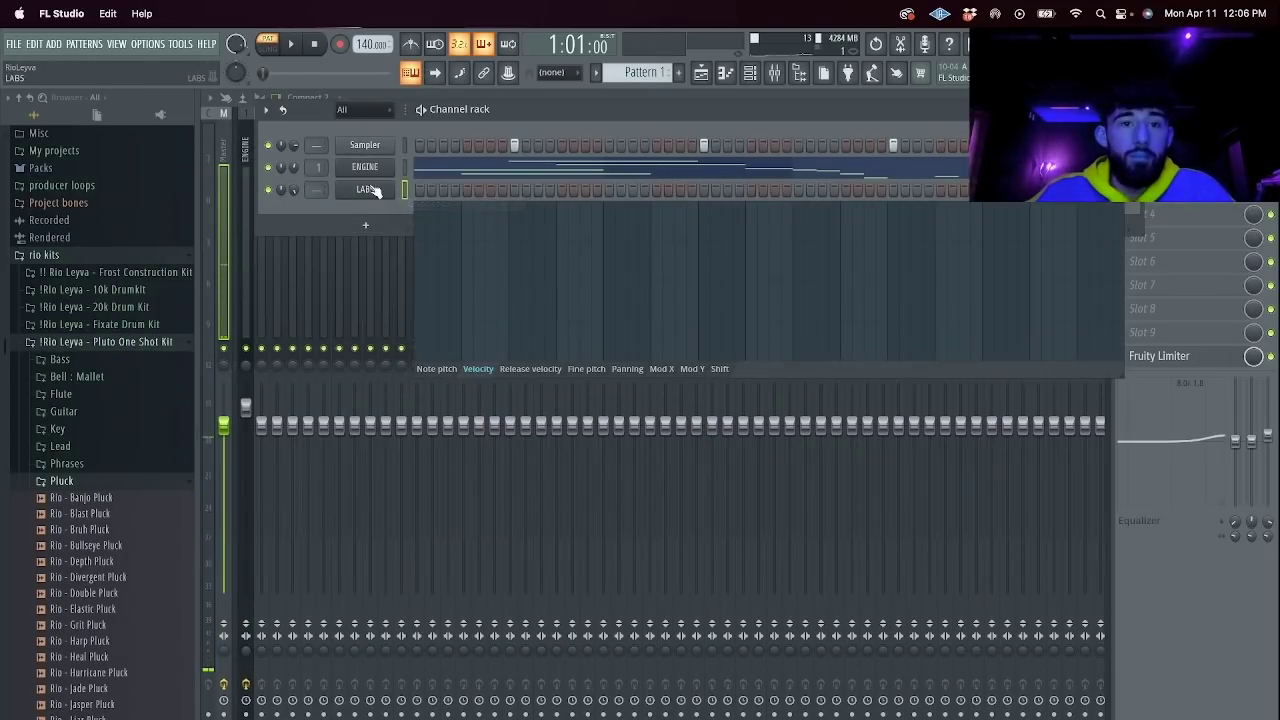
click(470, 190)
click(271, 281)
right_click(266, 281)
drag(259, 255, 555, 233)
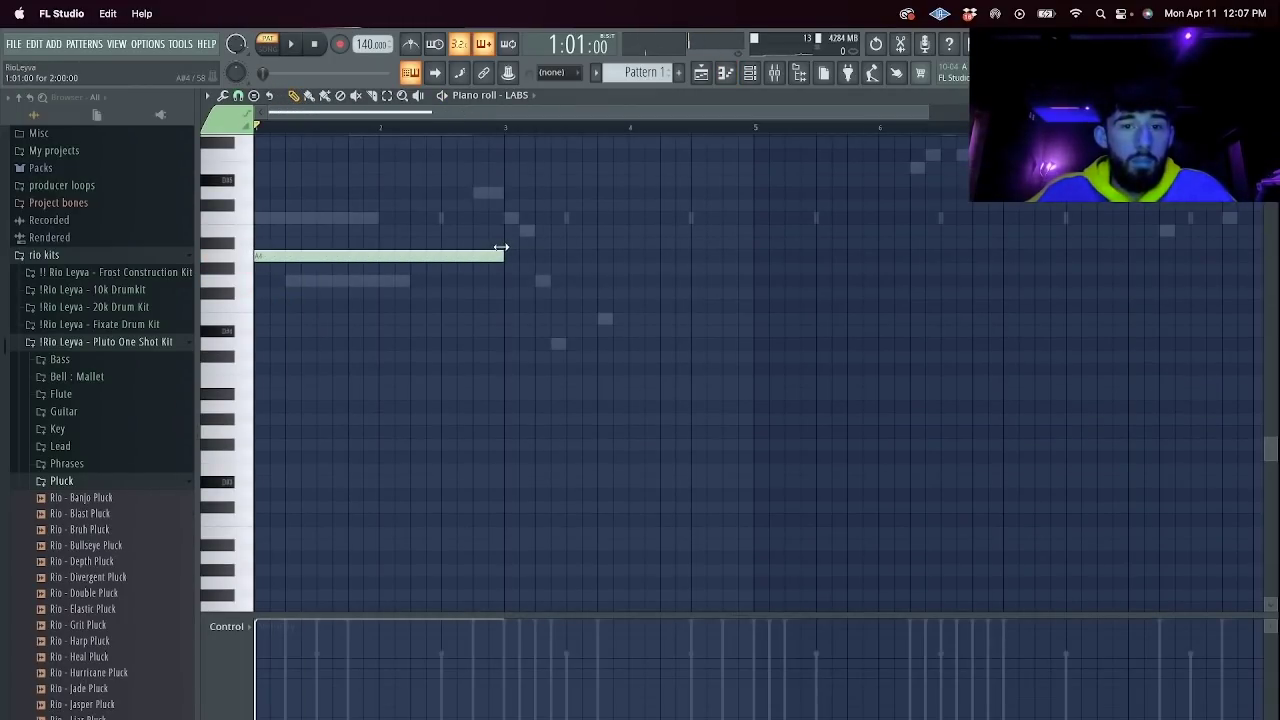
scroll(335, 306, up, 5)
key(ctrl+Down)
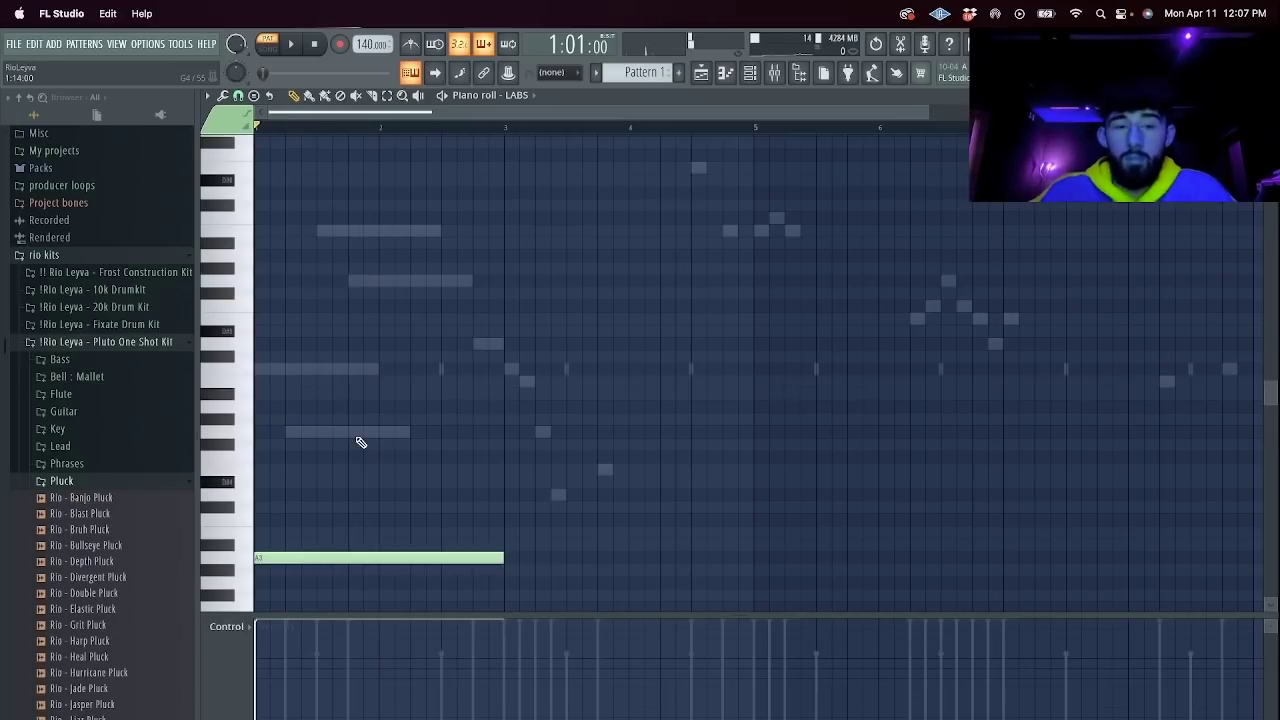
Stack more long chord notes, including a C6 on top, staggering their starts.
click(270, 318)
click(305, 206)
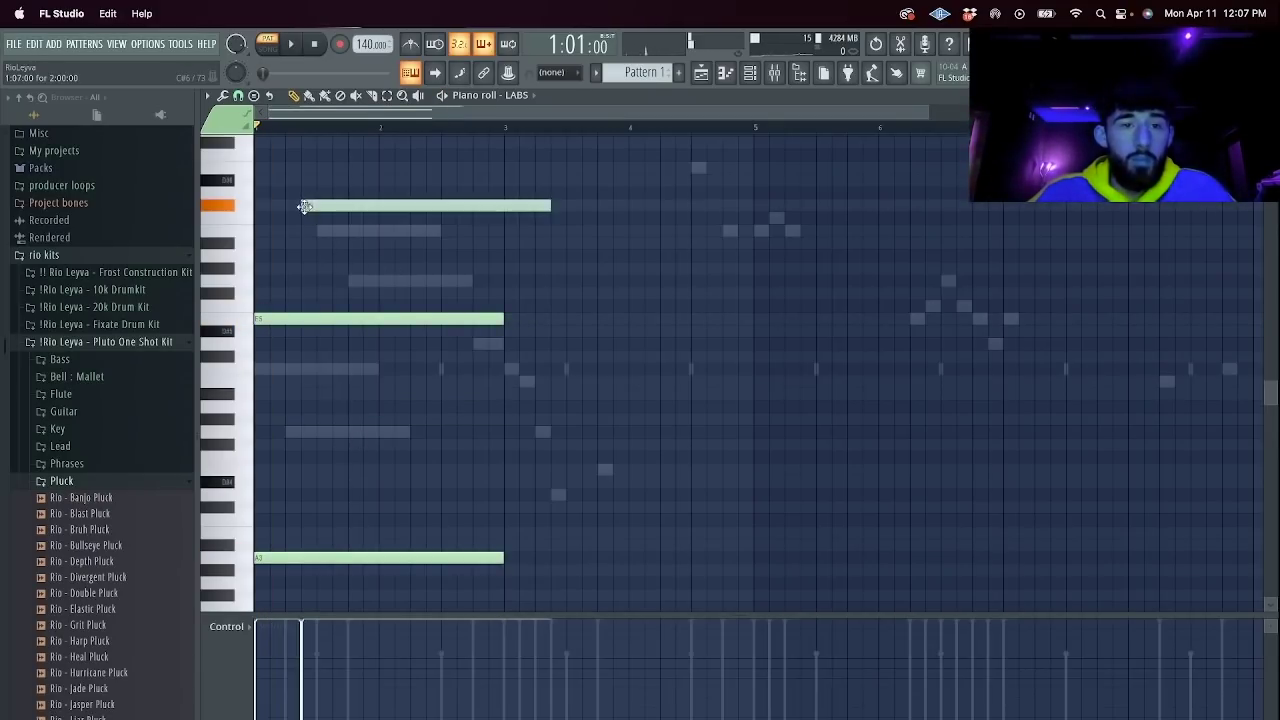
drag(284, 211, 256, 220)
click(271, 271)
drag(271, 271, 287, 231)
click(286, 256)
key(space)
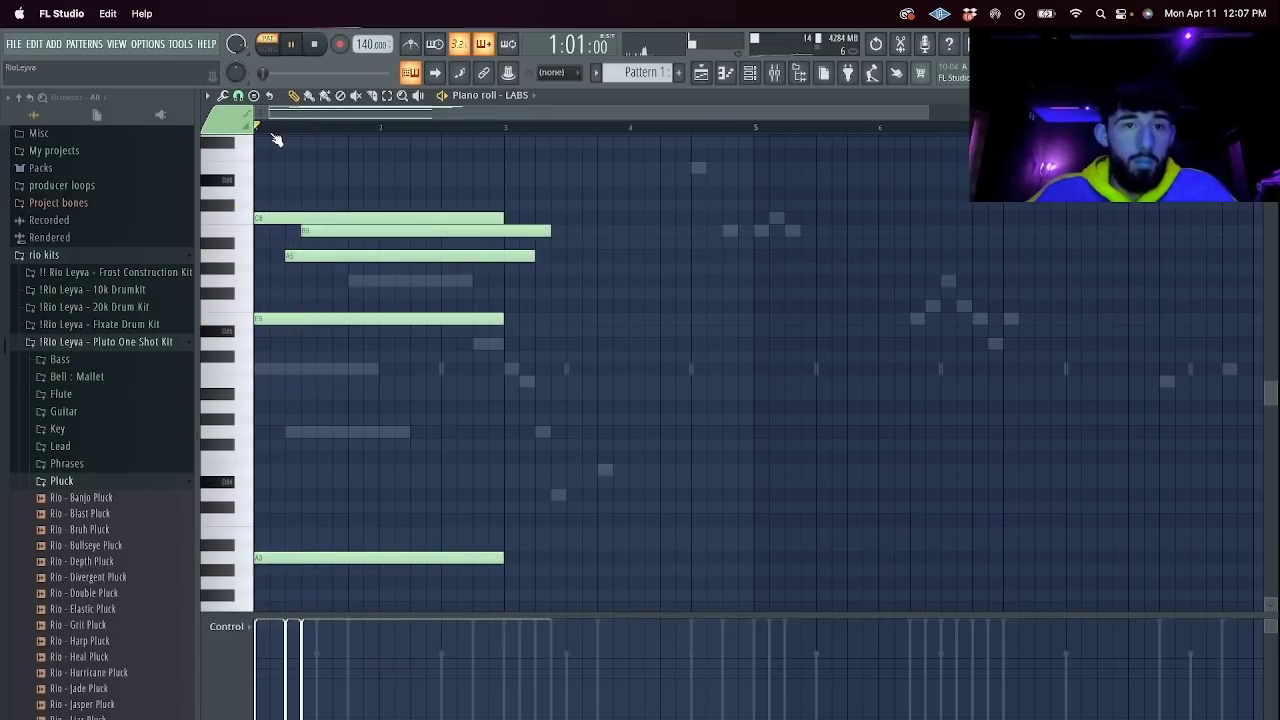
Use a finer snap to nudge B5 earlier, then audition and remove the F#5 and A5 notes.
click(239, 96)
click(251, 225)
drag(346, 231, 337, 233)
key(space)
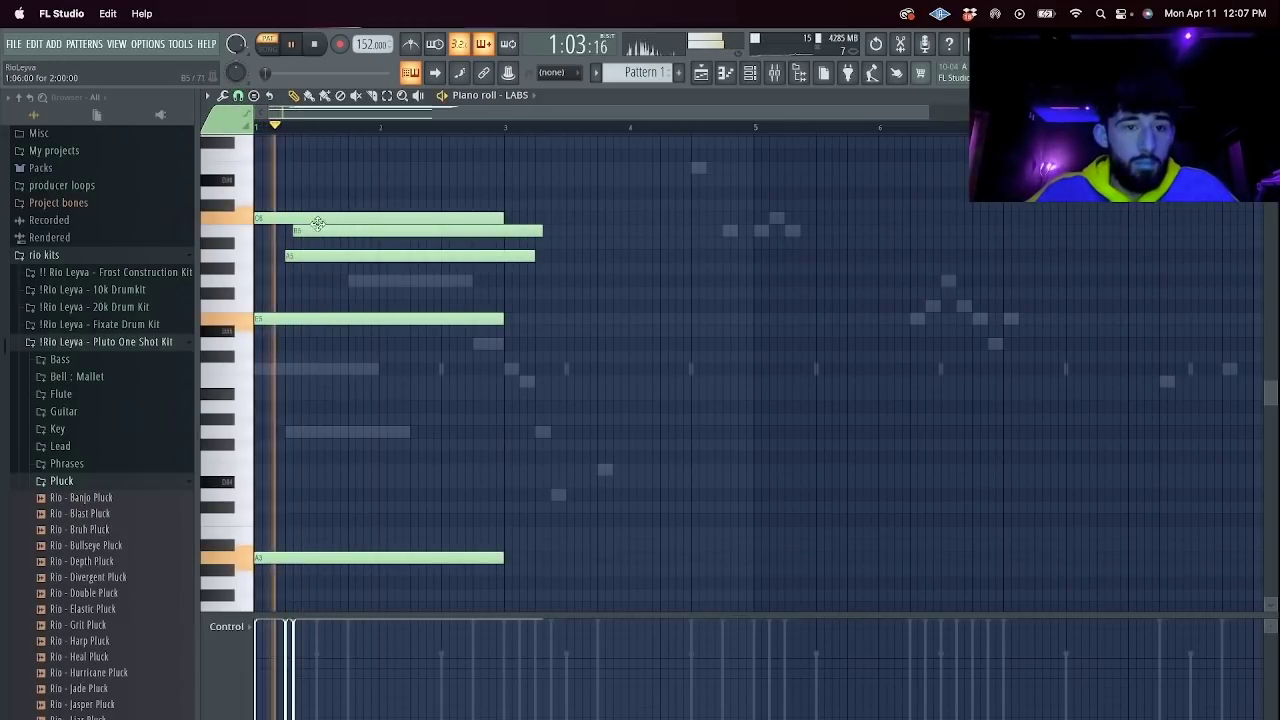
key(space)
click(302, 293)
key(space)
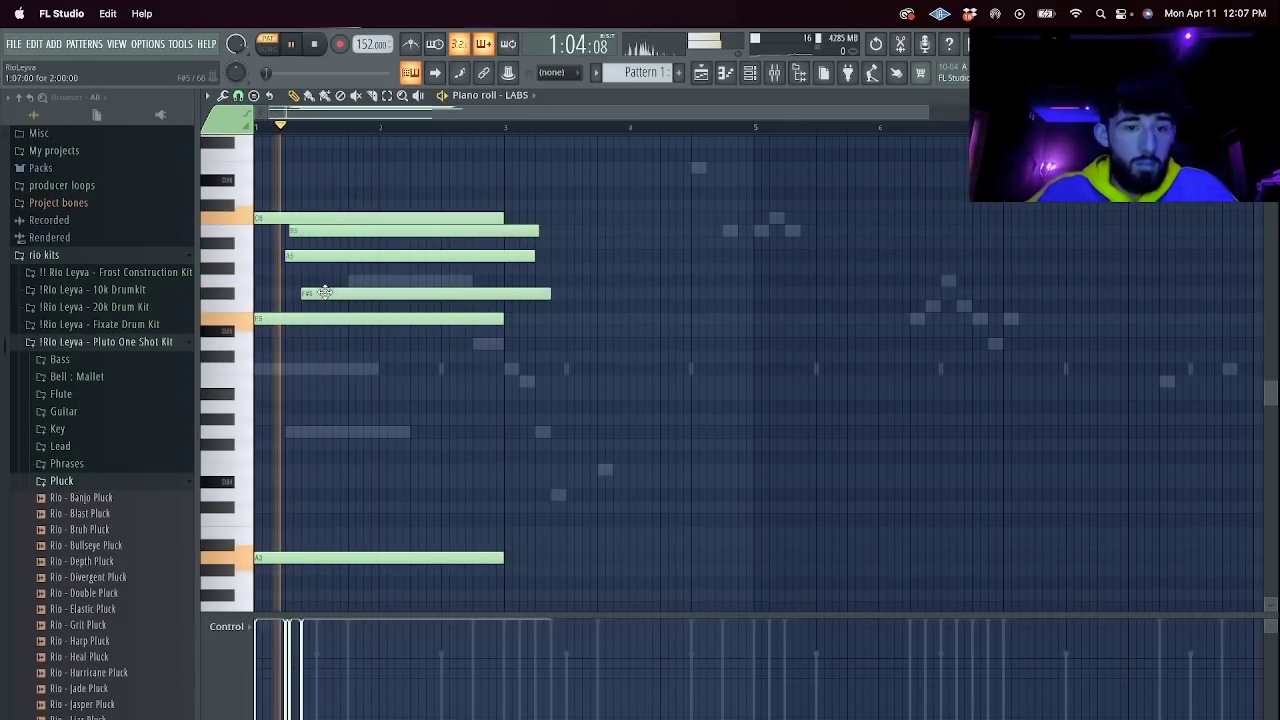
key(space)
right_click(322, 292)
right_click(321, 255)
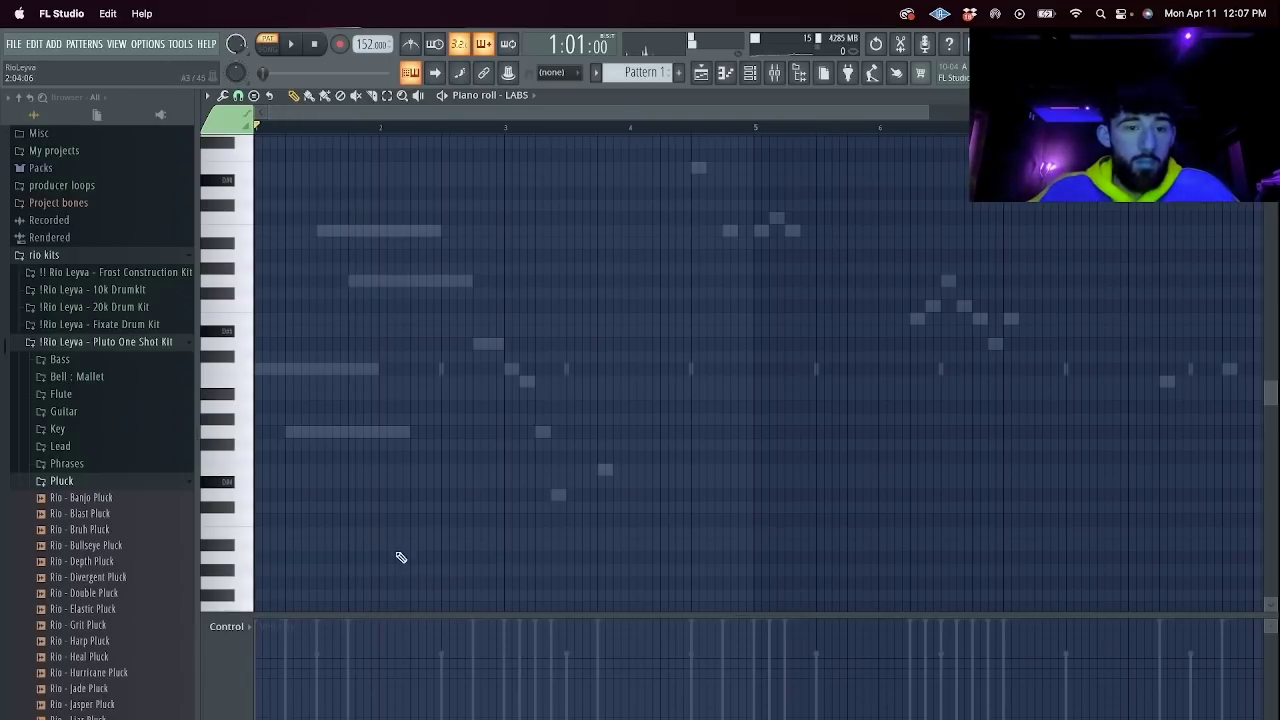
Rework the first chord (G4 down to E4, add a note, raise one to D#5) and drop it an octave.
drag(230, 433, 232, 469)
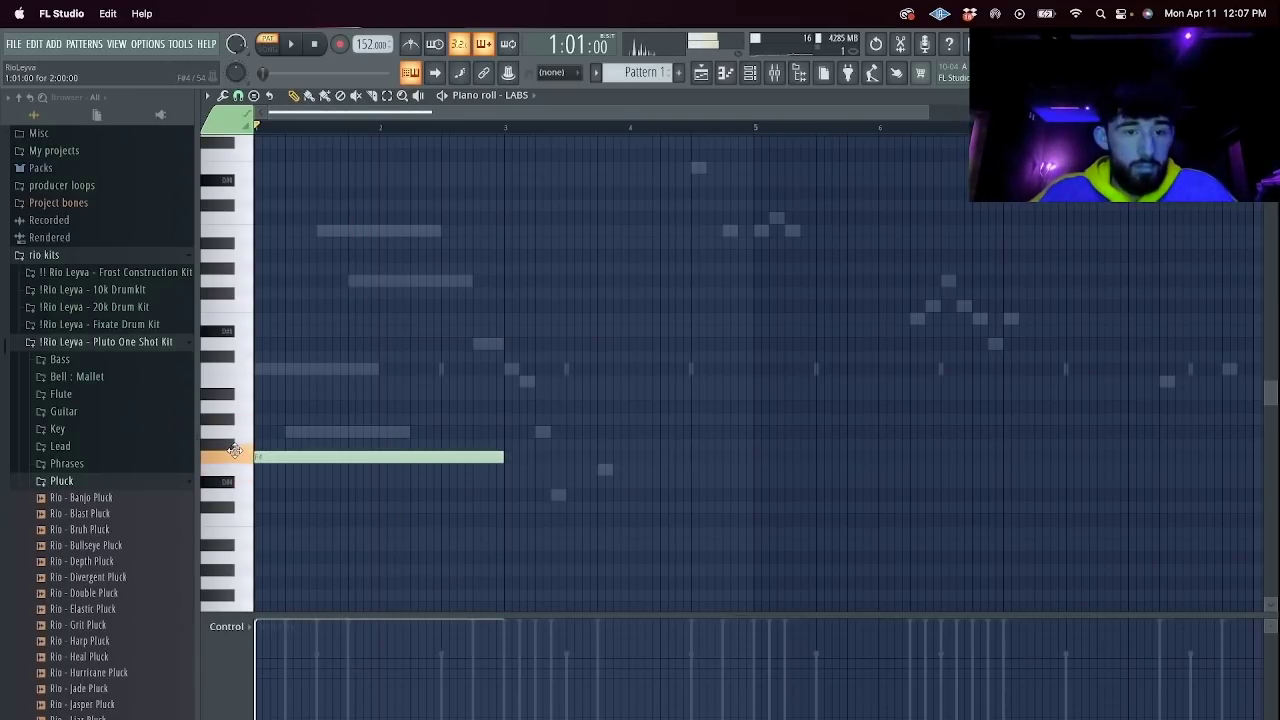
key(space)
drag(278, 268, 273, 248)
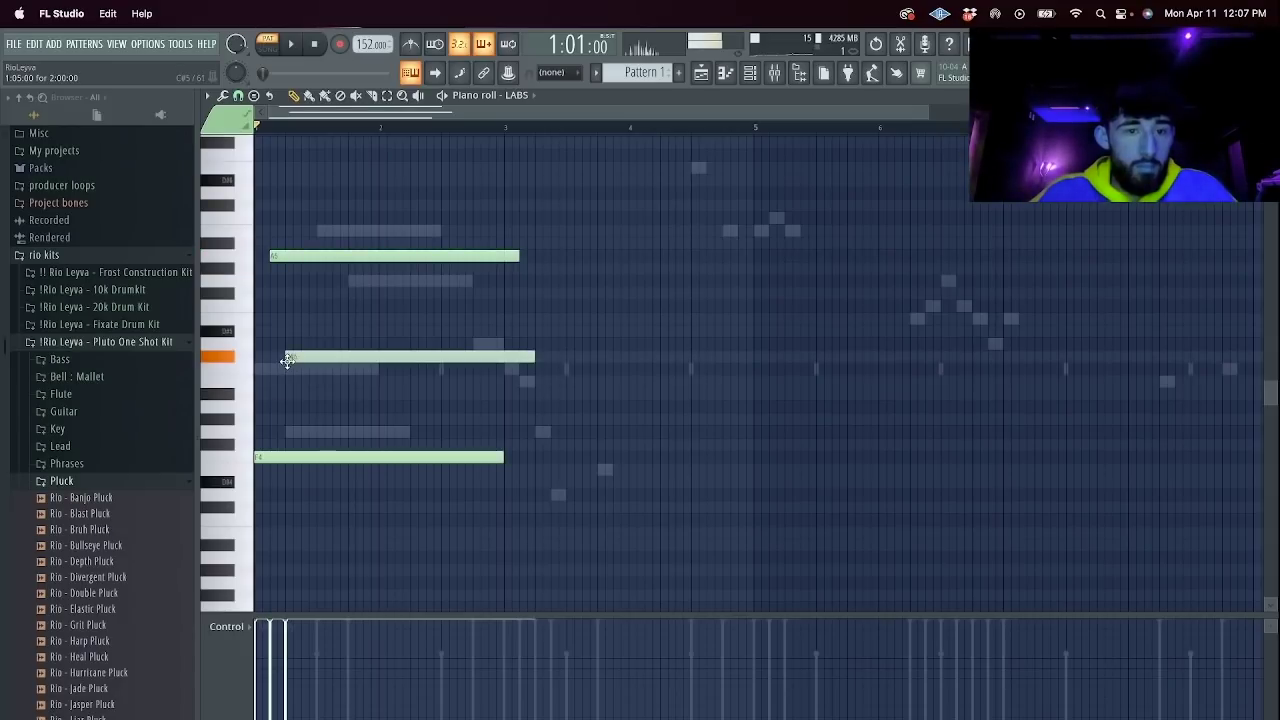
drag(288, 346, 295, 340)
key(space)
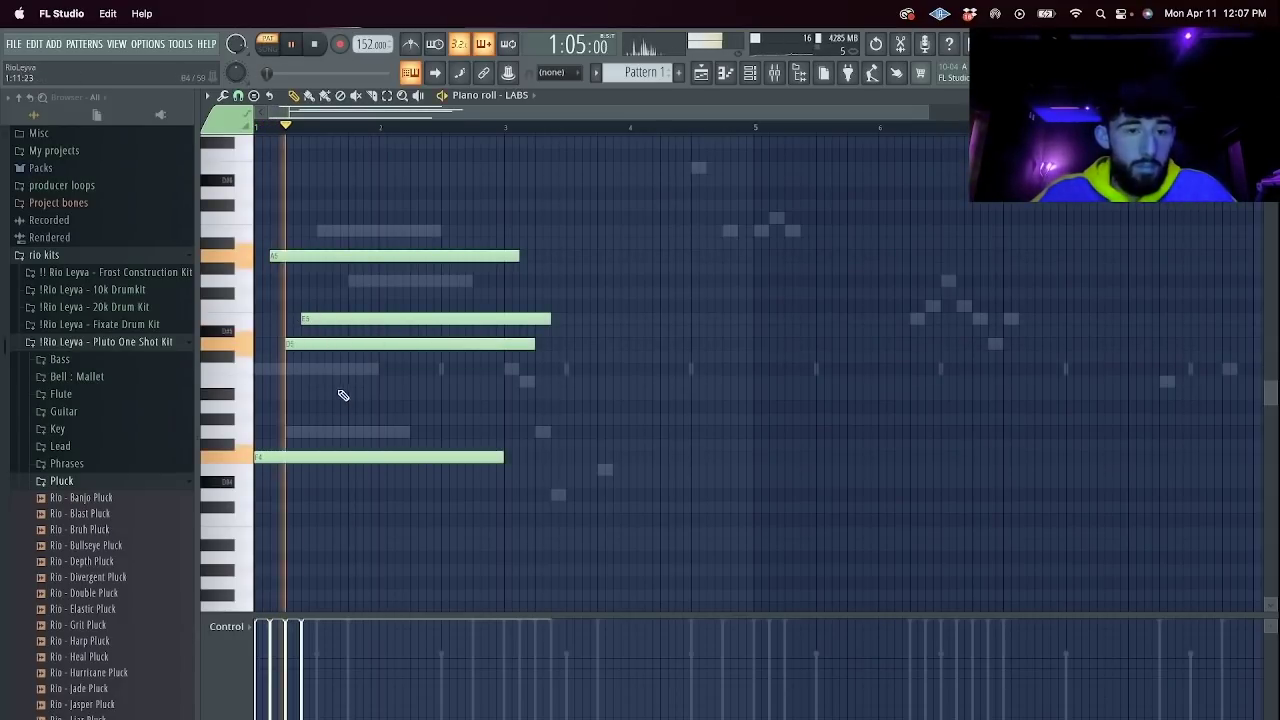
key(ctrl+Down)
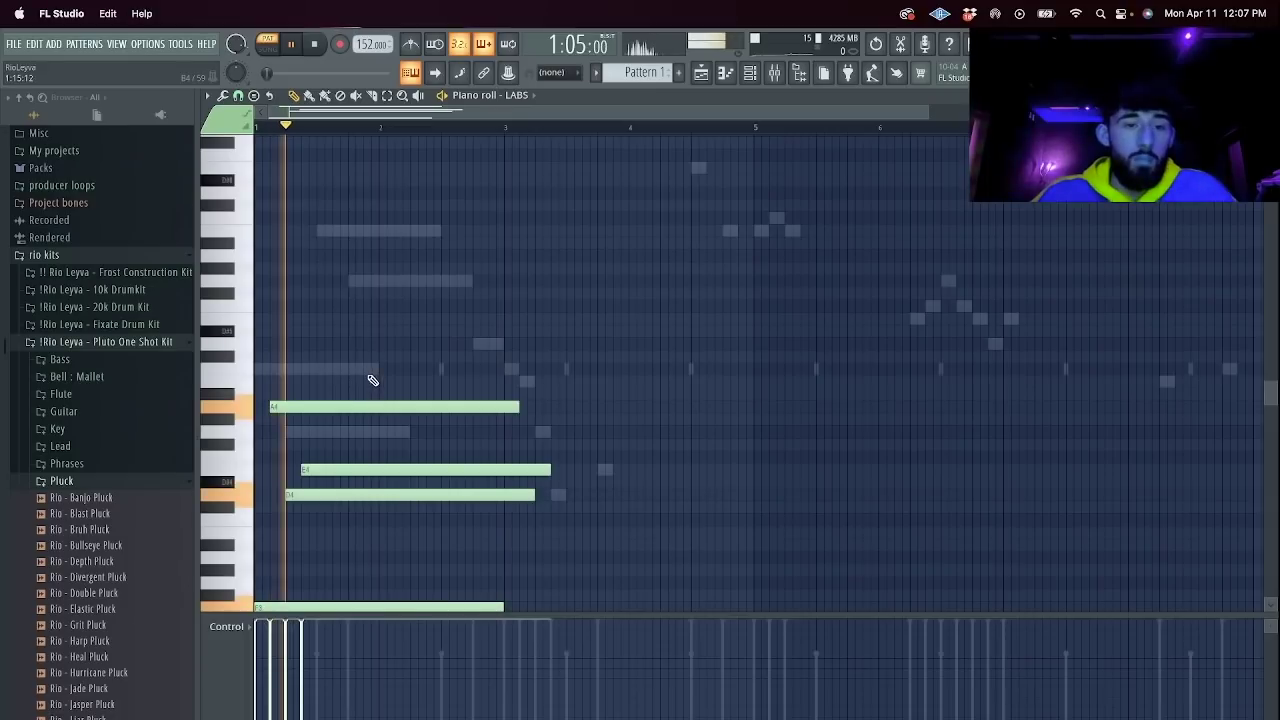
Add short B5 and C6 notes into the gap after the chord.
click(349, 231)
drag(597, 232, 500, 233)
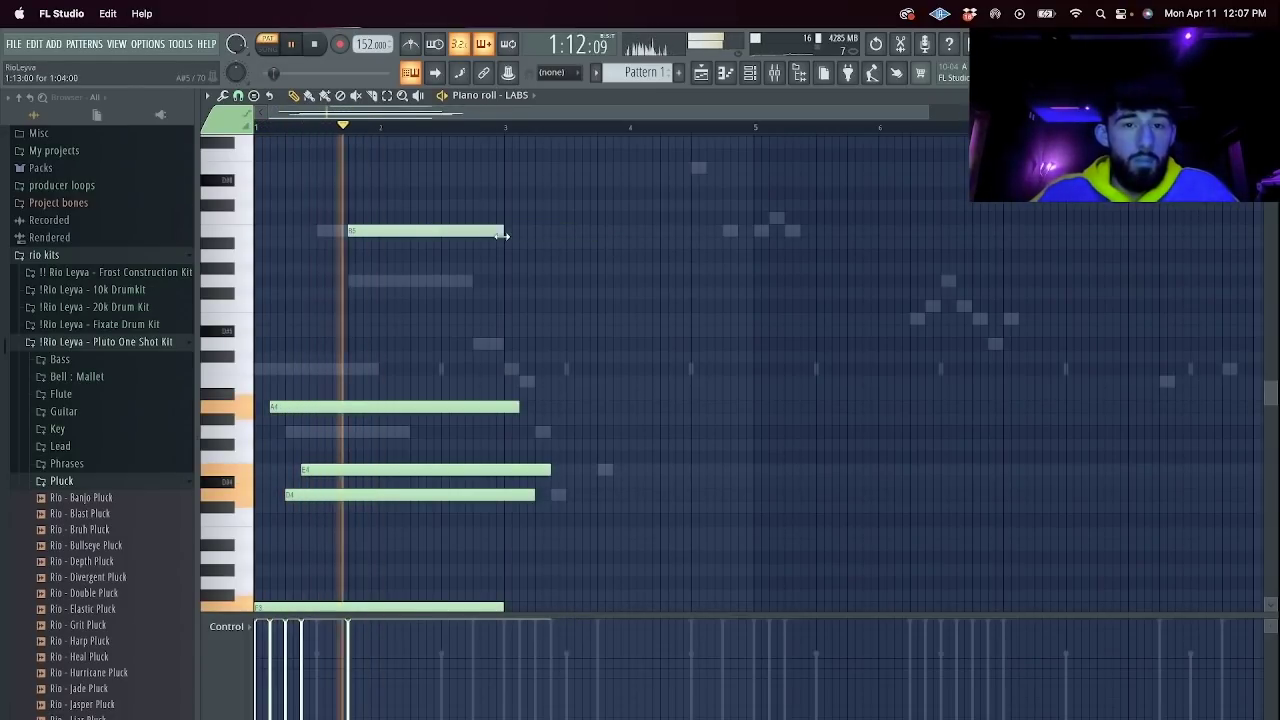
click(478, 219)
drag(621, 219, 505, 219)
Slice the notes at bar 3, delete the leftover pieces, and duplicate everything two bars right.
click(418, 75)
key(c)
drag(505, 580, 530, 554)
key(e)
key(Delete)
key(ctrl+b)
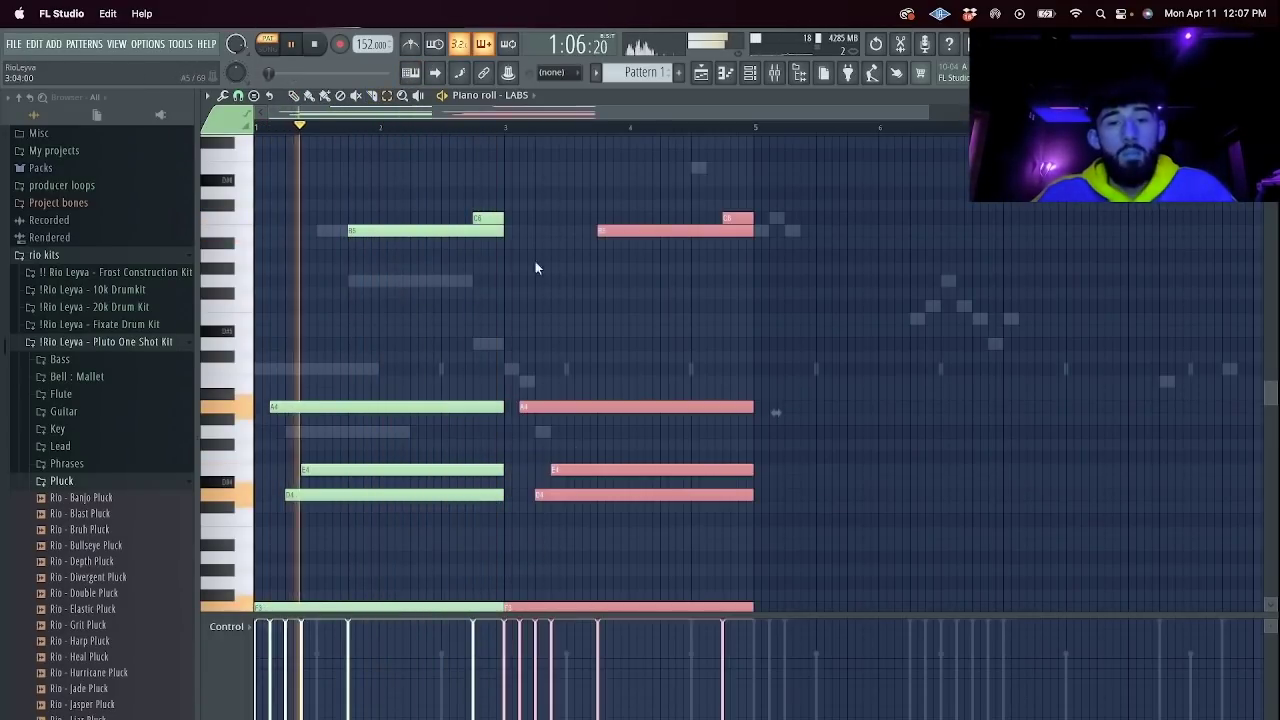
Add a short B5, raise the F3 bass note to G3, and add an A3 bass note lasting to bar 5.
click(510, 231)
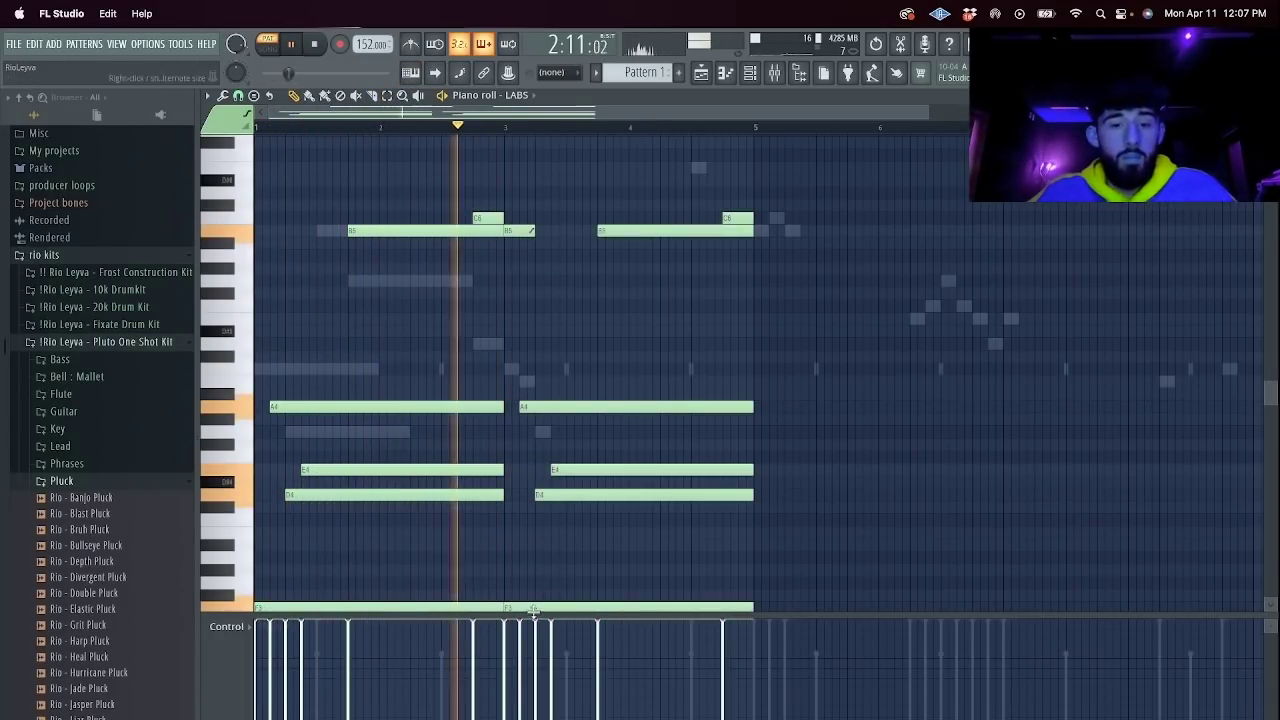
drag(521, 607, 523, 582)
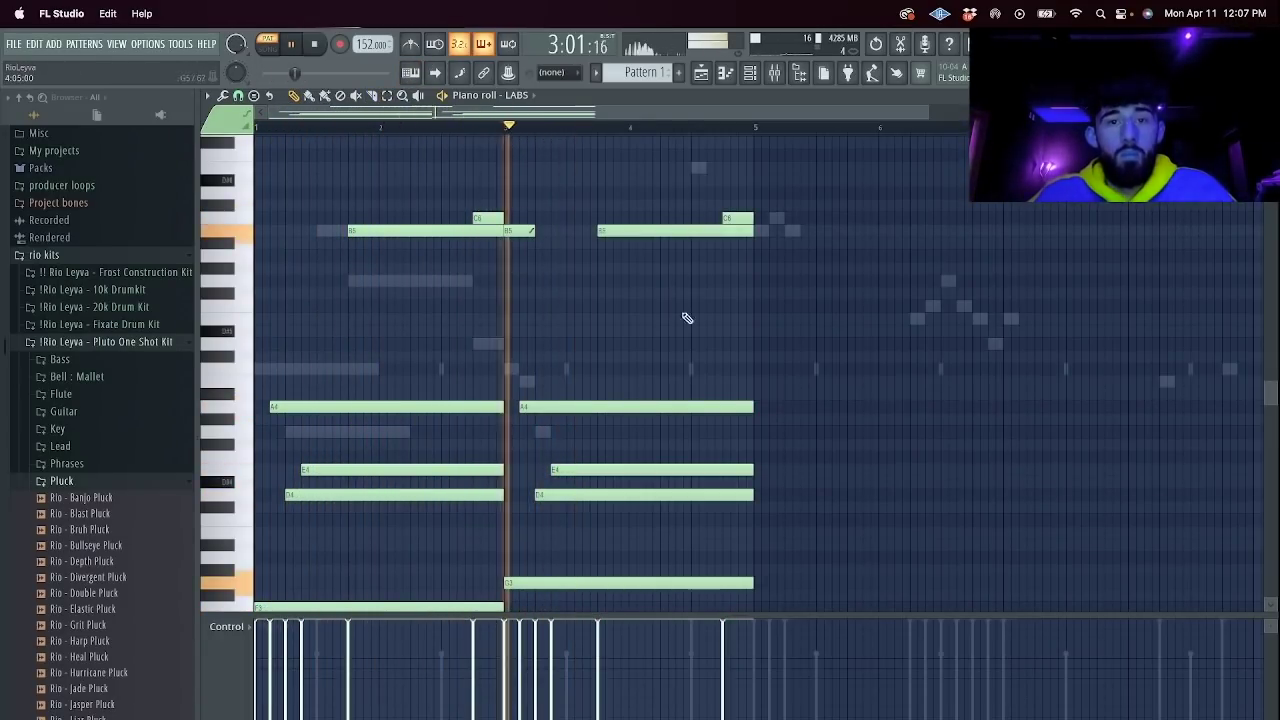
scroll(745, 560, down, 2)
drag(752, 546, 597, 549)
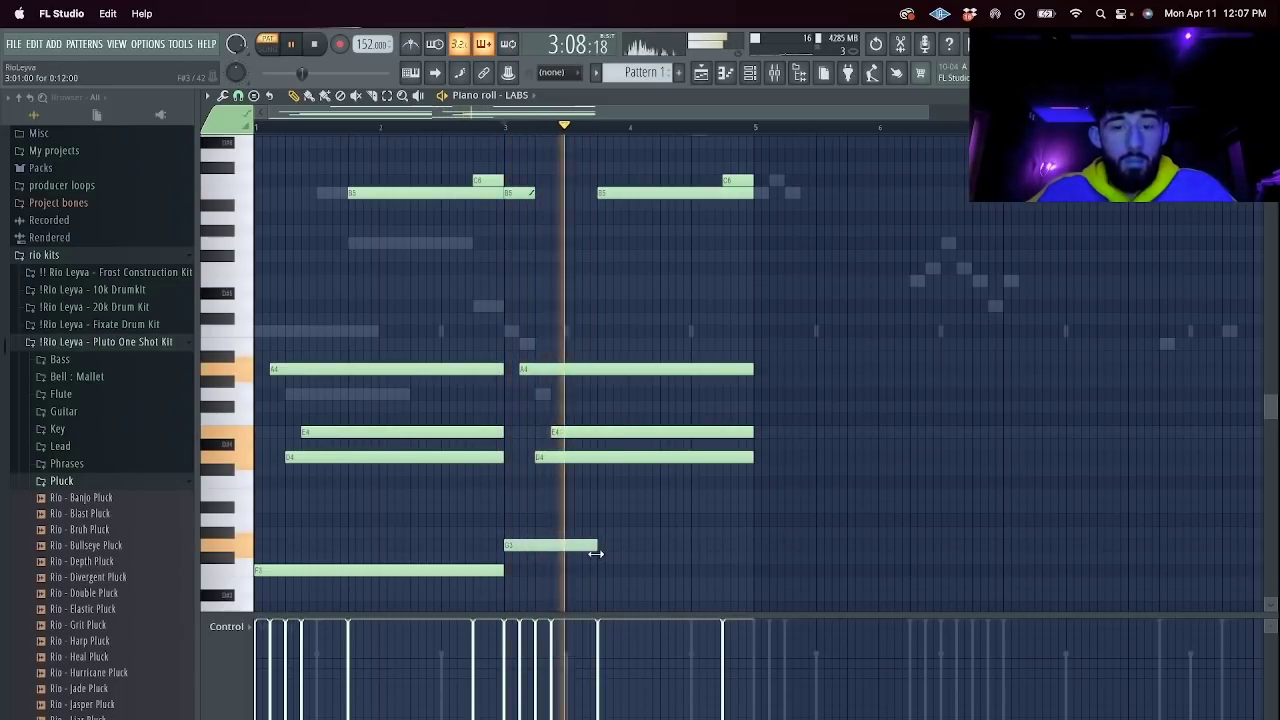
click(602, 520)
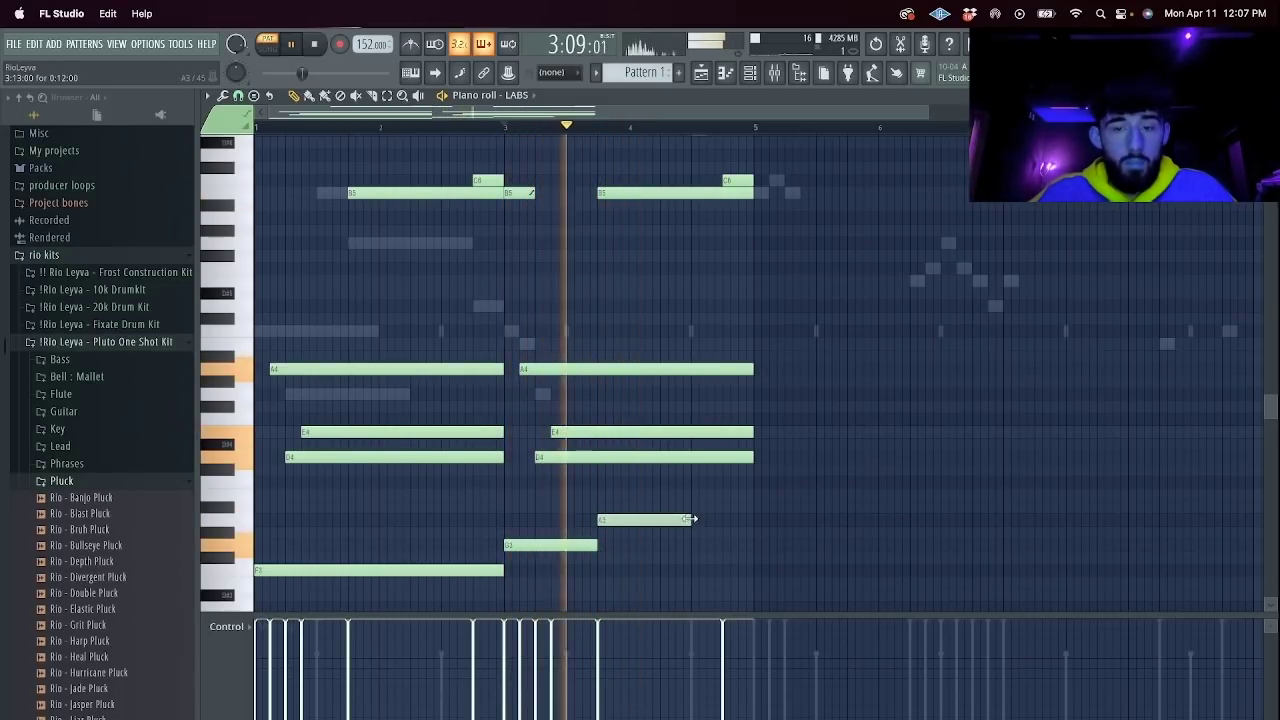
drag(706, 521, 754, 521)
Replace the upper-right B5 and C6 notes with a short note moved to a lower pitch.
right_click(705, 192)
right_click(740, 180)
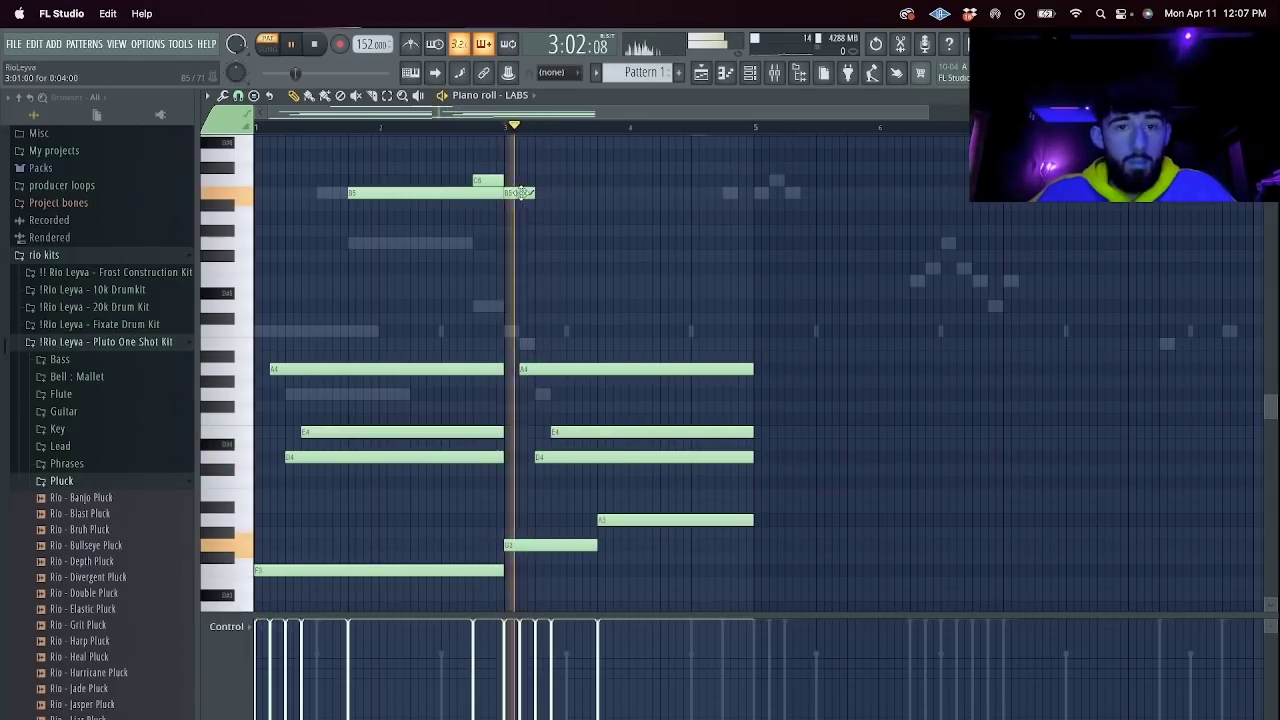
click(541, 181)
scroll(609, 236, up, 2)
right_click(550, 257)
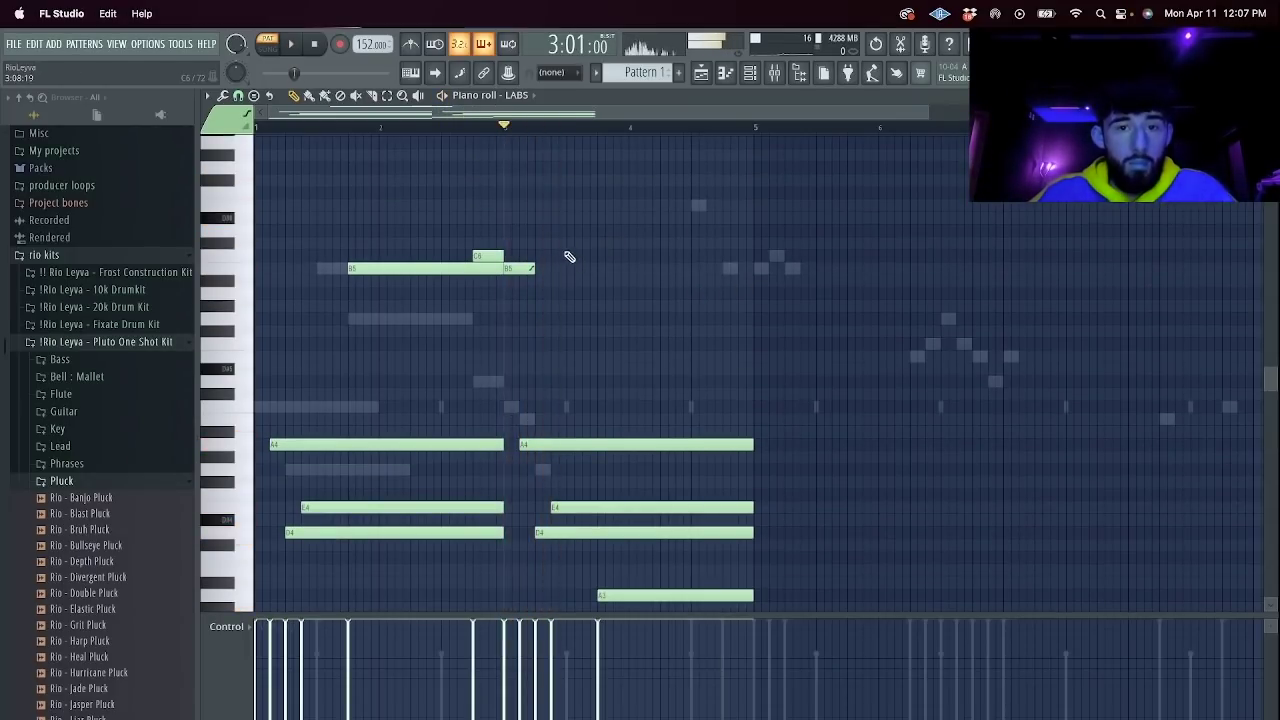
click(553, 257)
drag(552, 256, 755, 321)
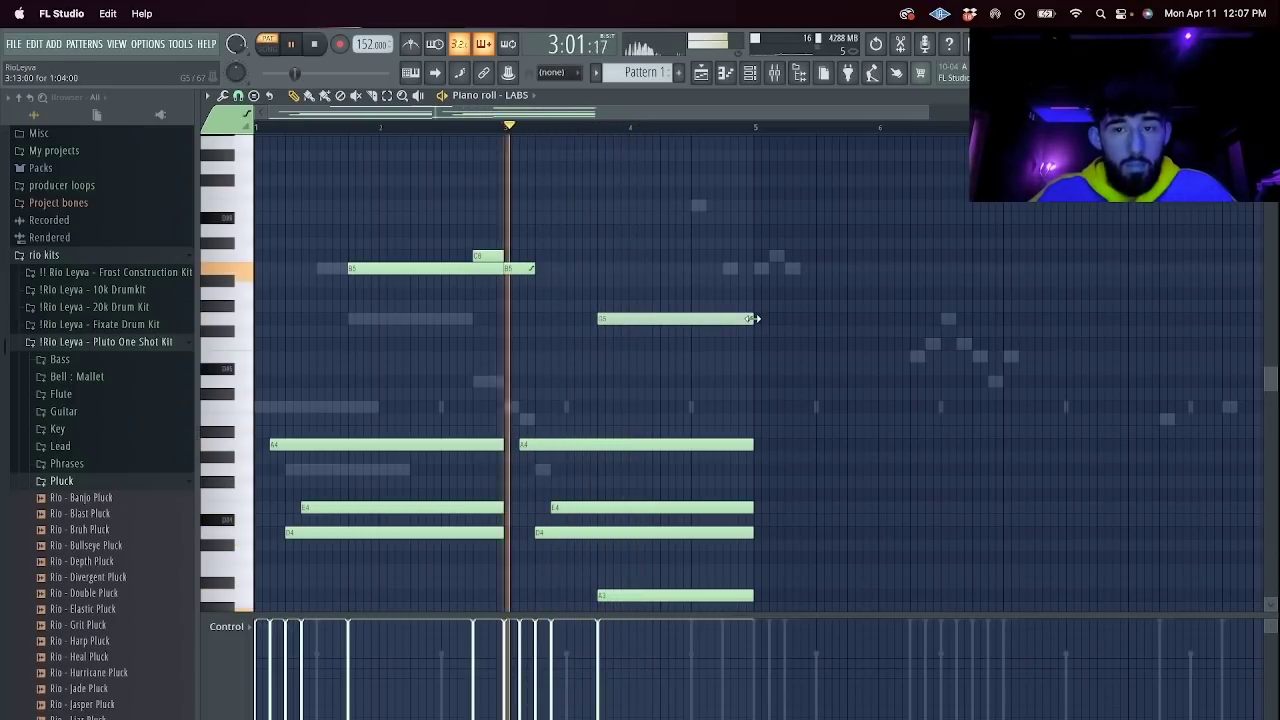
Add two overlapping melody notes in bar 4.
click(660, 381)
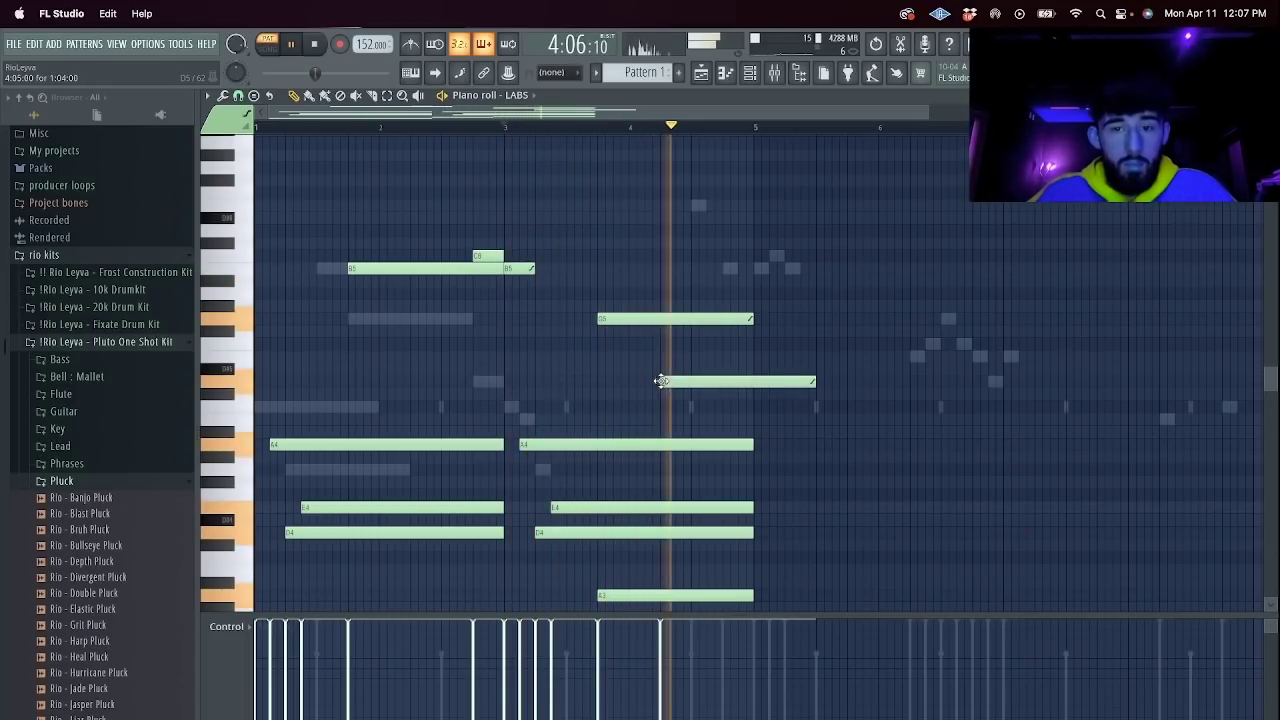
click(721, 357)
key(space)
key(space)
Slice the notes at bar 5, delete the excess, and duplicate everything into bars 5–8.
key(c)
drag(757, 402, 757, 342)
key(e)
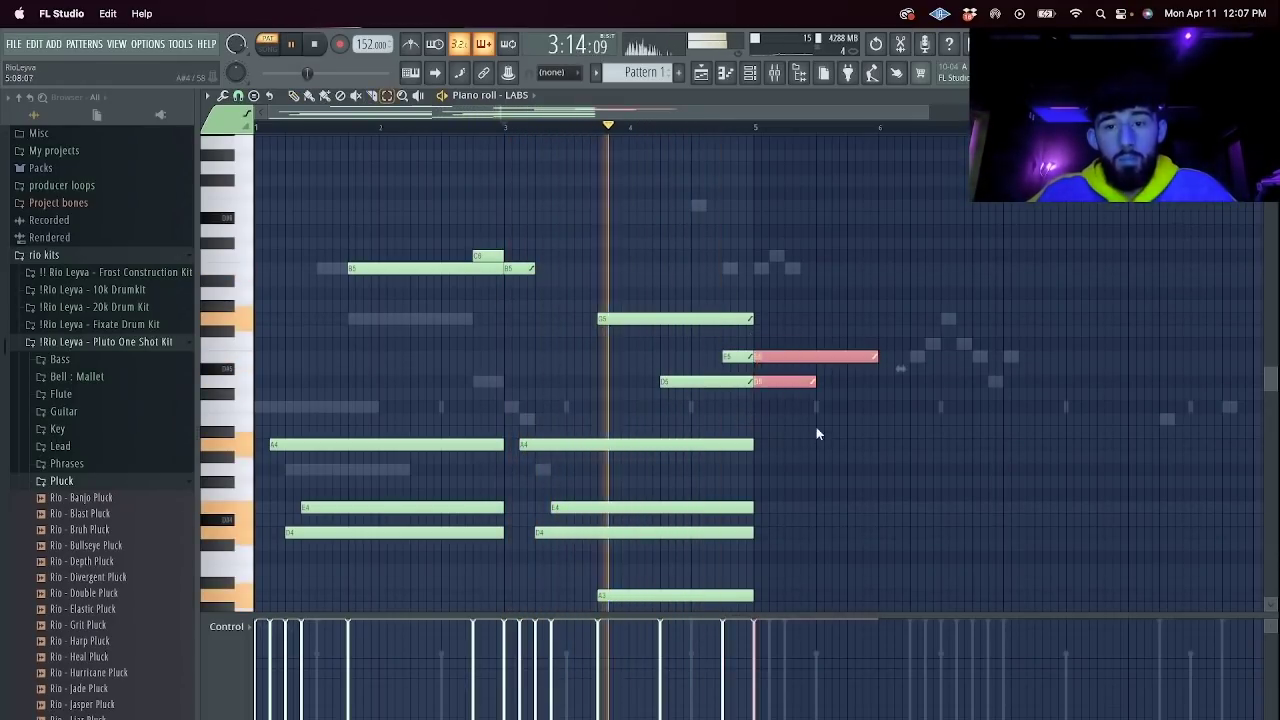
key(Delete)
scroll(1050, 420, down, 6)
key(ctrl+b)
Drop the three duplicated bass notes an octave.
drag(1105, 474, 850, 362)
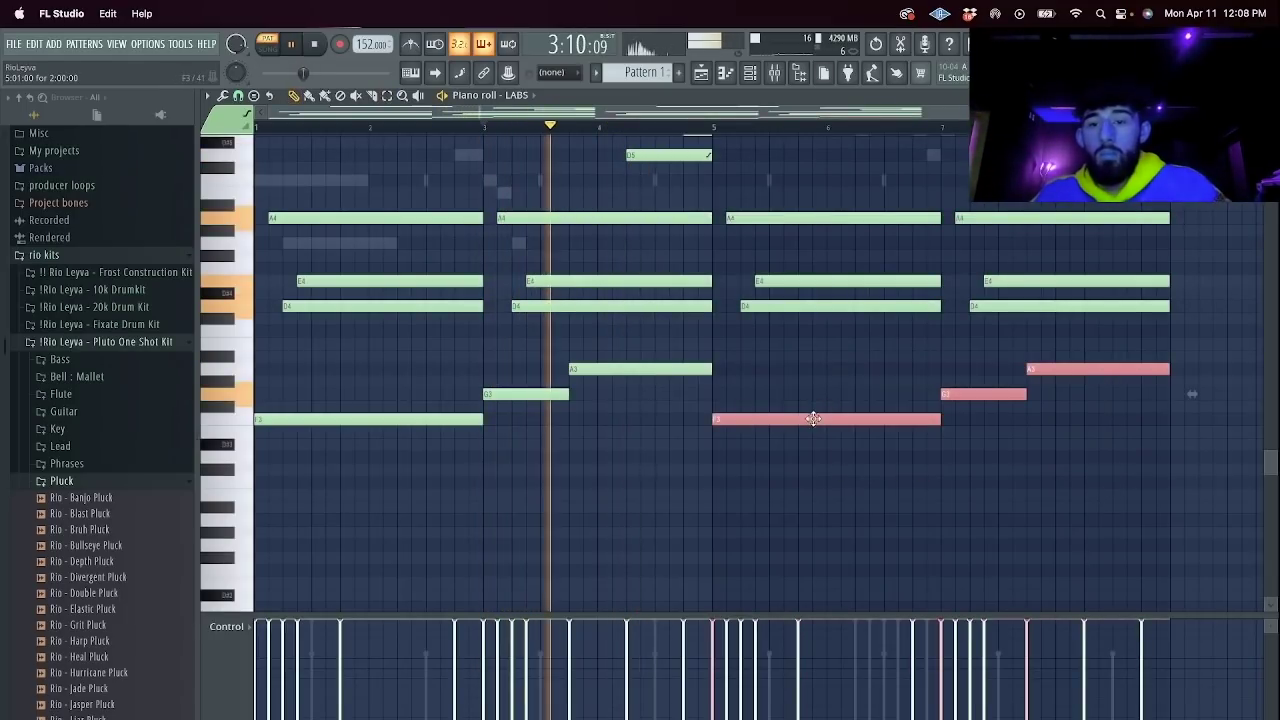
key(ctrl+Down)
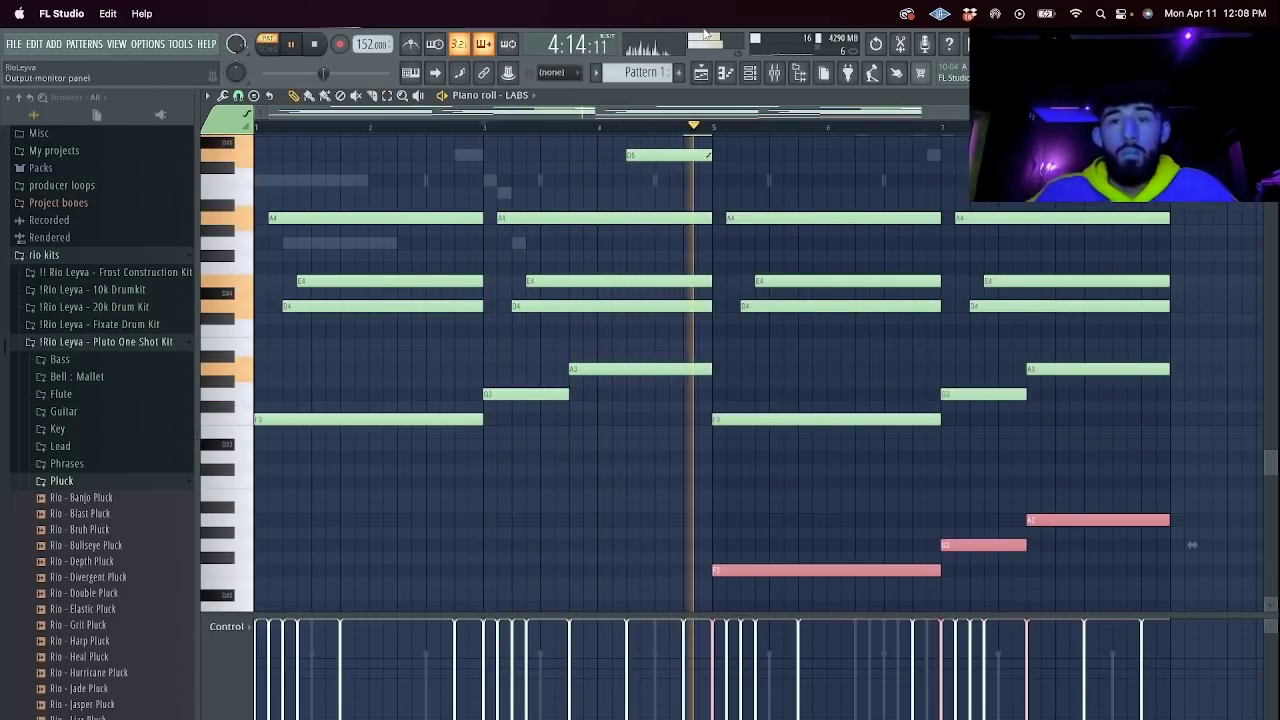
click(760, 75)
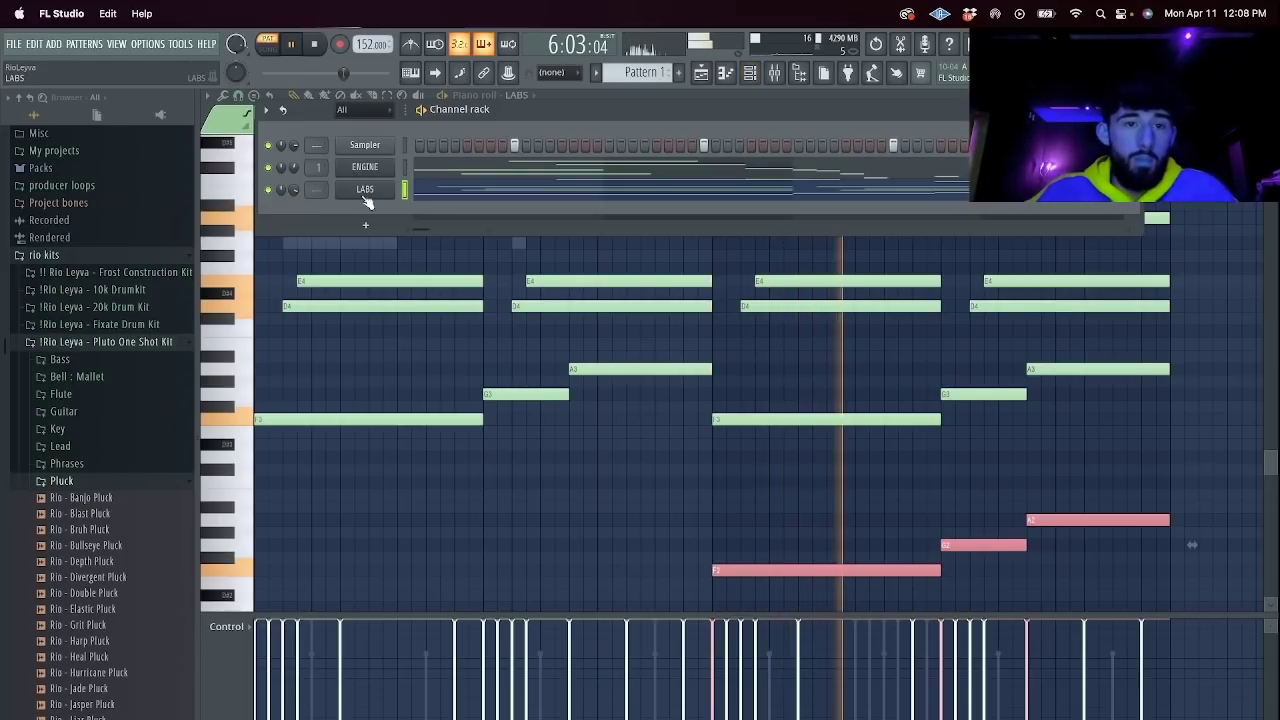
right_click(358, 191)
Load rio - lil clap from the 10k Drumkit claps folder into the Sampler channel.
click(311, 214)
click(91, 294)
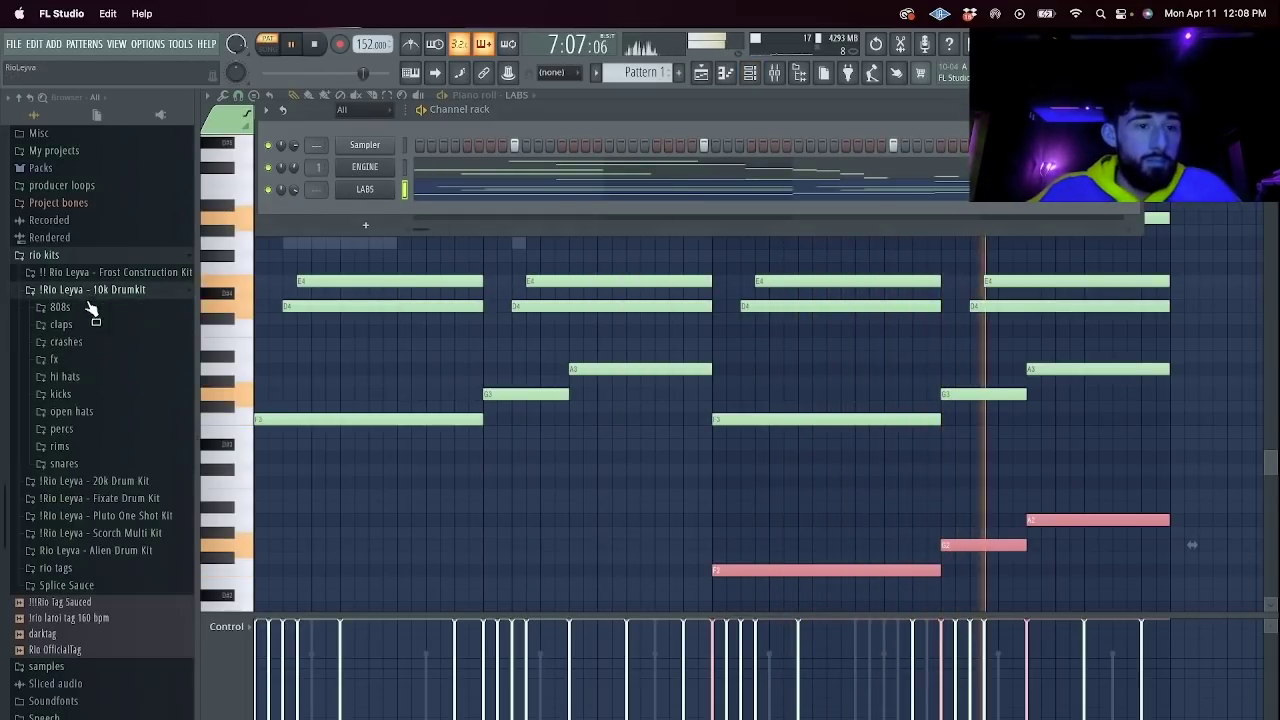
click(70, 325)
drag(82, 373, 368, 147)
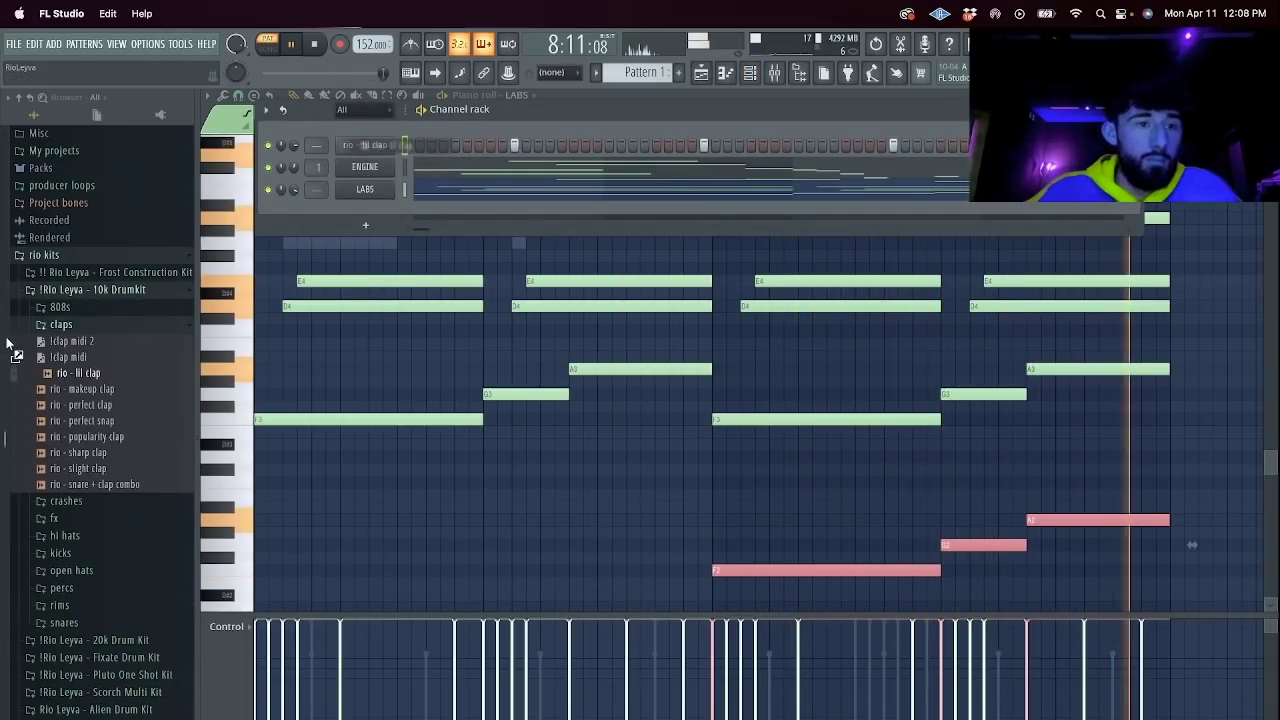
scroll(80, 363, up, 4)
scroll(91, 522, down, 10)
key(space)
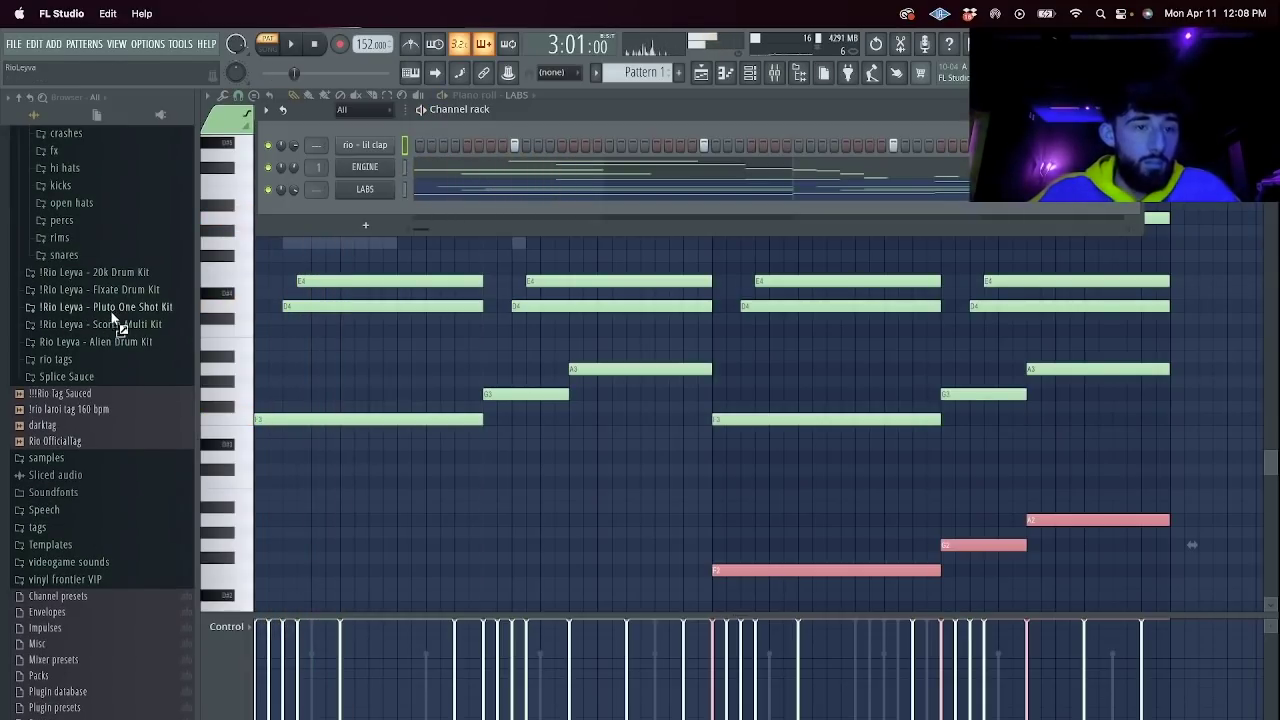
Add Rio - Boss Hi Hat from the Alien Drum Kit Hi Hats folder as a new channel.
click(124, 341)
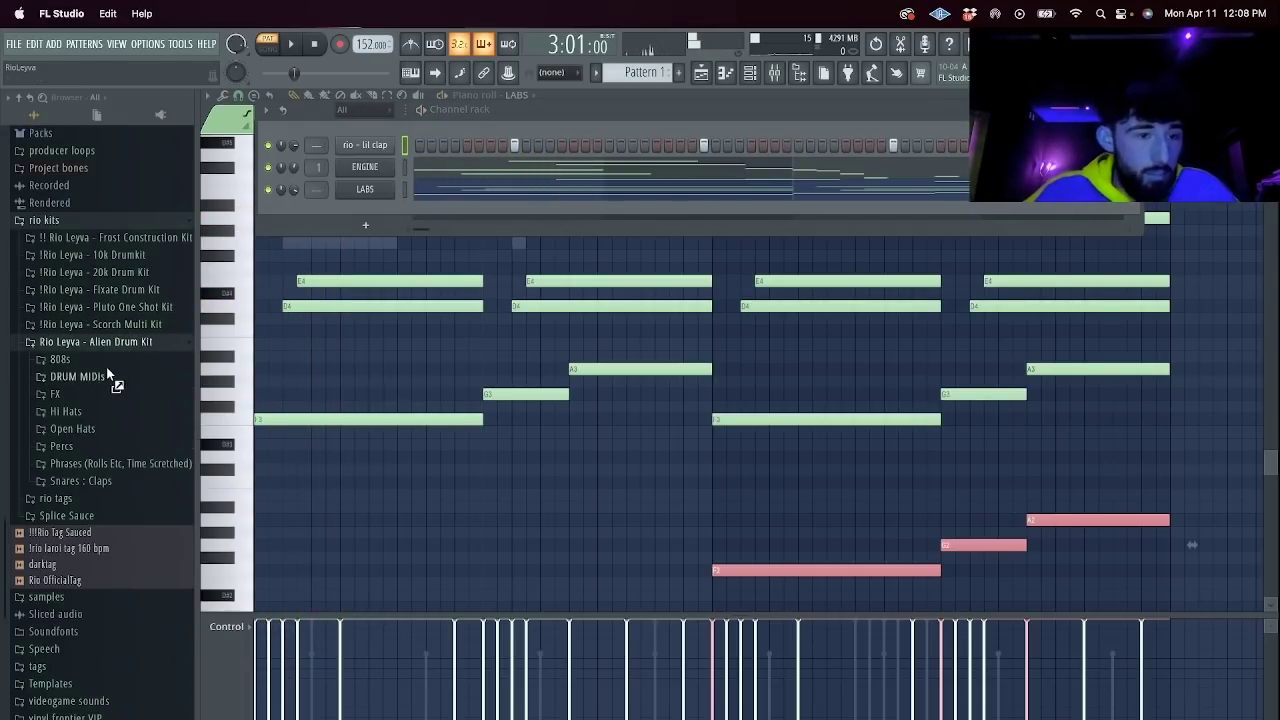
click(66, 410)
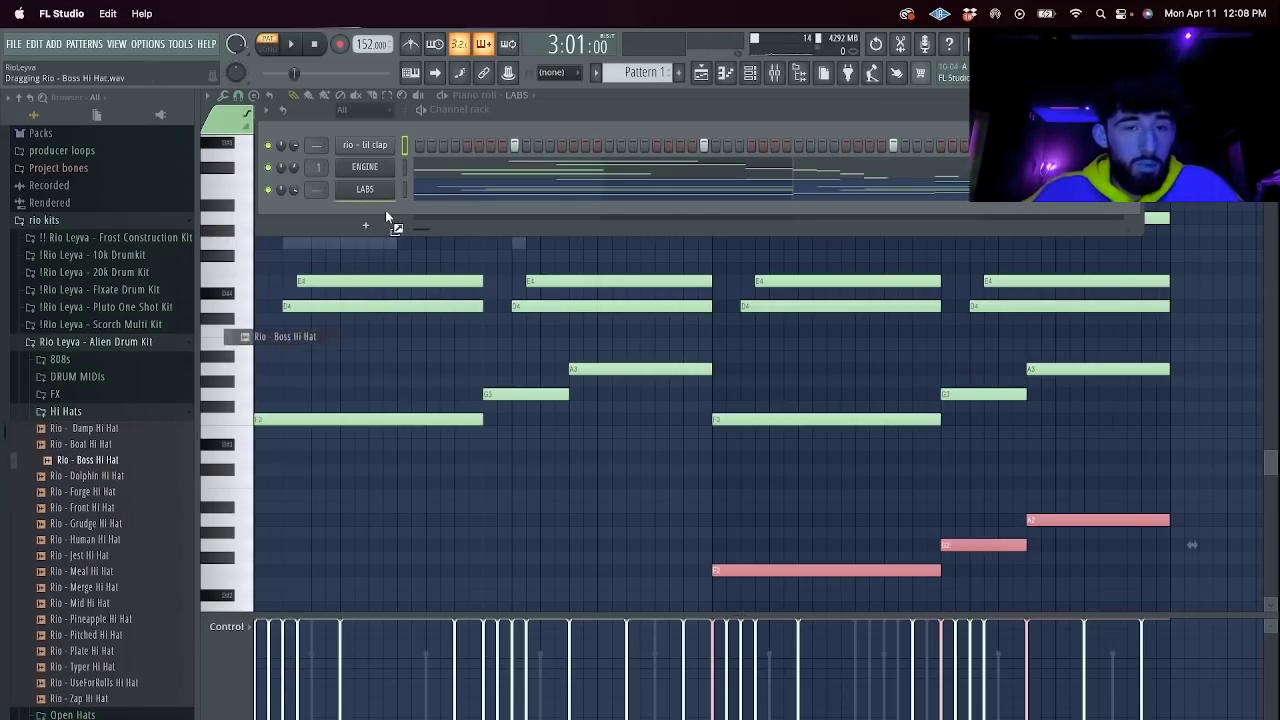
drag(363, 218, 365, 220)
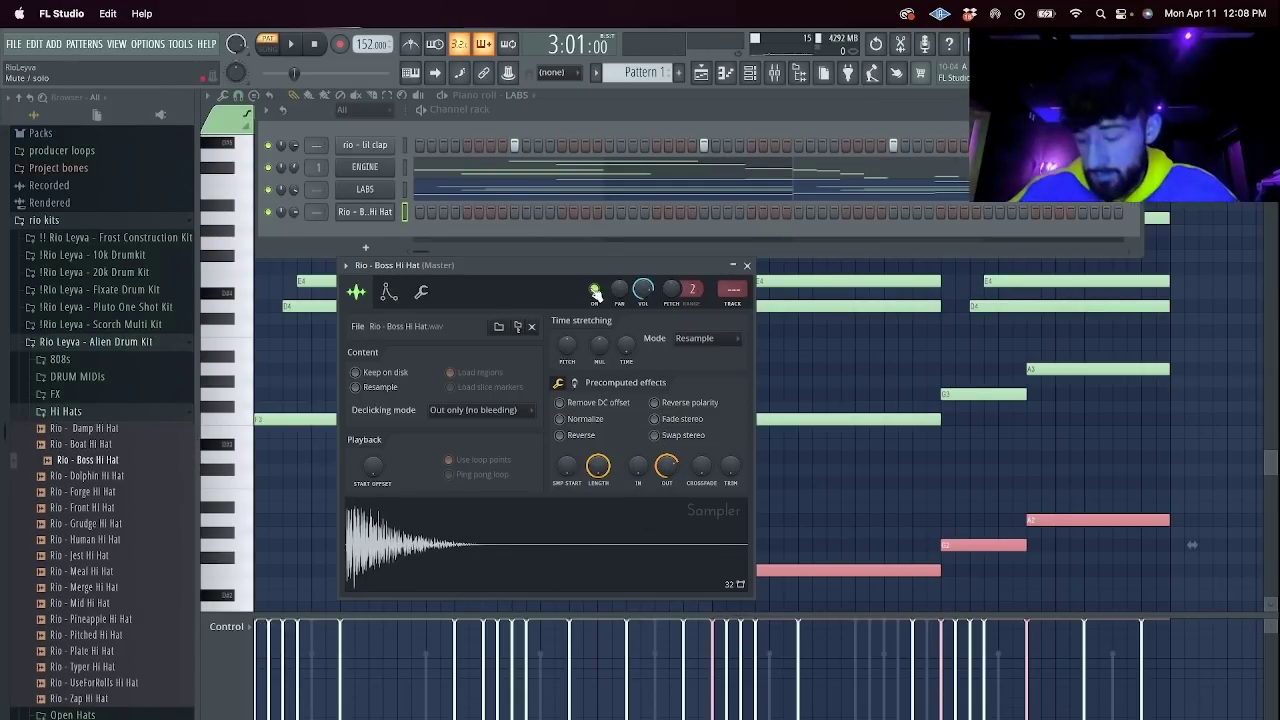
key(space)
click(748, 267)
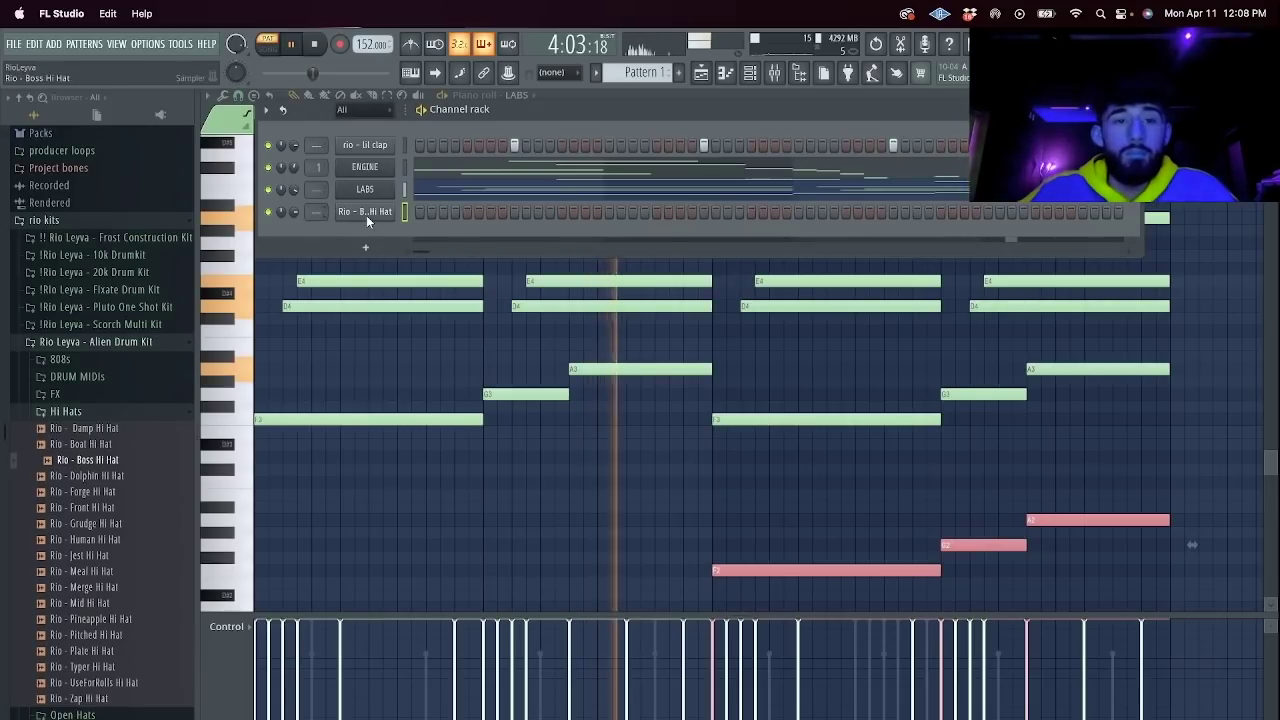
key(space)
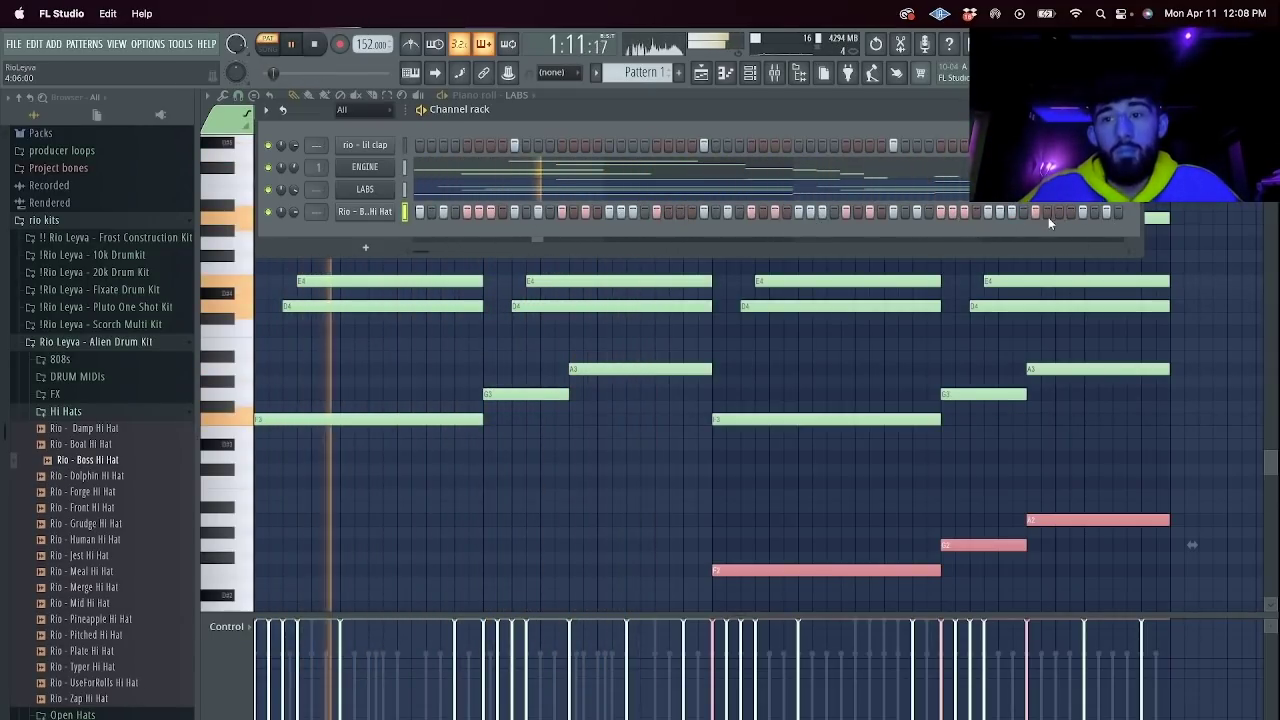
Trim the hi-hat notes after bar 5 and duplicate the pattern into bars 5–9.
right_click(380, 212)
click(429, 212)
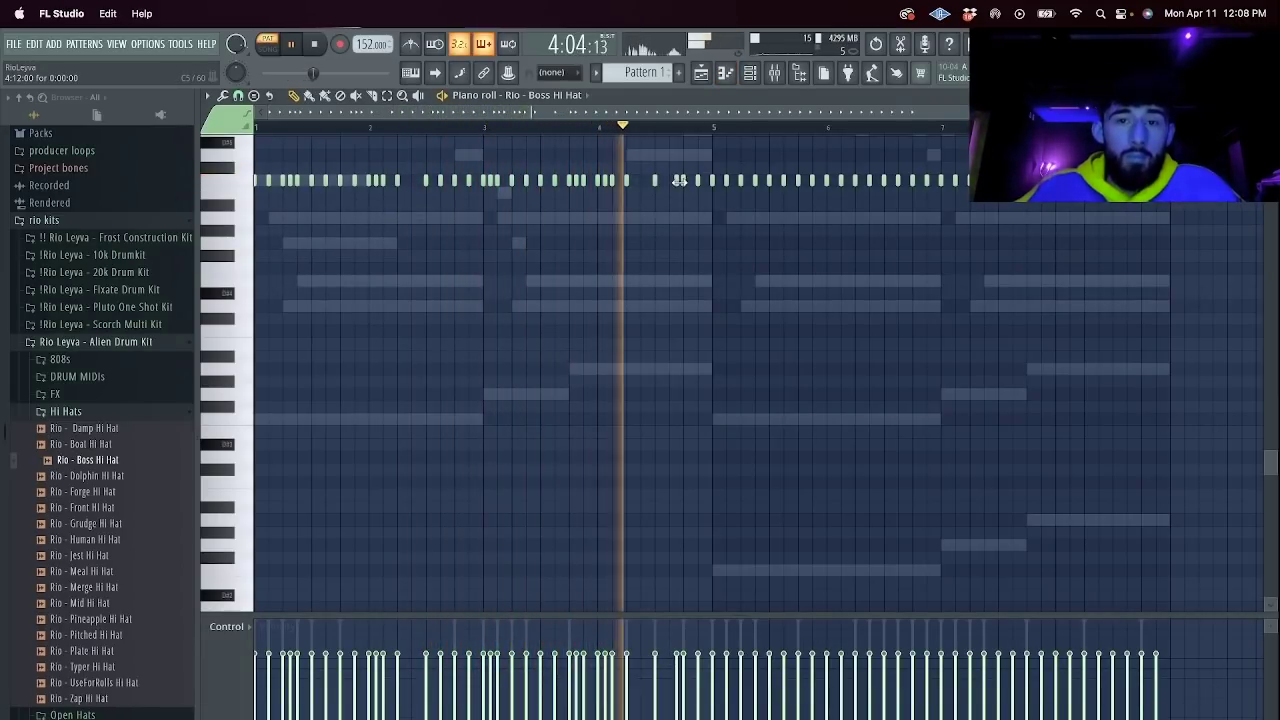
drag(1206, 214, 705, 130)
key(Delete)
key(super+a)
key(super+b)
click(851, 140)
key(F6)
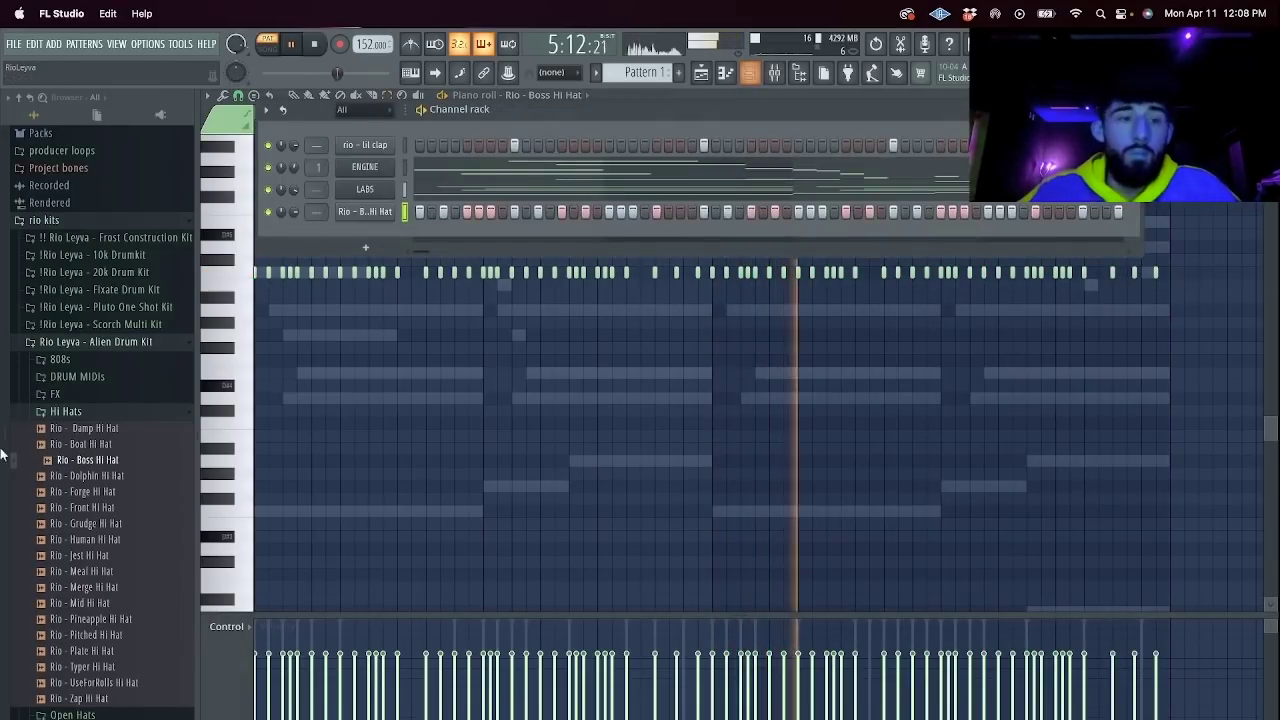
Replace the clap with Rio - Board Clap from the Snares : Claps folder.
scroll(131, 422, down, 5)
click(80, 576)
drag(86, 608, 380, 148)
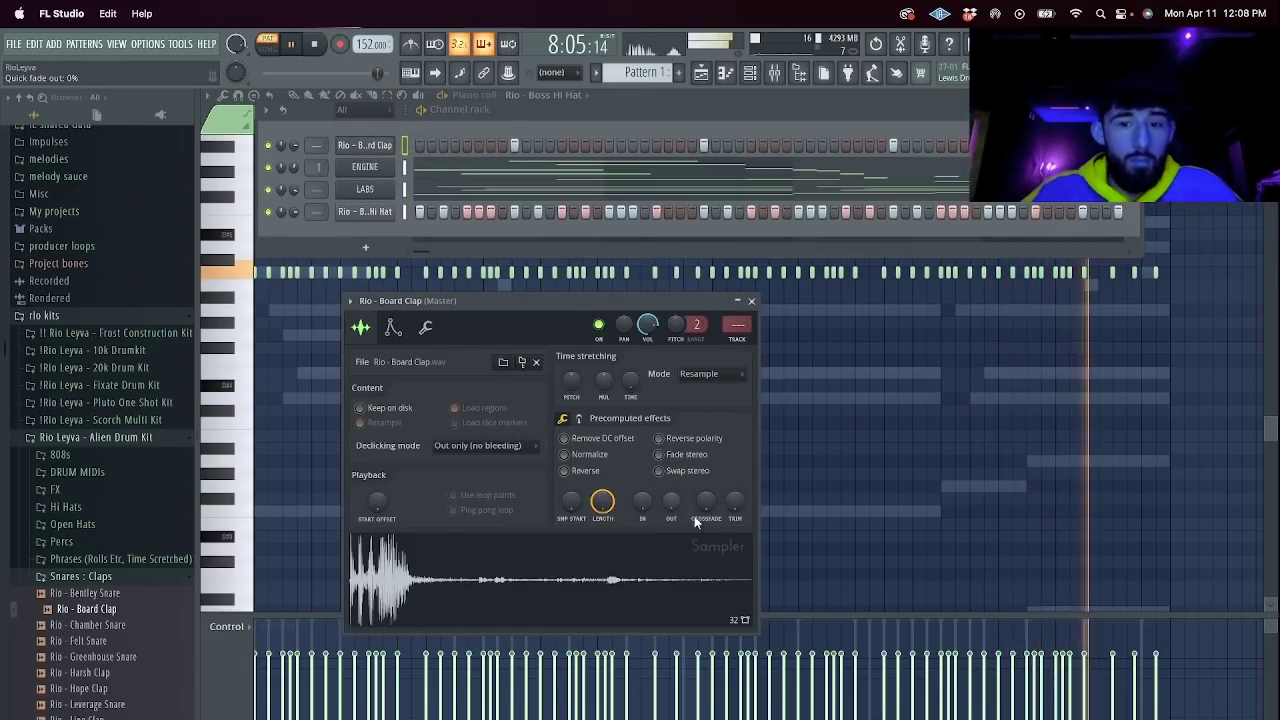
click(754, 299)
scroll(96, 520, down, 4)
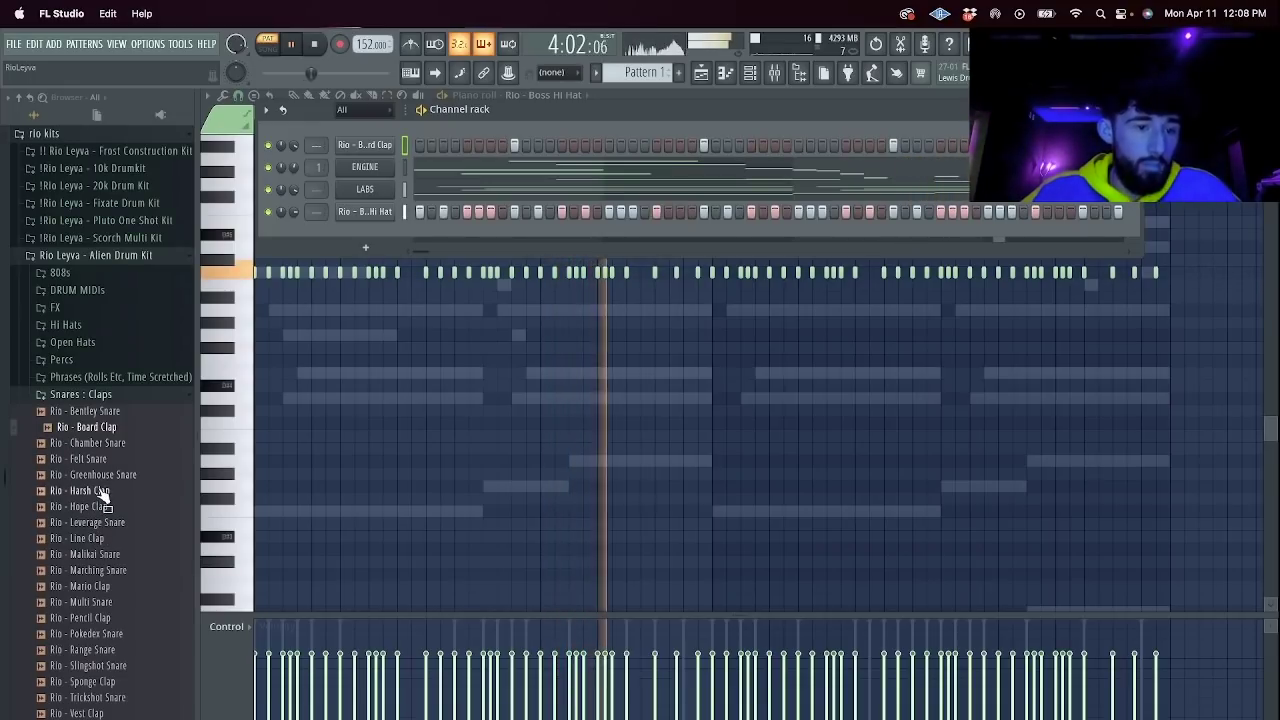
Audition Line Clap, Malikai Snare and Marching Snare, then add Marching Snare with a third-step hit.
click(70, 538)
click(90, 554)
click(96, 571)
drag(94, 572, 455, 232)
key(space)
click(443, 234)
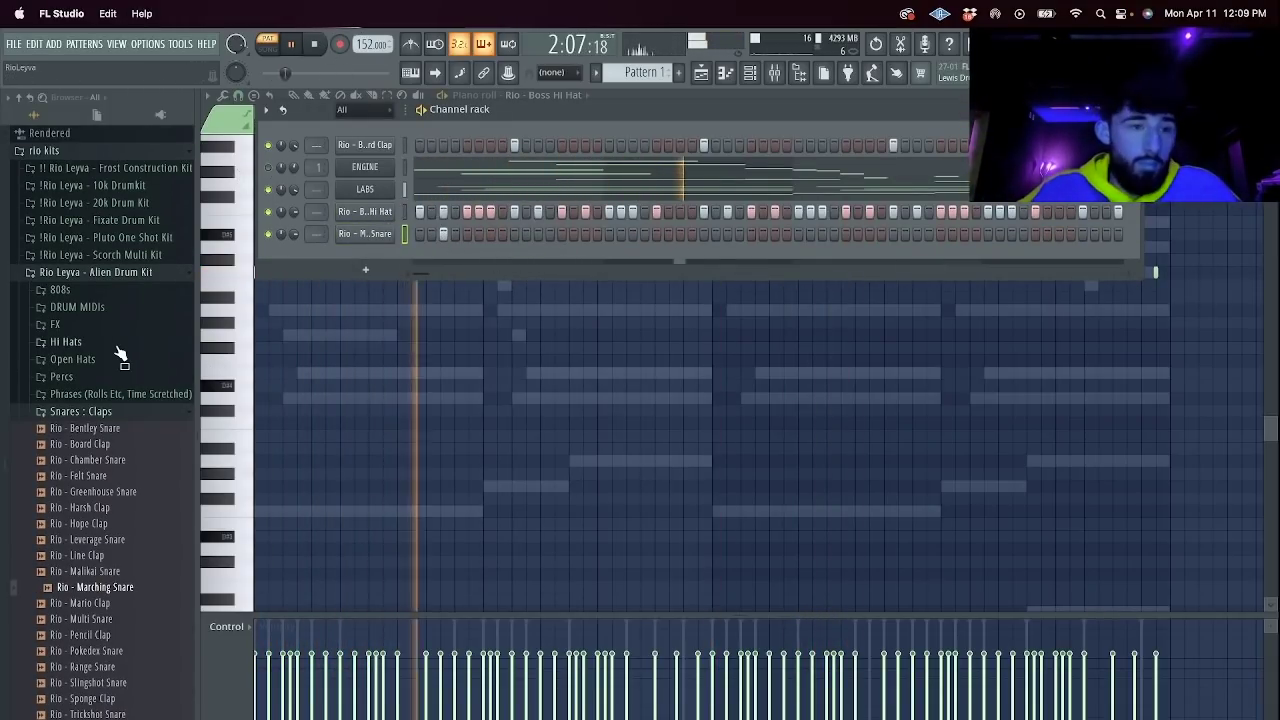
Swap the Marching Snare channel for rio - accent snare from the 10k kit snares folder.
scroll(150, 320, up, 2)
click(92, 253)
click(63, 426)
key(space)
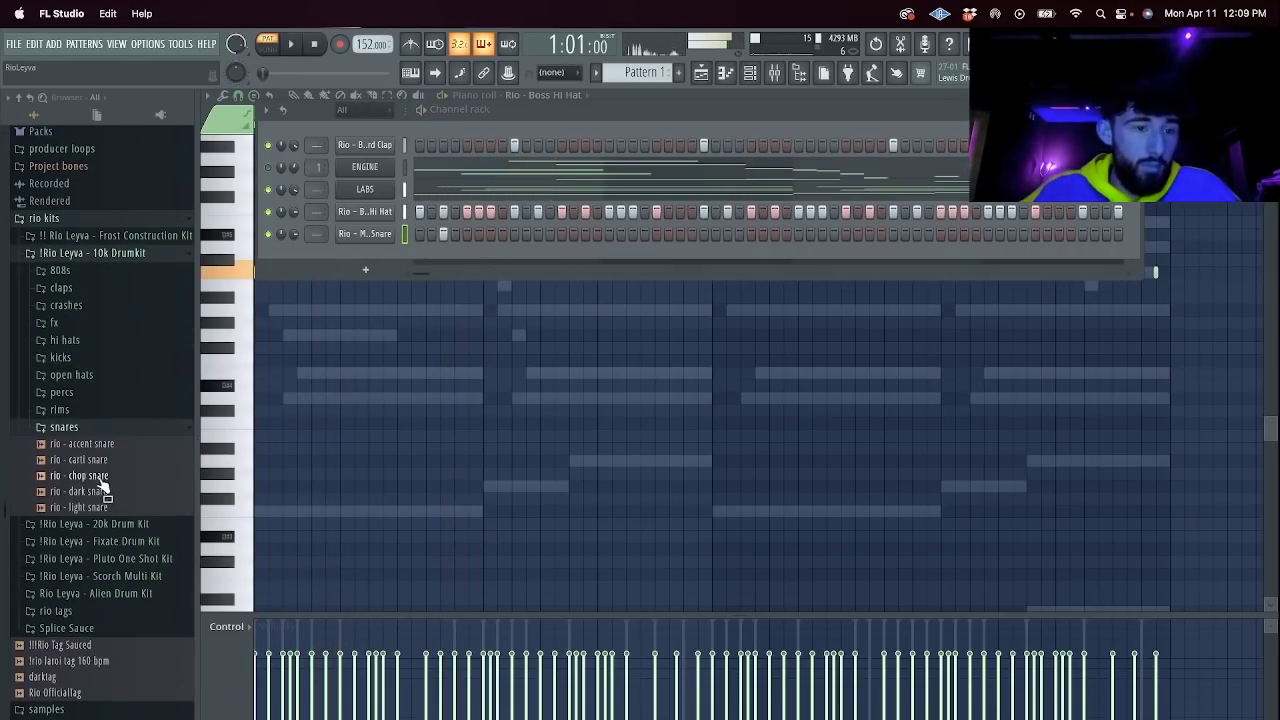
key(space)
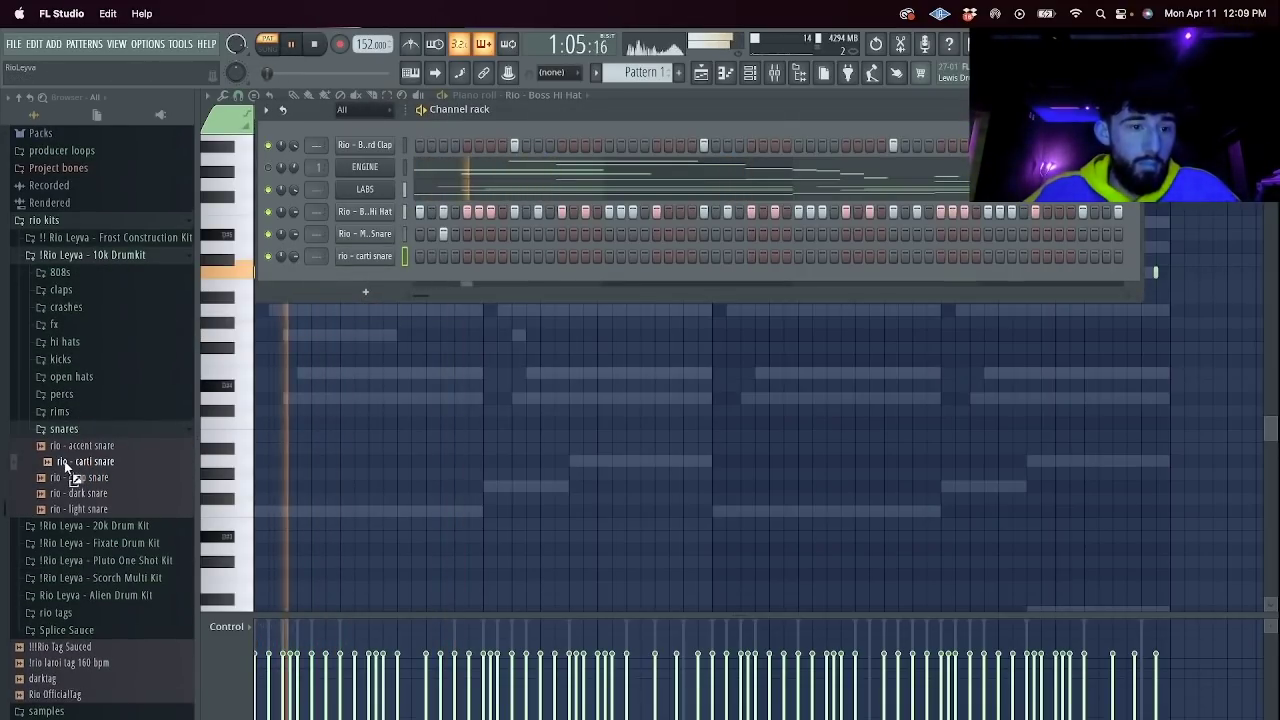
drag(80, 445, 372, 238)
key(space)
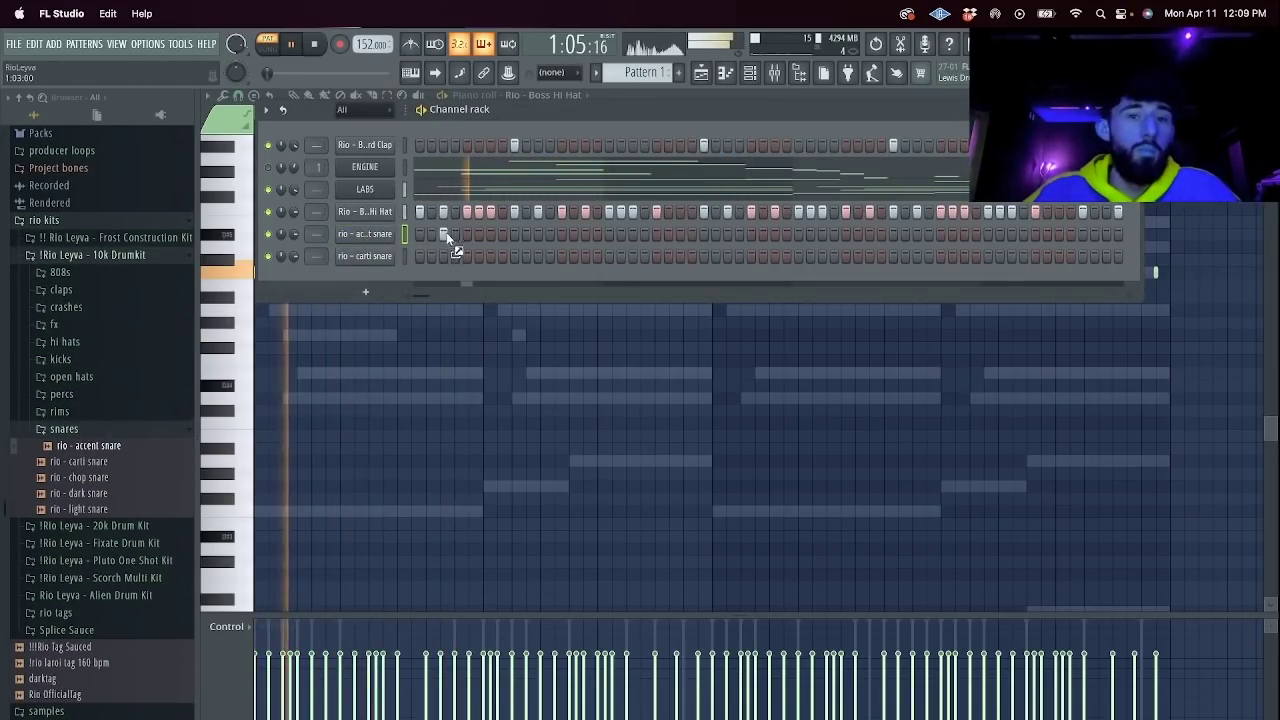
Add a mid-pattern carti snare hit and a late accent snare hit, then duplicate accent snare bars 1–4 into 5–8.
click(775, 257)
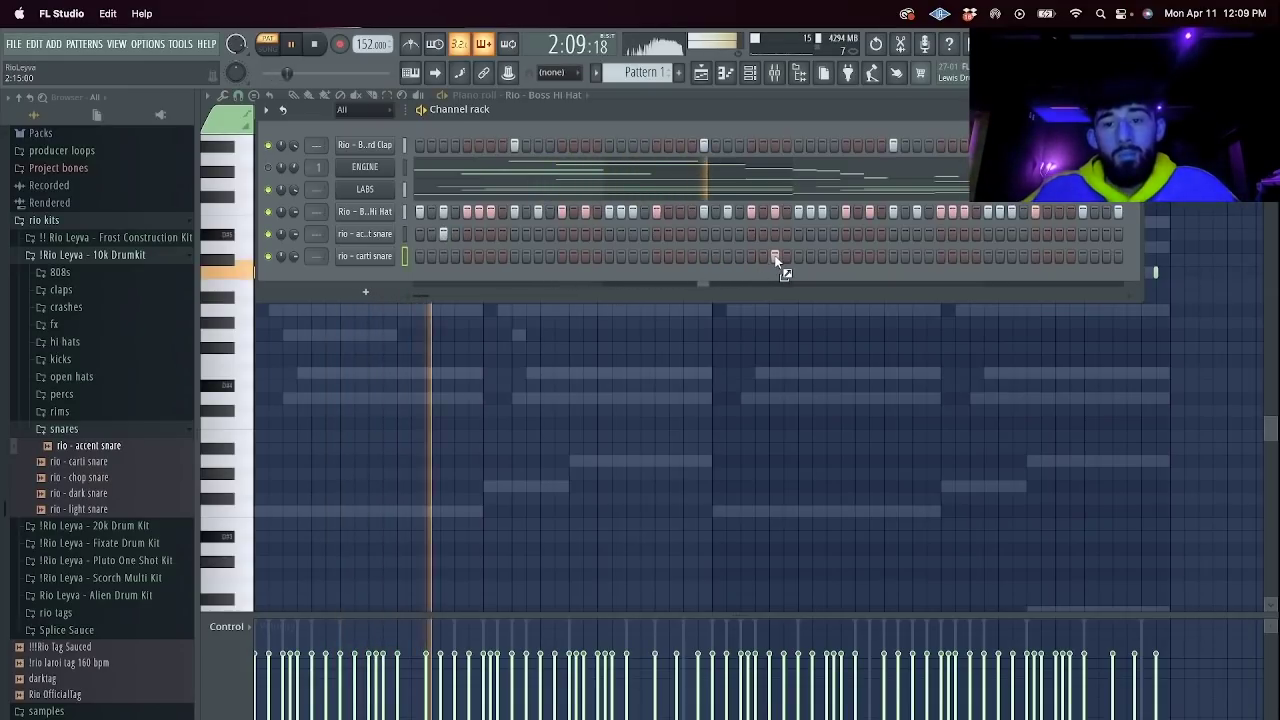
click(1012, 234)
key(space)
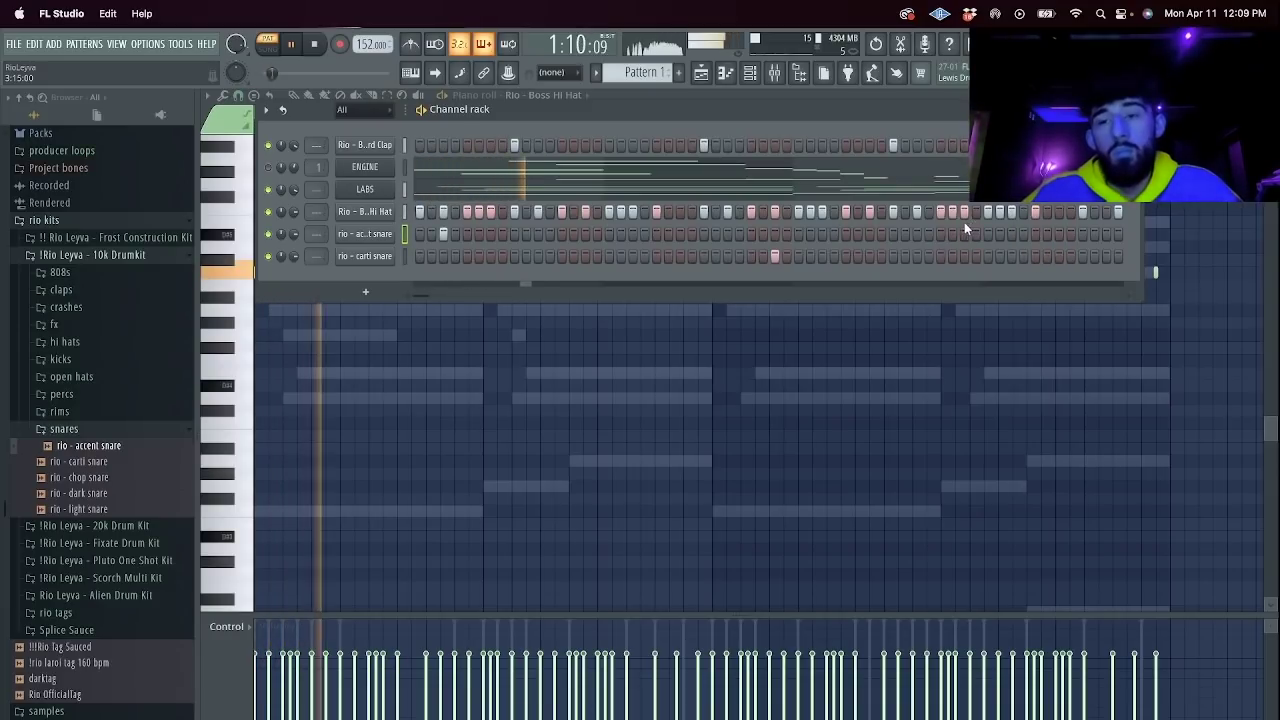
right_click(398, 233)
click(415, 236)
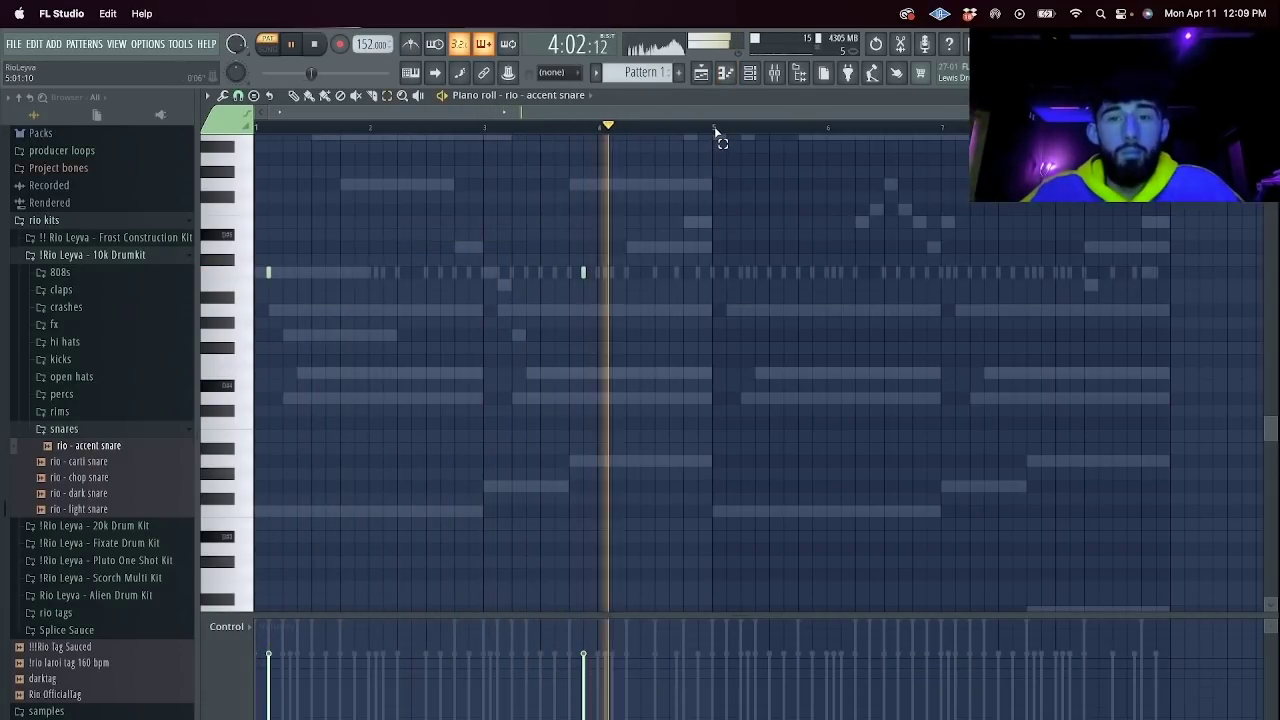
drag(587, 135, 256, 130)
key(super+b)
Duplicate the carti snare's bars 1–4 into bars 5–8.
click(538, 97)
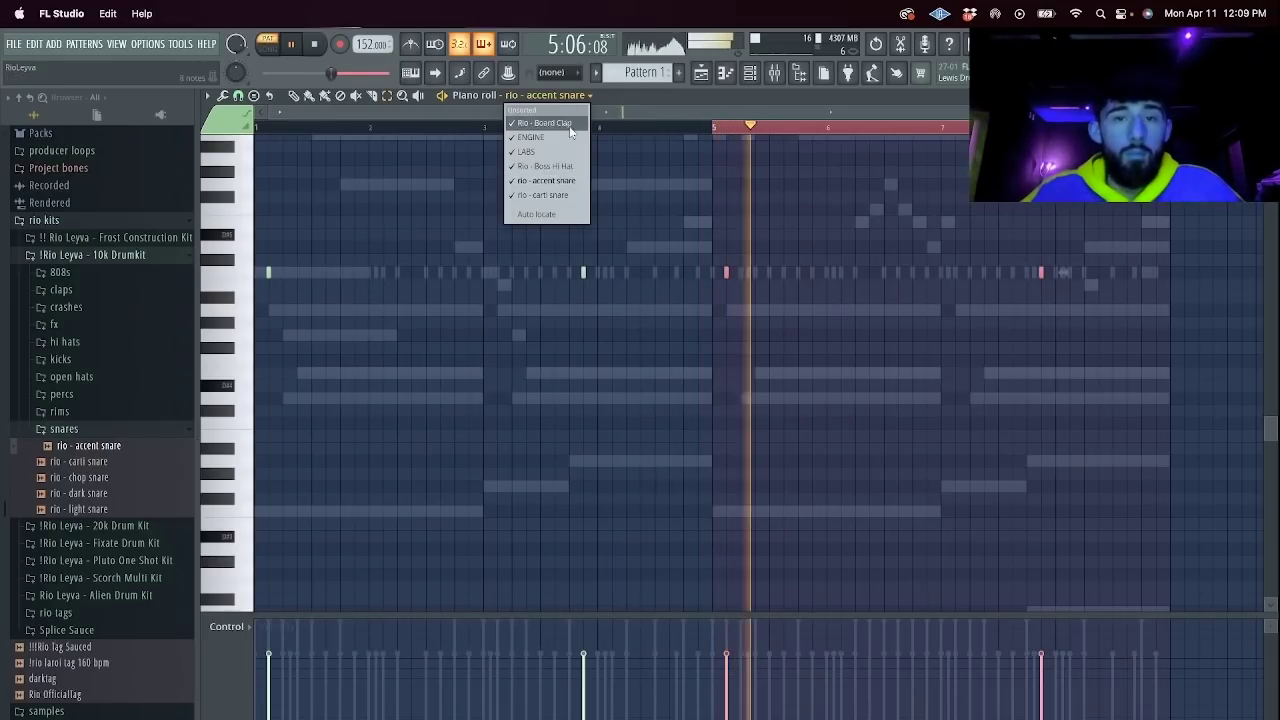
click(560, 196)
drag(710, 132, 200, 165)
key(super+b)
key(super+d)
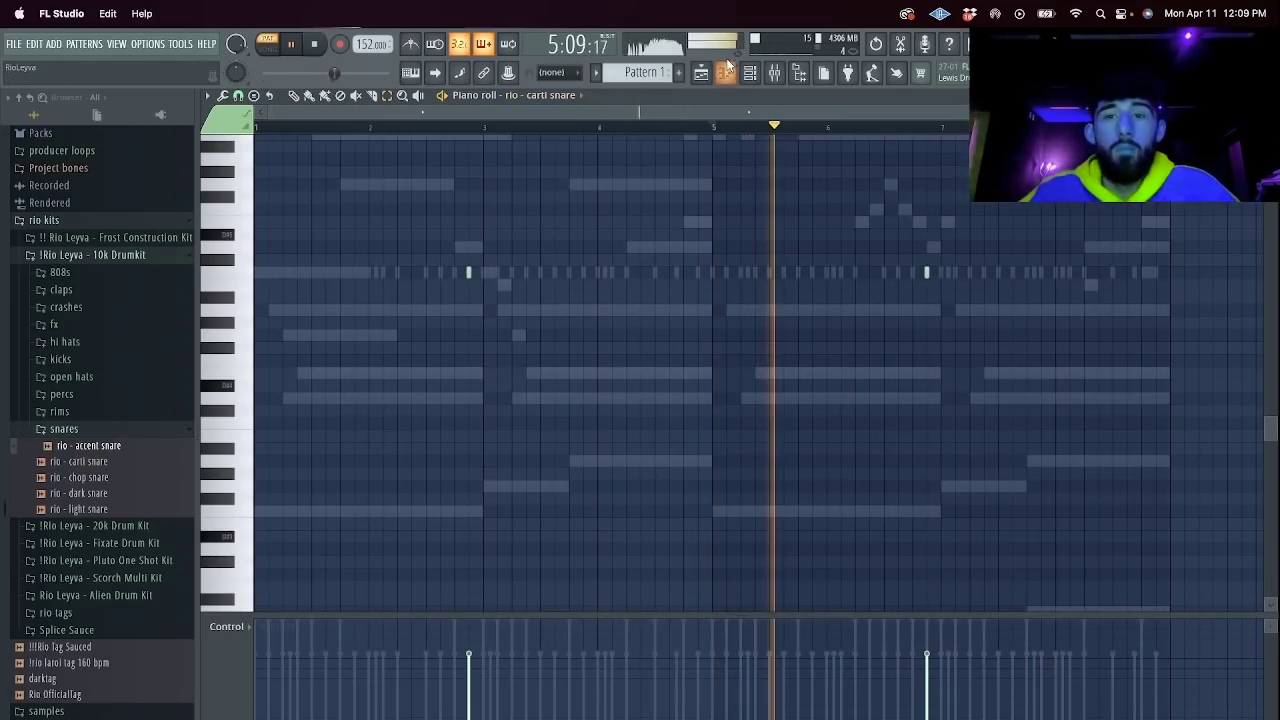
click(725, 72)
click(750, 72)
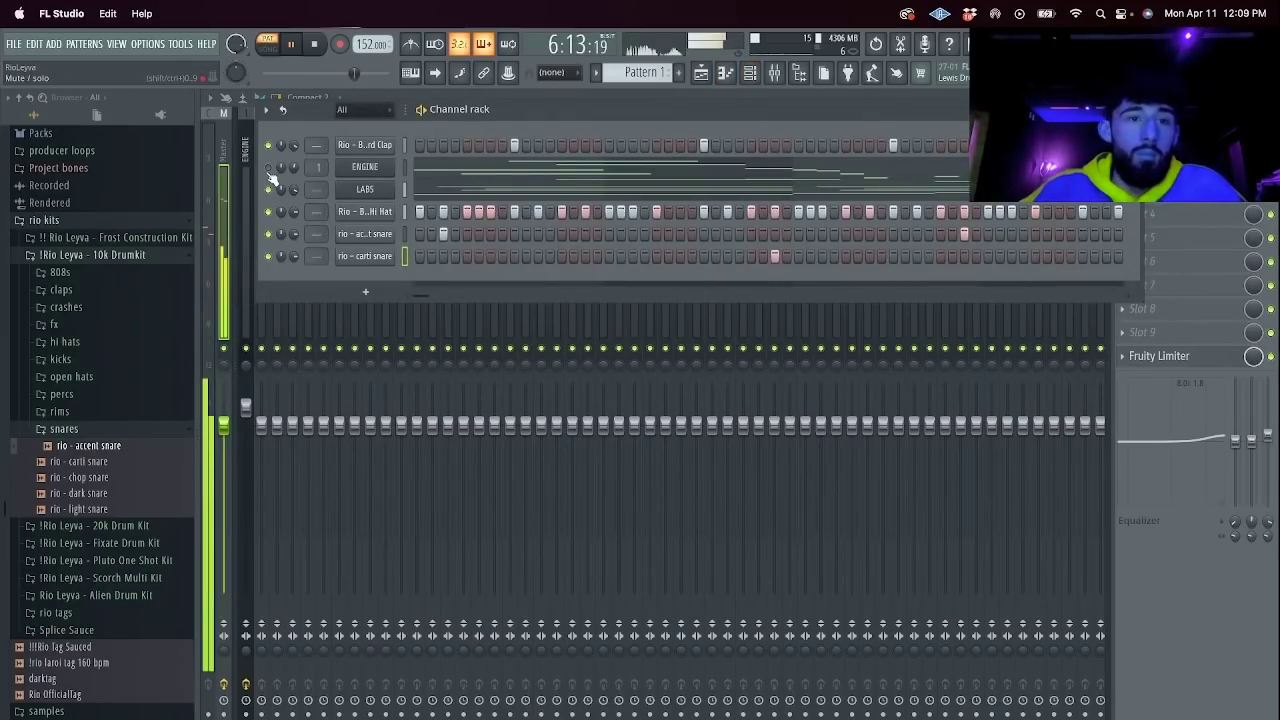
Clone LABS into LABS #2, load Trumpet Fields: Coast Is Clear 1, and open its piano roll.
right_click(366, 191)
click(418, 318)
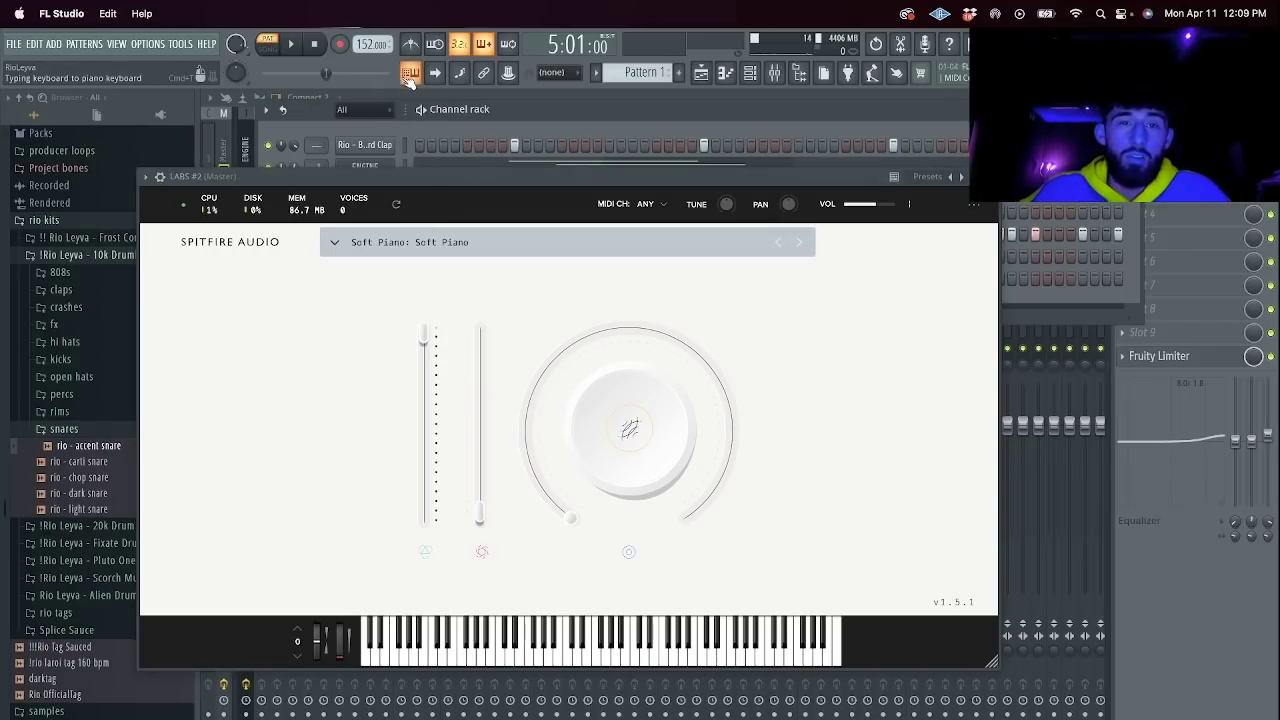
click(498, 250)
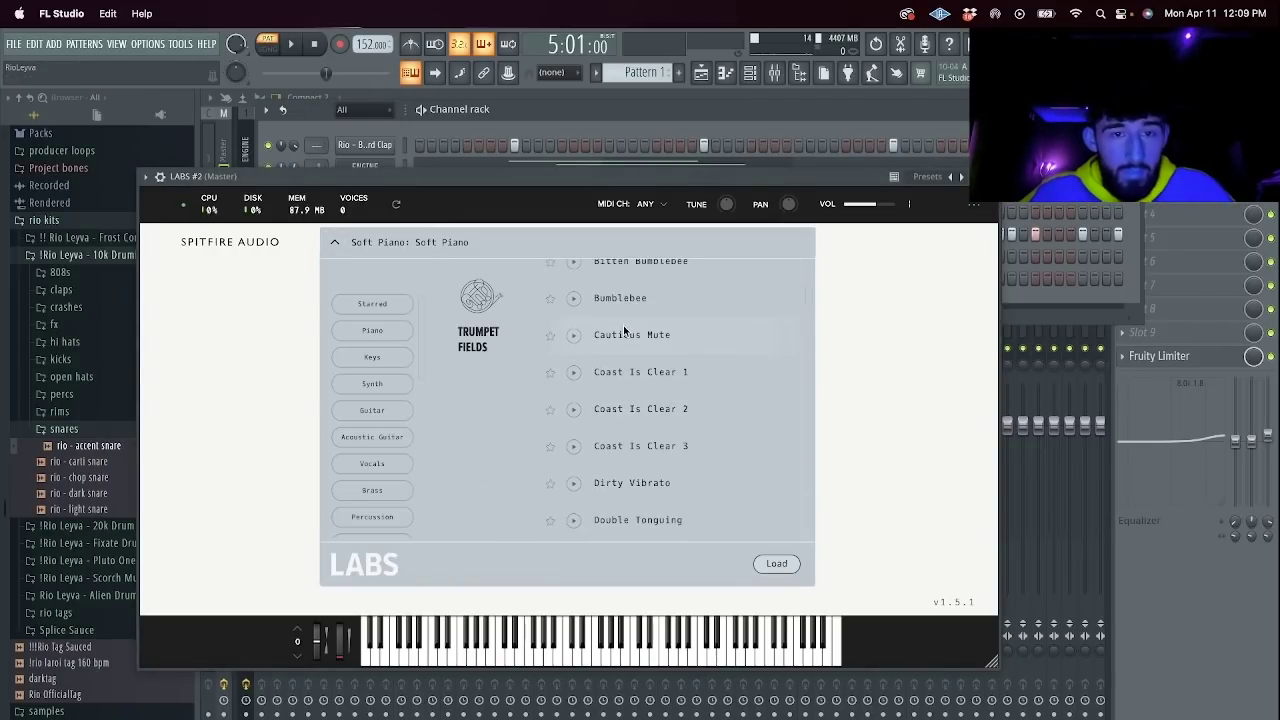
double_click(633, 374)
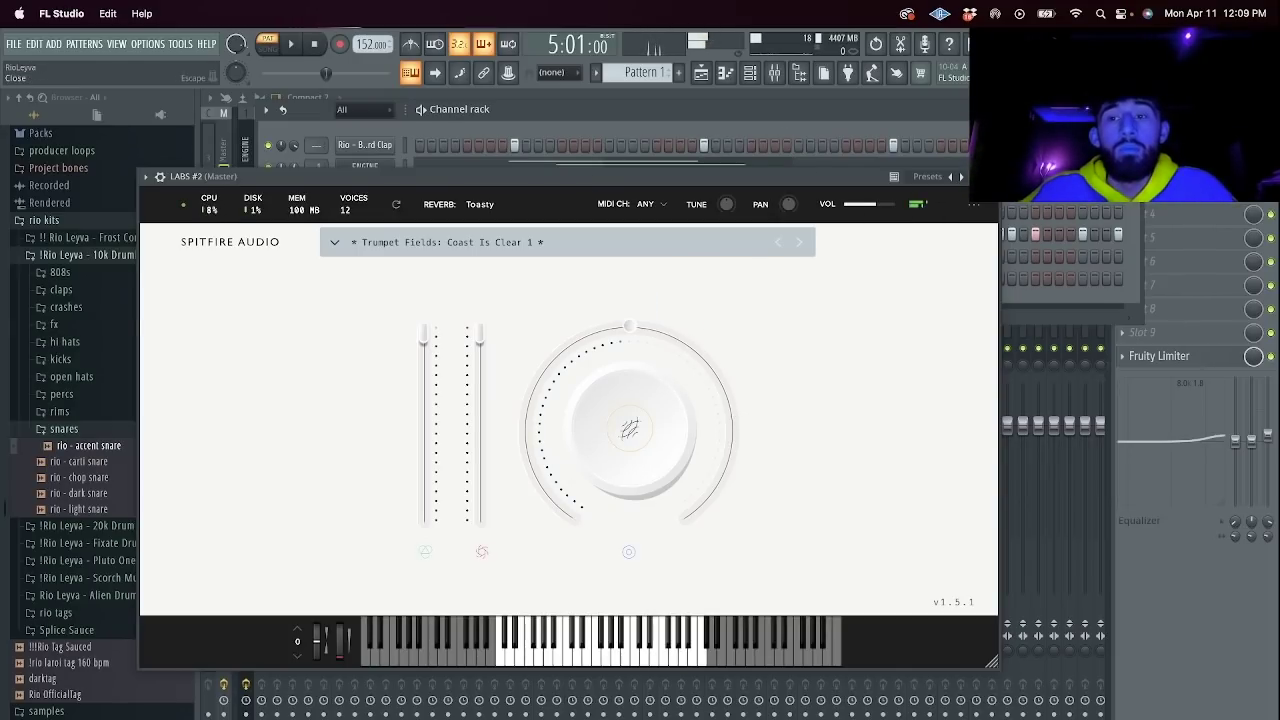
click(989, 176)
right_click(386, 218)
click(424, 211)
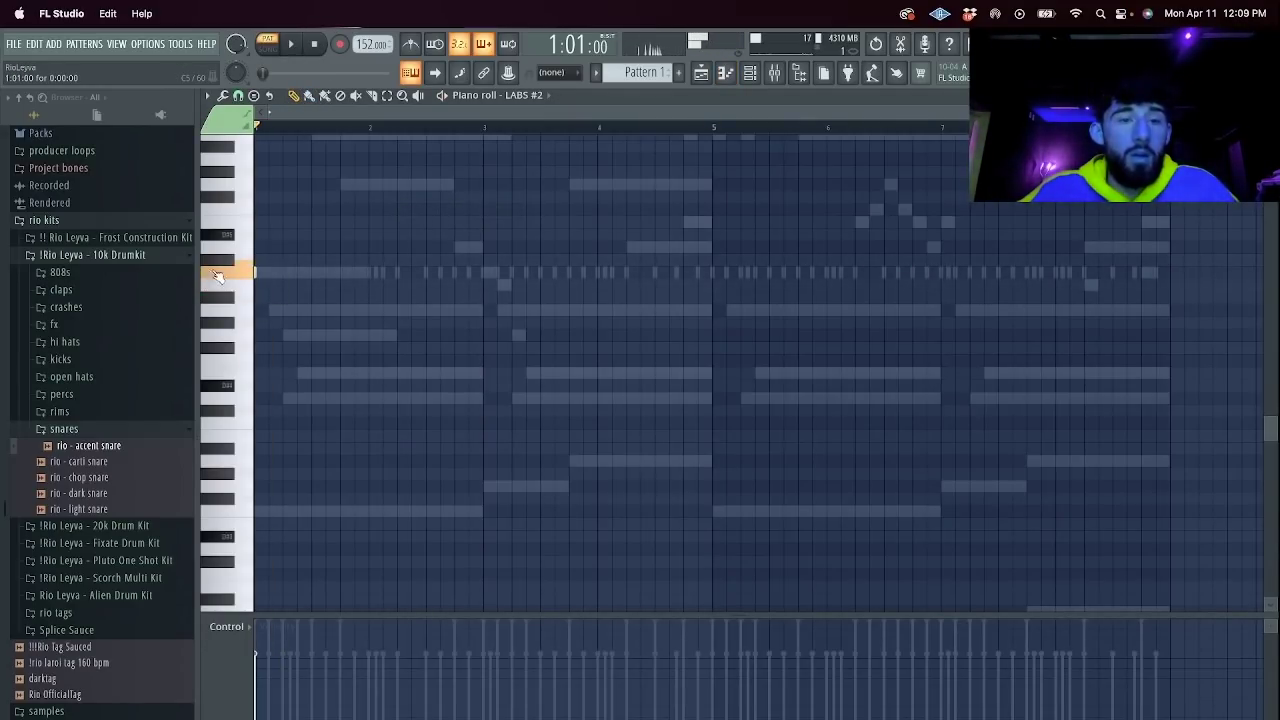
Draw two-bar trumpet notes C5, B4, A4 and E4 at bars 1, 3, 5 and 7.
key(space)
mouse_move(256, 272)
mouse_down()
mouse_move(677, 270)
mouse_move(486, 271)
mouse_up()
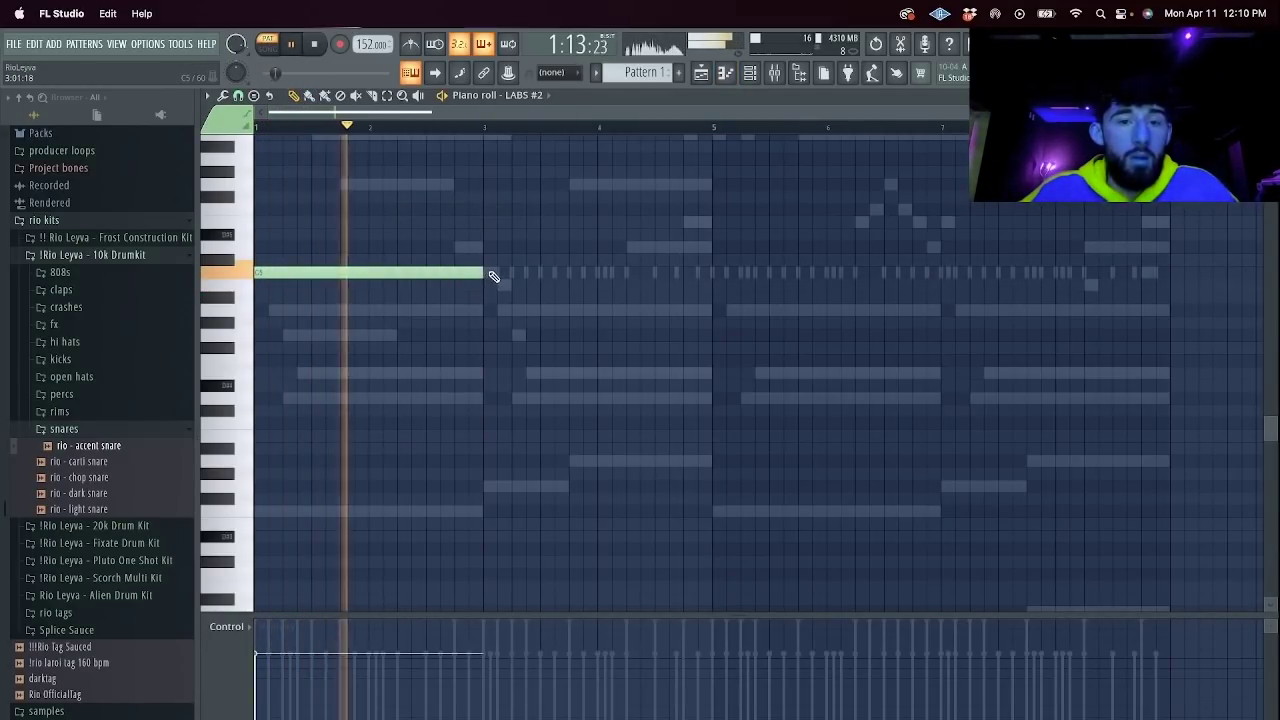
click(489, 286)
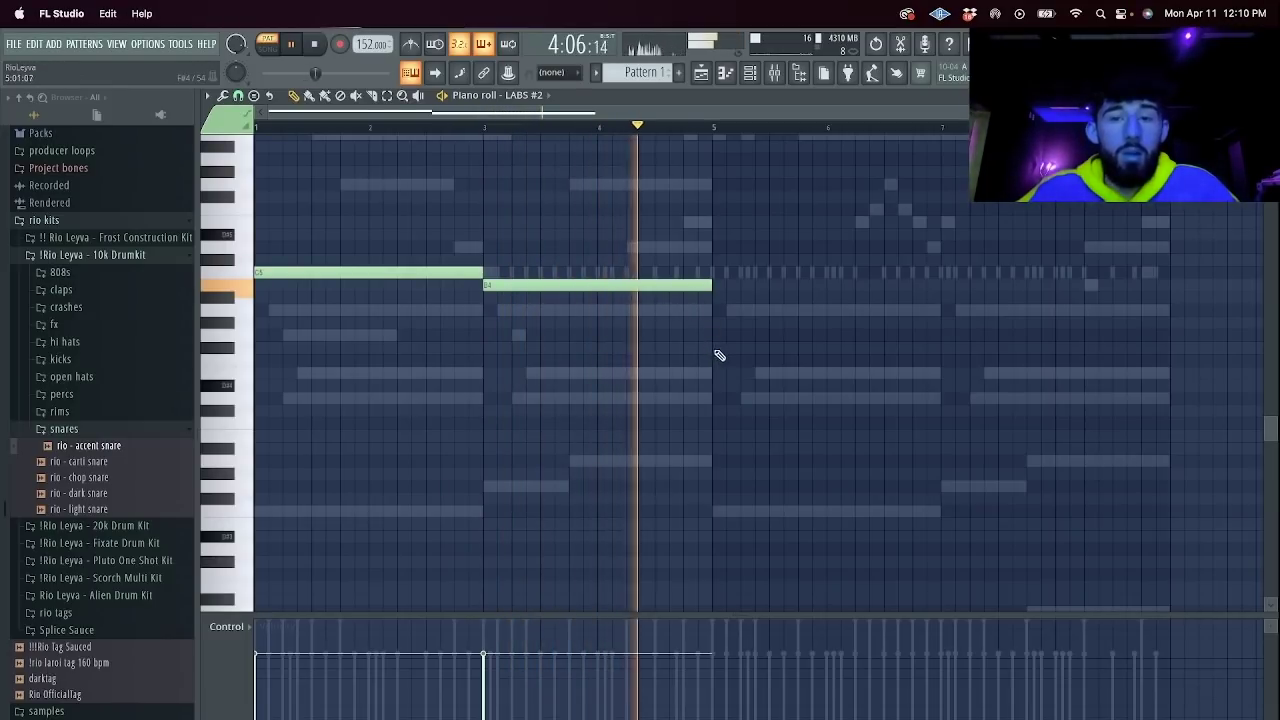
mouse_move(721, 346)
mouse_down()
mouse_move(734, 346)
mouse_move(743, 304)
mouse_up()
key(space)
key(space)
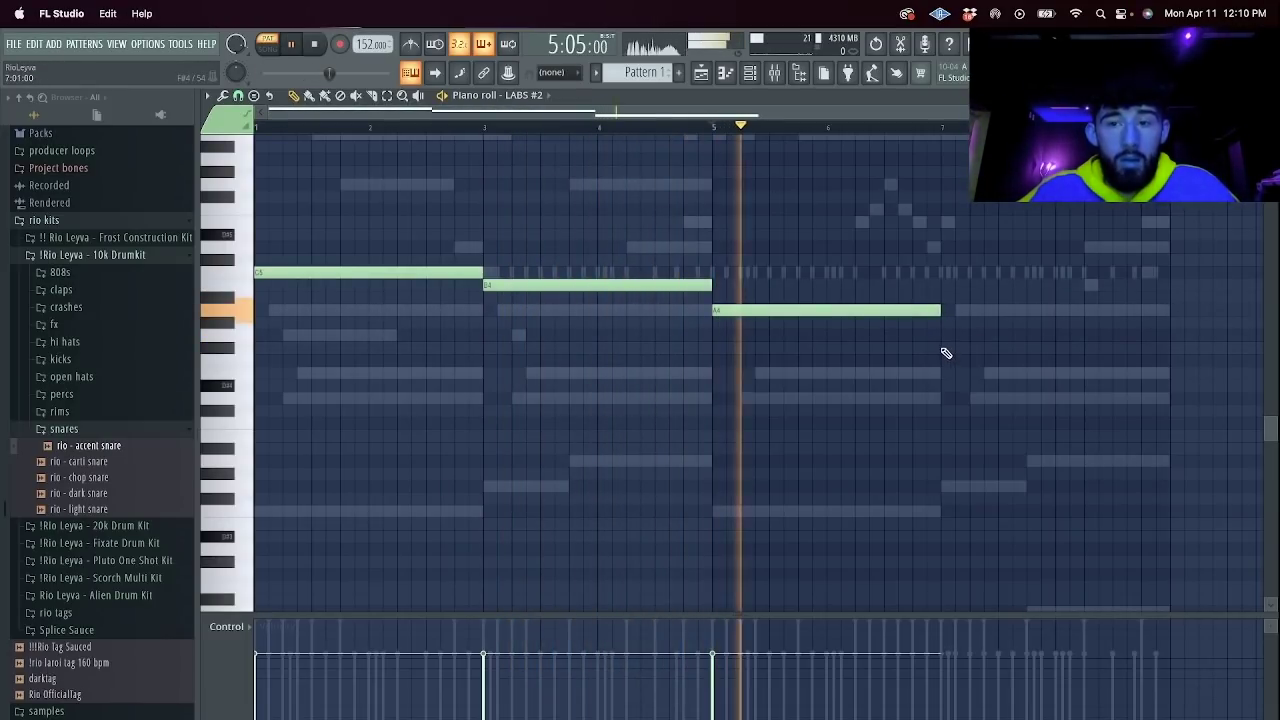
click(946, 374)
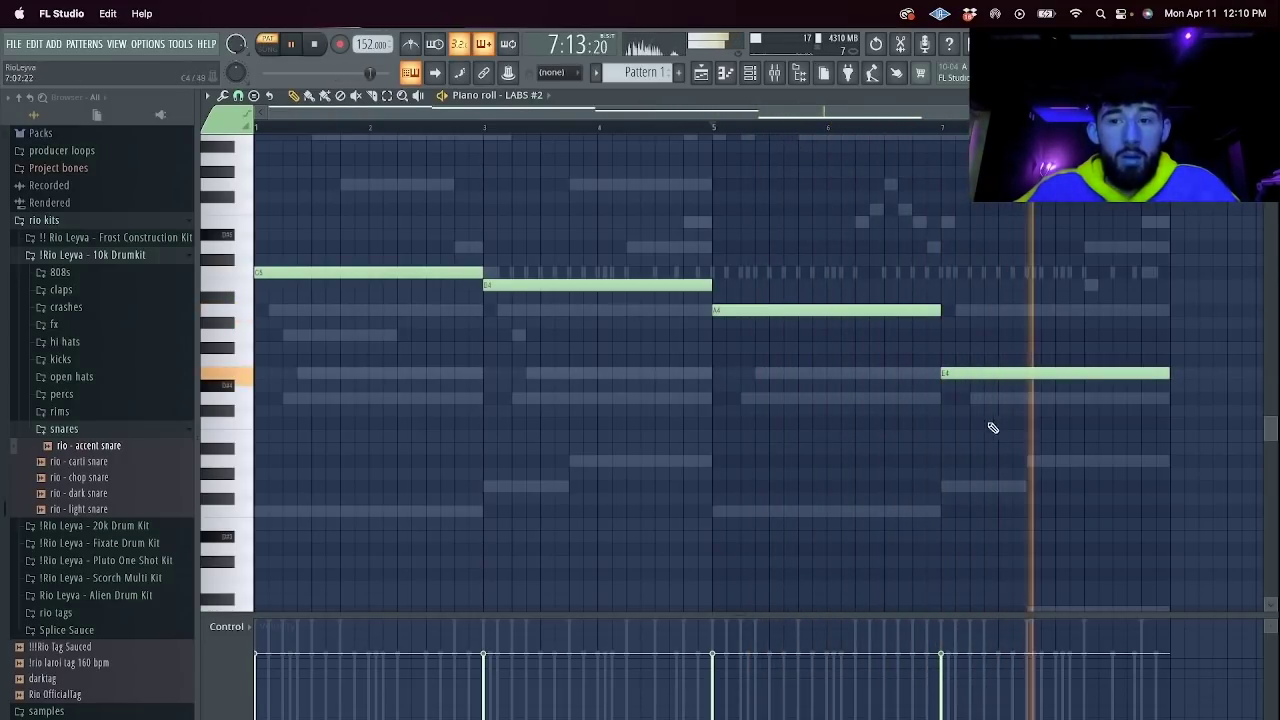
key(F6)
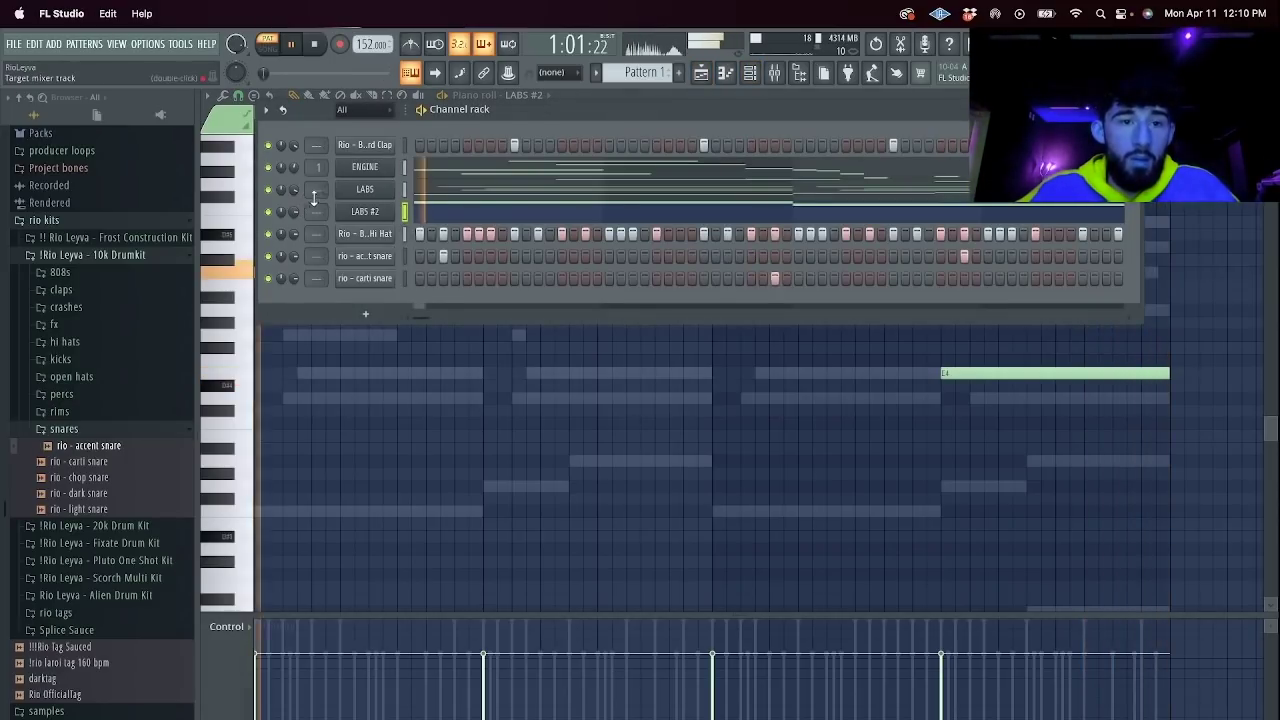
Clone LABS #2 into LABS #3, load the Lap Steel: Plucks preset, and open its piano roll.
right_click(392, 210)
click(452, 342)
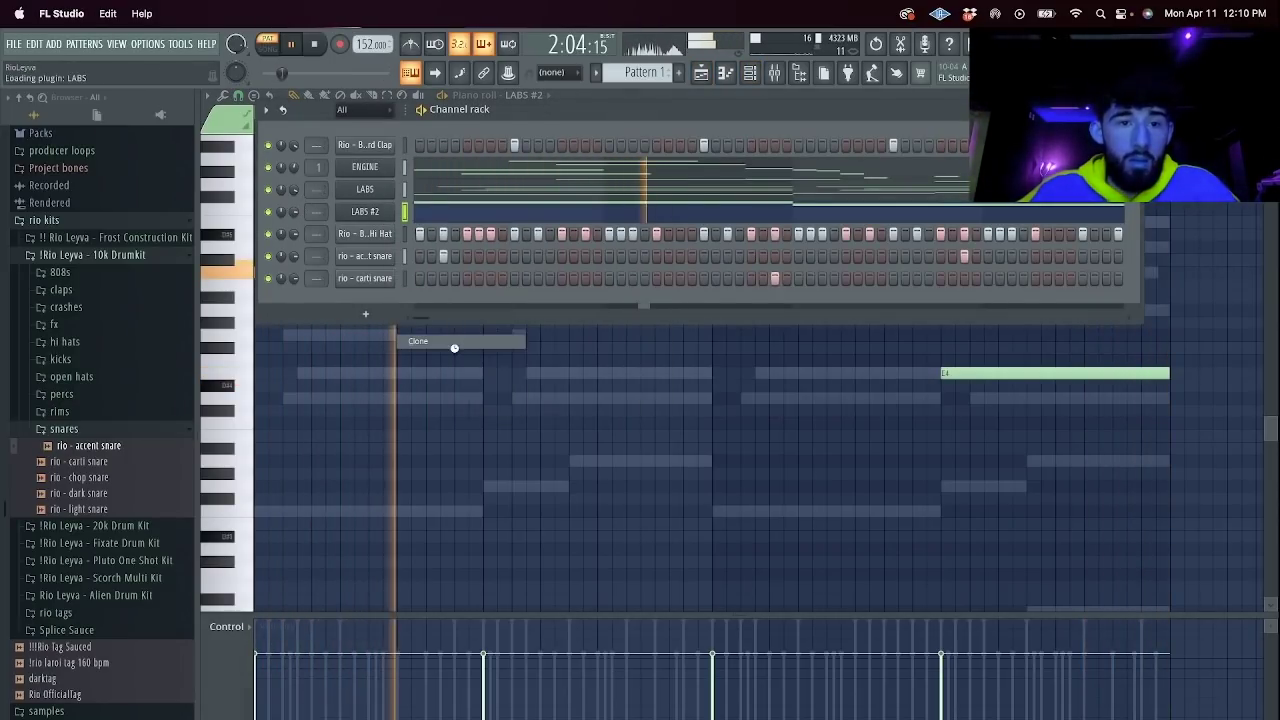
click(549, 265)
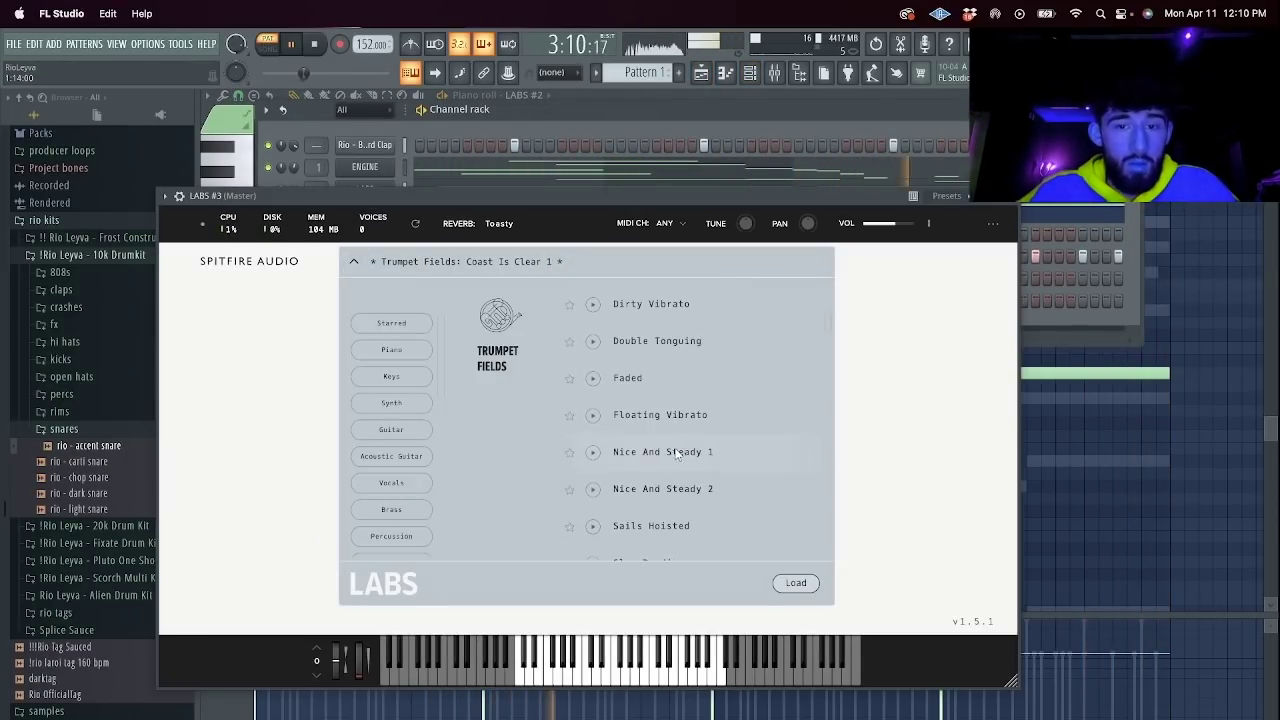
scroll(697, 426, down, 3)
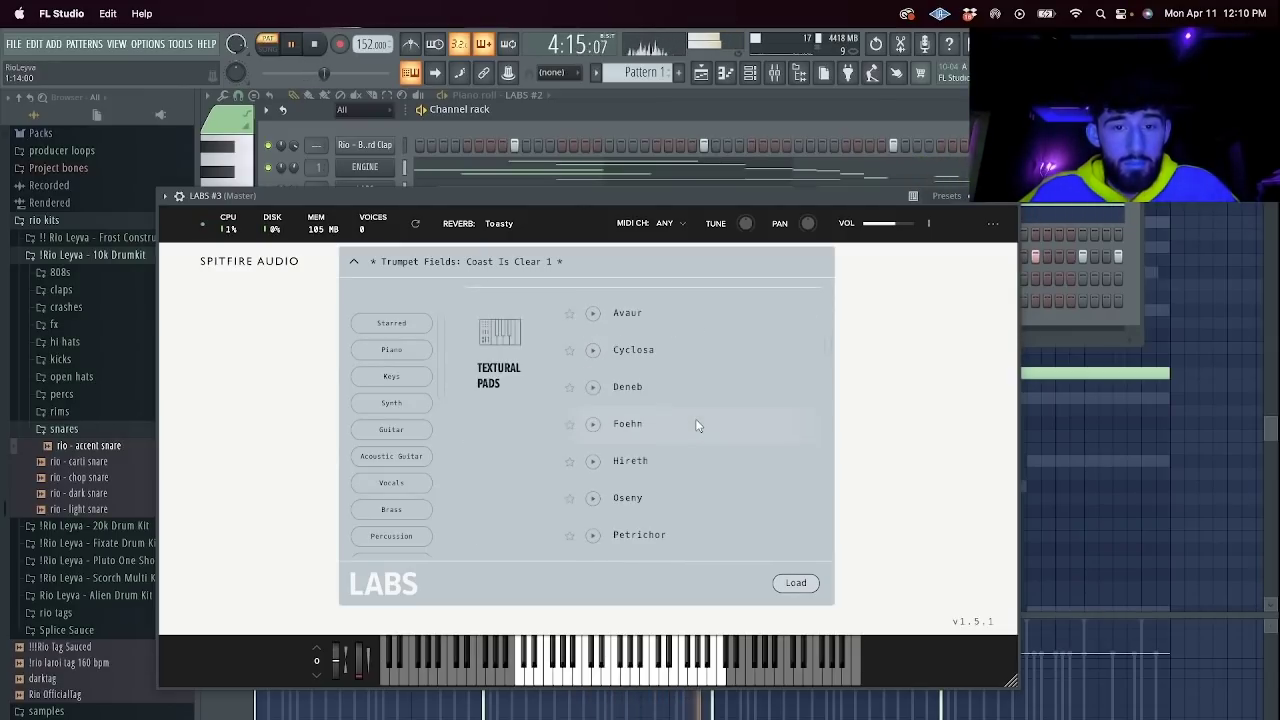
scroll(665, 387, down, 6)
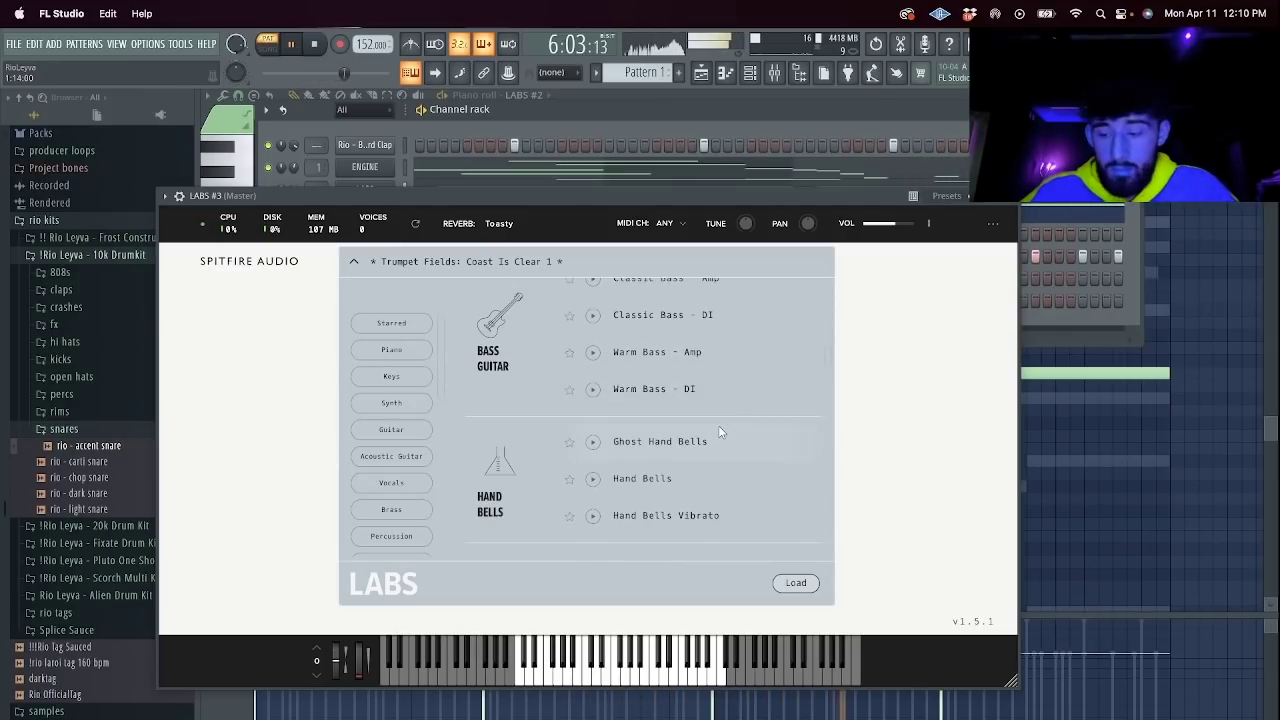
scroll(712, 430, down, 3)
scroll(677, 471, down, 2)
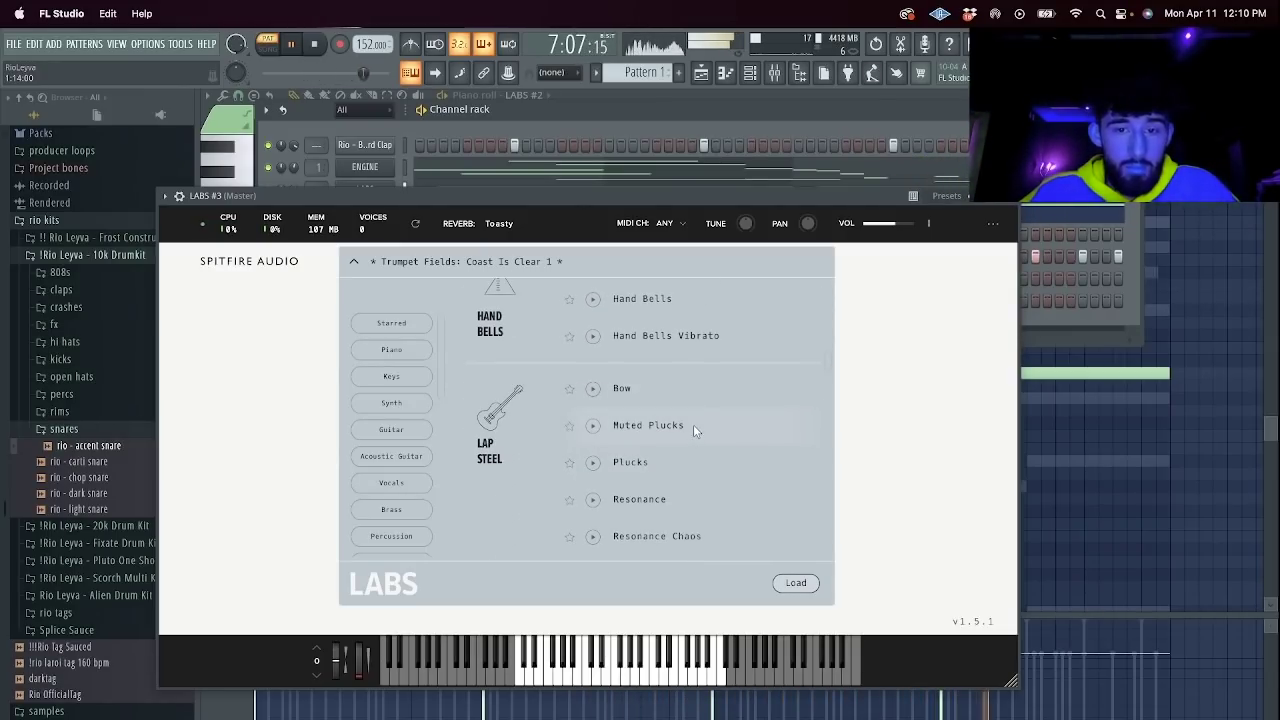
double_click(693, 424)
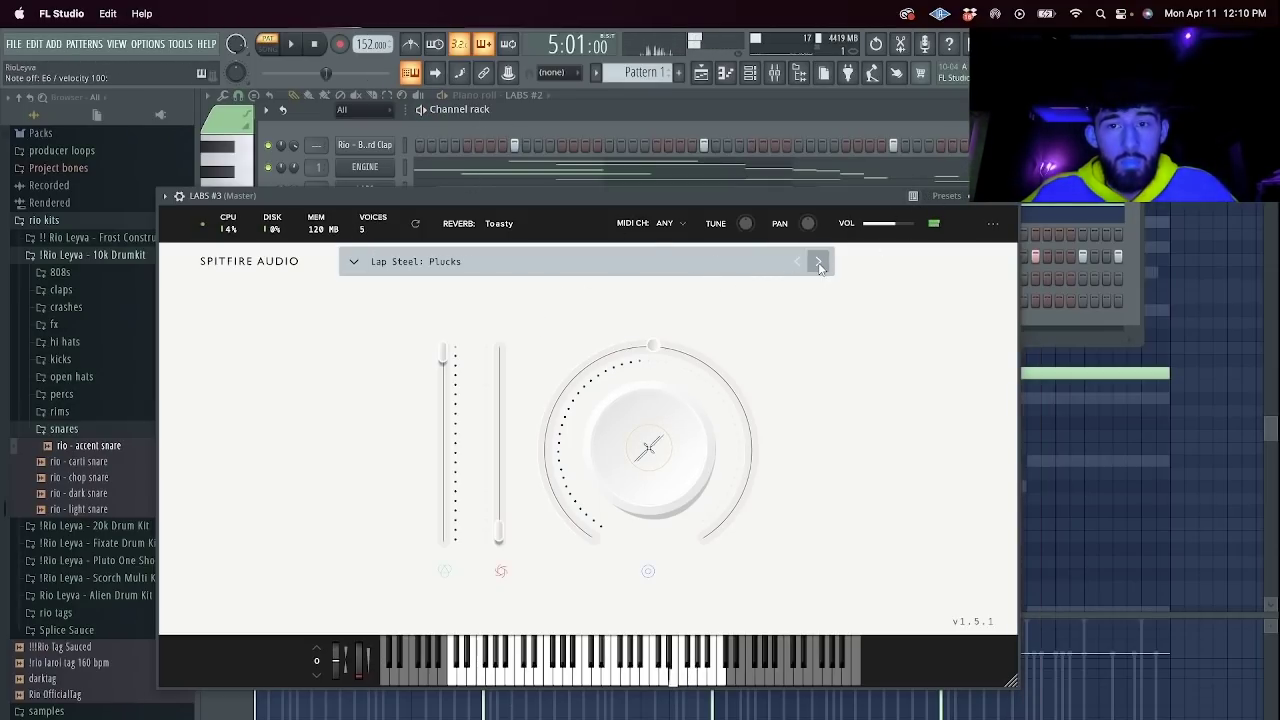
key(Escape)
key(space)
key(space)
right_click(391, 230)
click(426, 235)
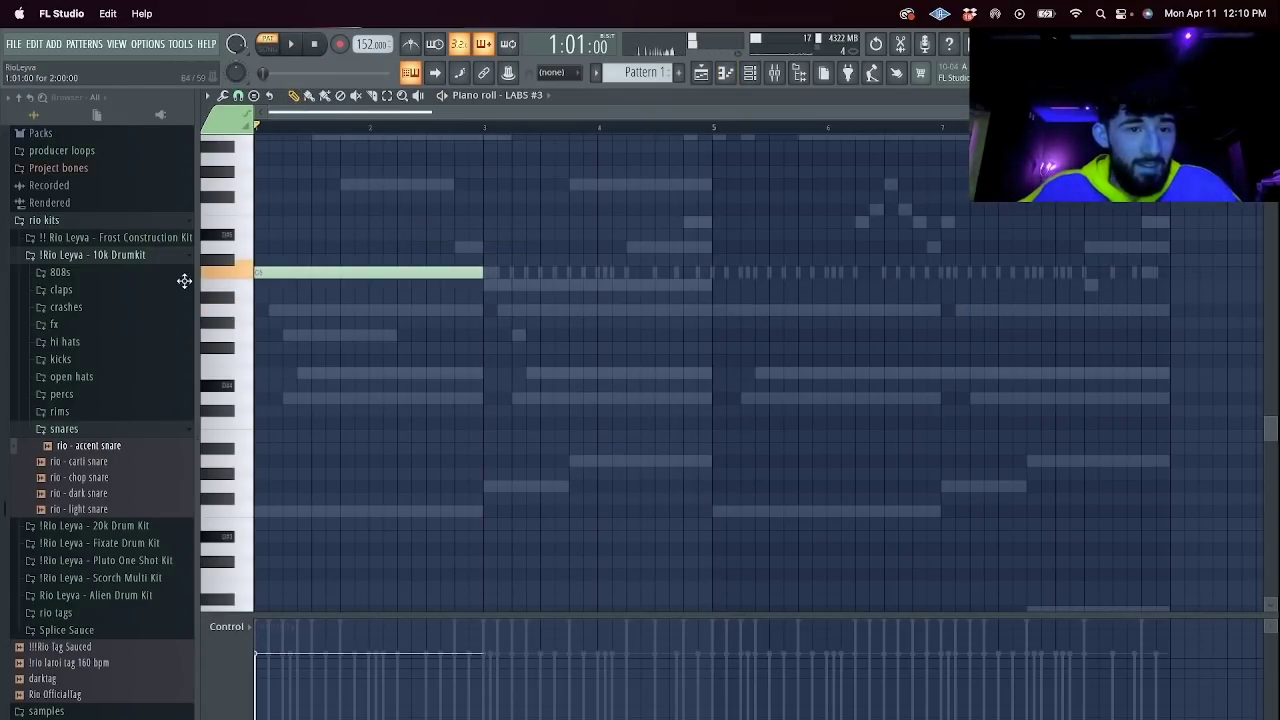
Replace the copied note with a short lap steel melody ending at bar 5, duplicated into bars 5–8.
right_click(465, 274)
scroll(301, 270, up, 5)
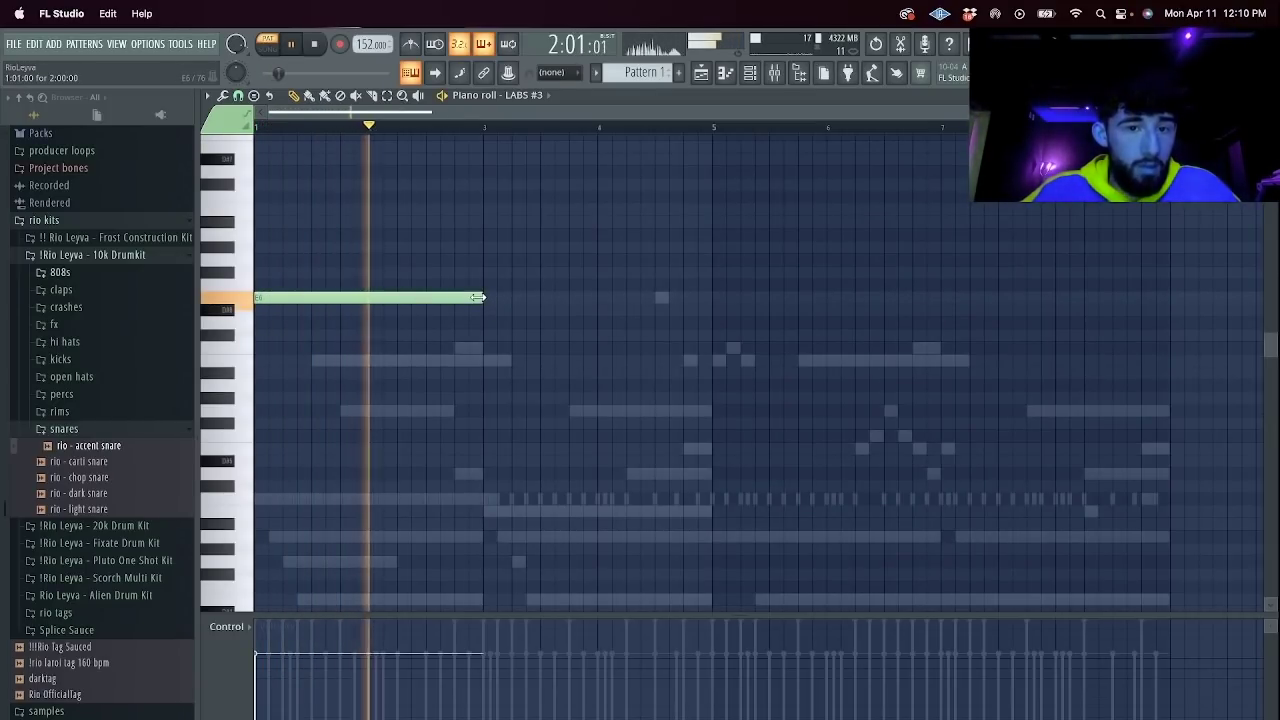
key(space)
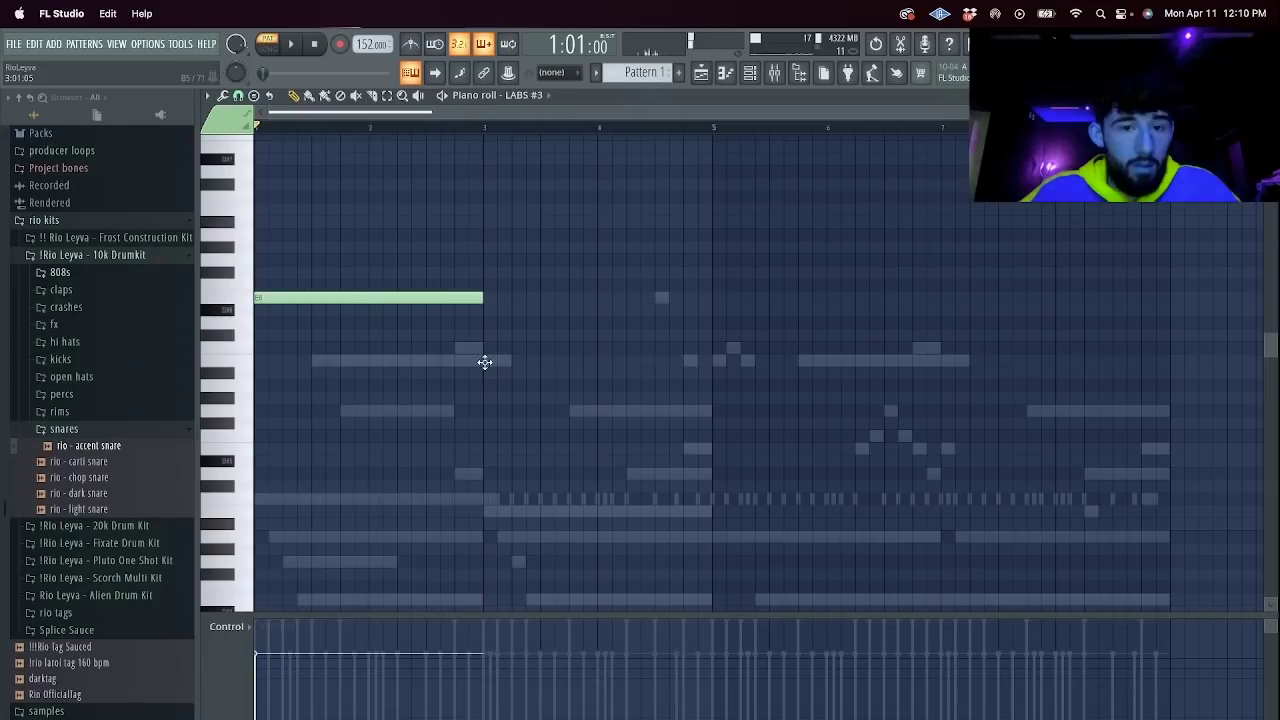
click(489, 361)
key(space)
drag(733, 361, 569, 363)
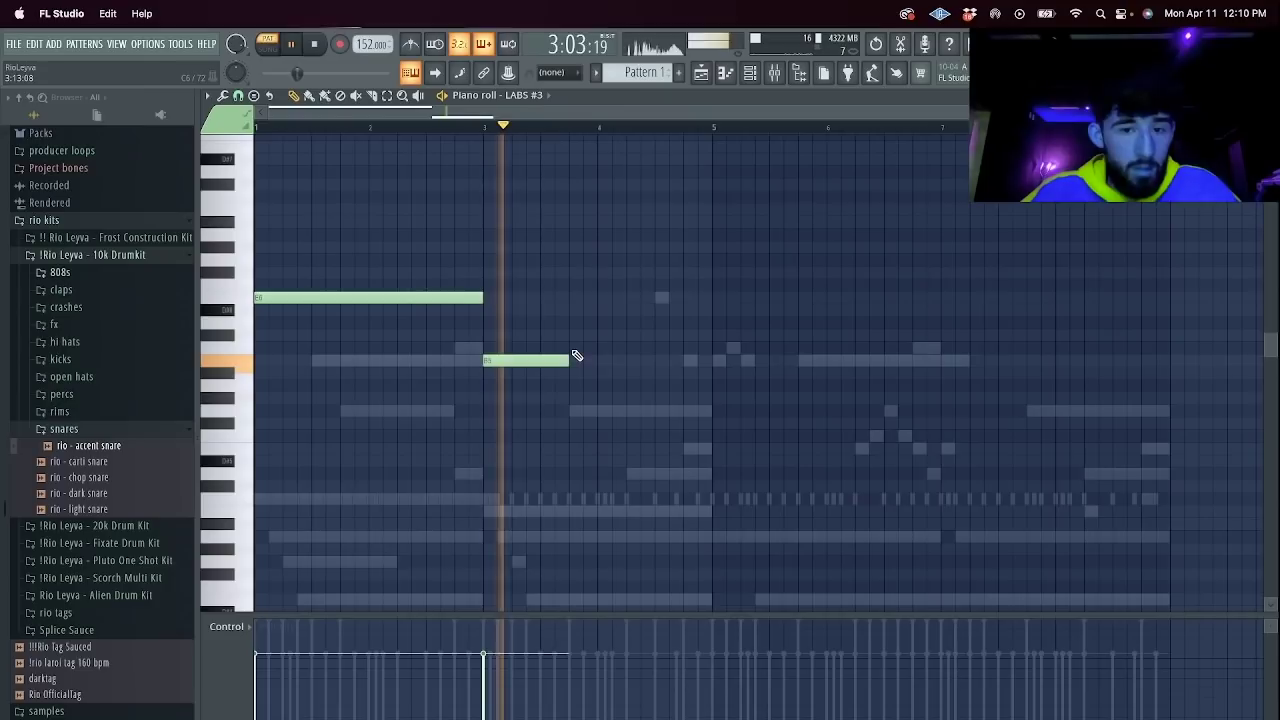
click(575, 348)
drag(656, 348, 713, 348)
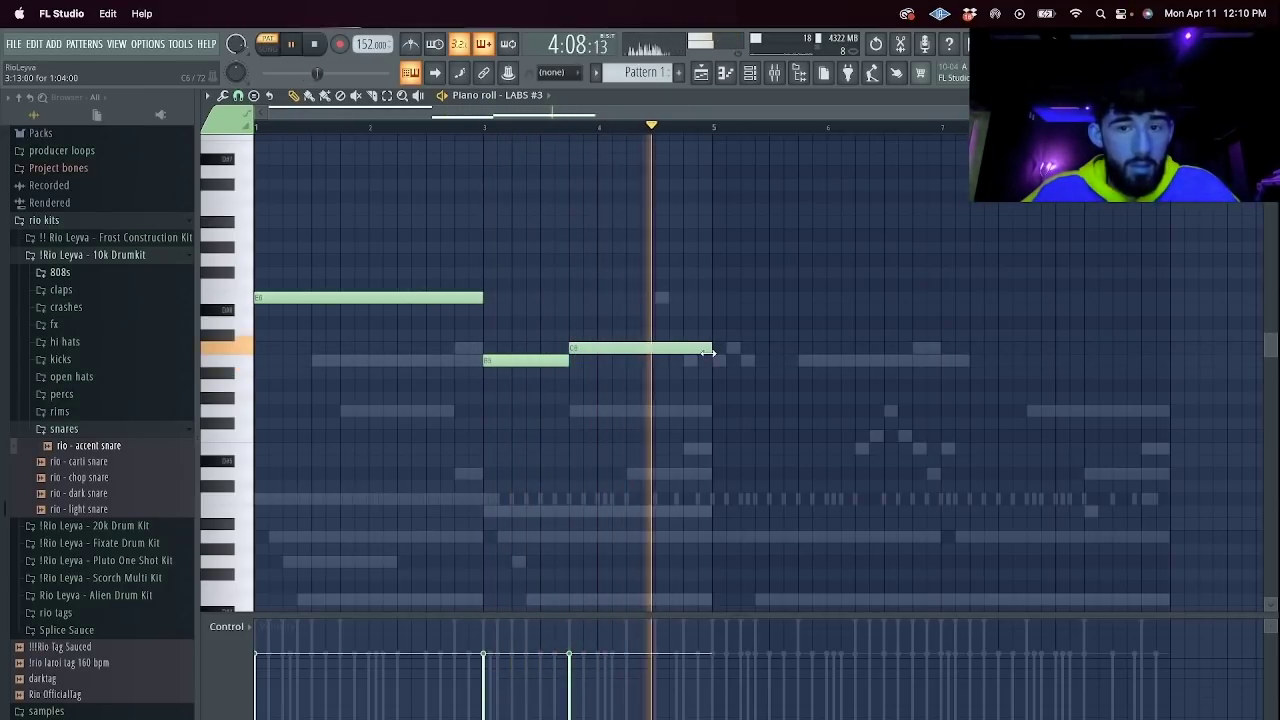
key(ctrl+b)
key(F6)
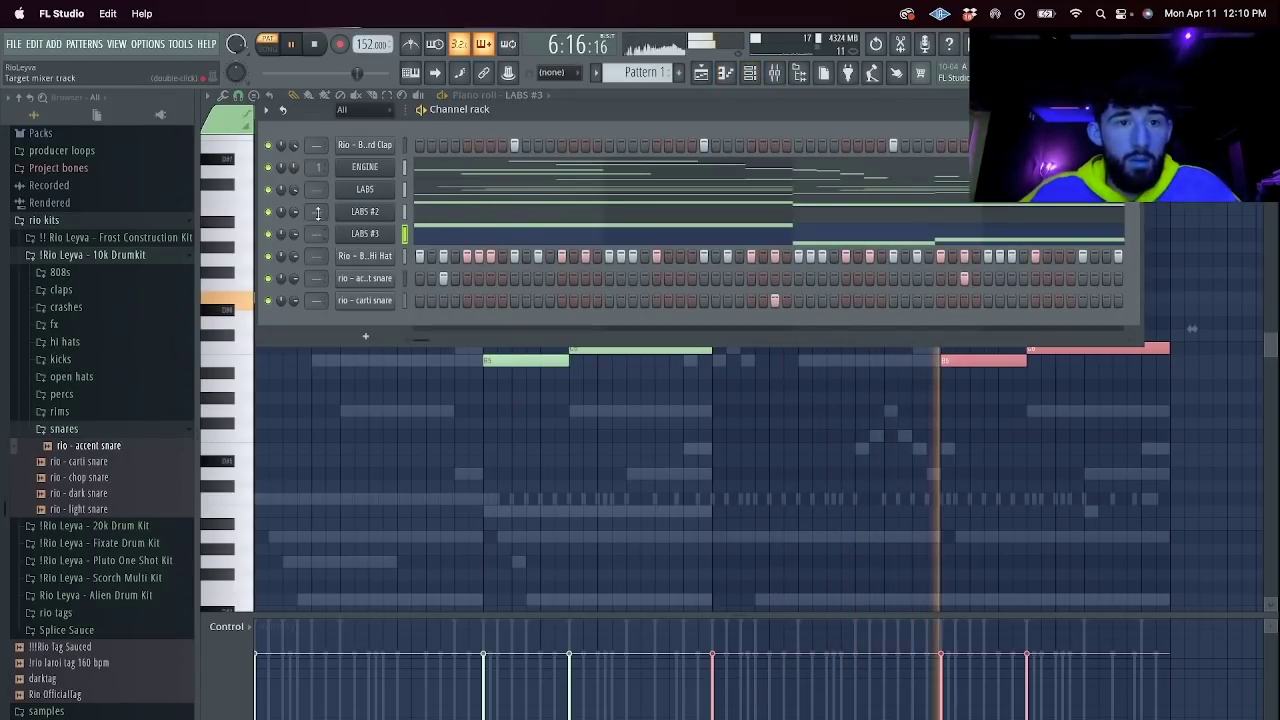
Solo the ENGINE channel and switch its Portal effect to the SHROOMLAND preset.
key(space)
right_click(271, 167)
click(325, 182)
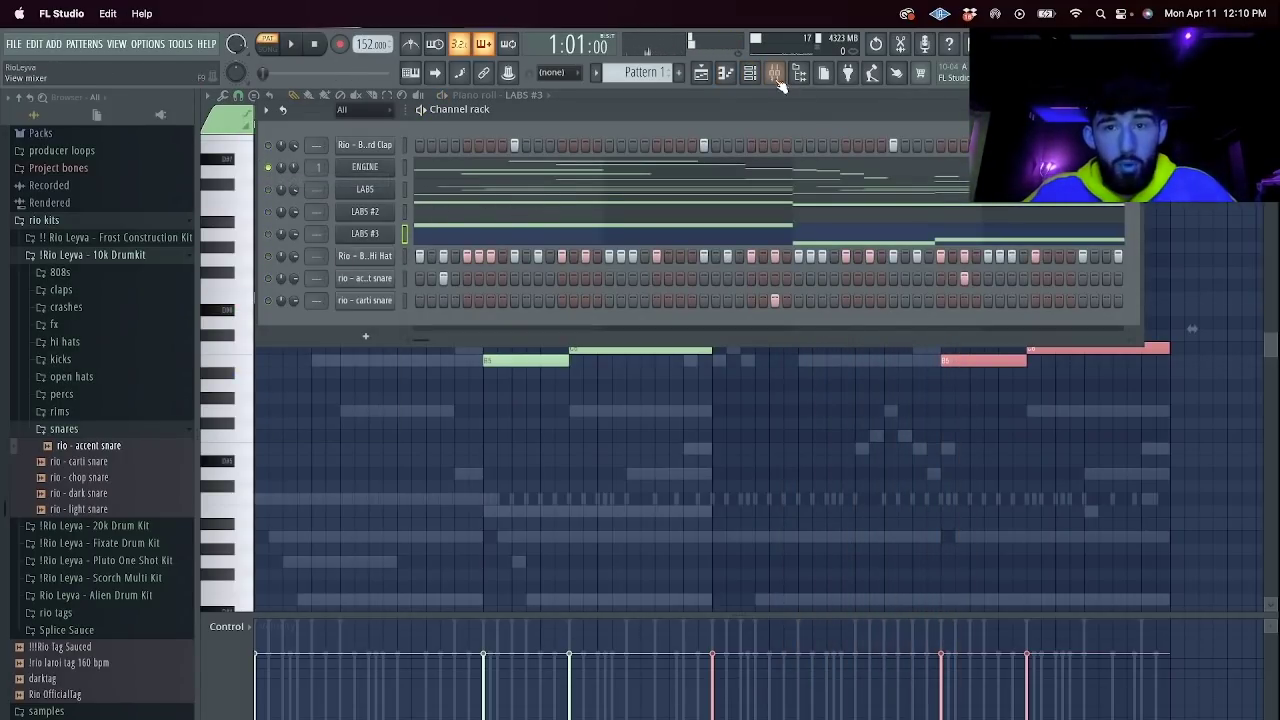
click(778, 76)
click(248, 310)
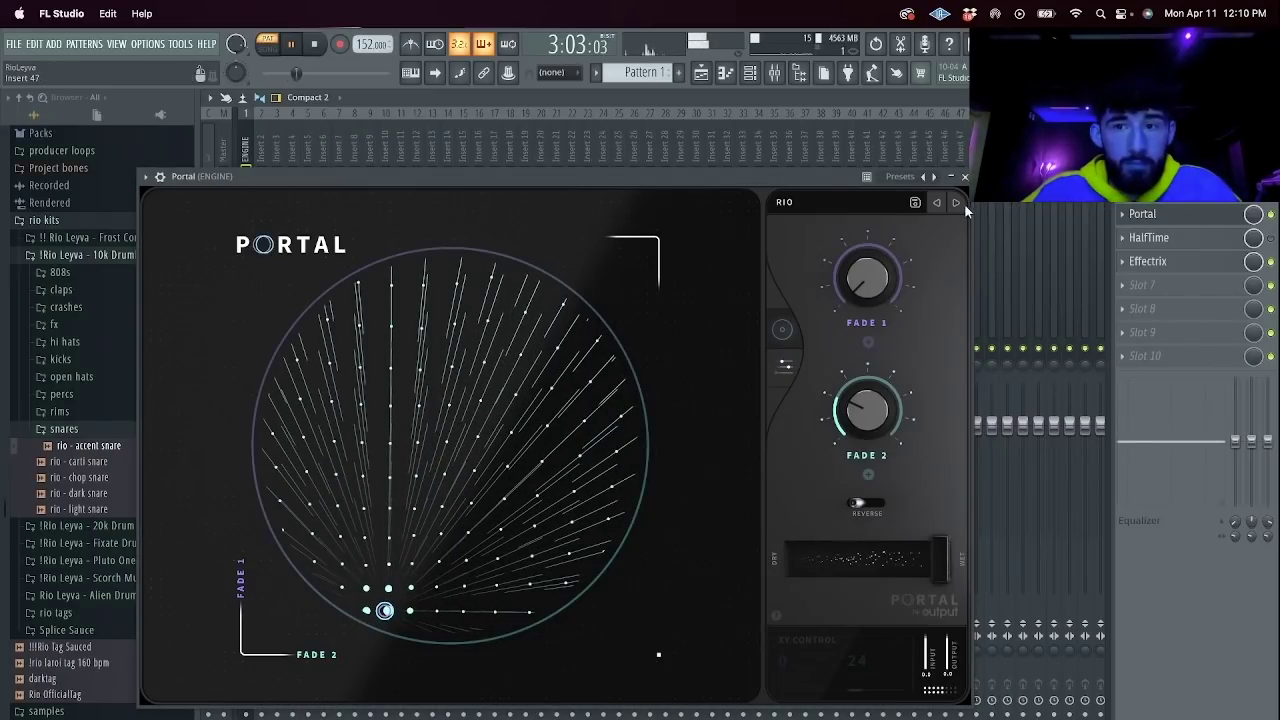
click(959, 204)
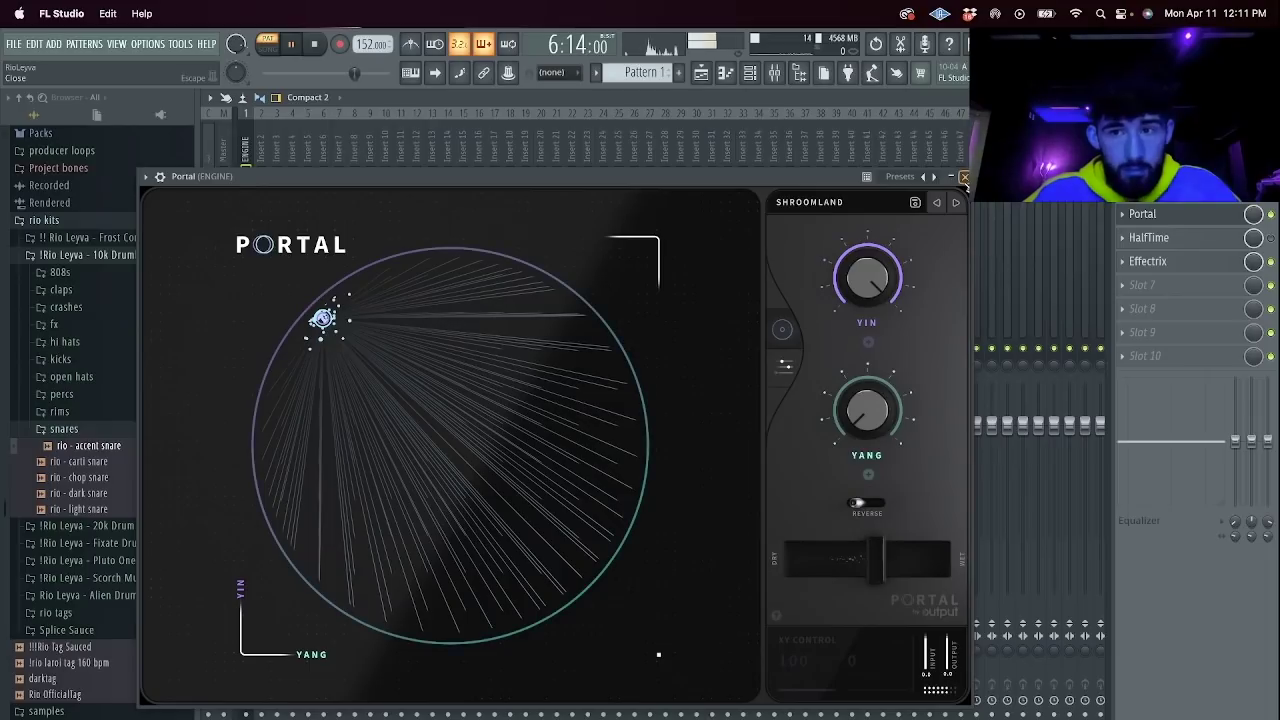
click(964, 177)
Load Fruity Parametric EQ 2 into the next empty slot on the ENGINE insert.
click(1125, 246)
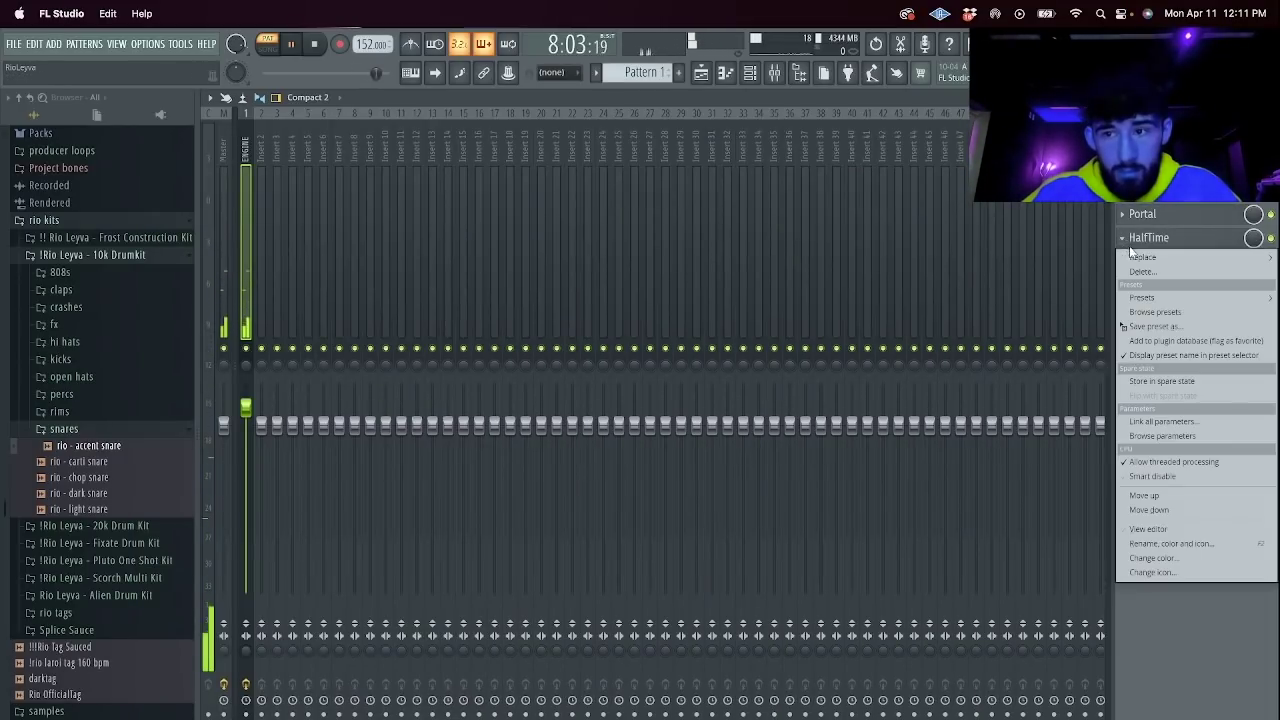
click(1141, 244)
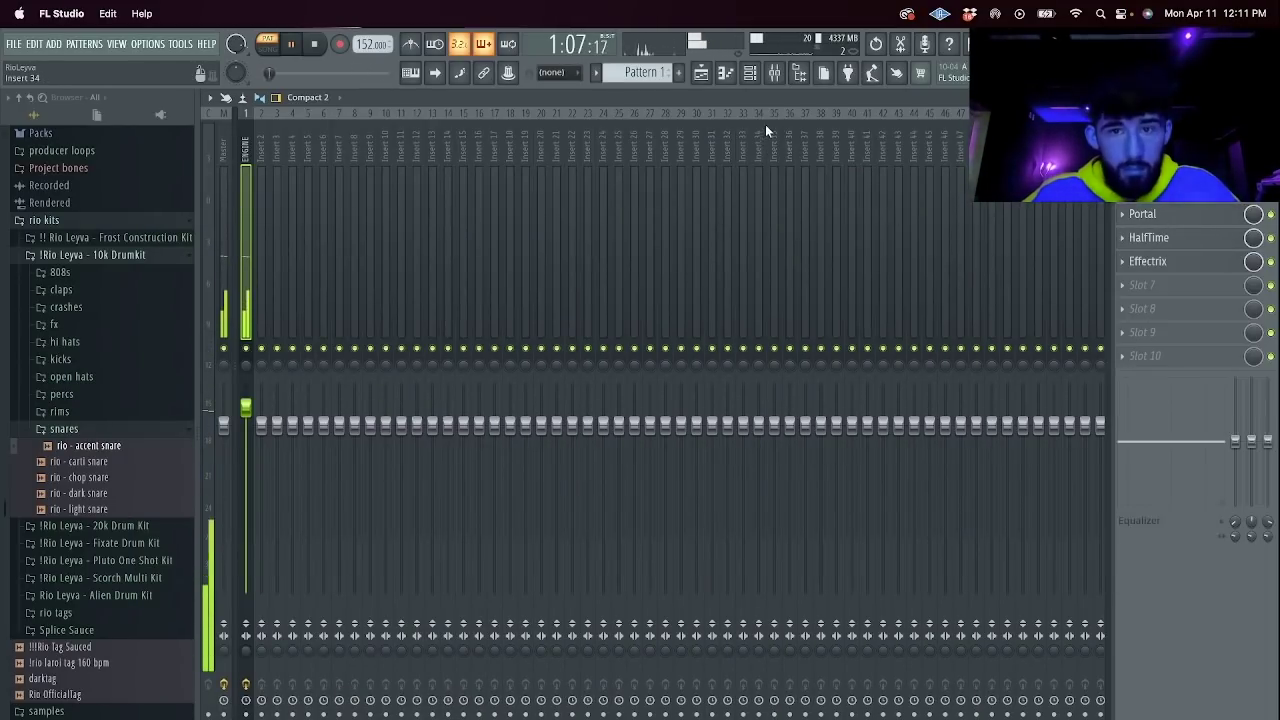
click(1150, 285)
mouse_move(1070, 350)
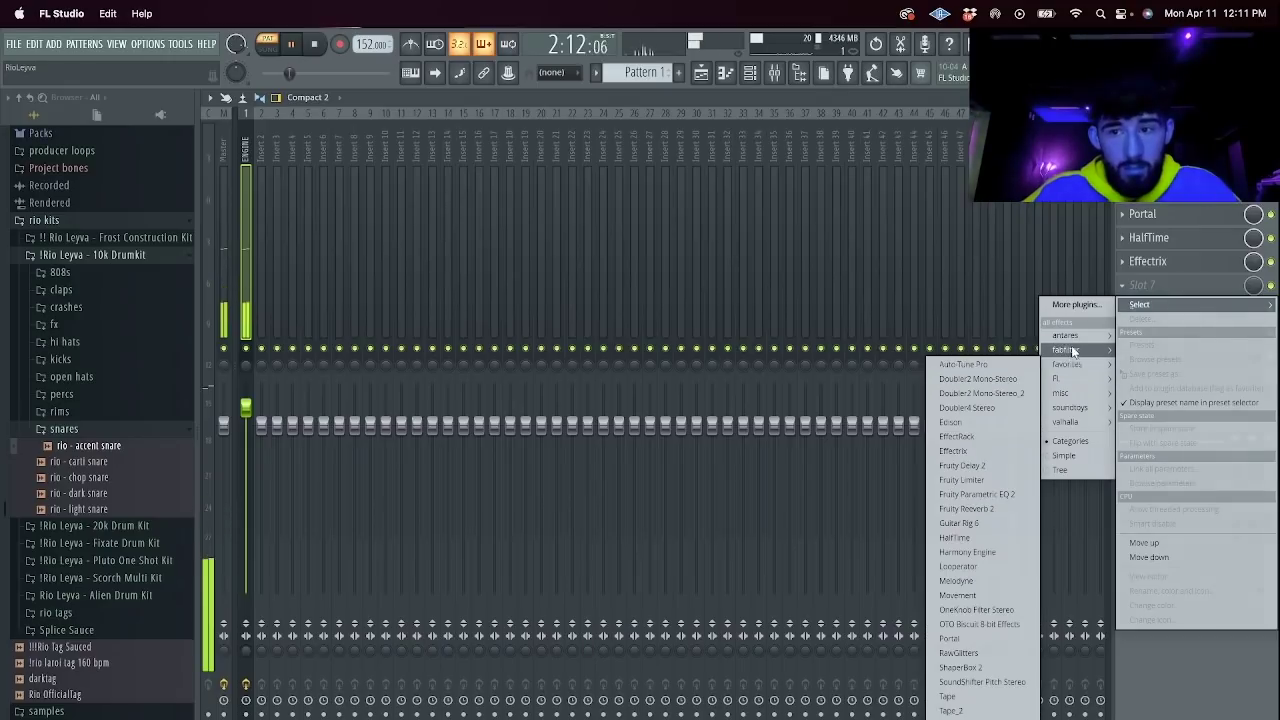
click(977, 494)
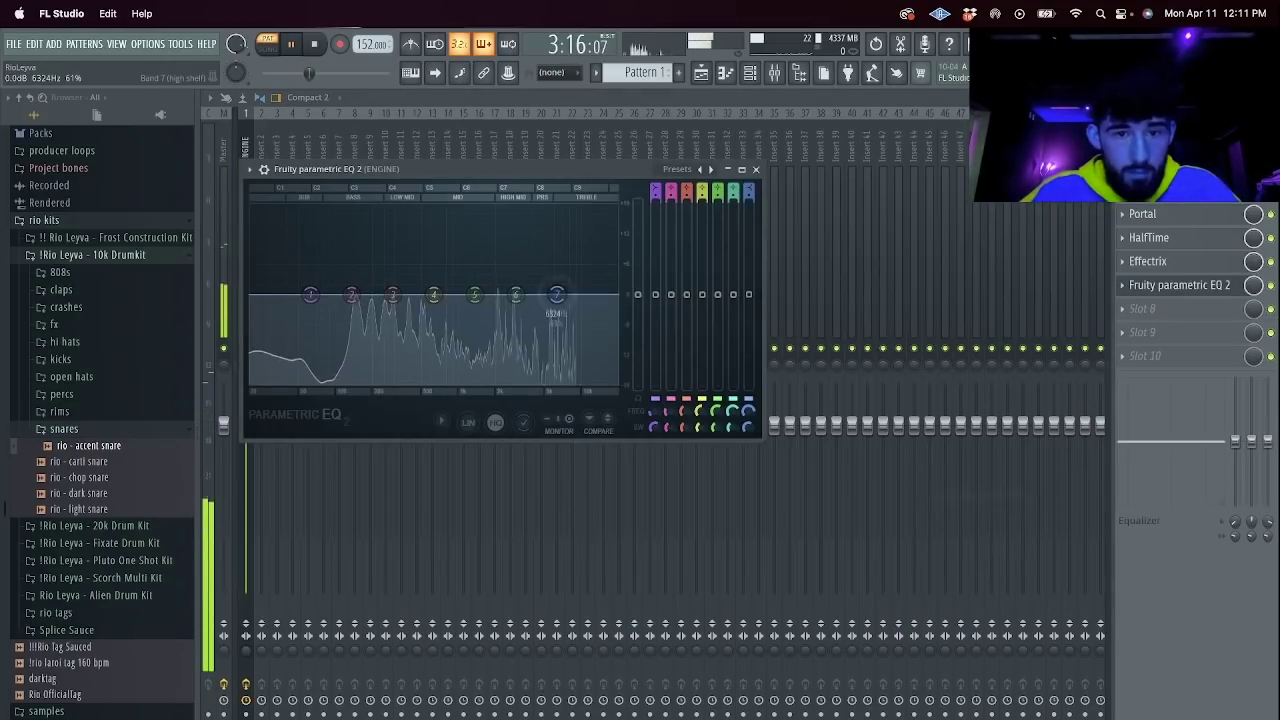
click(755, 169)
key(F6)
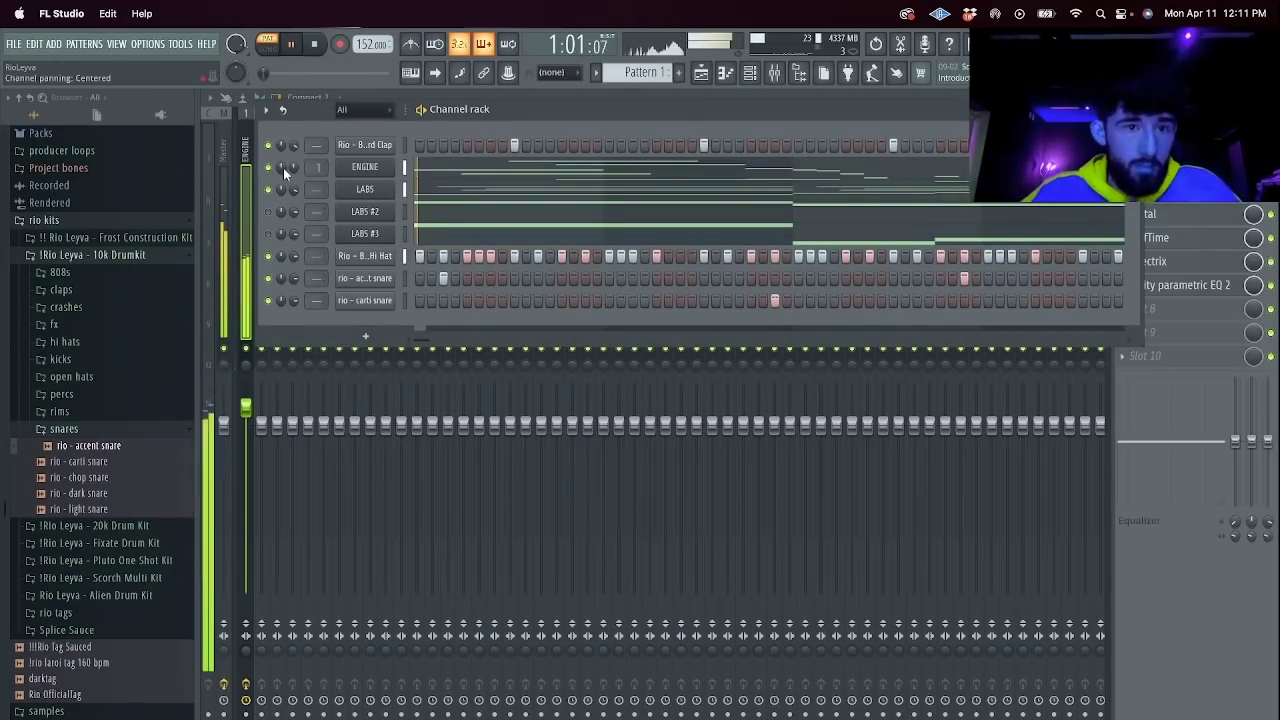
Add rio - extend 808 from the 808s folder as a new channel and open its piano roll.
click(95, 272)
drag(90, 320, 300, 318)
click(331, 238)
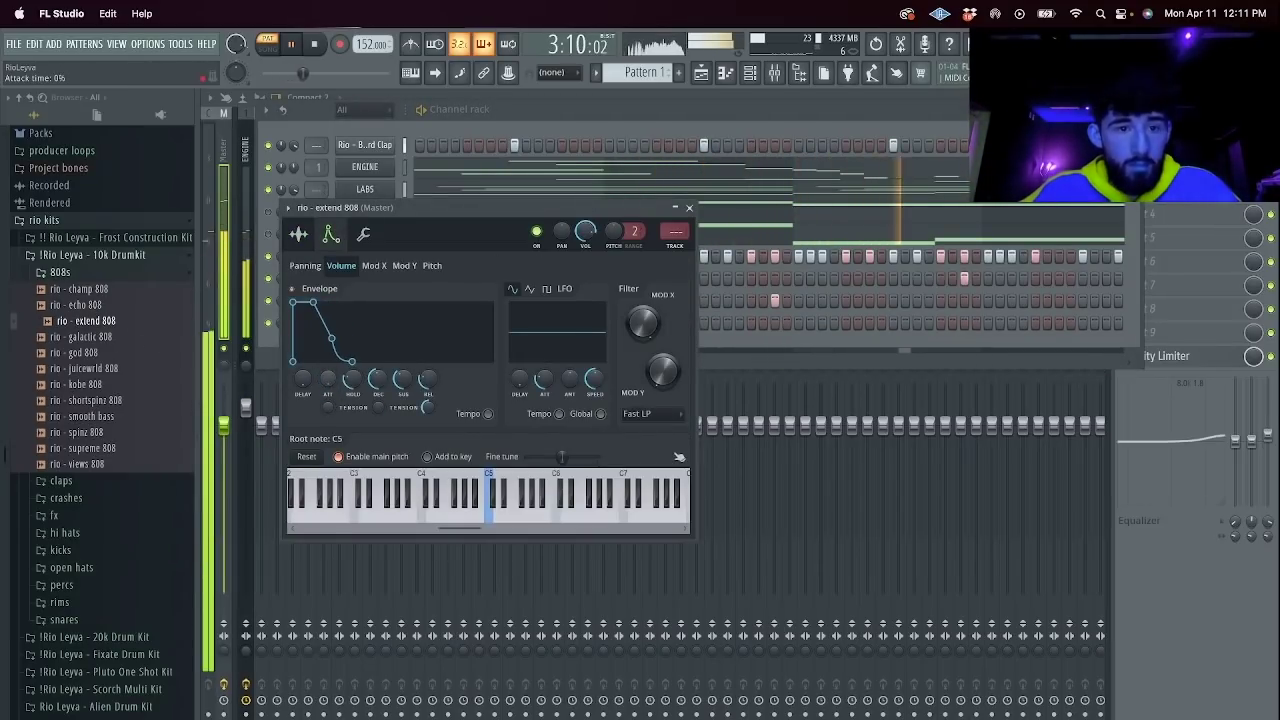
click(364, 235)
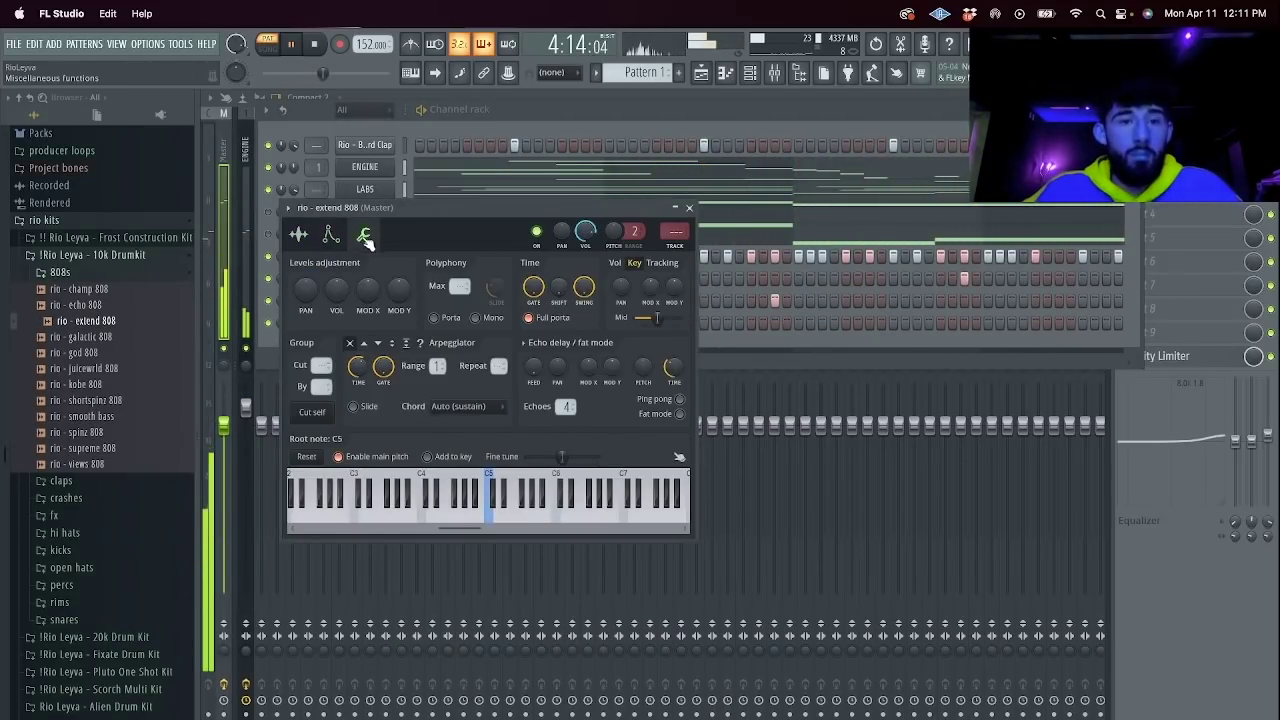
click(313, 414)
click(272, 346)
right_click(391, 317)
click(411, 321)
Shorten the first 808 note, drop all notes an octave, and repeat the F5 note along the bar.
key(space)
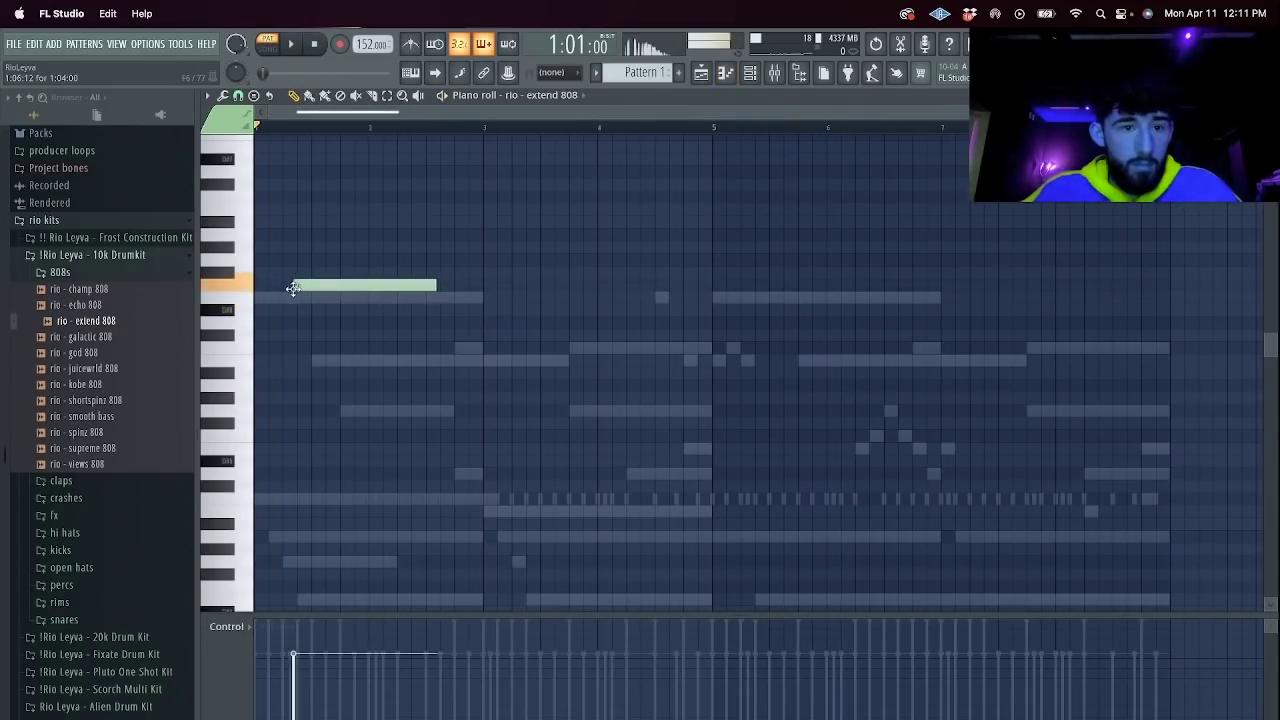
drag(398, 281, 340, 283)
key(super+a)
key(super+Down)
key(space)
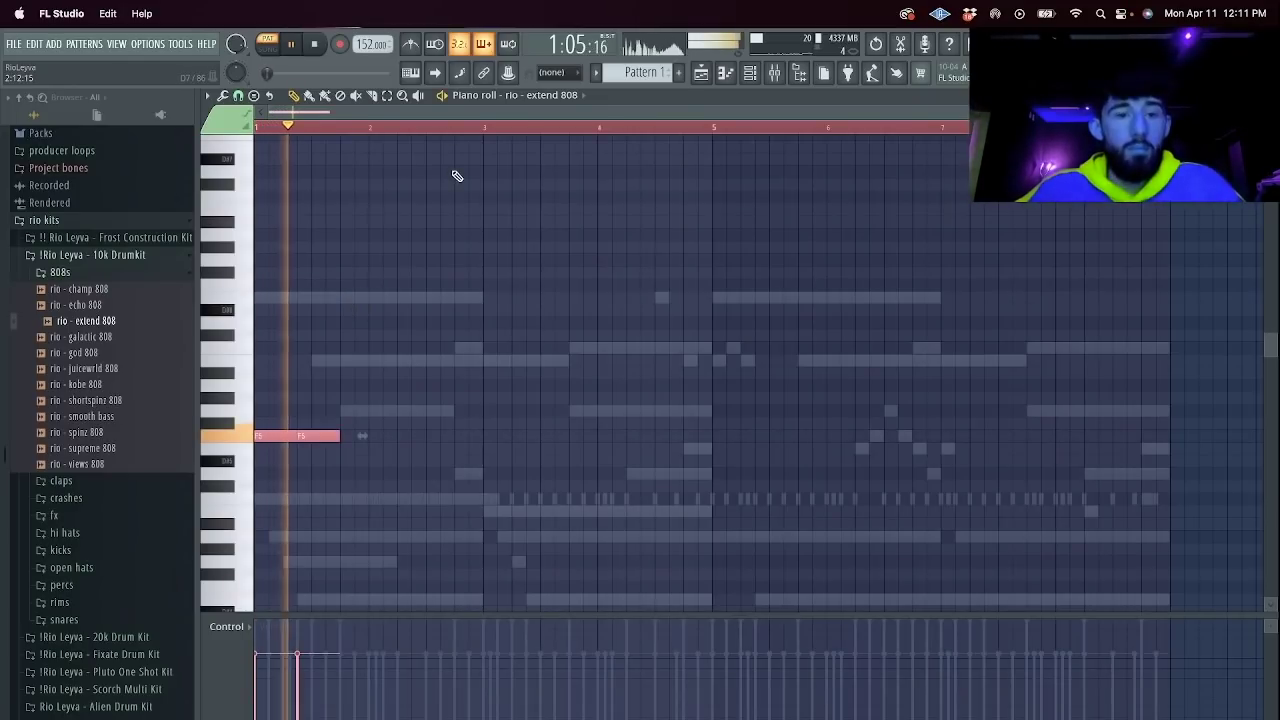
key(space)
super+click(308, 505)
key(space)
key(ctrl+b)
key(ctrl+b)
Add a short F5 note between the hits, a G5 at bar 3, and a lengthened A4 copy.
click(362, 437)
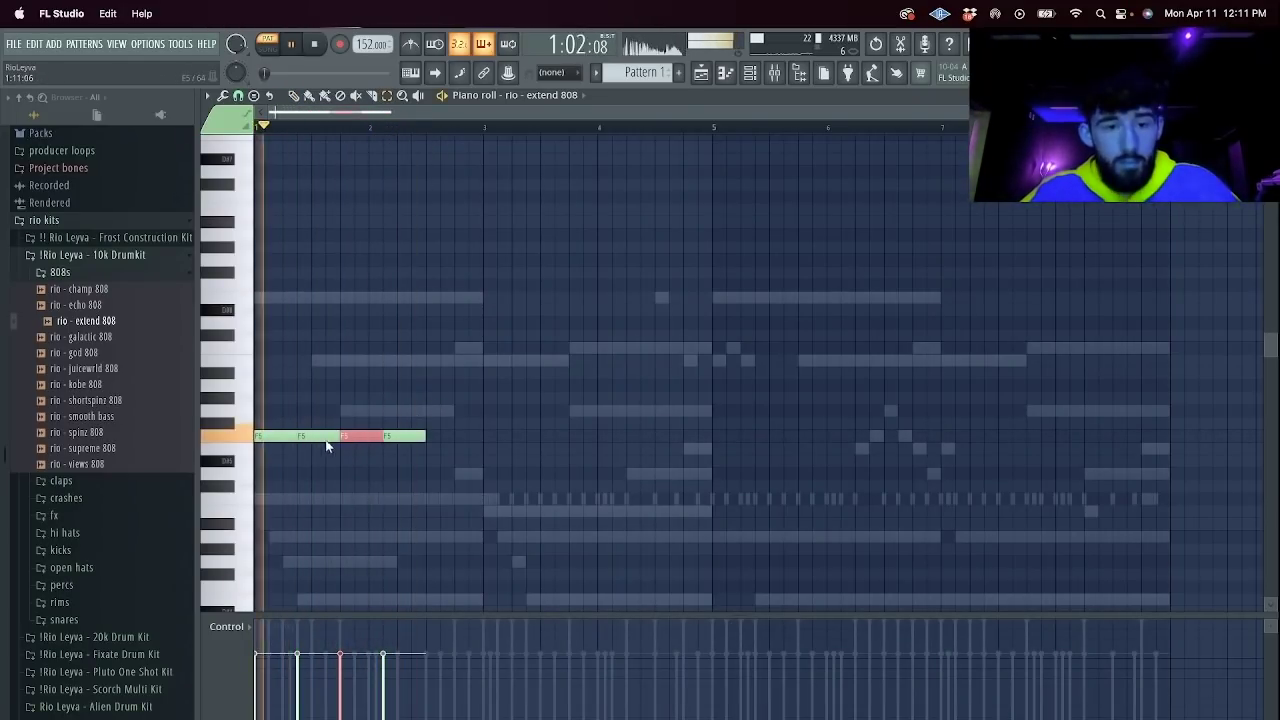
click(286, 440)
key(space)
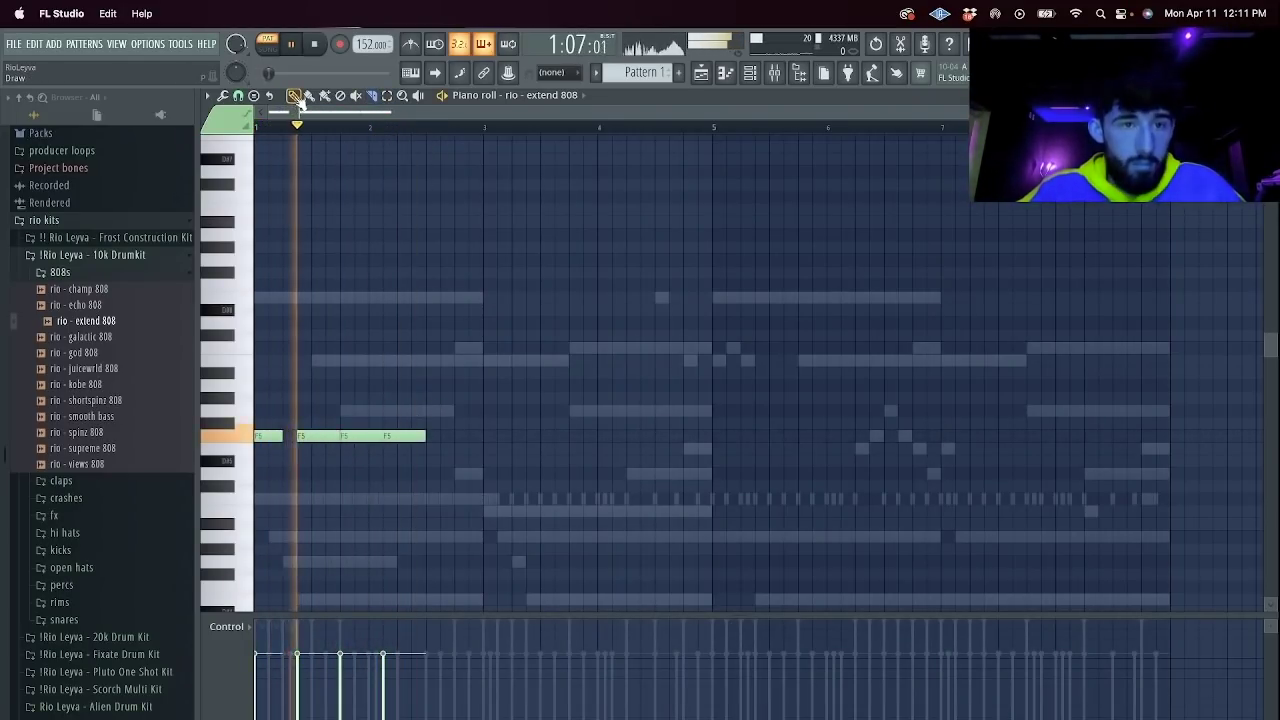
drag(384, 437, 366, 440)
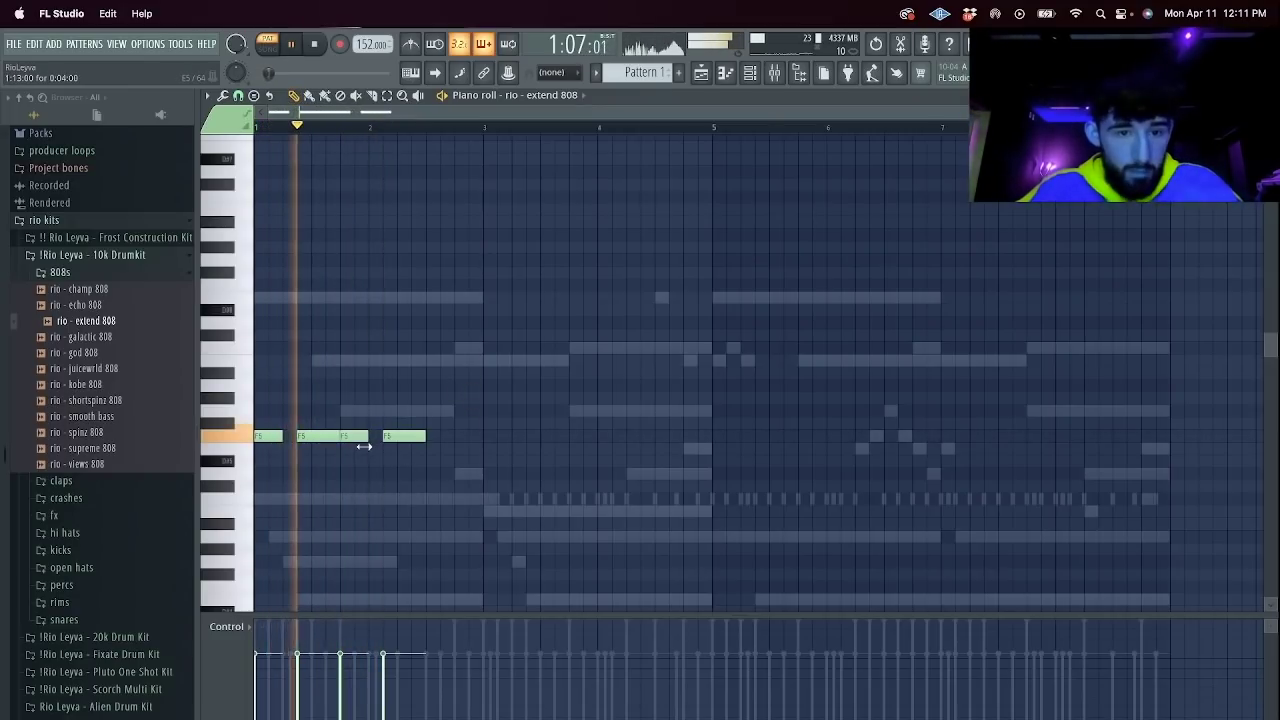
click(510, 411)
key(super+b)
key(super+b)
key(shift+Up)
key(shift+Up)
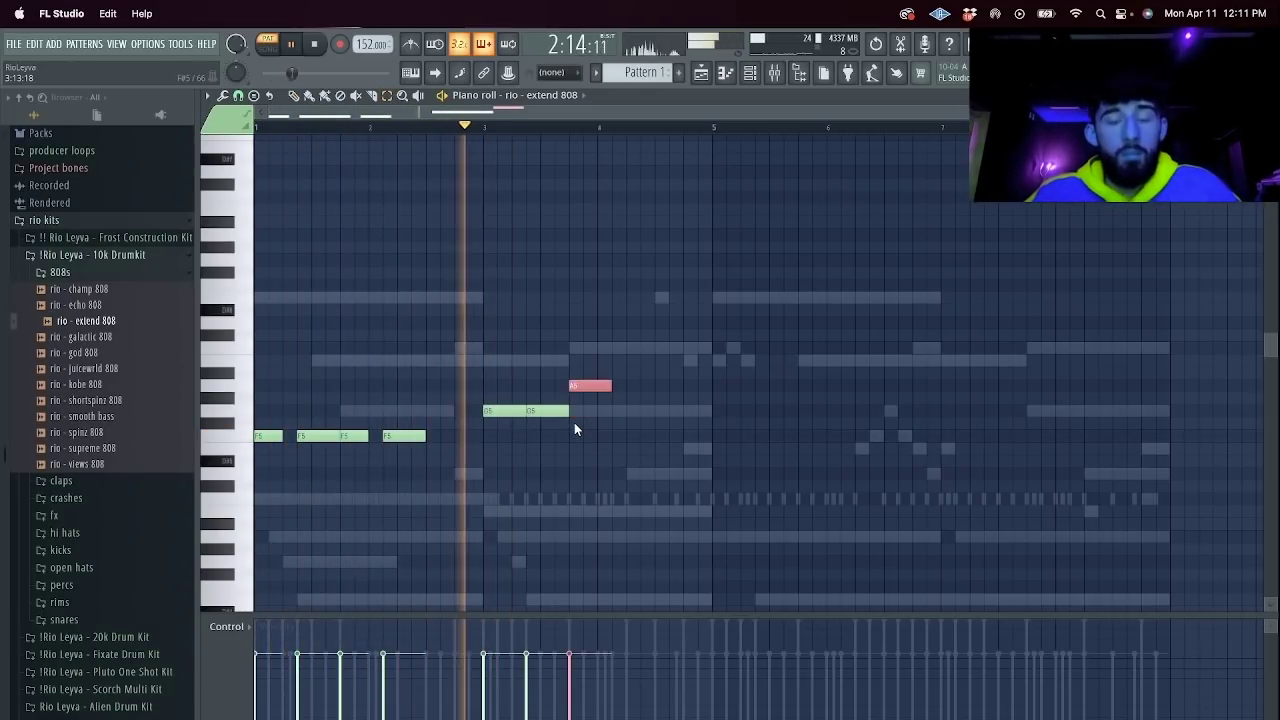
key(ctrl+Down)
mouse_move(610, 538)
mouse_down()
mouse_move(650, 540)
mouse_move(623, 546)
mouse_up()
Add two short A4 hits raised an octave, then repeat the whole 808 pattern from bar 5.
key(super+b)
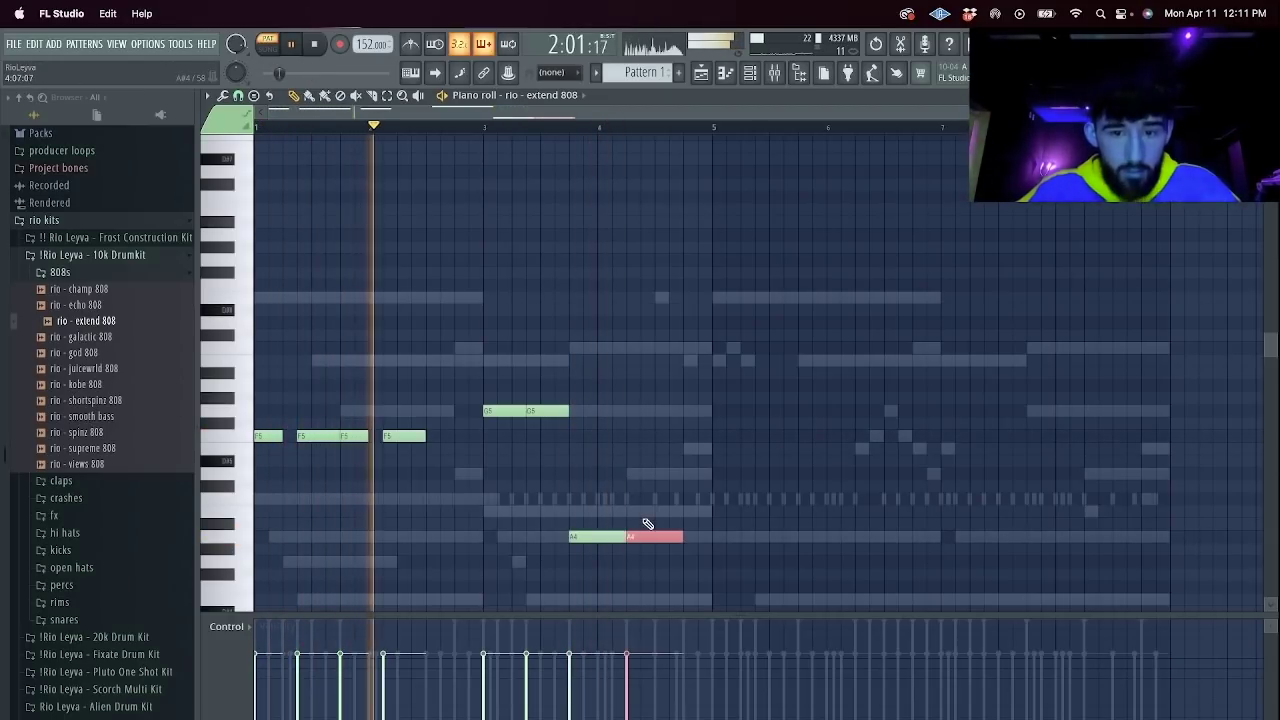
shift+right_click(673, 541)
key(super+b)
key(super+z)
key(super+z)
shift+right_click(670, 537)
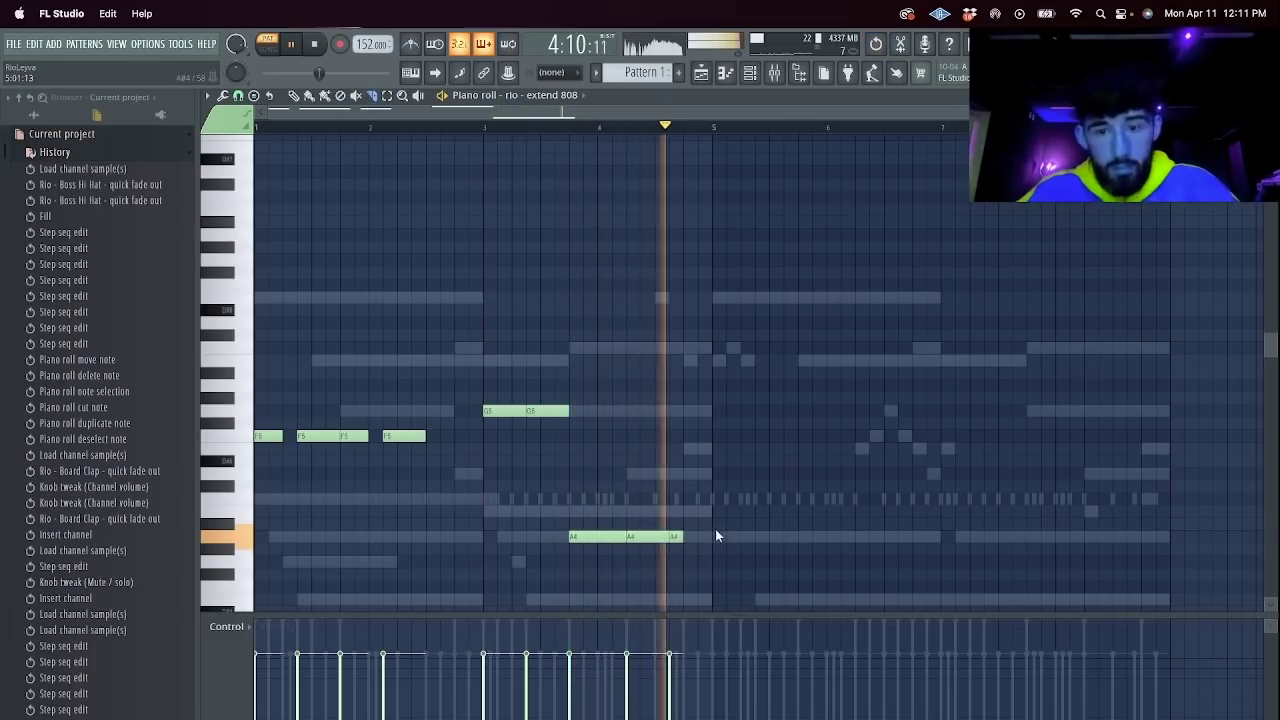
click(689, 537)
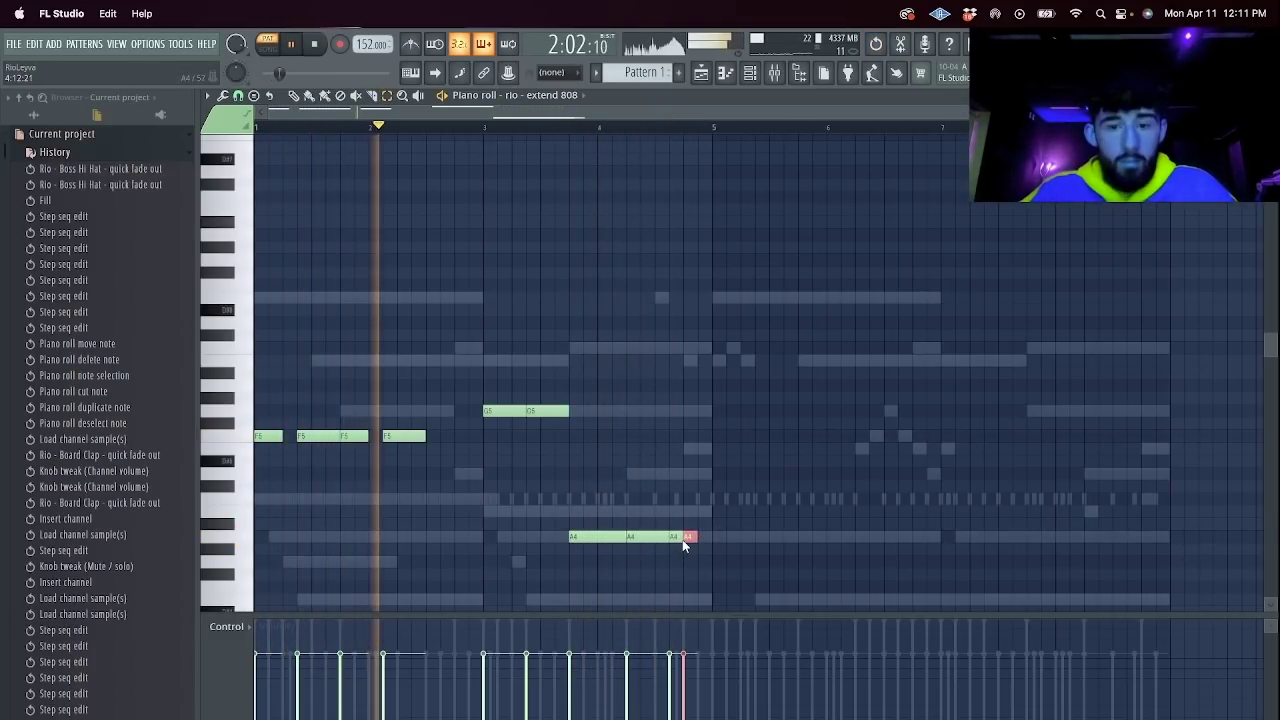
drag(683, 540, 685, 386)
click(710, 371)
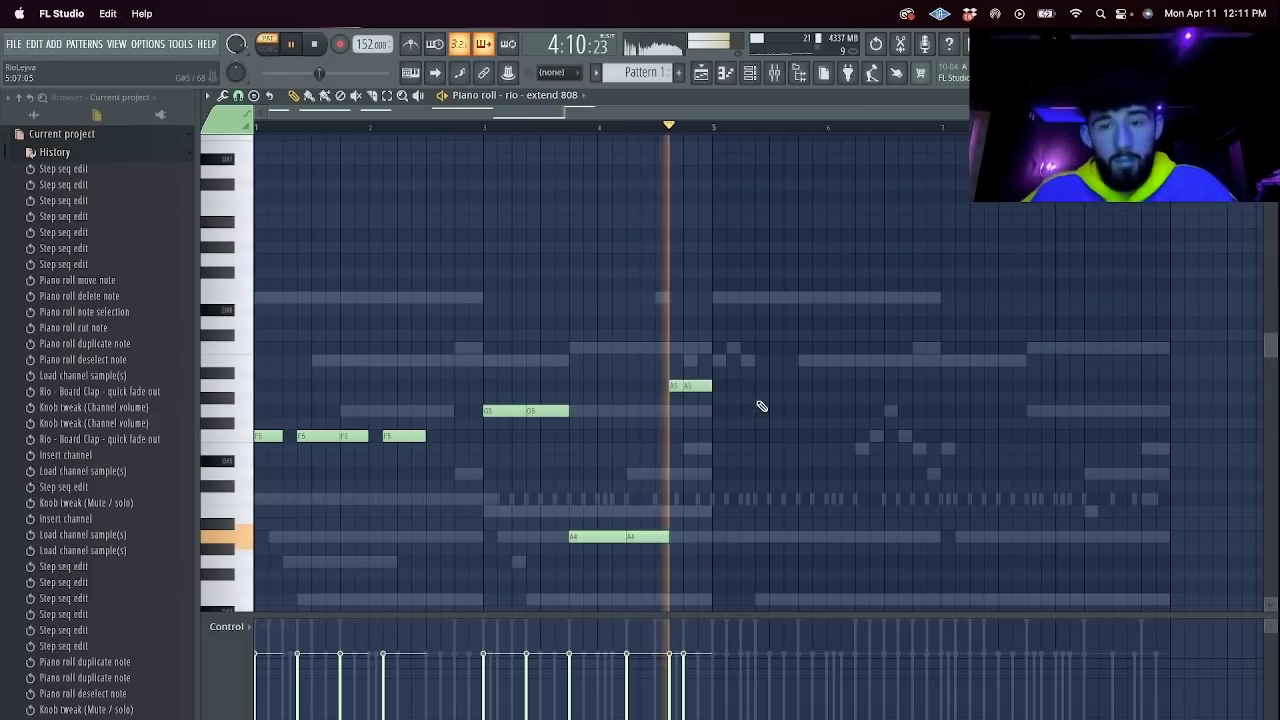
key(ctrl+b)
click(803, 346)
click(750, 74)
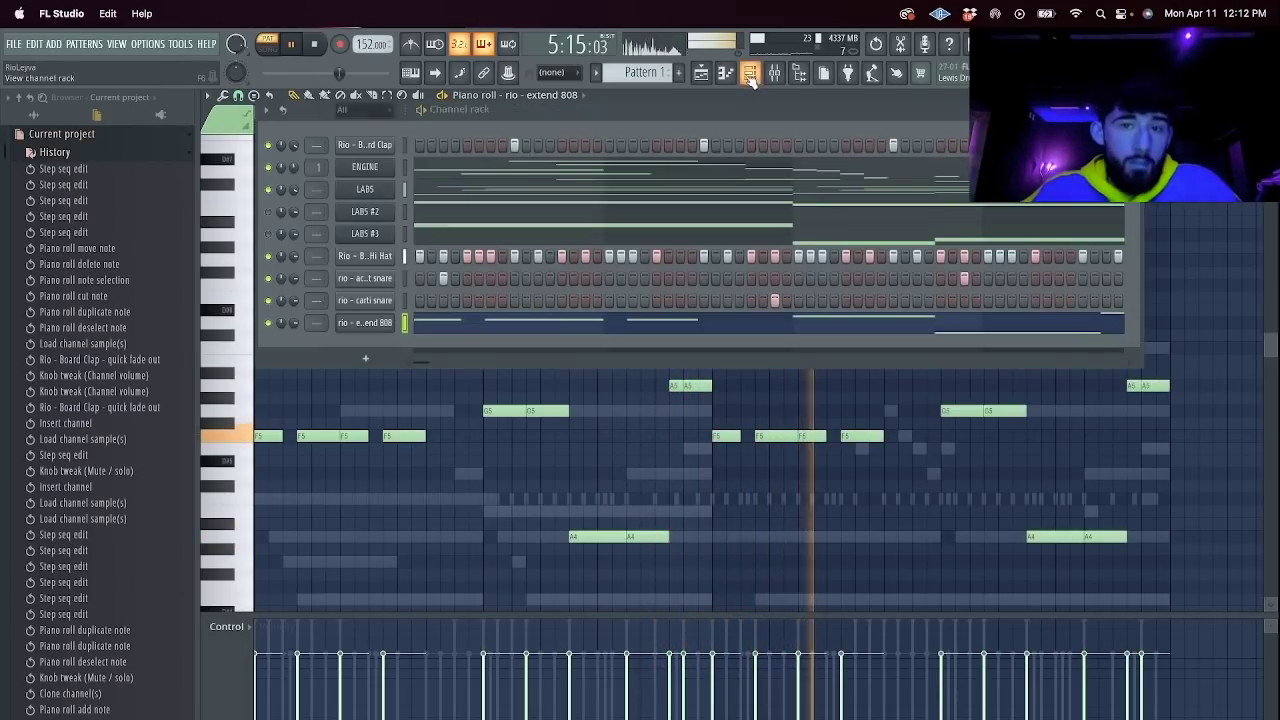
Unmute LABS #2 and adjust channel volumes, setting one to 39% and tweaking the 808.
click(267, 211)
drag(293, 168, 293, 178)
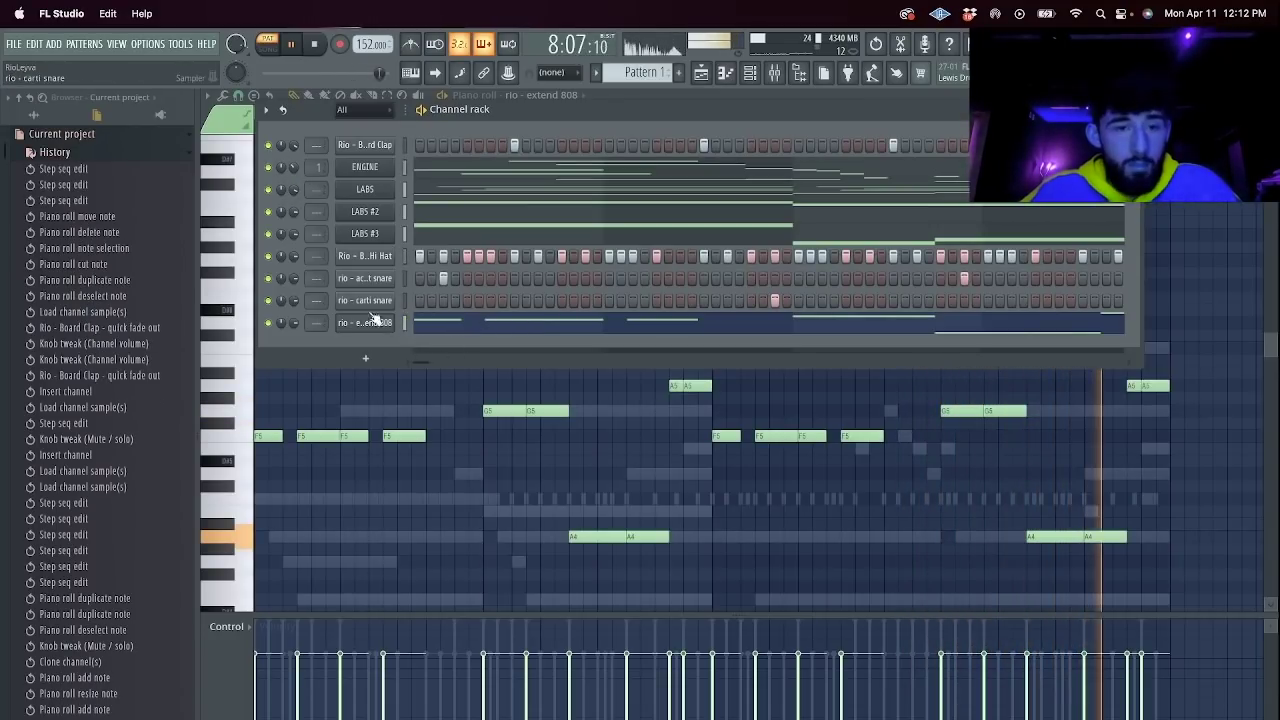
drag(293, 323, 294, 328)
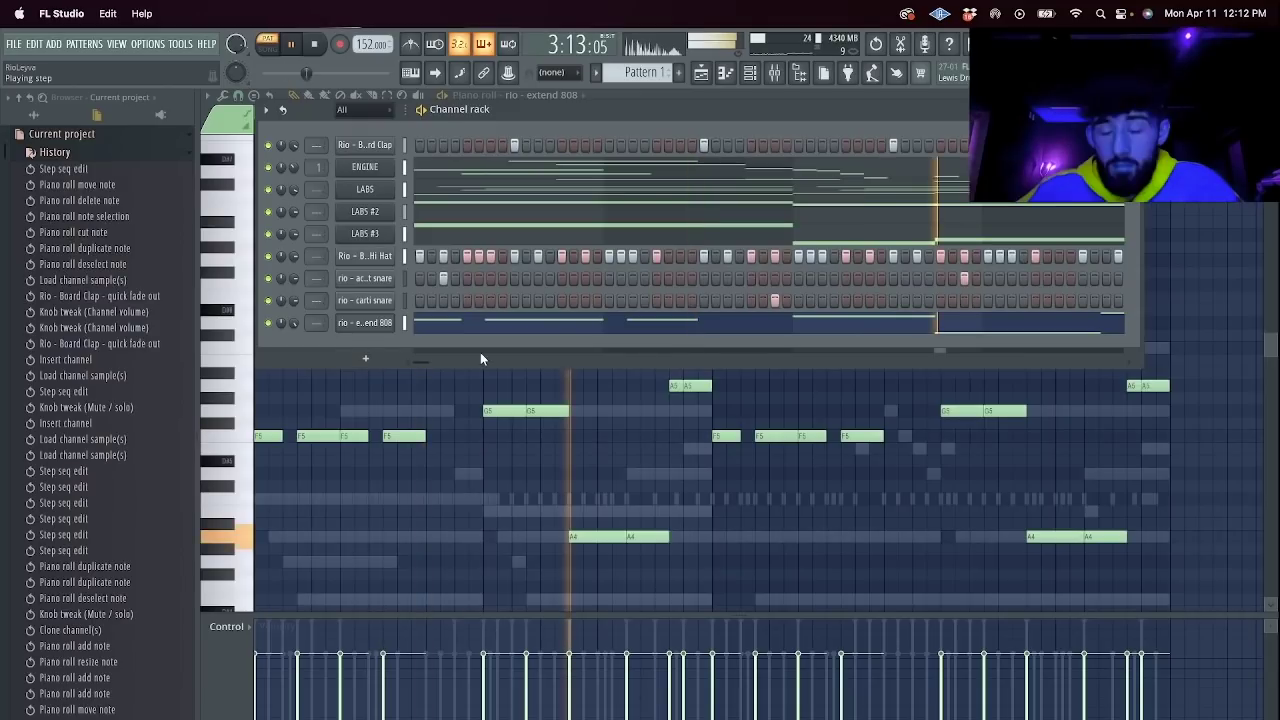
Add a Kontakt channel, replacing Analog Strings with Brass Ensemble Essential.
click(348, 360)
click(397, 355)
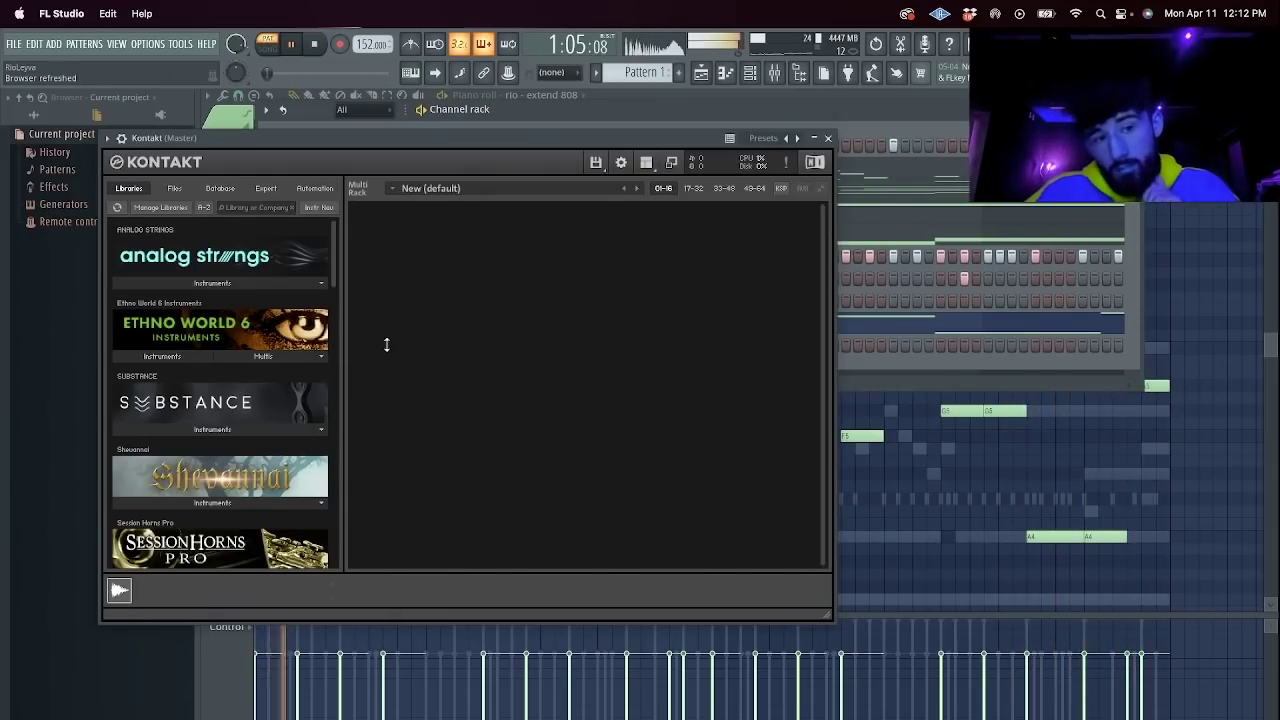
click(225, 283)
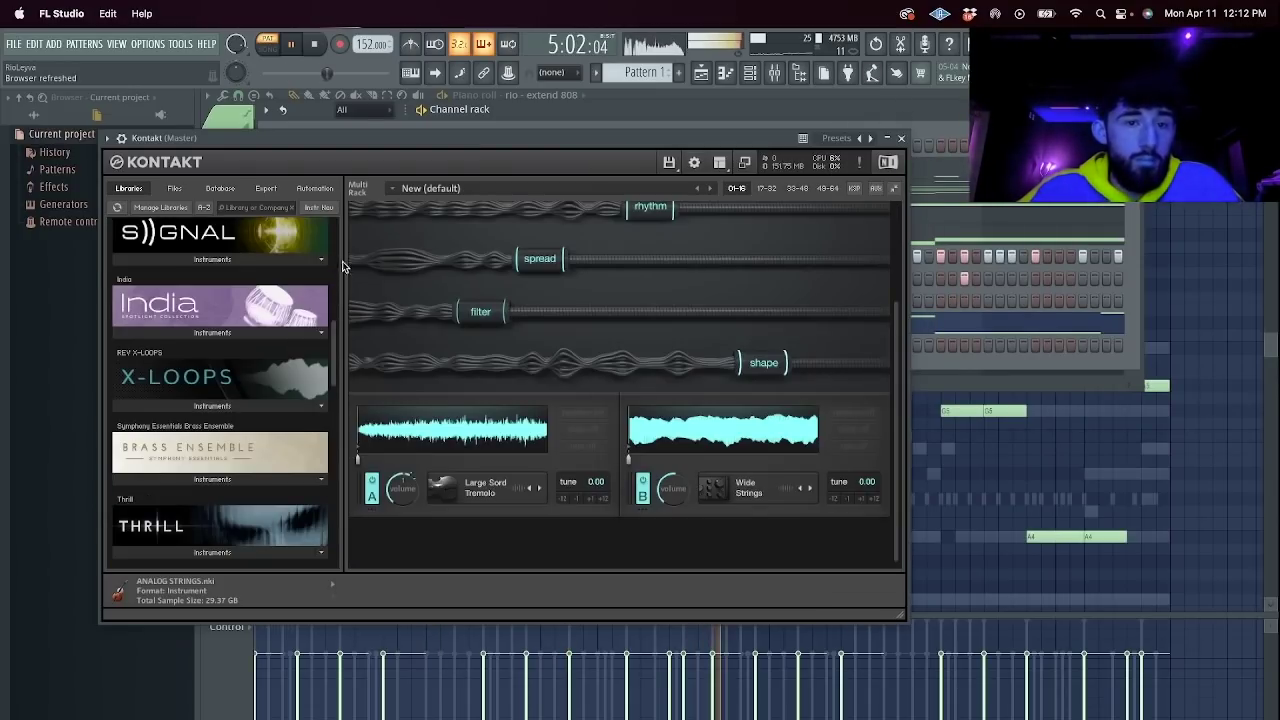
scroll(447, 270, up, 3)
key(space)
click(882, 213)
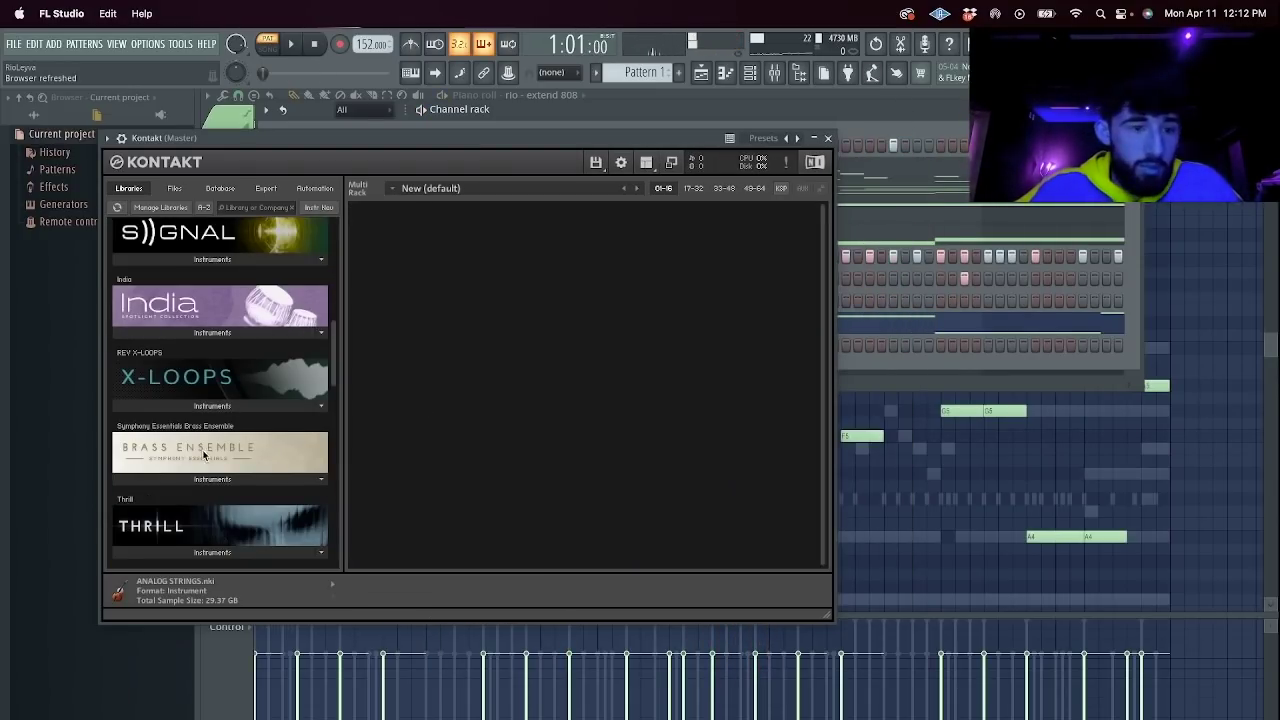
click(195, 481)
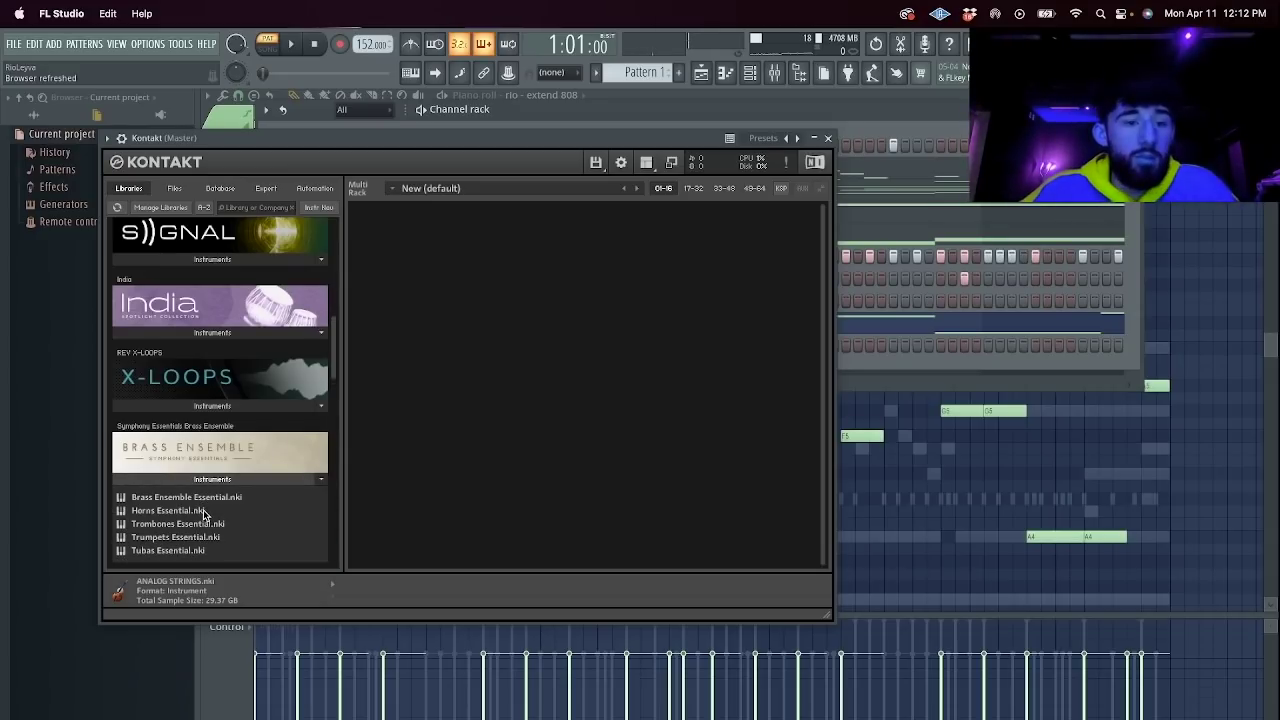
double_click(187, 497)
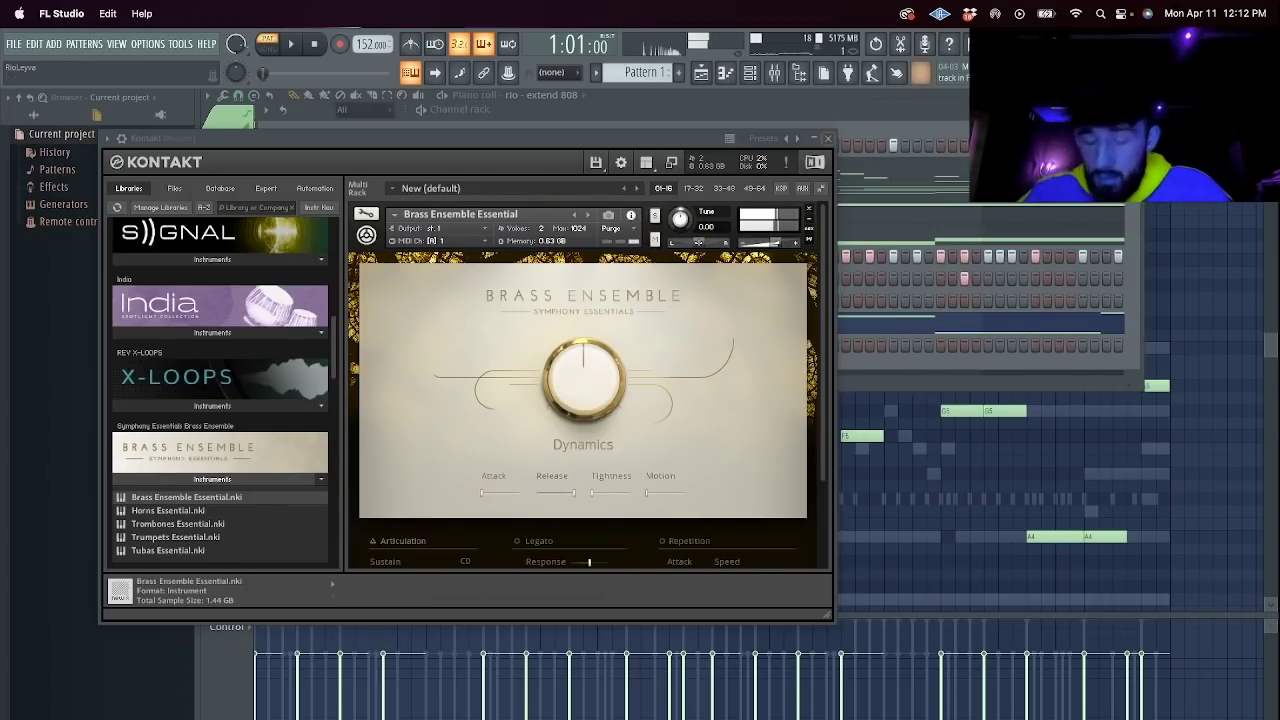
Close Kontakt and open the Kontakt channel in the piano roll.
click(829, 139)
key(space)
key(space)
right_click(390, 342)
click(422, 345)
key(space)
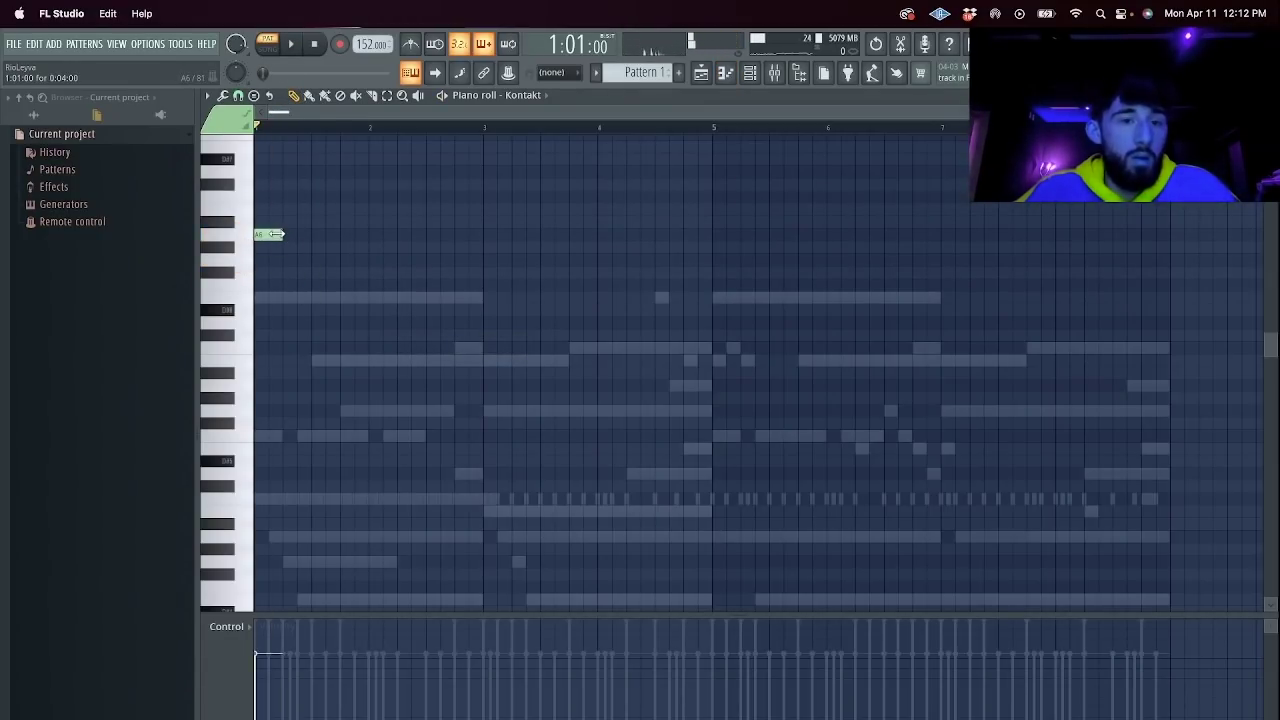
Stretch the first brass note to bar 3, add two higher notes, and duplicate the three notes rightward.
drag(487, 238, 484, 236)
key(space)
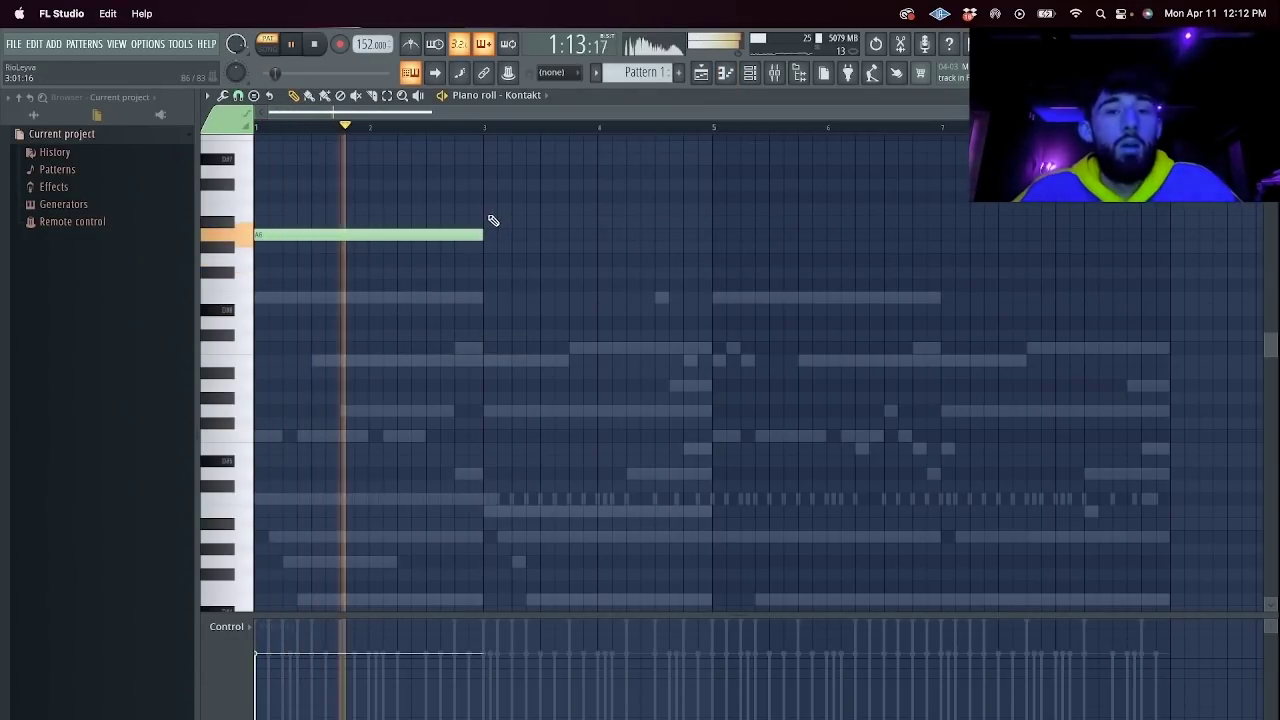
click(488, 210)
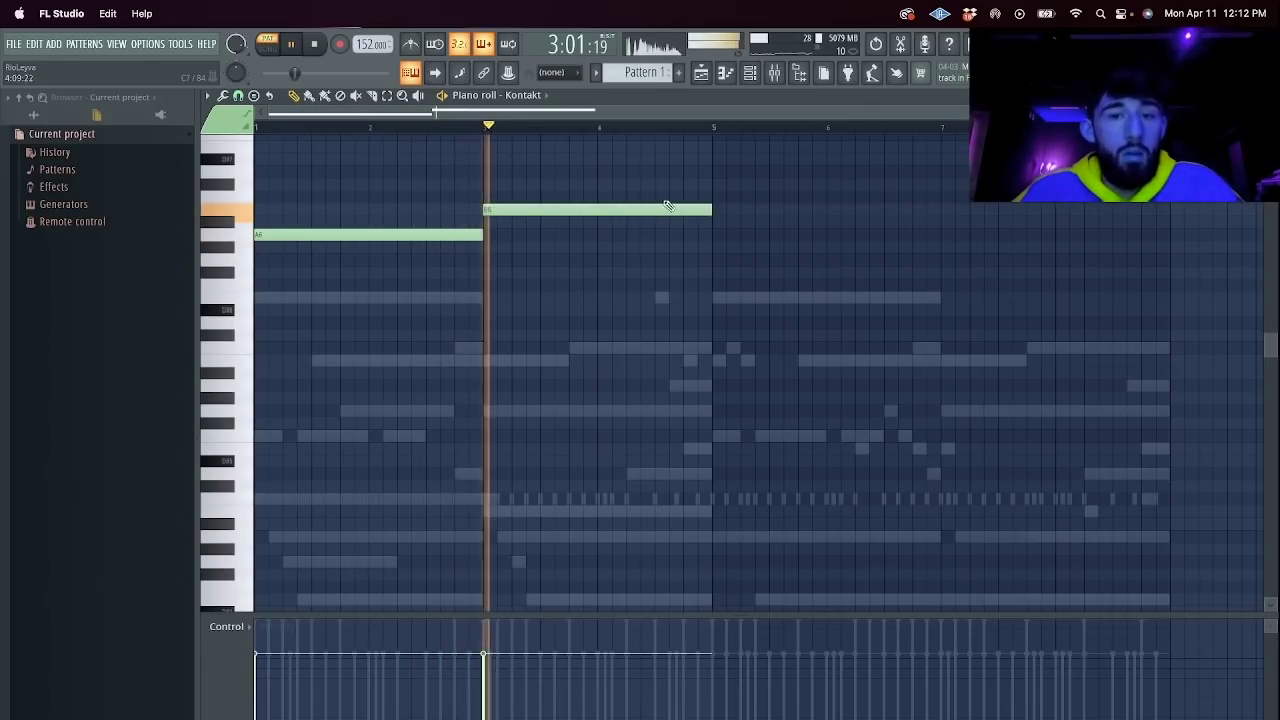
drag(705, 208, 597, 210)
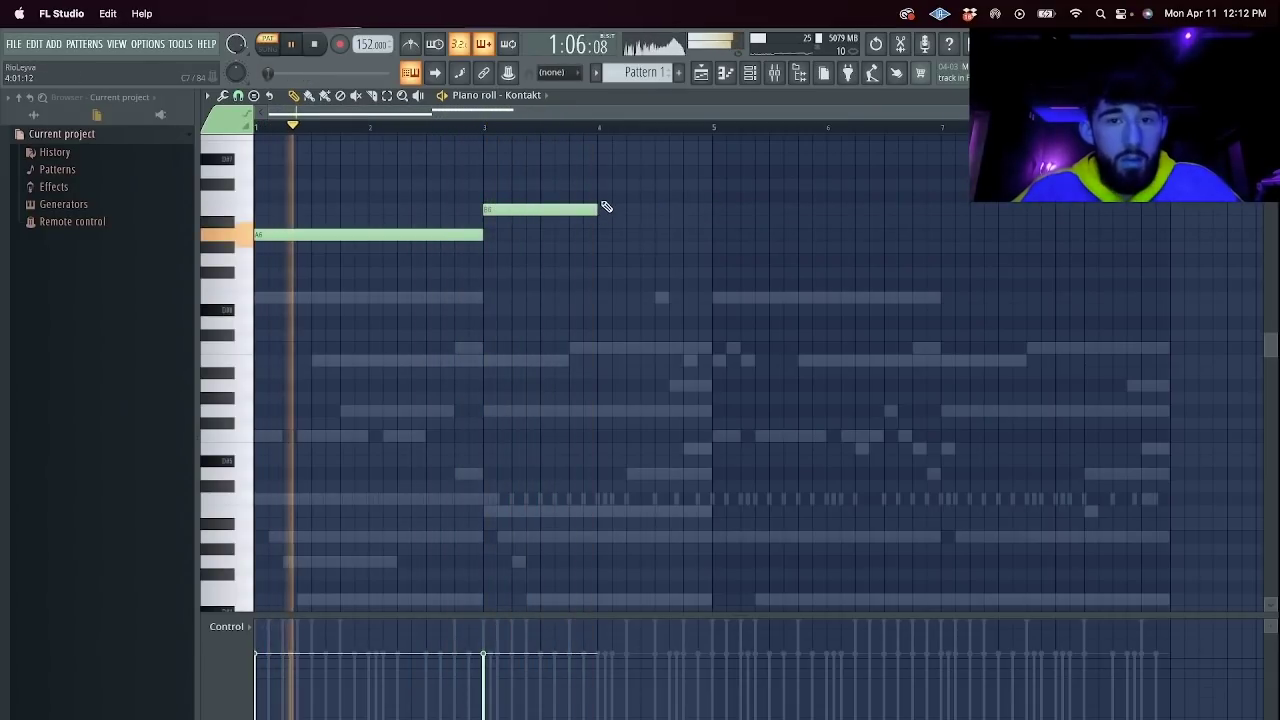
click(598, 197)
key(super+b)
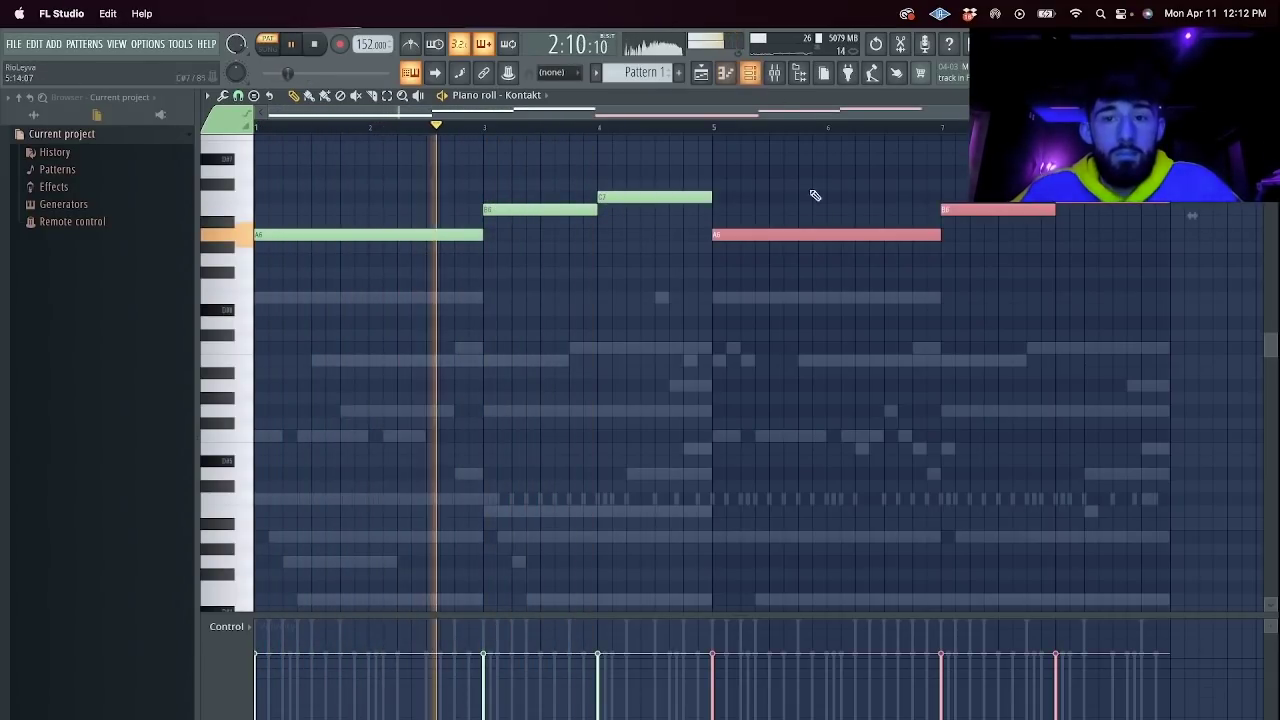
right_click(851, 196)
Add a C7 note after the B6, raise the bar-5 A6 note, and replay from bar 5.
click(1060, 197)
scroll(770, 278, up, 1)
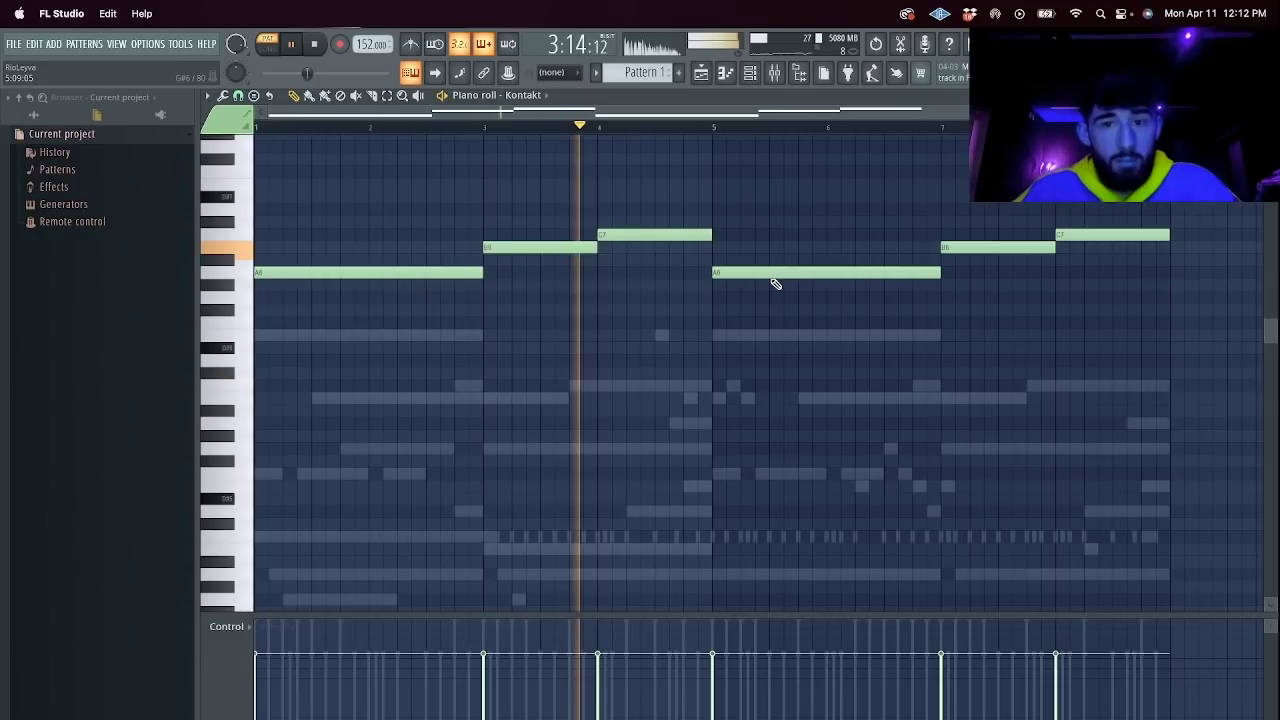
drag(740, 273, 739, 193)
key(space)
click(716, 129)
key(space)
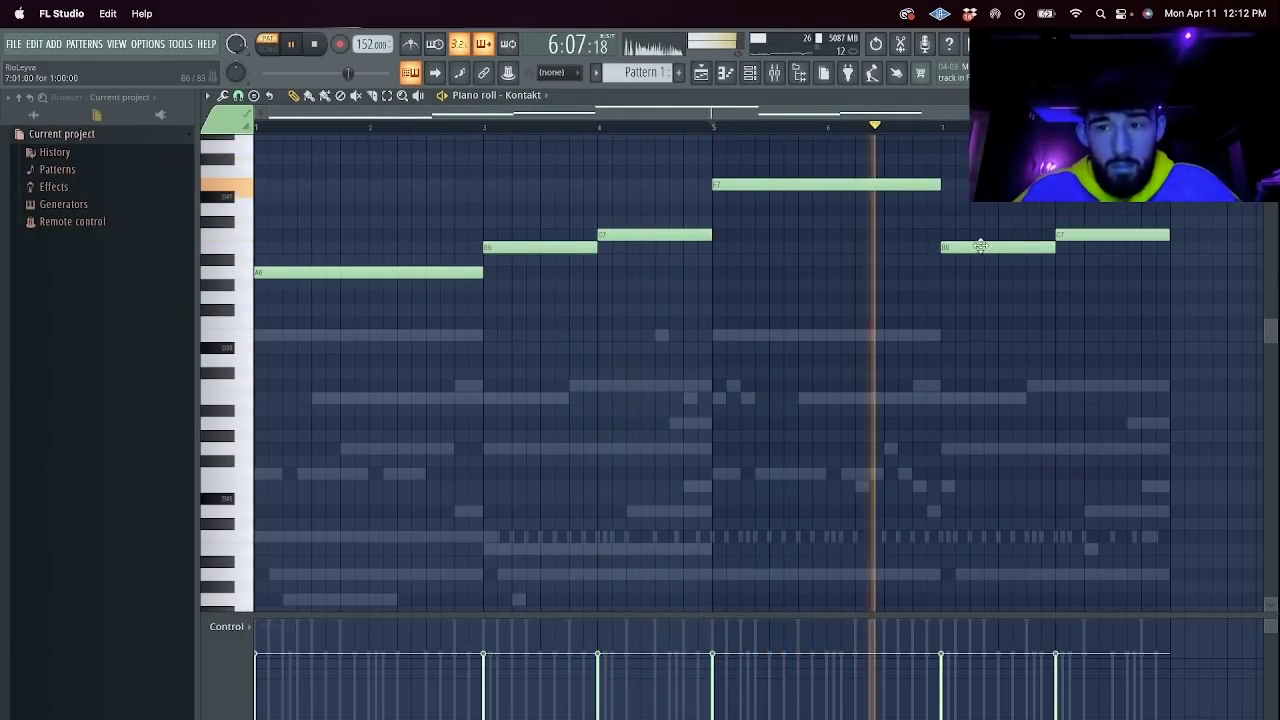
click(751, 75)
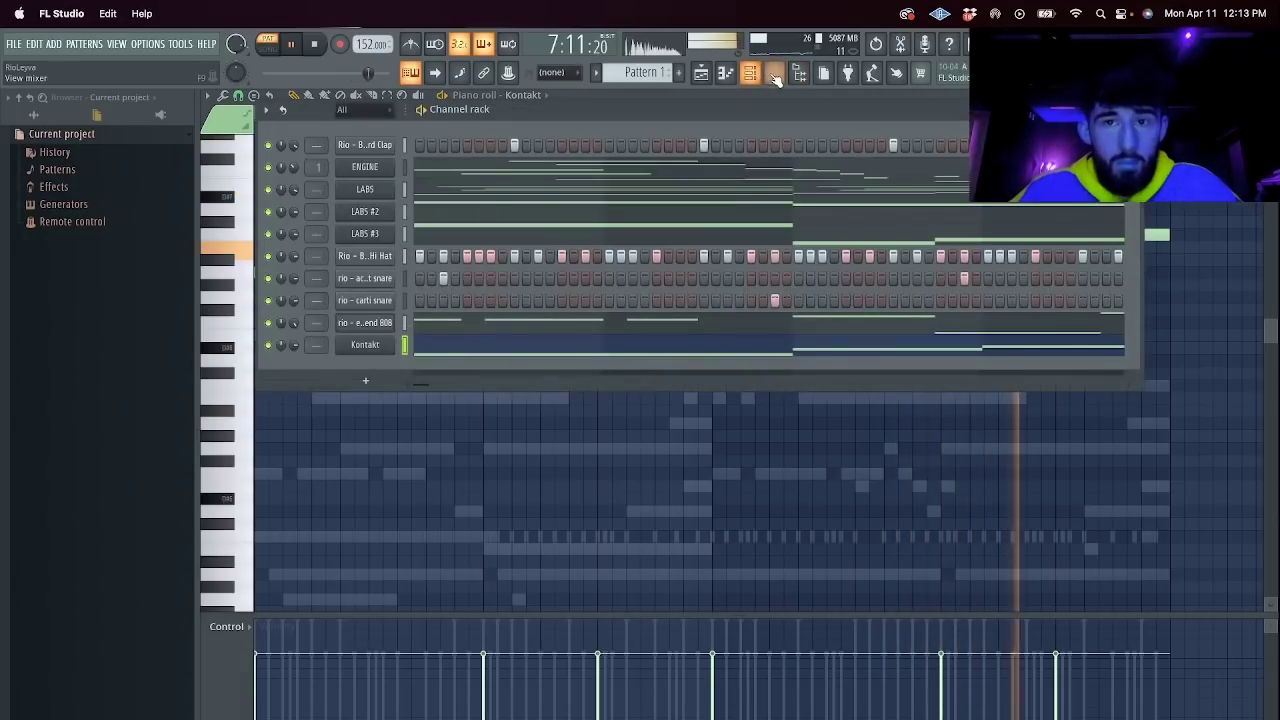
Load the rio - bruh melody flip state onto the Kontakt insert: 20Hz + 18kHz cut, ShaperBox 2, HalfTime.
click(774, 77)
click(482, 277)
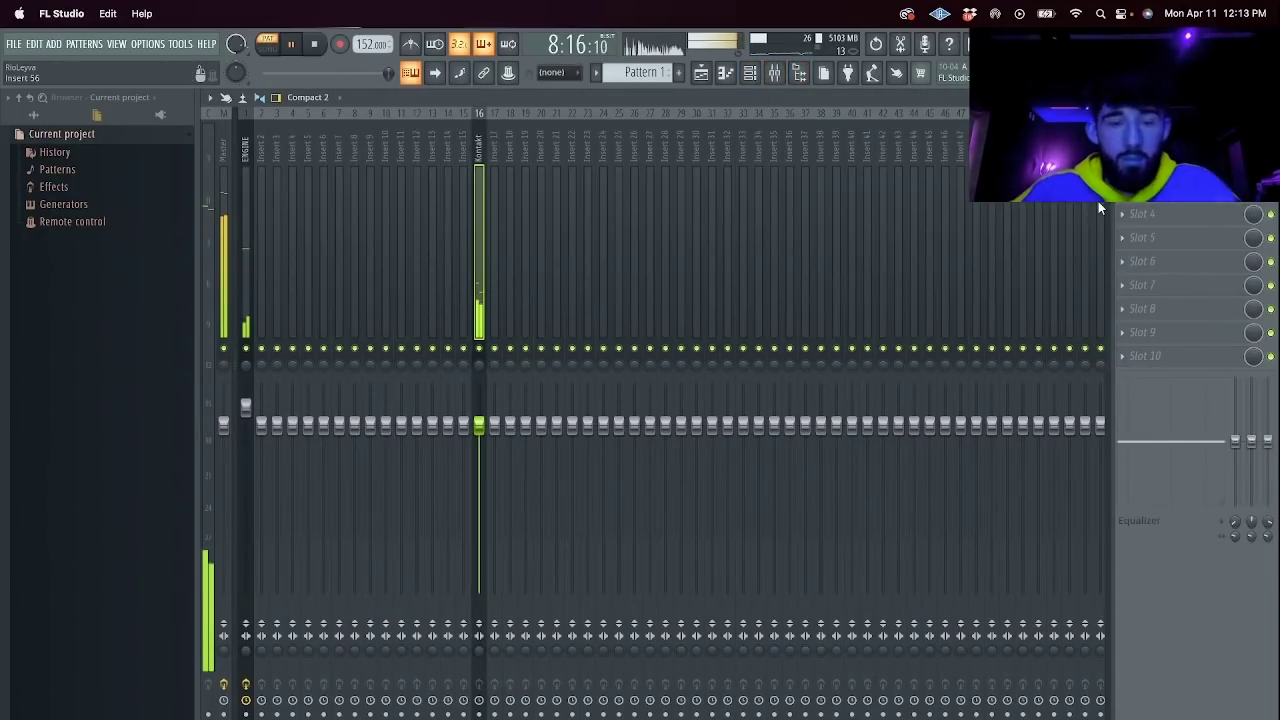
click(1140, 190)
mouse_move(1085, 270)
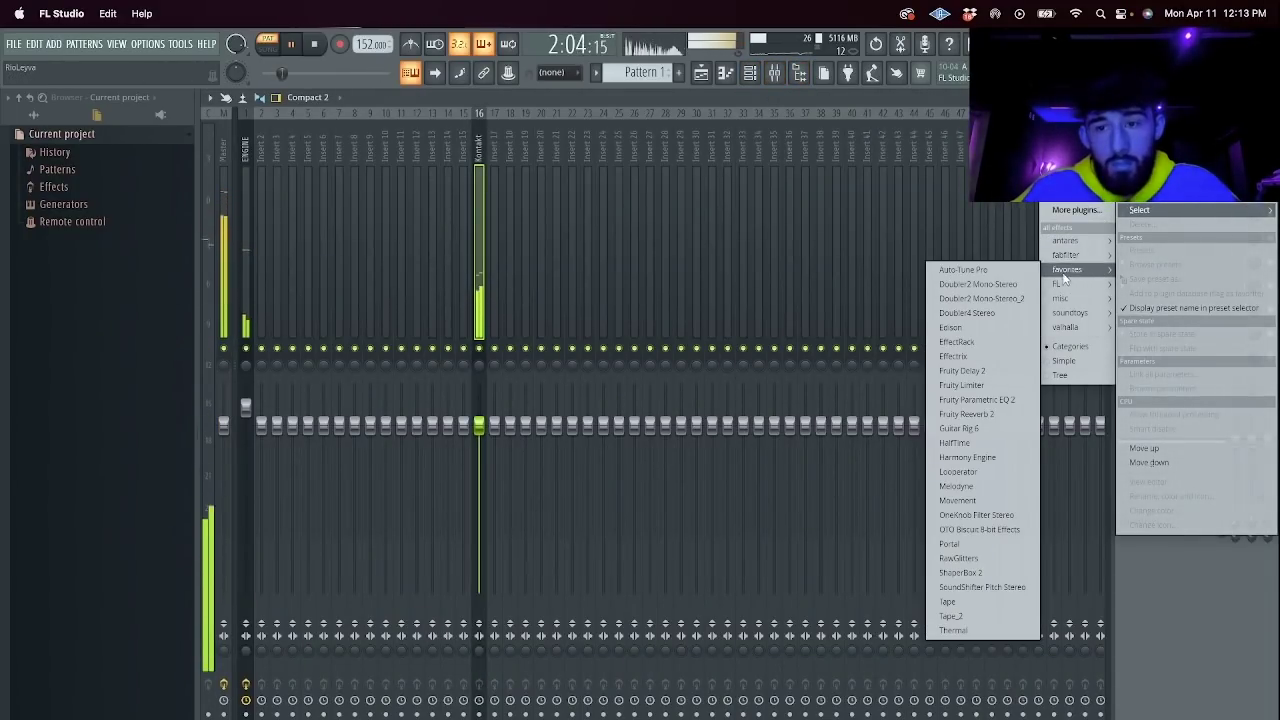
right_click(478, 268)
mouse_move(540, 203)
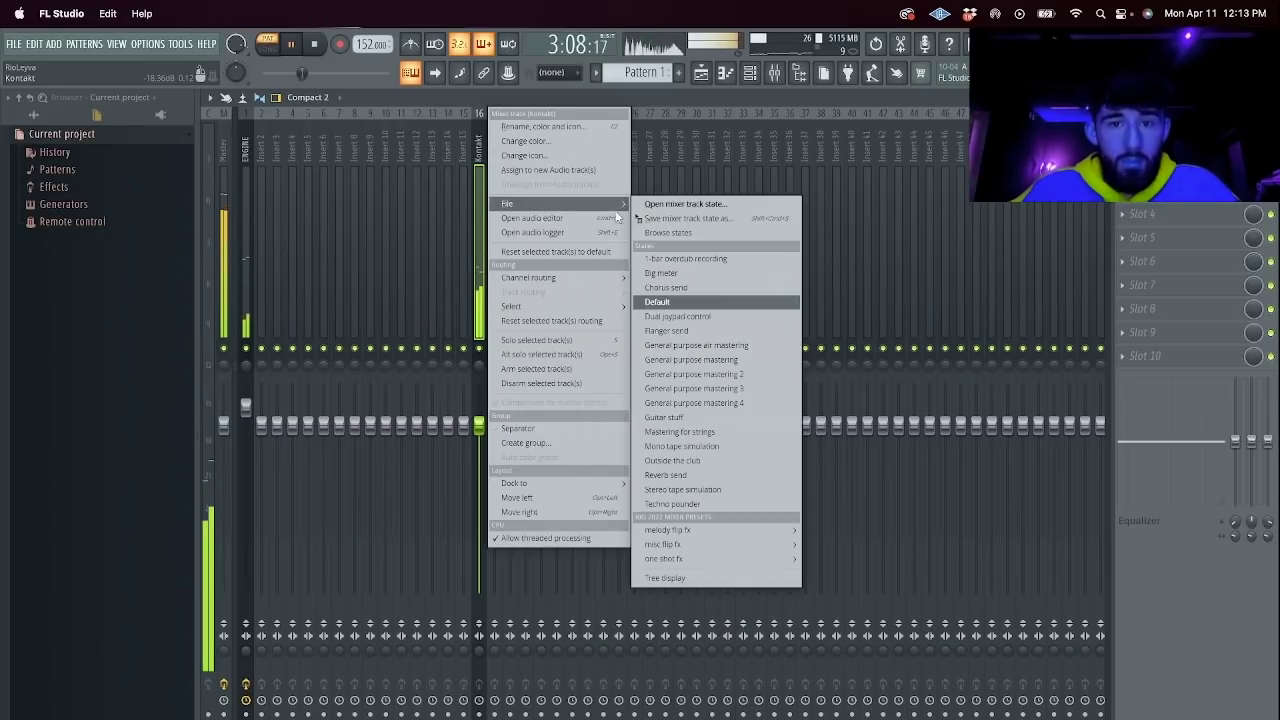
mouse_move(791, 535)
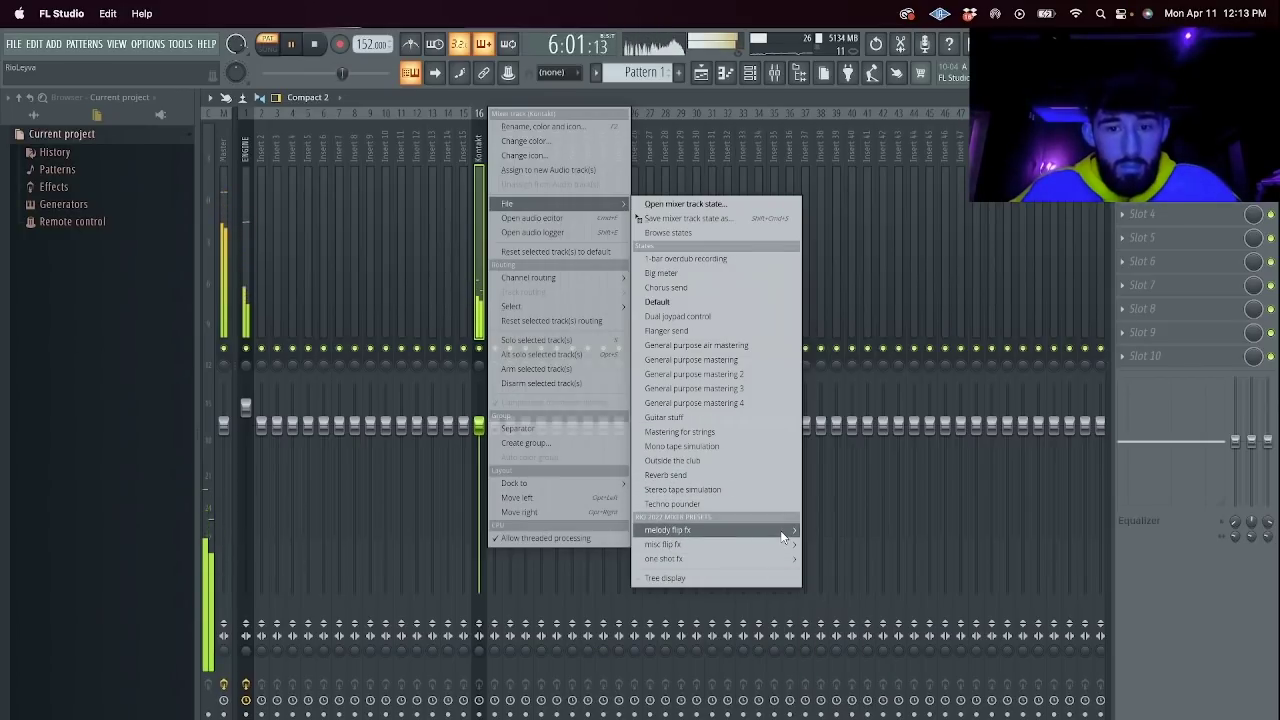
click(850, 530)
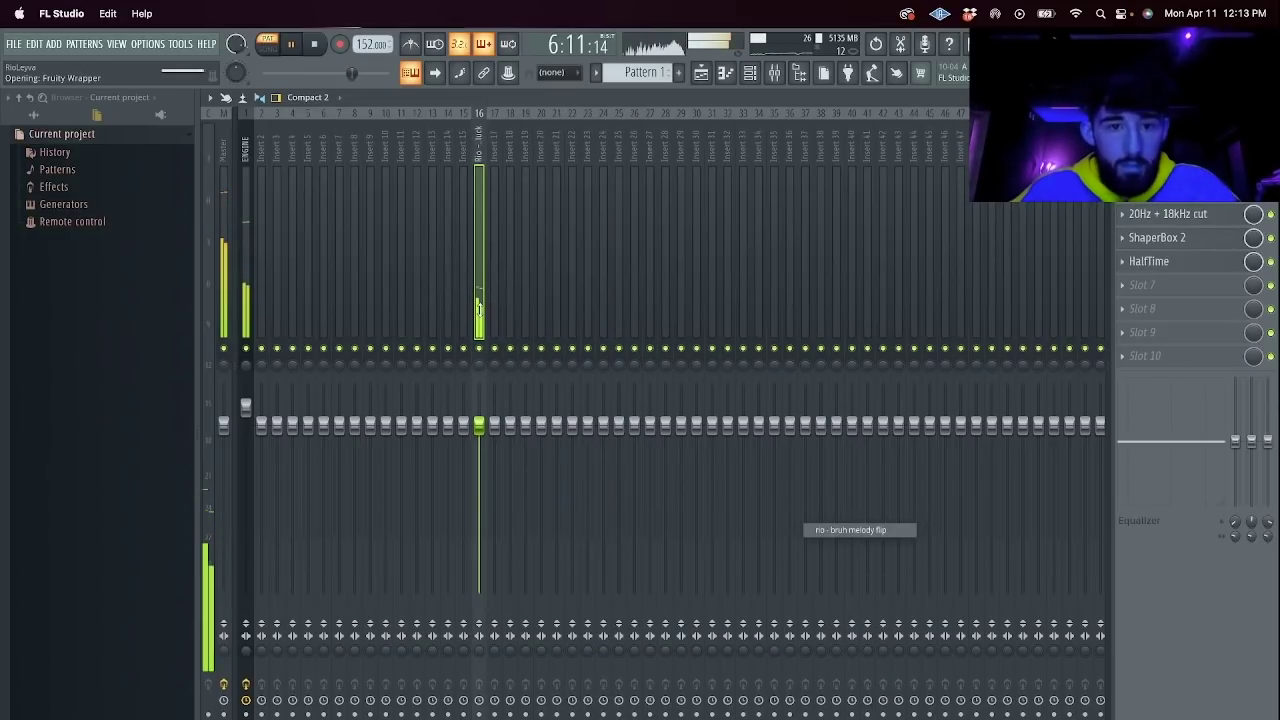
Clone the extend 808 channel, load rio - echo 808 into the clone, and open its notes.
key(F6)
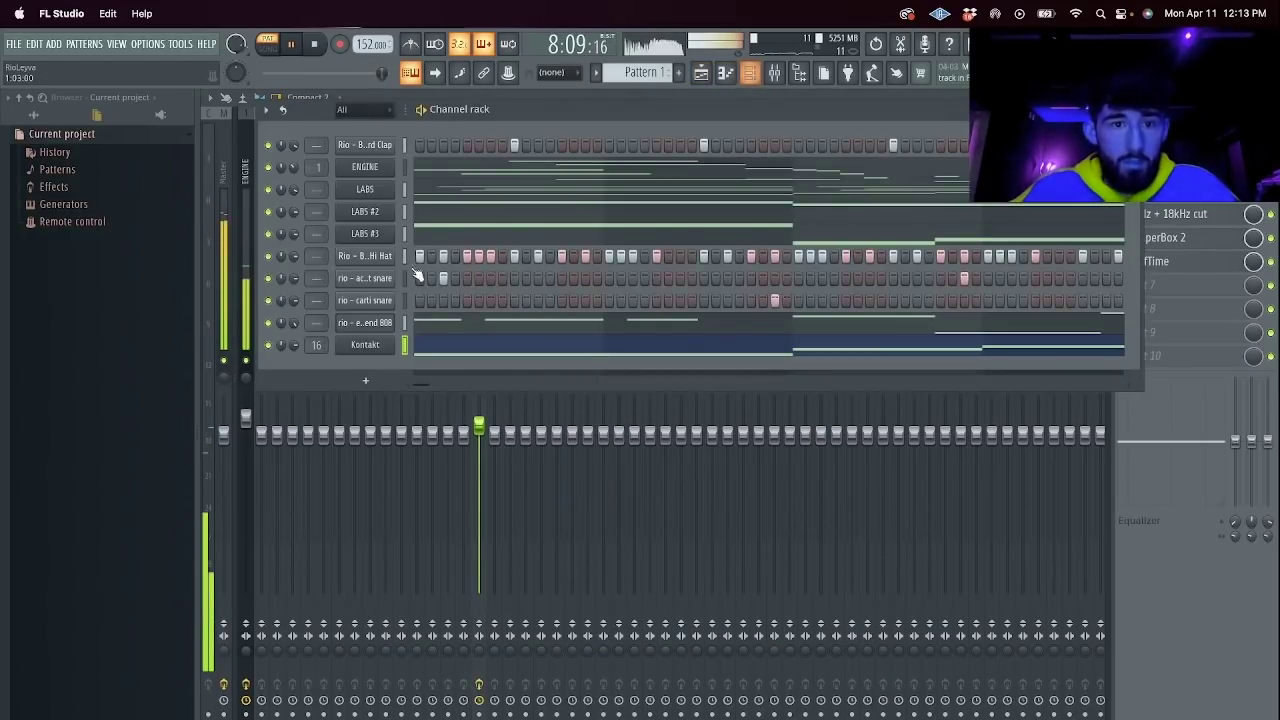
click(486, 350)
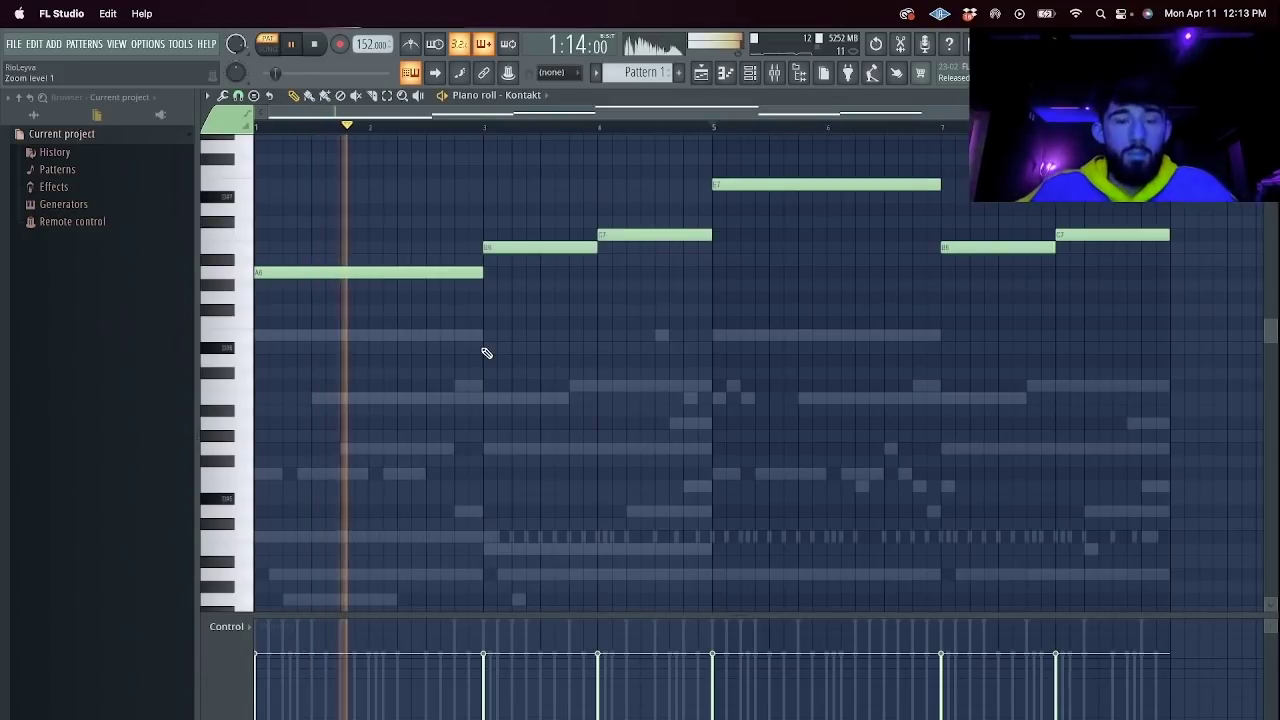
key(F9)
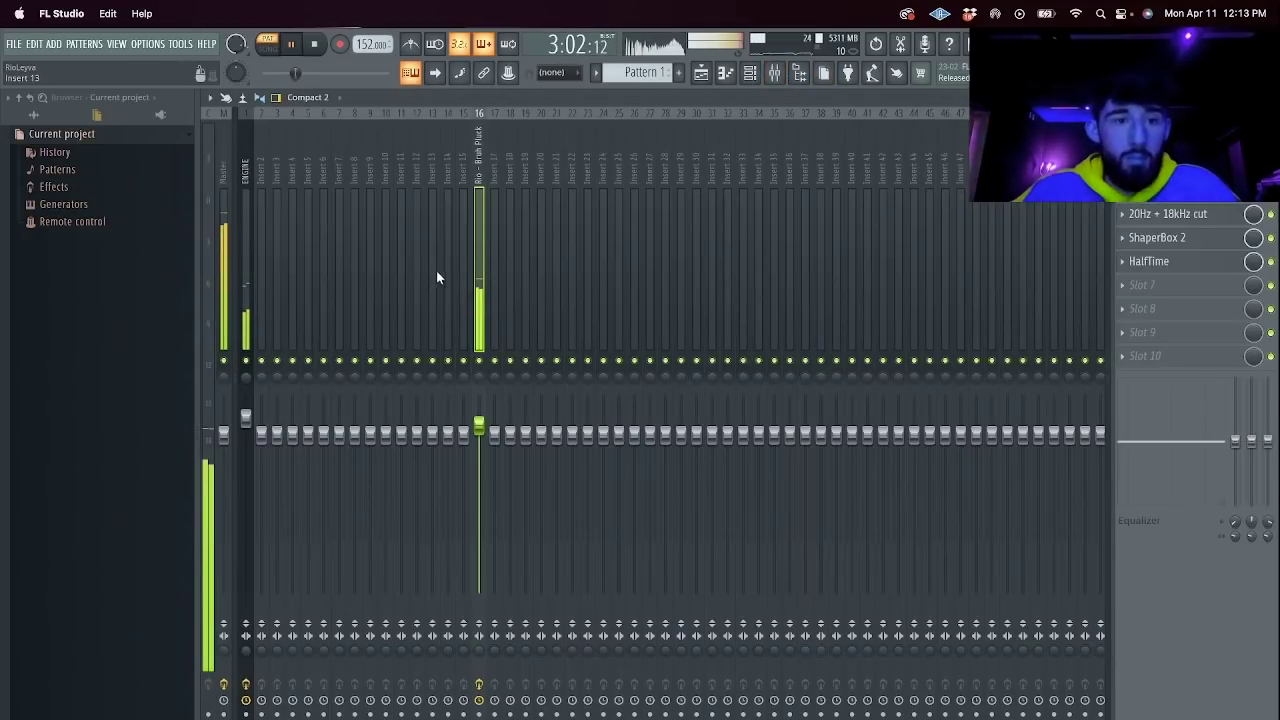
click(749, 72)
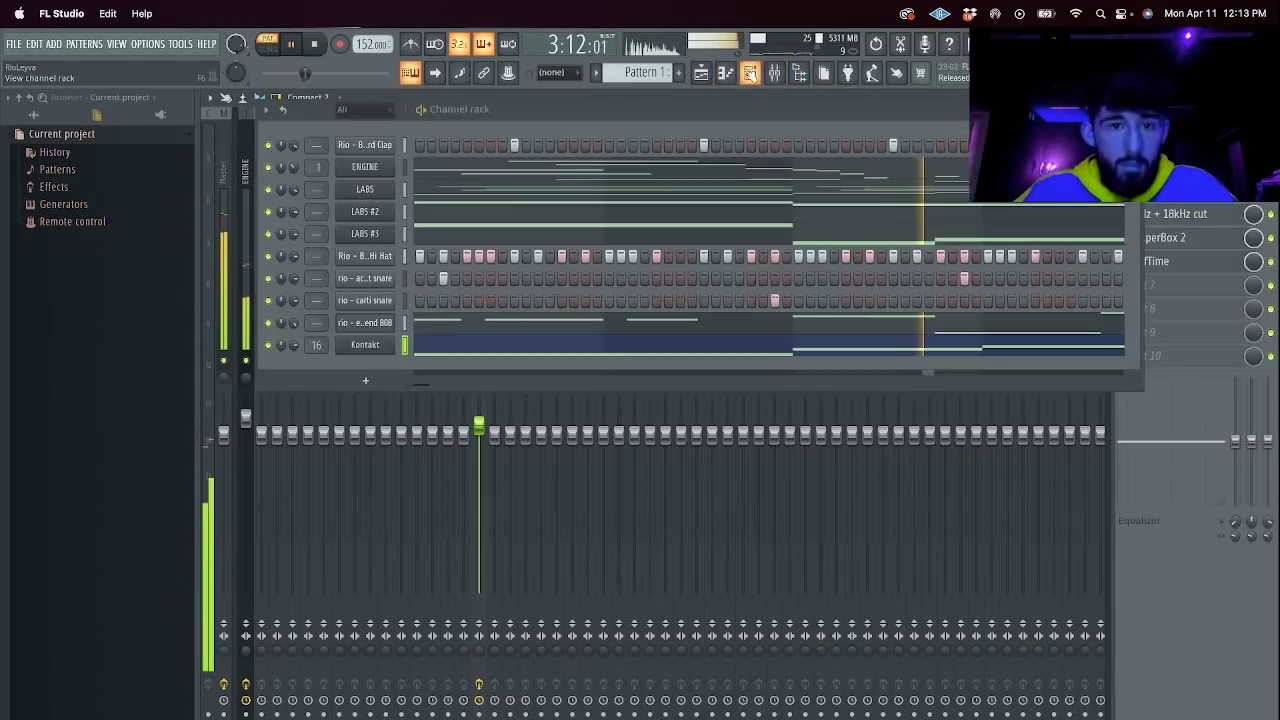
right_click(388, 326)
click(438, 478)
click(405, 344)
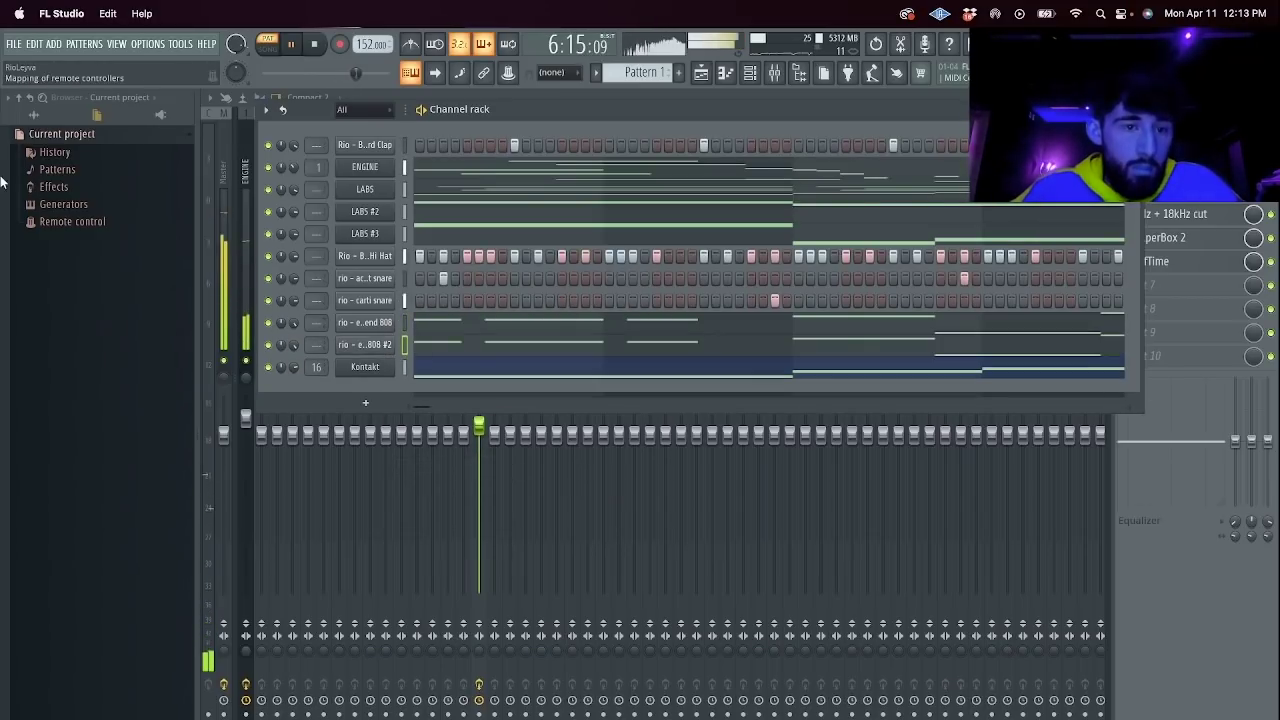
click(30, 118)
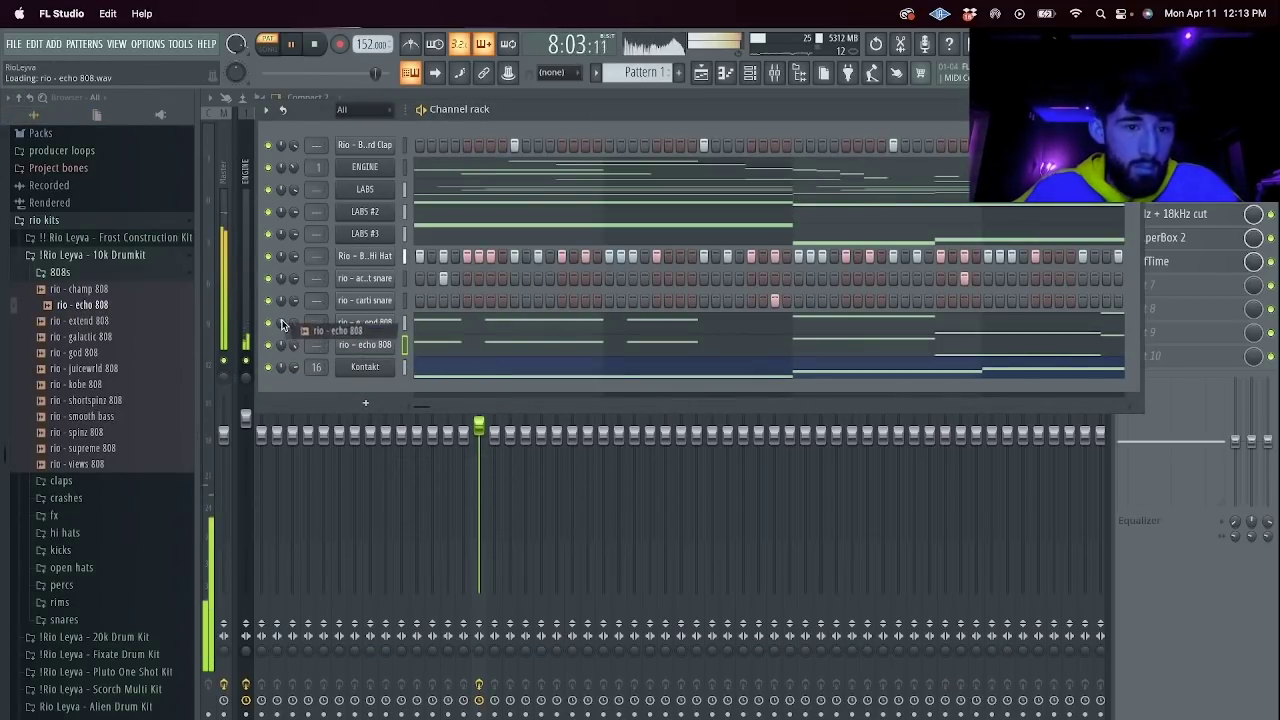
click(451, 346)
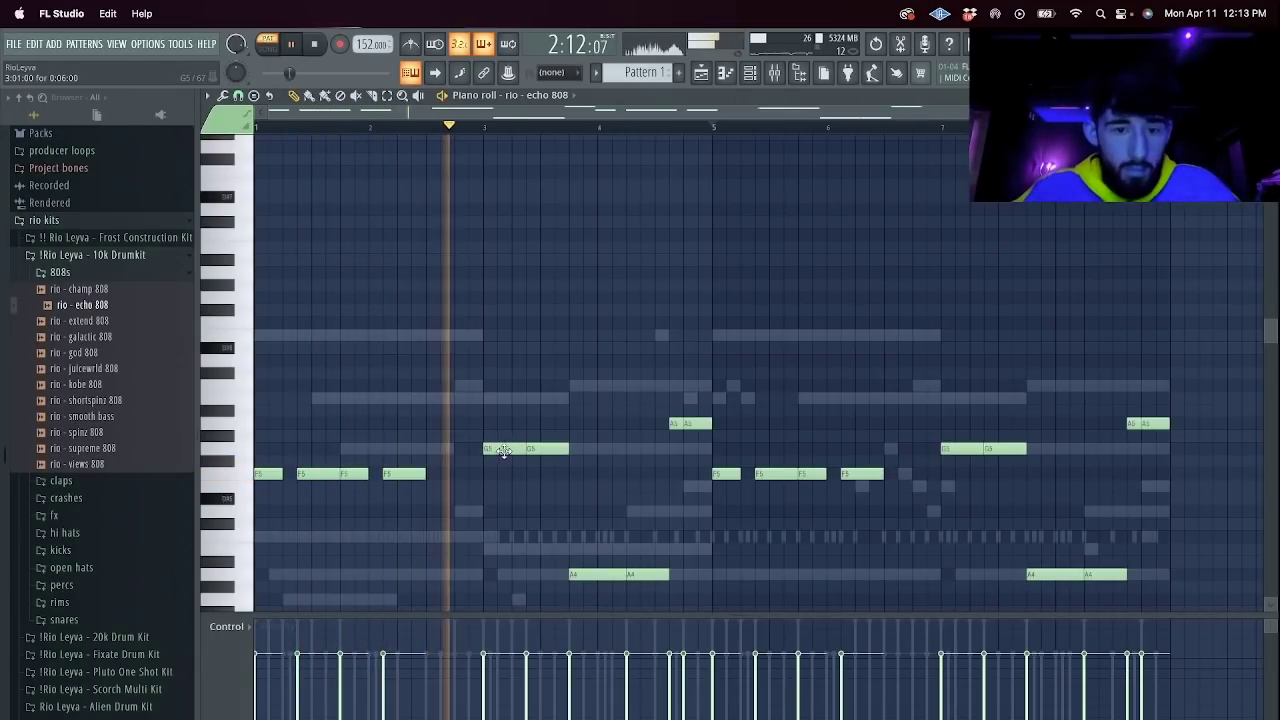
Slice a short hit off the first A4 note and merge the first A5 pair into one note reaching bar 5.
drag(634, 576, 621, 577)
click(547, 129)
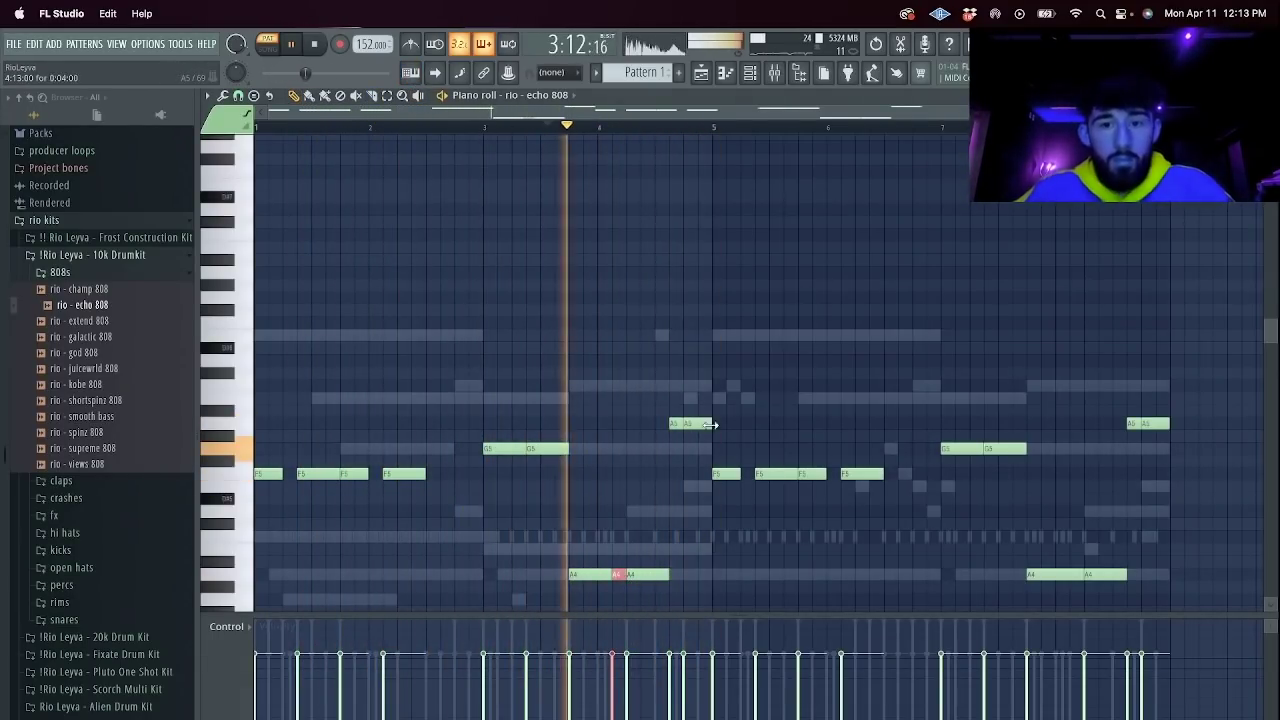
right_click(692, 425)
drag(681, 423, 708, 420)
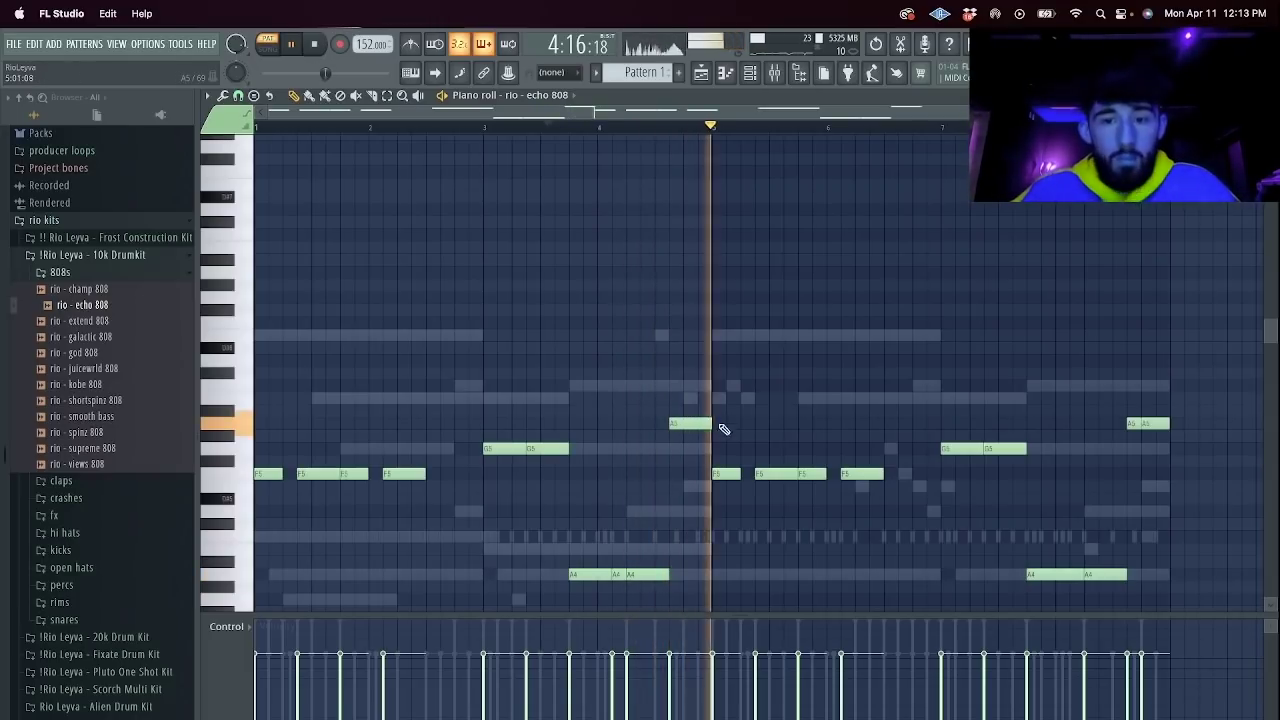
Slice short hits off the G5 and later A4 notes and stretch the last A5 note to the end.
scroll(985, 463, down, 3)
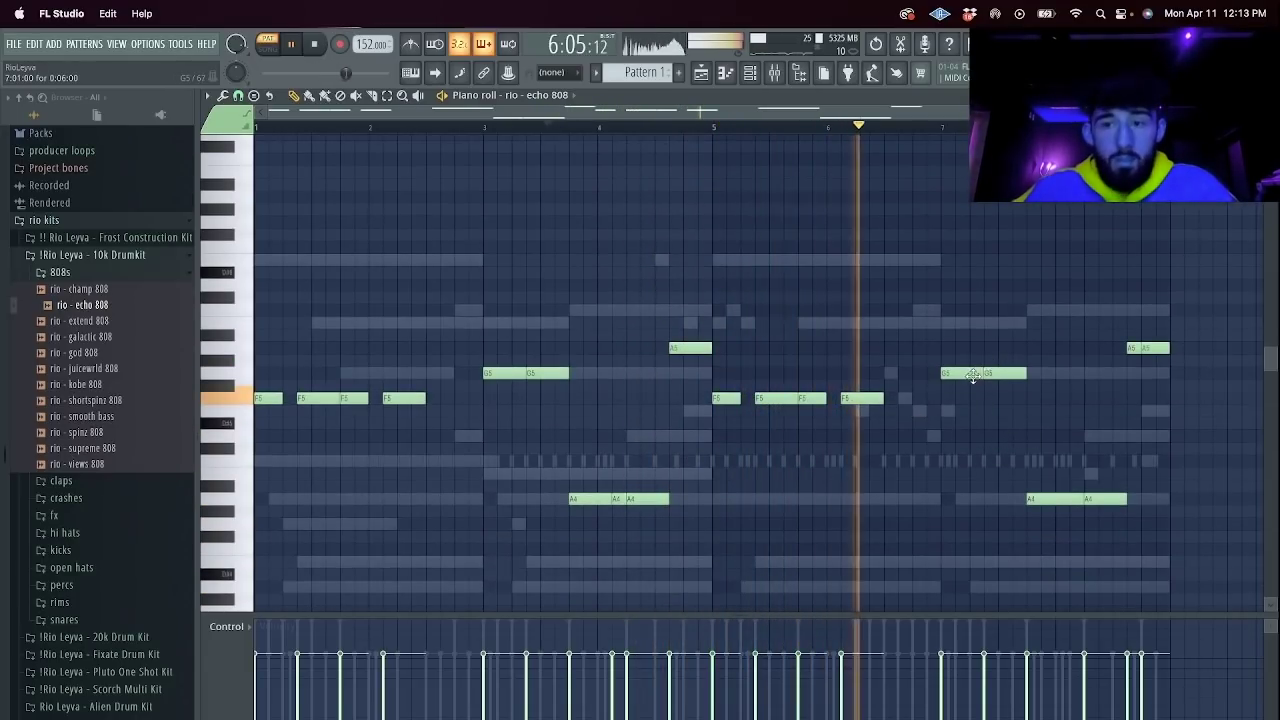
click(947, 374)
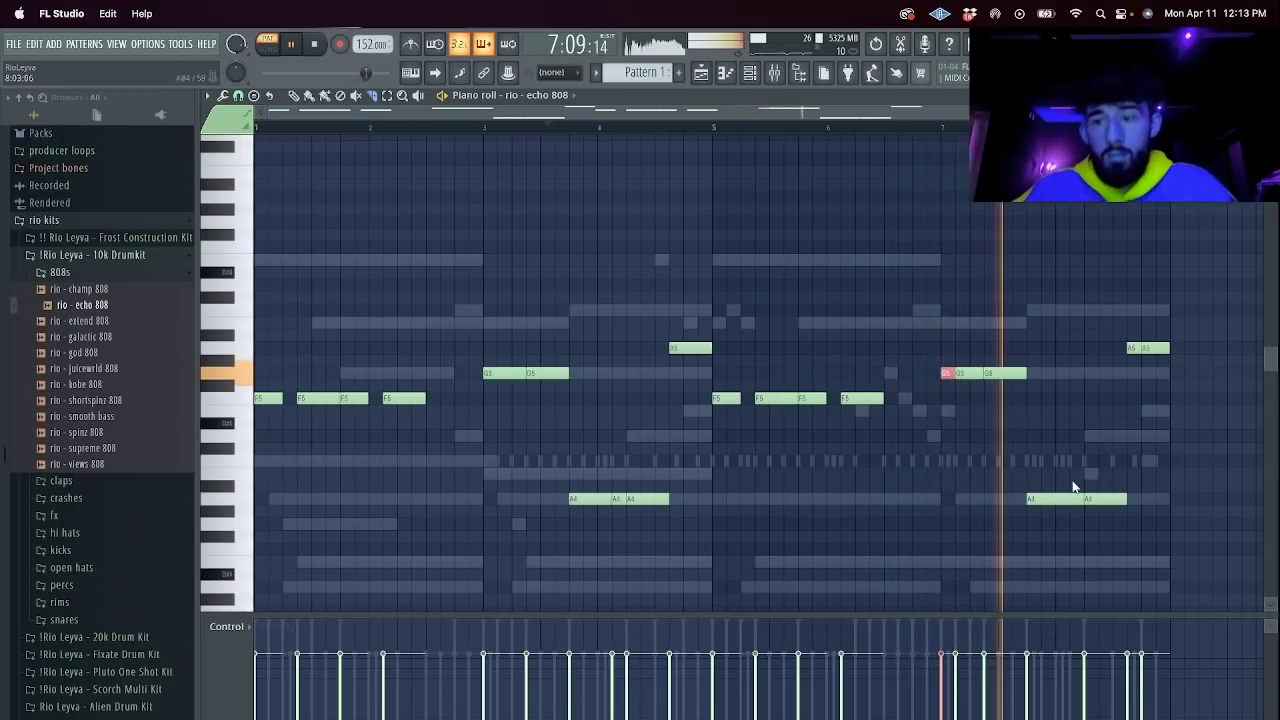
click(1088, 499)
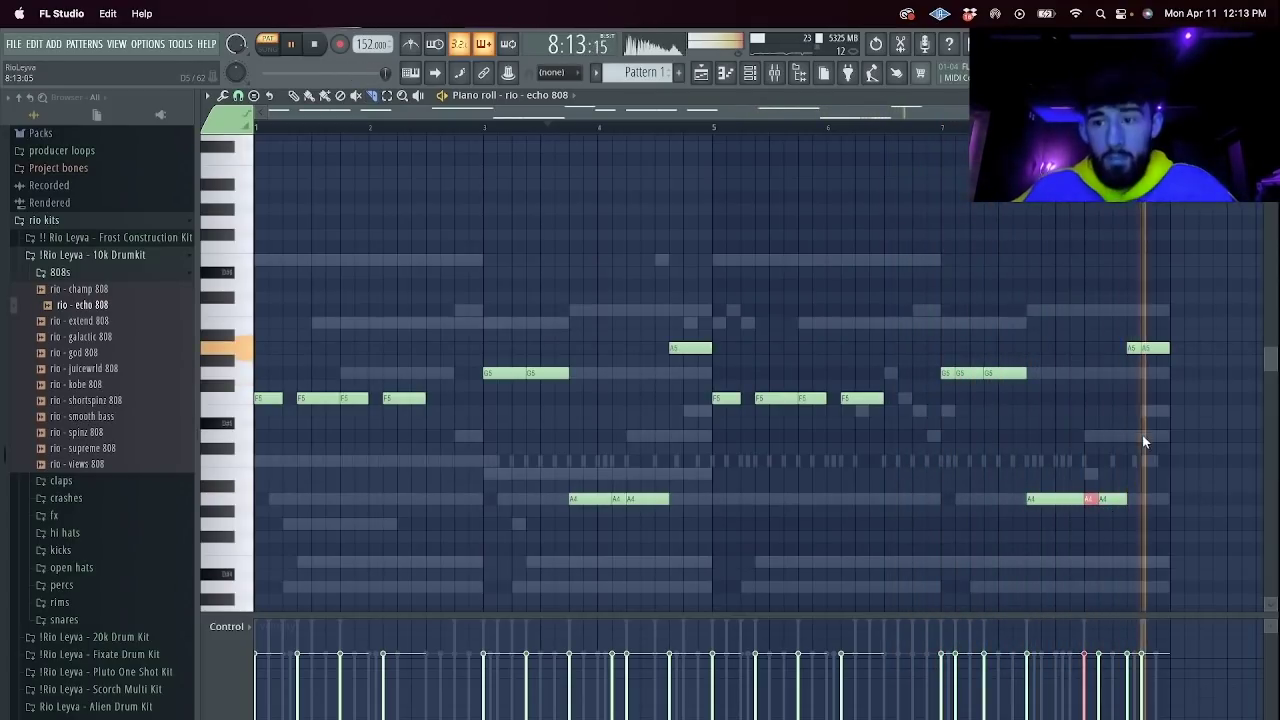
key(p)
right_click(1157, 350)
drag(1138, 348, 1160, 348)
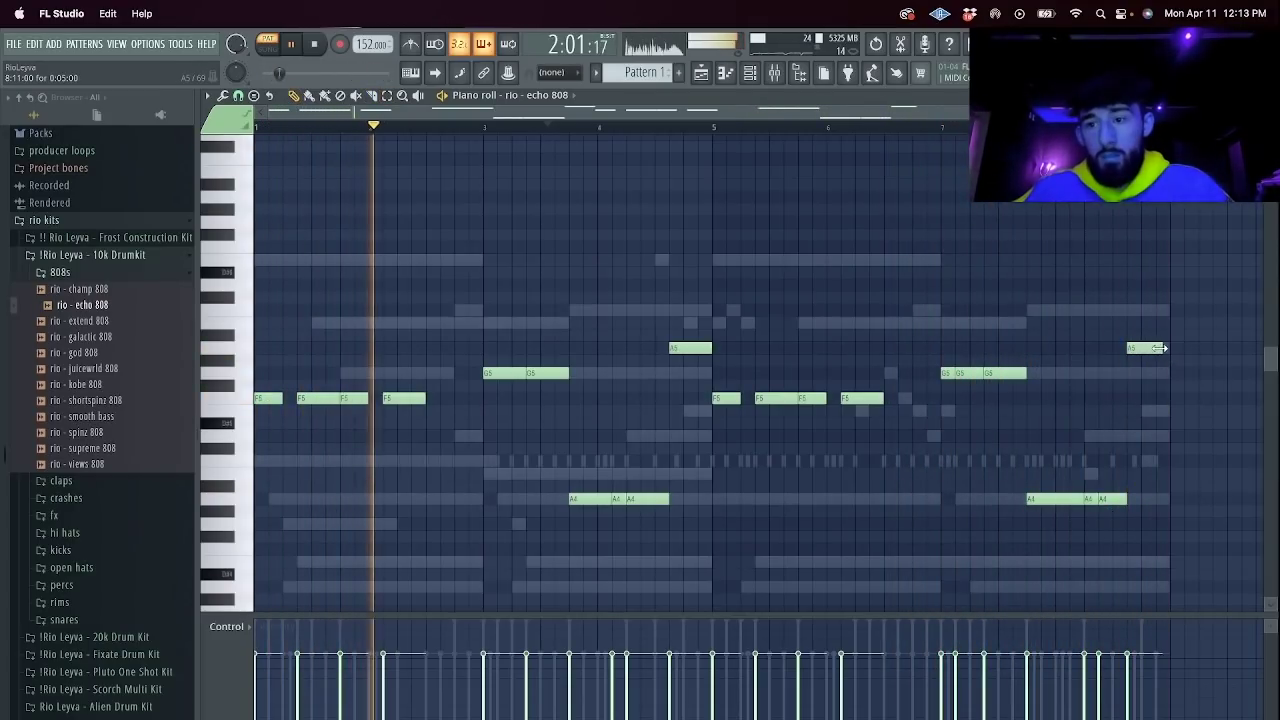
key(F6)
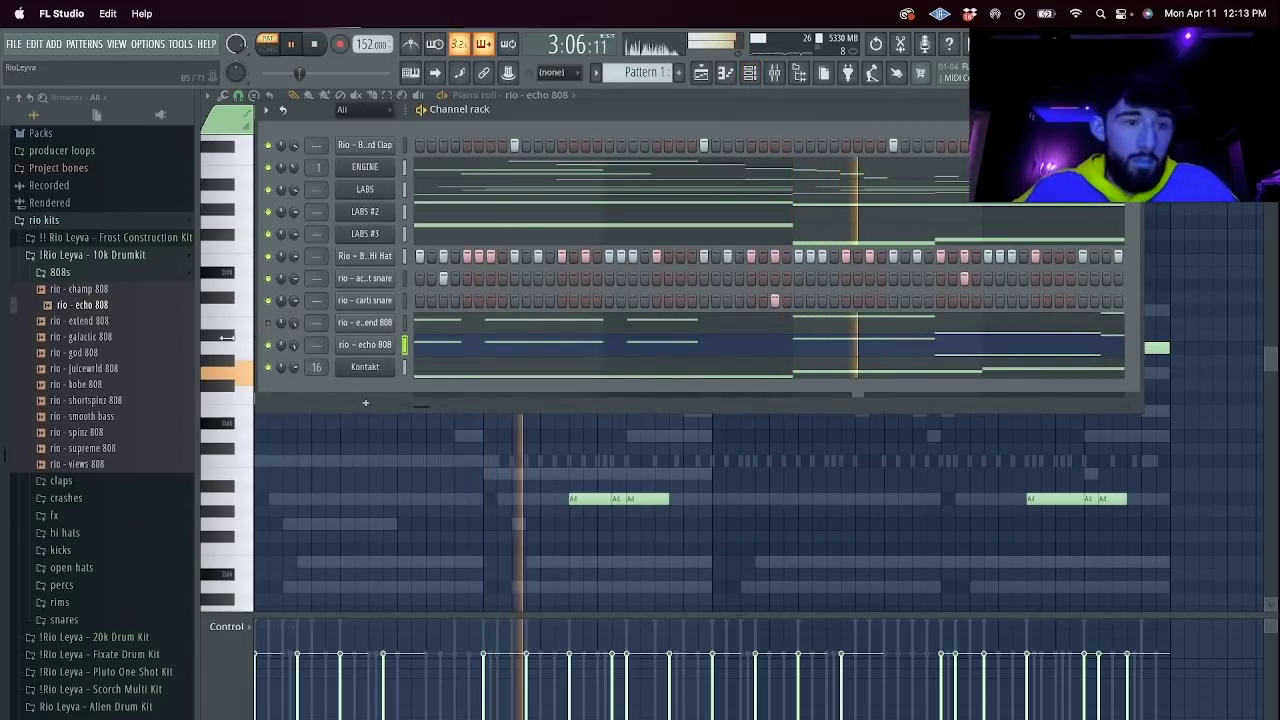
Add the rio - smooth crash sample from the crashes folder as a new channel.
click(70, 498)
drag(88, 514, 175, 494)
drag(393, 398, 395, 400)
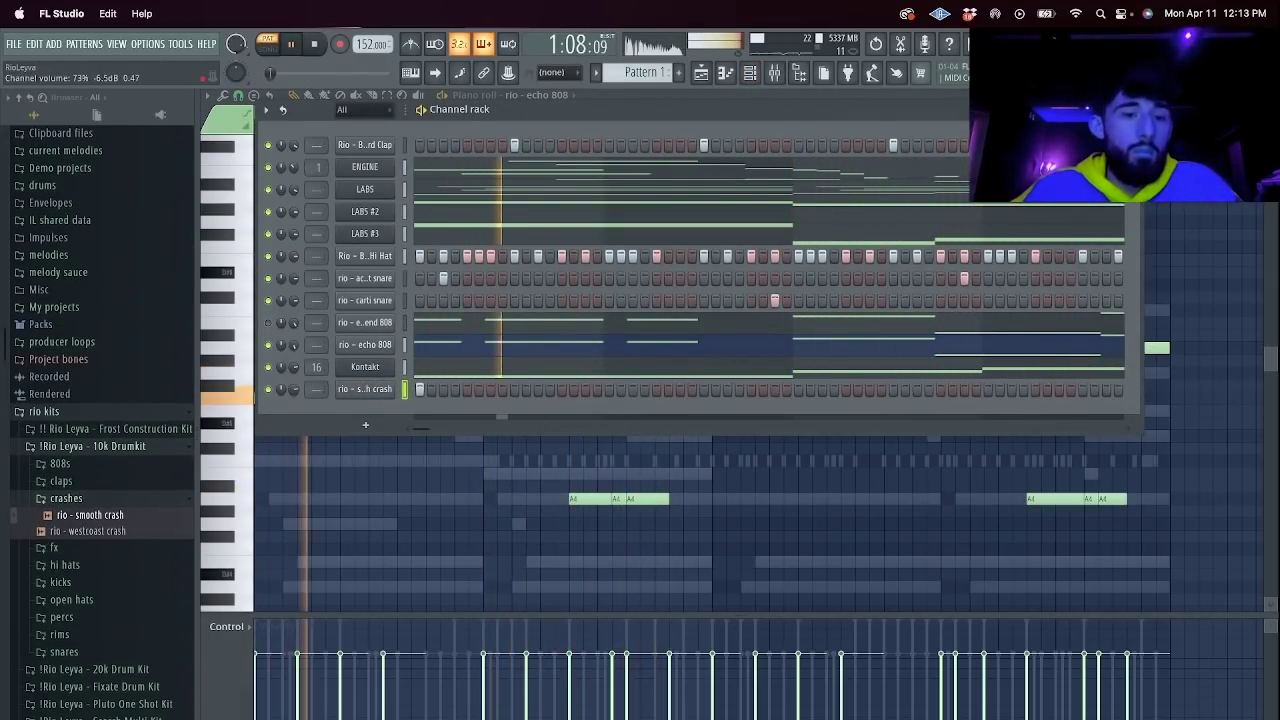
Split Pattern 1 by channel and place all the per-channel patterns at bar 1 in the playlist.
click(701, 73)
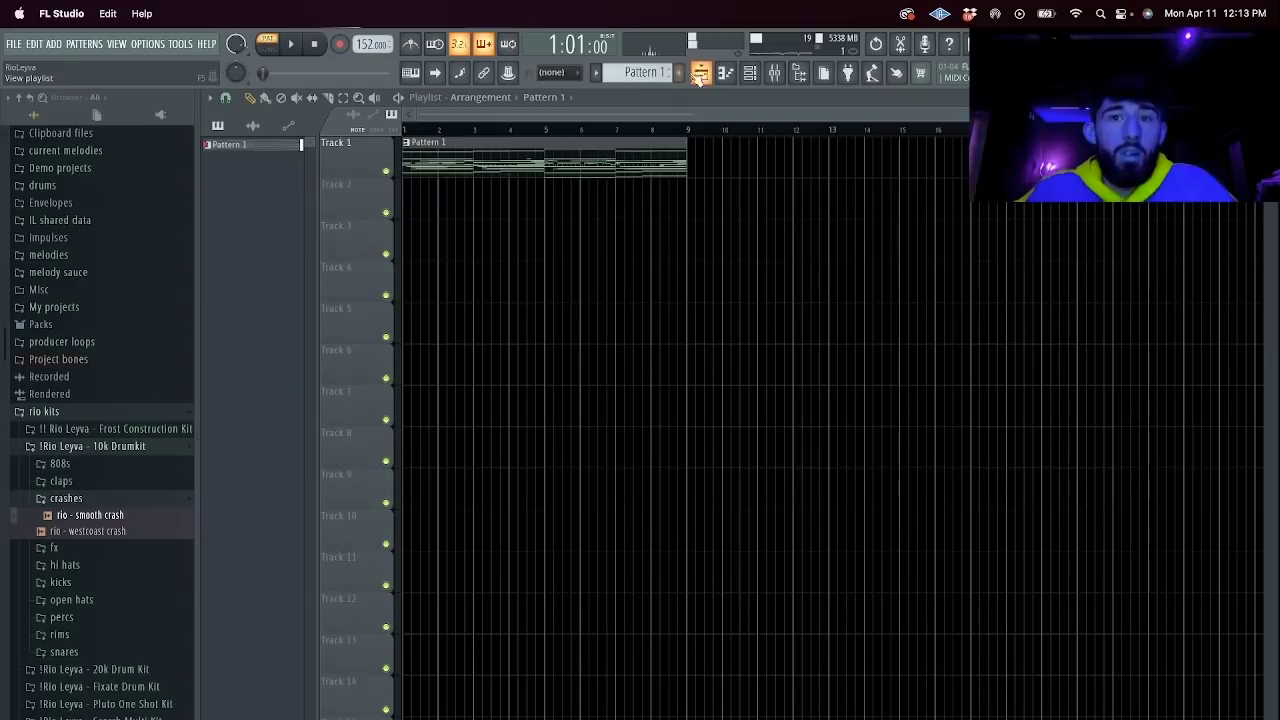
click(597, 73)
click(704, 315)
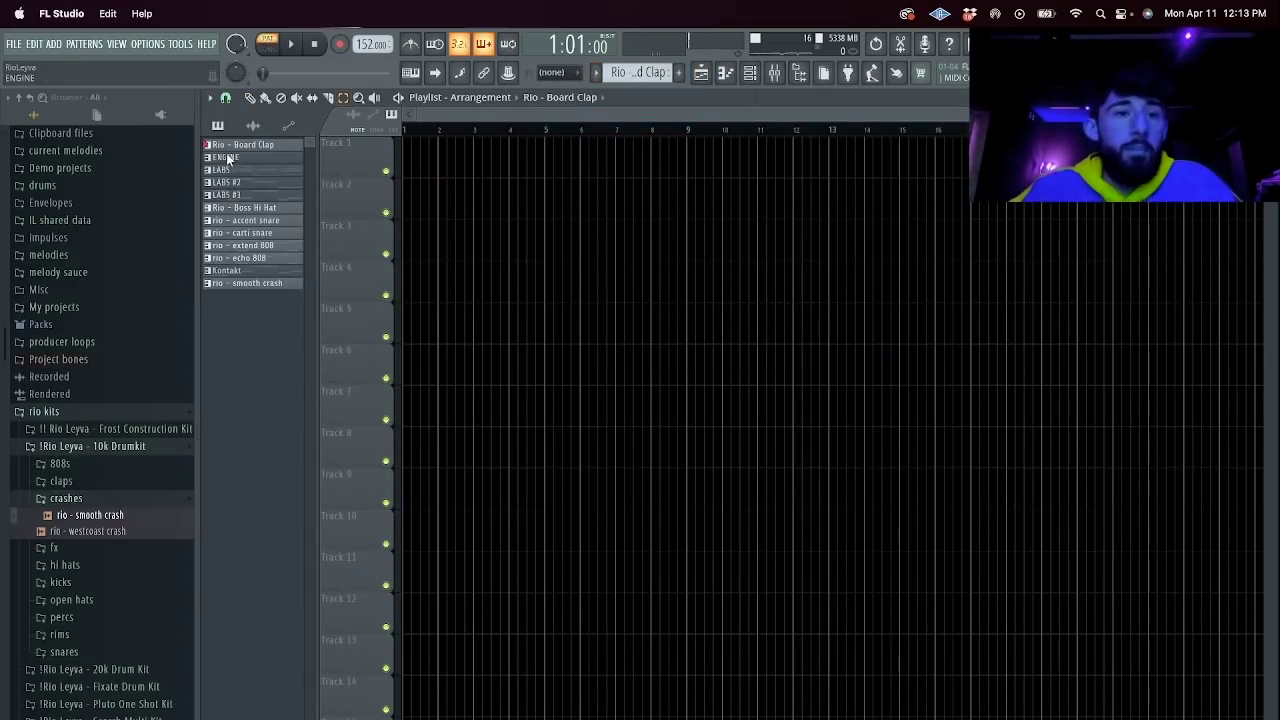
shift+click(269, 287)
drag(269, 287, 410, 160)
Repeat the clip block further along the song, then delete the clips in bars 1–9.
key(super+b)
key(ctrl+b)
key(ctrl+b)
key(ctrl+b)
key(ctrl+b)
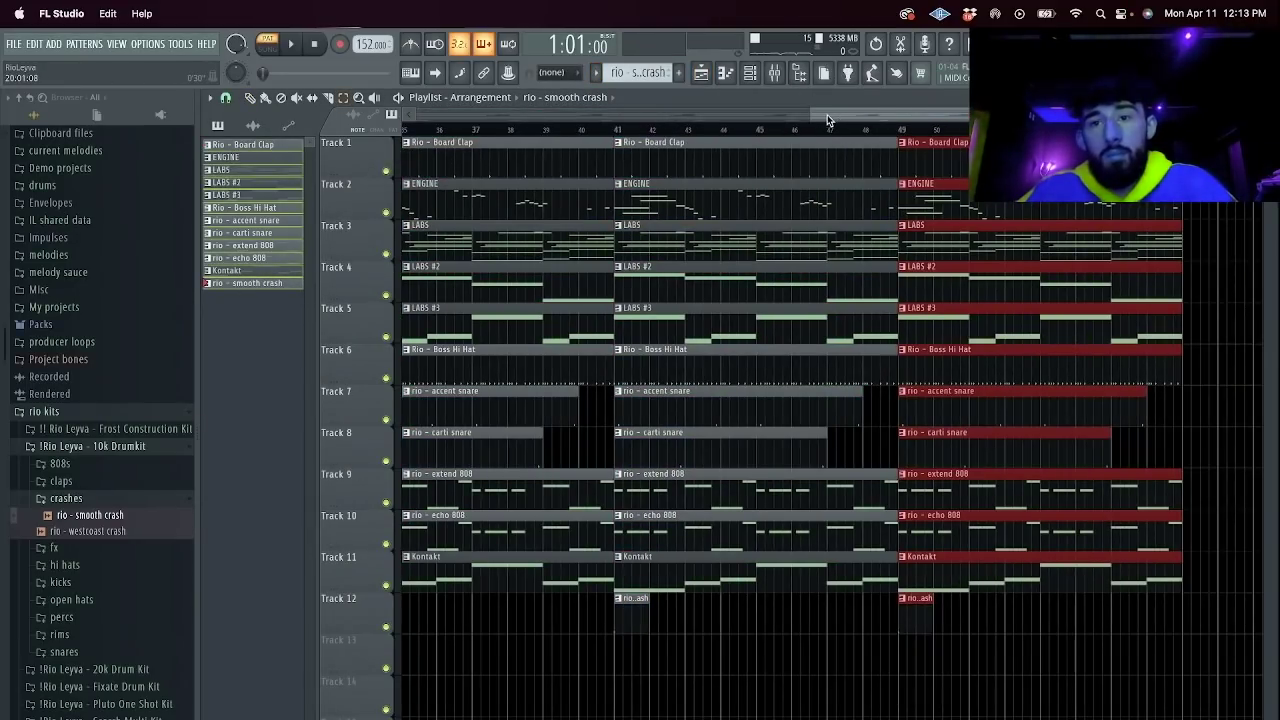
drag(829, 119, 5, 168)
drag(406, 663, 508, 144)
key(Delete)
click(148, 44)
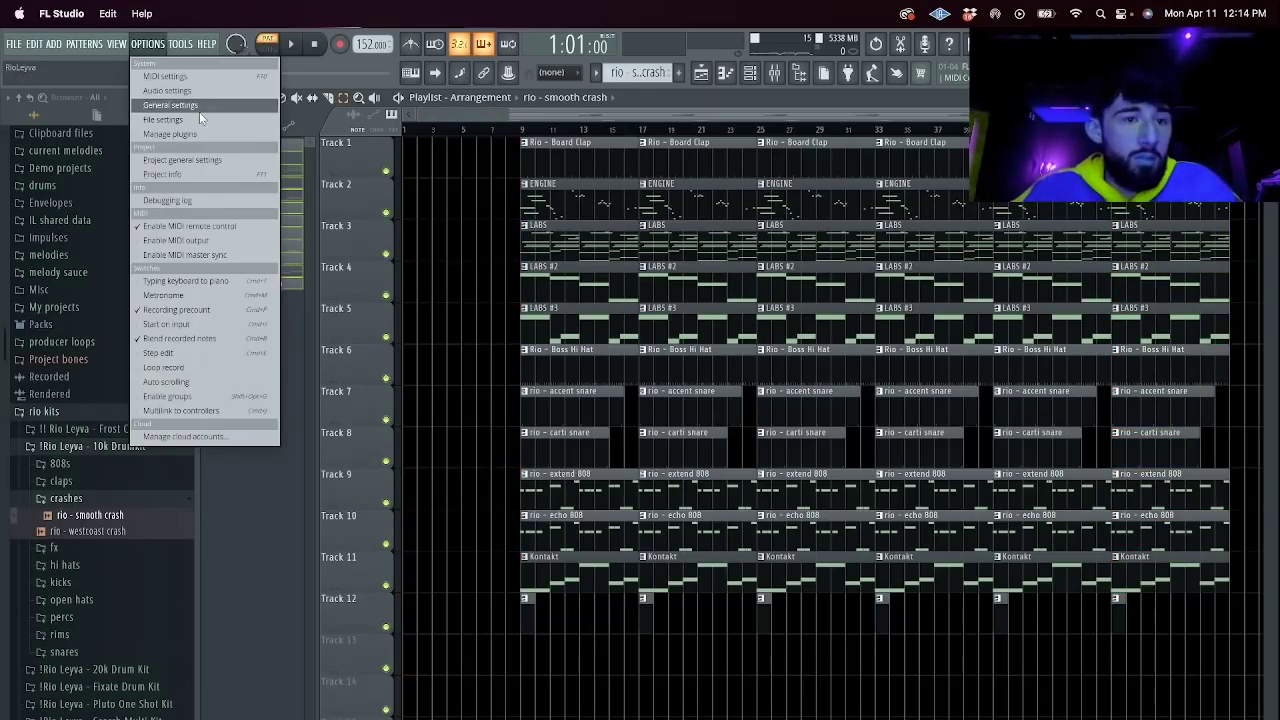
click(176, 173)
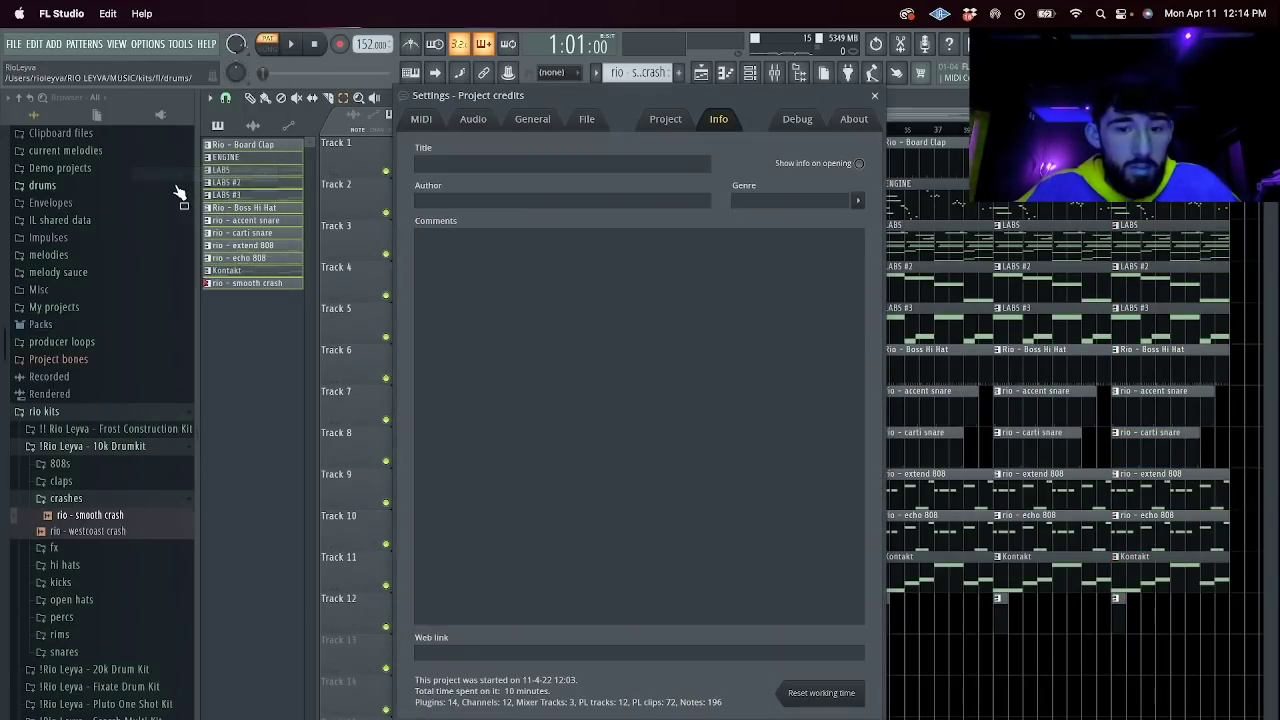
click(875, 96)
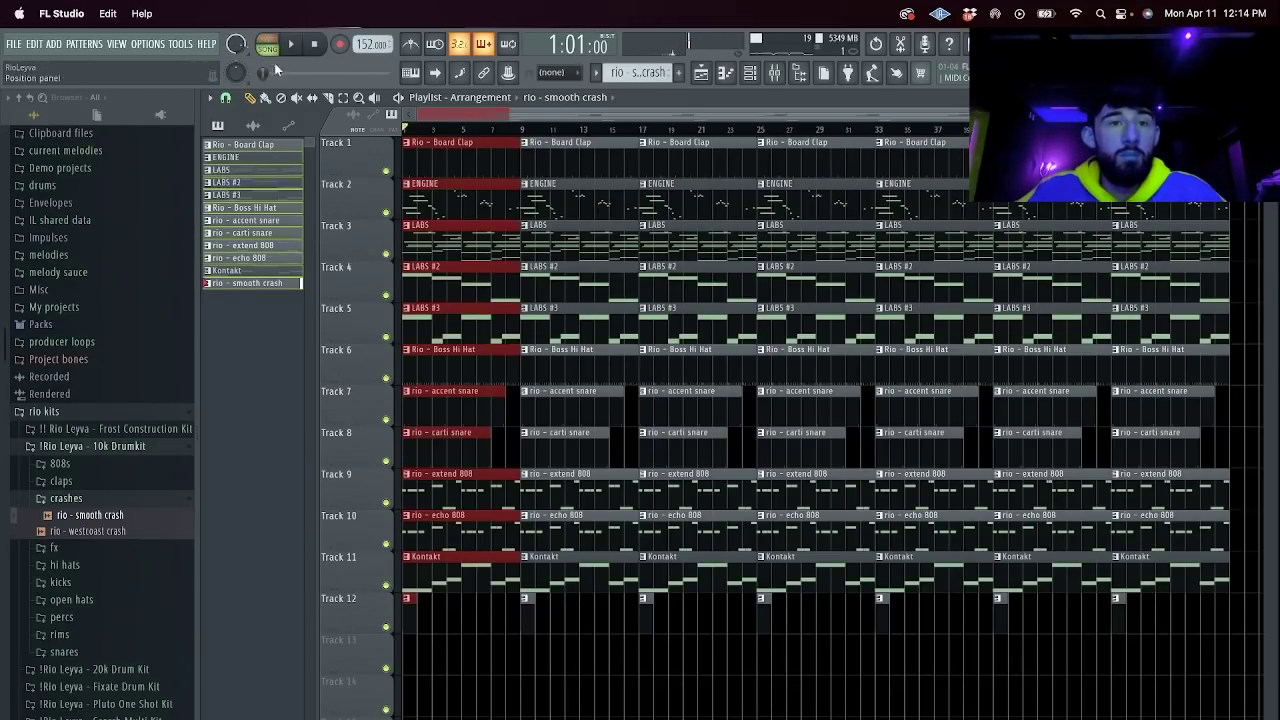
Copy LABS to bar 1 on Track 3 and trim the bar-1 Kontakt and LABS #2/#3 clips at bar 5.
key(Delete)
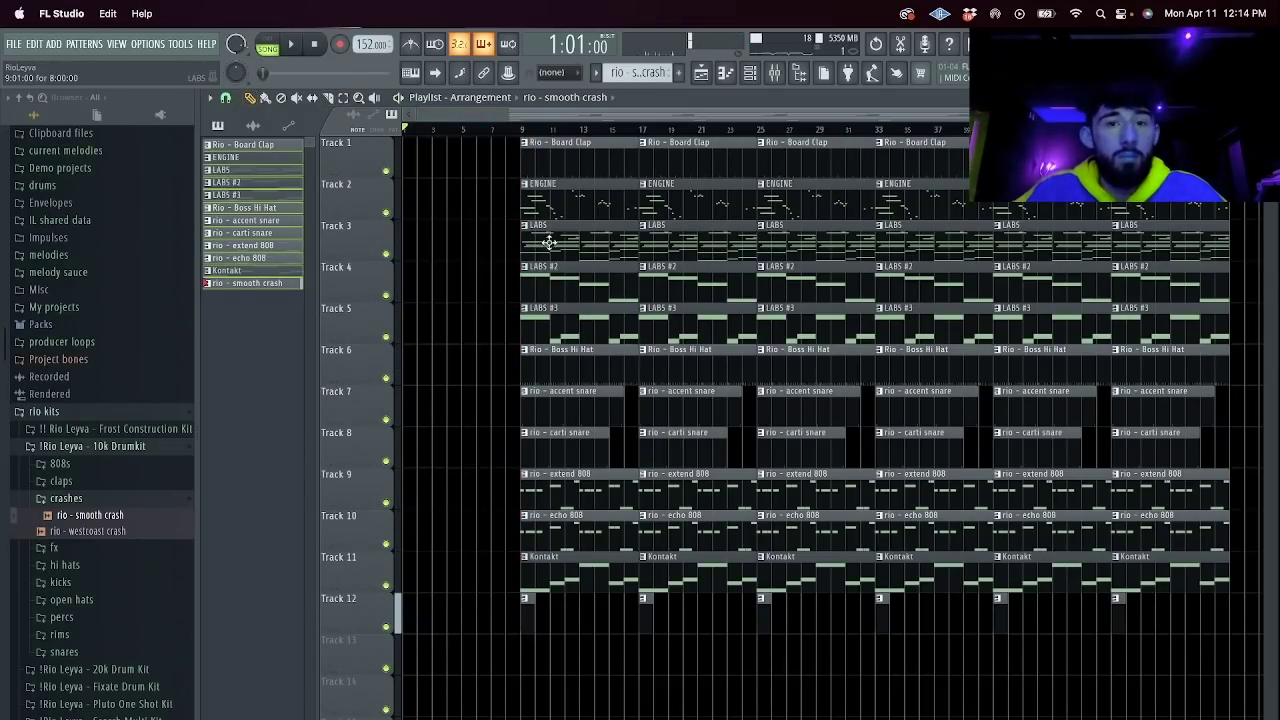
drag(549, 242, 437, 255)
key(space)
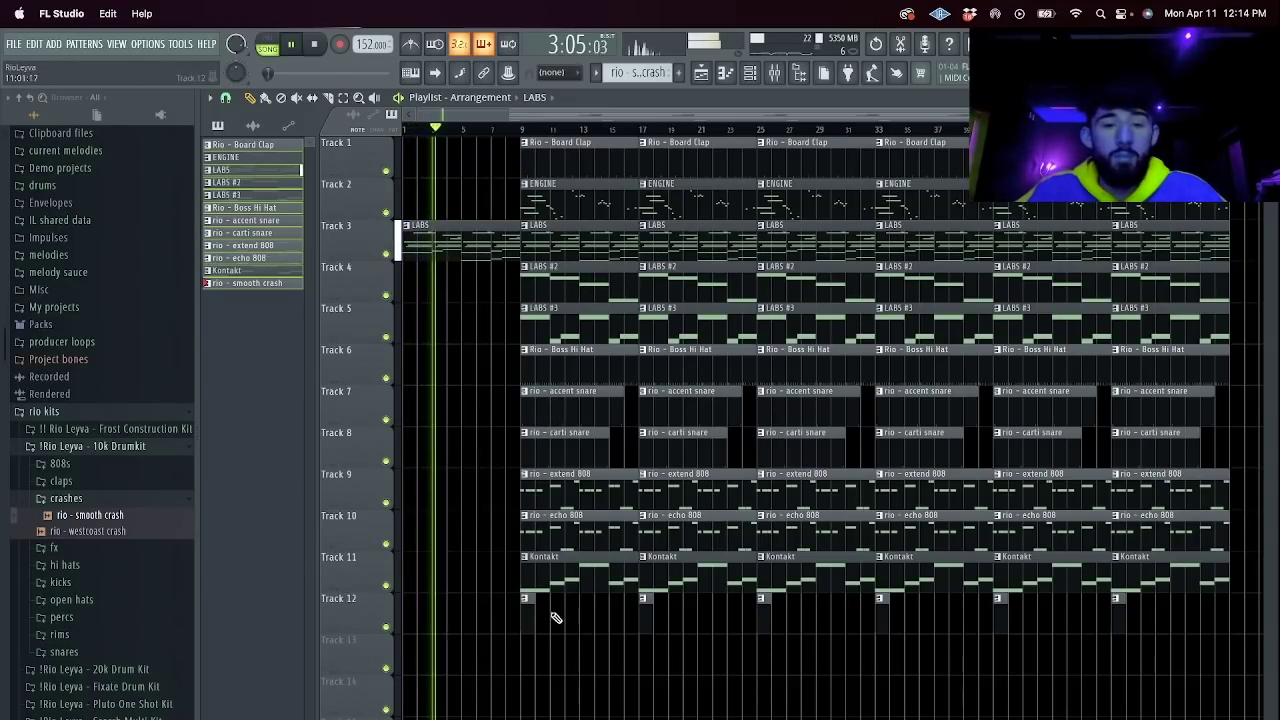
ctrl+shift+click(562, 572)
drag(586, 326, 469, 307)
drag(467, 614, 412, 606)
key(Delete)
ctrl+click(556, 567)
Delete the bar-9 Kontakt, LABS #2, LABS #3, LABS and extend 808 clips.
key(Delete)
ctrl+click(560, 332)
ctrl+shift+click(566, 268)
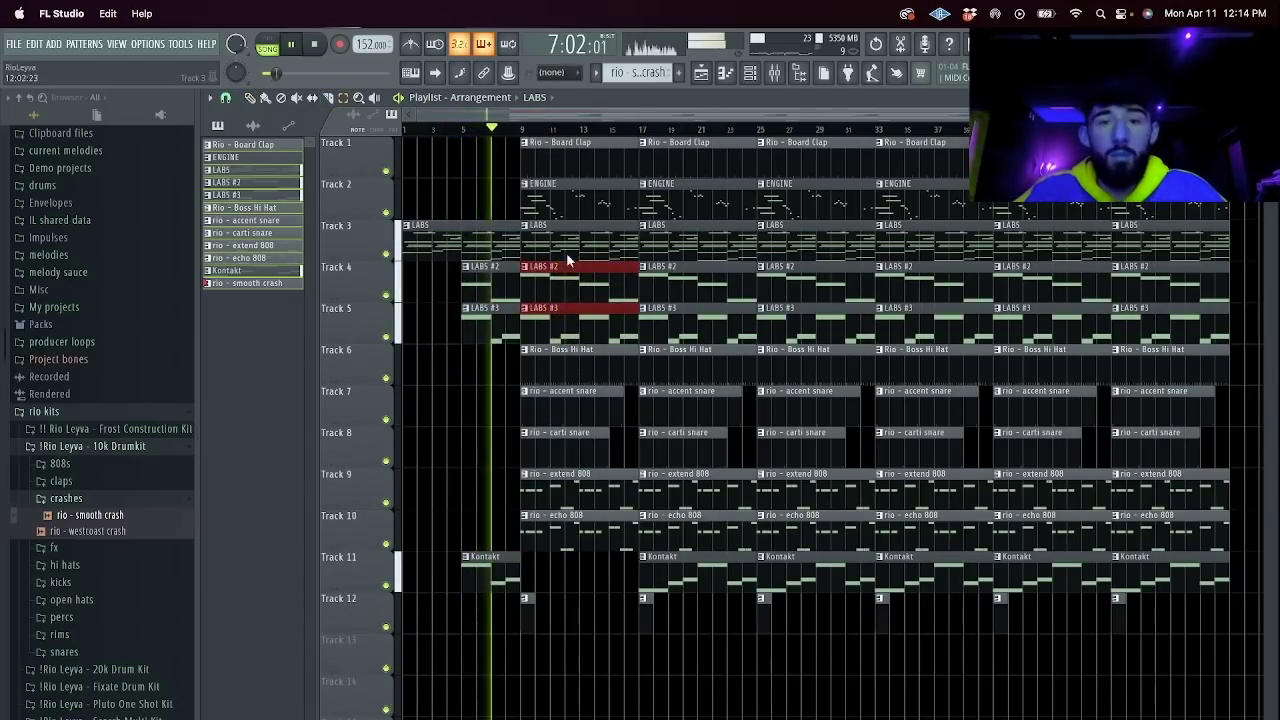
key(Delete)
ctrl+click(565, 251)
key(Delete)
click(583, 490)
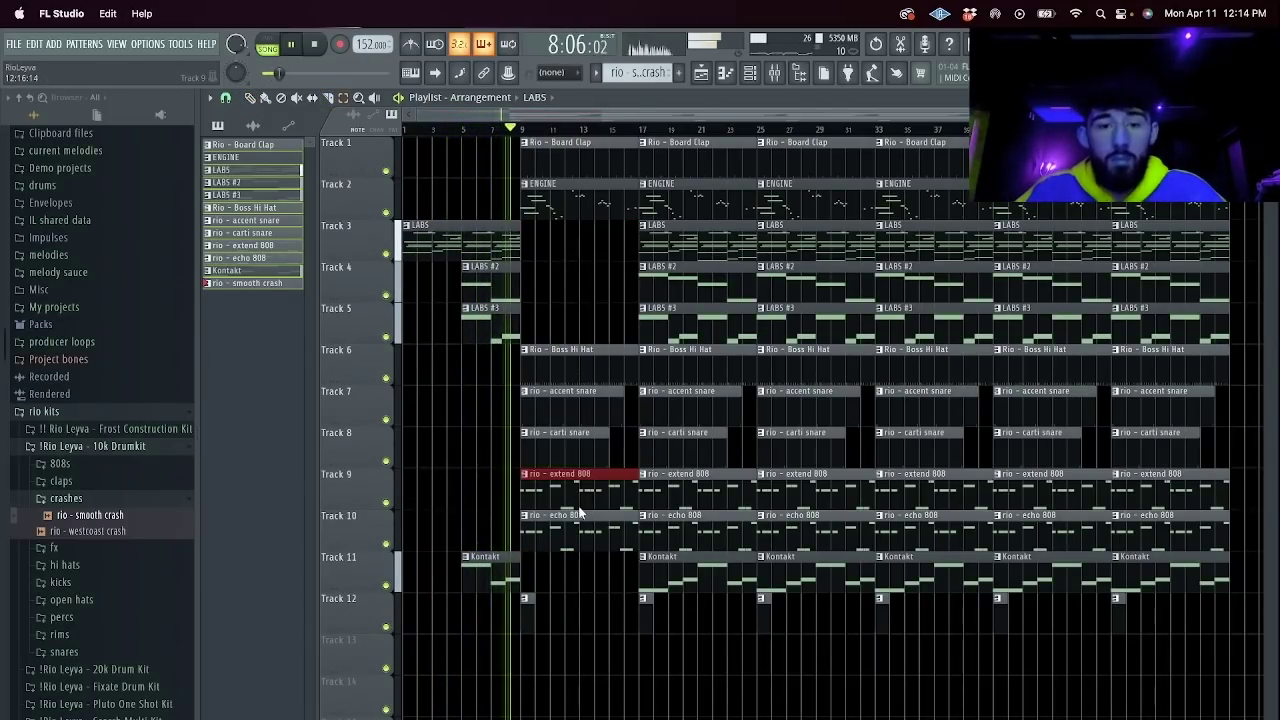
key(Delete)
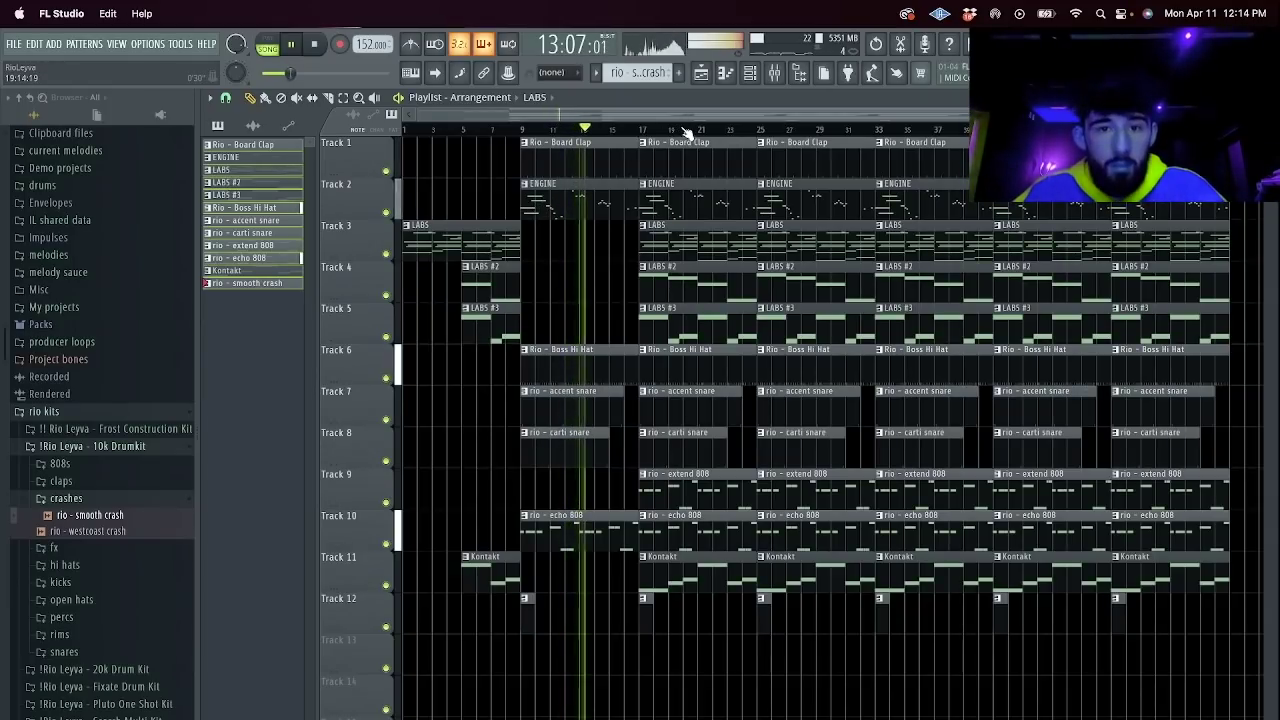
Duplicate the Track 3 LABS clip and stretch the LABS #2, #3 and Kontakt intros to bar 1.
click(487, 253)
key(ctrl+b)
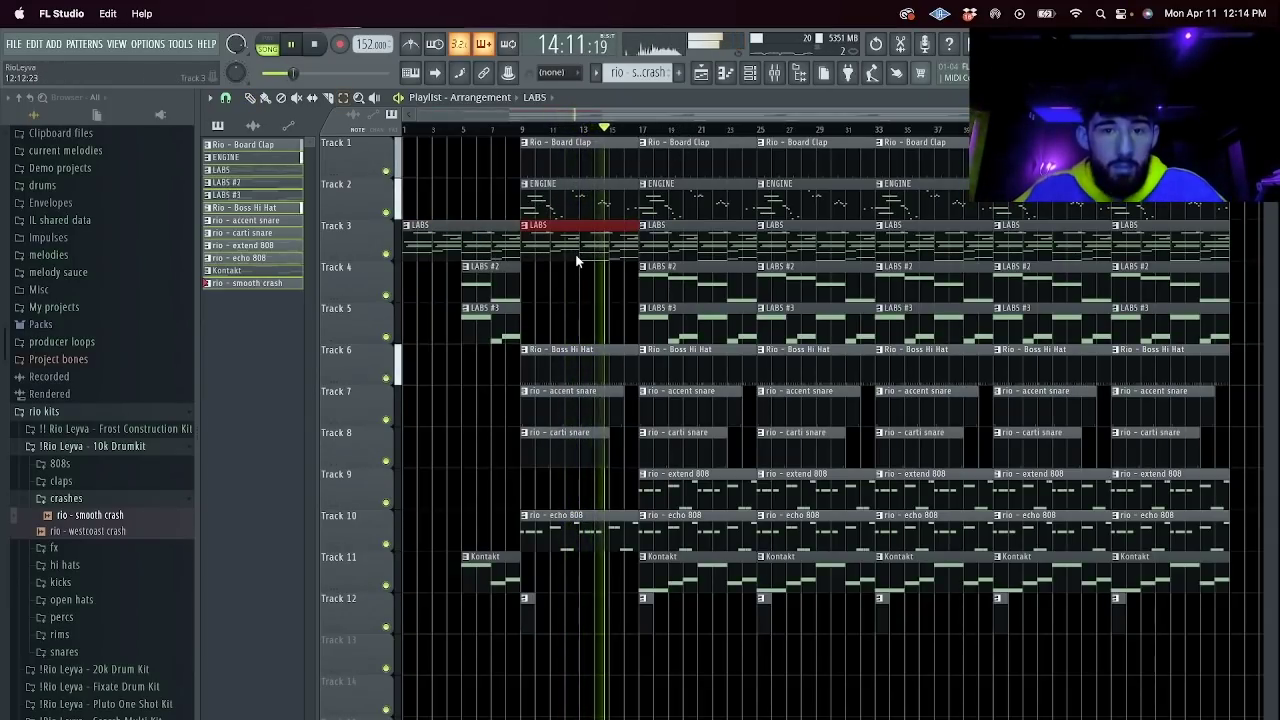
right_click(458, 236)
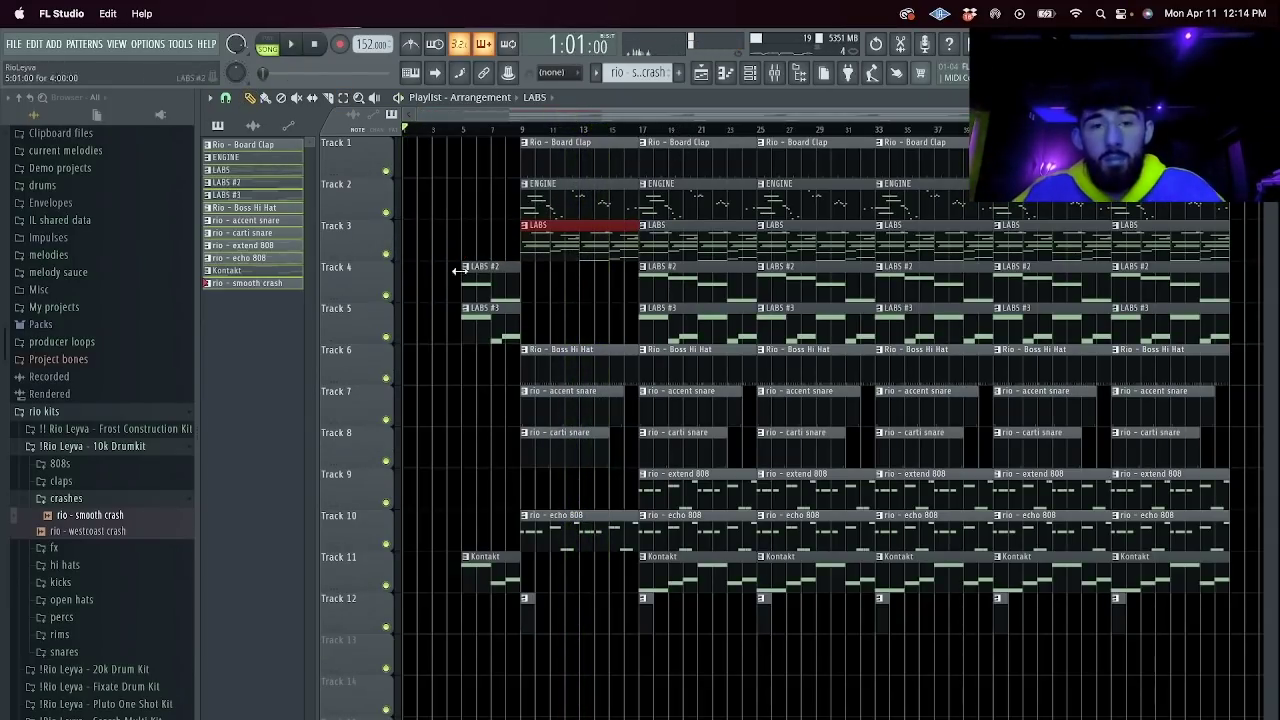
drag(462, 320, 404, 320)
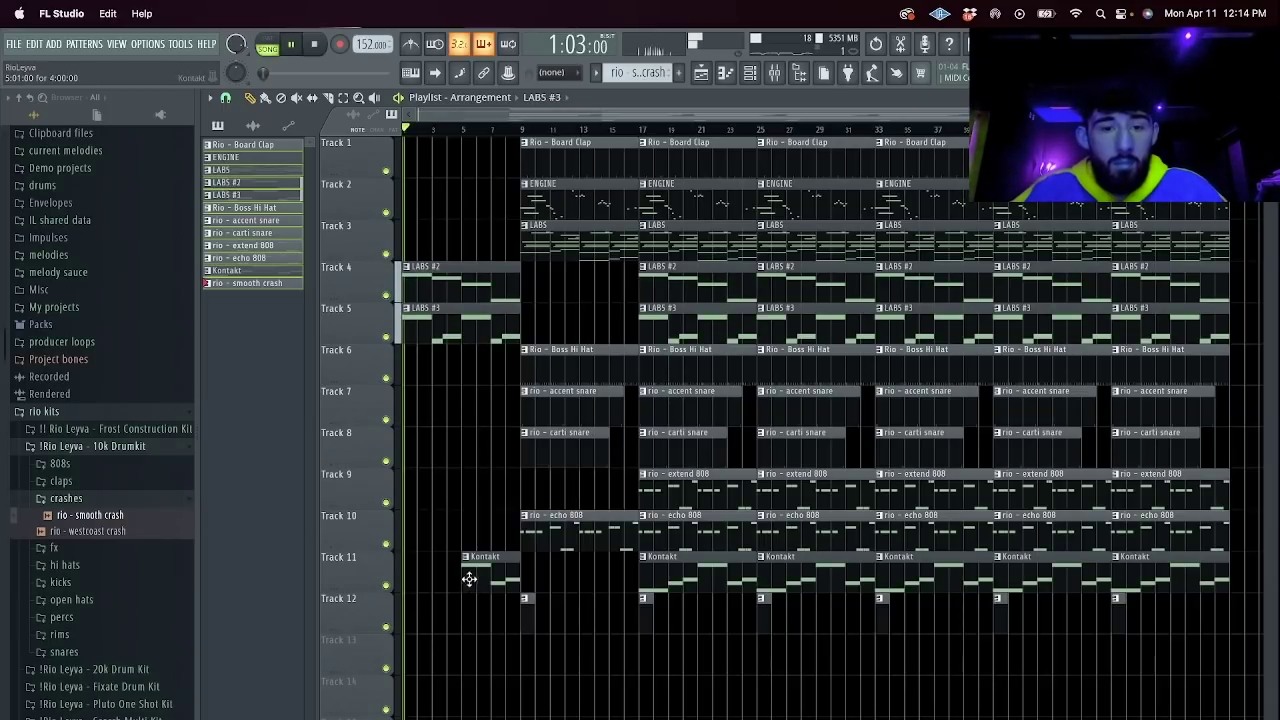
drag(463, 575, 404, 575)
click(405, 234)
click(404, 226)
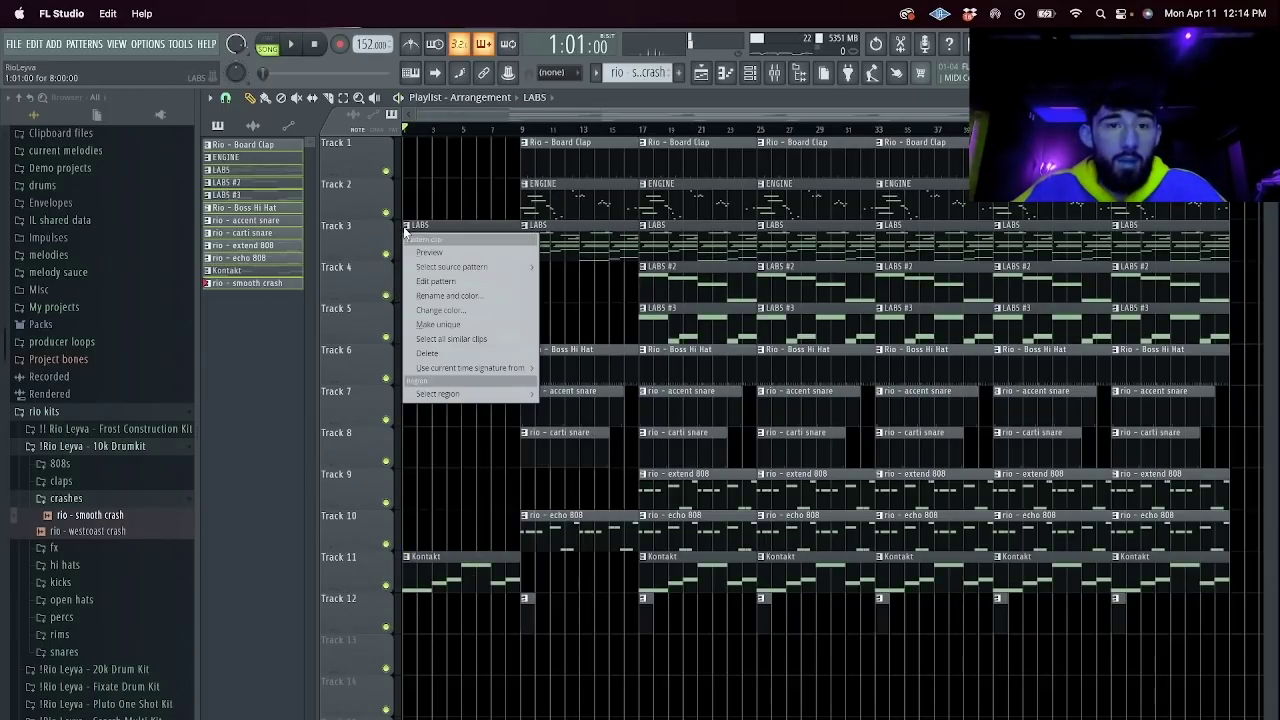
Make the bar-1 clip a unique LABS #4 pattern and load the LABS Strings: Long preset.
click(478, 326)
click(751, 74)
right_click(386, 190)
click(437, 310)
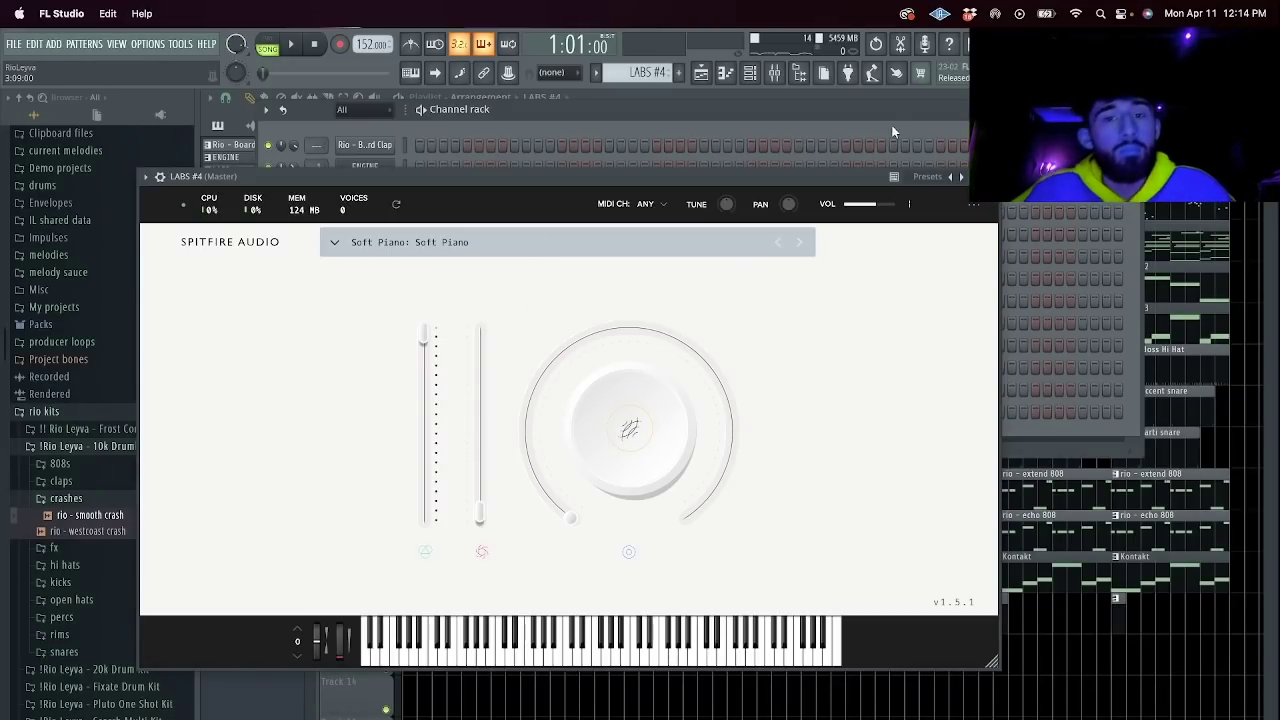
click(640, 241)
scroll(628, 405, down, 2)
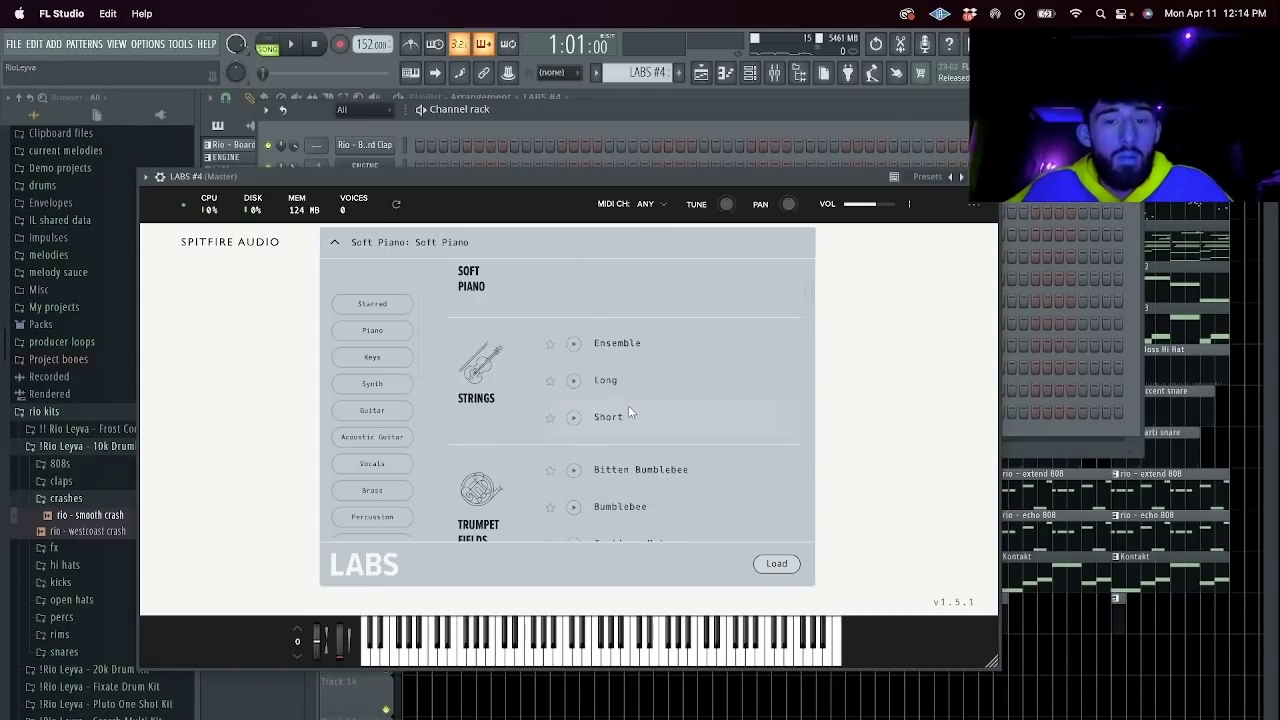
click(637, 382)
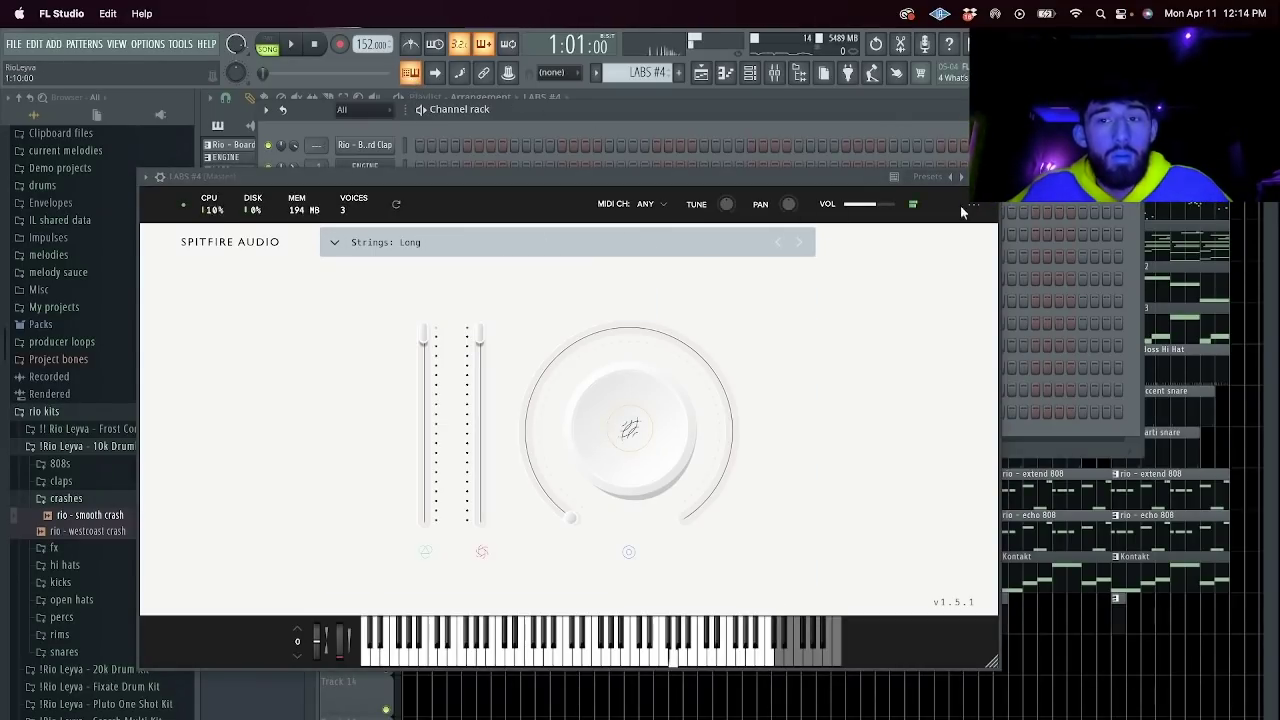
click(989, 177)
Move the chord notes from the LABS channel into LABS #4 and play back the strings.
key(ctrl+v)
right_click(383, 192)
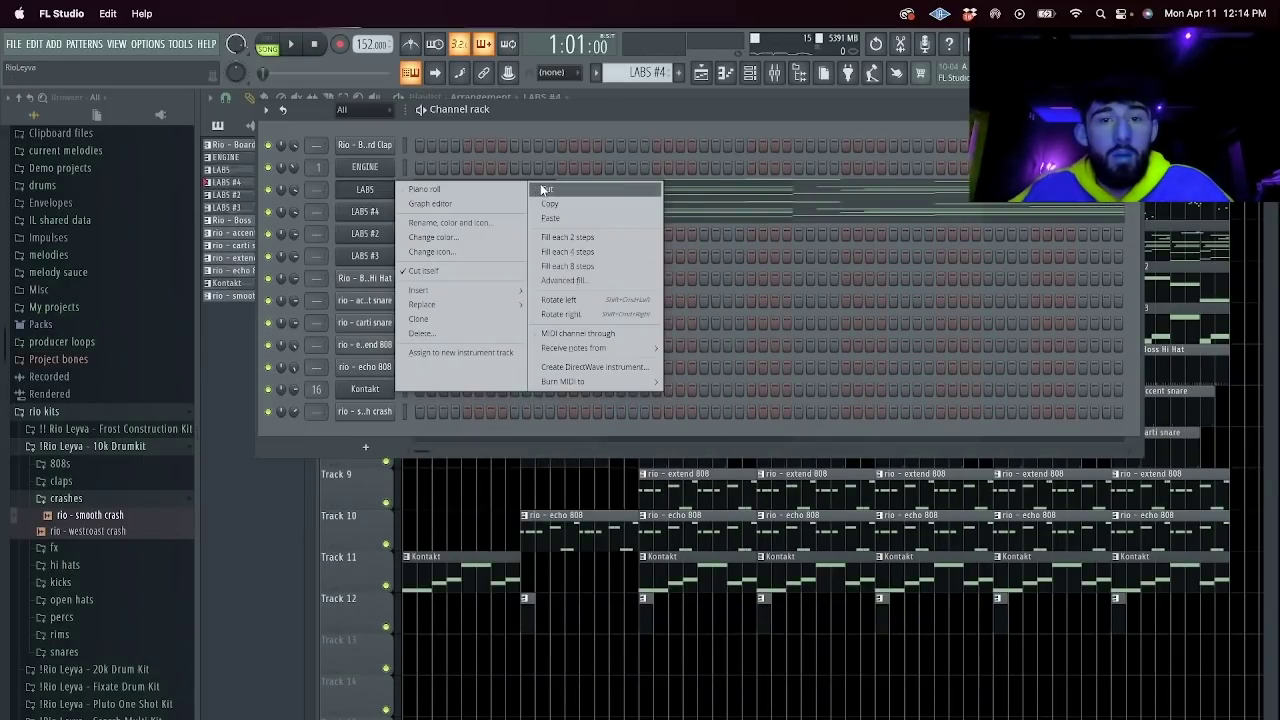
click(541, 185)
key(space)
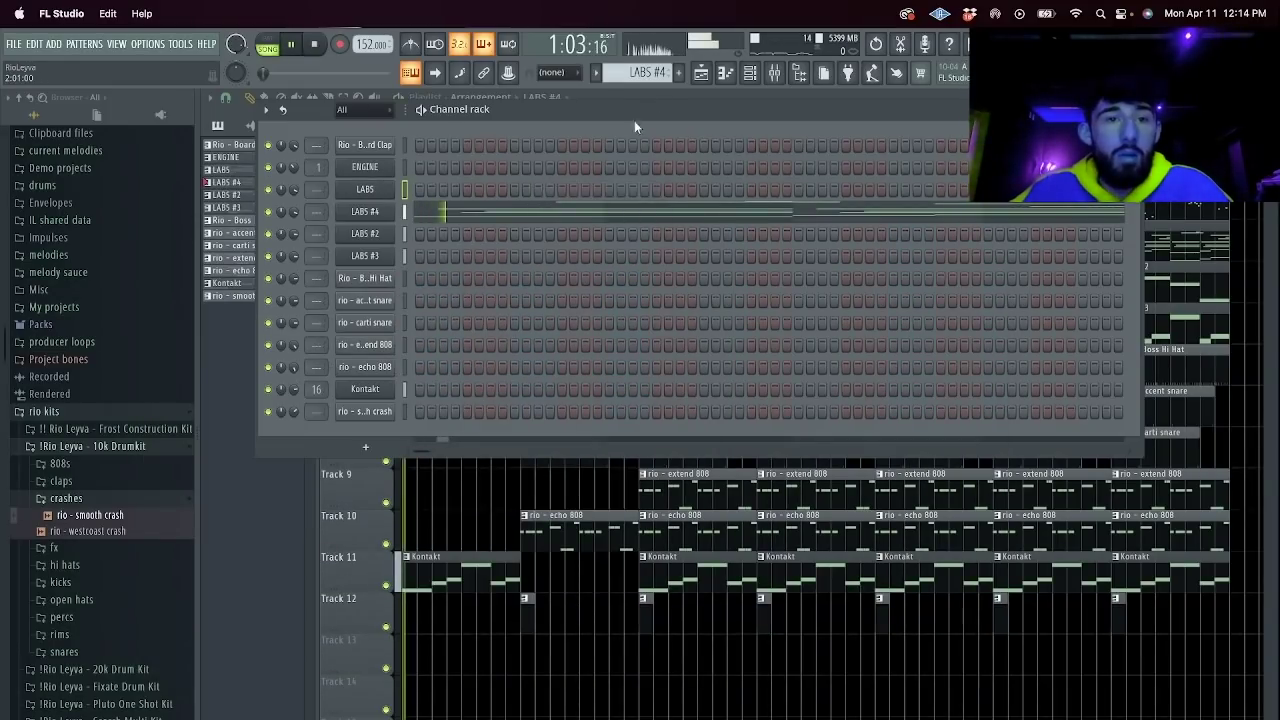
click(702, 75)
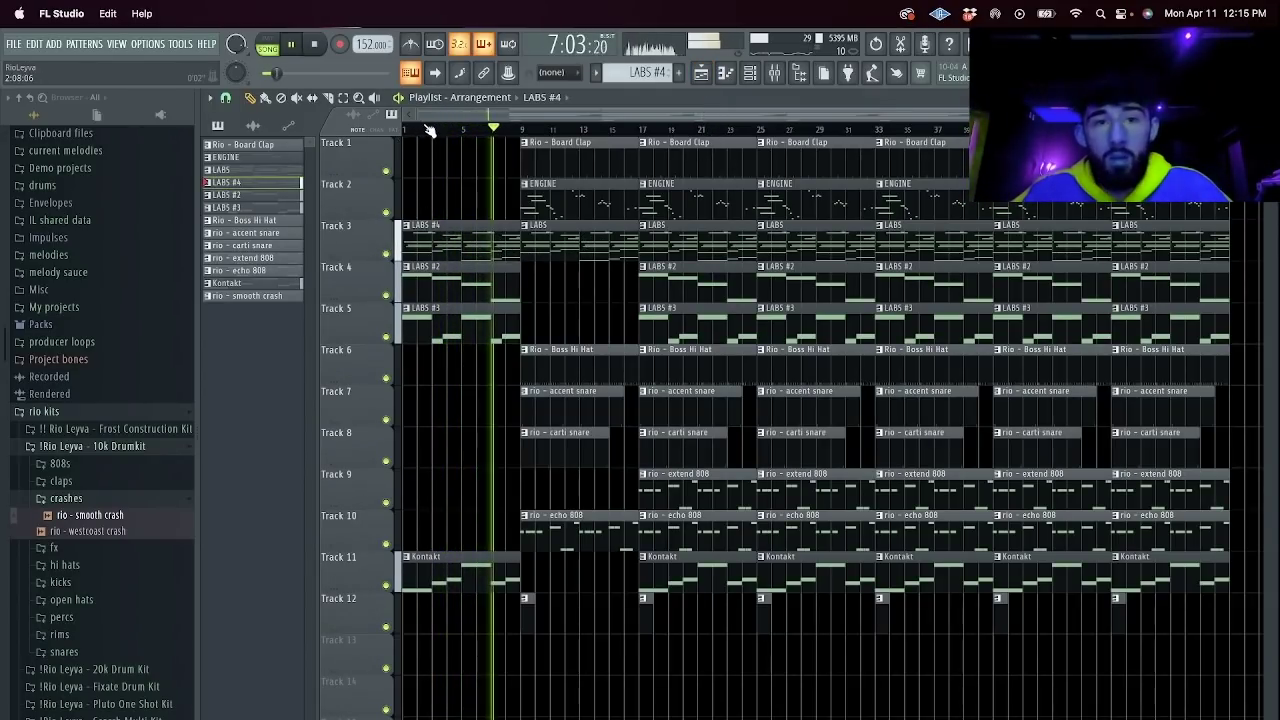
Raise the first strings note to C6, resize the B5 note after bar 3, and add a note before bar 5.
double_click(445, 228)
key(space)
key(space)
drag(425, 322, 415, 309)
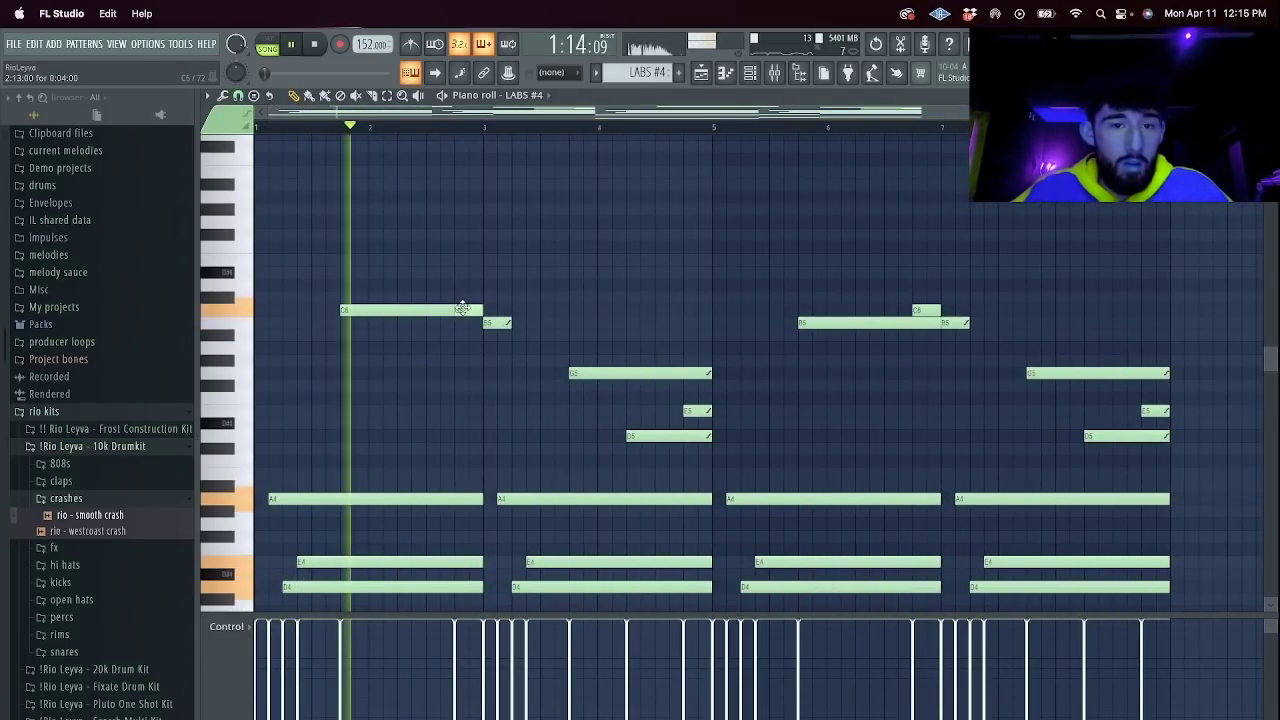
drag(510, 322, 596, 322)
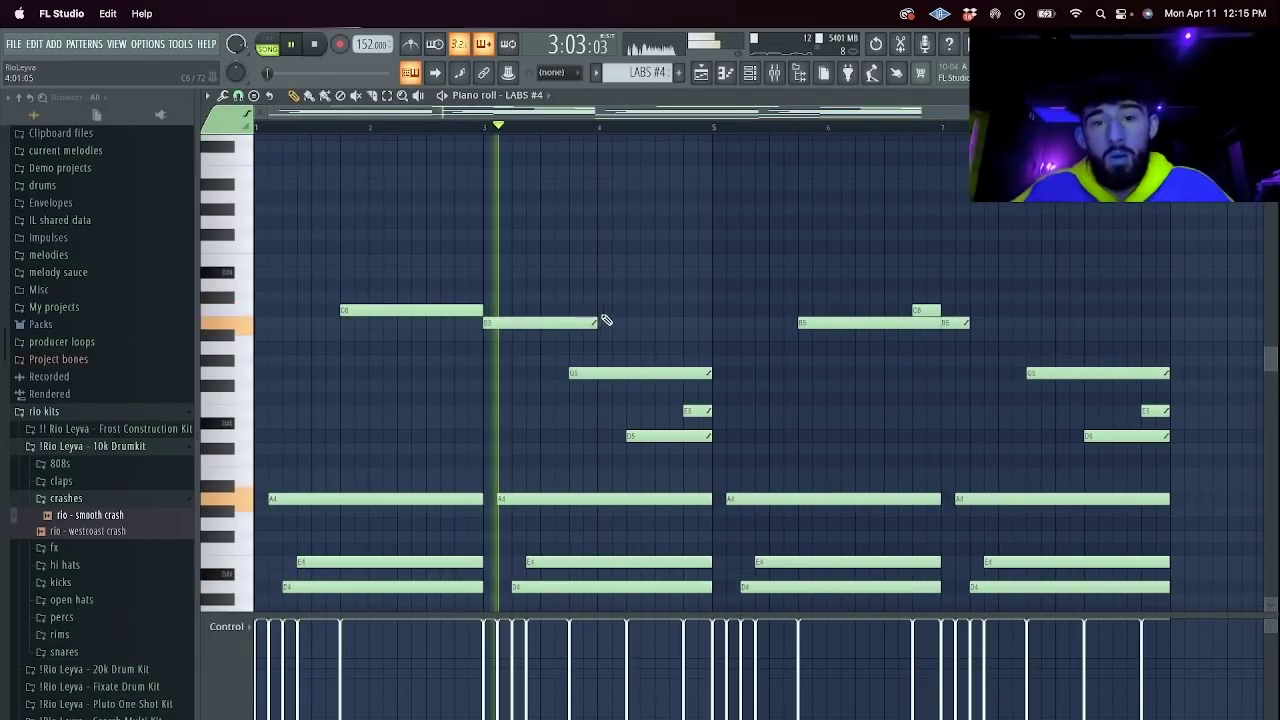
drag(598, 323, 566, 323)
key(space)
click(721, 398)
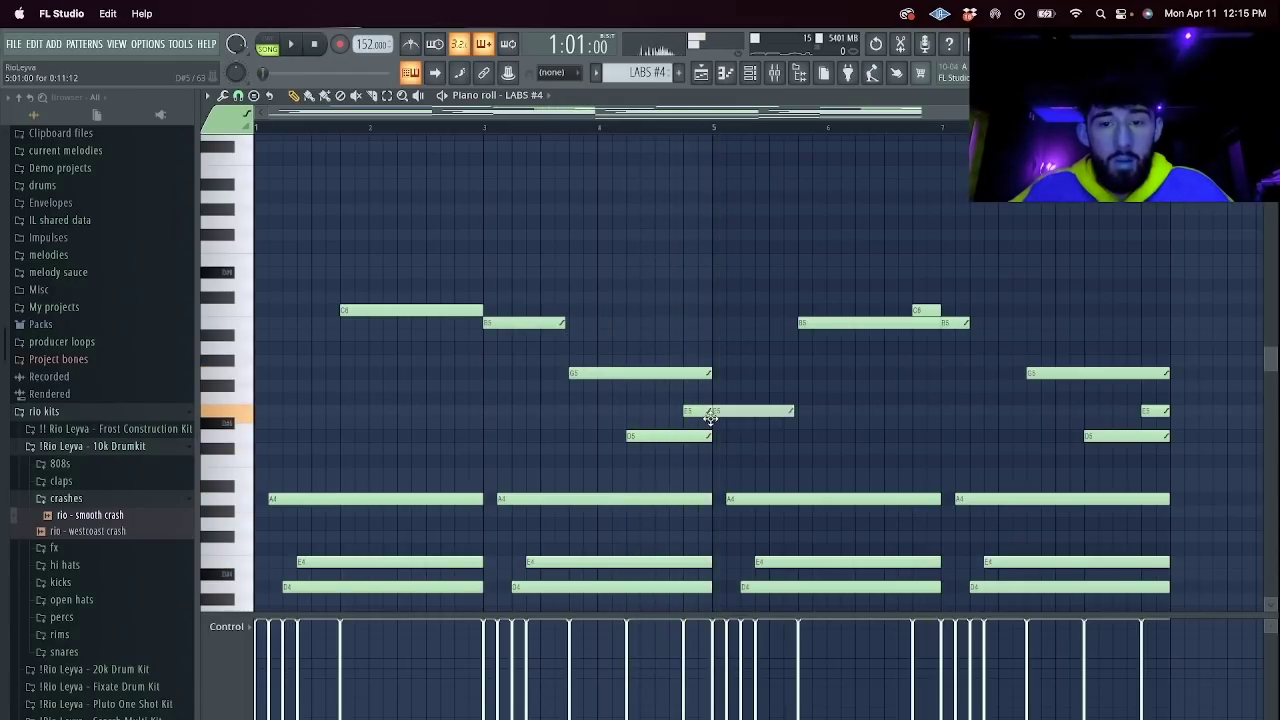
key(space)
drag(794, 410, 940, 411)
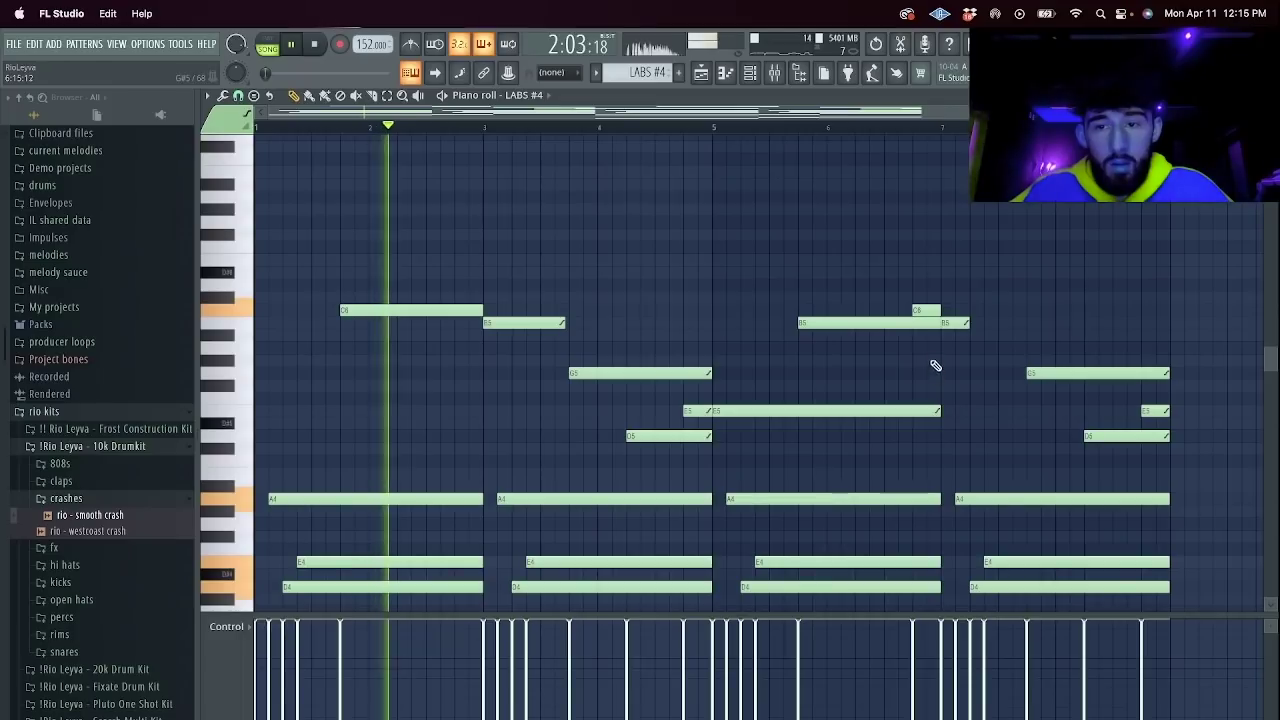
Delete the B5 and C6 notes near bars 6–7 and the D5 note near the end.
right_click(931, 323)
right_click(930, 310)
right_click(956, 323)
drag(563, 324, 568, 324)
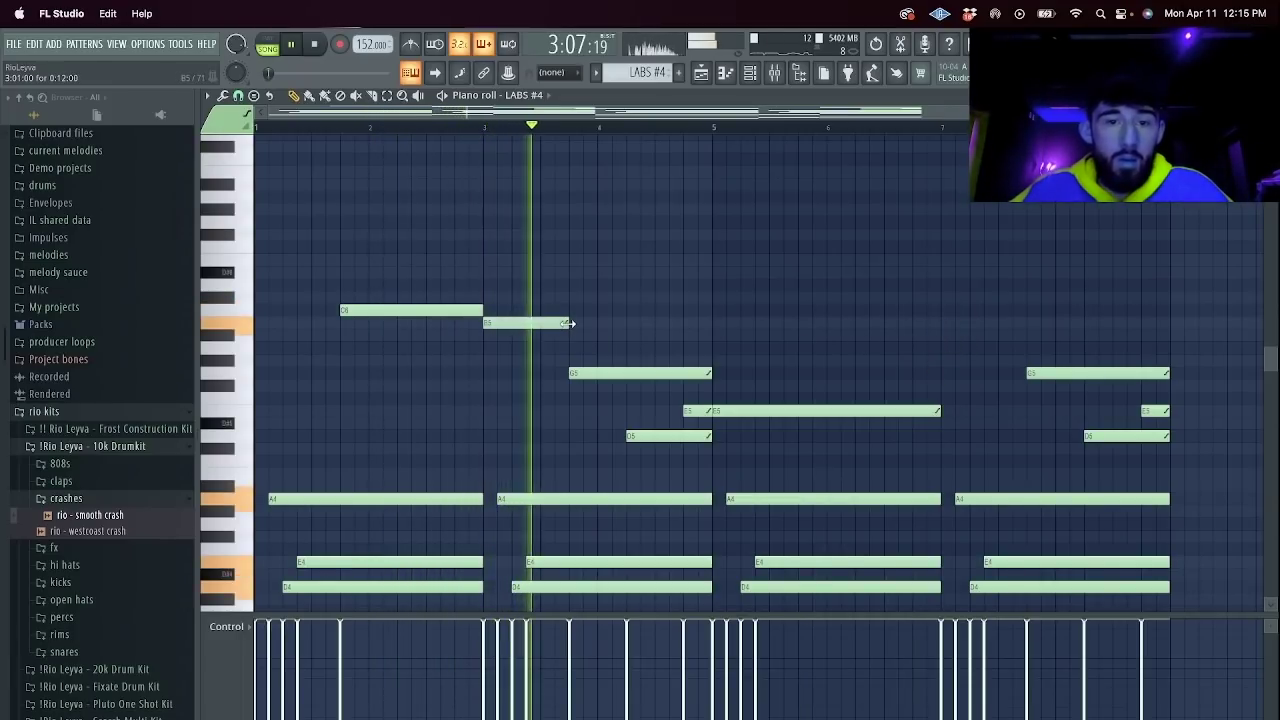
right_click(1060, 372)
Add two rising notes from bar 7 toward the pattern end and delete the final A4 note.
click(938, 462)
key(space)
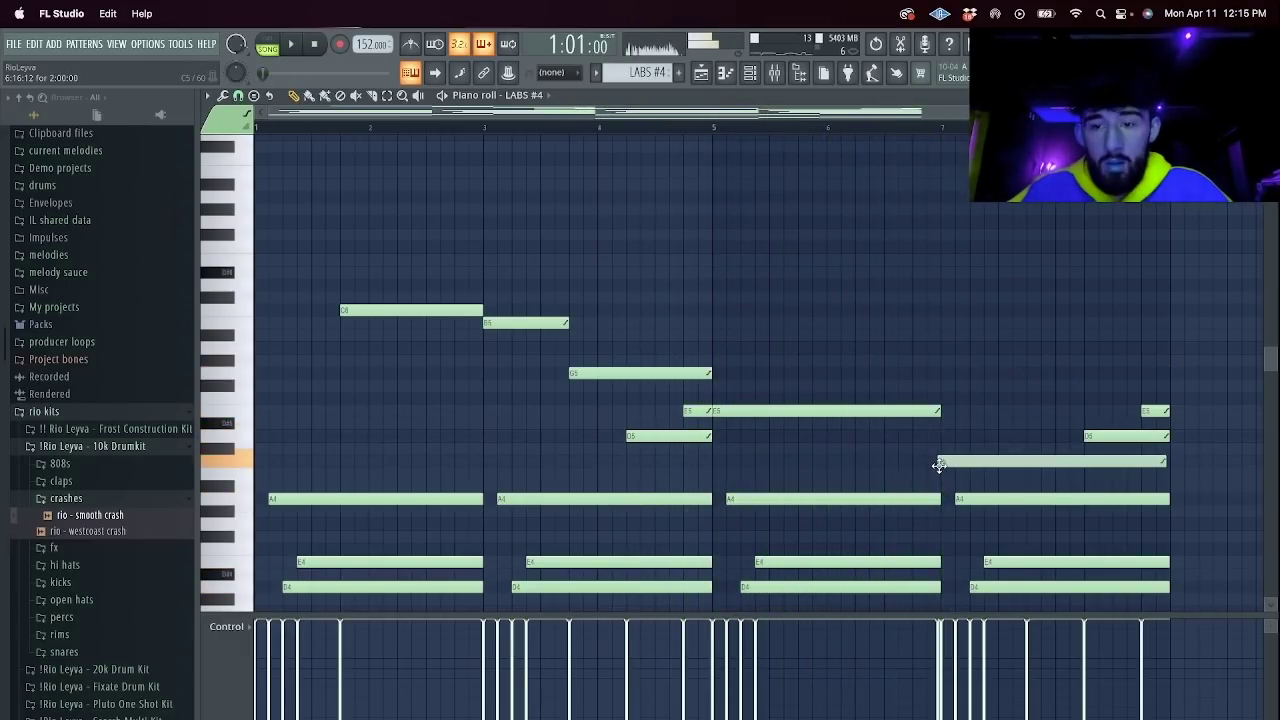
drag(938, 476, 940, 477)
key(space)
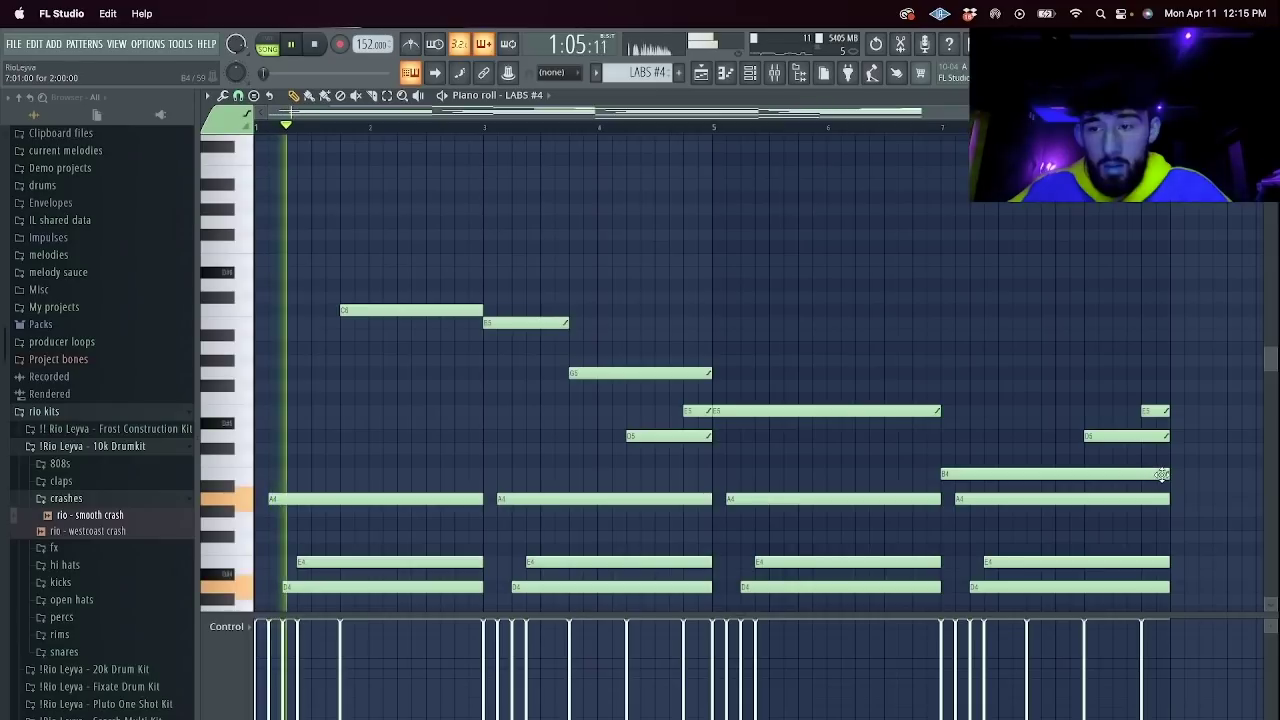
drag(1166, 474, 1025, 478)
click(1030, 461)
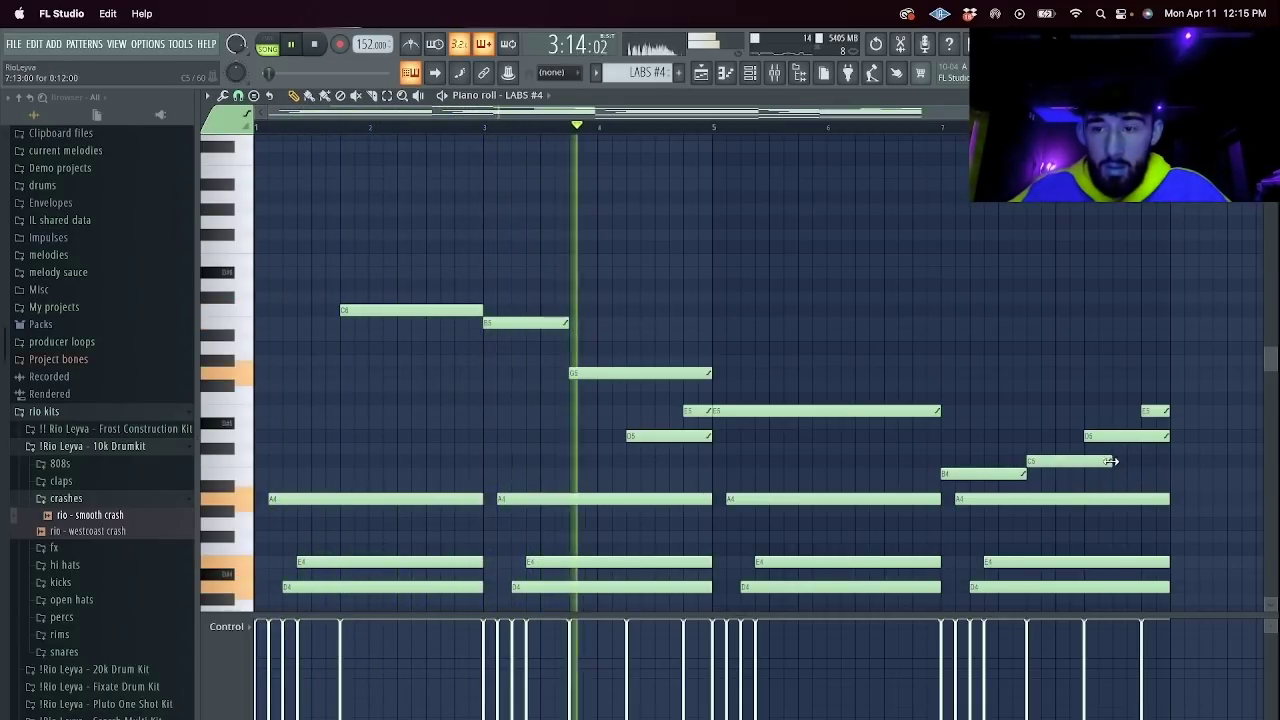
drag(1112, 461, 1168, 461)
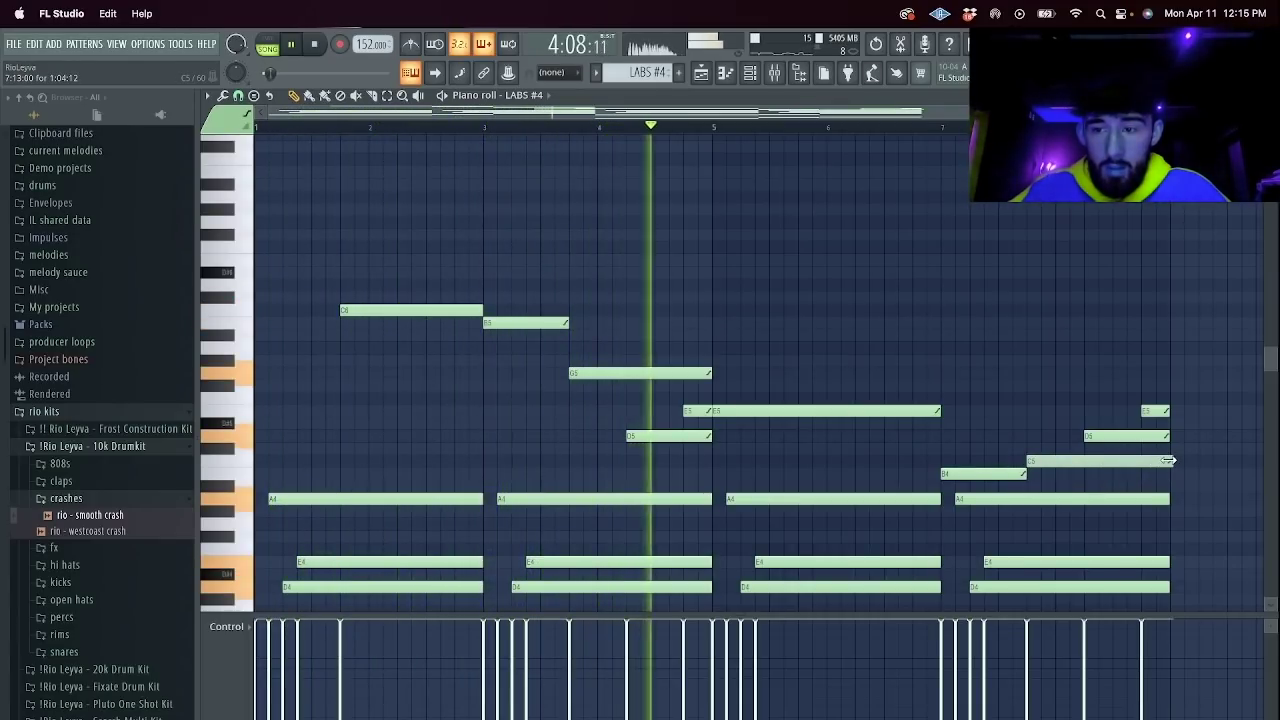
right_click(1066, 499)
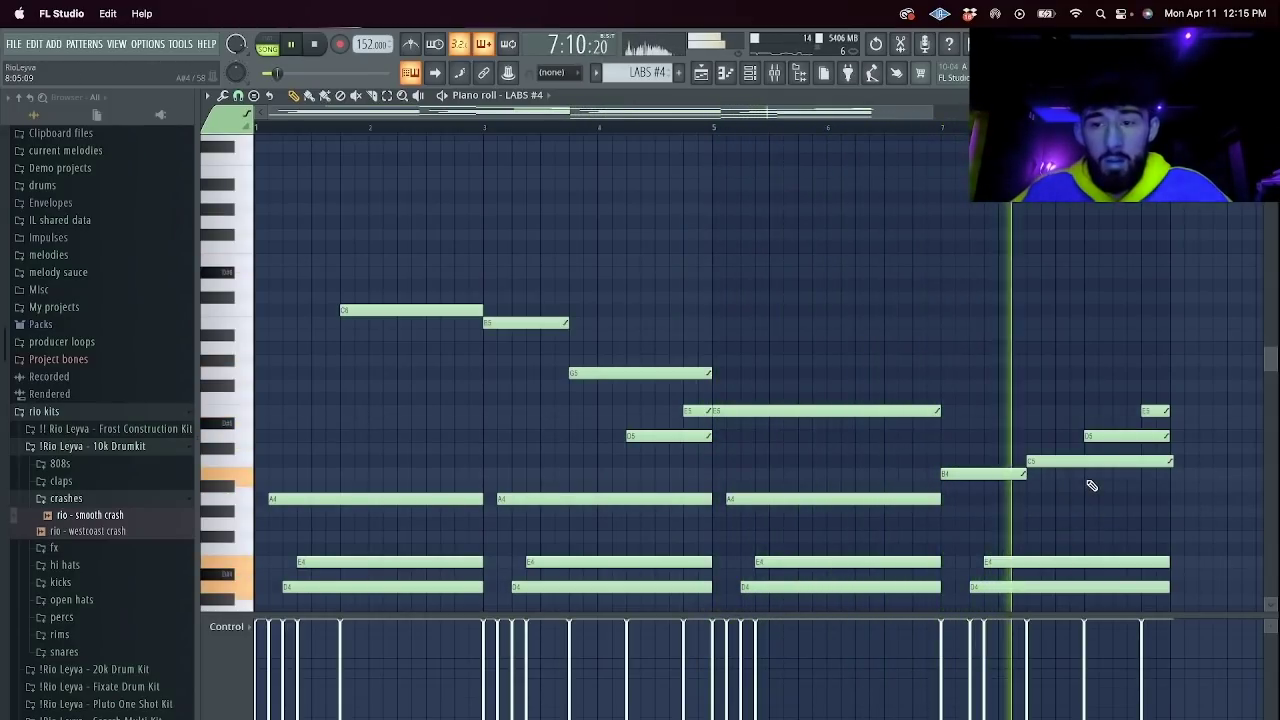
click(701, 72)
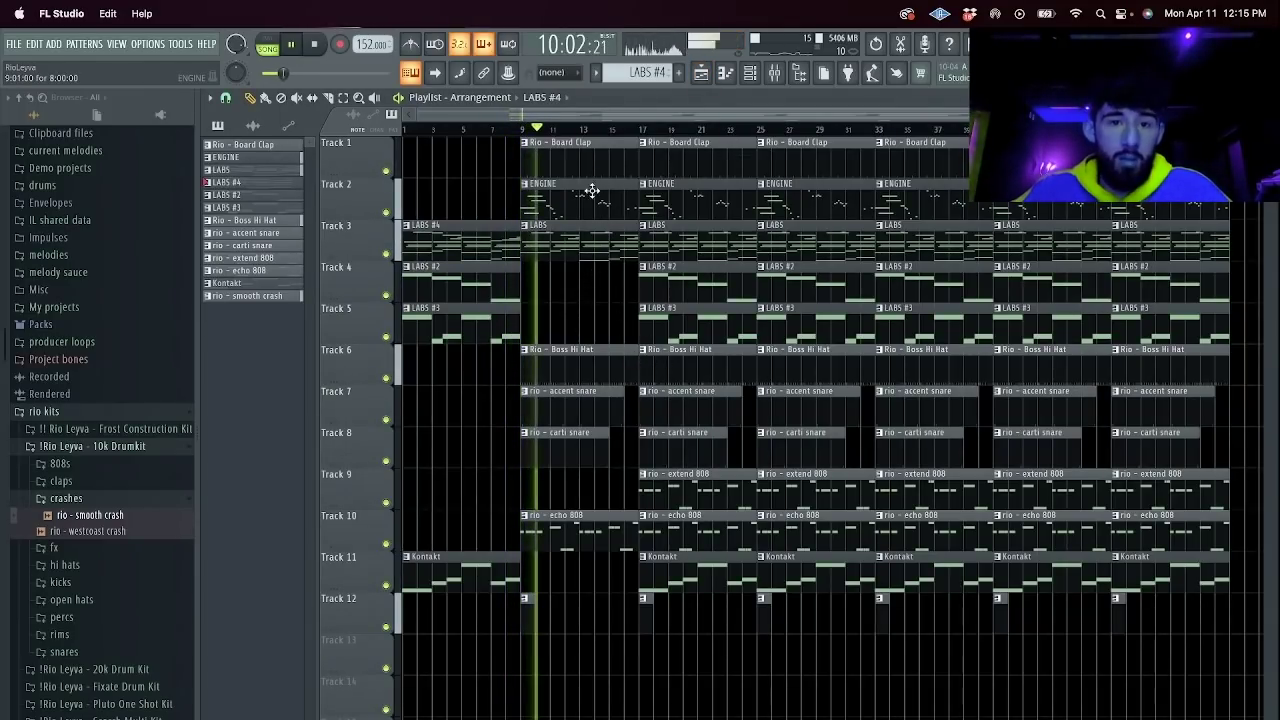
click(746, 73)
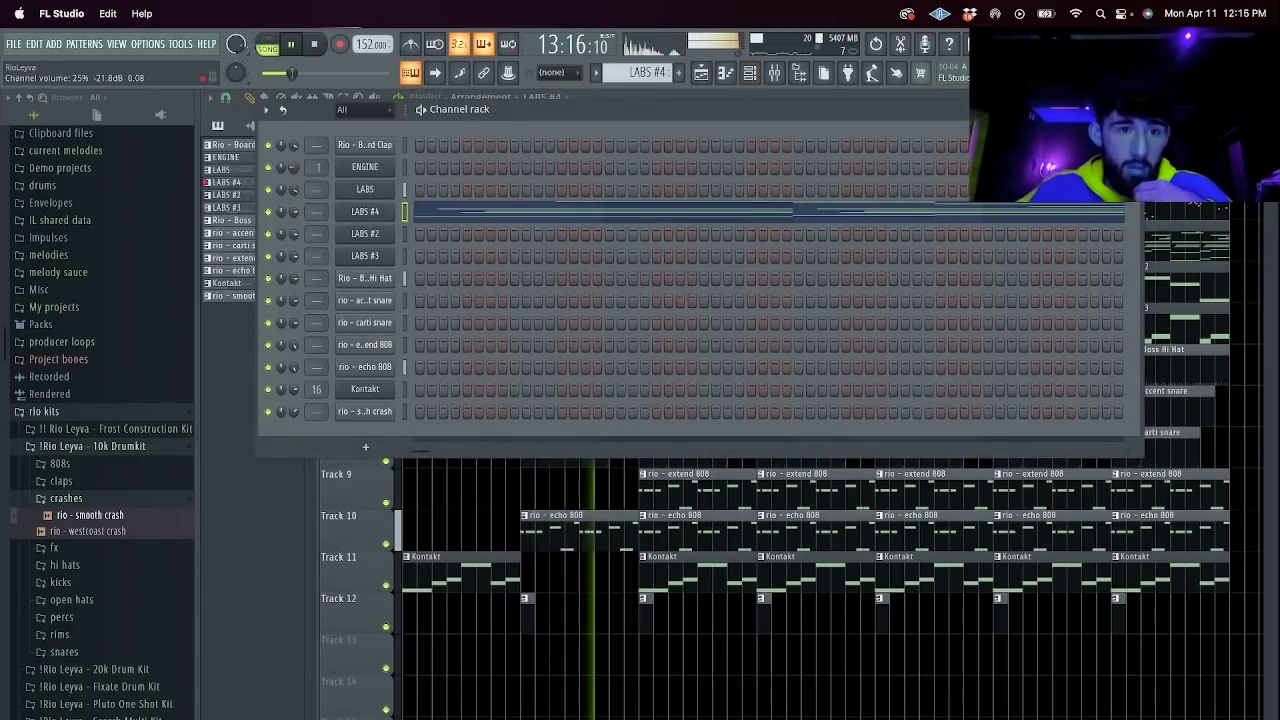
click(774, 73)
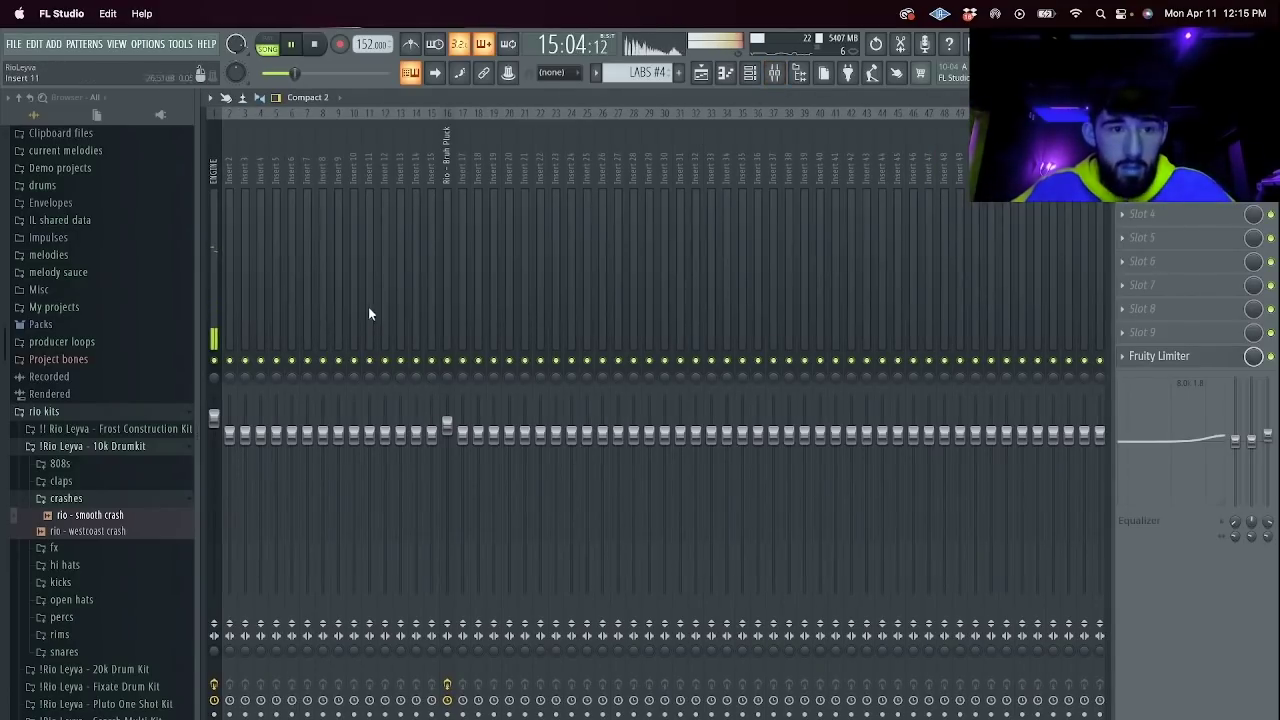
click(702, 74)
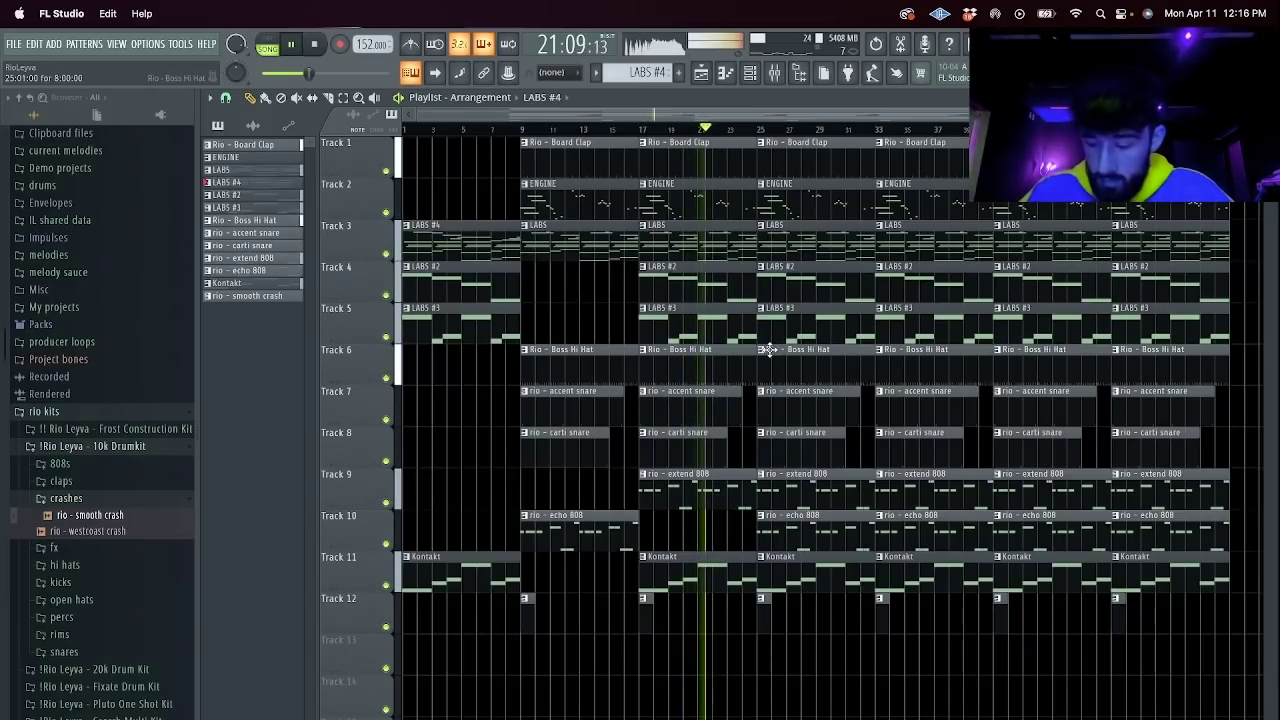
Copy LABS #4 to Track 13 at bar 25 and clear the bar-25 808, LABS and ENGINE clips.
drag(447, 250, 804, 672)
right_click(812, 530)
right_click(812, 490)
right_click(812, 245)
right_click(813, 210)
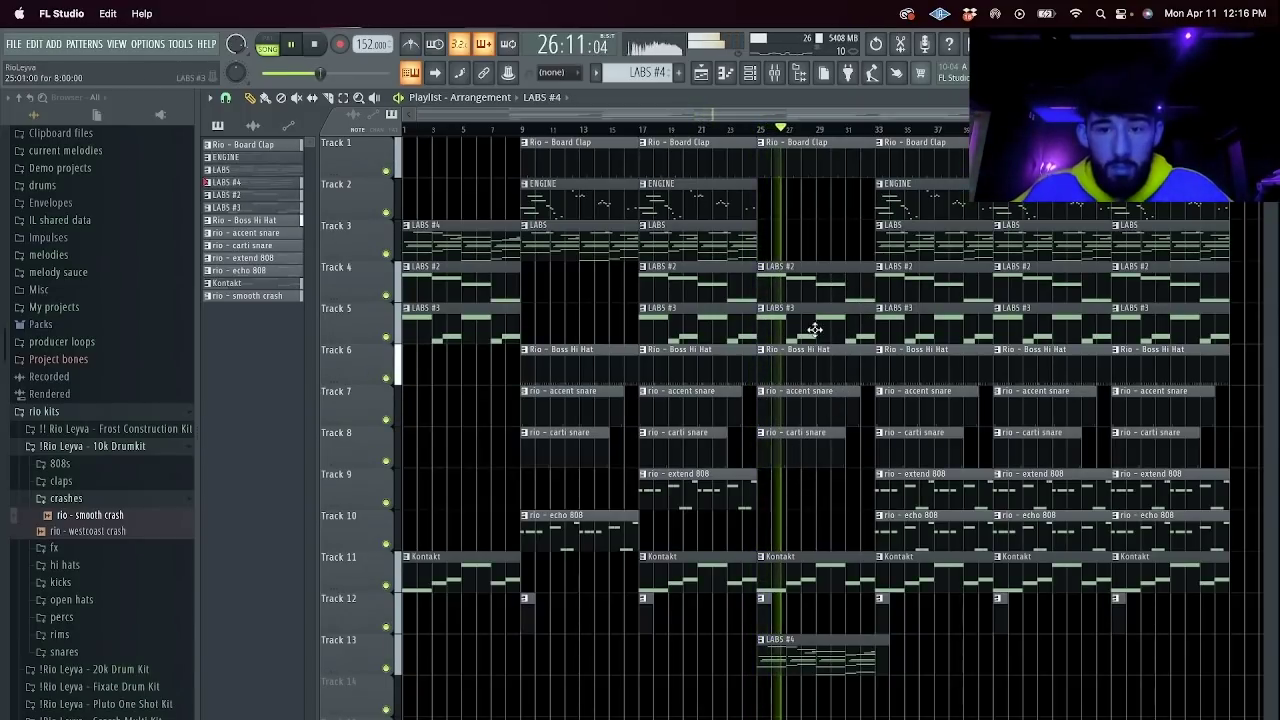
click(780, 528)
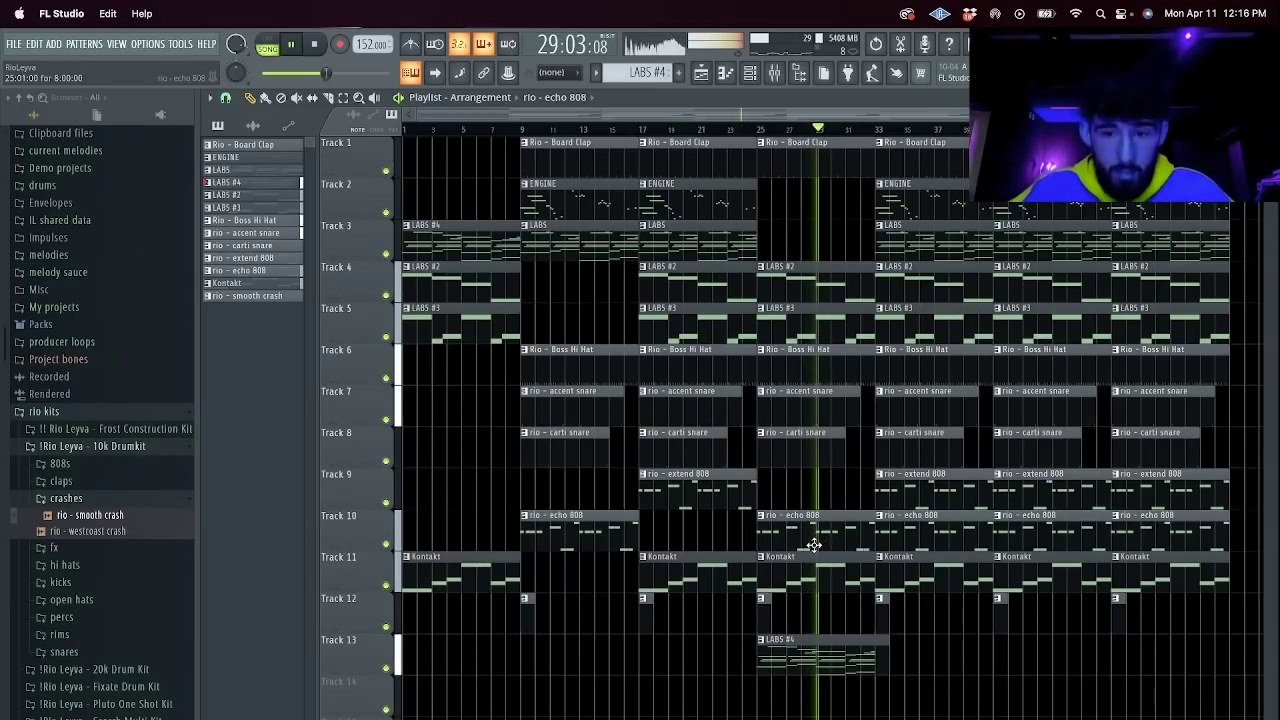
right_click(808, 535)
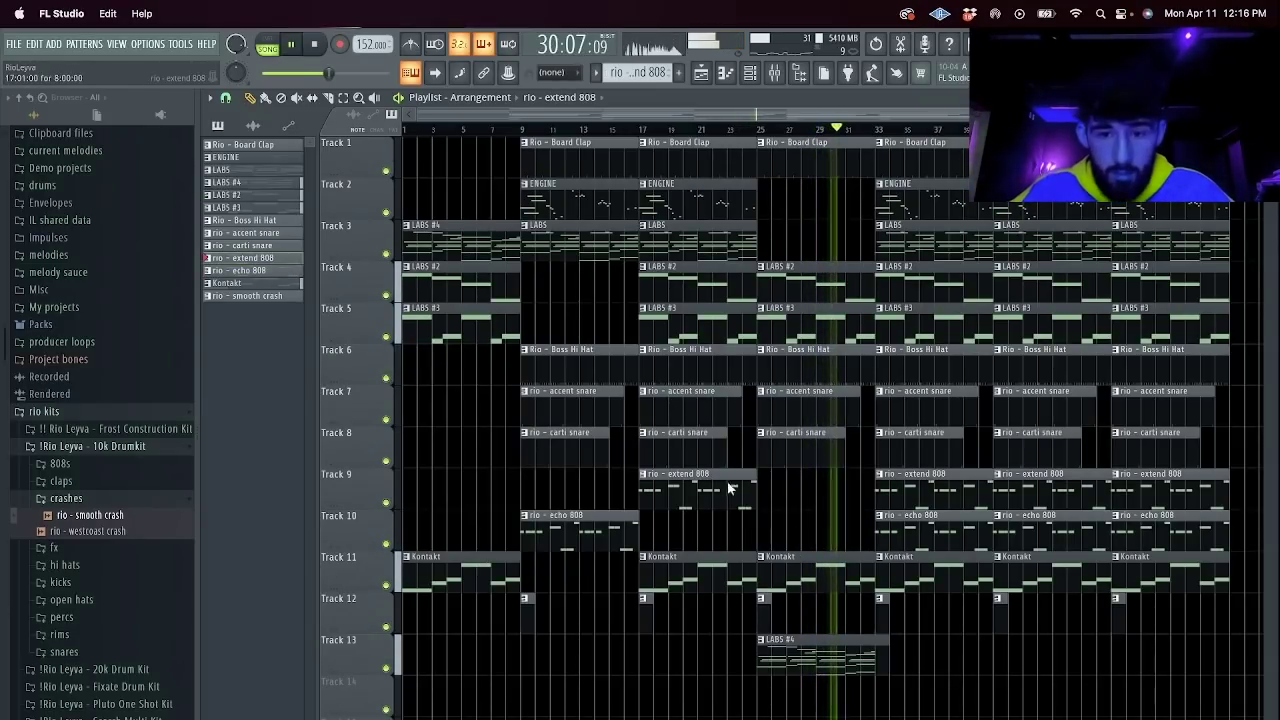
click(411, 73)
click(719, 129)
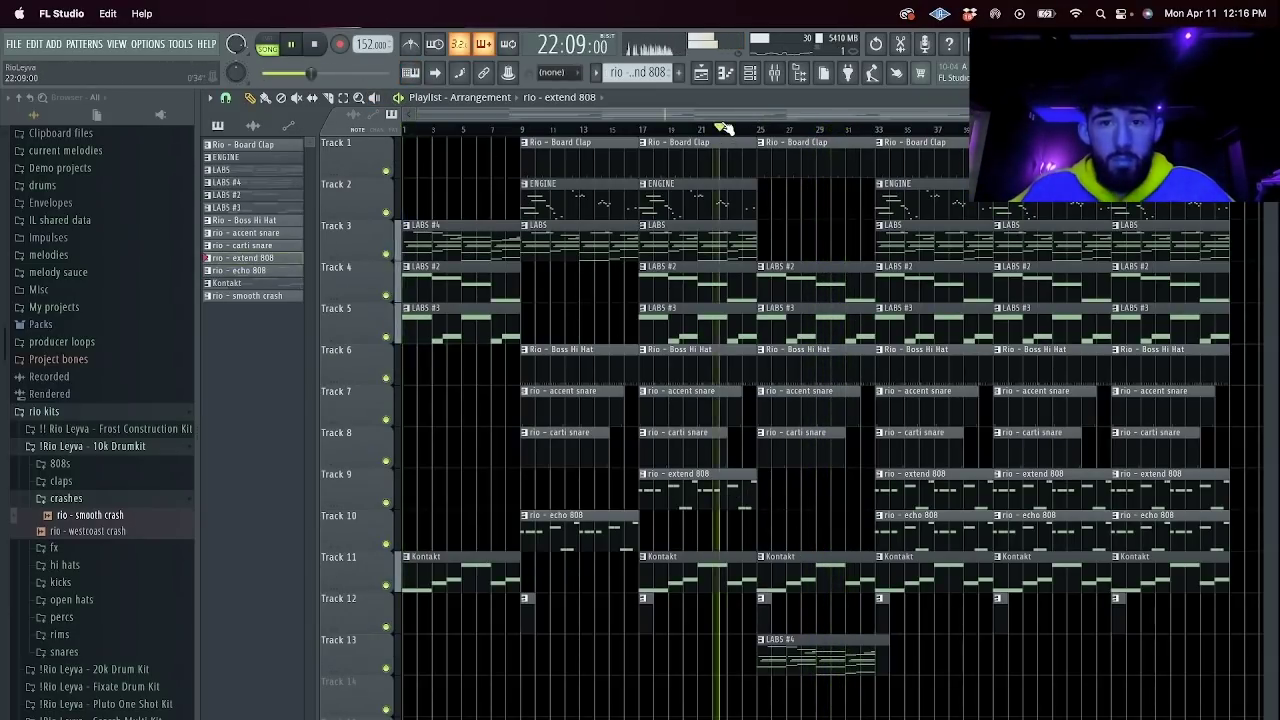
click(790, 490)
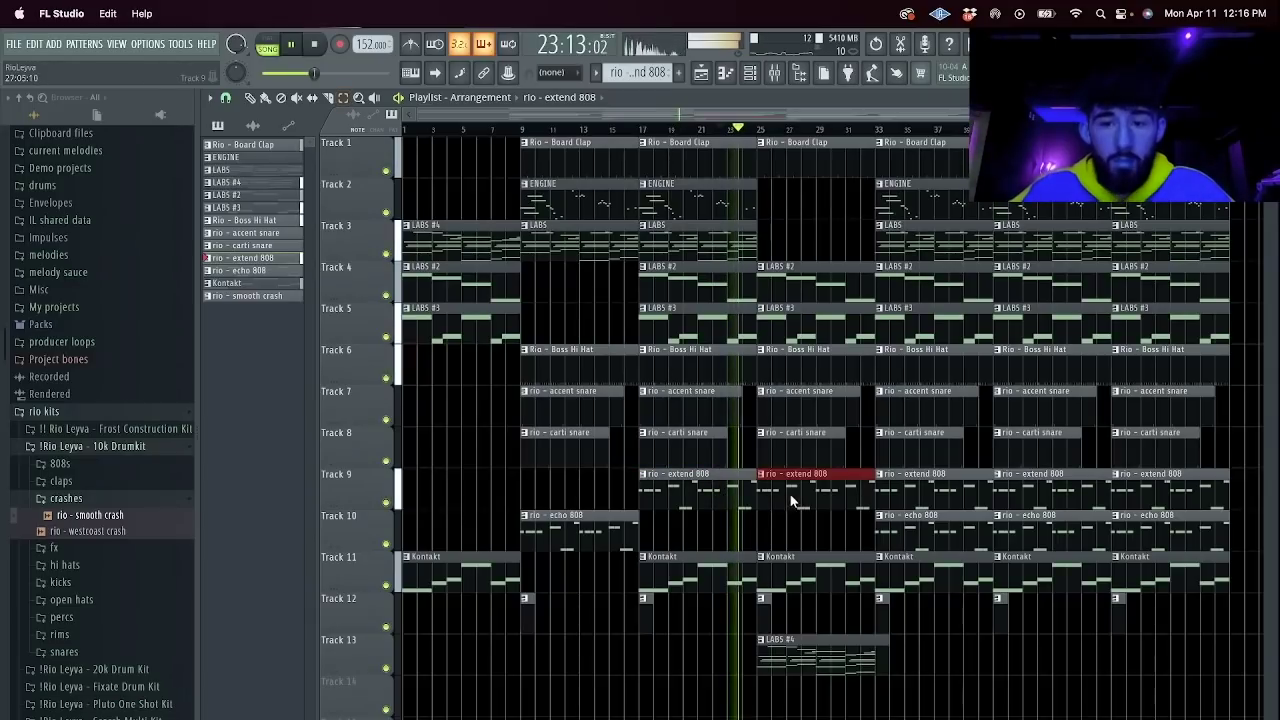
key(Delete)
Delete the bar-33 ENGINE, LABS #2, LABS #3, extend 808, Board Clap and Kontakt clips.
click(922, 199)
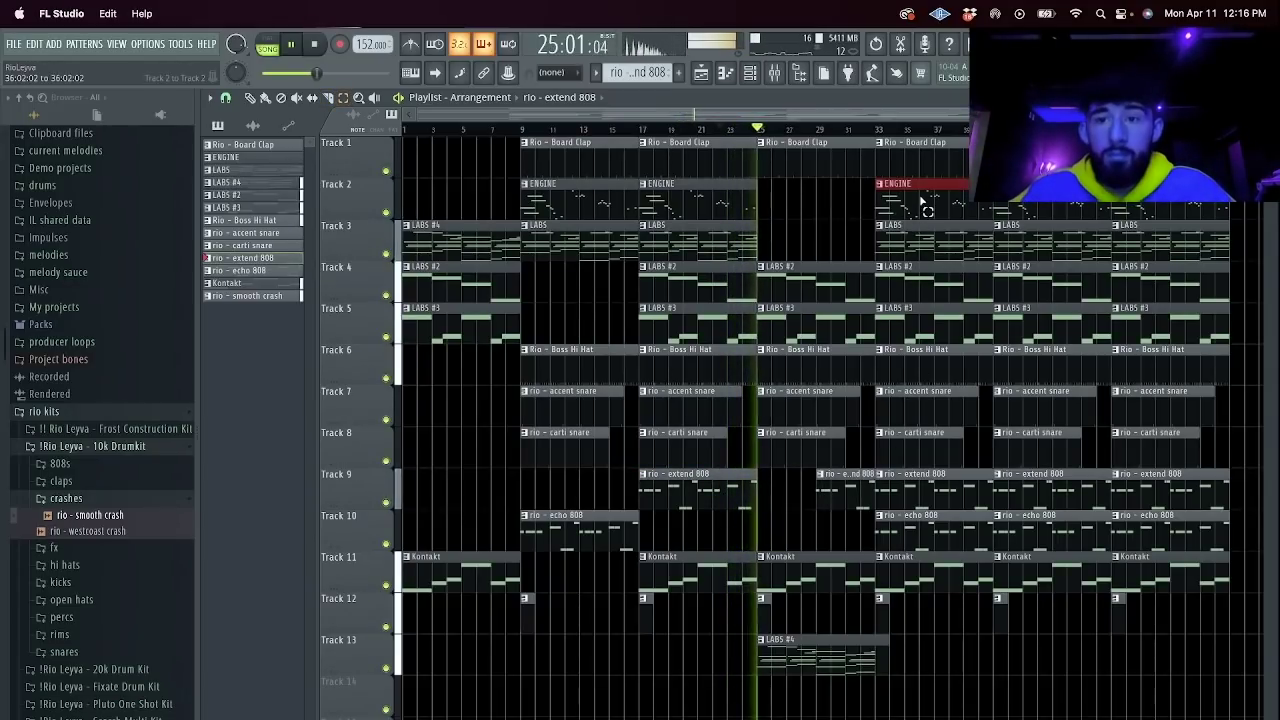
key(Delete)
drag(933, 284, 944, 325)
right_click(943, 323)
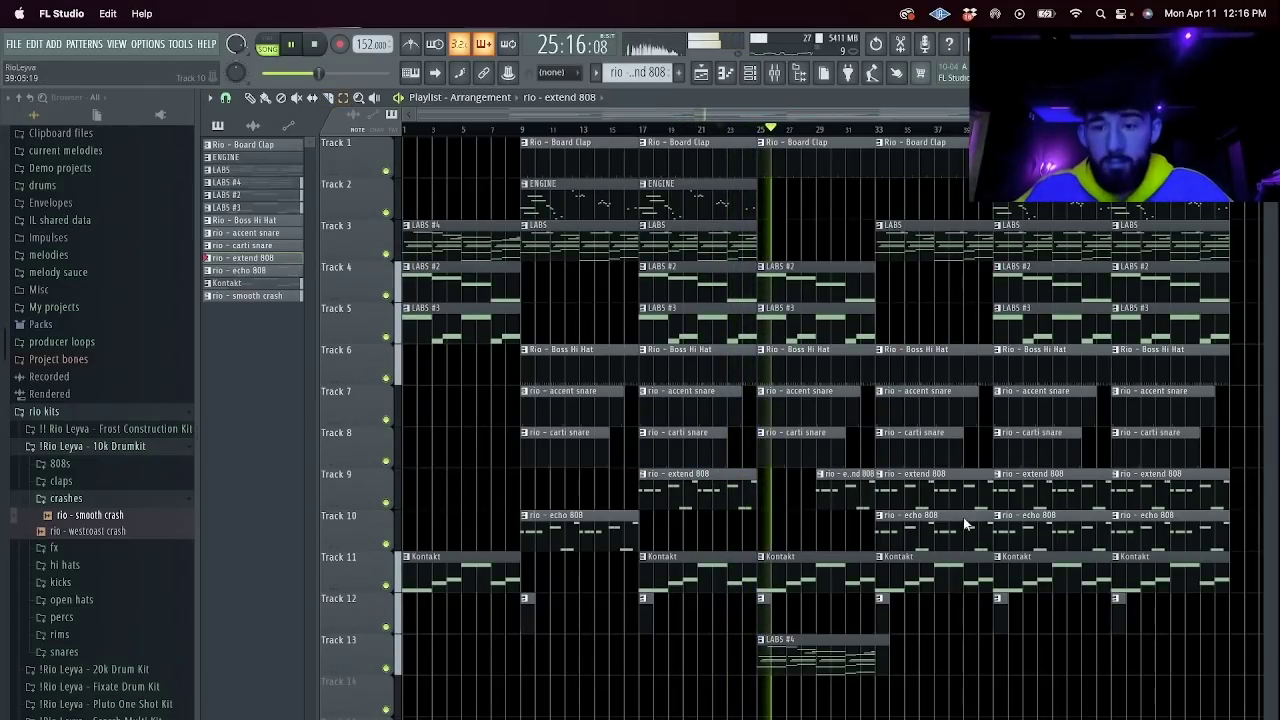
right_click(922, 488)
drag(903, 423, 890, 454)
key(Delete)
ctrl+click(889, 168)
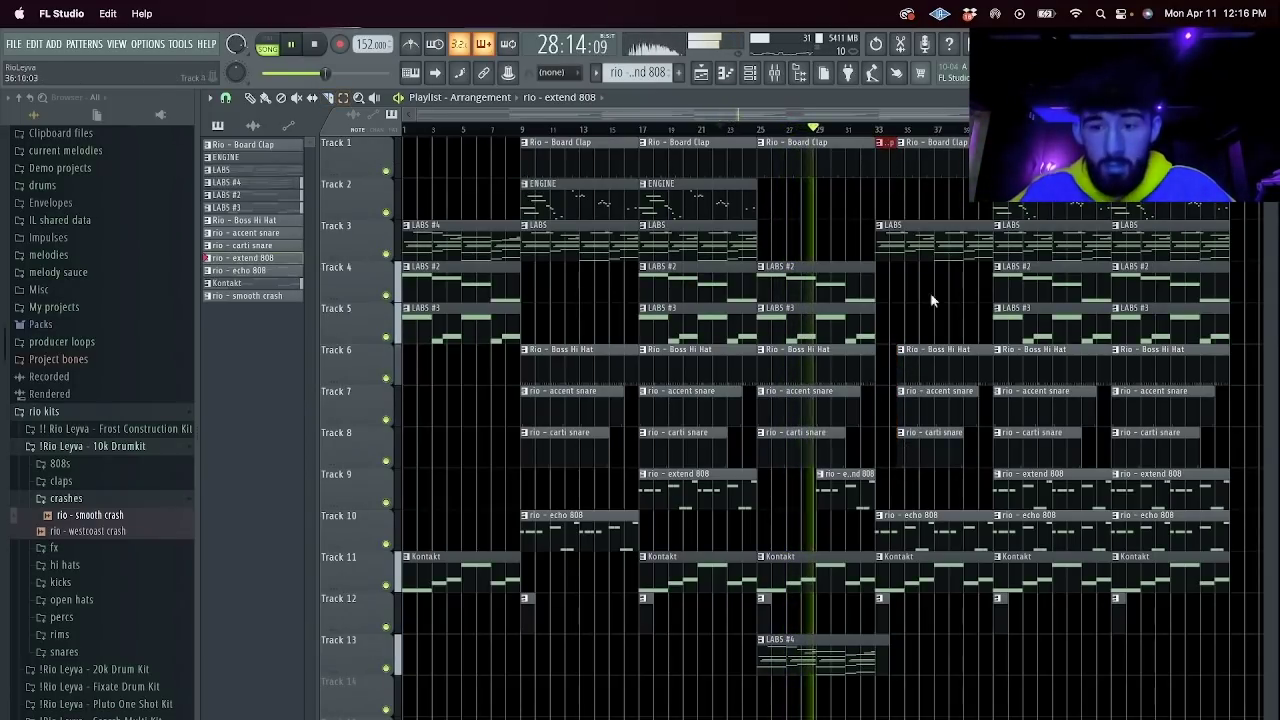
key(Delete)
ctrl+click(939, 578)
key(Delete)
Delete every clip past bar 40 and select the whole arrangement.
drag(1208, 675, 997, 158)
key(Delete)
key(super+a)
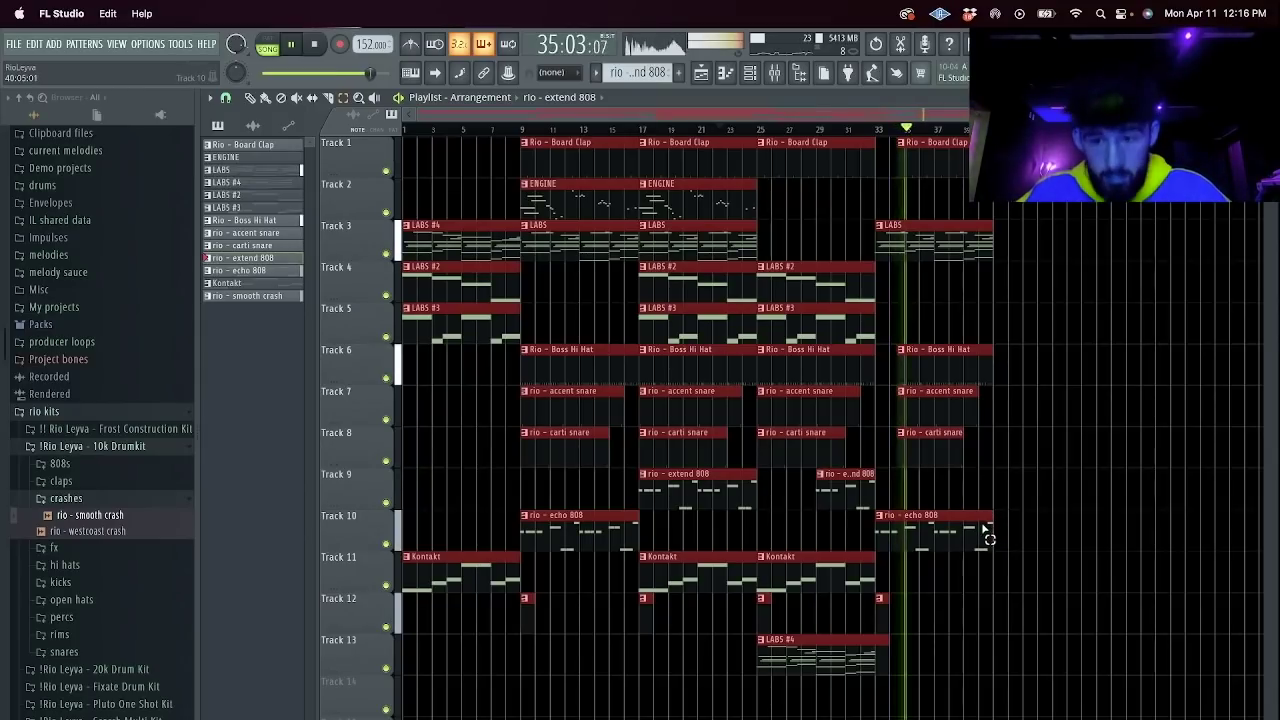
Duplicate the full 40-bar arrangement along the playlist, zoom out, and bring up Save As.
key(super+b)
key(super+b)
click(685, 455)
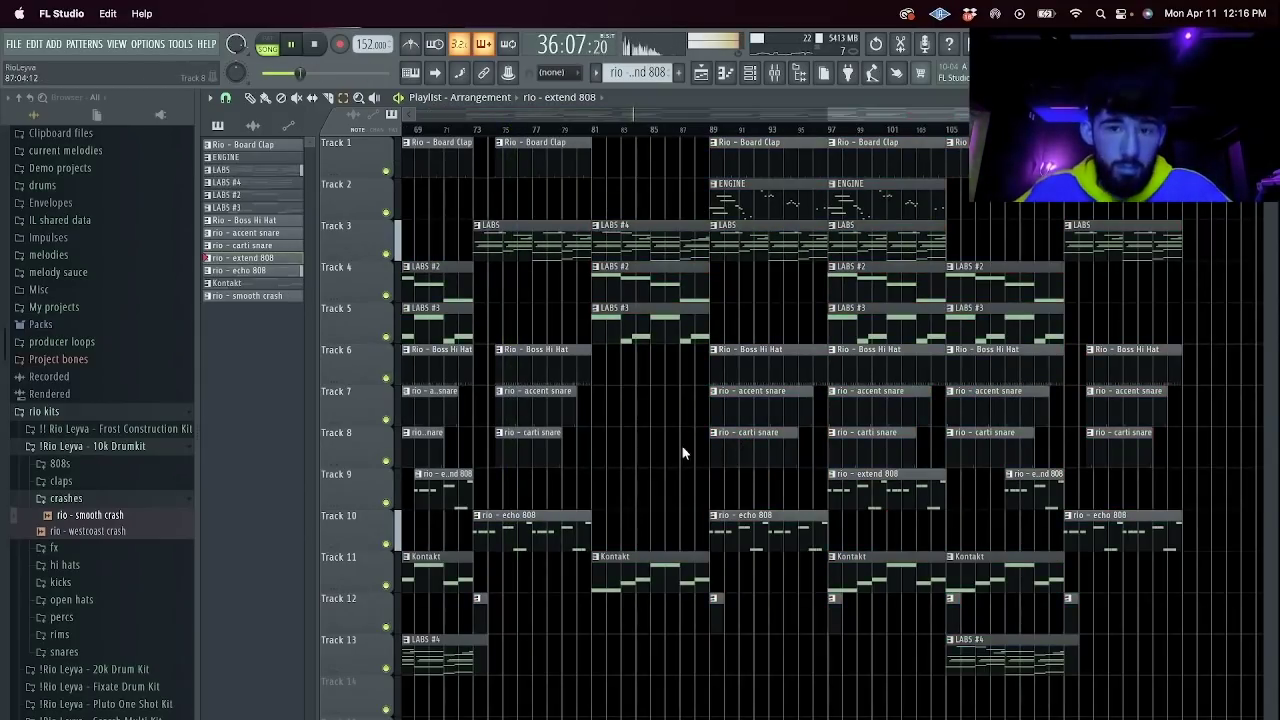
click(751, 80)
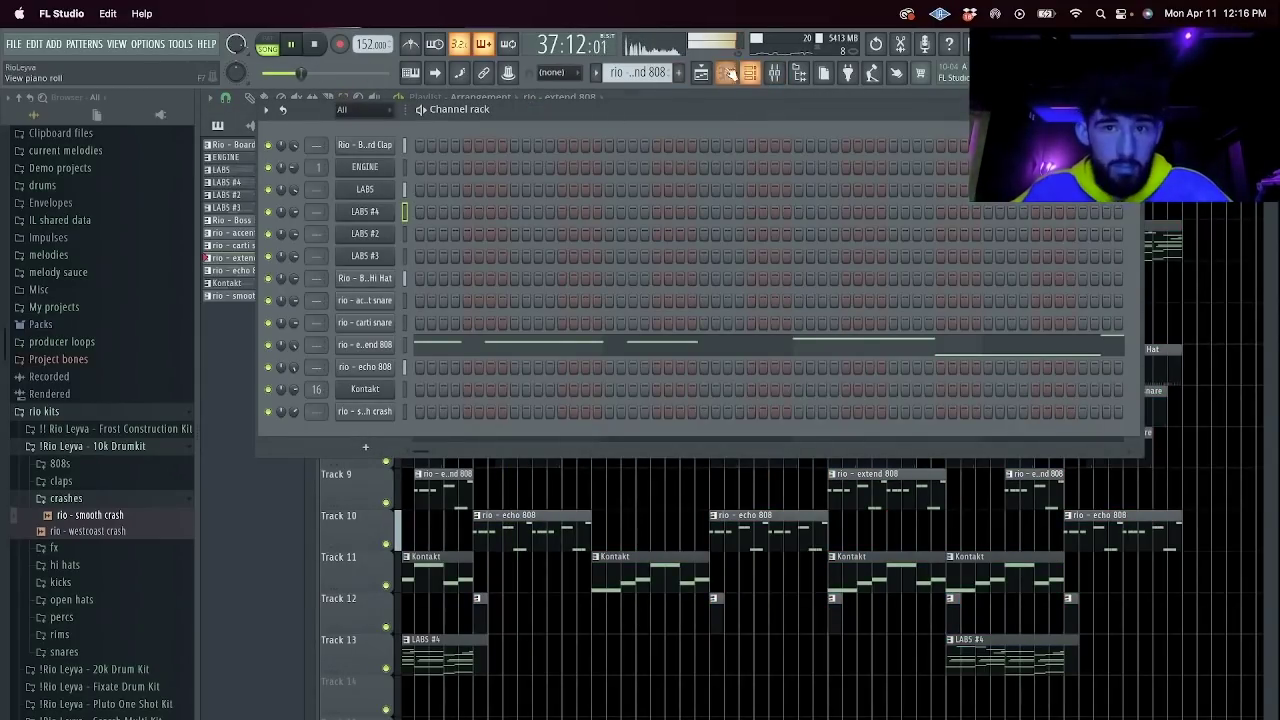
click(704, 74)
drag(825, 113, 416, 114)
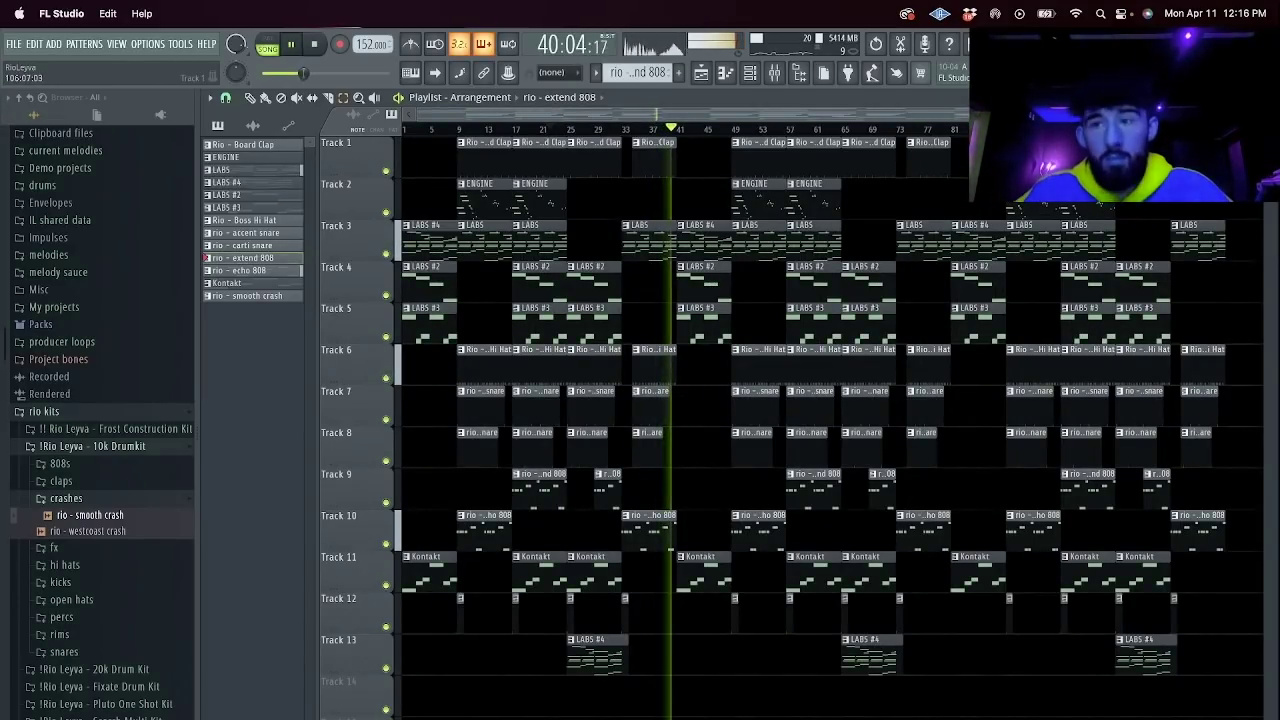
key(super+s)
Save the project into a new 'Rio - Combat 152 BPM' folder under 4 - April > Stems.
click(400, 229)
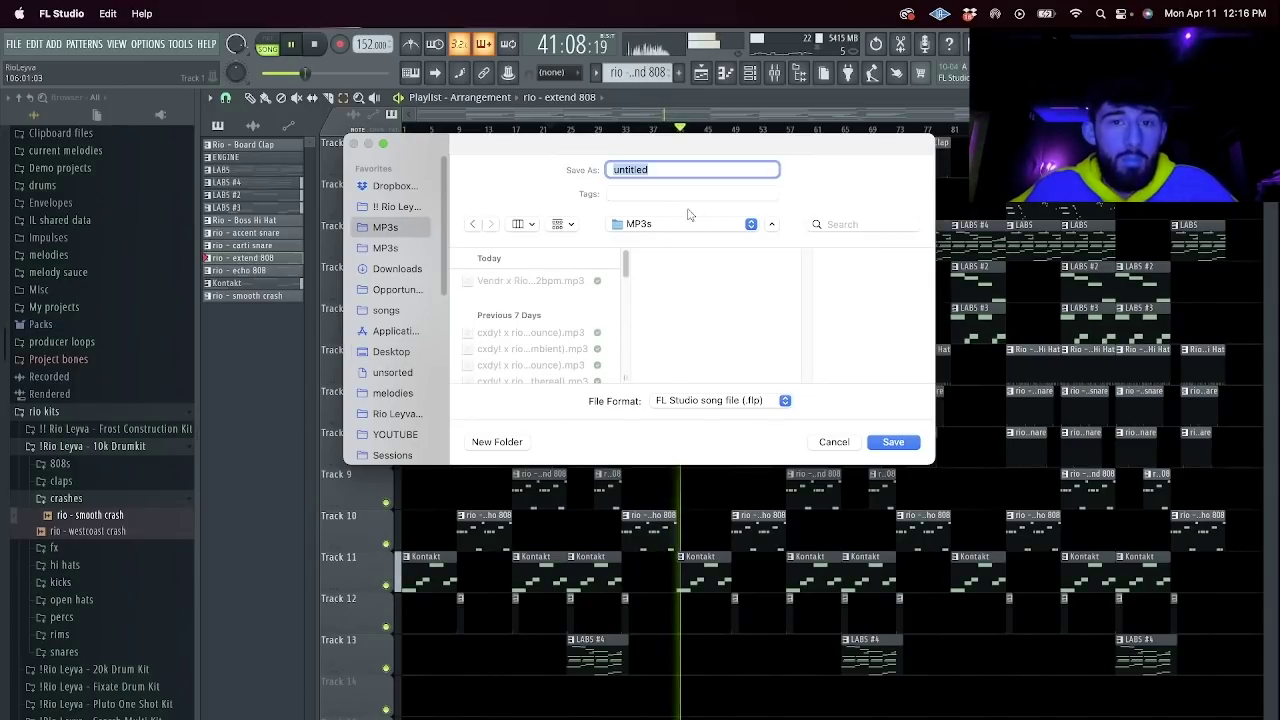
click(686, 224)
click(686, 243)
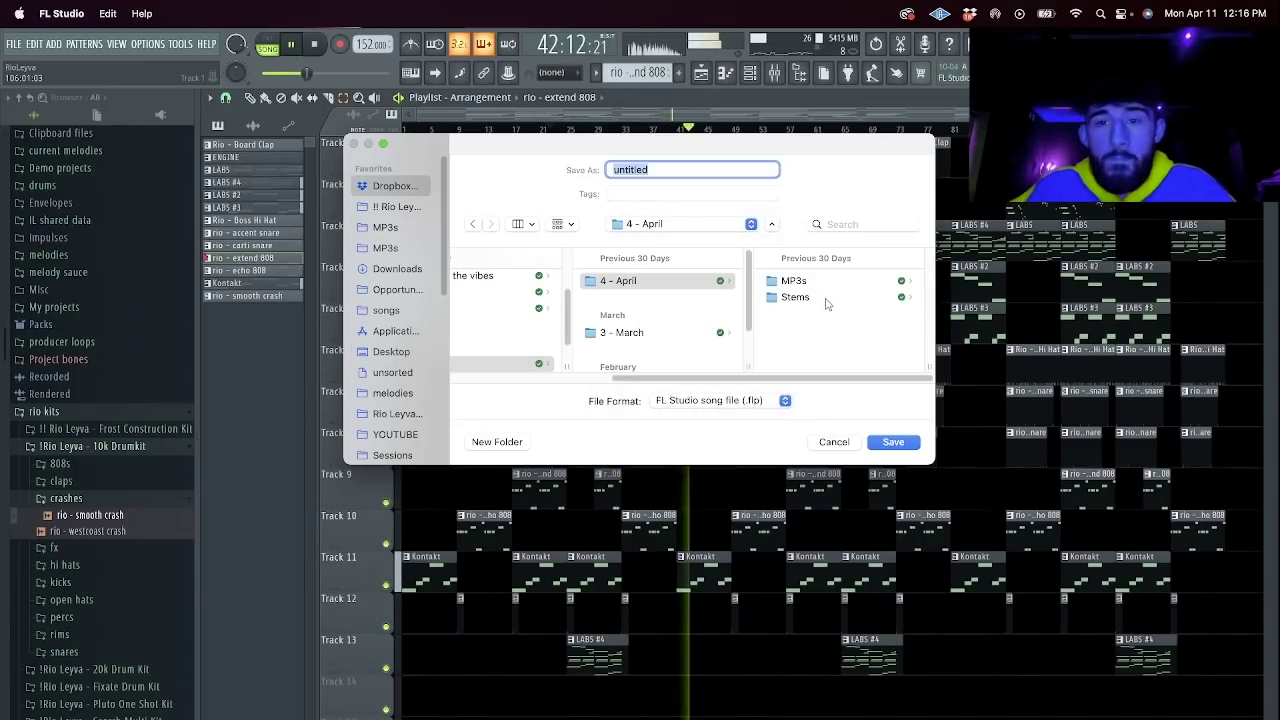
click(823, 299)
key(super+shift+n)
text(Rio - Combat 152 BPM)
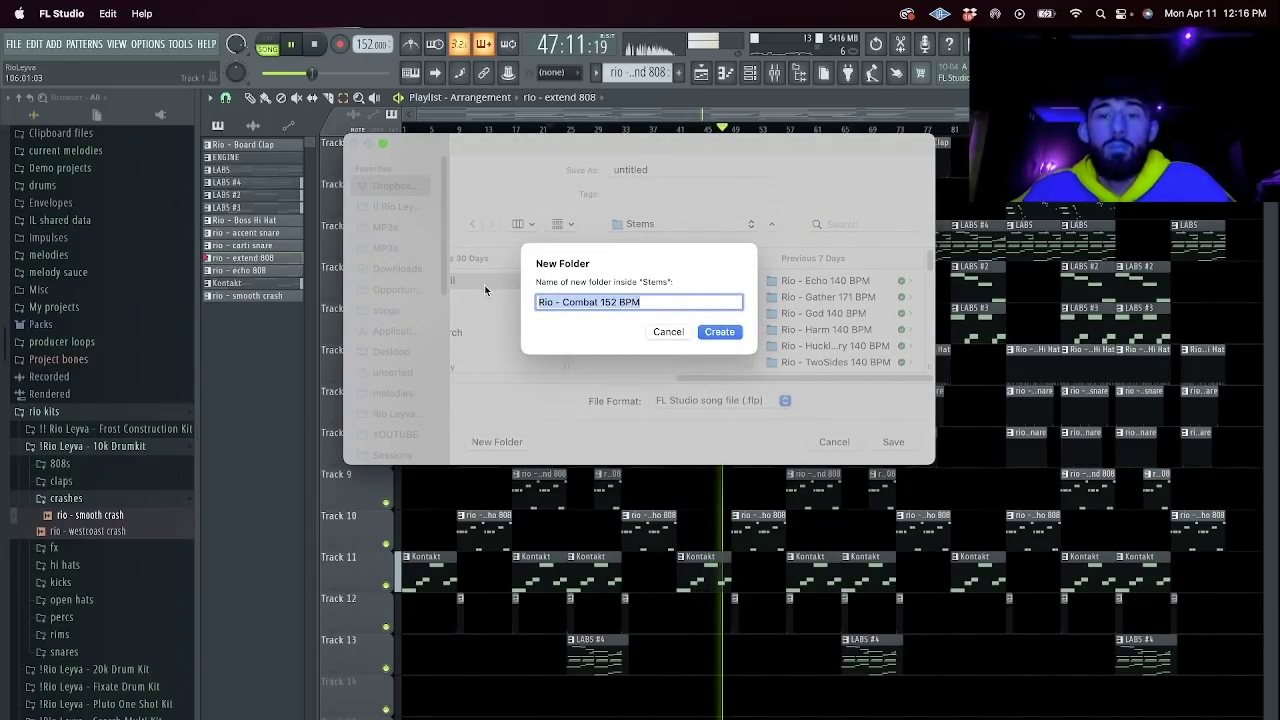
click(737, 337)
text(Rio - Combat 152 BPM)
Export the song as an MP3 into the MP3s folder and start rendering.
key(Return)
key(super+shift+r)
click(706, 237)
click(689, 243)
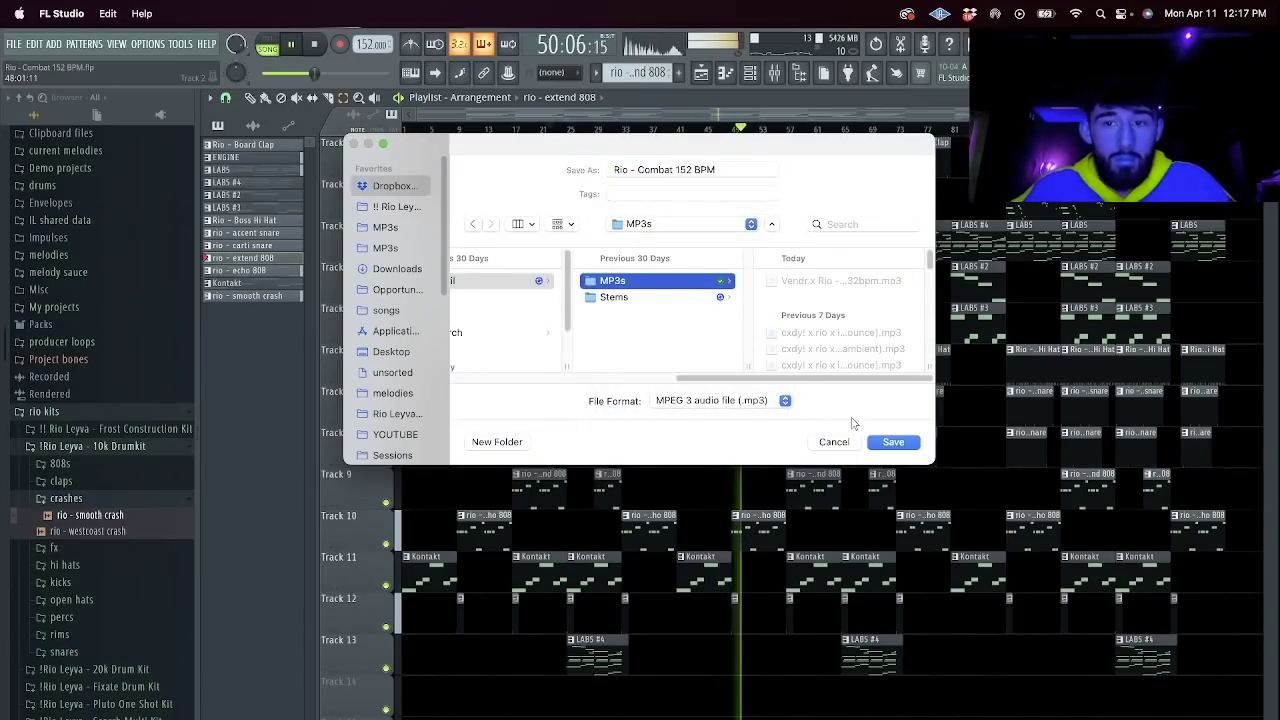
click(889, 442)
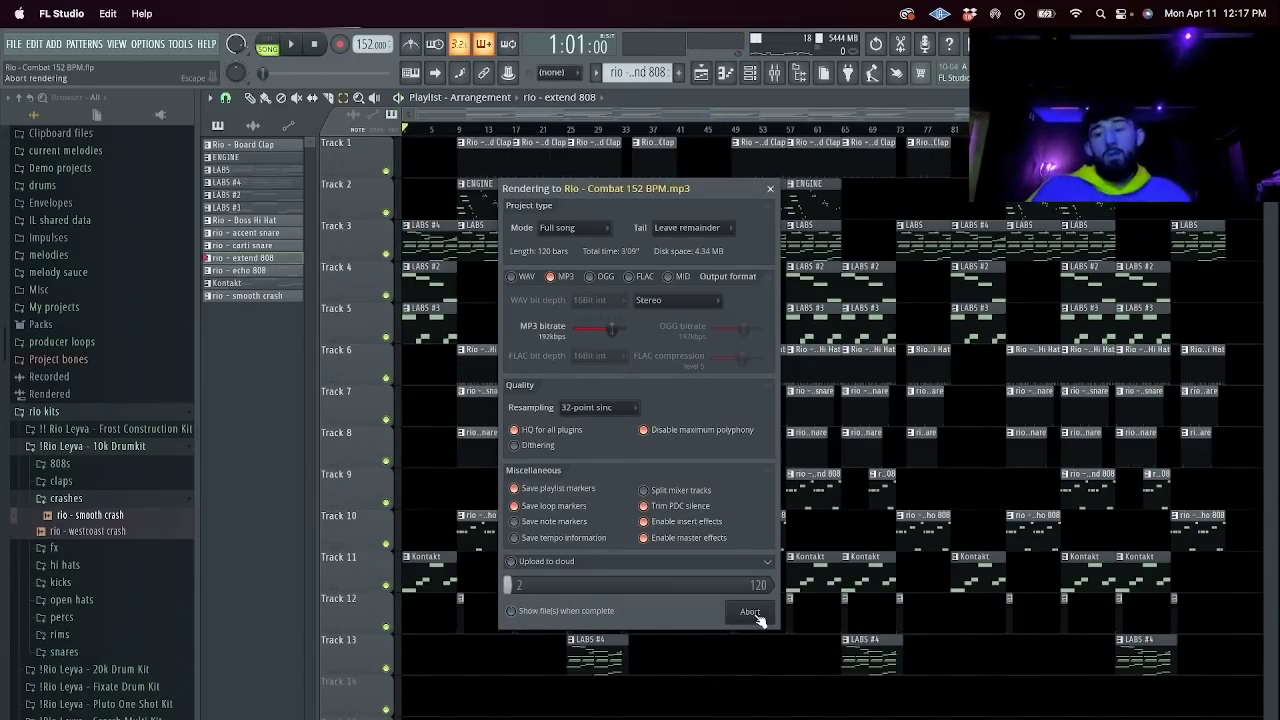
Switch from FL Studio to the Streamlabs Desktop dashboard.
key(super+Tab)
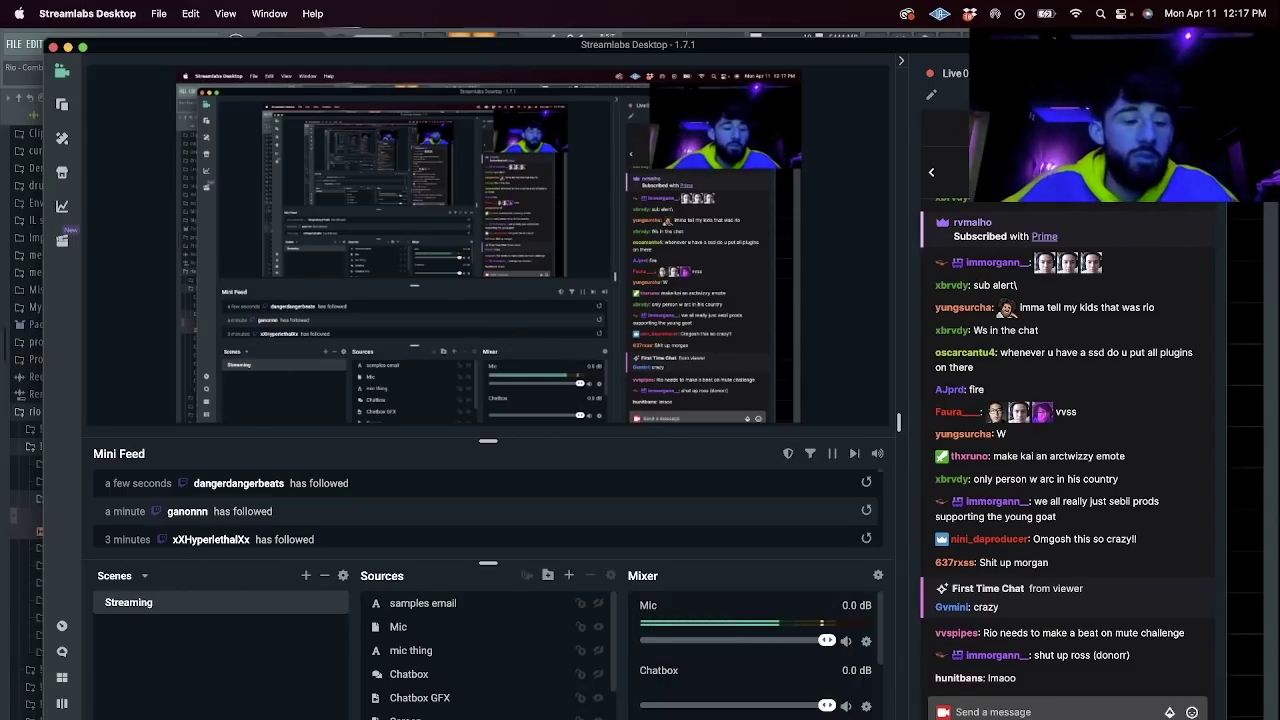
In a new Safari tab, have Google calculate 24 times 60.
key(super+Tab)
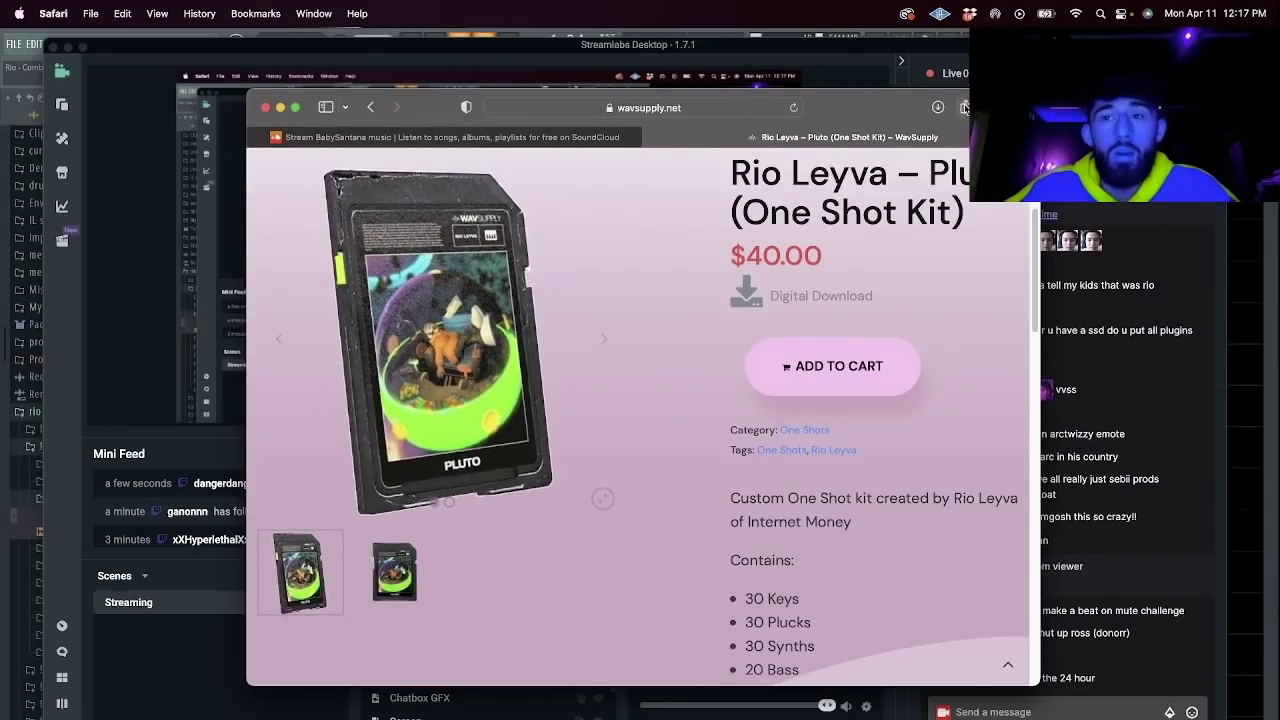
key(super+t)
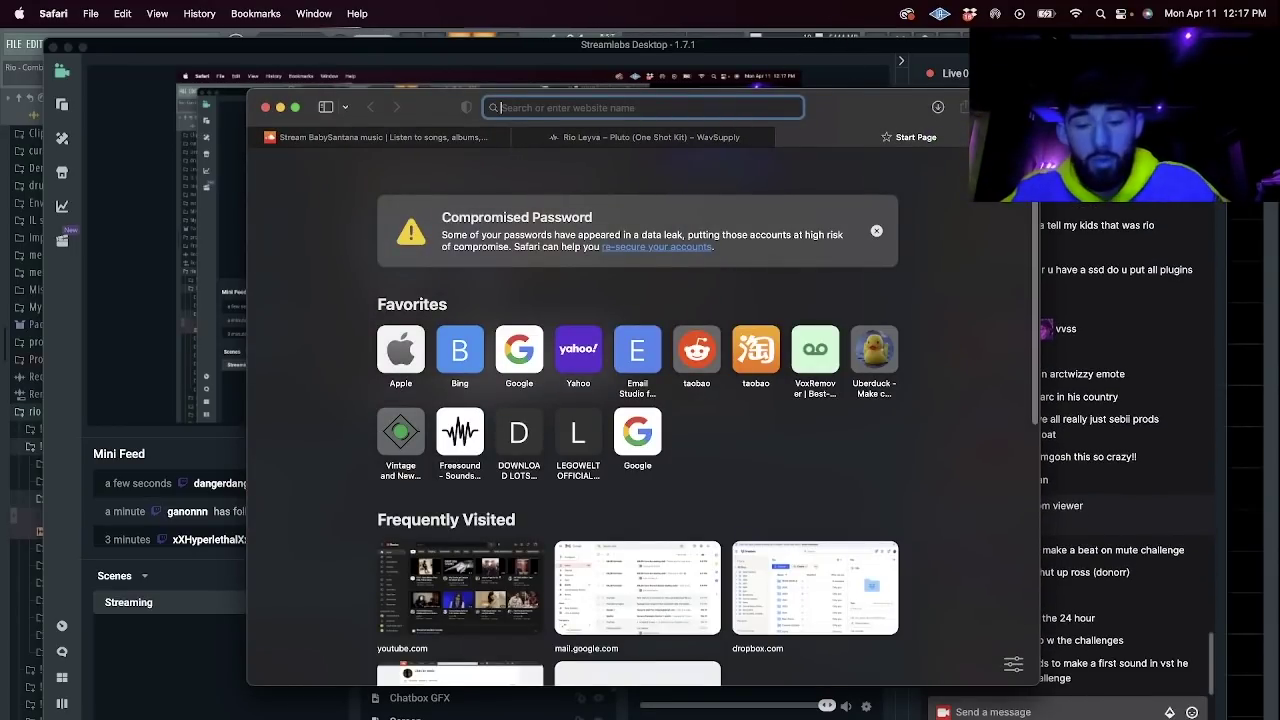
text(24 x 60)
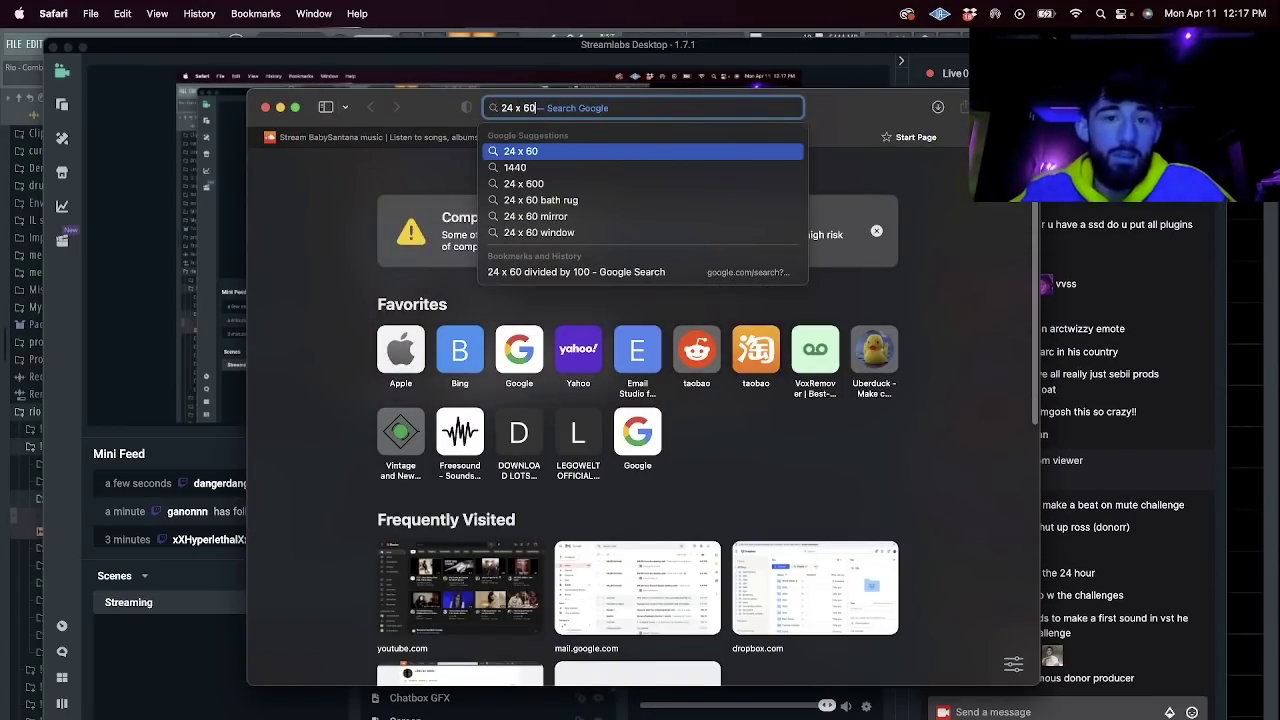
key(Return)
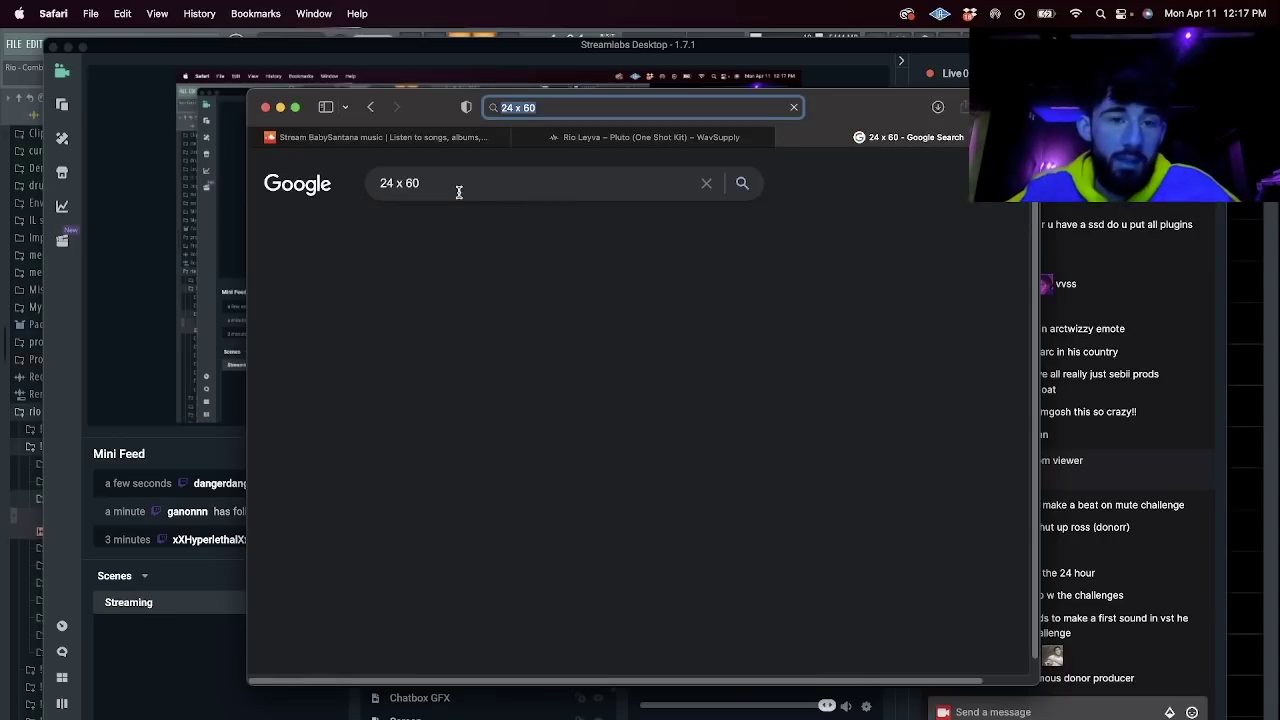
click(430, 183)
key(BackSpace)
key(BackSpace)
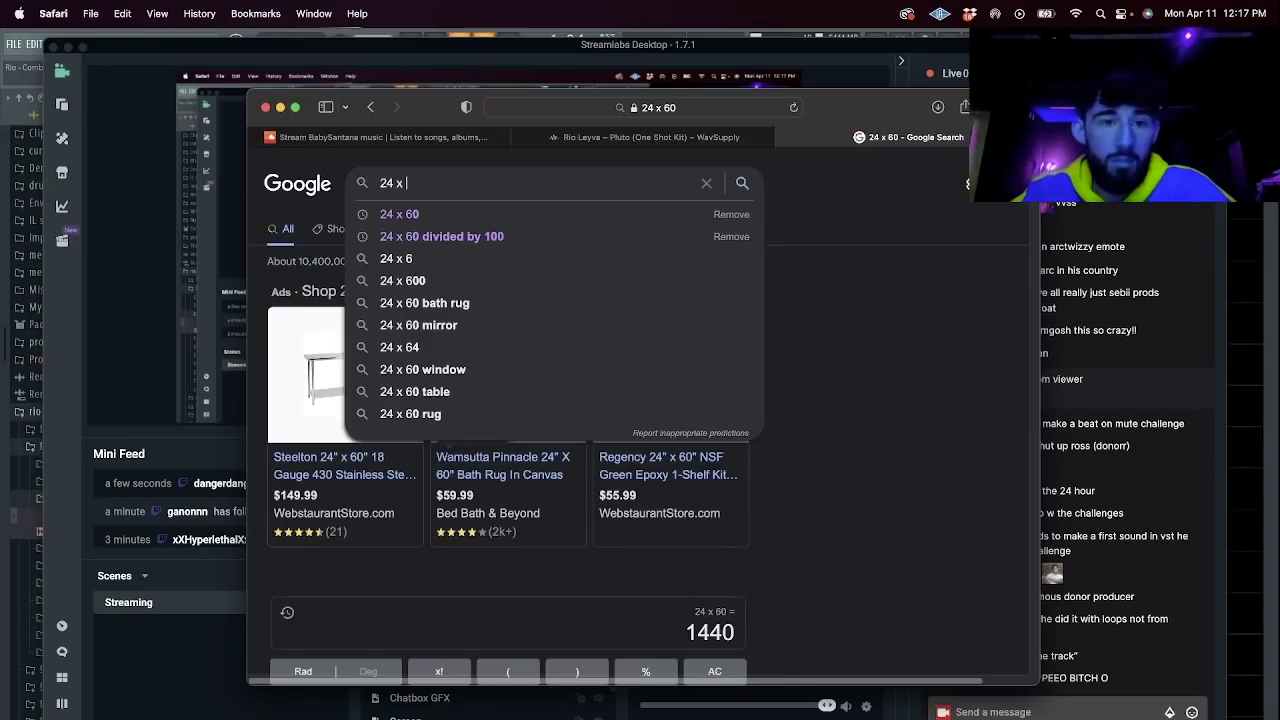
click(479, 163)
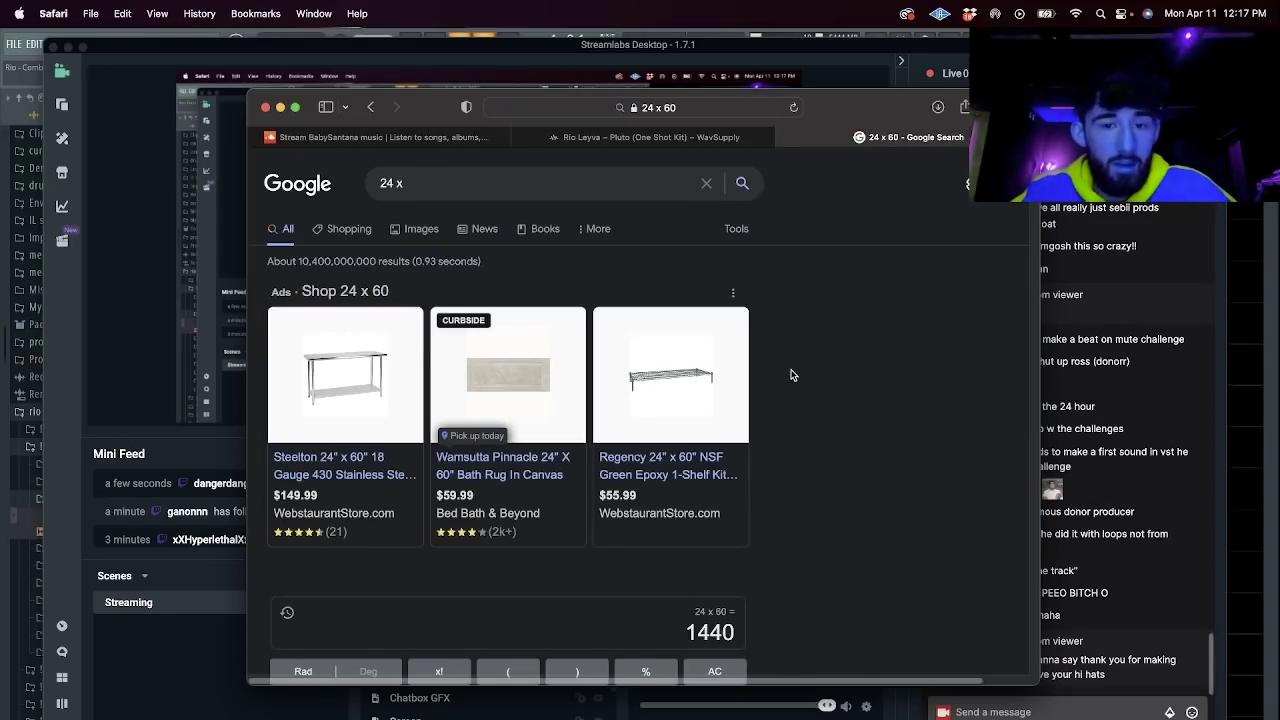
click(479, 183)
key(BackSpace)
text(times 60)
key(Return)
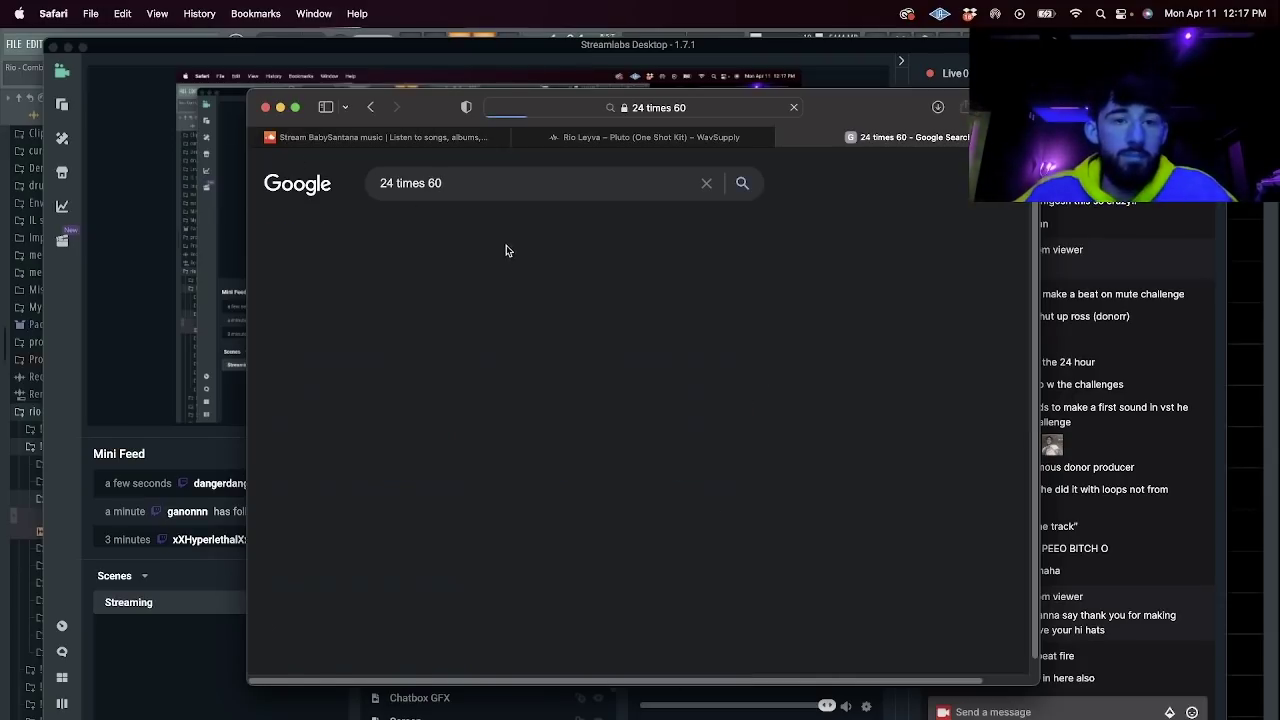
Have Google calculate 1440 divided by 20, then return to Streamlabs Desktop.
double_click(733, 318)
key(super+c)
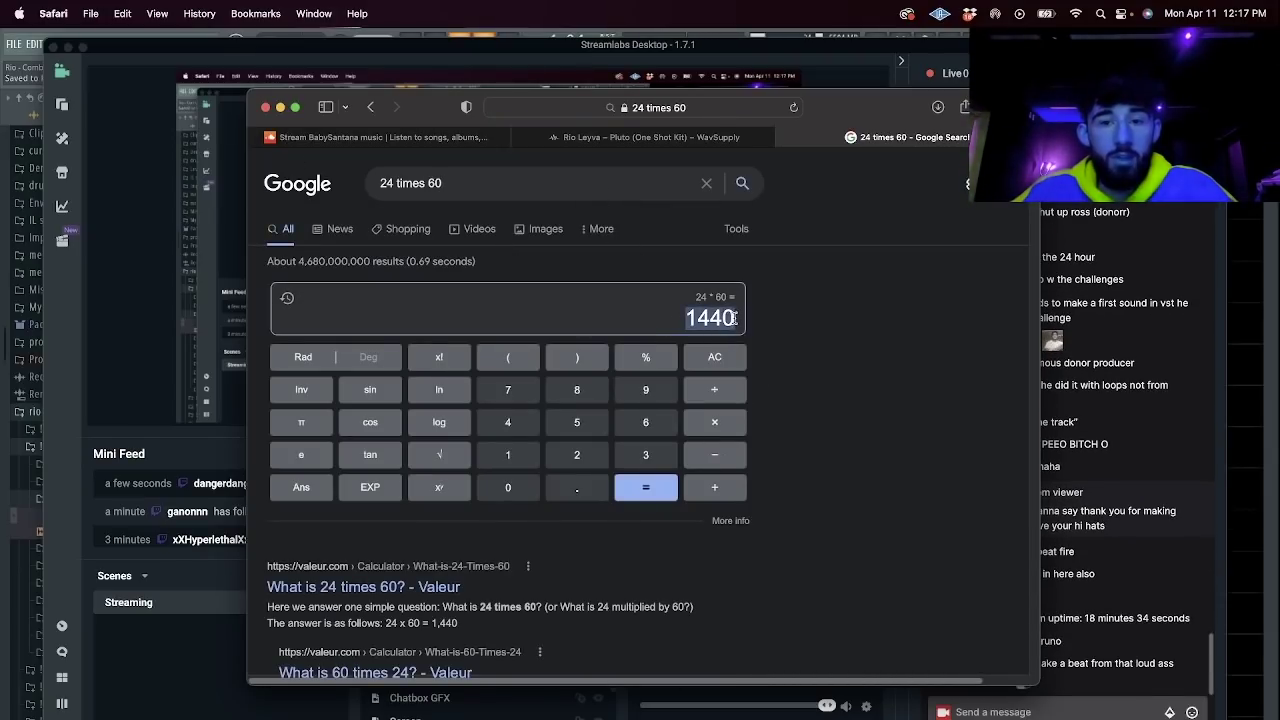
drag(471, 191, 328, 177)
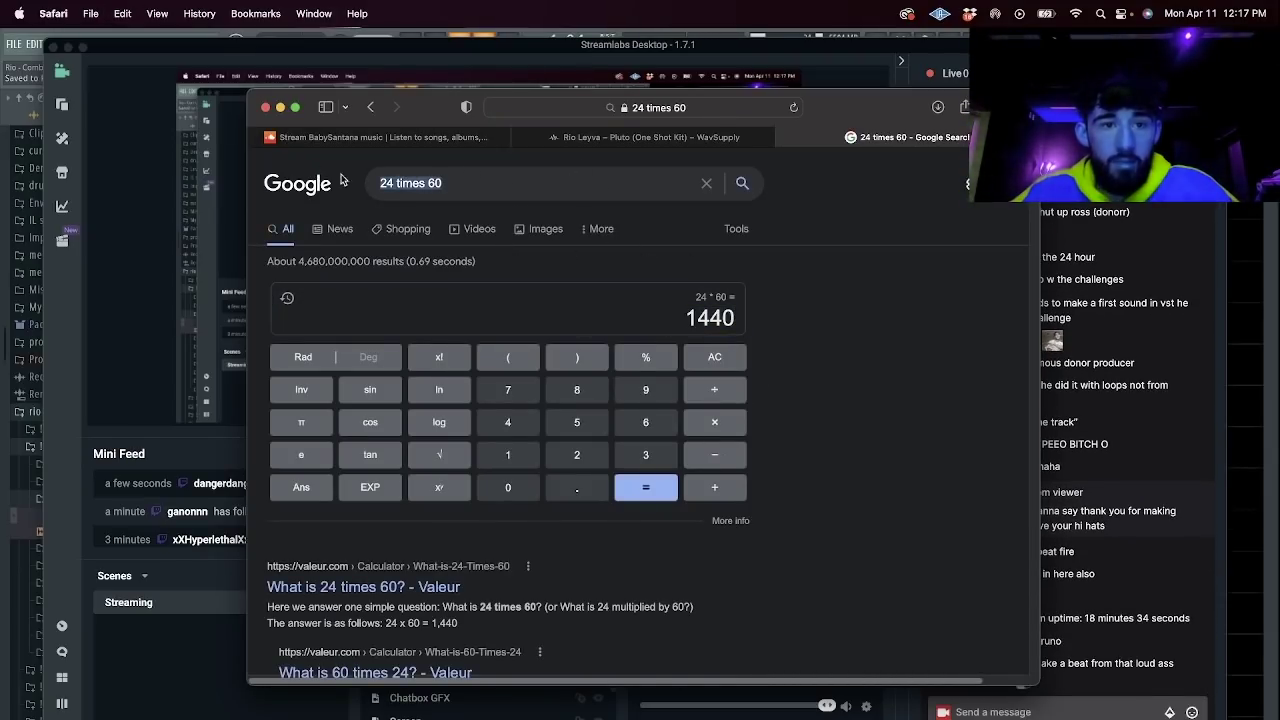
key(super+v)
text(x)
key(BackSpace)
text(divided by)
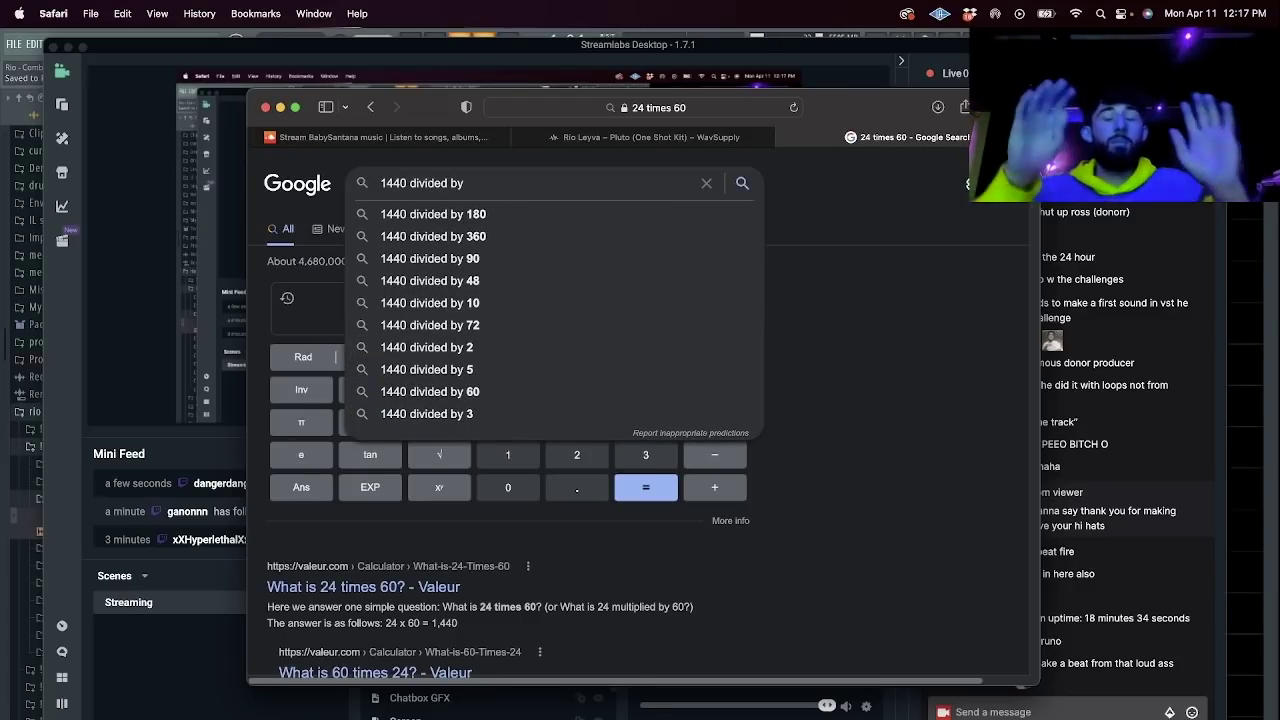
text( 20)
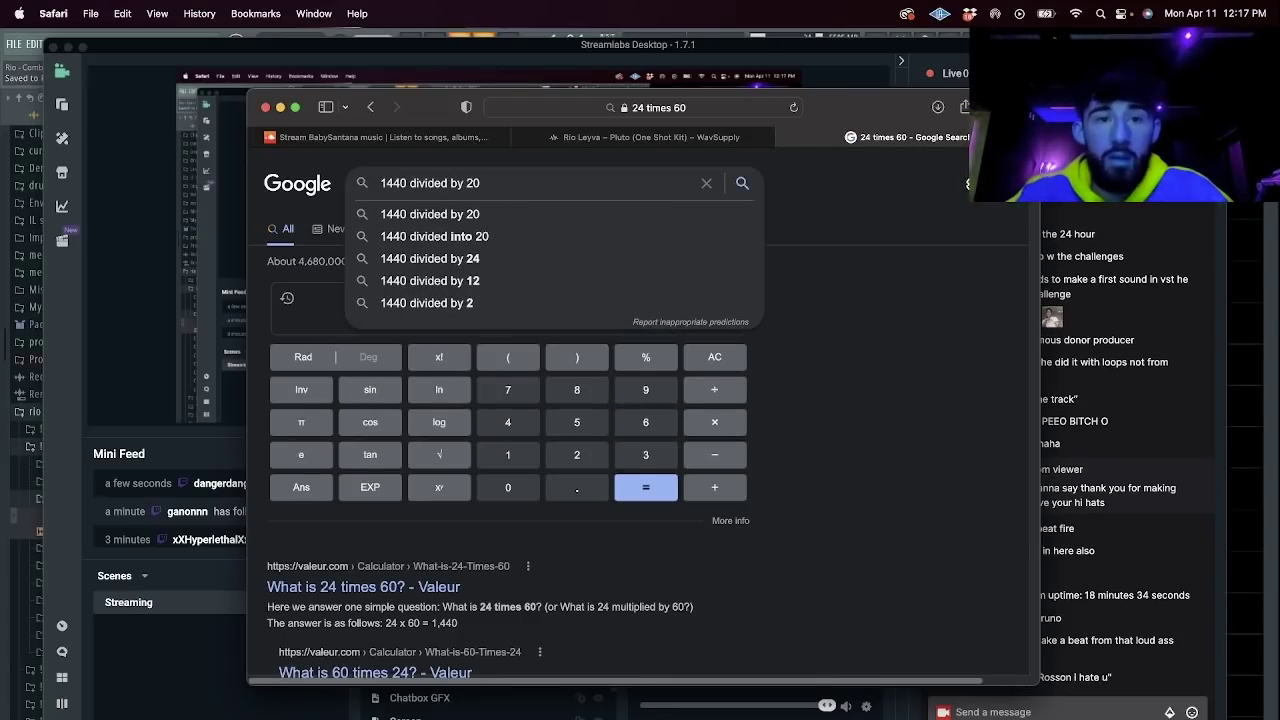
key(Return)
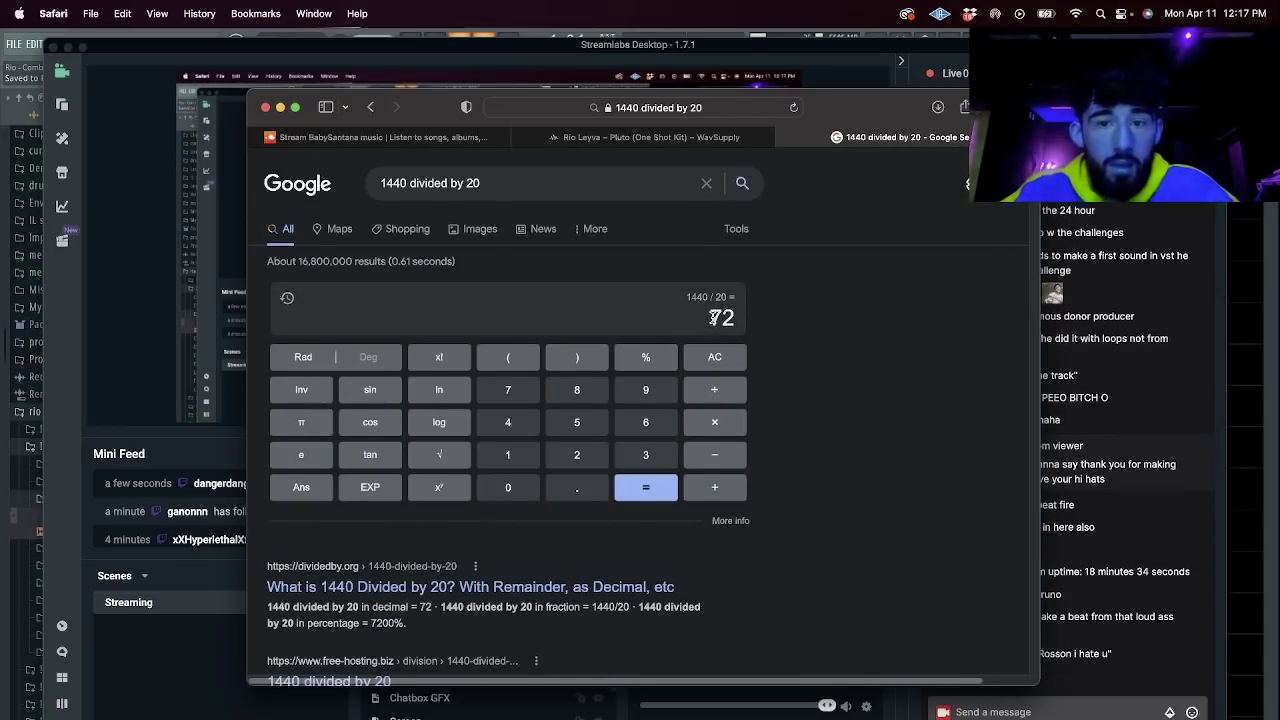
click(1080, 100)
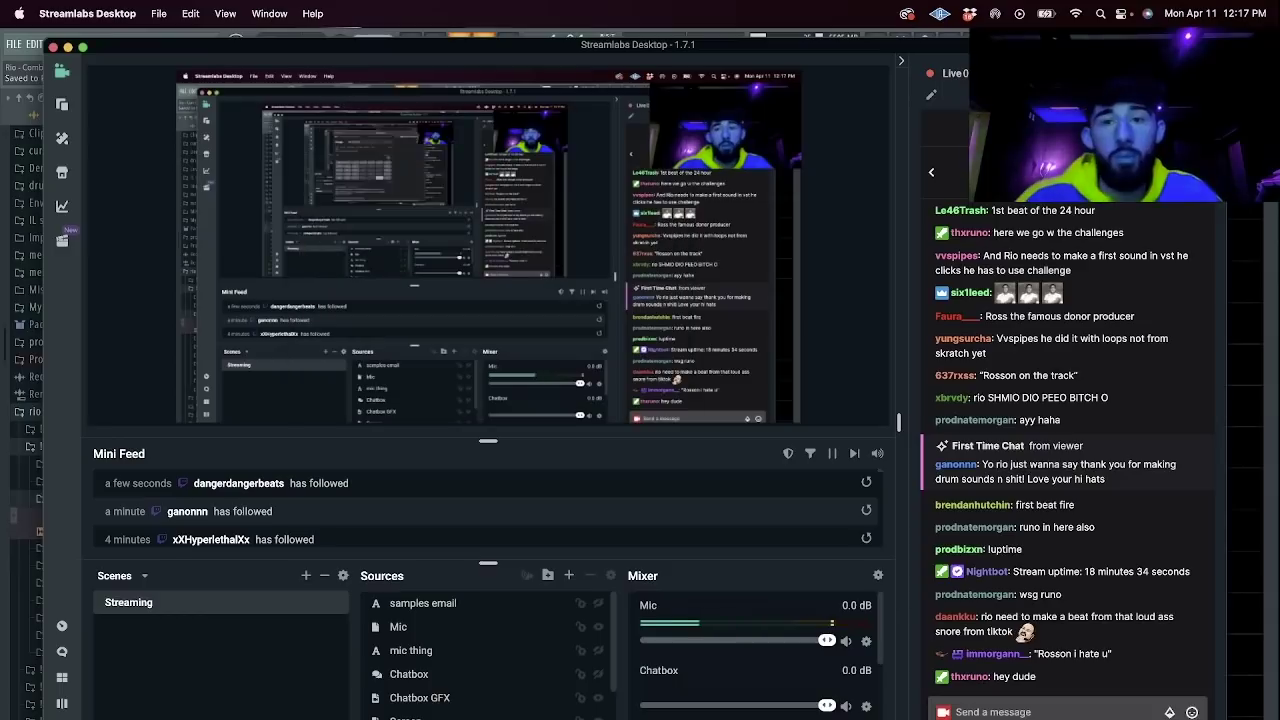
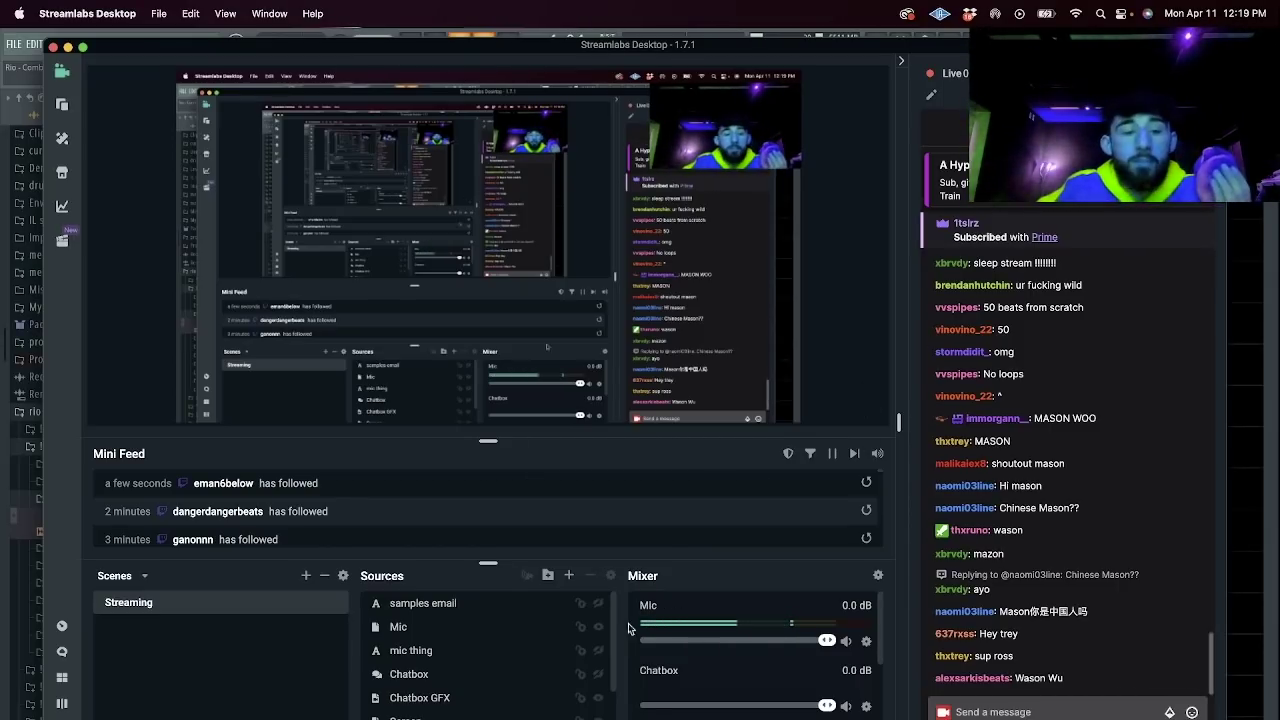
In Finder, open songs > instrumental > 2022 > 4 - April > 4.7 rio vendr and preview rio vendr'.mp3.
click(418, 712)
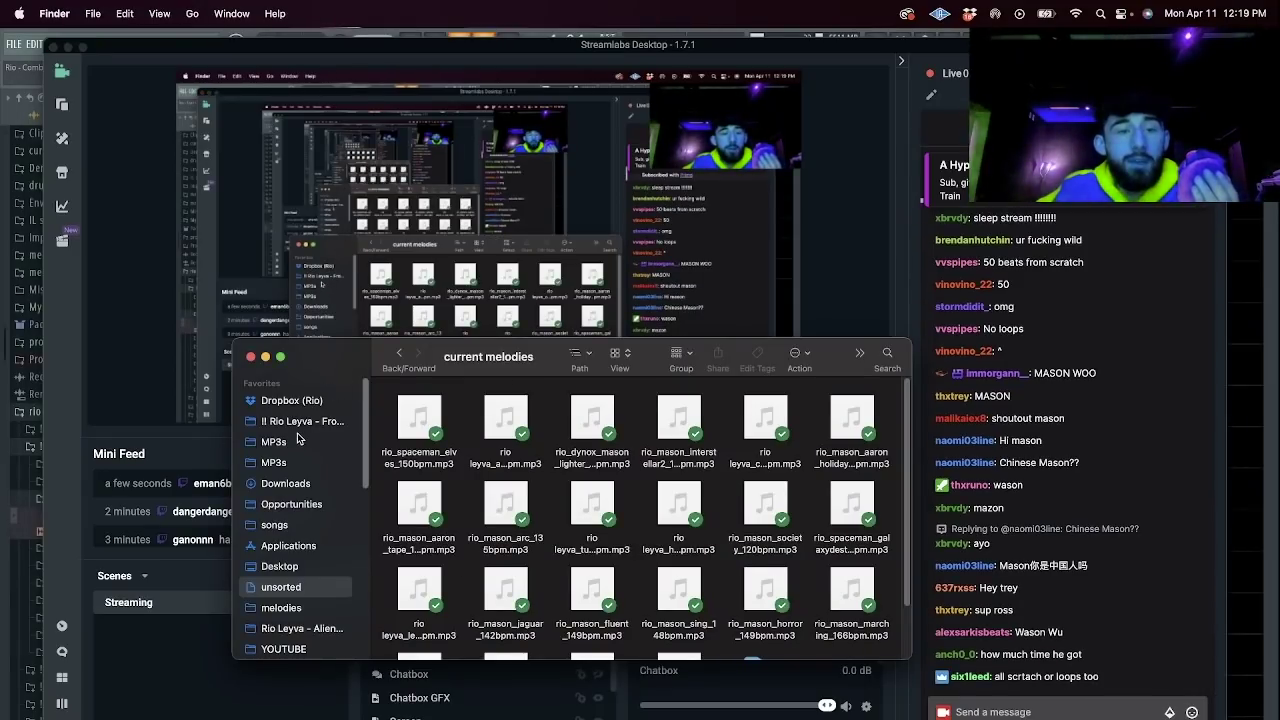
click(310, 441)
click(274, 524)
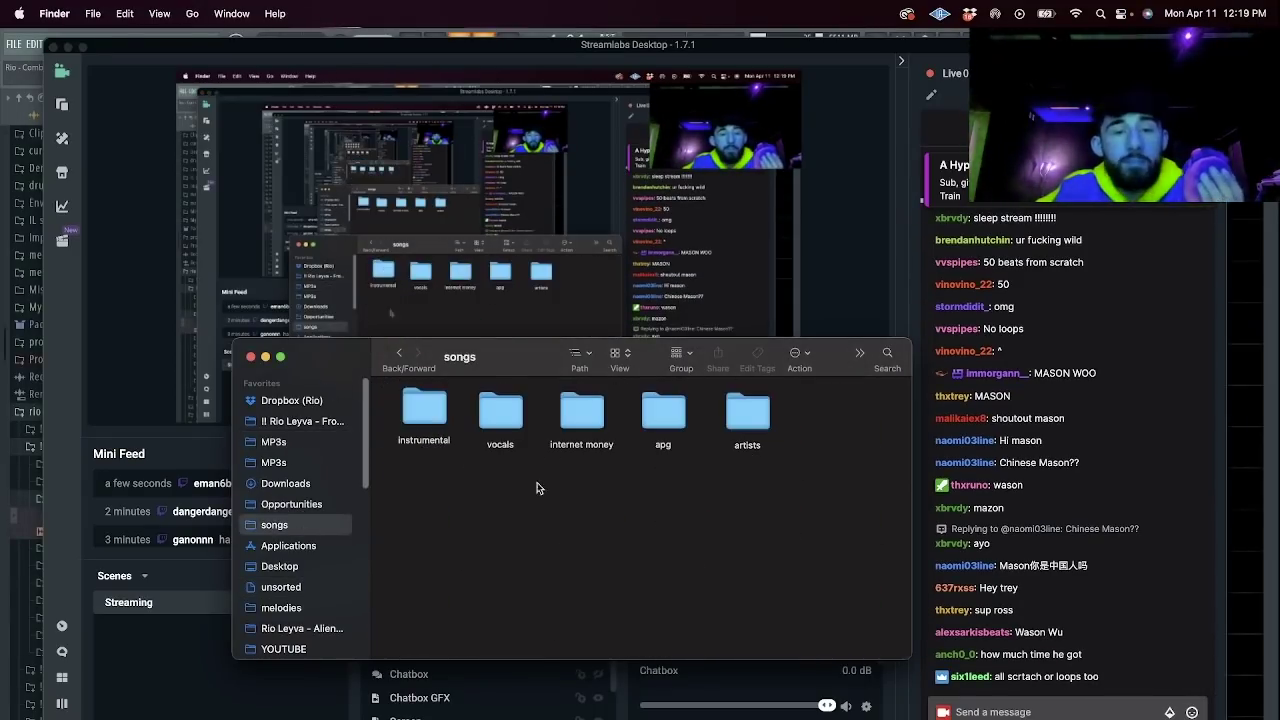
click(418, 415)
double_click(417, 420)
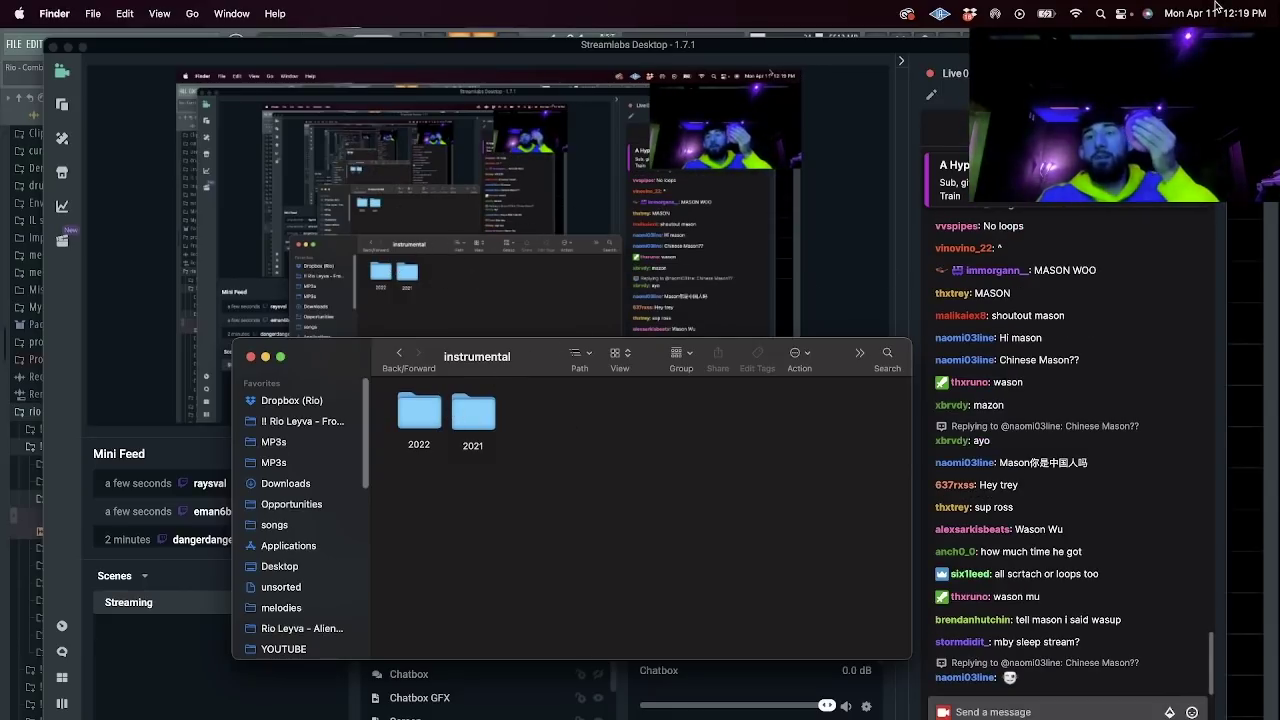
double_click(434, 408)
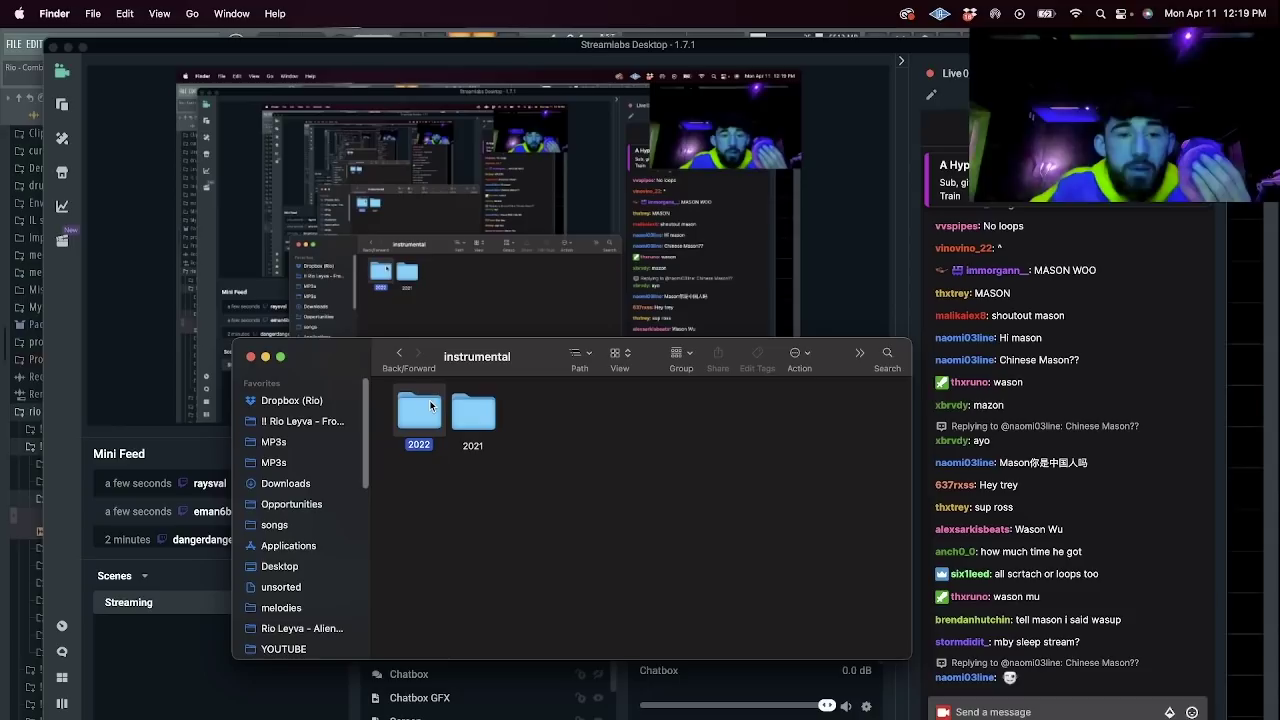
click(676, 420)
double_click(676, 420)
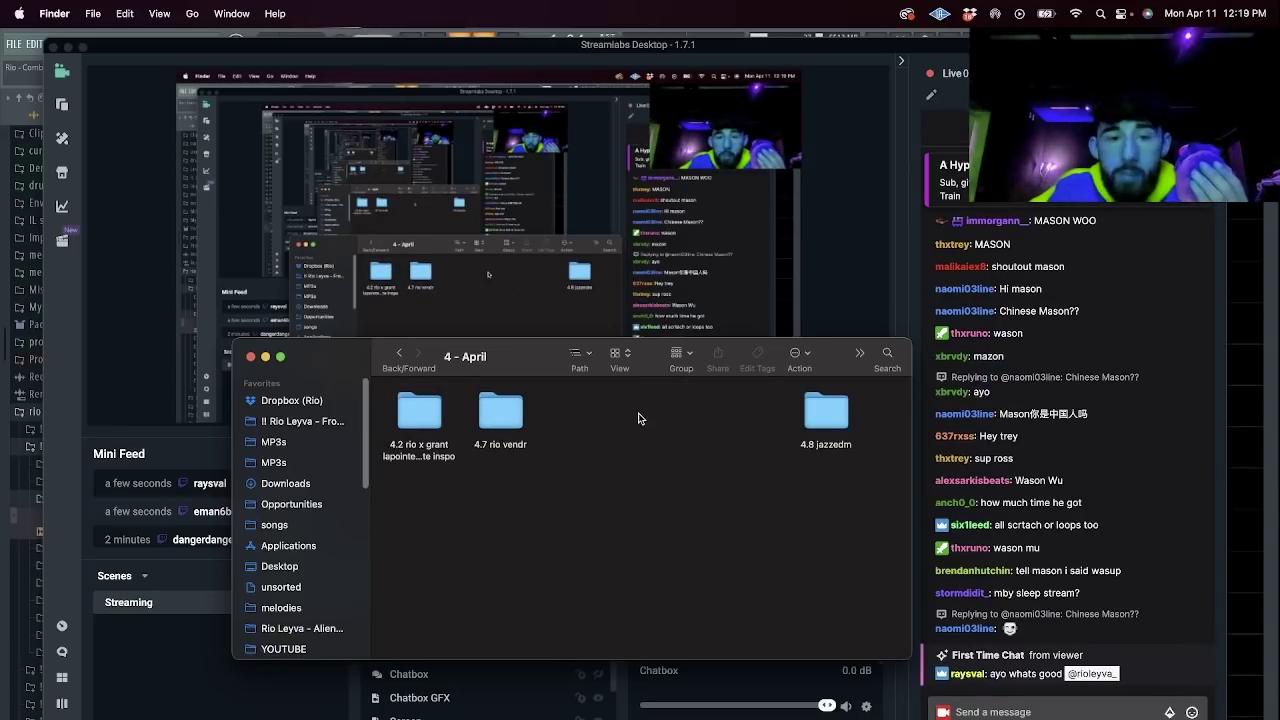
click(826, 412)
double_click(500, 415)
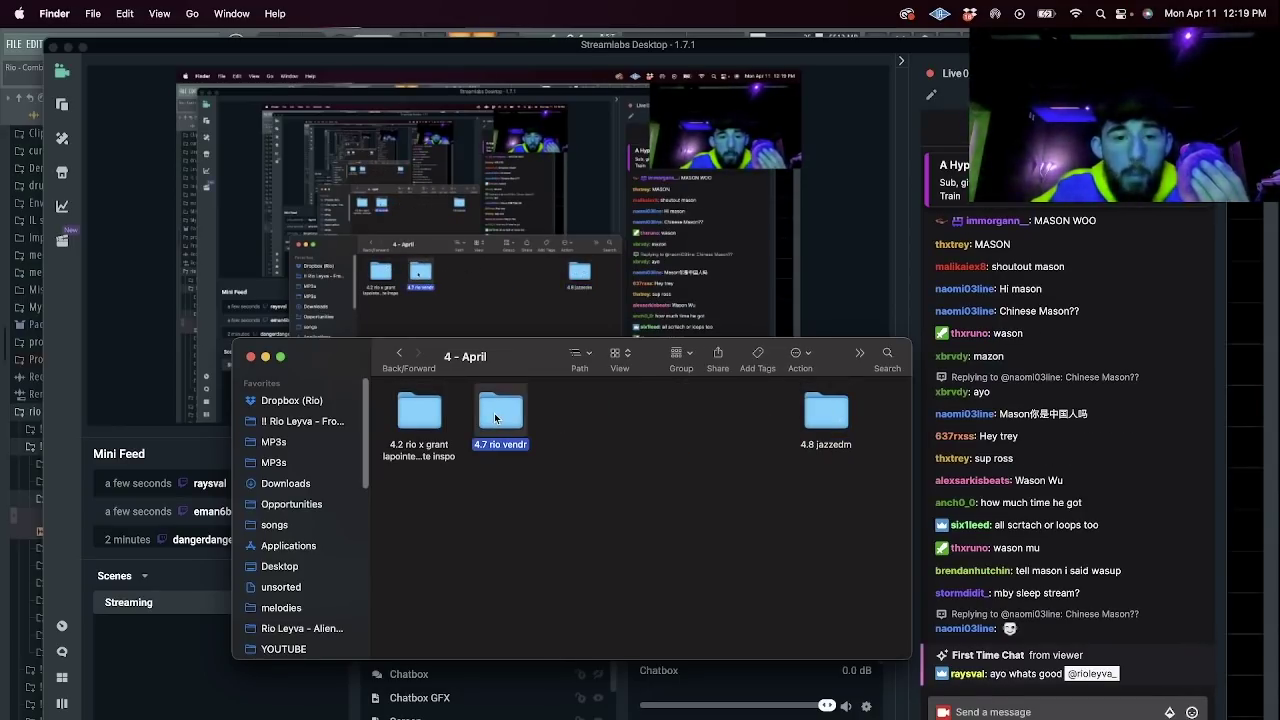
click(665, 410)
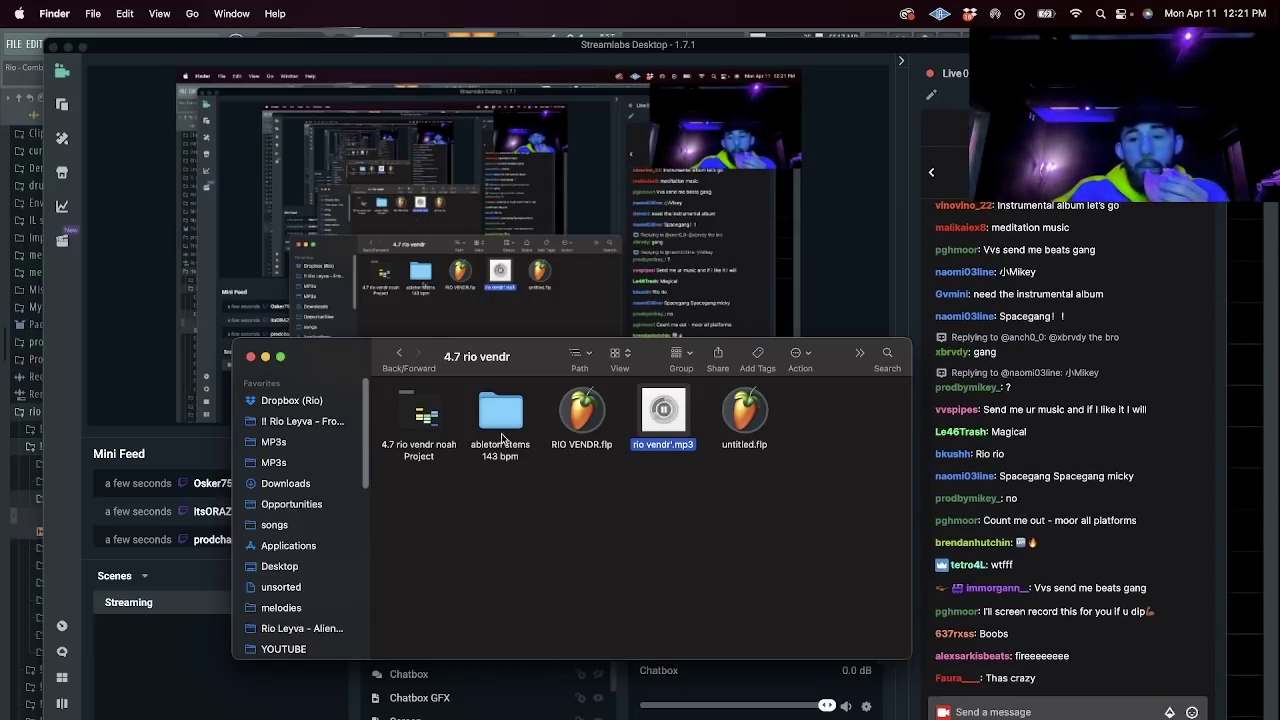
Look inside the 4.2 project folder, then return to the 4 - April folder.
click(403, 361)
double_click(420, 420)
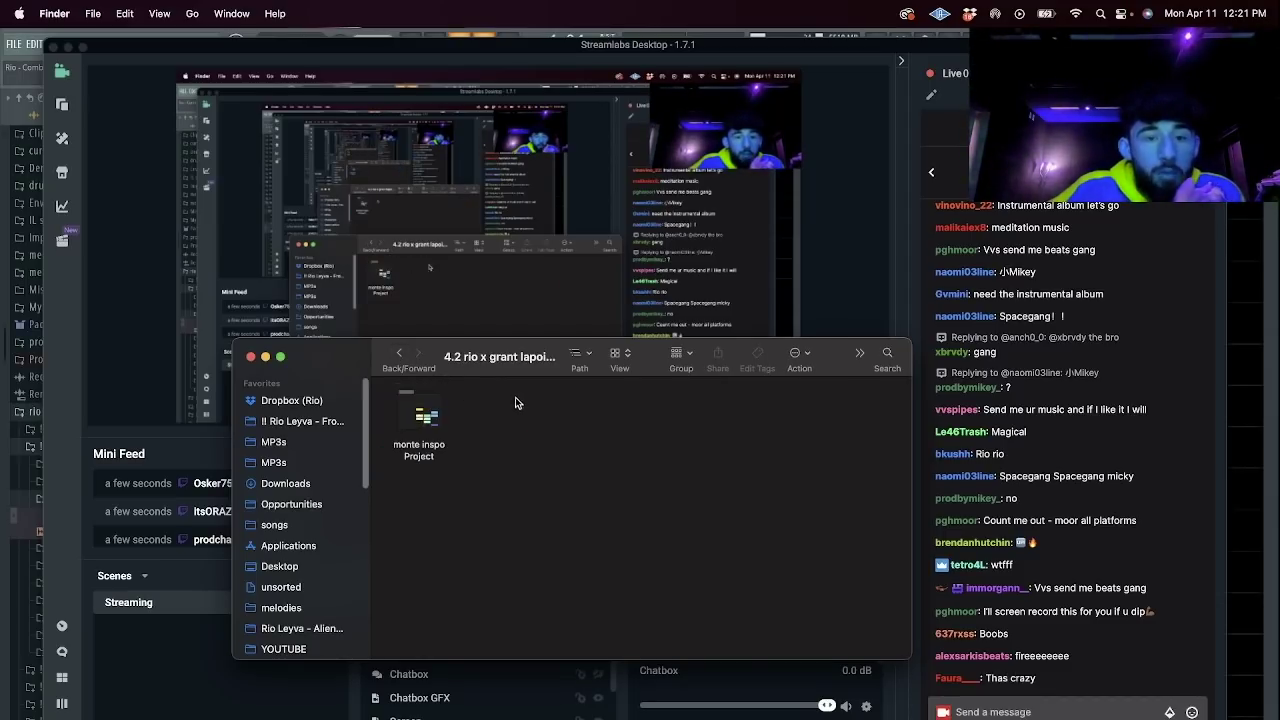
click(400, 355)
Open Dropbox (Rio) > Send To Phone and preview monte inspo.wav.
click(291, 400)
click(584, 414)
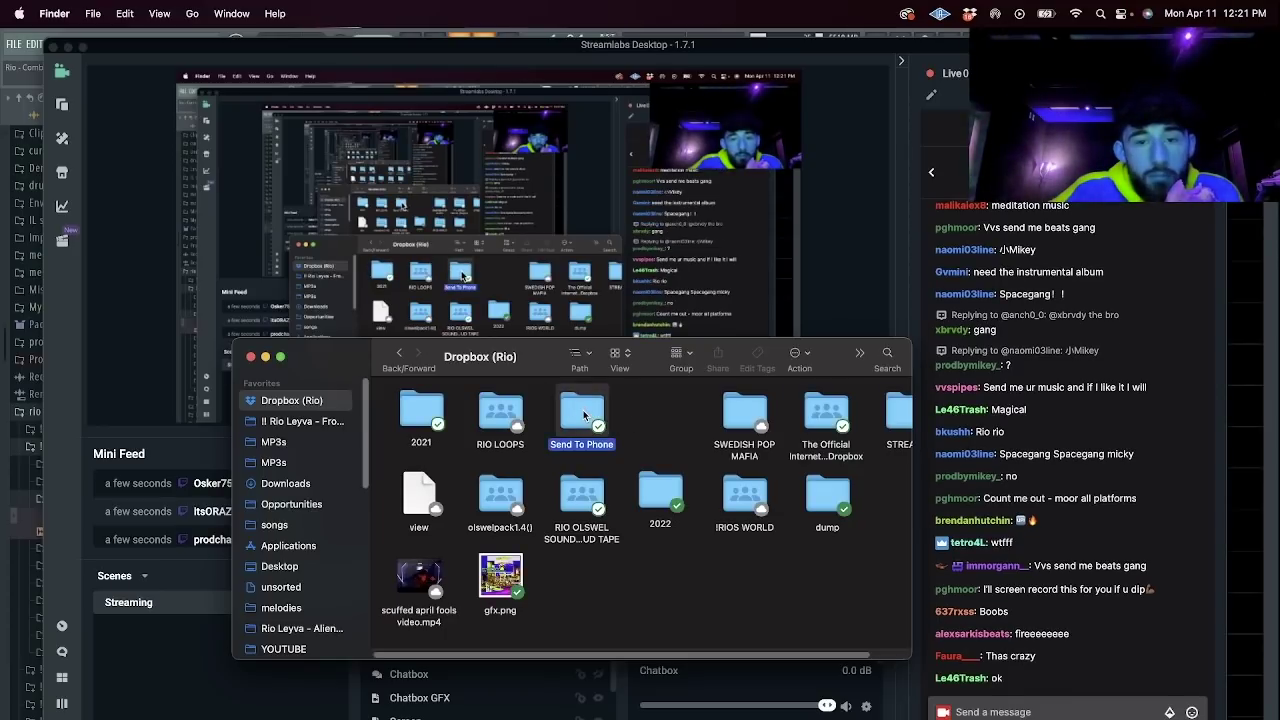
double_click(584, 414)
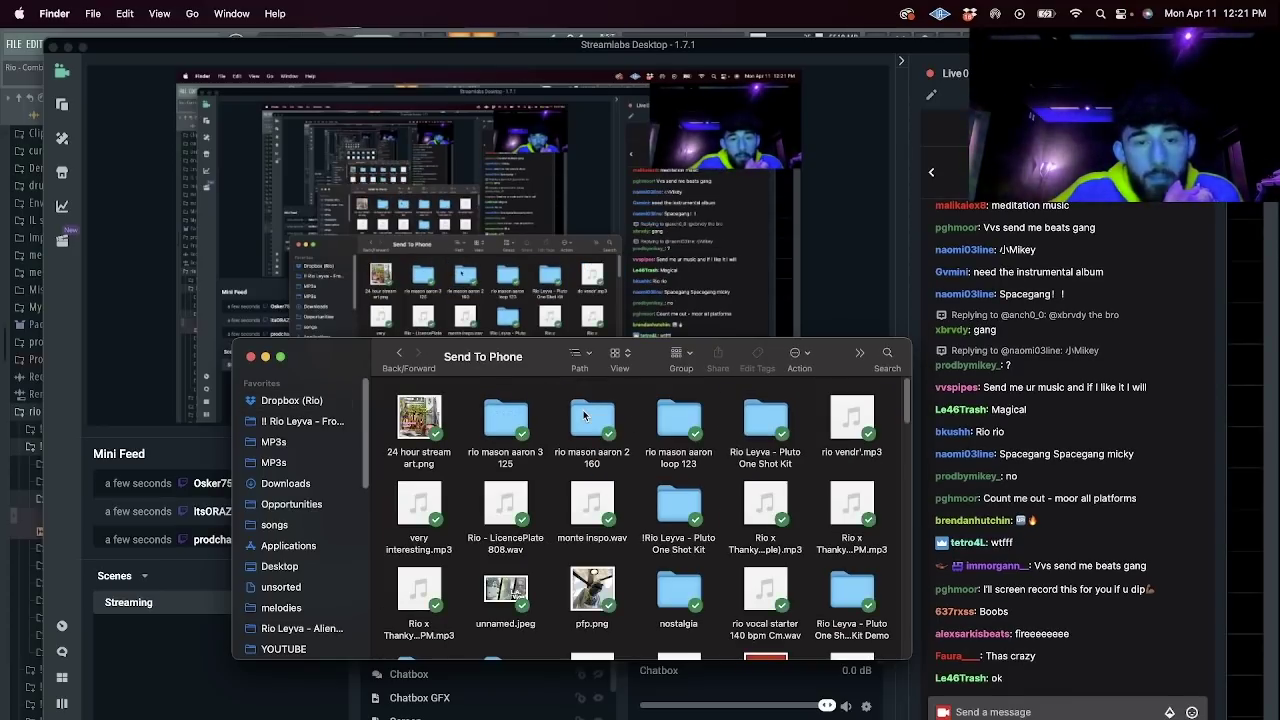
mouse_move(598, 505)
click(594, 503)
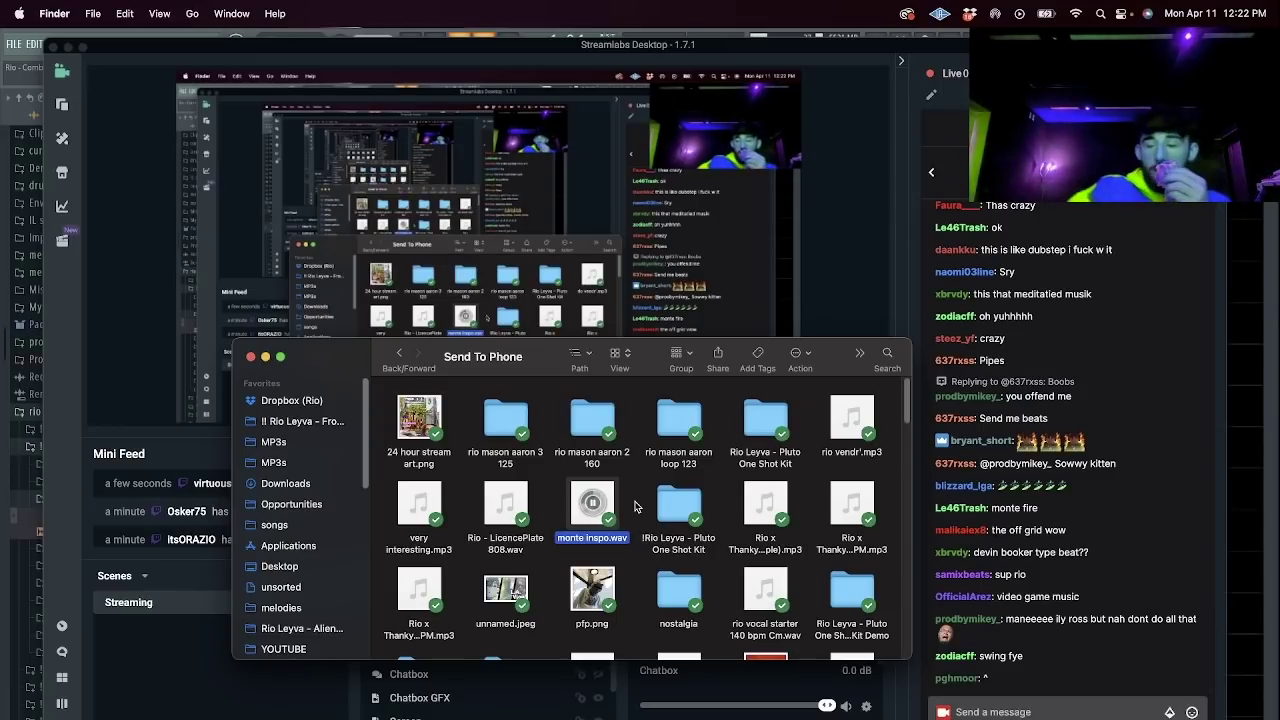
scroll(634, 507, down, 5)
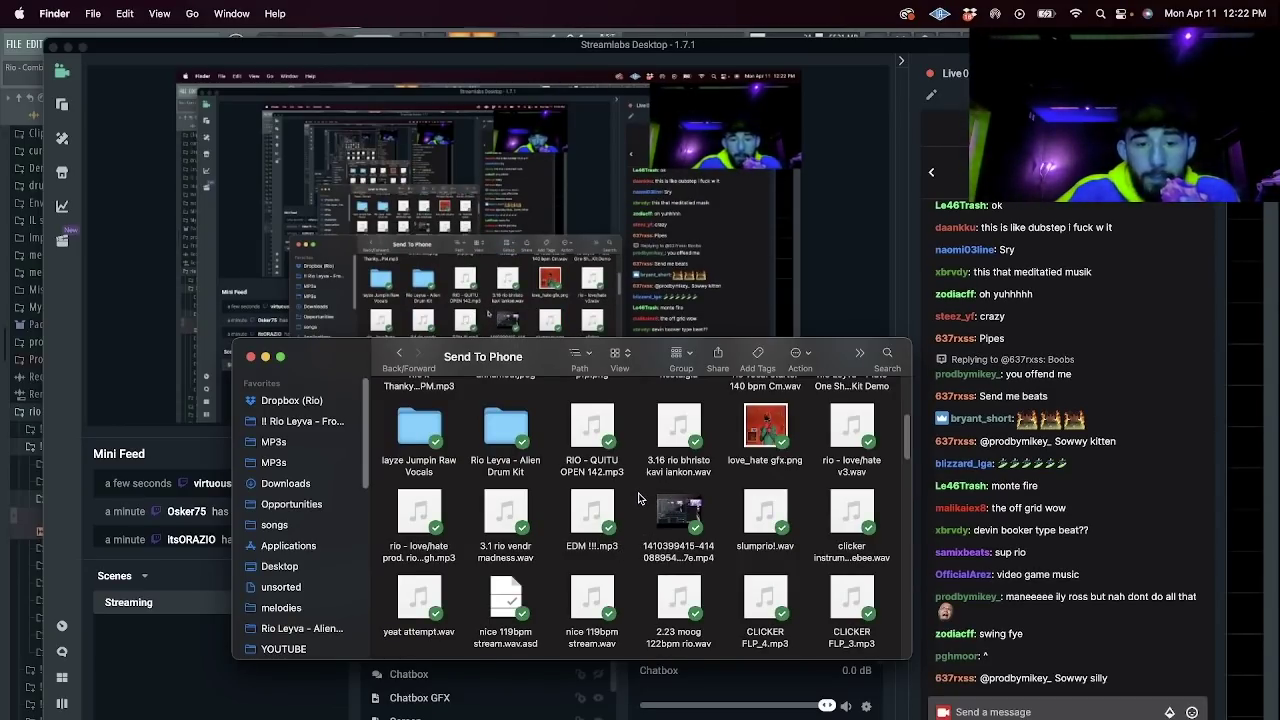
Navigate to songs > instrumental > 2022, briefly opening 4 - April before going back.
click(650, 436)
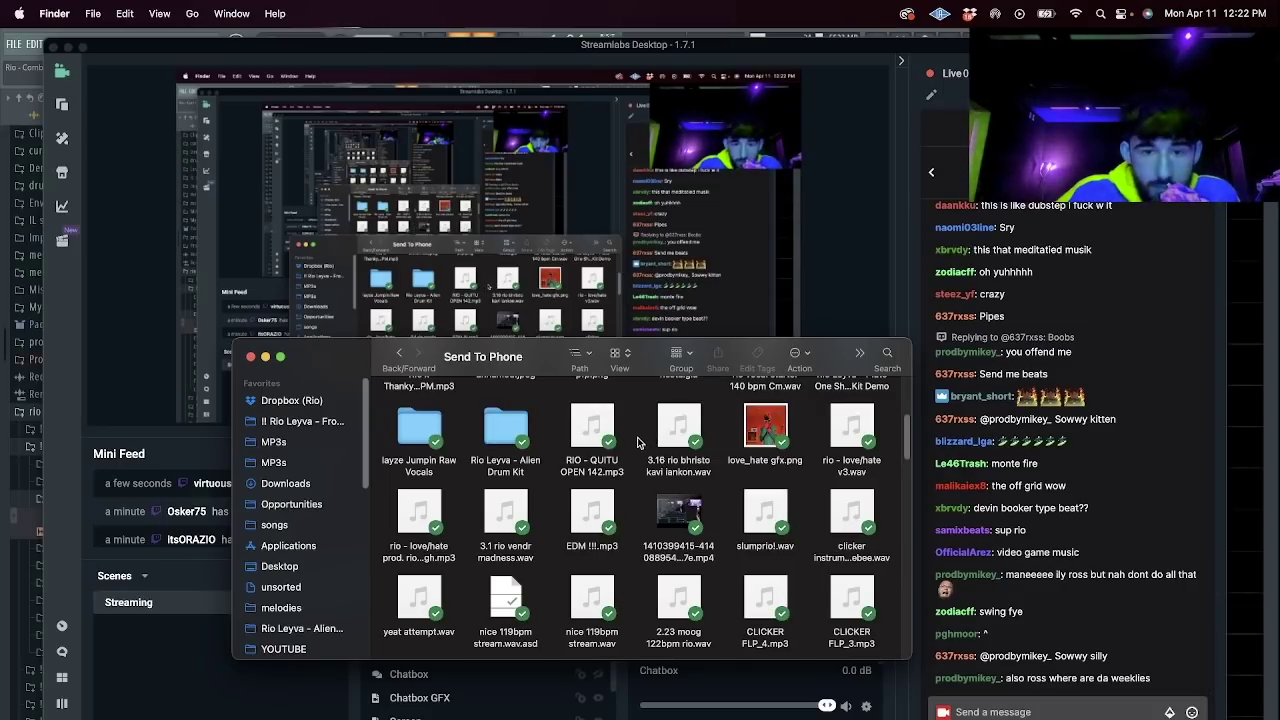
click(289, 527)
double_click(420, 410)
double_click(420, 405)
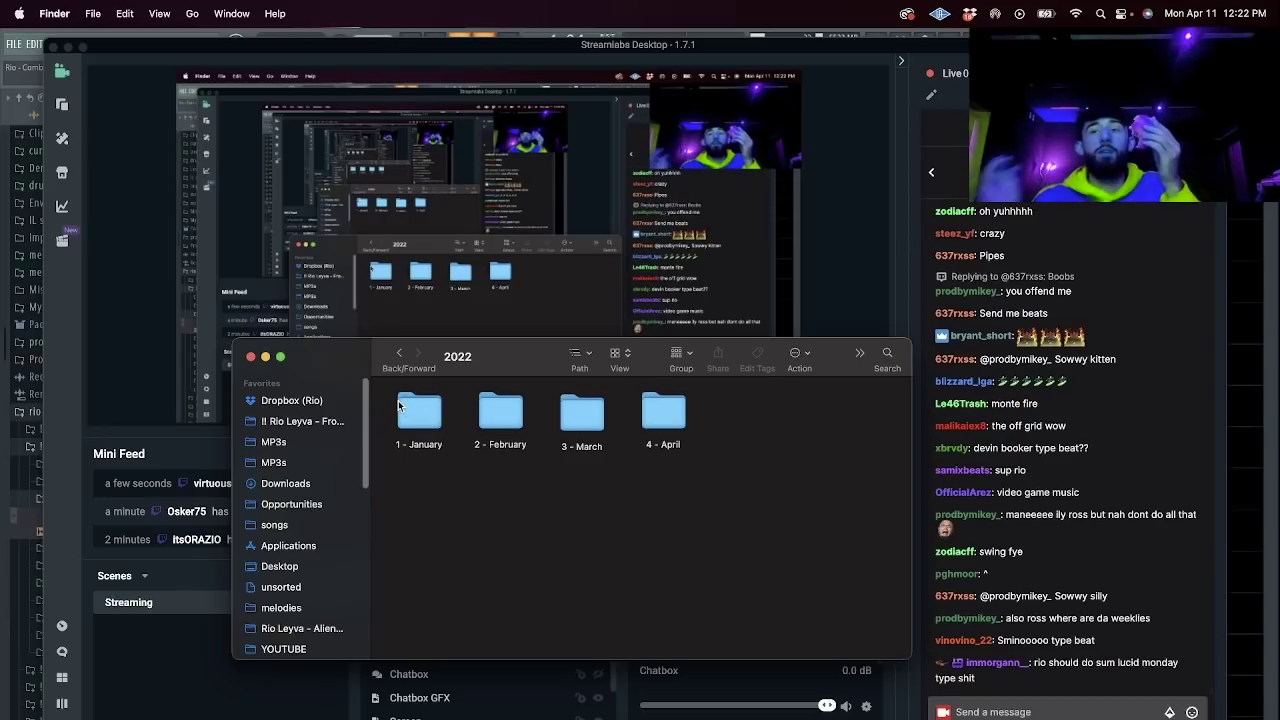
double_click(663, 415)
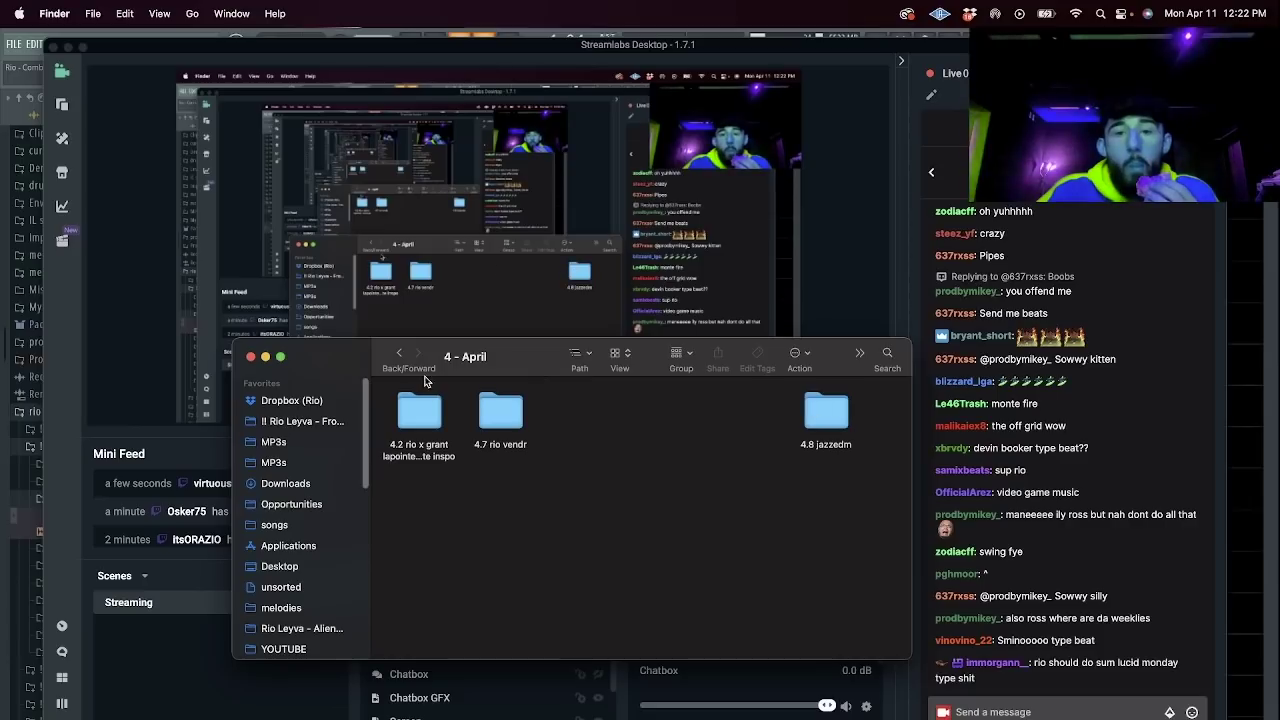
click(399, 353)
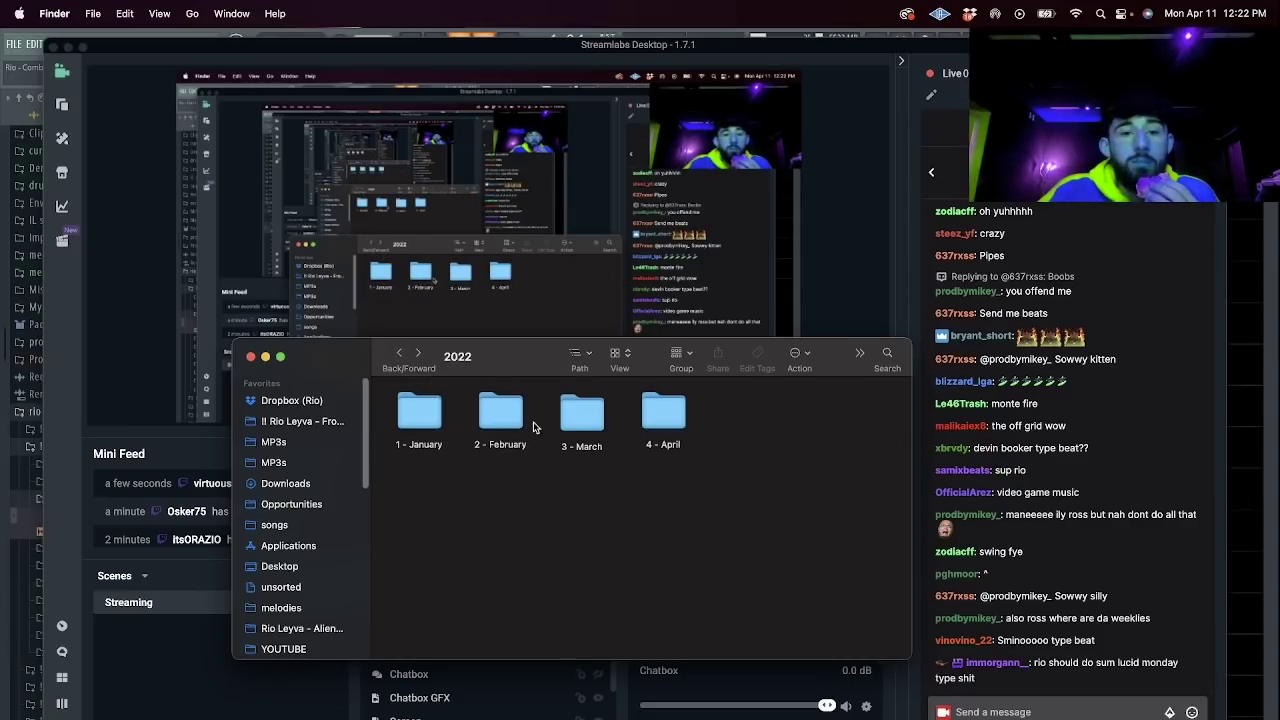
In 3 - March, preview 3.16 rio bhristo kavi iankon.wav, then return to FL Studio.
double_click(580, 412)
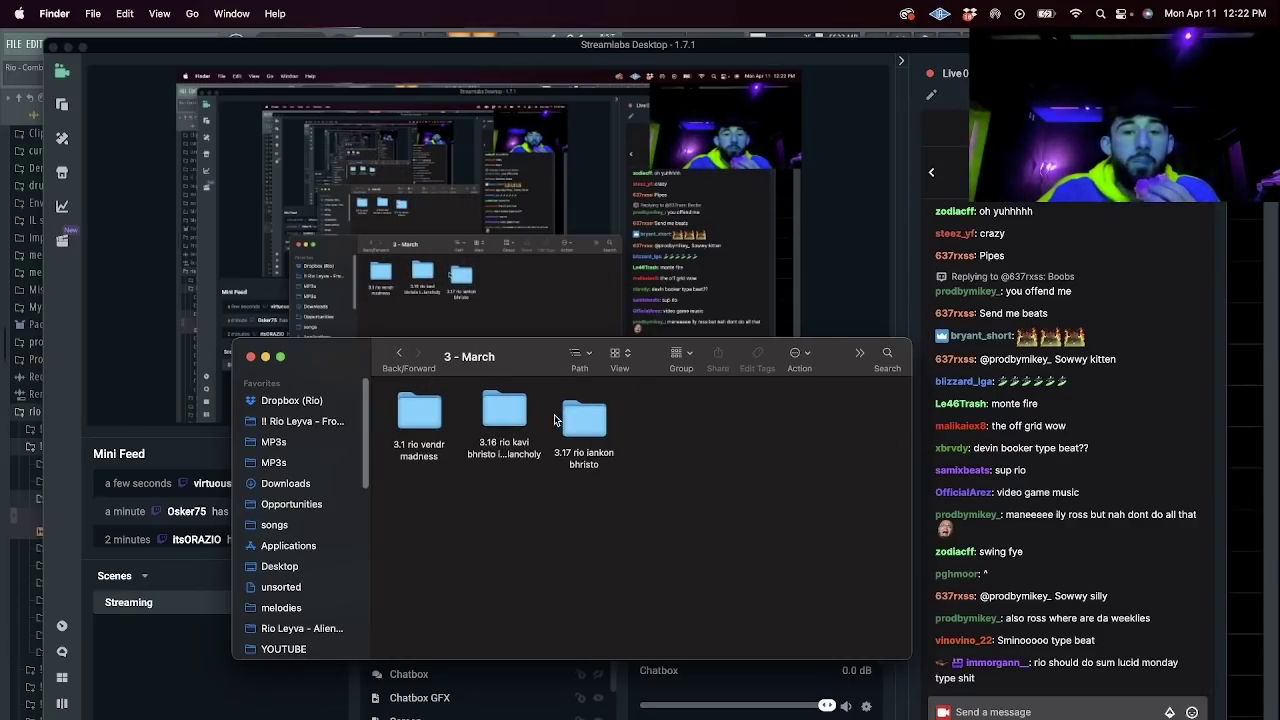
double_click(580, 420)
click(399, 353)
double_click(502, 410)
click(503, 410)
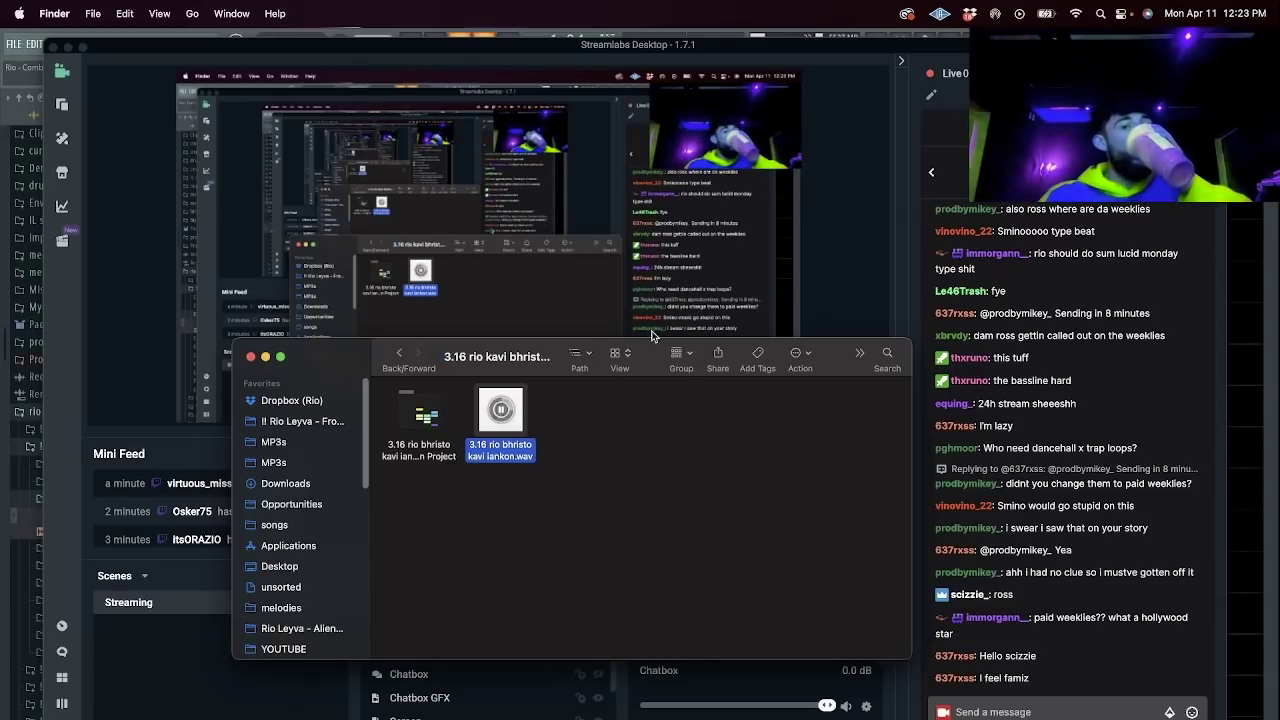
click(709, 455)
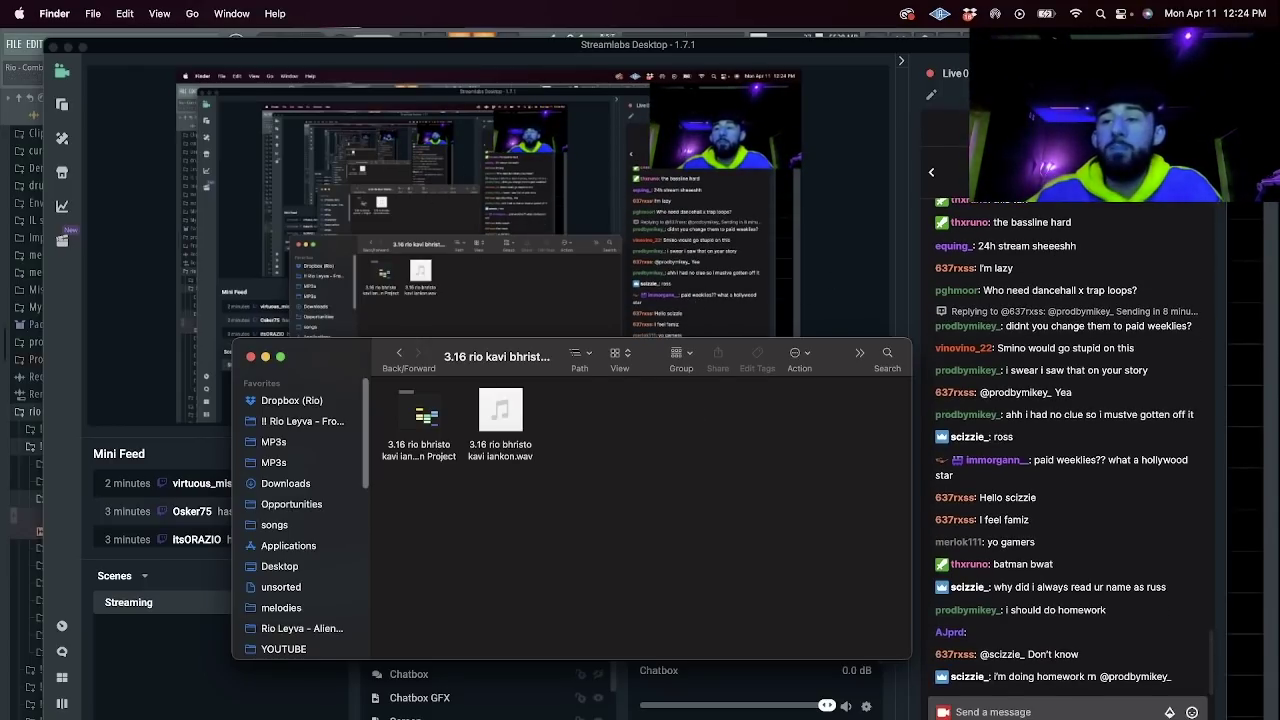
key(super+Tab)
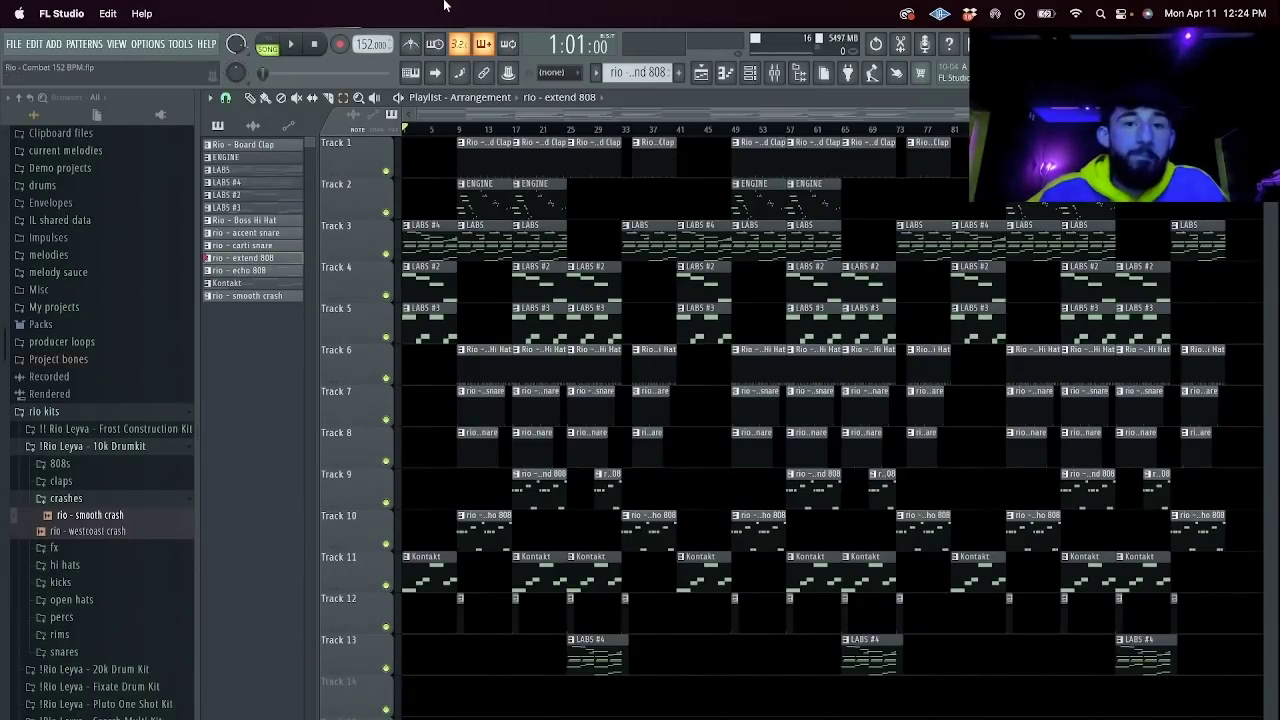
Play the Rio - Combat beat from bar 9, then start a new default project and show the channel rack.
key(space)
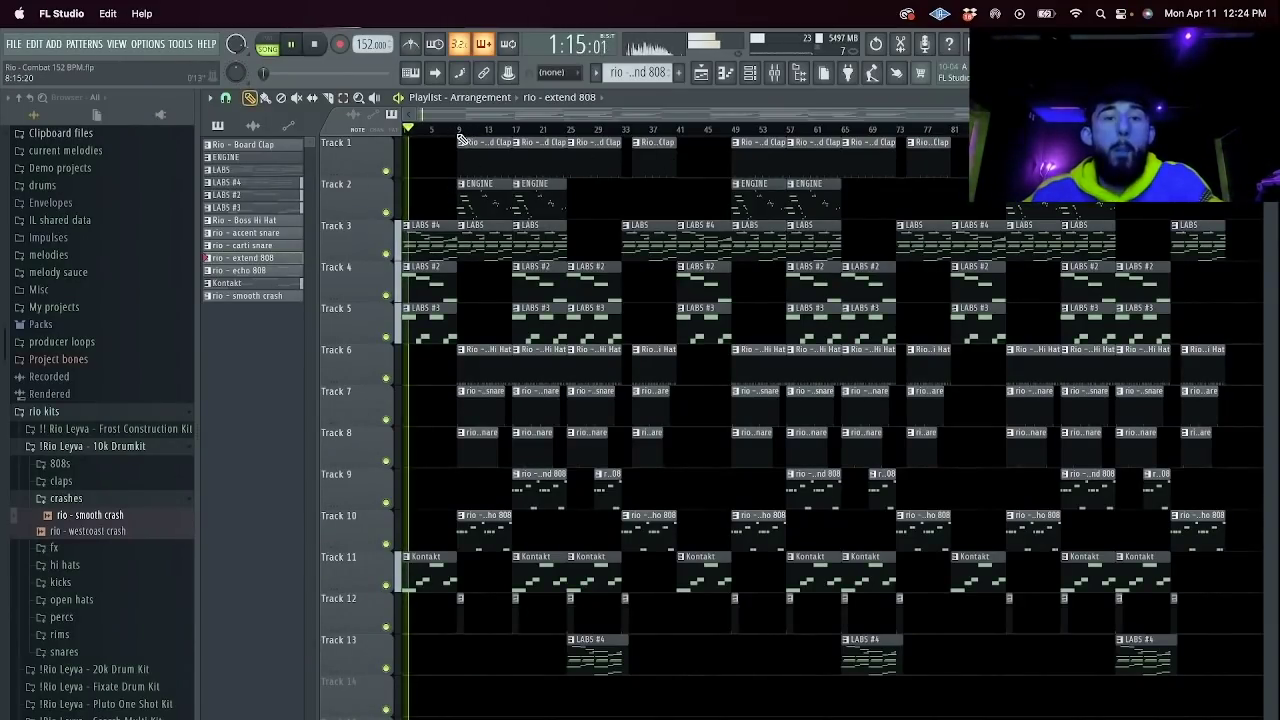
click(462, 132)
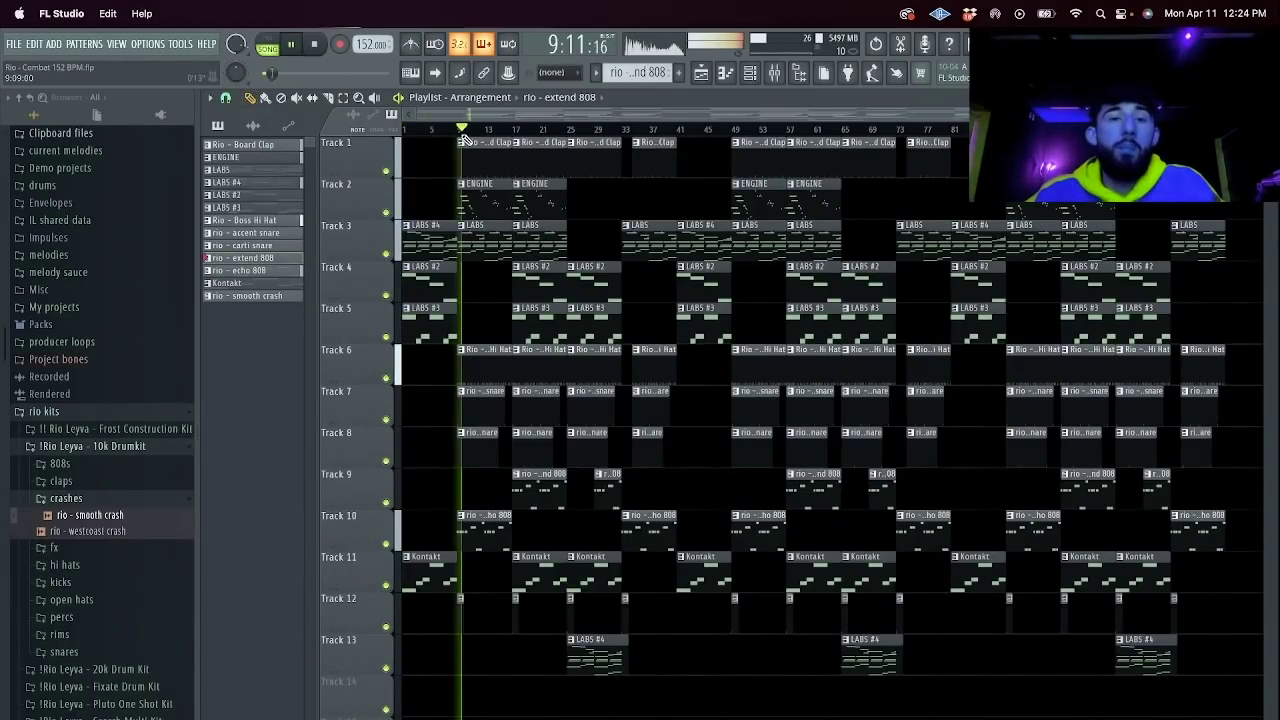
click(14, 44)
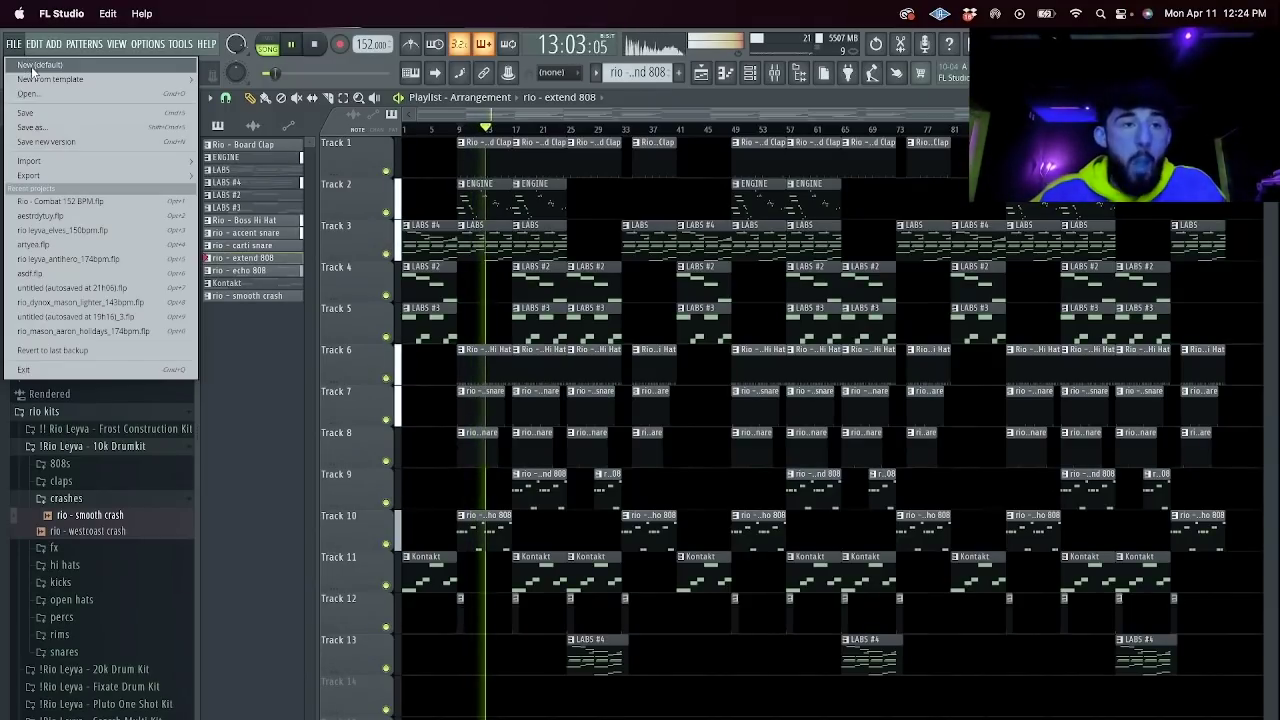
key(Return)
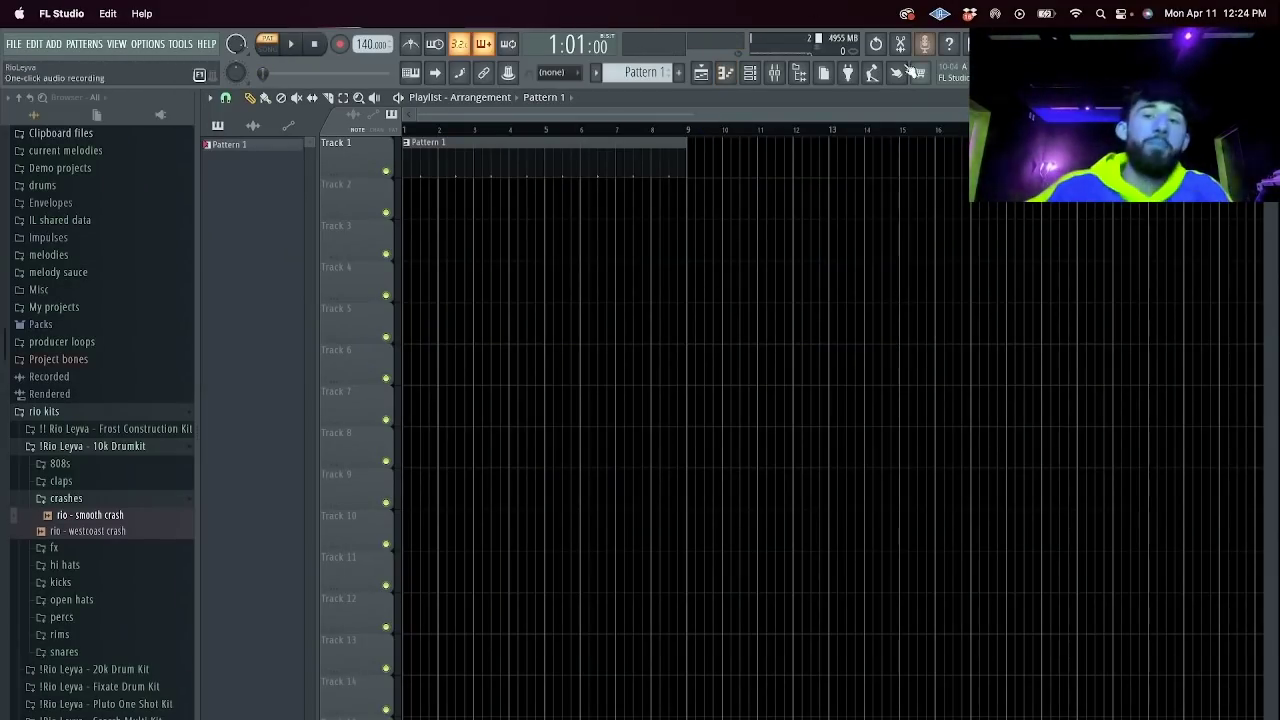
click(750, 73)
Add an ENGINE channel loaded with Forest Kingdom 3's PG 160-180 BPM grooves.
click(382, 186)
click(397, 231)
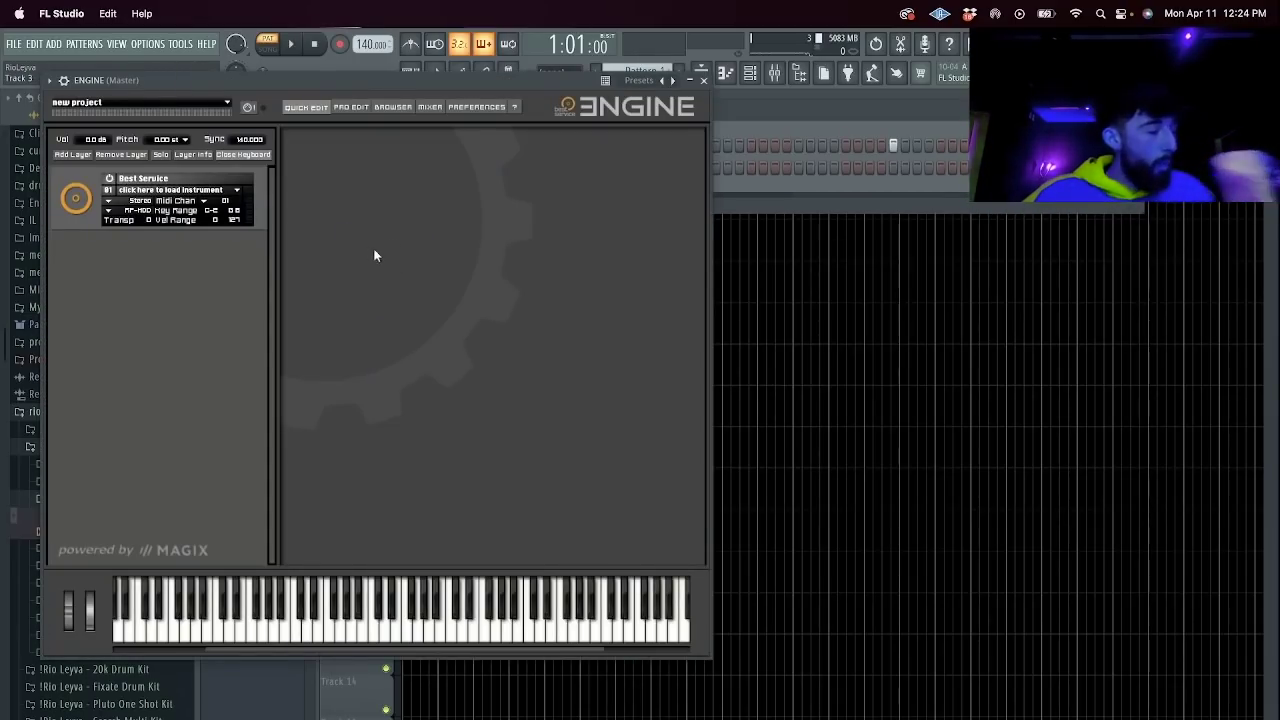
click(208, 189)
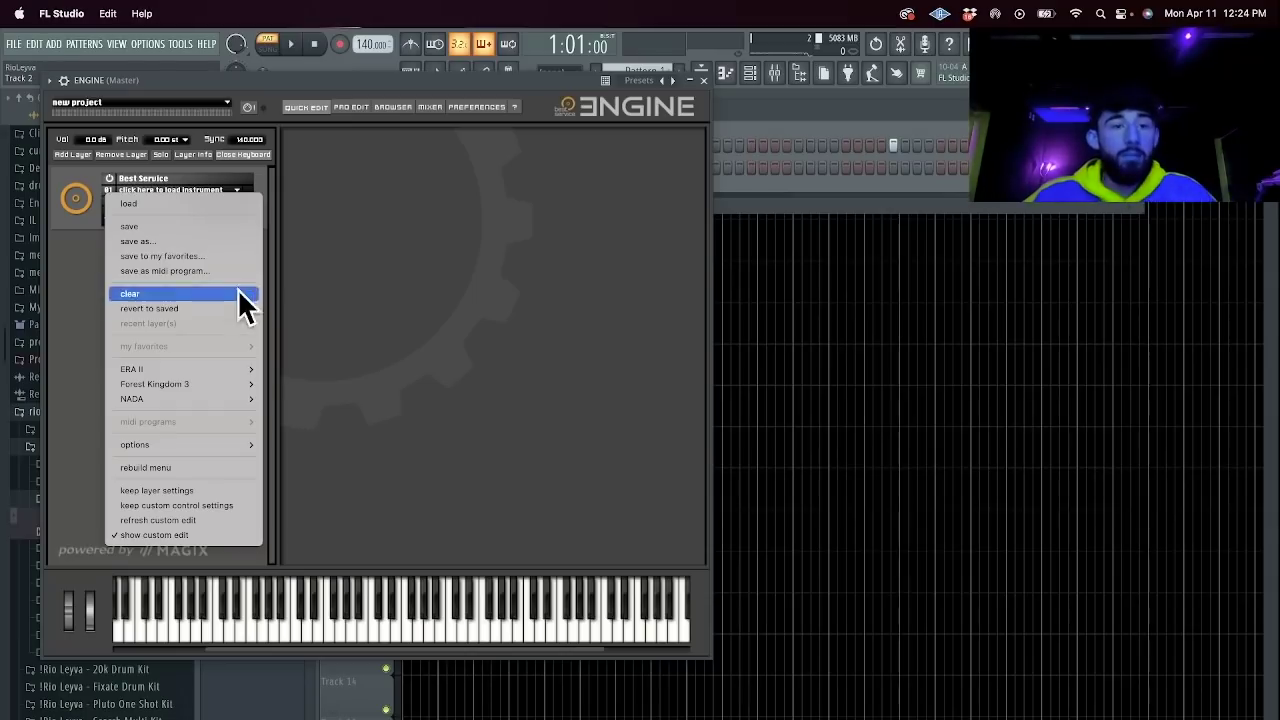
mouse_move(241, 386)
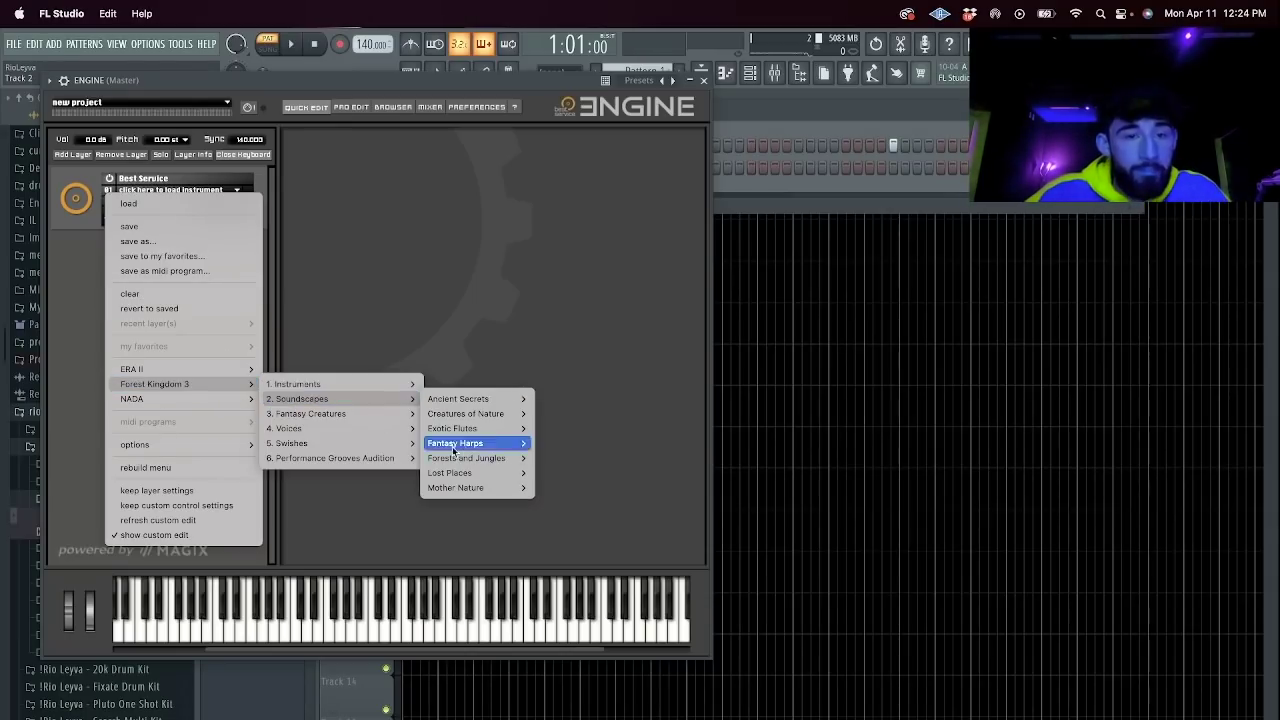
mouse_move(398, 458)
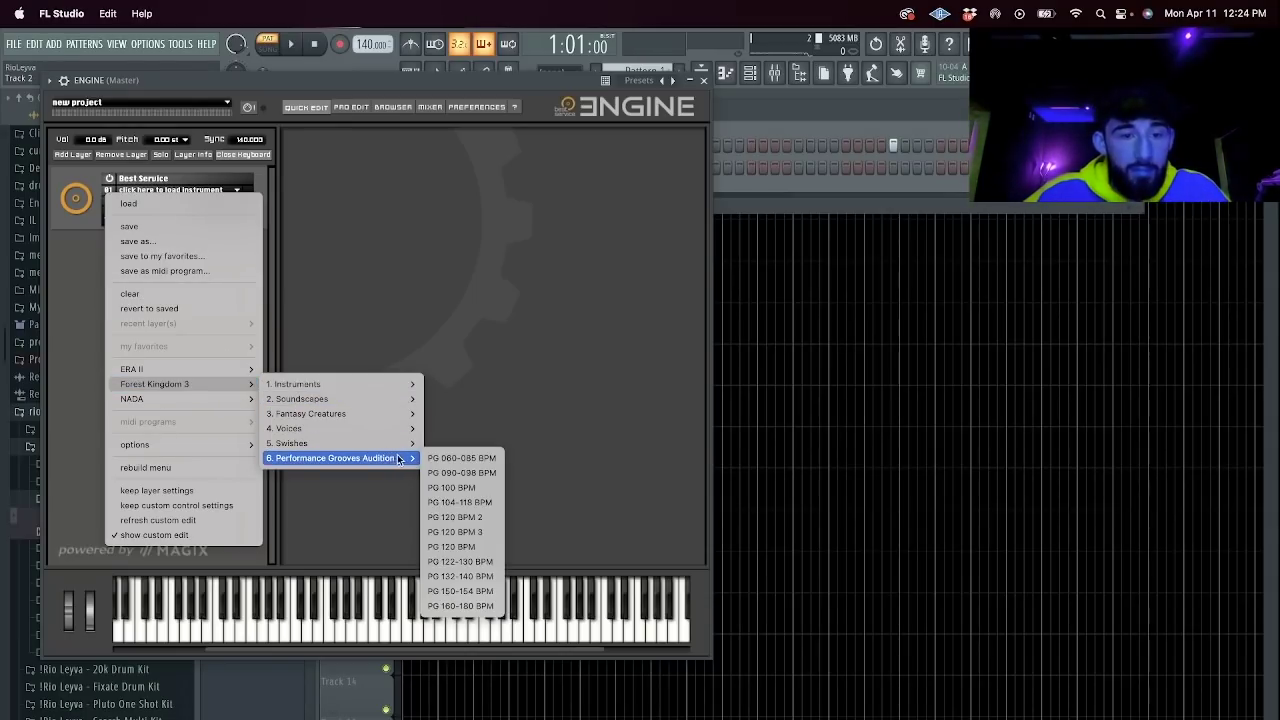
click(487, 607)
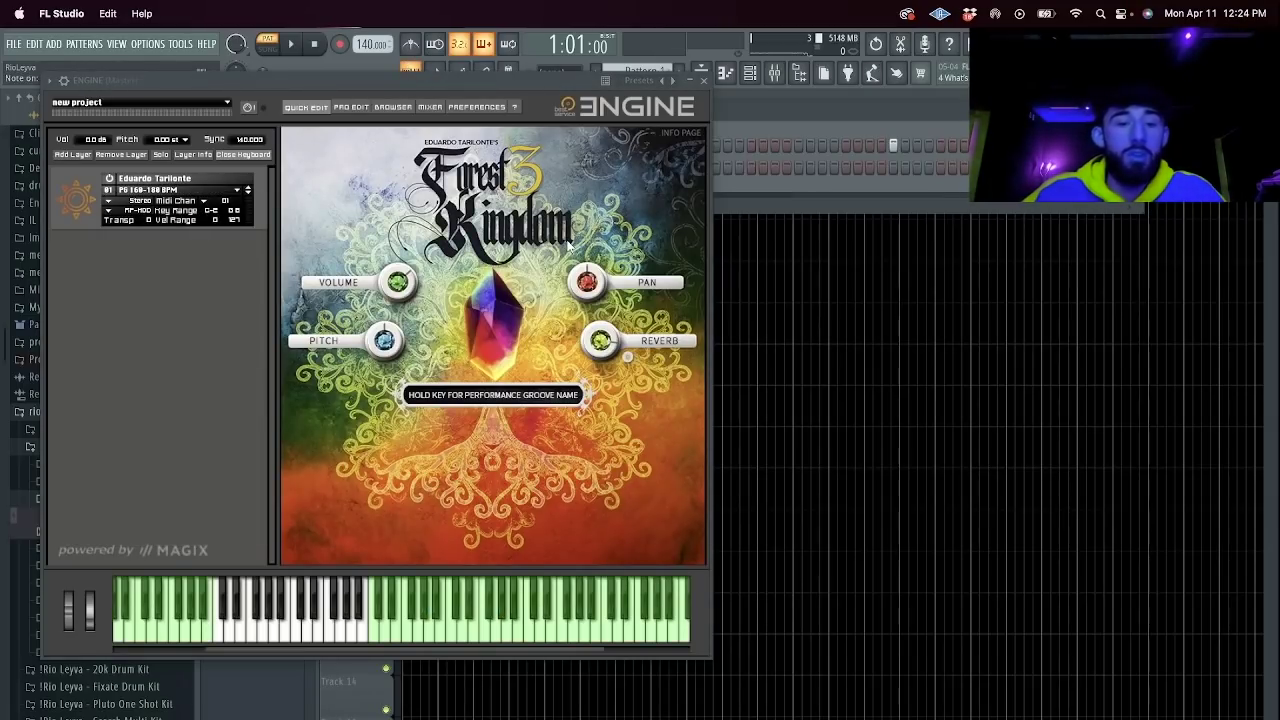
drag(492, 77, 907, 230)
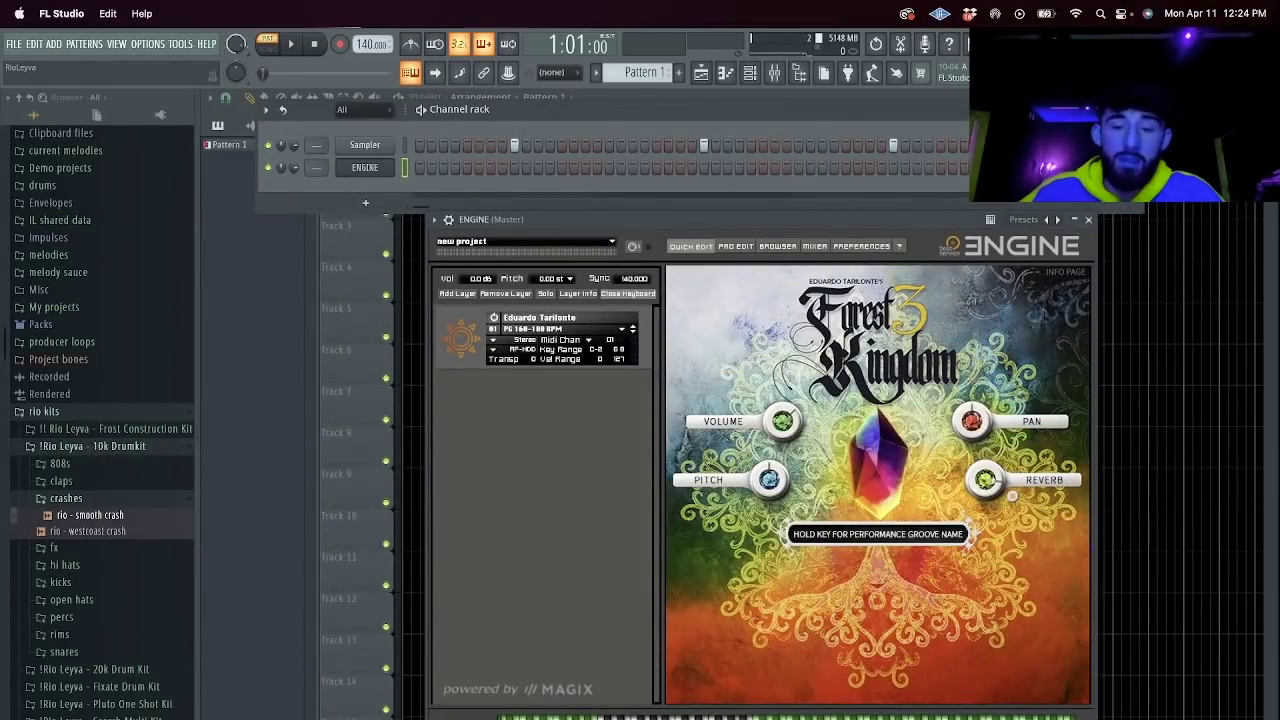
Lower the ENGINE channel volume to 65% and close its plugin window.
drag(293, 168, 293, 184)
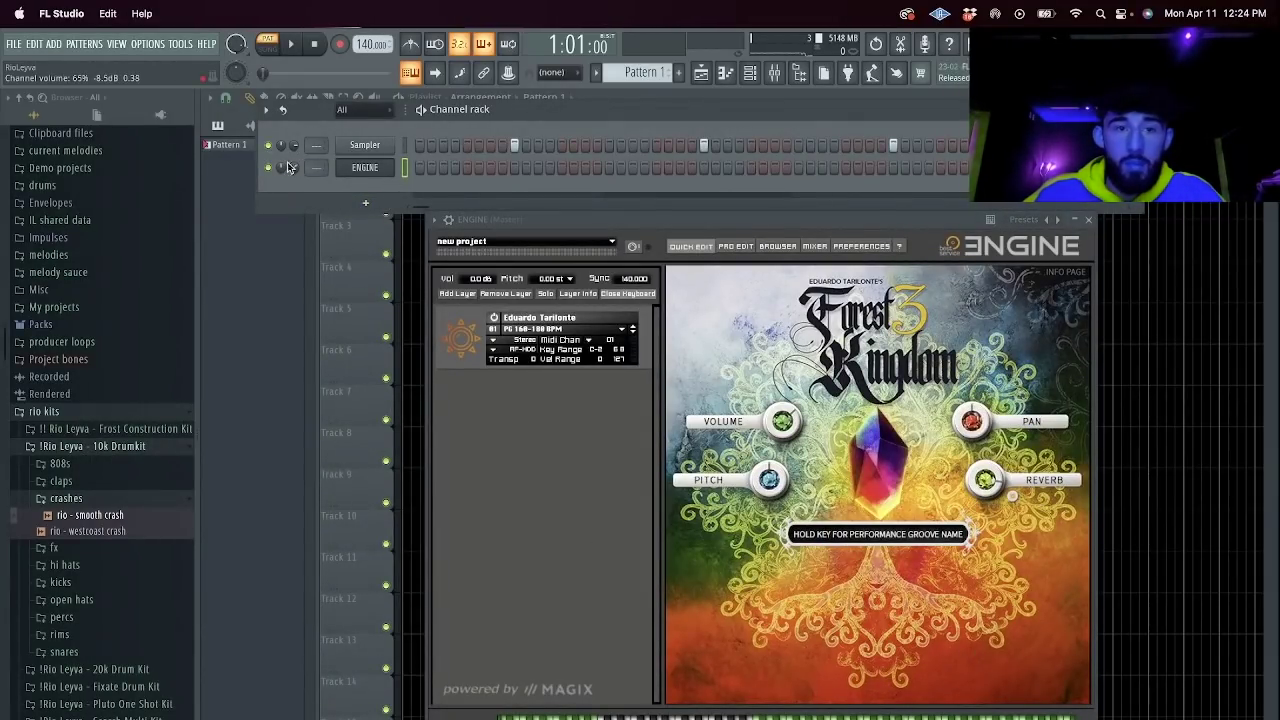
click(790, 717)
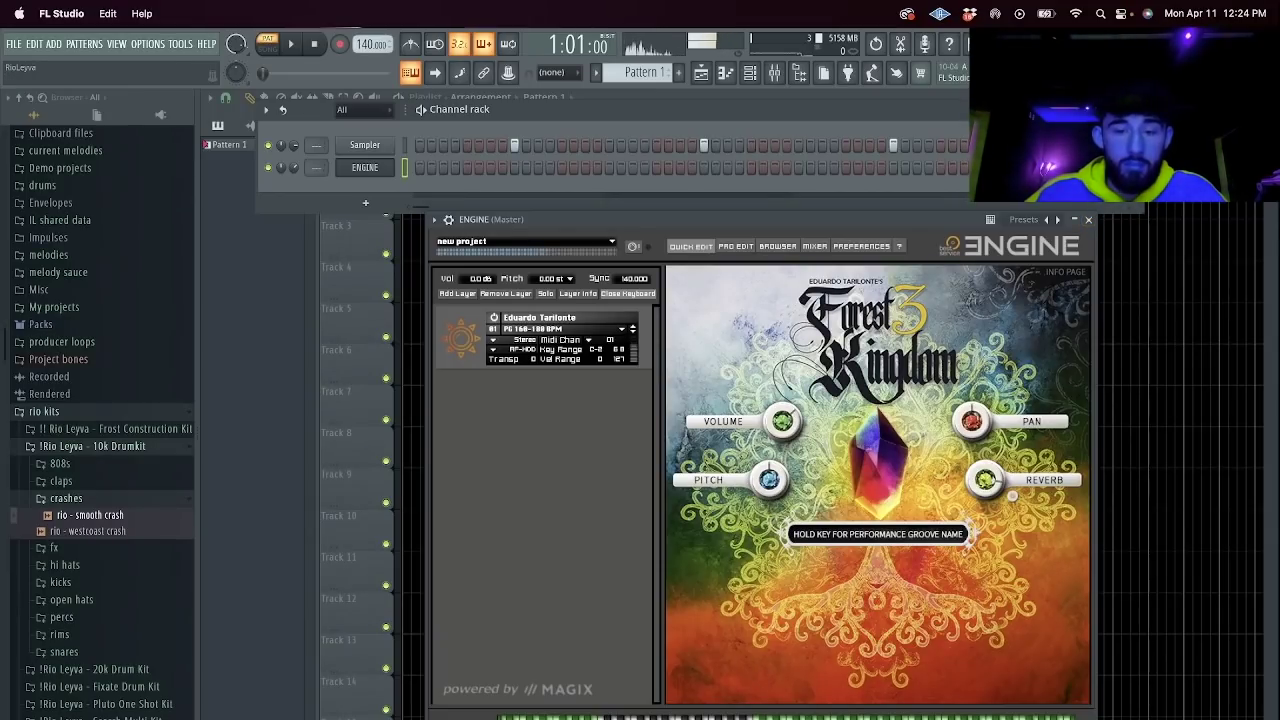
click(1088, 220)
In the ENGINE piano roll, draw an A3 note from bar 1 stretching past bar 5.
right_click(391, 164)
click(429, 166)
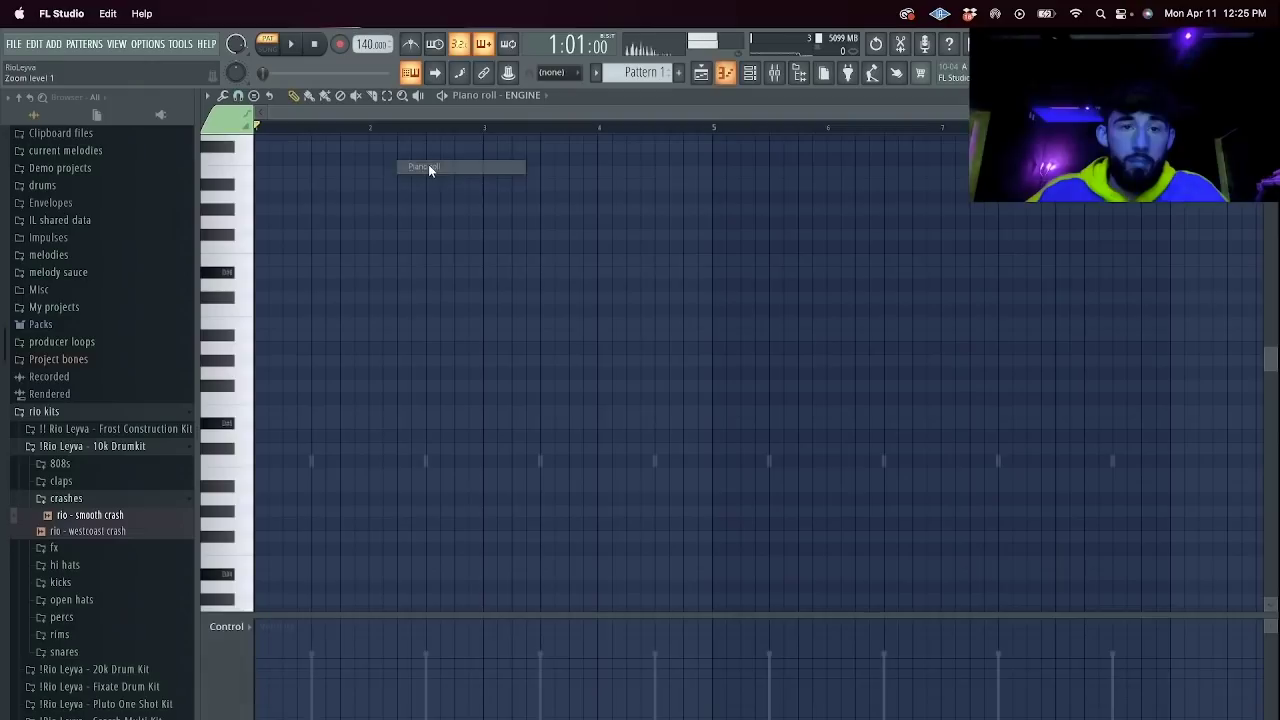
scroll(229, 371, down, 2)
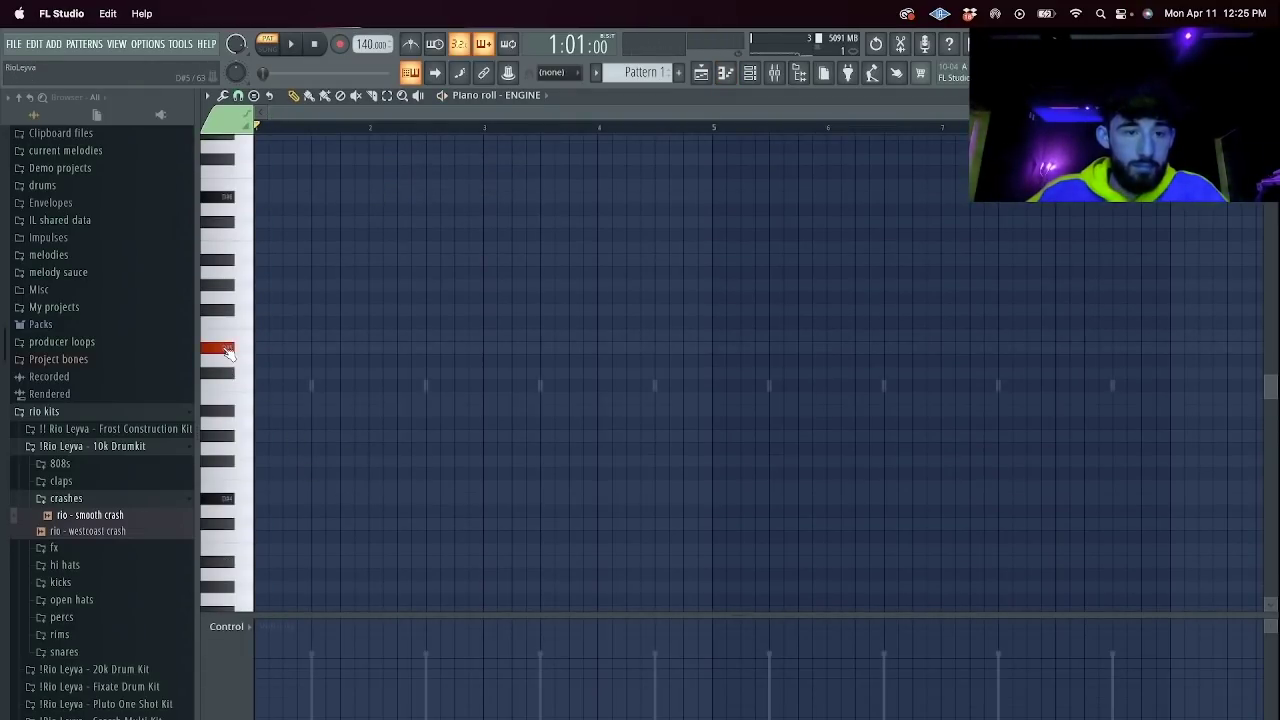
scroll(231, 397, up, 2)
click(228, 450)
click(232, 476)
click(232, 500)
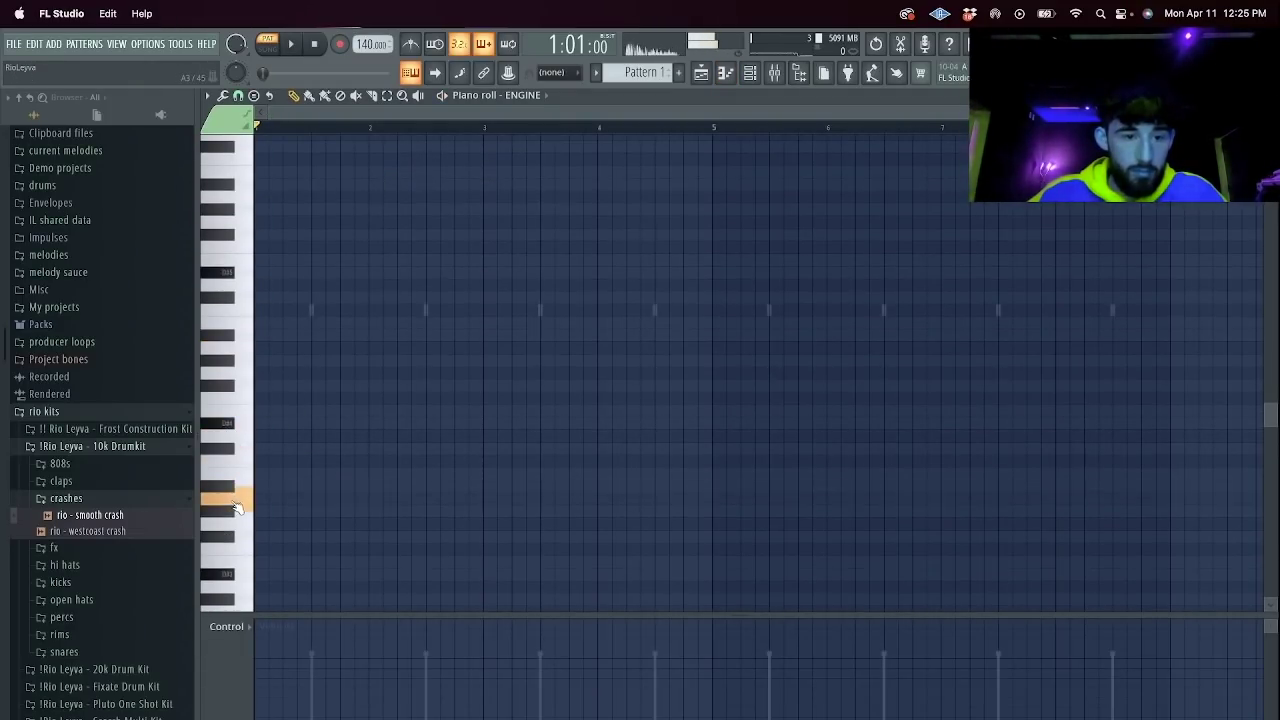
click(256, 502)
drag(408, 502, 736, 450)
Slice the A3 note before bar 5, delete the tail, and stretch it out to bar 9.
click(411, 73)
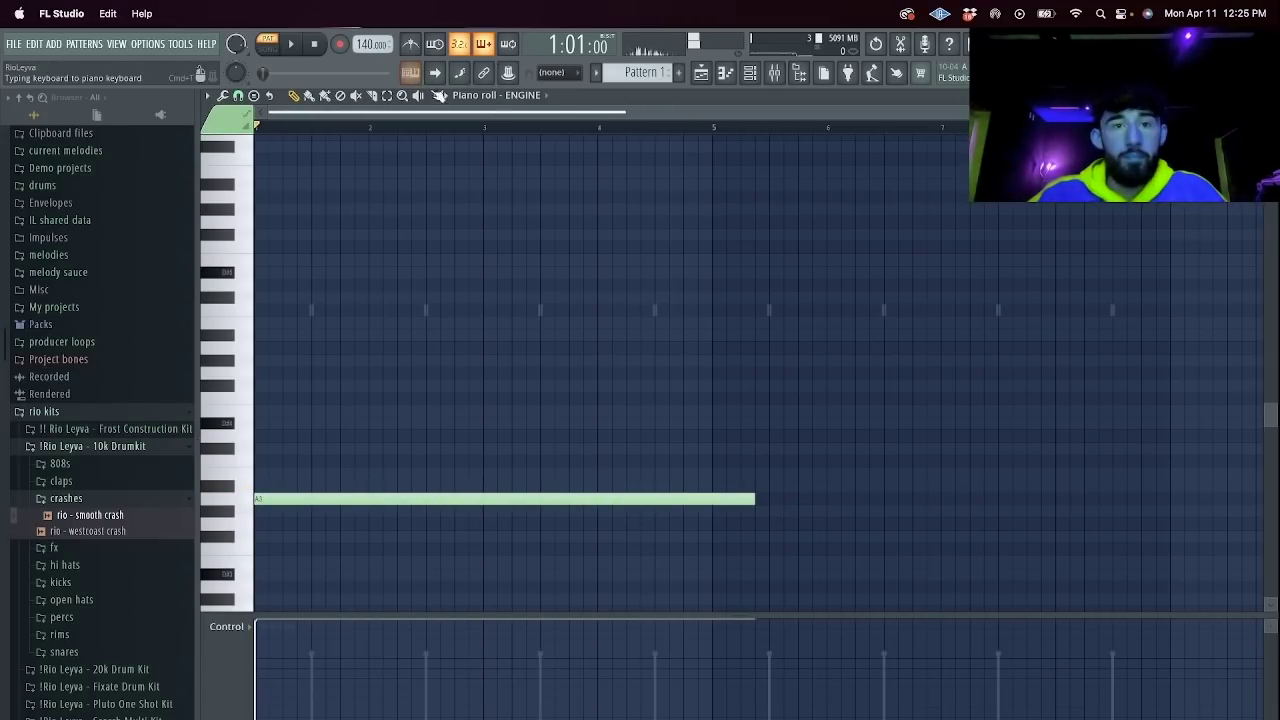
key(c)
click(716, 510)
key(space)
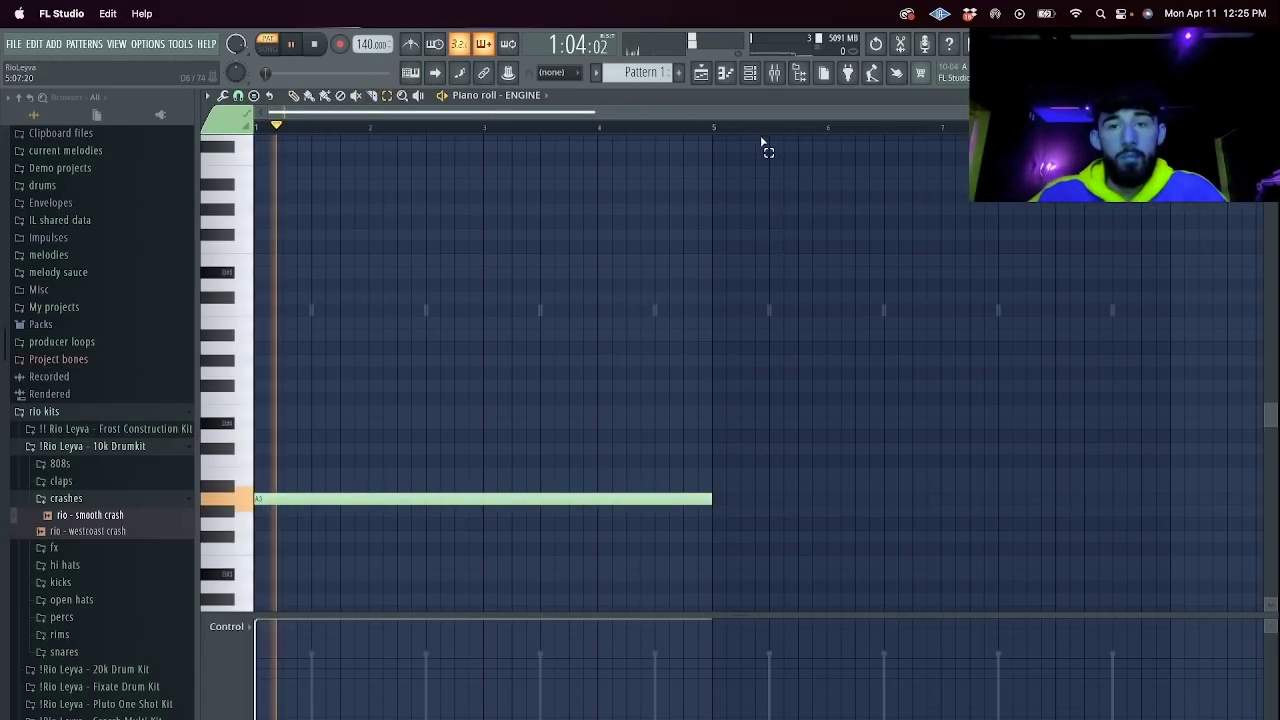
click(774, 74)
click(701, 73)
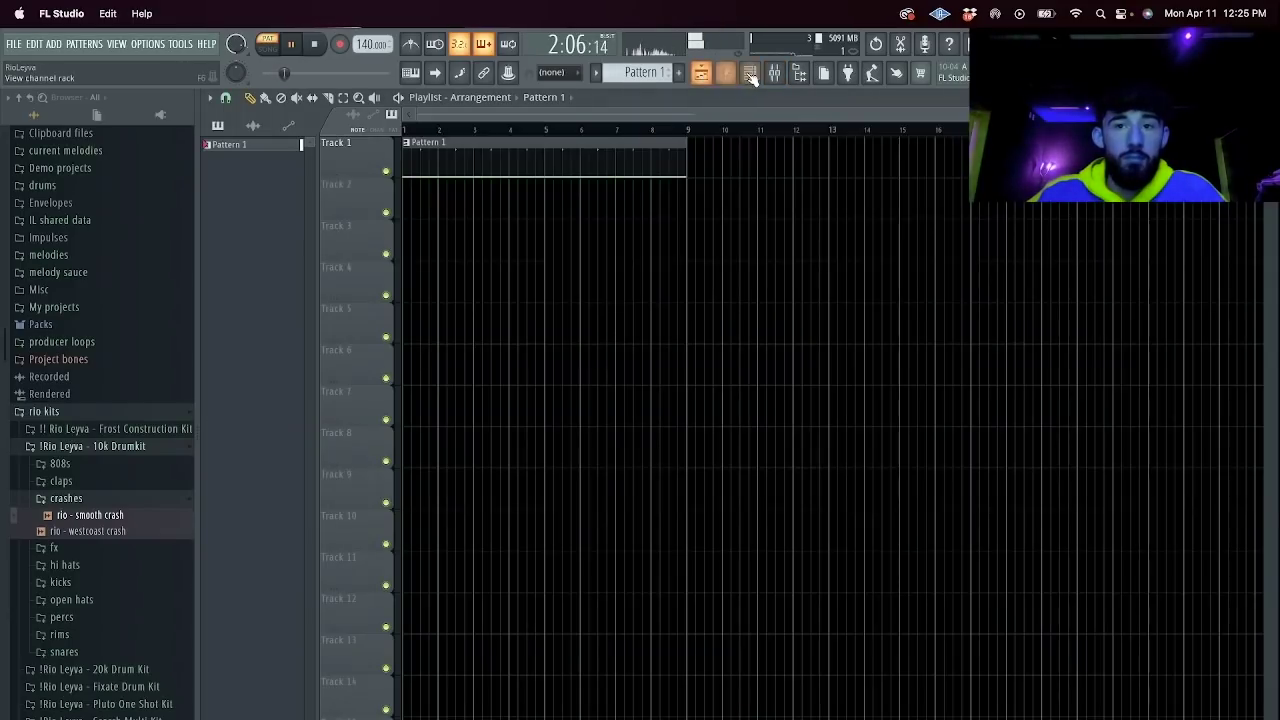
click(749, 73)
click(712, 177)
ctrl+click(817, 497)
key(Delete)
drag(711, 498, 1168, 503)
key(space)
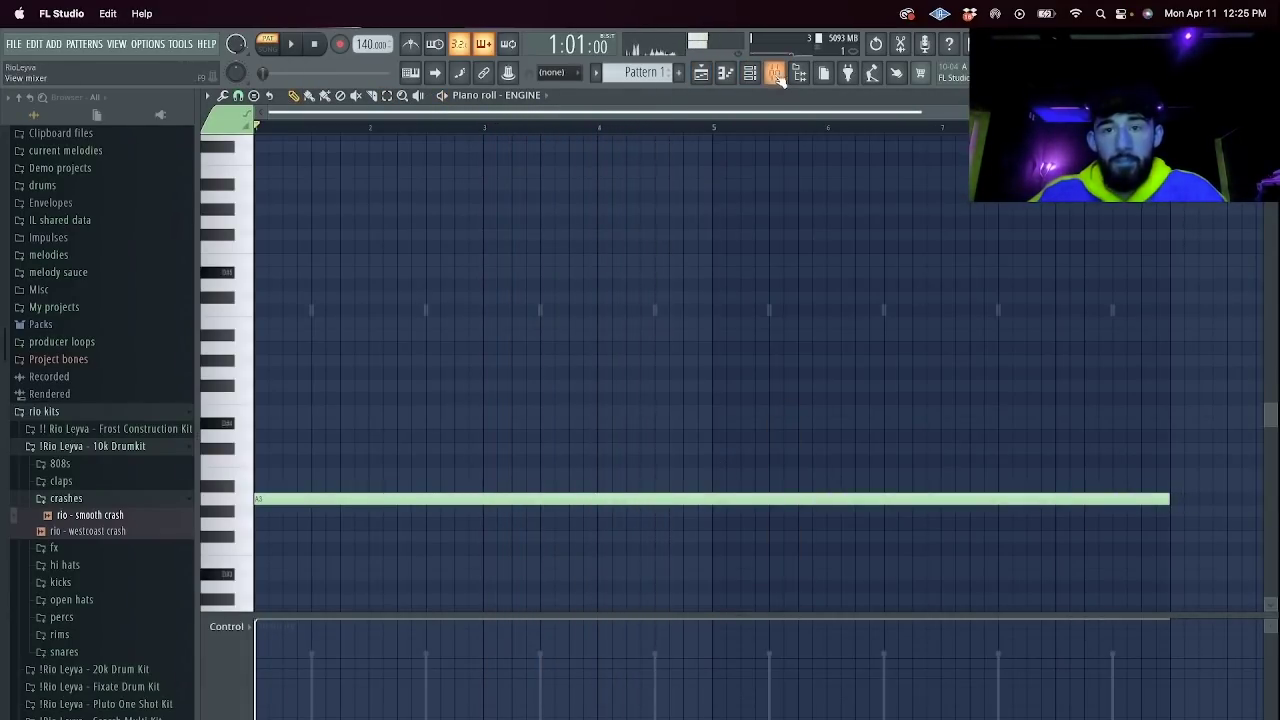
Audition the sustained note through ENGINE, close the plugin, and raise the tempo above 140 BPM.
click(749, 73)
click(366, 168)
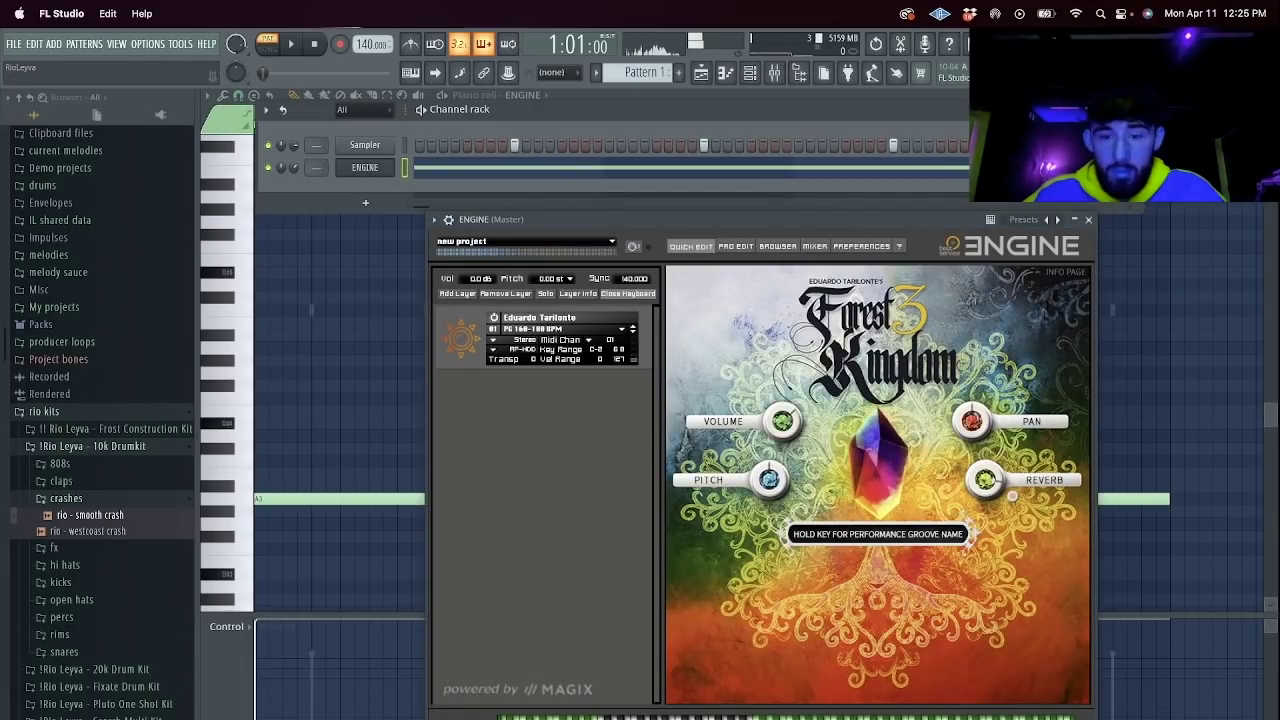
click(315, 47)
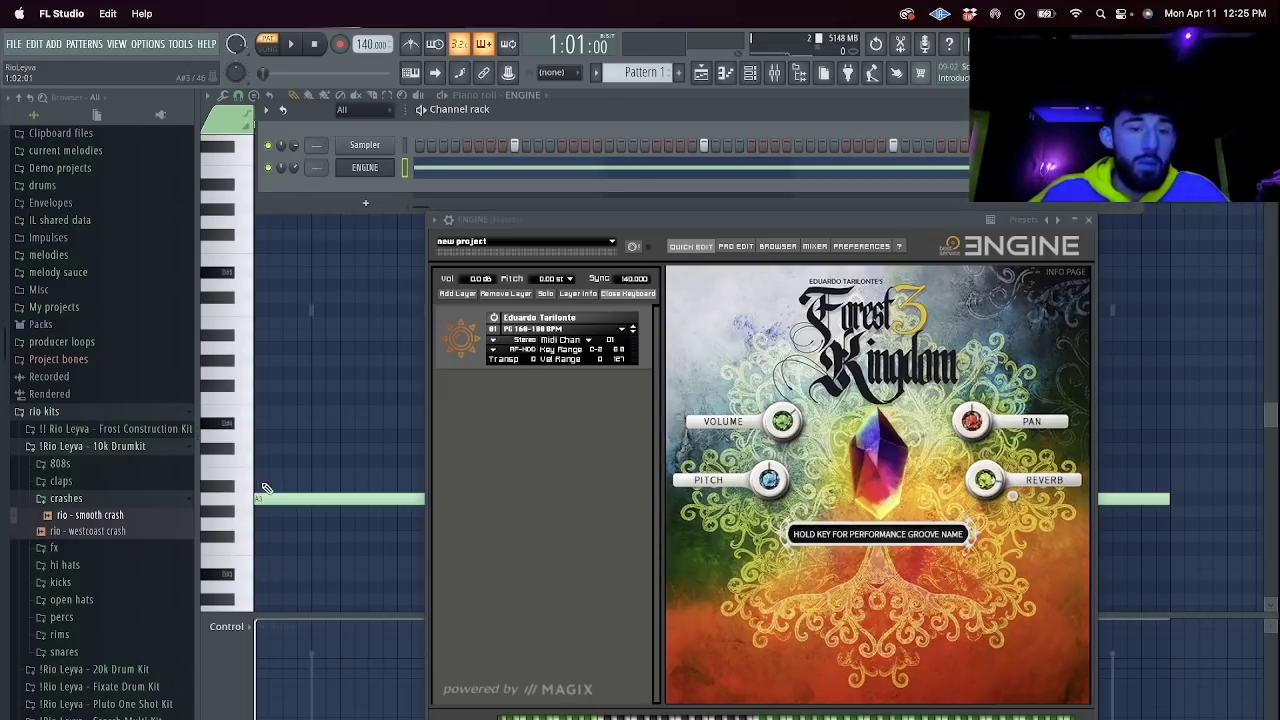
click(264, 500)
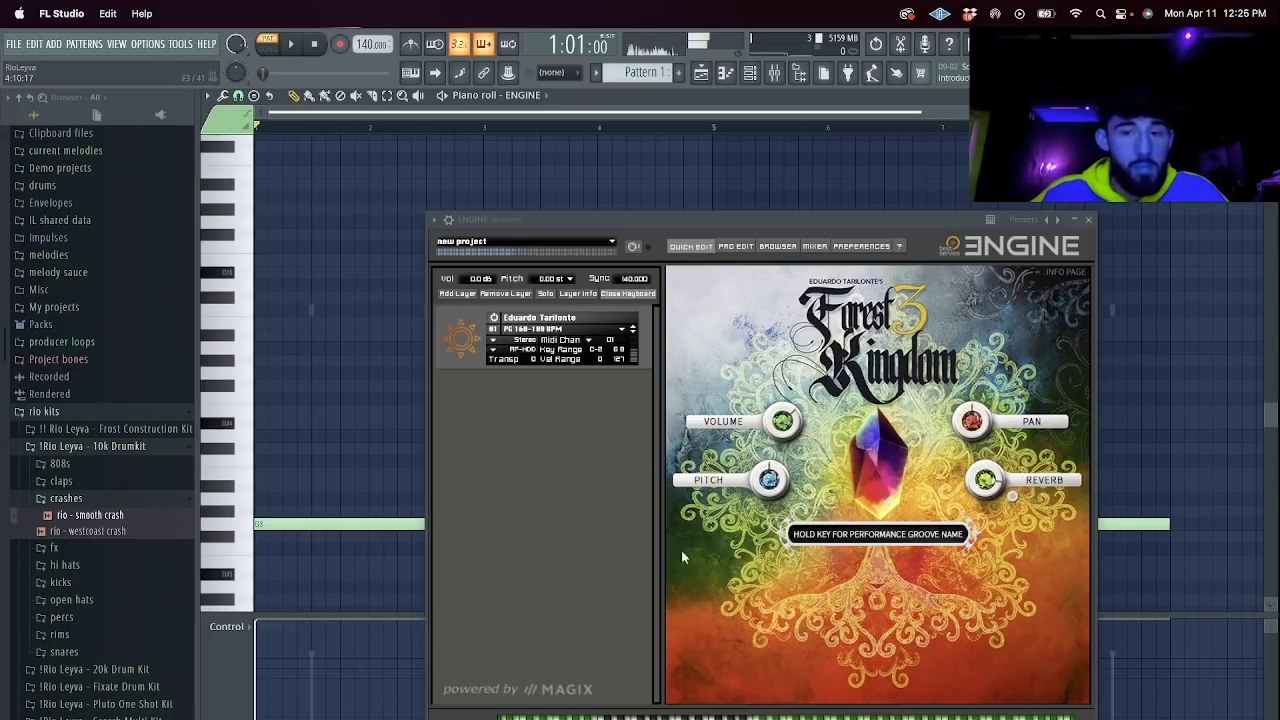
click(301, 522)
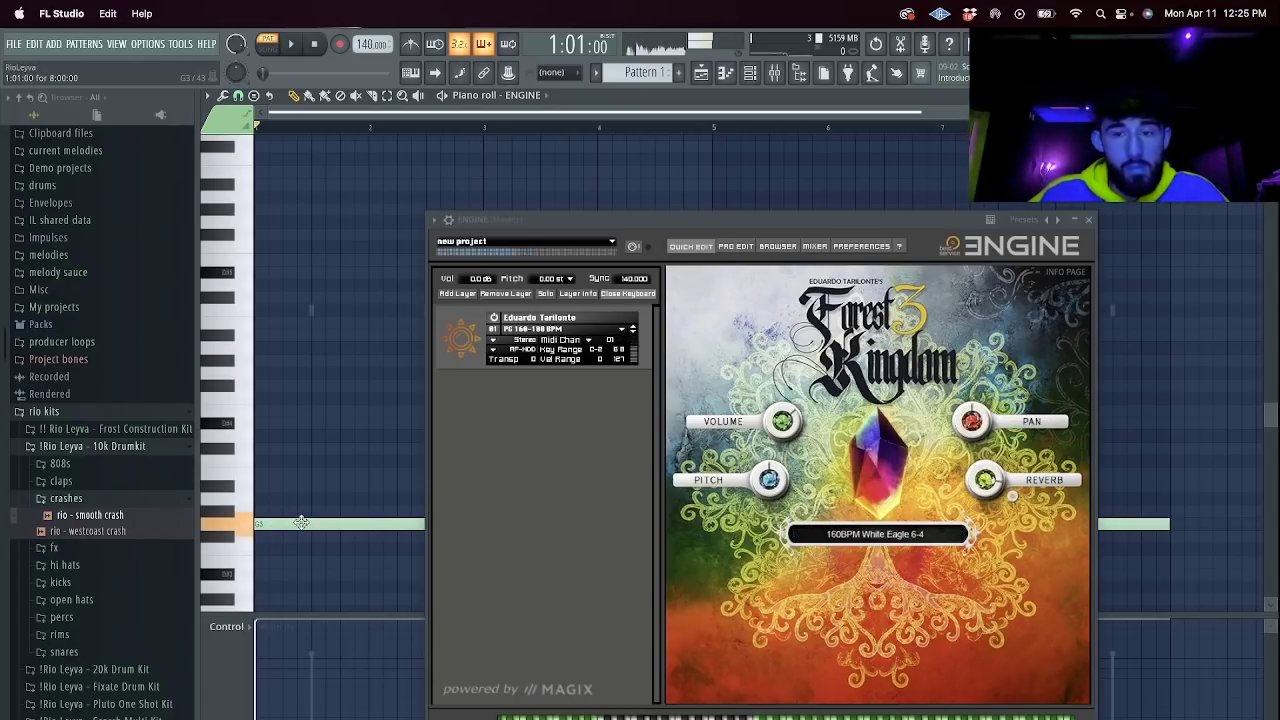
click(1090, 219)
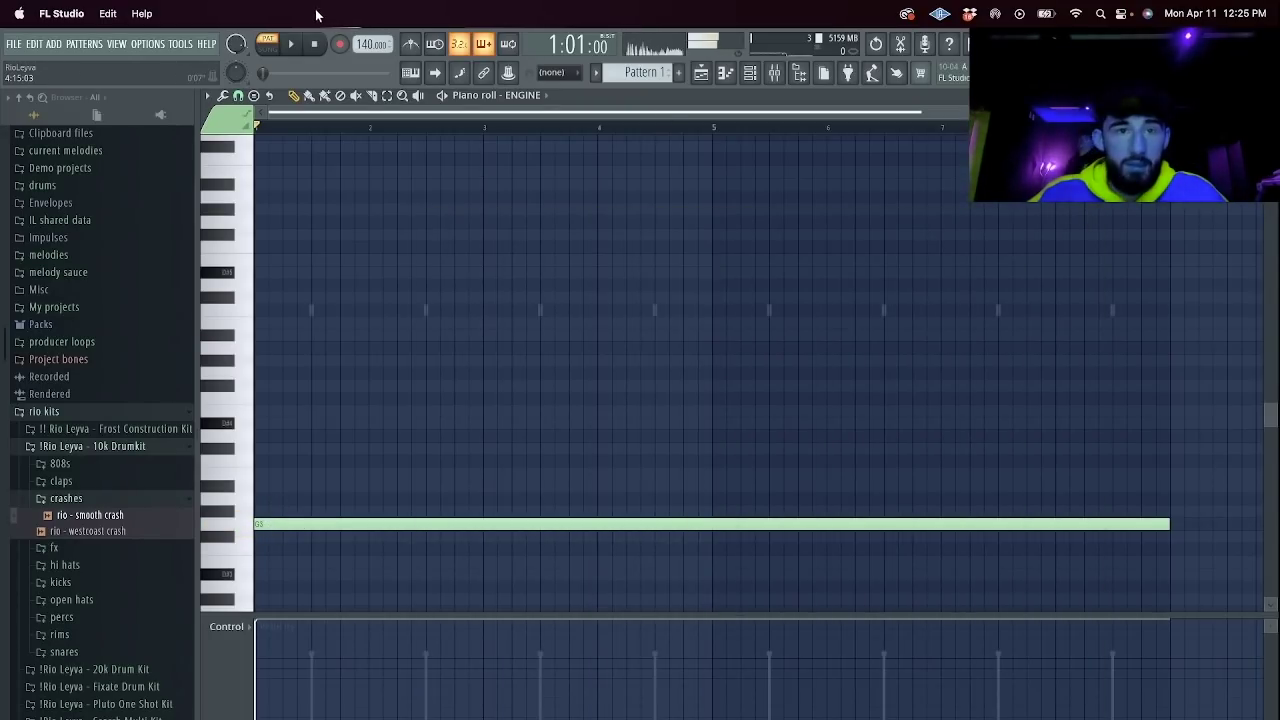
drag(371, 44, 371, 35)
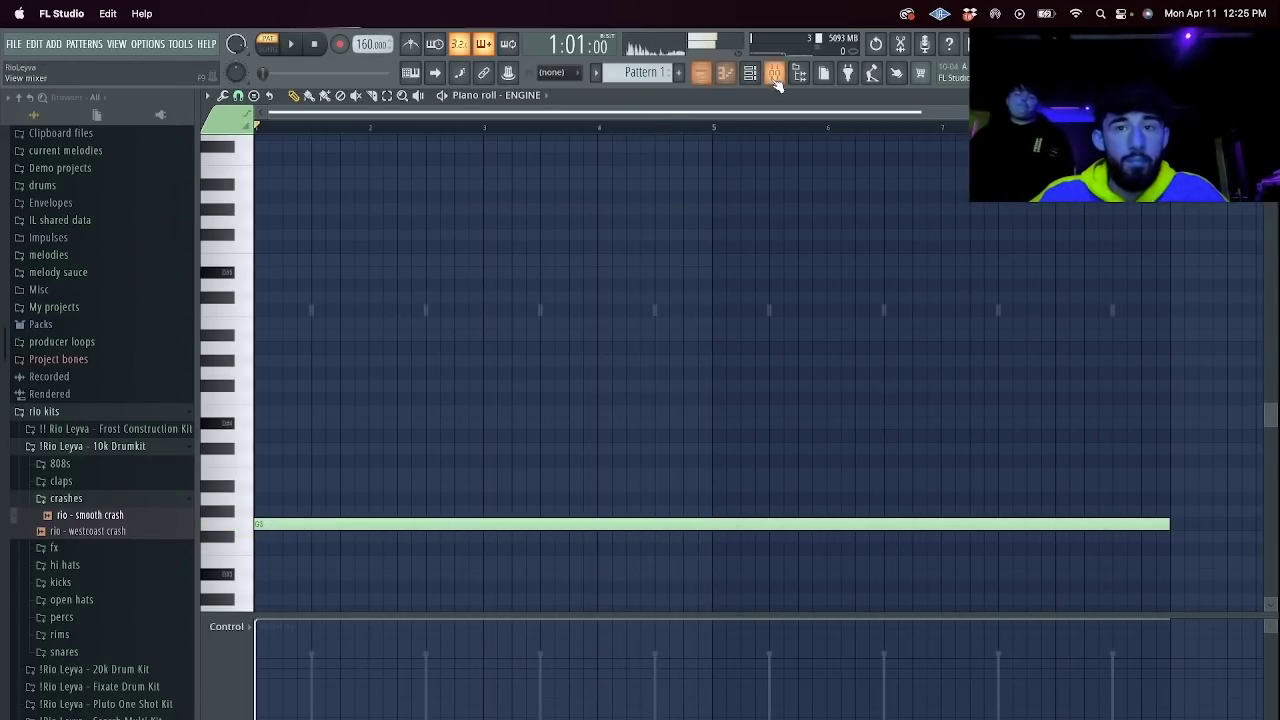
Show the playlist with Pattern 1, disarm recording, and briefly visit Streamlabs before returning.
click(774, 72)
click(700, 74)
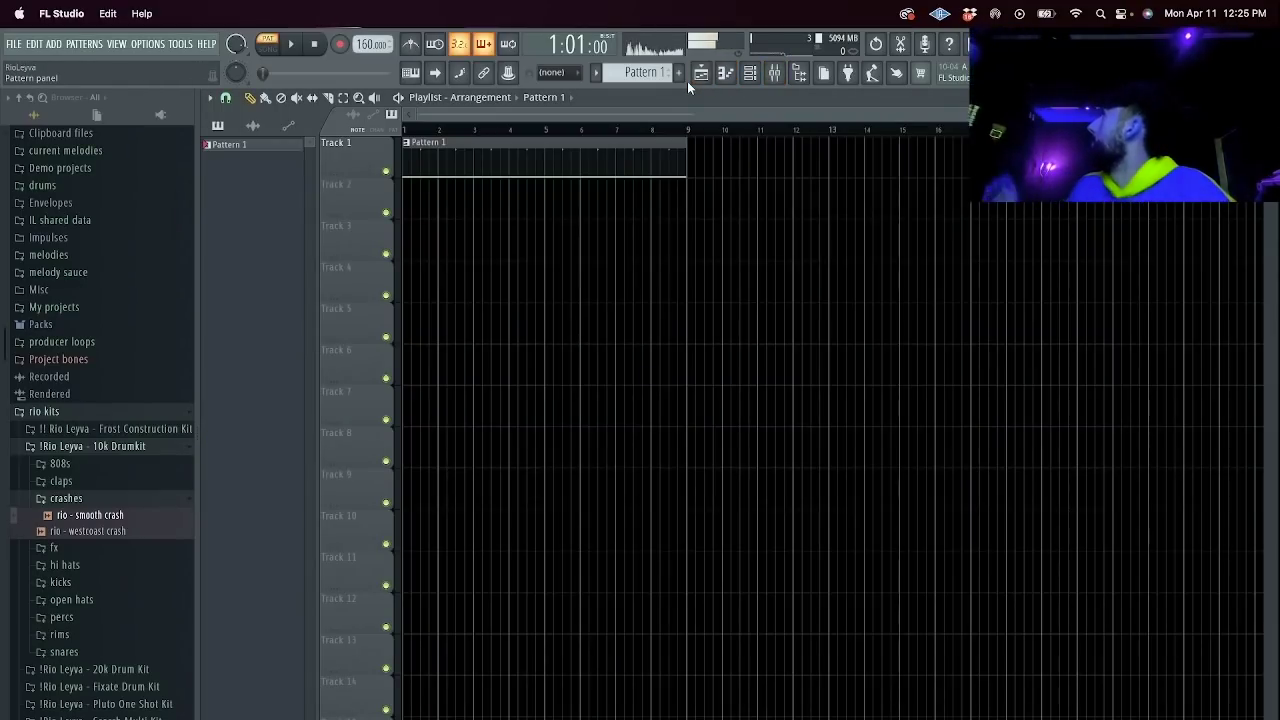
click(339, 45)
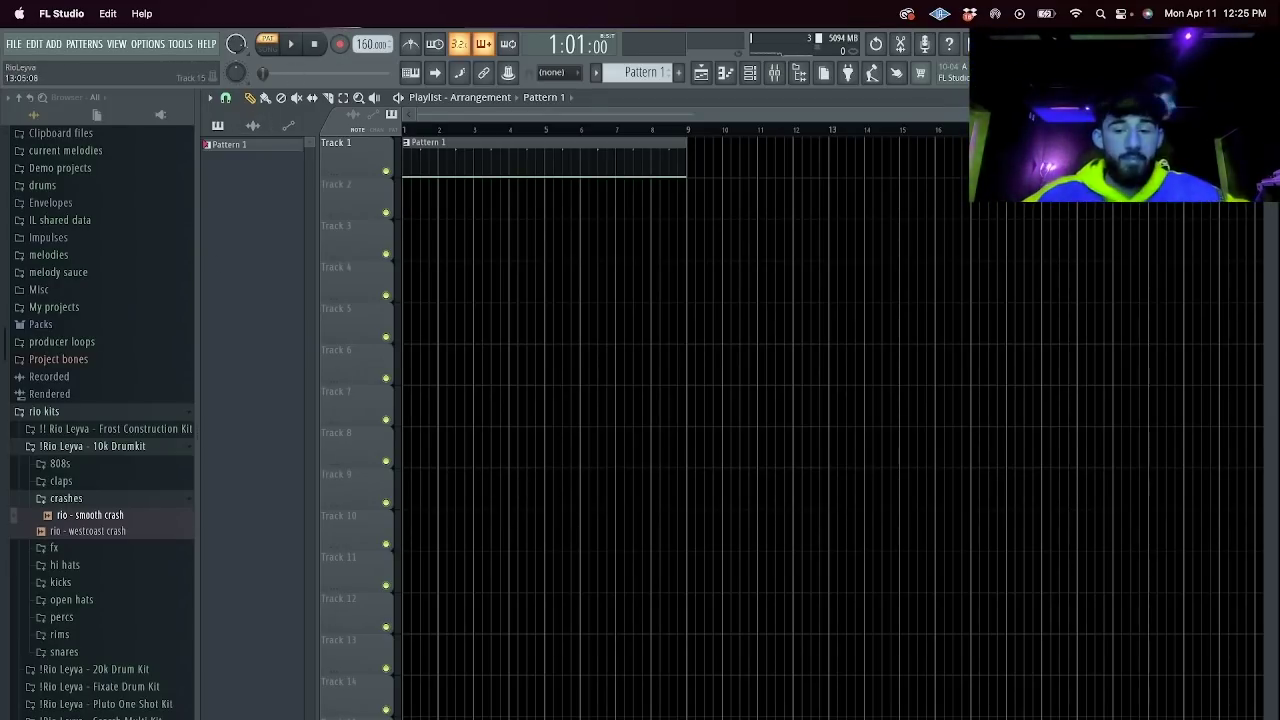
click(740, 718)
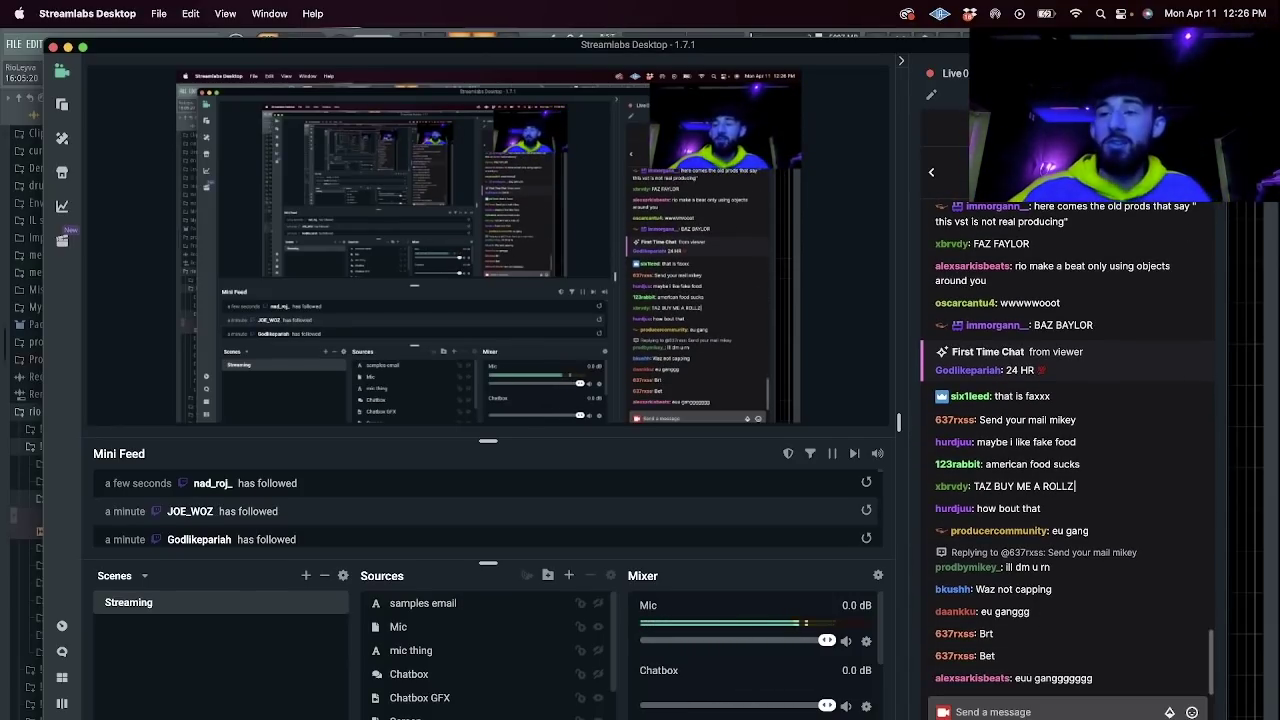
key(super+Tab)
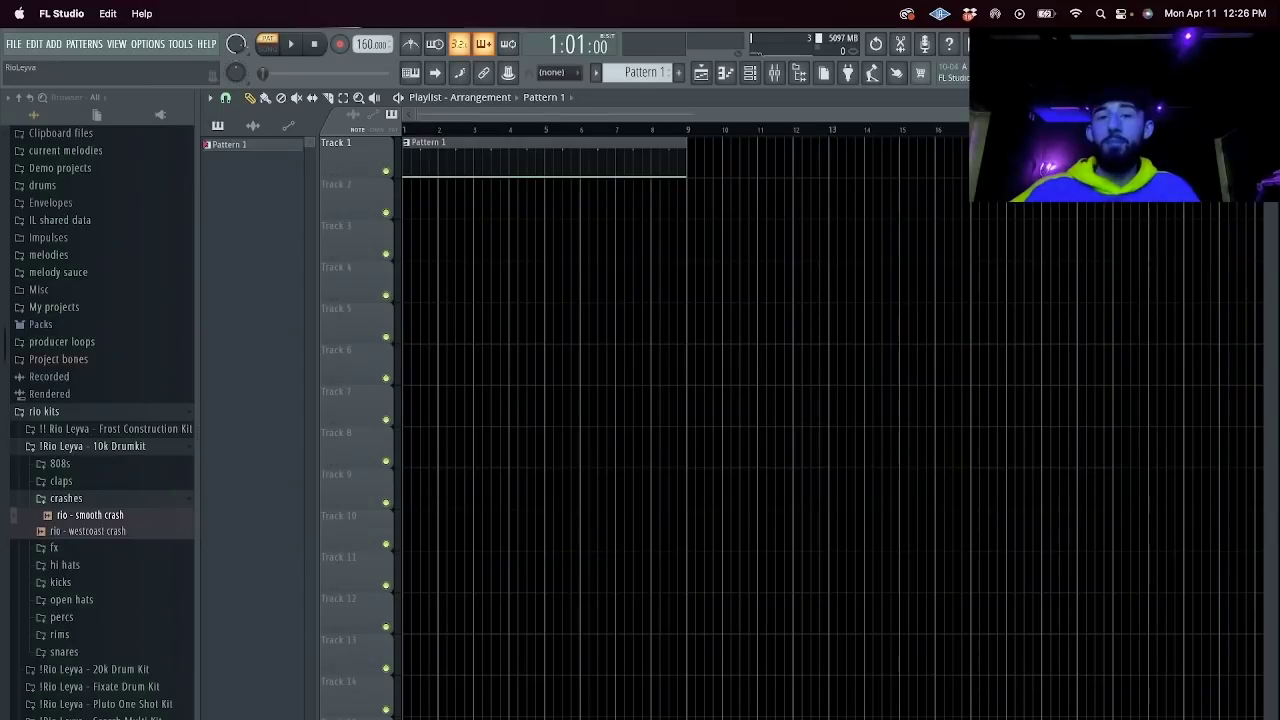
Extend the Pattern 1 clip in the playlist far past bar 9.
click(752, 76)
click(774, 73)
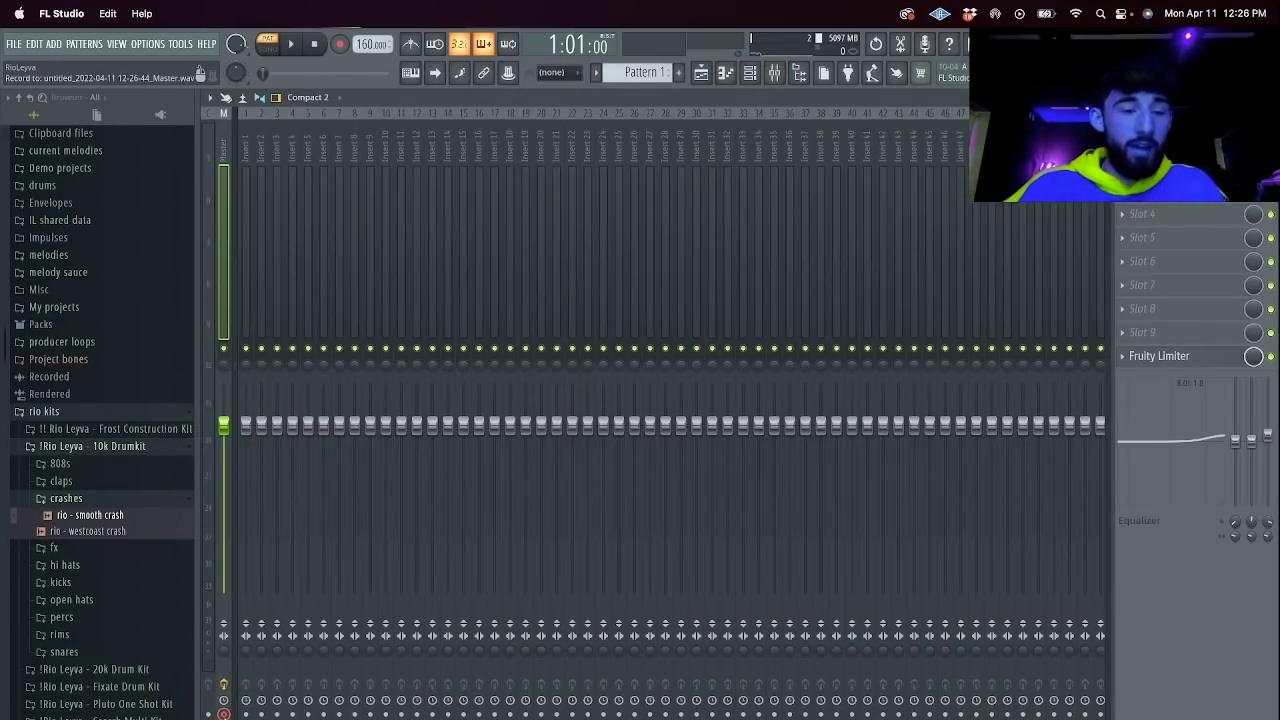
click(704, 74)
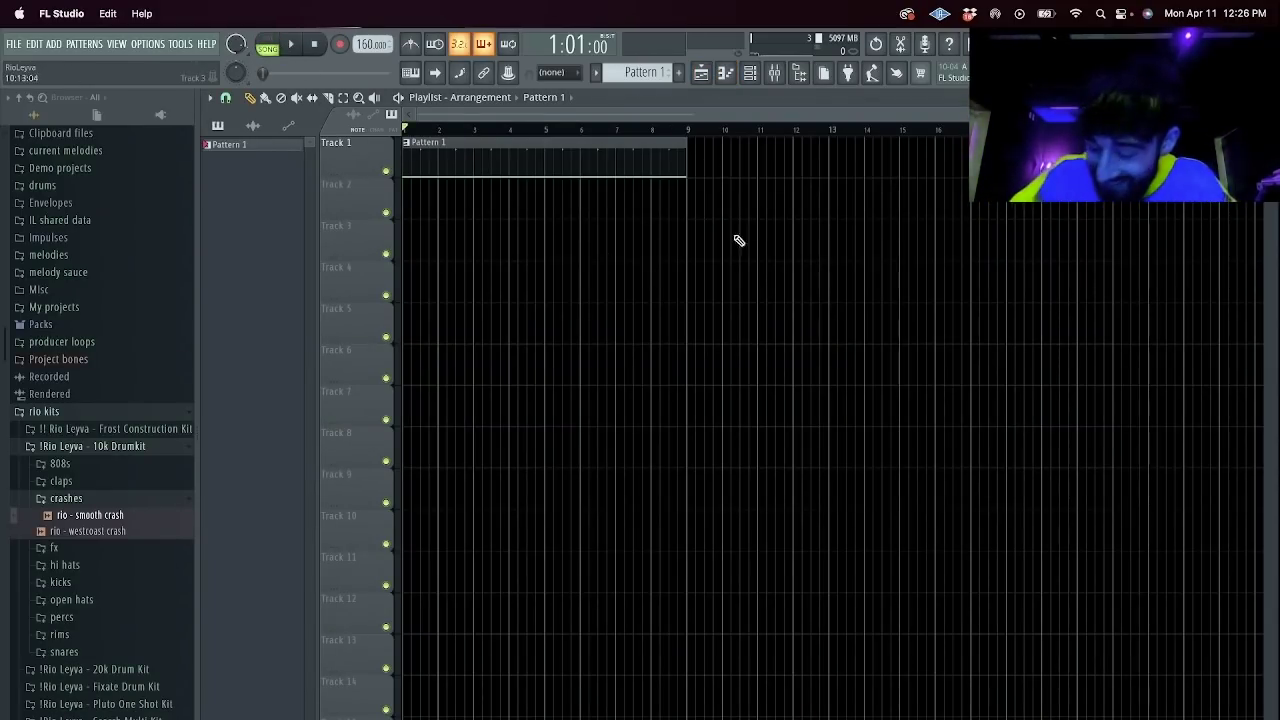
drag(686, 155, 1268, 157)
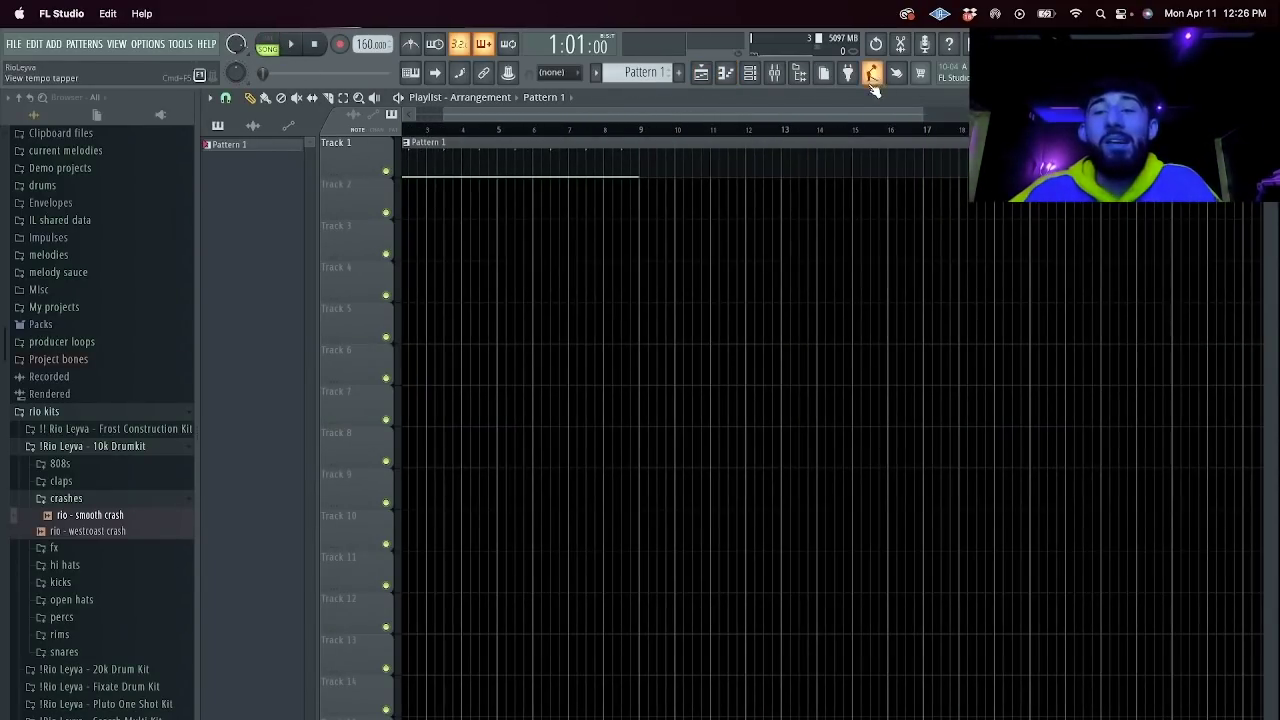
scroll(891, 160, down, 3)
Render the master track to an audio clip on Track 2, solo it and play from the start.
click(775, 74)
key(alt+r)
click(763, 550)
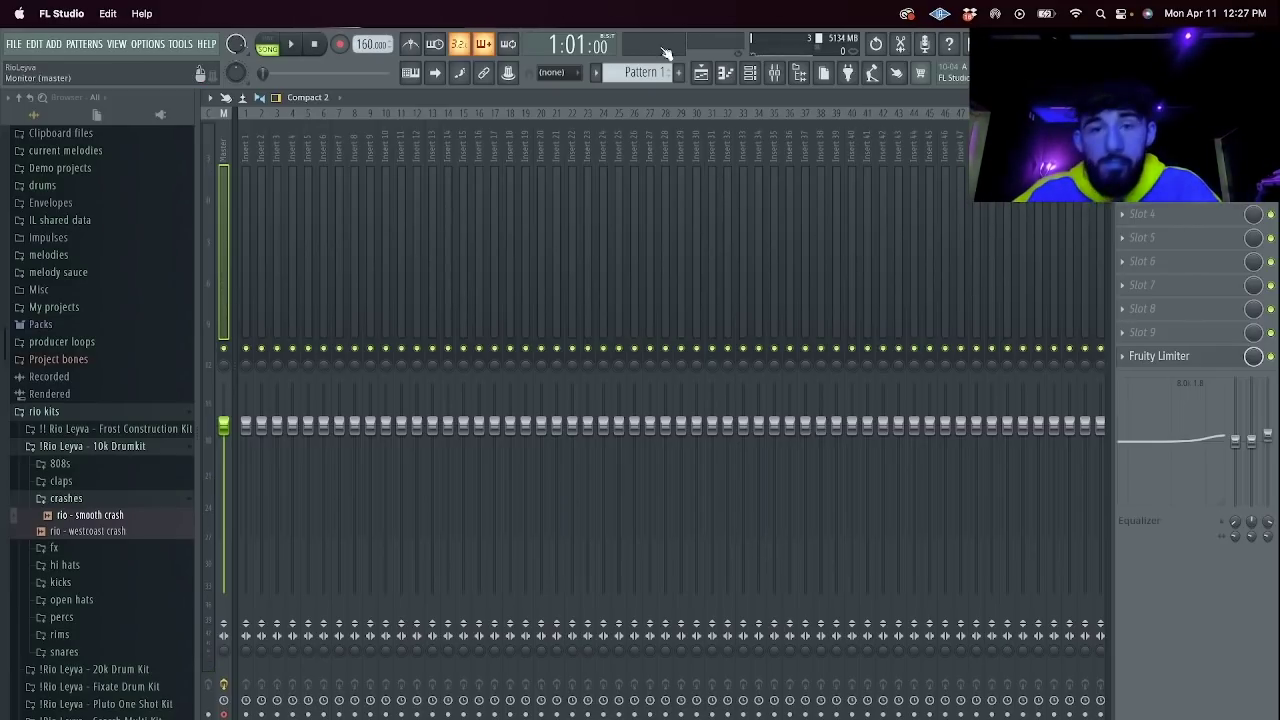
click(701, 72)
right_click(387, 213)
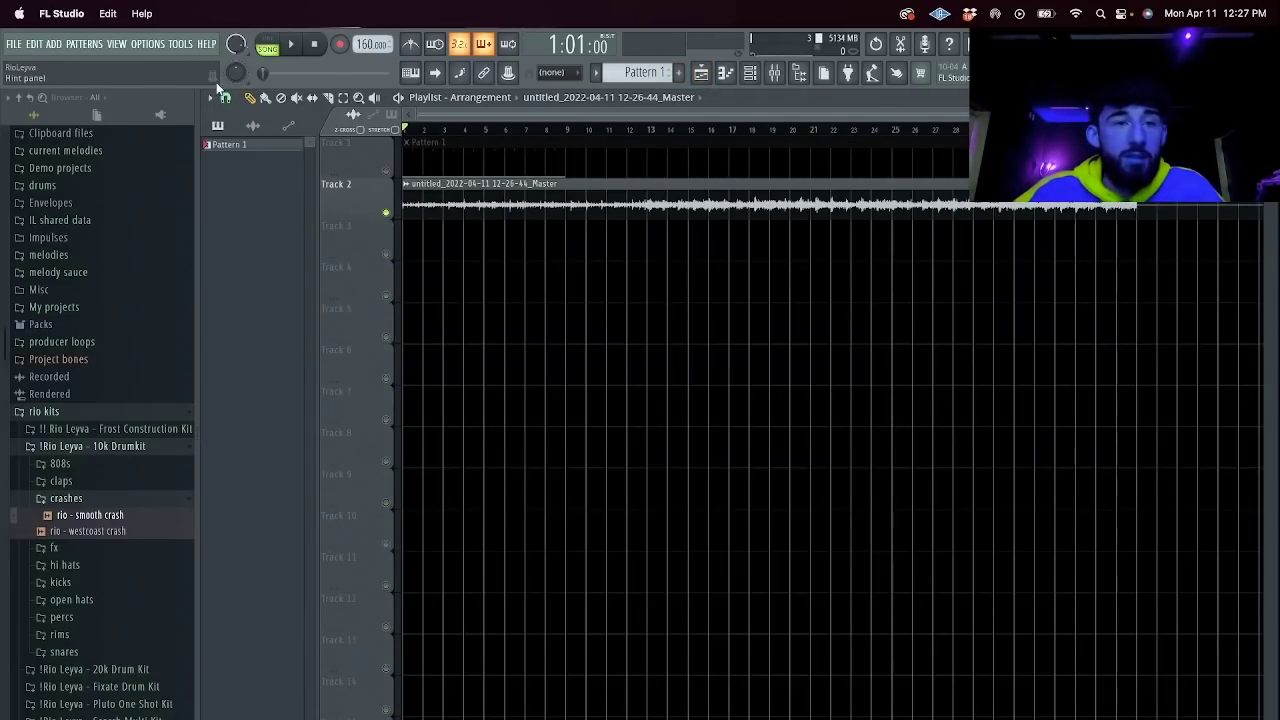
click(225, 97)
click(251, 328)
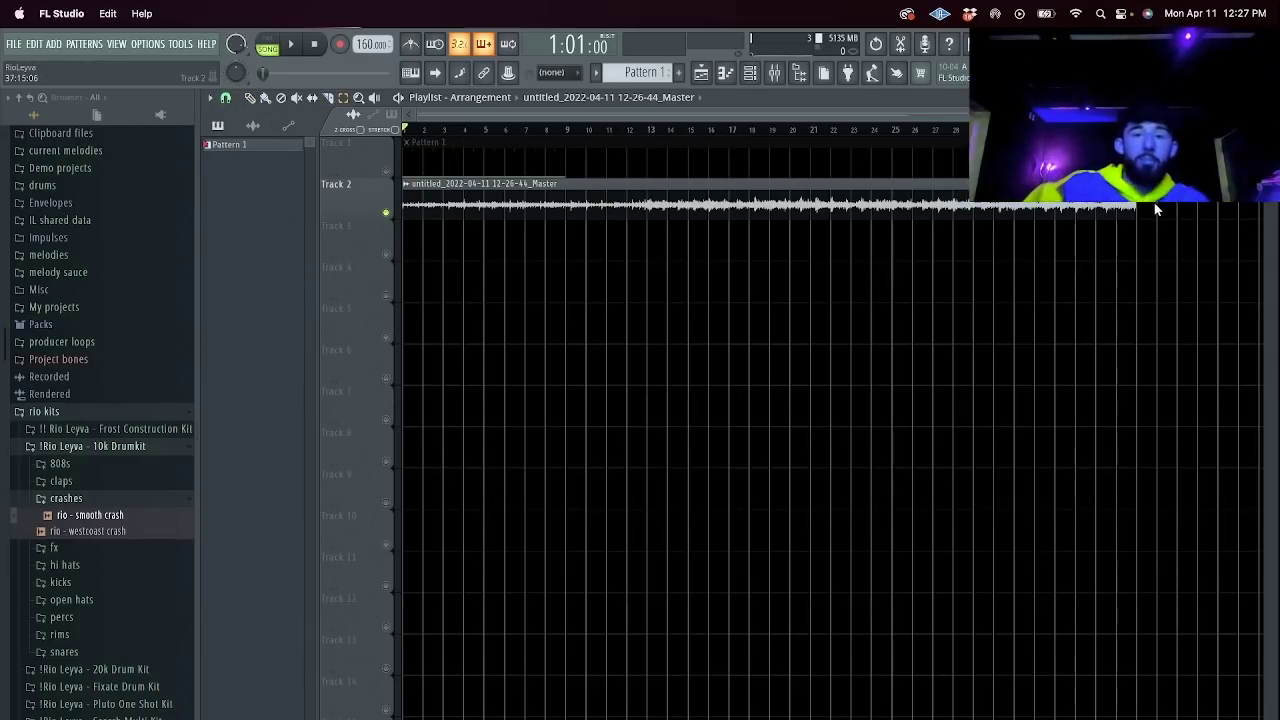
key(space)
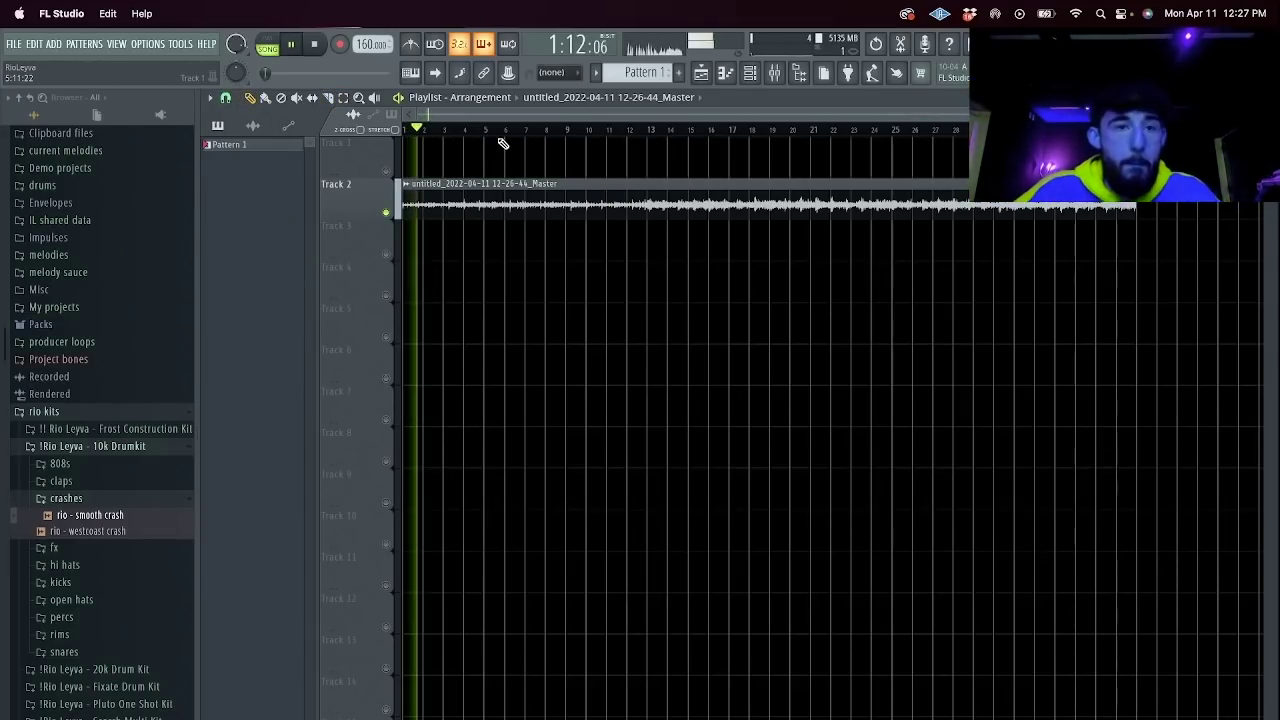
Add Fruity parametric EQ 2 with an 18kHz cut preset to the rendered clip's mixer insert.
click(750, 73)
click(774, 73)
key(space)
click(750, 73)
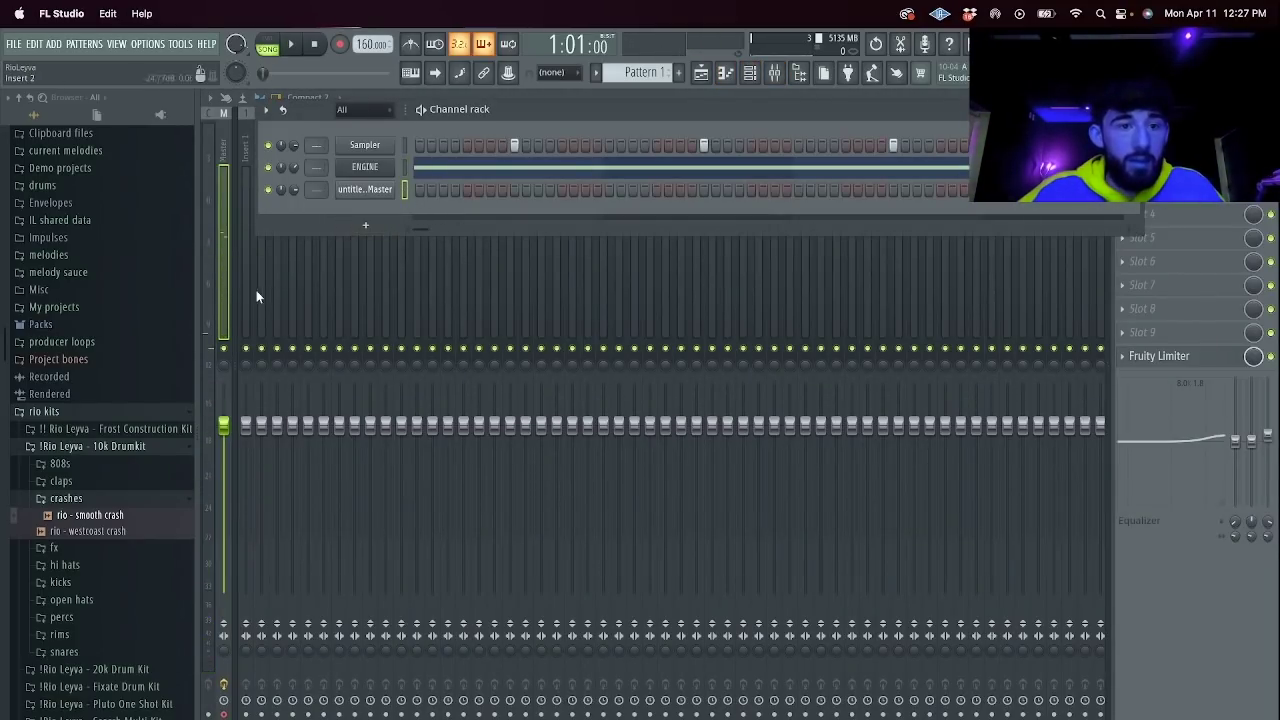
click(256, 290)
click(1144, 314)
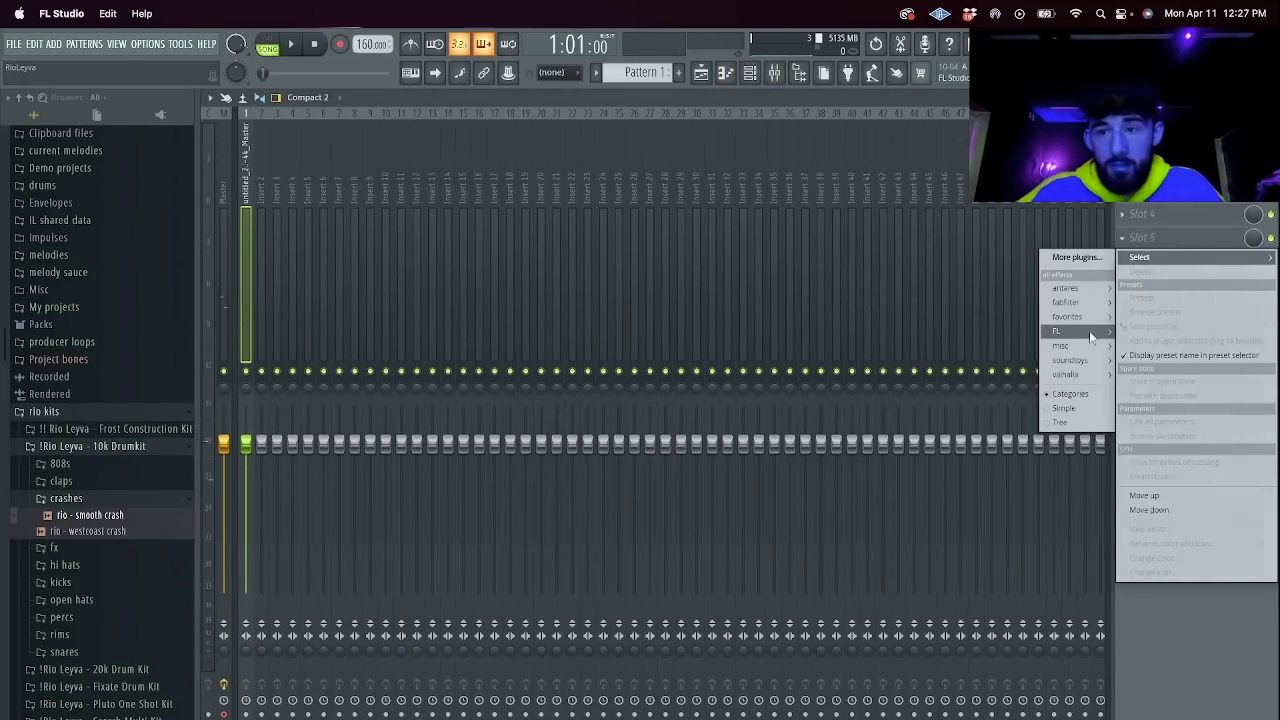
mouse_move(1097, 309)
click(984, 431)
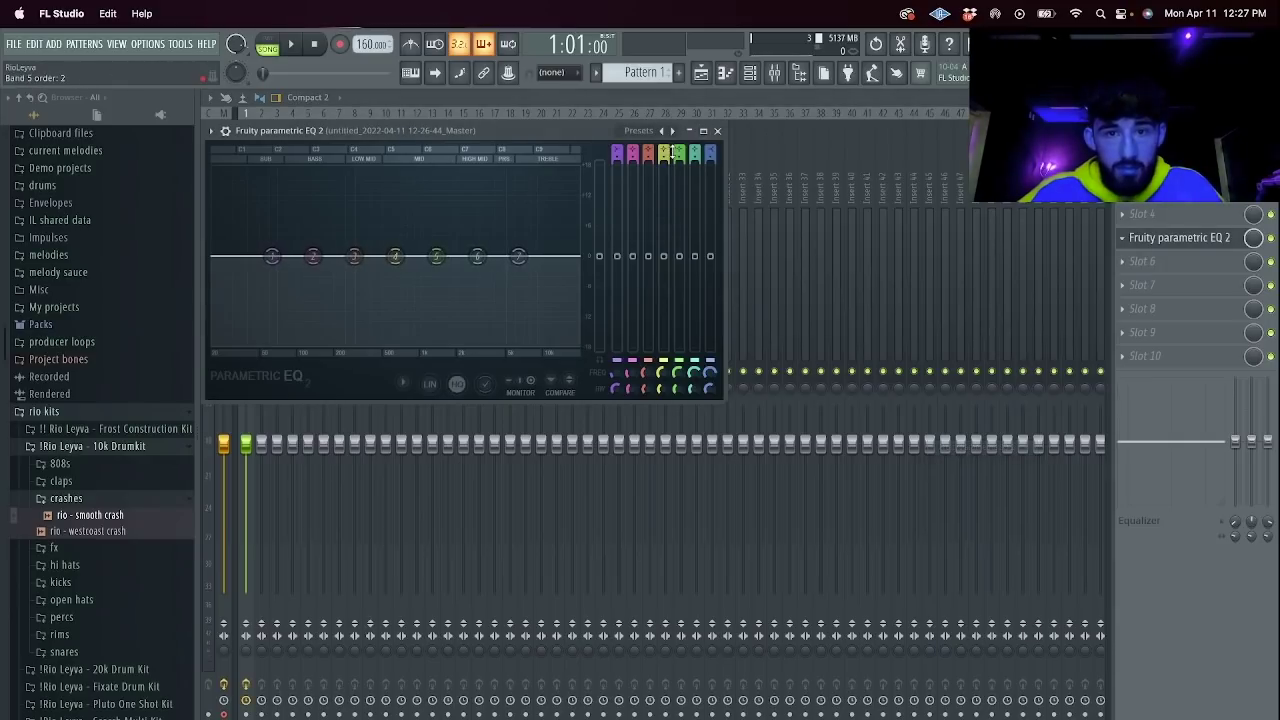
click(669, 131)
Pull the EQ's low-pass down to about 4.2 kHz, raise the high-pass, and audition the result.
drag(577, 256, 500, 256)
drag(219, 256, 340, 257)
key(space)
drag(501, 256, 497, 256)
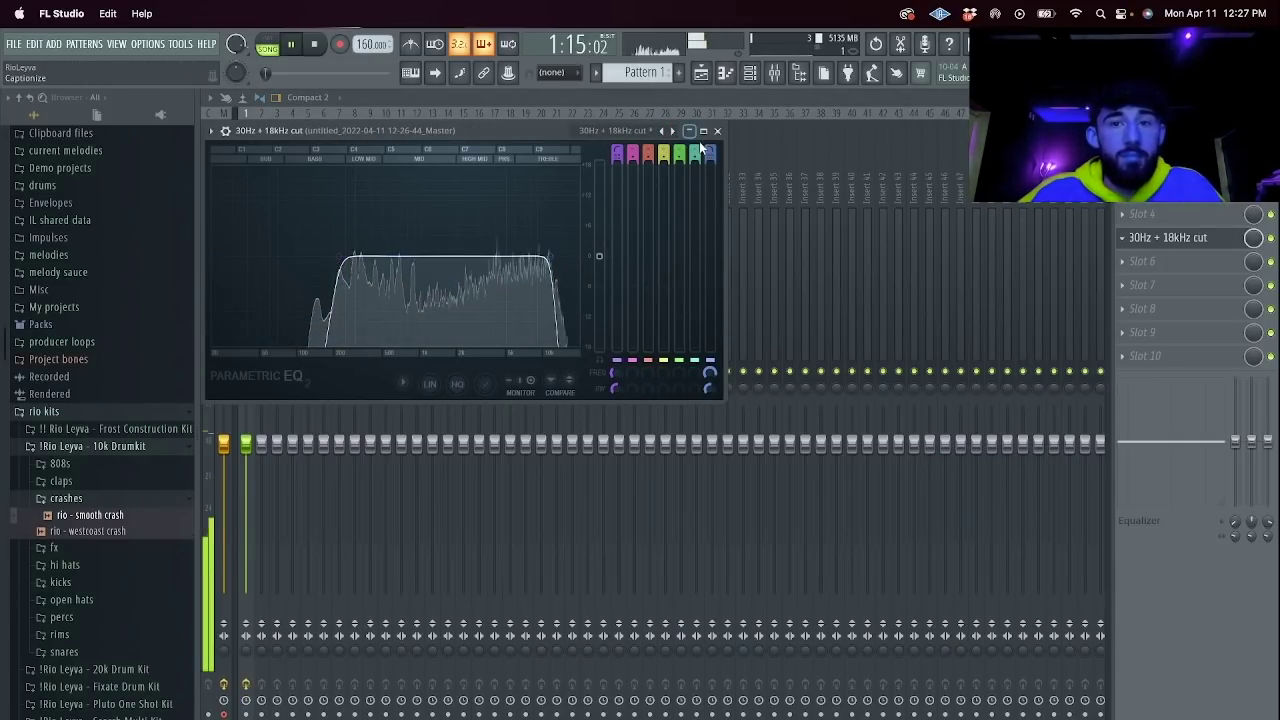
click(717, 131)
key(space)
Switch to the playlist and create a new empty Pattern 2.
click(750, 73)
click(710, 77)
click(597, 72)
click(690, 92)
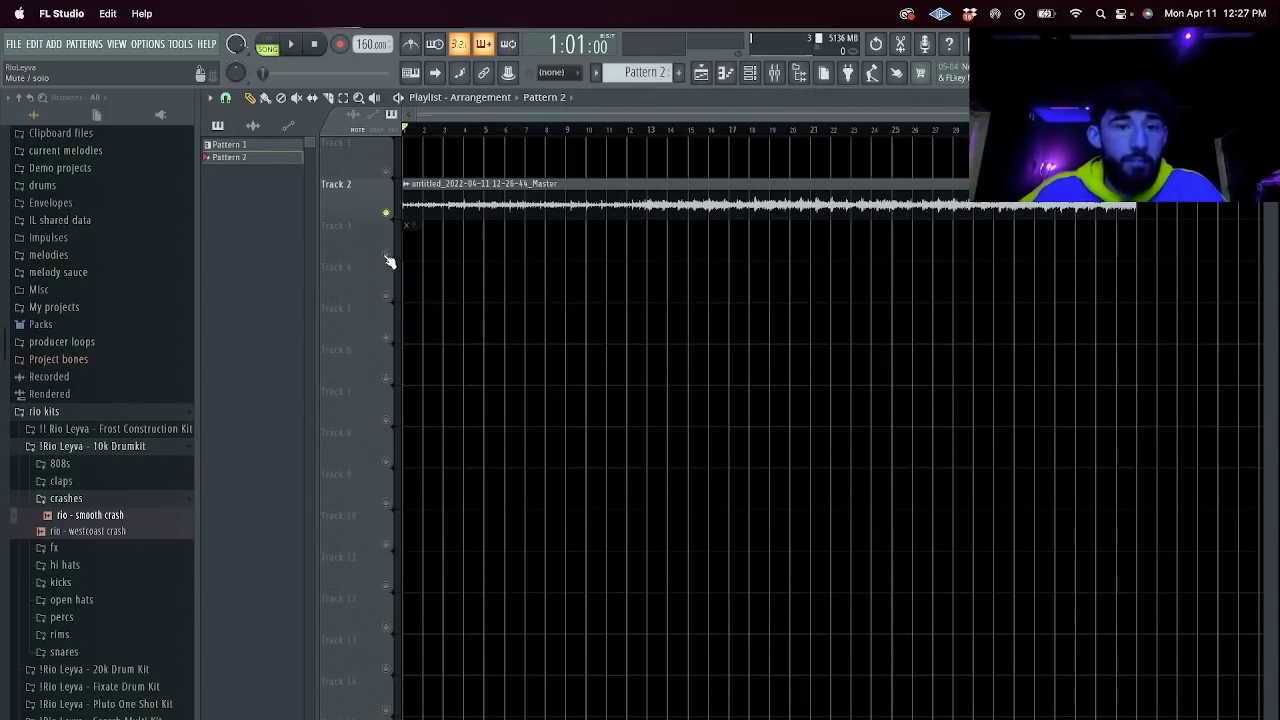
Stretch Pattern 2 to eight bars, repeat it along Track 3, and add a new ENGINE channel.
drag(418, 245, 585, 237)
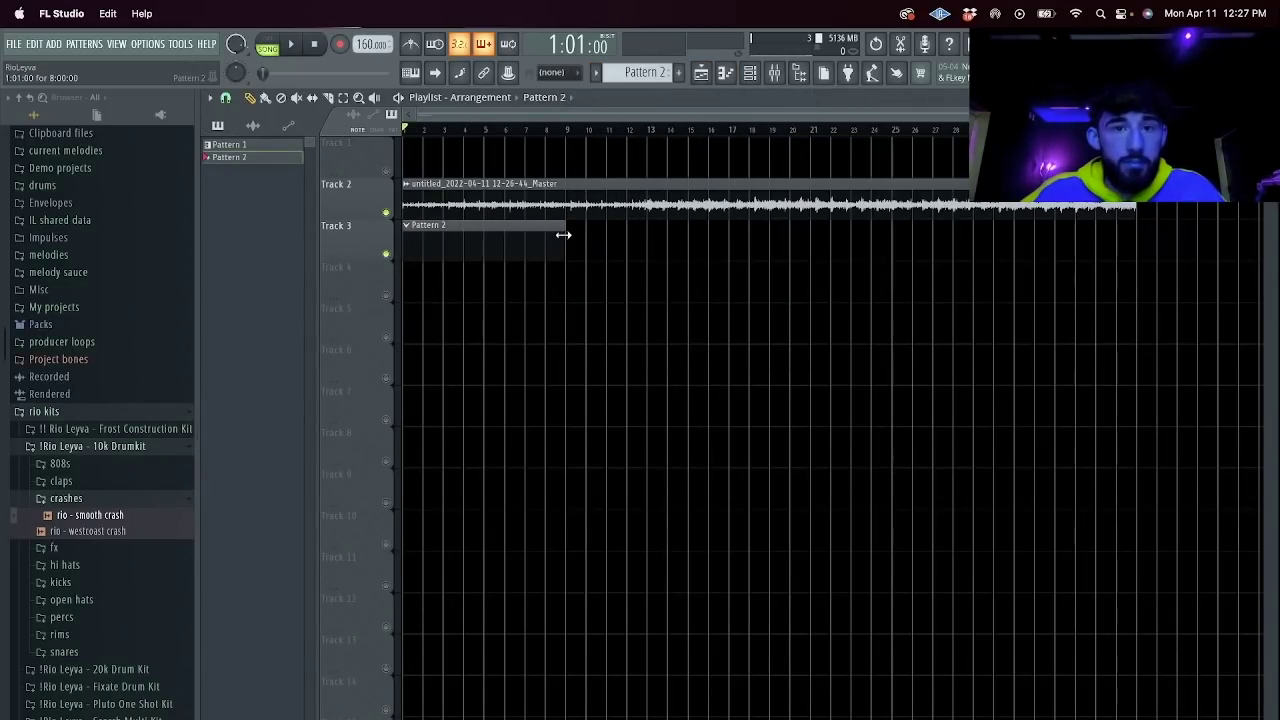
key(ctrl+b)
key(ctrl+b)
key(ctrl+b)
key(ctrl+b)
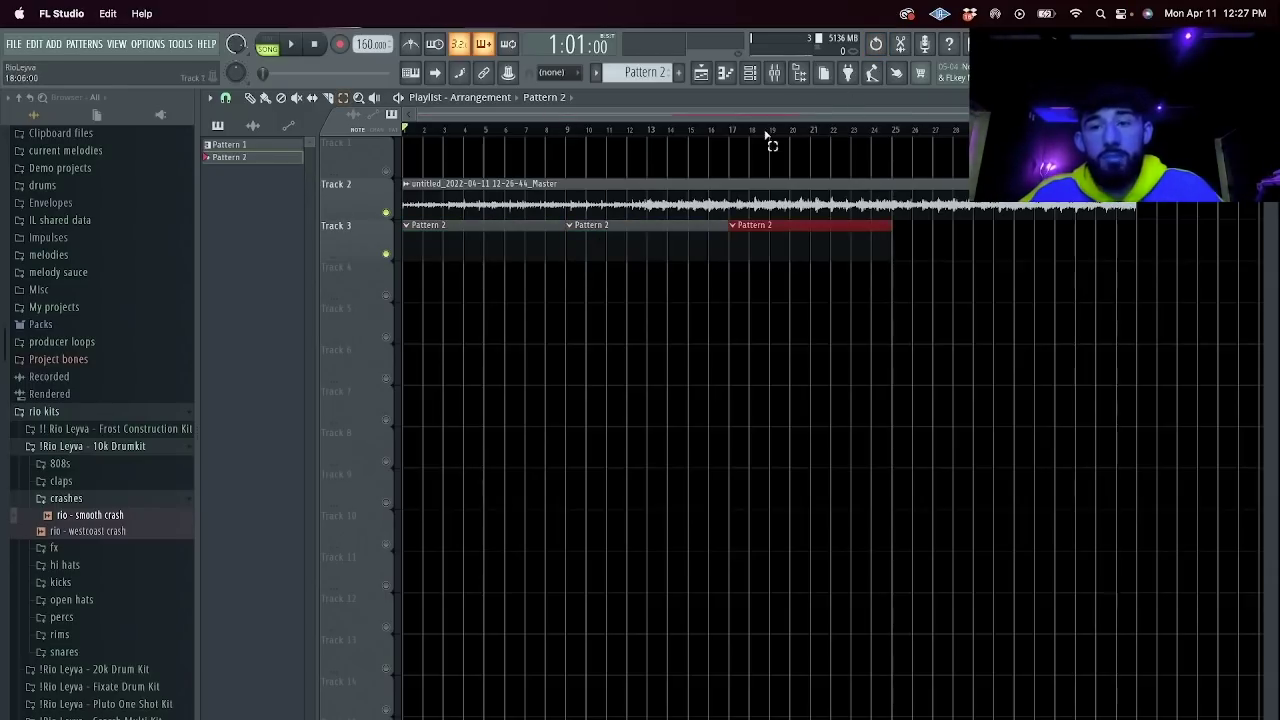
click(760, 76)
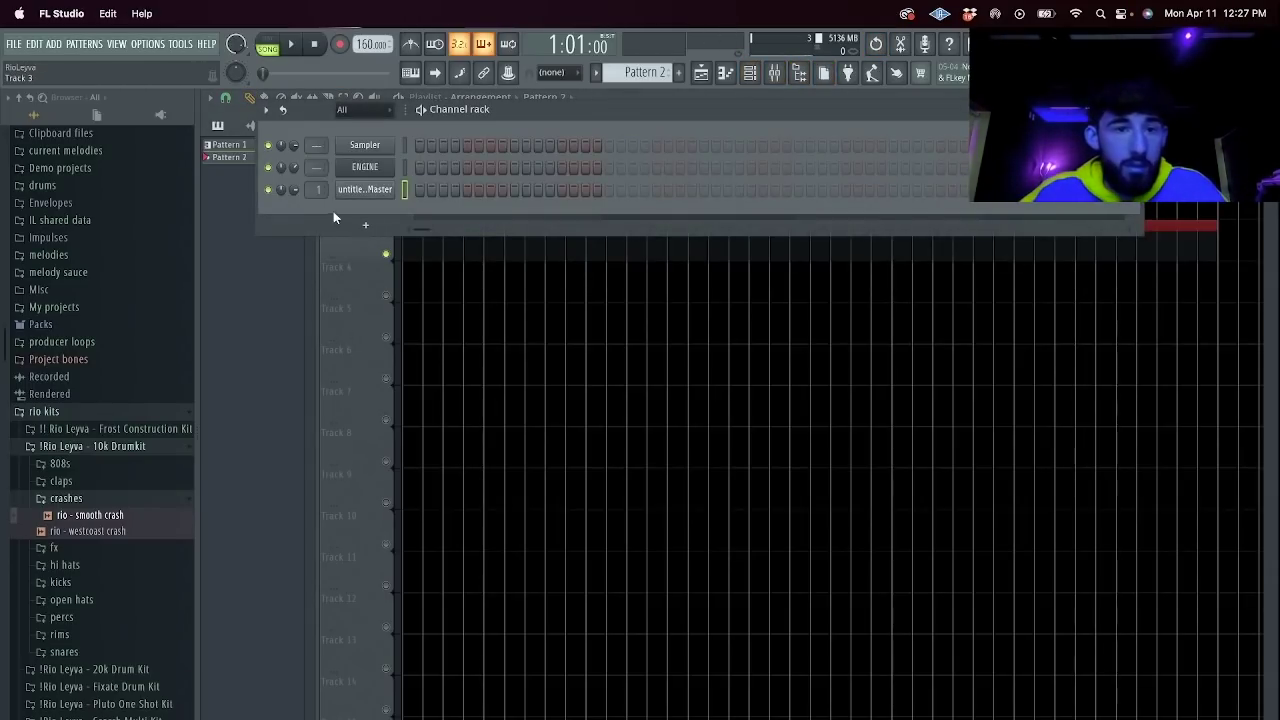
click(356, 224)
click(390, 169)
click(387, 170)
click(387, 170)
Browse Forest Kingdom 3 flute presets in ENGINE and settle on Aztec Clay Flute 1.
click(555, 330)
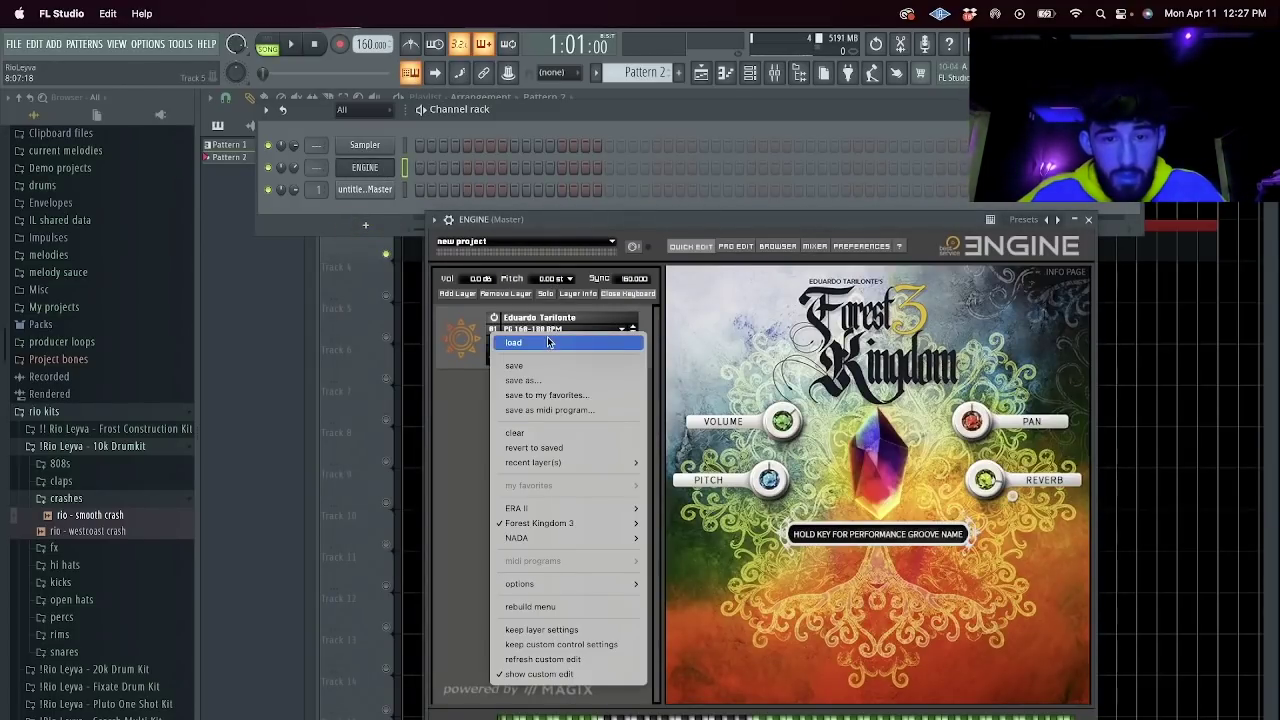
mouse_move(638, 523)
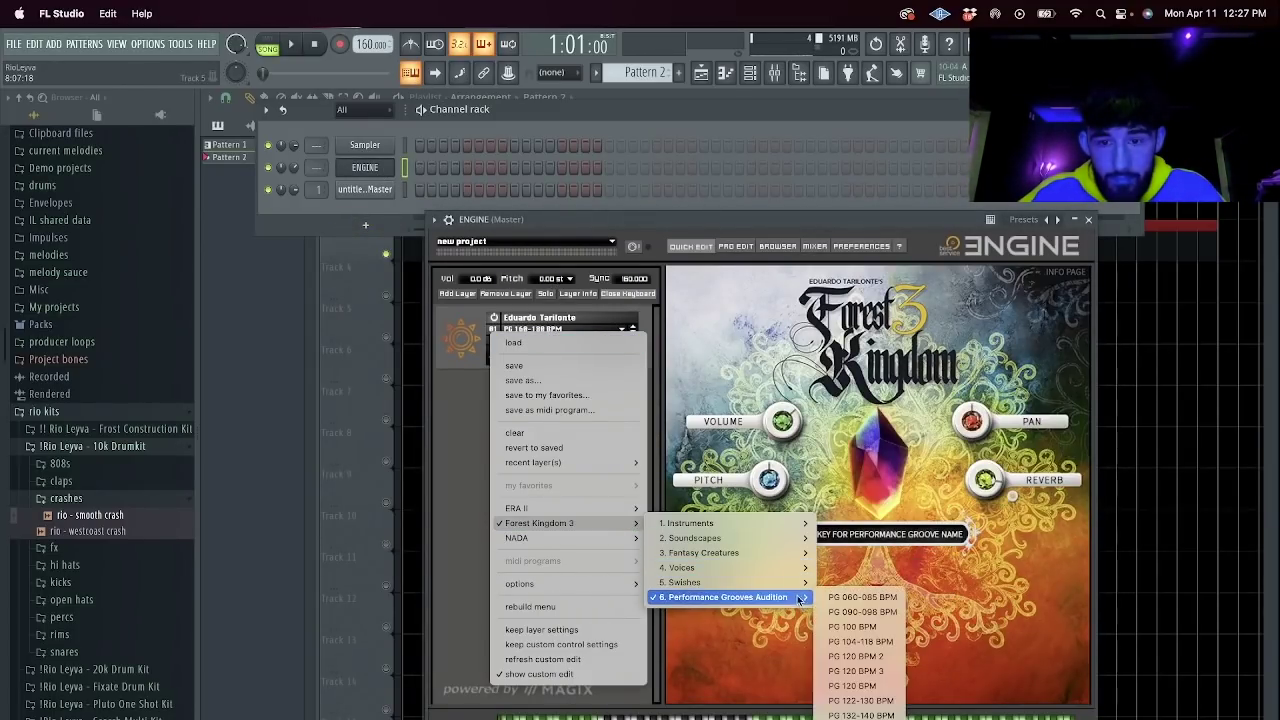
mouse_move(800, 537)
mouse_move(883, 555)
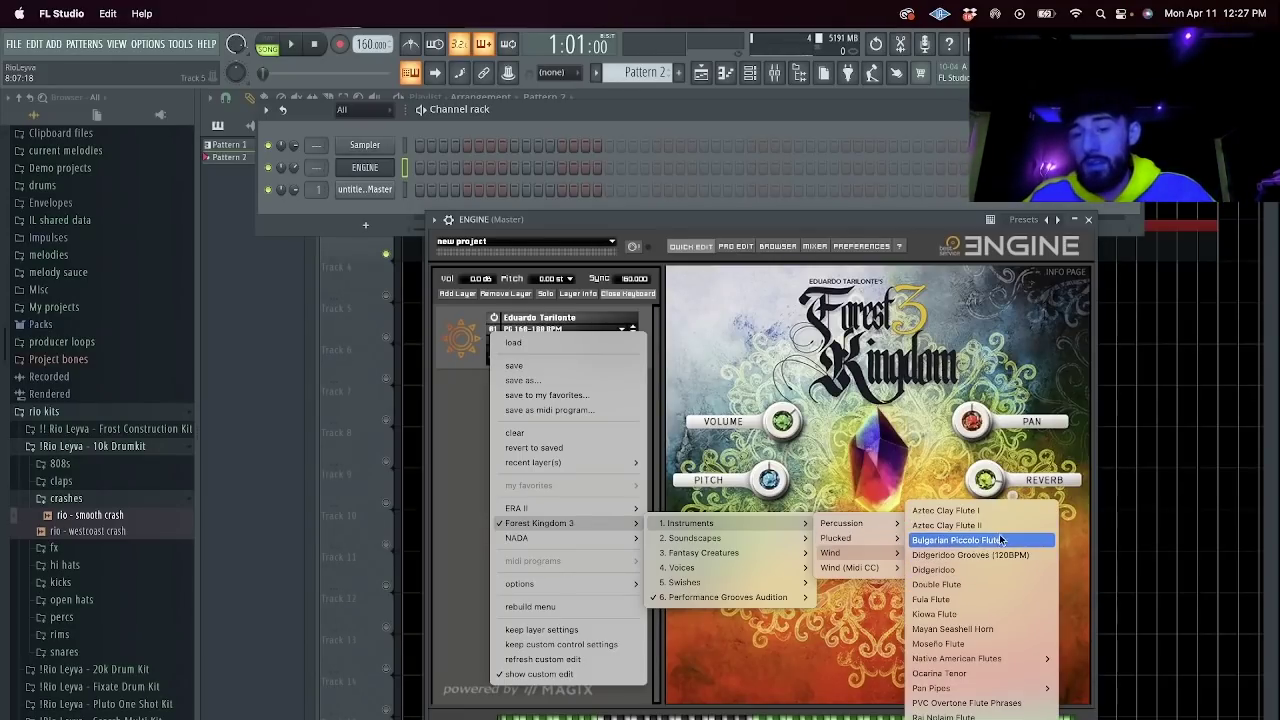
mouse_move(992, 688)
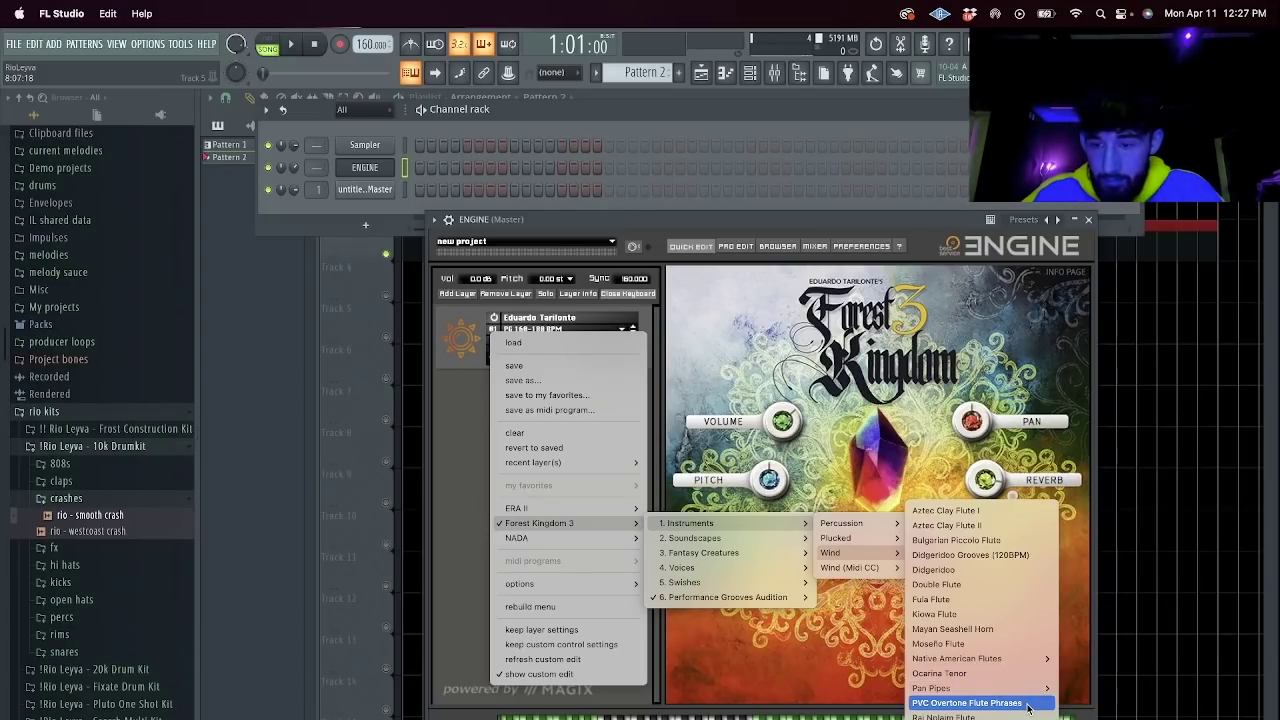
click(943, 716)
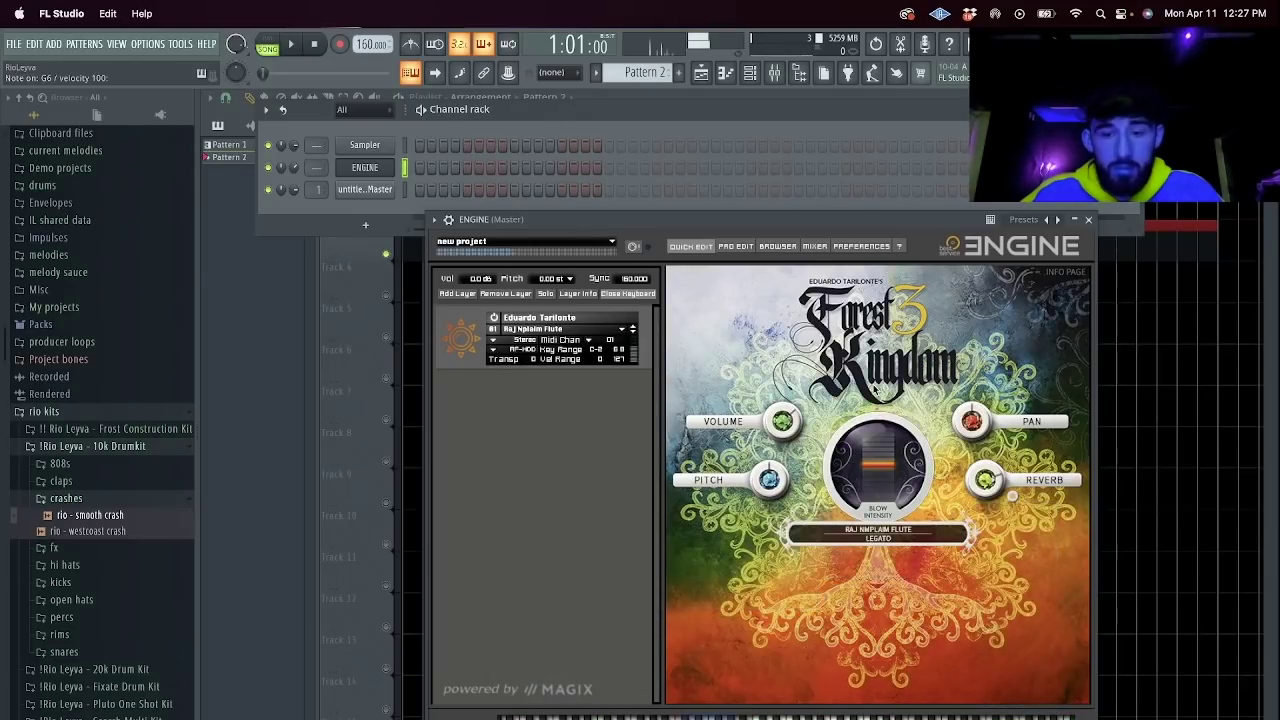
click(632, 334)
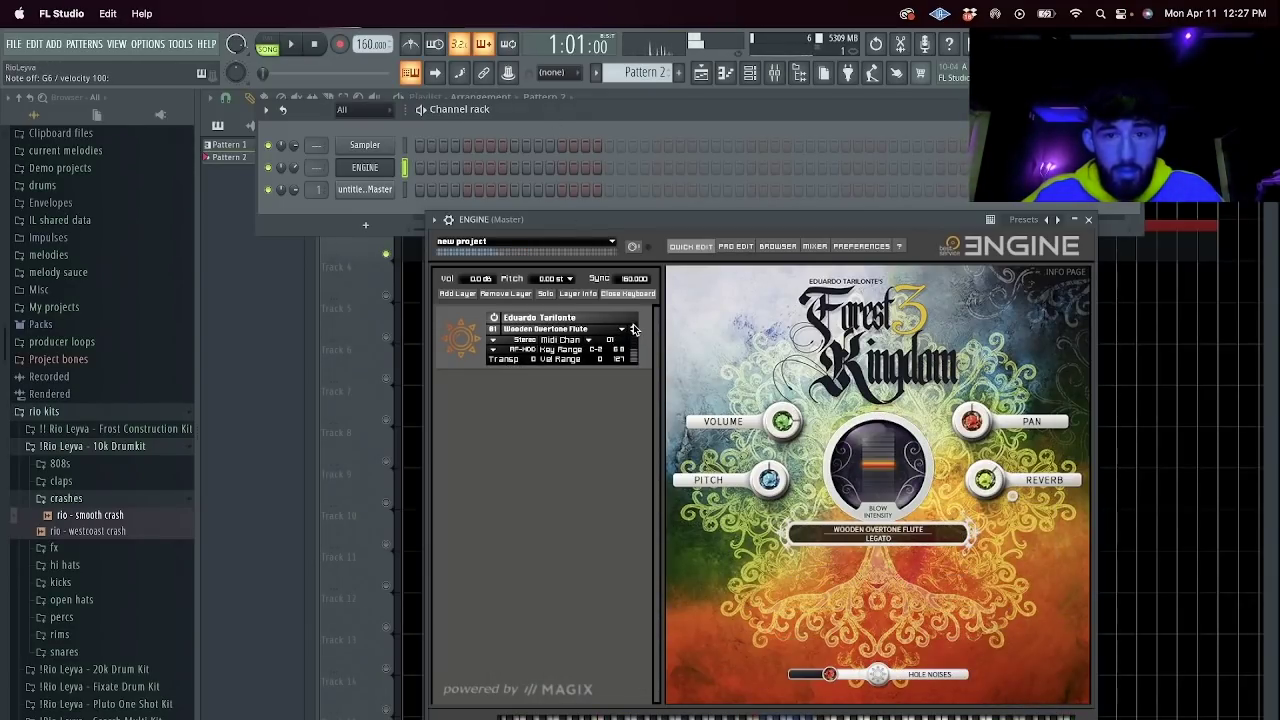
click(632, 334)
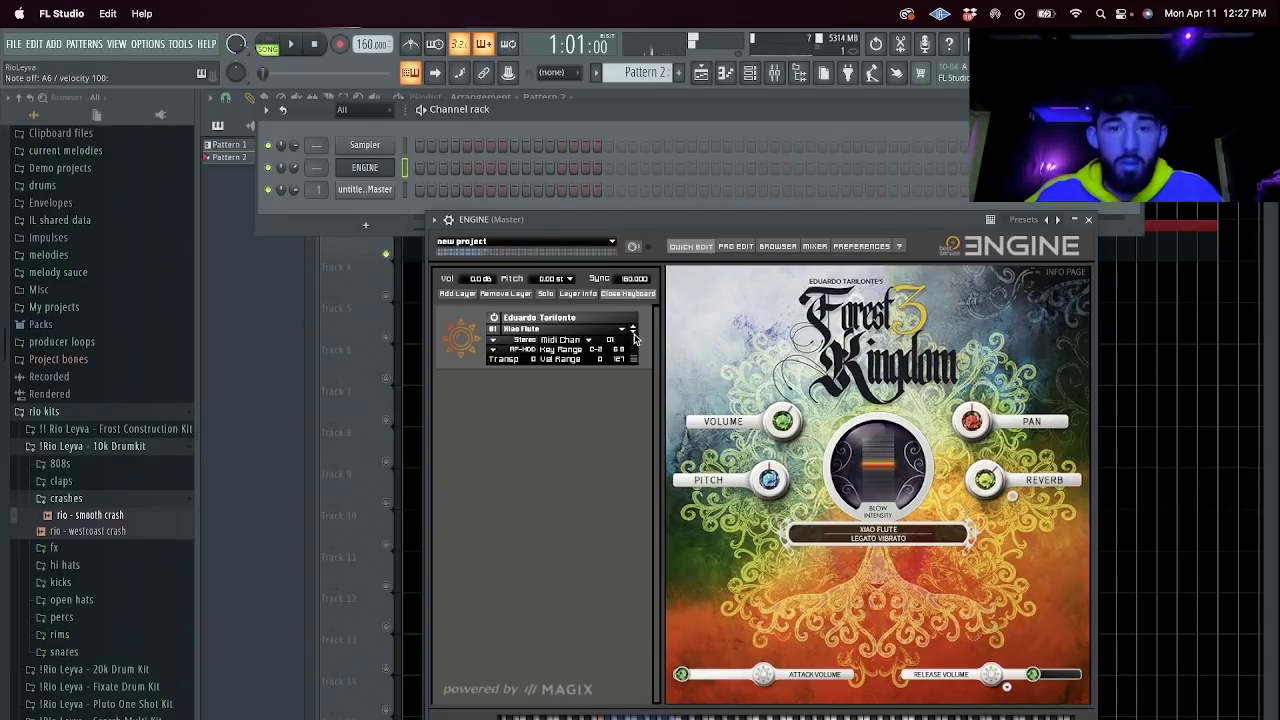
click(632, 334)
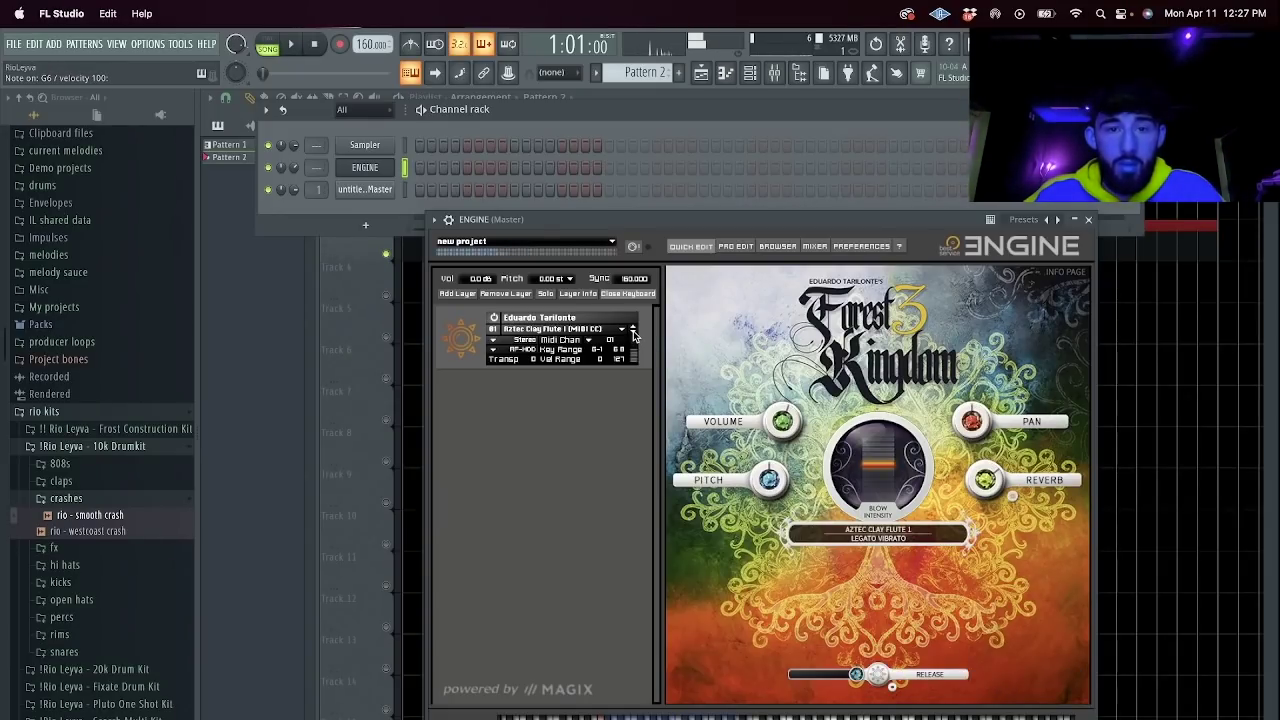
click(1086, 220)
Start playback and open the flute ENGINE channel's Pattern 2 piano roll.
key(space)
right_click(363, 163)
click(422, 167)
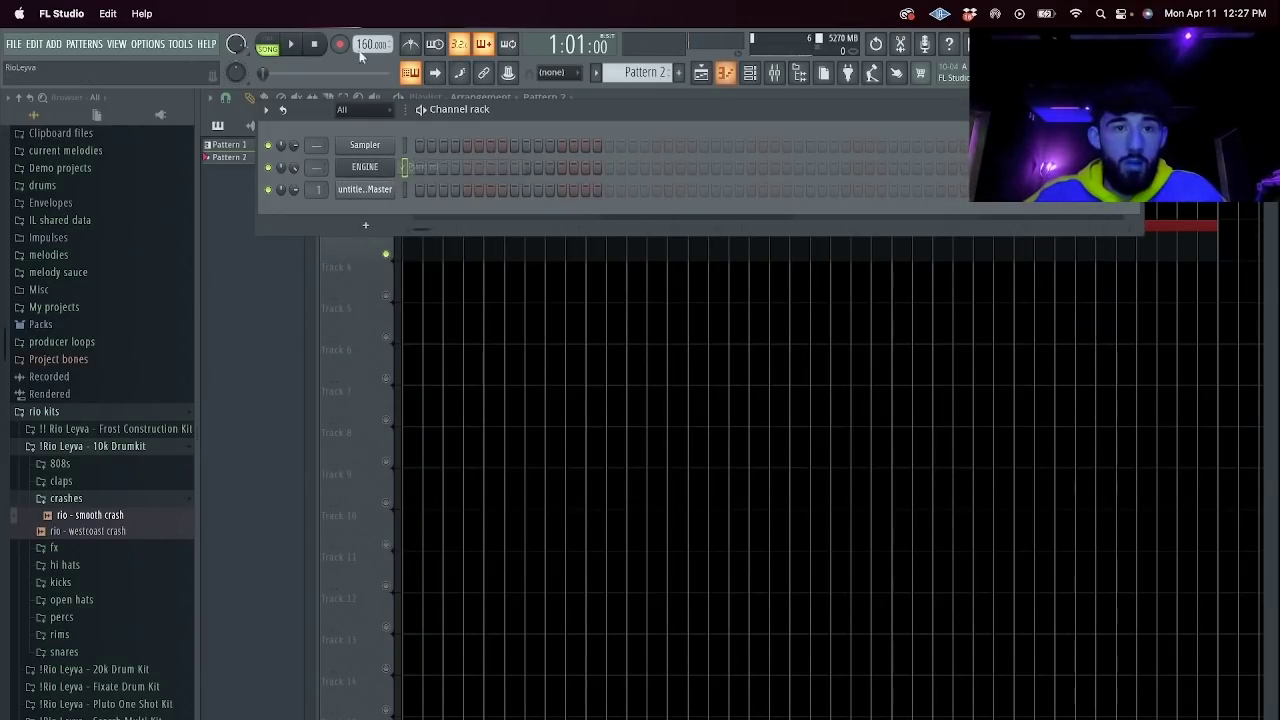
right_click(376, 166)
click(422, 167)
Draw the opening chord of long A6 and G6 notes at the start of the ENGINE pattern.
key(space)
drag(1245, 111, 508, 102)
key(space)
click(276, 236)
right_click(324, 236)
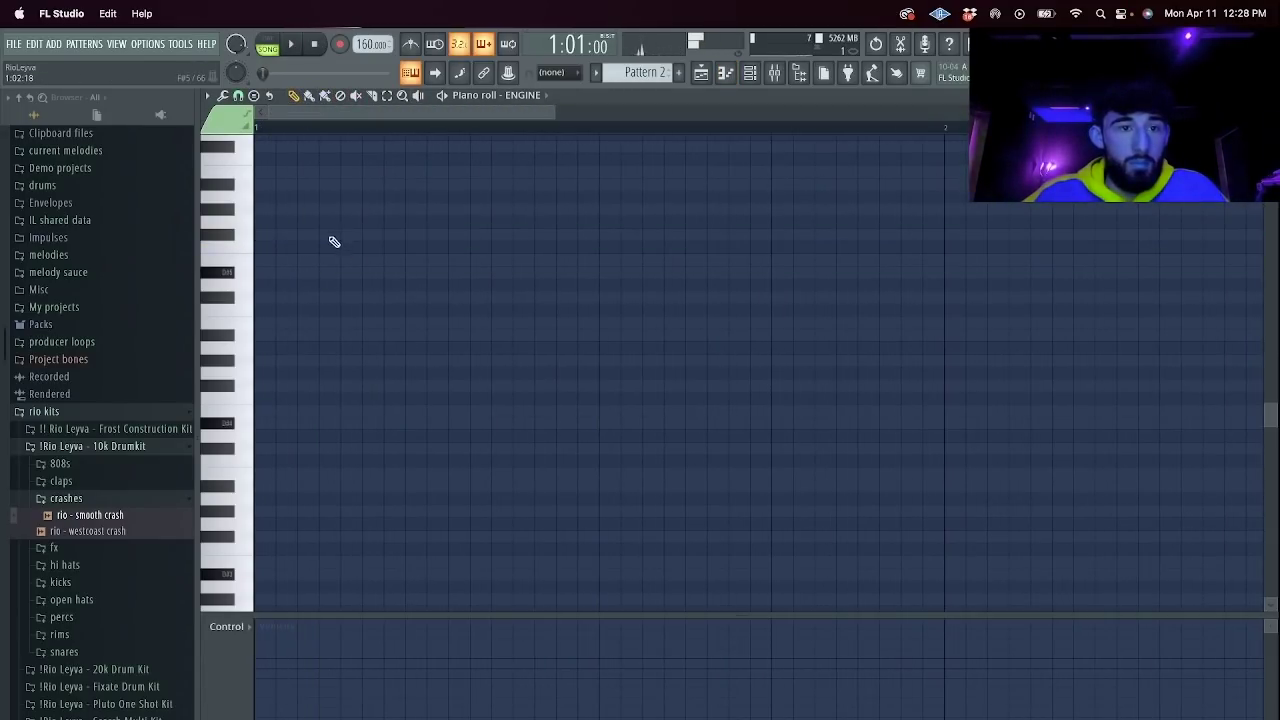
scroll(300, 237, up, 7)
mouse_move(295, 240)
mouse_down()
mouse_move(262, 288)
mouse_move(268, 336)
mouse_move(274, 301)
mouse_up()
click(264, 336)
Add a long high note late in bar 2 and a long lower note at bar 3.
key(space)
drag(374, 111, 503, 108)
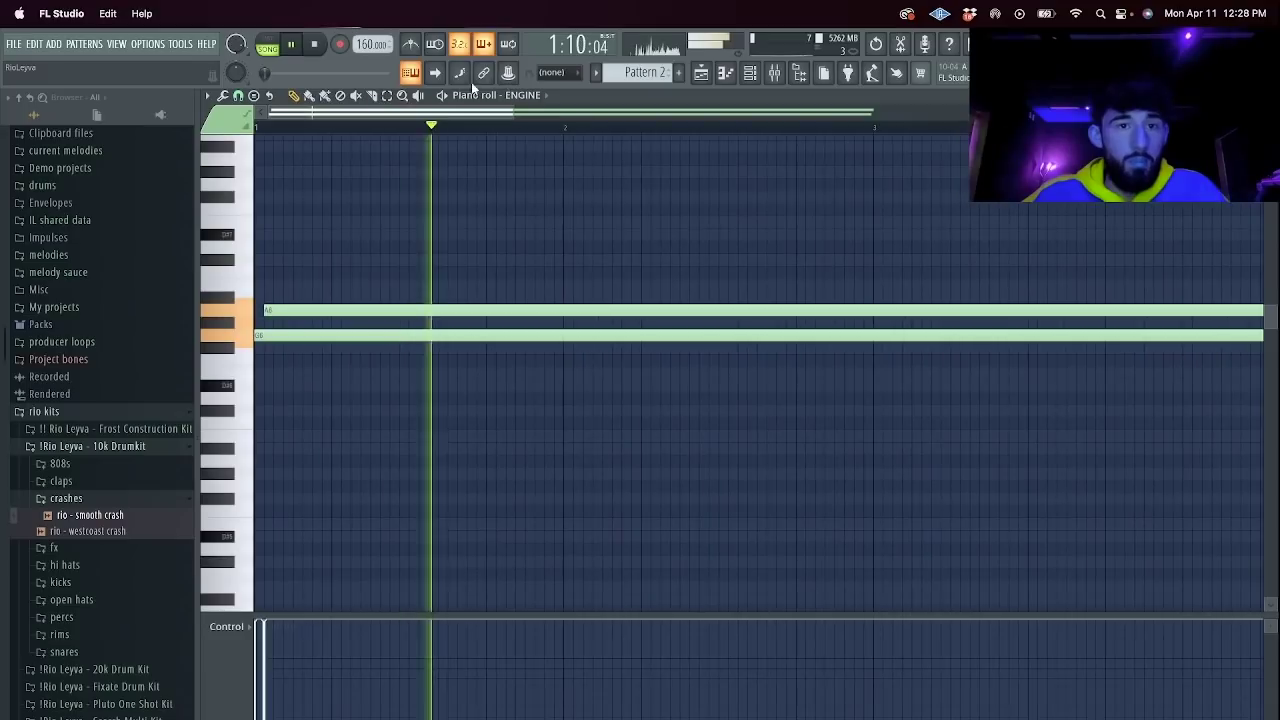
key(super+t)
key(space)
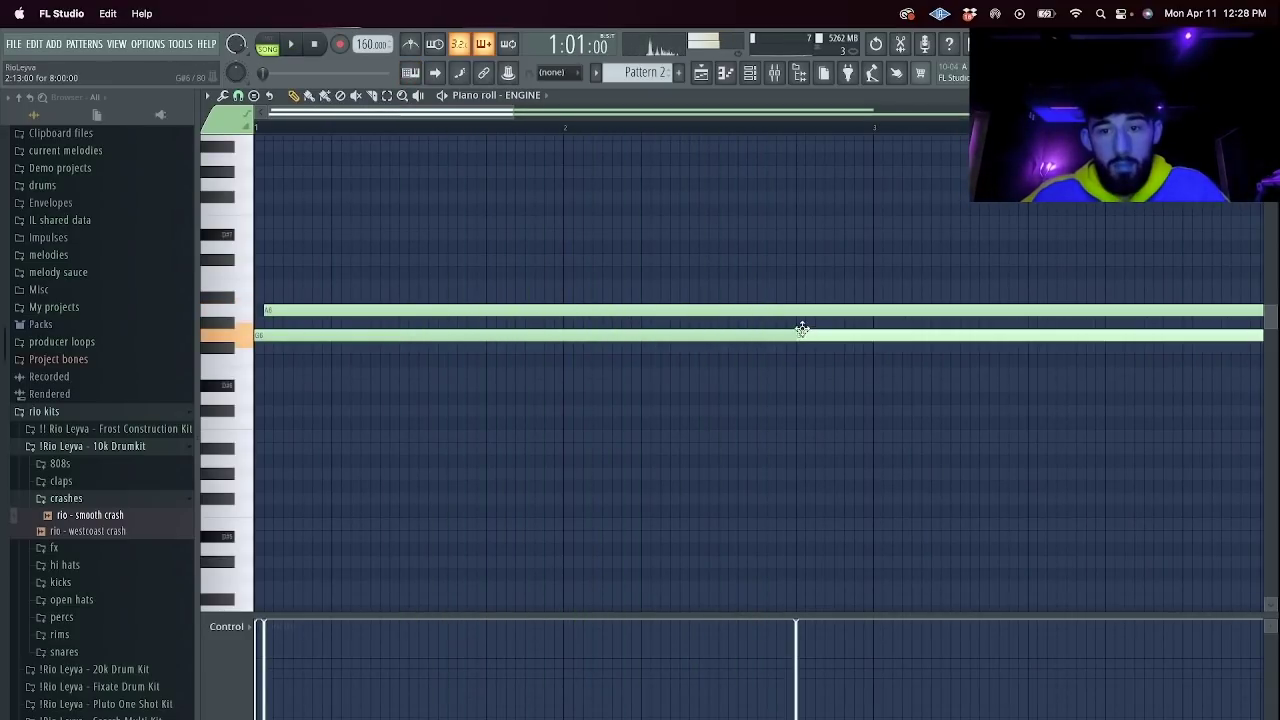
click(835, 272)
click(877, 316)
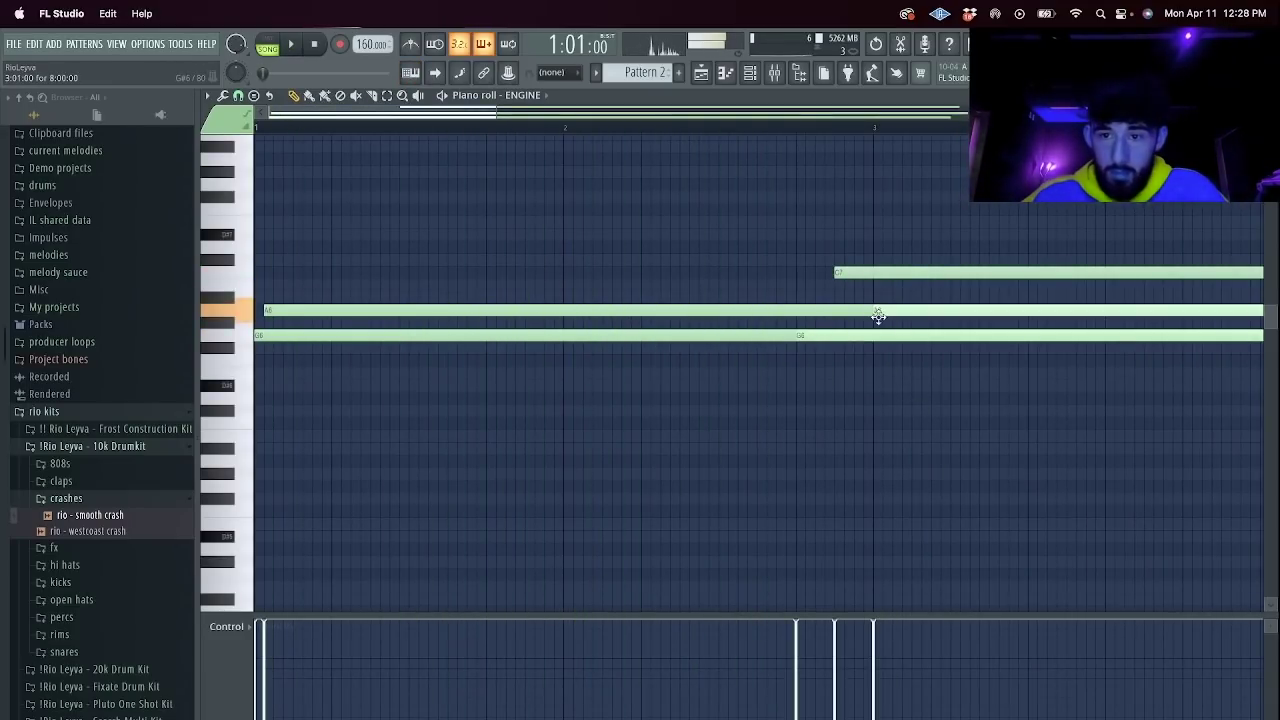
click(872, 361)
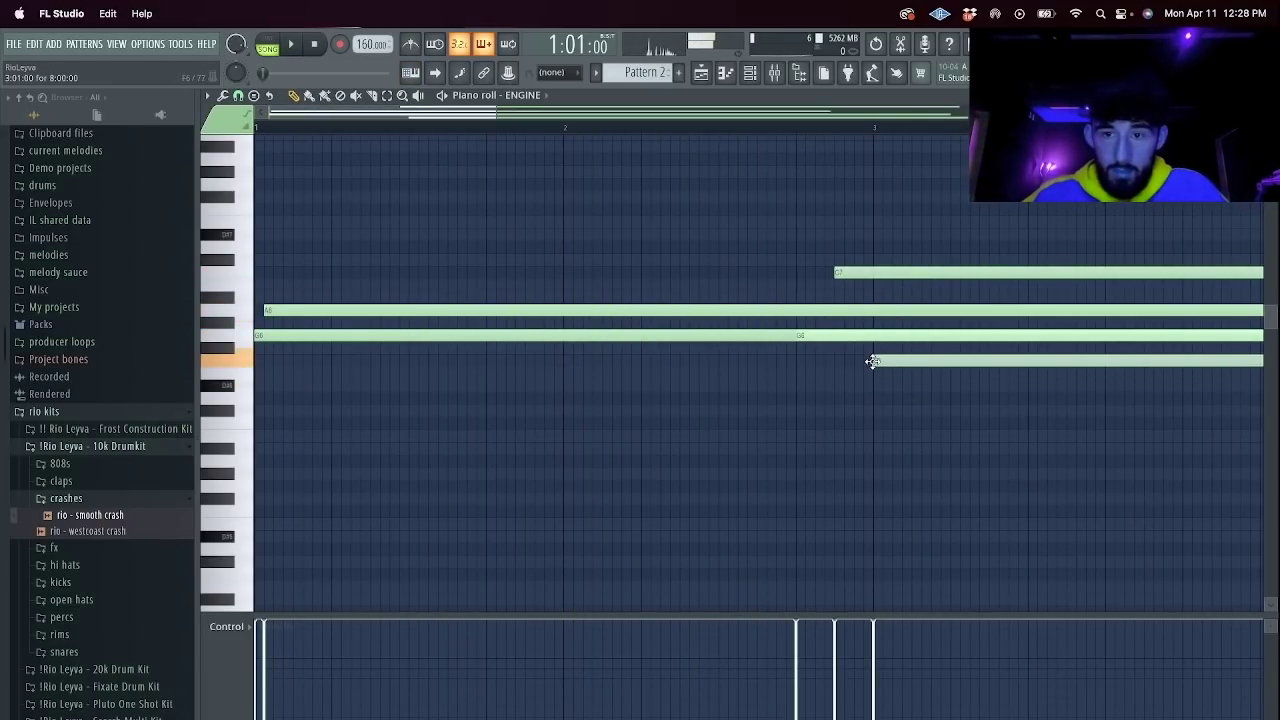
Try E6 and F6 notes at bar 3, then delete them and the long high note.
key(space)
drag(872, 362, 874, 373)
click(894, 362)
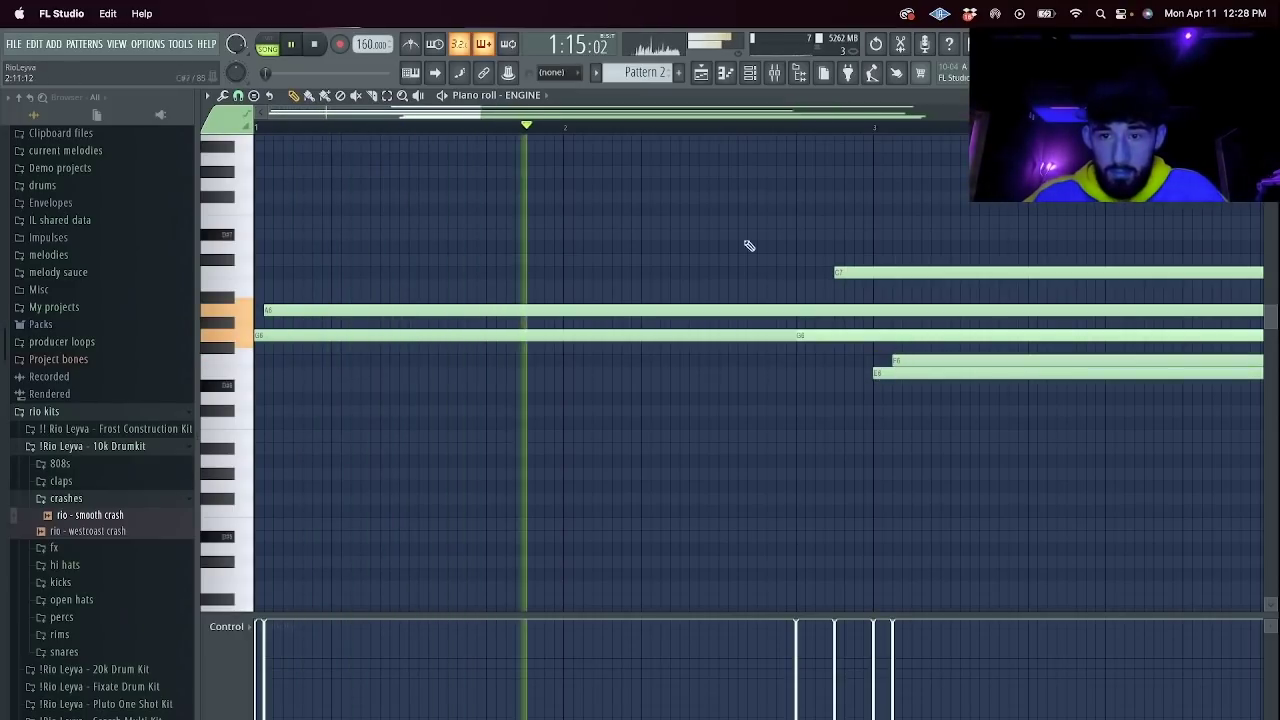
drag(482, 113, 838, 182)
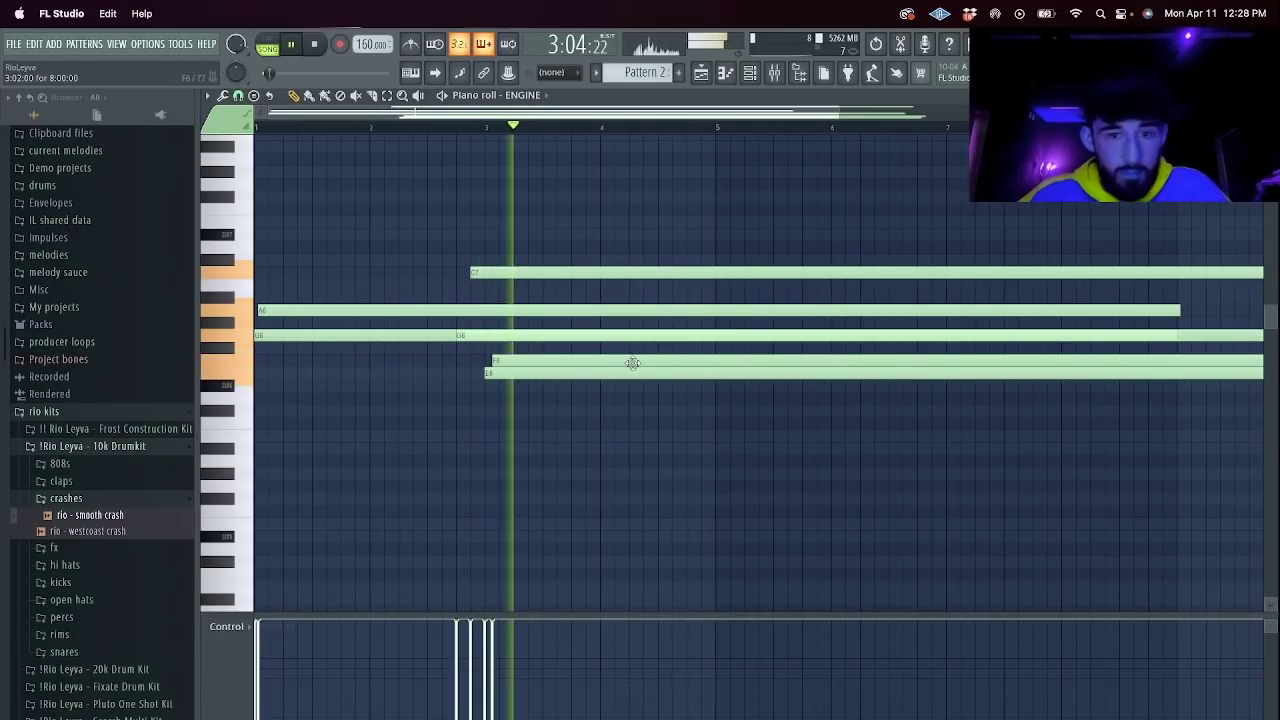
key(space)
right_click(540, 361)
right_click(540, 373)
right_click(489, 336)
right_click(497, 272)
key(space)
Slice the A6/G6 chord short before bar 3 and remove the cut-off parts.
key(space)
key(c)
drag(453, 357, 504, 460)
key(e)
key(Delete)
key(space)
Add quick grace notes after the chord, lowering the following note by a semitone.
click(452, 346)
right_click(452, 346)
drag(457, 332, 455, 314)
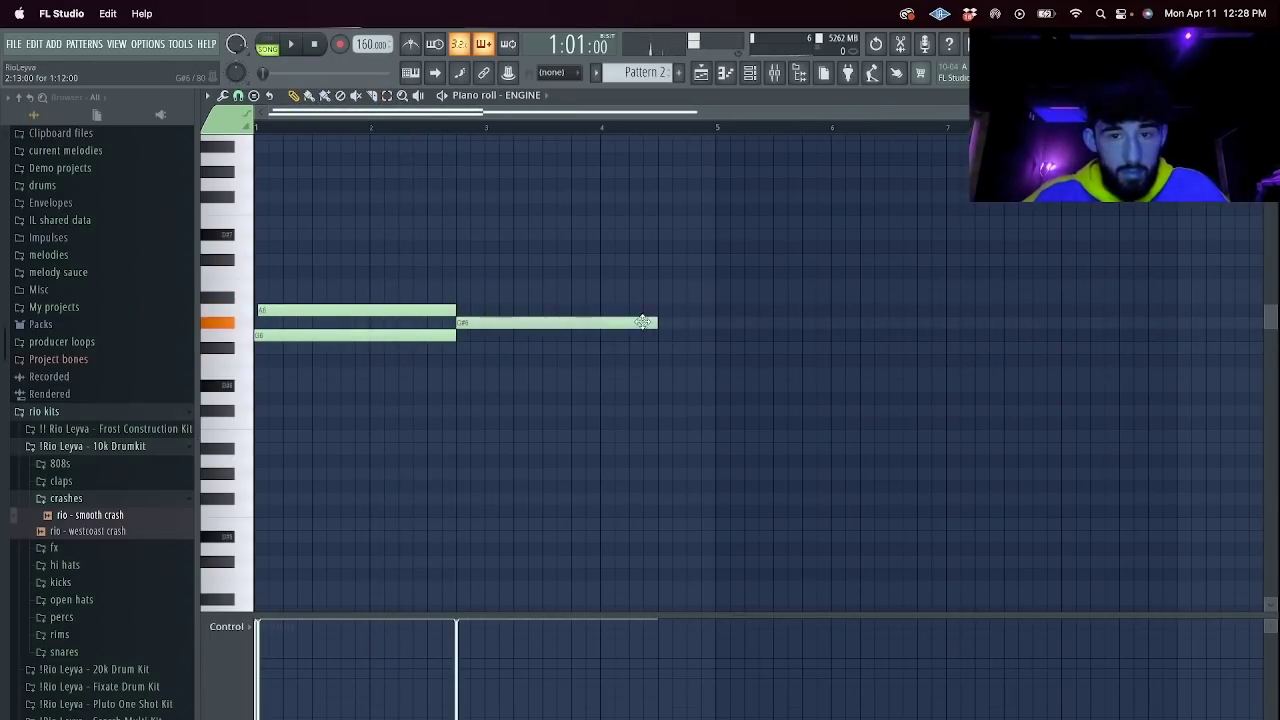
drag(643, 322, 645, 335)
right_click(461, 335)
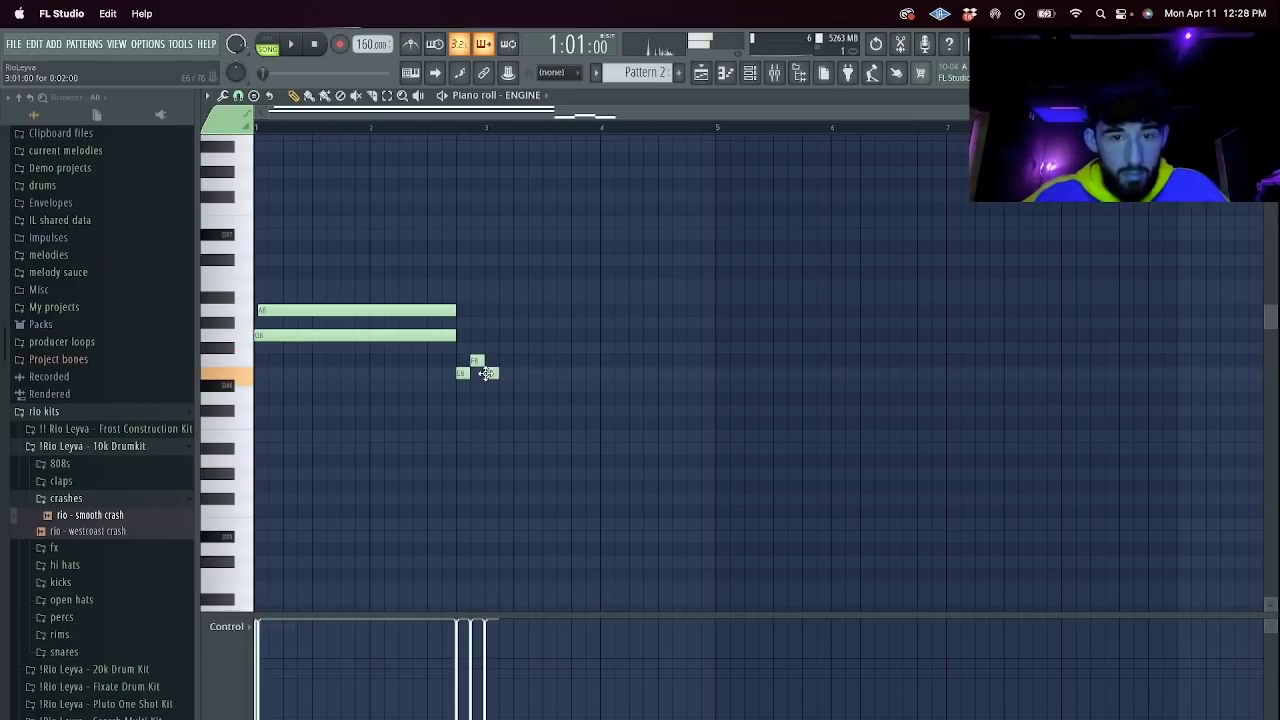
Add descending longer notes through bars 4–5, ending on a lengthened A5.
click(490, 398)
key(space)
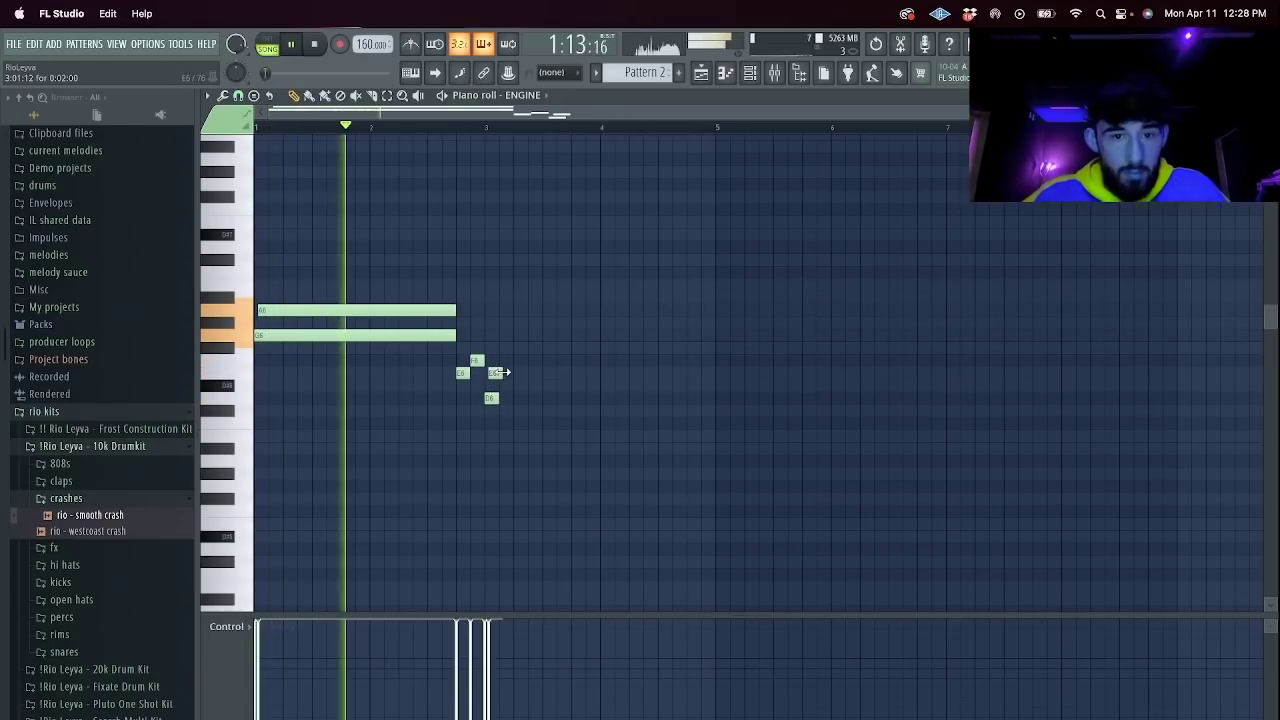
drag(500, 372, 600, 373)
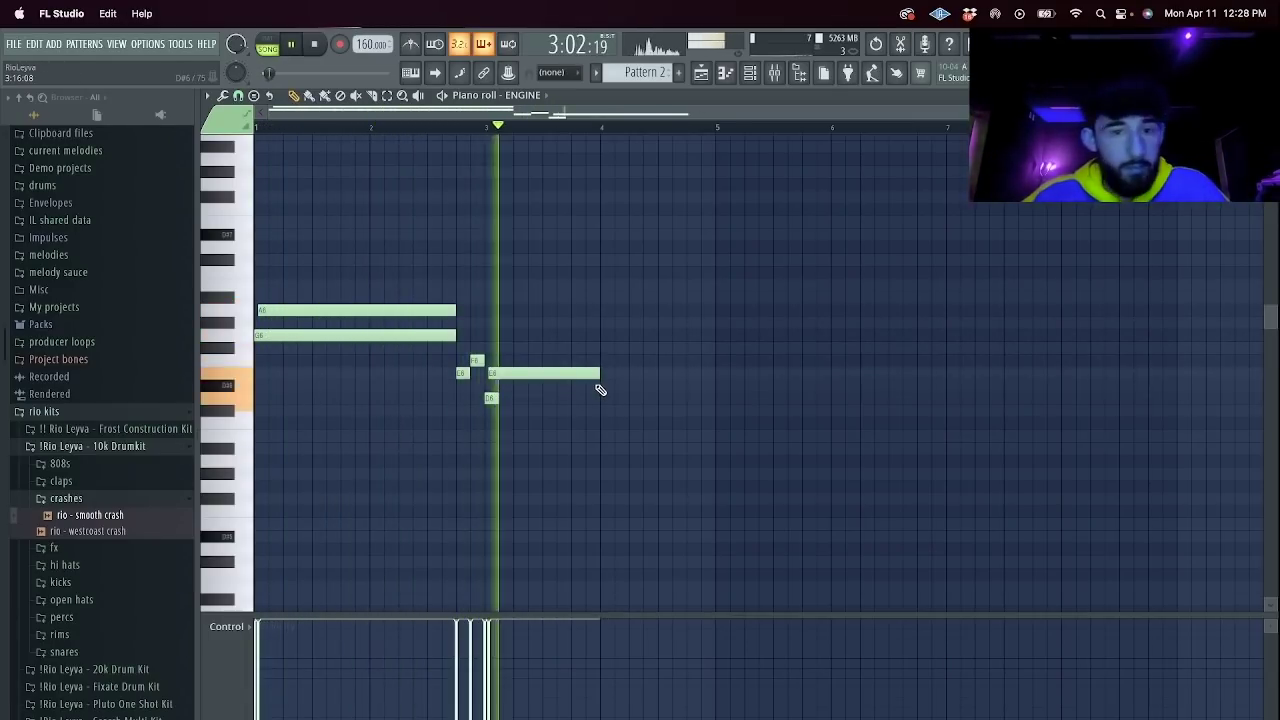
drag(600, 373, 655, 374)
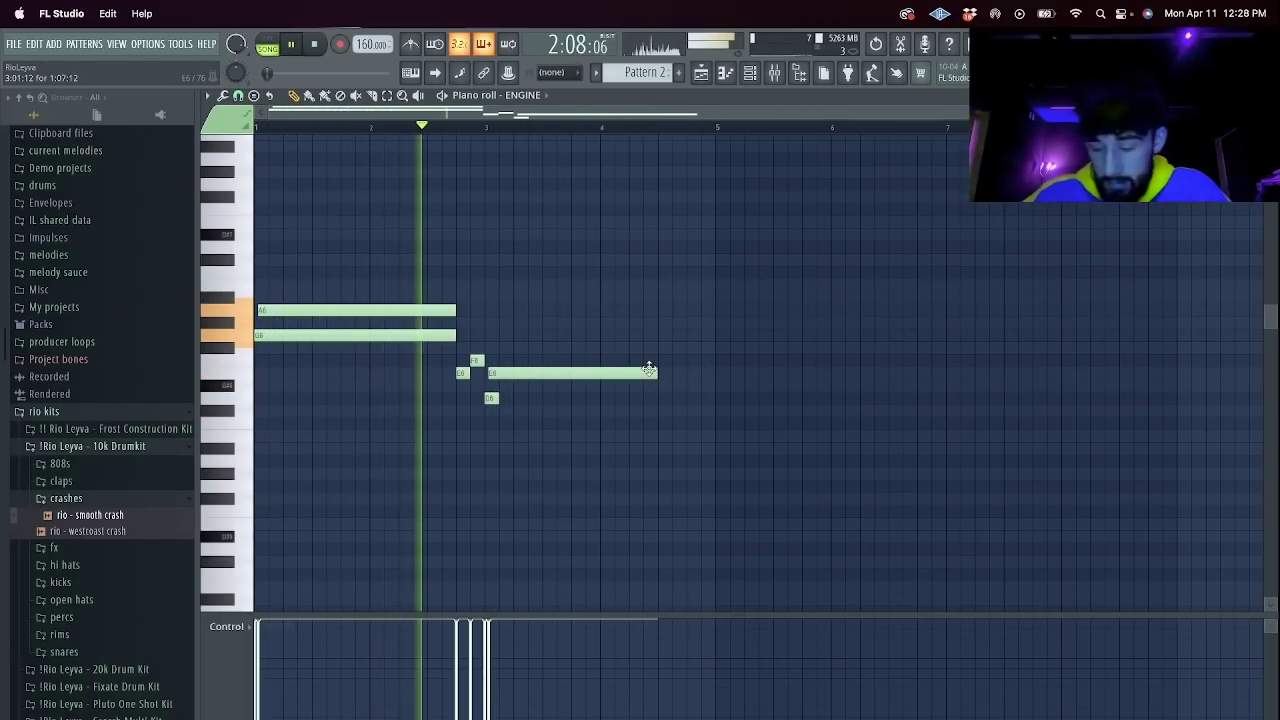
click(654, 423)
drag(828, 423, 712, 426)
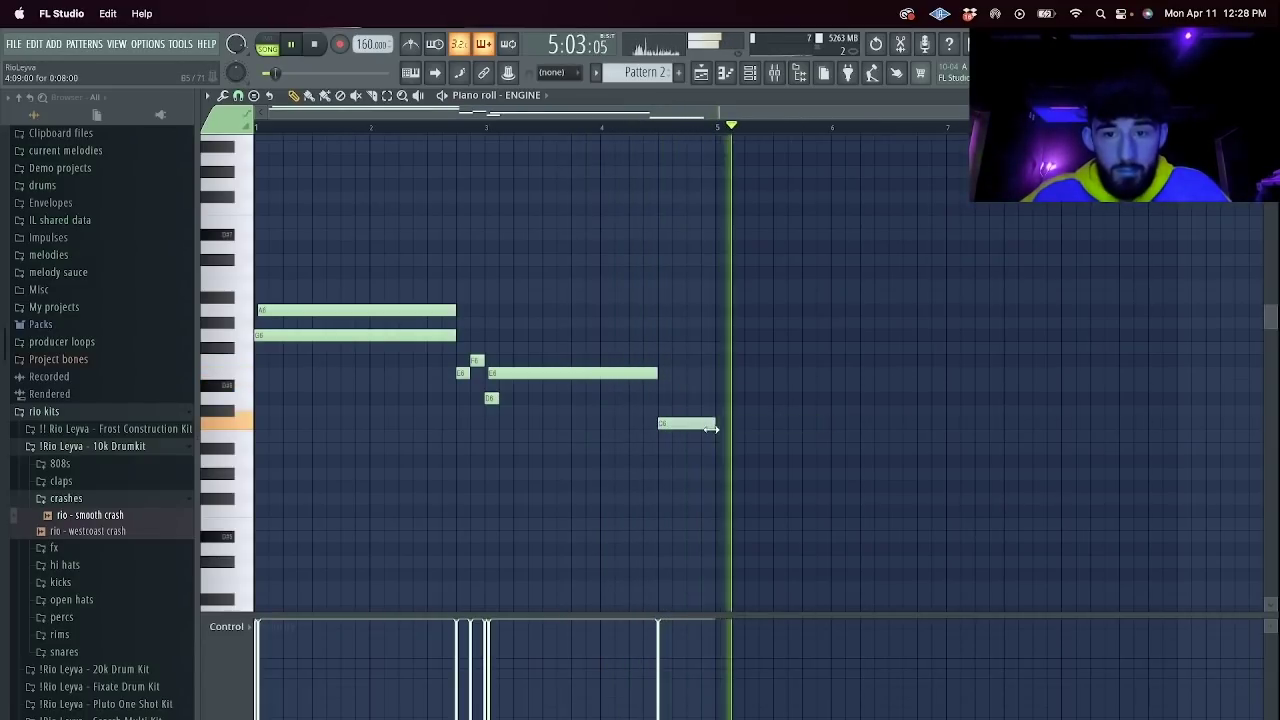
key(space)
click(712, 460)
key(space)
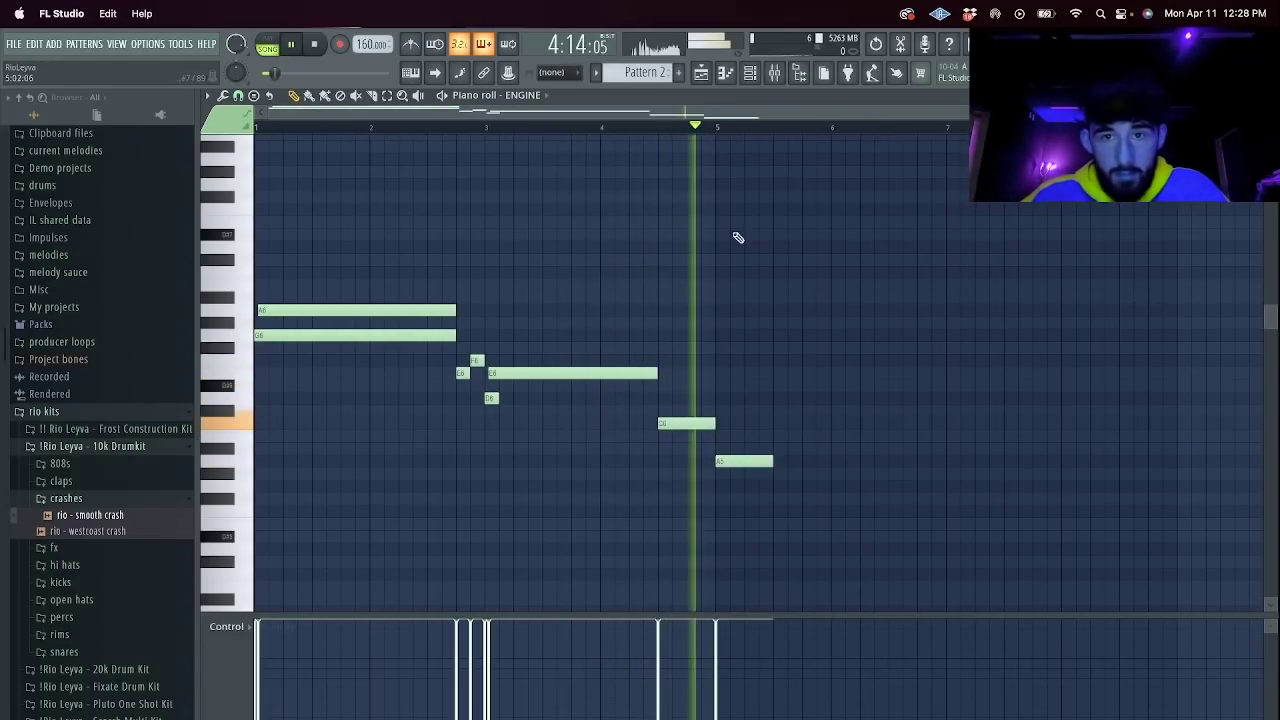
drag(772, 462, 946, 510)
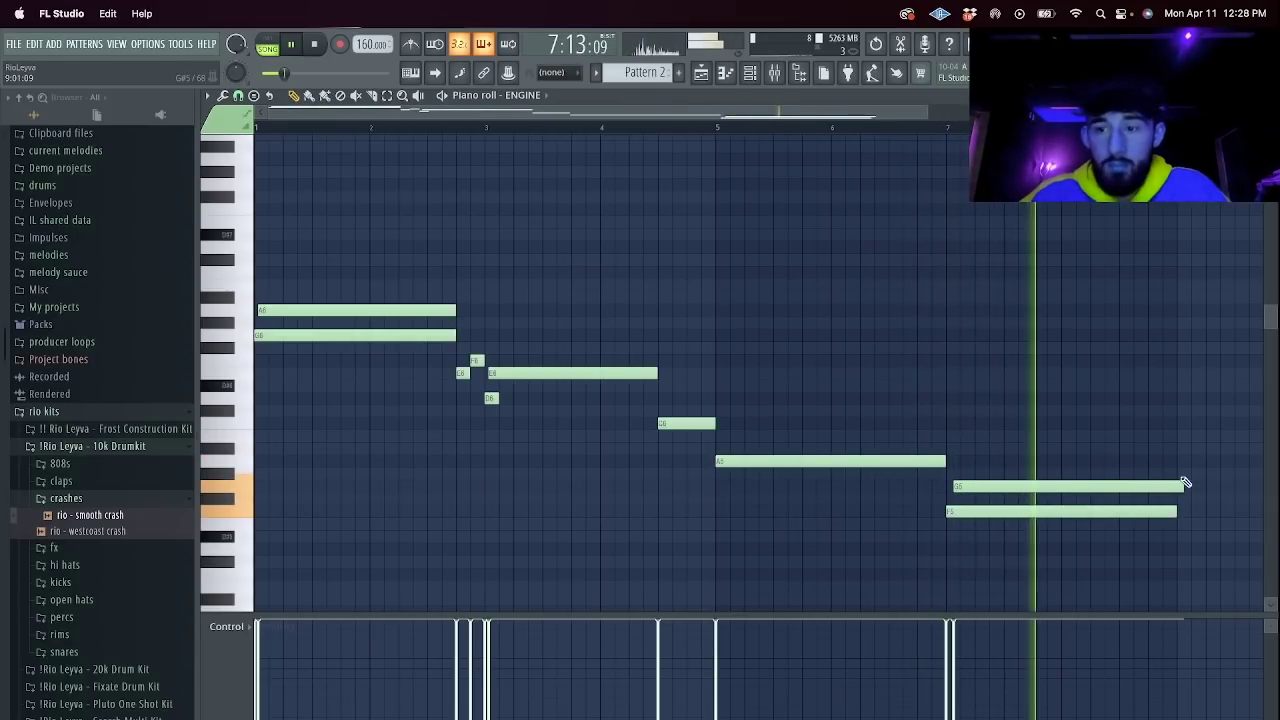
Add a long low note near bar 7 and trim the last notes before bar 8.
click(1120, 423)
key(space)
key(c)
mouse_move(1175, 530)
mouse_down()
mouse_move(1178, 407)
mouse_move(1187, 512)
mouse_up()
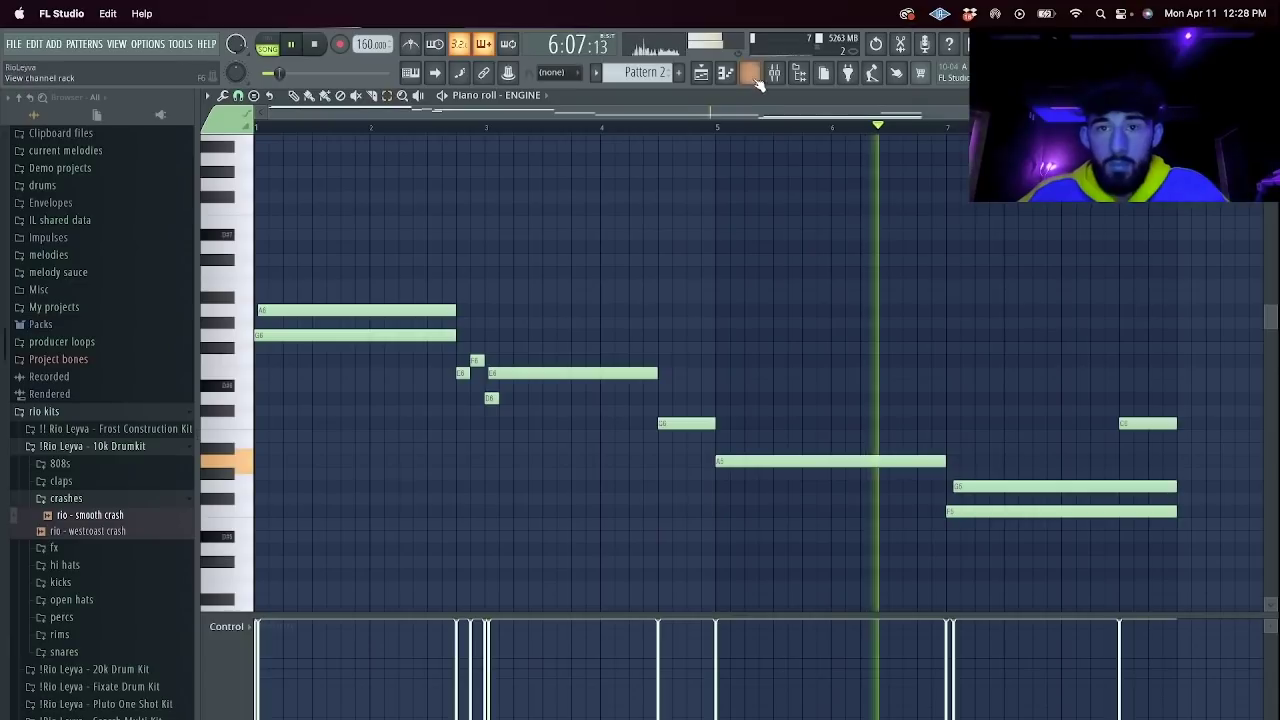
key(F6)
click(366, 225)
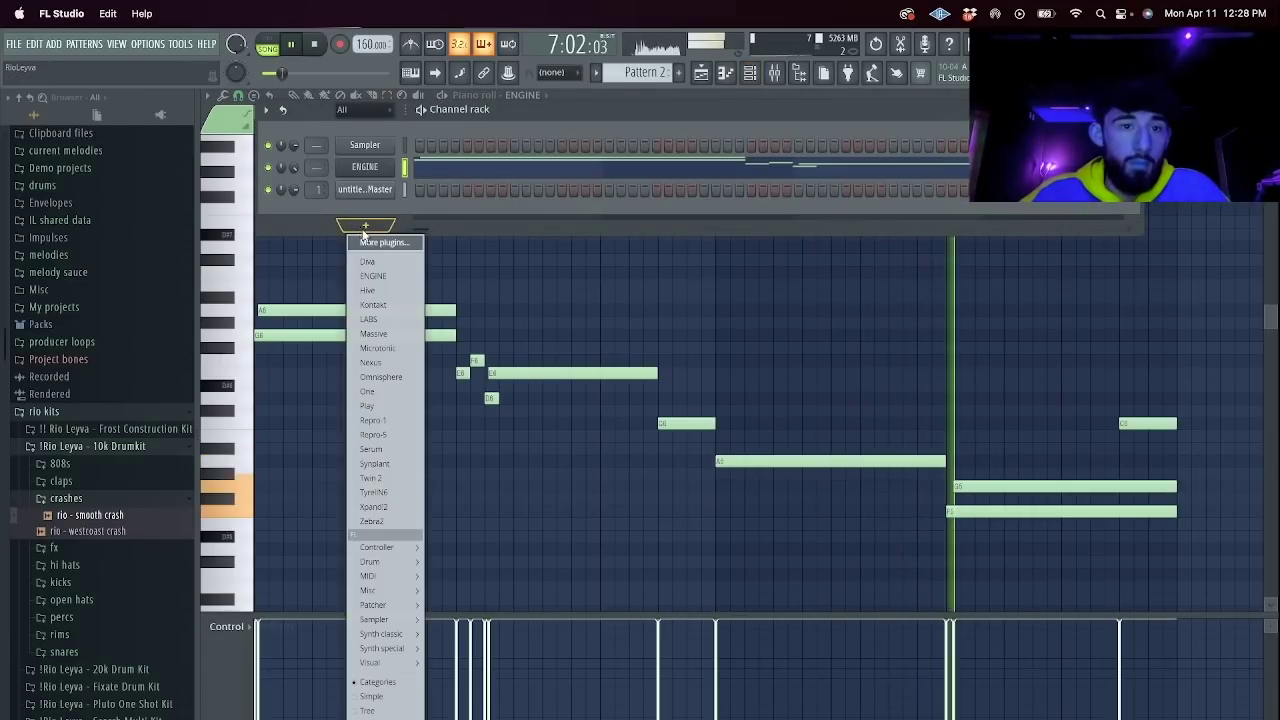
Add a Kontakt channel and load the Stradivari Violin instrument into it.
click(393, 304)
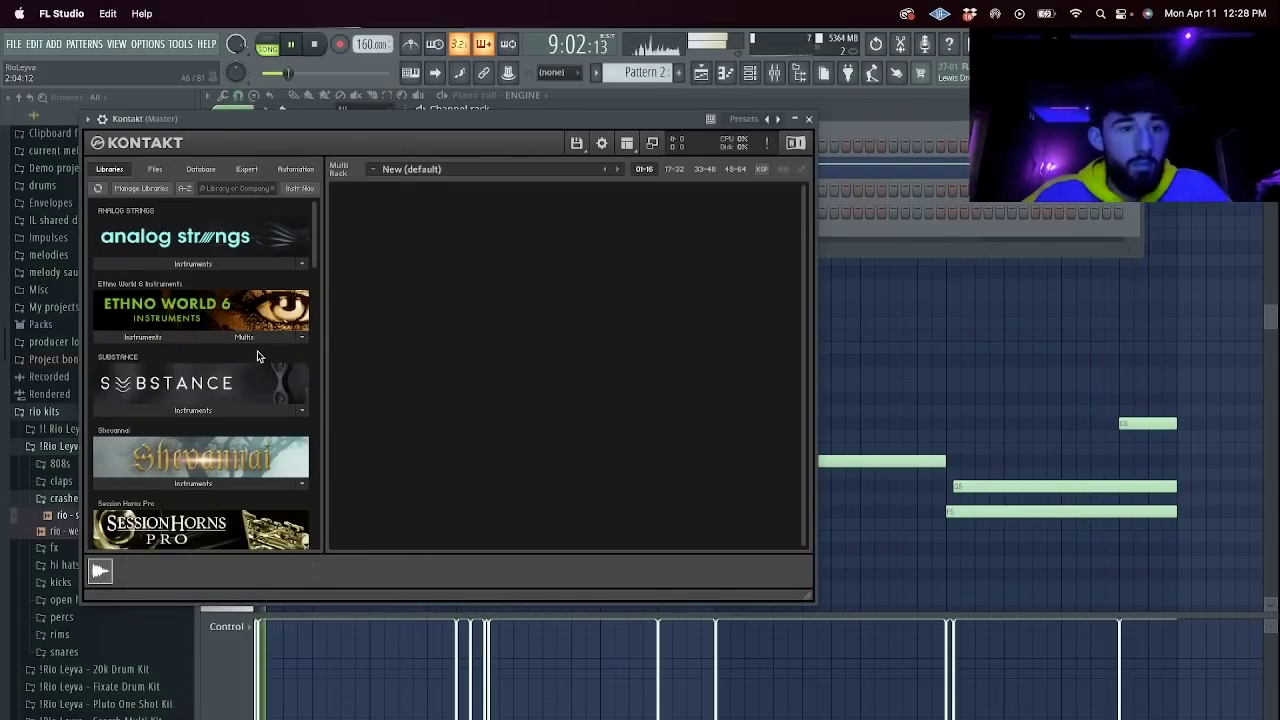
scroll(252, 385, down, 5)
scroll(270, 355, down, 5)
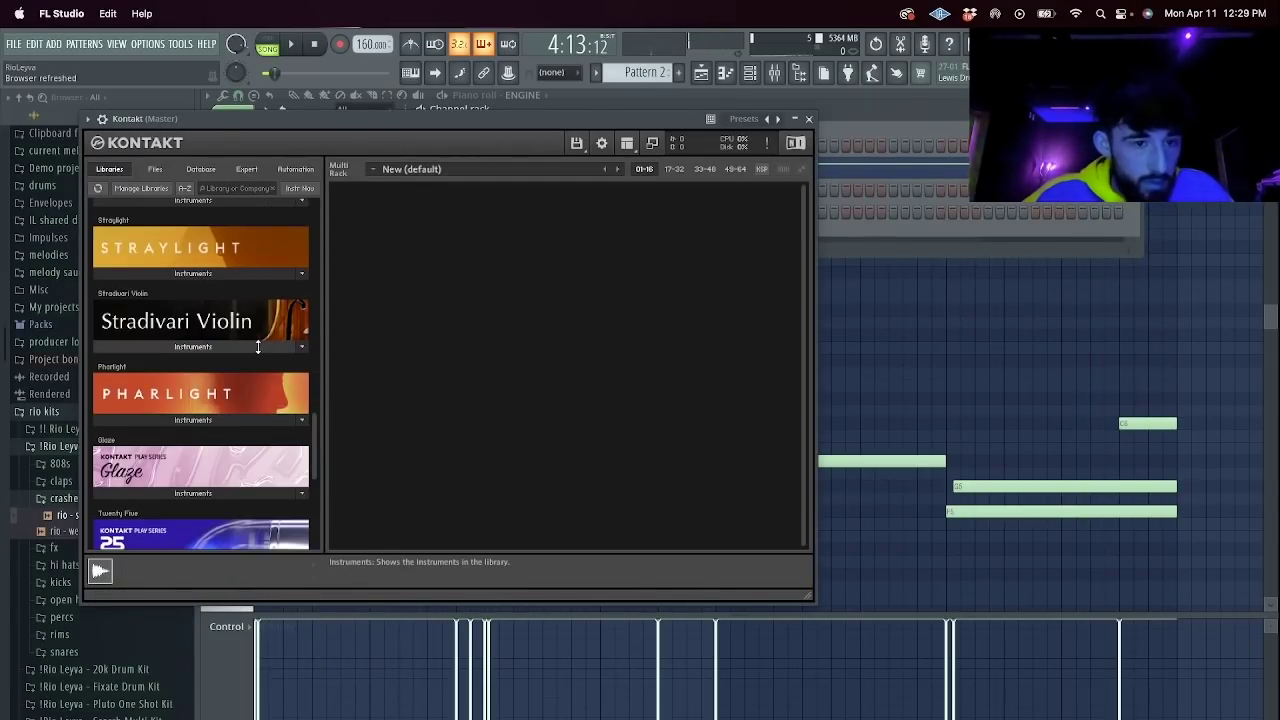
click(258, 347)
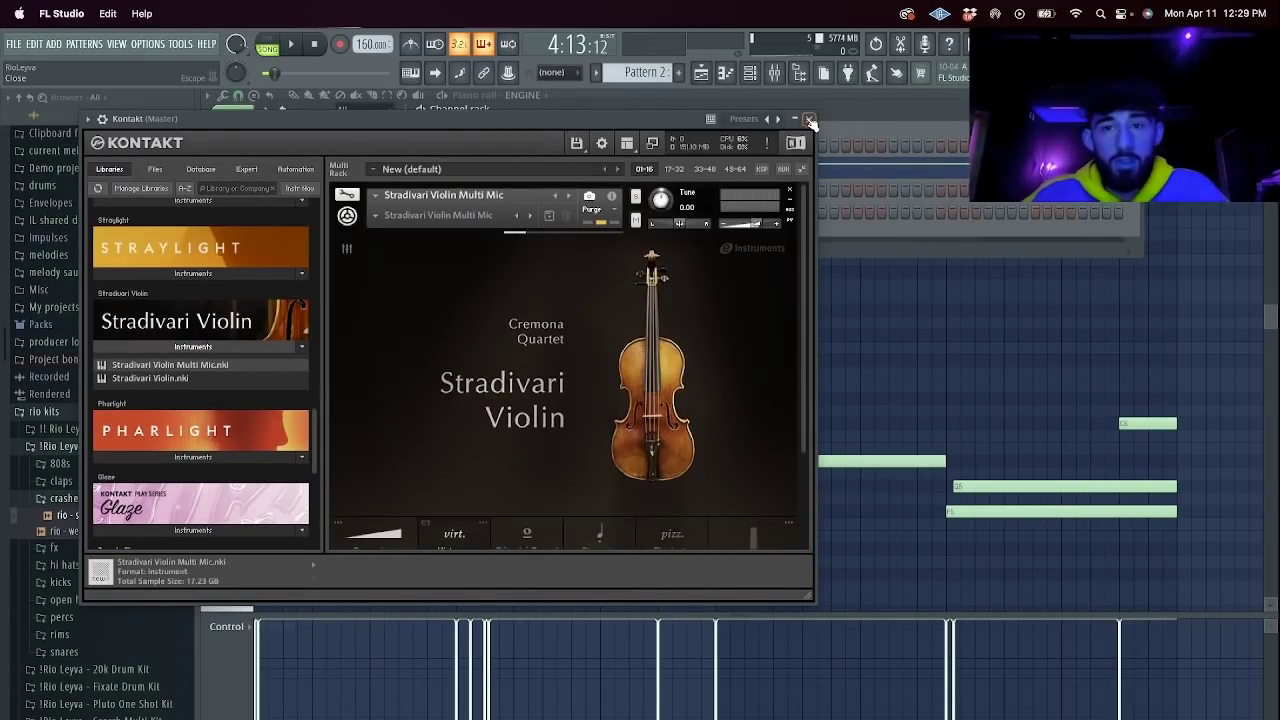
click(810, 119)
Open the Kontakt channel's piano roll and place a first note.
right_click(384, 212)
click(404, 223)
right_click(384, 212)
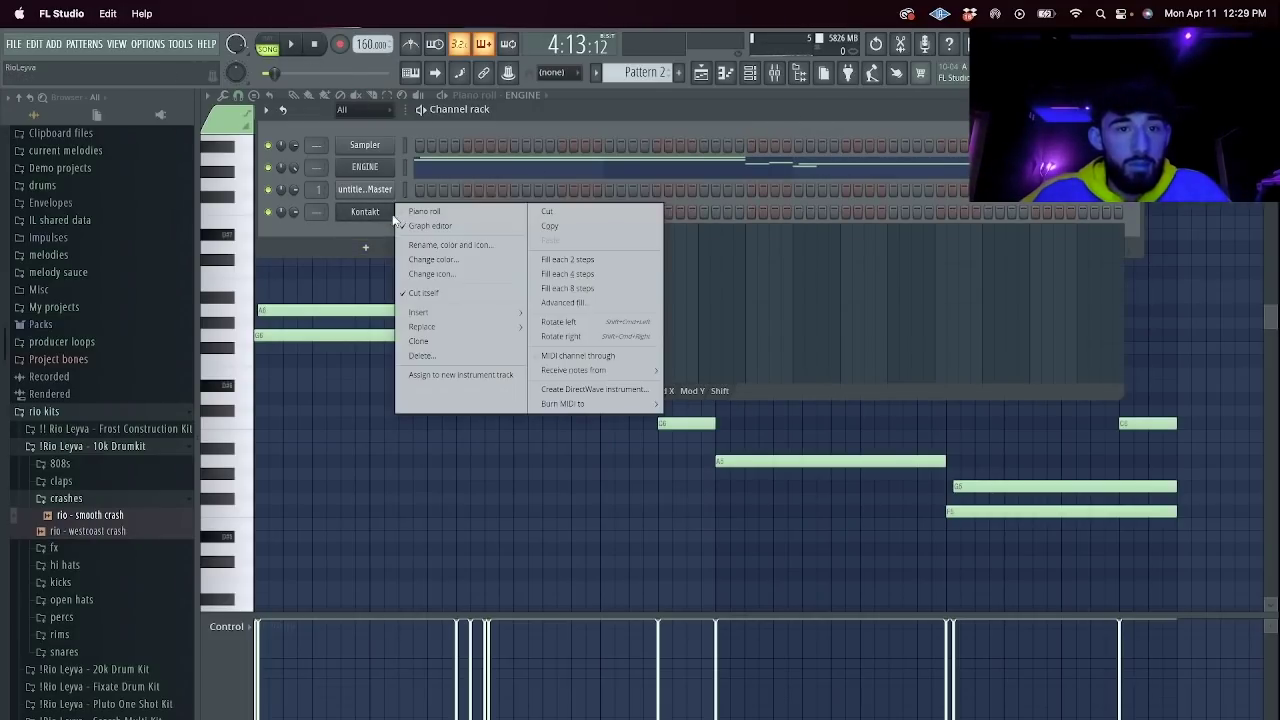
click(408, 211)
key(space)
click(300, 247)
Replace the misplaced note with a low first note at the start of bar 1.
right_click(307, 248)
click(278, 440)
drag(277, 443, 249, 455)
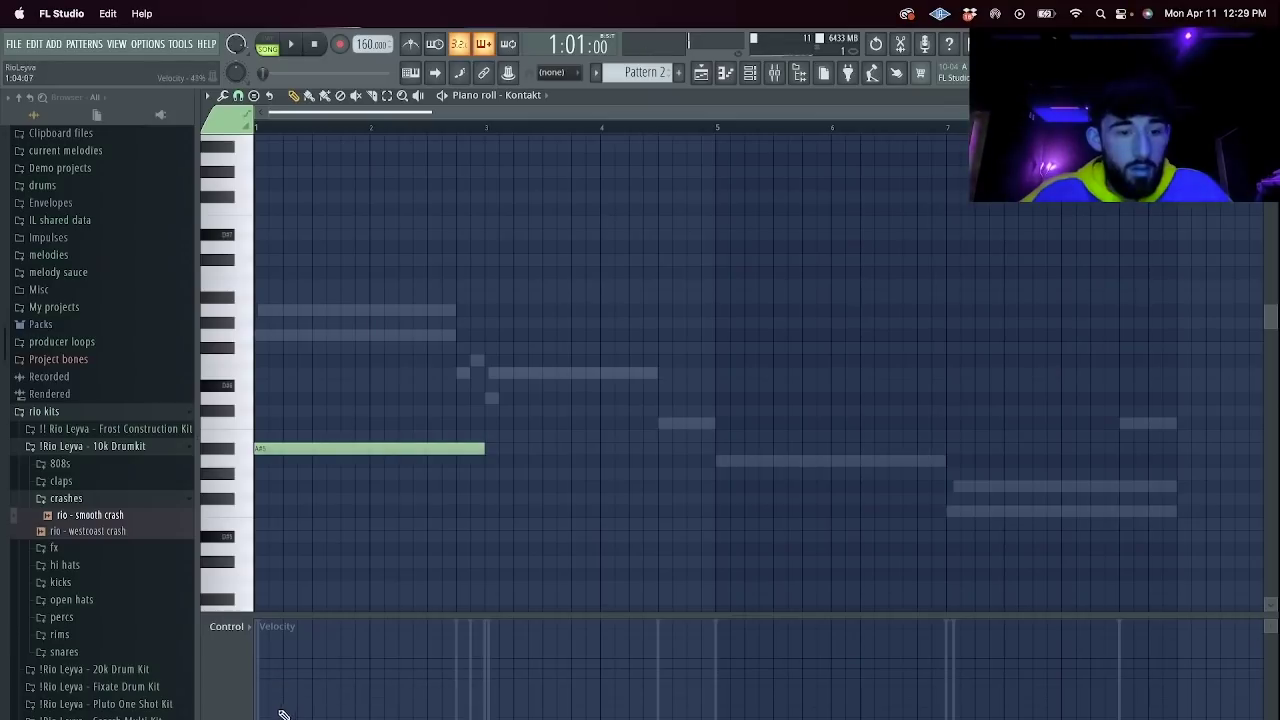
drag(293, 449, 292, 468)
key(space)
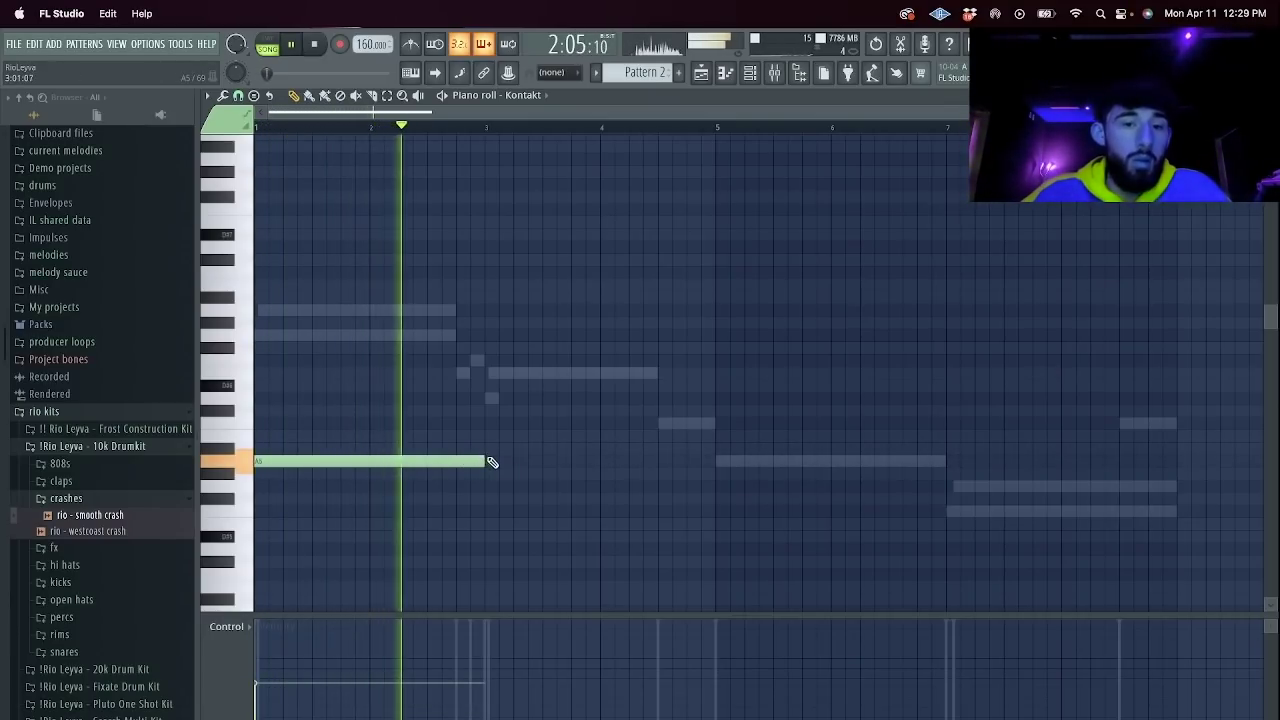
Add long melody notes including D5 and C5 in bar five, then higher notes toward the end.
click(486, 422)
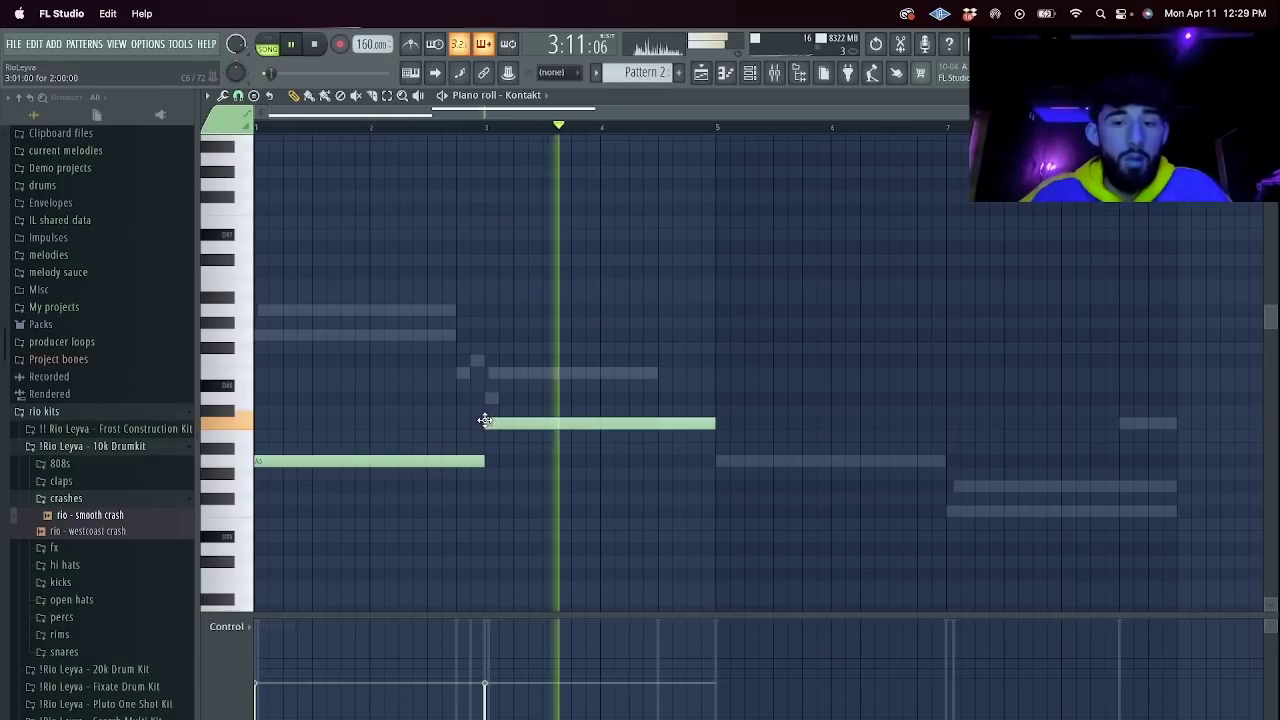
click(722, 398)
click(717, 423)
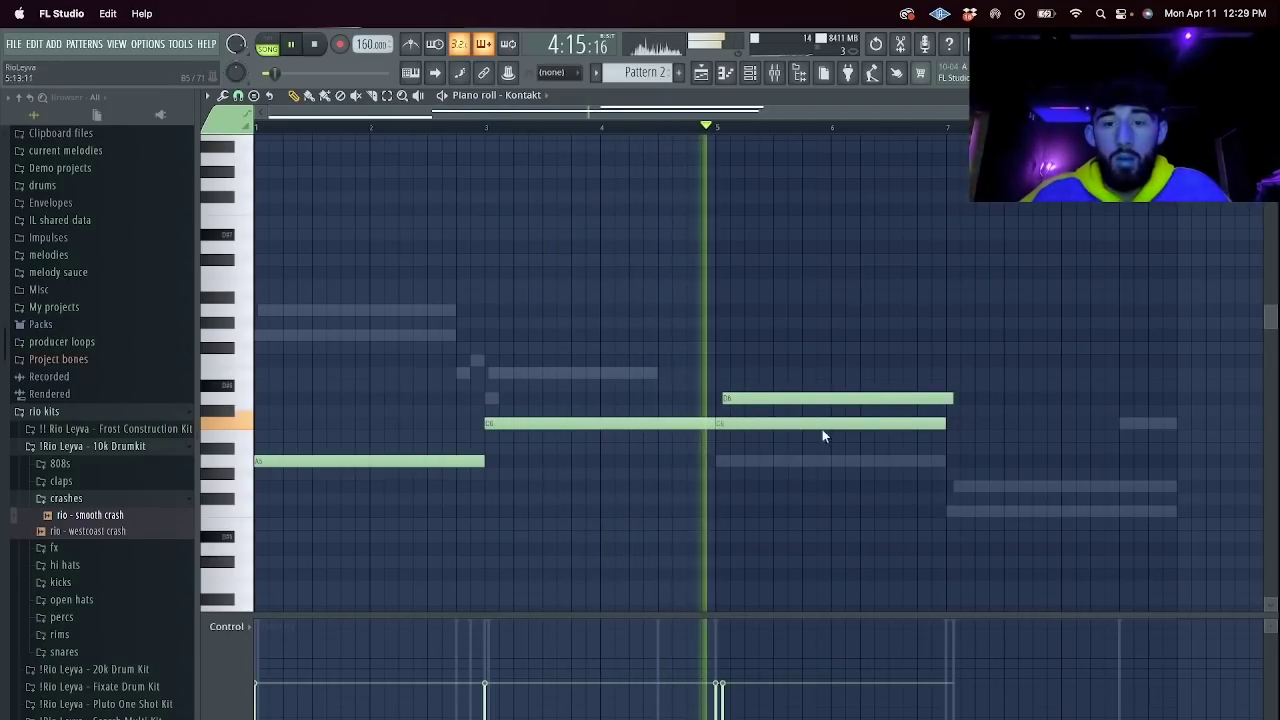
drag(951, 399, 942, 402)
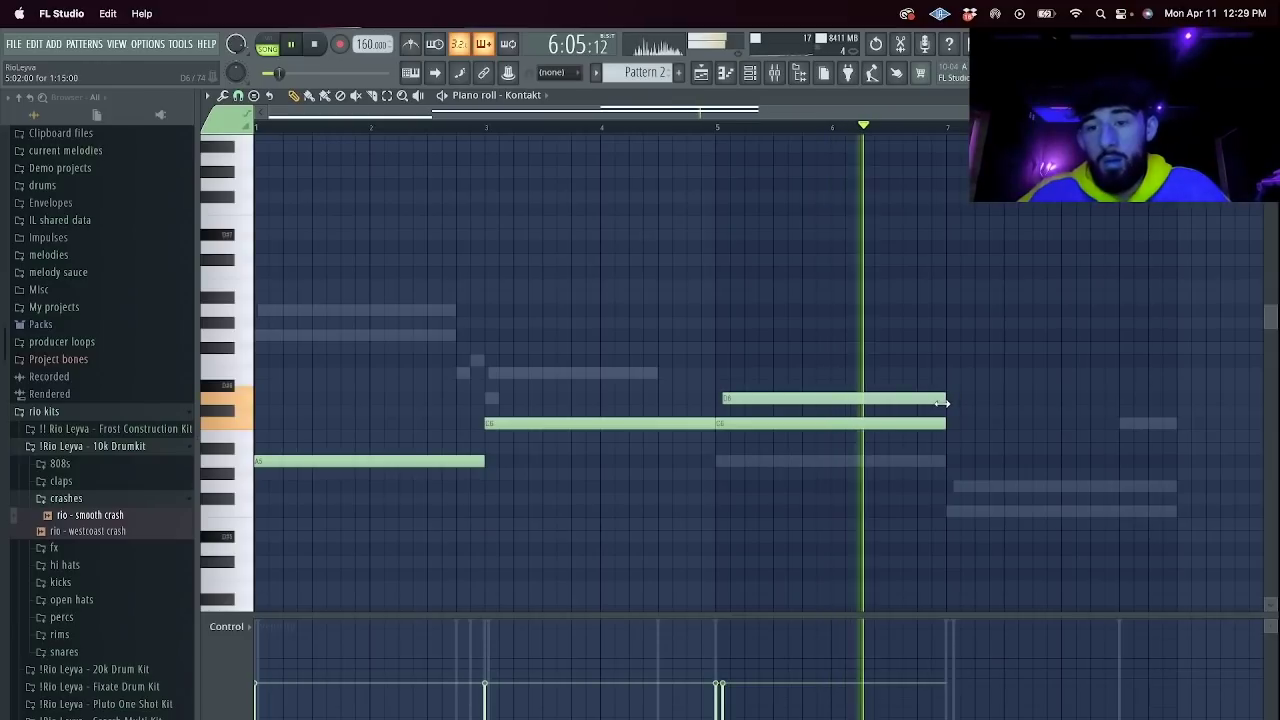
click(948, 373)
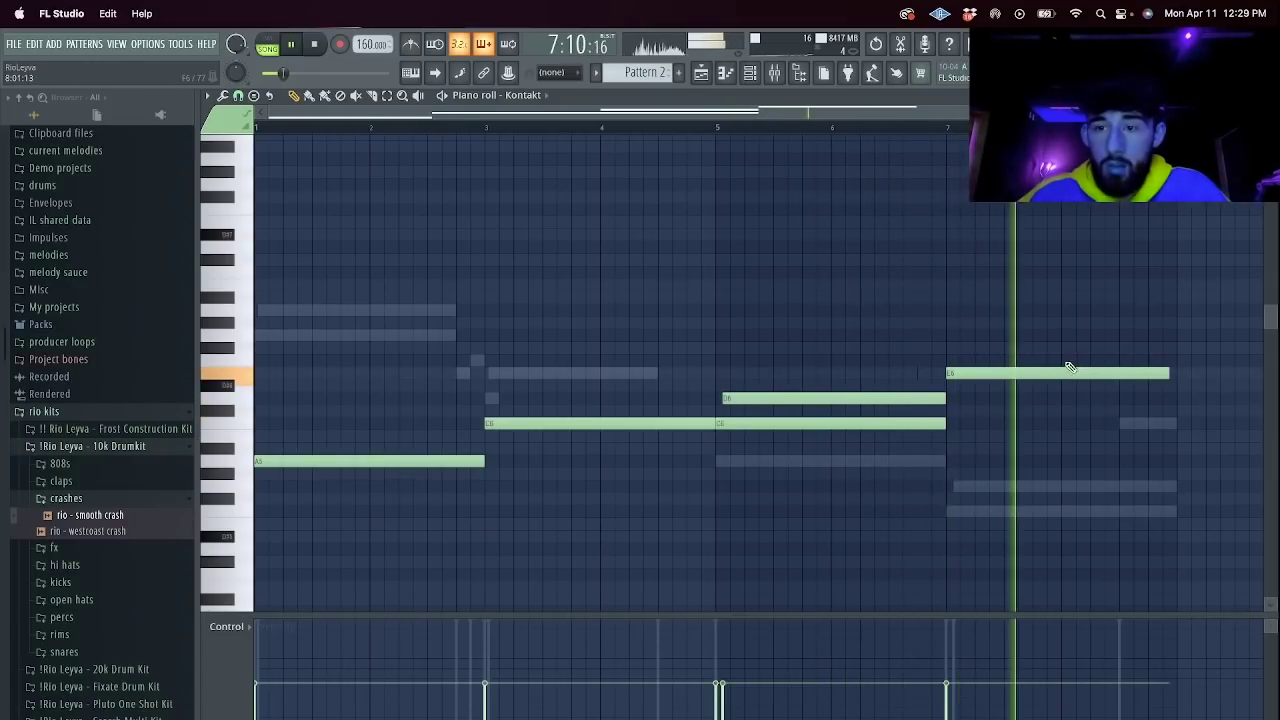
click(1064, 360)
Slice the F6 note near bar eight and delete the leftover piece.
drag(1177, 344, 1177, 341)
key(e)
drag(1194, 378, 1184, 364)
click(1187, 363)
right_click(1187, 363)
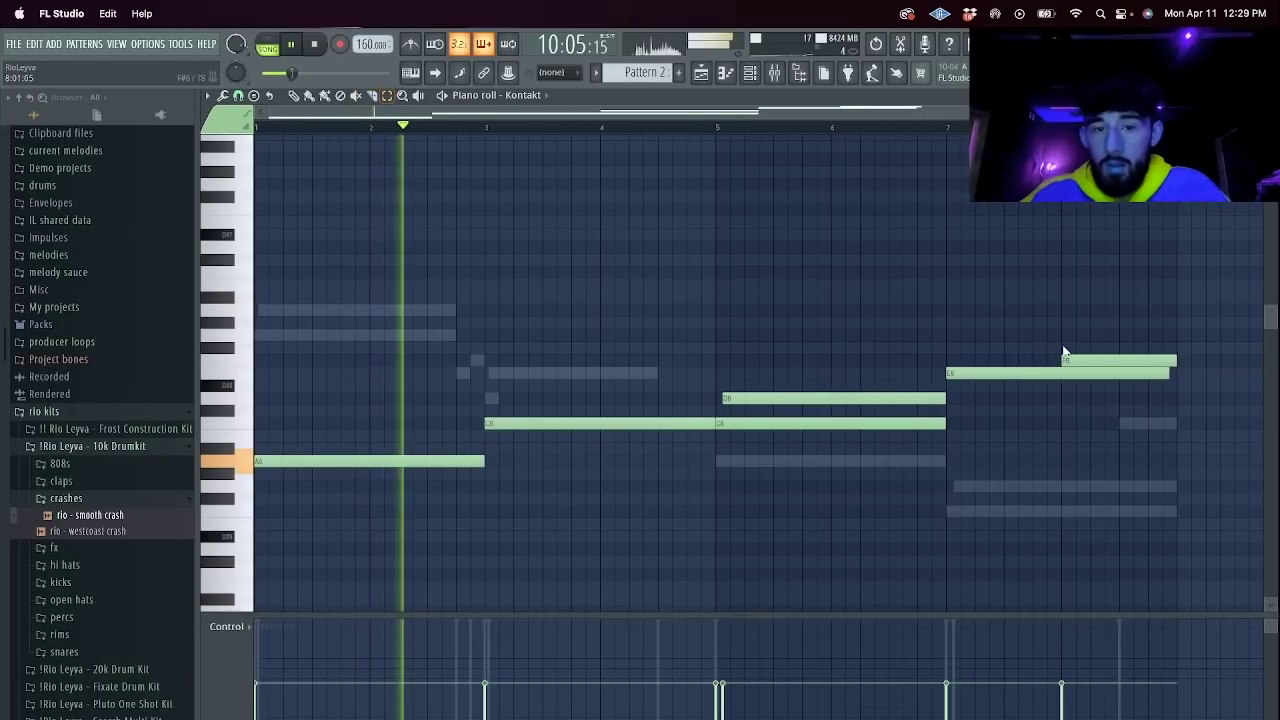
Stack lower harmony notes under the melody, moving C6 down and adding D5.
click(462, 486)
click(466, 512)
drag(467, 513, 475, 513)
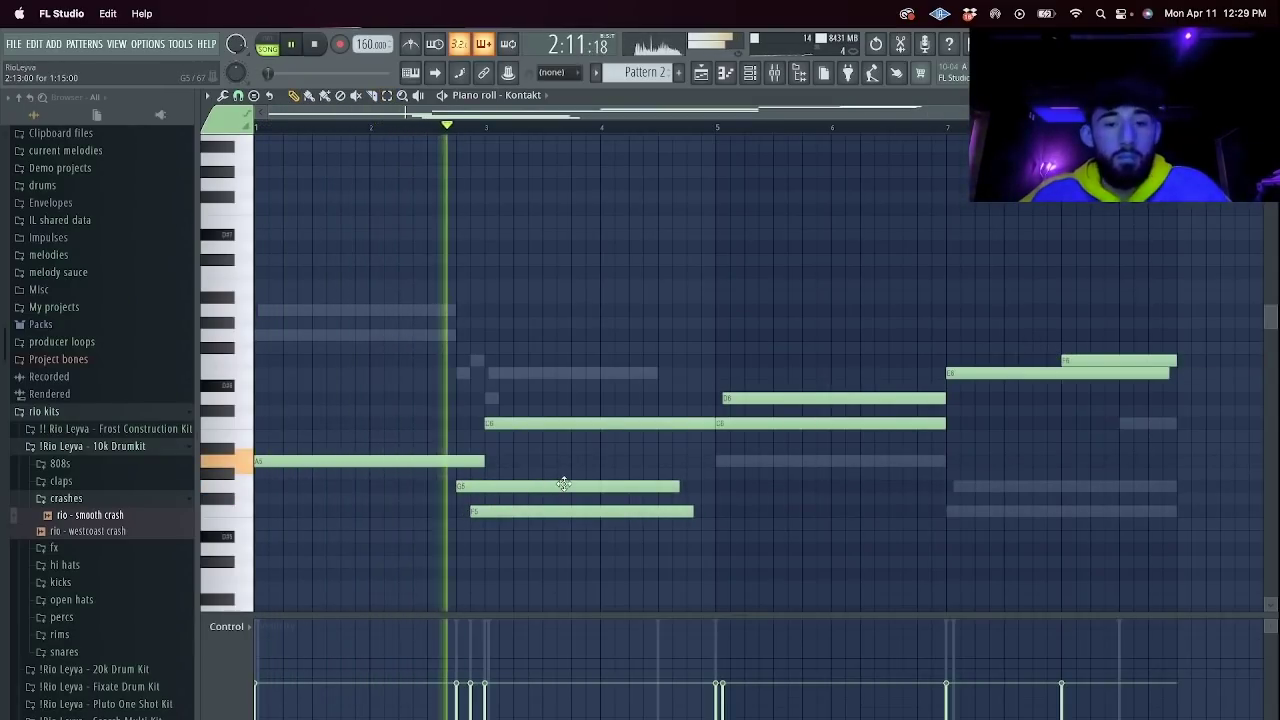
key(space)
key(space)
drag(532, 423, 505, 524)
click(499, 547)
key(space)
key(space)
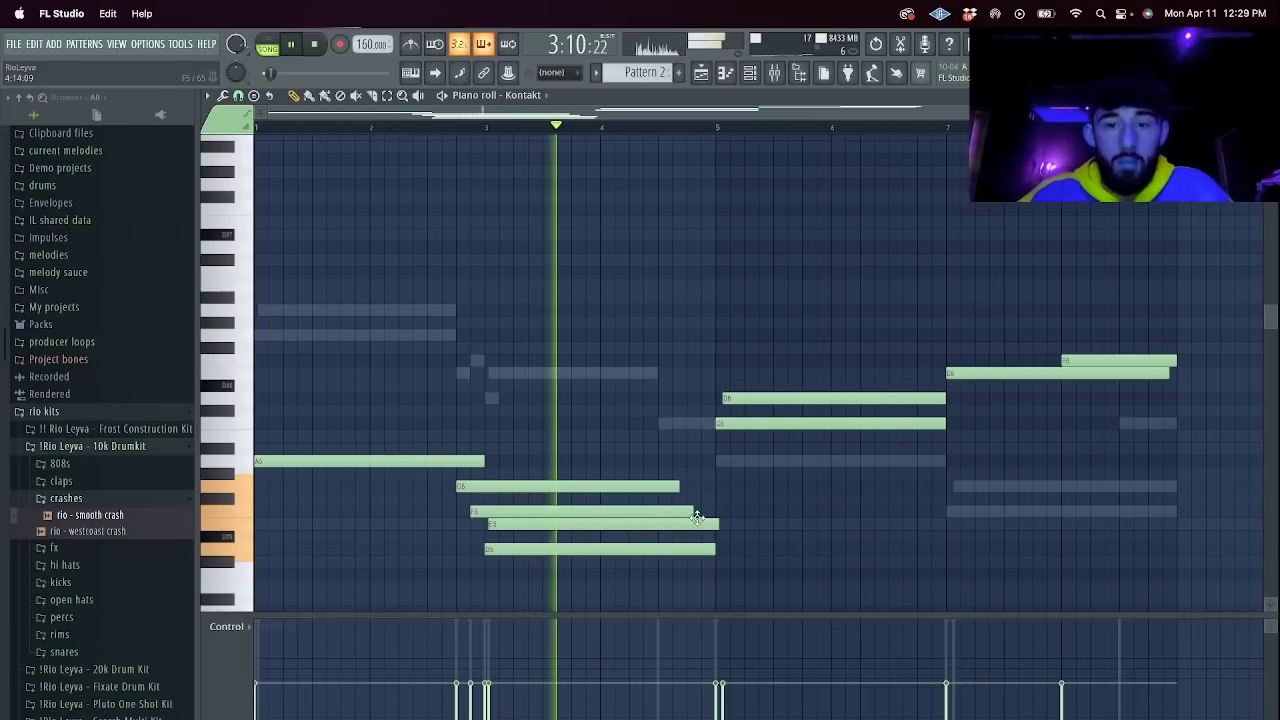
Add an A5 note in bar five and an F6 around bar seven, lowering the later high note.
click(691, 461)
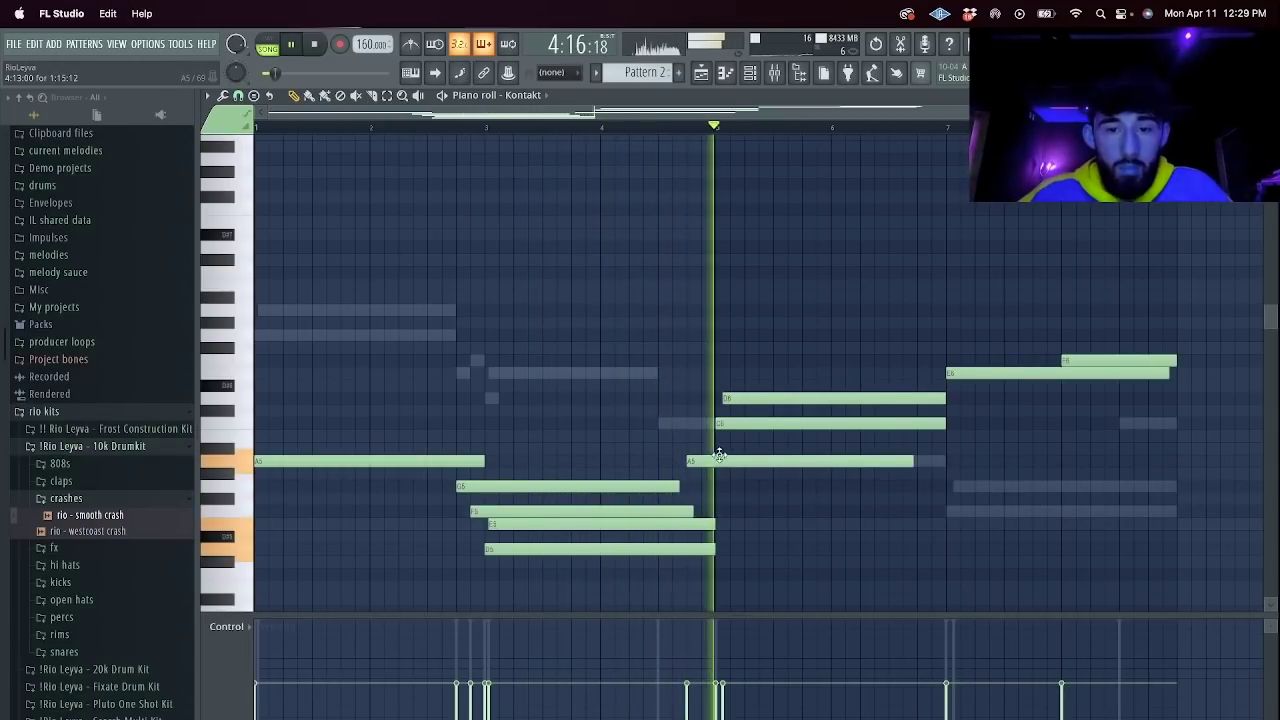
click(922, 360)
drag(1100, 360, 1099, 423)
click(749, 72)
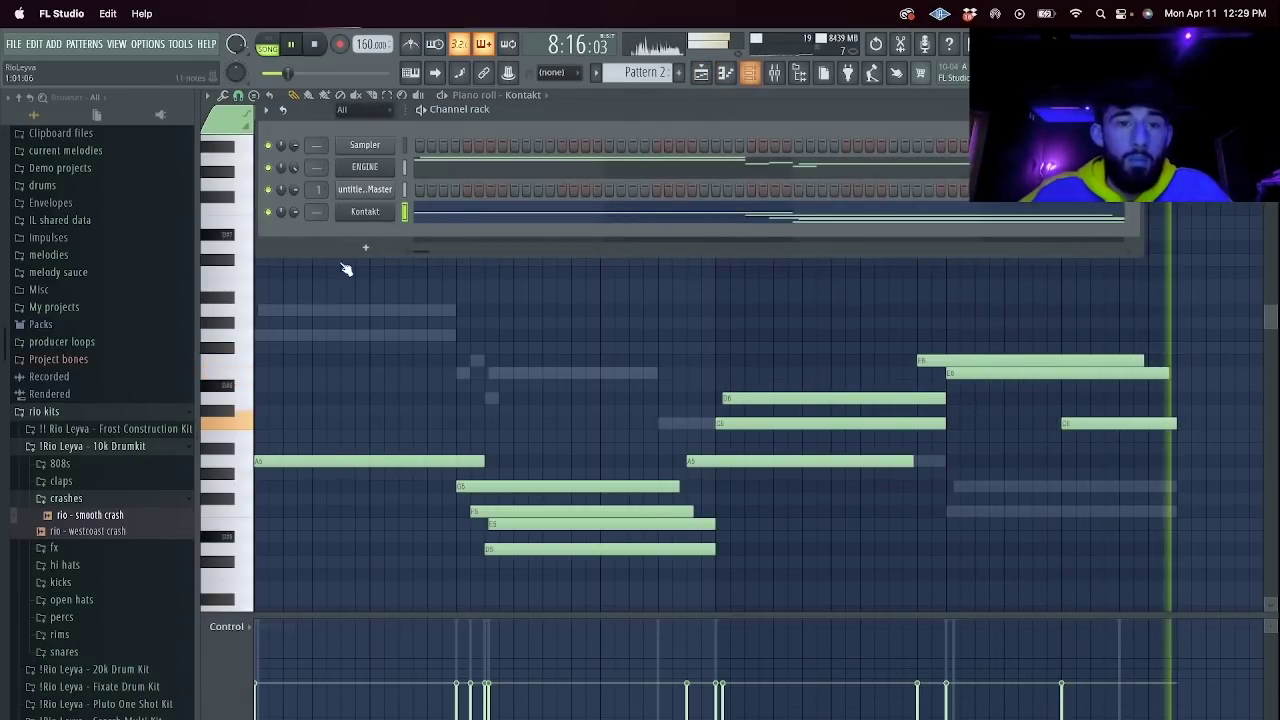
right_click(390, 208)
Clone the Kontakt channel, remove the Stradivari Violin from Kontakt #2 without saving, then switch to Finder.
click(460, 342)
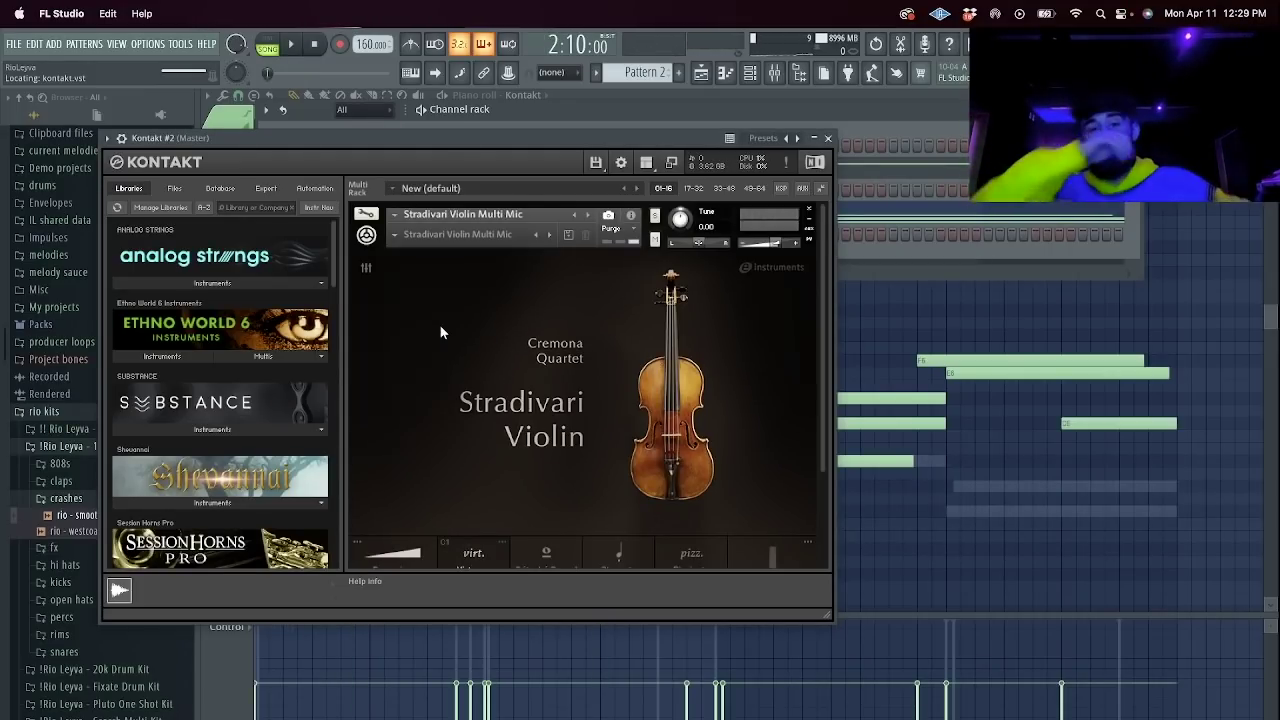
click(812, 213)
click(668, 325)
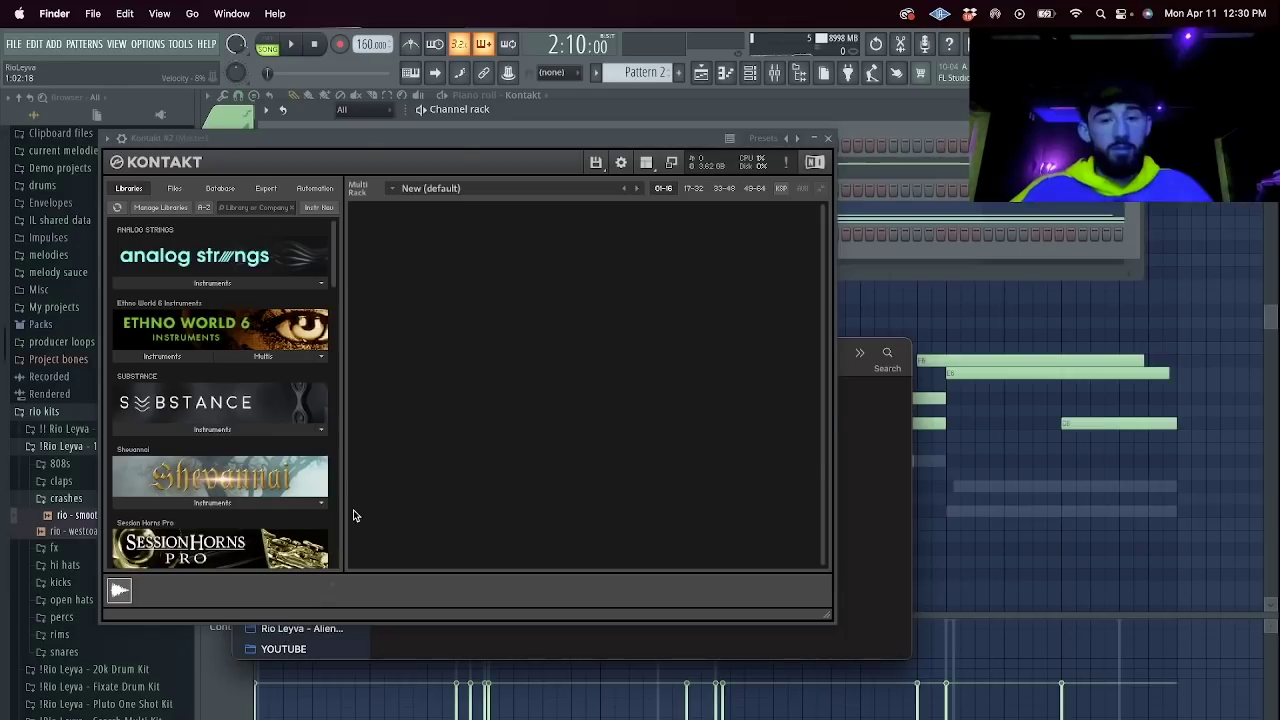
click(877, 412)
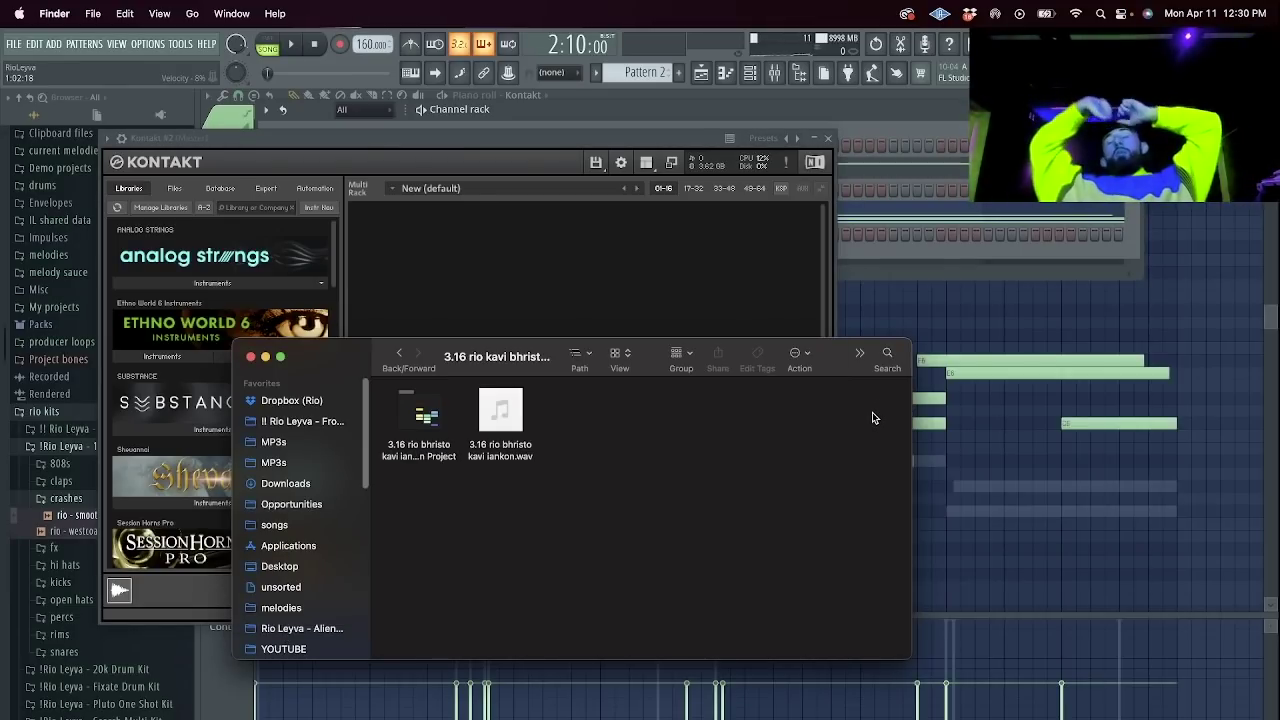
key(super+Tab)
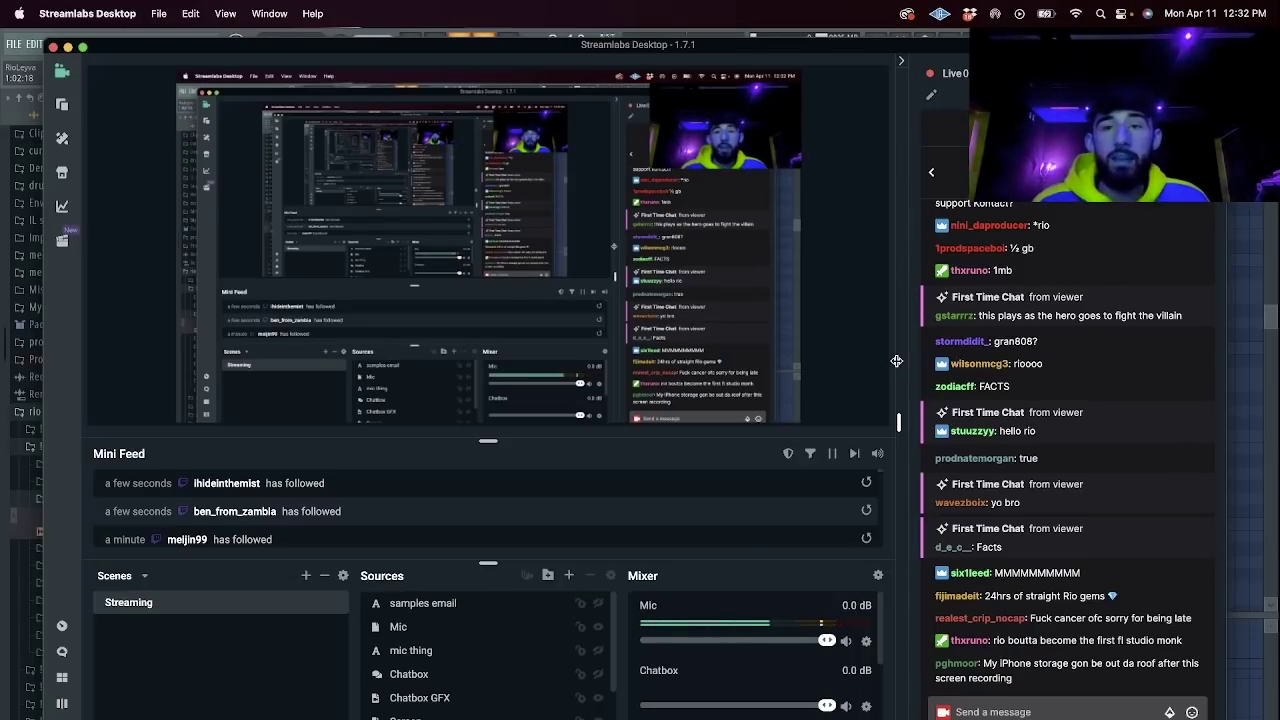
key(super+Tab)
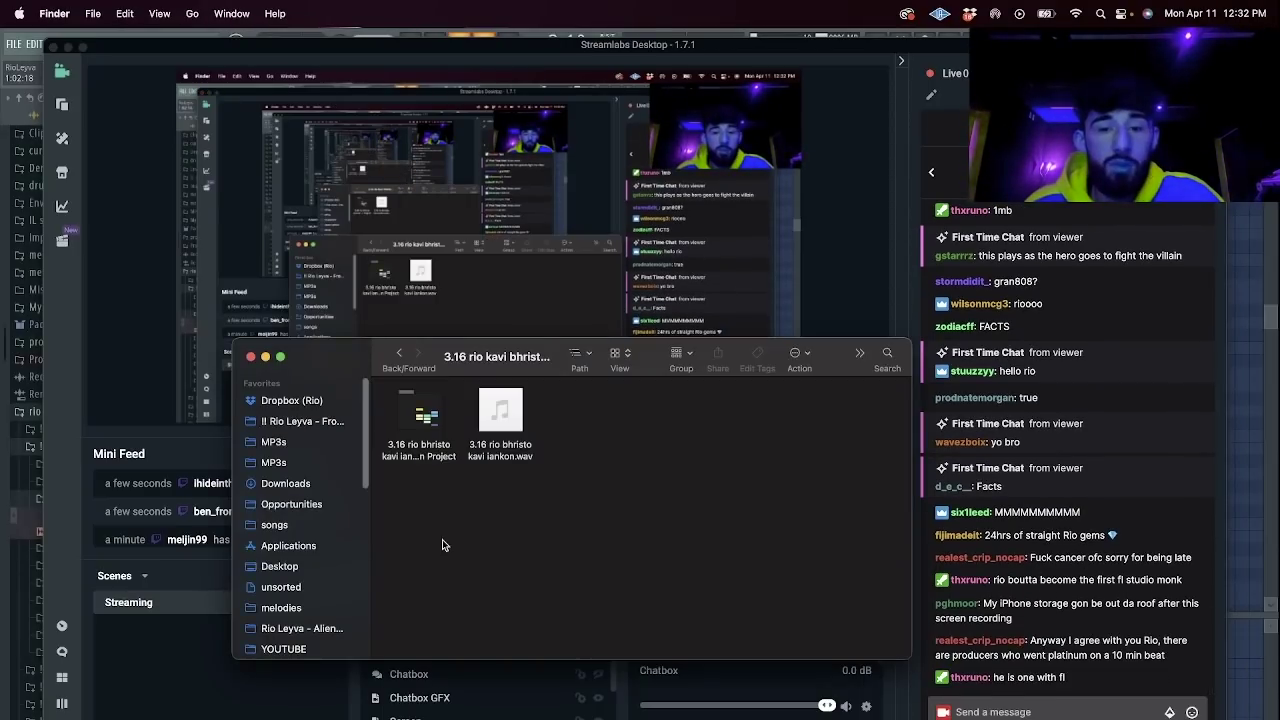
Preview the Combat 152 BPM track from the MP3s folder, then switch to Streamlabs Desktop.
click(292, 442)
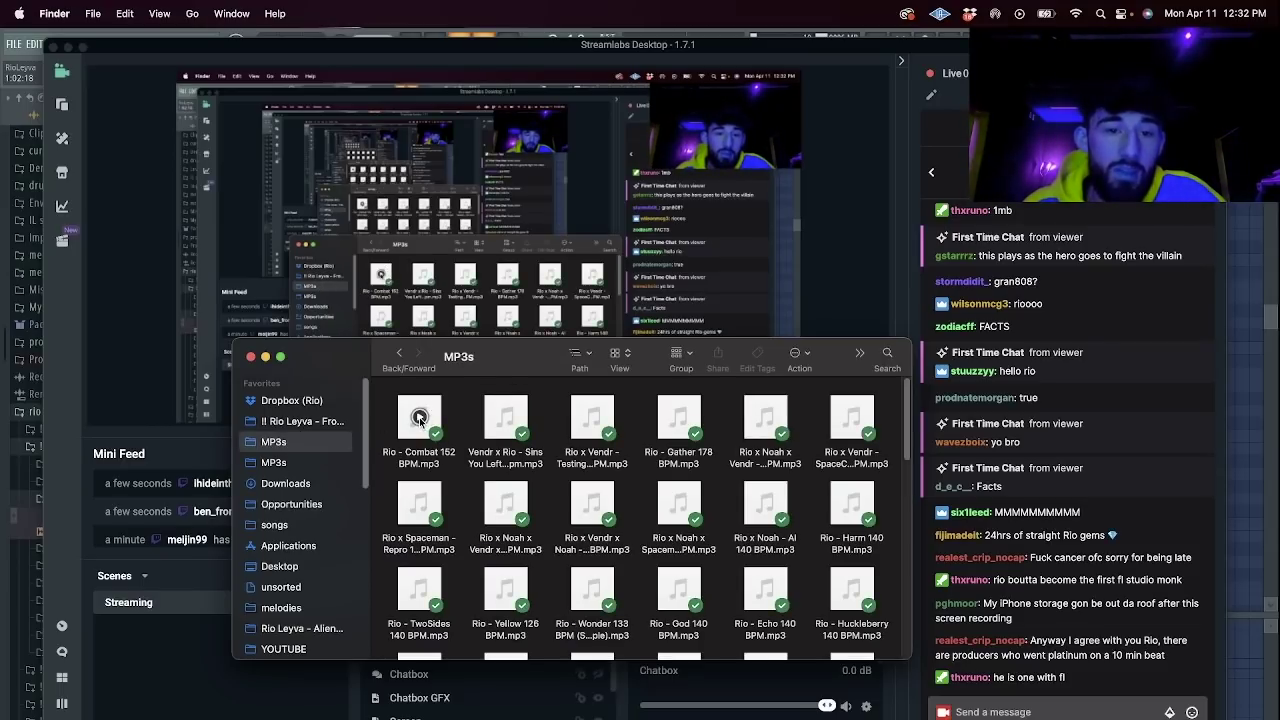
click(419, 418)
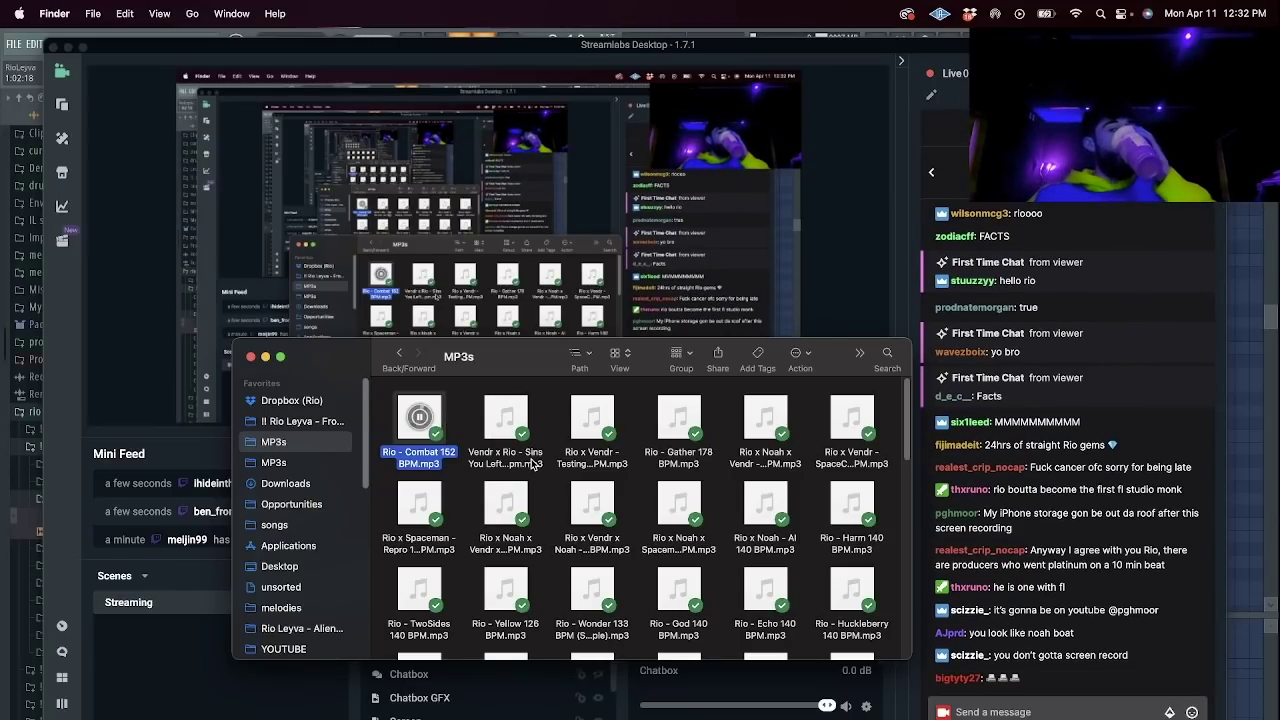
click(465, 427)
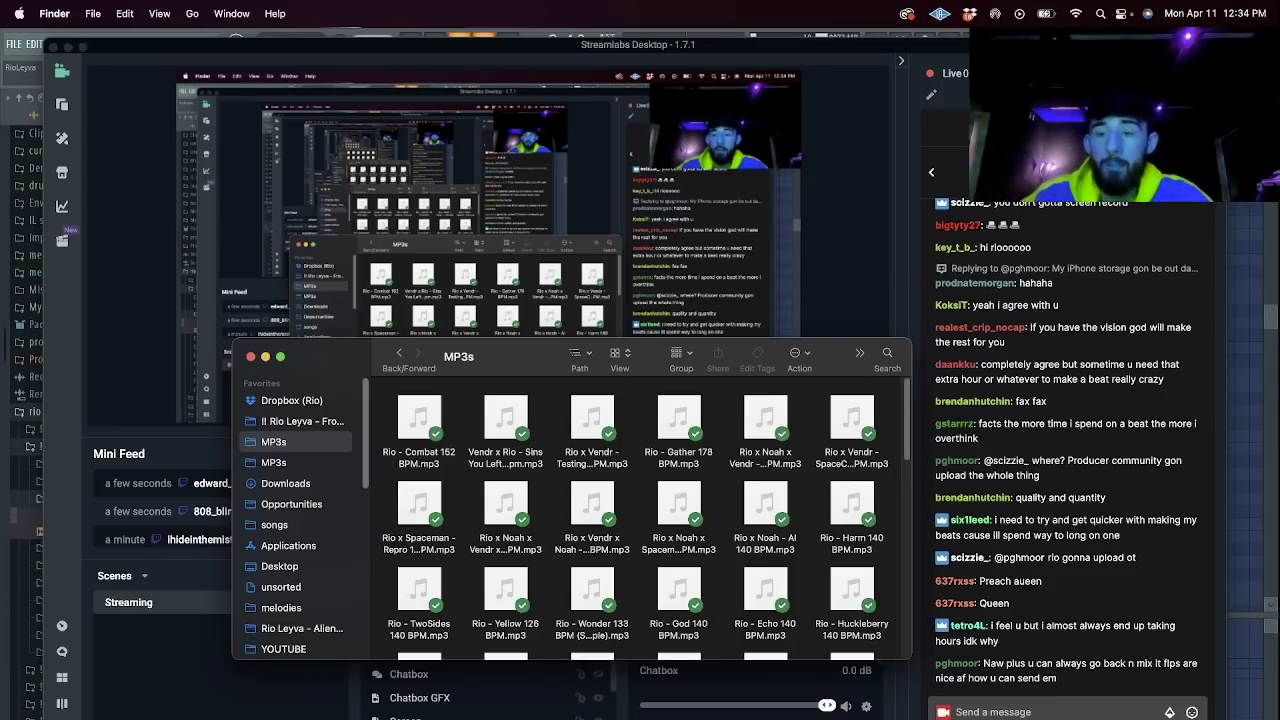
key(super+Tab)
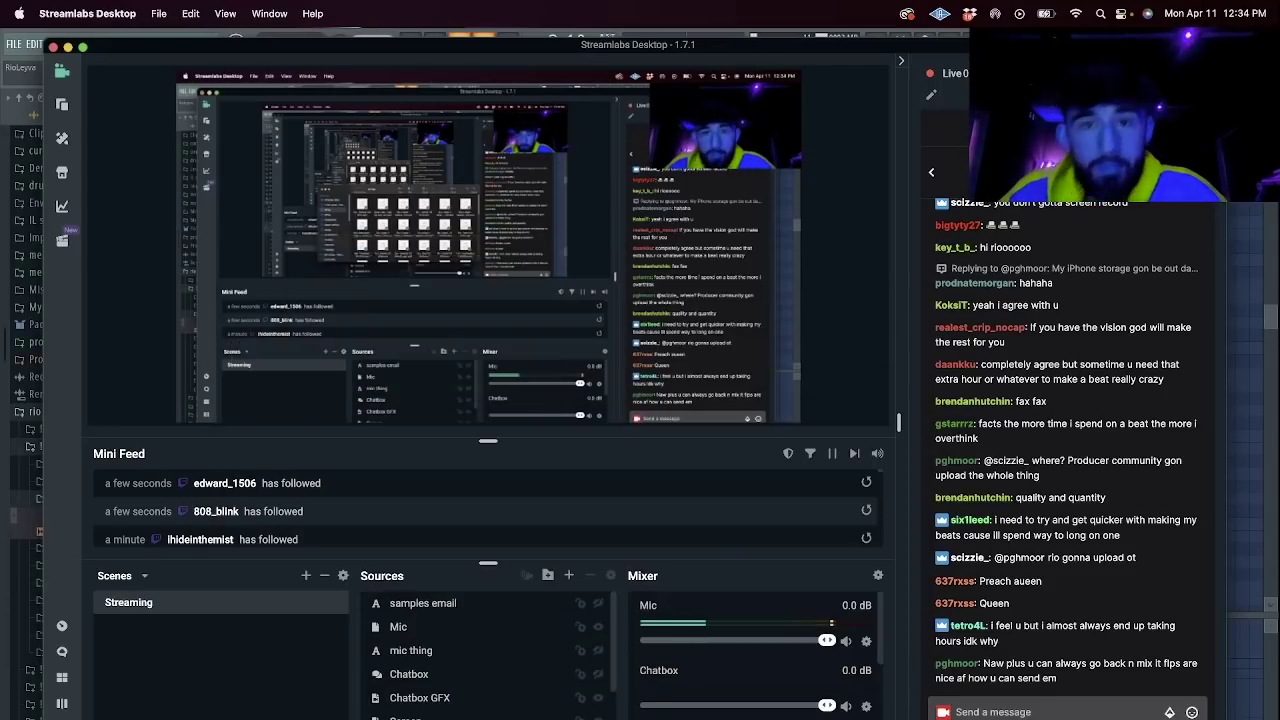
Load the Shevannai 'The Voice' Legato instrument into Kontakt #2.
key(super+Tab)
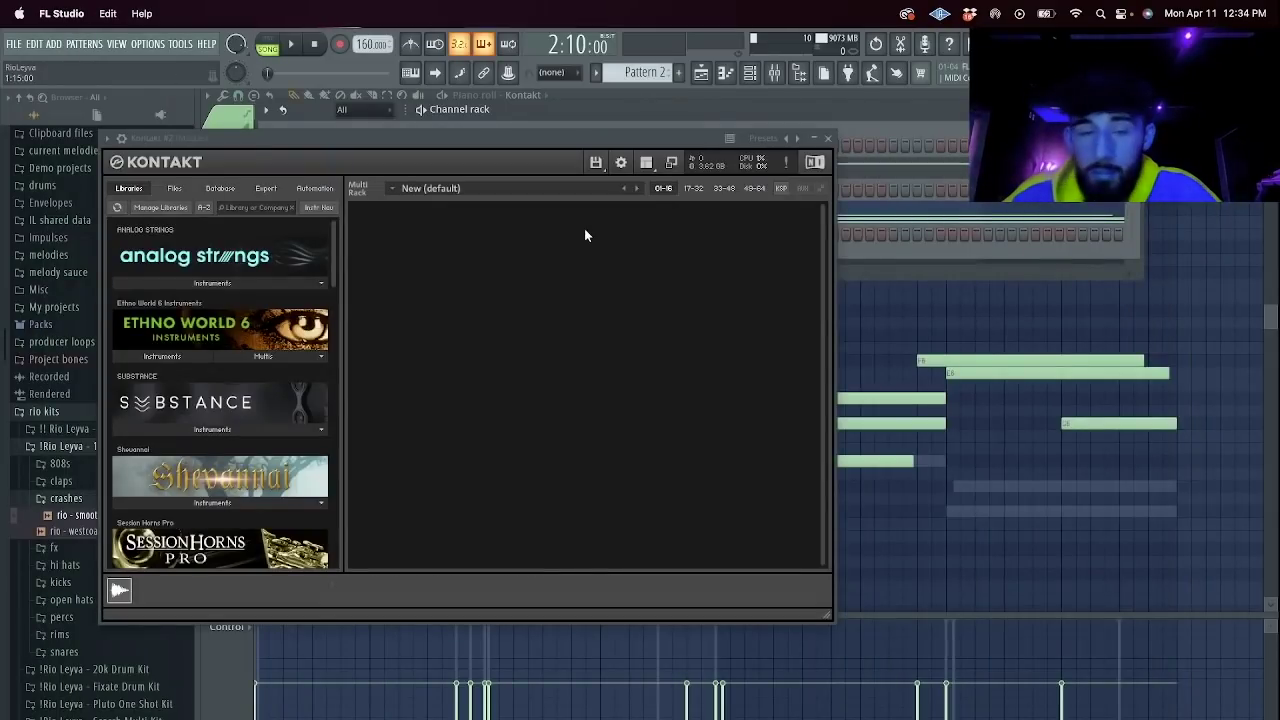
click(268, 498)
scroll(246, 486, down, 3)
click(165, 301)
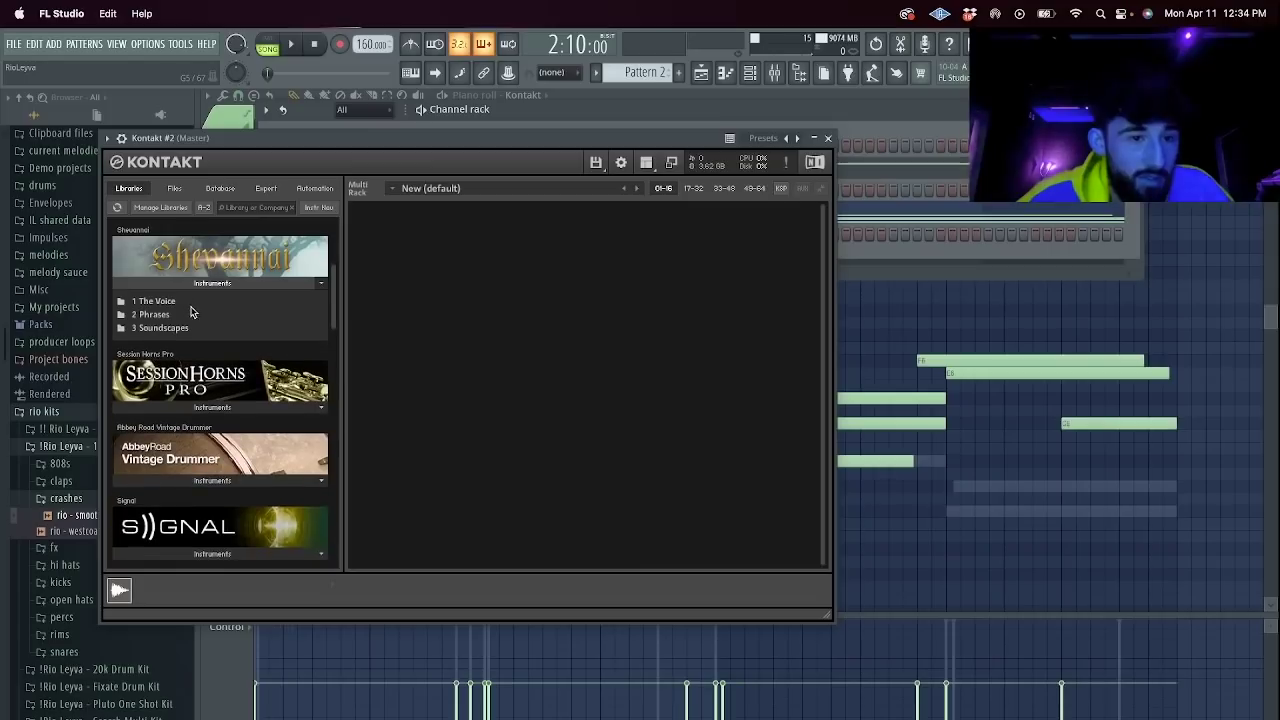
click(180, 304)
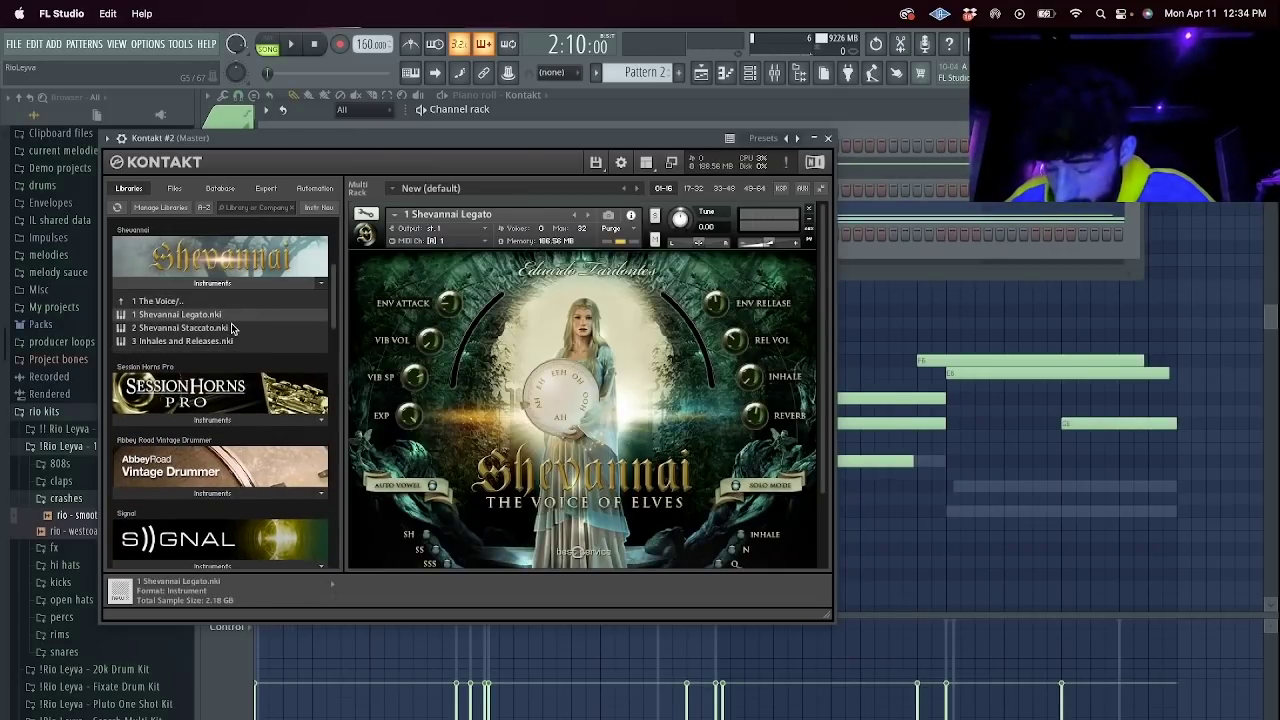
Test the voice from the computer keyboard, set the tempo to 150 BPM, and close Kontakt.
click(411, 73)
key(t)
drag(368, 44, 368, 56)
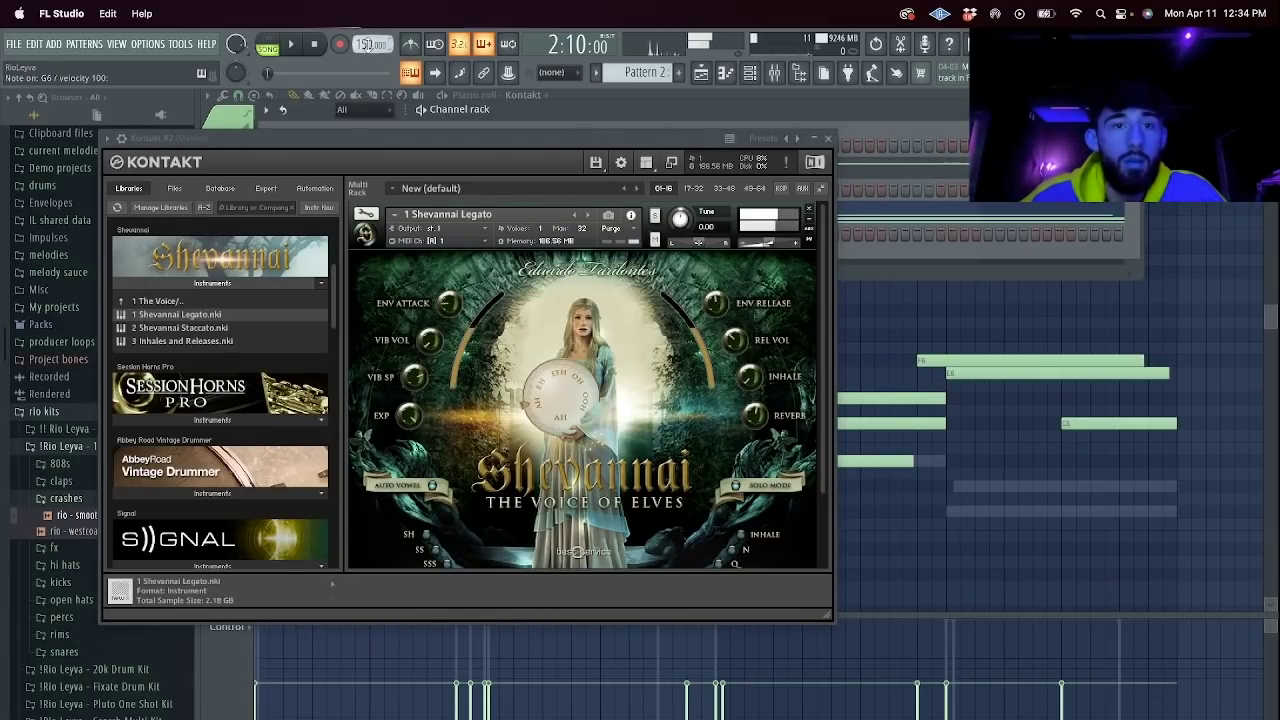
click(827, 138)
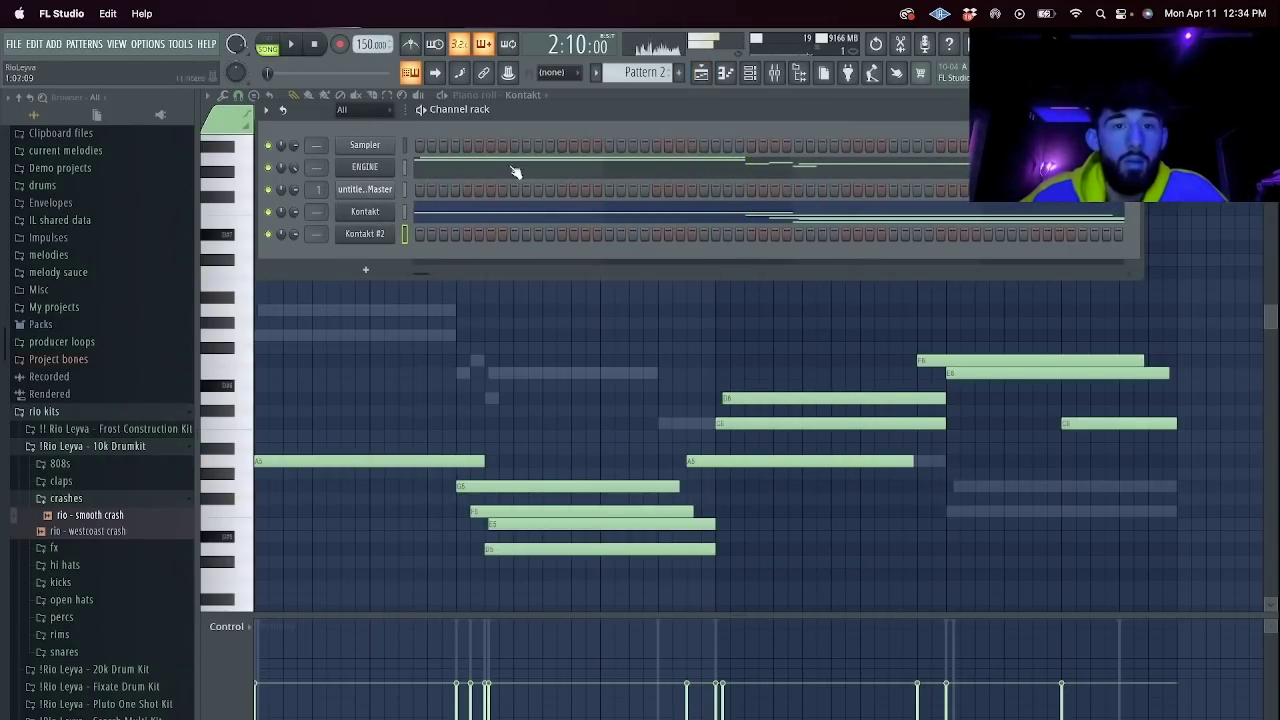
Undo the tempo change and set the audio clip's channel to Stretch mode.
click(701, 72)
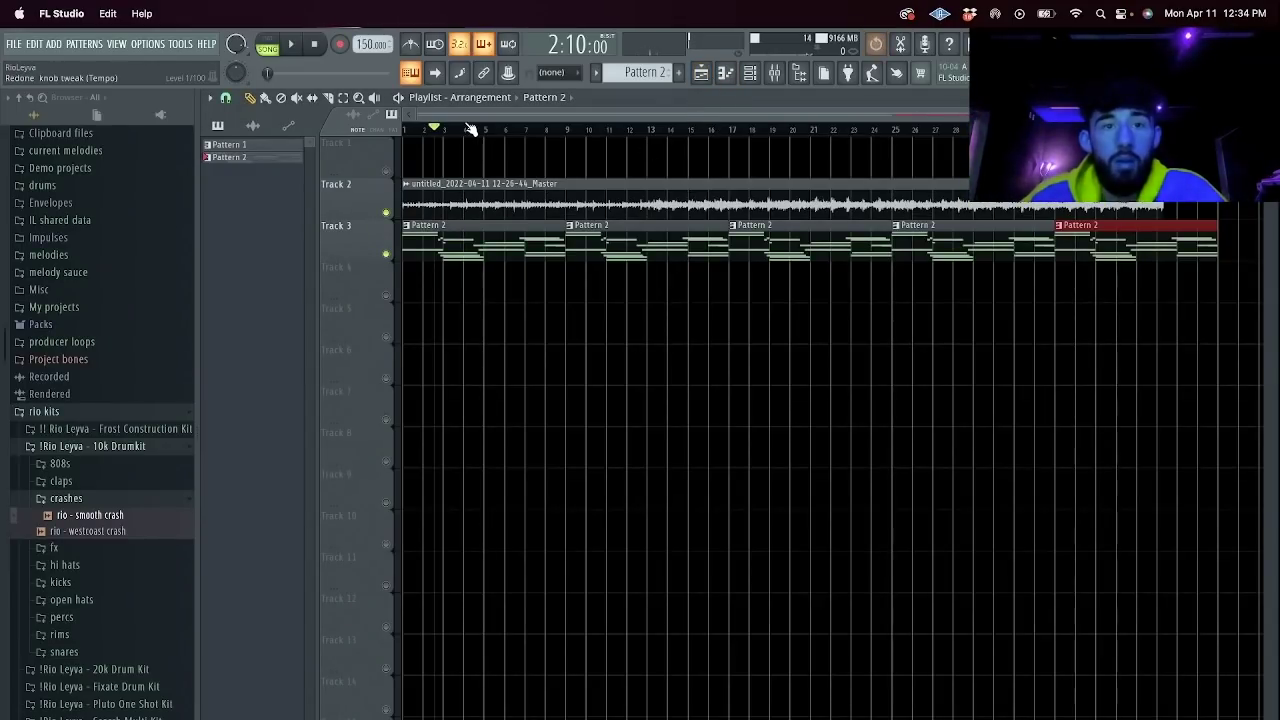
key(super+z)
double_click(557, 204)
click(633, 261)
click(633, 319)
Play the song back in the channel rack to hear the stretched clip.
click(751, 73)
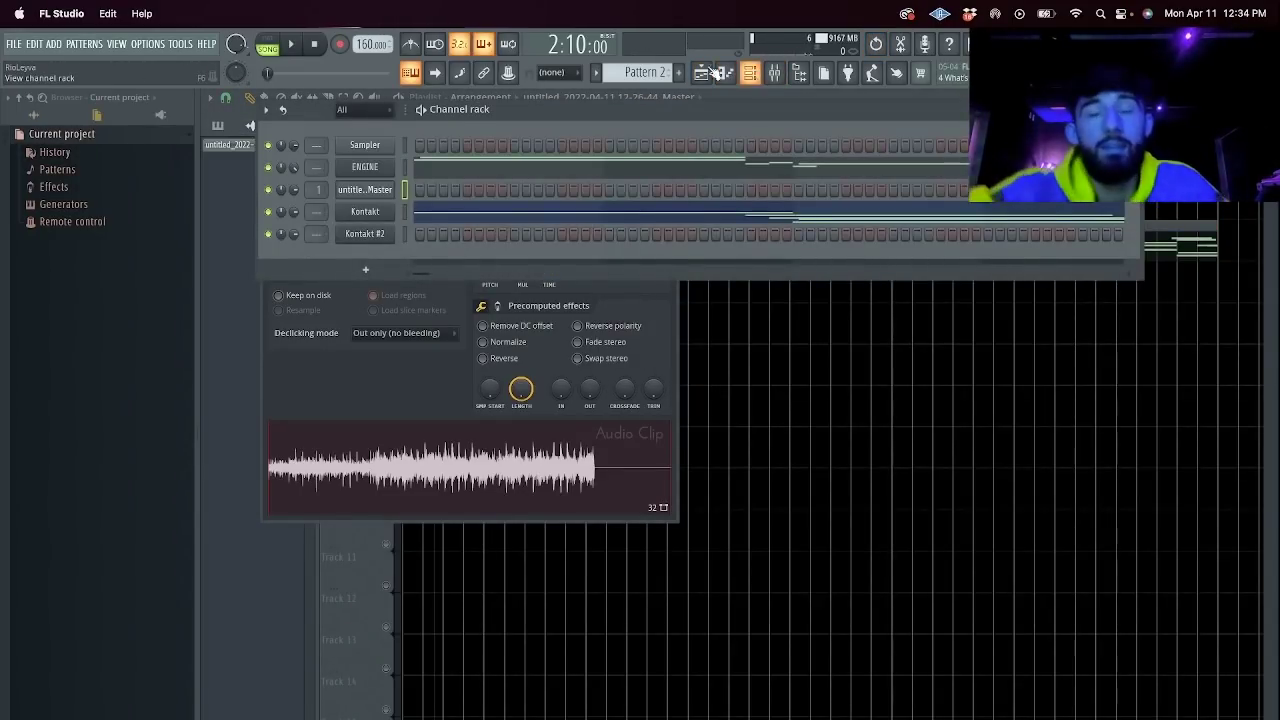
key(space)
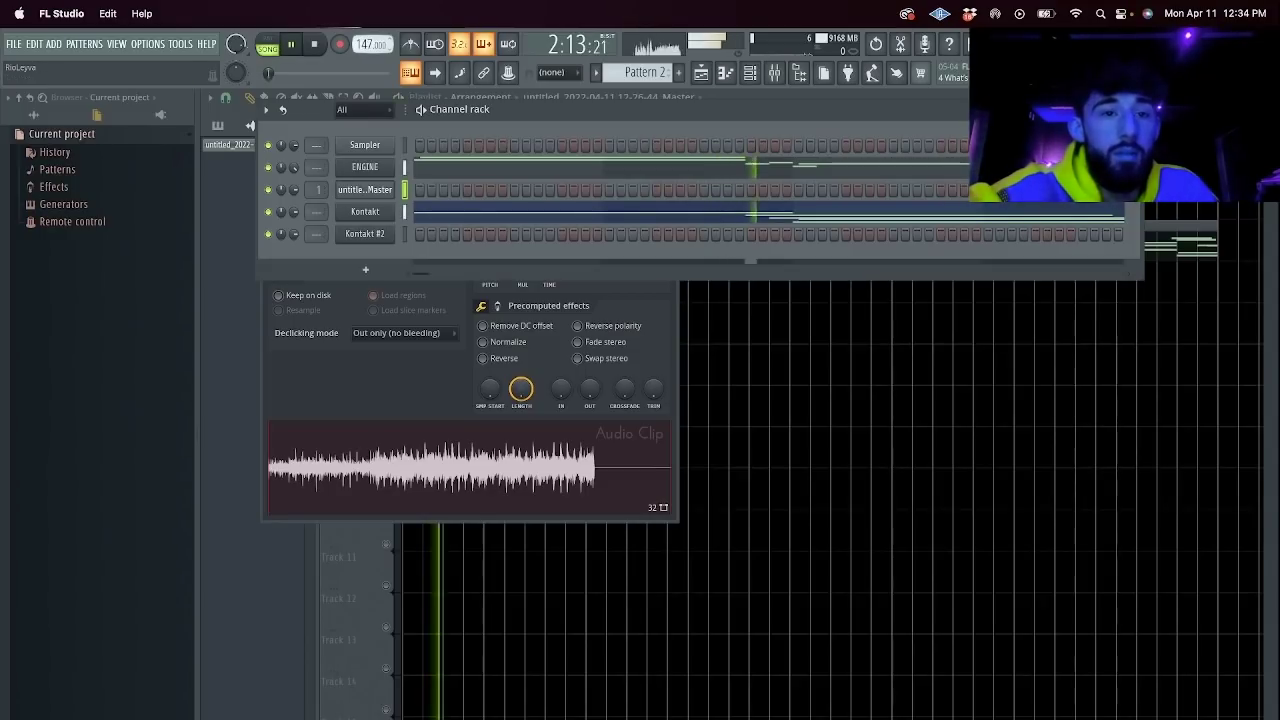
key(space)
right_click(366, 233)
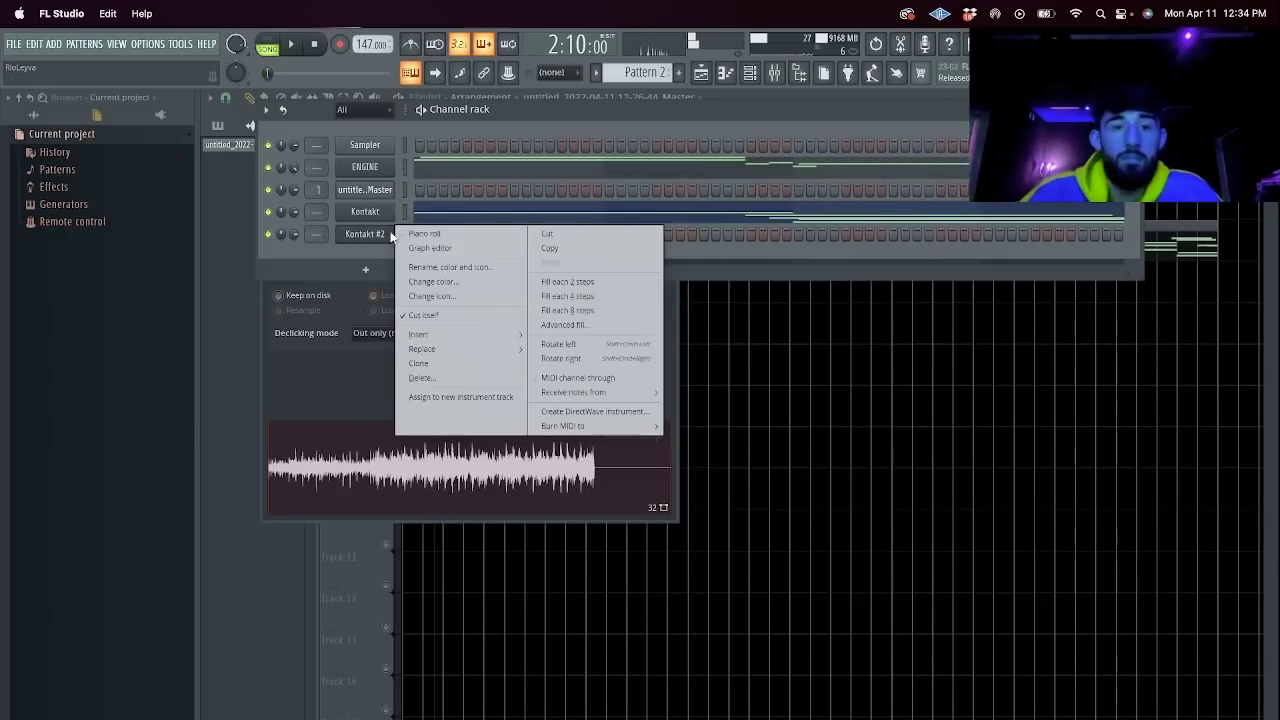
In Kontakt #2's piano roll, draw a short D6 note early in bar 1.
click(420, 234)
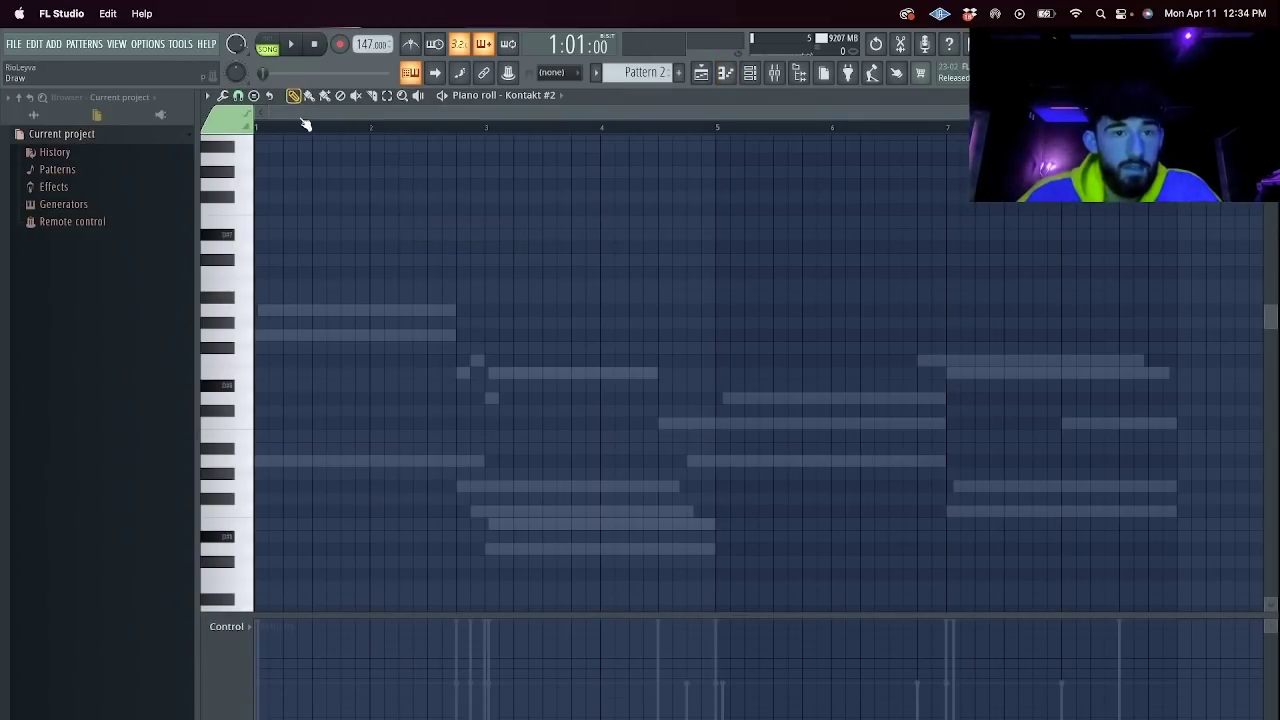
click(288, 306)
key(space)
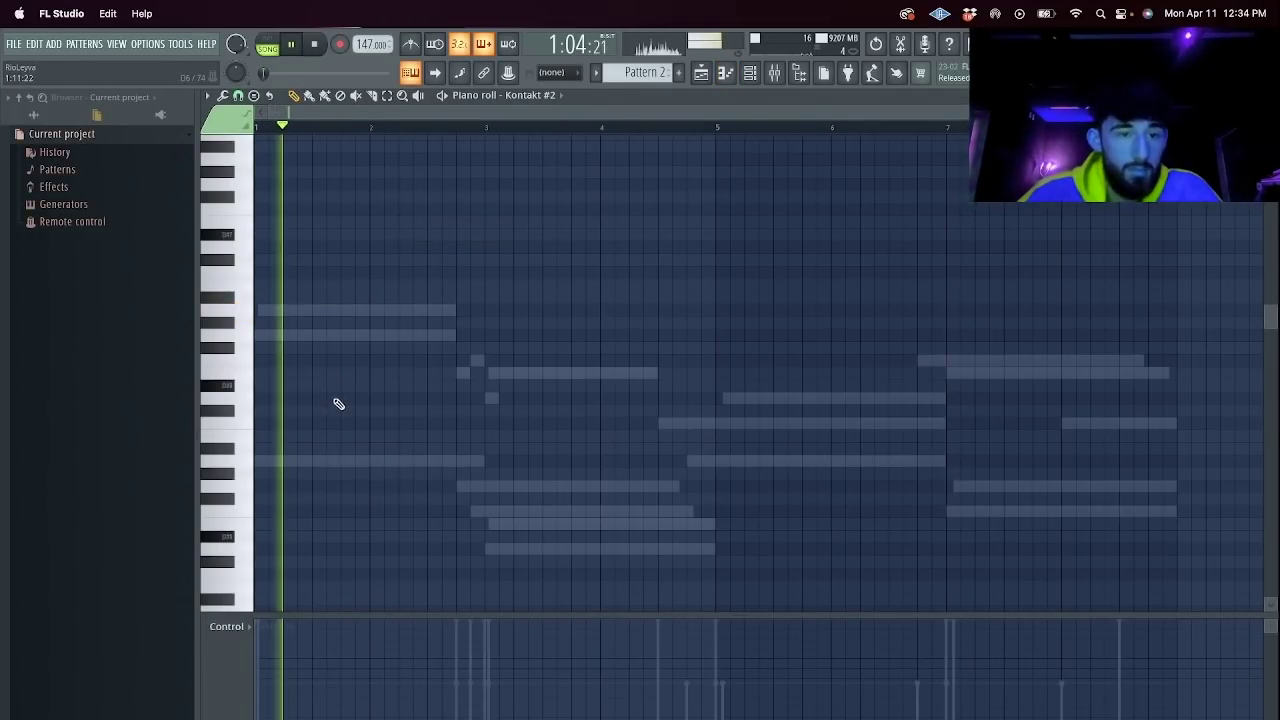
drag(285, 404, 312, 404)
key(space)
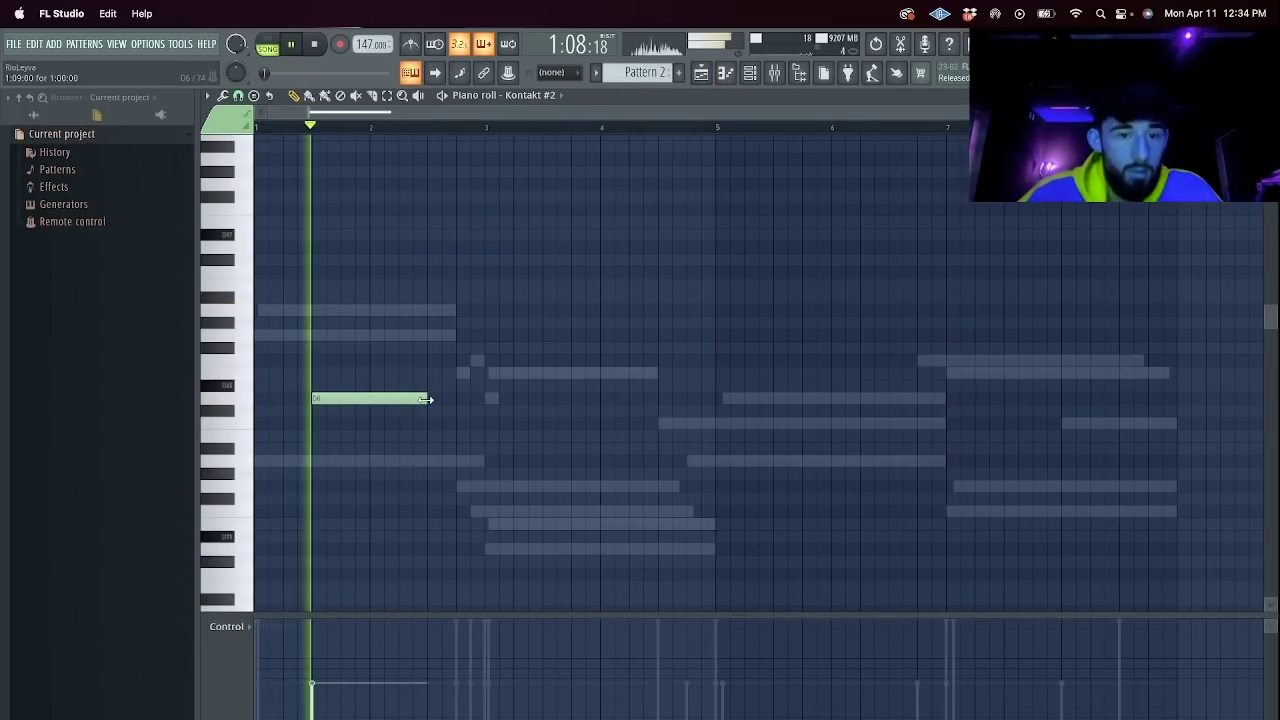
key(space)
drag(427, 401, 349, 403)
Add E6 and F6 notes after the D6, stretching the F6 to bar 3.
click(749, 72)
key(space)
key(space)
click(345, 373)
click(378, 361)
key(space)
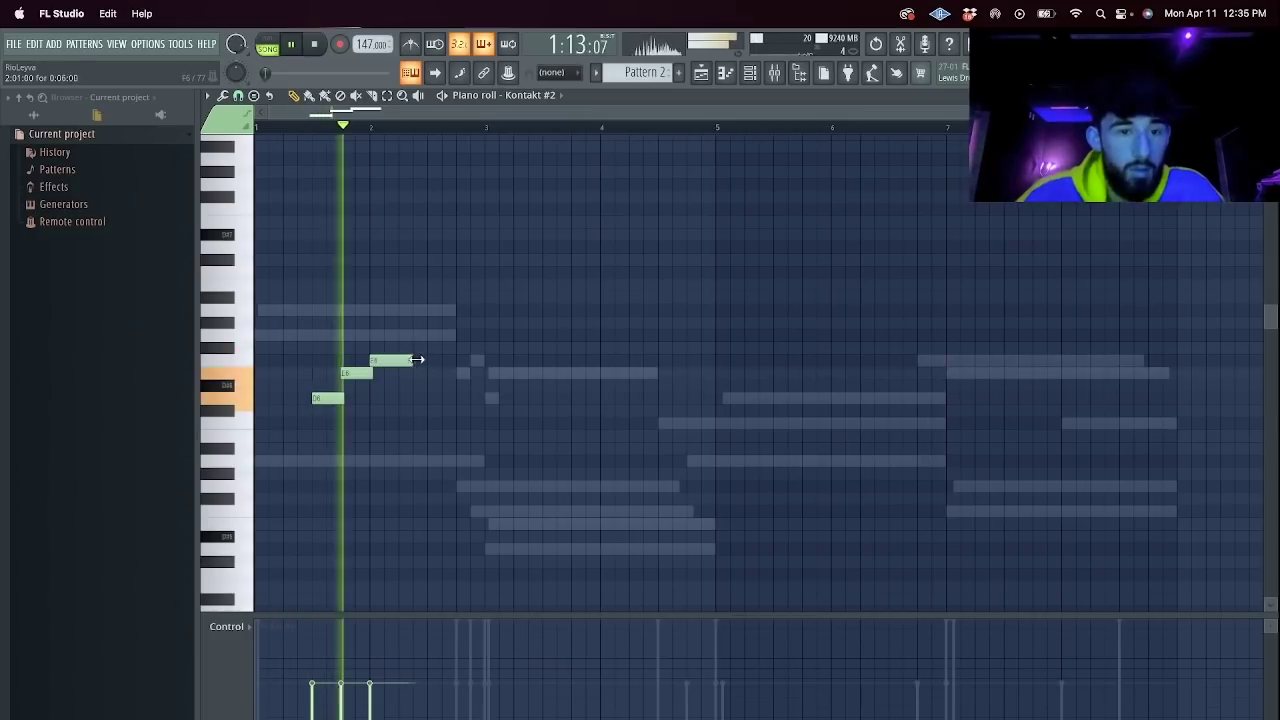
drag(409, 362, 484, 364)
key(space)
Add A6 and G6 notes at bar 3, plus a lower bar-3 note raised toward D6.
drag(457, 273, 456, 316)
click(462, 335)
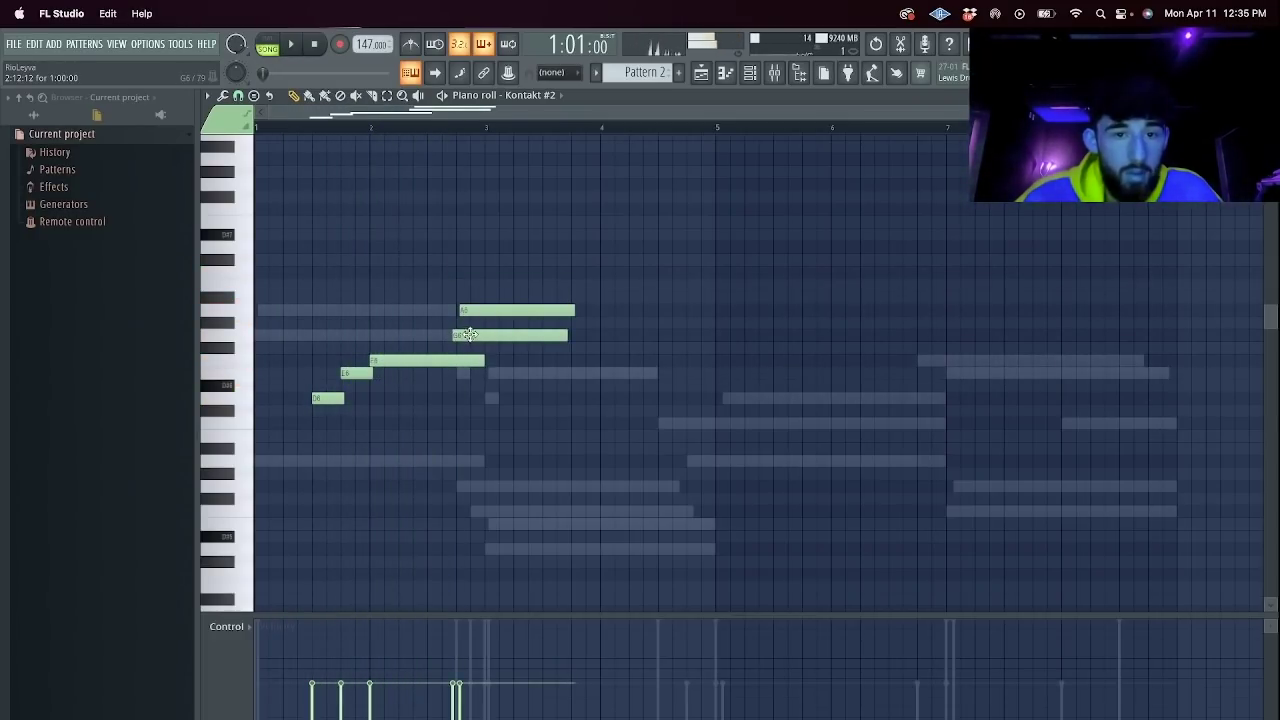
drag(492, 348, 484, 459)
key(space)
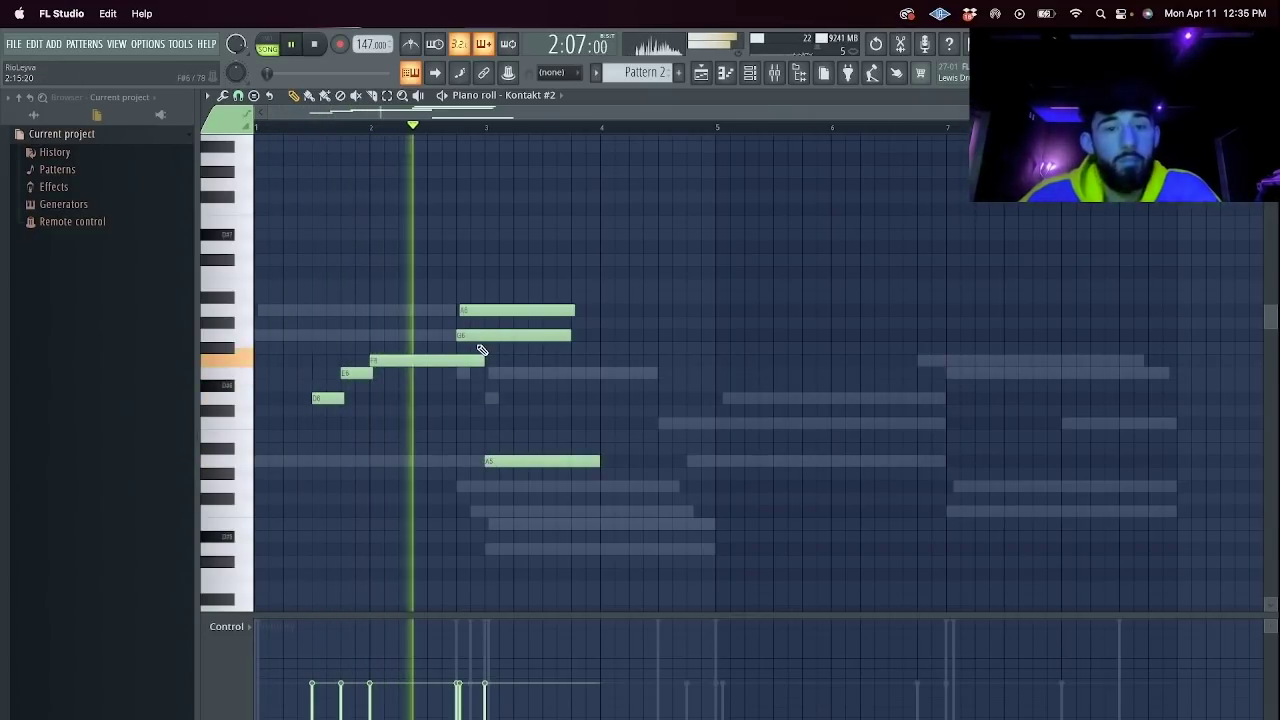
key(space)
drag(545, 460, 543, 400)
key(space)
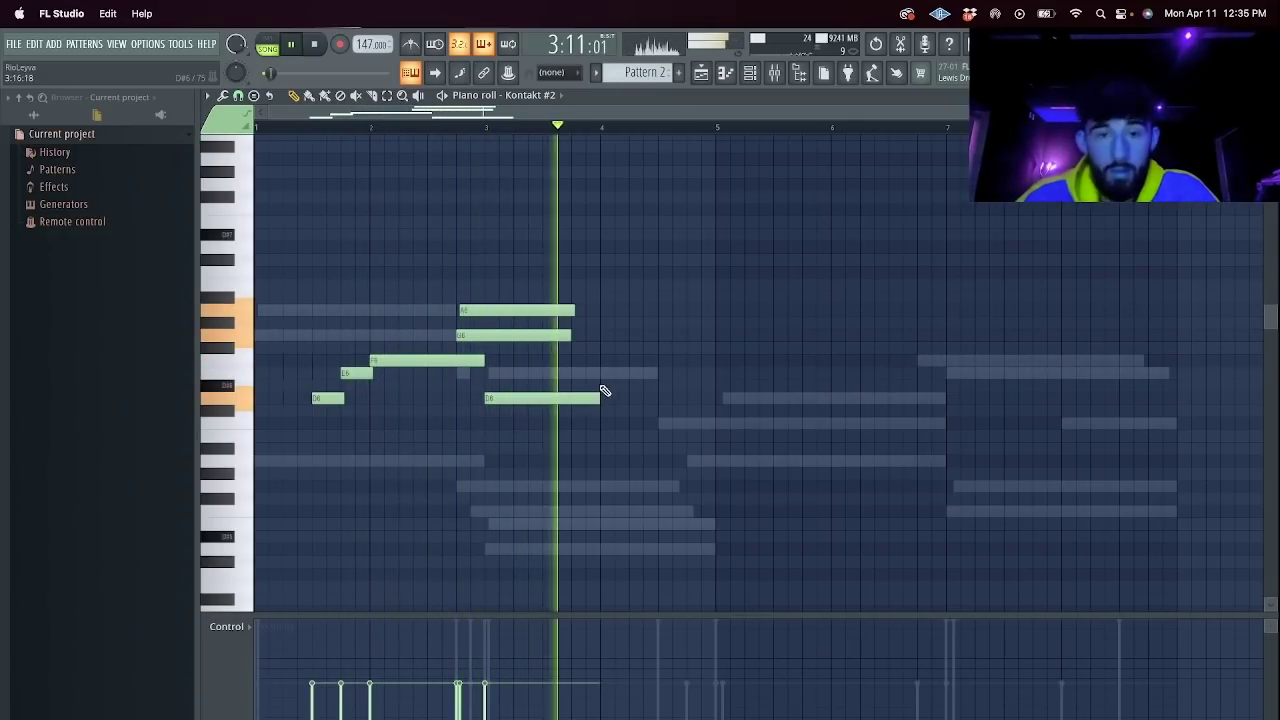
Continue the melody with notes at bar 4 and bar 5, a D6 in bar 5 and an F6 in bar 6.
click(600, 422)
click(698, 486)
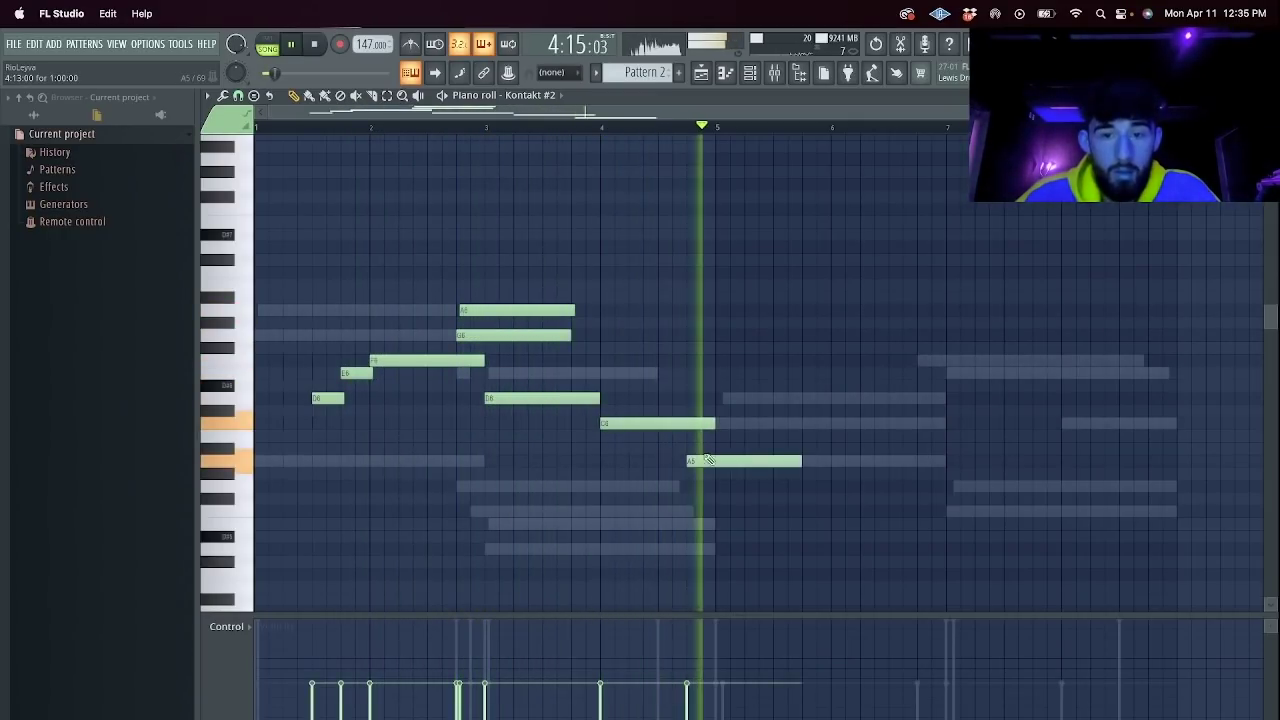
key(space)
click(666, 127)
key(space)
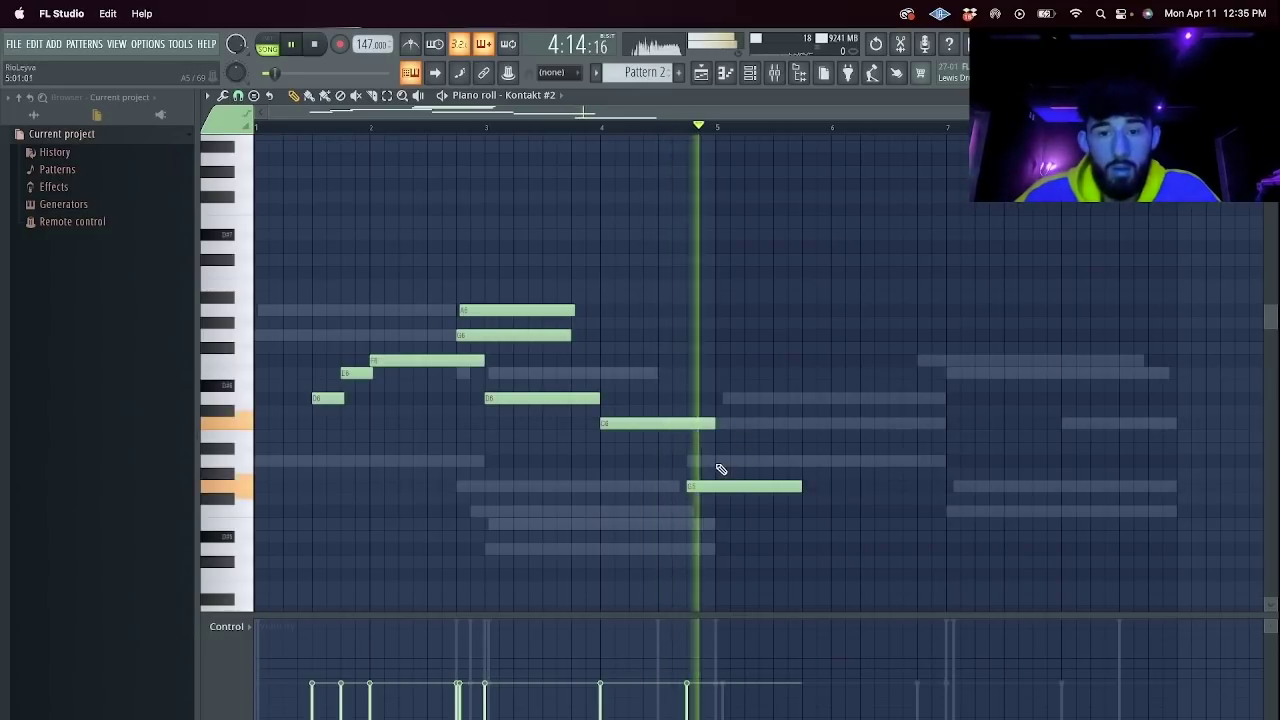
click(722, 461)
click(808, 398)
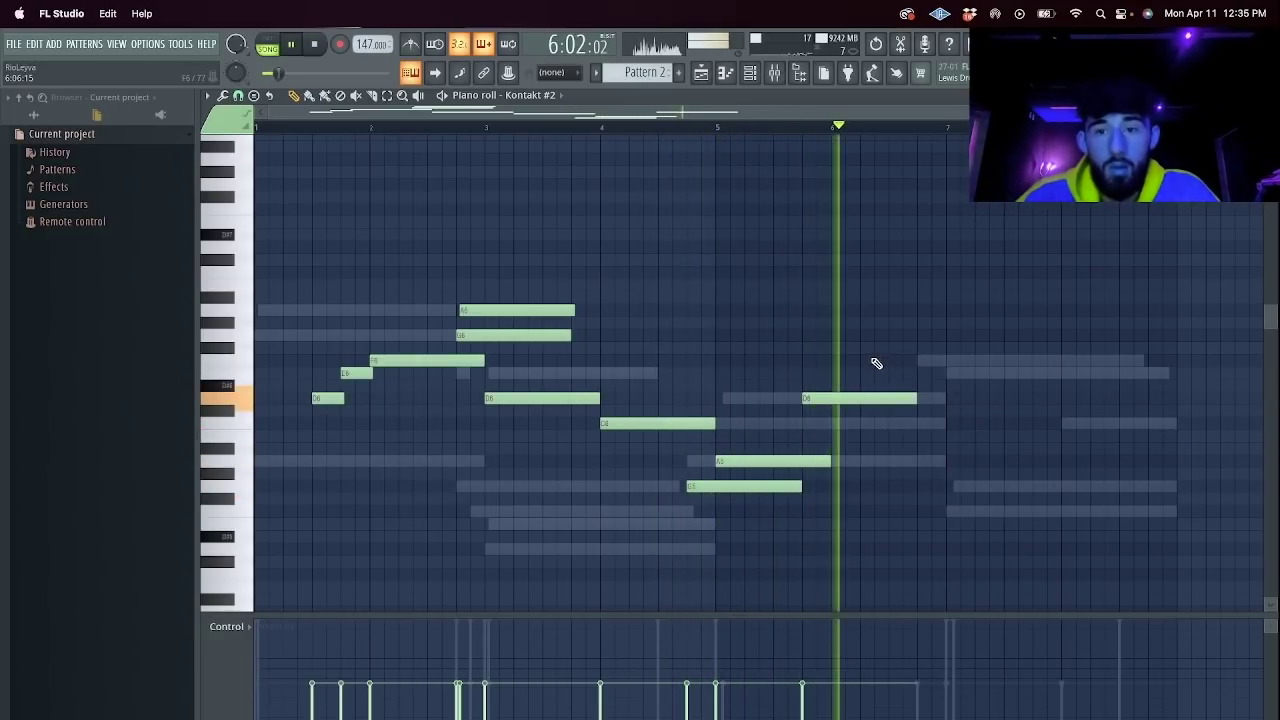
click(900, 361)
key(space)
Finish the melody with A6, G6, F6, E6 and a final C6 from bar 7.
mouse_move(950, 300)
mouse_down()
mouse_move(949, 323)
mouse_move(948, 305)
mouse_up()
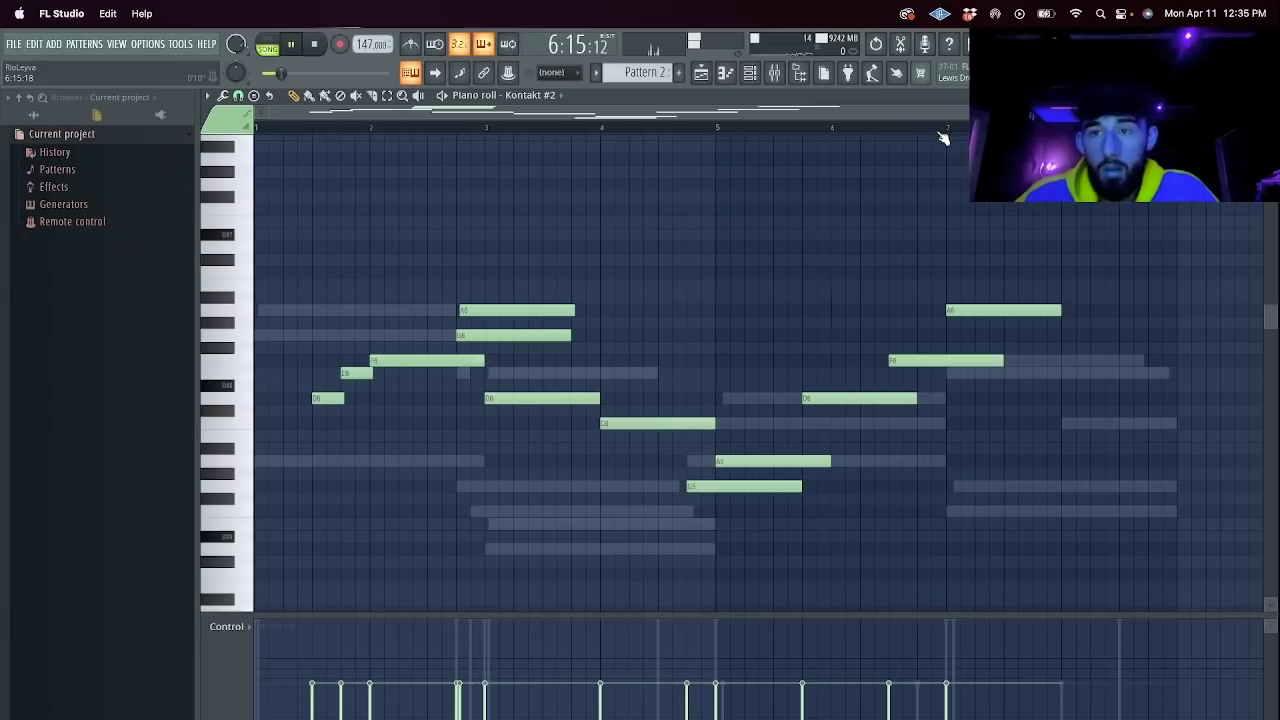
click(1064, 336)
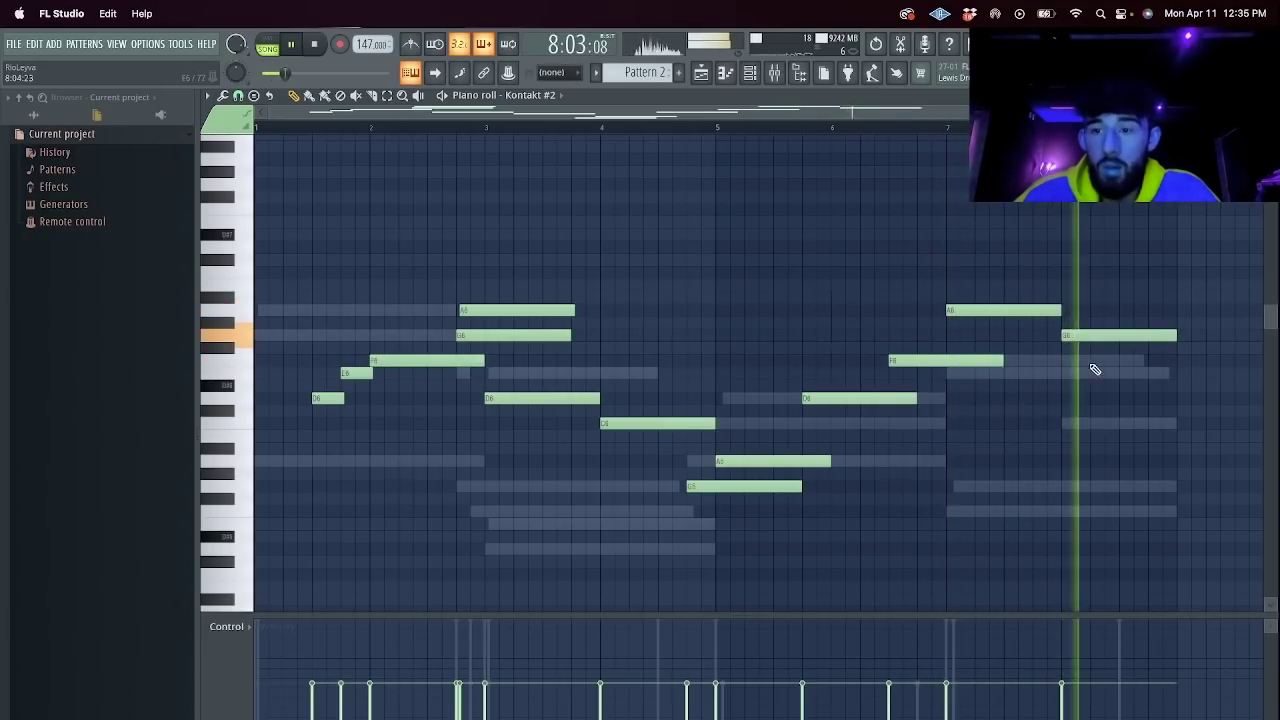
key(space)
click(1093, 361)
click(1122, 374)
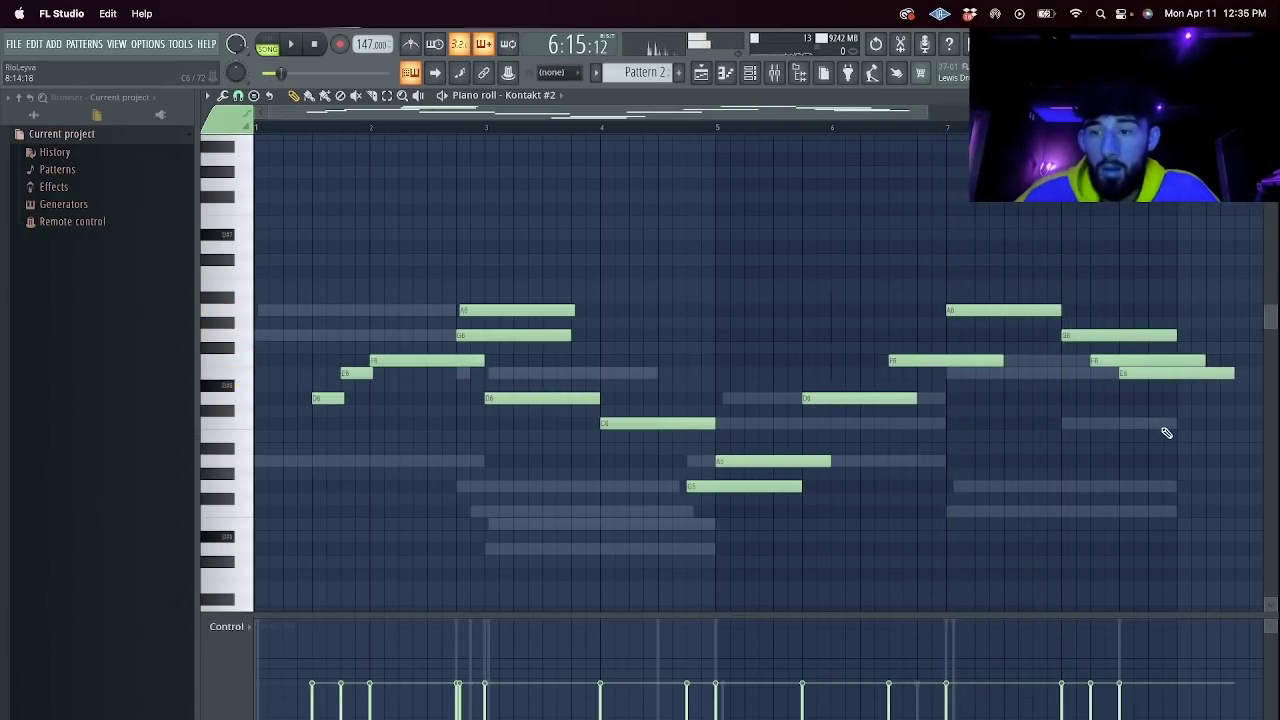
click(1150, 423)
key(space)
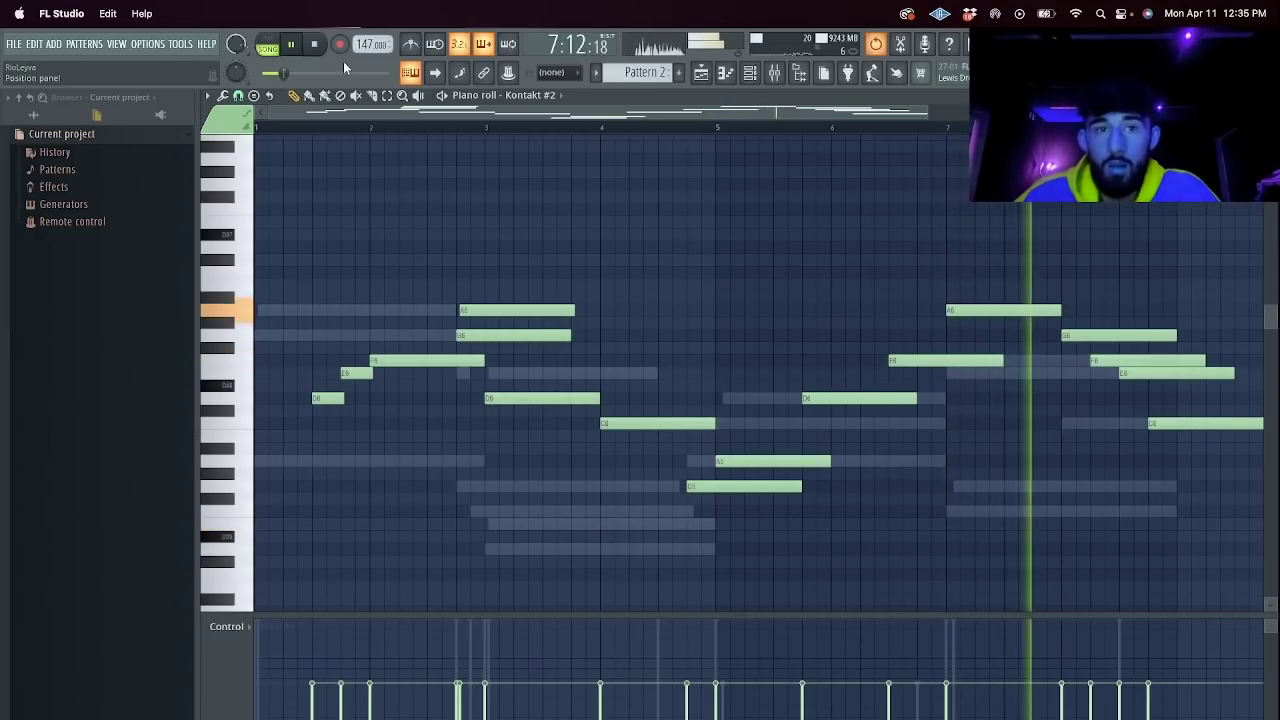
Delete the notes running past the pattern end.
drag(1187, 345, 1258, 496)
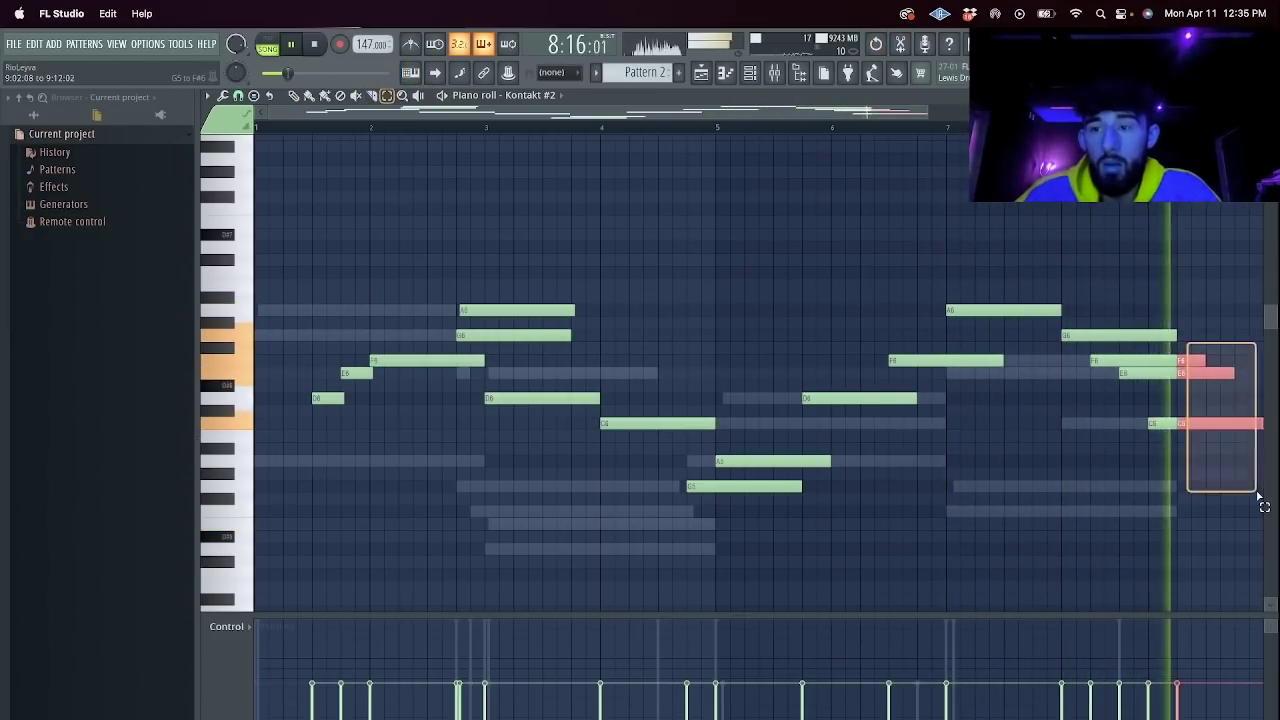
key(Delete)
key(F6)
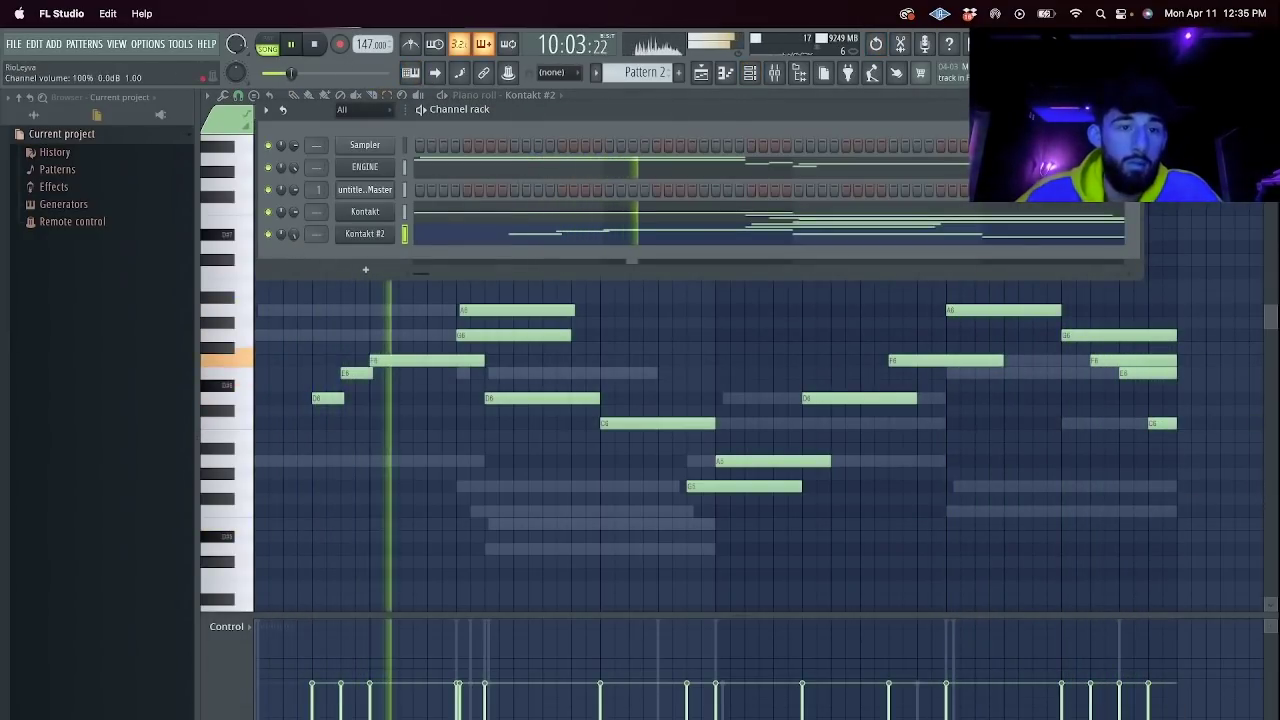
Lower Kontakt #2's volume to 86% and reset the song position to the start.
click(405, 234)
drag(297, 232, 300, 235)
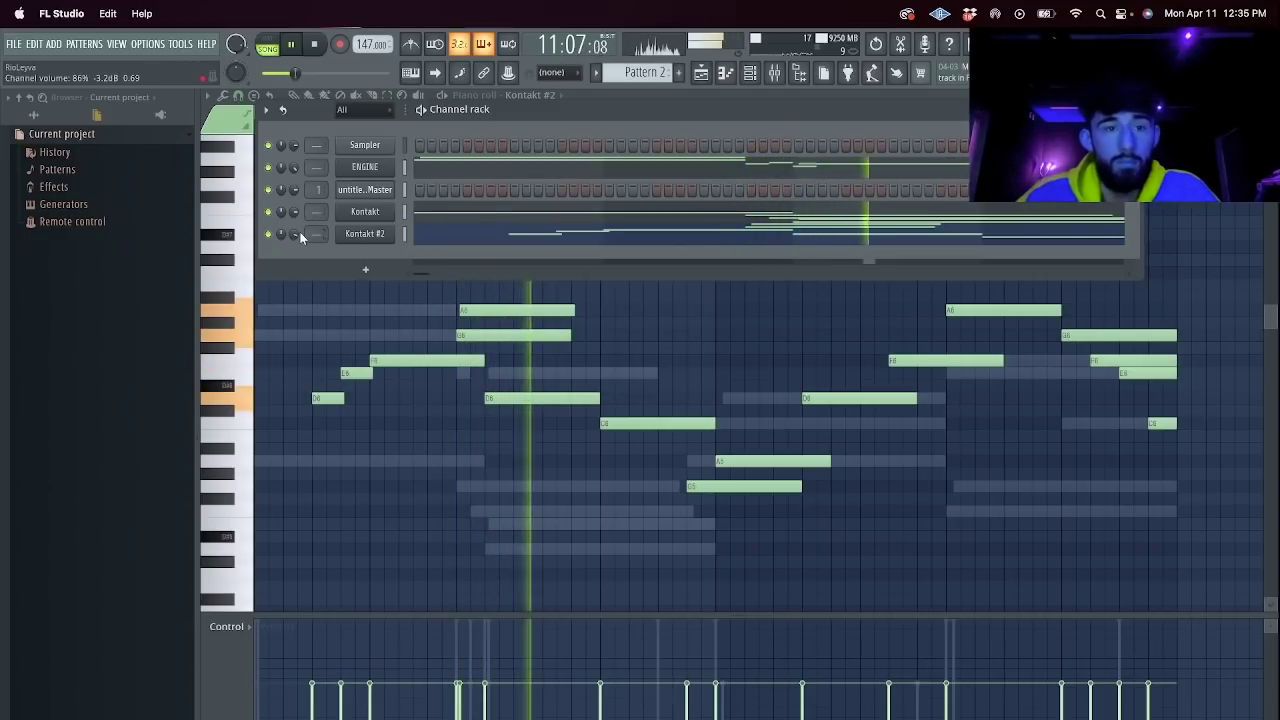
click(29, 115)
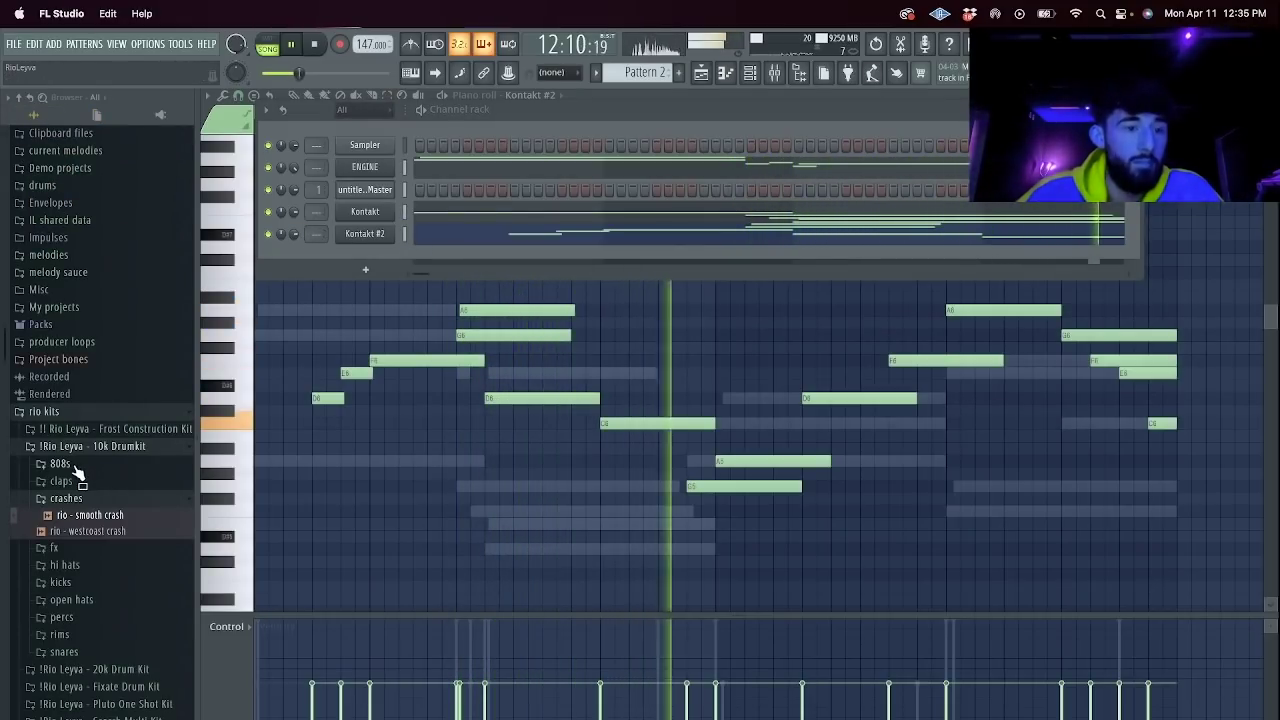
key(space)
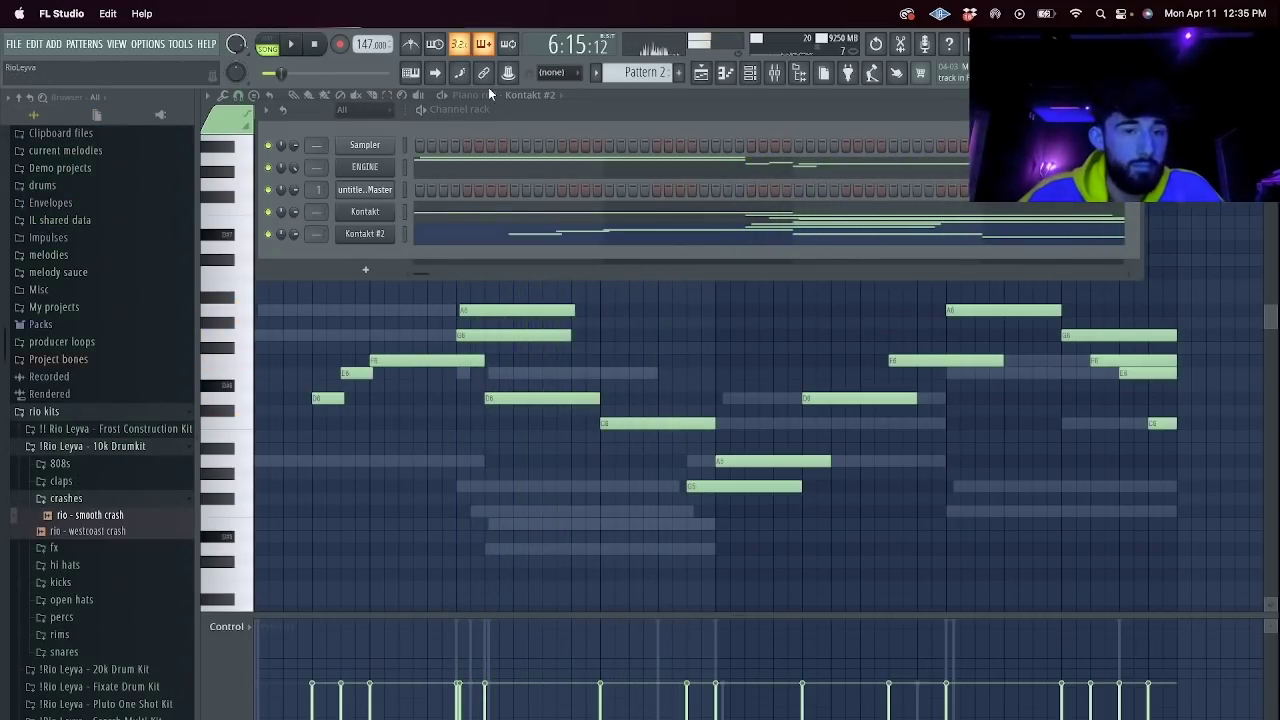
click(319, 44)
scroll(150, 480, up, 4)
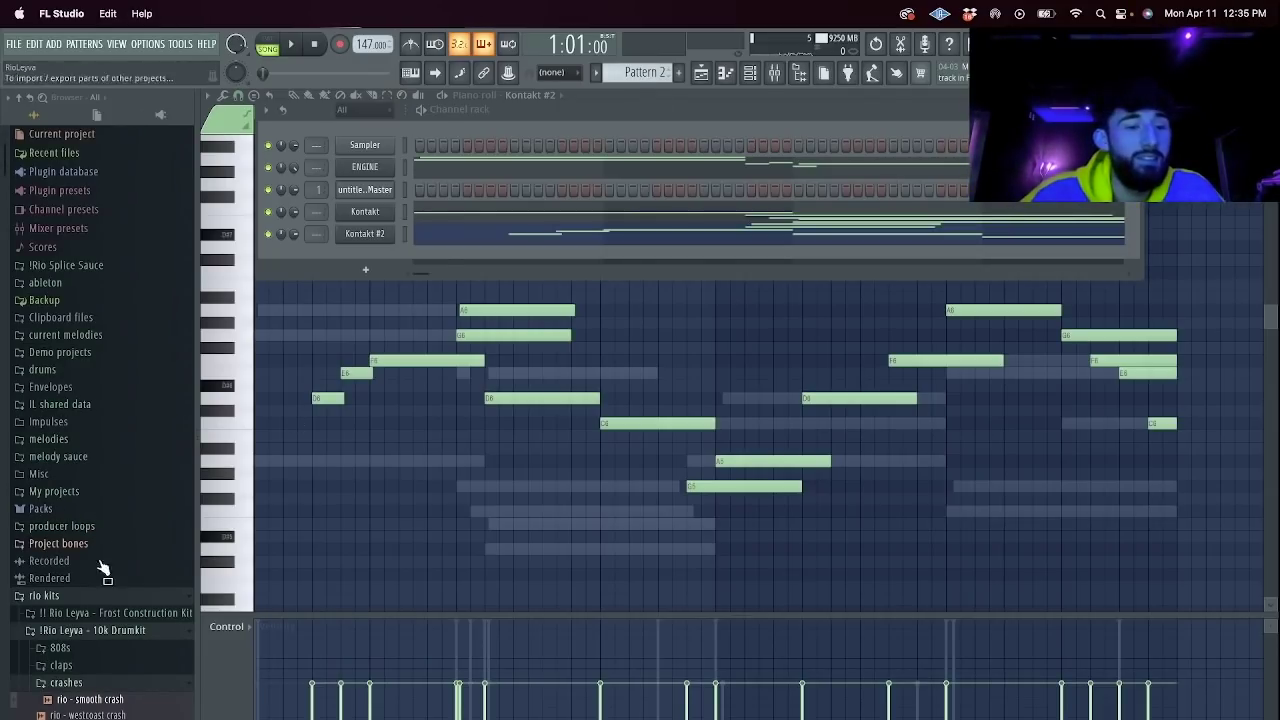
Solo the Master audio channel.
right_click(269, 190)
click(296, 205)
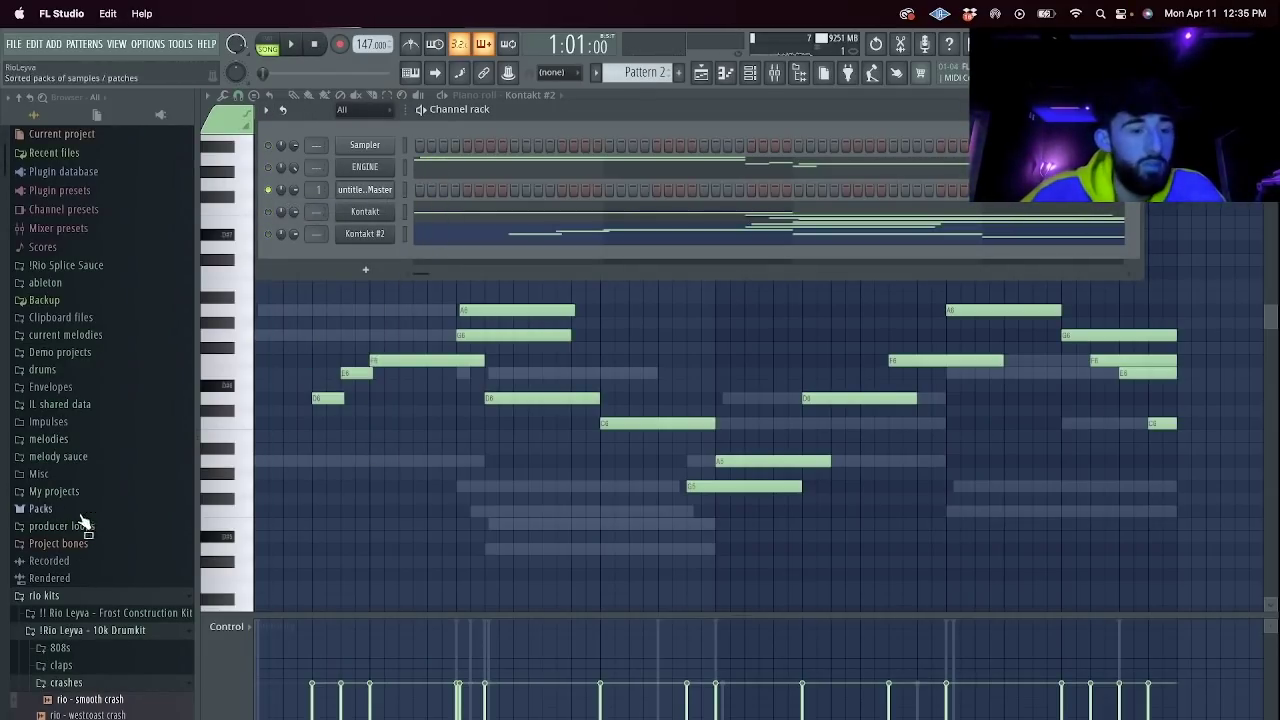
scroll(83, 528, down, 3)
scroll(120, 494, up, 3)
Load Clipped Spinz 808 from the Isolation Drumkit's 808s folder into the channel rack.
click(50, 370)
click(68, 404)
click(60, 418)
drag(89, 454, 372, 258)
Set the 808's envelope to zero attack, maximum hold and zero decay.
drag(367, 419, 367, 460)
drag(392, 420, 392, 350)
drag(418, 421, 418, 465)
click(402, 272)
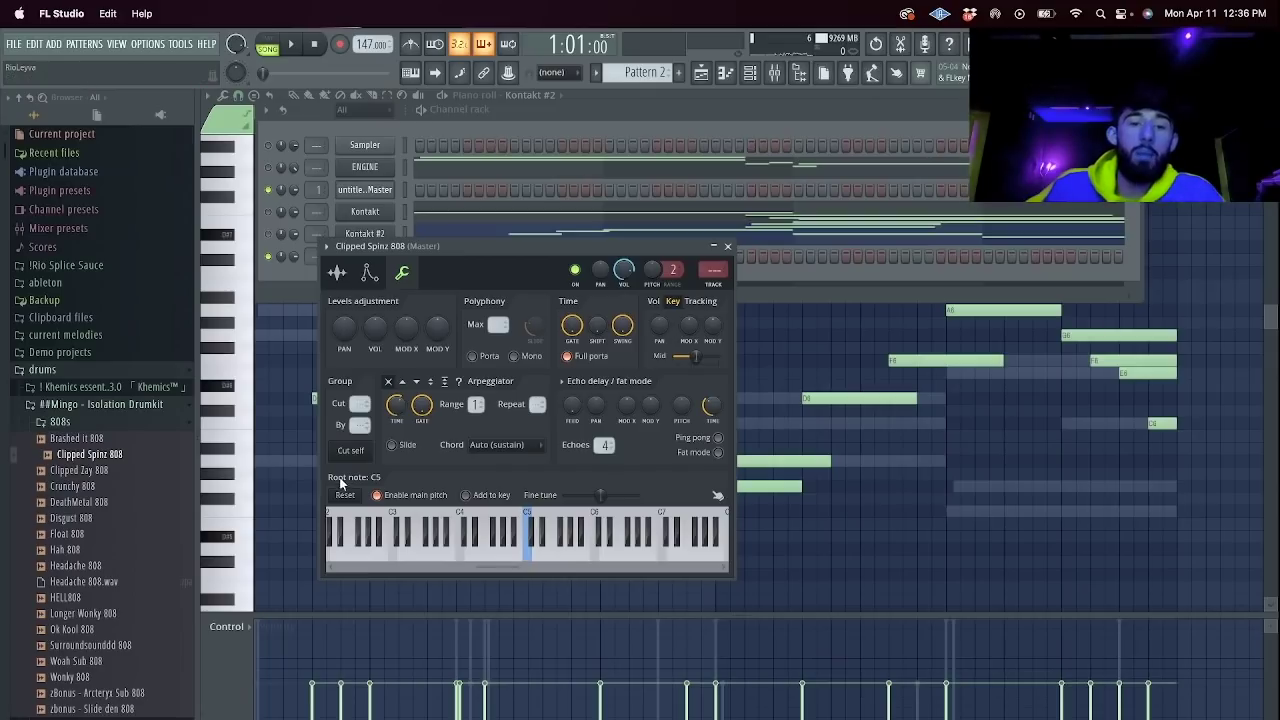
Turn on Cut self for the Clipped Spinz 808 and open its empty piano roll.
click(360, 451)
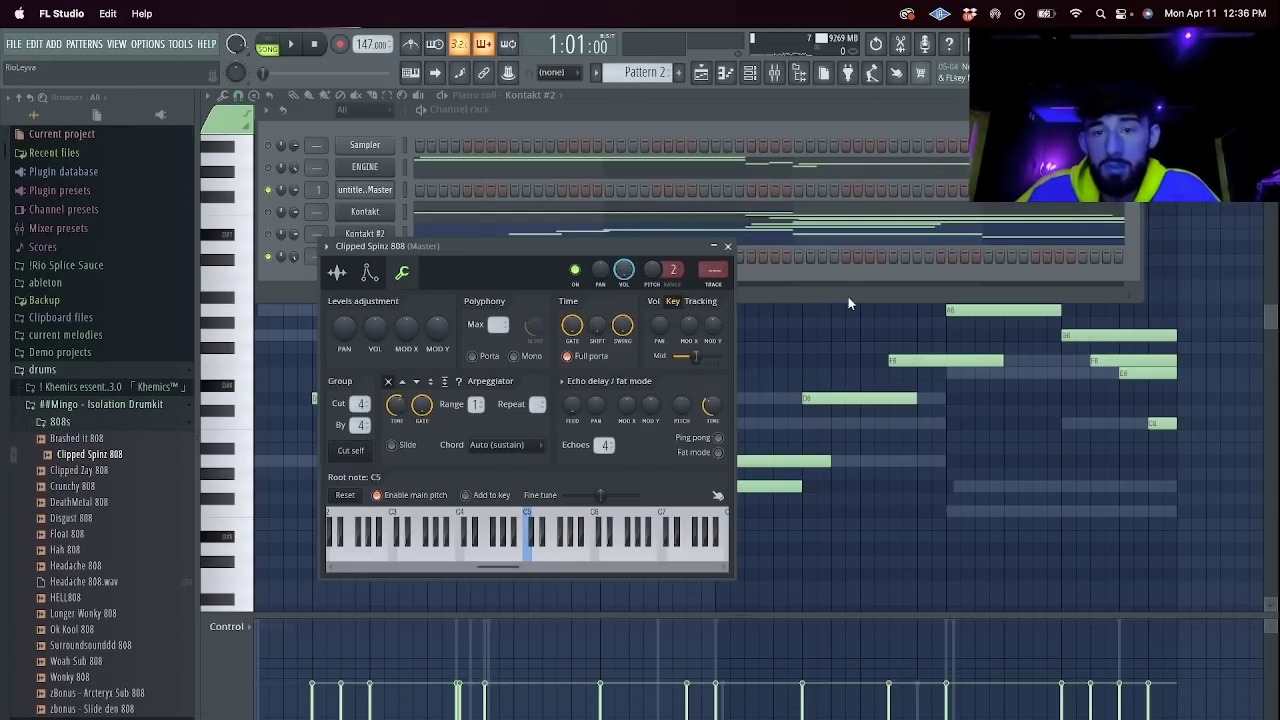
click(846, 296)
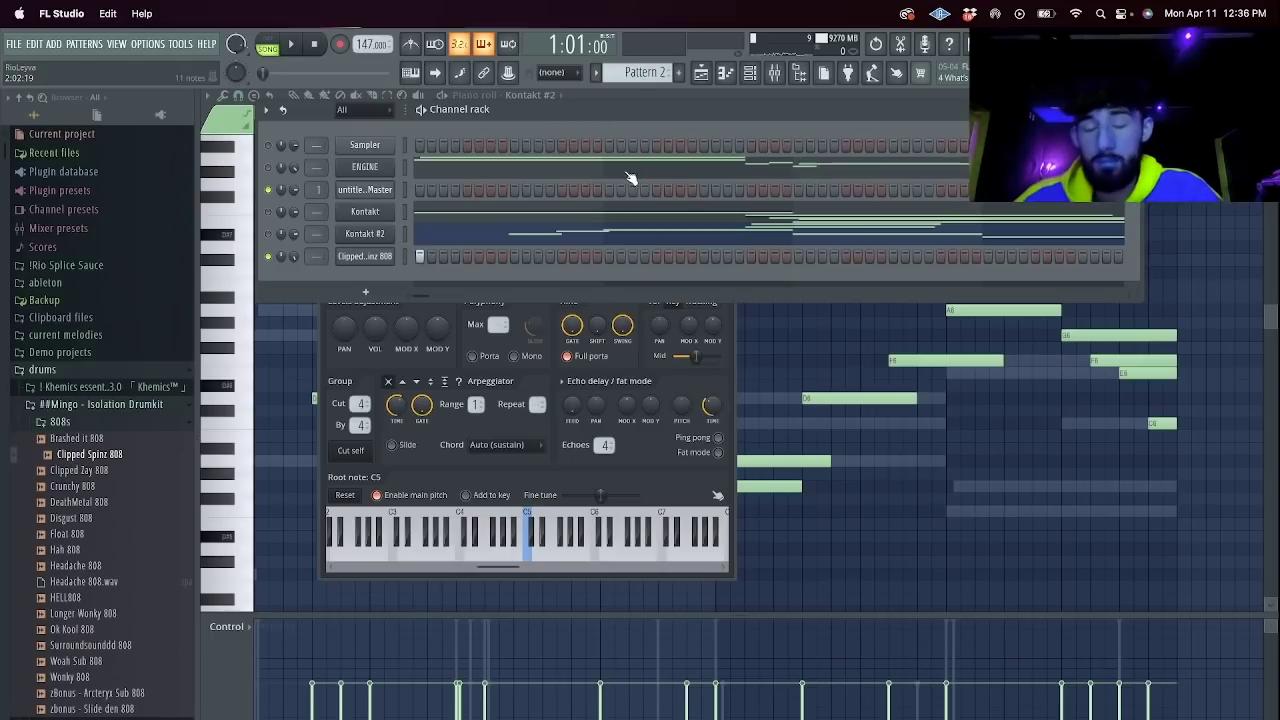
right_click(412, 258)
click(422, 258)
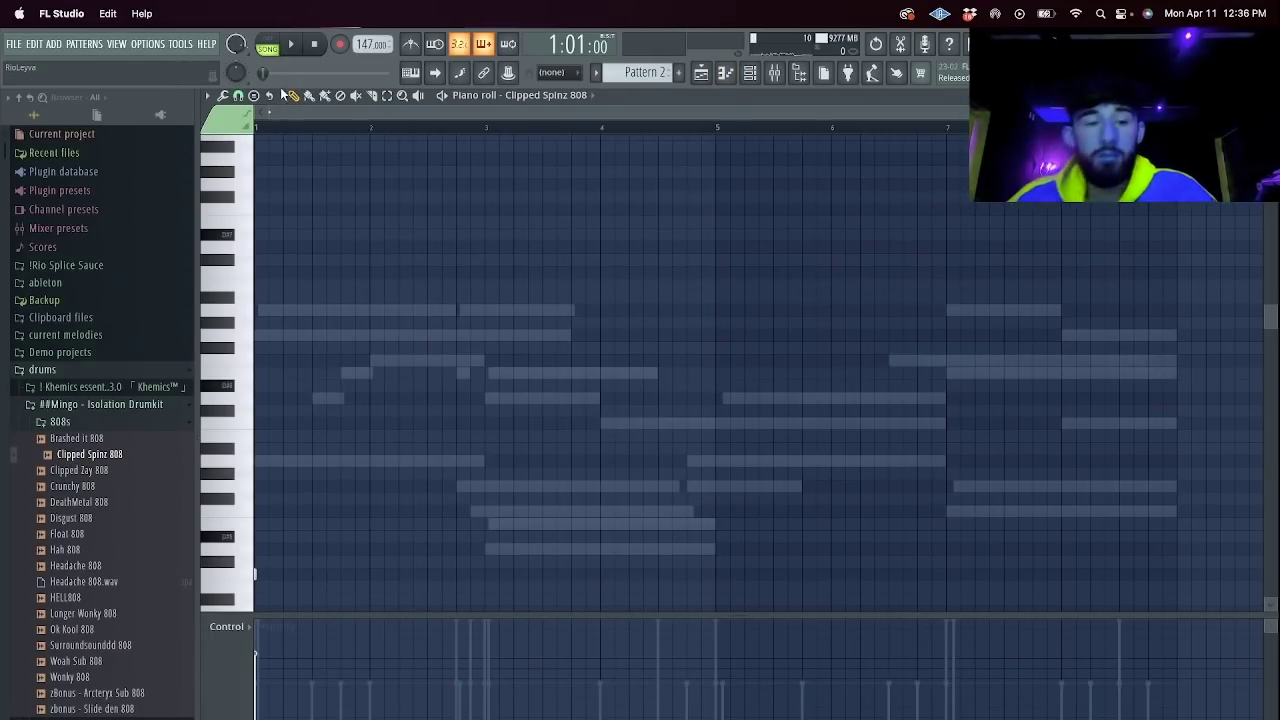
Add a short Clipped Spinz 808 note at the start of bar 1.
scroll(300, 424, down, 3)
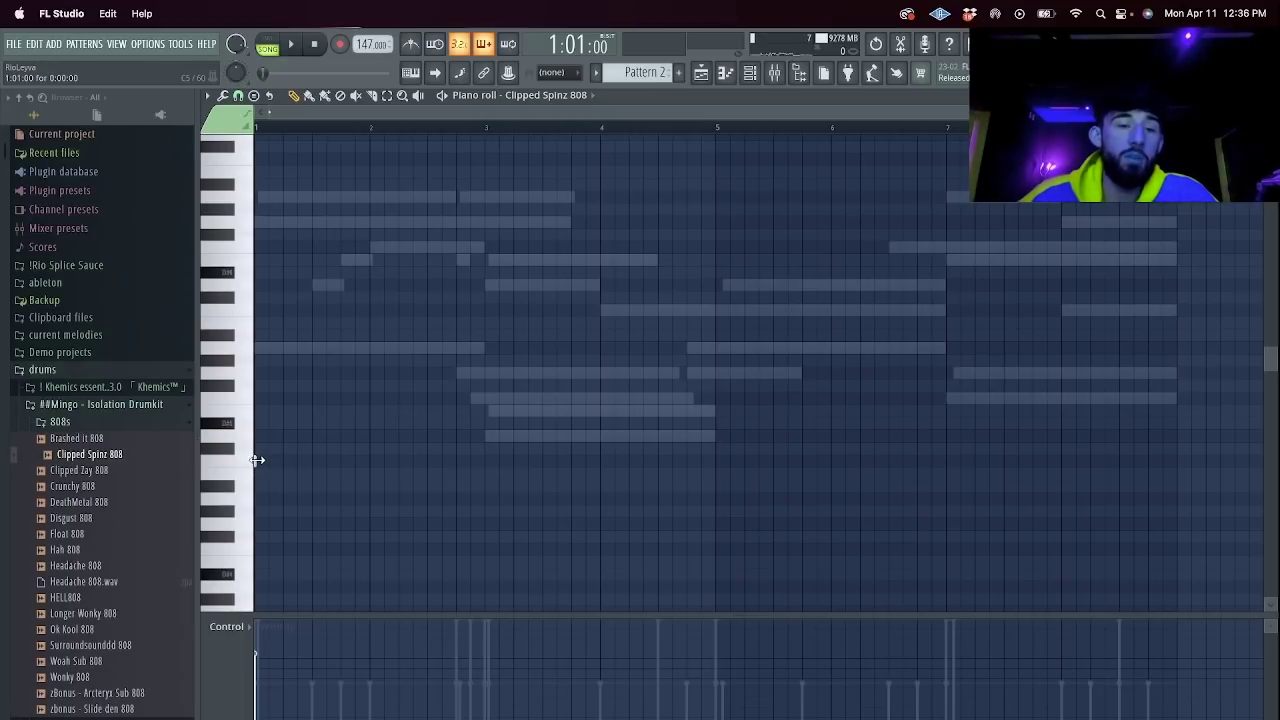
click(253, 462)
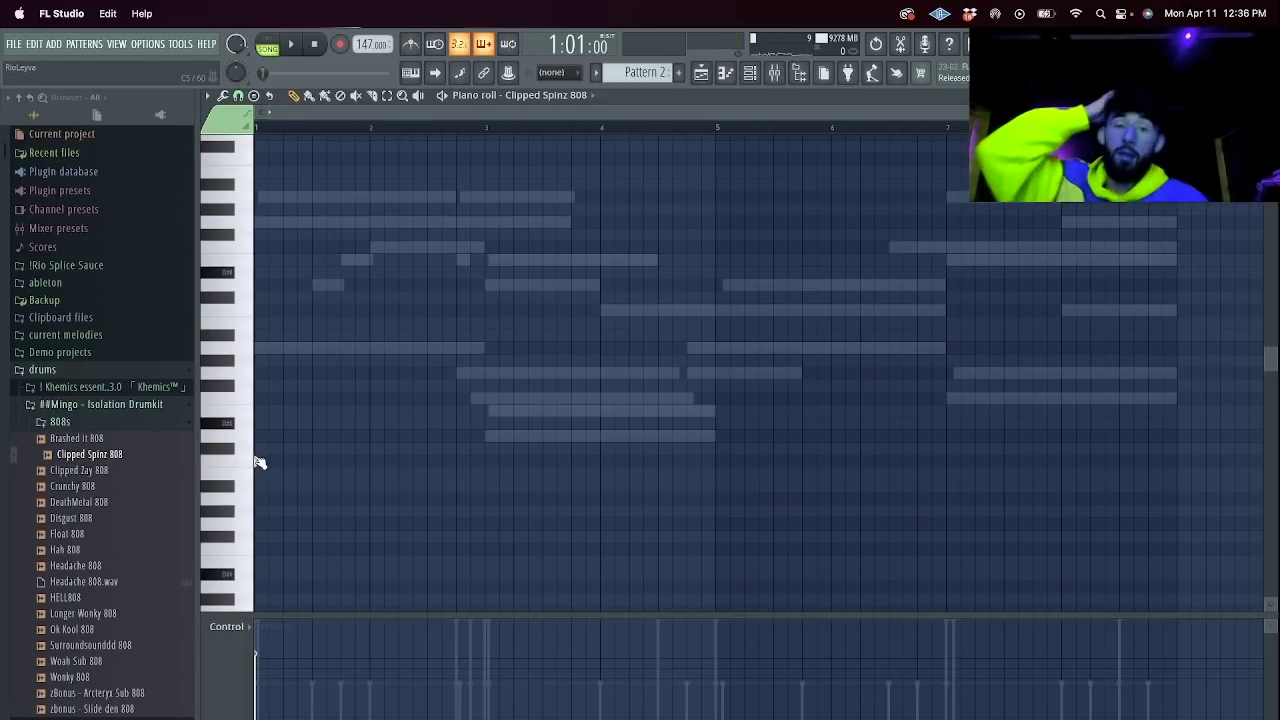
key(space)
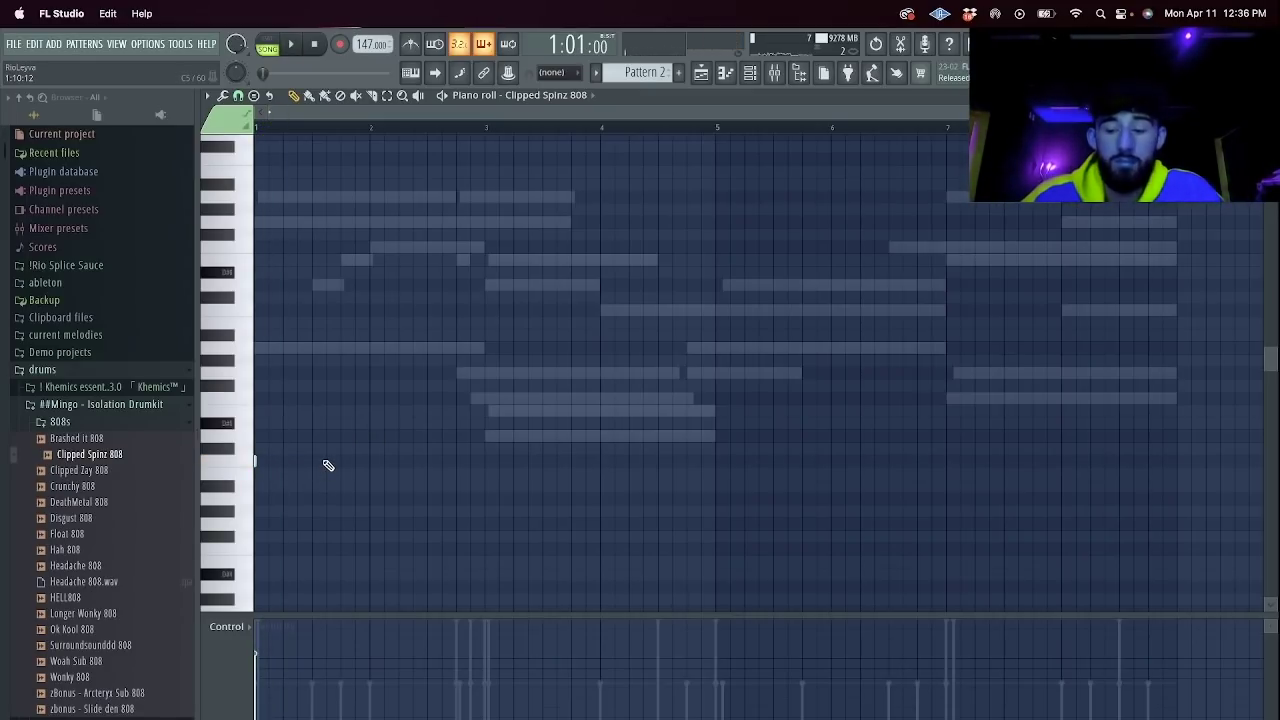
key(space)
key(space)
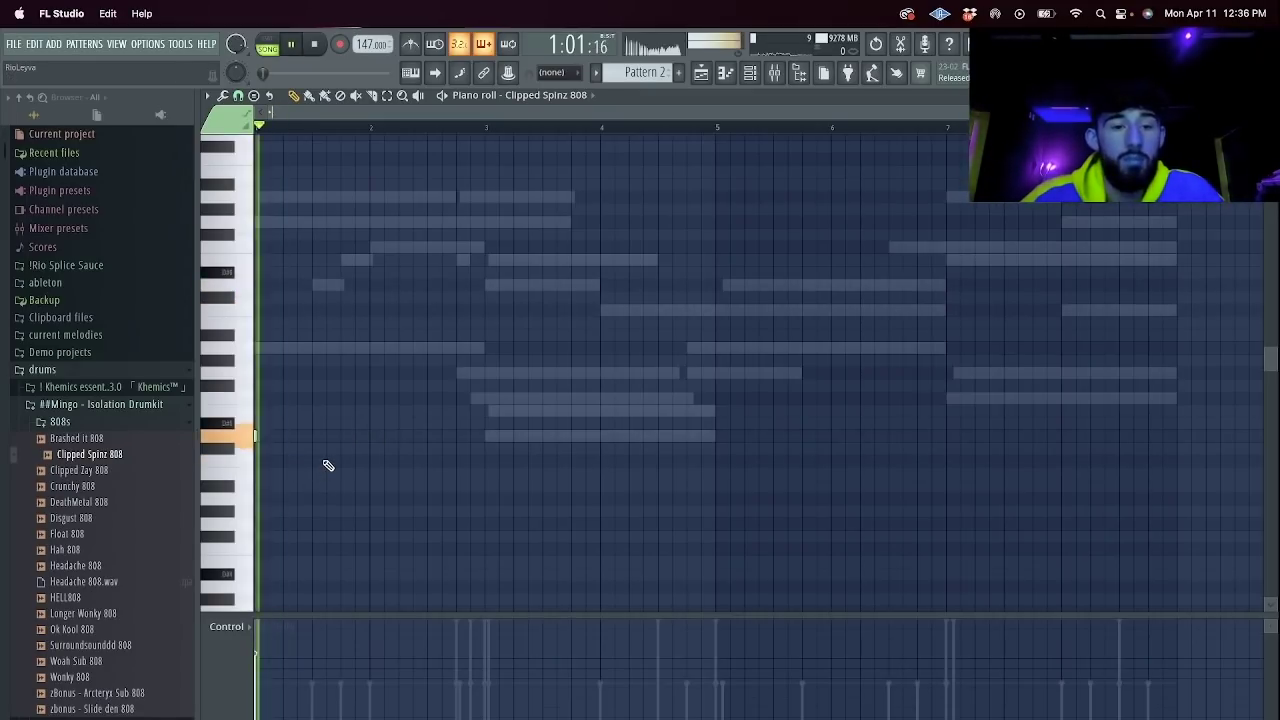
key(space)
click(297, 436)
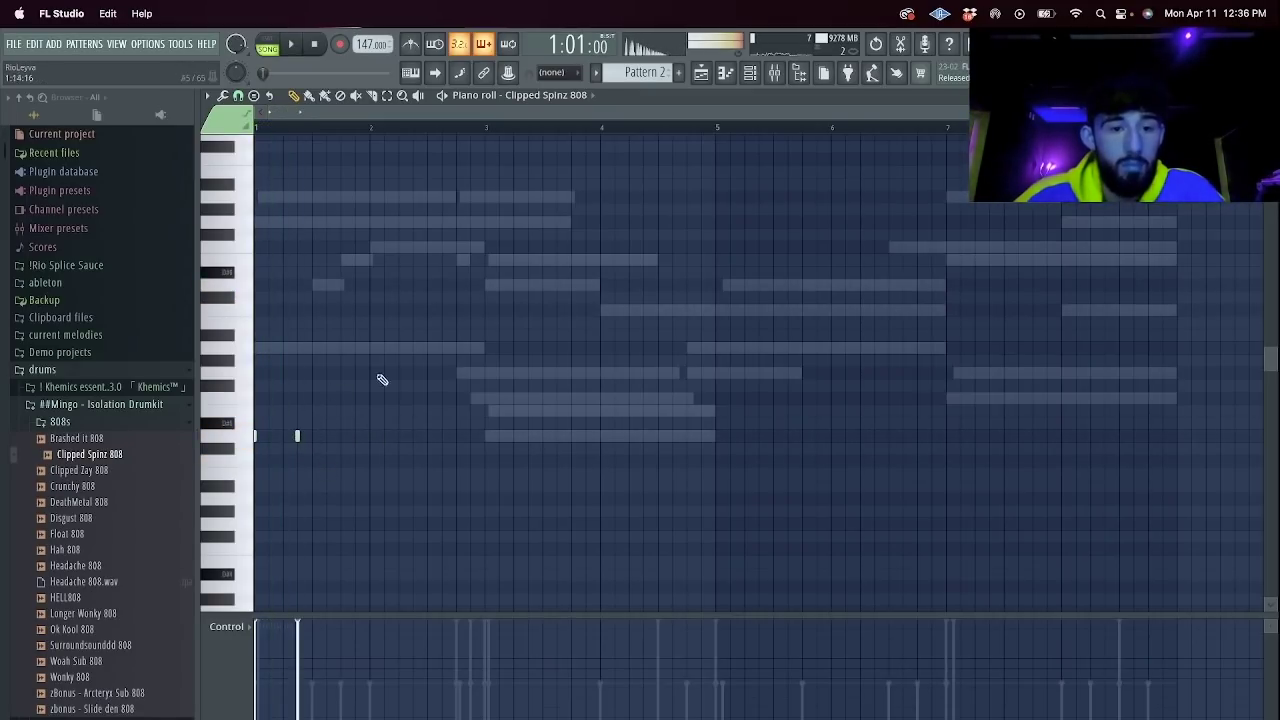
Raise the 808 sampler's fade-out and add another short bar-1 note, removing a stray one.
click(750, 72)
click(365, 257)
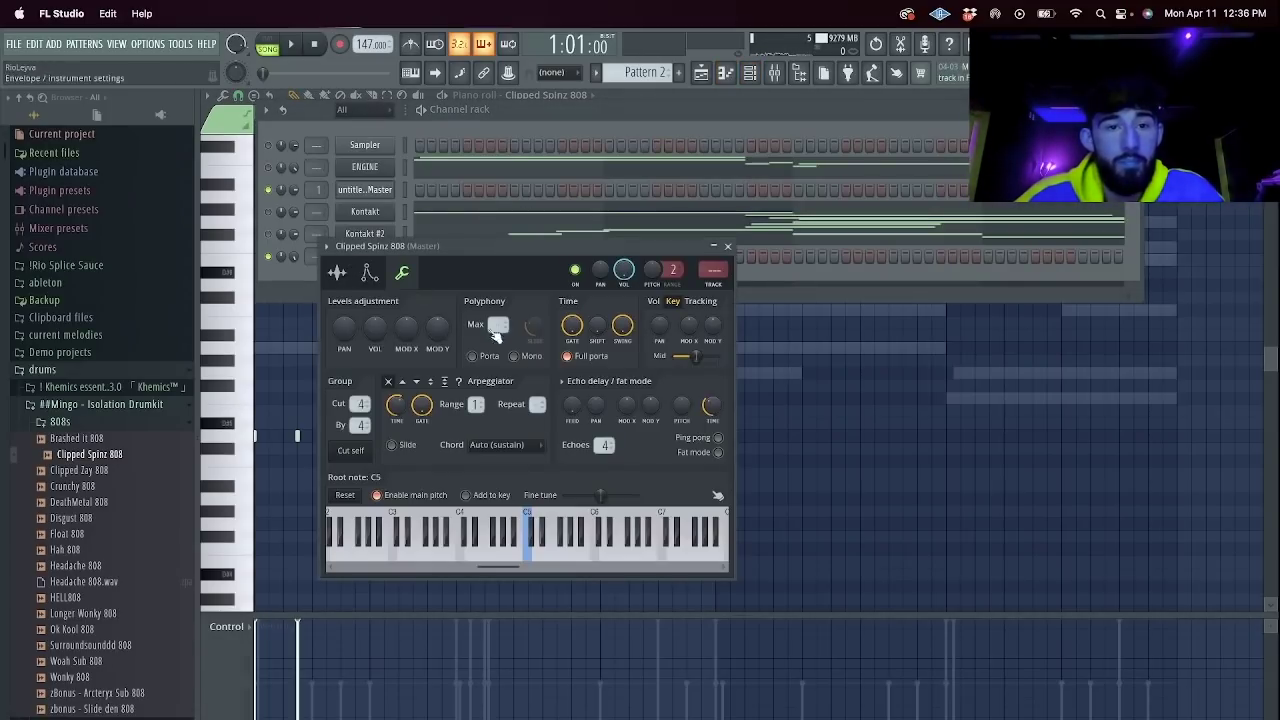
click(338, 271)
drag(646, 445, 646, 425)
click(797, 435)
key(space)
right_click(797, 435)
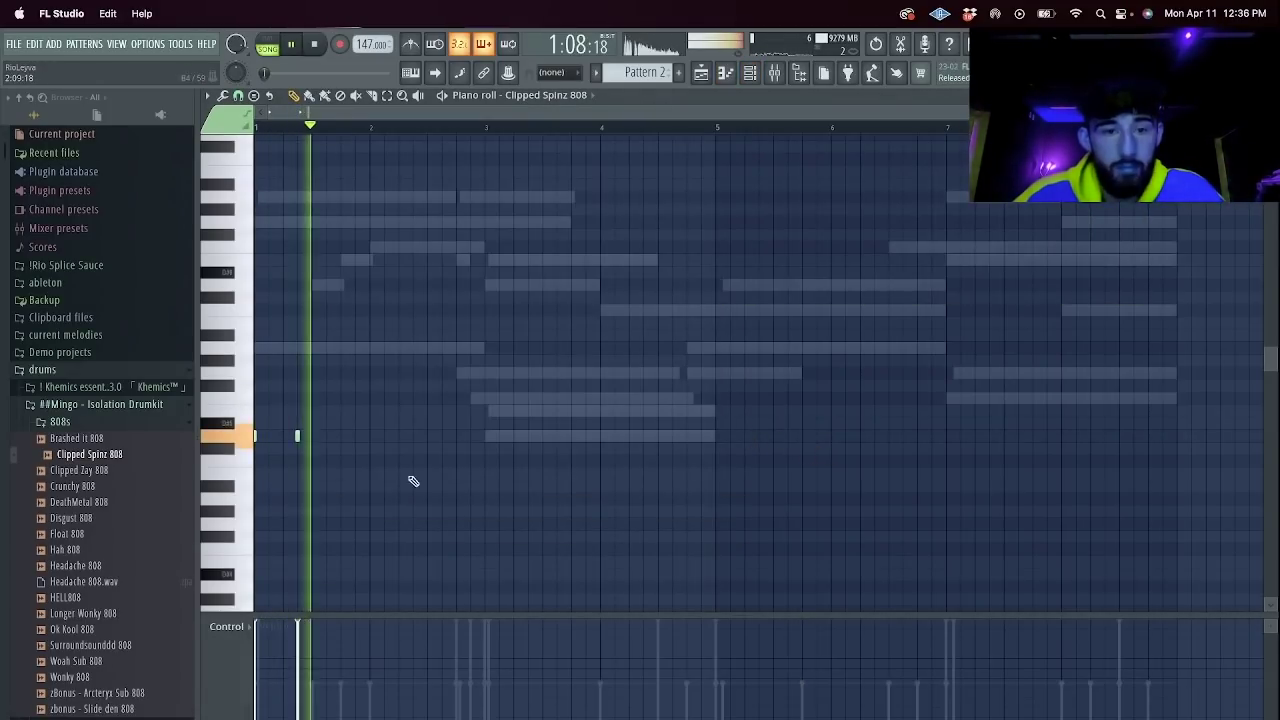
click(340, 436)
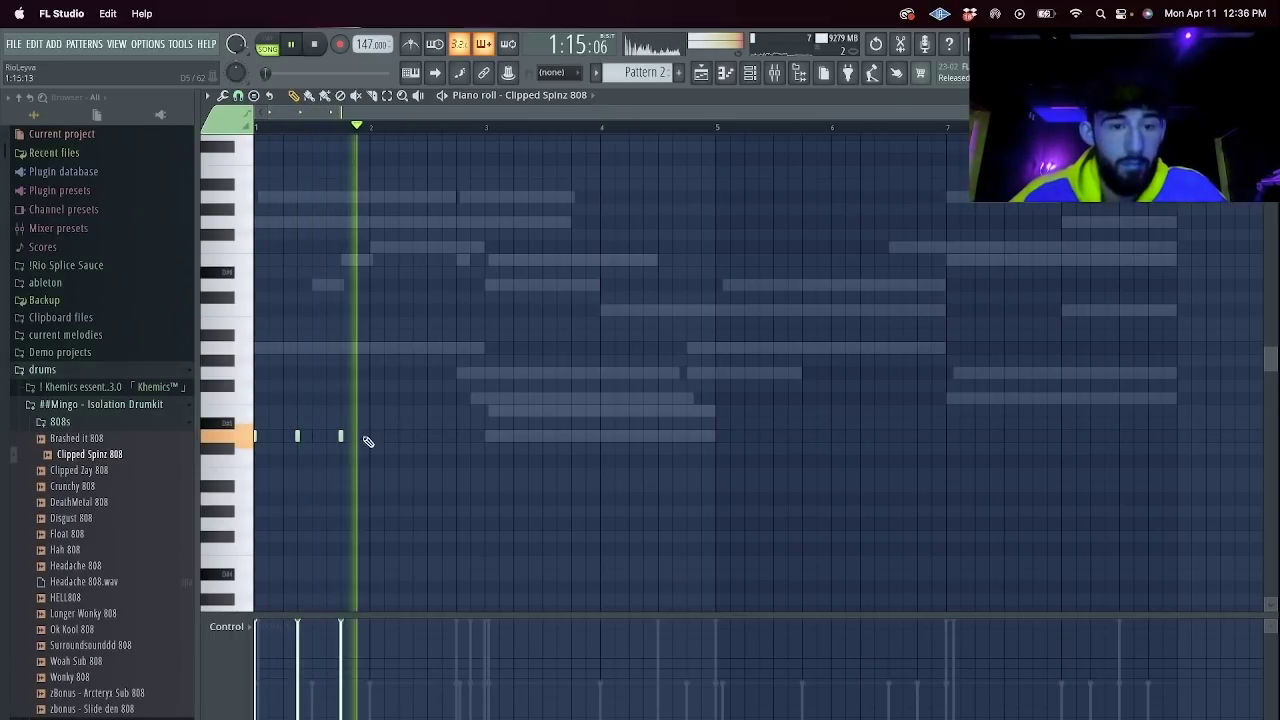
key(space)
key(space)
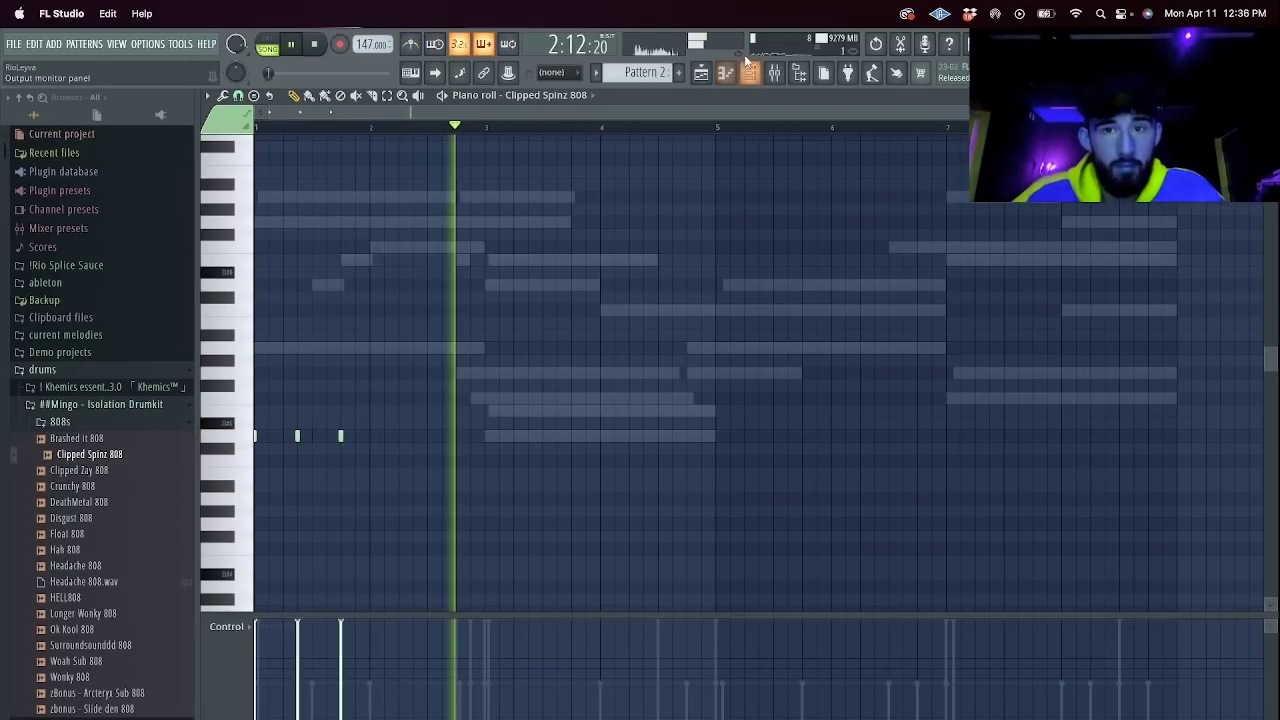
Clone the Clipped Spinz 808 channel, load Brashed it 808 into it, and open its piano roll.
key(F6)
right_click(366, 256)
click(420, 400)
mouse_move(90, 438)
mouse_down()
mouse_move(212, 406)
mouse_move(384, 283)
mouse_up()
right_click(384, 281)
click(446, 284)
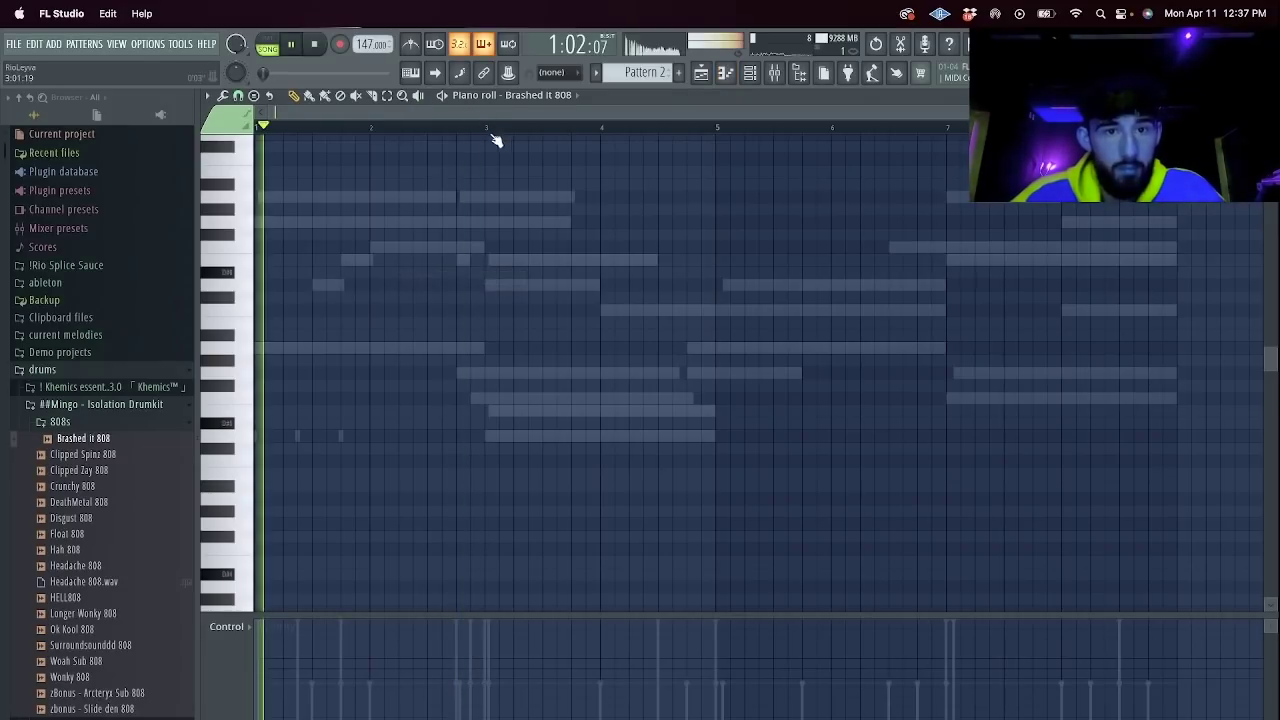
Add Brashed it 808 notes across bars 3 and 4, nudging the last one down a step.
click(486, 436)
click(486, 643)
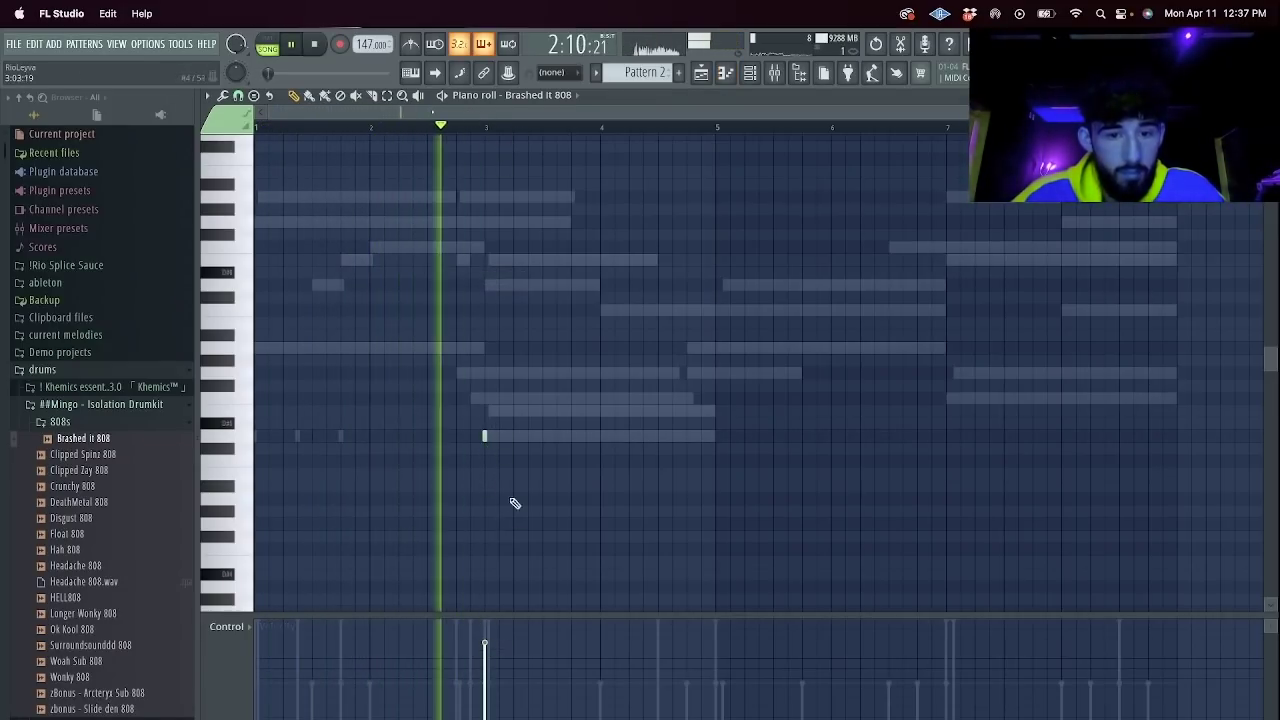
click(571, 436)
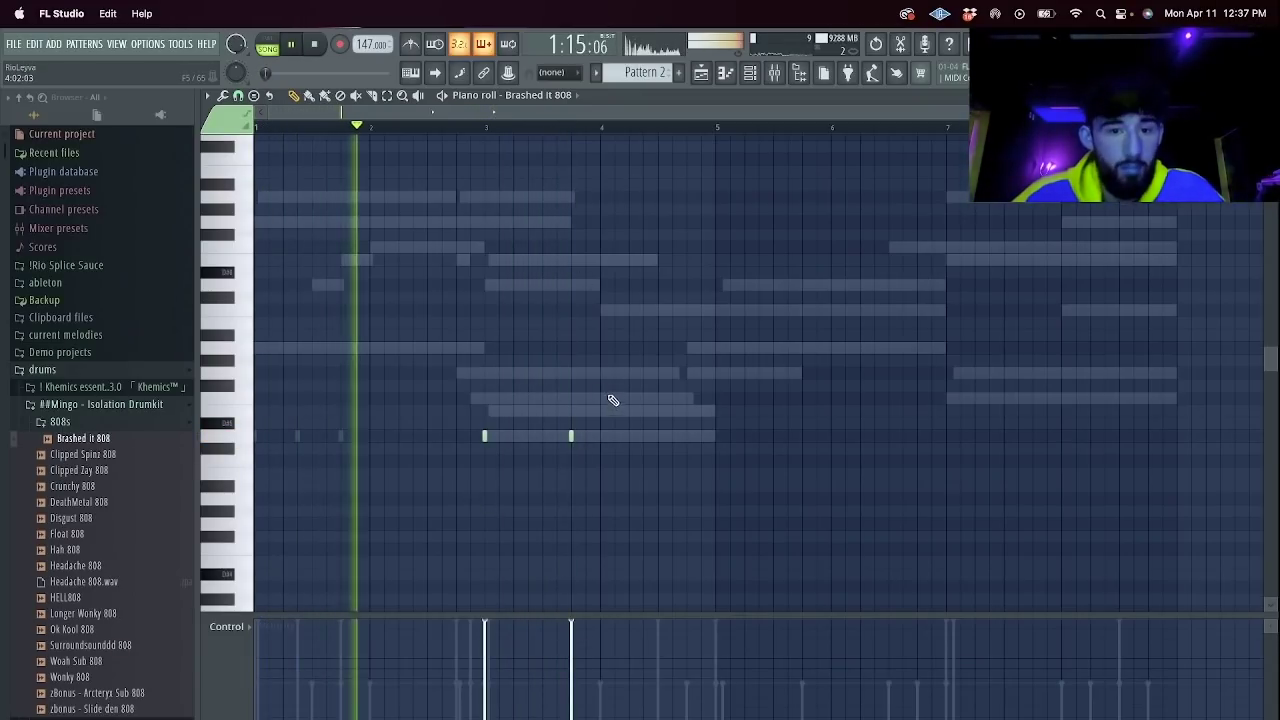
click(470, 460)
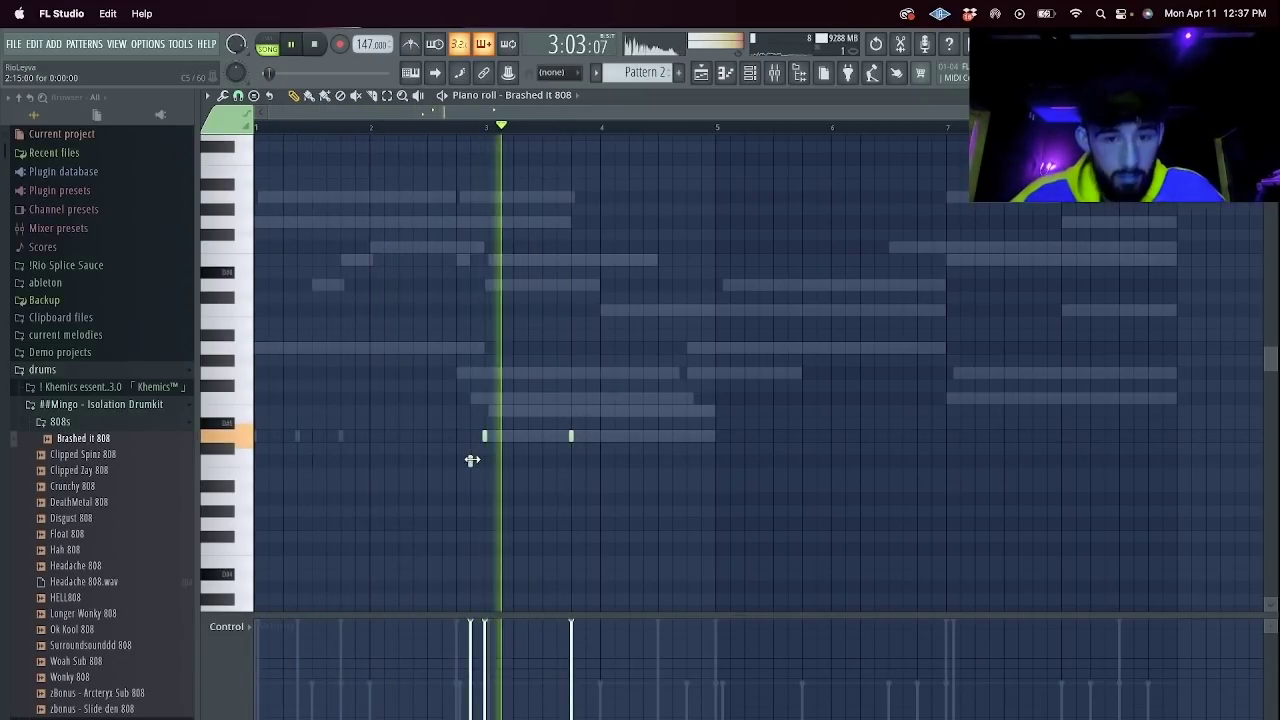
click(672, 437)
click(700, 437)
drag(699, 437, 686, 461)
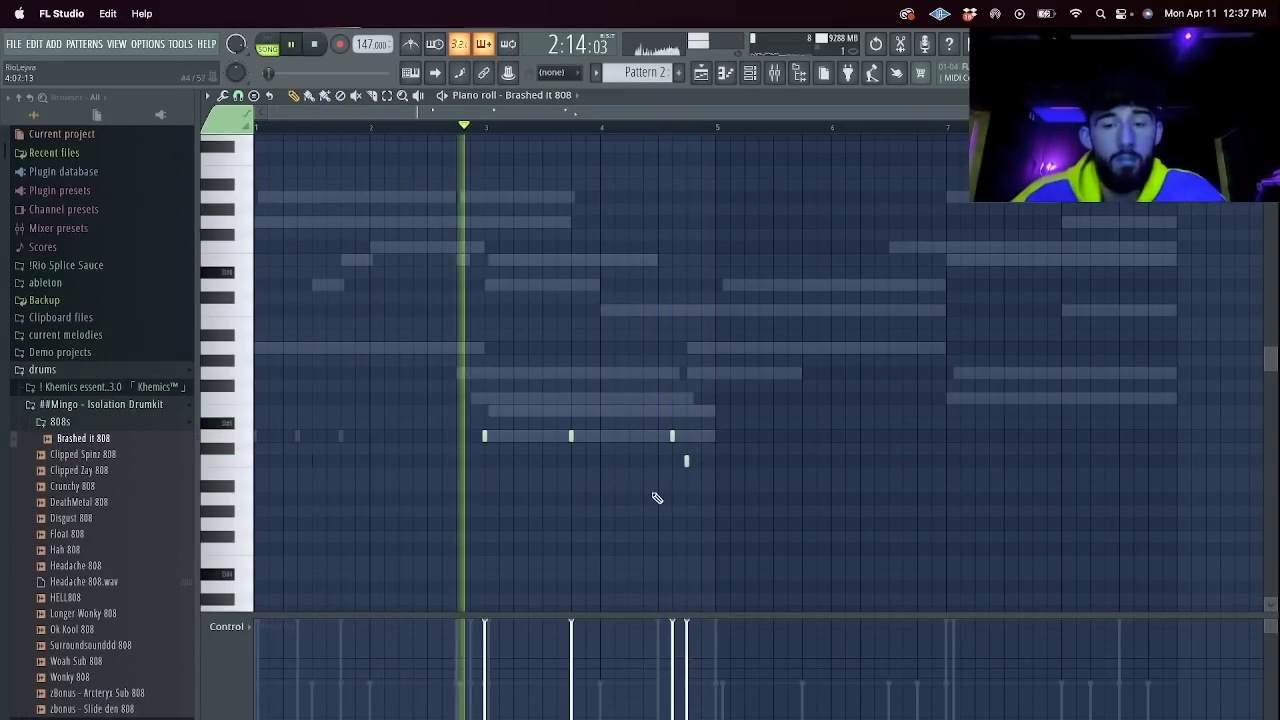
With a triplet snap, add a quick three-note 808 roll and delete the extra fourth note.
ctrl+scroll(686, 491, up, 5)
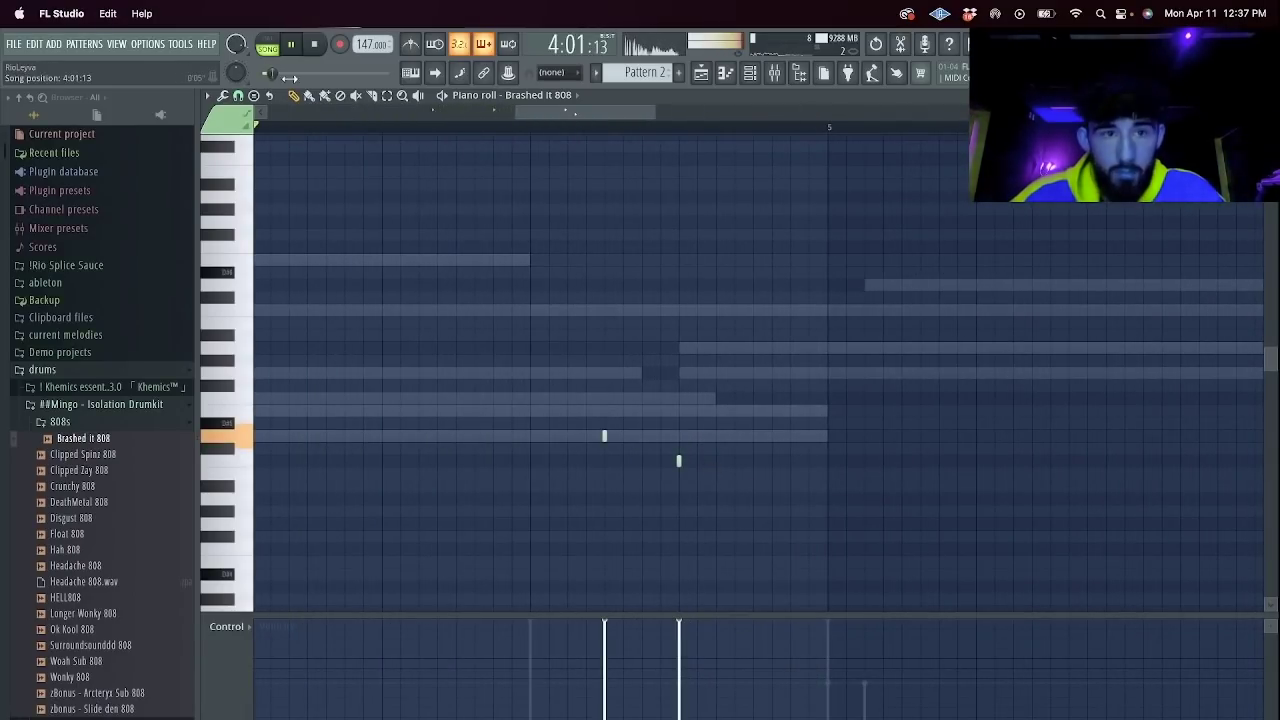
click(238, 96)
click(256, 210)
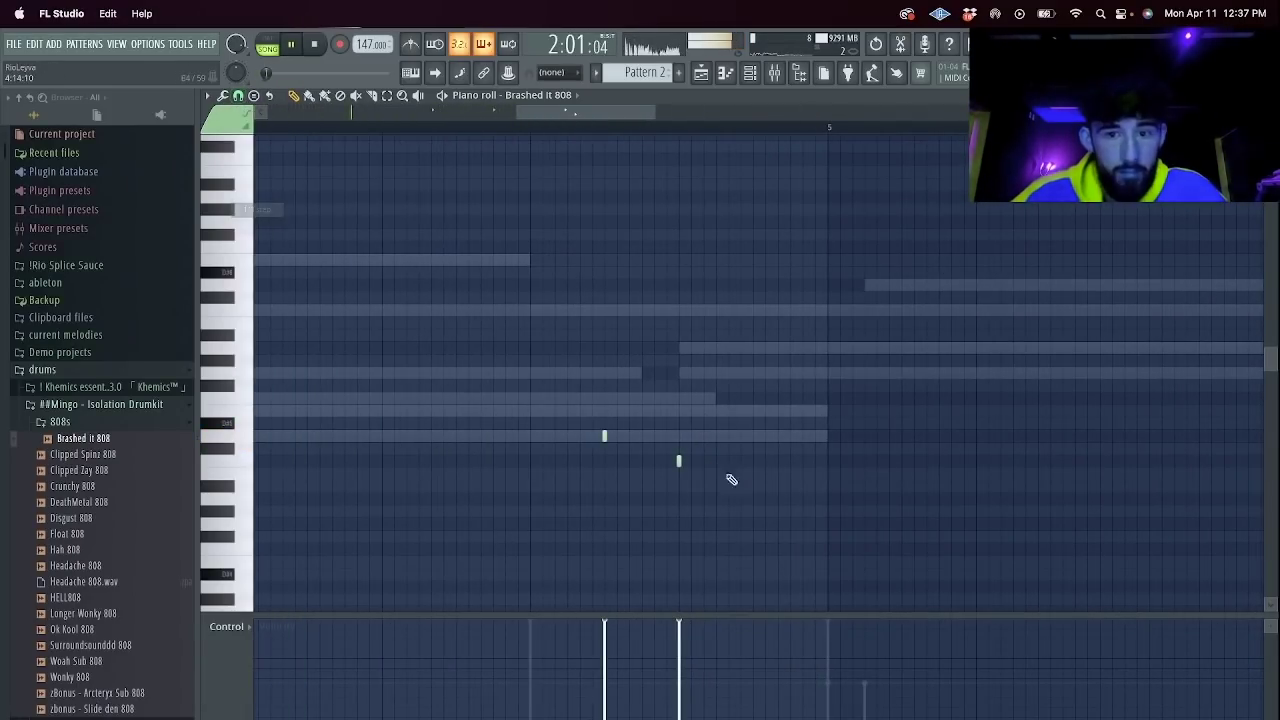
click(728, 461)
click(753, 461)
drag(738, 481, 657, 452)
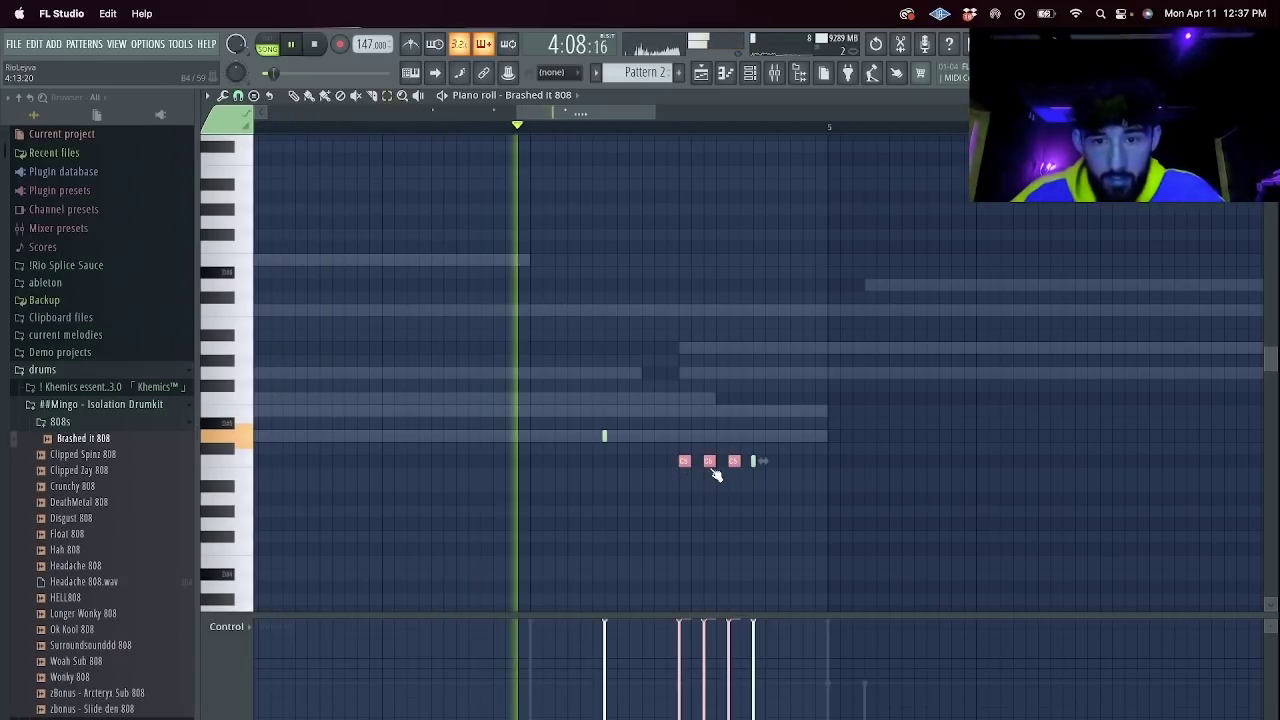
key(space)
key(space)
scroll(891, 480, down, 4)
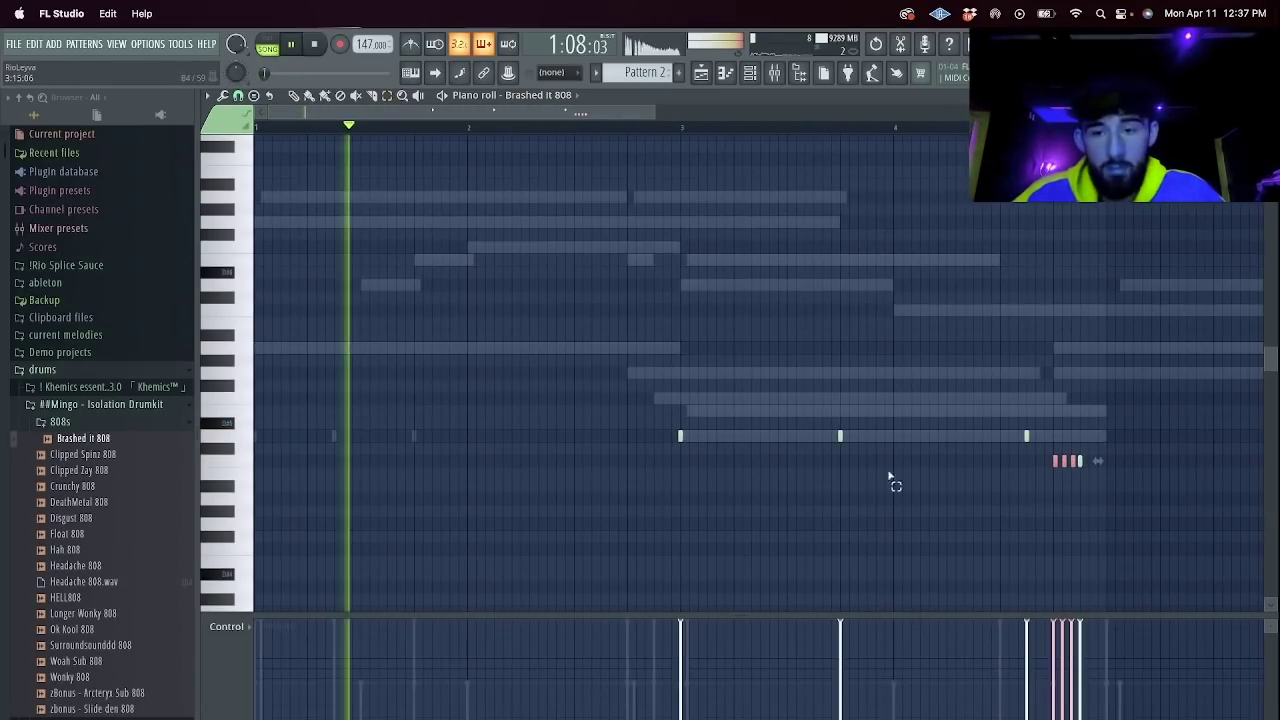
right_click(1082, 461)
Show Clipped Spinz 808 notes in the piano roll and collapse the browser folders.
click(557, 95)
click(566, 201)
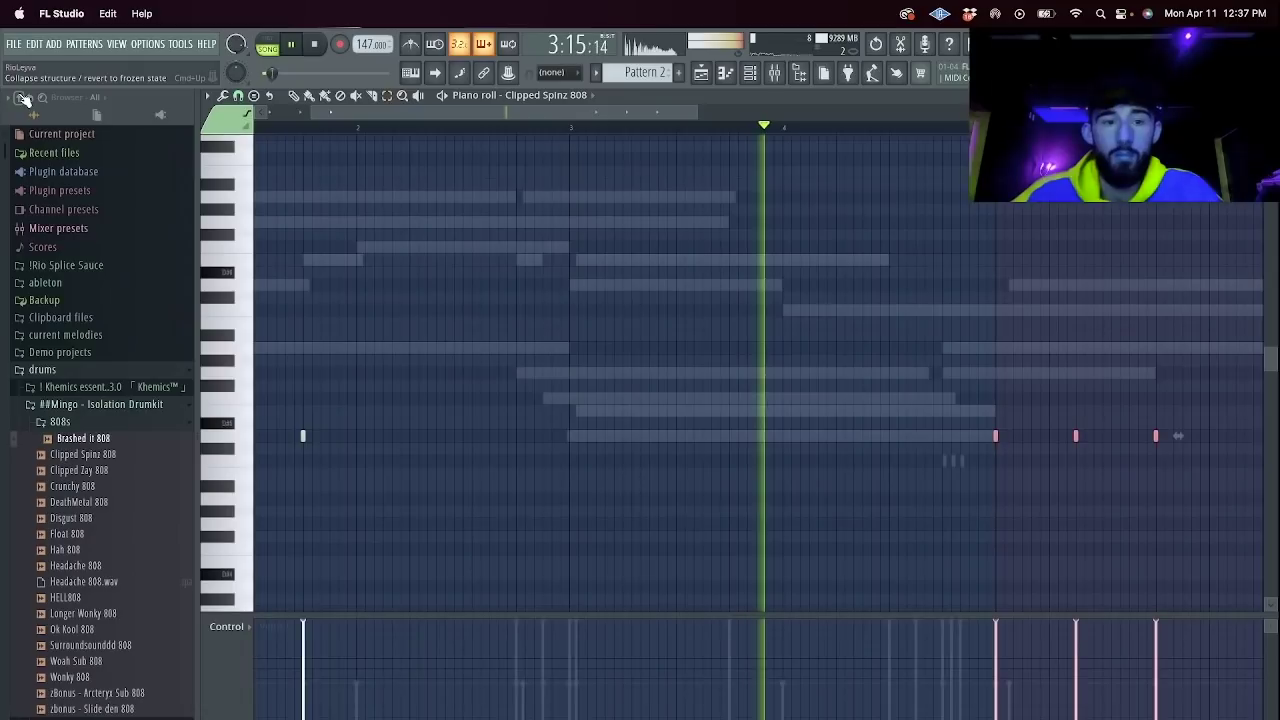
click(22, 98)
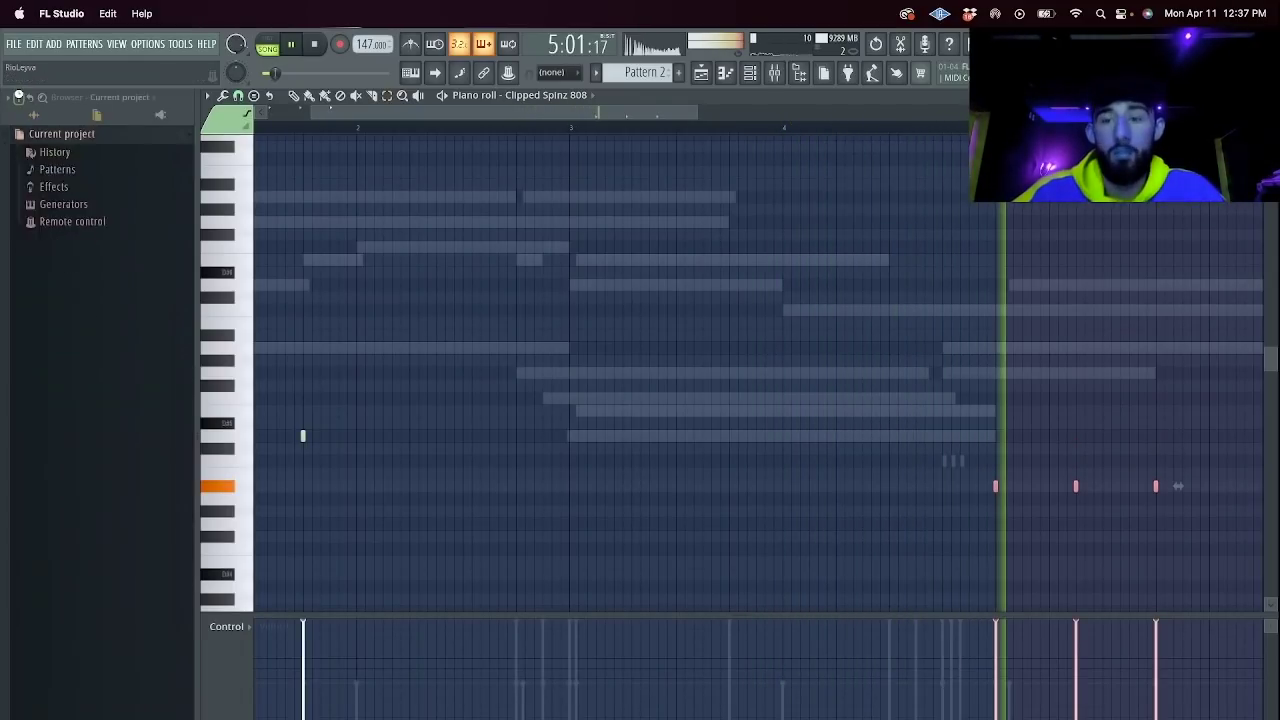
scroll(540, 246, down, 6)
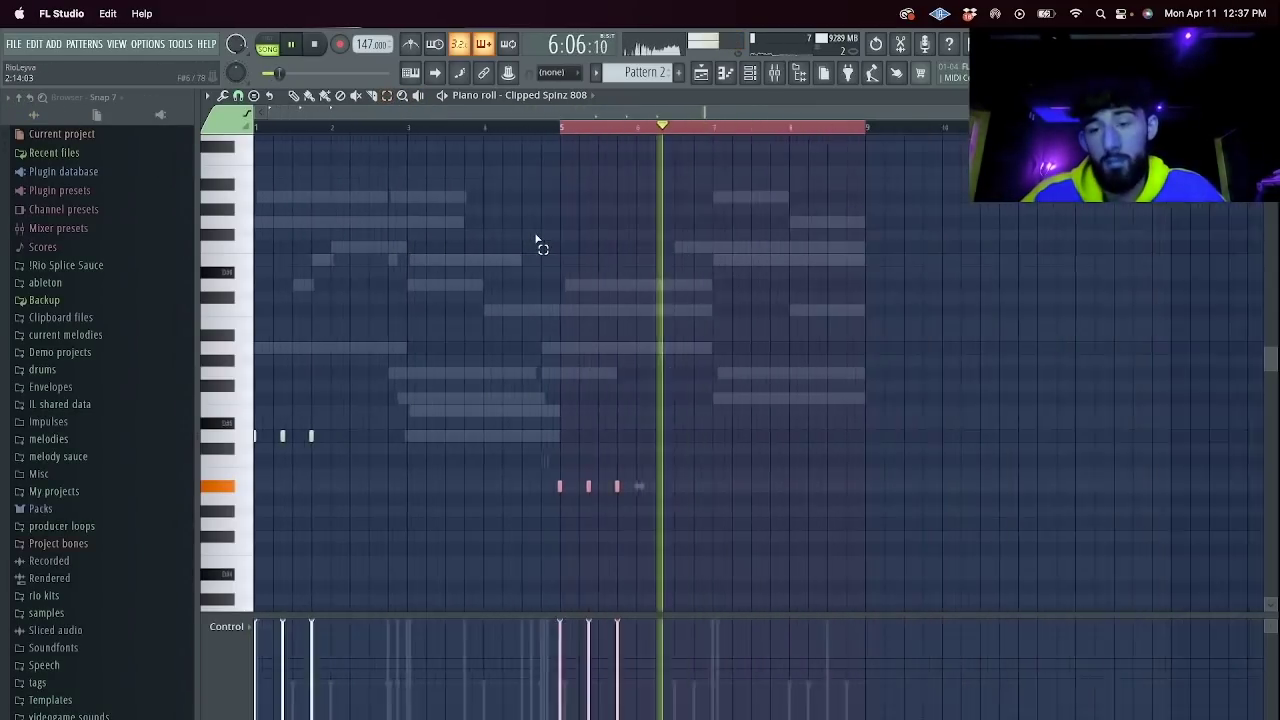
click(548, 95)
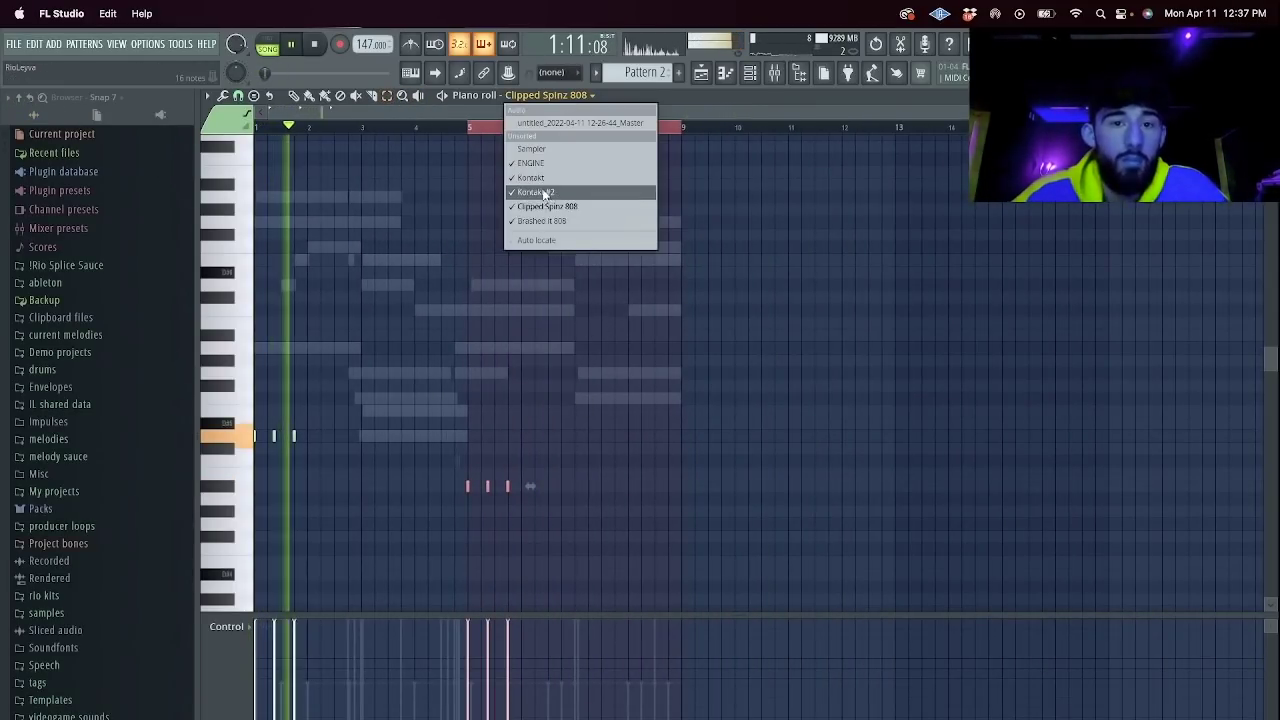
In the Brashed it 808 piano roll, duplicate bars 1–5, then undo the duplication.
click(543, 211)
drag(462, 130, 9, 131)
key(super+b)
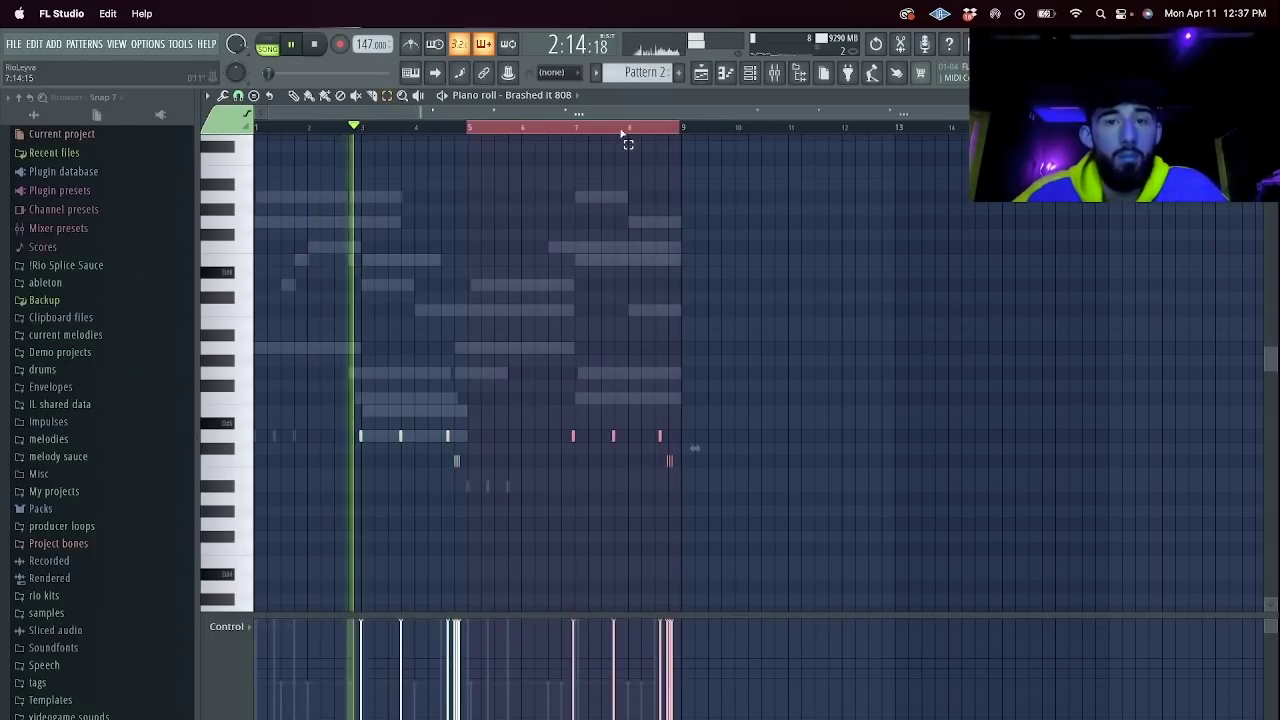
super+click(622, 131)
key(ctrl+z)
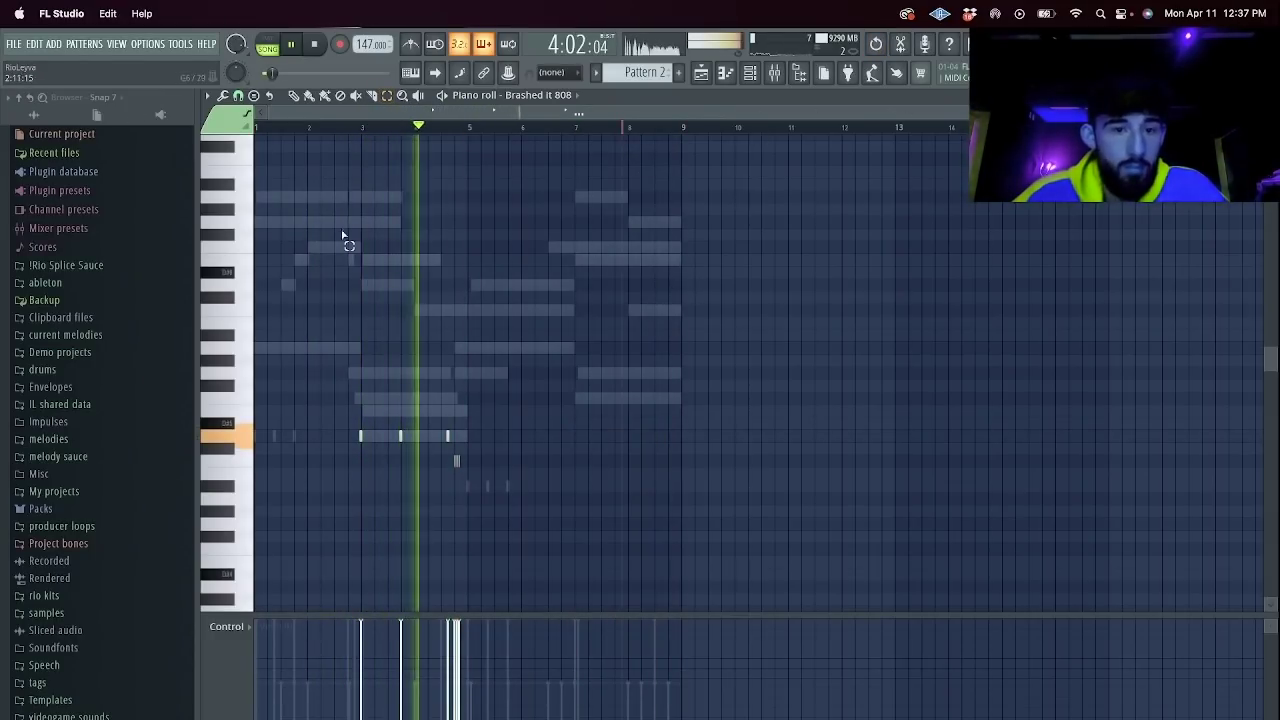
Set snap to half a beat and duplicate bars 1–4, shifting the copy down two semitones, up an octave.
click(238, 95)
click(263, 298)
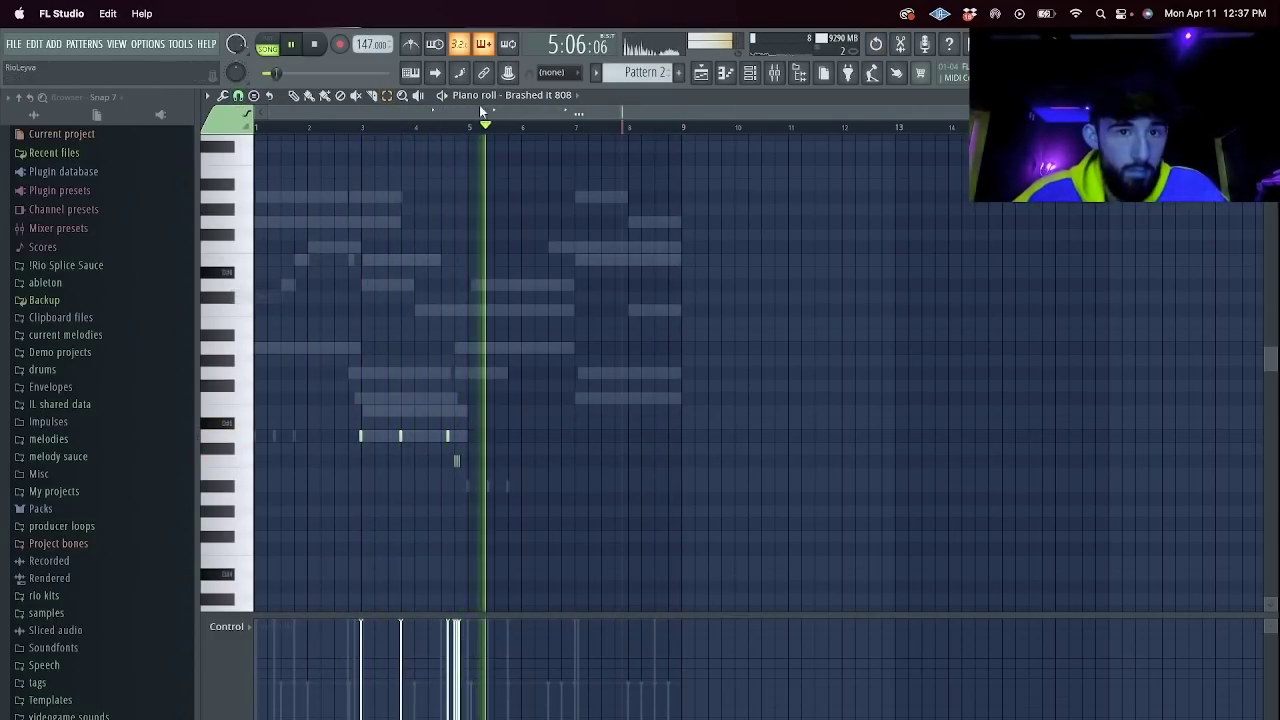
drag(471, 130, 22, 162)
key(super+b)
key(shift+Down)
key(shift+Down)
key(super+Up)
ctrl+scroll(400, 330, up, 3)
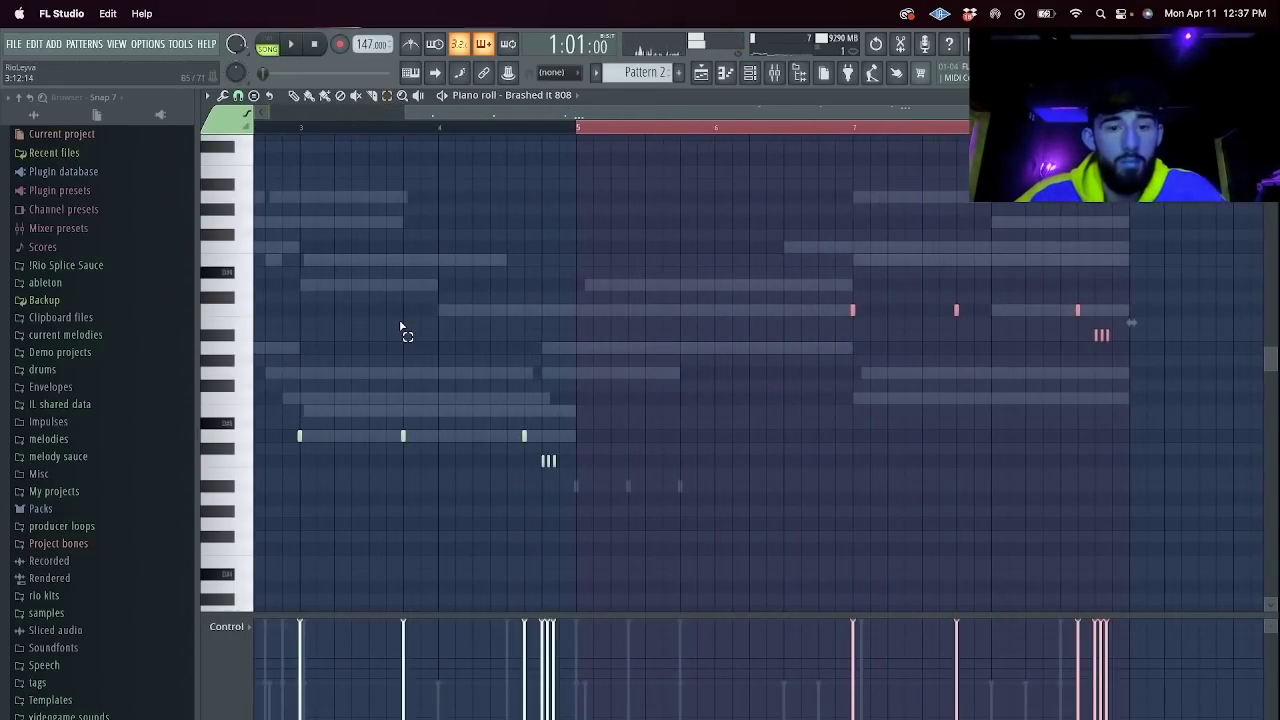
click(551, 128)
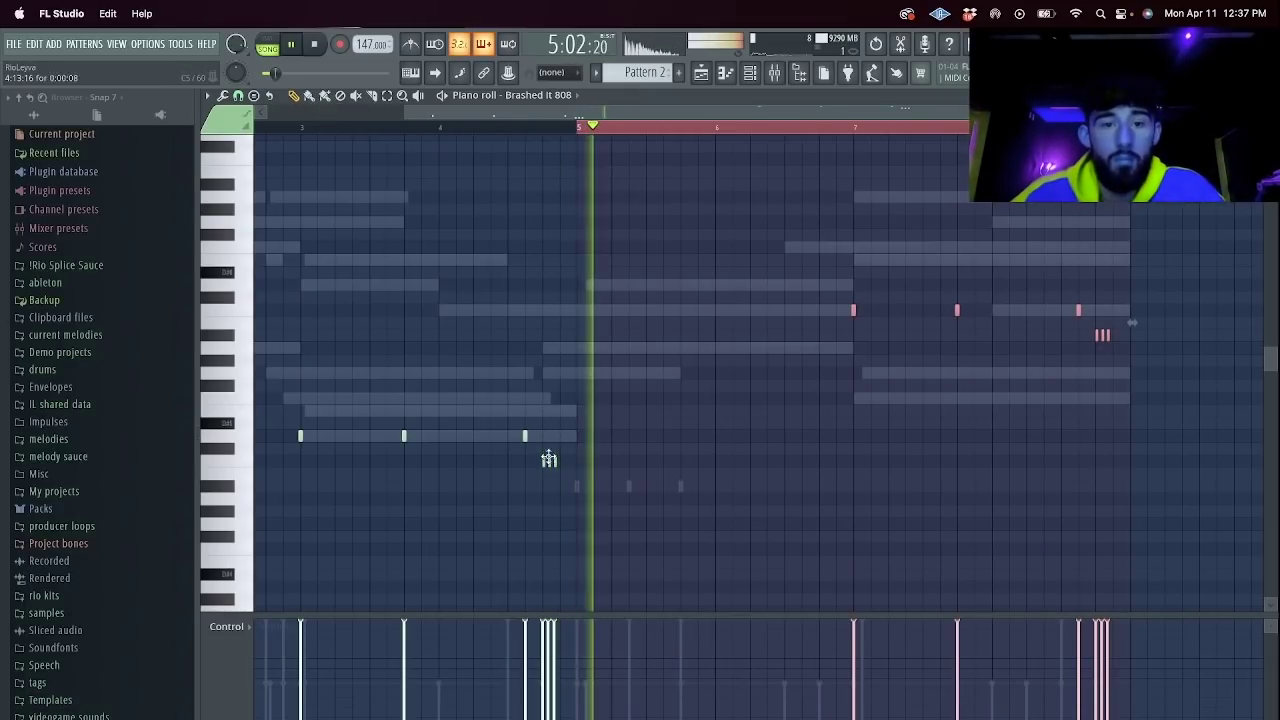
click(524, 437)
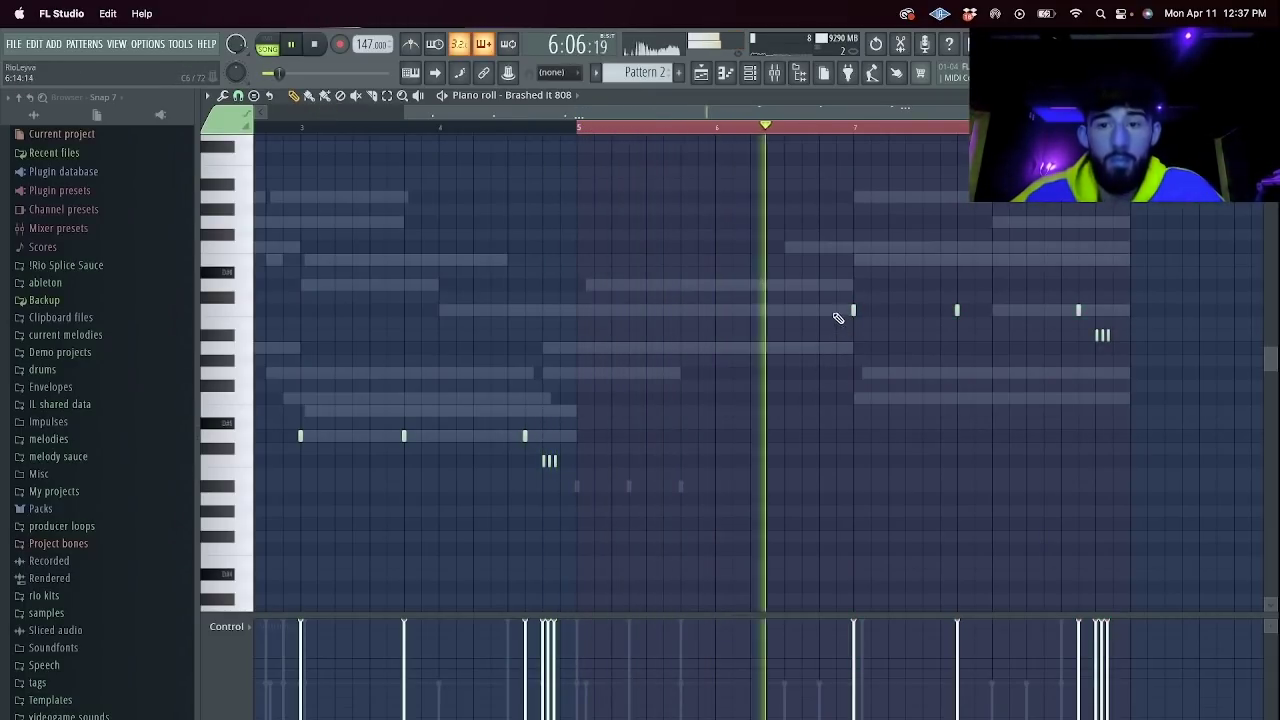
key(space)
Rework the 808 notes in bars 6–7, replacing stray notes with ones on the lower row.
click(837, 309)
right_click(836, 309)
click(818, 308)
click(836, 311)
click(784, 131)
key(space)
right_click(853, 311)
key(space)
key(space)
click(854, 335)
right_click(957, 311)
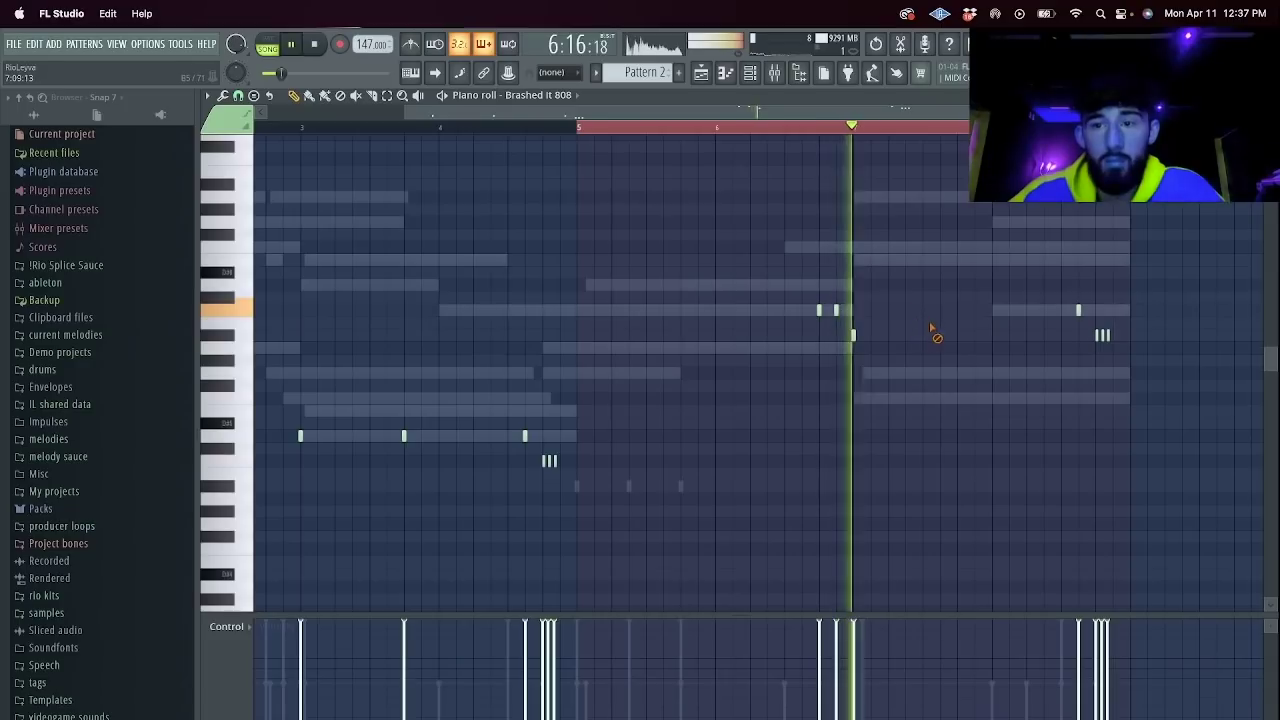
click(905, 335)
click(957, 335)
Delete the unwanted notes in bar 7 and move its two remaining notes down an octave.
drag(1135, 390, 1014, 268)
key(Delete)
drag(986, 378, 934, 298)
key(ctrl+Down)
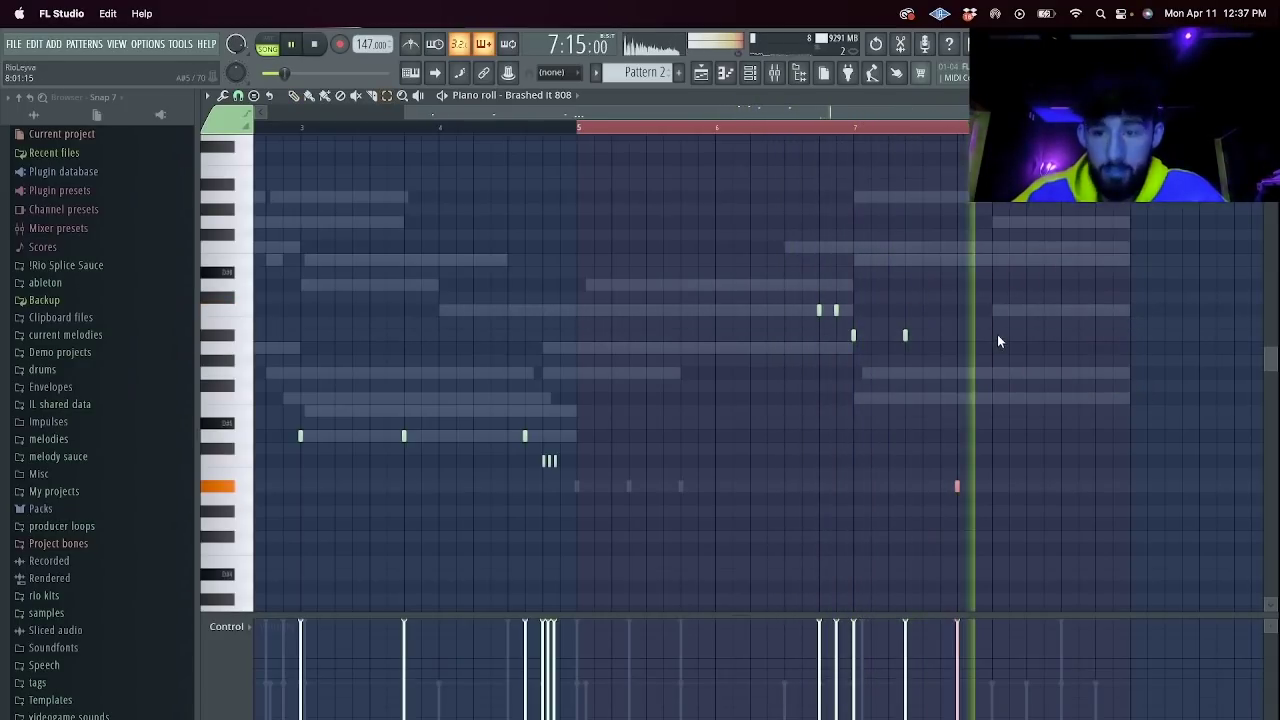
click(905, 335)
key(ctrl+Down)
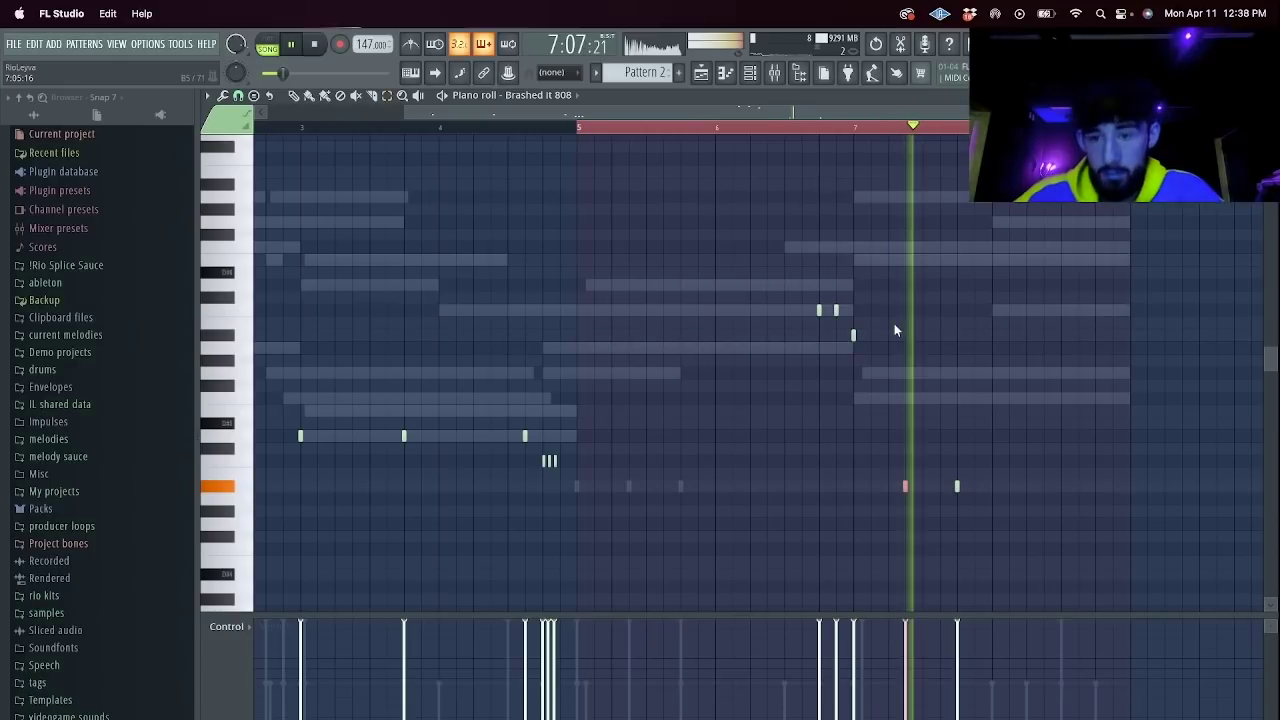
Add two short 808 notes late in bar 7 and show the channel rack over the mixer.
click(1080, 461)
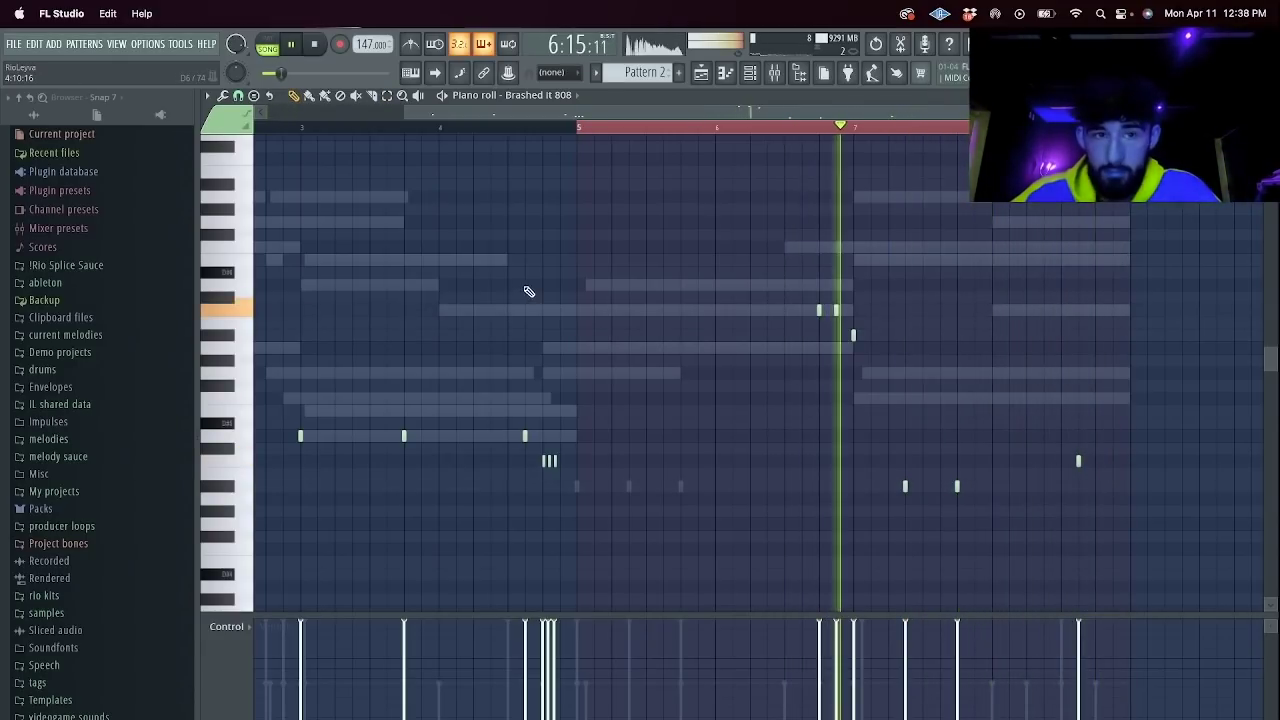
click(1095, 461)
click(1112, 461)
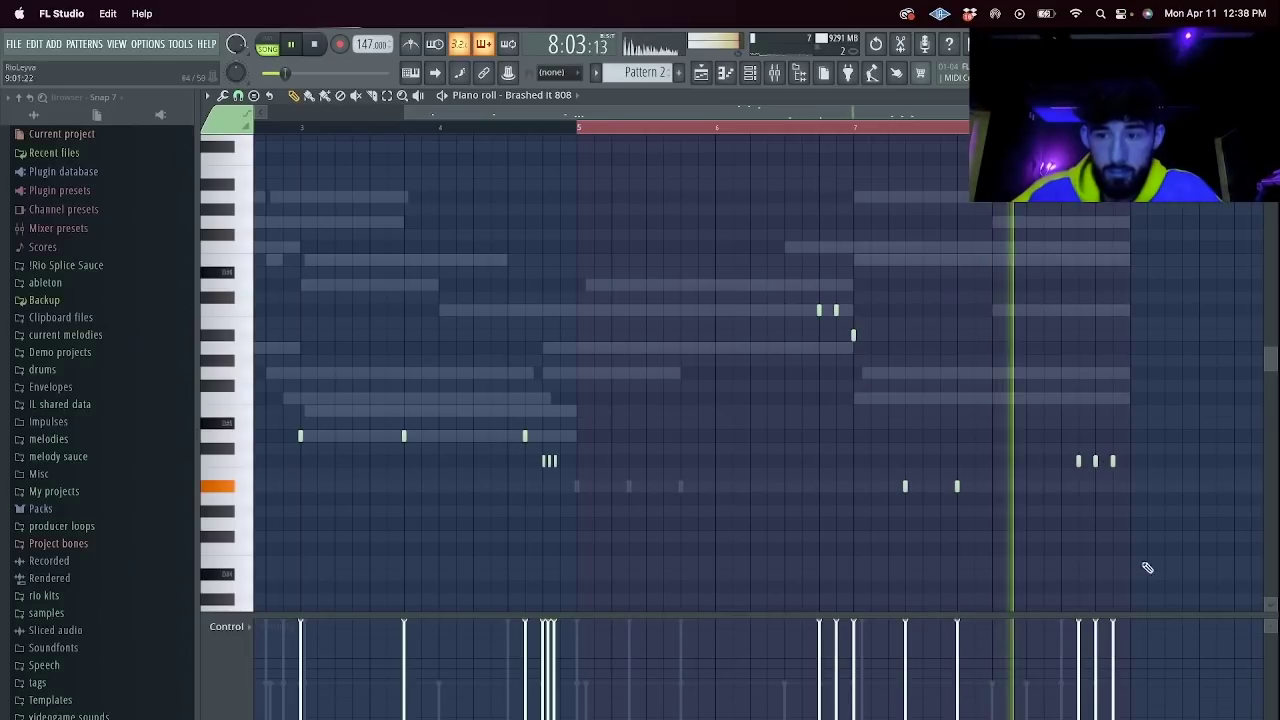
right_click(1112, 461)
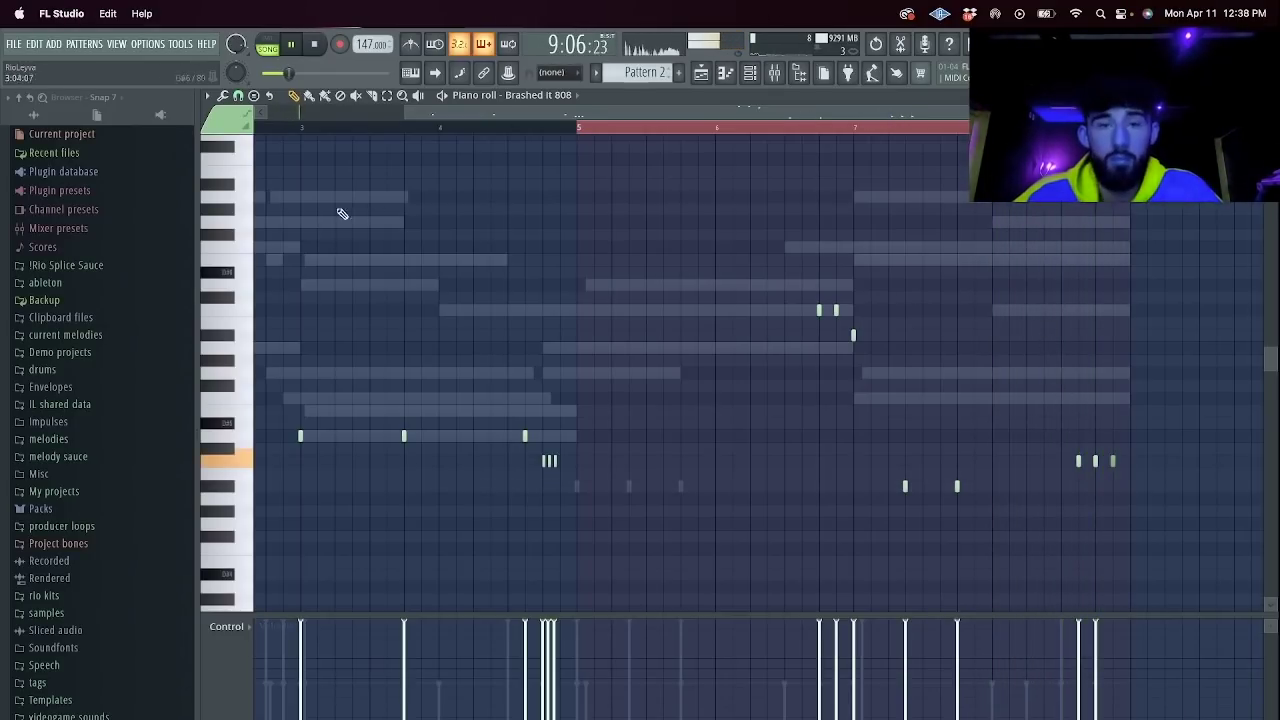
click(773, 72)
click(749, 72)
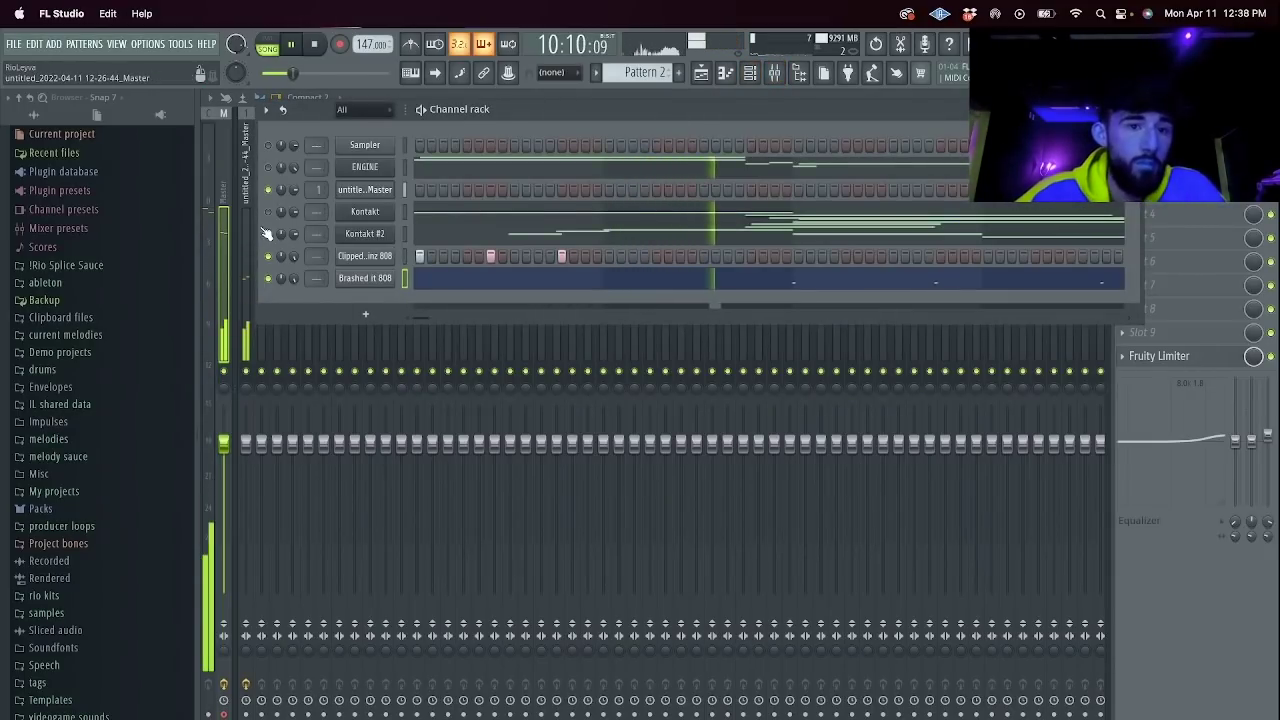
Add Hit 1 Distorted from drums > Mingo kit > Hi-Hats > Handz as a new channel.
key(space)
click(45, 370)
click(100, 404)
click(66, 474)
click(61, 554)
drag(83, 570, 357, 296)
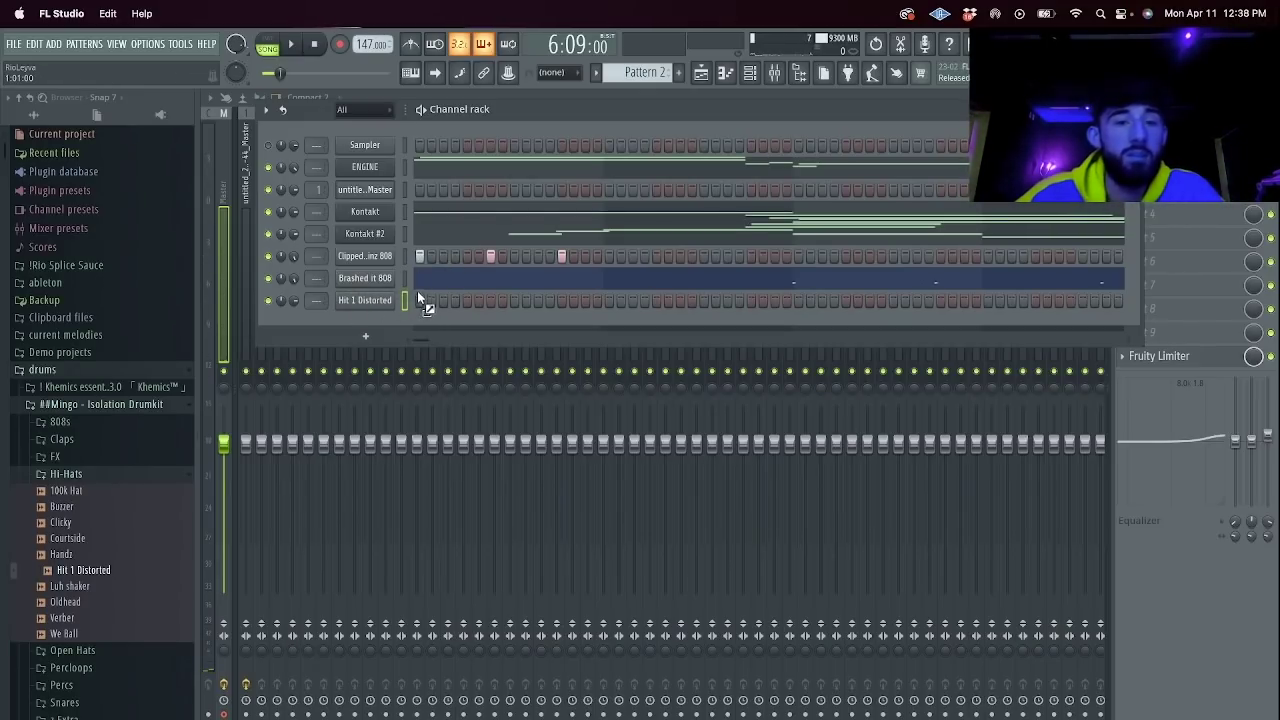
Light two steps in the Hit 1 Distorted row and select that channel.
click(314, 45)
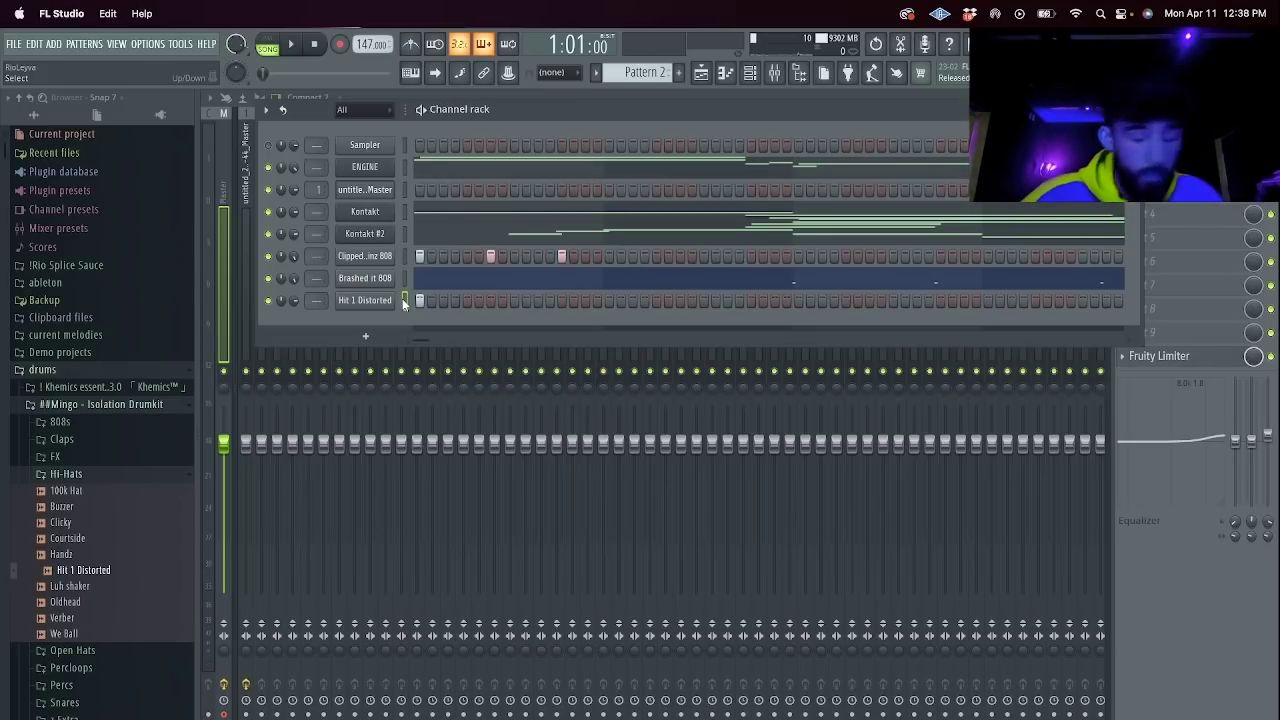
click(443, 300)
click(490, 300)
right_click(370, 303)
click(428, 299)
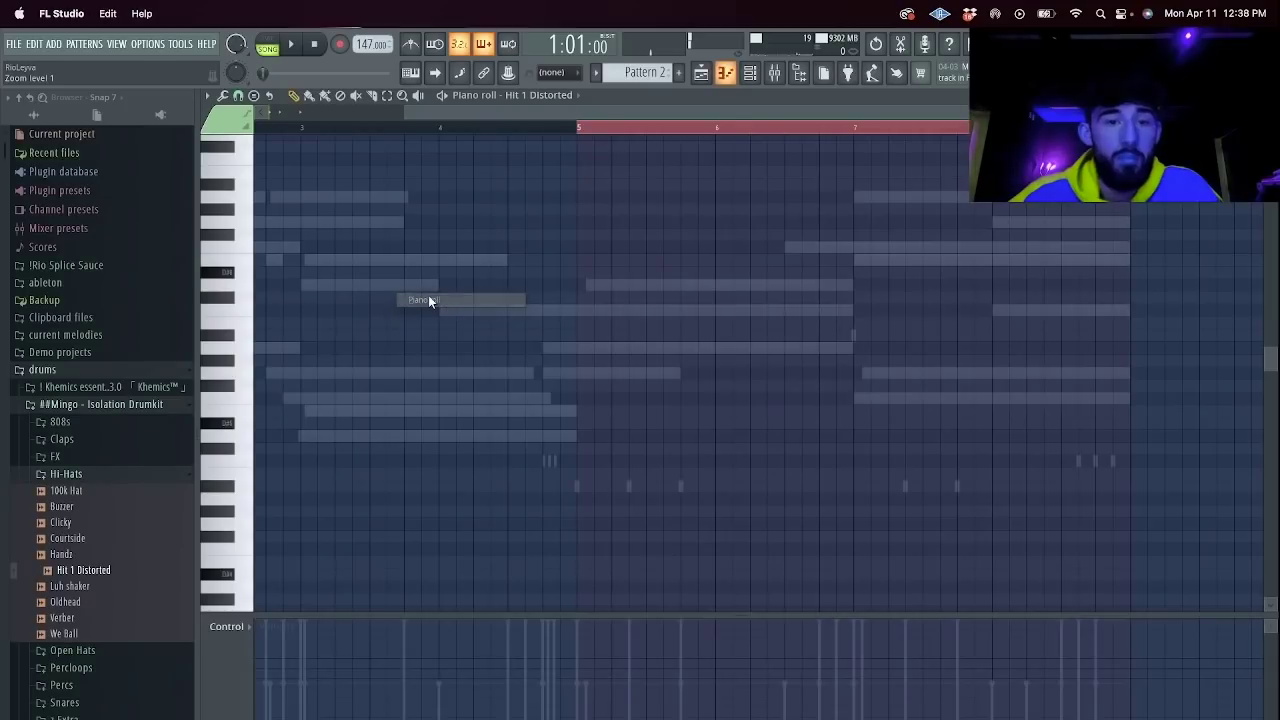
click(749, 73)
Add the essential clap sample from the claps folder as a new channel.
click(65, 440)
drag(66, 456, 510, 318)
scroll(80, 490, down, 10)
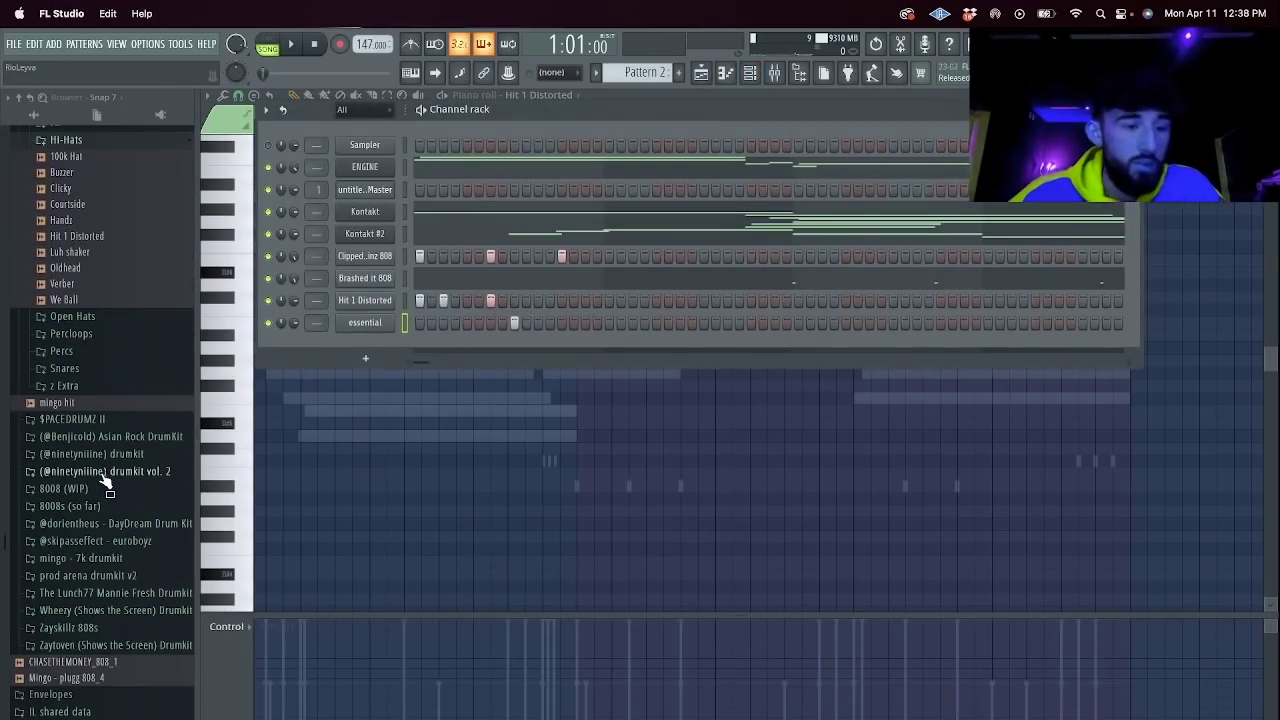
Add the Snare [ outta here ] sample from the snares folder as a channel.
click(84, 370)
click(88, 556)
drag(88, 556, 400, 343)
Repeat essential's bar 1 clap every bar through bar 8, then open Hit 1 Distorted's piano roll.
click(381, 326)
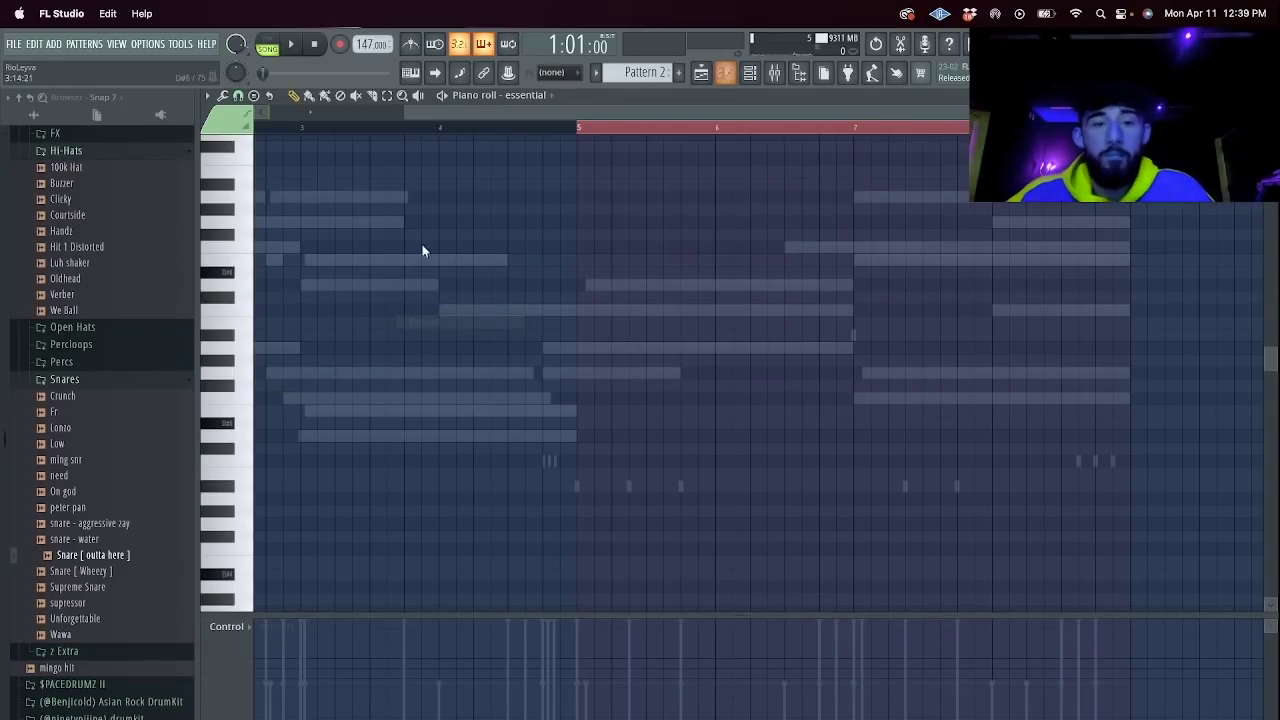
drag(409, 115, 260, 132)
drag(367, 132, 255, 129)
key(ctrl+b)
key(ctrl+b)
key(ctrl+b)
key(ctrl+b)
key(ctrl+b)
key(ctrl+b)
key(ctrl+b)
click(750, 74)
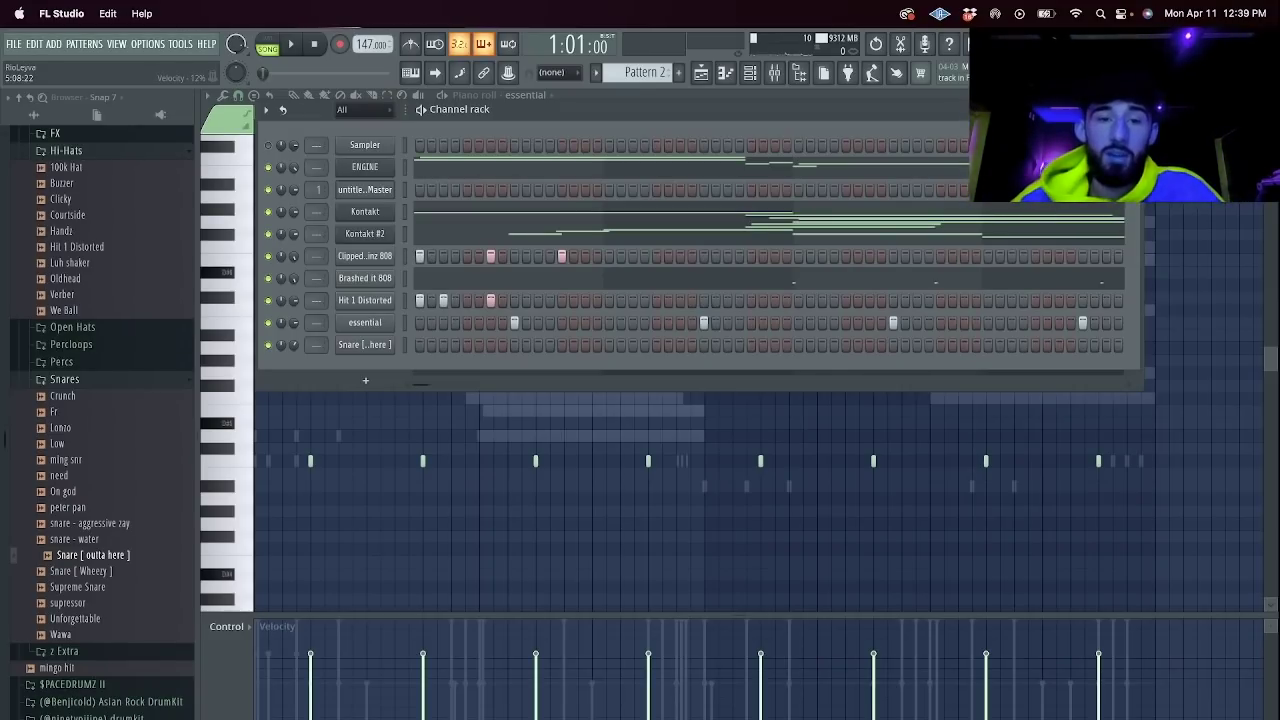
right_click(338, 296)
click(378, 300)
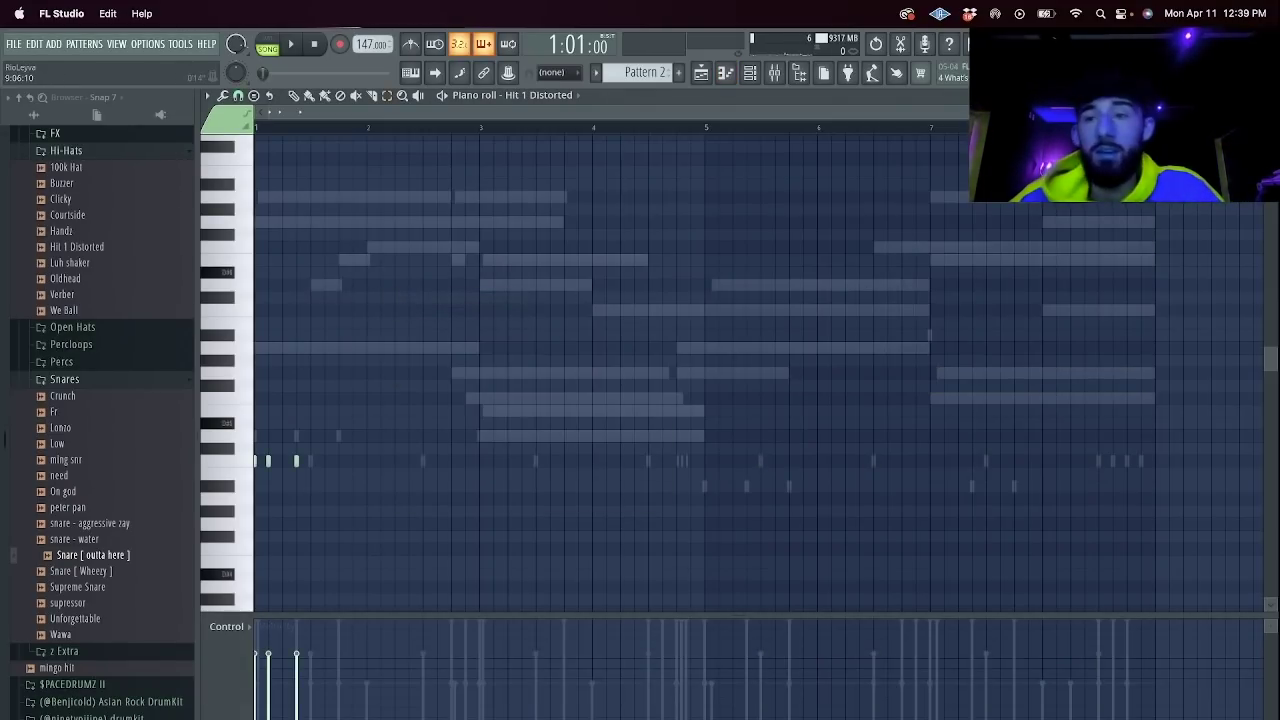
Set the piano roll grid snap to 1/6 step for triplets.
drag(1004, 112, 447, 166)
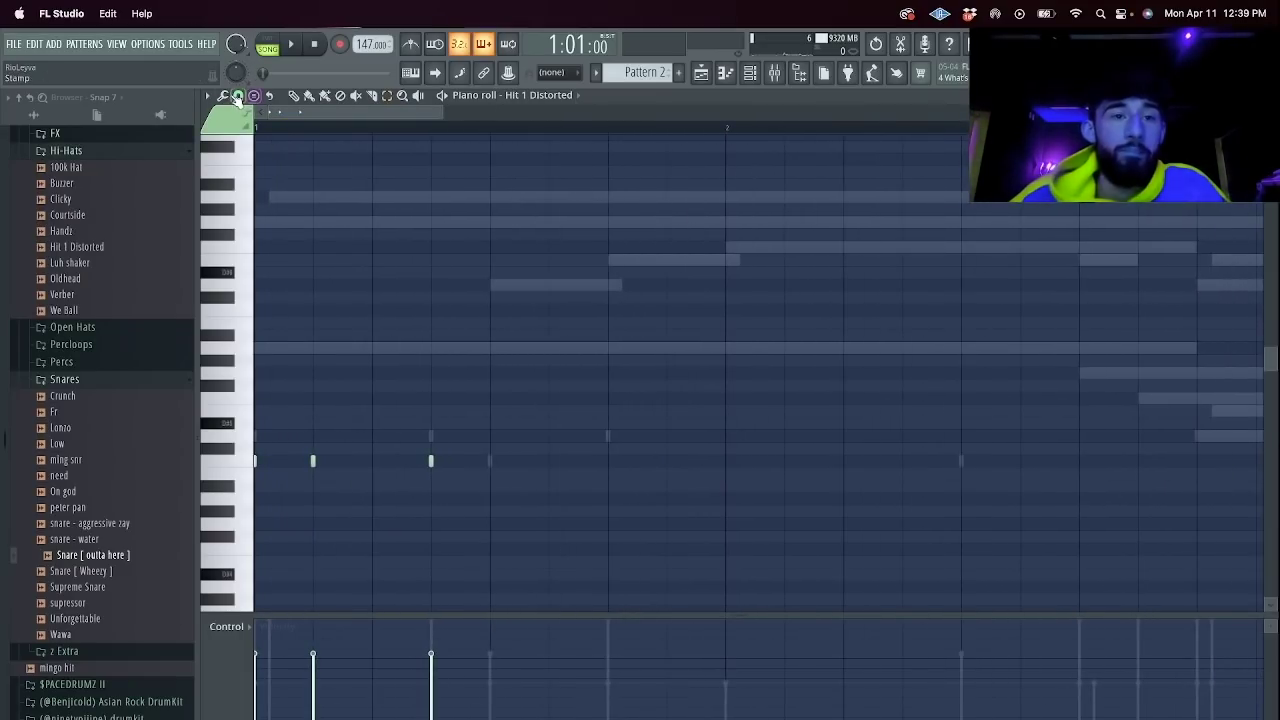
click(238, 97)
click(250, 190)
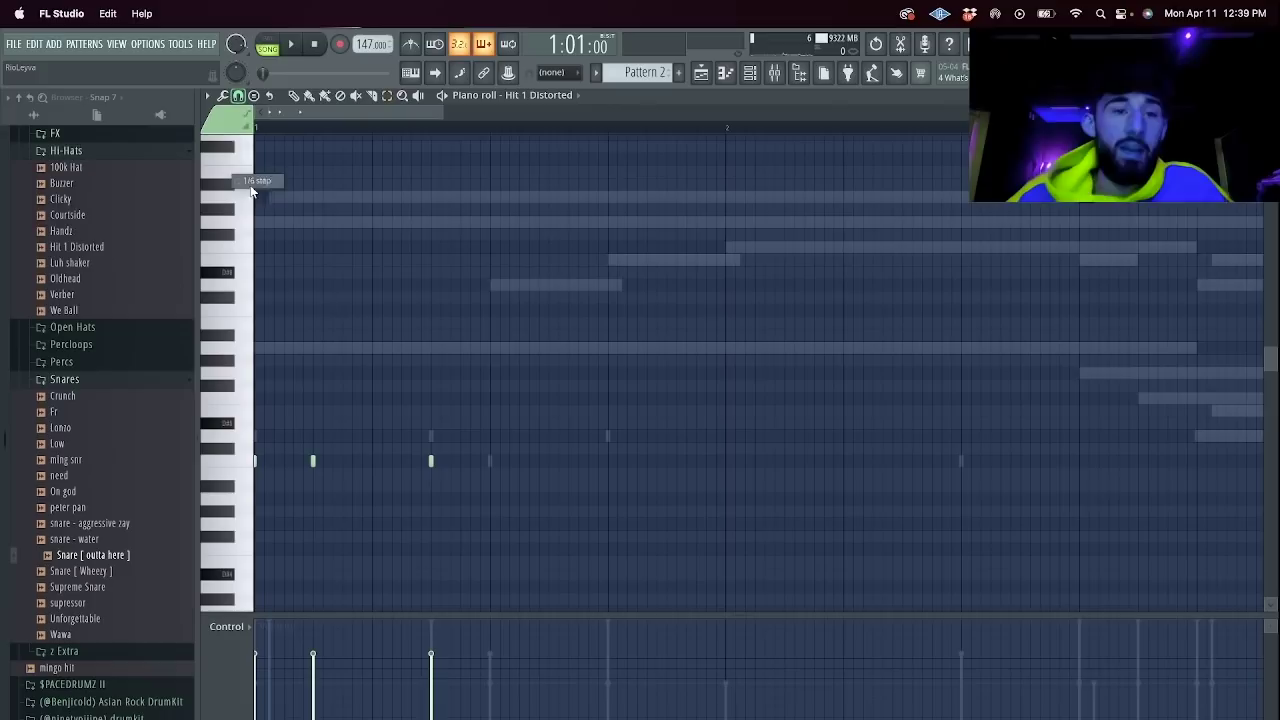
ctrl+scroll(431, 122, down, 3)
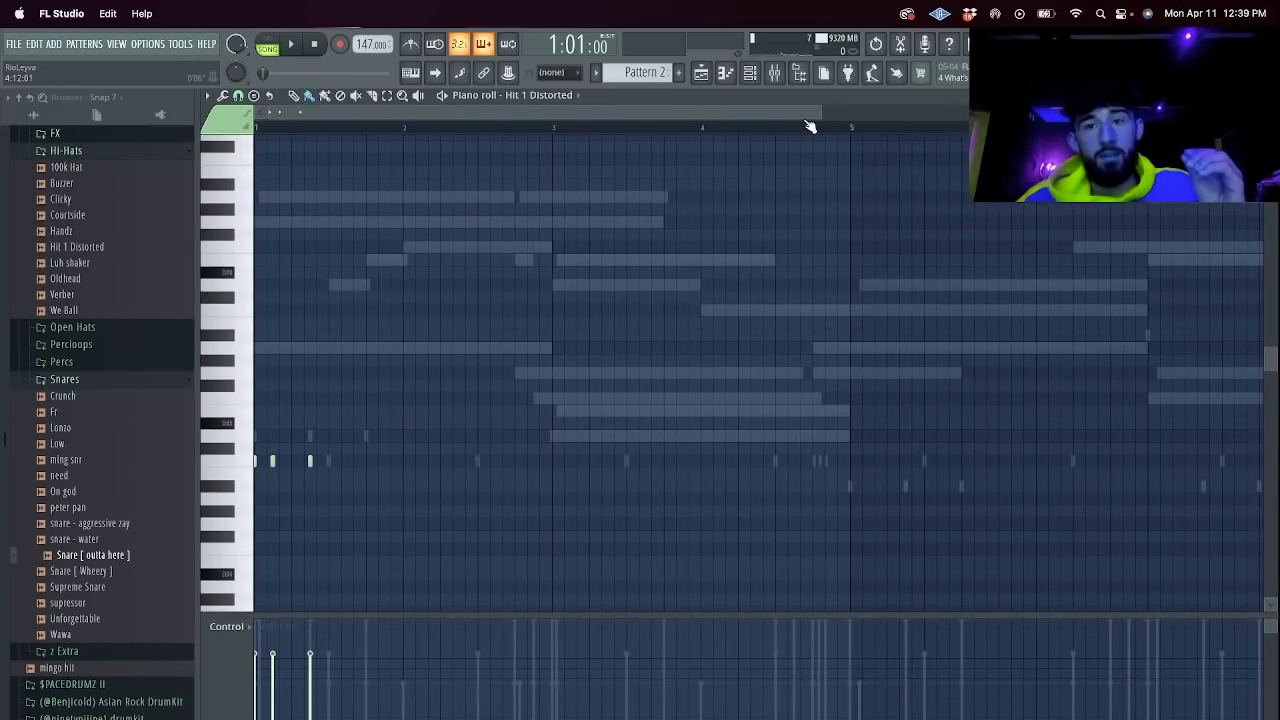
drag(817, 112, 449, 113)
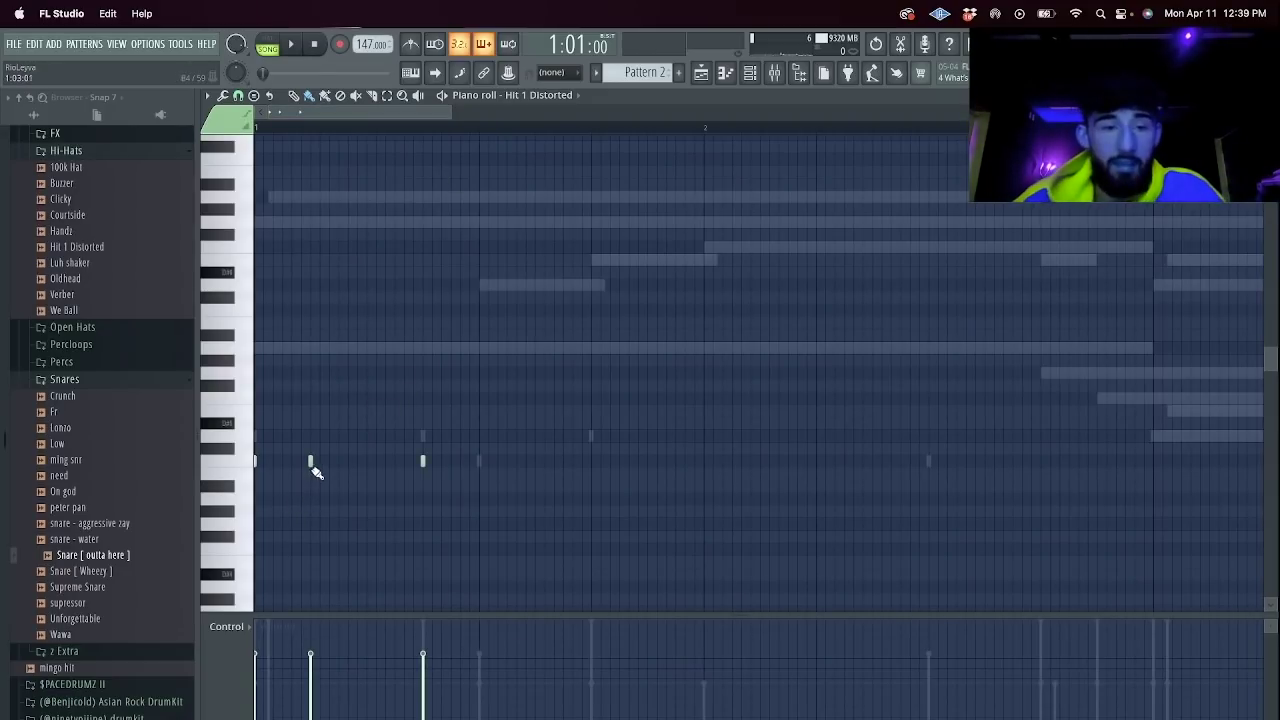
Paint fast hat rolls on two pitches plus three triplet-spaced hats before bar 2.
key(space)
drag(314, 459, 336, 460)
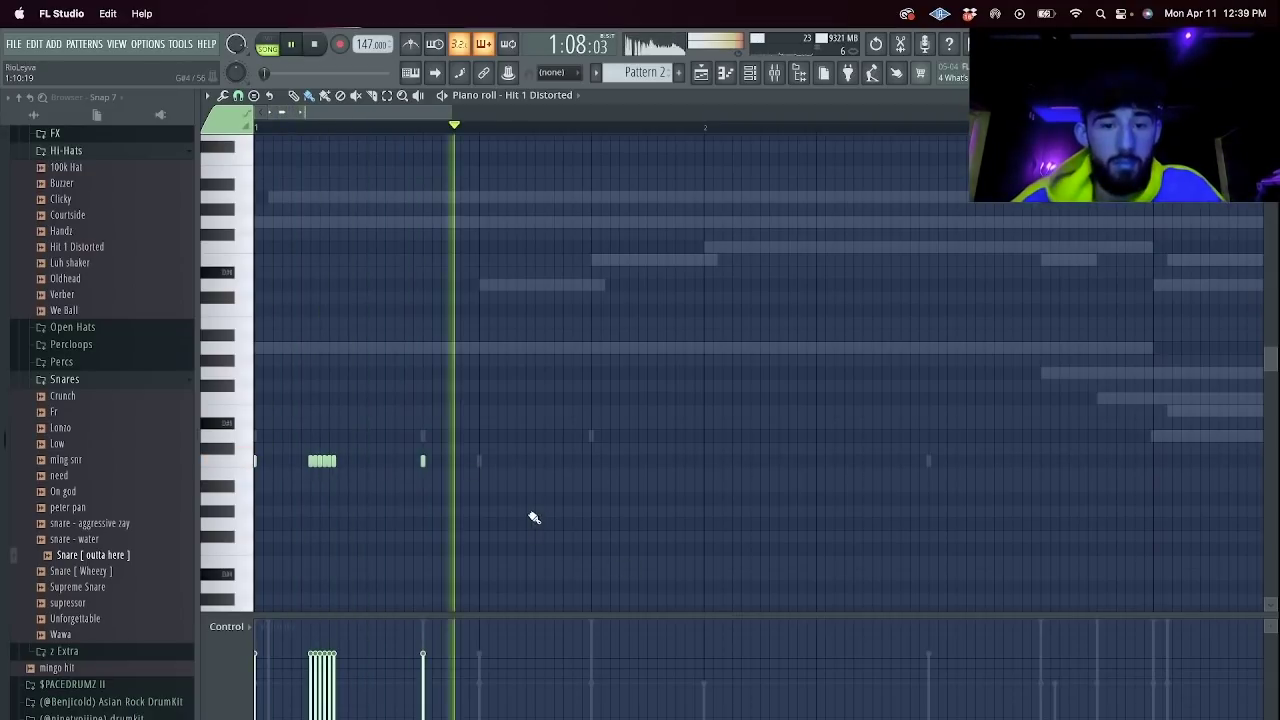
click(534, 512)
drag(591, 512, 617, 513)
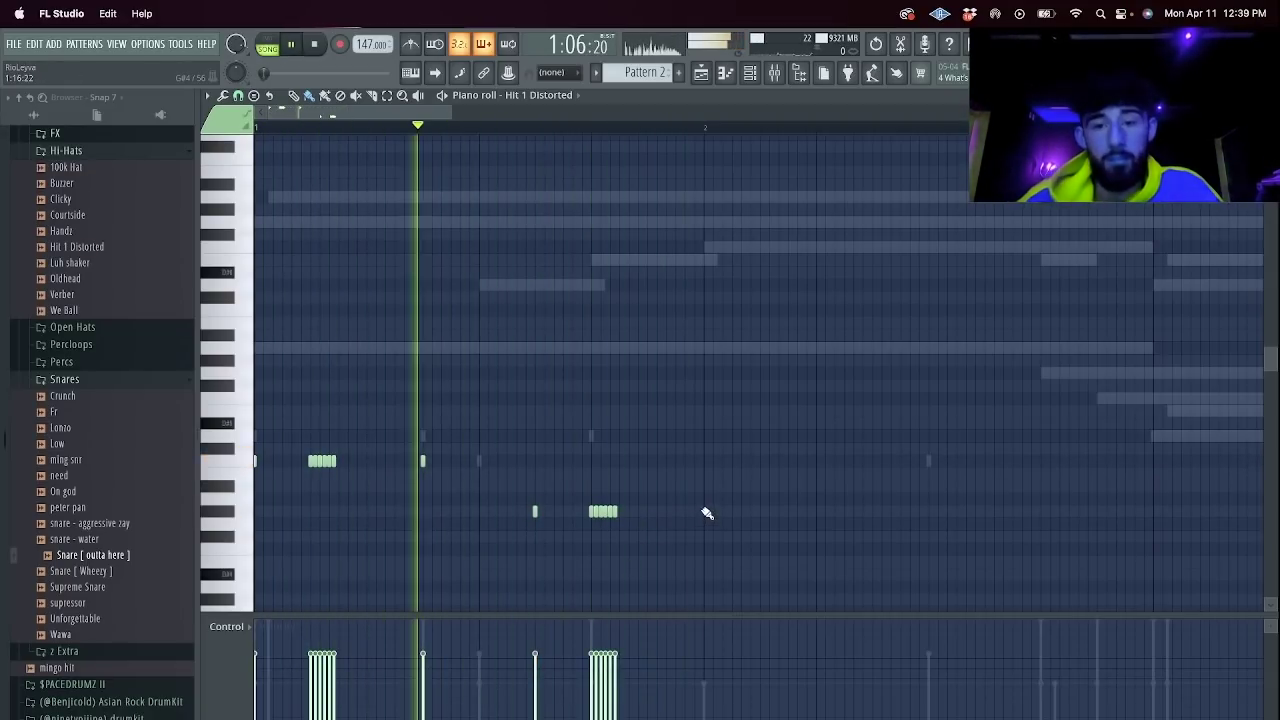
click(760, 512)
click(816, 512)
click(844, 512)
click(872, 512)
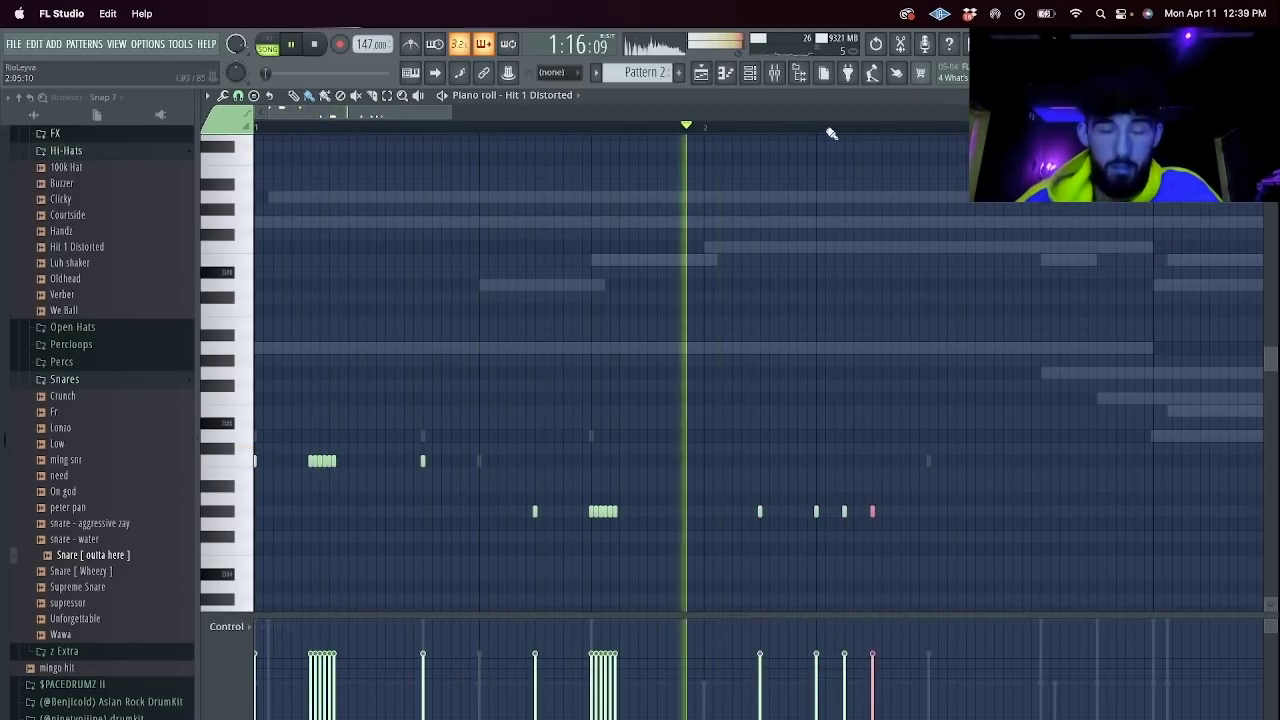
Add two short hats near bar 2, delete two stray notes, and bring back the channel rack.
key(F6)
key(space)
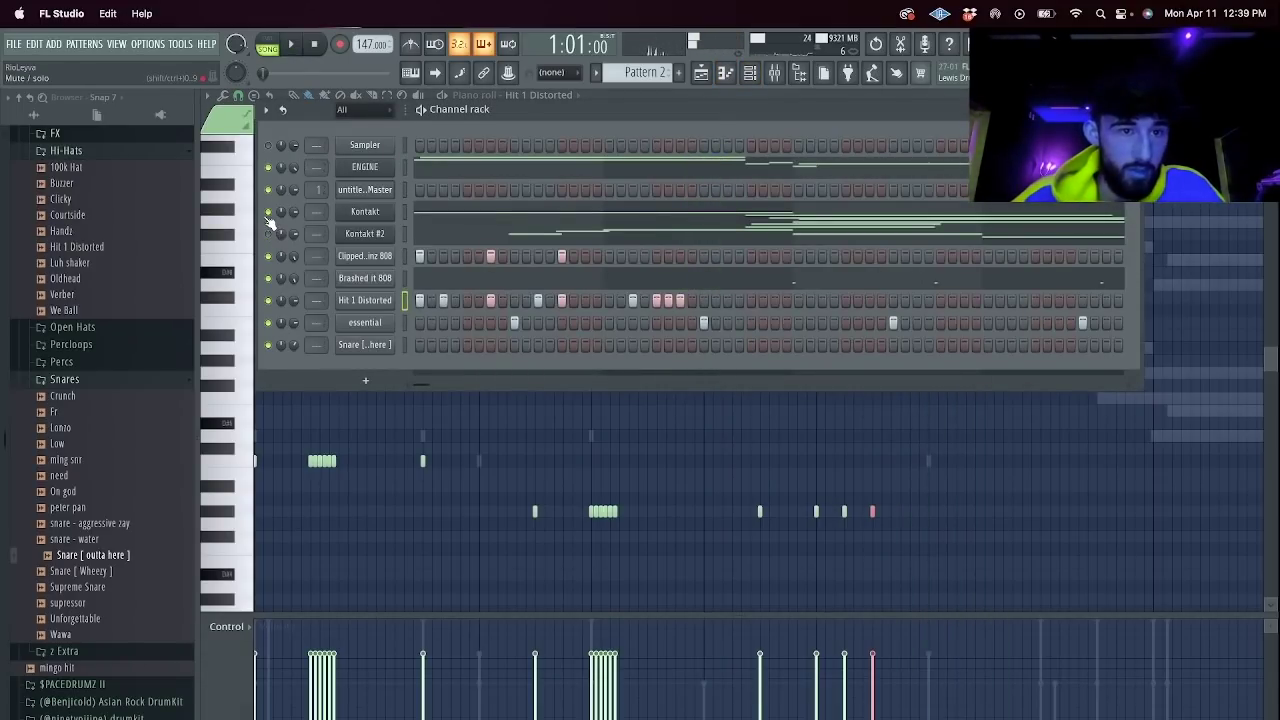
key(space)
key(F6)
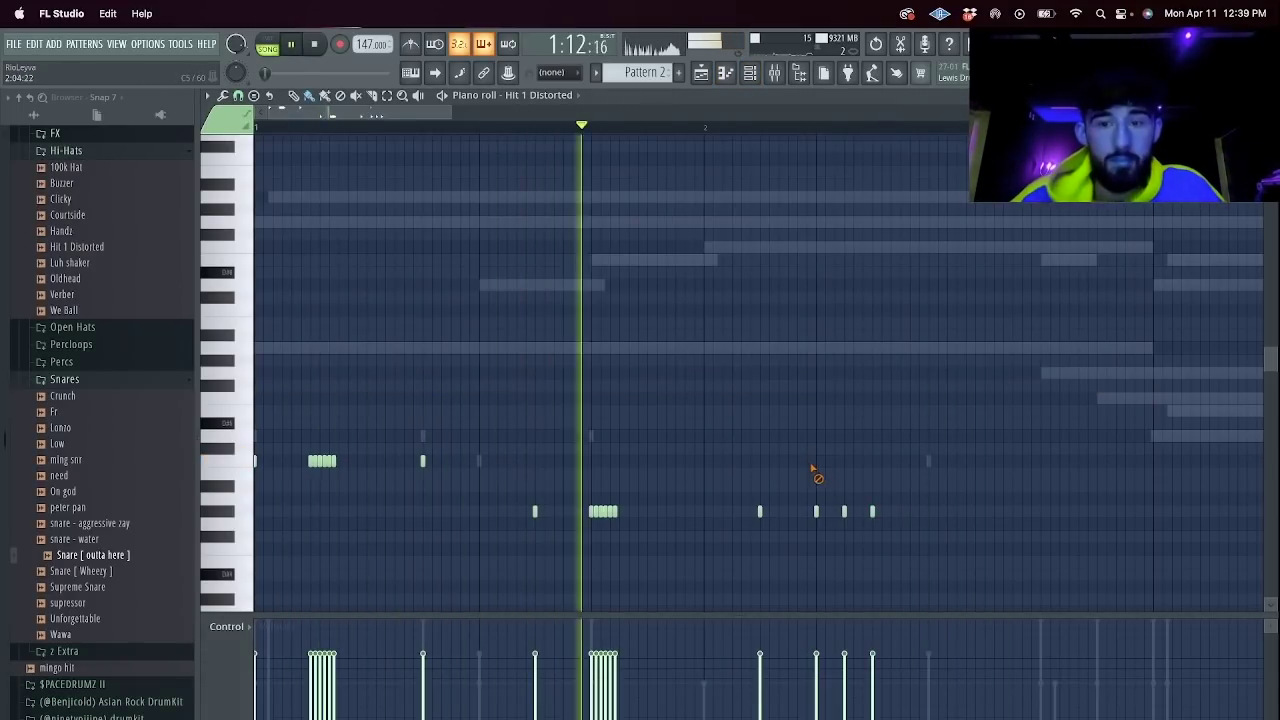
drag(452, 108, 790, 110)
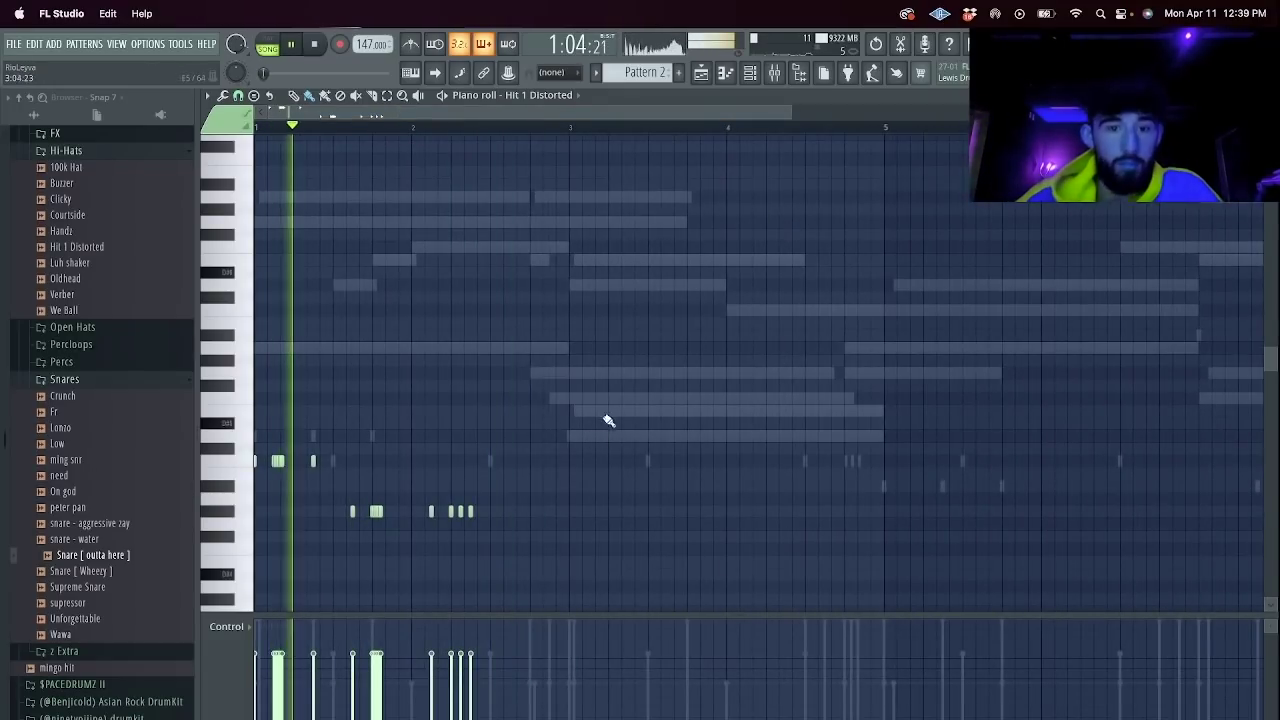
click(518, 462)
click(530, 462)
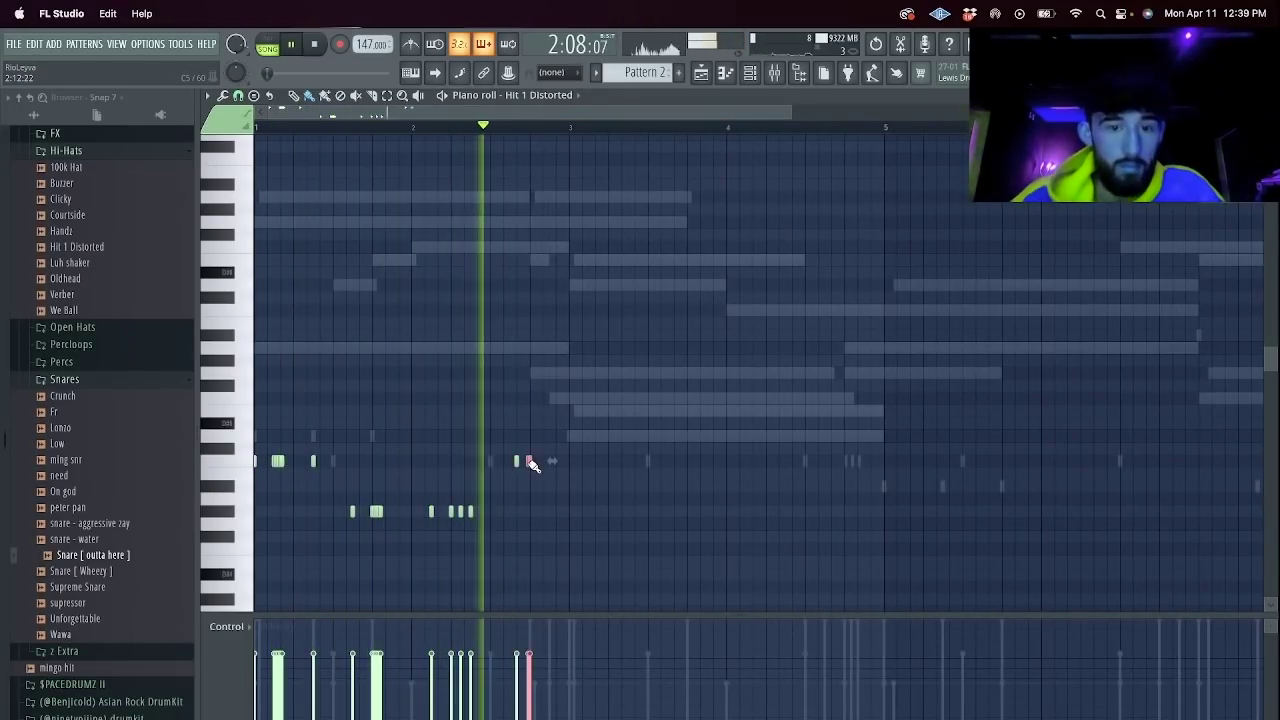
key(space)
scroll(429, 451, up, 3)
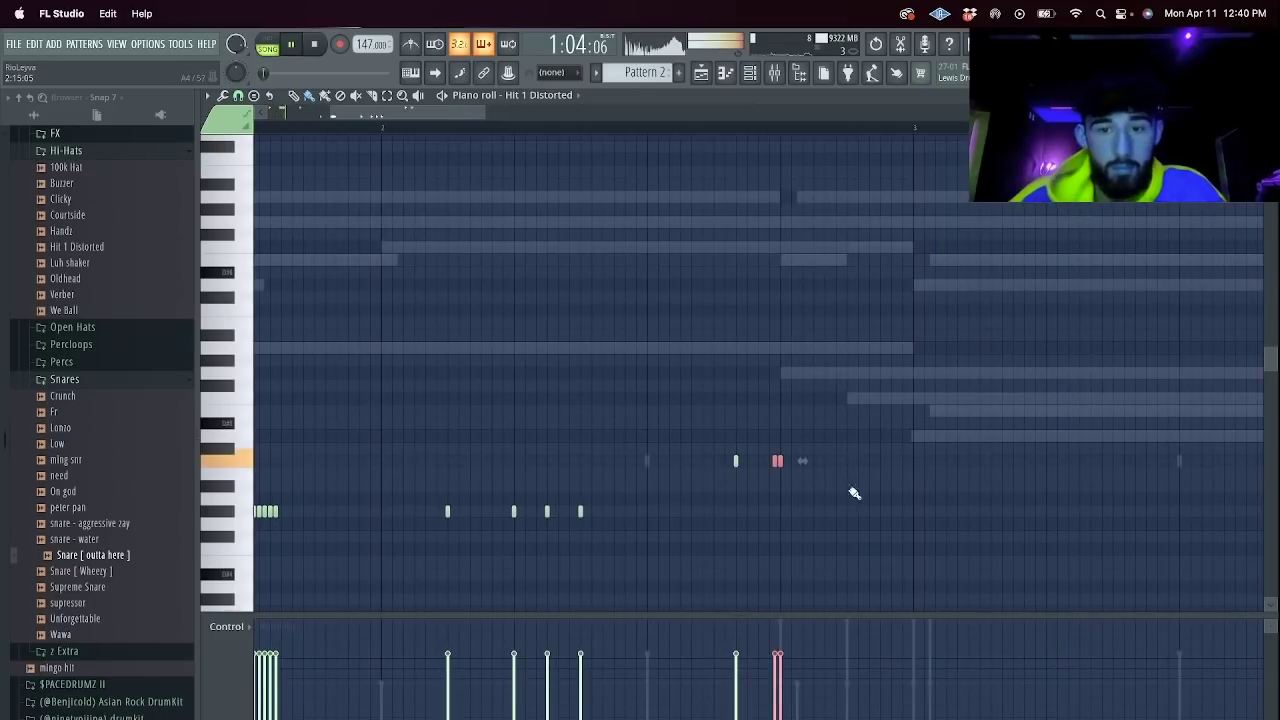
key(Delete)
key(space)
key(space)
click(752, 80)
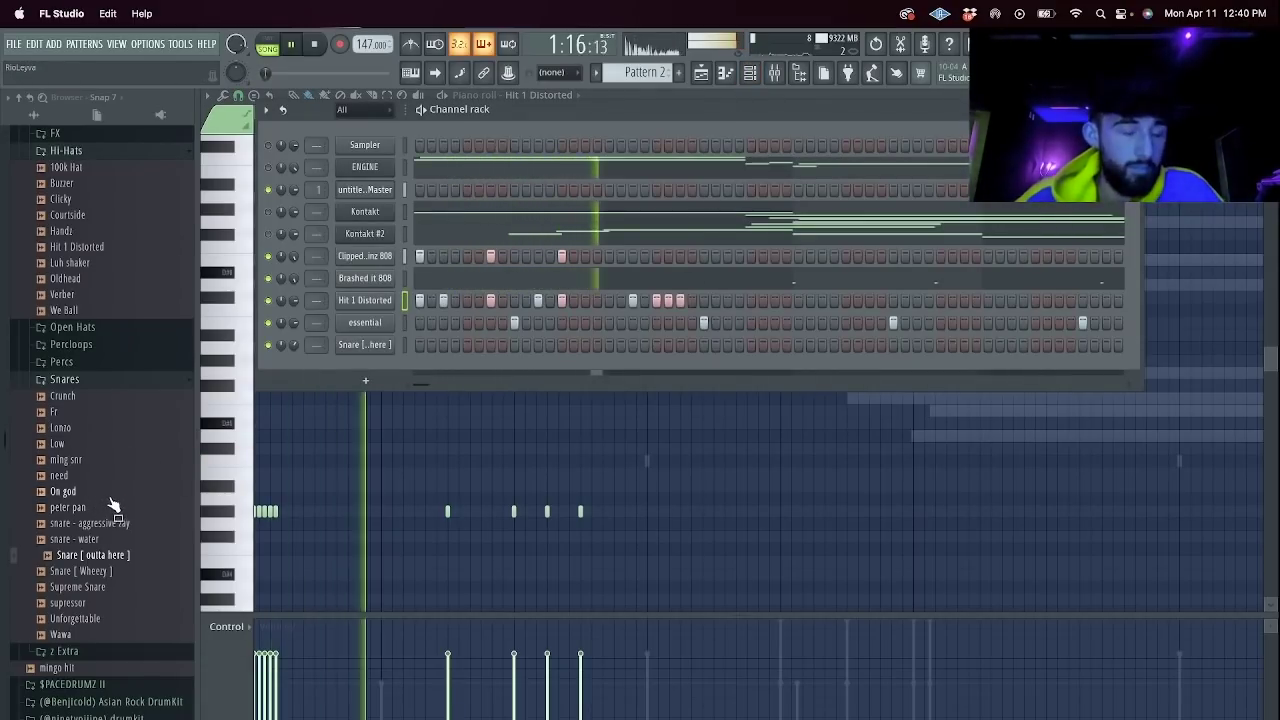
Preview the Alien Drum Kit hi-hats and add Rio - Zap Hi Hat as a new channel.
scroll(105, 540, down, 5)
key(space)
click(94, 630)
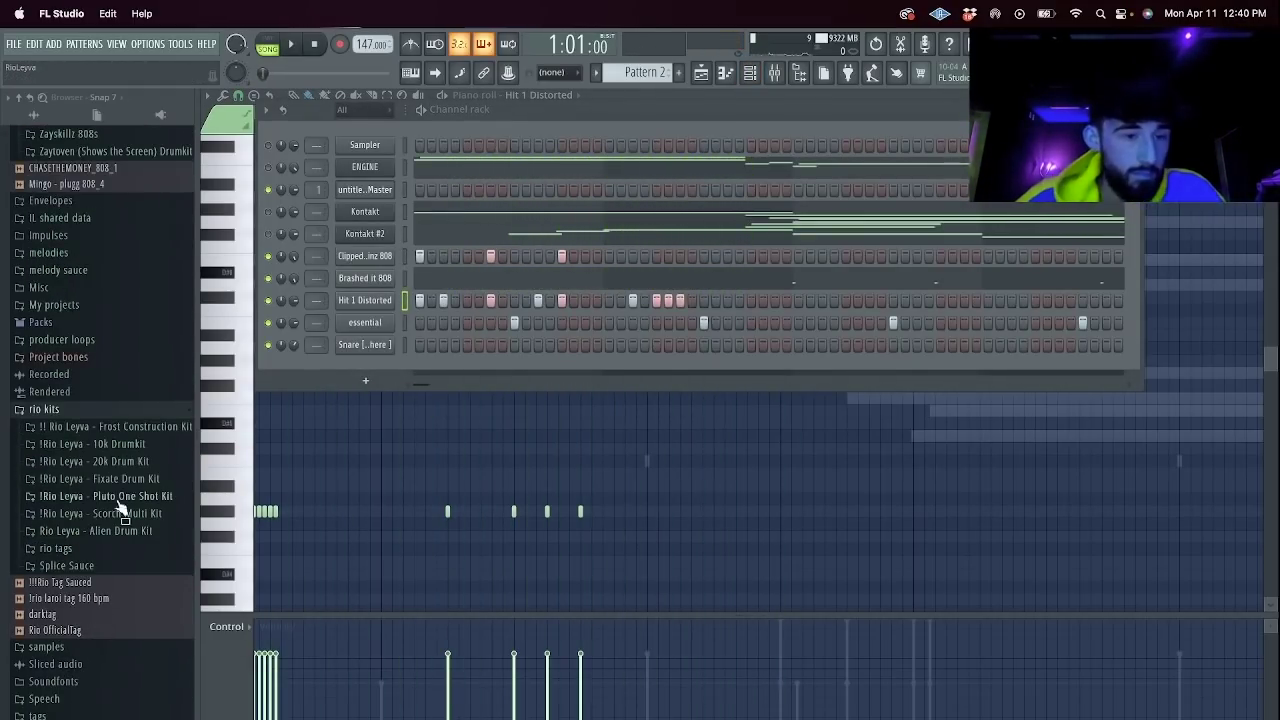
click(119, 481)
click(118, 482)
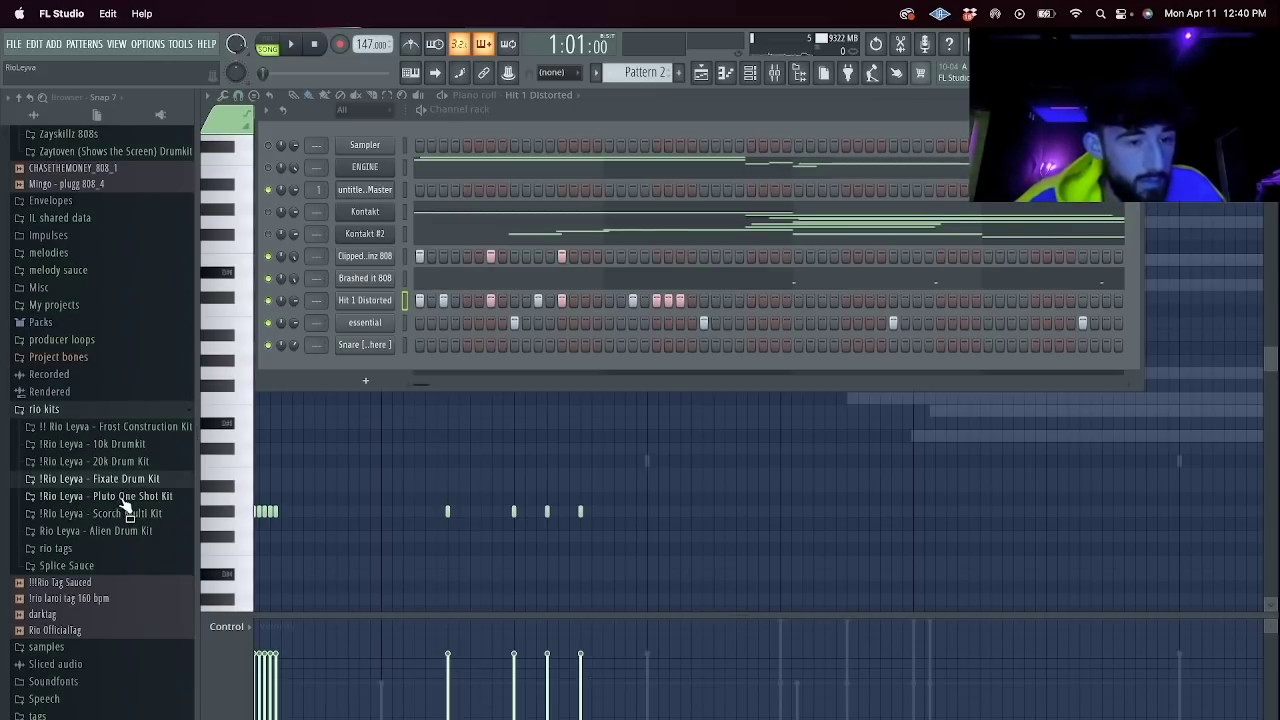
click(110, 531)
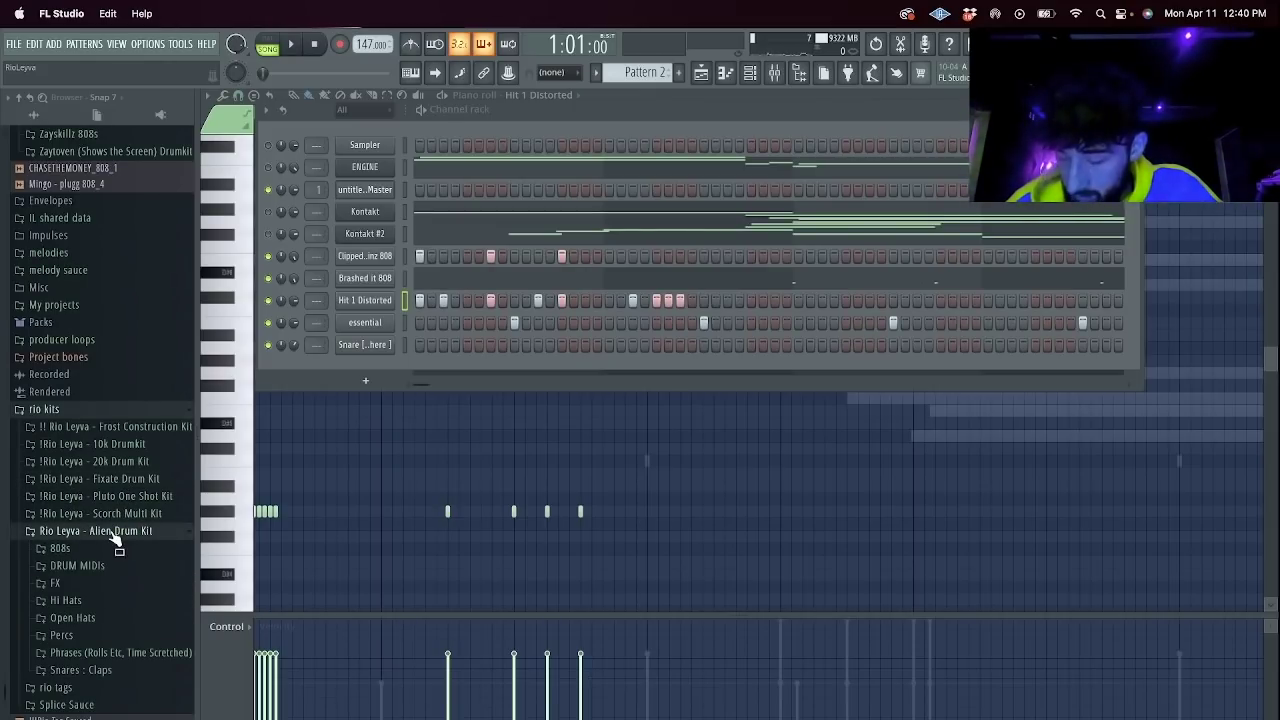
scroll(120, 560, down, 3)
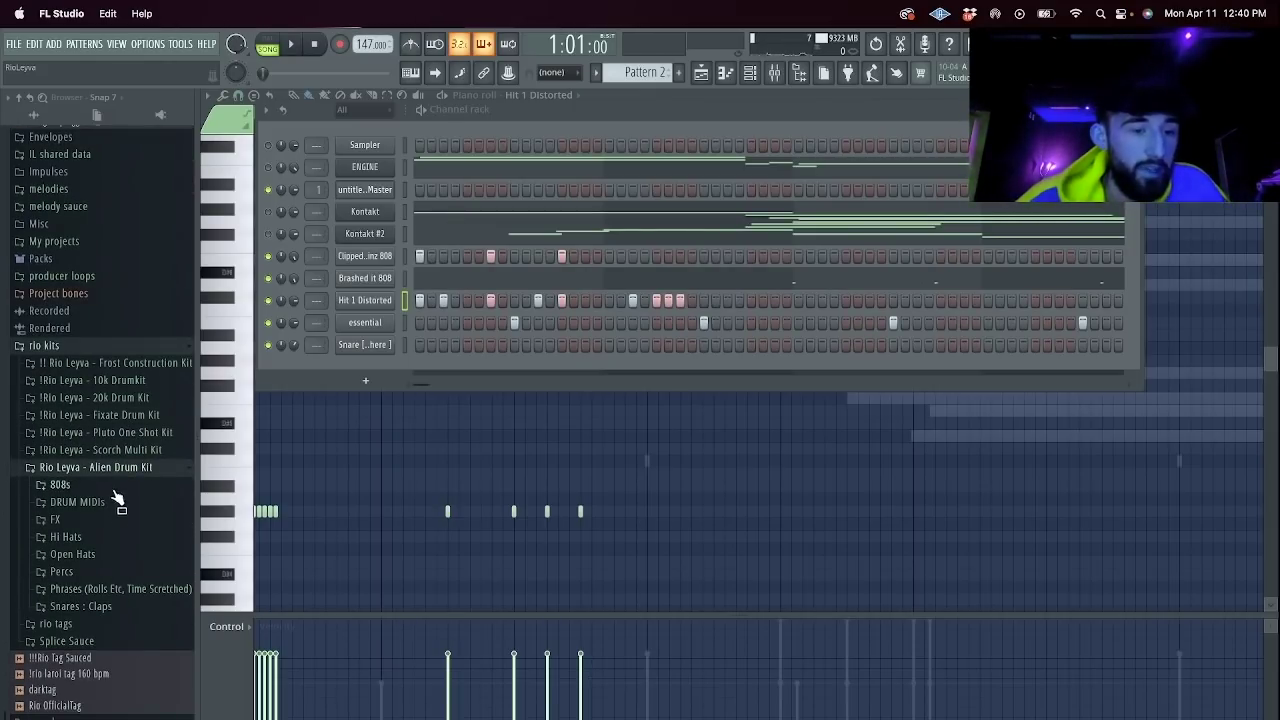
click(110, 537)
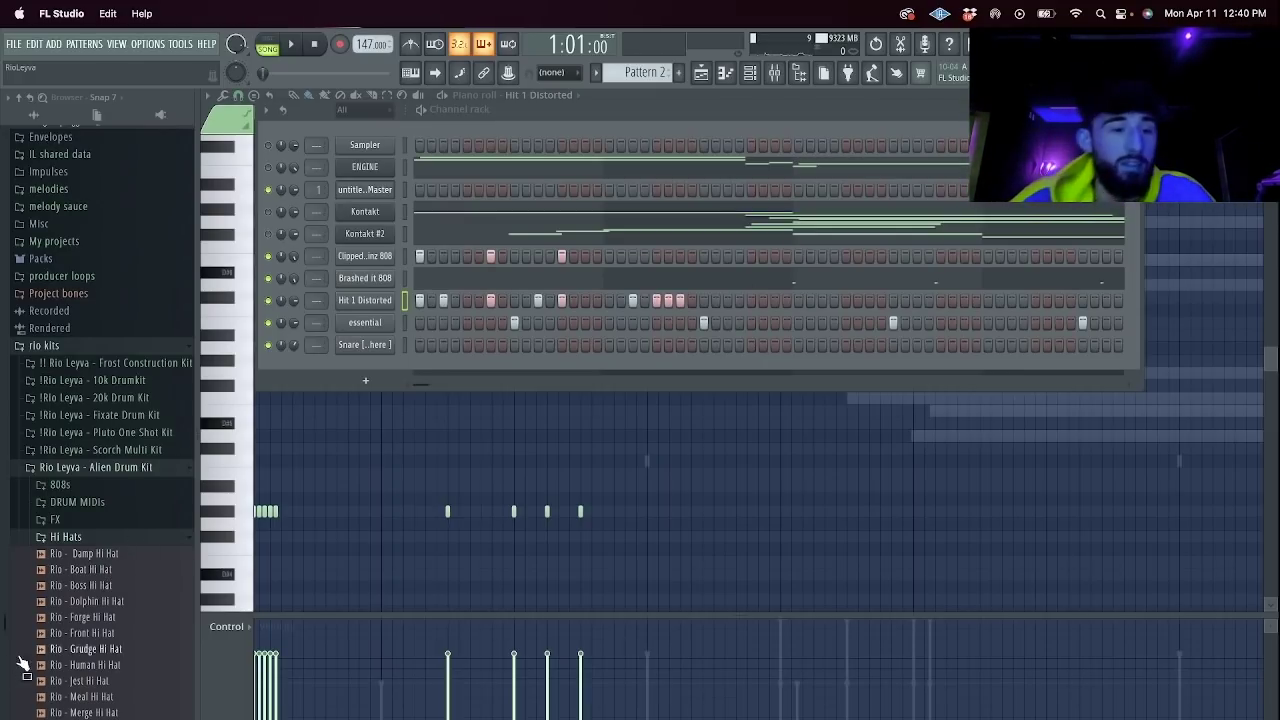
click(86, 649)
scroll(94, 651, down, 5)
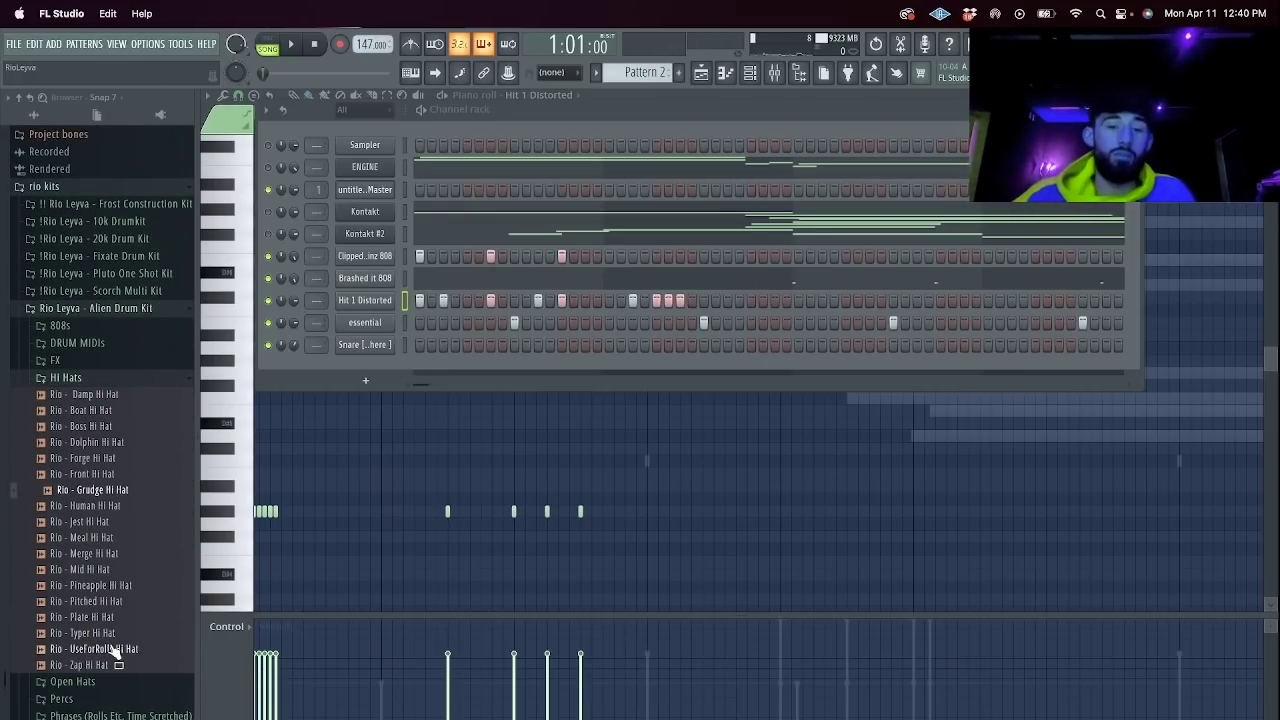
click(125, 648)
click(105, 665)
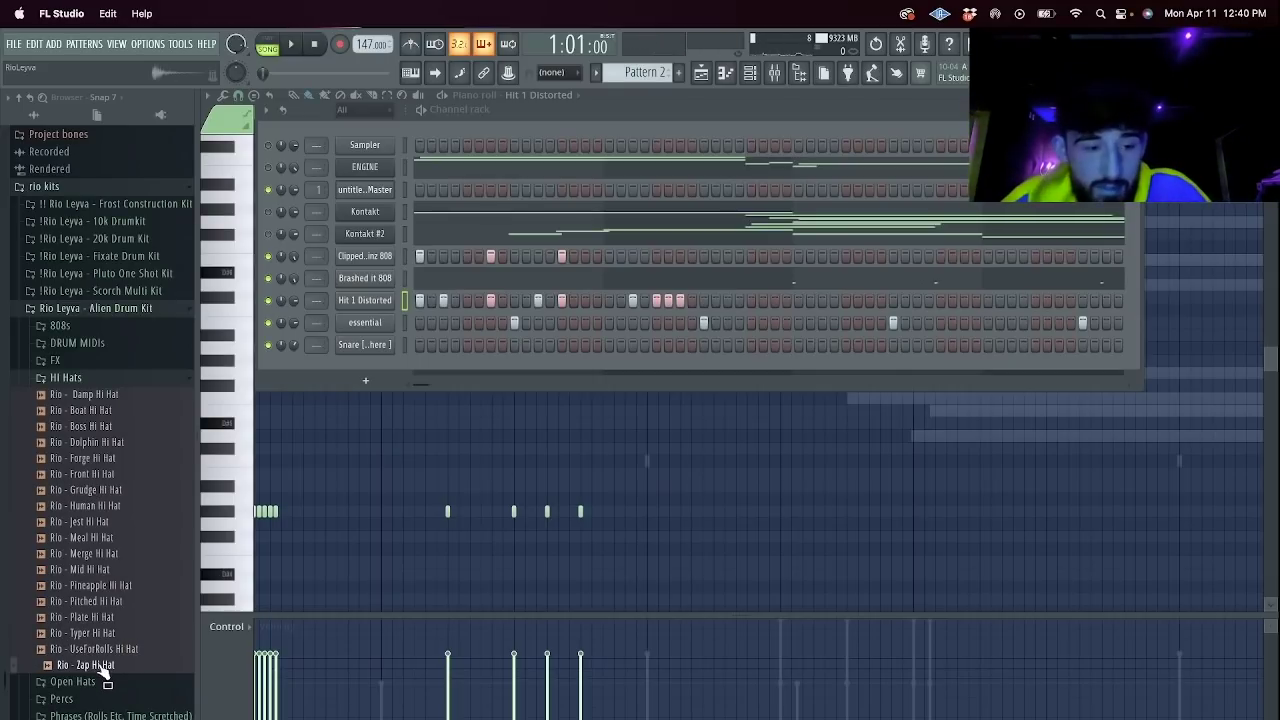
drag(101, 672, 402, 365)
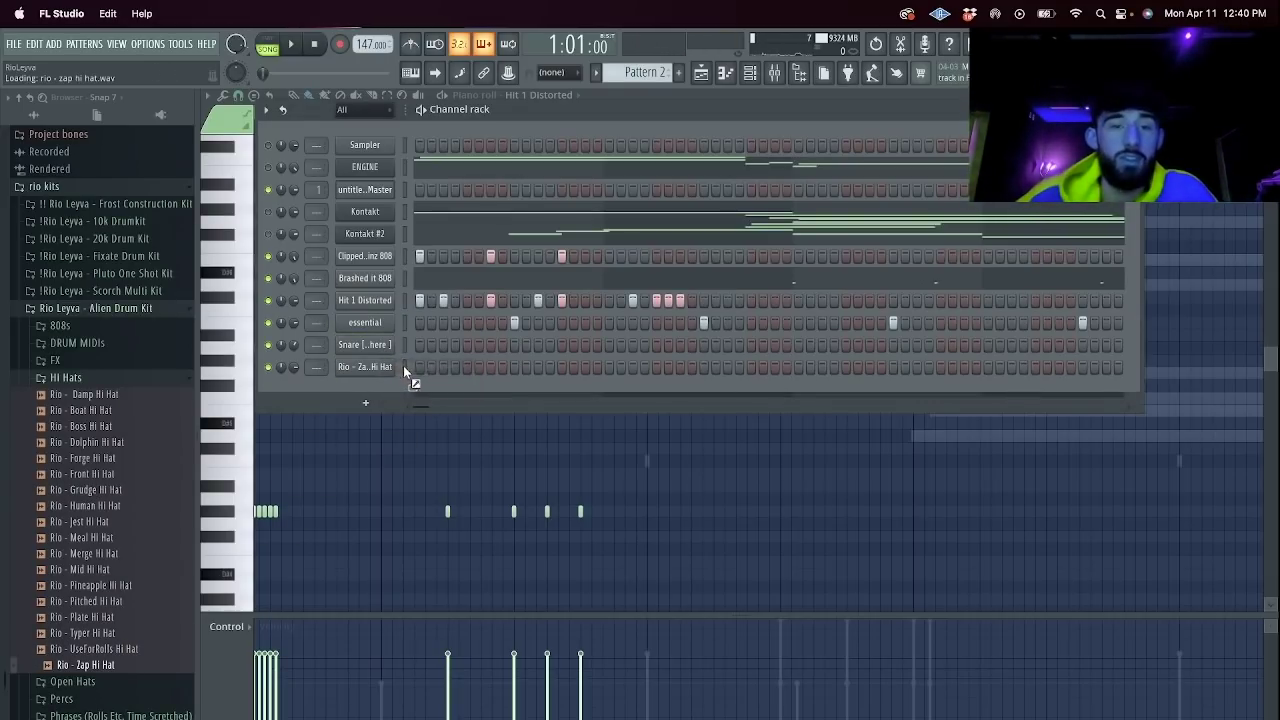
Light five steps in a short cluster on the Zap hi-hat row.
key(space)
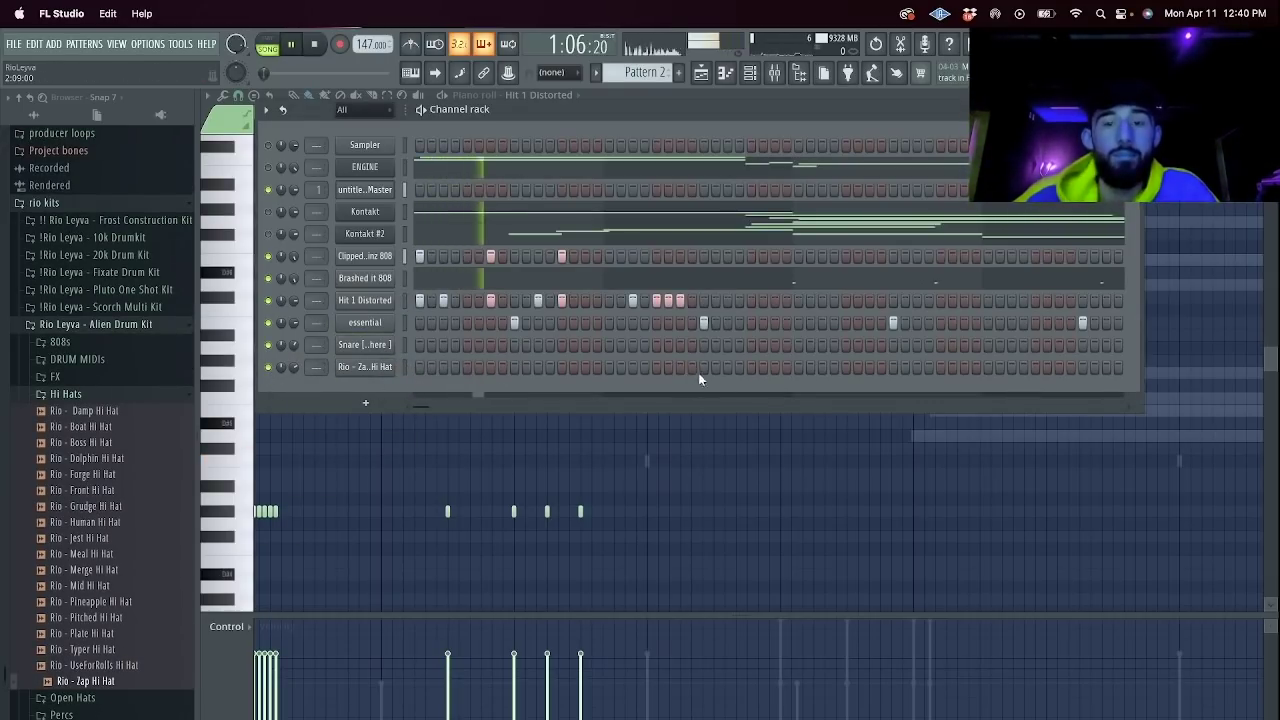
drag(705, 366, 727, 367)
click(752, 367)
click(775, 367)
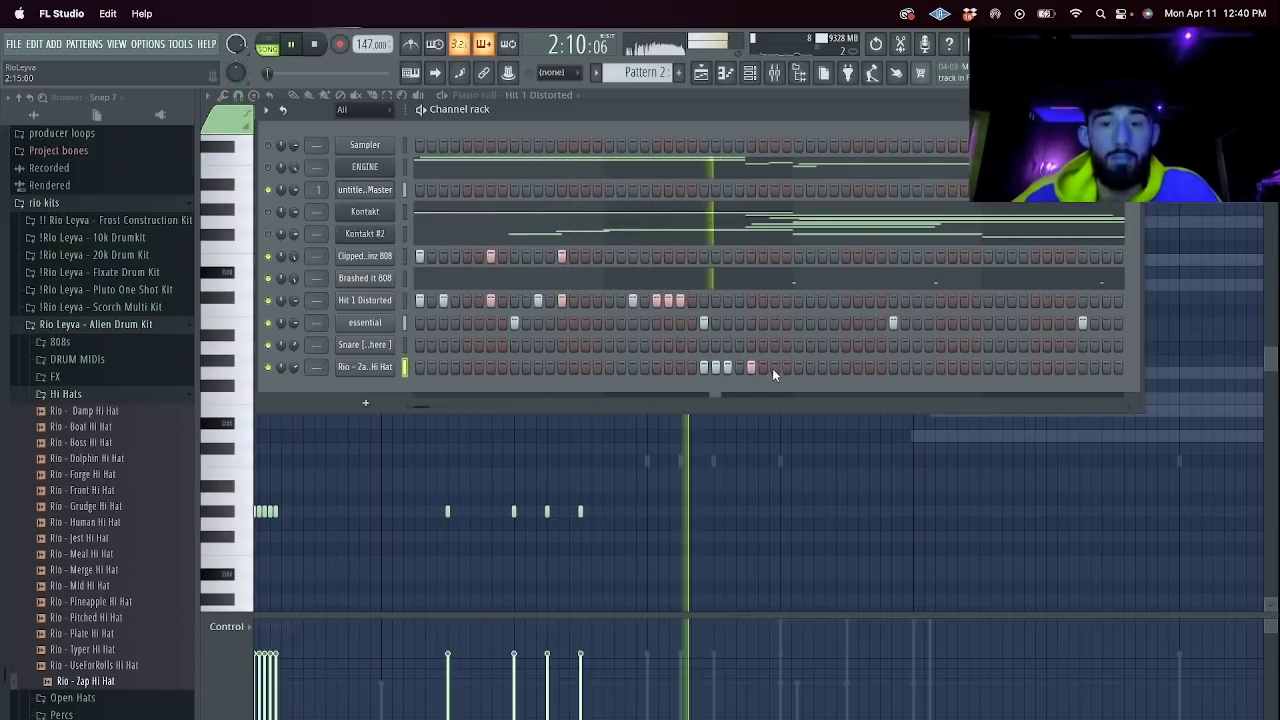
right_click(391, 297)
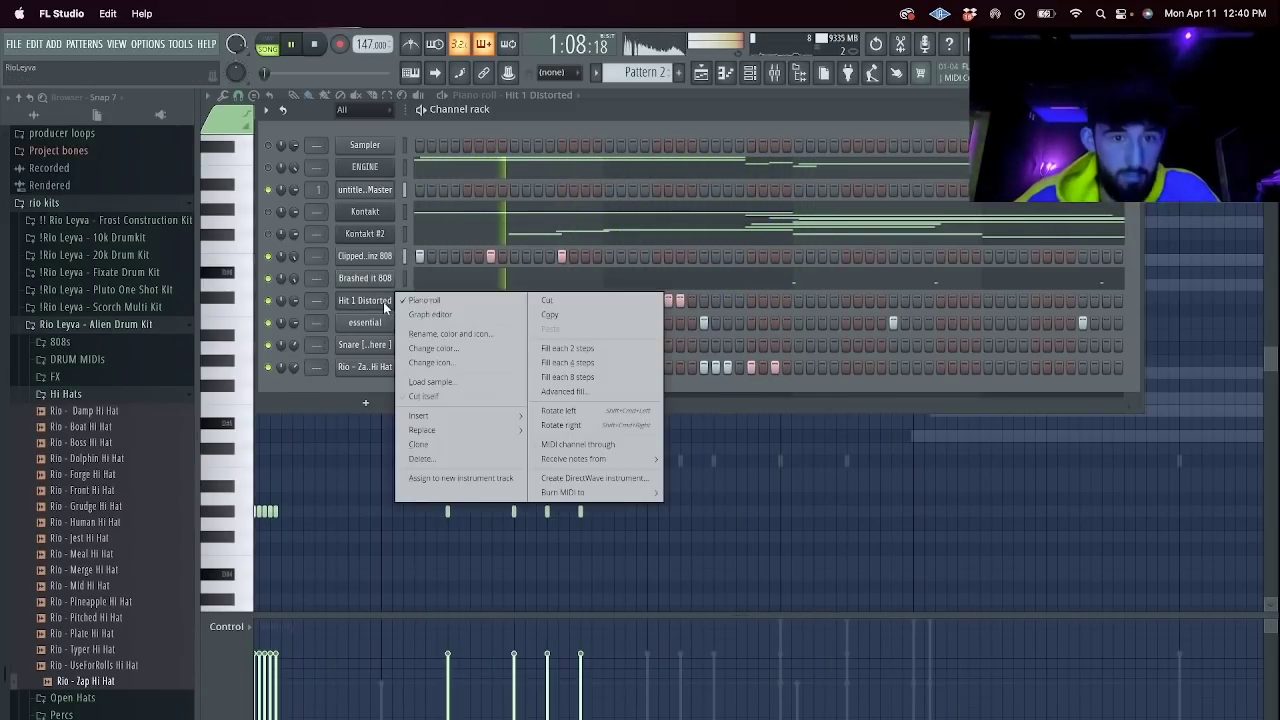
Add another step to the Zap hi-hat row and stop playback.
click(445, 301)
click(797, 366)
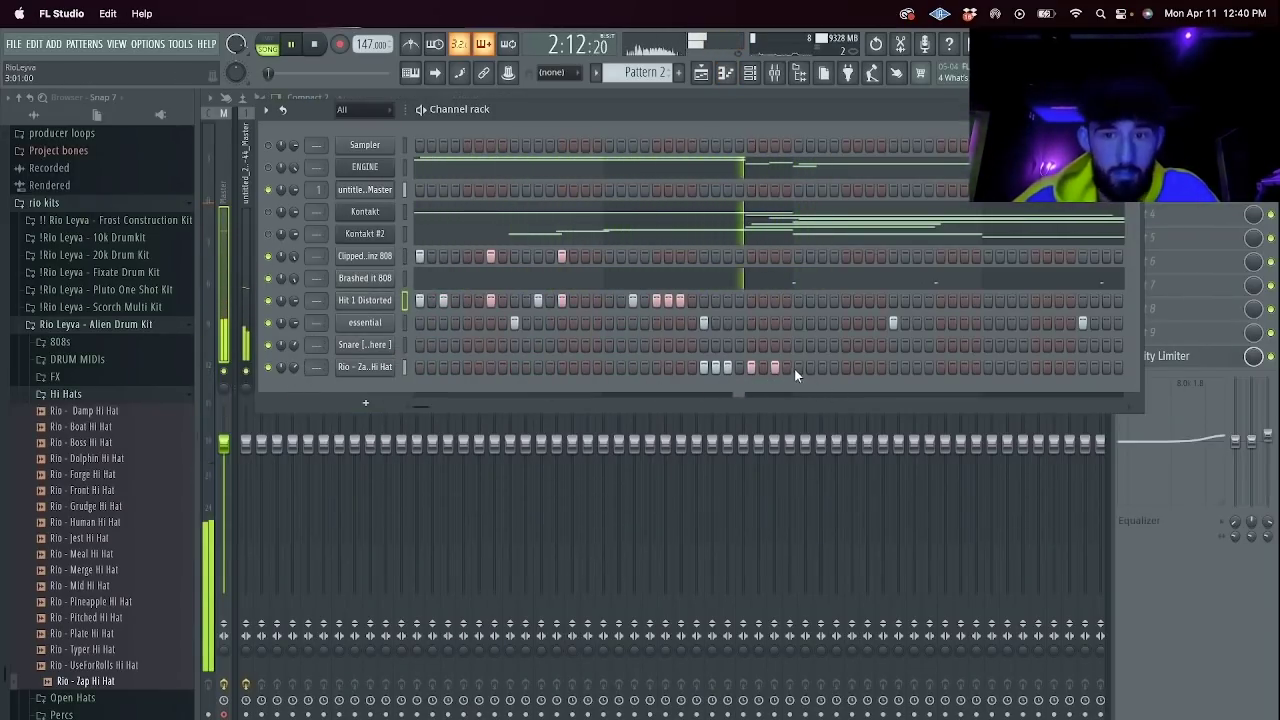
click(796, 368)
key(space)
Open Hit 1 Distorted in the piano roll with grid snap at 1/4 step and the paint tool.
right_click(392, 300)
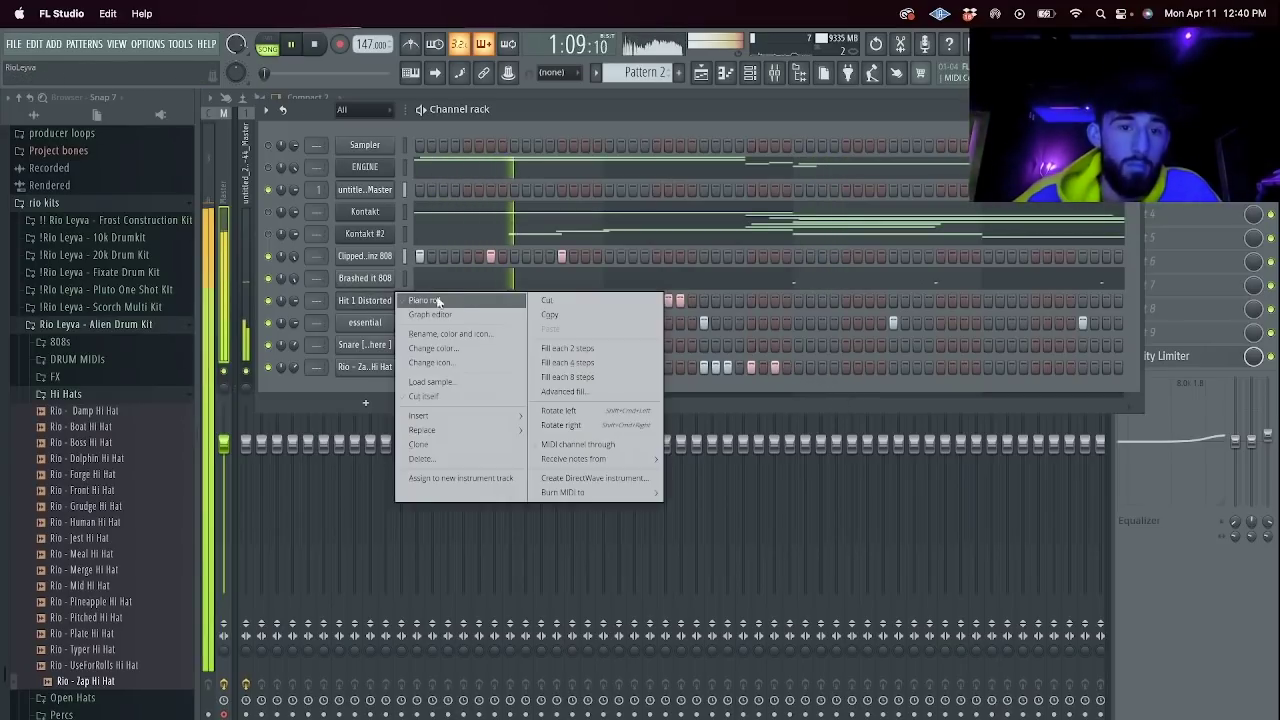
click(435, 303)
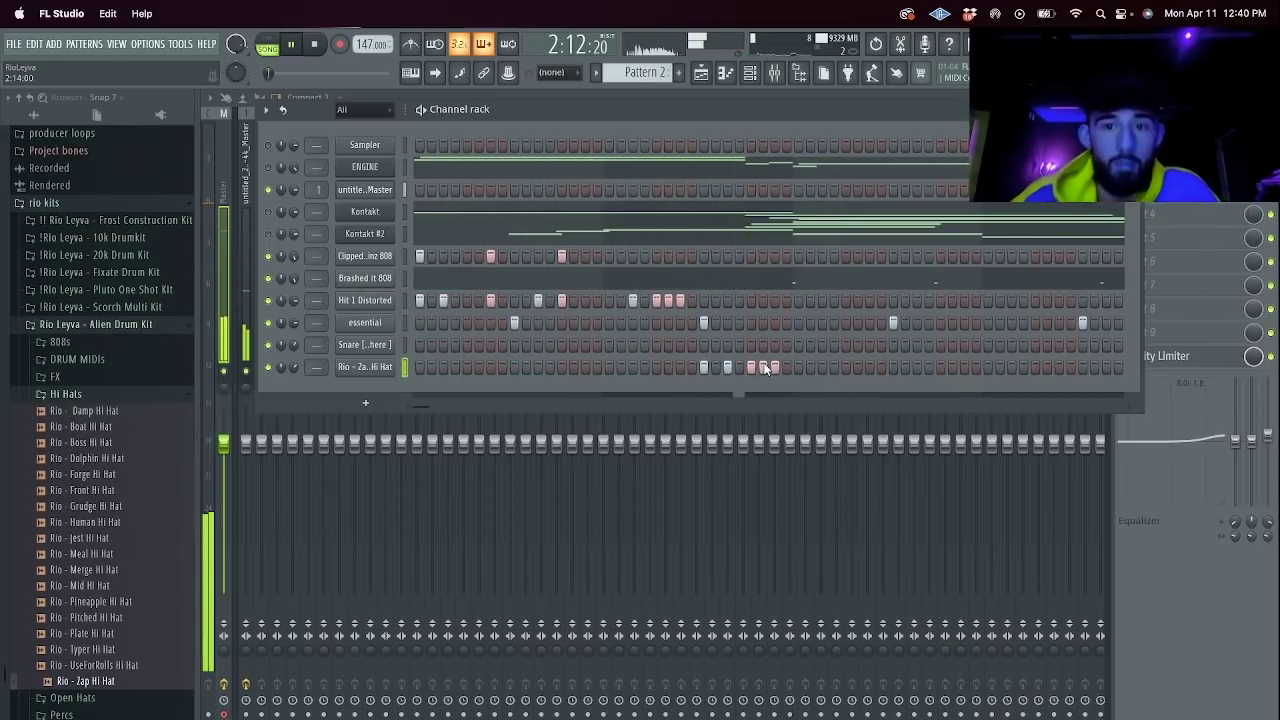
right_click(395, 298)
click(425, 297)
click(254, 96)
click(239, 97)
click(371, 114)
drag(371, 115, 433, 118)
key(space)
key(space)
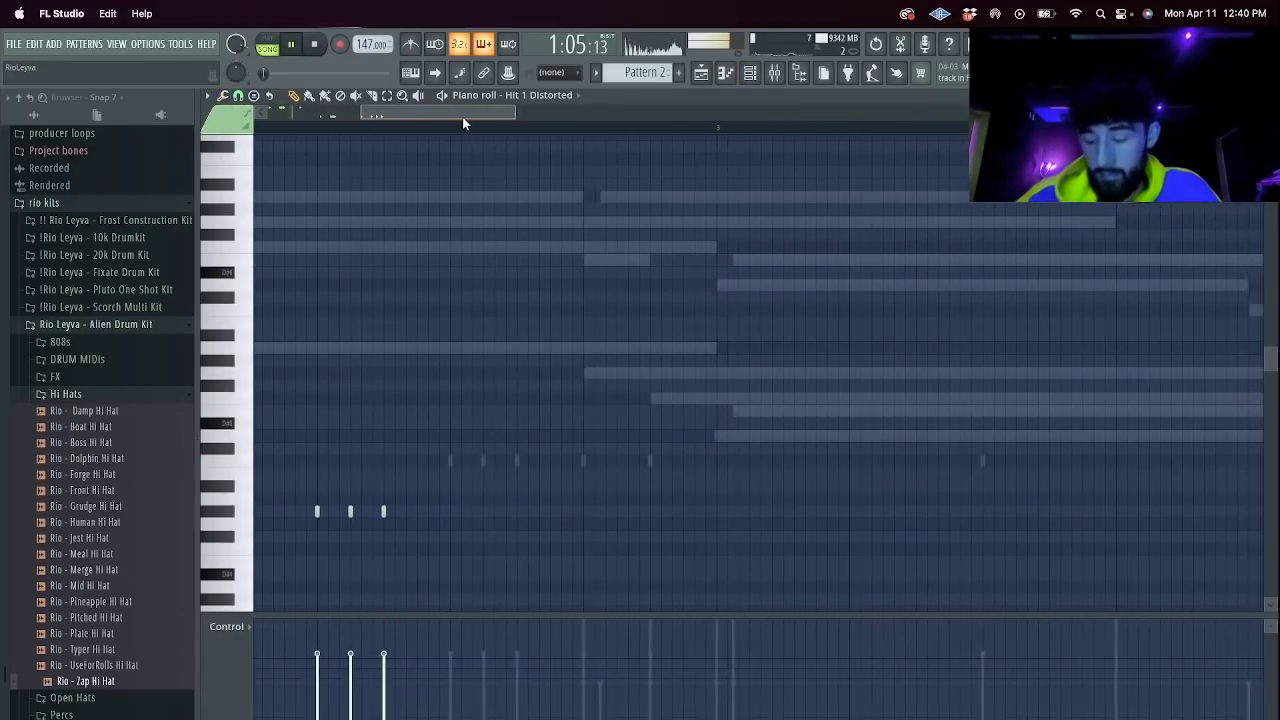
click(239, 96)
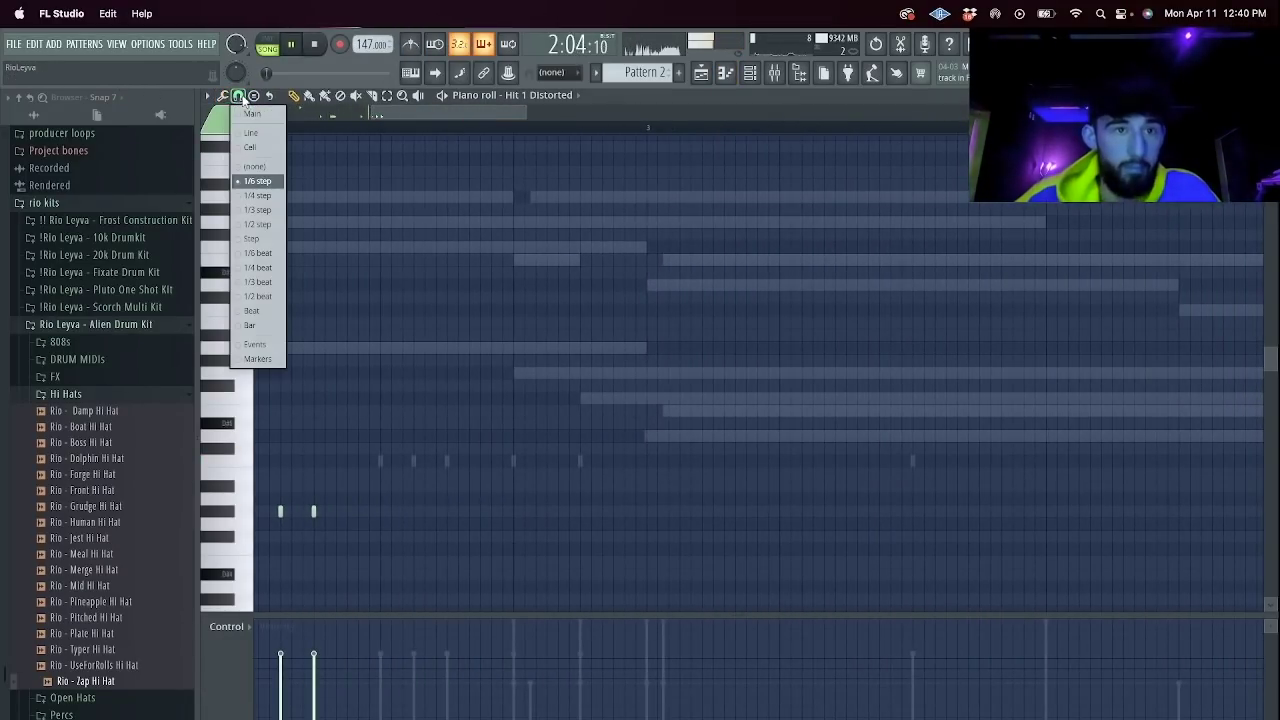
click(266, 198)
click(309, 96)
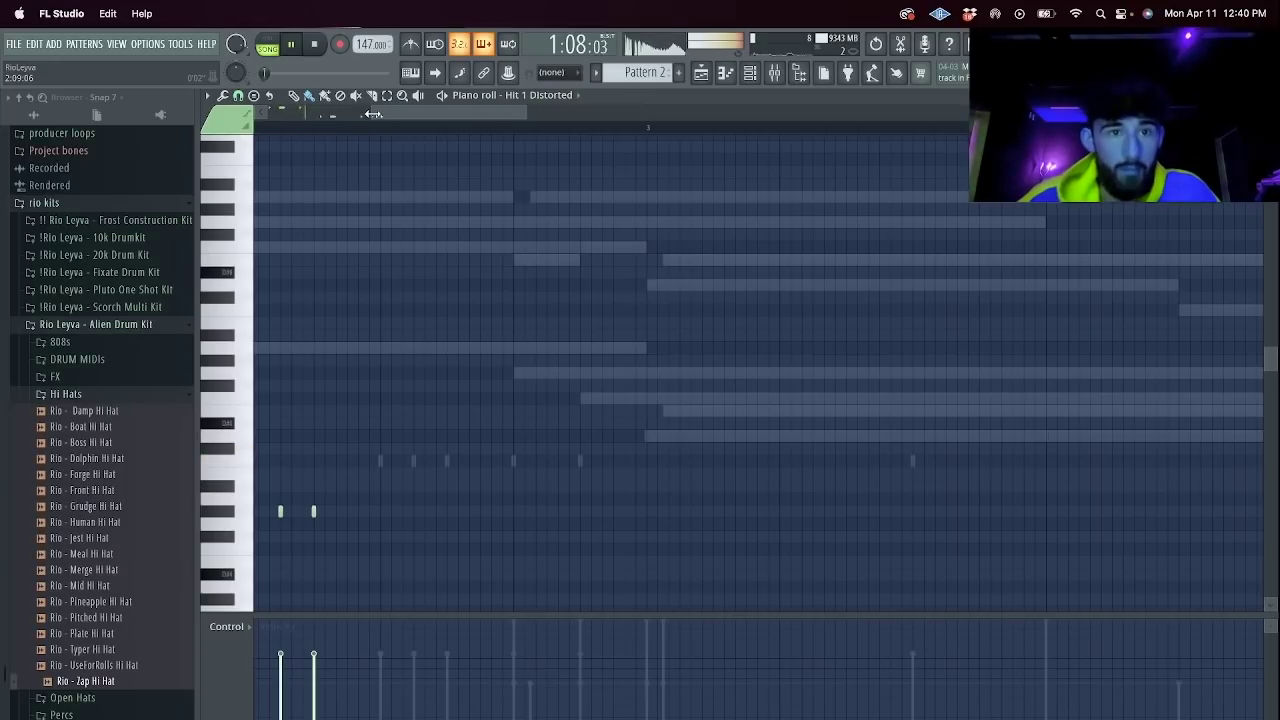
Paint three hi-hat notes in Hit 1 Distorted and delete a misplaced one.
click(648, 461)
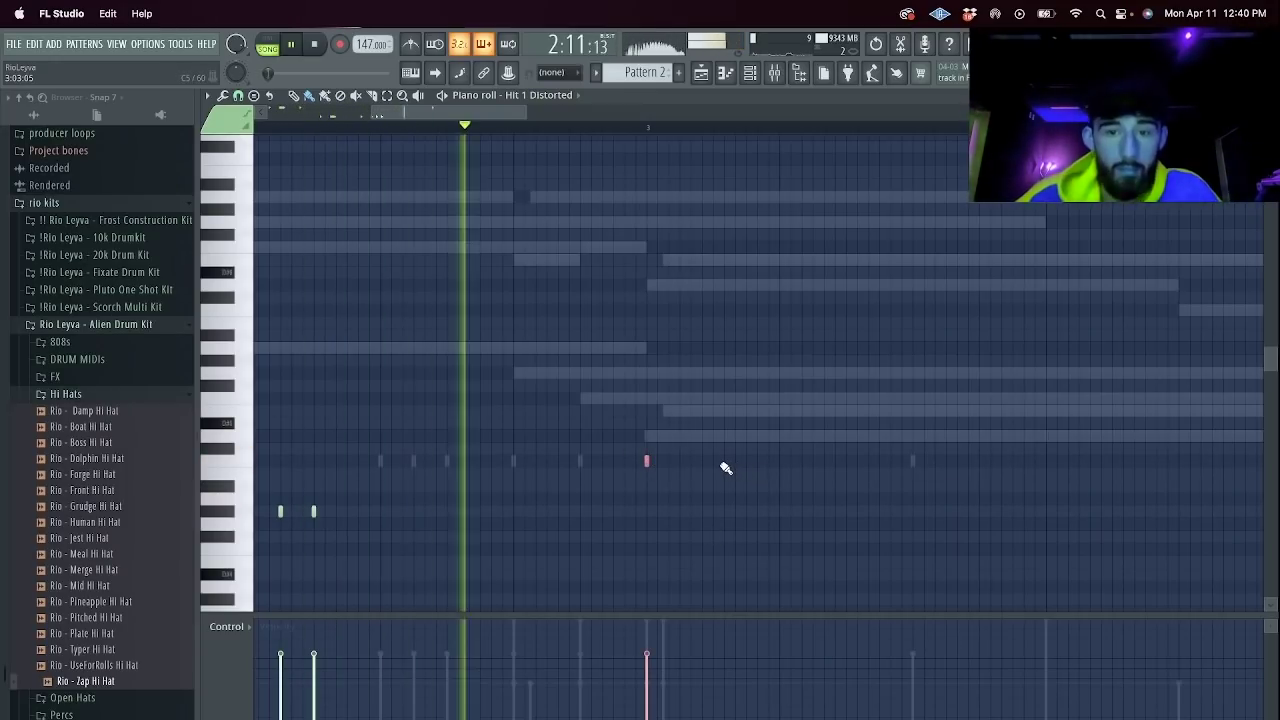
click(713, 461)
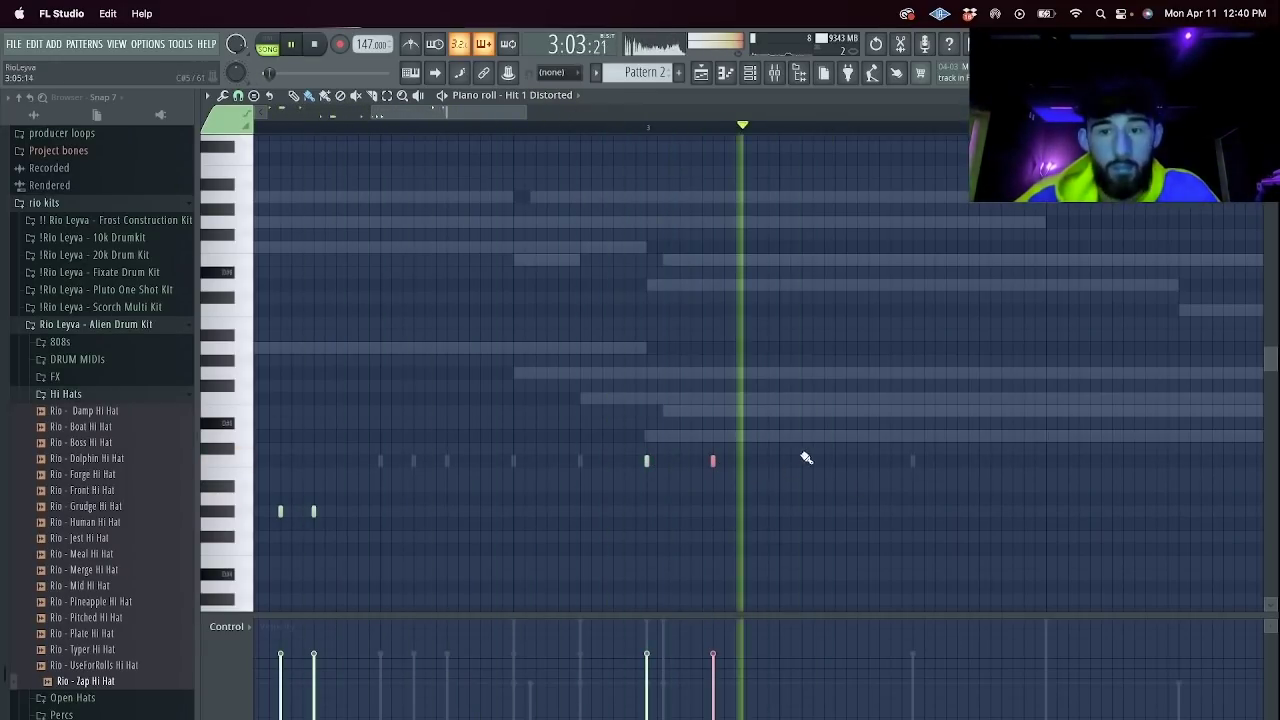
click(846, 461)
key(space)
drag(527, 113, 785, 113)
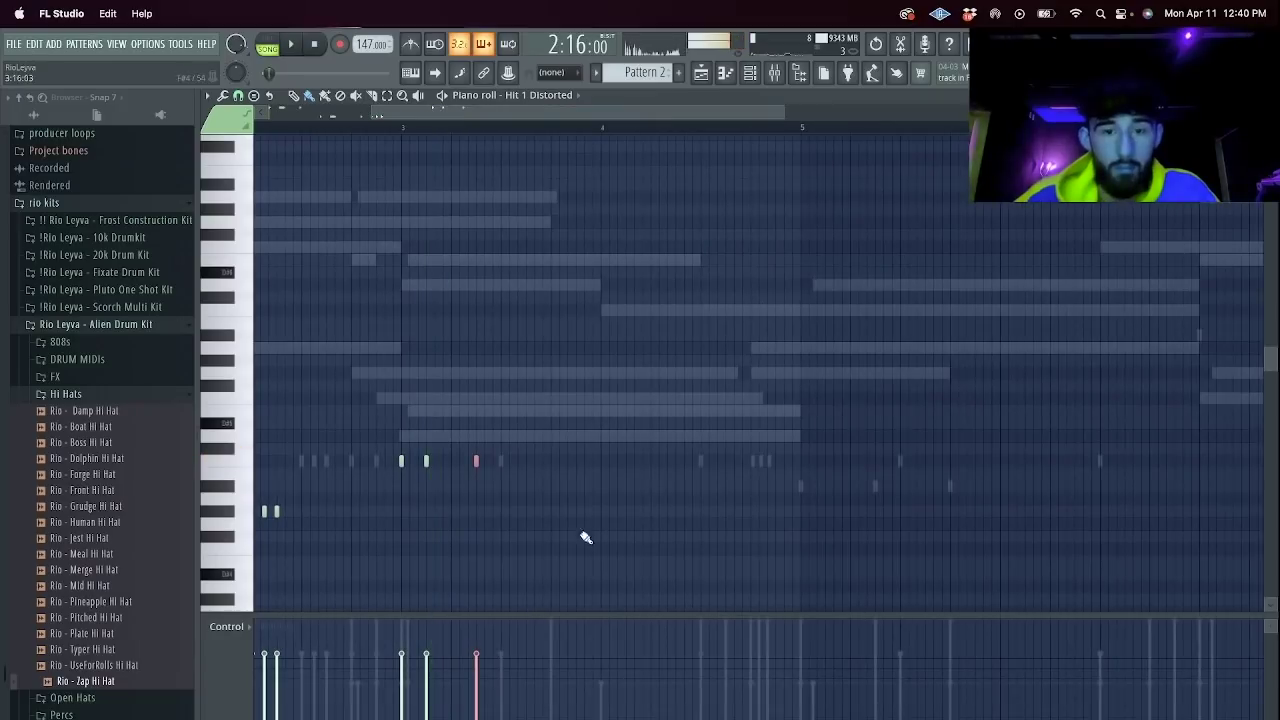
key(space)
right_click(477, 463)
key(space)
key(space)
Add a hi-hat note, a short trimmed roll, and notes on the two lower drum rows.
click(476, 461)
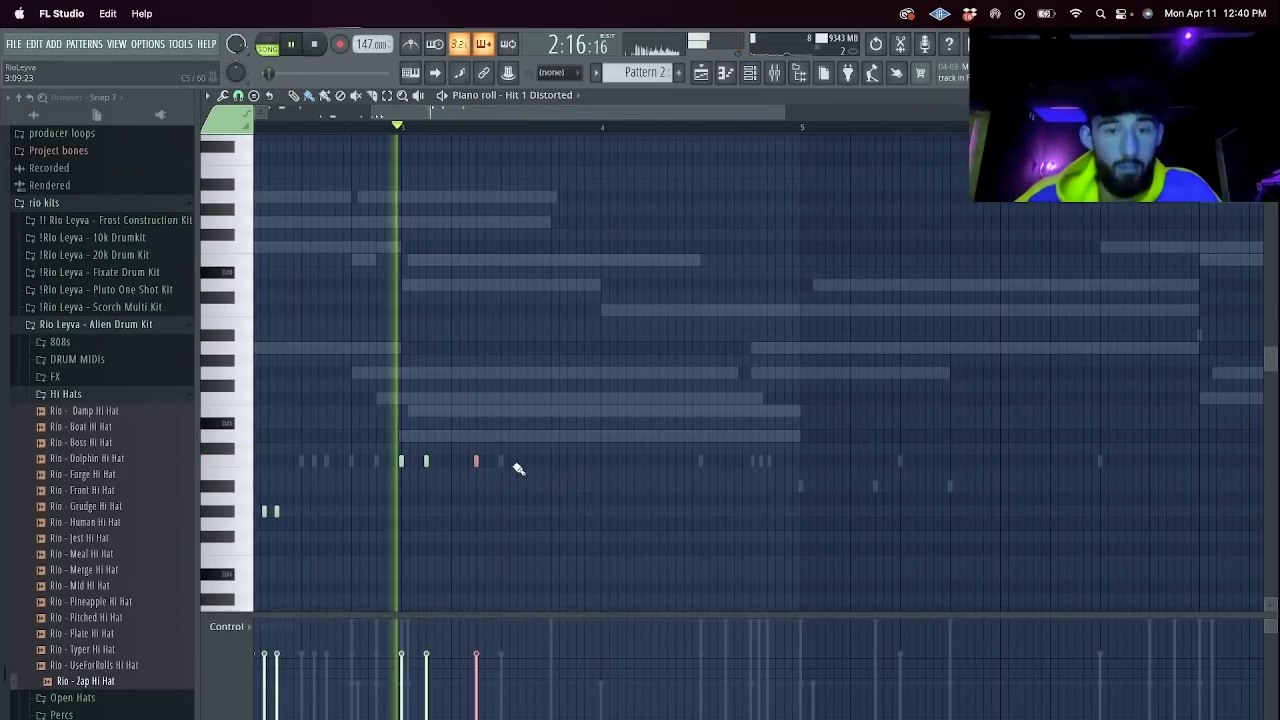
drag(501, 461, 531, 463)
key(space)
key(space)
right_click(526, 463)
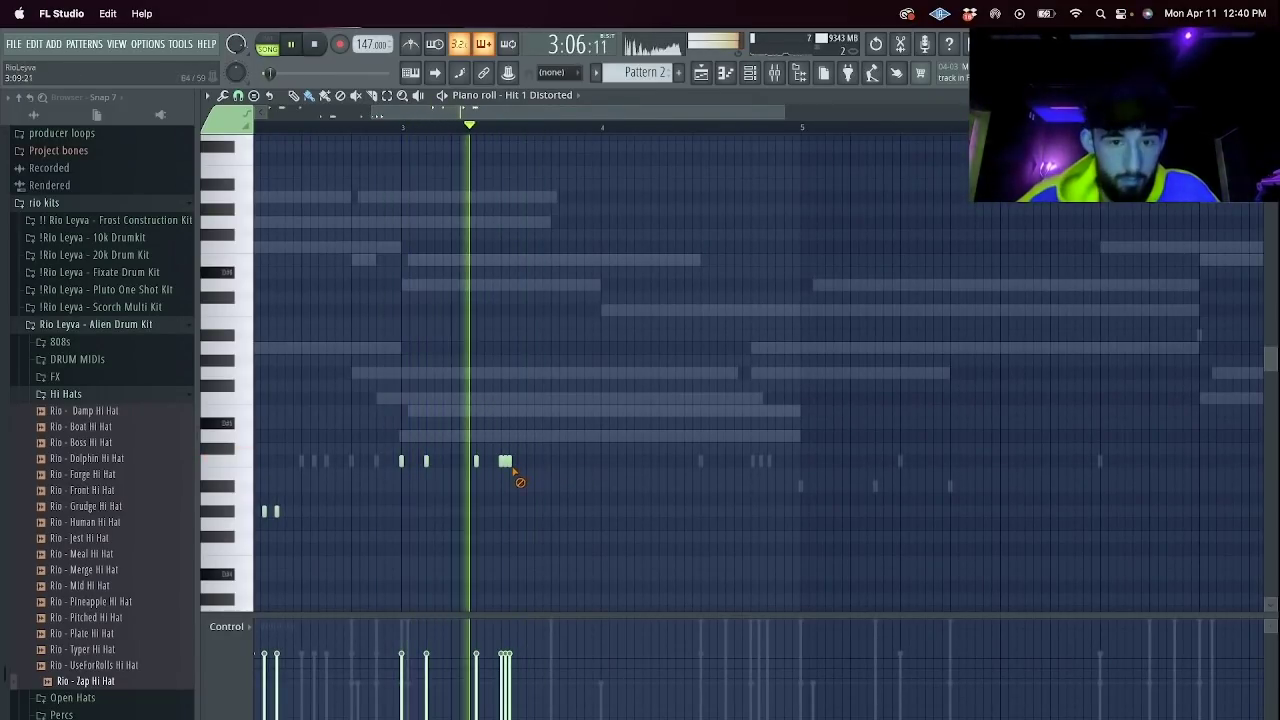
key(space)
key(space)
click(526, 462)
click(552, 512)
click(576, 561)
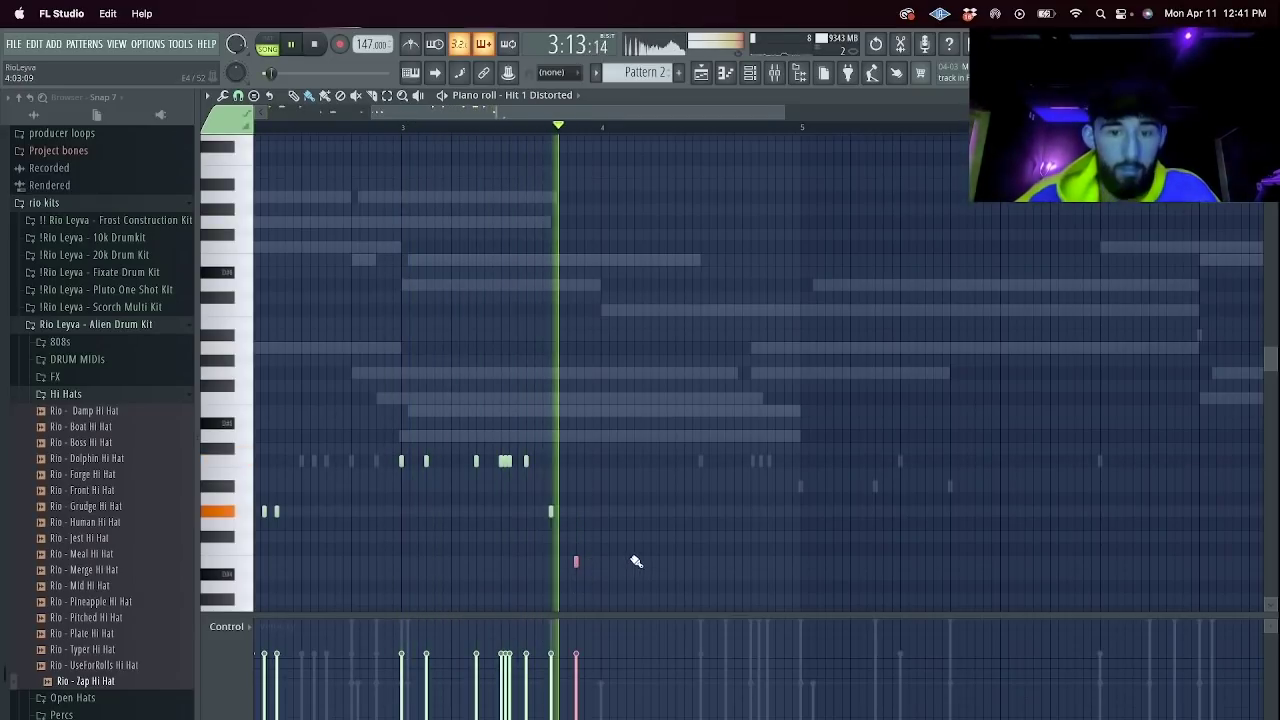
click(626, 562)
key(space)
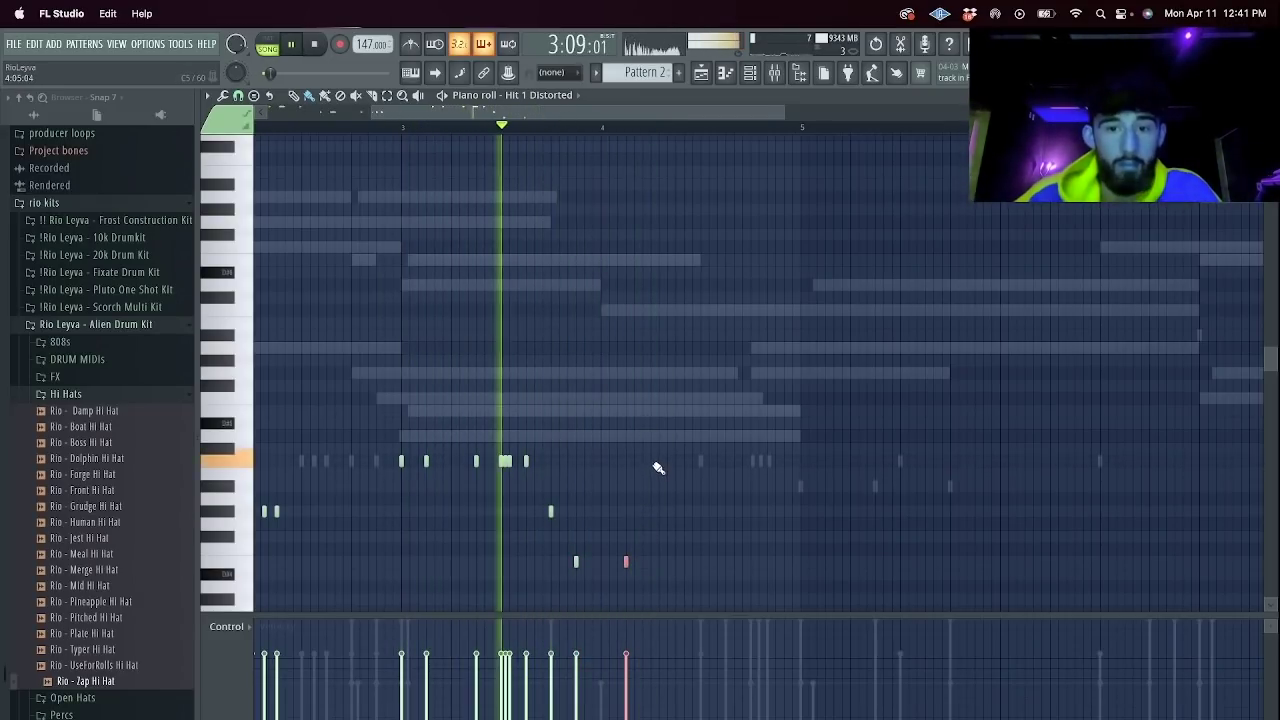
Try a six-note hi-hat roll, undo it, and switch to a finer grid snap.
drag(652, 461, 689, 461)
key(space)
key(space)
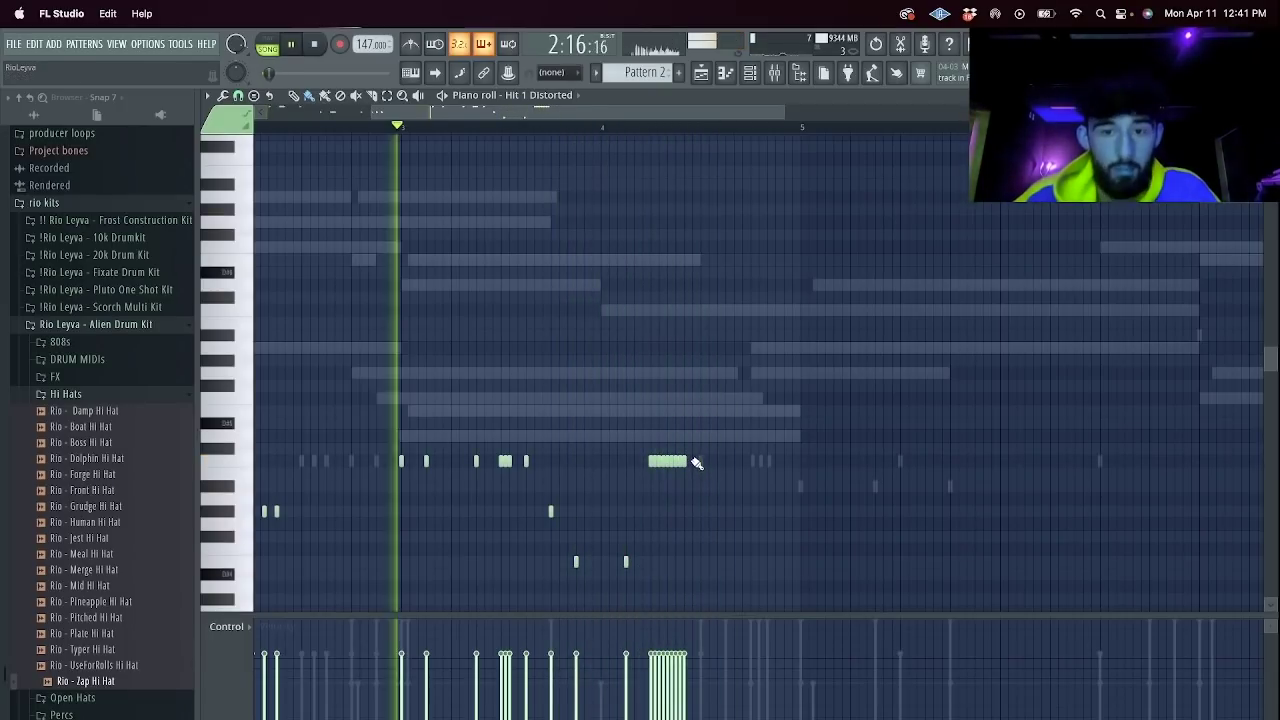
key(super+z)
click(238, 97)
click(264, 184)
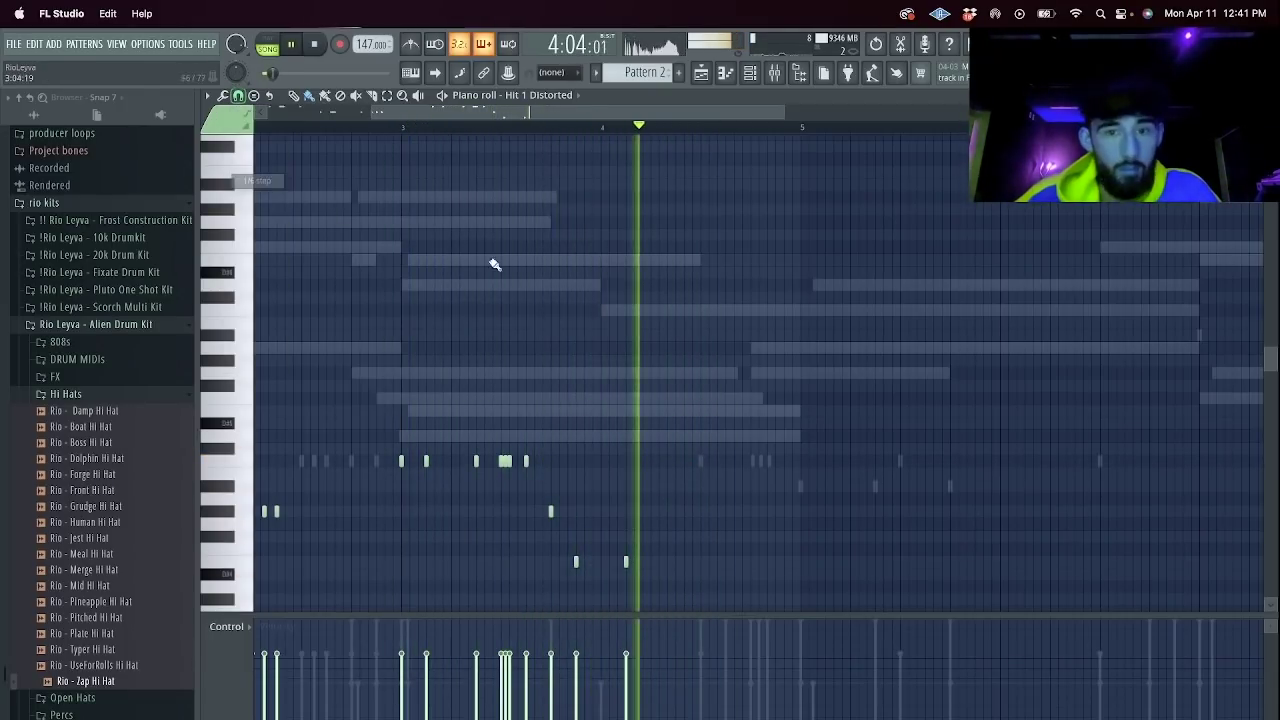
key(space)
key(space)
Paint and trim tight hi-hat rolls near bar 4, then show Rio - Zap Hi Hat's notes.
drag(650, 461, 659, 461)
right_click(654, 463)
key(space)
key(space)
right_click(659, 463)
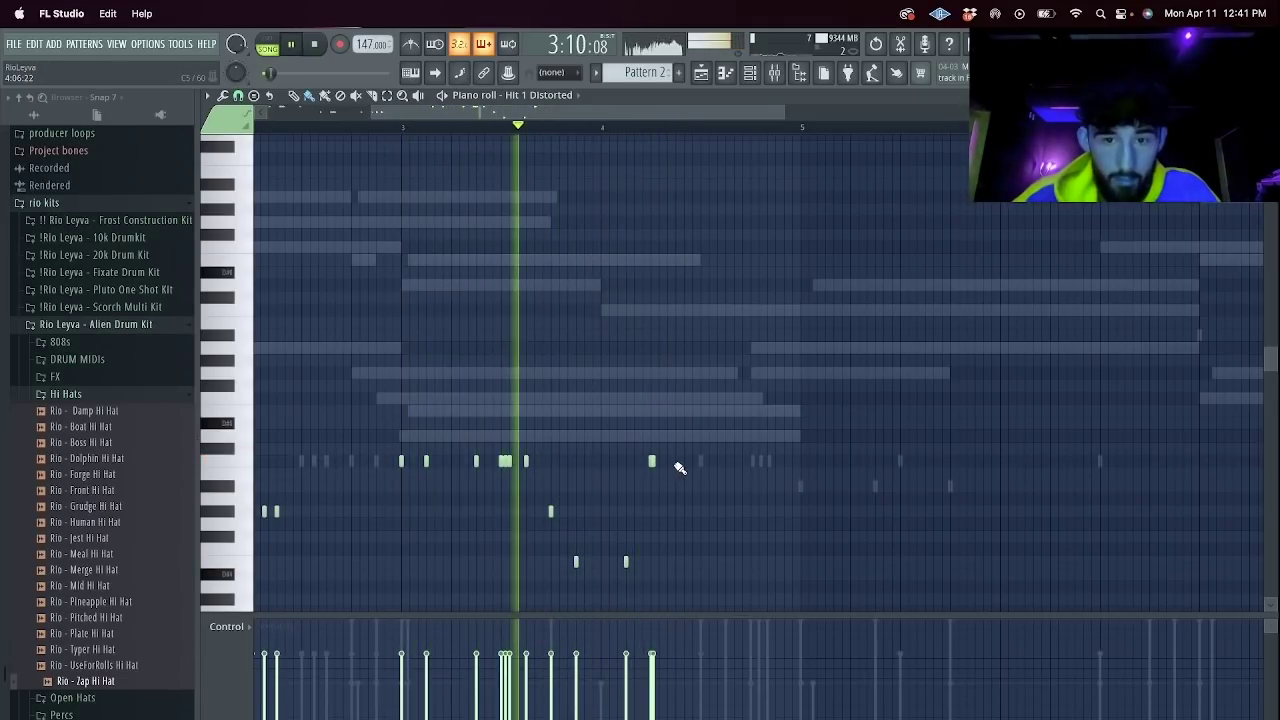
drag(677, 461, 687, 460)
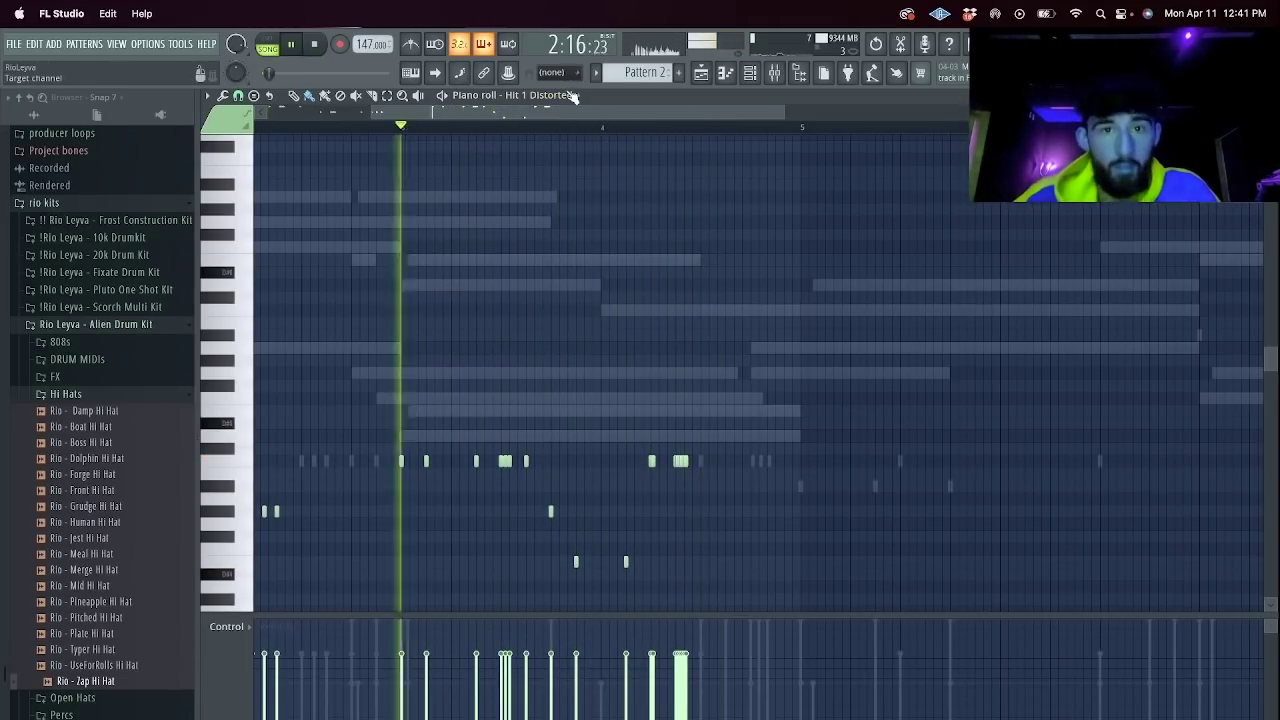
click(545, 95)
click(583, 278)
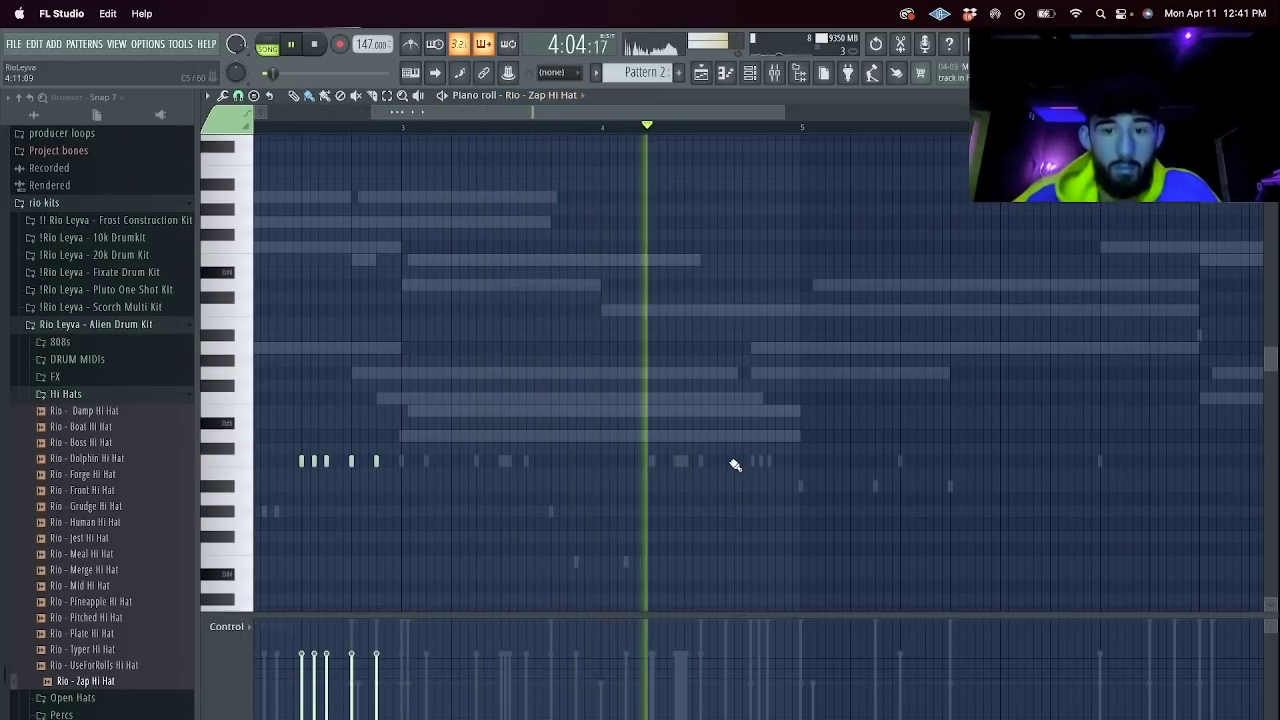
Add three Zap hi-hat notes near bar 4 and duplicate bars 1–5 into bars 5–9.
key(space)
key(space)
click(752, 461)
click(760, 461)
click(769, 462)
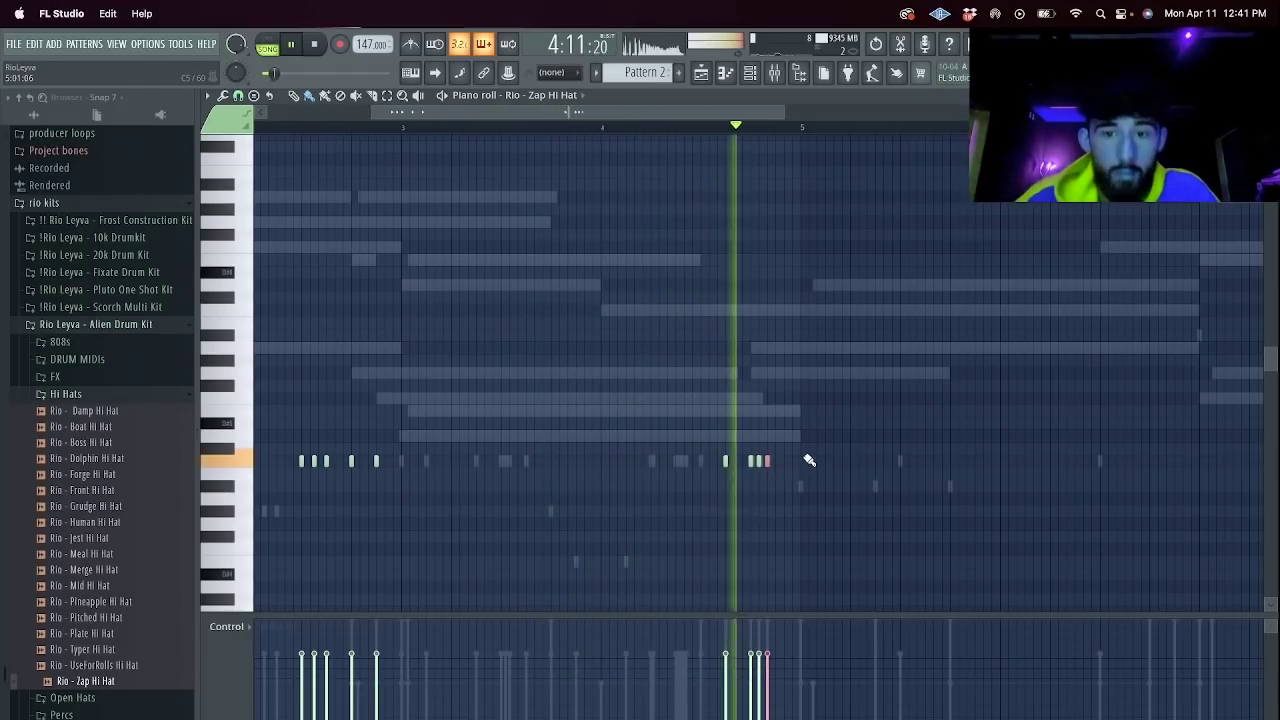
drag(372, 112, 3, 78)
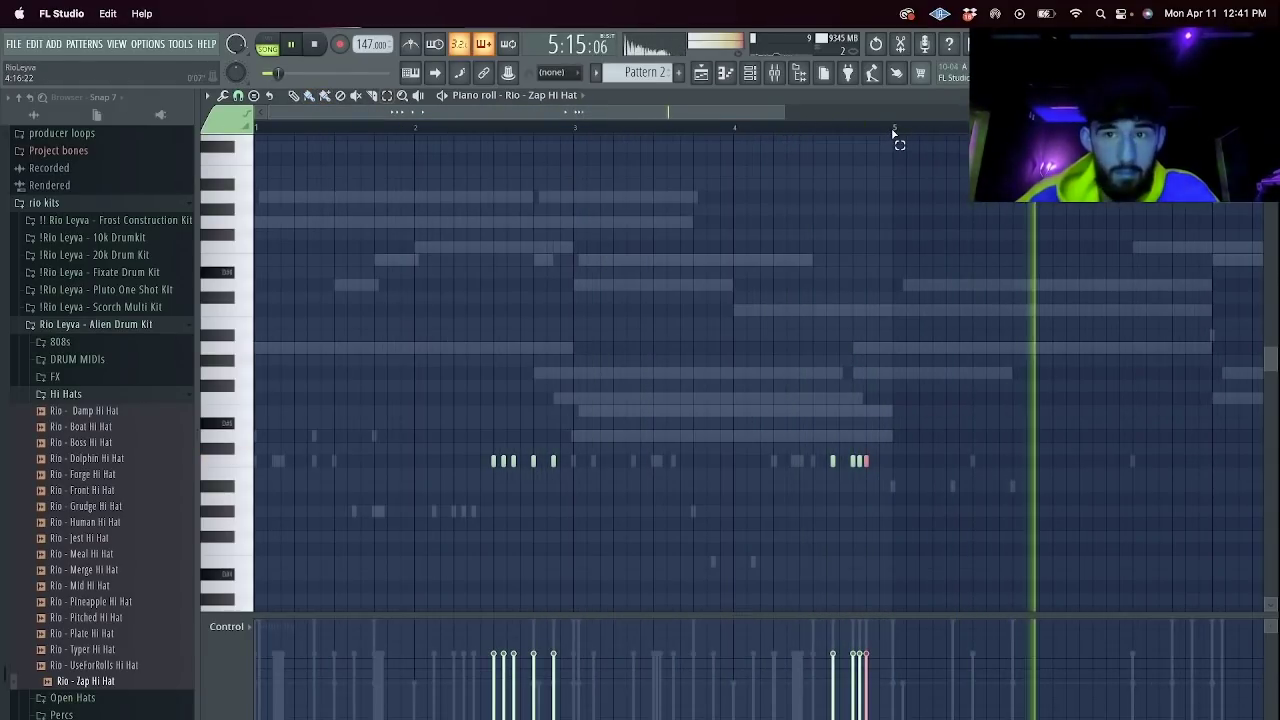
drag(894, 130, 232, 128)
key(ctrl+b)
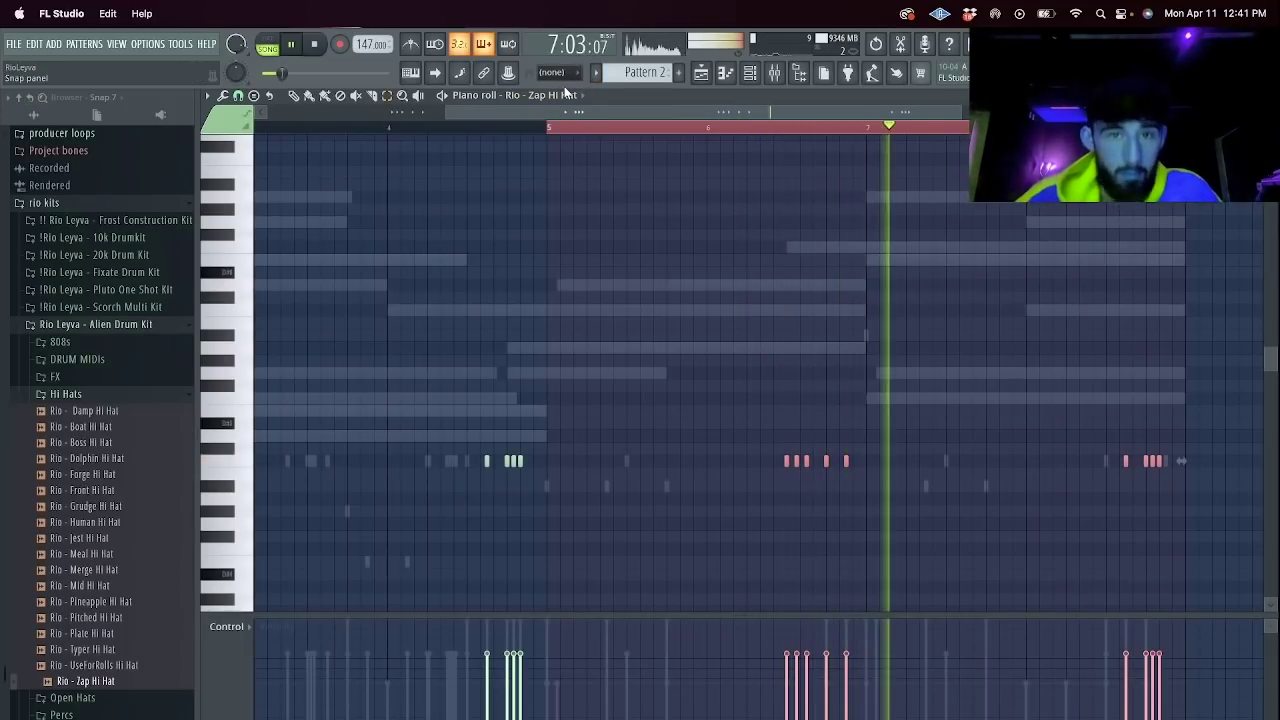
Duplicate Hit 1 Distorted's bars 1–5 into bars 5–9, then bring up the channel rack.
click(556, 94)
click(554, 235)
drag(454, 117, 91, 171)
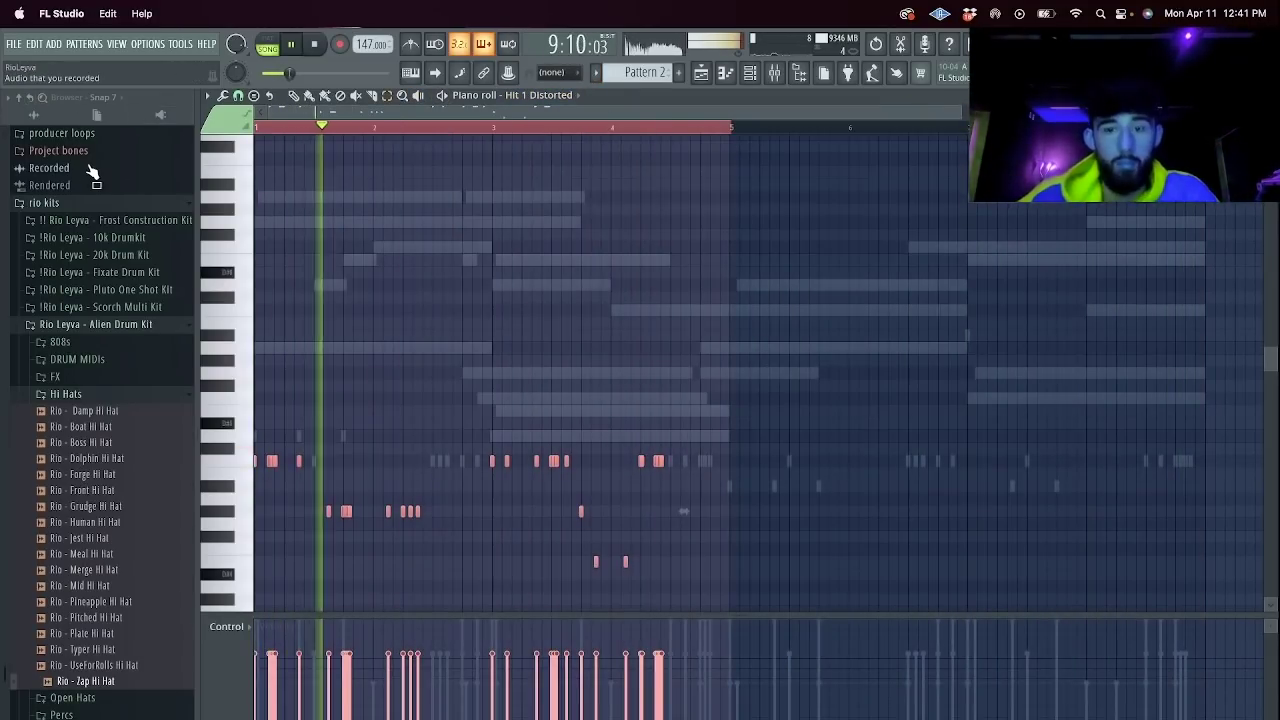
key(ctrl+b)
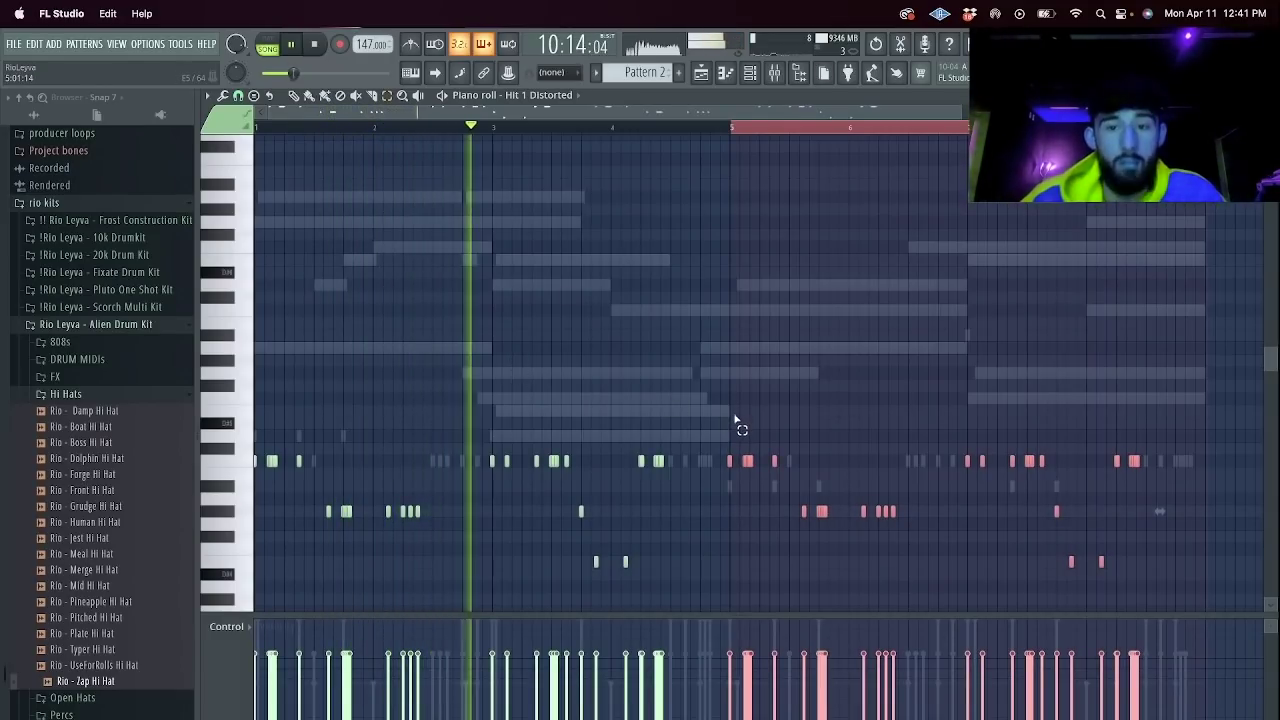
scroll(737, 423, down, 2)
scroll(737, 423, down, 1)
click(750, 73)
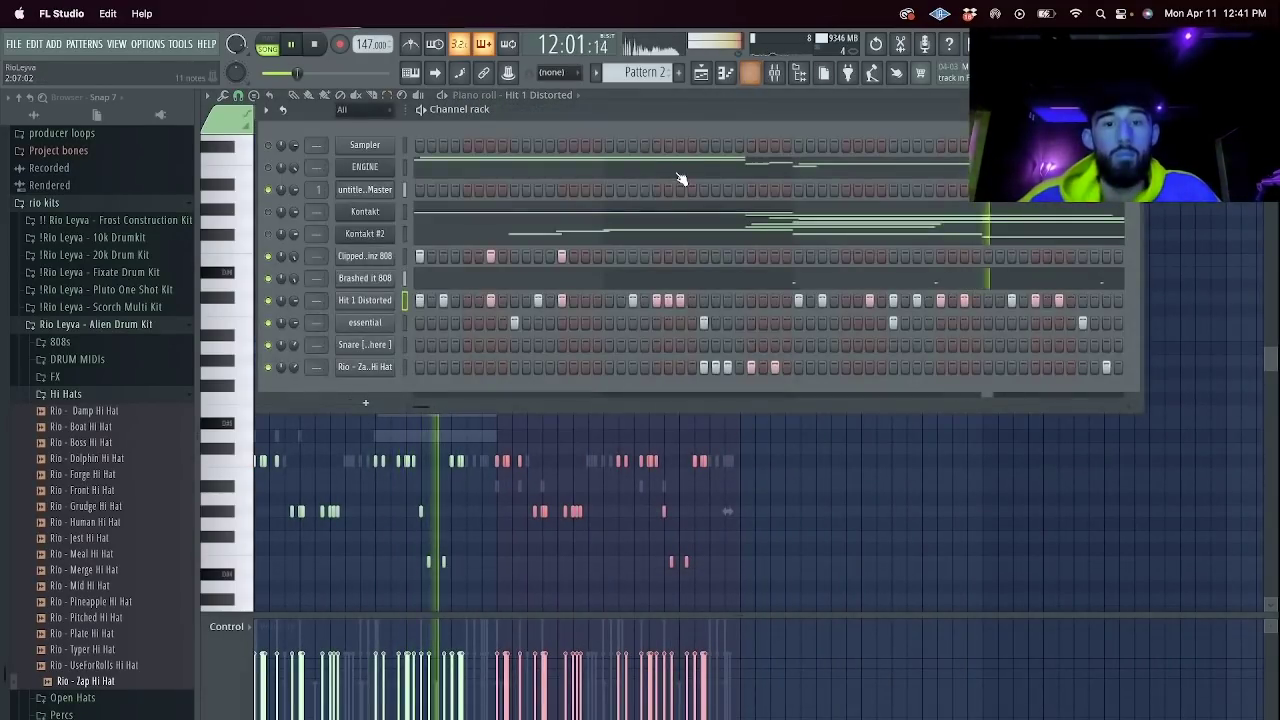
Add three snare hits in the Snare row, view its piano roll, then return to the channel rack.
key(space)
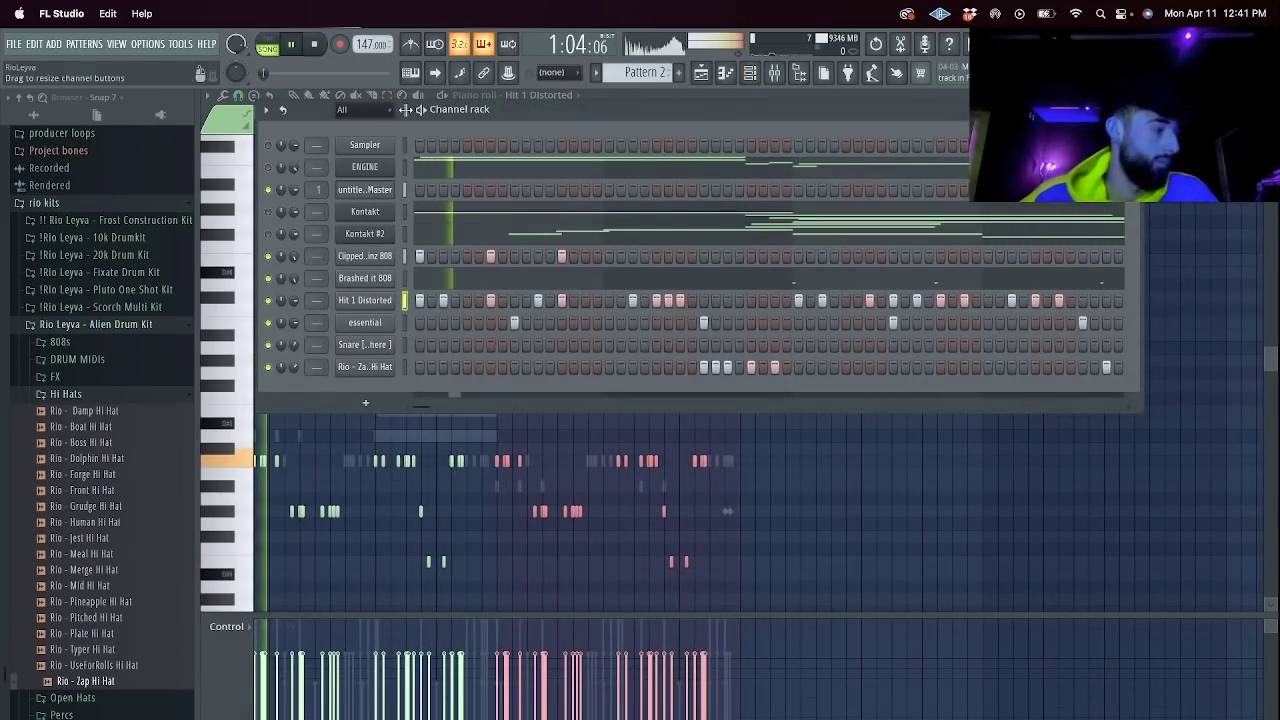
click(704, 344)
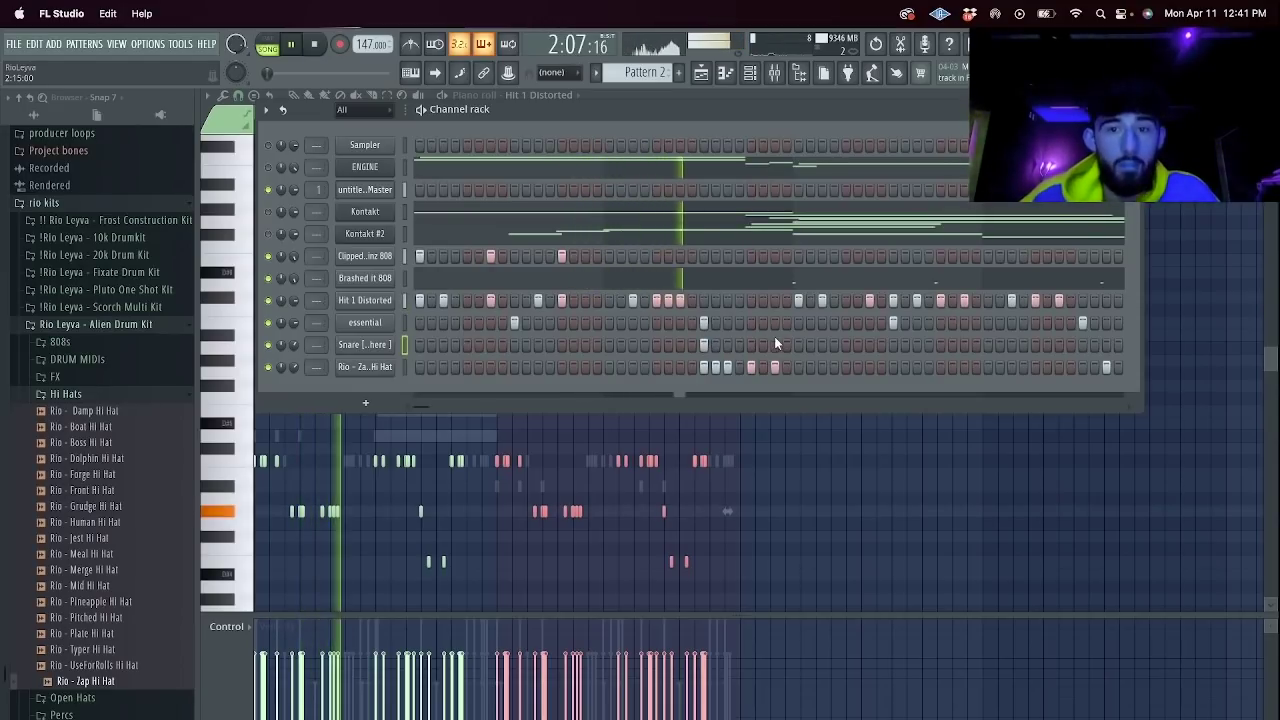
click(774, 344)
click(1011, 345)
right_click(351, 344)
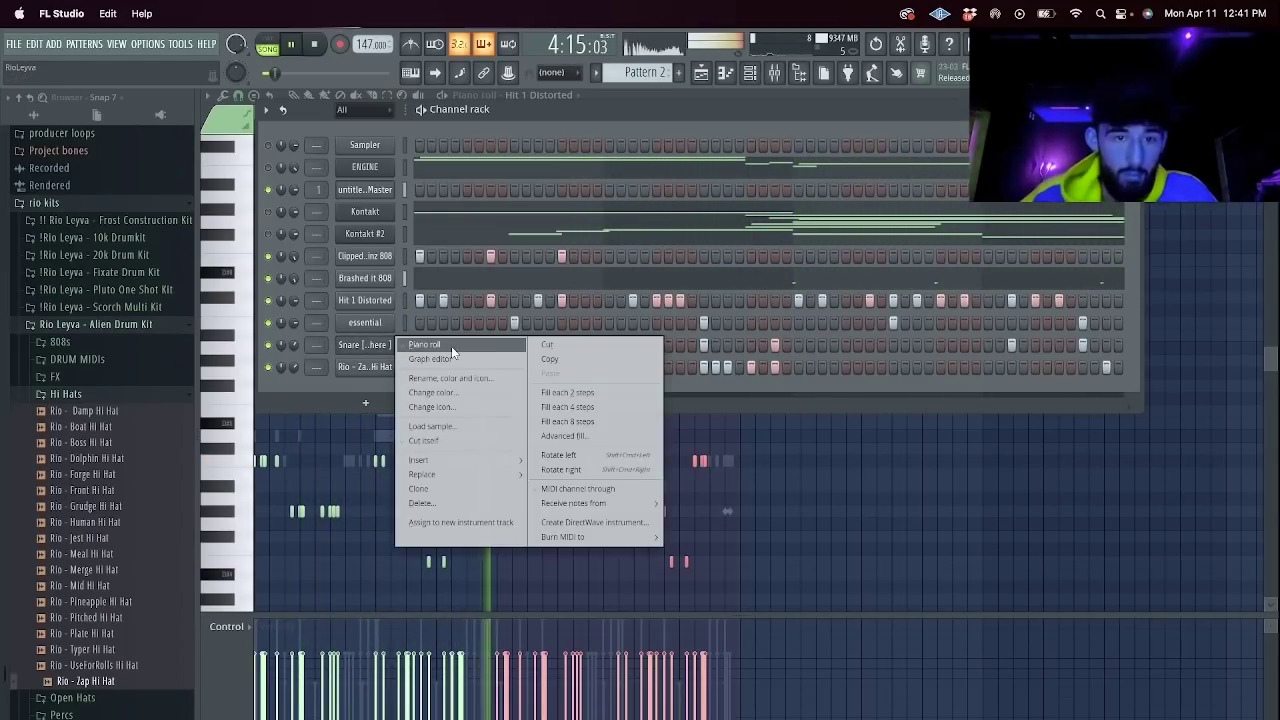
click(451, 346)
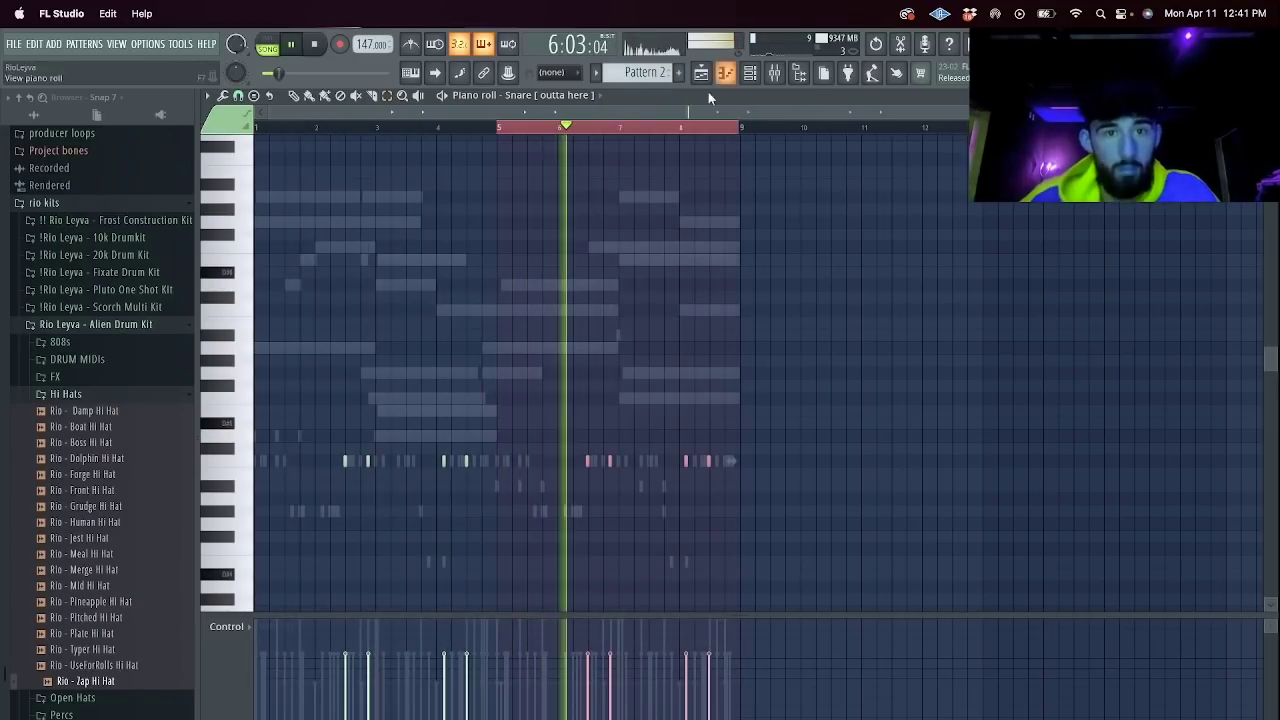
scroll(508, 288, up, 5)
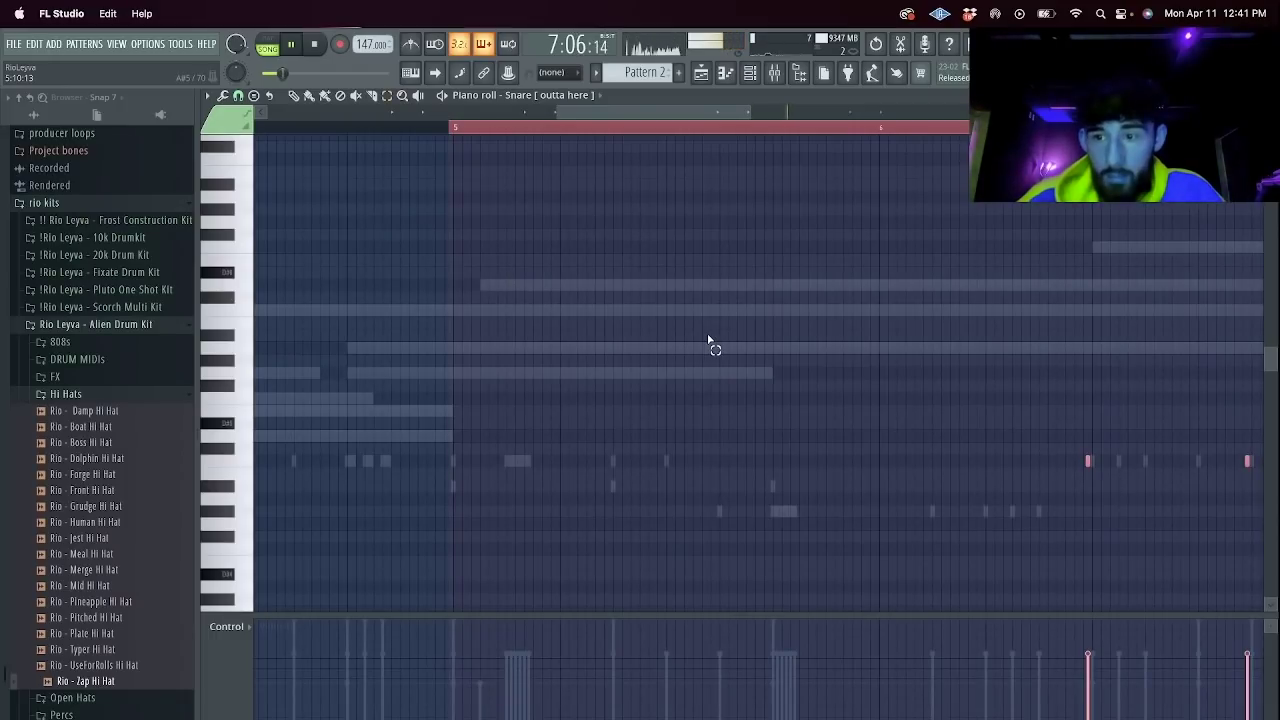
key(F6)
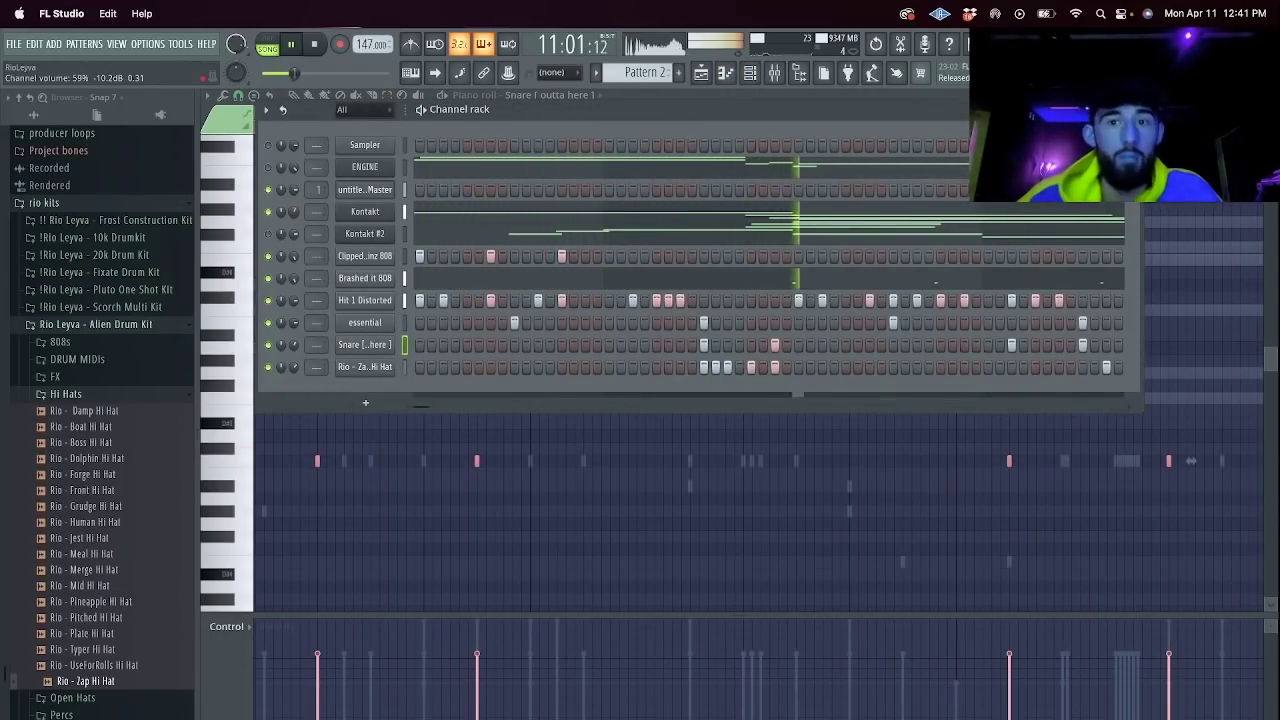
Unmute Kontakt #2 and lower its volume to about 58%.
click(268, 233)
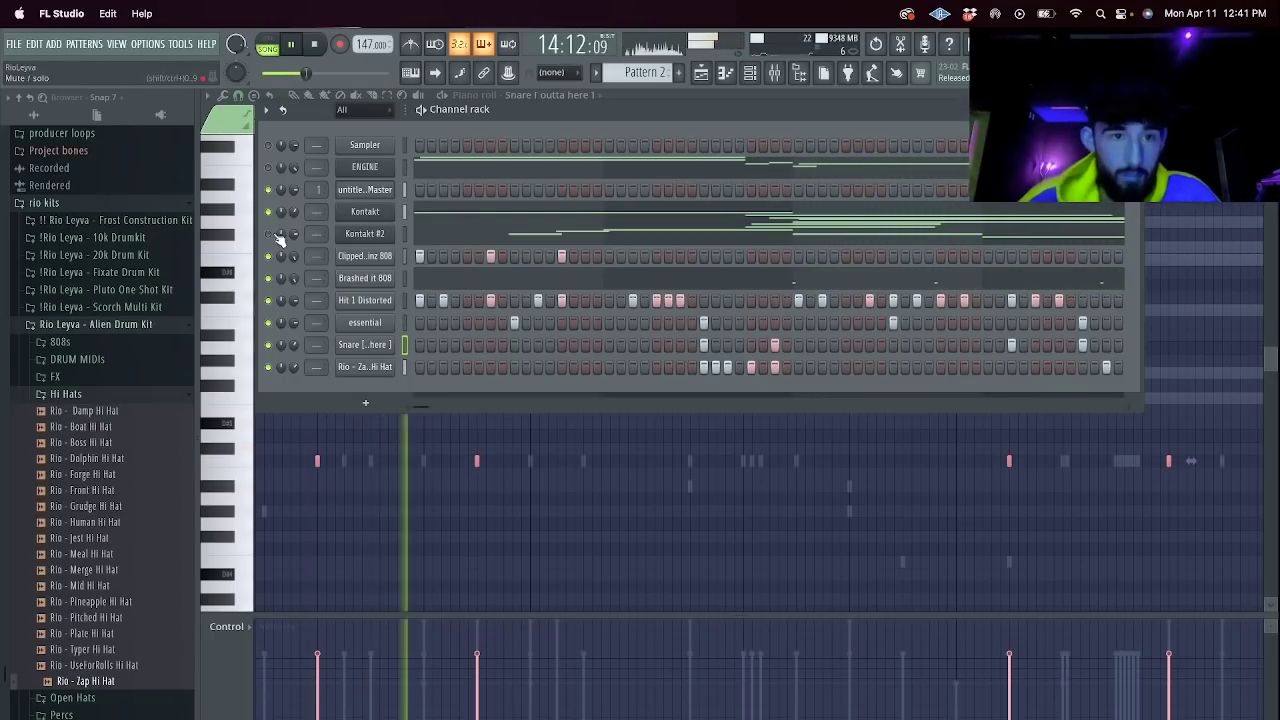
drag(295, 234, 295, 257)
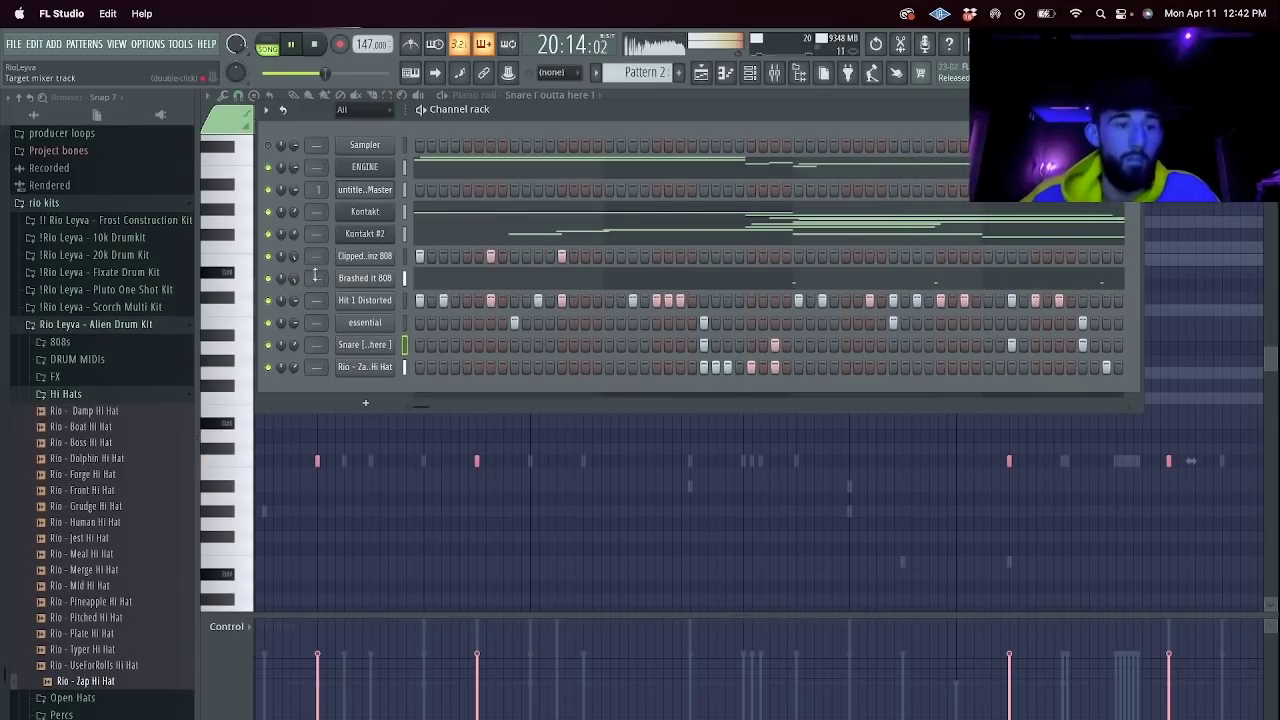
scroll(90, 460, down, 5)
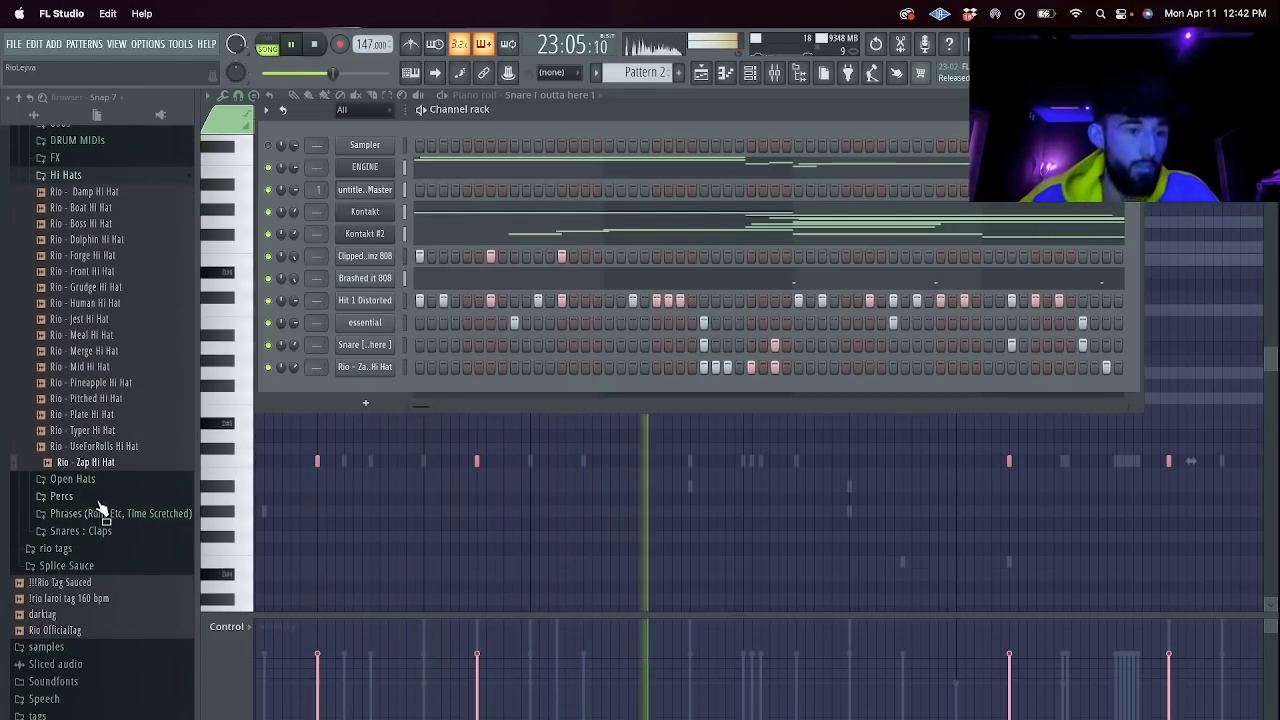
Add Rio - Triplet Phrase from the Phrases folder as a channel with one lit step, then open ENGINE's piano roll.
click(105, 513)
scroll(103, 545, down, 4)
drag(95, 578, 380, 385)
drag(514, 387, 517, 386)
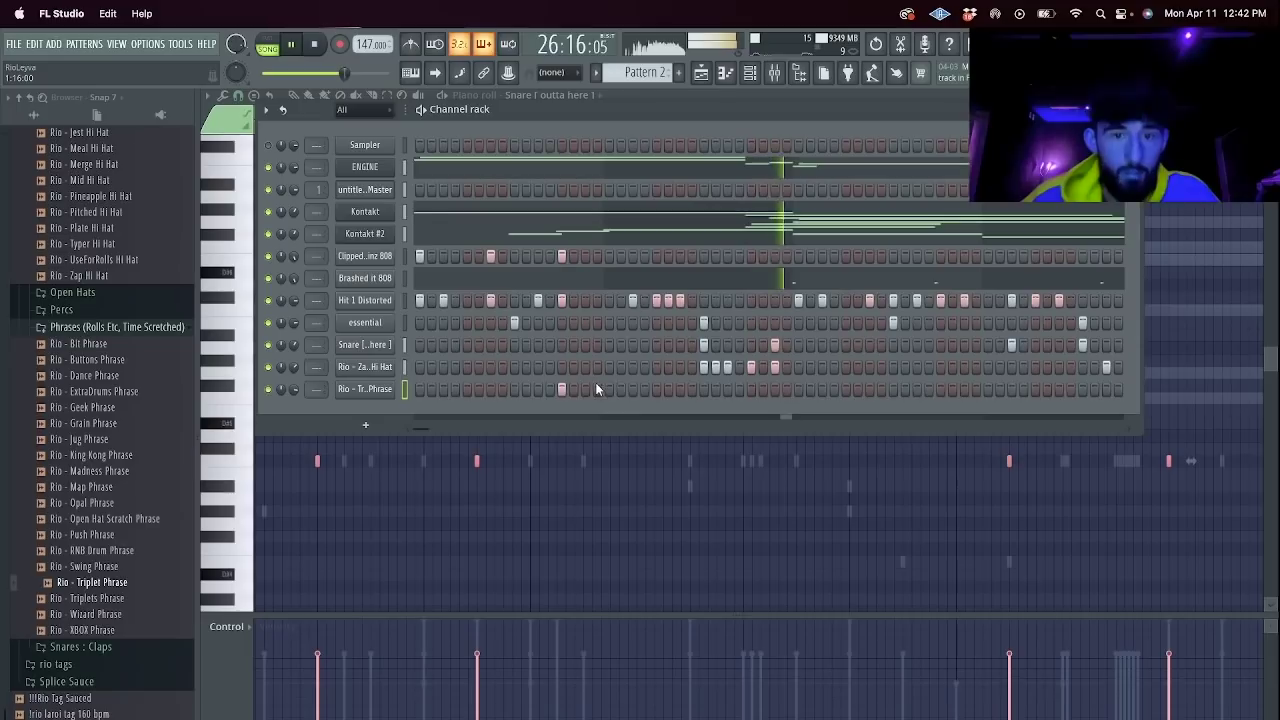
click(988, 390)
key(space)
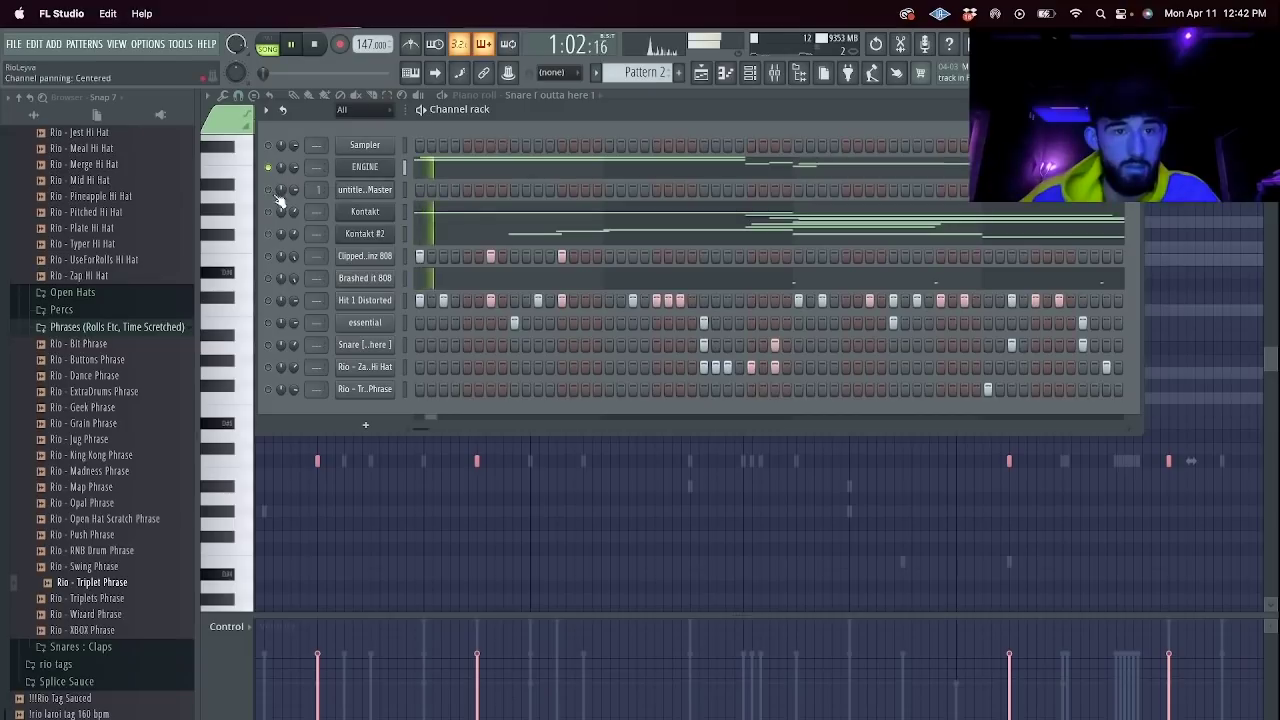
key(space)
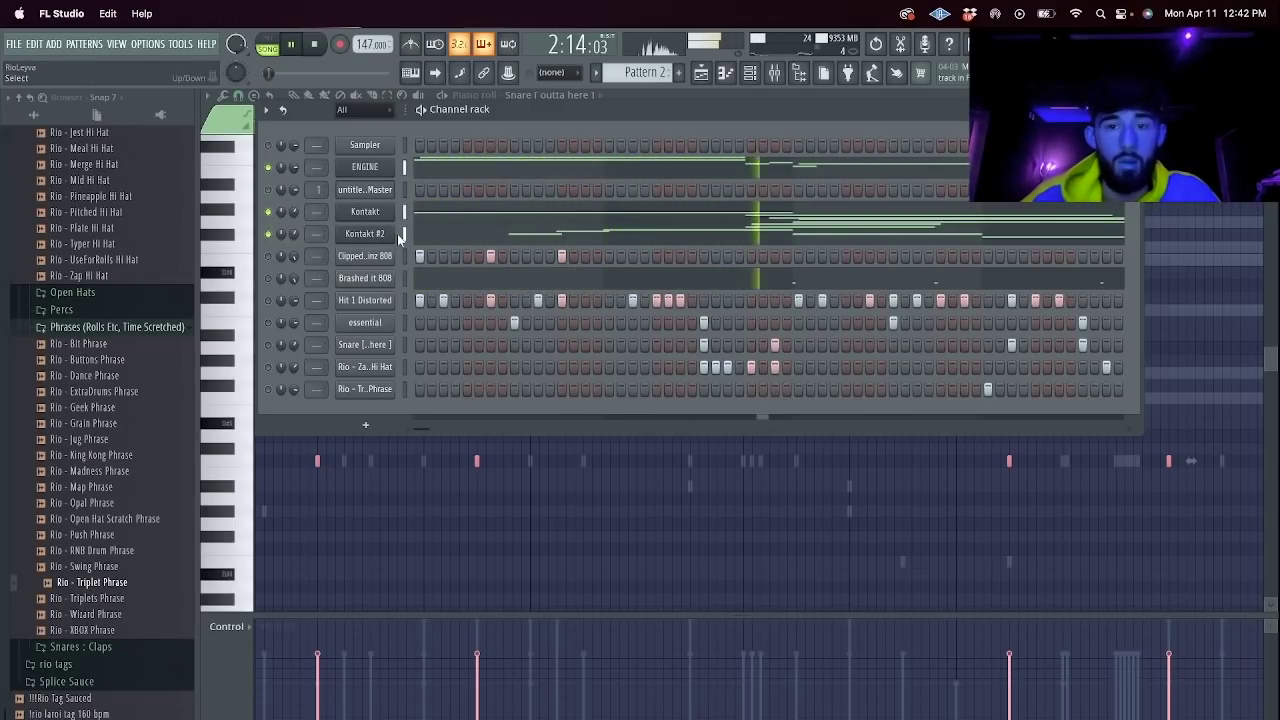
click(513, 172)
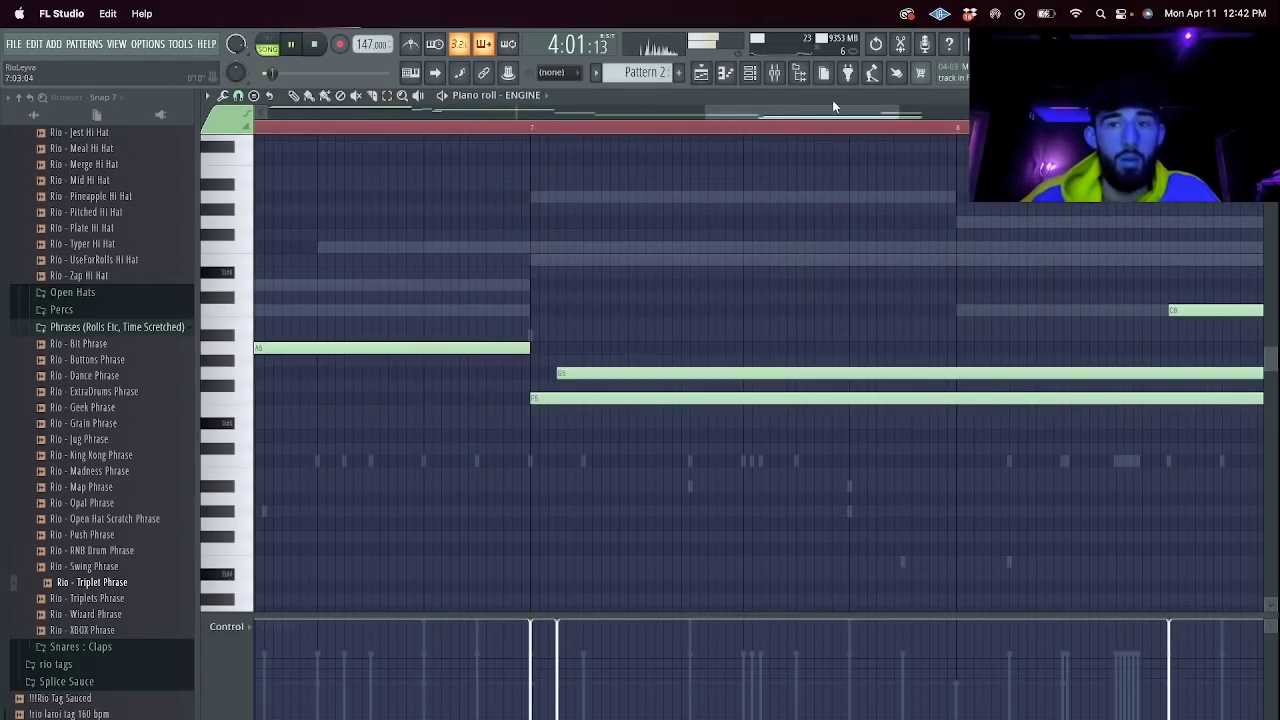
Zoom the ENGINE piano roll out to bars 1–9 and return to the channel rack.
drag(901, 112, 1256, 150)
drag(703, 113, 262, 113)
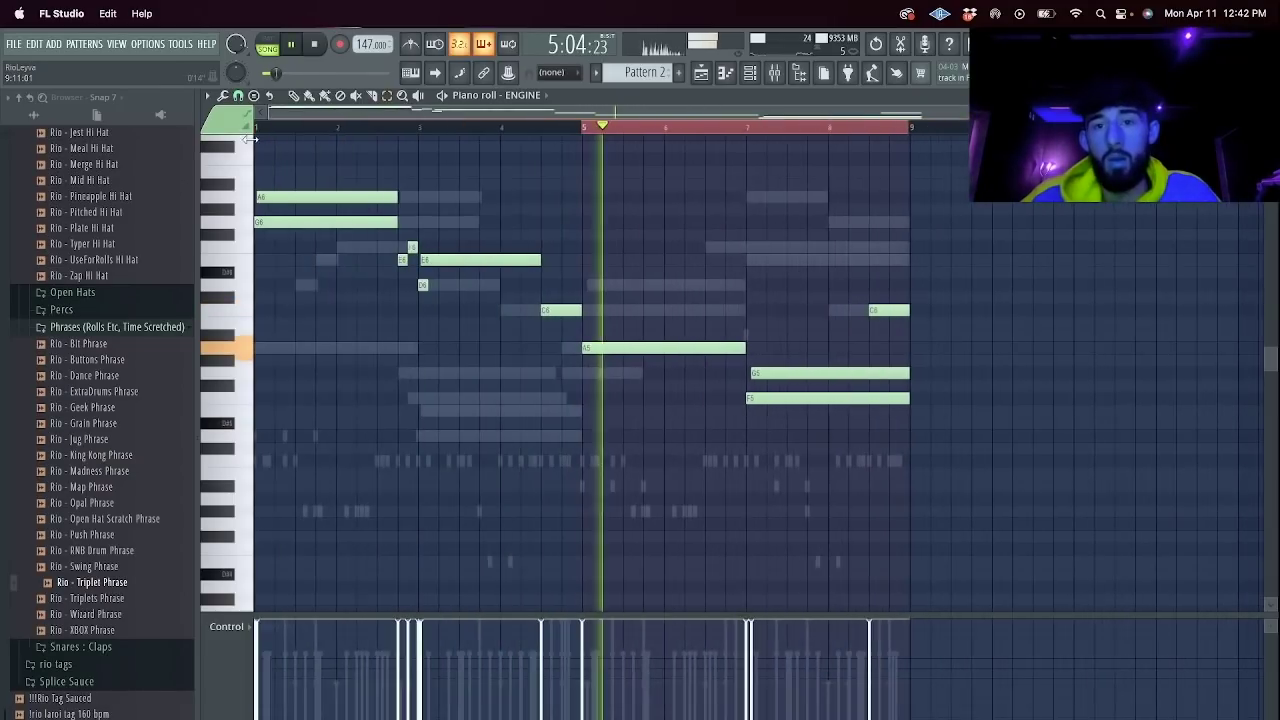
right_click(609, 129)
click(294, 97)
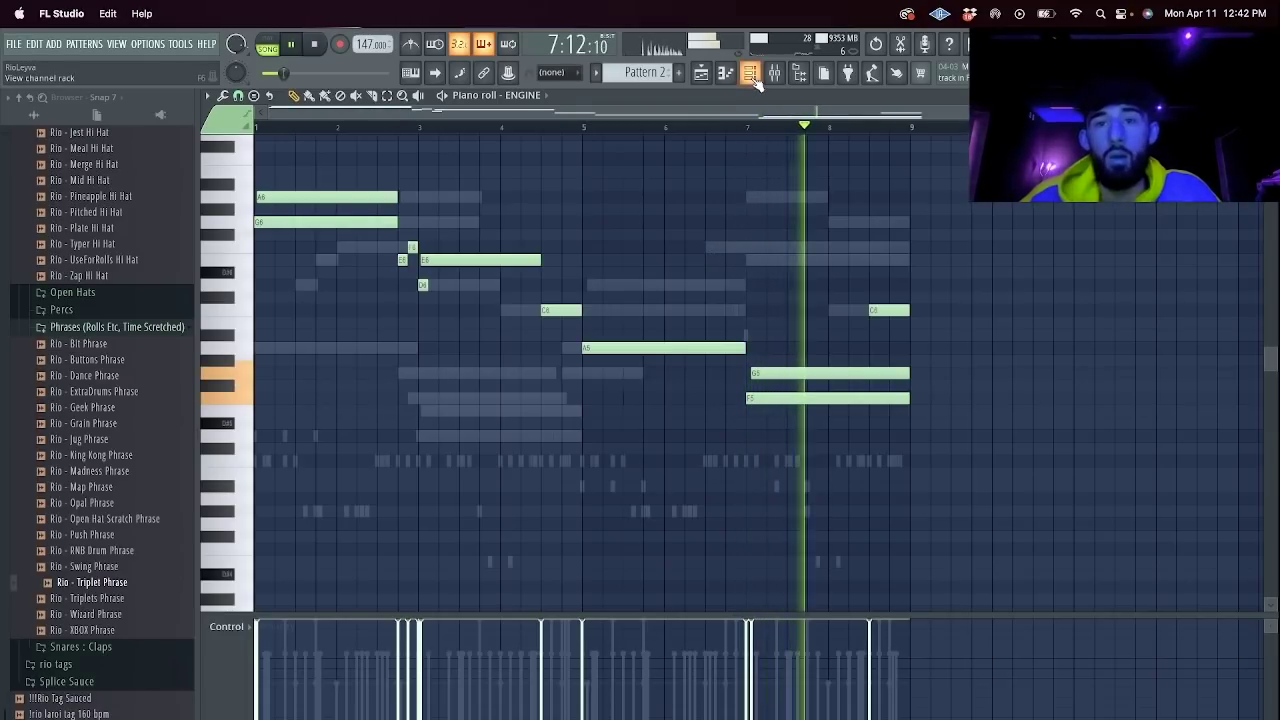
key(F6)
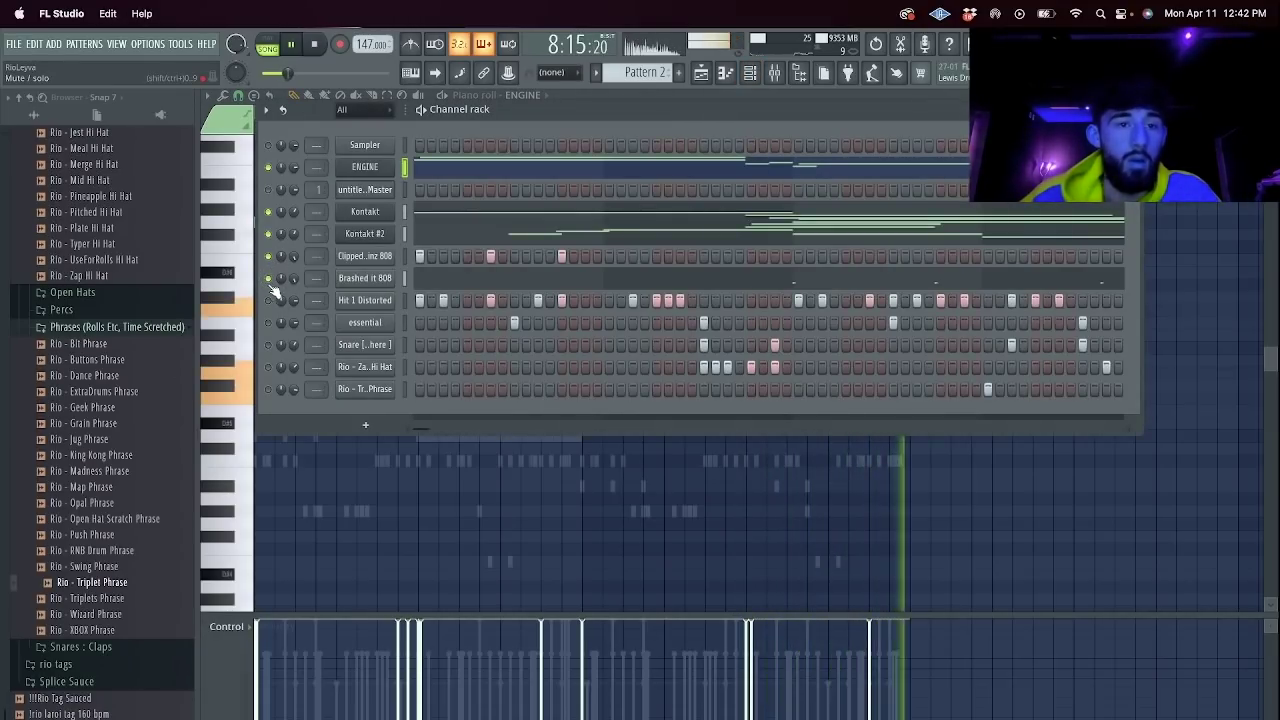
Unmute Brashed it 808, Hit 1 Distorted, essential, Snare, Hi Hat and Triplet Phrase; split Track 2's clip at bar 9.
click(268, 278)
click(268, 301)
click(268, 323)
click(268, 345)
click(268, 367)
click(268, 389)
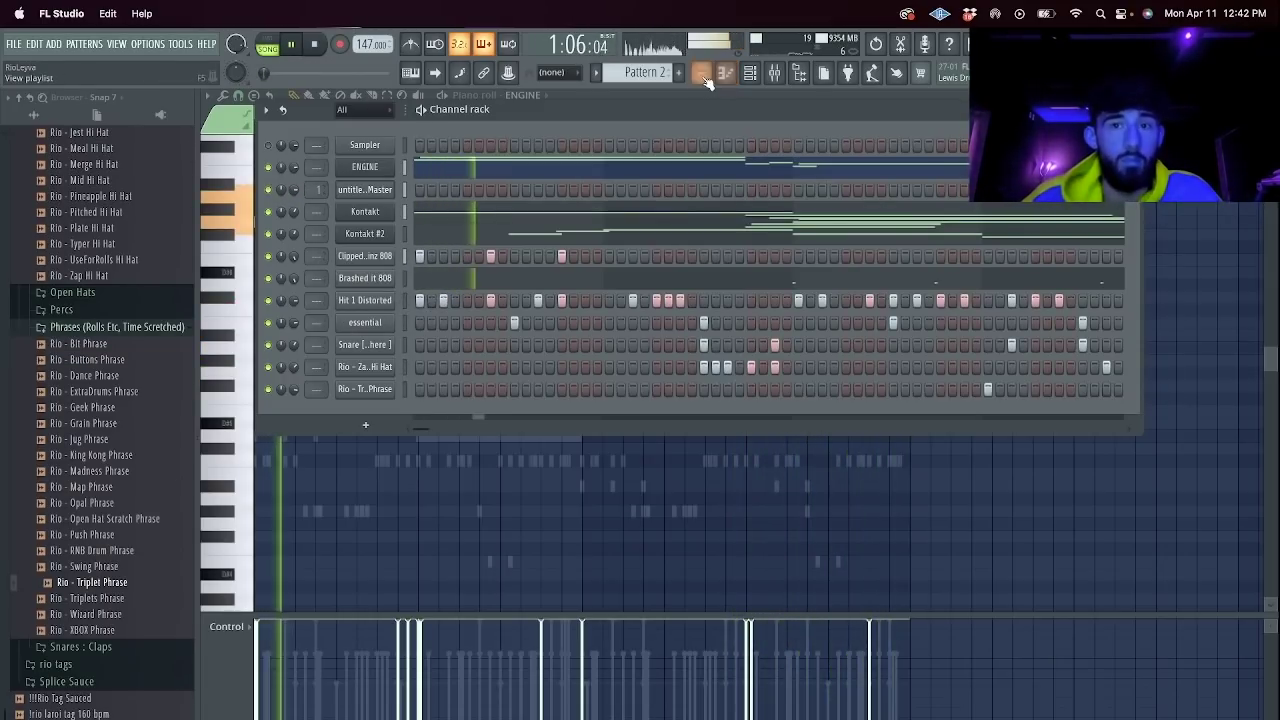
key(F5)
click(567, 211)
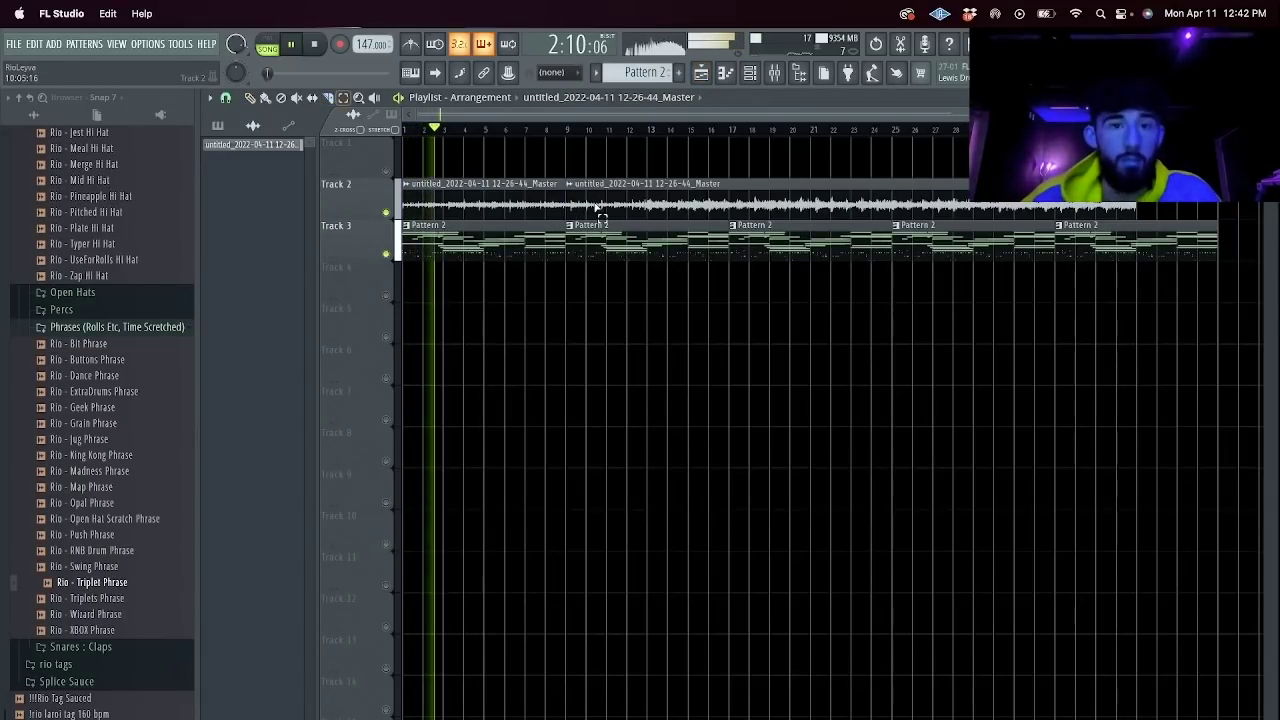
Delete the split-off clip piece and move the Track 2 audio to the song start.
right_click(589, 209)
drag(953, 114, 5, 157)
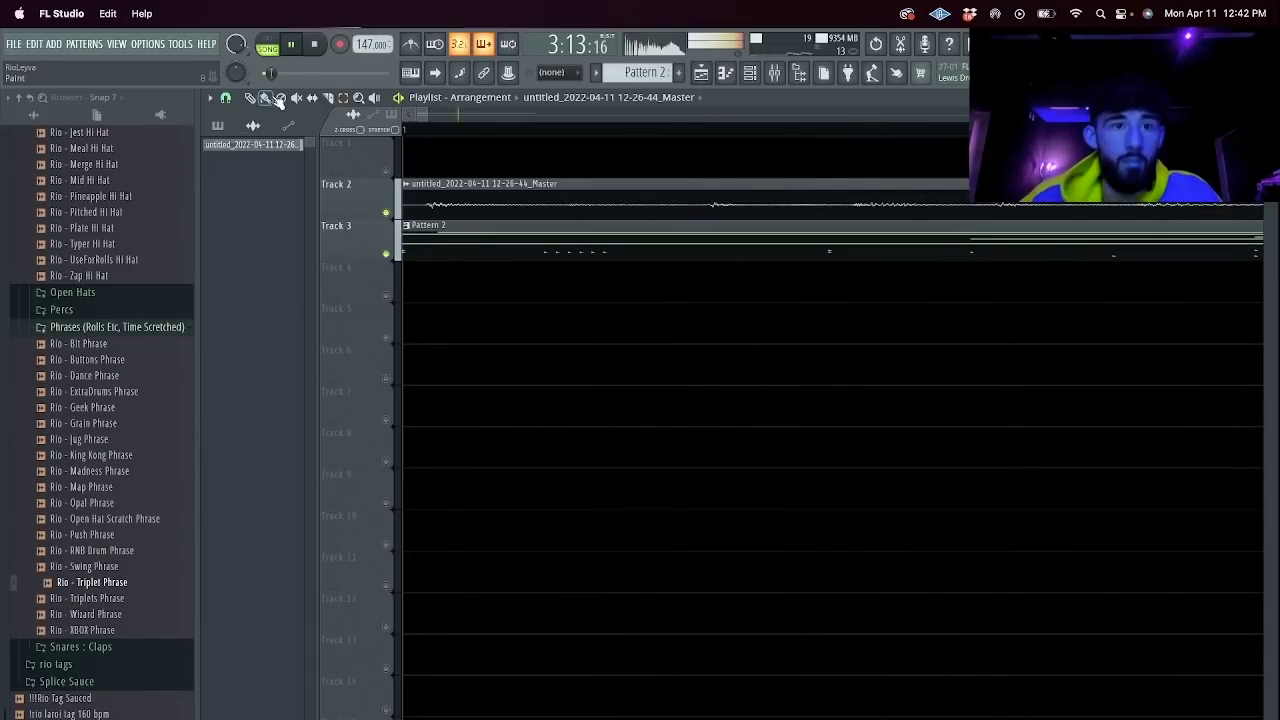
click(225, 97)
click(245, 122)
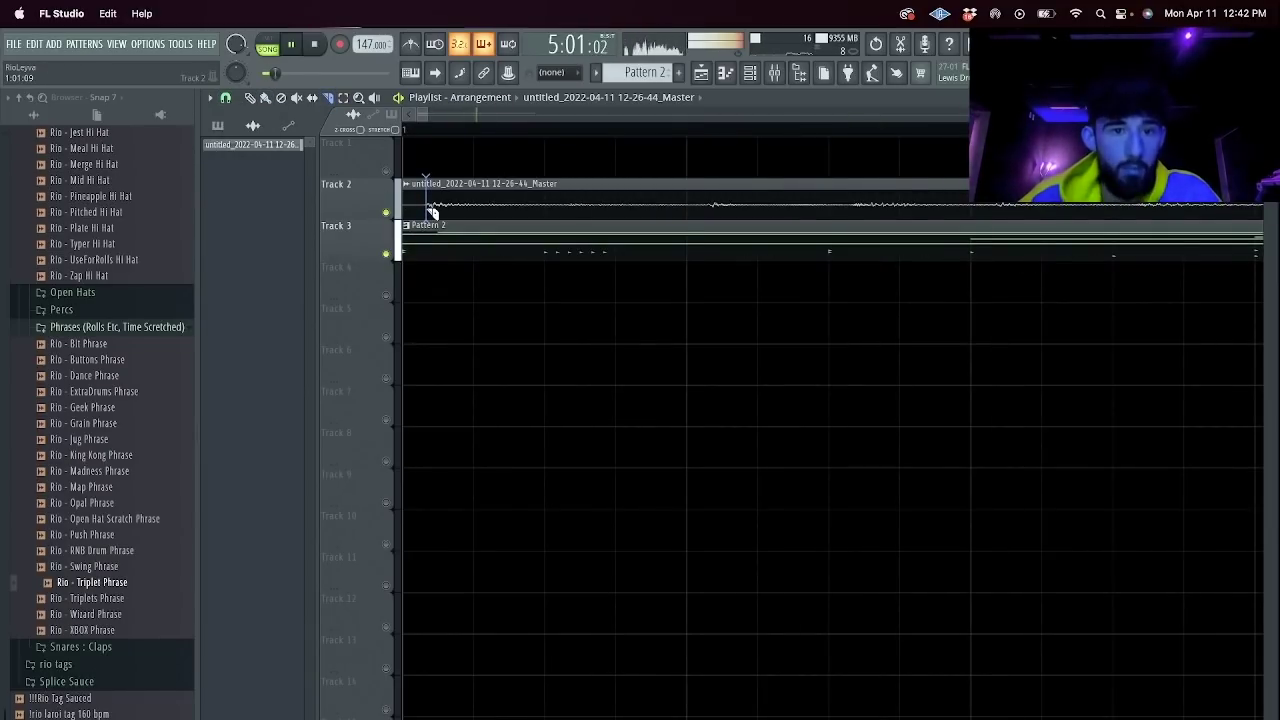
drag(531, 199, 508, 199)
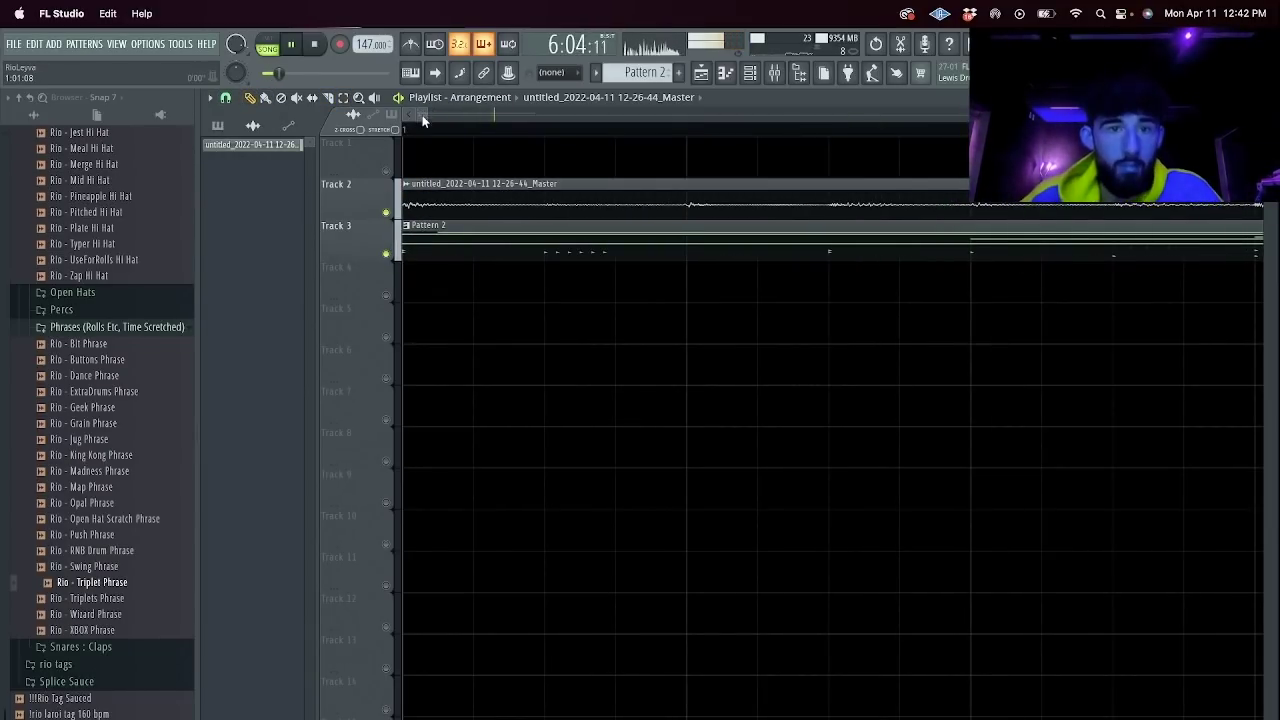
scroll(423, 120, down, 5)
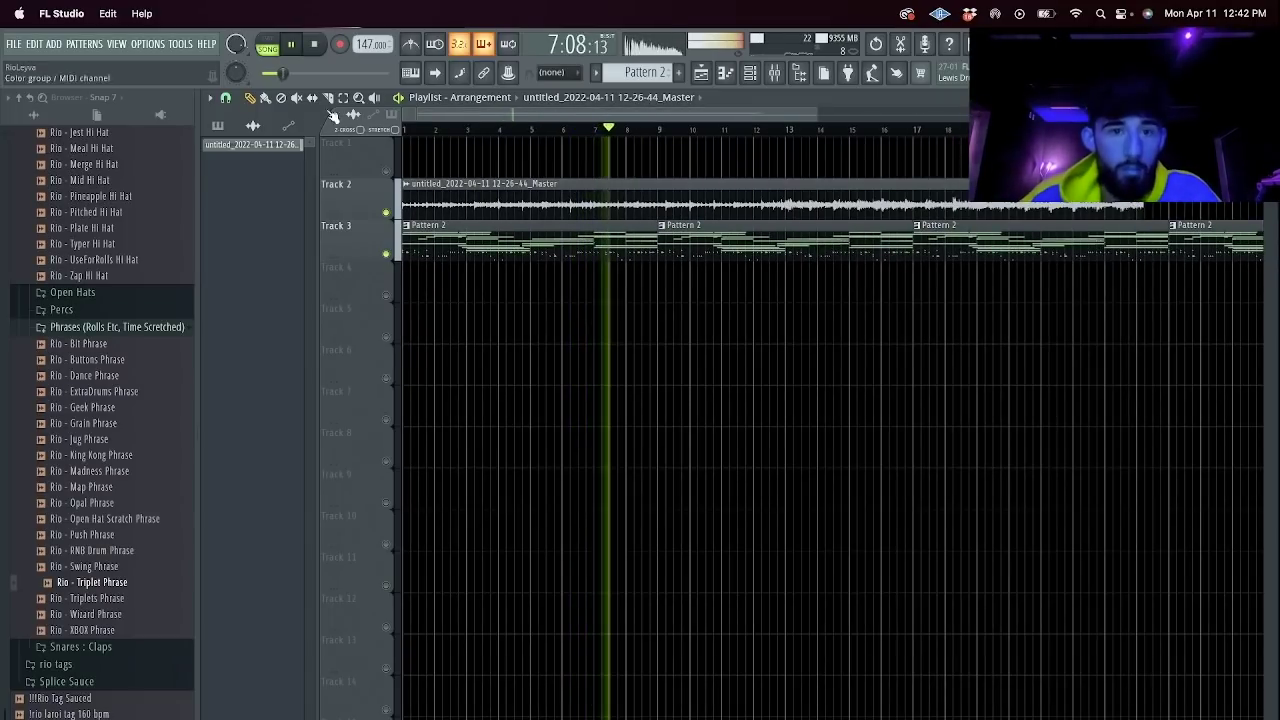
Slice the Track 2 clip at bar 18, delete the rest, and bring up the channel rack.
click(225, 97)
click(248, 320)
click(950, 211)
key(e)
right_click(980, 213)
drag(814, 113, 875, 113)
key(space)
click(750, 74)
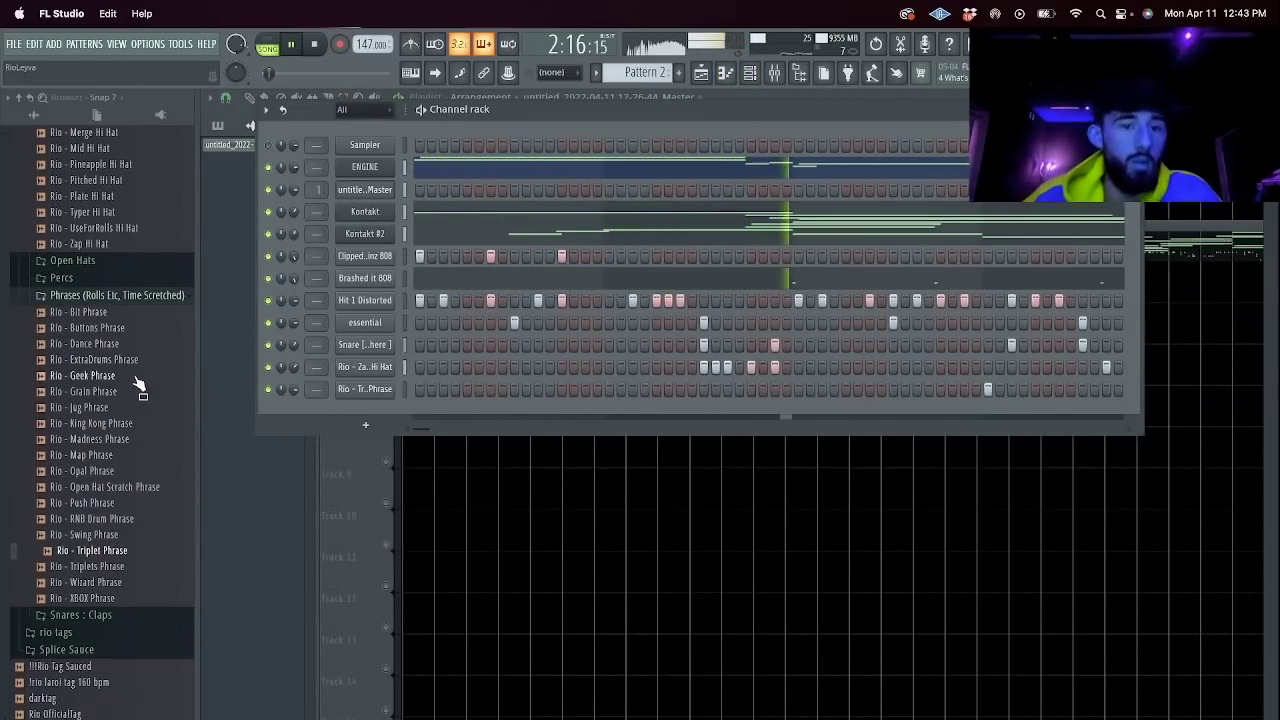
Add a LABS instrument channel with the Soft Piano preset, then bring Streamlabs Desktop to the front.
scroll(115, 378, up, 10)
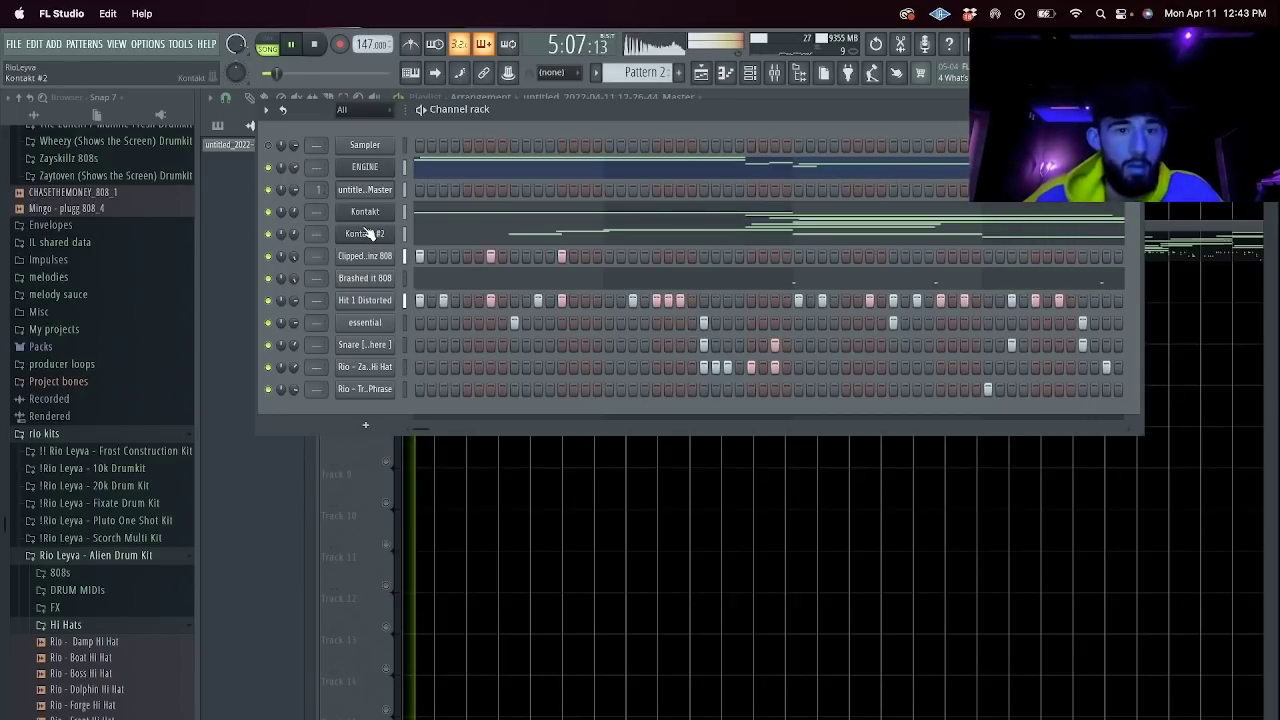
click(377, 418)
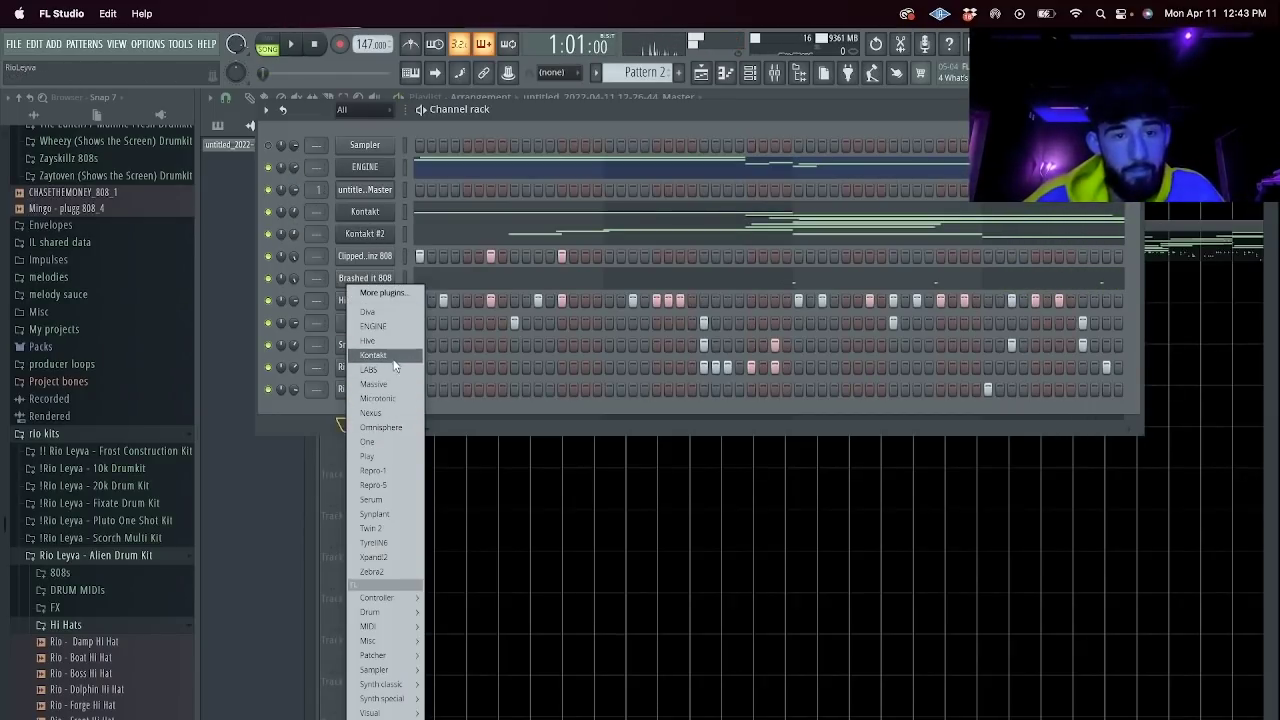
click(394, 370)
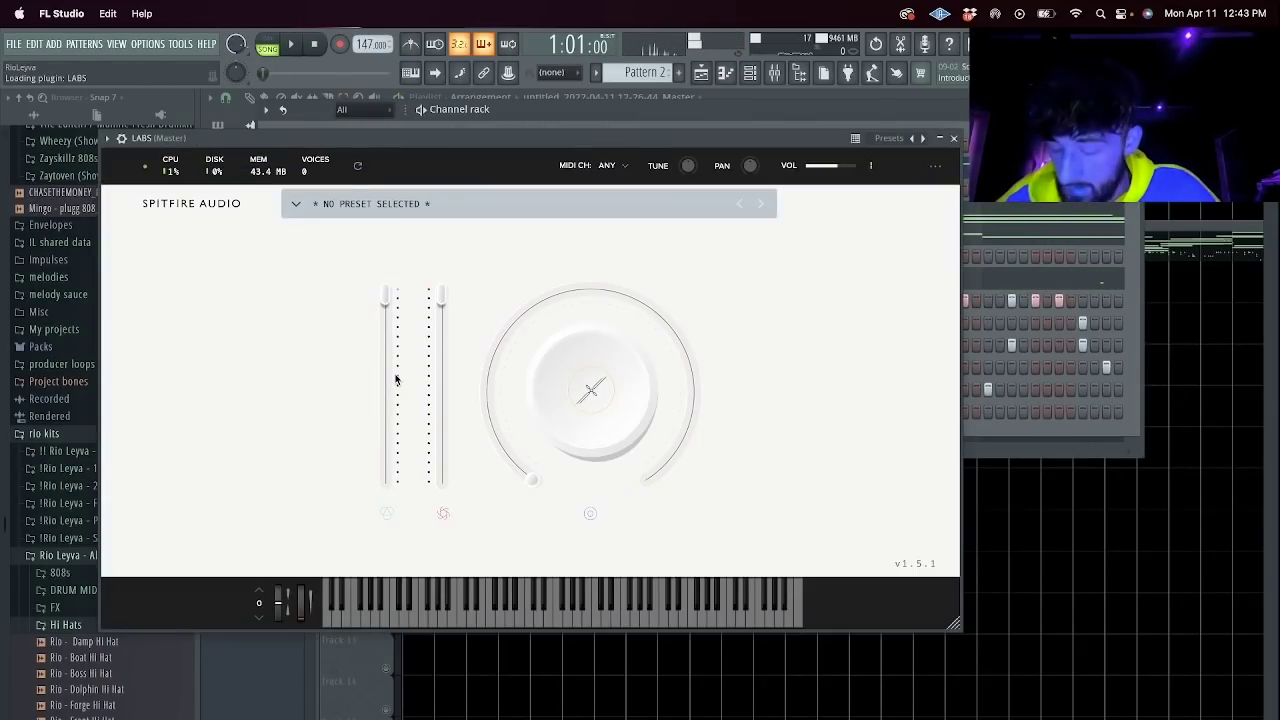
click(502, 196)
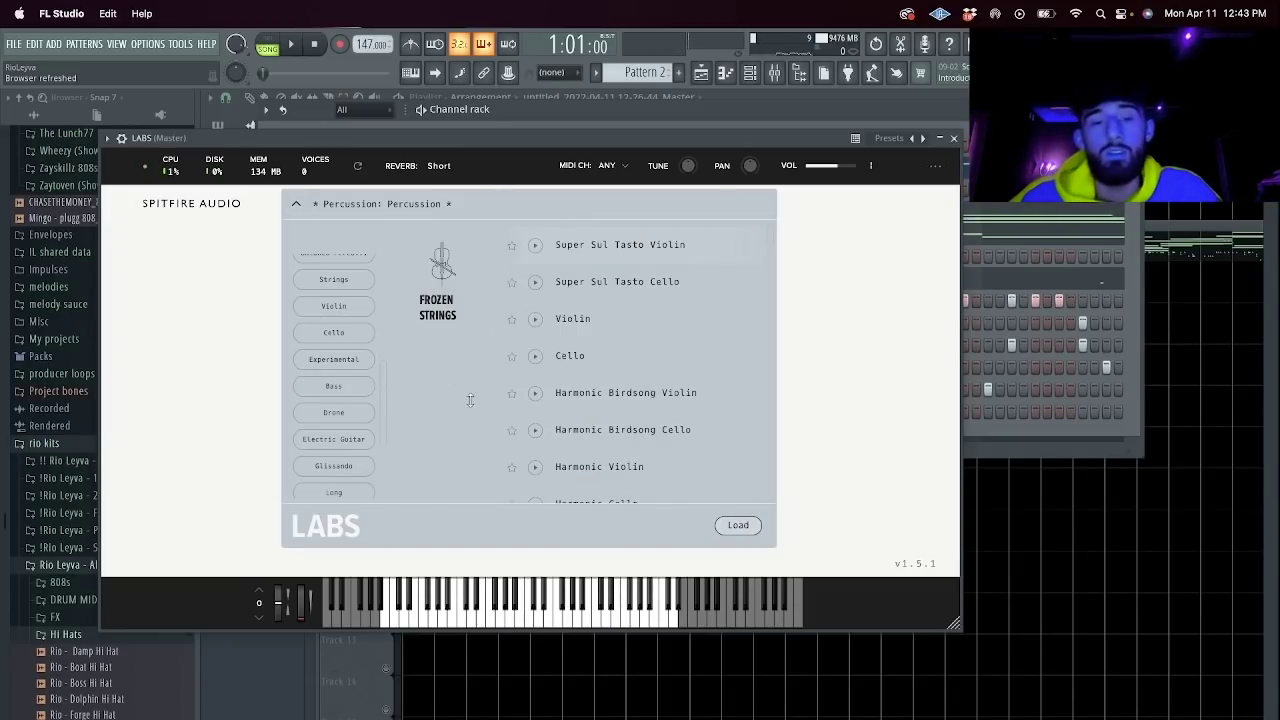
scroll(495, 345, down, 10)
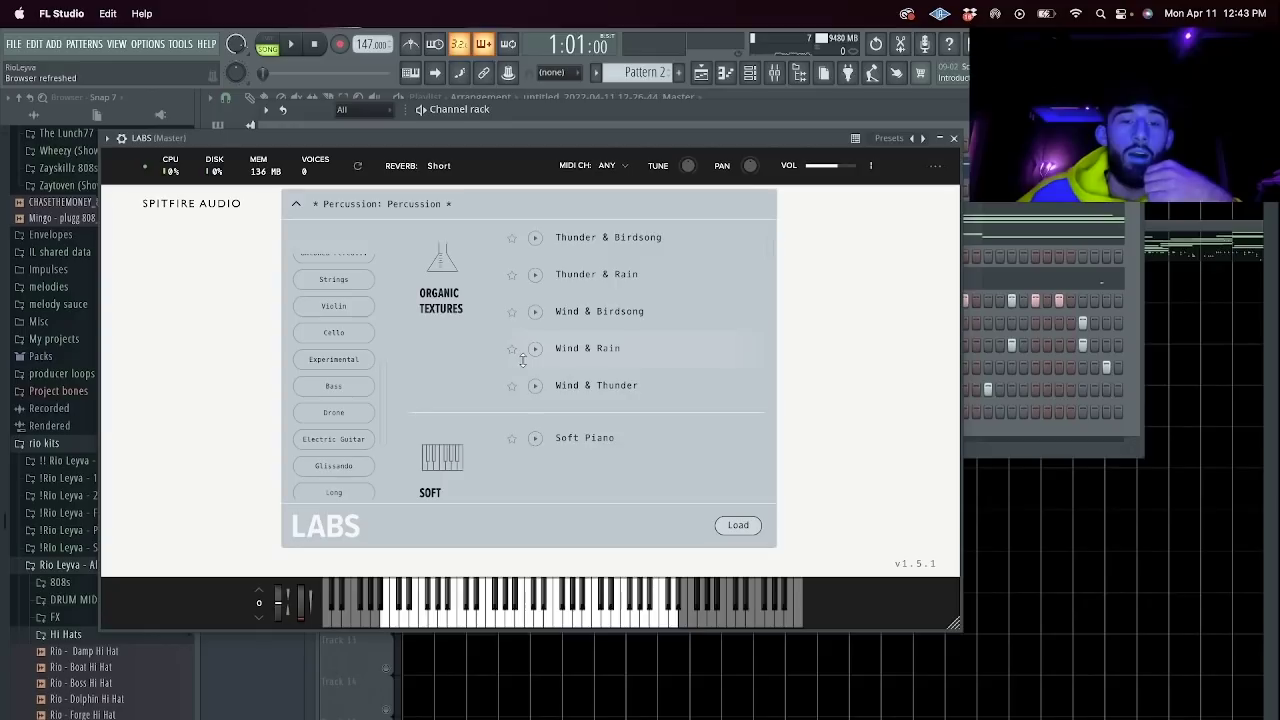
scroll(491, 394, down, 2)
click(591, 372)
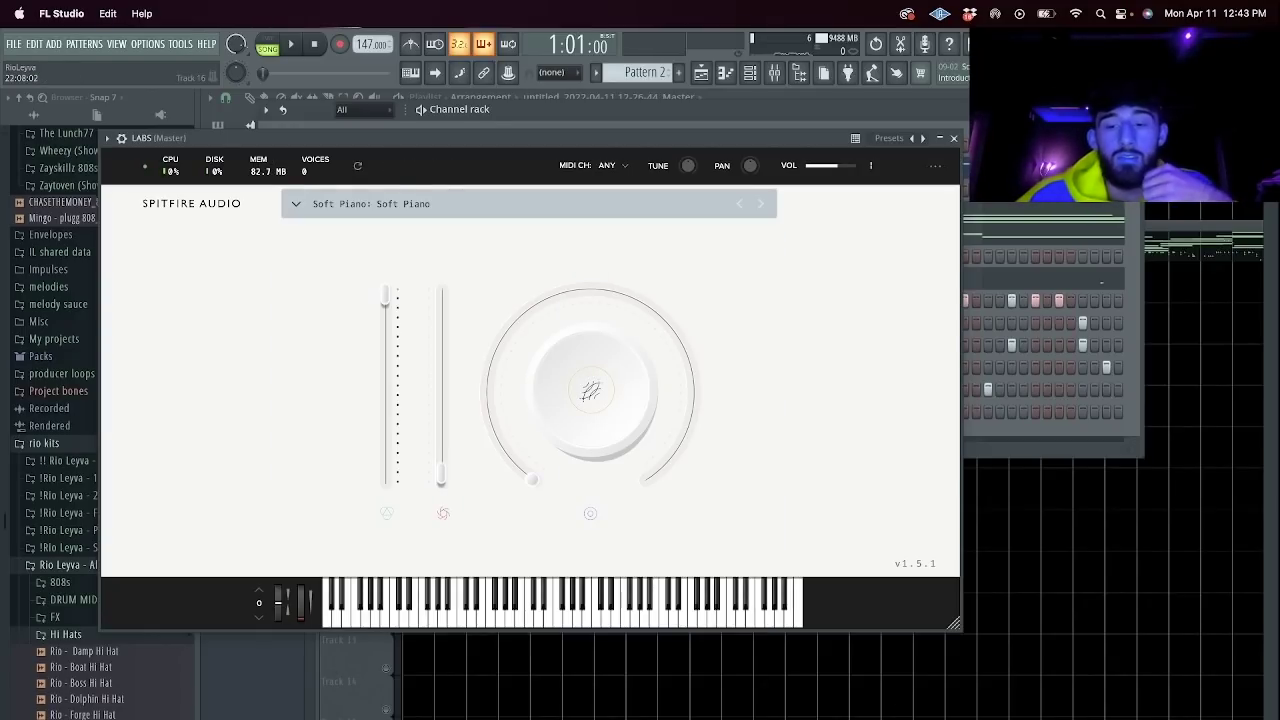
key(super+Tab)
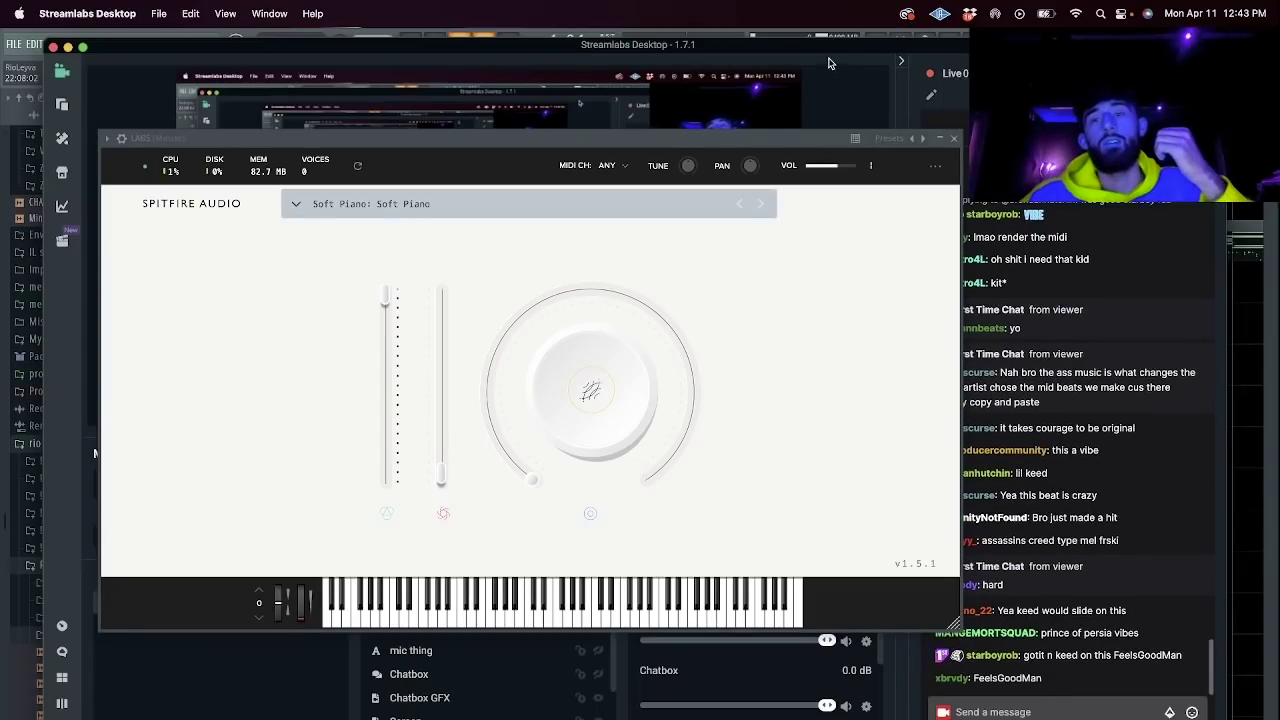
click(839, 66)
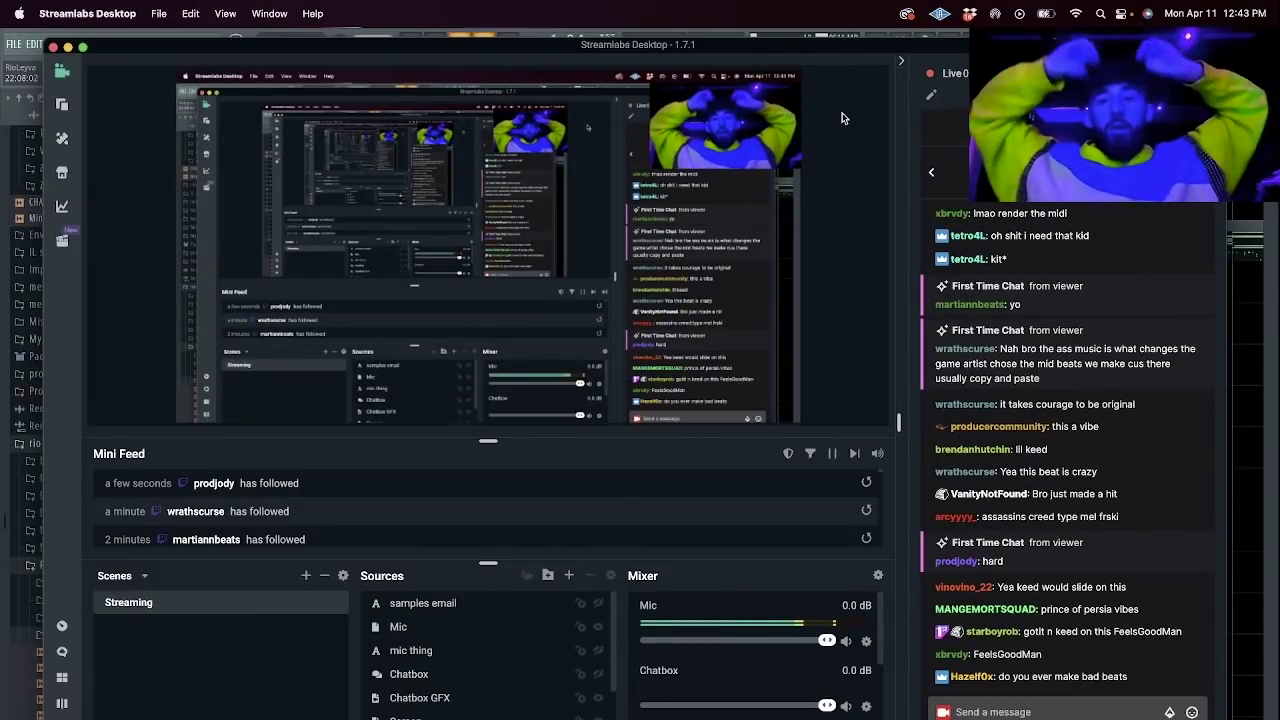
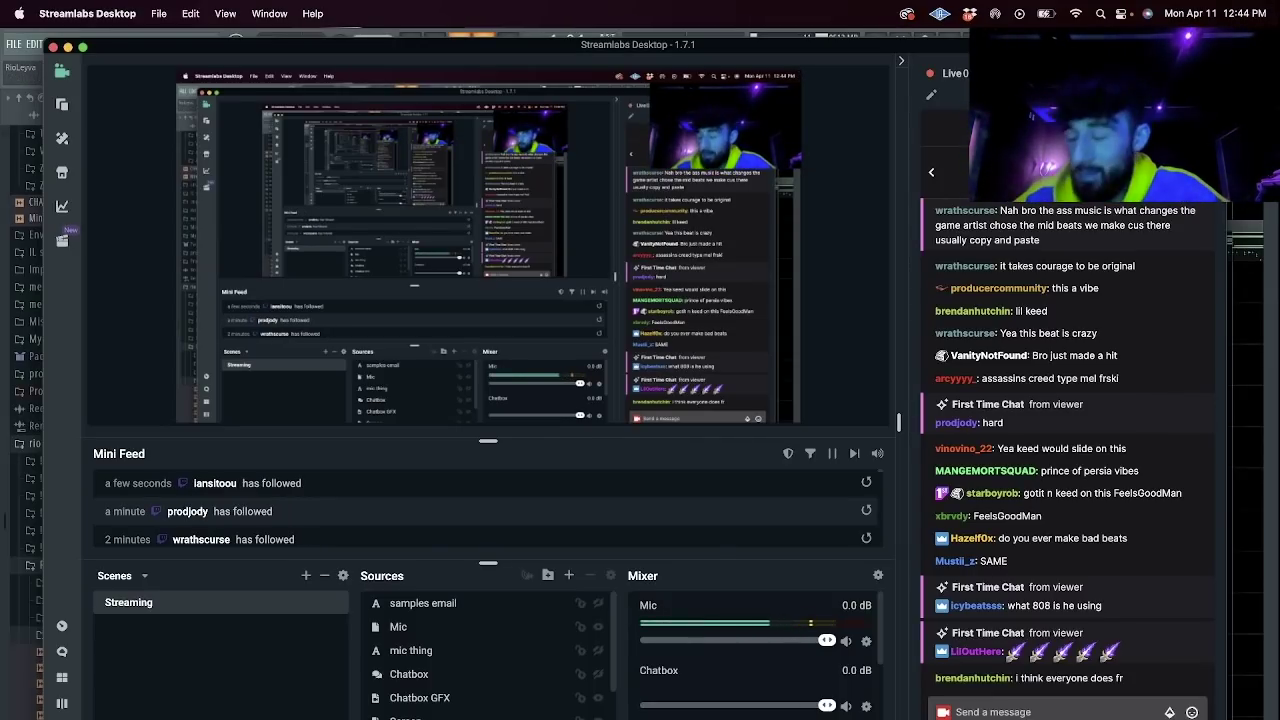
Switch from Streamlabs Desktop back to FL Studio and its LABS Soft Piano window.
key(super+Tab)
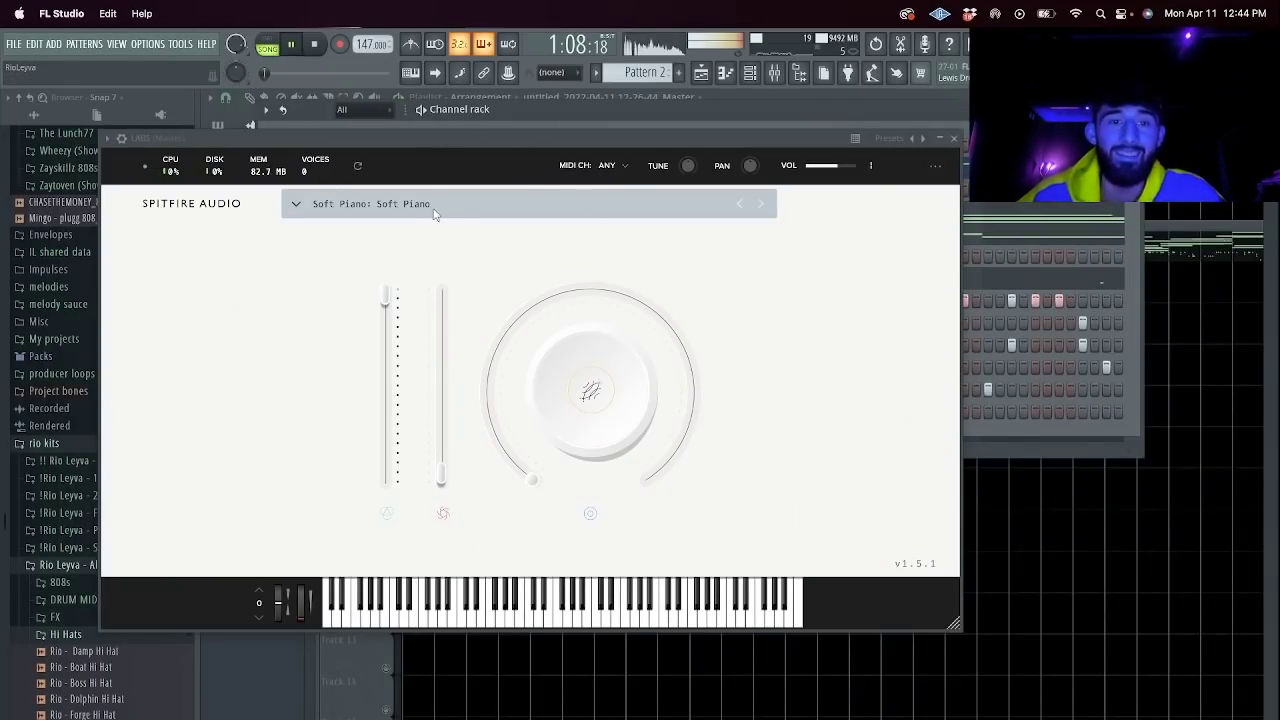
Close the Soft Piano plugin window and open the LABS channel's piano roll.
click(953, 138)
right_click(268, 168)
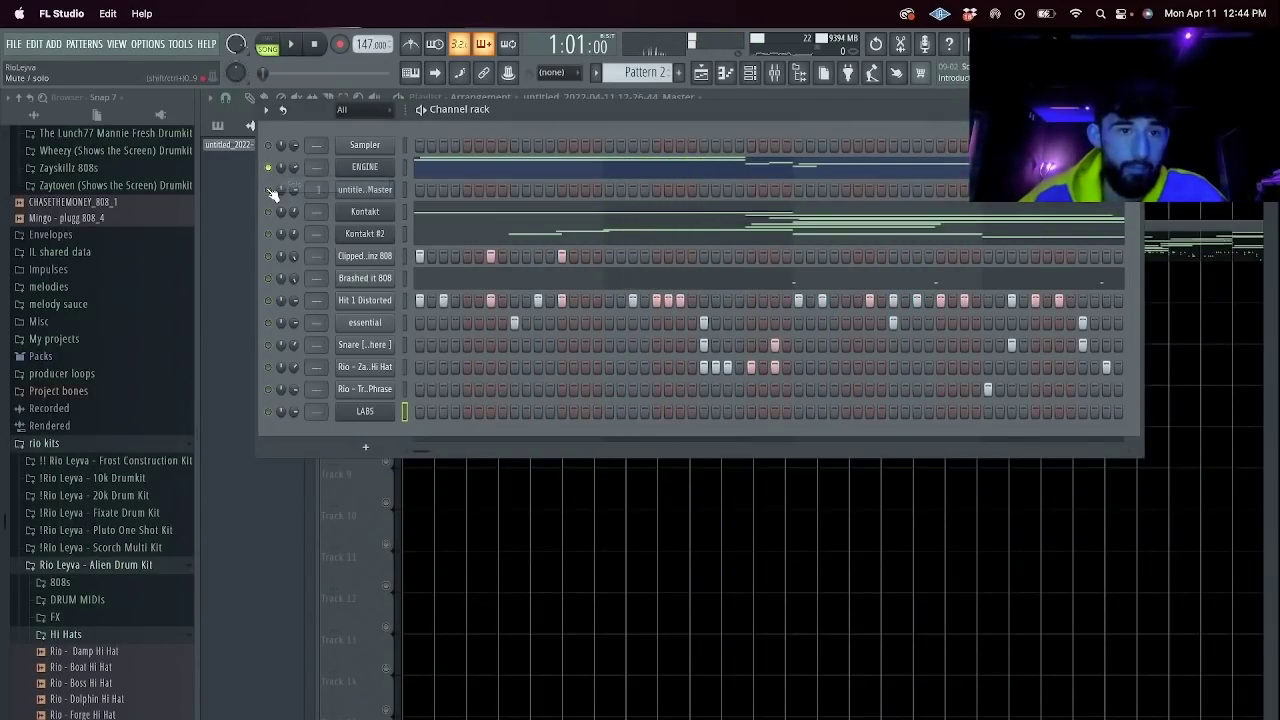
right_click(380, 414)
click(440, 413)
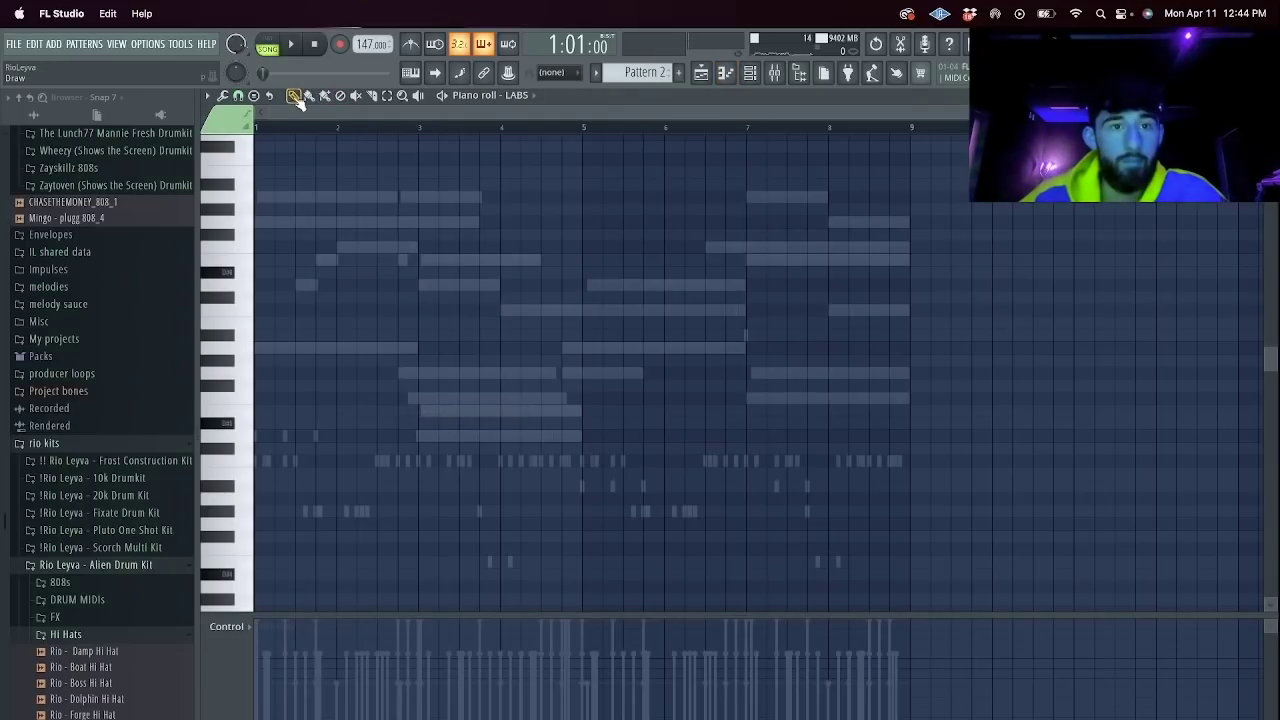
scroll(309, 213, up, 3)
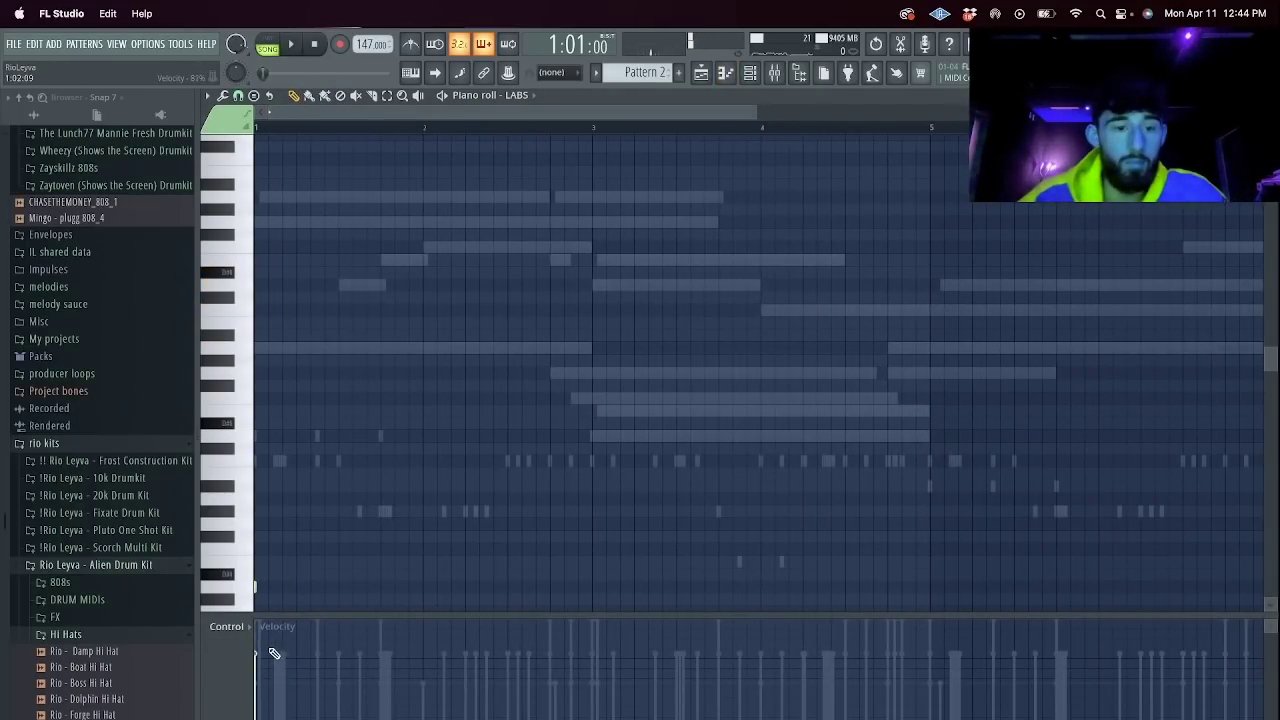
Reopen the LABS piano roll from the channel list and delete the stray note.
click(749, 72)
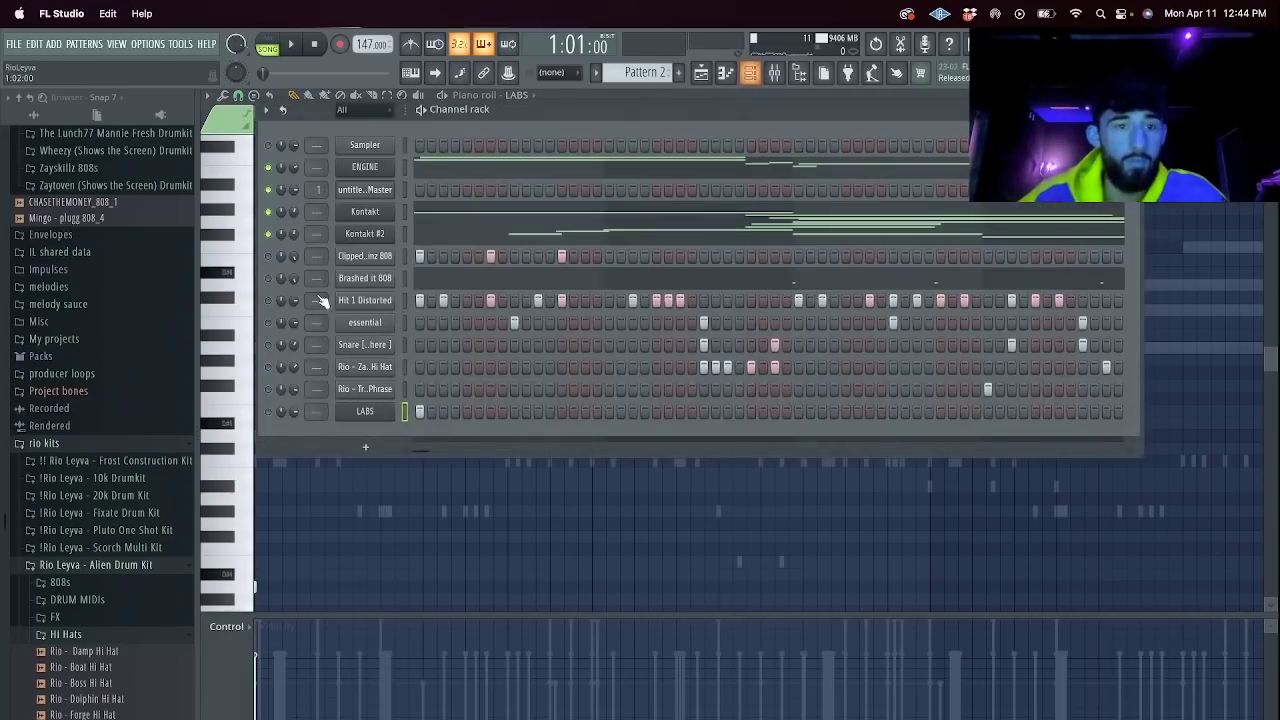
right_click(281, 415)
click(294, 424)
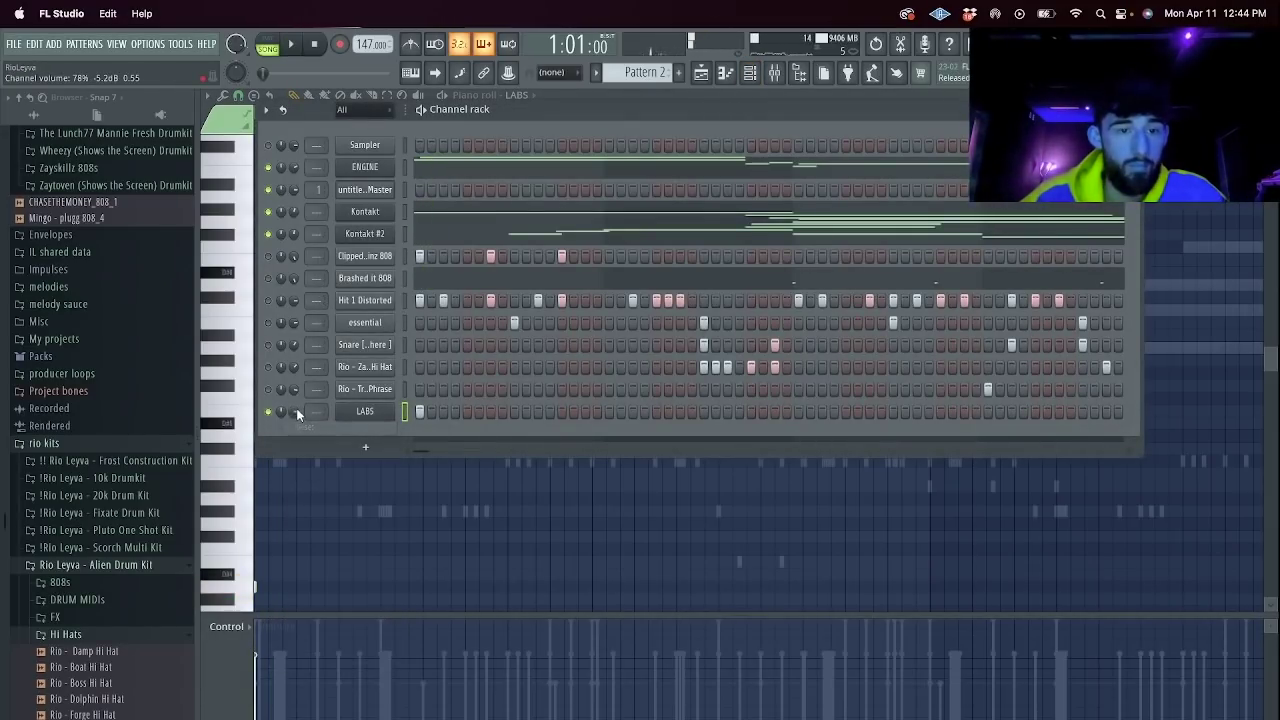
click(383, 551)
key(space)
key(space)
right_click(383, 551)
scroll(258, 412, down, 3)
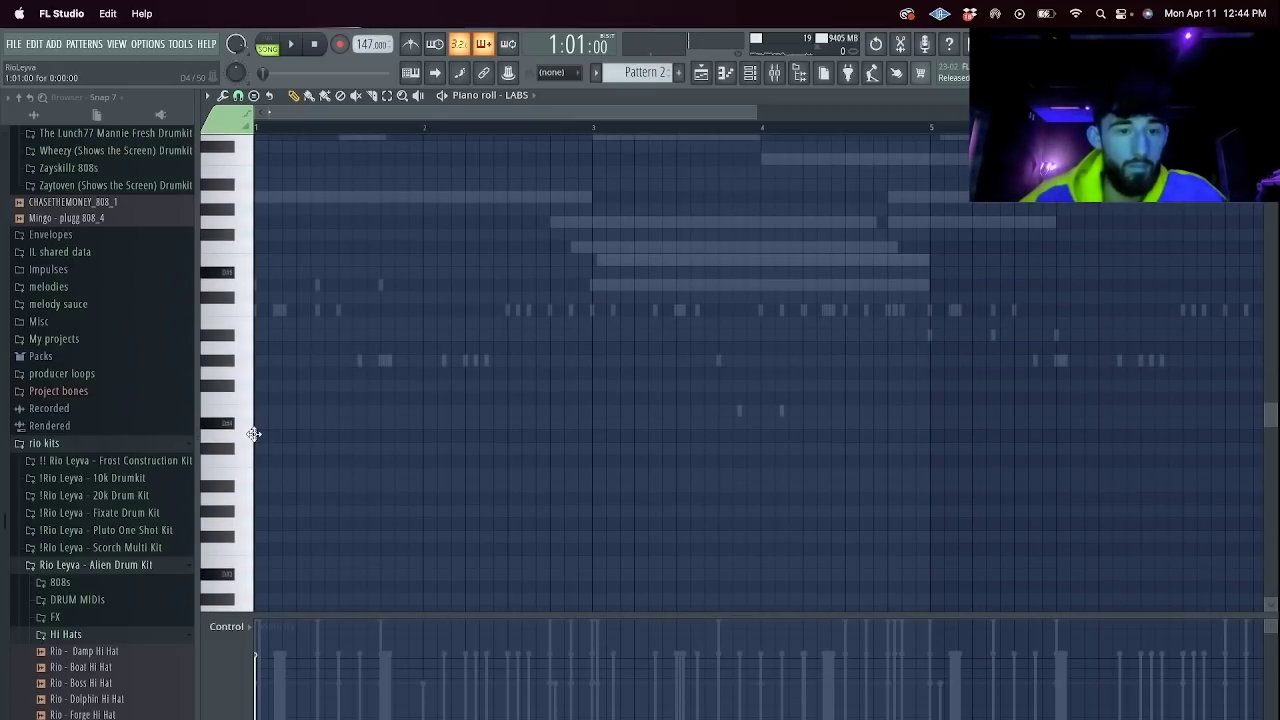
Set snap to Step and draw the first two long chord notes, then audition them.
click(239, 96)
click(252, 238)
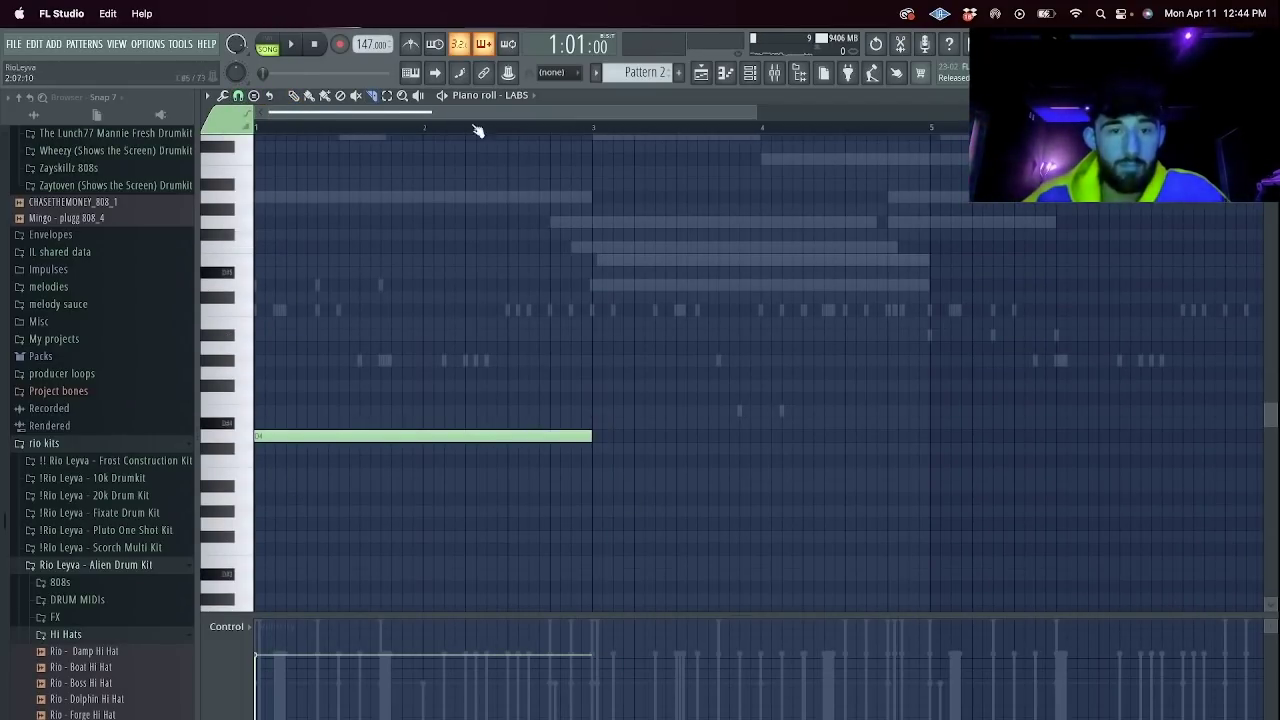
drag(750, 113, 428, 140)
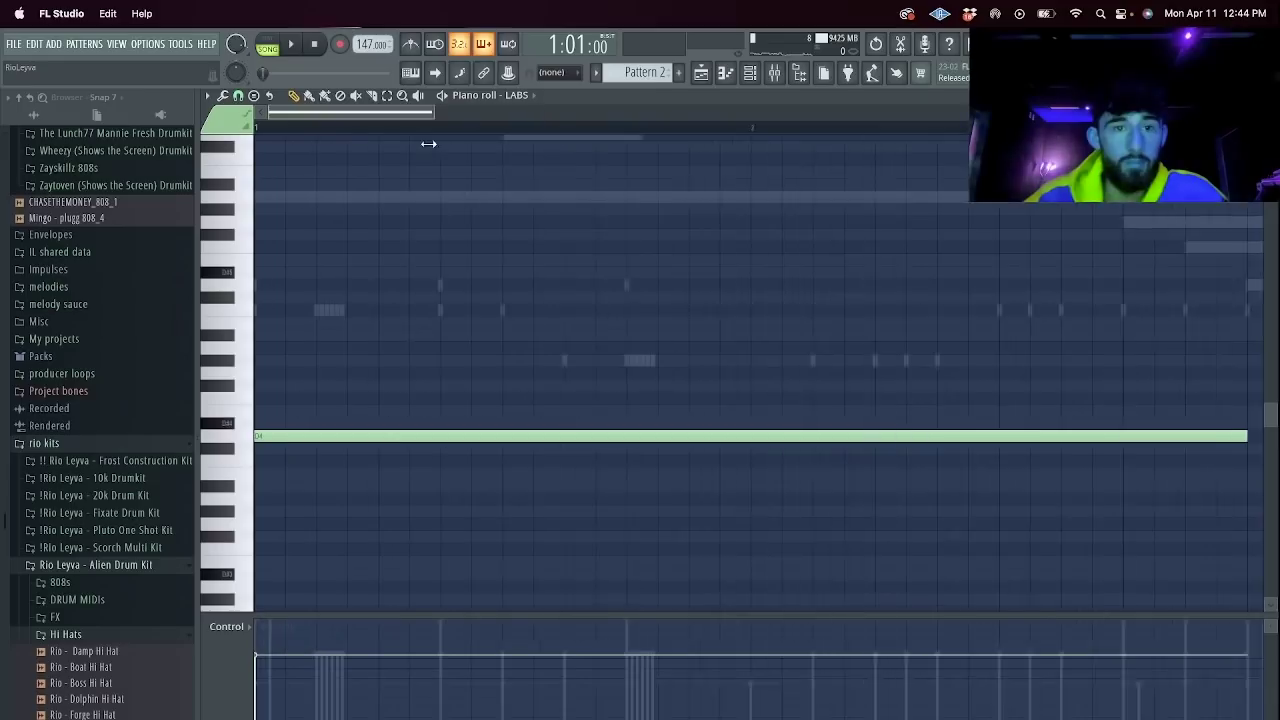
scroll(343, 309, up, 3)
click(319, 249)
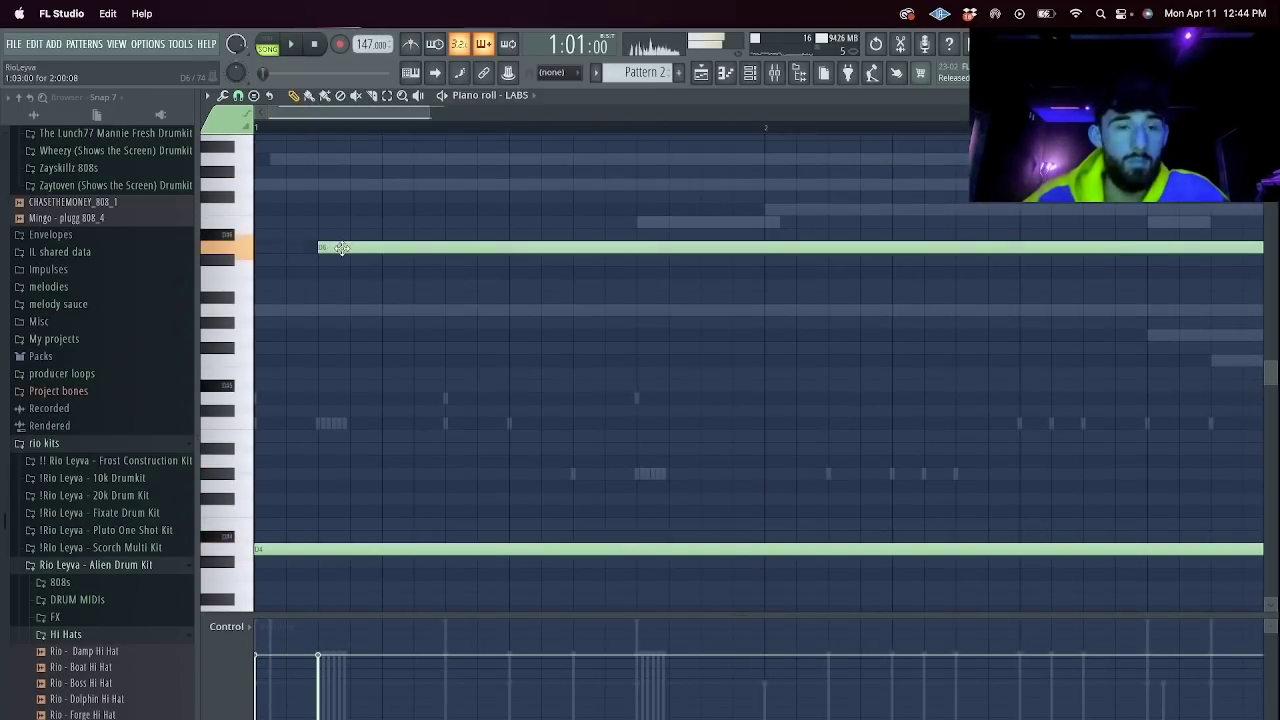
click(320, 273)
key(space)
drag(427, 114, 696, 115)
key(space)
key(space)
key(space)
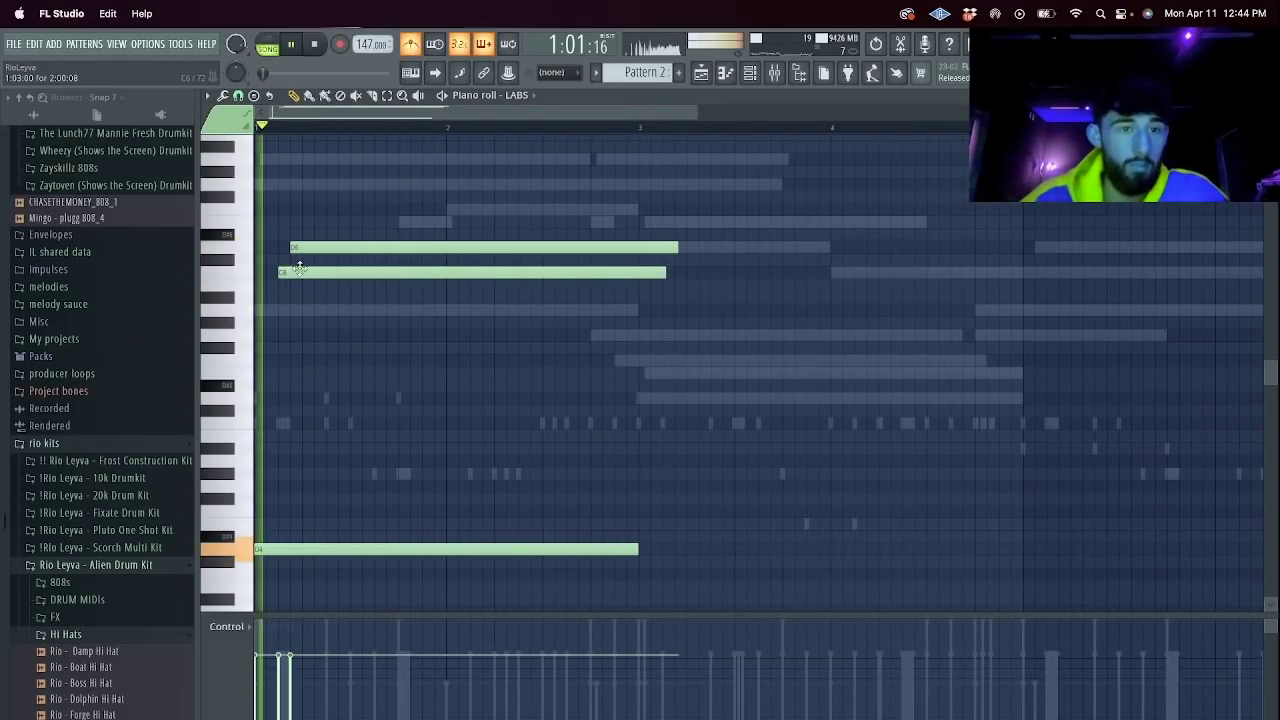
Switch snap to one-third steps, stagger the upper note, and add D5 and a higher chord note.
click(238, 95)
click(258, 211)
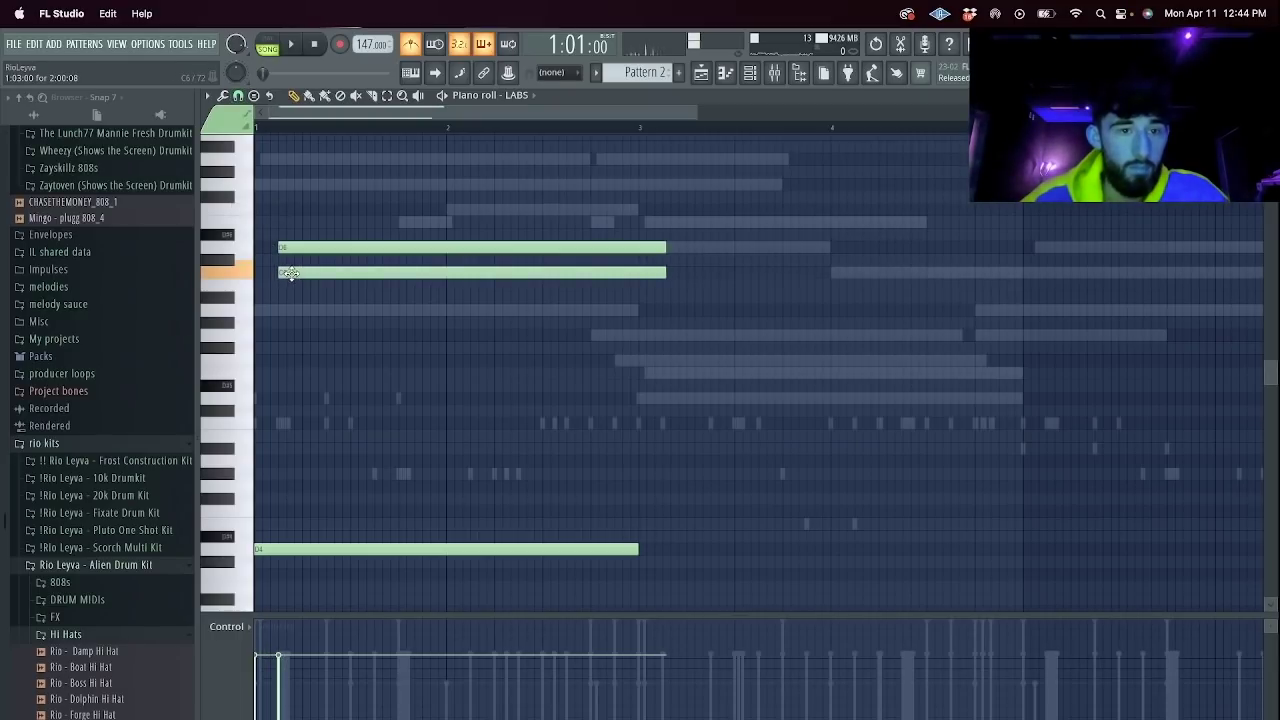
drag(293, 244, 298, 245)
key(space)
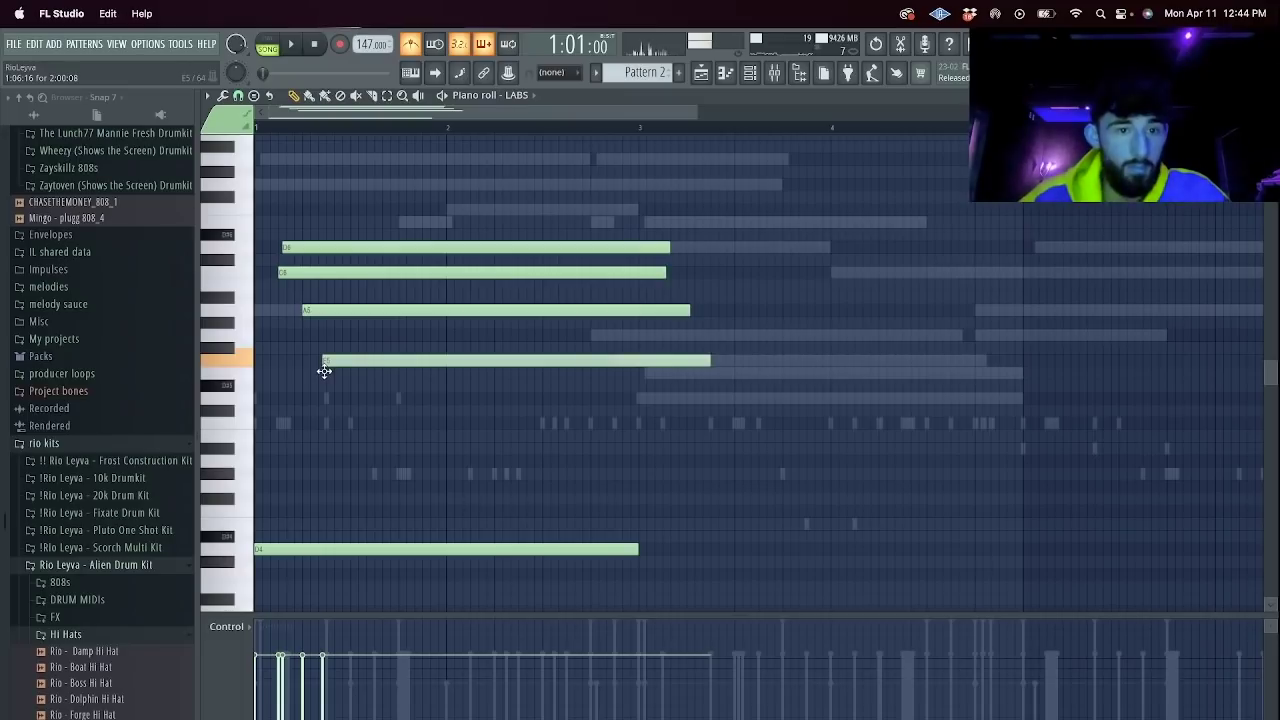
drag(324, 371, 373, 374)
click(350, 396)
key(space)
key(space)
Remove the top note and add A4, a matching-length note, and a late C5 to the chord.
key(space)
click(278, 182)
key(space)
scroll(325, 175, up, 1)
key(space)
key(space)
right_click(303, 218)
key(space)
scroll(454, 483, down, 2)
key(space)
click(321, 422)
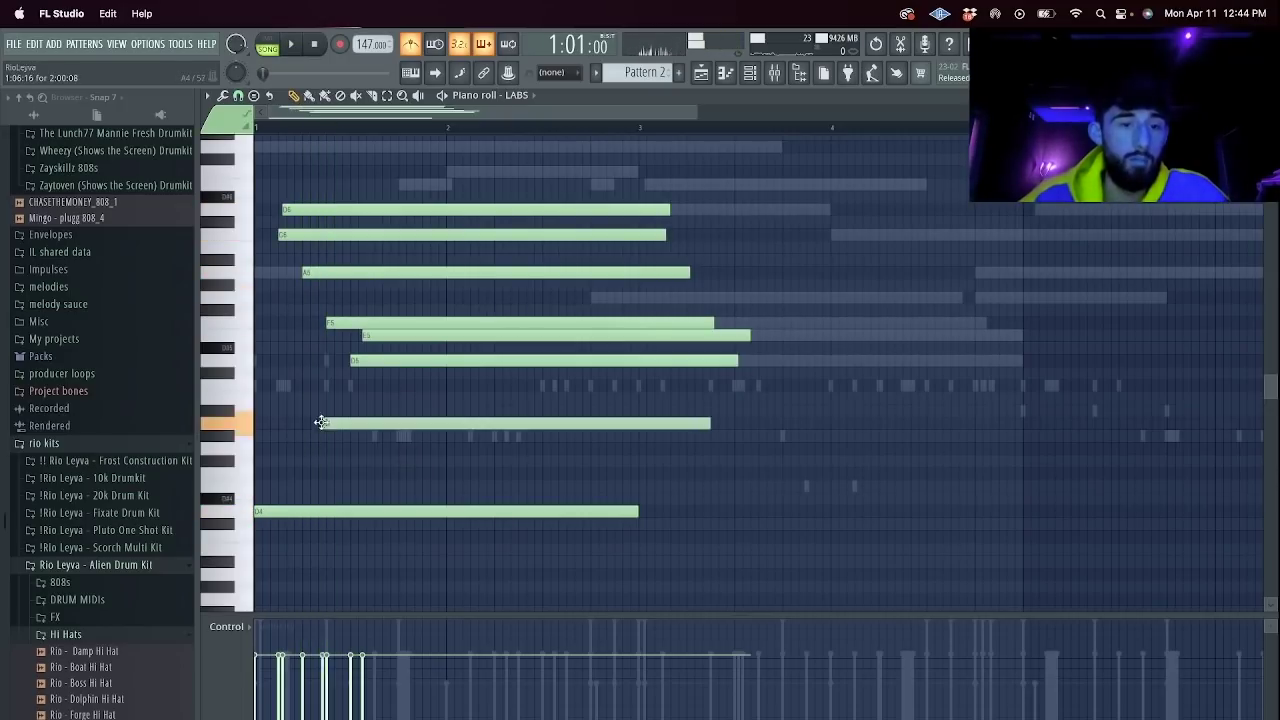
click(255, 298)
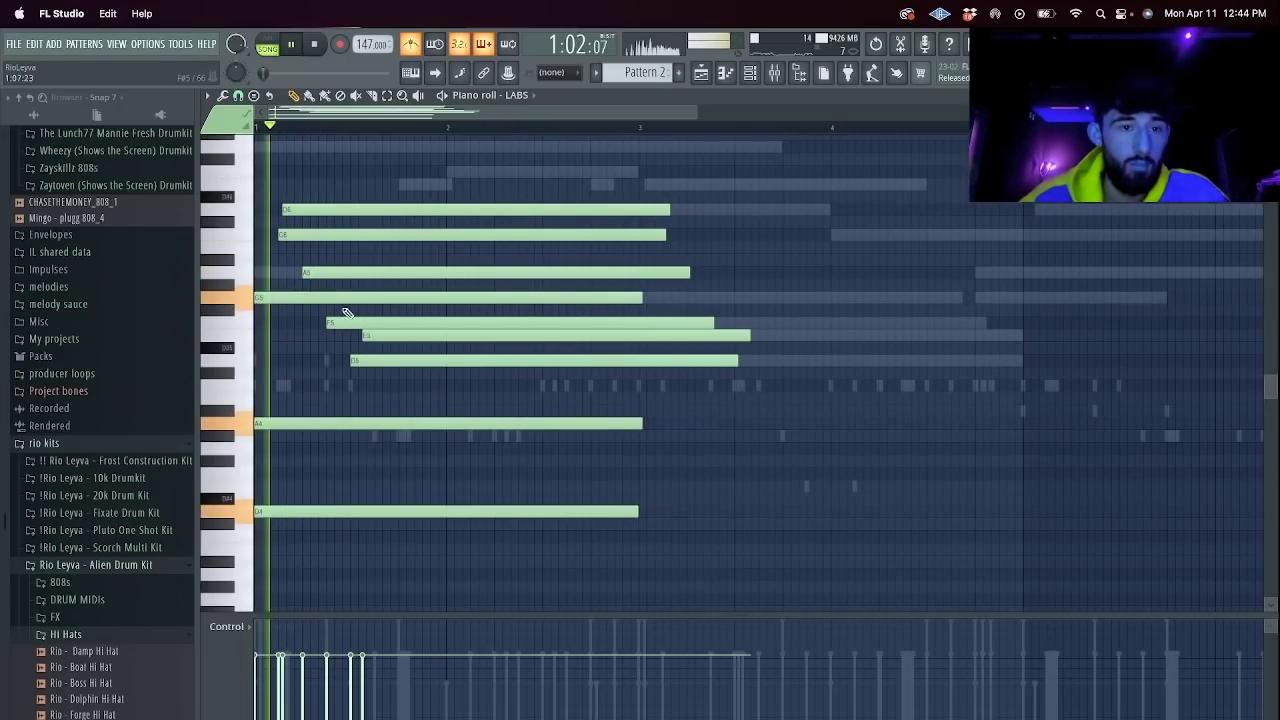
key(space)
click(496, 386)
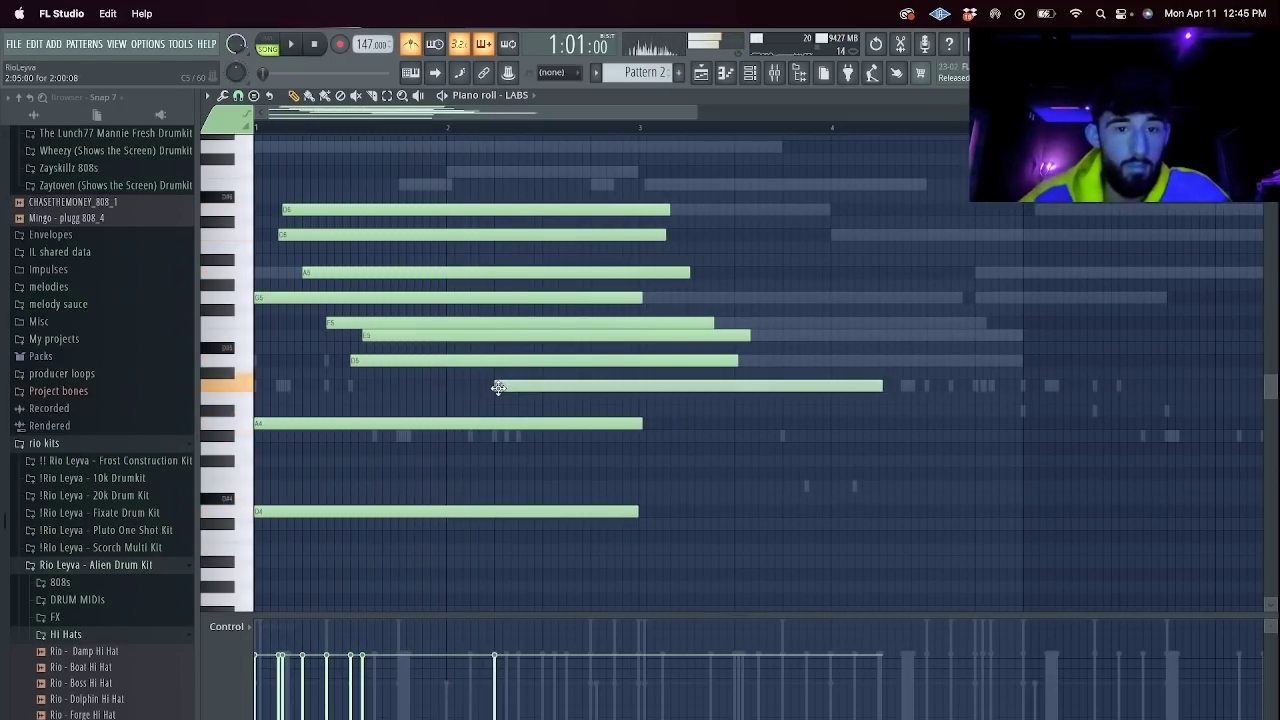
key(space)
Slice all chord notes at bar 3, delete the tails, and duplicate the chord two bars later.
drag(641, 195, 641, 454)
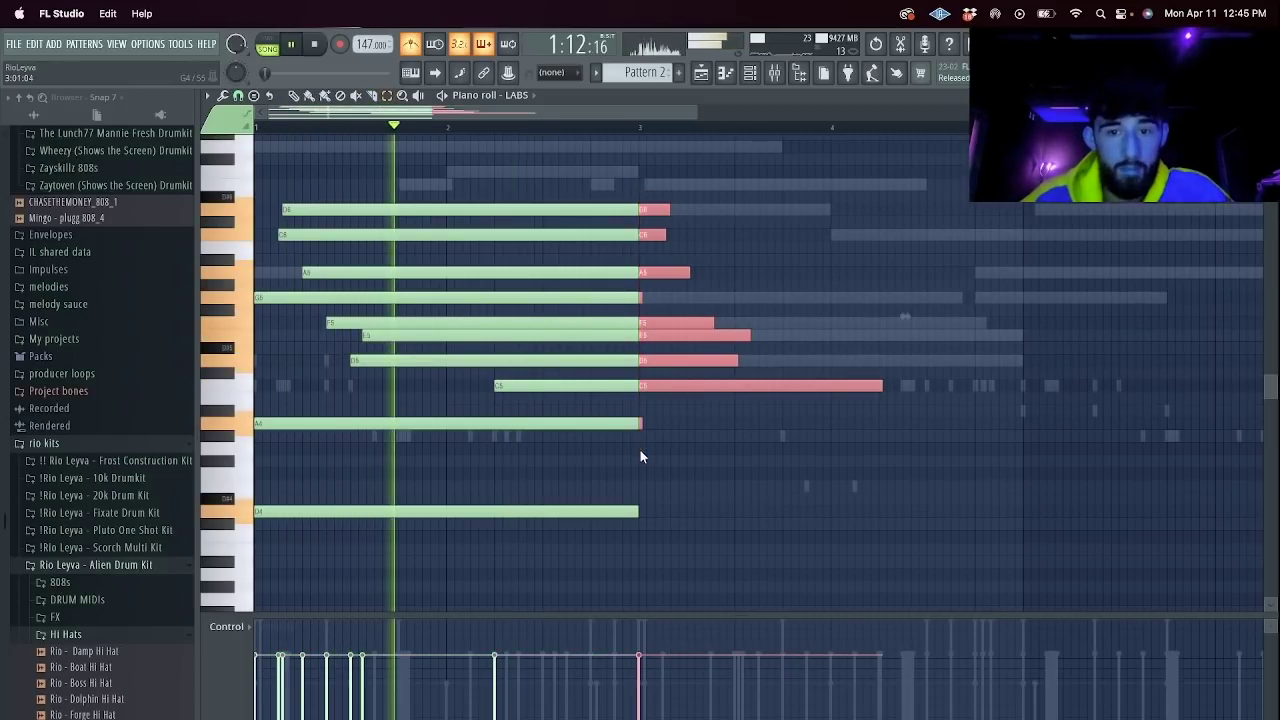
key(Delete)
drag(654, 560, 277, 180)
key(ctrl+b)
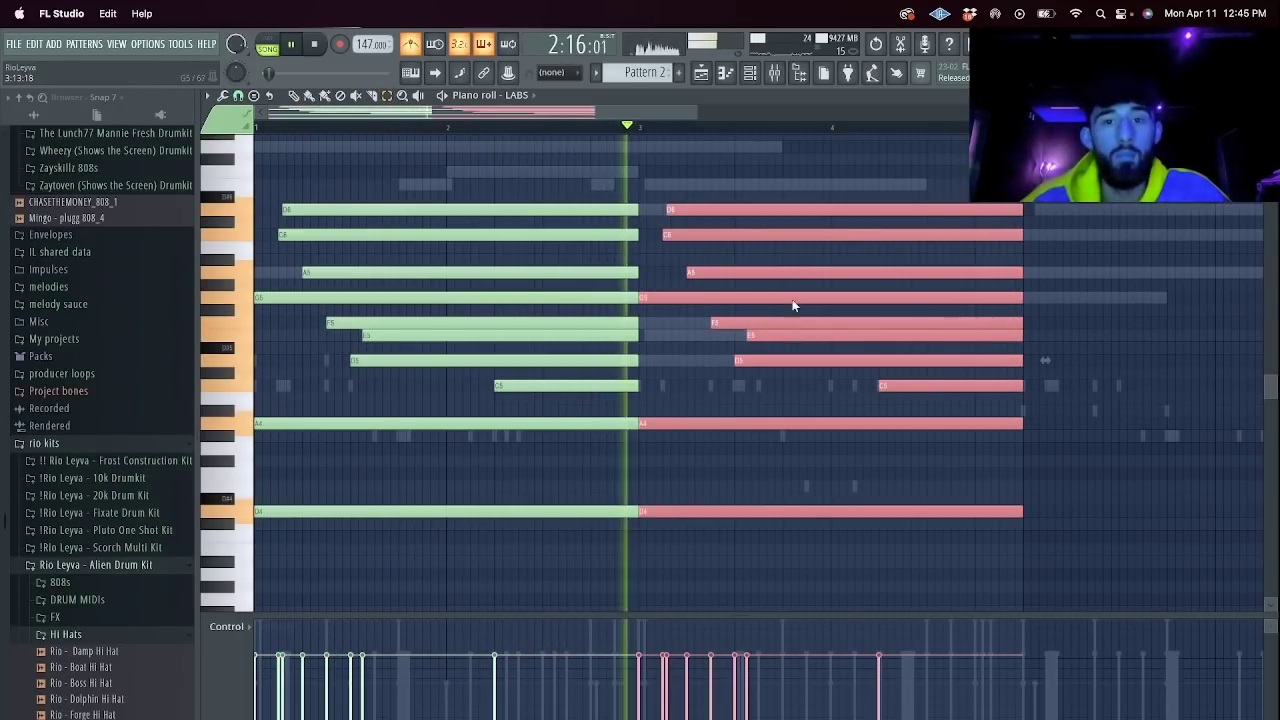
super+click(690, 370)
Add a short high F6 note near bar 2.
scroll(632, 348, up, 1)
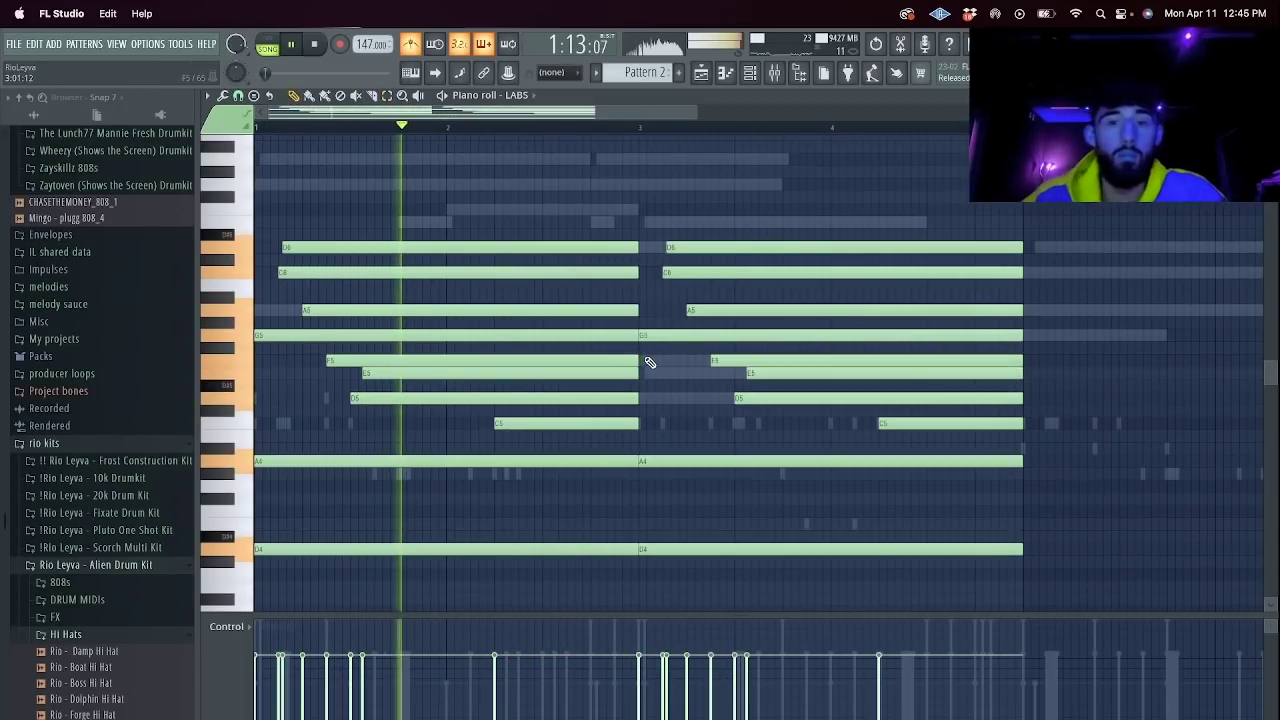
click(552, 210)
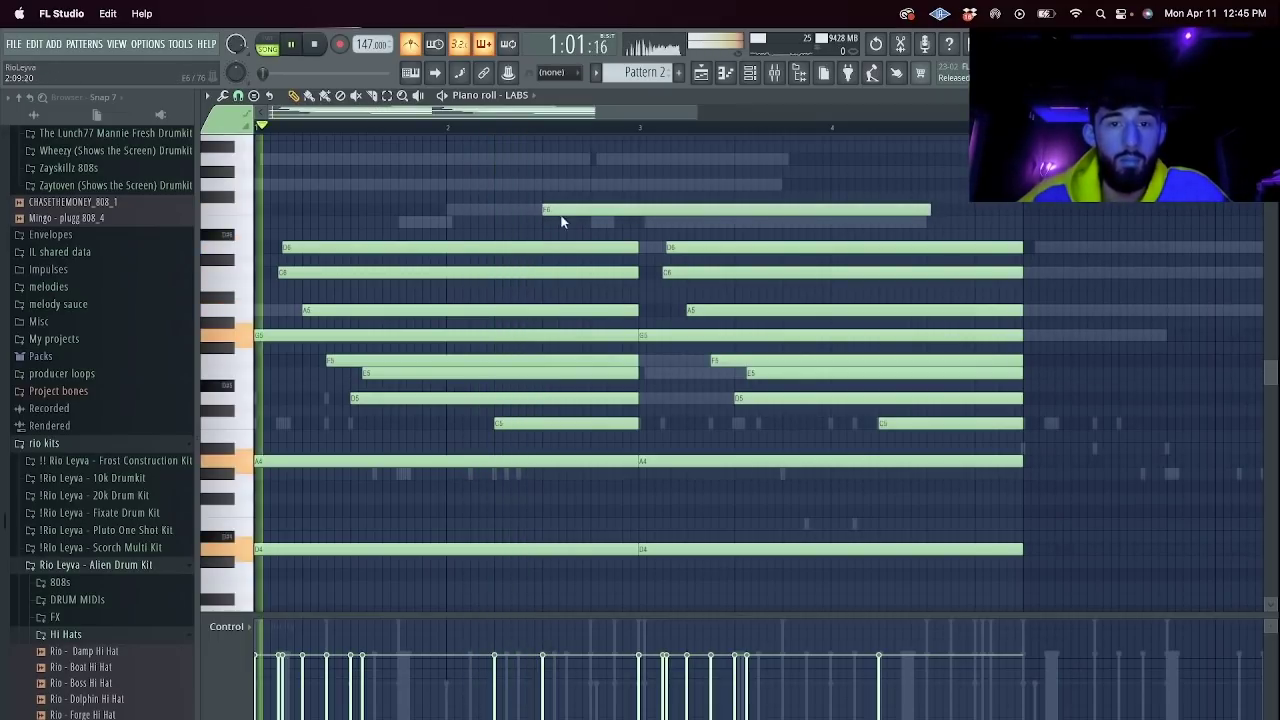
drag(928, 211, 568, 220)
key(space)
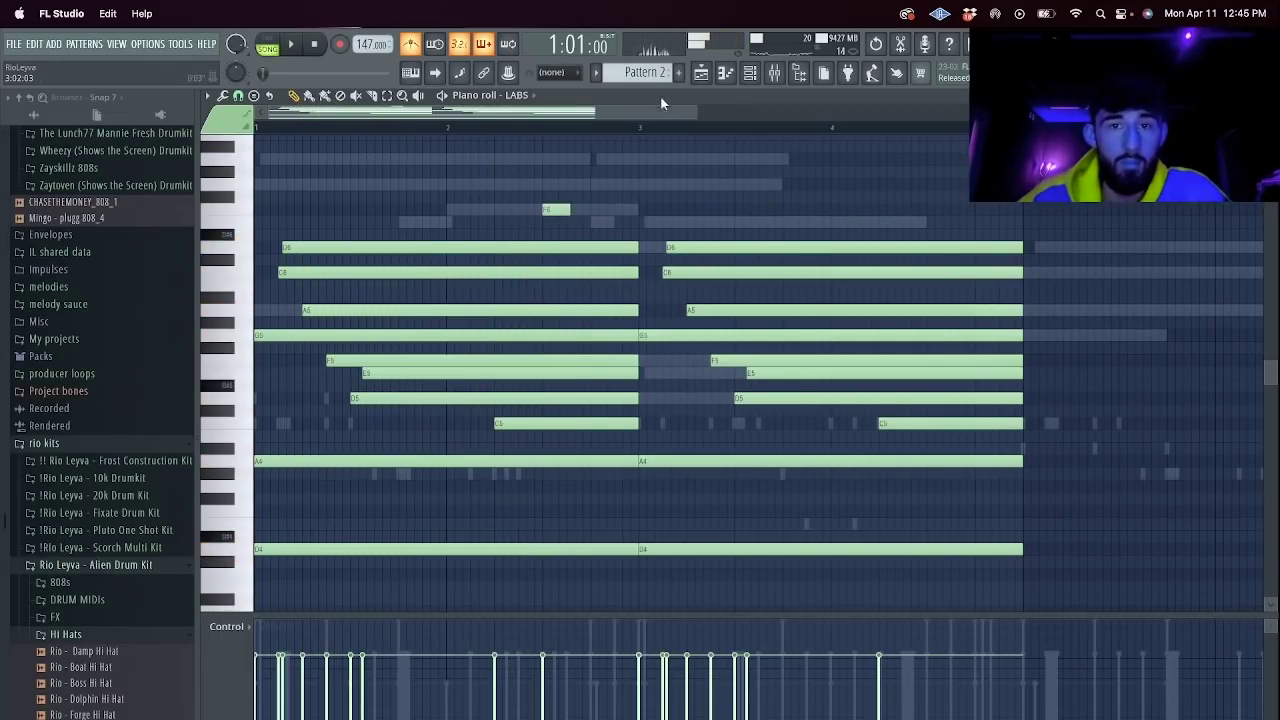
Solo the LABS channel and play its part alone, reopening its note editor.
click(759, 77)
right_click(268, 413)
click(287, 426)
key(space)
key(space)
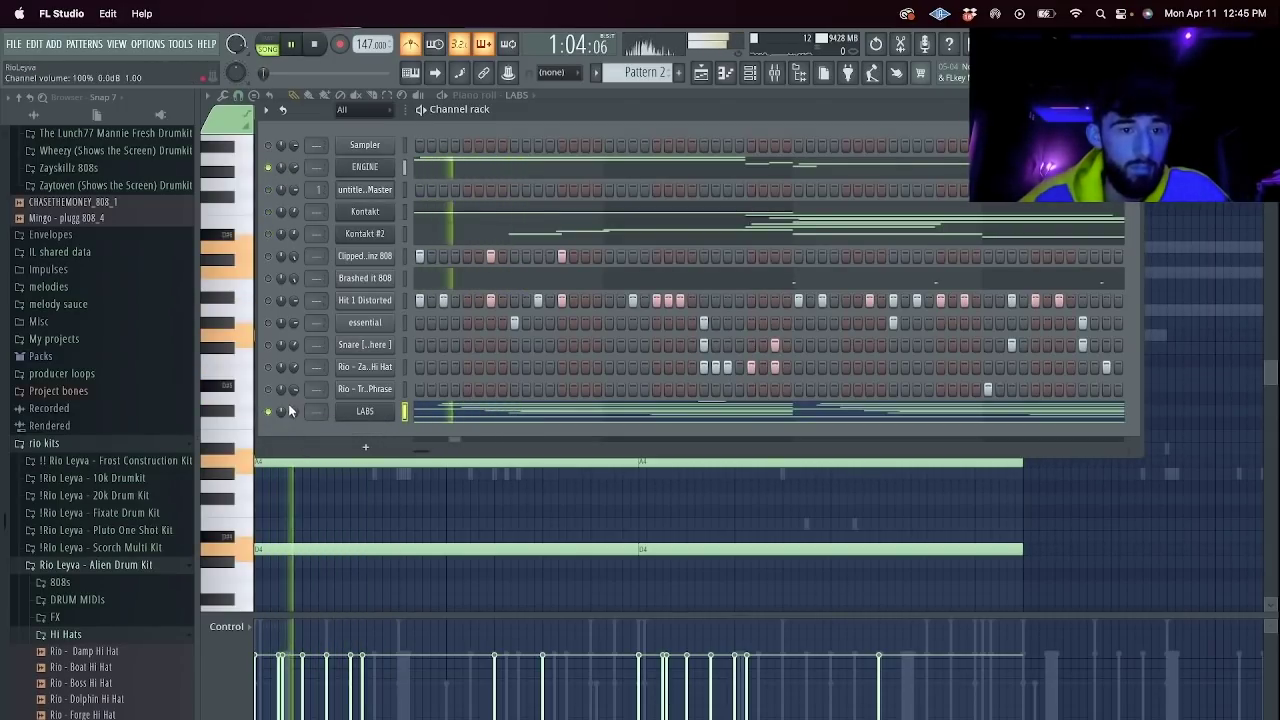
click(514, 415)
click(515, 416)
scroll(694, 311, down, 5)
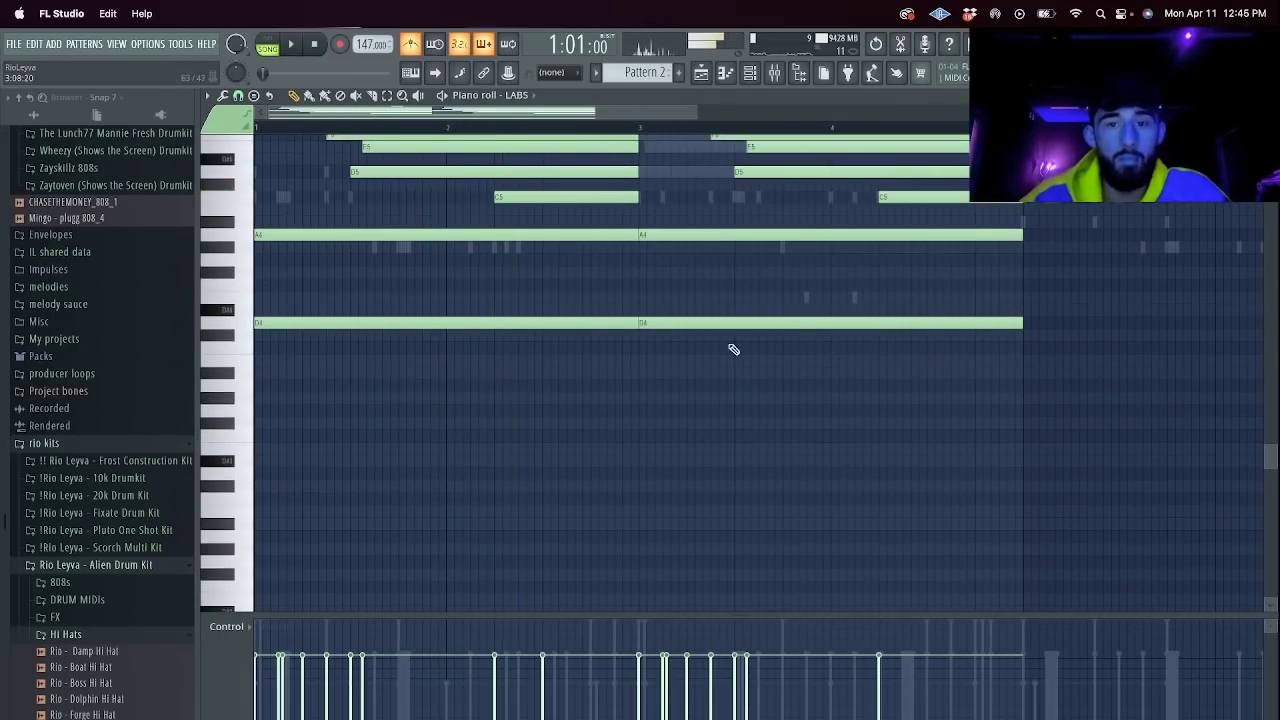
Drop the second D4 note an octave and start playback inside bar 2.
click(730, 322)
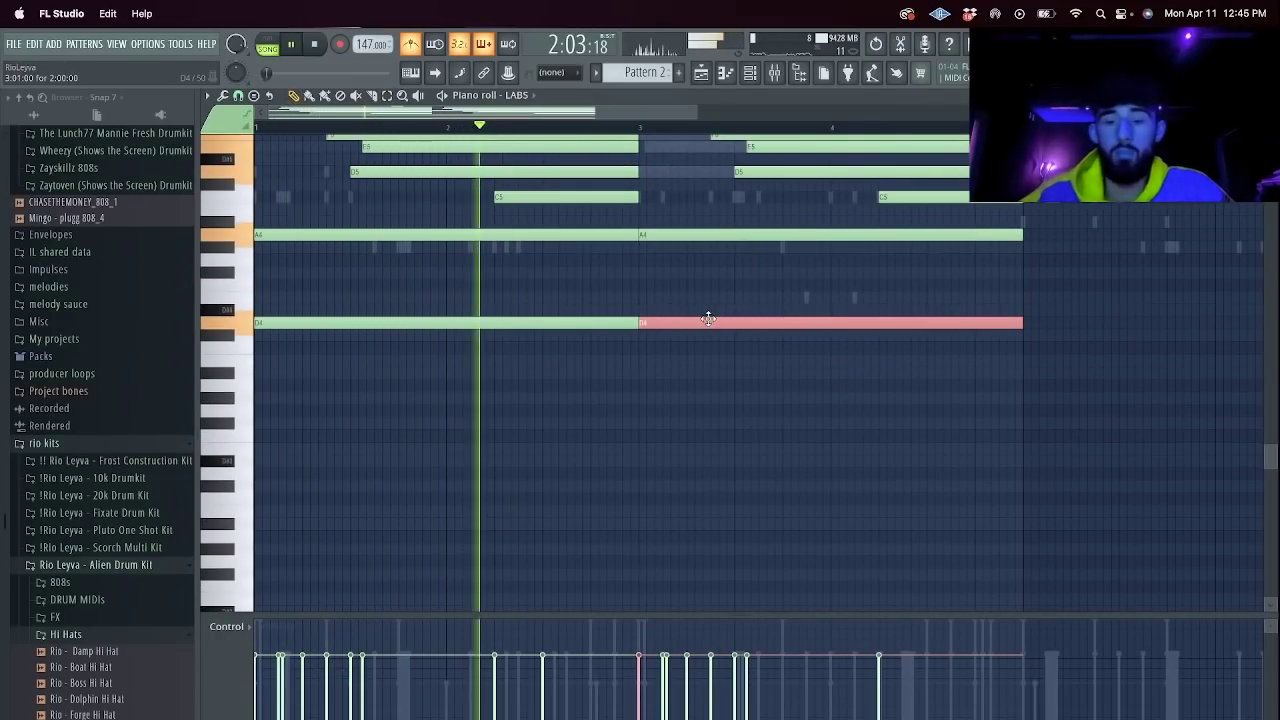
key(ctrl+Down)
scroll(778, 304, up, 15)
scroll(768, 290, down, 8)
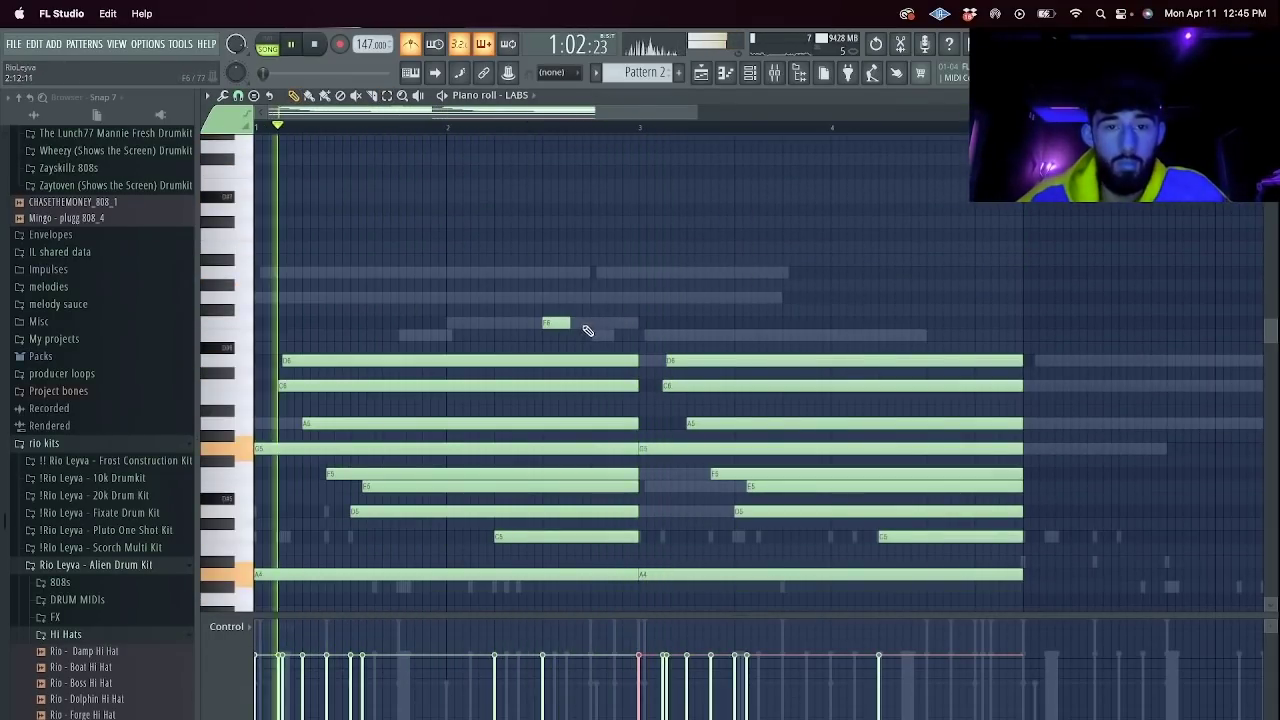
key(space)
click(553, 324)
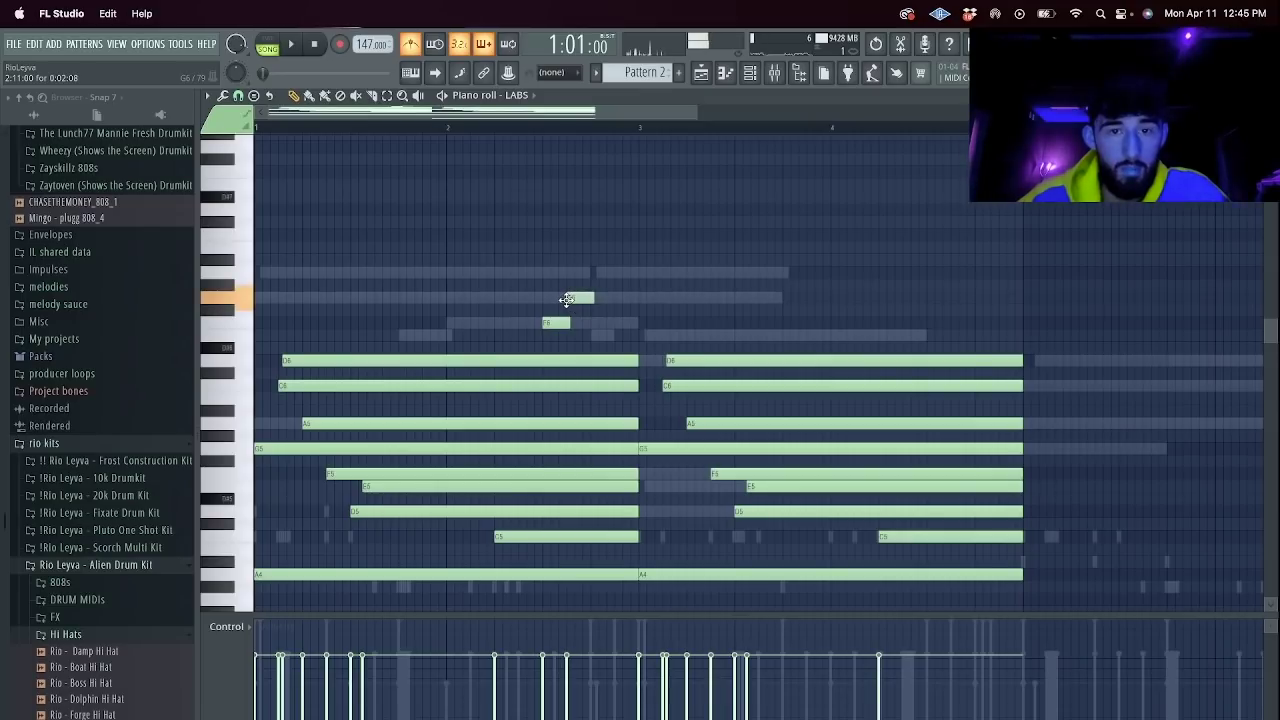
click(546, 129)
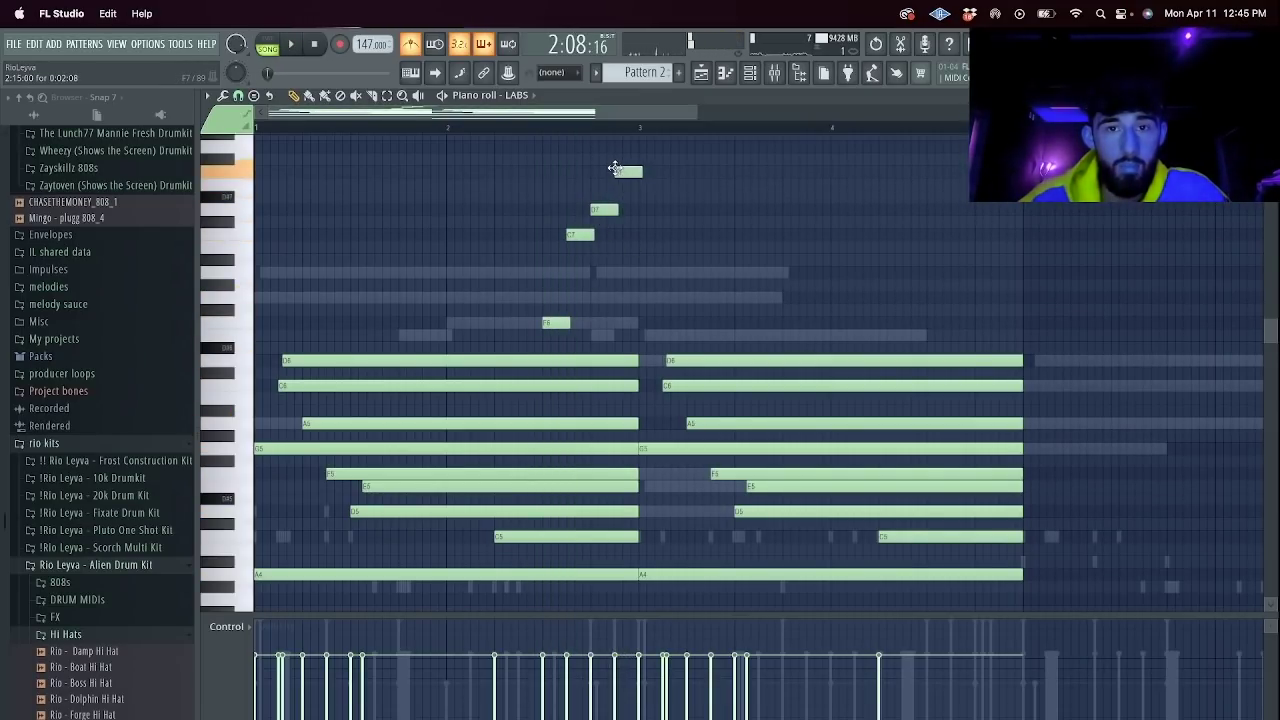
key(space)
Place the A6 note slightly earlier and remove the G6 and long F6 notes near bar 3.
drag(692, 273, 1021, 301)
key(space)
key(space)
right_click(716, 274)
key(space)
click(688, 272)
key(space)
right_click(704, 299)
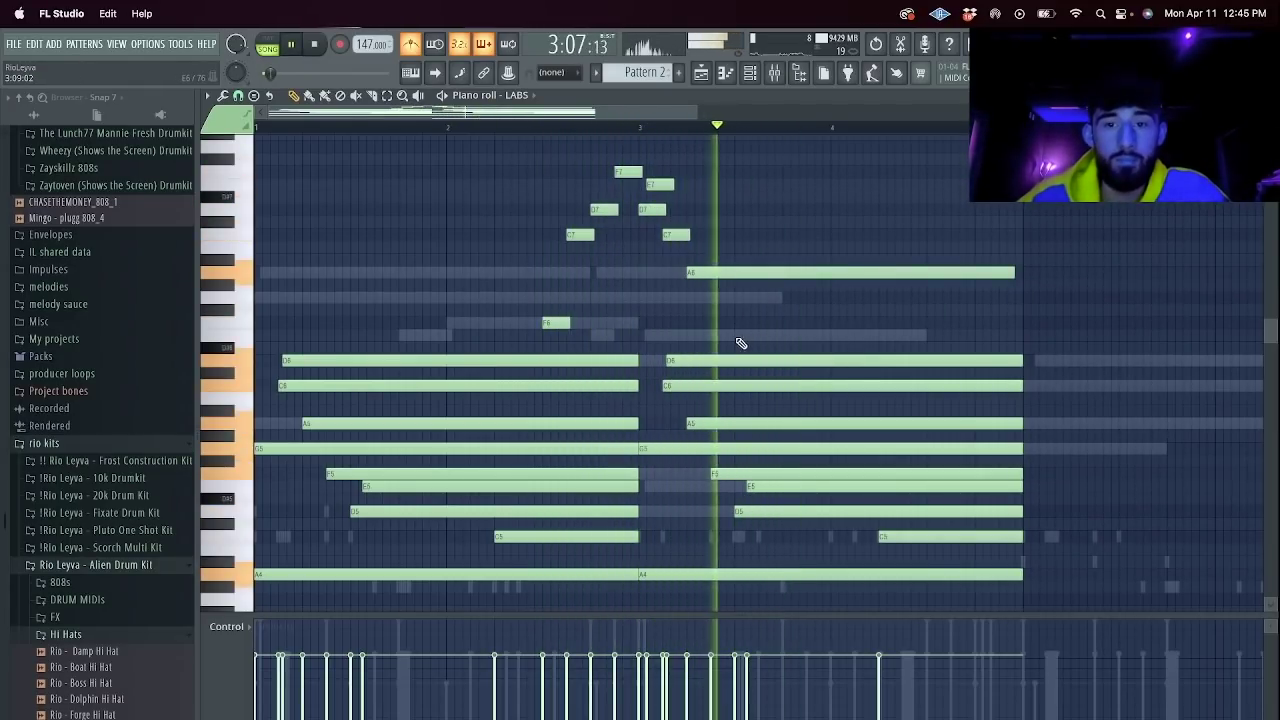
click(738, 337)
key(space)
key(space)
drag(776, 334, 773, 309)
right_click(778, 322)
scroll(778, 330, down, 1)
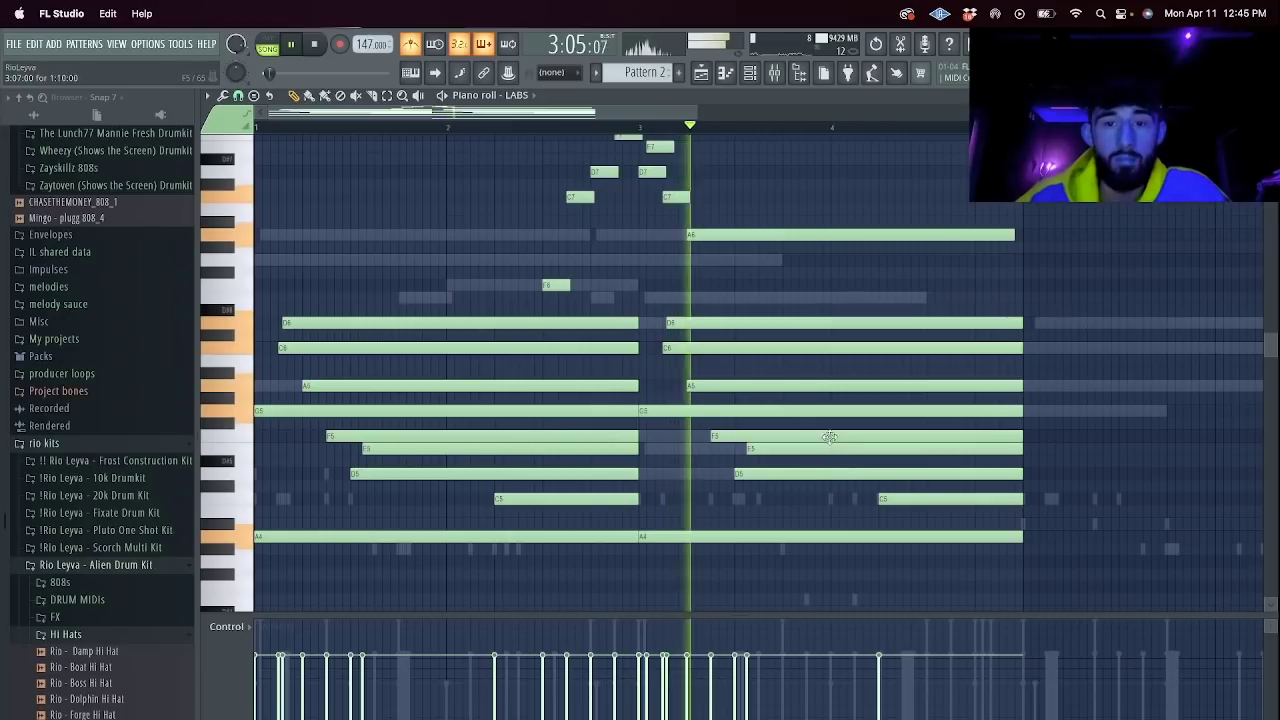
Clear the late C5/A#4 notes plus the D7, E7 and short A6 notes from the high run.
drag(768, 449, 773, 500)
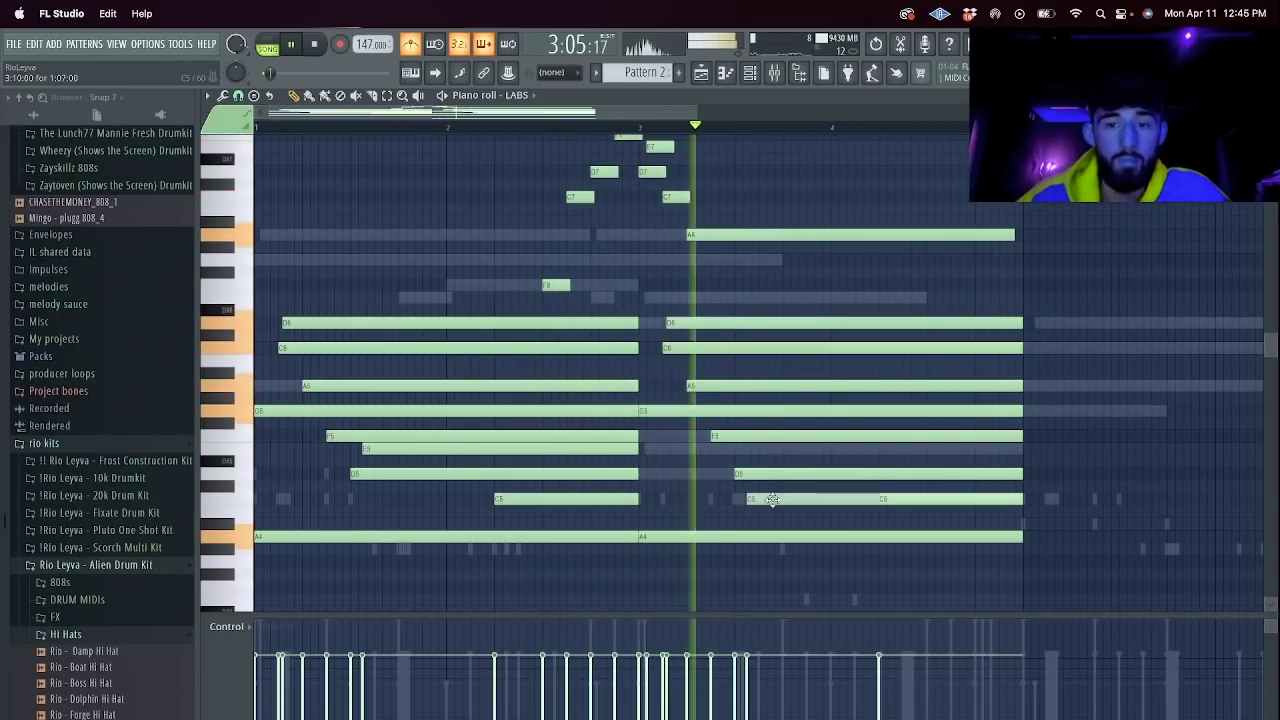
drag(740, 474, 782, 520)
right_click(795, 521)
right_click(784, 502)
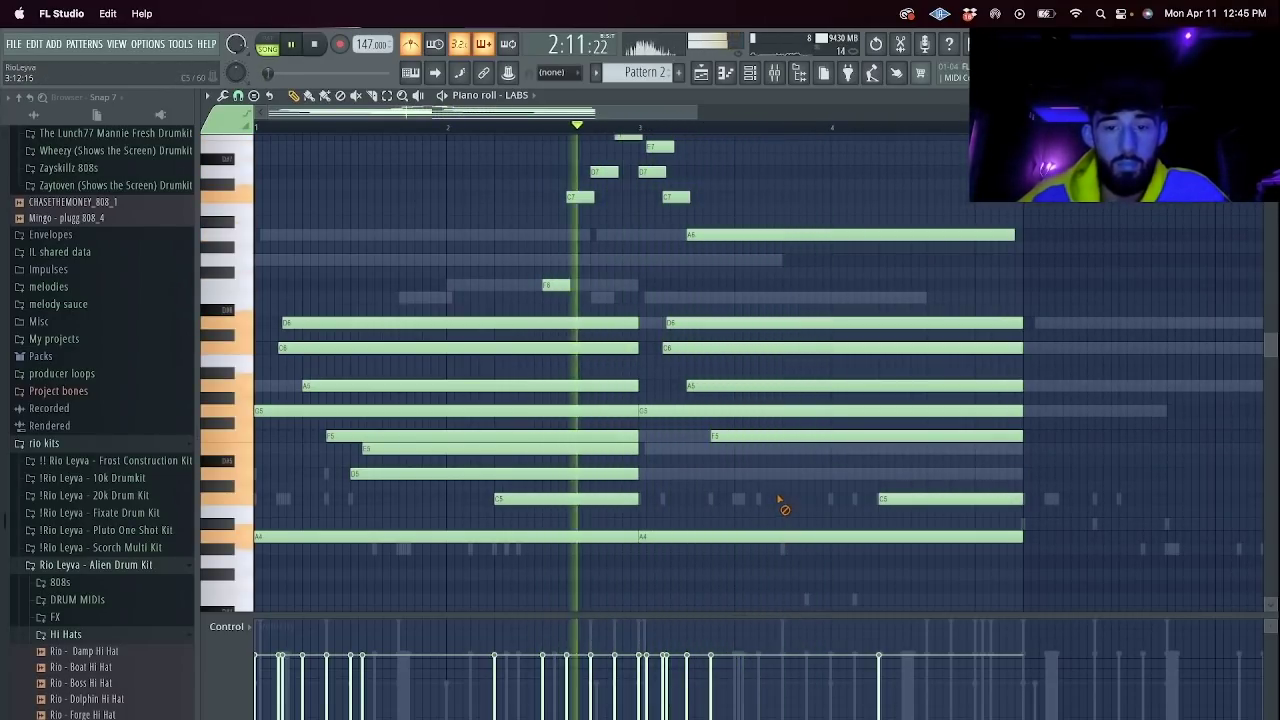
scroll(781, 322, up, 5)
scroll(770, 310, down, 2)
drag(660, 261, 645, 348)
right_click(651, 287)
right_click(650, 261)
key(space)
key(space)
key(space)
key(space)
right_click(656, 348)
key(space)
key(space)
Build a ten-note A7 repeated-note roll with velocities fading downward, removing C7 and long A6.
key(space)
key(space)
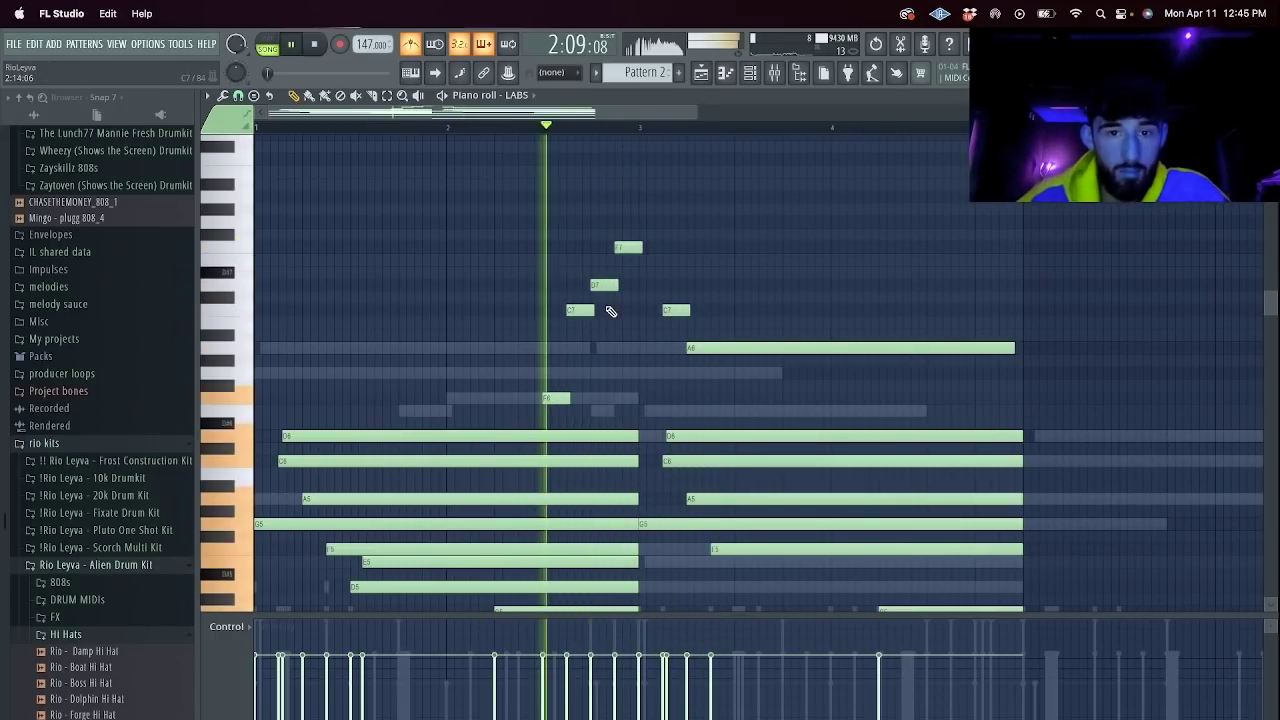
key(space)
key(space)
click(640, 196)
key(space)
key(space)
right_click(678, 310)
right_click(692, 348)
key(space)
key(space)
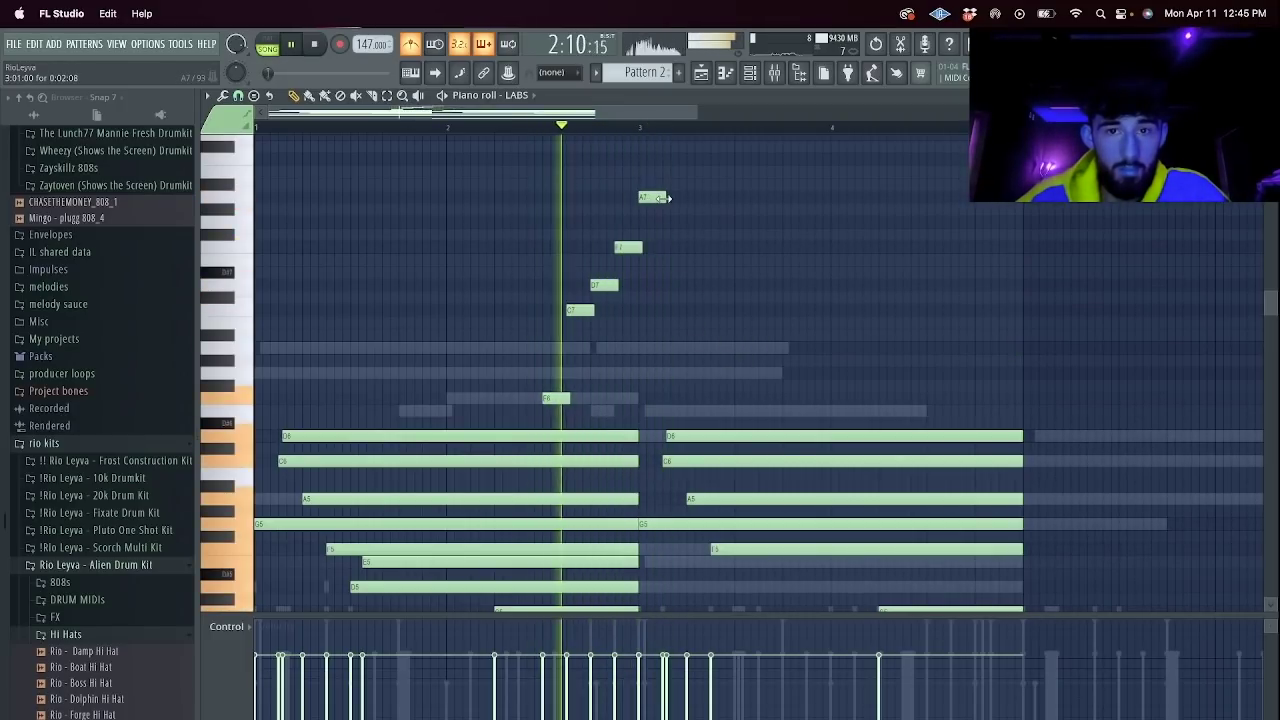
key(space)
click(657, 199)
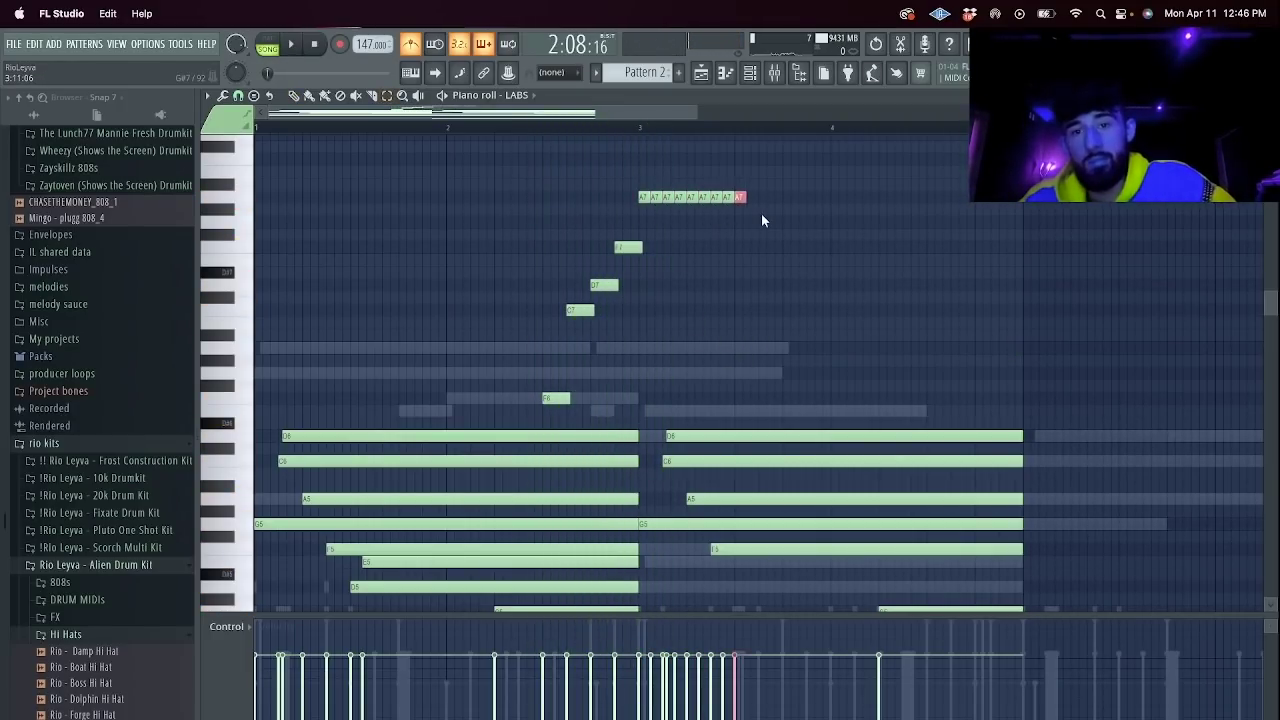
key(ctrl+b)
drag(764, 217, 585, 165)
key(space)
key(space)
key(space)
drag(643, 659, 816, 719)
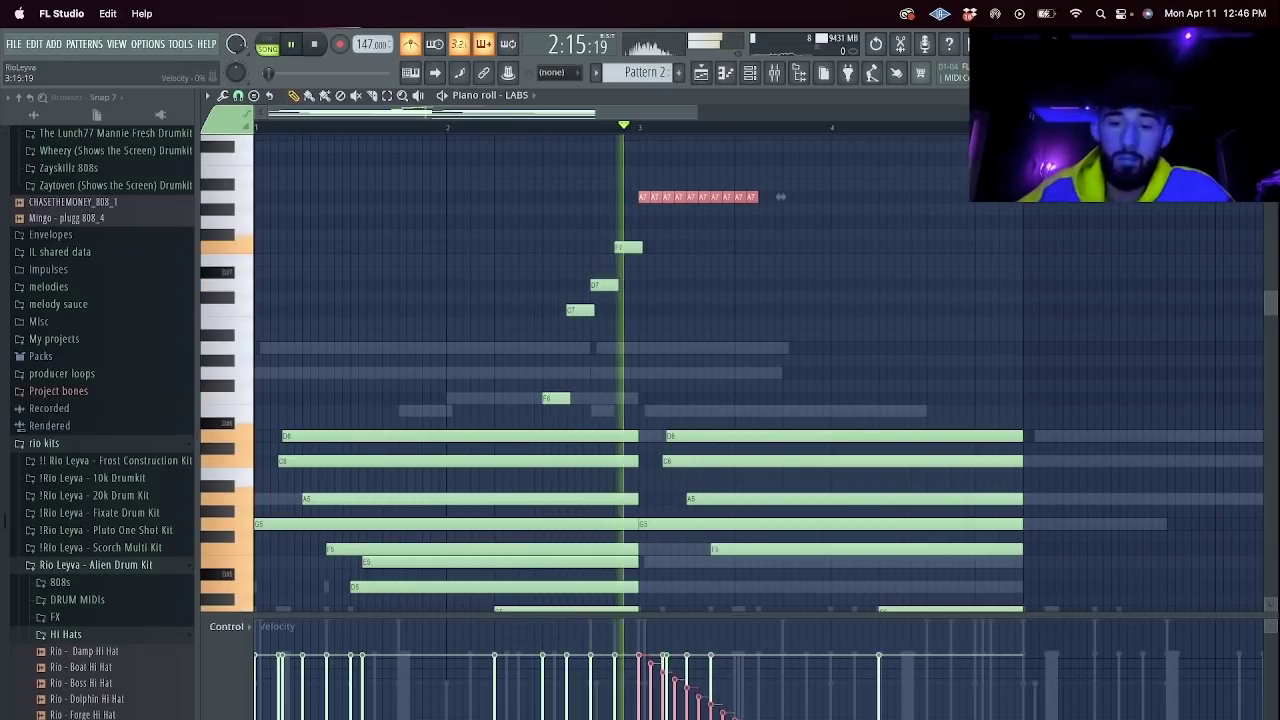
key(space)
key(space)
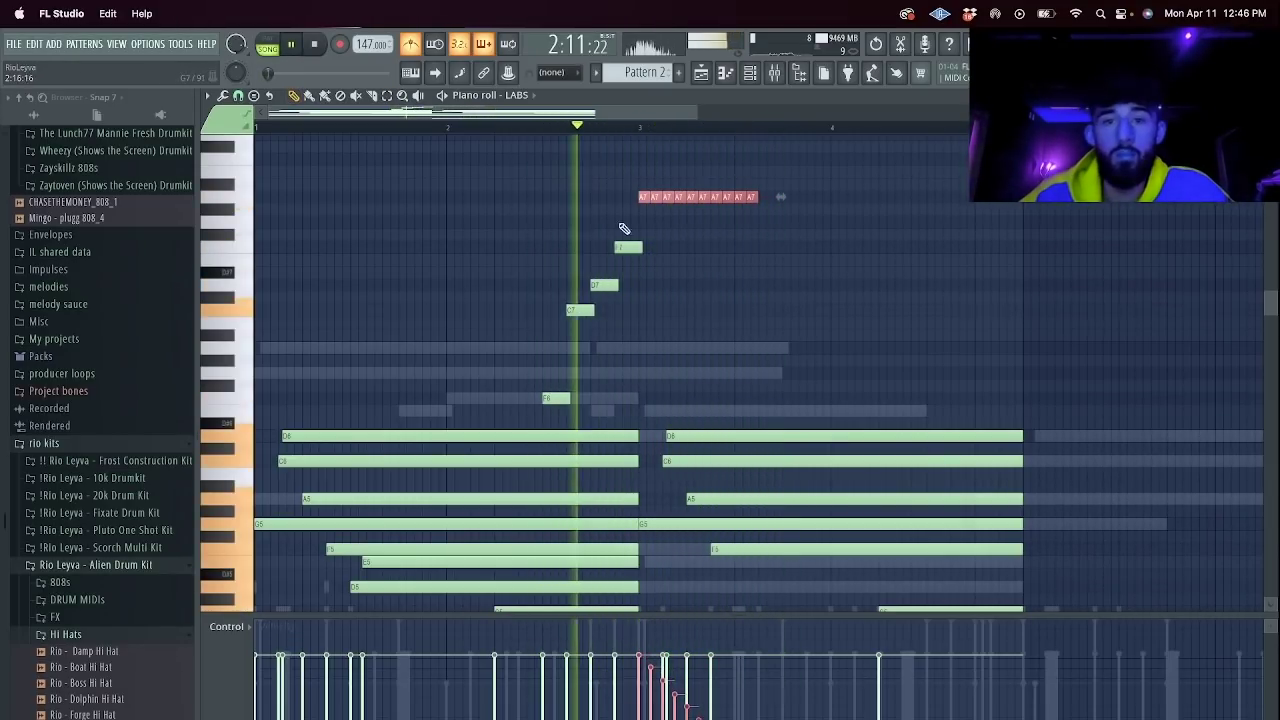
Add follow-up melody notes A6, G6, A6, C7, G6, A6 and a long sustained note.
click(627, 238)
click(742, 284)
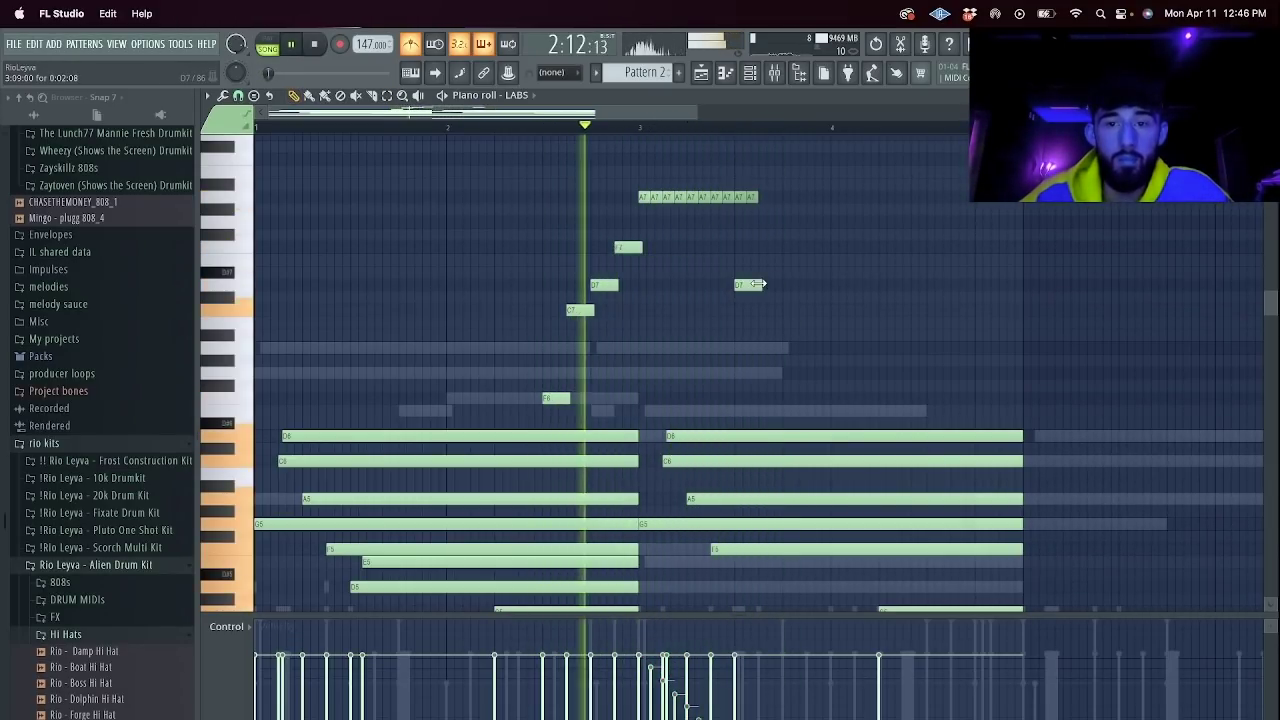
drag(757, 284, 760, 348)
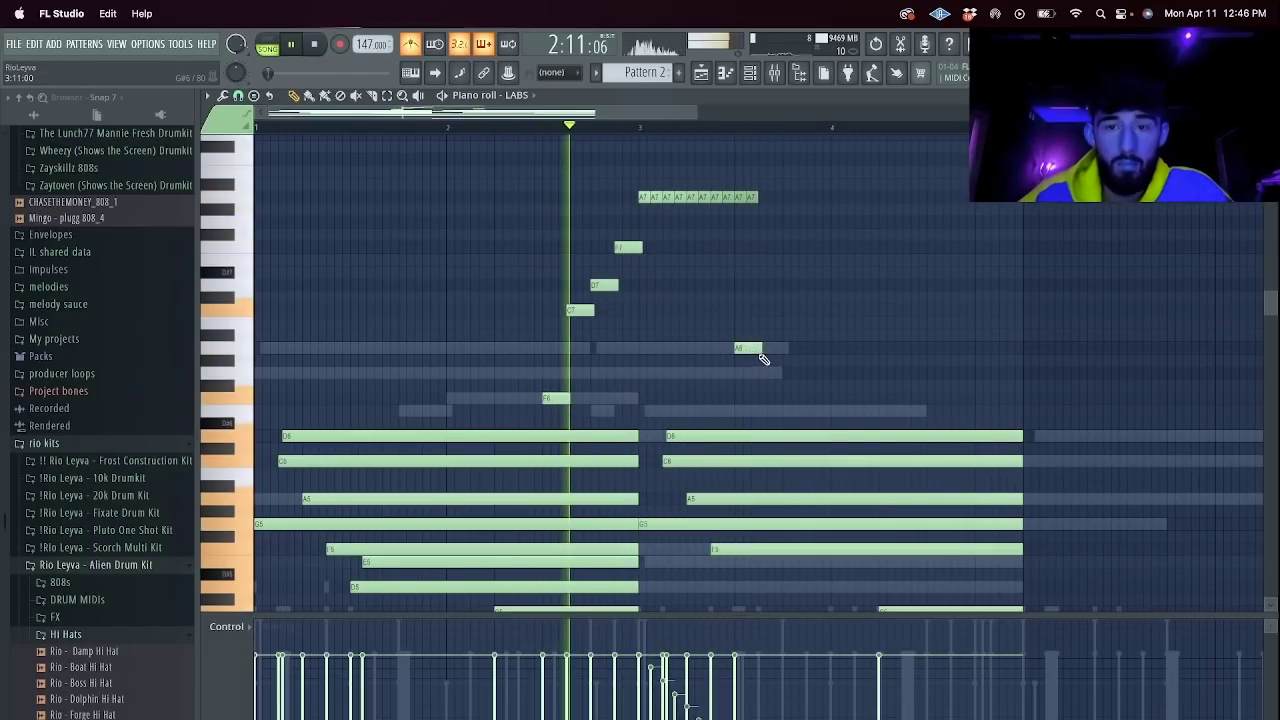
click(764, 373)
click(788, 348)
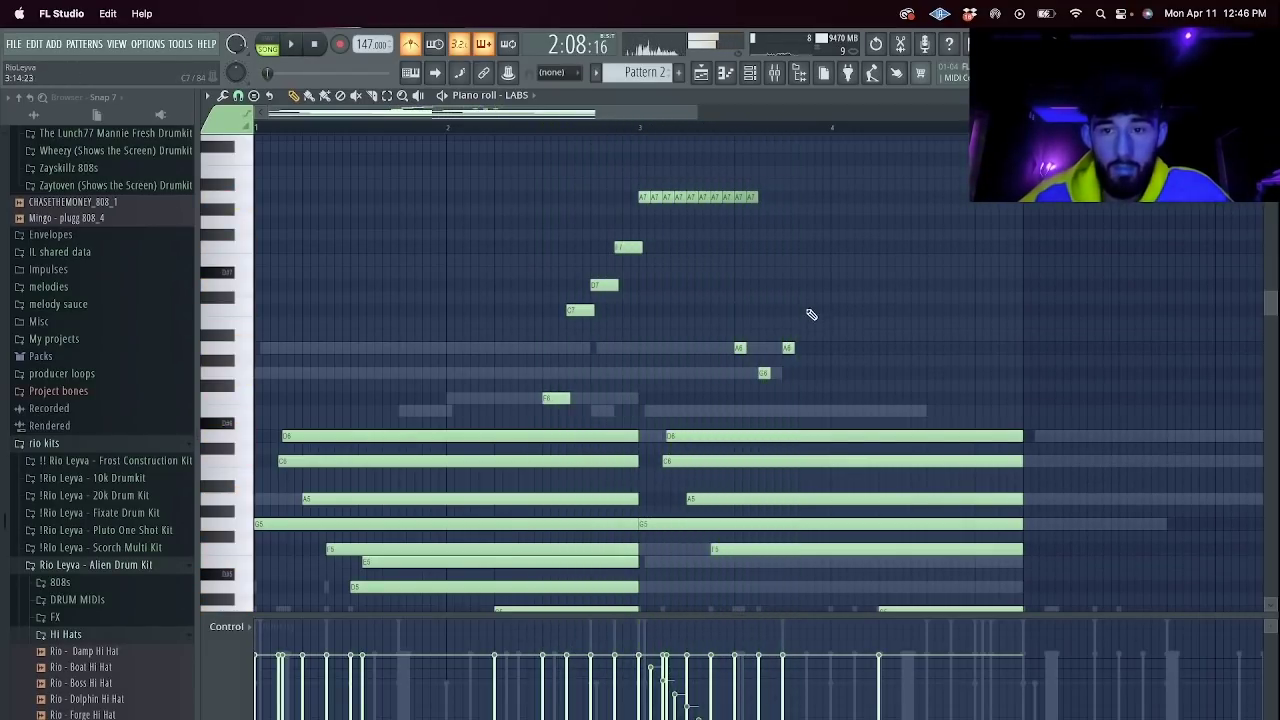
drag(808, 305, 1021, 356)
click(836, 373)
click(846, 348)
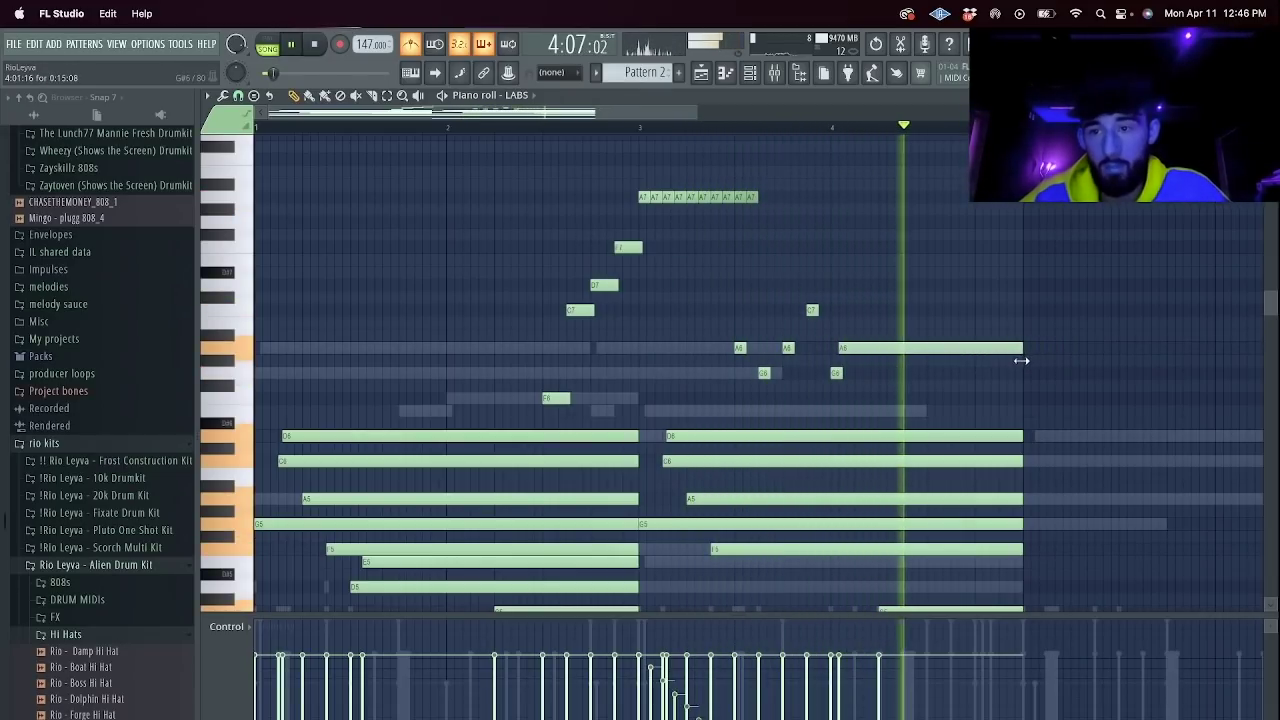
key(space)
click(926, 372)
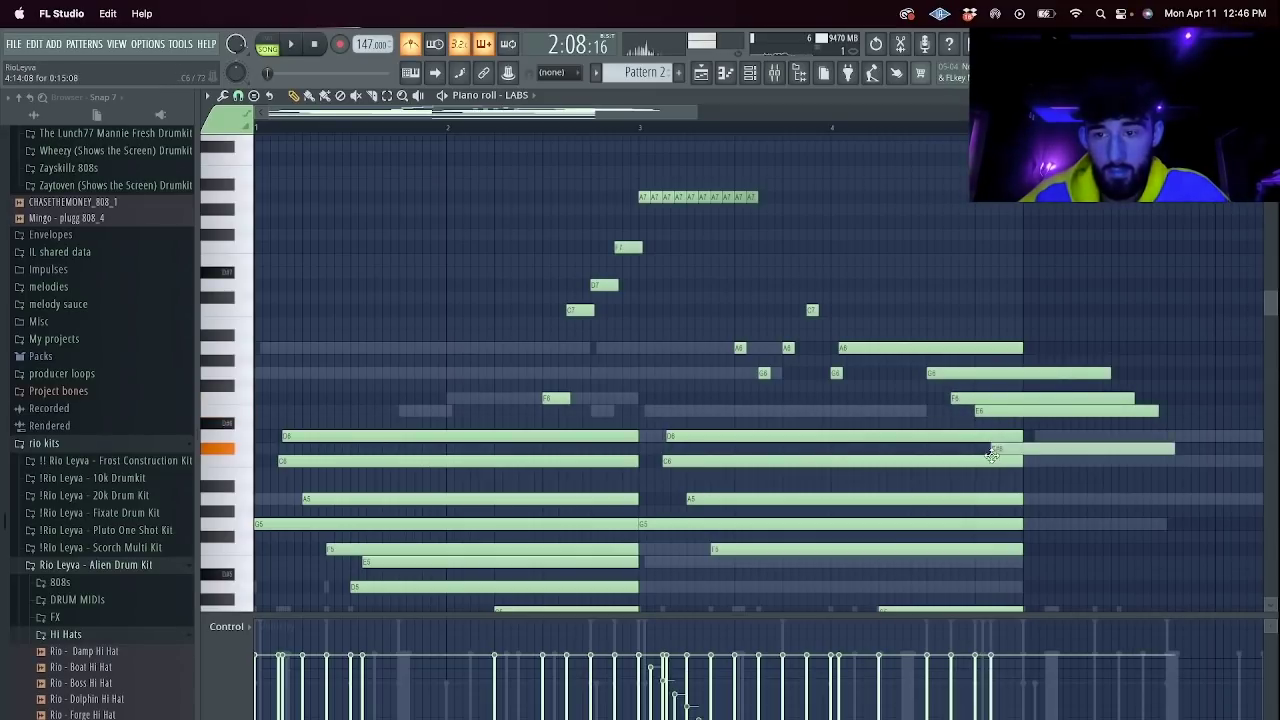
key(space)
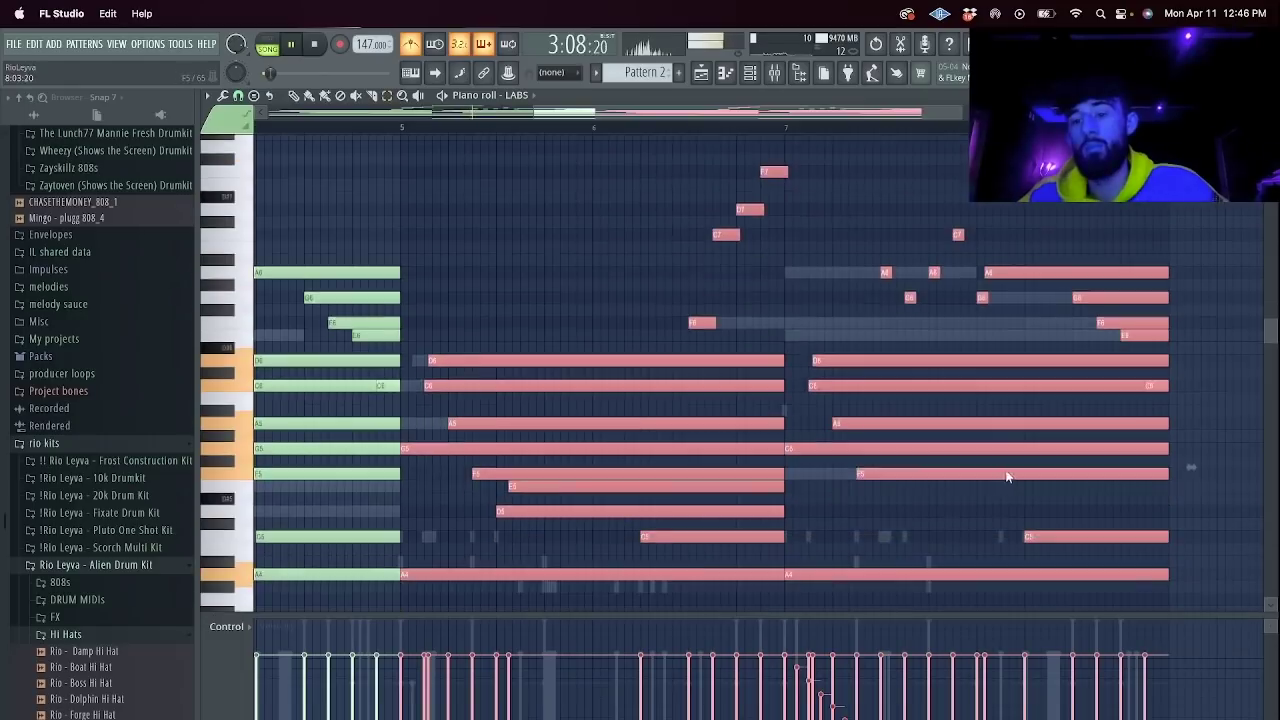
Lower the two low D notes five semitones.
scroll(1006, 471, down, 10)
scroll(865, 426, up, 2)
drag(697, 417, 667, 319)
drag(818, 505, 804, 393)
key(Down)
key(Down)
key(Down)
key(Down)
key(Down)
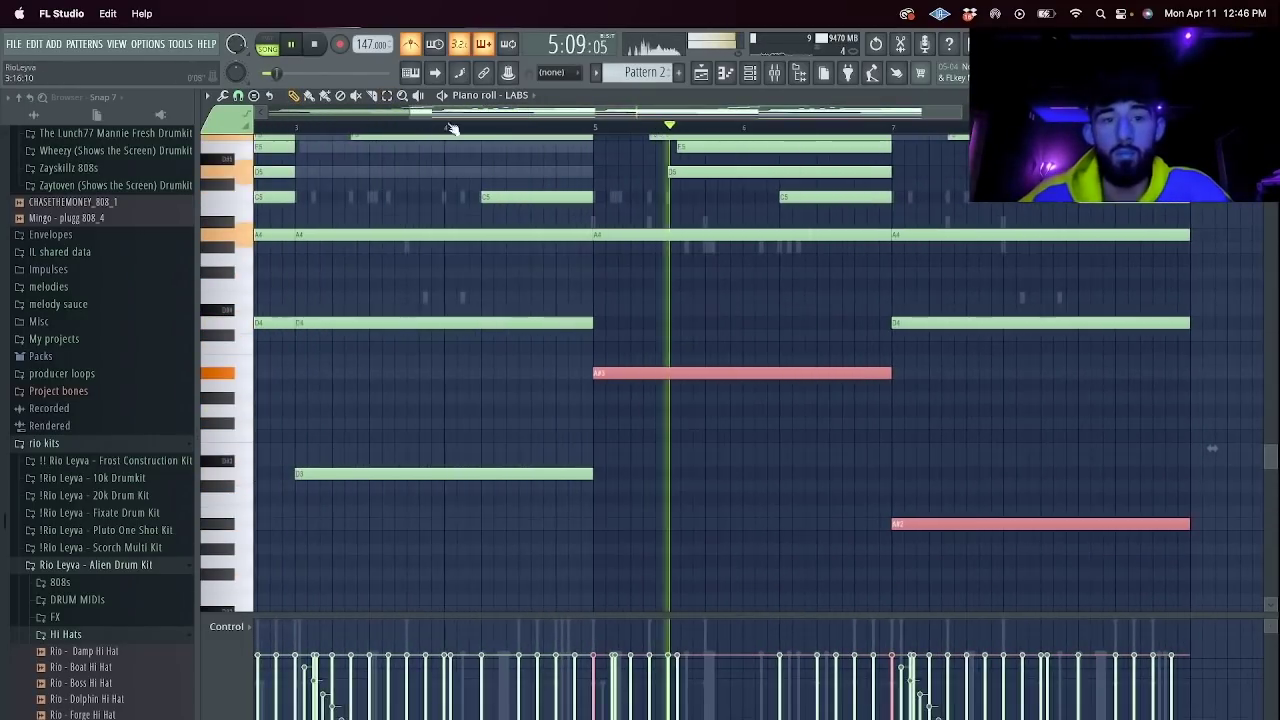
click(752, 78)
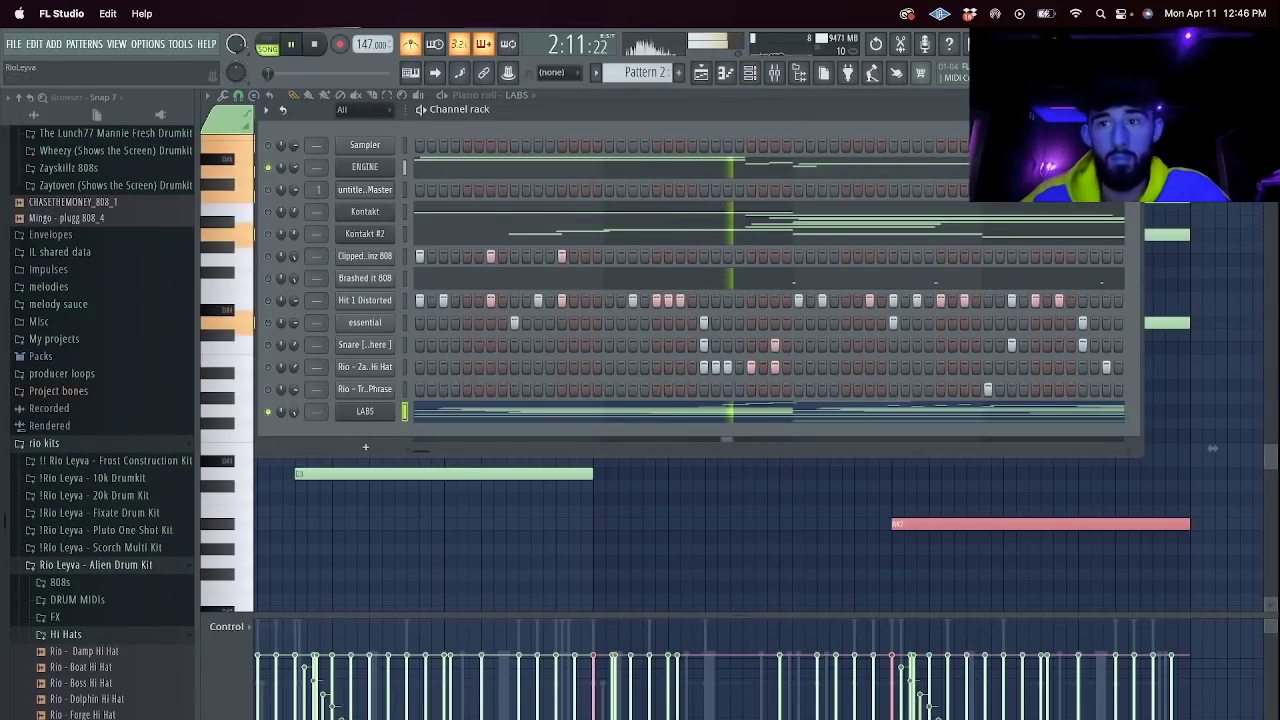
Back in the piano roll, raise the D6/C6 note pair in bar 5 two semitones.
click(1212, 448)
scroll(630, 252, up, 10)
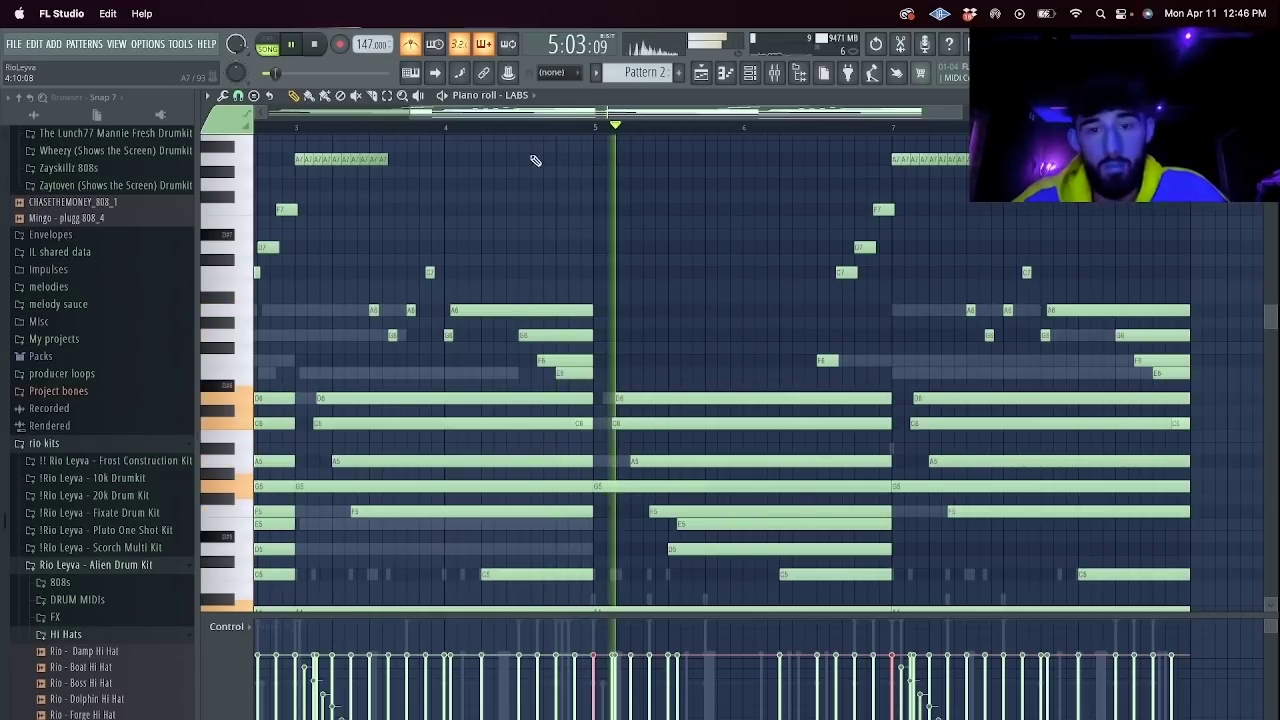
click(601, 125)
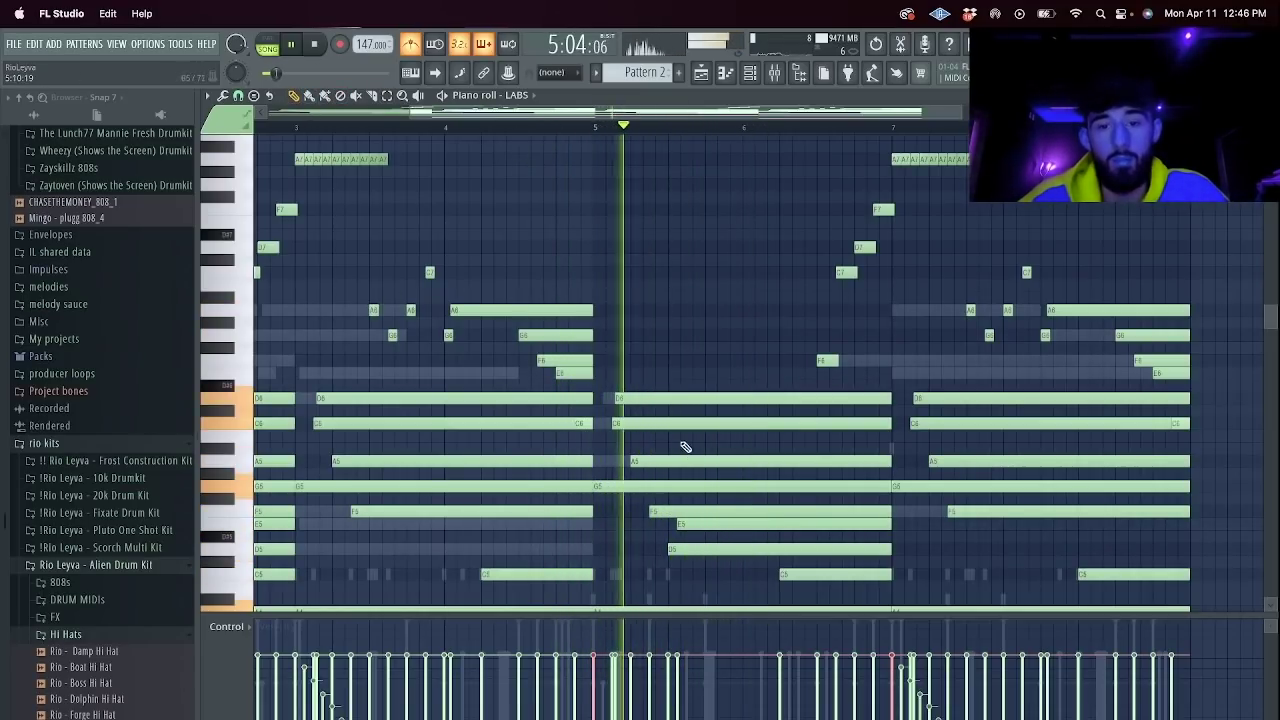
key(space)
key(space)
key(space)
drag(650, 432, 657, 380)
key(shift+Up)
key(shift+Up)
key(shift+Up)
key(shift+Up)
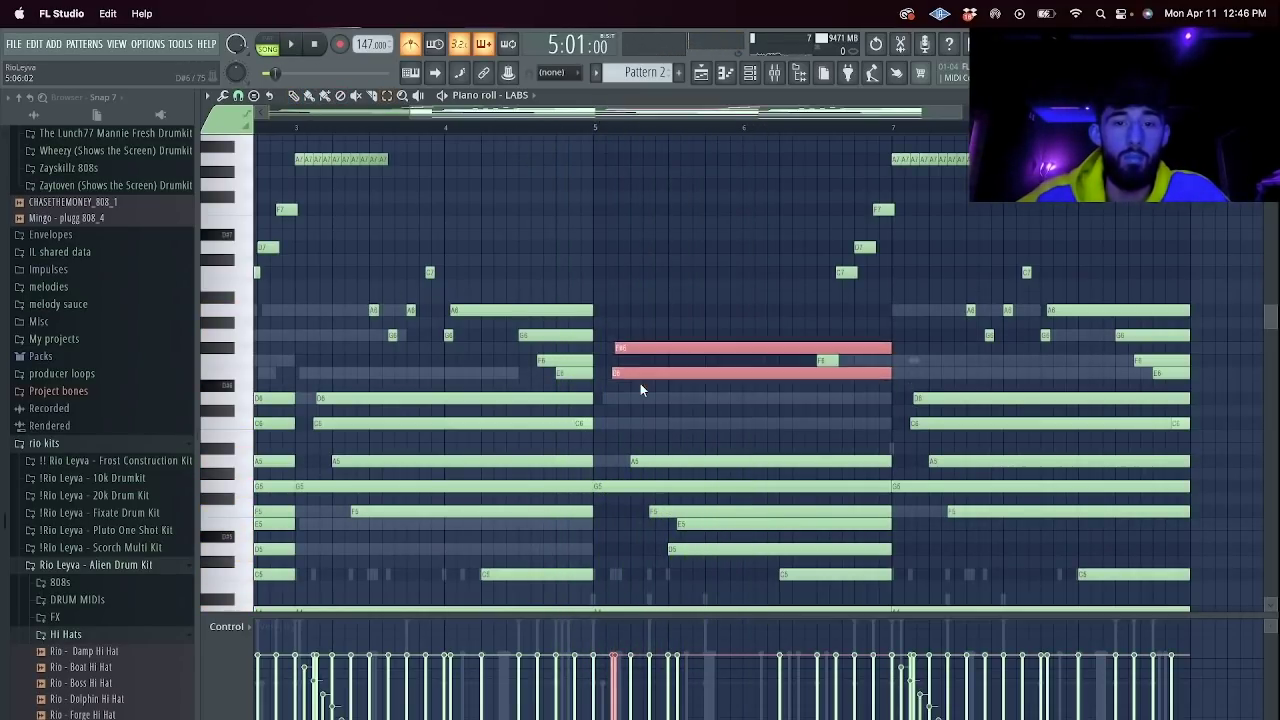
key(shift+Up)
key(space)
key(space)
key(space)
key(space)
key(space)
Draw two A6 notes and a D6 note in bar 5.
key(p)
key(space)
key(space)
click(632, 310)
key(space)
key(space)
key(space)
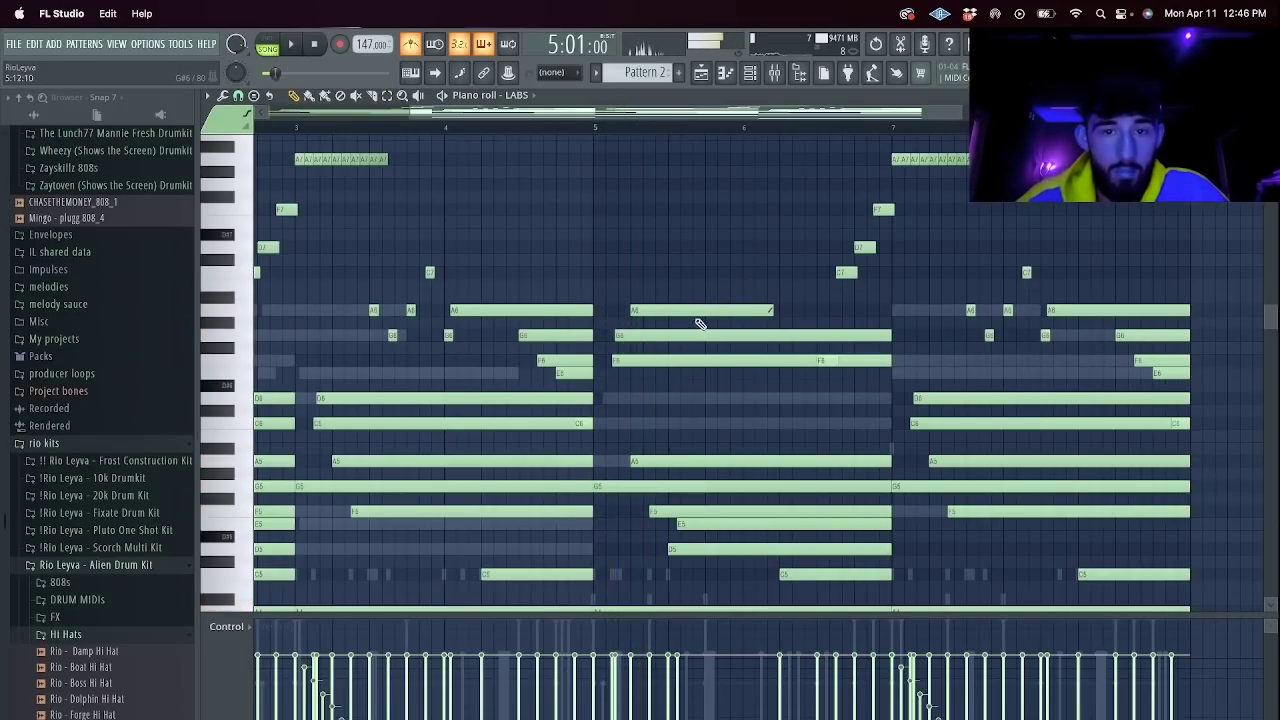
key(space)
key(space)
key(space)
key(space)
click(664, 311)
key(space)
key(space)
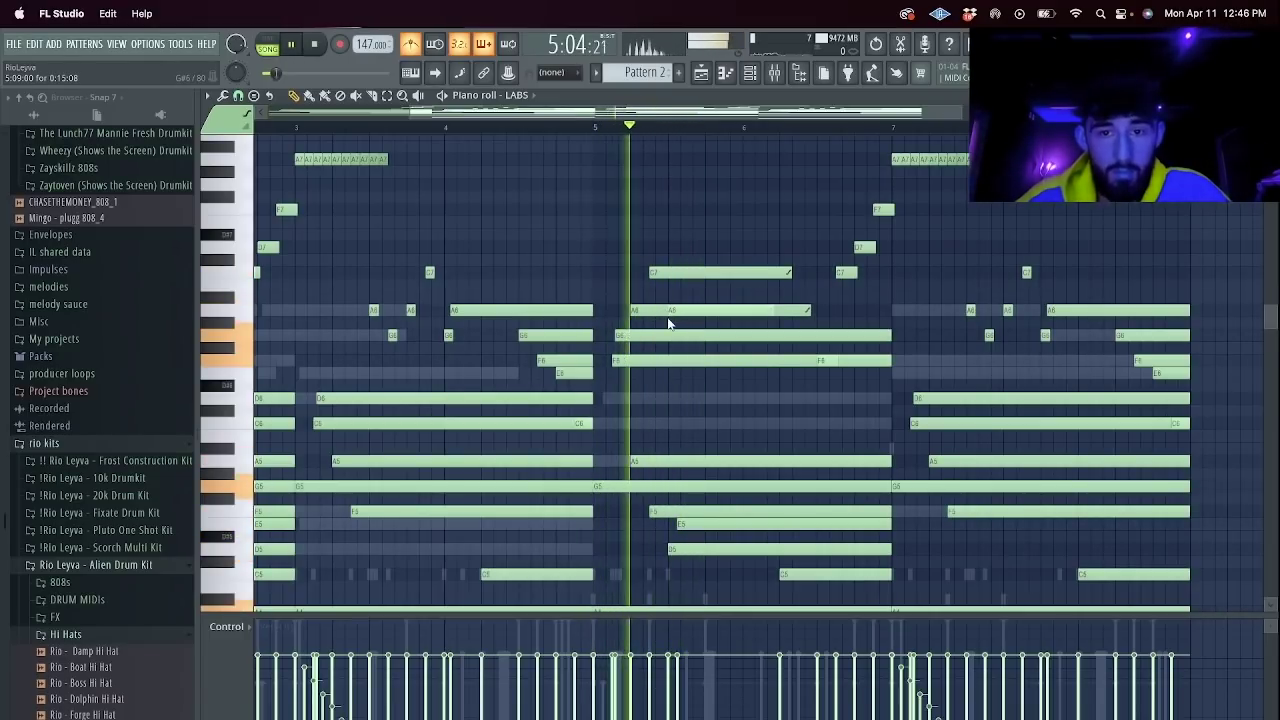
click(712, 400)
key(space)
key(space)
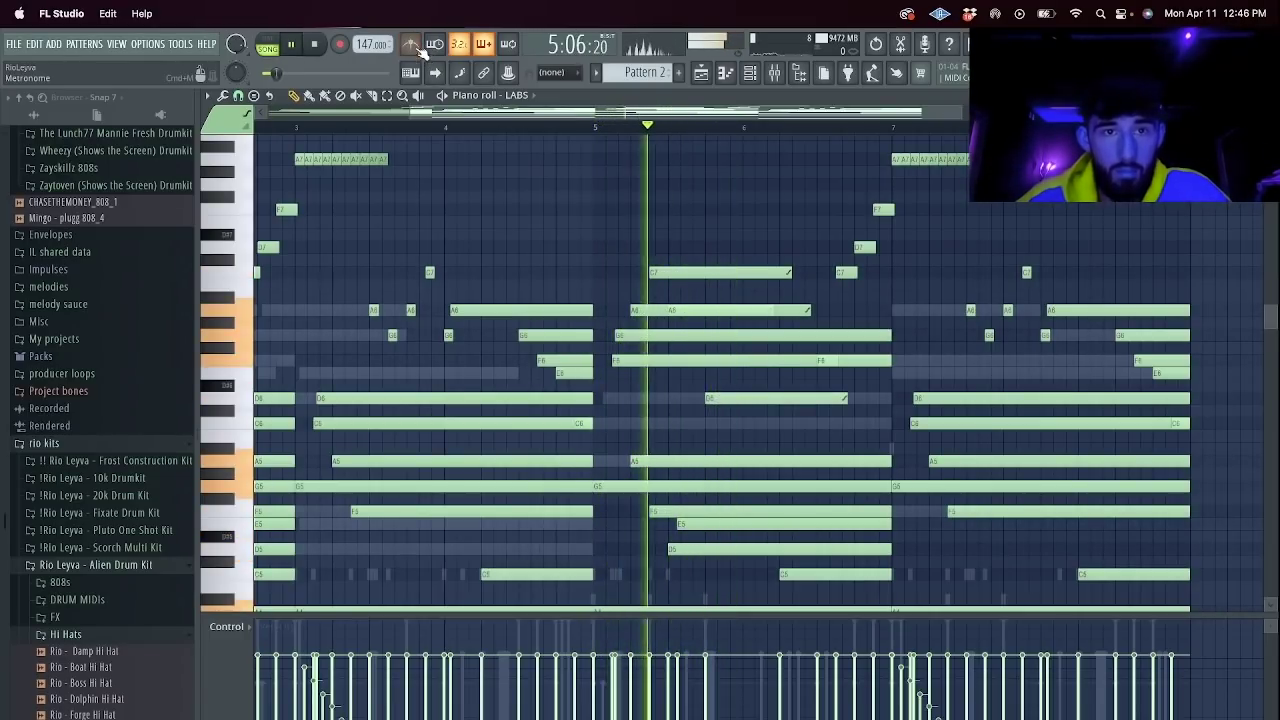
key(space)
Move the D6 note down to C6, then add and place new D6 and C6 notes.
key(space)
drag(727, 400, 734, 423)
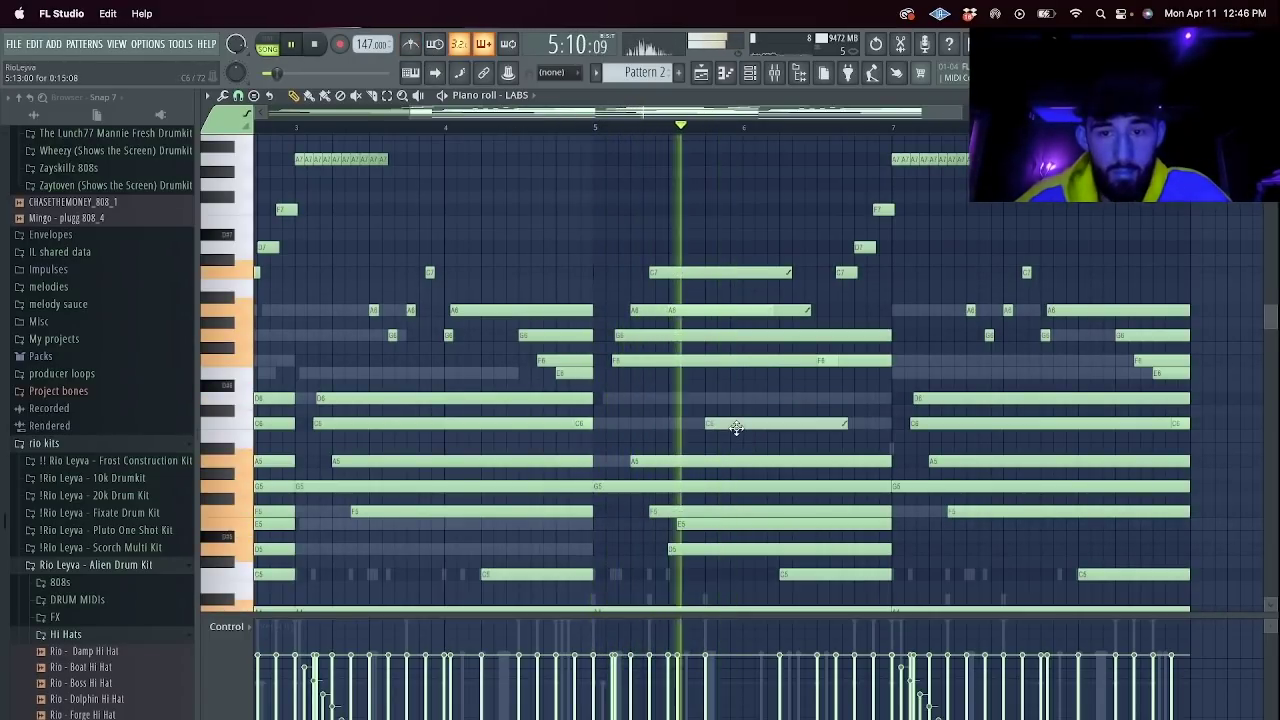
click(749, 400)
drag(826, 402, 835, 401)
key(space)
key(space)
drag(735, 411, 744, 427)
Shift the A5 note earlier so it sustains unbroken toward bar 9.
key(space)
mouse_move(801, 458)
mouse_down()
mouse_move(774, 447)
mouse_move(781, 465)
mouse_up()
key(space)
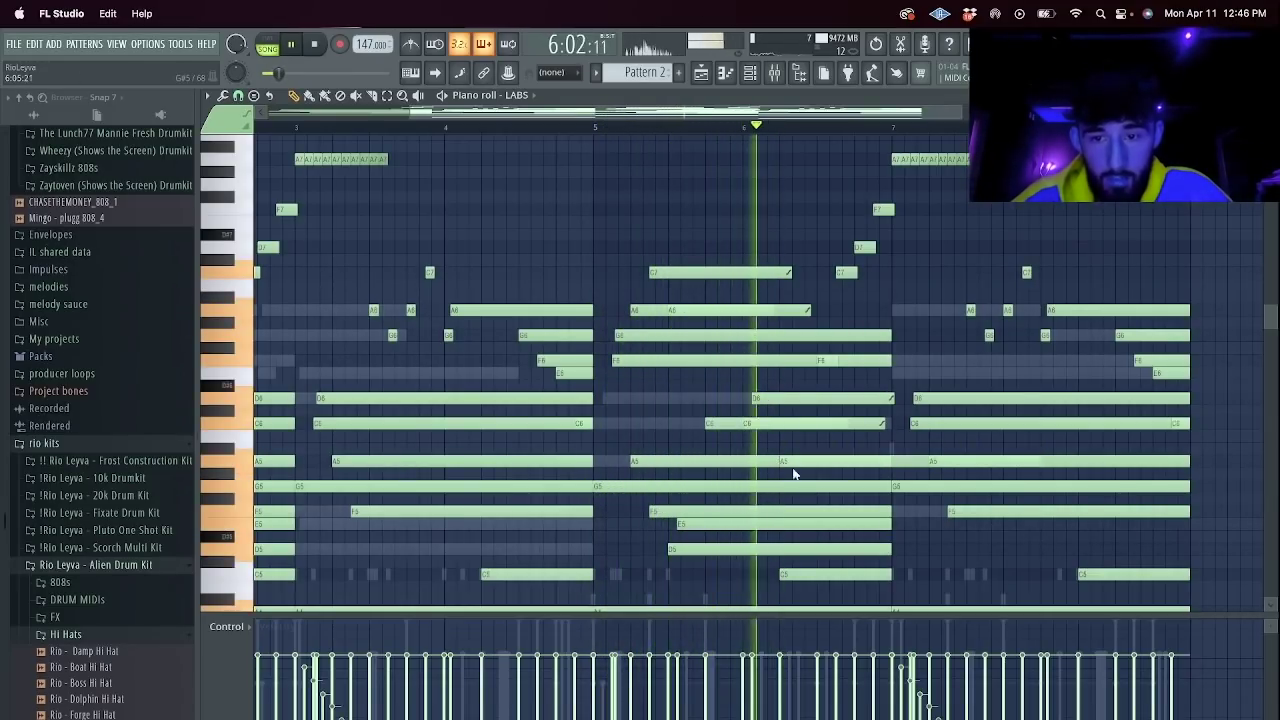
scroll(820, 468, down, 3)
scroll(900, 450, down, 3)
scroll(943, 428, up, 10)
key(space)
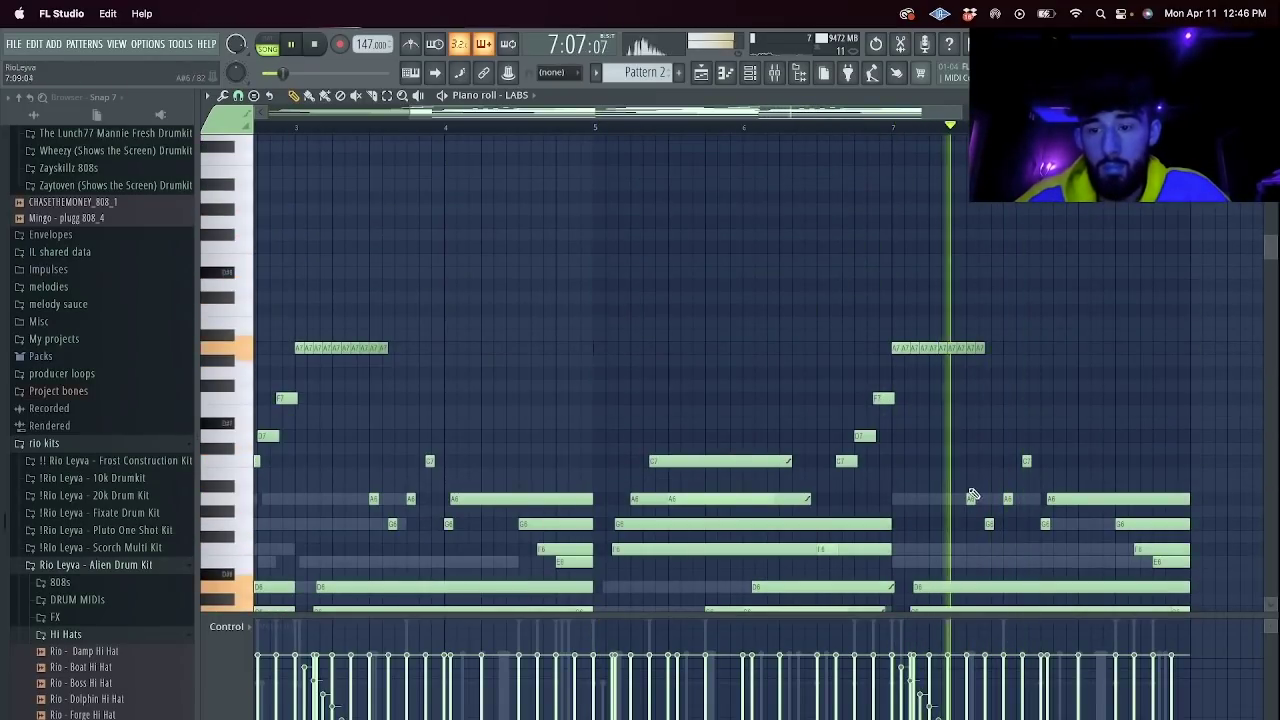
Erase the short A6 and C7 notes, then draw an F7 in bar 7 and slice it short.
right_click(1008, 499)
right_click(1027, 461)
key(space)
key(space)
key(space)
drag(971, 388, 969, 403)
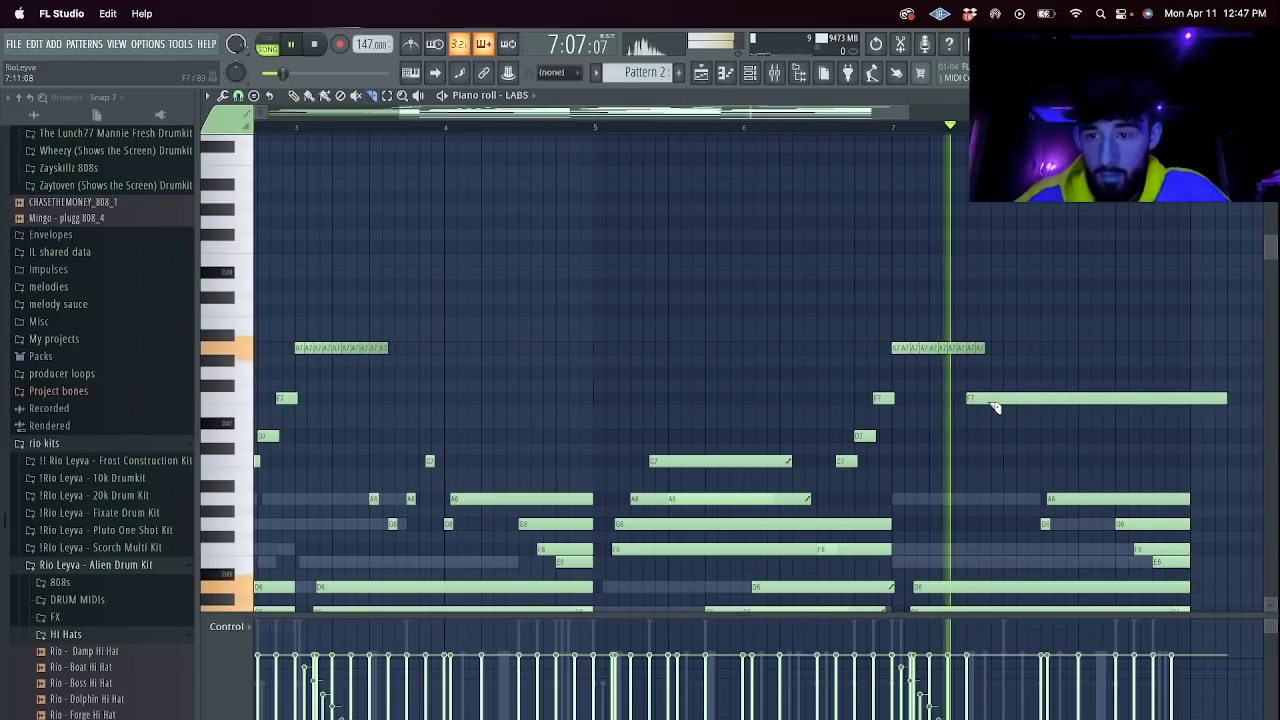
key(space)
key(space)
click(1004, 403)
right_click(1008, 402)
key(space)
Duplicate the F7 as an E7, then add a short sliced D7 to finish the falling run.
key(space)
key(super+b)
drag(998, 417, 1034, 414)
key(space)
key(space)
click(1008, 437)
key(space)
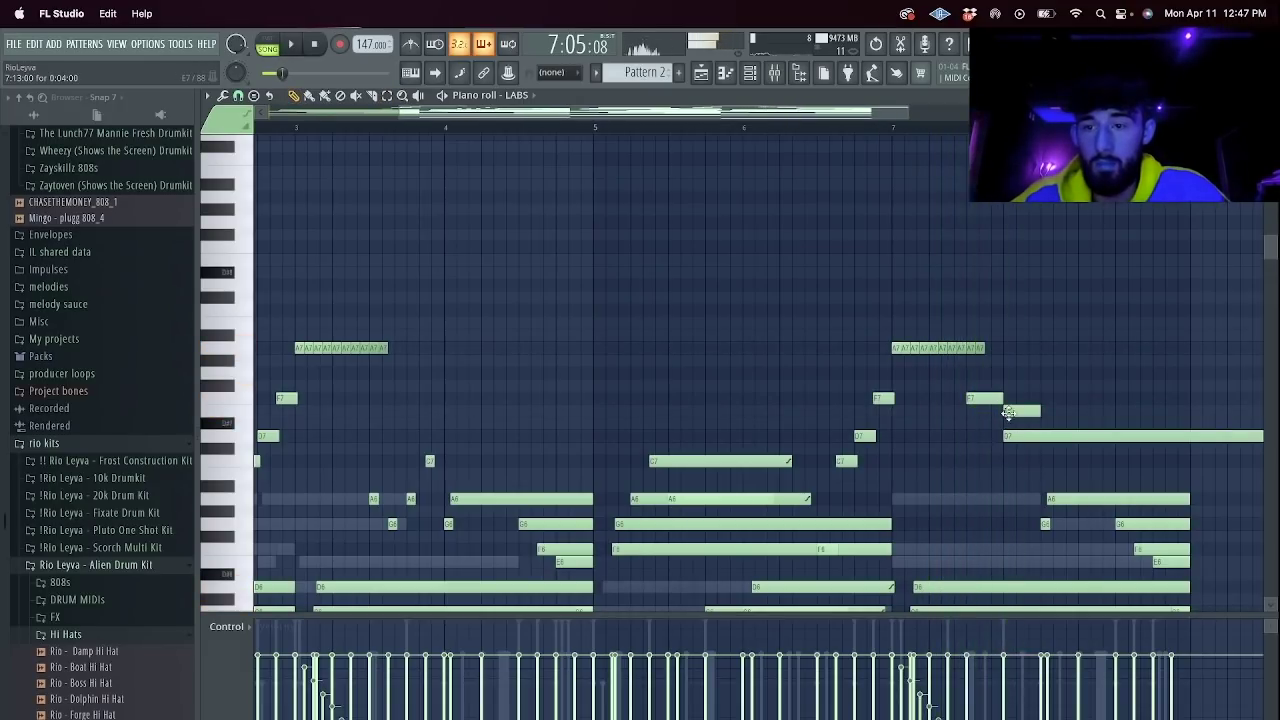
click(1040, 437)
right_click(1060, 438)
key(space)
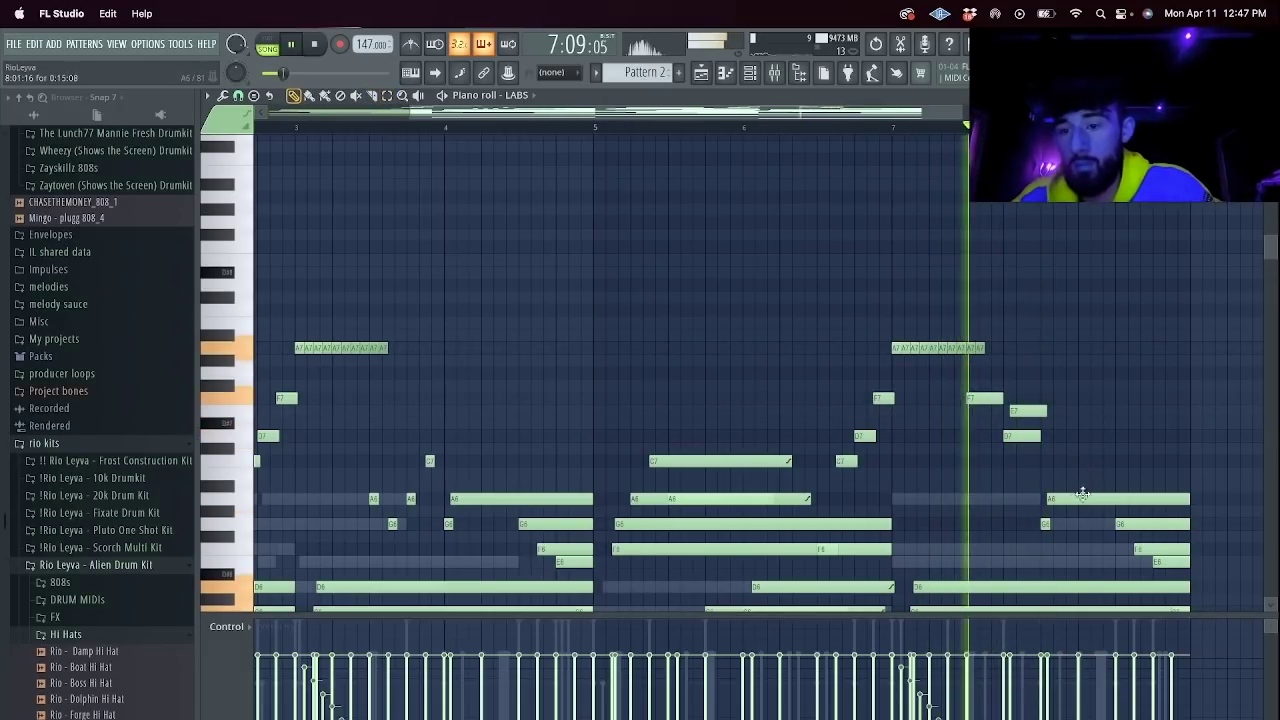
key(space)
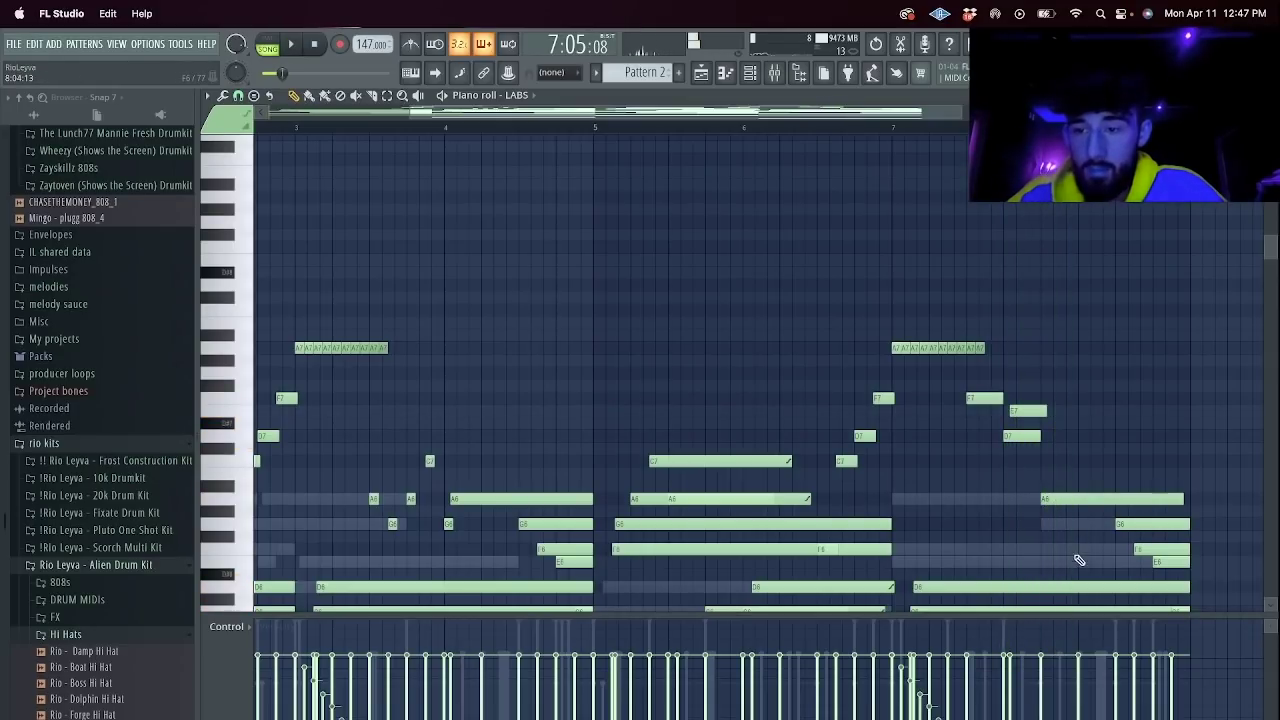
Shorten the F6 note near bar 8 and follow it with short D#6 and F6 notes.
drag(1101, 567, 1091, 567)
click(1100, 574)
click(1119, 548)
key(space)
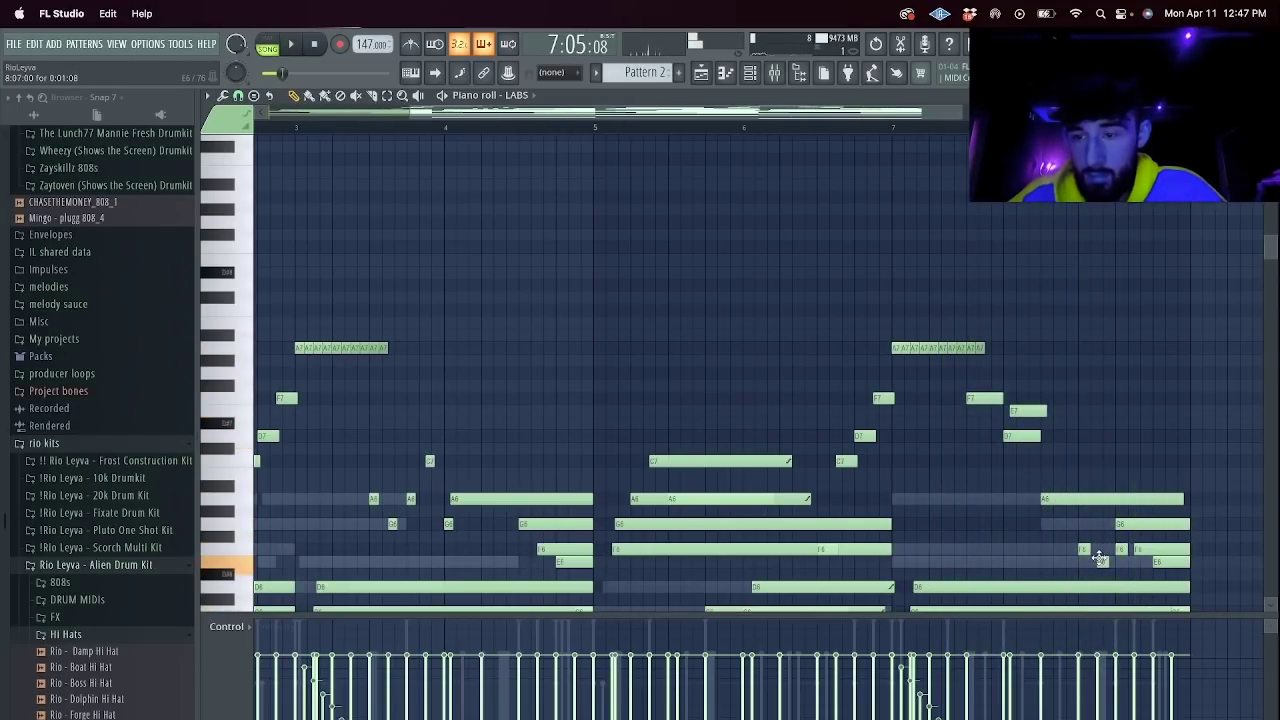
key(space)
Delete the long closing F6 and G6 notes and stretch the short F6 to the end.
right_click(1144, 549)
right_click(1142, 525)
drag(1127, 550, 1193, 555)
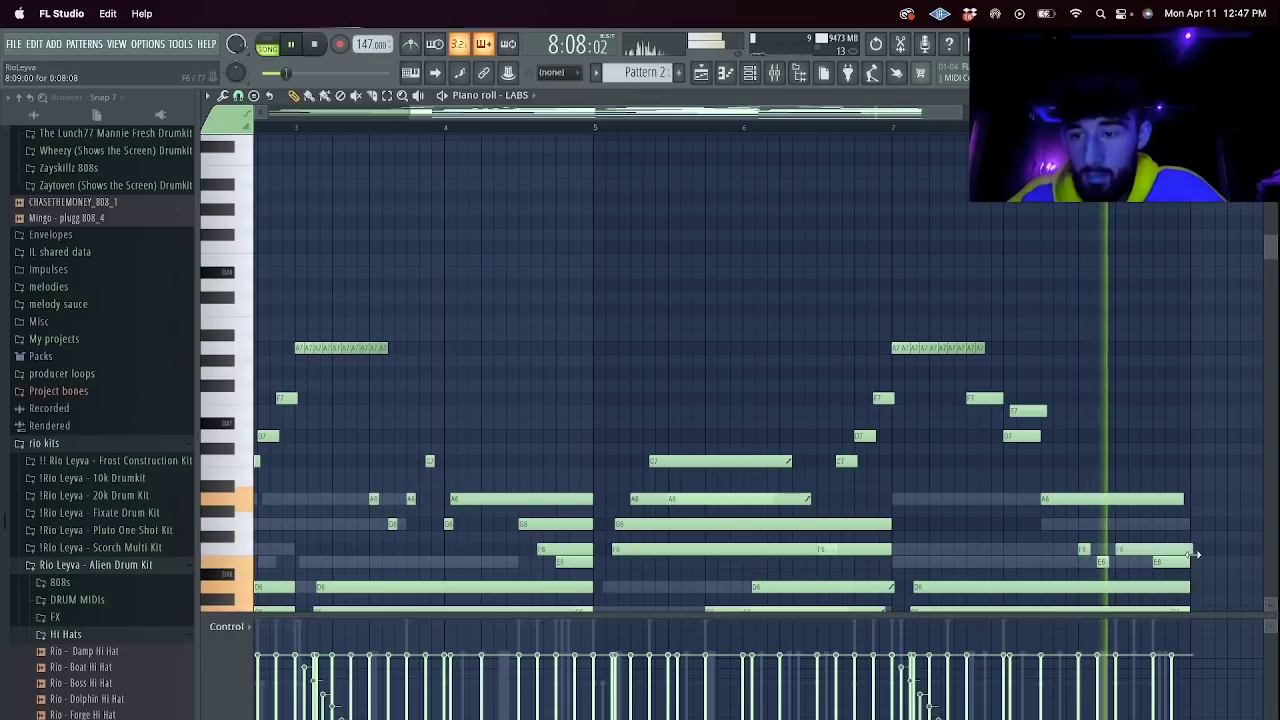
scroll(1171, 529, down, 8)
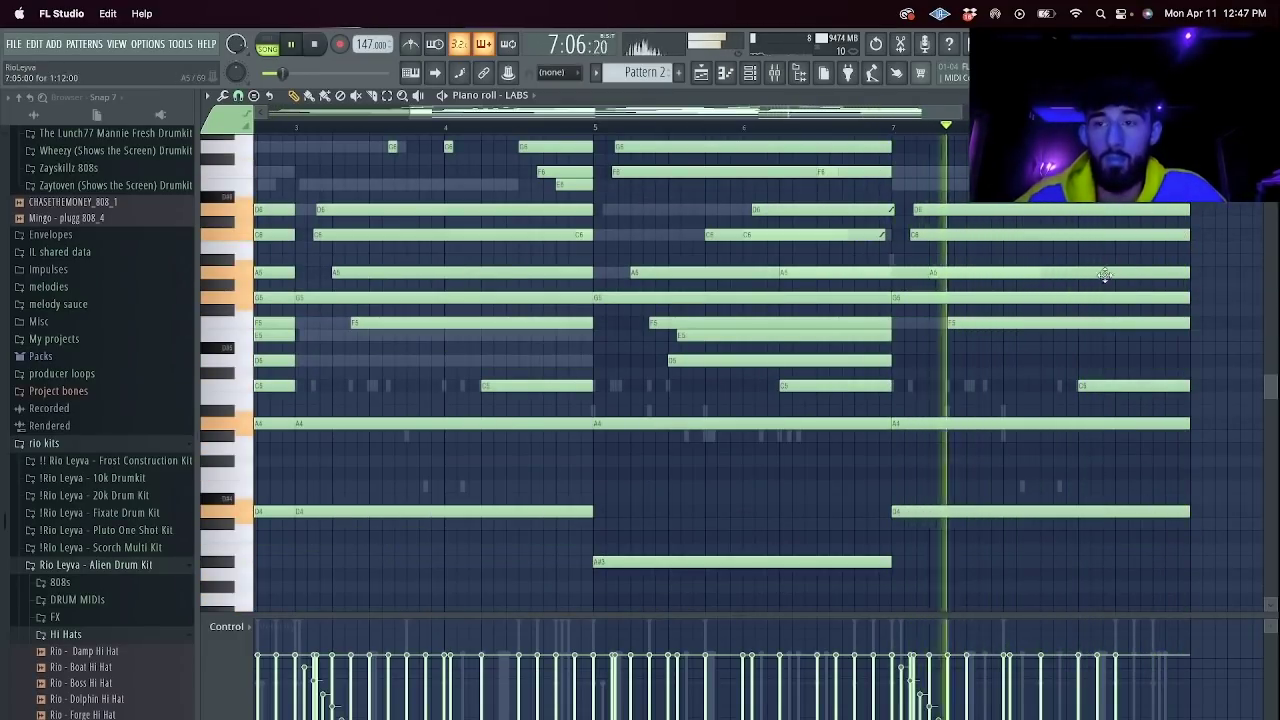
scroll(1104, 272, up, 3)
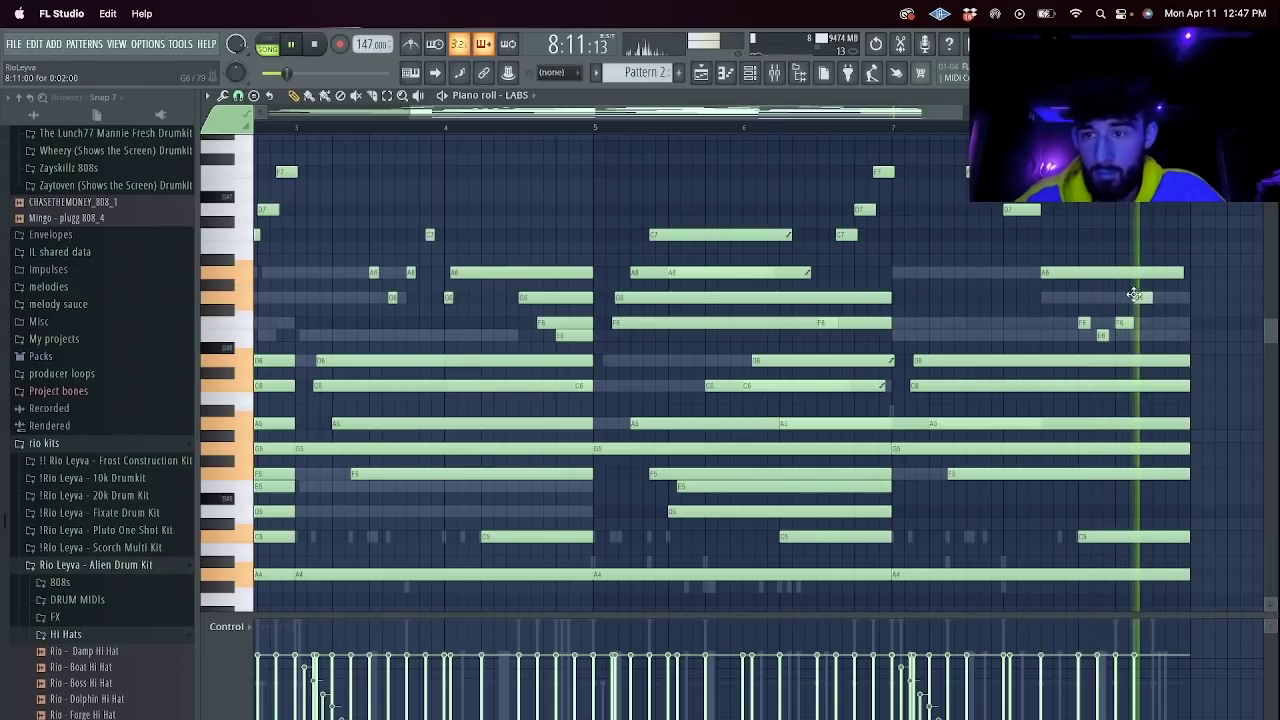
key(space)
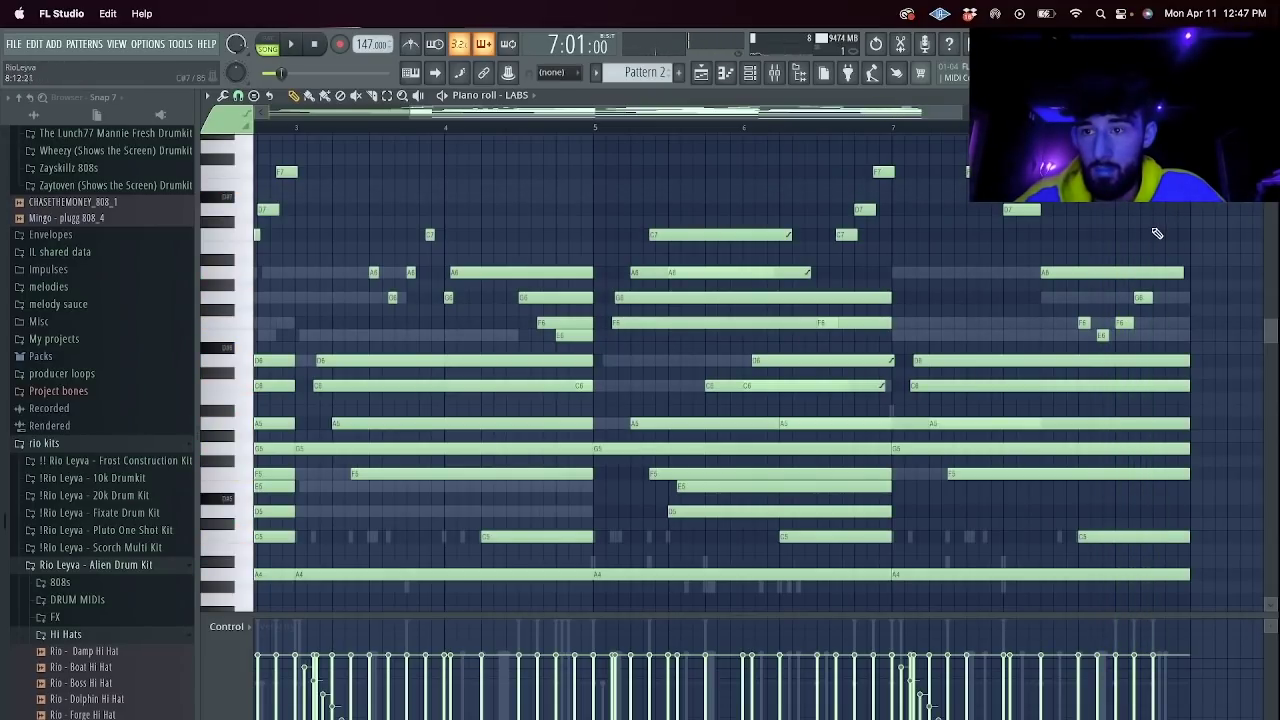
key(space)
scroll(1100, 300, down, 5)
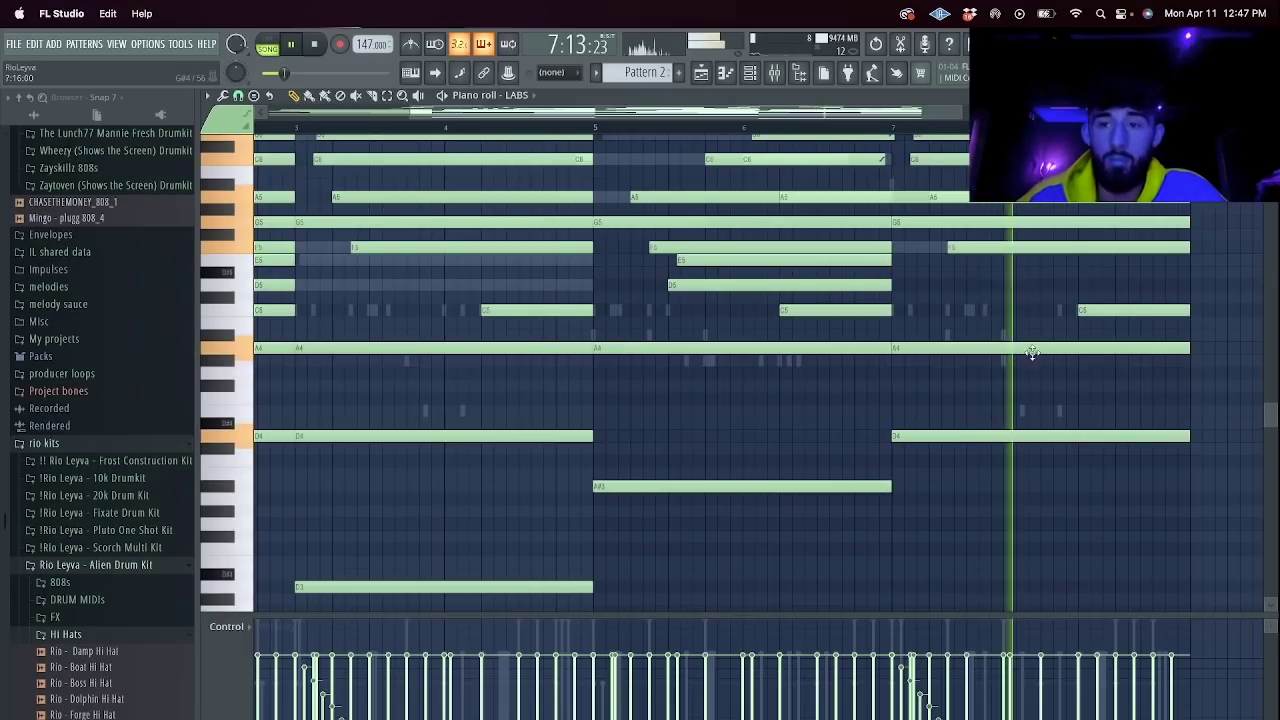
click(750, 78)
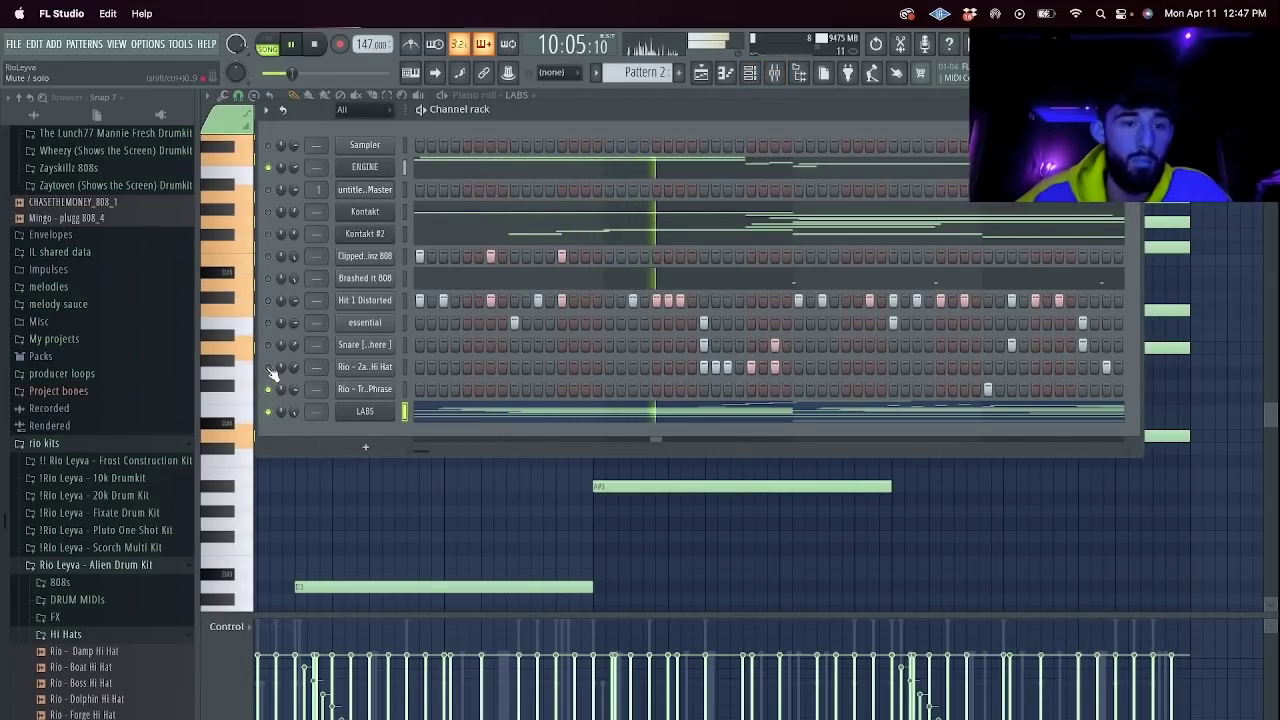
Unmute the Brashed it 808, clipped 808, Kontakt #2 and Kontakt channels.
click(268, 278)
click(268, 256)
click(268, 234)
click(268, 212)
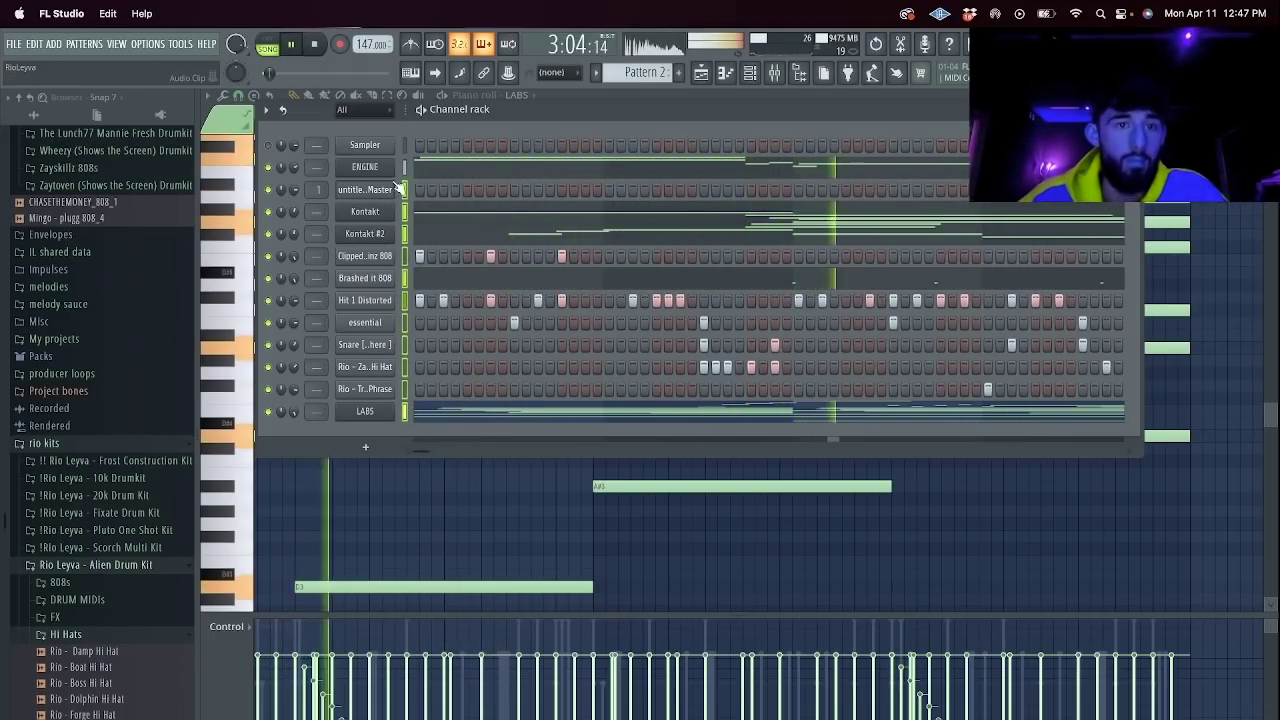
In the Mixer, lower the Brashed it 808 fader slightly and nudge the snare fader up.
key(F9)
click(262, 279)
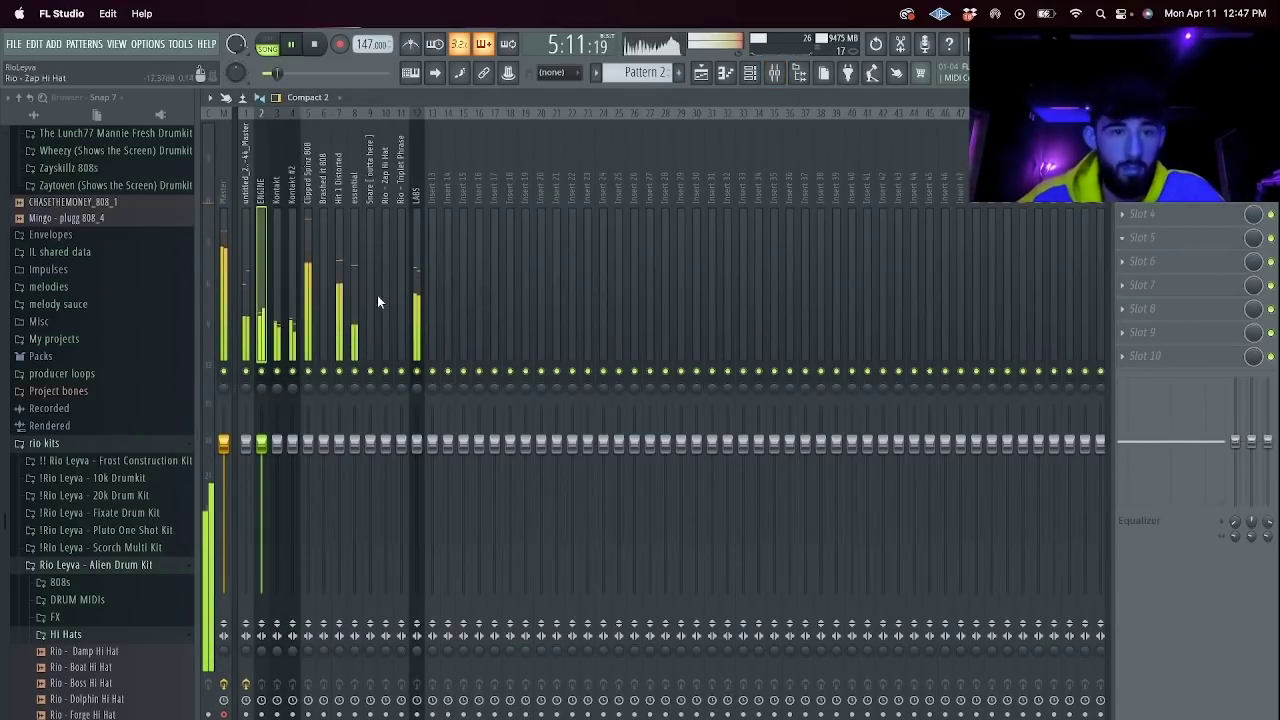
click(418, 340)
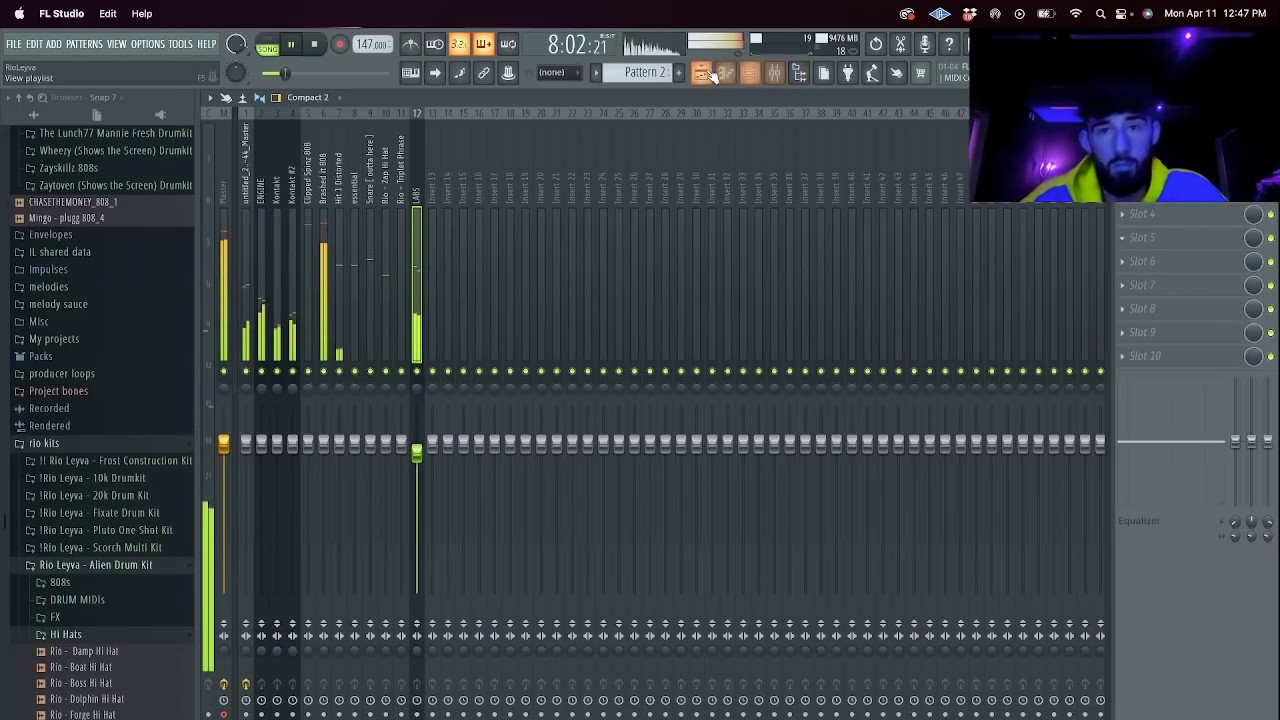
drag(323, 443, 323, 448)
click(308, 444)
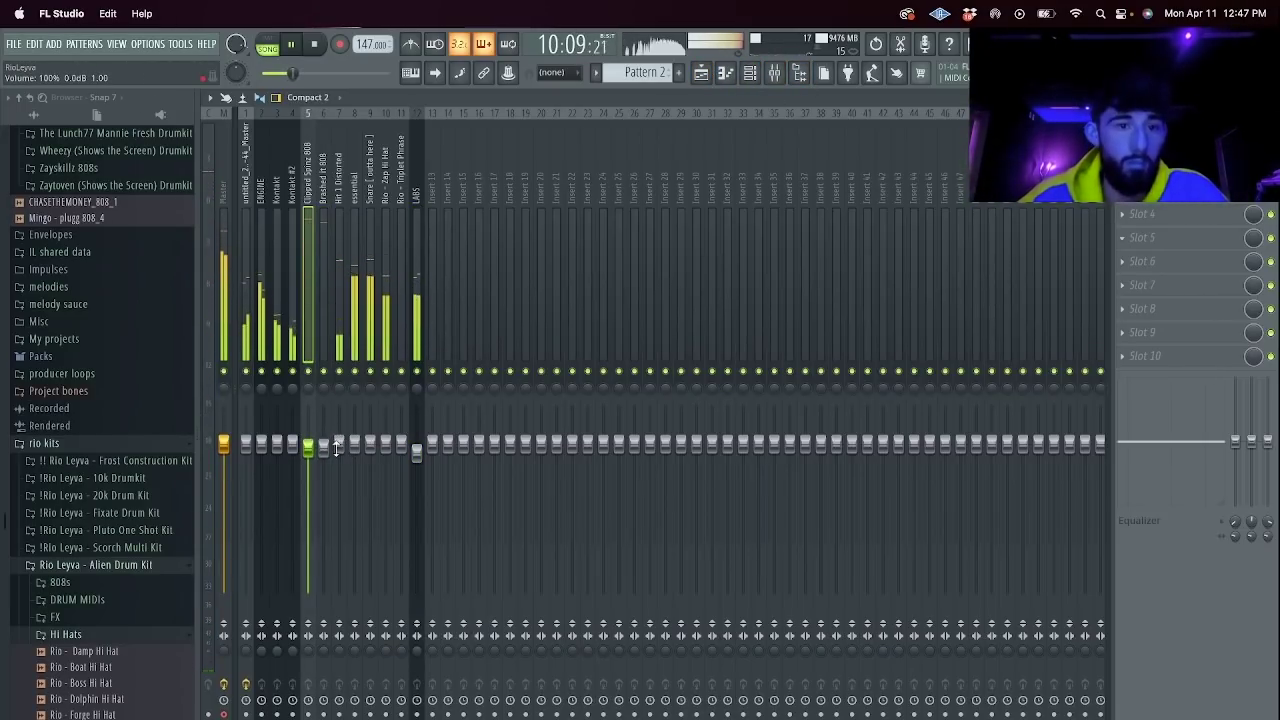
drag(369, 455, 369, 452)
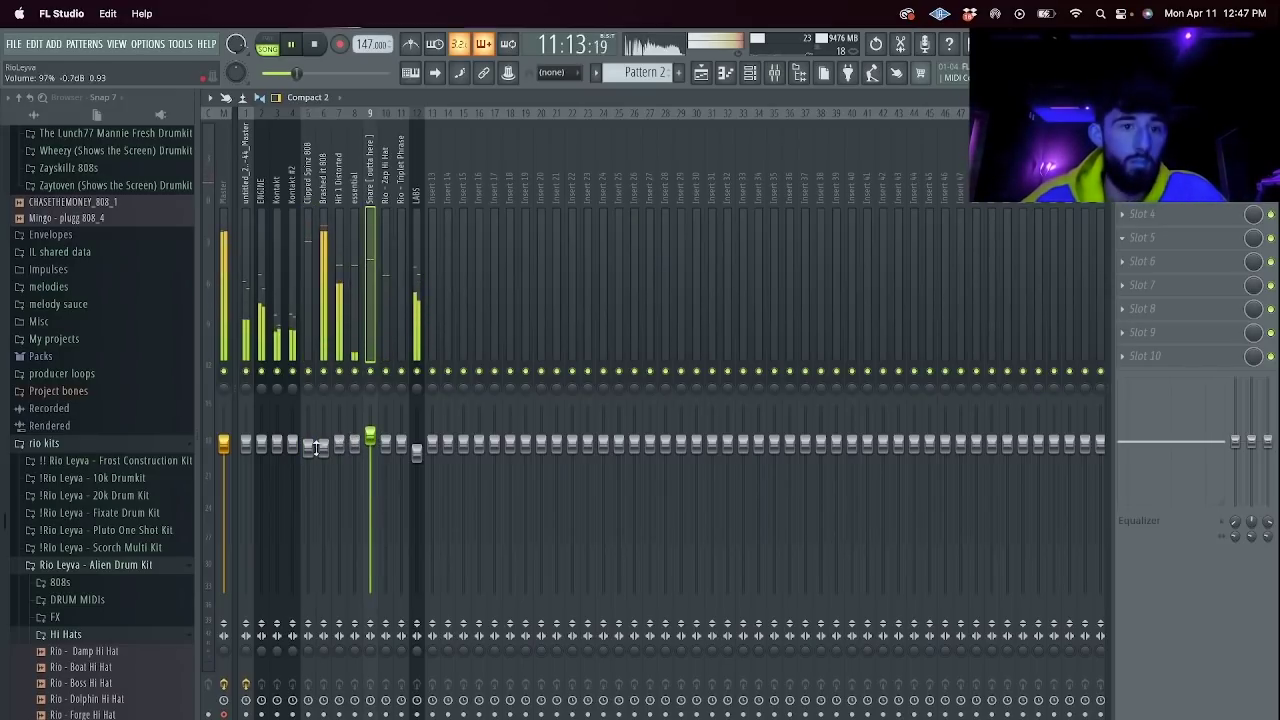
click(417, 455)
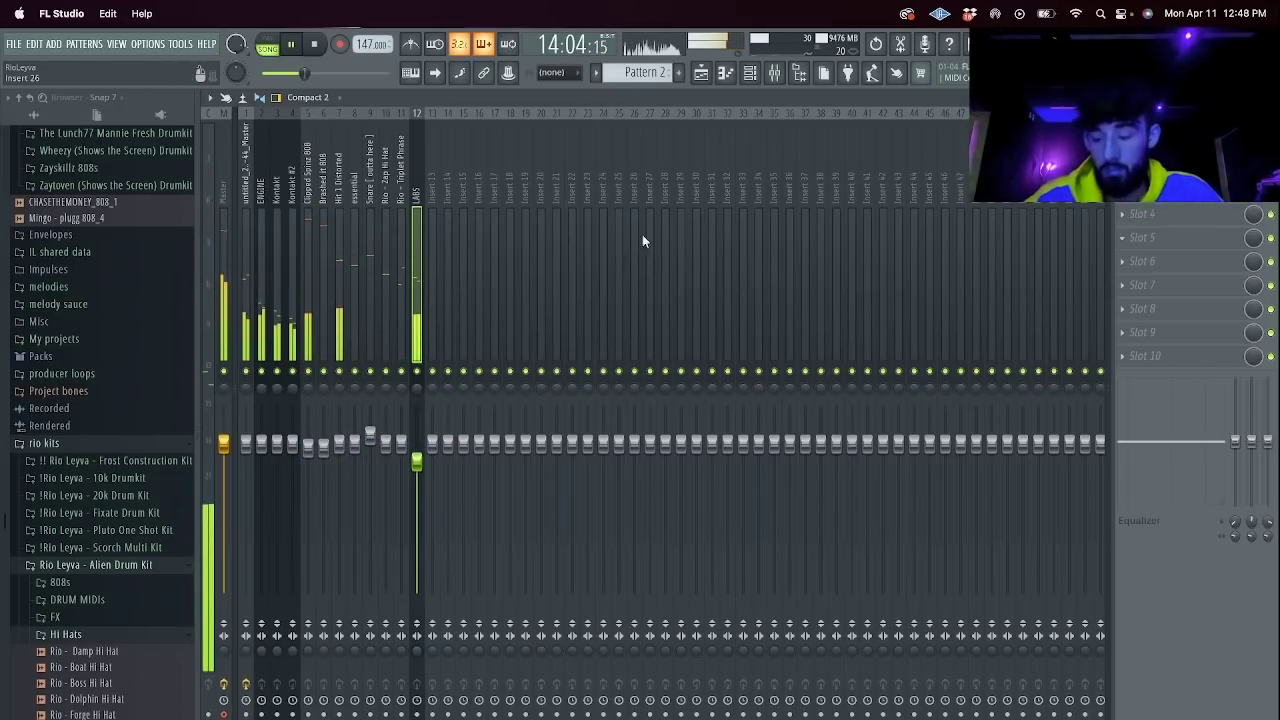
click(725, 72)
click(595, 72)
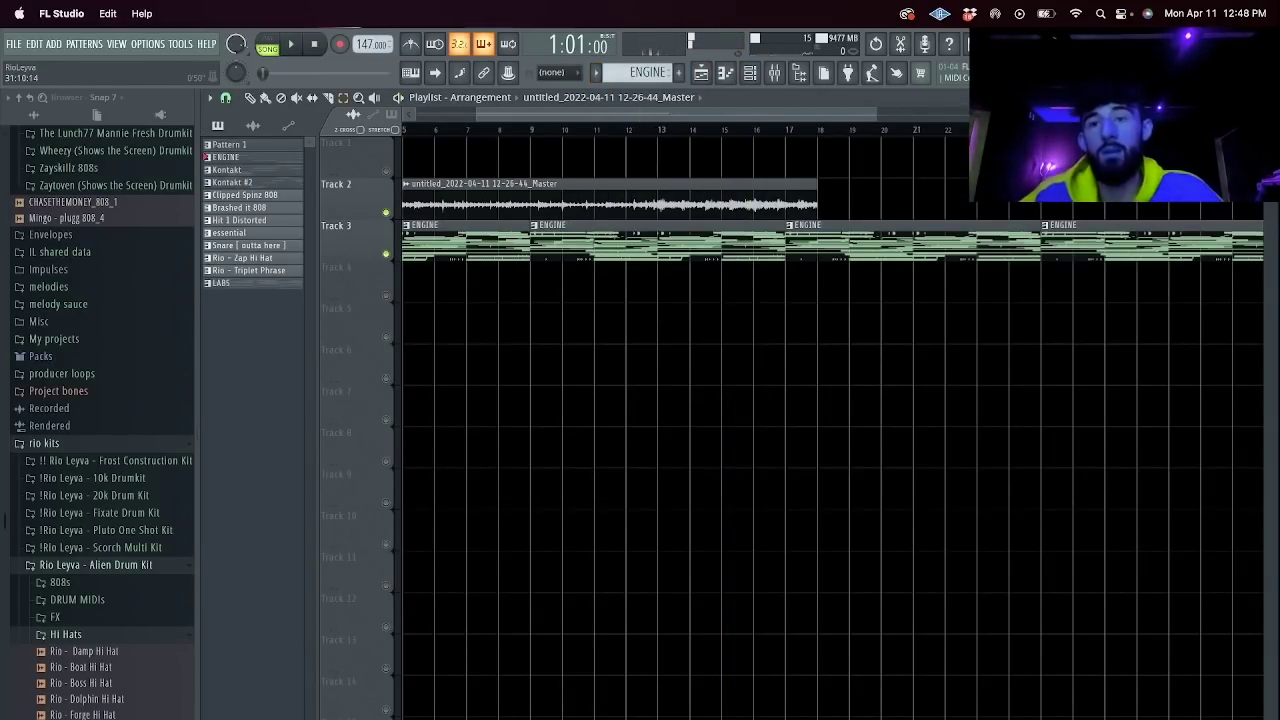
Replace Track 3's ENGINE clips with every pattern painted at bar 1, repeated with Ctrl+B.
drag(871, 112, 914, 112)
drag(780, 113, 149, 187)
drag(1075, 287, 345, 234)
key(Delete)
drag(287, 285, 413, 257)
key(super+b)
key(super+b)
key(super+b)
key(super+b)
key(super+b)
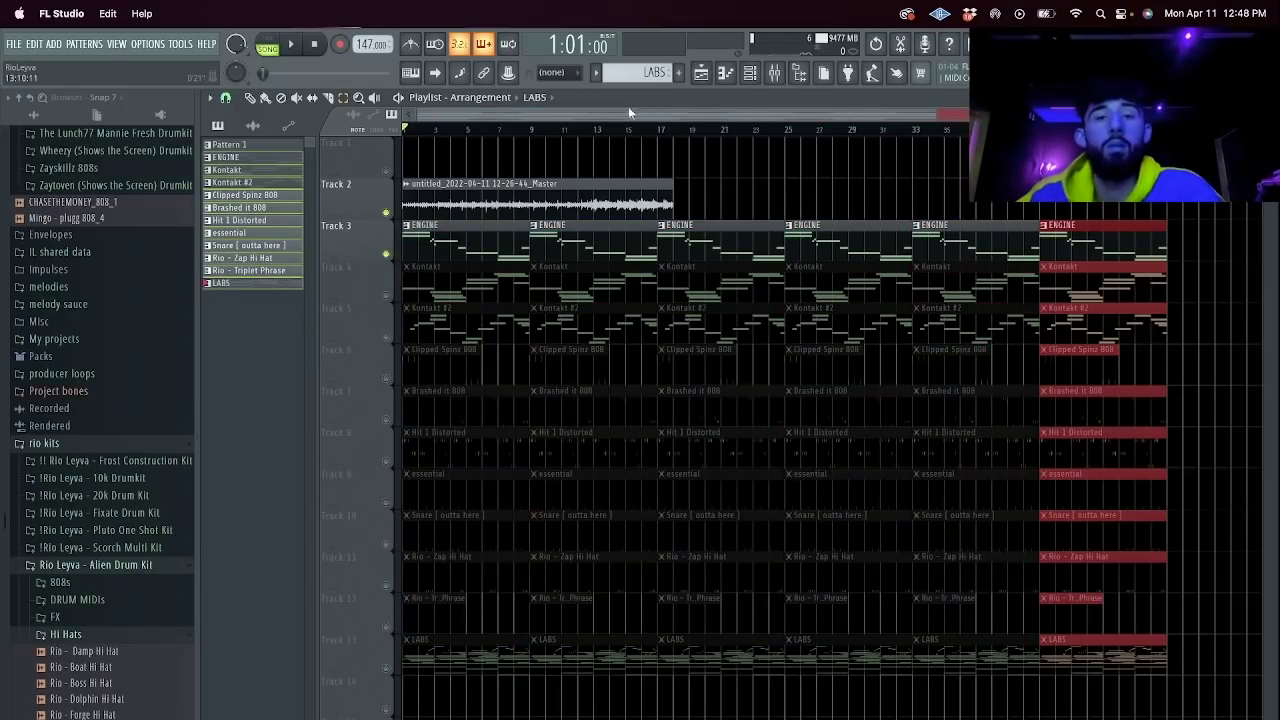
Solo Track 13 and switch the LABS instrument back to the Soft Piano preset.
right_click(387, 669)
key(space)
click(750, 72)
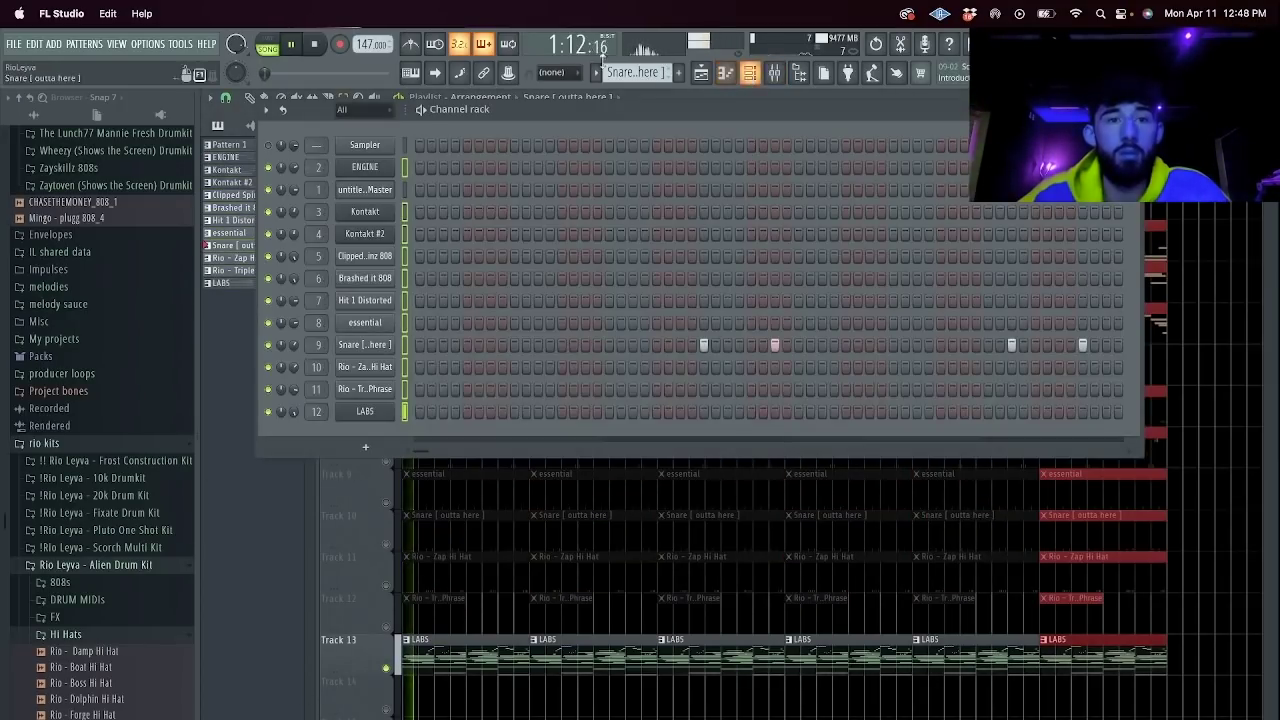
click(364, 412)
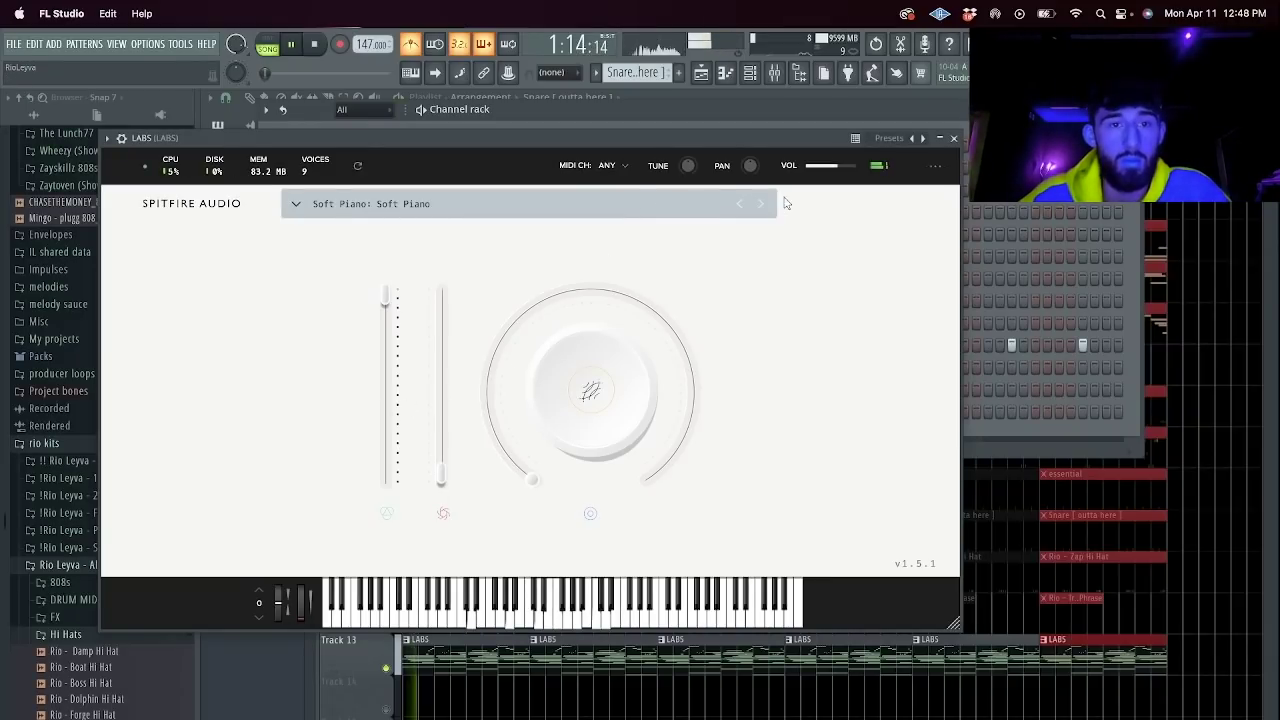
click(741, 205)
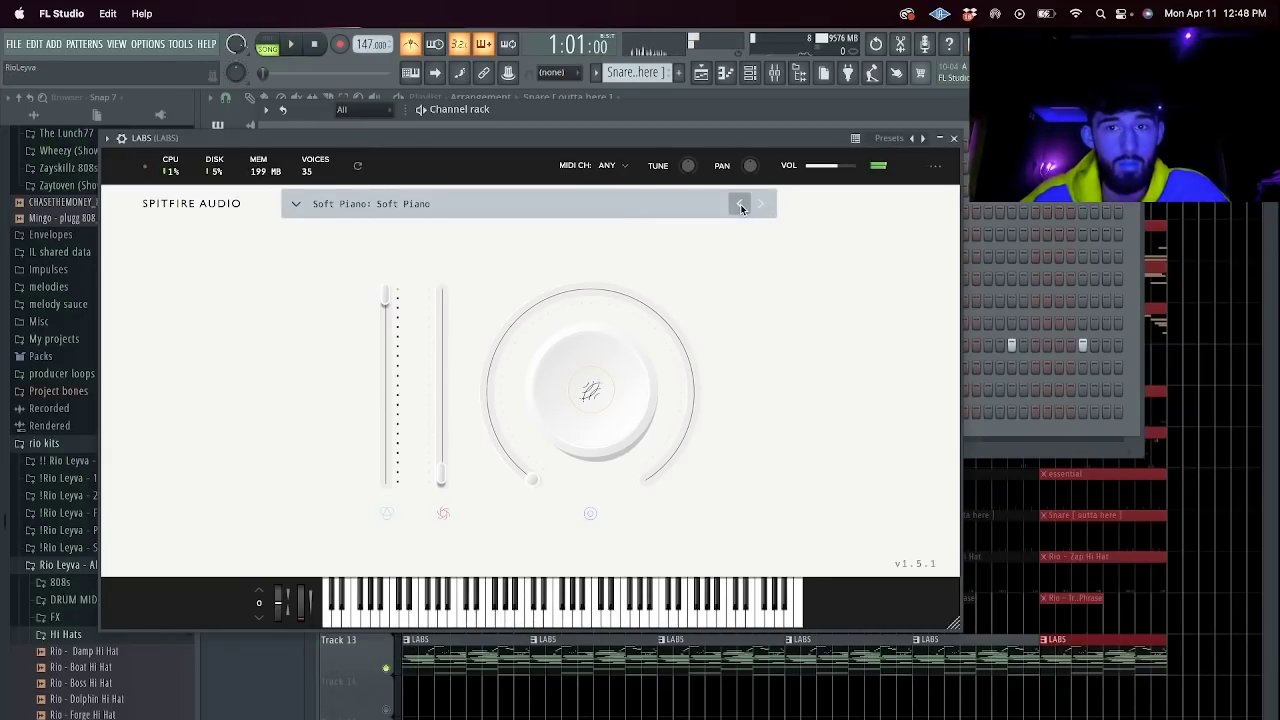
click(950, 140)
key(Escape)
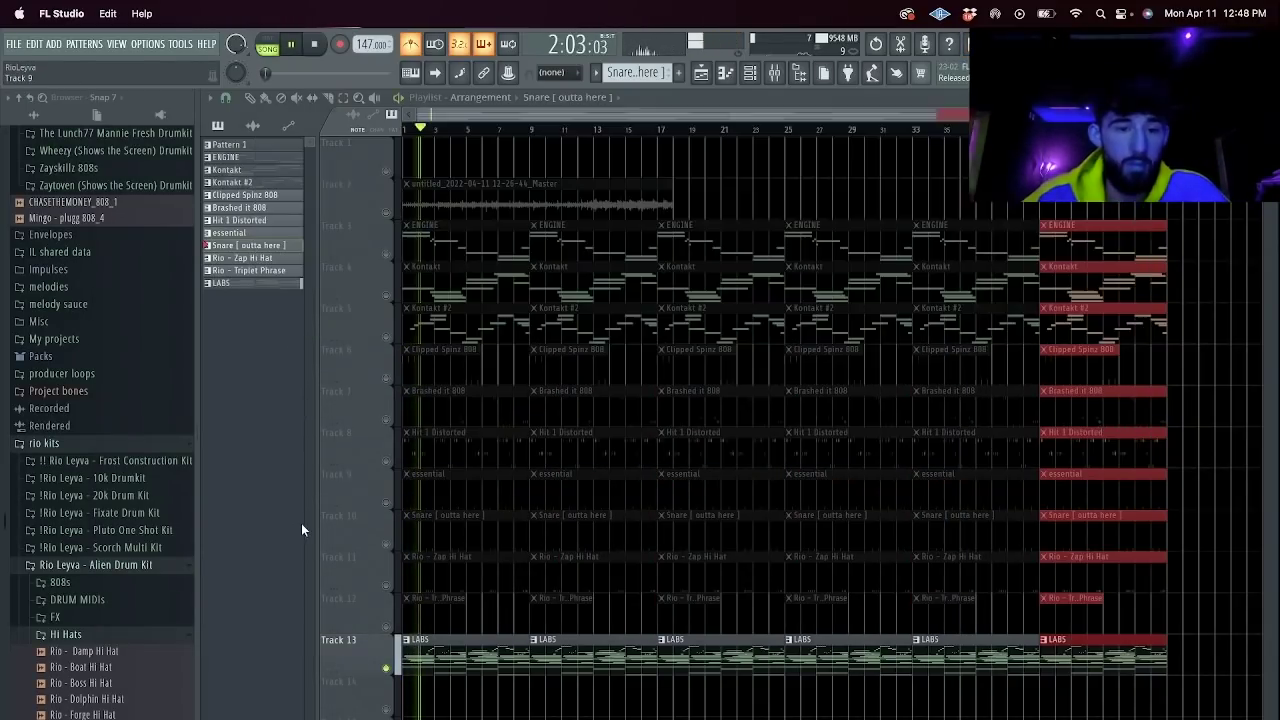
Unmute Track 2's audio, delete the bar-1 clips on Tracks 3–12 and the bar-9 LABS clip.
click(386, 213)
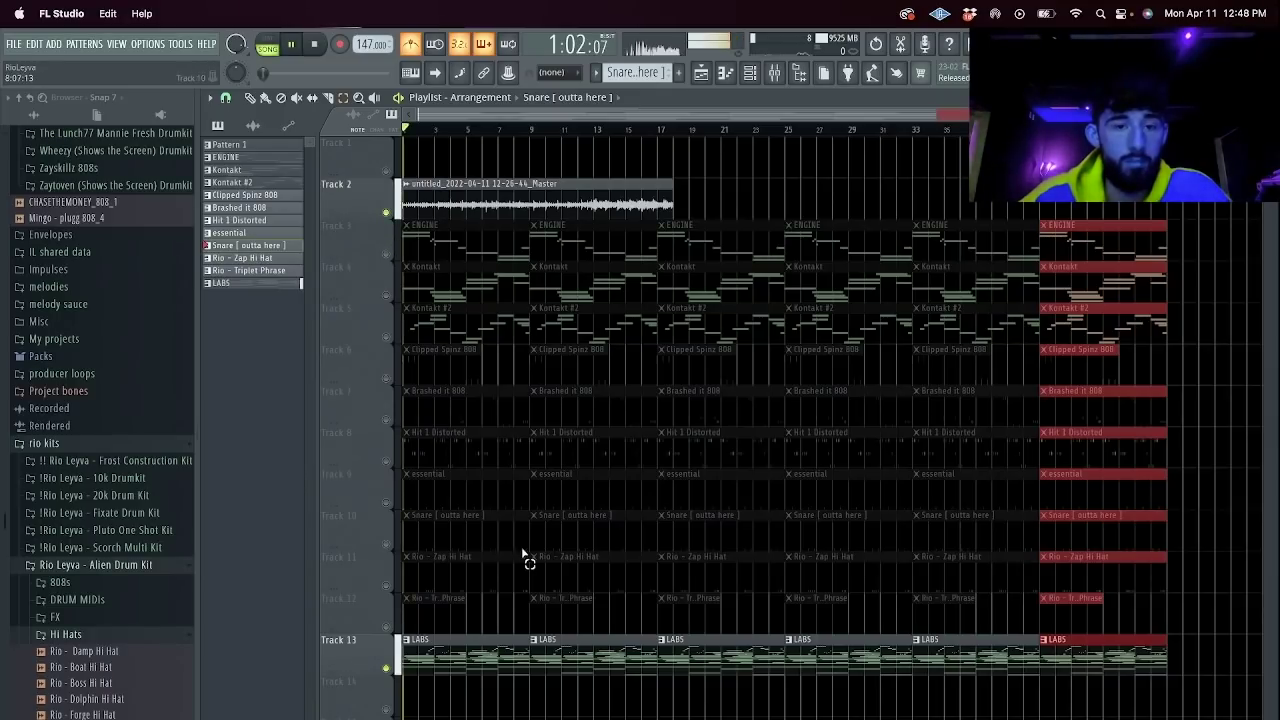
drag(481, 616, 394, 229)
key(Delete)
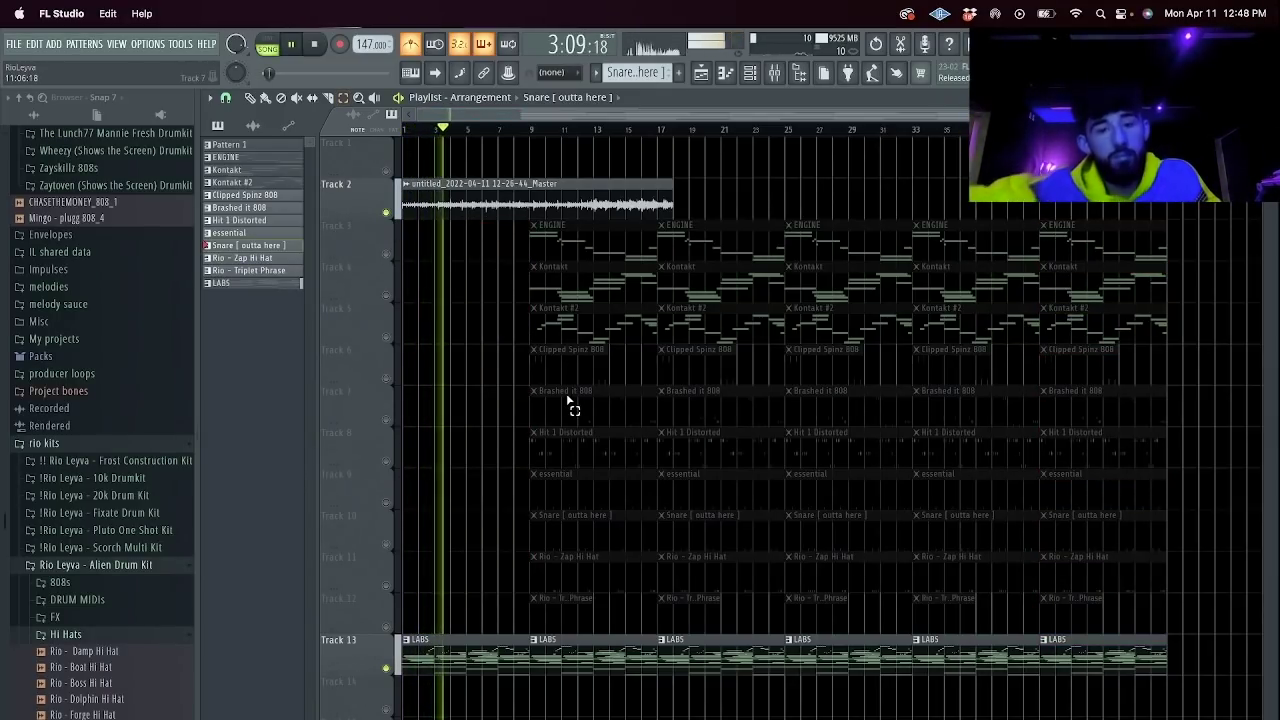
click(749, 76)
click(366, 412)
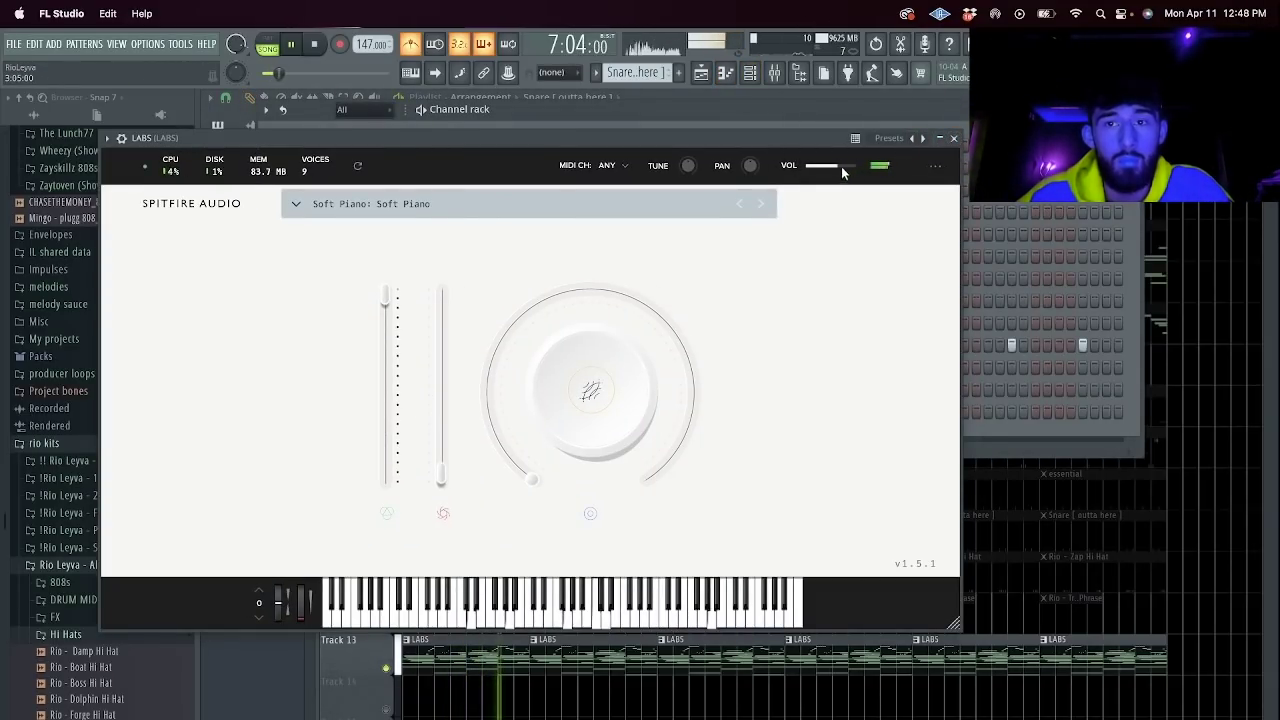
click(955, 139)
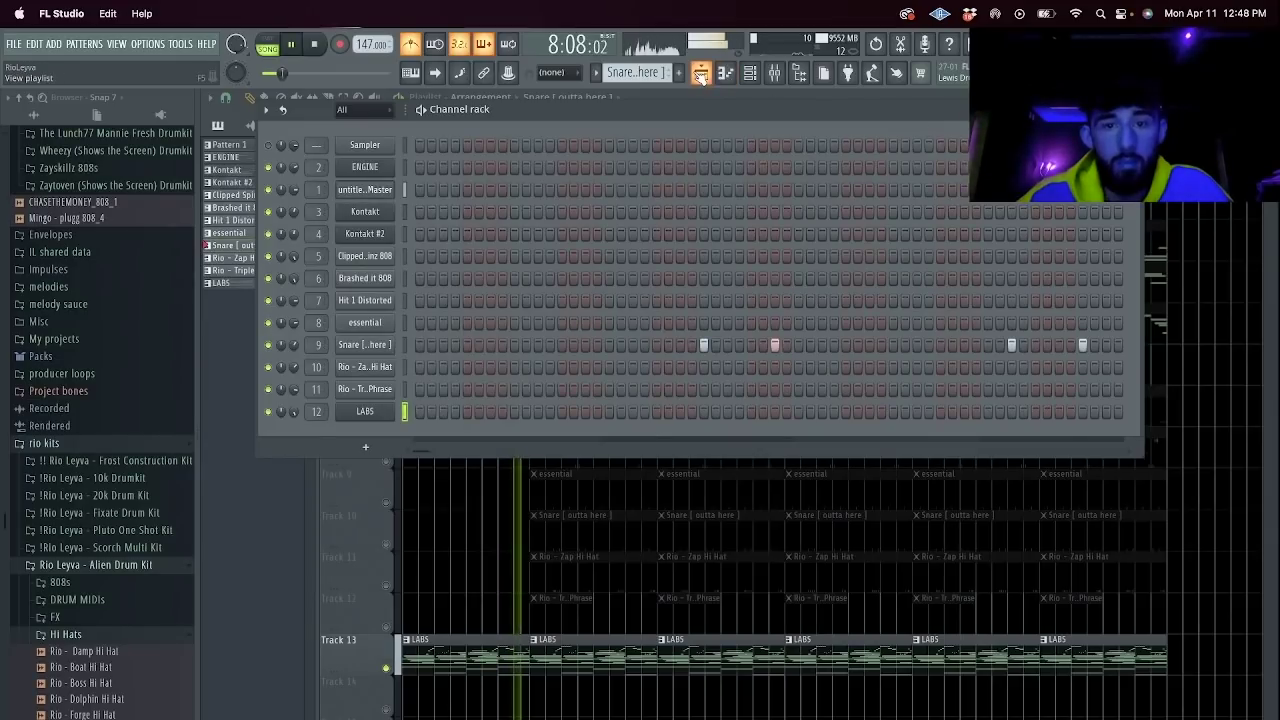
click(702, 74)
right_click(593, 648)
key(space)
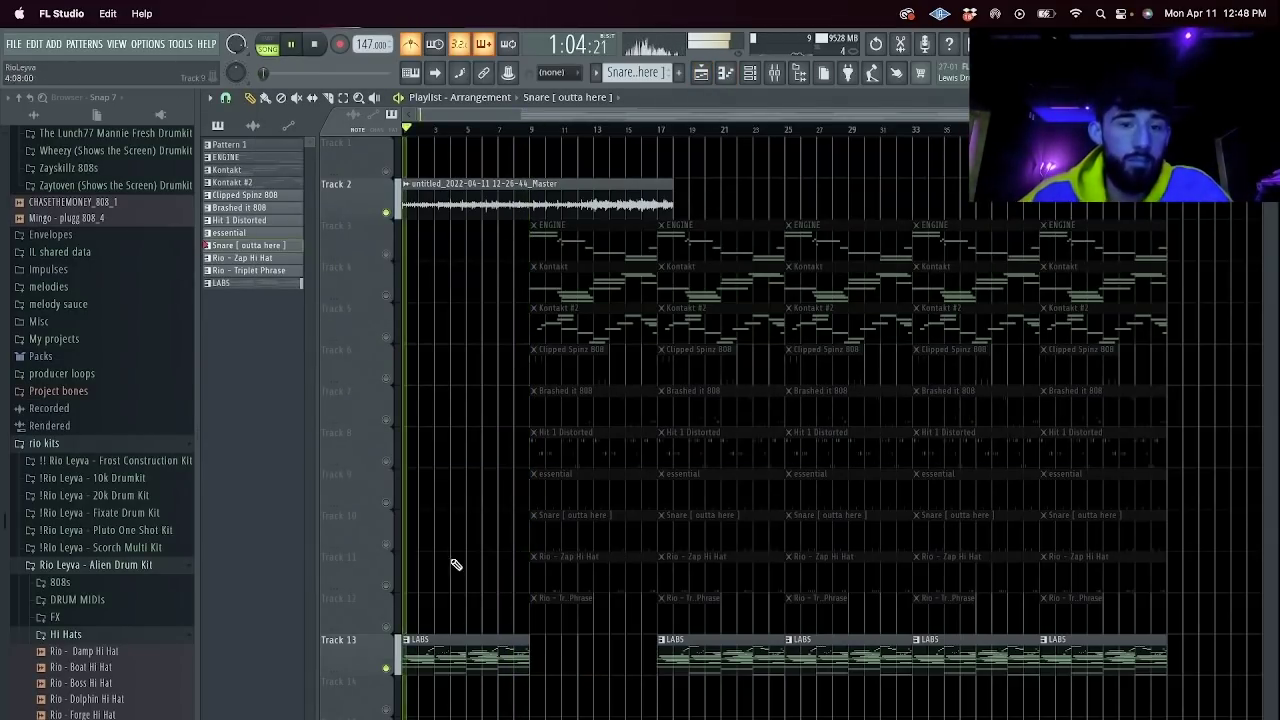
Remove the opening LABS clip and turn Track 3's ENGINE part back on.
drag(455, 646, 614, 646)
right_click(614, 646)
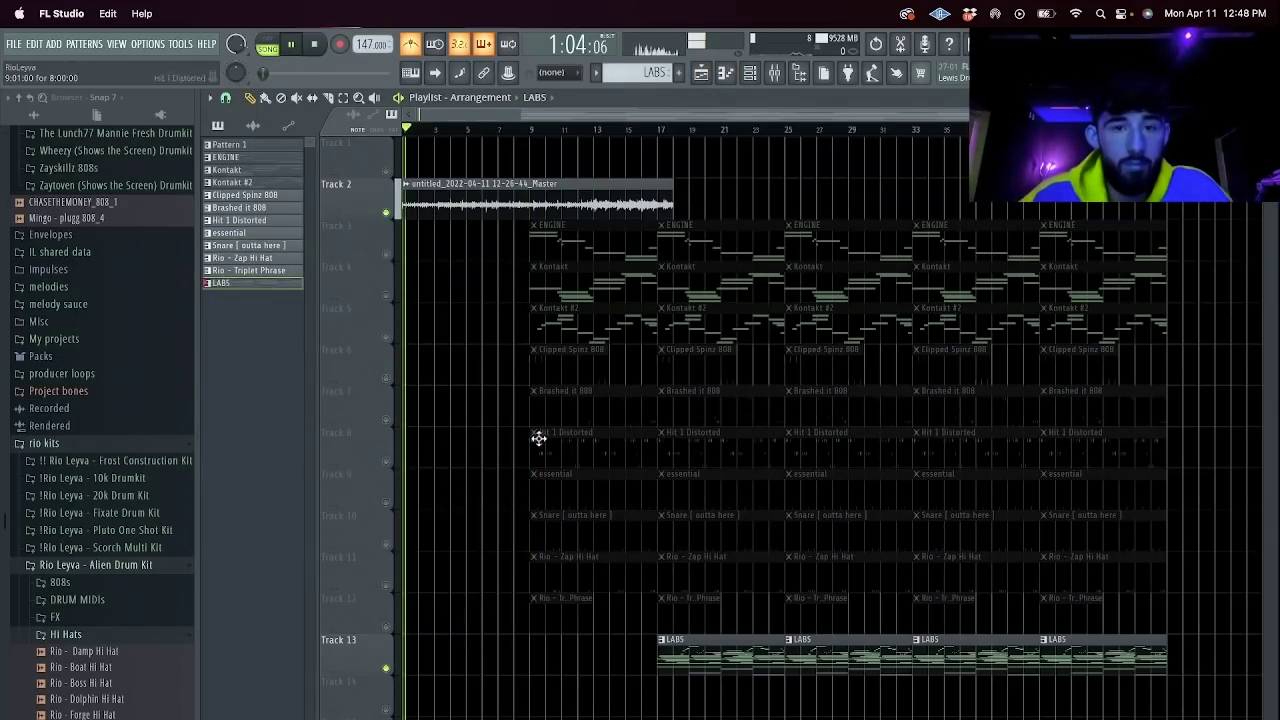
click(387, 254)
Cut the drum clips on Tracks 6–12 at bar 3, delete the earlier pieces, and unmute every track.
drag(571, 605, 318, 350)
key(space)
key(space)
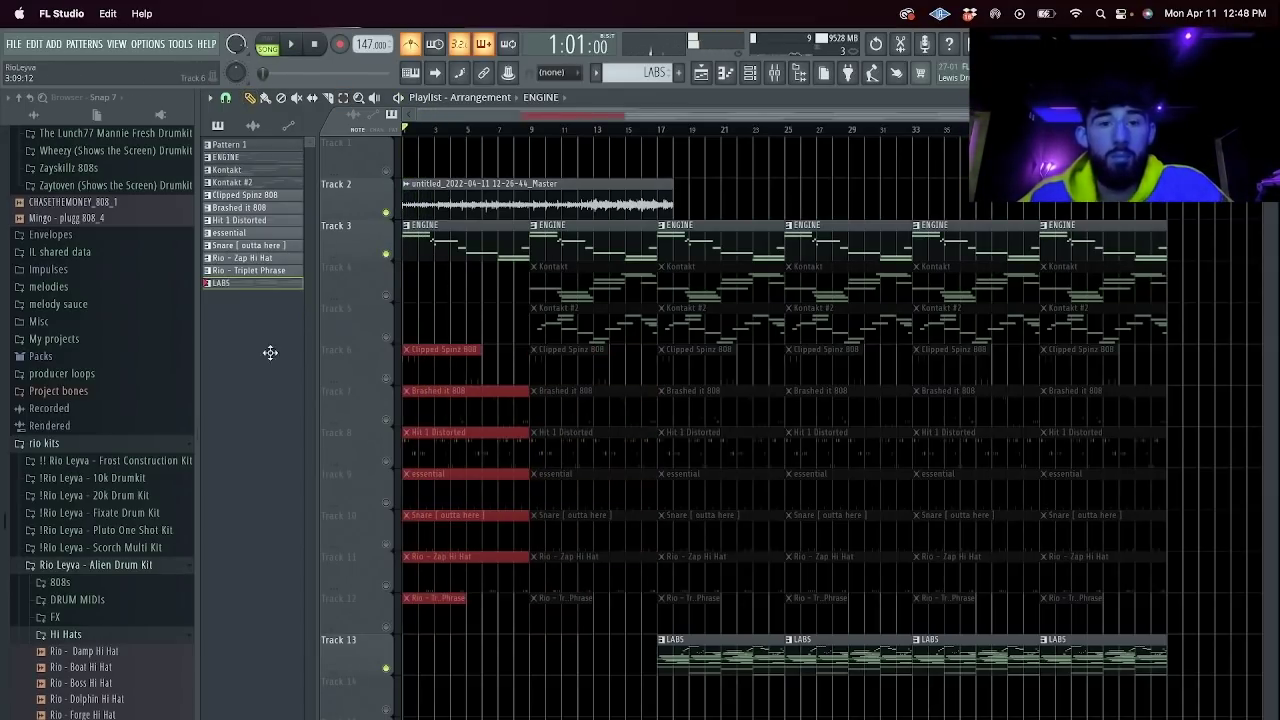
drag(438, 371, 436, 360)
drag(424, 355, 371, 642)
key(Delete)
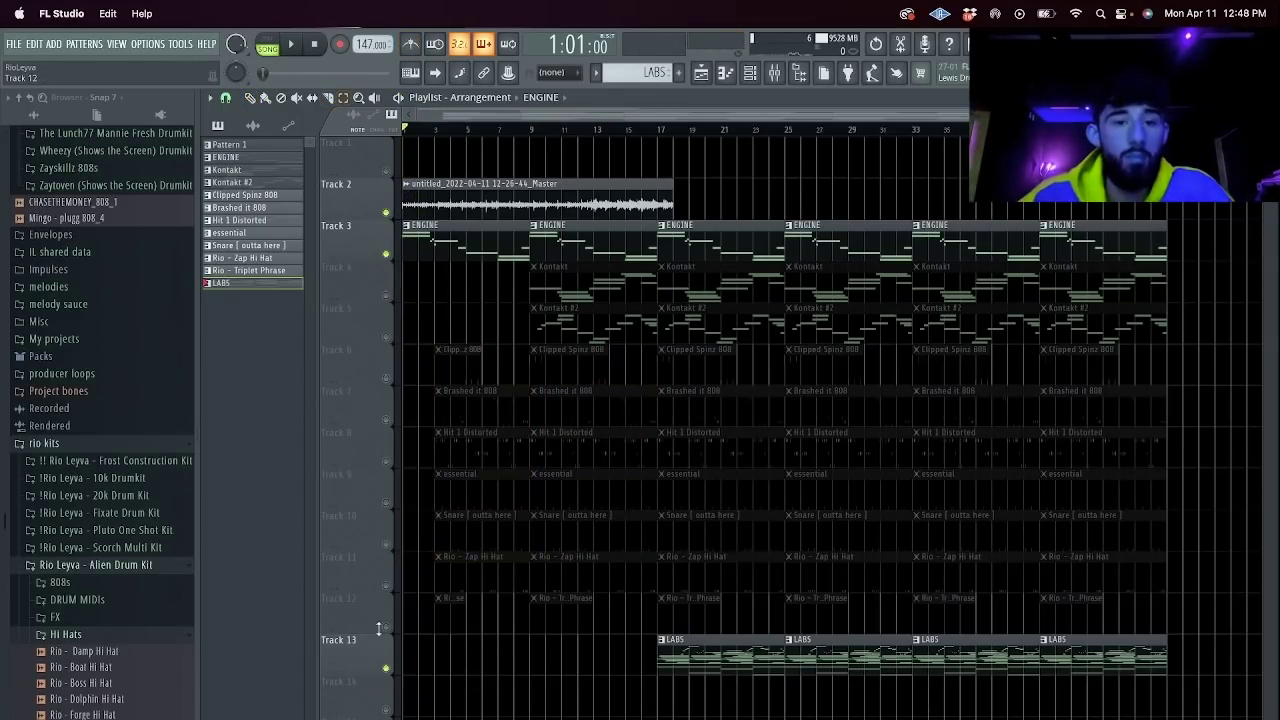
right_click(387, 380)
right_click(387, 380)
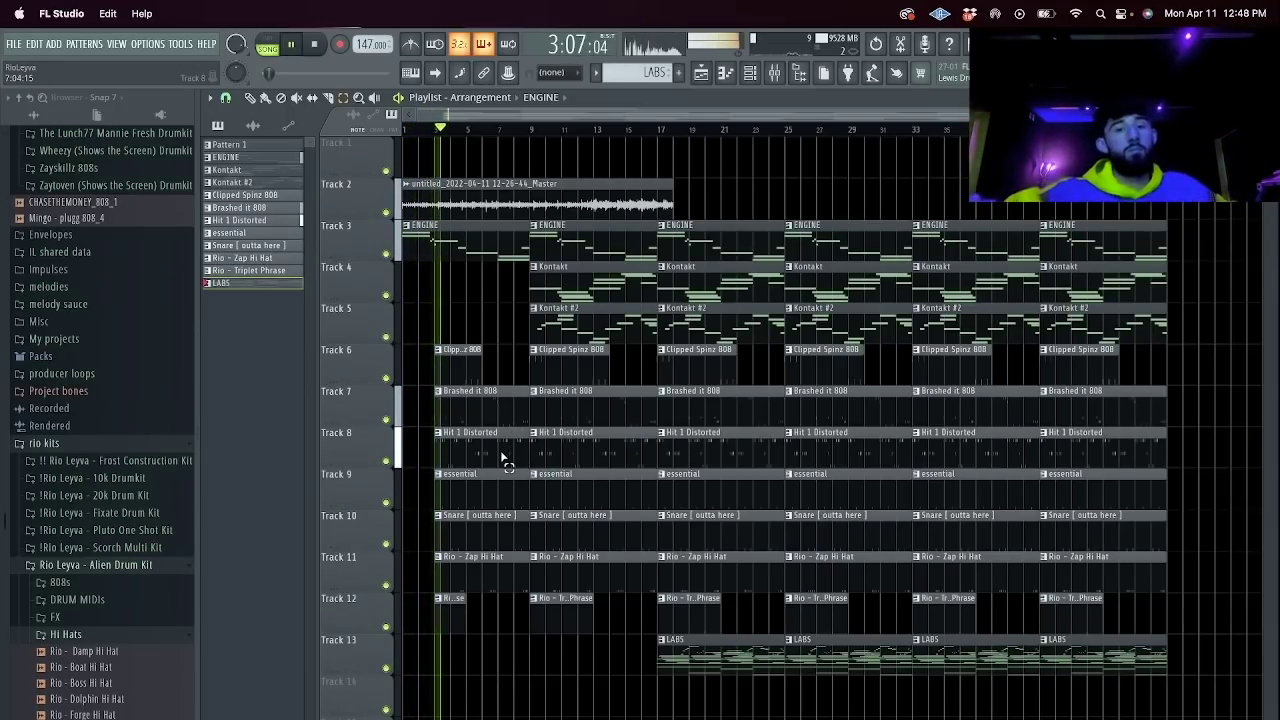
key(space)
Slice the drums at bar 5, drop the earlier pieces, and extend the first Track 11 hi-hat clip earlier.
key(c)
drag(474, 637, 414, 671)
key(e)
key(Delete)
drag(468, 570, 454, 570)
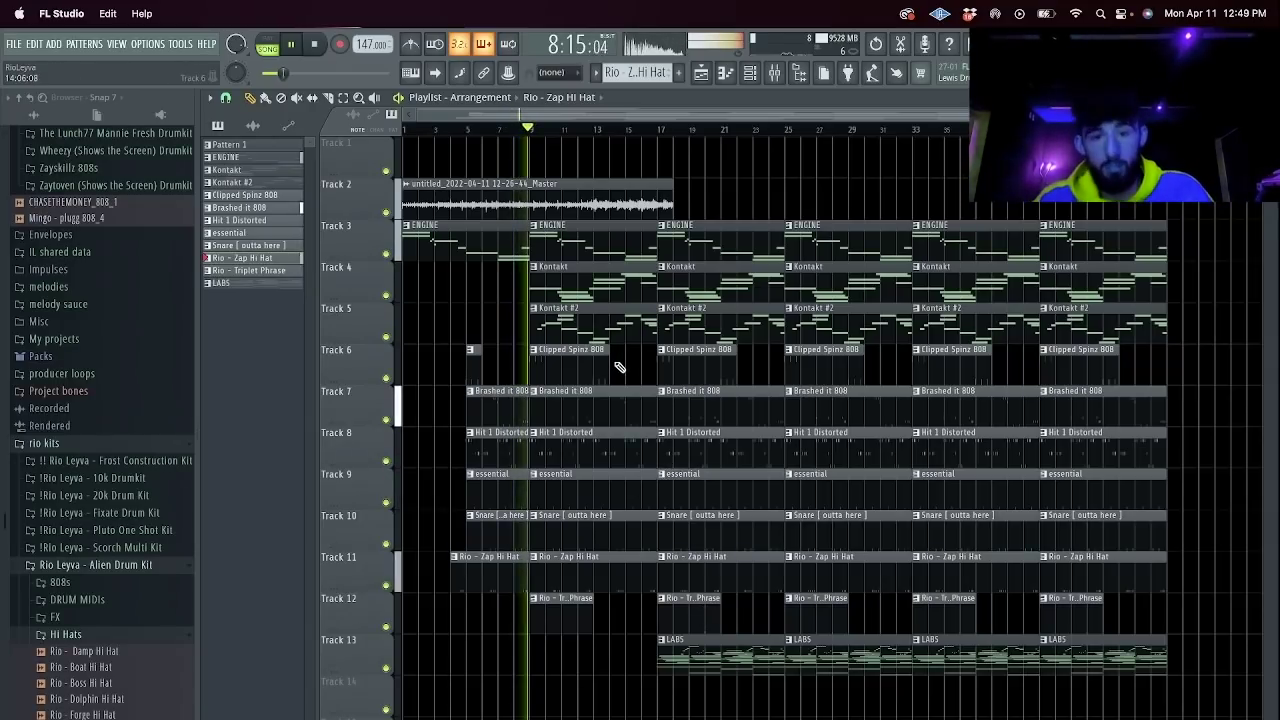
Delete the bar-9 ENGINE and Track 12 clips and trim the Clipped Spinz 808 before bar 19.
right_click(604, 252)
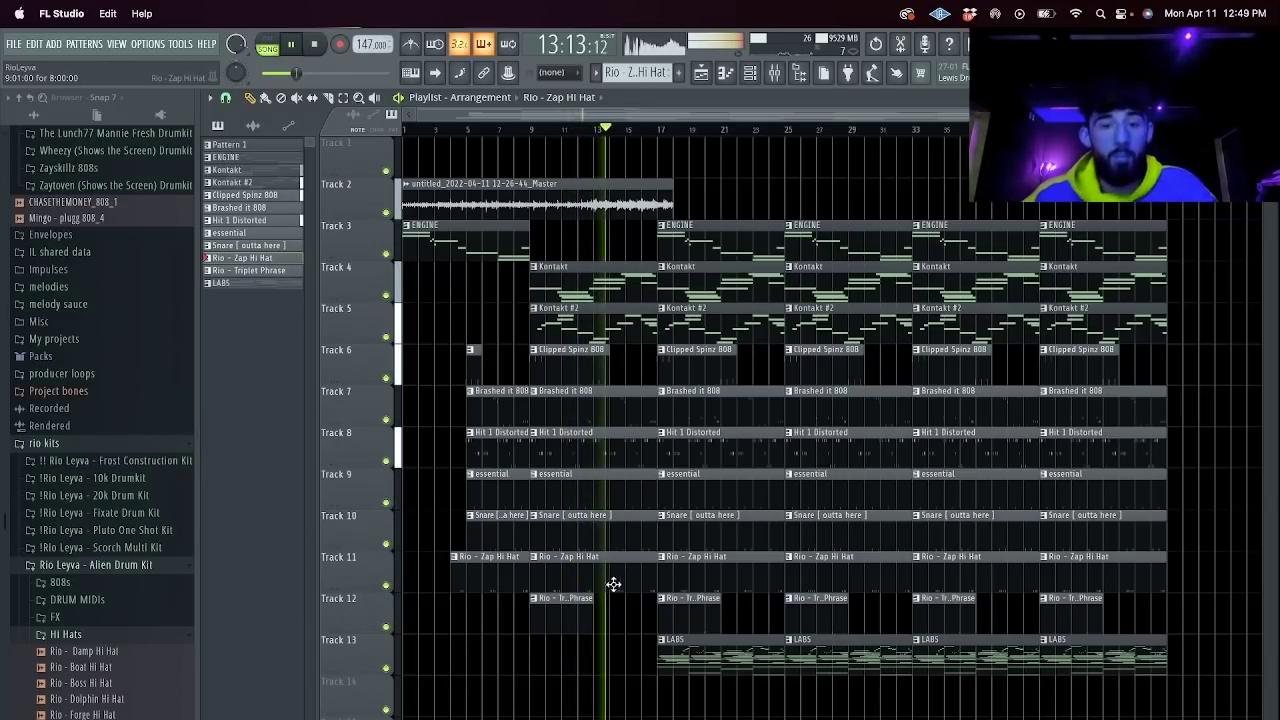
right_click(571, 605)
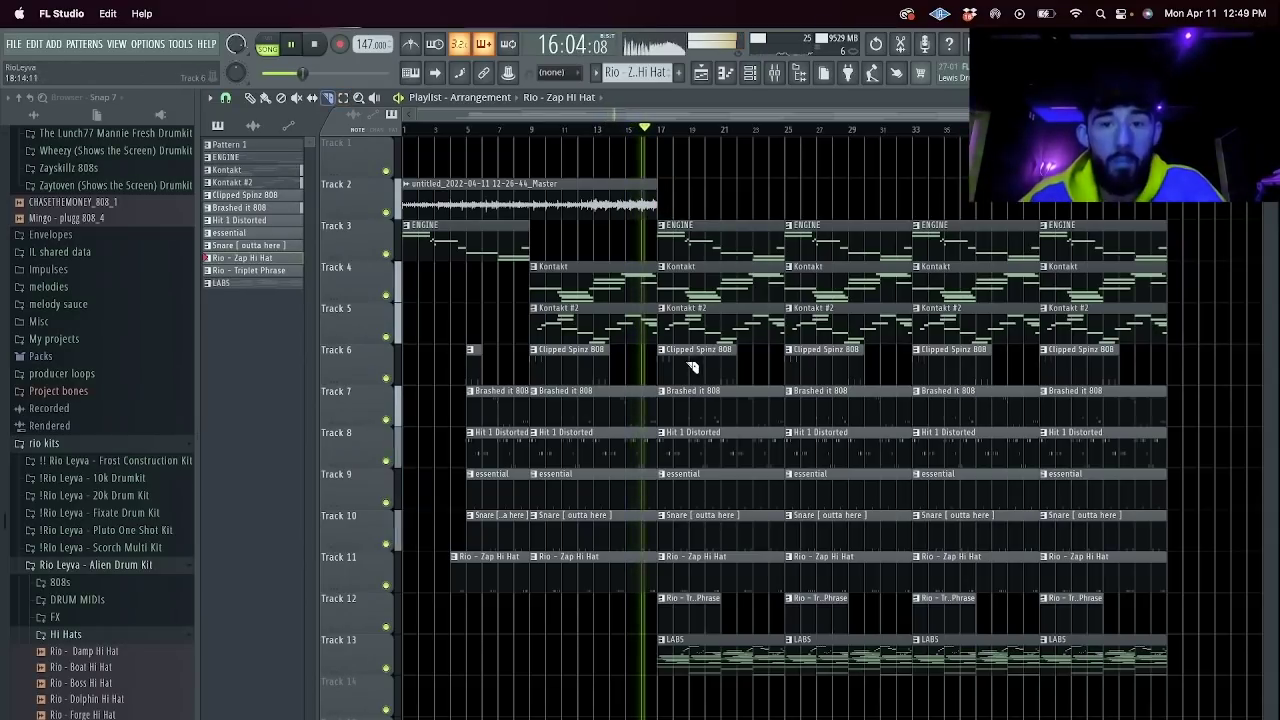
drag(690, 368, 690, 390)
key(e)
key(Delete)
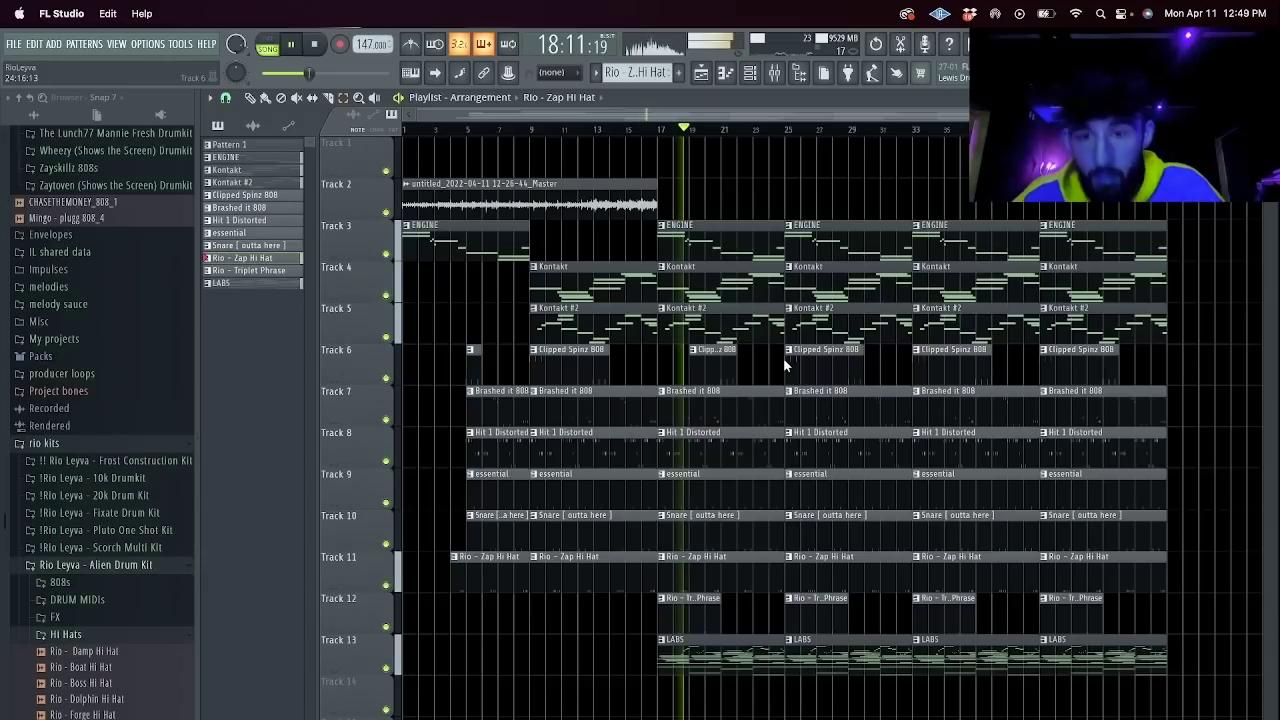
Play from bar 17, then open the LABS clip in the piano roll.
click(660, 129)
key(space)
key(space)
double_click(713, 657)
key(space)
drag(693, 114, 150, 117)
Pick a different grid value from the piano roll's Snap menu.
click(253, 97)
click(239, 97)
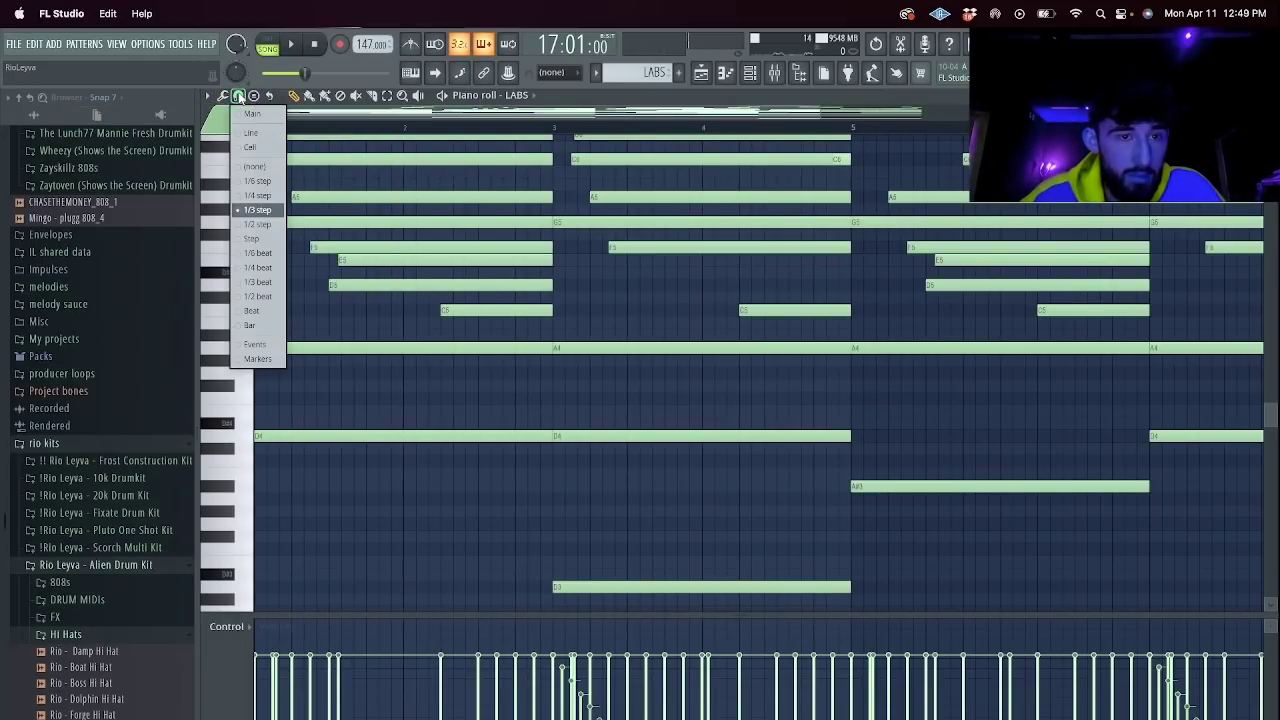
click(258, 264)
scroll(500, 430, up, 5)
key(space)
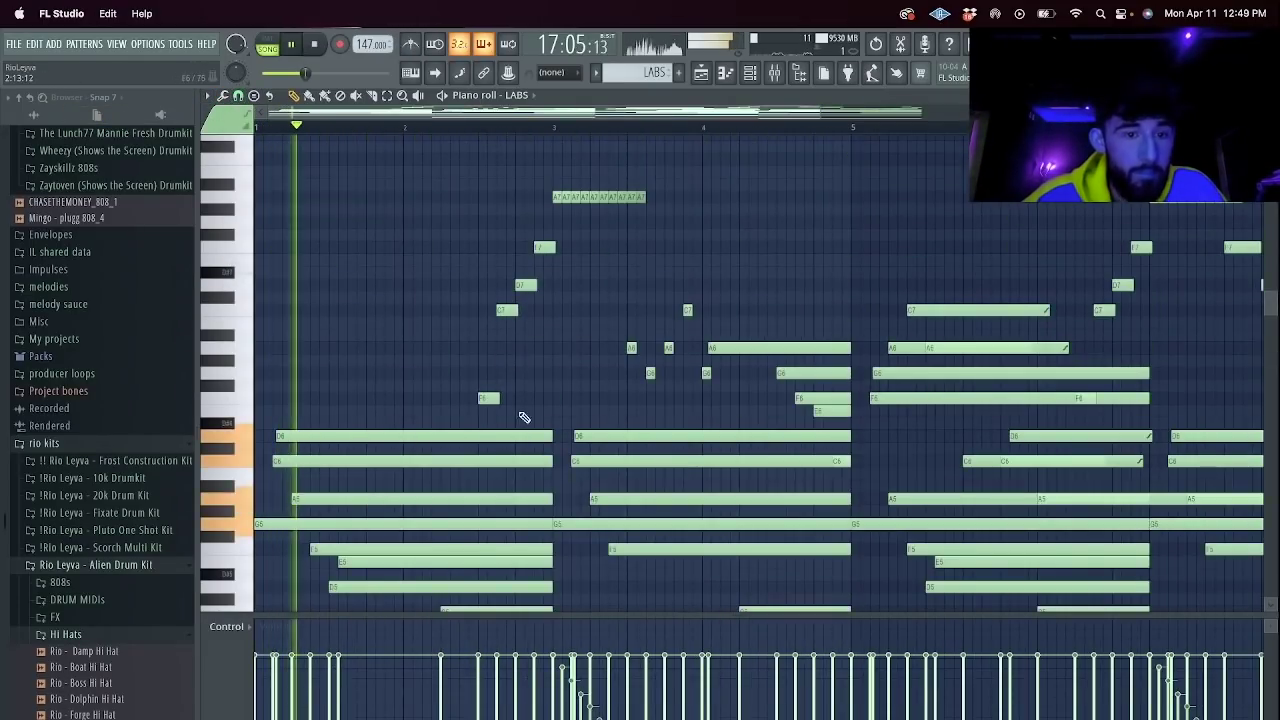
scroll(463, 443, up, 3)
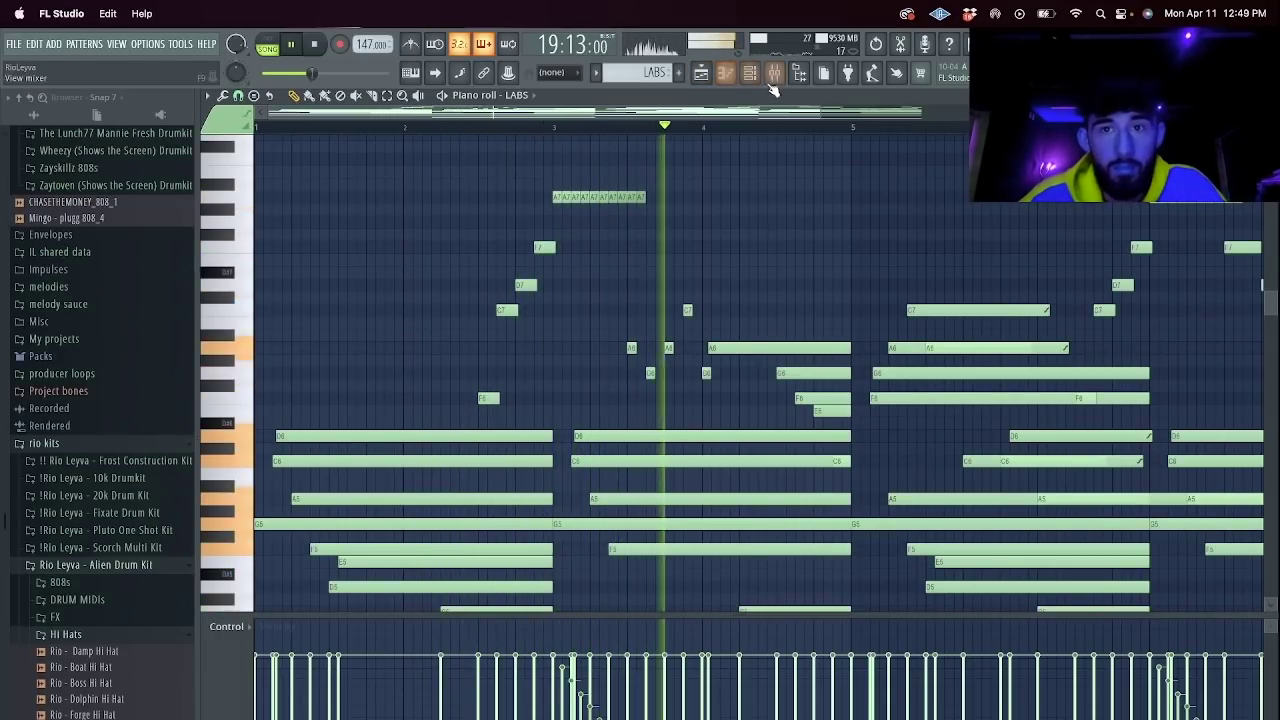
key(space)
Lengthen the short A6 and G6 notes, auditioning from bar 19.
click(623, 127)
key(space)
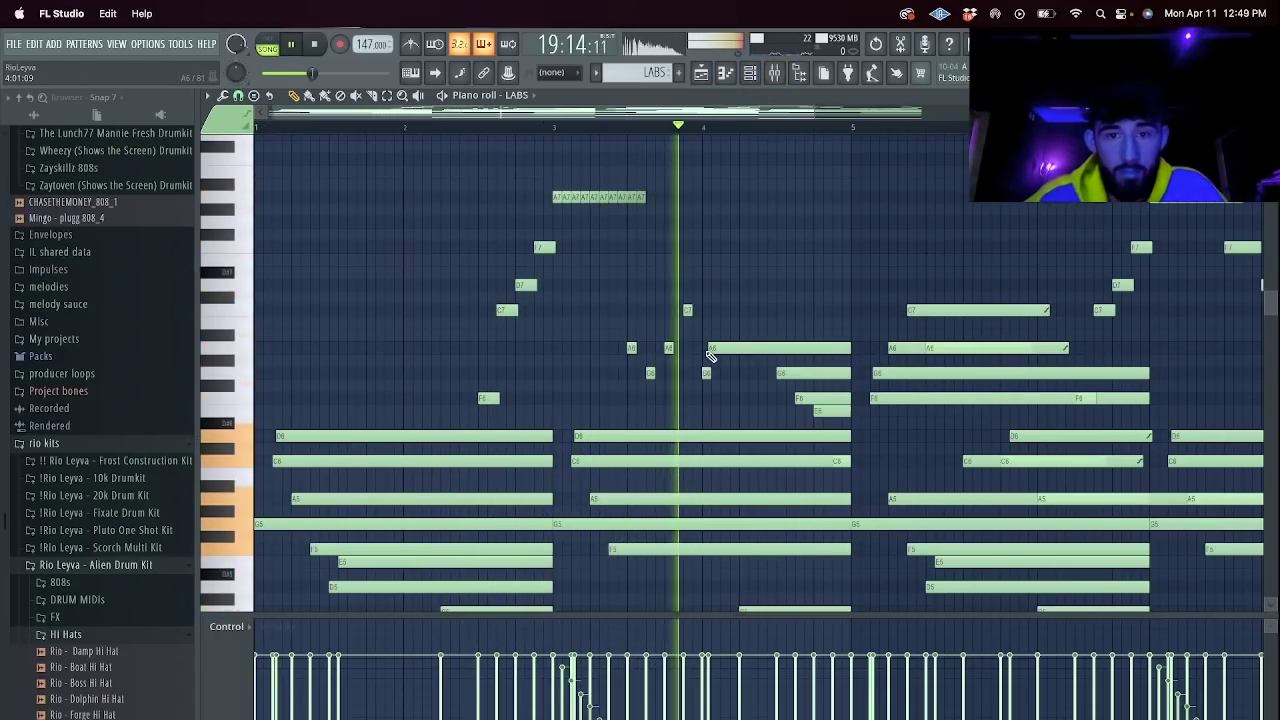
scroll(707, 353, up, 3)
key(space)
key(space)
key(space)
key(space)
drag(529, 348, 695, 309)
key(space)
key(space)
key(space)
key(space)
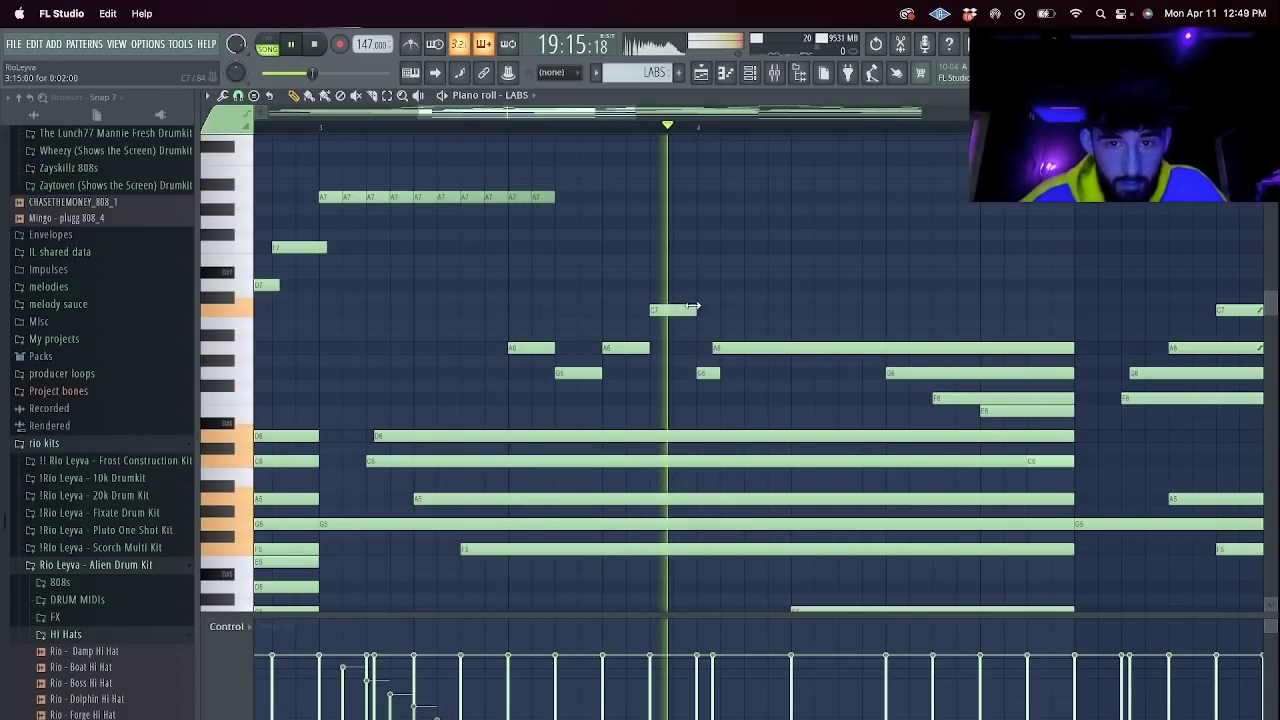
drag(636, 113, 1018, 118)
Raise the LABS Soft Piano expression from 0.16 to 1.00, then return to the full playlist.
click(752, 74)
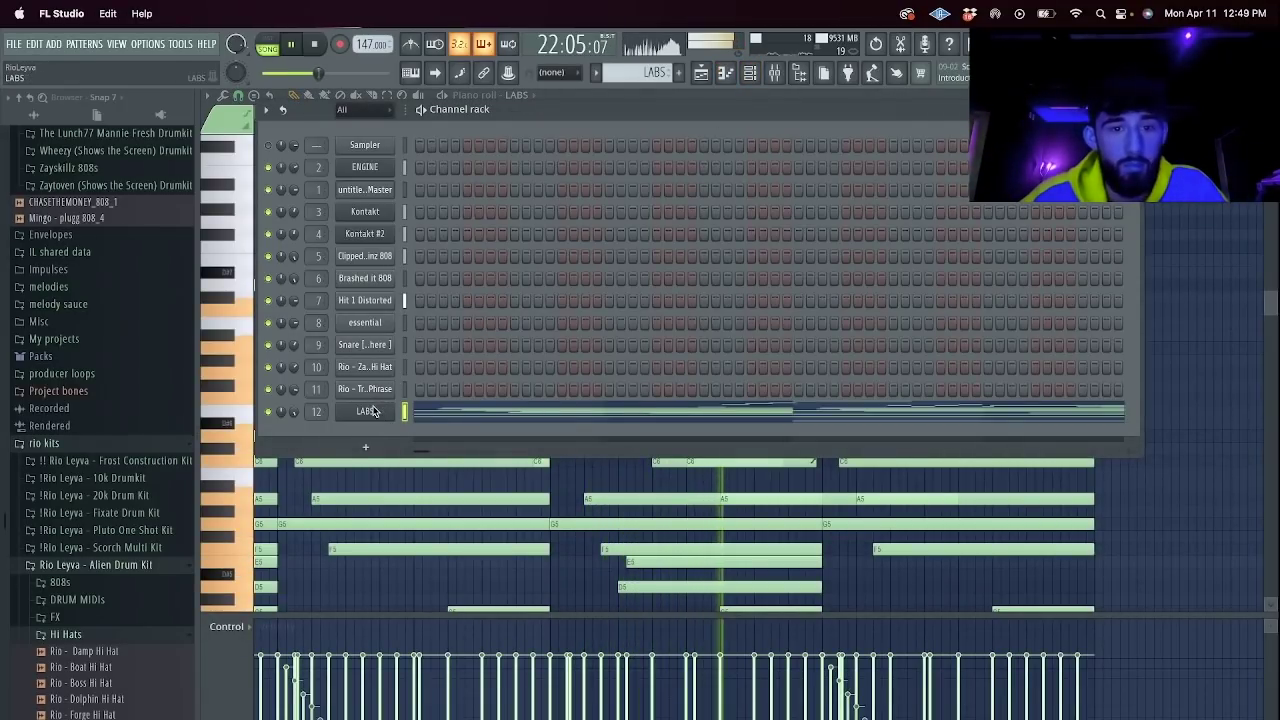
click(368, 411)
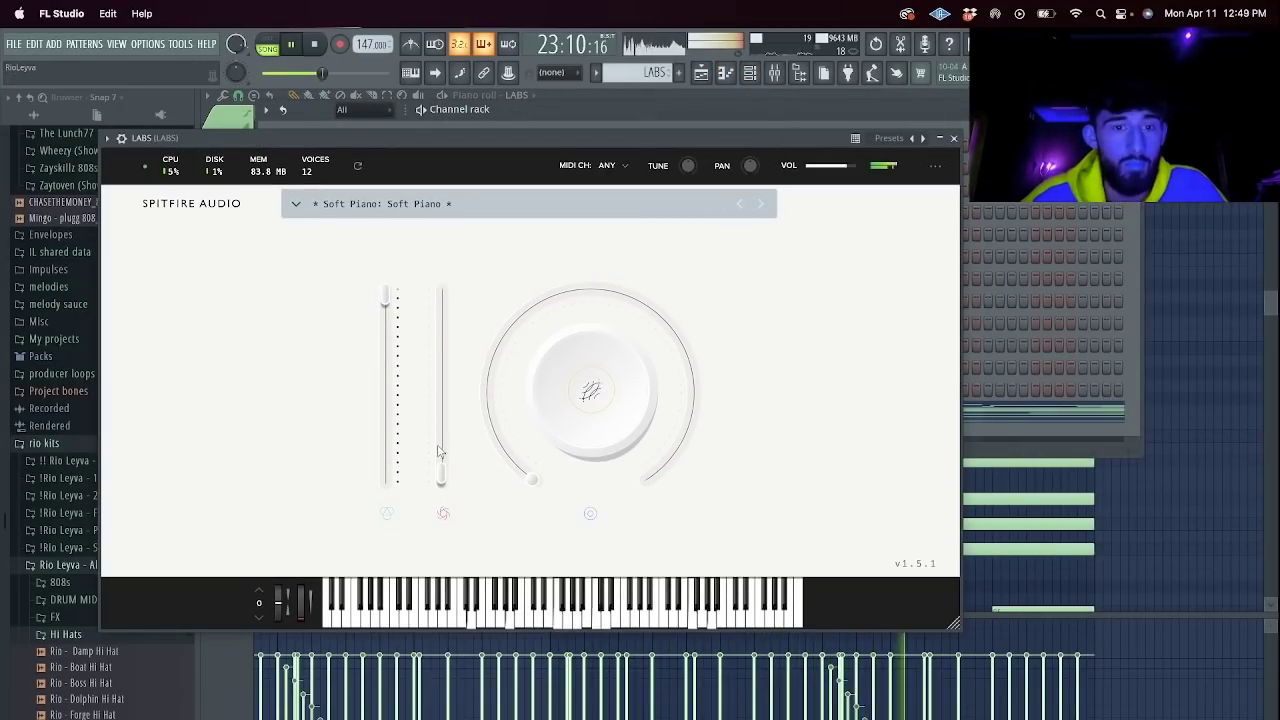
drag(364, 458, 392, 259)
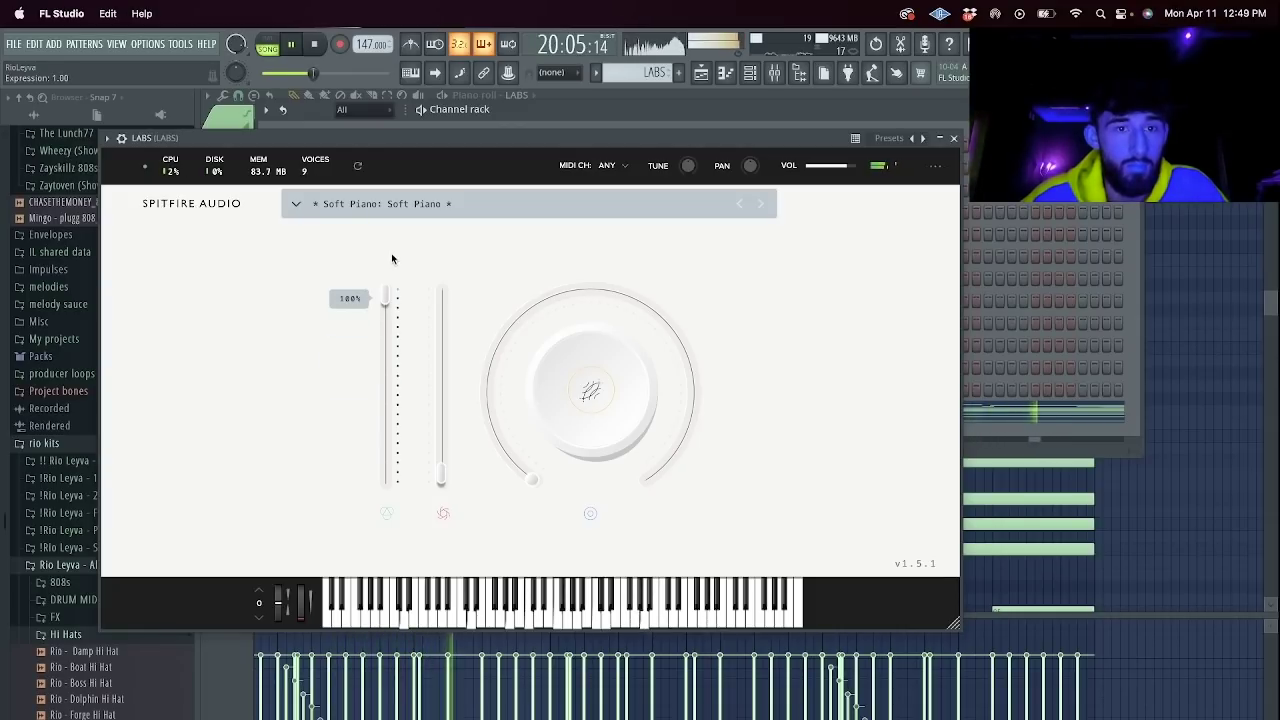
click(957, 138)
click(701, 73)
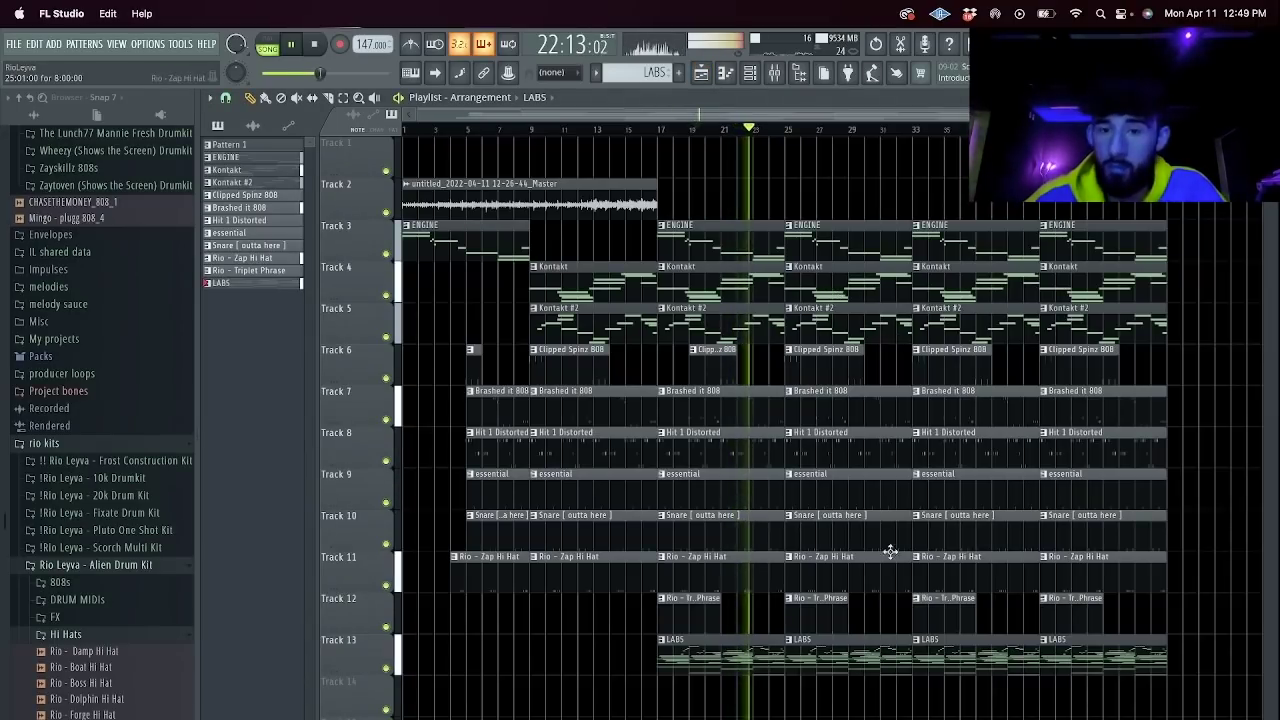
Clear bar 25: copy Track 2 audio there, trim Hit 1 Distorted, and delete the LABS, ENGINE and Kontakt clips.
right_click(829, 662)
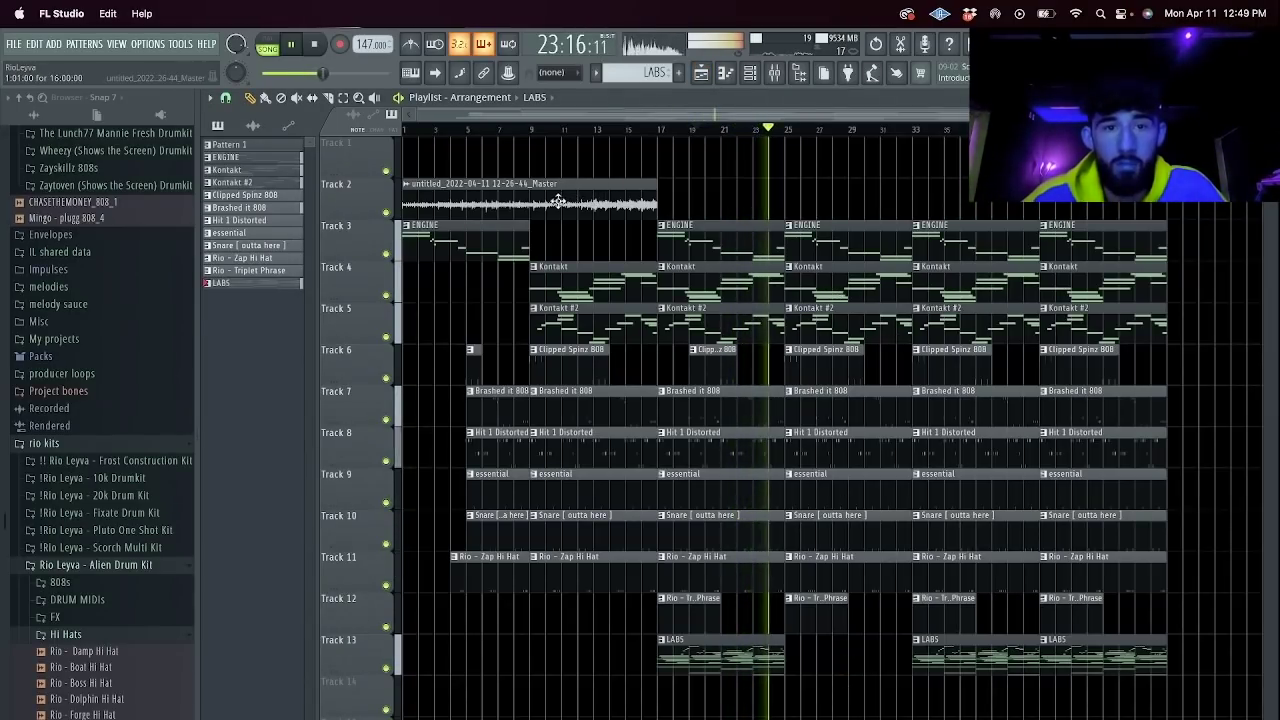
drag(559, 201, 935, 204)
click(756, 129)
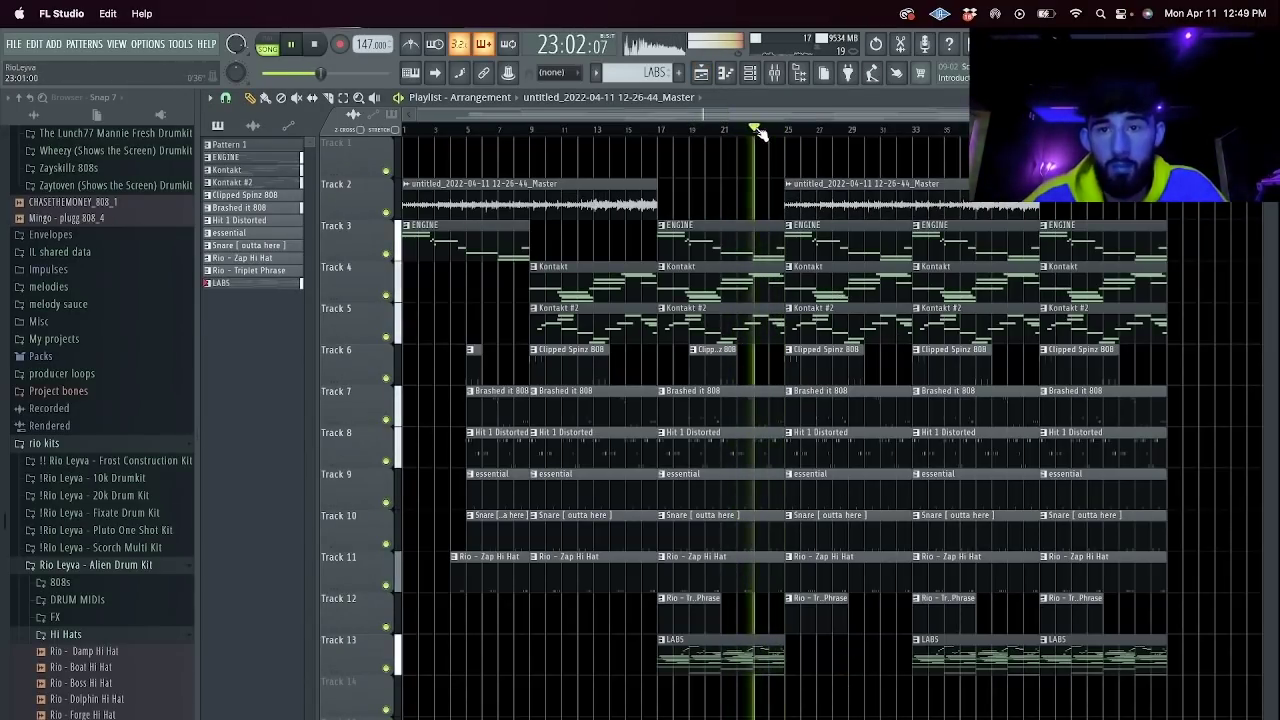
shift+click(820, 450)
right_click(806, 446)
drag(836, 326, 840, 236)
key(Delete)
Slice off the essential clip's first bar at bar 26 and the Track 2 audio after bar 33.
drag(803, 495, 802, 501)
key(e)
click(797, 486)
key(Delete)
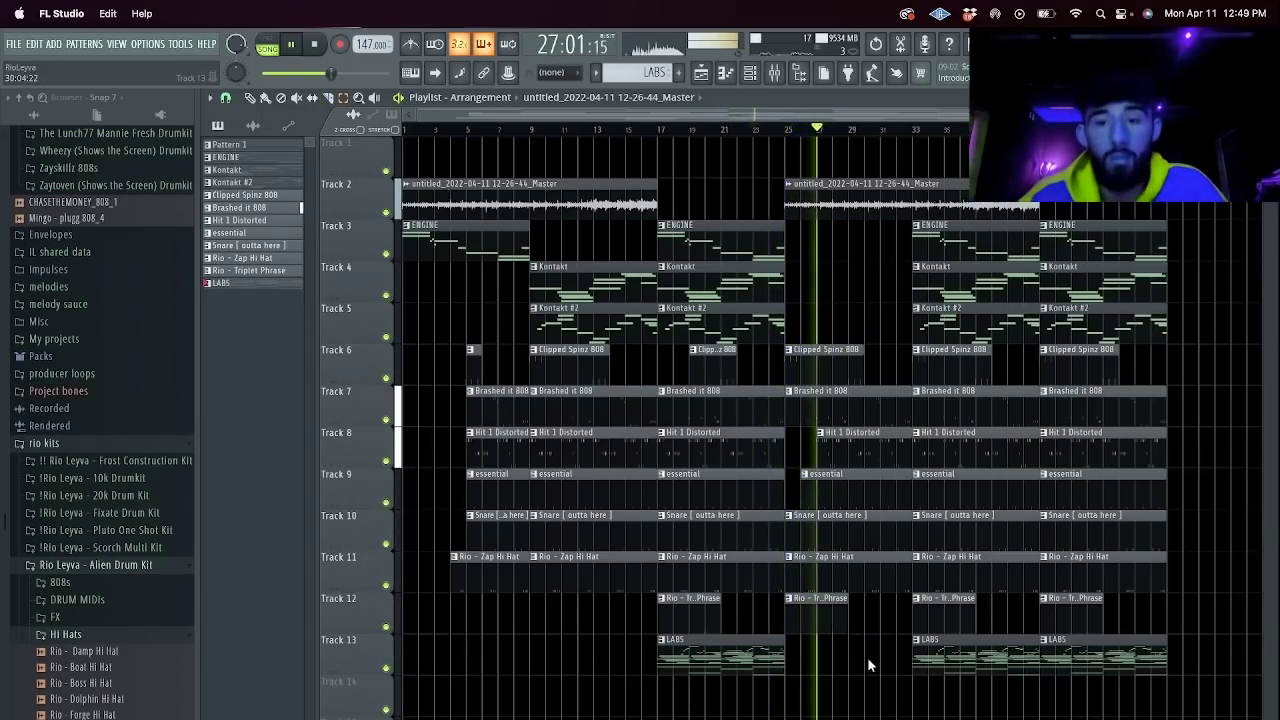
key(c)
drag(917, 197, 917, 212)
key(e)
click(928, 205)
key(Delete)
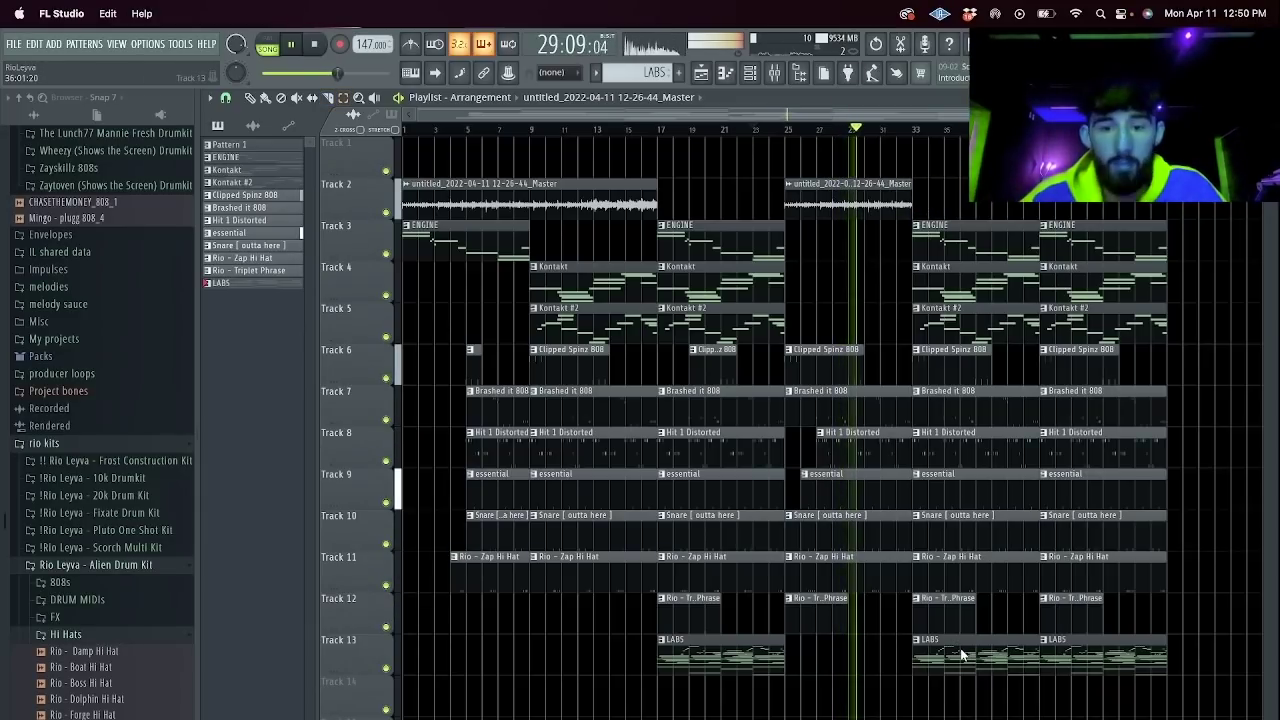
Remove a Track 13 LABS clip, the 808 before bar 35, the bar-41 clips and Track 12's last phrase.
right_click(950, 630)
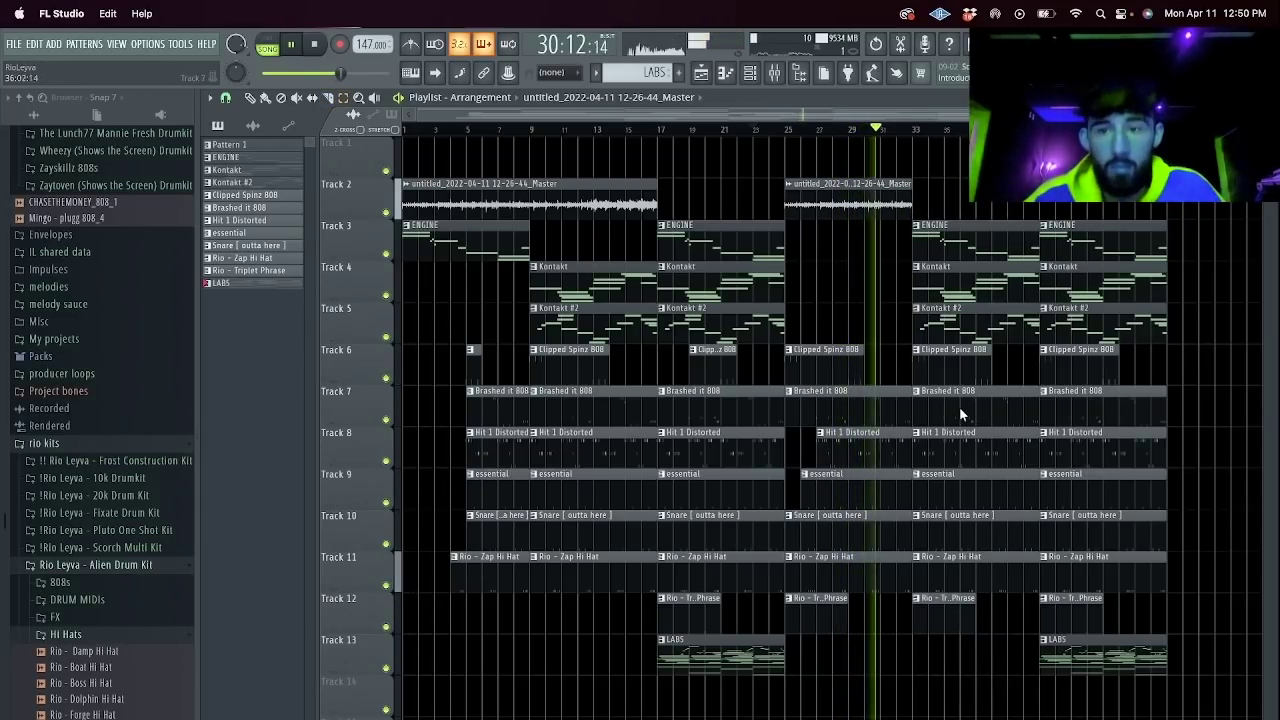
drag(947, 377, 949, 384)
key(e)
click(933, 371)
key(Delete)
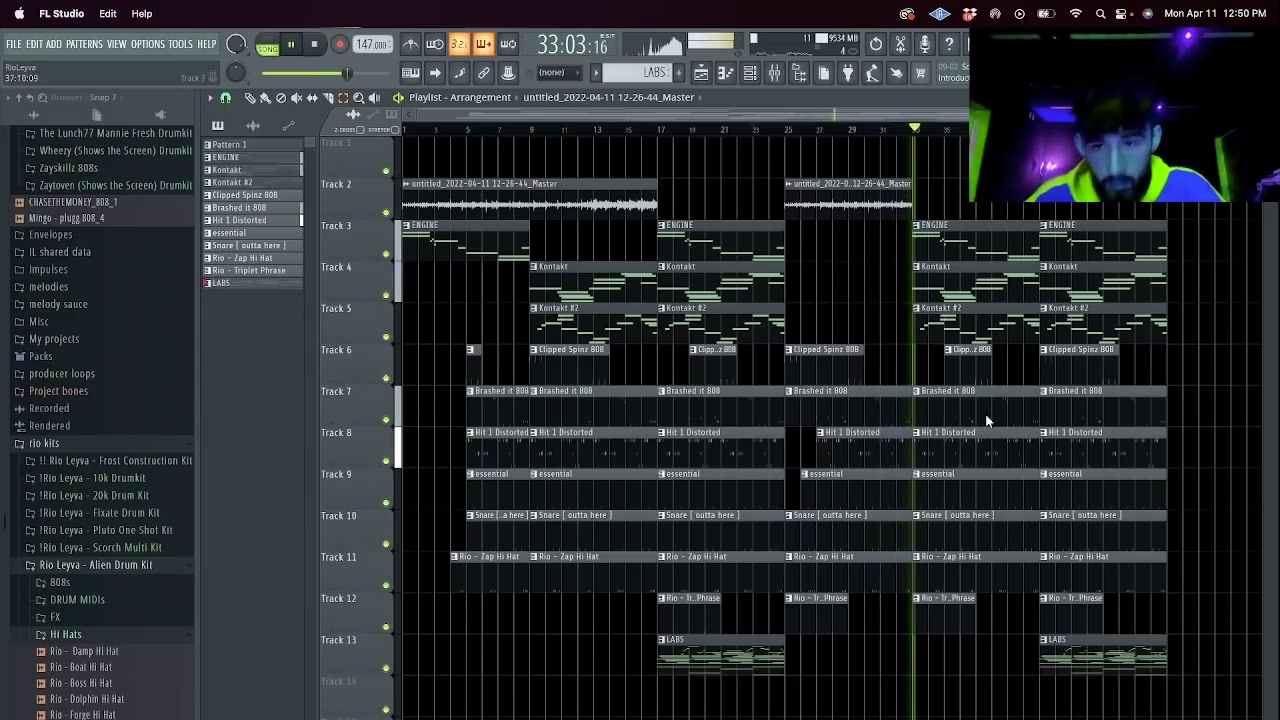
drag(1100, 700, 1056, 239)
key(Delete)
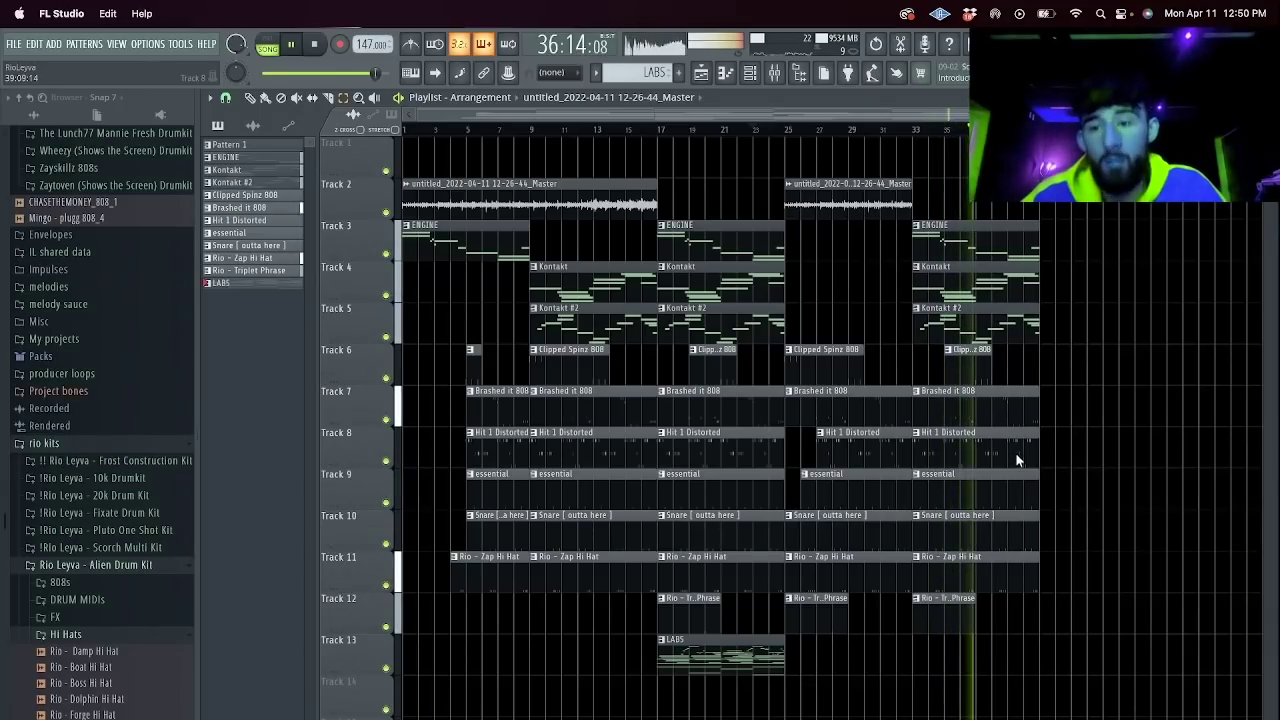
click(959, 605)
key(Delete)
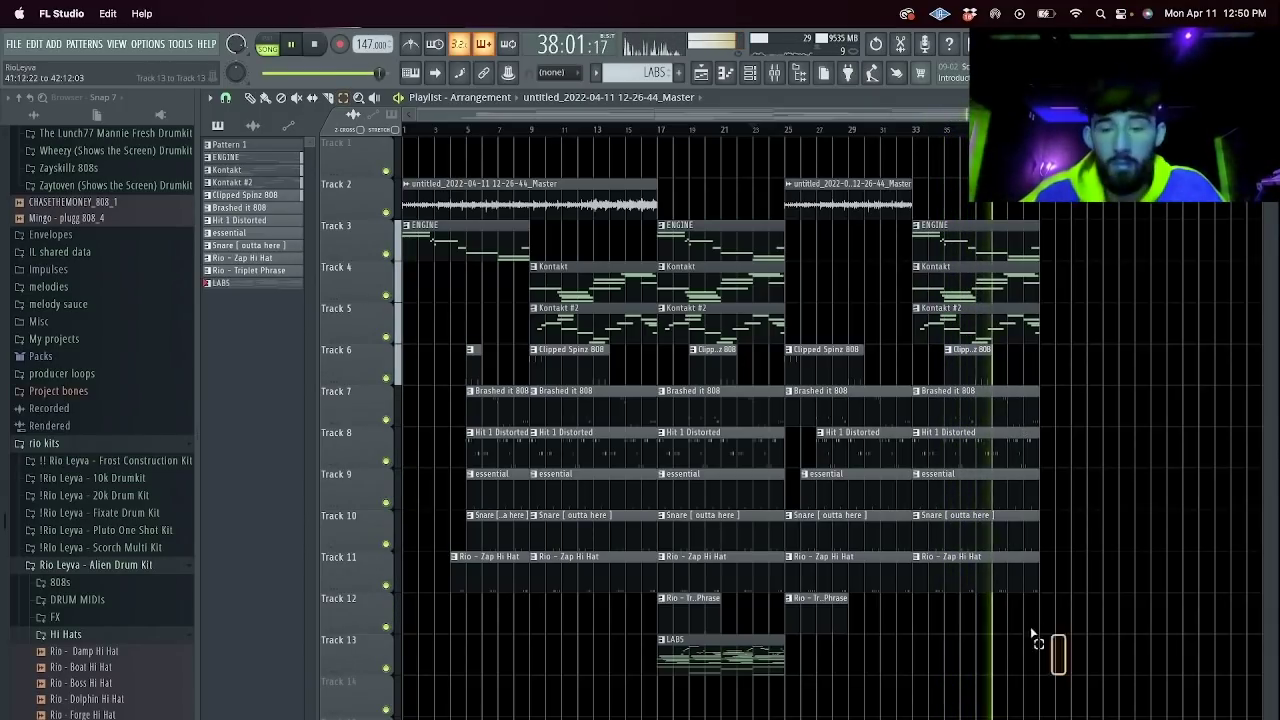
Duplicate the entire arrangement after bar 41 and zoom out to view it all.
key(ctrl+a)
key(ctrl+b)
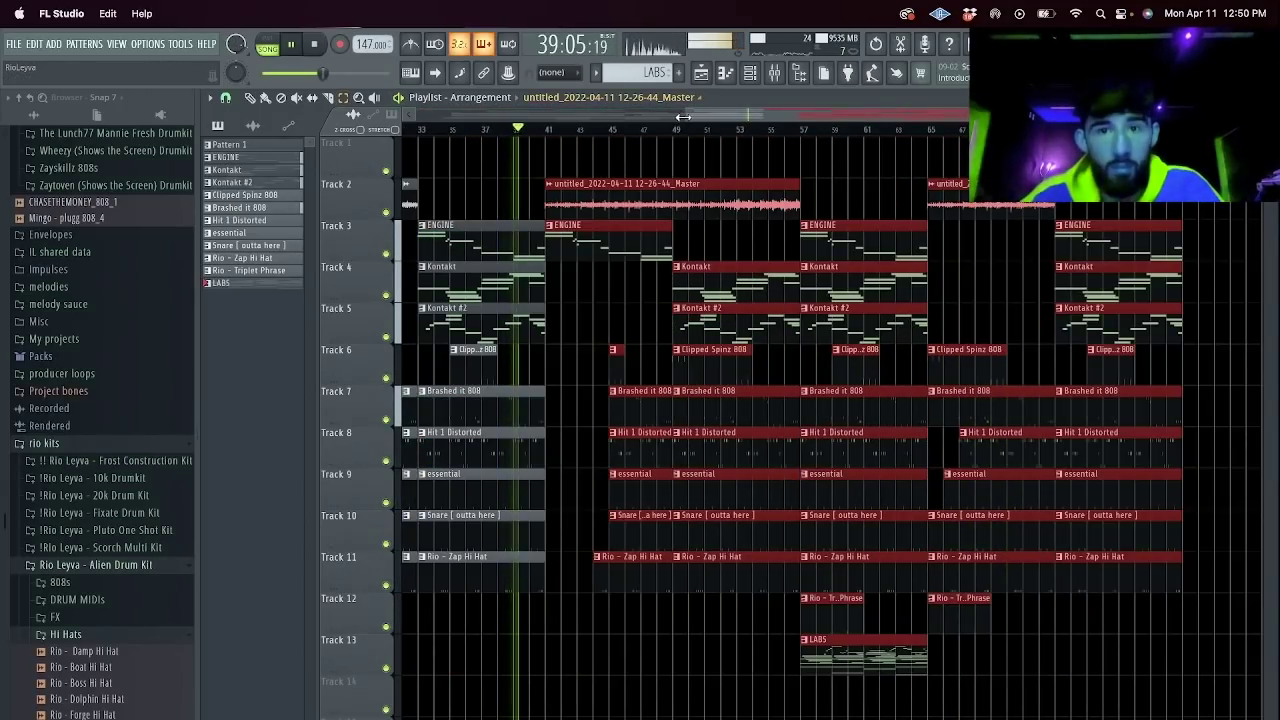
drag(683, 117, 351, 148)
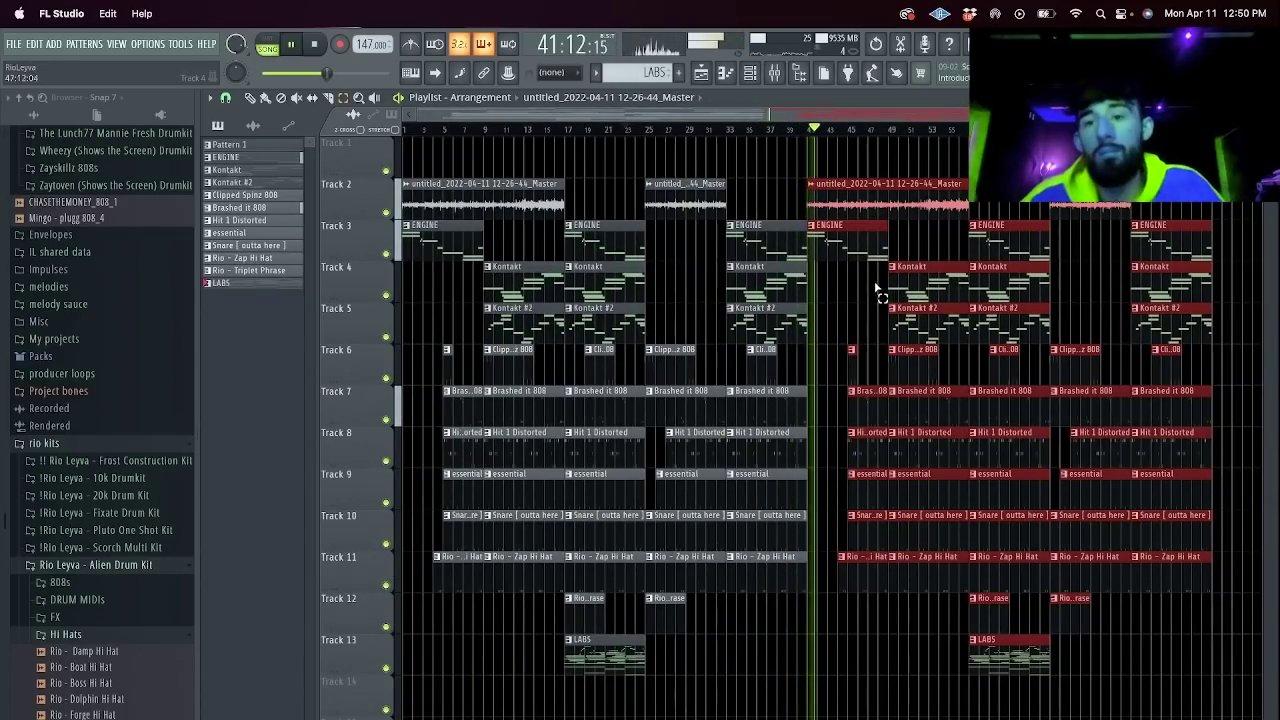
Save the project as 'Rio - Jungle 147 BPM' in a new 'Rio' folder inside April's Stems folder.
key(super+s)
click(690, 224)
click(694, 244)
click(844, 299)
click(497, 441)
text(Rio - Jungle 147 BPM)
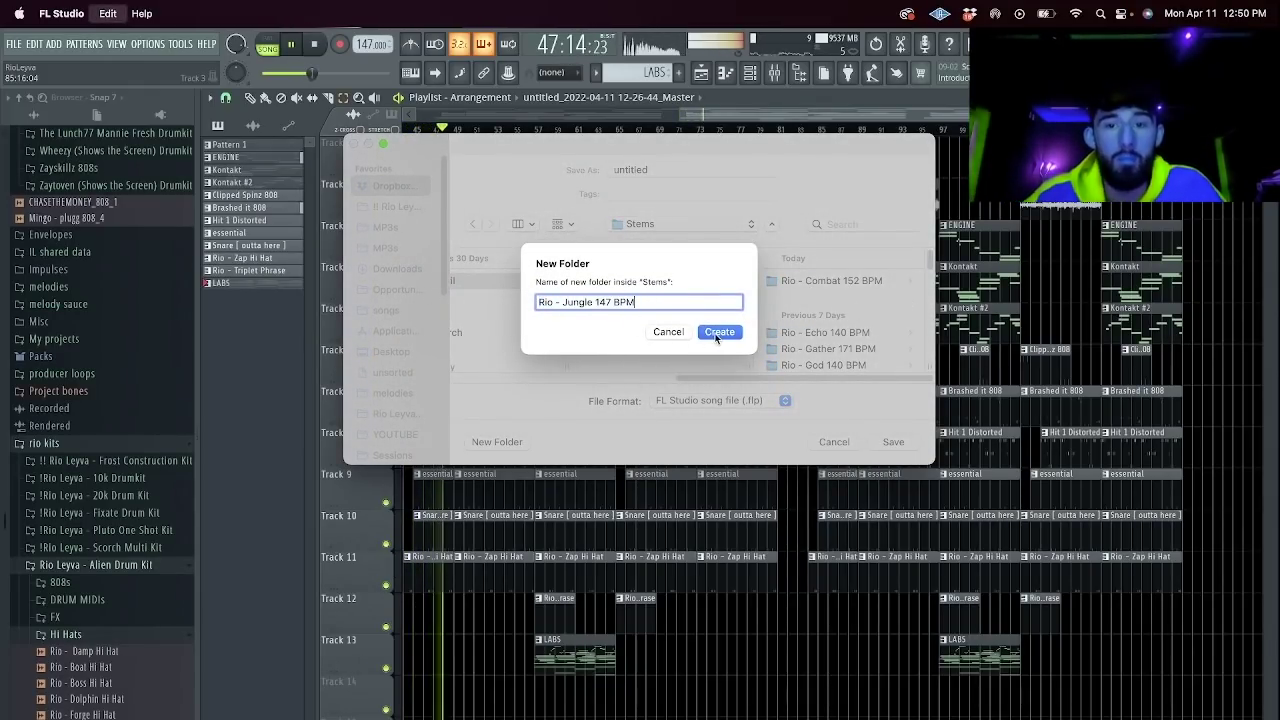
click(718, 332)
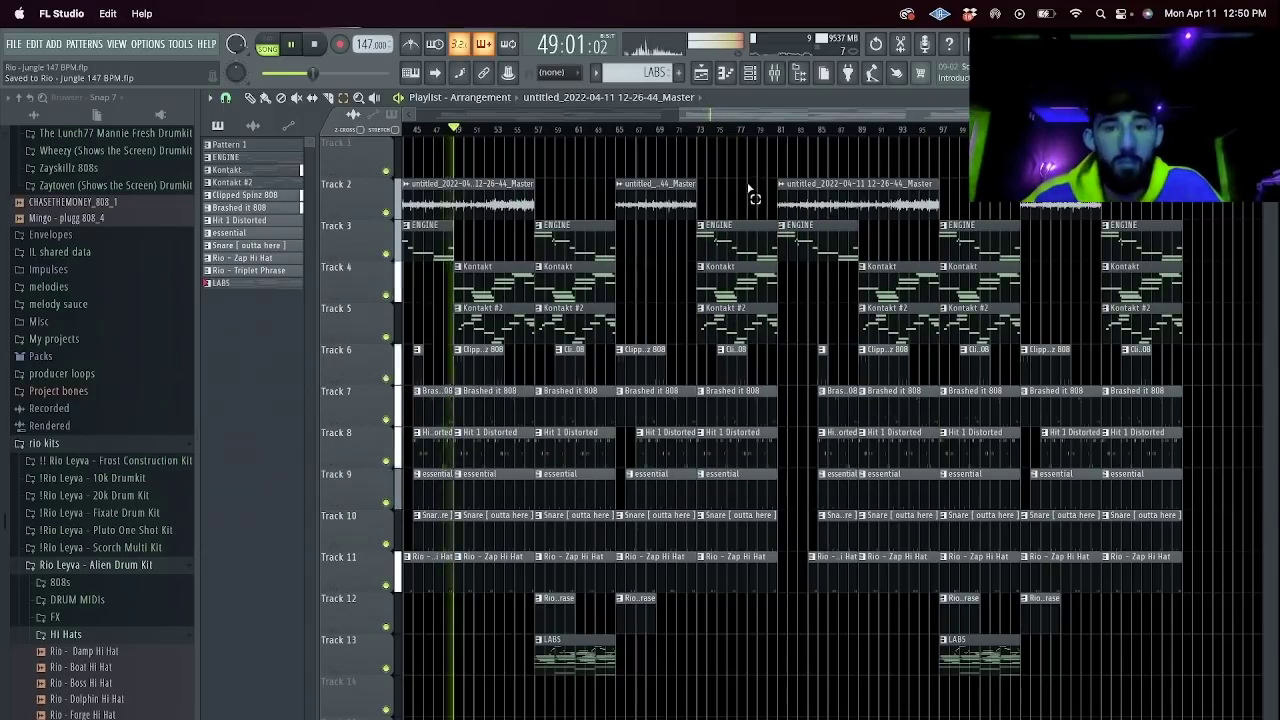
Export the song as an MP3 into the Stems MP3s folder.
key(shift+super+r)
click(707, 226)
click(703, 242)
click(699, 282)
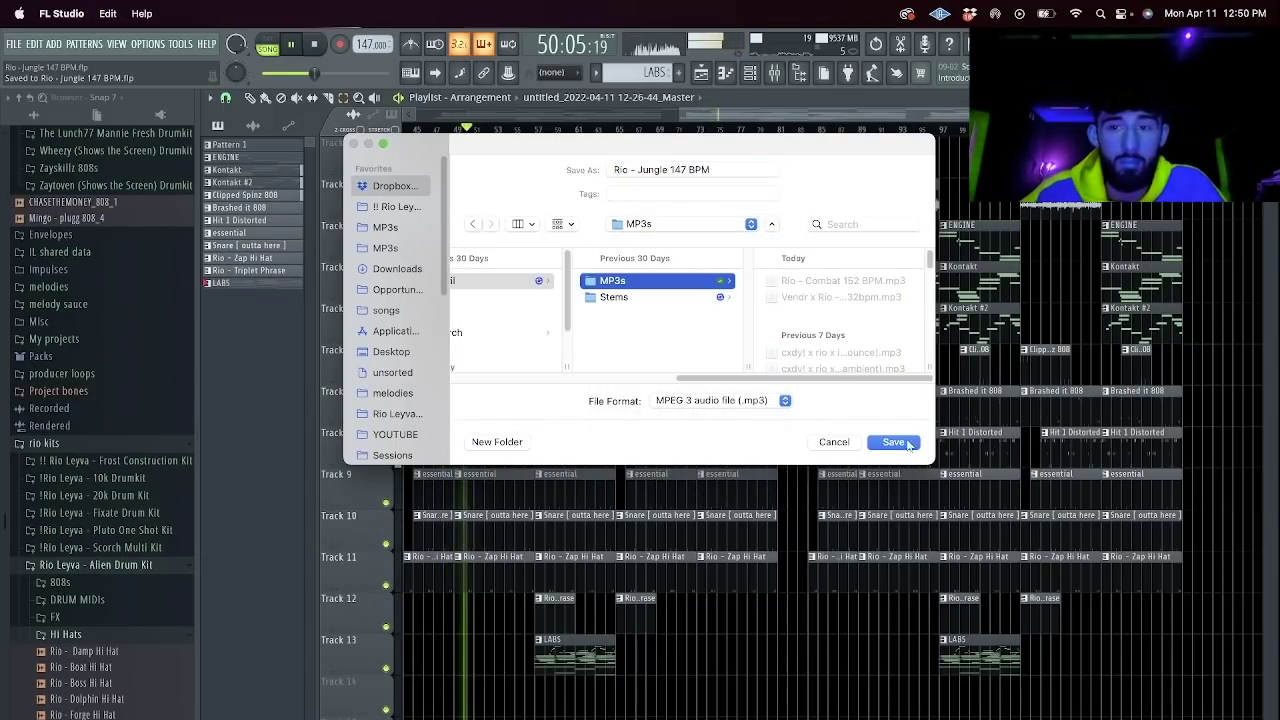
click(893, 441)
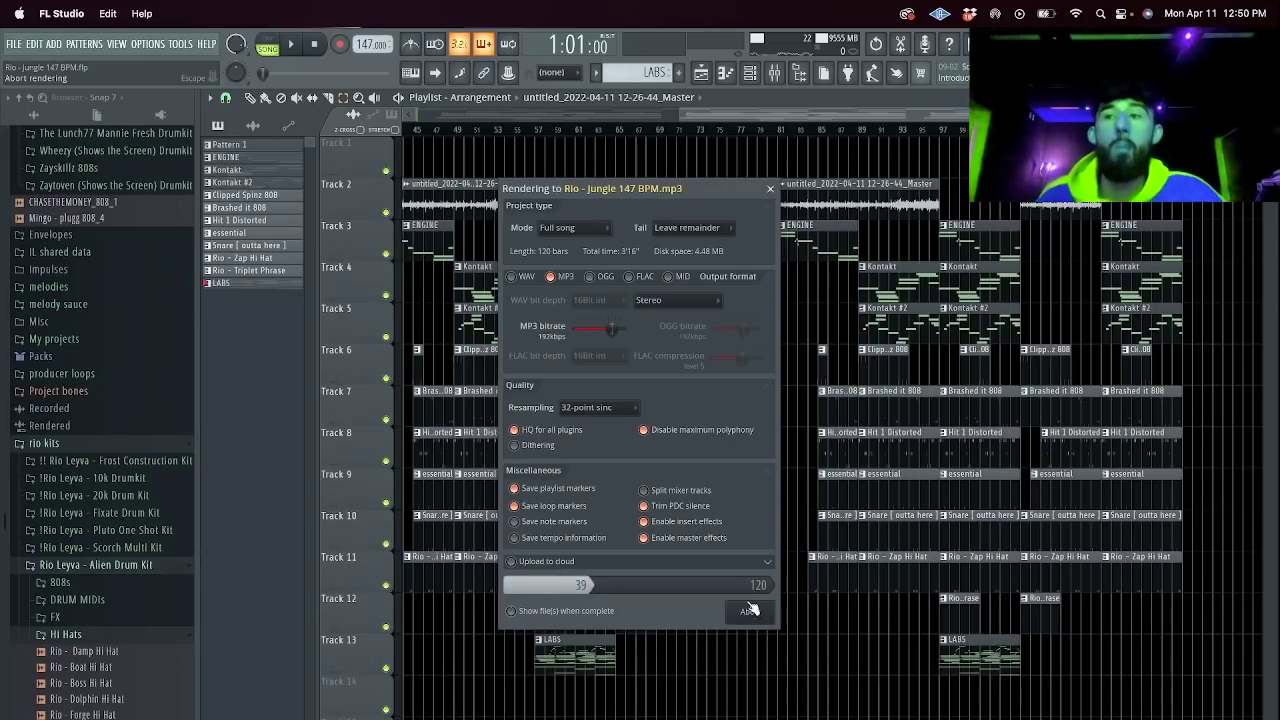
Change the Google calculation to 1440 divided by 30 (48), then bring Streamlabs Desktop forward.
key(super+Tab)
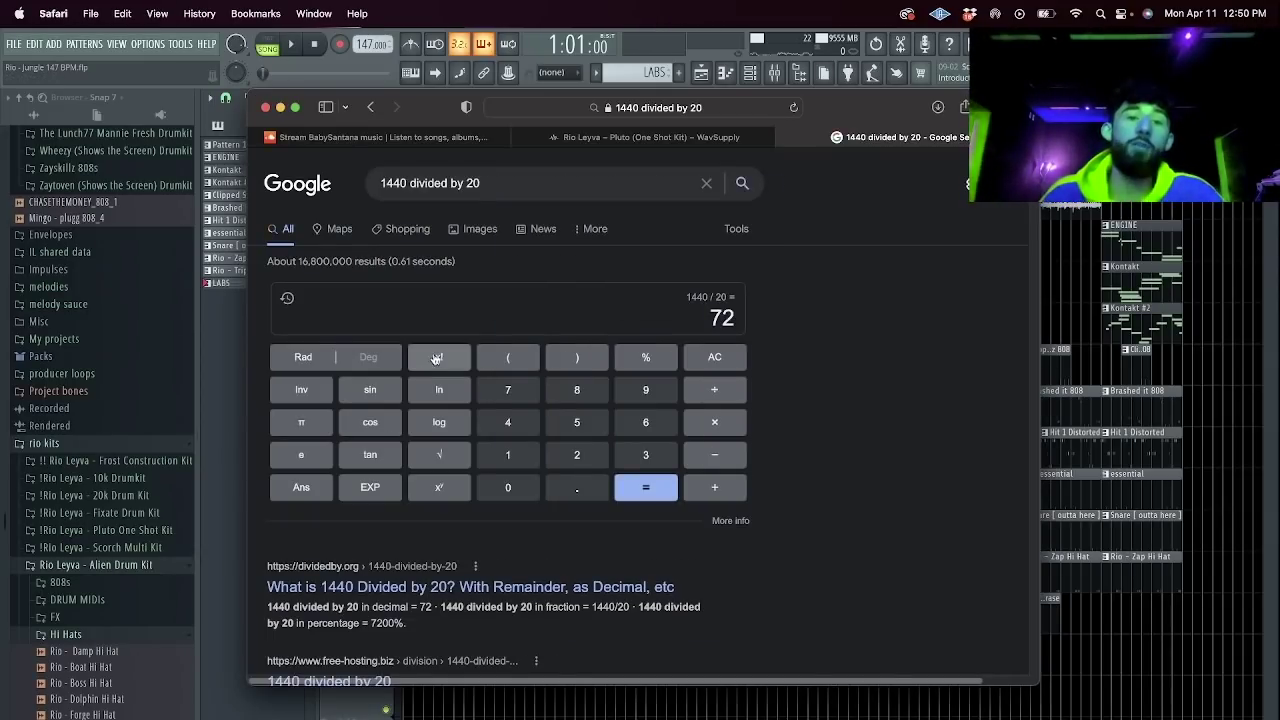
click(493, 183)
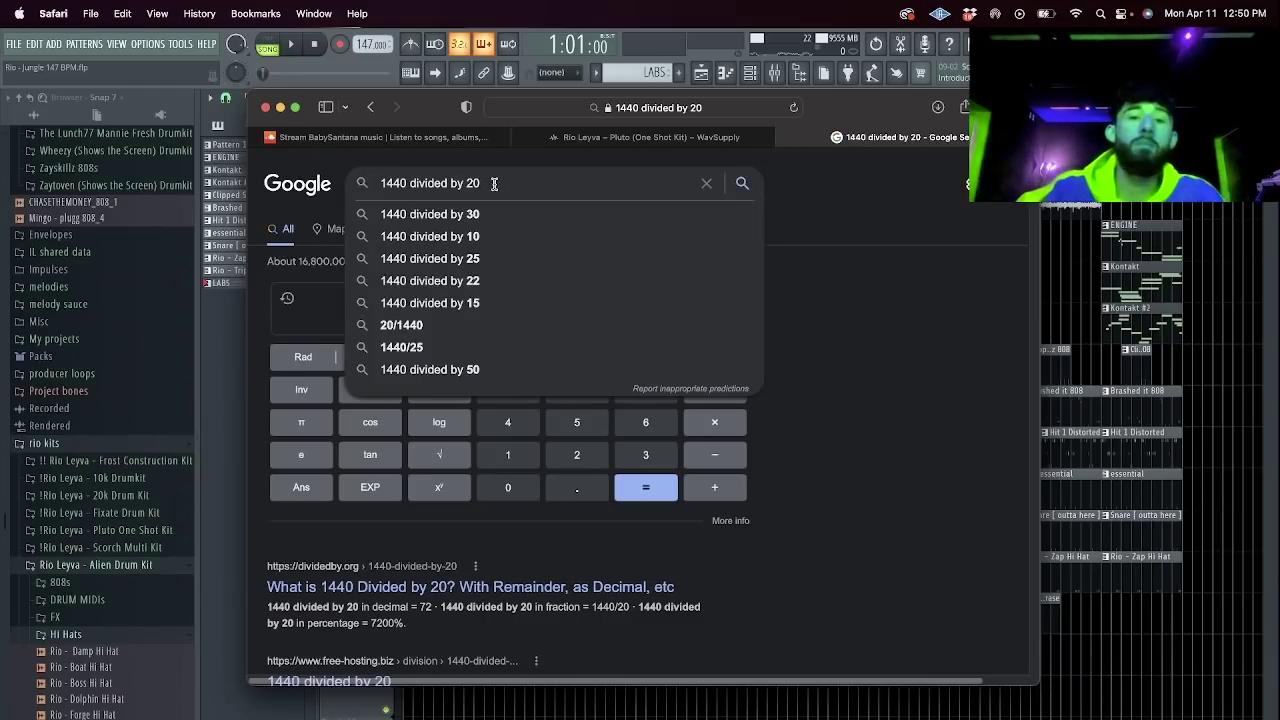
key(BackSpace)
key(BackSpace)
text(30)
key(Return)
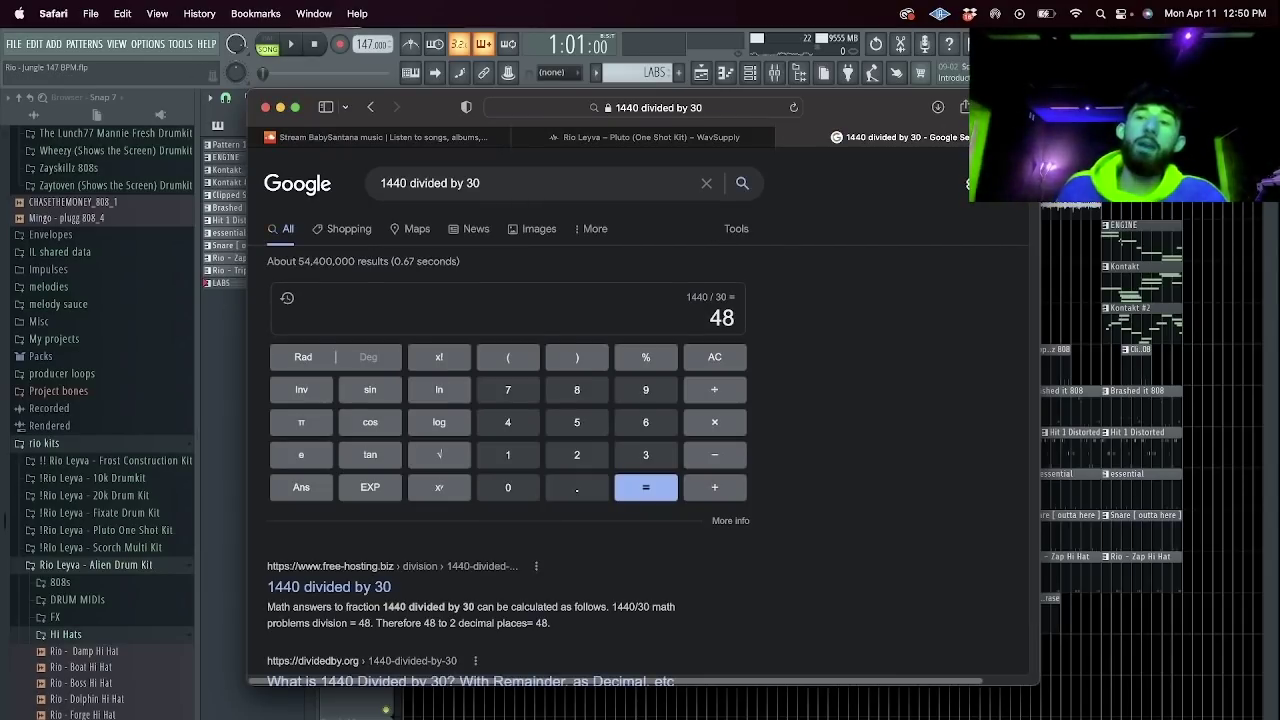
key(super+Tab)
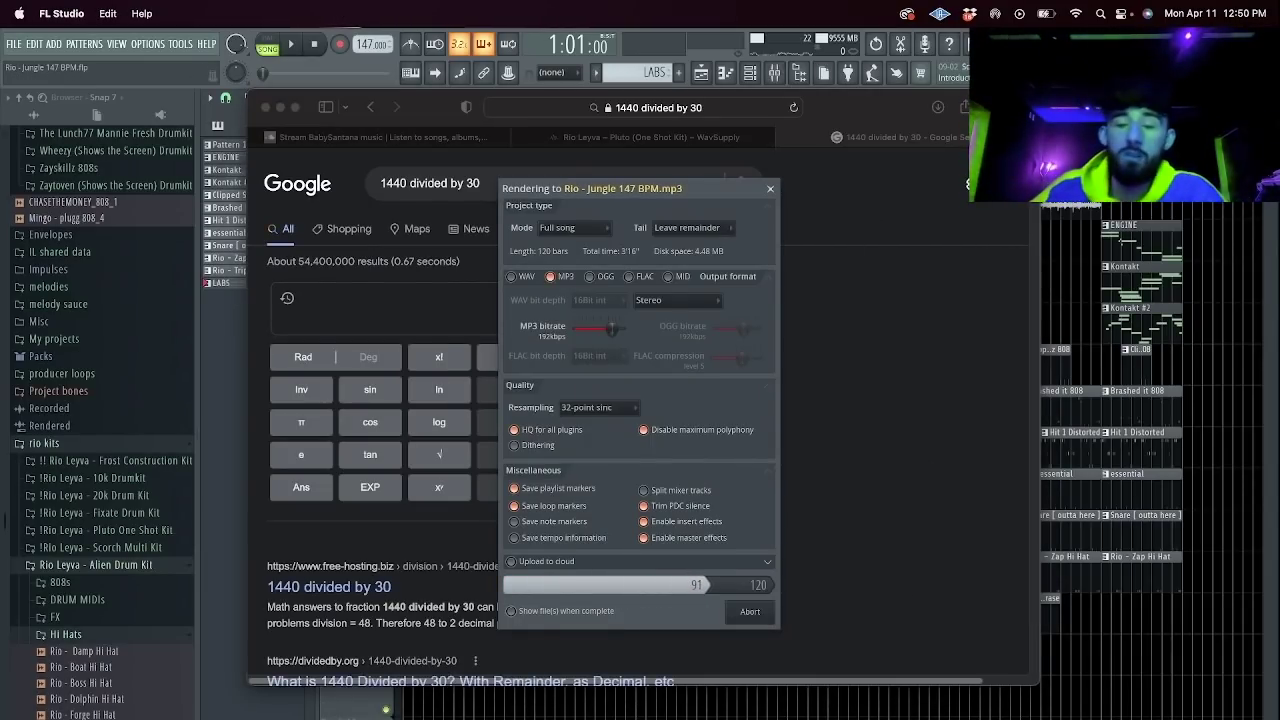
key(super+Tab)
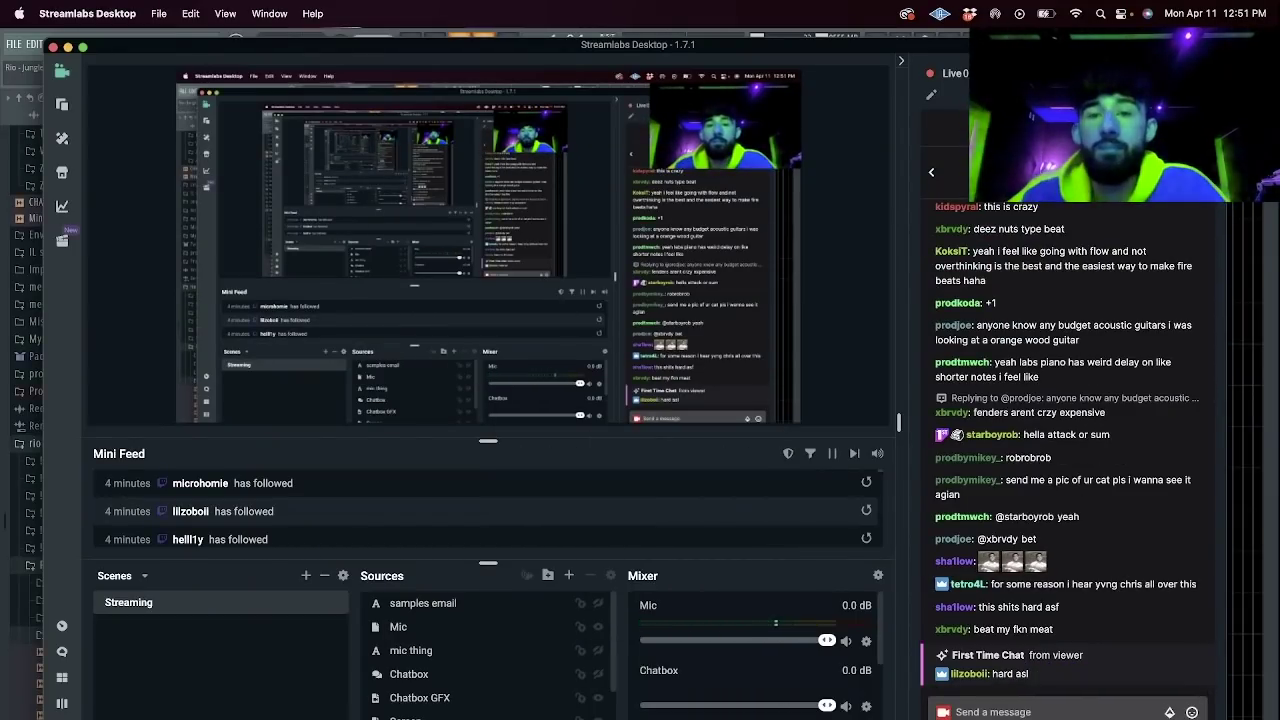
Switch back to FL Studio and bring up the File menu.
key(super+Tab)
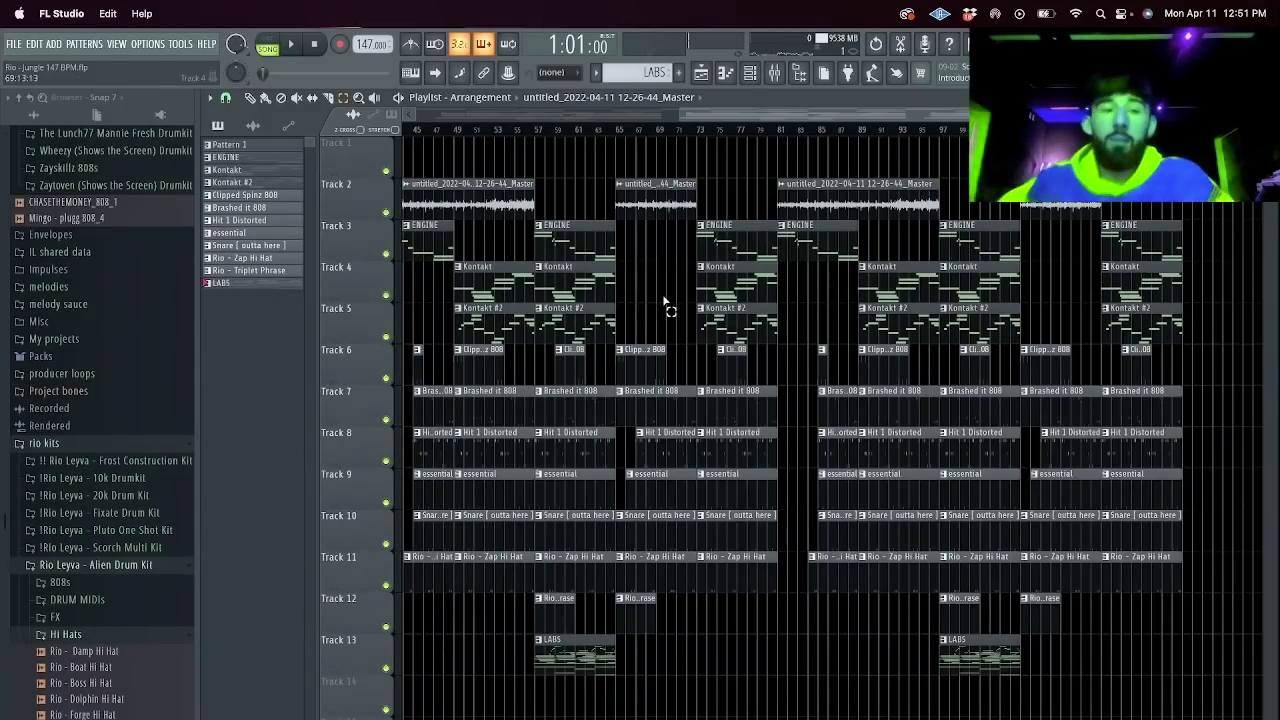
click(14, 44)
Start a new default project and add a LABS channel, first loading the Percussion preset.
click(30, 64)
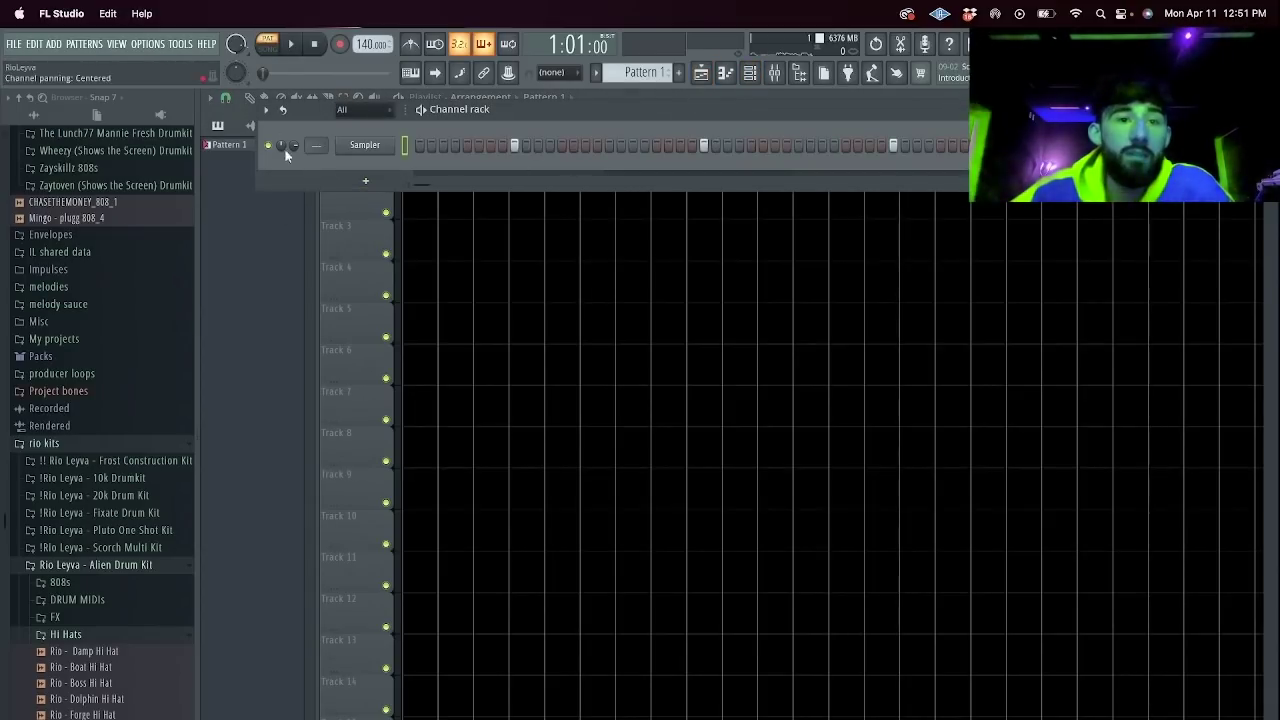
click(364, 181)
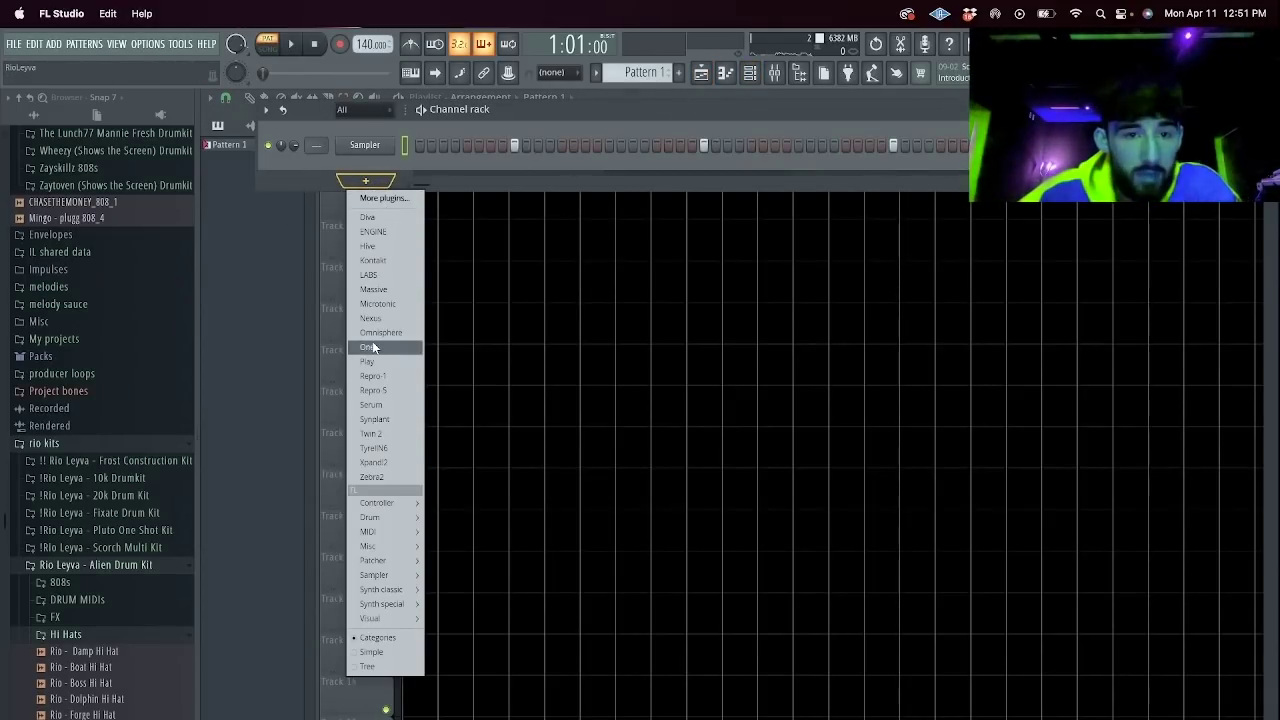
click(368, 274)
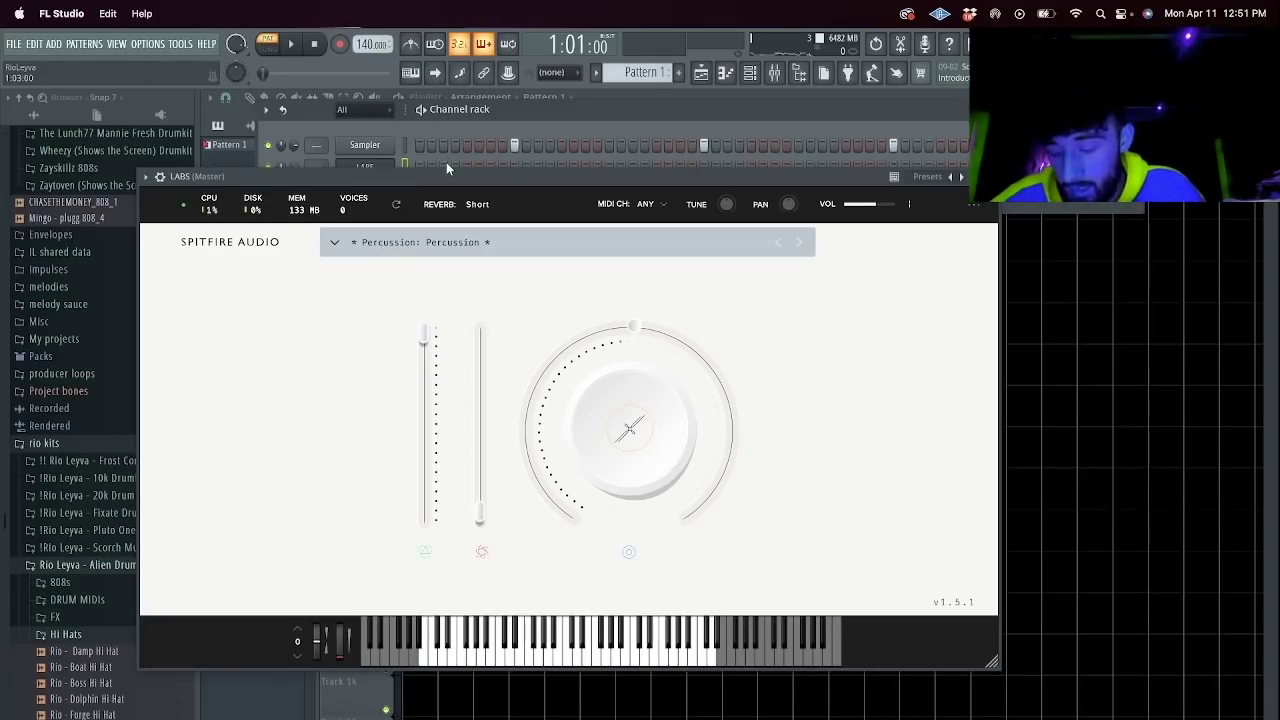
click(549, 235)
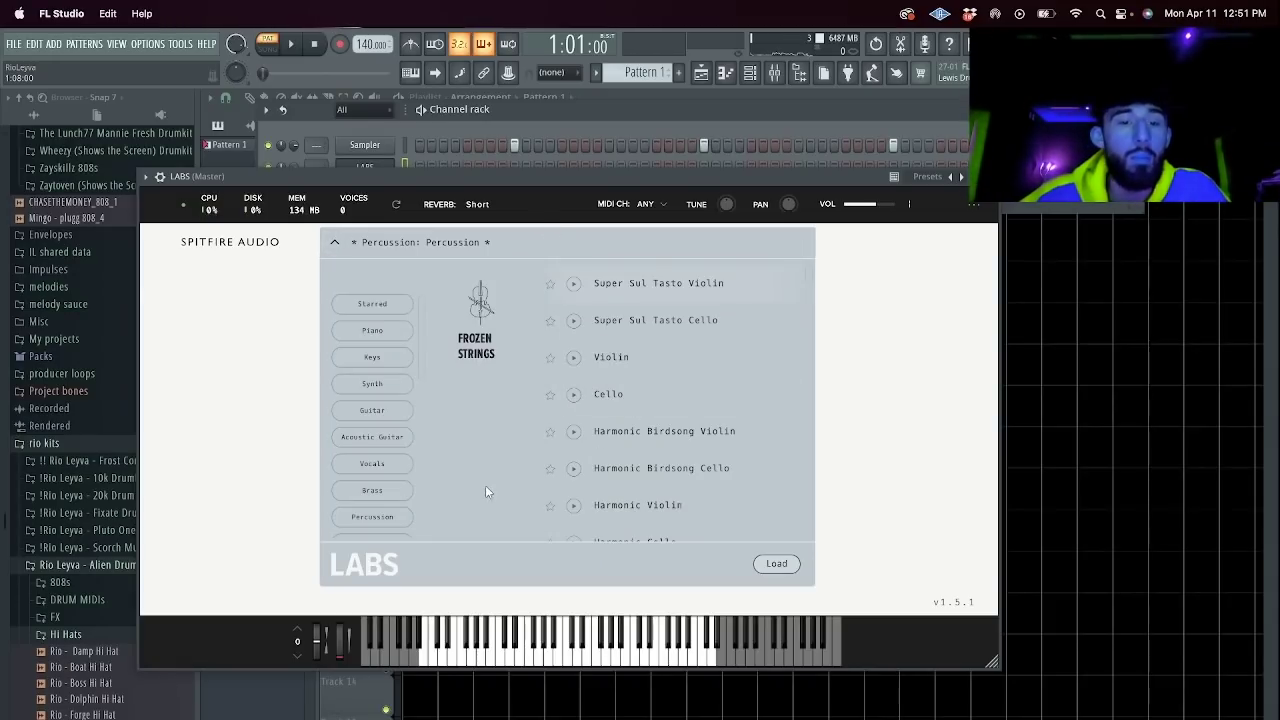
scroll(690, 420, down, 3)
double_click(672, 372)
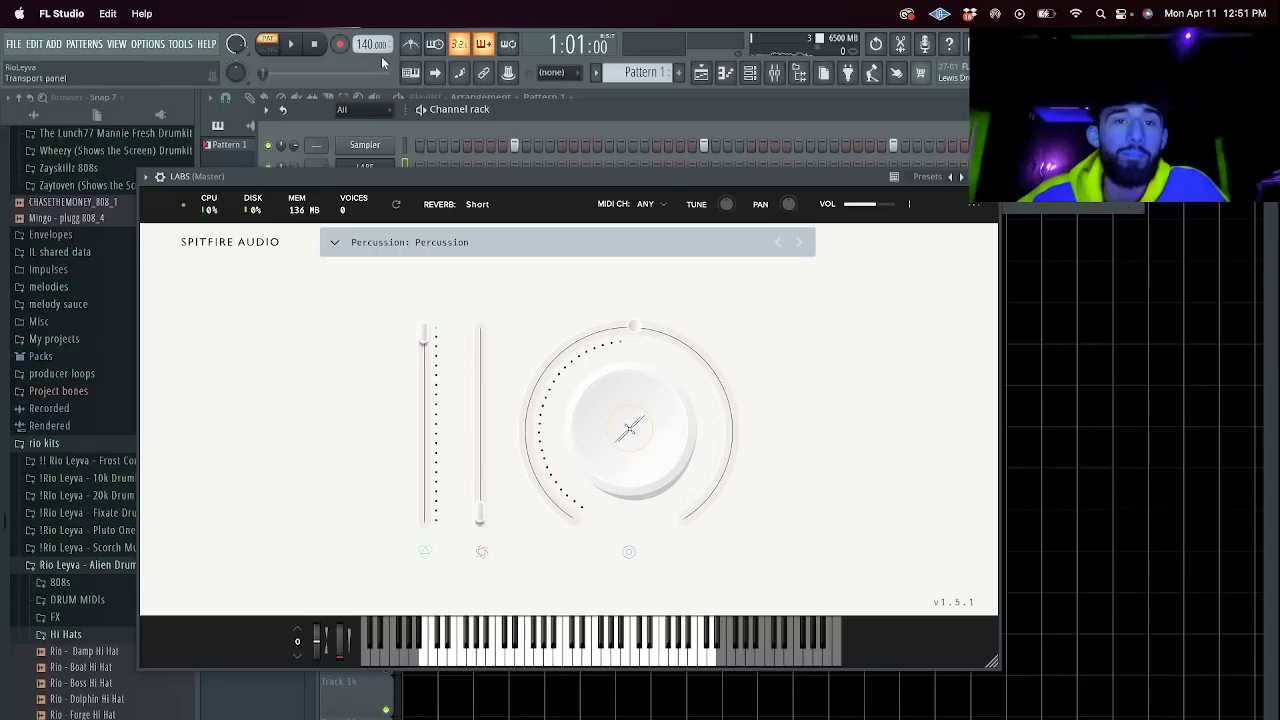
Switch LABS to the Organic Textures: Thunder & Rain preset and show its piano roll.
click(613, 253)
scroll(690, 400, down, 2)
double_click(719, 445)
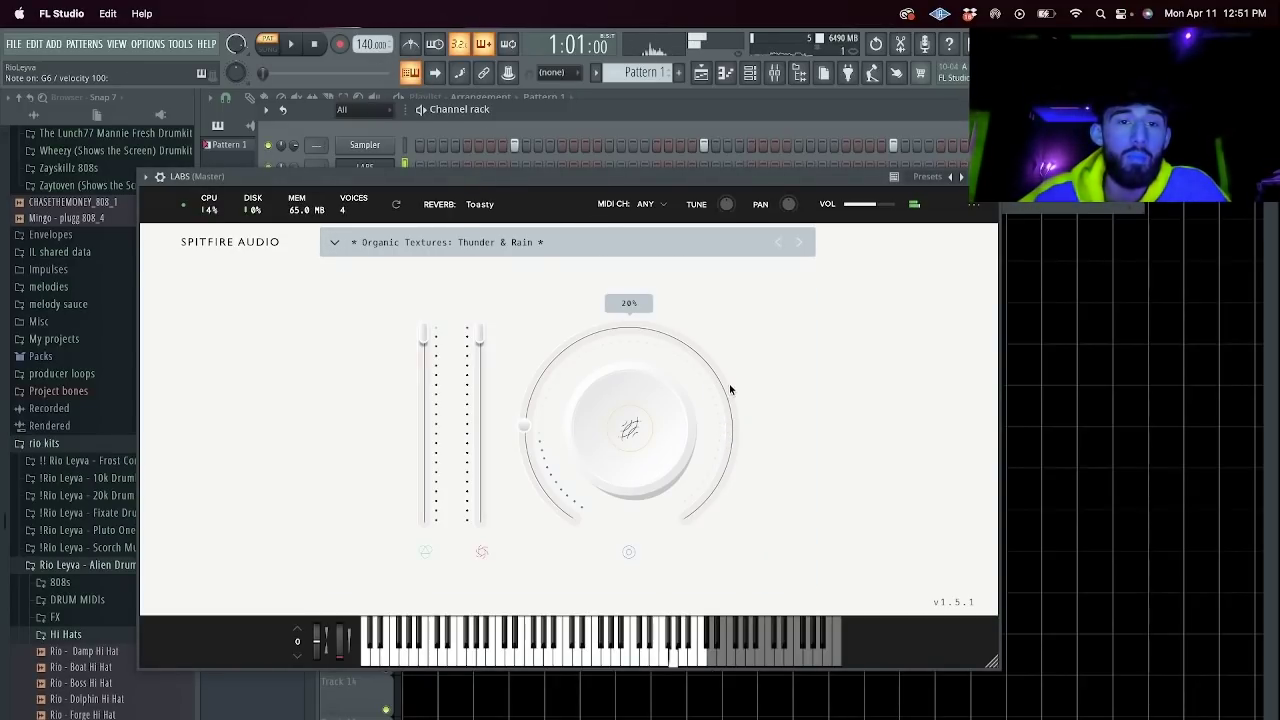
click(989, 177)
right_click(380, 167)
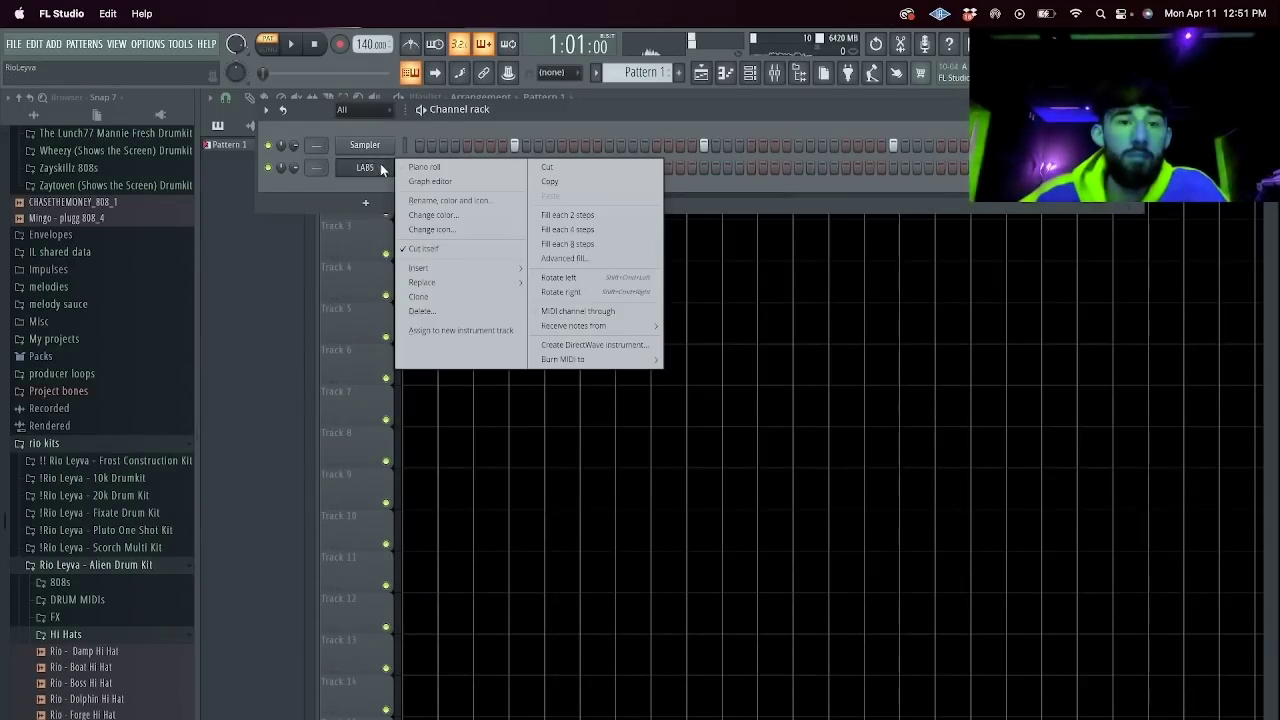
click(415, 167)
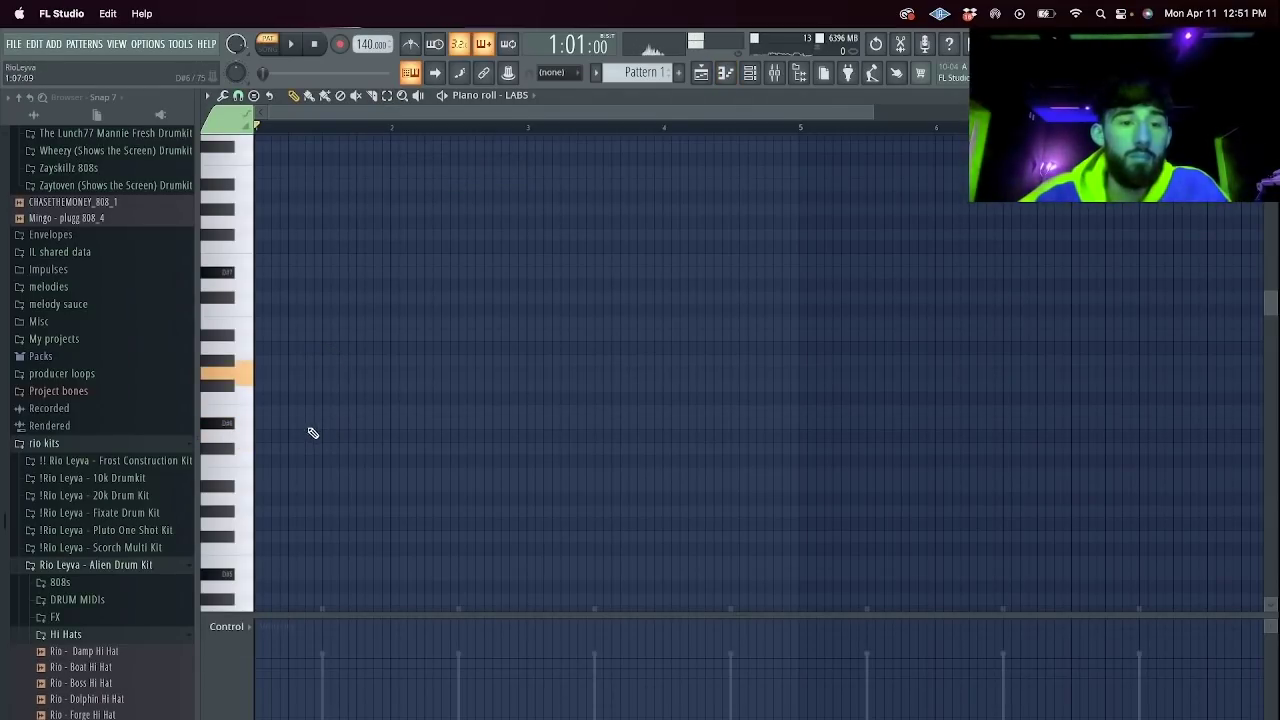
Draw a G6, A5 and lower three-note chord across bars 1–5, play it, and duplicate it past bar 5.
click(262, 376)
drag(275, 373, 798, 356)
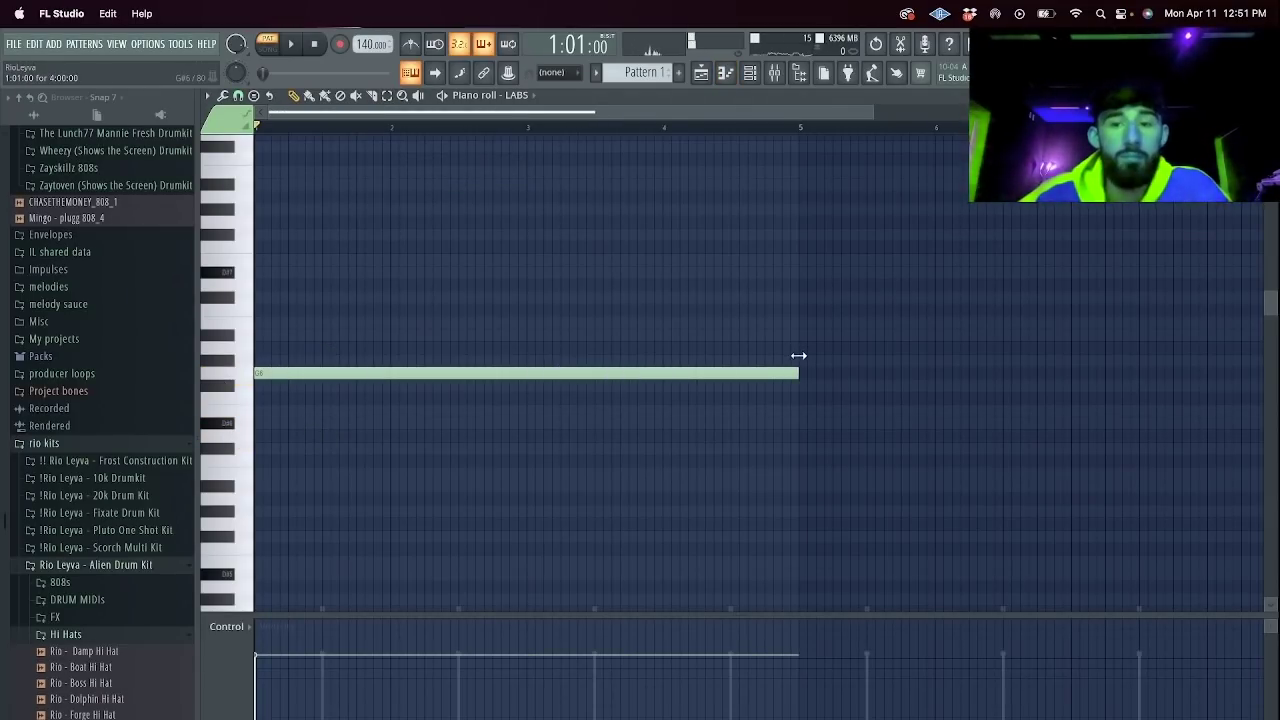
click(262, 524)
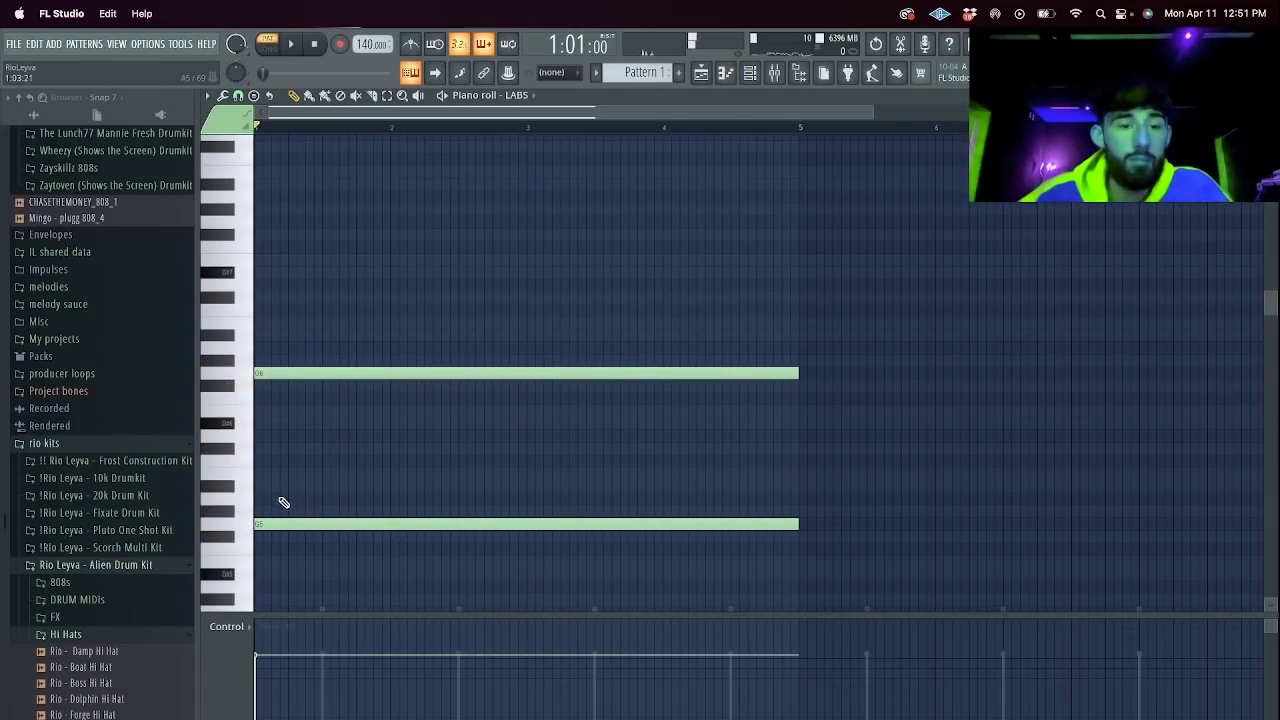
click(281, 499)
key(space)
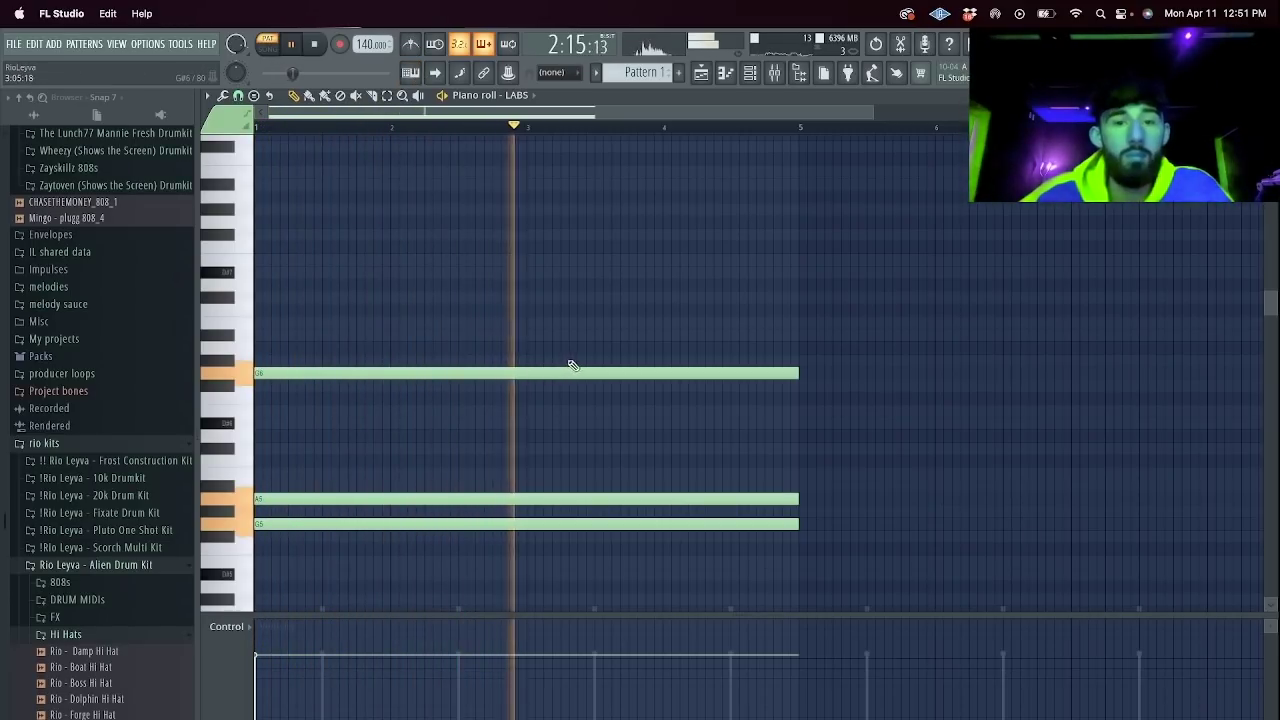
key(super+b)
Shift the copied chord notes down an octave and select the LABS mixer insert.
key(super+Down)
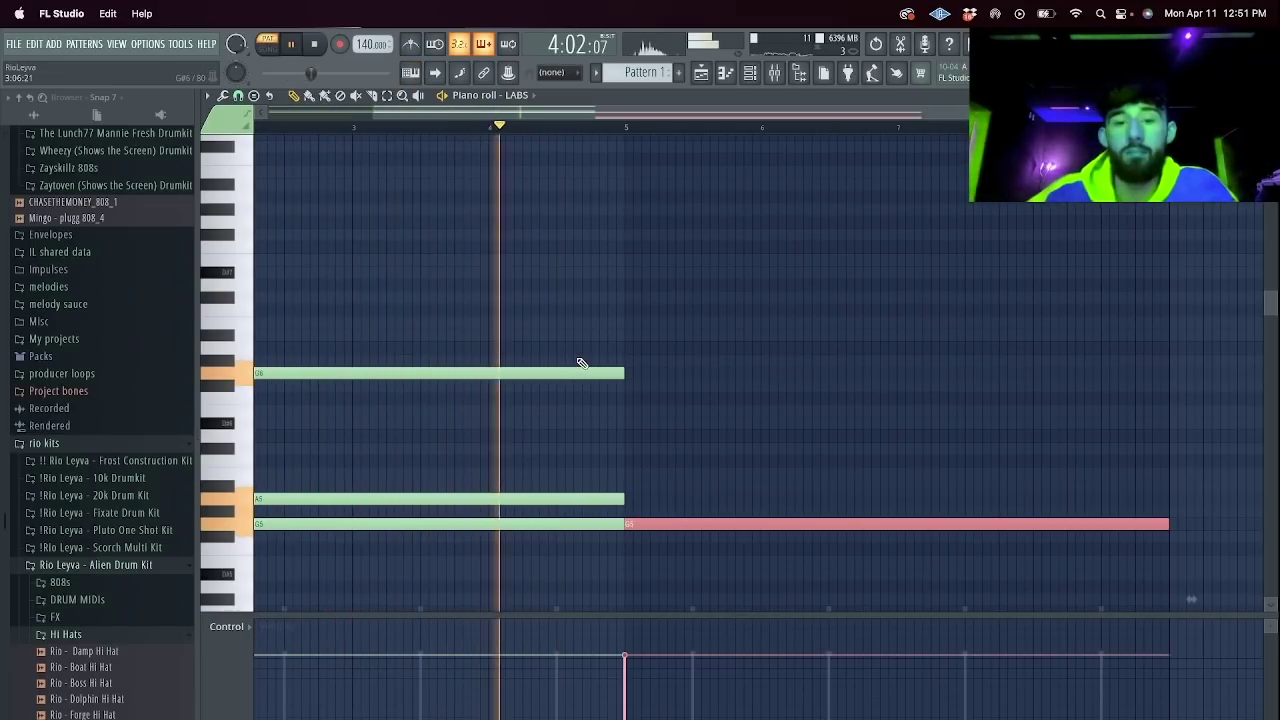
key(F9)
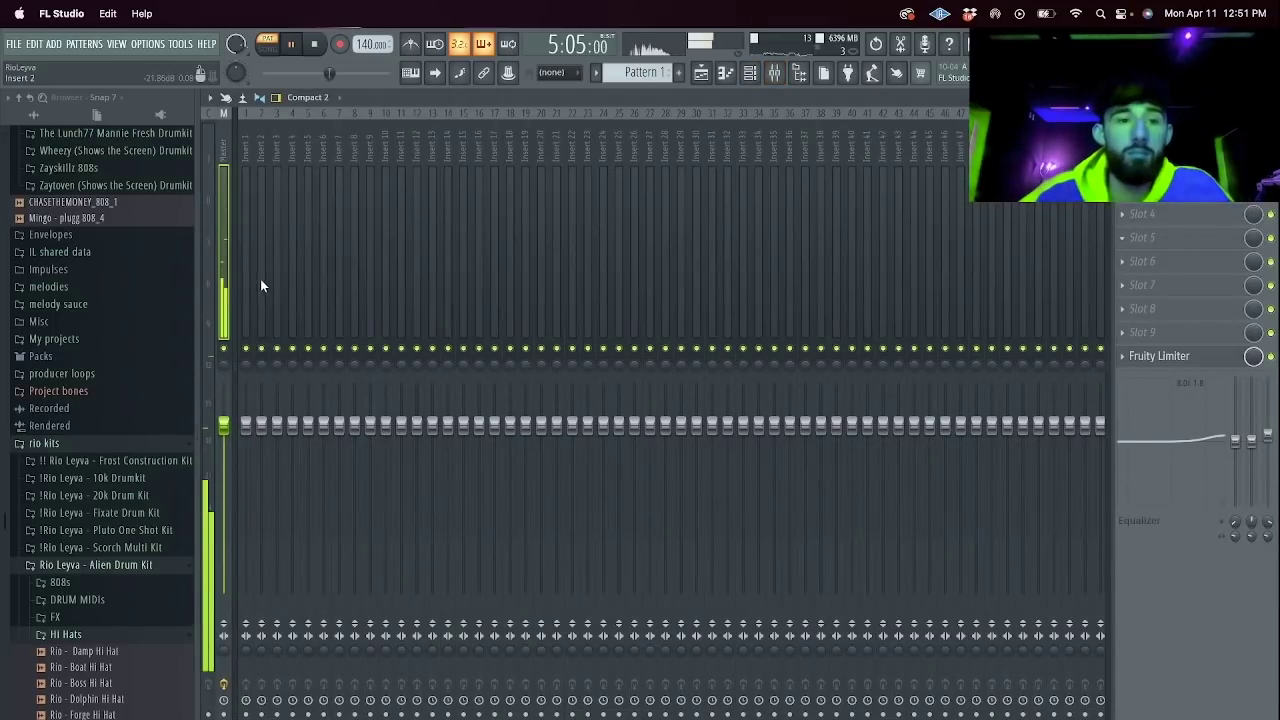
click(244, 280)
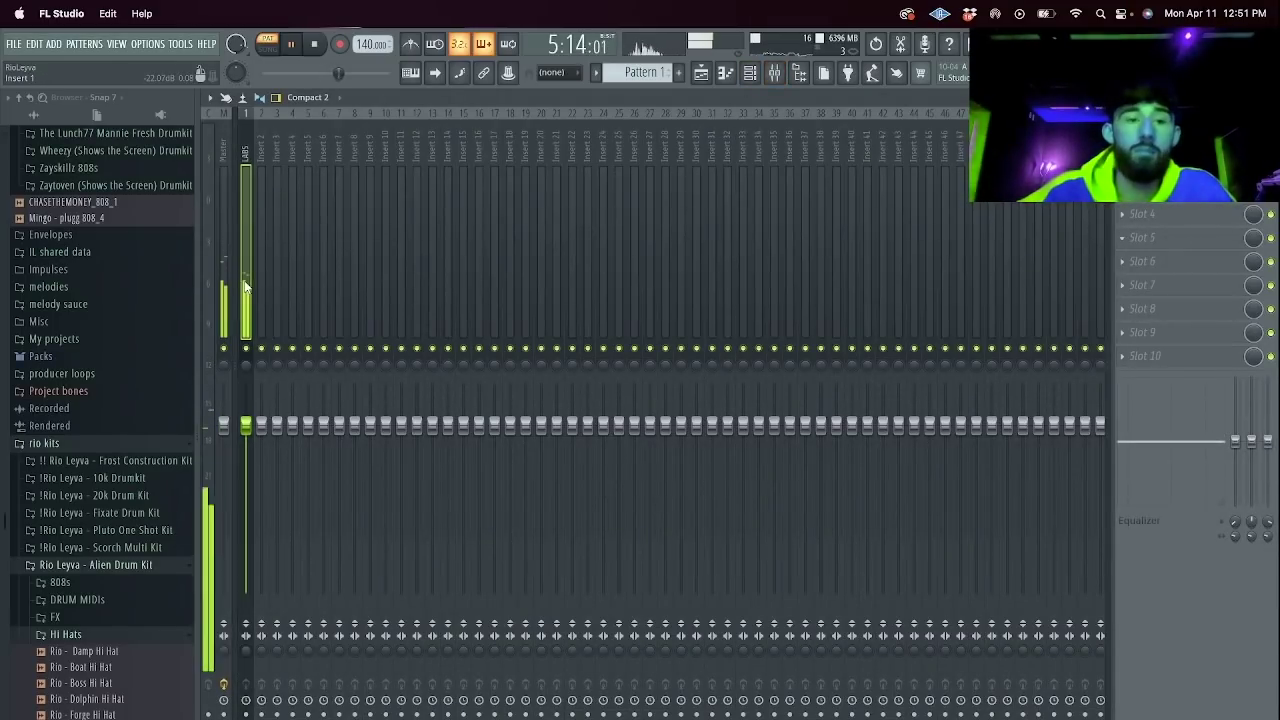
click(758, 72)
Add an 808 channel from the drum kit, replacing rio - echo 808 with 808 - 9growlpreset2.
click(81, 480)
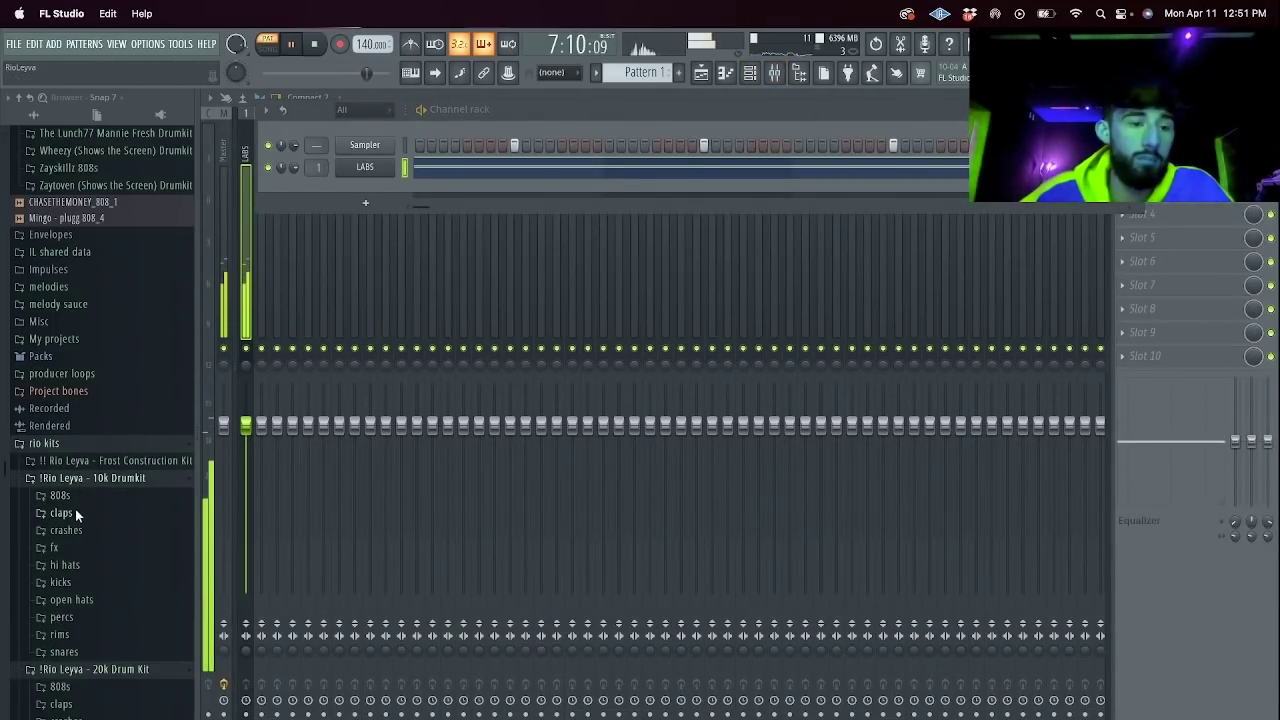
click(76, 497)
drag(81, 528, 358, 194)
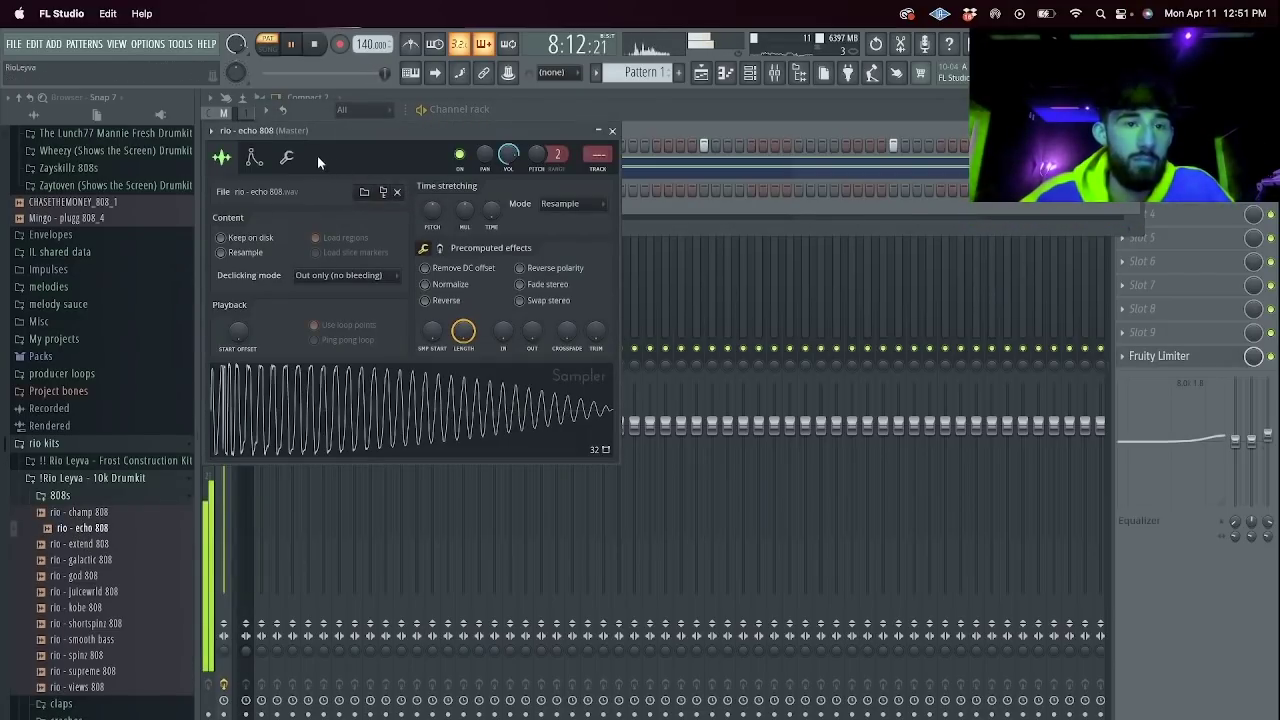
scroll(90, 290, up, 10)
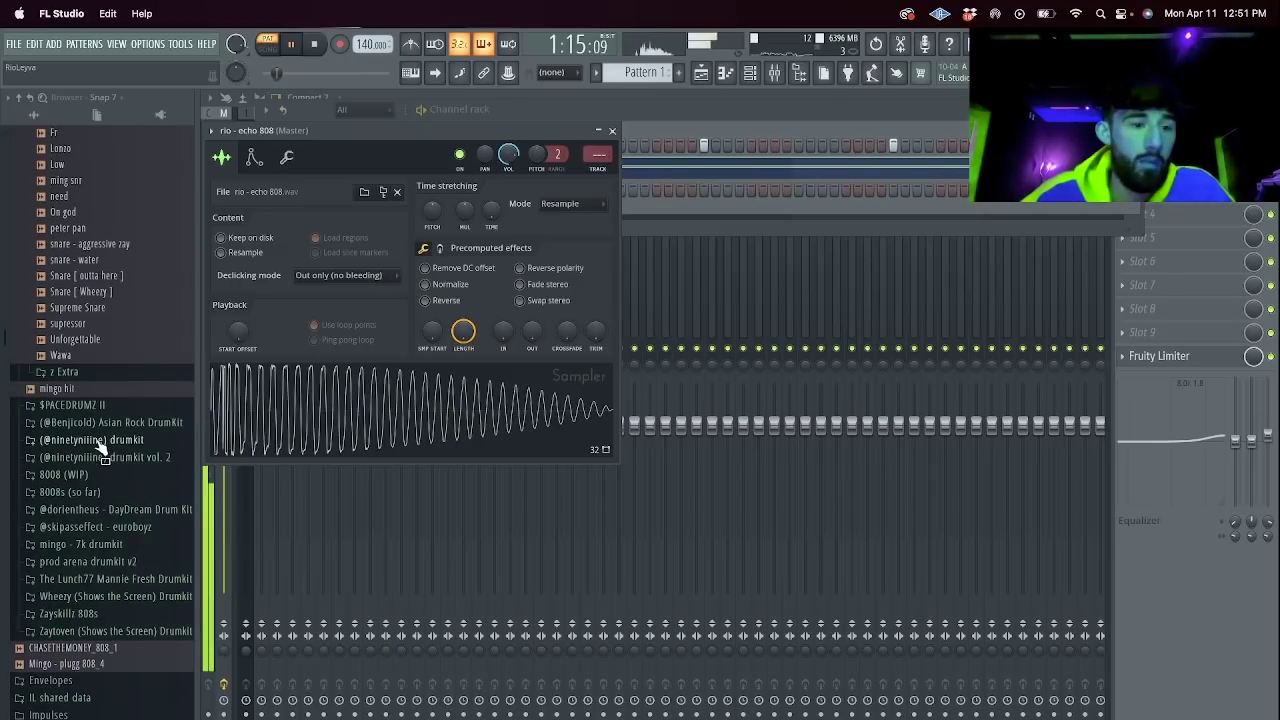
click(100, 442)
click(105, 457)
click(95, 474)
drag(105, 507, 423, 414)
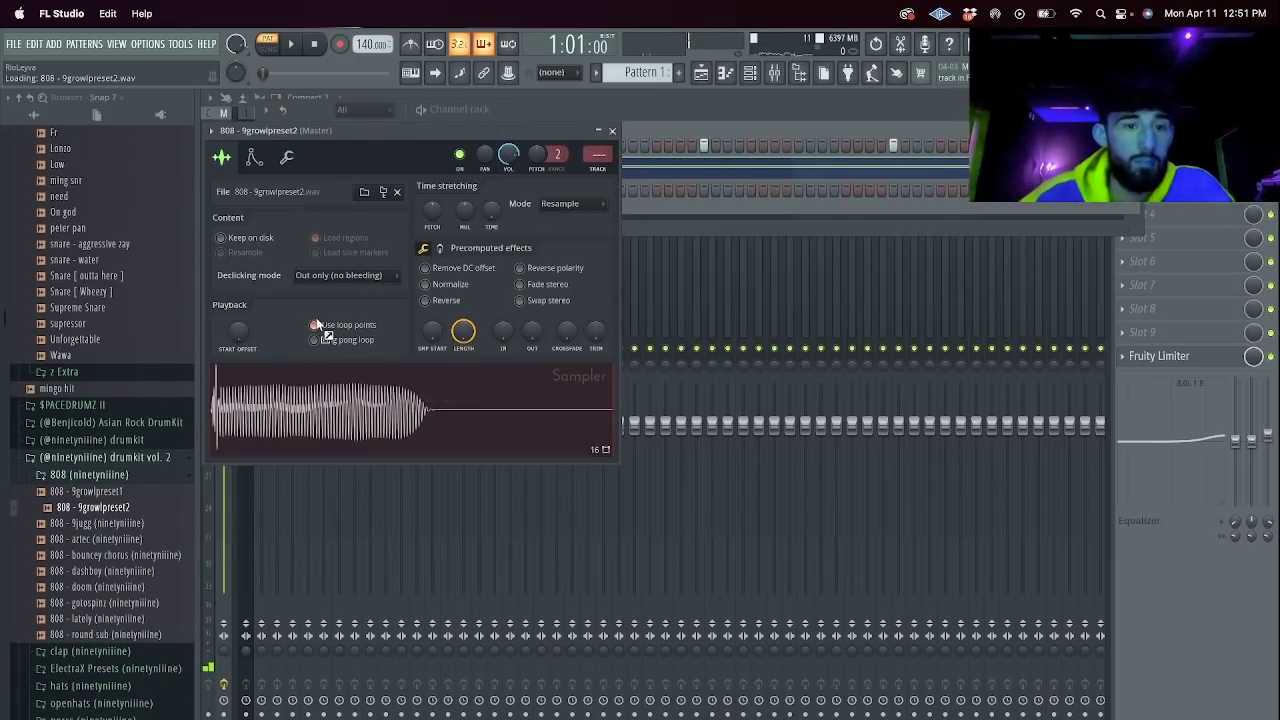
Check the 808's instrument and volume envelope settings, then show its piano roll.
click(287, 159)
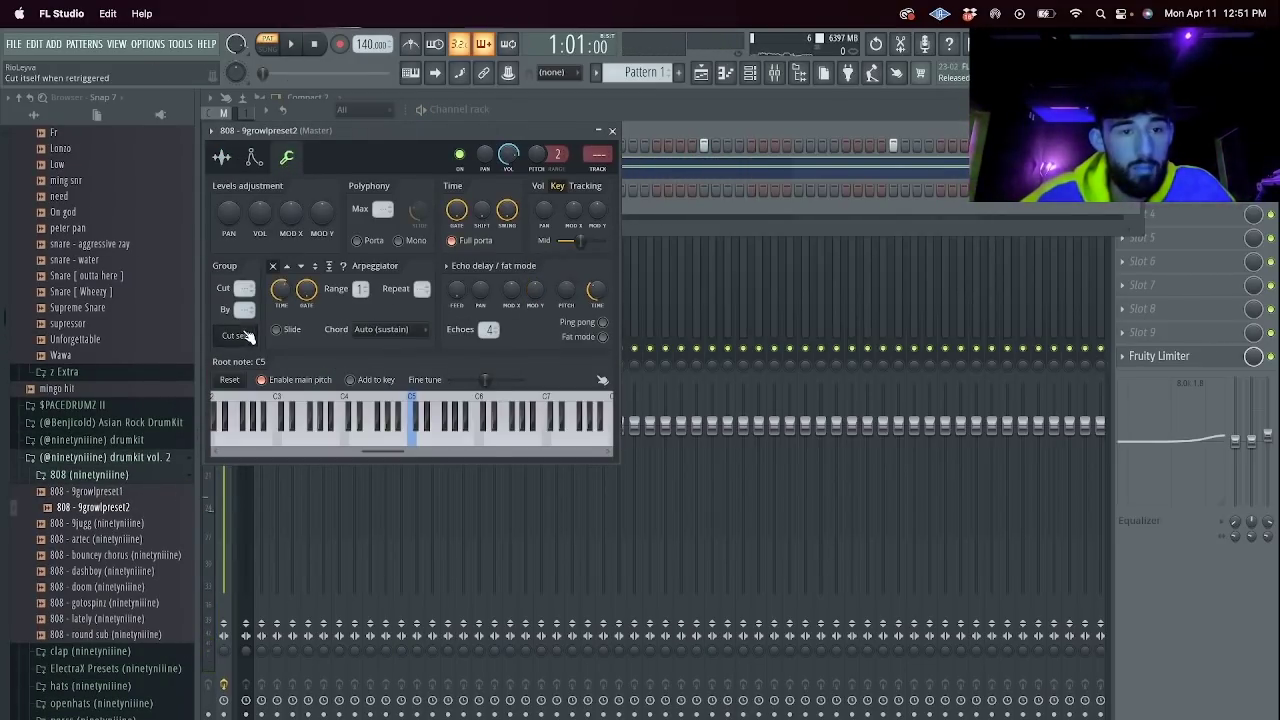
click(254, 158)
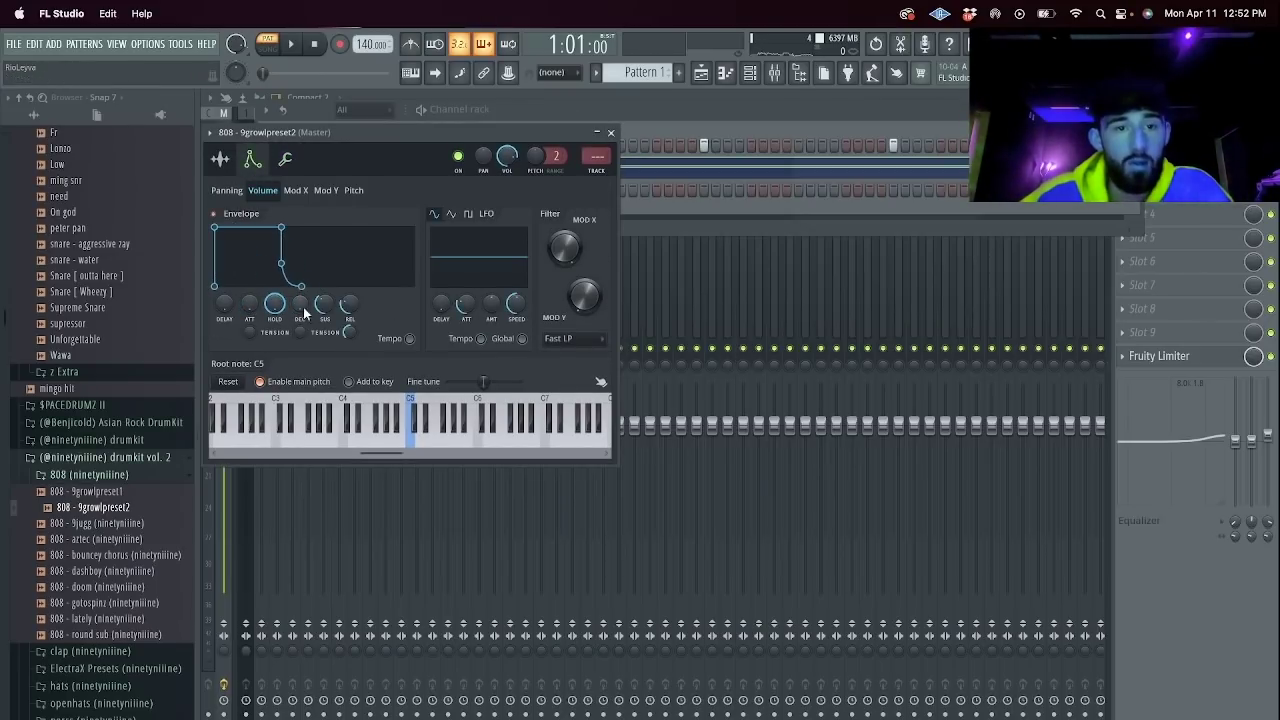
click(634, 213)
key(space)
right_click(417, 186)
click(429, 189)
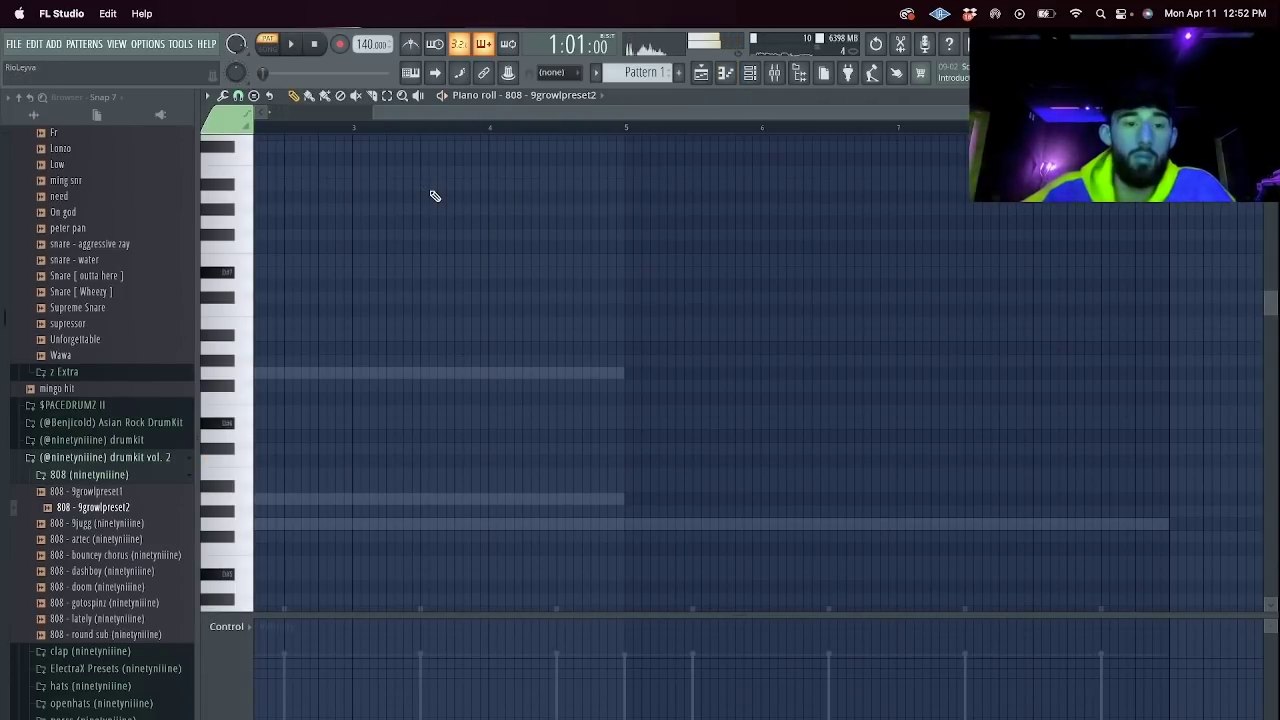
Duplicate the opening 808 note and loop bars 3 to 5.
key(space)
key(space)
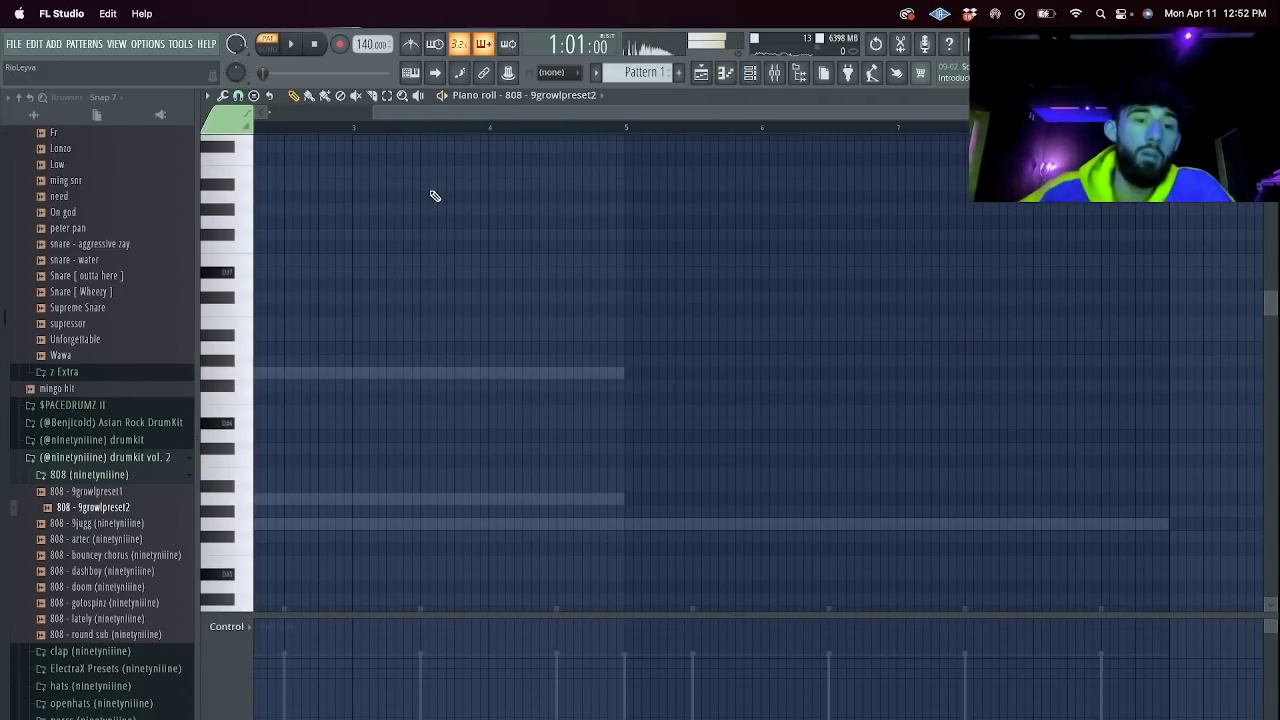
key(space)
key(space)
drag(449, 110, 230, 228)
key(space)
key(space)
drag(355, 129, 3, 149)
key(ctrl+b)
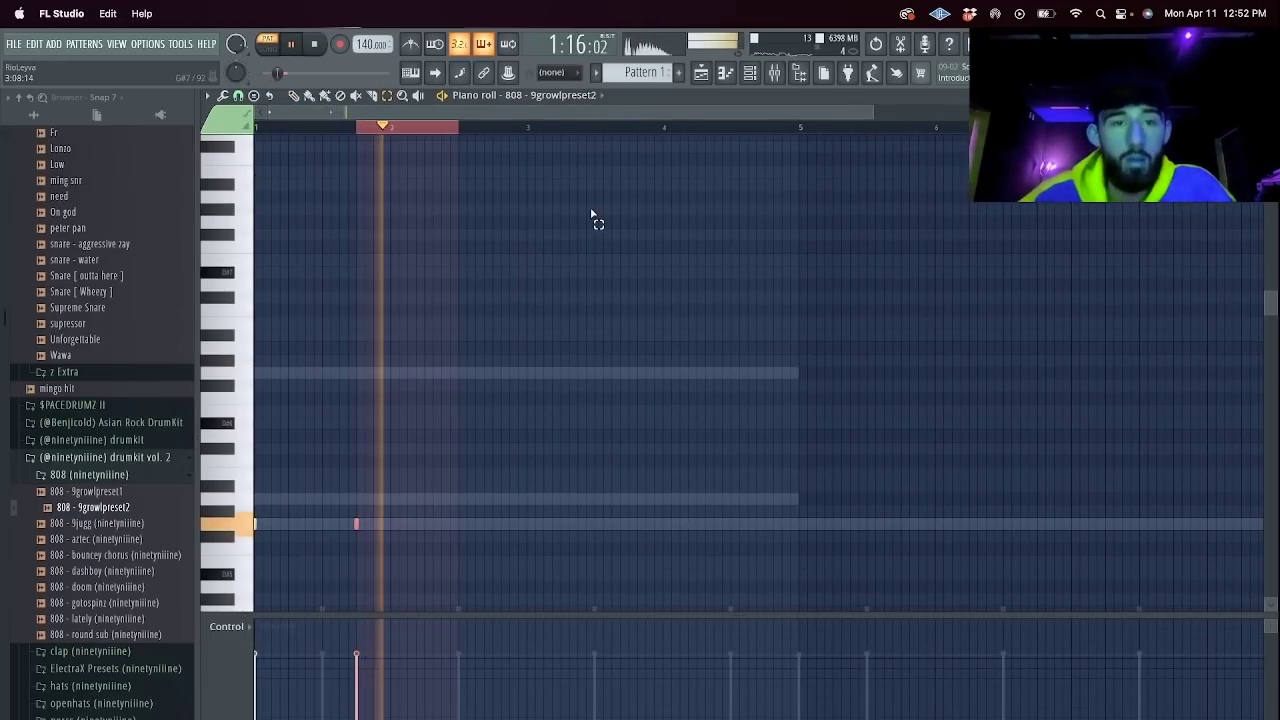
ctrl+click(525, 130)
drag(525, 128, 800, 128)
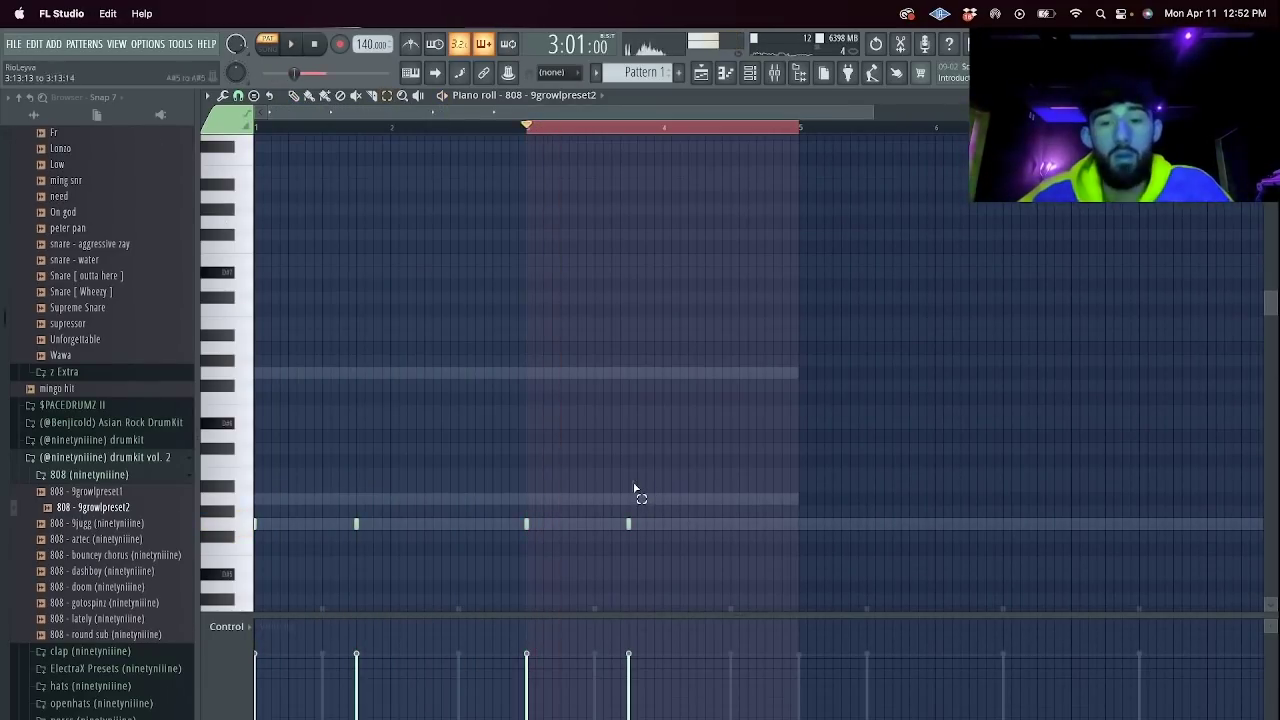
Add two more 808 notes, one lowered a semitone, and duplicate bars 1–5 into bars 5–8.
click(577, 524)
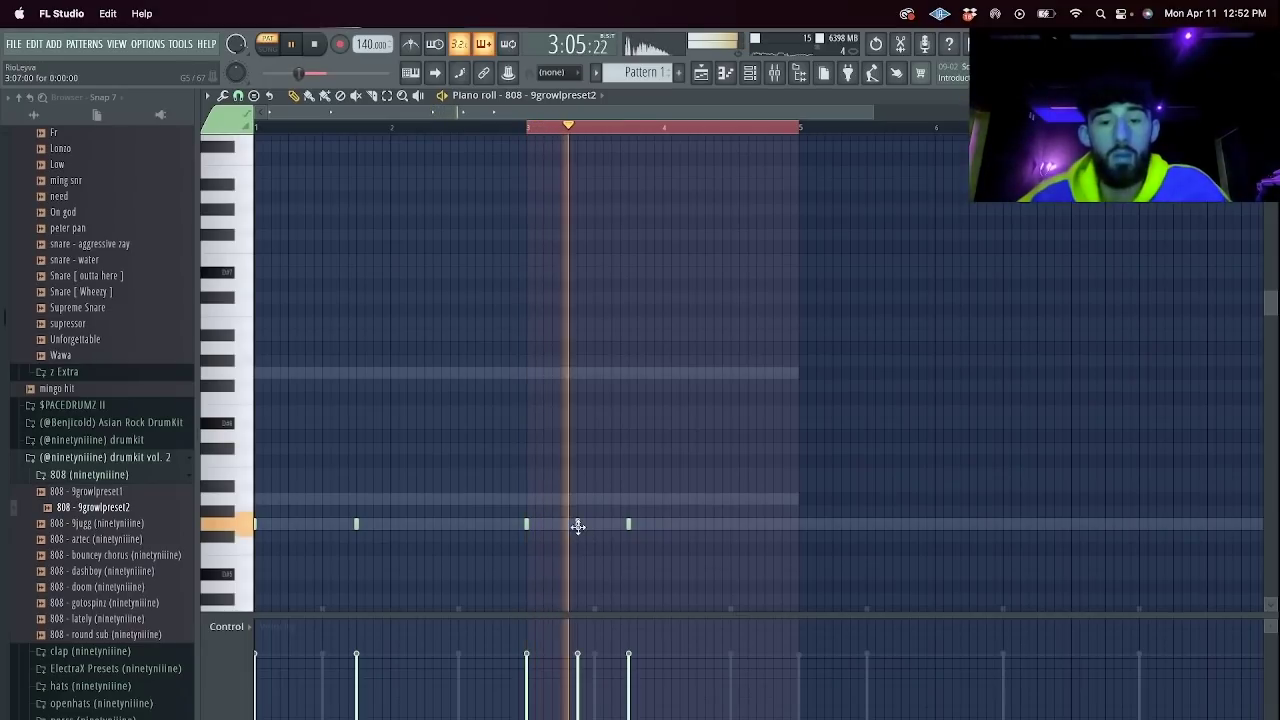
scroll(789, 540, down, 3)
click(747, 499)
key(space)
drag(747, 514, 748, 515)
key(space)
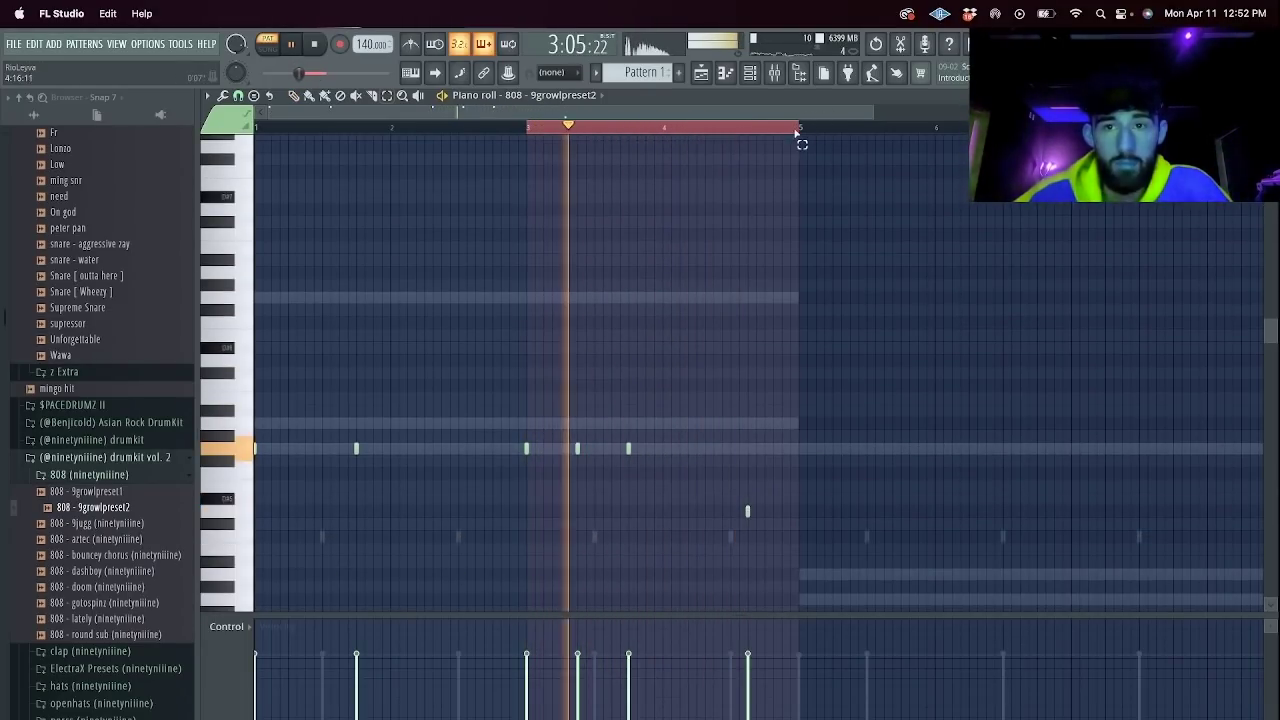
drag(800, 129, 33, 120)
key(ctrl+b)
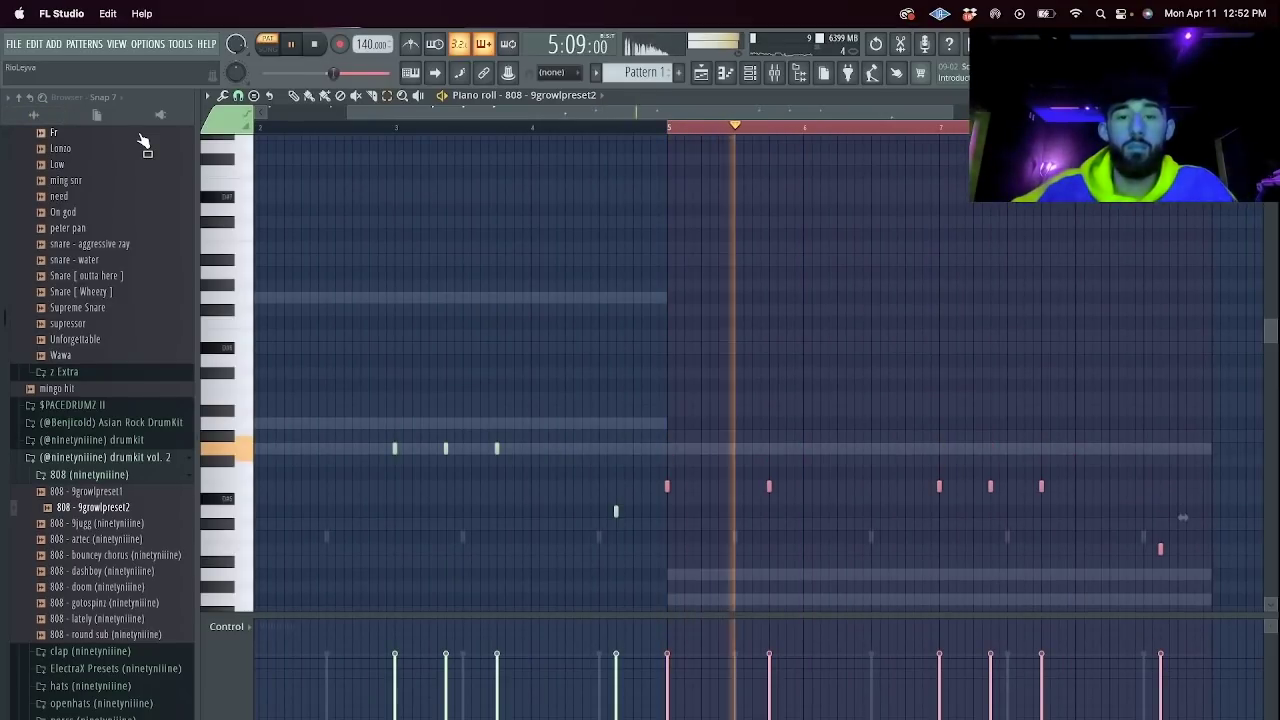
Adjust the final 808 note's pitch up and back down, then deselect it.
ctrl+click(1078, 264)
scroll(1170, 490, down, 3)
drag(1175, 502, 1114, 454)
key(shift+Up)
key(shift+Up)
key(shift+Up)
key(shift+Up)
key(shift+Down)
key(shift+Down)
ctrl+click(1162, 318)
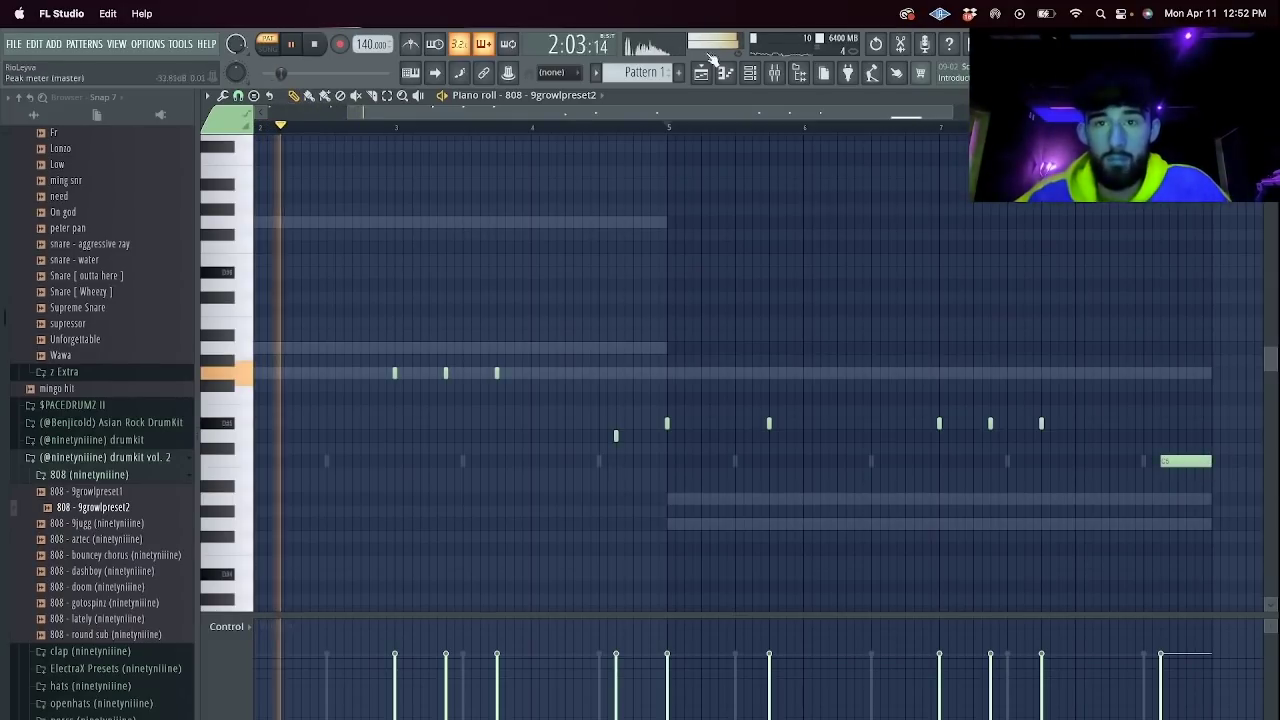
key(F6)
scroll(60, 440, down, 5)
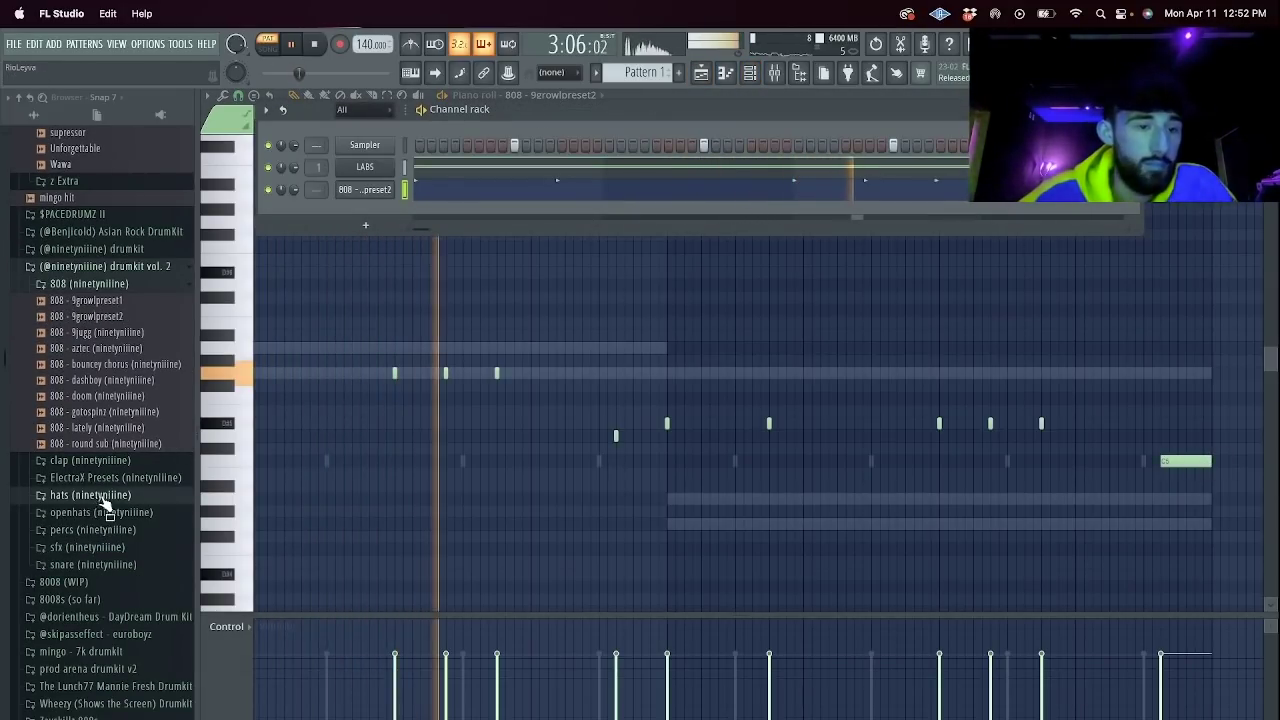
Add hihat - mom filling every second step, set tempo to 153 BPM and volume to 89%.
click(86, 497)
drag(104, 545, 379, 206)
right_click(387, 213)
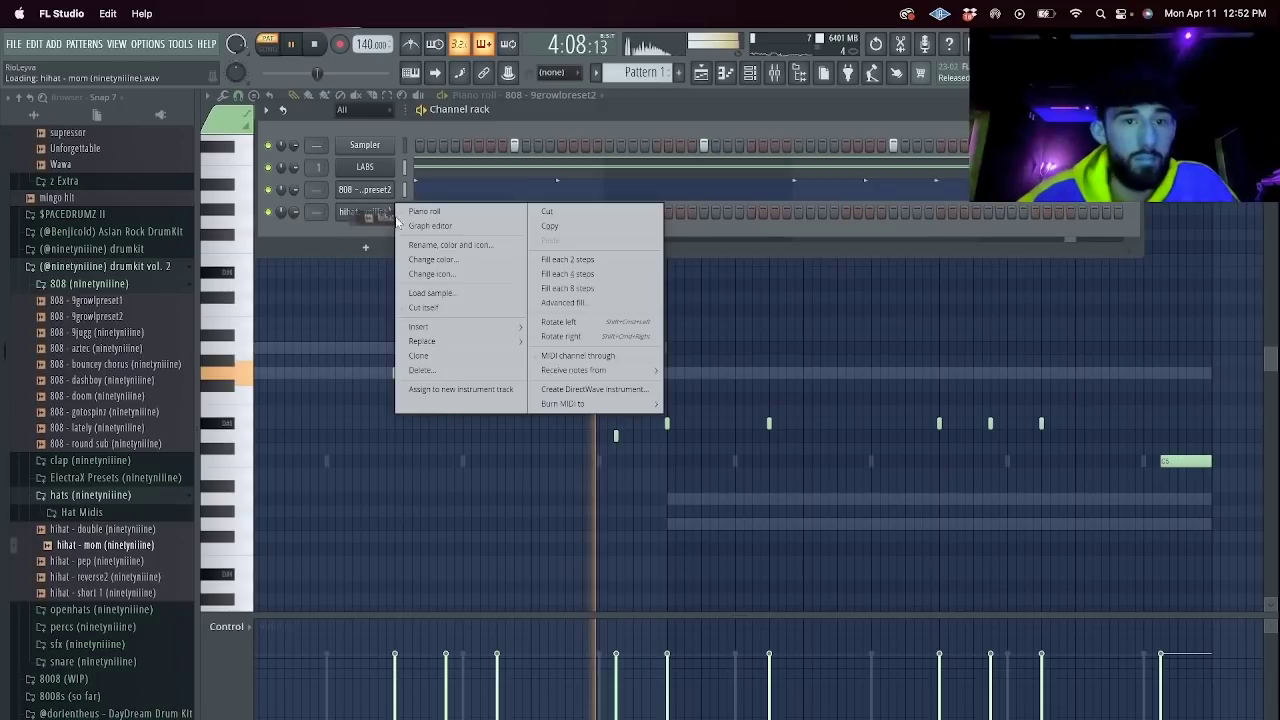
click(568, 260)
drag(293, 212, 293, 209)
drag(371, 44, 371, 6)
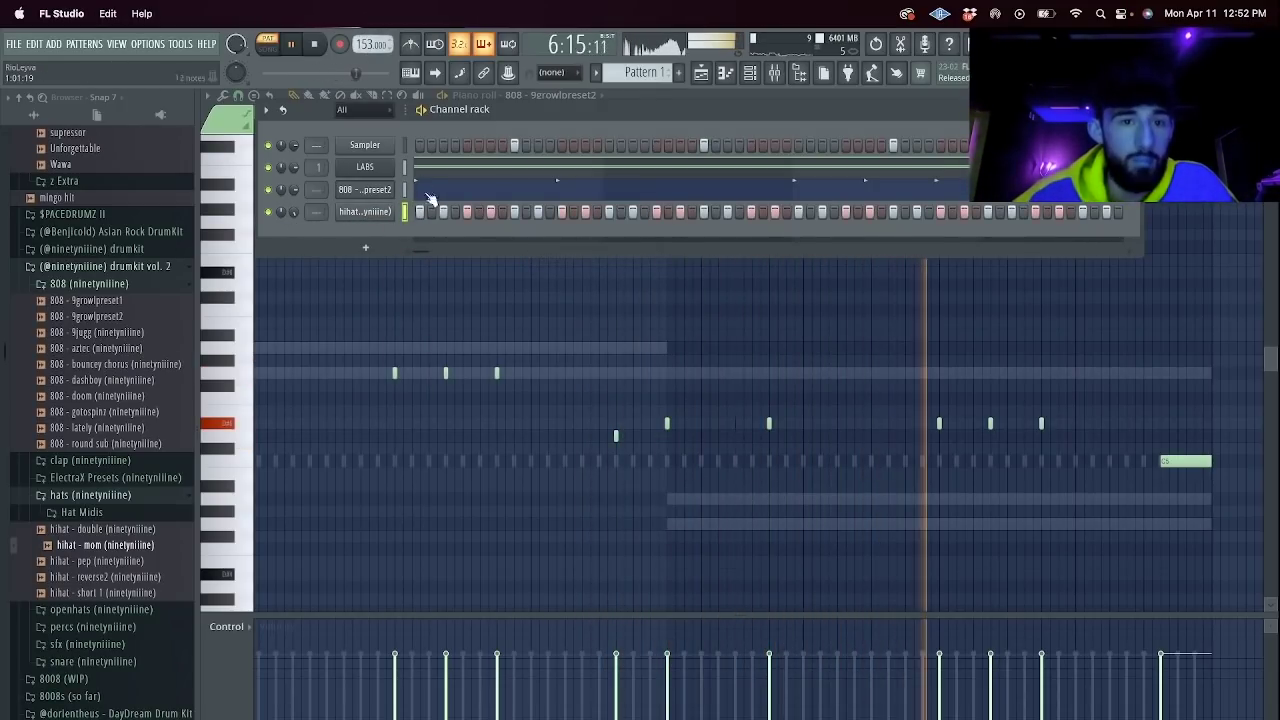
drag(294, 212, 294, 204)
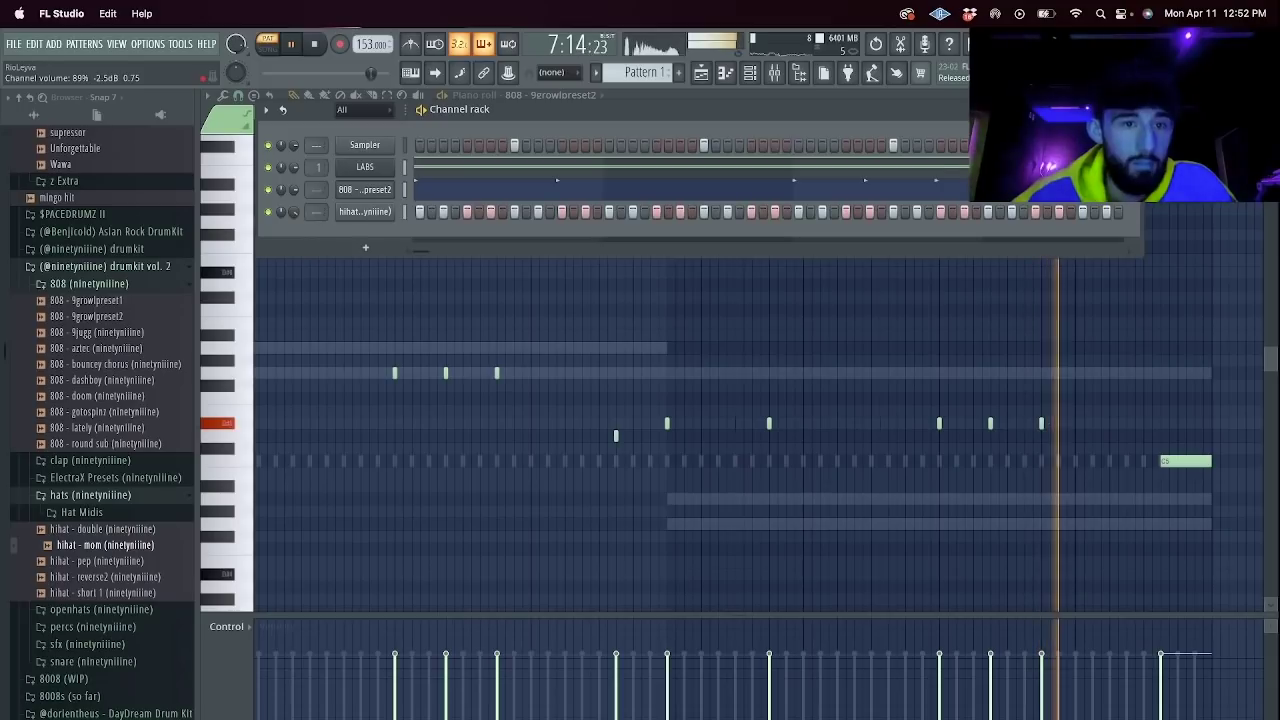
Raise the hi-hat's pitch in its sampler settings and delete one hi-hat note.
click(362, 212)
scroll(464, 234, up, 3)
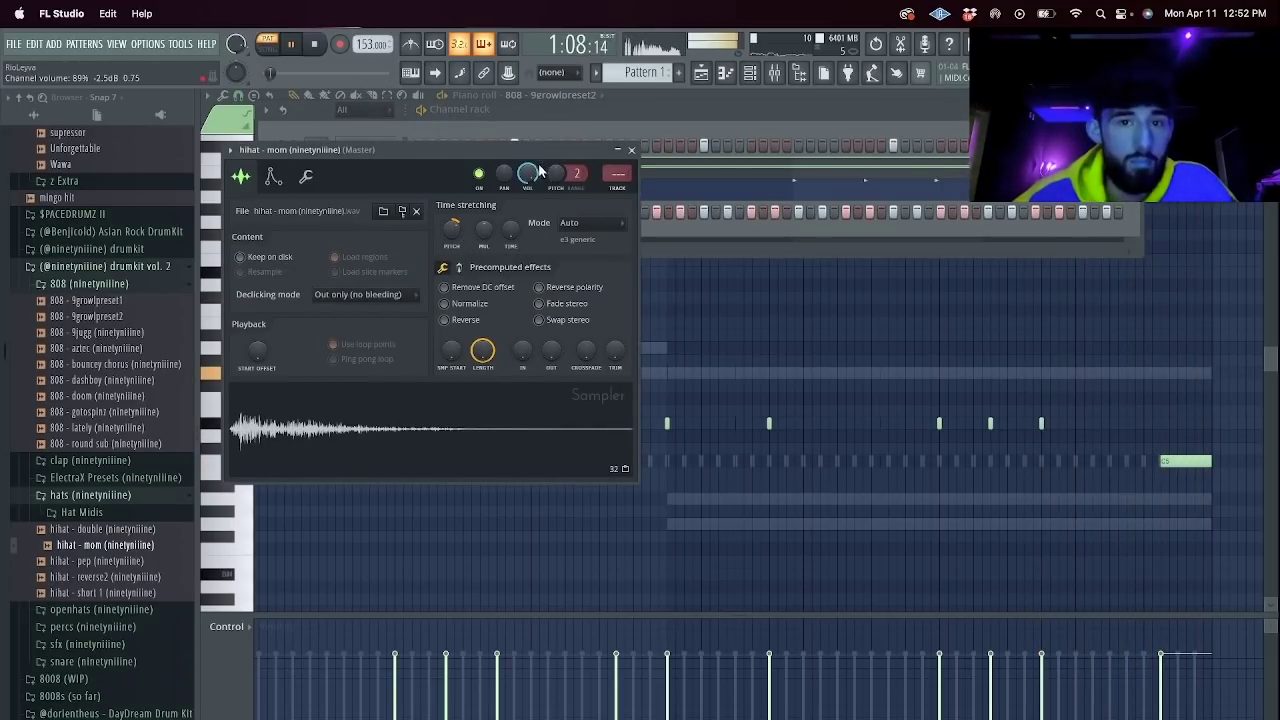
scroll(452, 227, up, 3)
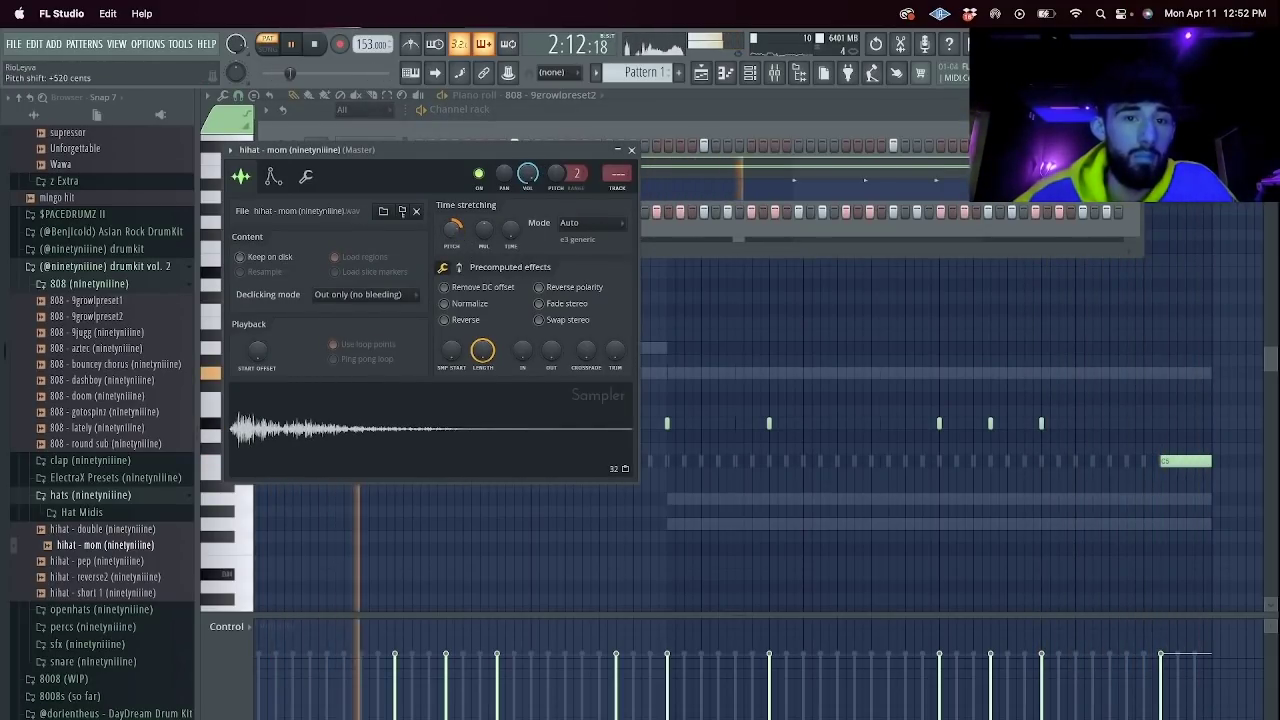
click(677, 235)
right_click(365, 212)
click(415, 211)
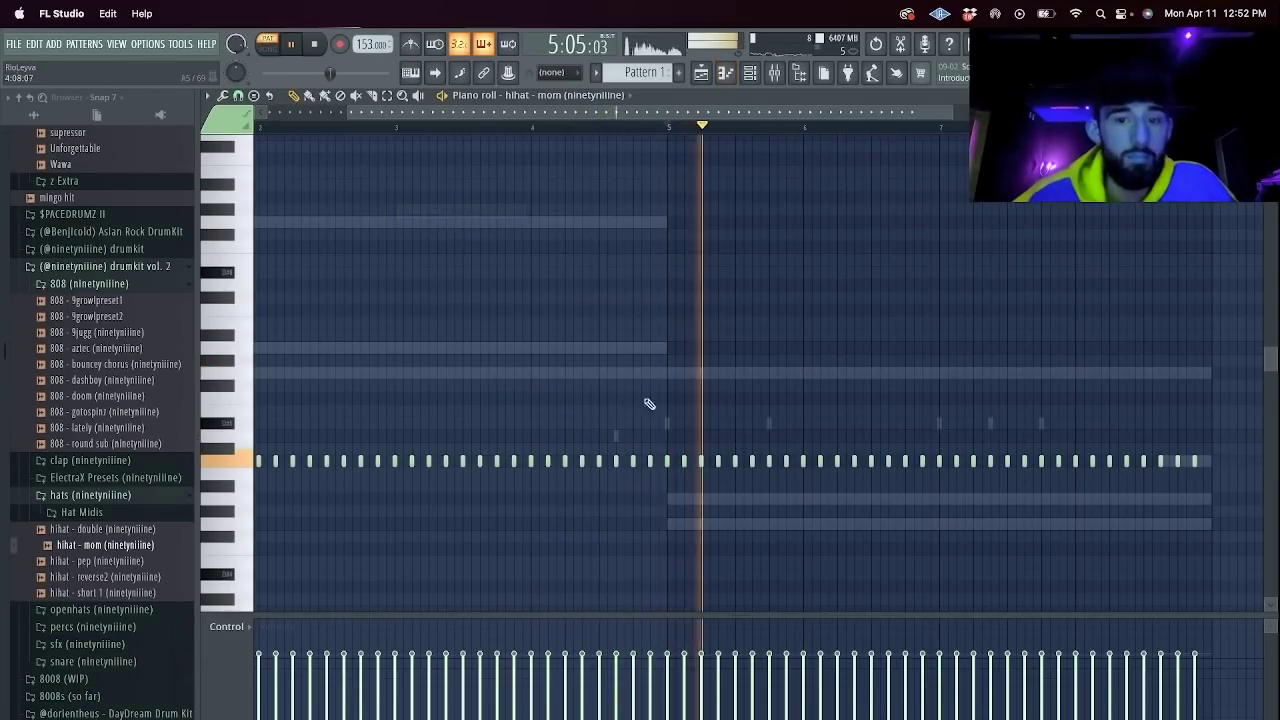
right_click(1194, 461)
Clone the LABS channel to create LABS #2.
click(750, 73)
right_click(365, 168)
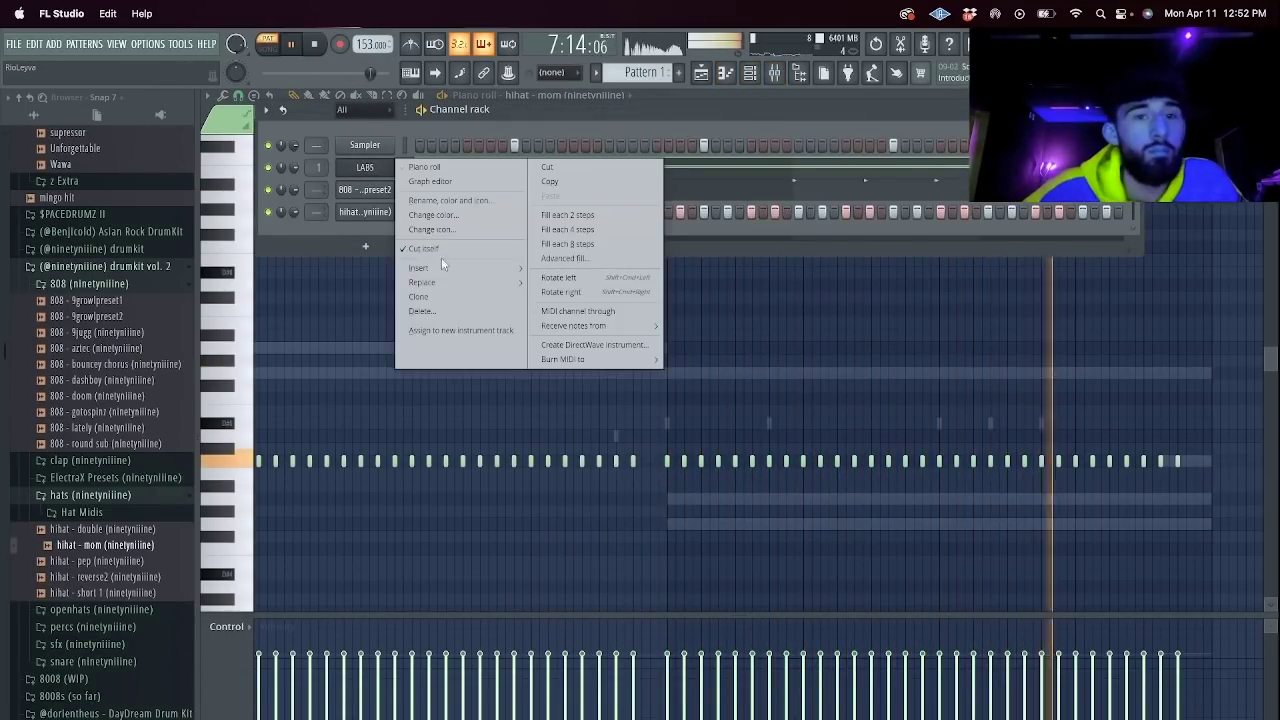
click(447, 296)
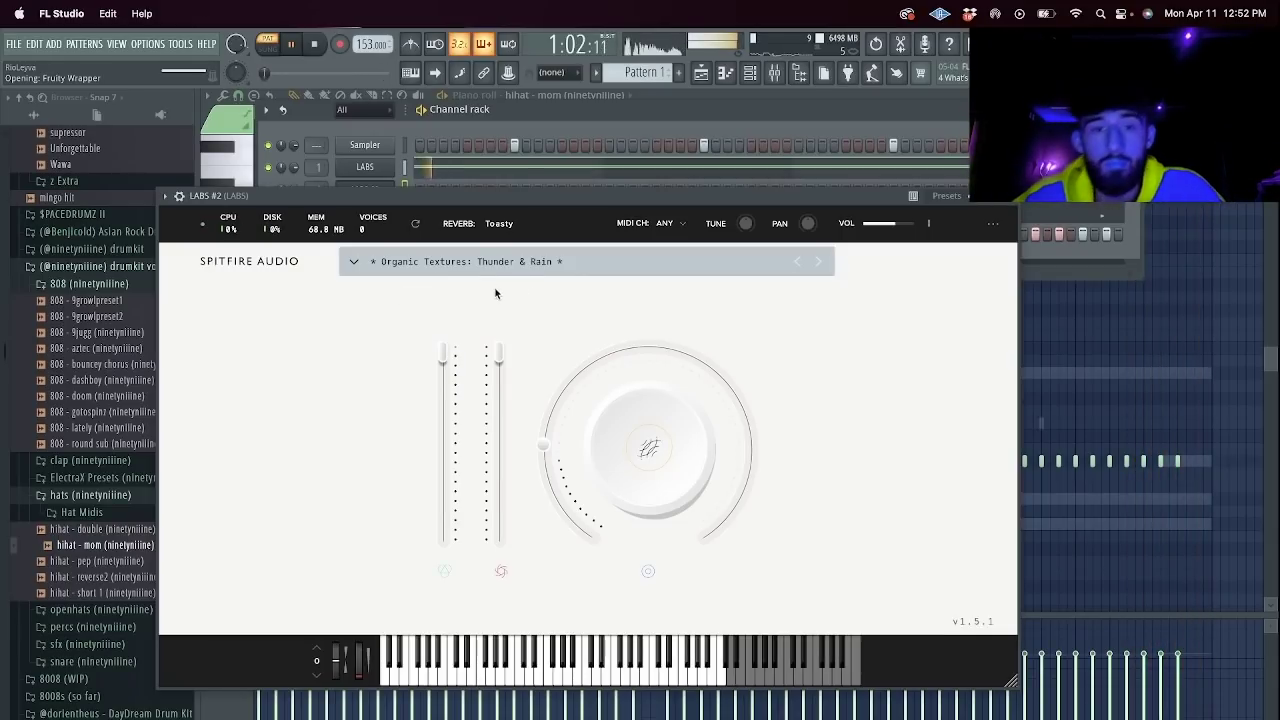
Load the Micahs Choir: Sustain Ahhs preset on LABS #2 from the Vocals-filtered preset list.
click(597, 262)
click(407, 484)
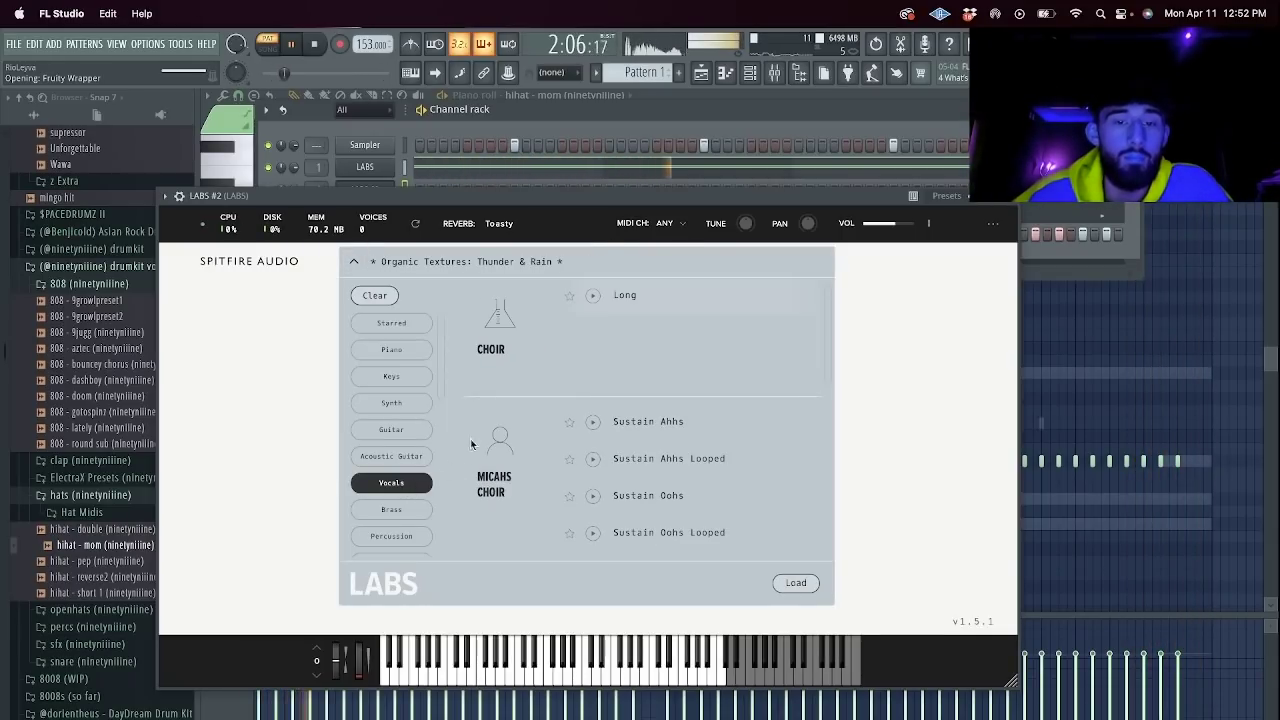
click(661, 438)
click(411, 73)
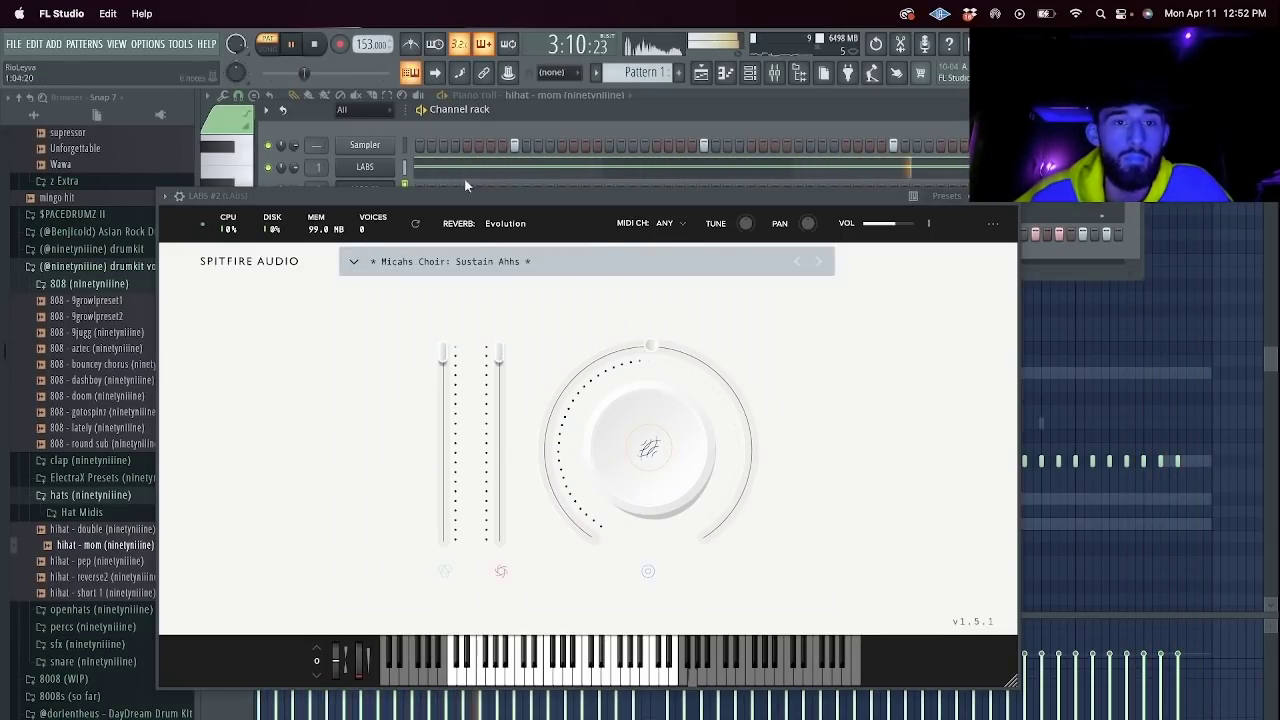
click(489, 263)
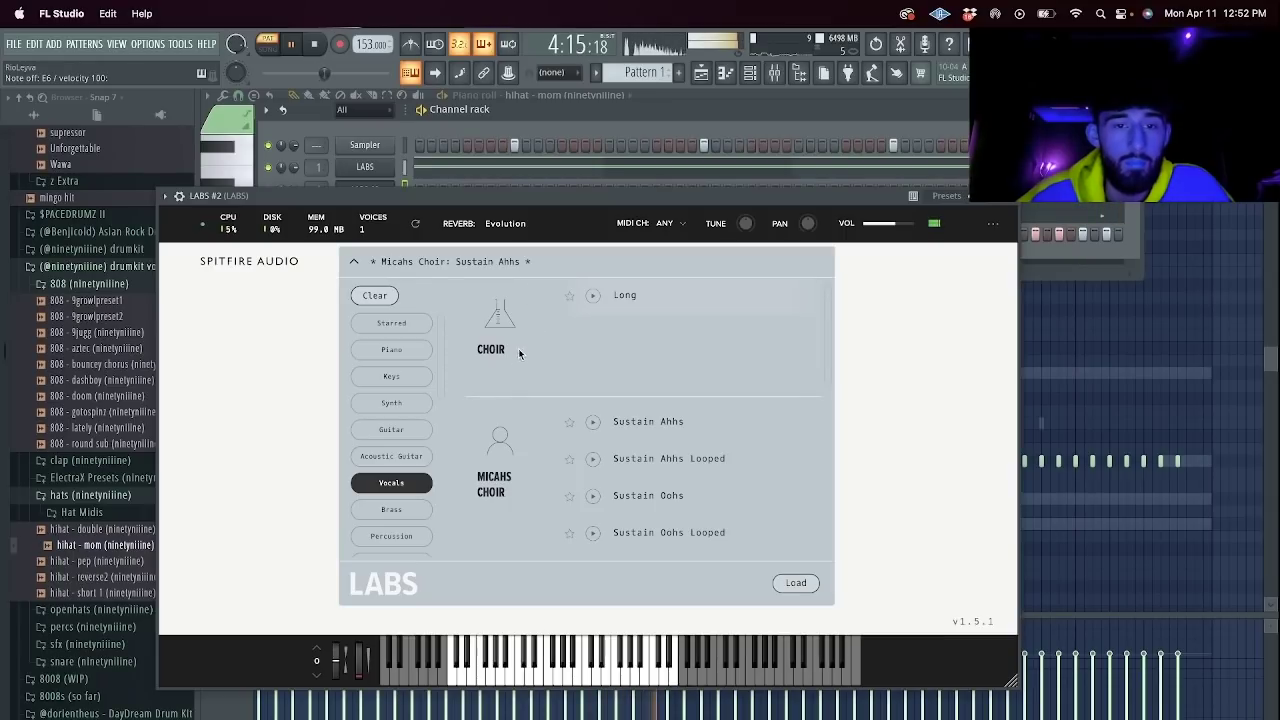
Close the LABS #2 window, stop playback and rewind the song position to the start.
click(1020, 203)
key(space)
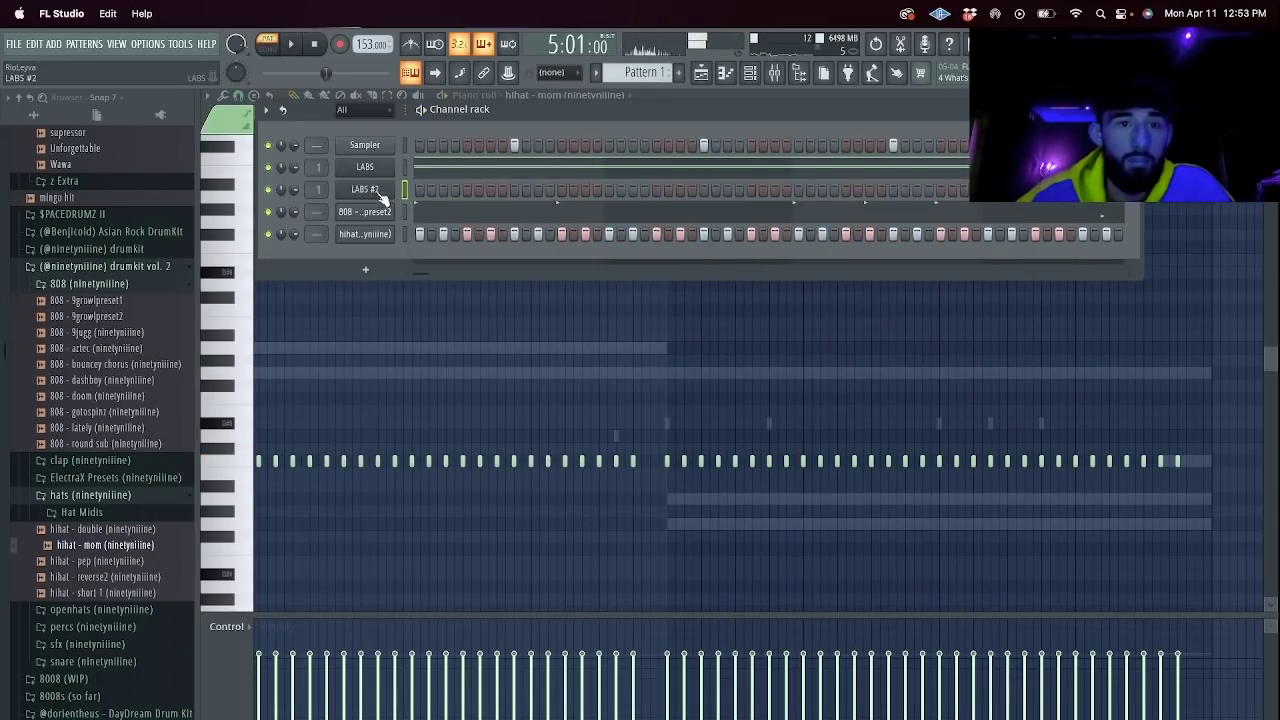
click(310, 46)
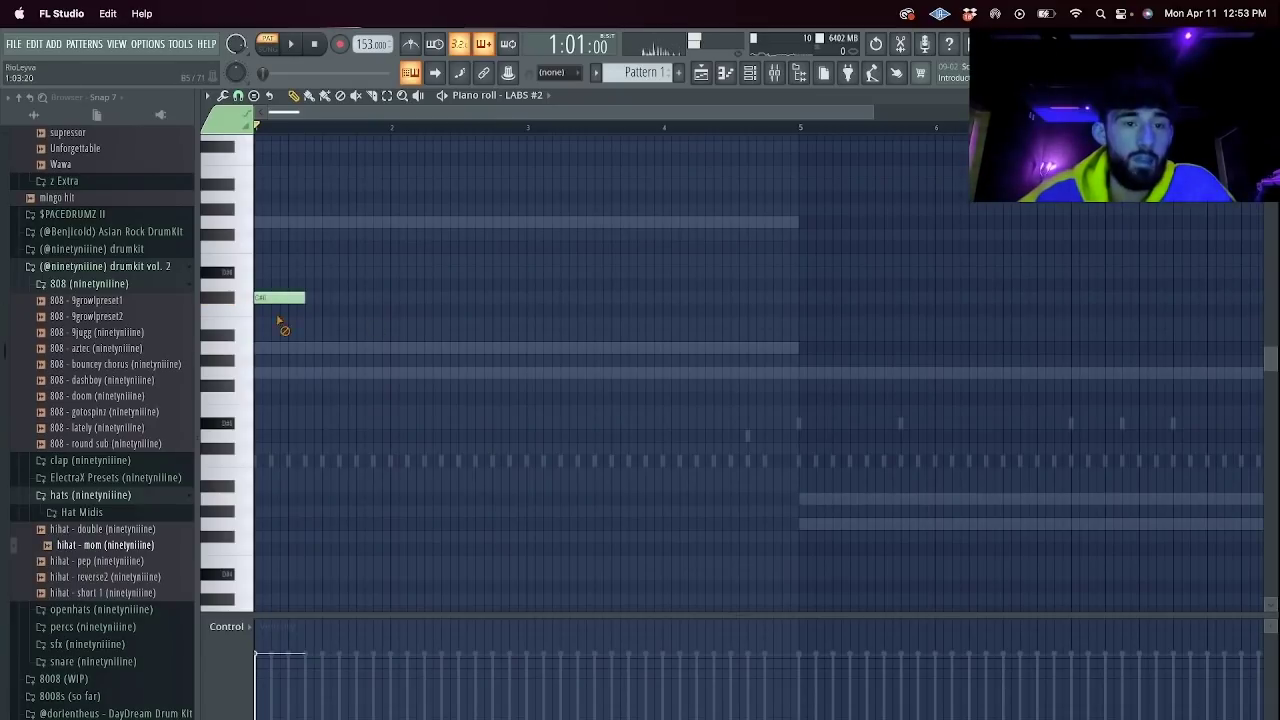
Draw and audition test notes in the LABS #2 piano roll, then delete them and open the first LABS instrument.
click(296, 285)
drag(302, 288, 391, 288)
key(space)
key(space)
right_click(376, 286)
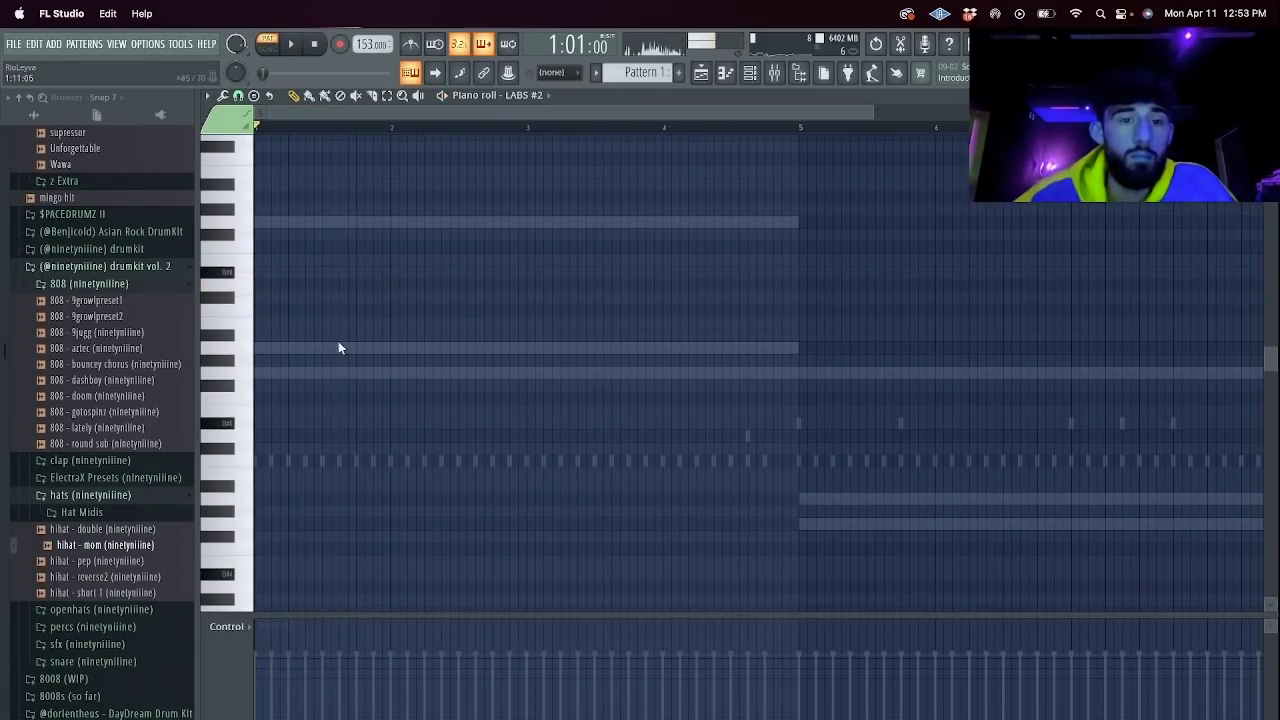
click(258, 337)
drag(248, 347, 256, 350)
key(space)
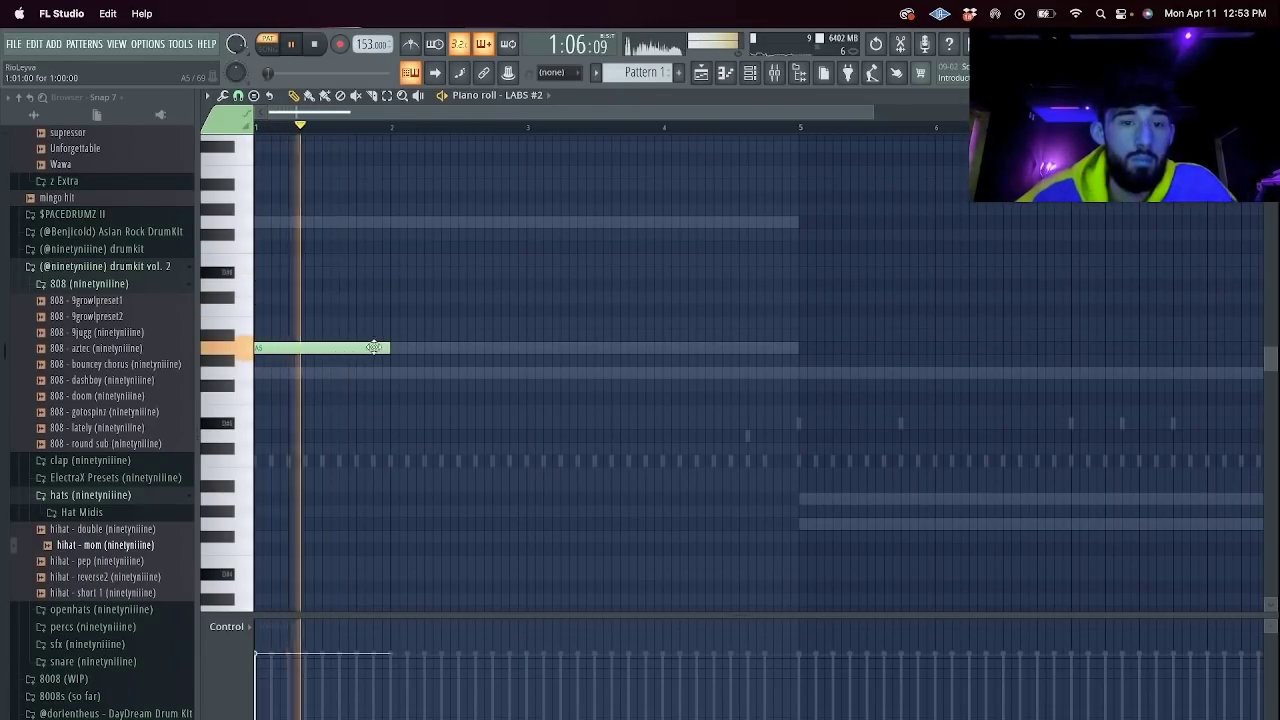
key(space)
right_click(373, 347)
click(750, 74)
click(381, 187)
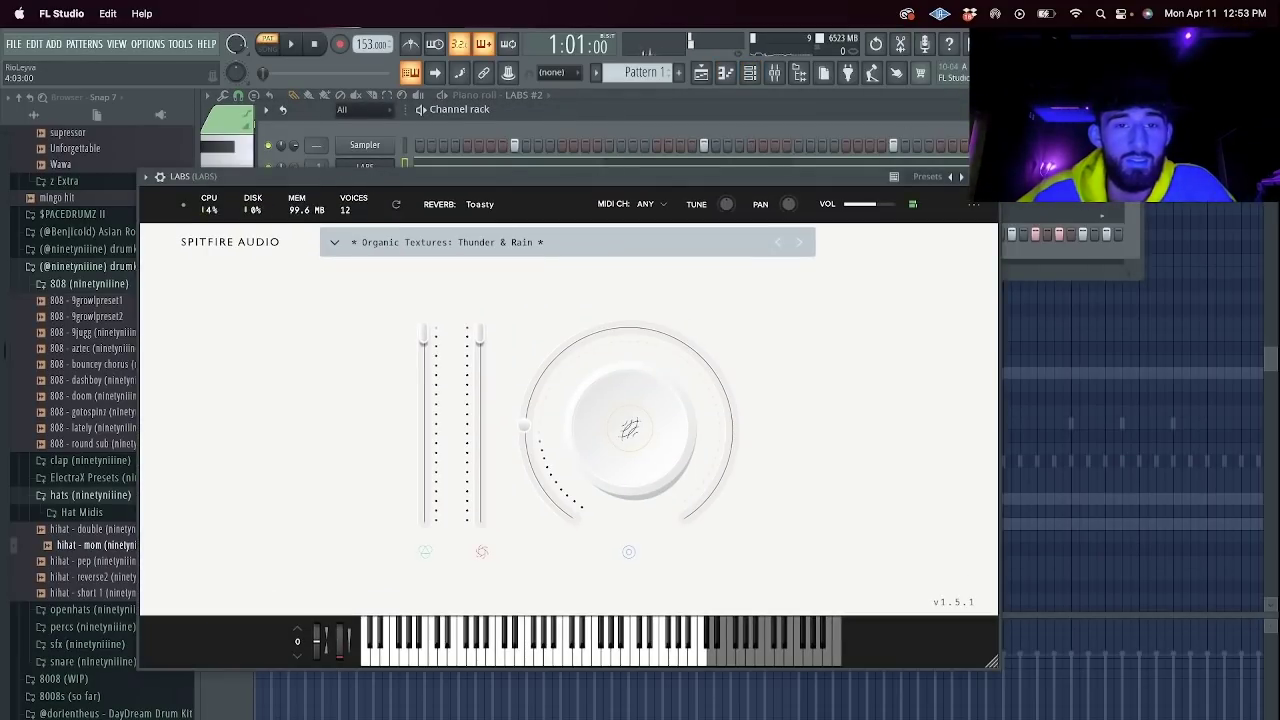
Open LABS #2 and load the Astral Forms: Chorus Pad preset.
click(988, 177)
click(386, 189)
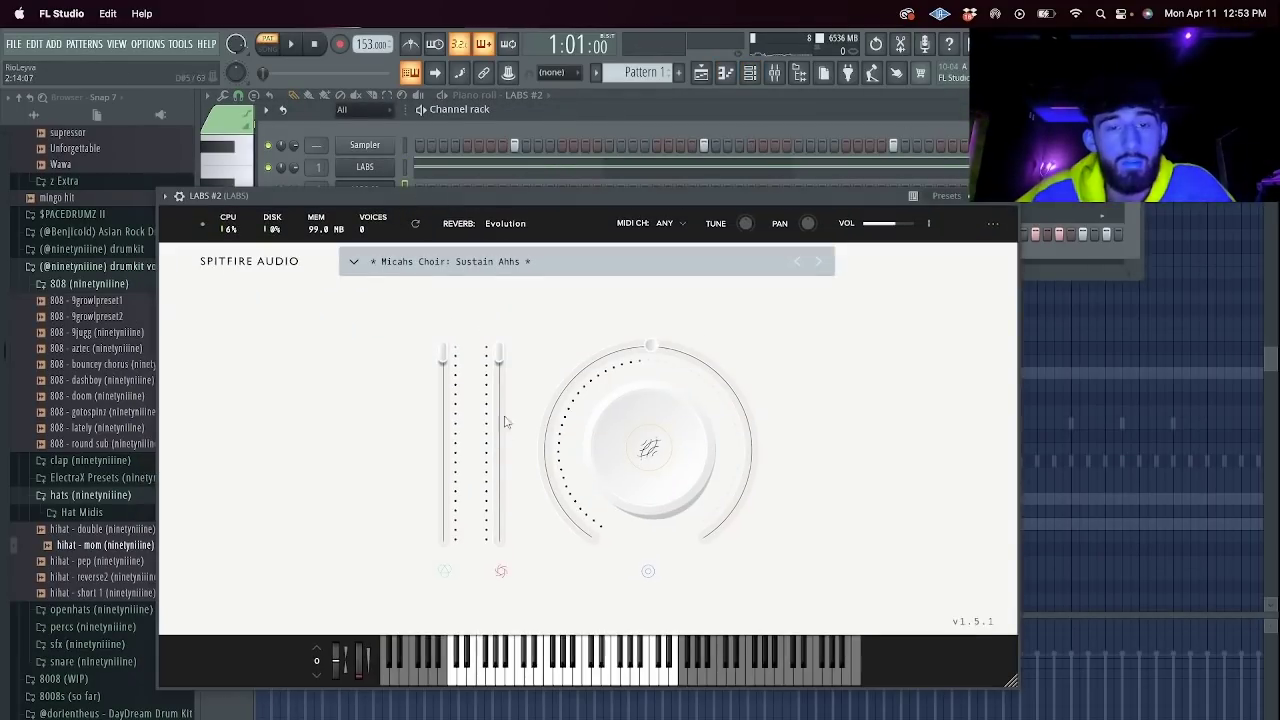
click(521, 260)
scroll(676, 472, down, 3)
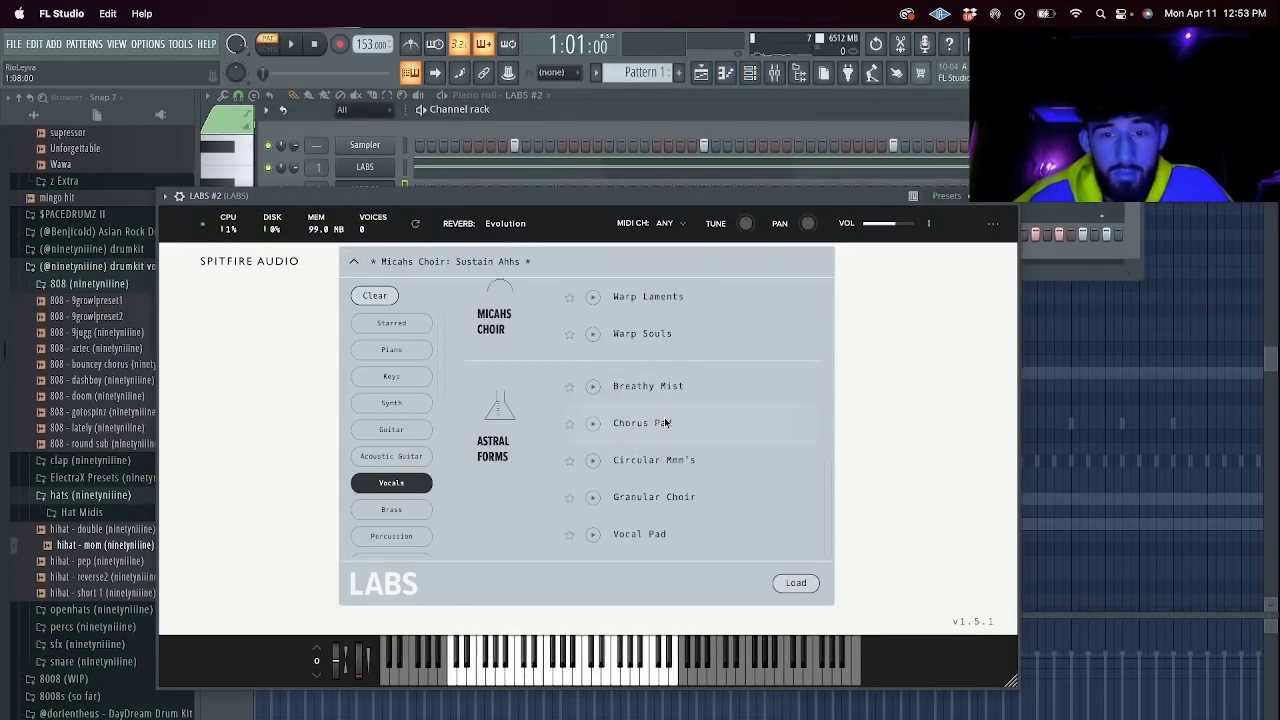
double_click(666, 422)
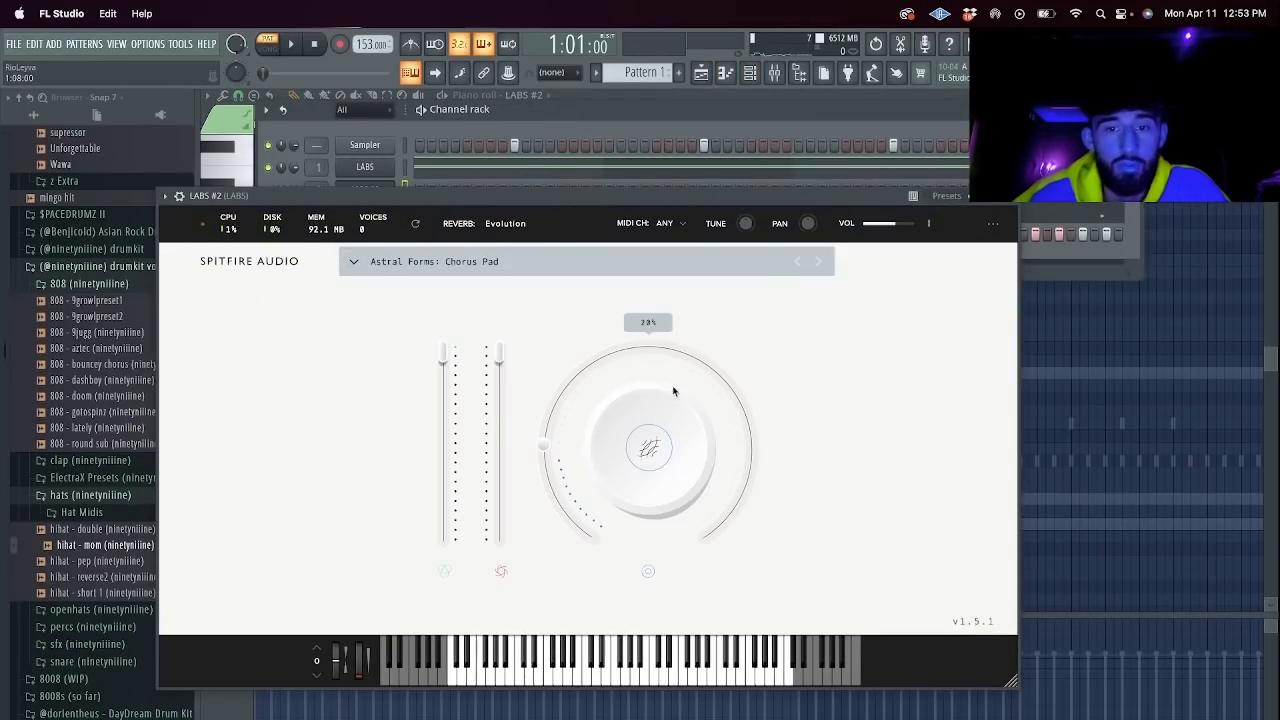
Step through presets from Circular Mmm's to Sustain Ahhs Looped.
click(818, 262)
click(817, 262)
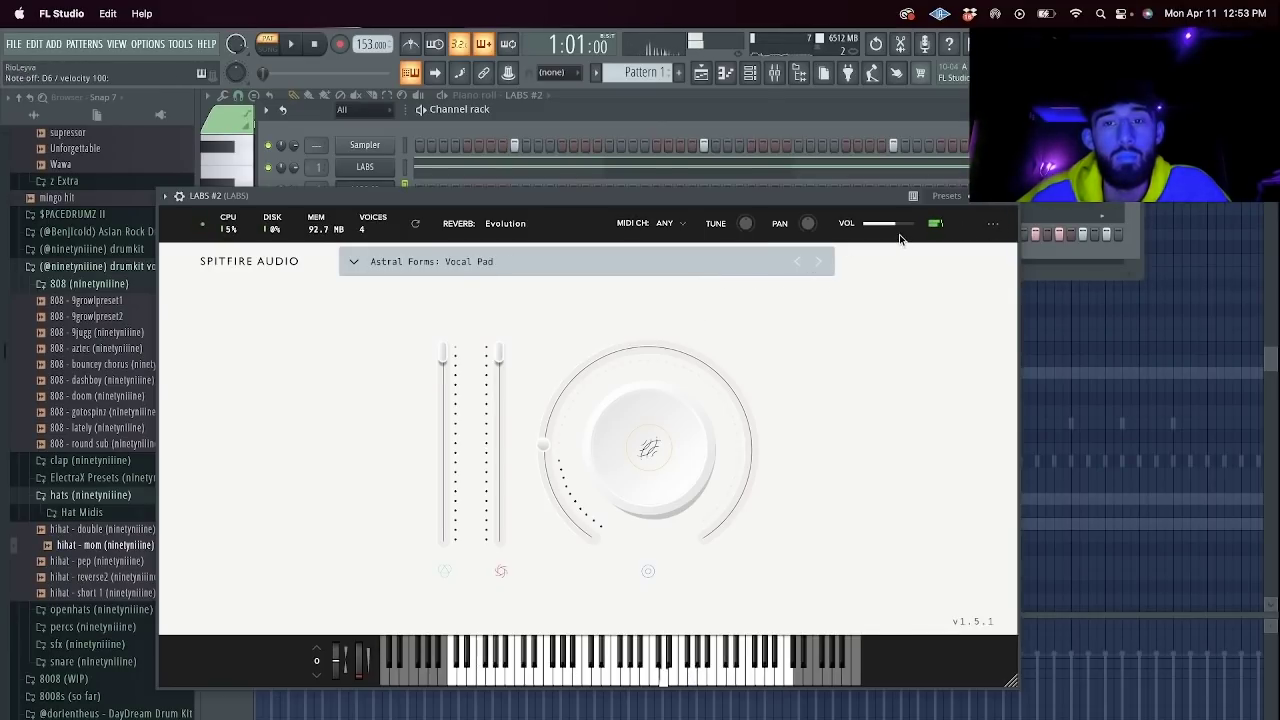
click(819, 262)
click(819, 262)
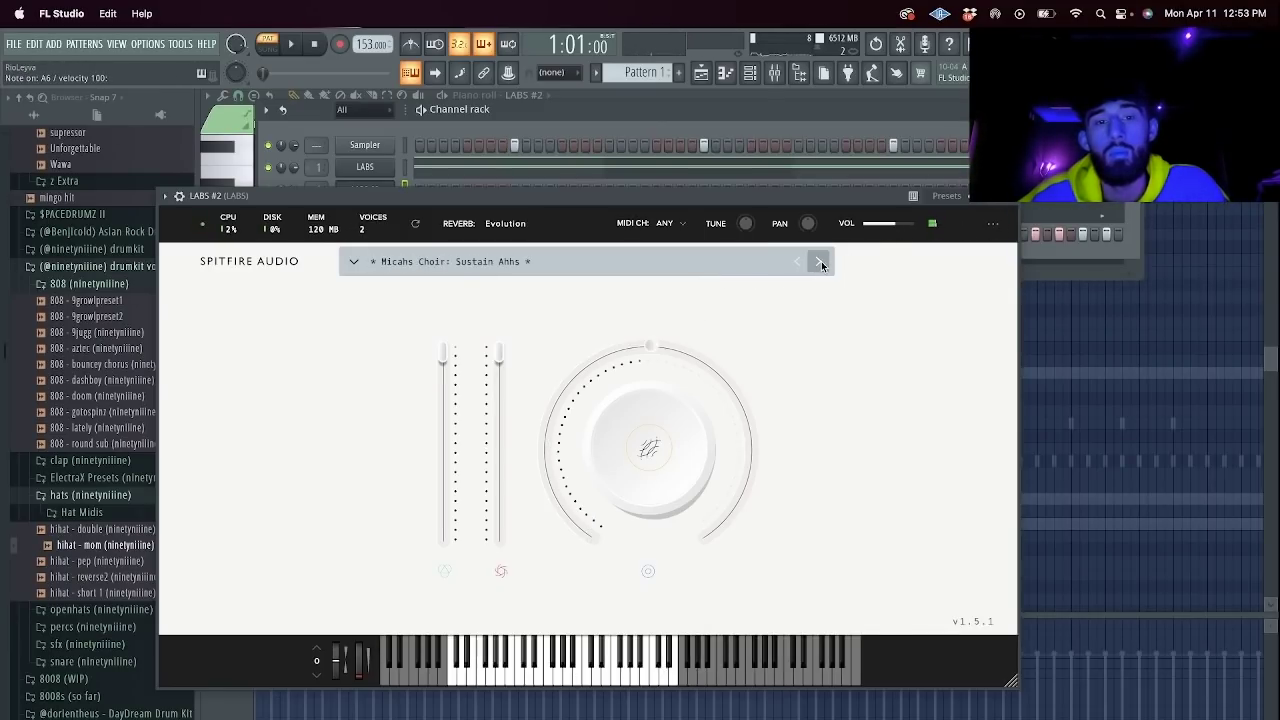
click(819, 263)
Clear the Vocals filter, load Trumpet Fields: Faded, and bring Streamlabs Desktop to the front.
click(677, 265)
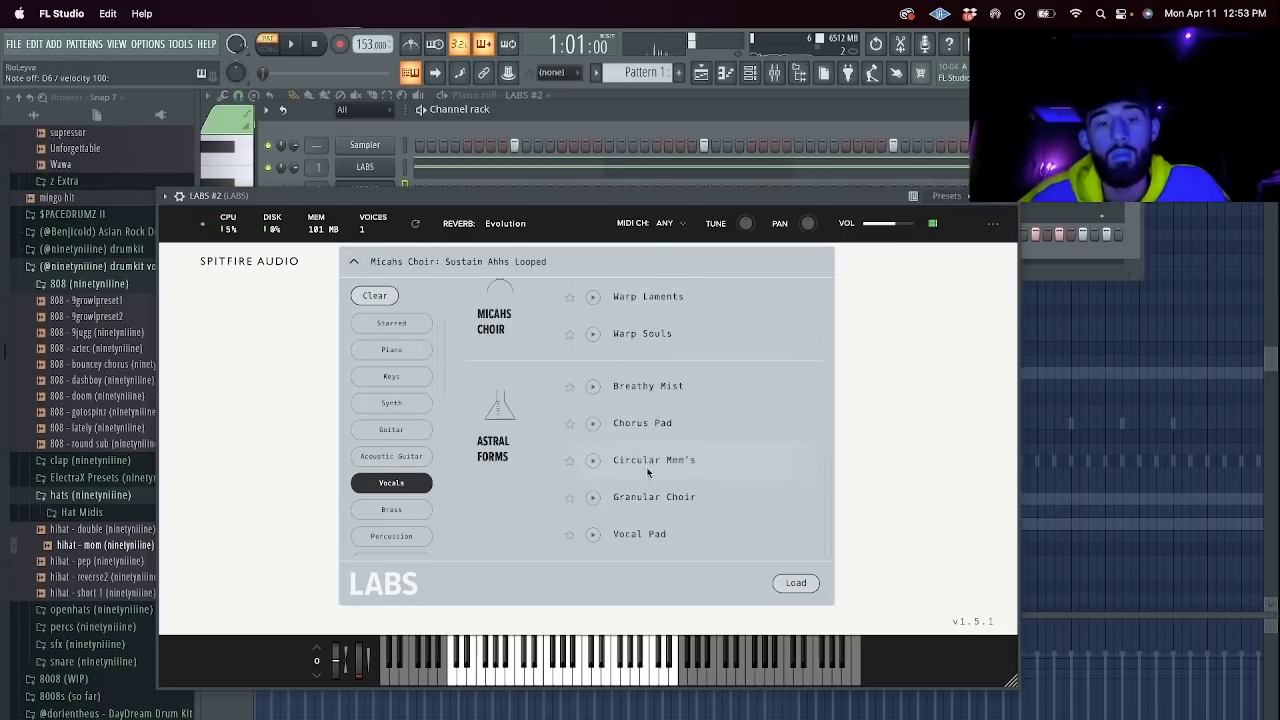
click(384, 487)
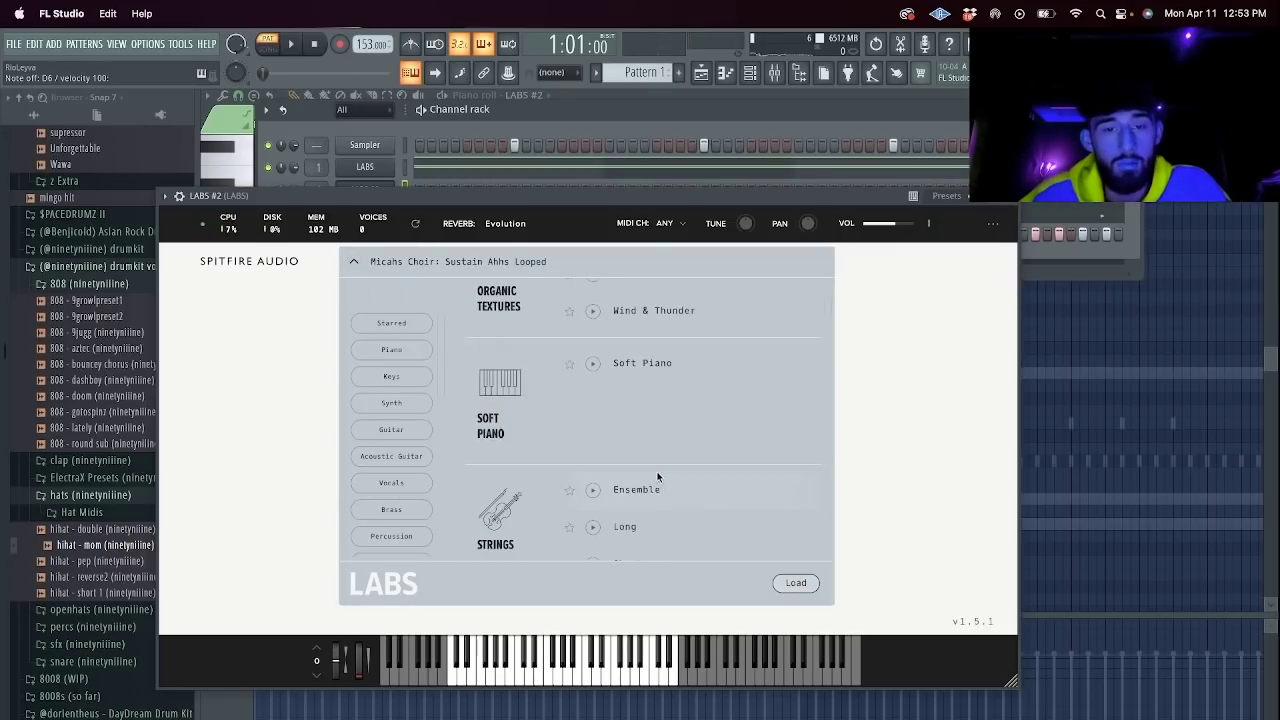
scroll(656, 473, down, 3)
scroll(685, 453, down, 5)
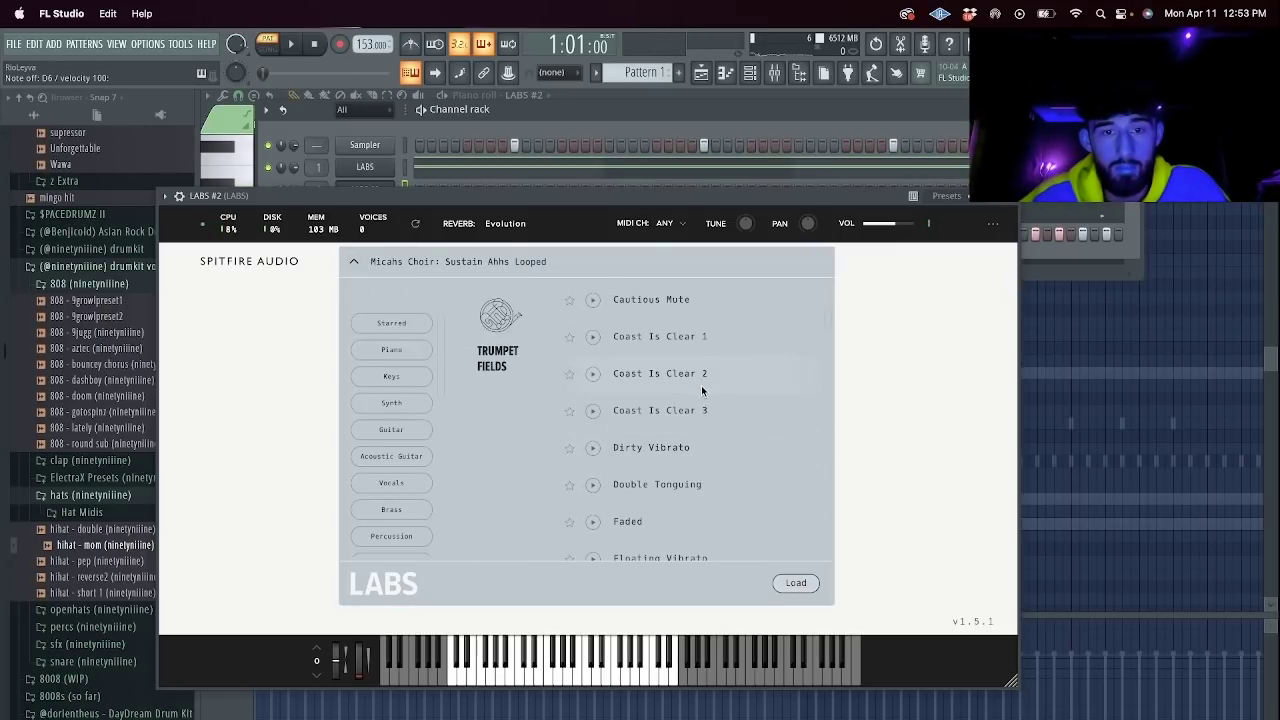
scroll(708, 405, down, 2)
double_click(699, 455)
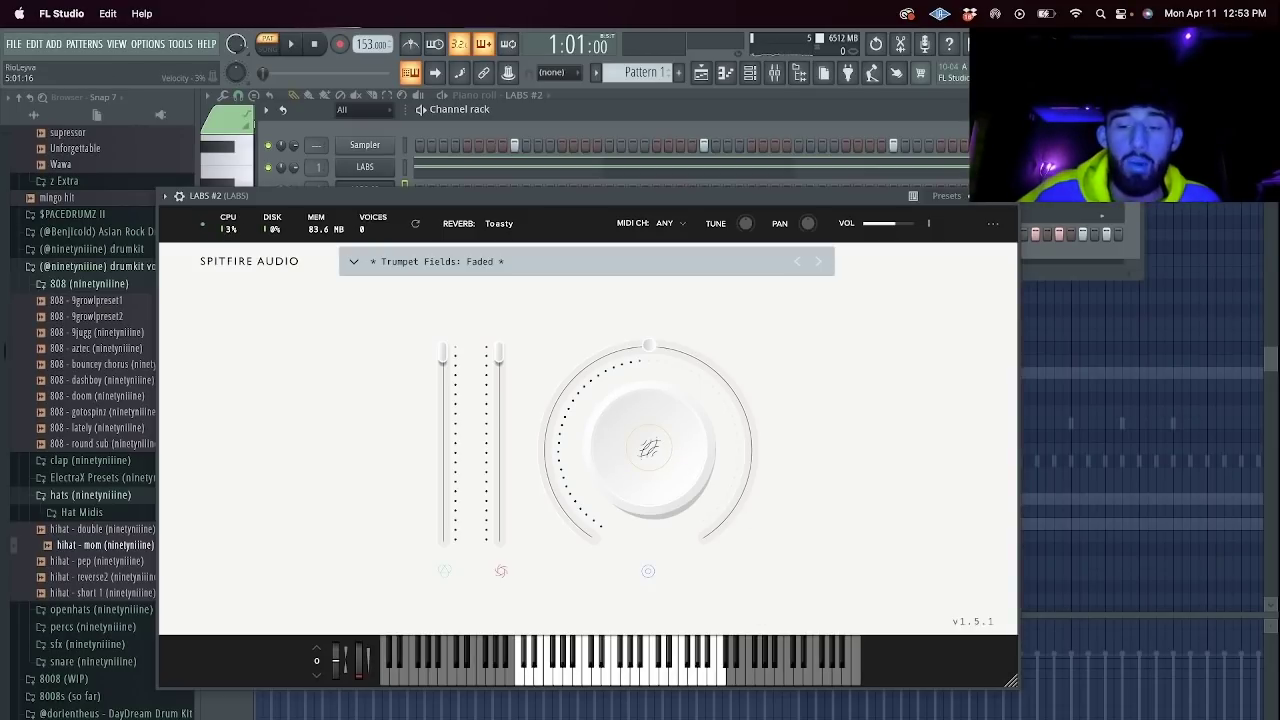
key(super+Tab)
click(962, 171)
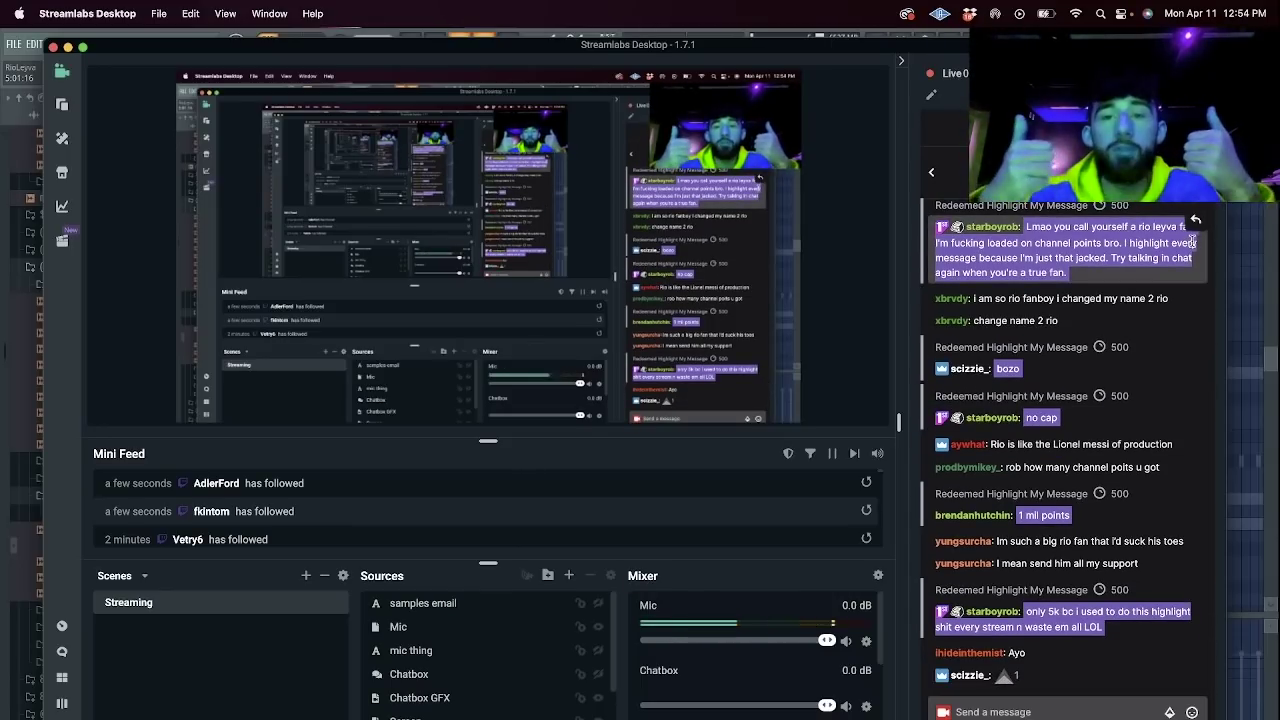
After reading the Streamlabs chat, return to FL Studio's open LABS #2 Trumpet Fields window.
click(1240, 270)
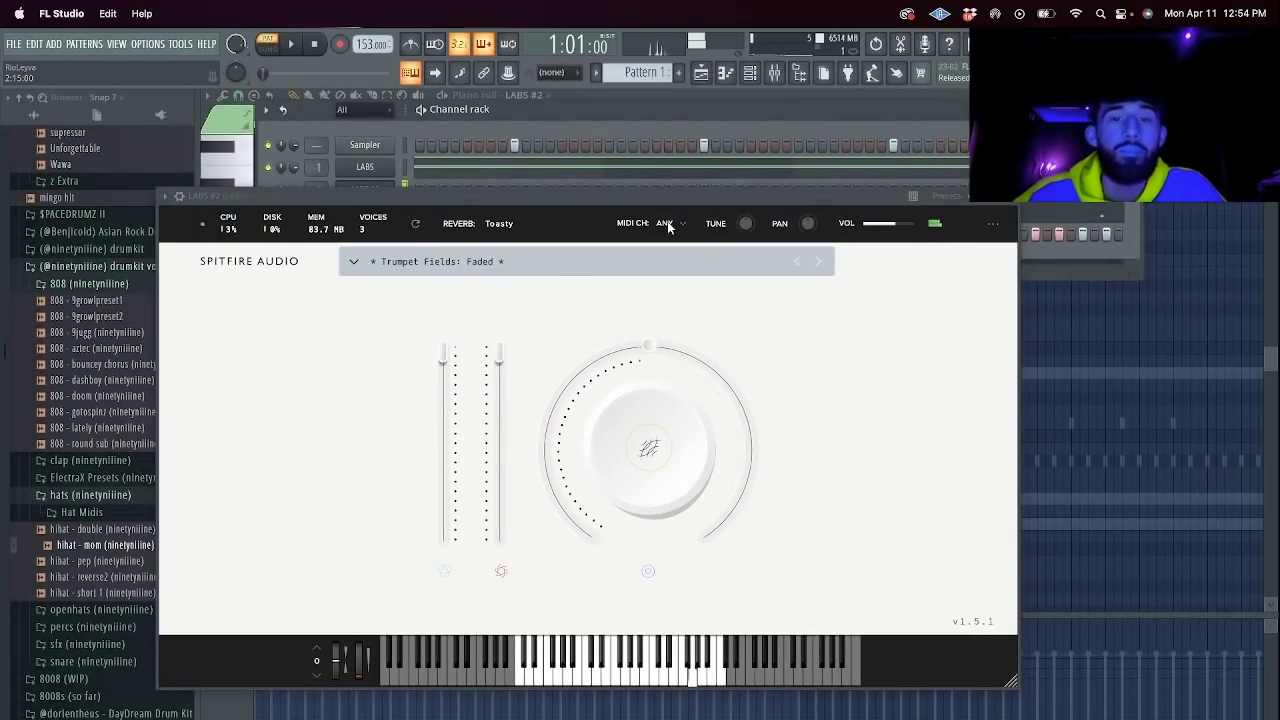
Audition Floating Vibrato and Sails Hoisted, then settle on the Siren Songs: Held In Complexity preset.
click(818, 262)
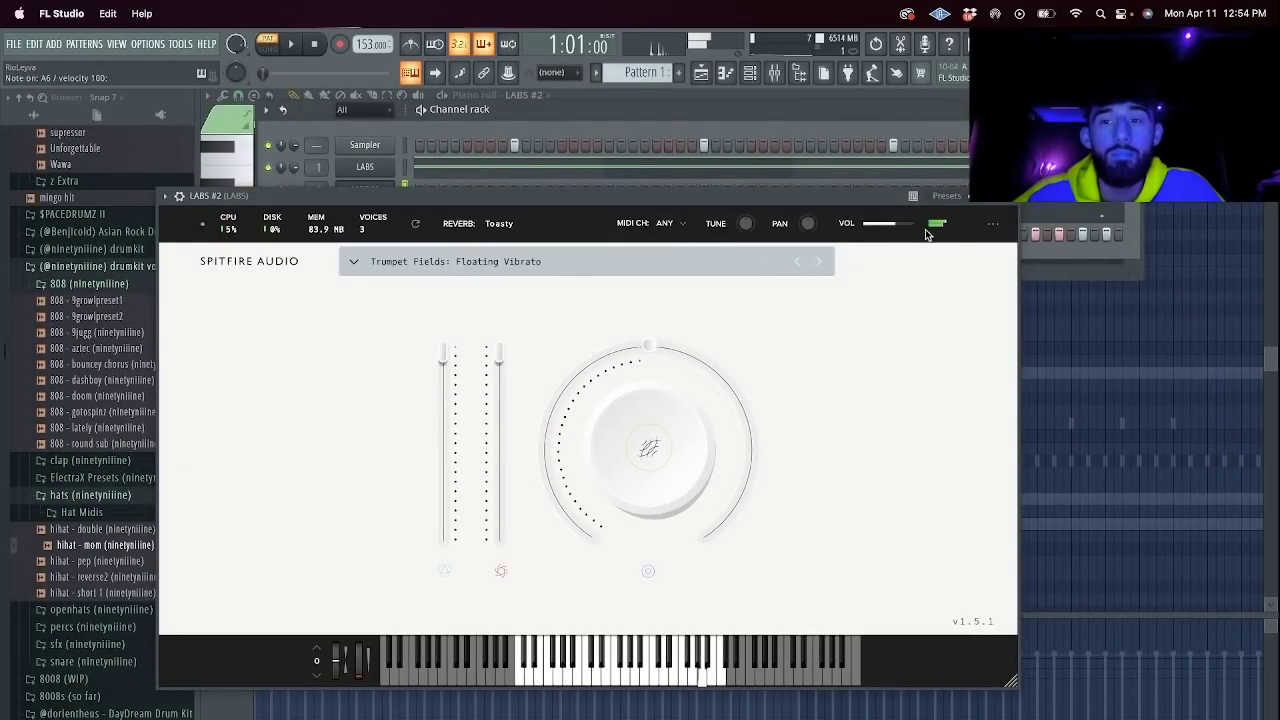
key(u)
click(818, 262)
click(742, 274)
scroll(715, 455, down, 5)
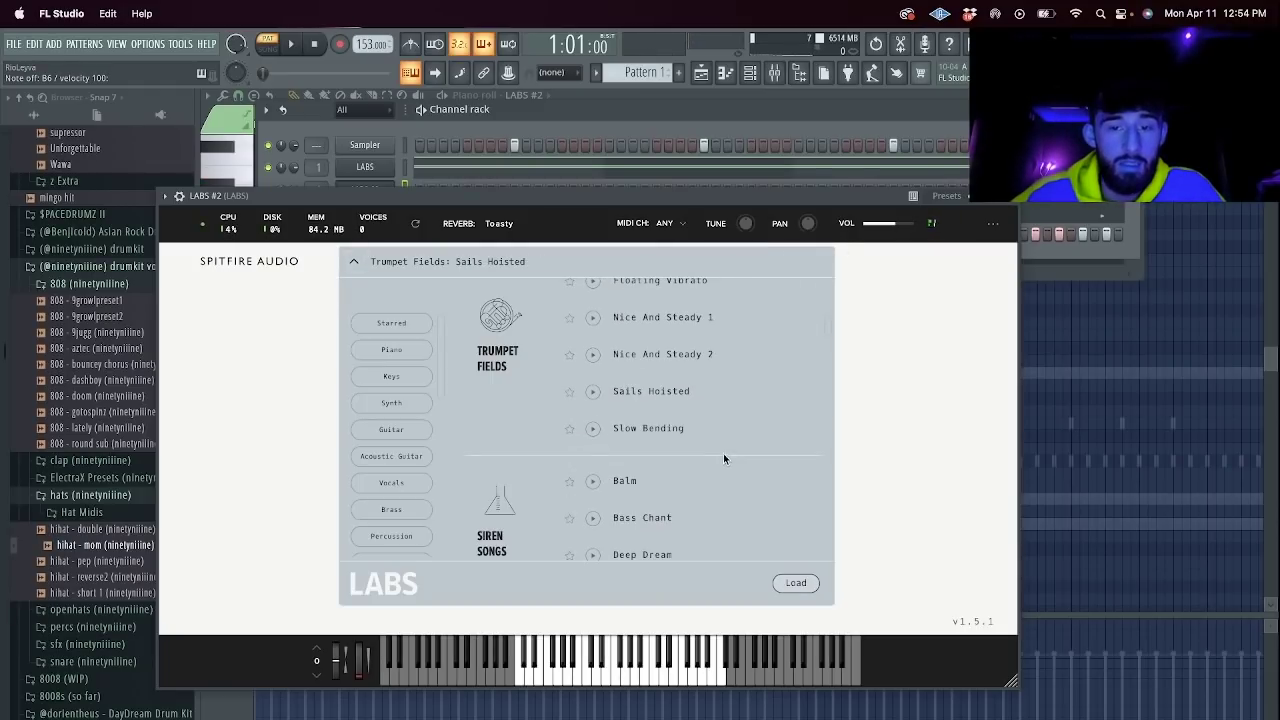
double_click(703, 391)
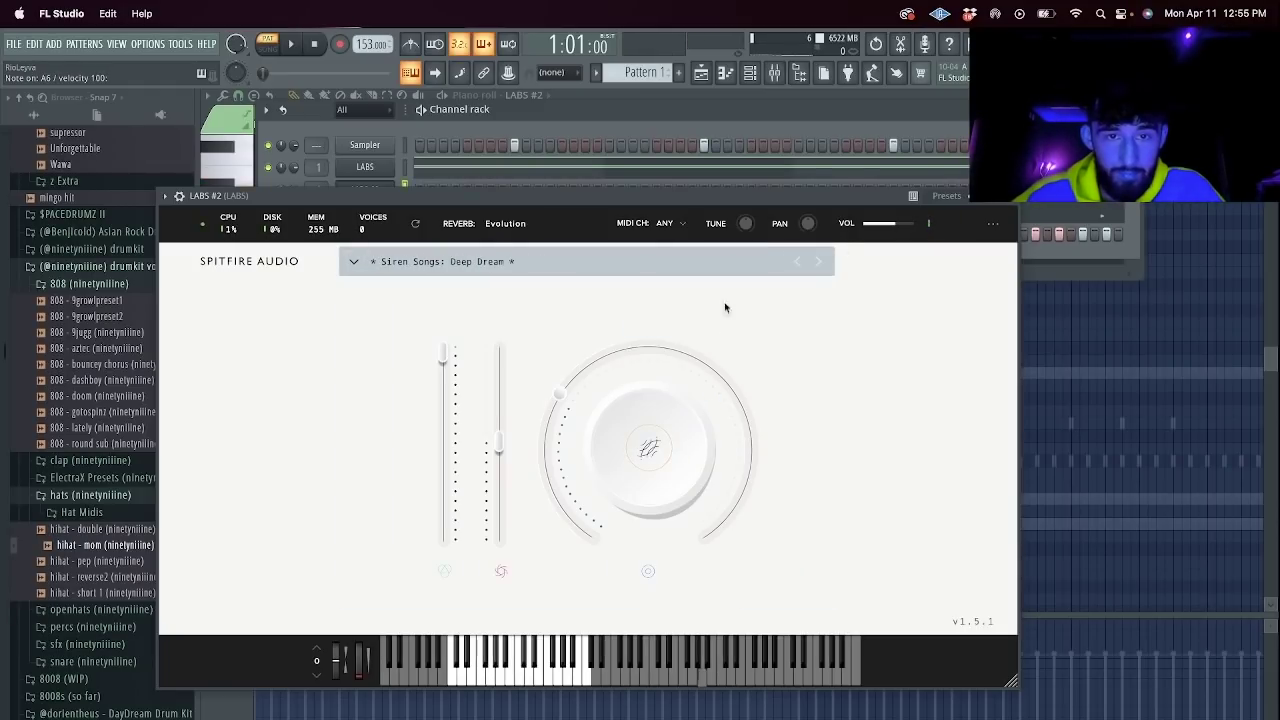
click(816, 262)
click(816, 262)
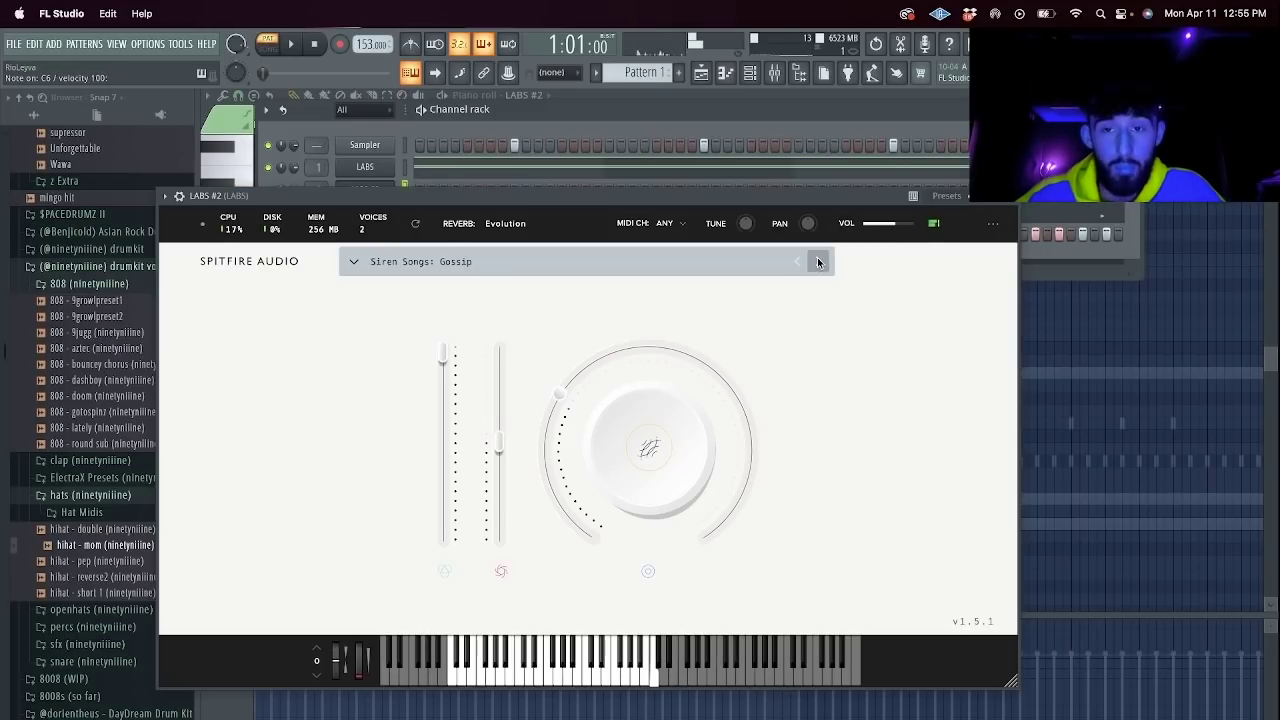
Close the plugin and open the LABS #2 piano roll with a test note at its start.
click(967, 196)
click(395, 212)
right_click(397, 186)
click(440, 190)
click(408, 76)
drag(281, 346, 190, 348)
Replace the test note with one note from bar 1 stretched to bar 5, raised a semitone.
right_click(317, 354)
key(space)
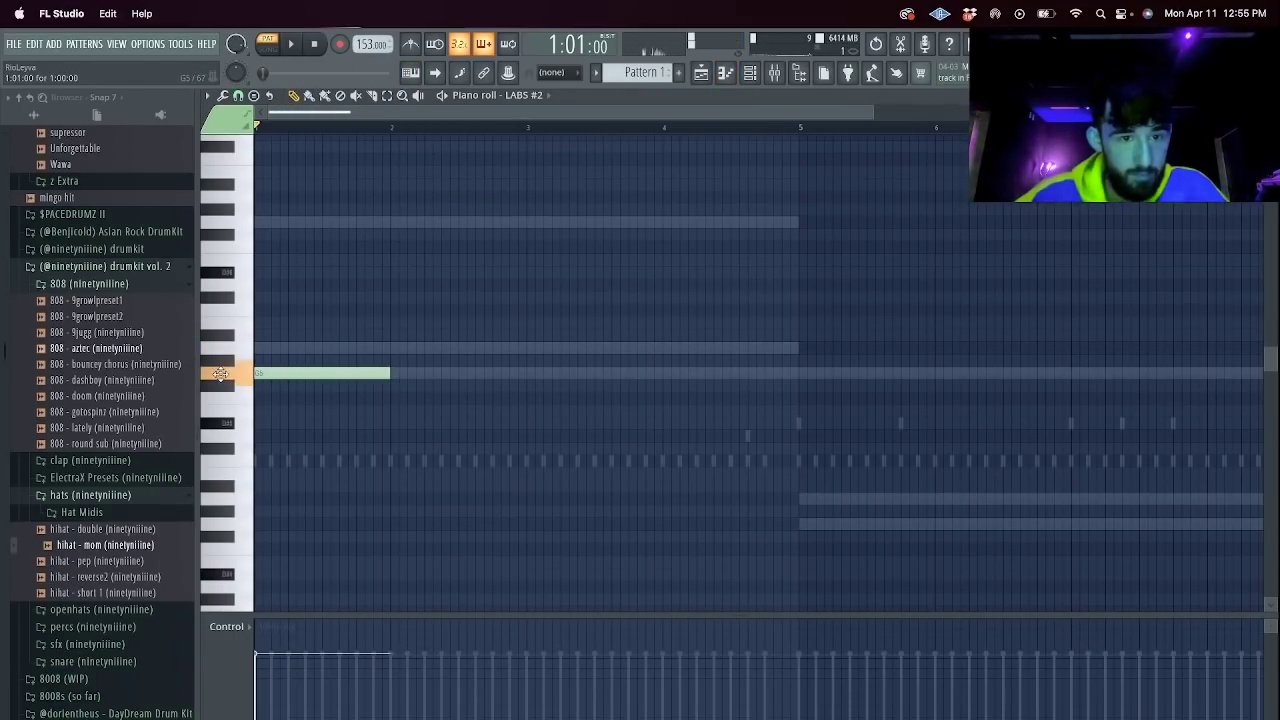
key(space)
mouse_move(284, 297)
mouse_down()
mouse_move(223, 297)
mouse_move(237, 494)
mouse_move(238, 432)
mouse_up()
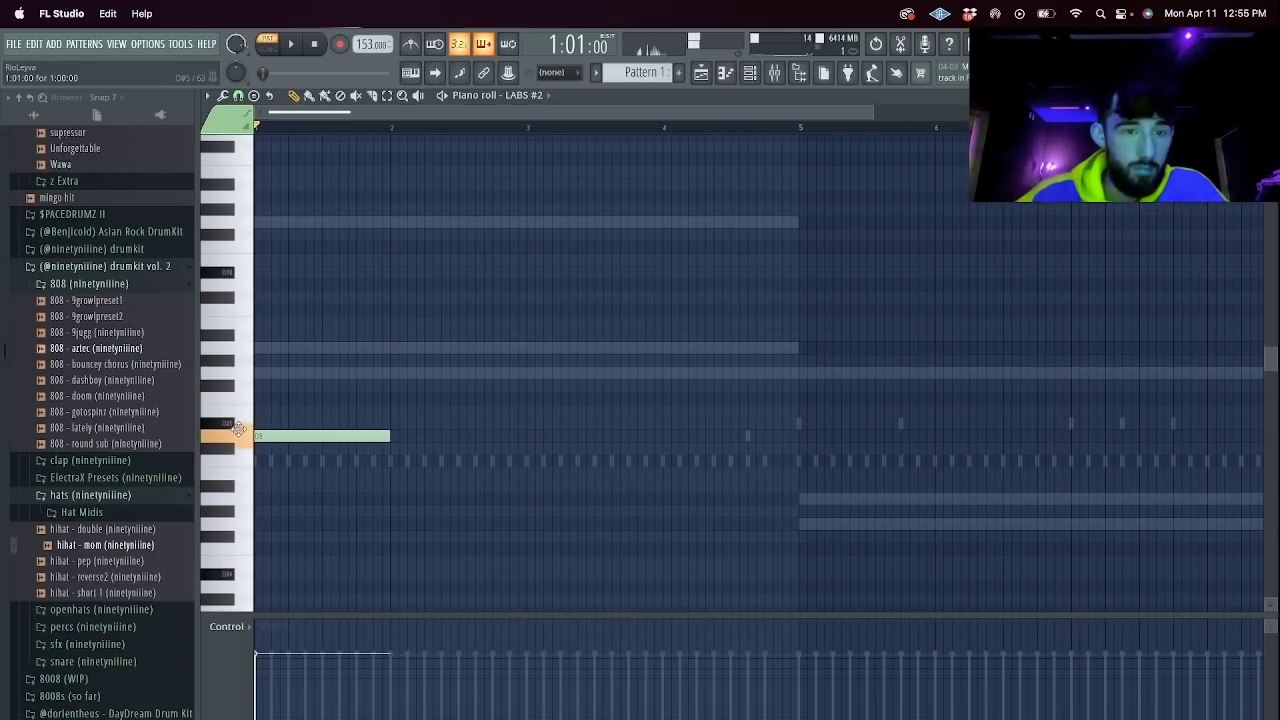
key(space)
drag(388, 436, 798, 446)
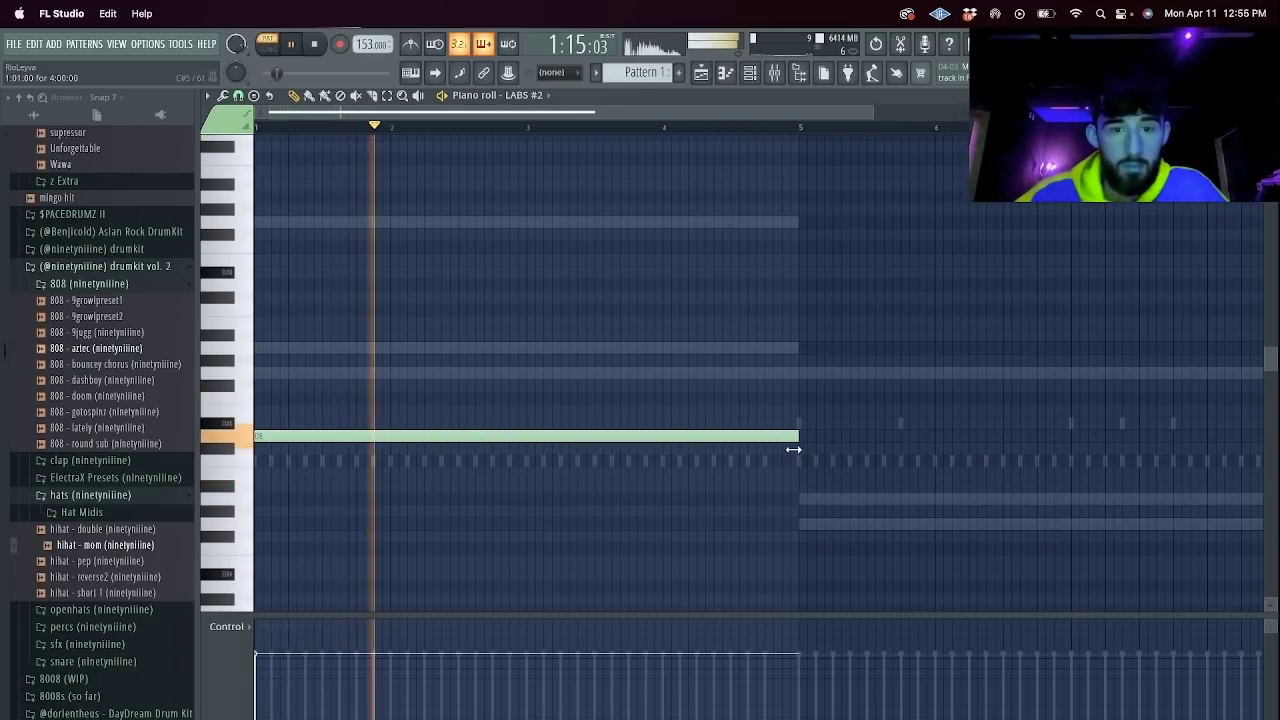
drag(709, 434, 680, 409)
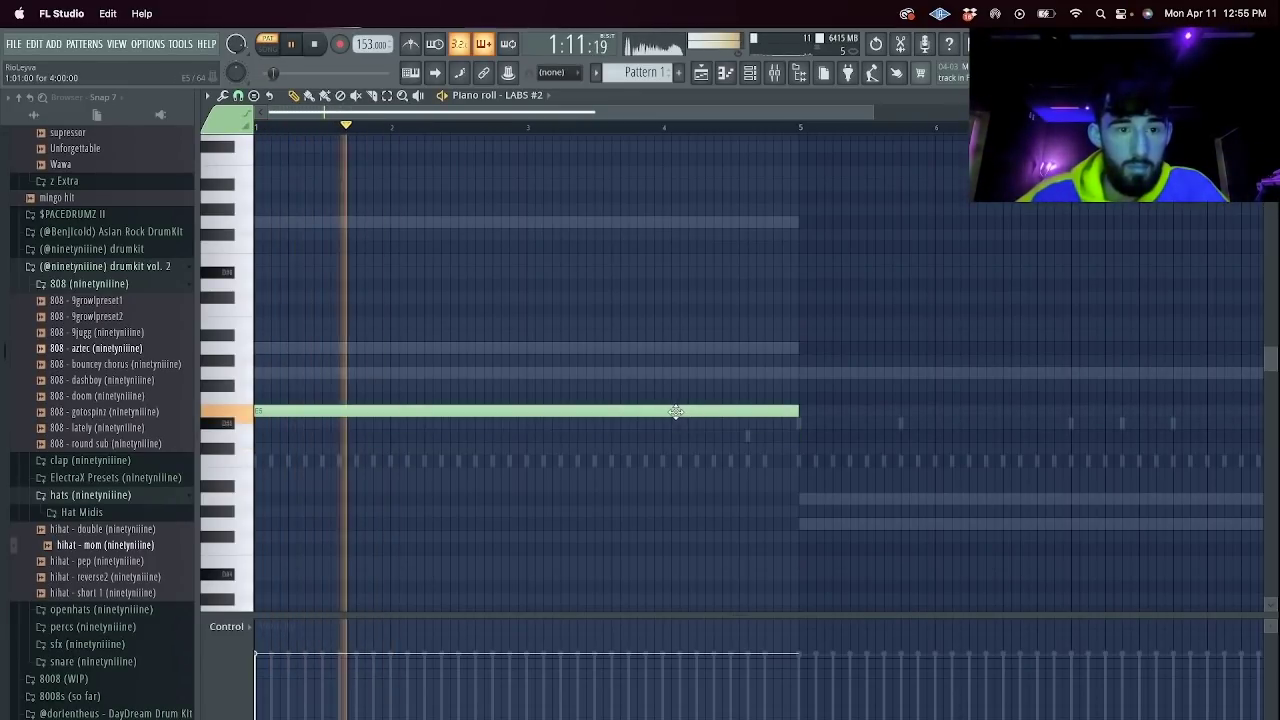
drag(676, 413, 671, 390)
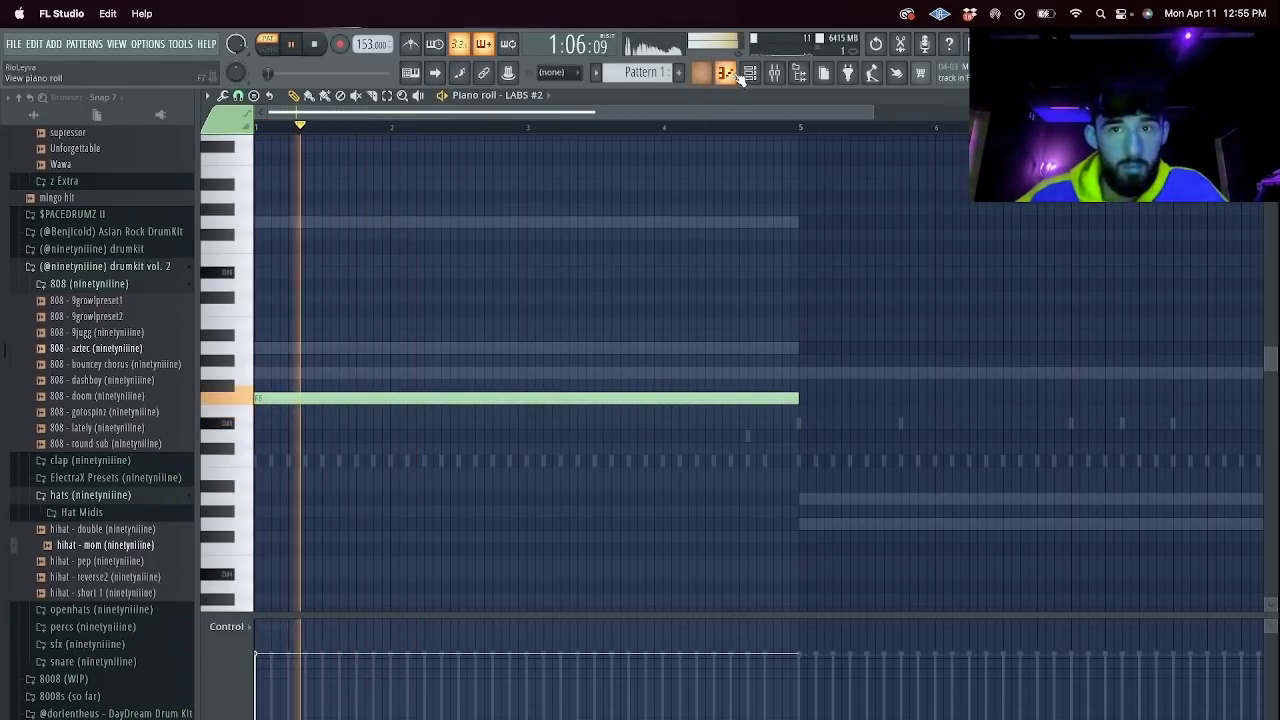
key(space)
Keep a single long note and duplicate it into bars 5–9 with Ctrl+B.
click(527, 387)
drag(527, 387, 271, 377)
right_click(300, 398)
key(space)
key(ctrl+b)
click(749, 73)
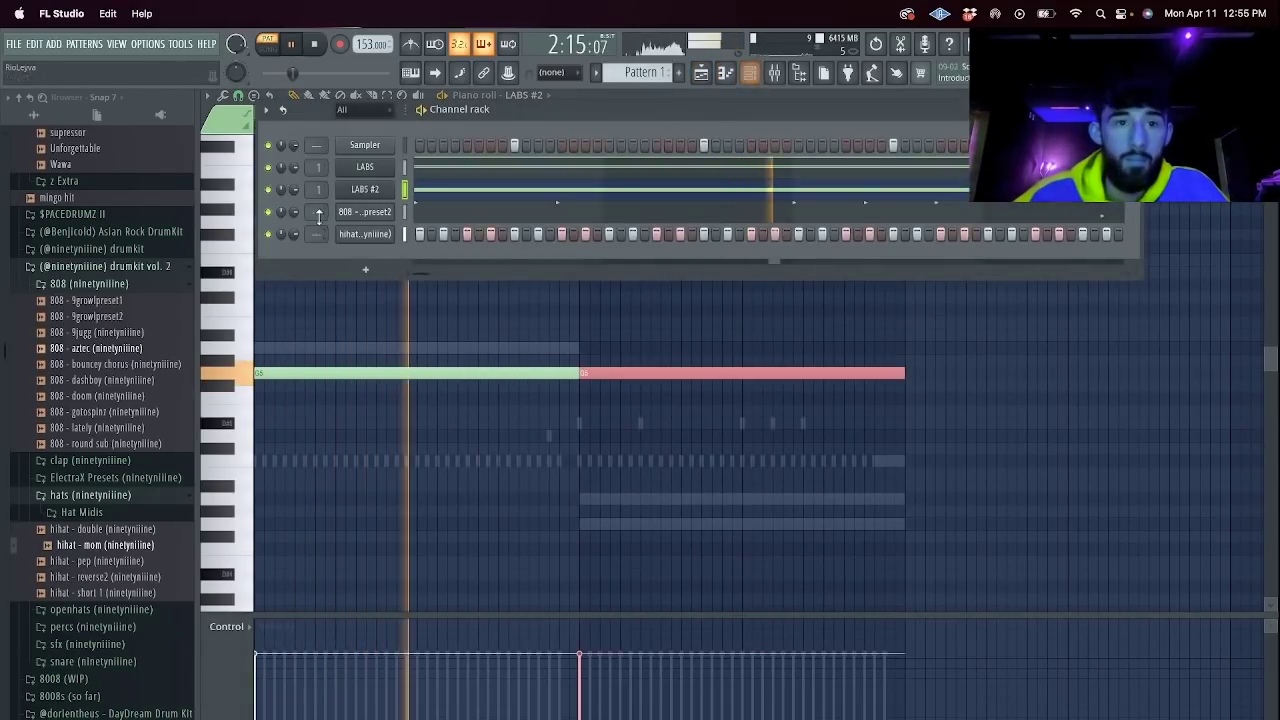
Route LABS #2 to mixer insert 2 and add Effectrix there.
click(774, 73)
click(259, 291)
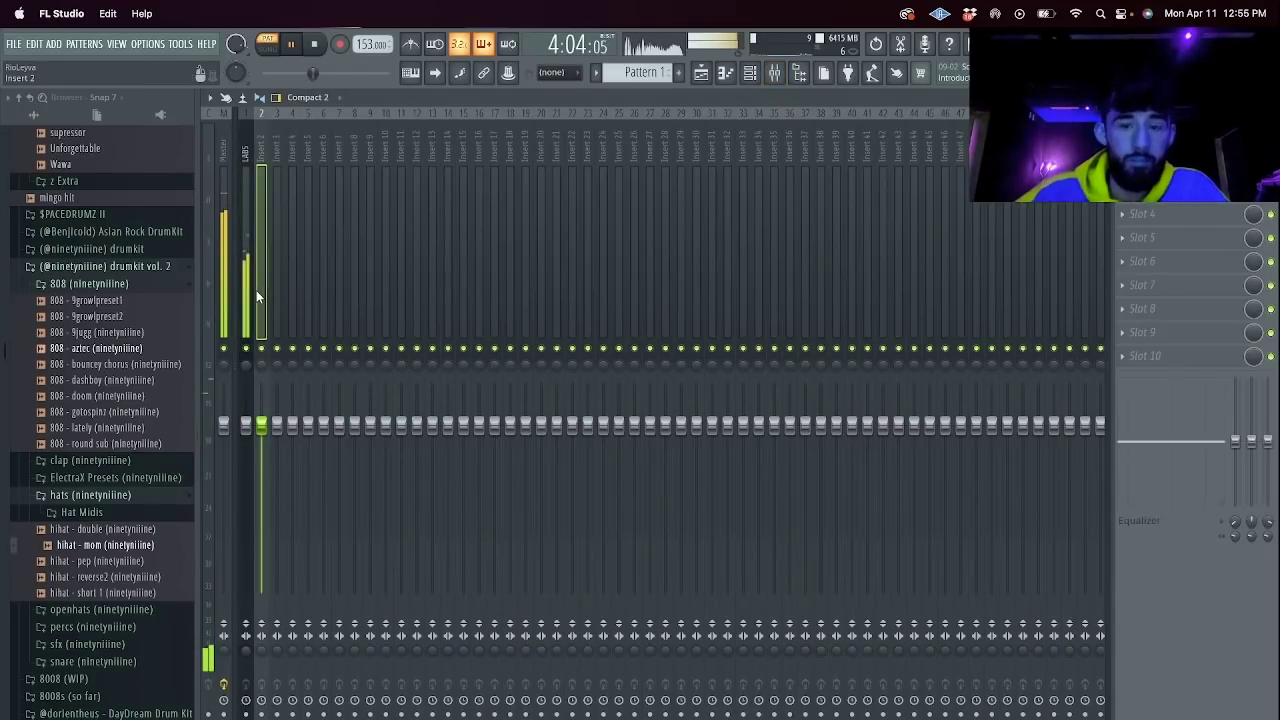
key(super+l)
click(1124, 191)
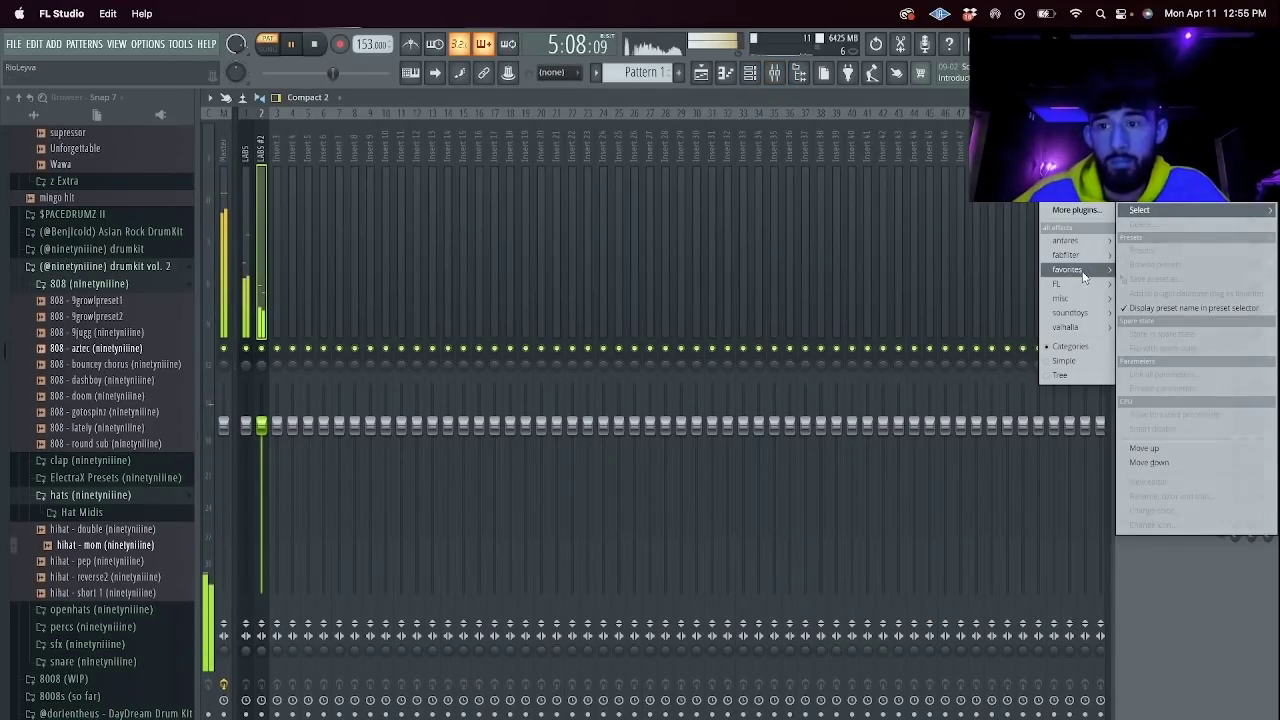
mouse_move(1066, 269)
click(966, 352)
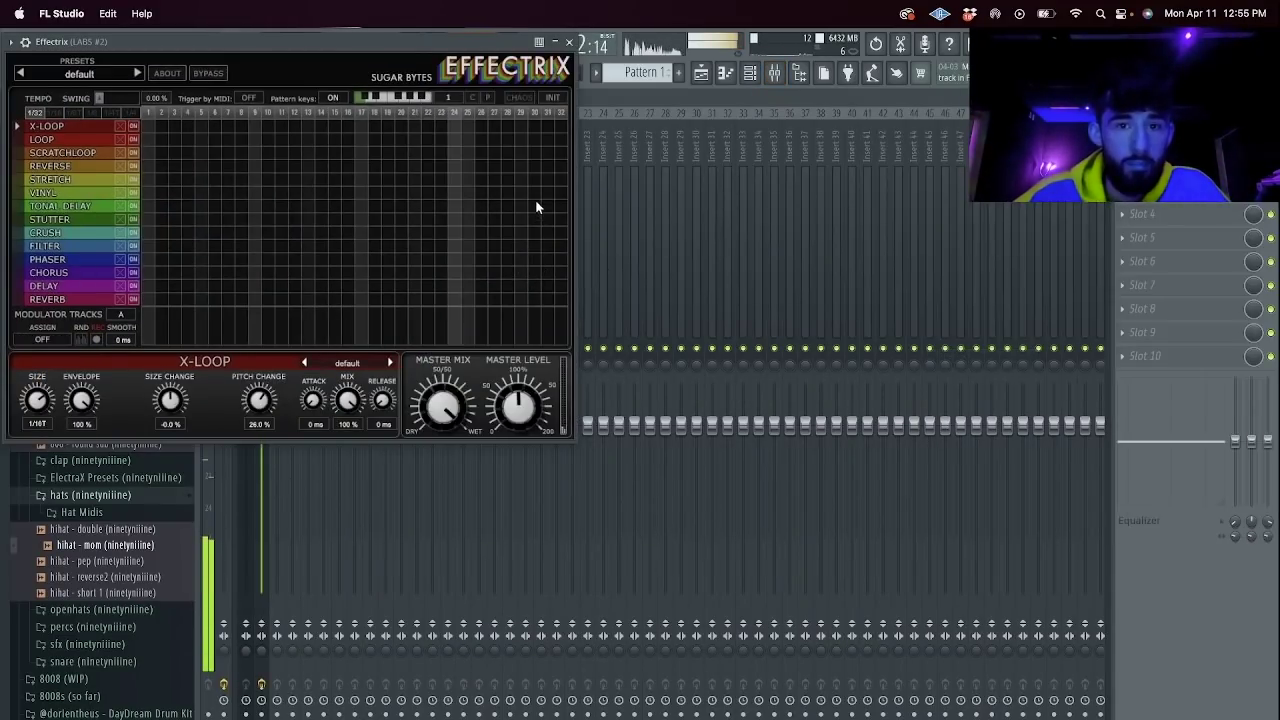
Place a VINYL block at step 32 in Effectrix, removing a trial LOOP block.
click(552, 192)
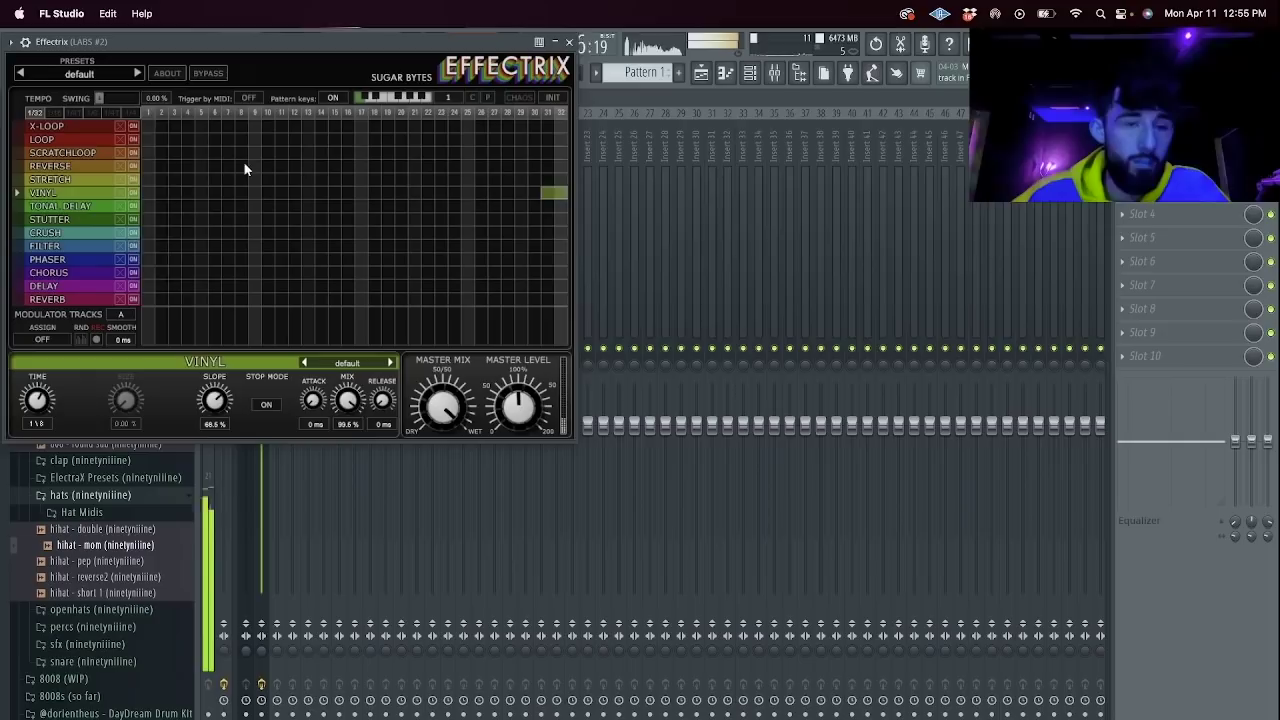
mouse_move(251, 139)
mouse_down()
mouse_move(348, 141)
mouse_move(303, 138)
mouse_up()
right_click(297, 141)
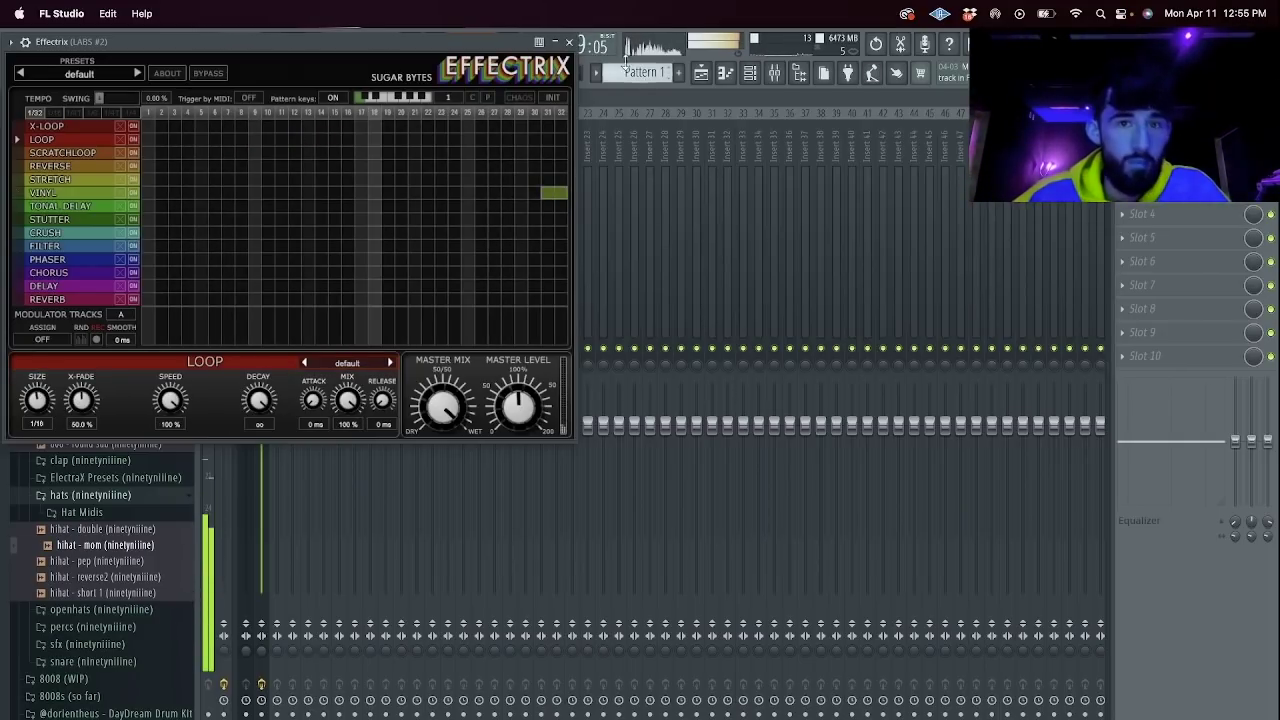
click(569, 41)
Return to the channel rack and bring up the LABS #2 Clone option.
click(750, 74)
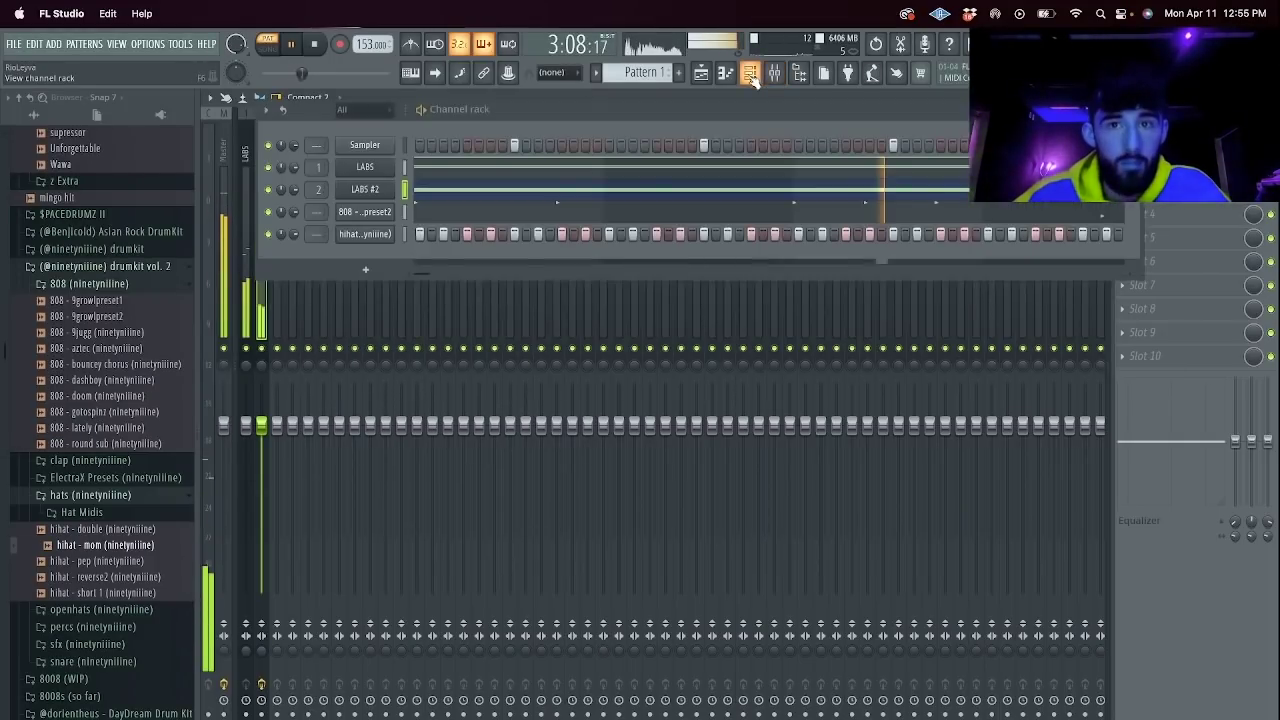
click(478, 192)
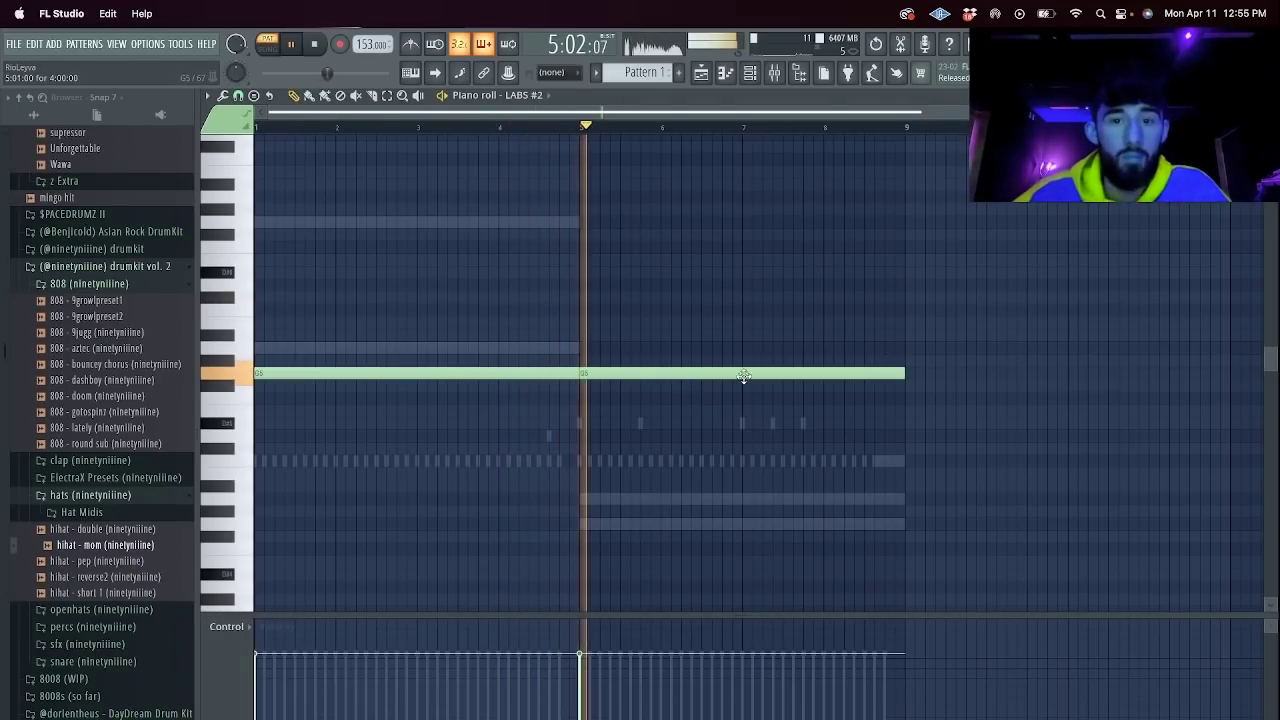
key(F6)
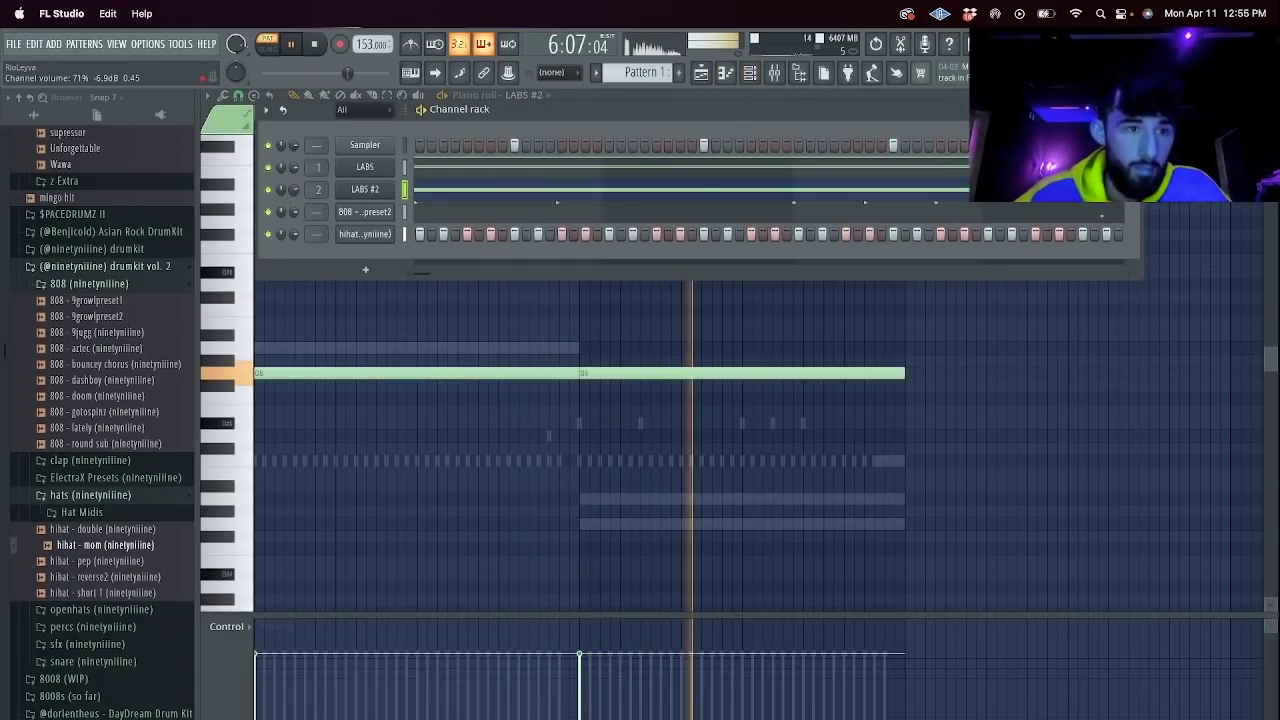
right_click(388, 186)
Clone LABS #2 as LABS #3, load Lap Steel Muted Plucks, then step to Lap Steel Plucks.
click(420, 318)
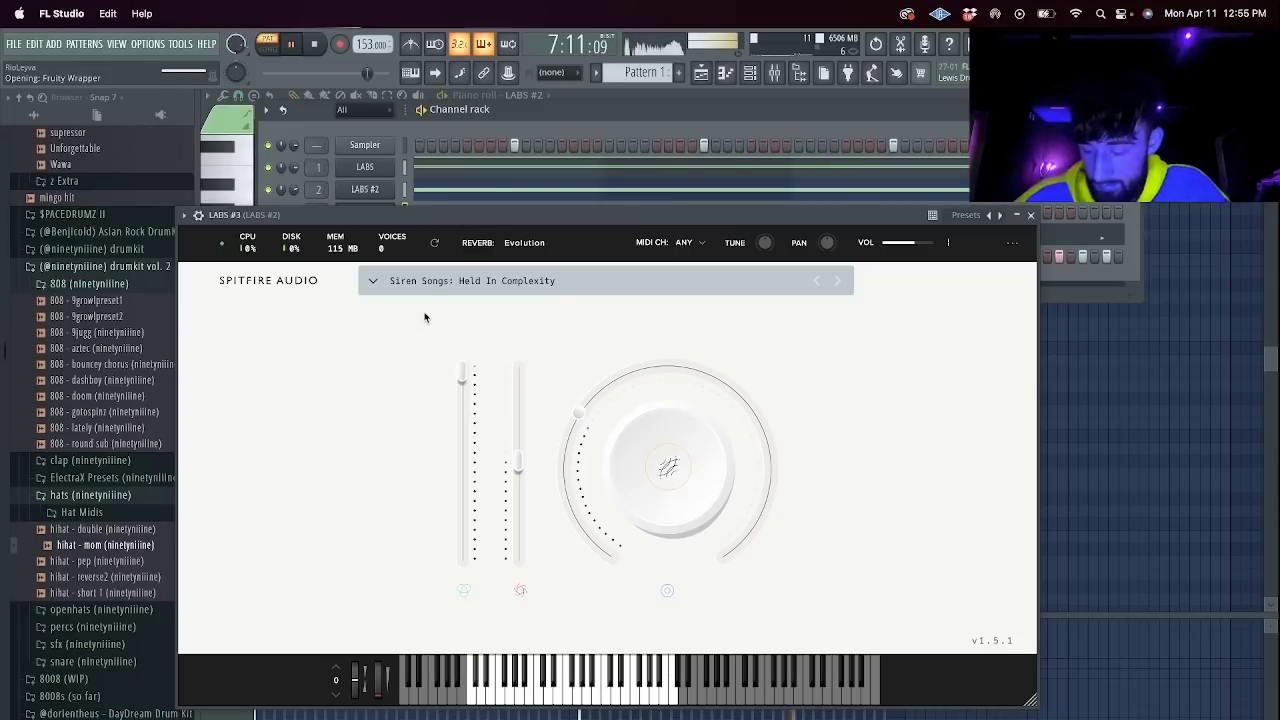
click(571, 287)
scroll(661, 513, down, 5)
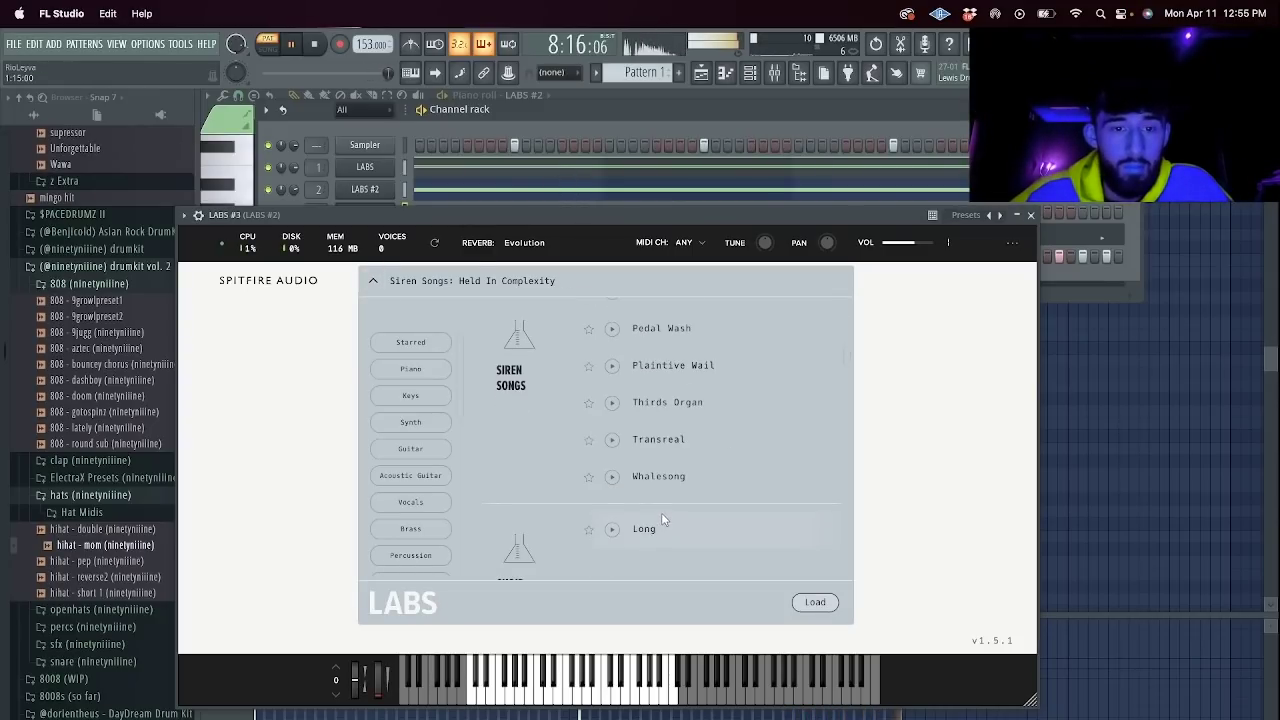
scroll(660, 480, down, 5)
scroll(685, 480, down, 2)
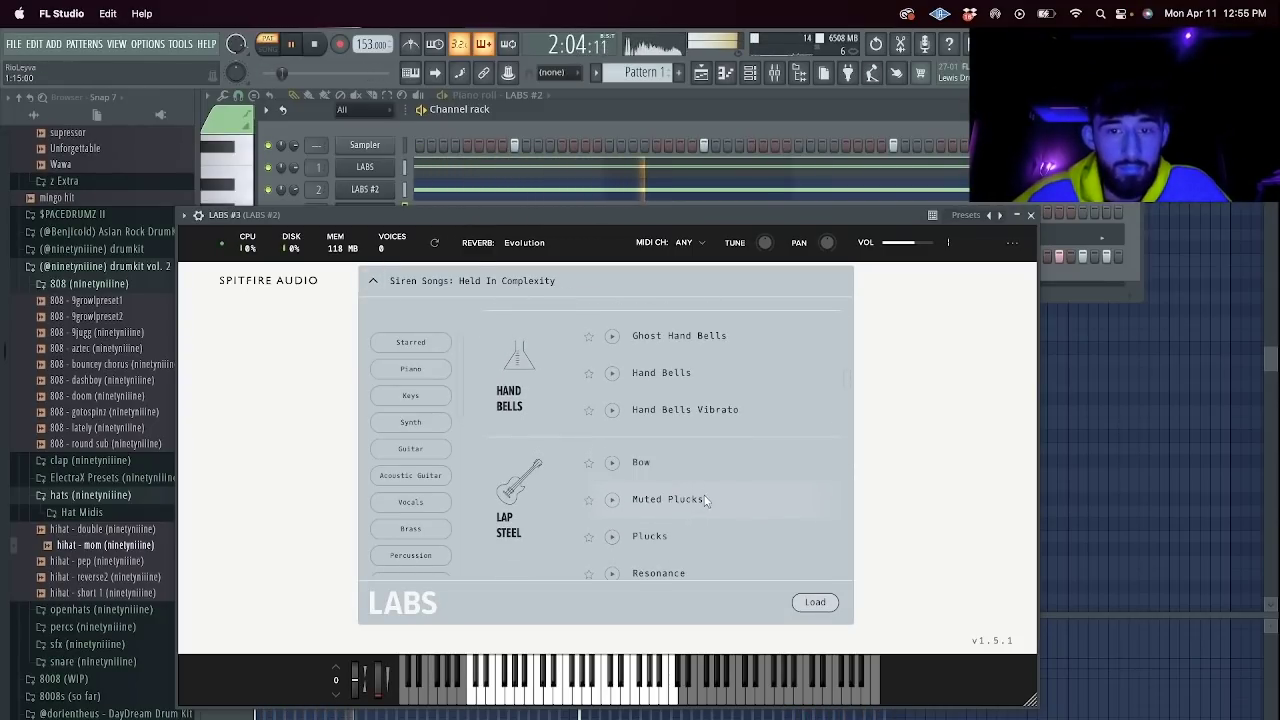
double_click(711, 509)
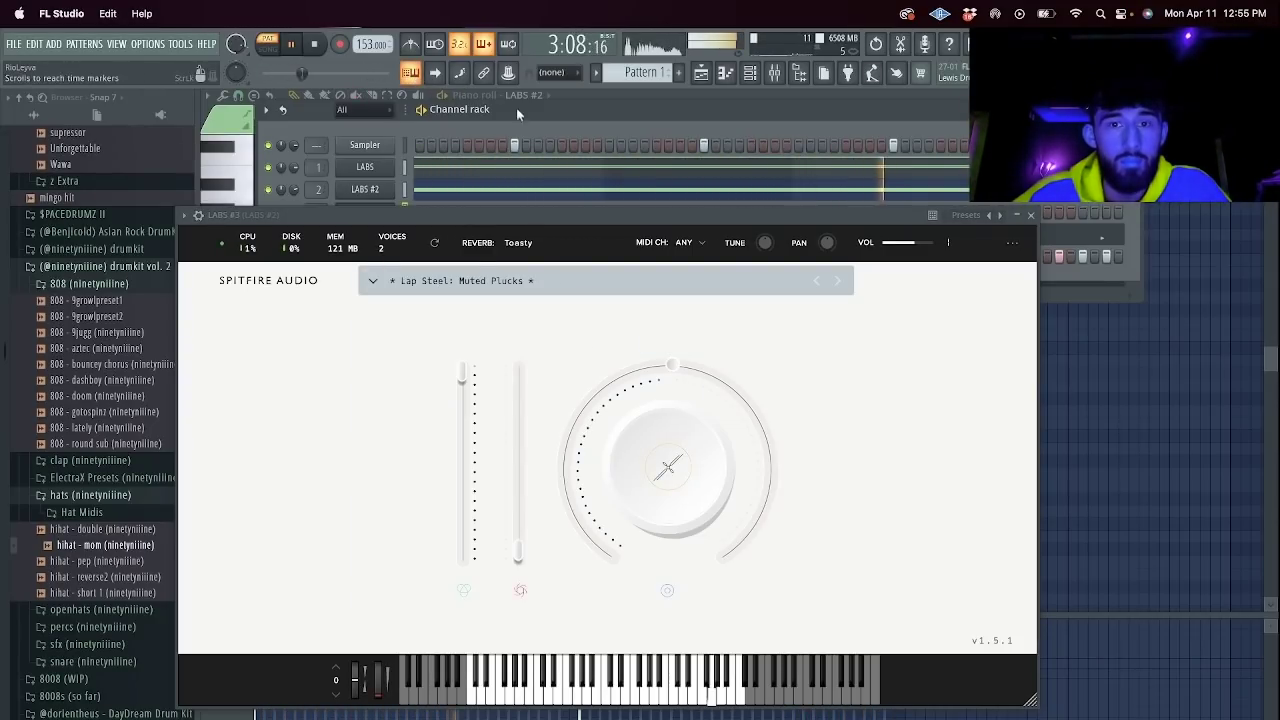
key(space)
click(836, 281)
click(1031, 215)
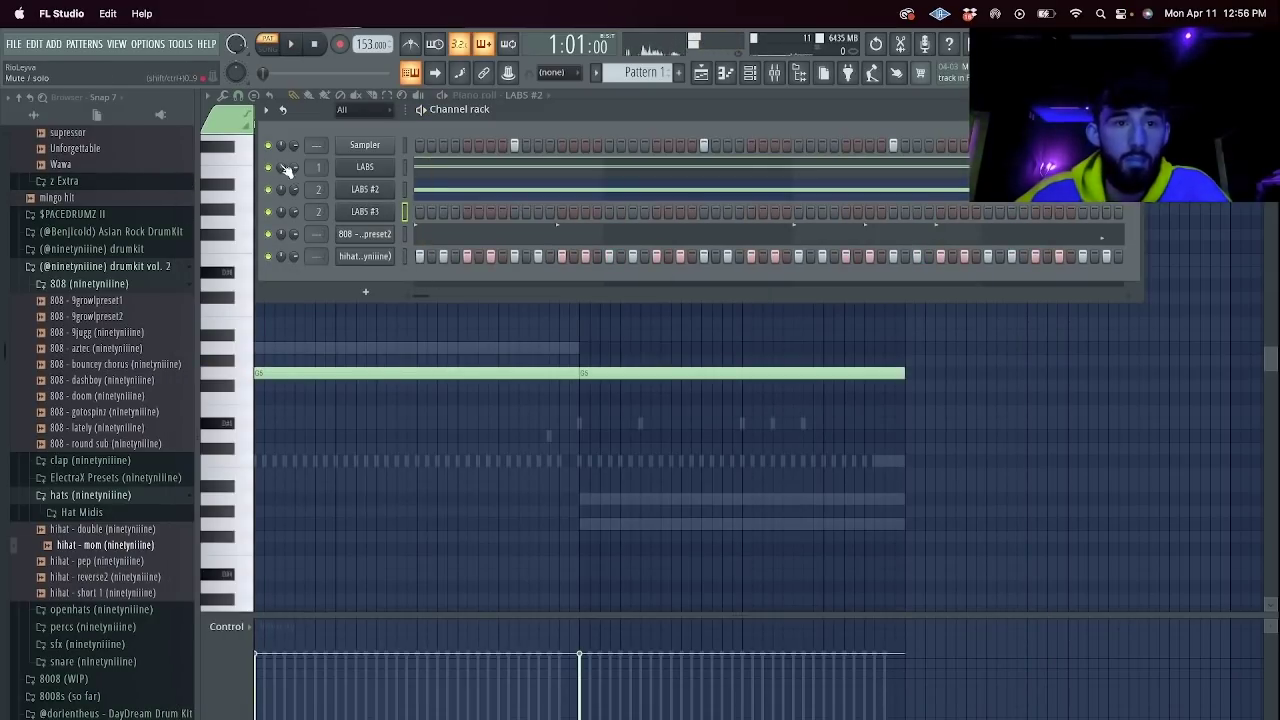
In the LABS #3 piano roll, try test notes and keep a shortened note at bar 1.
right_click(360, 212)
click(420, 220)
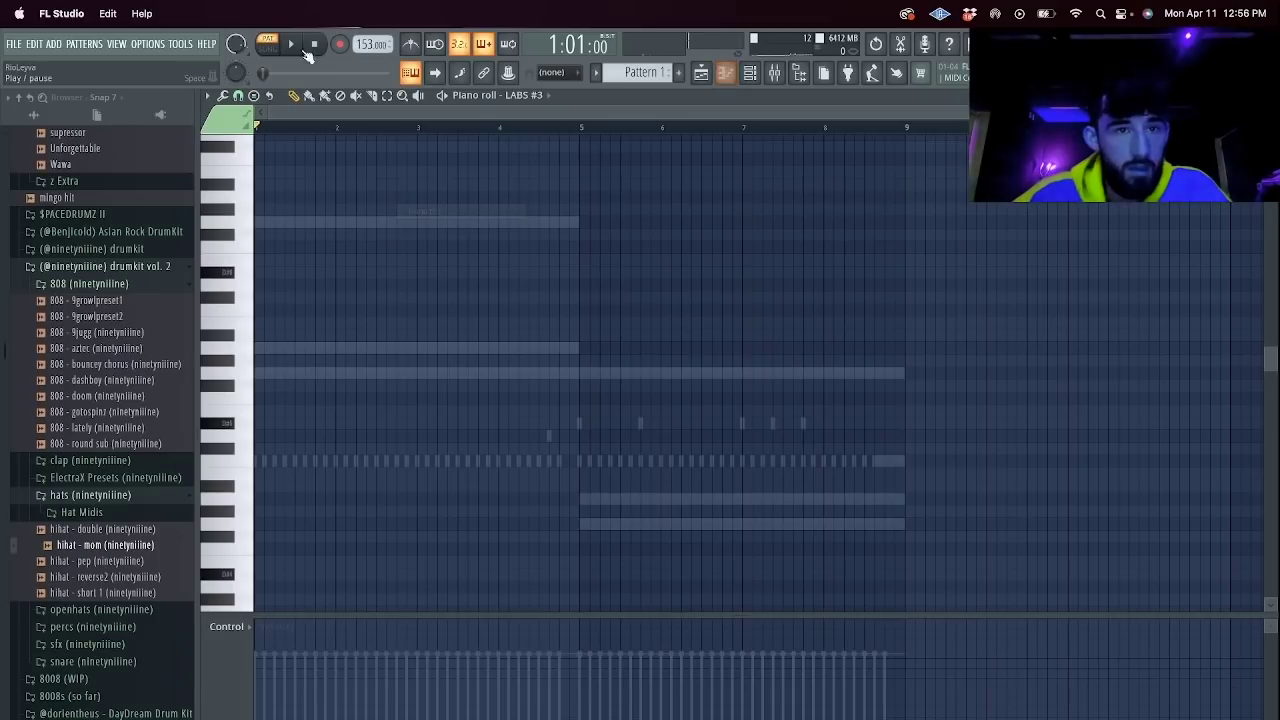
drag(285, 296, 228, 297)
right_click(352, 298)
drag(299, 276, 191, 272)
right_click(375, 273)
click(308, 224)
key(space)
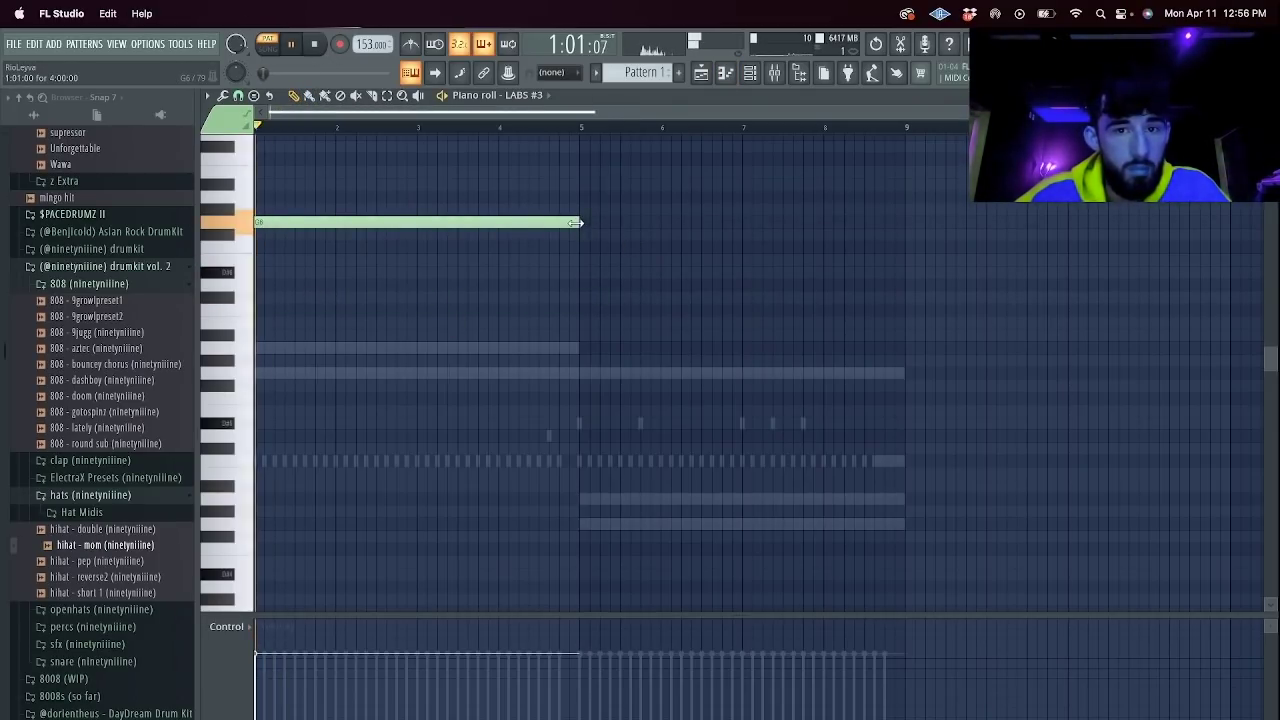
key(space)
drag(575, 222, 288, 242)
Place the melody's opening notes on F6 and C6, discarding trial B5 and E6 notes.
click(277, 321)
right_click(284, 328)
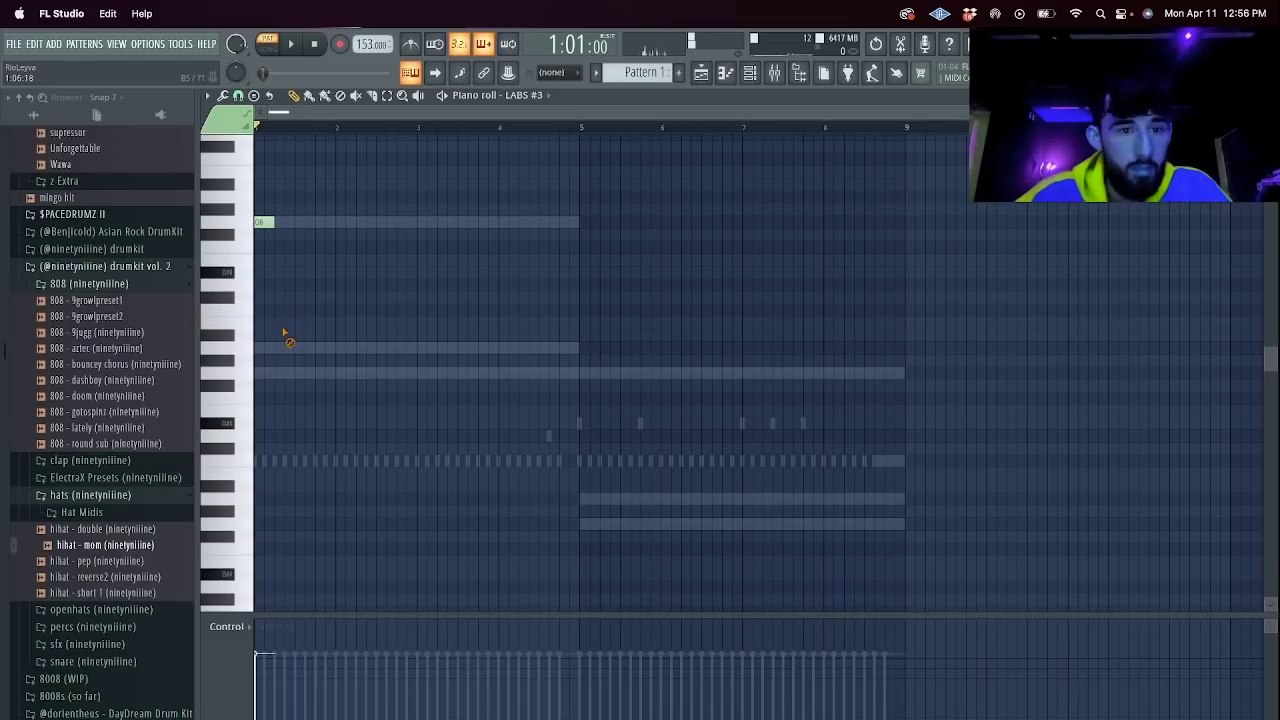
click(304, 262)
right_click(300, 260)
drag(299, 236, 301, 248)
mouse_move(320, 296)
mouse_down()
mouse_move(311, 312)
mouse_move(323, 315)
mouse_up()
Add D6, G5, F5 and A#5 notes, then repeat the phrase with Ctrl+B.
click(339, 286)
click(364, 373)
click(384, 398)
click(398, 346)
drag(397, 333, 400, 334)
key(space)
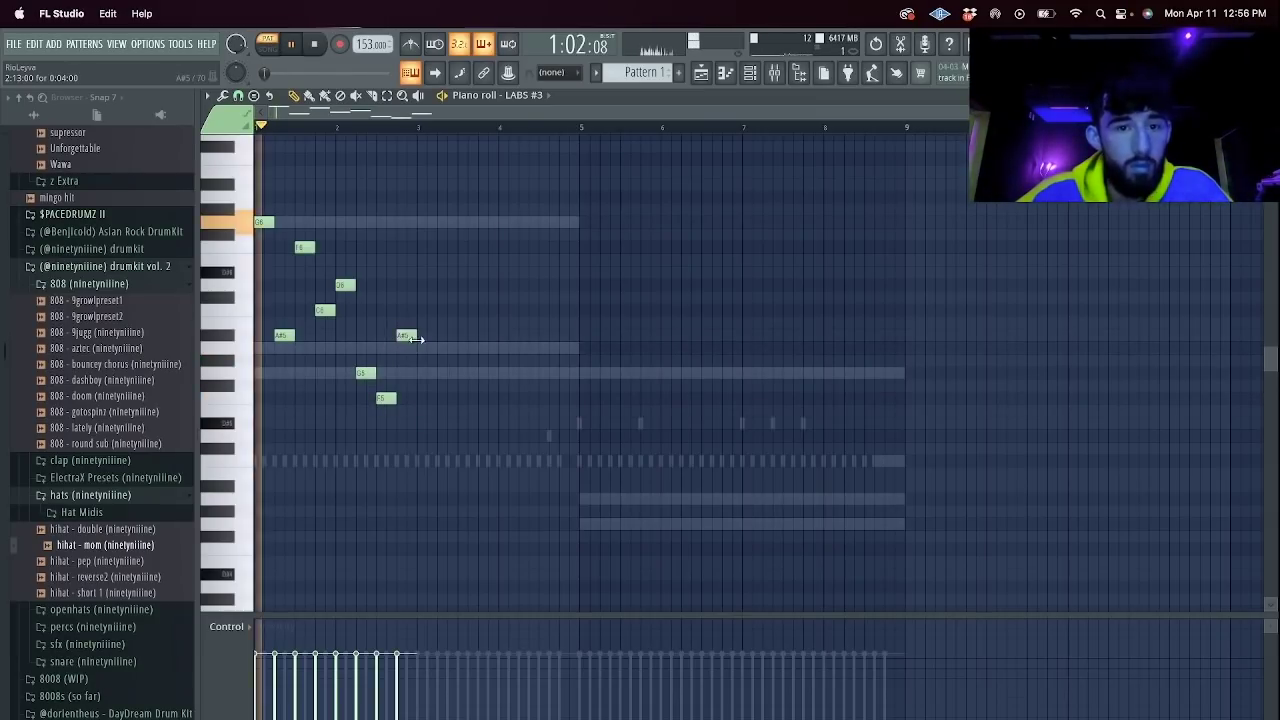
key(ctrl+b)
key(ctrl+b)
key(ctrl+b)
click(825, 76)
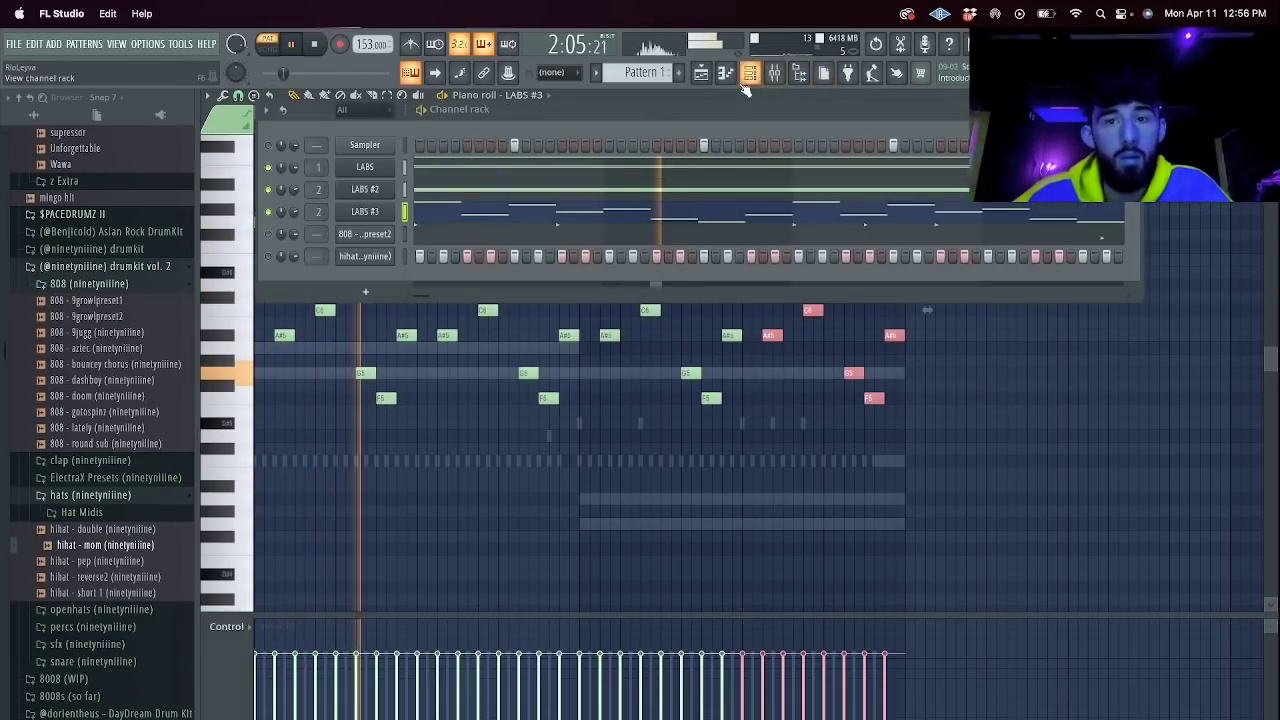
Add Fruity Parametric EQ 2 to the LABS #3 mixer track, boost highs, lower volume slightly.
click(774, 72)
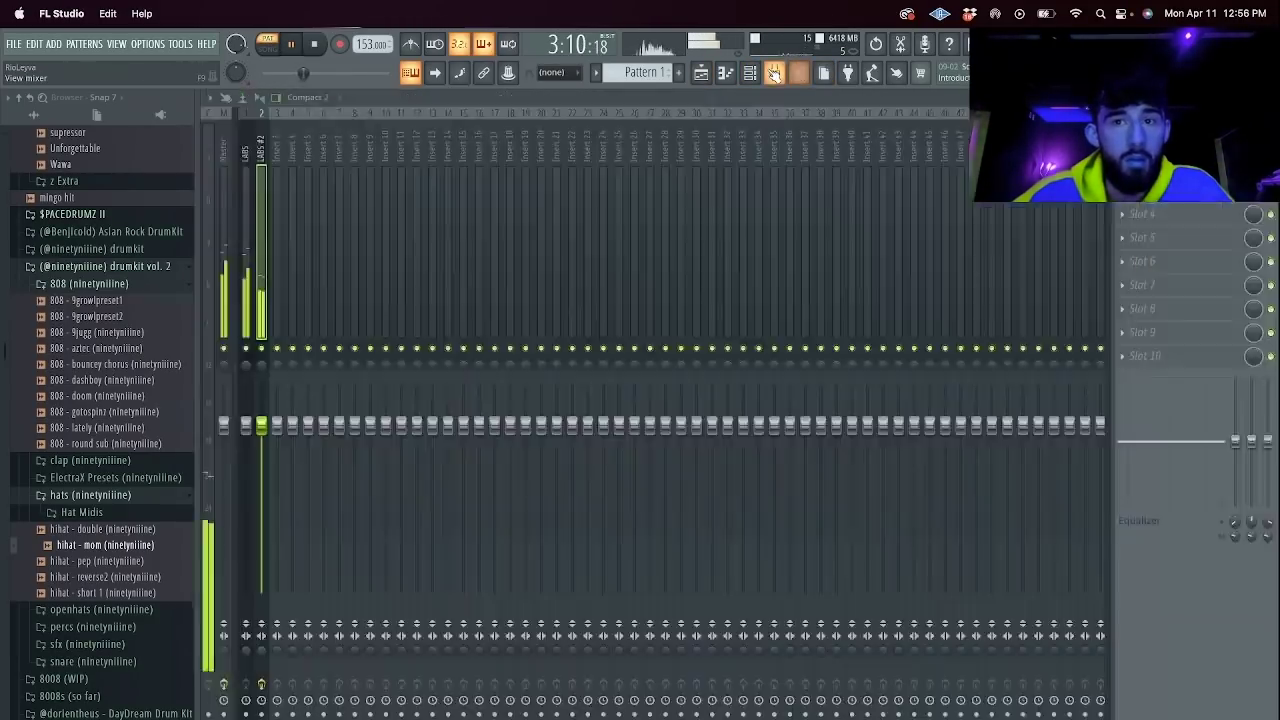
click(286, 230)
click(1200, 215)
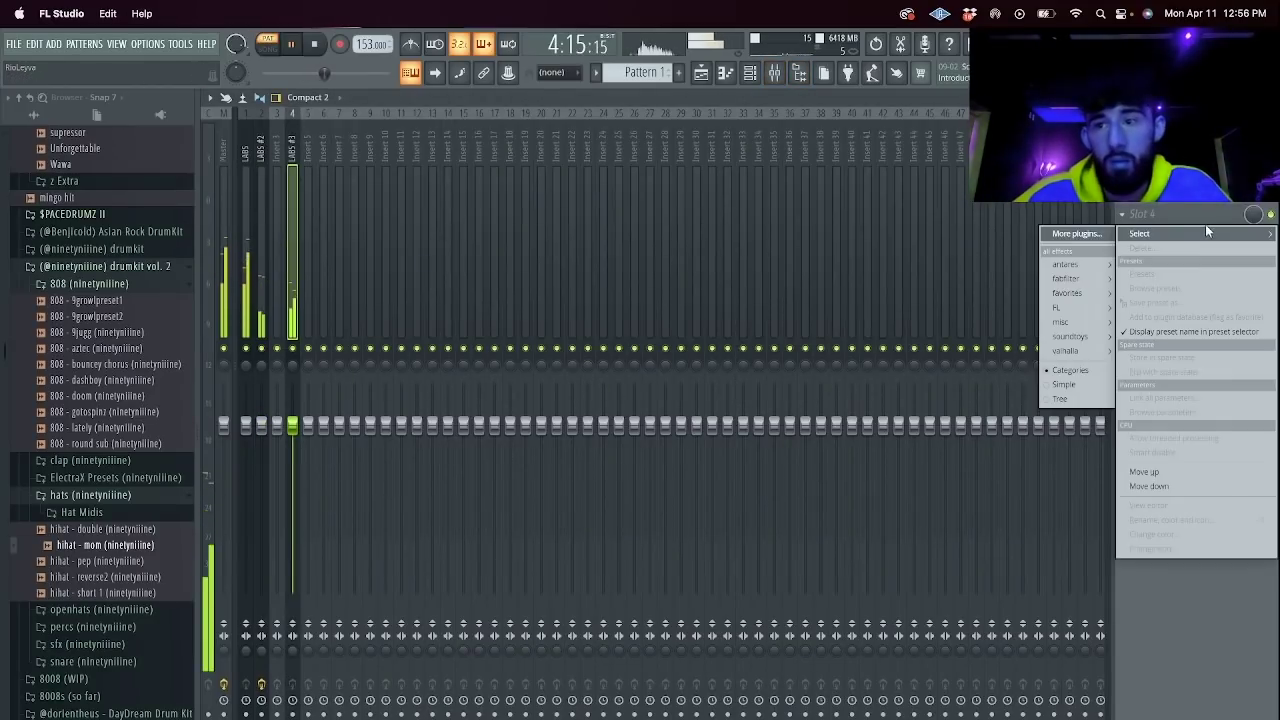
mouse_move(1081, 293)
click(990, 425)
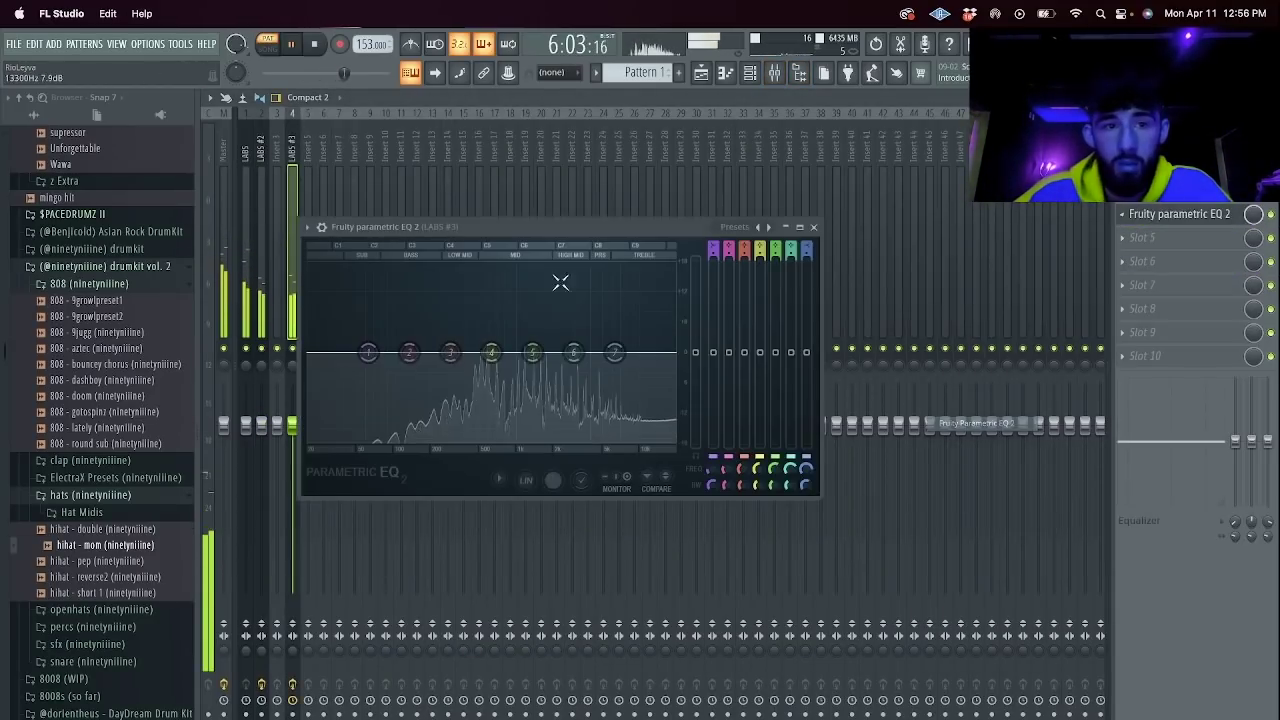
drag(611, 360, 492, 318)
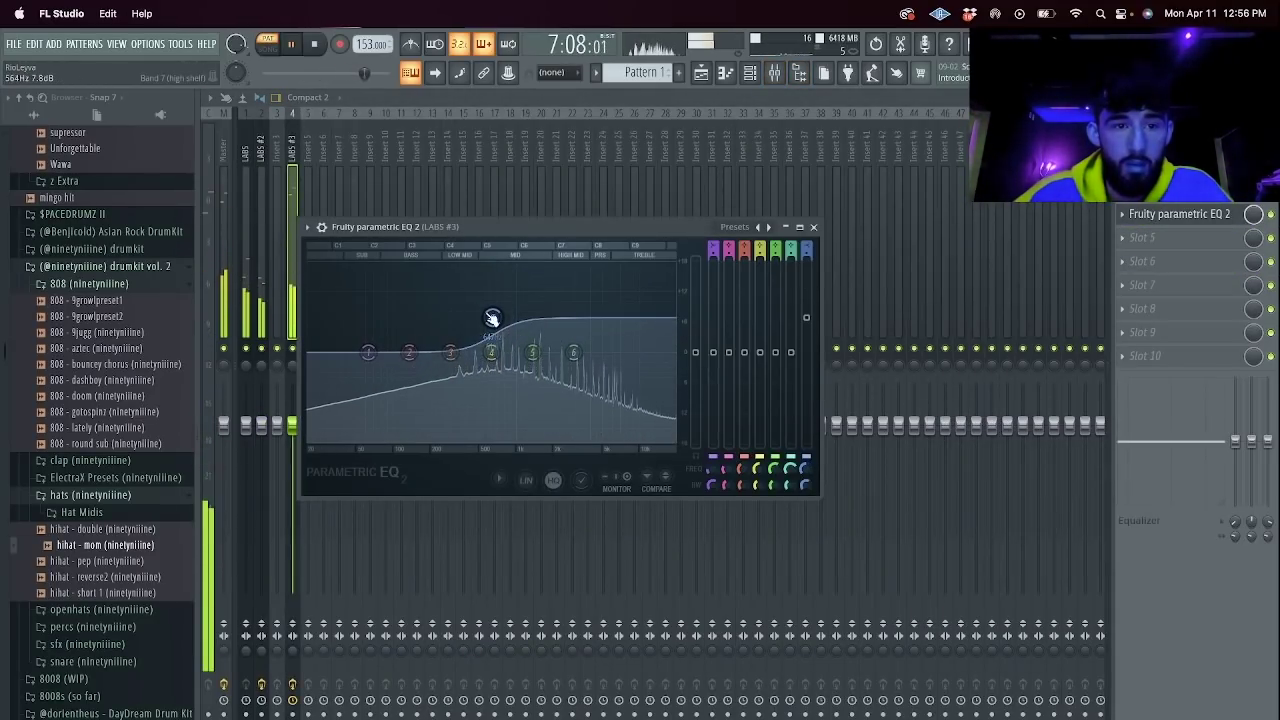
click(286, 186)
drag(292, 424, 246, 437)
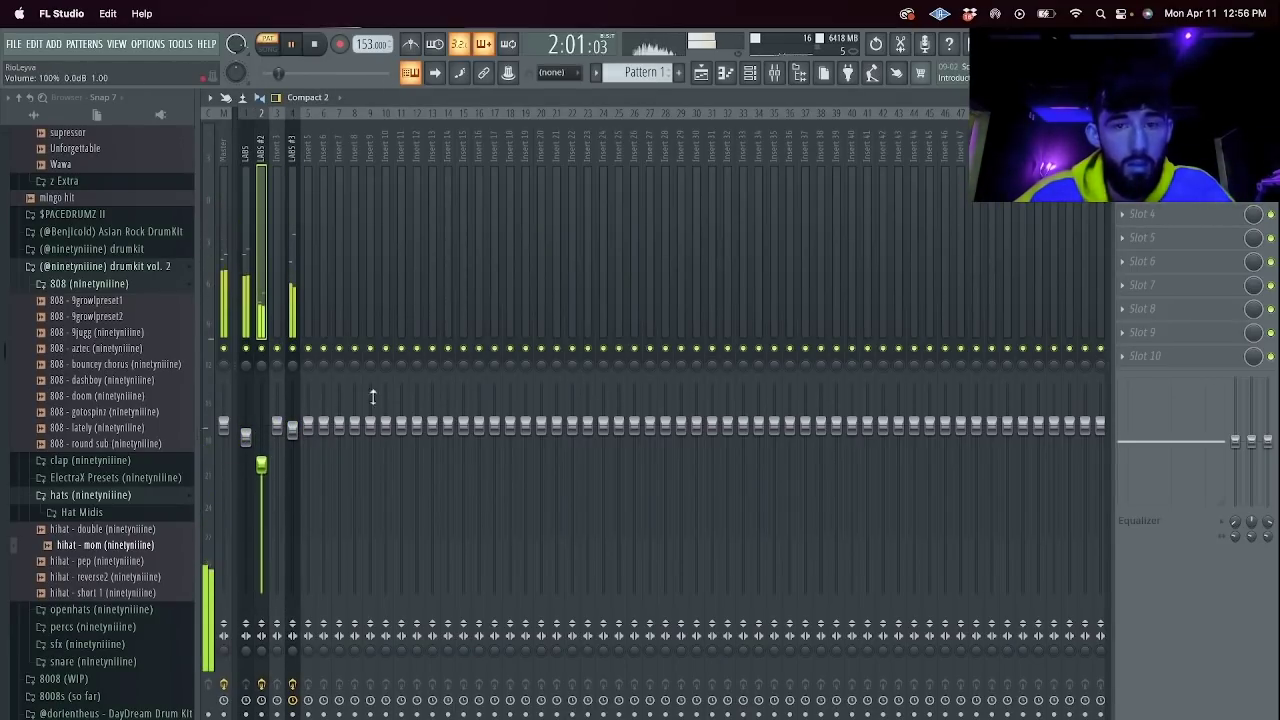
Clone the LABS #3 channel into LABS #4 and stop playback.
click(749, 72)
right_click(365, 212)
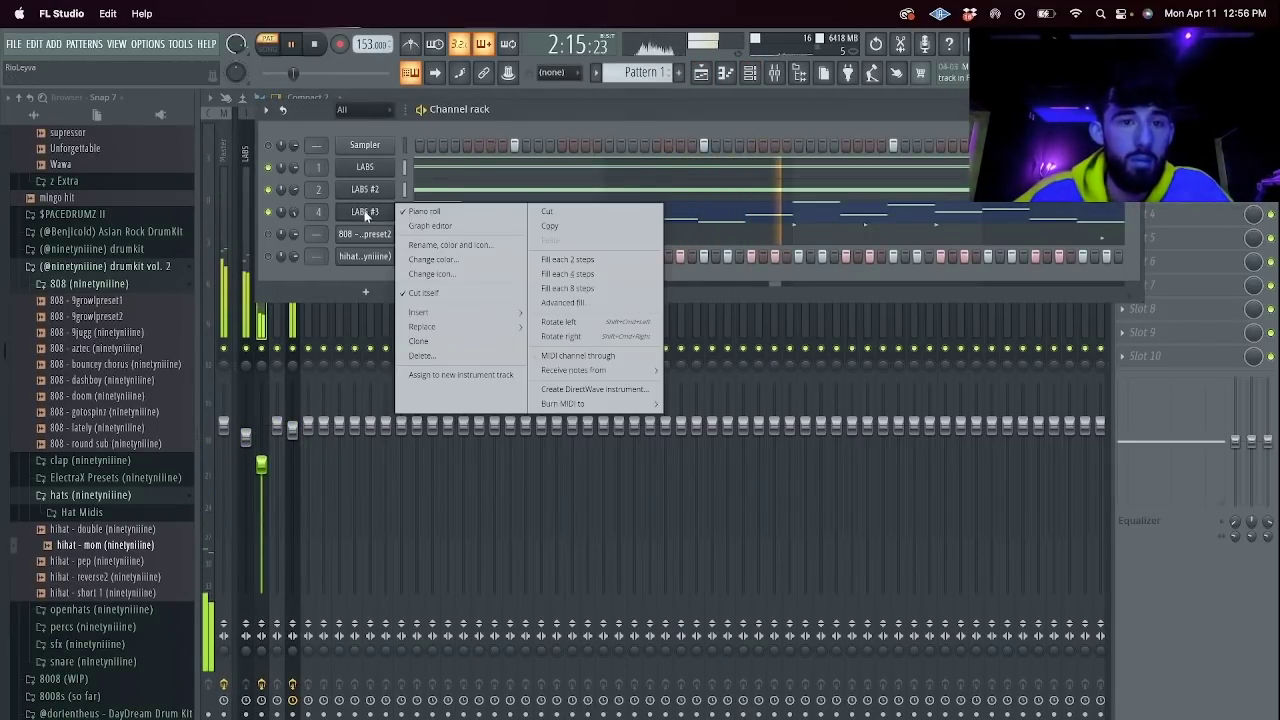
click(427, 341)
key(space)
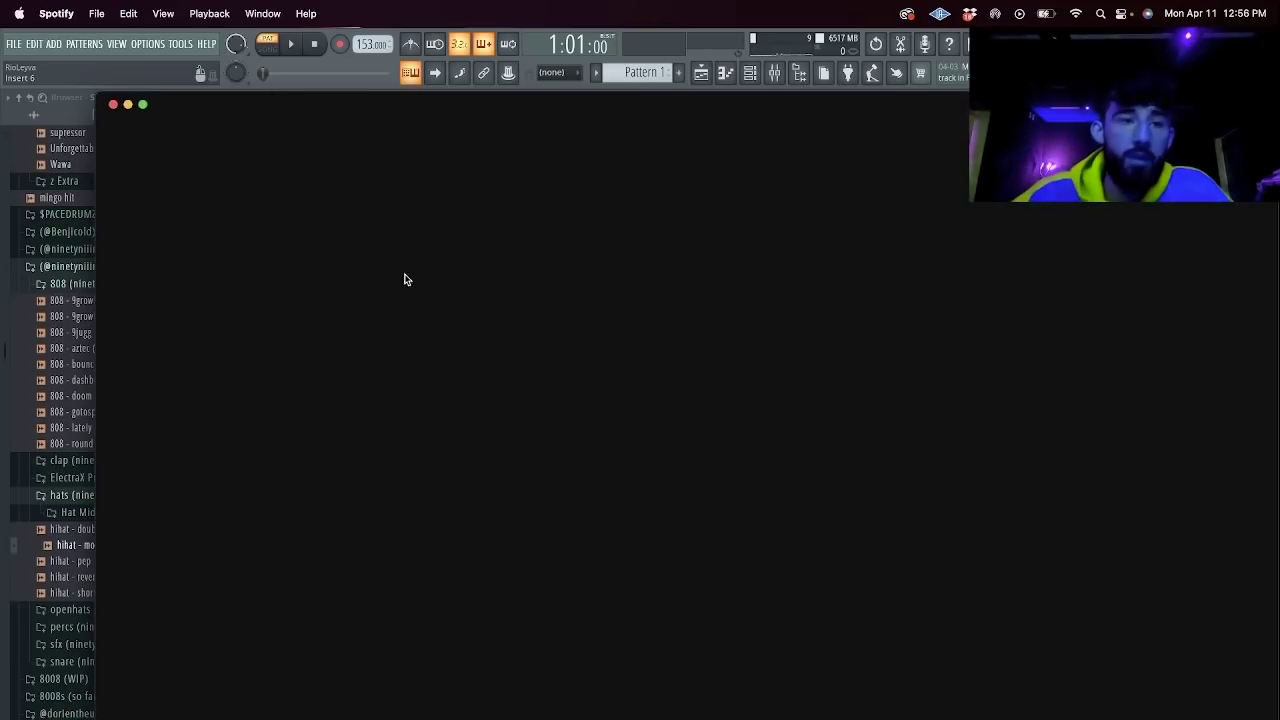
Search 'arr', open ArrDee's Pier Pressure album, and play the track Pandemic.
click(158, 172)
text(arr)
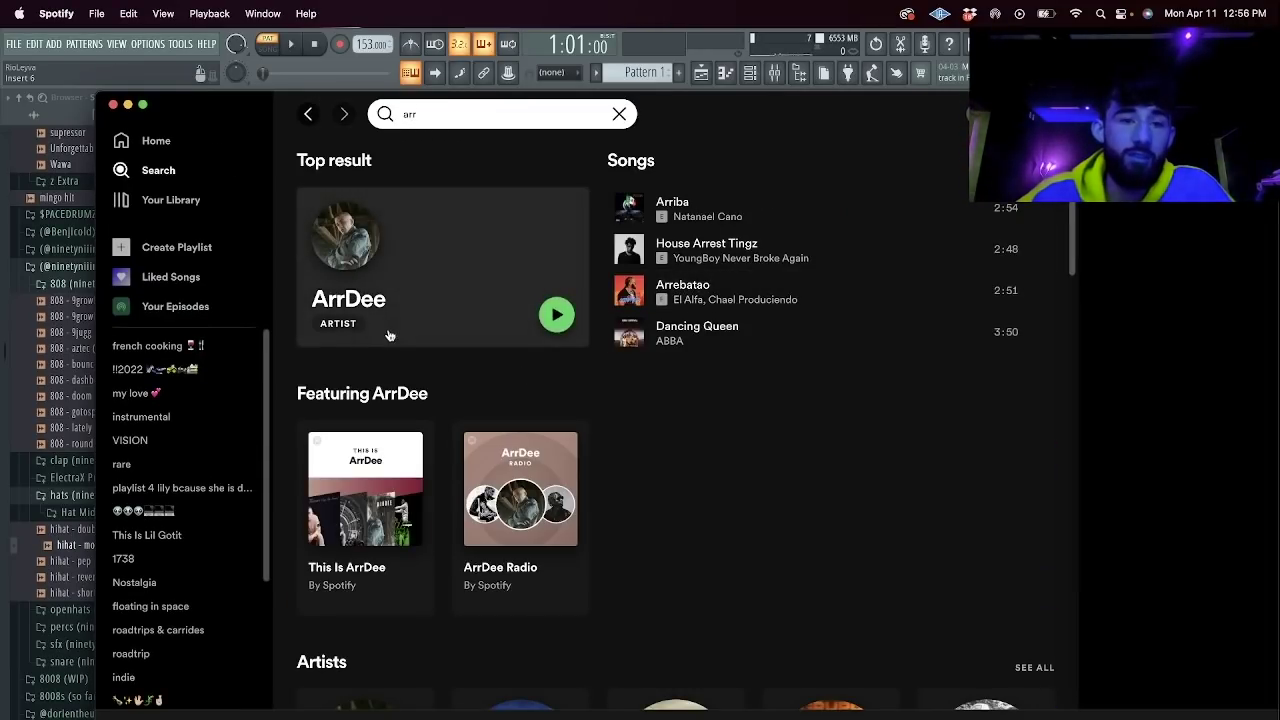
click(390, 336)
scroll(475, 345, down, 5)
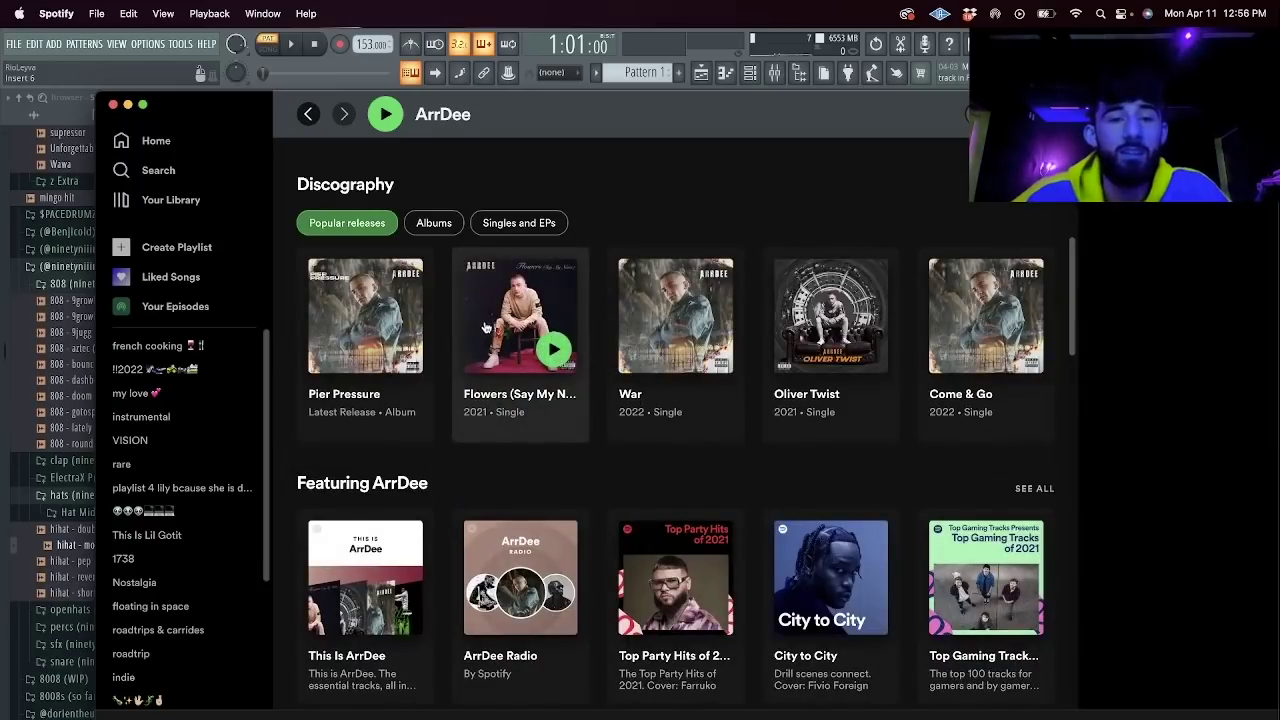
click(362, 406)
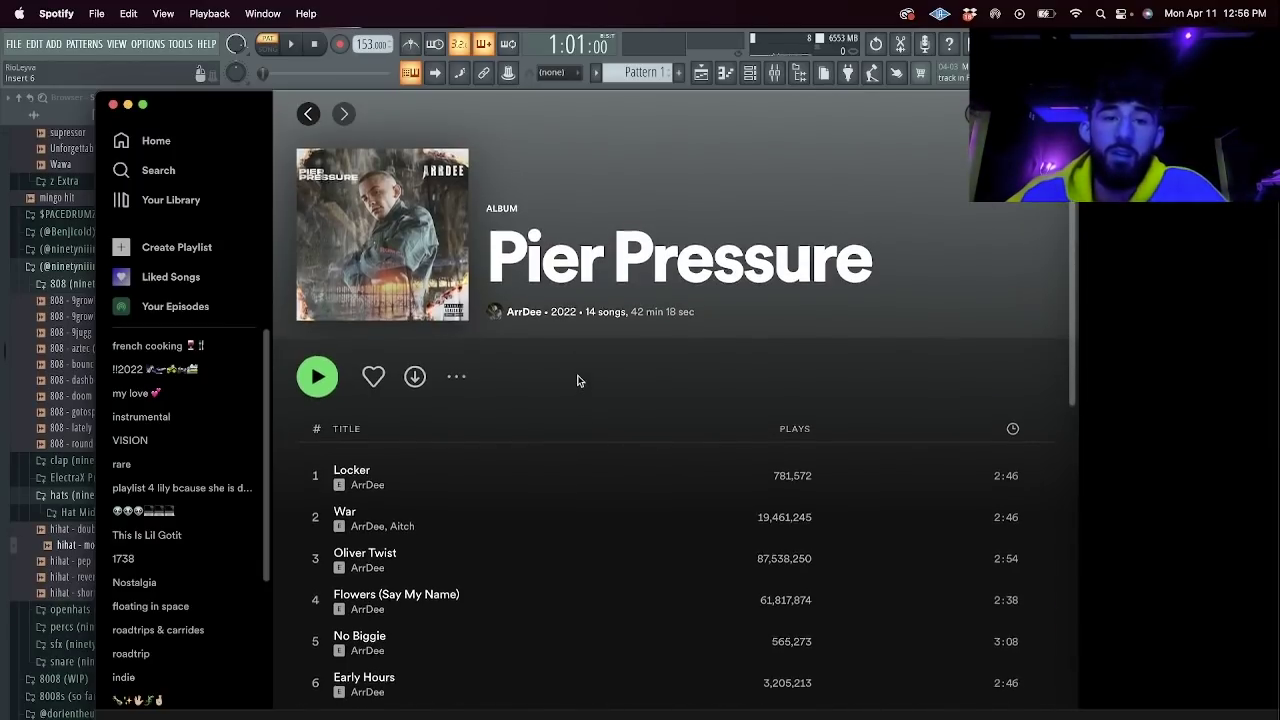
scroll(634, 366, down, 5)
scroll(470, 460, up, 3)
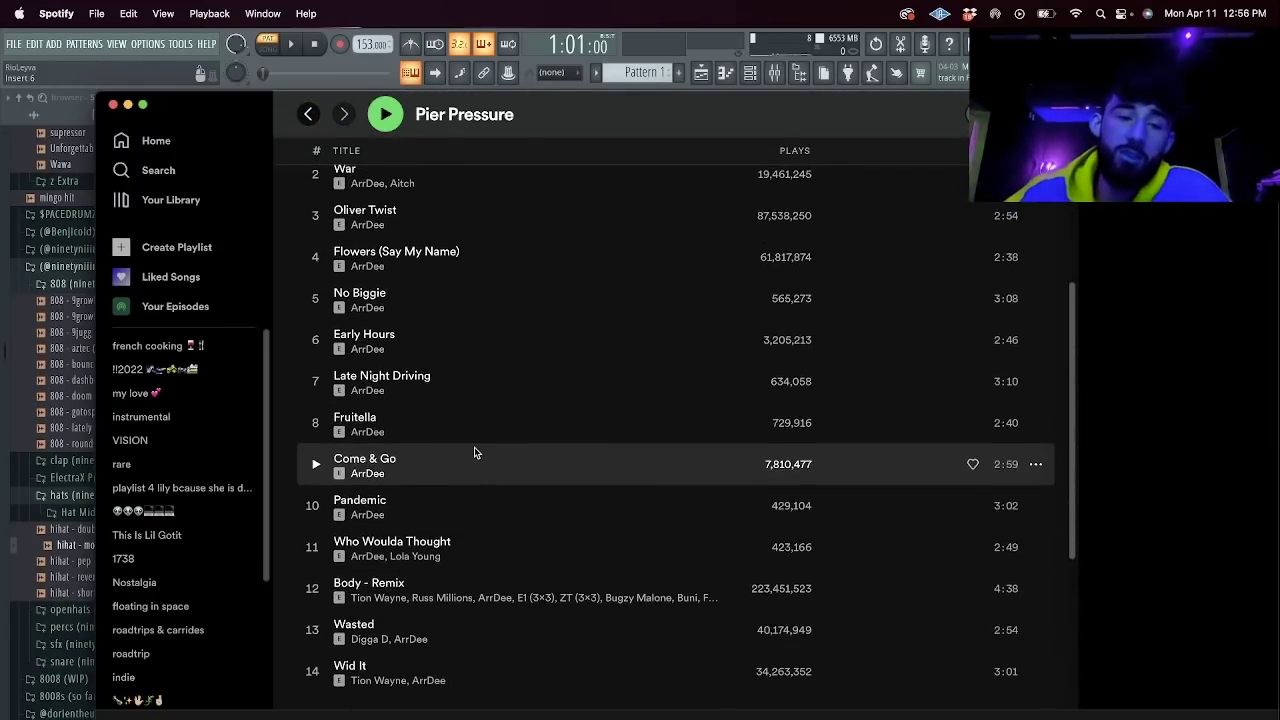
scroll(477, 471, up, 3)
scroll(477, 471, down, 1)
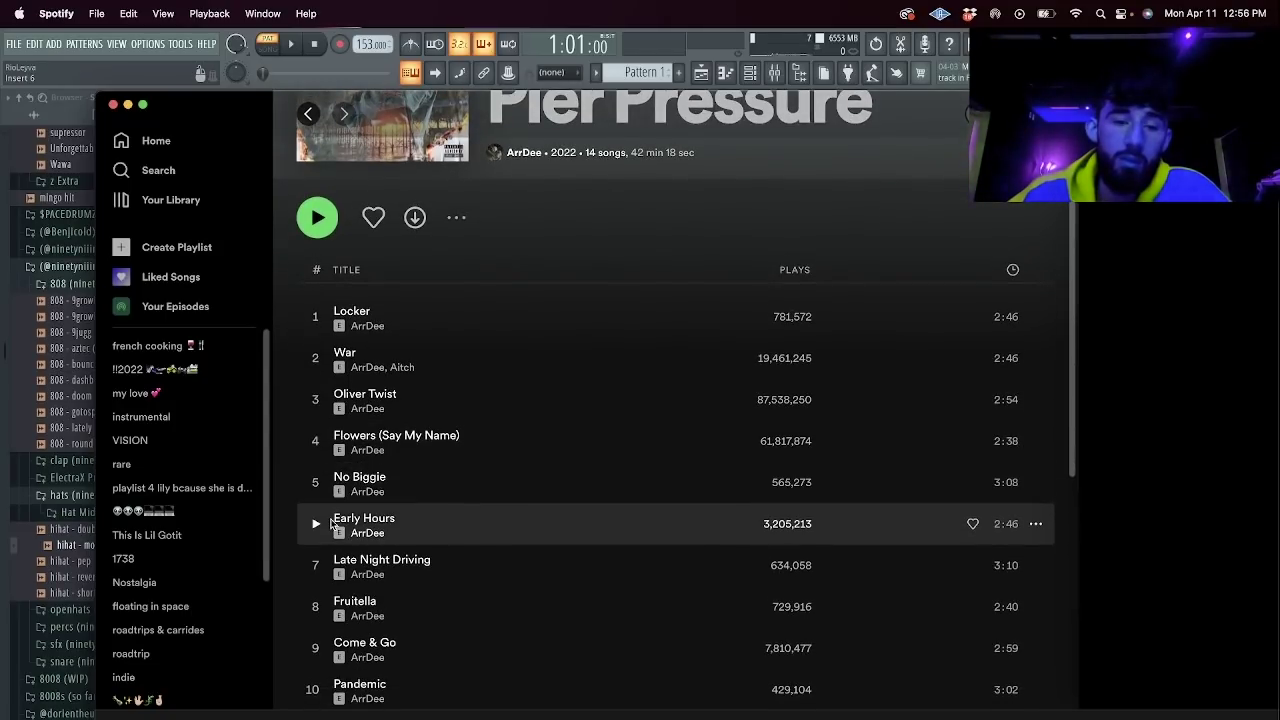
scroll(319, 460, down, 5)
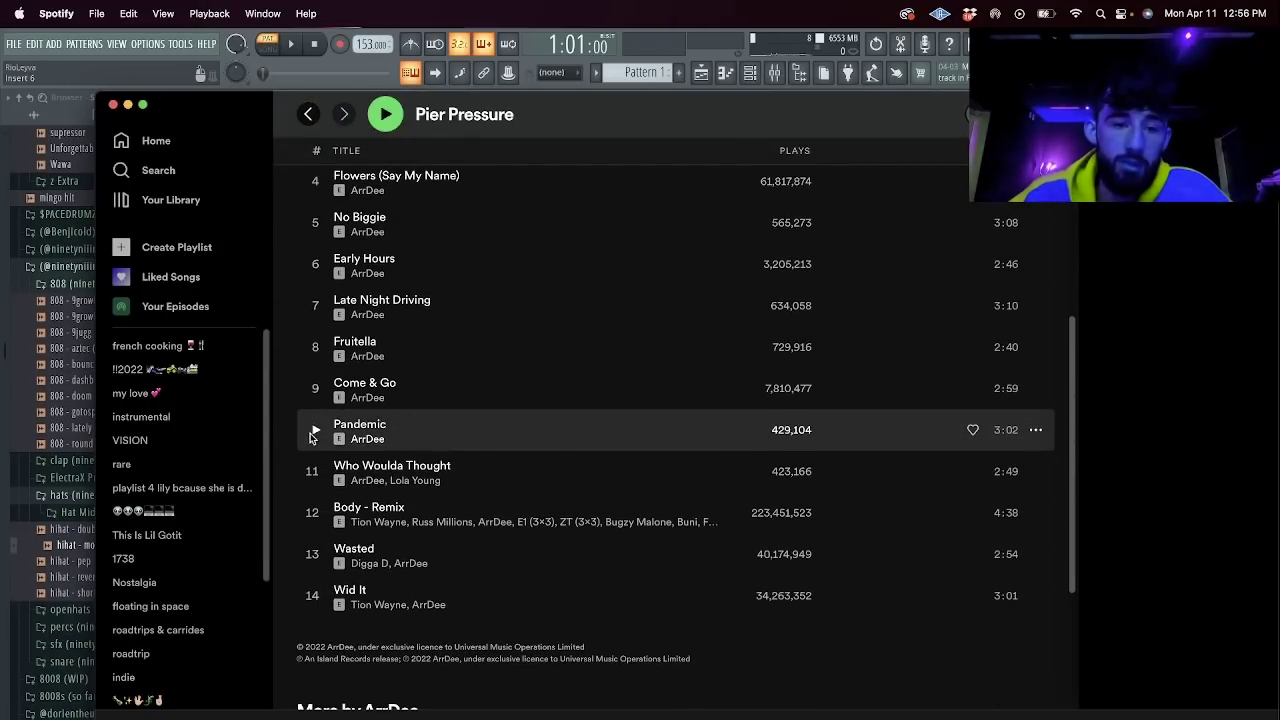
click(314, 433)
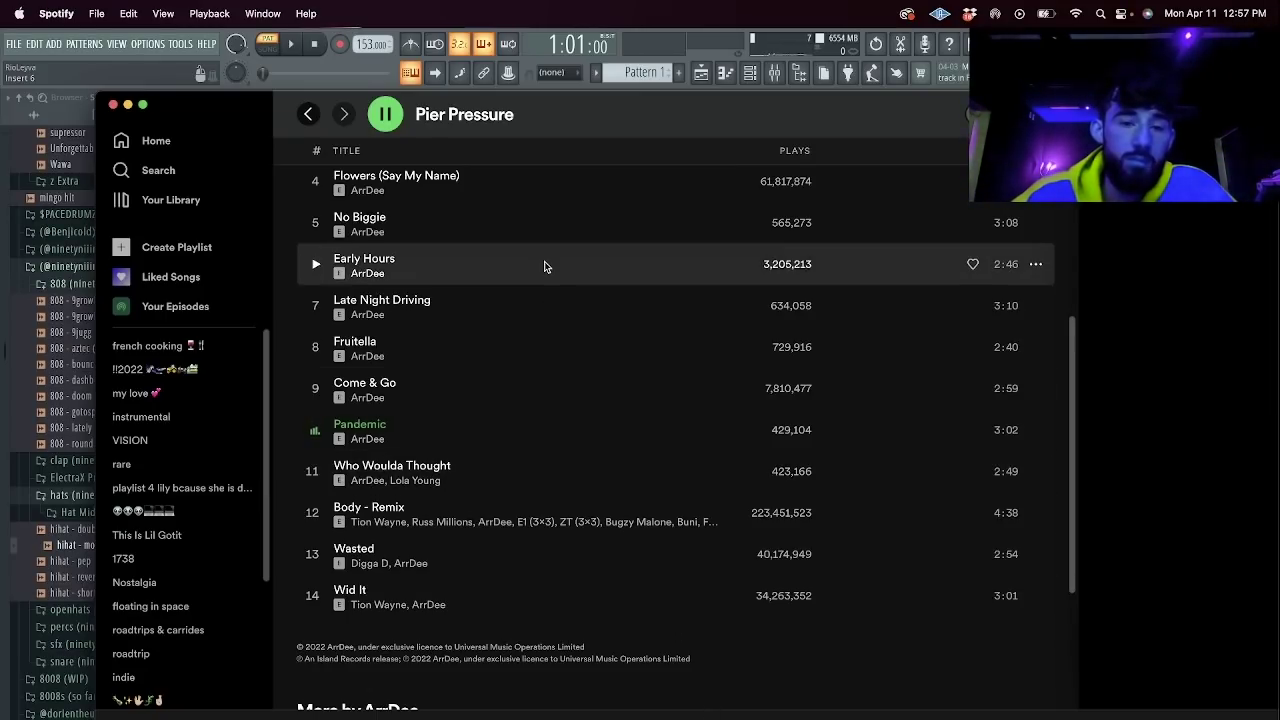
Switch LABS #4 to the Lap Steel: Resonance preset.
click(113, 105)
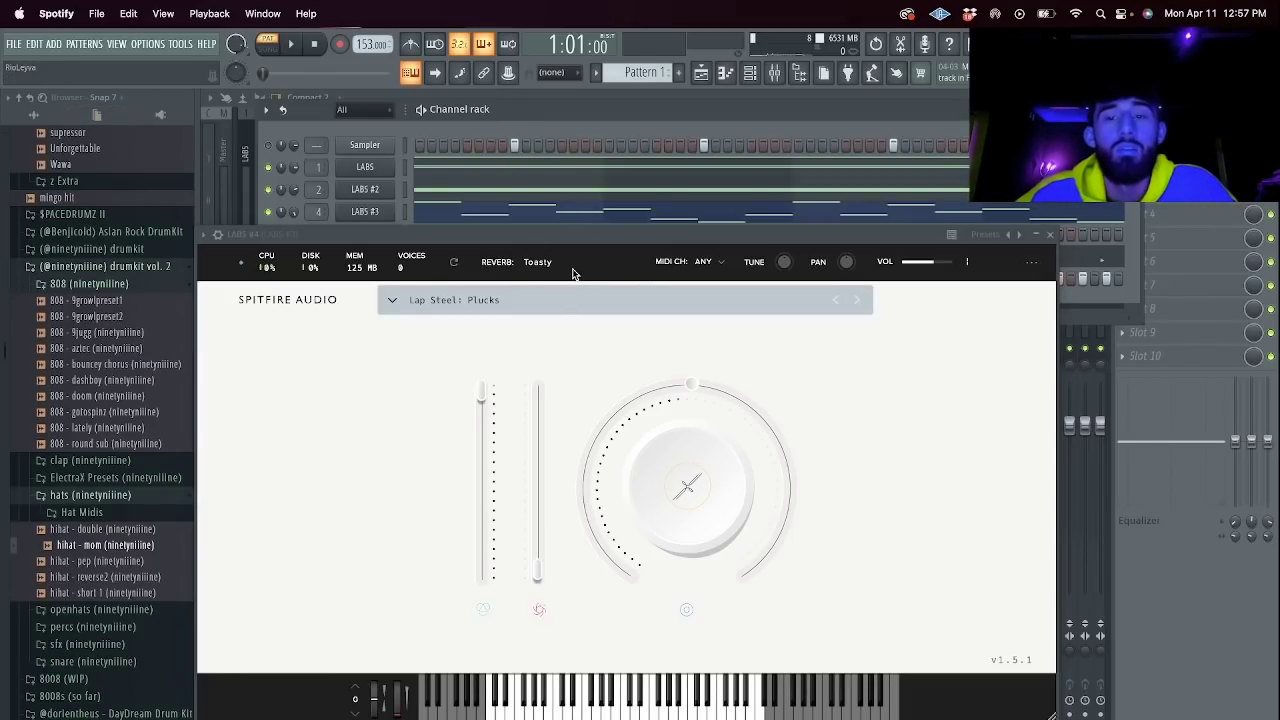
click(603, 244)
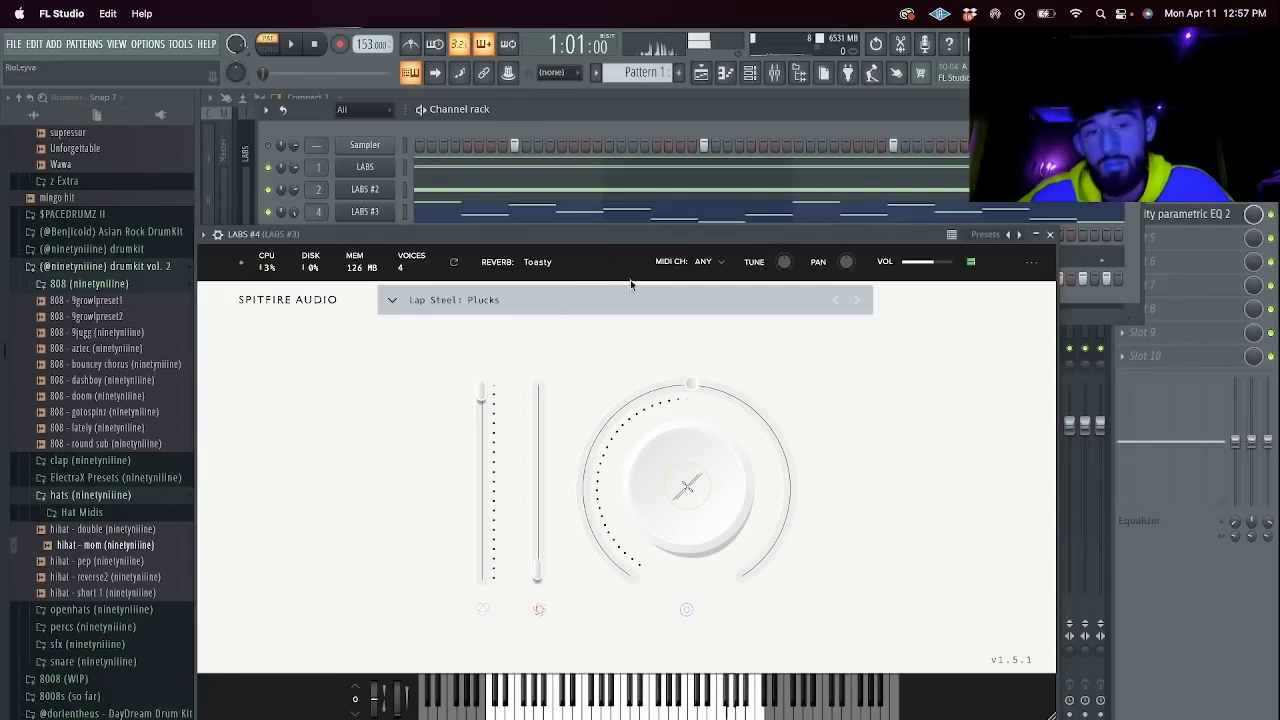
click(855, 300)
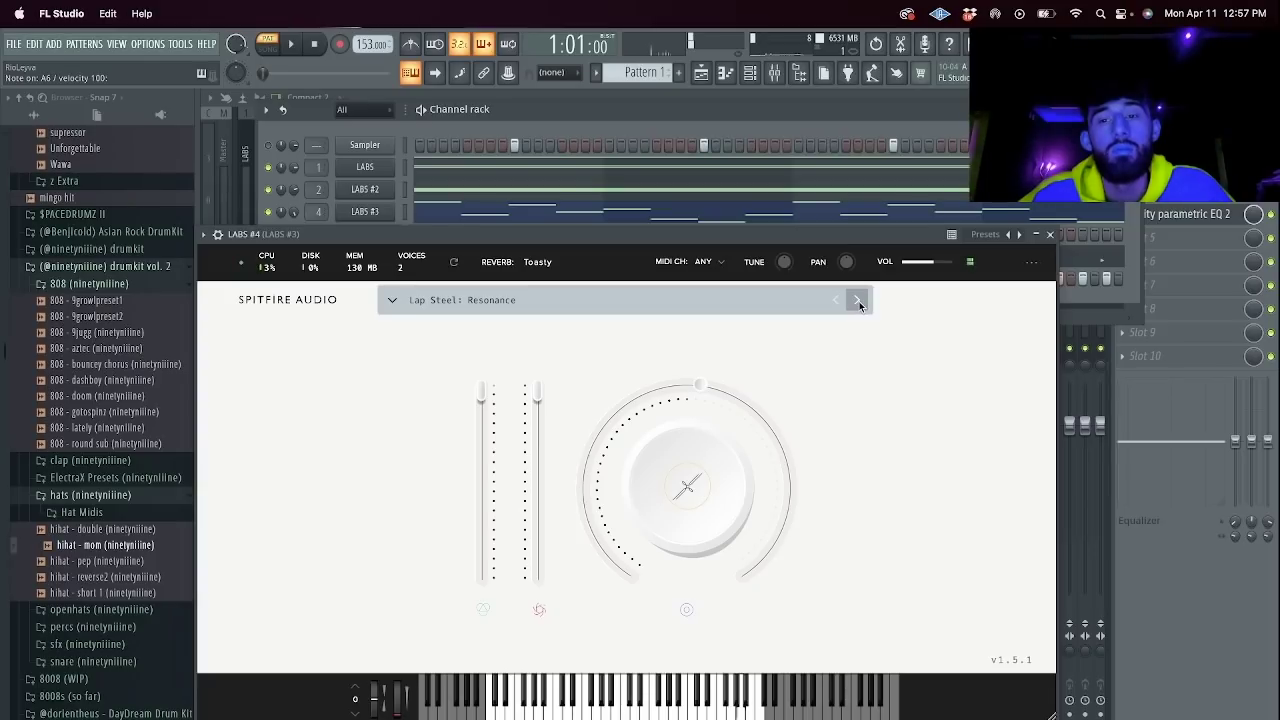
click(1050, 235)
In LABS #4's piano roll, draw two four-bar notes covering bars 1–9.
right_click(393, 229)
key(space)
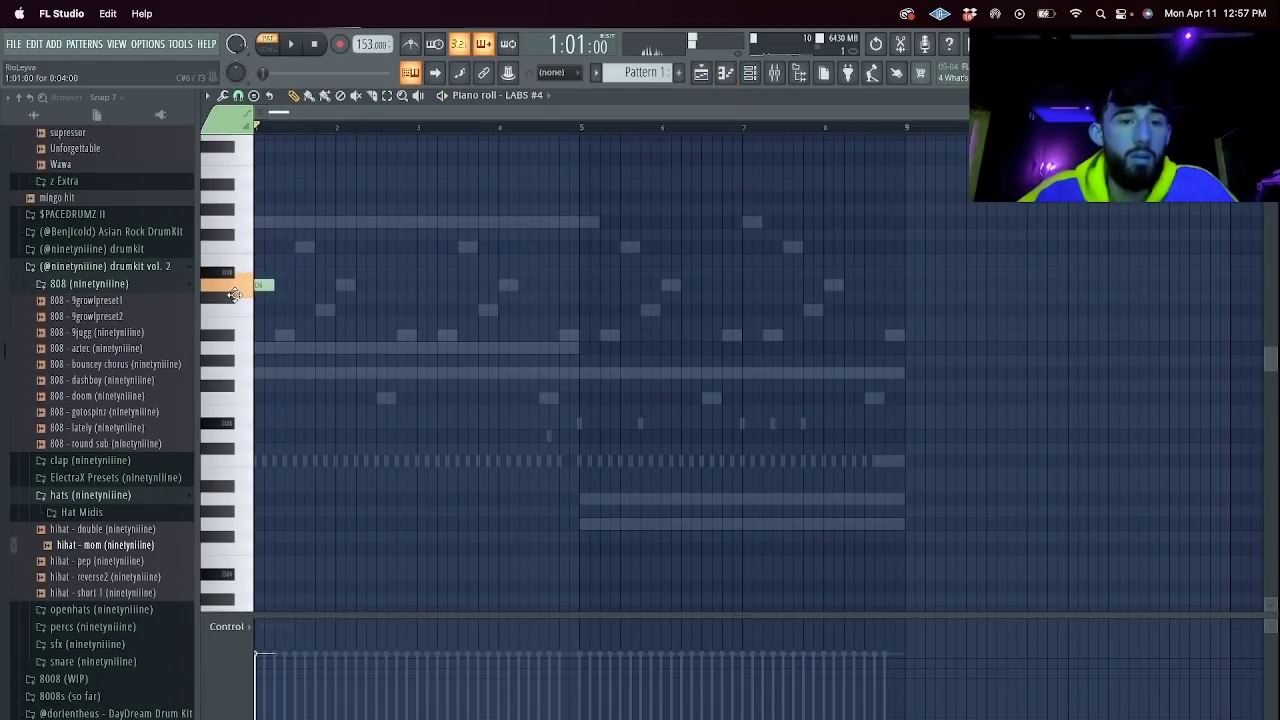
drag(274, 286, 578, 286)
key(space)
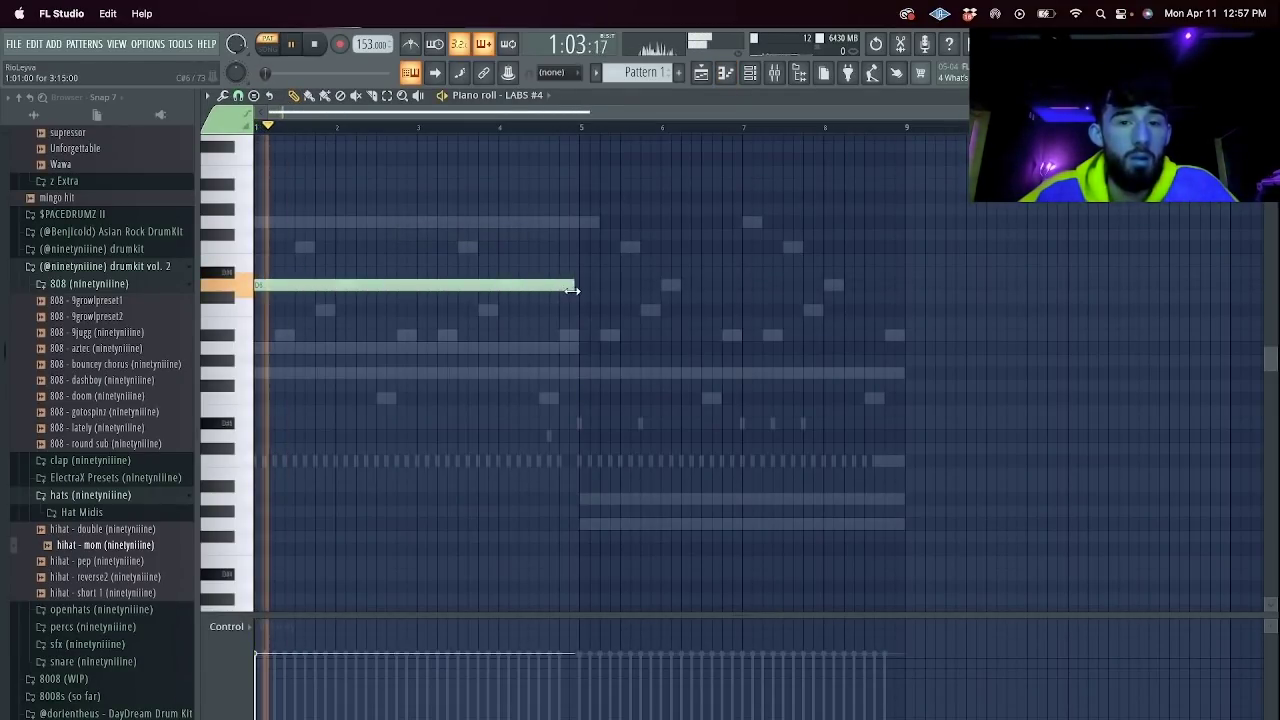
click(580, 337)
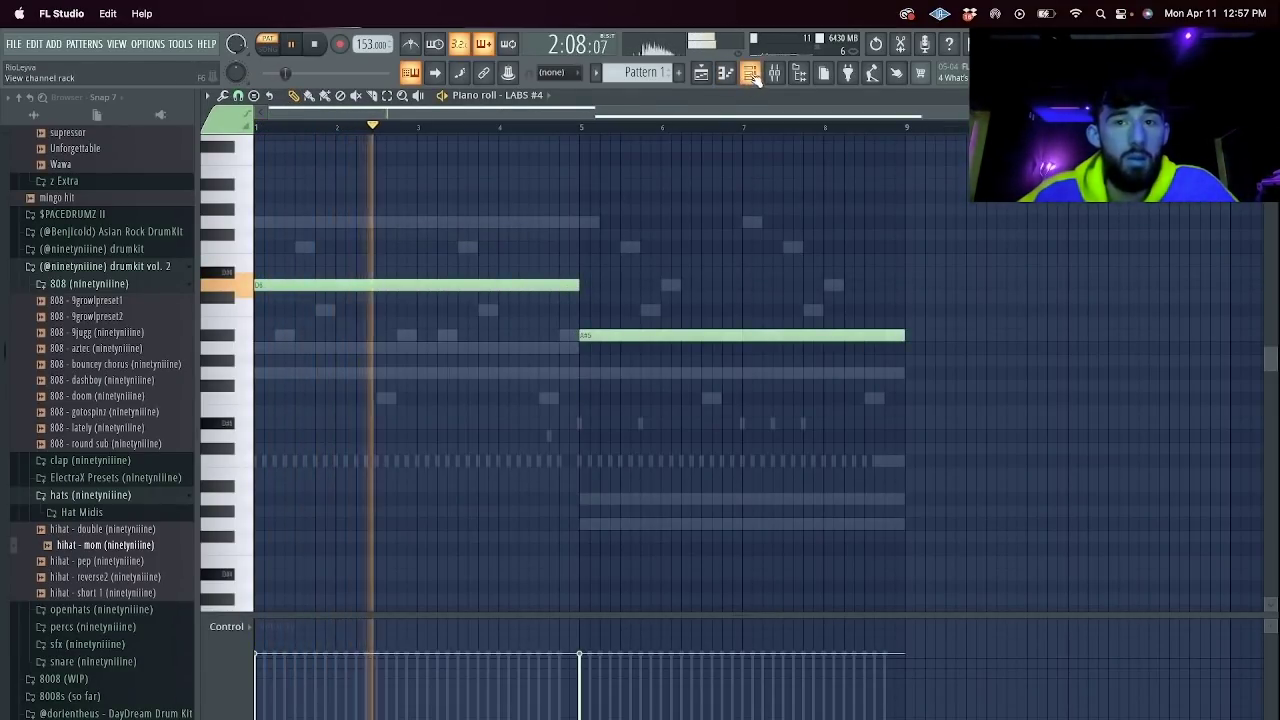
Unmute the 808 channel and clone the LABS #4 channel.
key(F6)
click(268, 257)
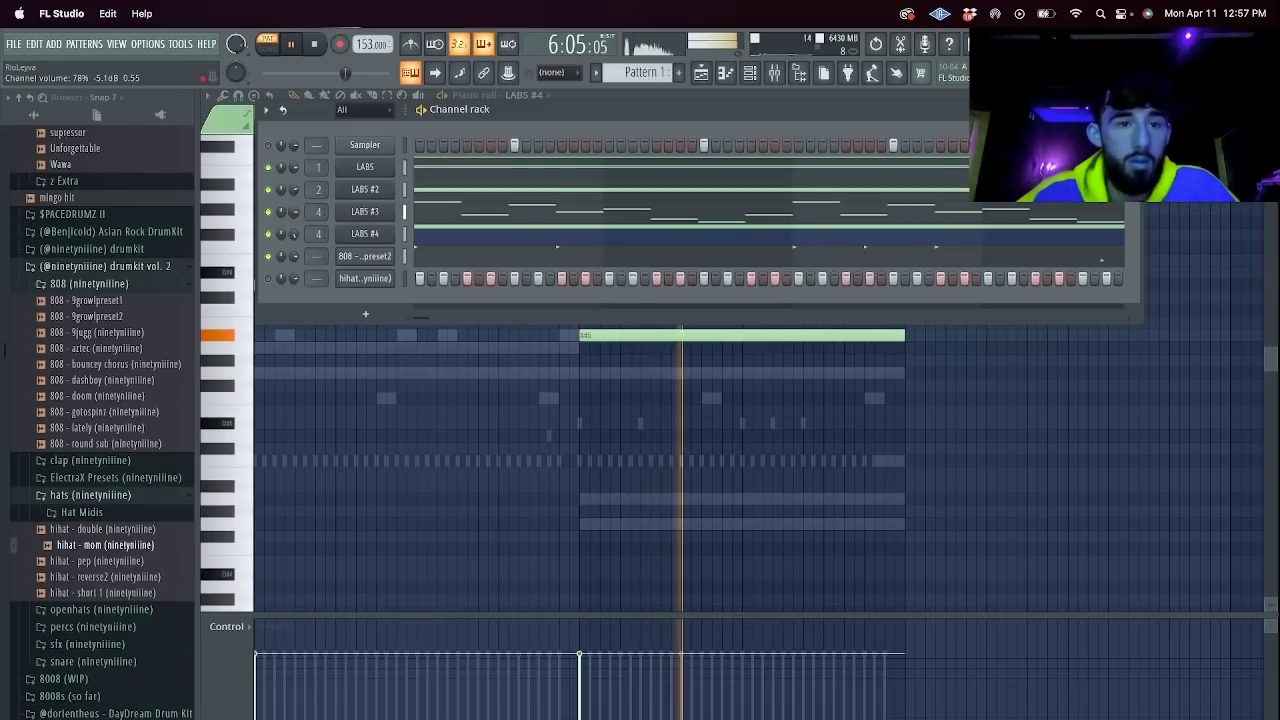
right_click(366, 234)
click(366, 234)
Route the new LABS #5 channel to the master mixer track.
right_click(366, 234)
click(432, 363)
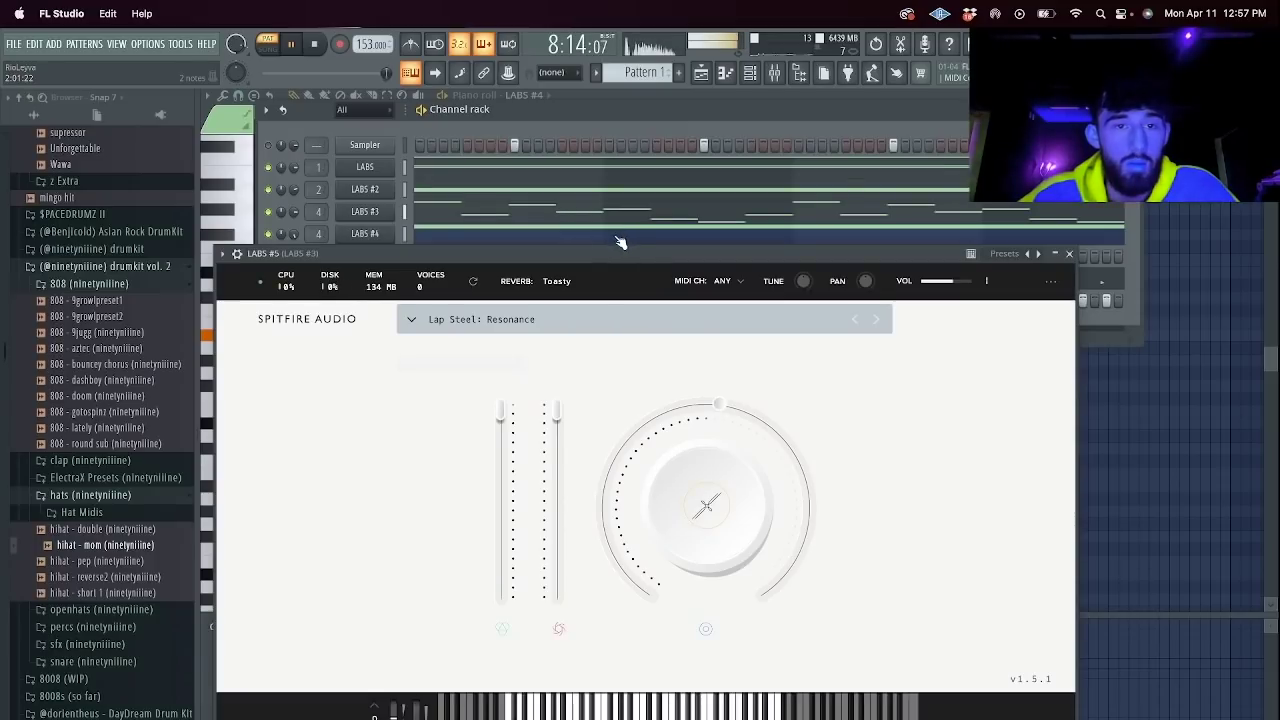
click(1070, 254)
drag(316, 256, 316, 290)
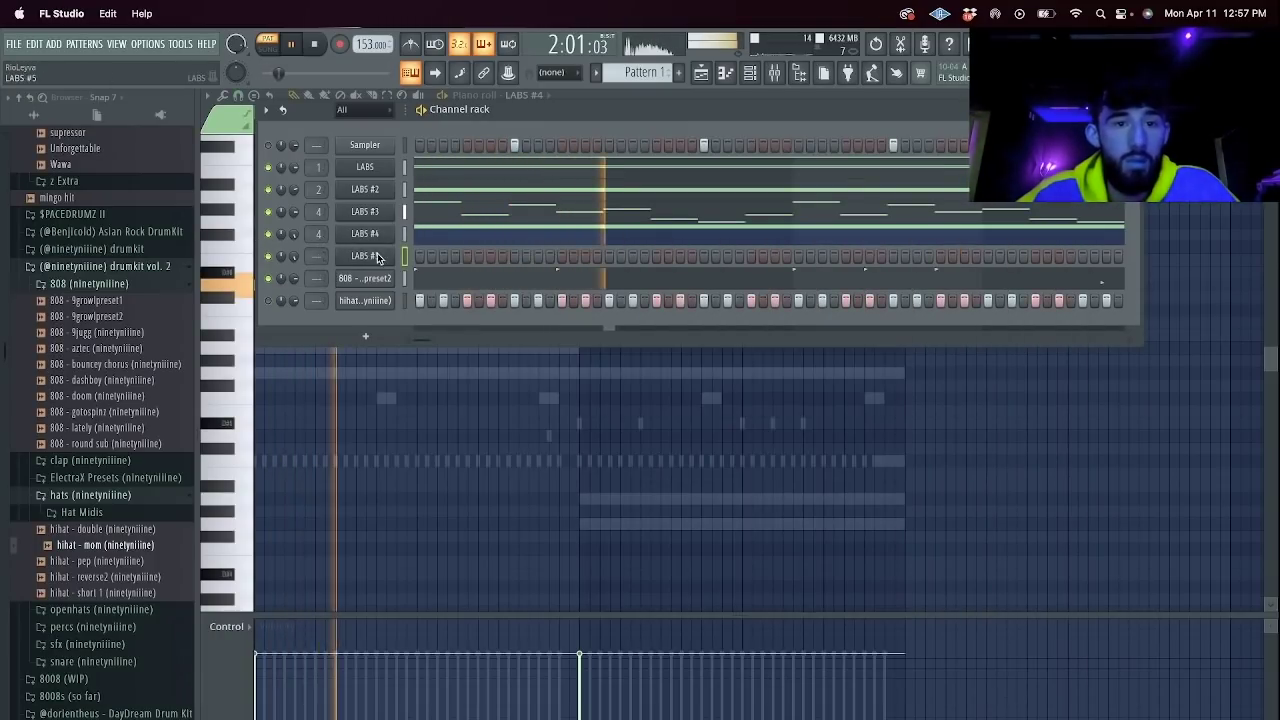
Load Amplified Cello Quartet: Wobbly on LABS #5, then step to Guitar Harmonics: Gieger.
click(374, 257)
click(657, 332)
scroll(711, 519, down, 10)
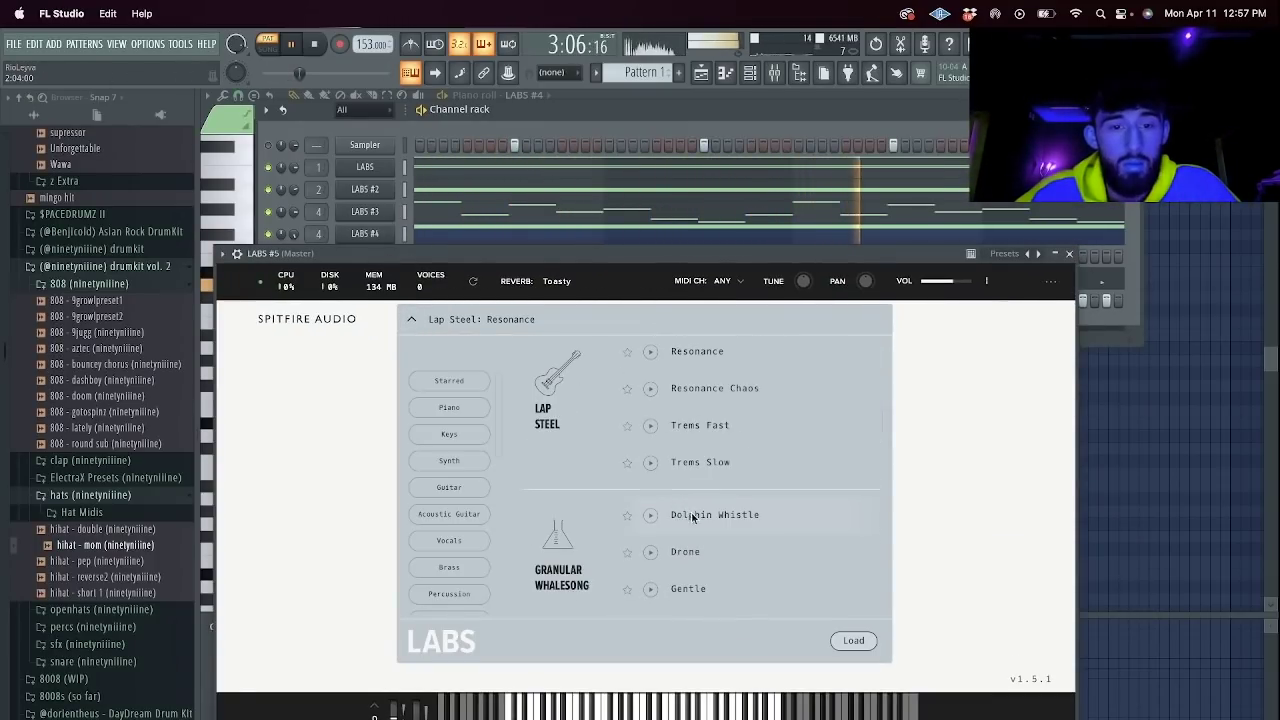
scroll(765, 521, down, 5)
scroll(756, 485, up, 2)
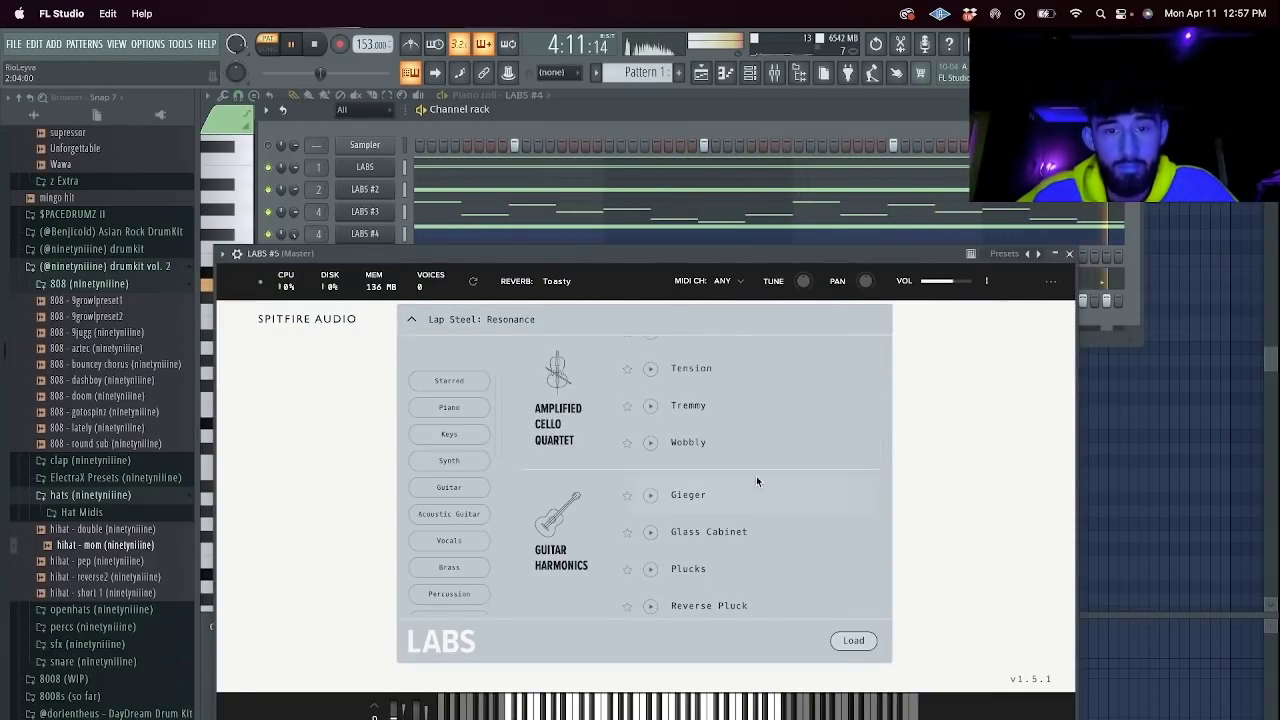
click(756, 441)
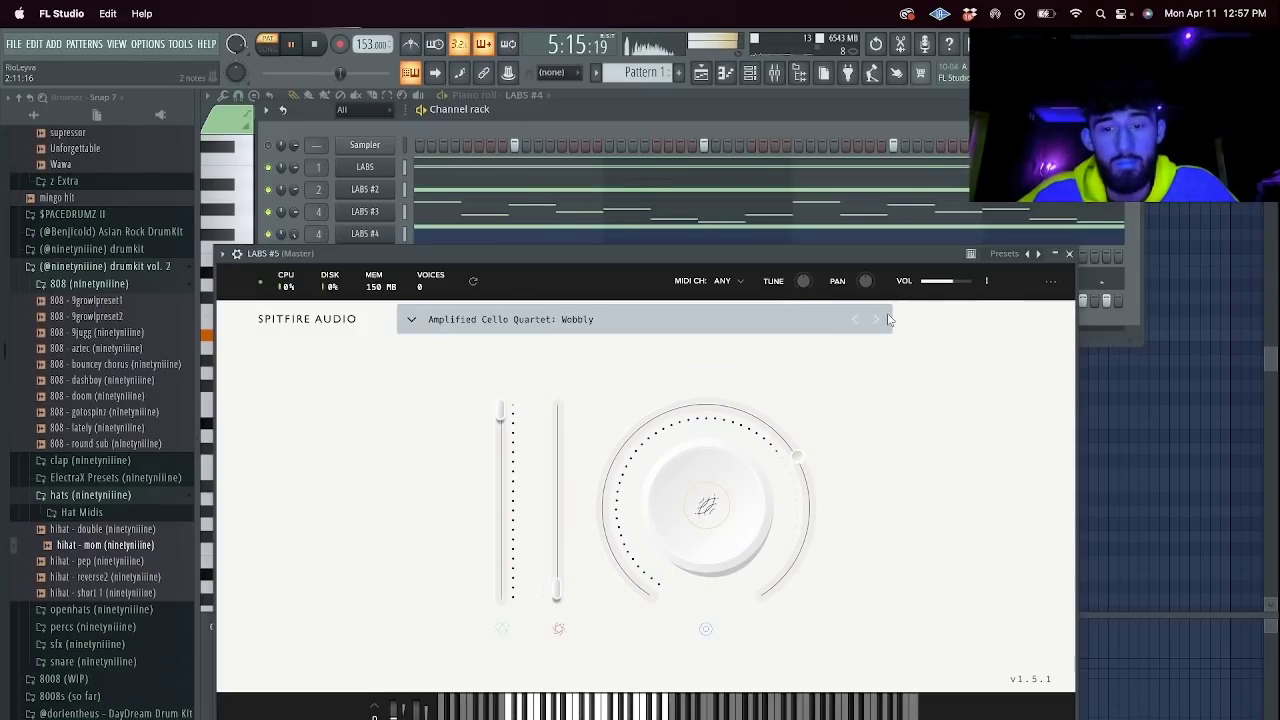
drag(648, 719, 646, 713)
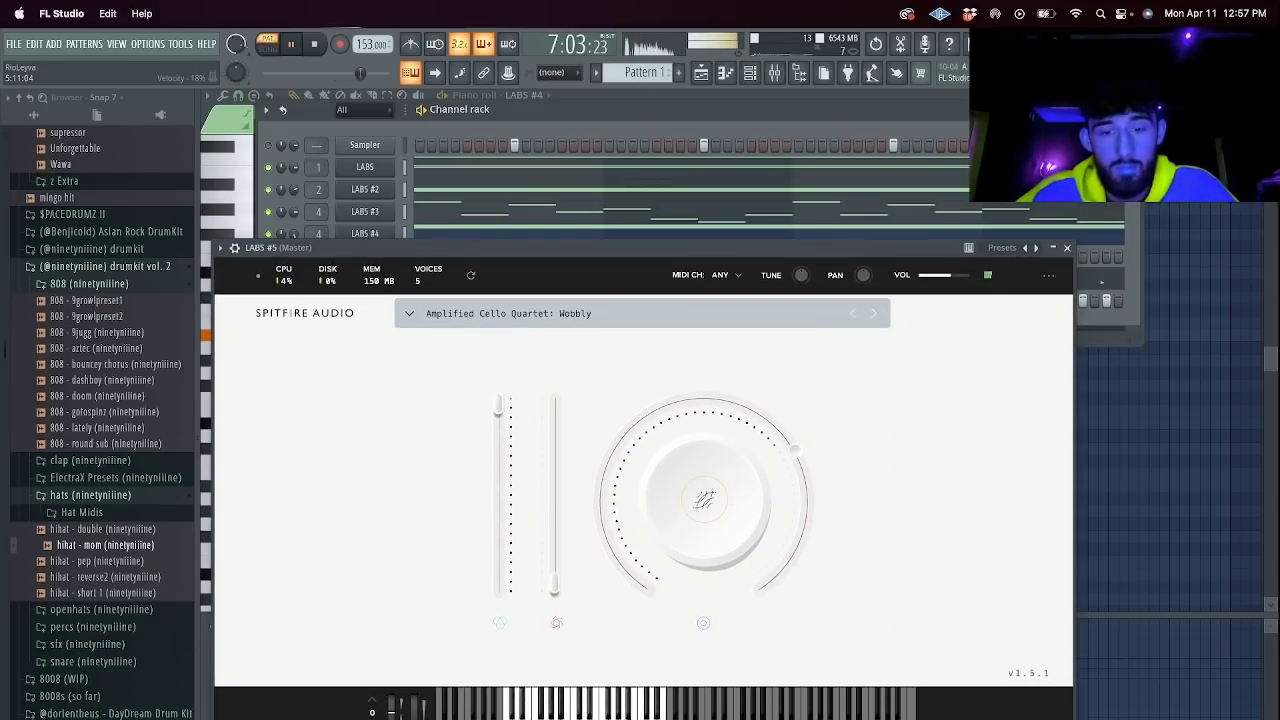
click(882, 315)
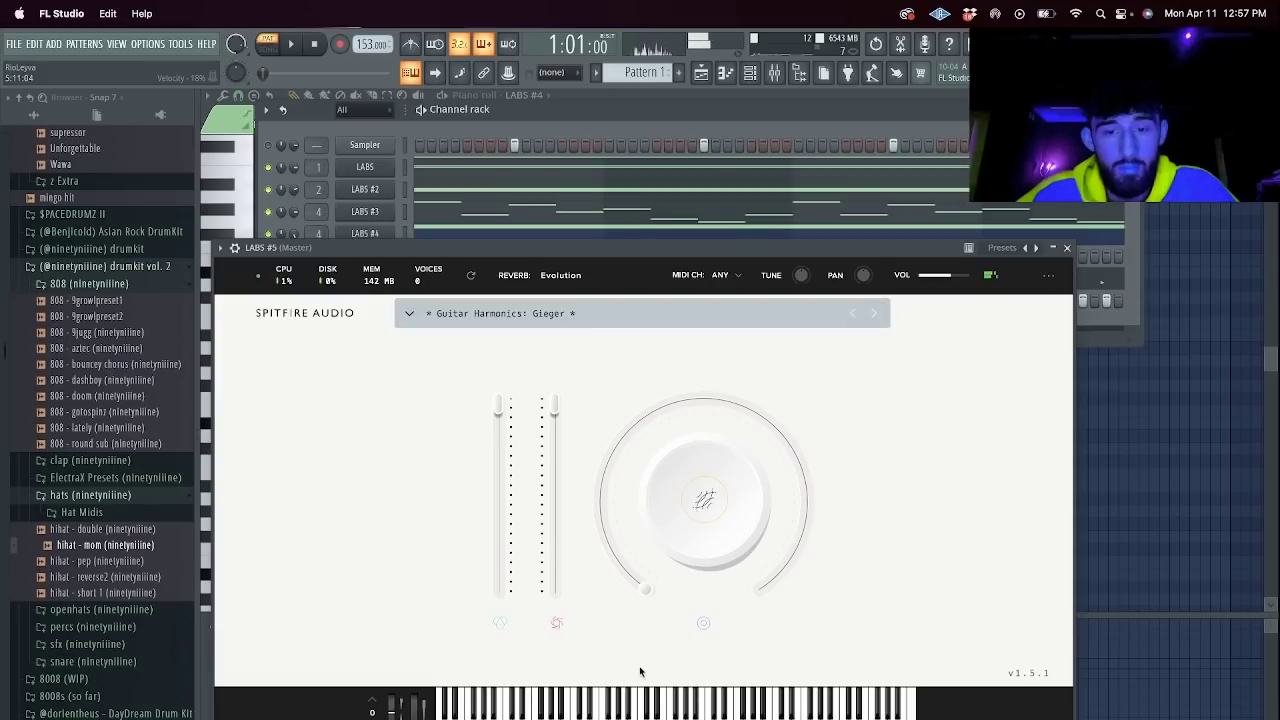
Open LABS #5's empty piano roll.
click(1067, 248)
right_click(365, 253)
click(425, 254)
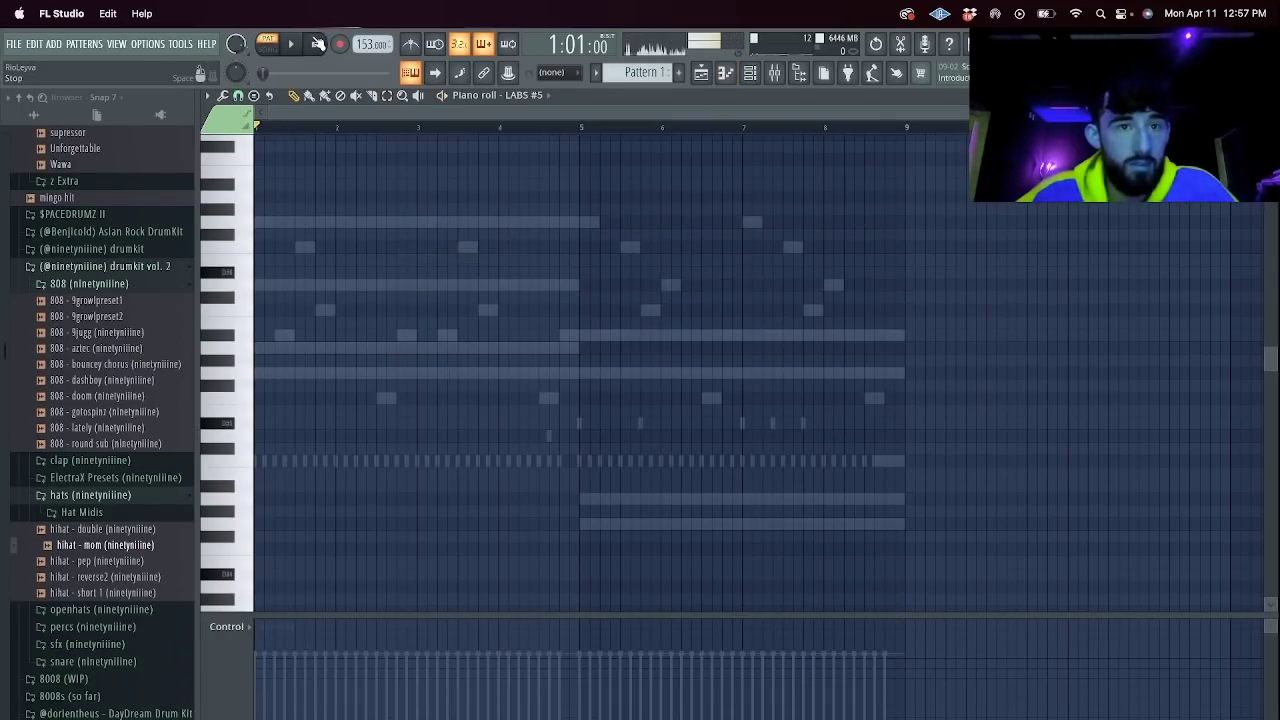
Try a repeated short C6 note pattern, then delete all the notes.
click(262, 285)
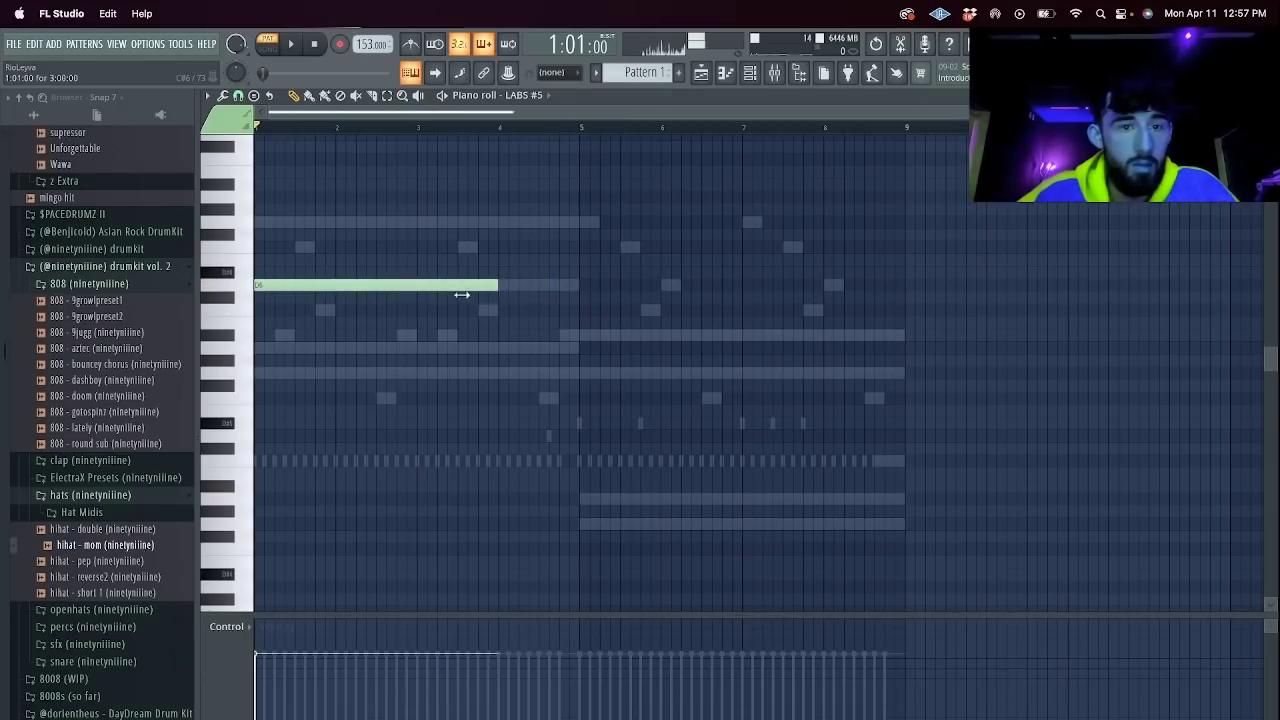
drag(461, 294, 264, 300)
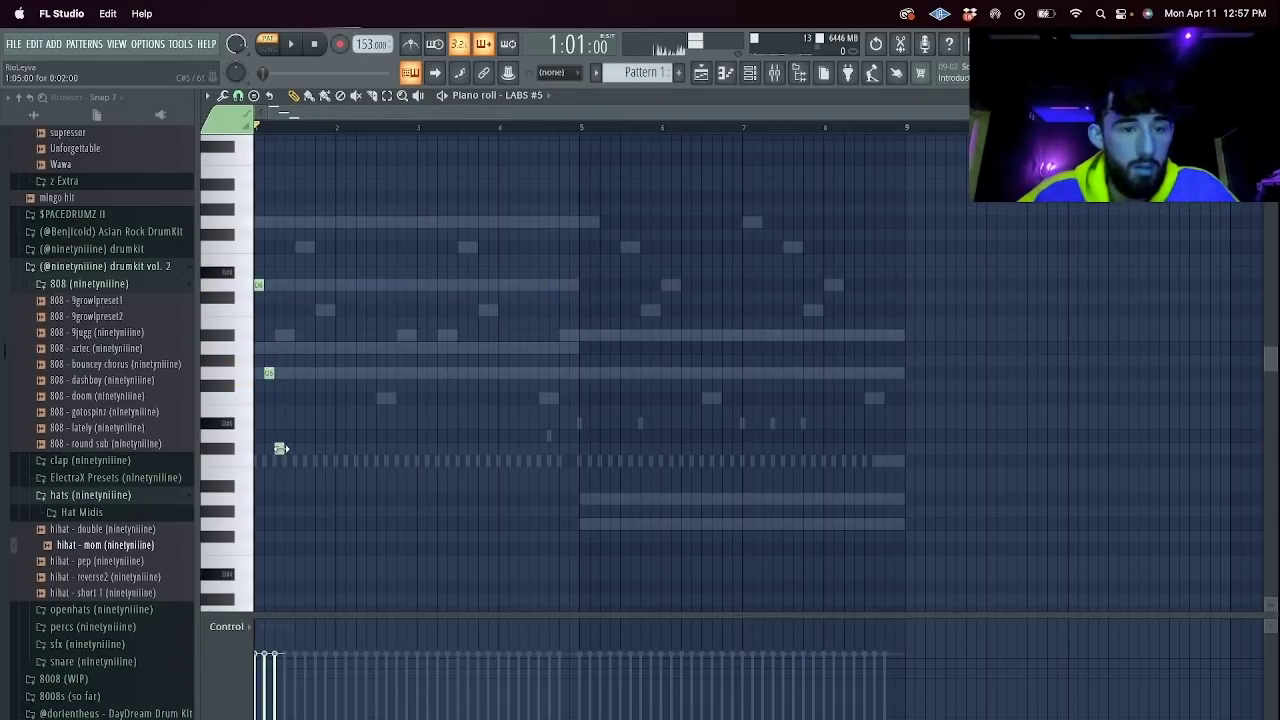
key(space)
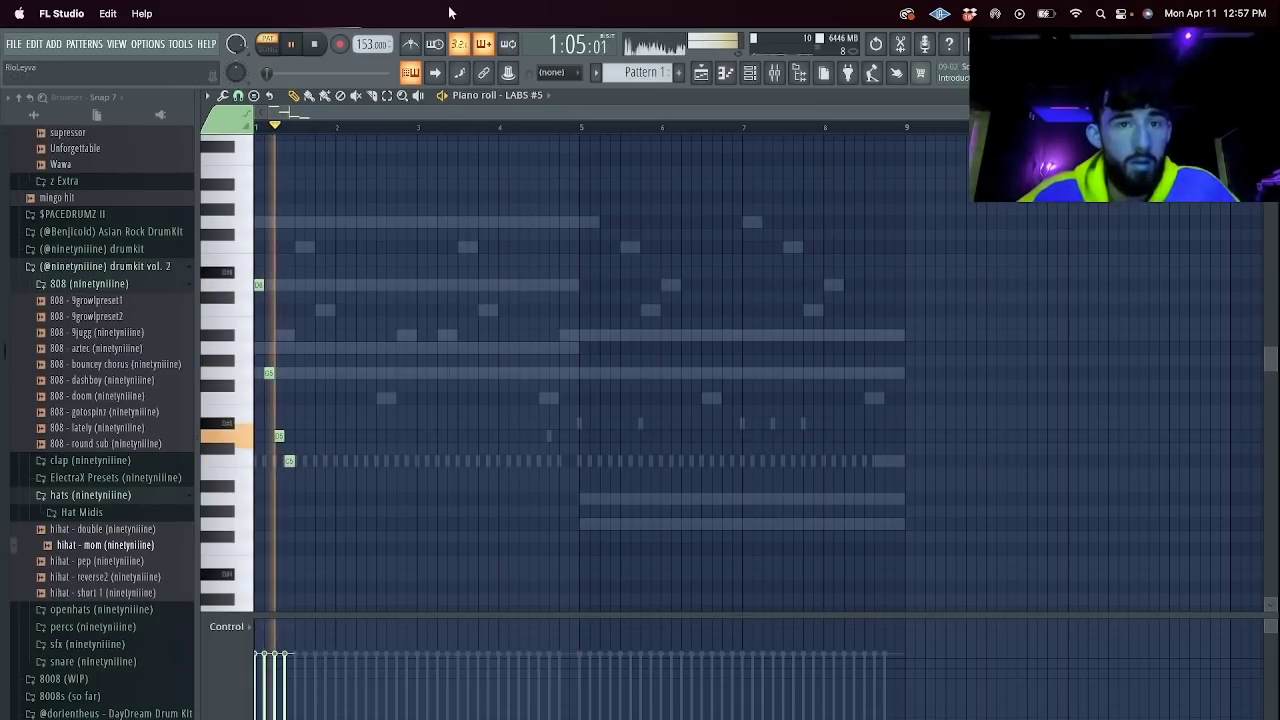
key(ctrl+b)
key(ctrl+b)
key(ctrl+b)
key(ctrl+b)
key(ctrl+b)
key(ctrl+b)
key(space)
key(ctrl+a)
key(Delete)
Place short notes at bars 1 and 3, plus note pairs around bars 5 and 7.
click(263, 284)
key(space)
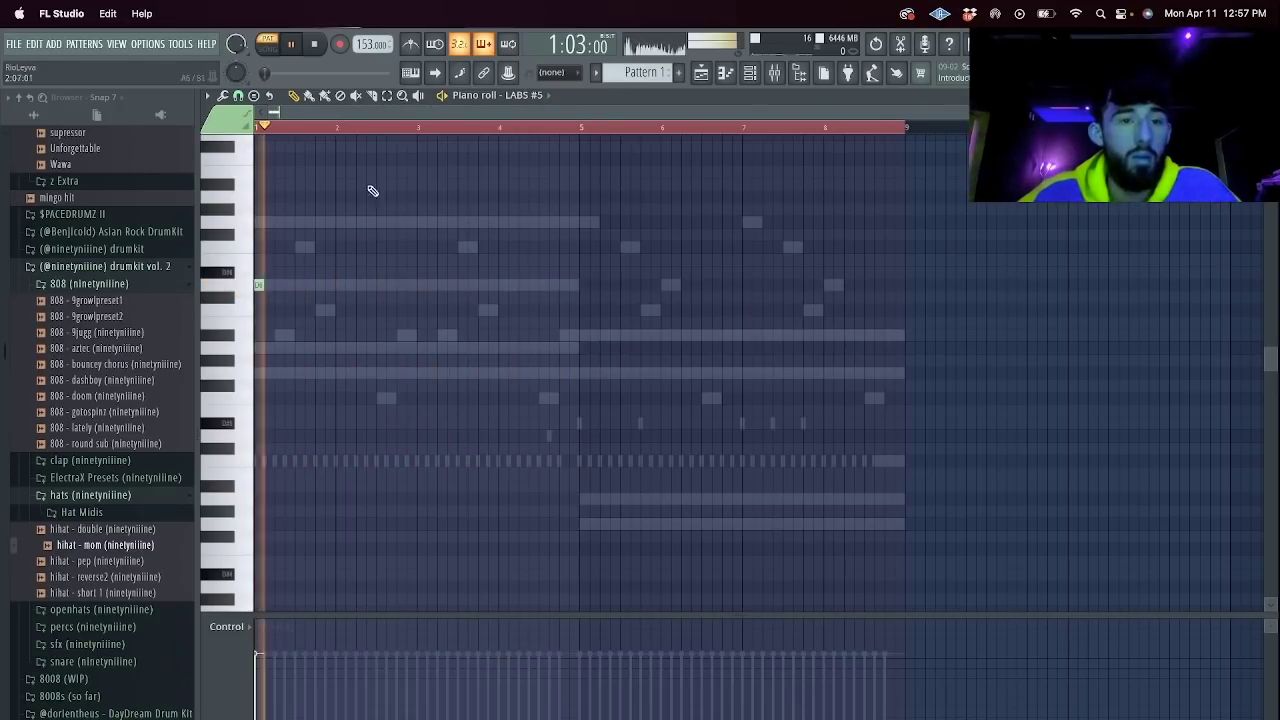
click(420, 286)
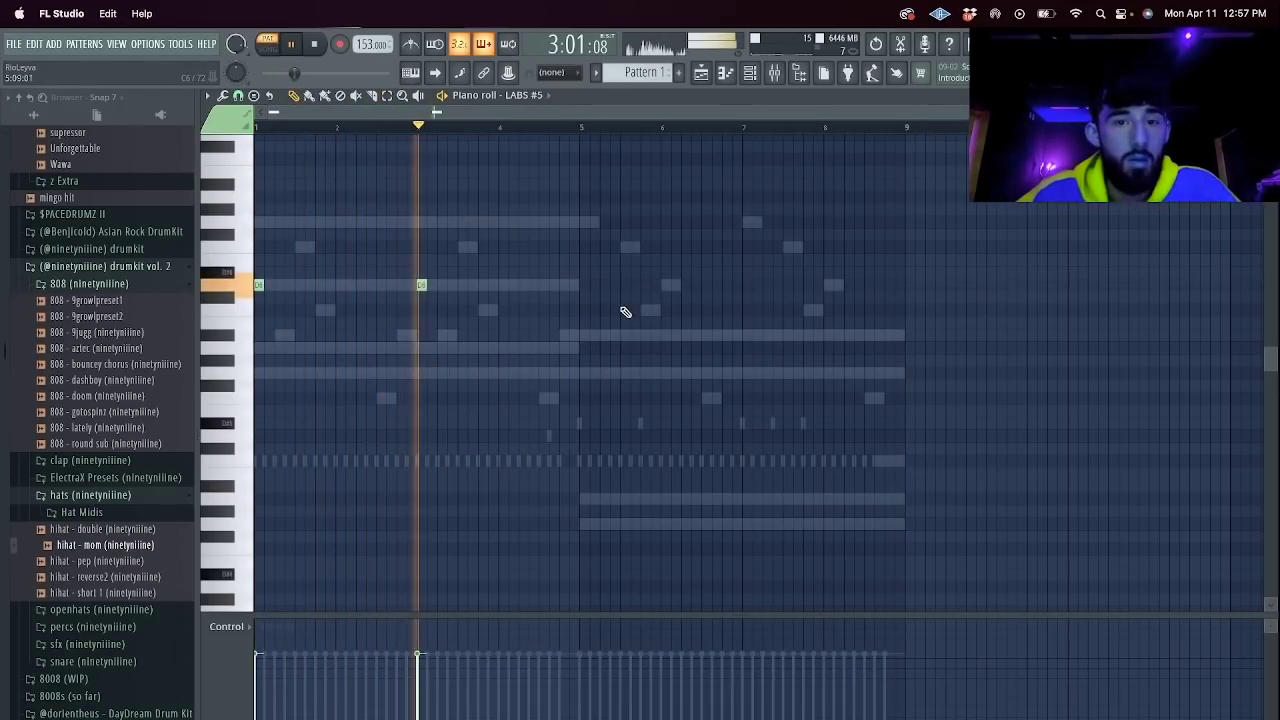
click(560, 348)
click(583, 335)
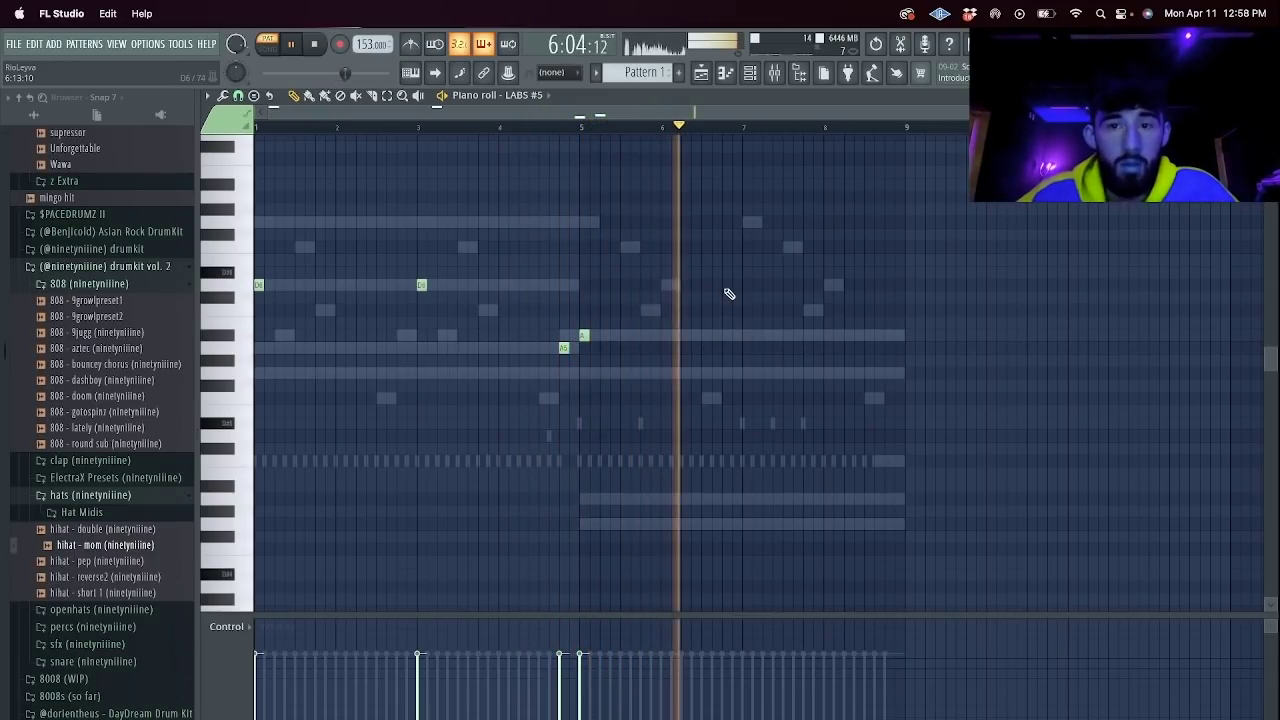
click(727, 248)
key(space)
click(748, 285)
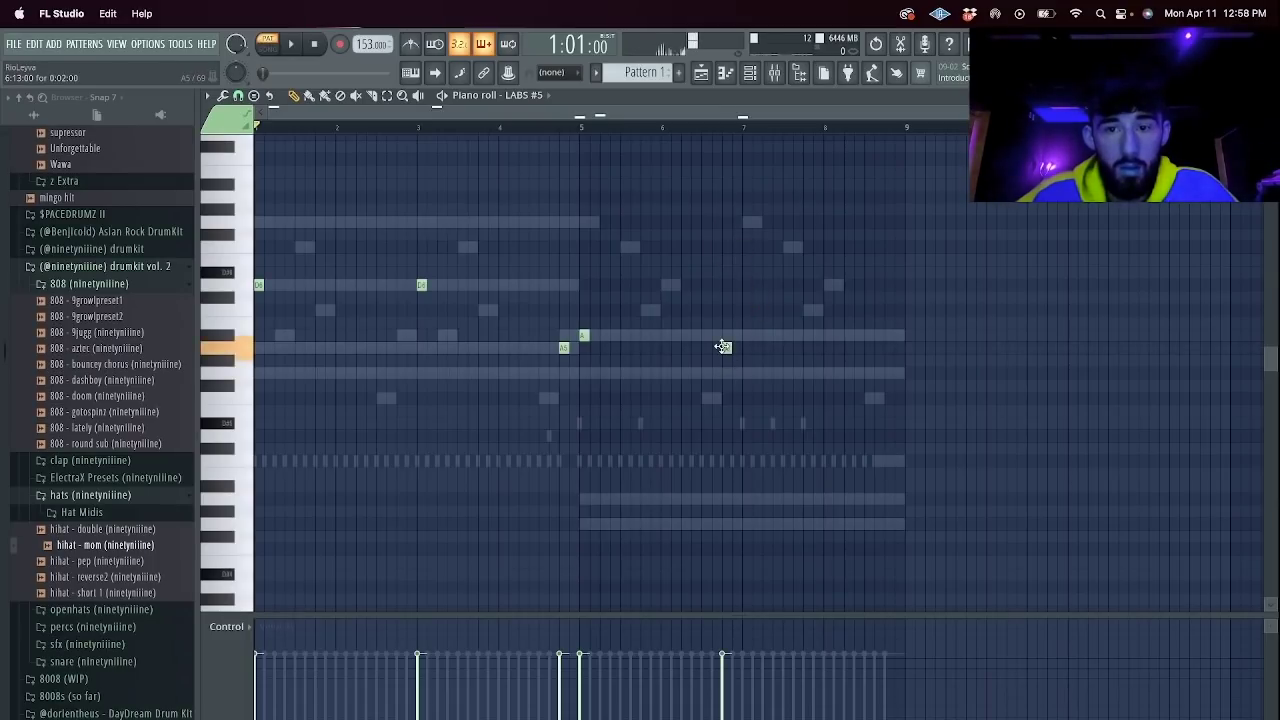
Add a high closing note near the end of bar 8, auditioning from bar 7.
click(708, 130)
key(space)
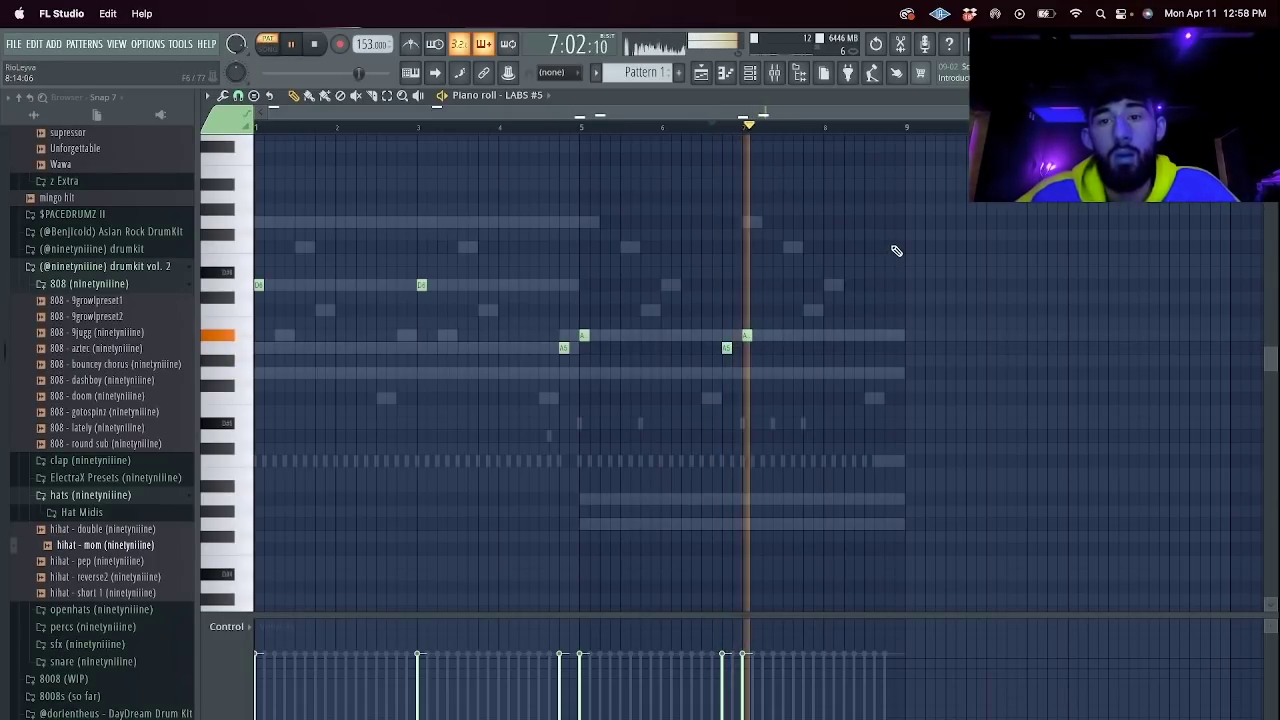
click(868, 221)
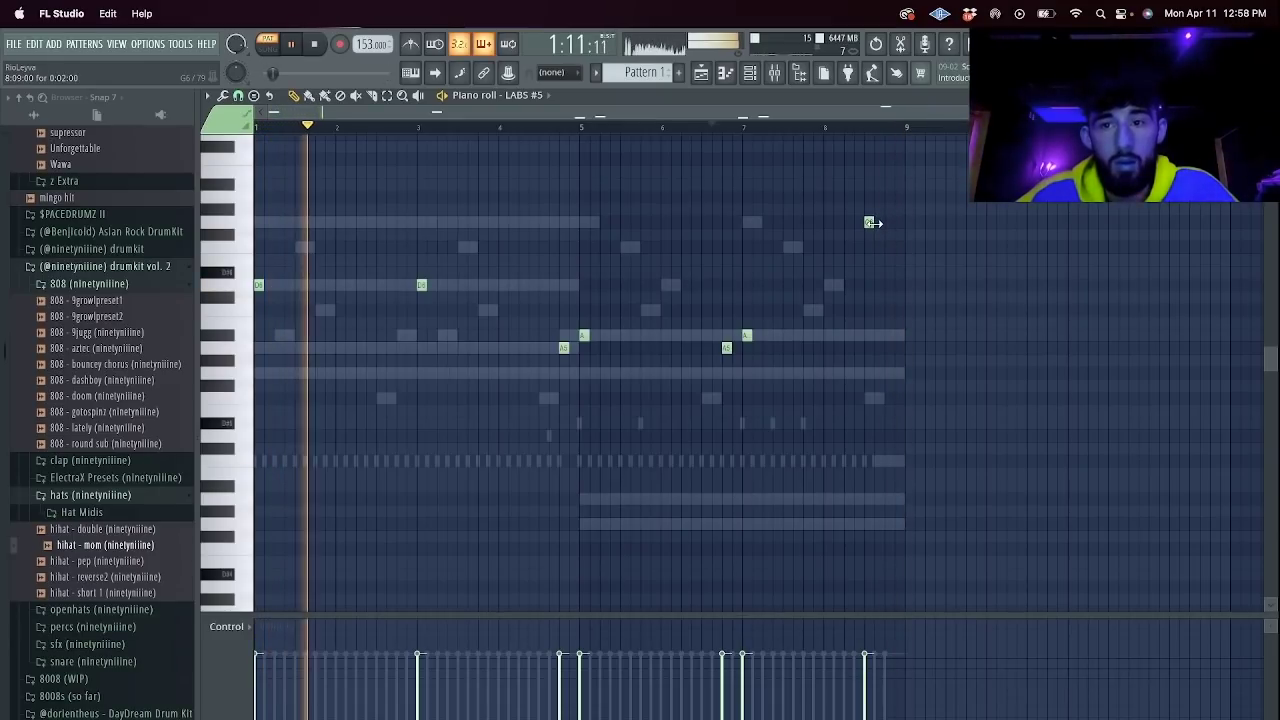
click(757, 75)
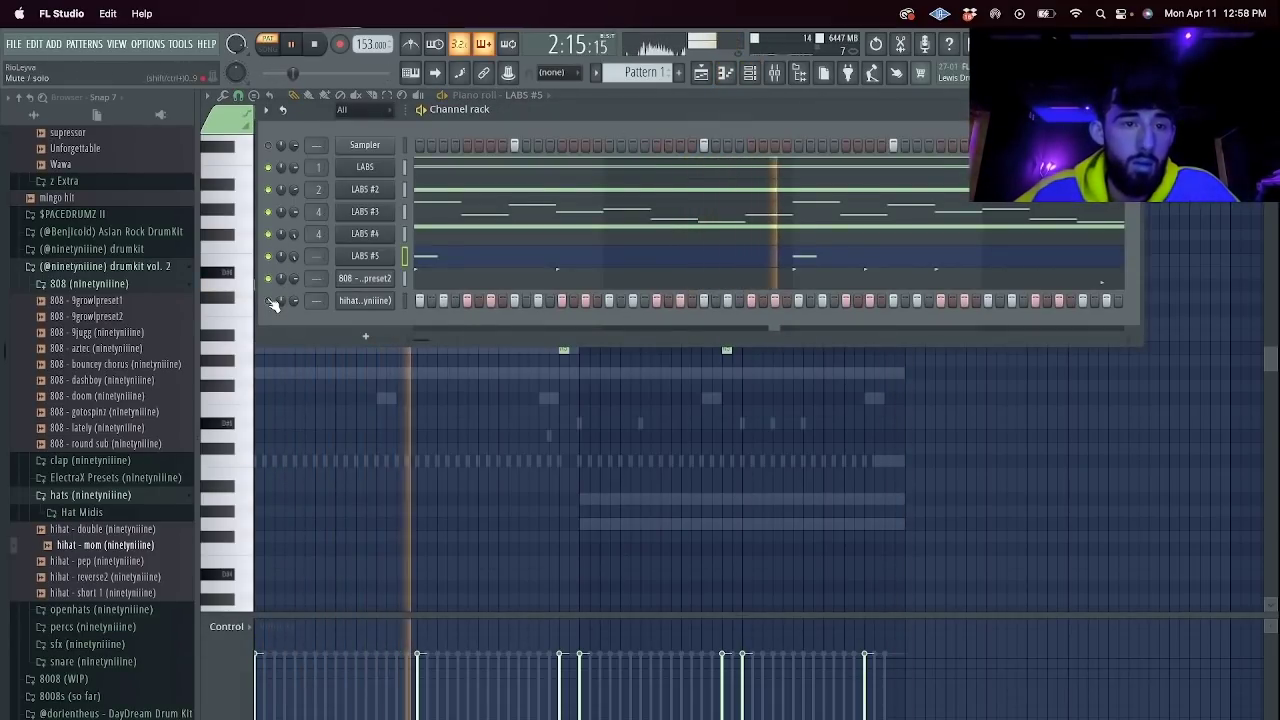
Add (Snare) ZAY from the Zaytoven drumkit as a new channel.
scroll(86, 531, down, 6)
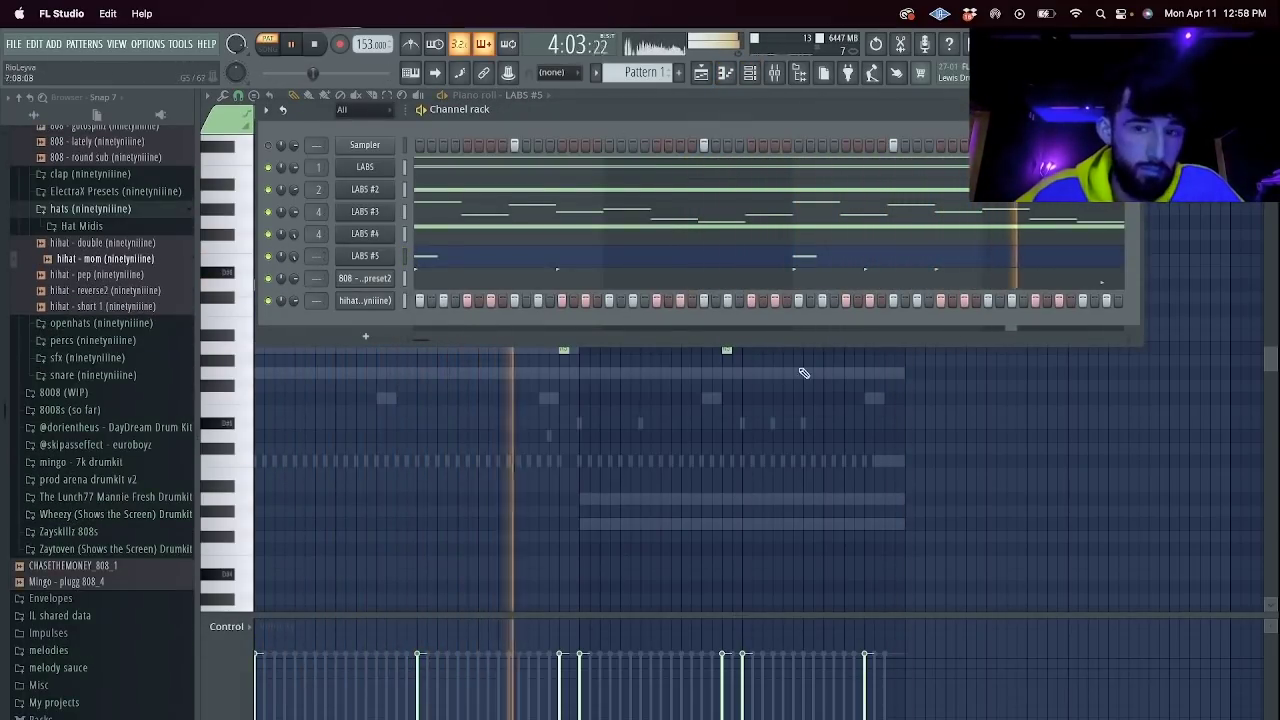
scroll(130, 502, down, 2)
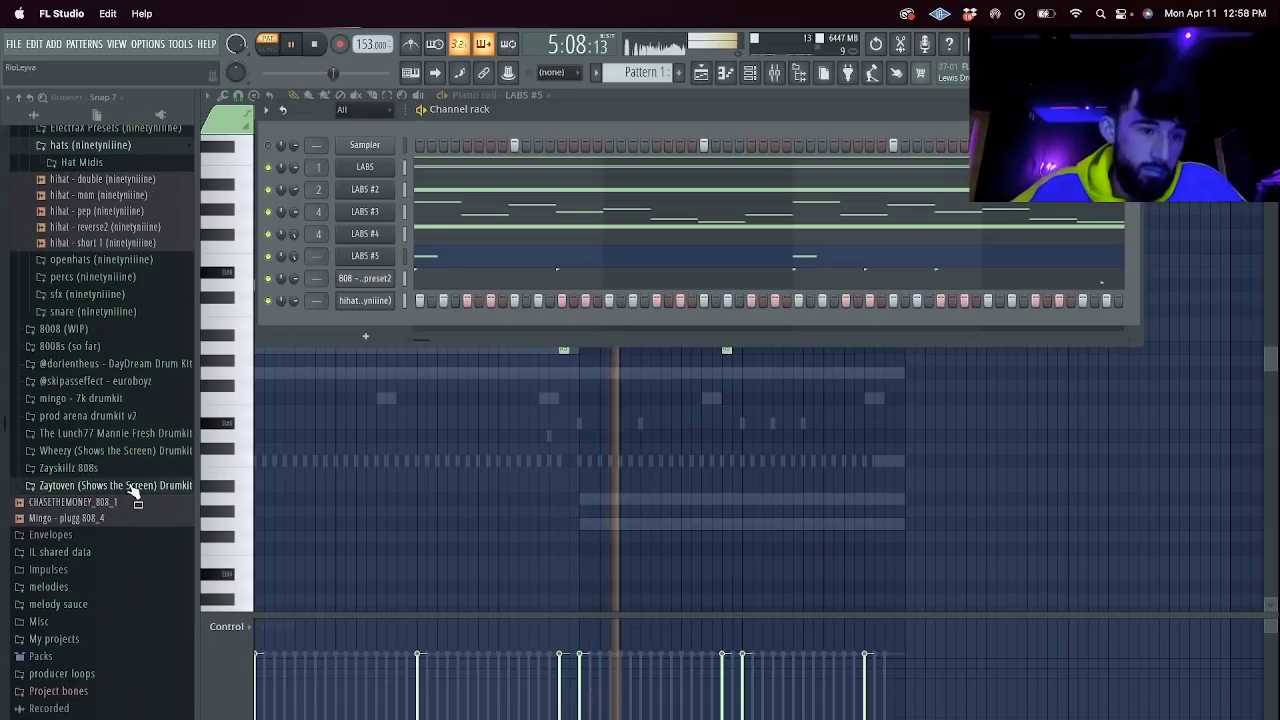
click(132, 489)
click(105, 487)
click(90, 536)
drag(88, 536, 400, 325)
Add BWB VAULT PERC (Zay Tom) from the Percs folder as a new channel.
click(62, 469)
drag(82, 533, 88, 550)
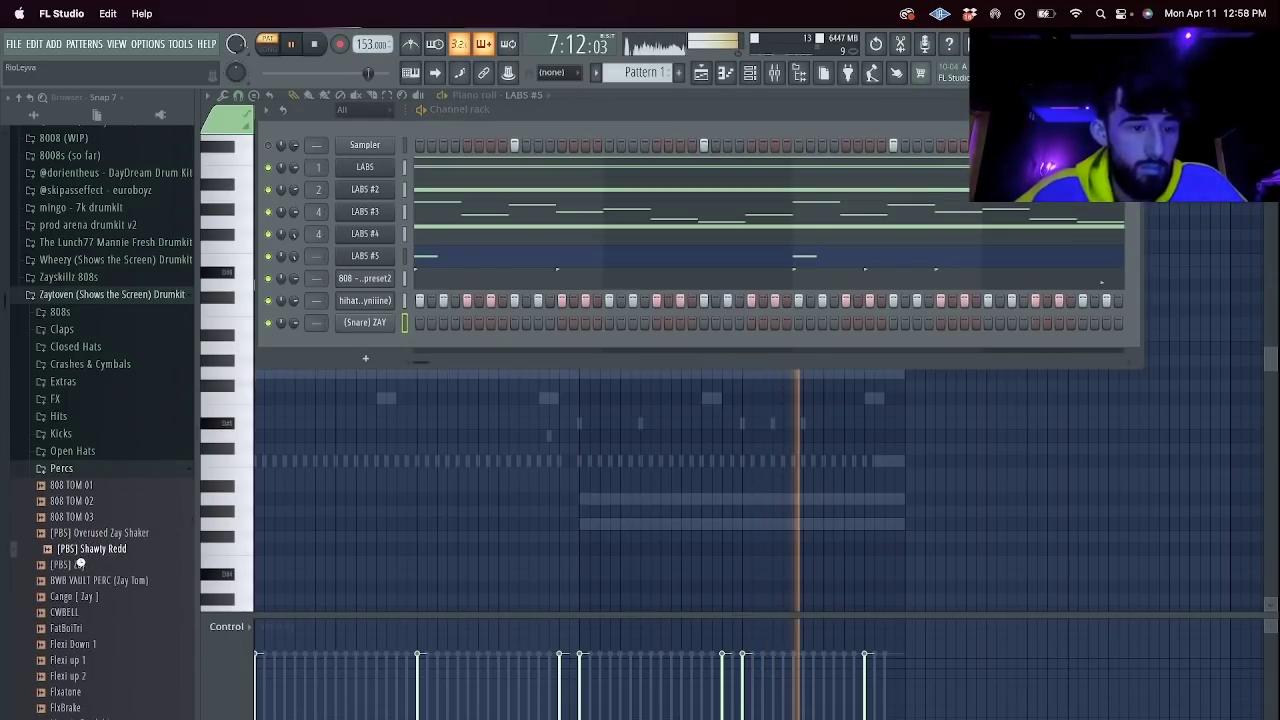
drag(81, 594, 403, 337)
Program a few steps in the tom and snare rows.
click(563, 345)
click(585, 345)
click(774, 322)
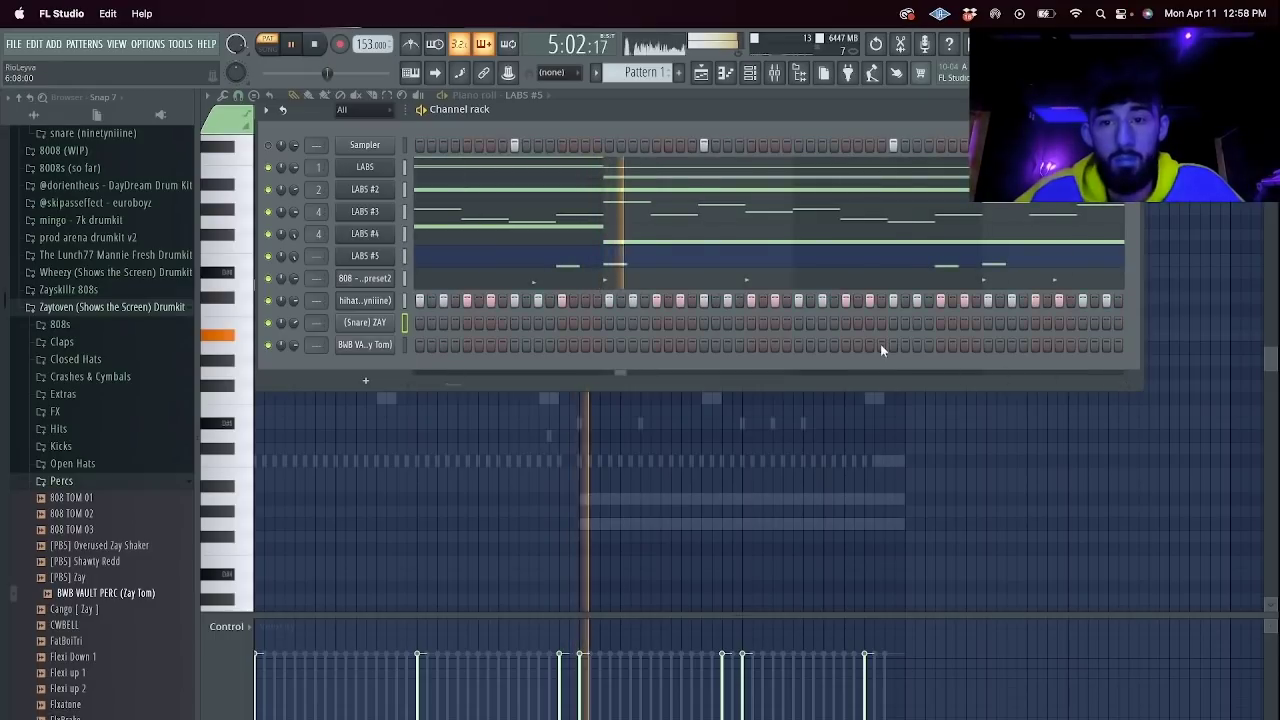
click(945, 322)
click(964, 322)
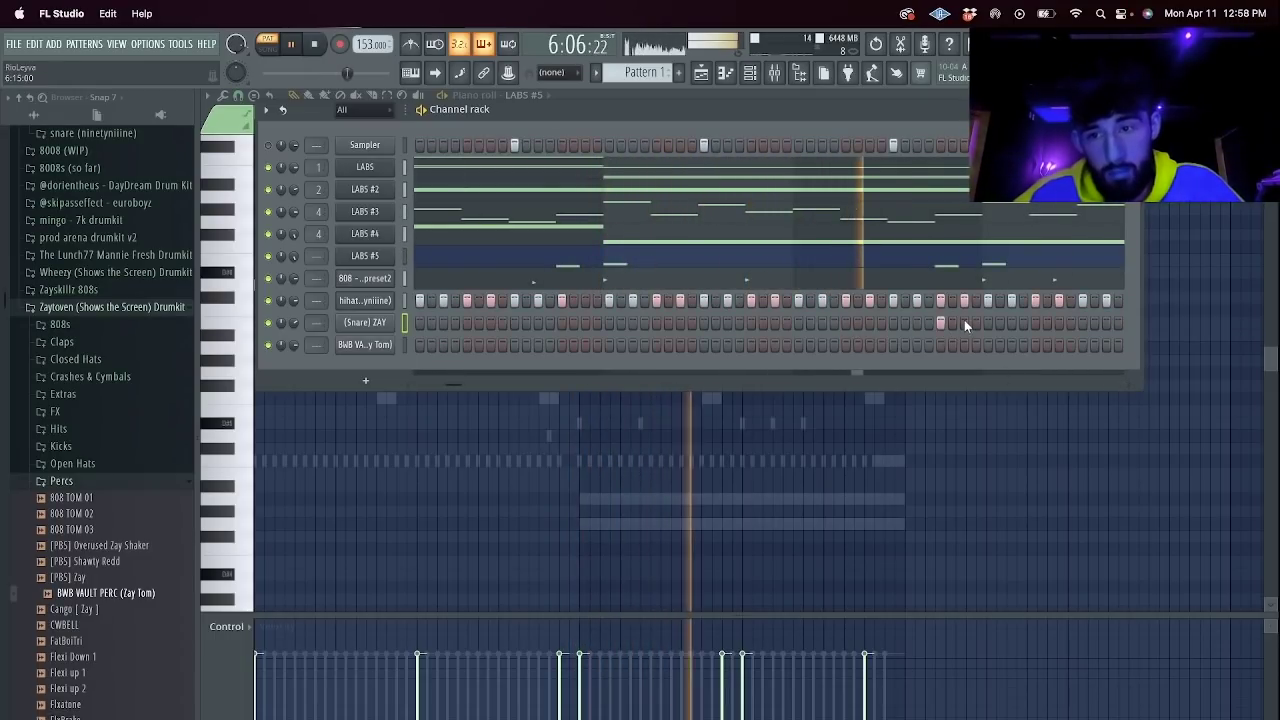
click(632, 344)
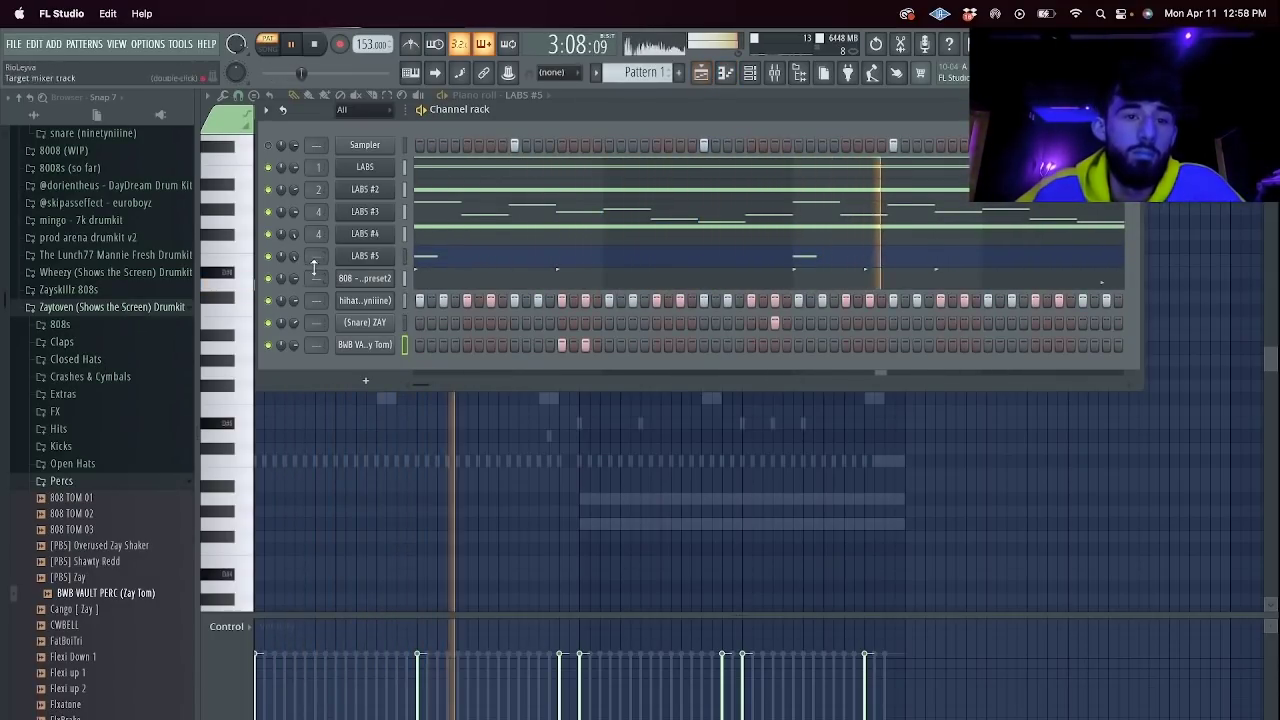
Clone the 808 preset2 channel and swap the clone's sample to 808 - gotospinz.
right_click(393, 274)
click(465, 430)
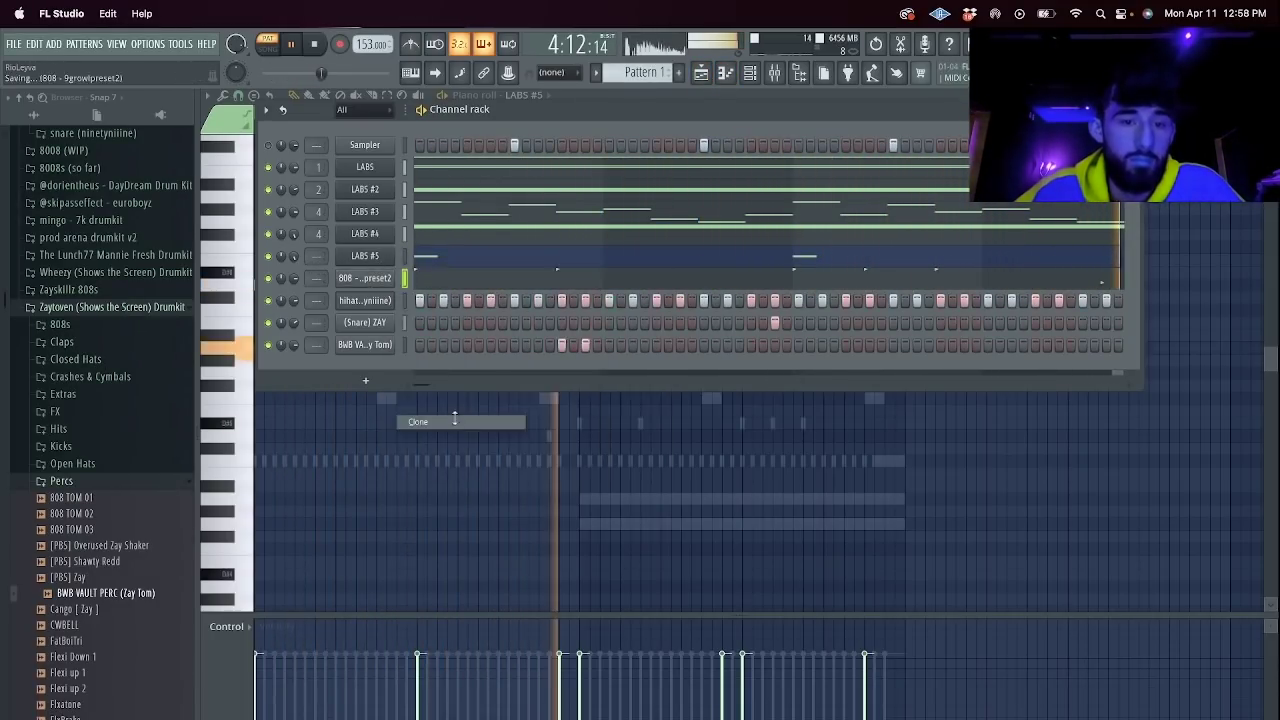
click(60, 324)
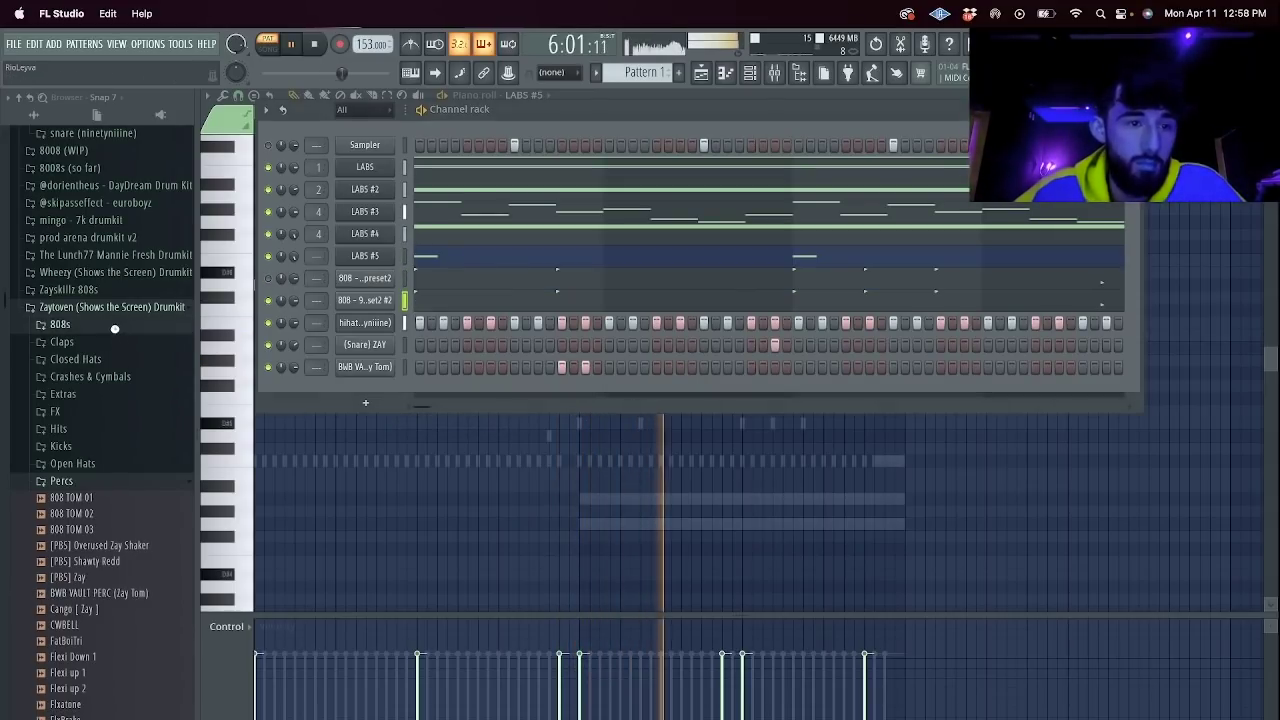
scroll(80, 480, up, 15)
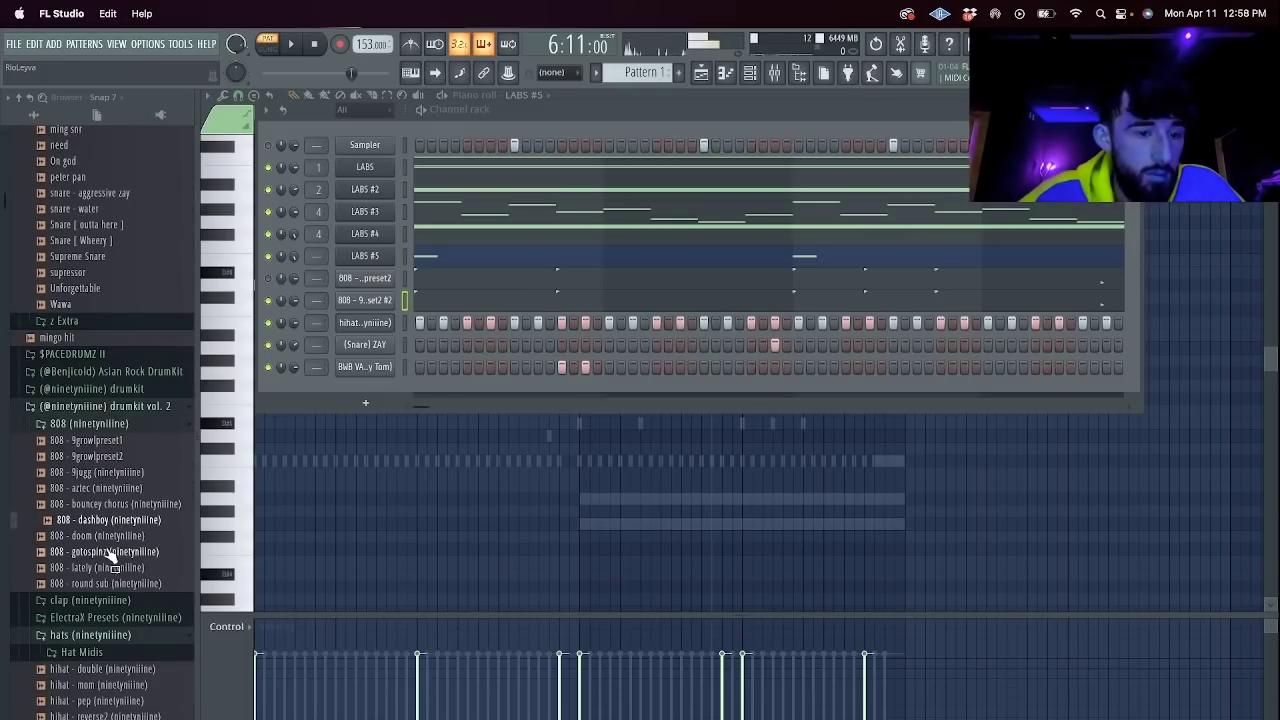
key(space)
drag(372, 305, 331, 300)
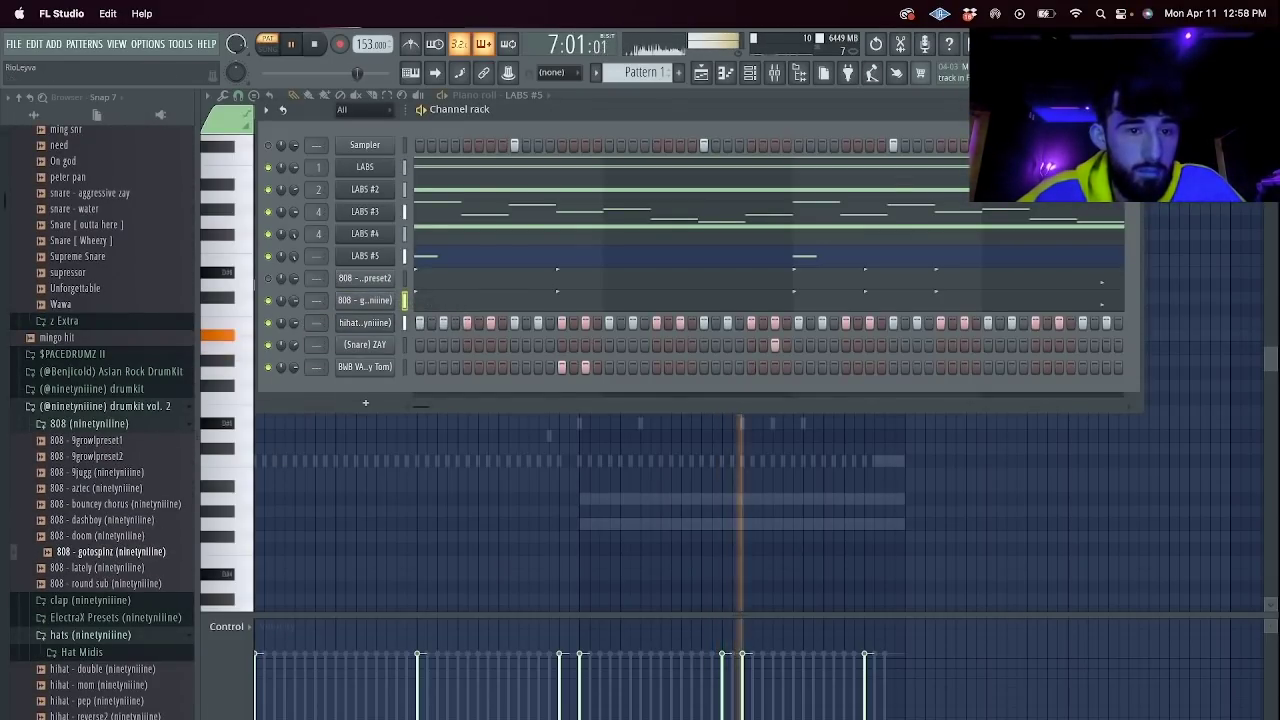
Move the gotospinz sample's start point later, then show the playlist.
click(365, 300)
drag(453, 356, 450, 346)
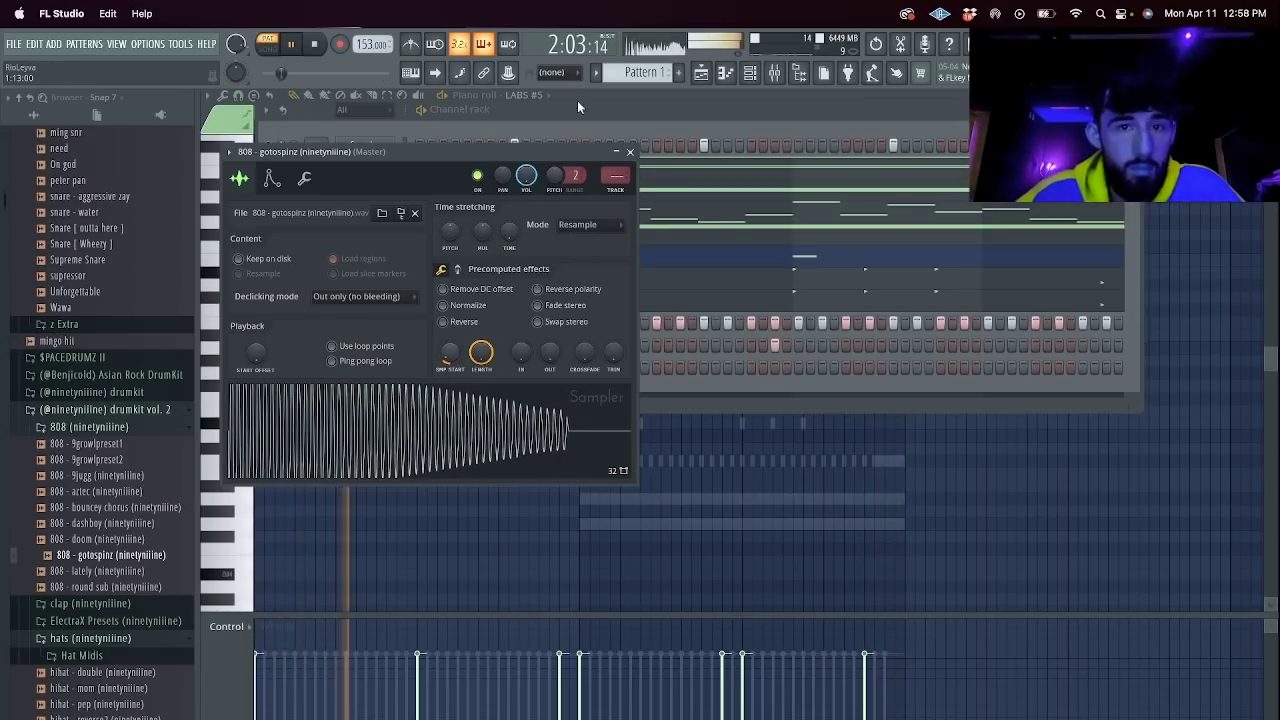
click(630, 151)
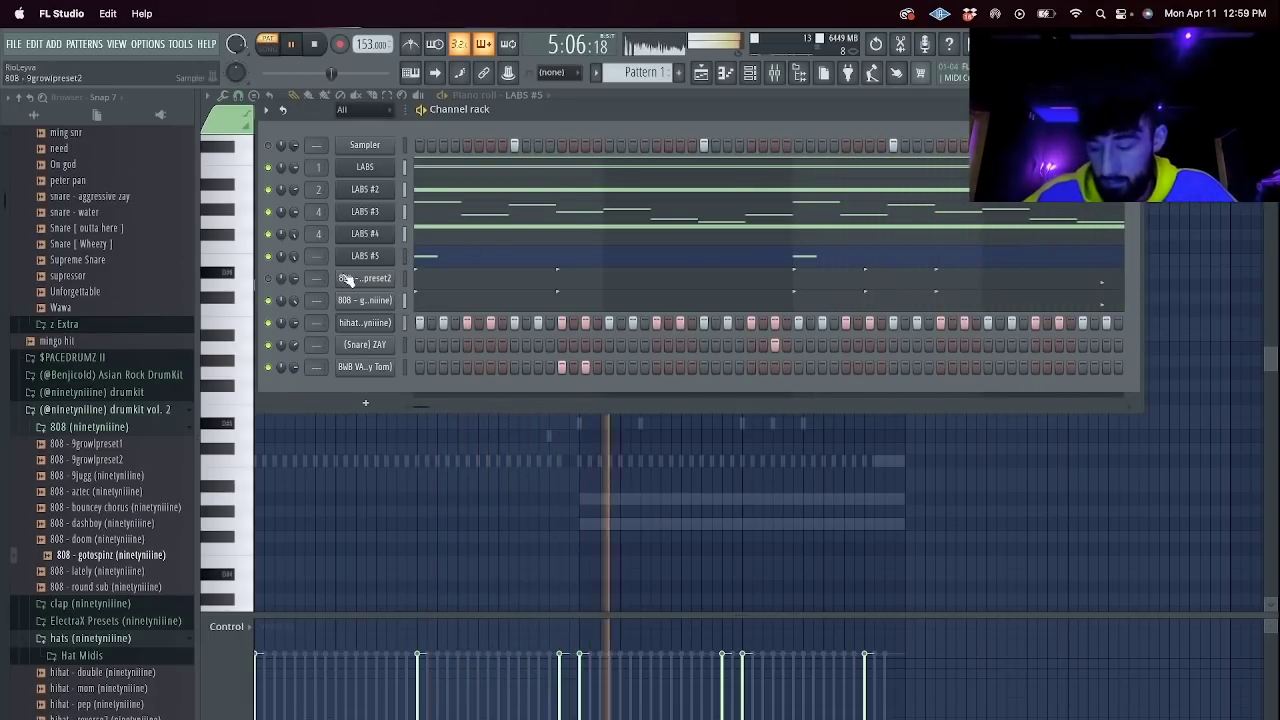
click(701, 74)
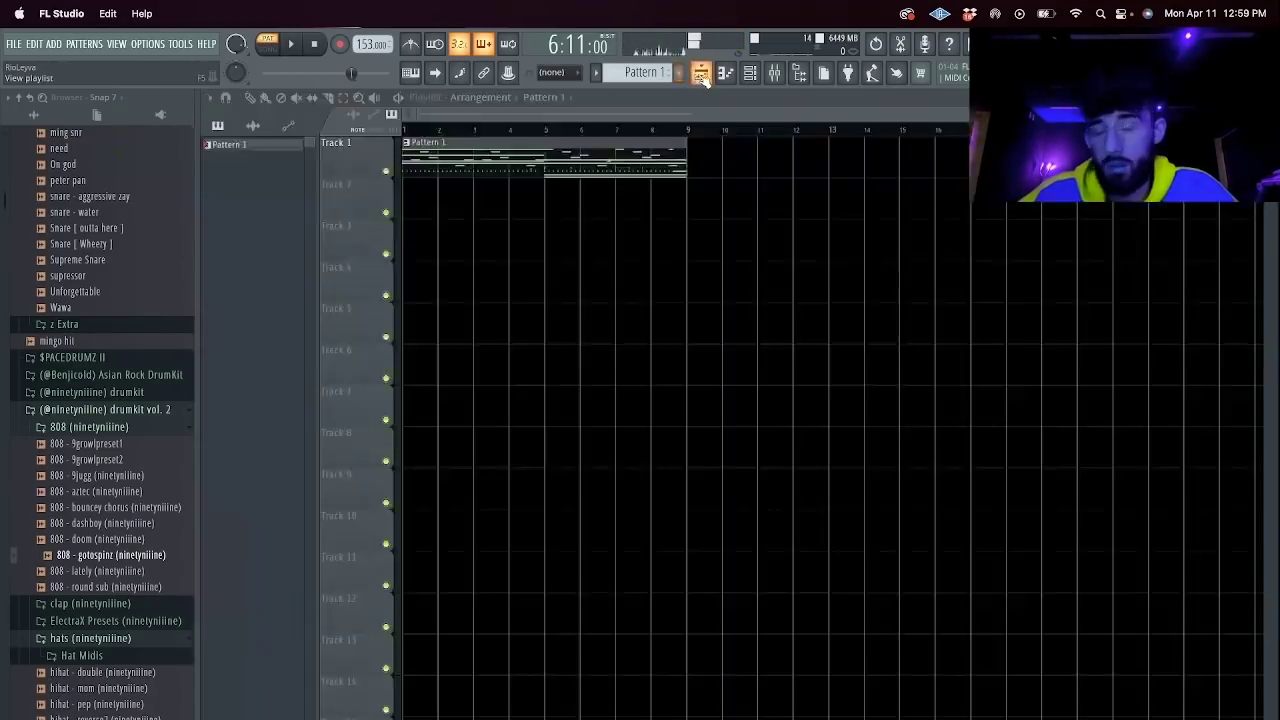
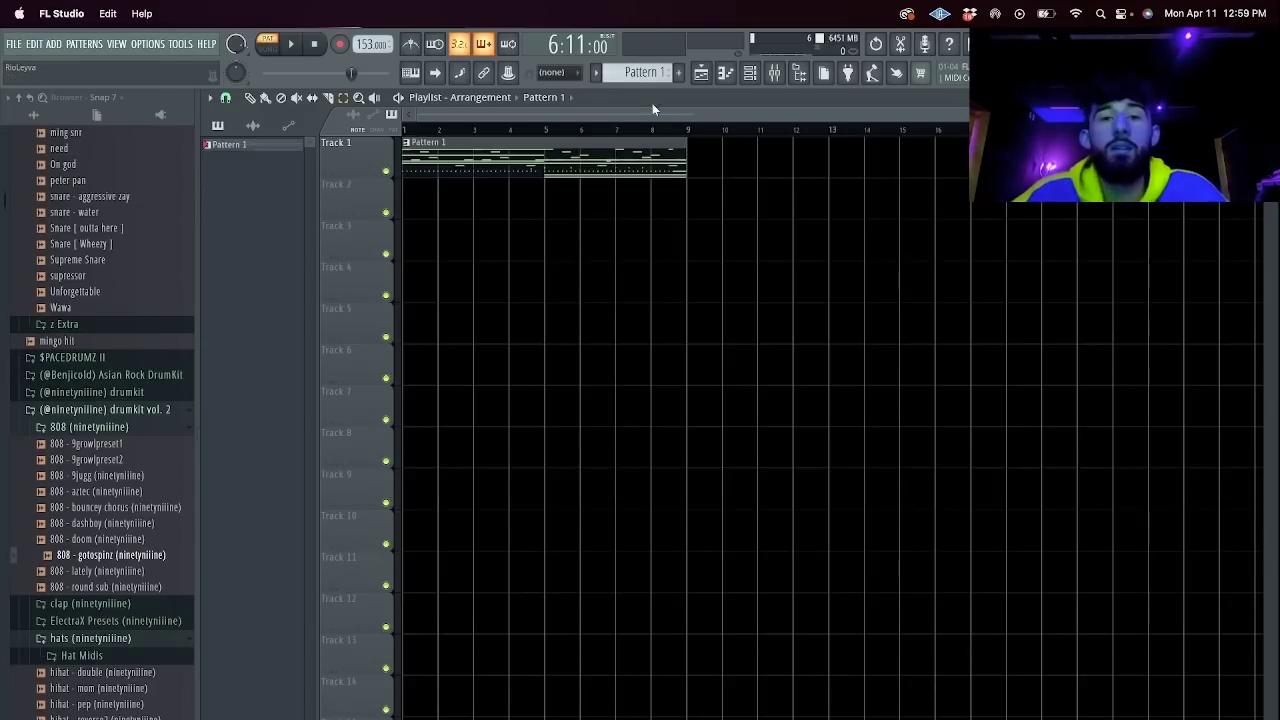
Place all ten channel patterns on Tracks 1–10 and duplicate the block out to bar 33.
click(598, 78)
click(690, 311)
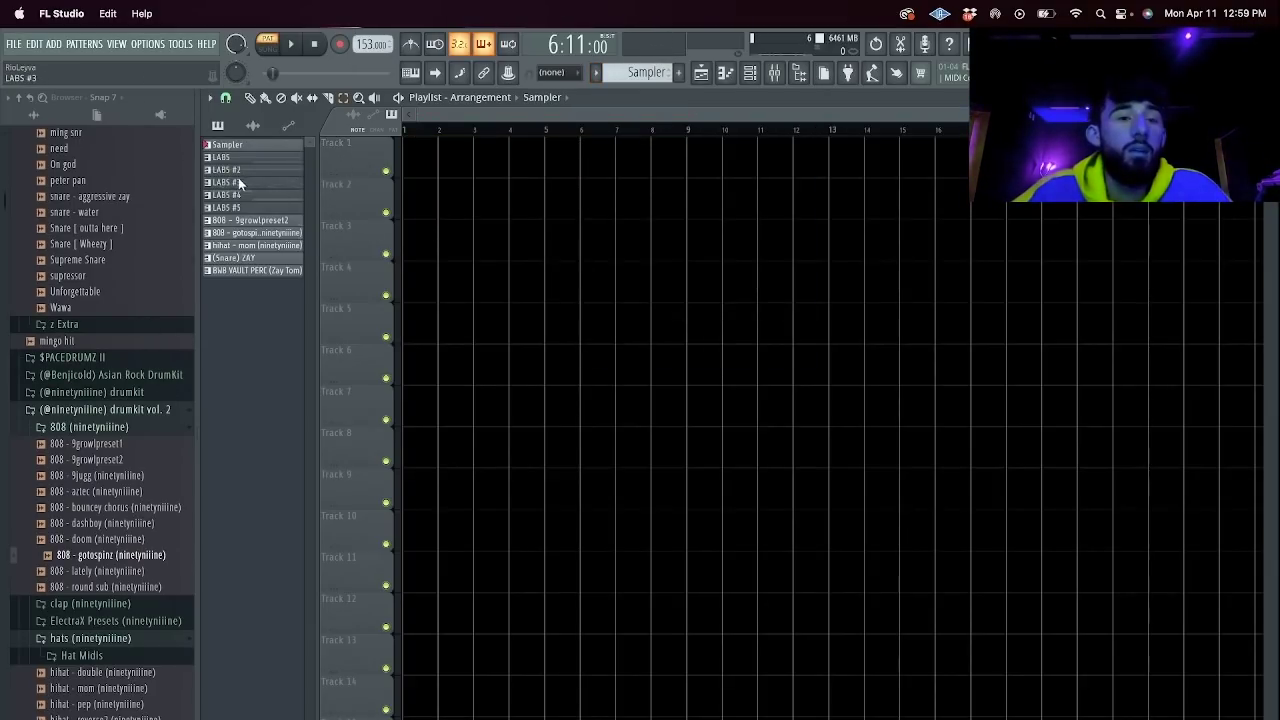
drag(282, 270, 415, 156)
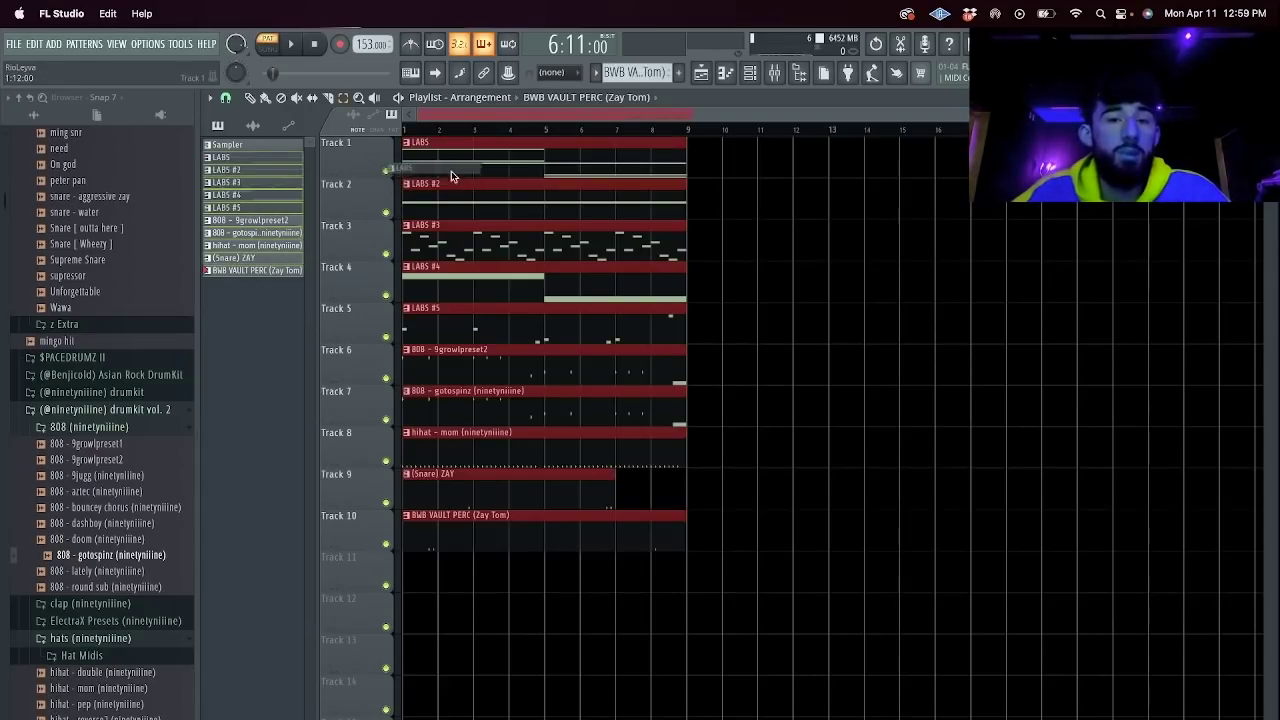
key(super+b)
key(super+b)
key(super+space)
key(Escape)
key(super+b)
key(super+b)
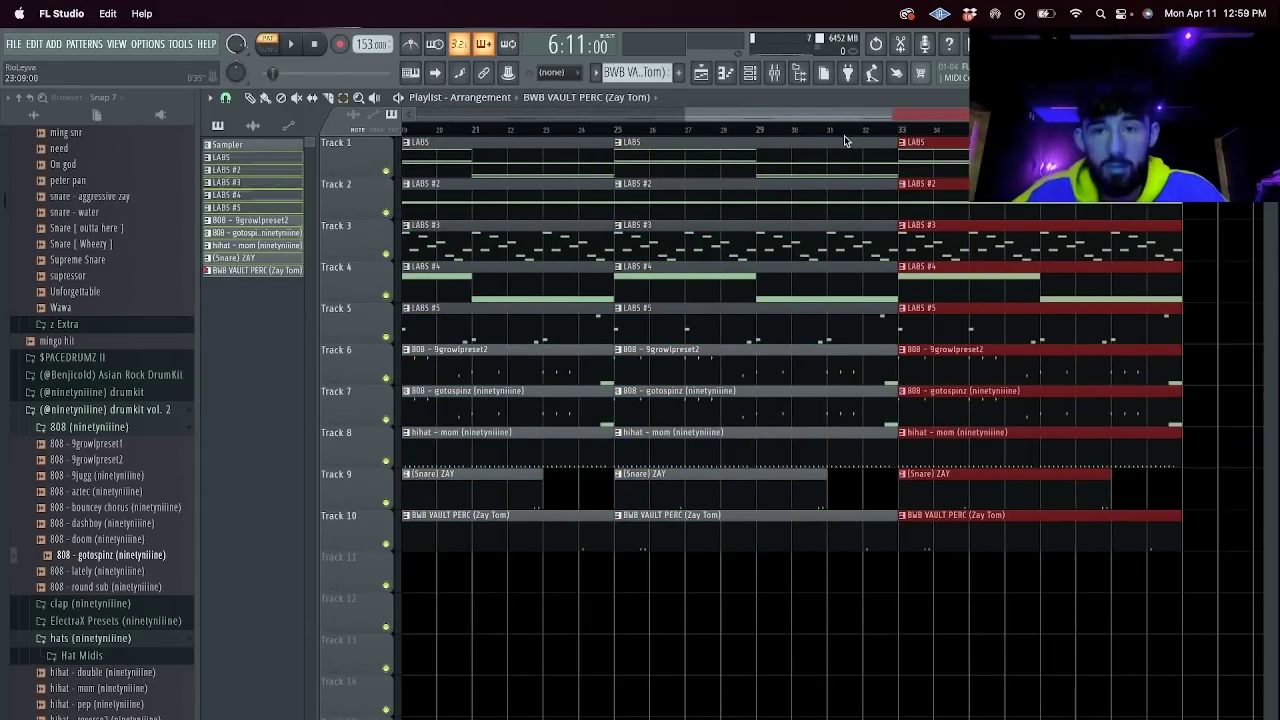
drag(760, 118, 418, 116)
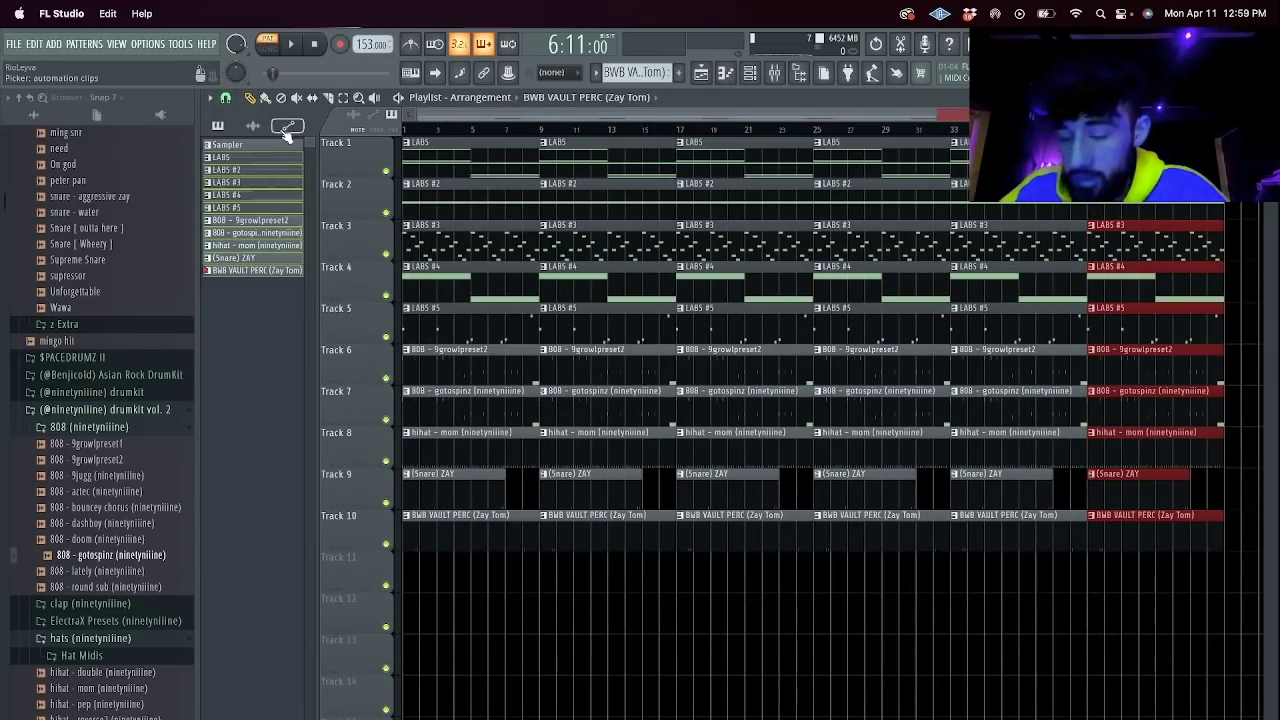
Clear the first eight bars except a LABS #3 intro clip on Track 3, and play in Song mode.
drag(493, 201, 497, 530)
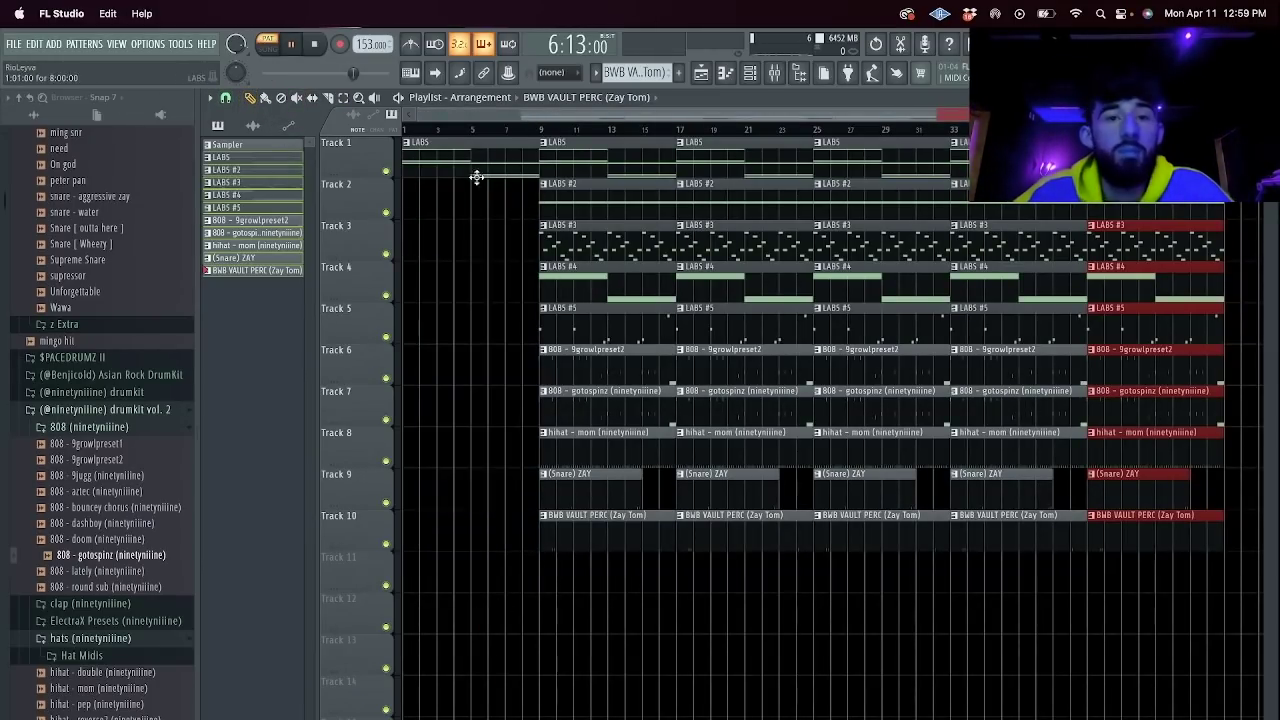
click(268, 46)
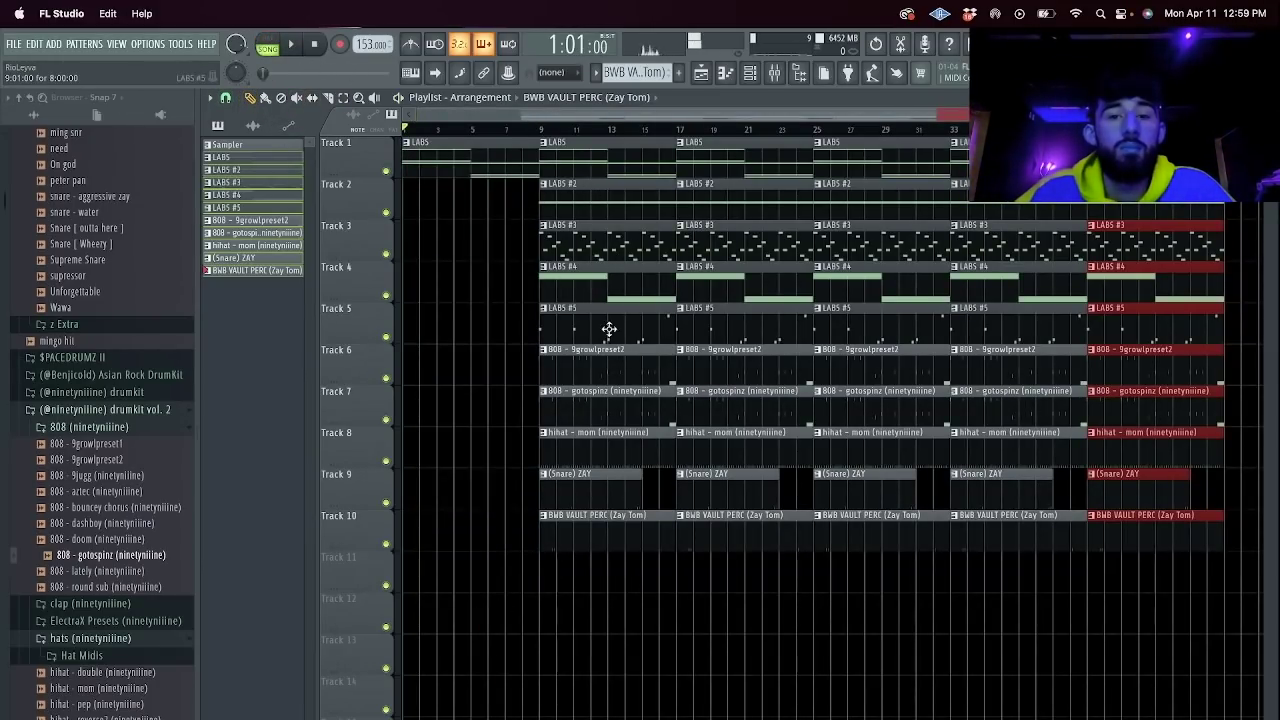
right_click(482, 171)
click(597, 211)
click(481, 198)
right_click(481, 194)
click(617, 244)
click(482, 242)
key(space)
key(space)
click(775, 74)
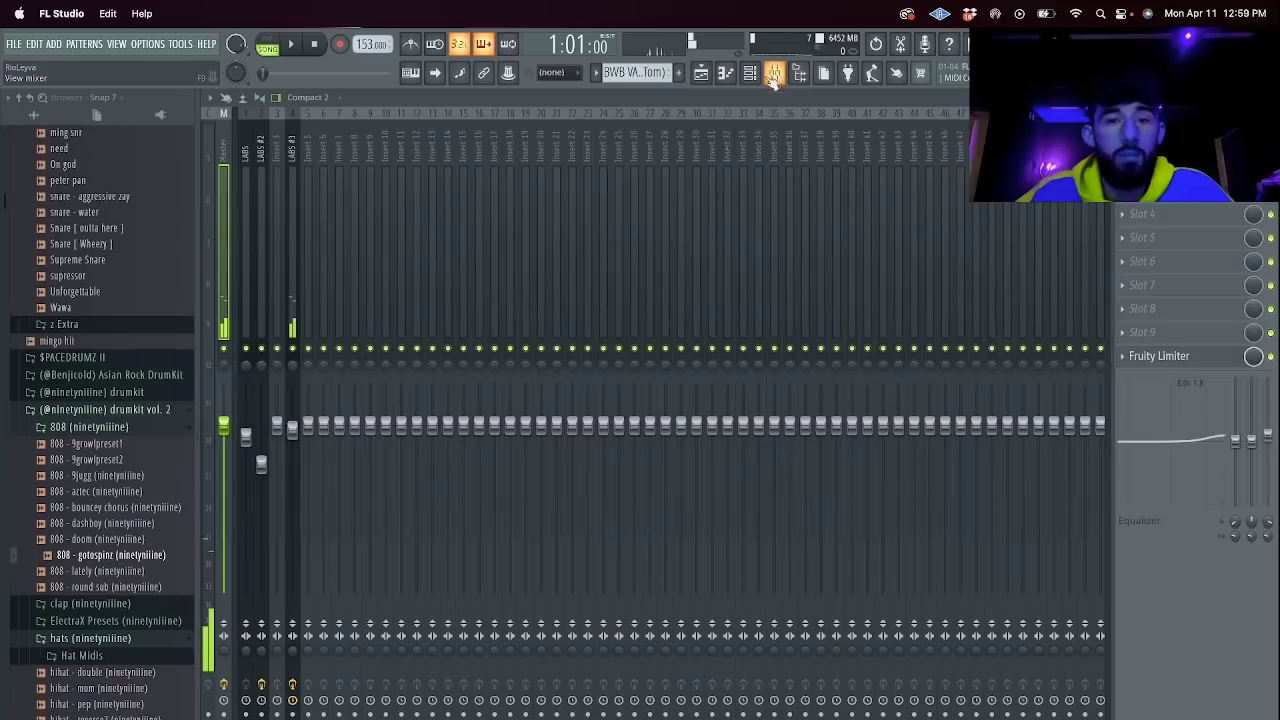
Load Portal into an empty effect slot on the LABS #3 mixer insert.
key(F6)
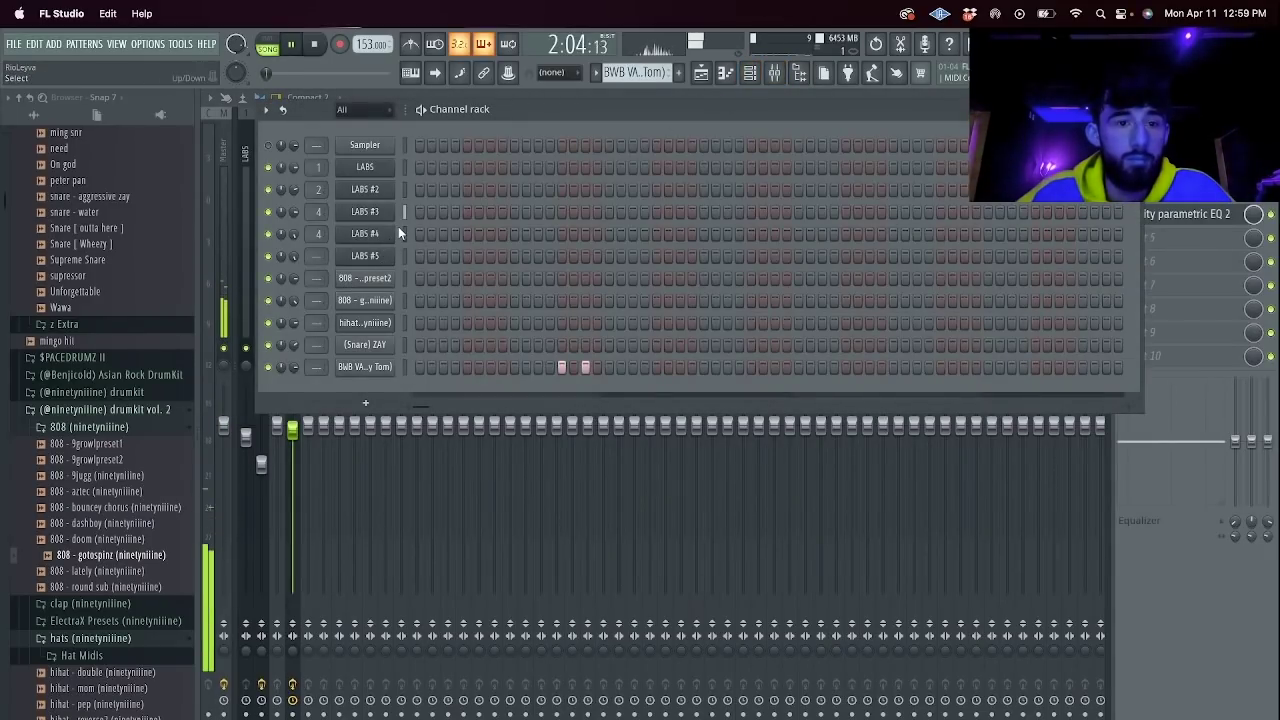
key(F6)
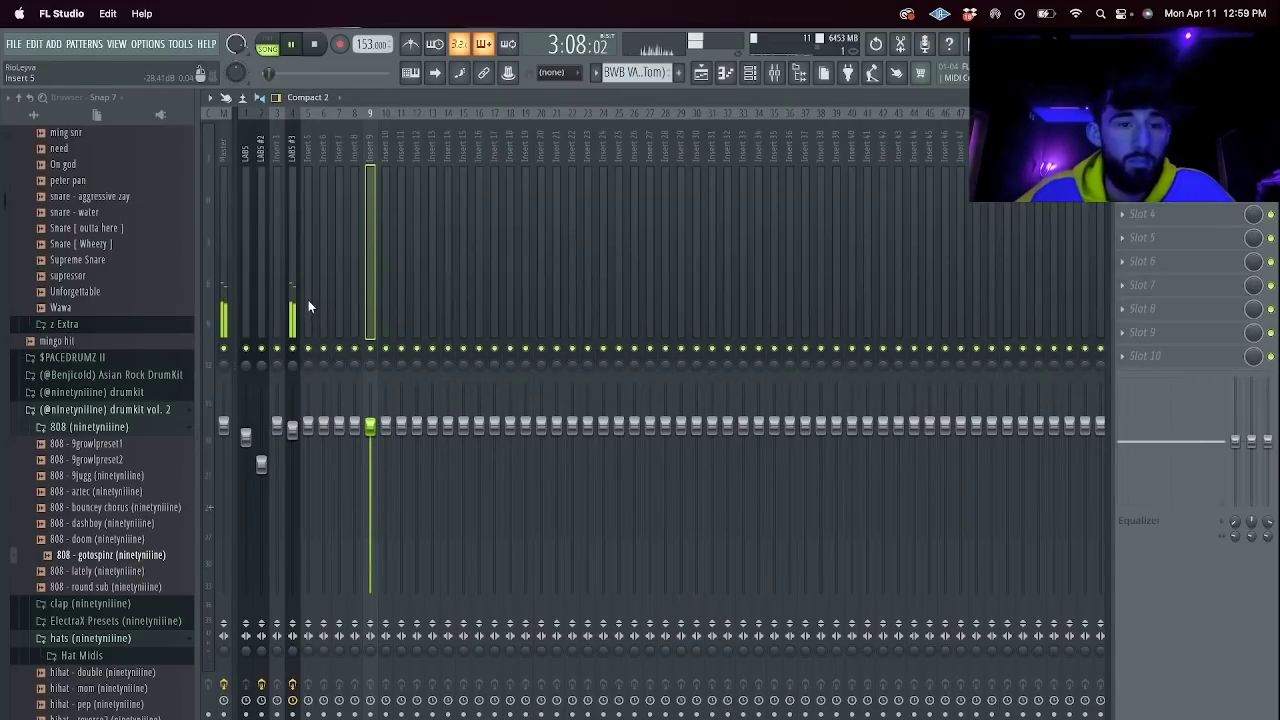
click(293, 300)
click(1140, 237)
mouse_move(1139, 257)
mouse_move(1093, 326)
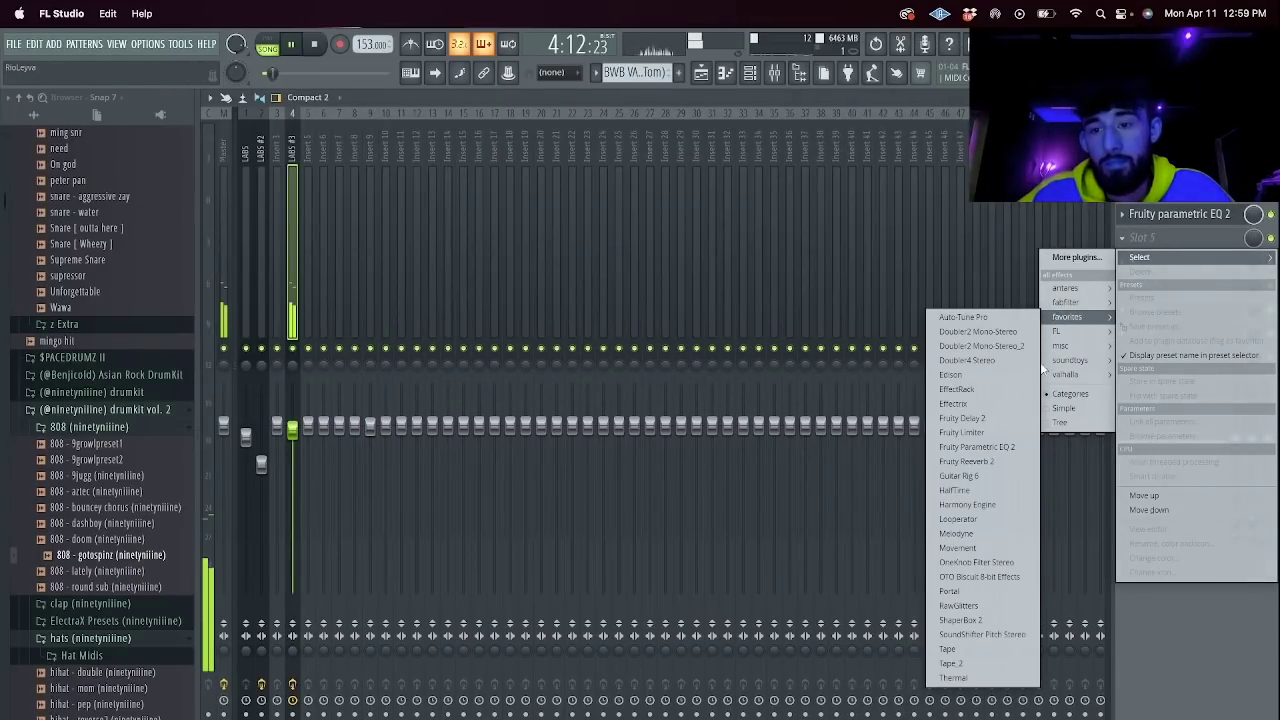
click(975, 592)
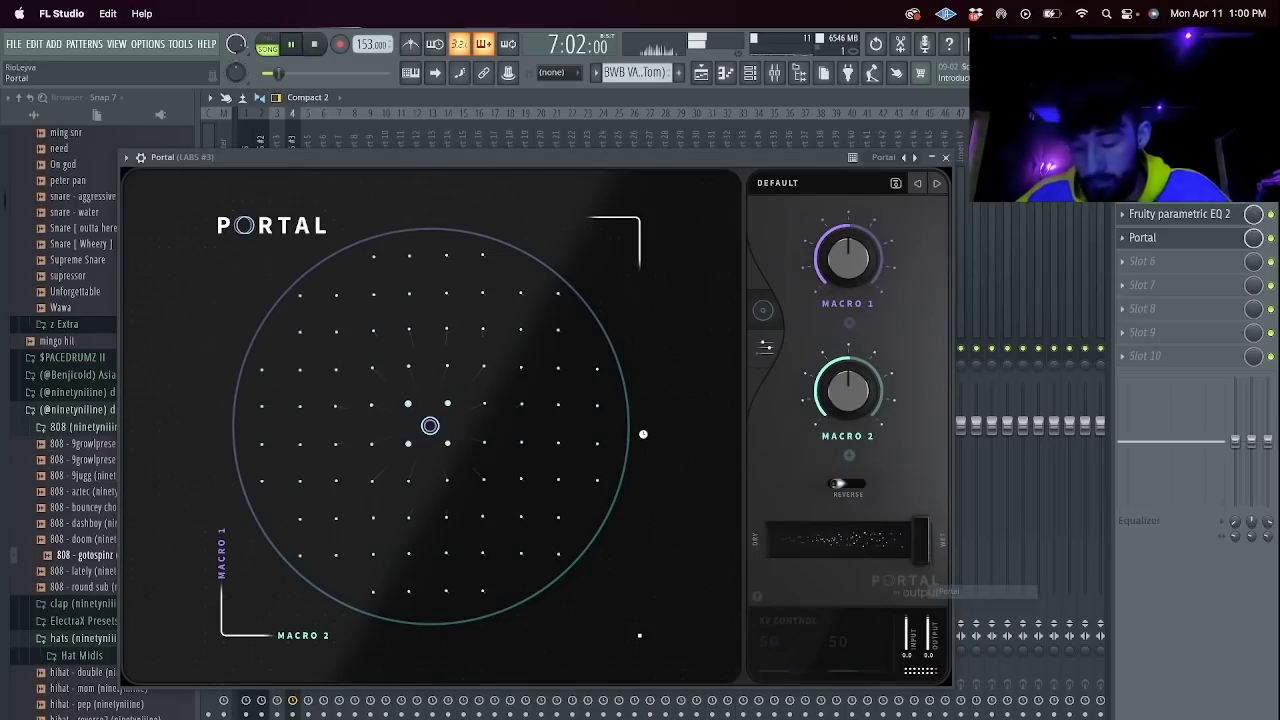
Set Portal to the Entropia SpaceSignals preset, then solo Track 3 to audition it.
click(785, 185)
click(382, 388)
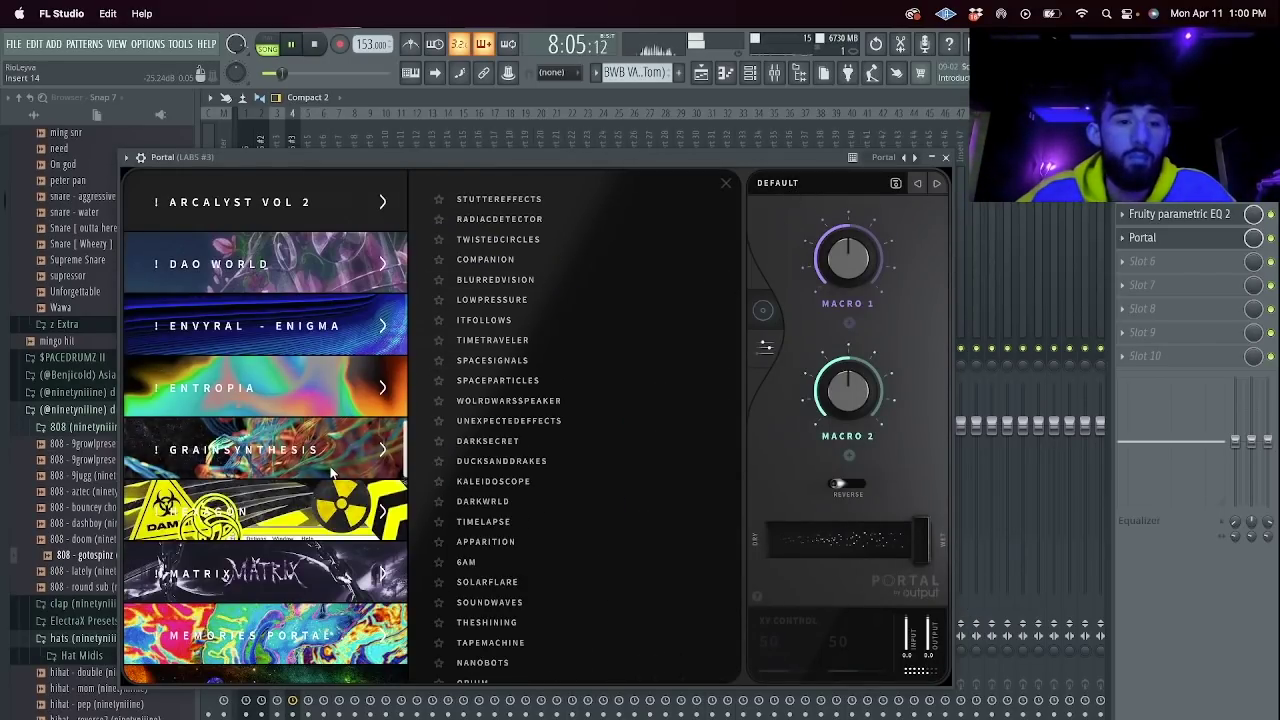
click(585, 361)
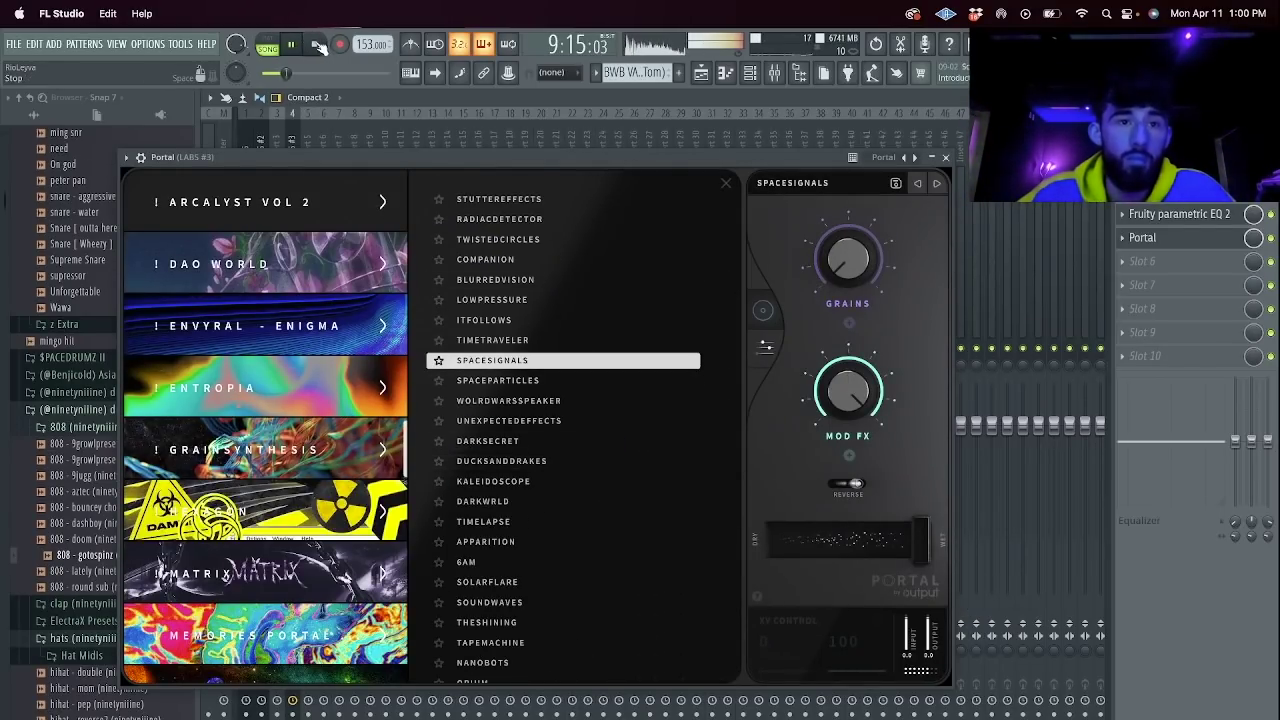
click(945, 159)
click(698, 73)
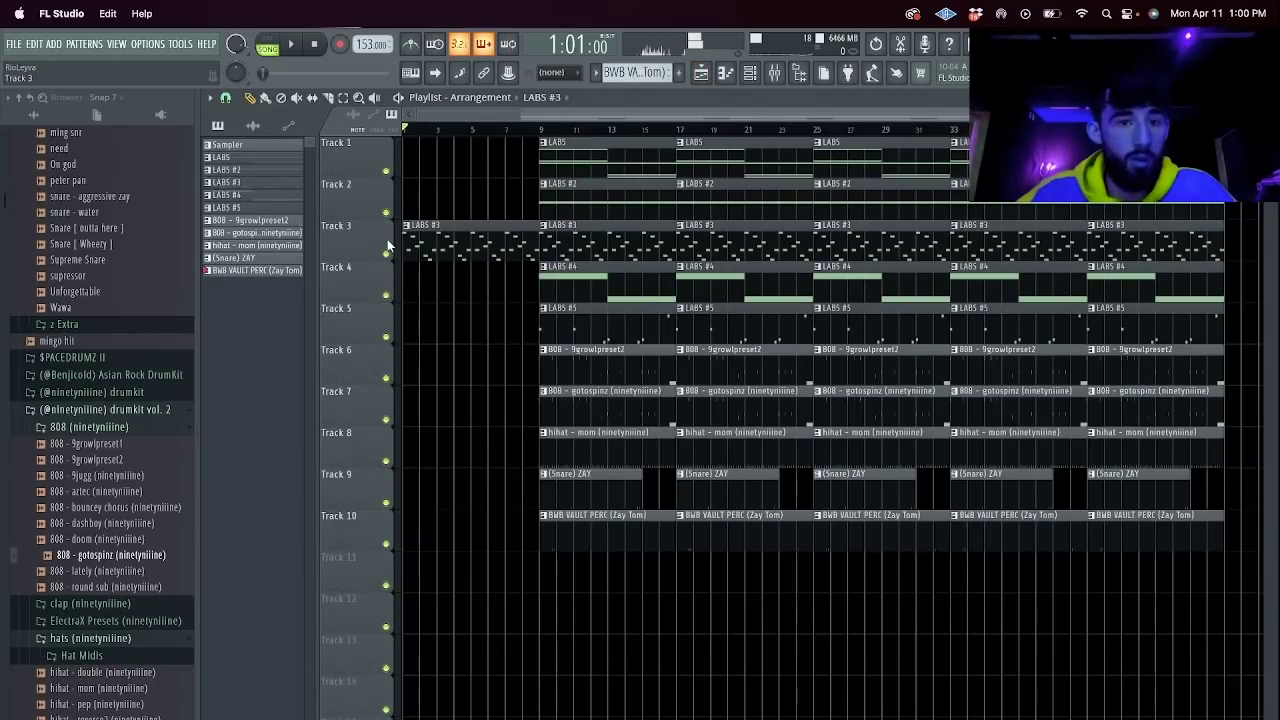
ctrl+click(386, 253)
key(space)
key(F9)
Load ShaperBox 2 after Portal and add a Filter shaper with a ramp wave.
click(1184, 261)
mouse_move(1083, 338)
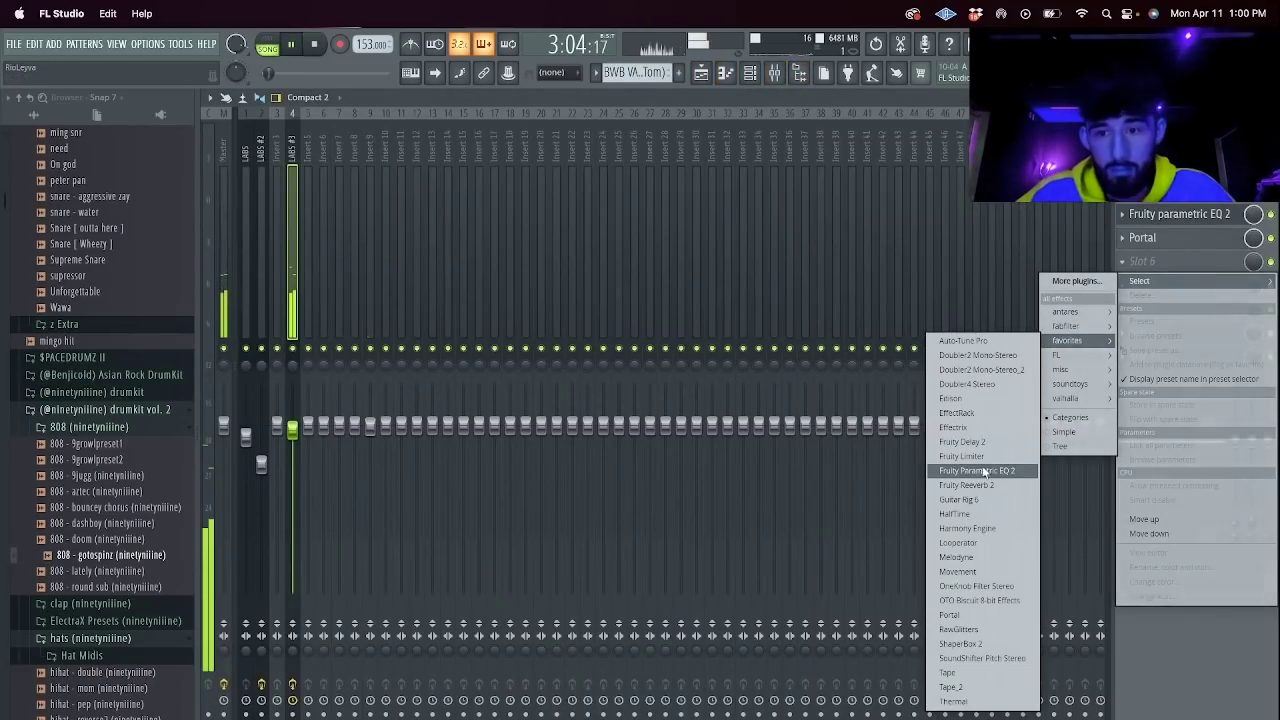
click(990, 643)
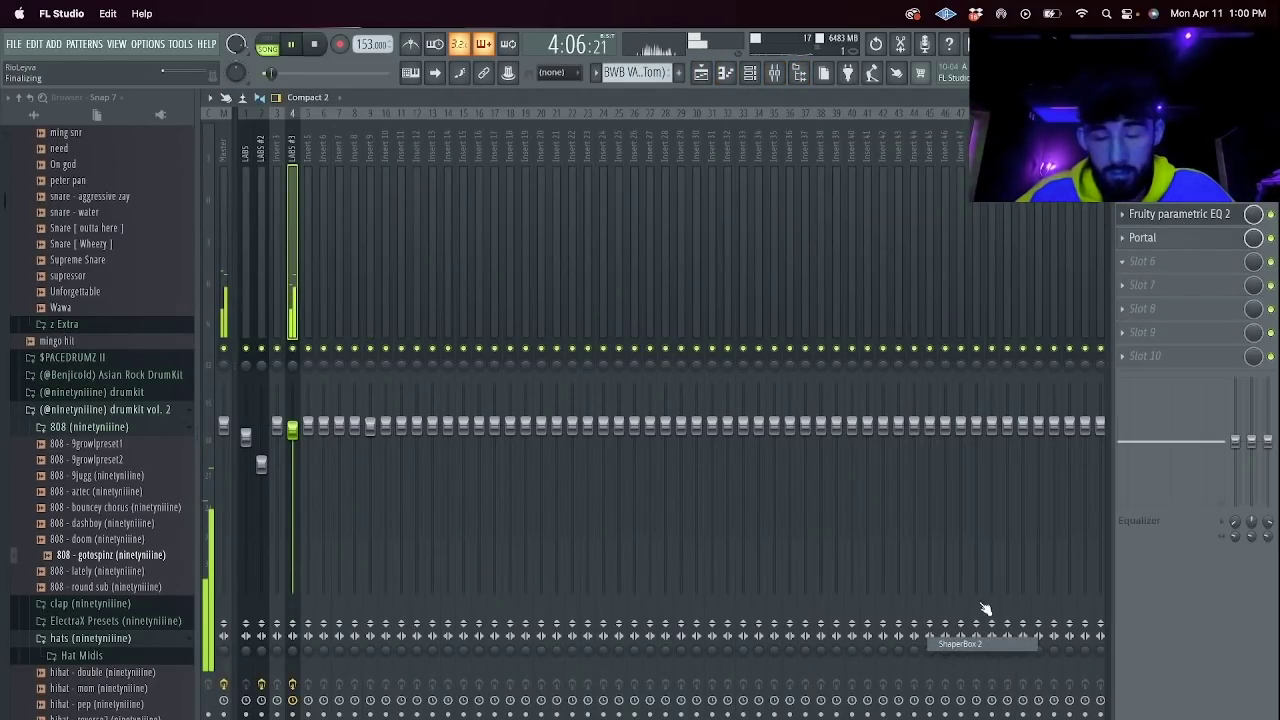
click(330, 380)
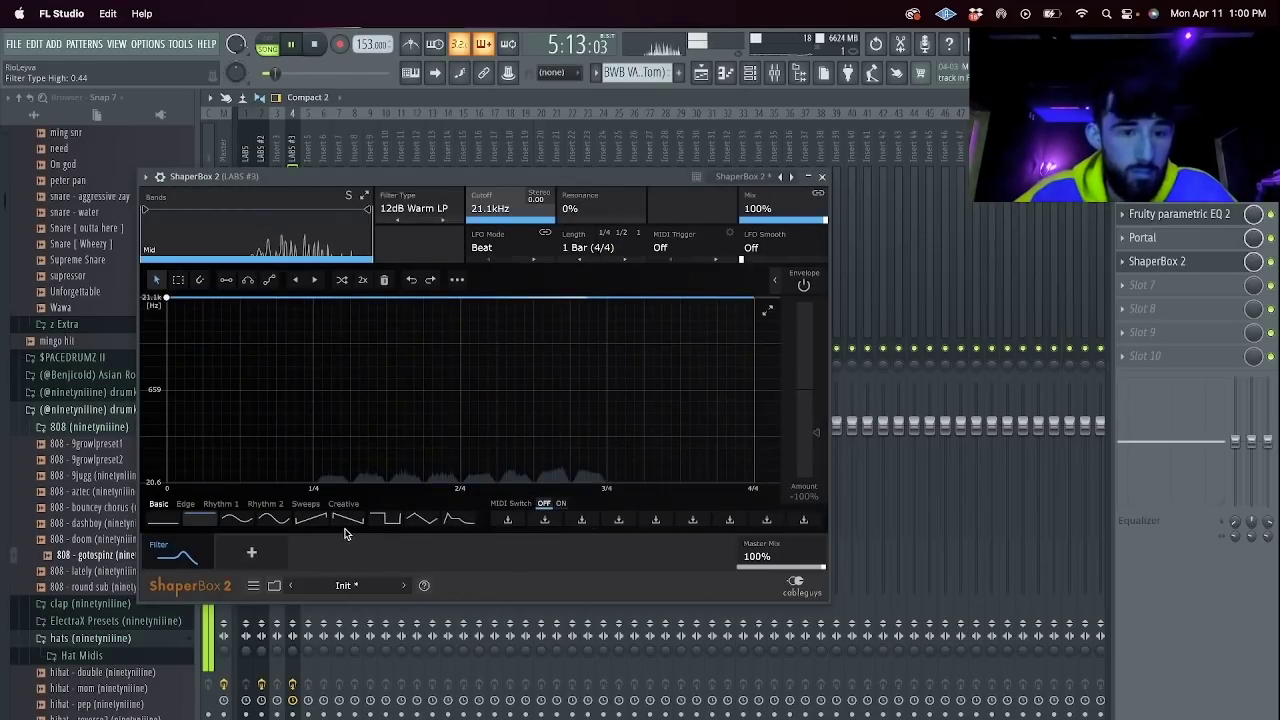
click(347, 521)
drag(460, 390, 749, 300)
Make the filter shape a square wave with an LFO length of 1/8.
click(635, 249)
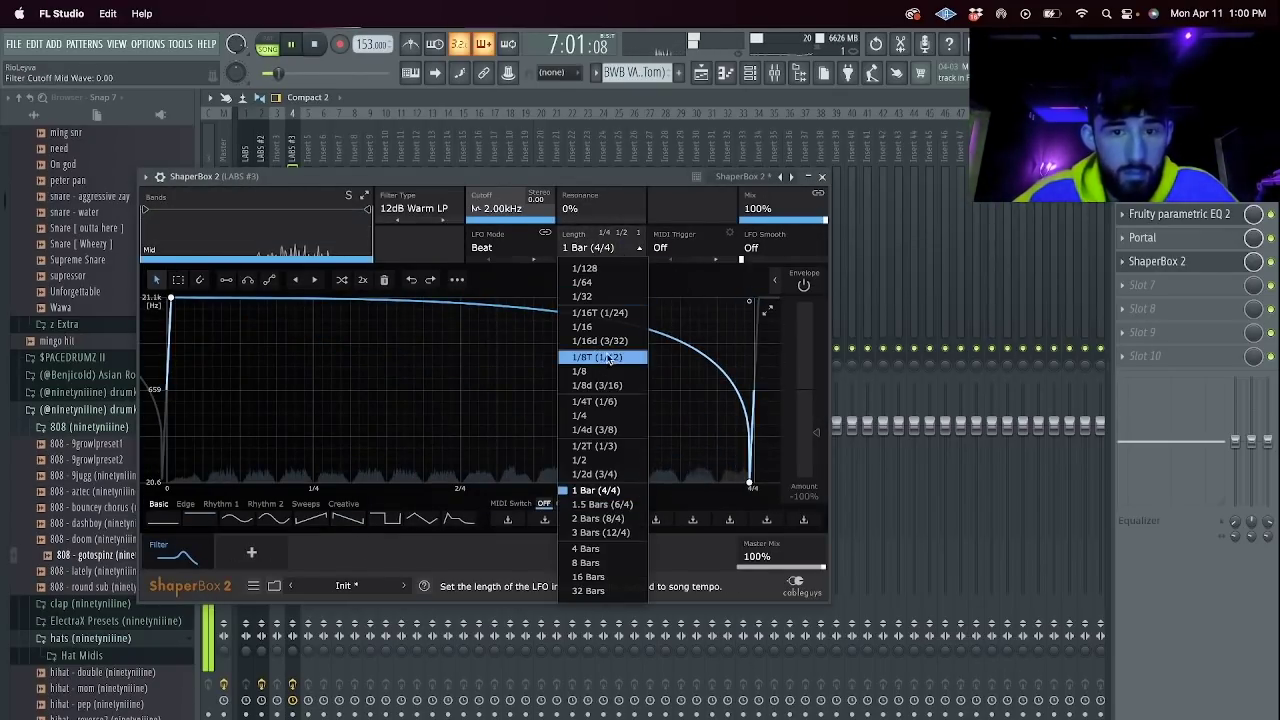
click(579, 371)
drag(624, 326, 505, 302)
click(396, 512)
click(578, 247)
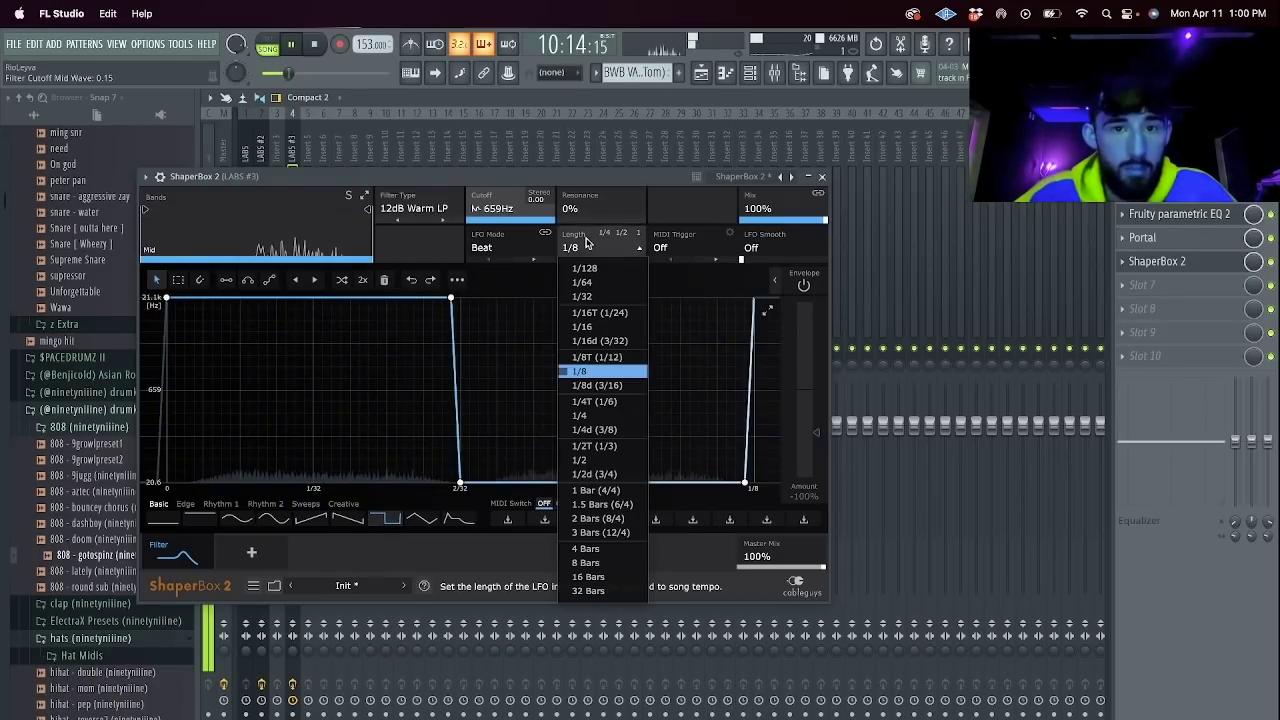
click(604, 415)
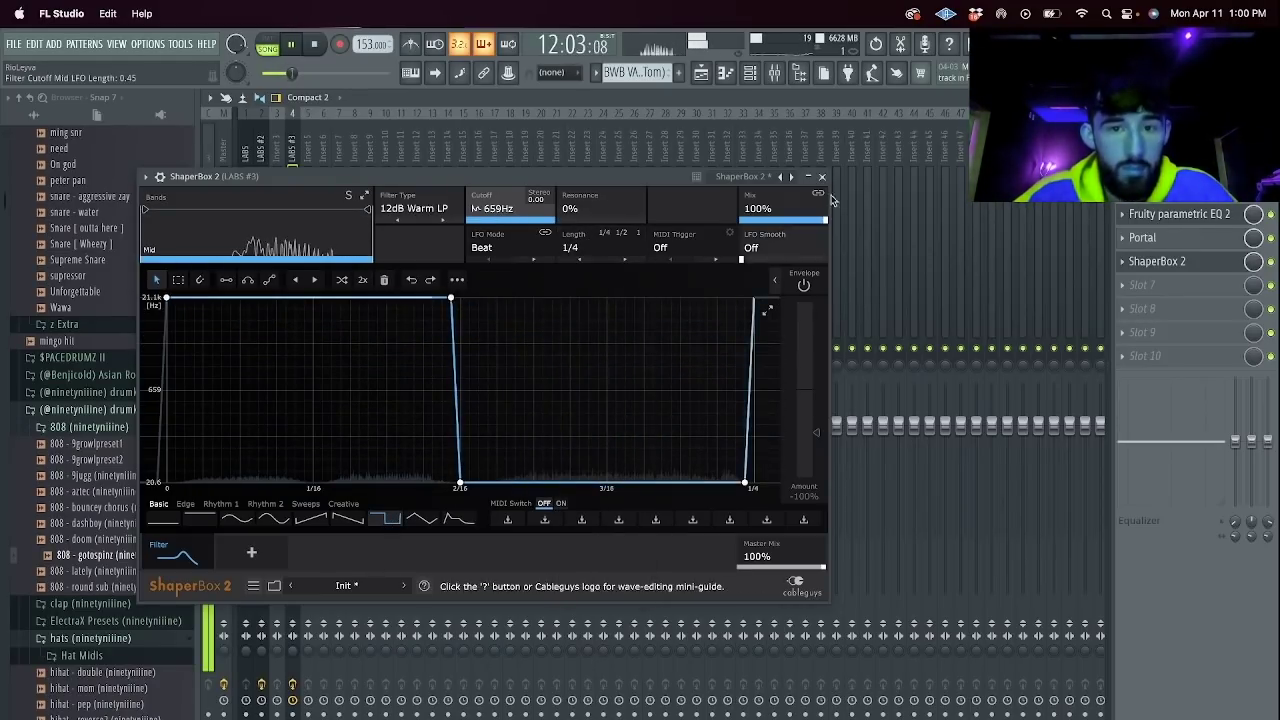
click(590, 247)
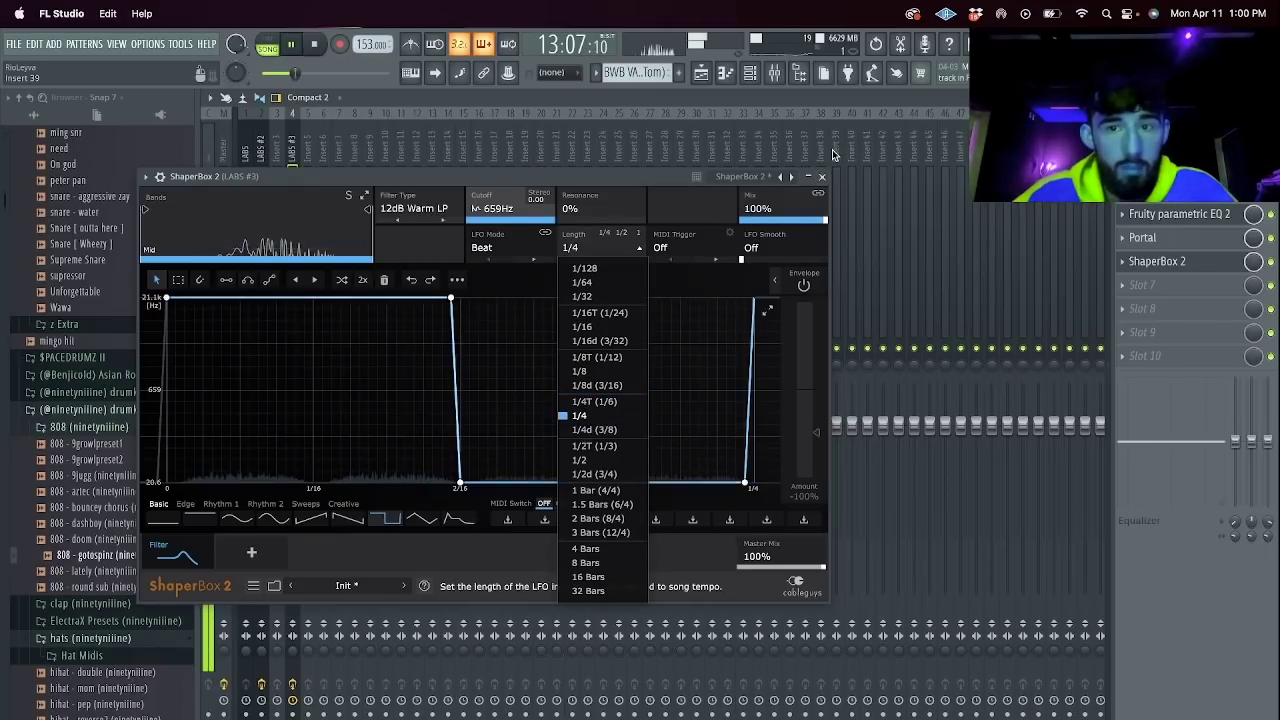
click(592, 374)
Back in the playlist, place a LABS clip at bar 1 on Track 1 and unmute it.
click(822, 177)
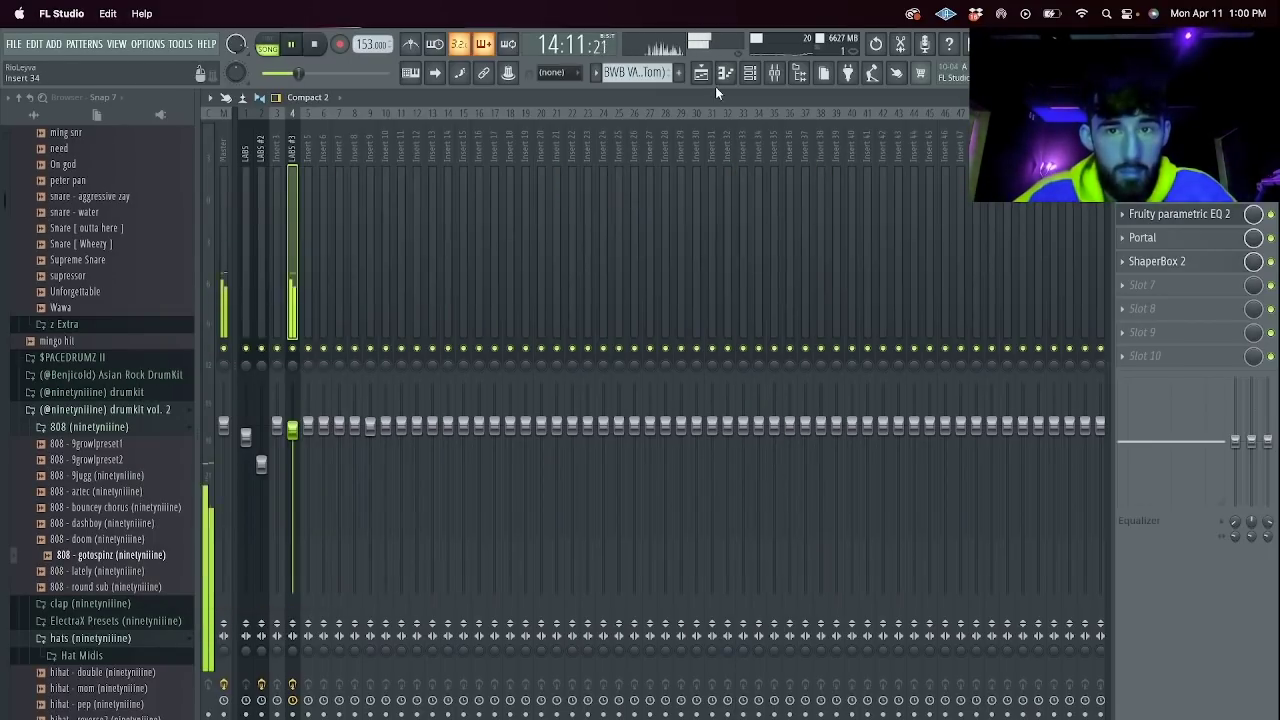
click(702, 74)
click(590, 156)
click(411, 161)
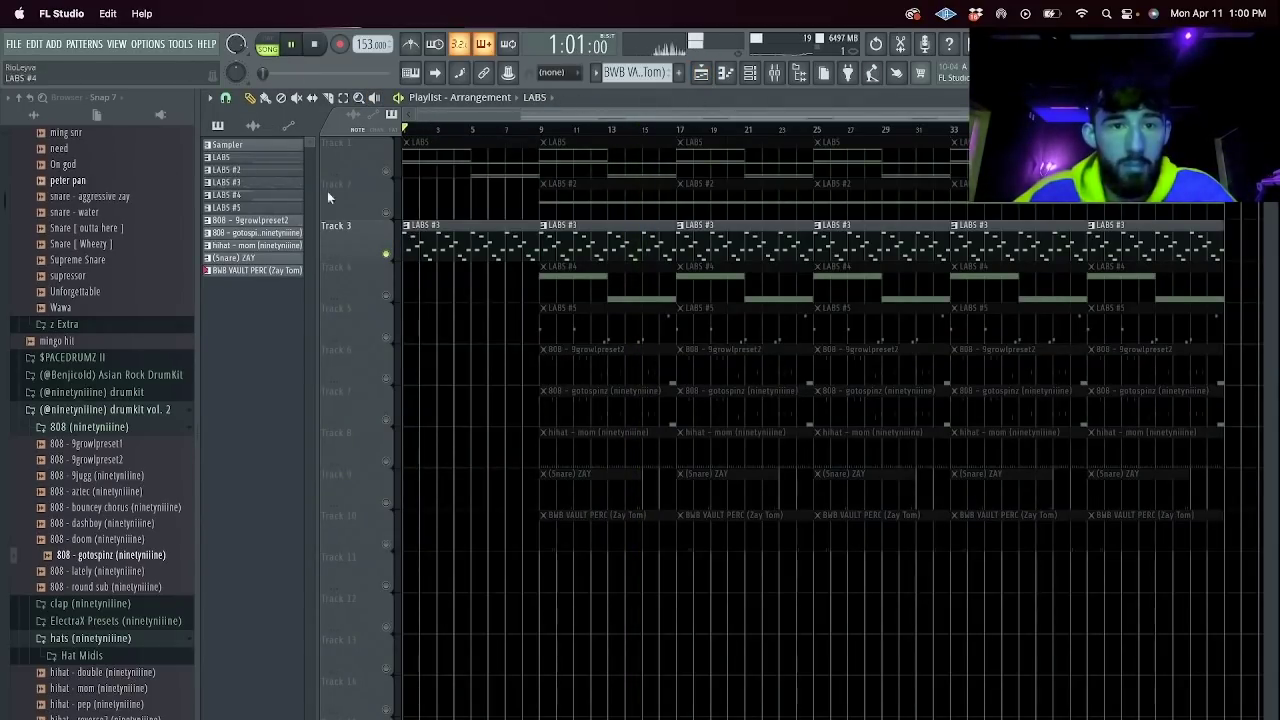
Clone the five drum clips at bar 9 on Tracks 6–10 to bar 1.
click(387, 171)
drag(611, 526, 598, 338)
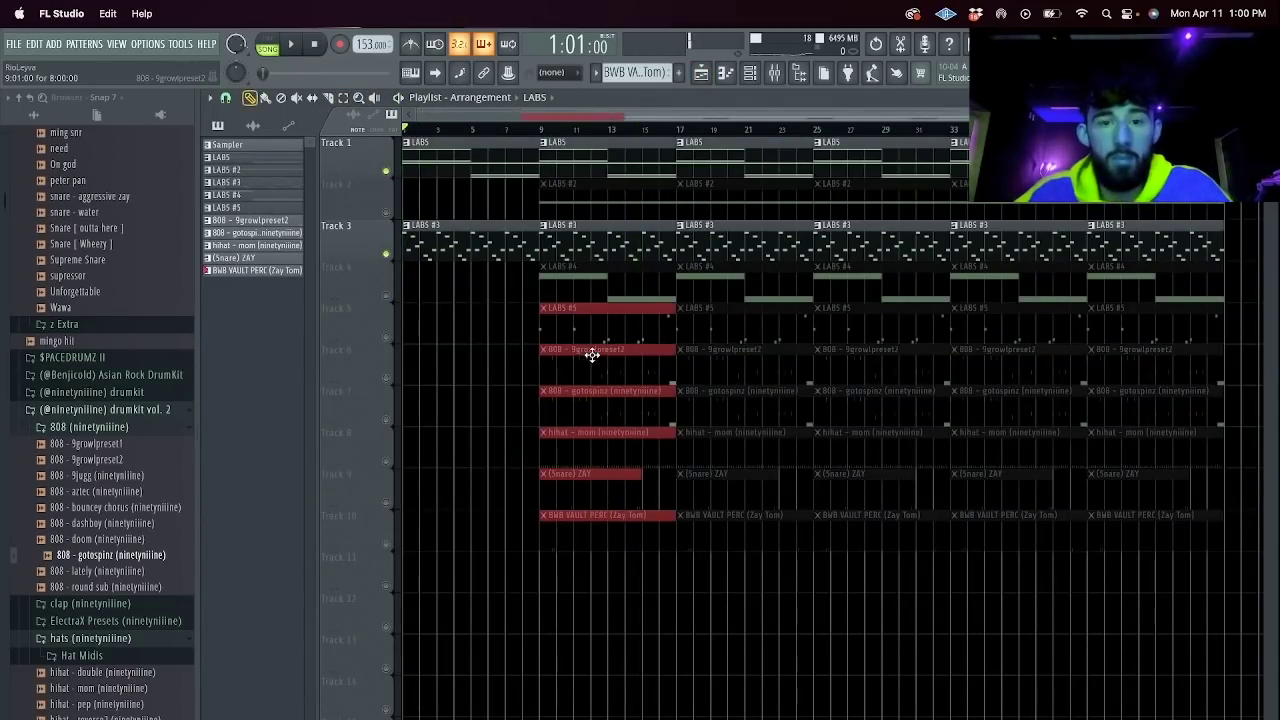
mouse_move(614, 574)
mouse_down()
mouse_move(585, 360)
mouse_move(300, 353)
mouse_up()
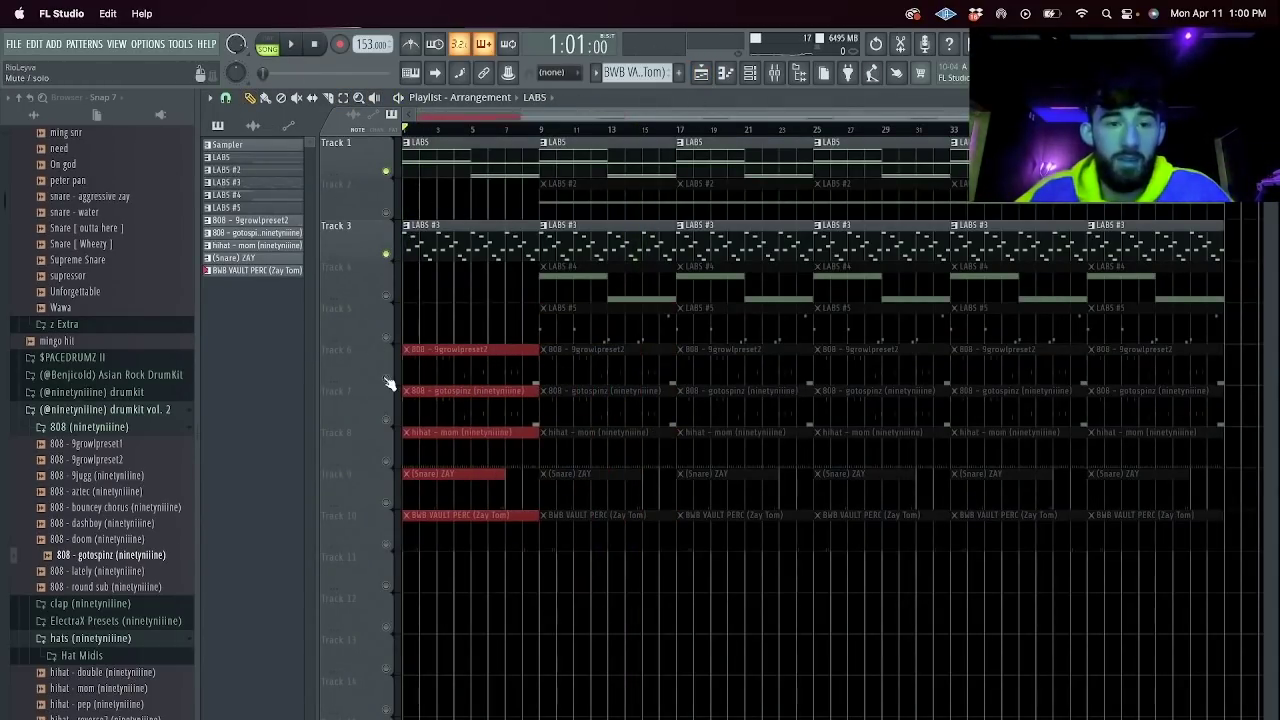
right_click(386, 378)
right_click(386, 378)
key(space)
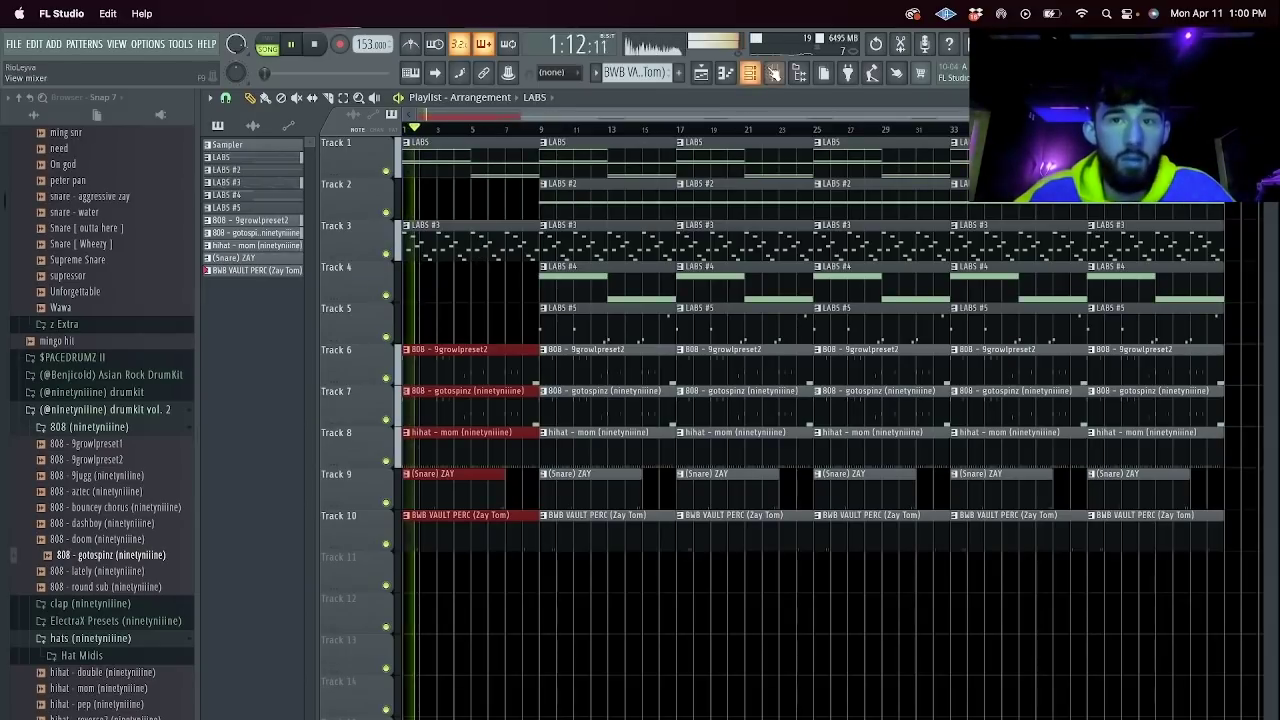
key(F9)
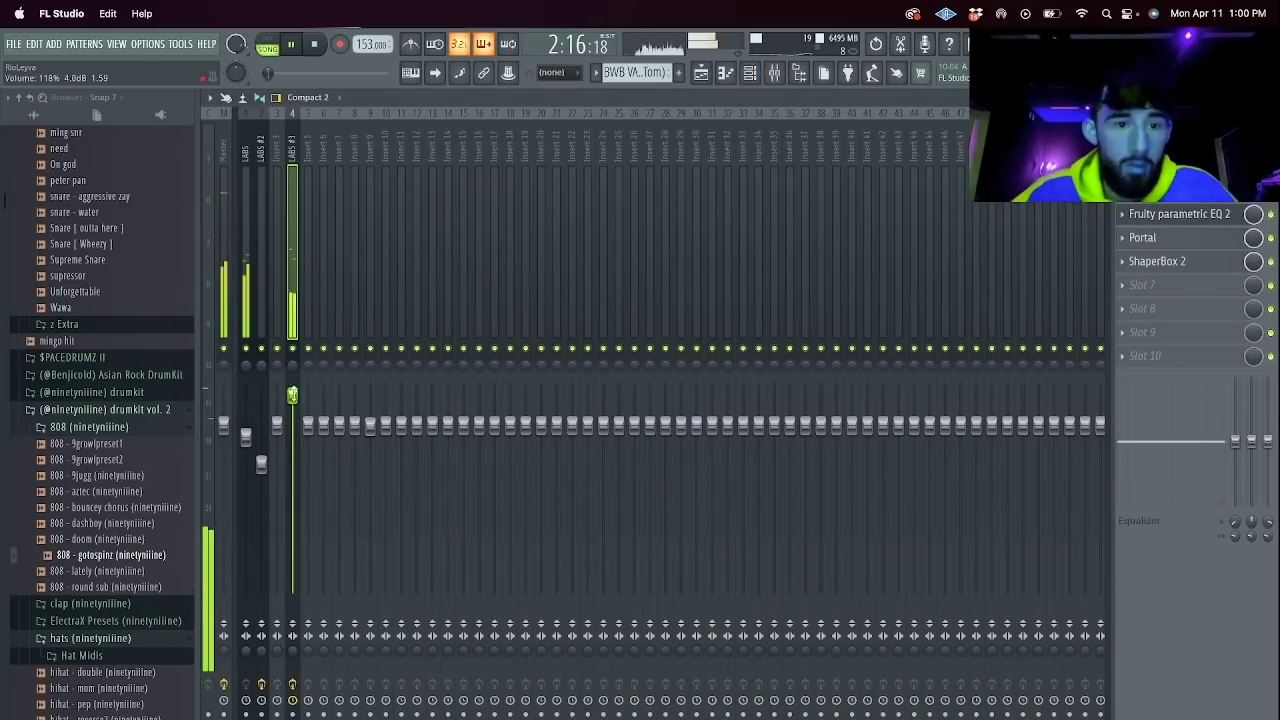
click(701, 72)
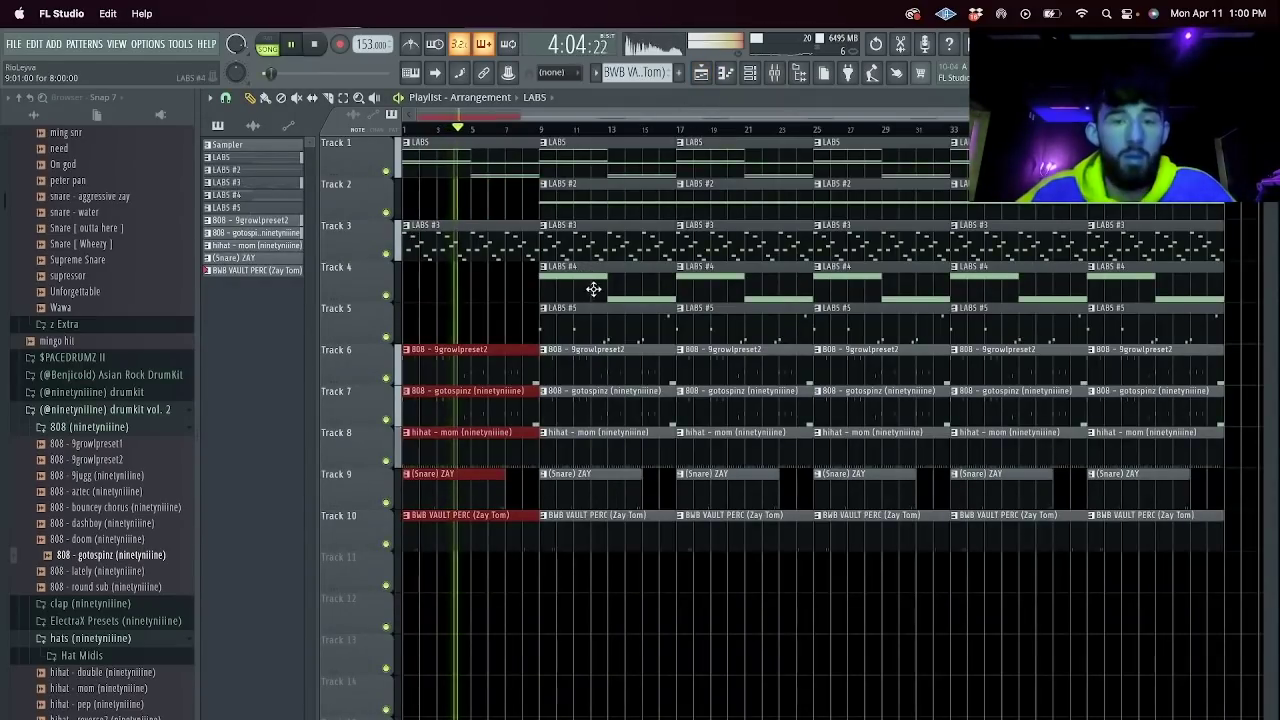
Delete the first two bars of the drum and 808 tracks, including Track 7's opening 808.
double_click(491, 249)
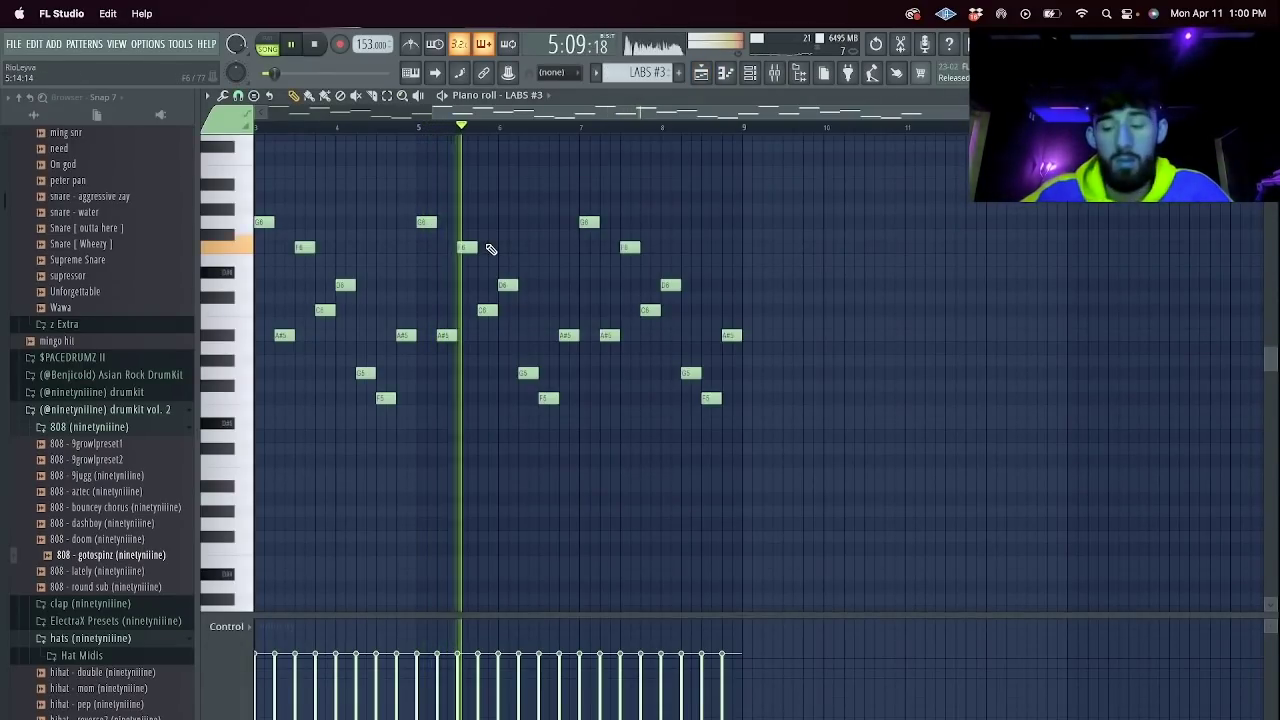
scroll(490, 249, up, 4)
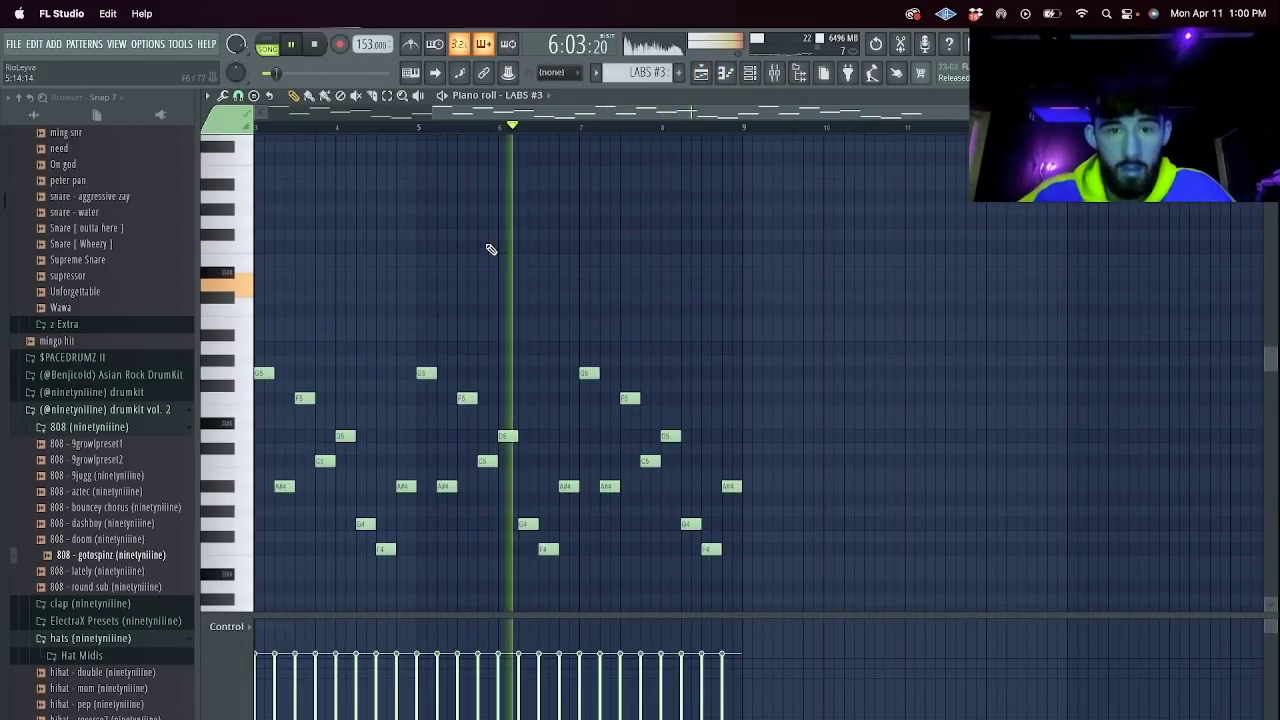
click(701, 72)
key(space)
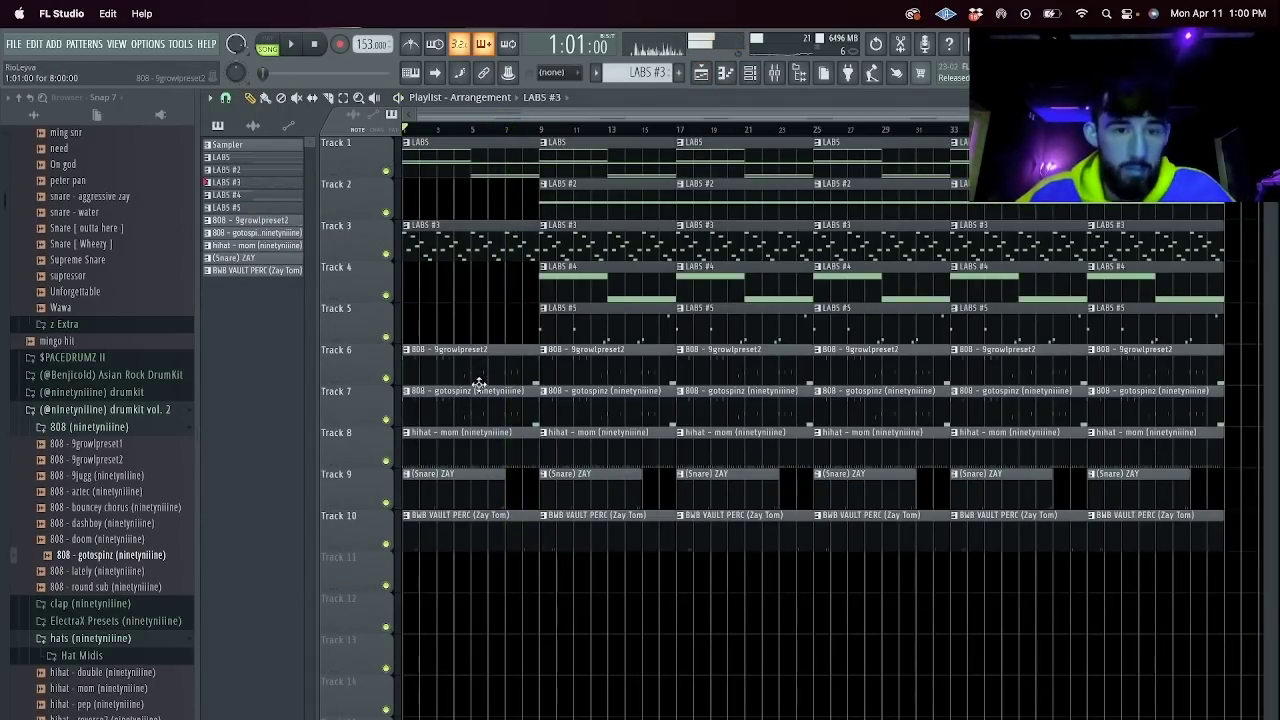
key(e)
drag(446, 355, 377, 600)
key(Delete)
key(space)
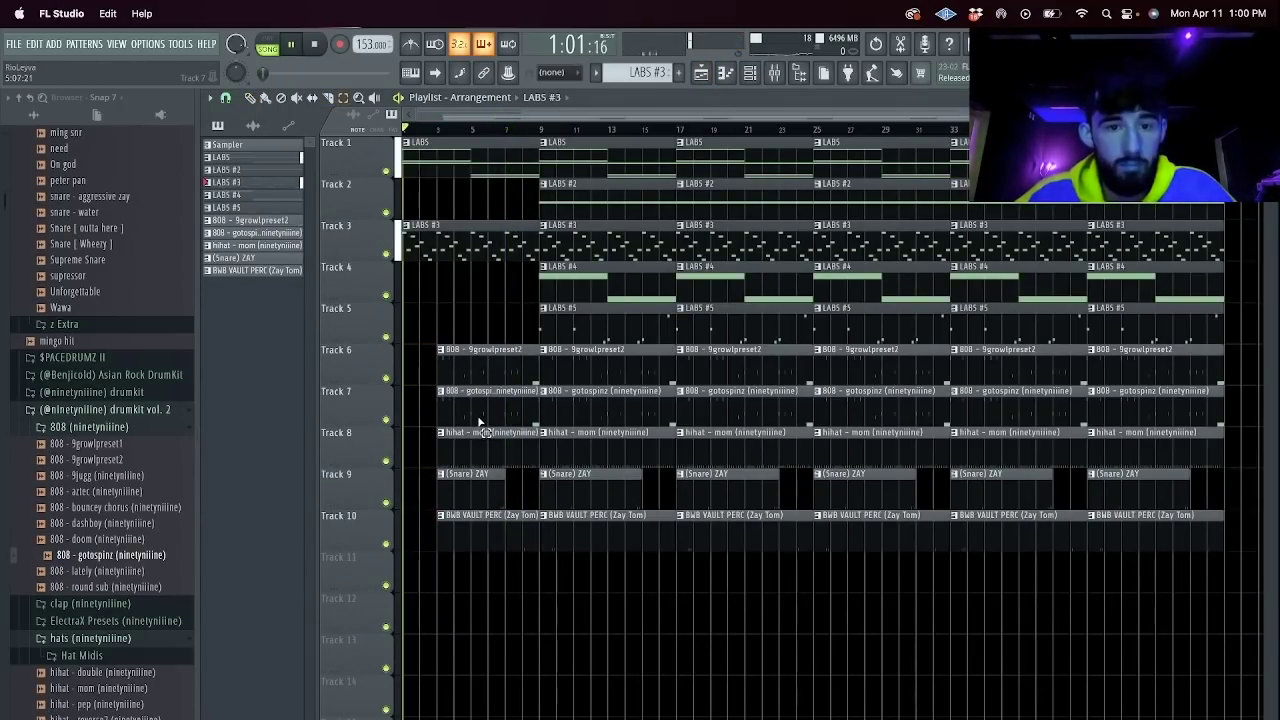
right_click(477, 420)
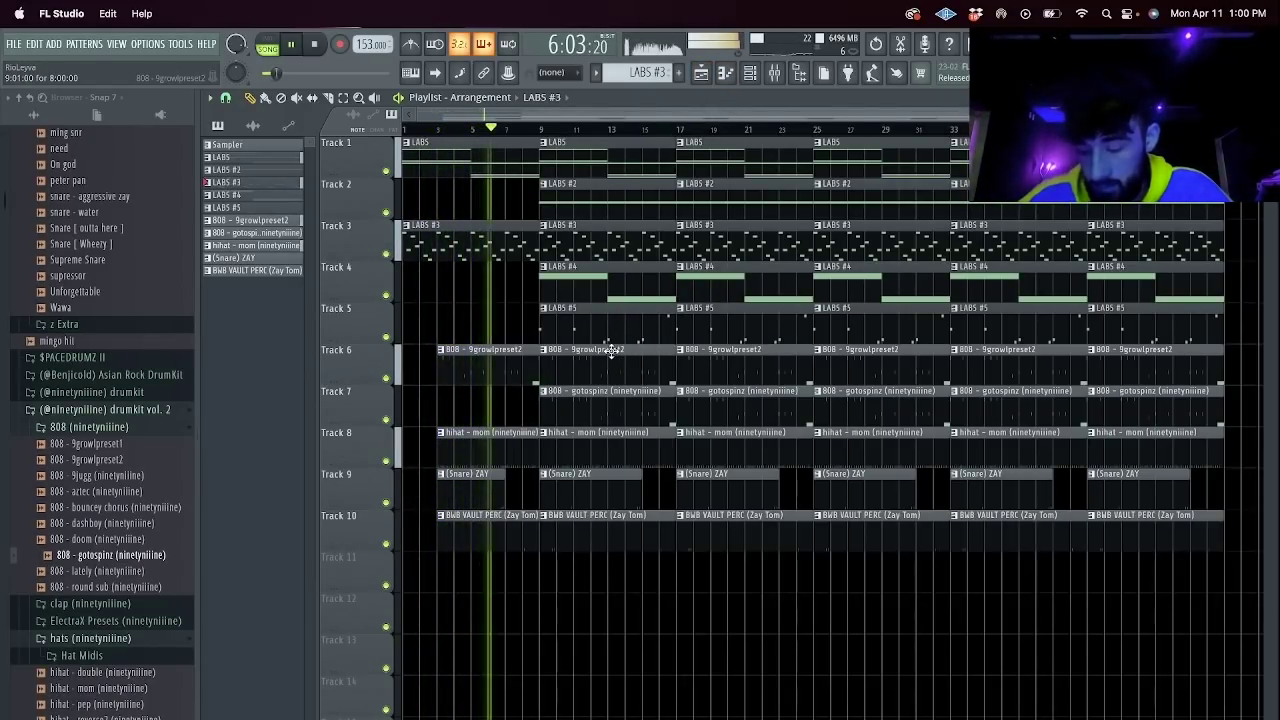
Remove the LABS #3, LABS and growl 808 clips at bar 9.
right_click(590, 243)
right_click(605, 155)
right_click(600, 365)
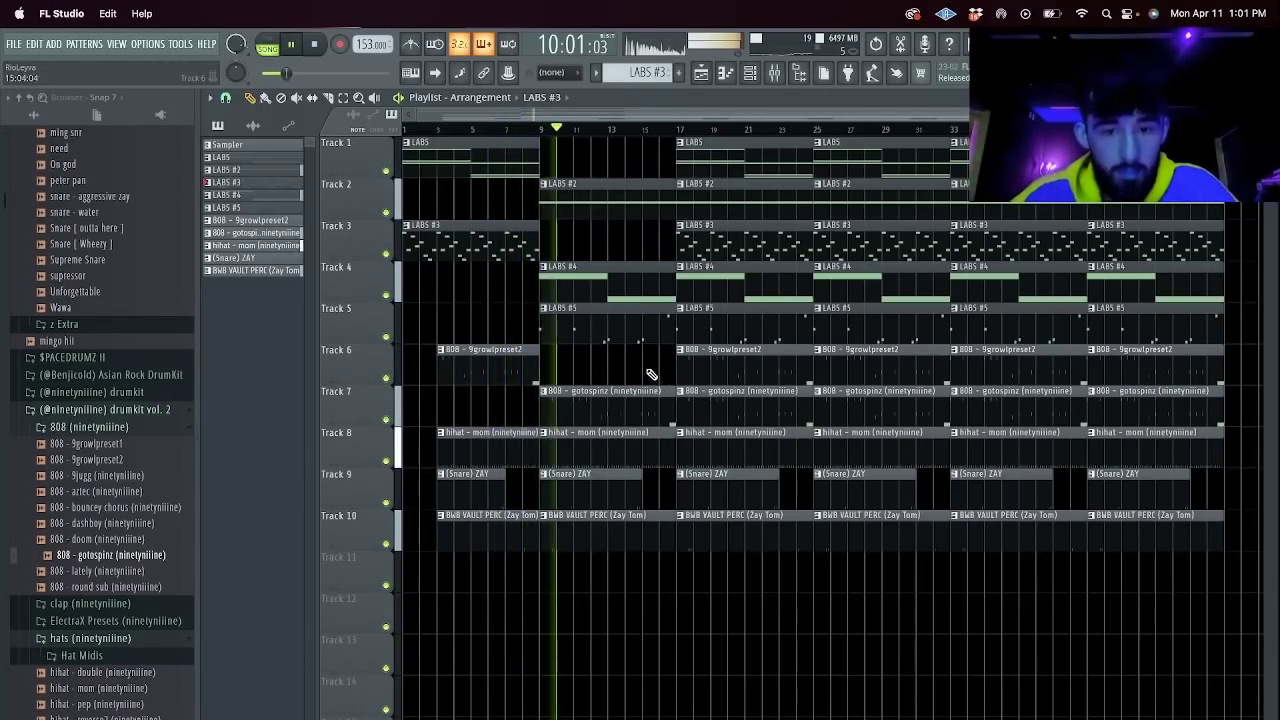
Drop out the LABS #5, LABS #4 and Track 6 808 clips at bar 17.
double_click(634, 316)
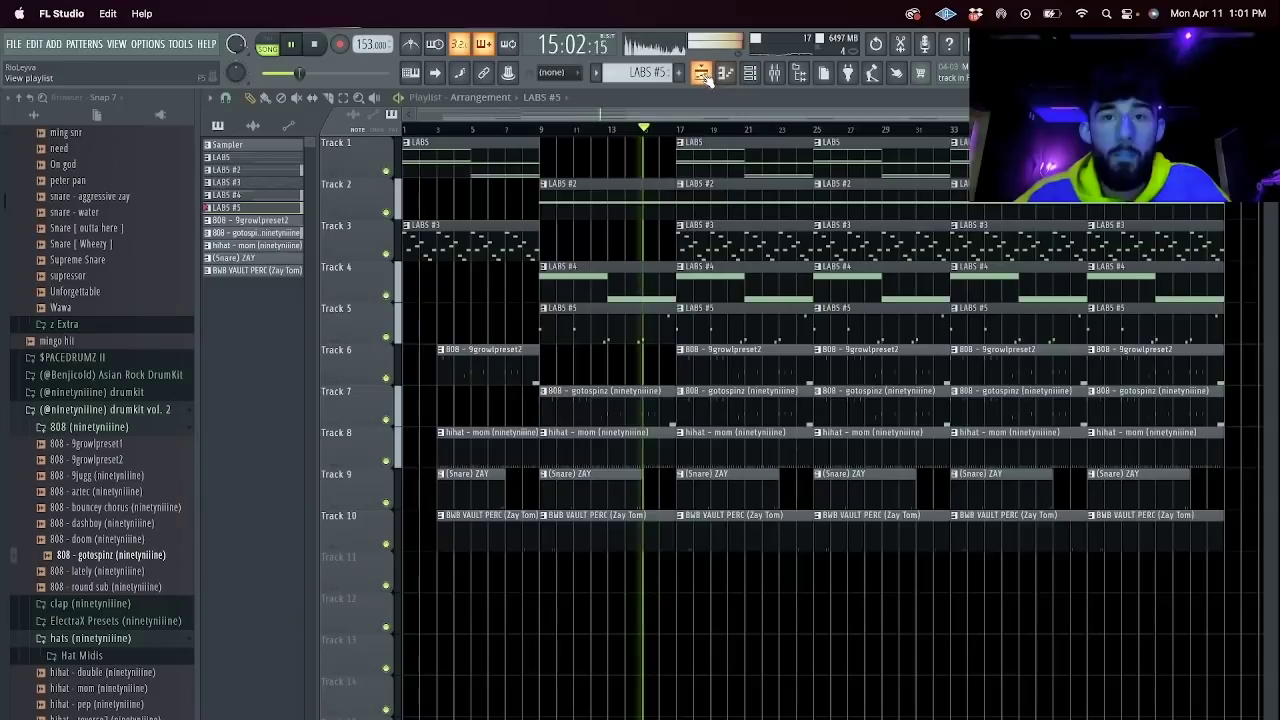
click(701, 72)
right_click(768, 318)
right_click(774, 277)
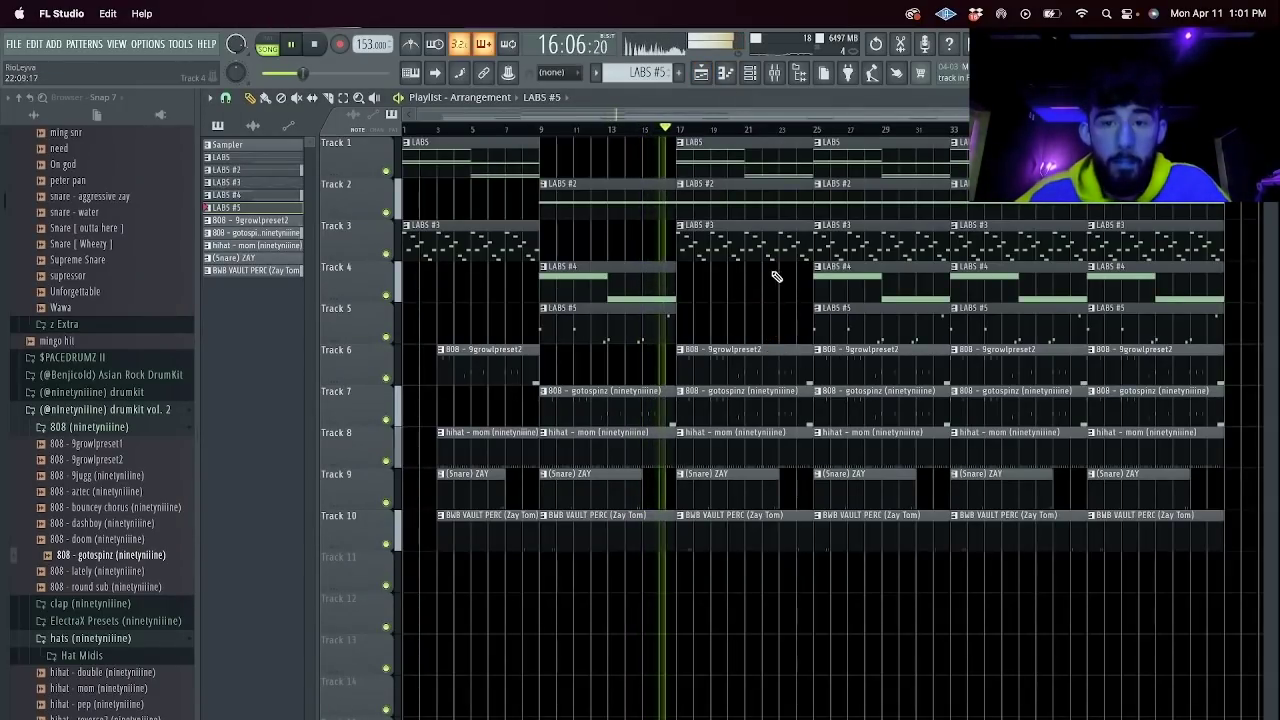
right_click(735, 362)
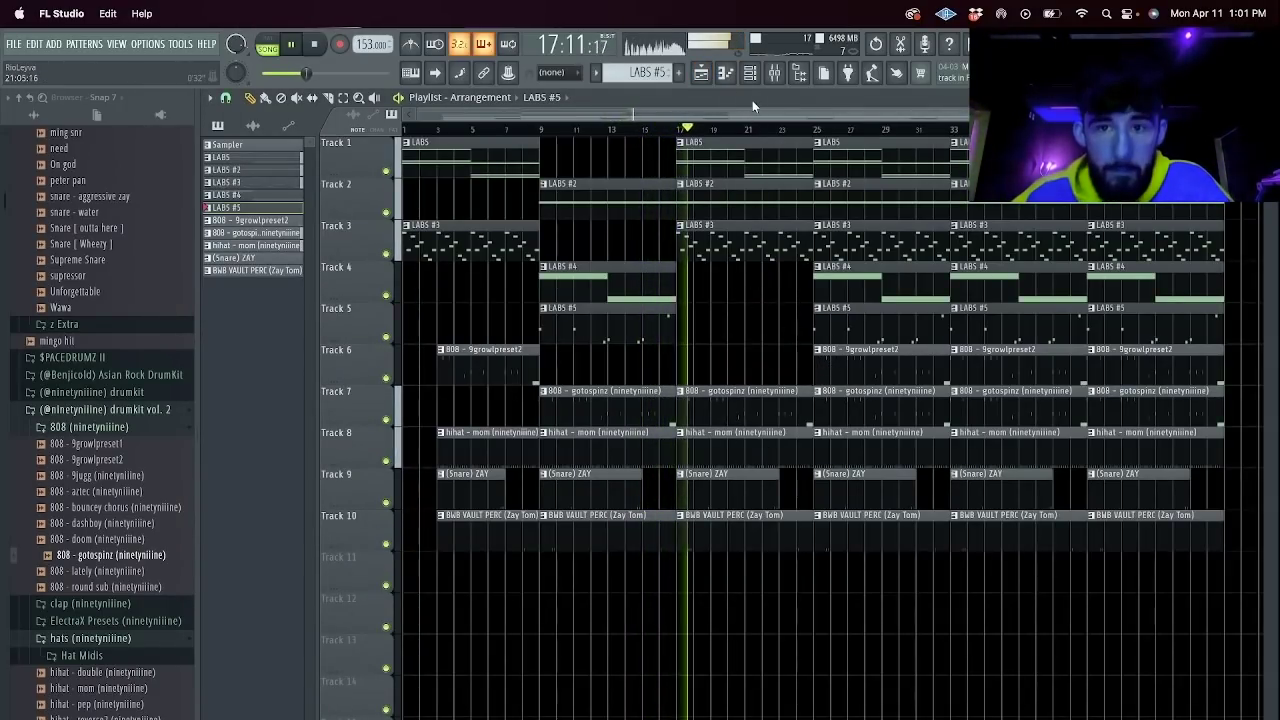
click(773, 76)
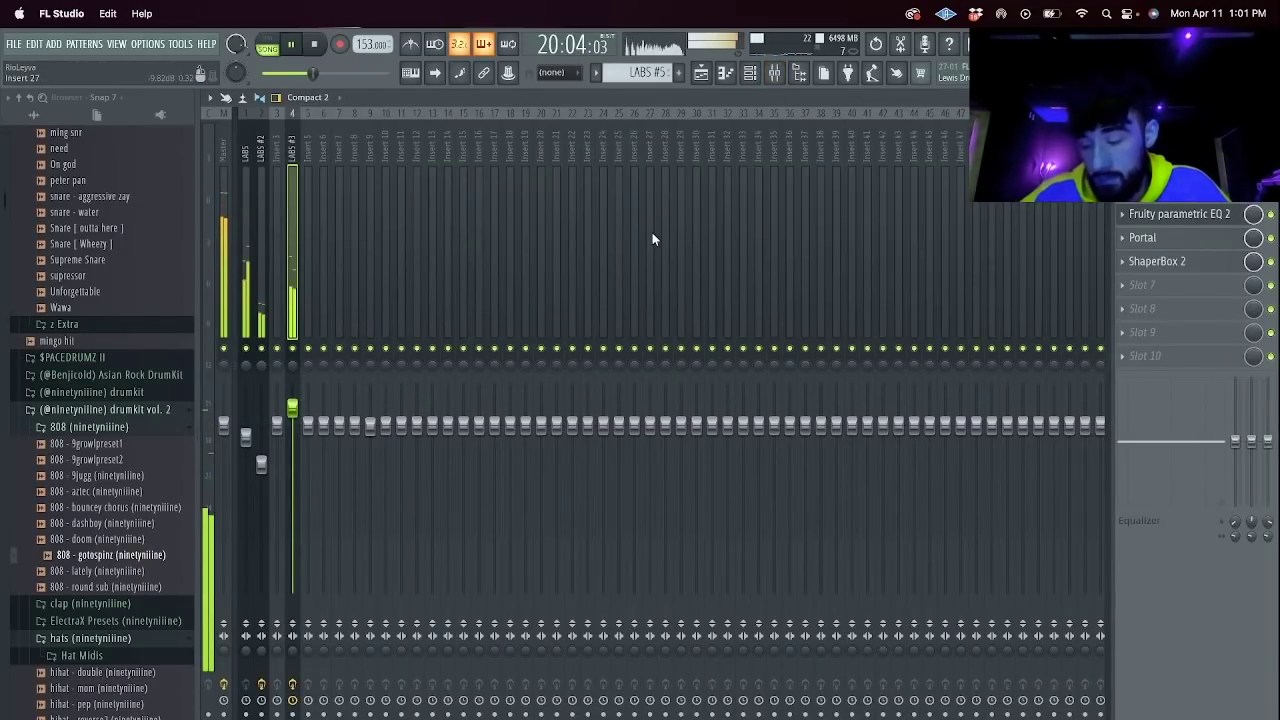
click(701, 73)
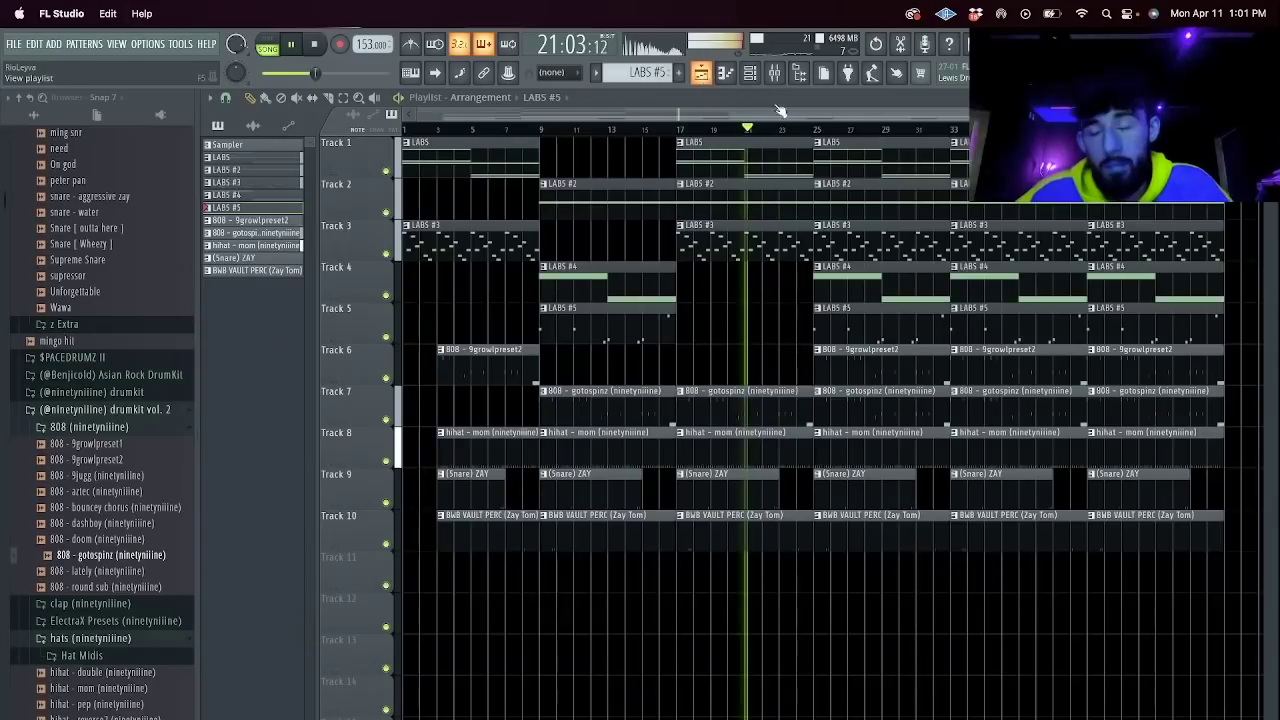
Remove LABS #2, LABS #3 and the 808 clips around bars 25–29.
right_click(876, 209)
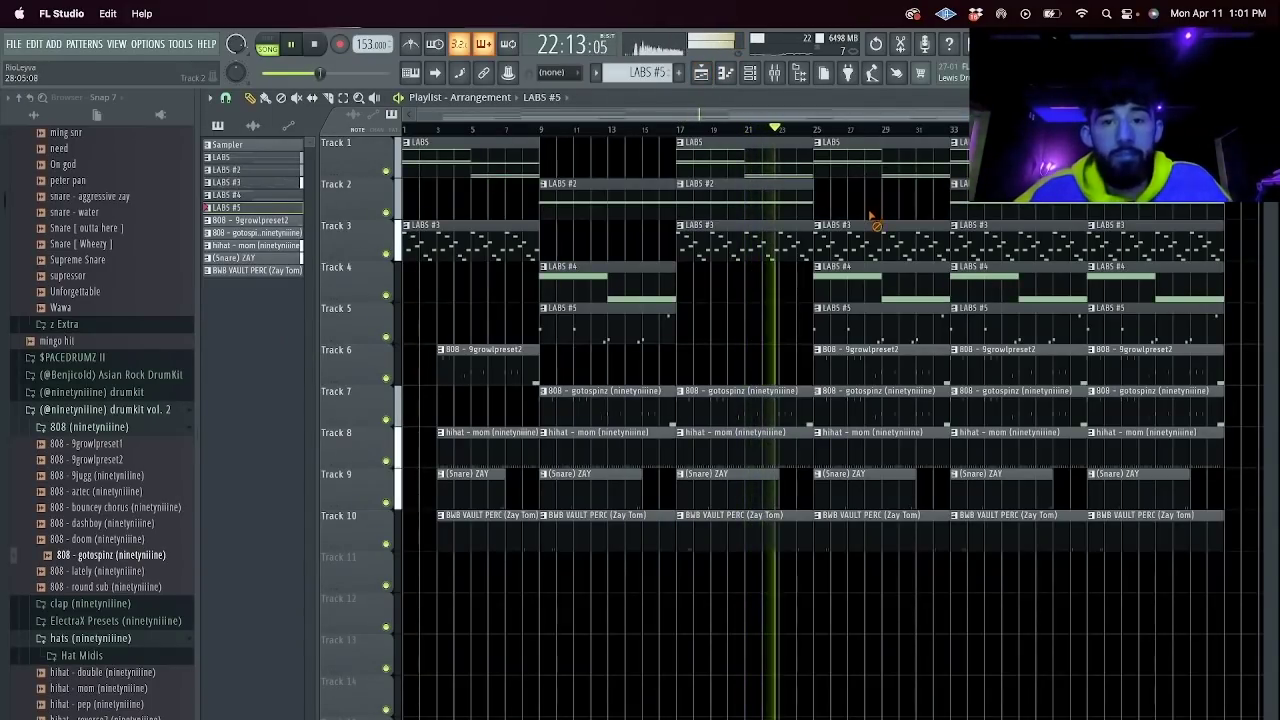
right_click(871, 224)
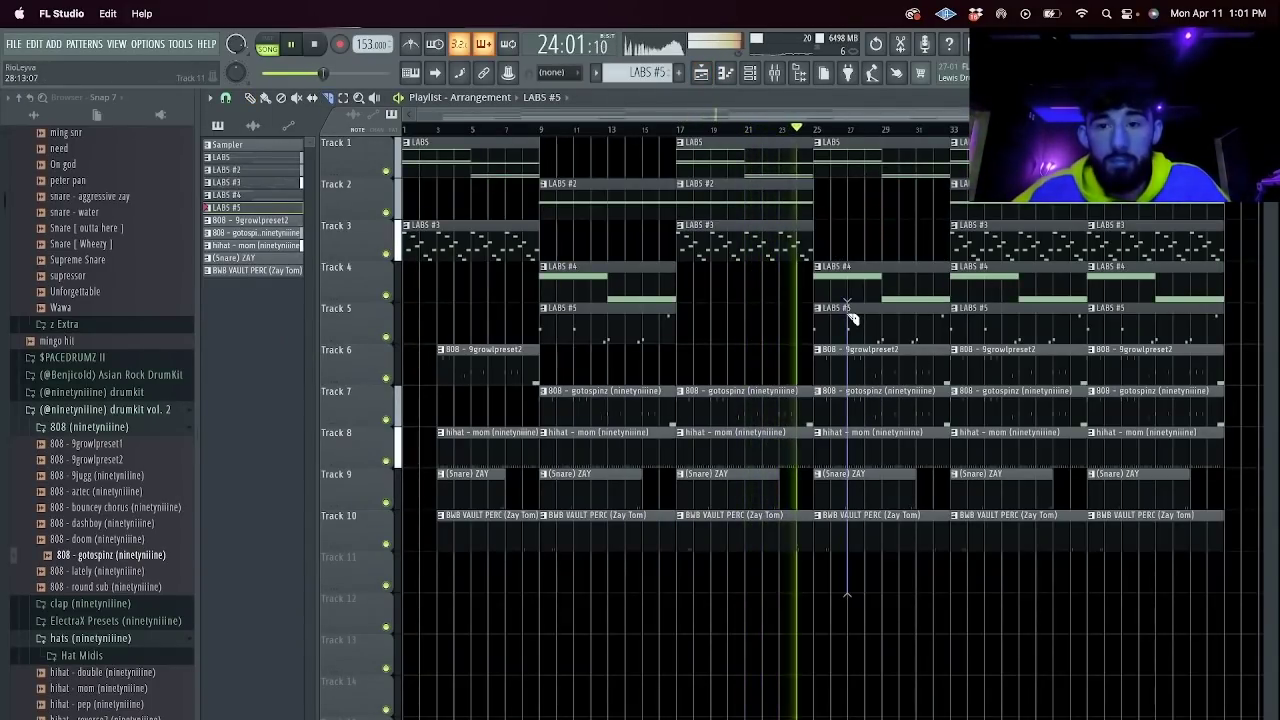
drag(832, 305, 830, 593)
key(Delete)
super+click(904, 398)
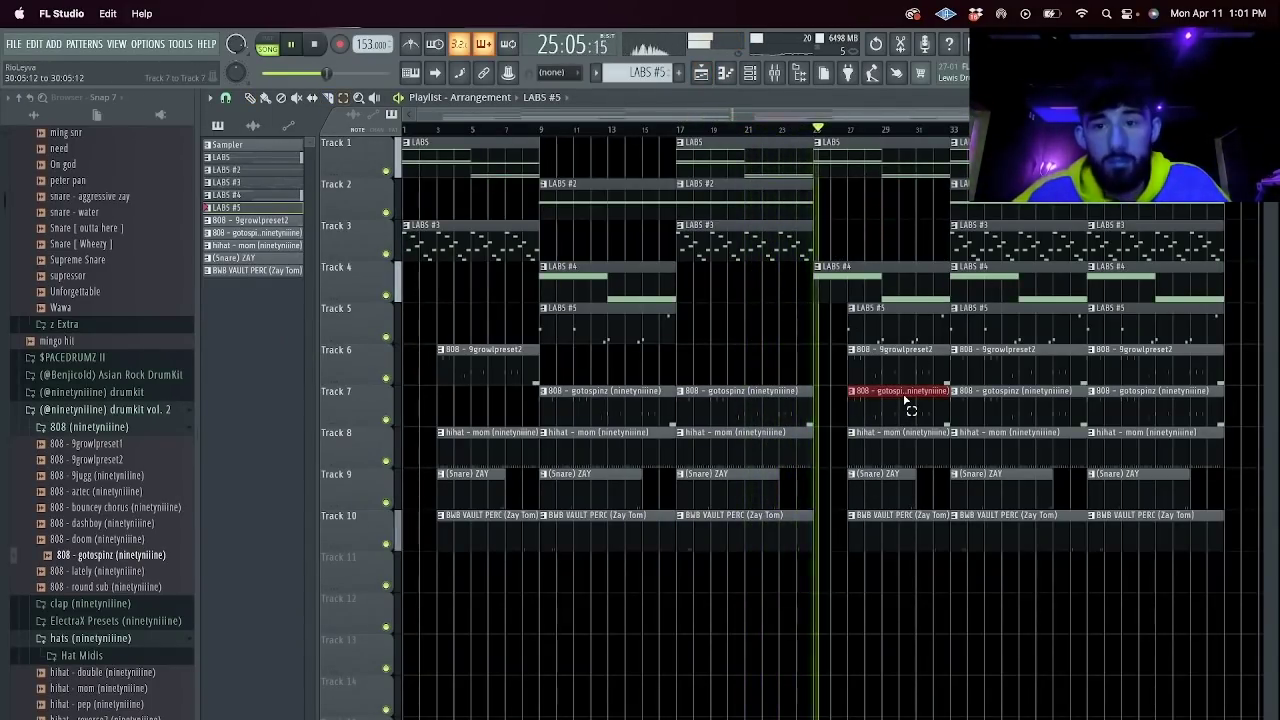
key(Delete)
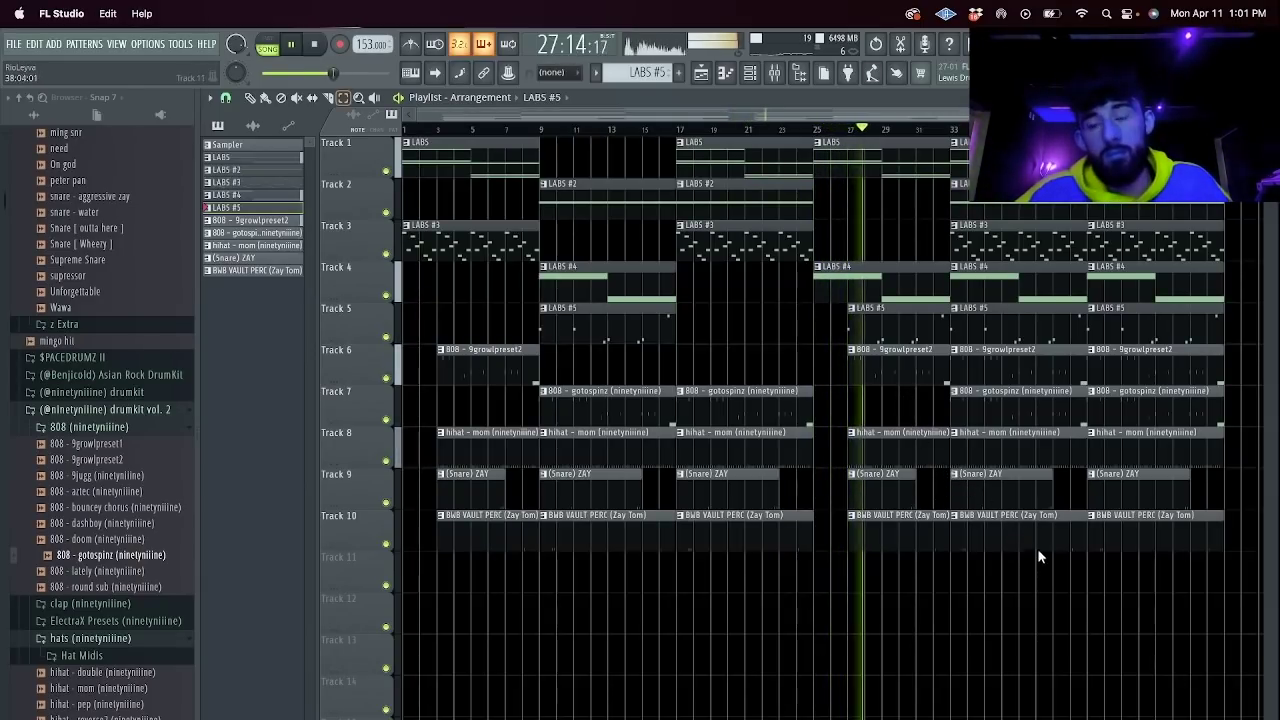
click(1015, 366)
right_click(1015, 364)
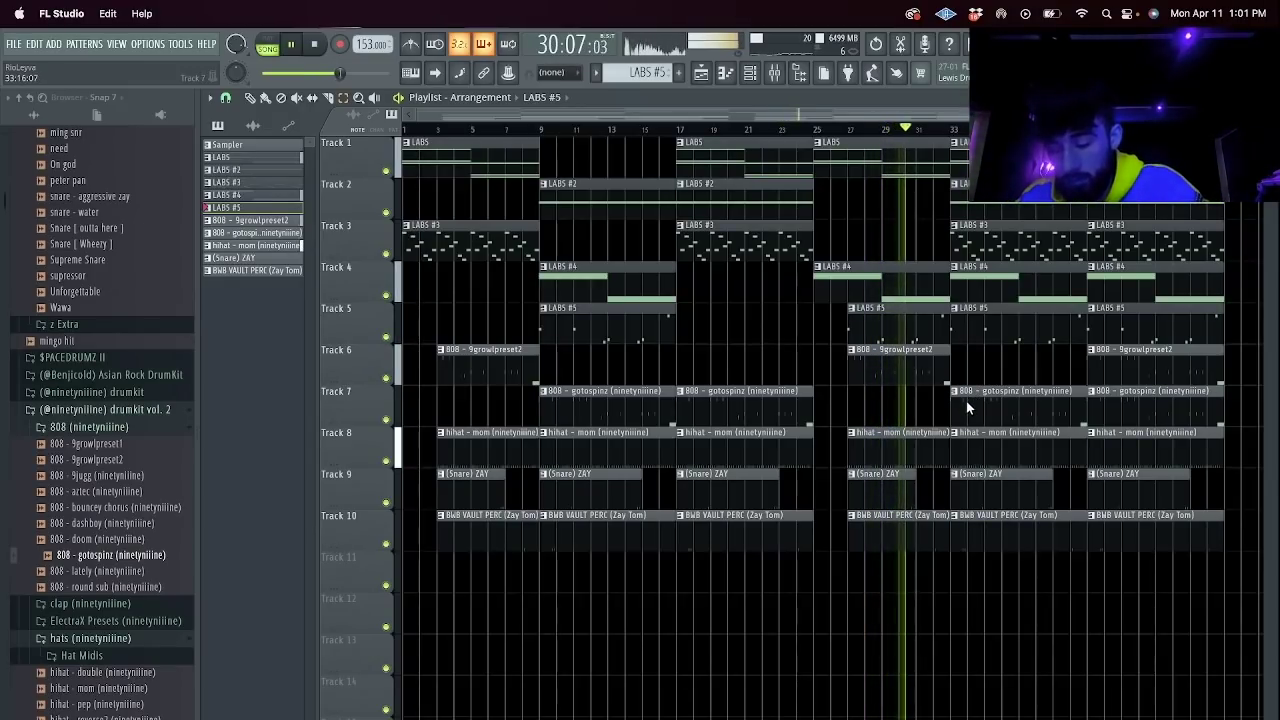
Trim two bars off the hihat at bar 33 and remove the LABS #4 and LABS #3 clips there.
drag(985, 432, 985, 466)
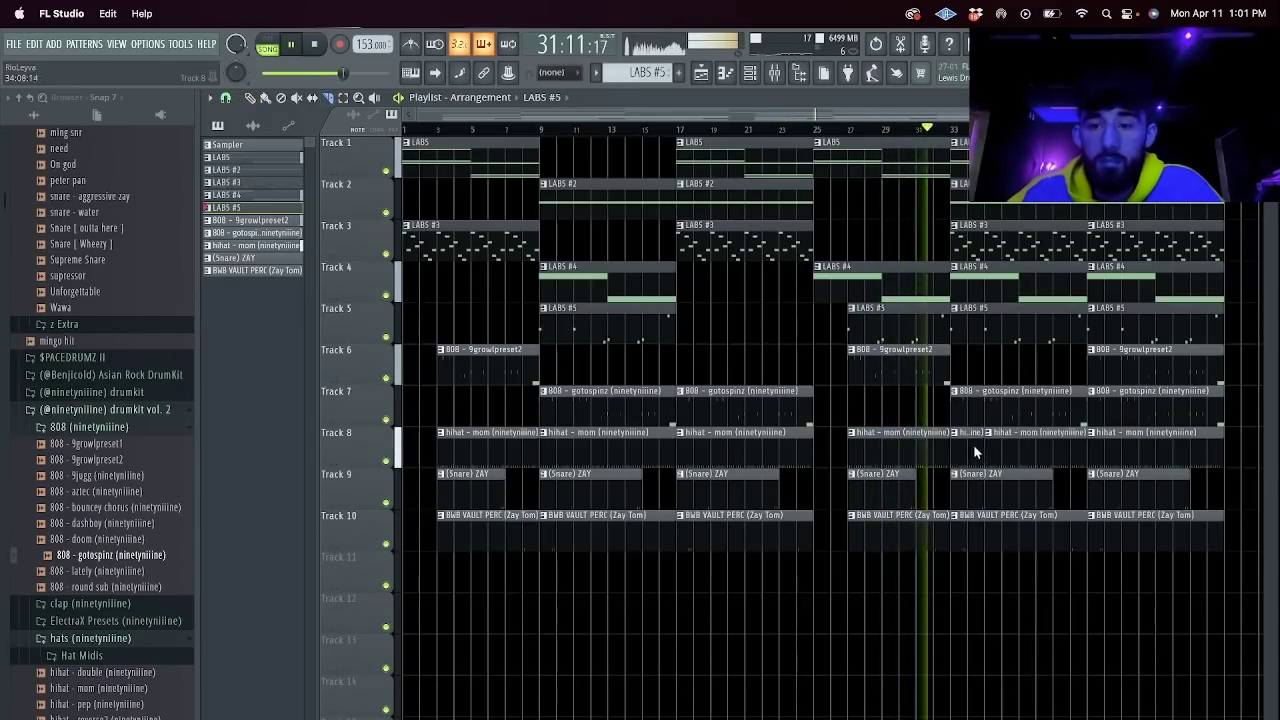
right_click(973, 445)
right_click(1020, 289)
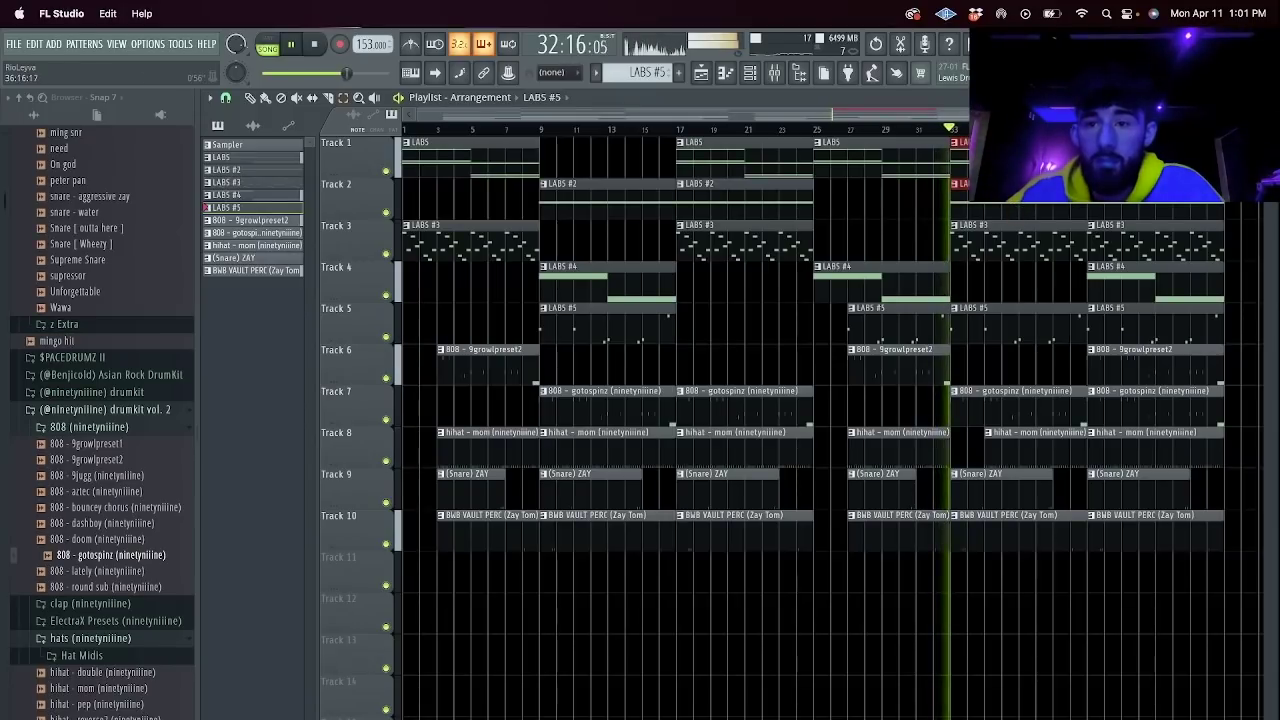
right_click(1020, 246)
right_click(1018, 160)
Delete everything after bar 40, duplicate the whole arrangement, and begin saving the project.
drag(1160, 592, 1119, 257)
key(Delete)
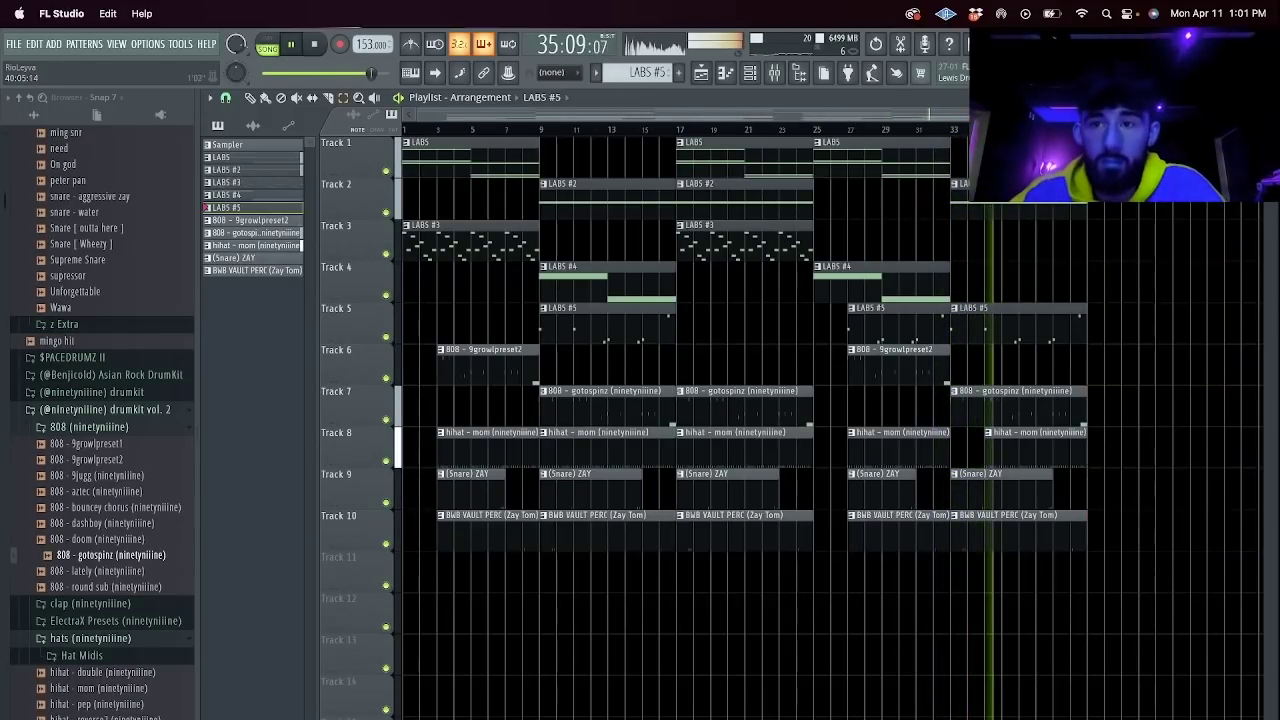
scroll(989, 129, down, 1)
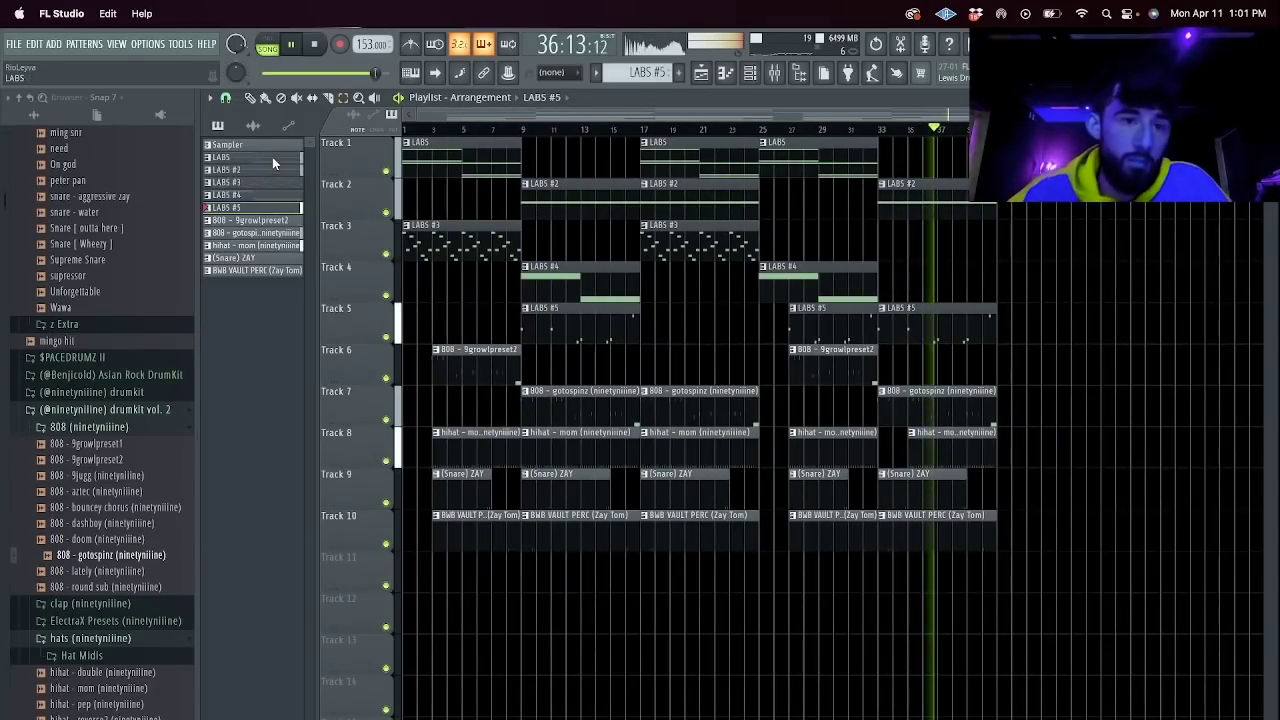
drag(963, 613, 14, 13)
key(super+b)
key(super+b)
click(671, 396)
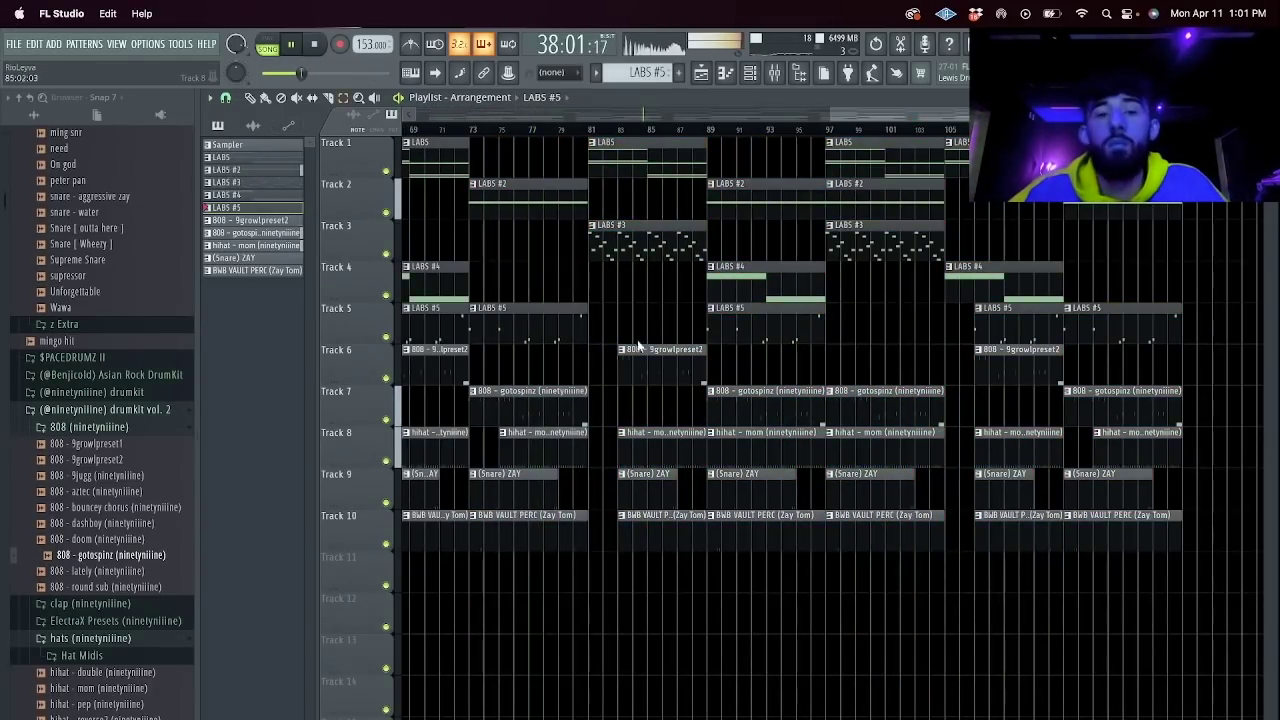
key(super+shift+r)
click(668, 225)
Save the project as Castaway 153 BPM in a new folder under 4 - April/Stems.
click(667, 242)
click(812, 299)
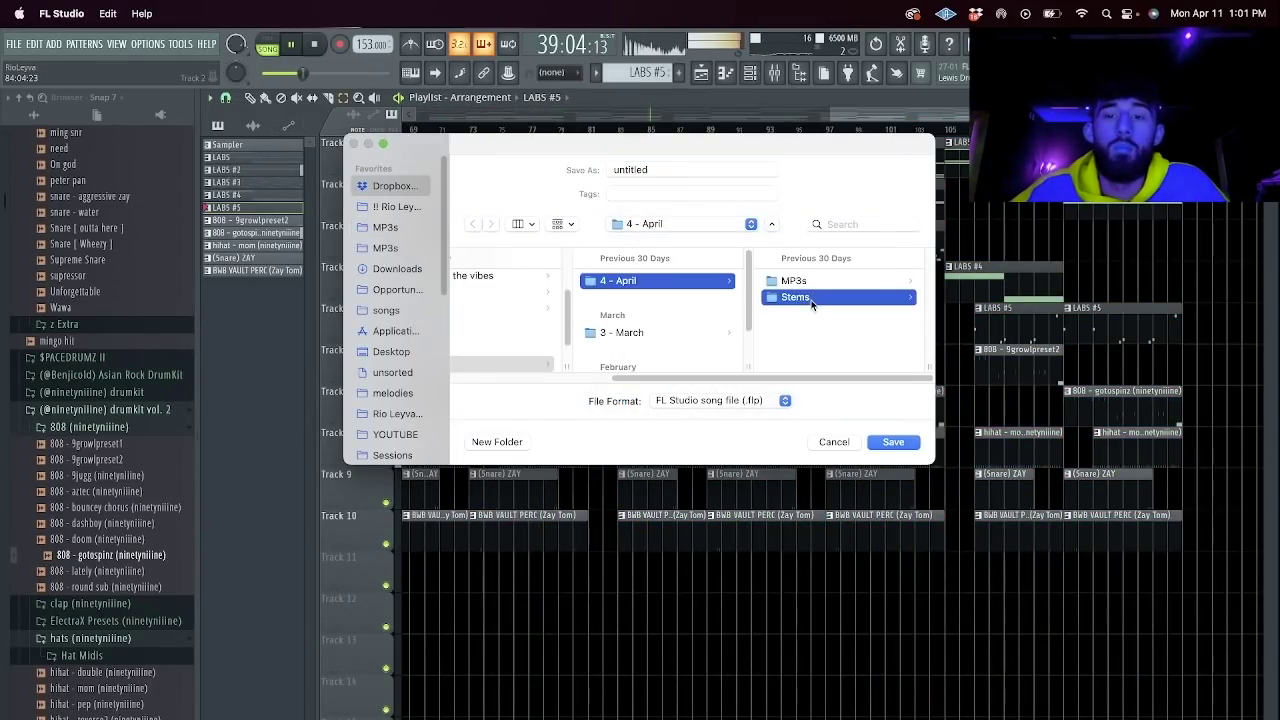
key(super+shift+n)
text(Rio - Castaway 153 BPM)
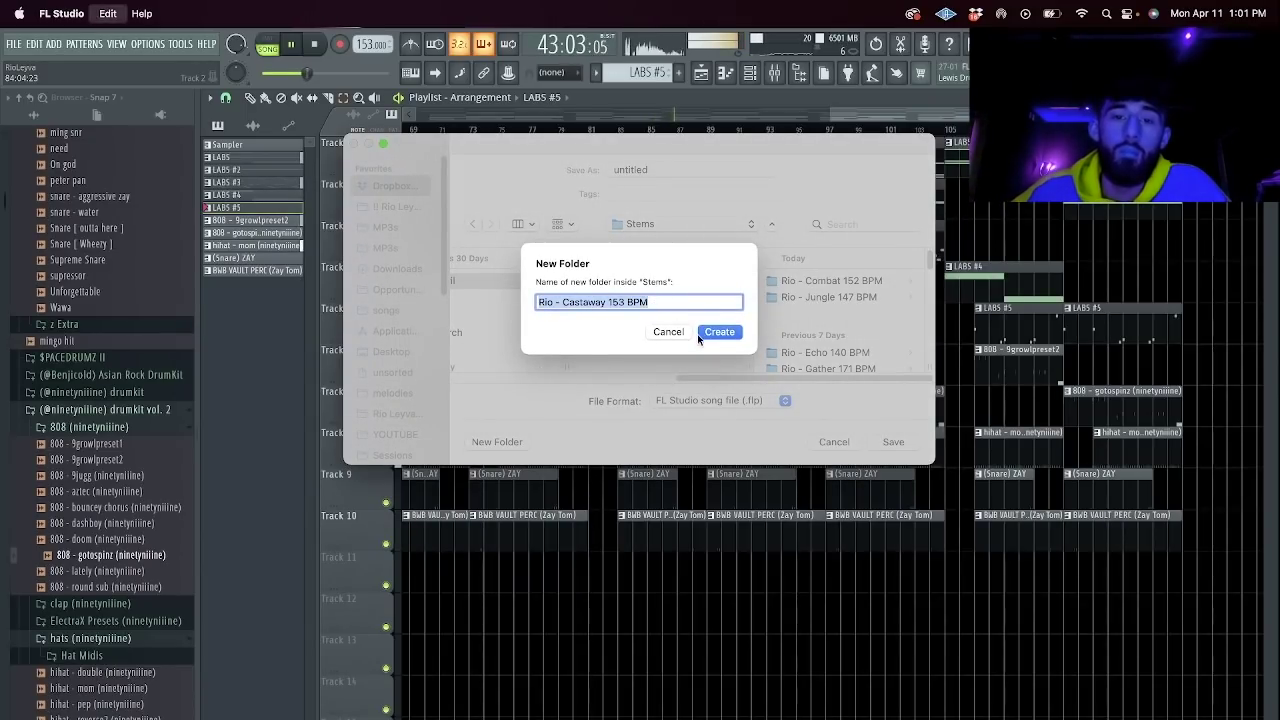
click(699, 336)
key(Return)
Export the song as an MP3 into the Stems/MP3s folder and start rendering.
key(super+shift+r)
click(680, 223)
click(690, 243)
click(700, 280)
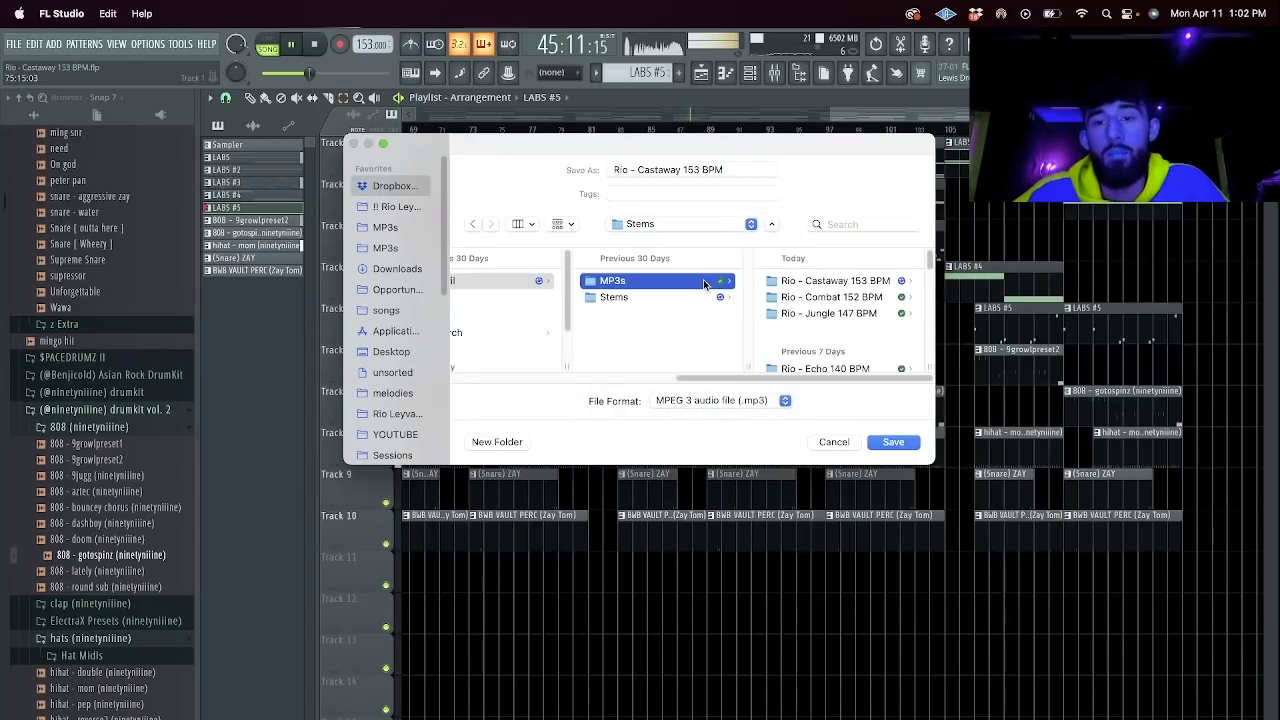
click(893, 441)
click(748, 611)
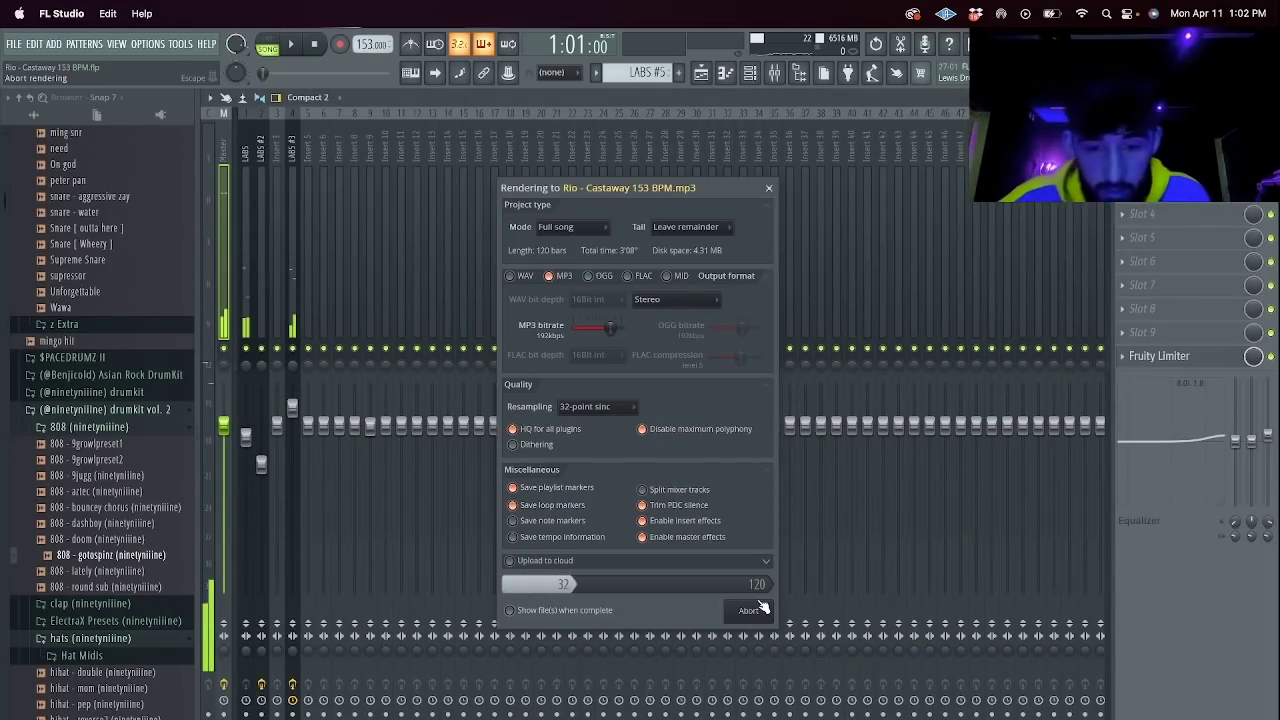
Switch from FL Studio to the Streamlabs Desktop window after the render.
key(super+Tab)
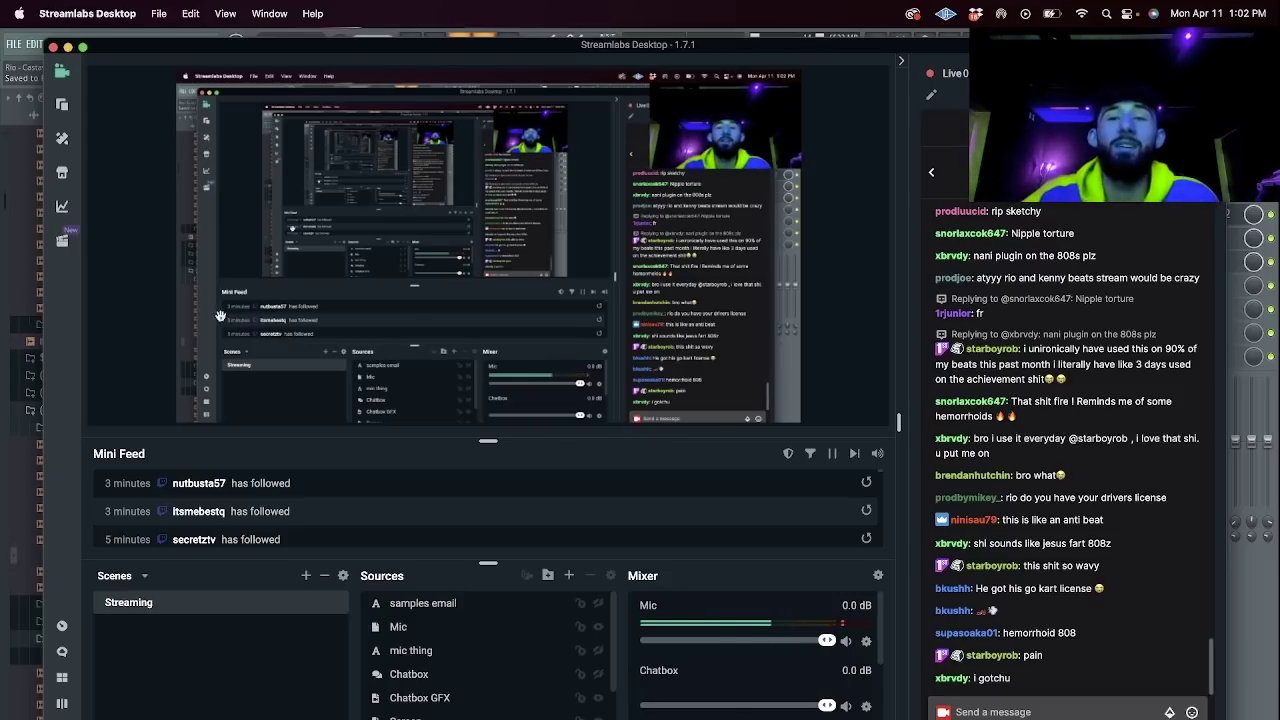
Start a new default FL Studio project and open its Channel rack.
click(1260, 601)
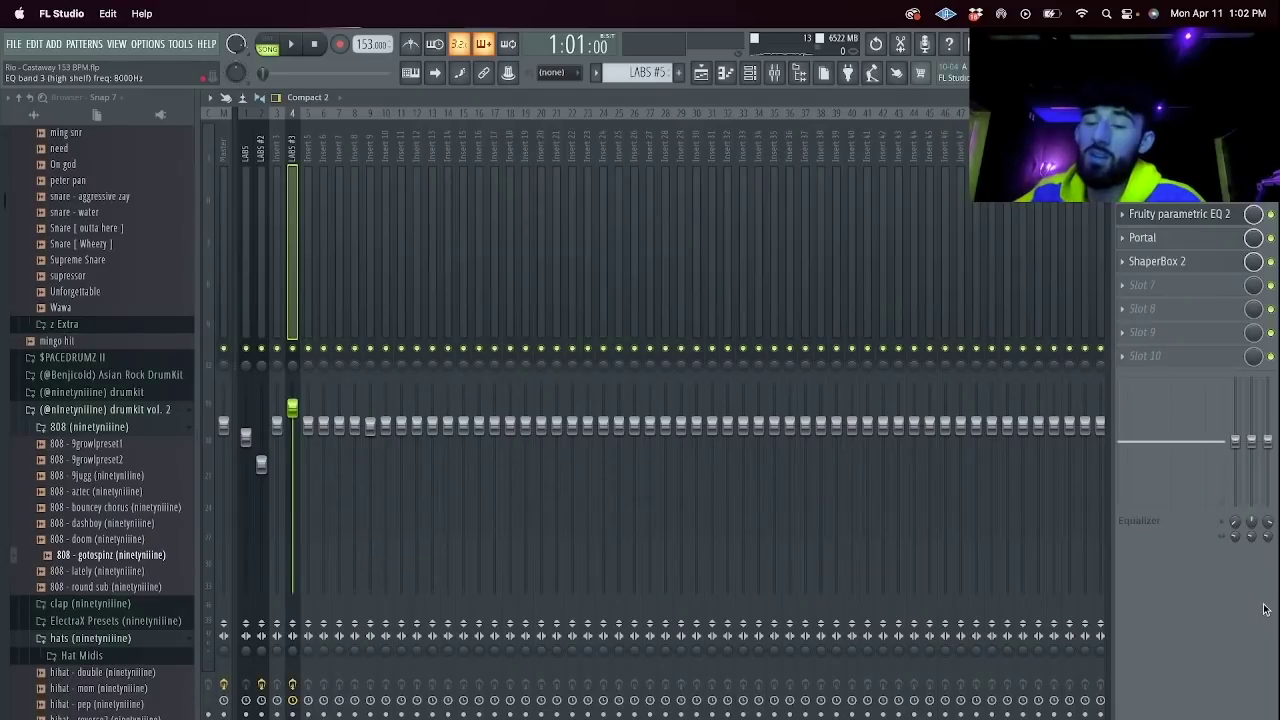
click(701, 73)
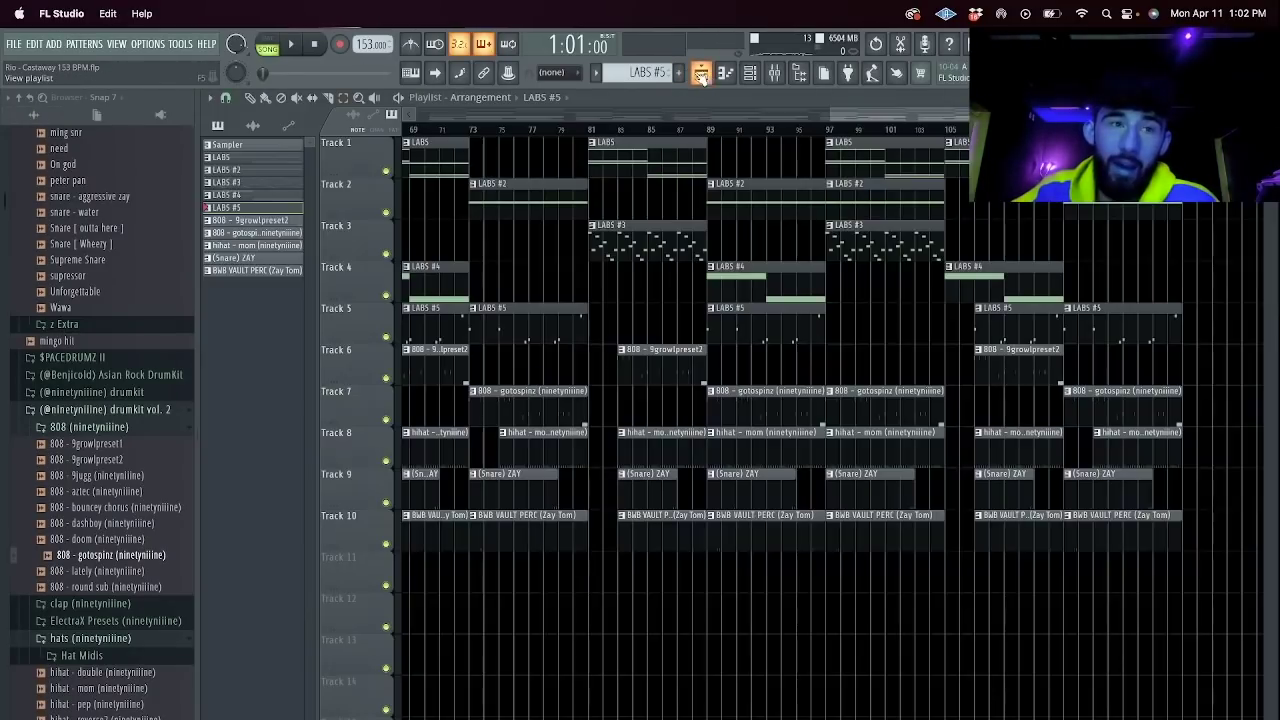
click(14, 44)
click(40, 64)
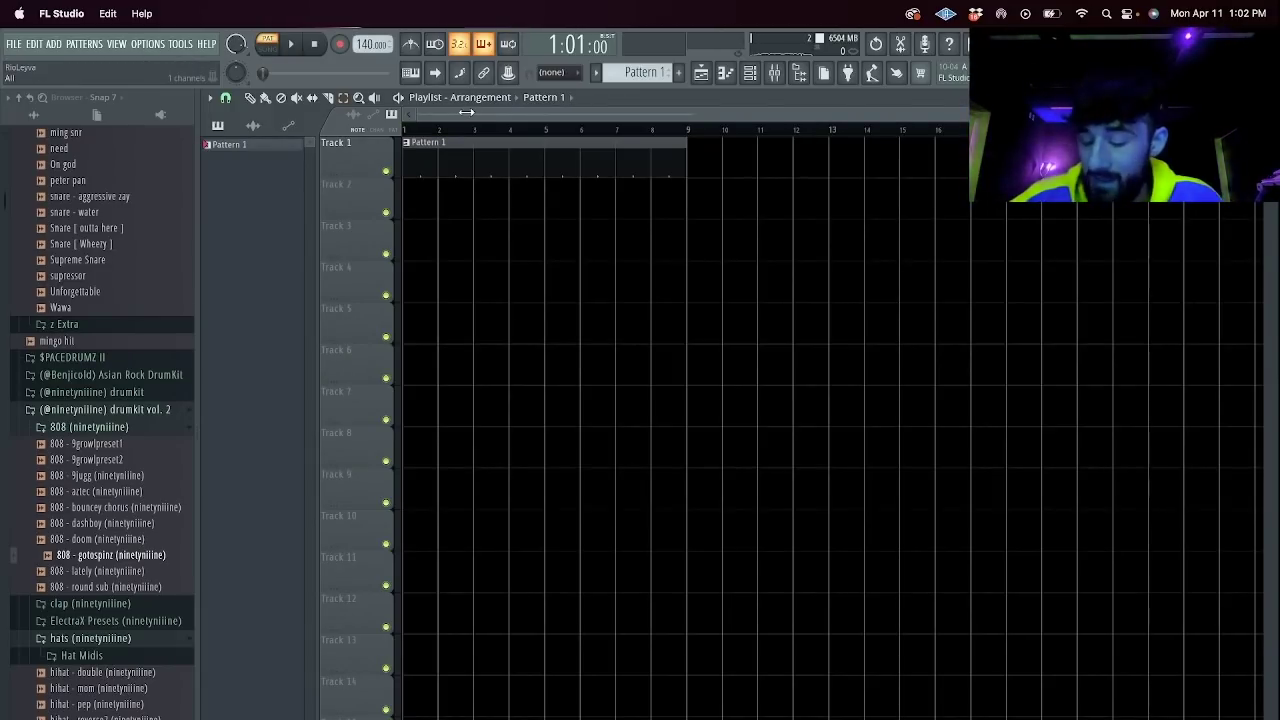
drag(467, 112, 477, 114)
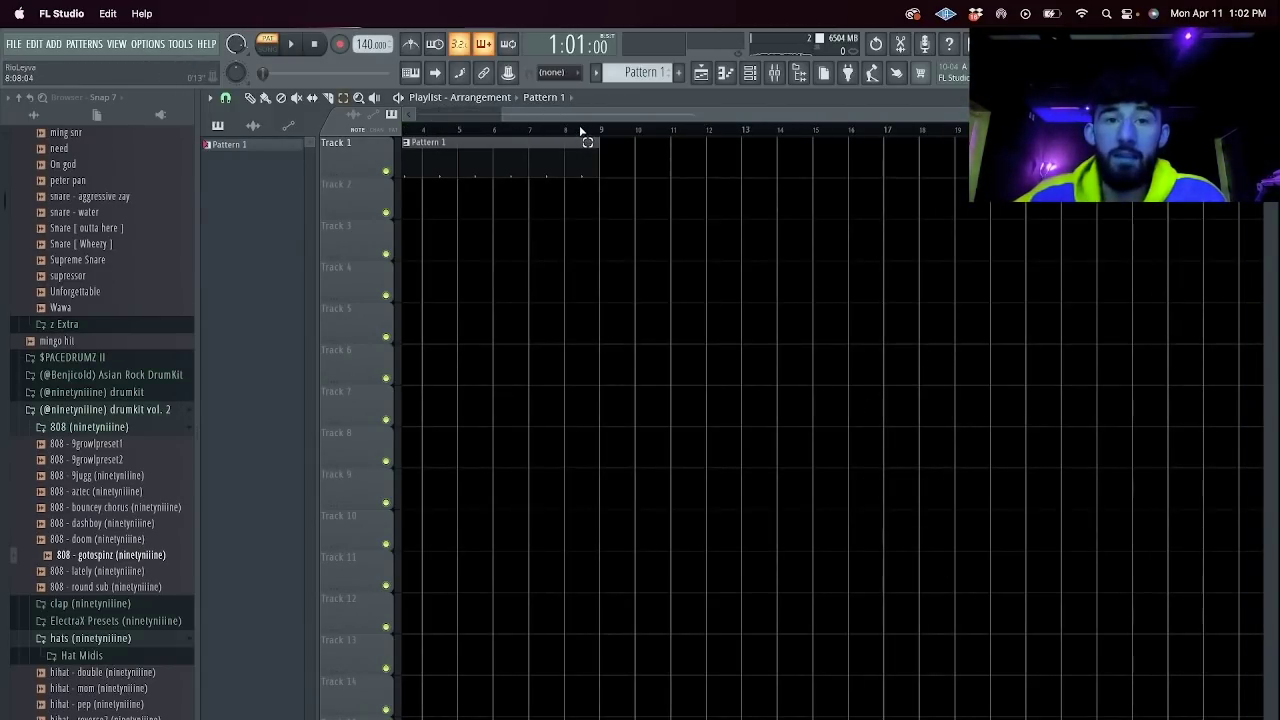
scroll(581, 130, left, 3)
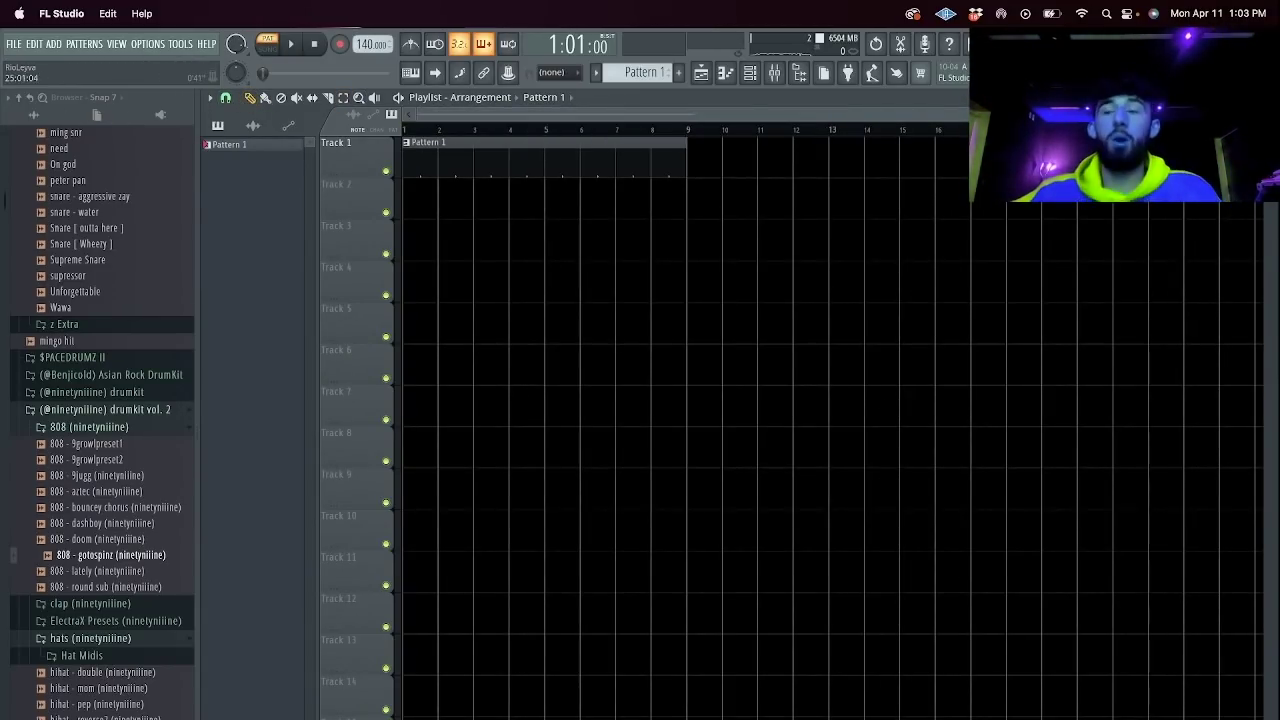
drag(694, 114, 702, 114)
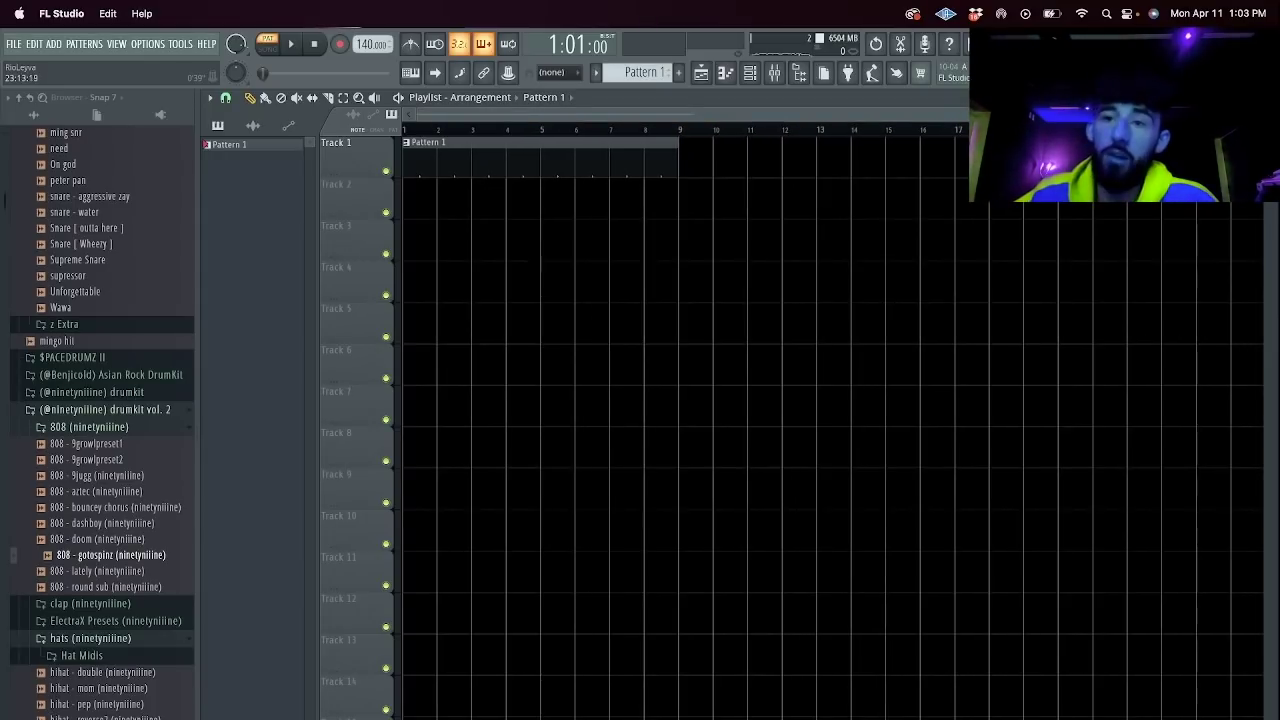
click(751, 74)
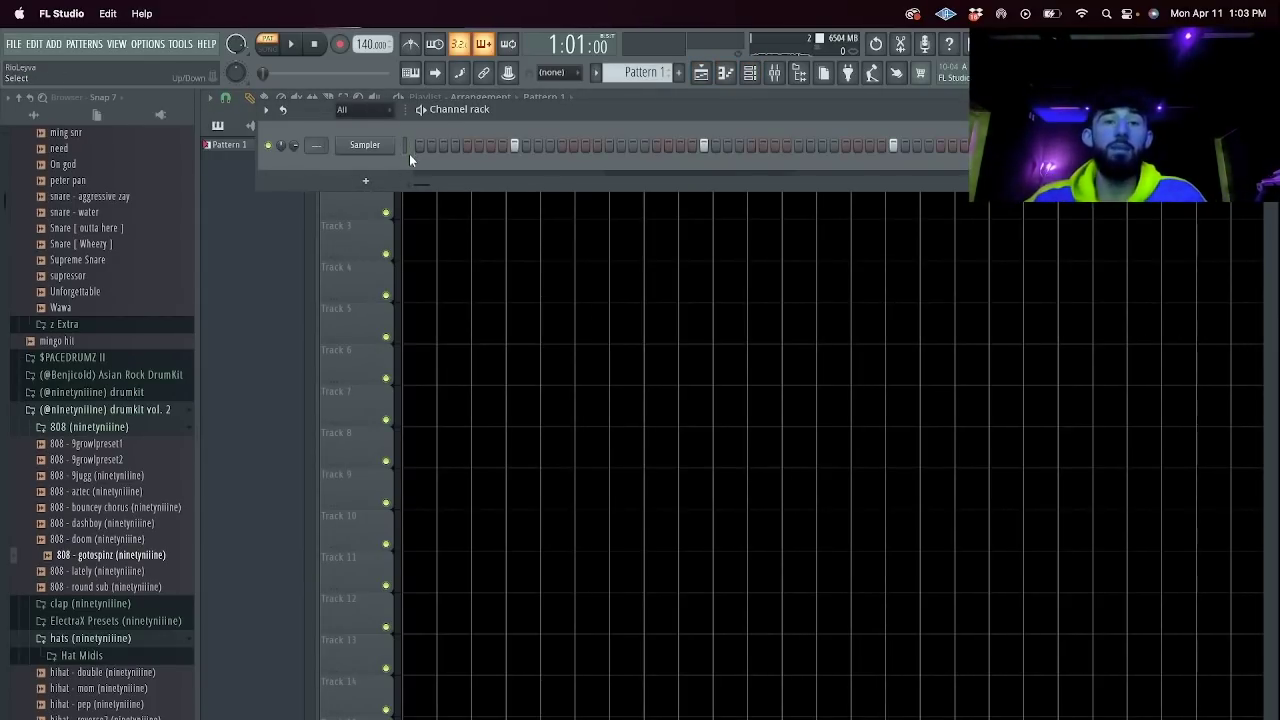
Add a LABS instrument channel to the Channel rack.
click(368, 183)
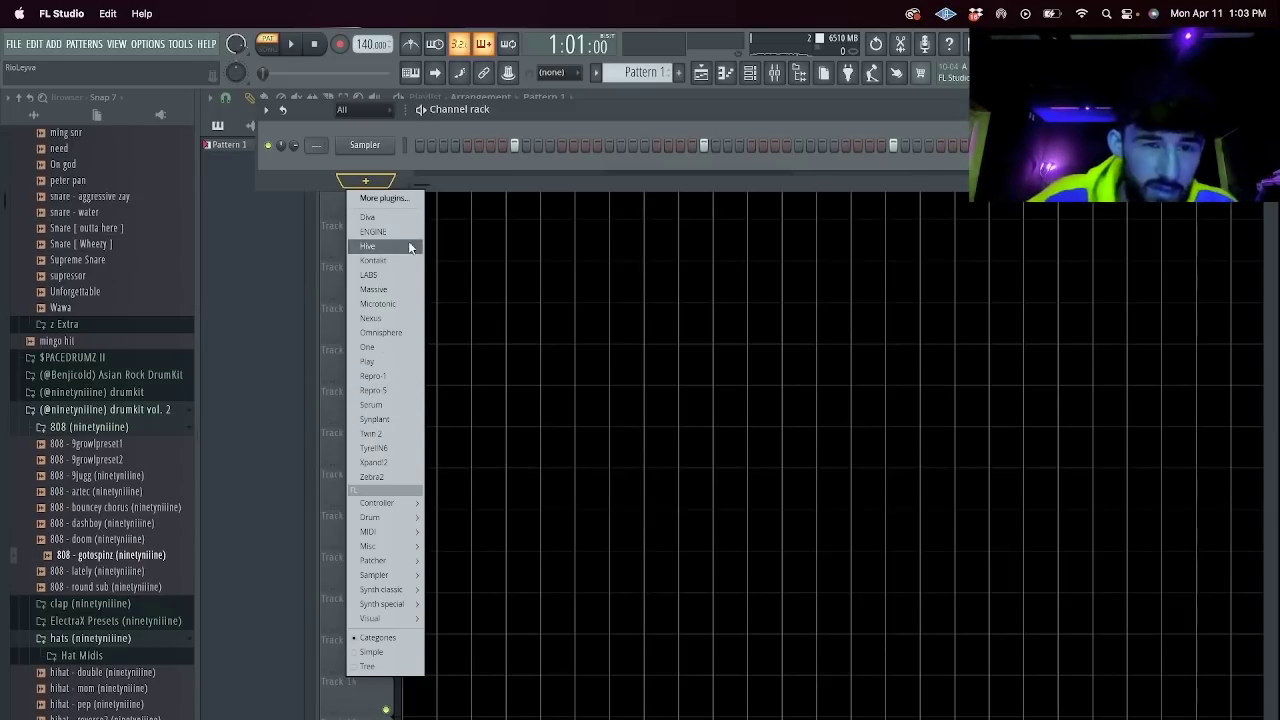
click(385, 276)
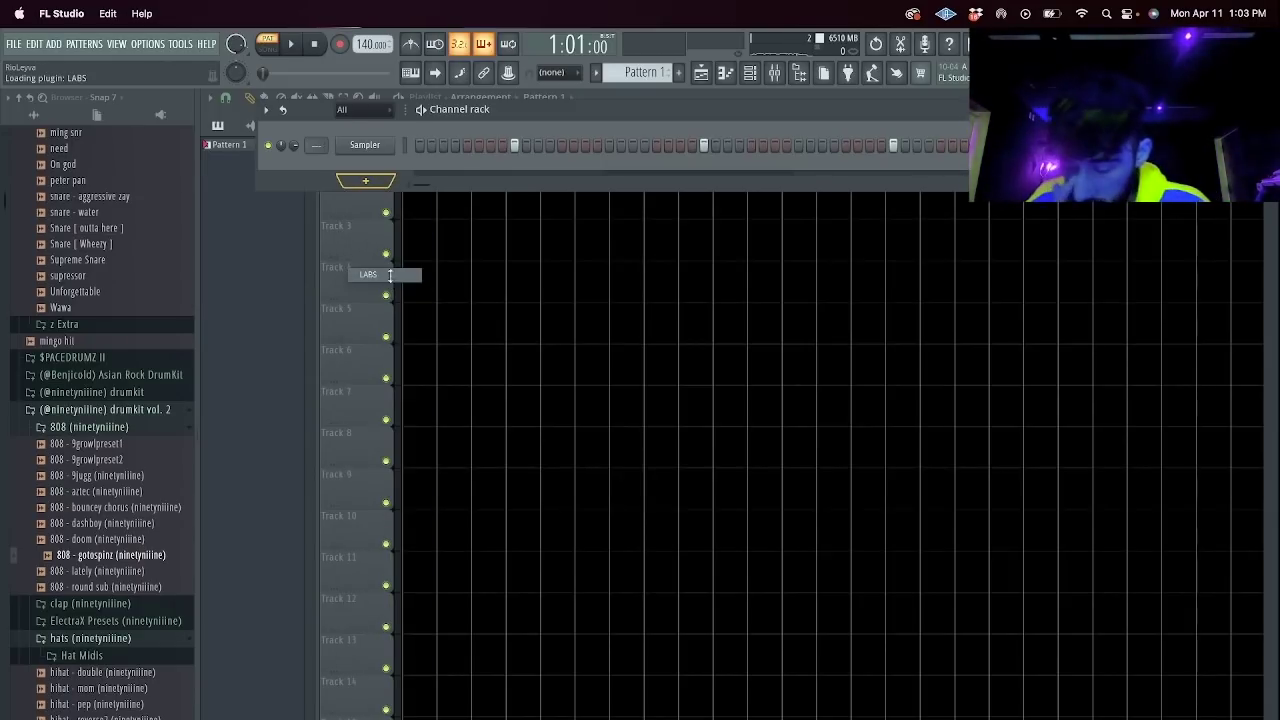
key(super+Tab)
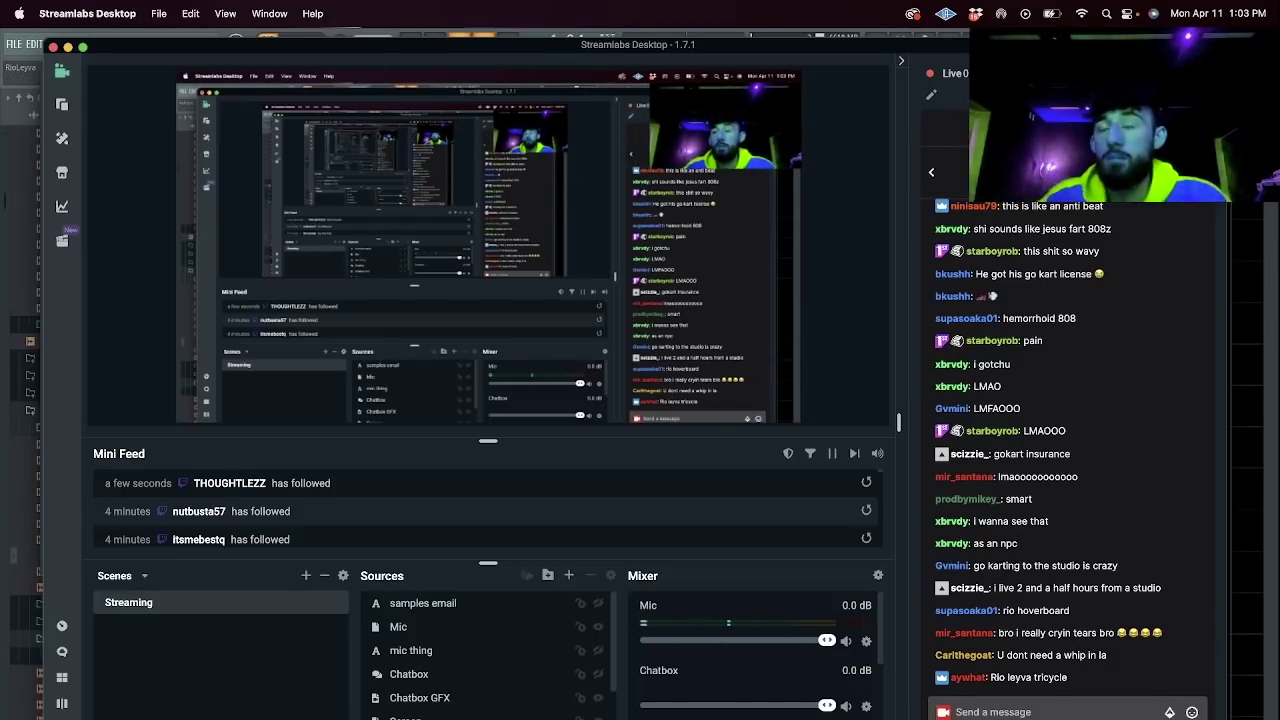
key(super+Tab)
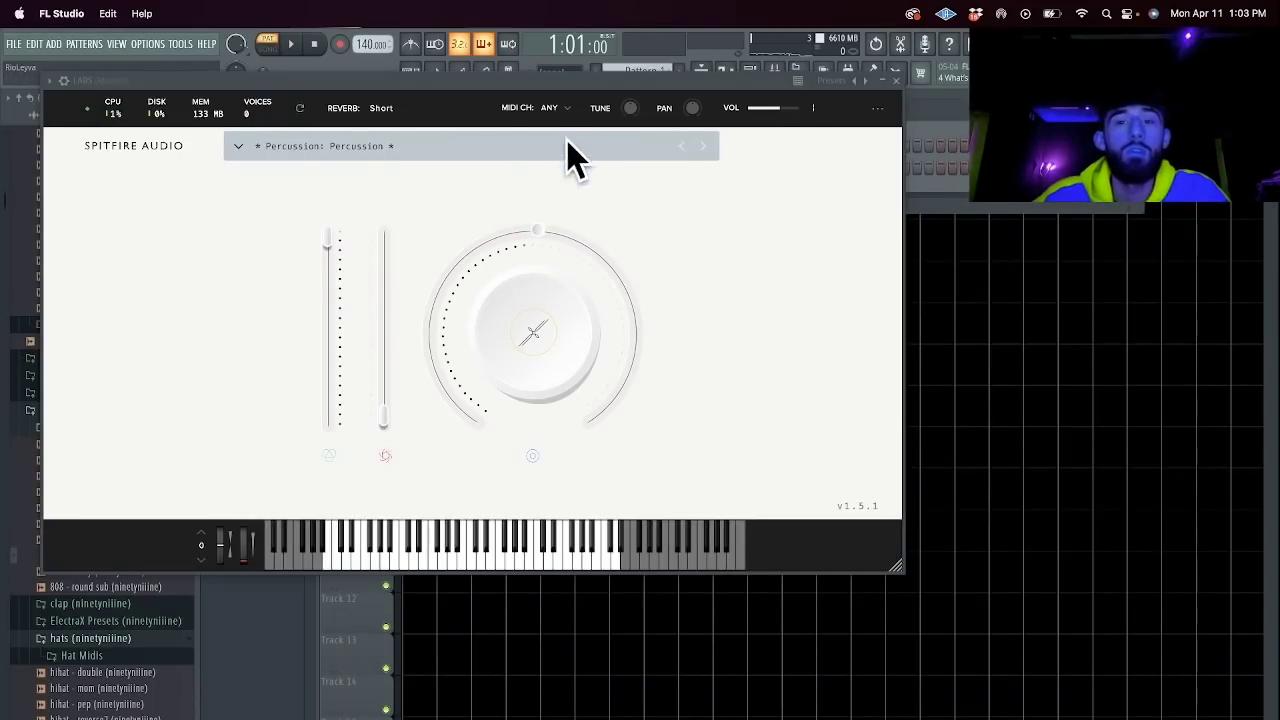
click(893, 82)
Delete the LABS channel and add an ENGINE instrument channel instead.
right_click(365, 167)
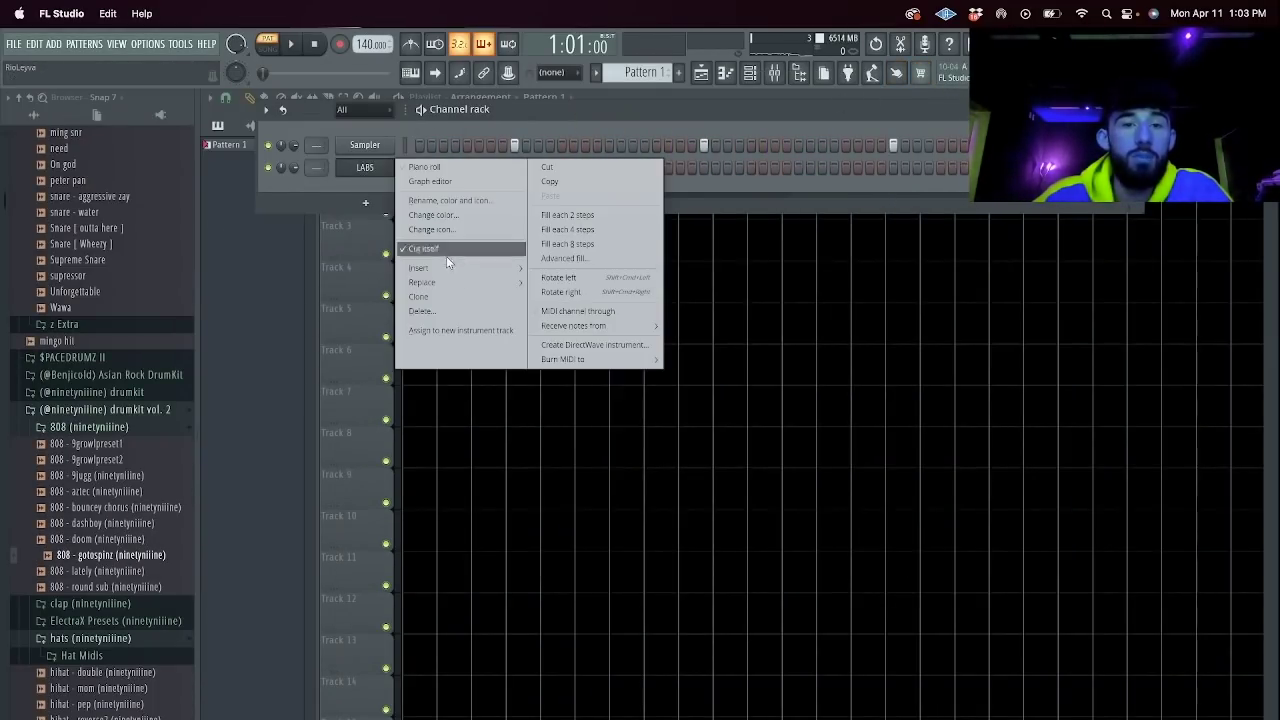
click(446, 256)
click(686, 457)
click(366, 181)
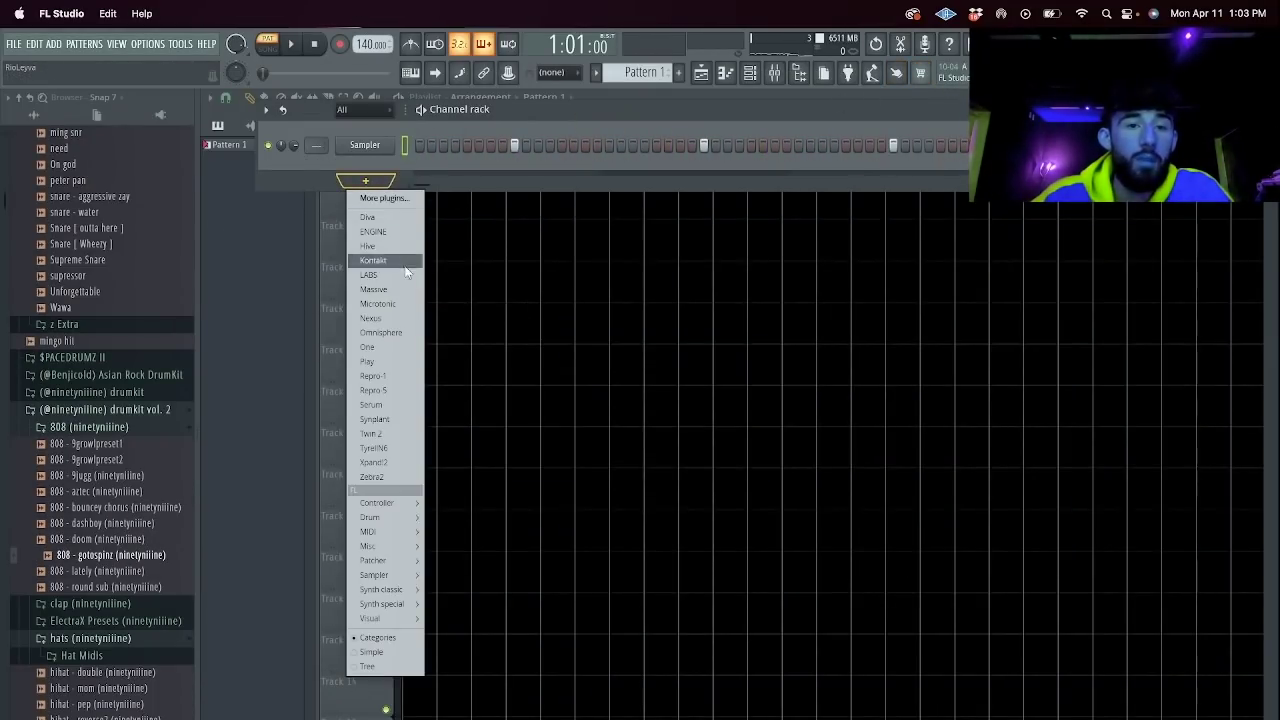
click(381, 232)
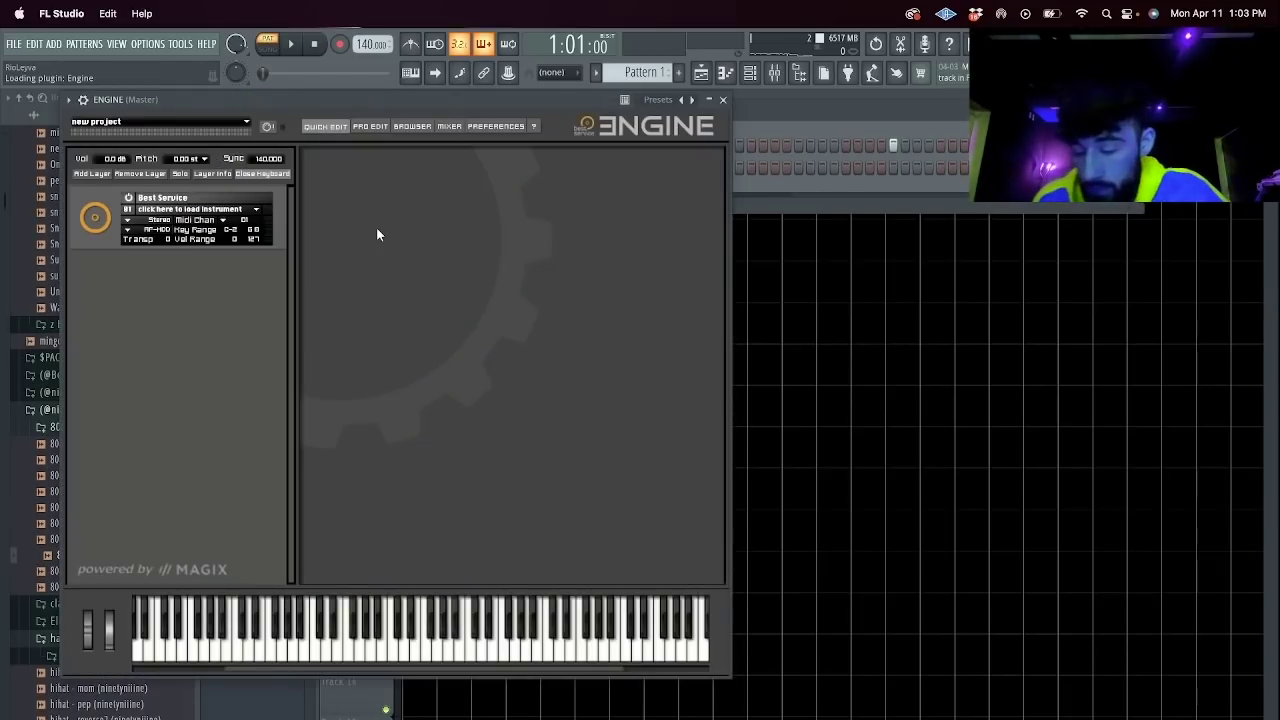
Play the spotlight track archive prod paryo on the SoundCloud profile, then return to Streamlabs.
key(super+Tab)
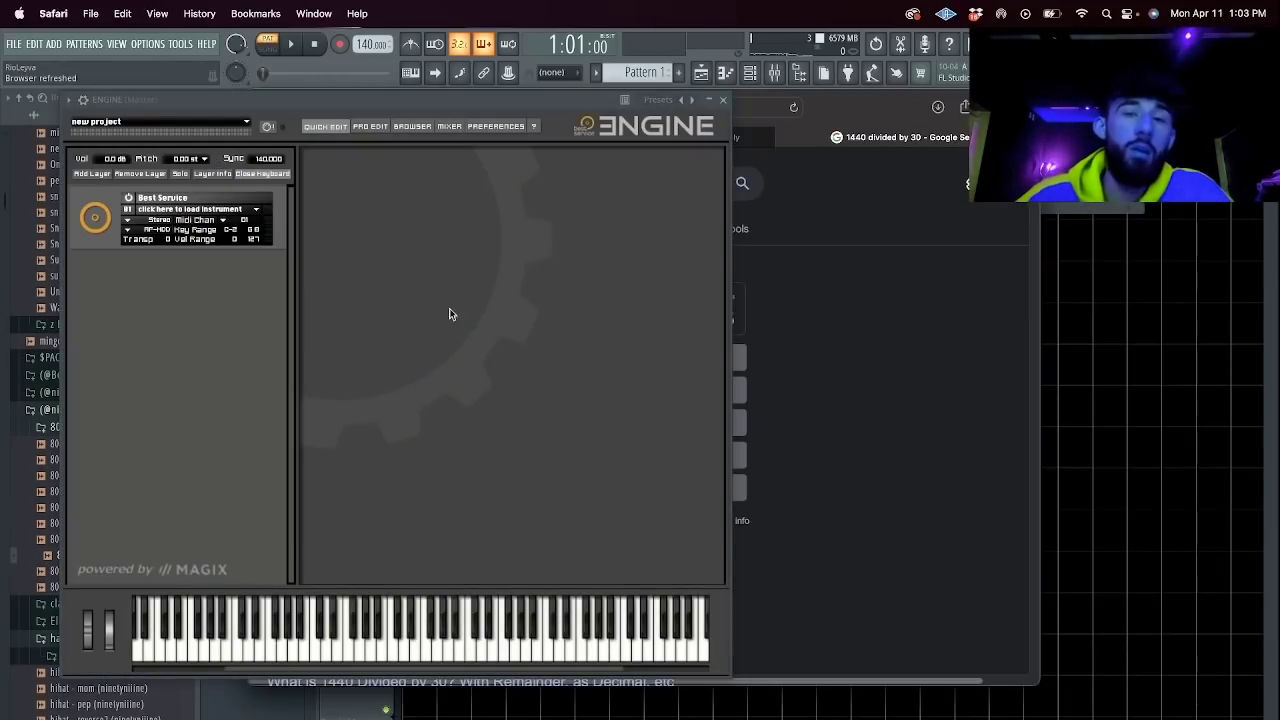
click(350, 137)
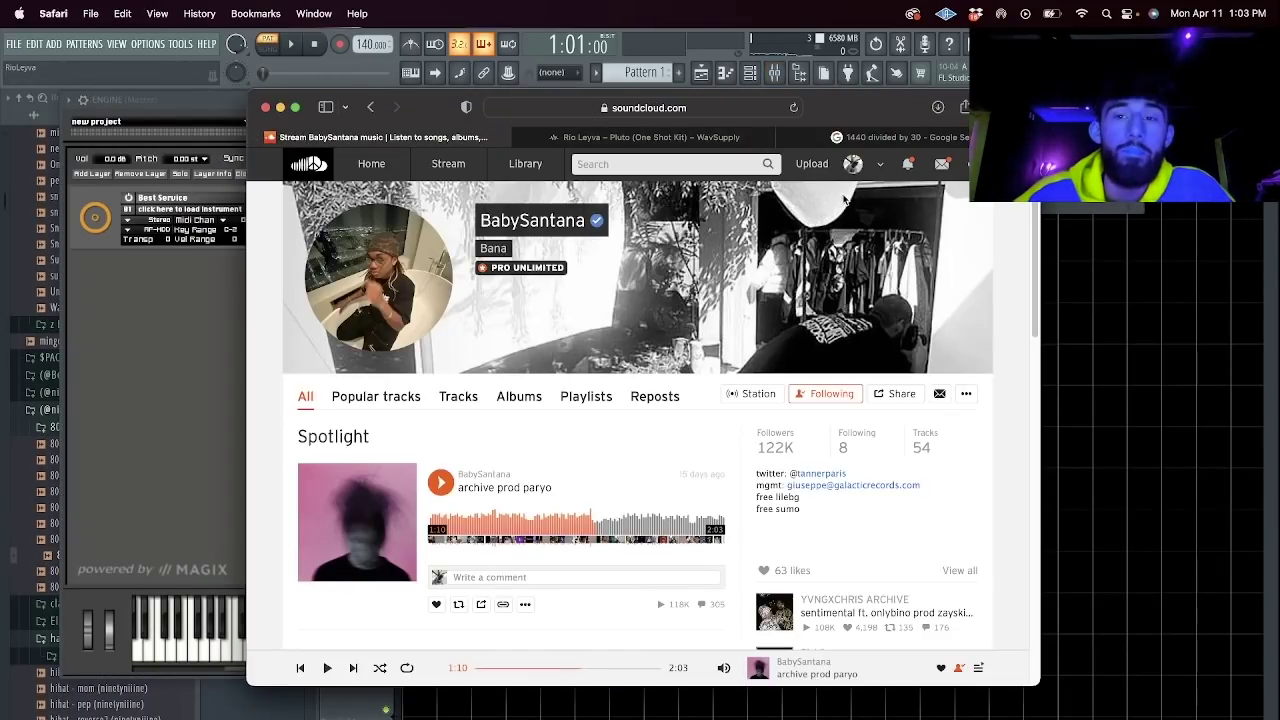
scroll(903, 405, down, 5)
scroll(905, 400, up, 5)
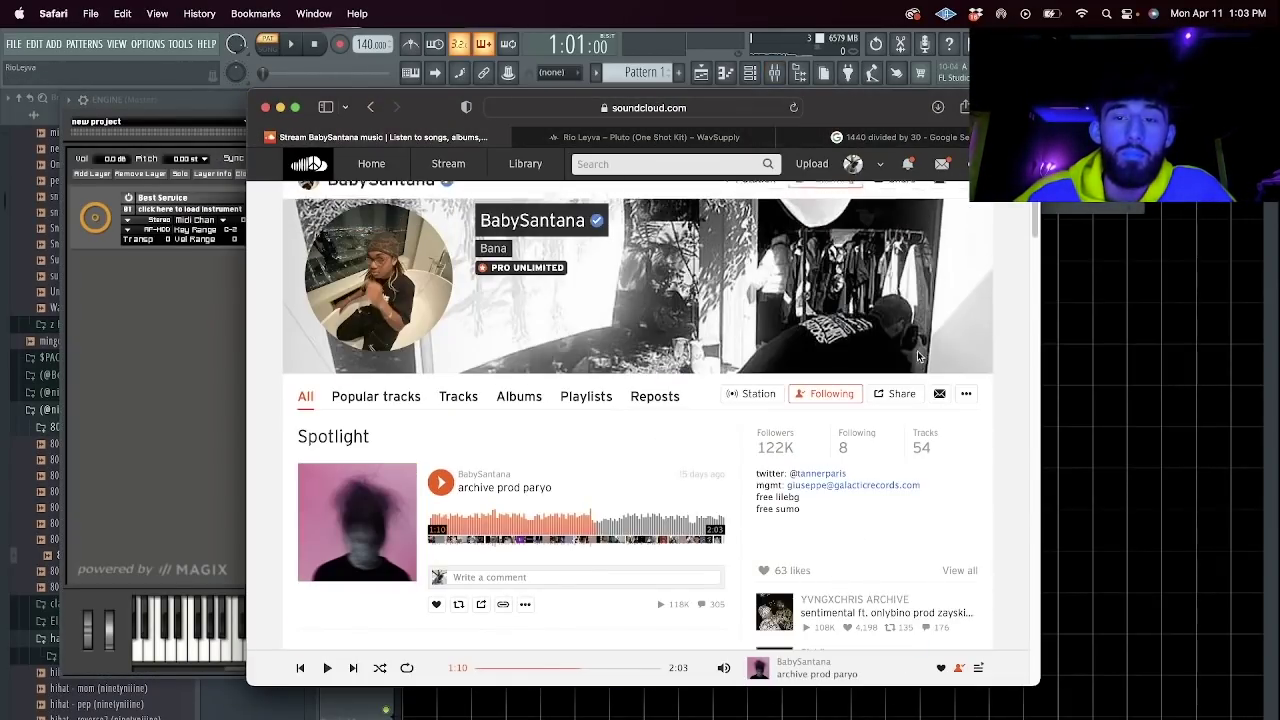
click(852, 163)
click(489, 506)
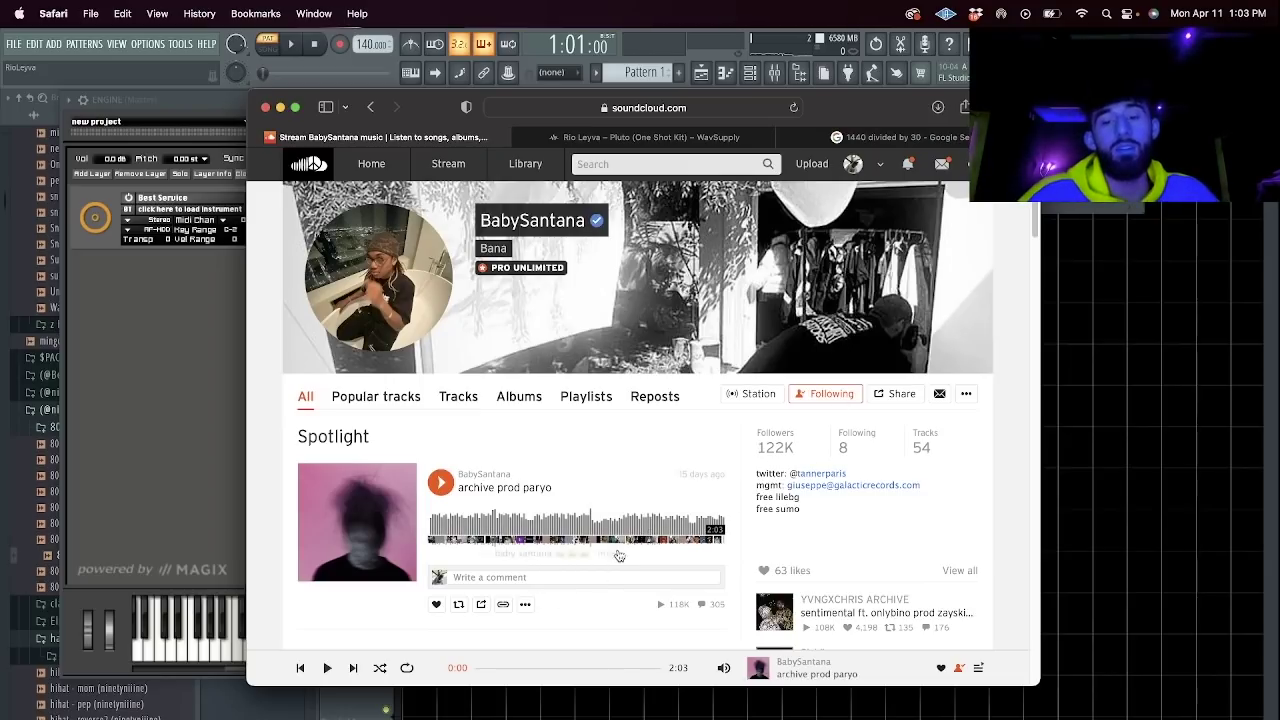
key(space)
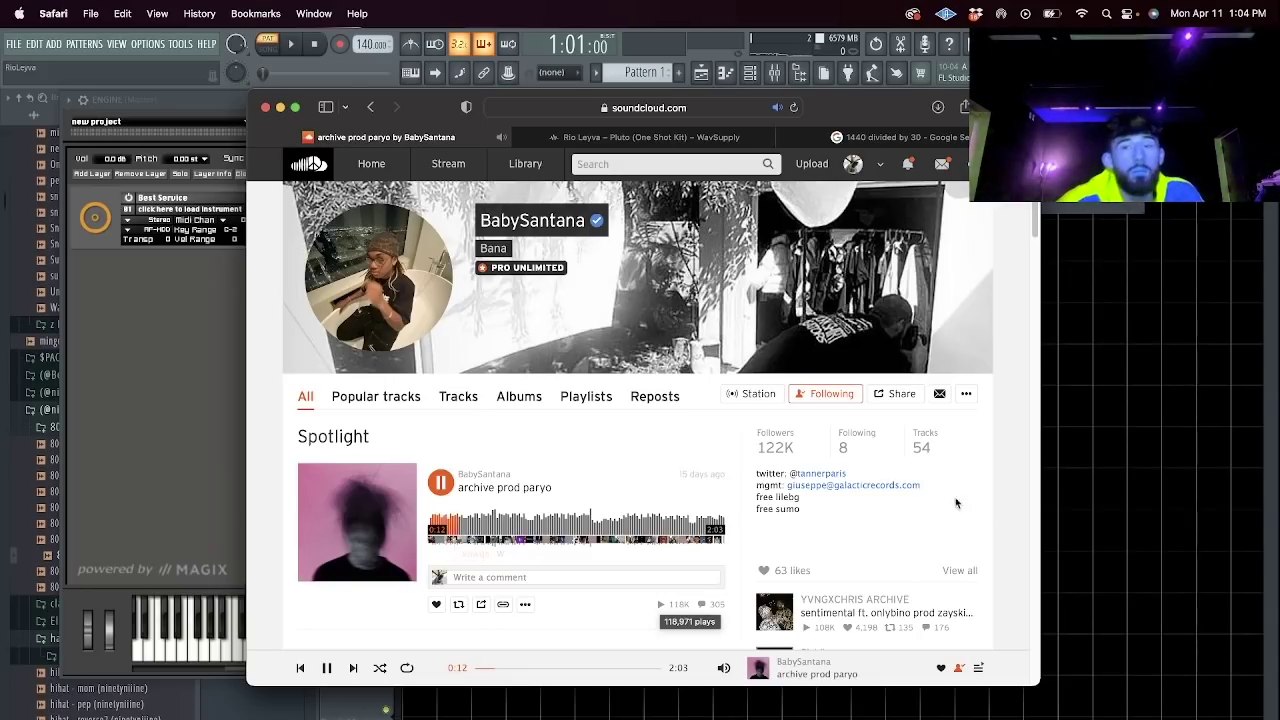
key(super+Tab)
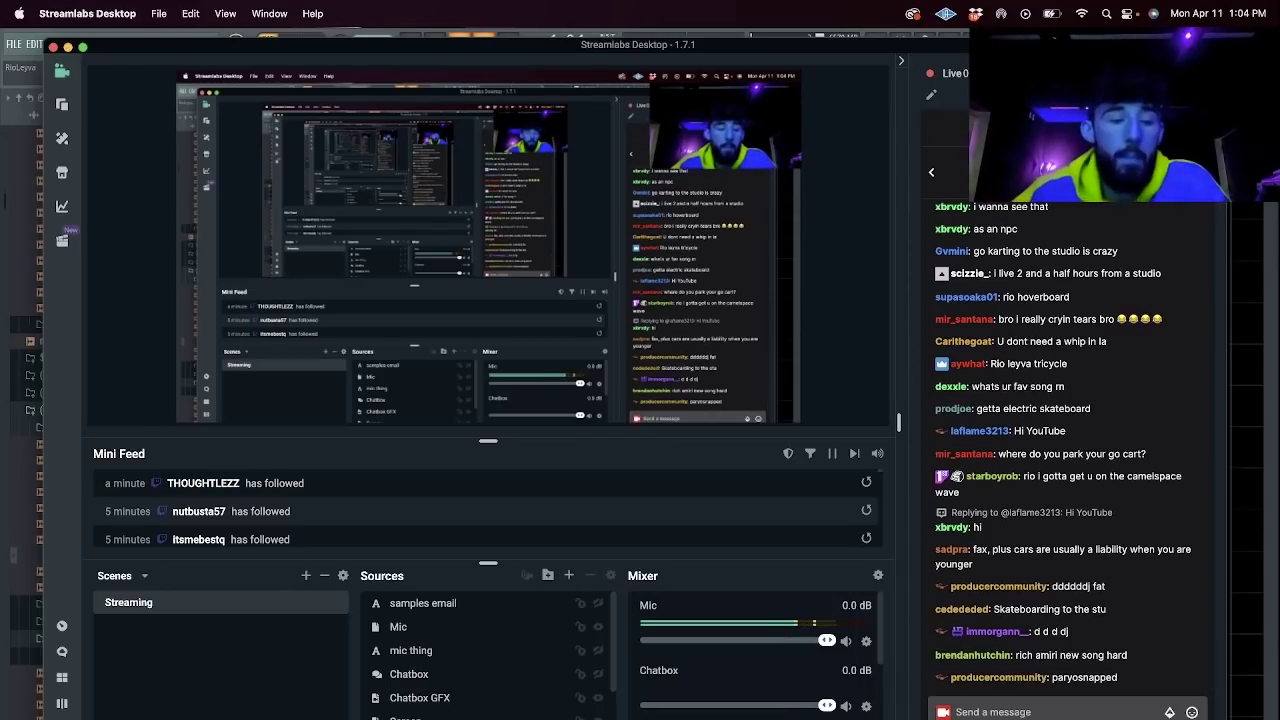
Pause the current SoundCloud track and search for 'rich a'.
key(super+Tab)
key(space)
text(rich ami)
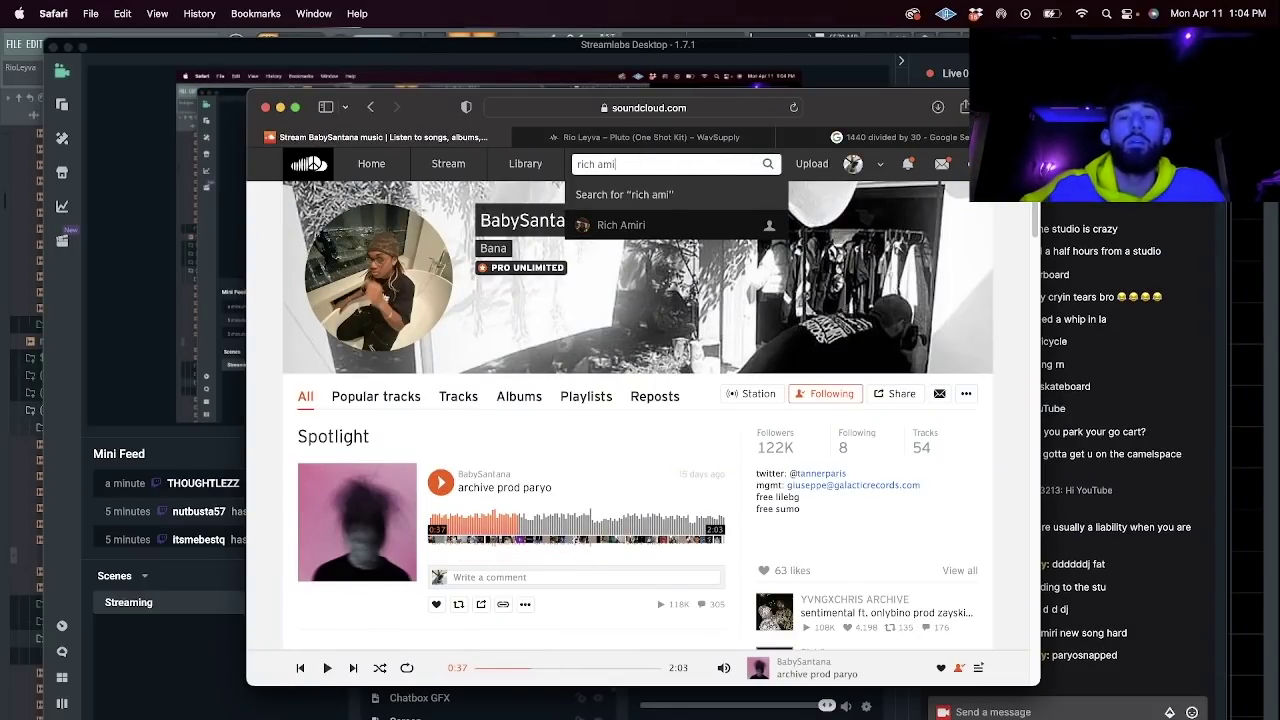
Open Rich Amiri's Tracks list and play Devils partway through.
click(743, 220)
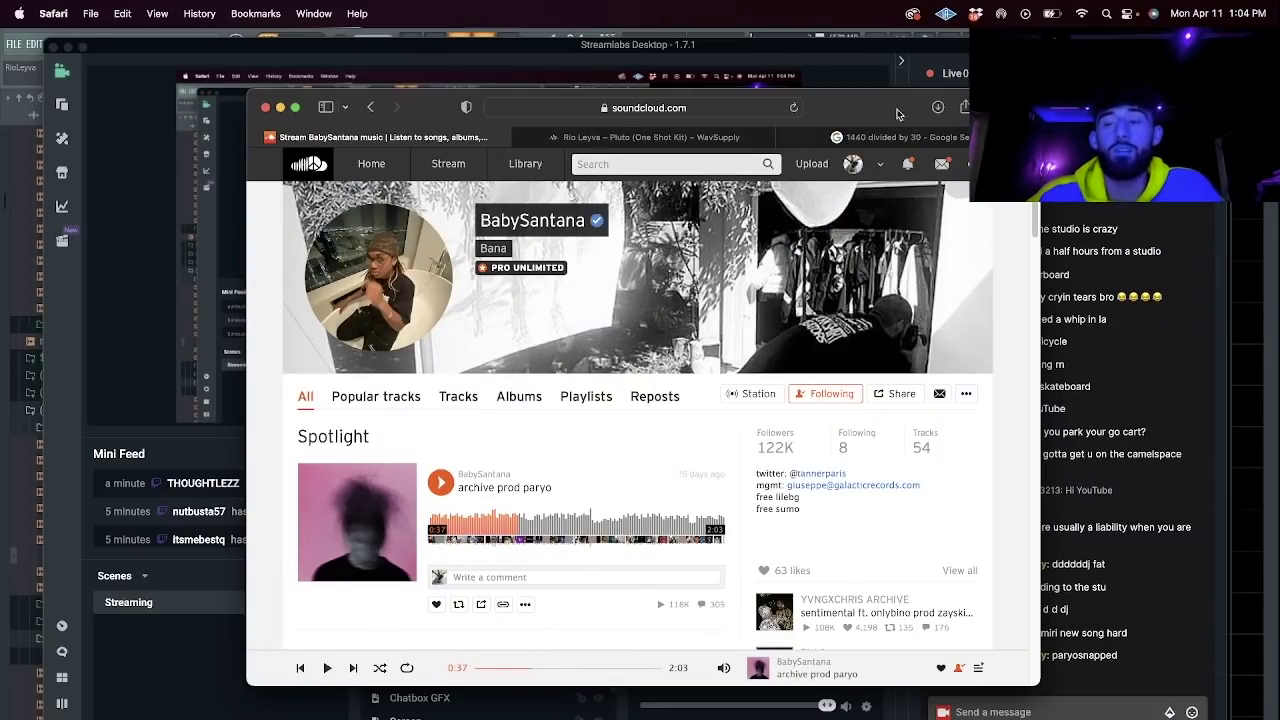
scroll(475, 452, down, 1)
scroll(475, 452, down, 4)
scroll(480, 430, up, 3)
click(464, 344)
scroll(555, 475, down, 5)
click(548, 470)
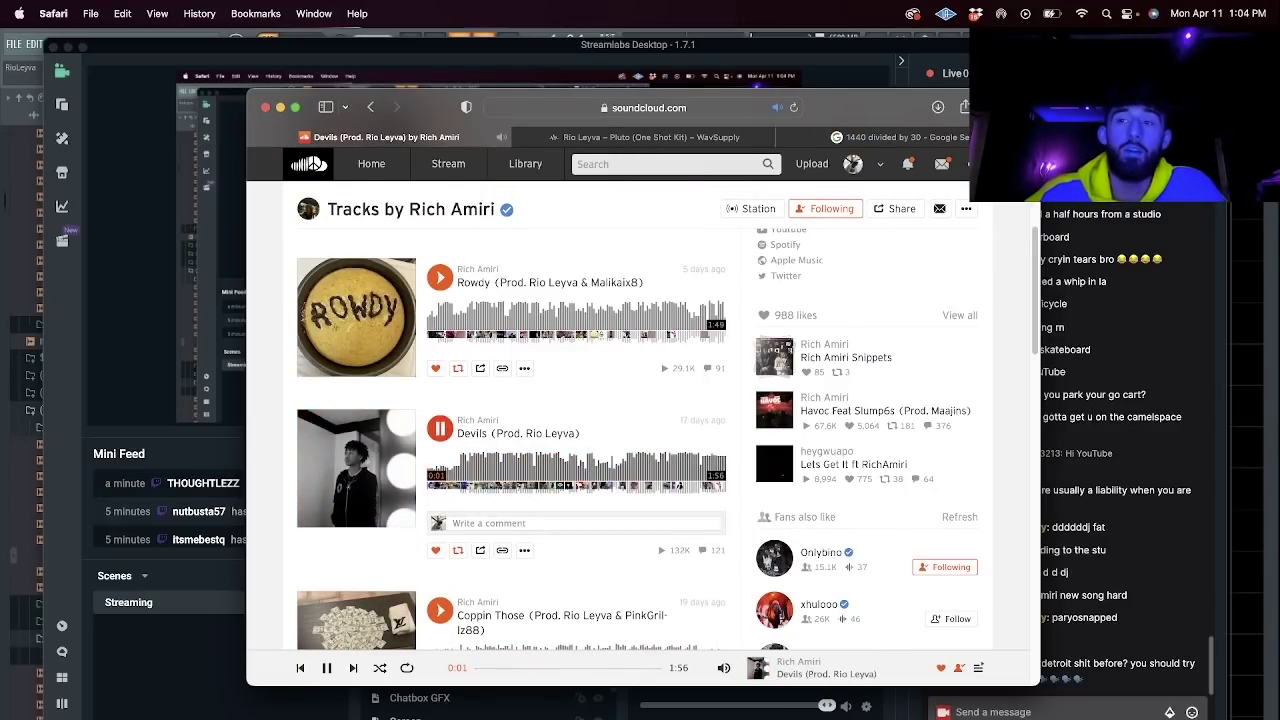
Pause Devils in SoundCloud and return to FL Studio's ENGINE window.
key(super+Tab)
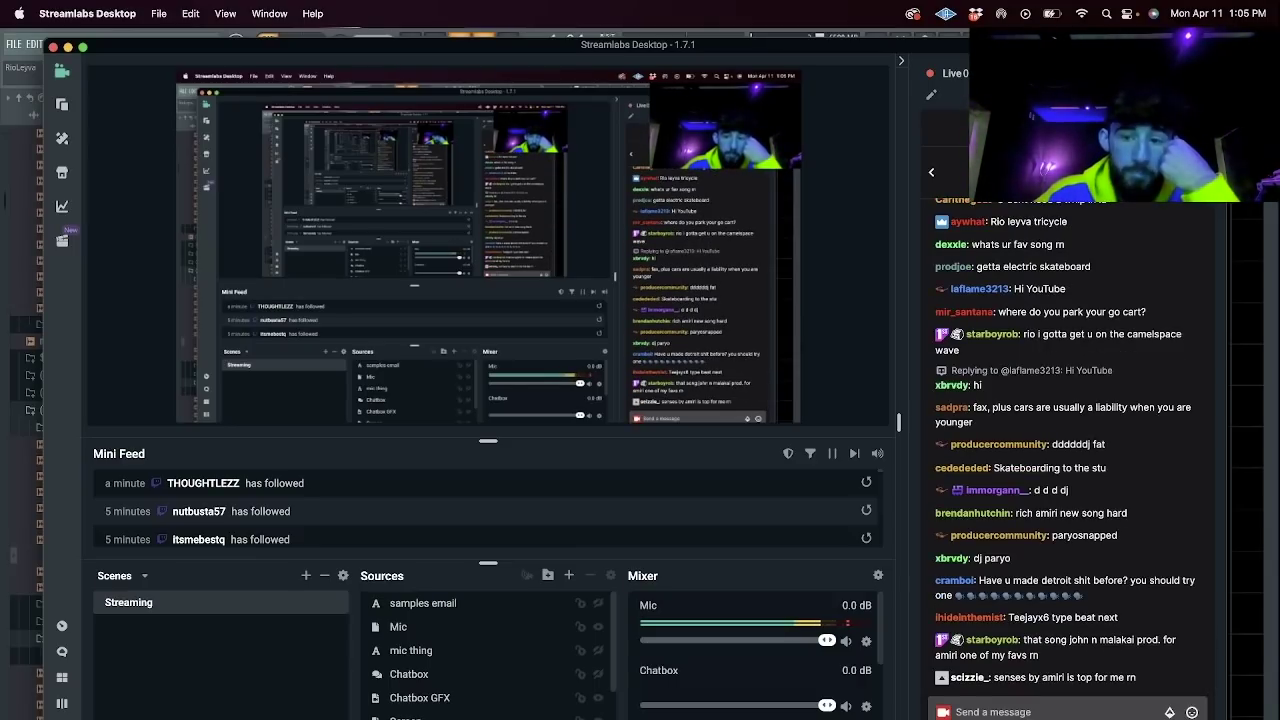
key(super+Tab)
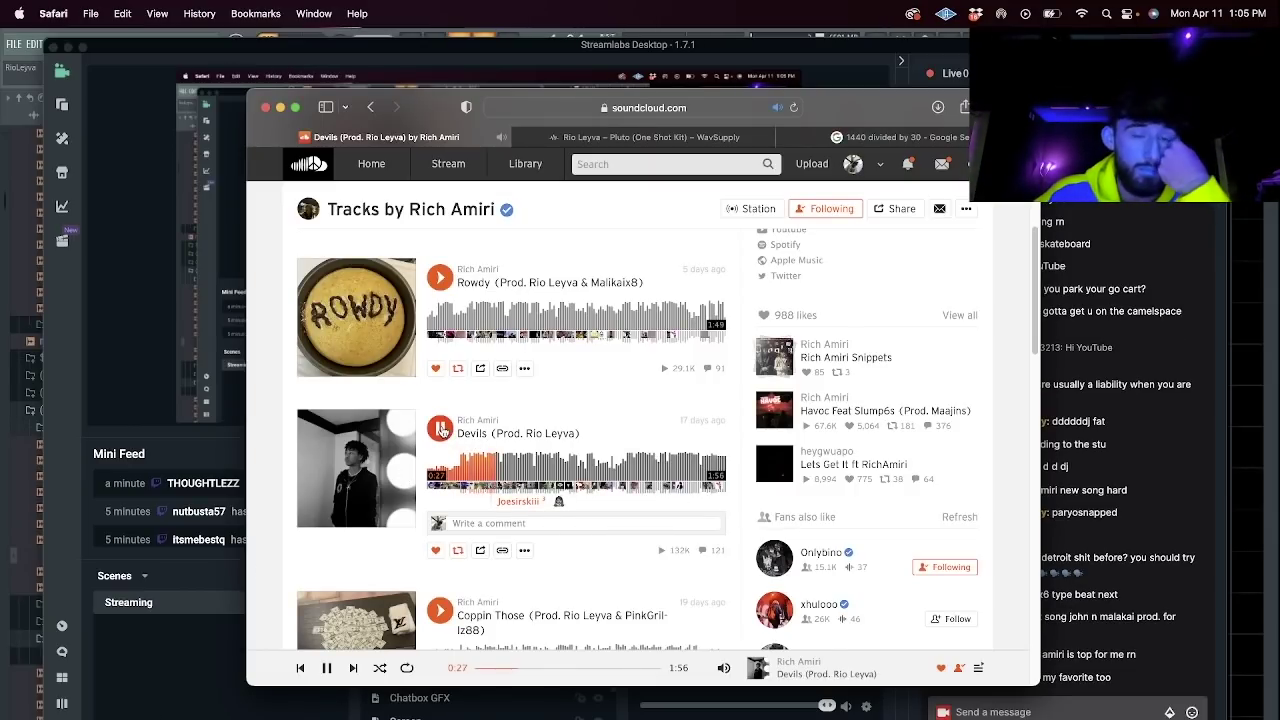
click(441, 429)
key(super+Tab)
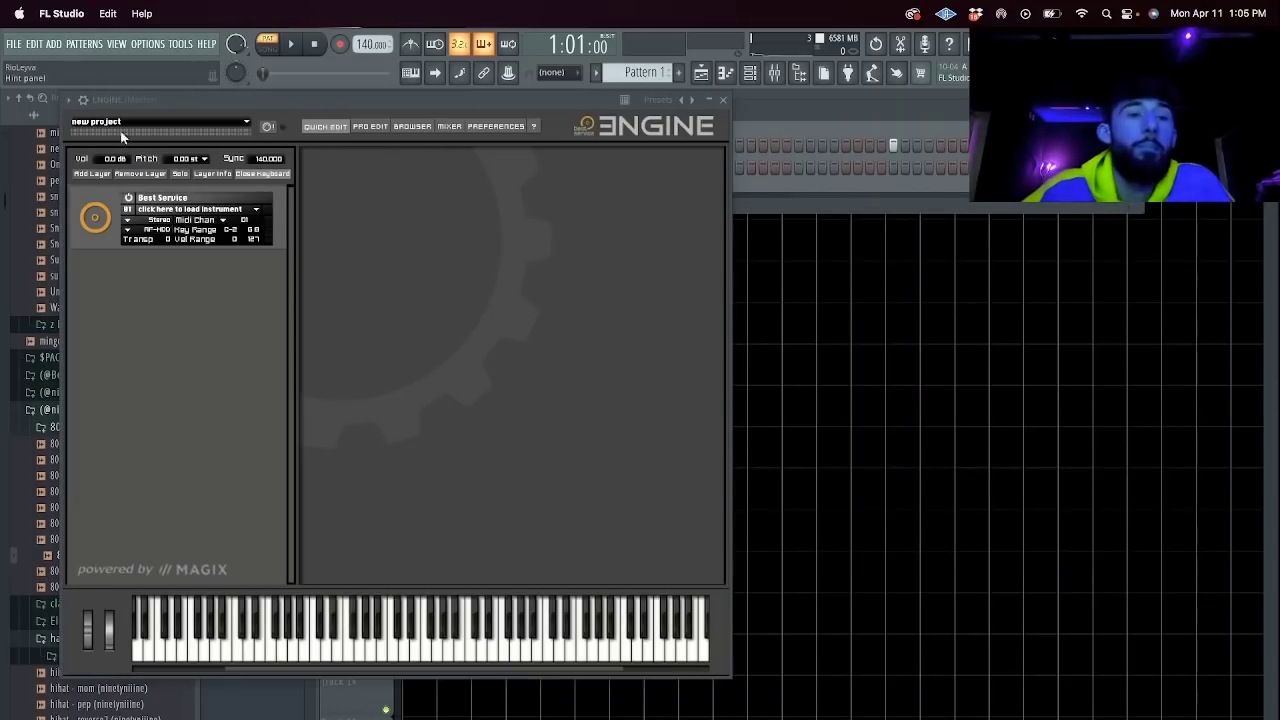
Load Forest Kingdom 3's Beast Moans patch into ENGINE and audition a note.
click(191, 212)
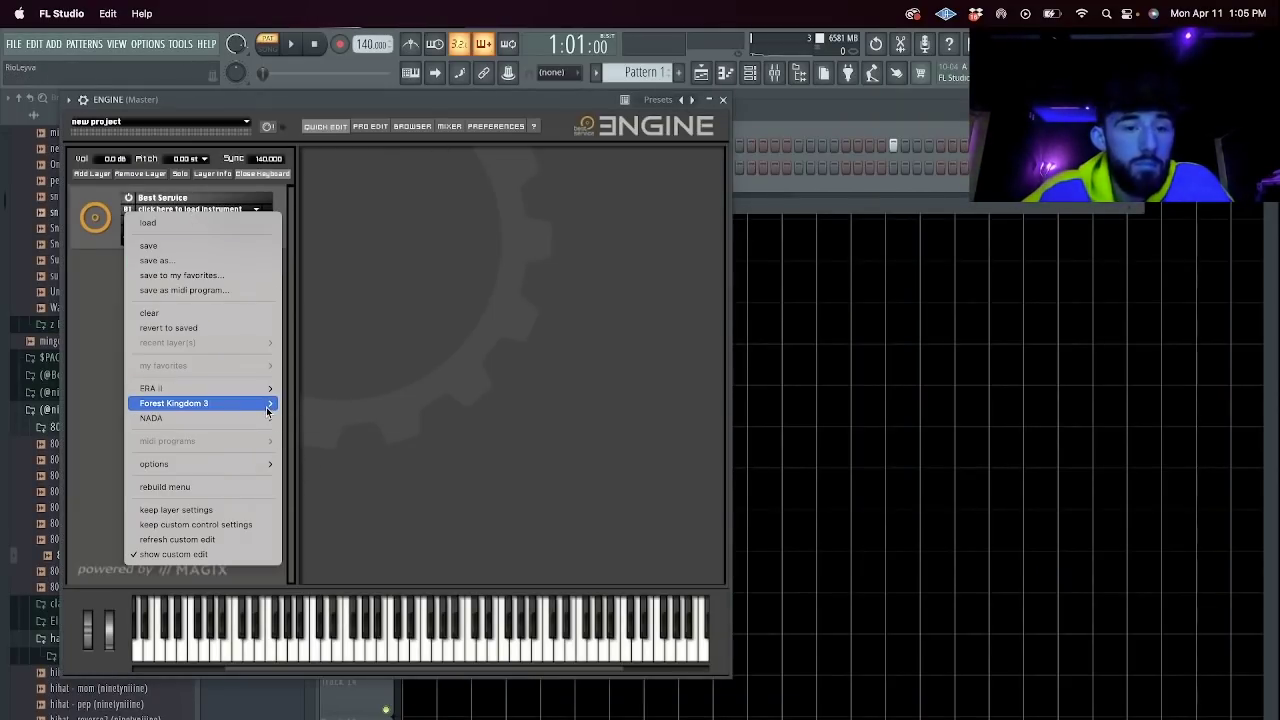
mouse_move(266, 406)
mouse_move(420, 433)
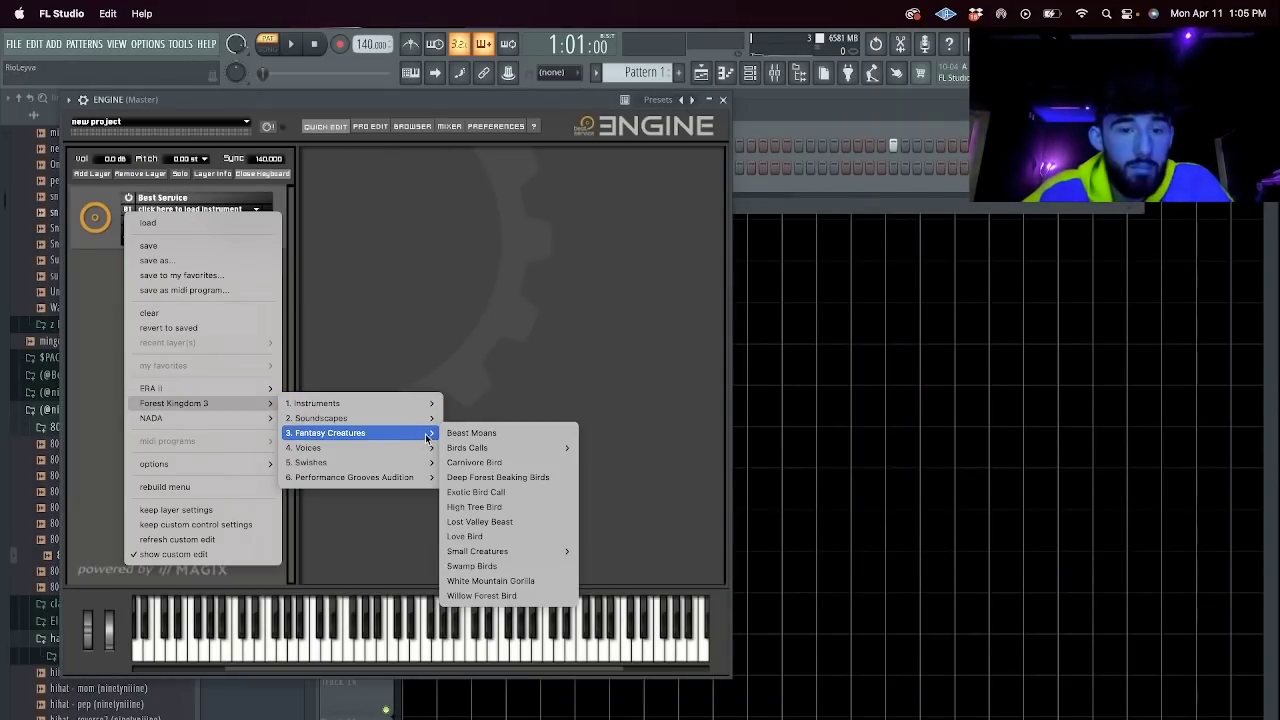
click(511, 434)
click(412, 74)
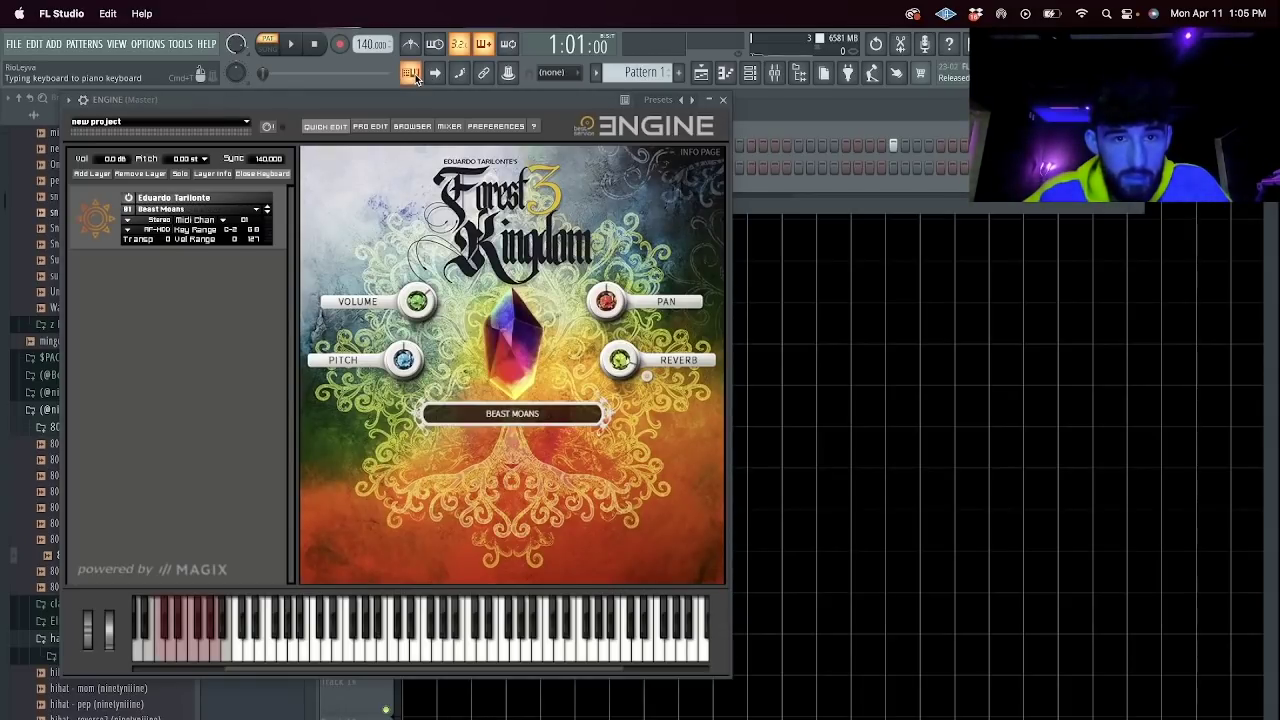
key(t)
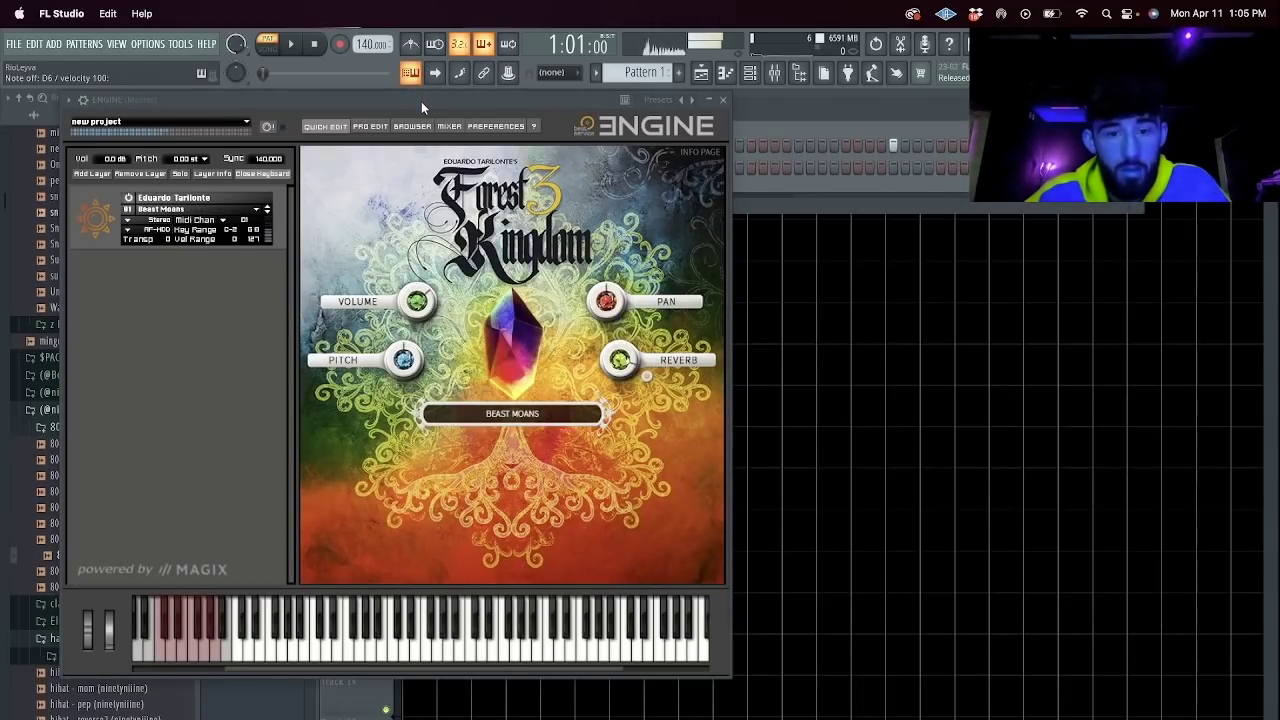
Clone the ENGINE channel and load the Scorched Lands soundscape into ENGINE #2.
click(723, 104)
right_click(398, 160)
click(484, 312)
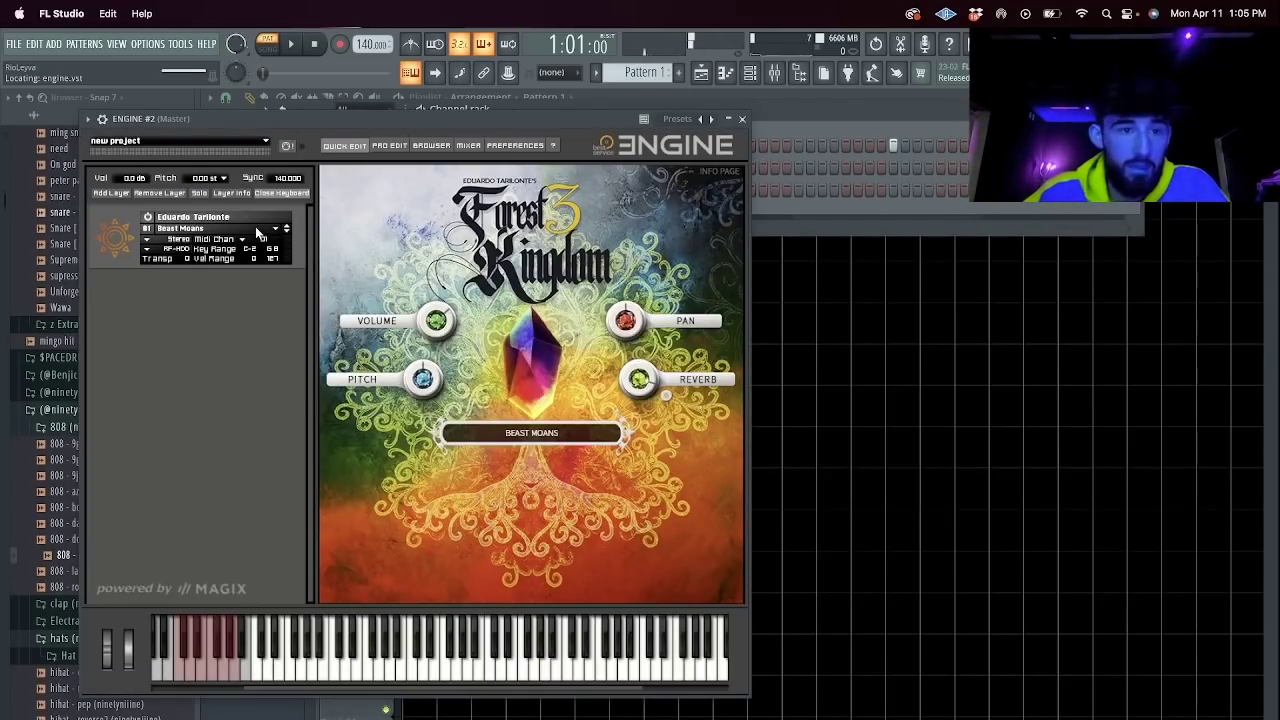
click(257, 231)
mouse_move(273, 421)
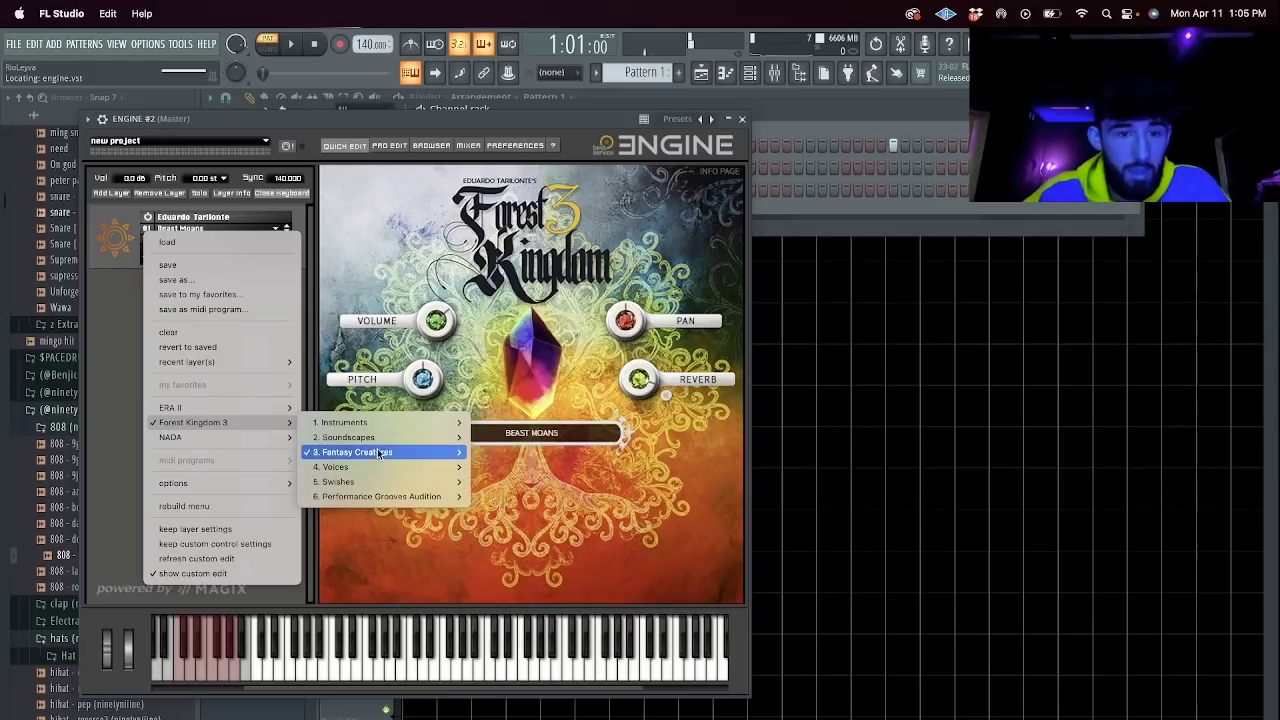
mouse_move(390, 437)
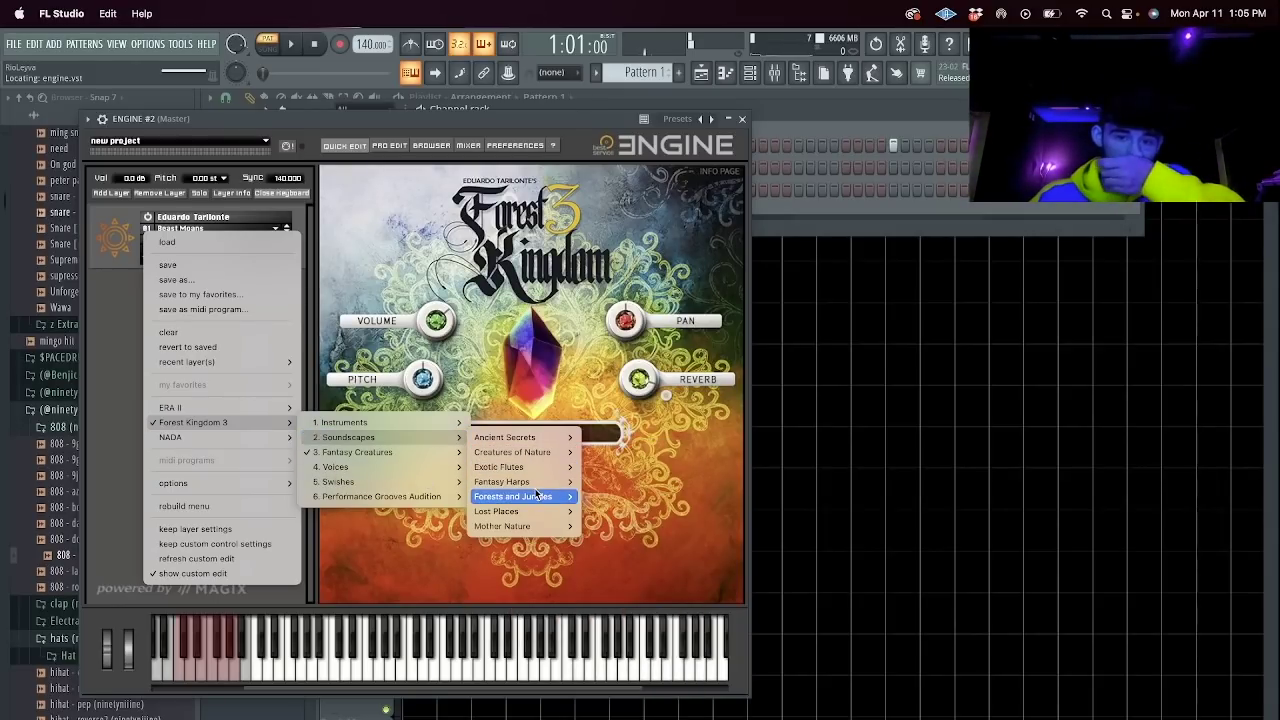
mouse_move(566, 513)
click(610, 526)
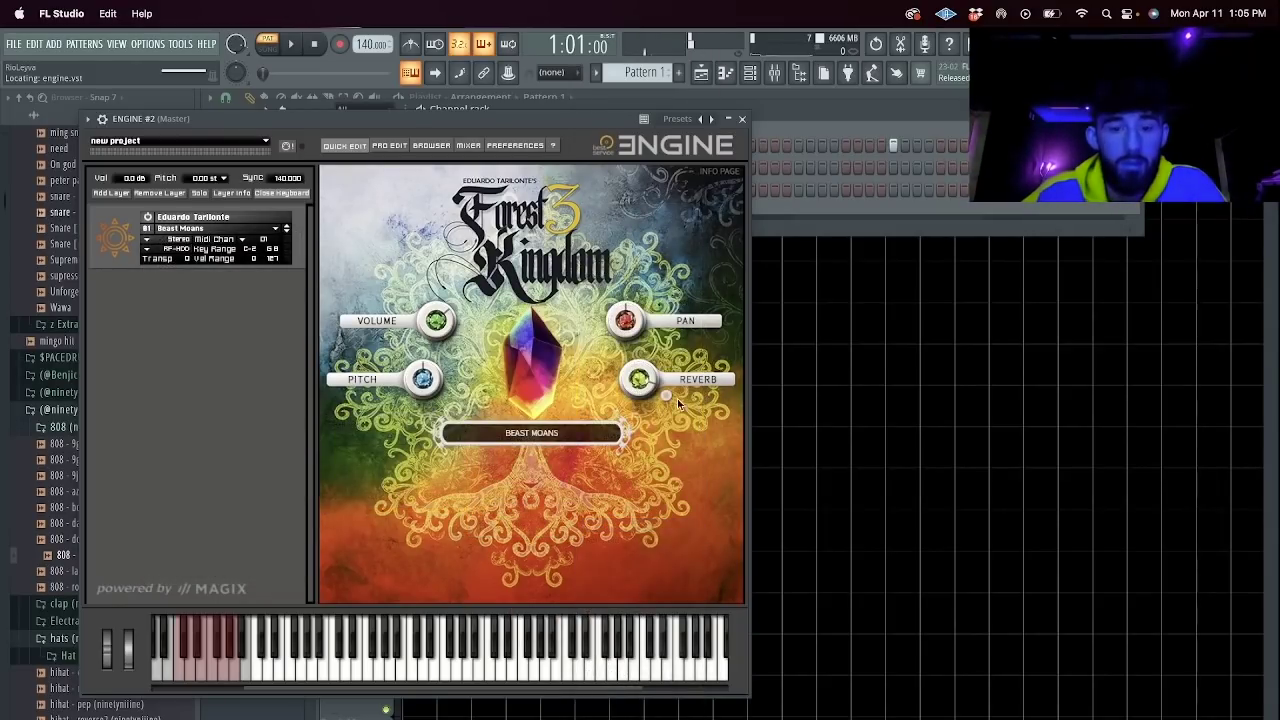
click(287, 234)
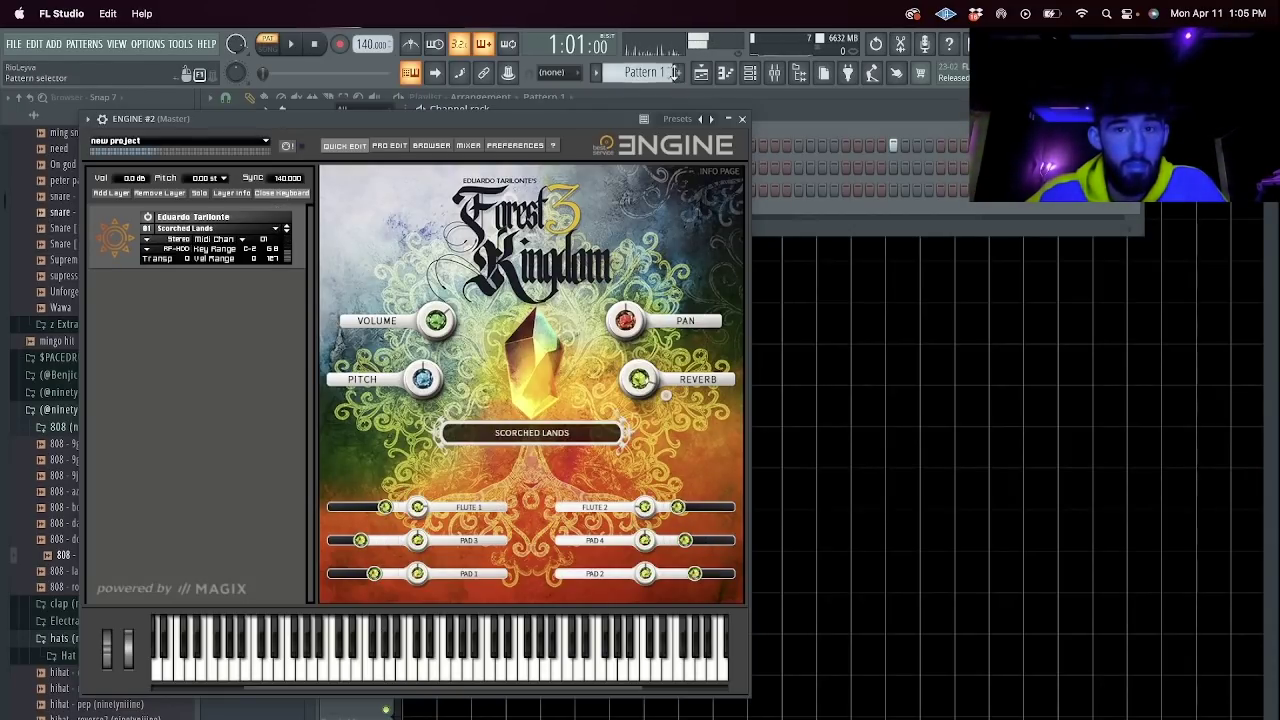
Open the ENGINE #2 piano roll.
click(741, 119)
right_click(394, 190)
click(424, 189)
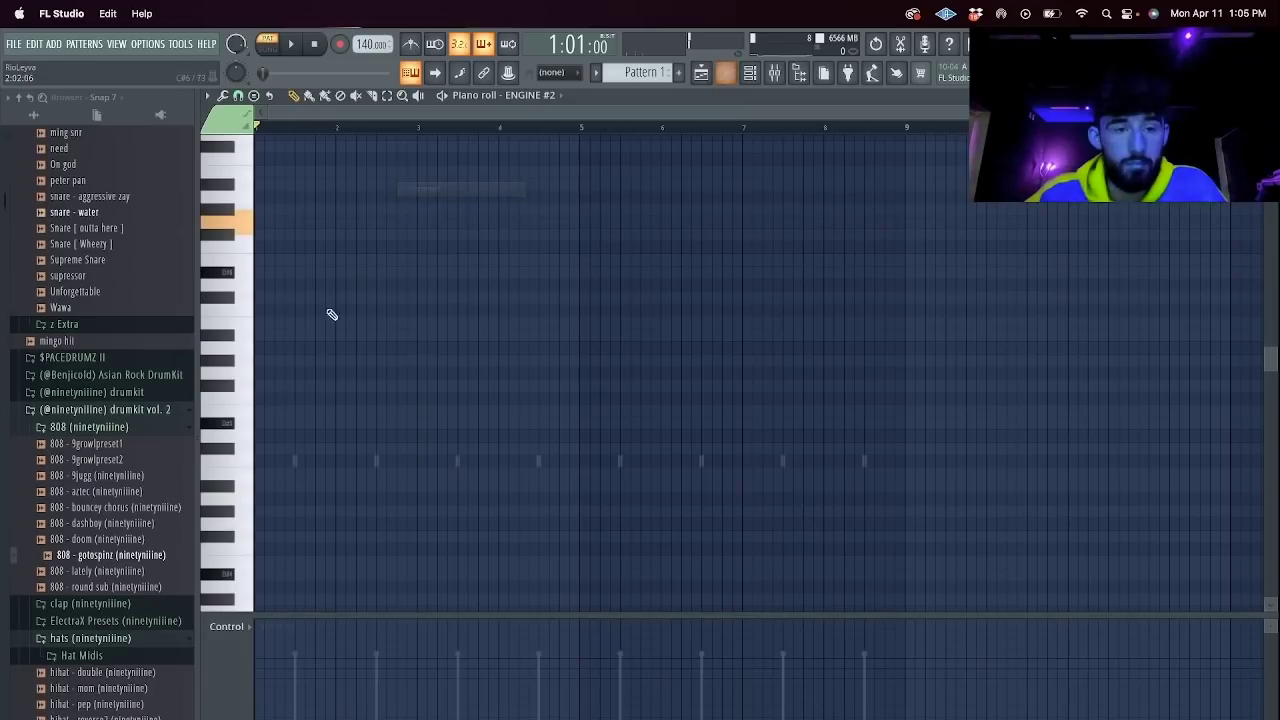
Stretch the ENGINE #2 note to bar 5, duplicate it, and add 808 - gin as a channel.
drag(263, 222, 574, 227)
key(ctrl+b)
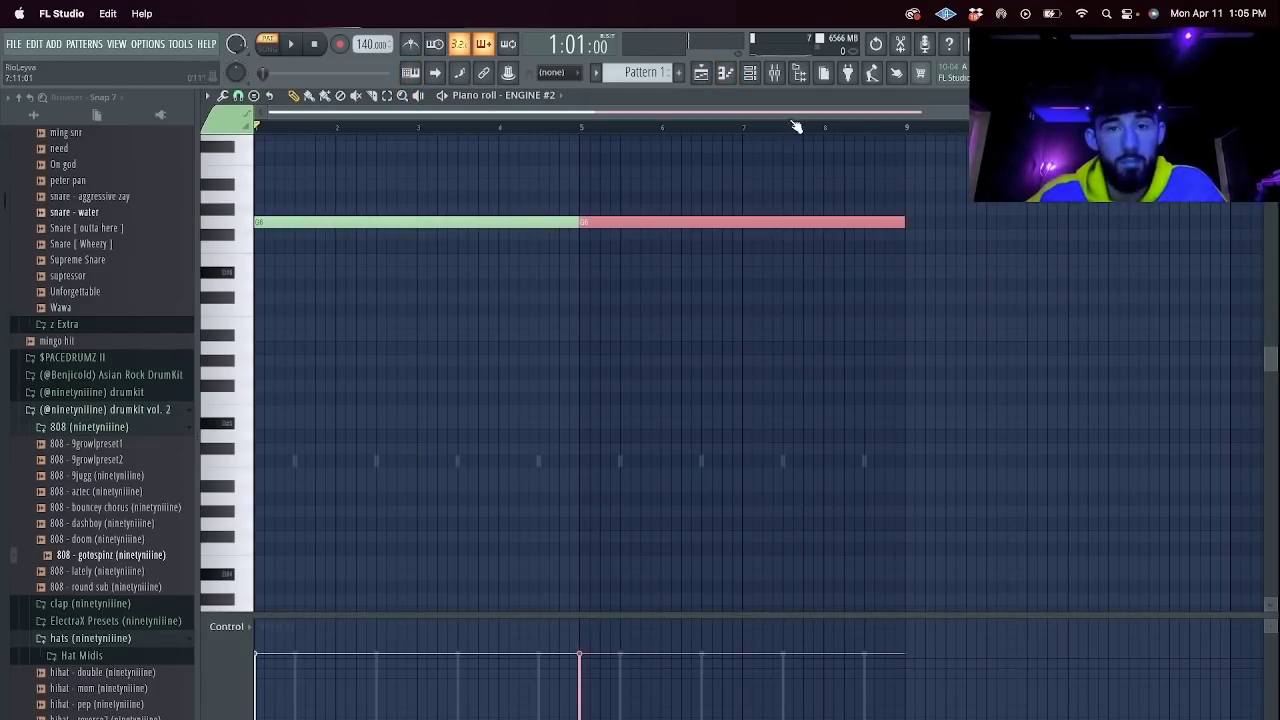
click(750, 74)
scroll(120, 363, up, 10)
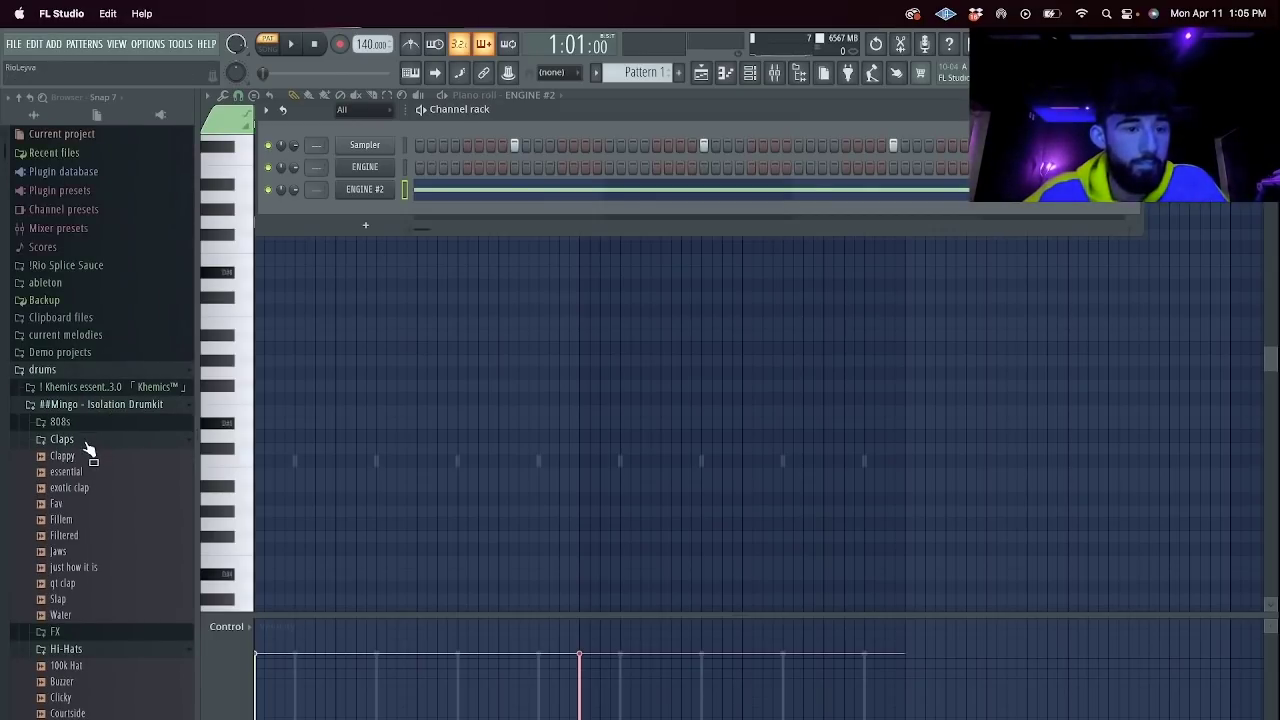
scroll(113, 455, down, 8)
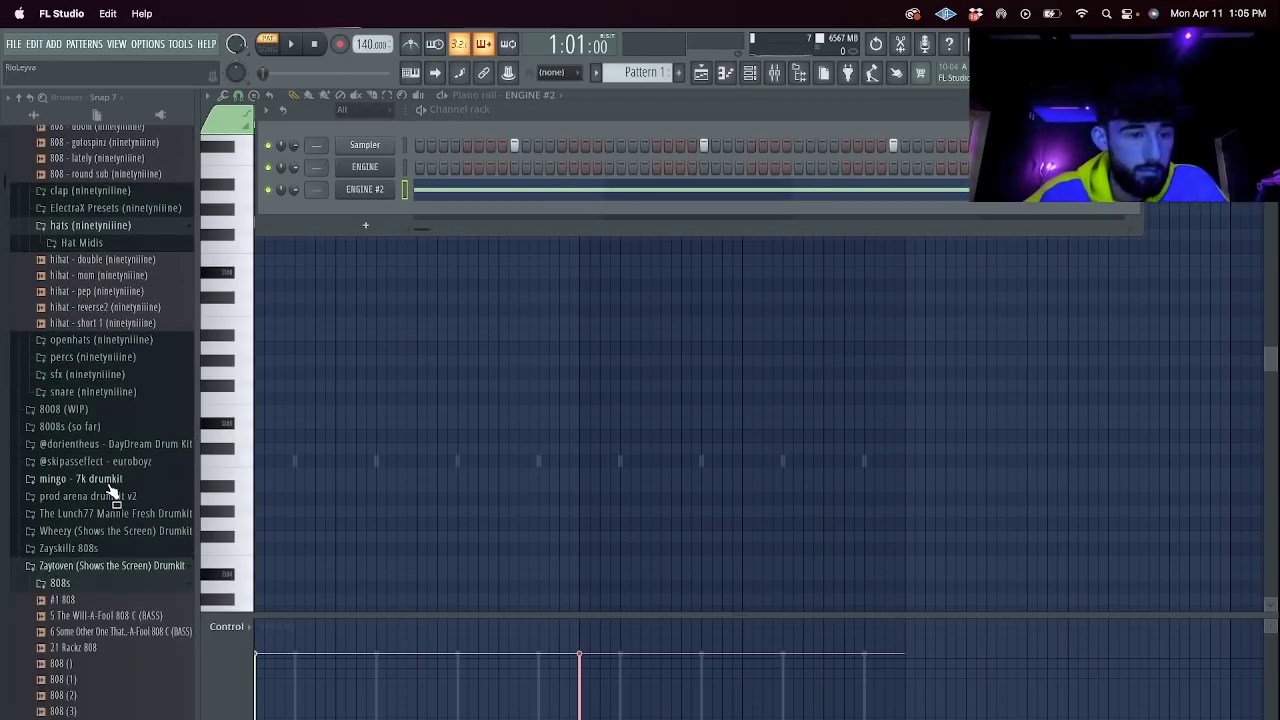
click(88, 563)
click(80, 553)
scroll(85, 450, down, 5)
drag(60, 247, 368, 208)
Boost the 808 - gin2 sample level and place an 808 hit in its pattern.
click(415, 424)
scroll(537, 340, down, 3)
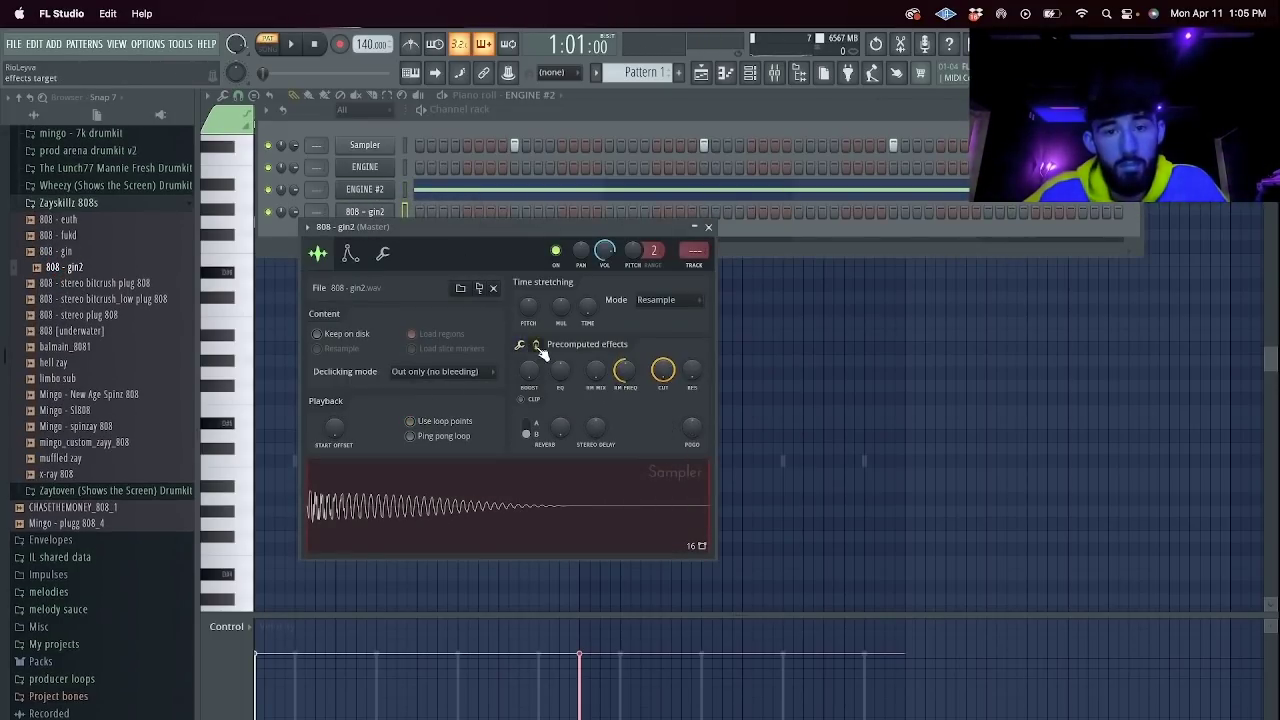
click(734, 245)
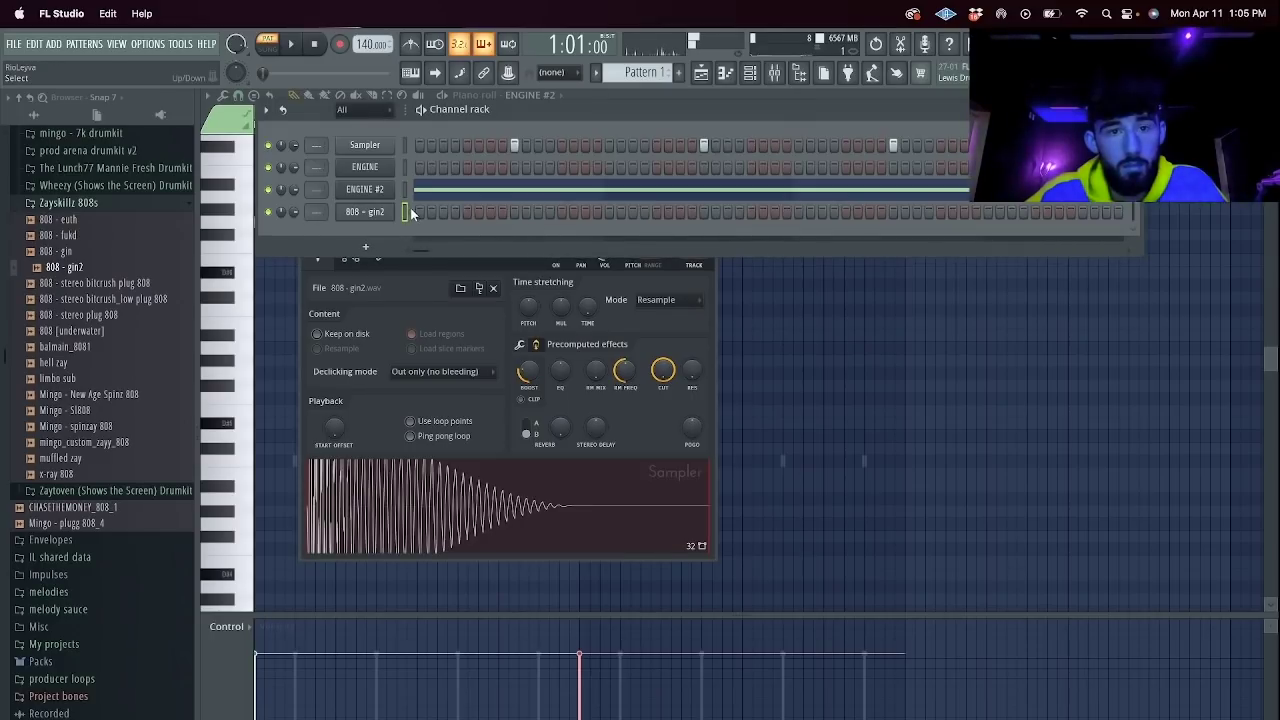
click(491, 212)
Transpose the 808 - gin2 note in its piano roll using octave and semitone shifts.
right_click(384, 211)
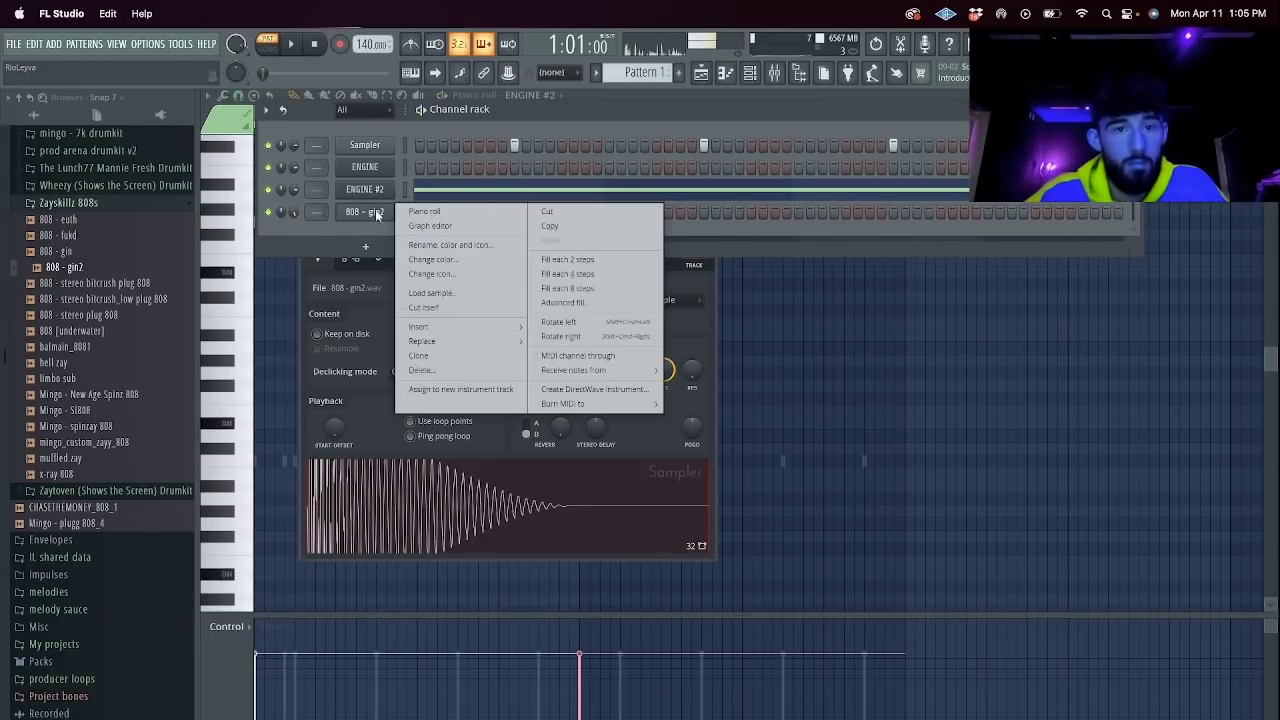
click(414, 213)
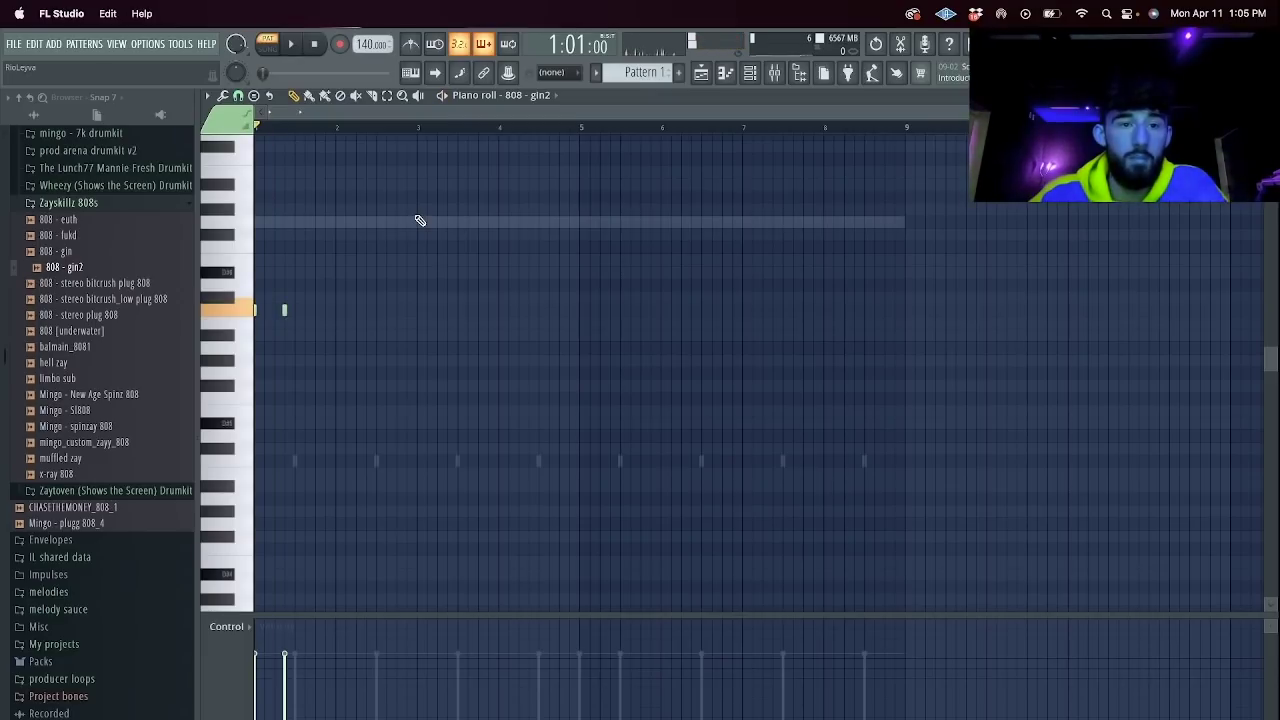
key(super+Up)
key(shift+Down)
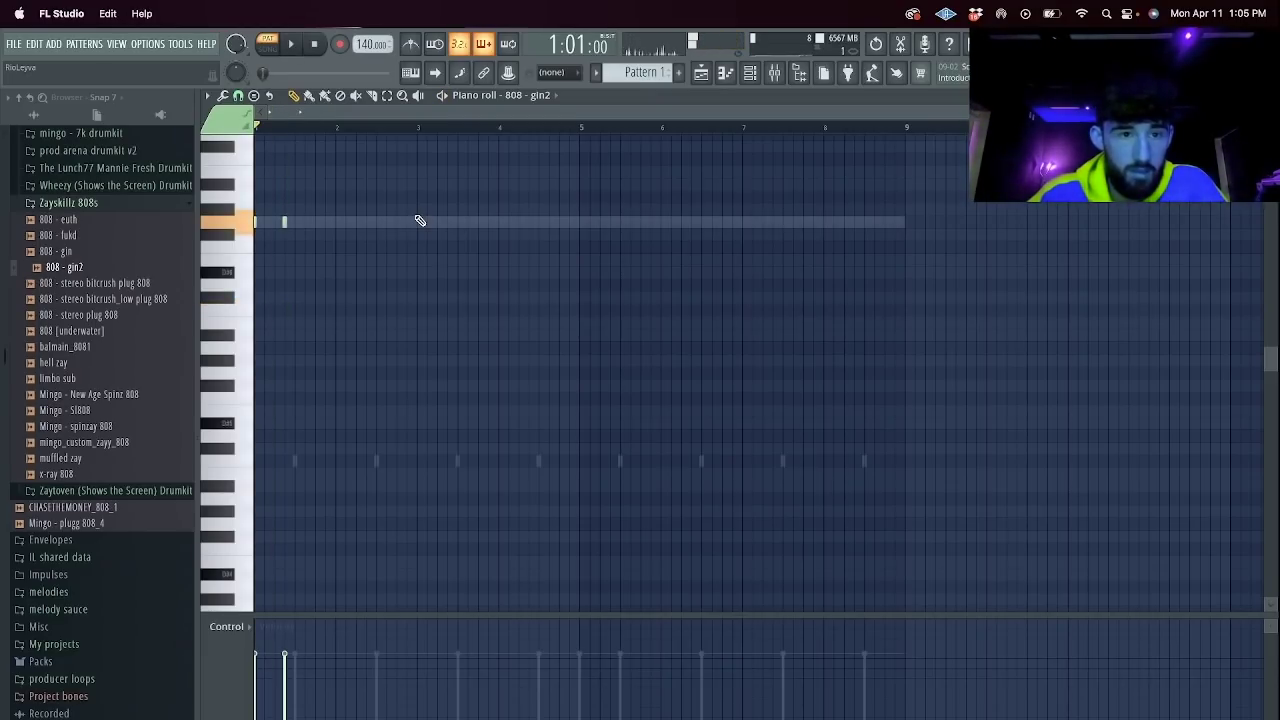
key(ctrl+Down)
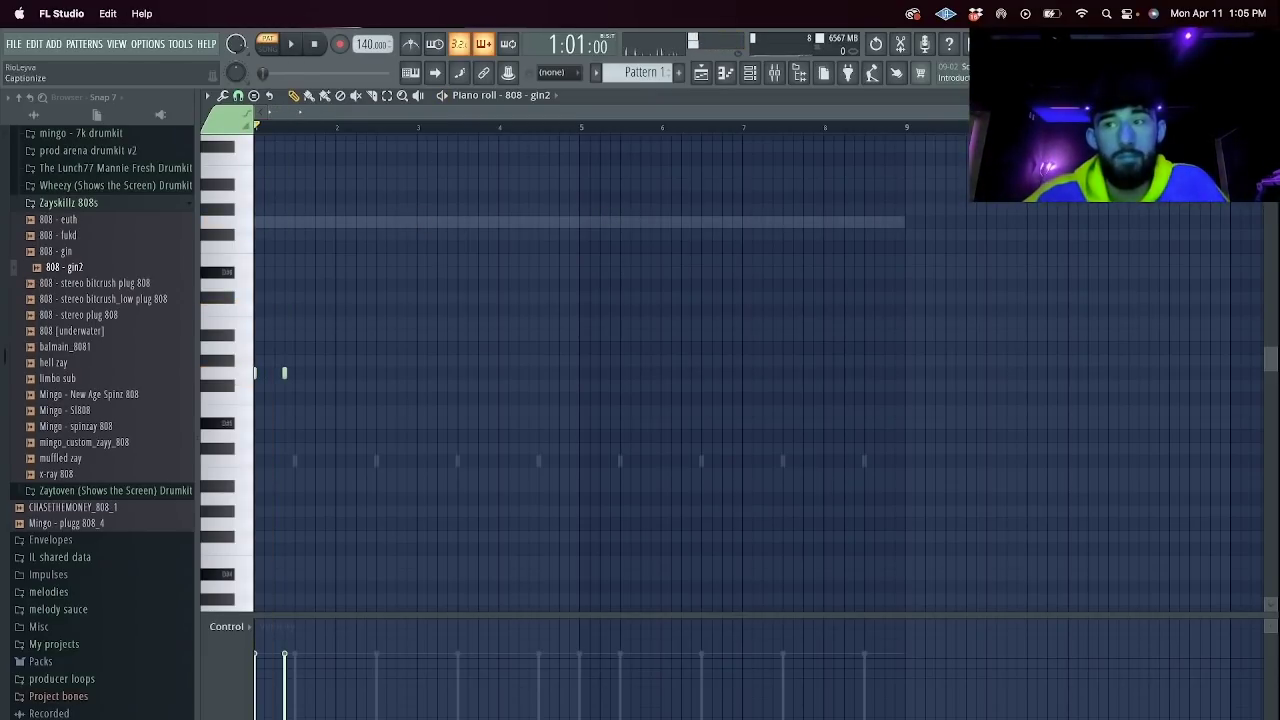
drag(1255, 112, 647, 190)
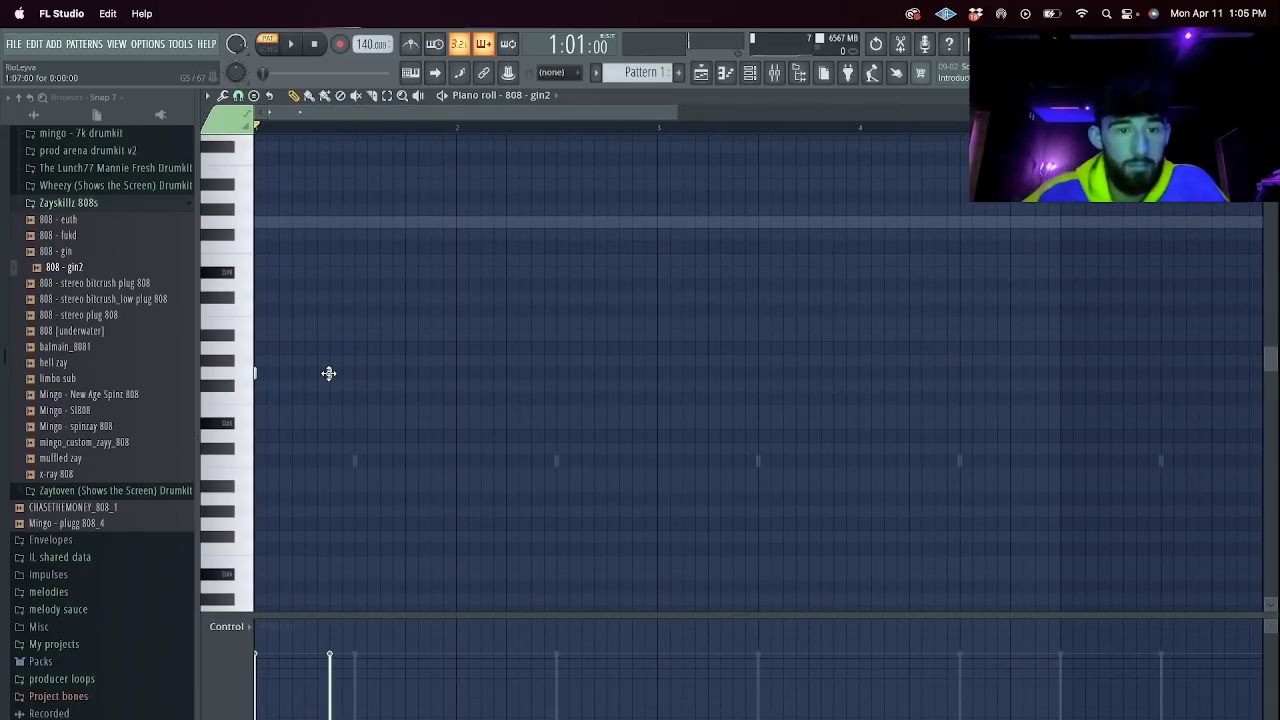
Add a three-note quick roll to the 808 line while the pattern plays.
key(space)
click(405, 373)
click(418, 373)
click(430, 373)
key(space)
Check the 808 - gin2 sampler settings and play back the beat.
key(F6)
click(386, 212)
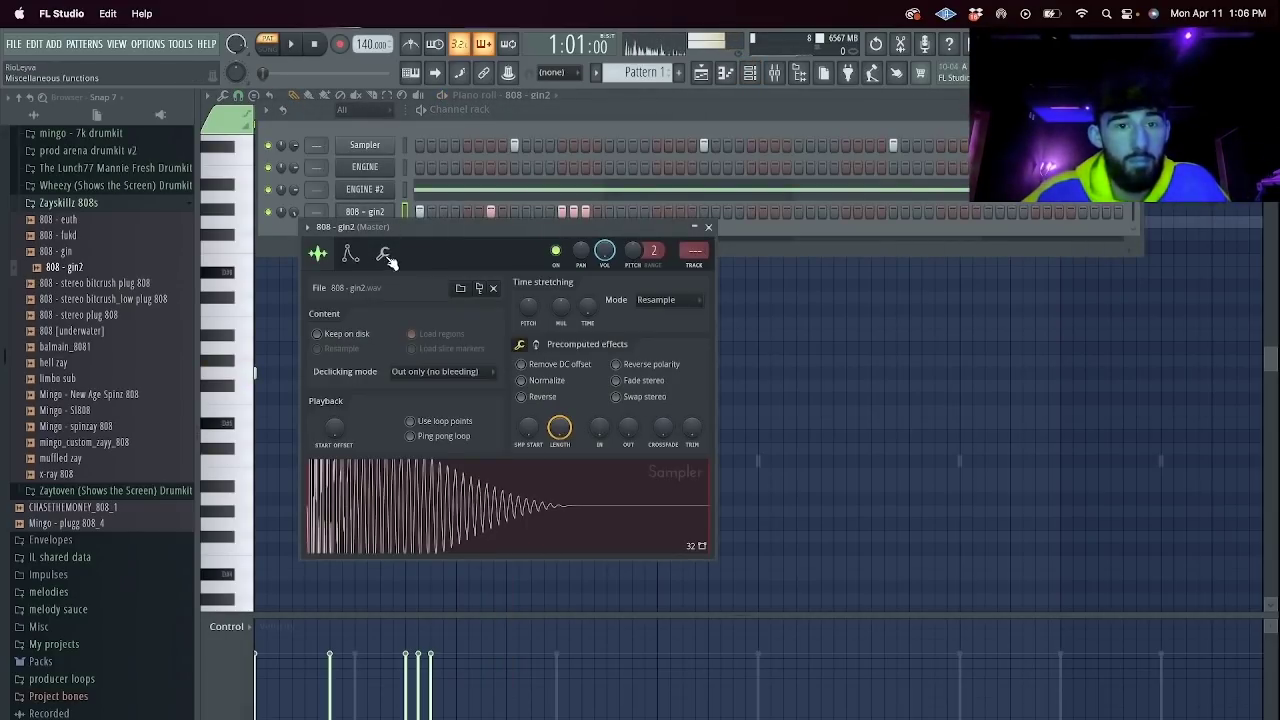
click(384, 255)
click(318, 254)
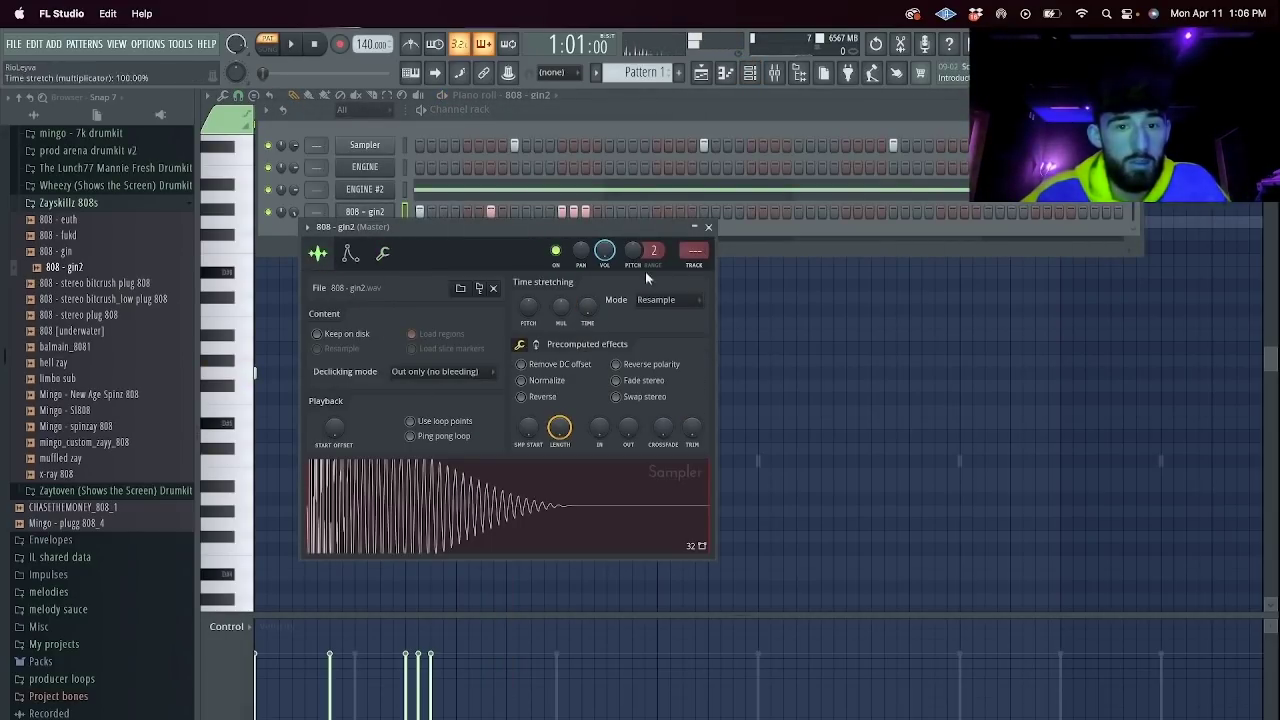
click(709, 228)
key(space)
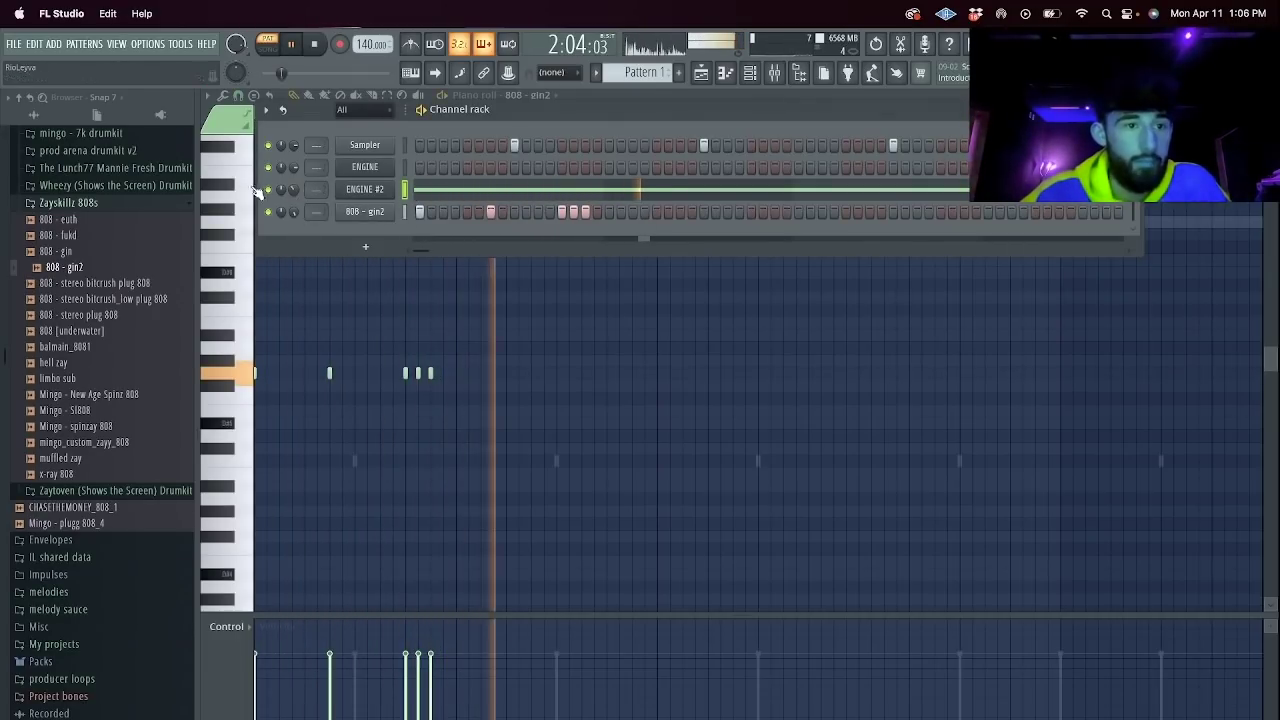
scroll(126, 251, up, 5)
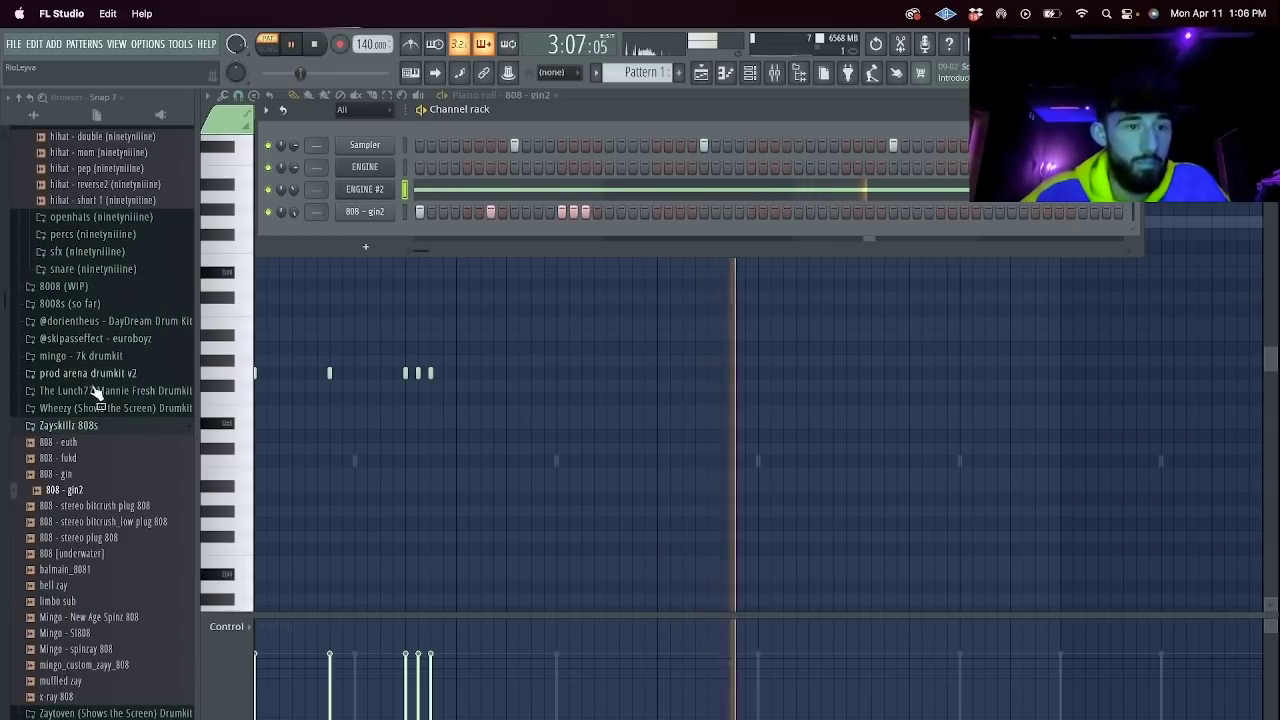
Duplicate the bar 1–4 808 notes into bar 5 in the 808 - gin2 piano roll.
right_click(390, 211)
click(420, 212)
right_click(384, 210)
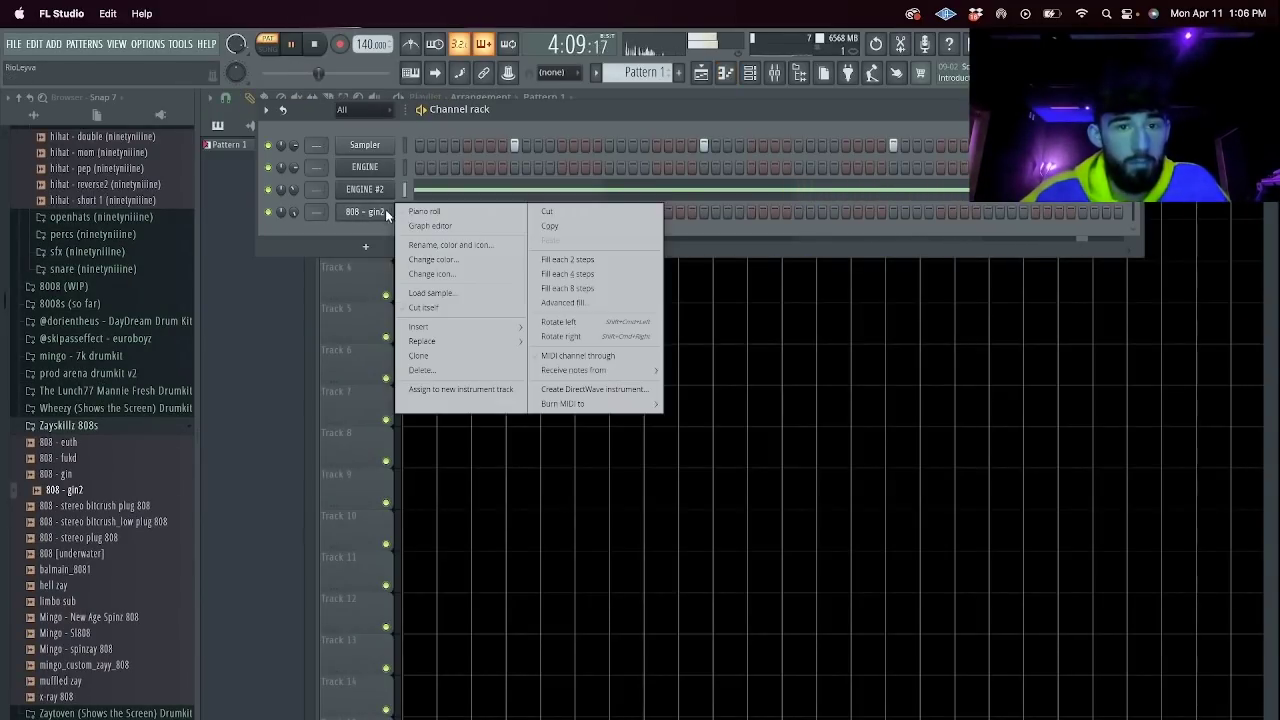
click(420, 212)
drag(1058, 128, 258, 128)
key(super+b)
scroll(437, 240, right, 2)
key(super+d)
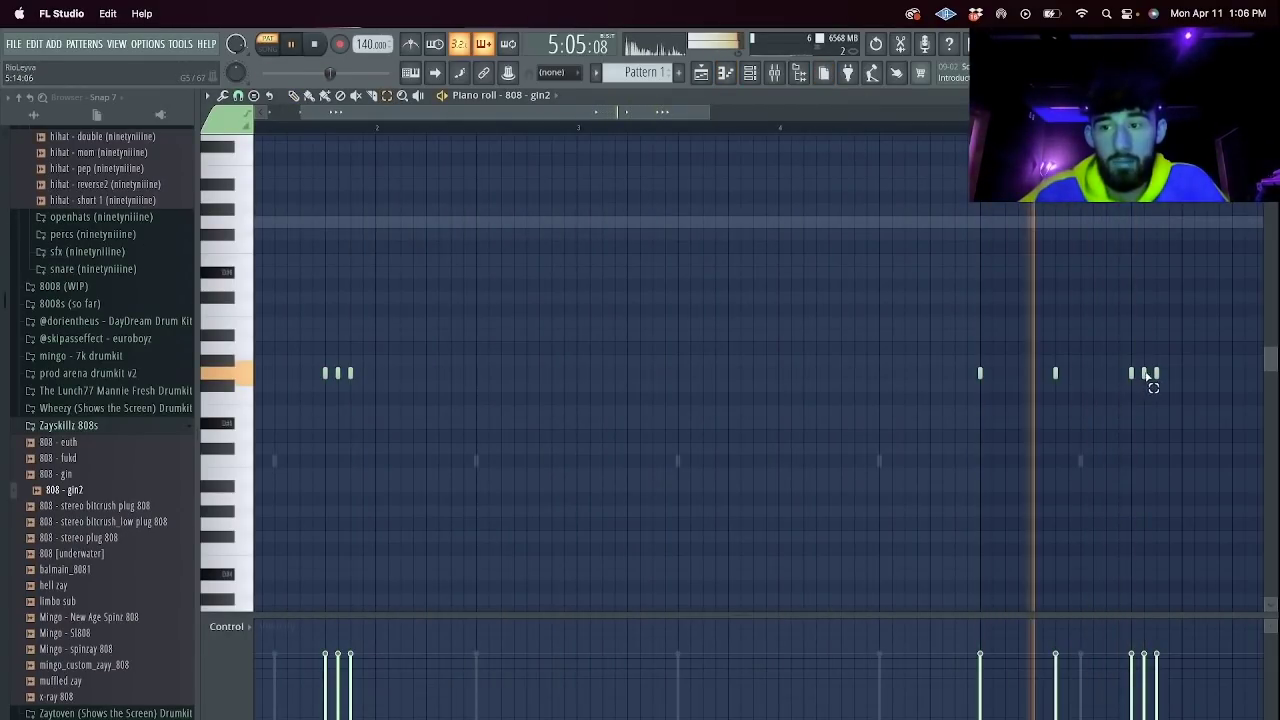
Delete the middle note of the bar-1 roll and drag another 808 sample to the Channel rack.
right_click(341, 374)
key(F6)
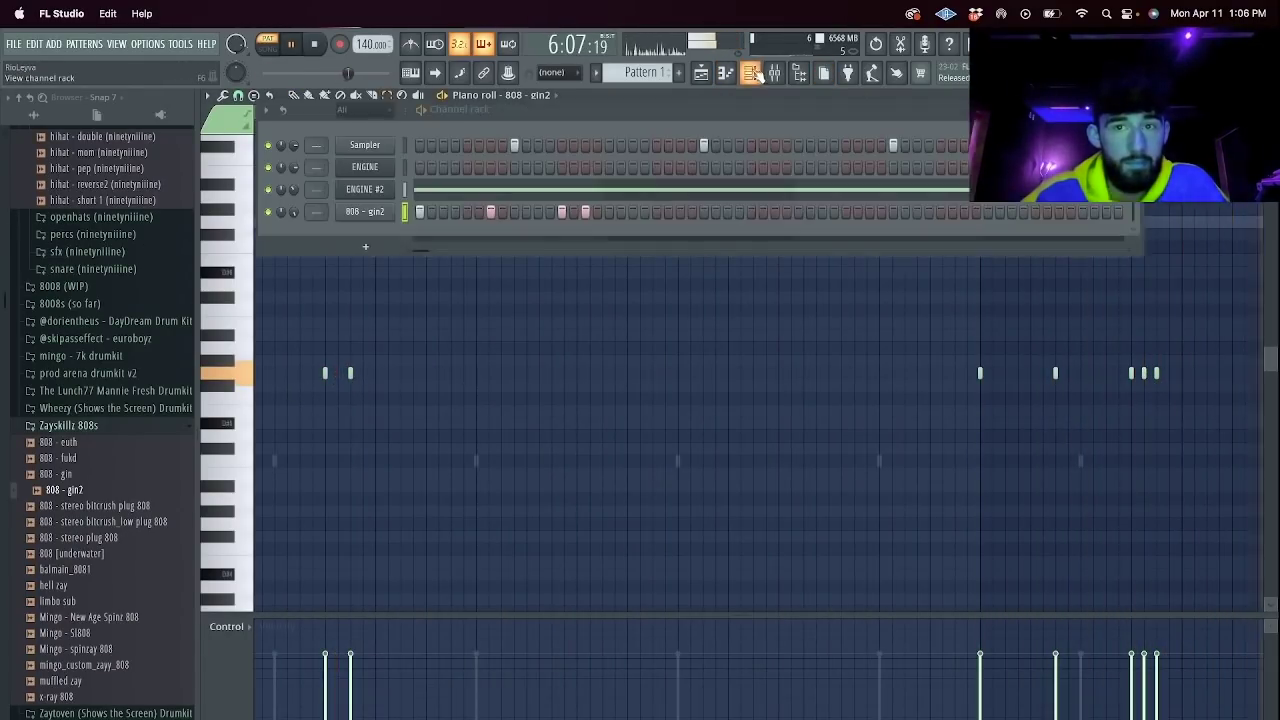
key(space)
drag(97, 510, 378, 214)
right_click(384, 213)
Clone 808 - gin2 and load 808 - stereo bitcrush plug 808 into the clone.
click(426, 357)
drag(140, 507, 376, 237)
right_click(380, 236)
click(443, 236)
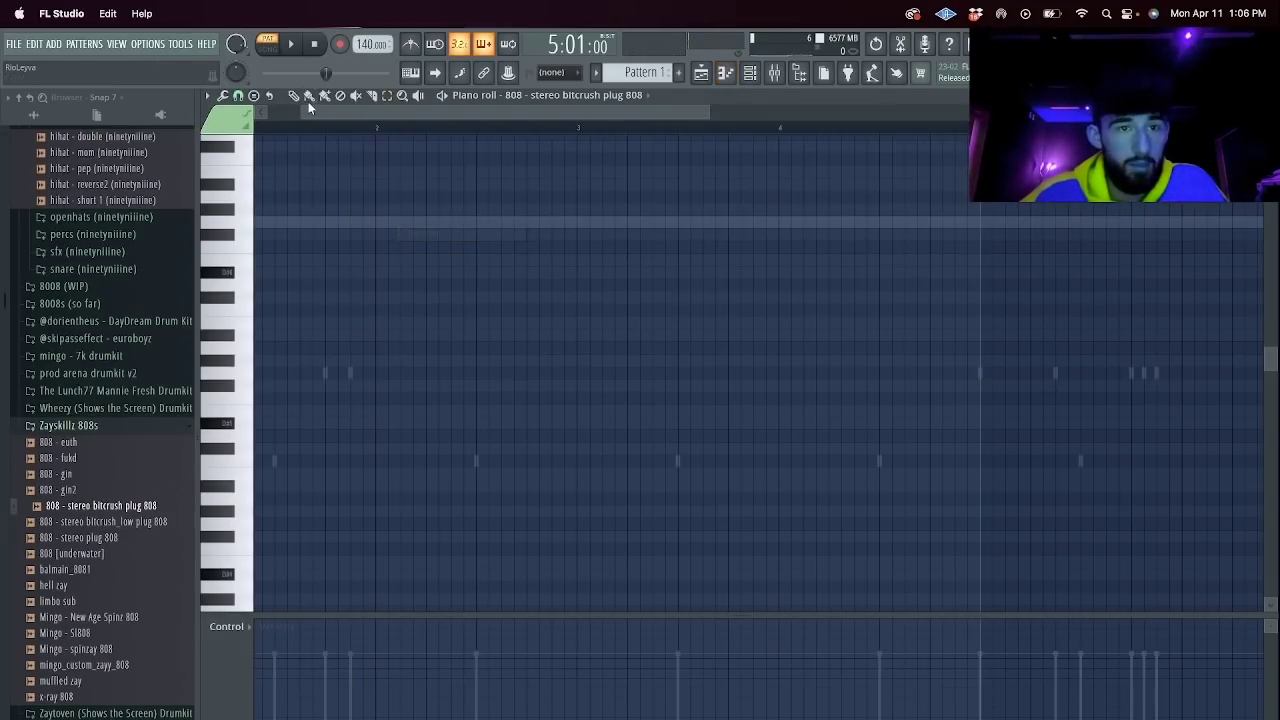
Place a G#6 bitcrush 808 note at bar 2 and play the pattern from bar 1.
click(376, 206)
click(375, 219)
key(space)
drag(302, 112, 274, 112)
key(space)
click(314, 50)
key(space)
Draw the rest of the bitcrush 808 line, dropping the first two notes an octave.
drag(440, 222, 489, 212)
click(557, 209)
drag(580, 240, 395, 193)
key(ctrl+Down)
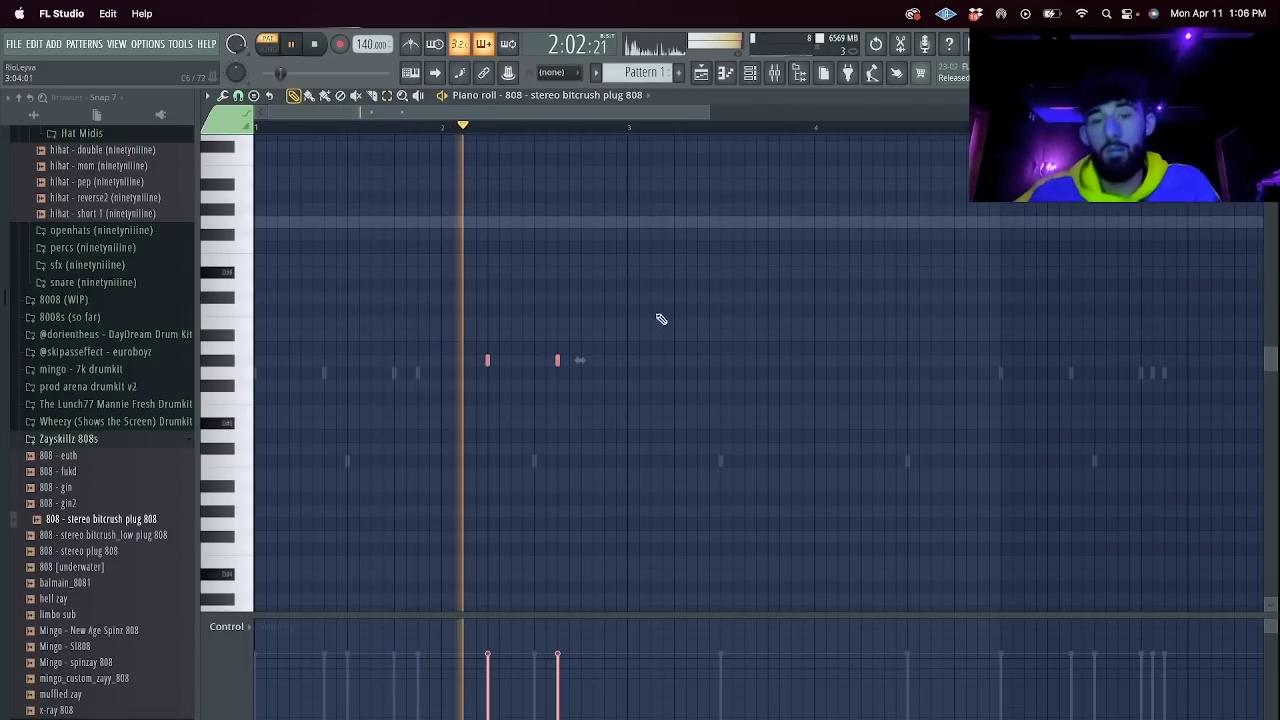
click(629, 374)
click(767, 373)
click(860, 423)
click(930, 436)
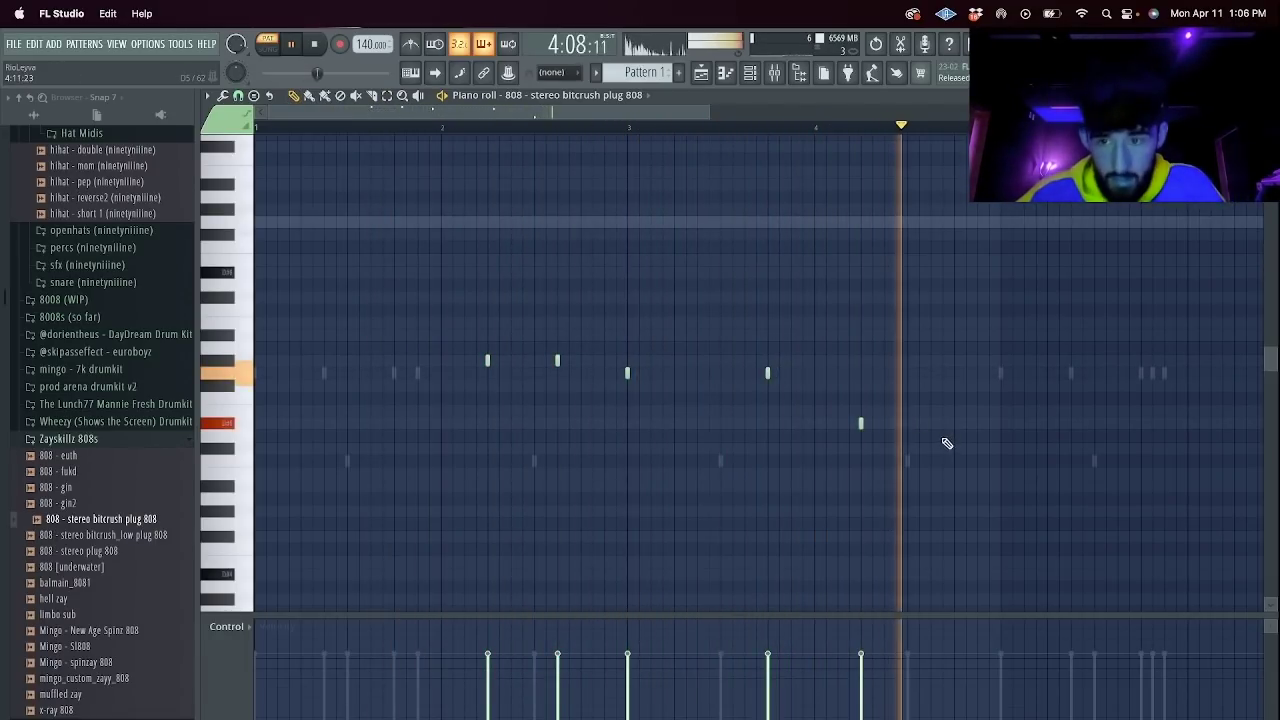
Duplicate bars 1–4 into bars 5–8 and add quick double notes in bars 5 and 7.
drag(990, 127, 275, 129)
key(ctrl+b)
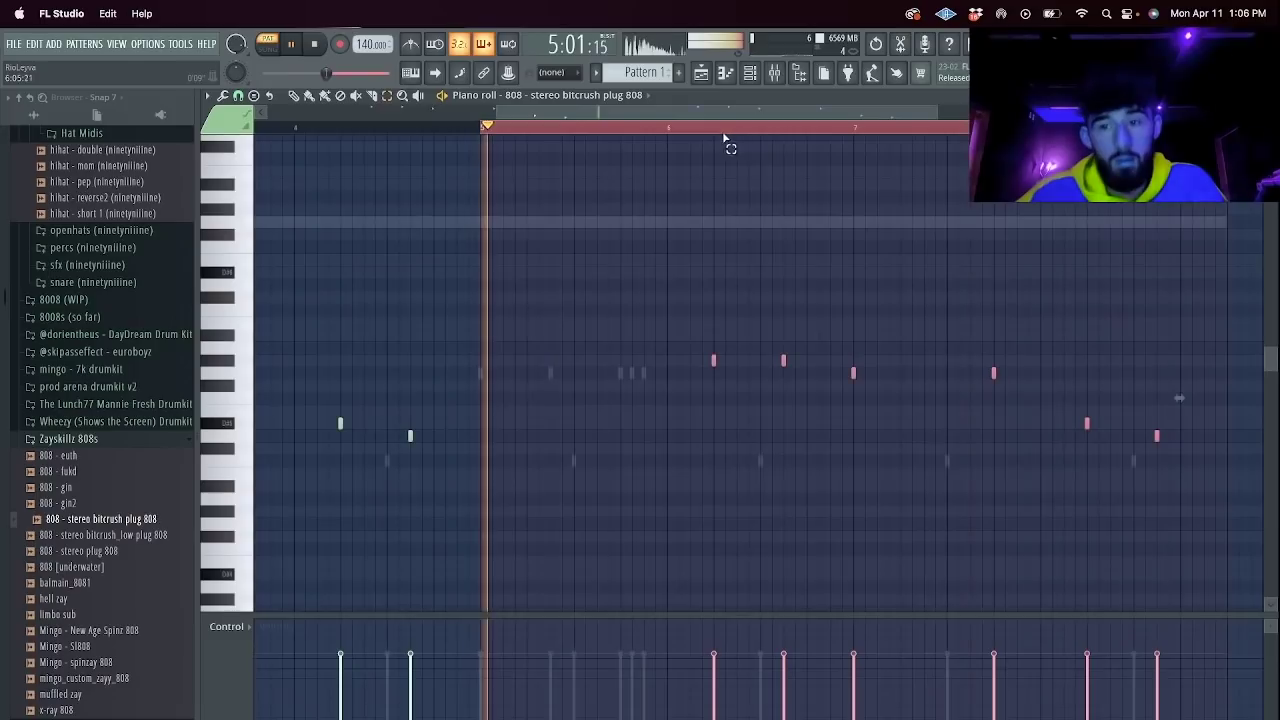
ctrl+click(834, 127)
drag(814, 328, 660, 380)
key(ctrl+Up)
key(ctrl+Down)
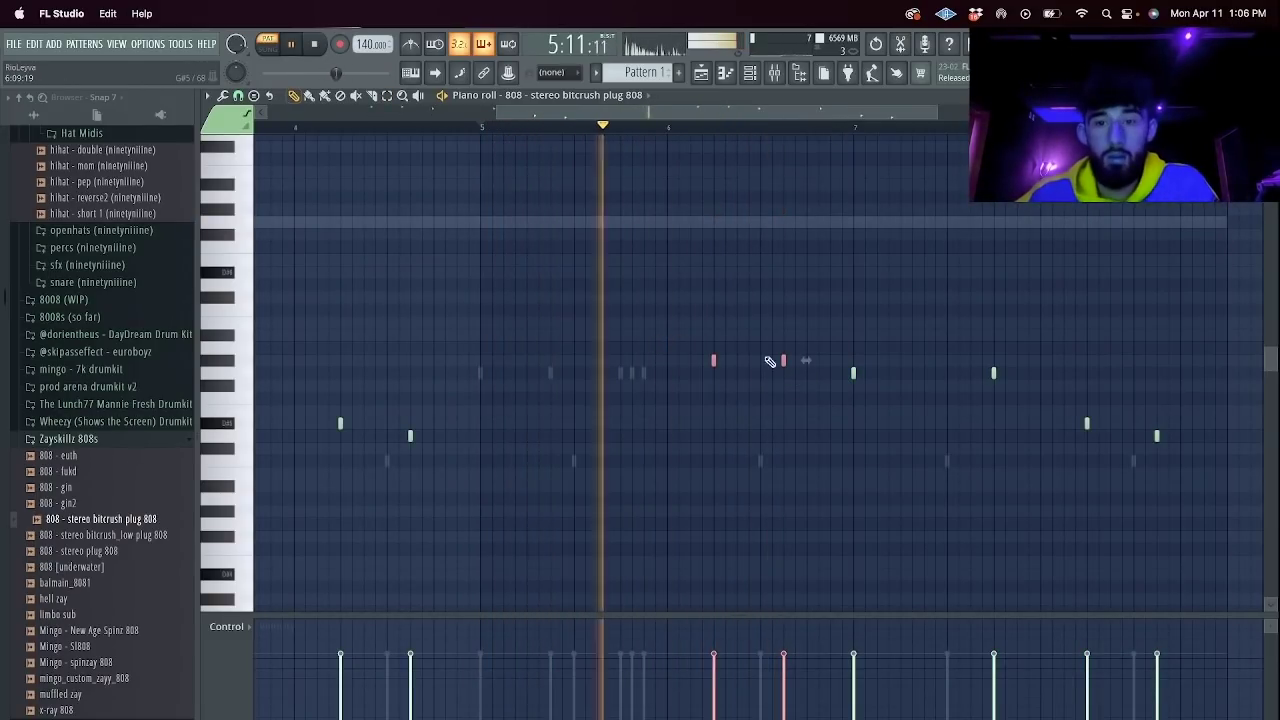
click(725, 360)
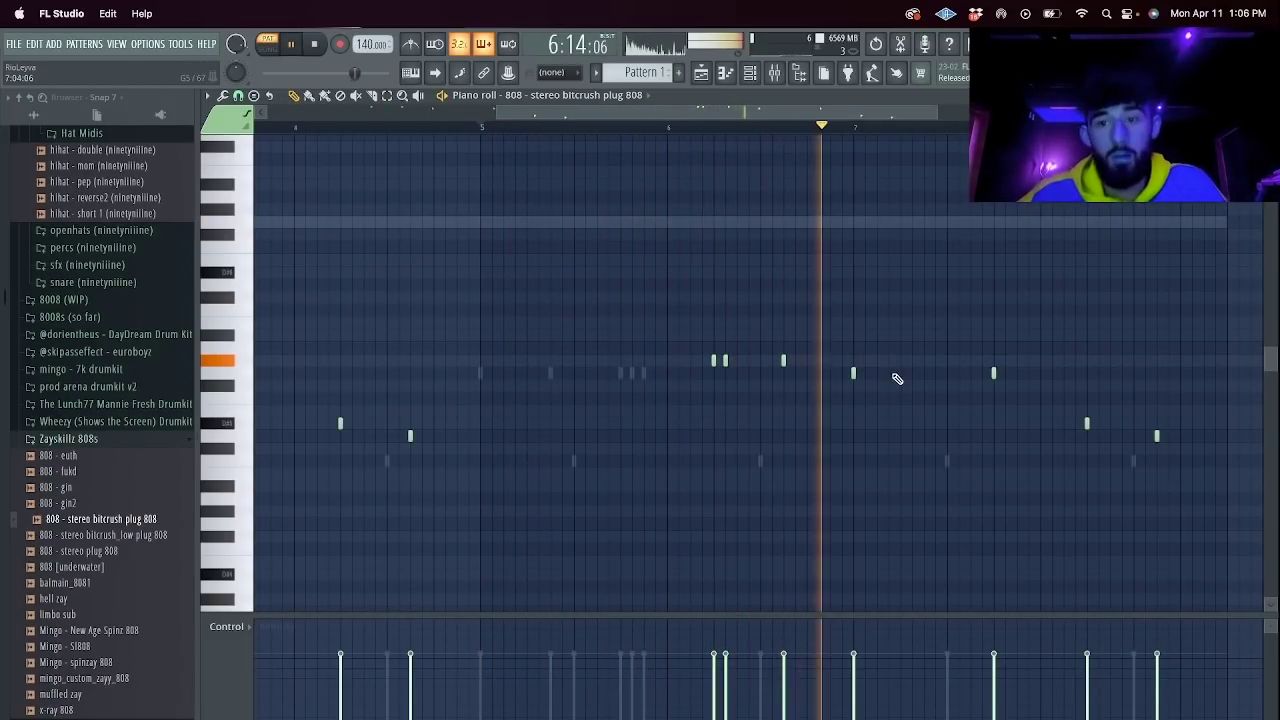
click(1016, 372)
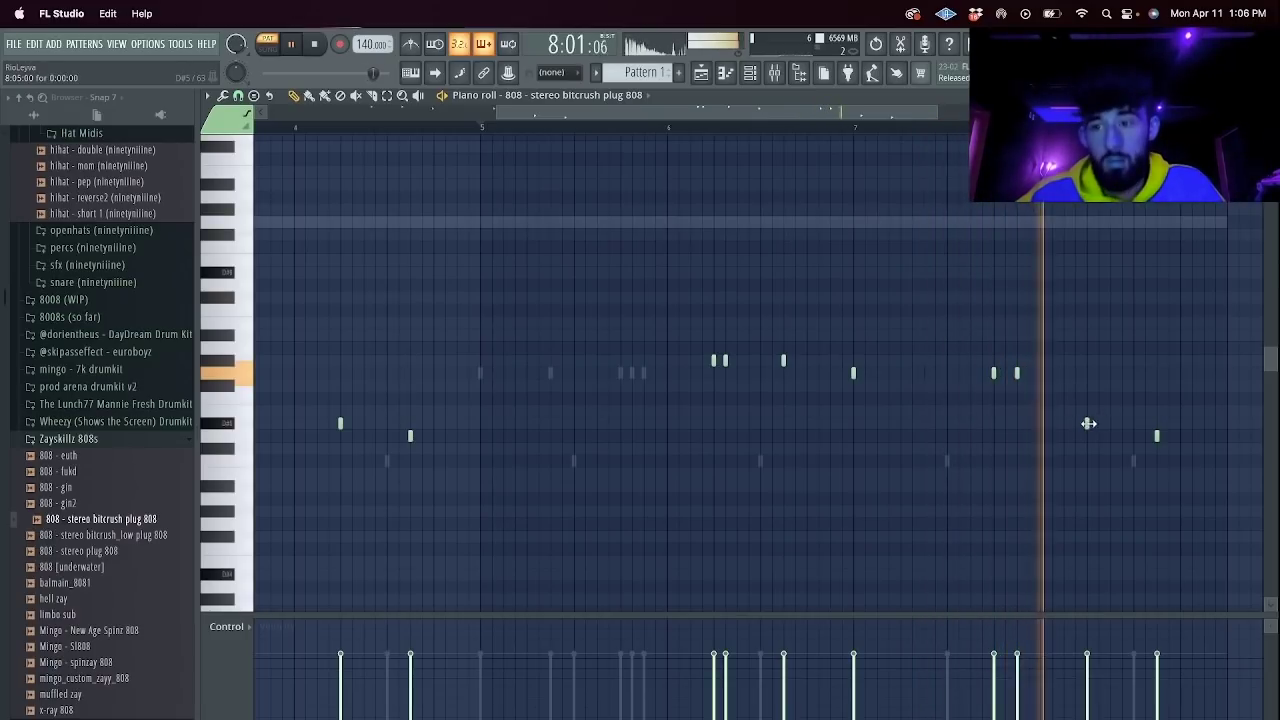
Set 808 - gin2 to cut group 3 in its sampler settings and stop playback.
click(725, 72)
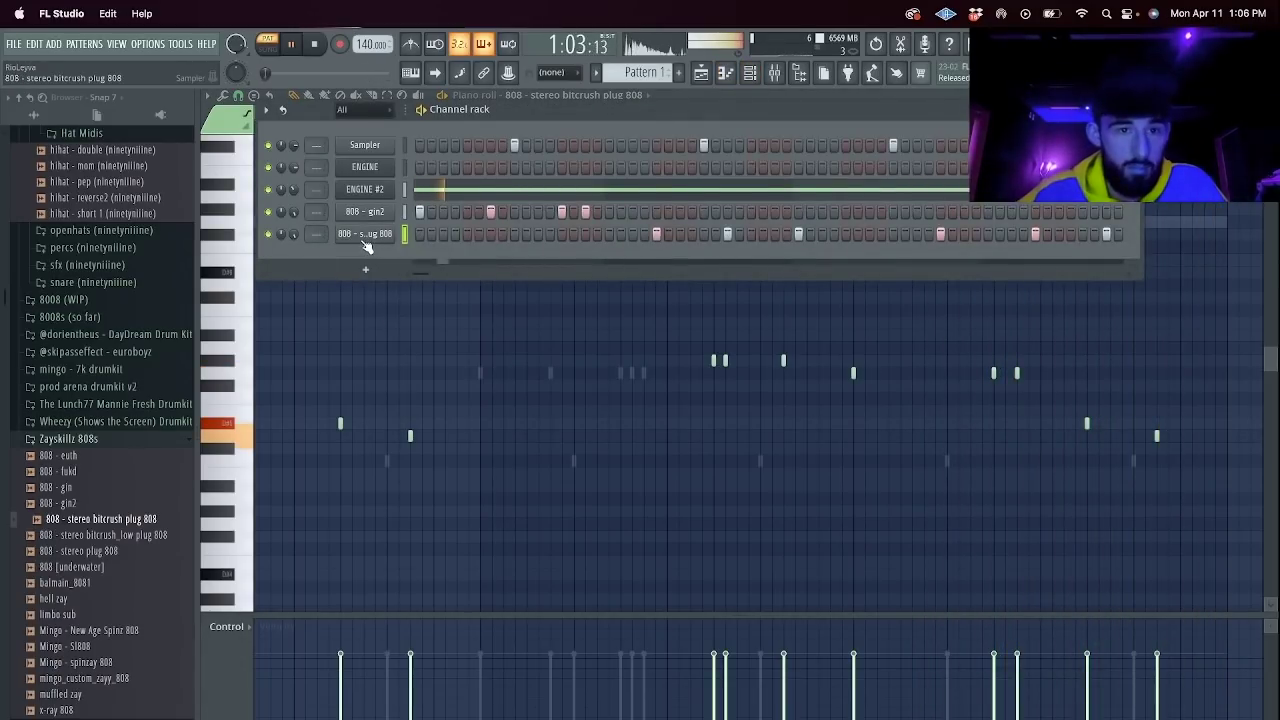
click(365, 234)
click(403, 276)
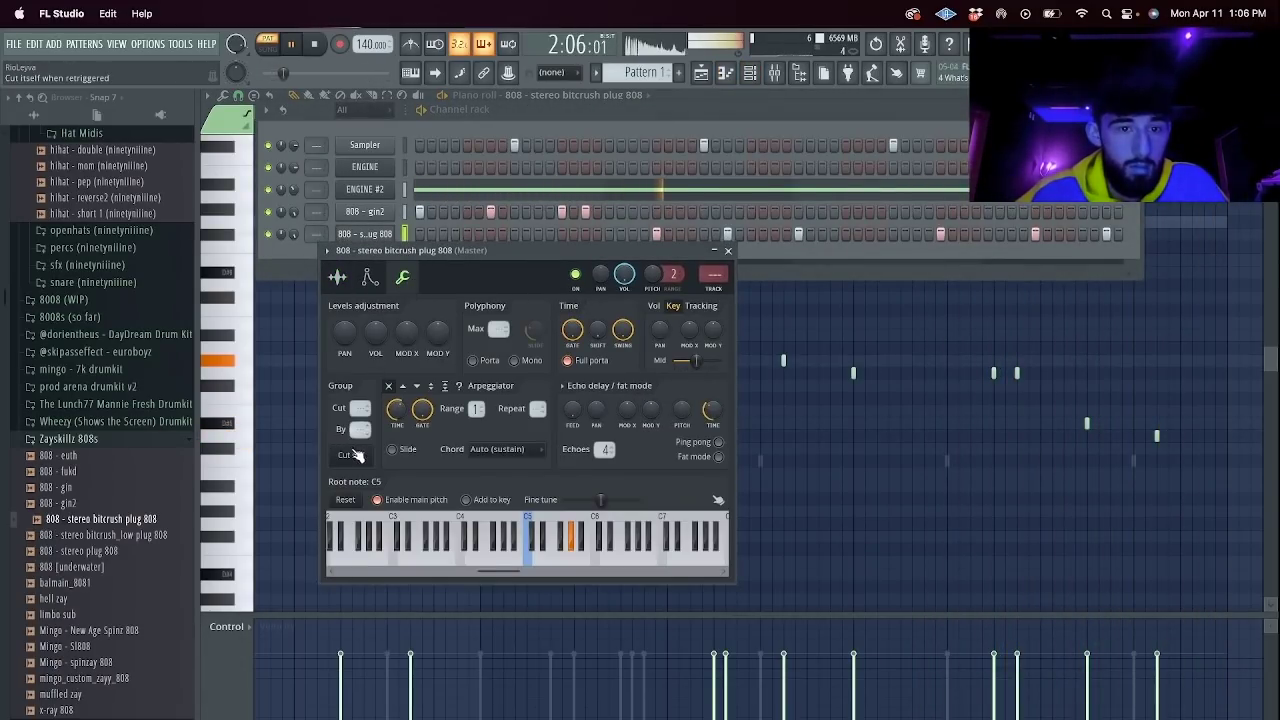
click(379, 212)
click(382, 253)
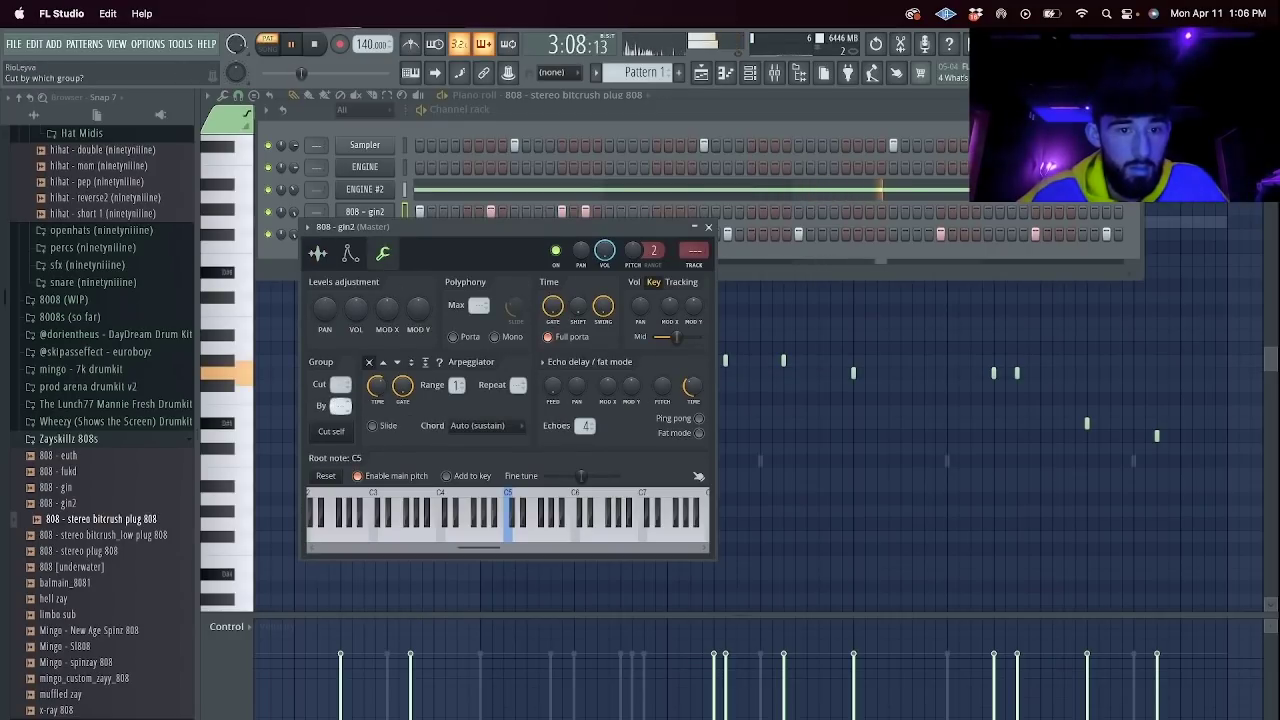
click(268, 263)
key(space)
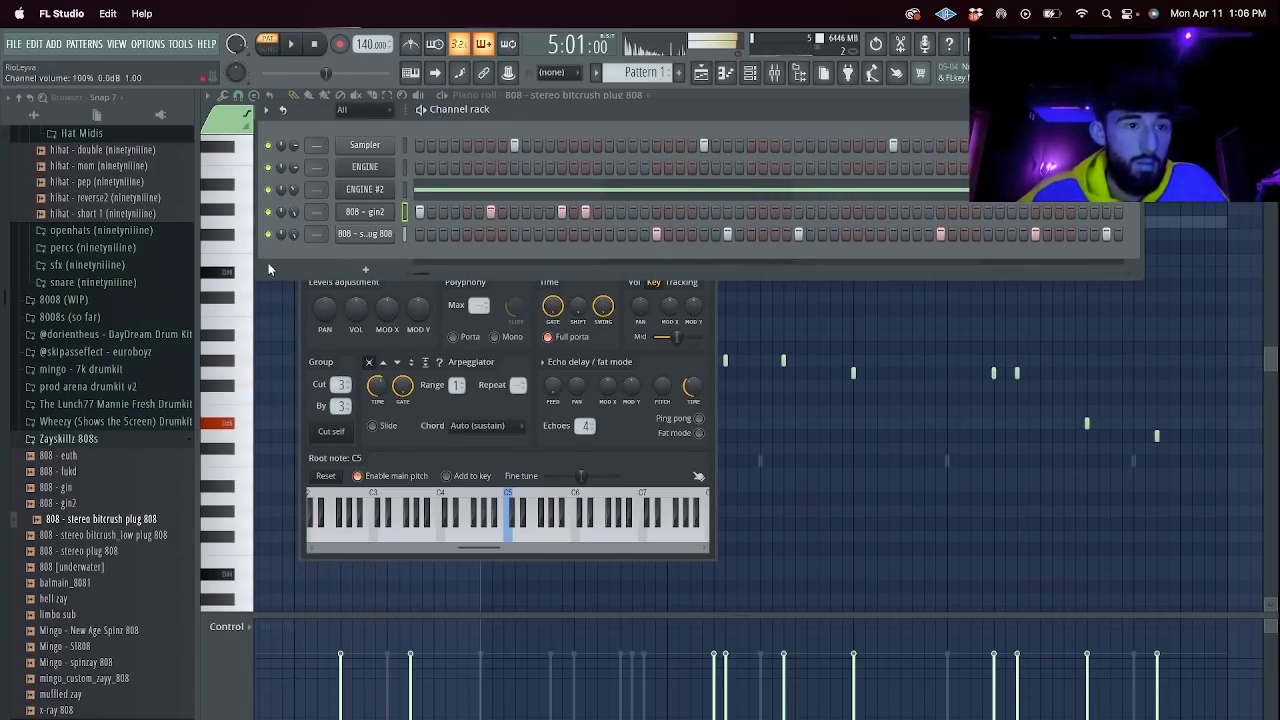
Open the ENGINE channel's piano roll.
click(405, 168)
right_click(384, 169)
click(409, 173)
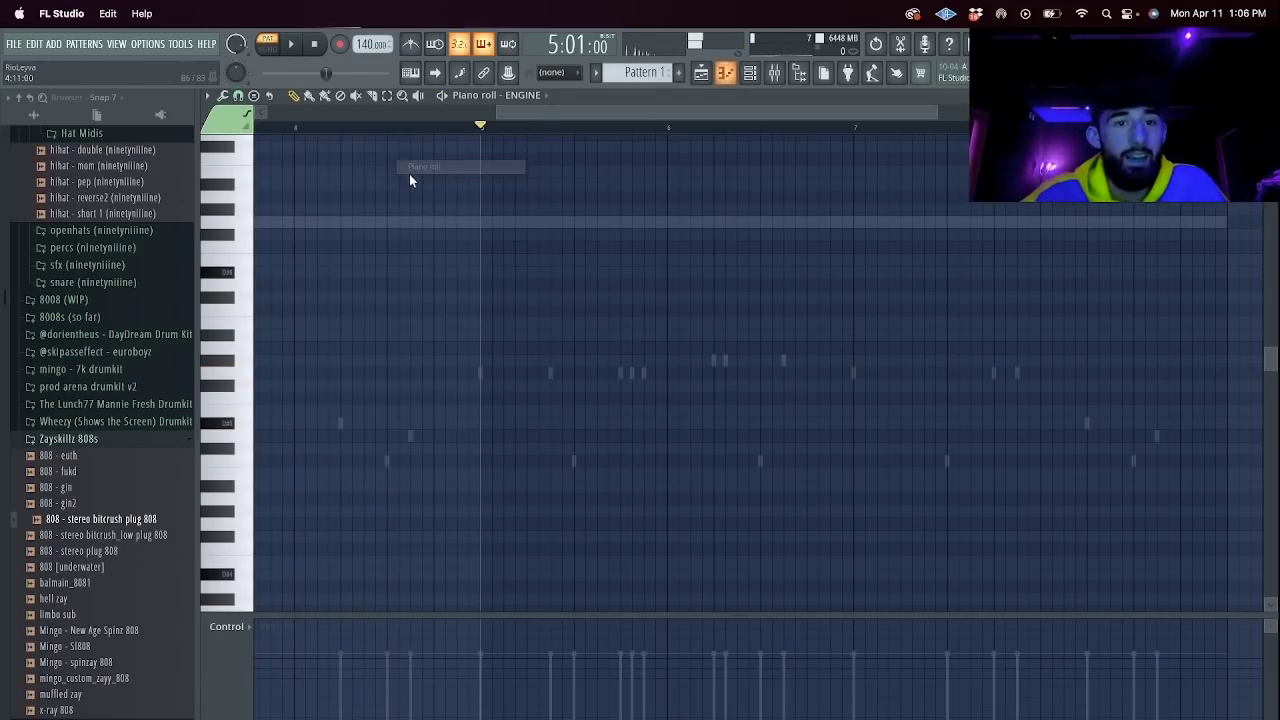
Load Forest Kingdom 3 > Fantasy Creatures > Birds Calls > Bird 01 into the ENGINE layer.
drag(496, 113, 266, 114)
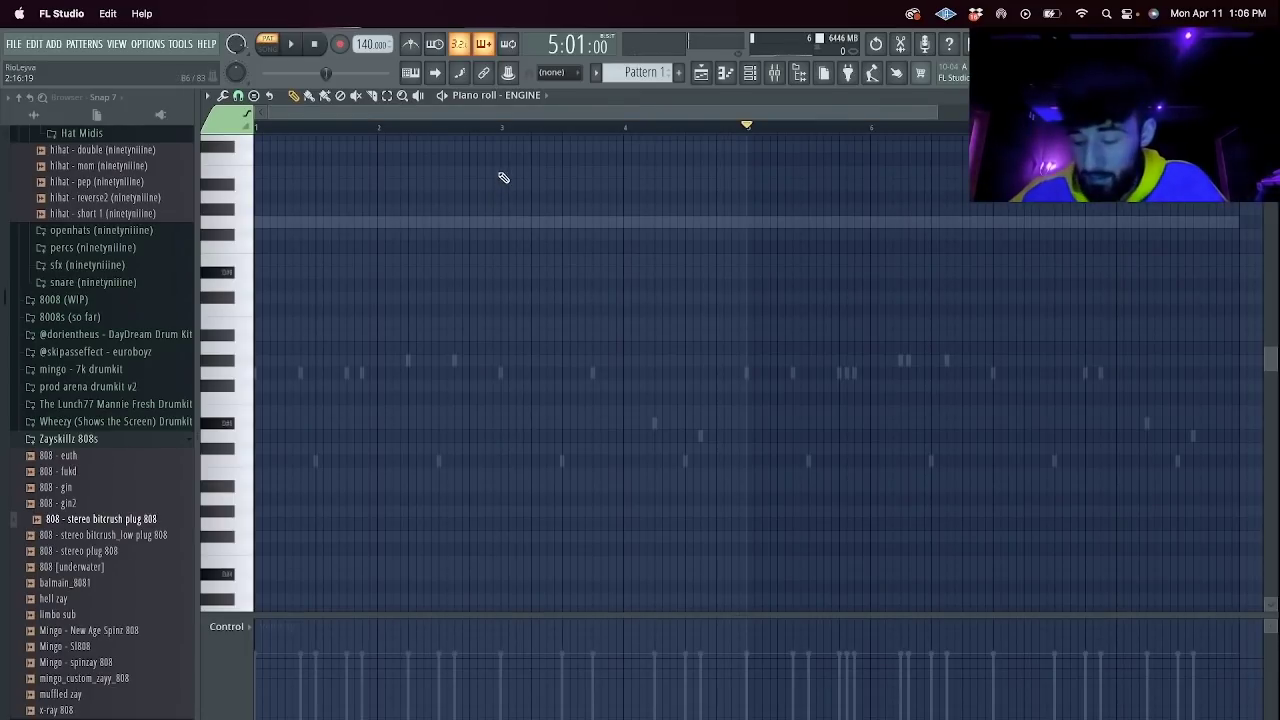
click(227, 222)
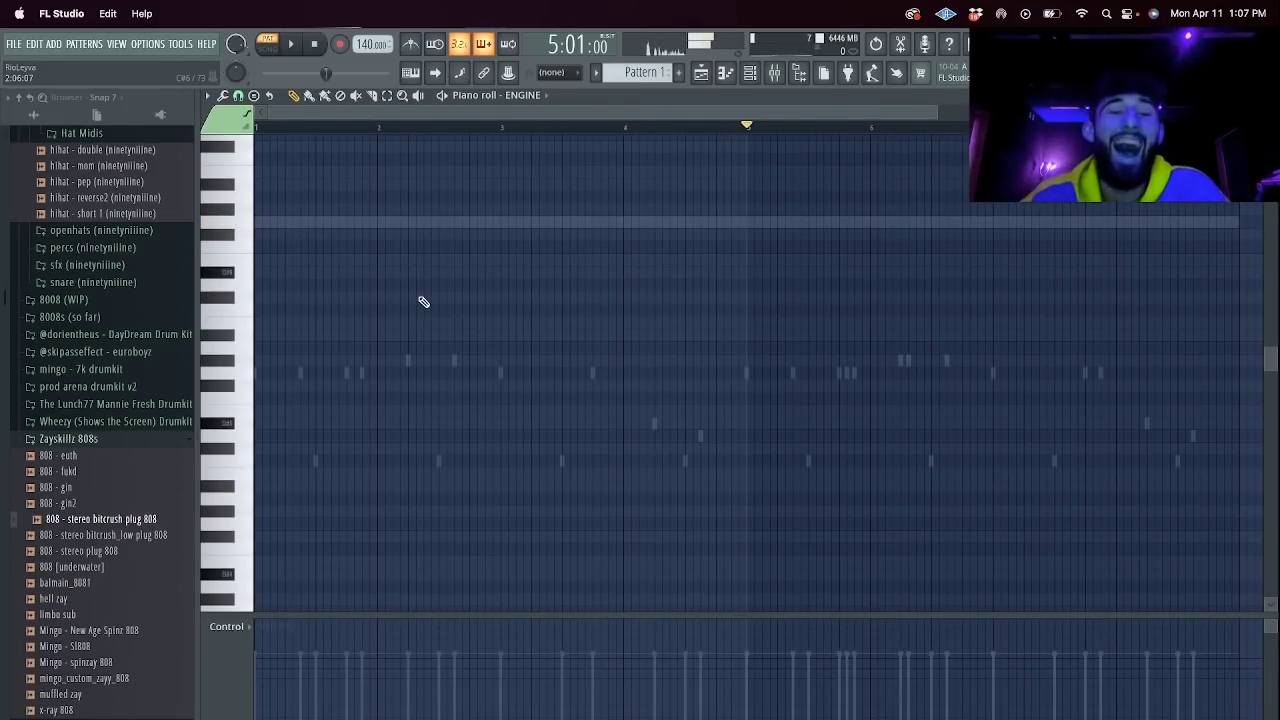
scroll(390, 318, up, 4)
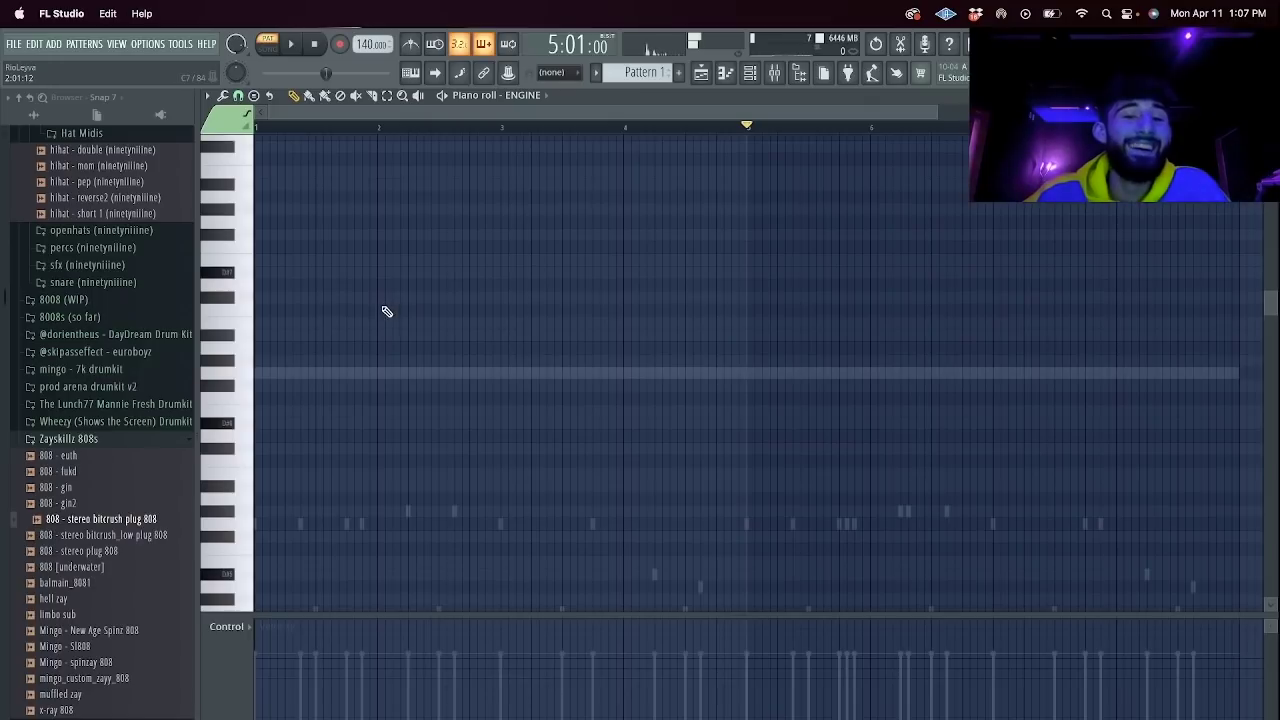
click(751, 73)
click(412, 73)
click(361, 169)
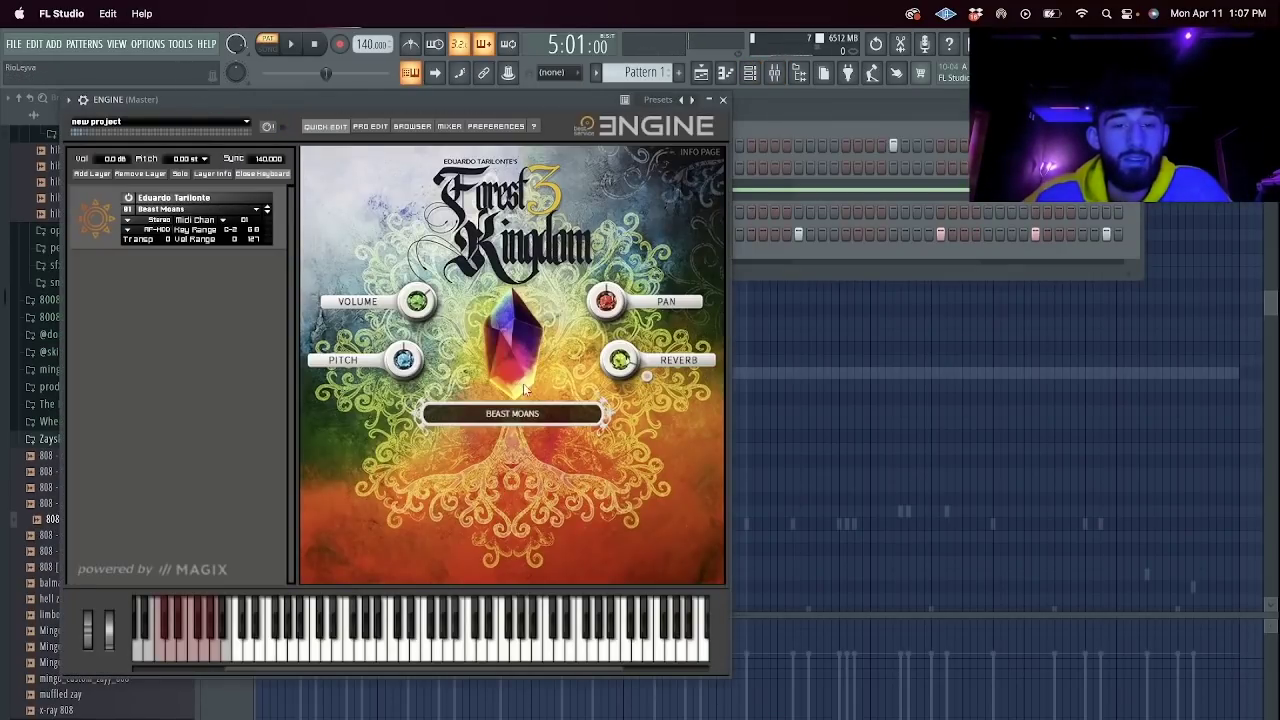
key(y)
click(236, 209)
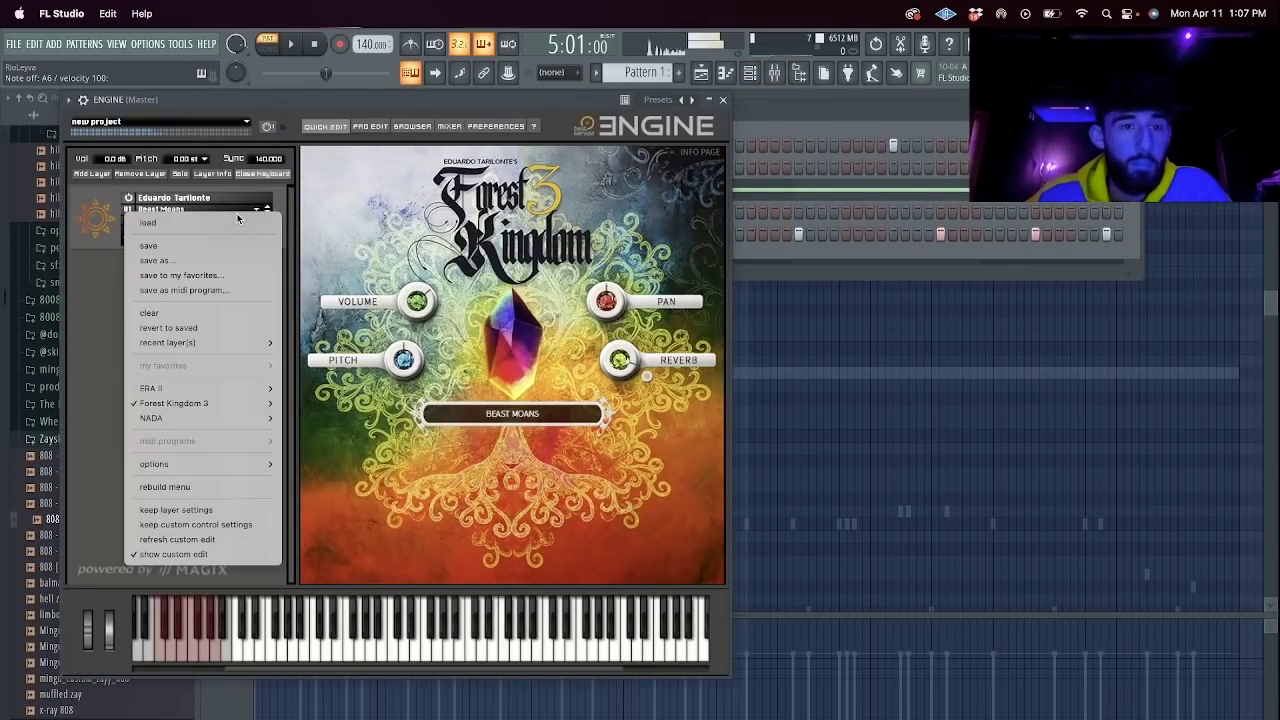
mouse_move(228, 404)
mouse_move(378, 420)
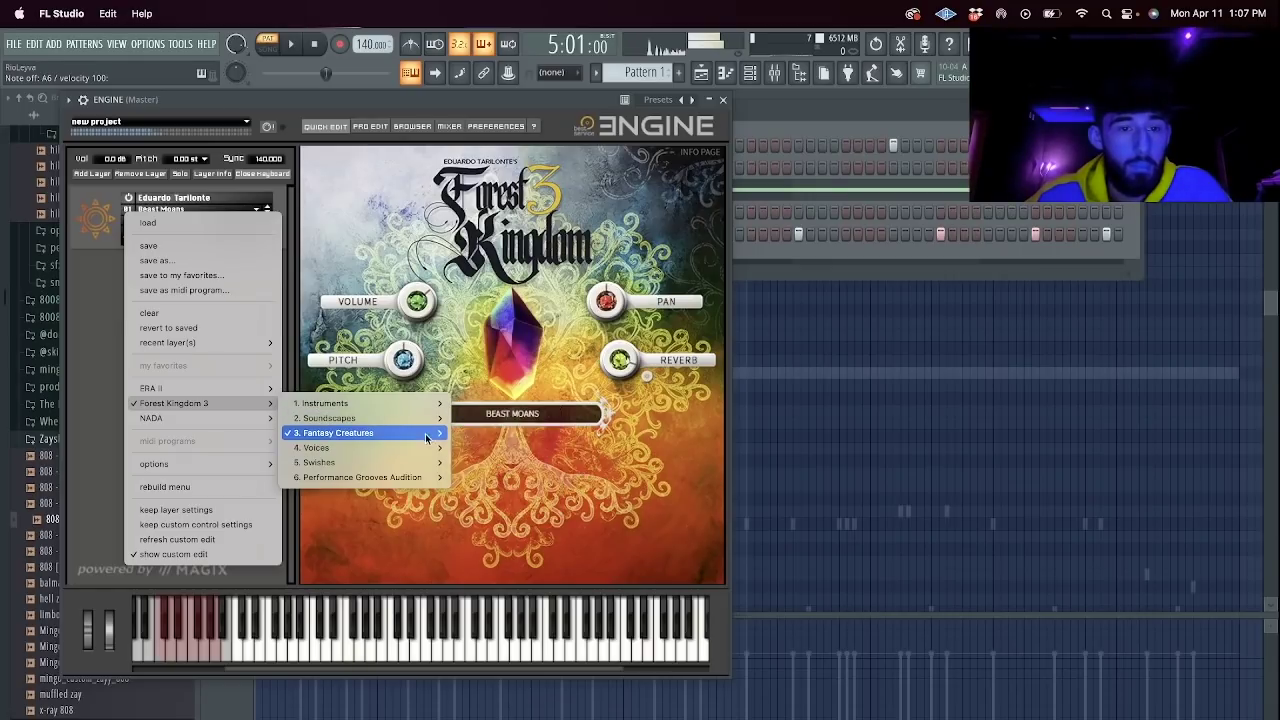
mouse_move(432, 433)
mouse_move(566, 448)
click(623, 449)
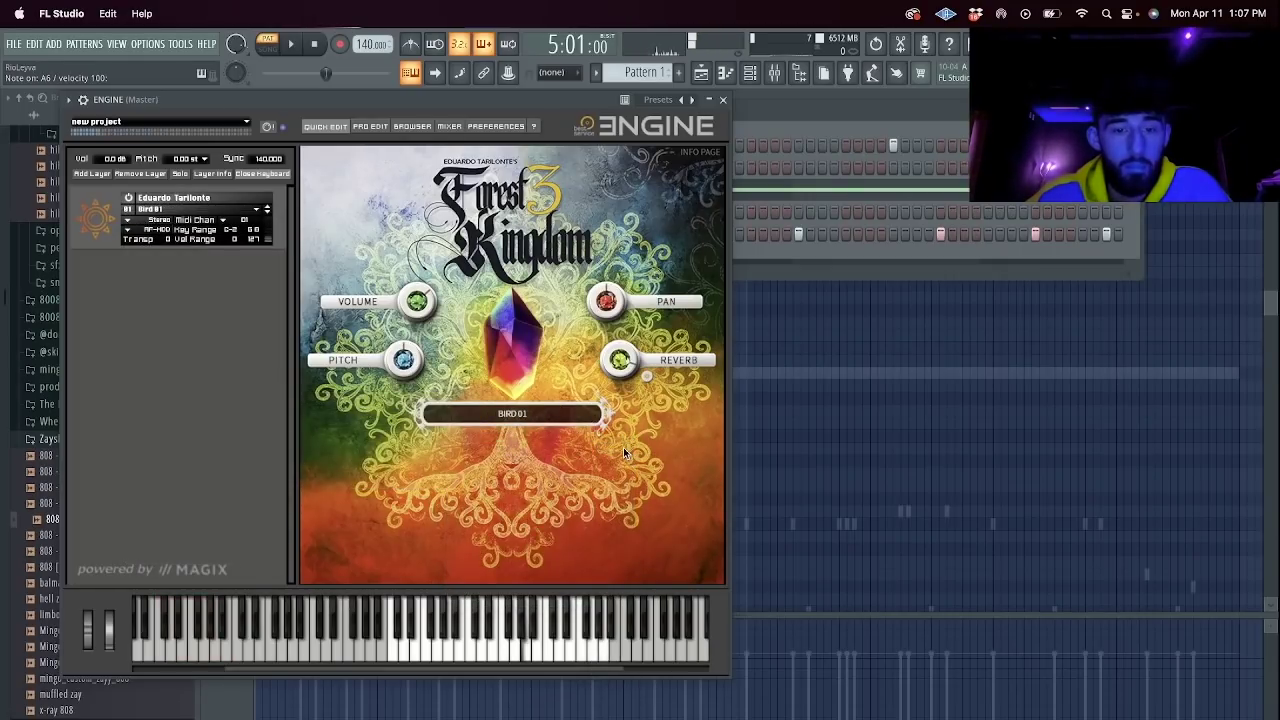
Draw a two-bar note at the start of ENGINE's piano roll.
click(723, 99)
right_click(365, 167)
click(422, 167)
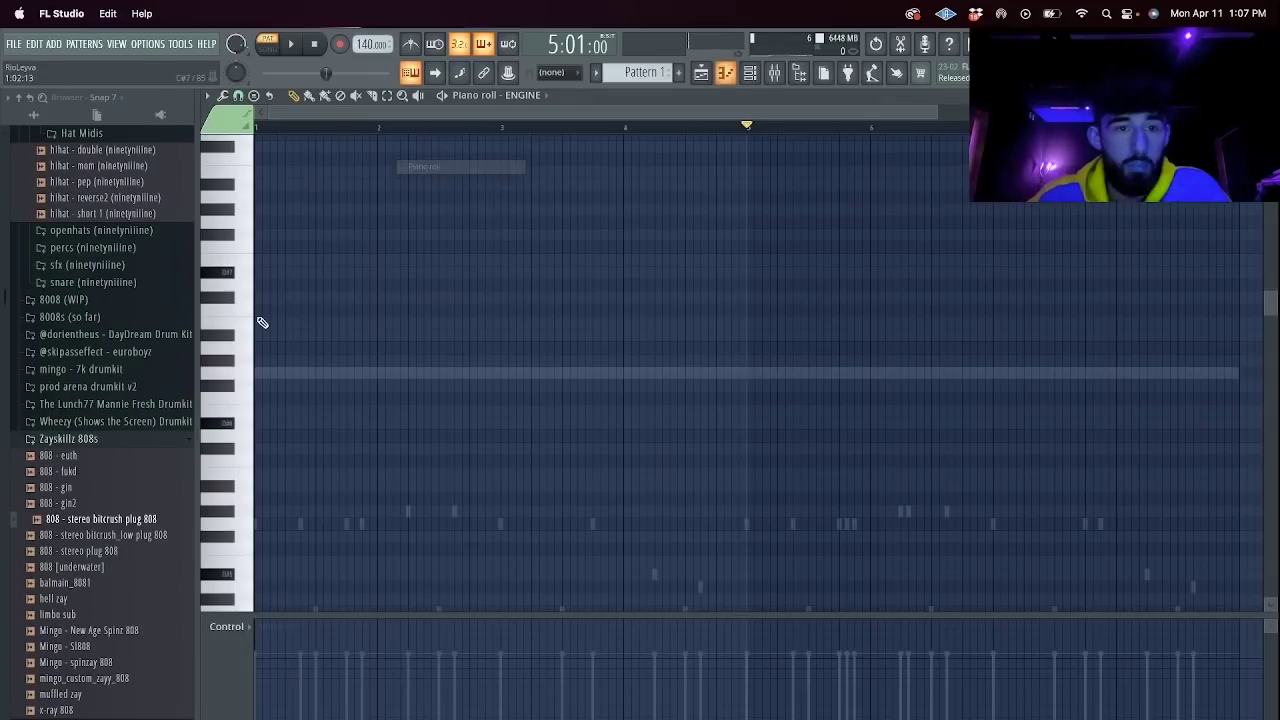
drag(256, 412, 451, 445)
right_click(456, 438)
click(284, 399)
Solo the ENGINE channel and play the pattern to hear it alone.
click(752, 78)
right_click(268, 167)
key(space)
click(318, 44)
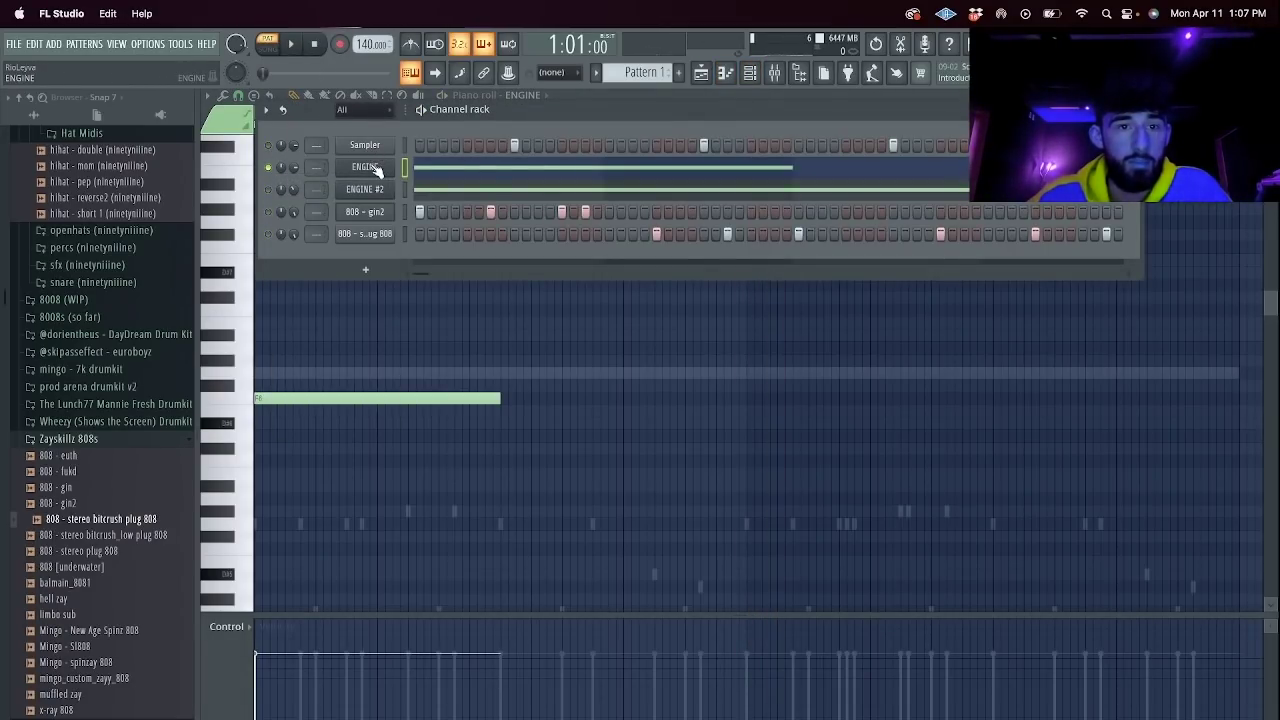
click(370, 167)
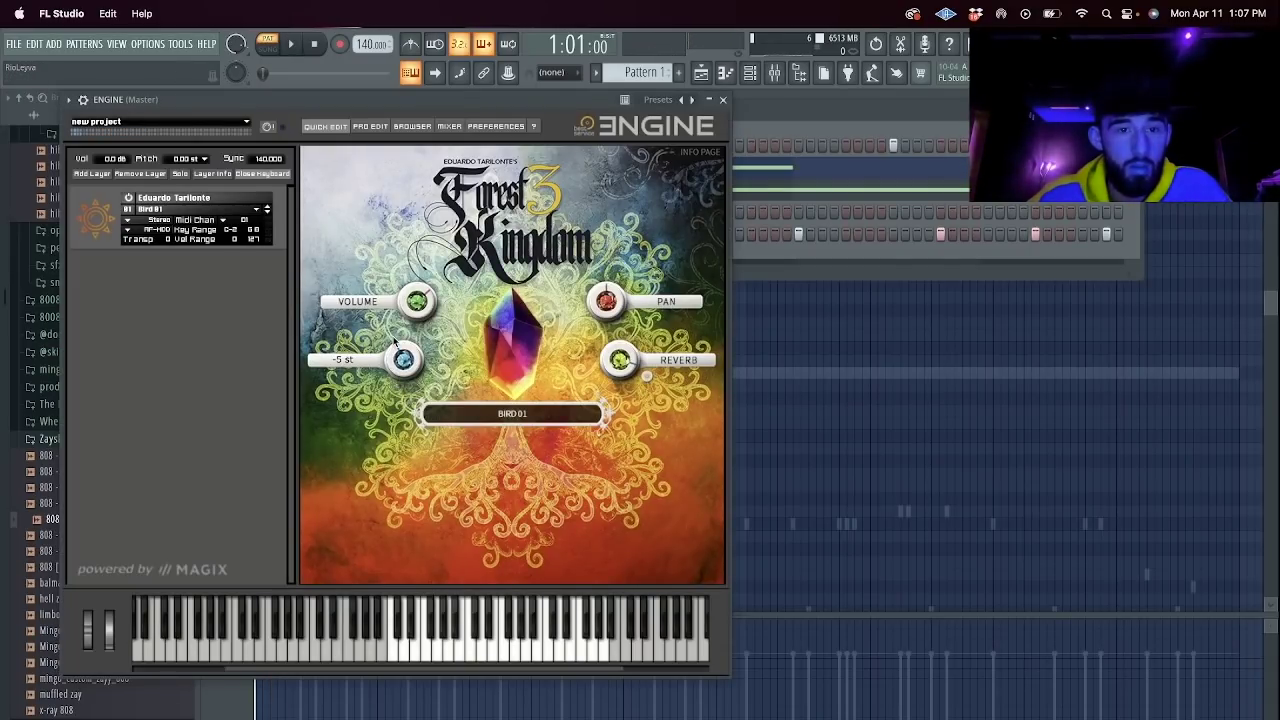
key(space)
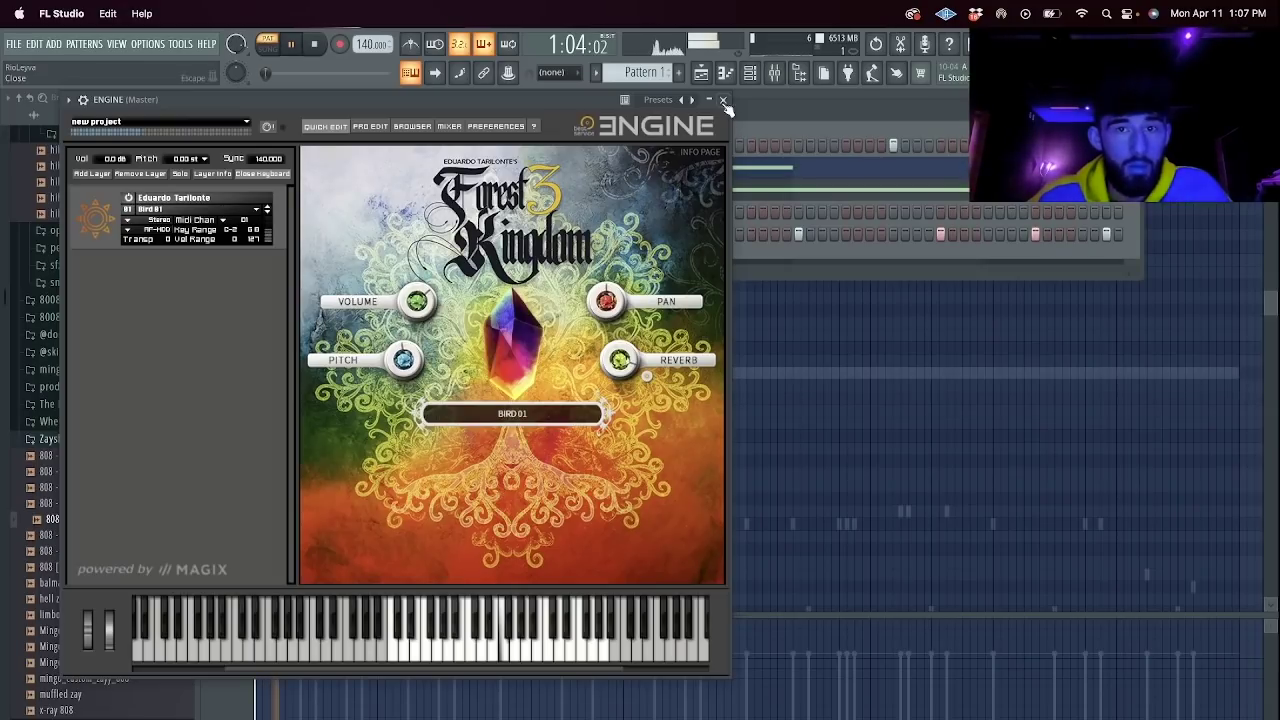
click(723, 100)
key(space)
key(space)
Lower ENGINE's Pitch to -6 semitones and audition the retuned sound.
click(378, 170)
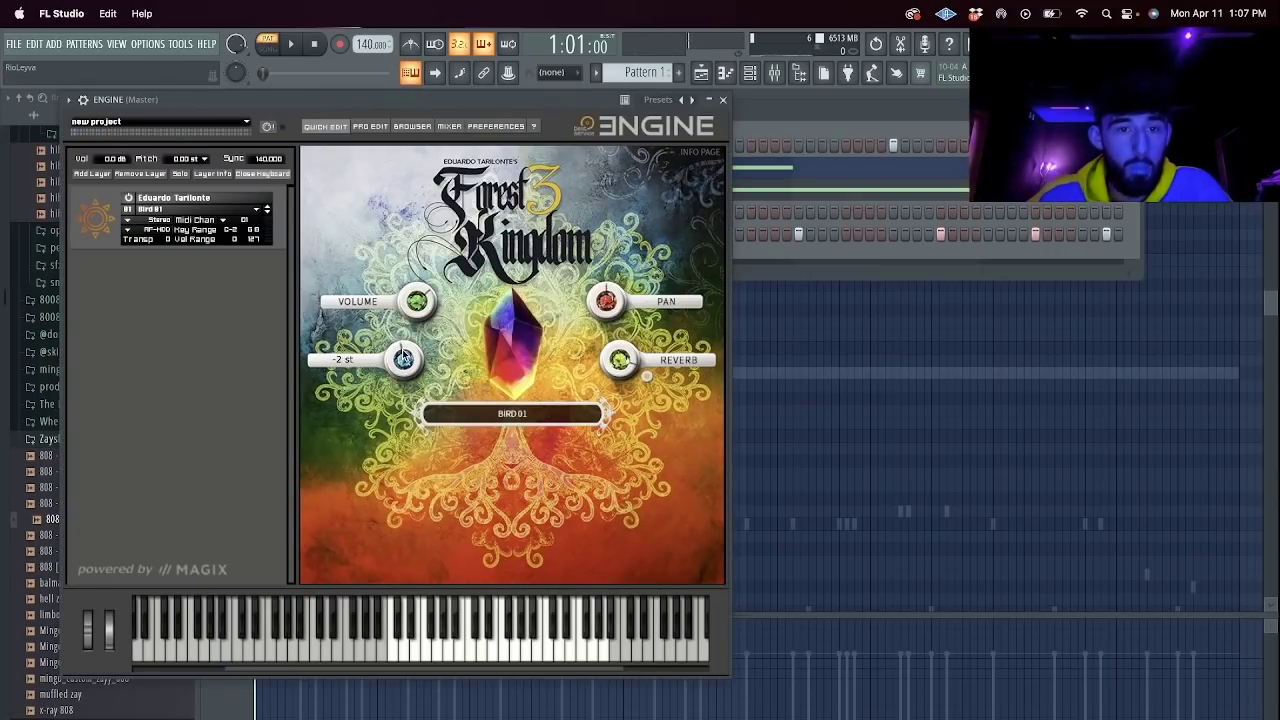
drag(405, 361, 403, 362)
key(space)
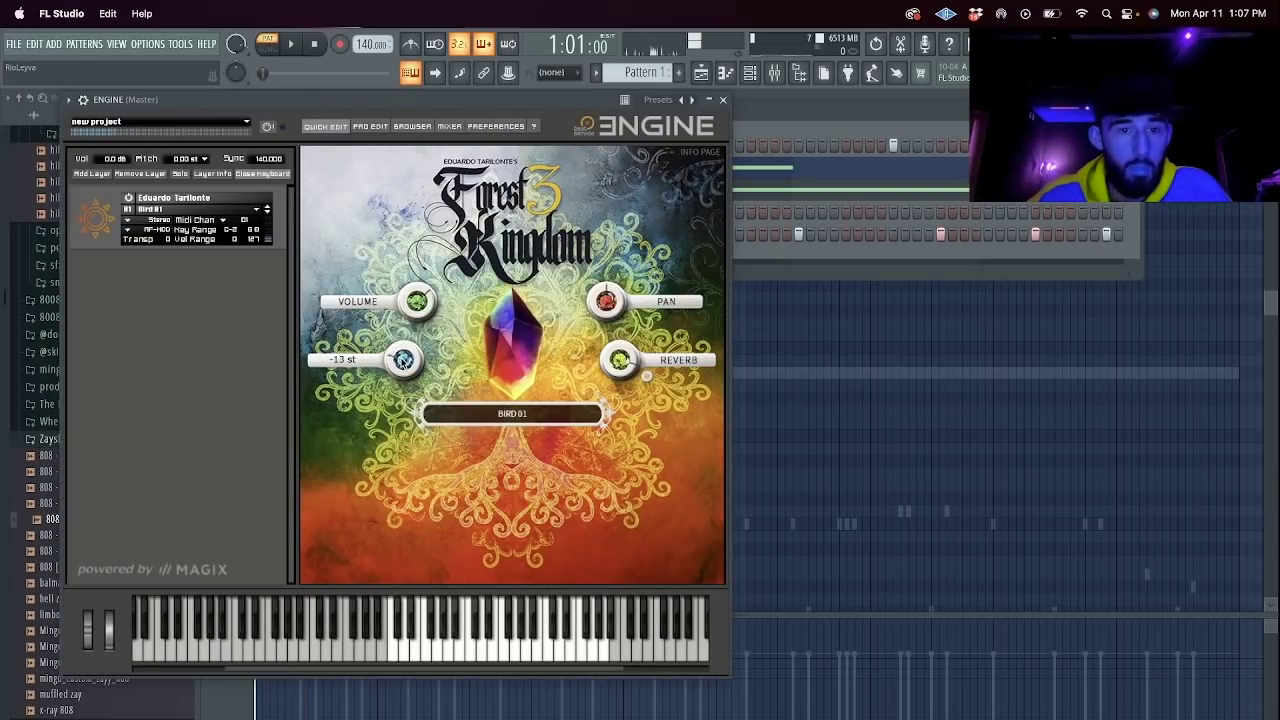
scroll(403, 360, up, 3)
key(space)
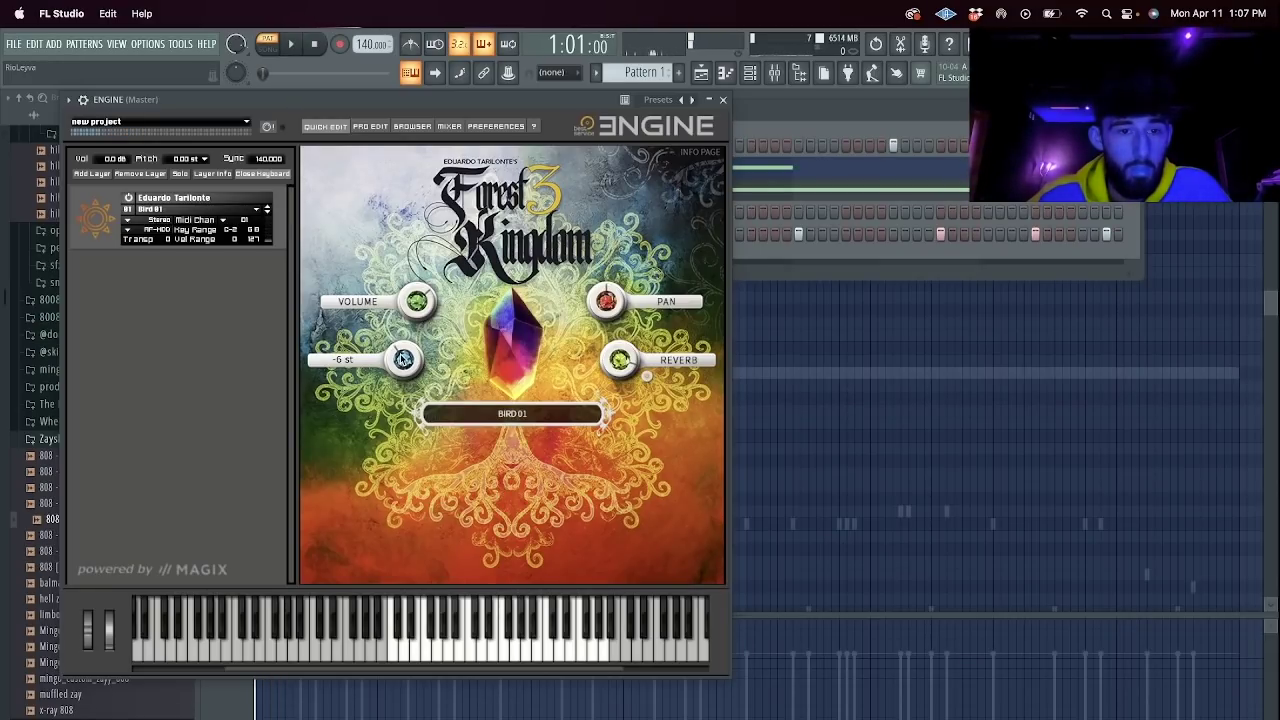
key(space)
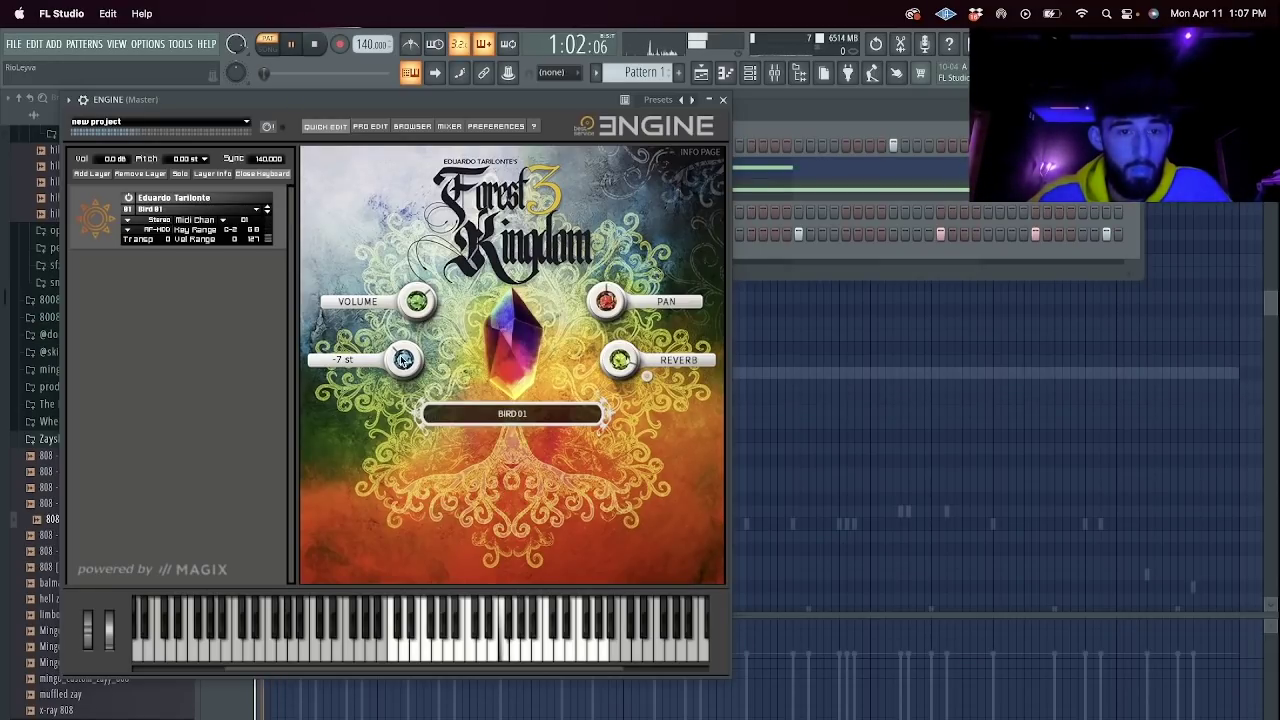
click(724, 104)
key(space)
click(451, 171)
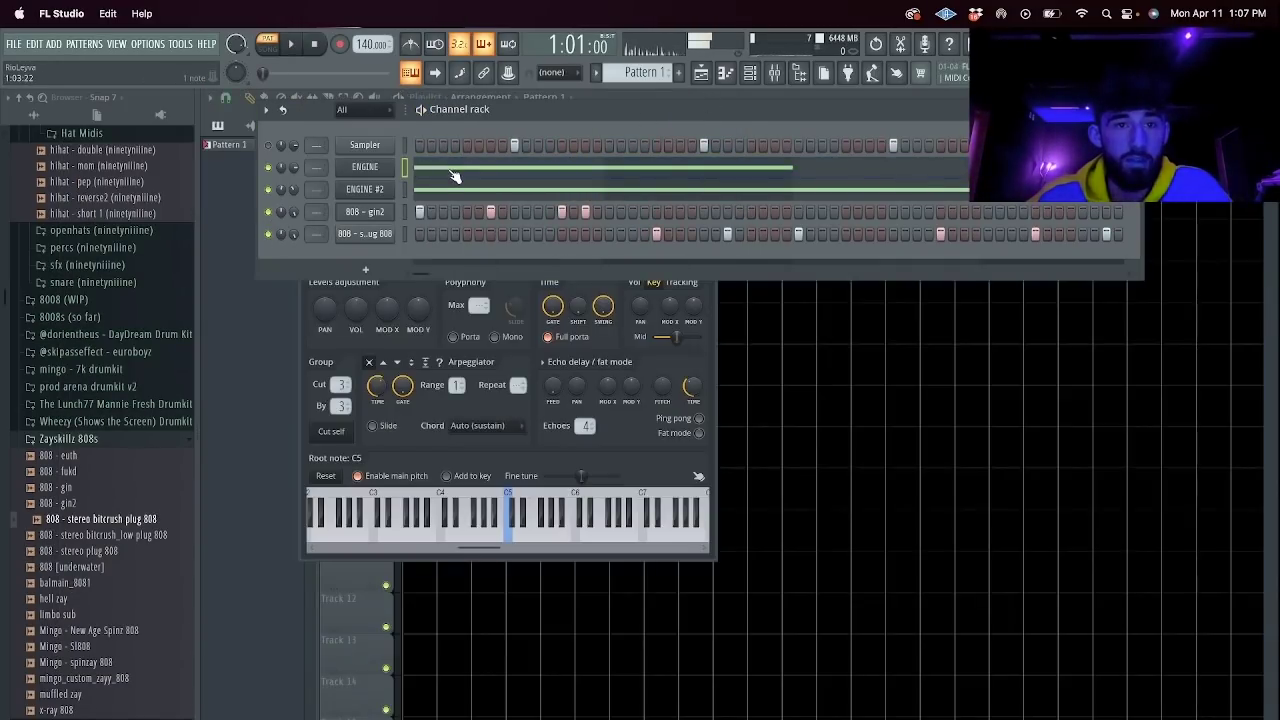
Duplicate ENGINE's bars 1–4, including the note, onto bar 5.
click(451, 171)
key(space)
drag(745, 130, 2, 163)
key(super+b)
key(super+d)
key(space)
Lower the first note's pitch, then delete the bar-5 copy.
drag(778, 397, 774, 430)
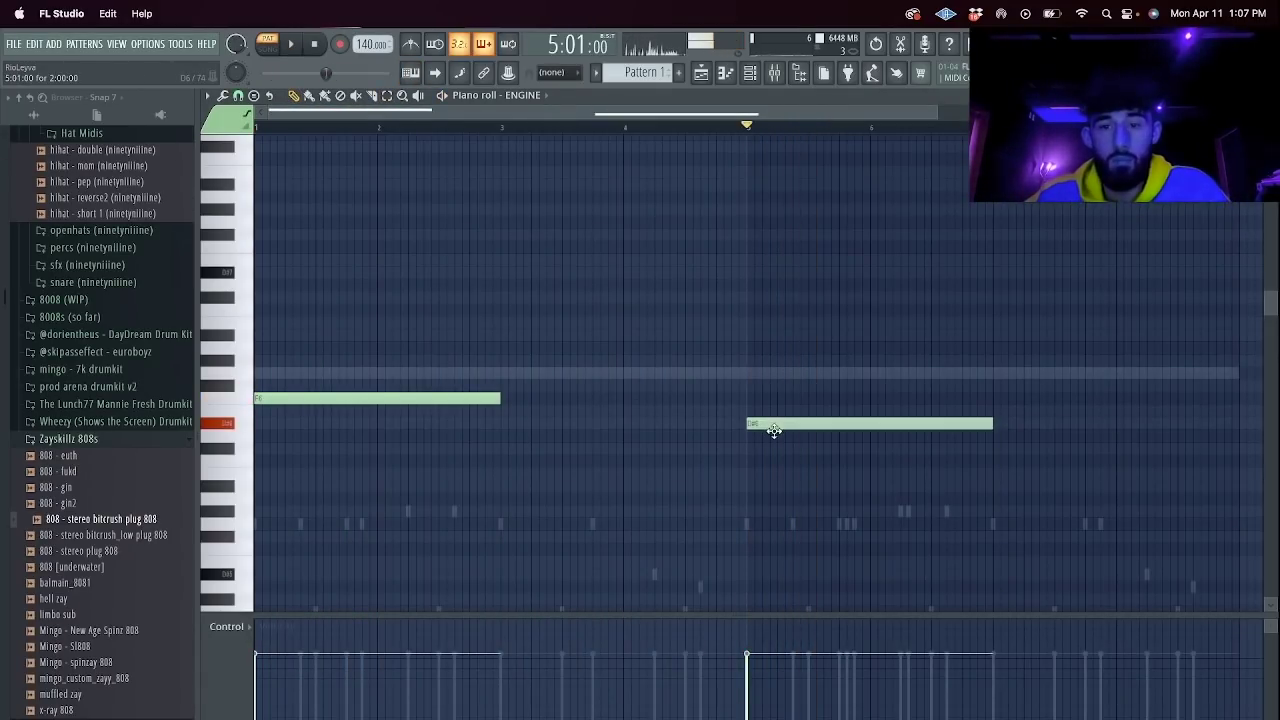
drag(334, 403, 288, 420)
drag(750, 424, 750, 342)
key(space)
key(F6)
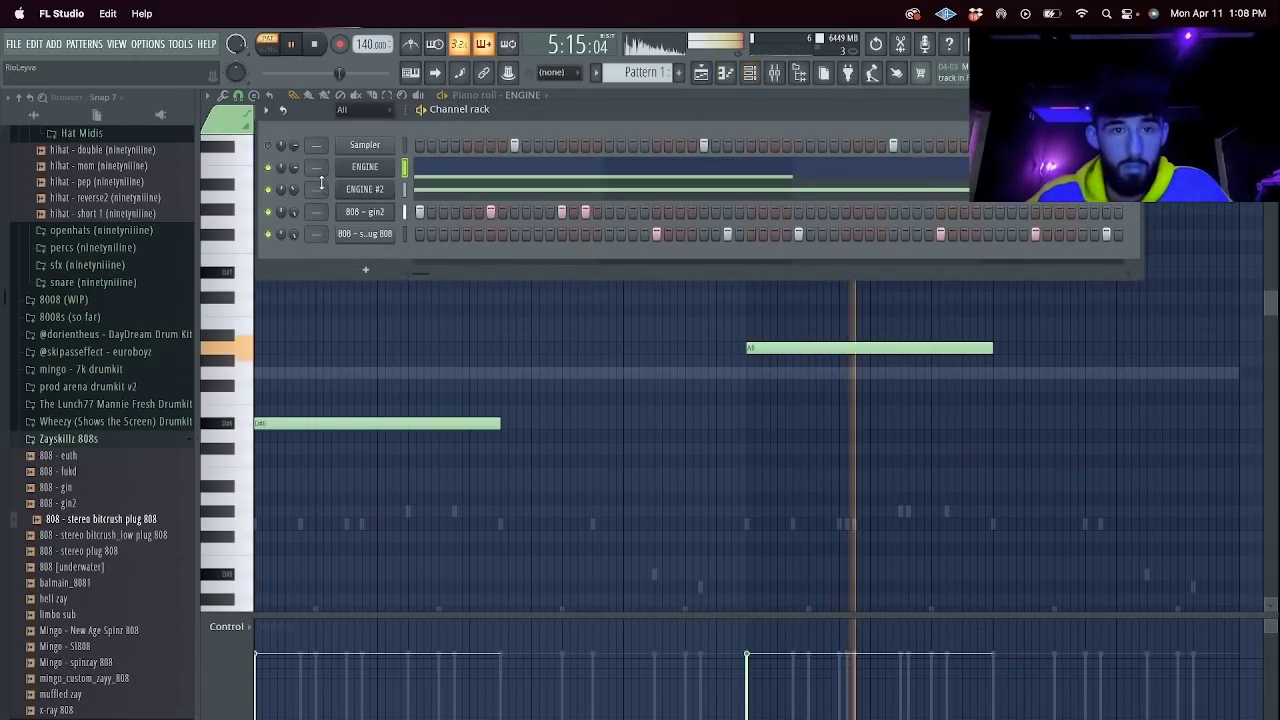
key(F6)
key(space)
drag(750, 348, 743, 335)
right_click(746, 335)
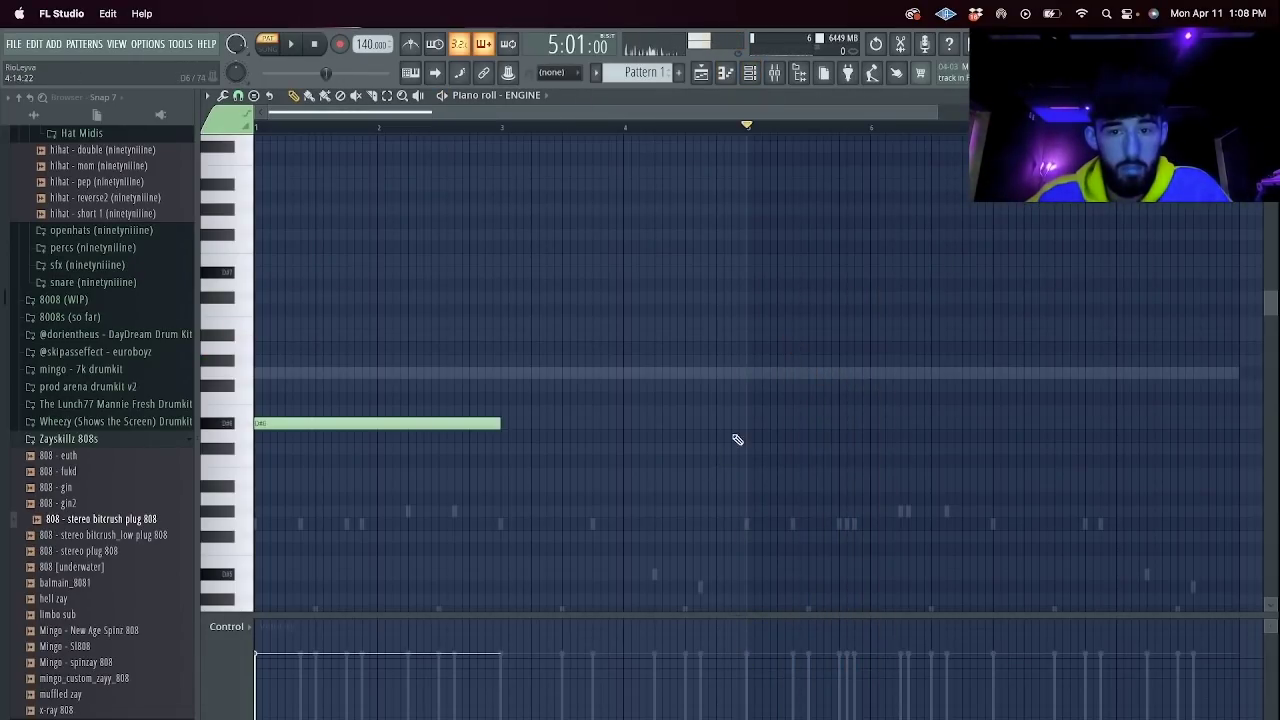
Clone the ENGINE channel to create ENGINE #3.
click(752, 76)
right_click(368, 167)
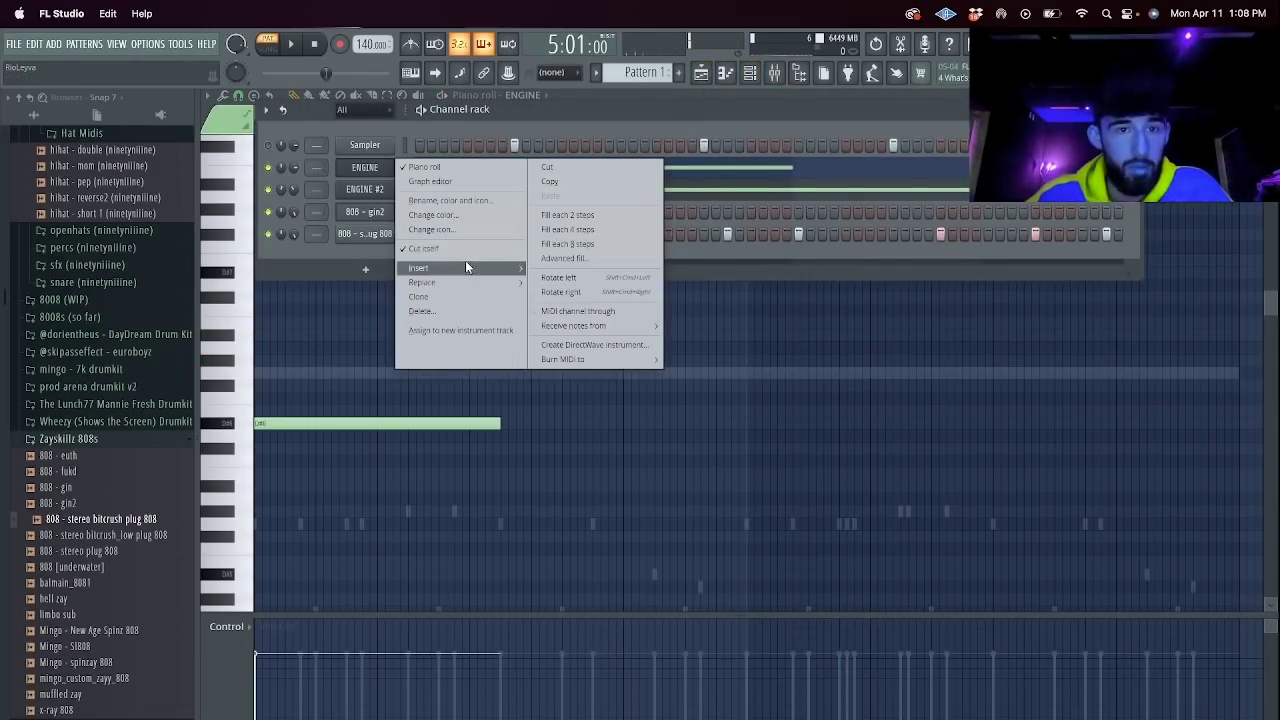
click(443, 298)
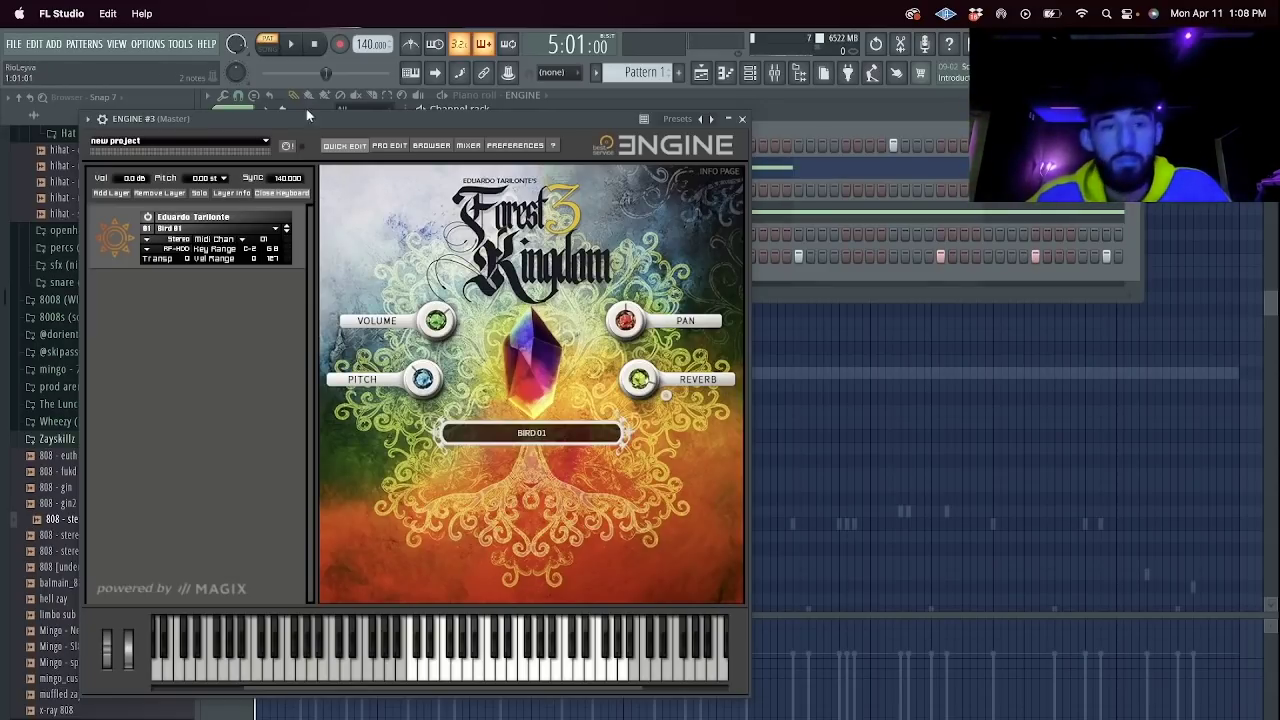
click(413, 73)
Try Exotic Bird Call and Shaman Deep Chants on ENGINE #3, settling on Shaman Rhythm 02.
click(201, 230)
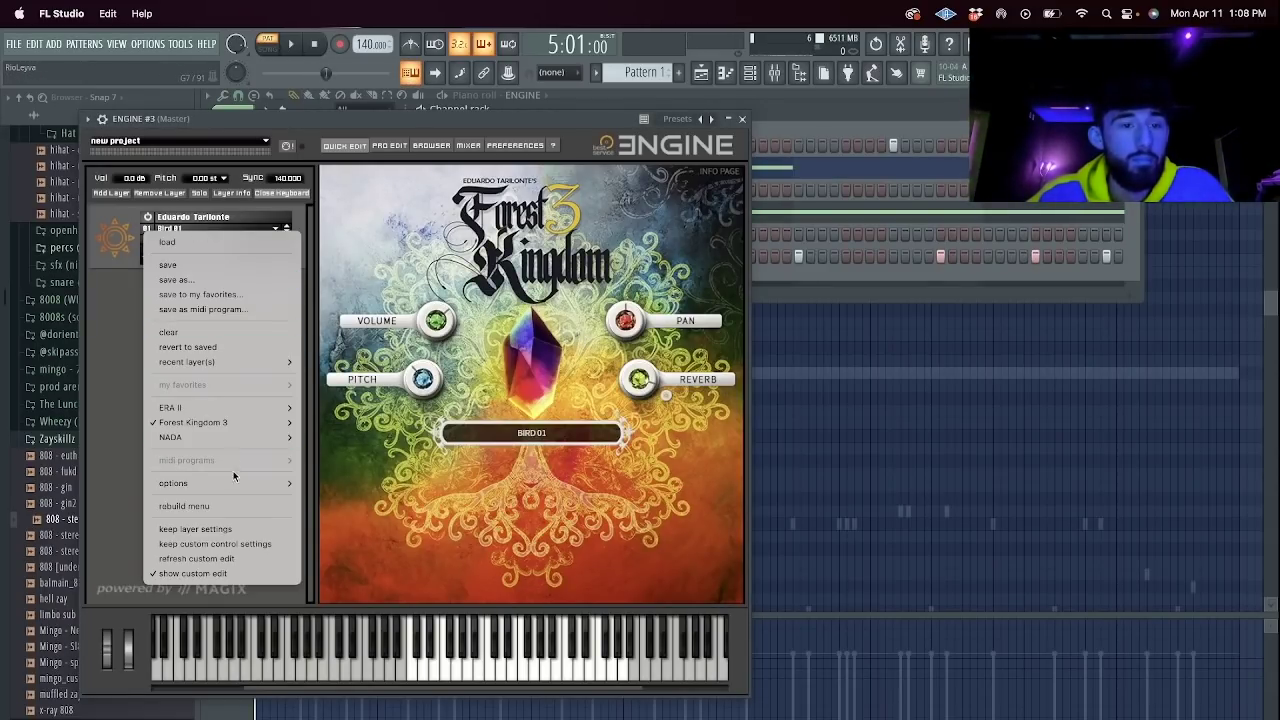
mouse_move(193, 422)
mouse_move(357, 452)
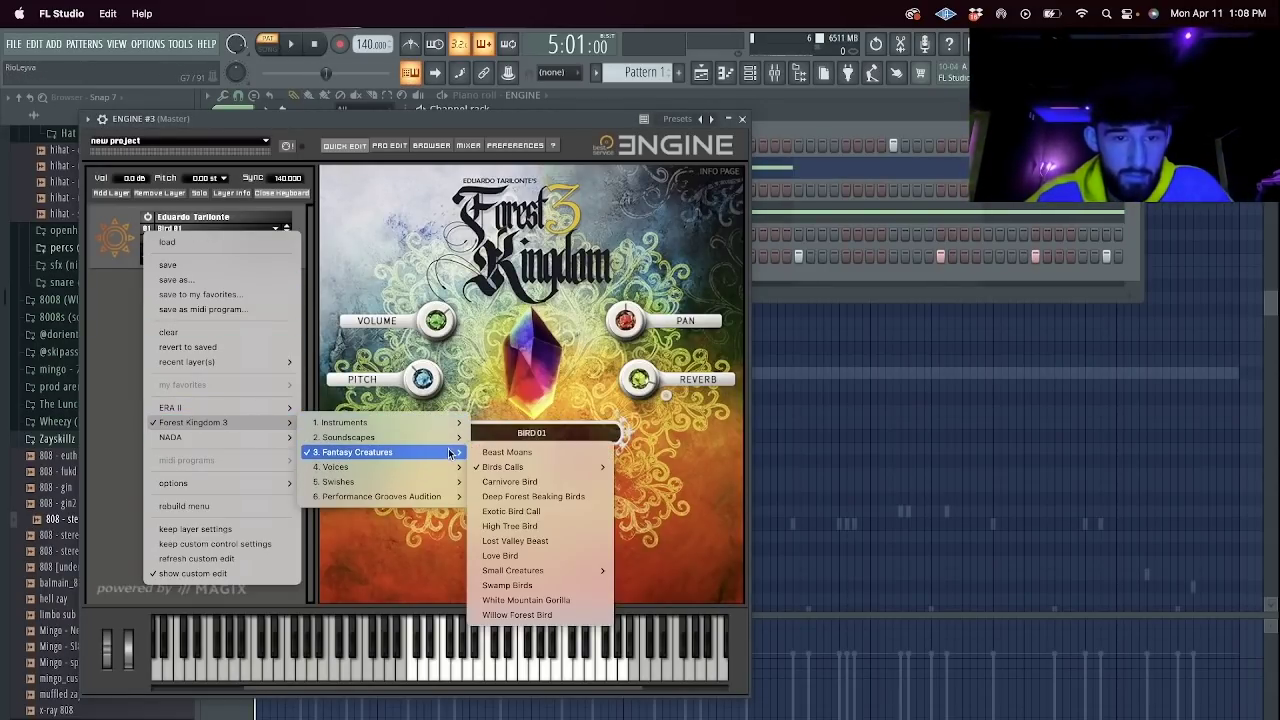
click(566, 517)
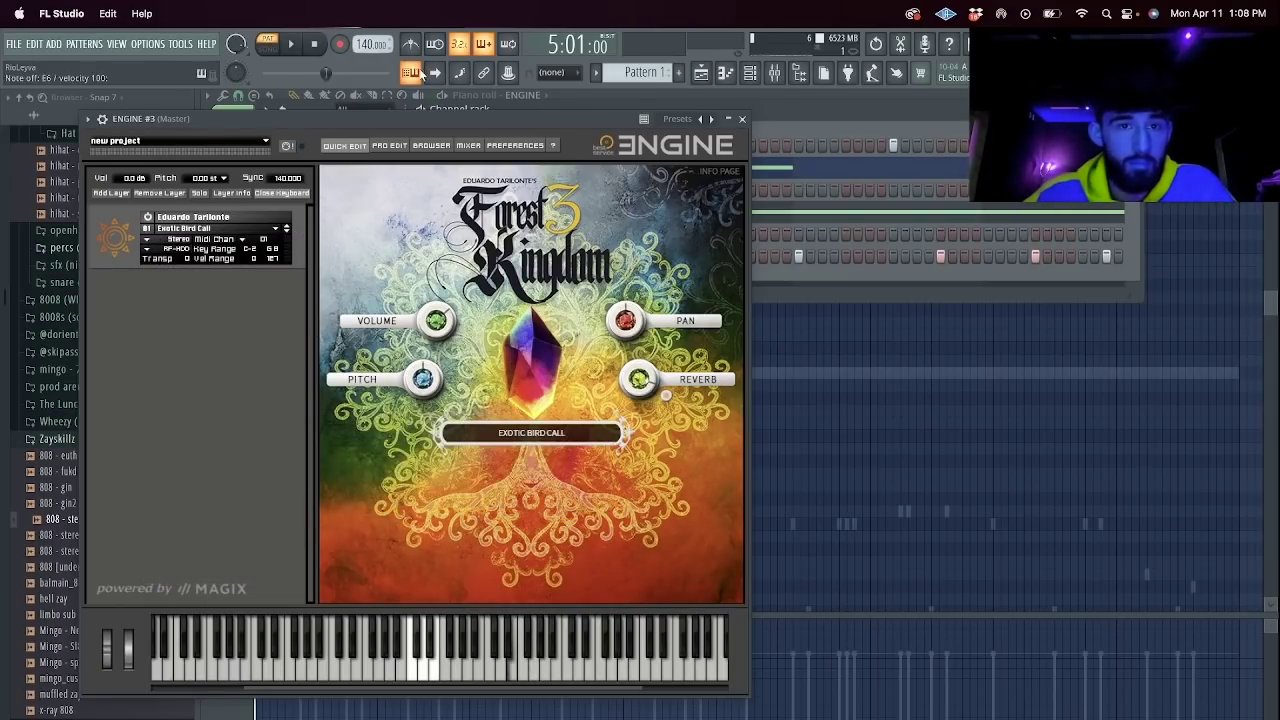
click(264, 229)
mouse_move(288, 422)
mouse_move(450, 467)
mouse_move(562, 482)
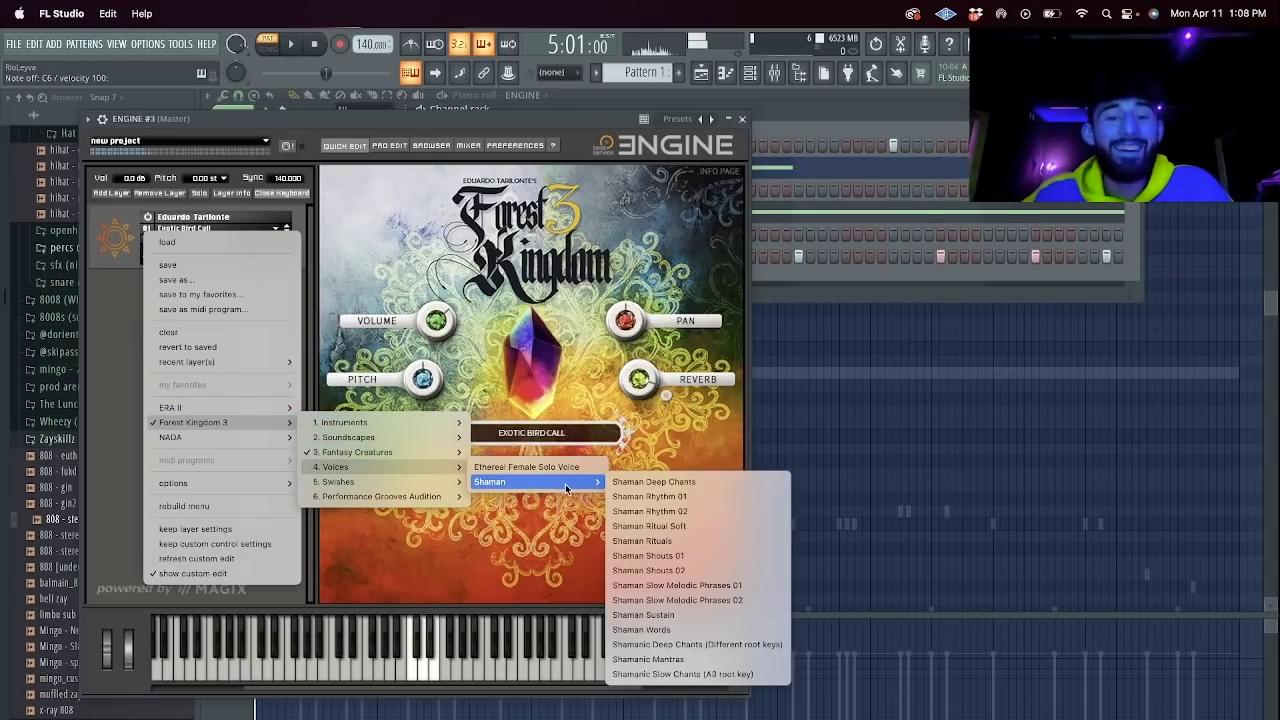
click(690, 484)
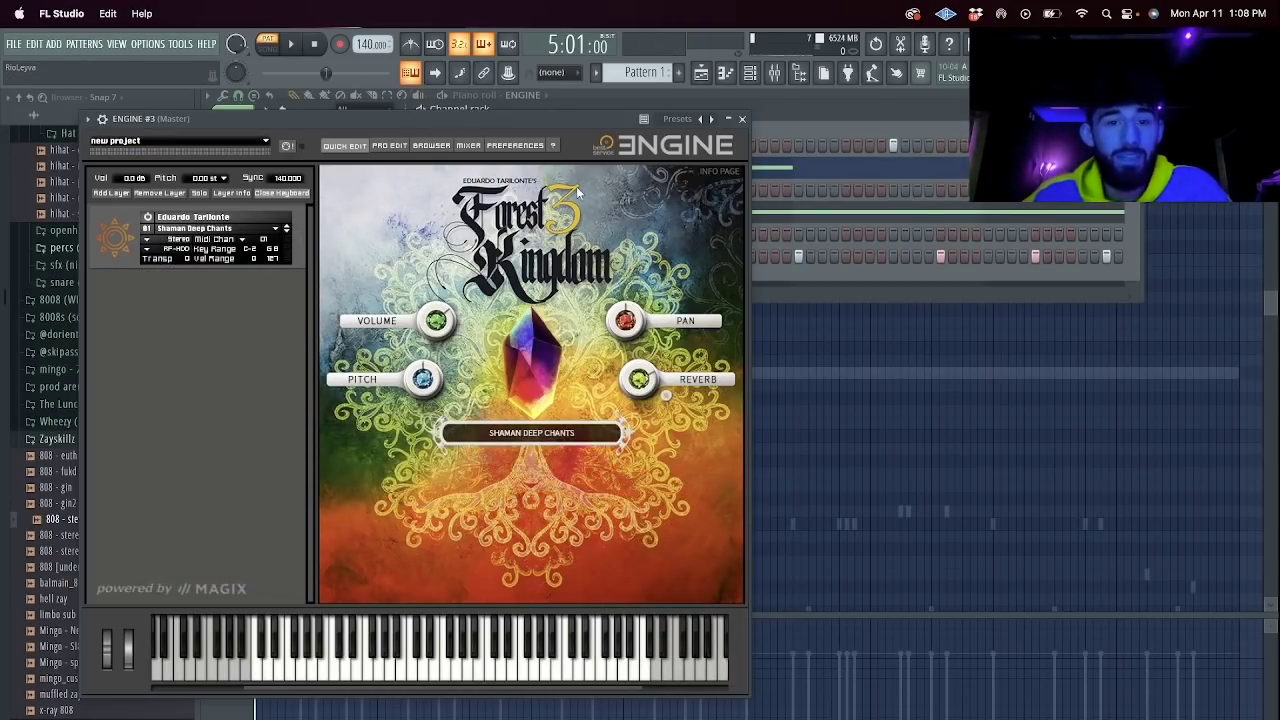
key(t)
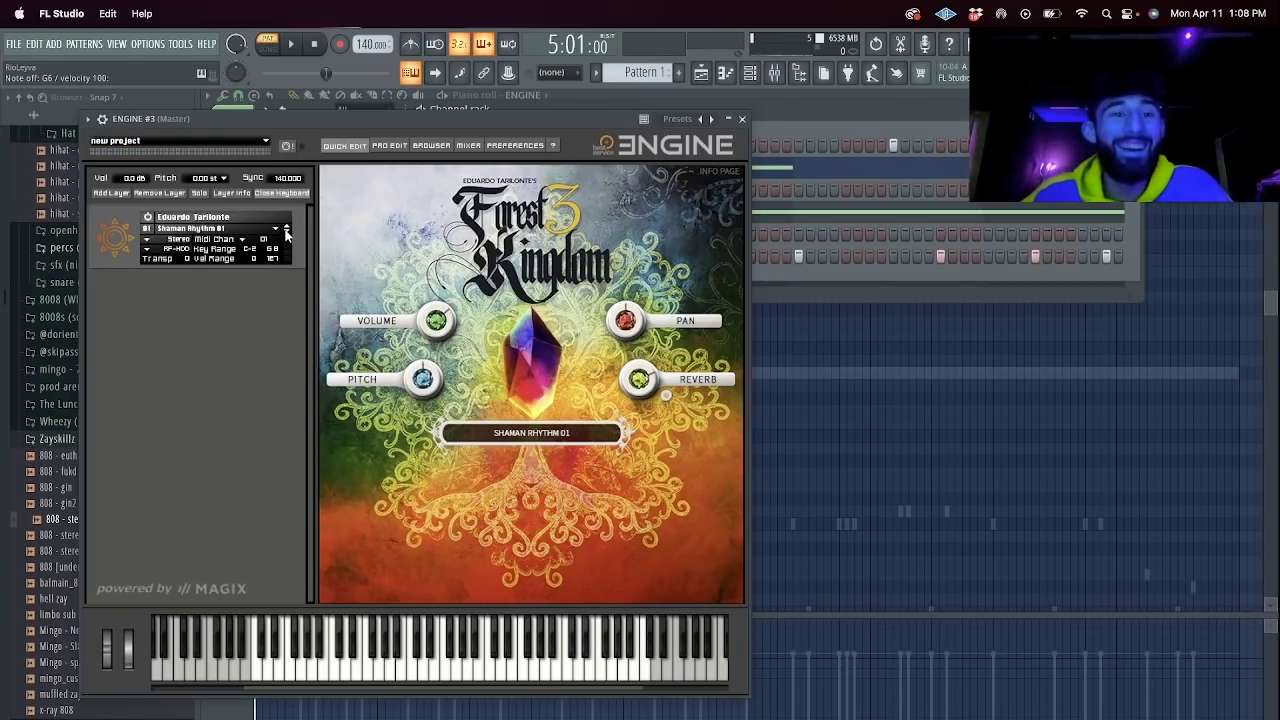
click(286, 232)
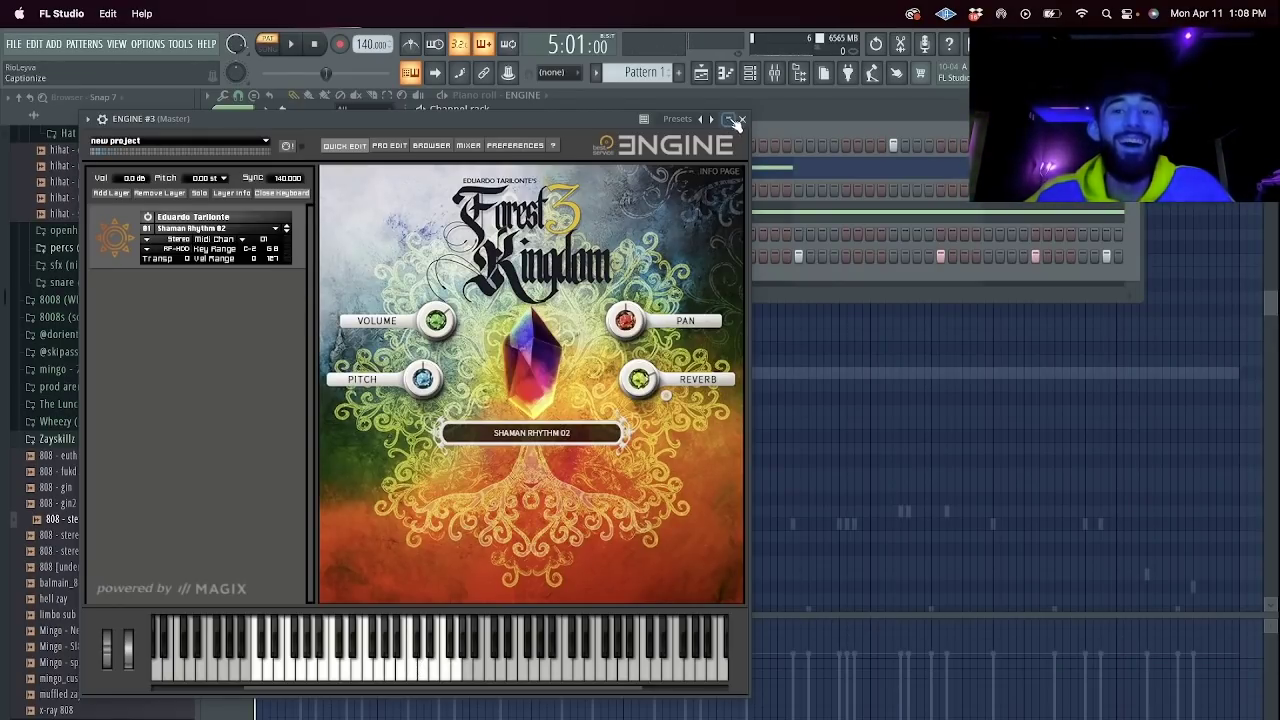
click(743, 121)
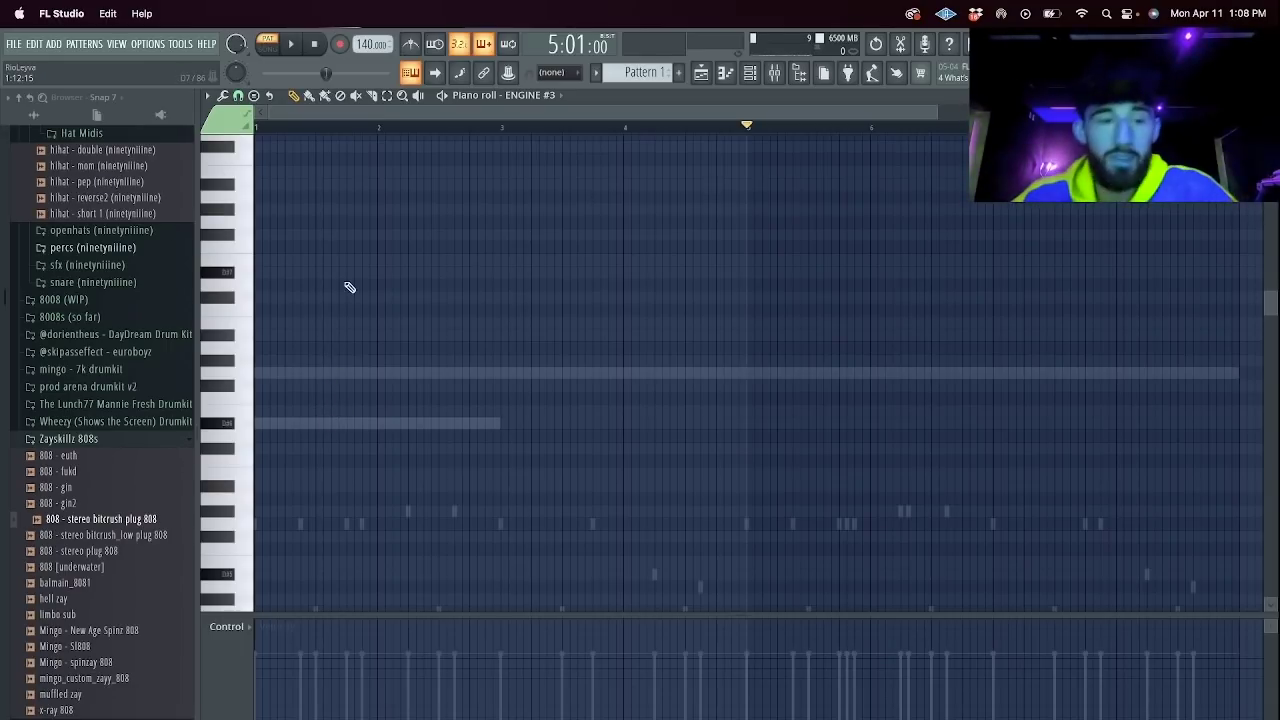
Draw a two-bar F#4 note at bar 1 for ENGINE #3 and repeat it every two bars.
click(289, 424)
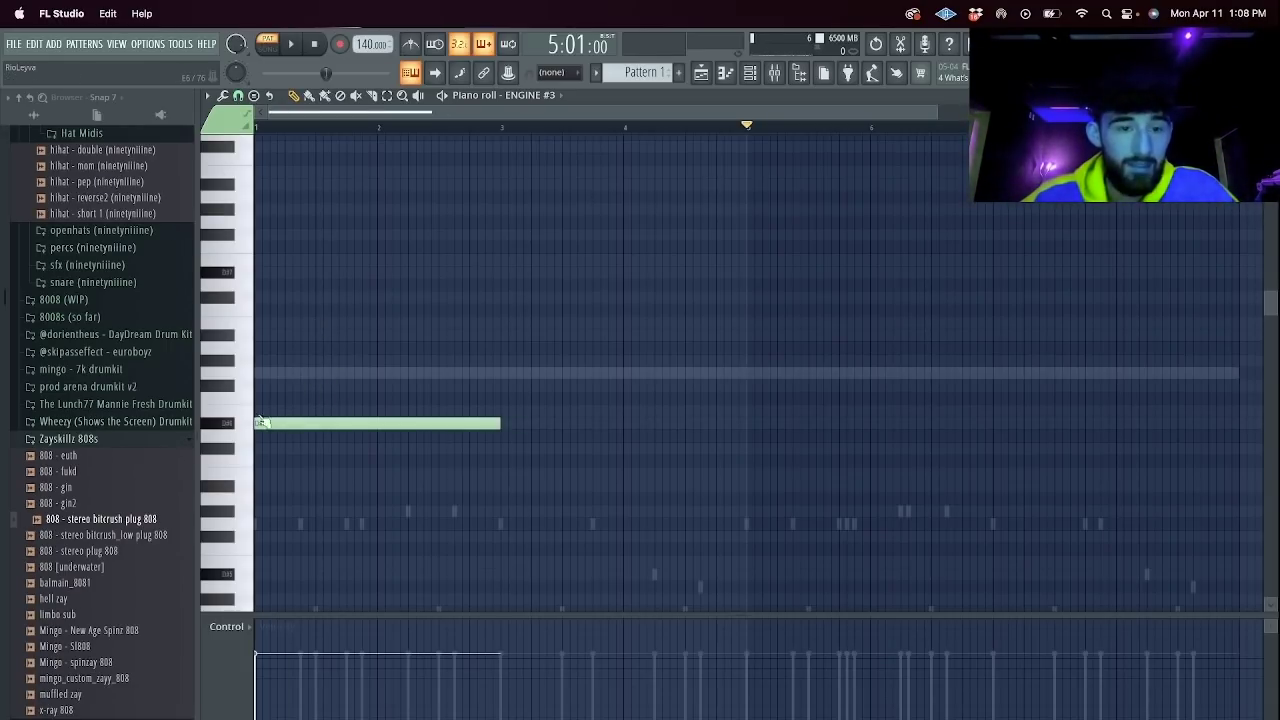
click(298, 374)
scroll(375, 503, down, 10)
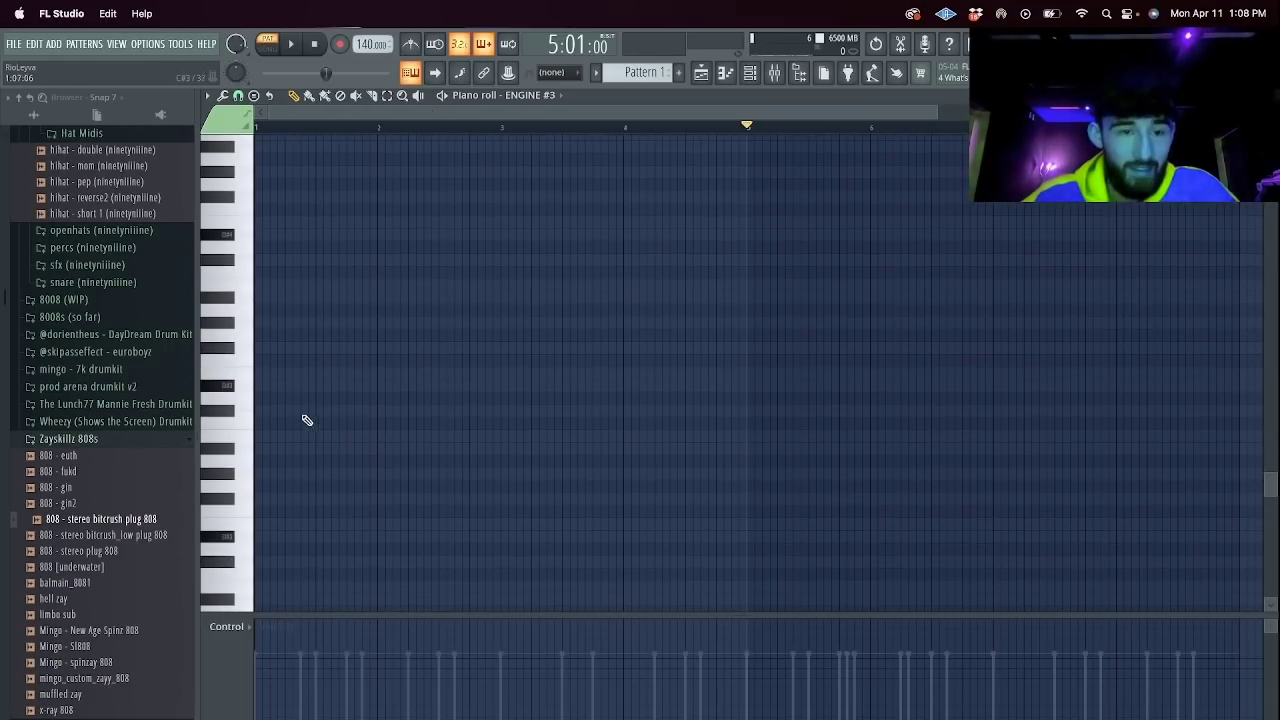
click(259, 412)
drag(318, 128, 252, 130)
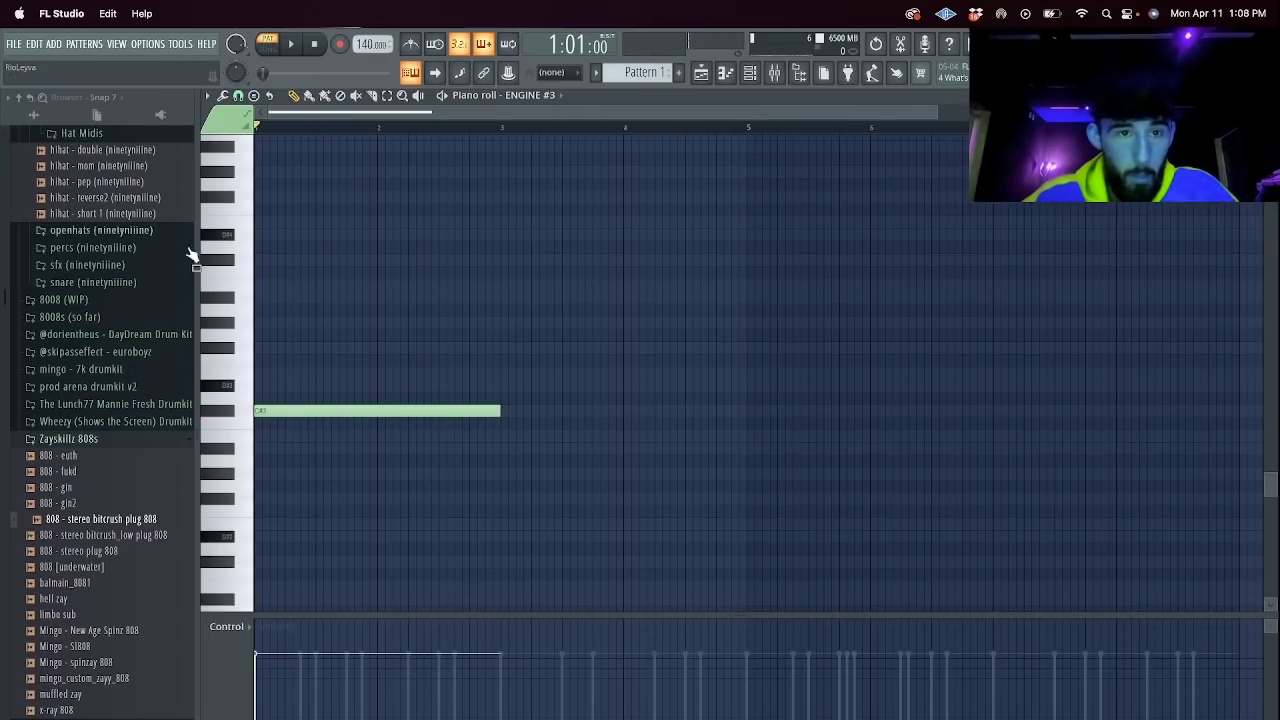
drag(345, 412, 351, 426)
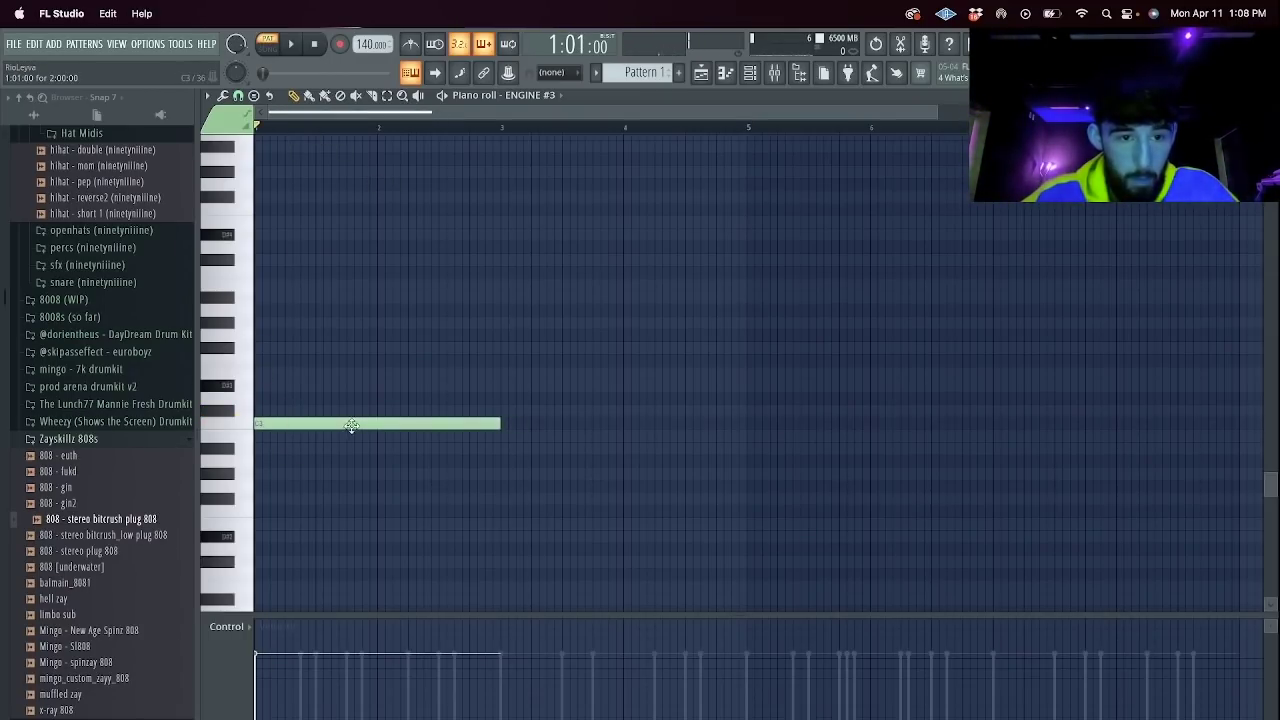
right_click(428, 423)
drag(264, 438, 228, 291)
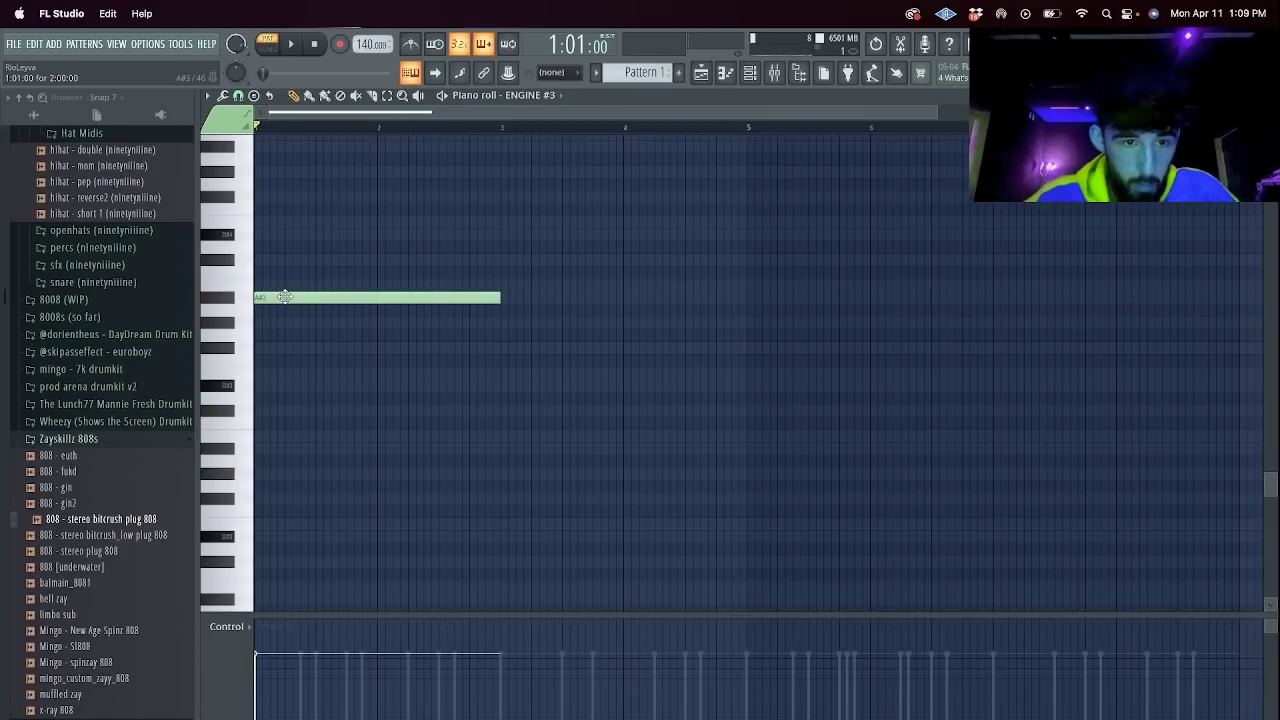
drag(284, 296, 240, 192)
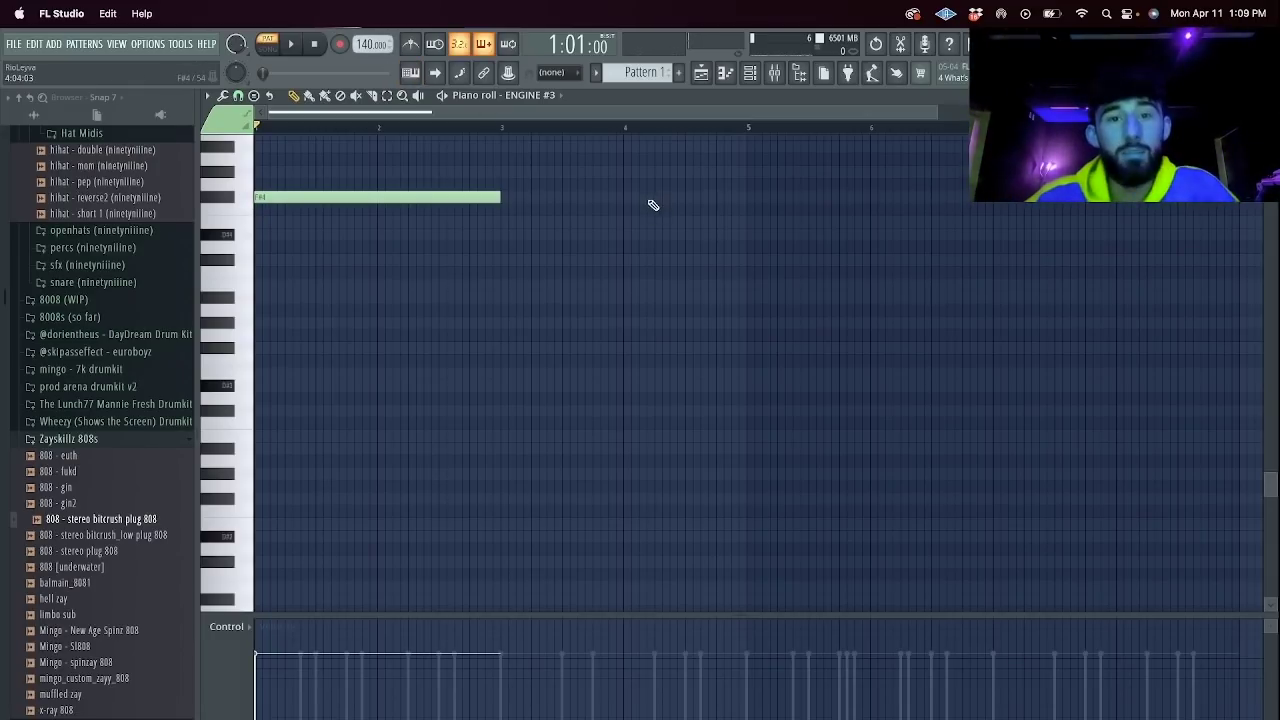
key(super+b)
key(super+b)
key(super+b)
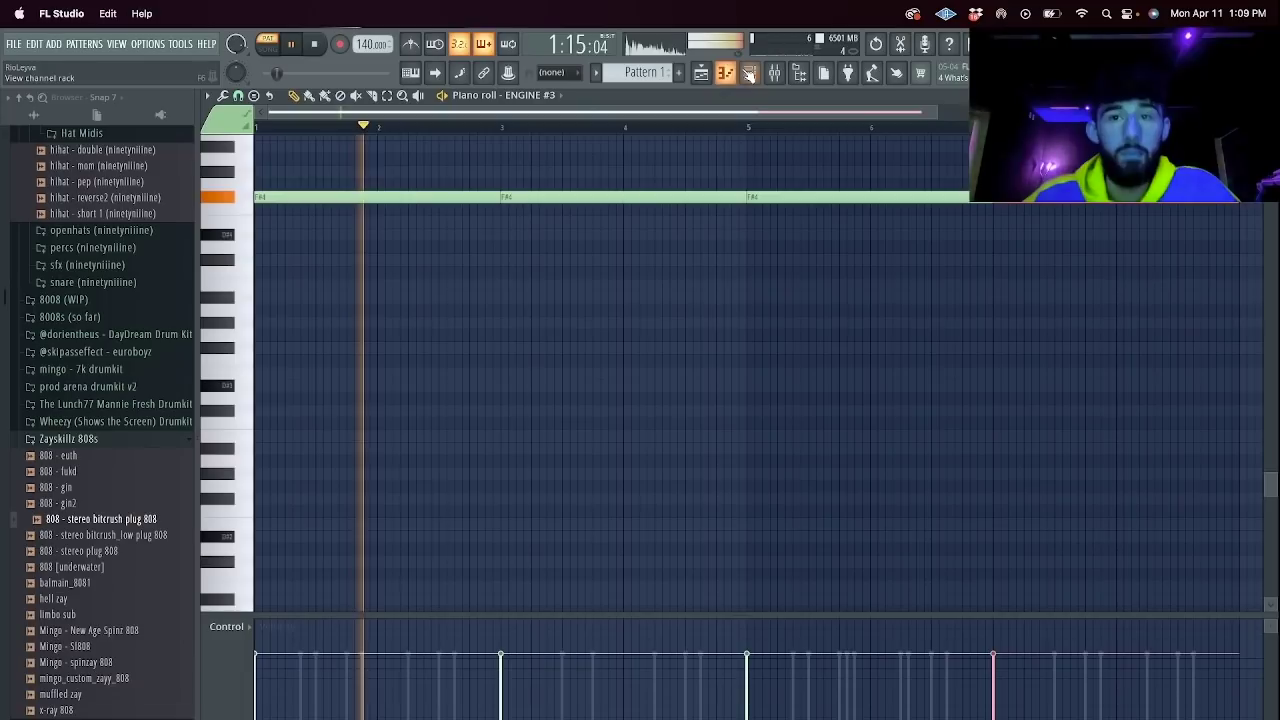
click(750, 73)
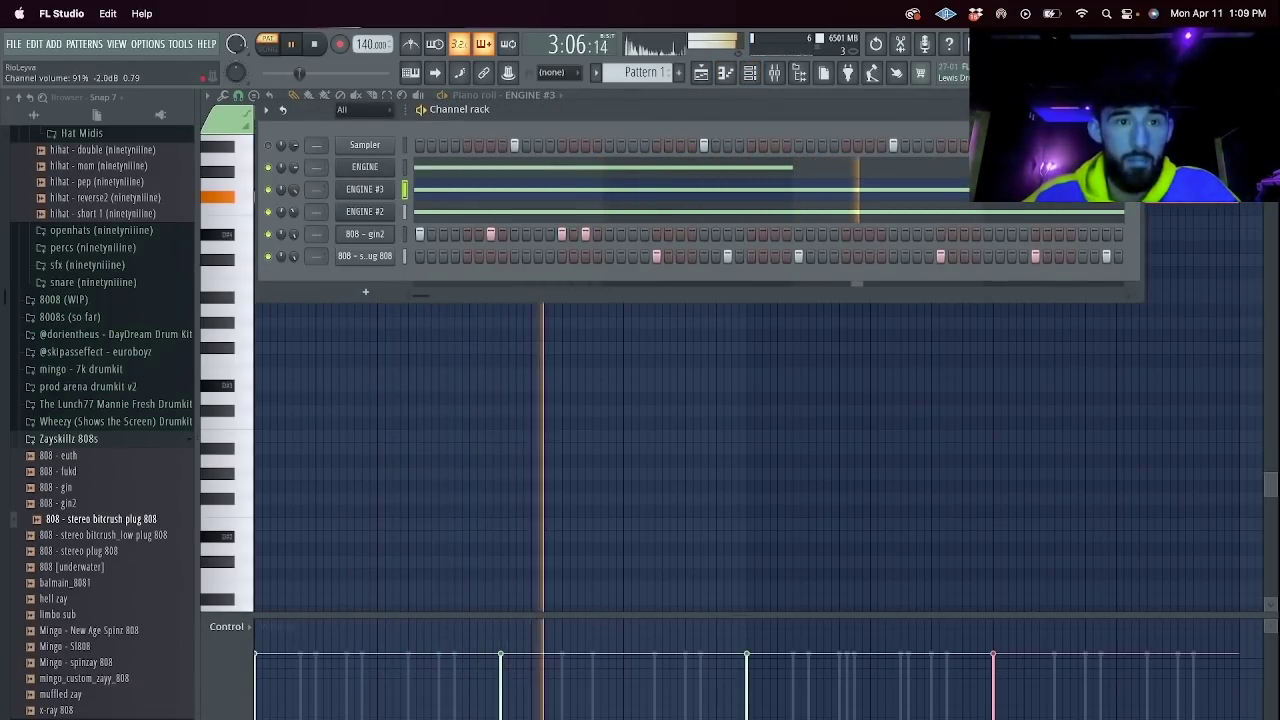
Clone the ENGINE #3 channel to create ENGINE #4.
right_click(385, 188)
click(344, 202)
right_click(388, 193)
click(453, 319)
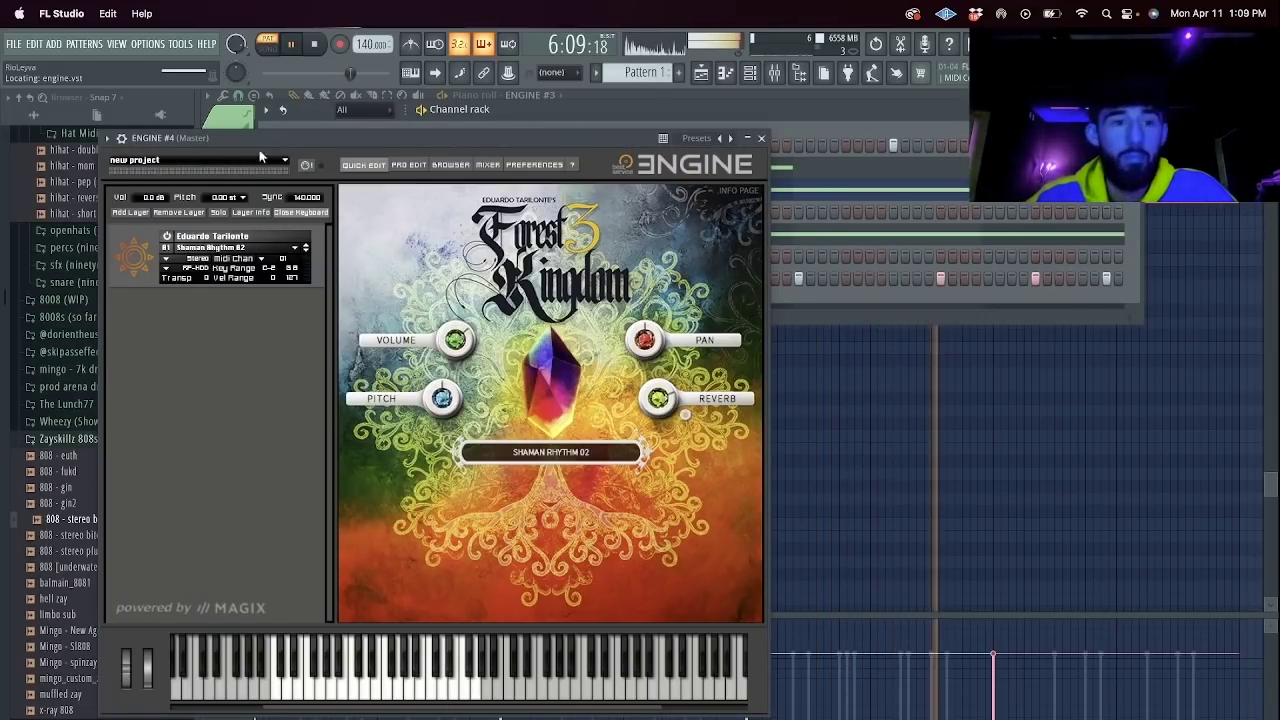
Load Forest Kingdom 3 > Soundscapes > Exotic Flutes > Bamboo Dreams 2 onto the layer.
click(258, 249)
mouse_move(250, 442)
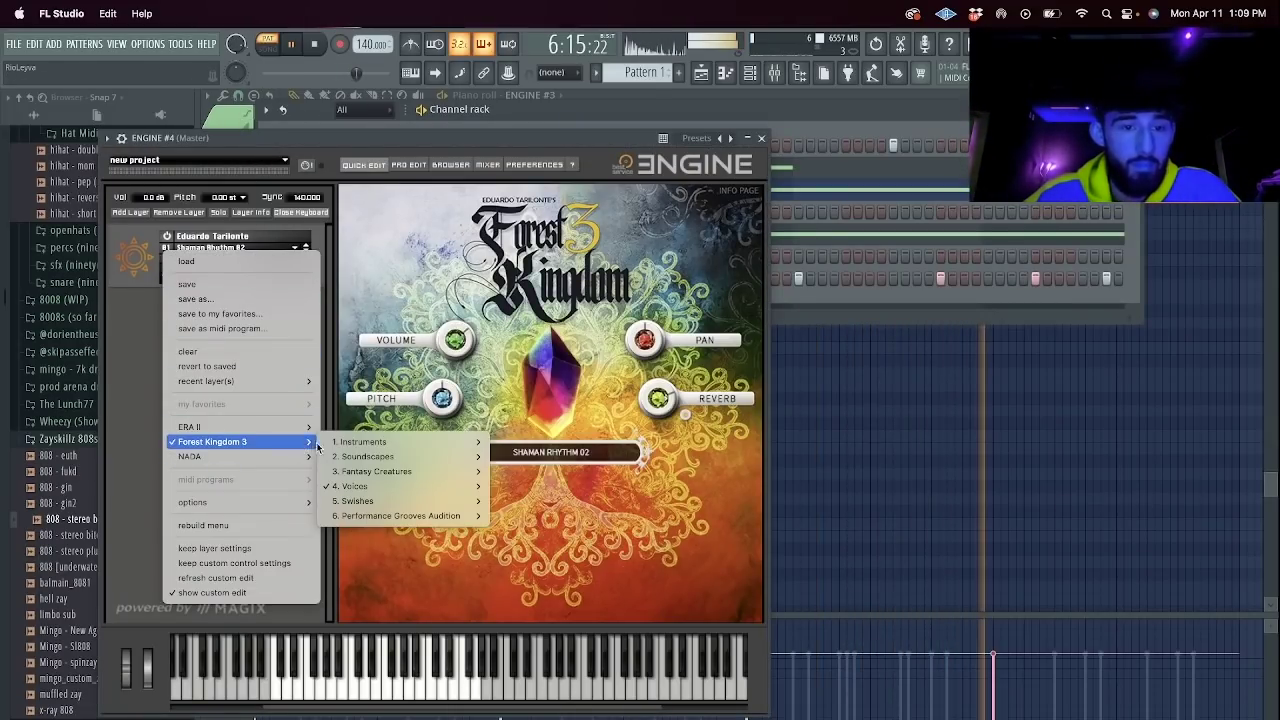
mouse_move(440, 457)
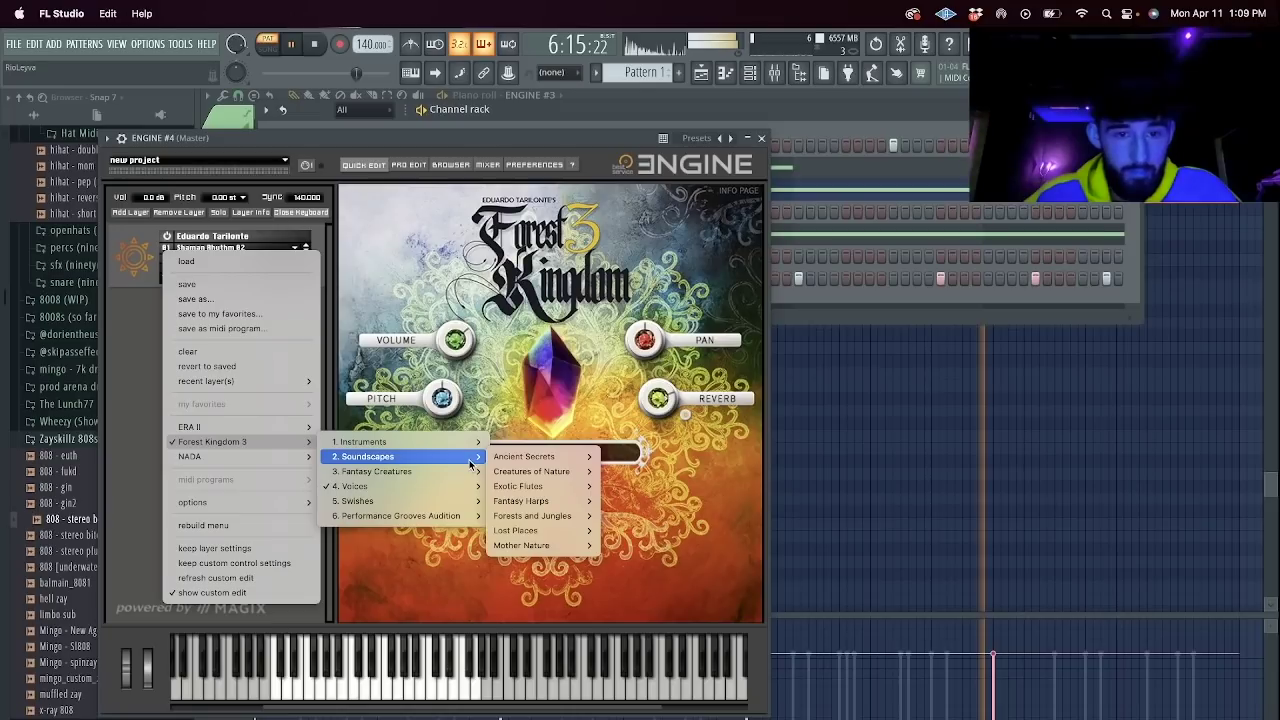
mouse_move(565, 489)
mouse_move(647, 490)
click(829, 501)
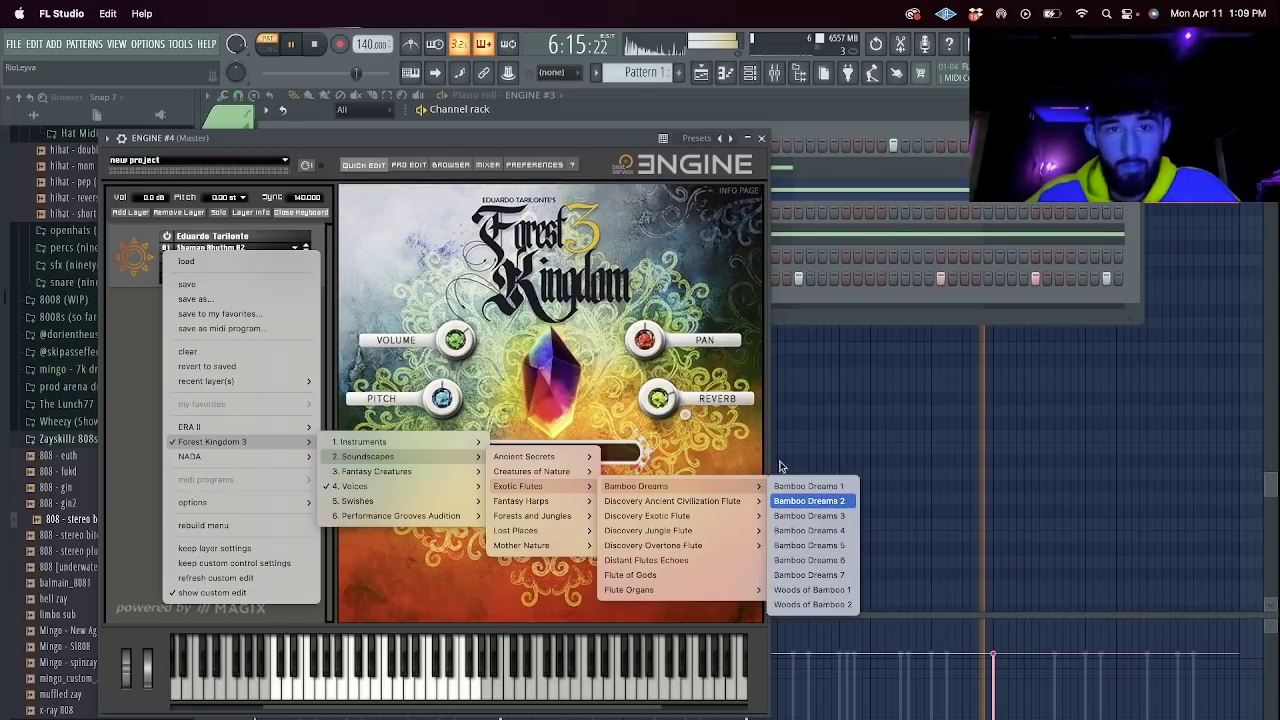
click(411, 73)
click(764, 140)
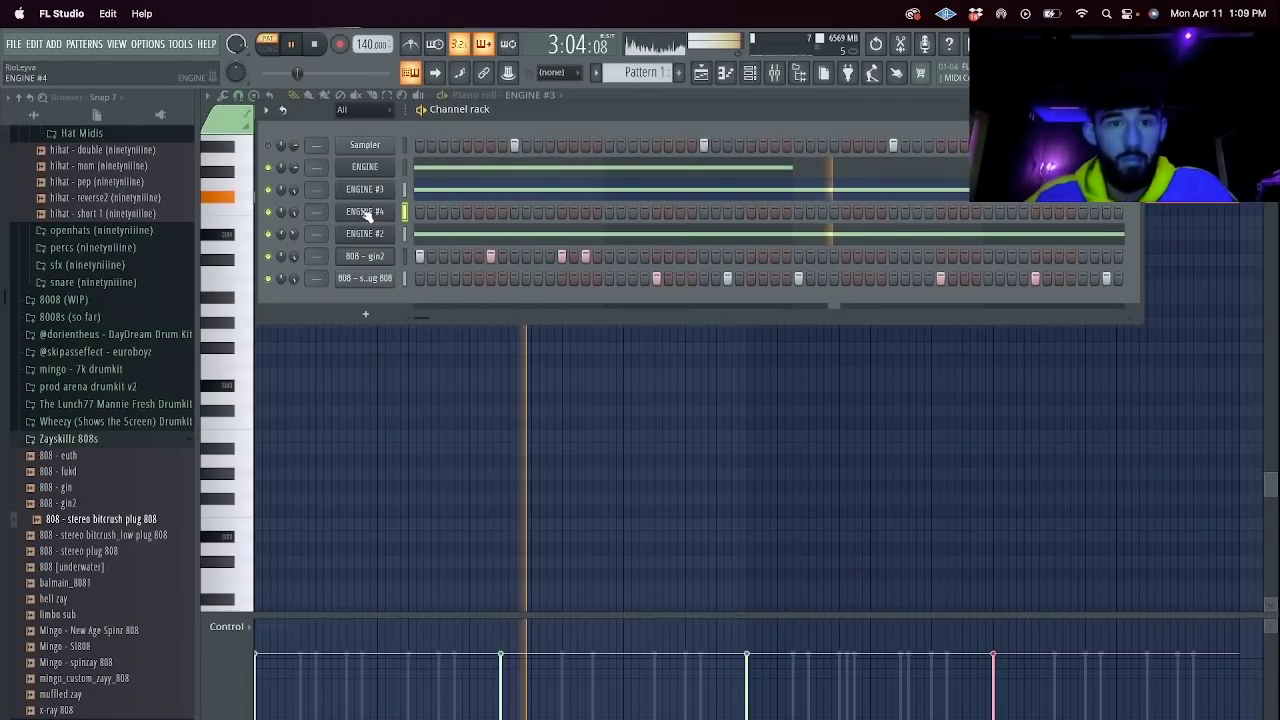
Add two-bar flute notes at bars 3 and 7 in ENGINE #4's piano roll, the second at E6.
right_click(398, 206)
click(425, 209)
scroll(543, 240, up, 2)
click(504, 197)
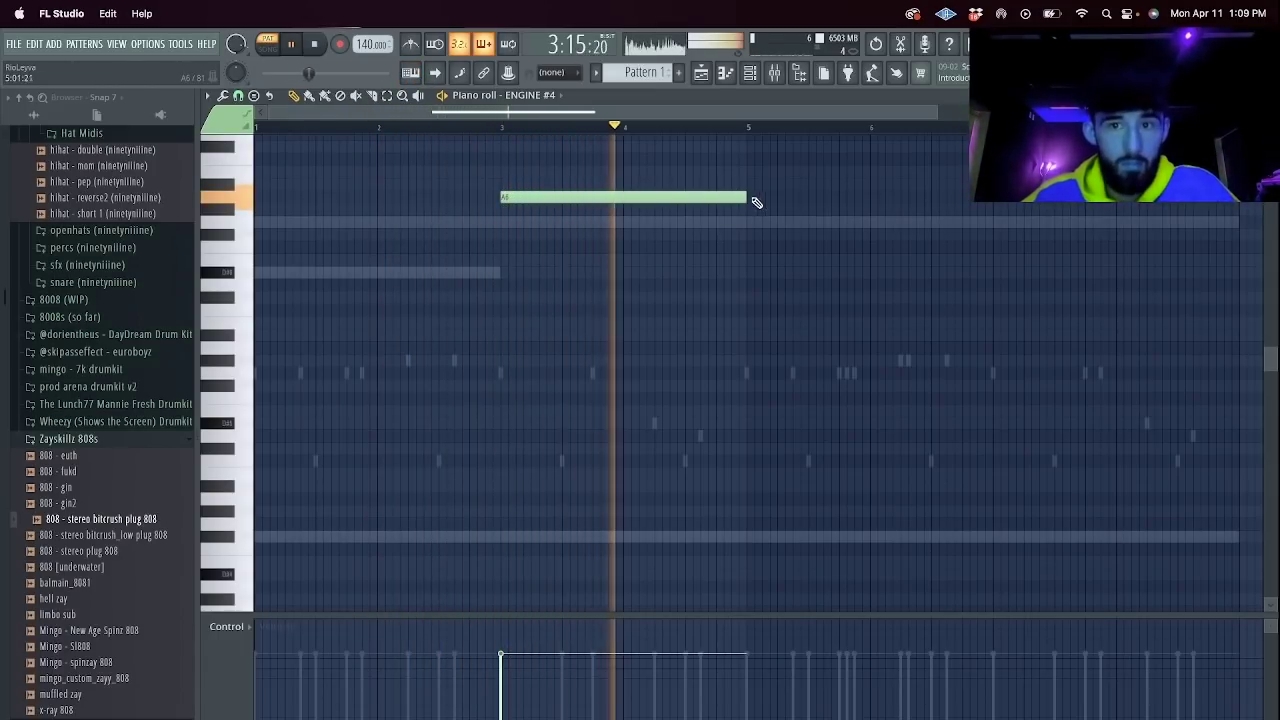
key(F6)
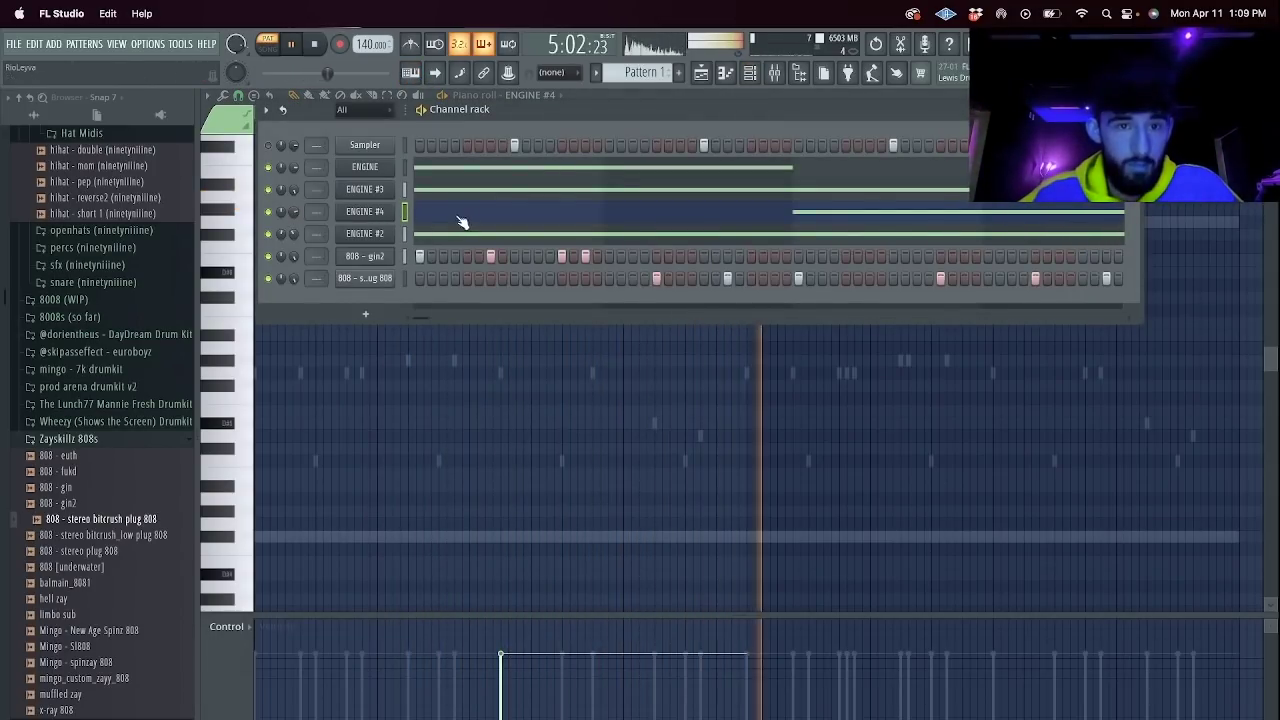
key(F6)
click(958, 221)
drag(1004, 221, 1043, 272)
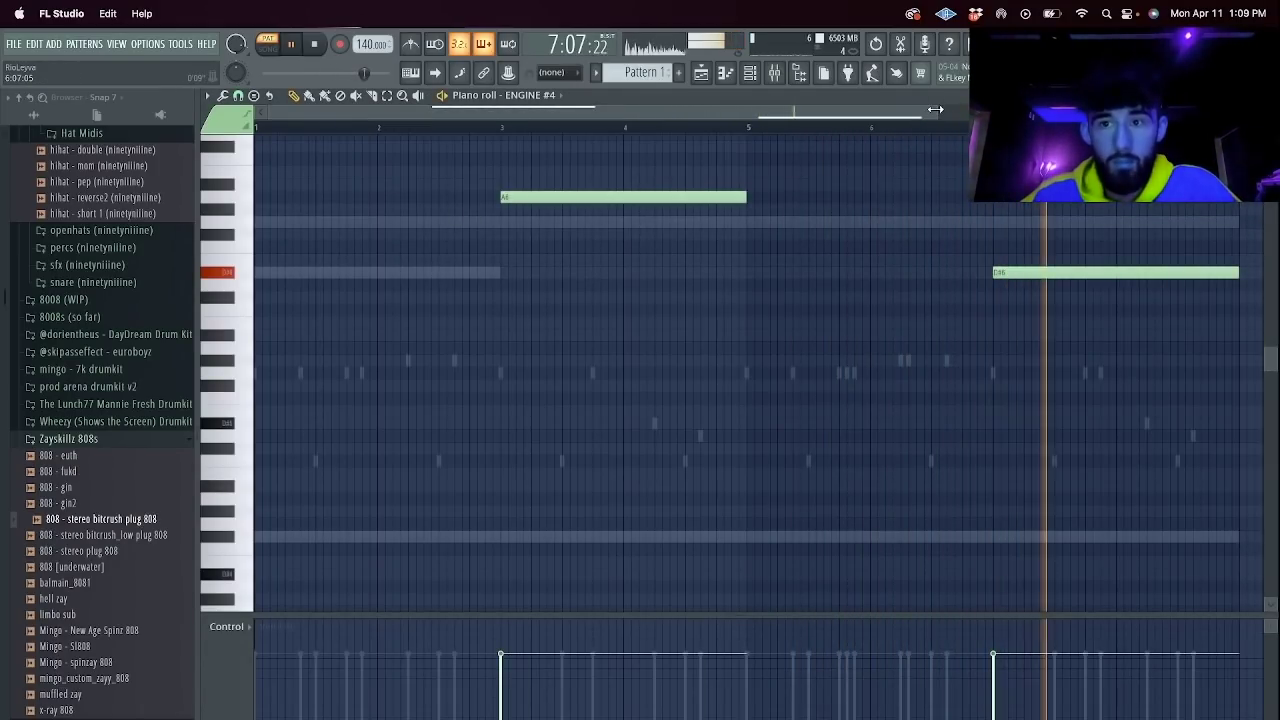
scroll(929, 132, down, 1)
key(space)
drag(893, 269, 893, 256)
click(845, 127)
key(space)
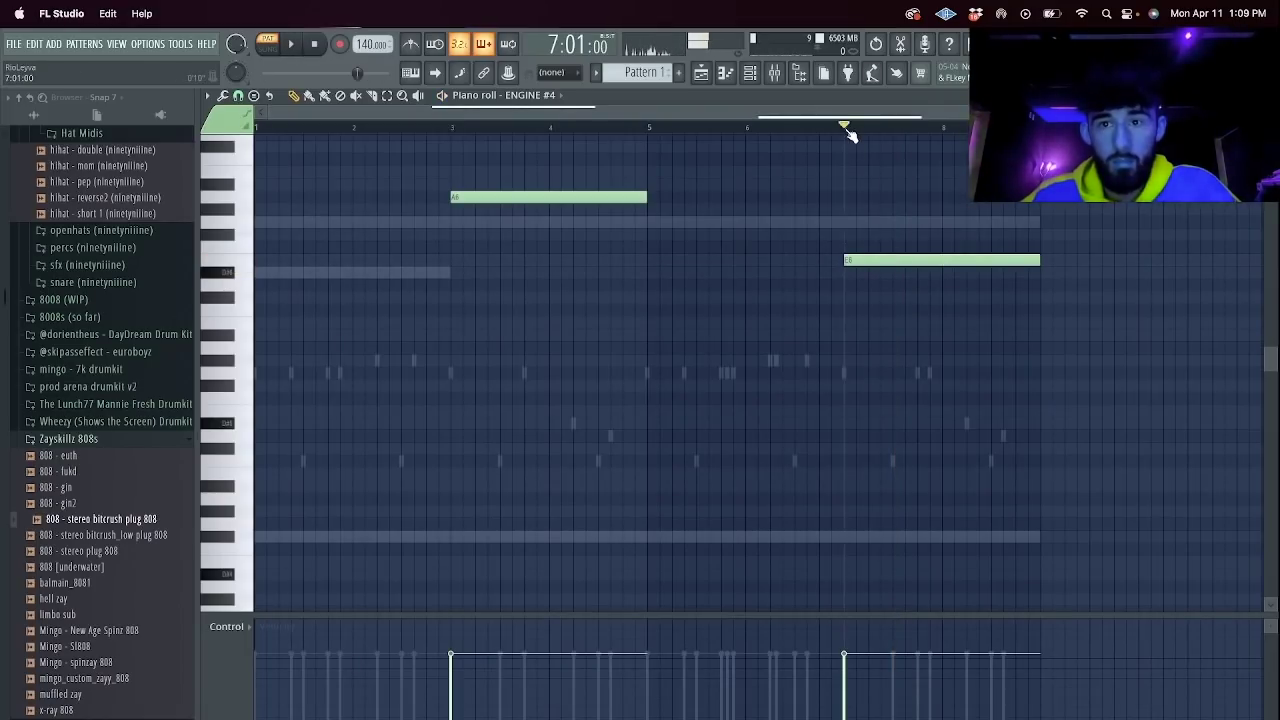
Replace the bar-7 flute note with a lower one and play from bar 7 to check it.
key(F6)
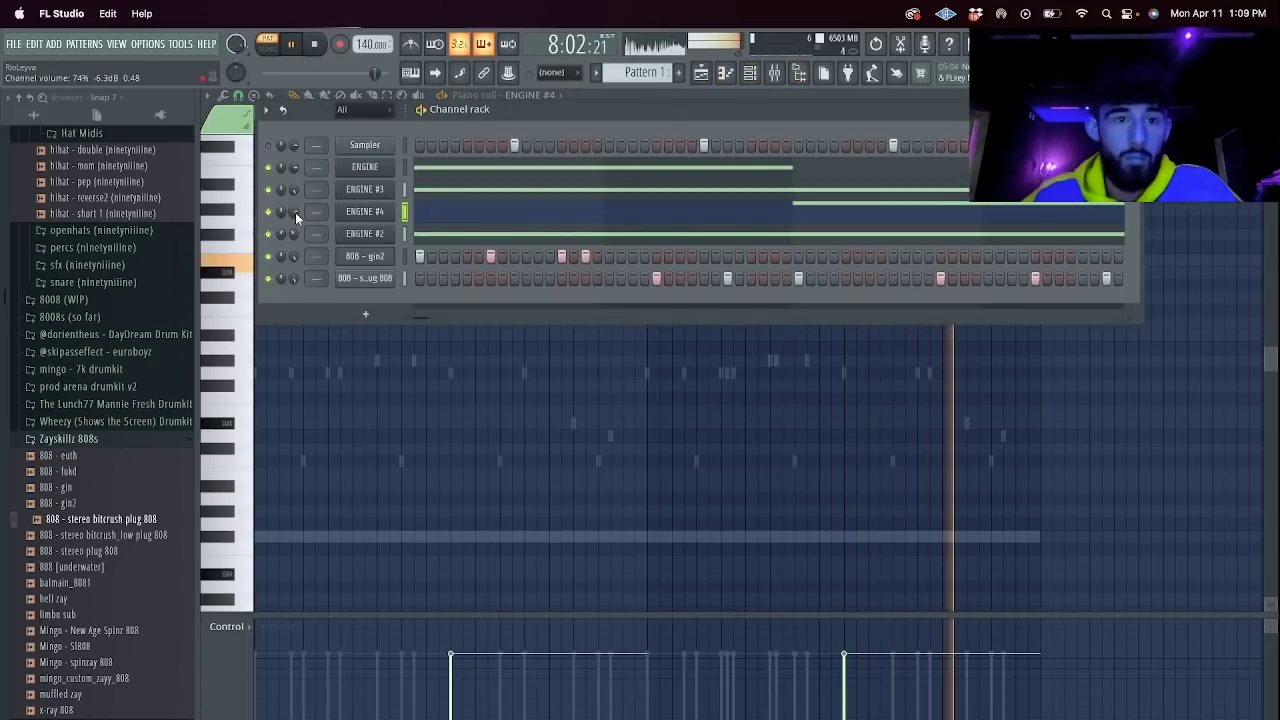
key(space)
click(457, 214)
click(457, 214)
right_click(929, 262)
click(846, 287)
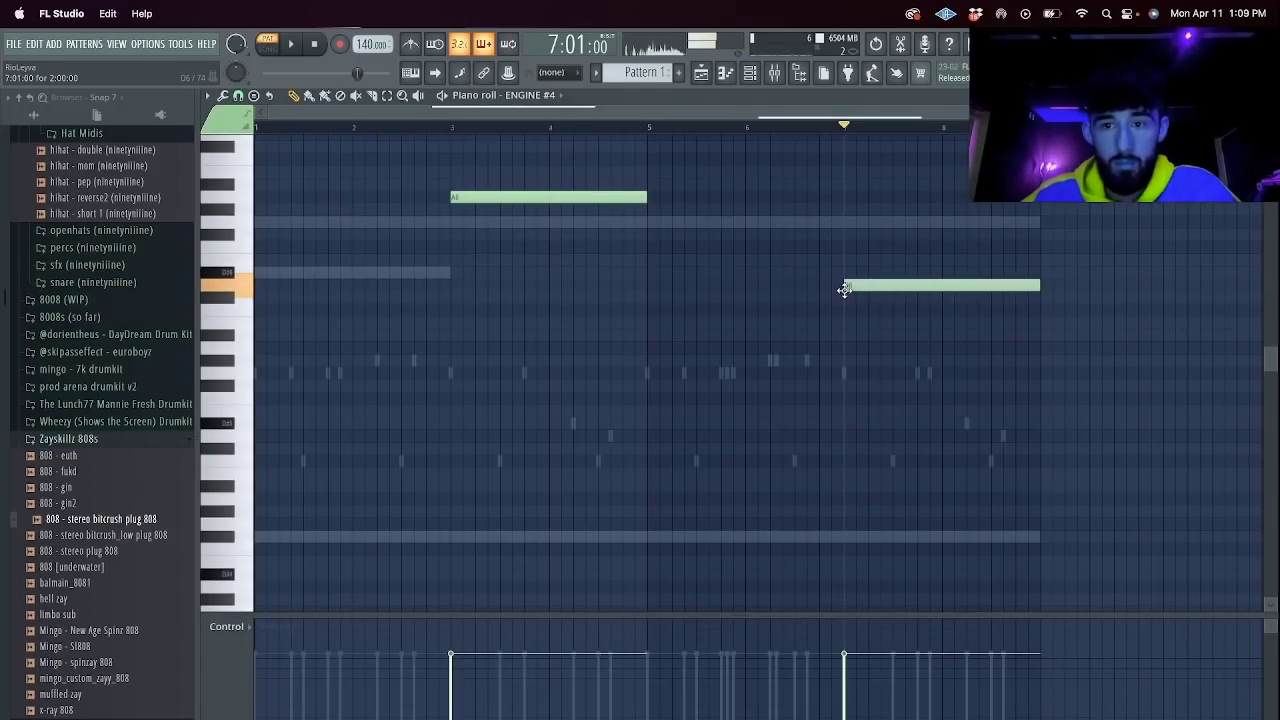
key(space)
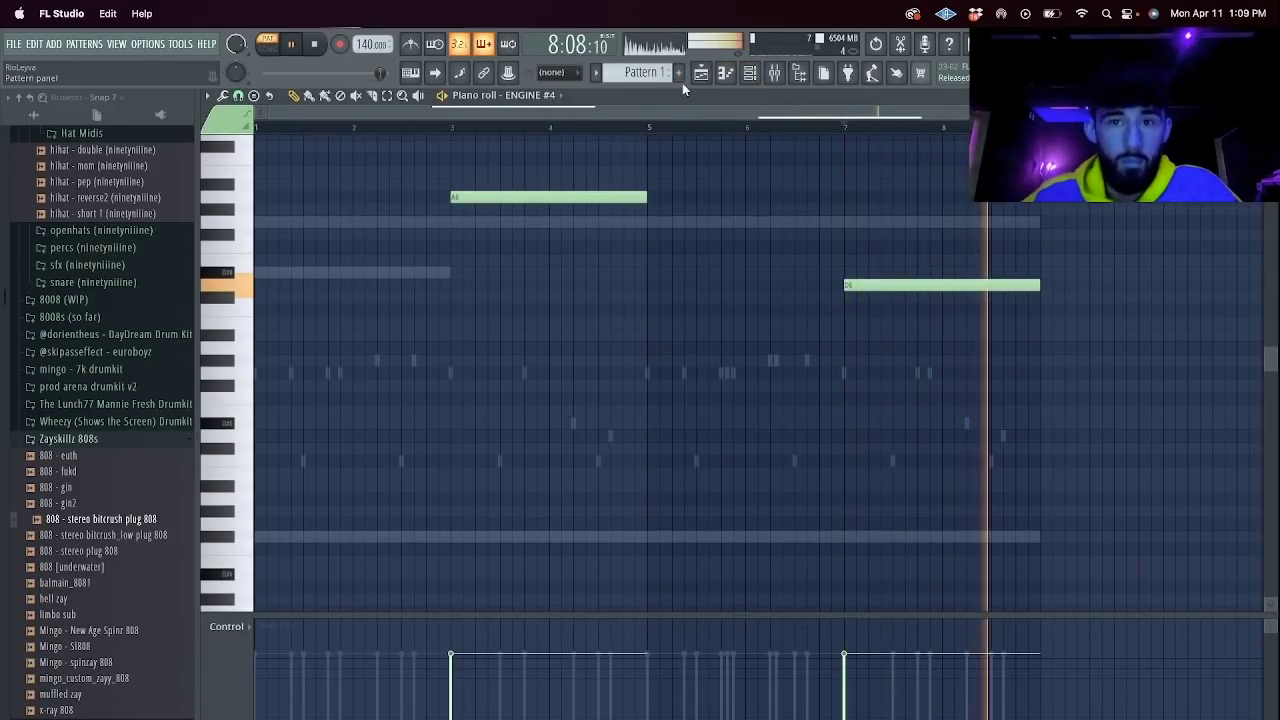
key(F6)
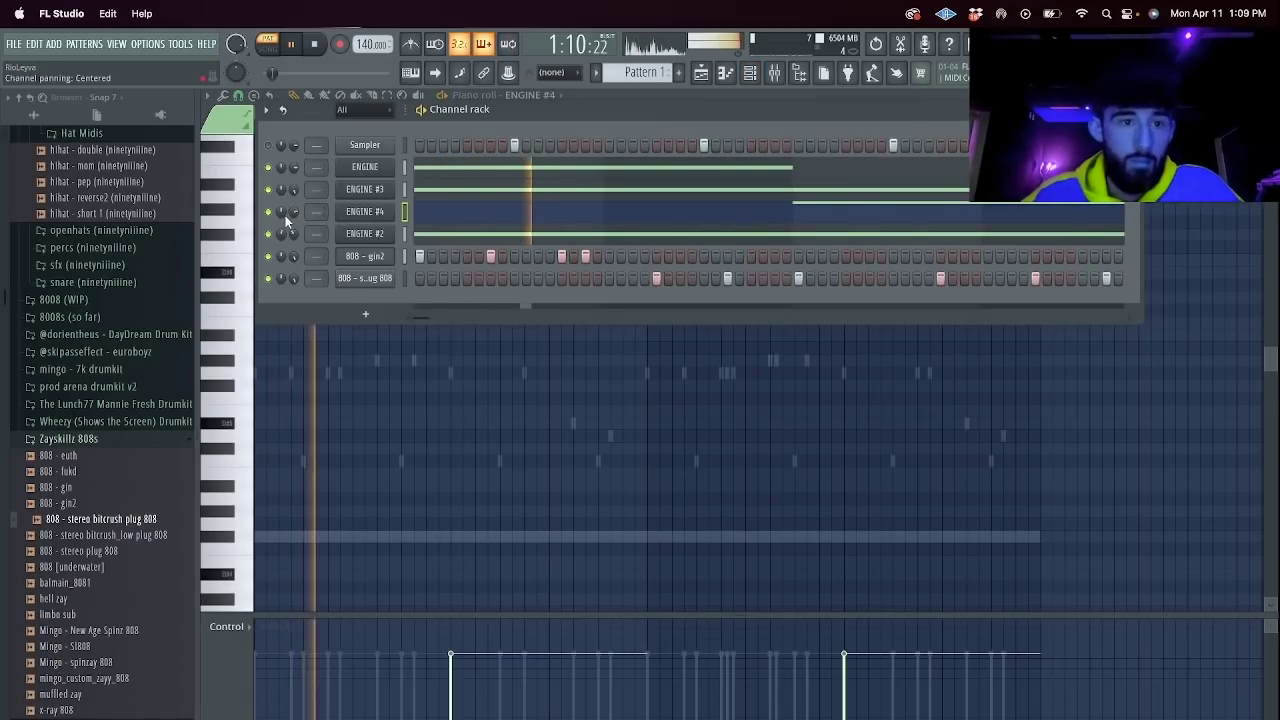
right_click(391, 206)
click(347, 299)
key(space)
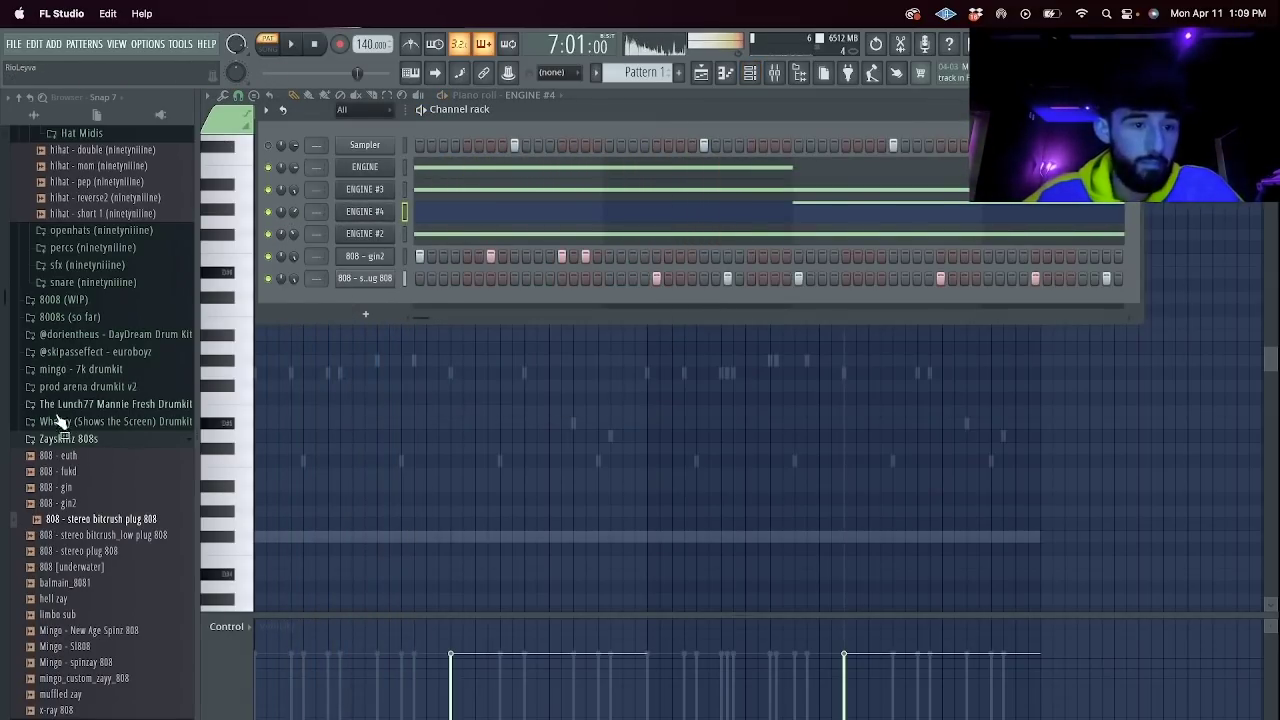
click(82, 386)
Add arena hat 3, arena clap 4 and arena clap 2 as new channels from the browser.
click(83, 458)
click(80, 528)
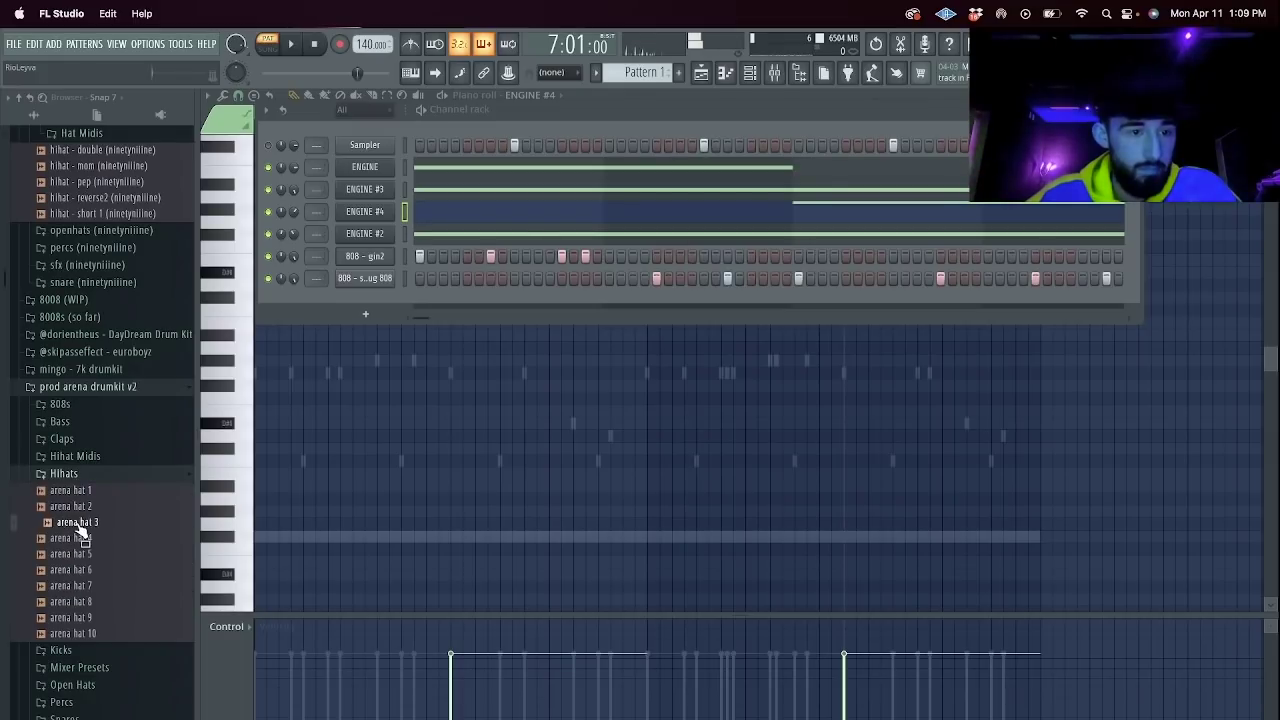
drag(183, 470, 422, 290)
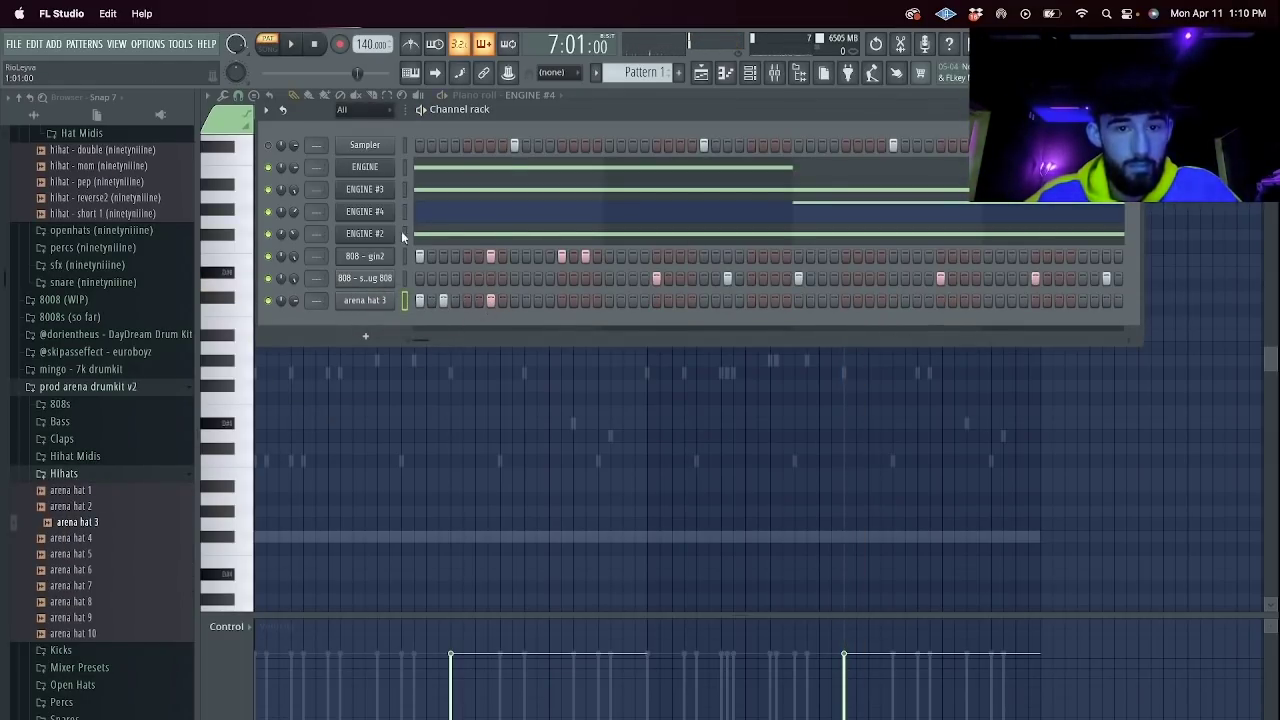
click(50, 439)
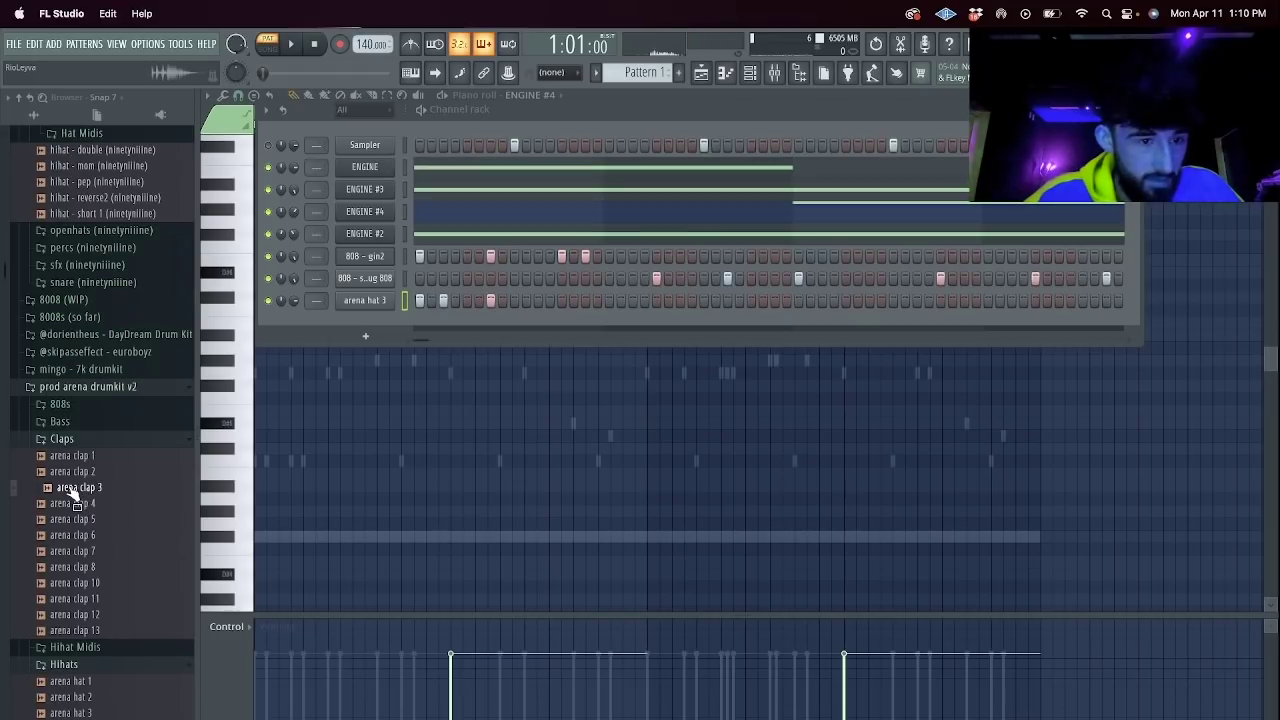
drag(70, 488, 336, 372)
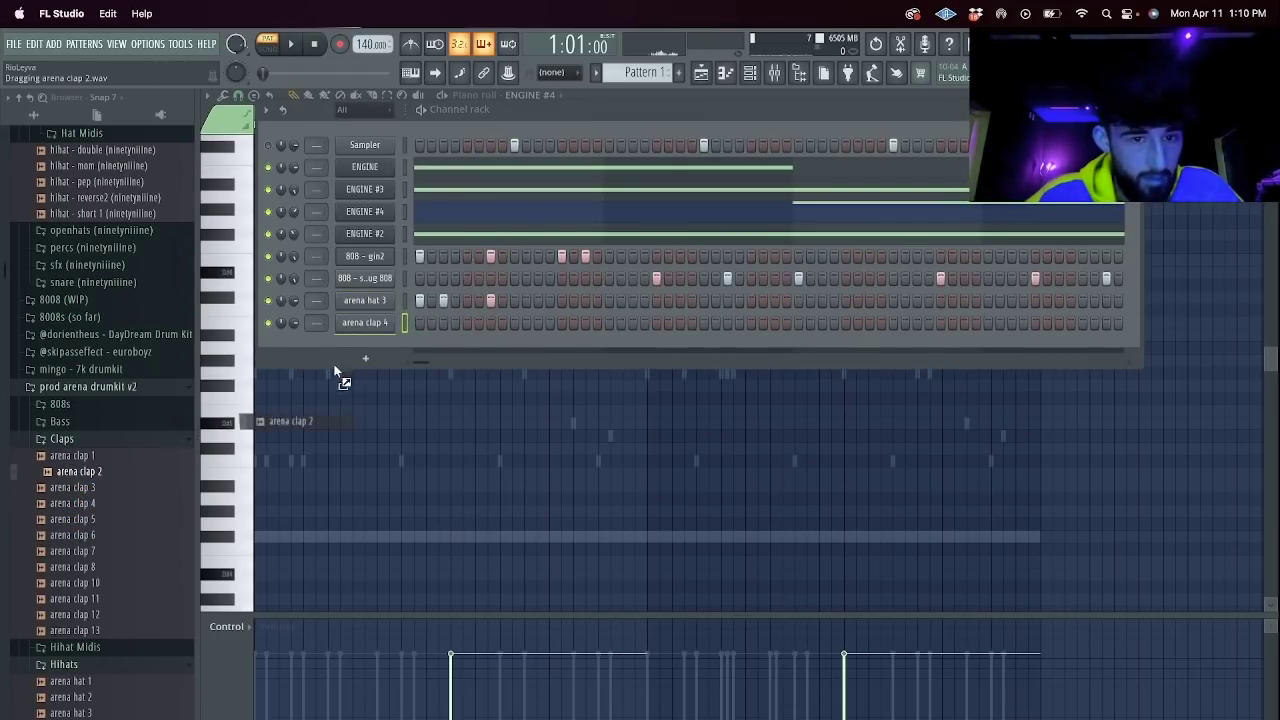
drag(422, 340, 436, 342)
click(443, 344)
Audition the beat while programming the opening arena clap 4 steps, removing three extra hits.
key(space)
key(space)
click(513, 325)
key(space)
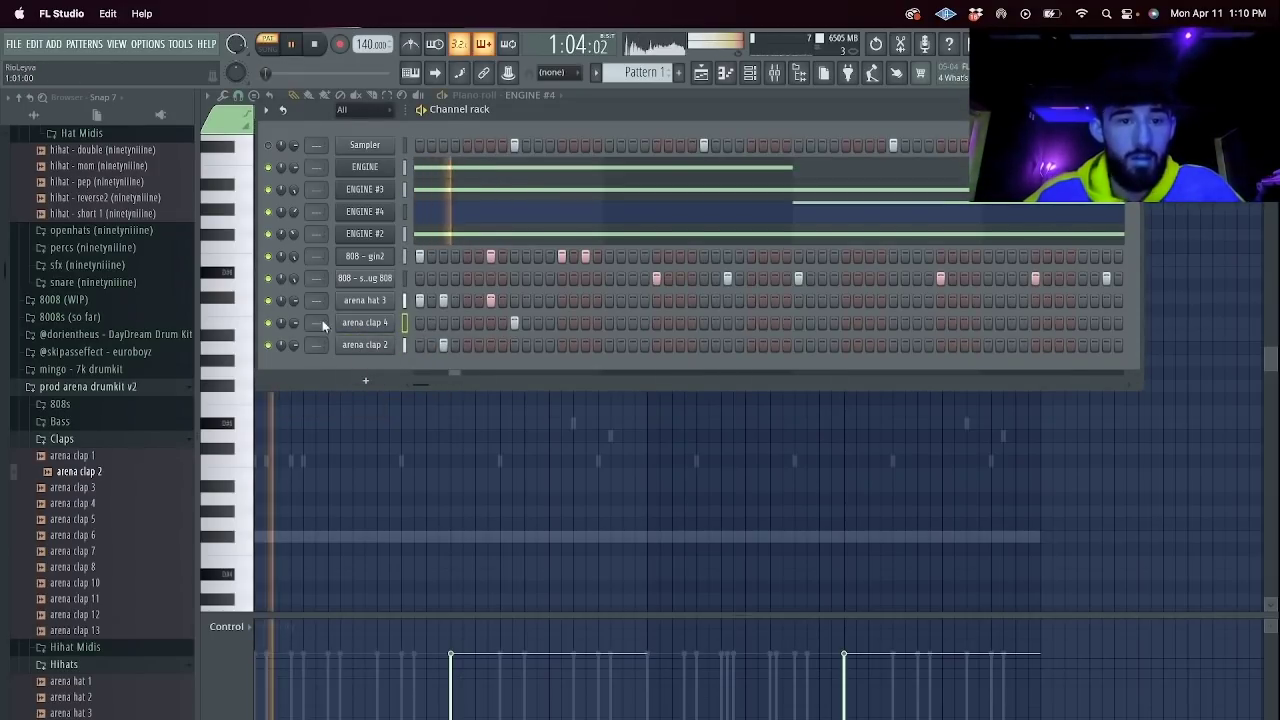
key(space)
key(space)
drag(563, 325, 588, 323)
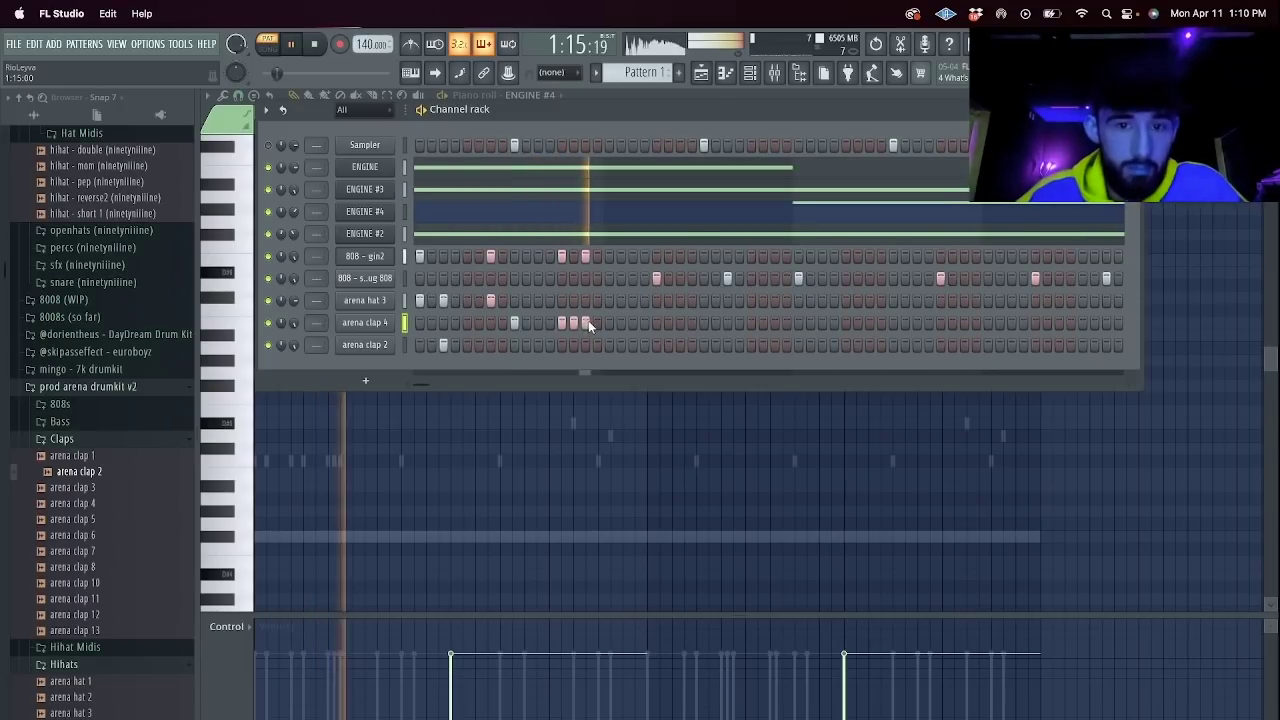
right_click(586, 322)
right_click(574, 322)
right_click(562, 322)
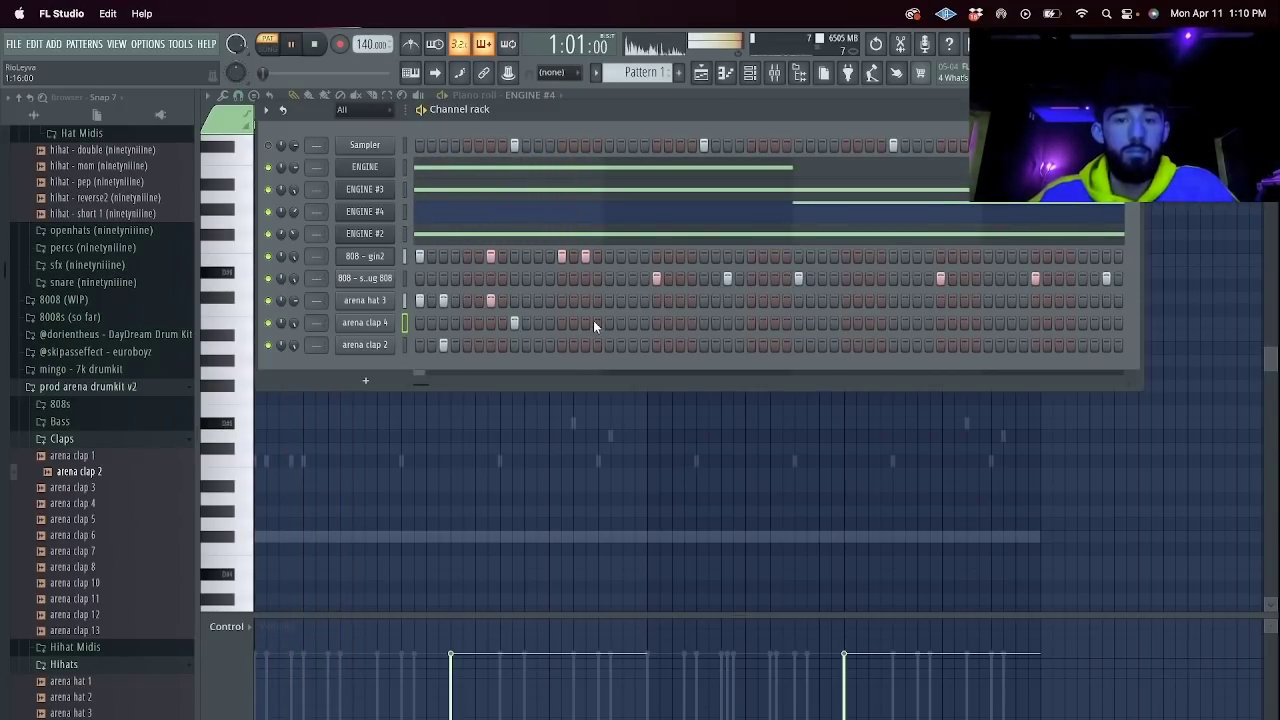
click(632, 322)
Add later hits to the arena clap 2 and arena clap 4 rows.
click(703, 344)
click(727, 344)
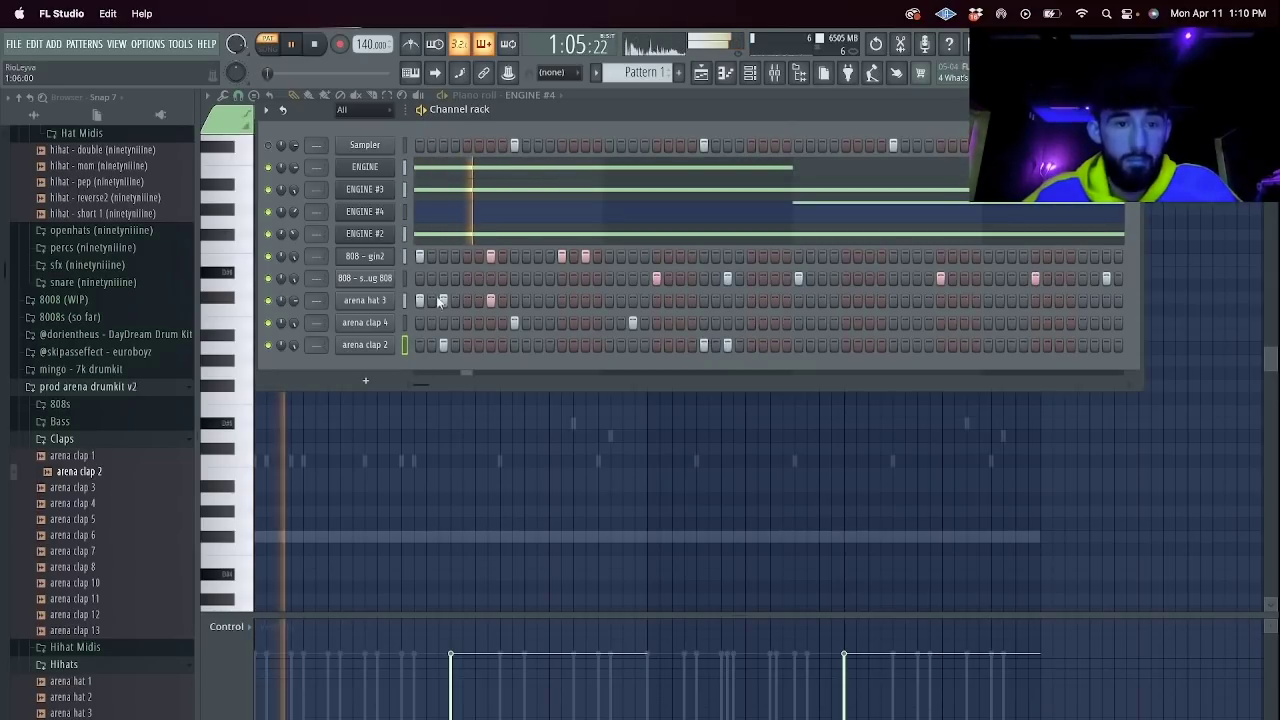
click(820, 344)
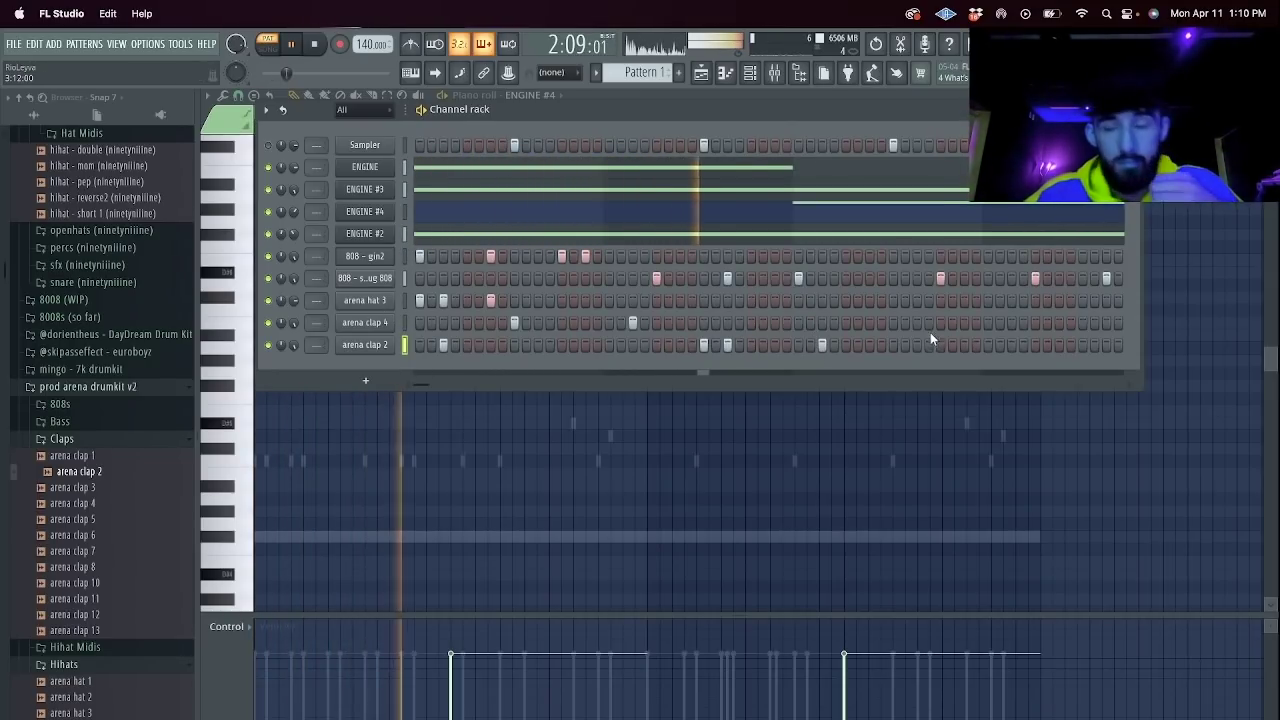
click(893, 322)
click(1011, 322)
Add a clap roll at the end of arena clap 4, then view its notes in the piano roll.
click(1082, 322)
click(1094, 322)
click(1106, 322)
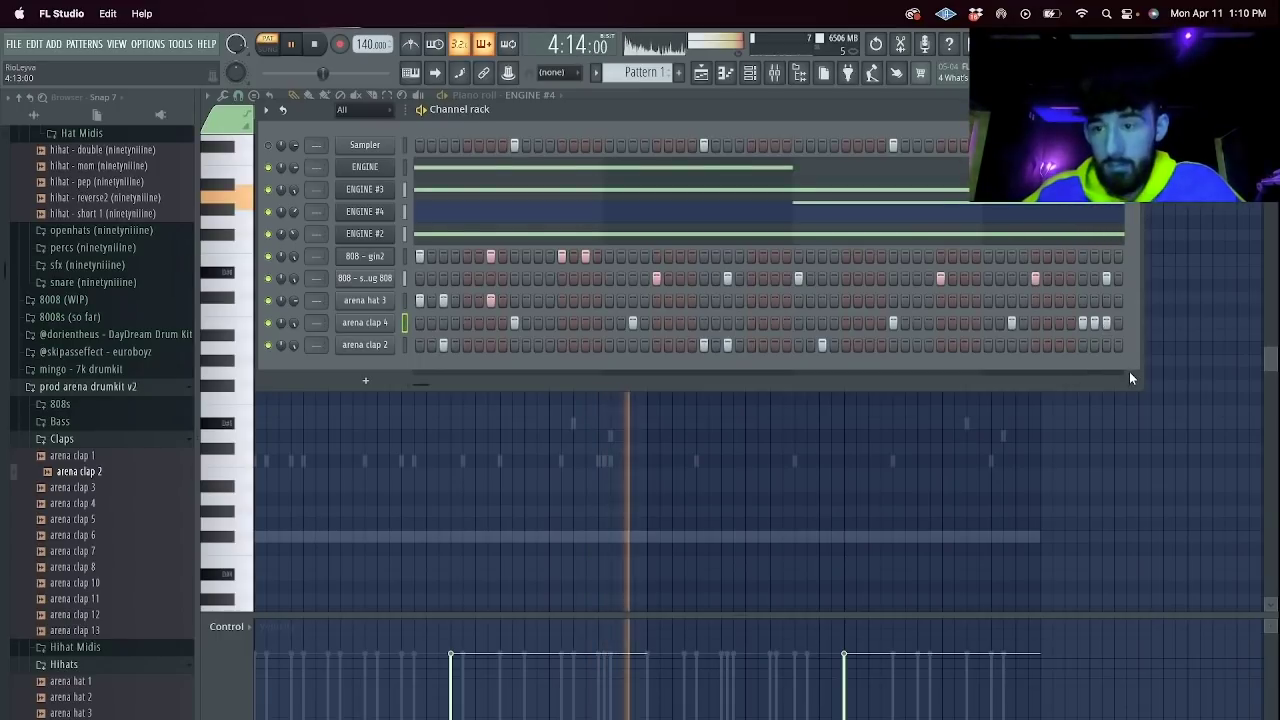
click(1128, 384)
click(1128, 384)
click(1128, 384)
click(1010, 344)
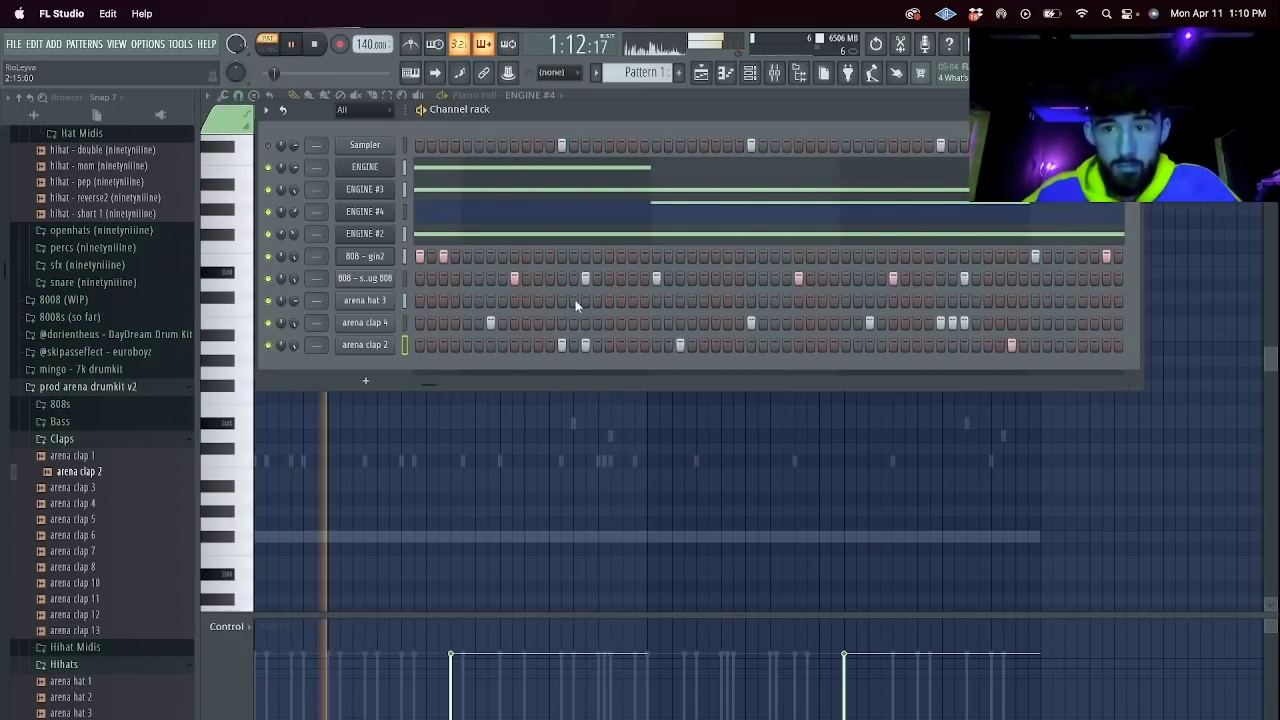
right_click(380, 326)
click(425, 323)
Duplicate arena clap 2's bar 1–5 notes into bars 5–9 with Ctrl+B.
drag(647, 128, 256, 128)
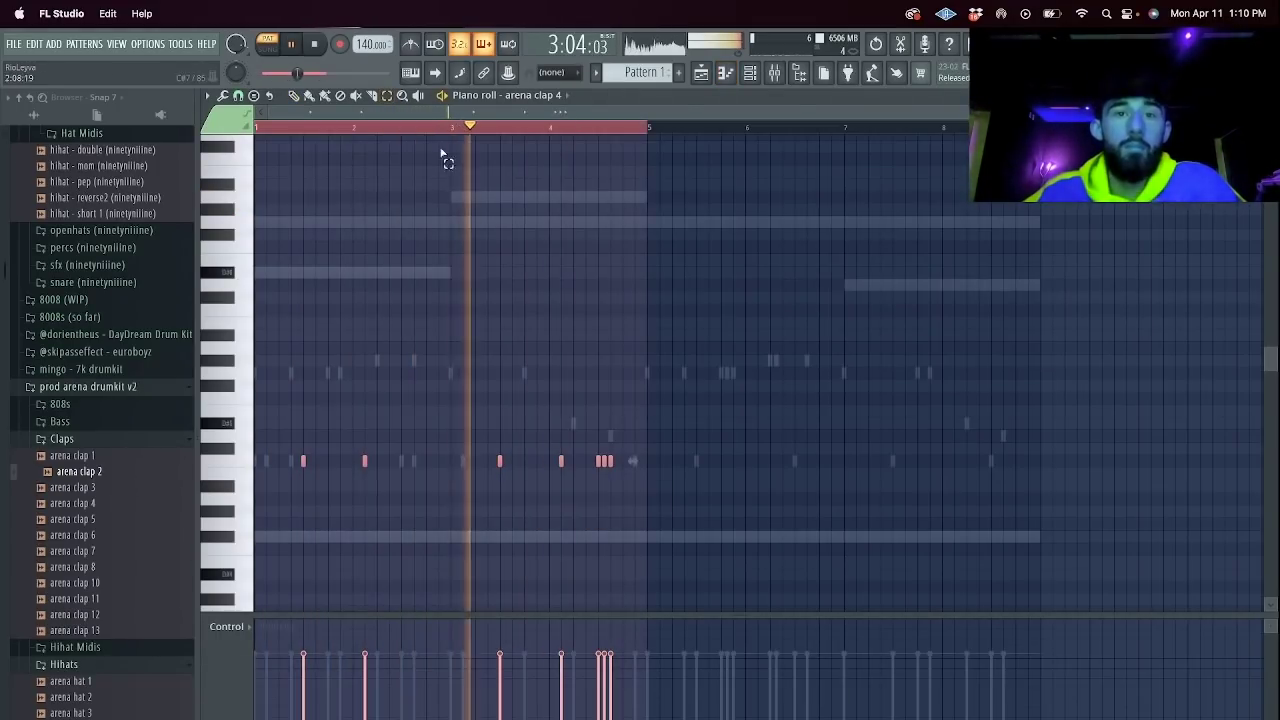
click(505, 95)
click(530, 251)
key(ctrl+b)
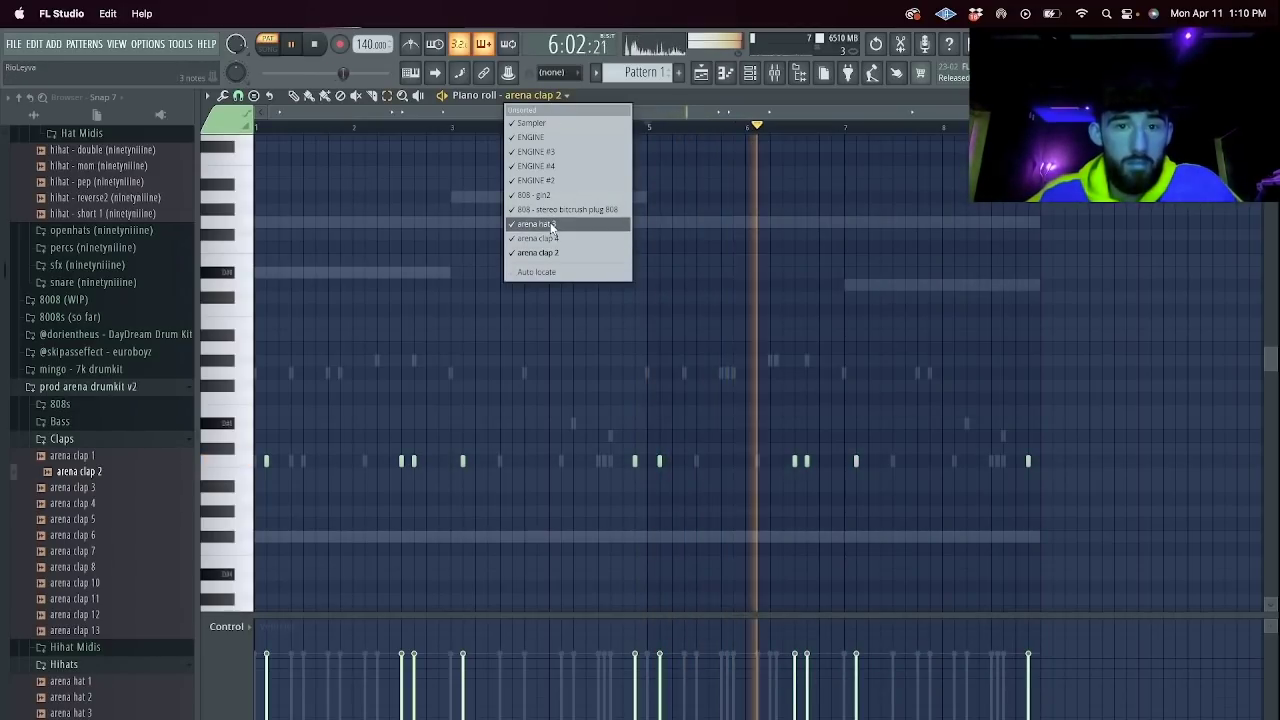
Switch the piano roll to arena hat 3, stop playback and zoom into its first bars.
click(531, 225)
key(space)
scroll(886, 151, up, 3)
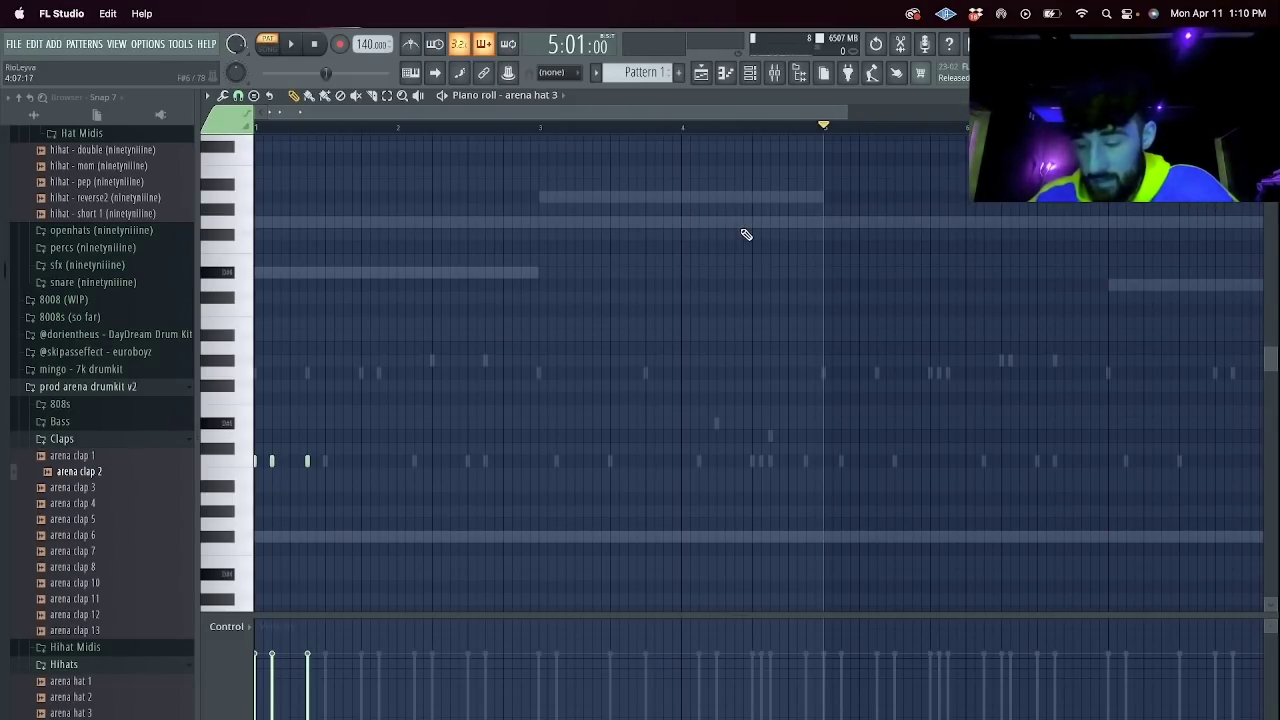
drag(834, 117, 491, 214)
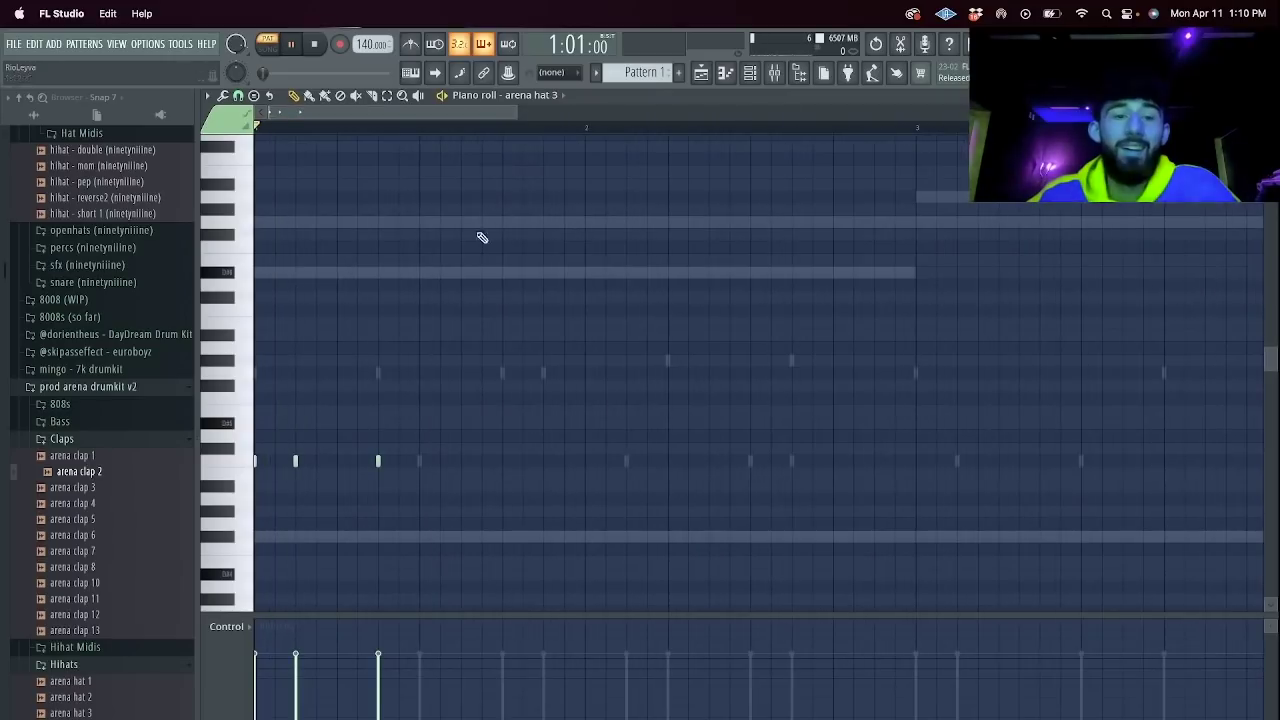
Mute the ENGINE #3 channel in the Channel rack and play the beat.
click(759, 77)
key(F6)
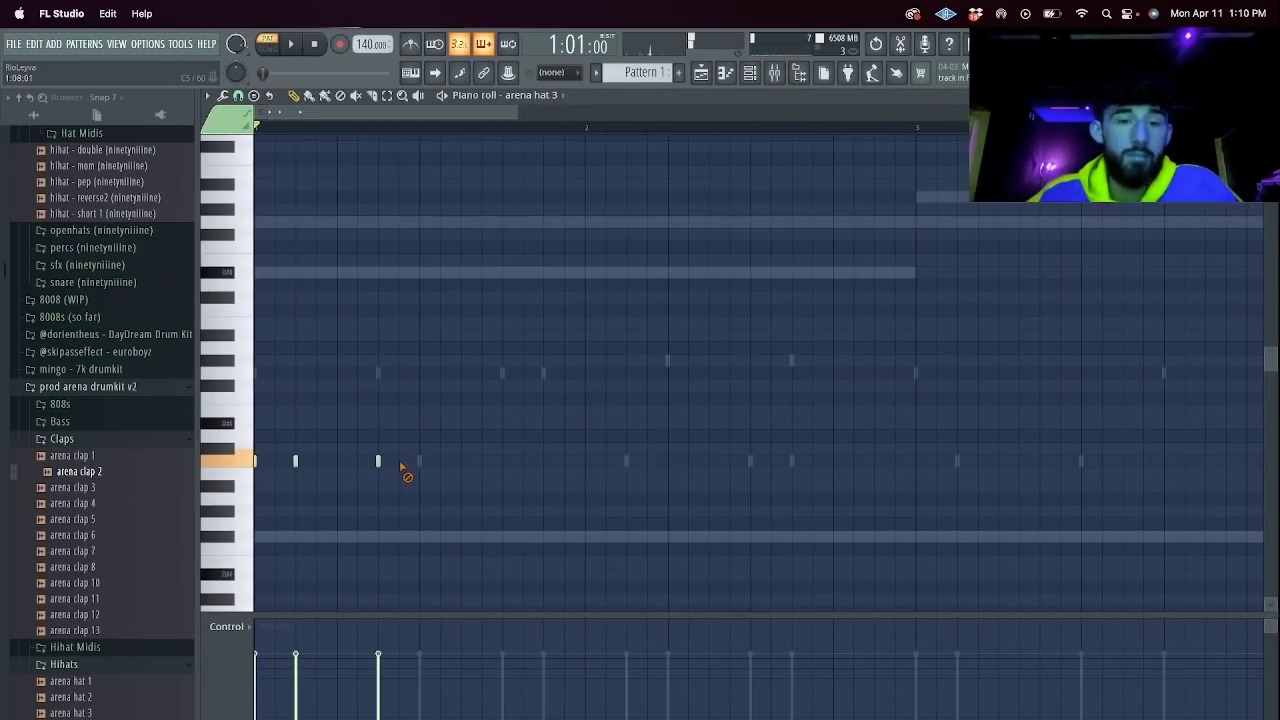
click(758, 70)
click(268, 188)
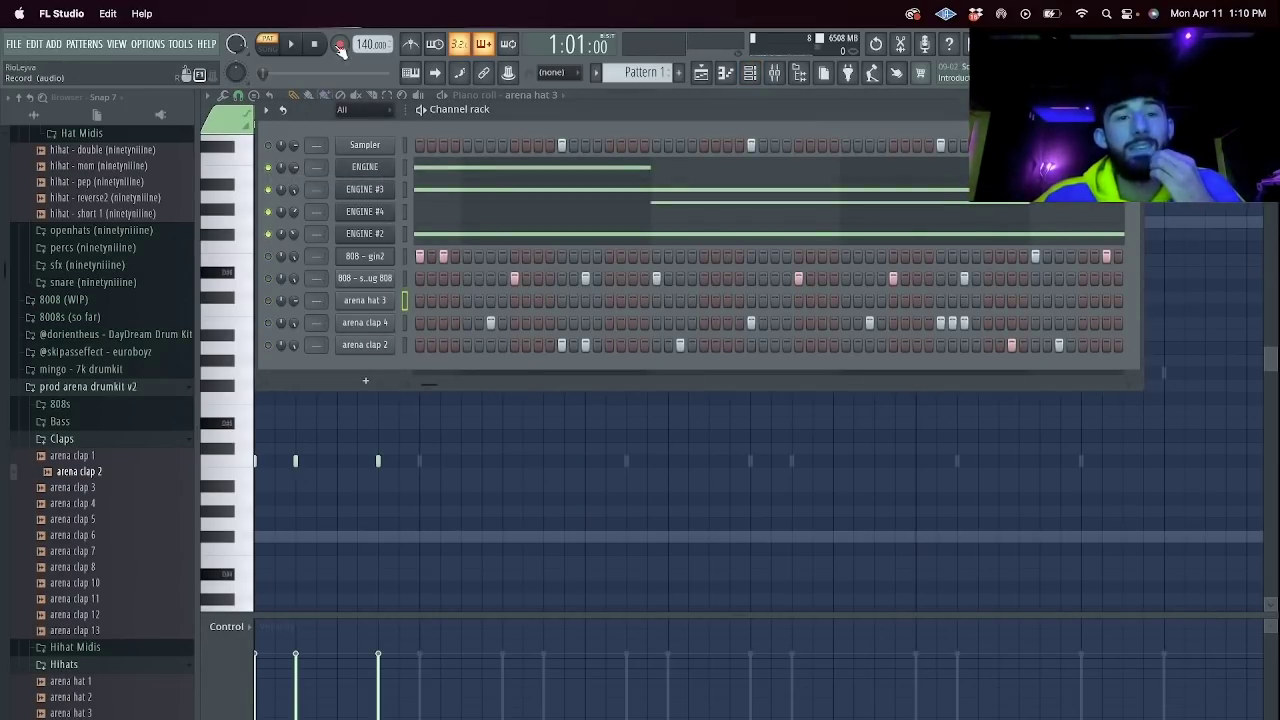
key(space)
key(space)
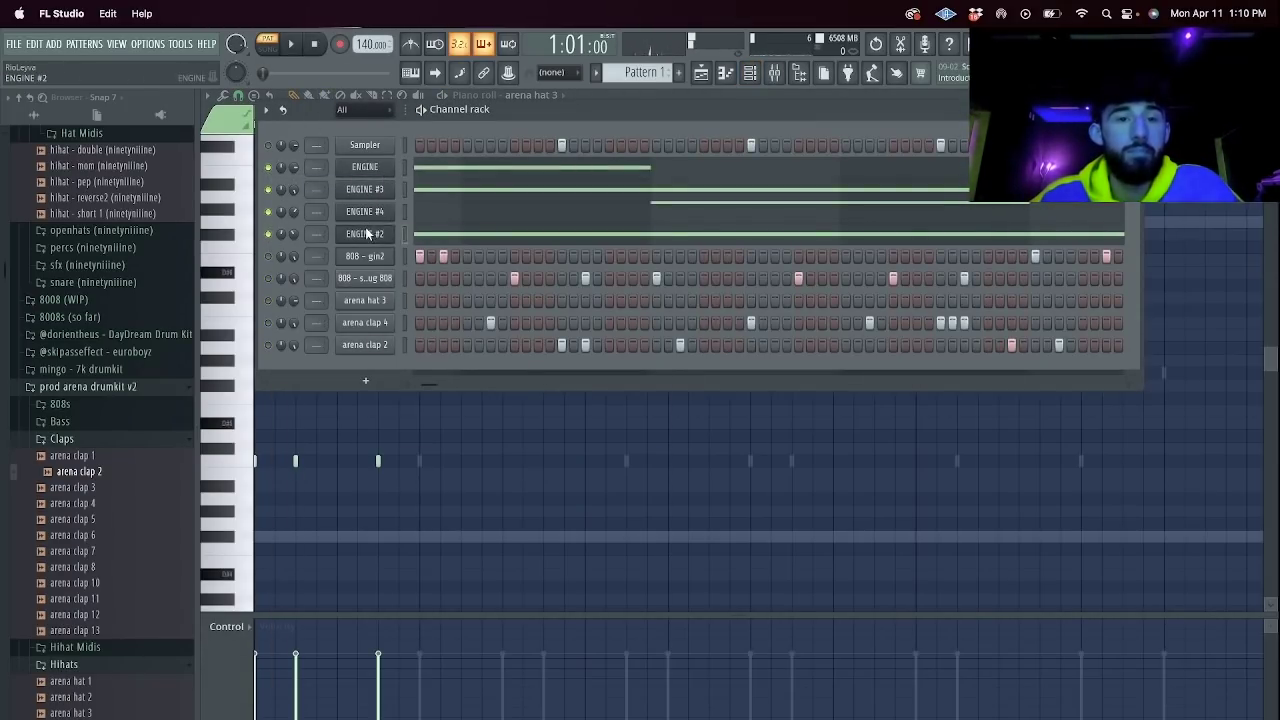
Clone ENGINE #2 into ENGINE #5 and load Forest Kingdom 3's Bulgarian Piccolo Flute Legato preset.
right_click(367, 233)
click(452, 366)
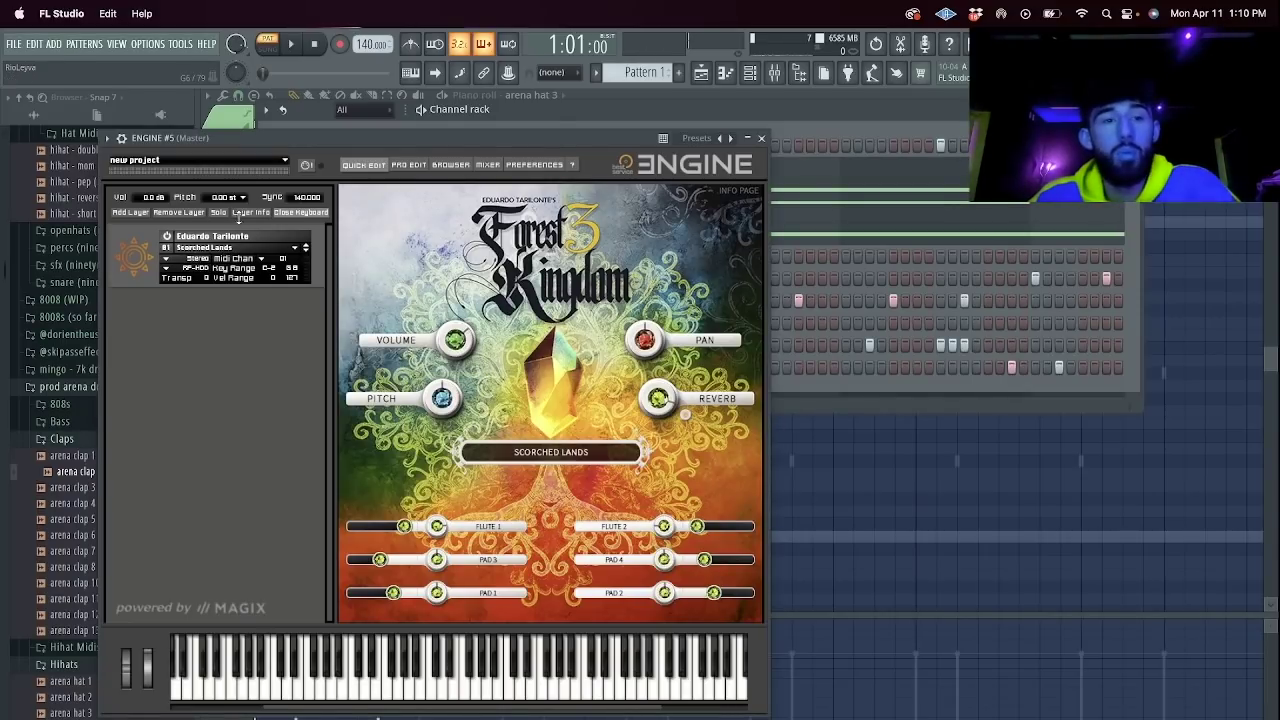
click(243, 247)
mouse_move(280, 441)
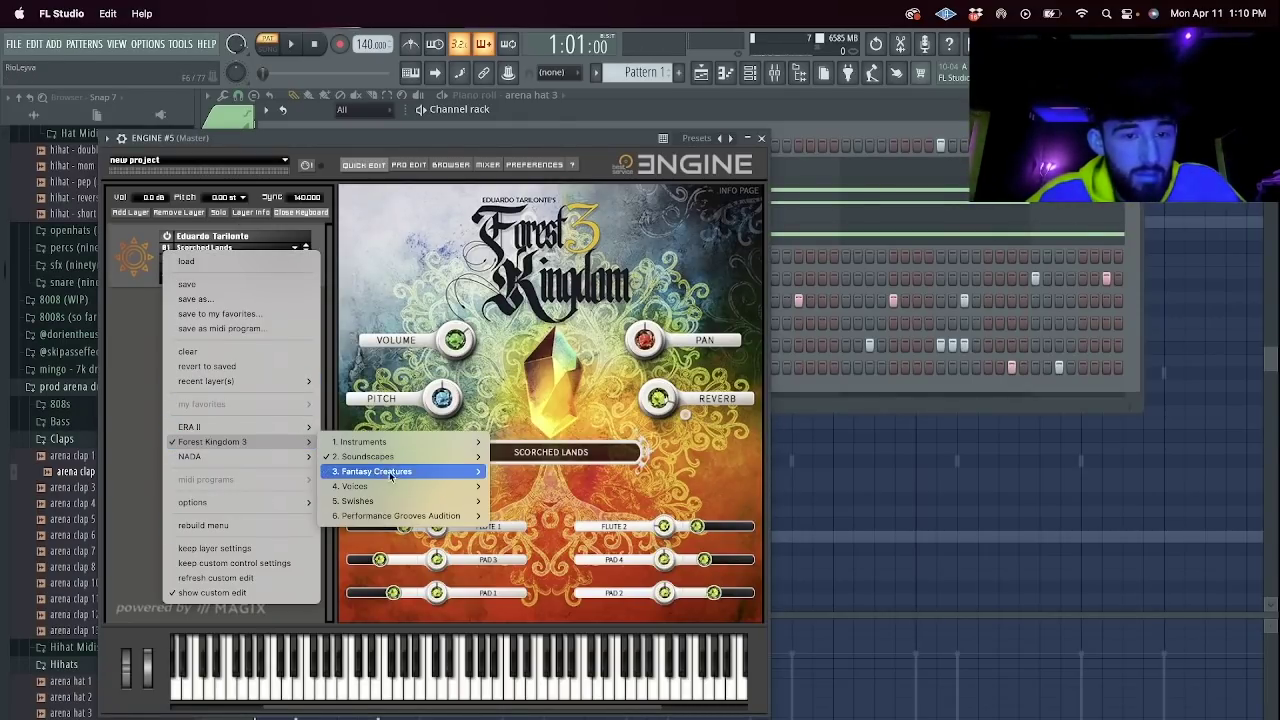
mouse_move(420, 442)
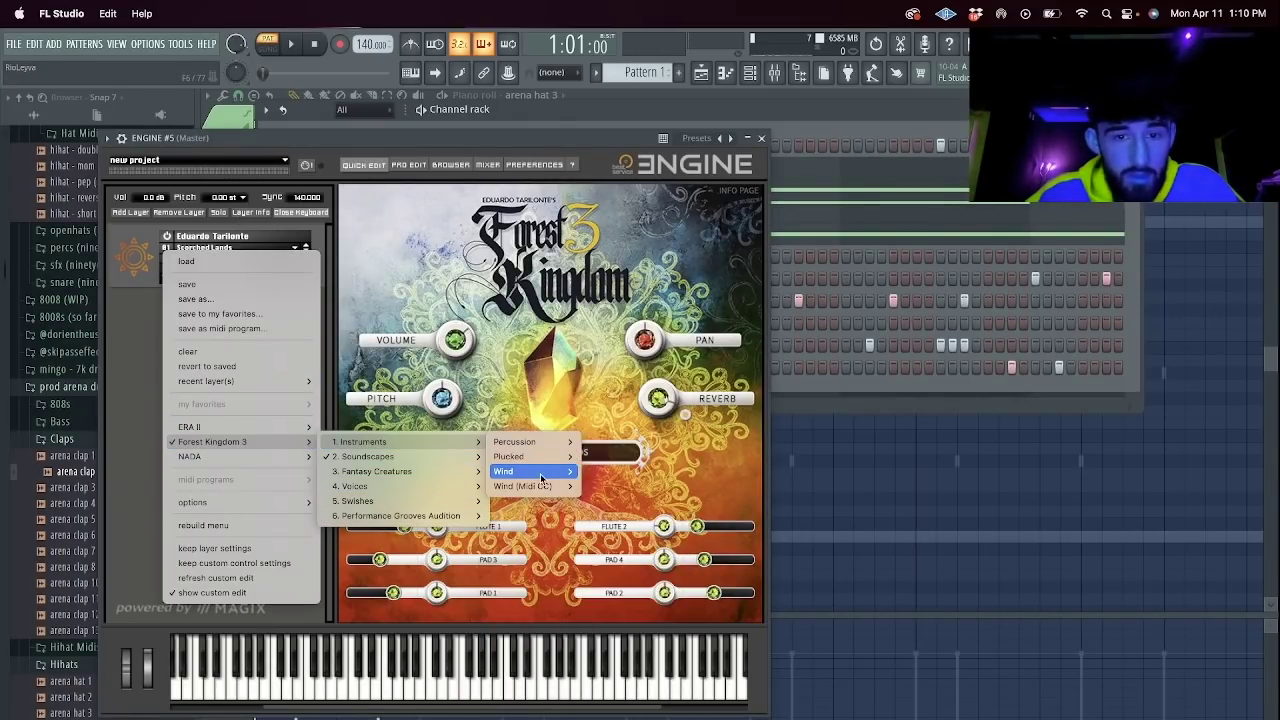
mouse_move(530, 471)
click(677, 504)
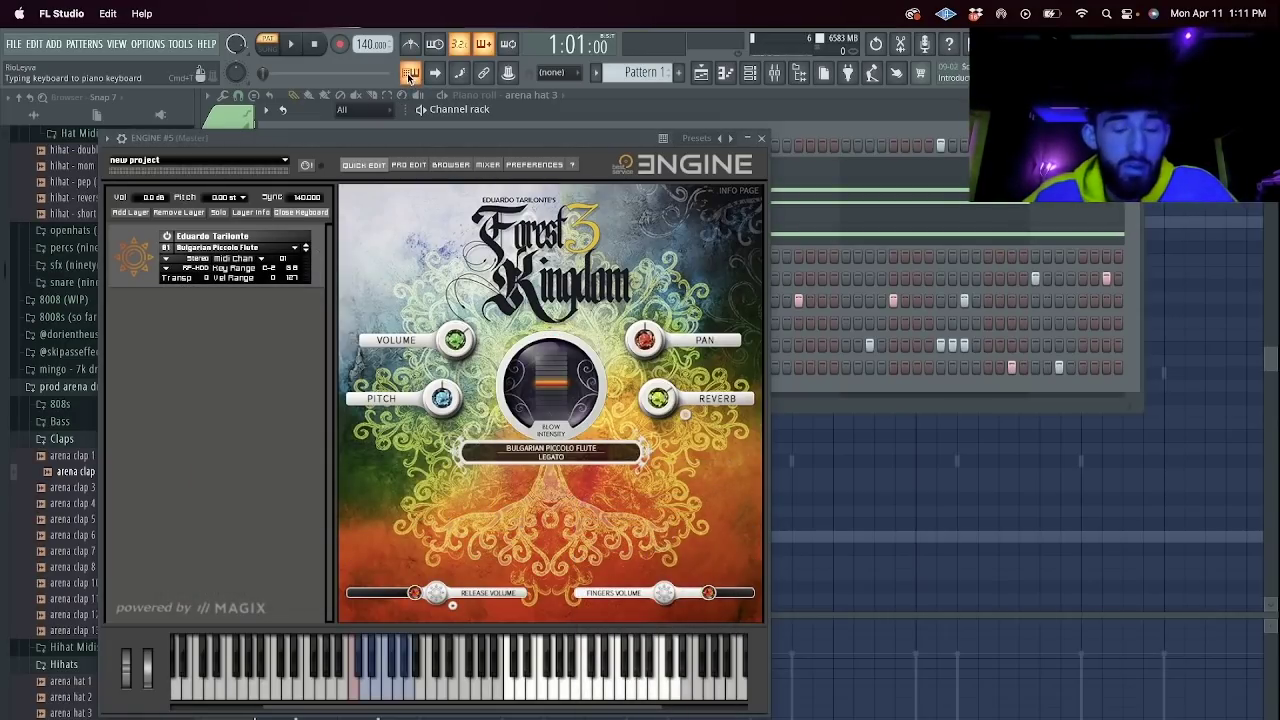
click(746, 137)
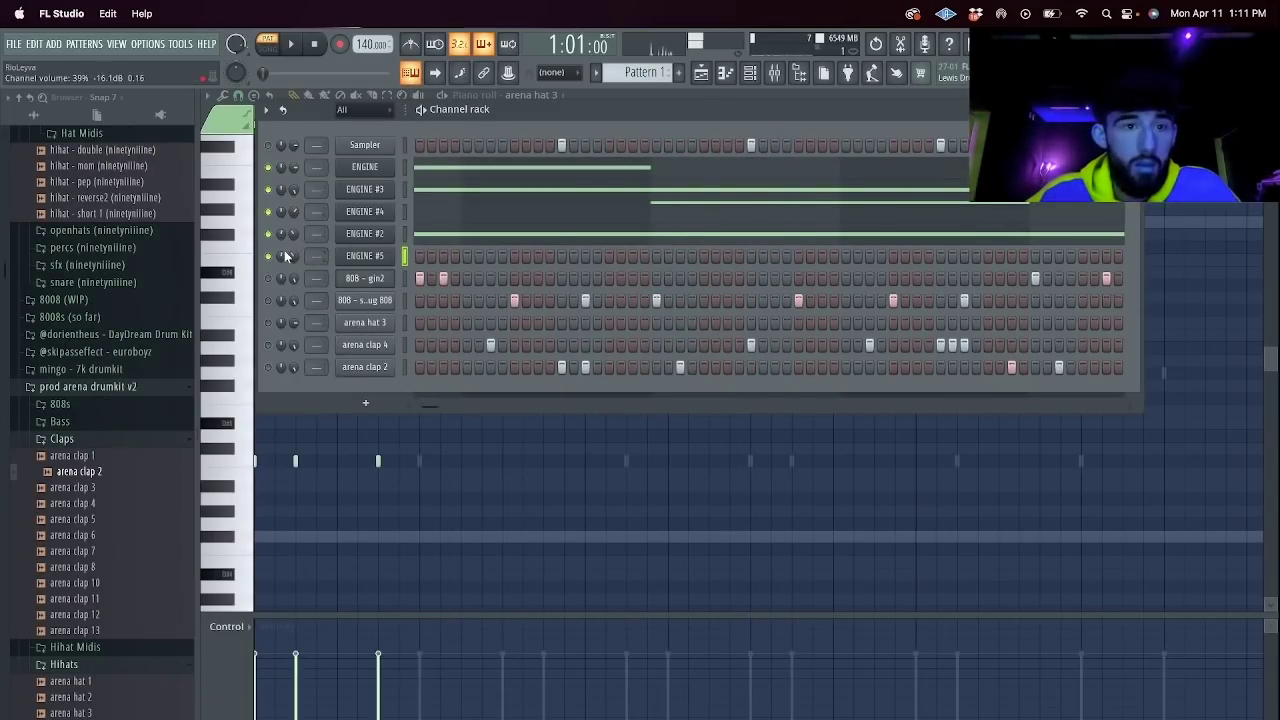
Draw ENGINE #5's opening flute notes at bar 1, climbing to D#7 and a higher beat-3 note.
right_click(371, 257)
click(424, 257)
drag(260, 221, 337, 234)
right_click(400, 218)
scroll(355, 217, up, 2)
click(257, 229)
click(346, 210)
key(space)
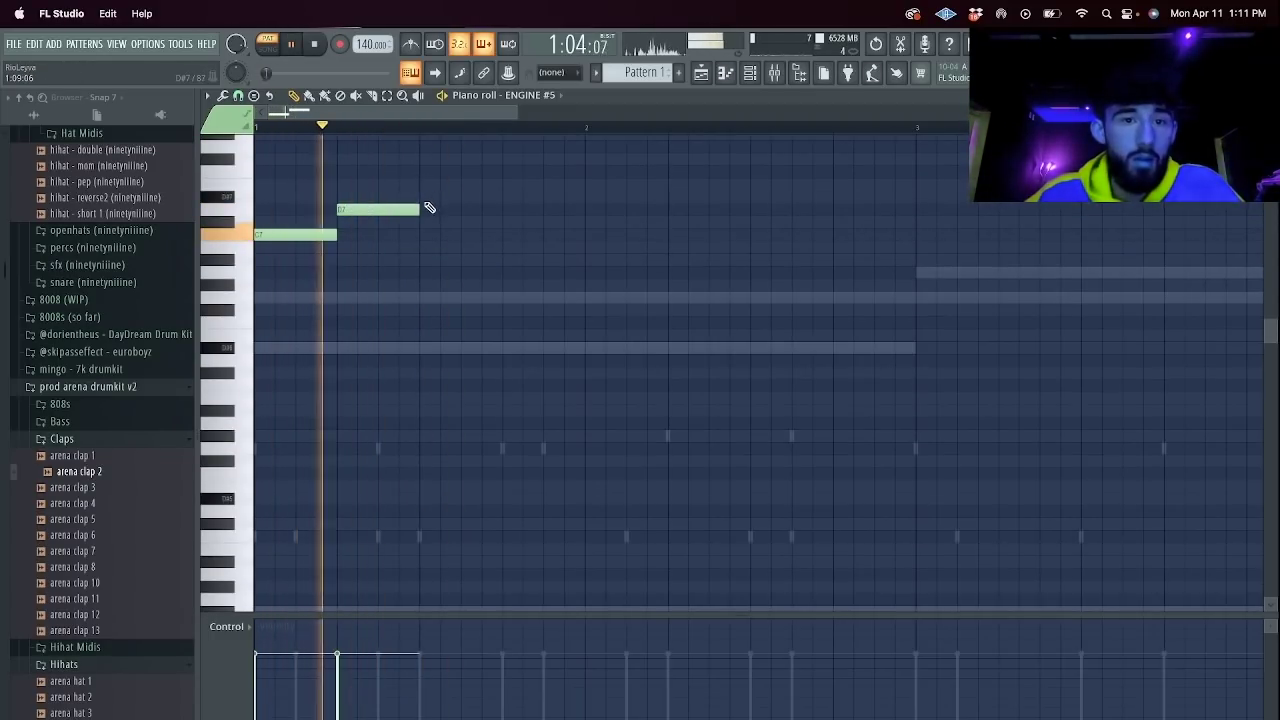
click(424, 197)
click(516, 148)
key(space)
scroll(530, 185, up, 2)
key(space)
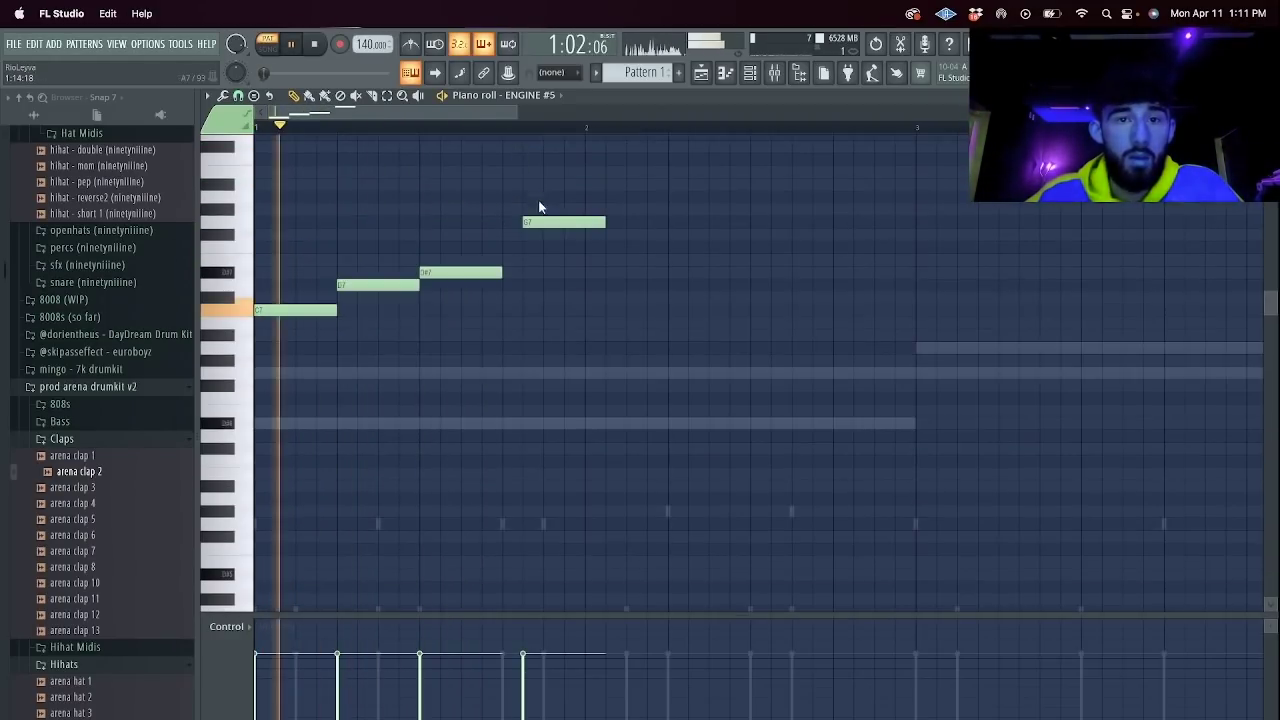
Replace the notes after beat 3 with a lower G#6 and a long held note below it.
click(506, 247)
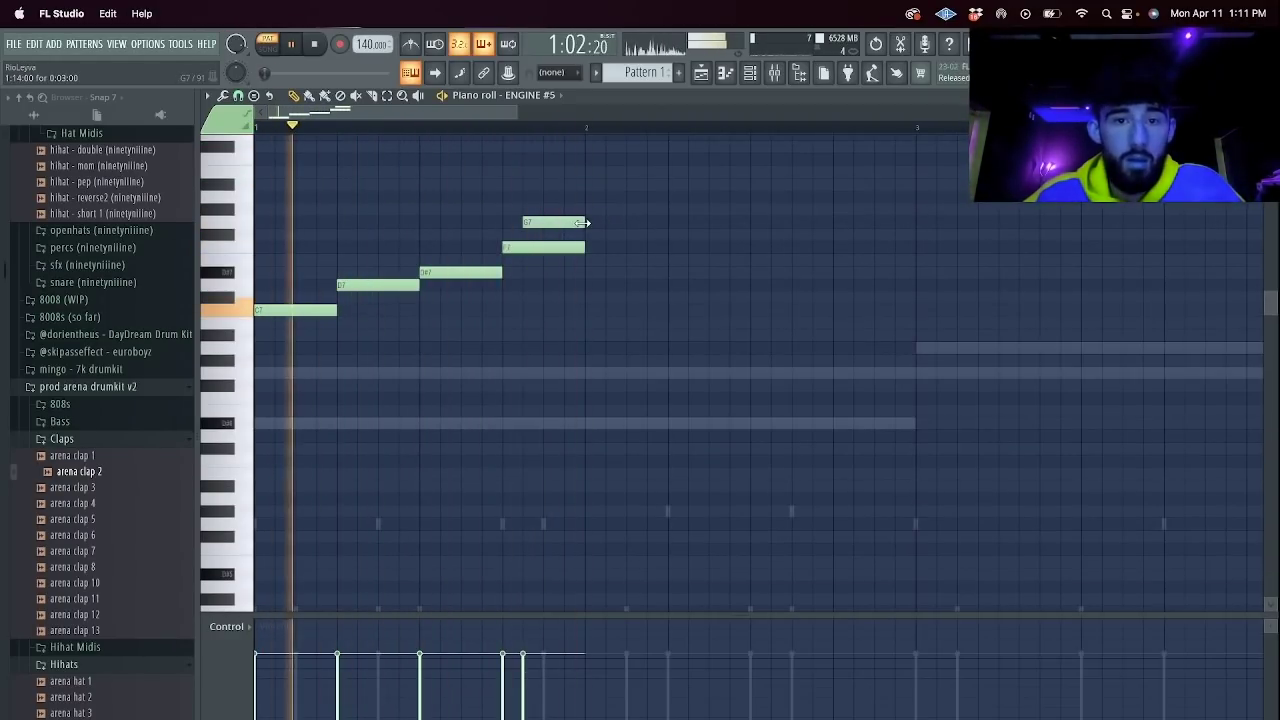
drag(531, 245, 545, 209)
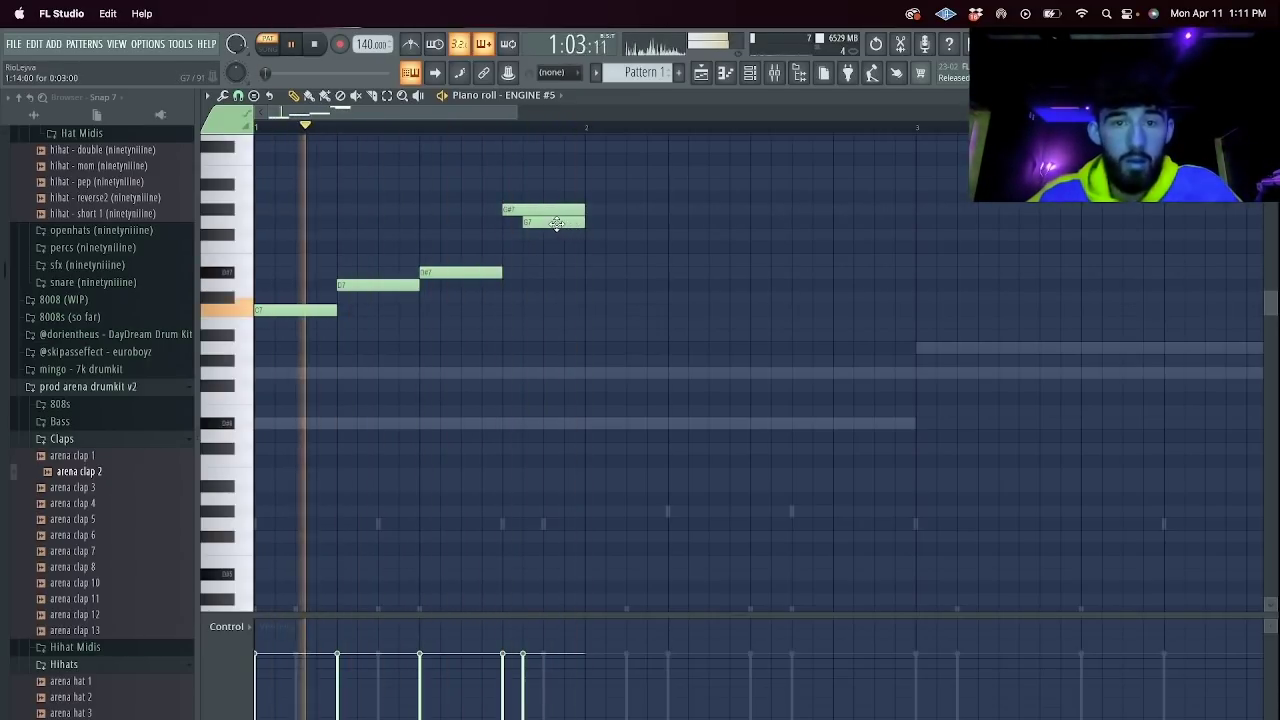
right_click(556, 222)
right_click(545, 210)
key(space)
click(510, 358)
key(space)
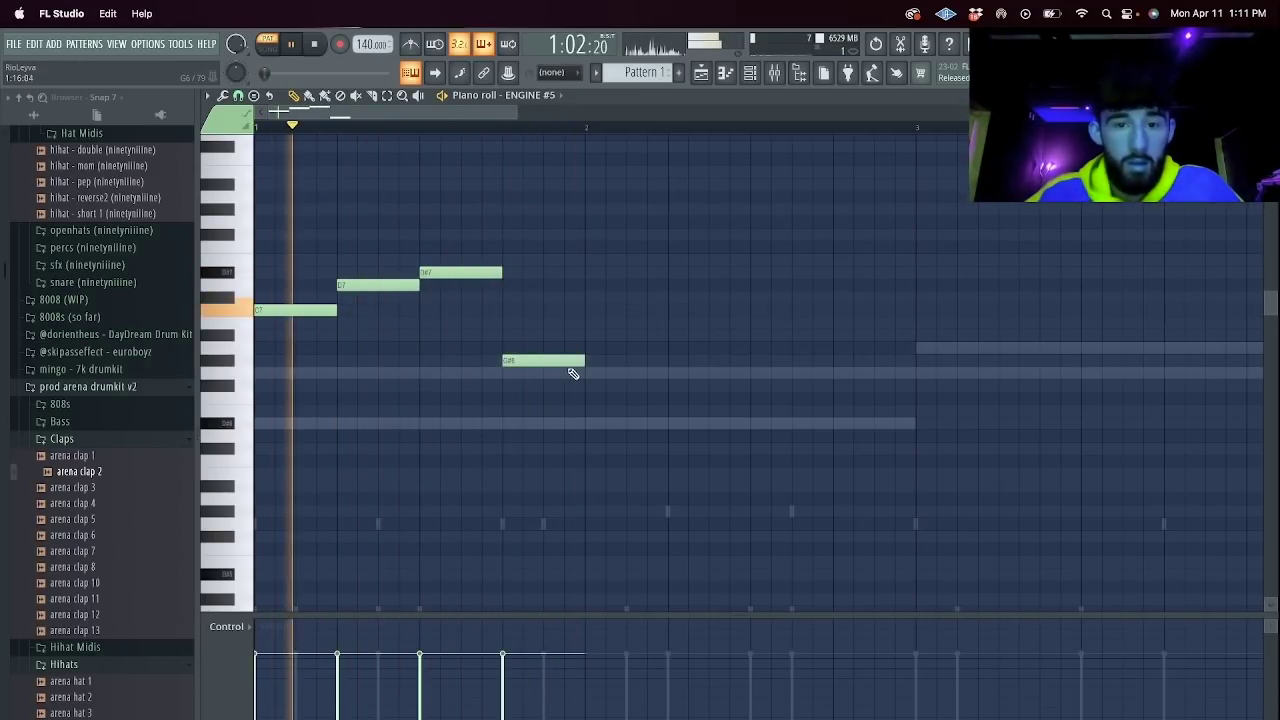
click(590, 372)
drag(663, 372, 908, 372)
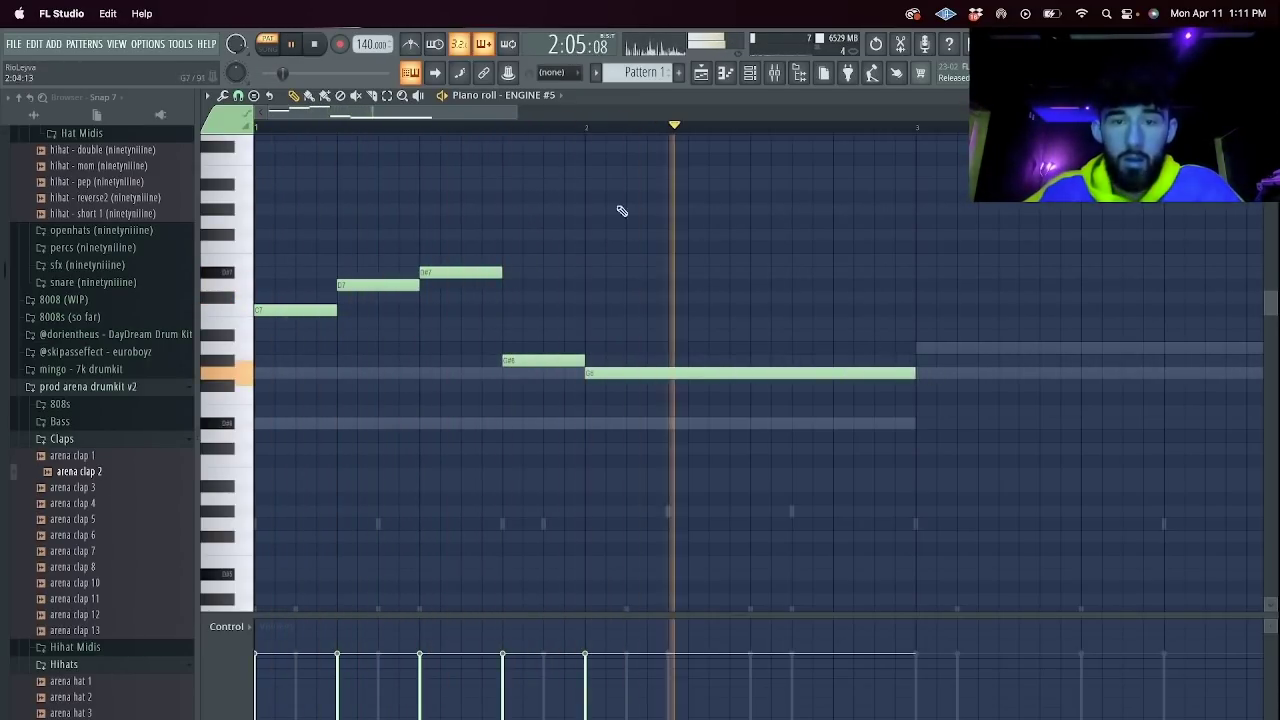
drag(517, 112, 1078, 114)
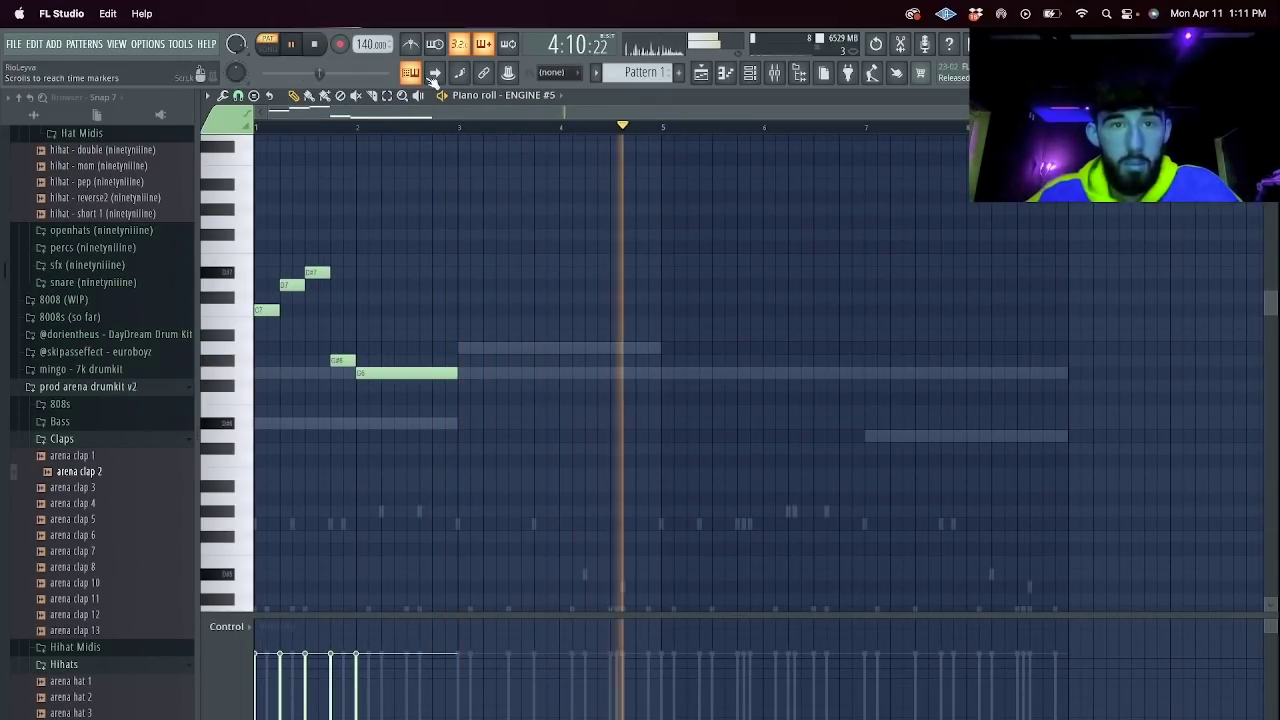
key(space)
Add melody notes across bars 5–8, including C7, F7 and G7.
click(663, 337)
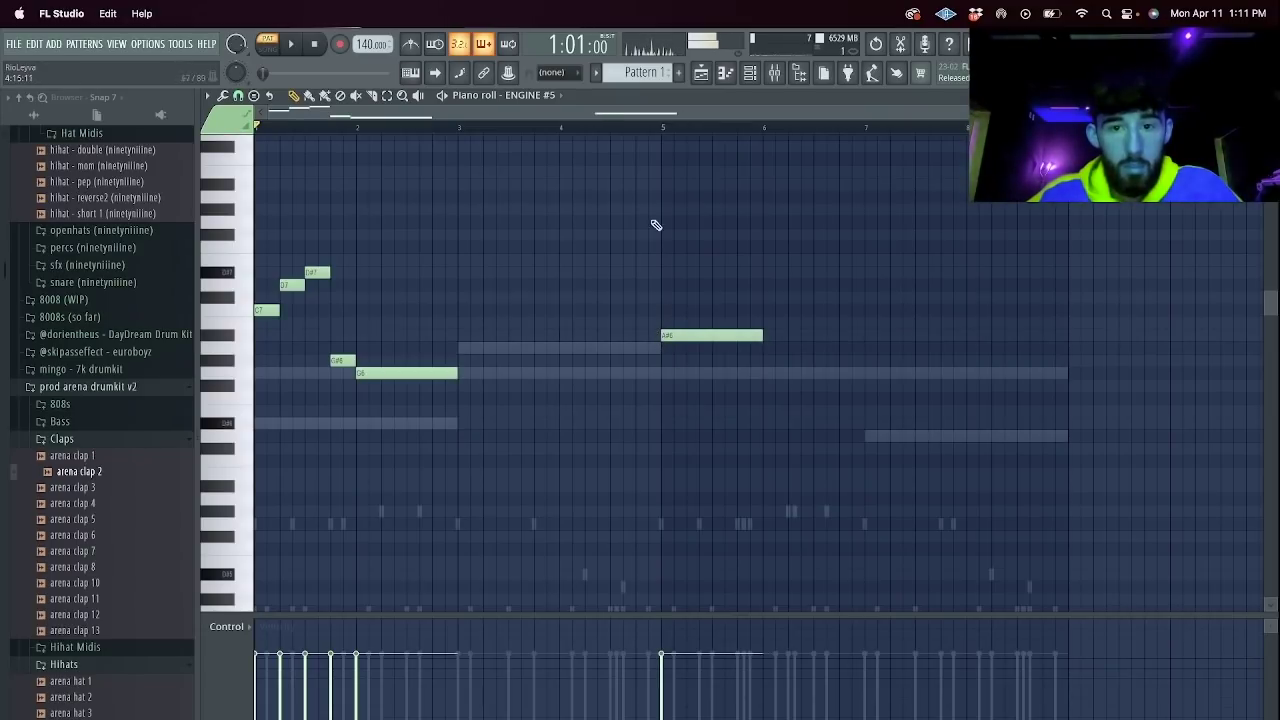
key(space)
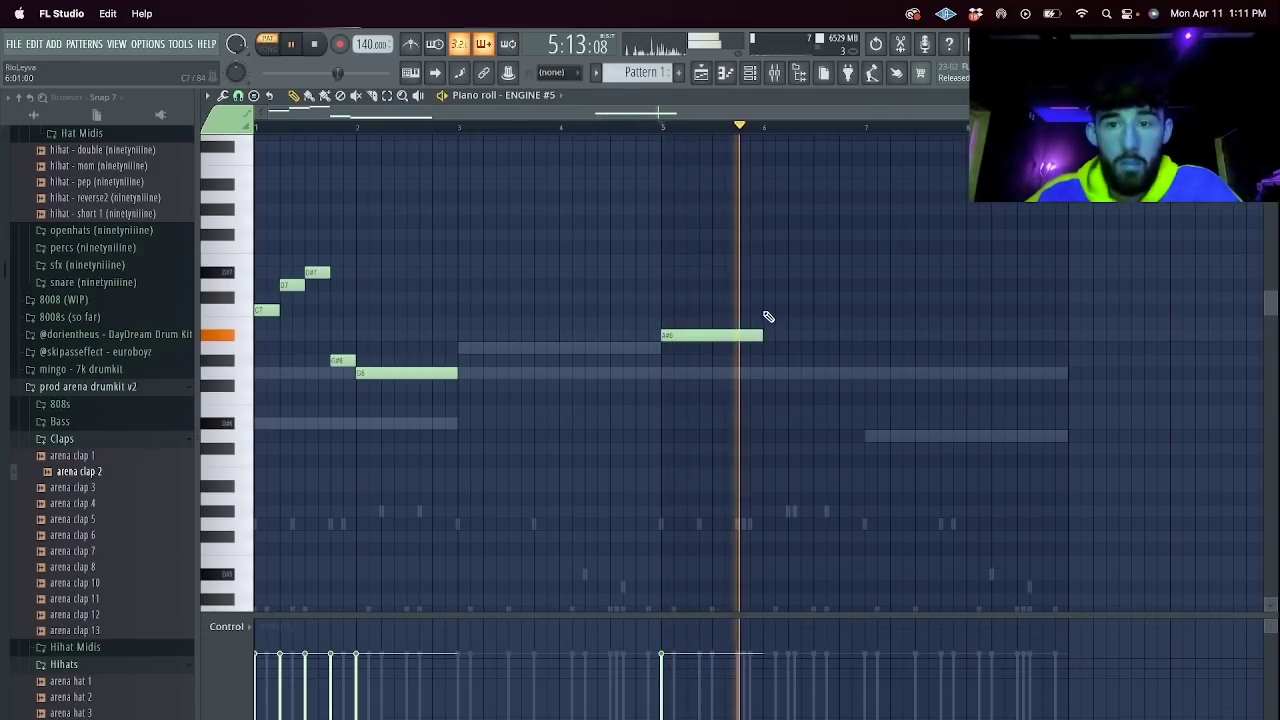
click(775, 309)
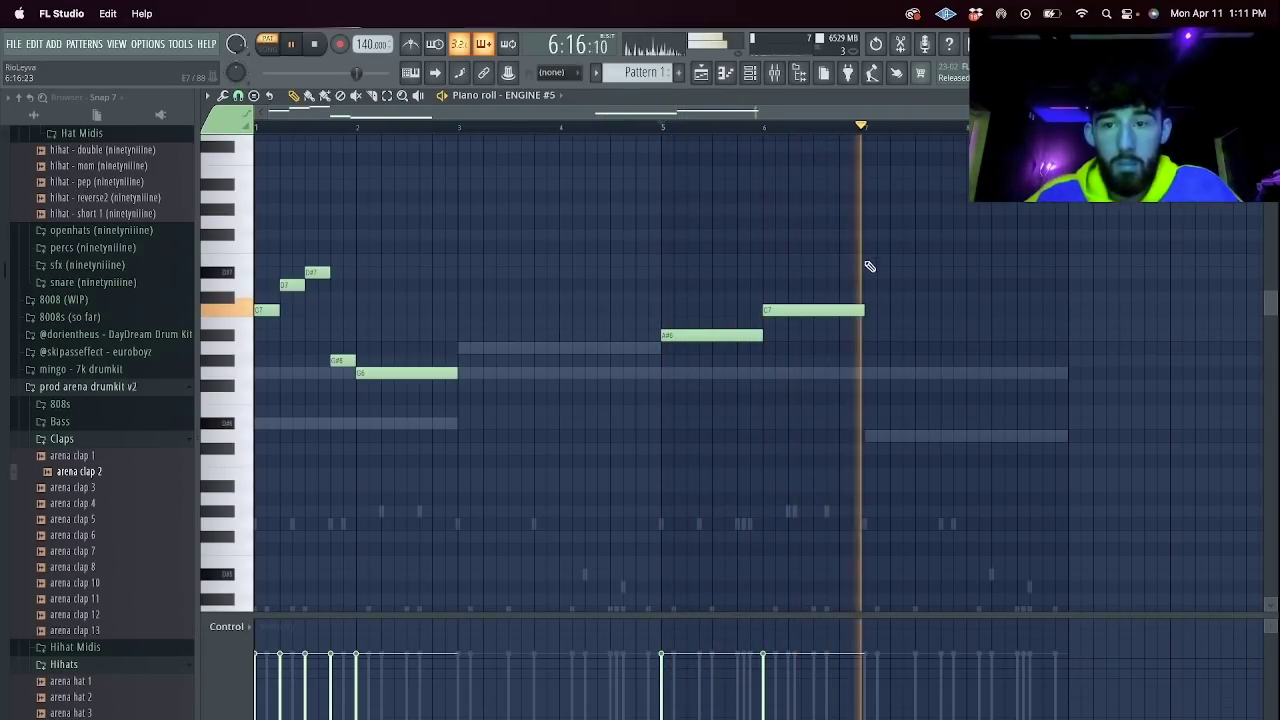
click(865, 258)
drag(863, 258, 863, 247)
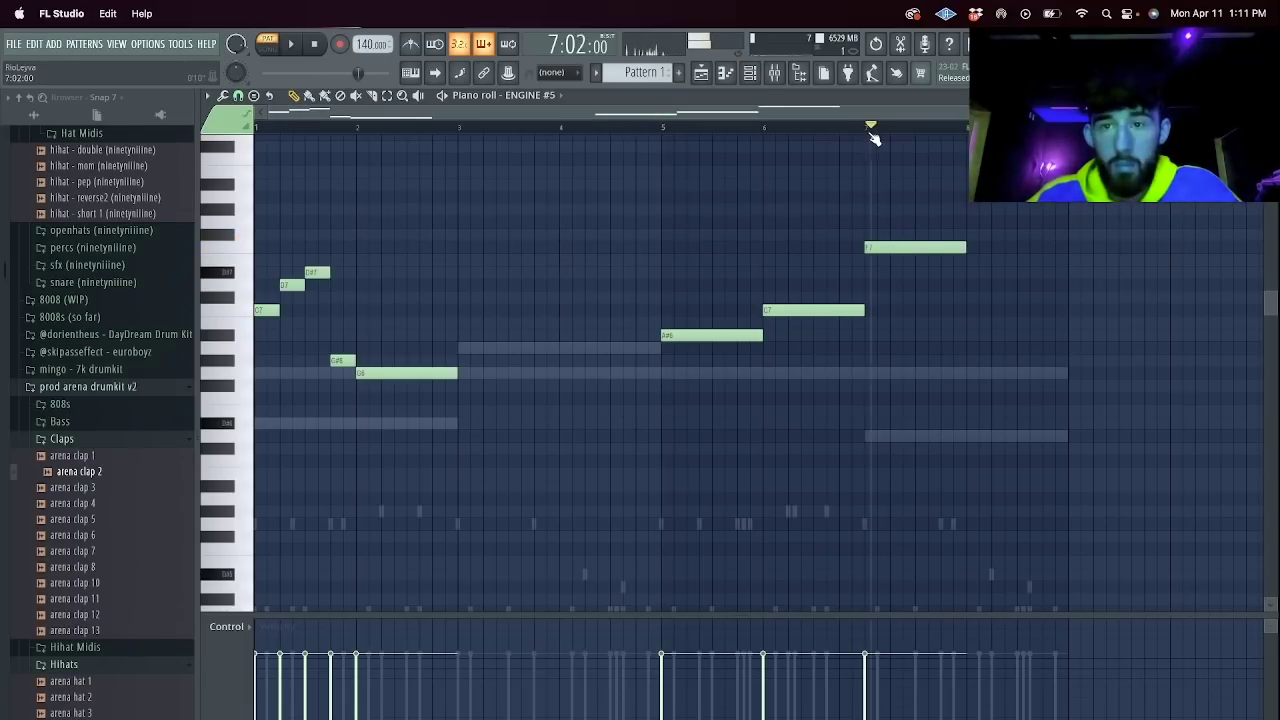
click(945, 221)
click(963, 286)
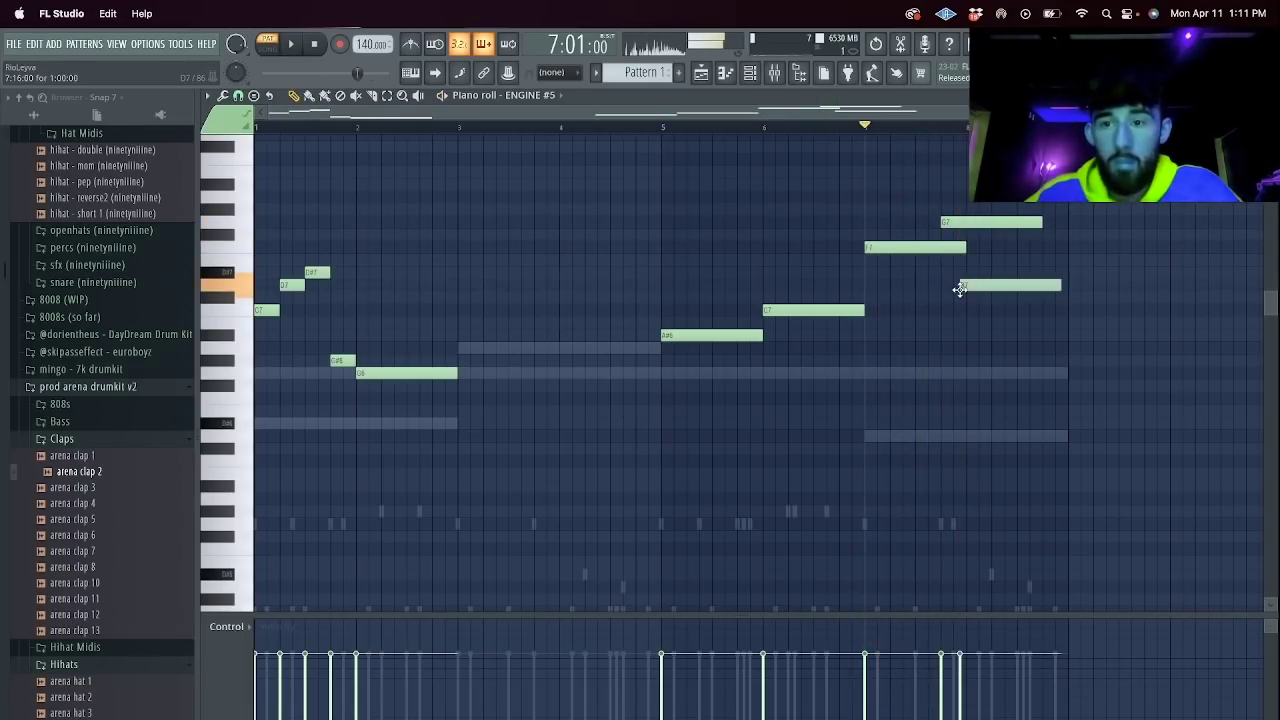
key(F6)
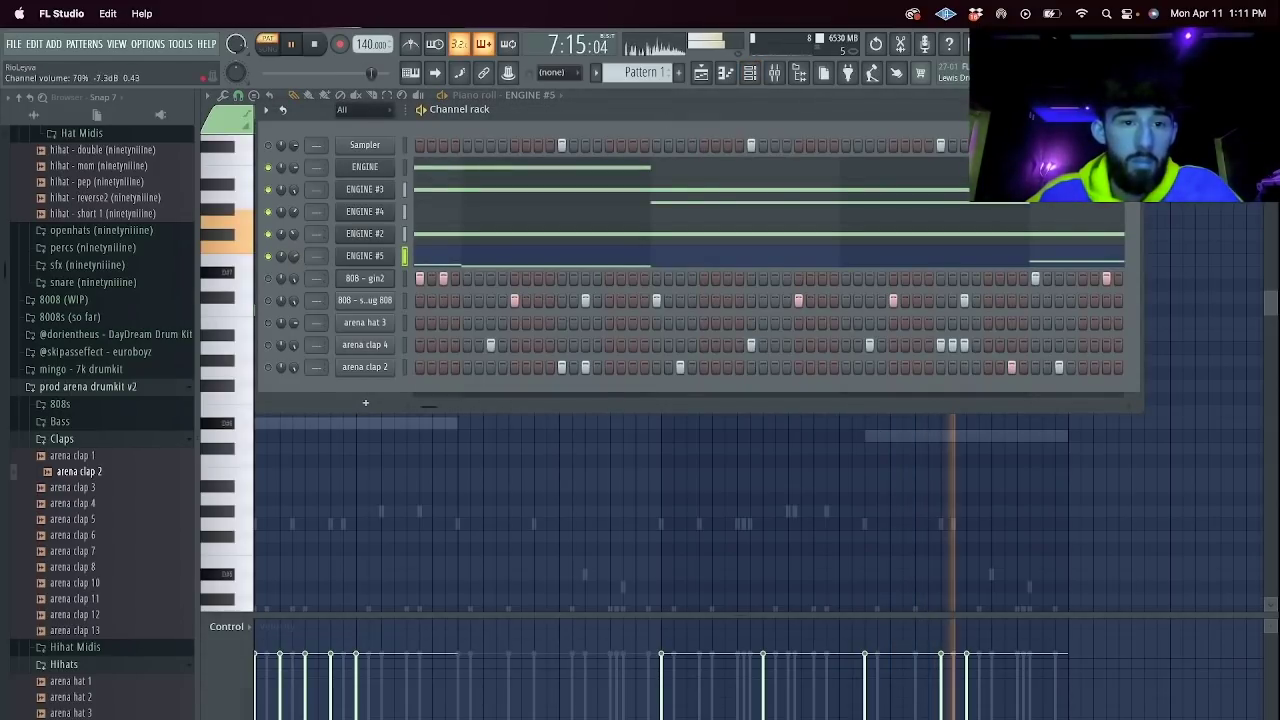
Stop playback and add a Kontakt instrument channel to the Channel rack.
right_click(370, 256)
click(328, 391)
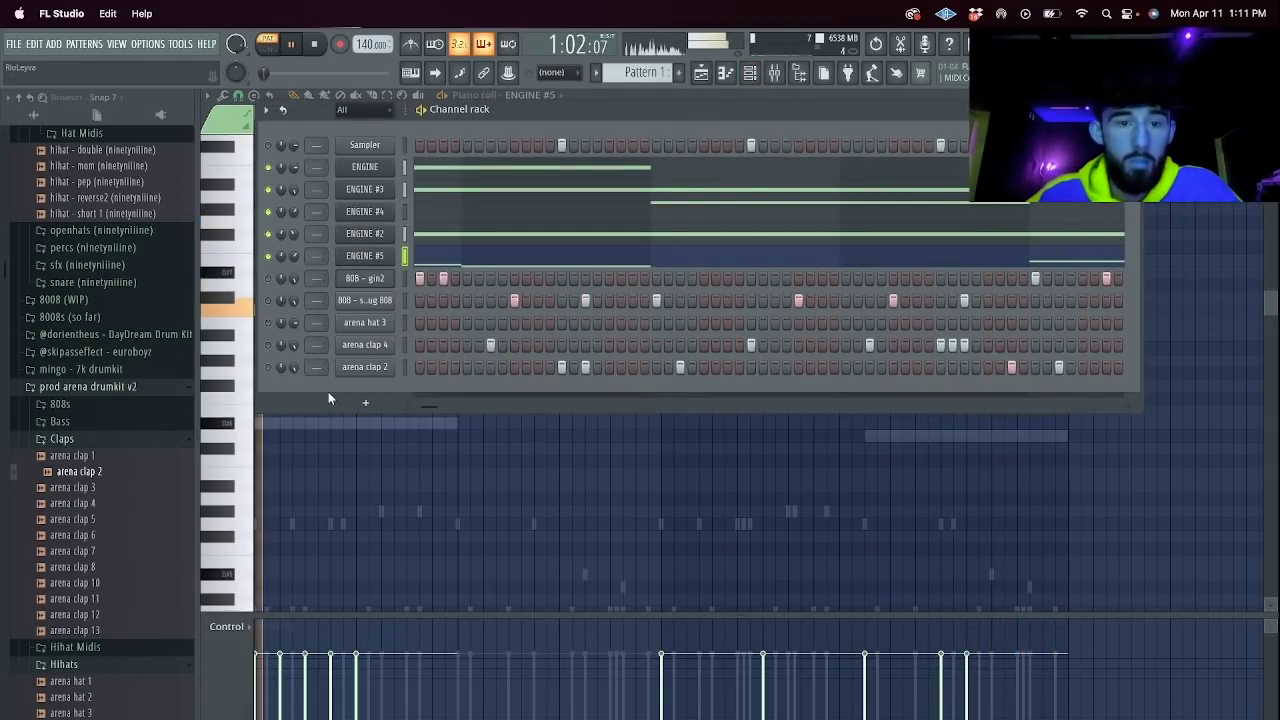
key(space)
click(362, 403)
click(381, 355)
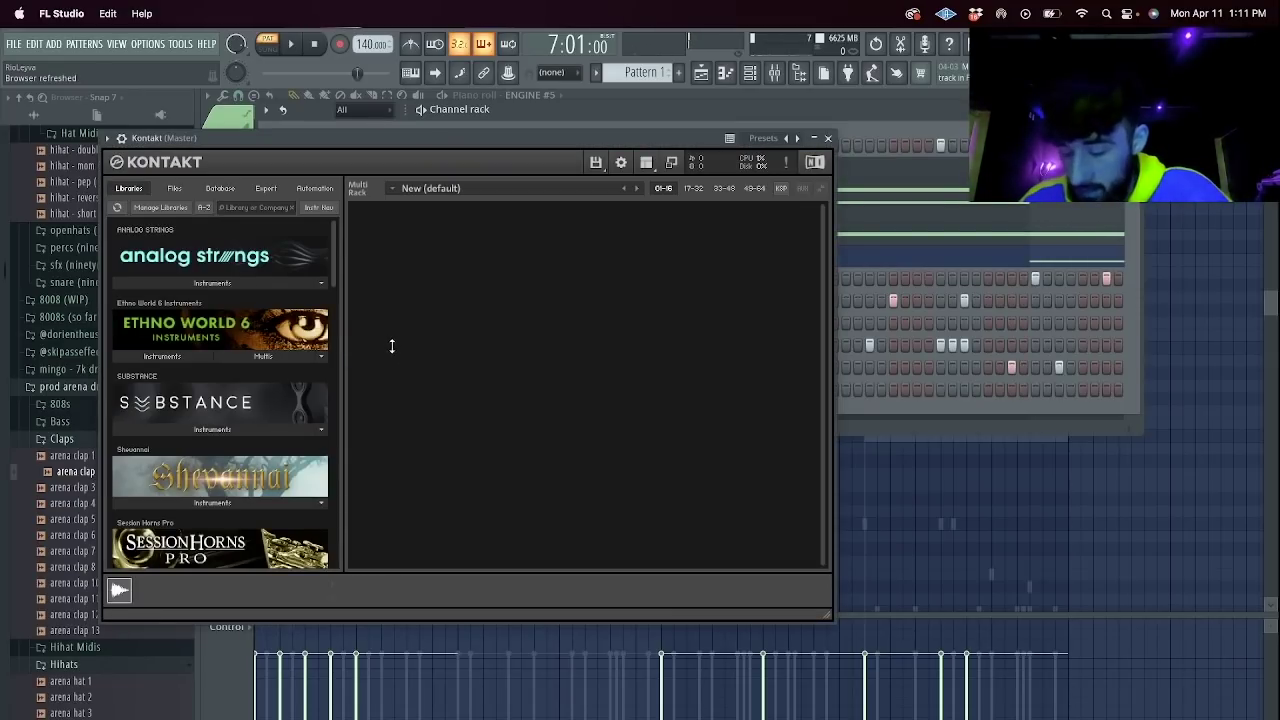
click(829, 139)
Solo ENGINE #3 and check its notes in the piano roll.
right_click(268, 235)
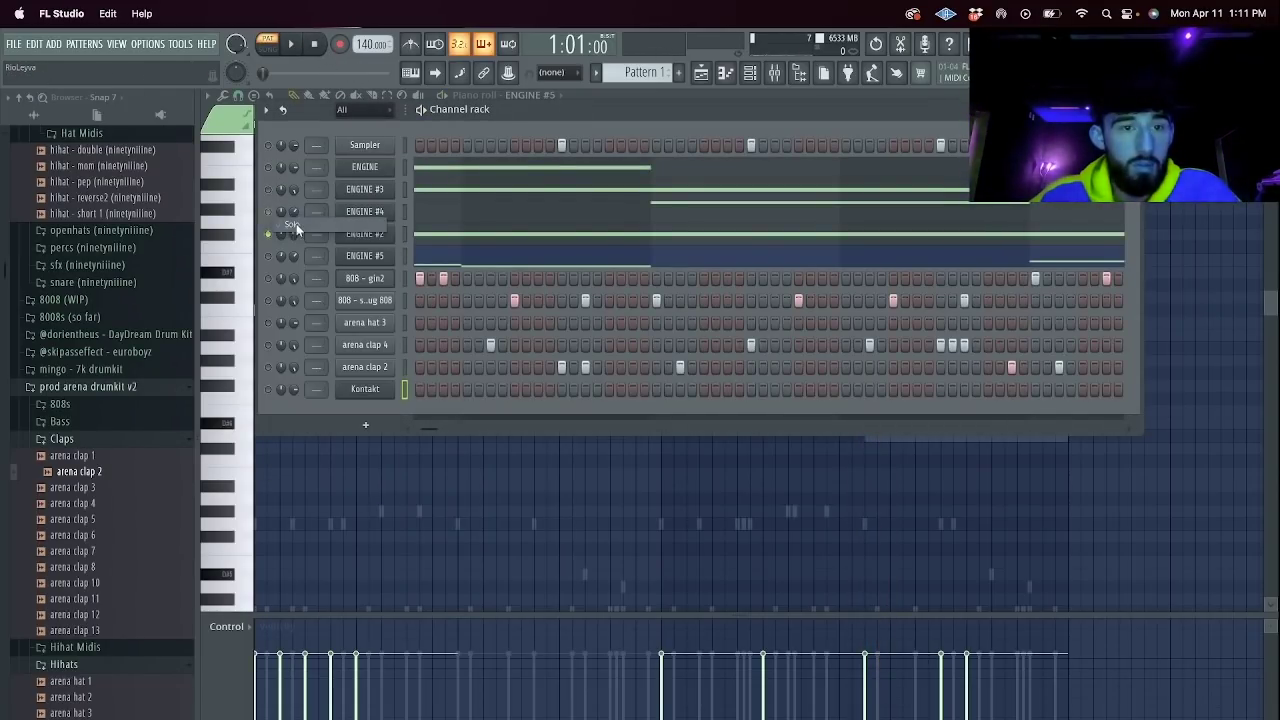
right_click(268, 189)
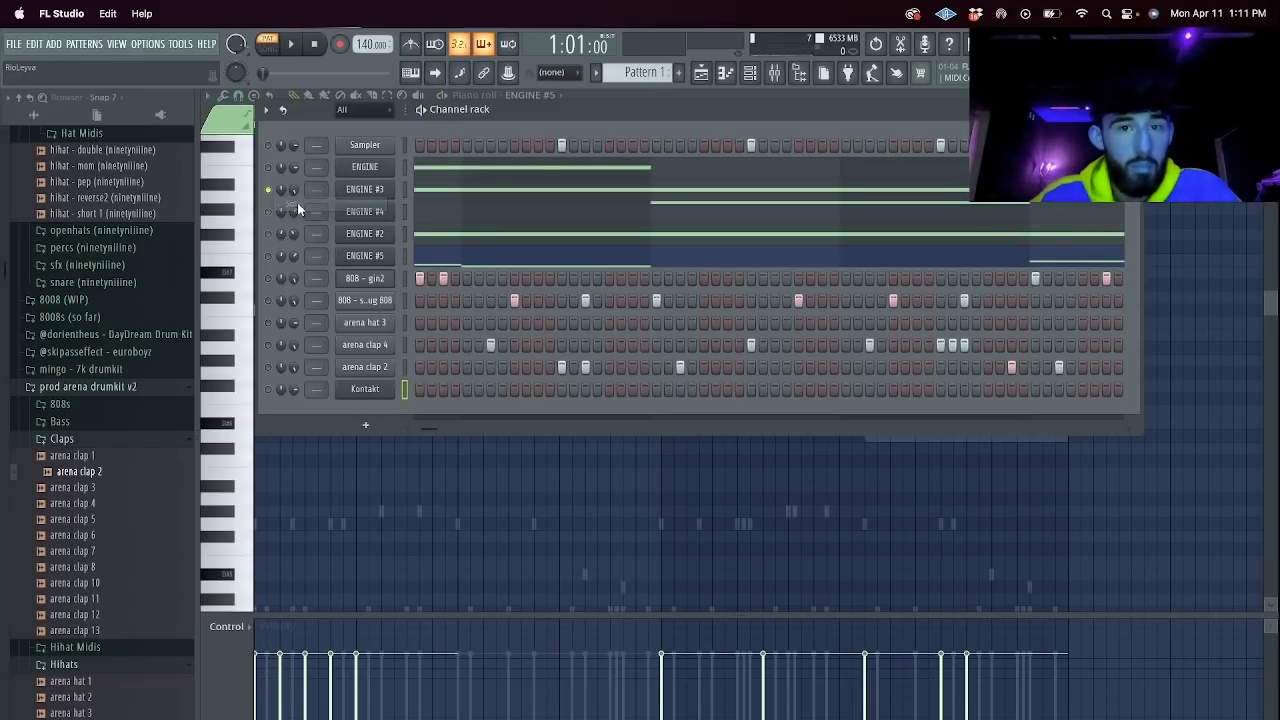
click(433, 192)
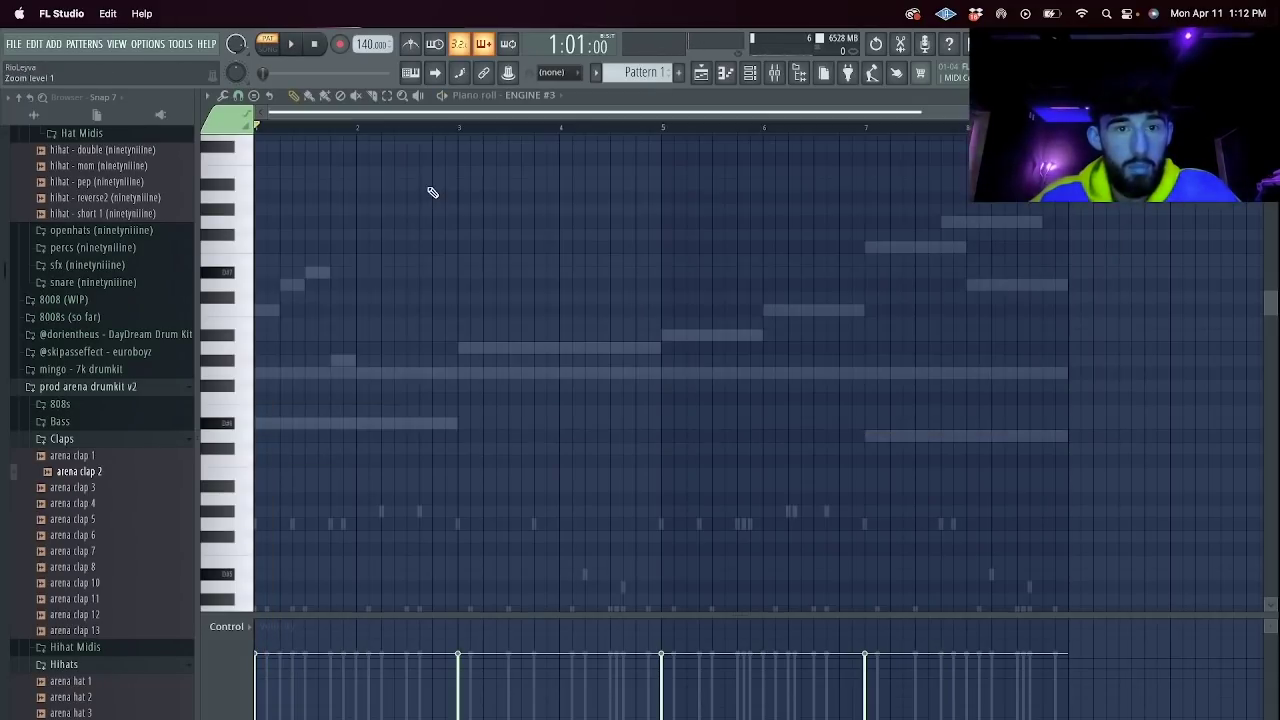
scroll(481, 222, down, 13)
scroll(478, 214, up, 2)
click(750, 72)
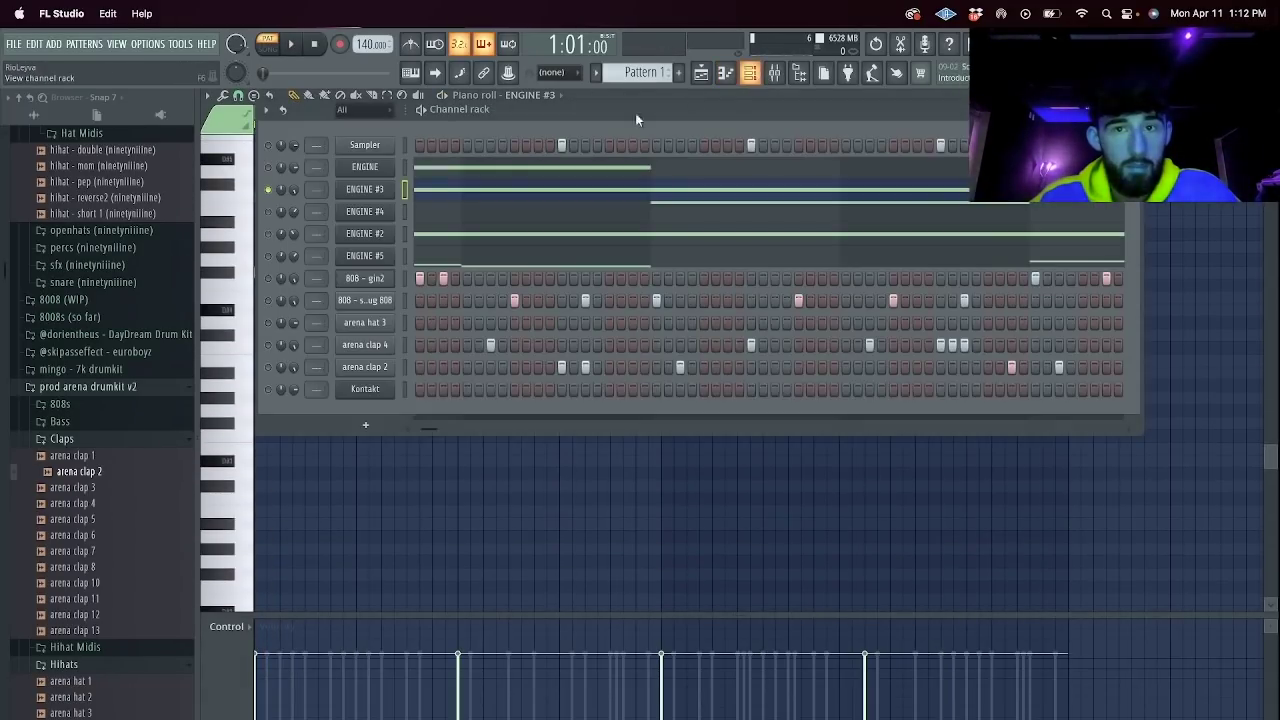
Play ENGINE #3's Shaman Rhythm 02 patch, then switch to the mixer with F9.
click(381, 192)
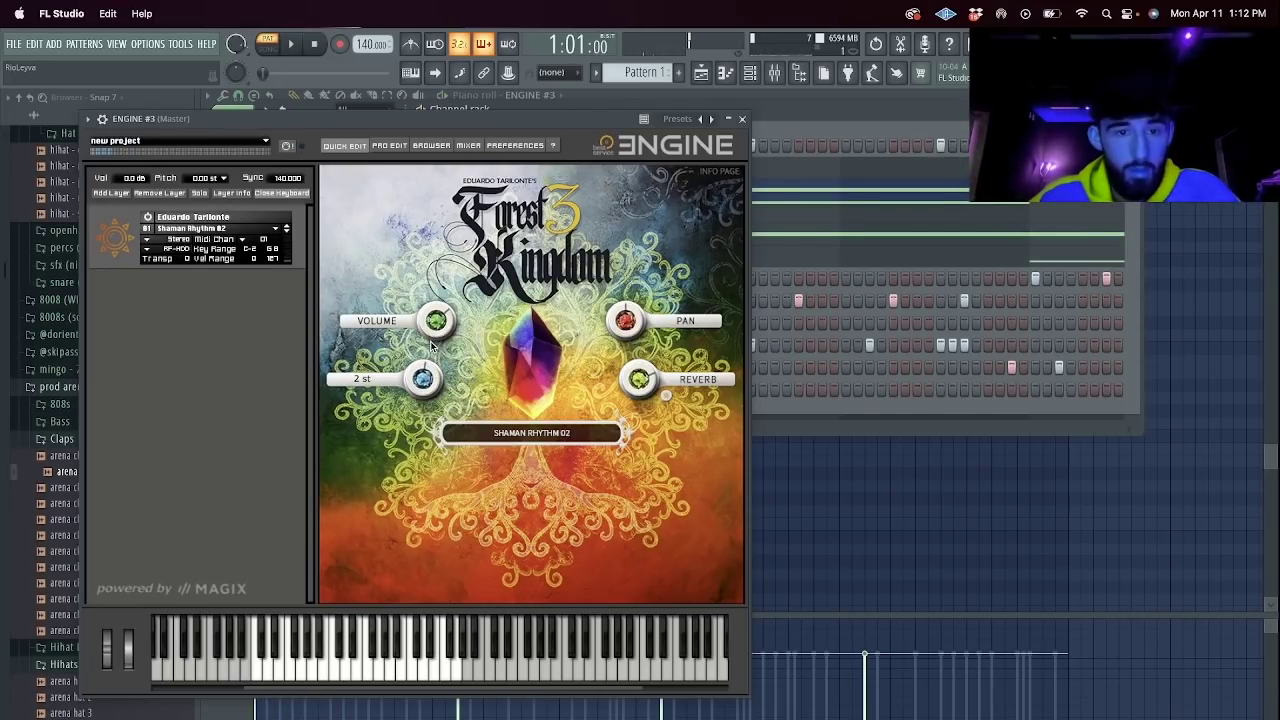
key(space)
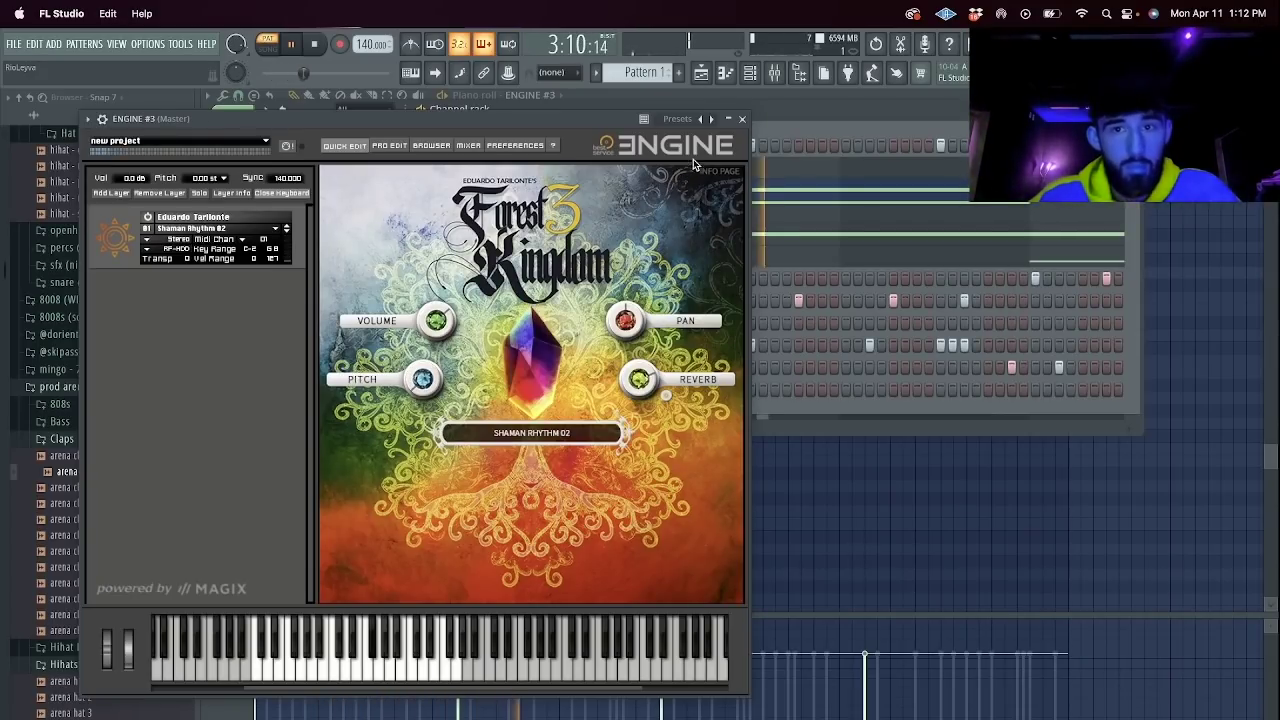
click(743, 119)
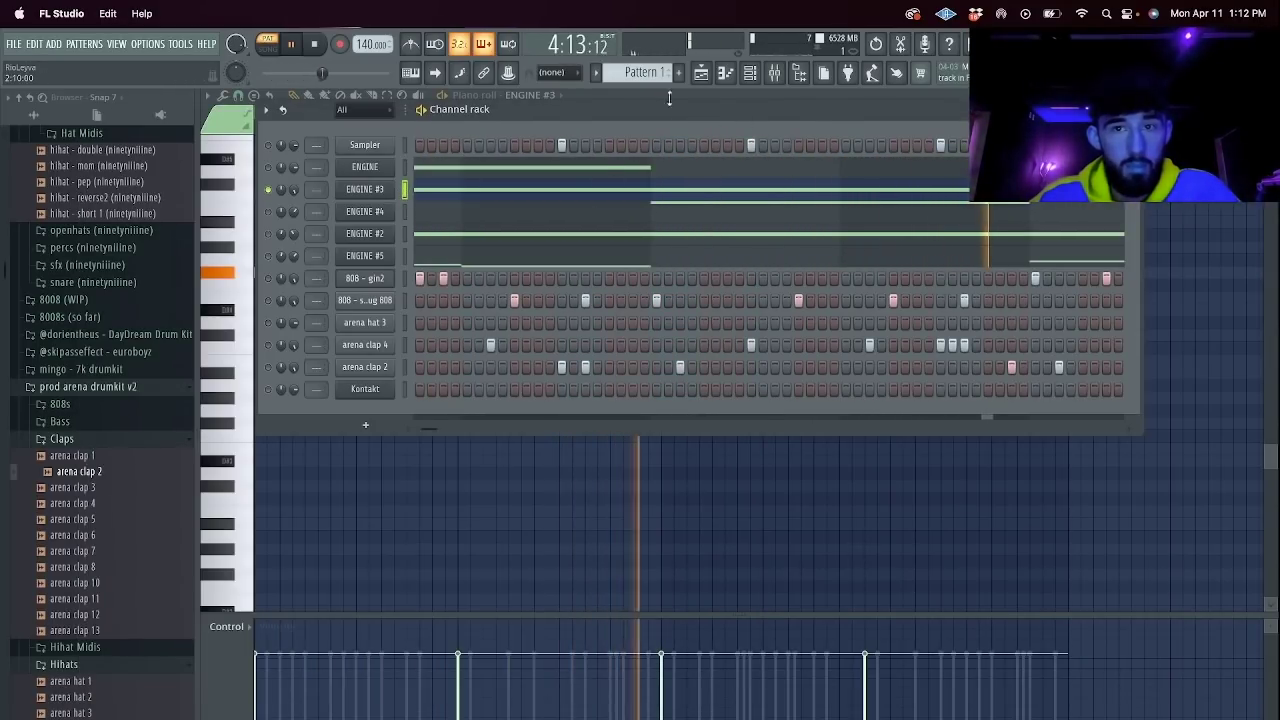
key(F9)
Put ValhallaDelay with the 'simple delay nice' preset on ENGINE #3's insert 14.
click(449, 293)
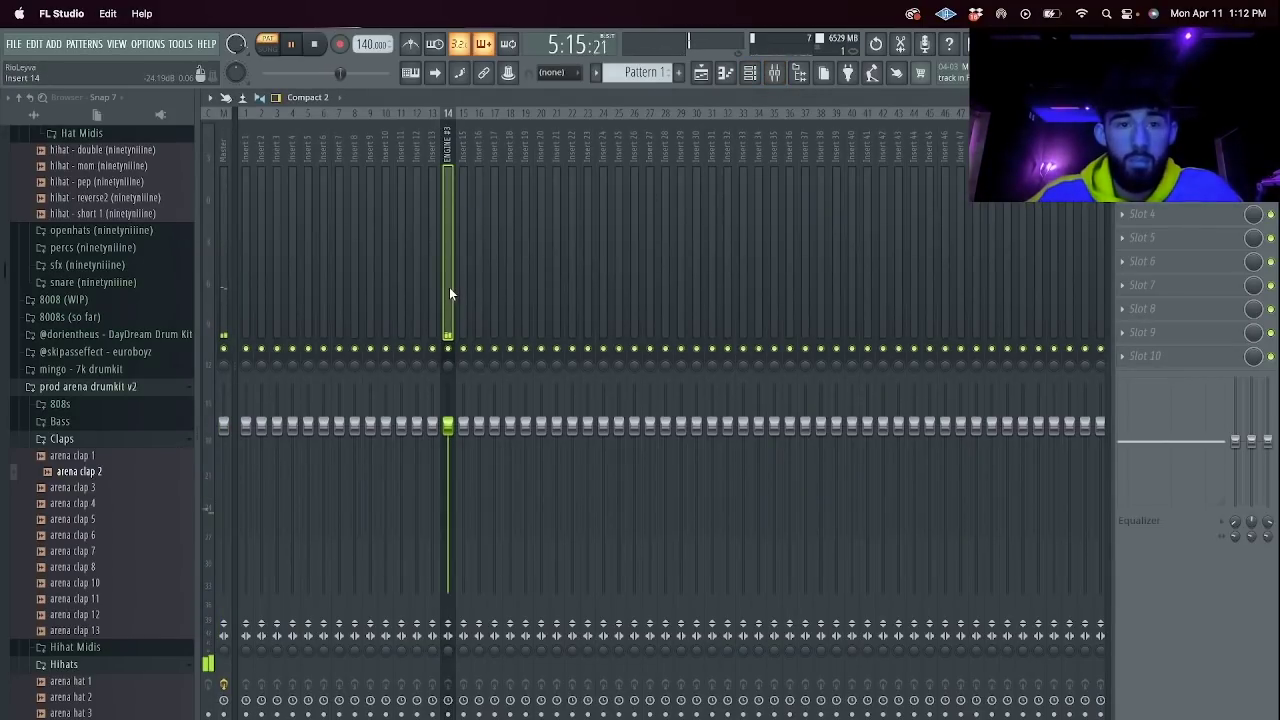
click(1170, 213)
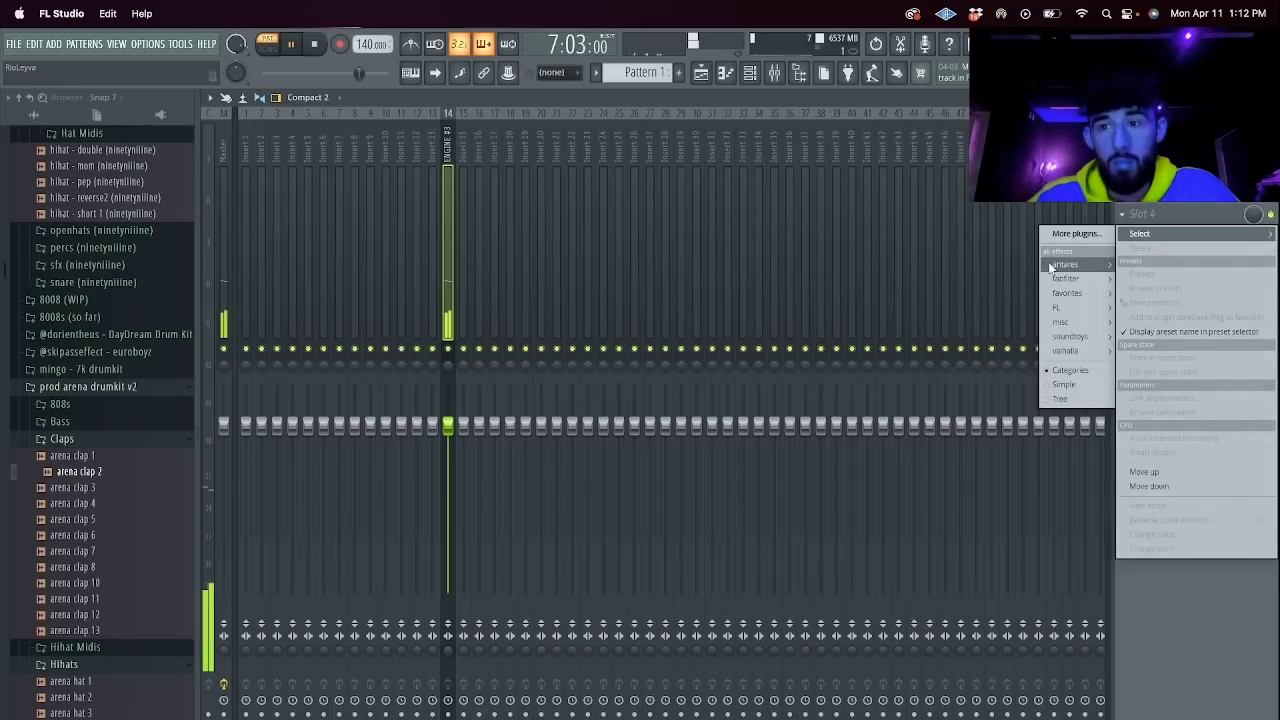
mouse_move(1095, 293)
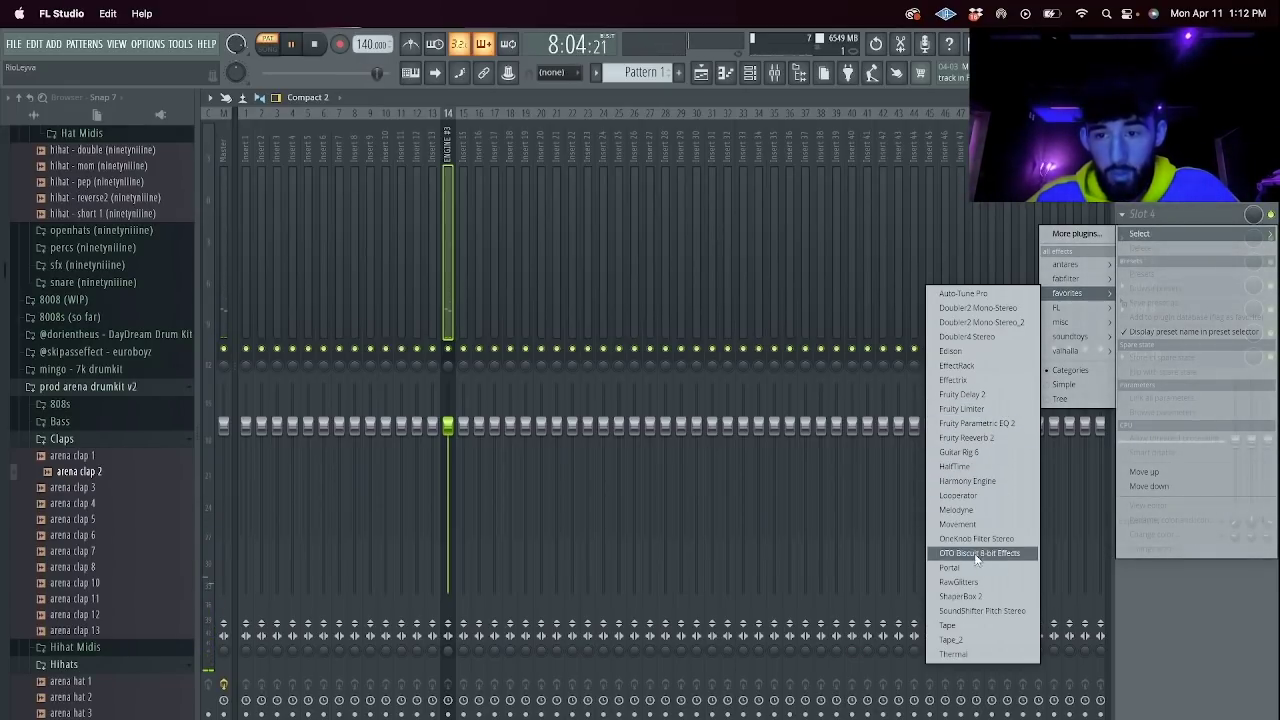
mouse_move(1068, 350)
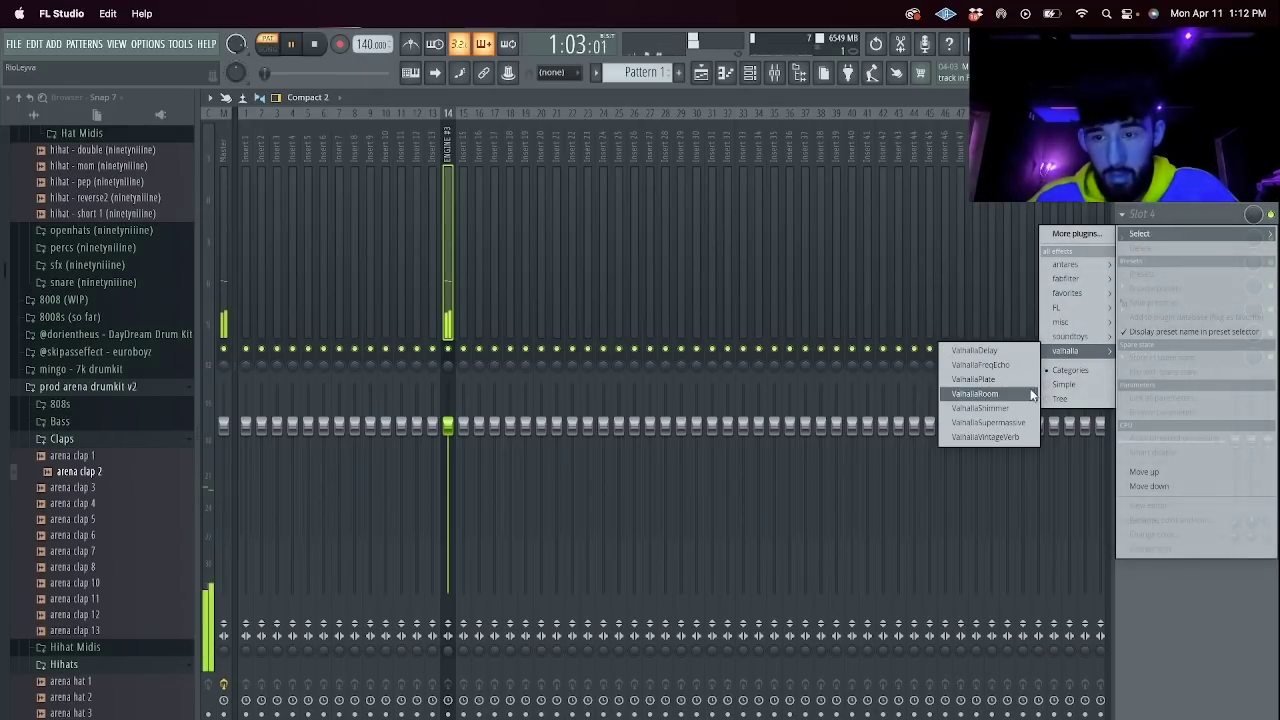
click(985, 351)
click(593, 327)
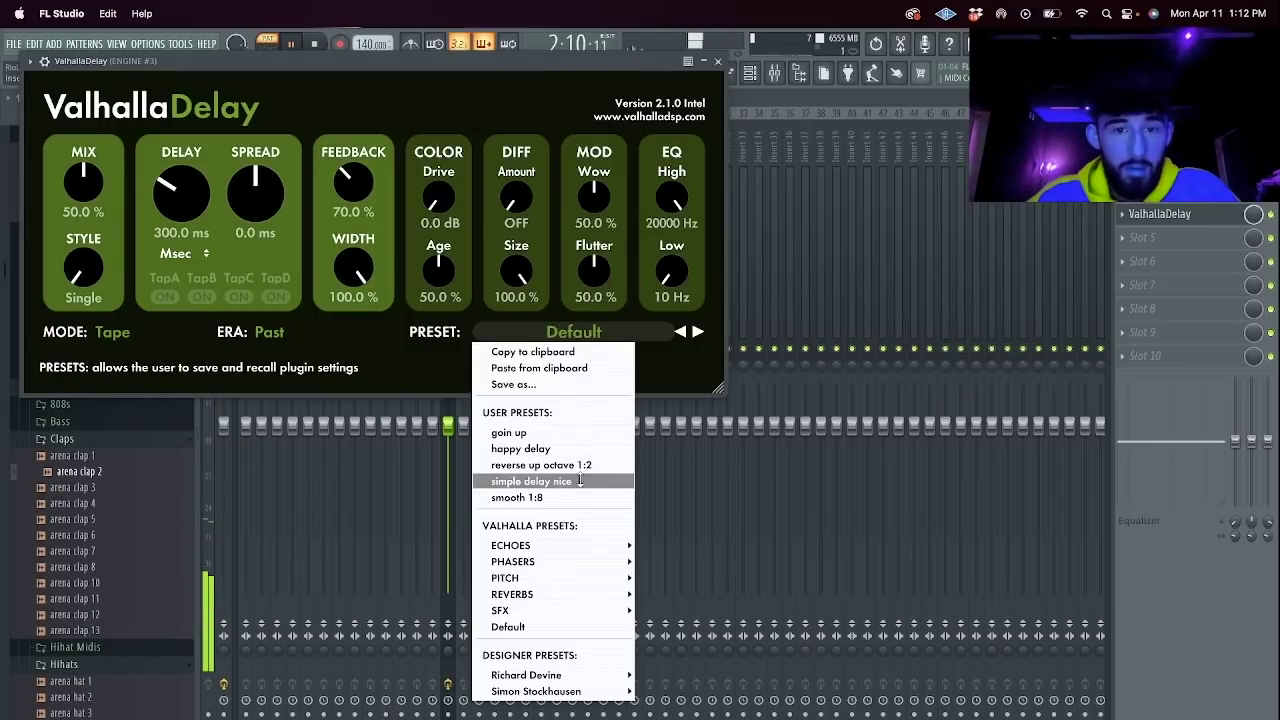
click(567, 480)
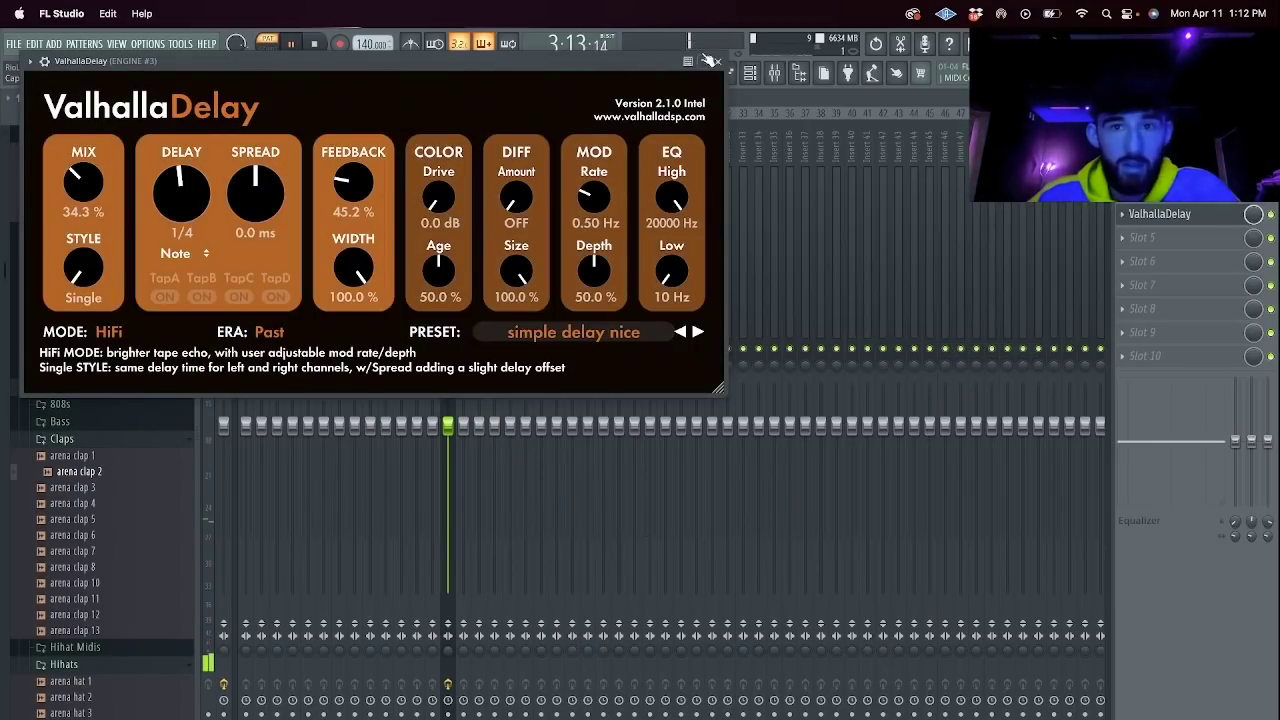
click(718, 62)
Add ShaperBox 2 after it with a Time shaper set to Scratch.
click(1187, 241)
mouse_move(1060, 318)
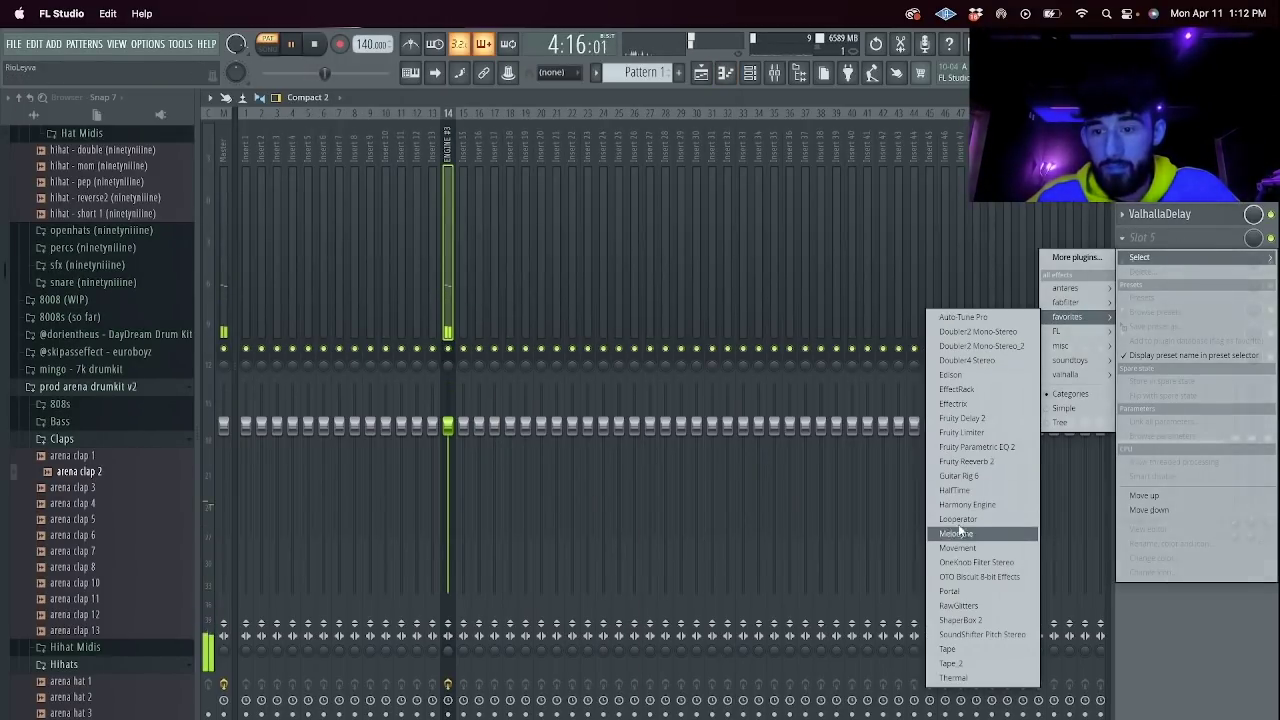
click(968, 623)
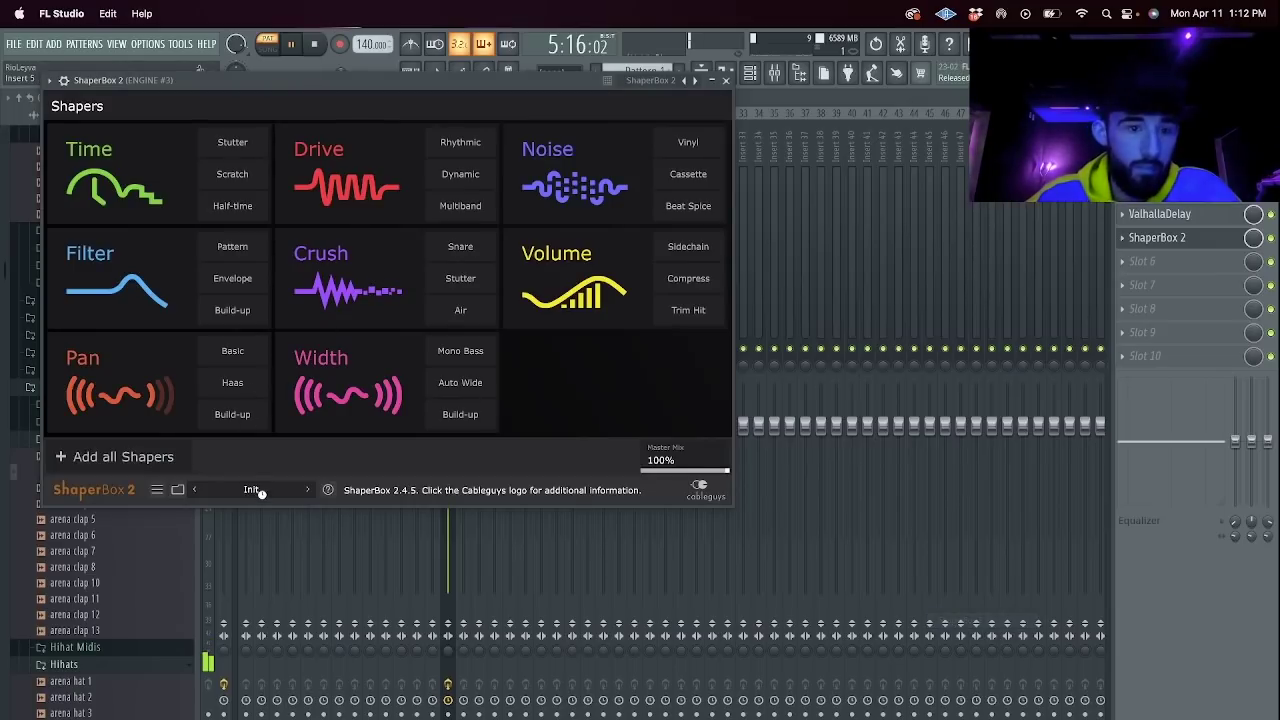
click(130, 195)
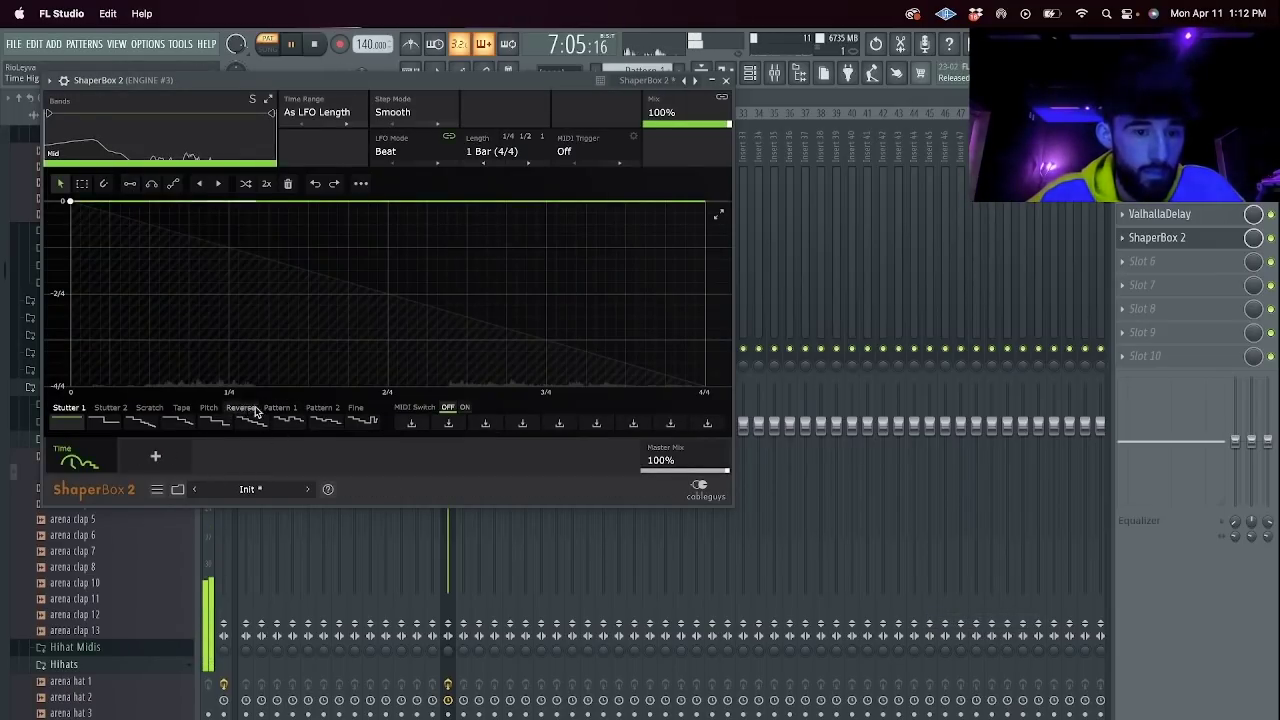
click(150, 415)
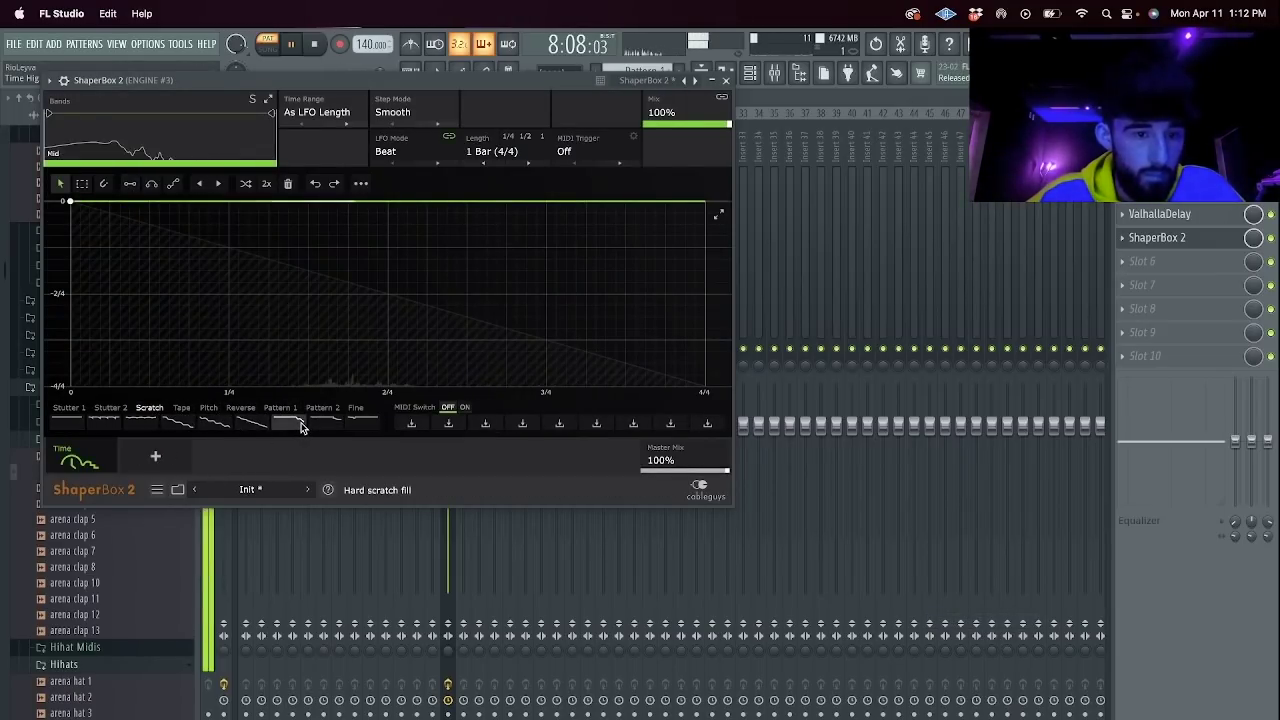
click(727, 78)
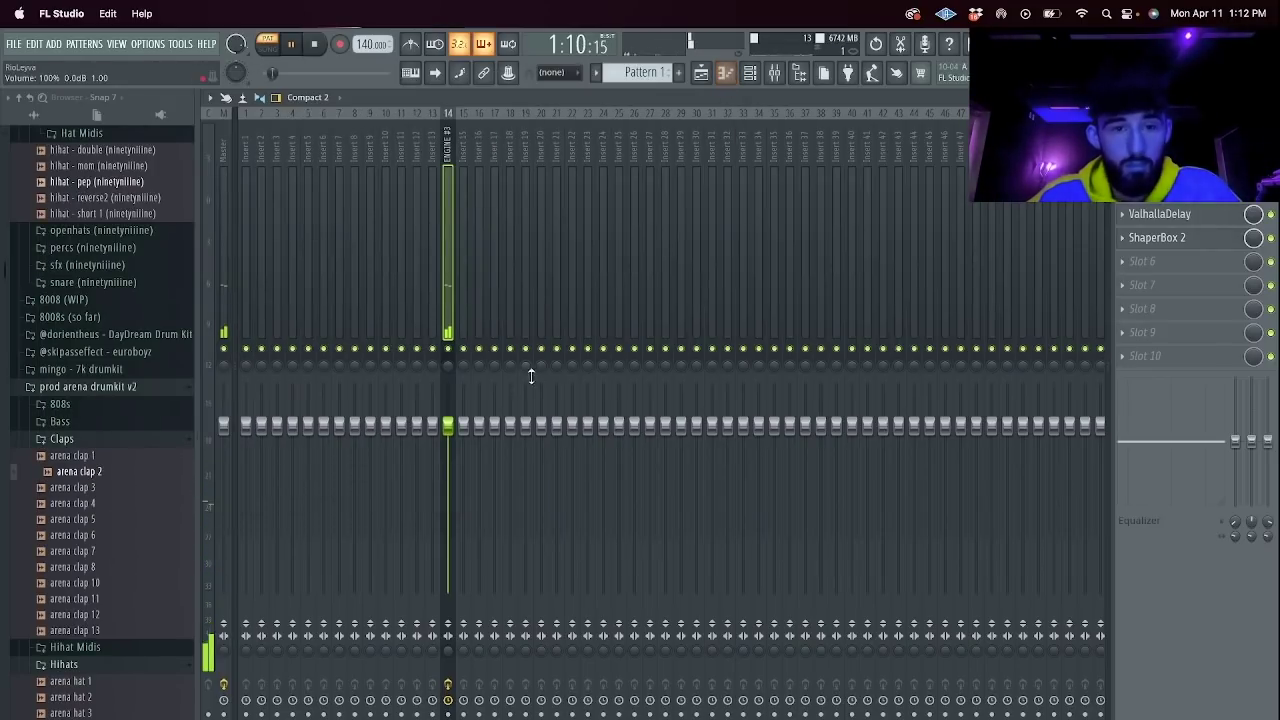
Bring up the channel rack and browse effects for the next empty mixer slot.
click(750, 74)
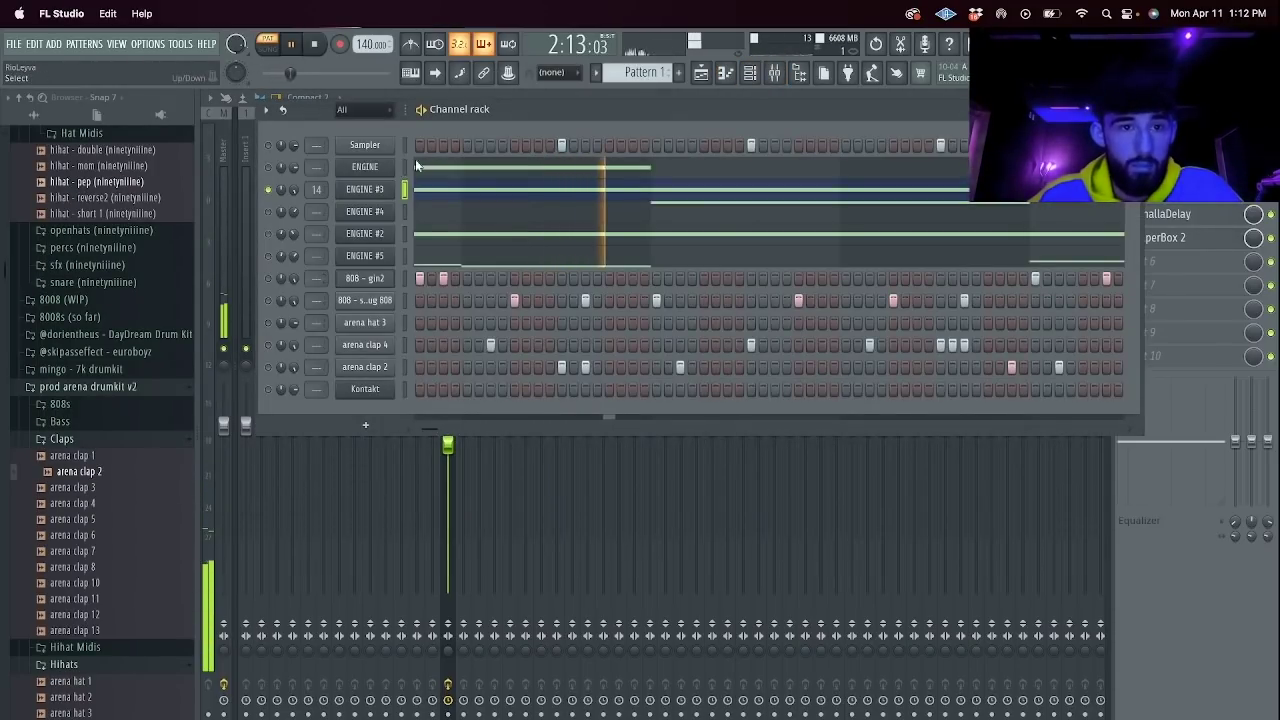
click(1166, 261)
click(1240, 265)
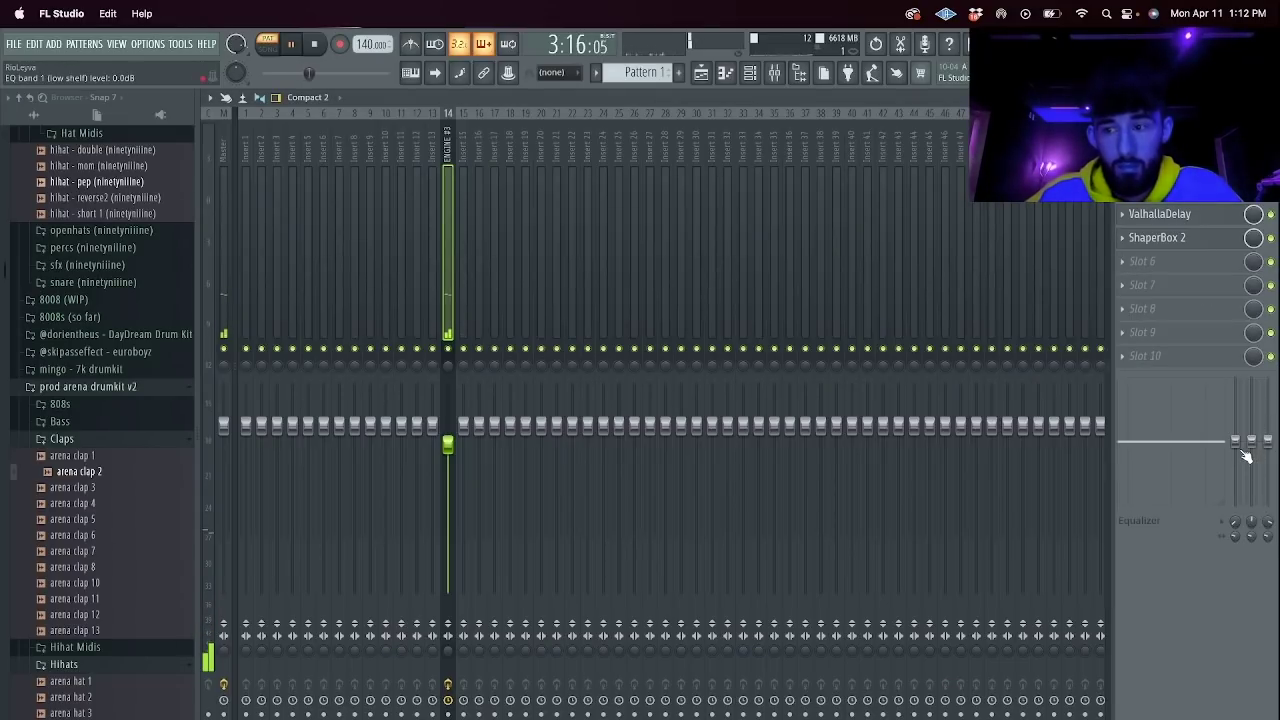
click(1142, 261)
Load Effectrix after ShaperBox and draw a Loop event around steps 17–20.
mouse_move(1075, 340)
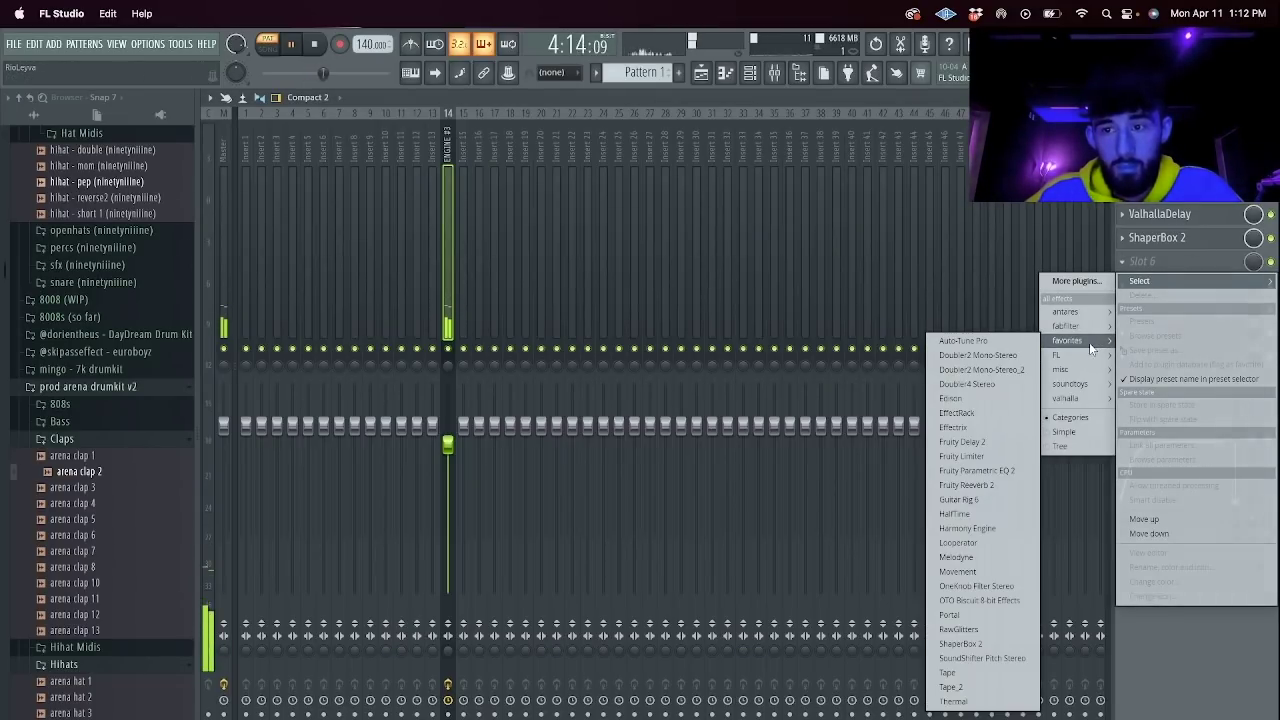
click(988, 427)
mouse_move(203, 197)
mouse_down()
mouse_move(268, 197)
mouse_move(257, 197)
mouse_up()
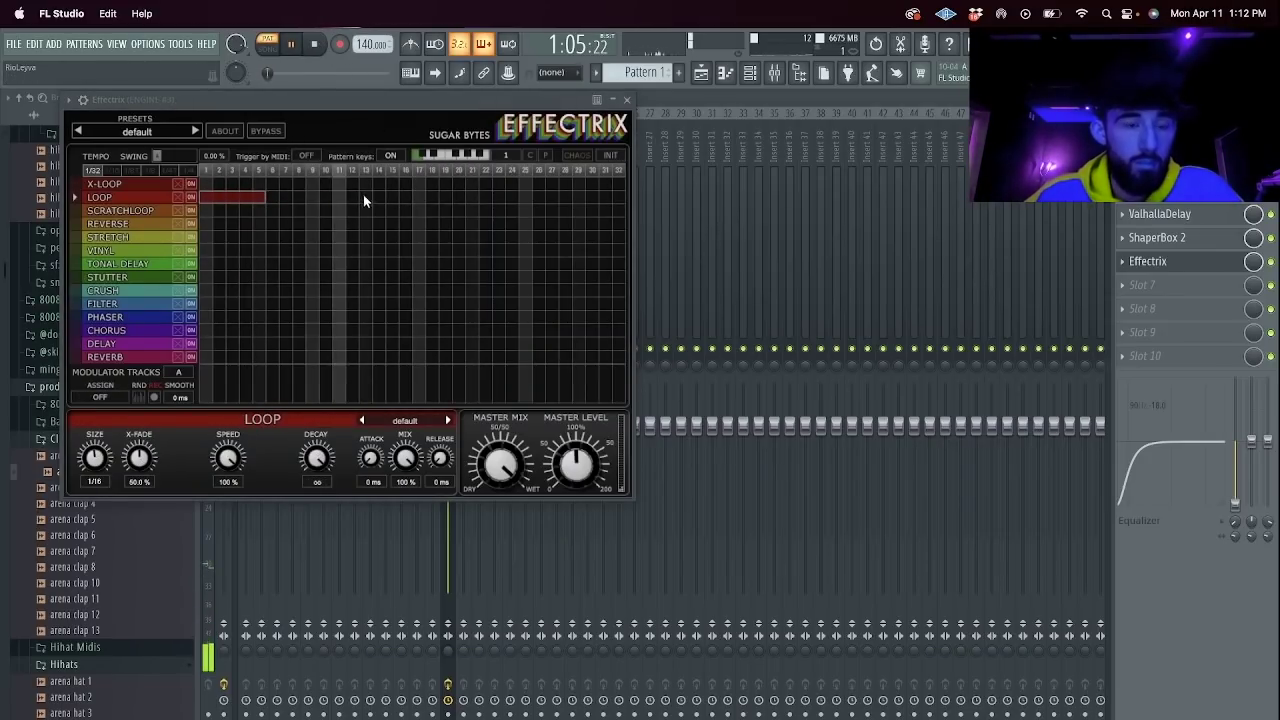
click(315, 45)
key(space)
right_click(248, 196)
mouse_move(413, 197)
mouse_down()
mouse_move(500, 197)
mouse_move(469, 197)
mouse_move(480, 198)
mouse_up()
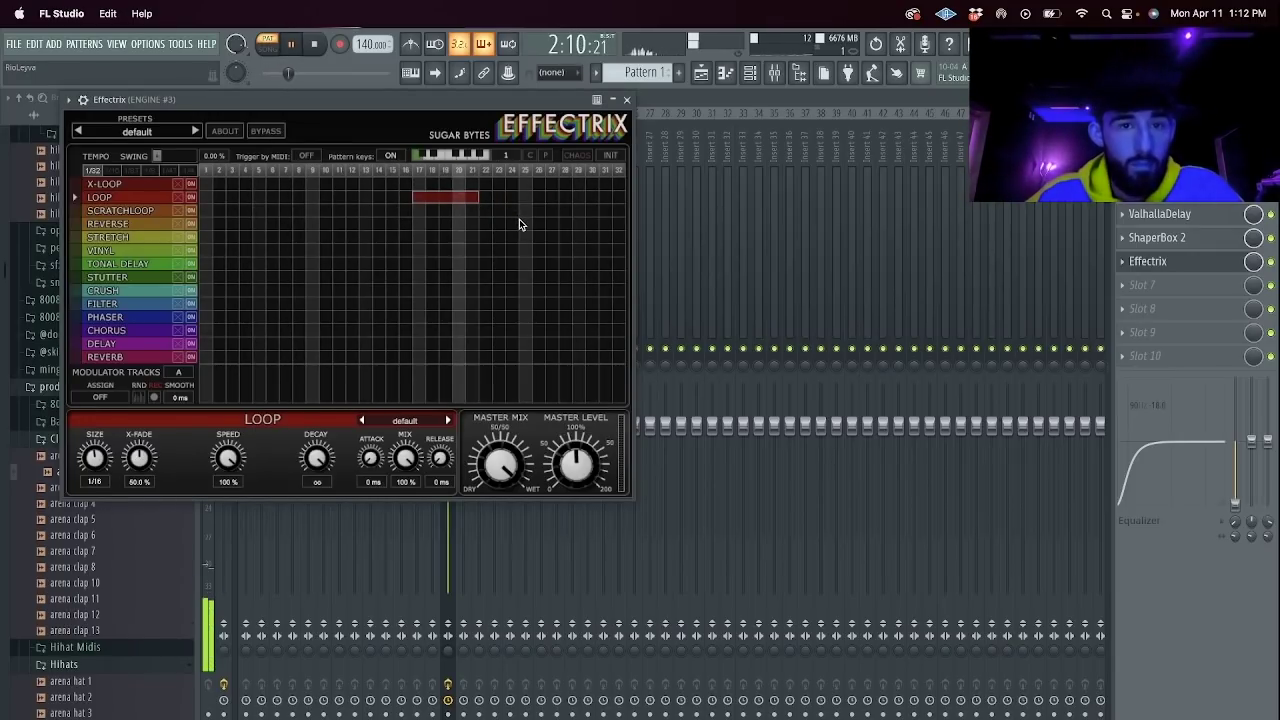
Add a Vinyl event in Effectrix, close it, stop playback and return to the channel rack.
drag(603, 239, 645, 242)
right_click(612, 239)
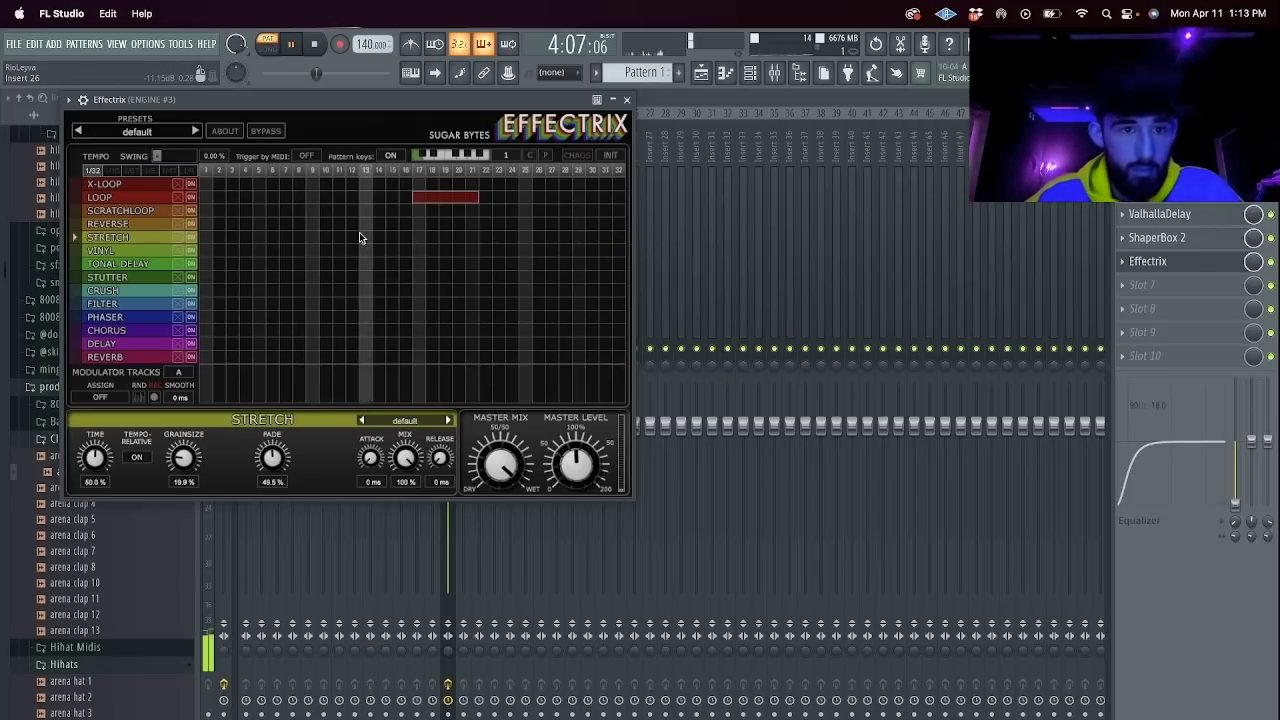
click(285, 250)
click(627, 99)
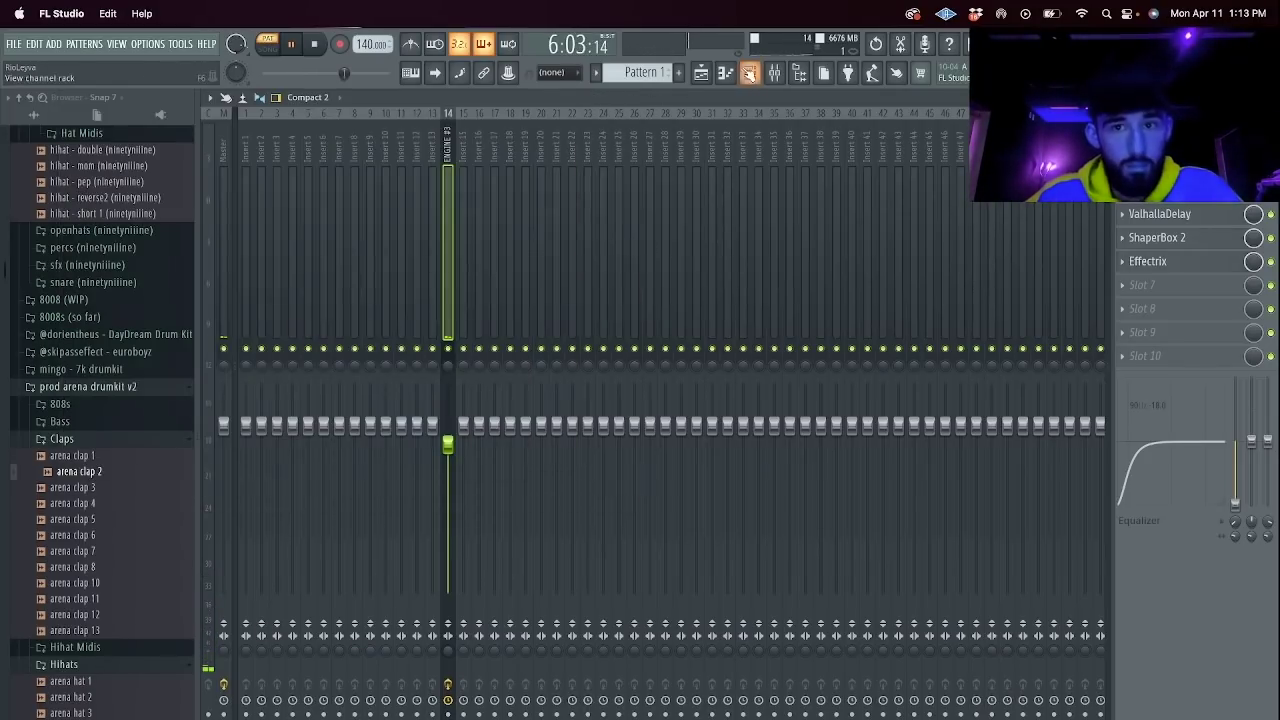
key(F6)
key(space)
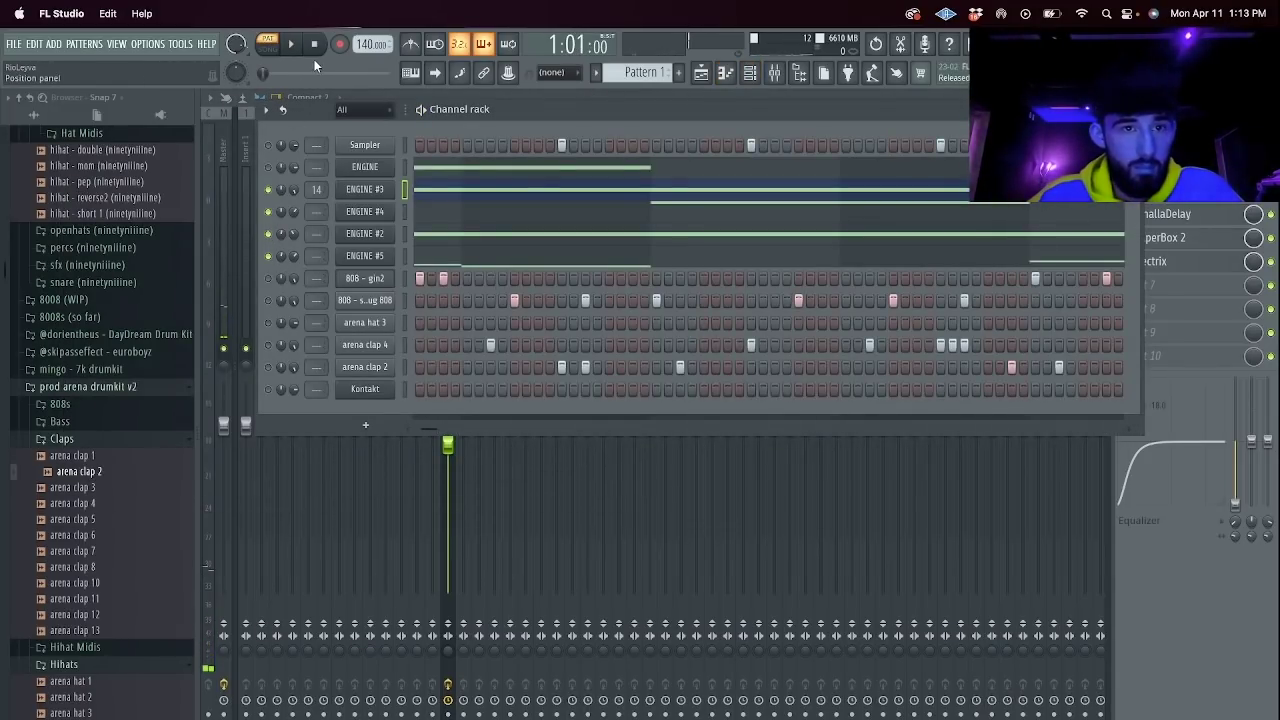
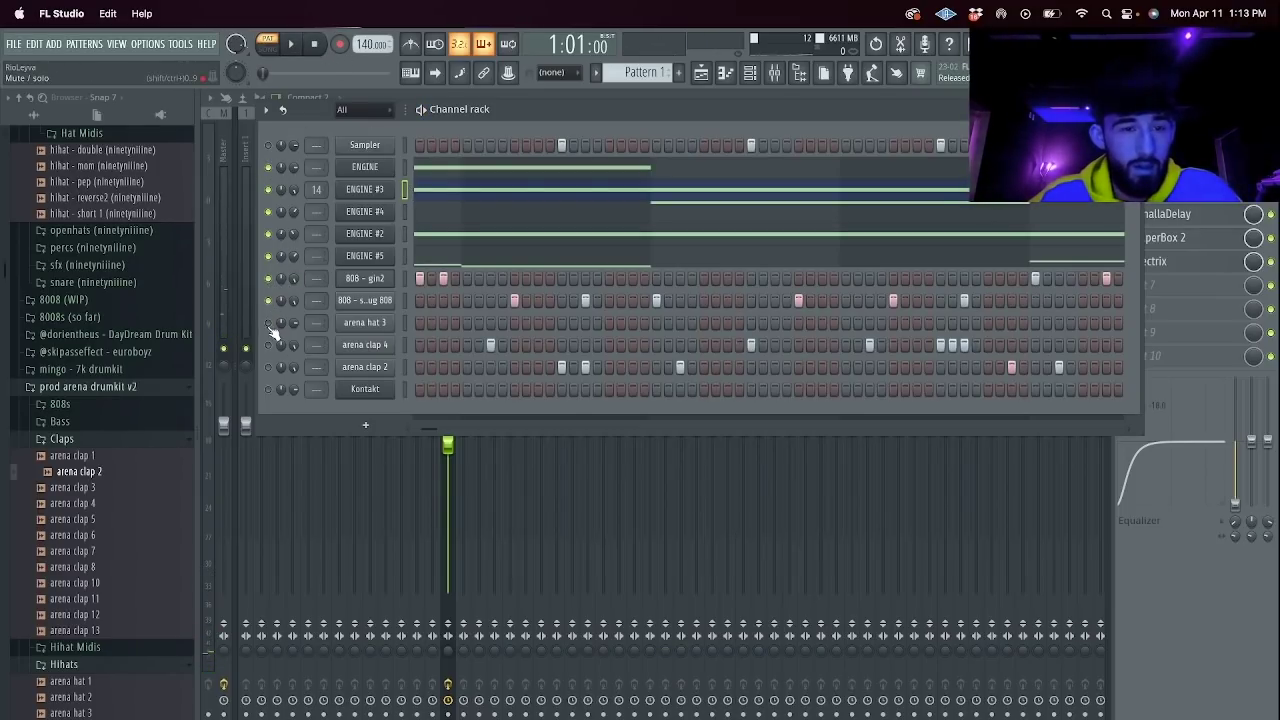
Clone ENGINE #5 into a new channel and load the NADA Instruments Strings preset.
right_click(386, 253)
click(448, 386)
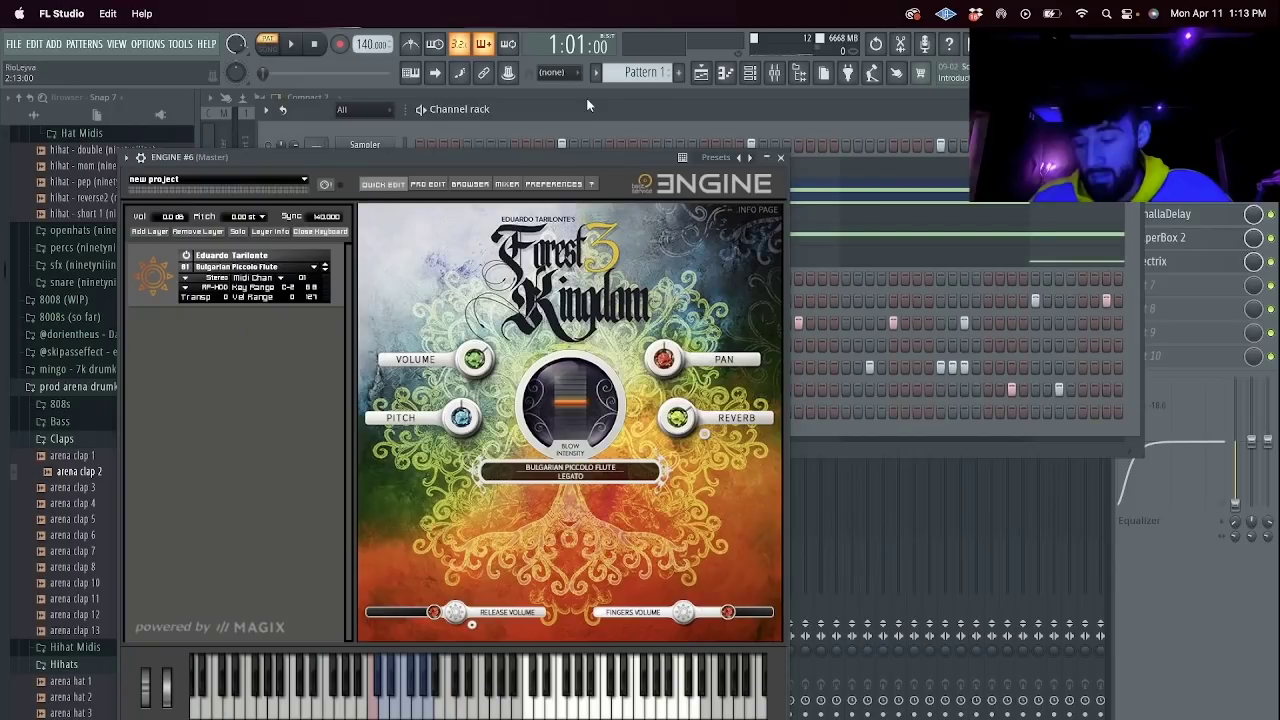
click(258, 268)
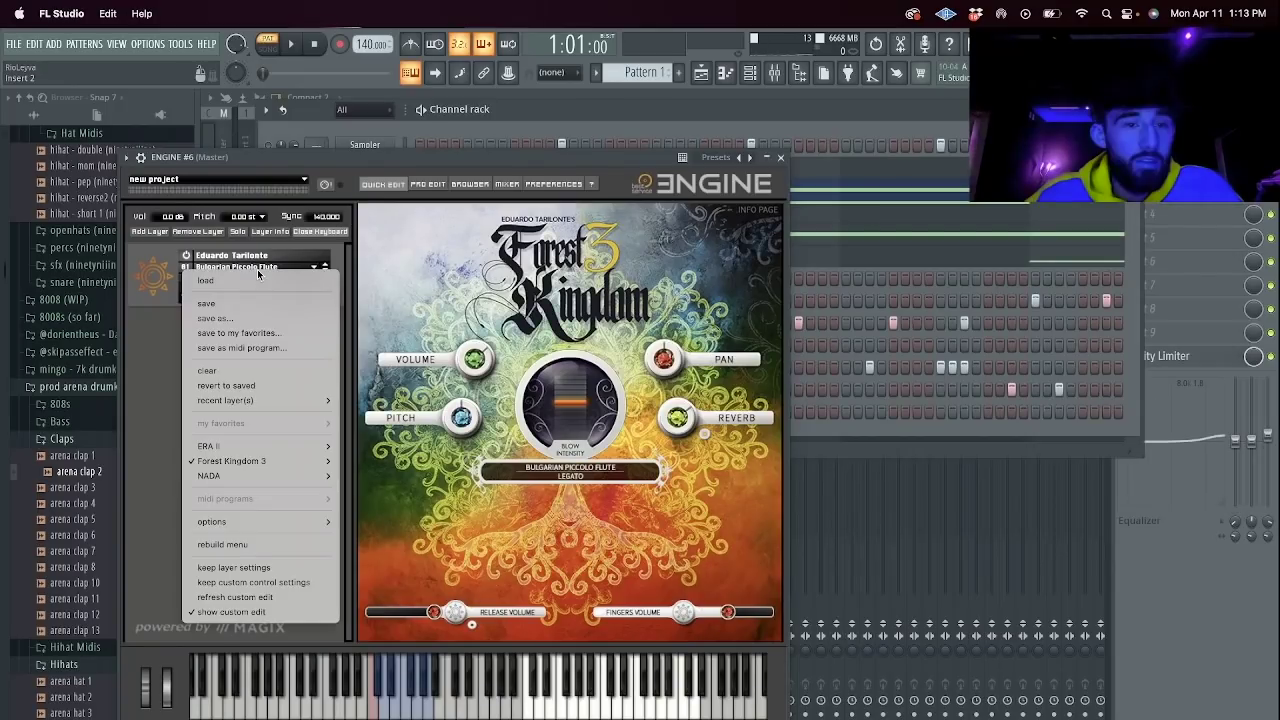
mouse_move(300, 461)
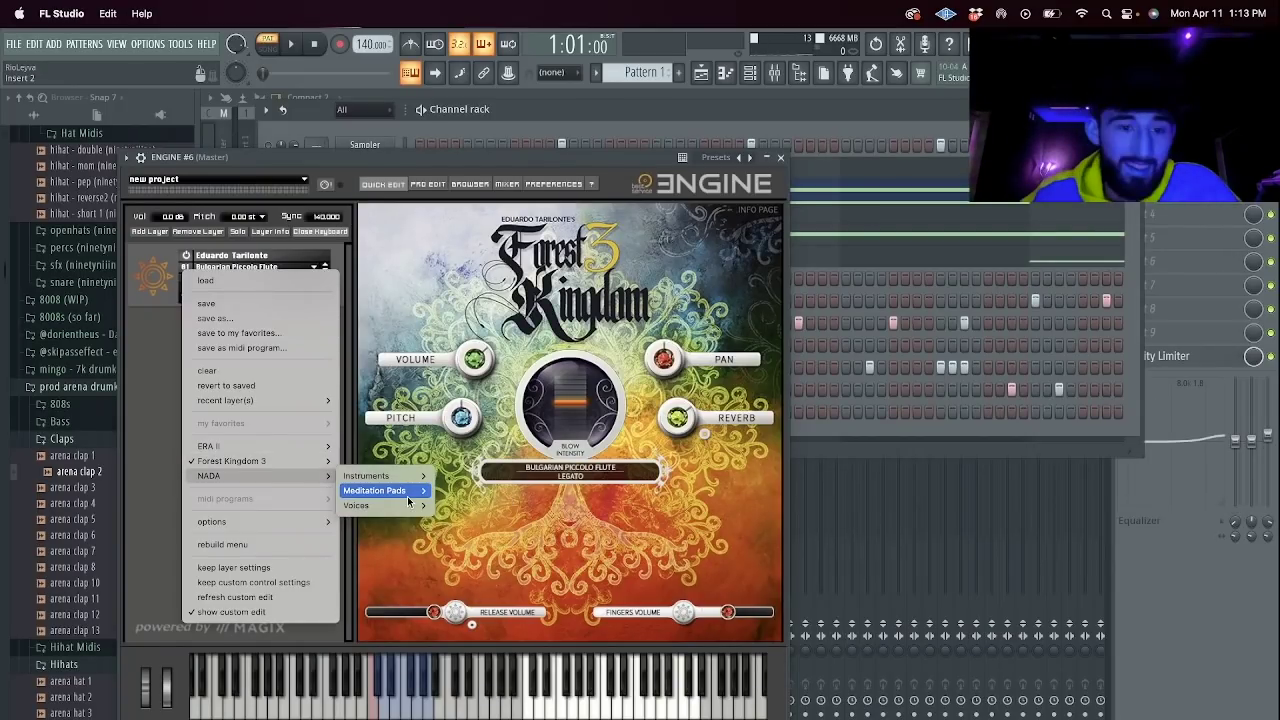
mouse_move(380, 476)
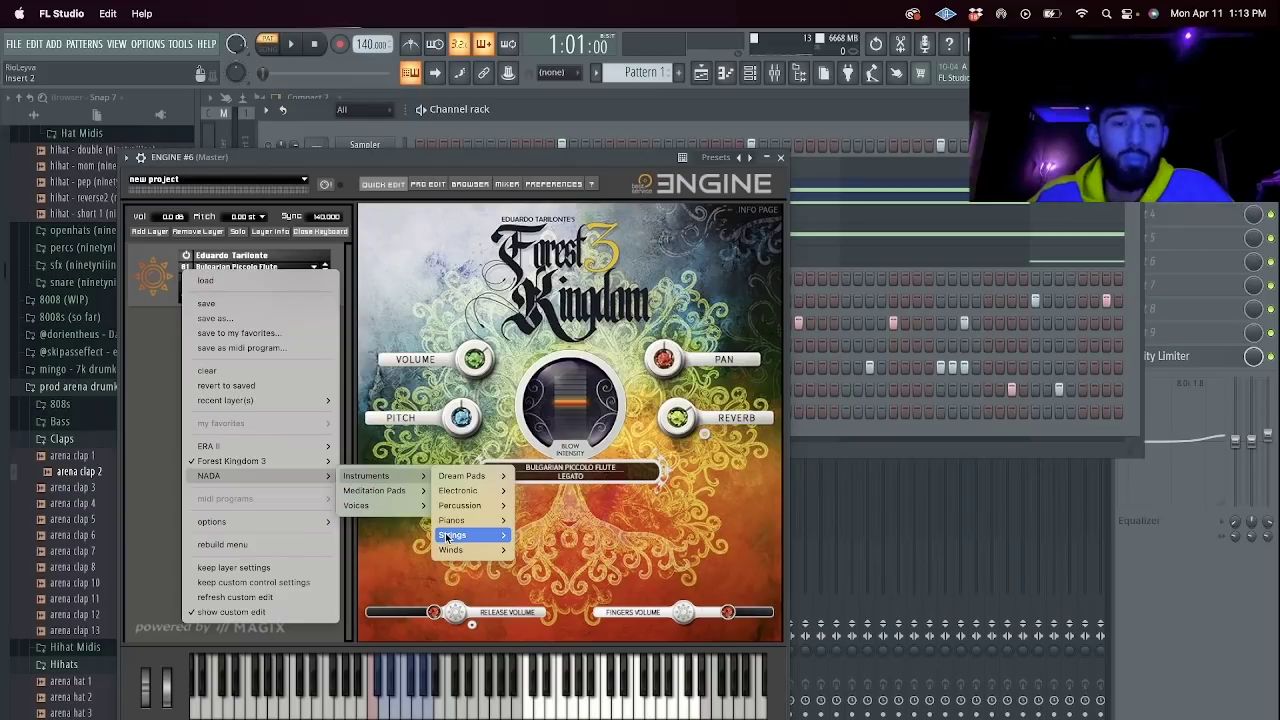
mouse_move(447, 537)
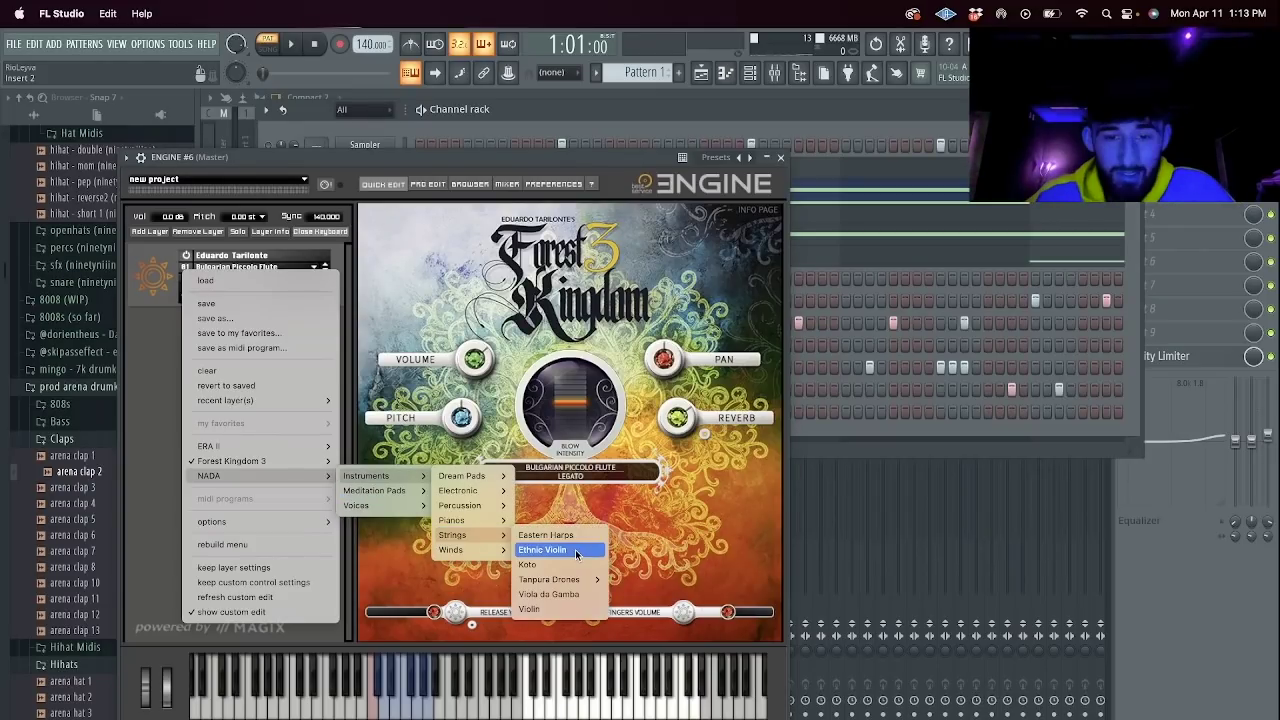
click(569, 569)
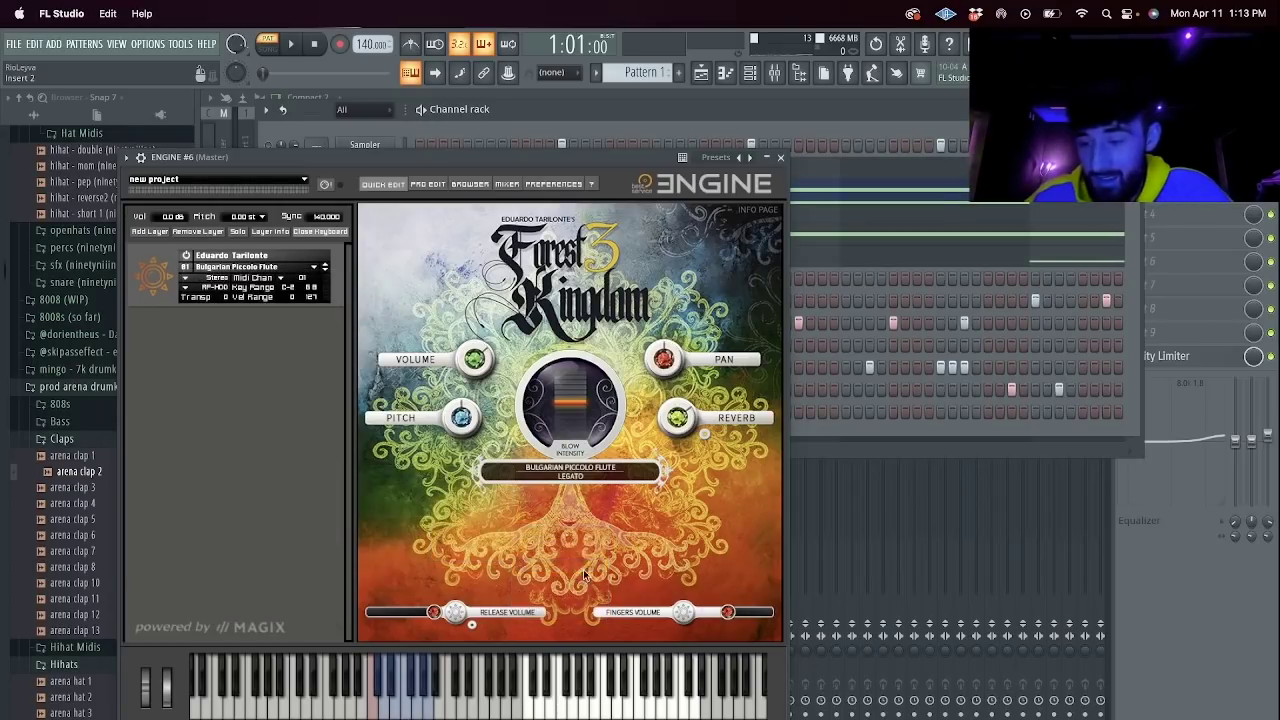
Close the instrument window and open ENGINE #6 in the piano roll.
click(781, 157)
right_click(398, 279)
click(400, 279)
Move the first note to the bar start, shorten it, and add two higher notes near F5.
click(281, 195)
drag(280, 195, 160, 197)
right_click(328, 198)
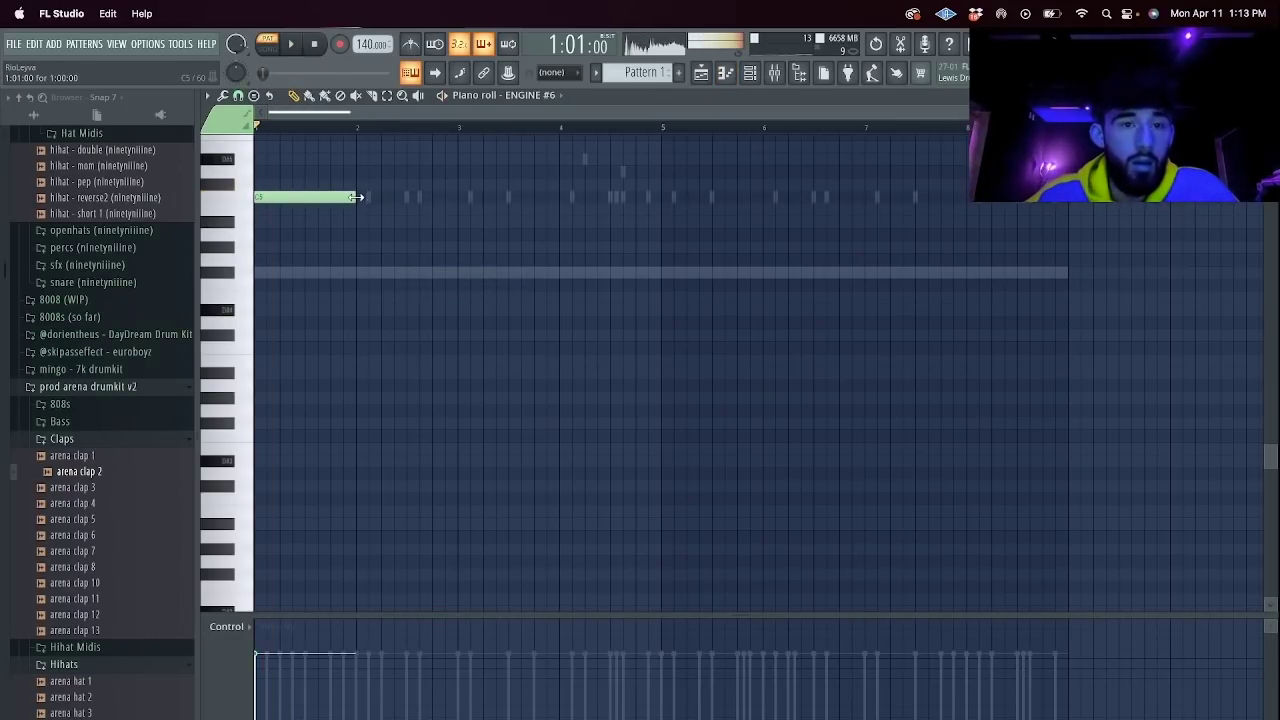
drag(356, 197, 275, 196)
scroll(450, 300, up, 2)
click(310, 210)
click(335, 186)
scroll(370, 250, up, 2)
key(space)
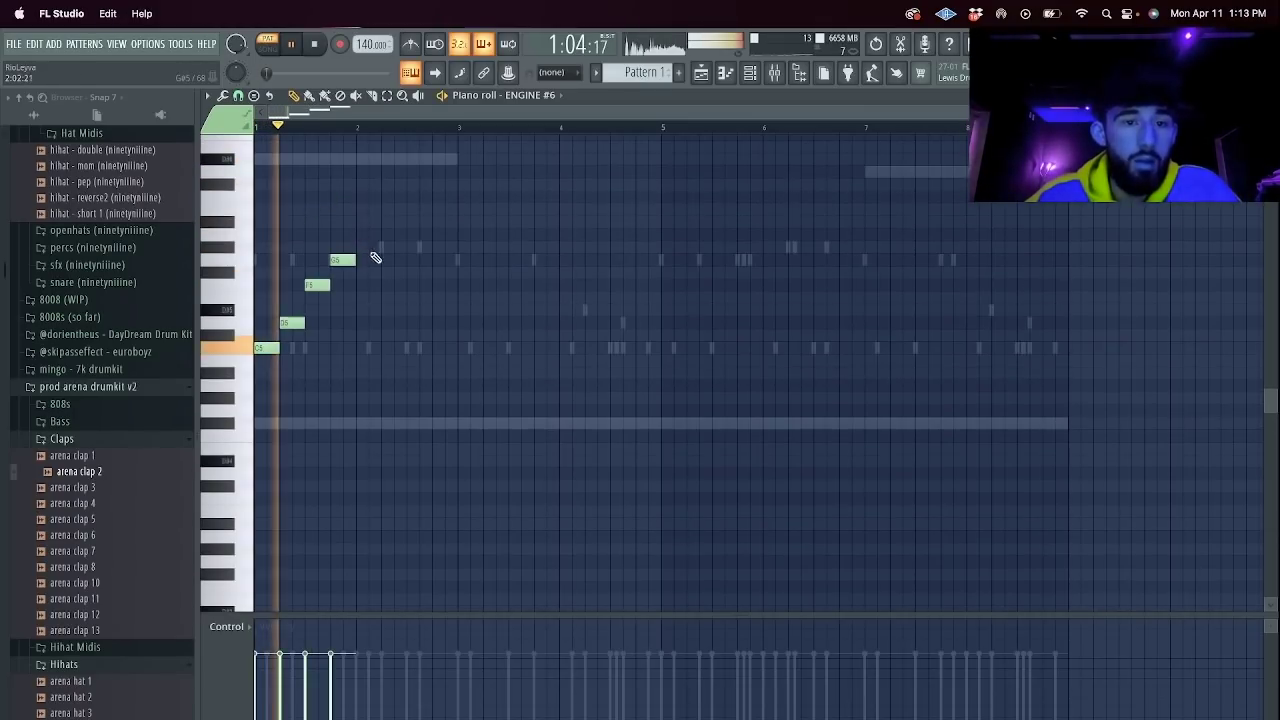
key(space)
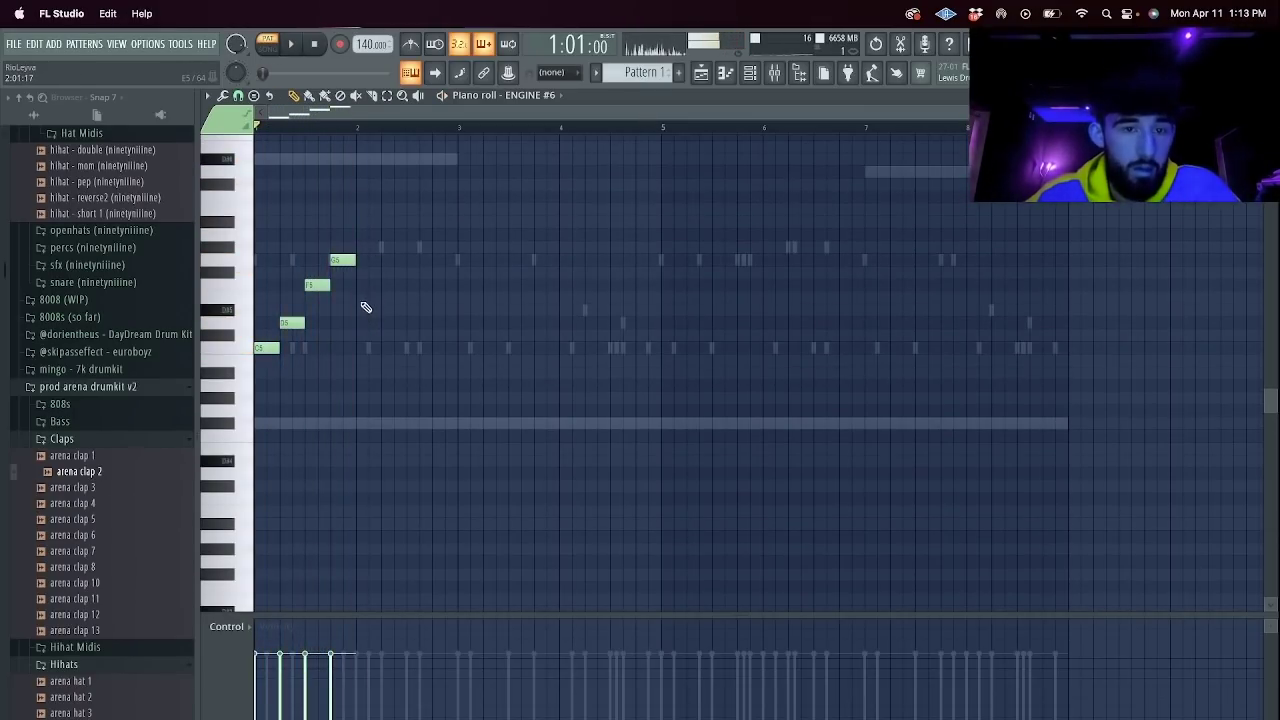
Add short D5 notes on a finer snap grid and loop bars 1–2 to audition.
click(358, 323)
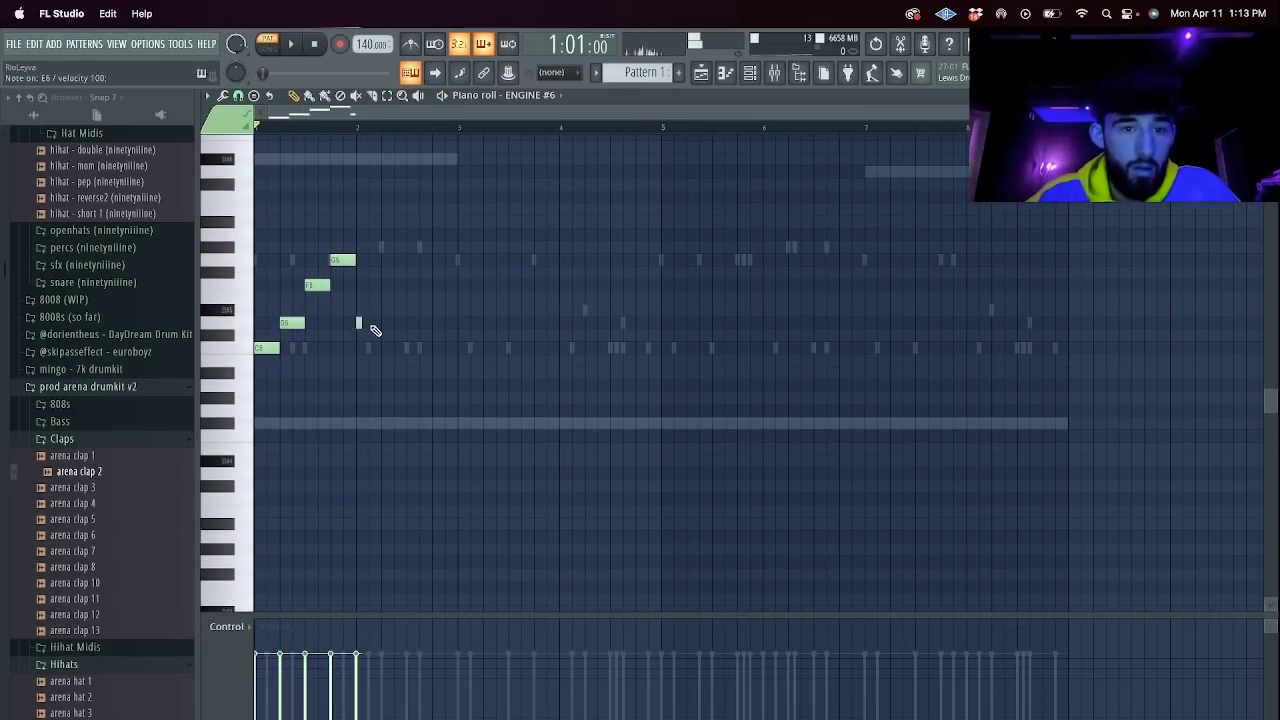
click(250, 94)
click(258, 250)
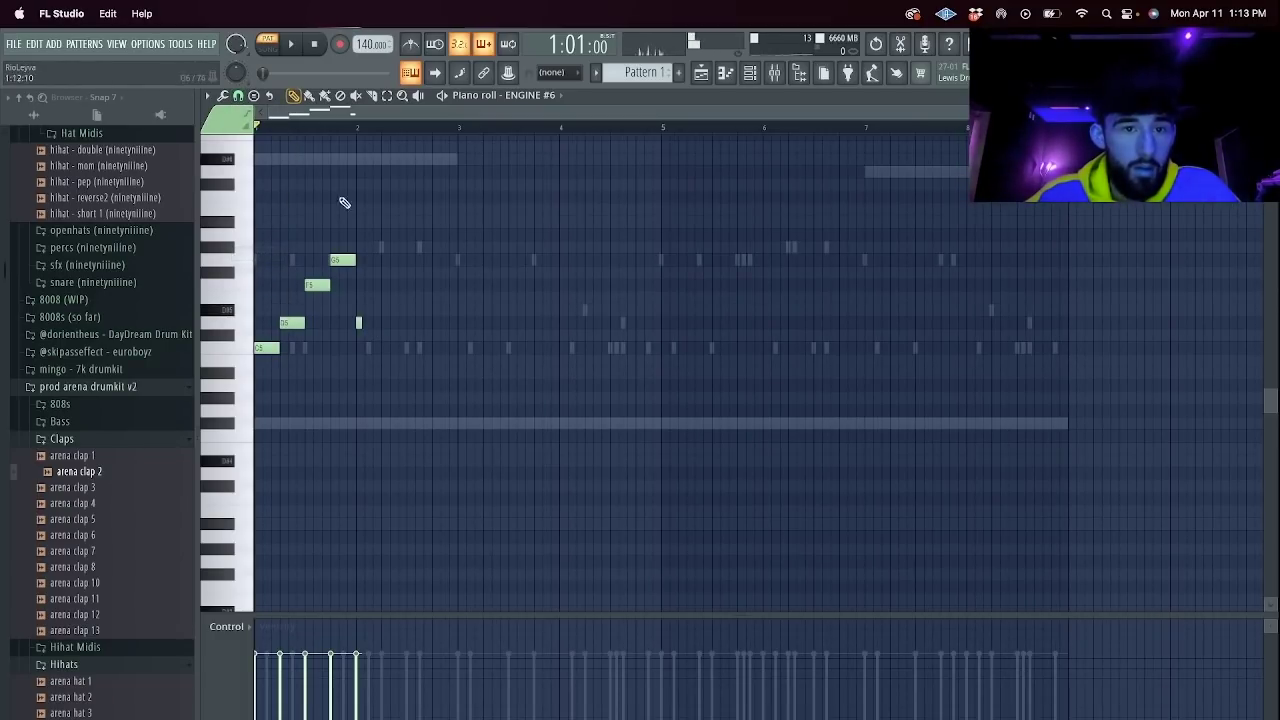
click(362, 323)
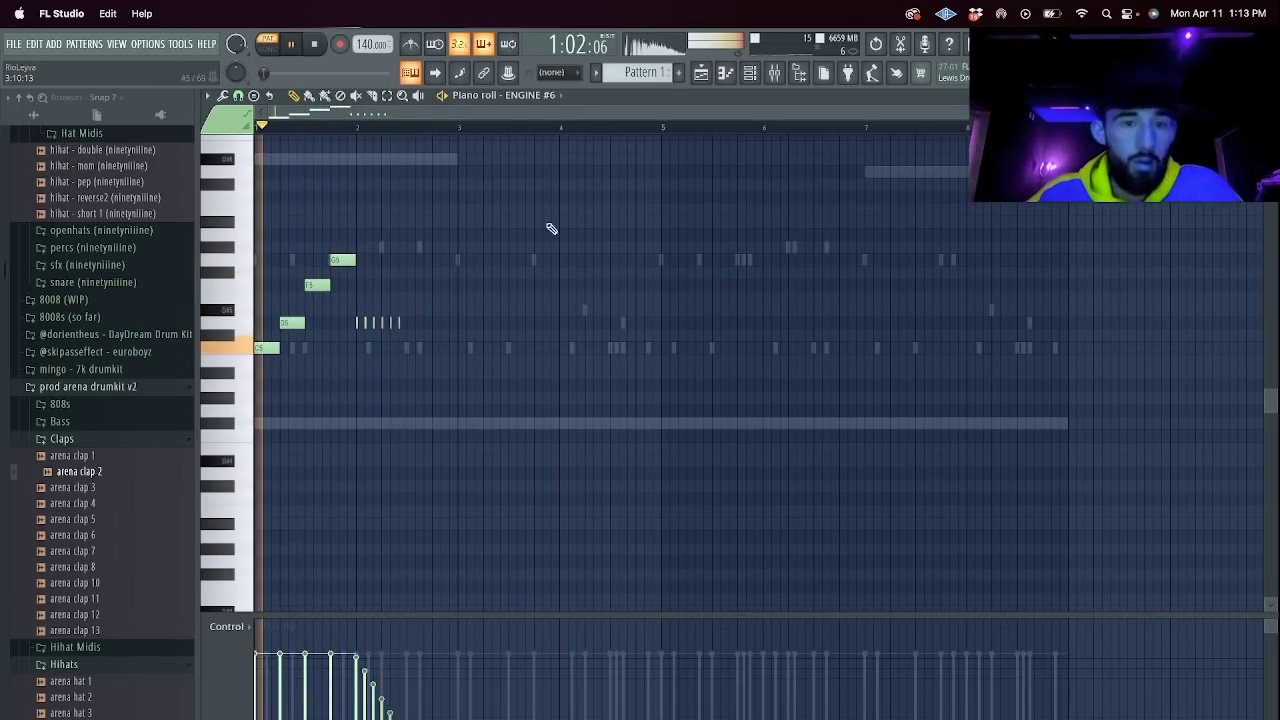
scroll(921, 131, up, 1)
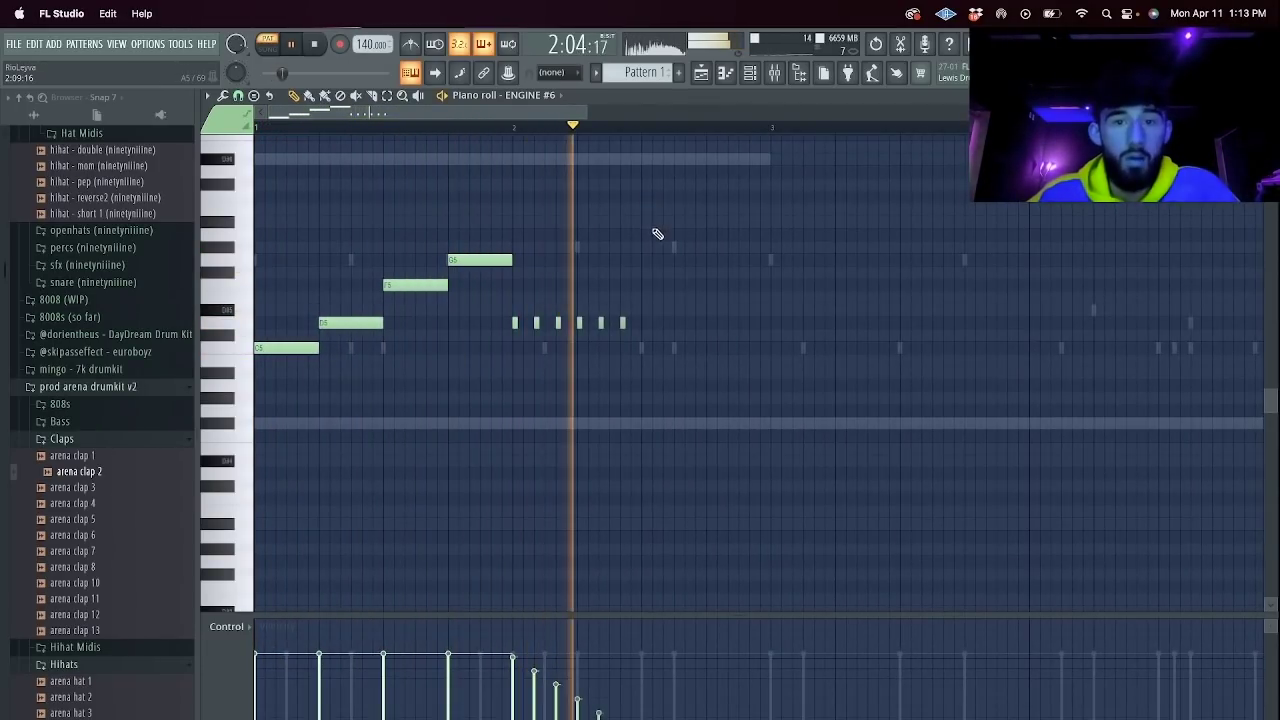
key(space)
drag(589, 111, 727, 111)
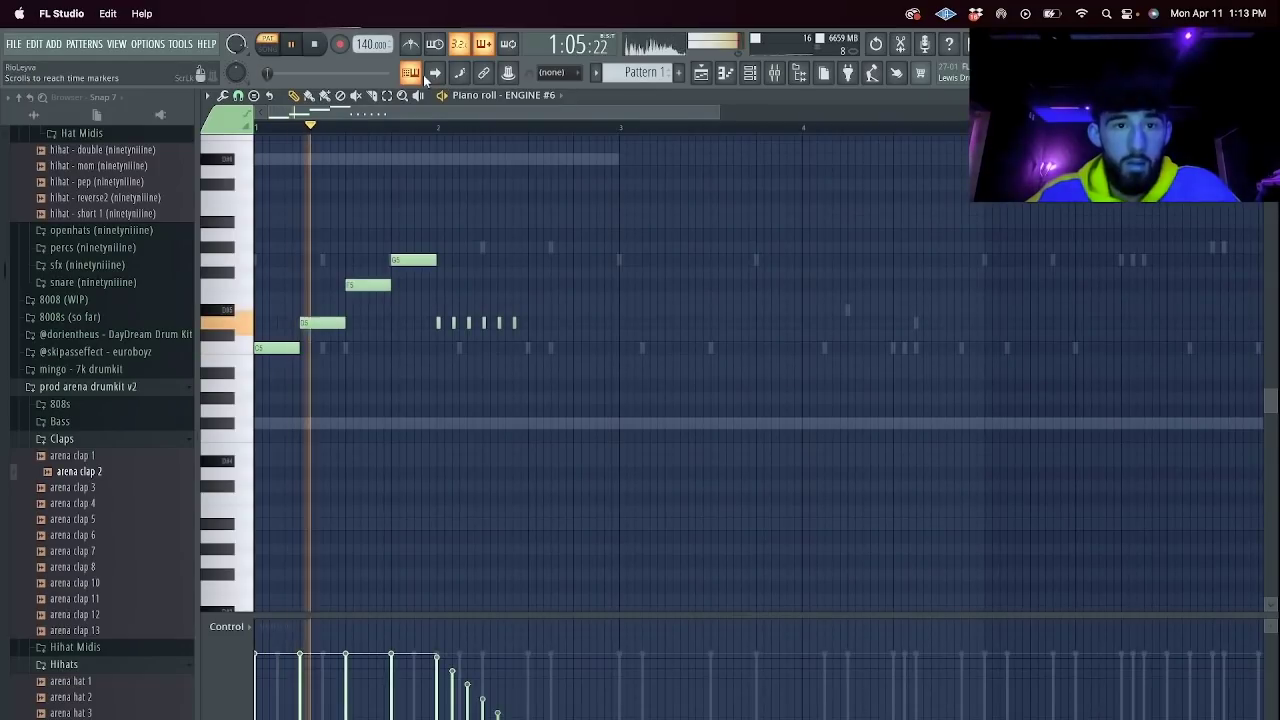
drag(610, 130, 51, 145)
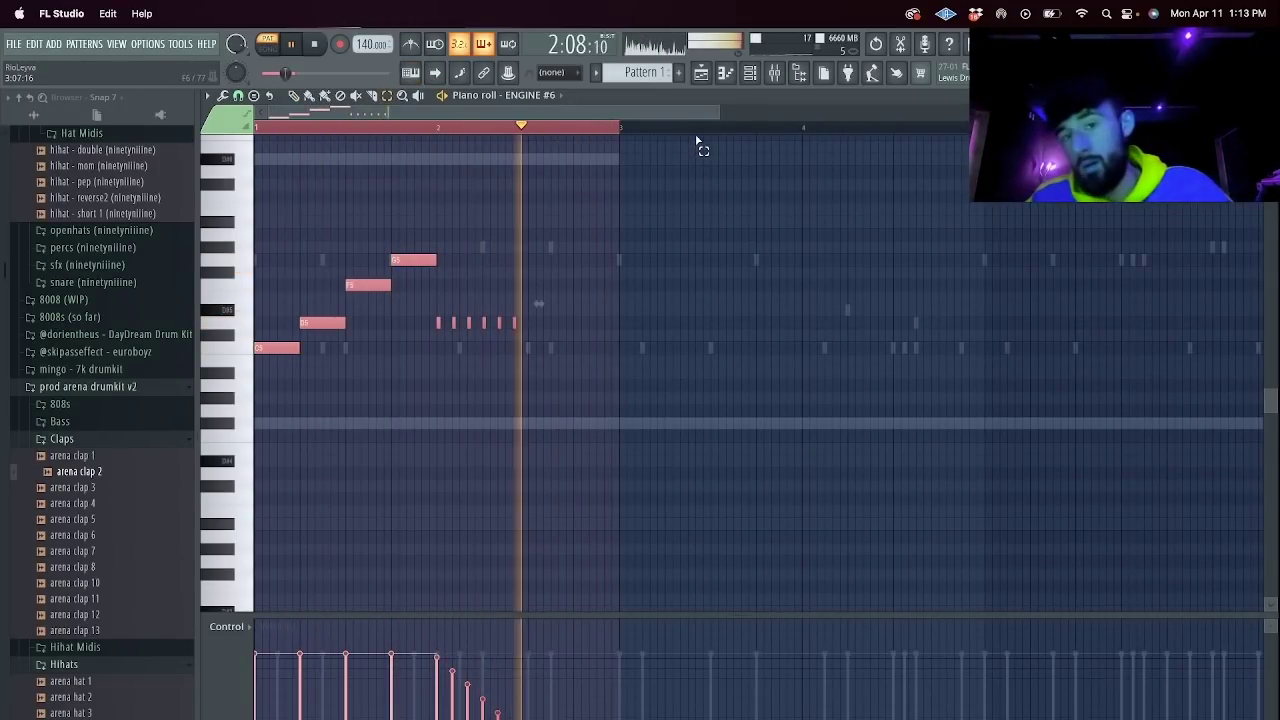
scroll(655, 177, up, 3)
right_click(603, 128)
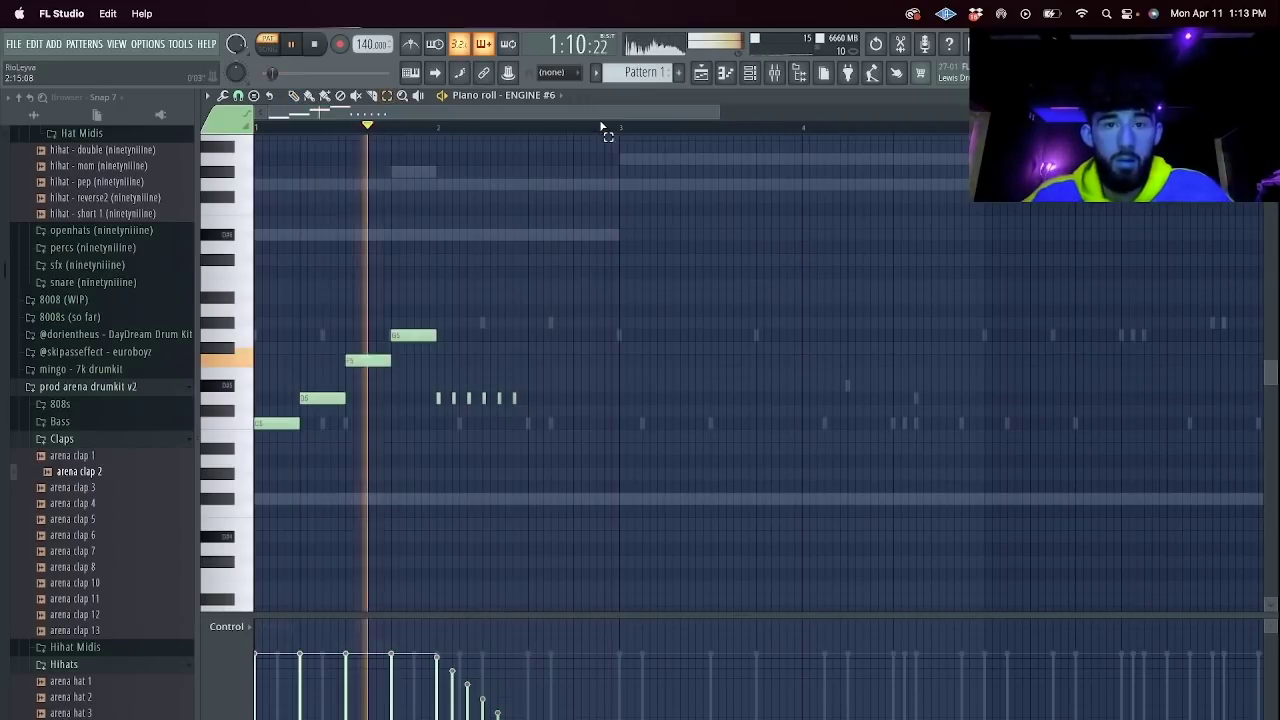
Build the bar 3 notes with F6 and G6, nudging one note down a step.
click(621, 185)
key(space)
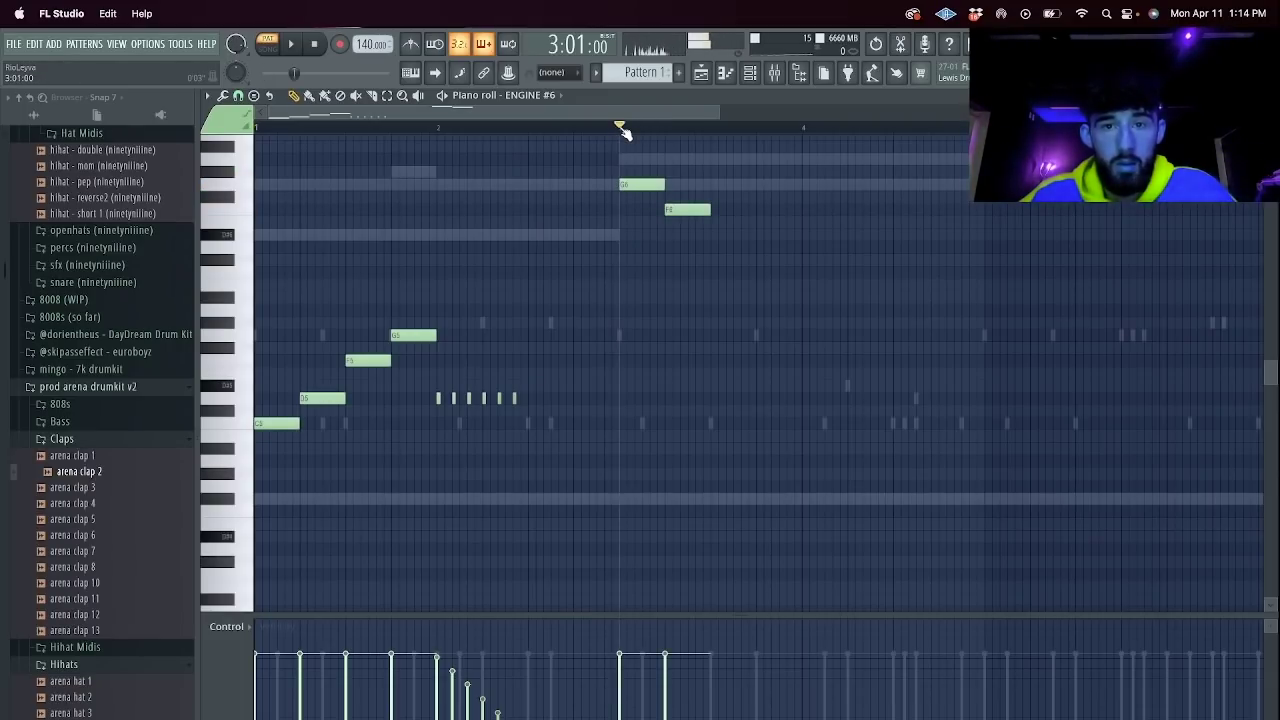
right_click(688, 209)
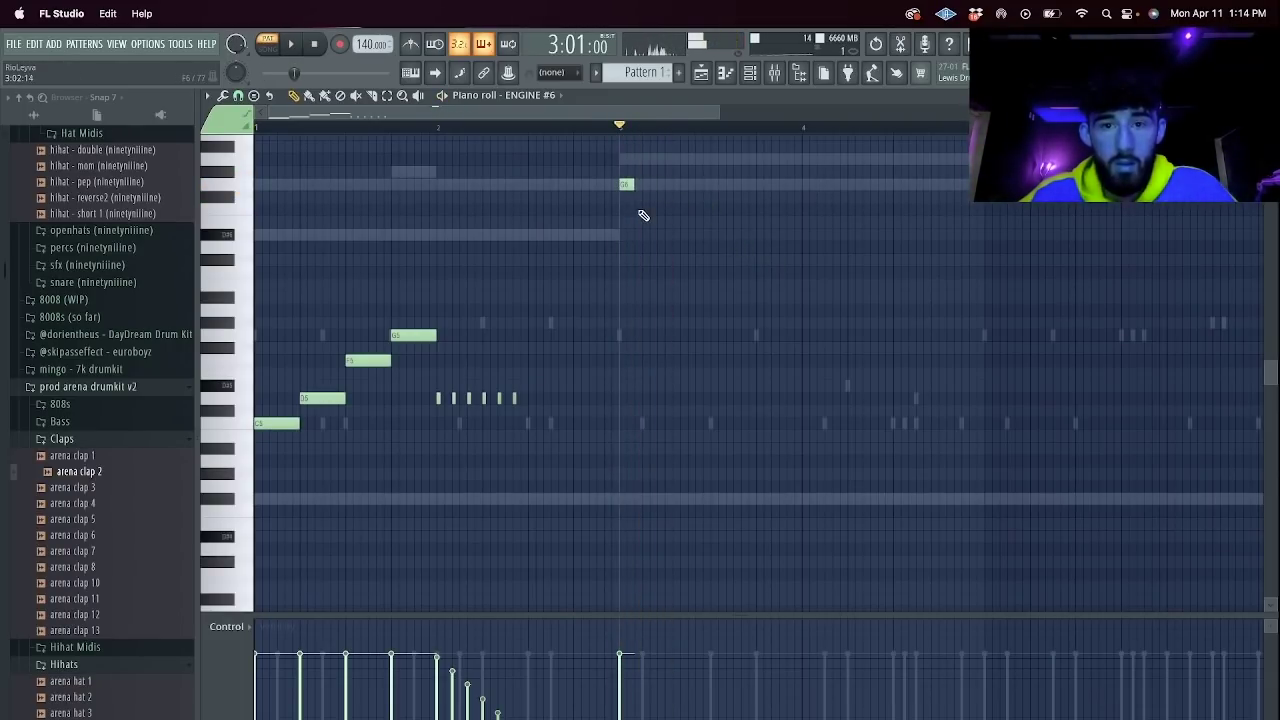
click(674, 207)
click(698, 184)
scroll(713, 326, up, 3)
drag(713, 311, 714, 323)
key(space)
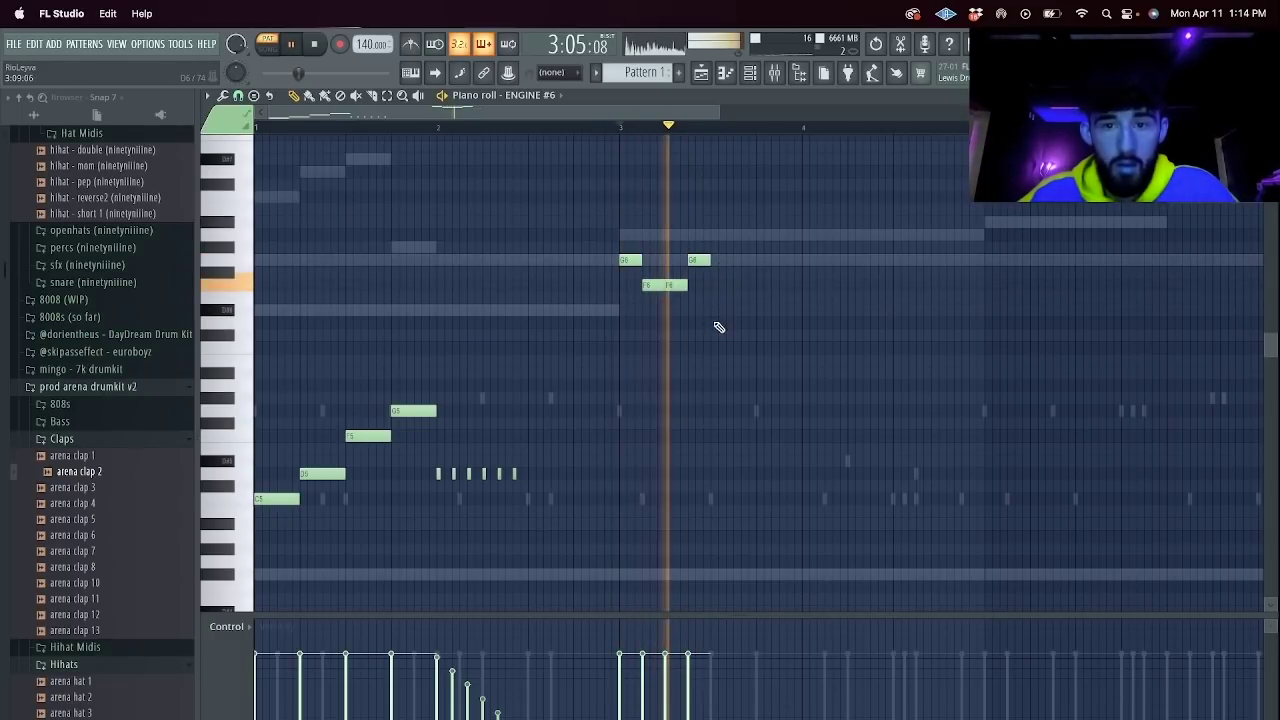
Add three short grace notes late in bar 3 and a longer note near bar 4.
click(762, 196)
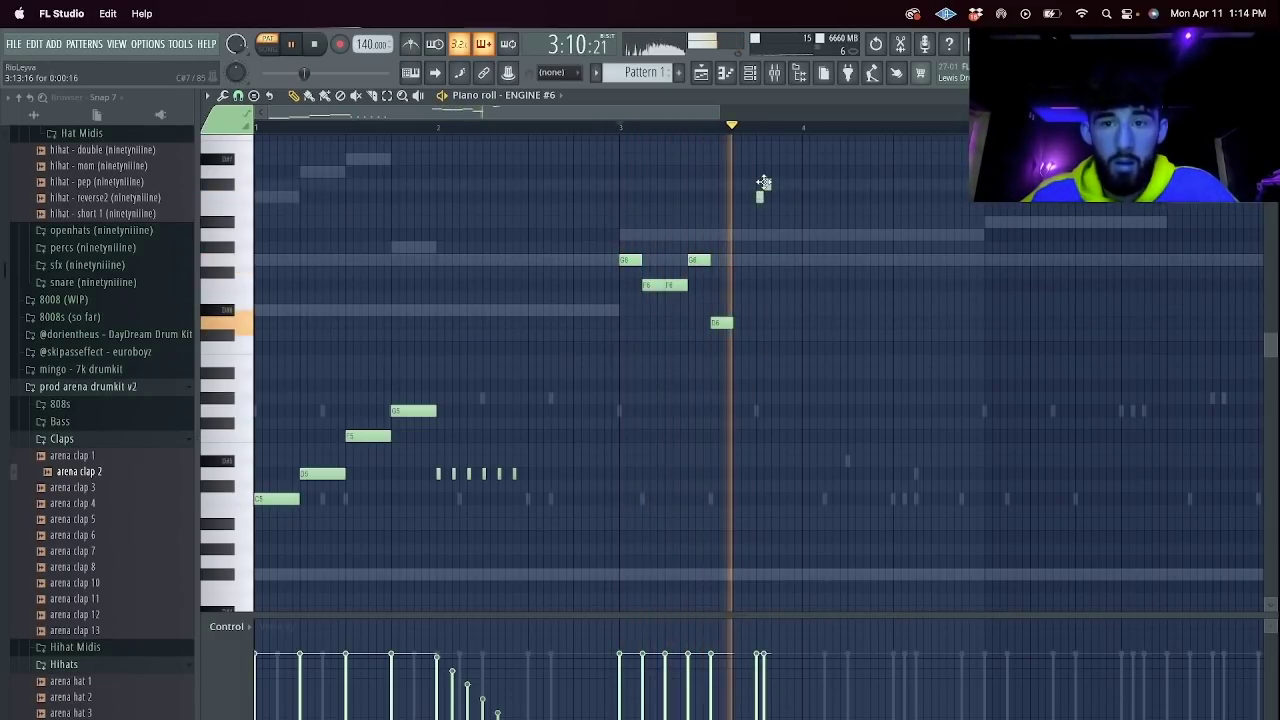
click(765, 185)
click(772, 197)
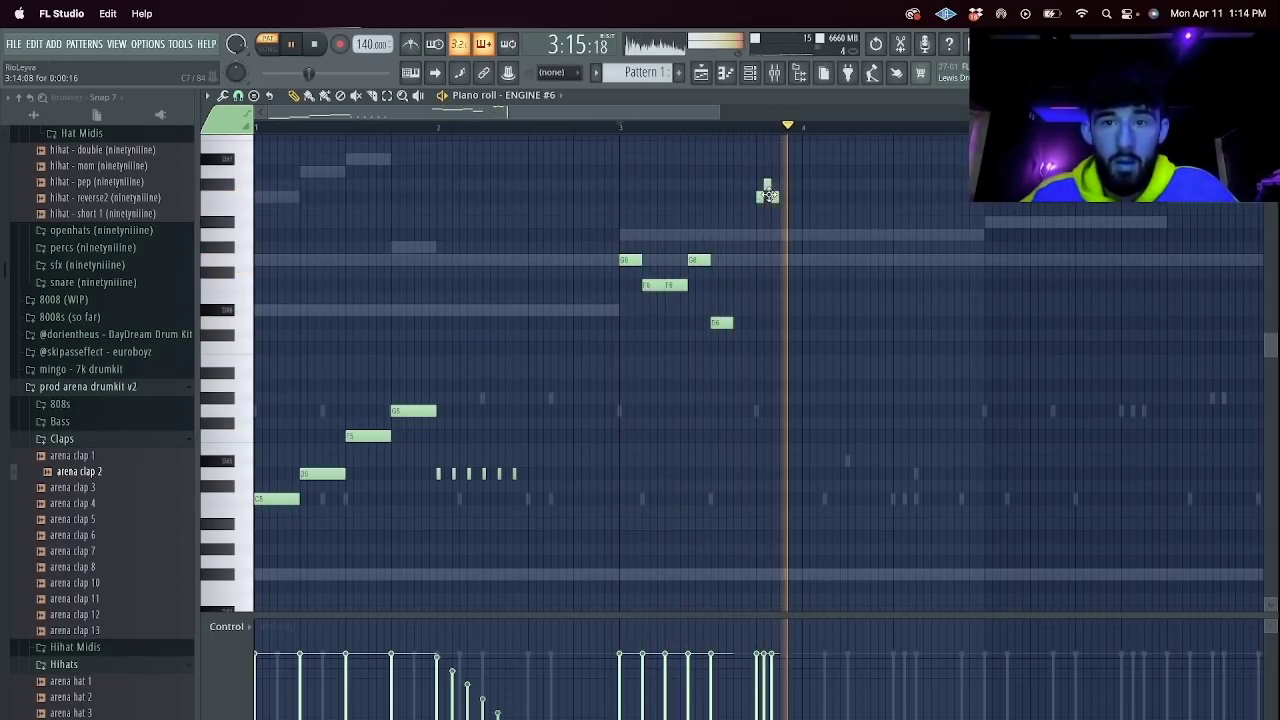
key(space)
click(836, 181)
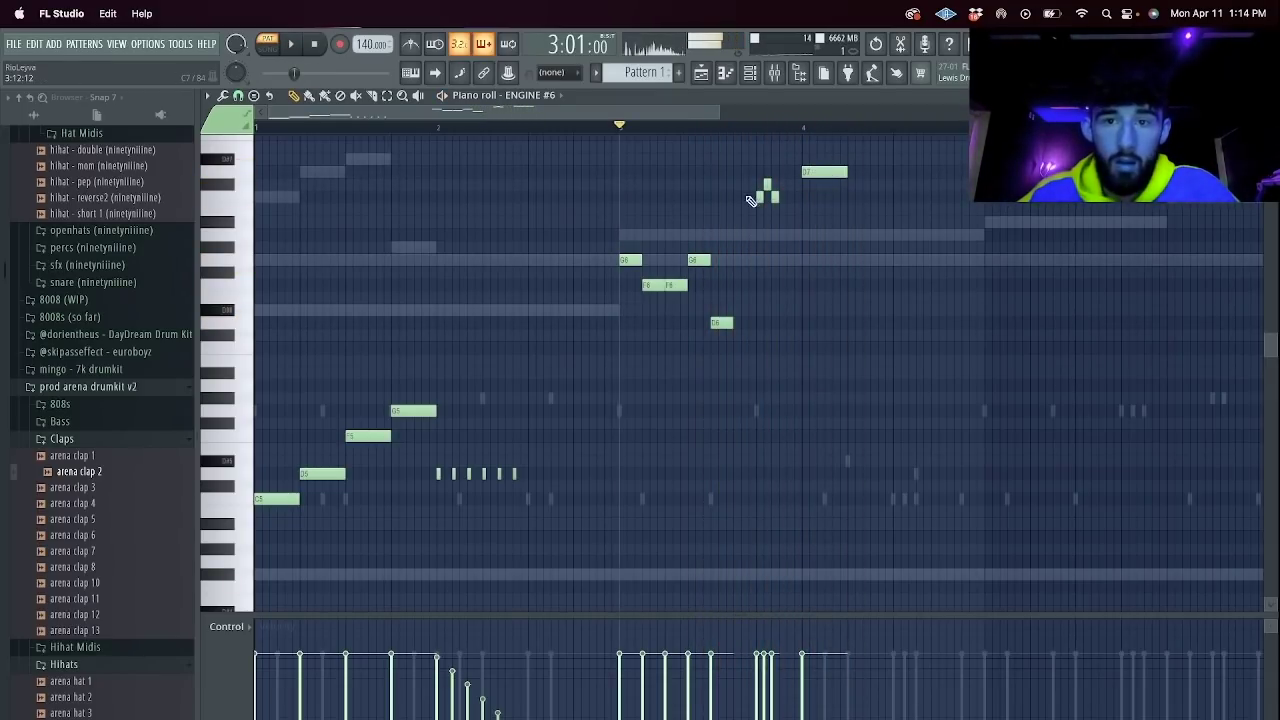
key(space)
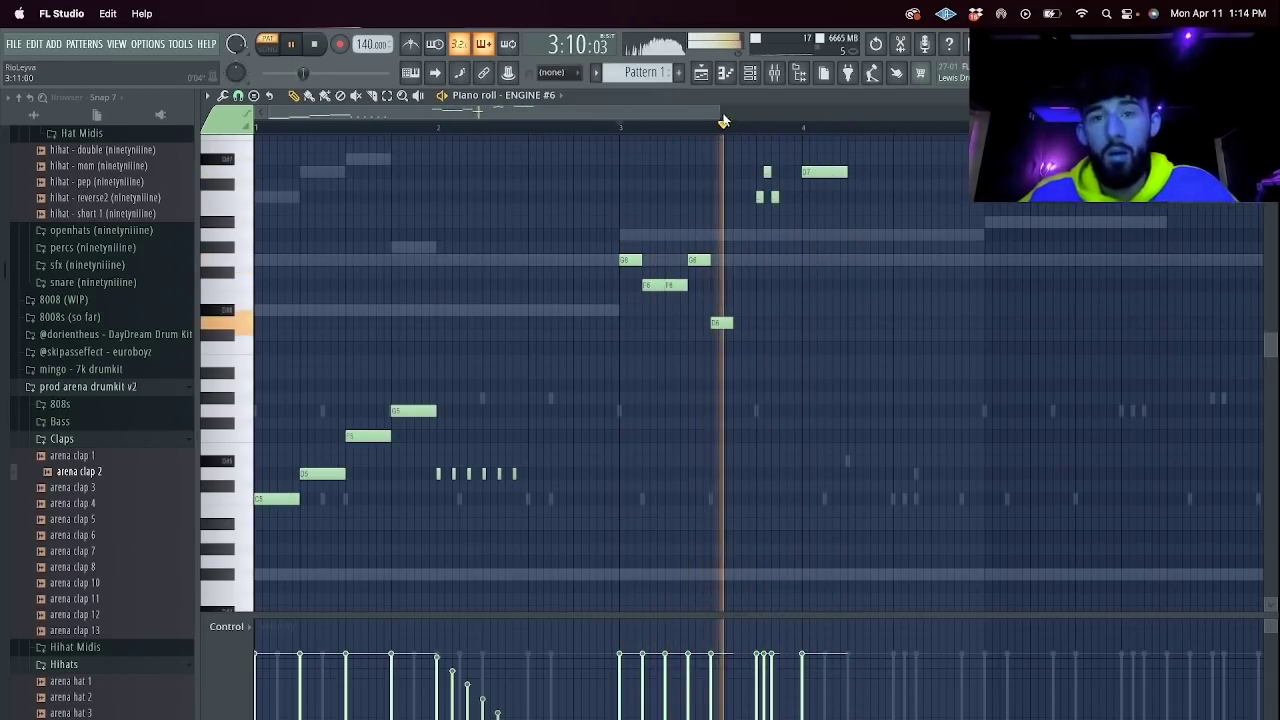
Duplicate bars 1–4 into bars 5–8 and drop the bar-8 notes an octave.
drag(720, 111, 758, 112)
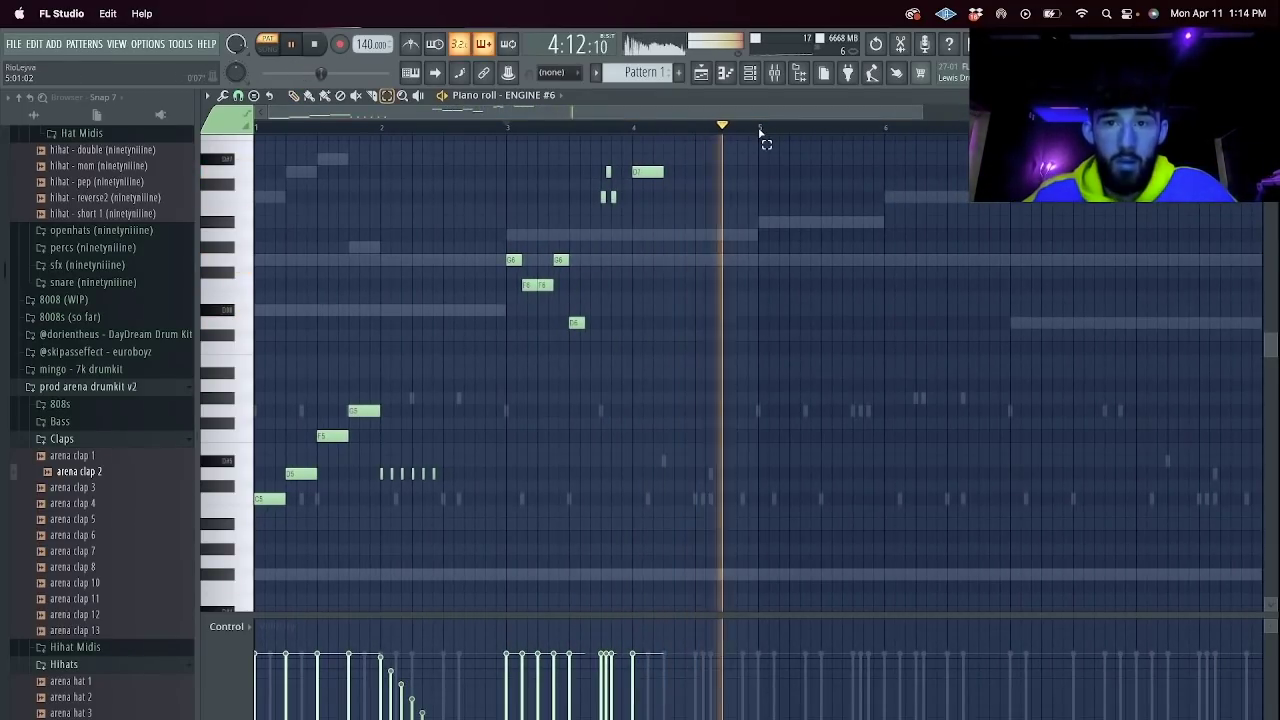
key(ctrl+b)
click(1071, 384)
drag(922, 112, 1145, 112)
drag(949, 217, 869, 140)
key(ctrl+Down)
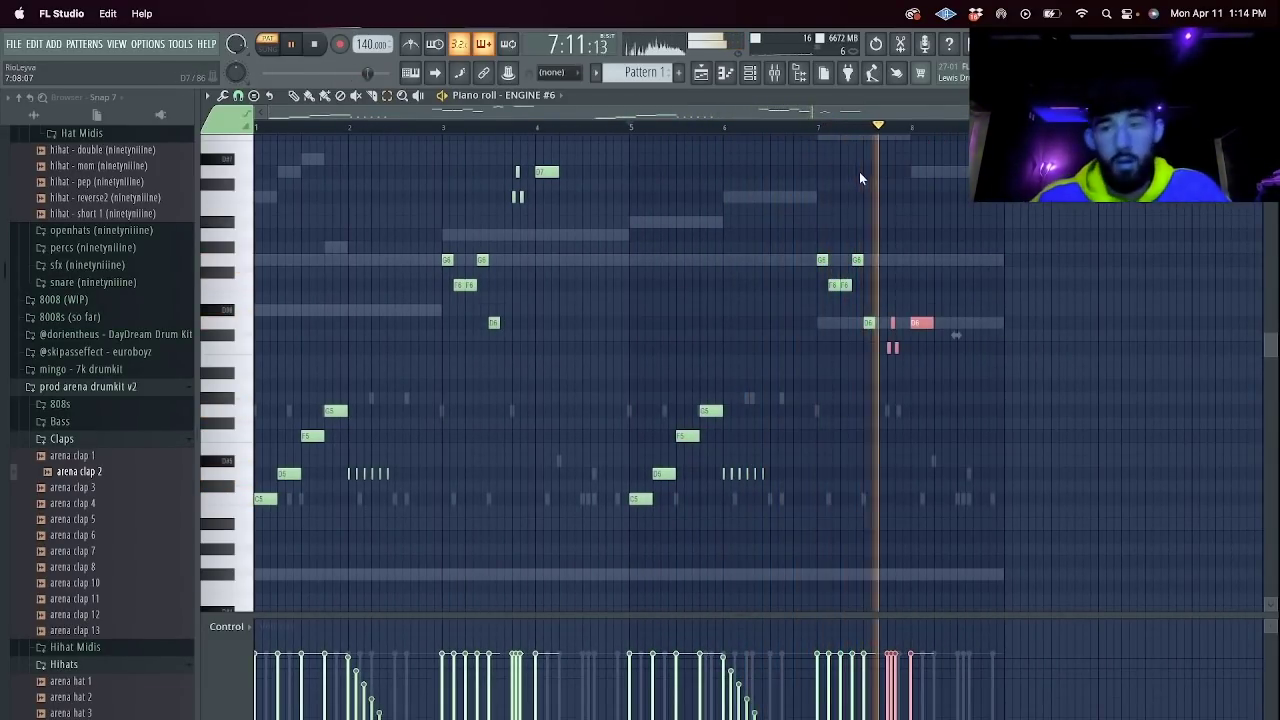
click(749, 72)
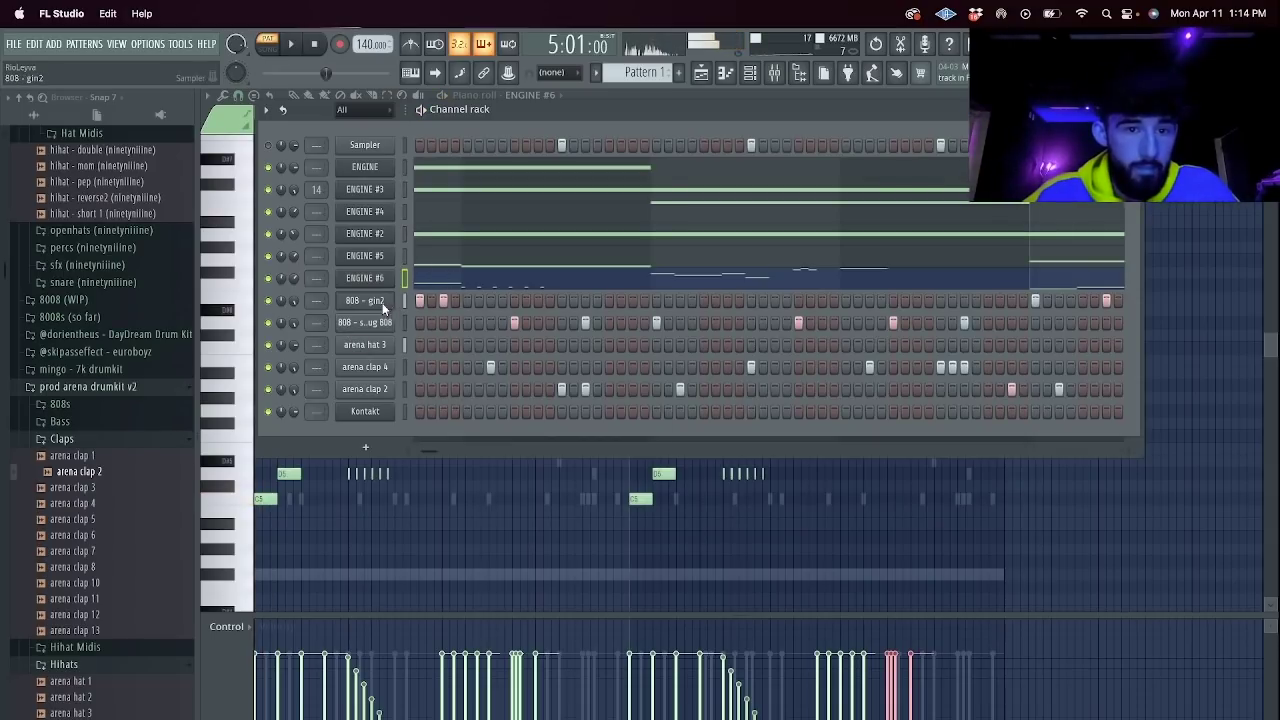
Open the arena hat 3 piano roll and add a hi-hat hit, discarding two early trial hits.
click(373, 301)
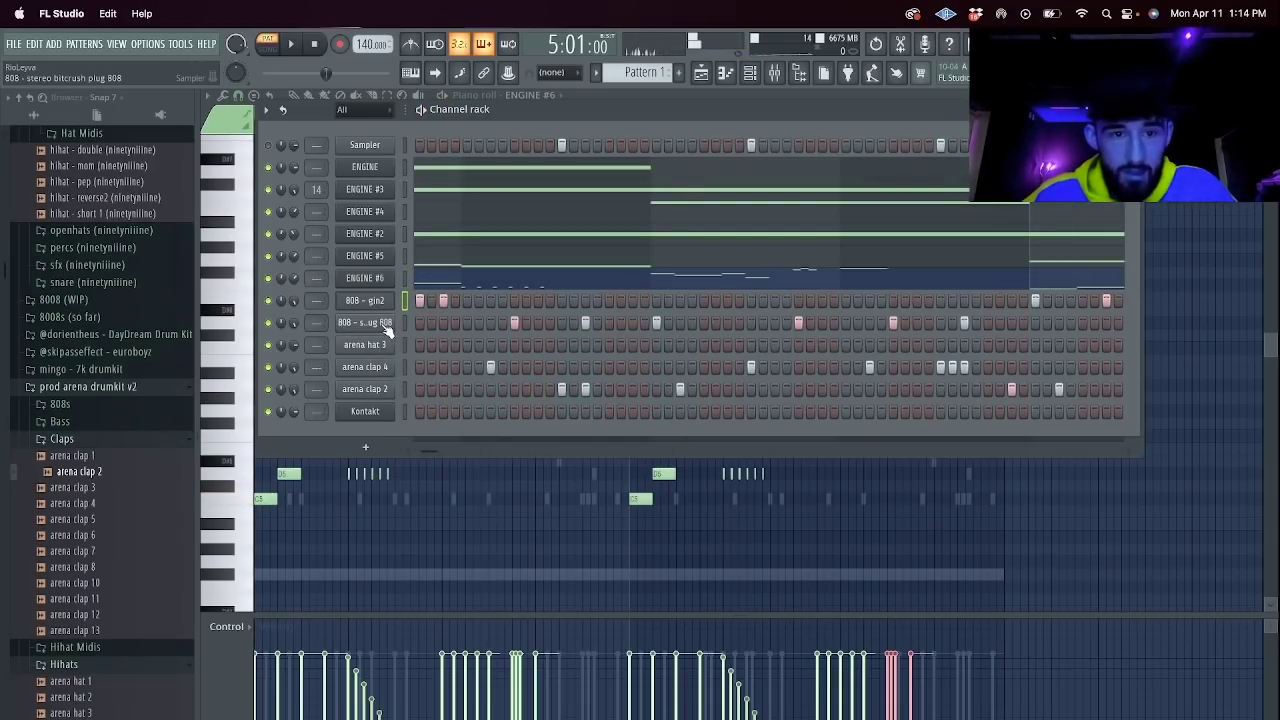
right_click(378, 344)
click(441, 350)
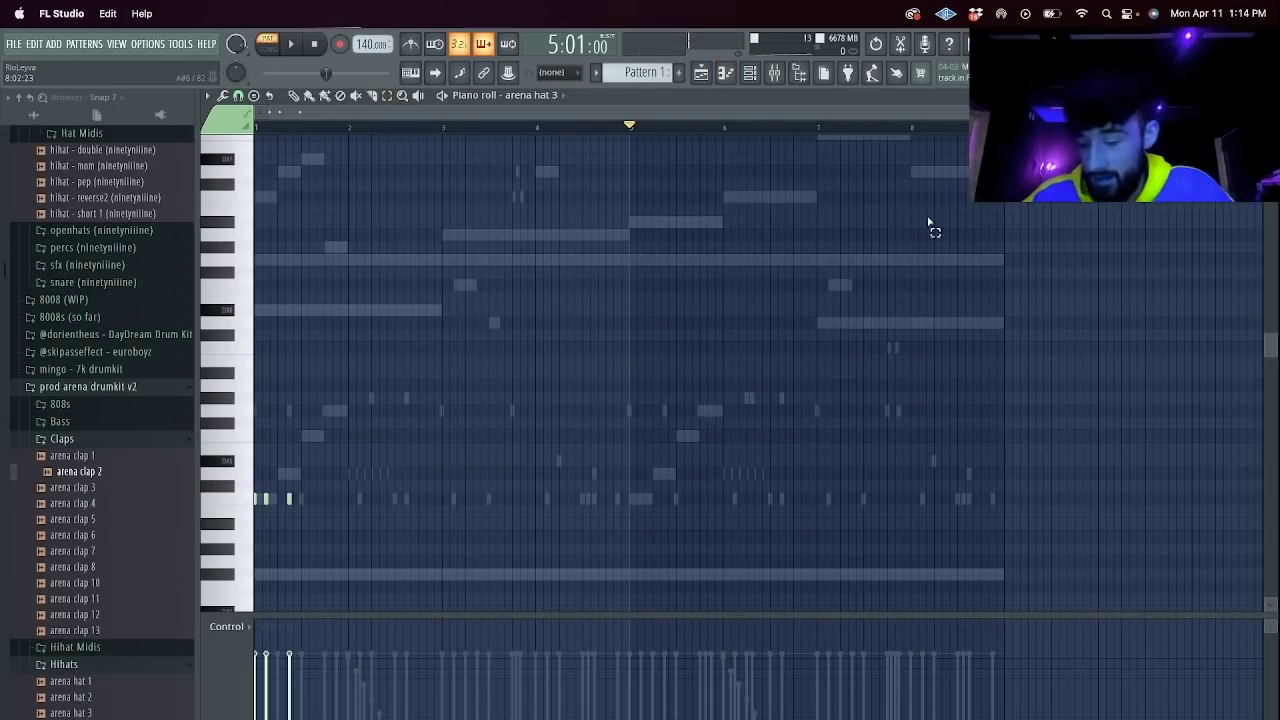
drag(1158, 112, 545, 118)
key(space)
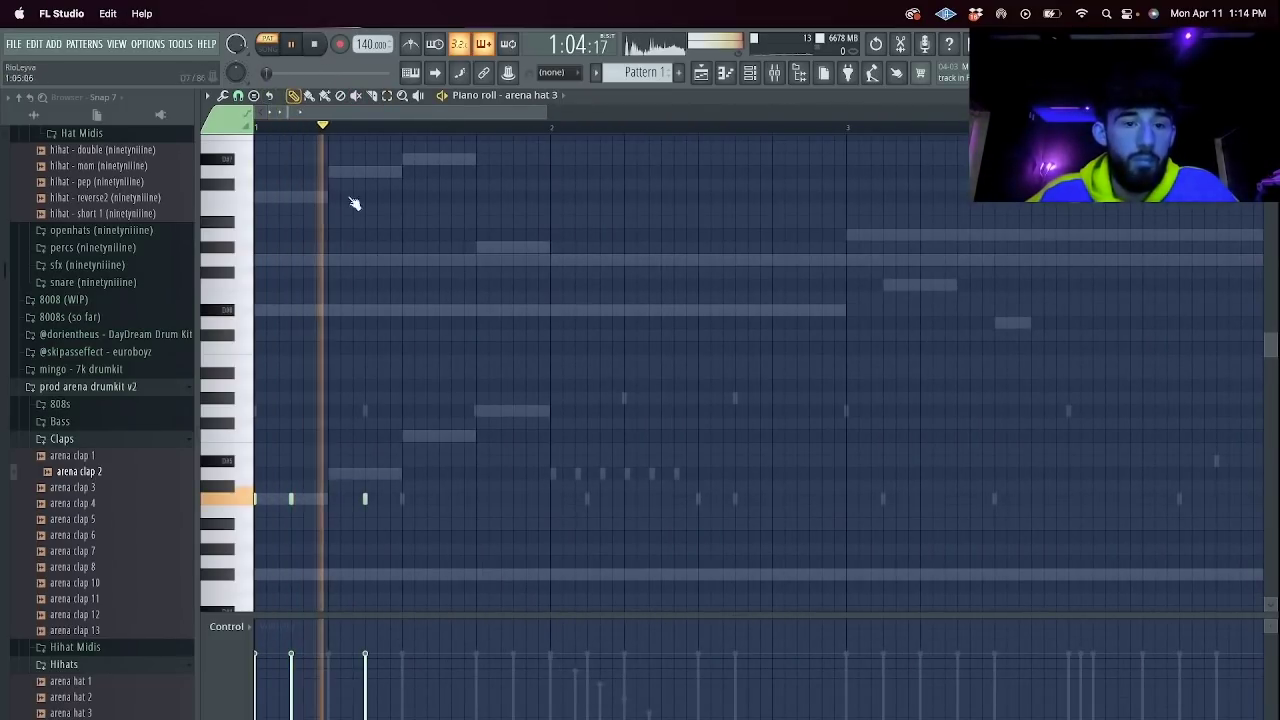
click(340, 499)
click(352, 499)
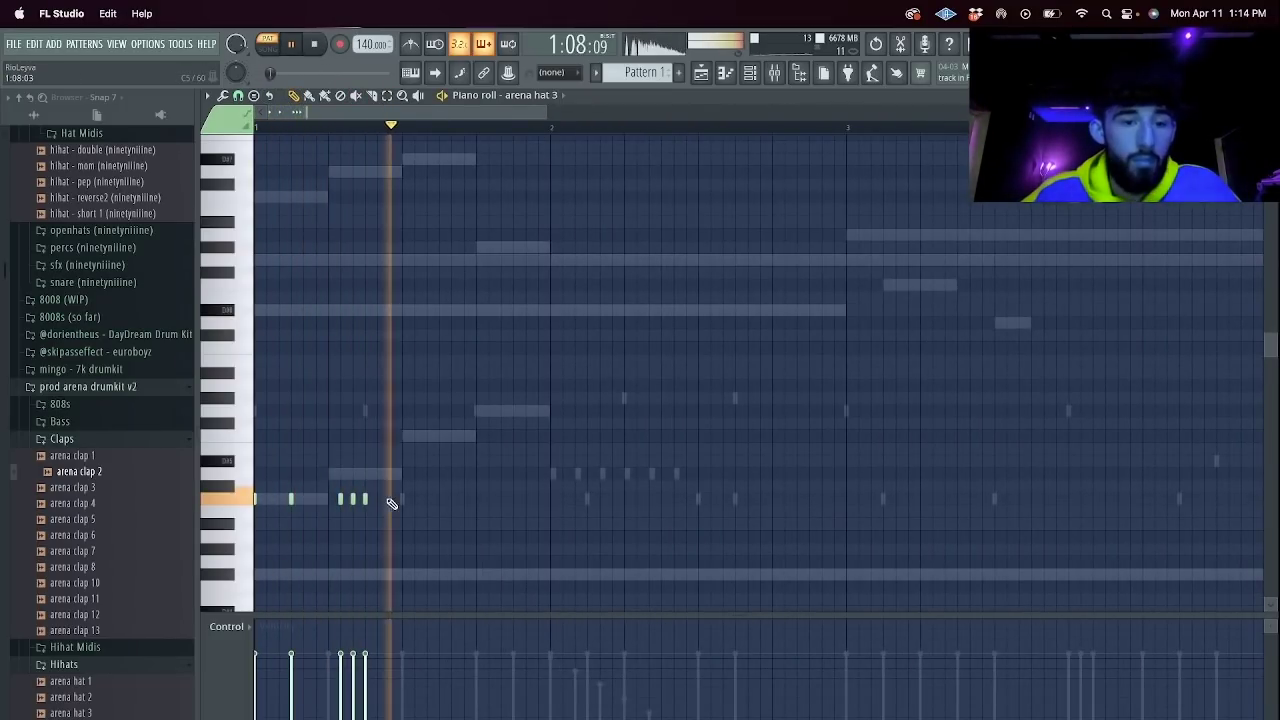
right_click(352, 499)
right_click(340, 499)
click(439, 499)
key(space)
key(space)
Add a four-note hi-hat roll plus later hits, one of them on a lower pitch.
click(476, 499)
click(488, 499)
click(500, 499)
click(587, 499)
click(513, 499)
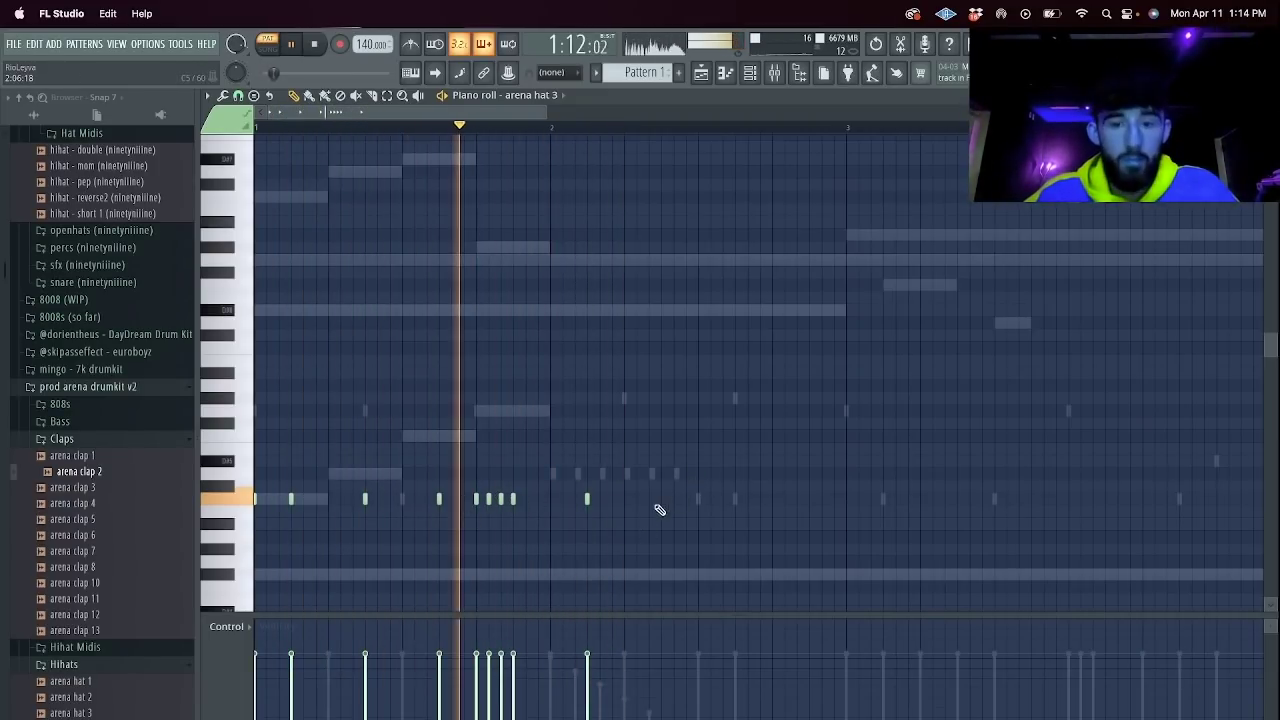
click(661, 499)
click(735, 499)
click(772, 499)
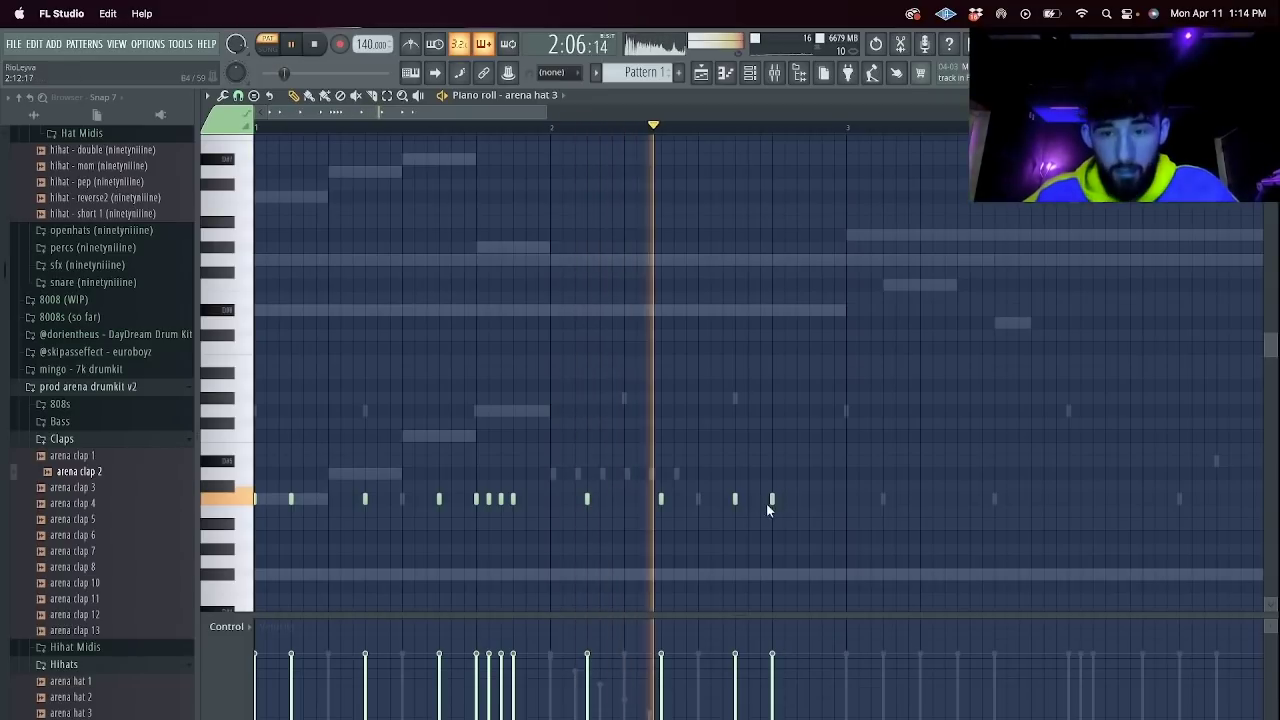
scroll(770, 505, down, 5)
click(809, 486)
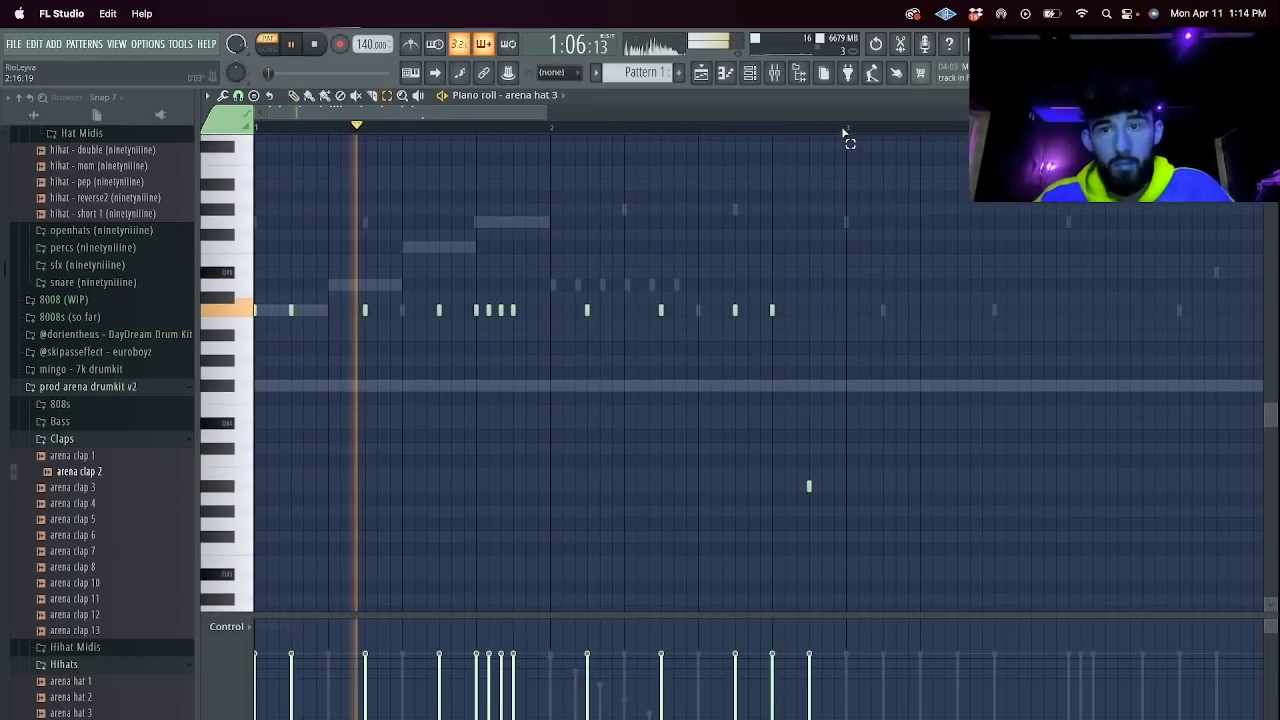
Duplicate all the hi-hat notes twice so the pattern repeats up to bar 7.
key(ctrl+a)
key(ctrl+b)
key(super+b)
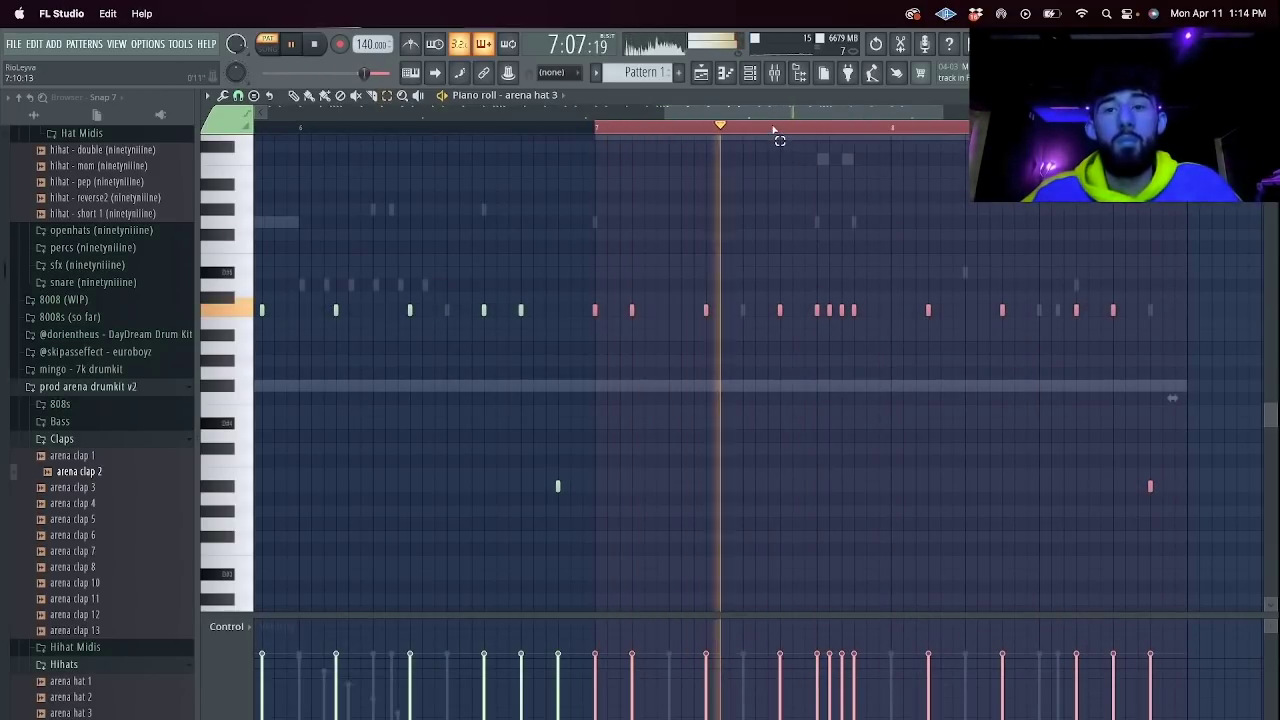
super+click(774, 132)
key(space)
click(749, 72)
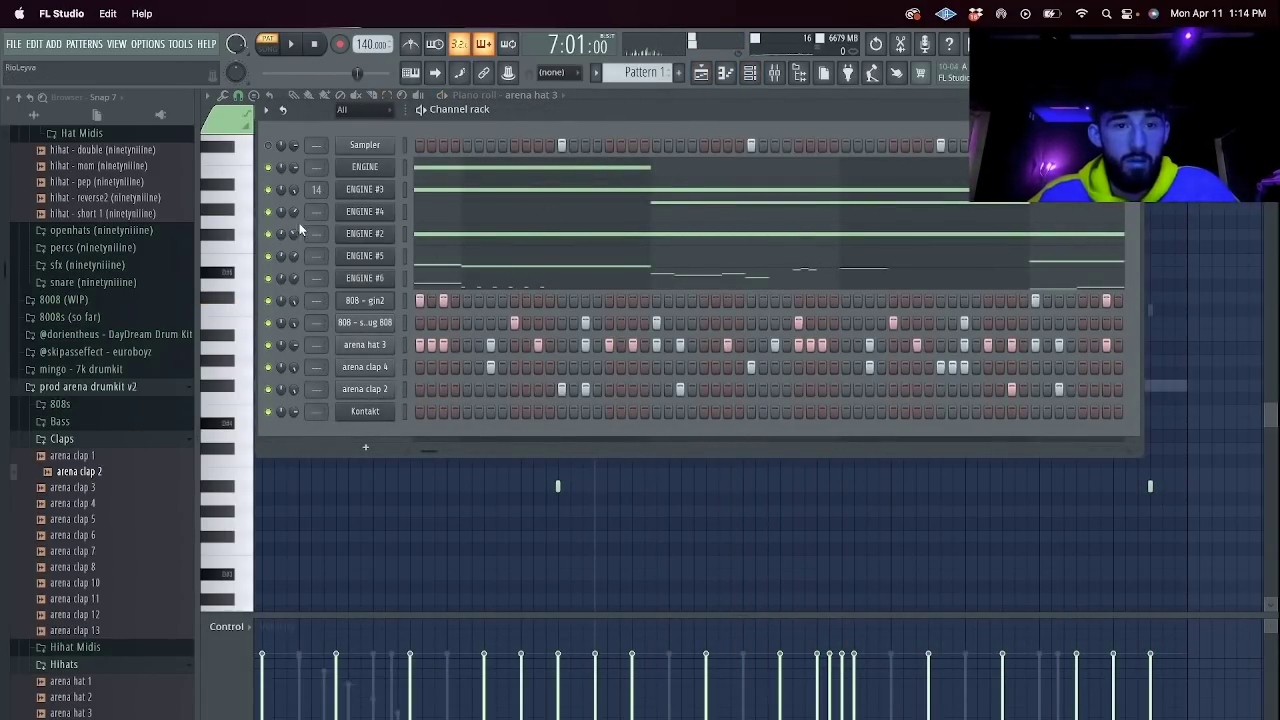
Add arena open hat 1 from the Open Hats folder as a new channel.
scroll(95, 445, down, 6)
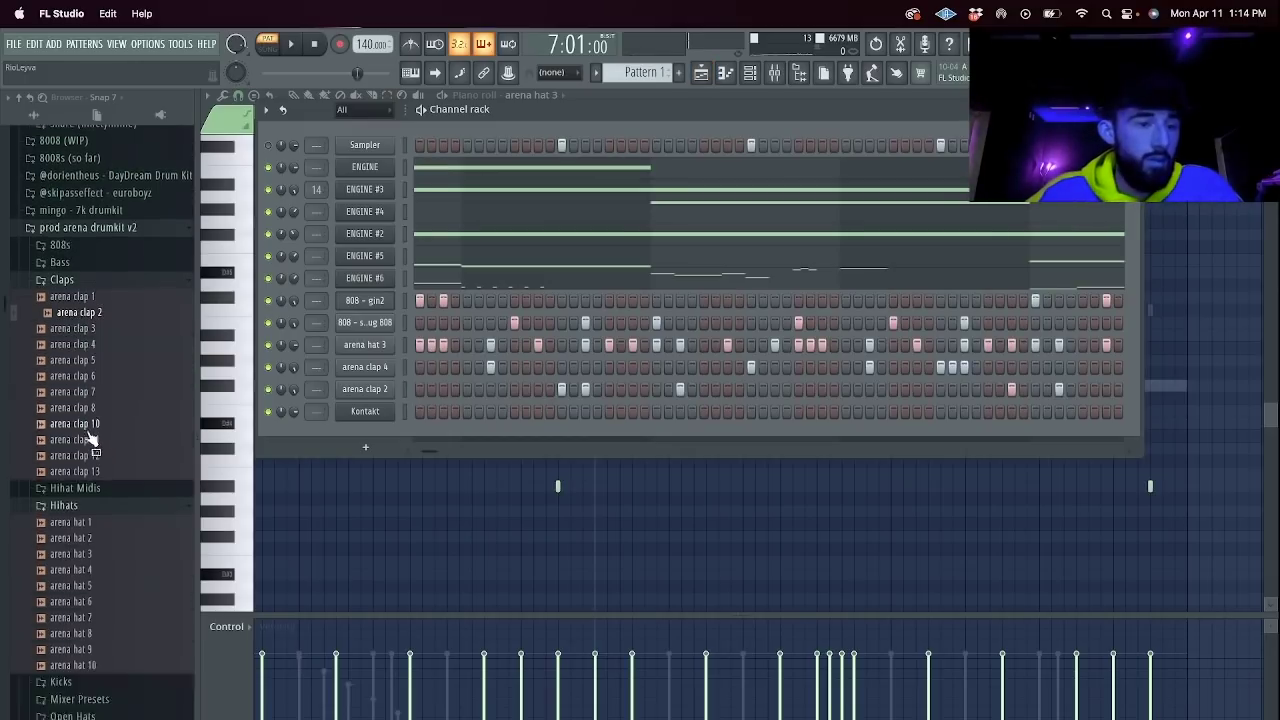
click(72, 557)
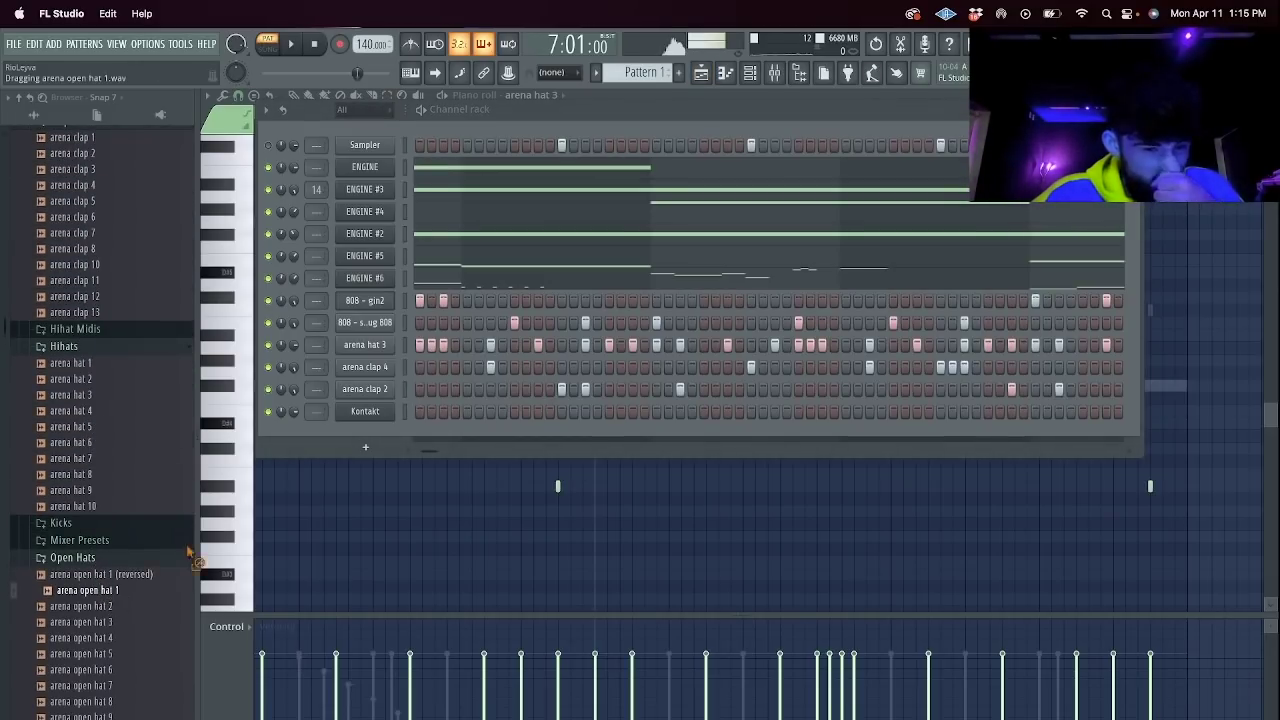
drag(377, 432, 419, 455)
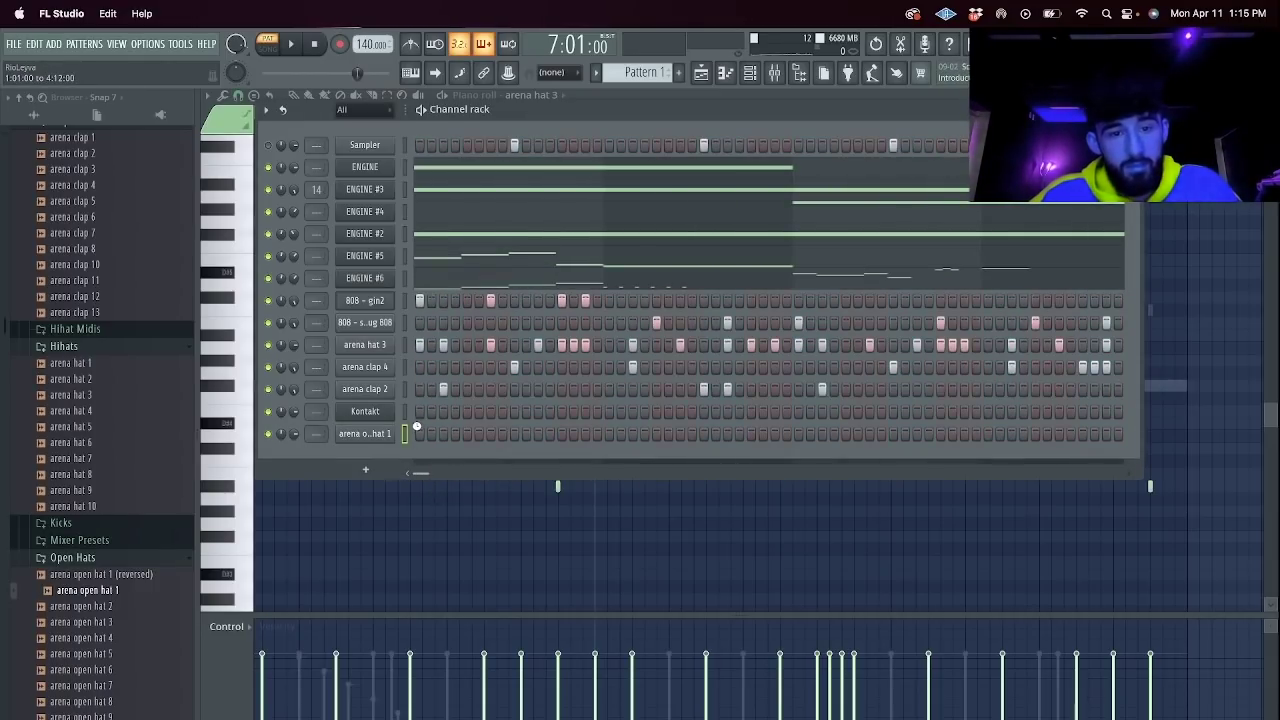
key(space)
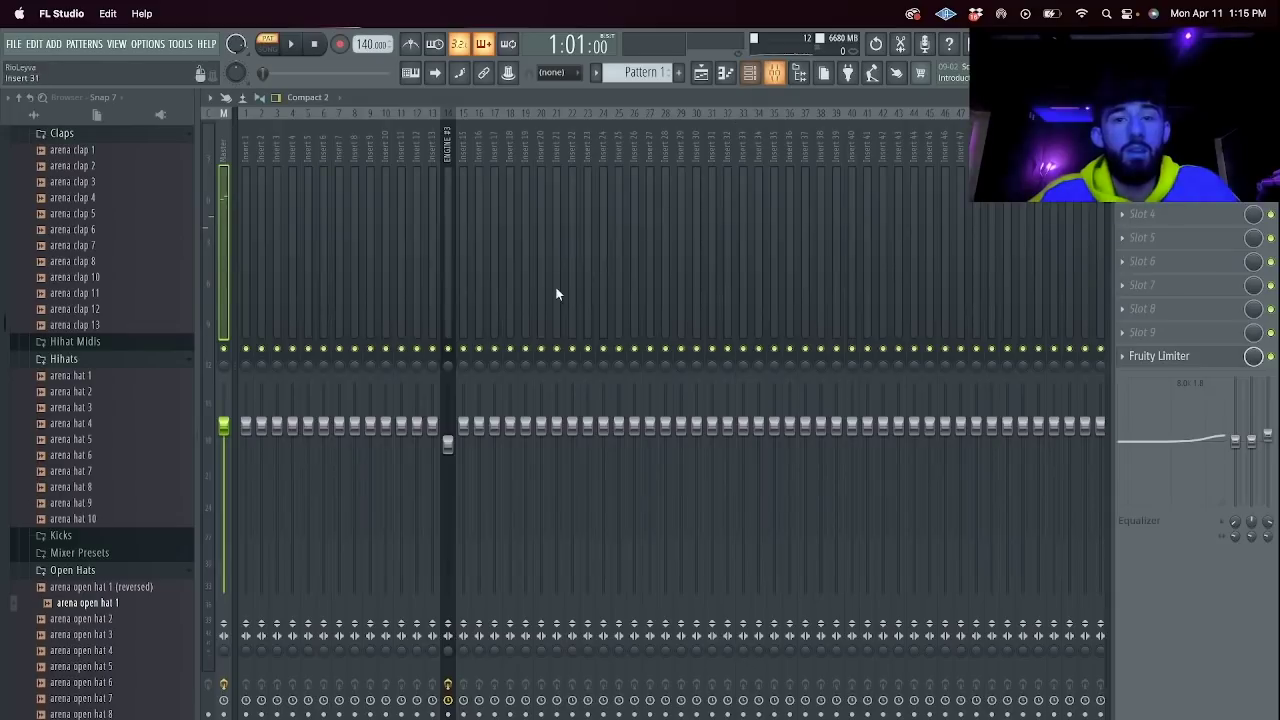
Arm the ENGINE #2 and ENGINE #3 mixer tracks for disk recording.
click(774, 72)
click(523, 241)
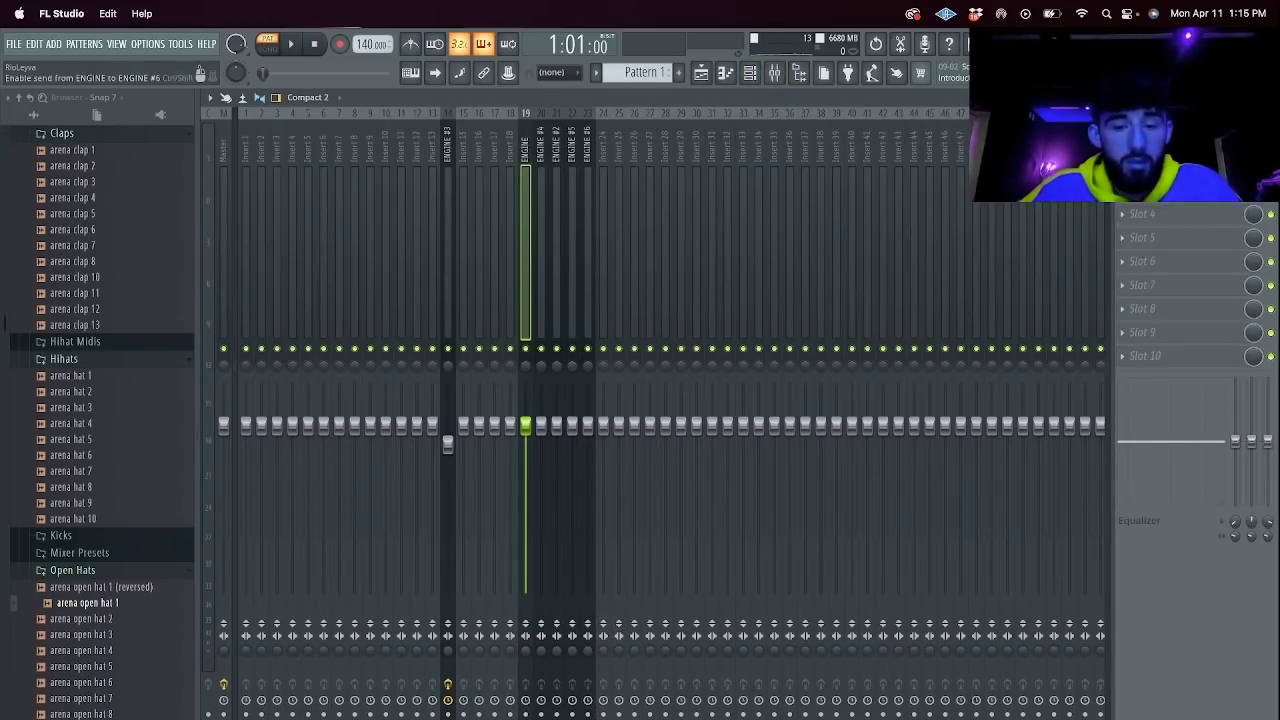
click(557, 714)
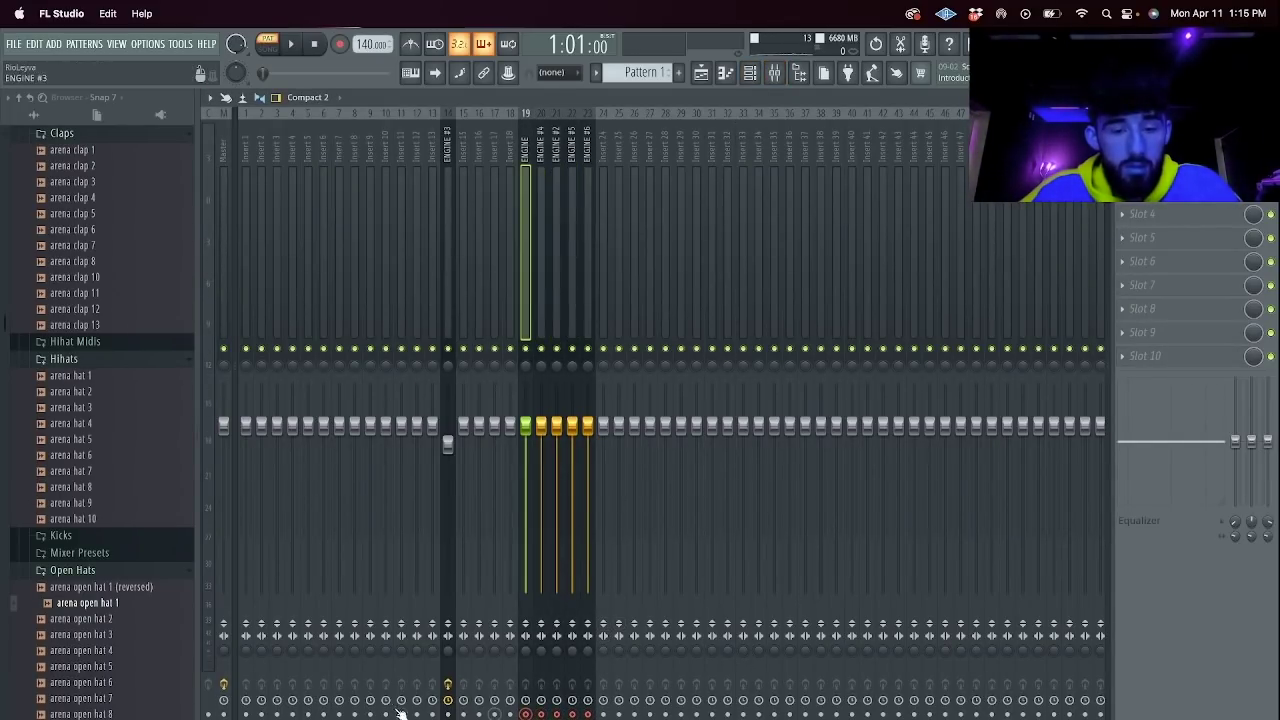
click(448, 714)
click(700, 74)
Extend the Pattern 1 clip in the playlist to bar 17.
click(684, 166)
right_click(722, 162)
click(684, 164)
right_click(690, 163)
drag(677, 163, 966, 159)
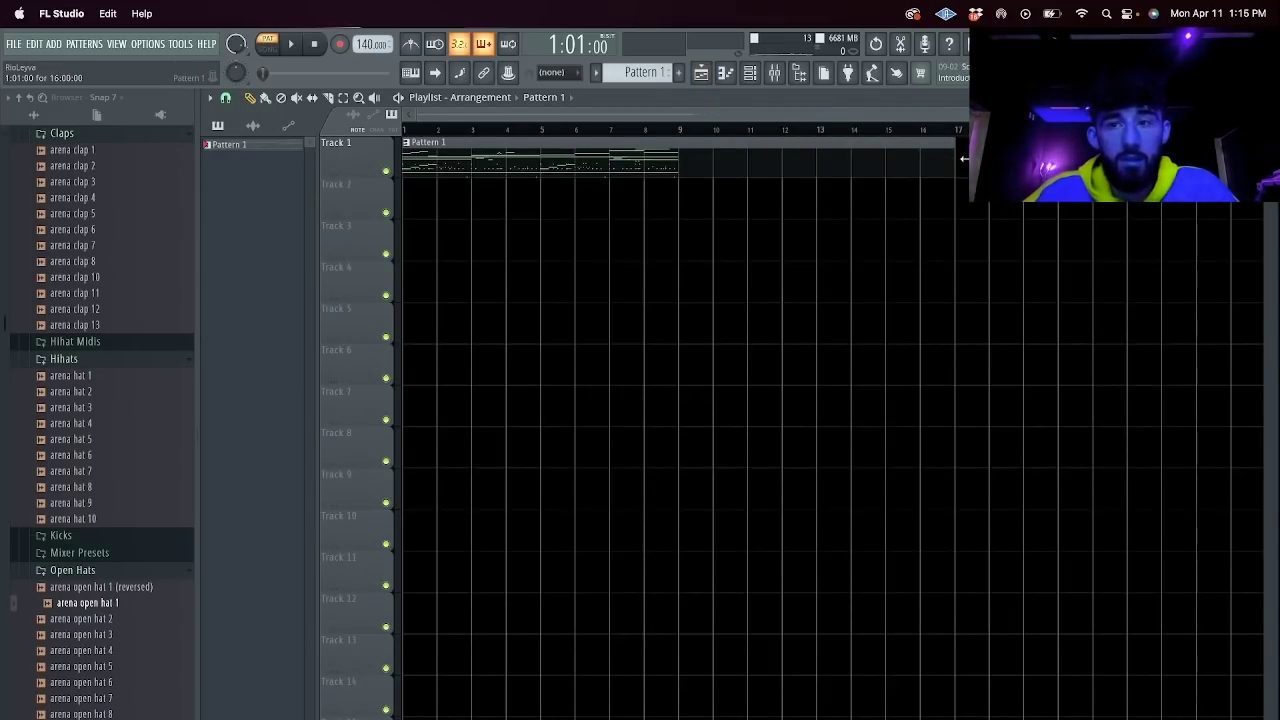
Render the armed tracks to audio, then remove the six resulting clips from the playlist.
click(777, 73)
key(alt+r)
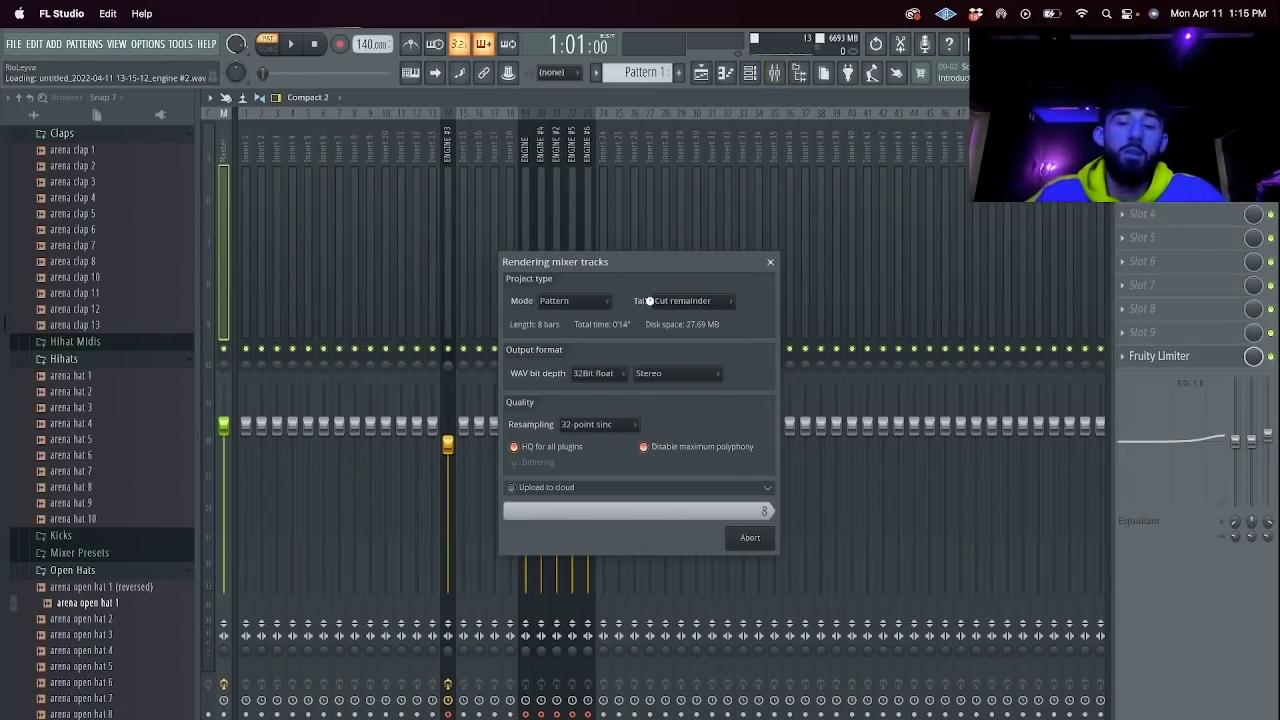
click(701, 73)
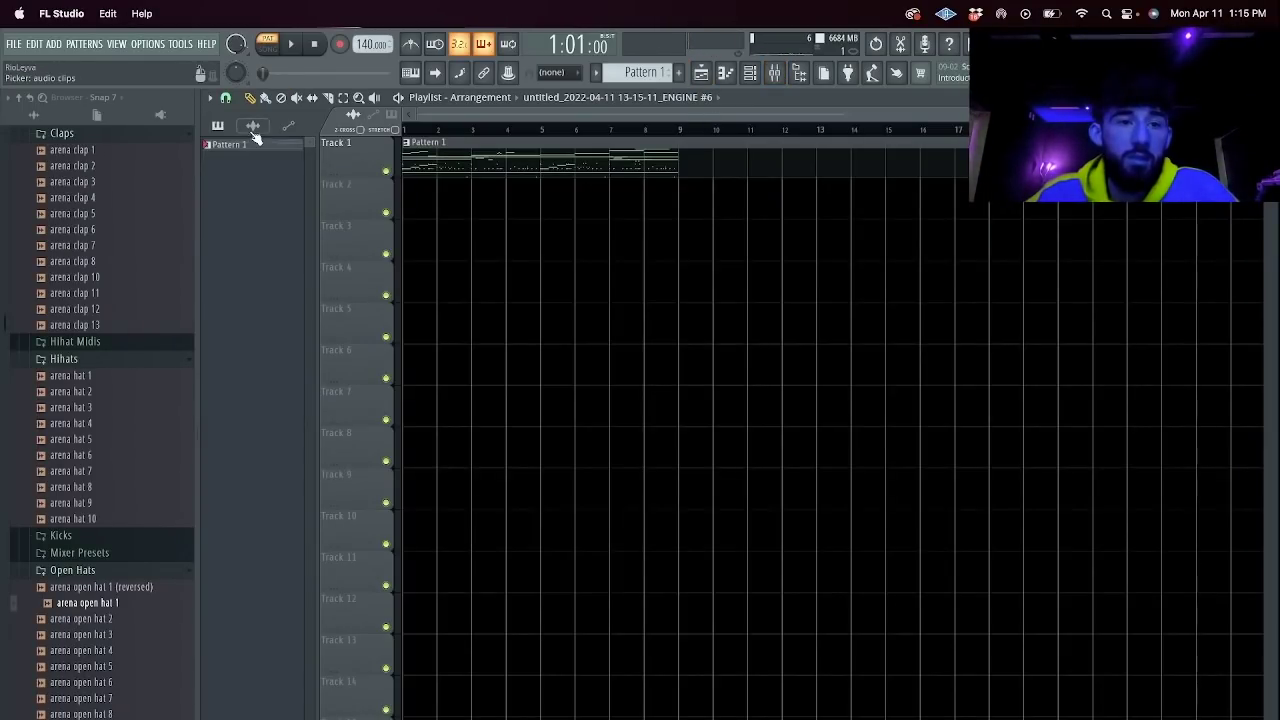
drag(242, 206, 430, 178)
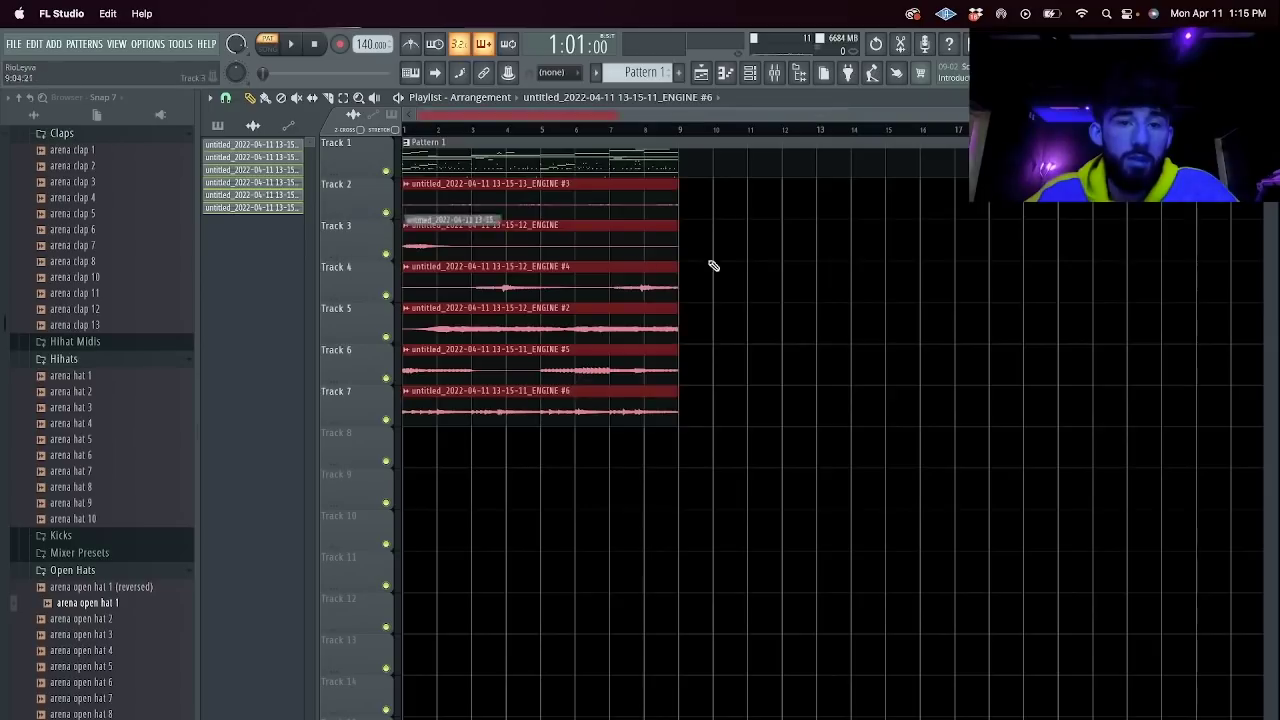
drag(703, 540, 510, 208)
key(super+x)
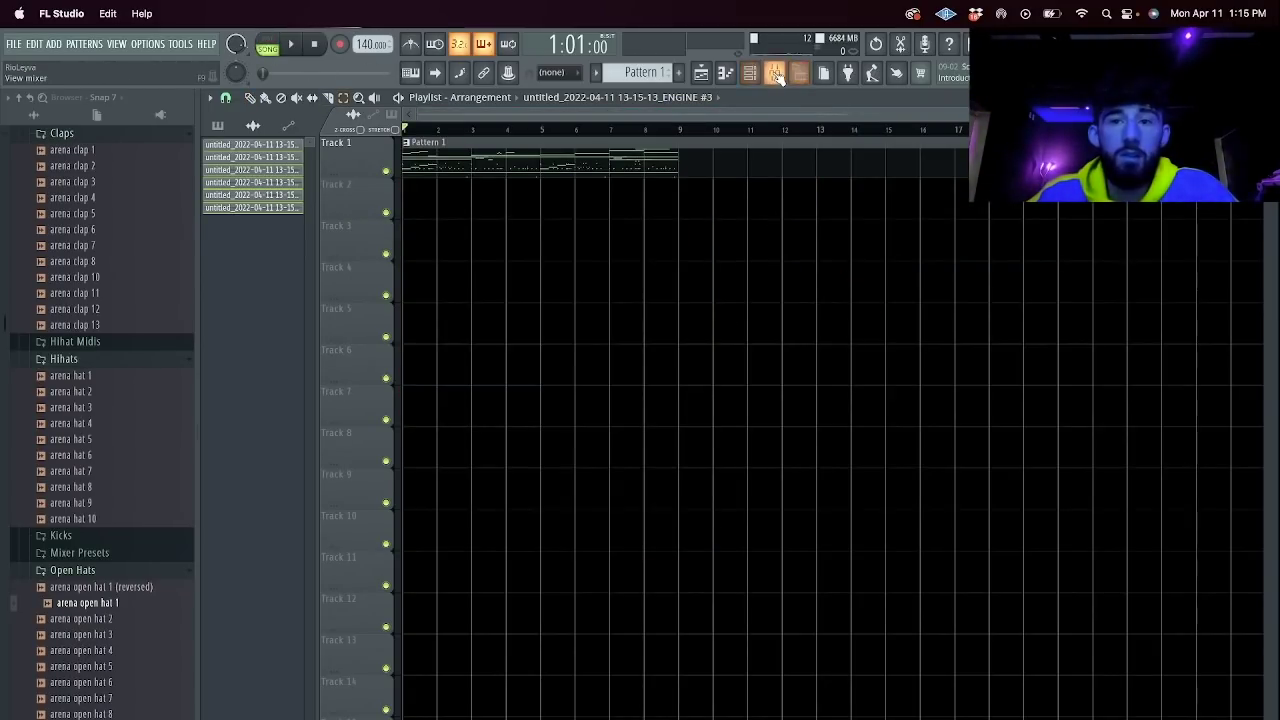
Re-render the armed tracks, disarm tracks 19, 20, 22 and 23, and view the playlist.
click(777, 75)
key(alt+r)
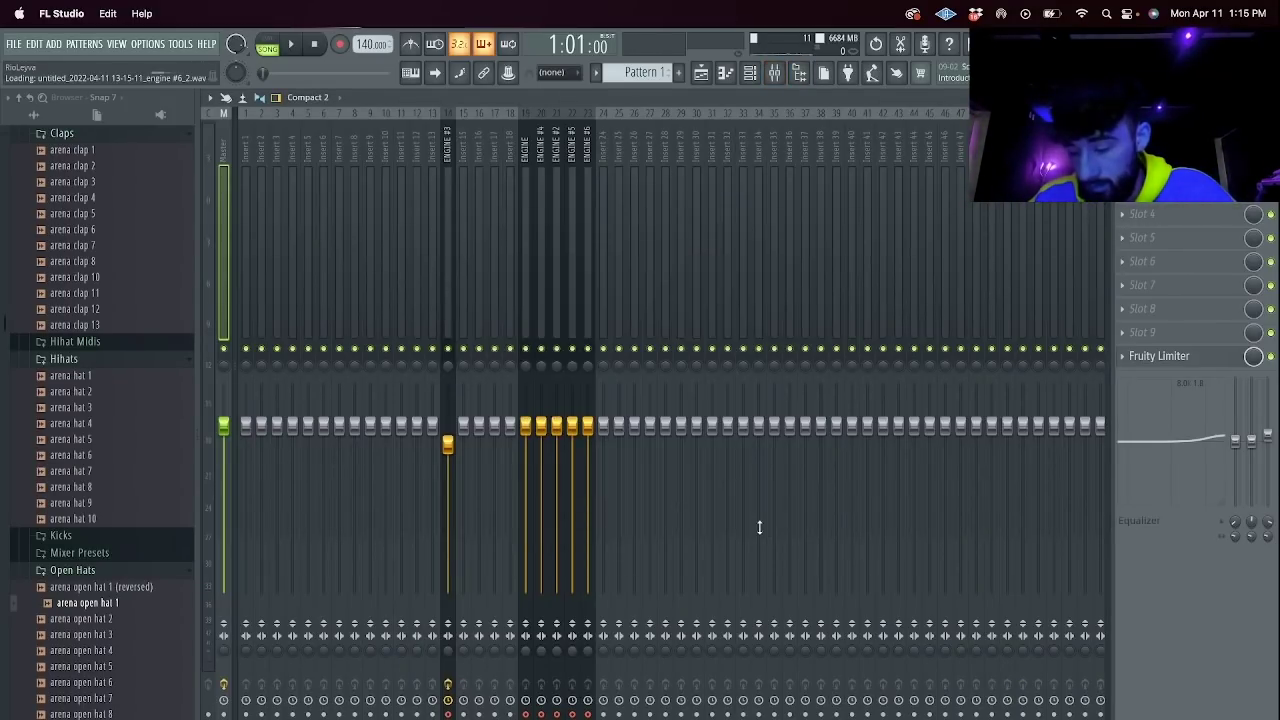
click(526, 715)
click(541, 715)
click(572, 715)
click(588, 715)
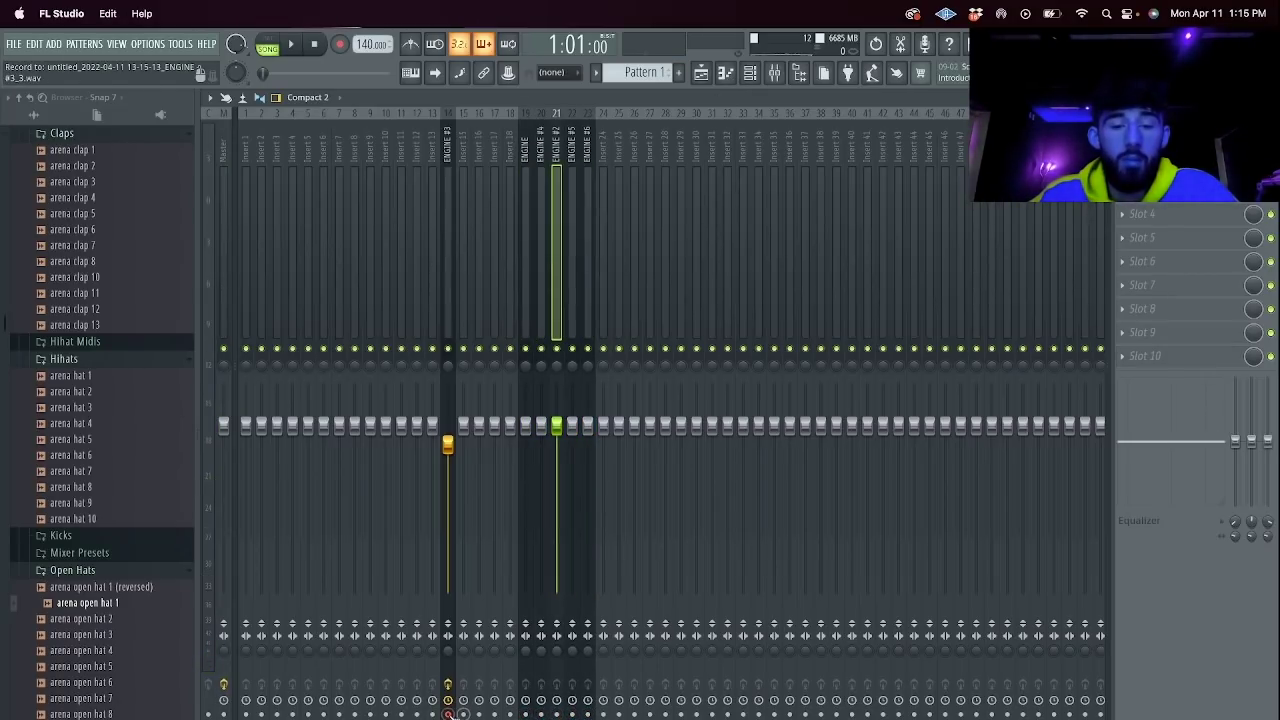
click(701, 73)
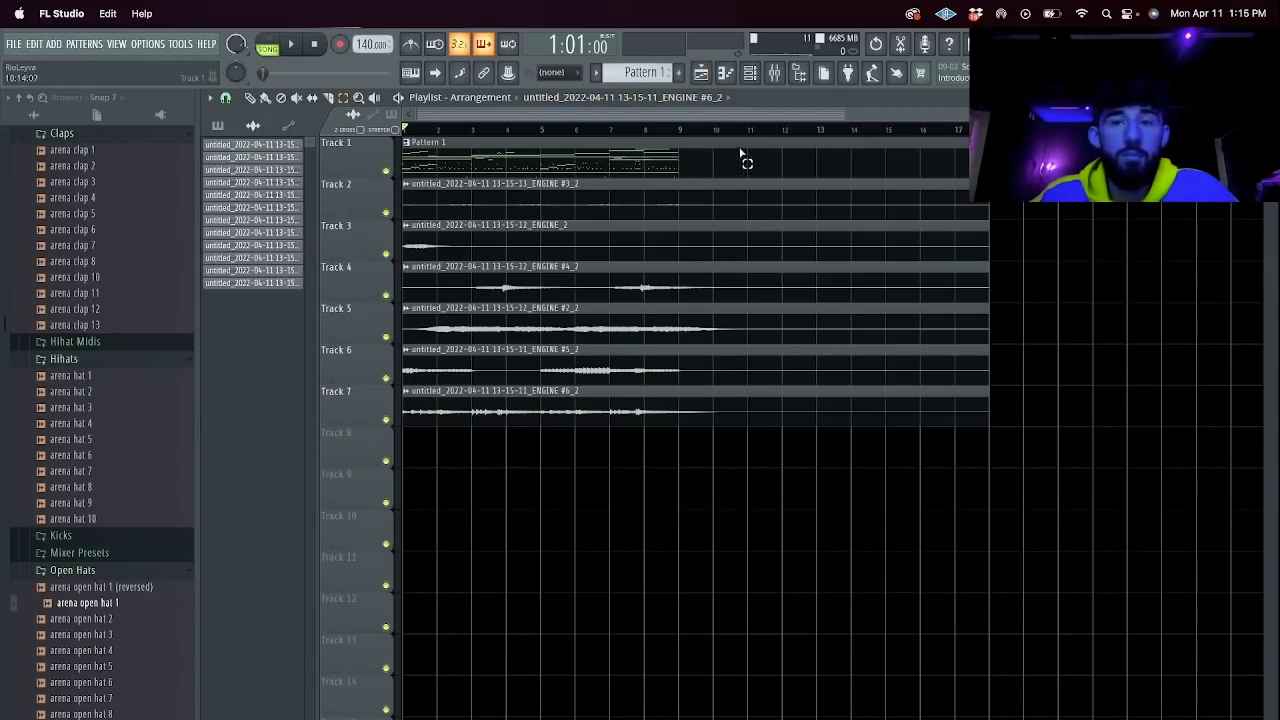
click(642, 152)
click(596, 73)
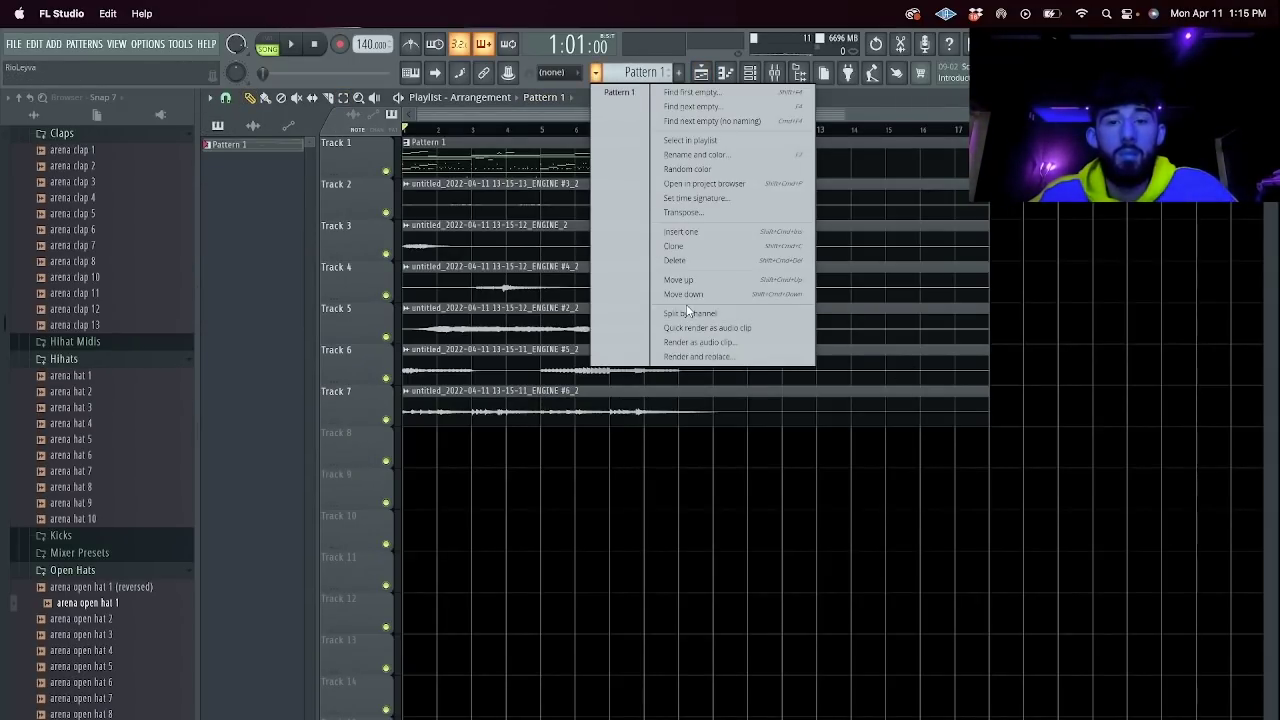
Split Pattern 1 by channel into the playlist and cut the audio clips off at bar 9.
click(718, 314)
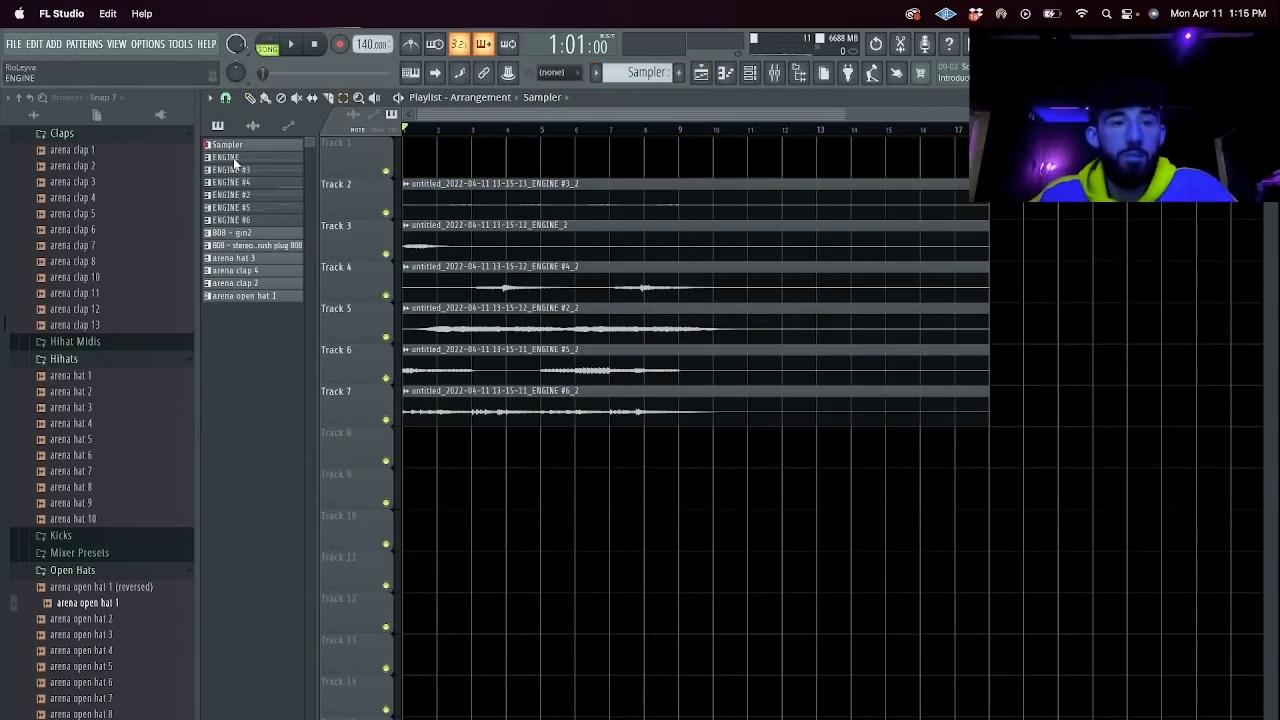
drag(250, 300, 411, 444)
drag(683, 452, 760, 480)
key(e)
key(Delete)
Route the rendered audio channels to their own mixer inserts starting at 25.
click(752, 73)
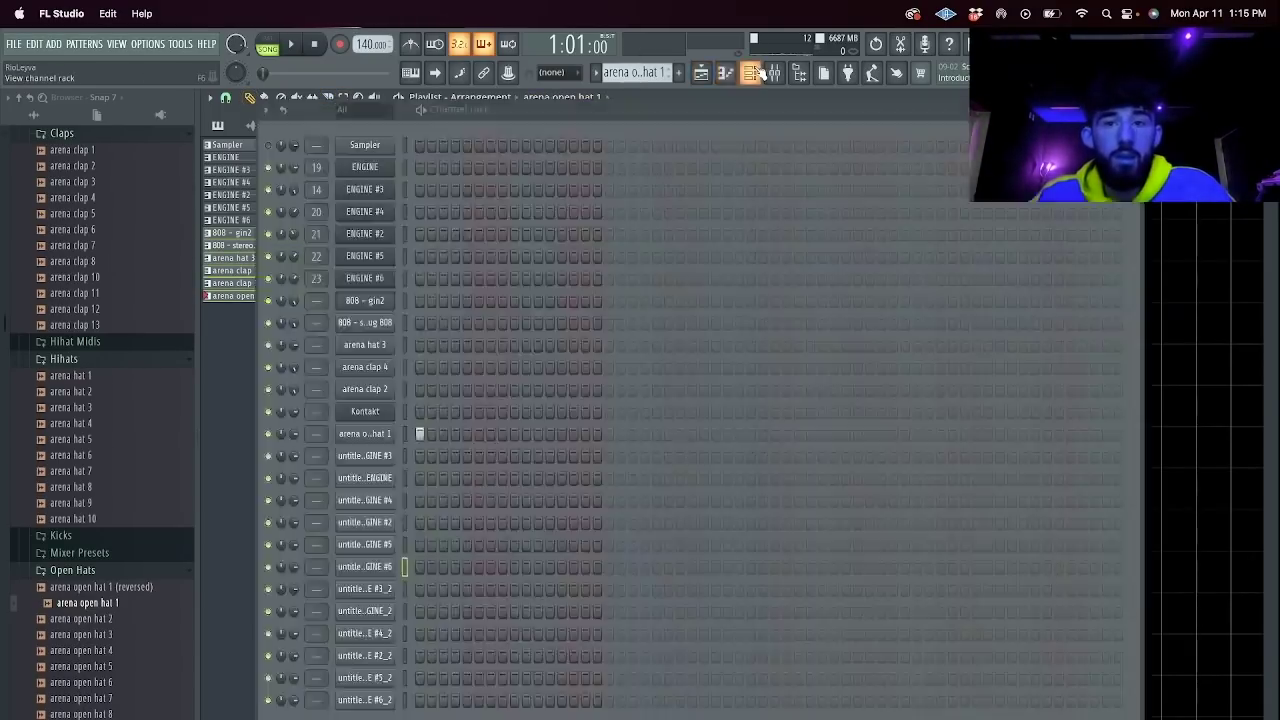
drag(405, 500, 405, 700)
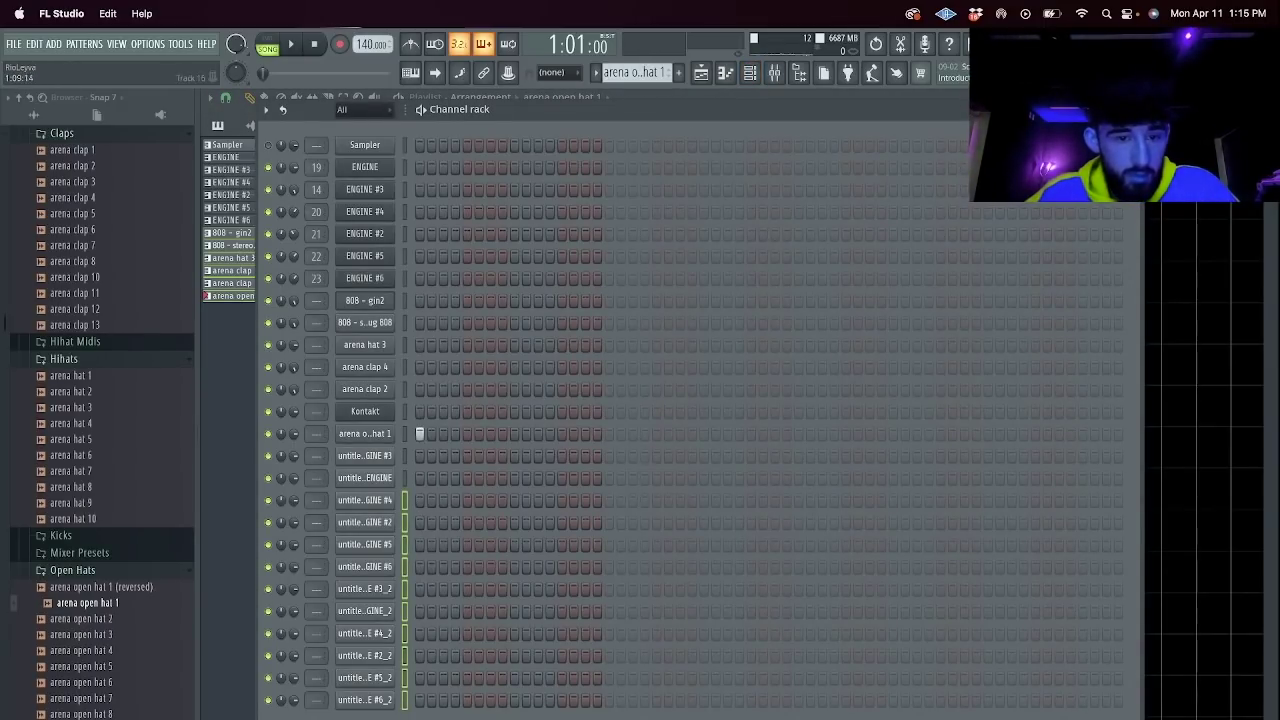
click(777, 73)
click(614, 302)
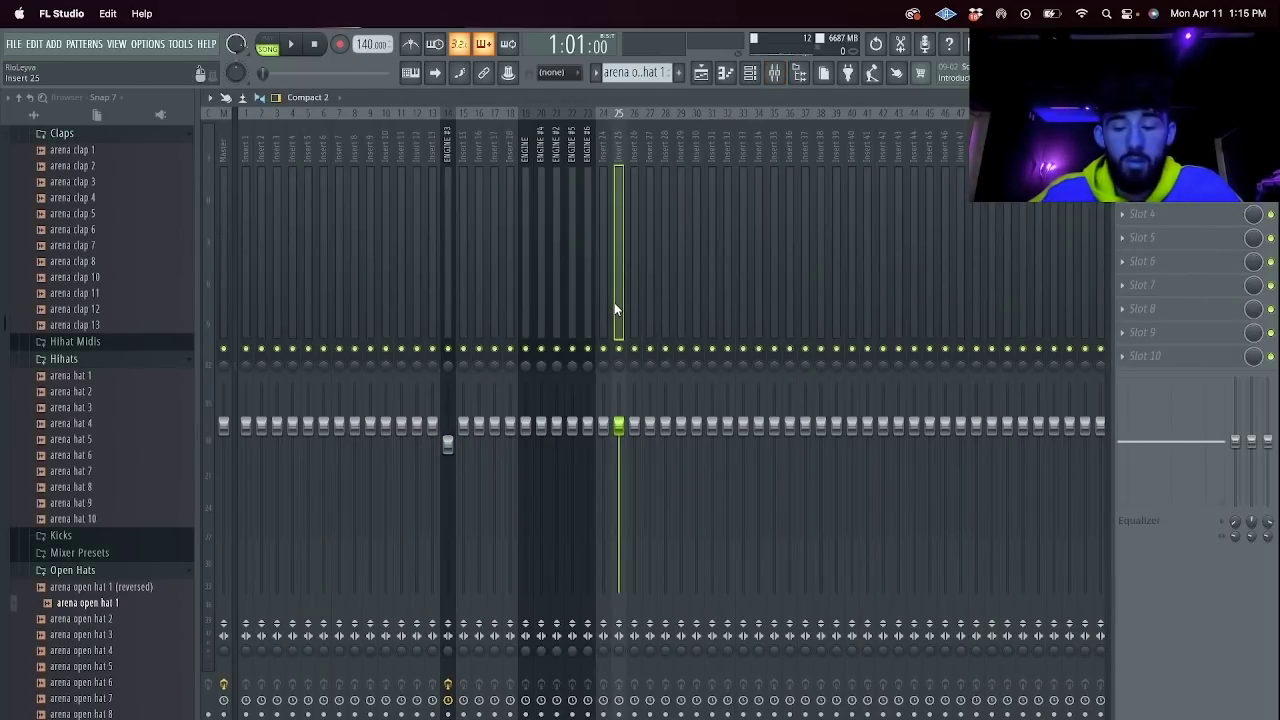
key(space)
key(space)
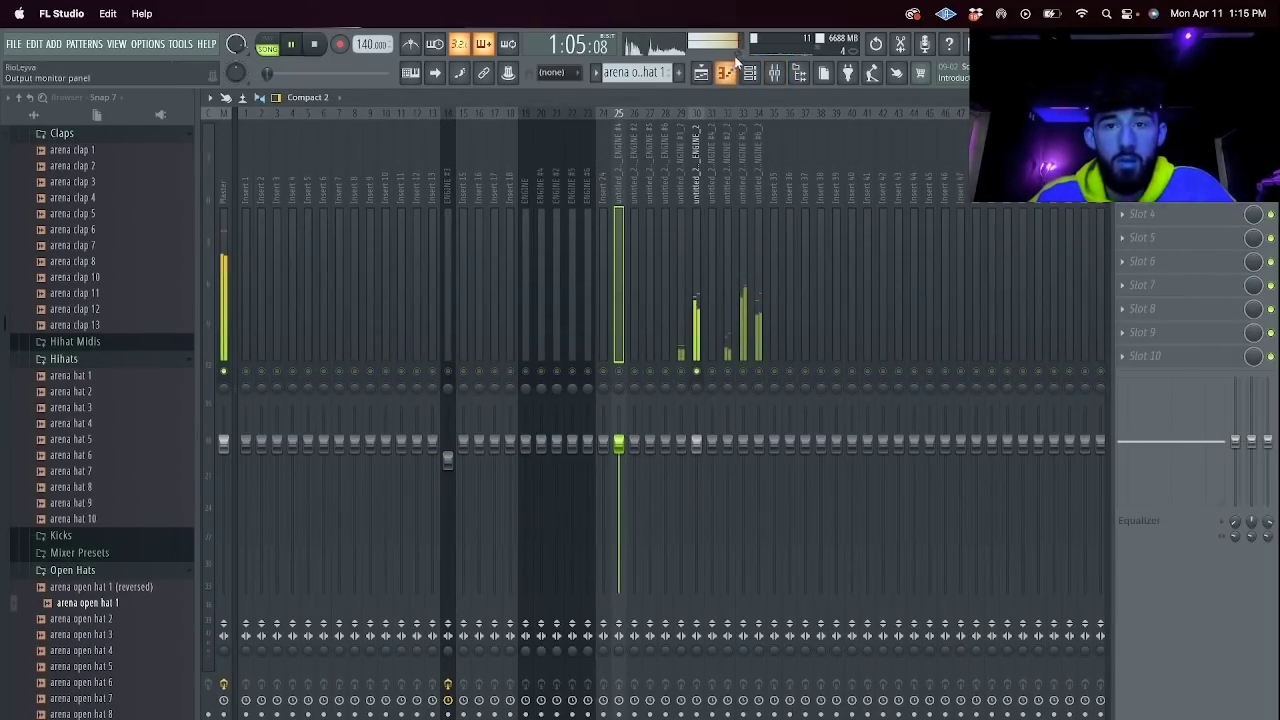
click(749, 72)
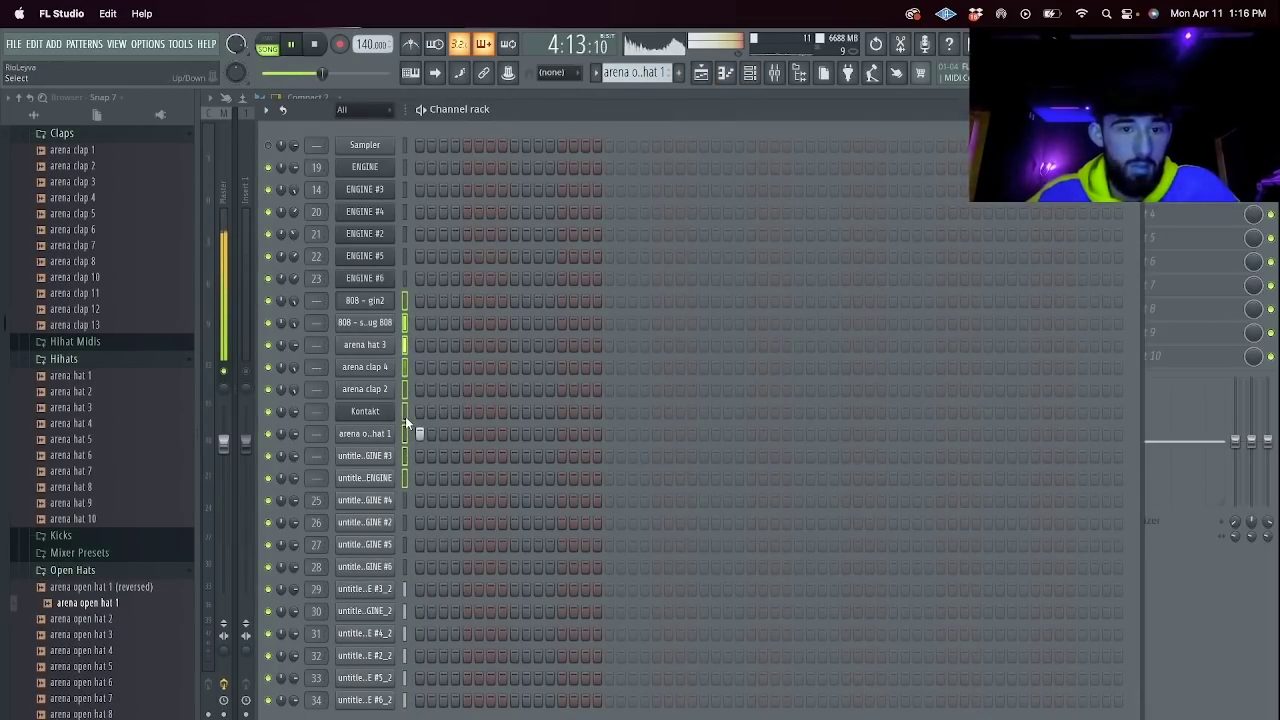
click(749, 72)
click(804, 334)
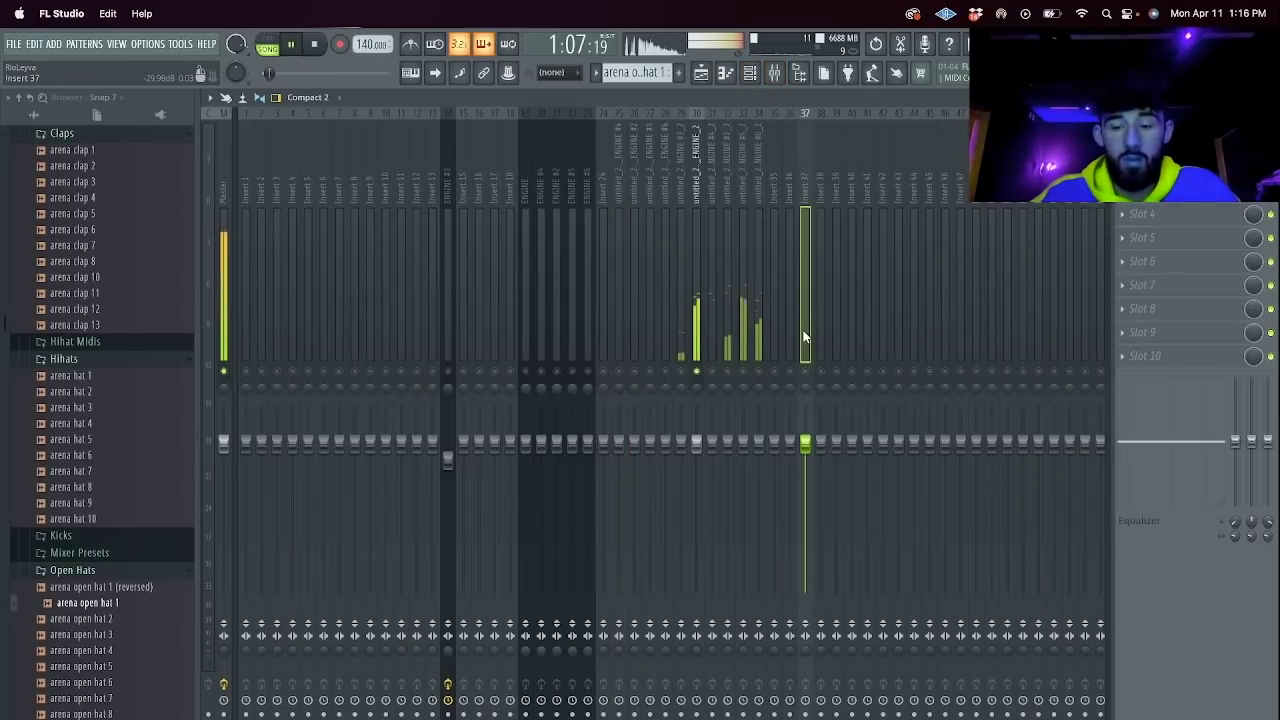
Route the drum channels to inserts from 37 and select the rendered ENGINE #2 insert.
key(ctrl+l)
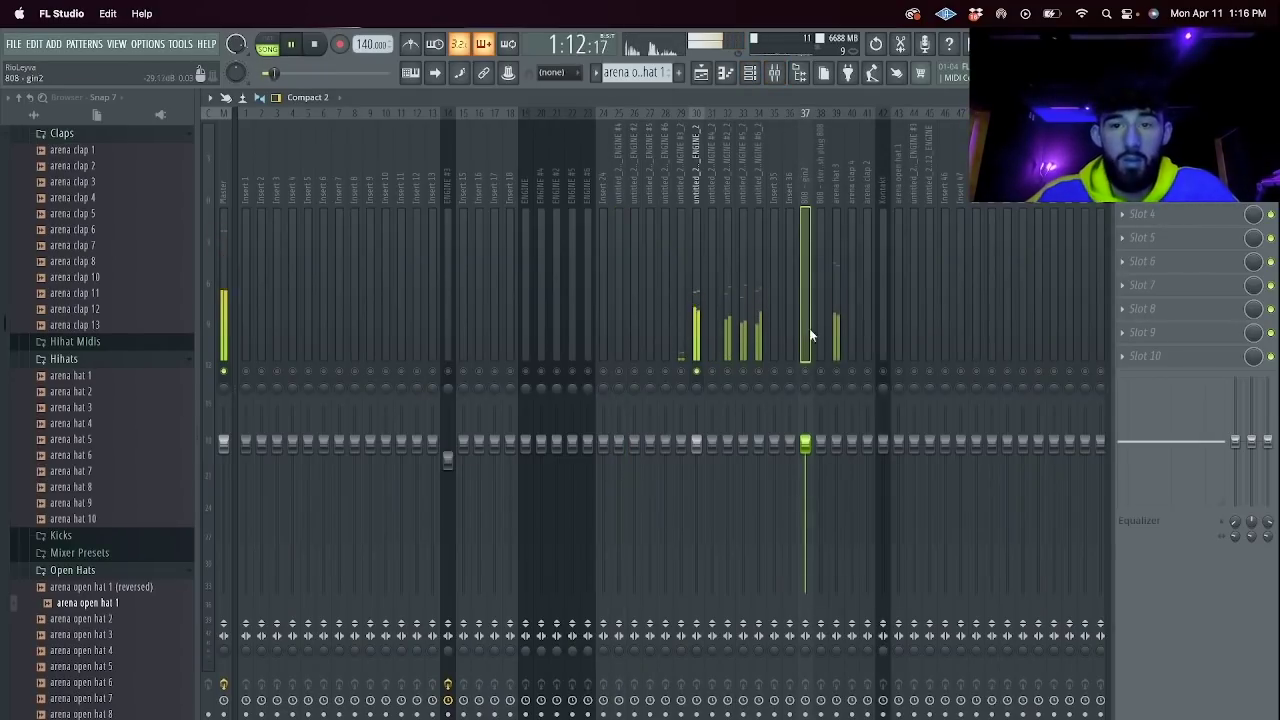
click(745, 335)
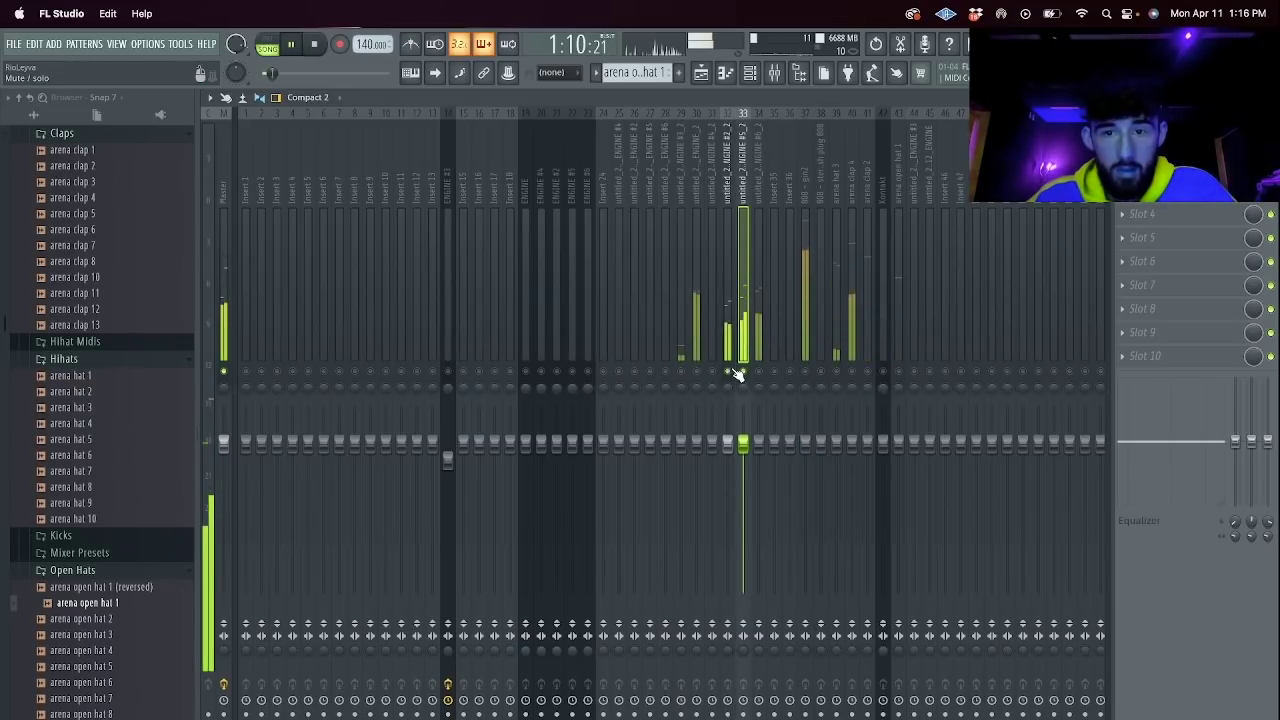
click(727, 340)
Load Effectrix on insert 32 with a VINYL block and a LOOP block over steps 25–28.
click(1178, 244)
mouse_move(1068, 316)
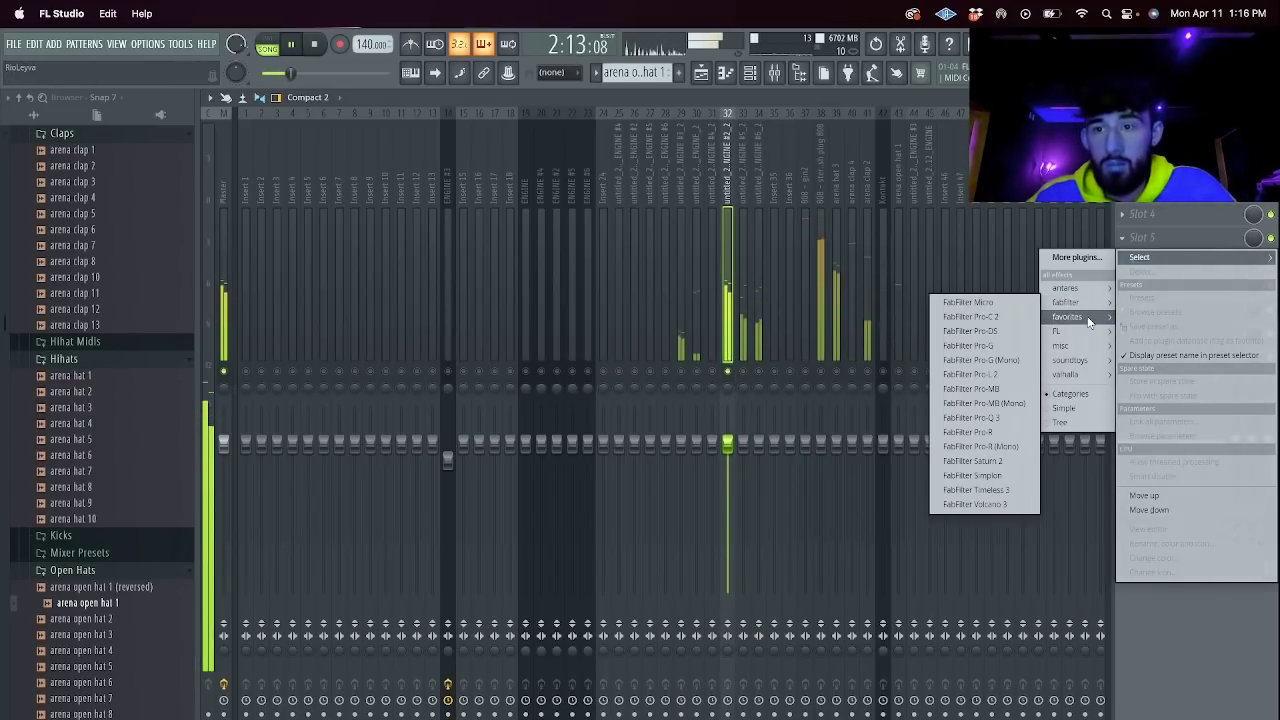
click(981, 403)
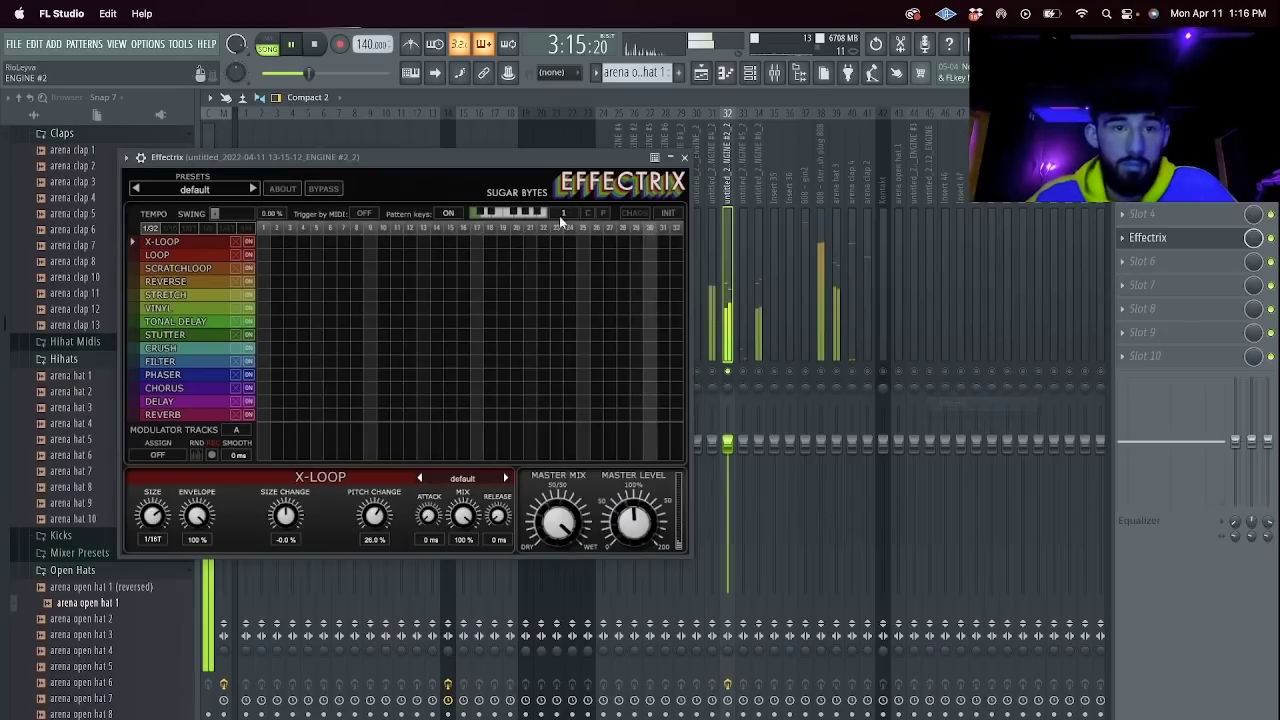
click(456, 313)
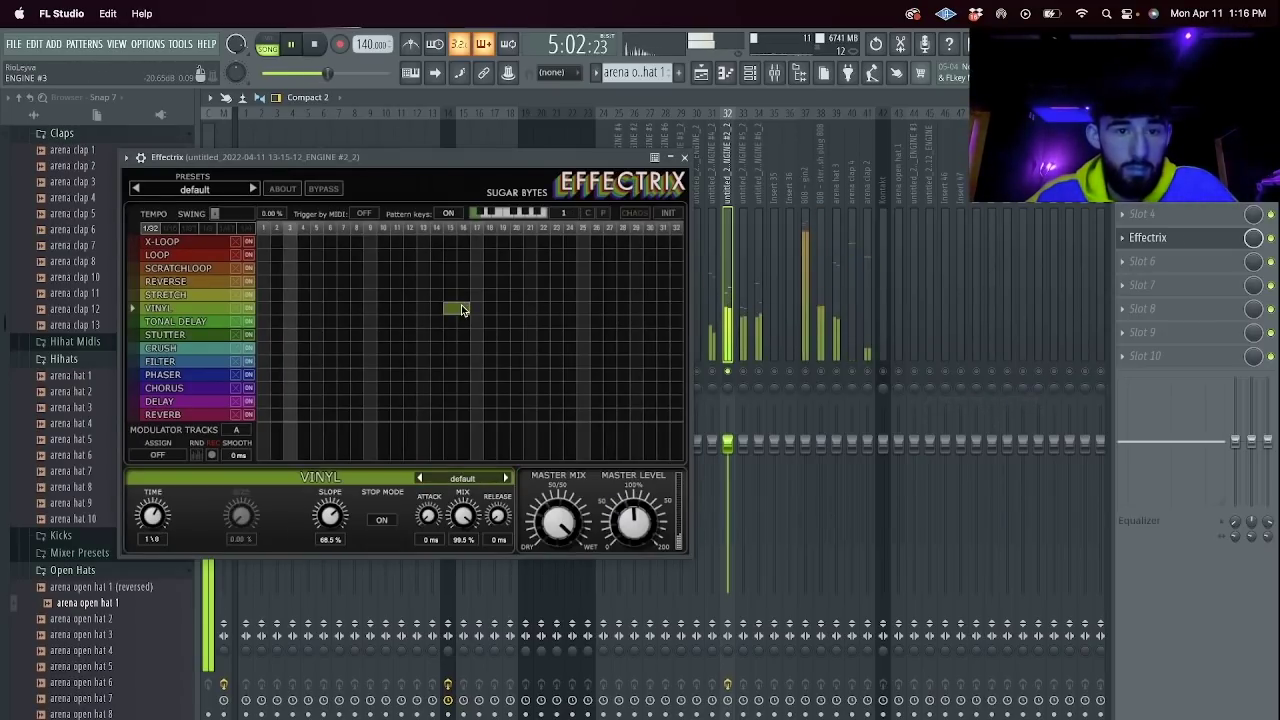
drag(620, 254, 668, 254)
right_click(636, 256)
drag(583, 255, 630, 253)
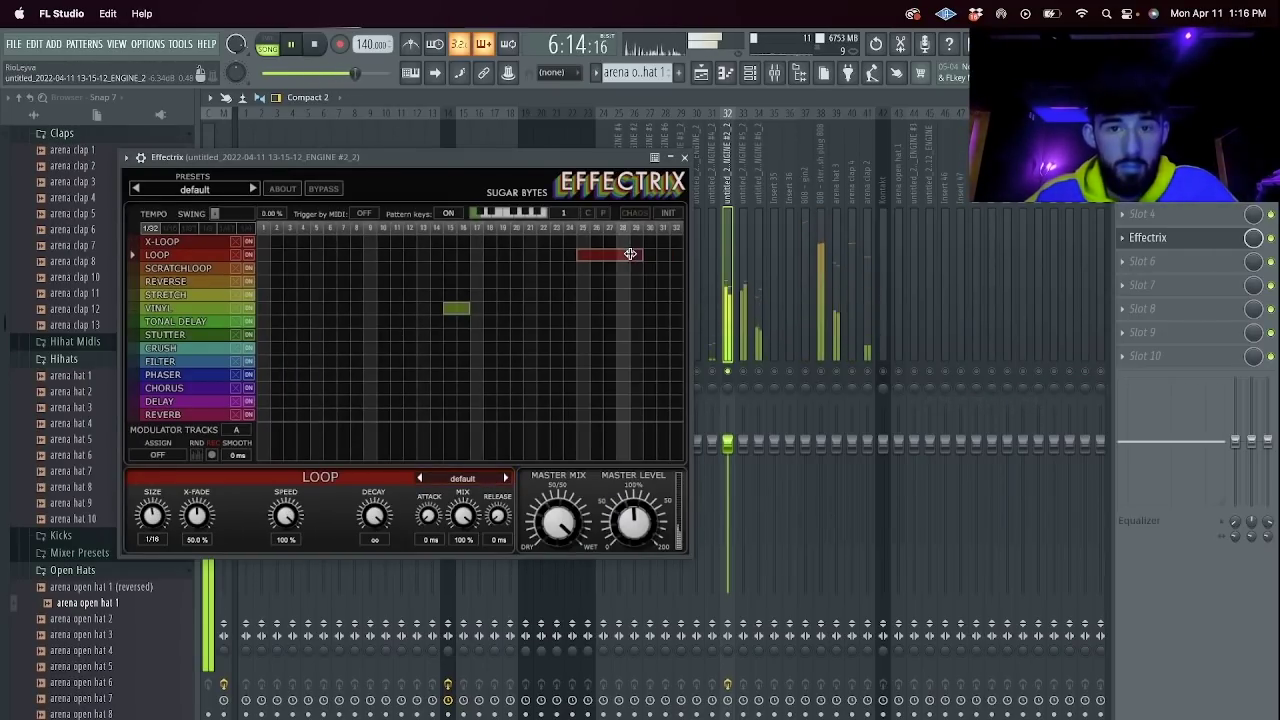
click(684, 157)
click(1143, 261)
Load Fruity Parametric EQ 2 into the empty slot and cut the low end.
mouse_move(1107, 345)
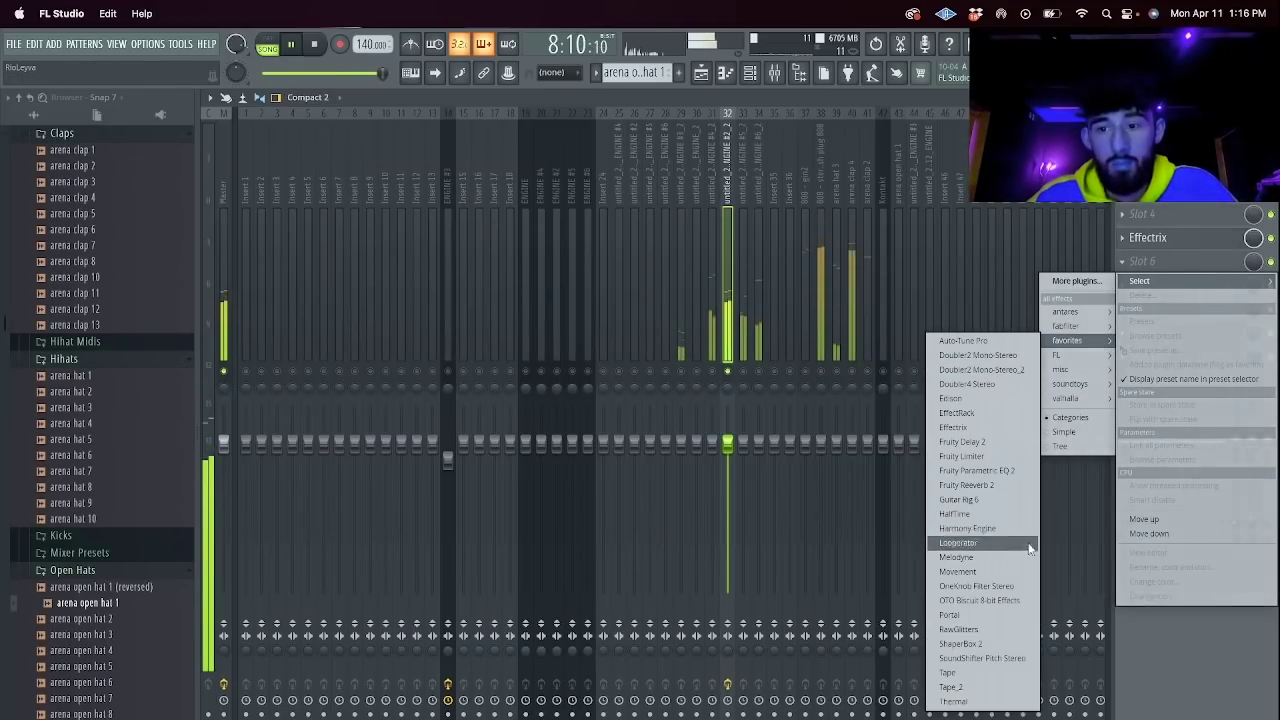
click(977, 470)
drag(406, 390, 430, 464)
click(852, 265)
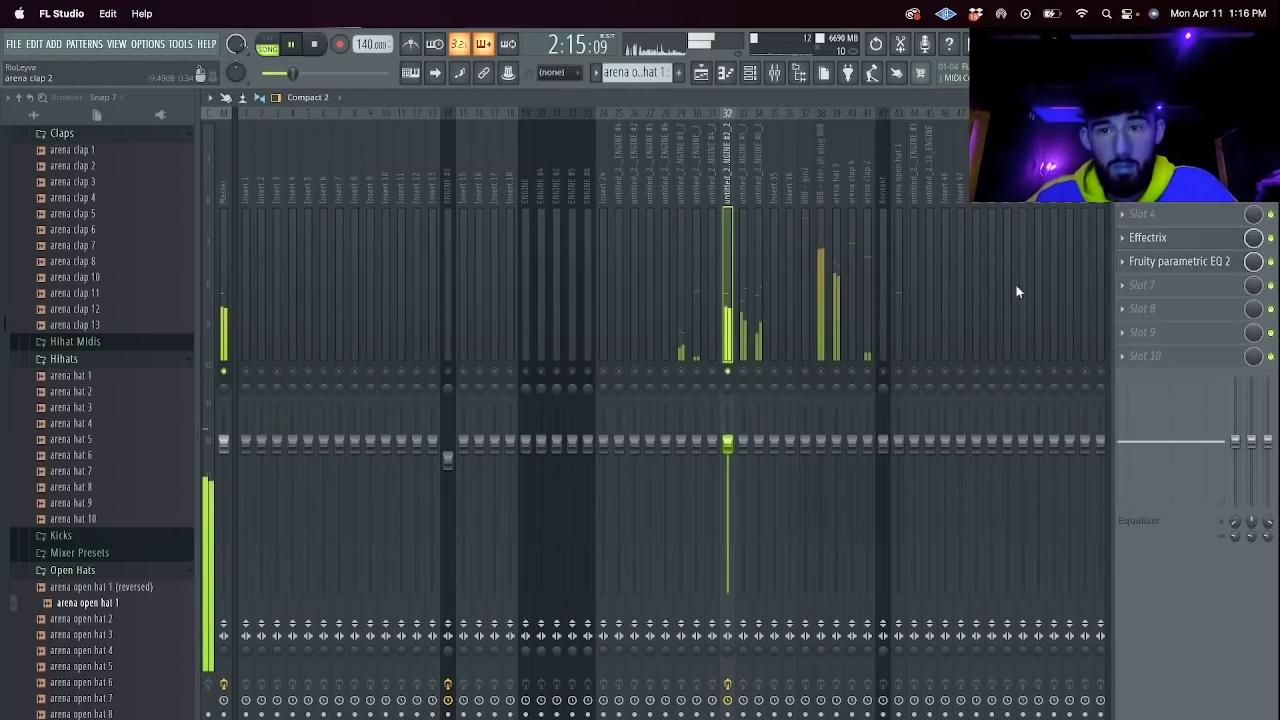
Add ShaperBox 2 with a ramp-down filter shape bent into a convex curve, length 1/4.
click(1183, 287)
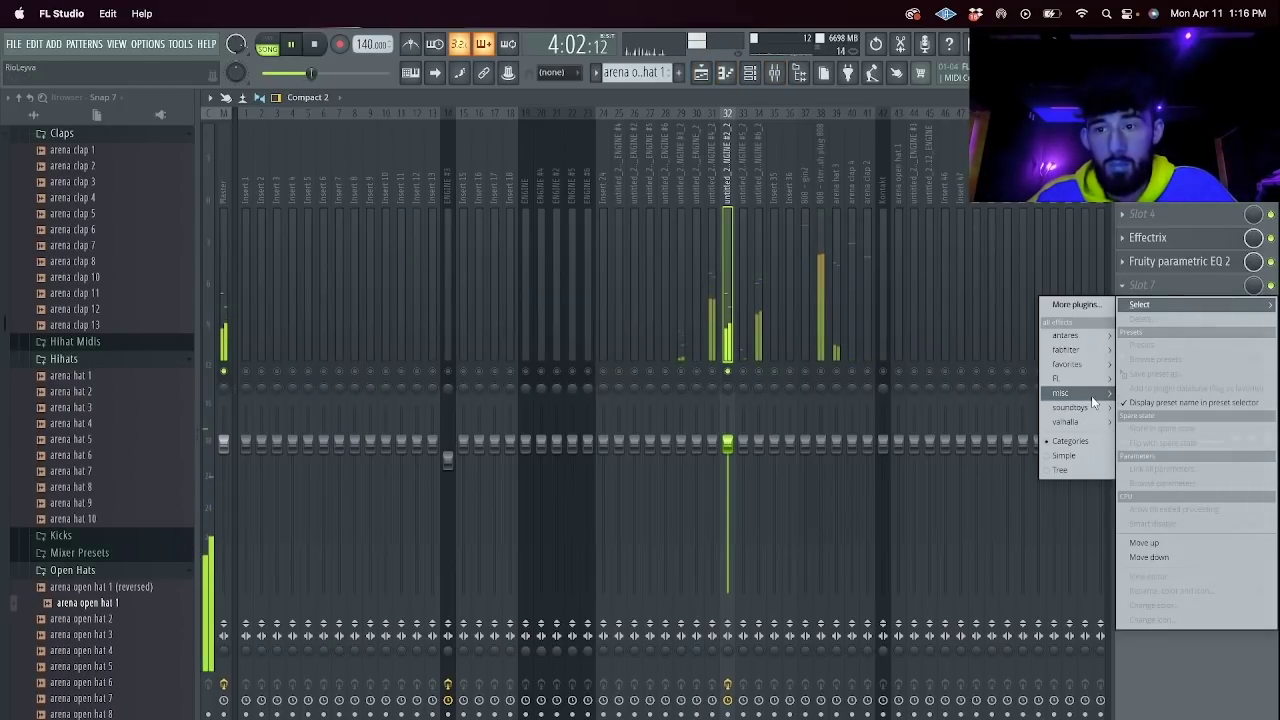
mouse_move(1067, 364)
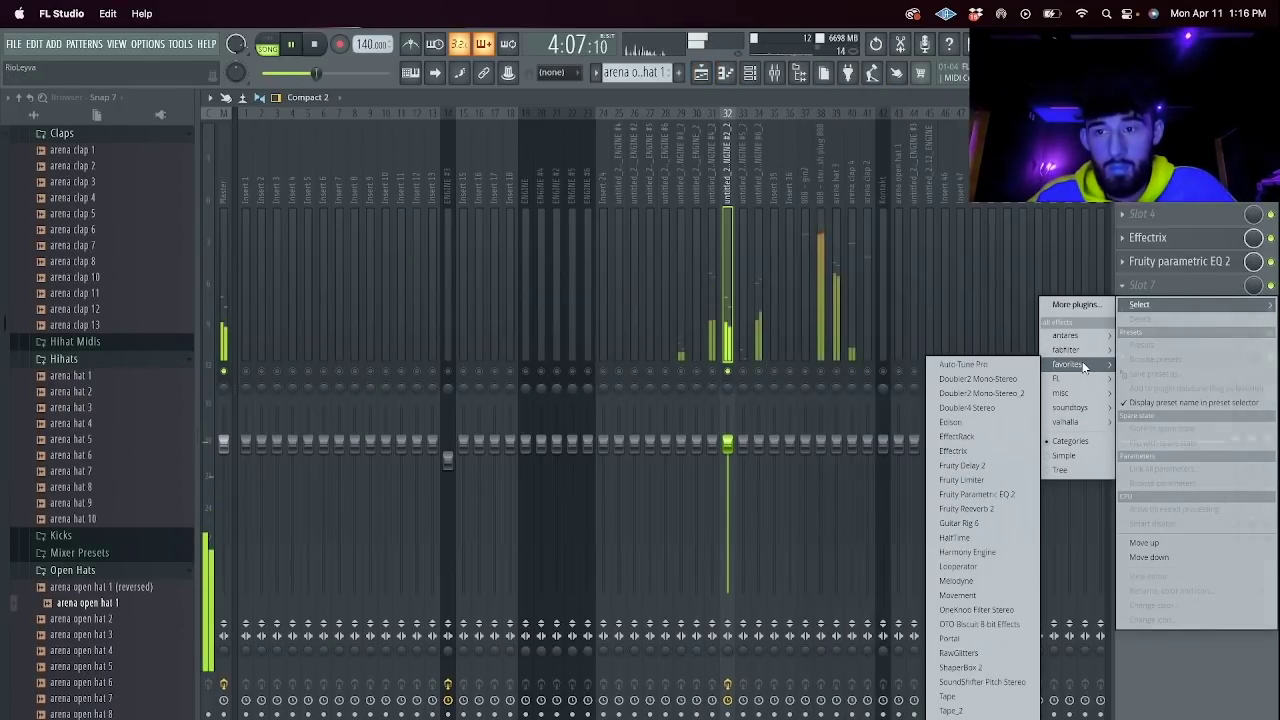
click(988, 669)
click(91, 227)
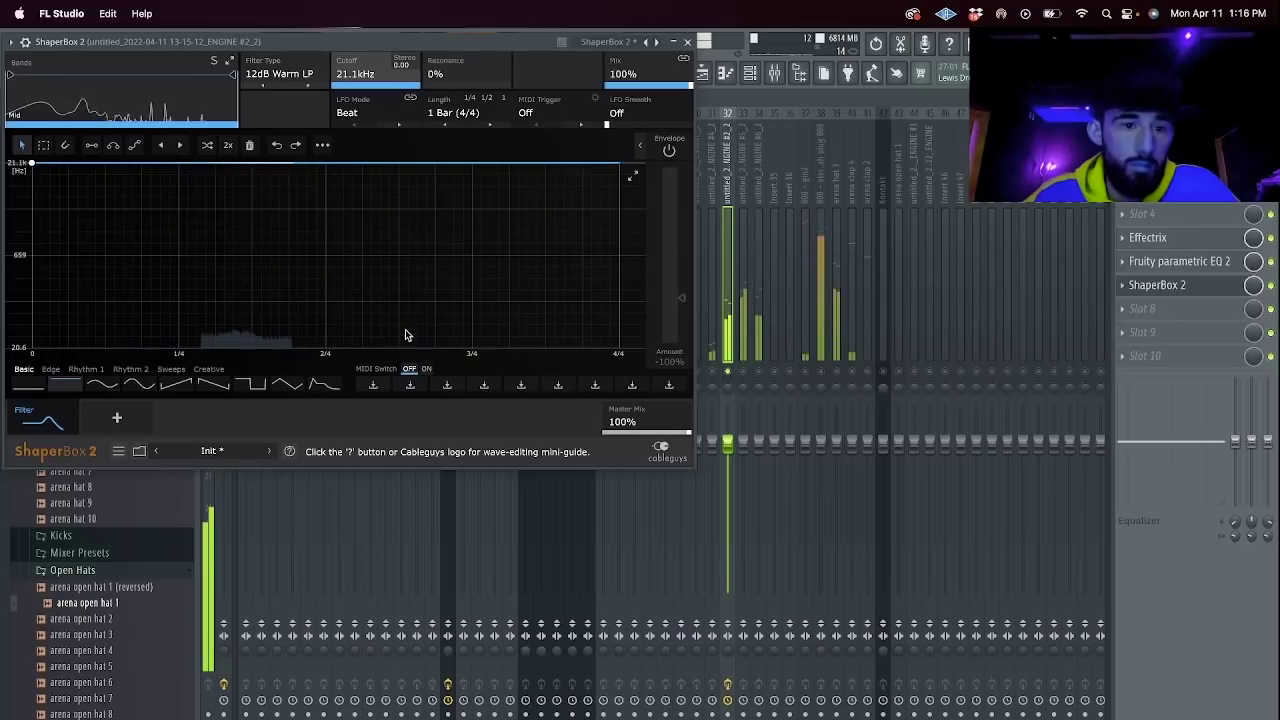
click(212, 385)
click(453, 112)
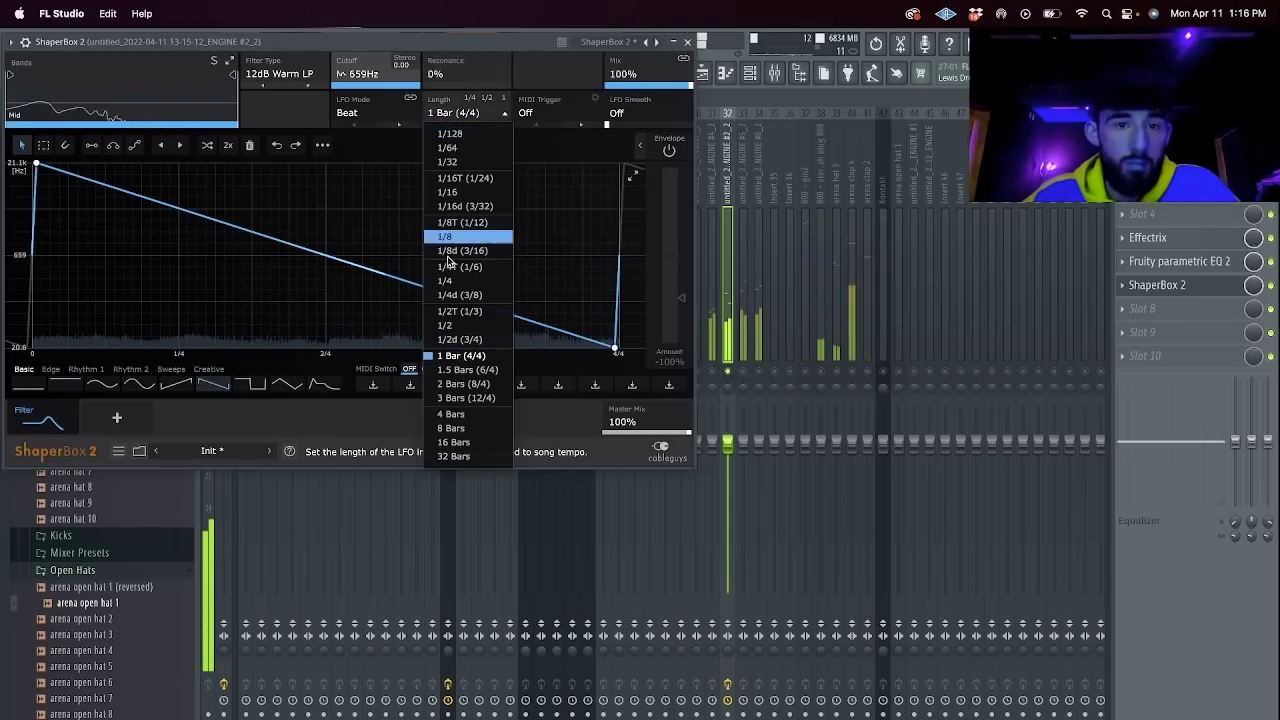
click(446, 237)
drag(371, 269, 608, 162)
click(435, 112)
click(487, 271)
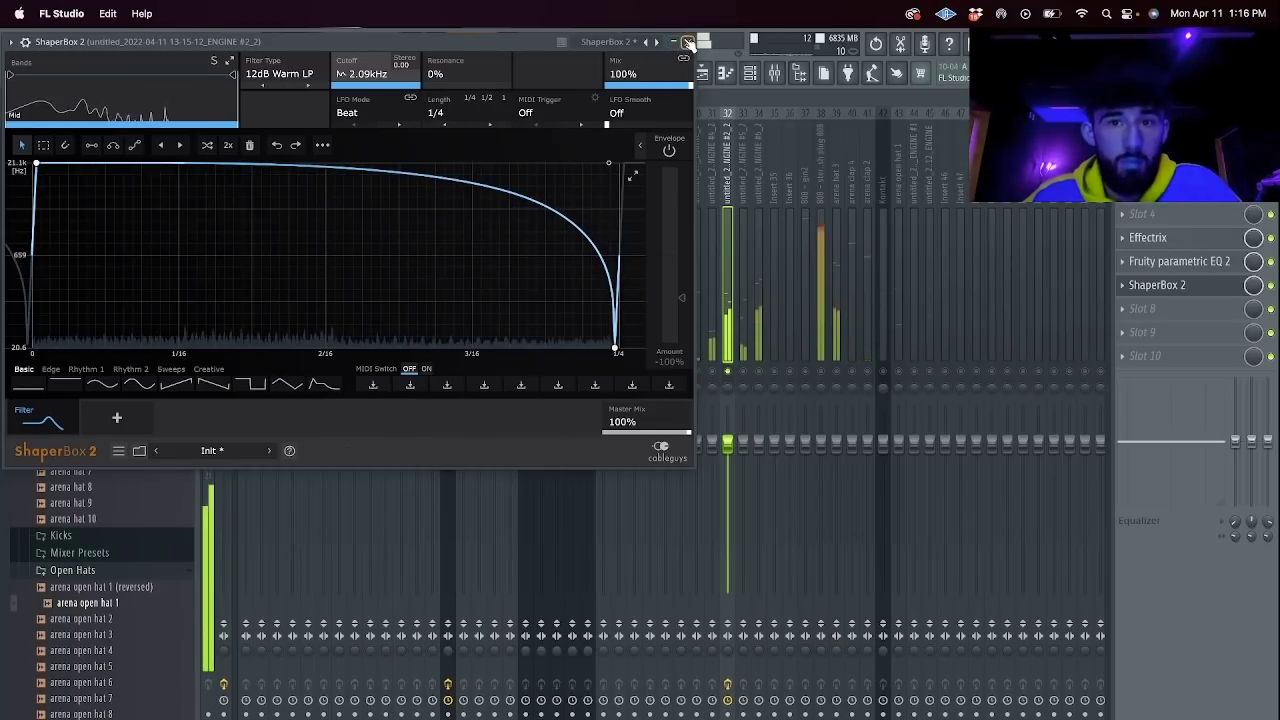
click(687, 41)
click(744, 370)
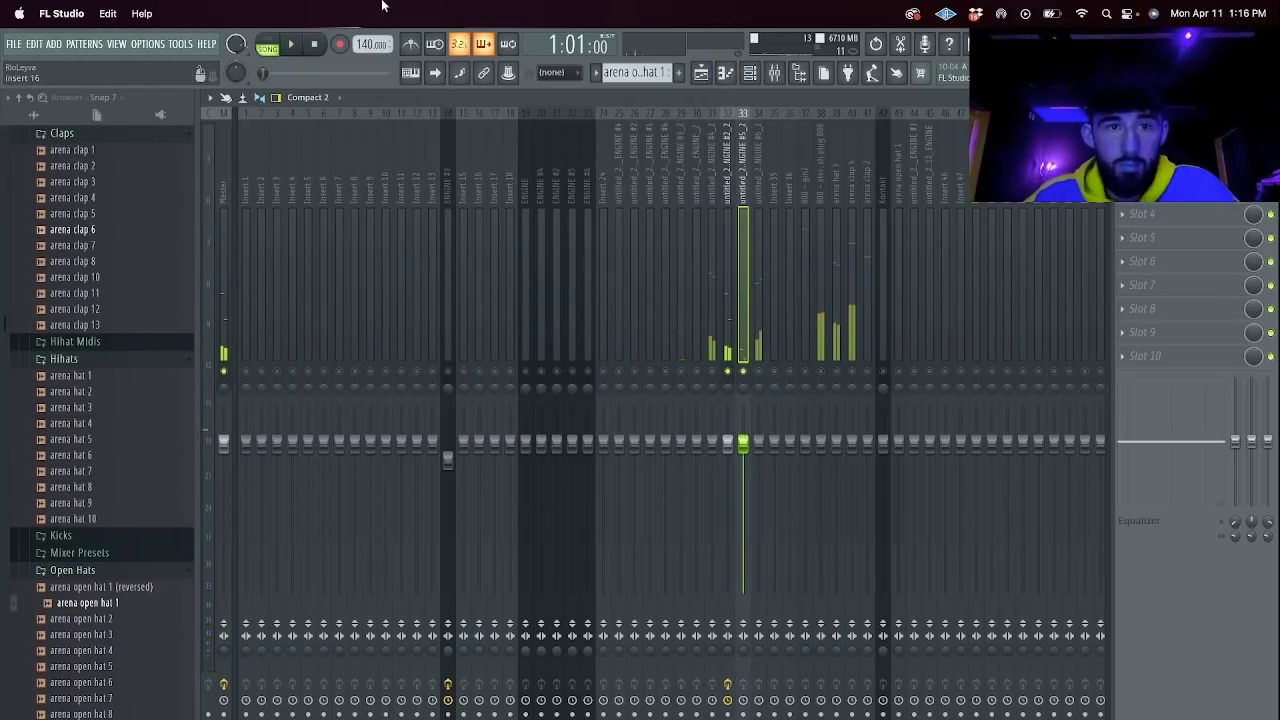
Play the song and delete the Track 6 audio clip from the playlist.
key(space)
click(1178, 240)
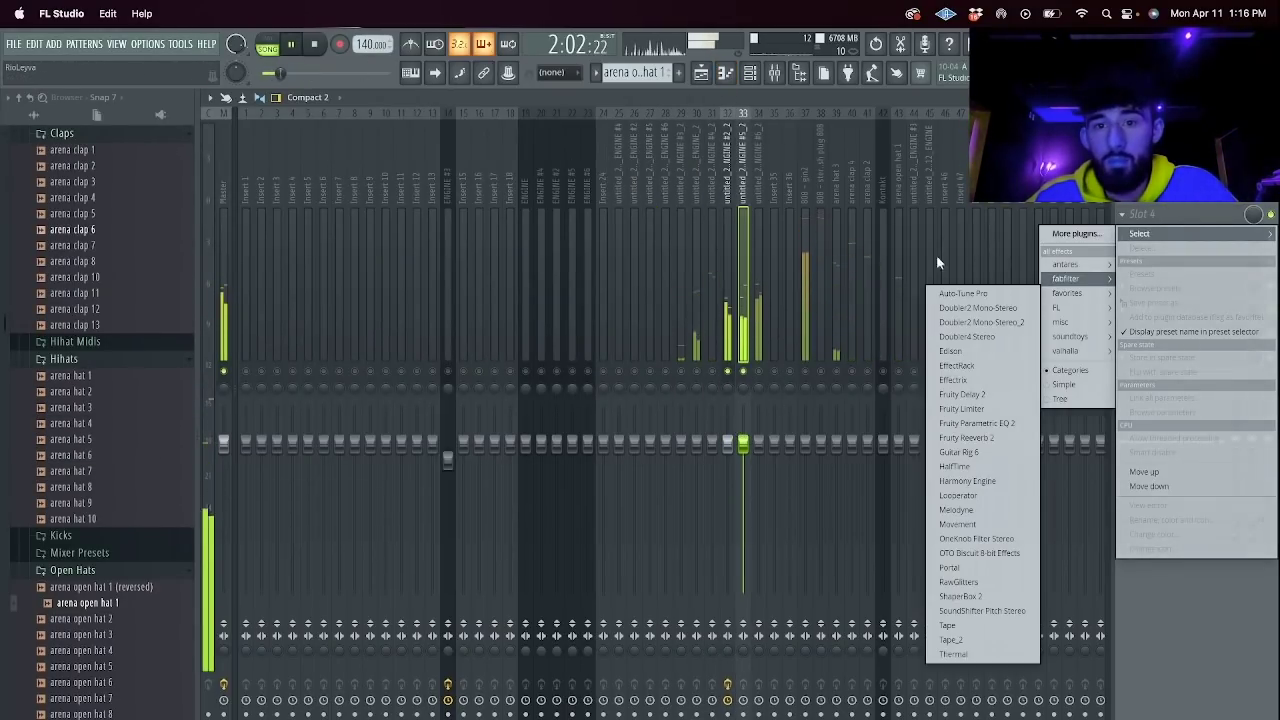
click(701, 73)
key(space)
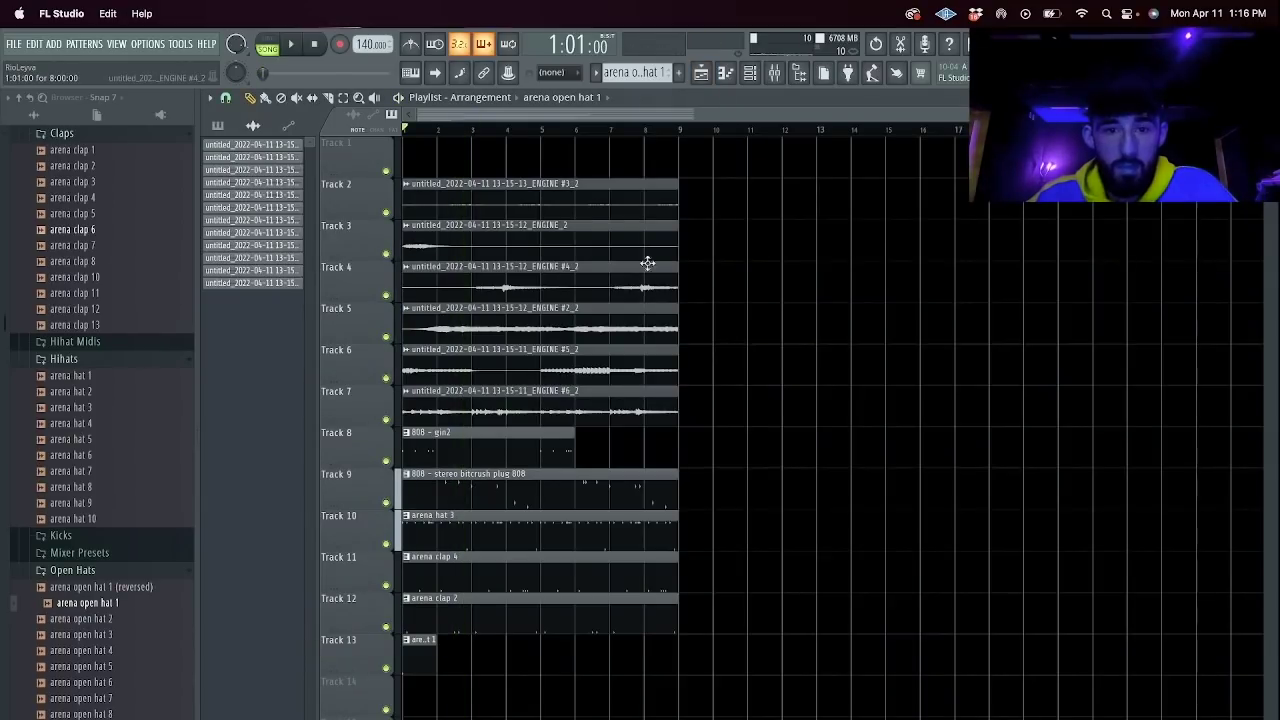
right_click(430, 353)
key(space)
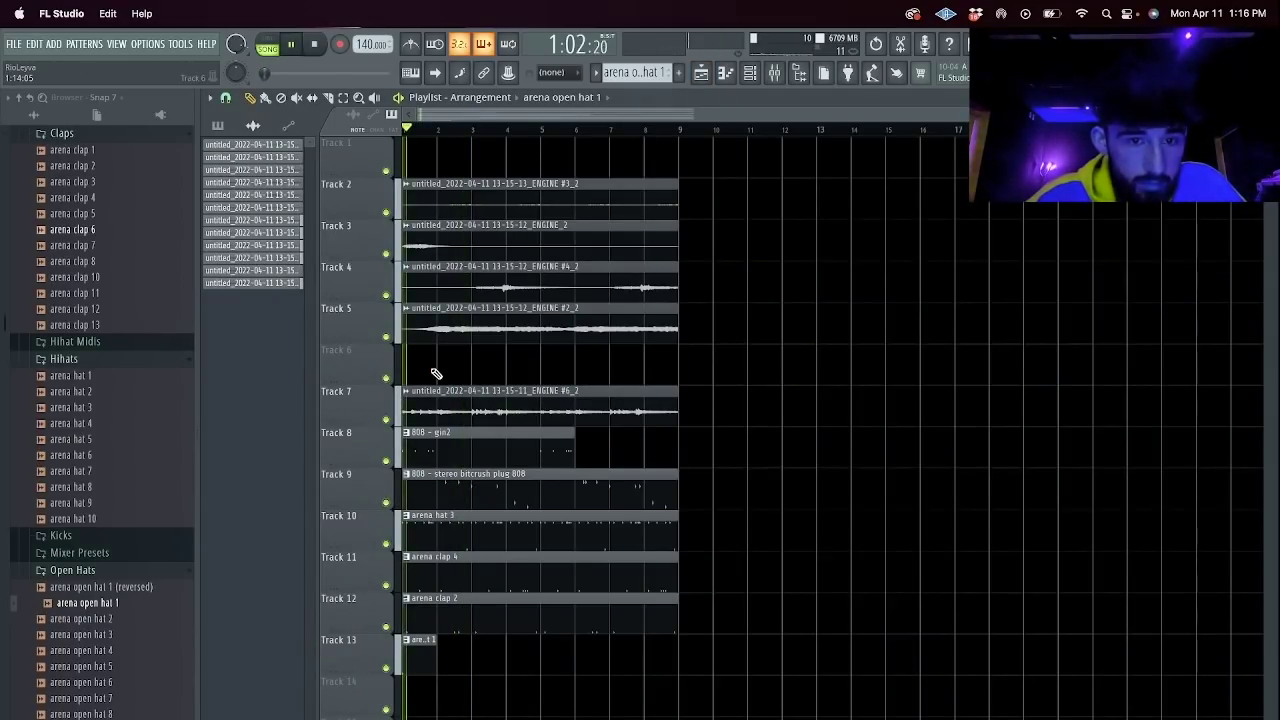
Unmute mixer inserts 37 through 41, then return to the playlist.
click(776, 74)
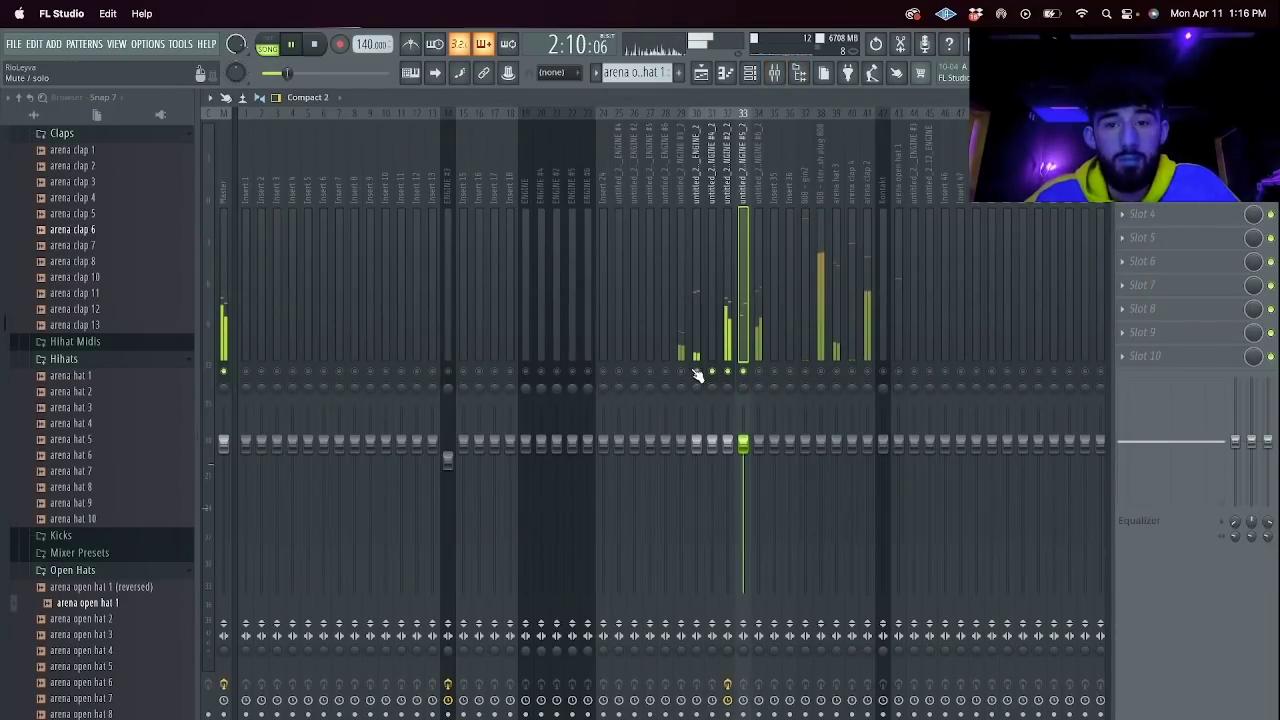
click(697, 375)
click(684, 358)
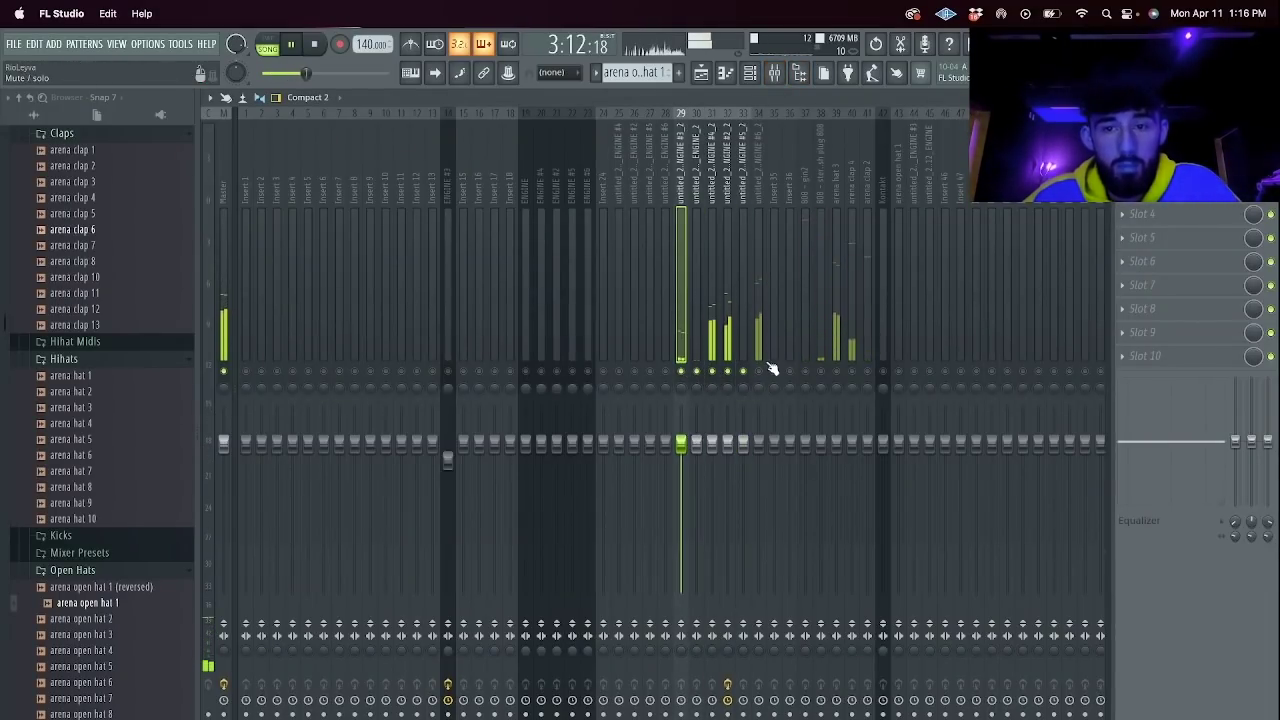
drag(821, 372, 888, 372)
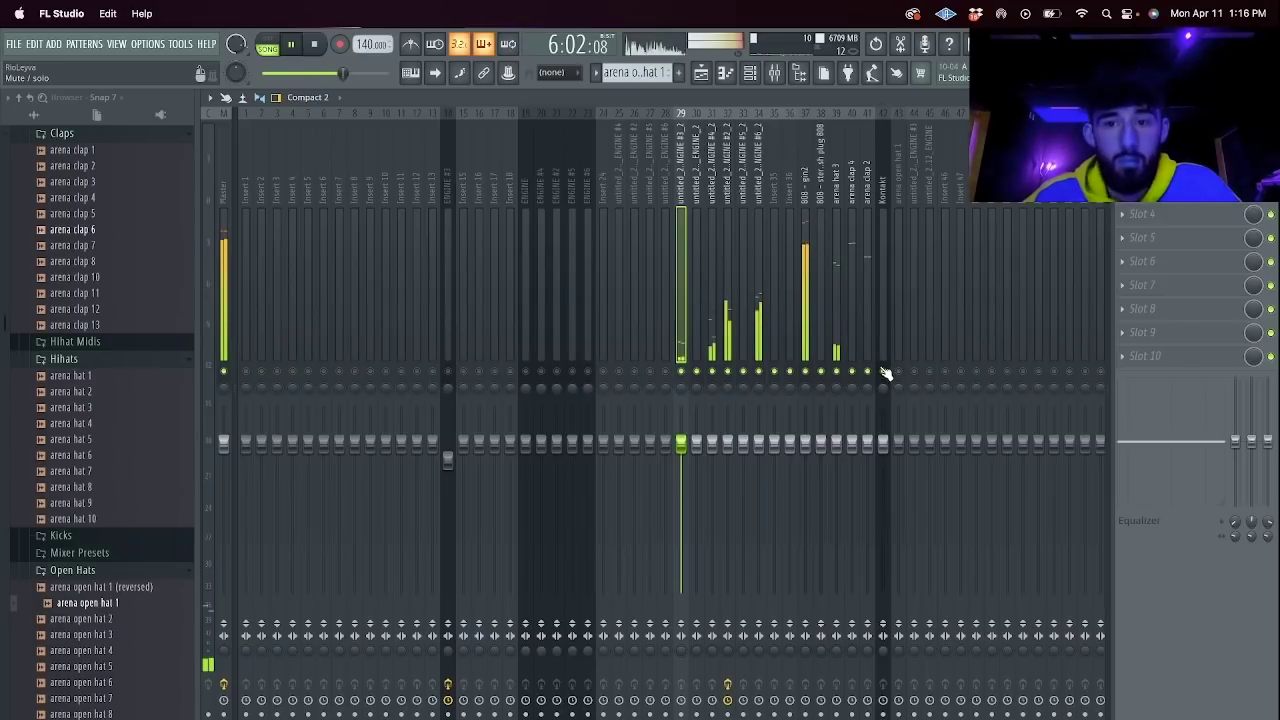
click(728, 443)
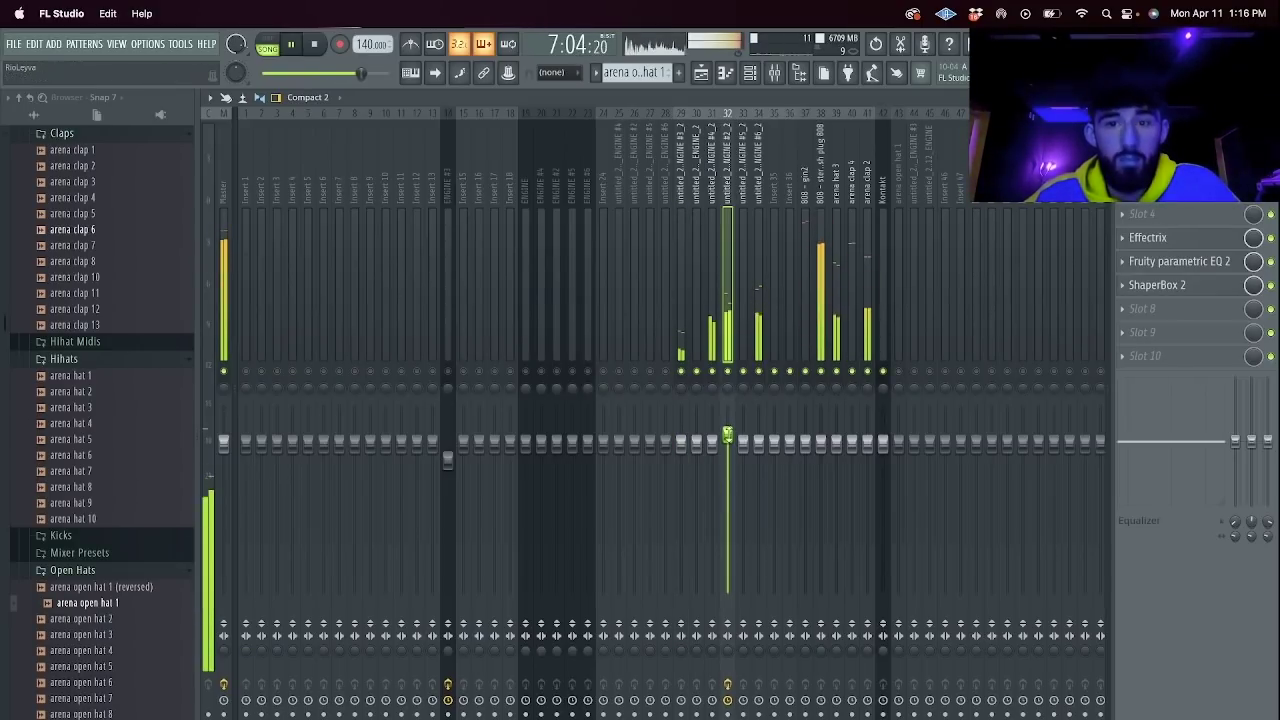
click(812, 314)
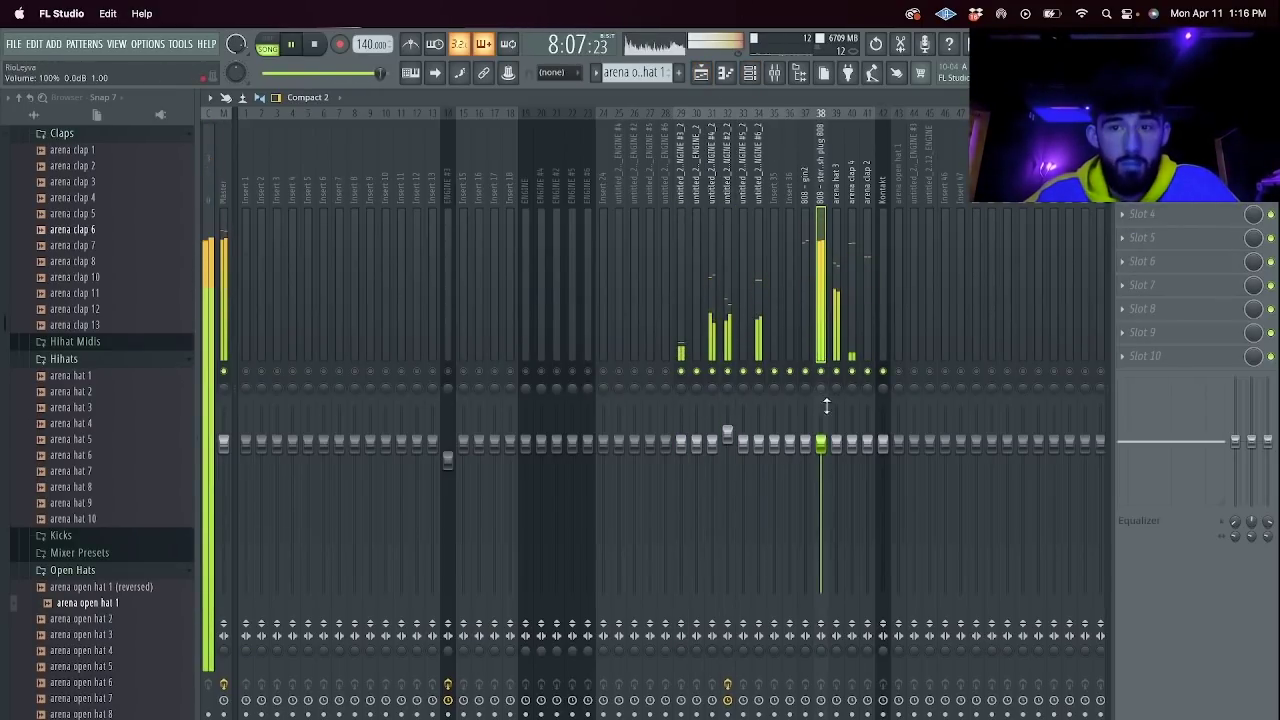
click(703, 75)
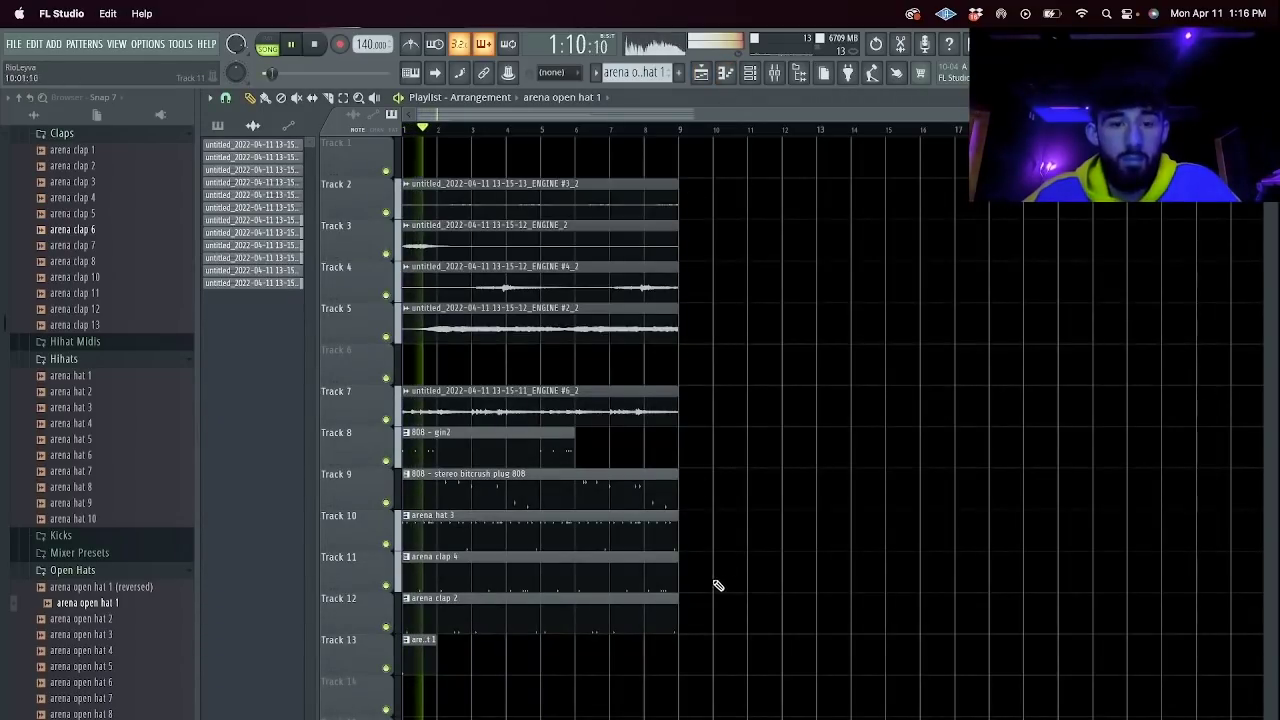
Open the 808 bitcrush pattern and lower the first two note pairs by one and two semitones.
double_click(457, 491)
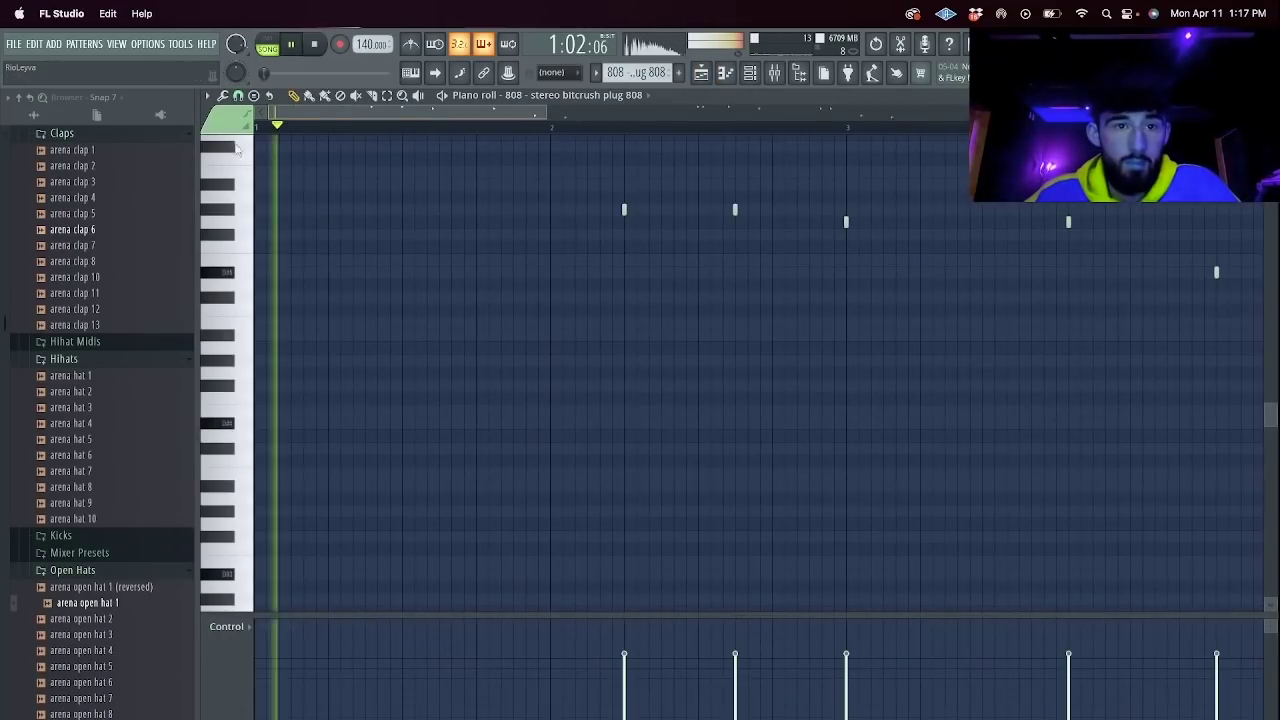
drag(752, 228, 460, 167)
key(shift+Down)
drag(853, 251, 1137, 205)
key(shift+Down)
key(shift+Down)
key(shift+Down)
key(shift+Down)
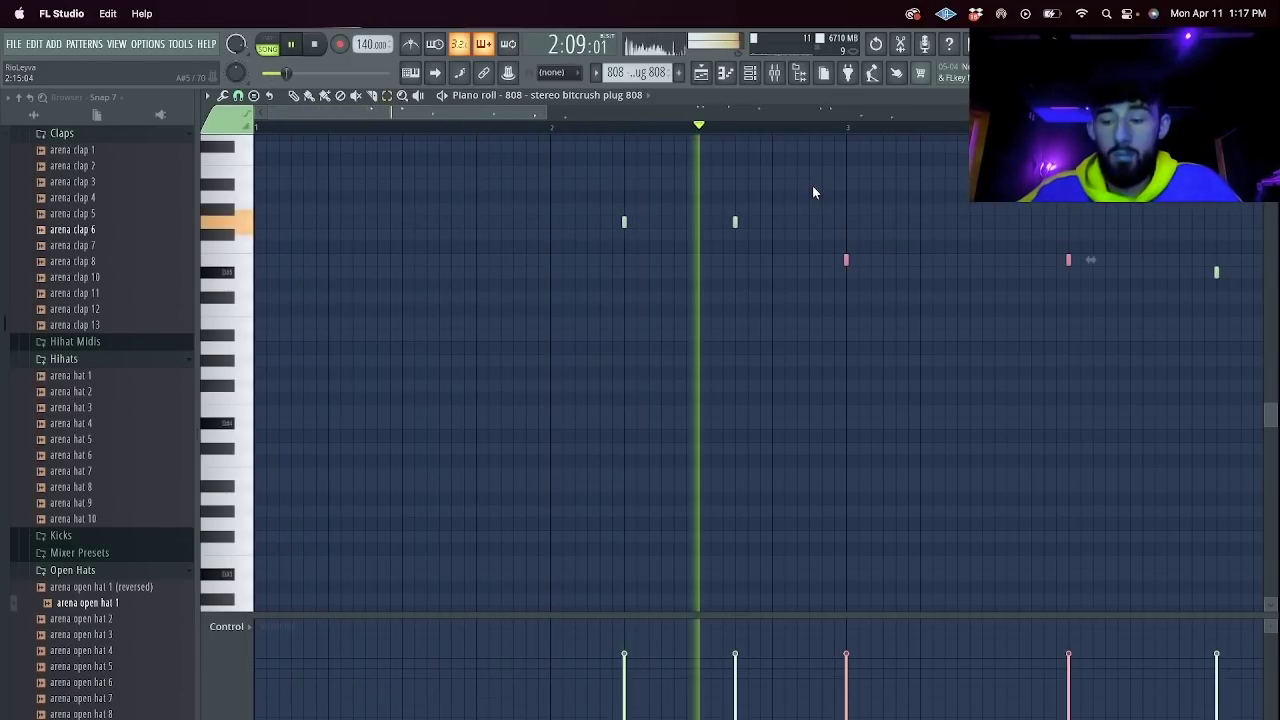
Raise the two notes near bar 3 and shift the following notes down and up.
scroll(812, 185, down, 3)
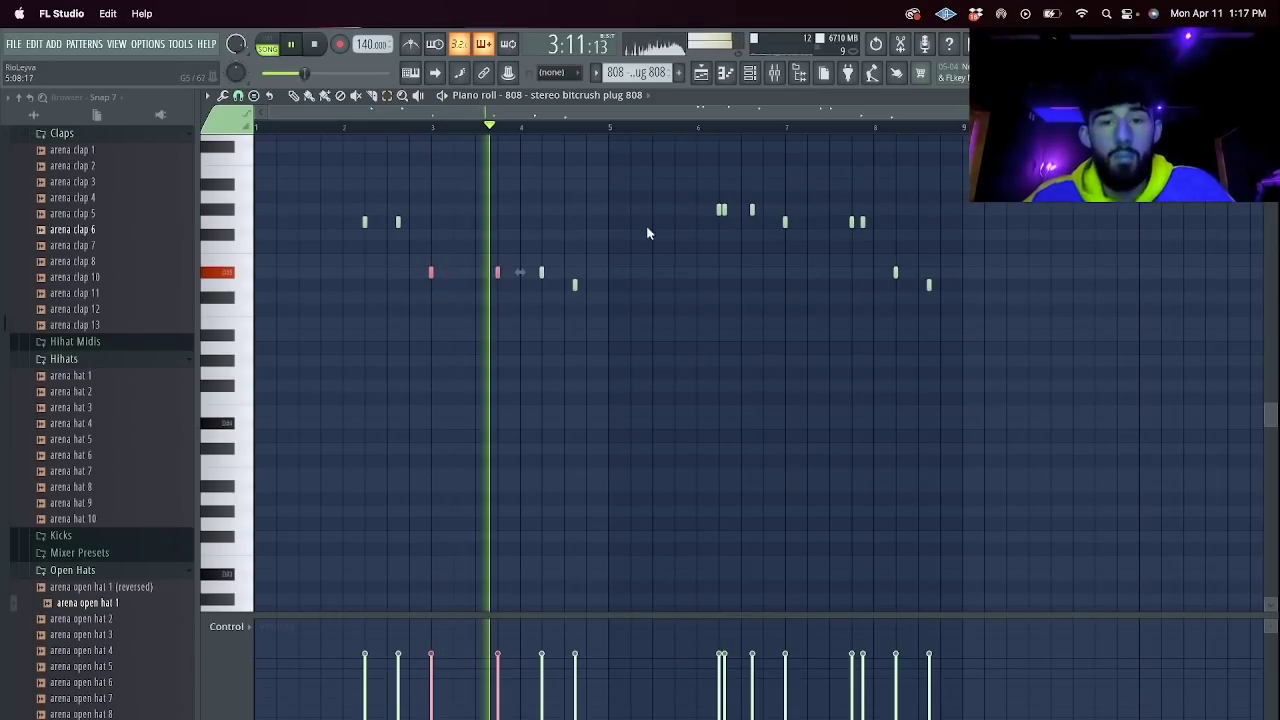
drag(604, 296, 506, 274)
key(shift+Up)
key(shift+Up)
key(shift+Up)
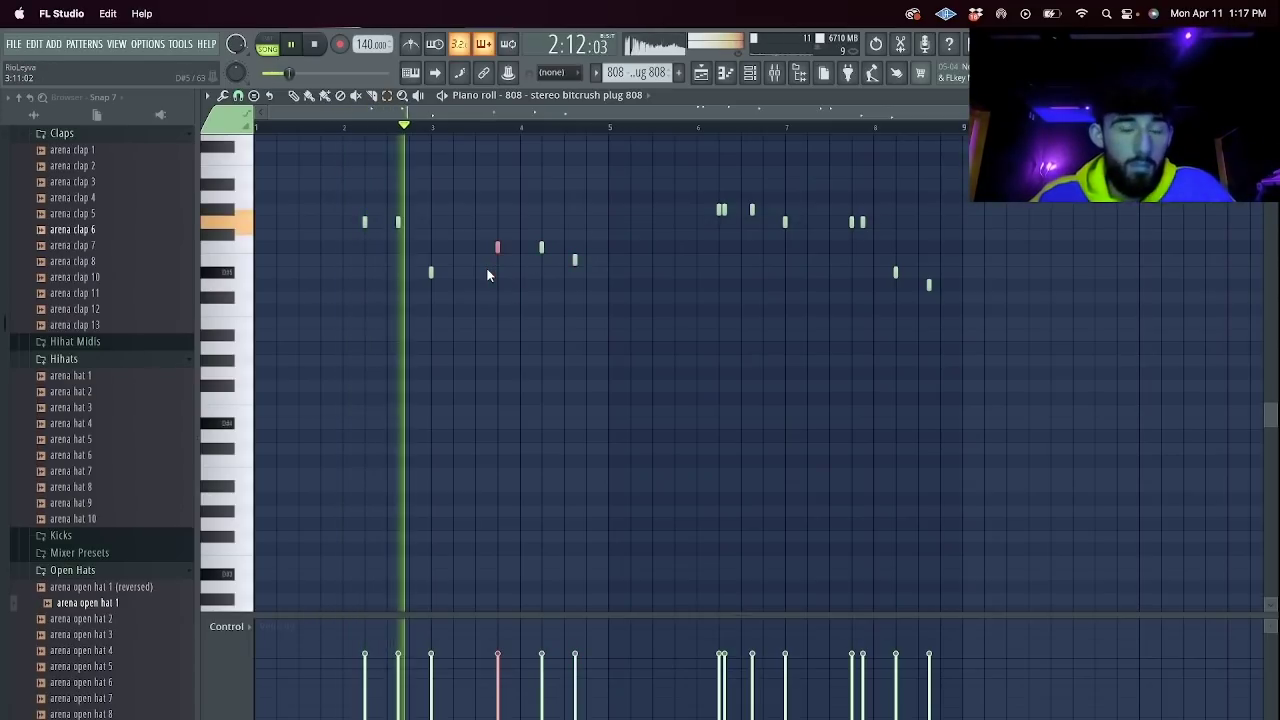
mouse_move(594, 272)
mouse_down()
mouse_move(560, 256)
mouse_move(510, 266)
mouse_move(444, 230)
mouse_up()
key(shift+Down)
key(shift+Down)
drag(592, 256, 556, 256)
key(shift+Up)
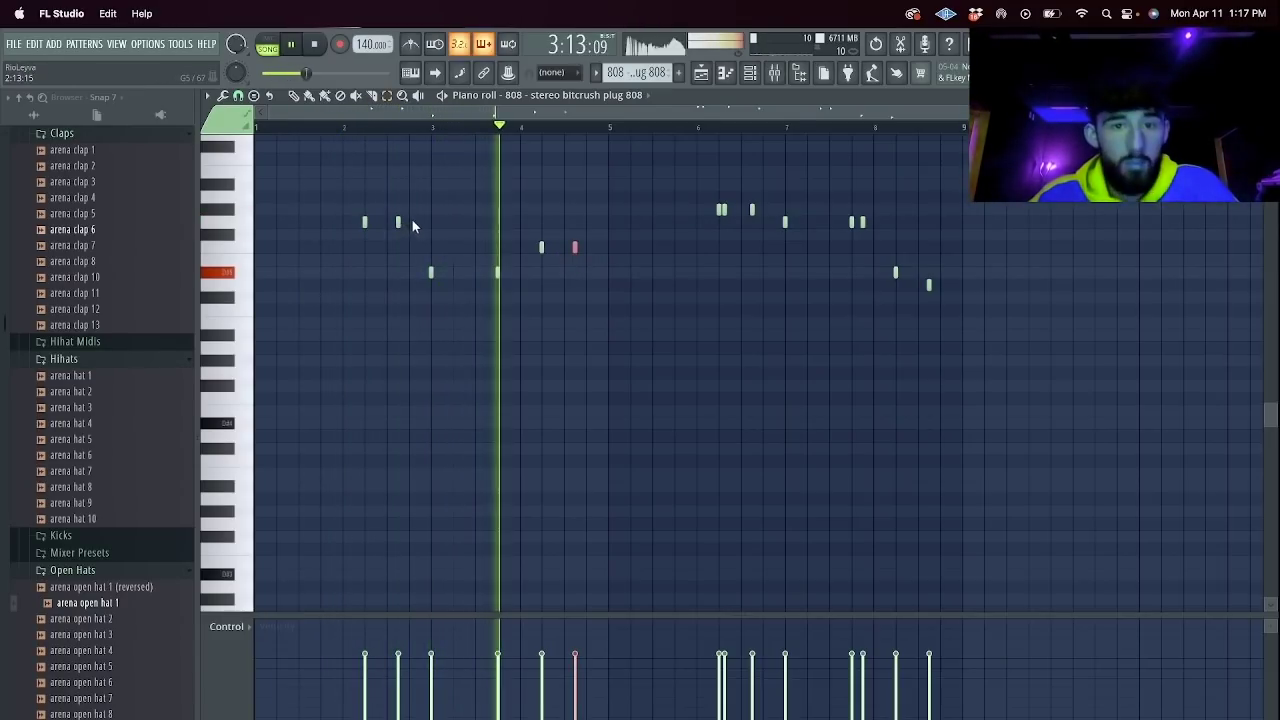
Lower the 808 notes around bars 6–7 and raise the final note three semitones.
drag(980, 322, 691, 206)
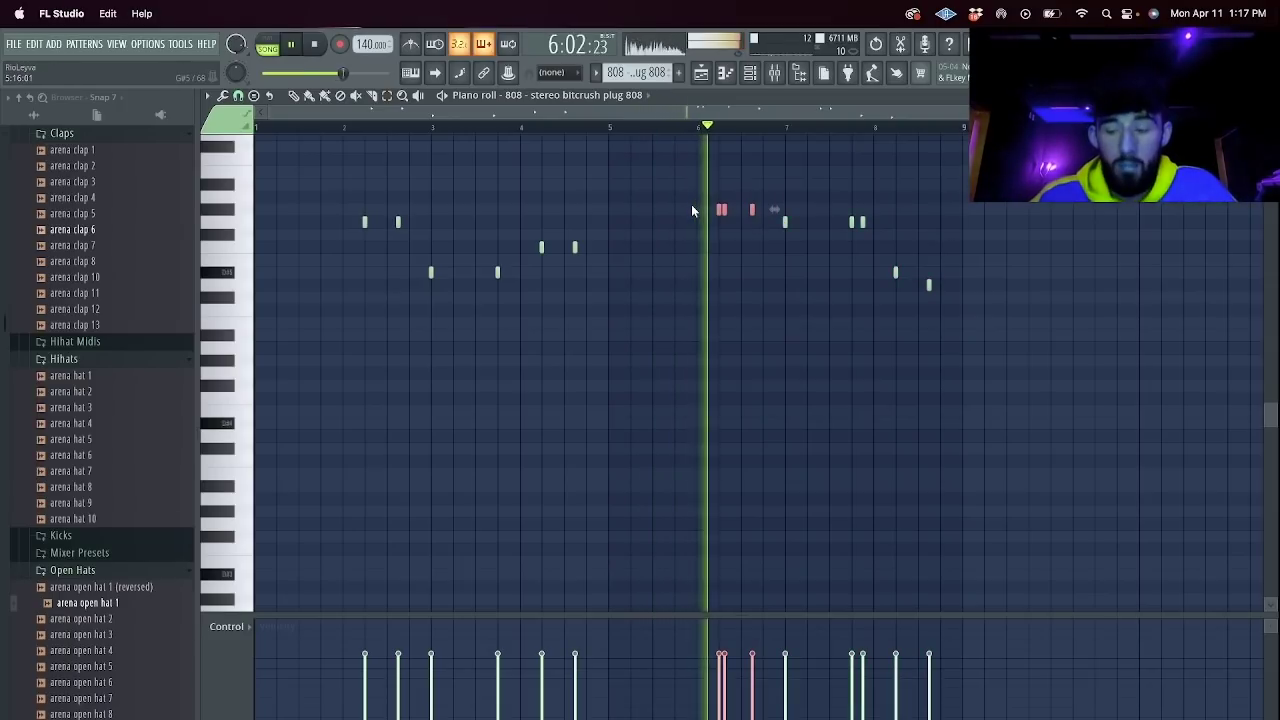
key(shift+Down)
drag(875, 232, 831, 192)
key(shift+Down)
key(shift+Down)
key(shift+Down)
key(shift+Down)
drag(955, 288, 911, 281)
key(shift+Up)
key(shift+Up)
key(shift+Up)
click(701, 72)
key(space)
Duplicate all arrangement clips to the right and delete the first block.
drag(789, 675, 350, 165)
key(super+b)
key(super+b)
key(super+b)
key(super+b)
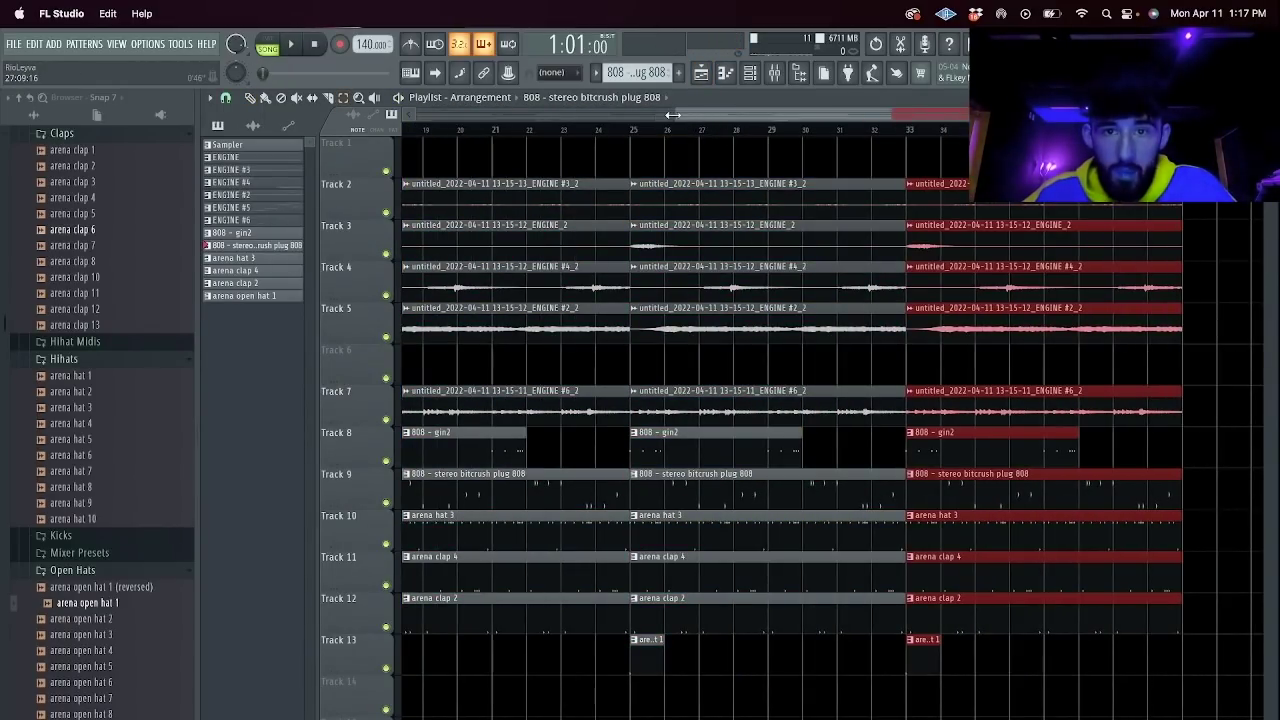
drag(673, 115, 412, 115)
drag(520, 664, 266, 95)
key(Delete)
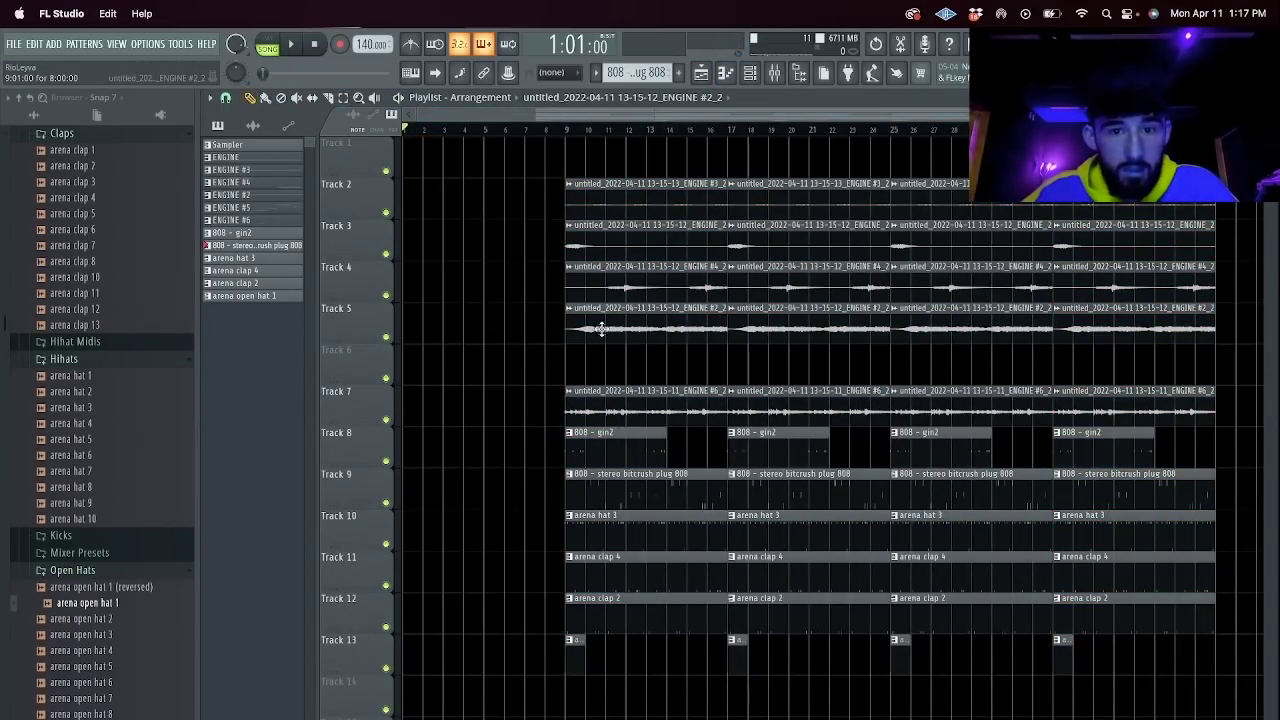
Copy the Track 7 and Track 8–13 clips back to bar 1.
drag(608, 331, 456, 334)
key(space)
key(space)
right_click(526, 316)
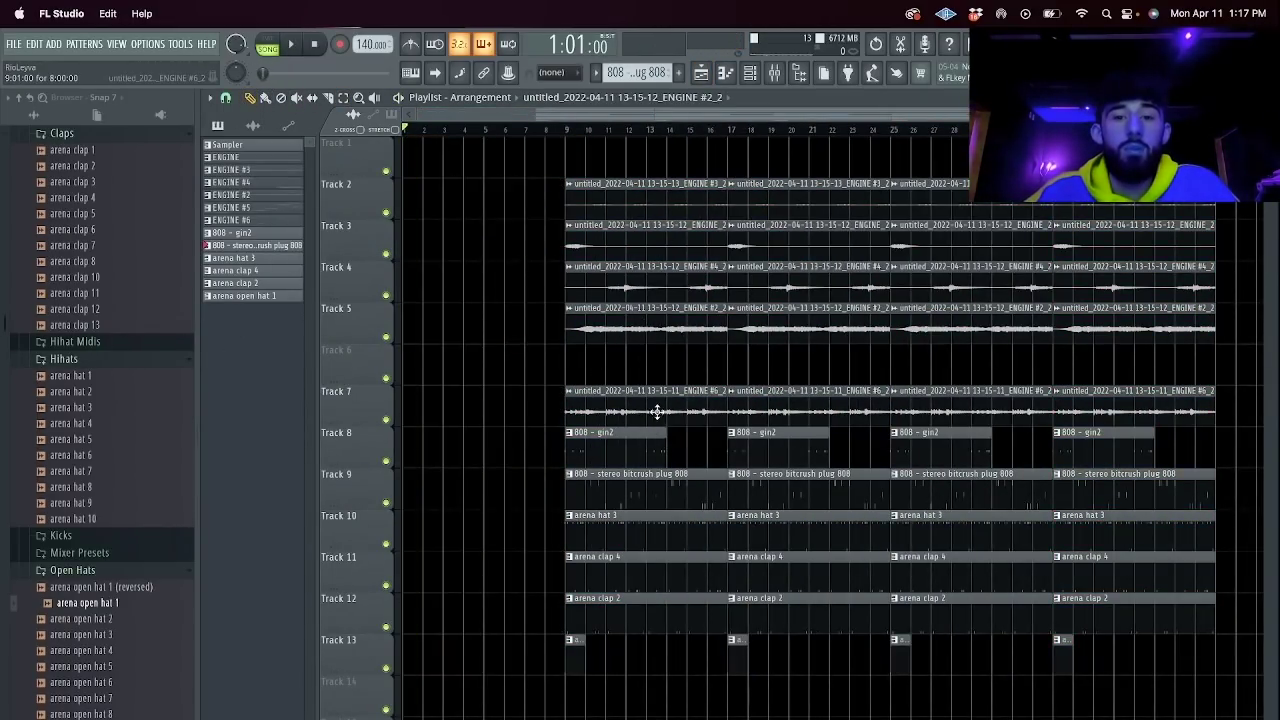
drag(657, 415, 497, 417)
key(space)
drag(598, 714, 436, 456)
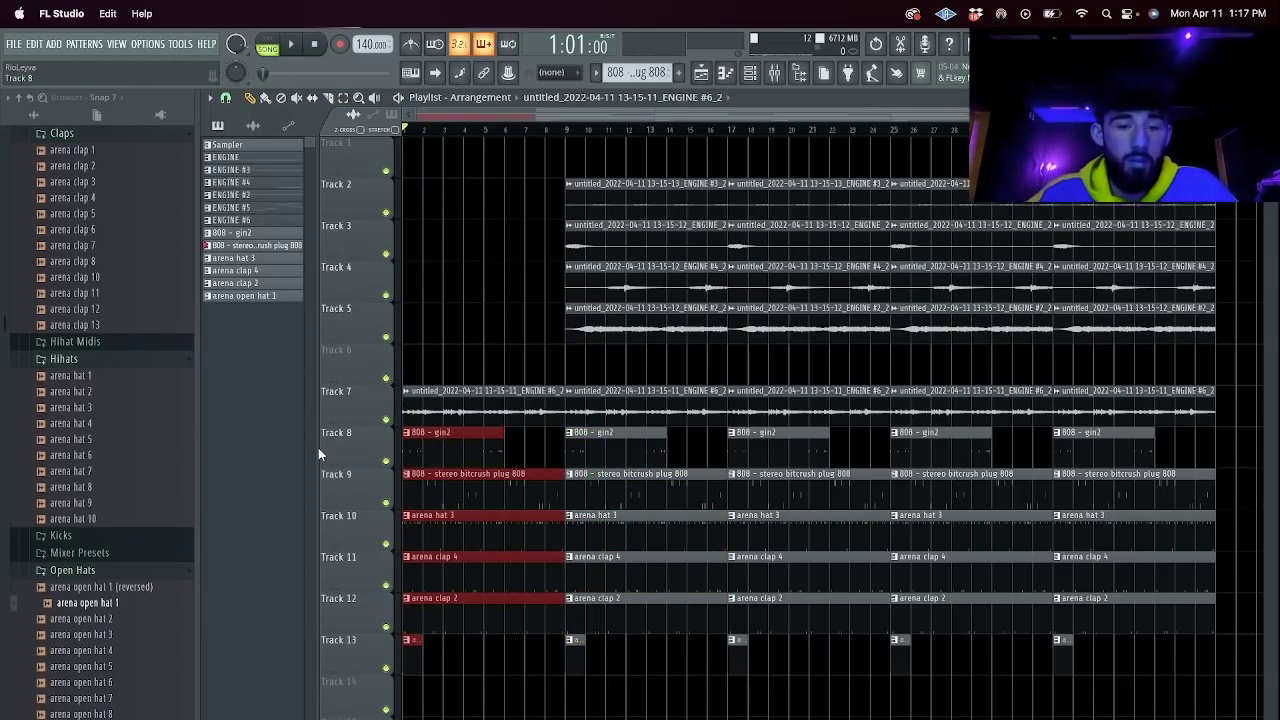
scroll(320, 454, up, 10)
Slice the clips at bar 2 and delete the left pieces.
drag(988, 455, 986, 435)
key(e)
drag(940, 430, 850, 652)
key(Delete)
key(space)
scroll(657, 187, down, 5)
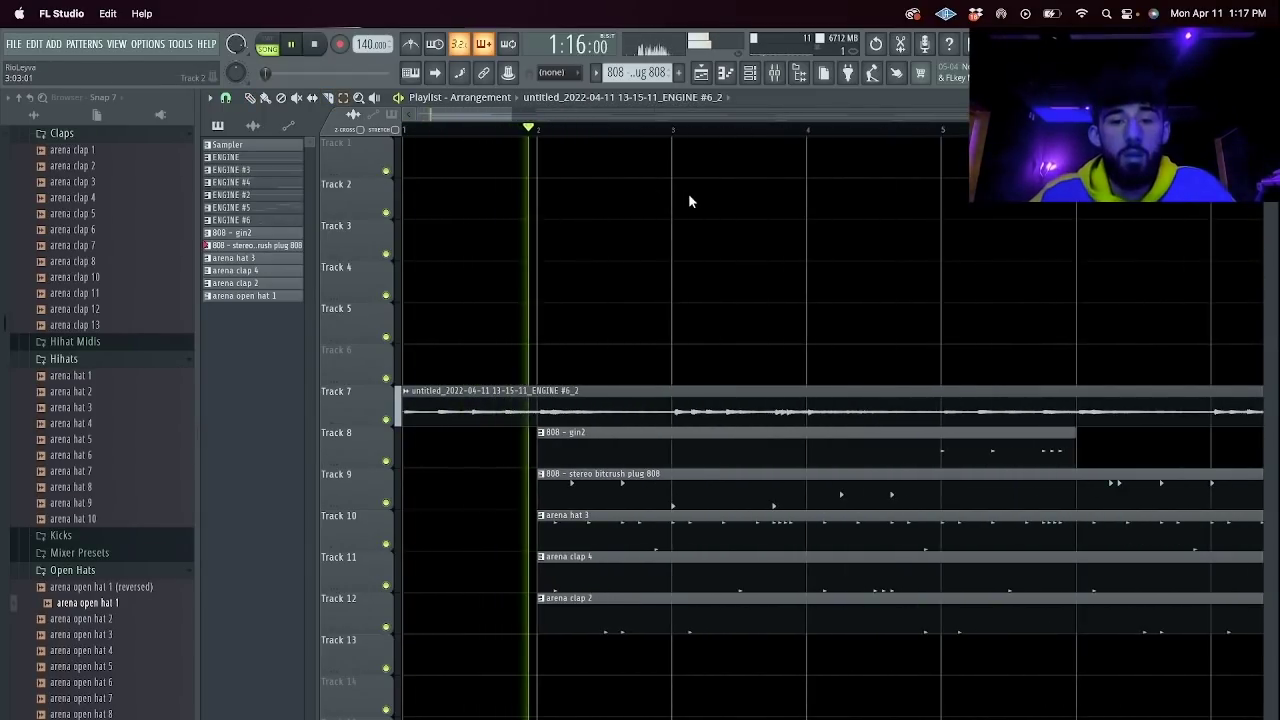
scroll(755, 223, down, 4)
scroll(757, 229, down, 3)
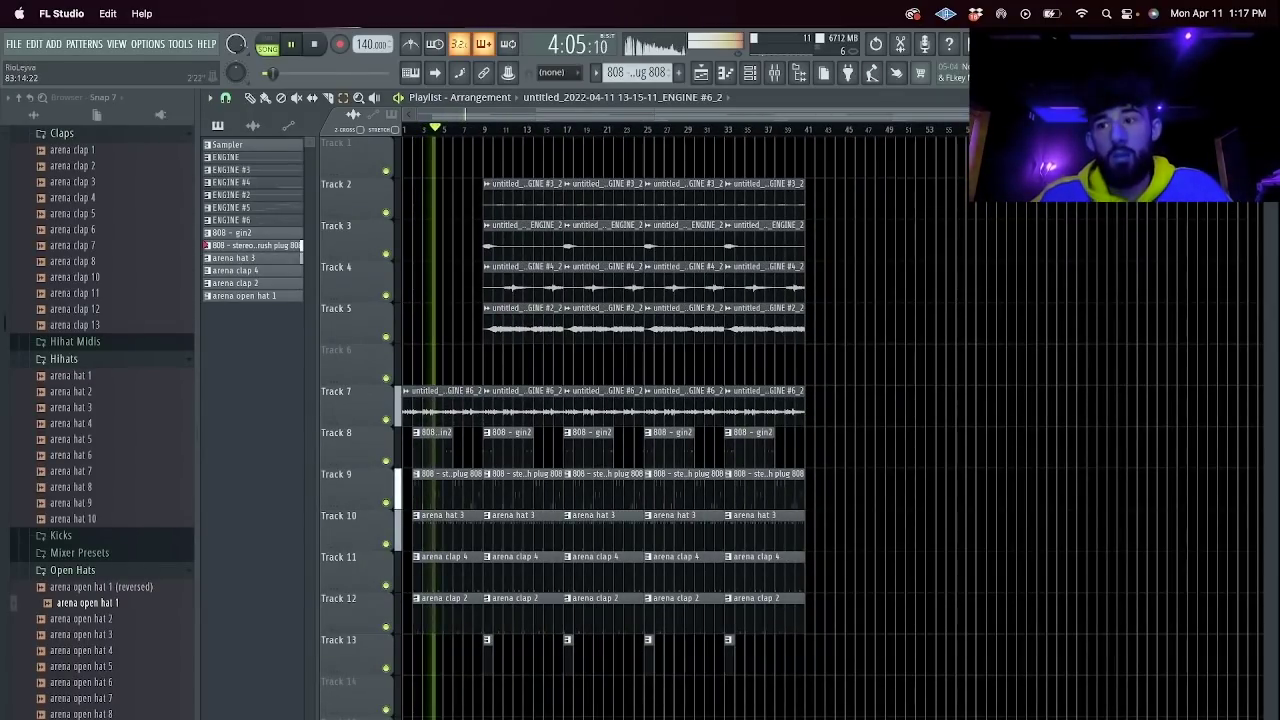
scroll(900, 240, up, 3)
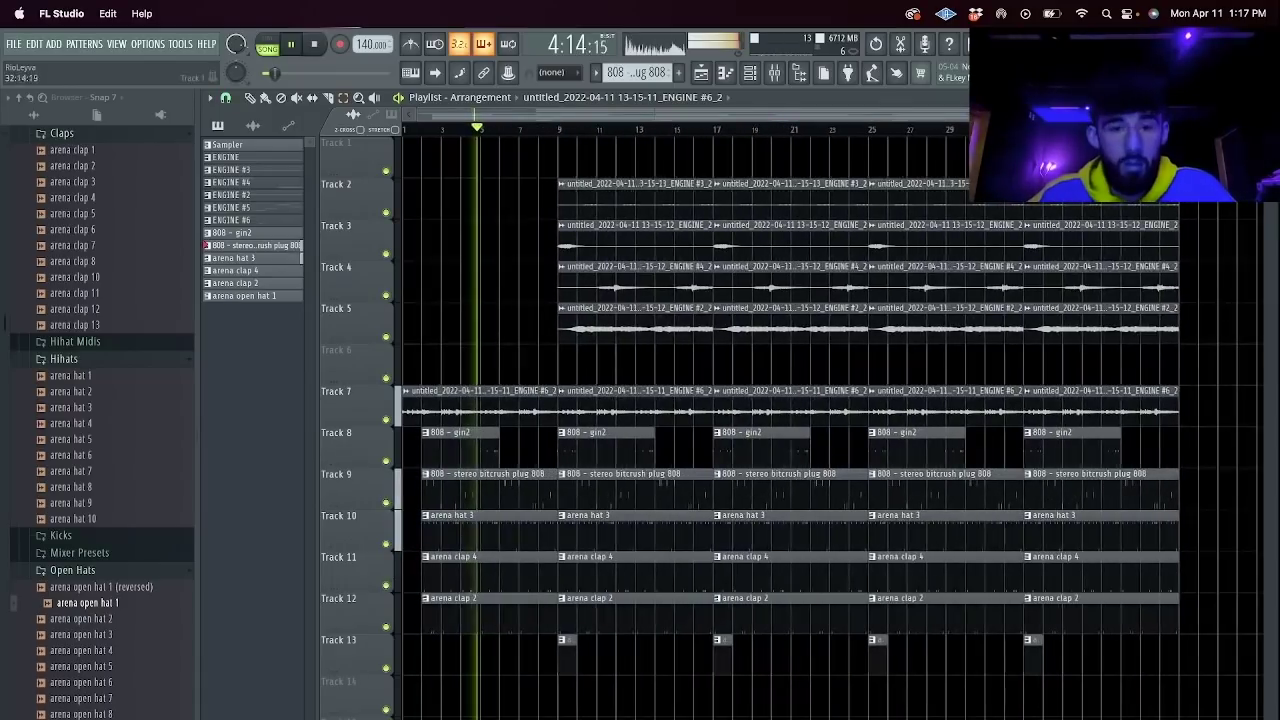
Delete the Track 7 and bar-9 bitcrush clips, then cut and duplicate the 808 - gin2 clip to bar 13.
right_click(648, 410)
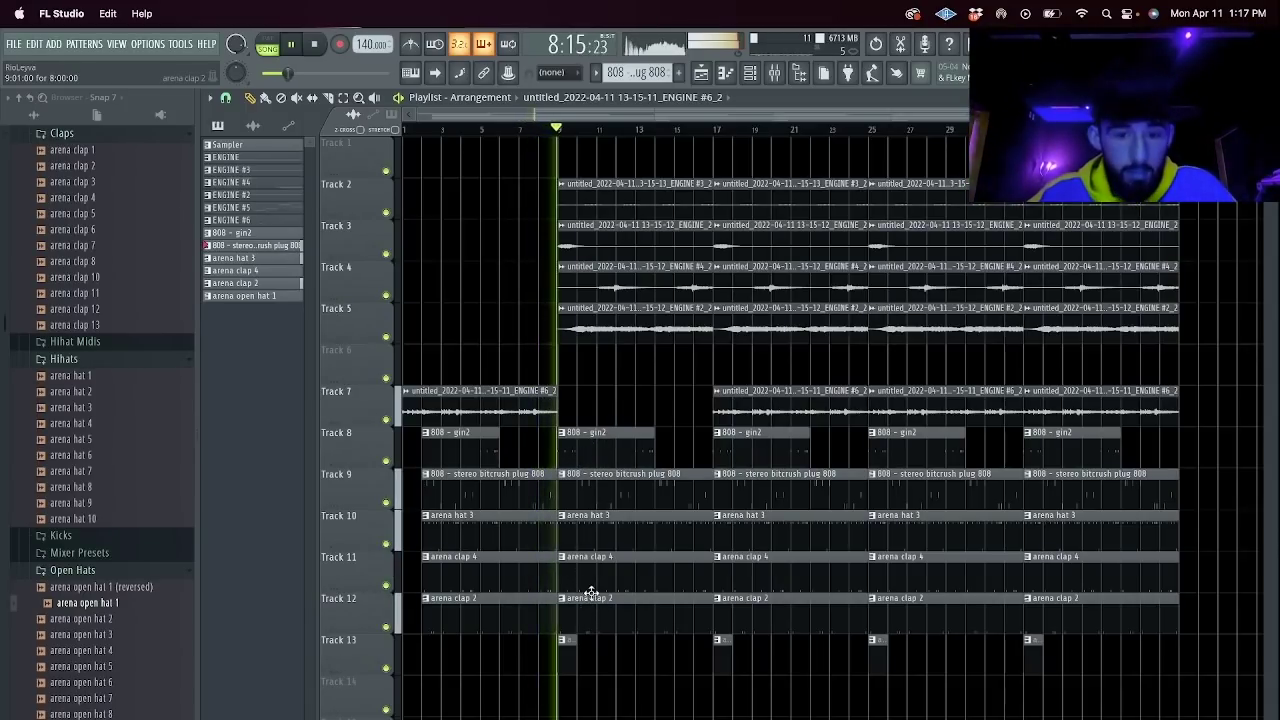
right_click(590, 490)
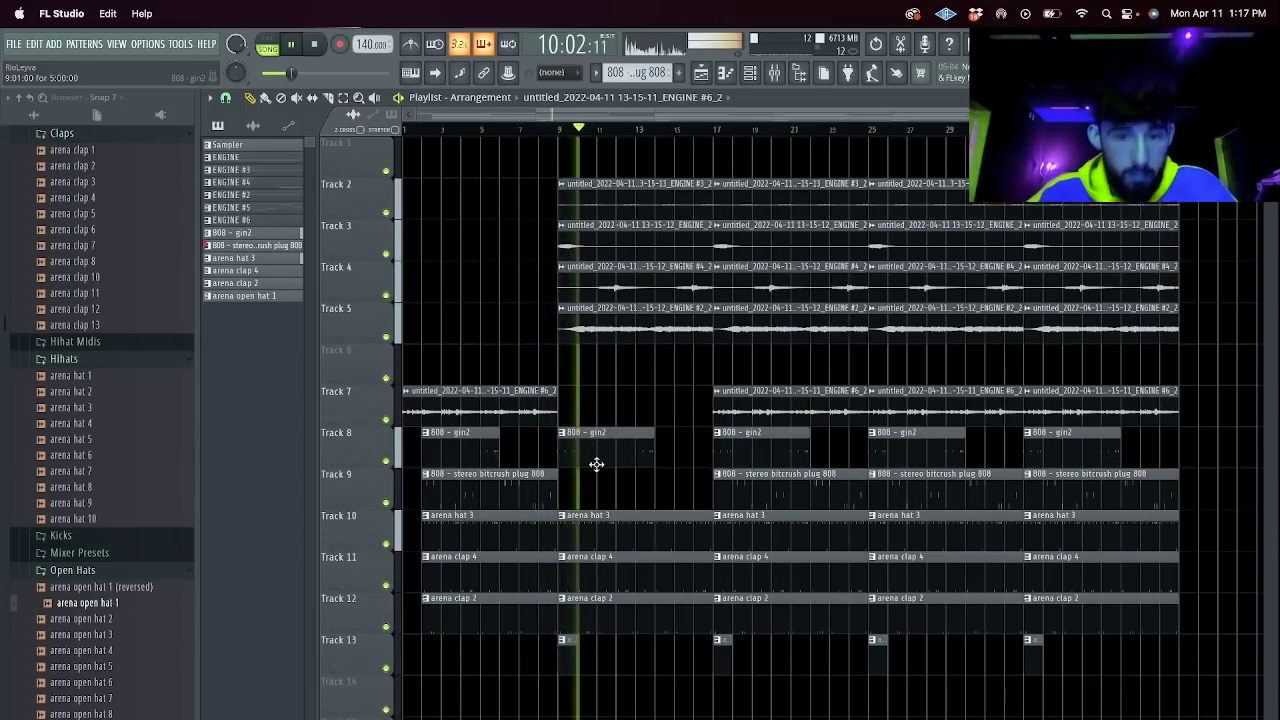
key(e)
drag(600, 462, 622, 463)
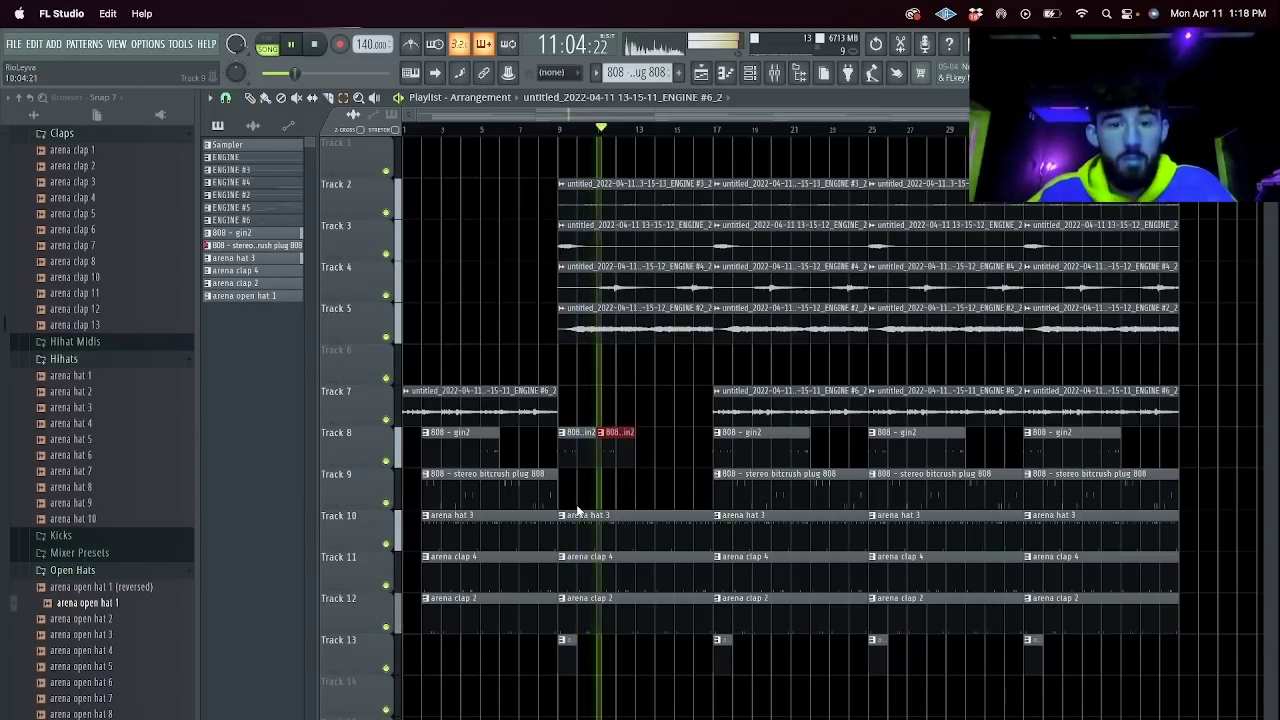
key(super+b)
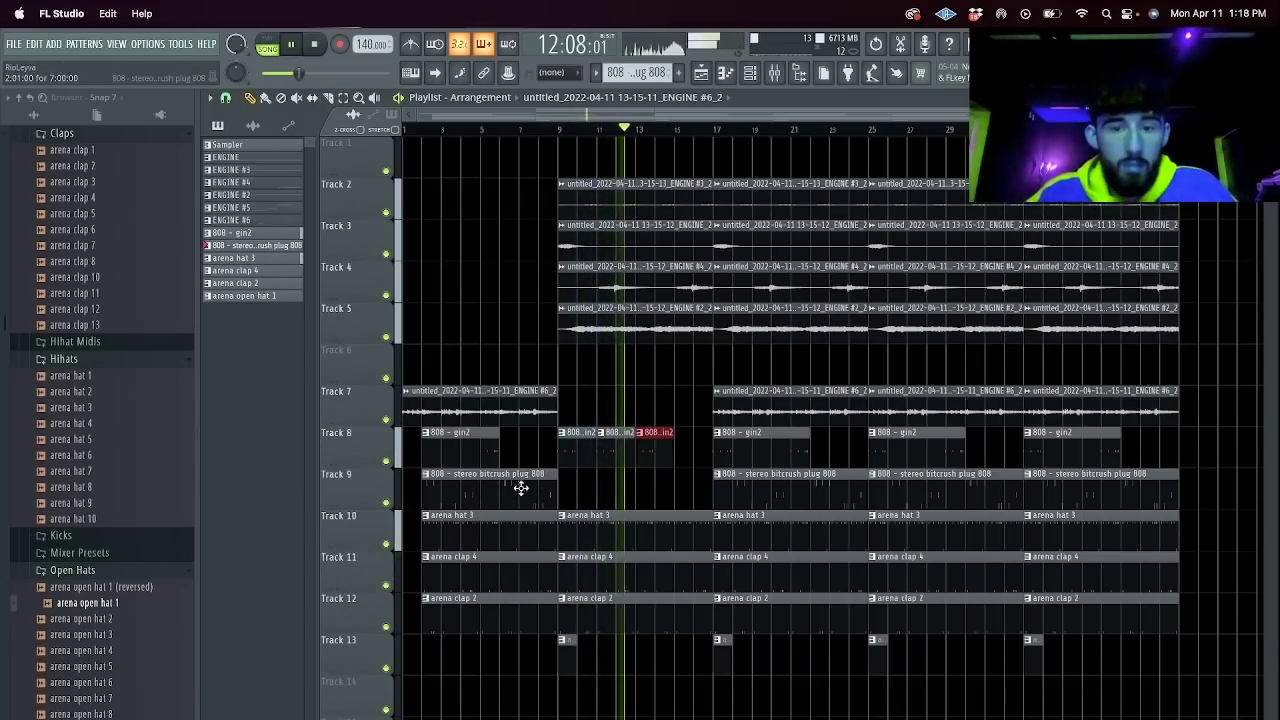
Paint a bitcrush 808 clip on Track 9 trimmed at bar 14, and delete Track 5's clip at bars 17–25.
drag(526, 489, 668, 495)
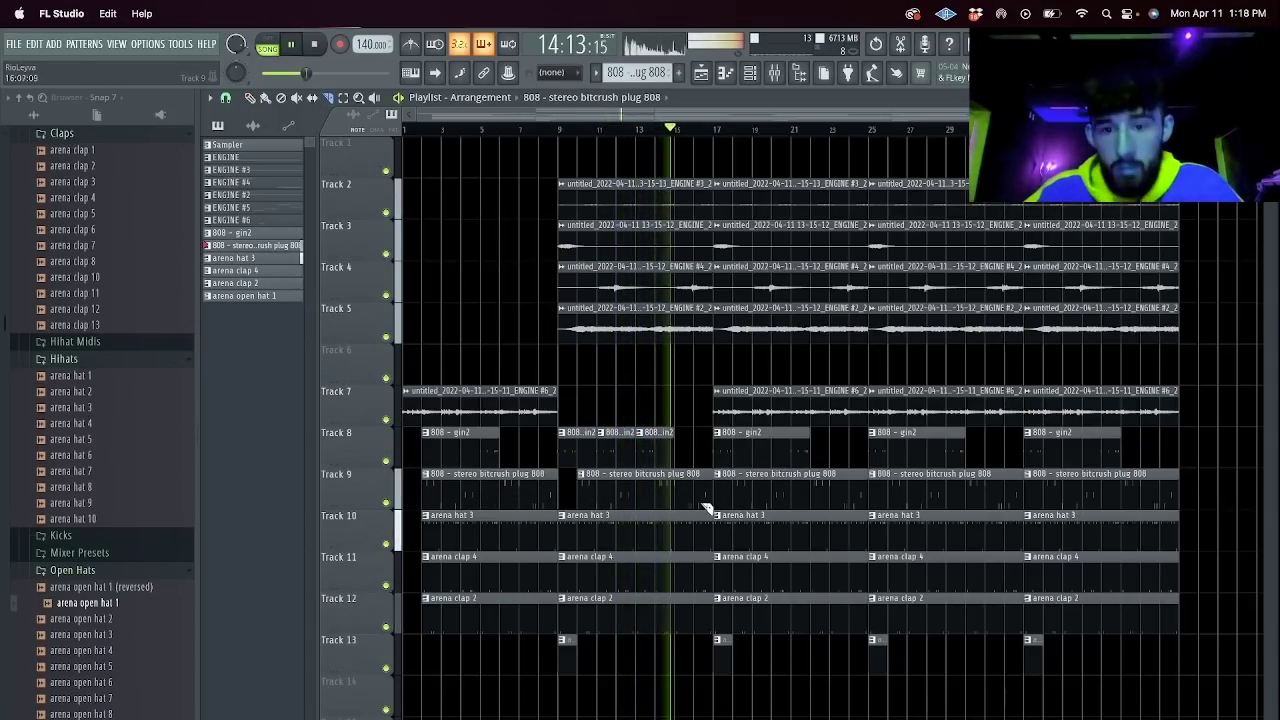
click(658, 501)
key(Delete)
key(e)
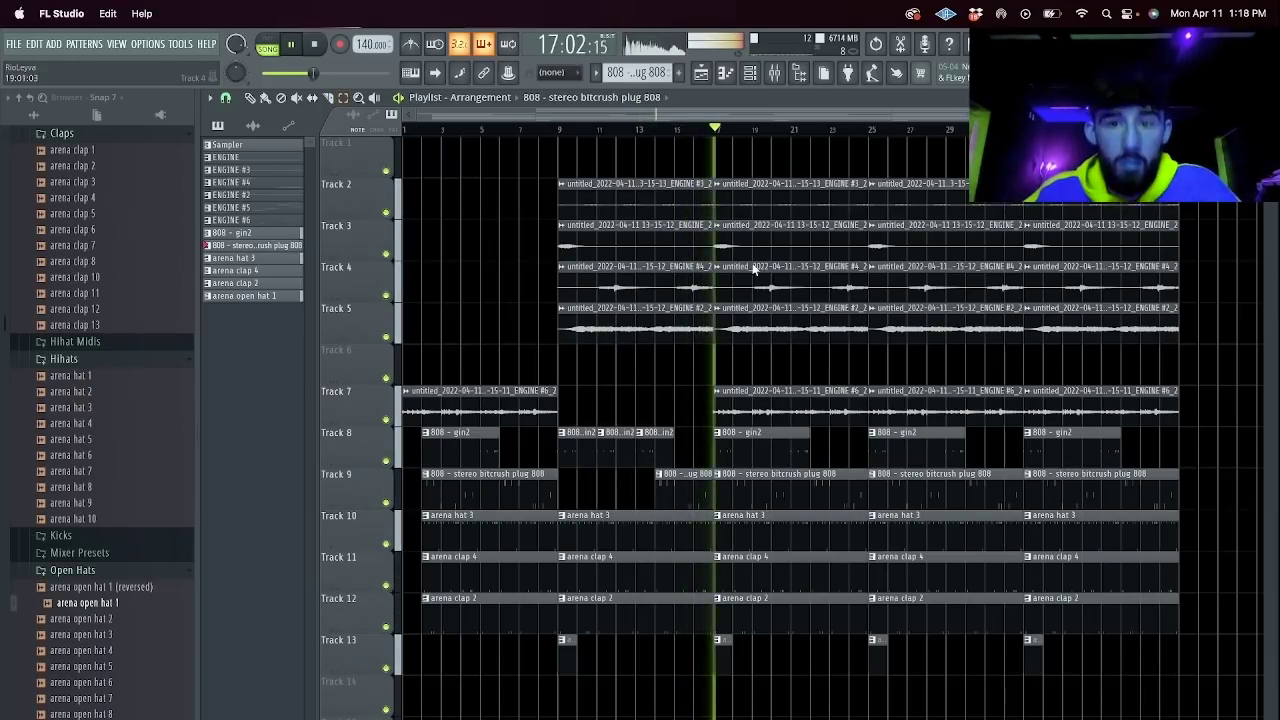
right_click(782, 310)
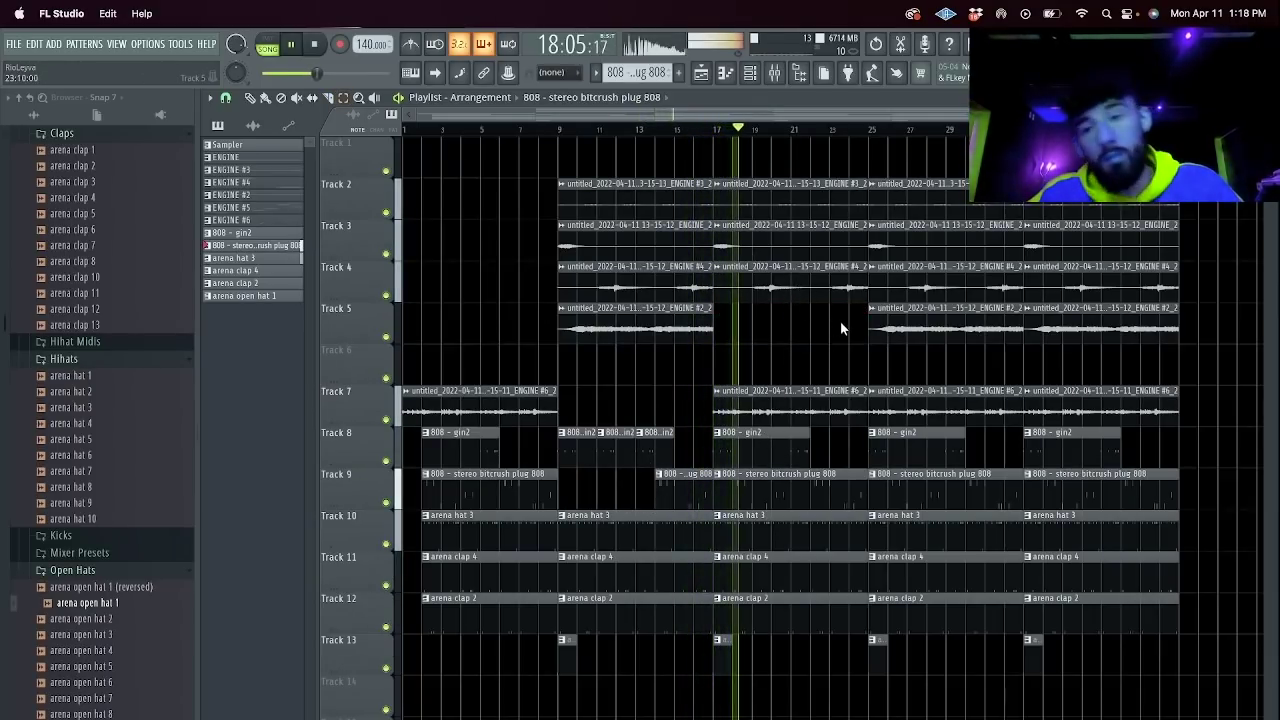
scroll(896, 319, down, 2)
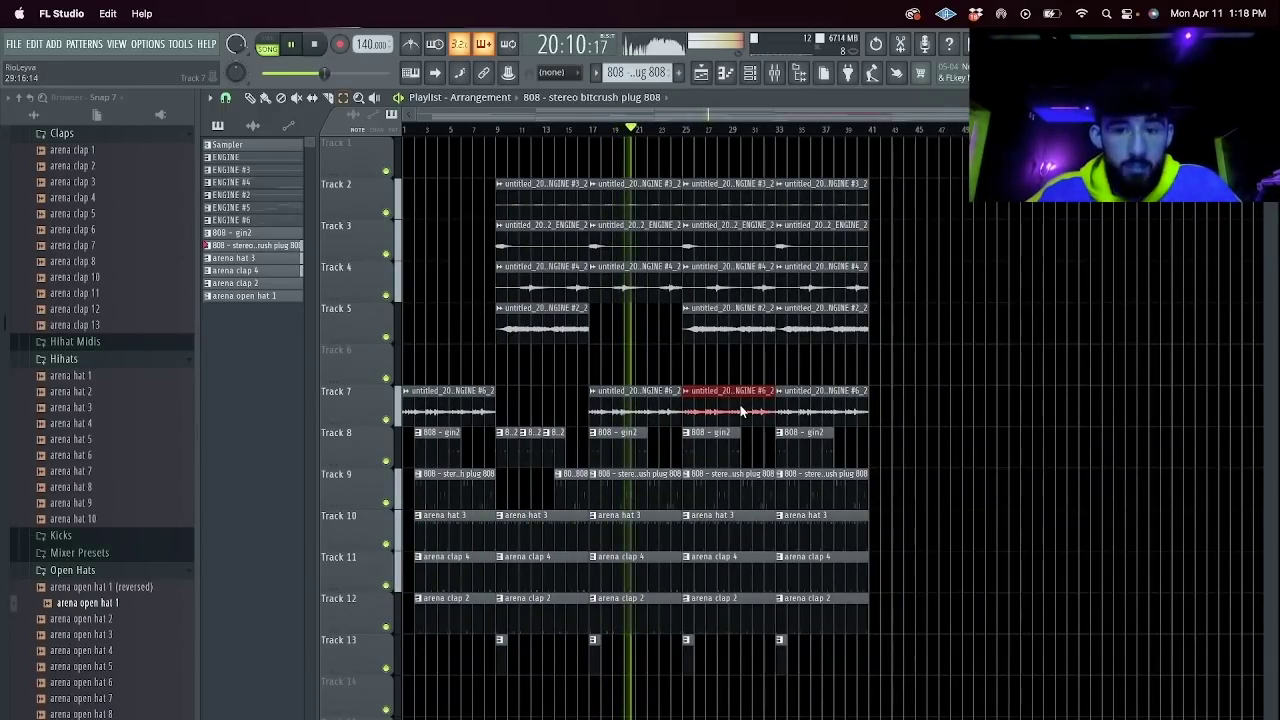
Delete the melody clips, drum slices and 808 parts at bars 25–33.
drag(740, 288, 746, 186)
key(Delete)
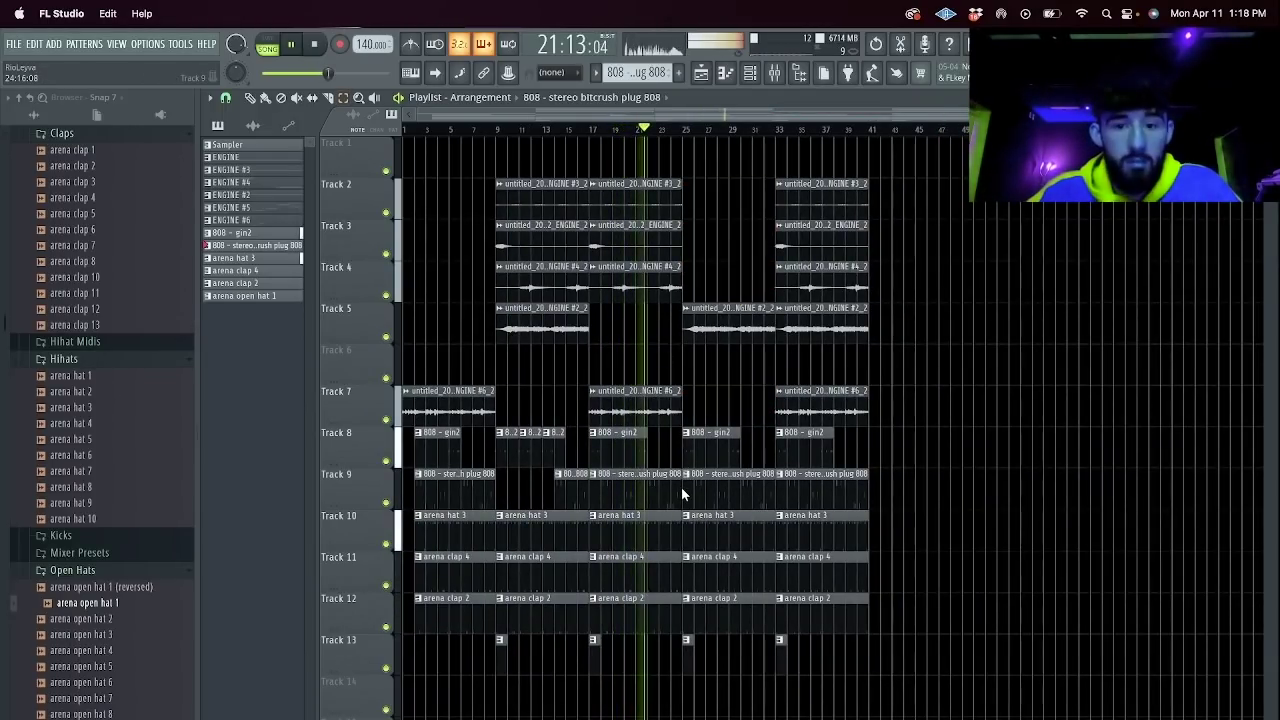
scroll(682, 488, up, 3)
drag(686, 512, 700, 640)
key(Delete)
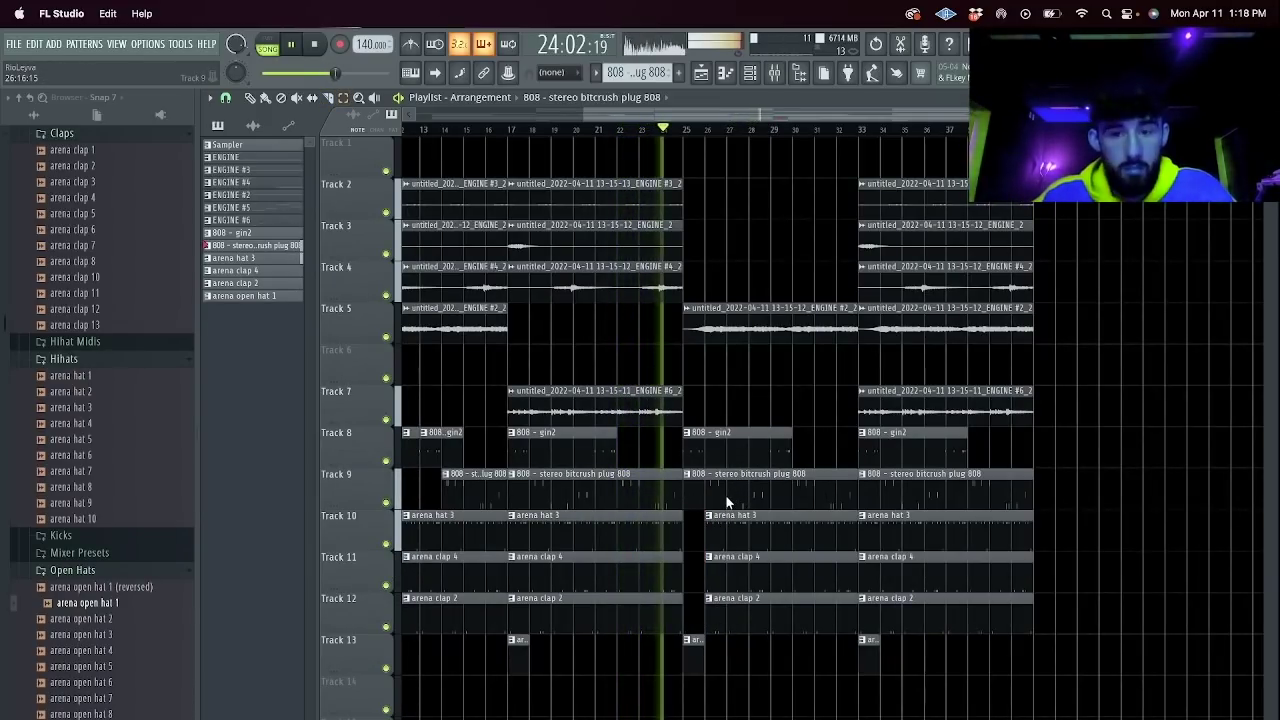
mouse_move(734, 451)
mouse_down()
mouse_move(757, 500)
mouse_move(717, 488)
mouse_move(746, 498)
mouse_move(715, 435)
mouse_up()
key(Delete)
Repeat the 808 slices and rearrange the chopped 808 - gin2 and bitcrush pieces near bars 33–39.
key(ctrl+b)
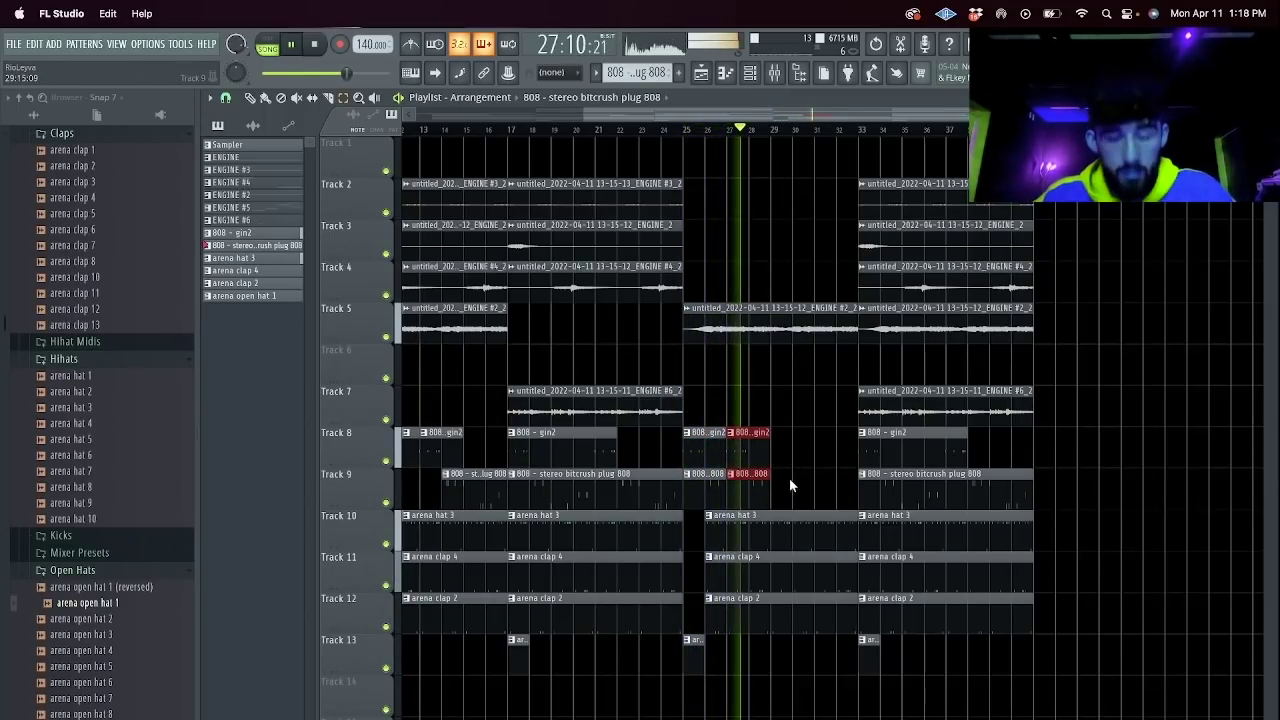
key(ctrl+b)
key(ctrl+b)
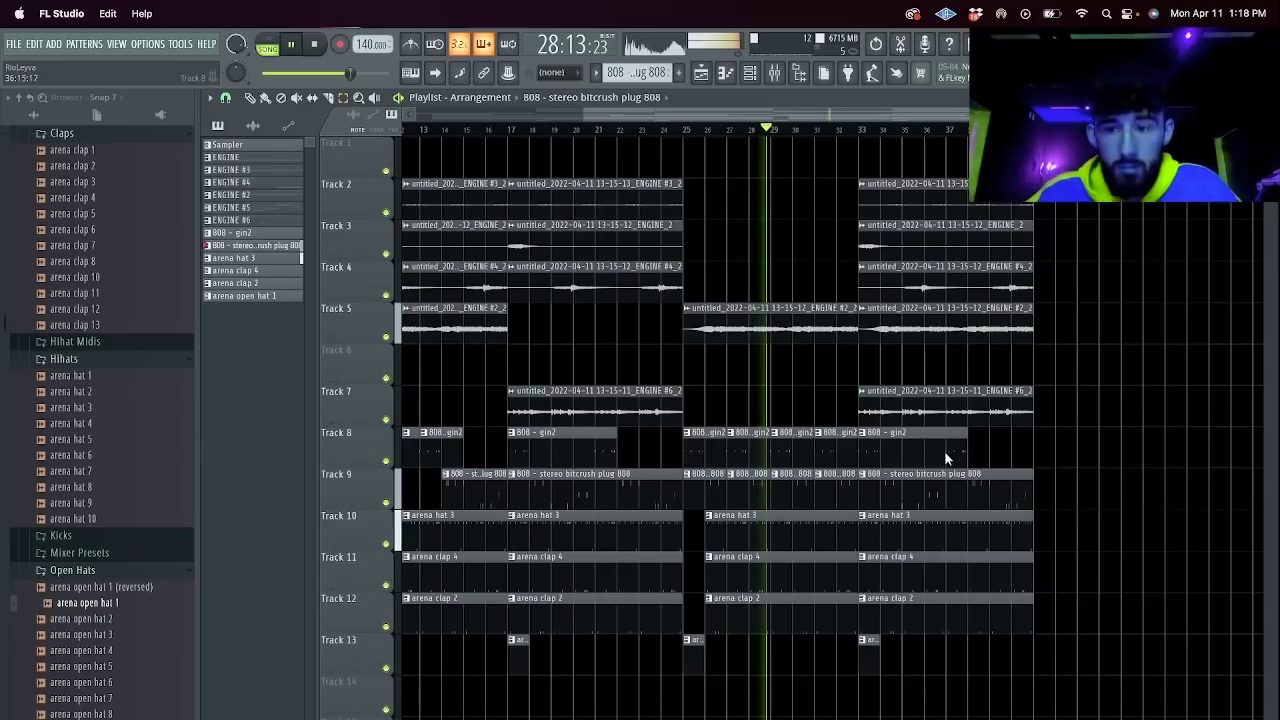
click(905, 493)
ctrl+click(886, 494)
key(Delete)
click(909, 454)
key(p)
drag(879, 452, 1010, 453)
drag(948, 490, 899, 497)
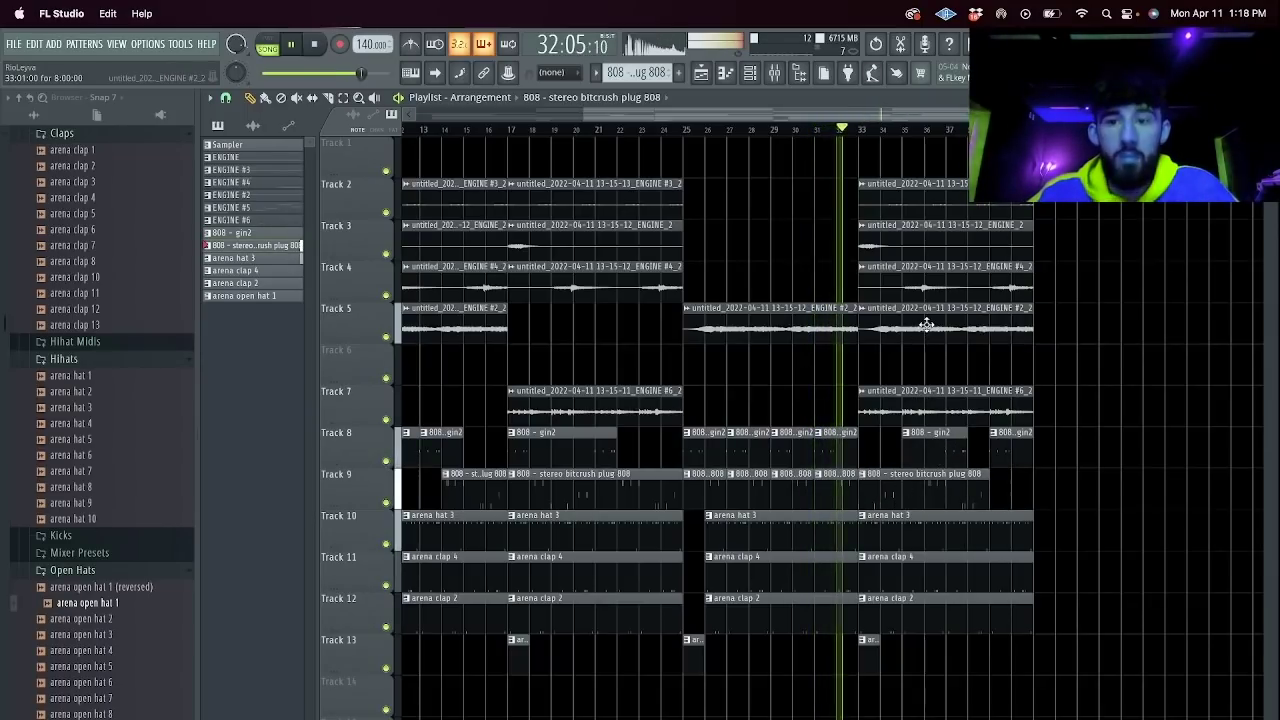
Delete Track 5's audio after bar 33 and rework the Track 9 bitcrush 808 clips around bars 35–40.
right_click(925, 325)
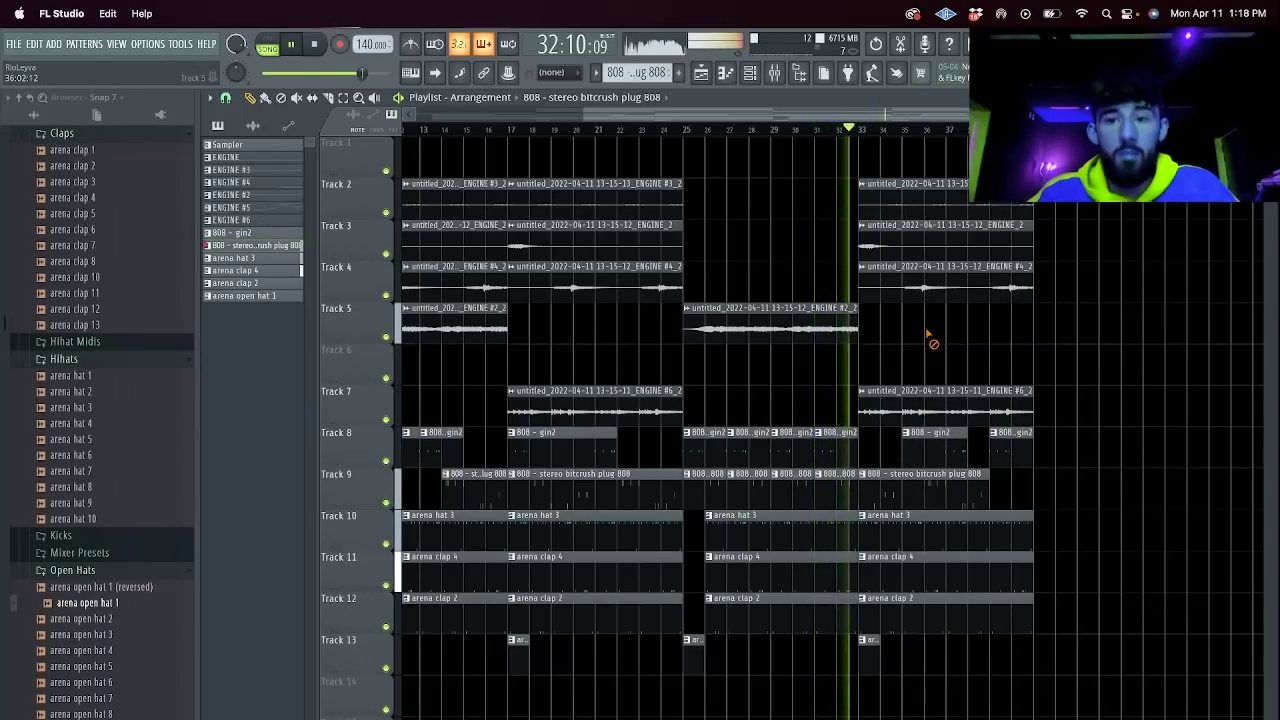
right_click(962, 405)
key(super+z)
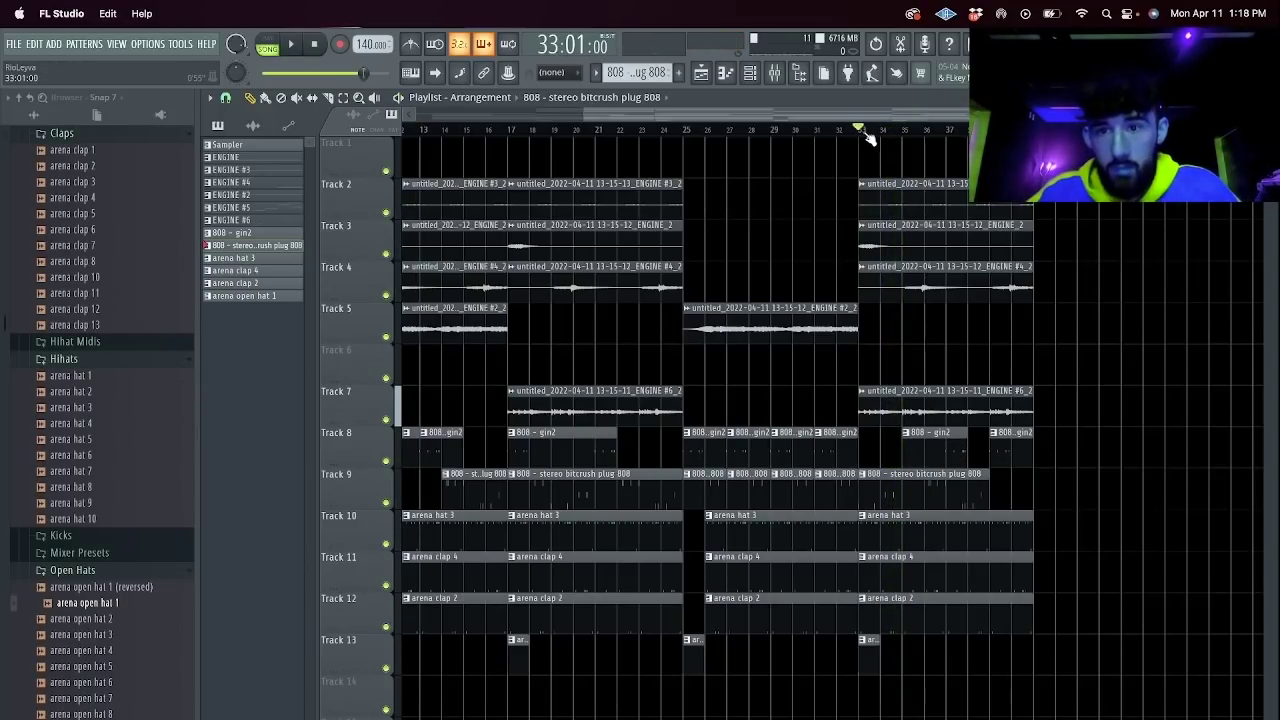
key(space)
shift+right_click(904, 500)
drag(943, 492, 1052, 488)
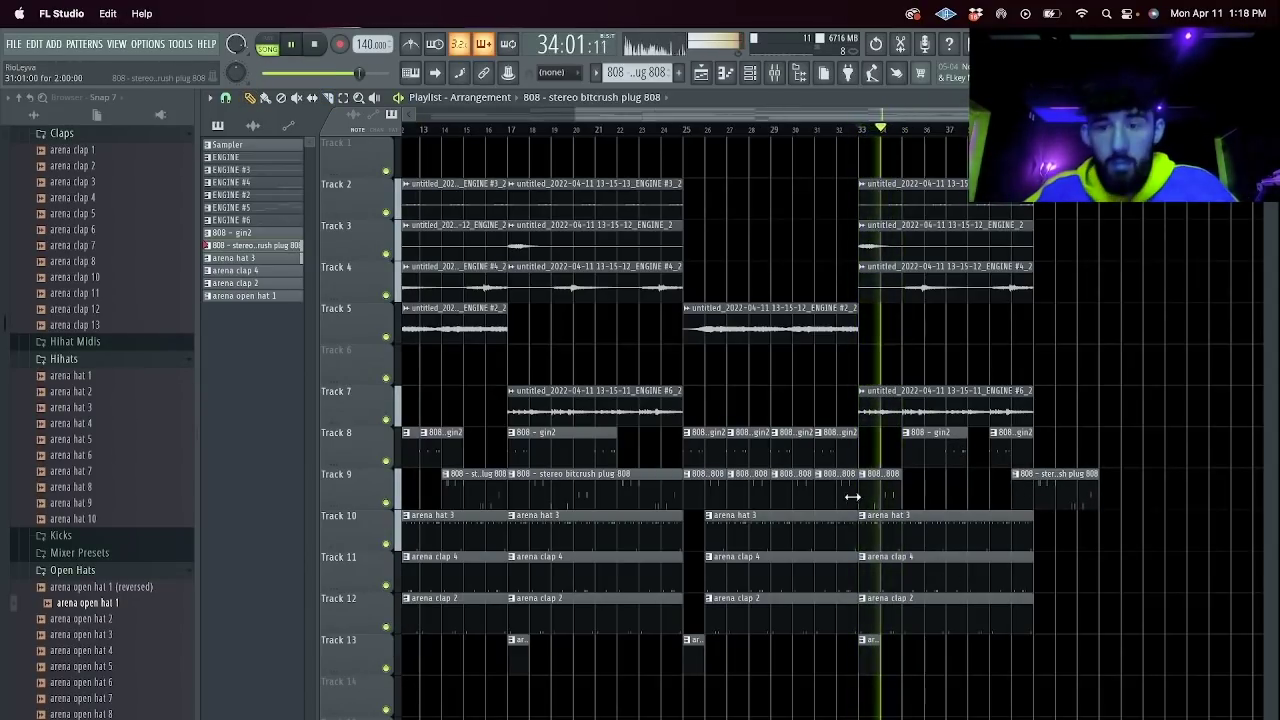
click(912, 487)
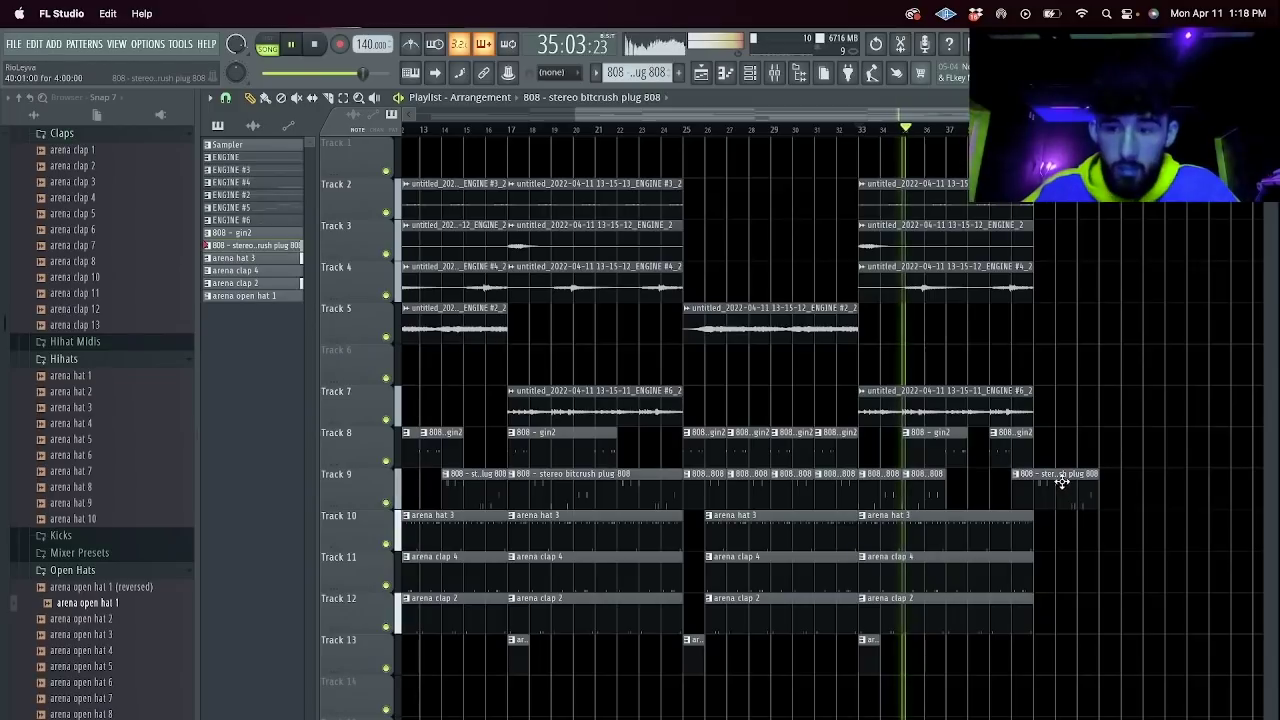
drag(1062, 482, 992, 491)
click(995, 497)
key(e)
click(1000, 491)
key(Delete)
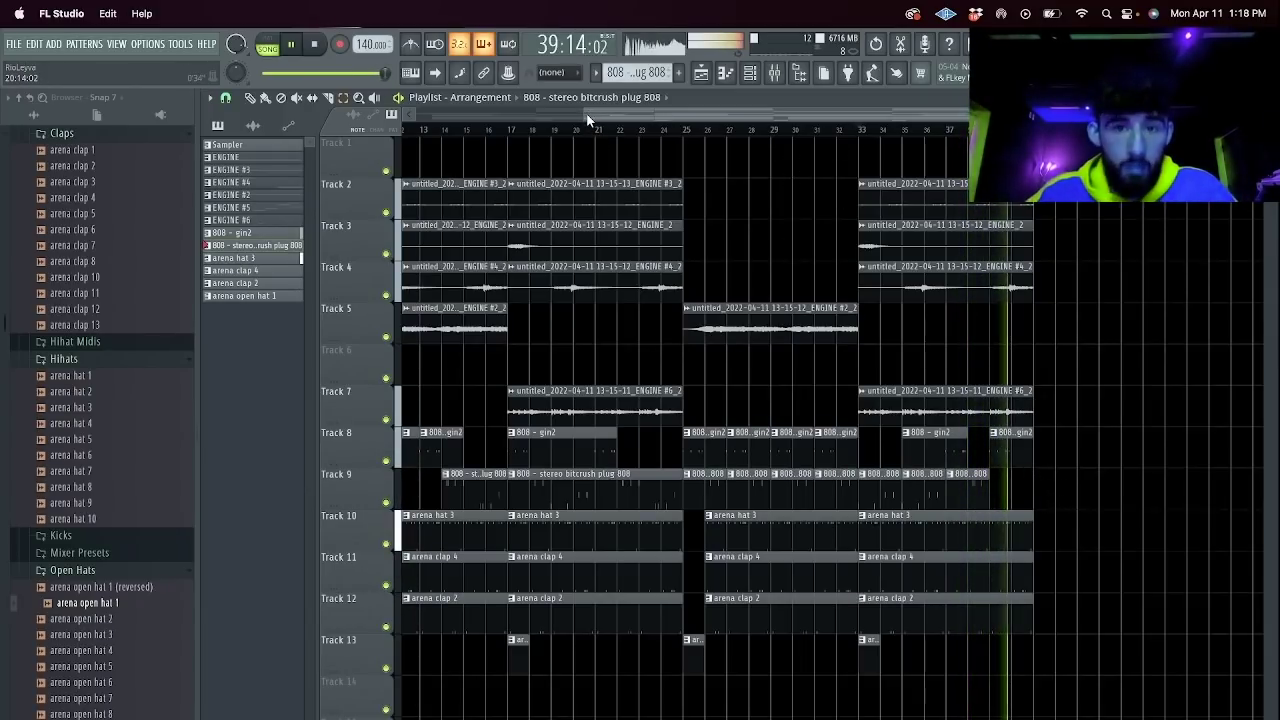
Select every clip, duplicate the whole arrangement twice, and begin saving under a new name.
drag(586, 116, 3, 166)
drag(1147, 672, 104, 7)
key(ctrl+b)
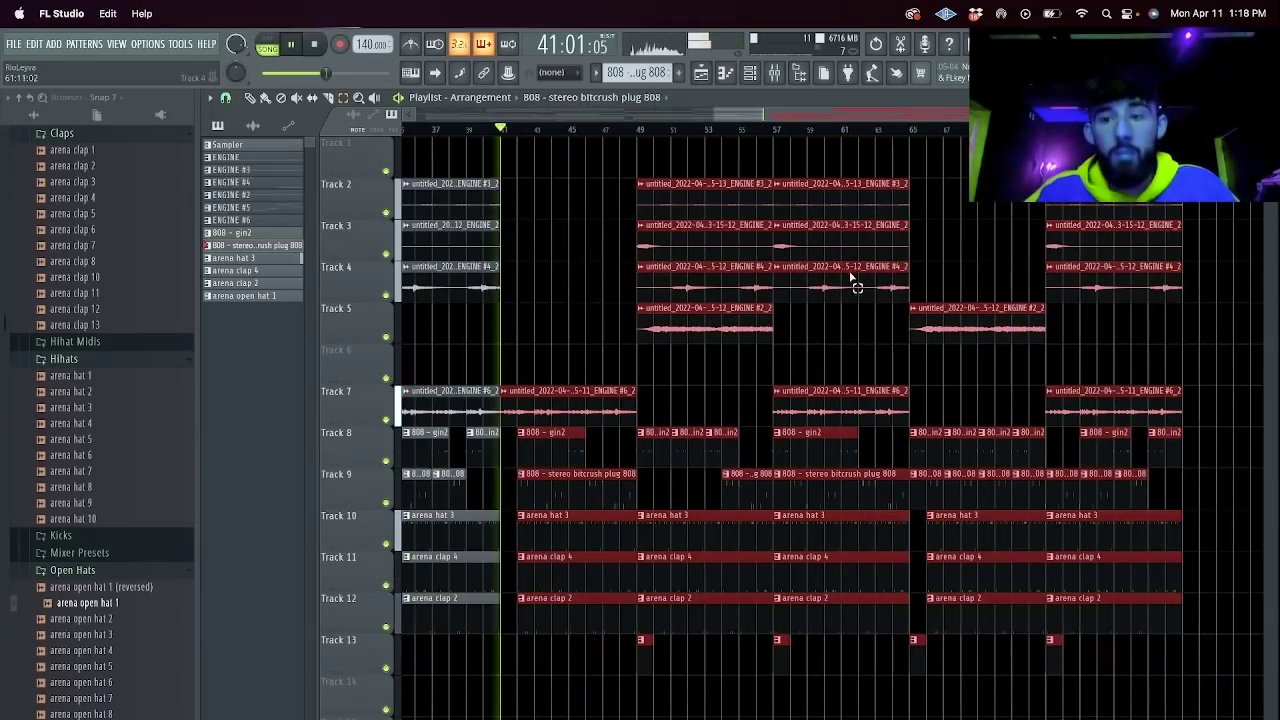
key(super+b)
key(super+d)
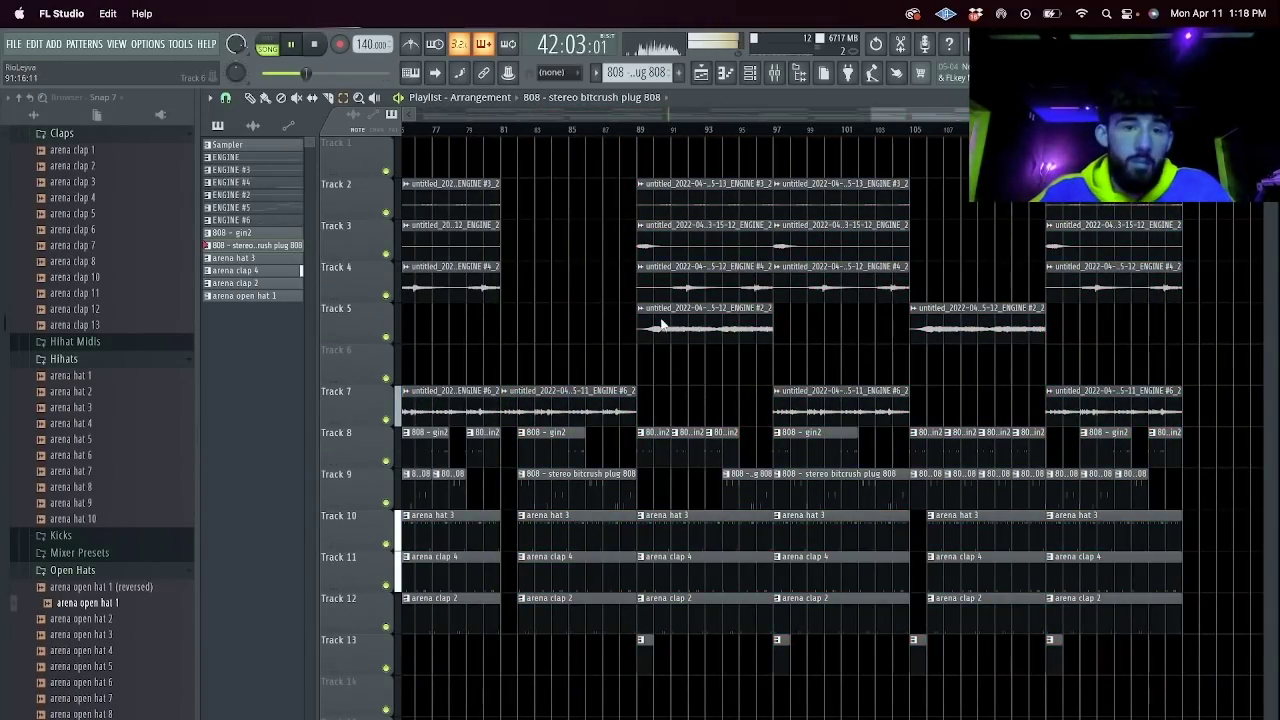
key(super+s)
click(661, 226)
Save the project in a new beat folder (Savior, 140 BPM) inside 4 - April > Stems.
click(671, 243)
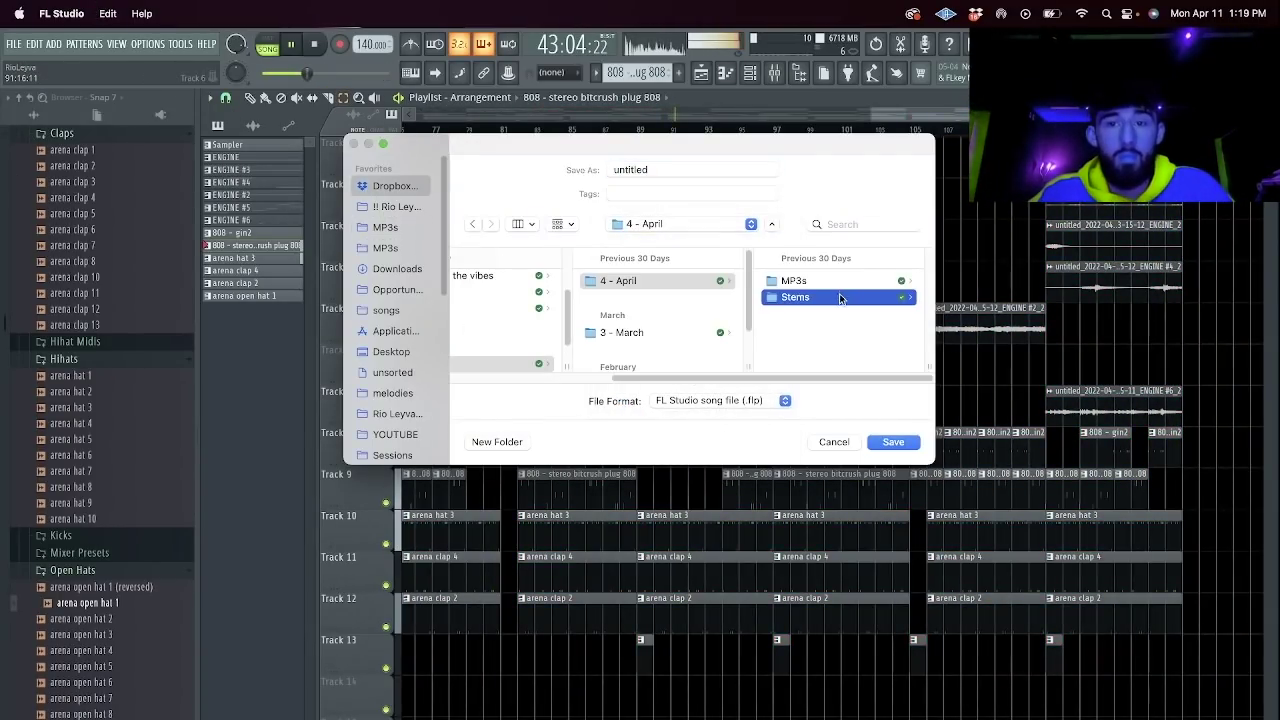
key(shift+super+n)
text(Rio - Savior 140 BPM)
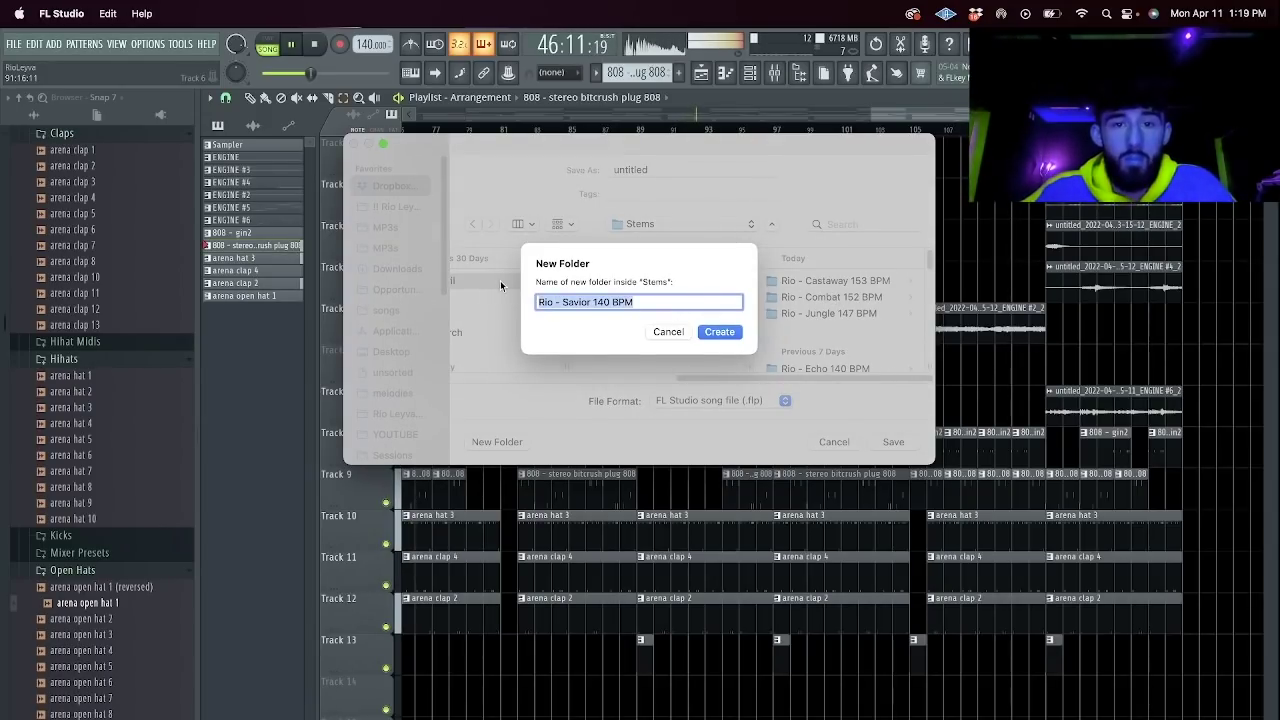
click(720, 332)
key(Return)
Export the full song as an MP3 into the MP3s folder.
key(shift+super+r)
click(691, 229)
click(693, 244)
click(693, 281)
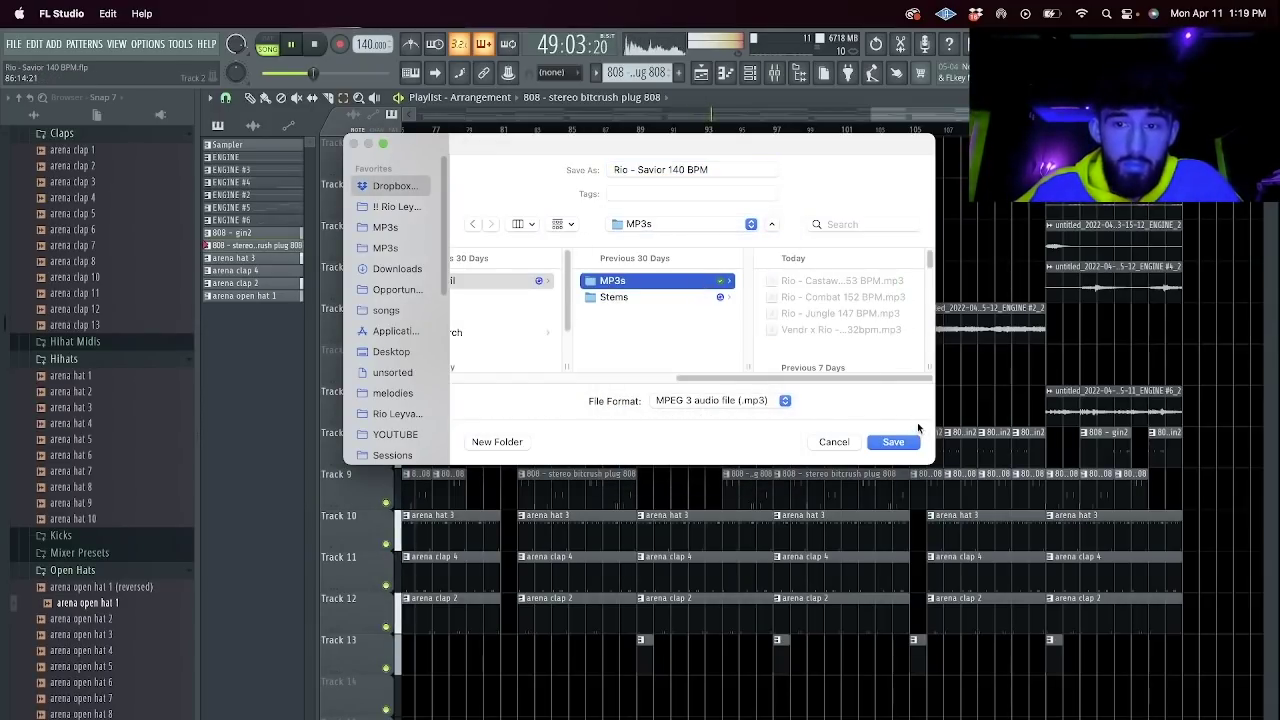
click(893, 442)
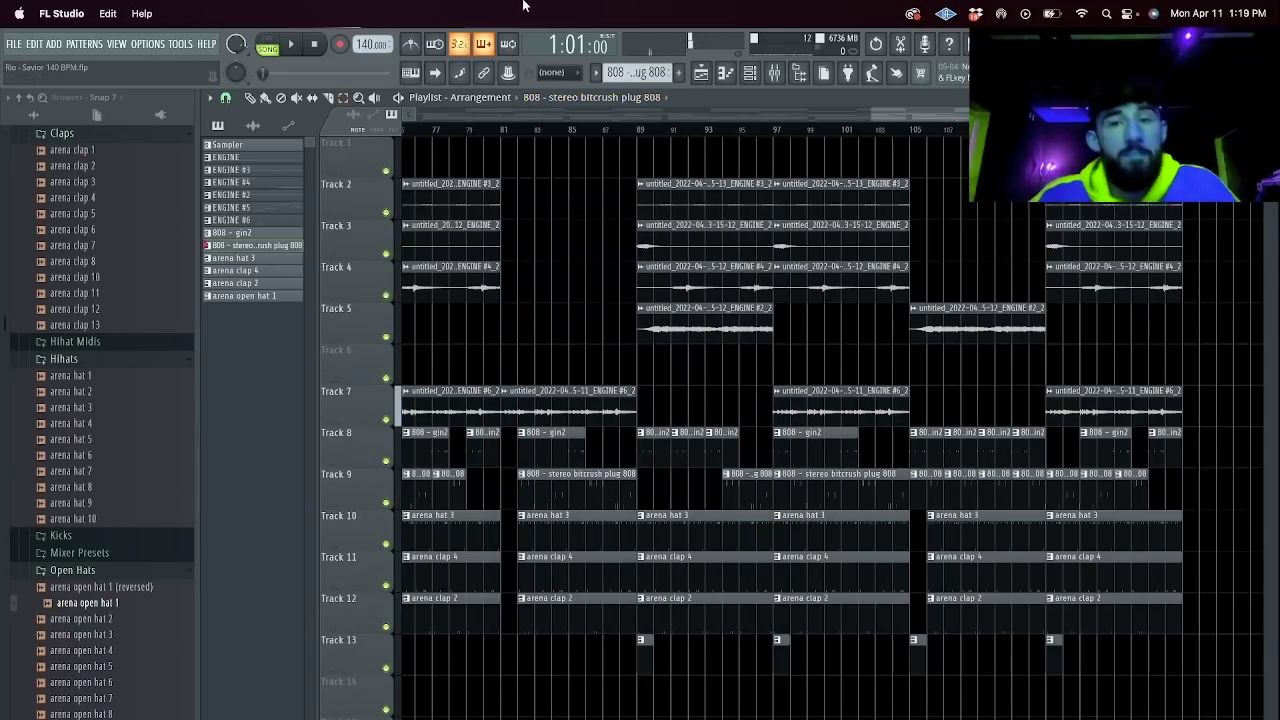
Start a new default project and add a Massive synth channel below the Sampler.
click(30, 43)
click(40, 64)
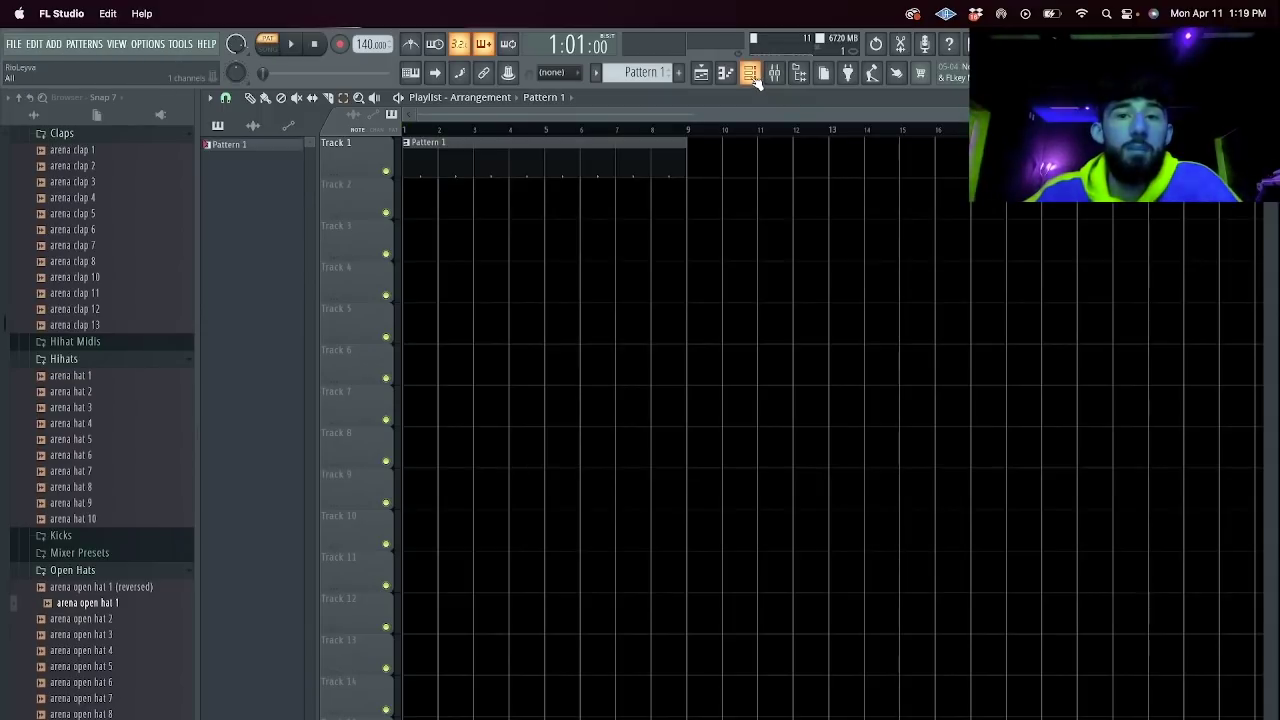
click(365, 180)
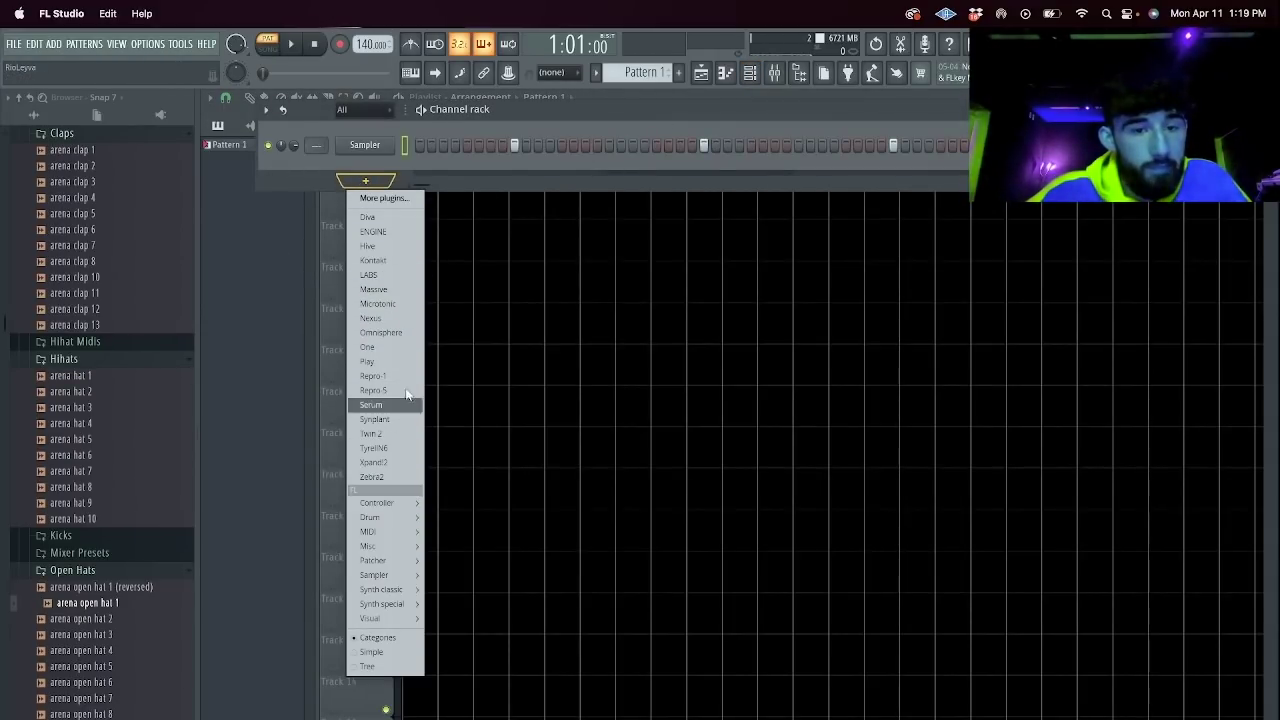
click(374, 289)
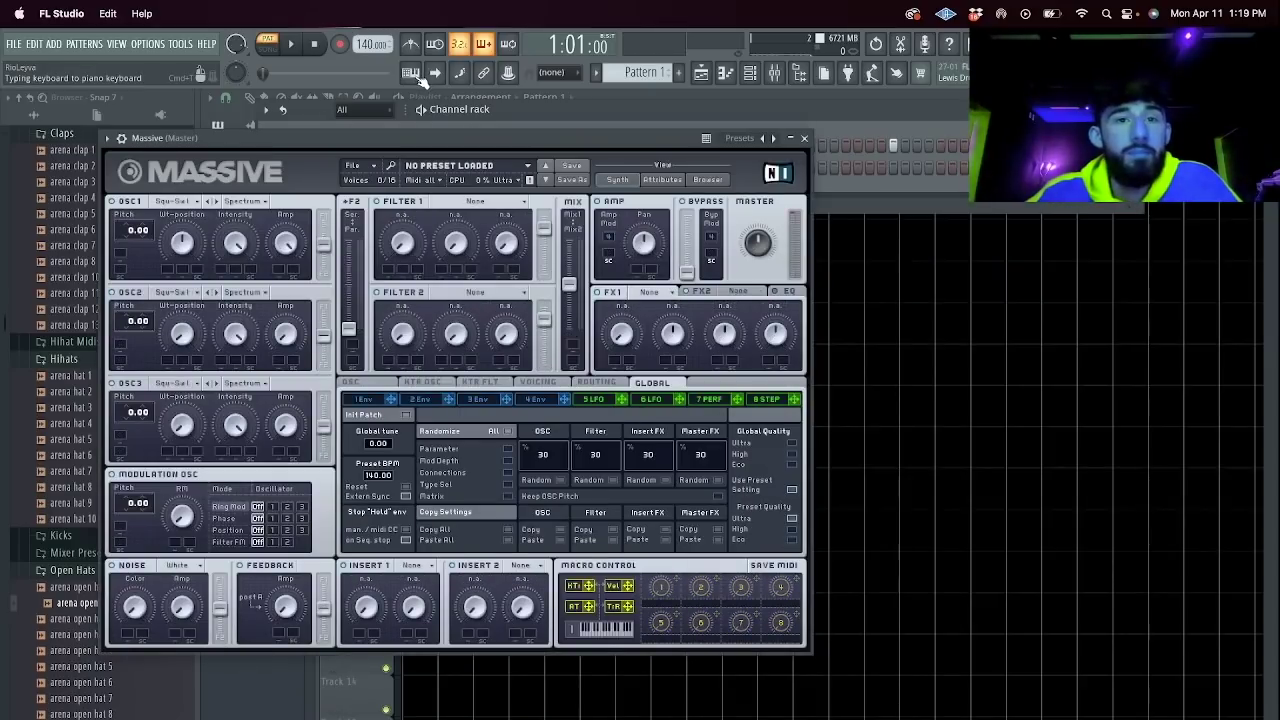
click(805, 140)
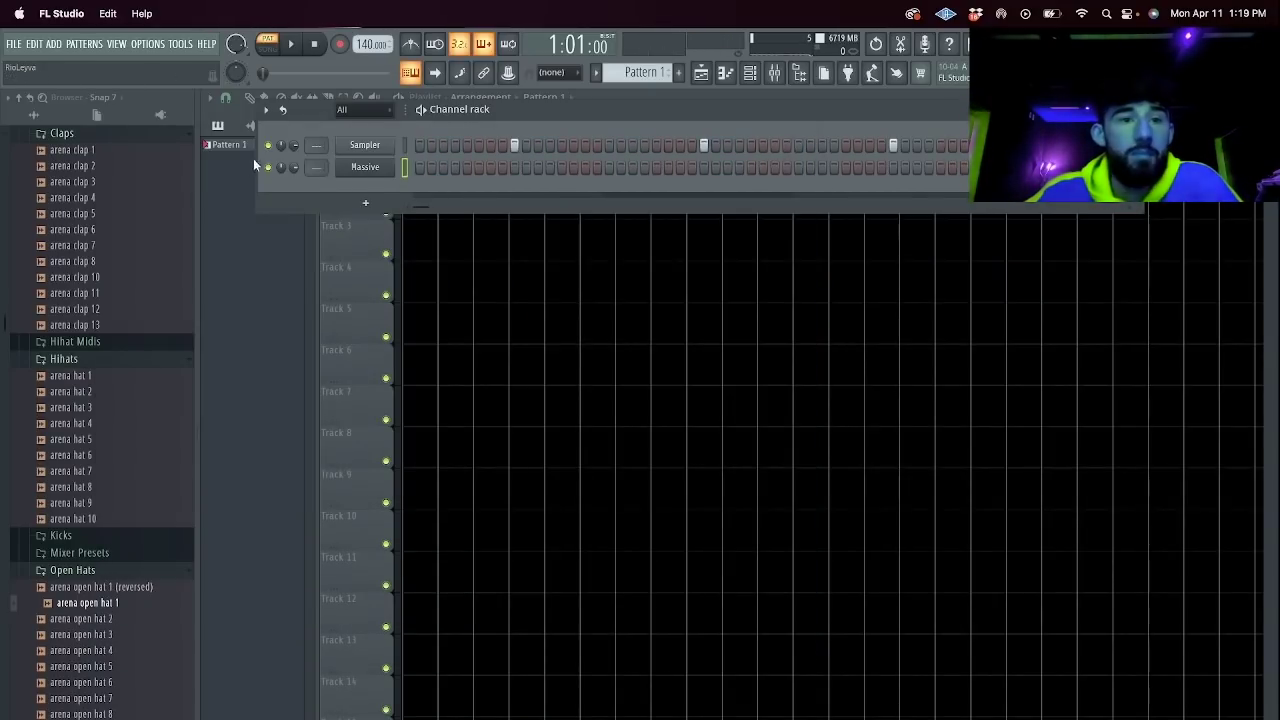
right_click(365, 167)
In Massive's piano roll, draw a one-bar A#4 chord note with D#5 above it.
click(440, 167)
drag(1200, 113, 719, 113)
click(330, 334)
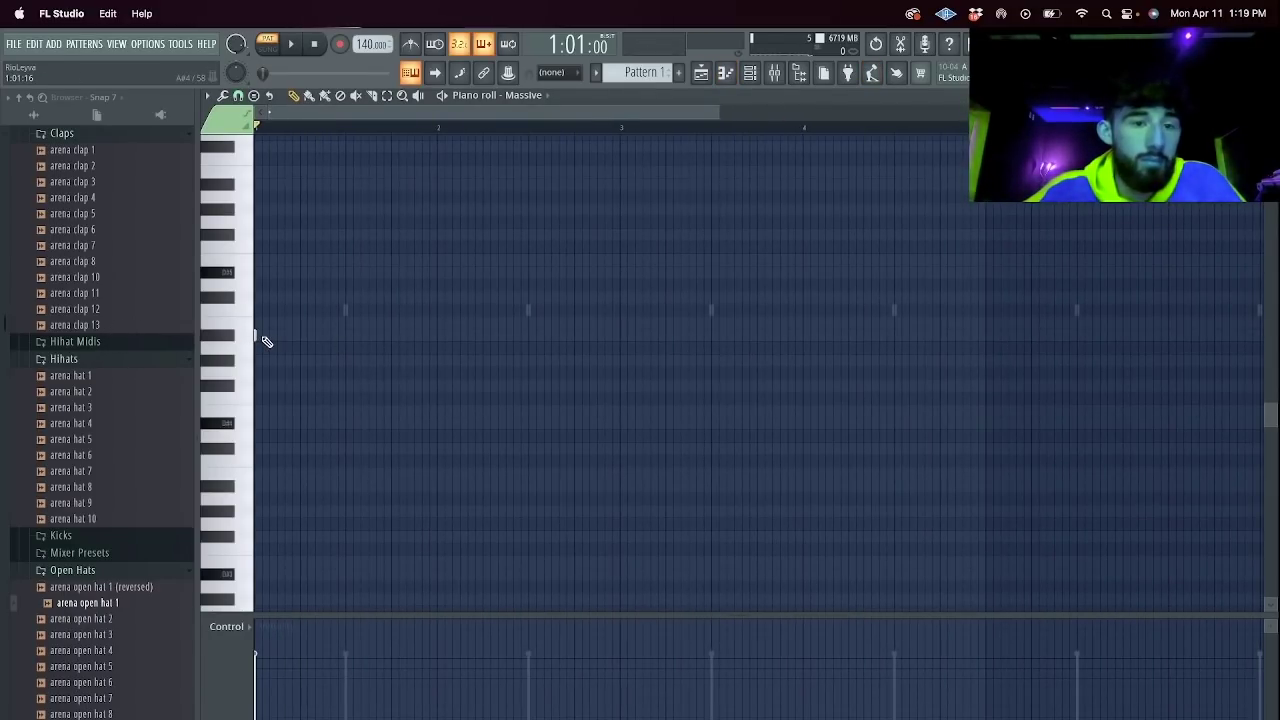
drag(277, 339, 418, 349)
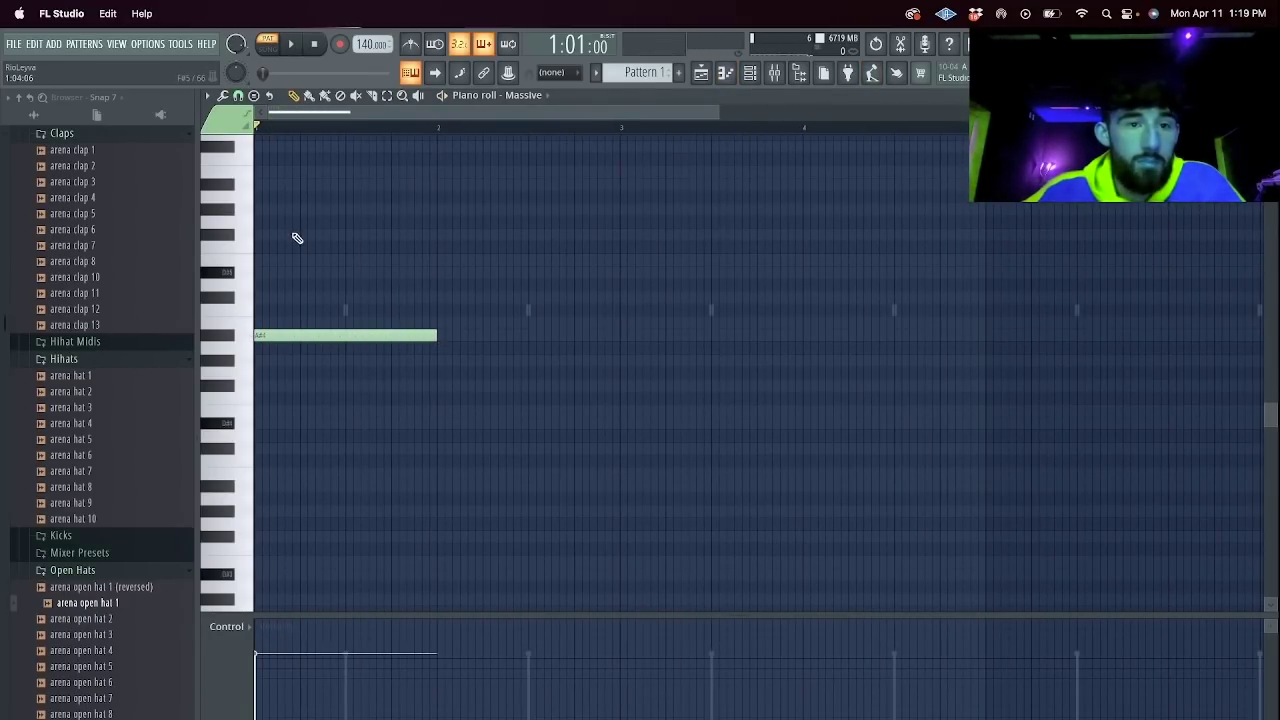
drag(282, 248, 282, 273)
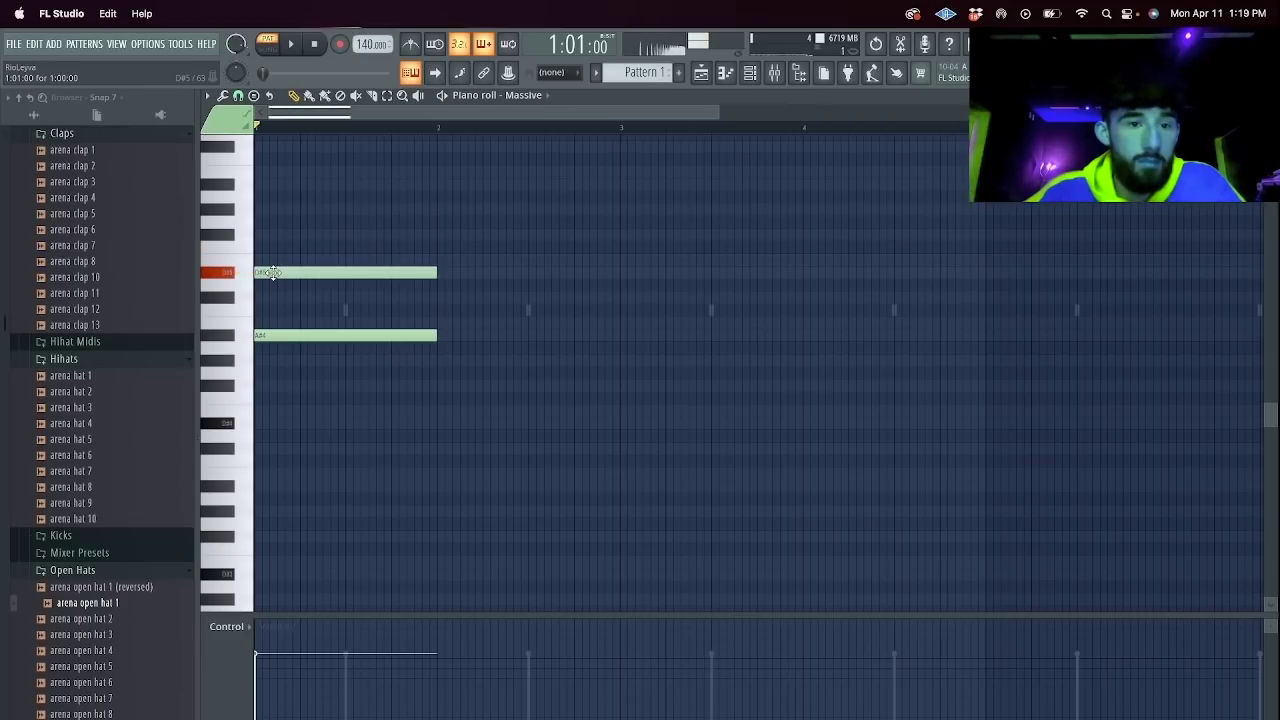
click(287, 184)
right_click(281, 182)
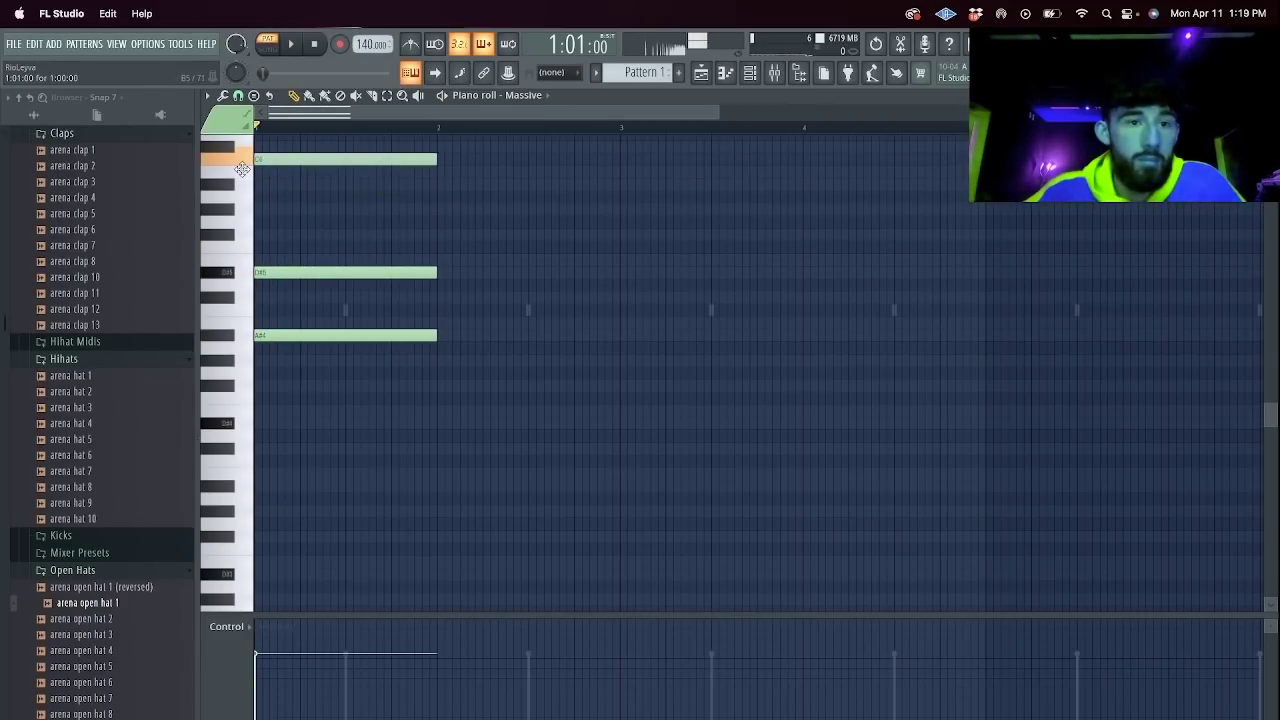
Add a top note to the chord, trim it at bar 2, and duplicate the chord into bar 2.
scroll(323, 246, up, 3)
click(296, 260)
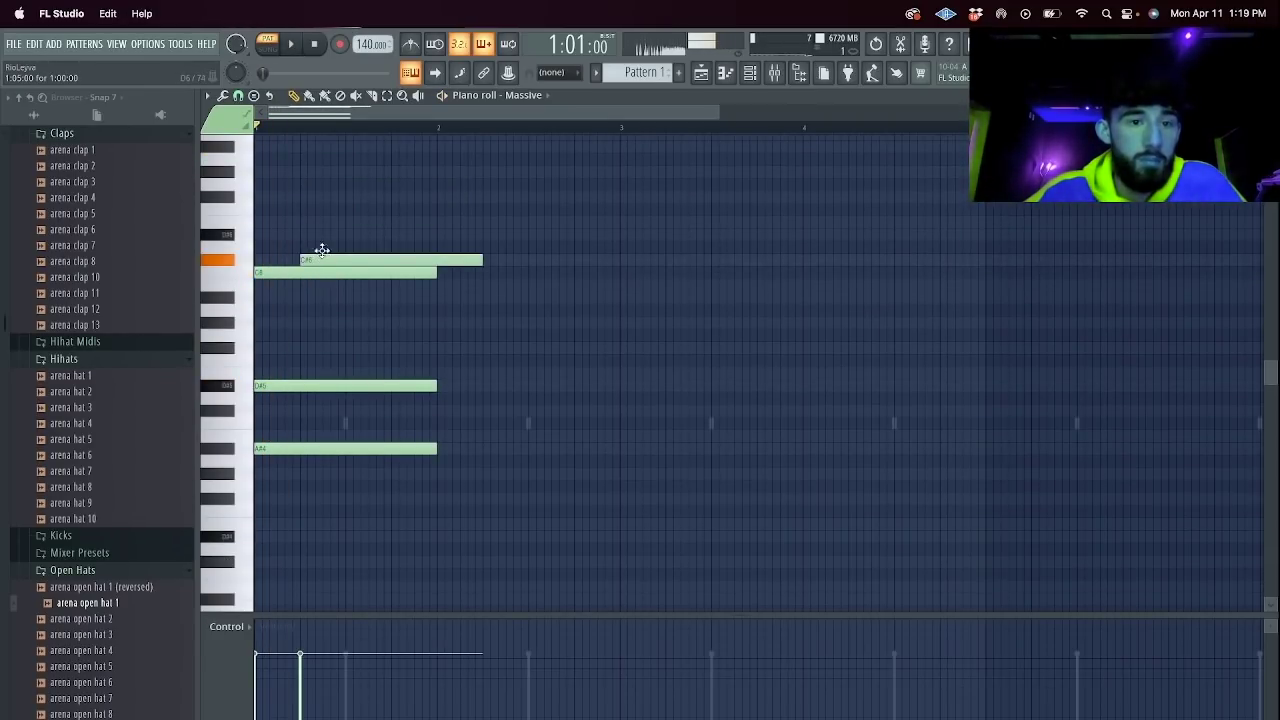
drag(322, 250, 323, 243)
key(space)
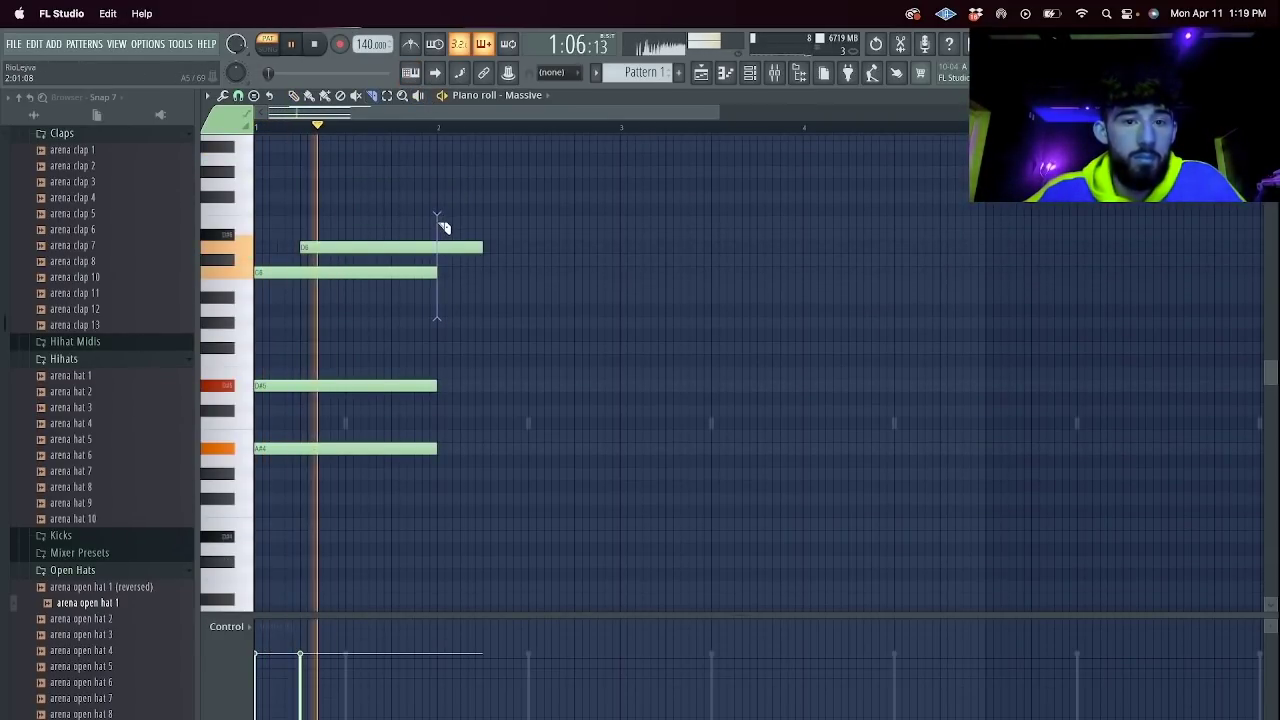
drag(440, 223, 438, 214)
key(super+b)
key(p)
key(space)
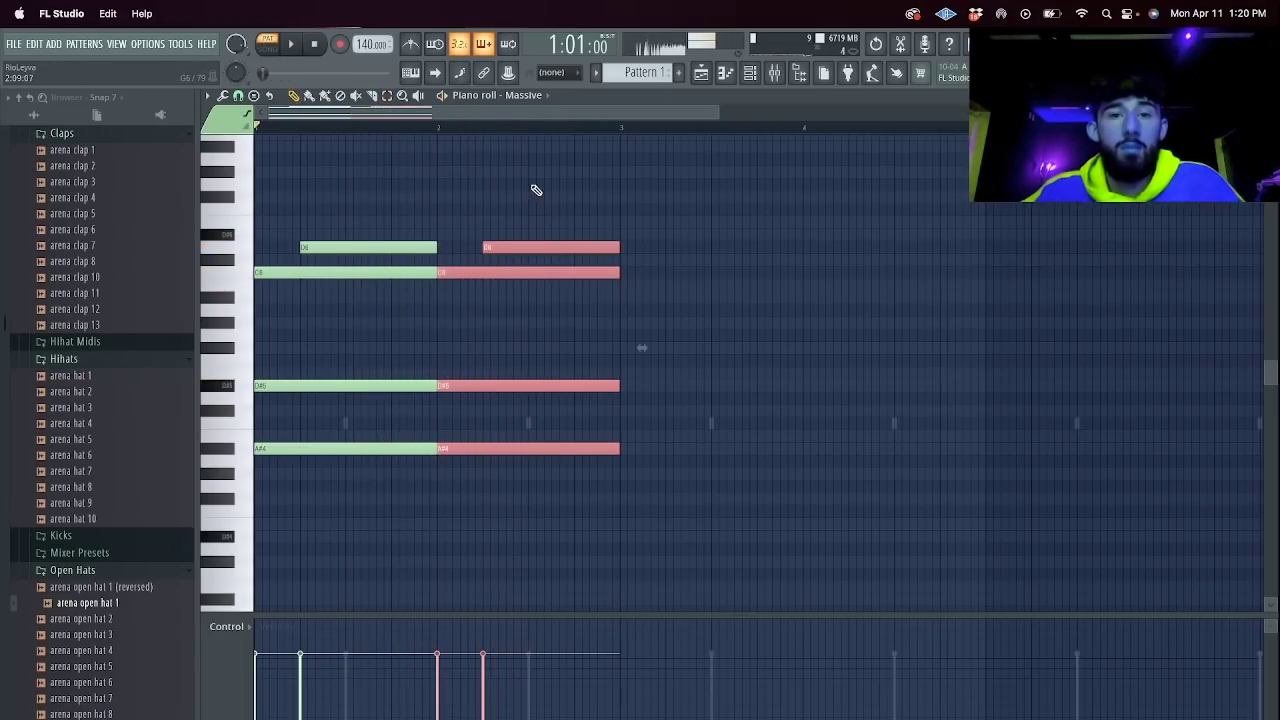
Draw a short high melody note over the chords and repeat the pattern into bars 3–4.
click(536, 190)
key(space)
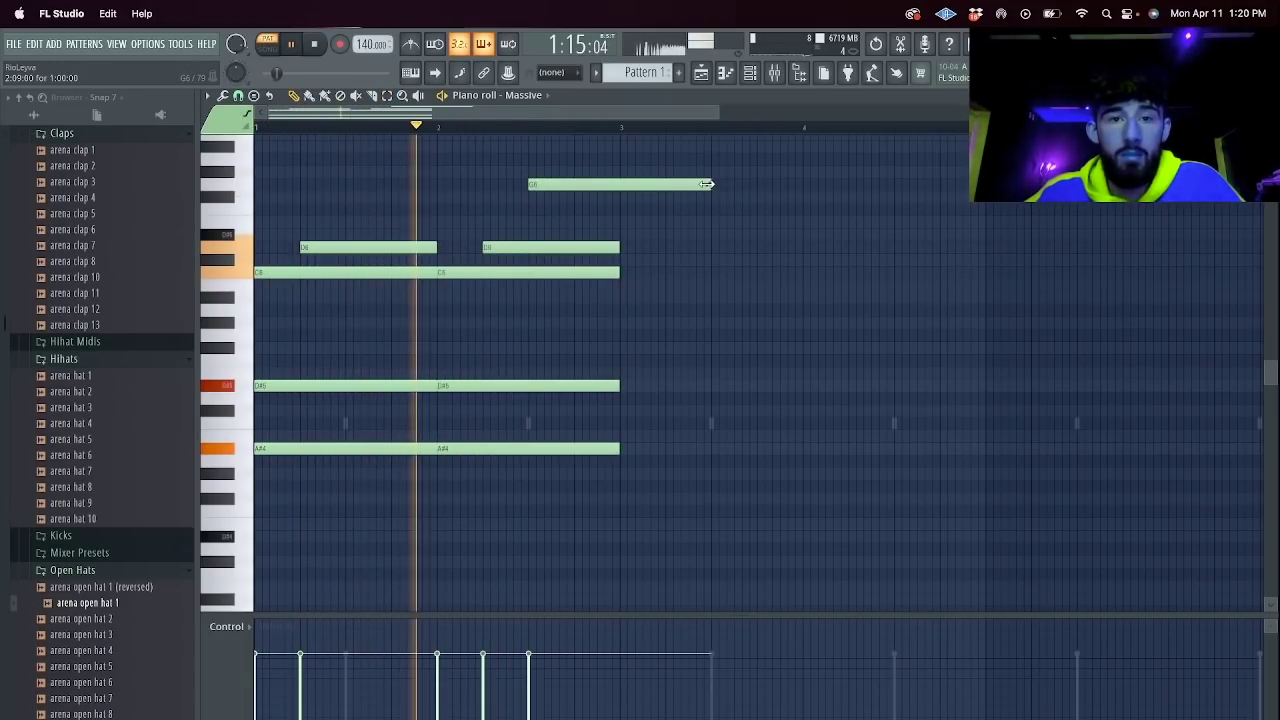
drag(706, 184, 545, 186)
click(556, 210)
key(space)
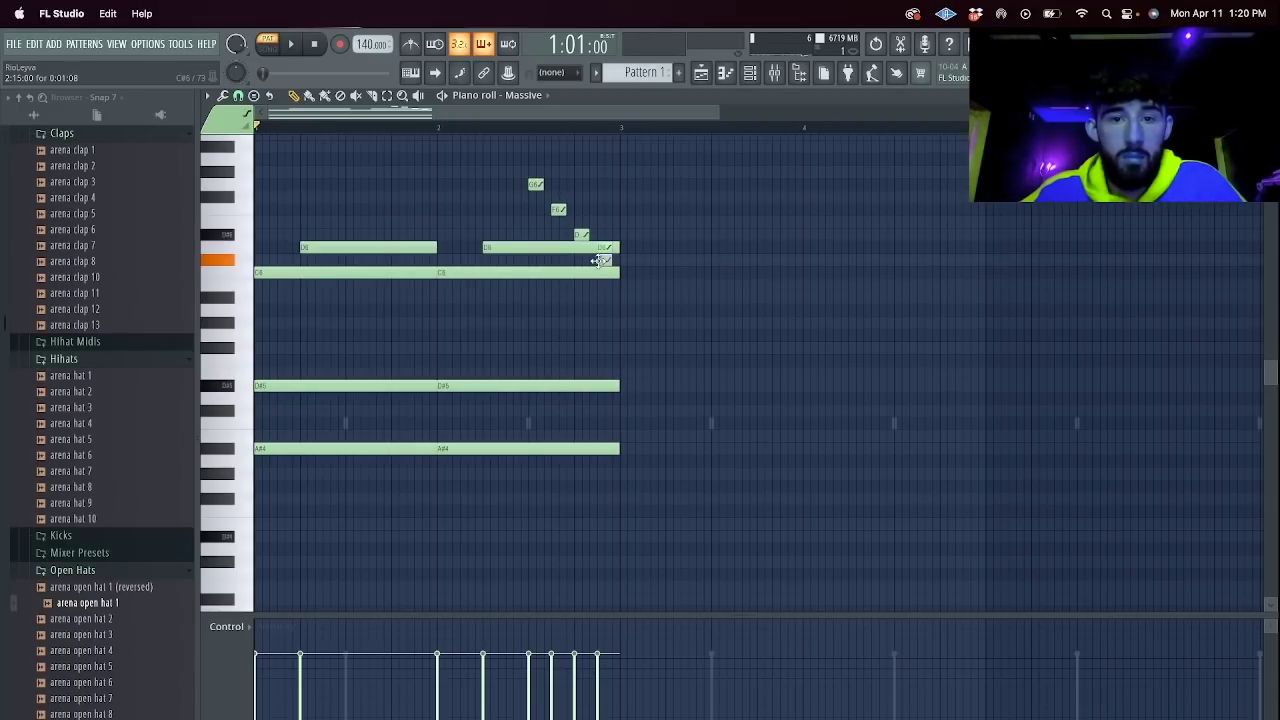
key(space)
drag(628, 281, 703, 274)
right_click(703, 274)
key(super+b)
Revise bar 3 with an F5 note, moving its A#4 up to C5 and deleting the low note.
click(709, 359)
right_click(707, 360)
drag(634, 448, 660, 501)
key(space)
key(space)
key(space)
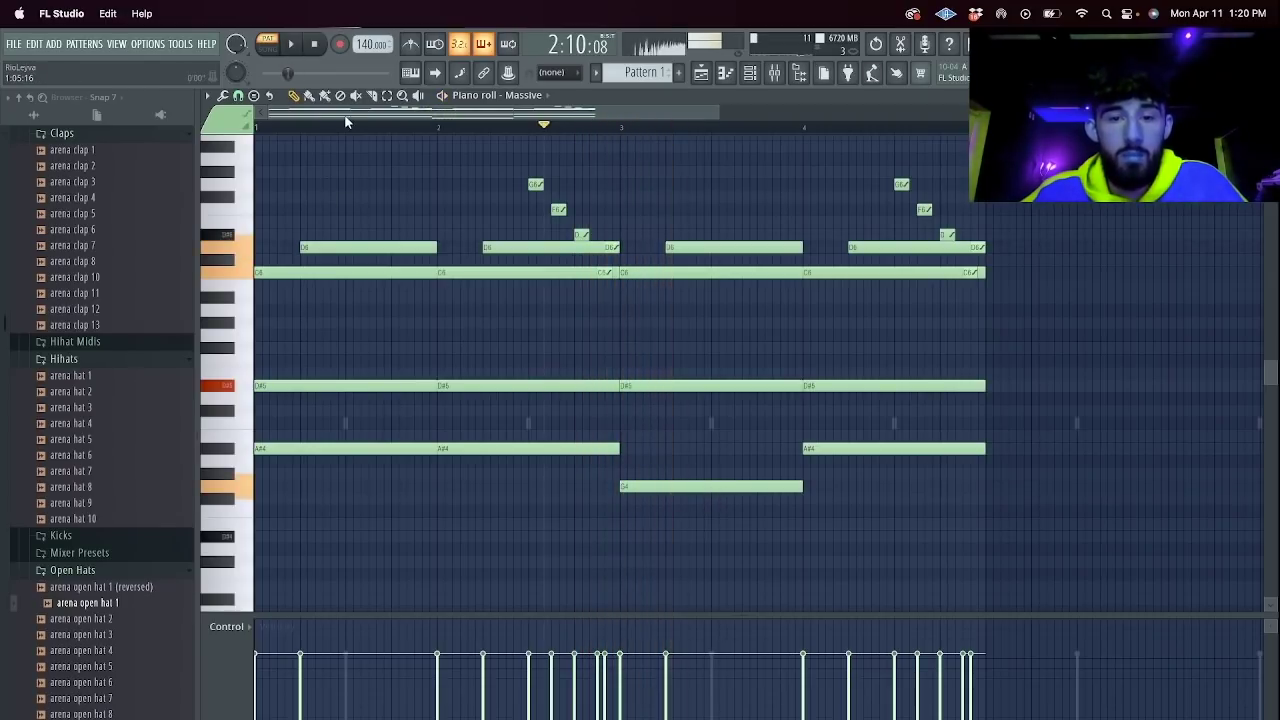
key(space)
right_click(628, 487)
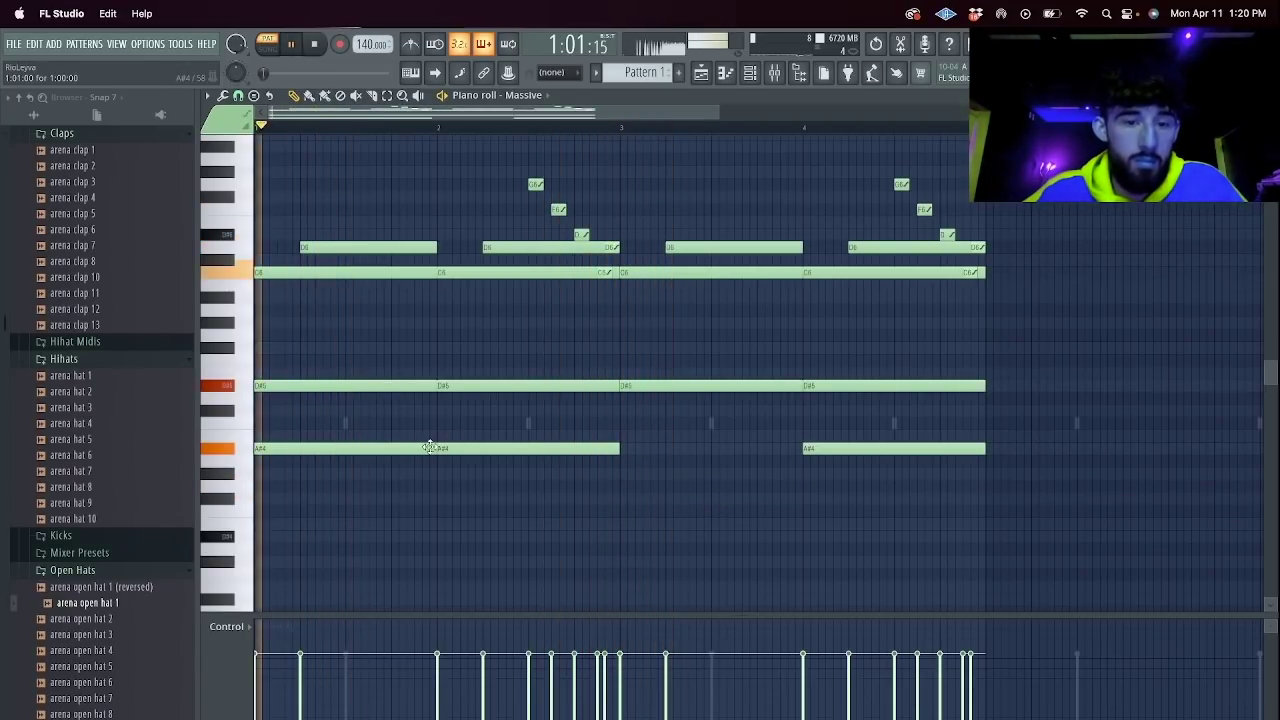
Rework the opening low notes, shortening the first A#4 and removing the A#4 and G#4.
drag(430, 447, 297, 449)
click(324, 473)
right_click(485, 449)
key(space)
key(space)
key(space)
right_click(343, 474)
right_click(285, 448)
key(space)
Build the D#4–F4–C4 bass line, stretching C4 to the end of bar 2.
drag(272, 474, 270, 538)
click(326, 511)
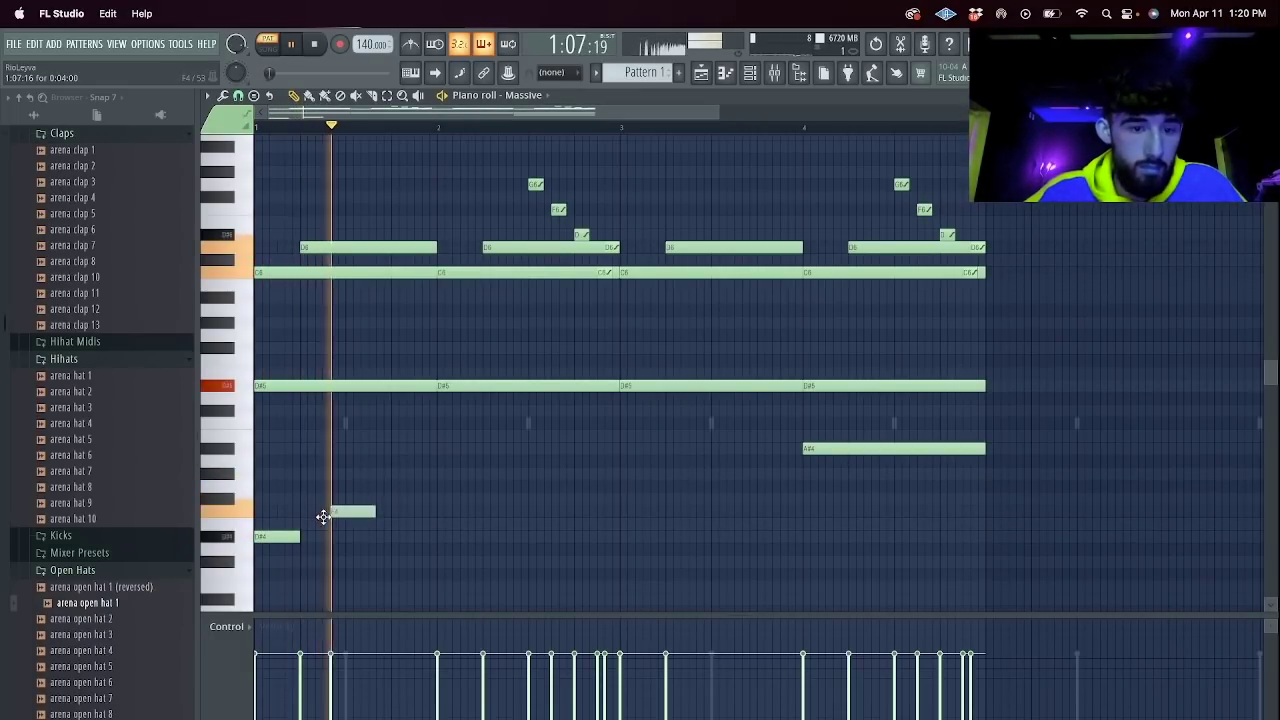
click(397, 574)
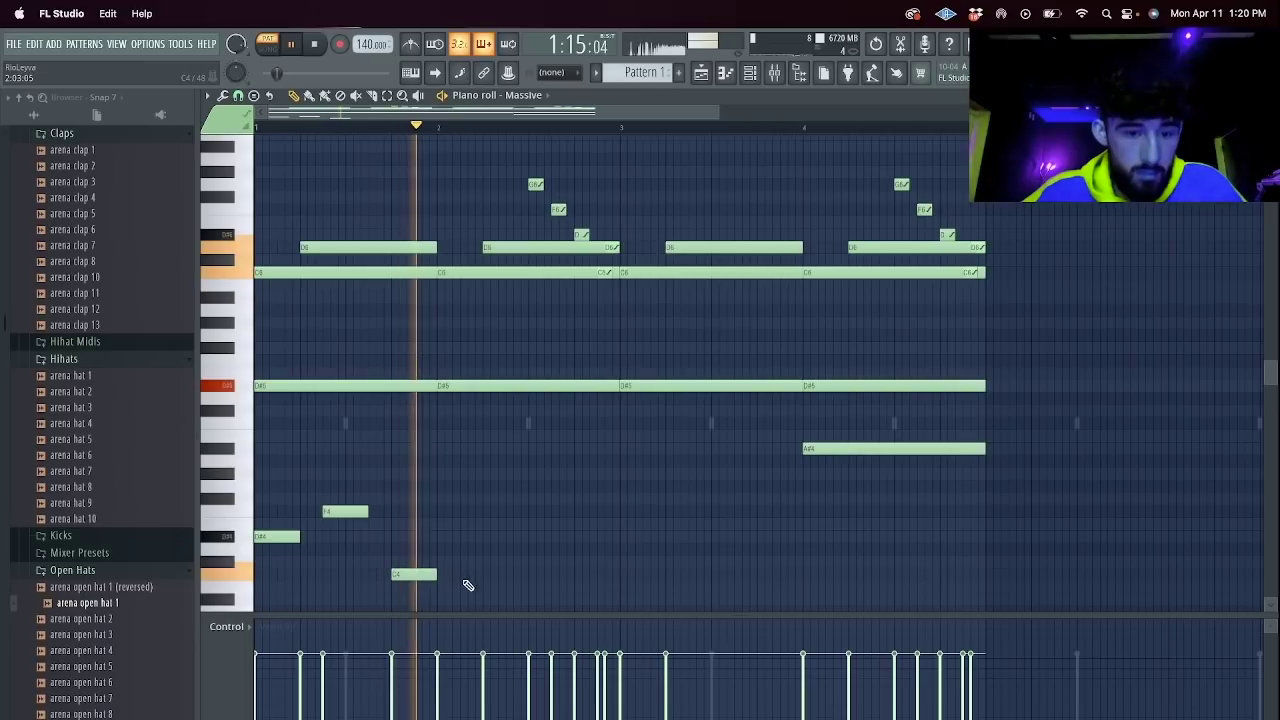
drag(438, 573, 625, 572)
Clear the old notes after bar 3 and deselect the duplicated notes.
drag(1002, 484, 622, 140)
key(Delete)
super+click(841, 461)
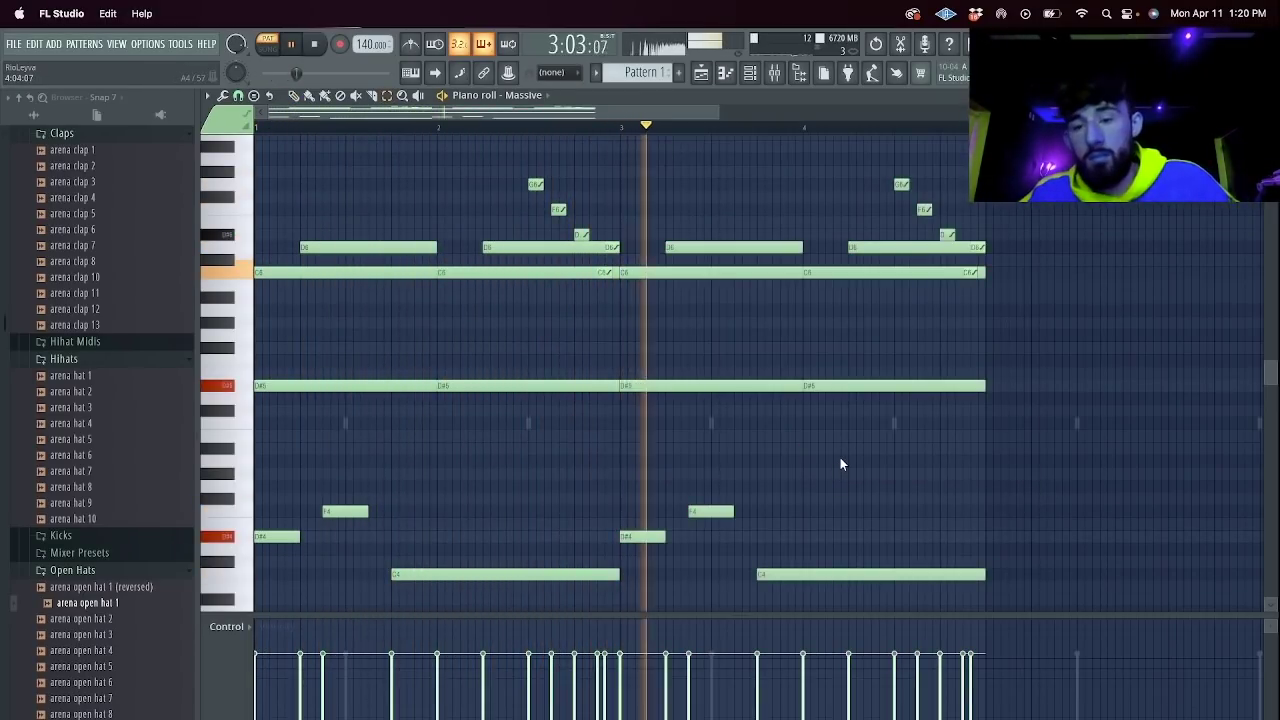
scroll(829, 322, up, 2)
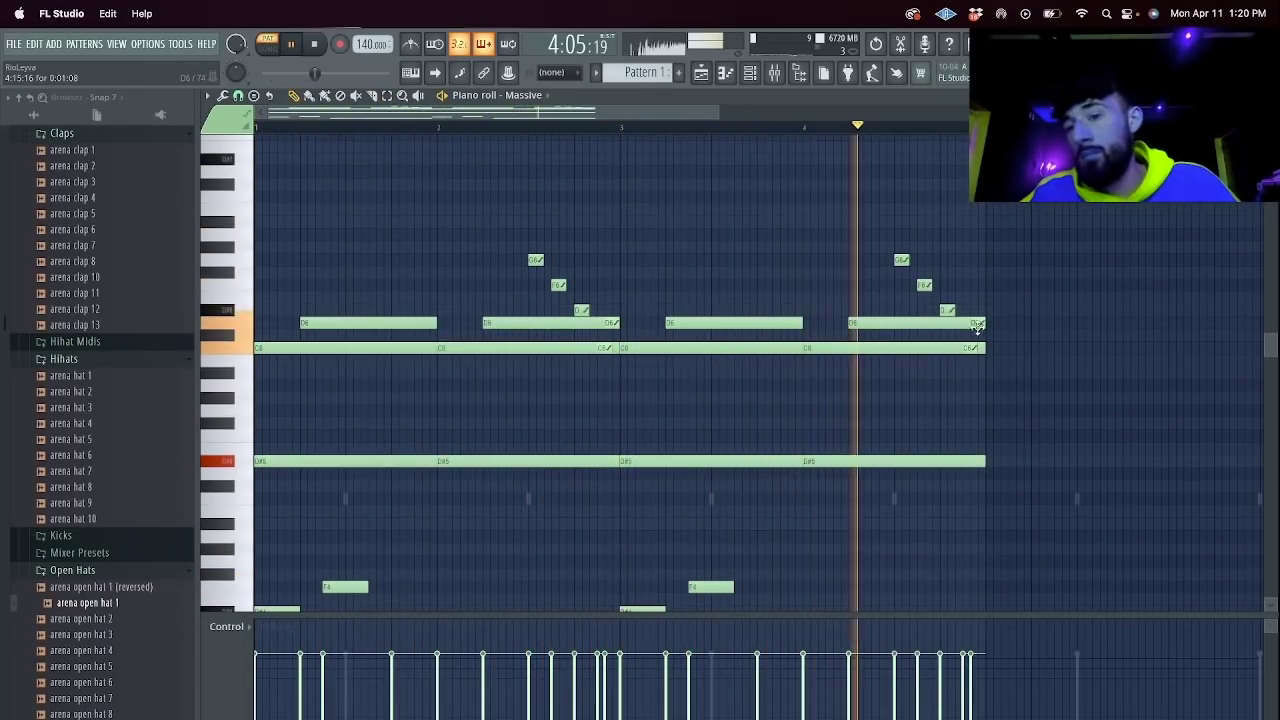
scroll(637, 285, down, 1)
scroll(640, 286, down, 4)
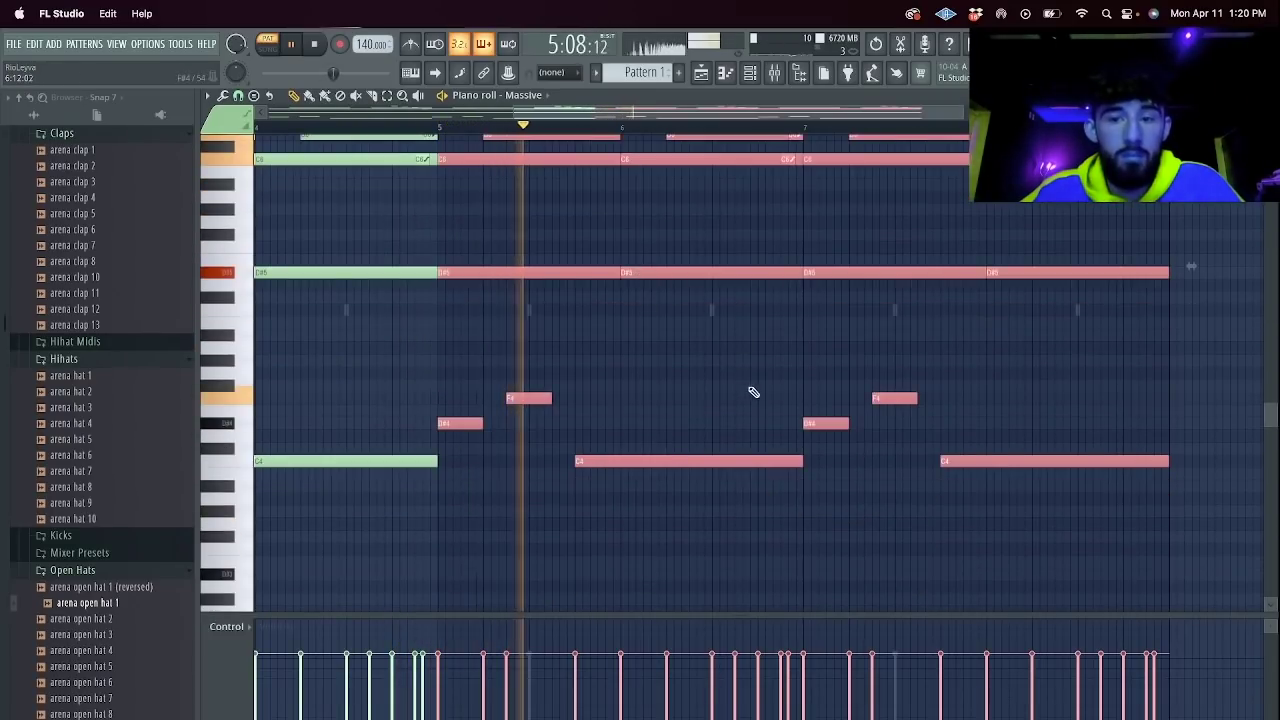
Delete the F4 and C4 notes in bars 7–8 and draw a G4 held to the pattern end.
click(757, 374)
right_click(762, 374)
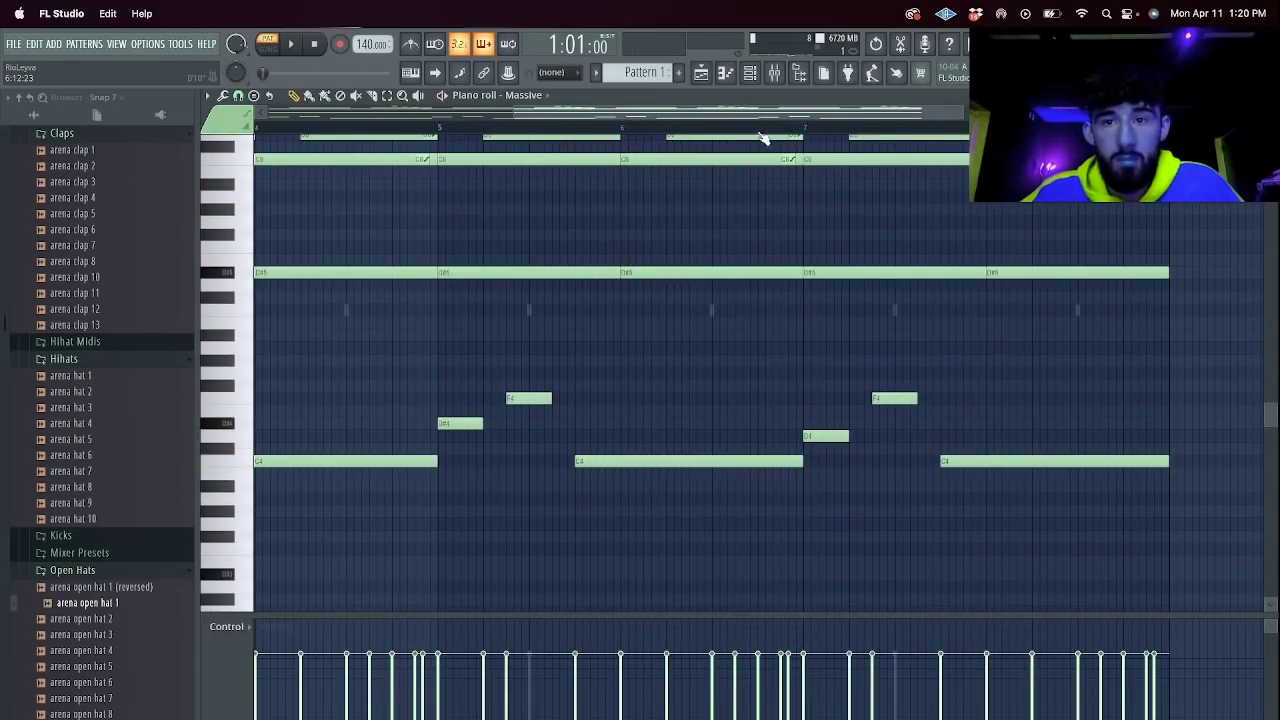
right_click(888, 396)
key(space)
key(space)
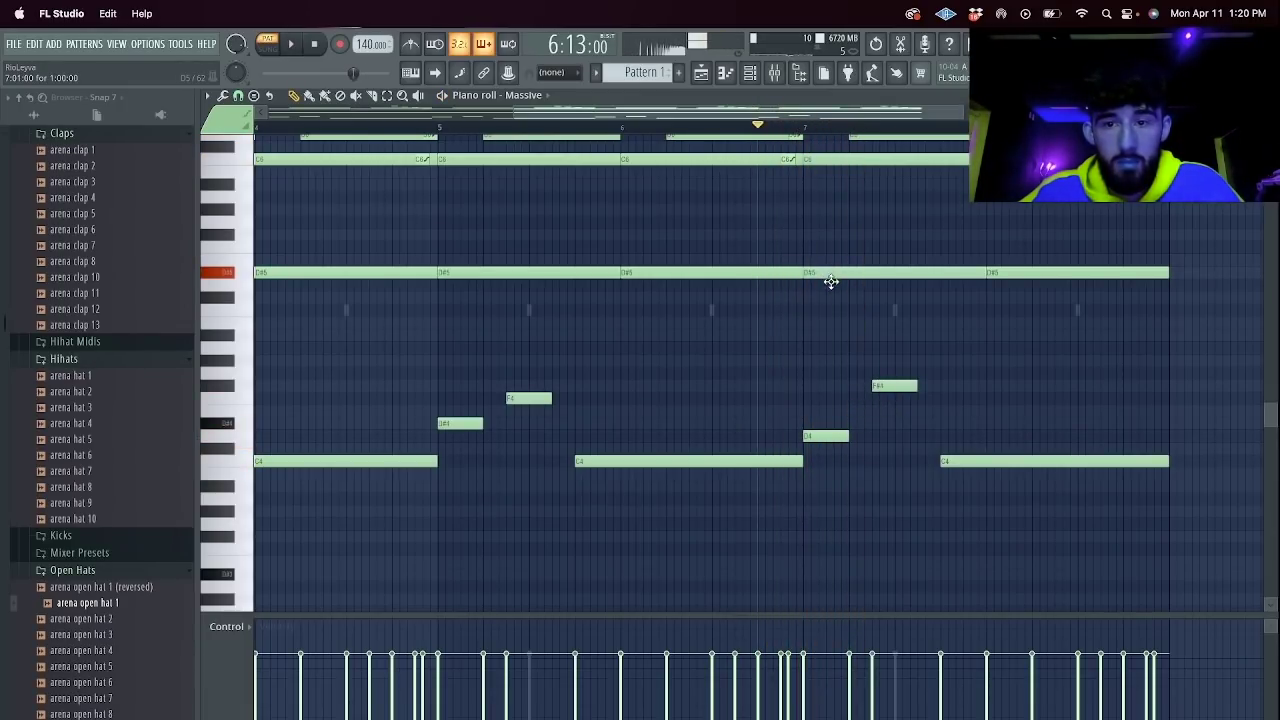
right_click(995, 461)
click(942, 373)
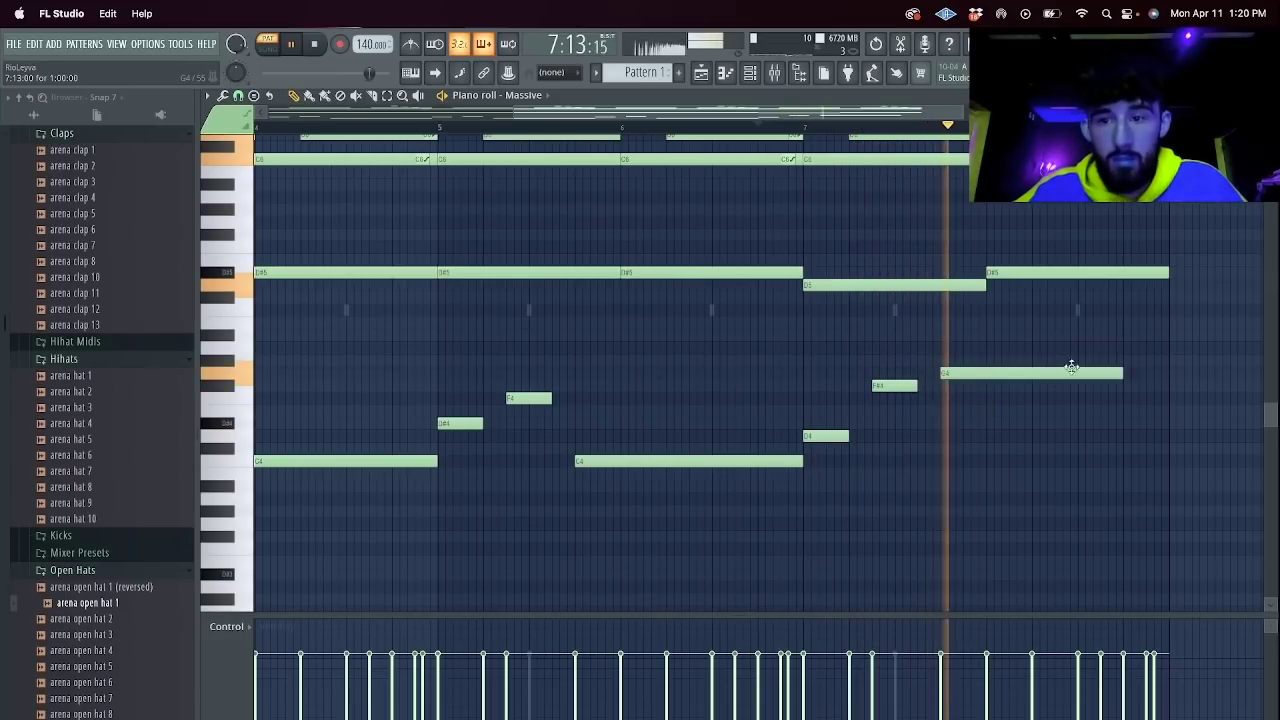
drag(1119, 369, 1169, 373)
key(space)
Stretch the D5, add a C5 after it, and hold the A#4 to the pattern end.
drag(866, 287, 871, 284)
click(885, 310)
drag(1008, 335, 1160, 332)
key(space)
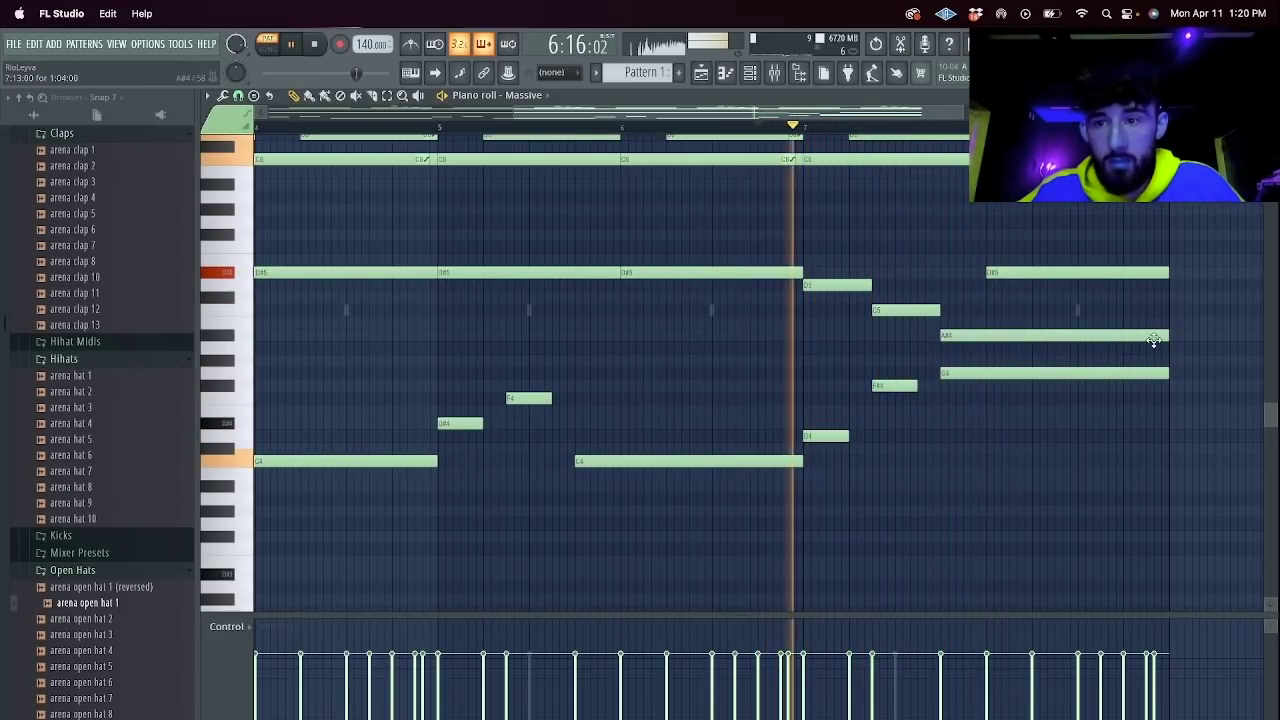
scroll(1100, 345, up, 4)
drag(984, 285, 862, 284)
key(space)
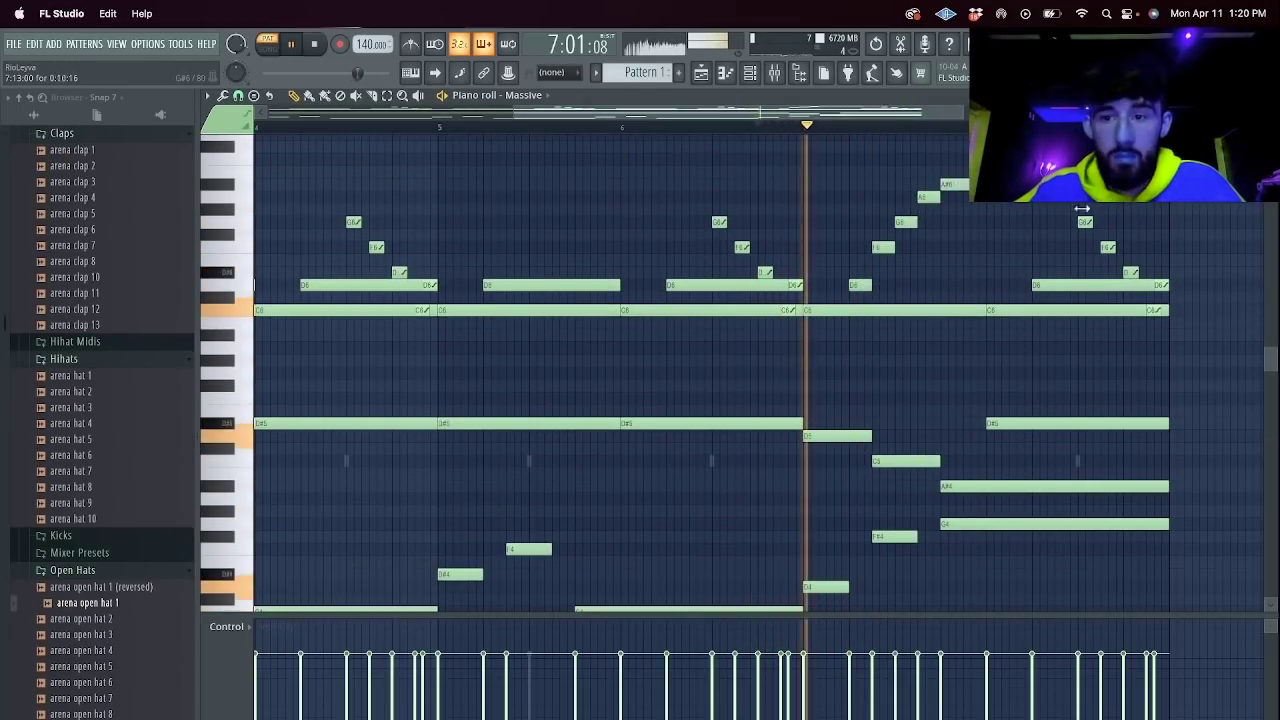
key(space)
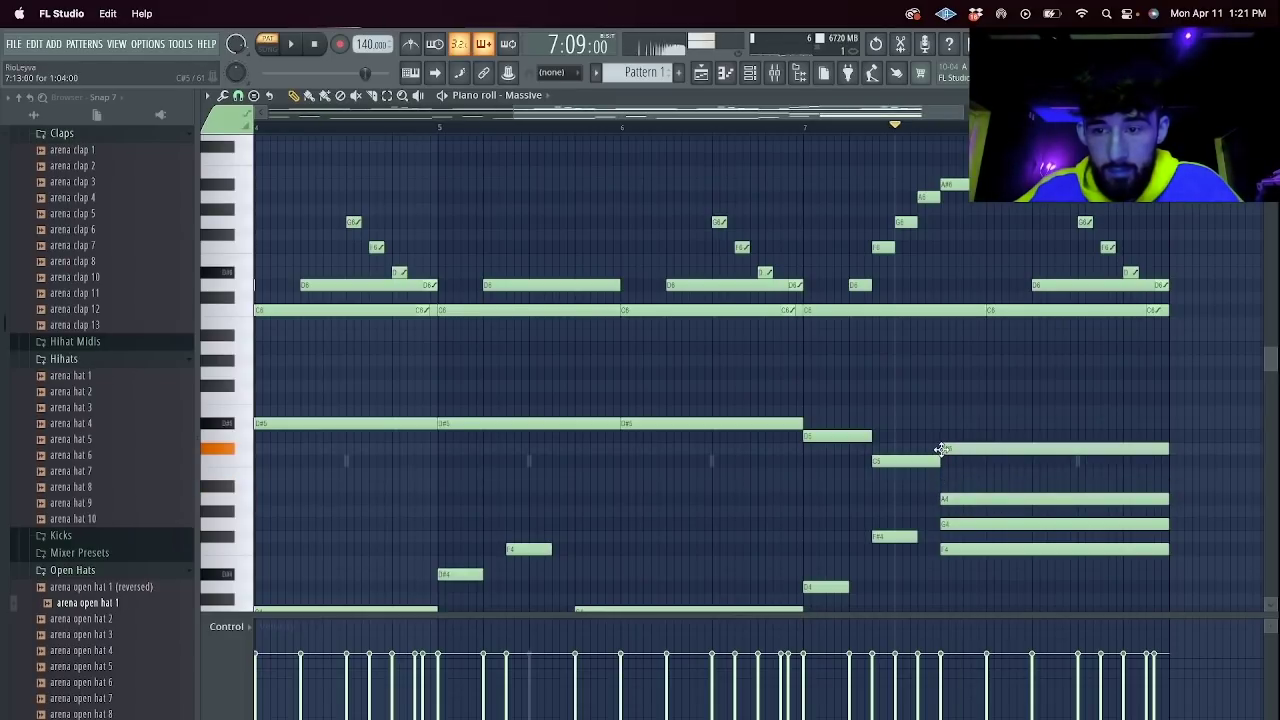
key(space)
Raise the closing C5, A4 and F4 notes an octave and delete the G4.
drag(961, 545, 958, 396)
key(space)
key(space)
key(space)
key(space)
key(ctrl+Up)
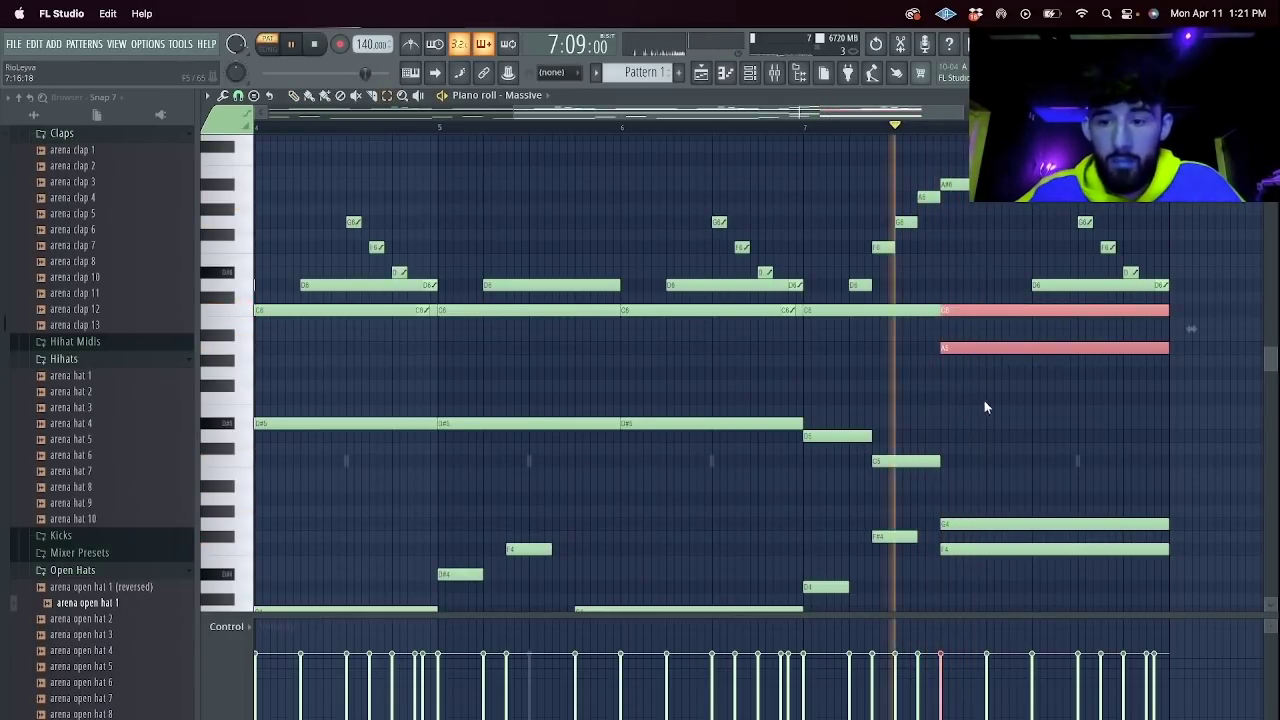
click(1008, 551)
key(ctrl+Up)
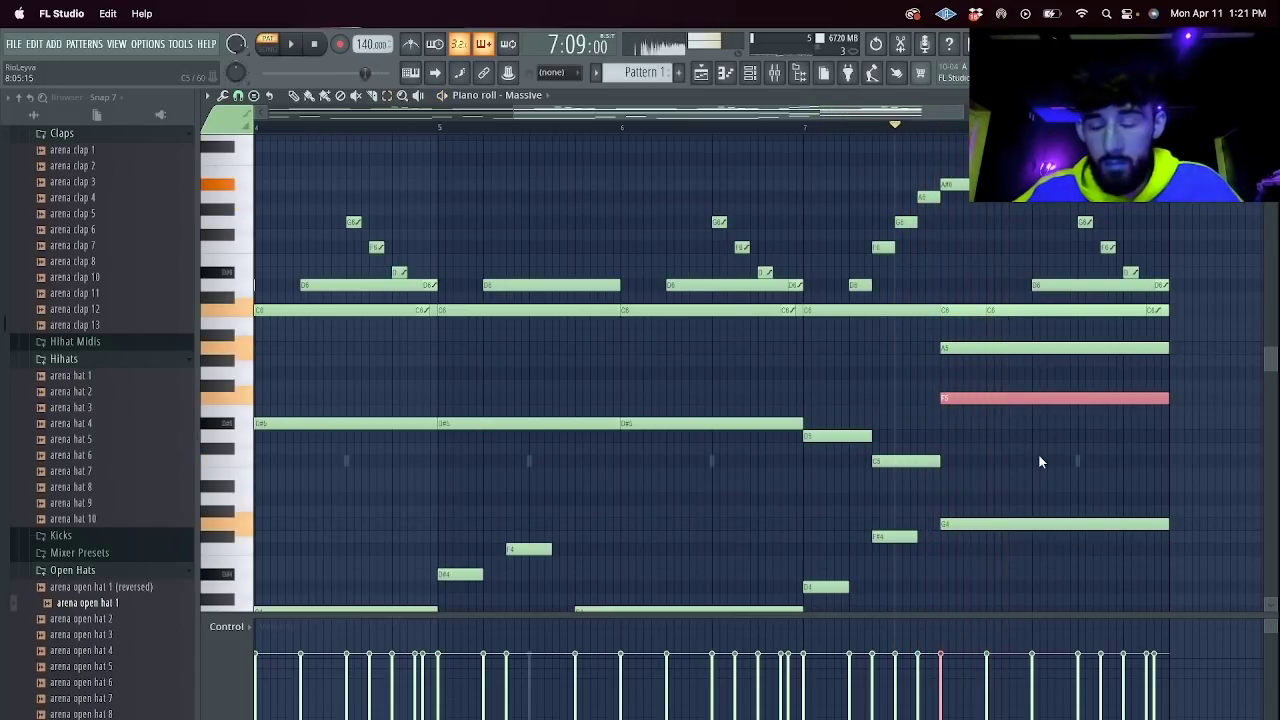
key(space)
key(space)
key(space)
key(space)
drag(998, 579, 978, 456)
key(space)
key(Delete)
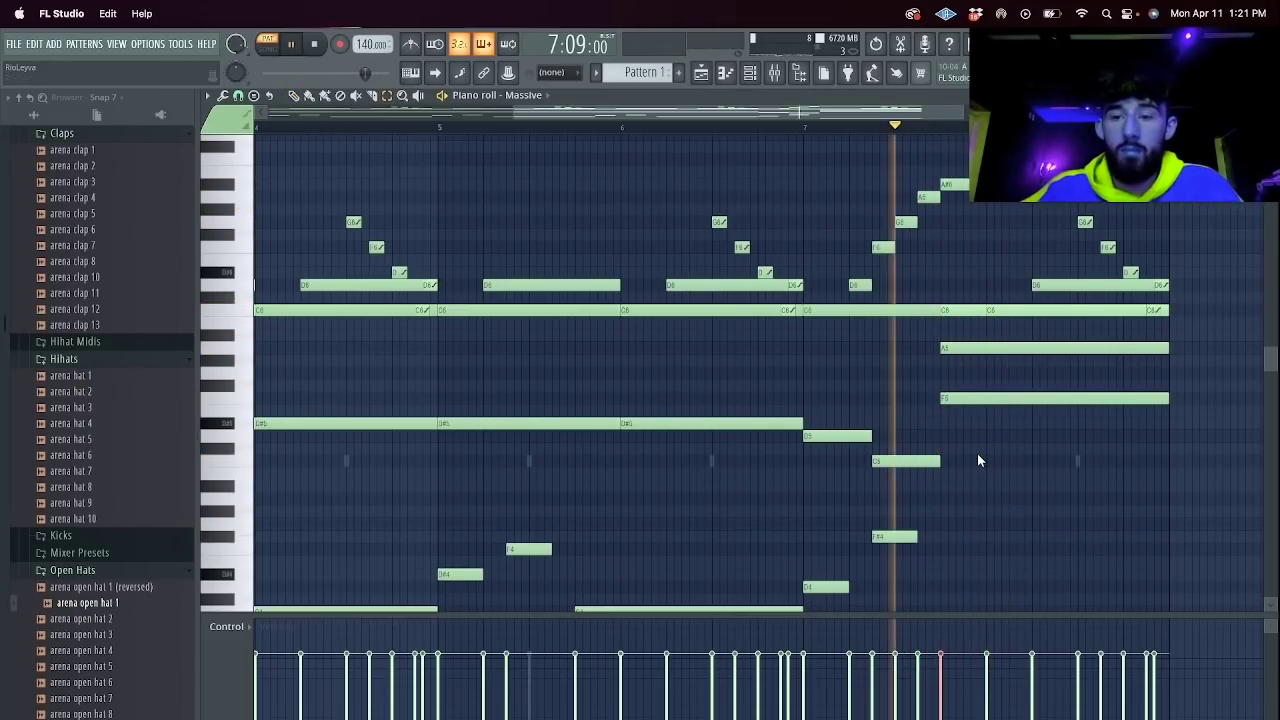
key(space)
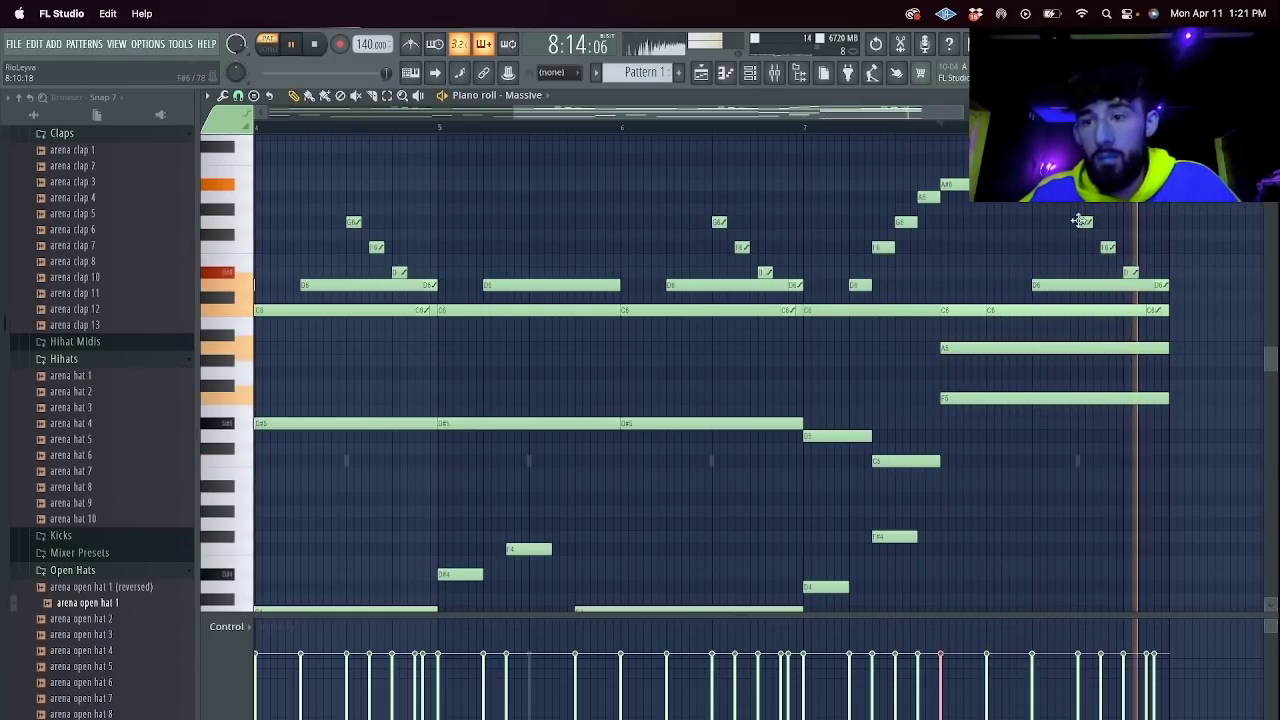
Clone the Massive channel in the channel rack to create Massive #2.
click(757, 77)
click(443, 172)
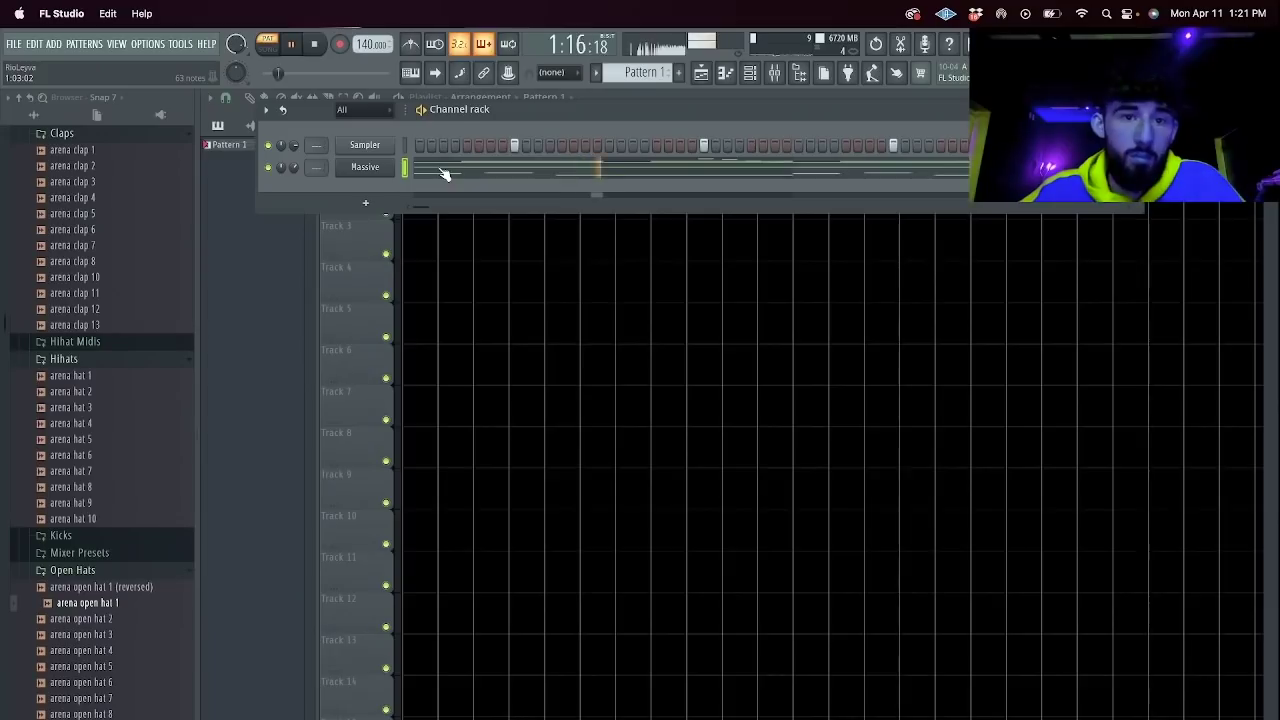
click(442, 172)
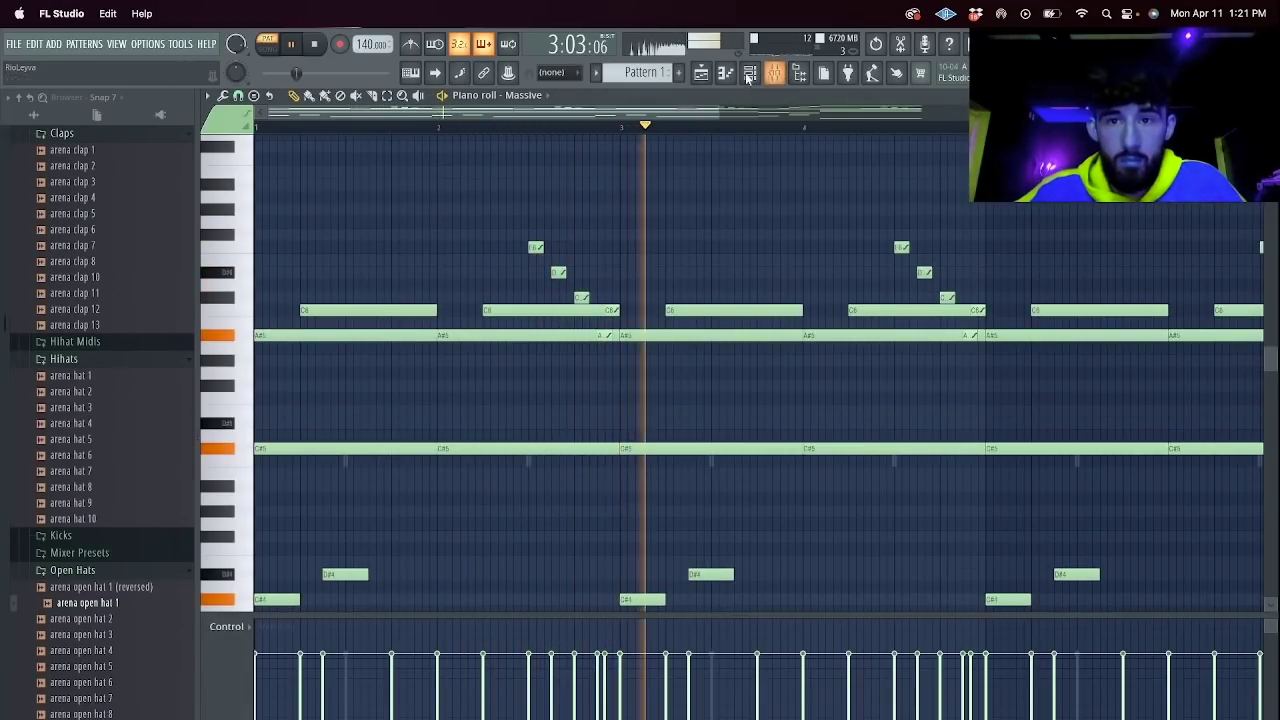
click(752, 75)
click(365, 202)
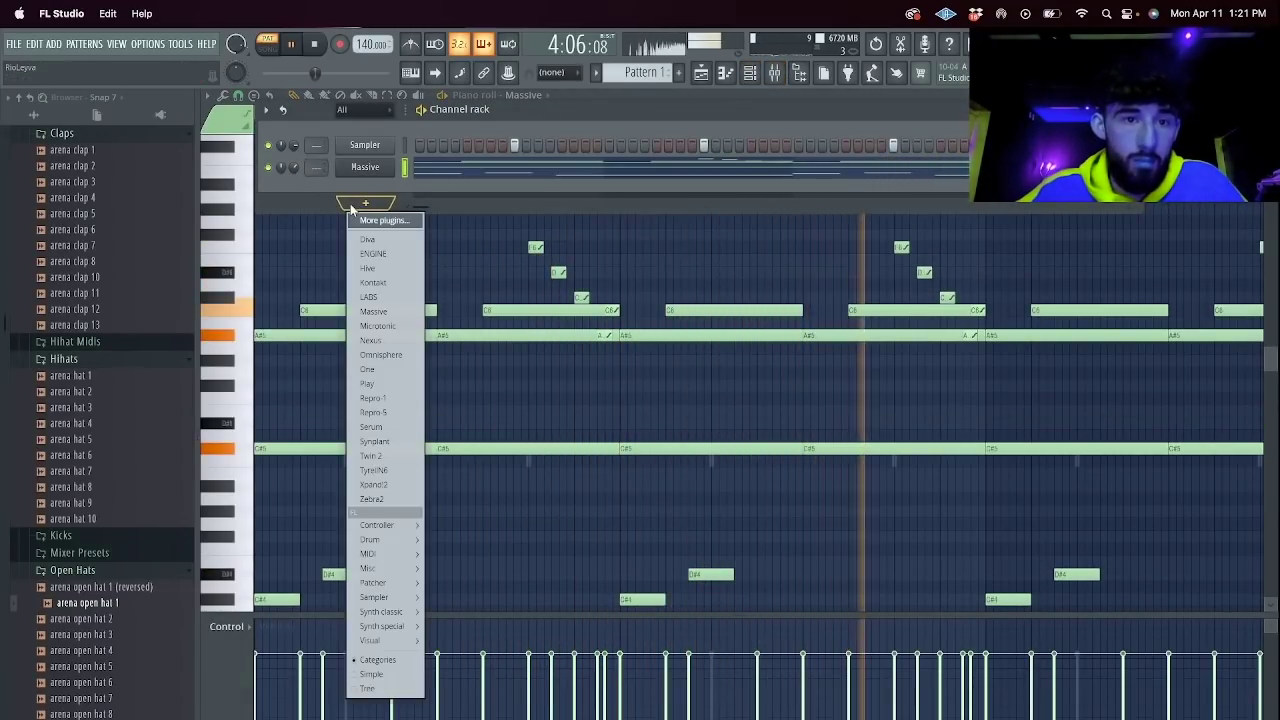
key(Escape)
right_click(388, 160)
click(418, 298)
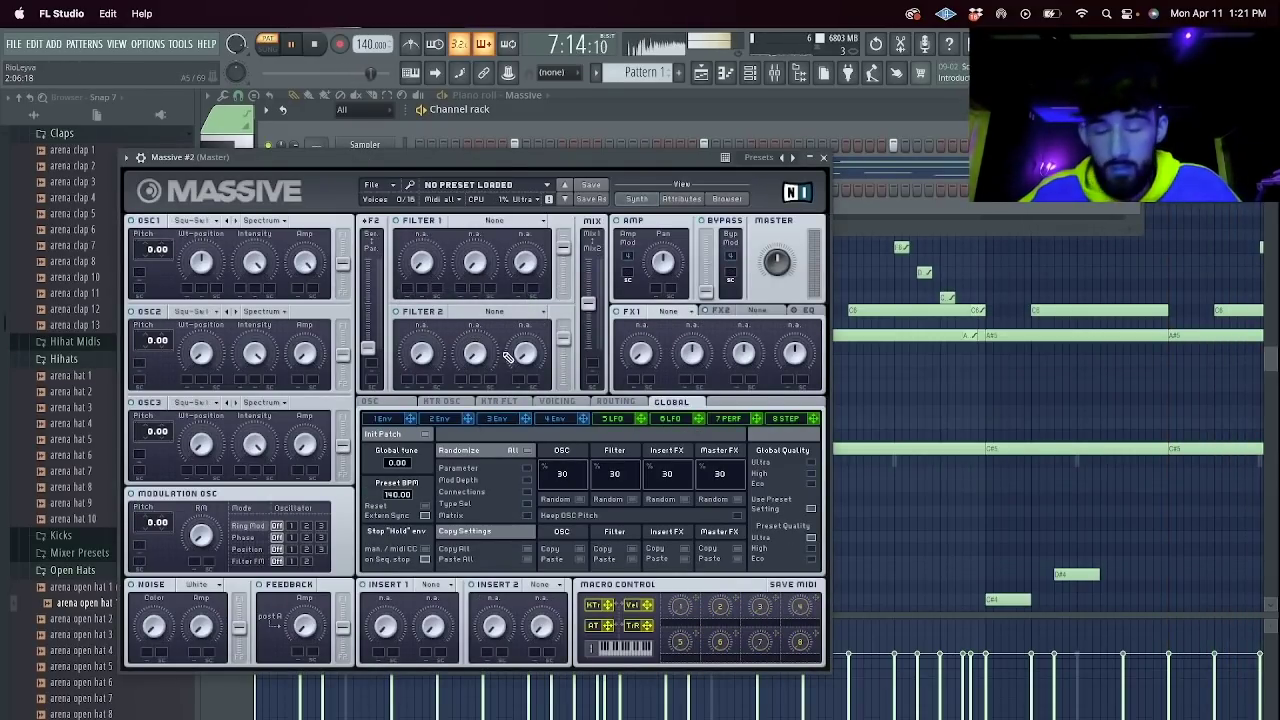
Browse Massive #2's presets past Elysian and Exo Plug to Glimmer, and close the plugin.
click(727, 198)
scroll(642, 473, down, 5)
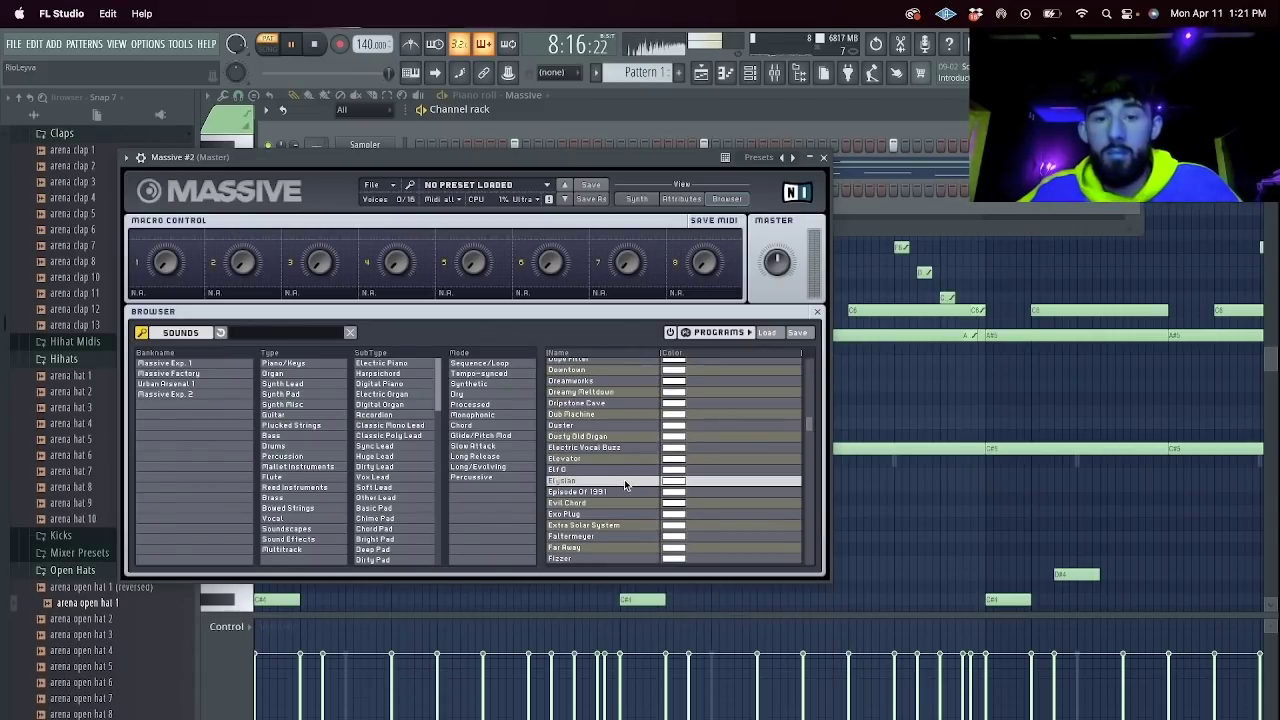
click(624, 479)
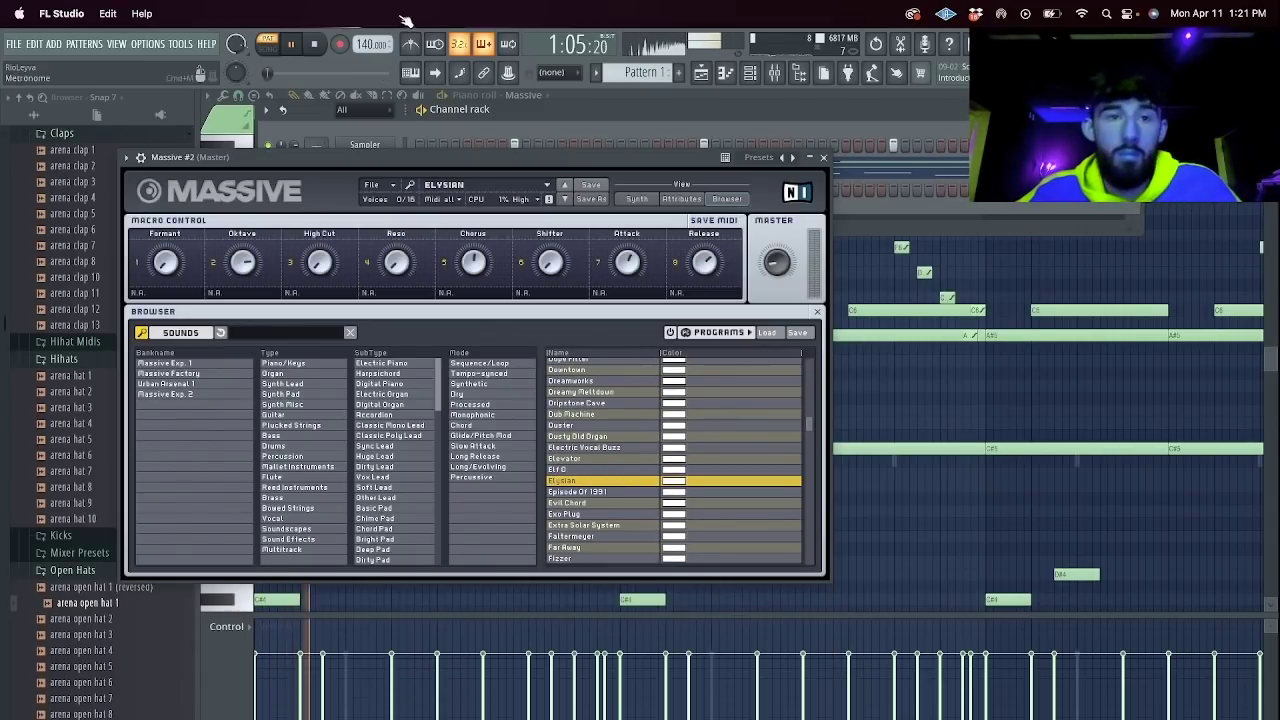
click(603, 516)
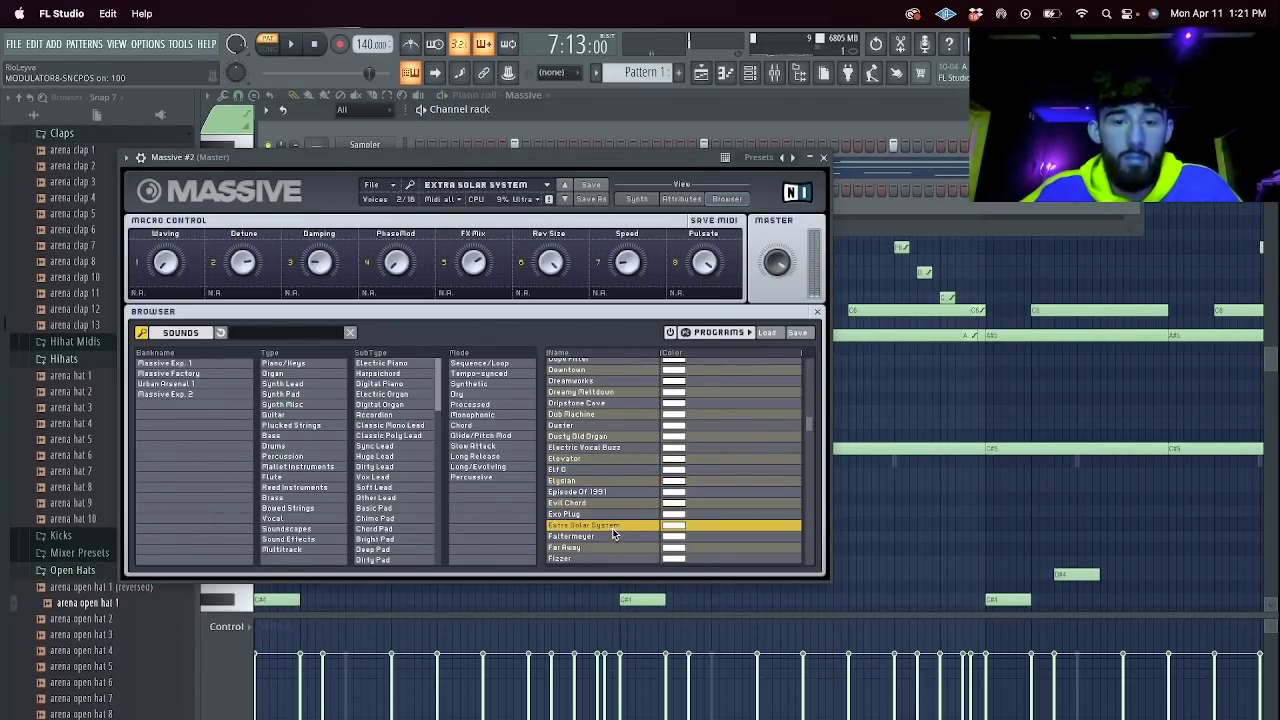
scroll(612, 522, down, 4)
scroll(600, 500, down, 6)
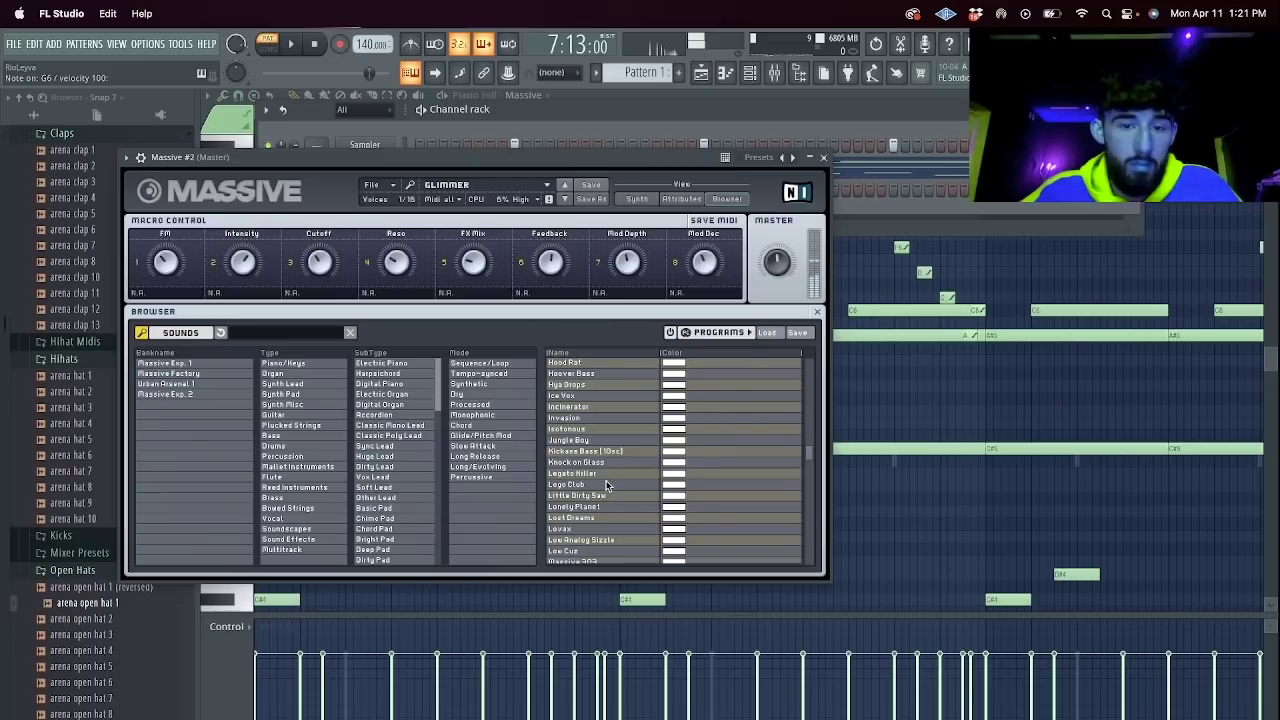
click(823, 157)
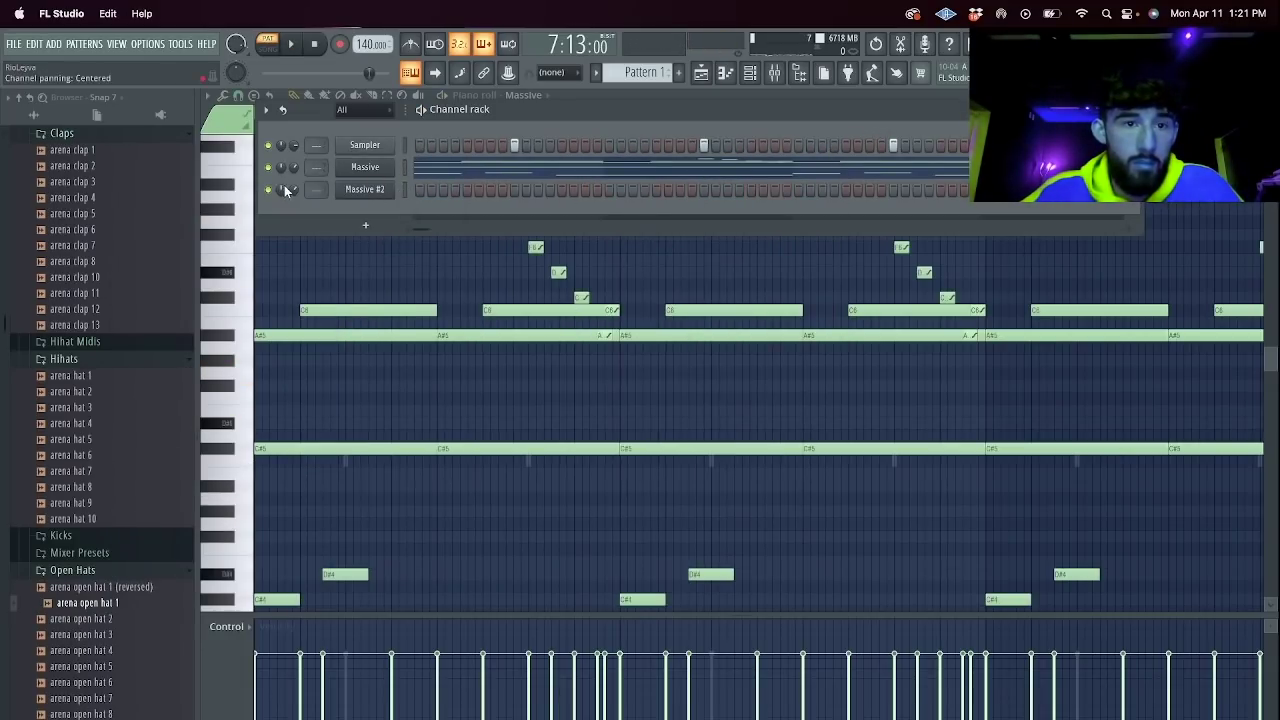
Open Massive #2's piano roll and draw three notes on upper and lower rows.
right_click(380, 192)
click(415, 187)
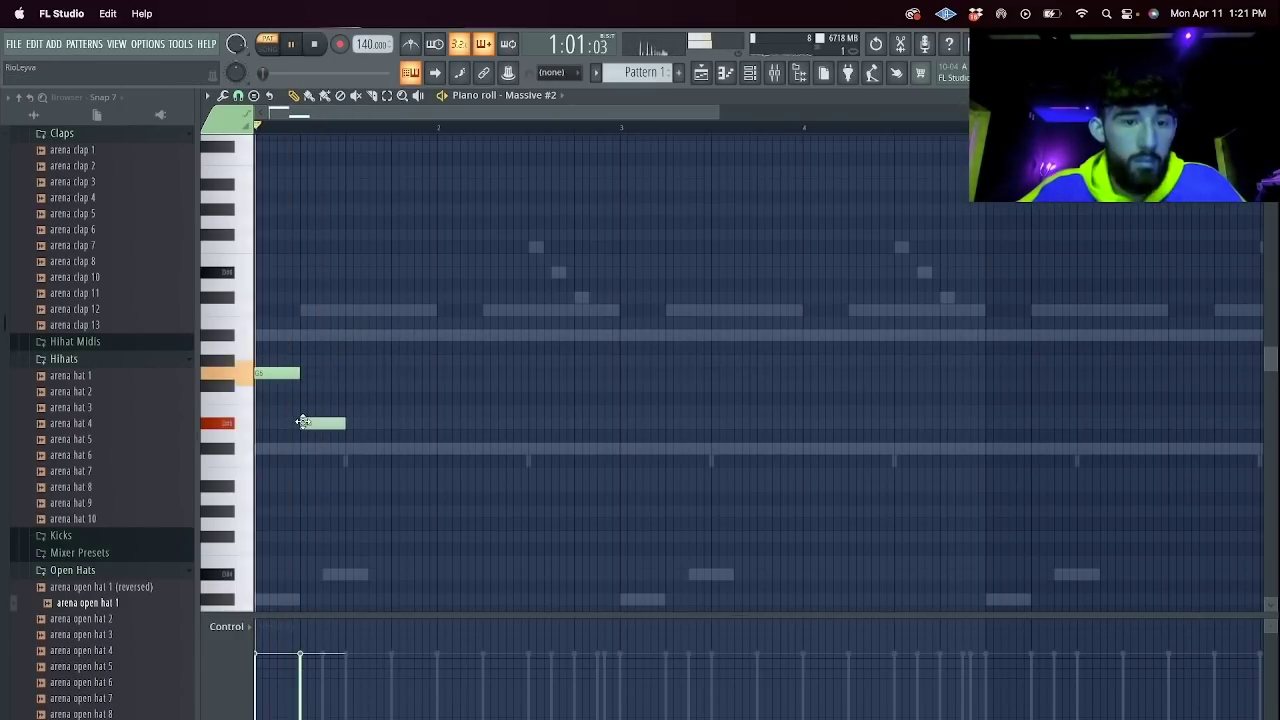
click(309, 309)
click(439, 335)
click(487, 311)
Duplicate the notes into later bars, drop the copies an octave, and delete notes past bar 9.
key(ctrl+a)
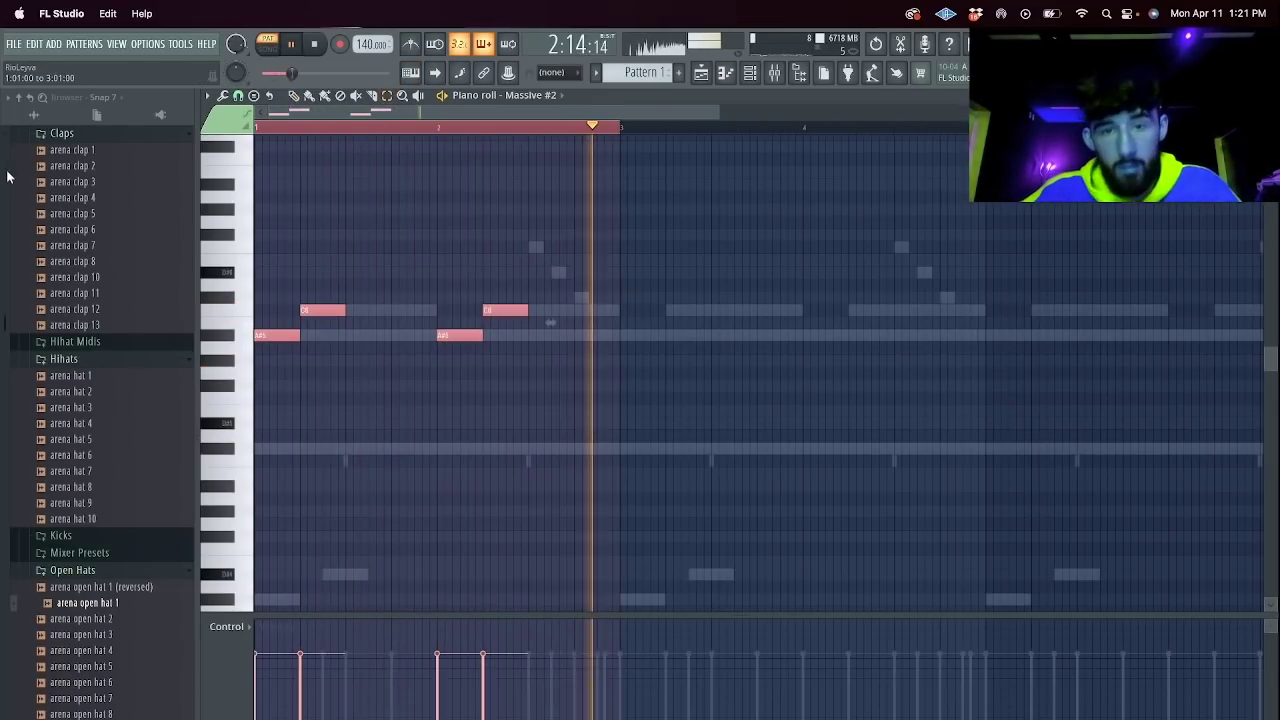
key(ctrl+b)
key(super+b)
key(super+Down)
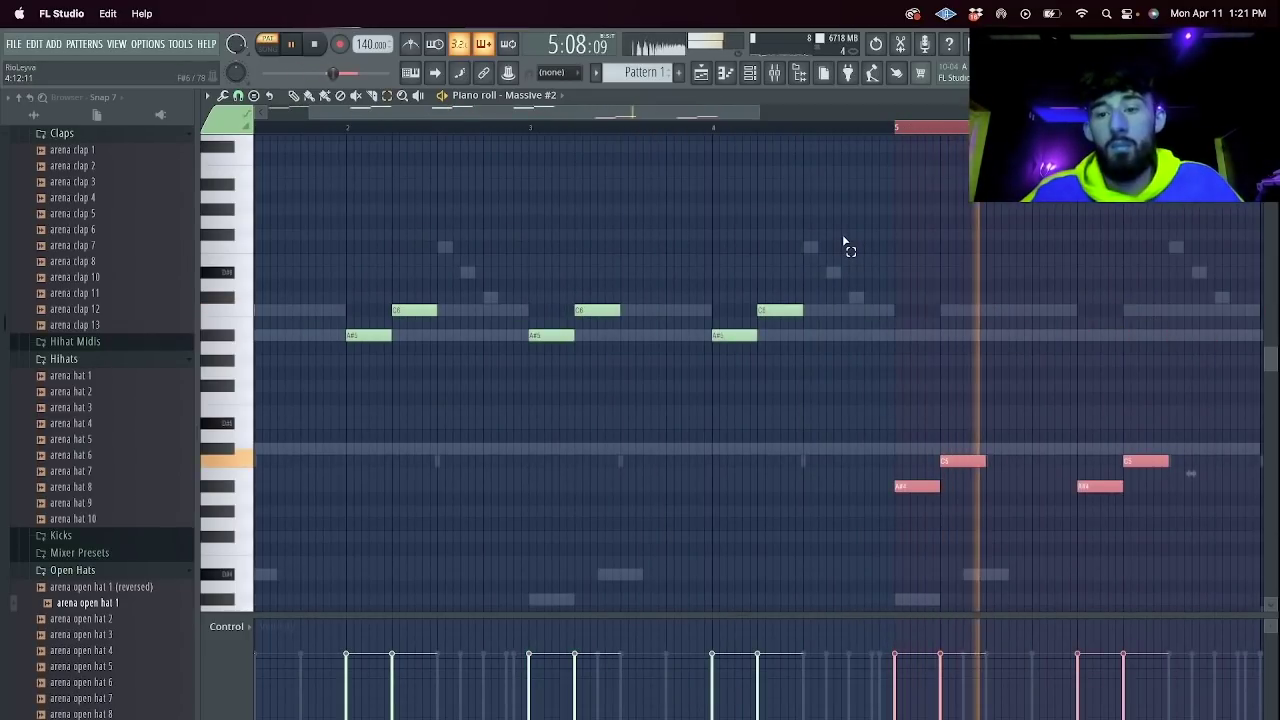
key(super+b)
key(super+b)
key(Delete)
key(space)
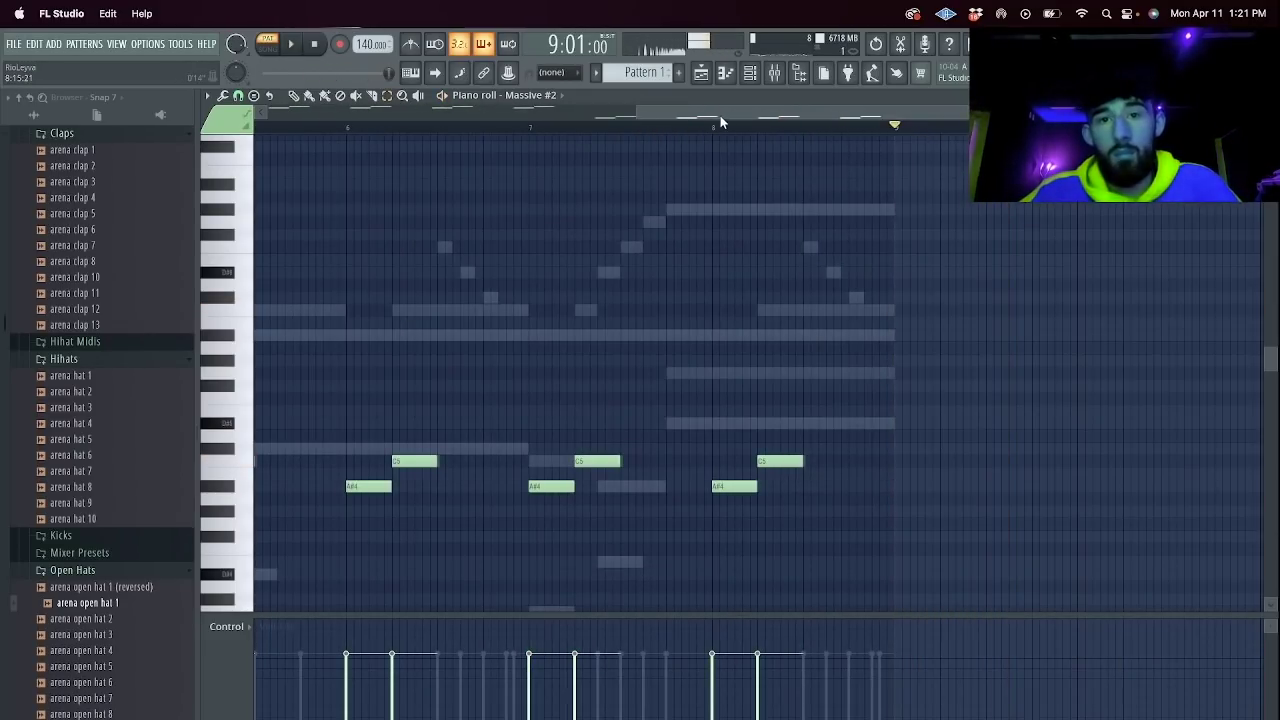
key(space)
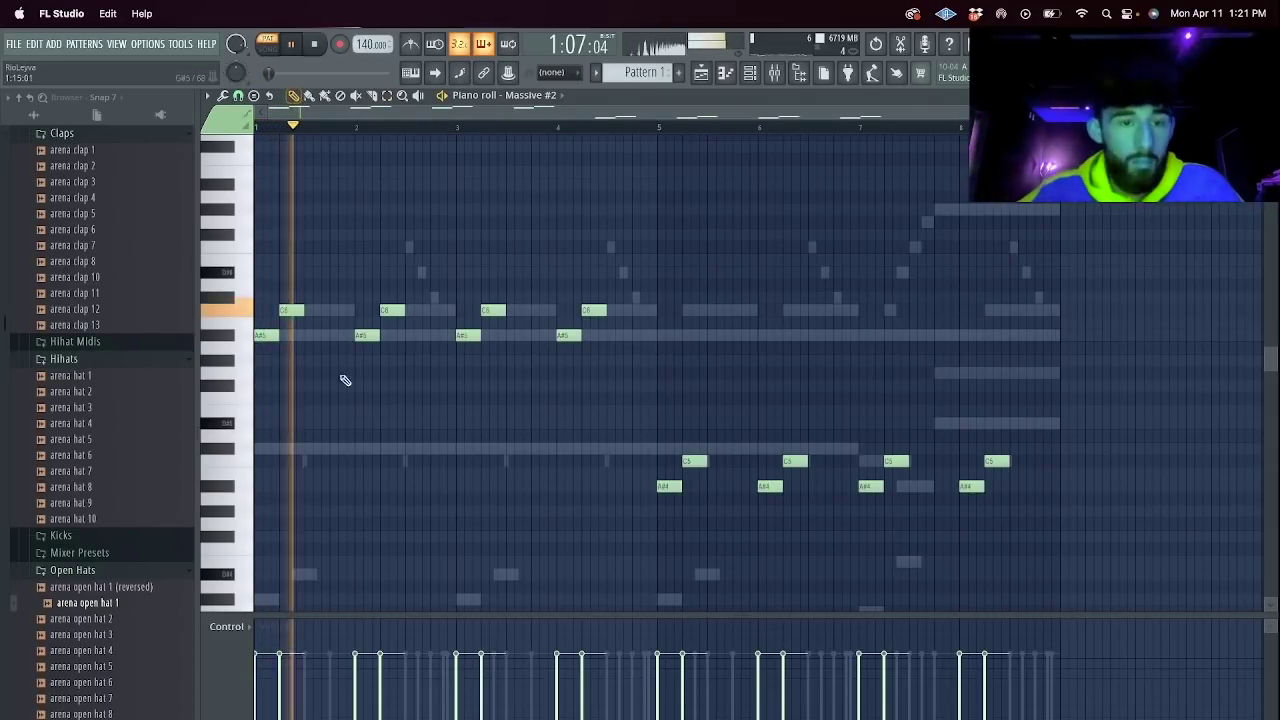
key(space)
Add a C5 melody note in bar 1.
click(340, 448)
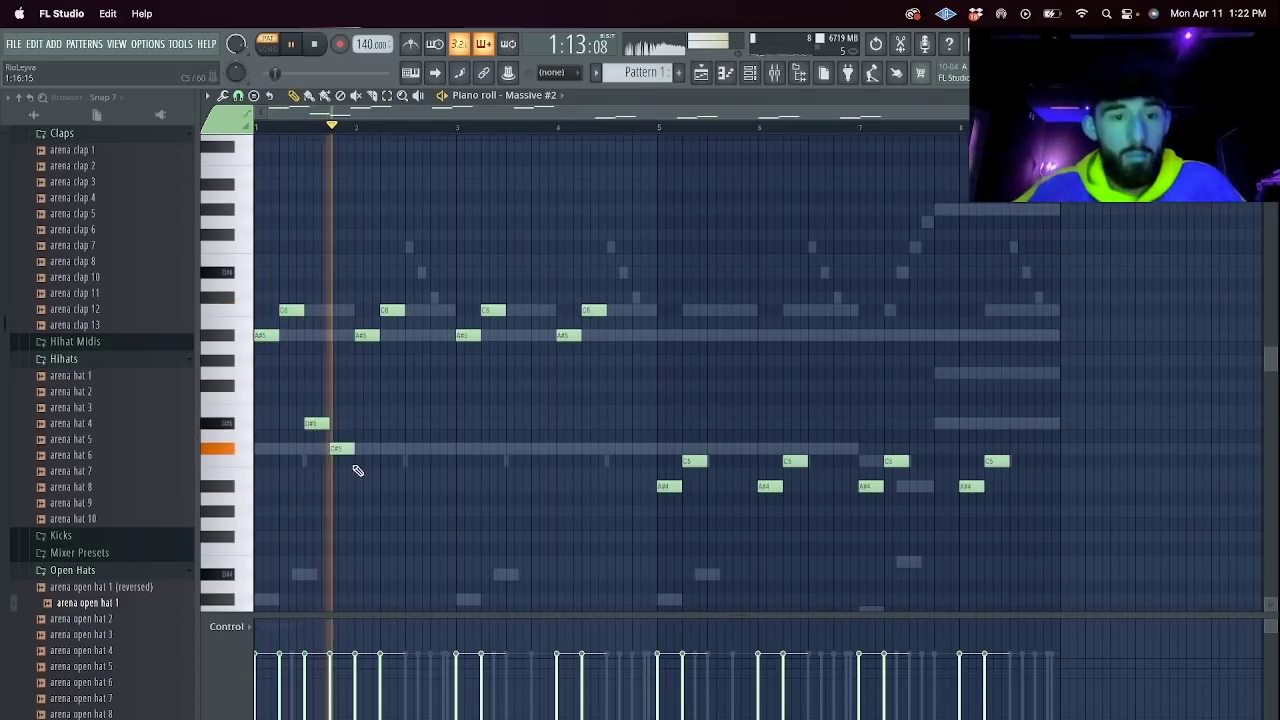
key(space)
key(space)
drag(340, 450, 342, 462)
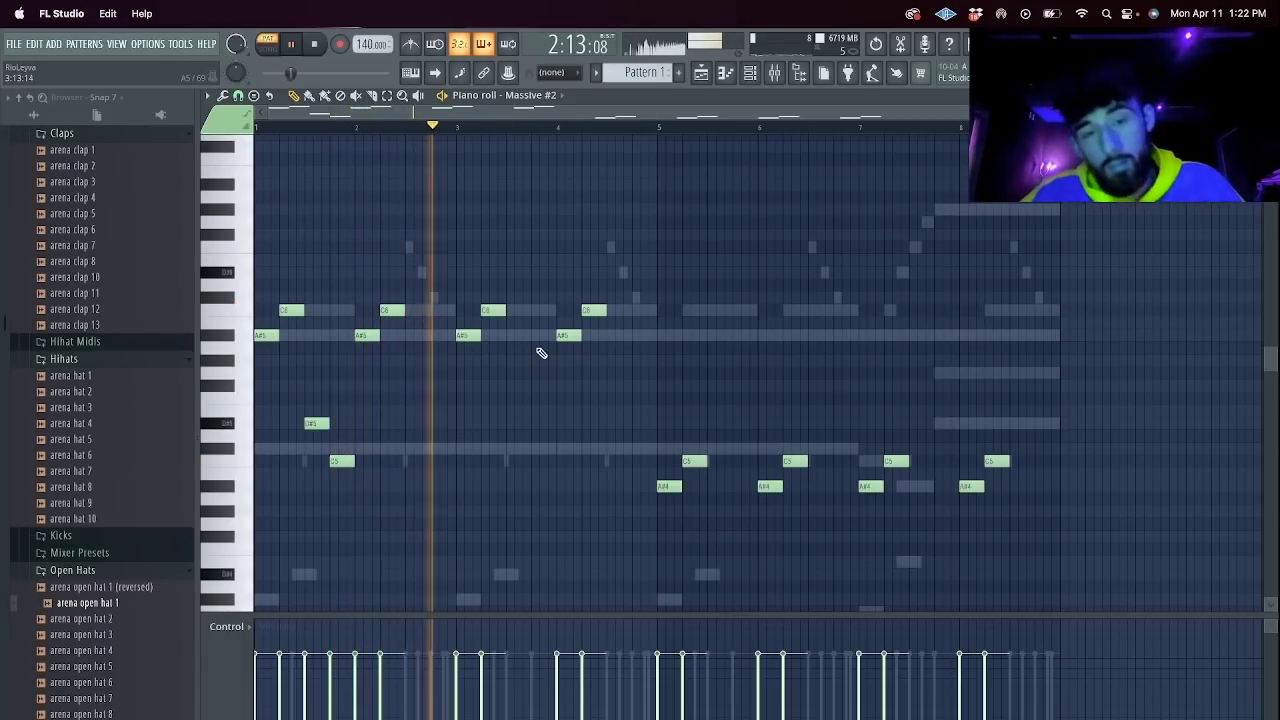
key(space)
key(space)
Delete the notes after bar 2 and repeat the two-bar phrase out to bar 8.
drag(1040, 552, 452, 200)
key(Delete)
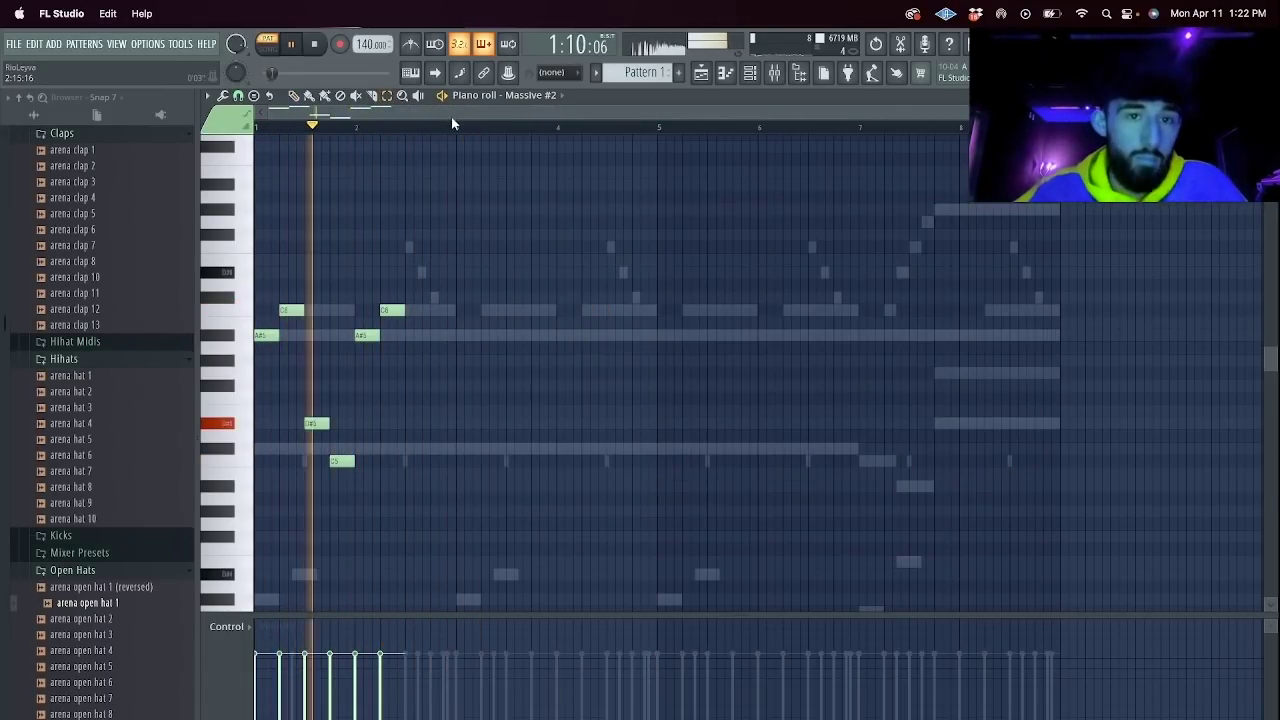
ctrl+drag(457, 130, 180, 120)
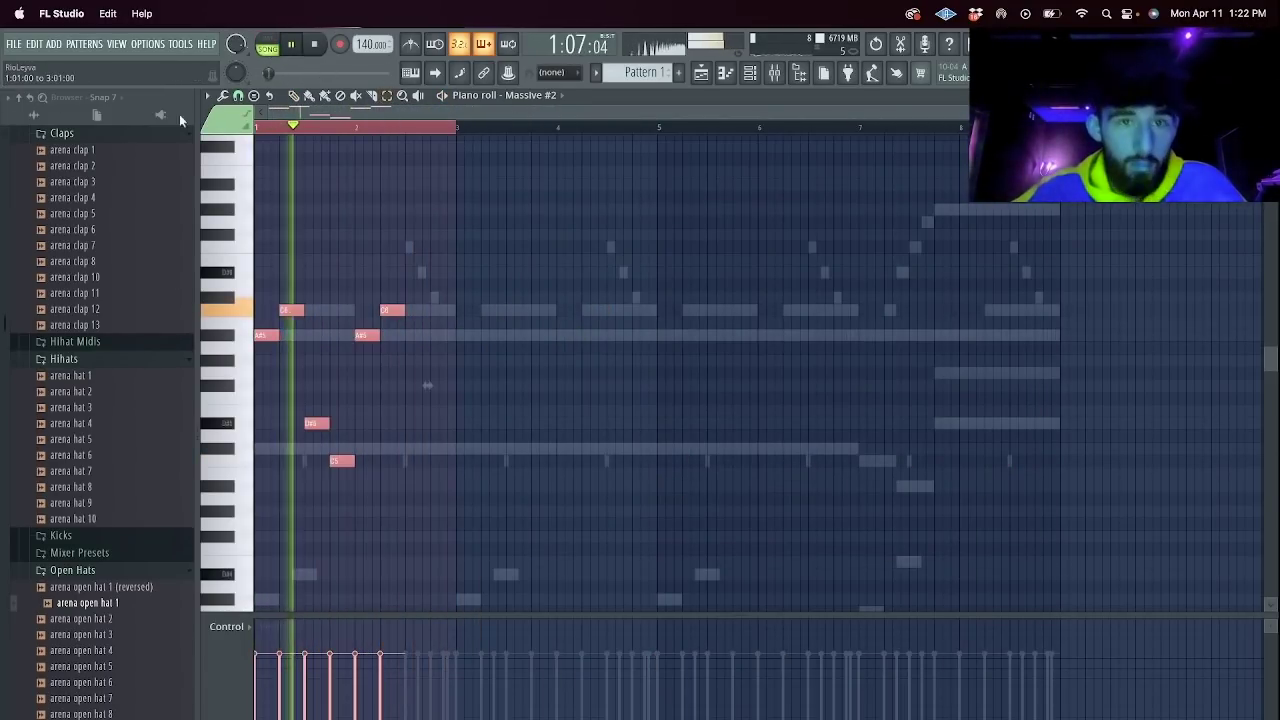
key(ctrl+b)
key(ctrl+b)
key(ctrl+b)
ctrl+click(817, 167)
Clone Massive into Massive #3, browse its presets, and return to the channel rack.
click(752, 76)
click(750, 73)
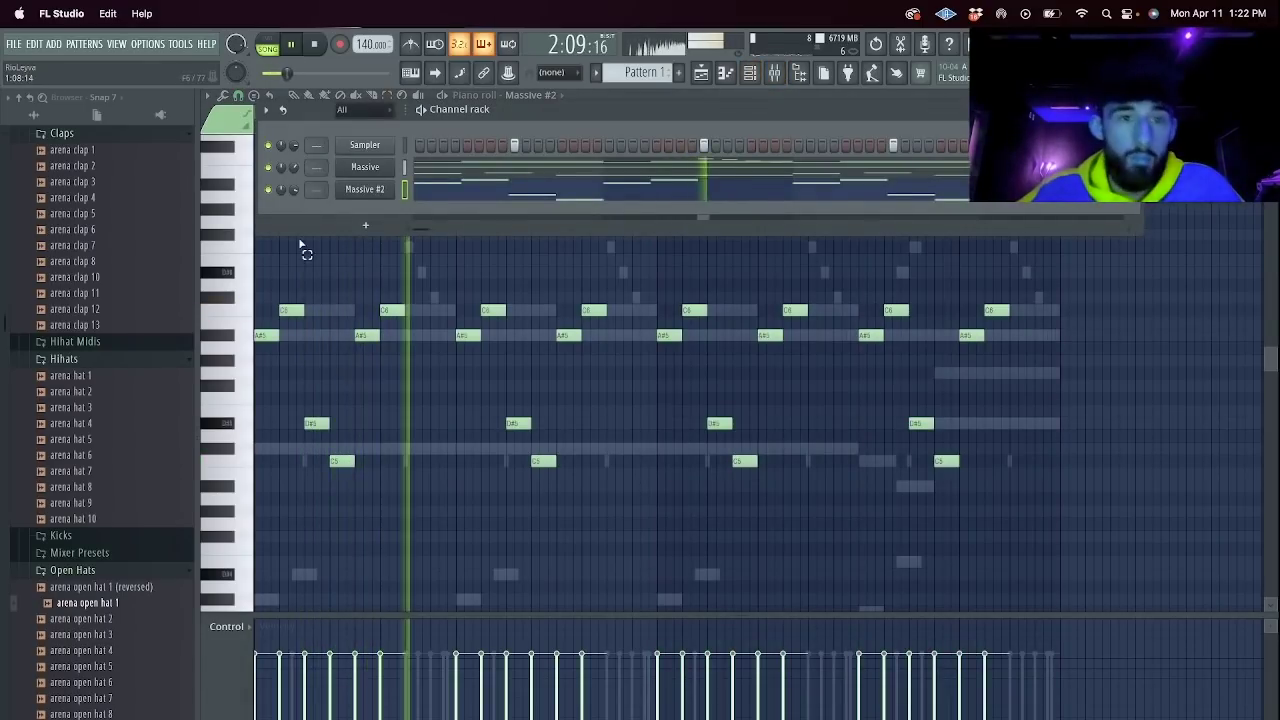
right_click(375, 189)
click(443, 318)
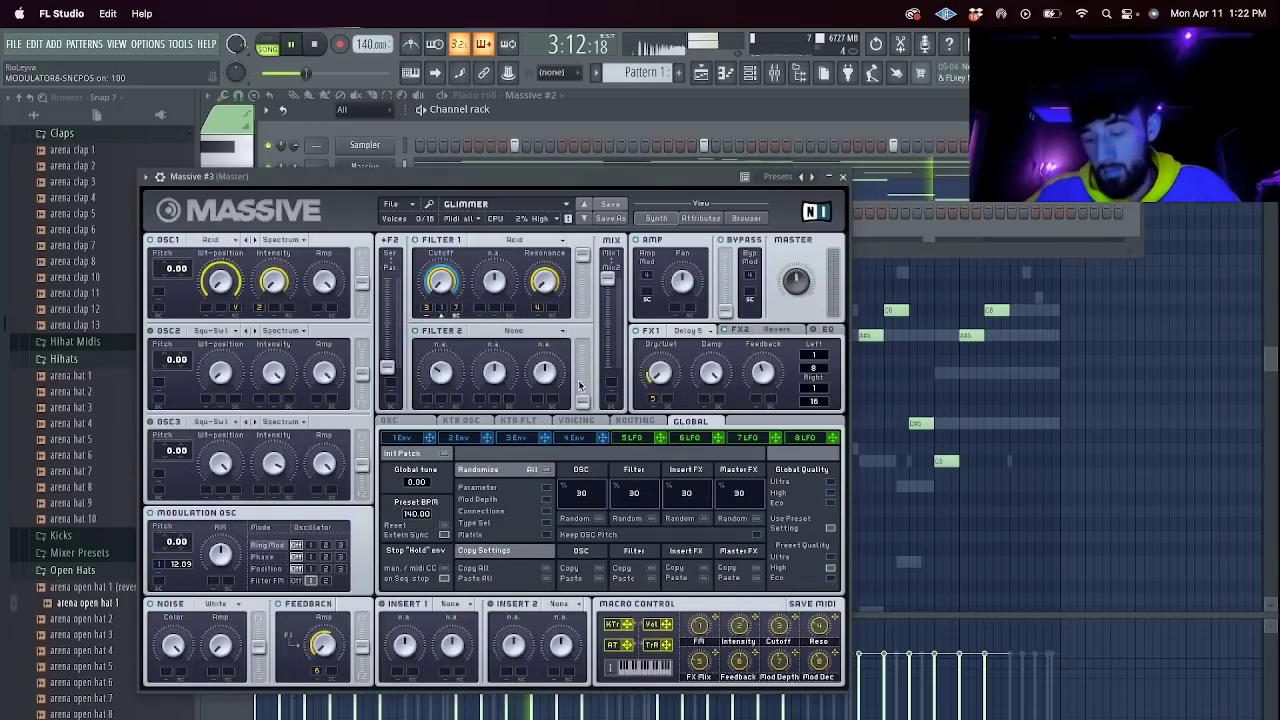
click(745, 219)
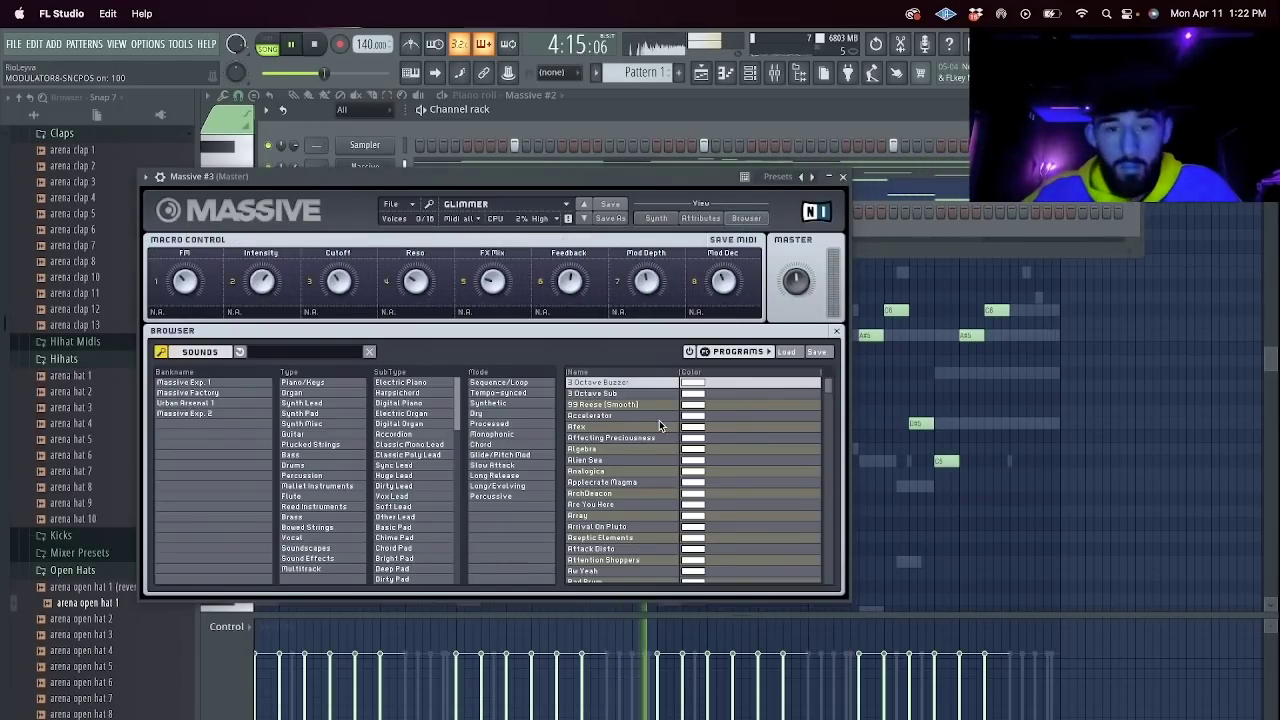
click(909, 377)
click(843, 177)
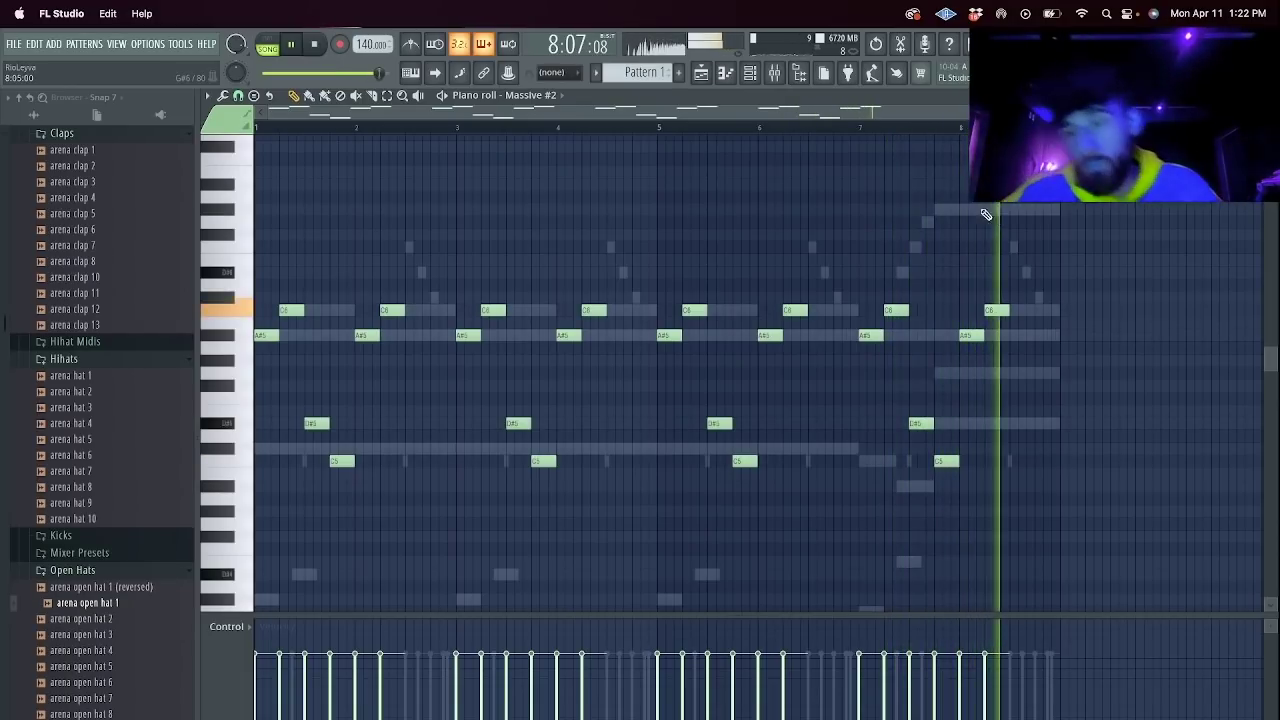
click(749, 72)
scroll(95, 415, up, 15)
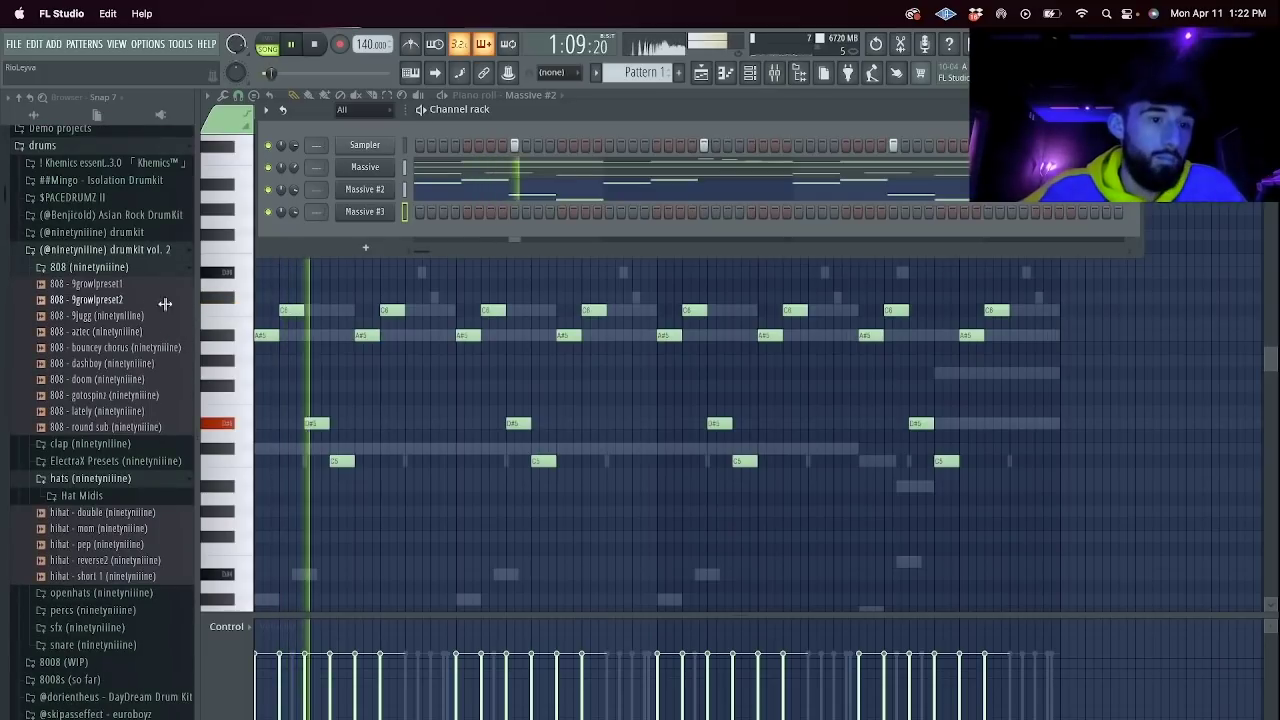
Load the essential clap onto the Sampler channel and add Hit 1 Distorted as a new channel.
click(95, 405)
drag(72, 471, 365, 145)
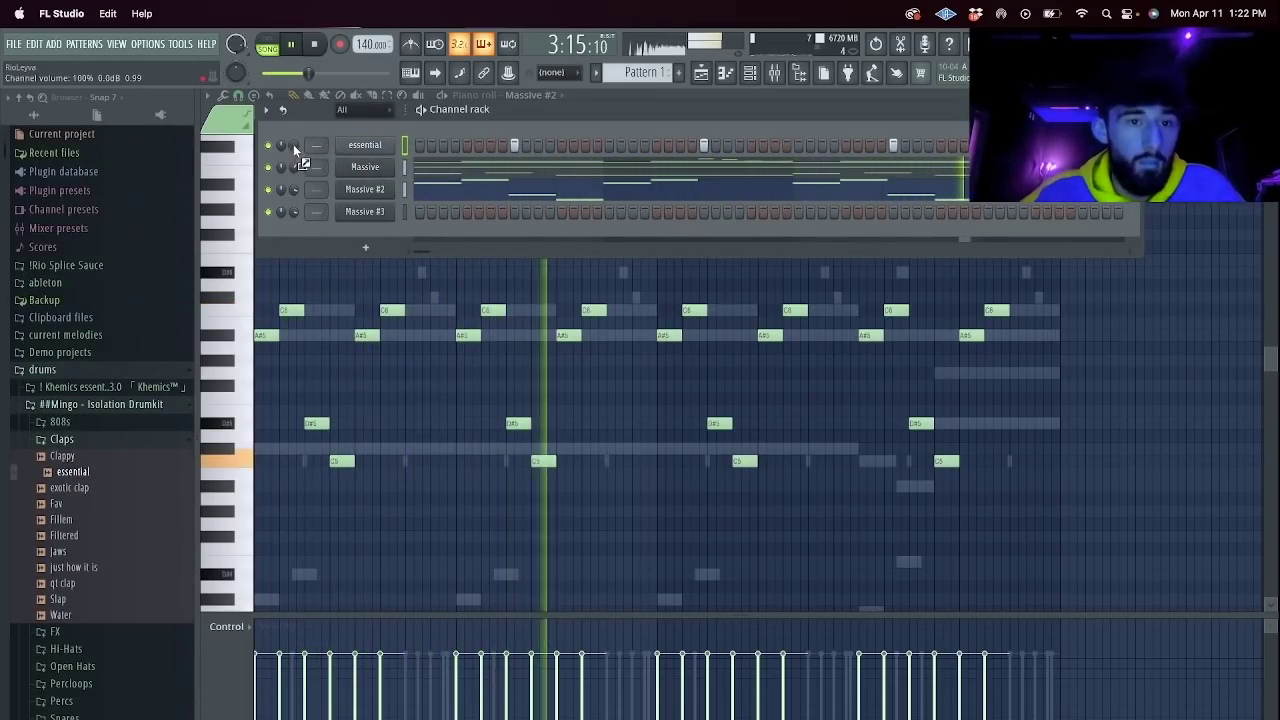
click(79, 664)
click(79, 652)
drag(75, 716, 377, 233)
Fill every second step with Hit 1 Distorted hi-hats, add two extra hits, and audition them.
right_click(380, 234)
click(586, 281)
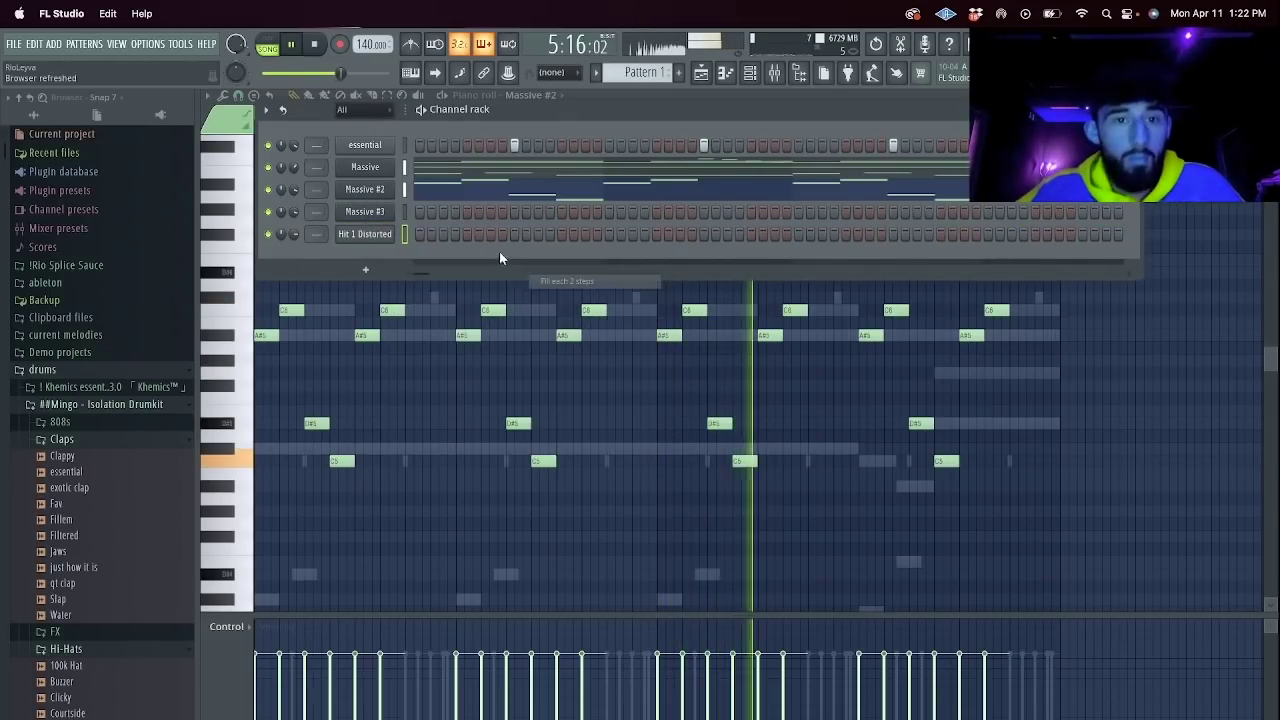
click(479, 234)
click(314, 44)
key(space)
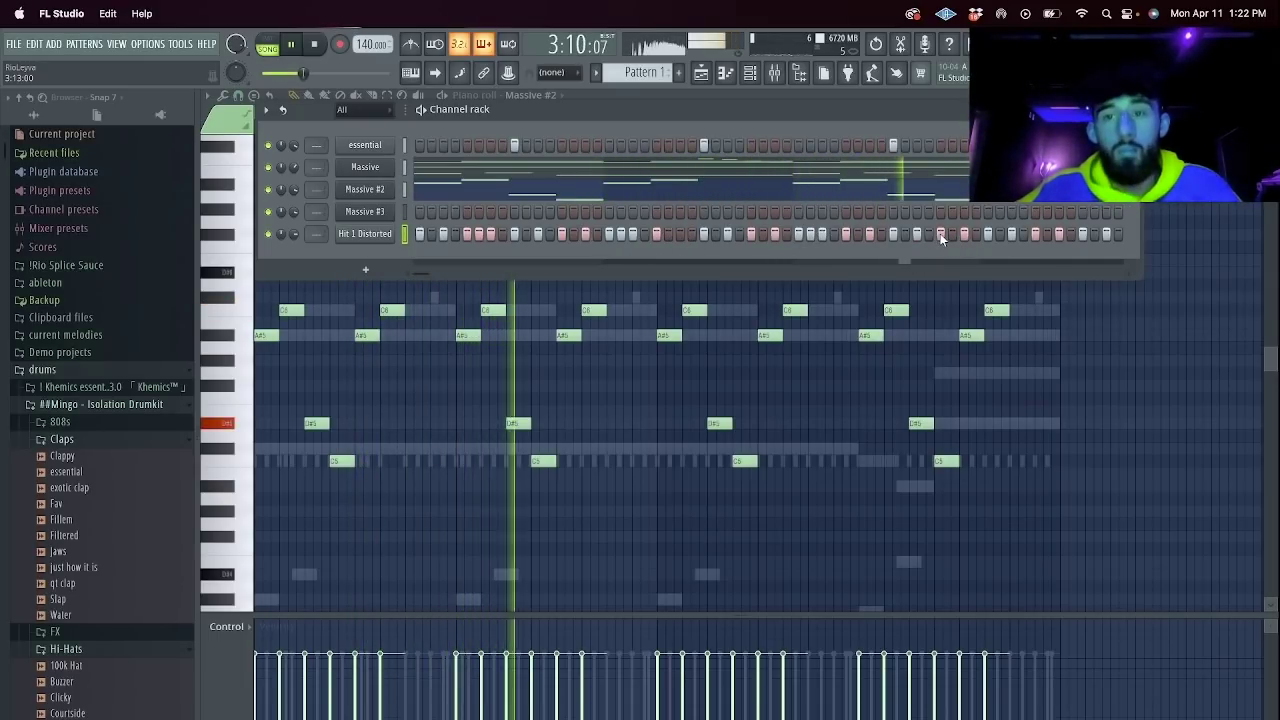
key(space)
key(space)
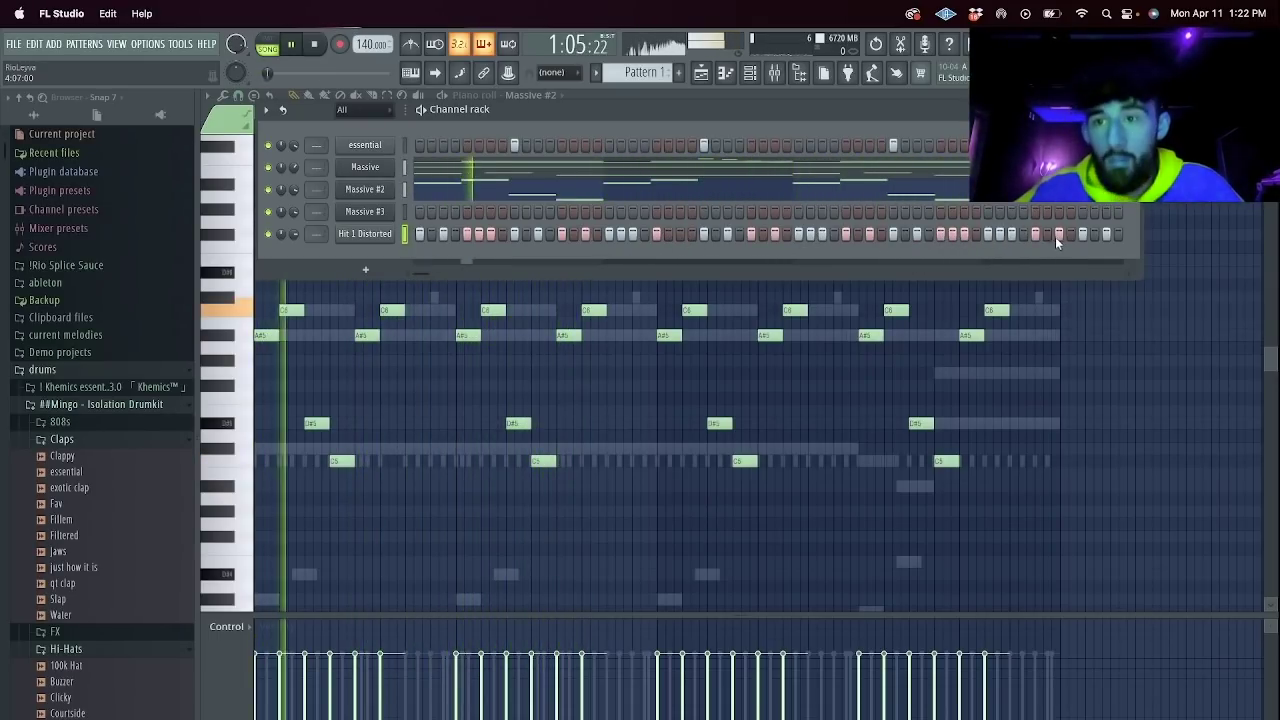
In the hi-hat piano roll, delete the later notes and repeat the remaining bars through bar 9.
right_click(390, 234)
click(431, 233)
drag(1168, 528, 651, 298)
key(Delete)
key(ctrl+a)
key(ctrl+b)
Place two clap notes in the essential channel's piano roll.
click(750, 72)
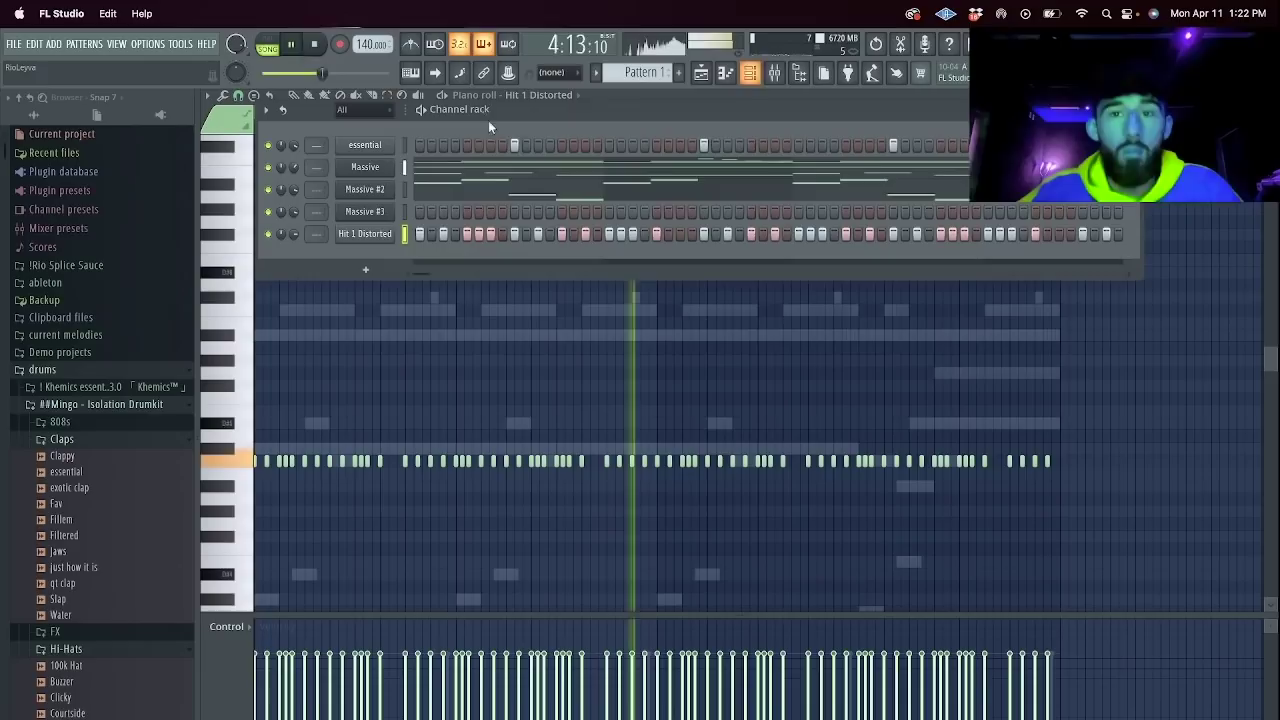
right_click(390, 143)
click(430, 143)
click(631, 461)
click(1035, 461)
click(750, 72)
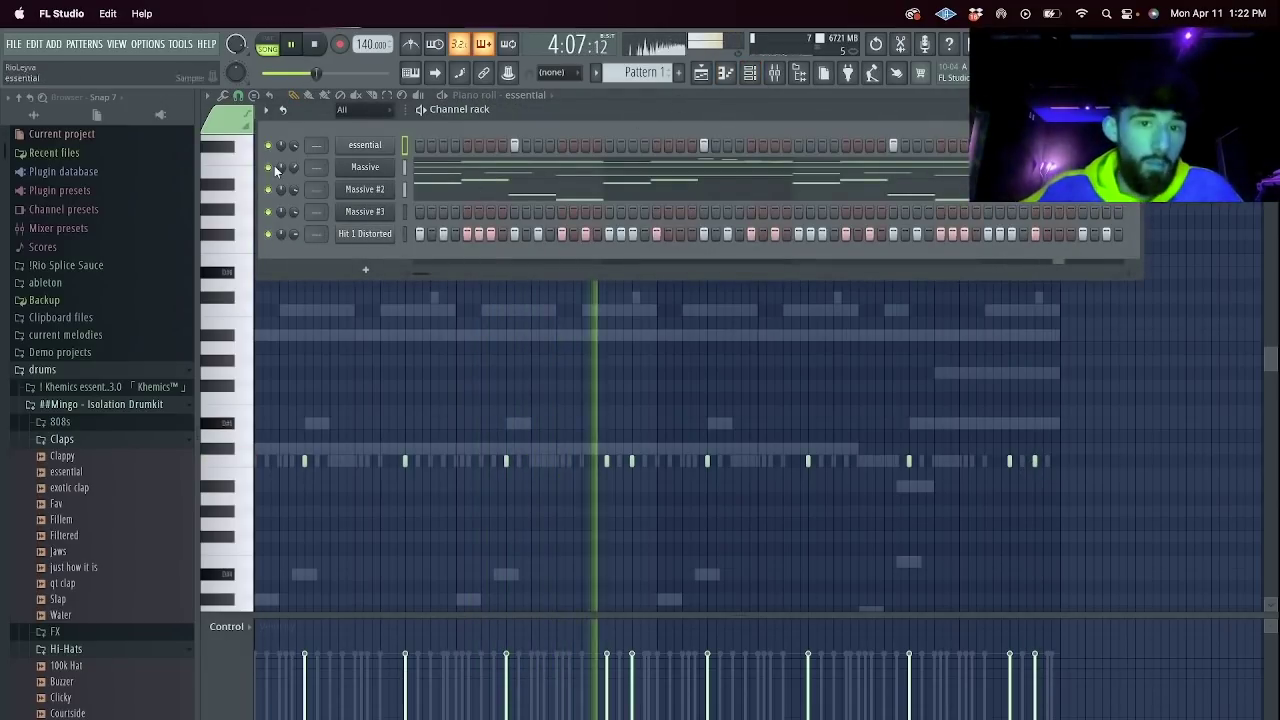
scroll(100, 440, down, 10)
scroll(80, 292, up, 10)
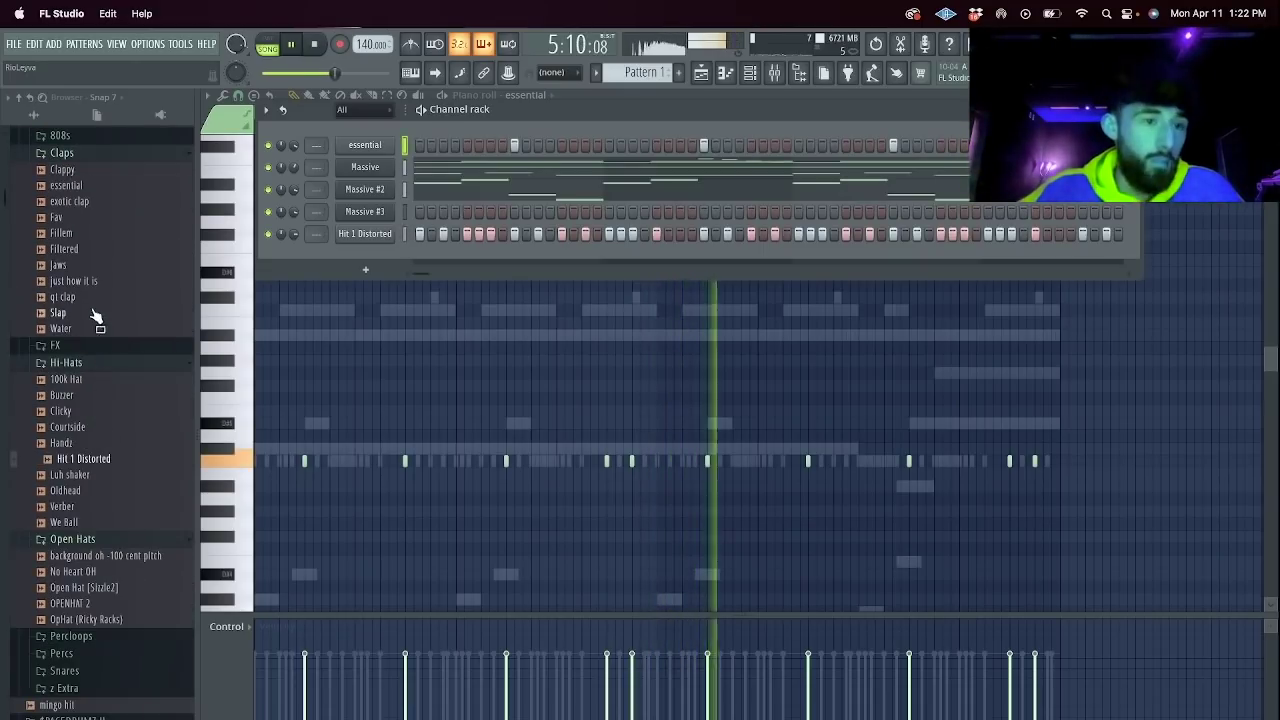
Add Clipped Spinz 808 as a new channel in the channel rack.
drag(80, 298, 370, 254)
click(307, 178)
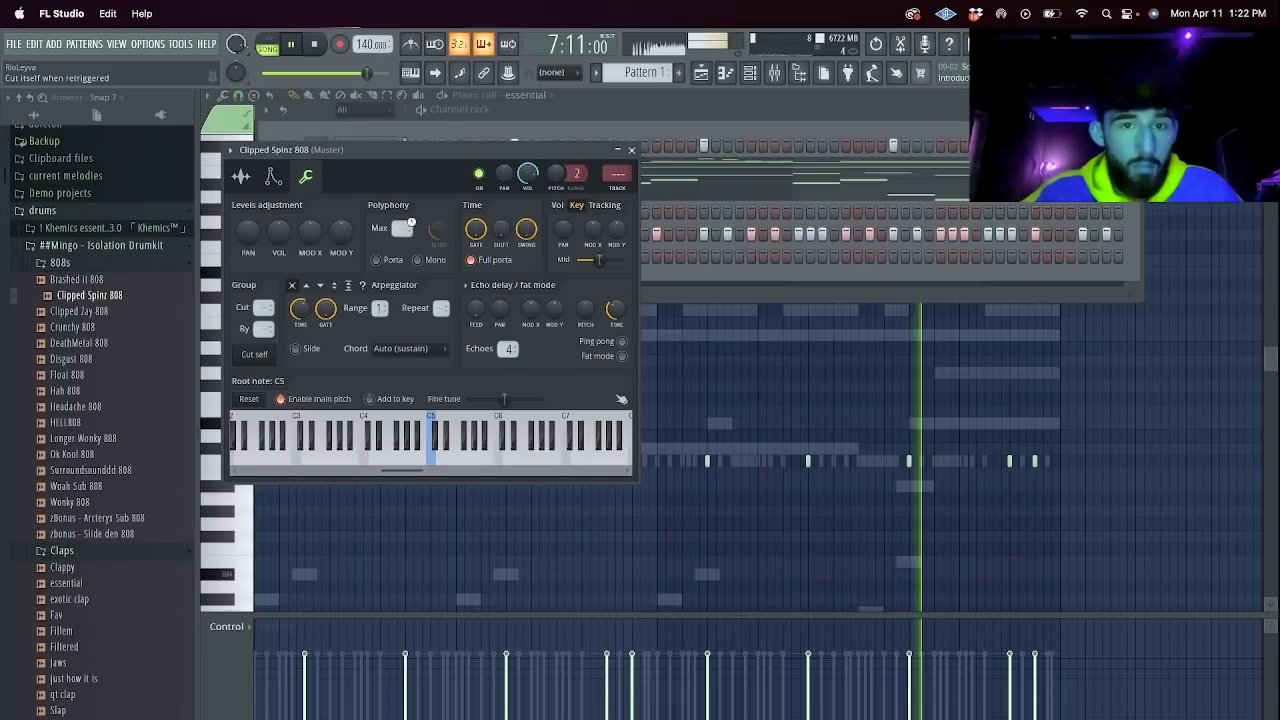
click(660, 273)
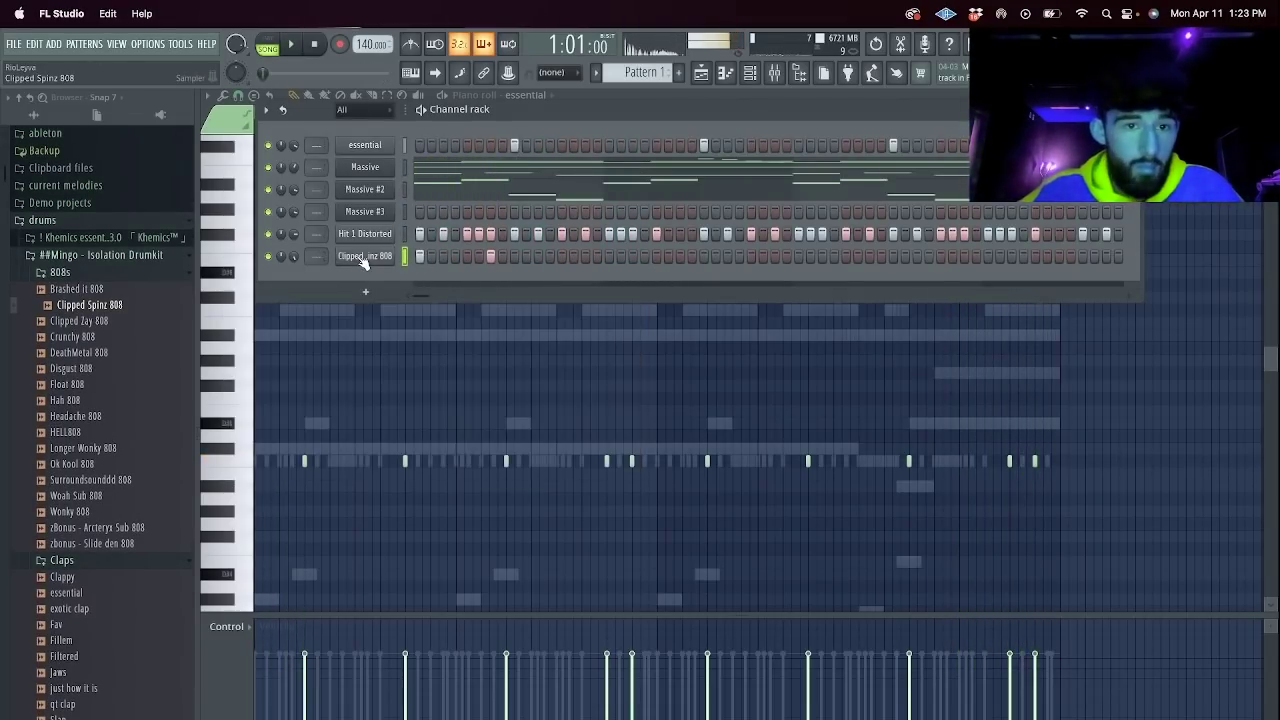
Trim the 808's sample start to 3% and open it in the piano roll.
click(364, 258)
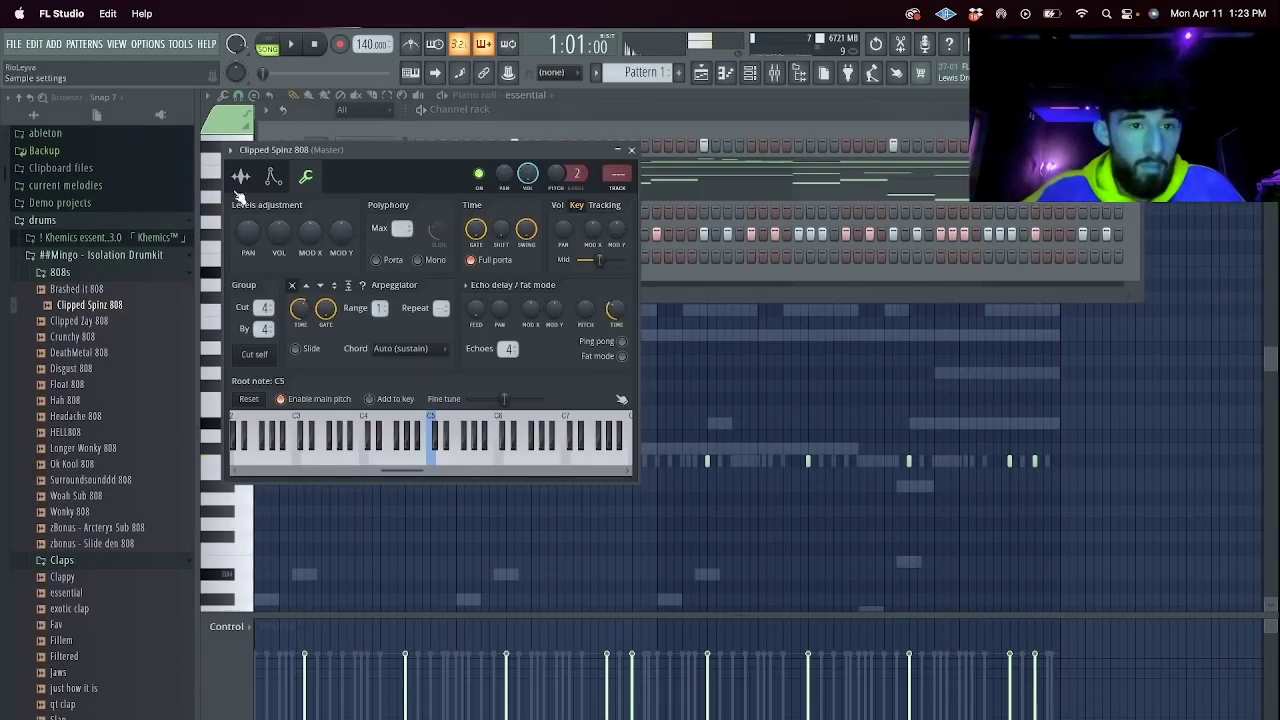
click(241, 178)
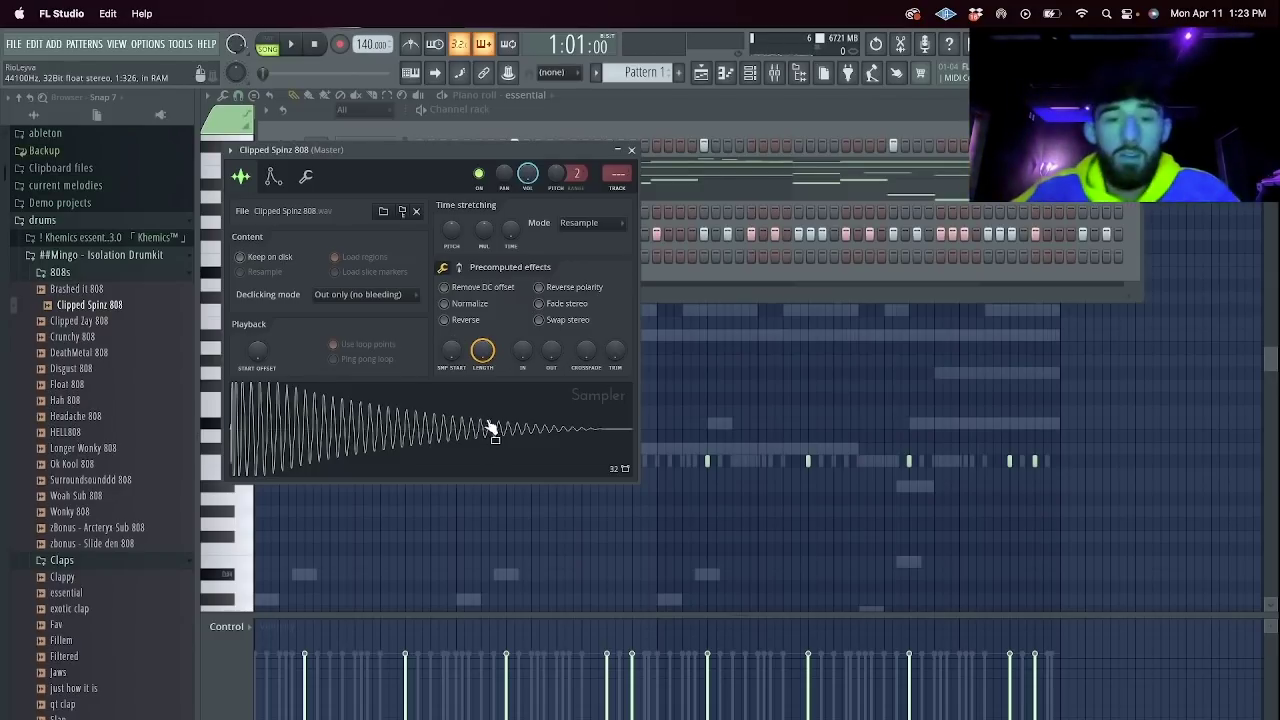
drag(457, 354, 457, 340)
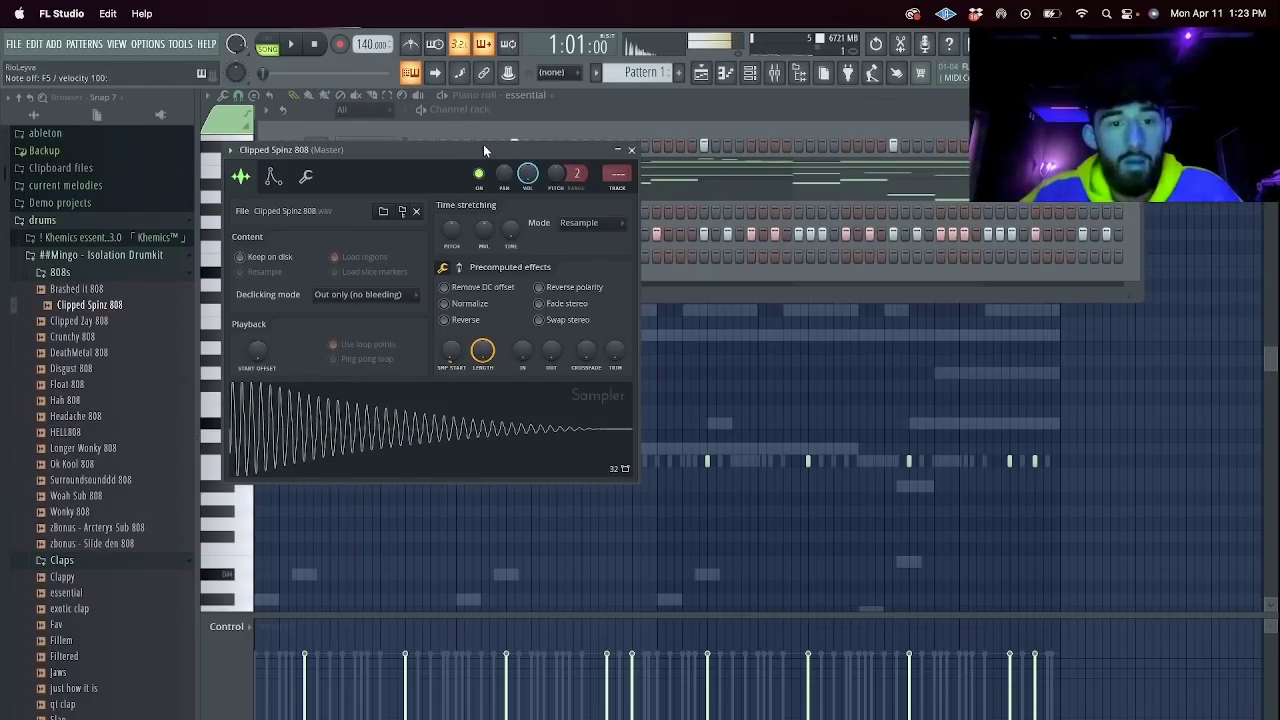
click(631, 150)
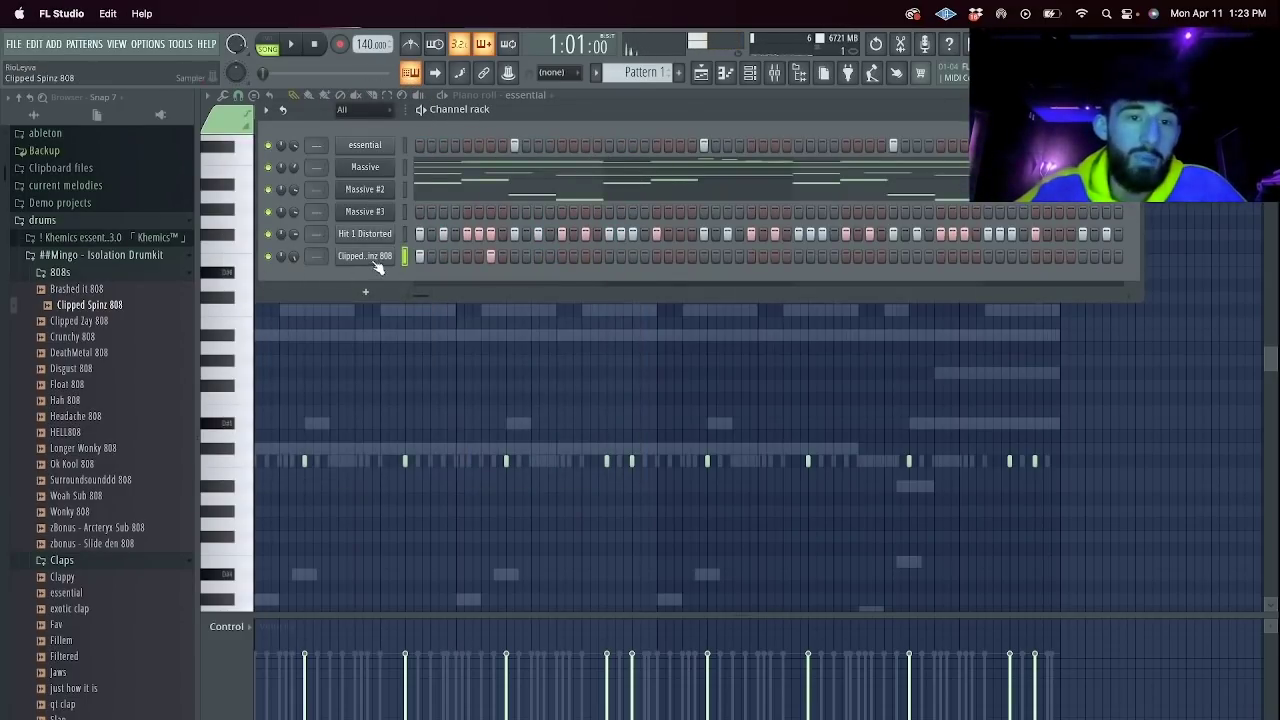
right_click(376, 260)
click(400, 254)
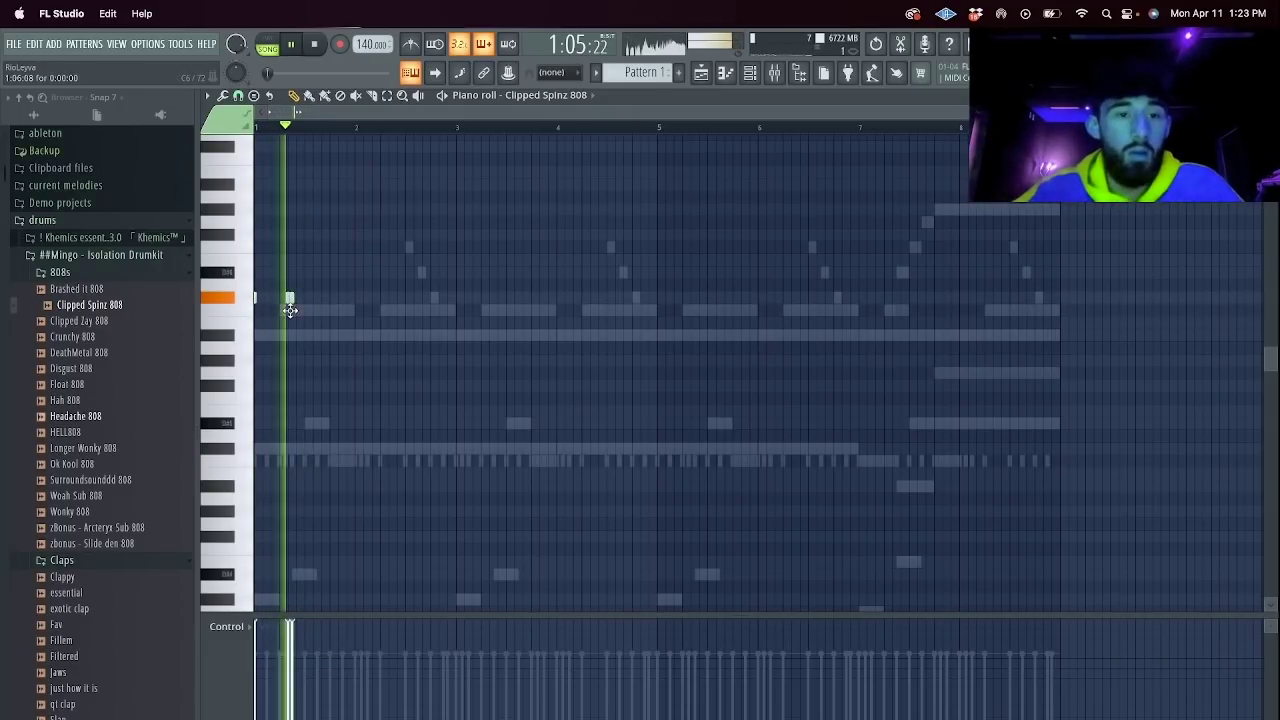
Raise the first 808 note, add a second one, and drop both an octave.
drag(291, 297, 293, 272)
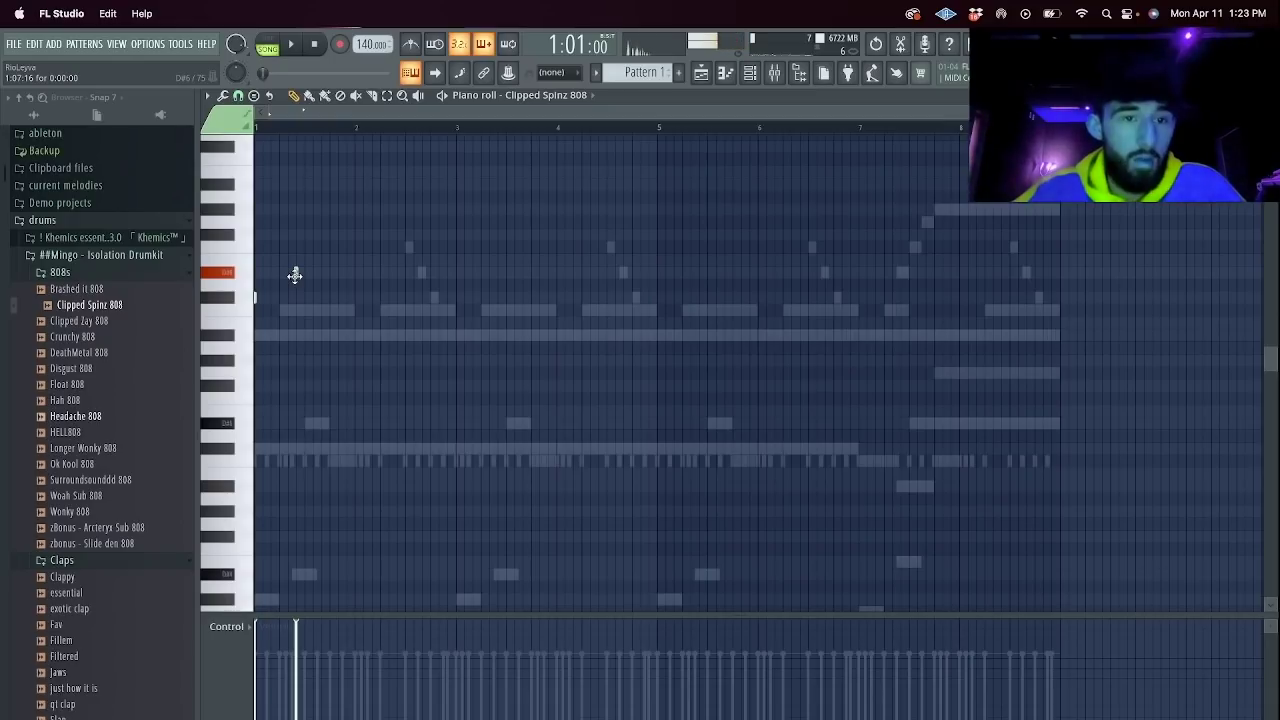
click(329, 347)
key(space)
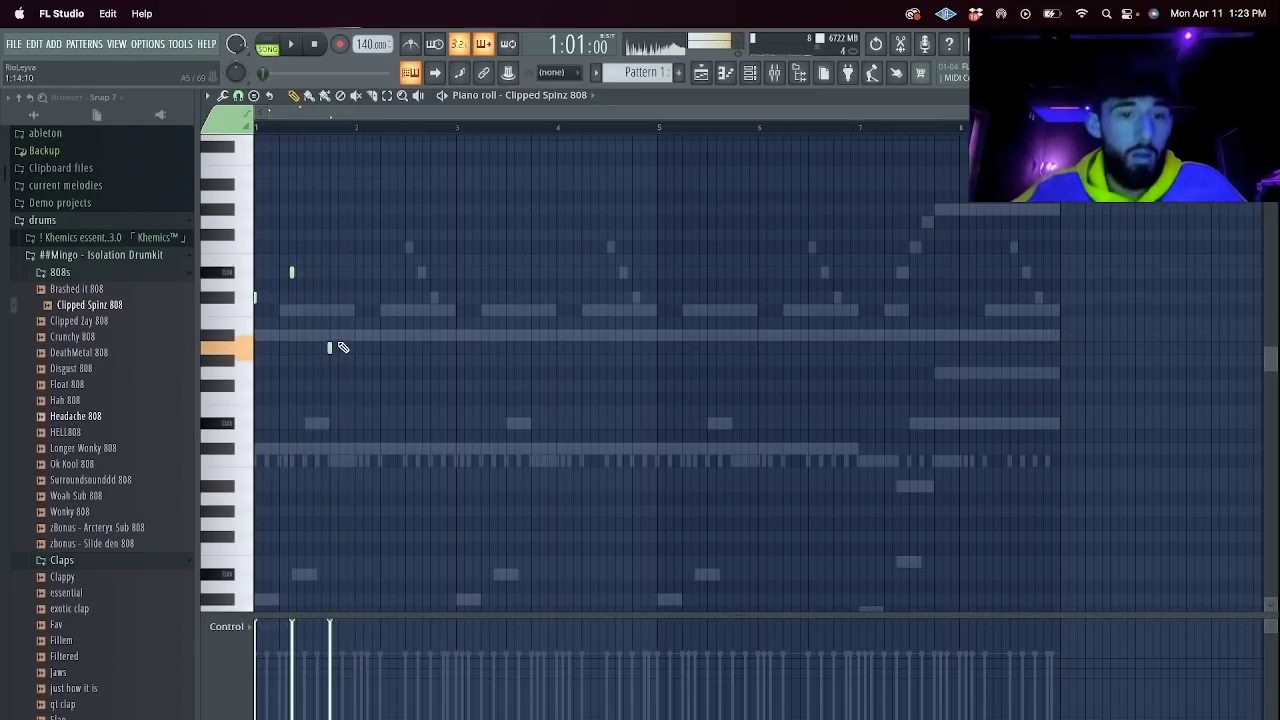
key(ctrl+Down)
key(space)
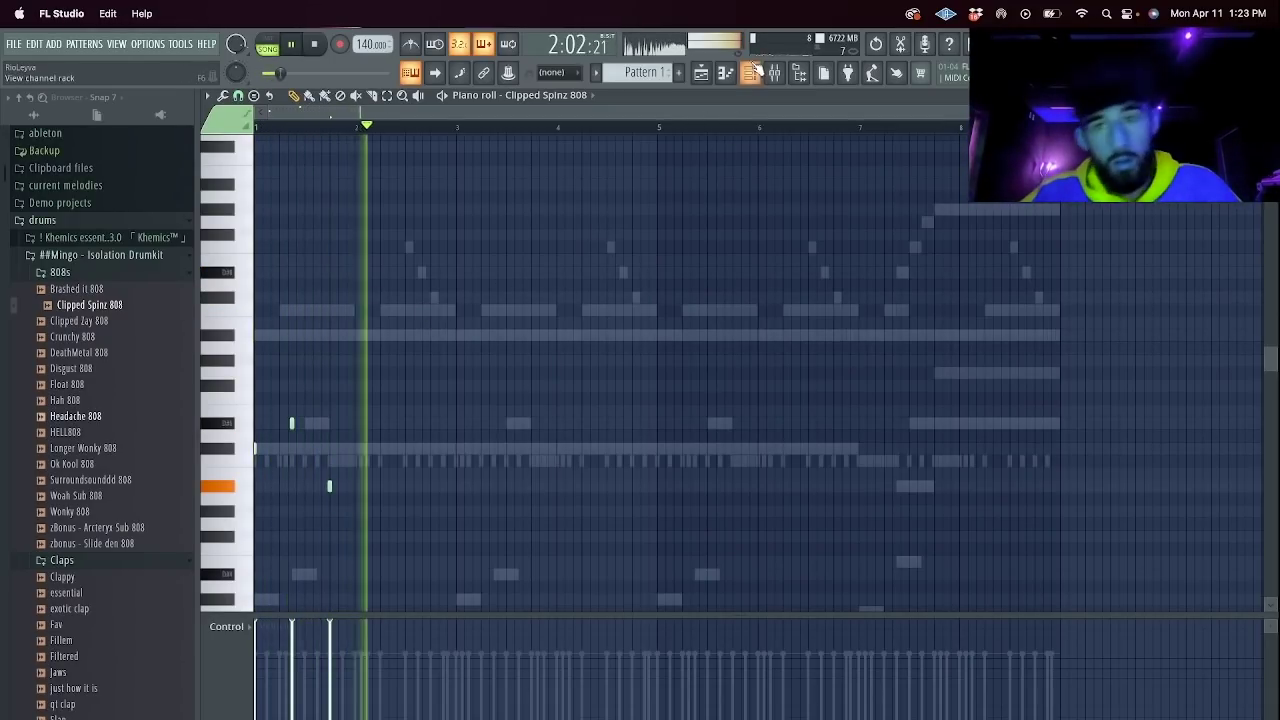
Transpose the selected channels up 5 semitones and drop the Massive chords an octave.
key(F6)
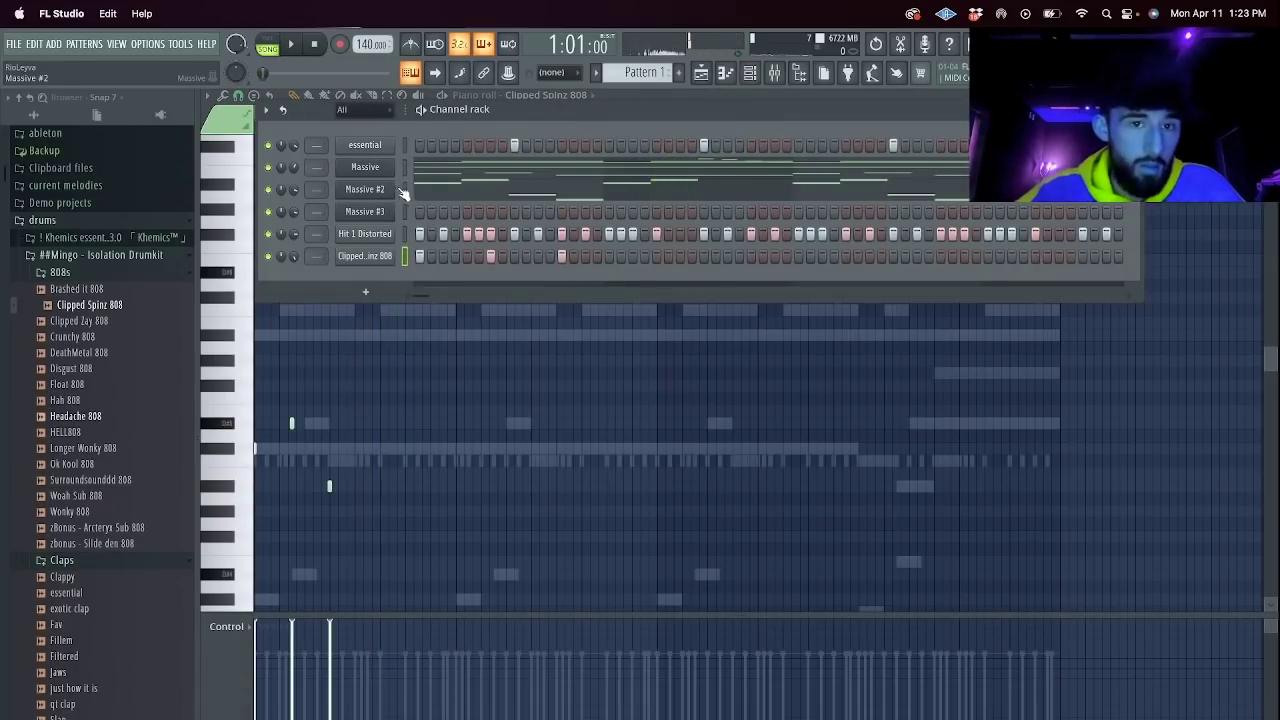
click(266, 110)
click(325, 296)
text(5)
key(Return)
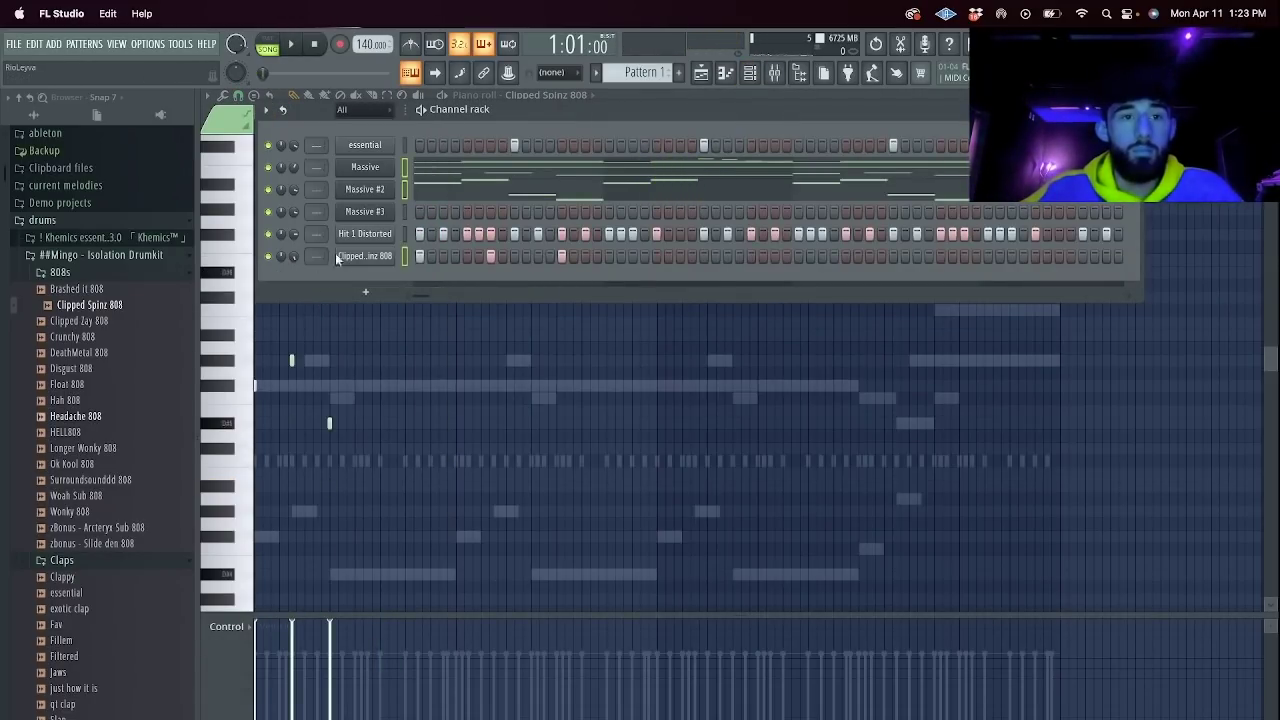
click(460, 170)
key(super+Down)
key(space)
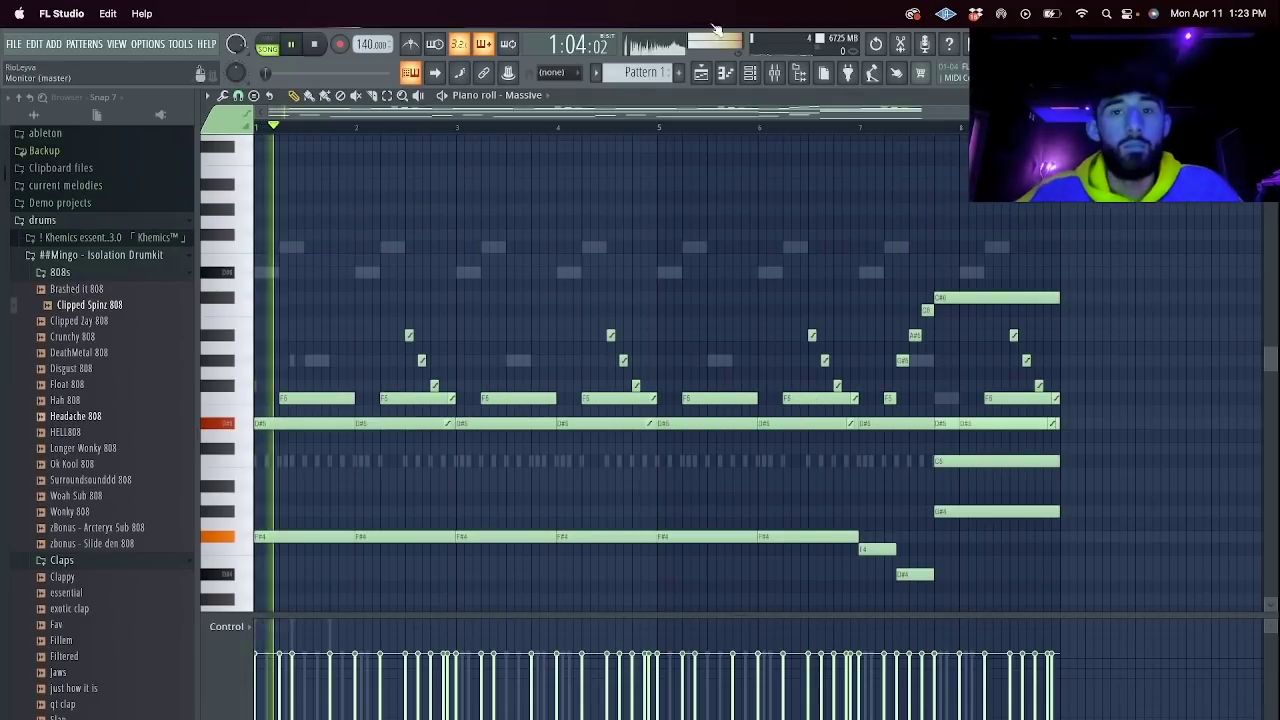
Repeat the first bar's 808 notes into the following bars with Ctrl+B and Ctrl+D.
click(752, 74)
right_click(372, 257)
click(430, 256)
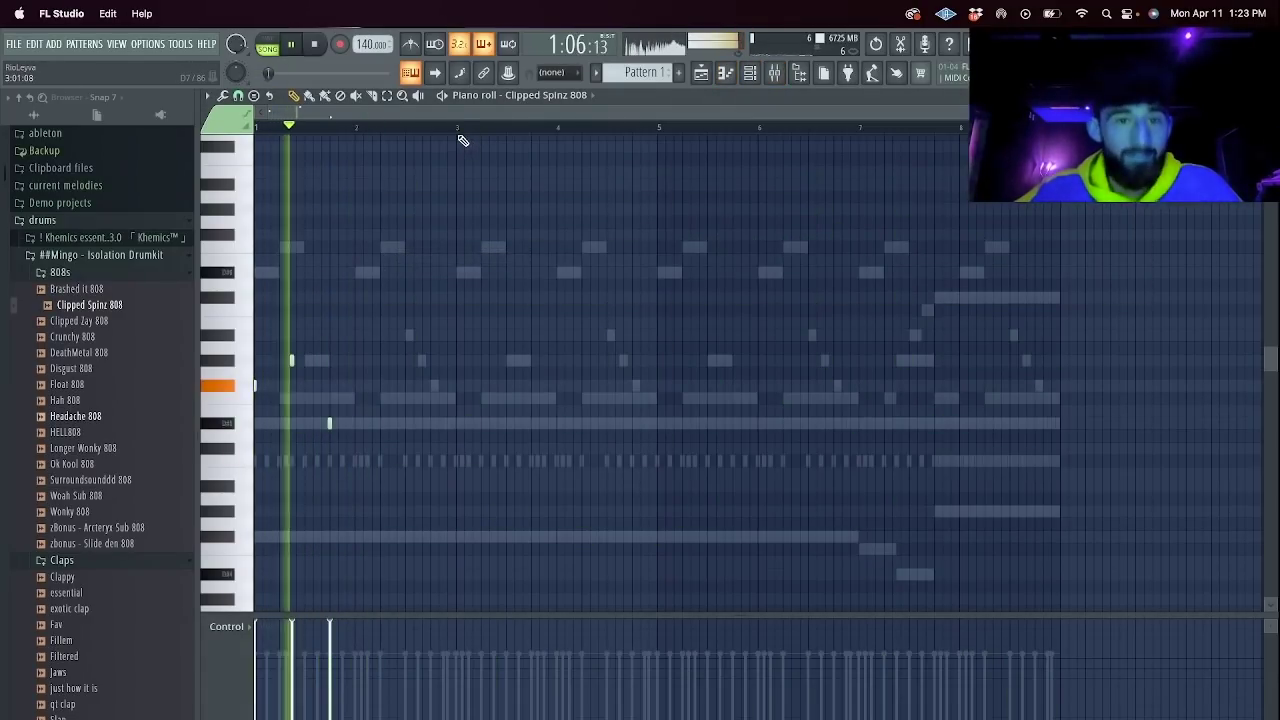
key(space)
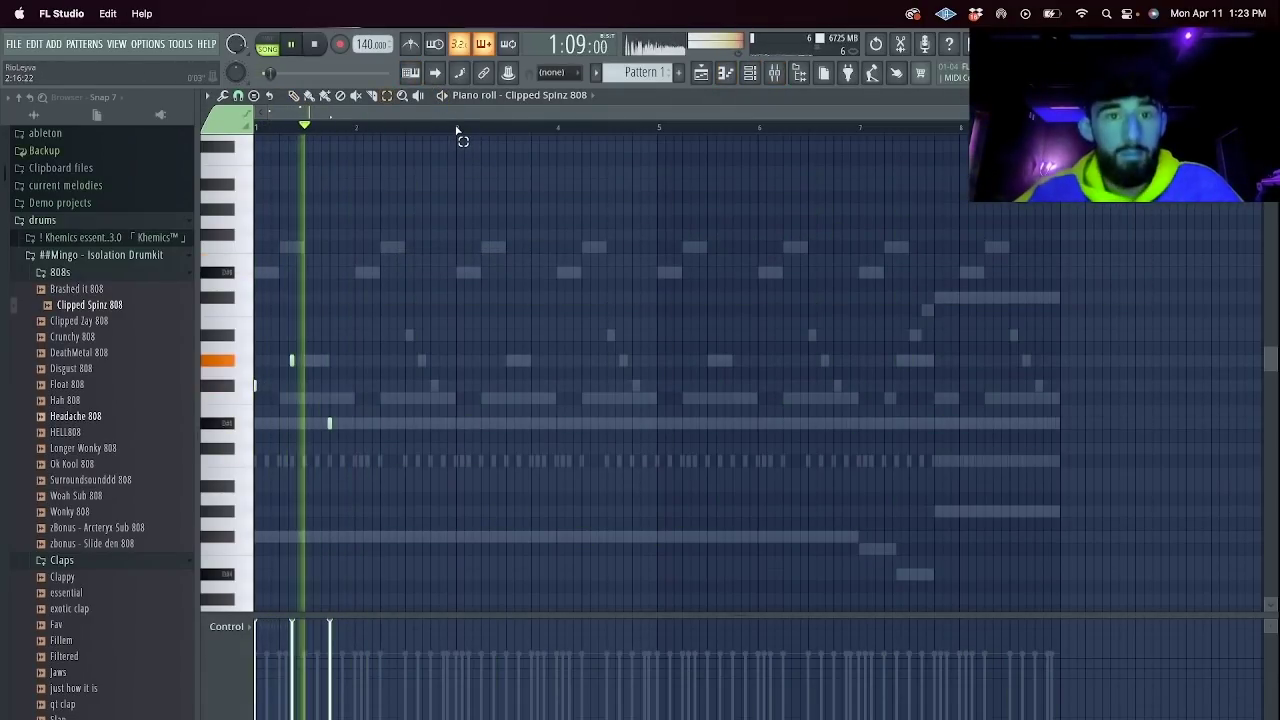
key(ctrl+b)
key(ctrl+b)
key(ctrl+b)
key(ctrl+d)
Adjust the pitches of the 808 notes around bar 7 with the arrow keys.
drag(886, 400, 801, 372)
key(shift+Down)
drag(918, 359, 886, 356)
key(Up)
key(shift+Up)
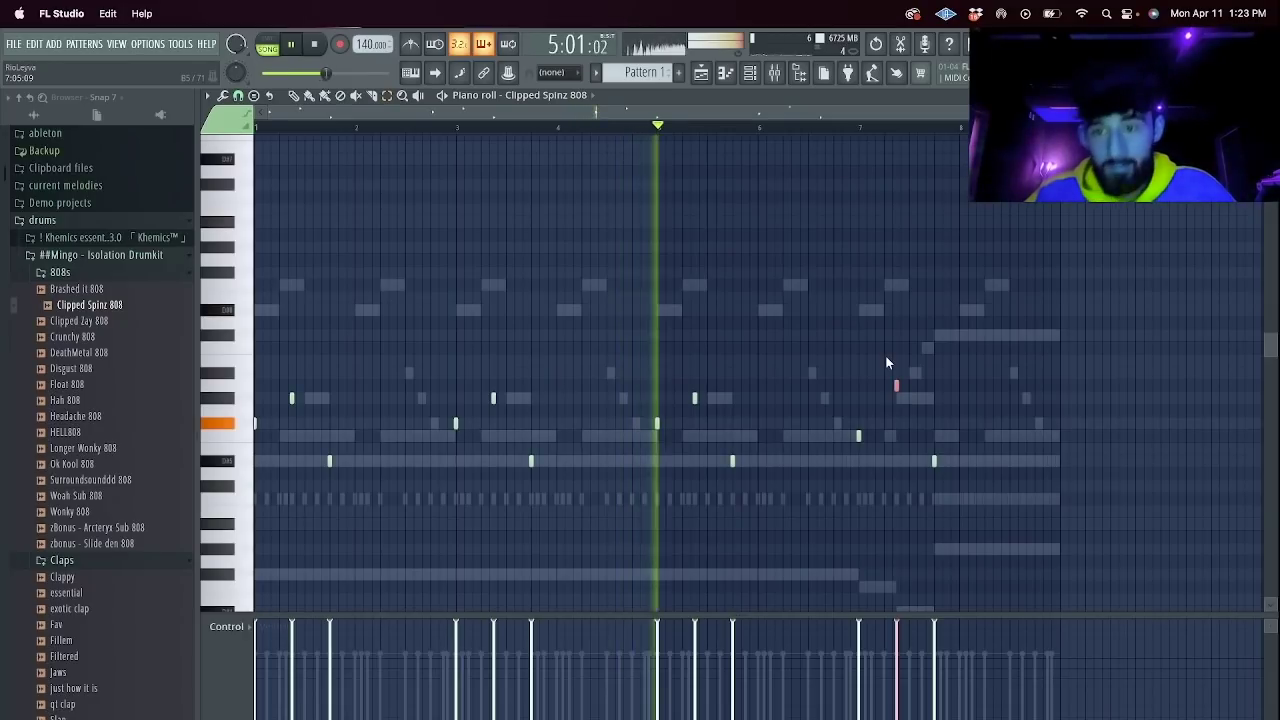
drag(955, 461, 907, 455)
key(Up)
key(Up)
key(Up)
key(Up)
key(Up)
key(Up)
key(Up)
key(Up)
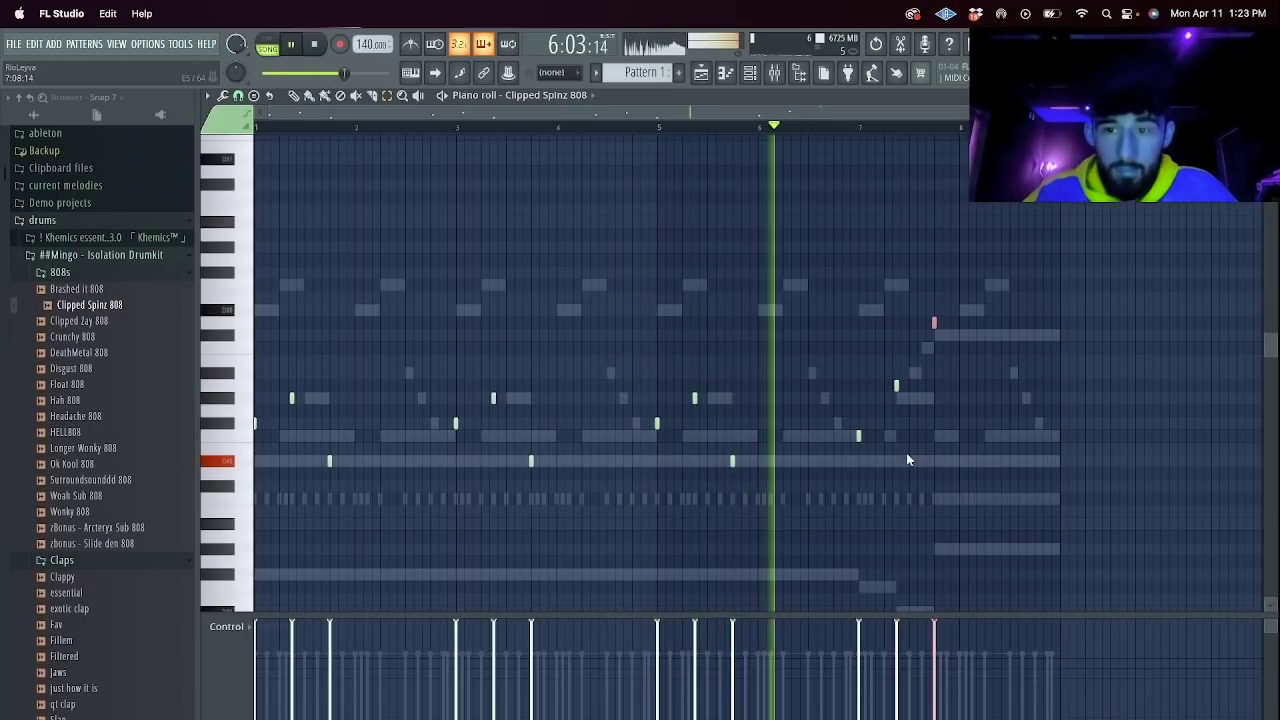
key(Down)
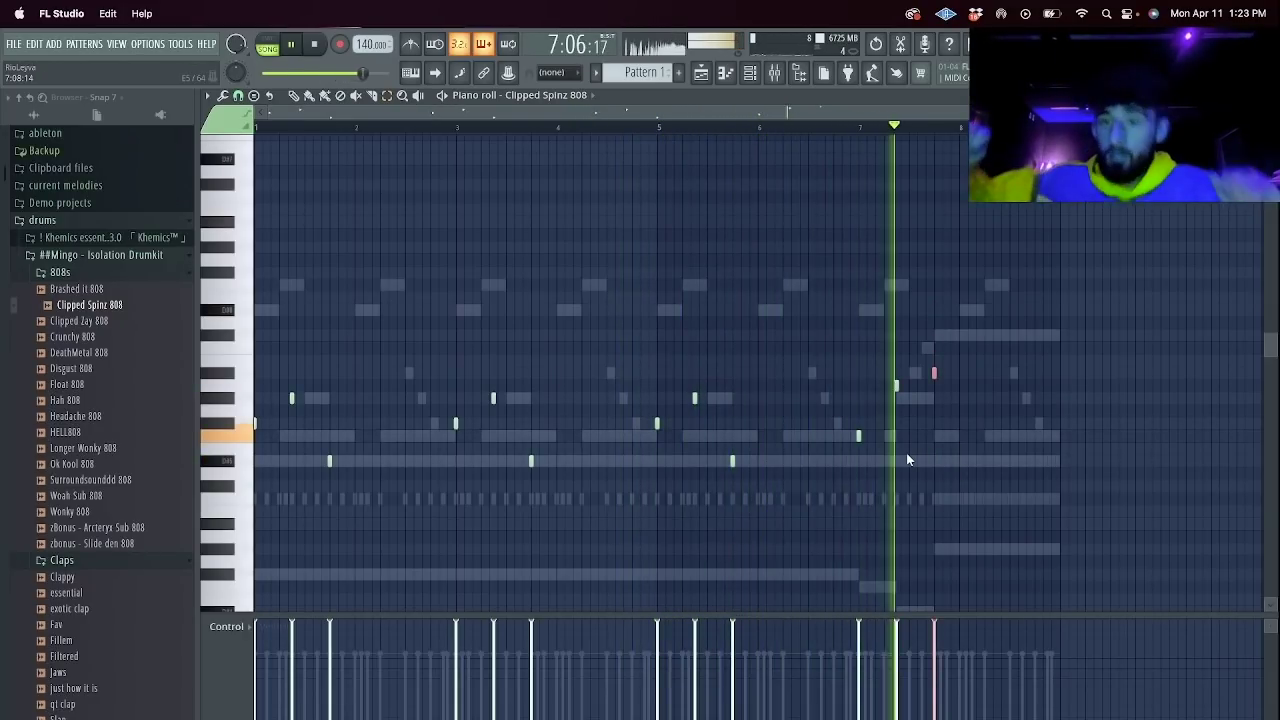
key(space)
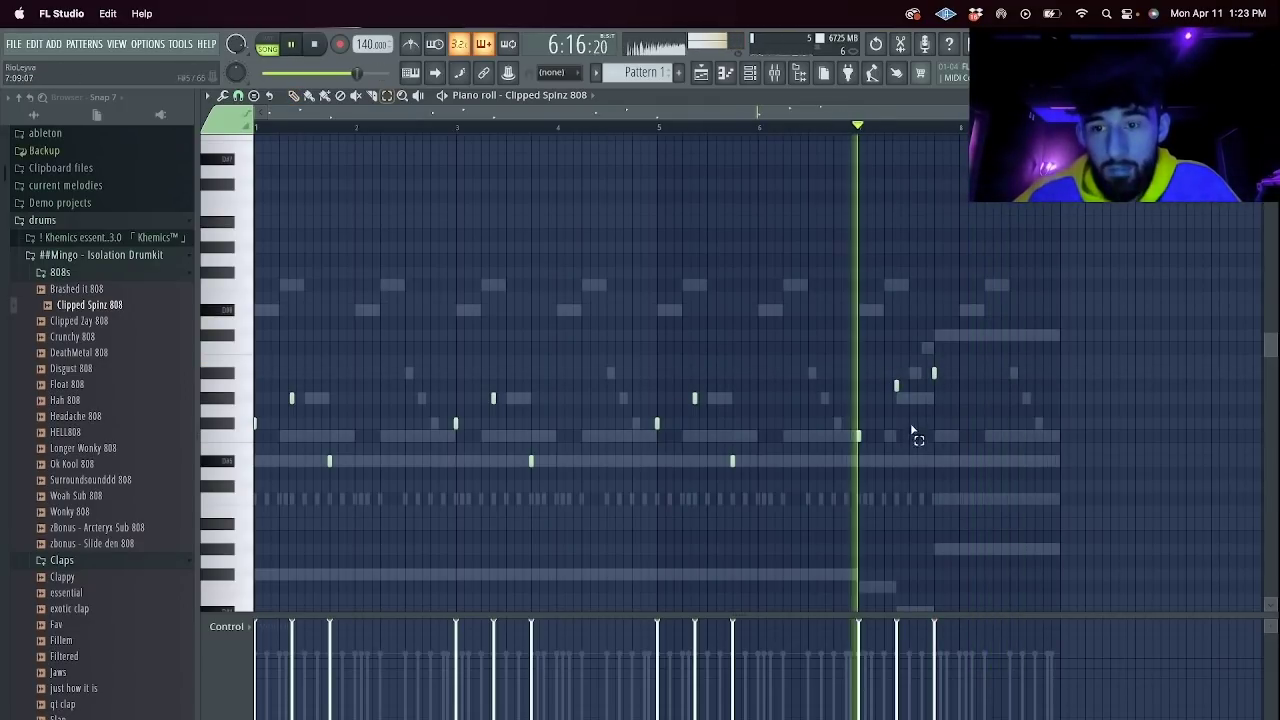
Audition and delete the short 808 note near bar 7.
click(895, 383)
key(space)
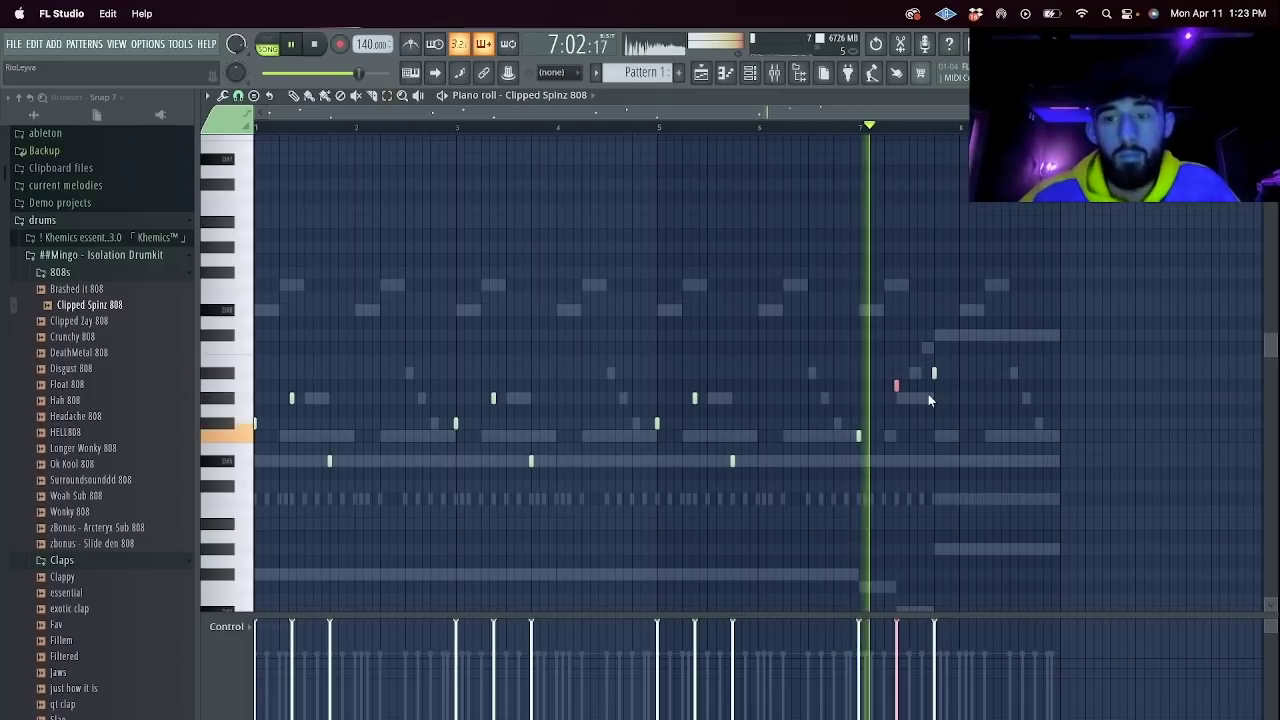
scroll(920, 440, down, 4)
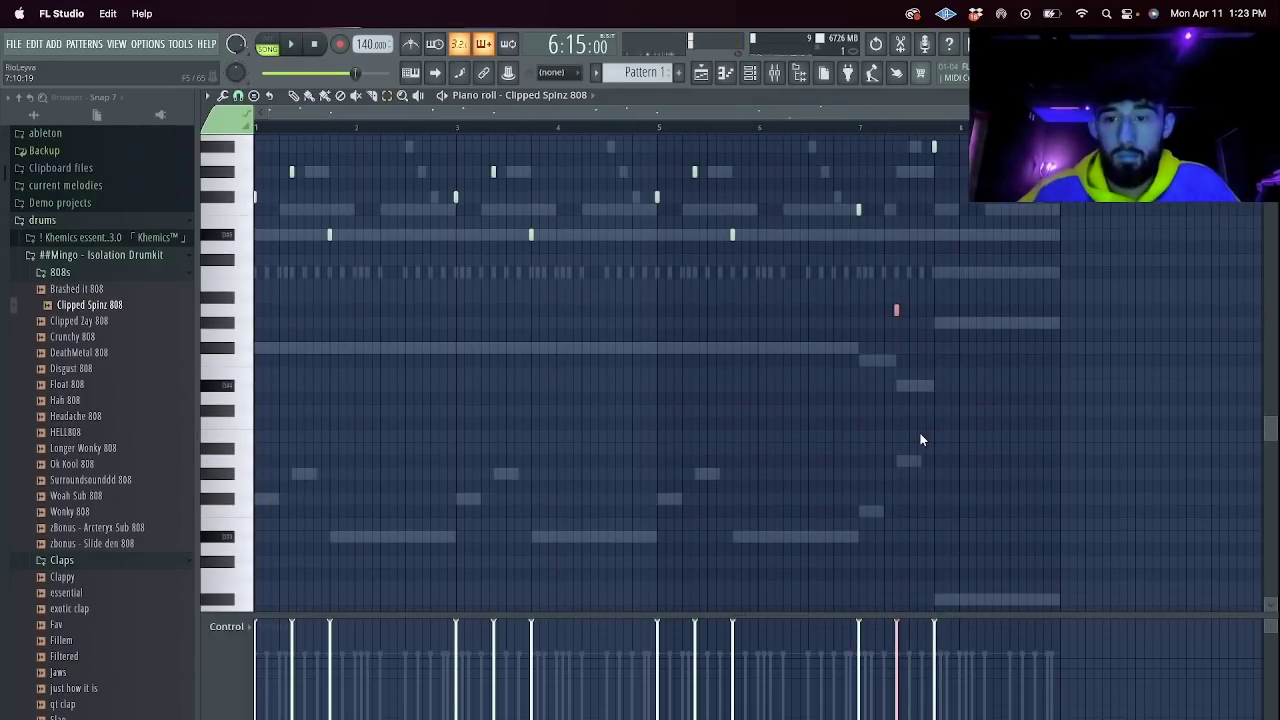
key(space)
scroll(911, 352, up, 4)
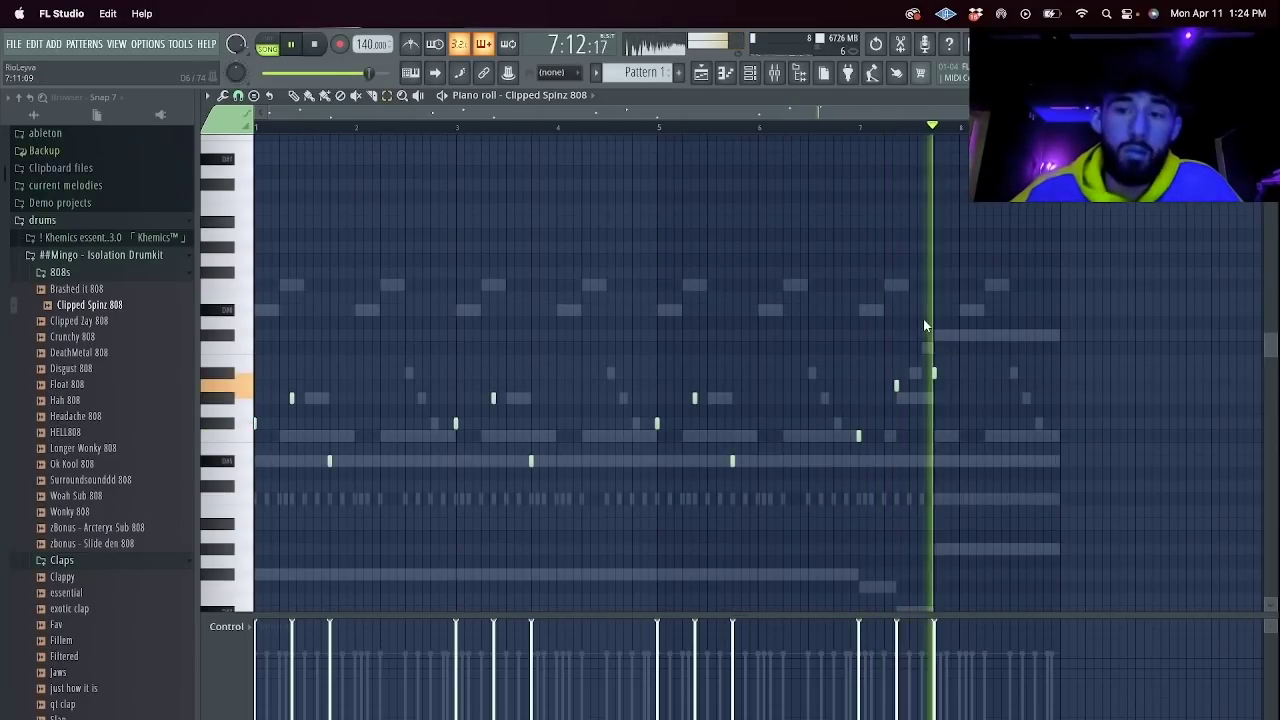
right_click(896, 385)
key(space)
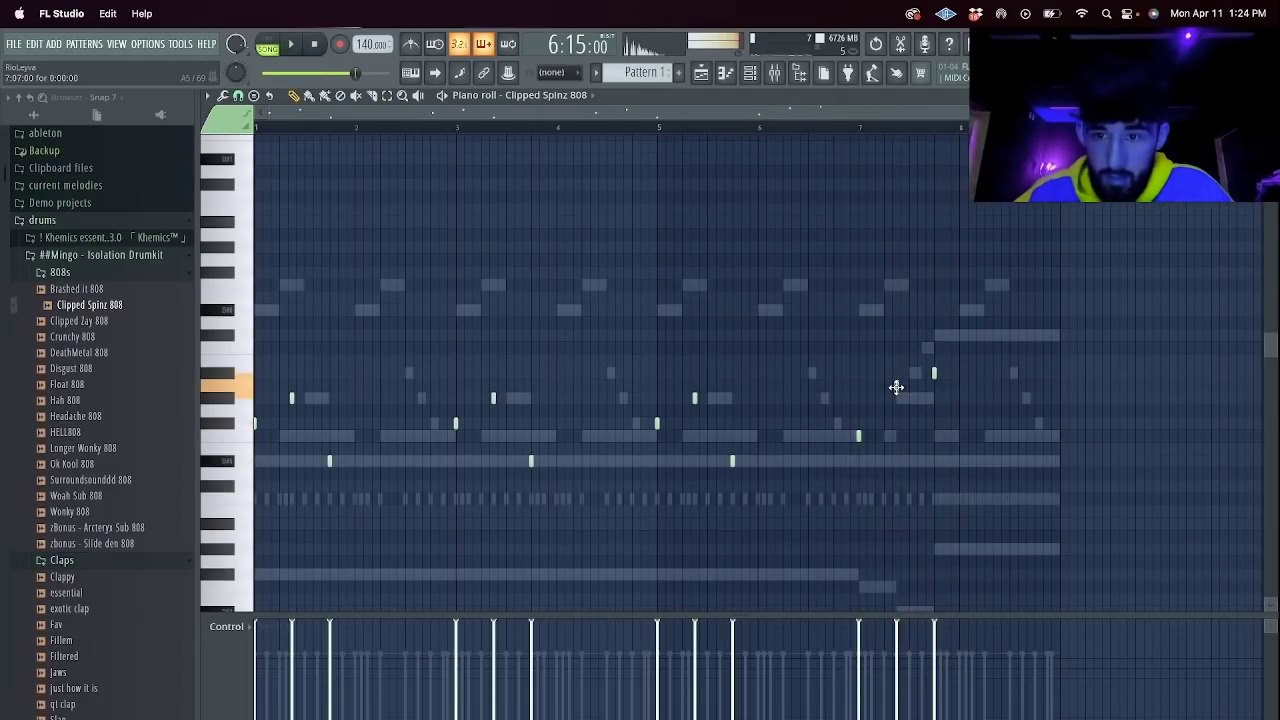
key(space)
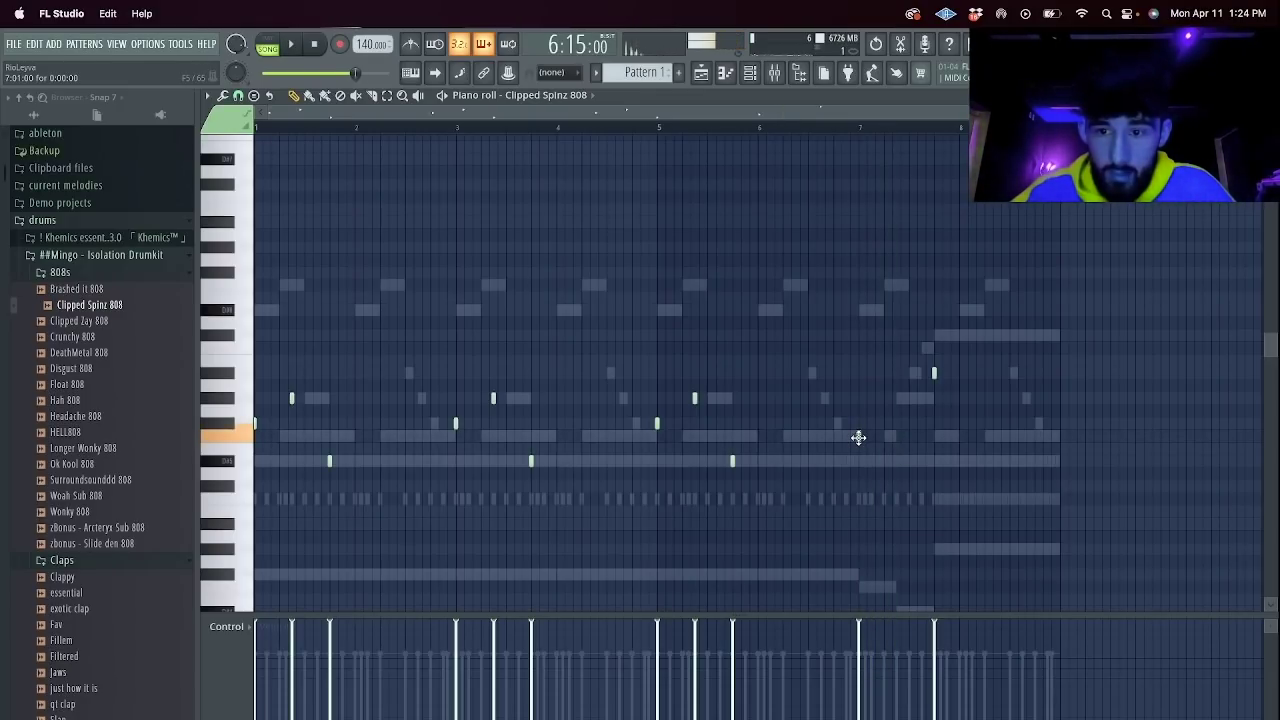
key(space)
key(space)
key(space)
key(space)
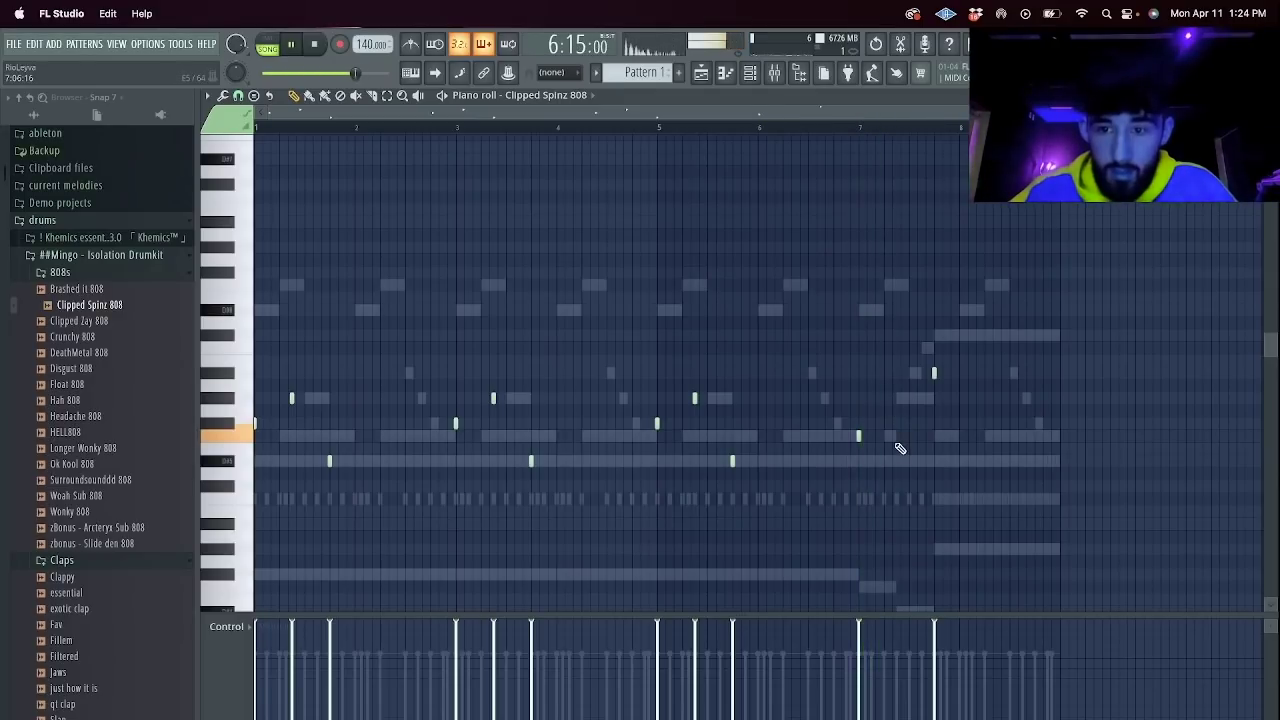
Try a short 808 note near bar 7, remove it, and open Massive #2's notes.
click(896, 437)
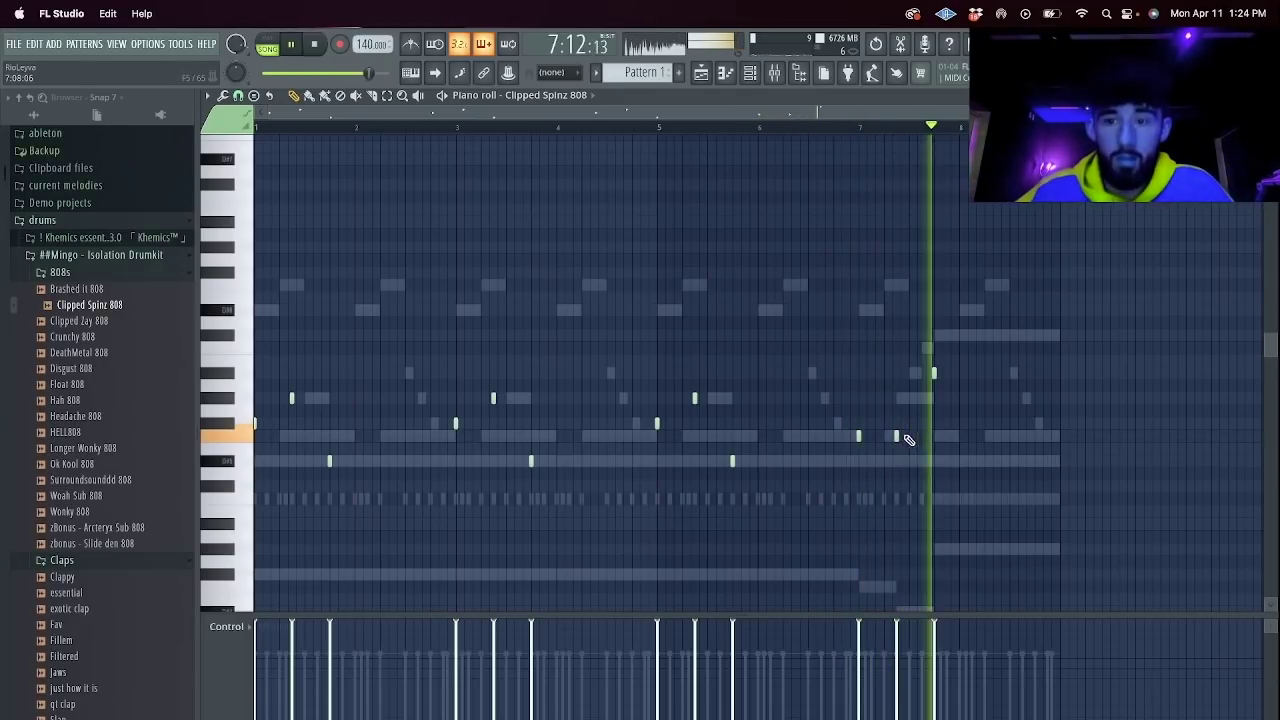
click(898, 384)
right_click(896, 386)
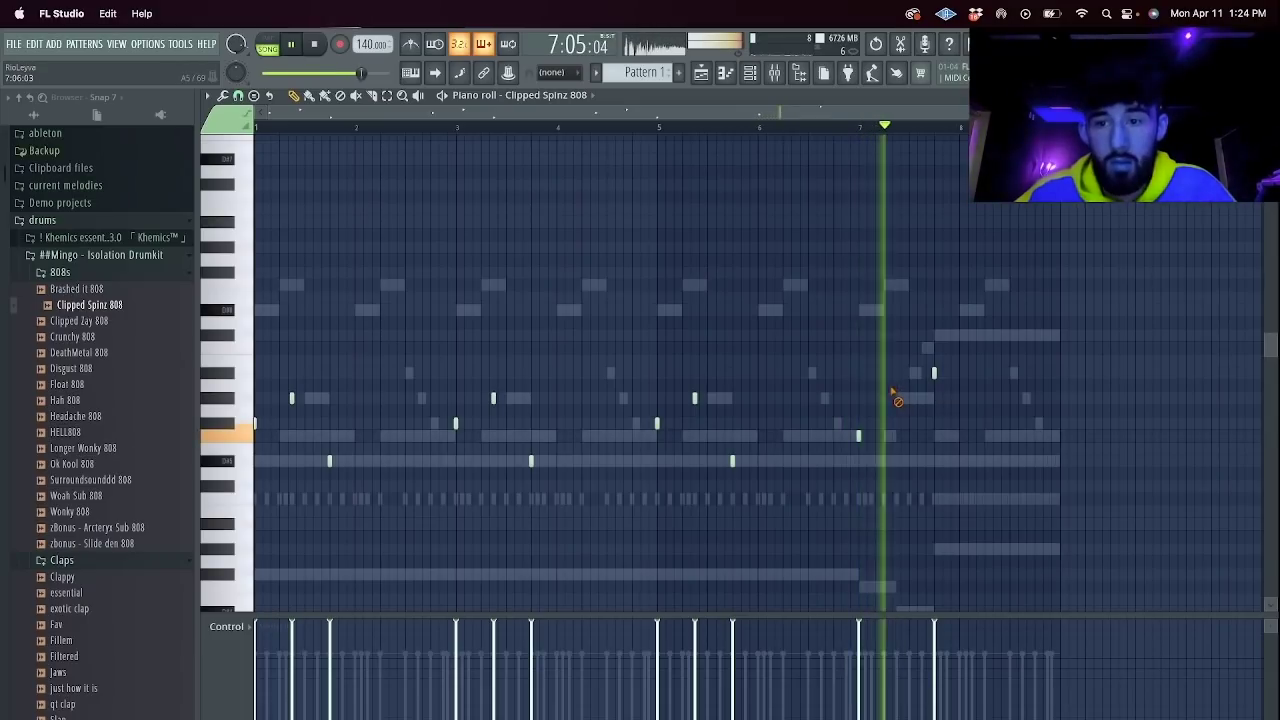
double_click(910, 398)
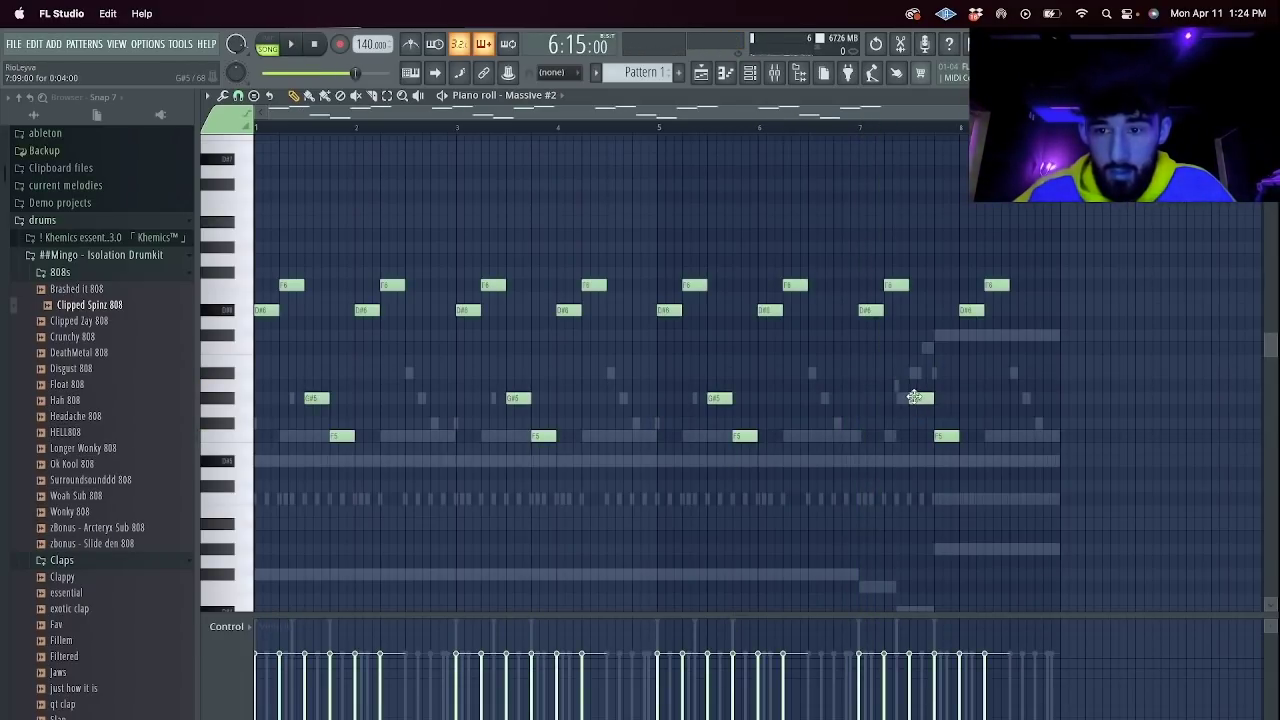
Open the Massive melody, audition it, and draw a long high note at the pattern's end.
double_click(901, 400)
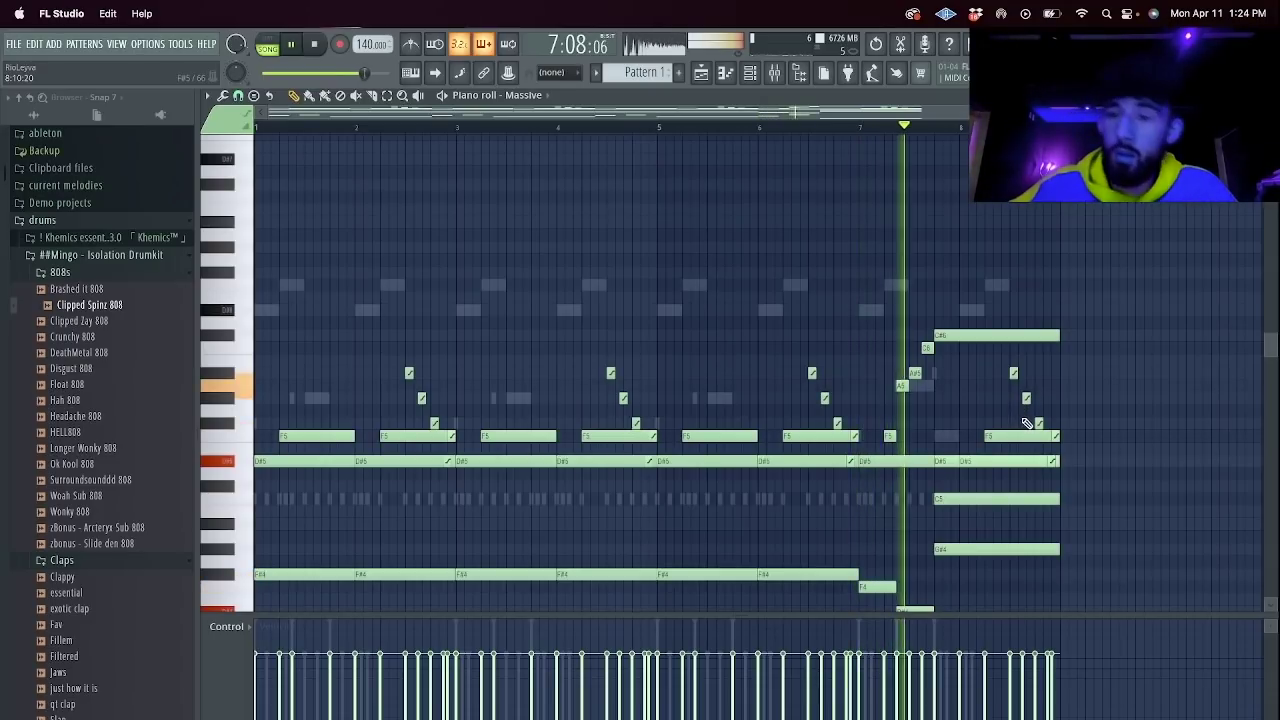
key(space)
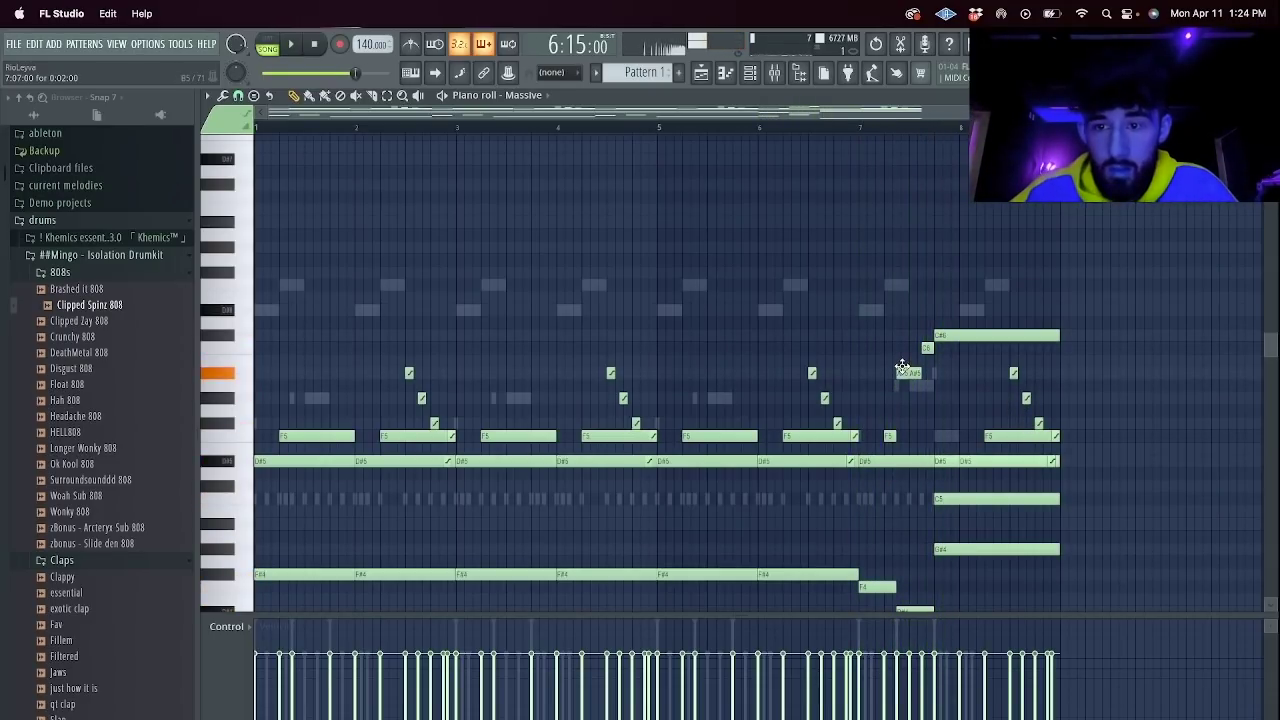
key(space)
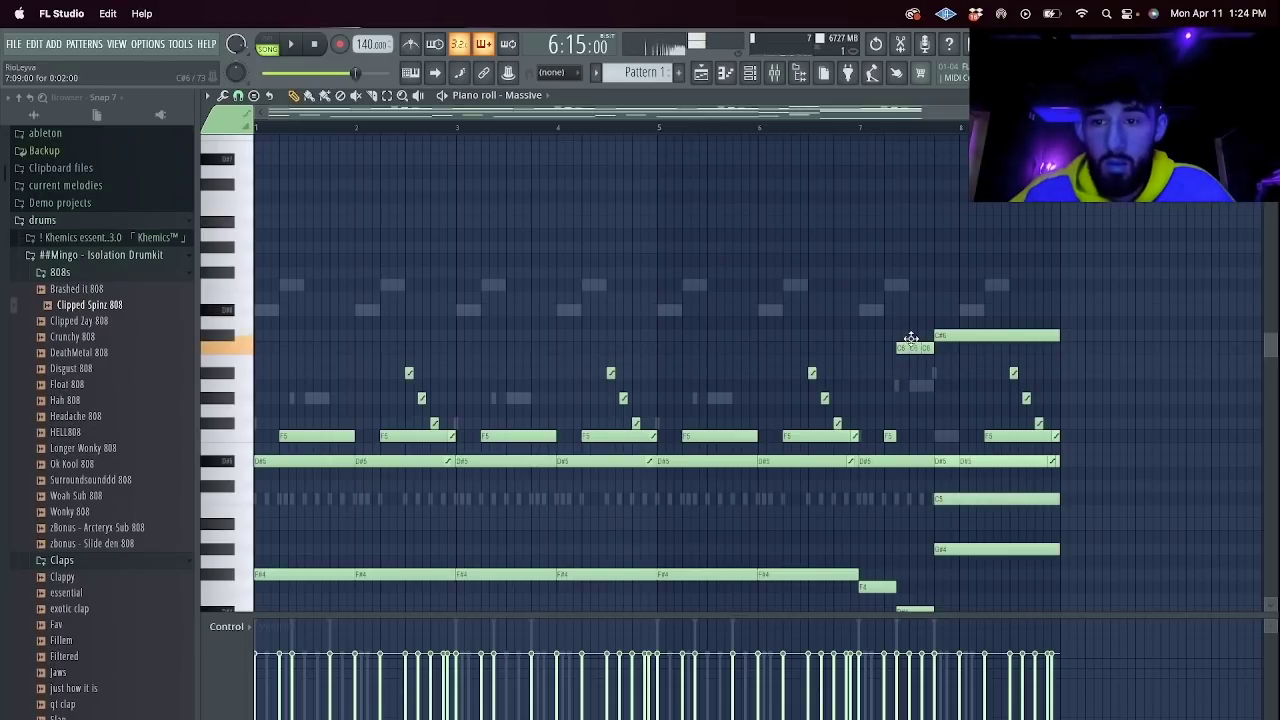
key(space)
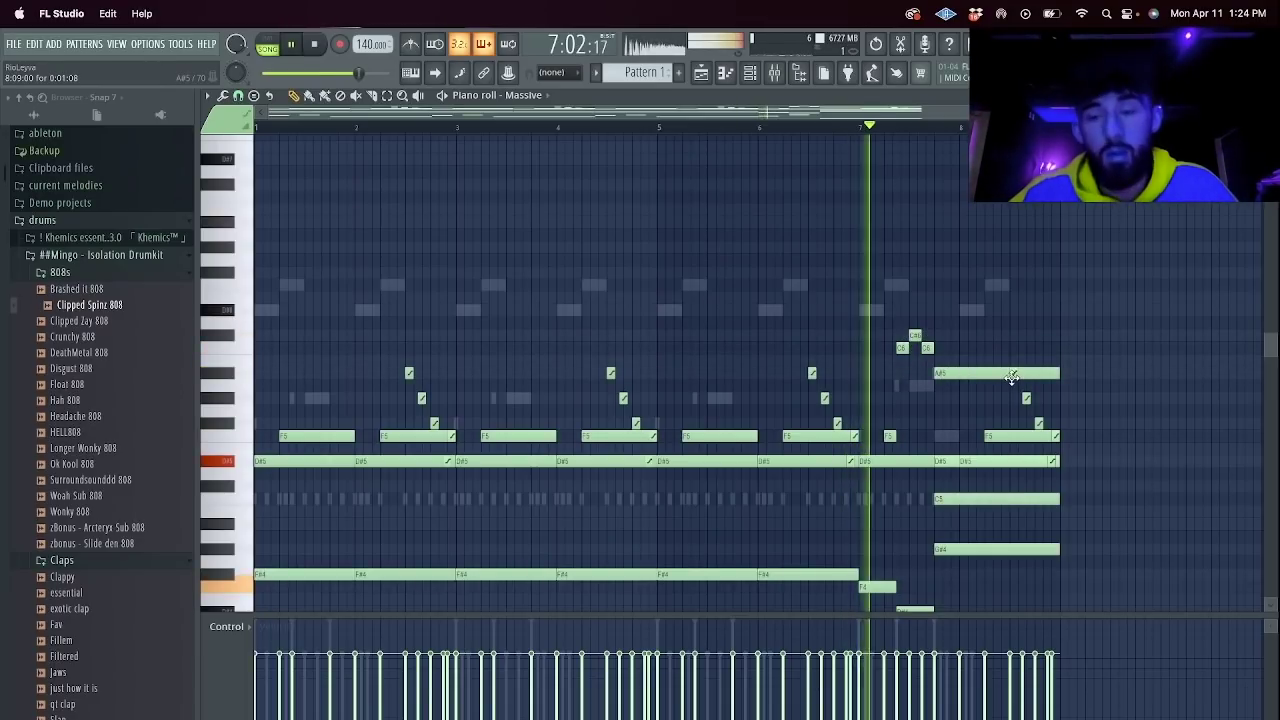
click(939, 284)
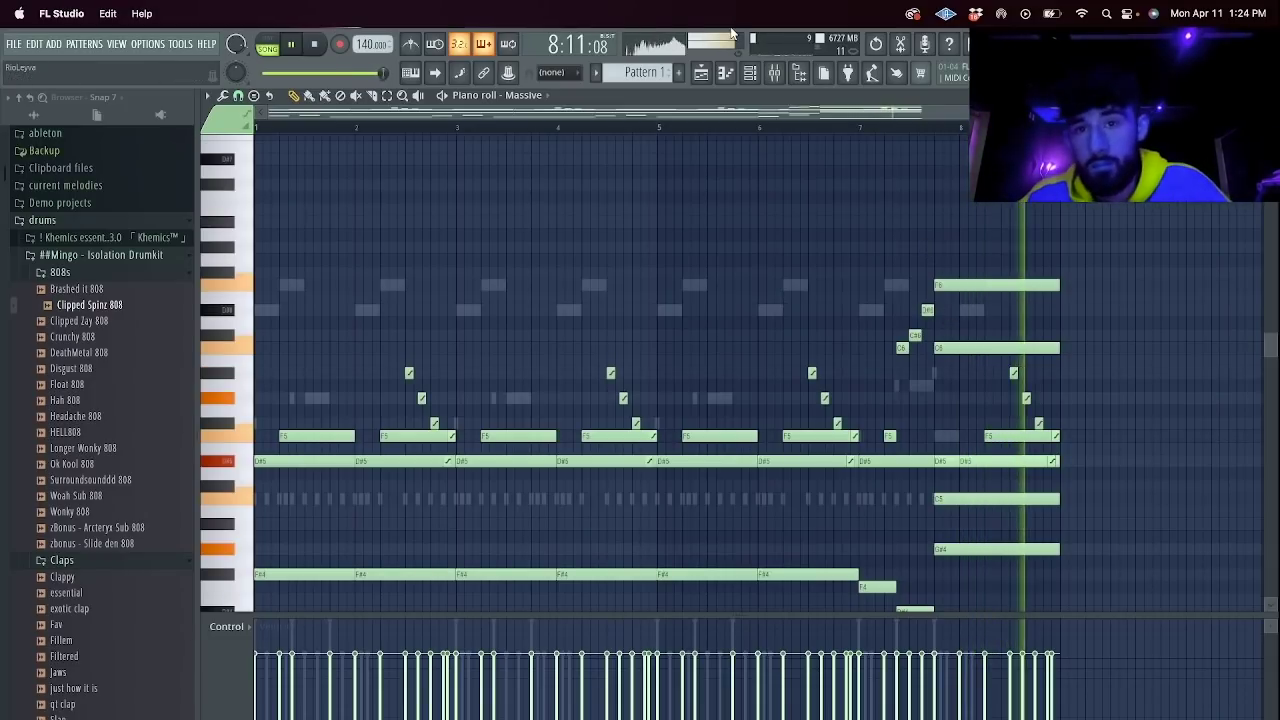
Try Clipped Zay 808 in the 808 channel, then restore Clipped Spinz 808.
click(755, 88)
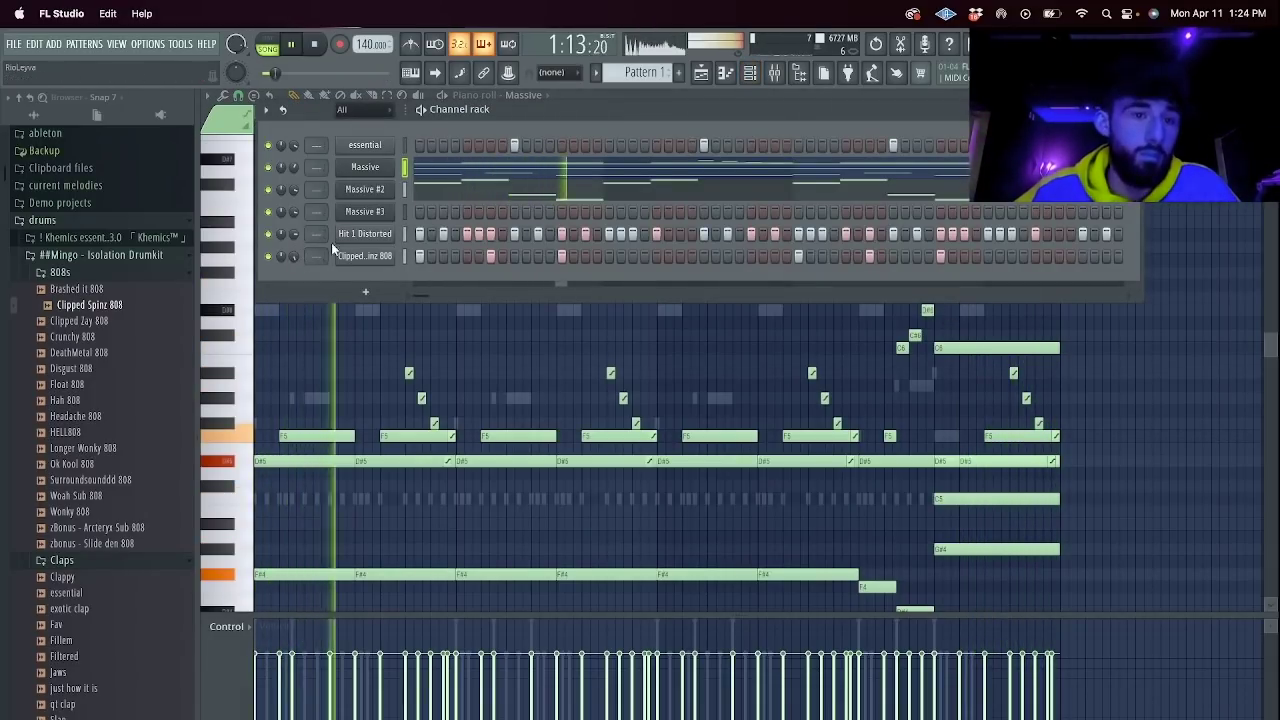
drag(88, 320, 367, 258)
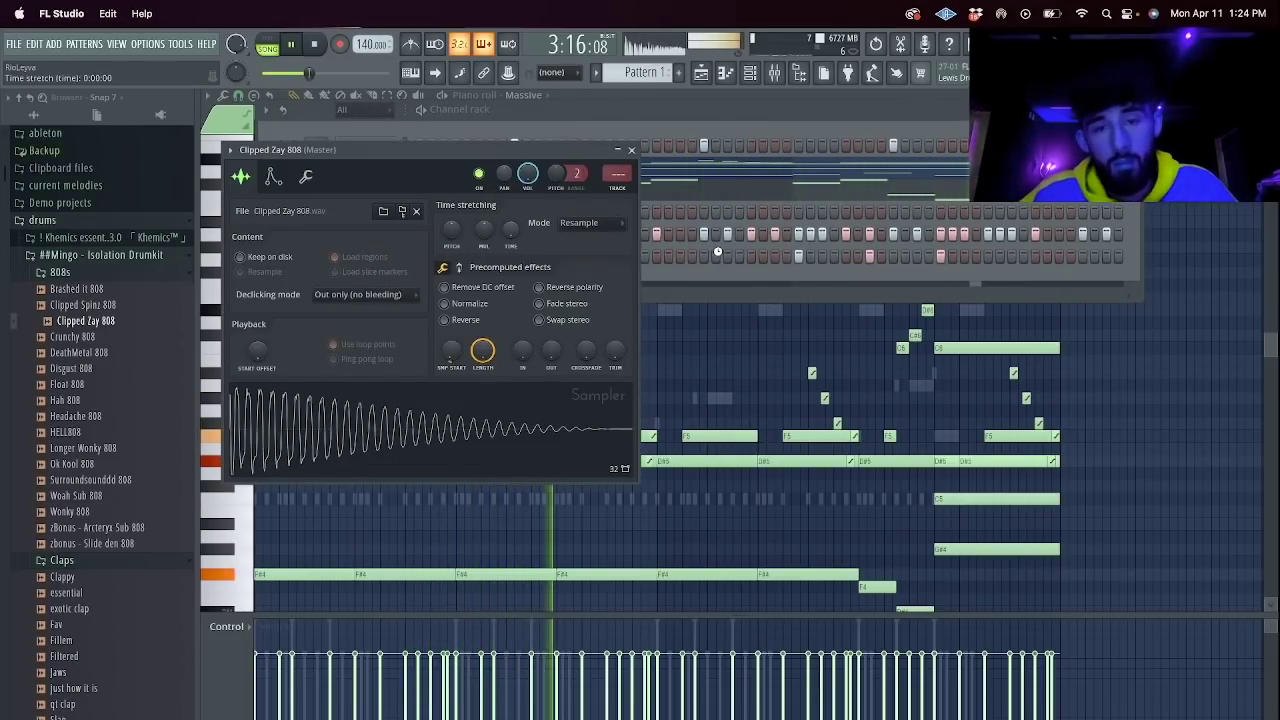
click(719, 270)
drag(80, 306, 343, 258)
click(358, 258)
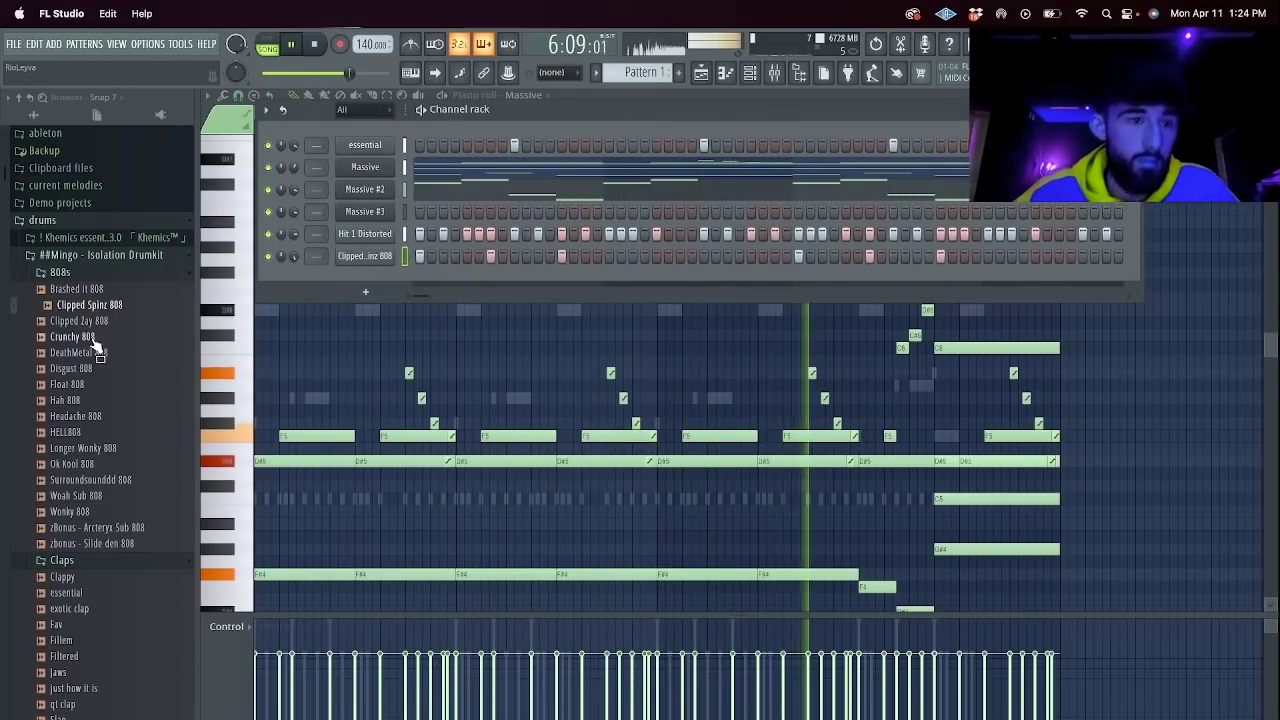
scroll(110, 340, down, 10)
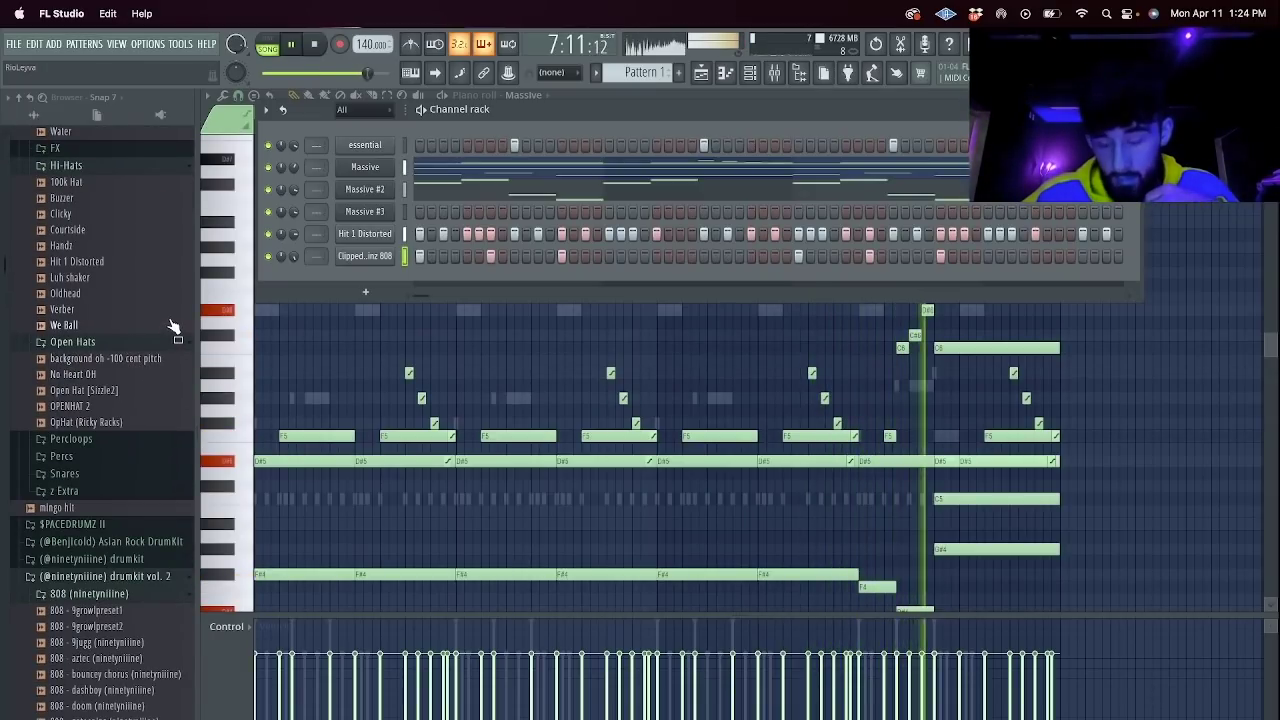
Transpose the Massive channel's notes down 2 semitones.
click(265, 112)
click(307, 305)
text(-2)
key(Return)
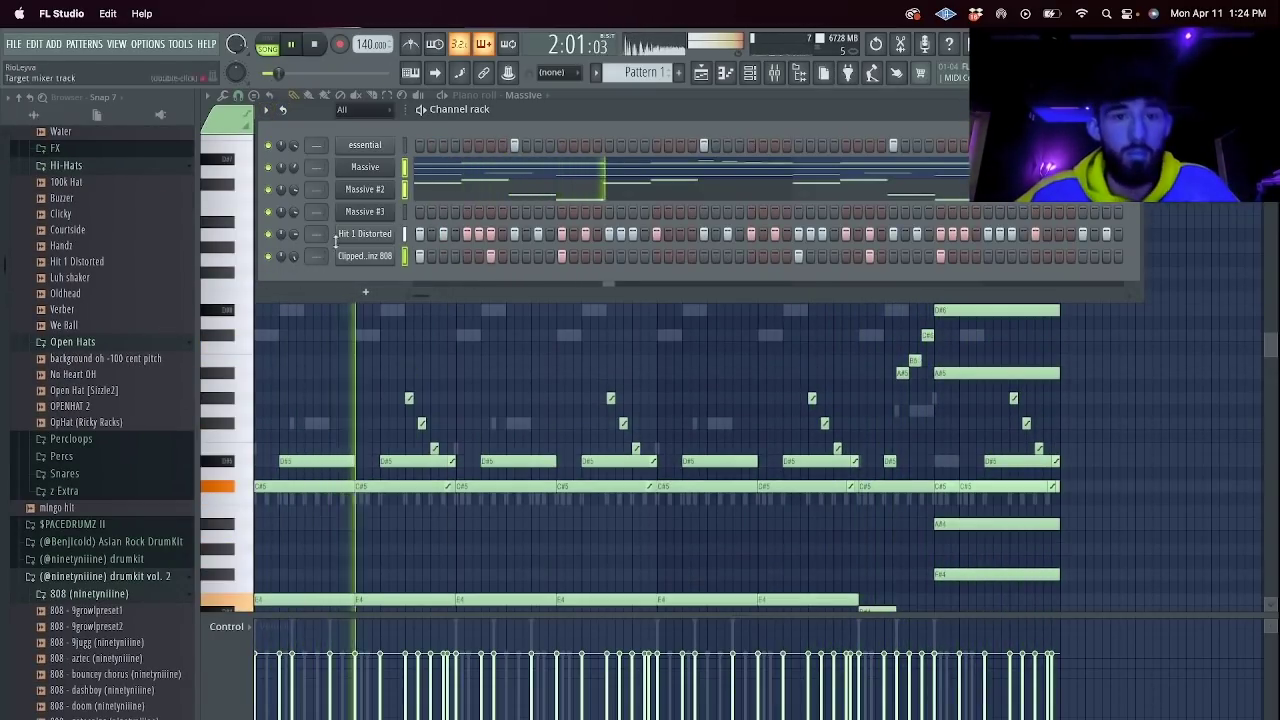
View the Hit 1 Distorted notes, then return to editing the Massive notes.
right_click(395, 233)
click(412, 234)
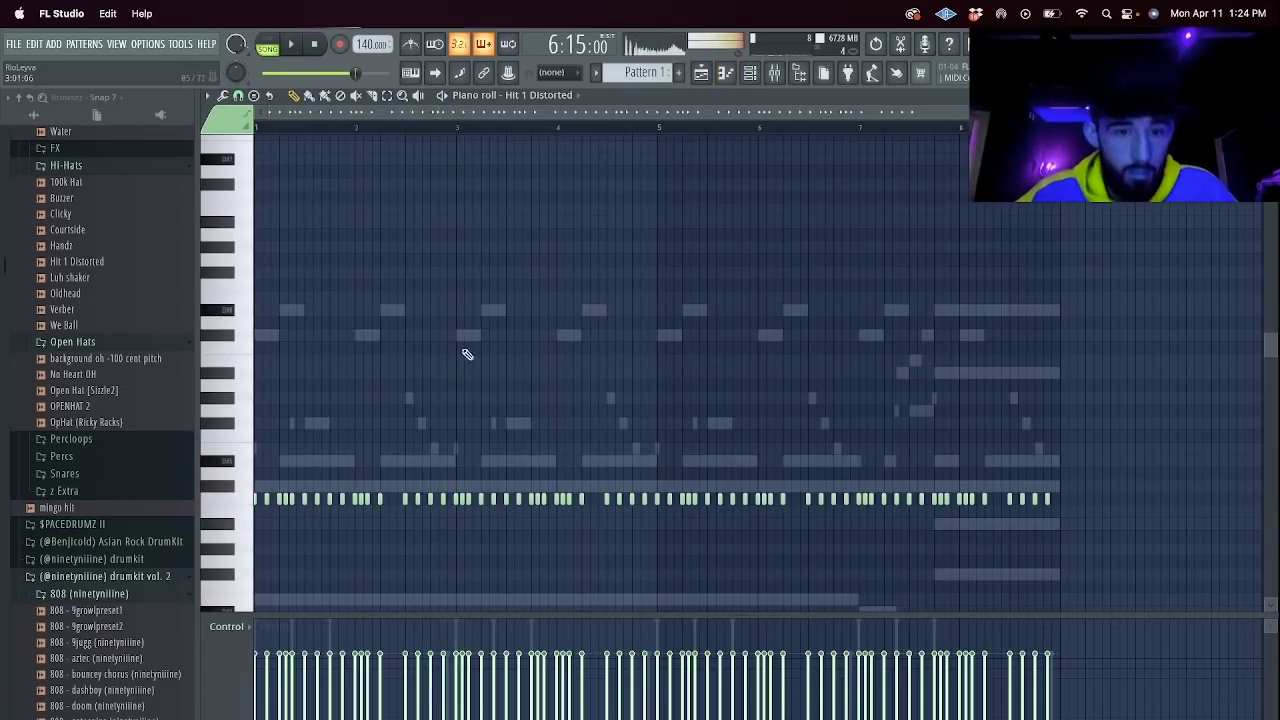
key(F6)
key(space)
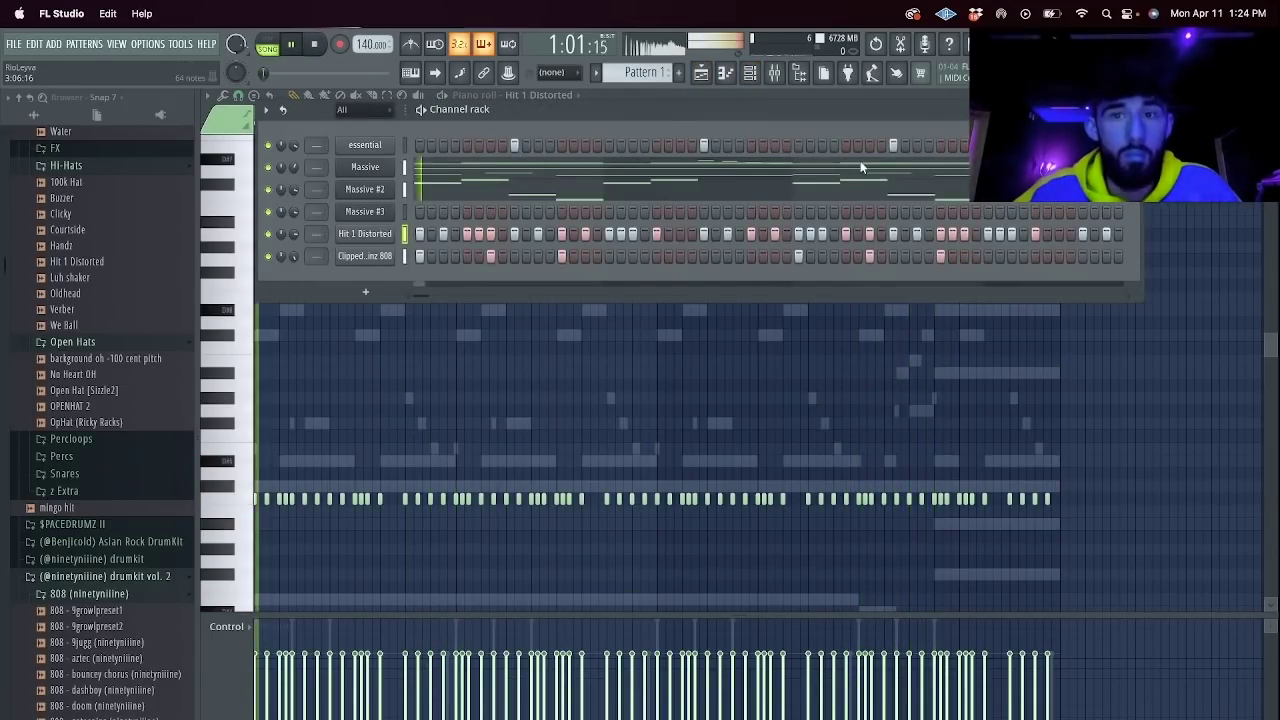
click(762, 173)
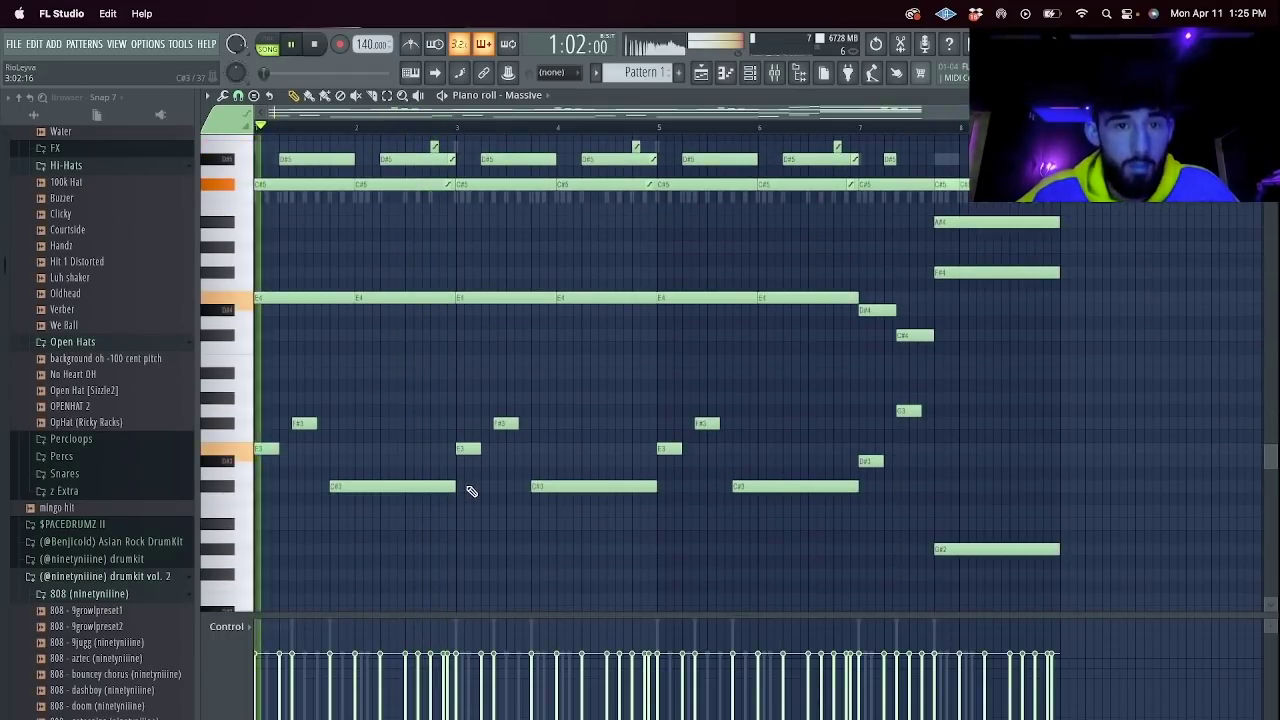
Slice the Massive notes near bar 3 and delete the small cut-off pieces.
key(c)
drag(444, 518, 453, 158)
key(Delete)
key(space)
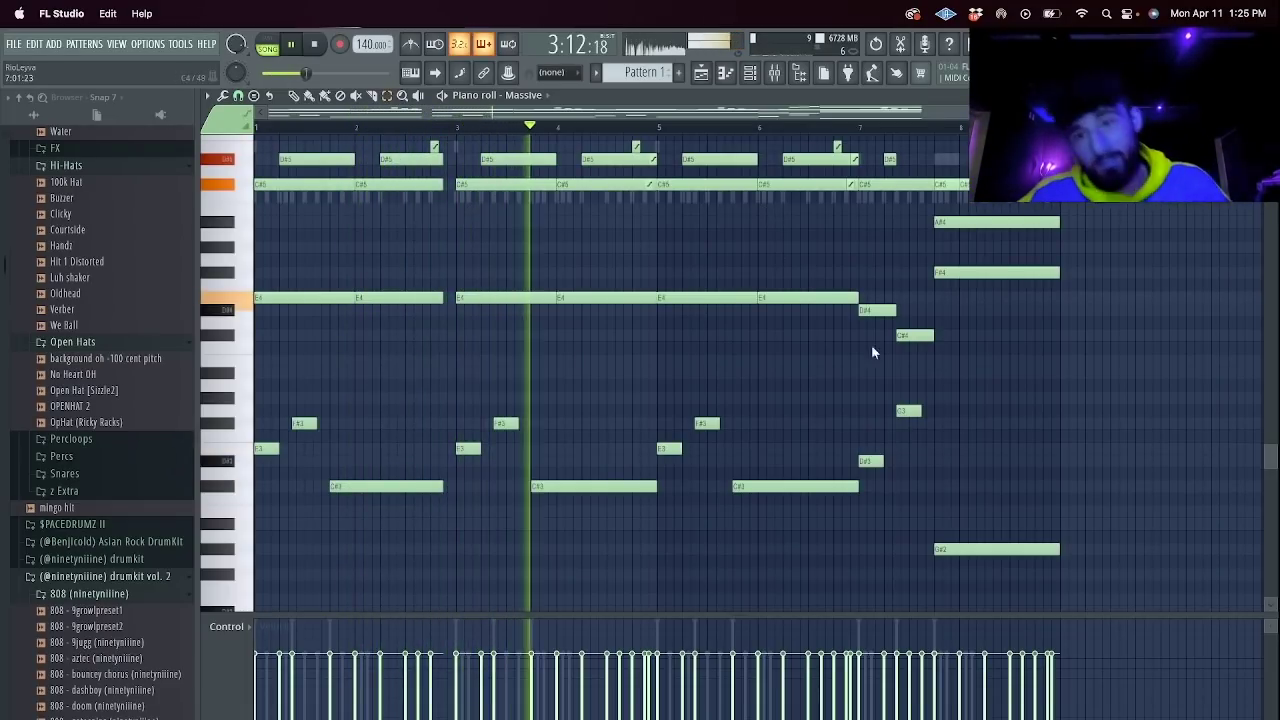
drag(434, 520, 438, 167)
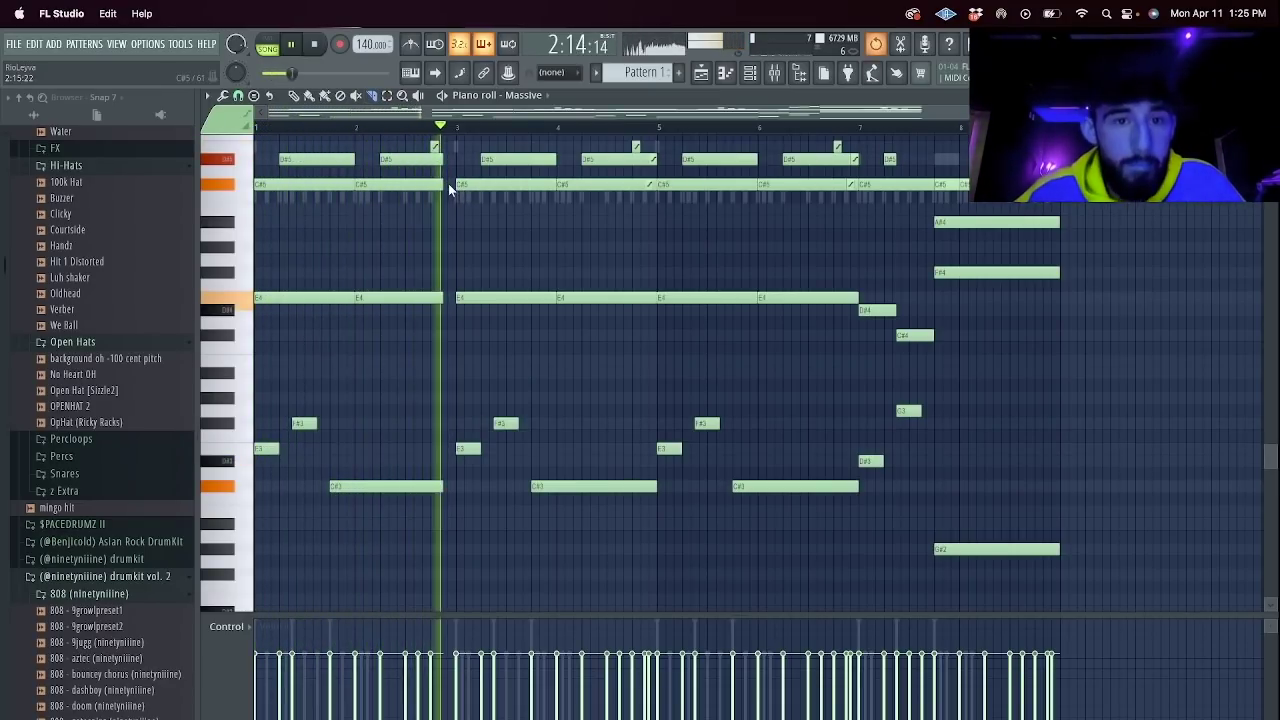
key(space)
key(space)
Scroll through and play back the Massive melody to review it.
scroll(368, 267, up, 3)
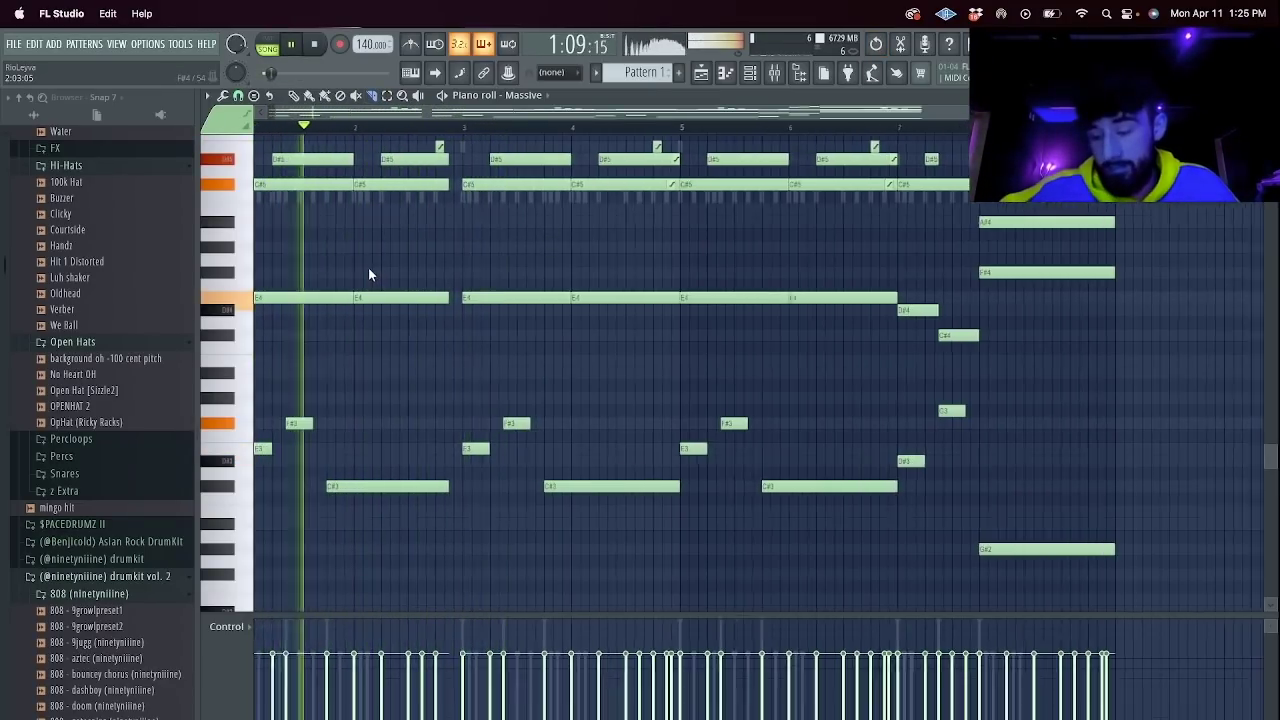
scroll(572, 365, up, 3)
scroll(566, 350, down, 2)
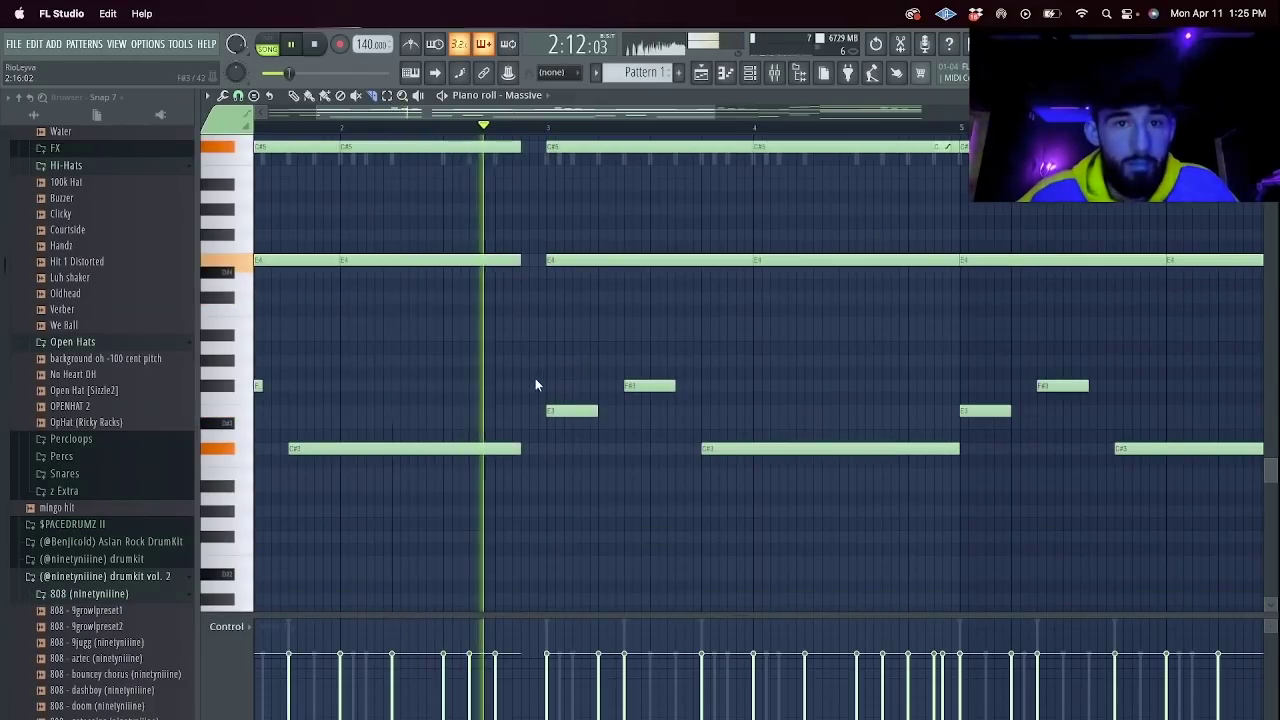
scroll(540, 370, up, 1)
key(space)
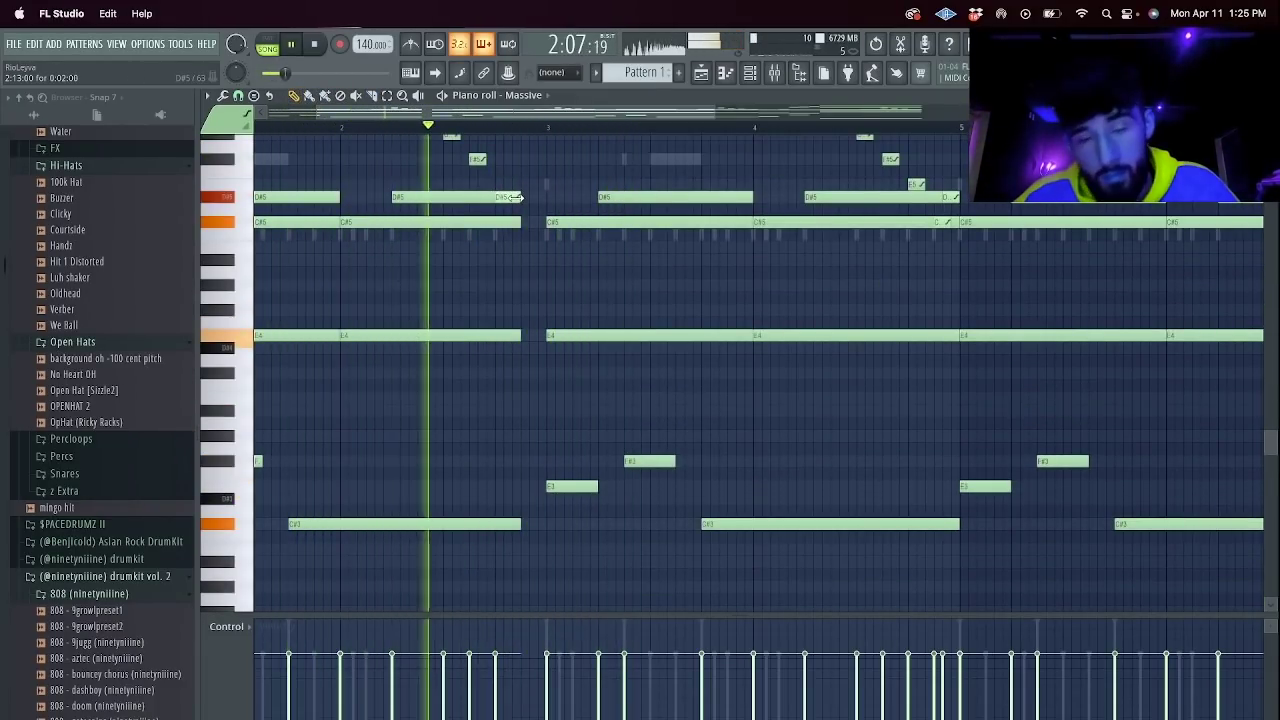
drag(717, 112, 1194, 257)
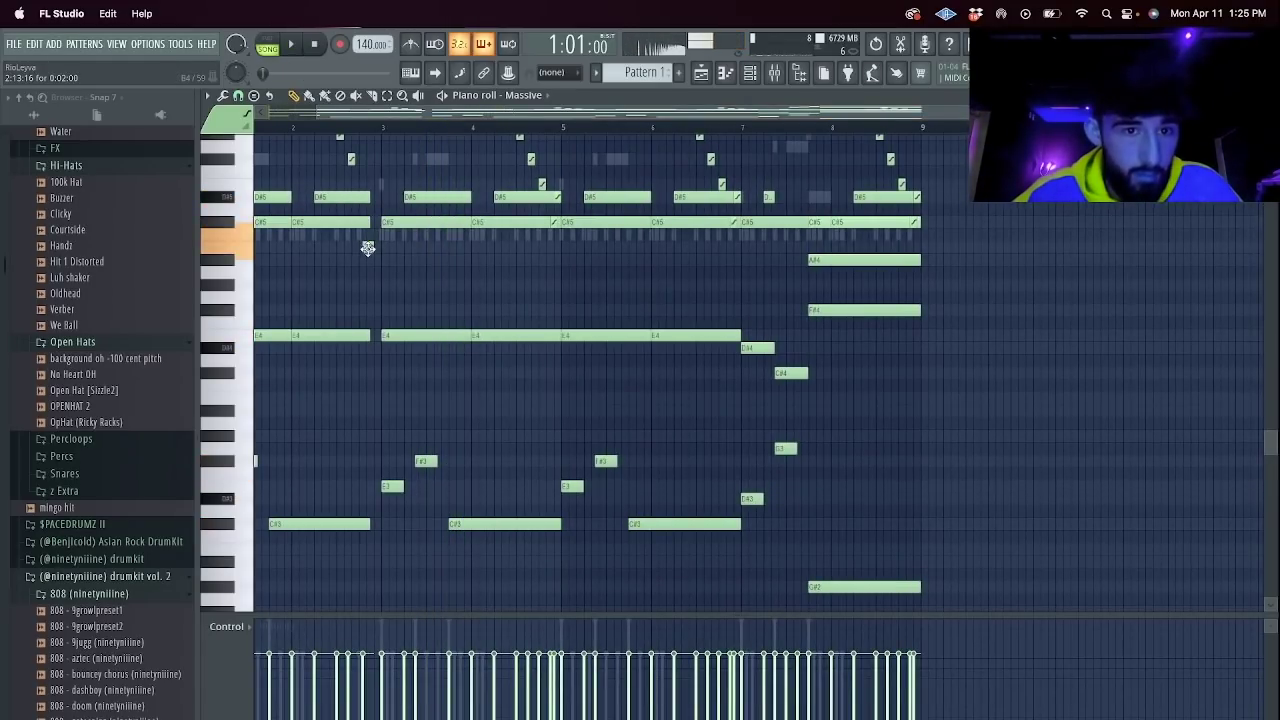
scroll(964, 500, down, 2)
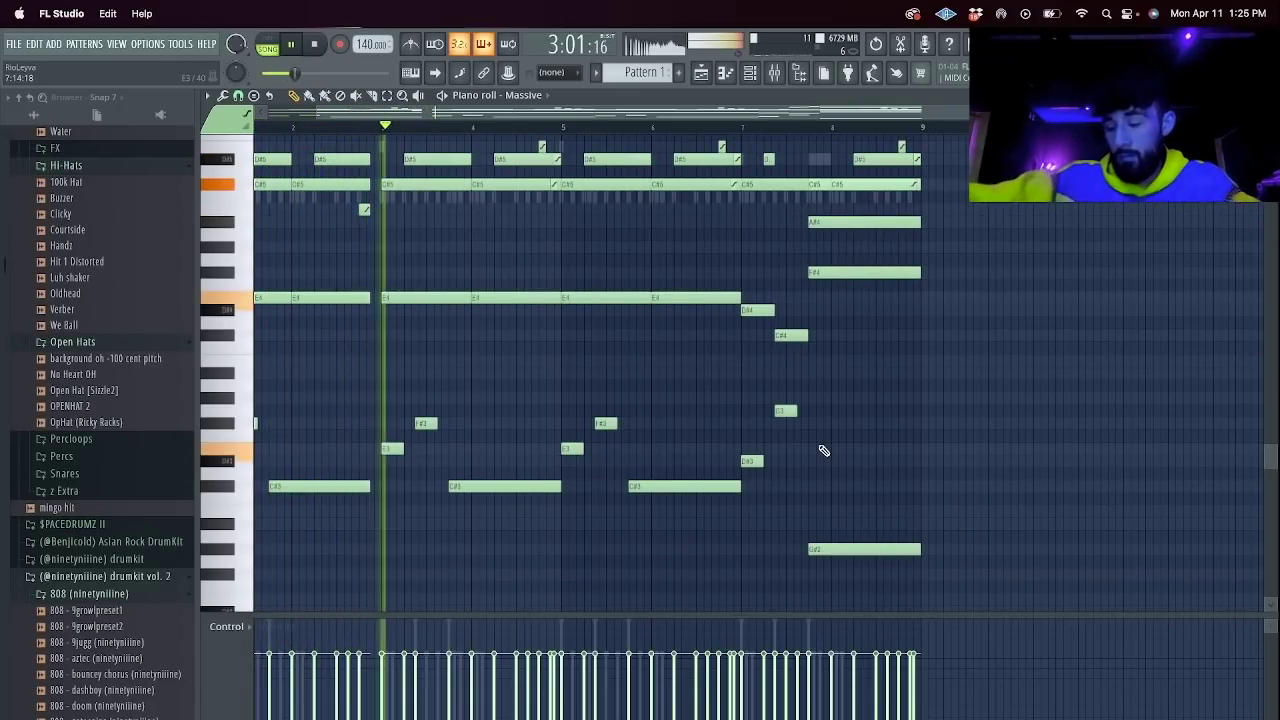
key(space)
scroll(337, 256, up, 4)
scroll(337, 256, up, 2)
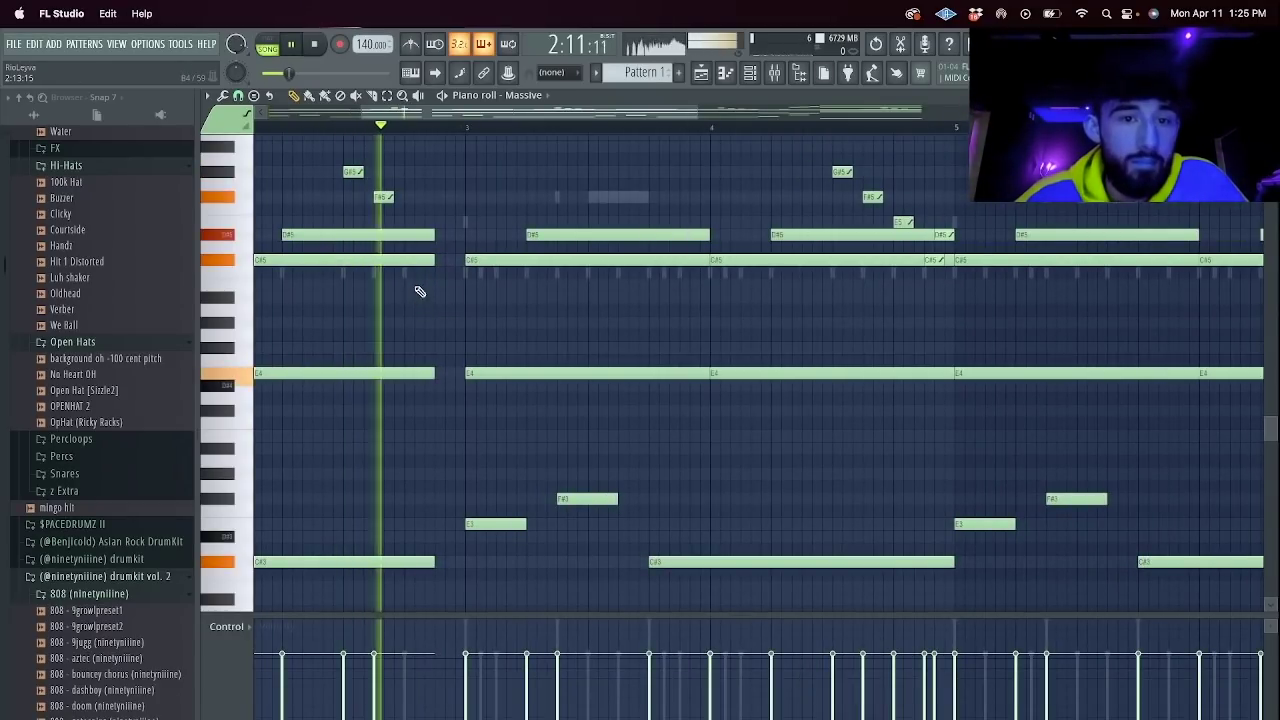
key(space)
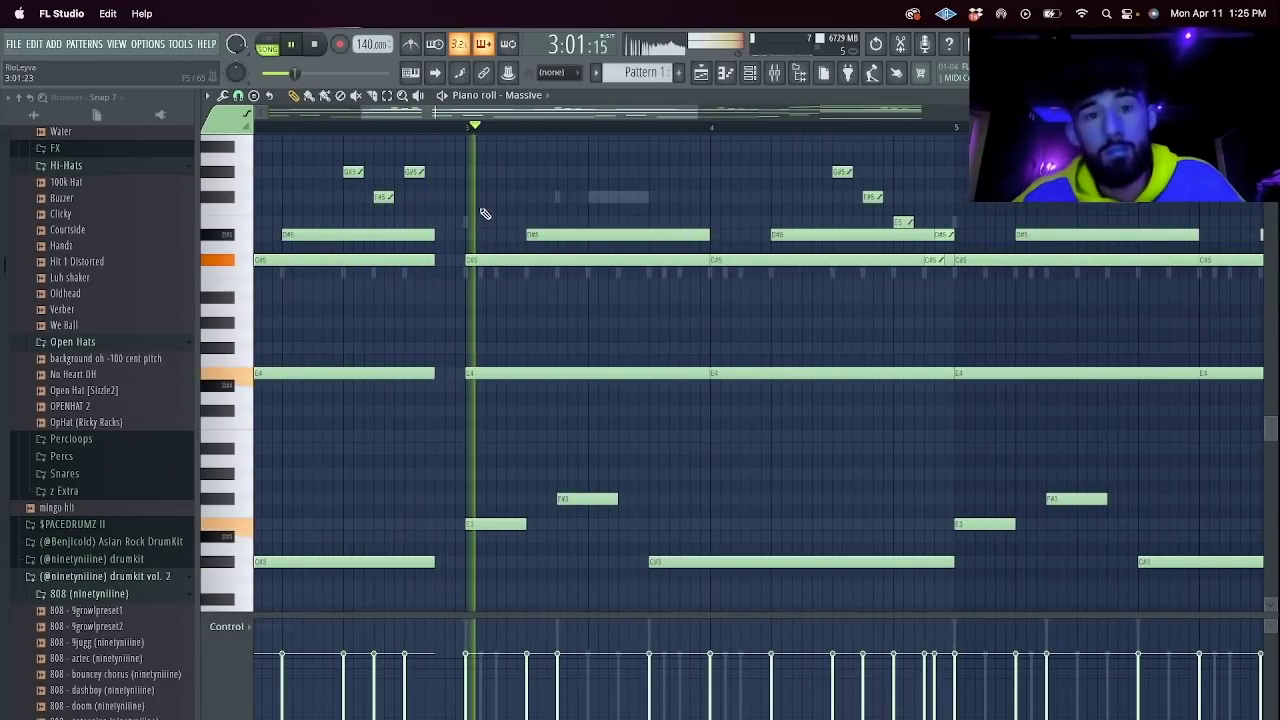
scroll(483, 214, up, 3)
Try a short melody note, then remove it and the short G#5 note.
click(446, 222)
key(space)
drag(444, 222, 442, 224)
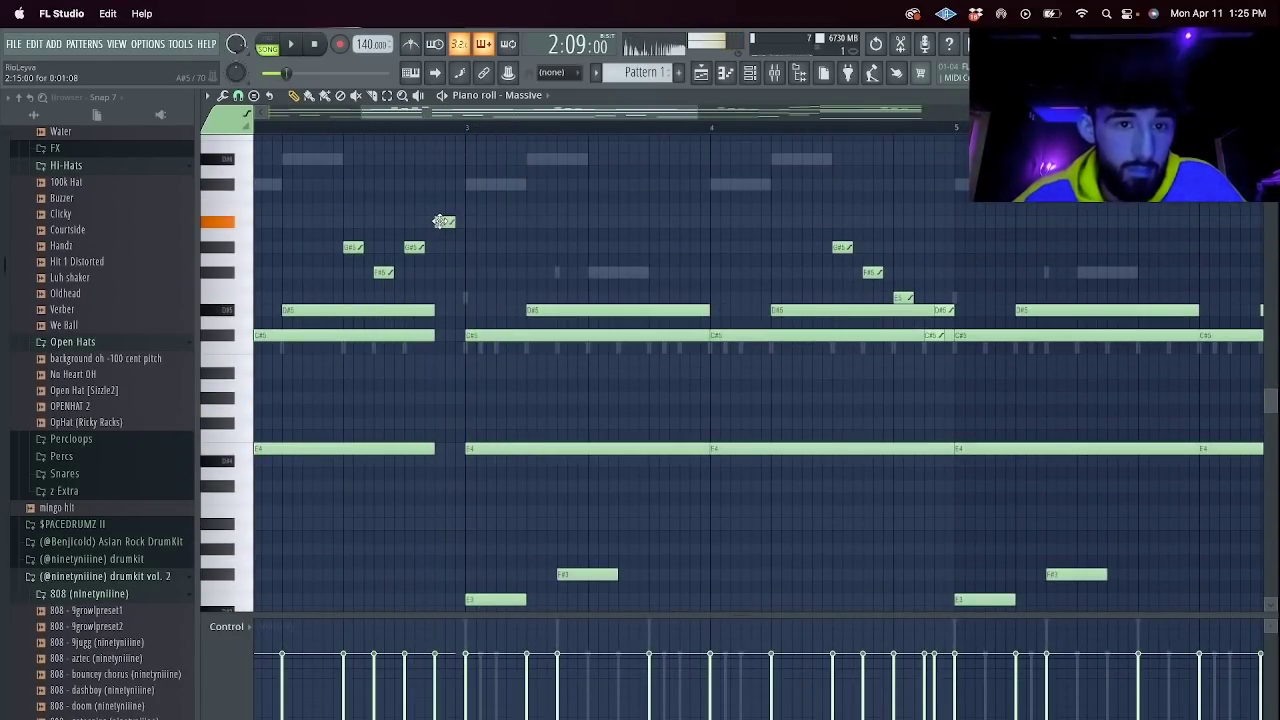
key(space)
right_click(440, 224)
right_click(420, 248)
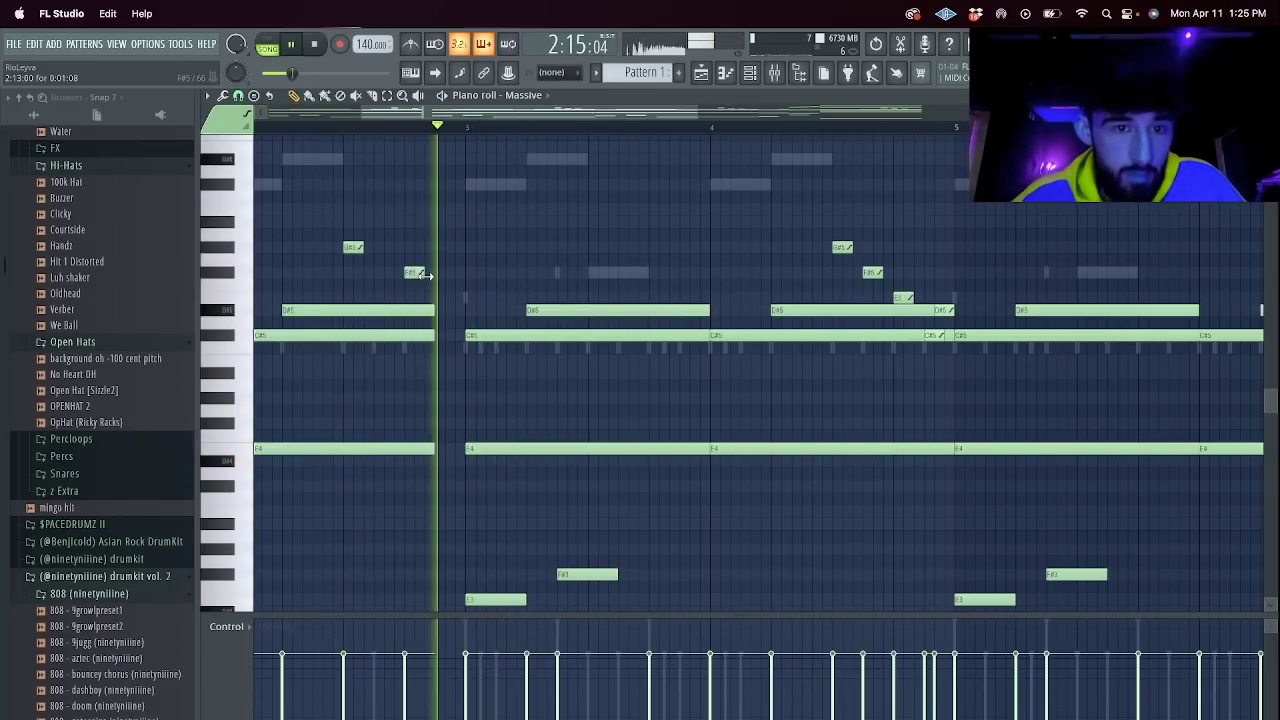
key(space)
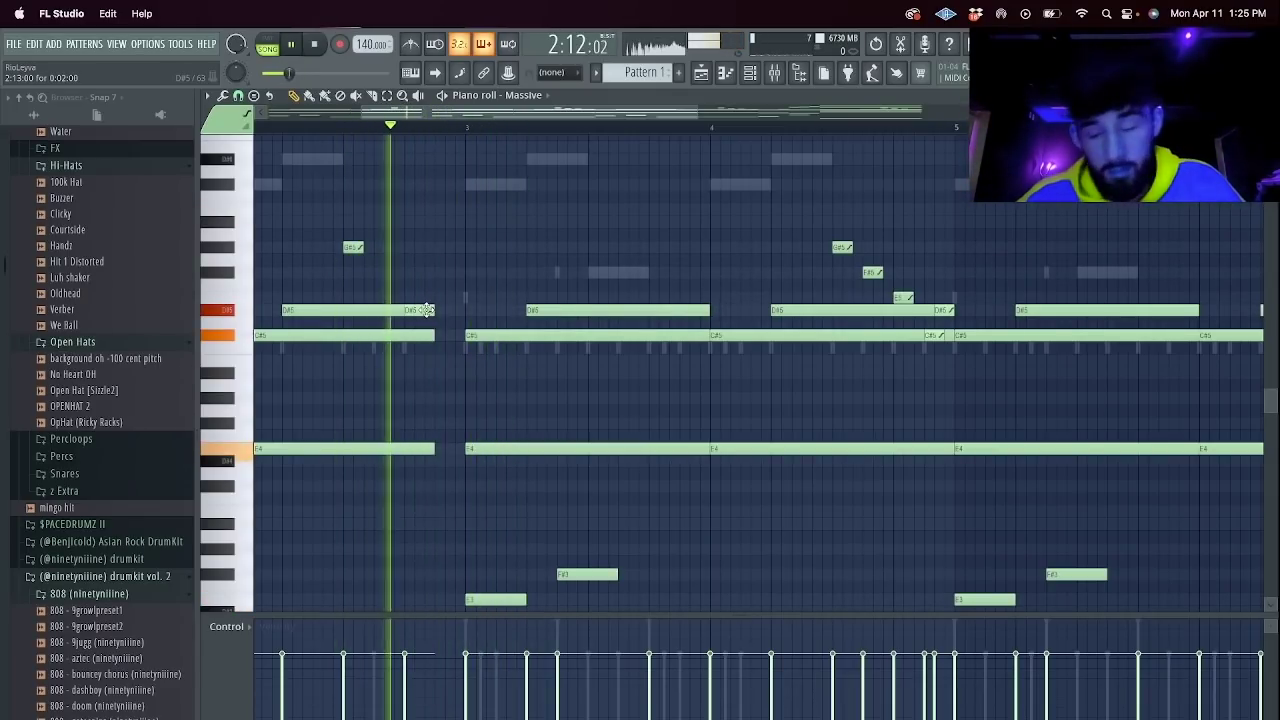
Slice the long D#5, E4 and C#3 notes and delete the small C#5 and D#5 leftovers.
scroll(427, 310, down, 2)
scroll(427, 310, down, 2)
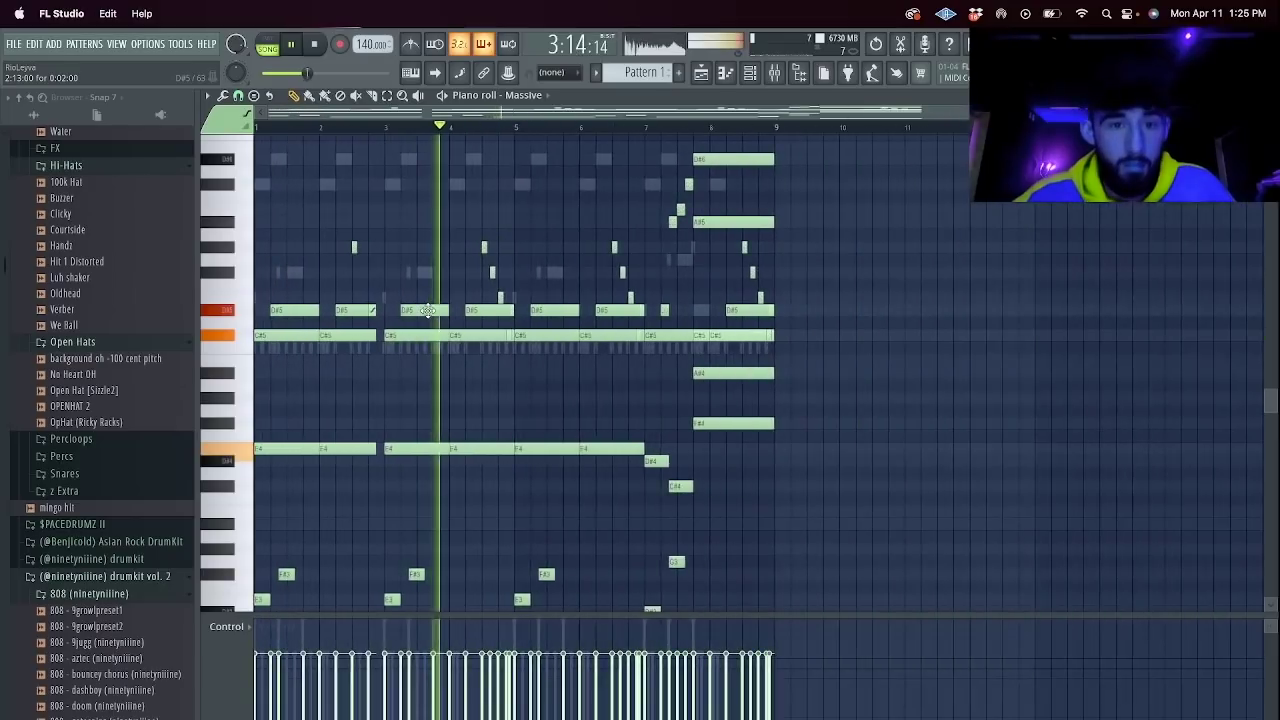
scroll(660, 285, down, 3)
scroll(660, 284, up, 1)
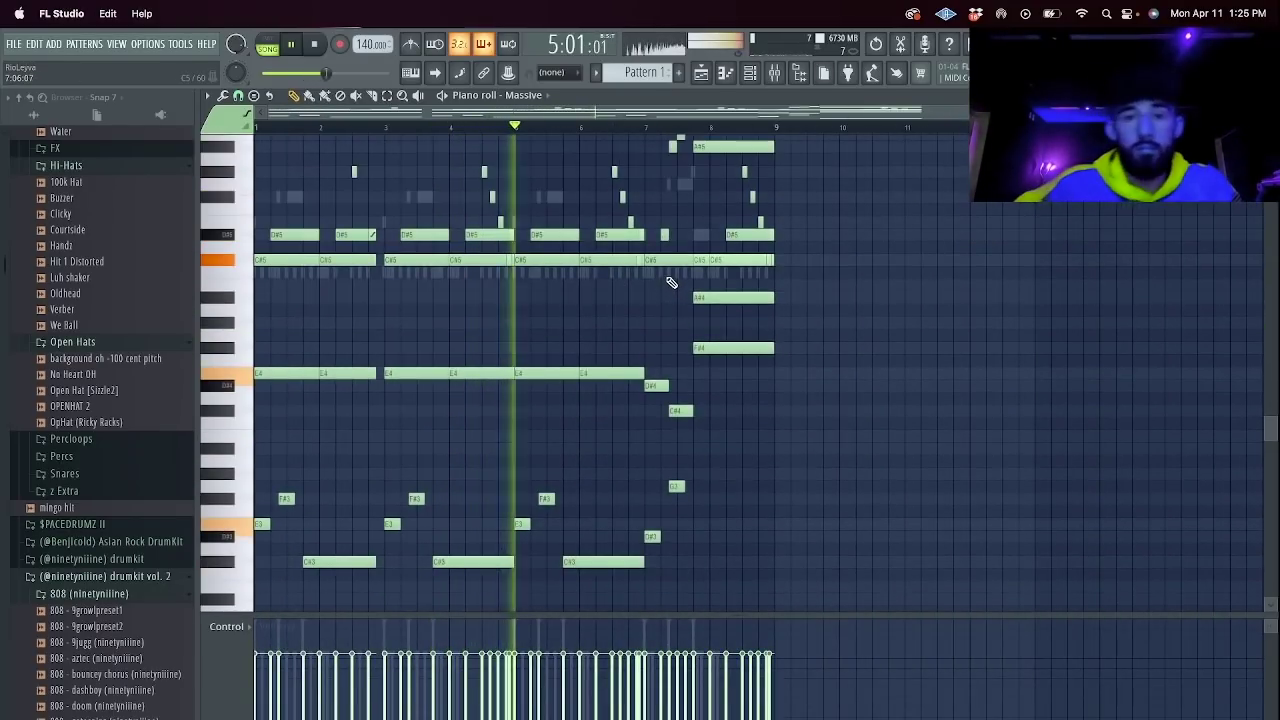
scroll(660, 282, down, 3)
scroll(665, 270, up, 3)
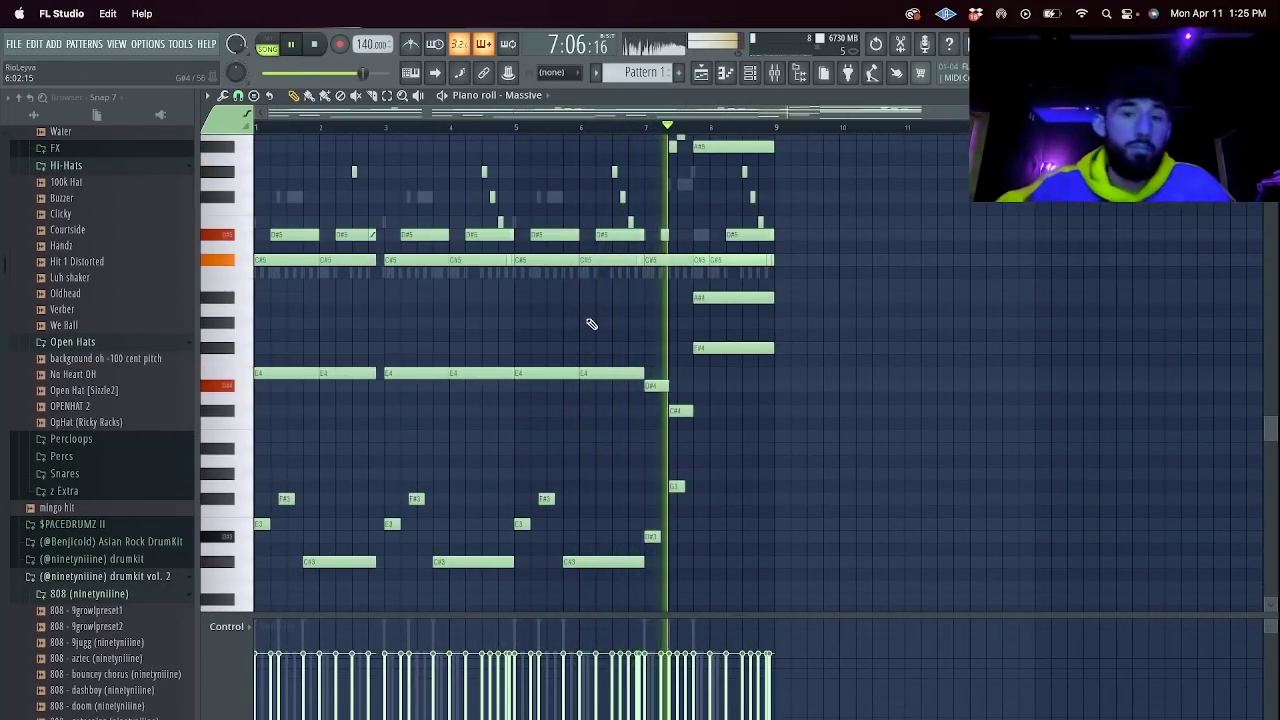
scroll(589, 320, up, 3)
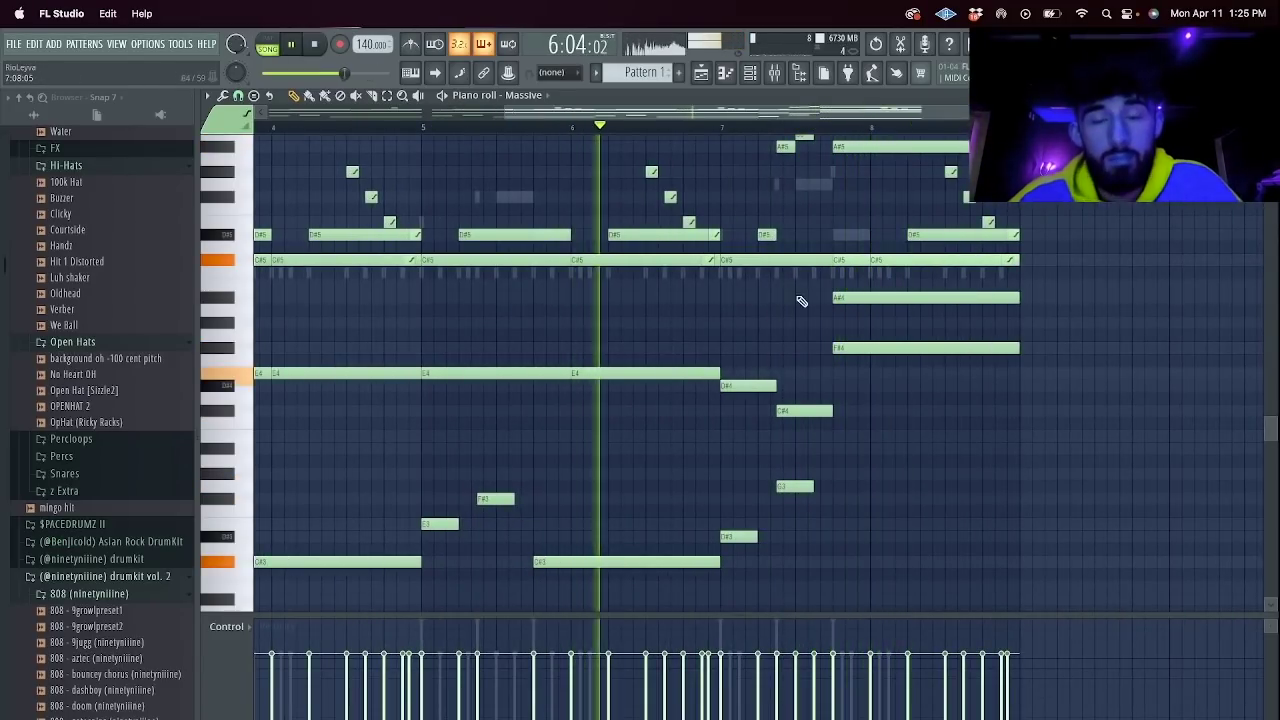
scroll(770, 315, down, 3)
key(c)
drag(708, 556, 703, 200)
right_click(711, 223)
right_click(713, 197)
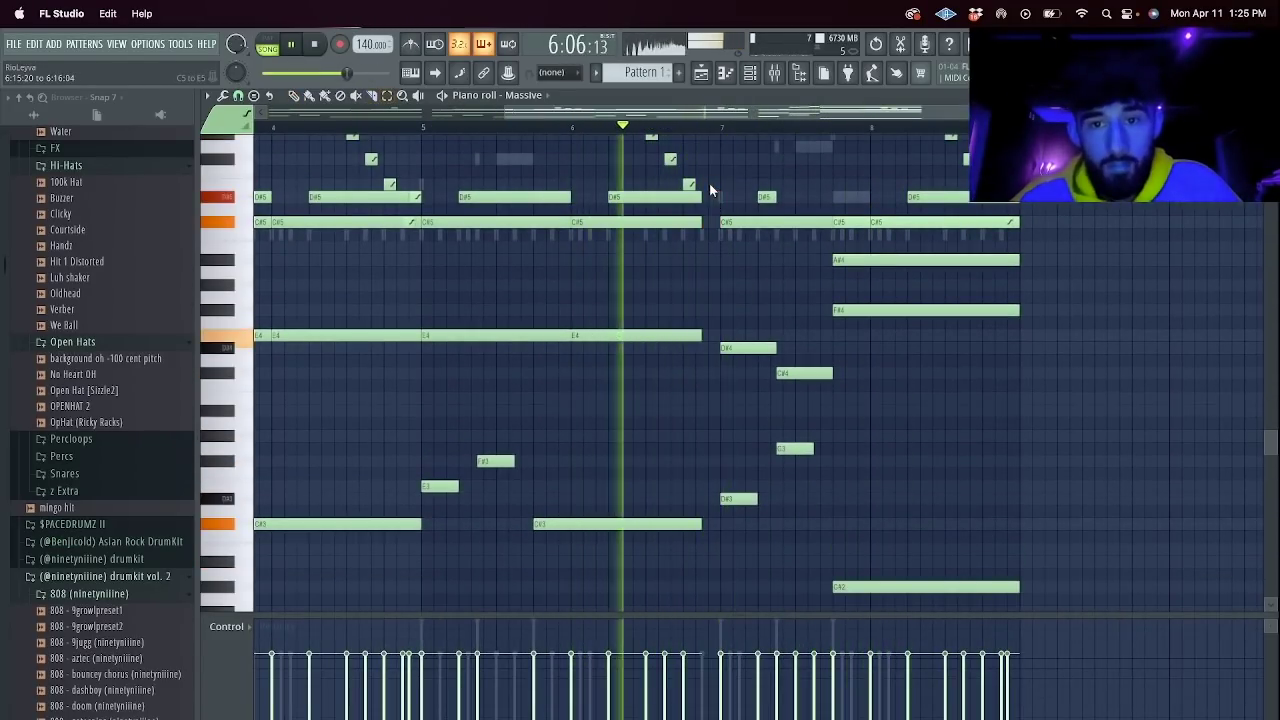
scroll(774, 290, down, 3)
key(p)
scroll(771, 332, up, 3)
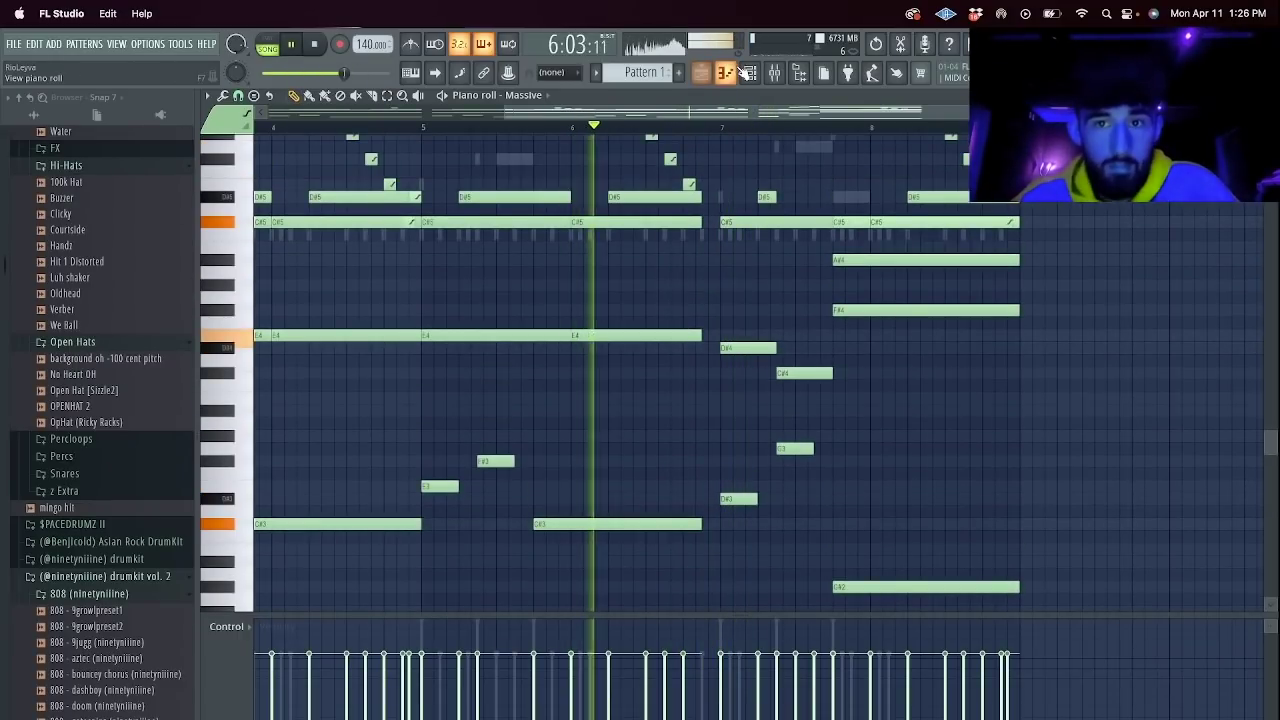
Try a note in the essential channel's piano roll, then delete it again.
key(F6)
right_click(389, 143)
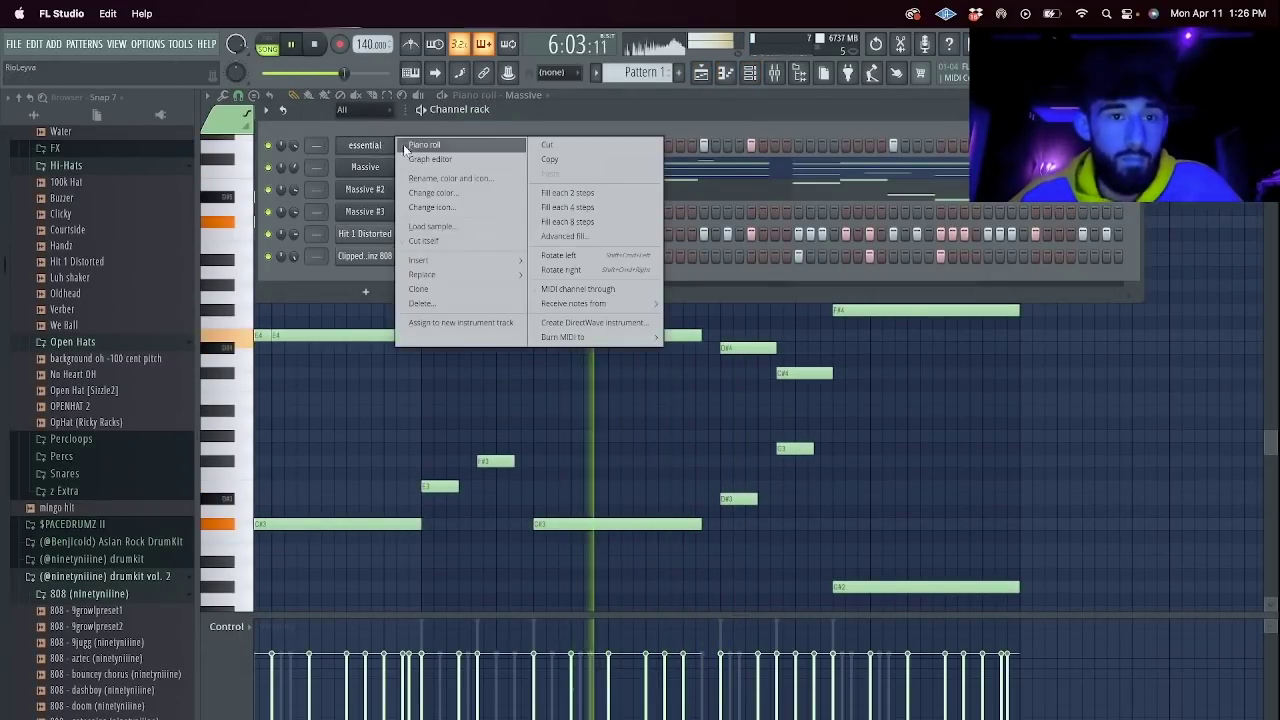
click(410, 145)
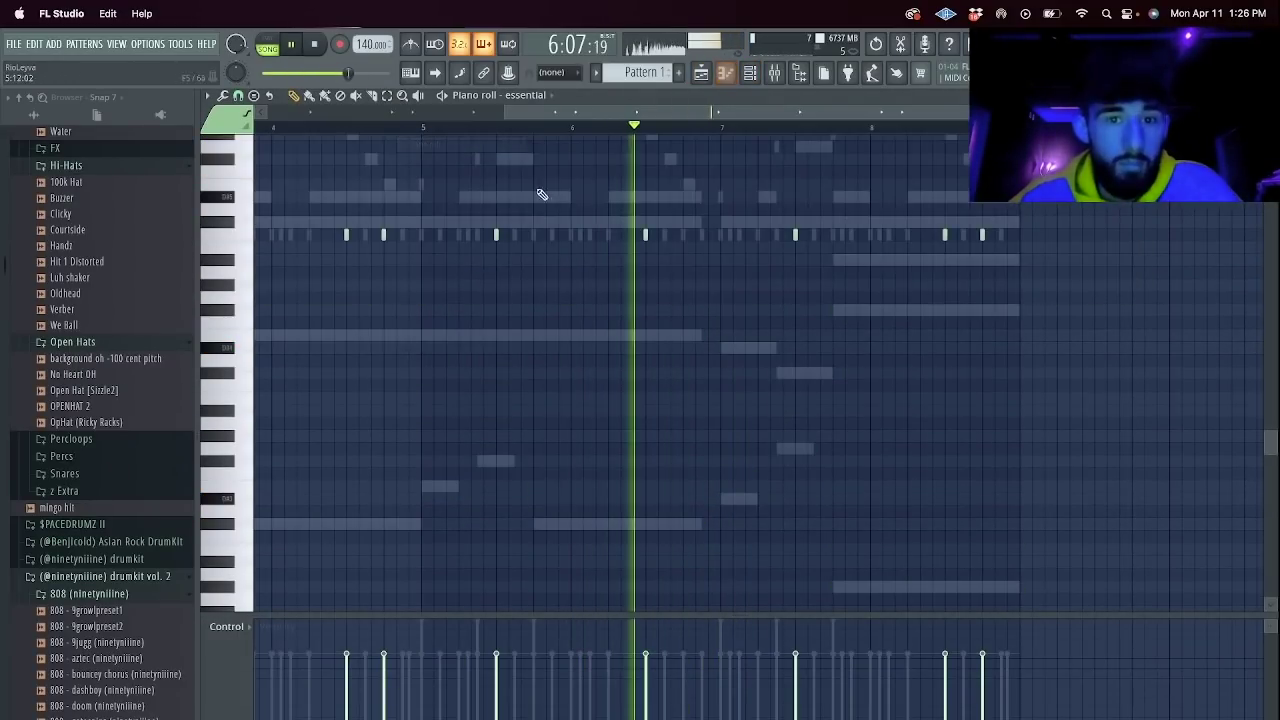
click(683, 234)
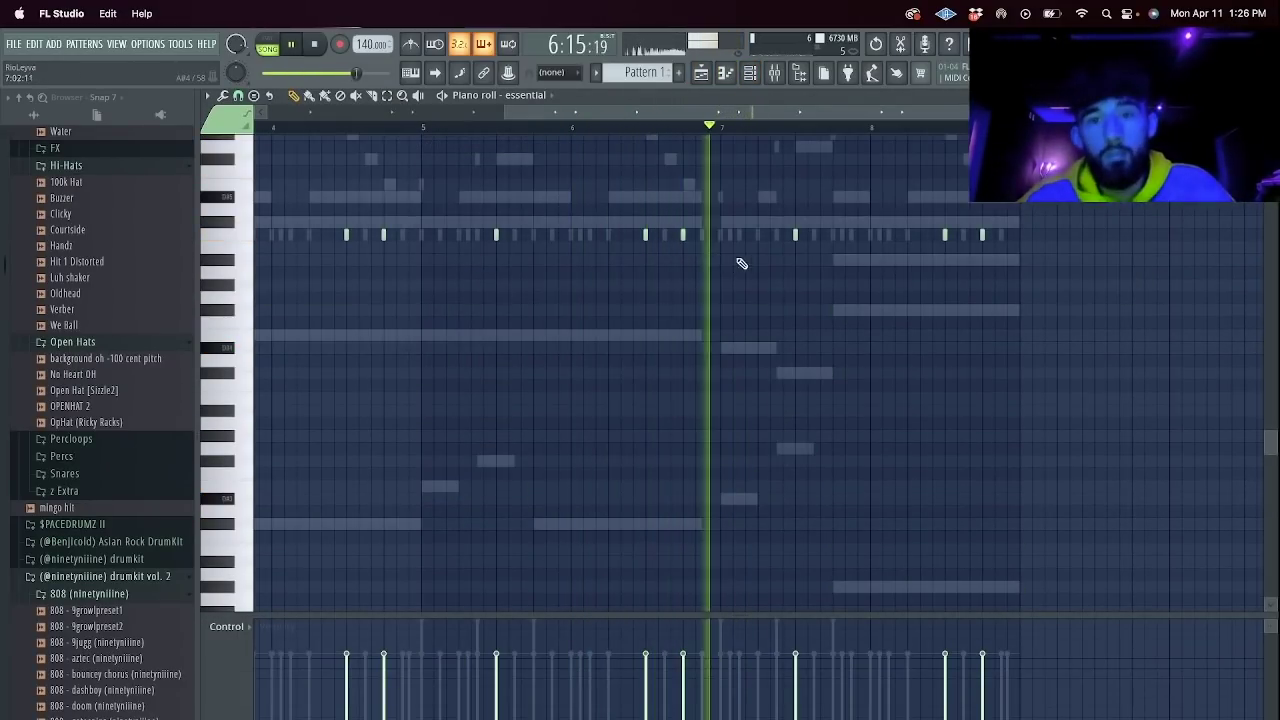
right_click(703, 238)
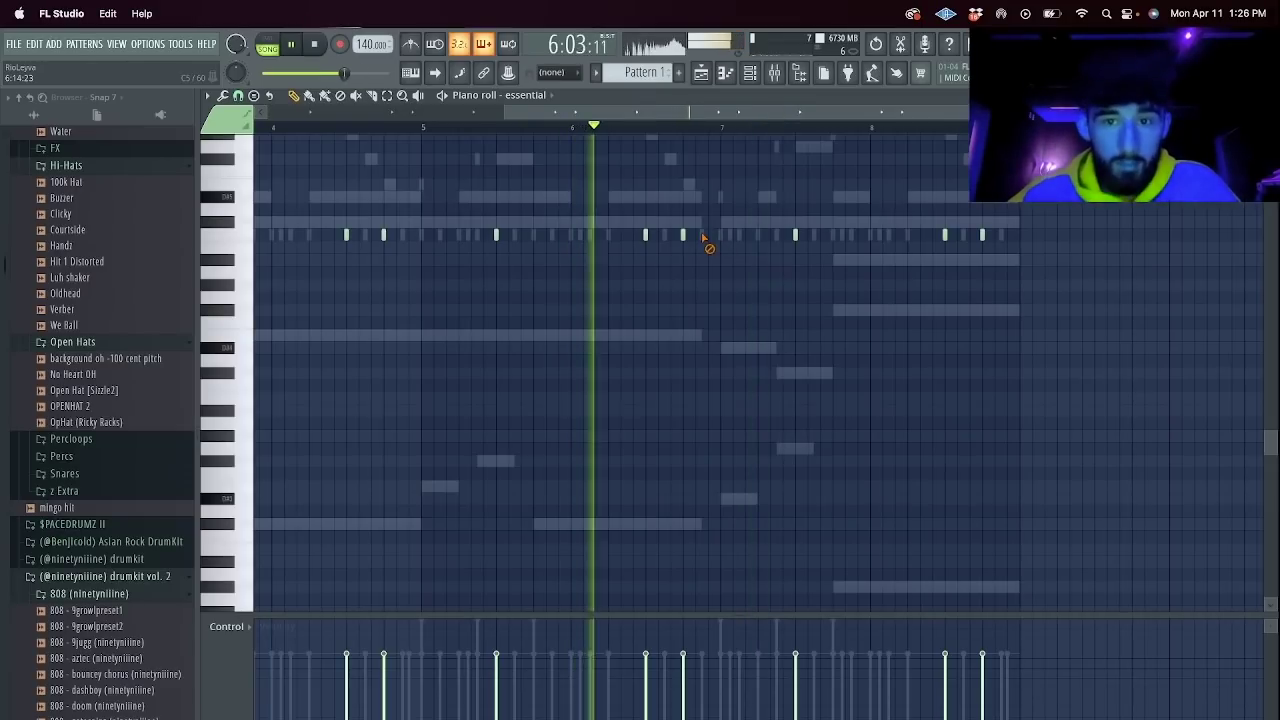
right_click(703, 238)
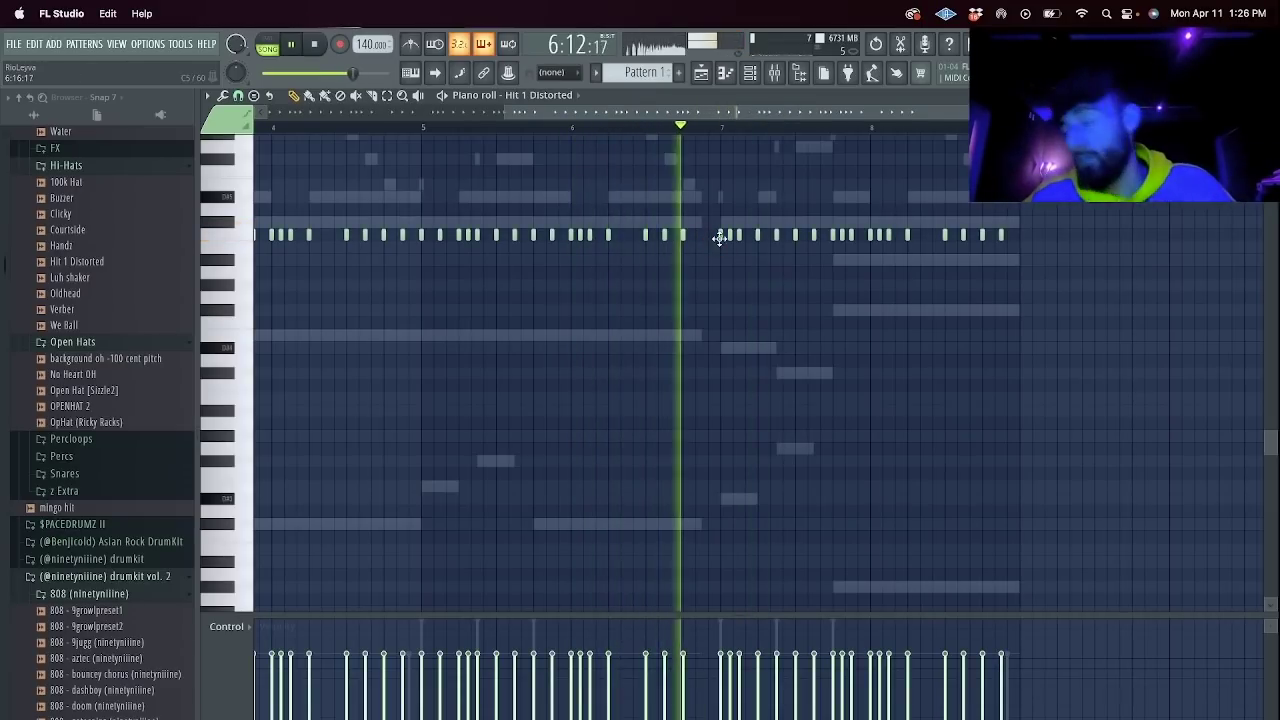
Add Supreme Snare.wav from the Snares folder as a new channel with two steps on.
click(750, 75)
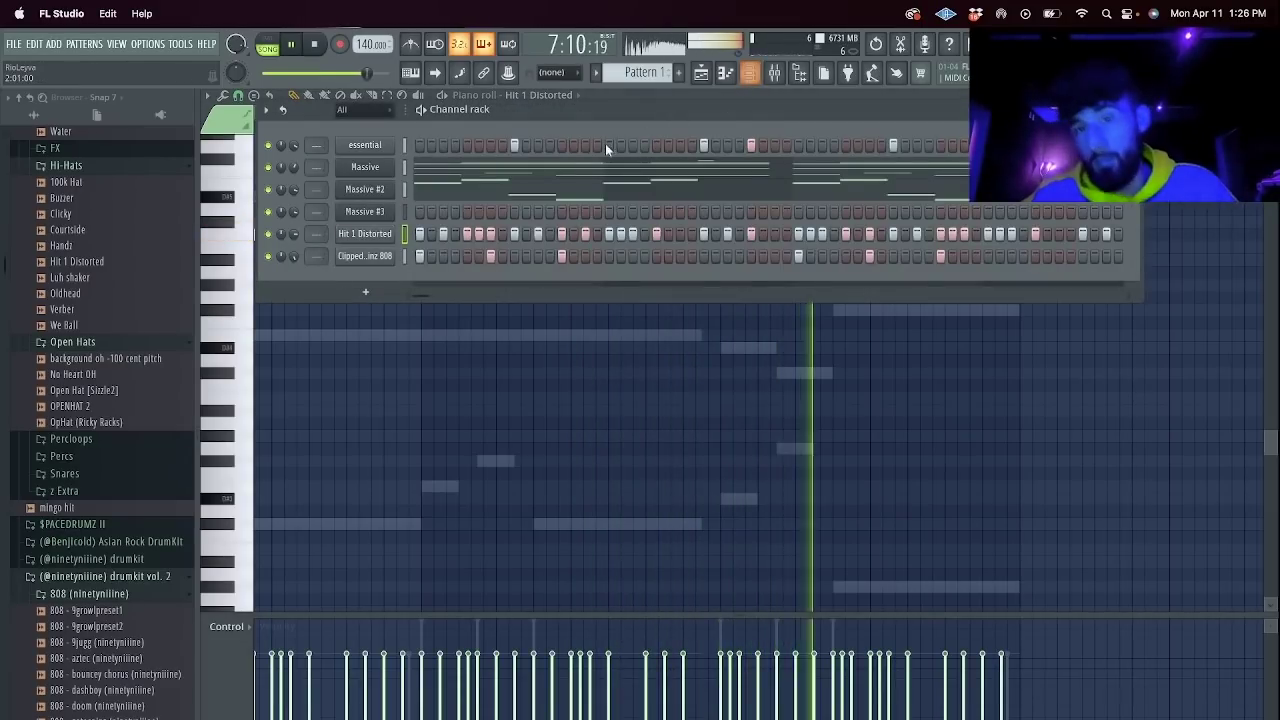
click(41, 474)
drag(80, 681, 133, 640)
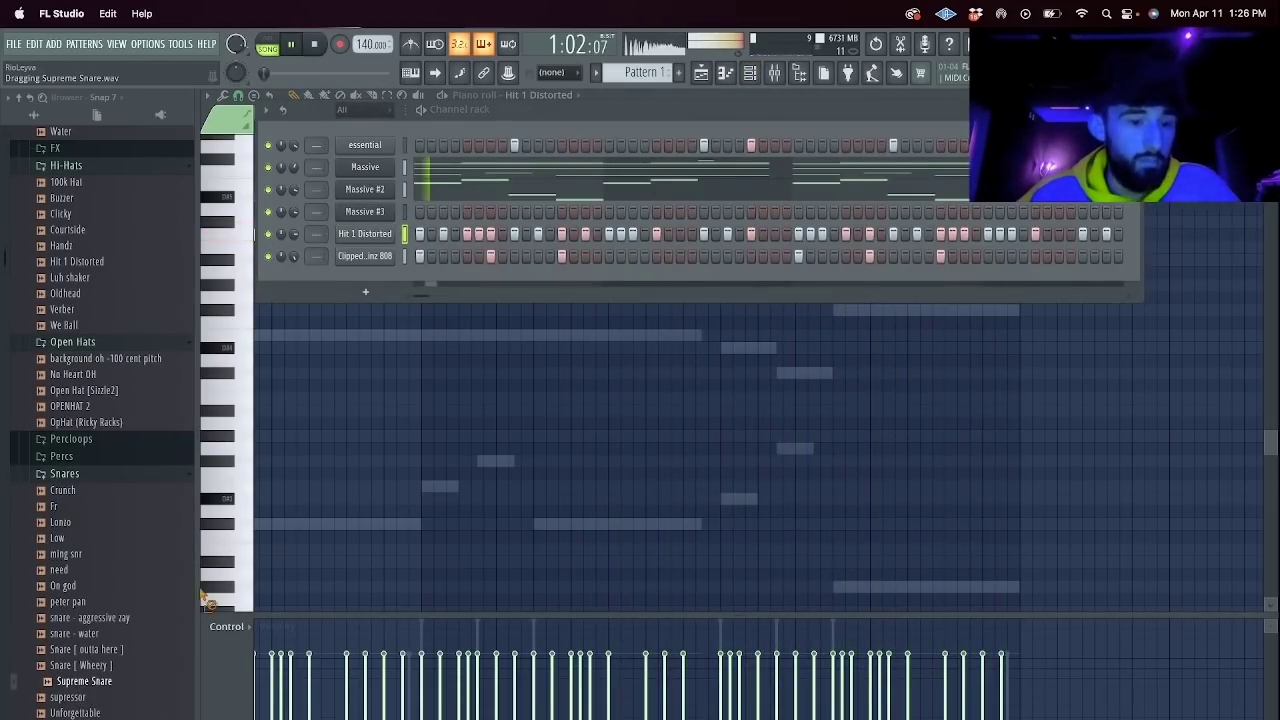
drag(378, 274, 380, 278)
click(632, 278)
click(704, 278)
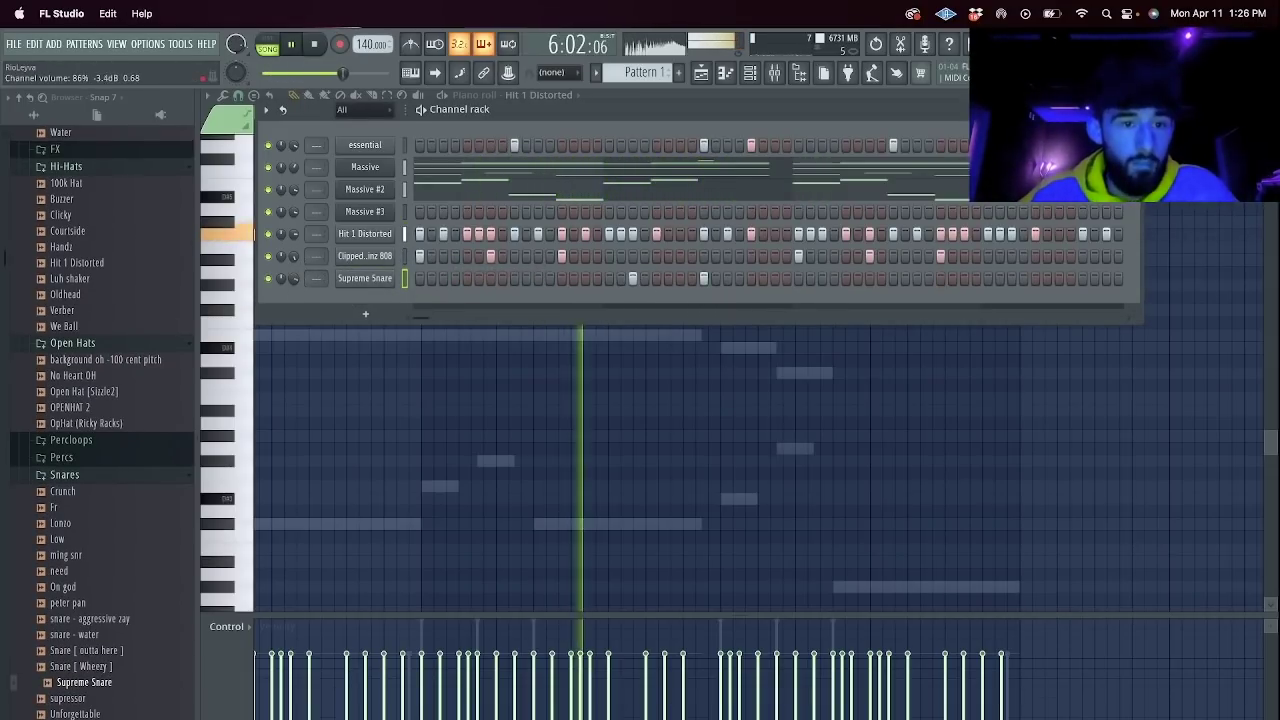
Add a short note to the Massive melody and resume playback.
click(637, 162)
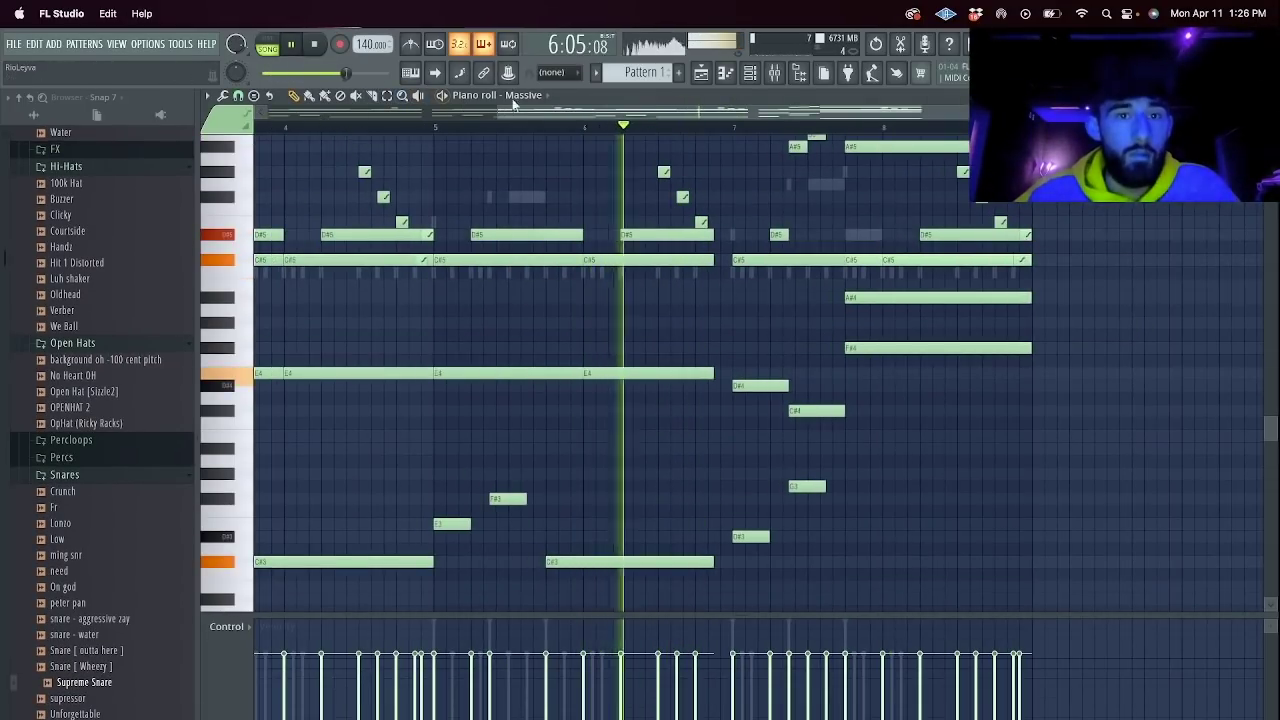
click(506, 207)
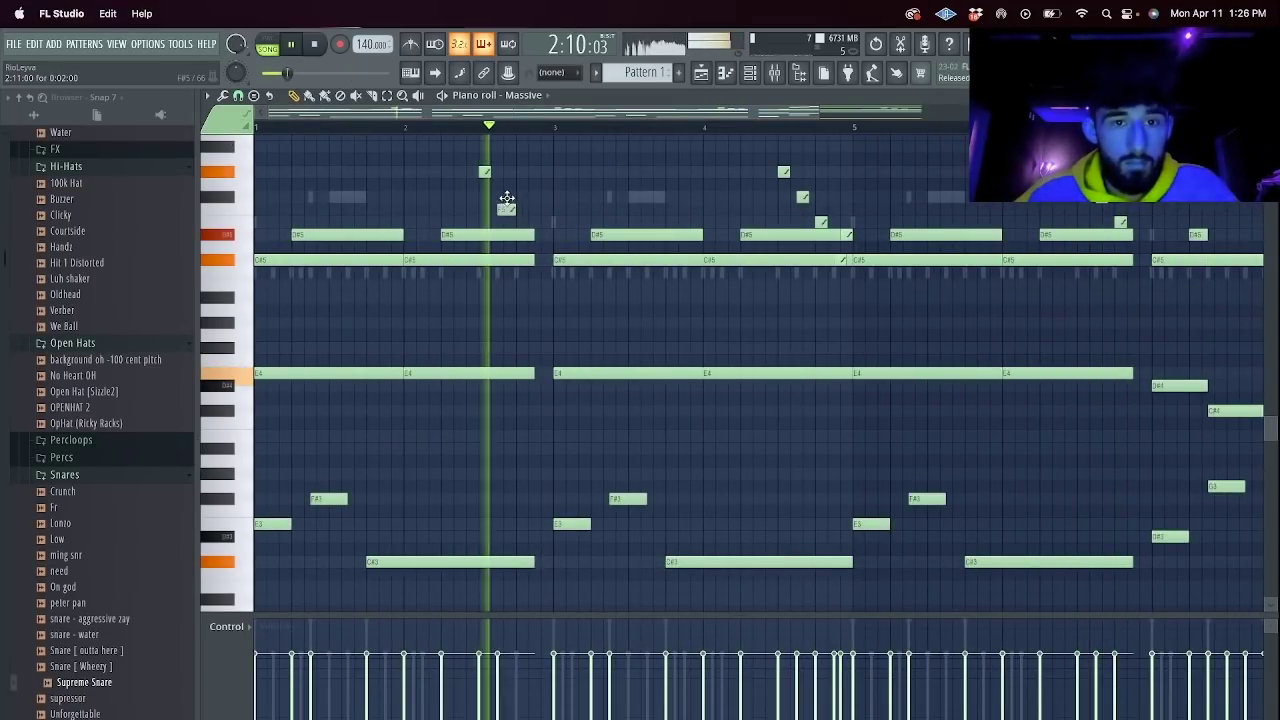
key(space)
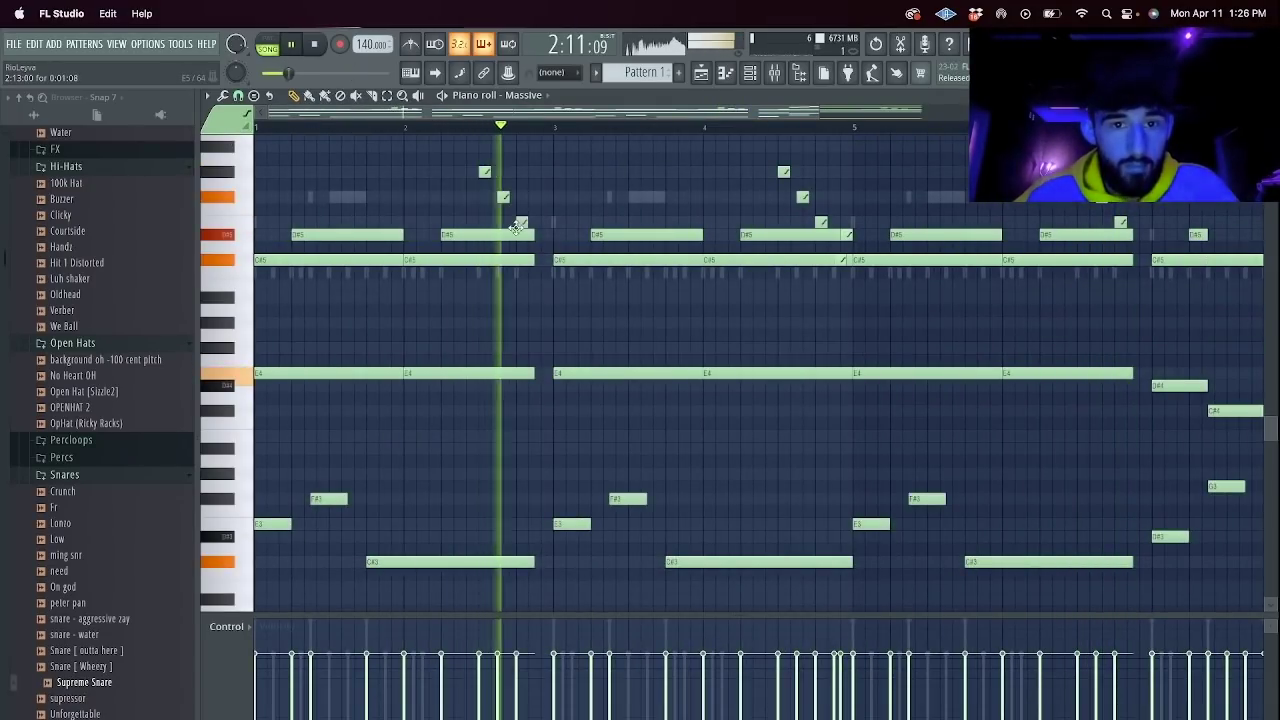
Duplicate the Supreme Snare hits in its piano roll so they repeat through bar 8.
click(754, 78)
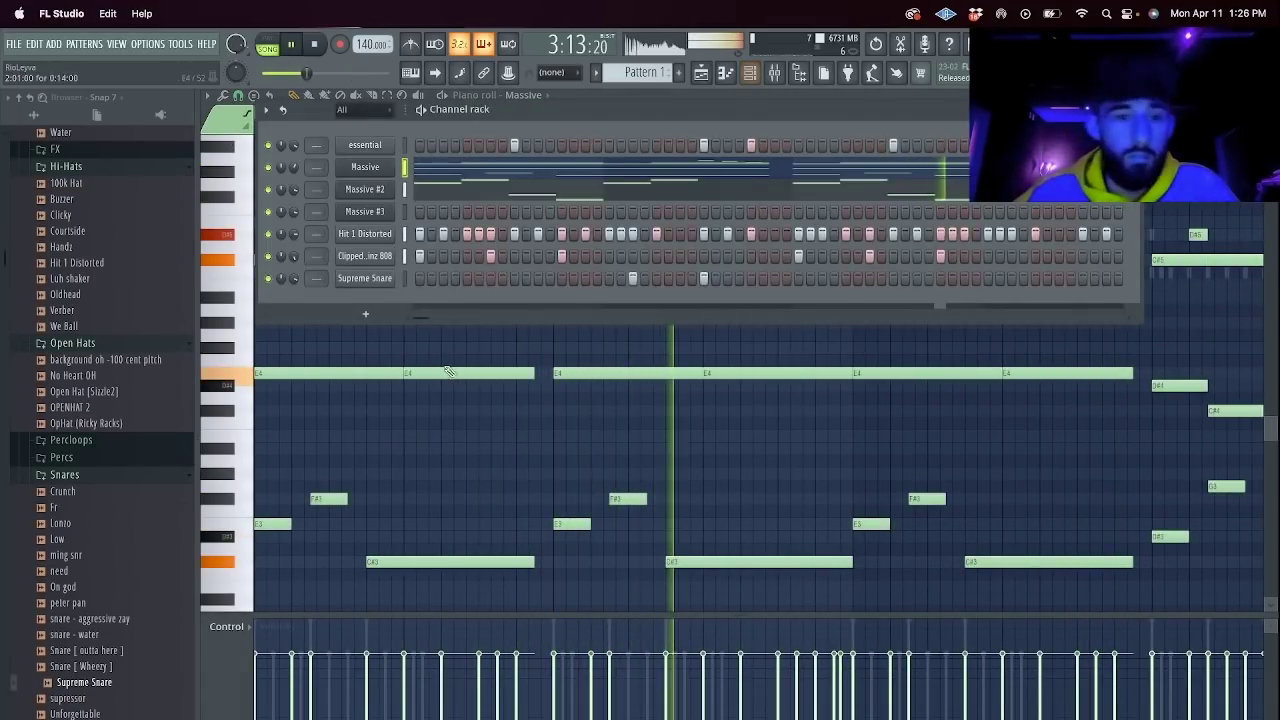
right_click(380, 277)
click(425, 284)
drag(556, 130, 256, 130)
key(super+b)
key(super+b)
key(super+b)
key(super+d)
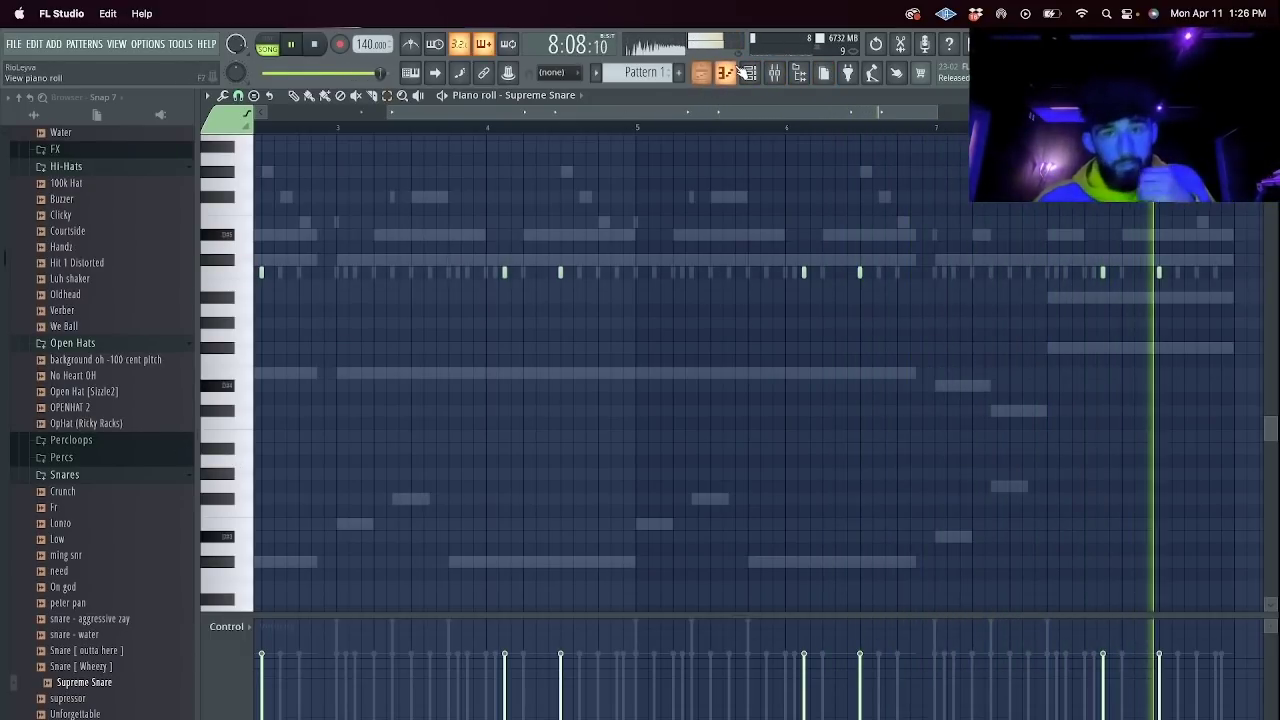
Show the Clipped Spinz 808 notes in the piano roll.
key(F6)
right_click(395, 254)
click(427, 257)
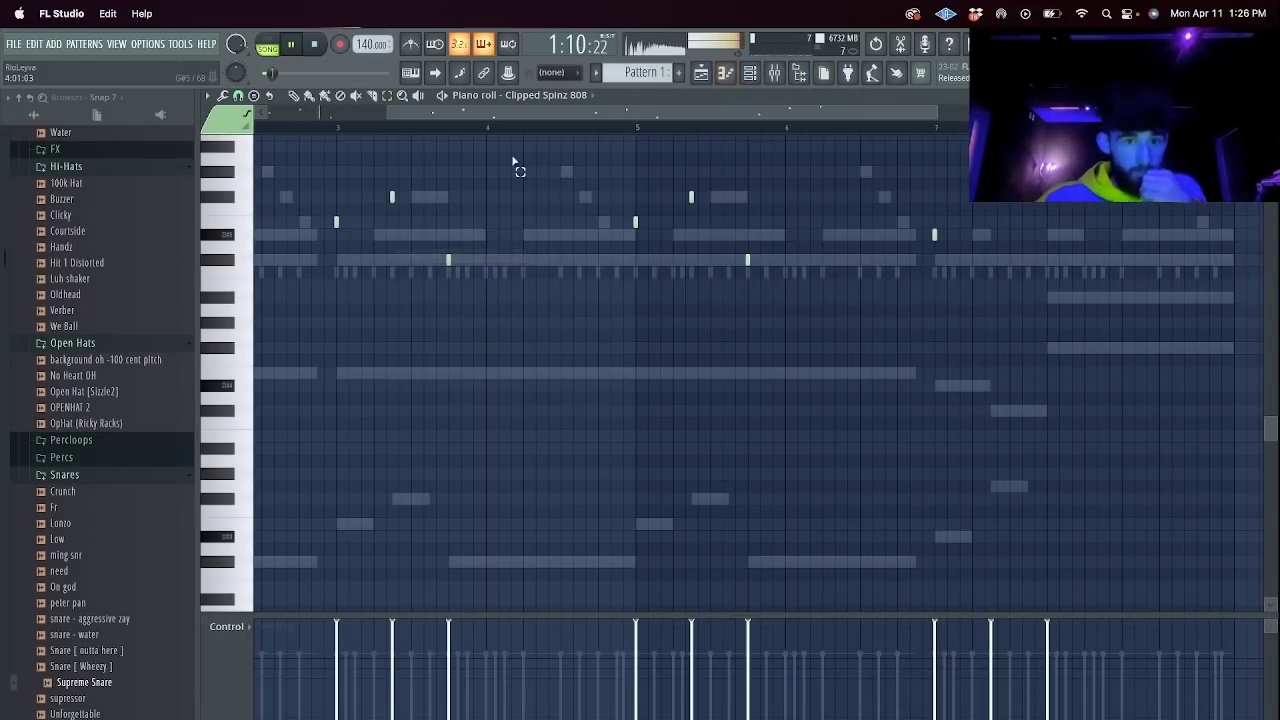
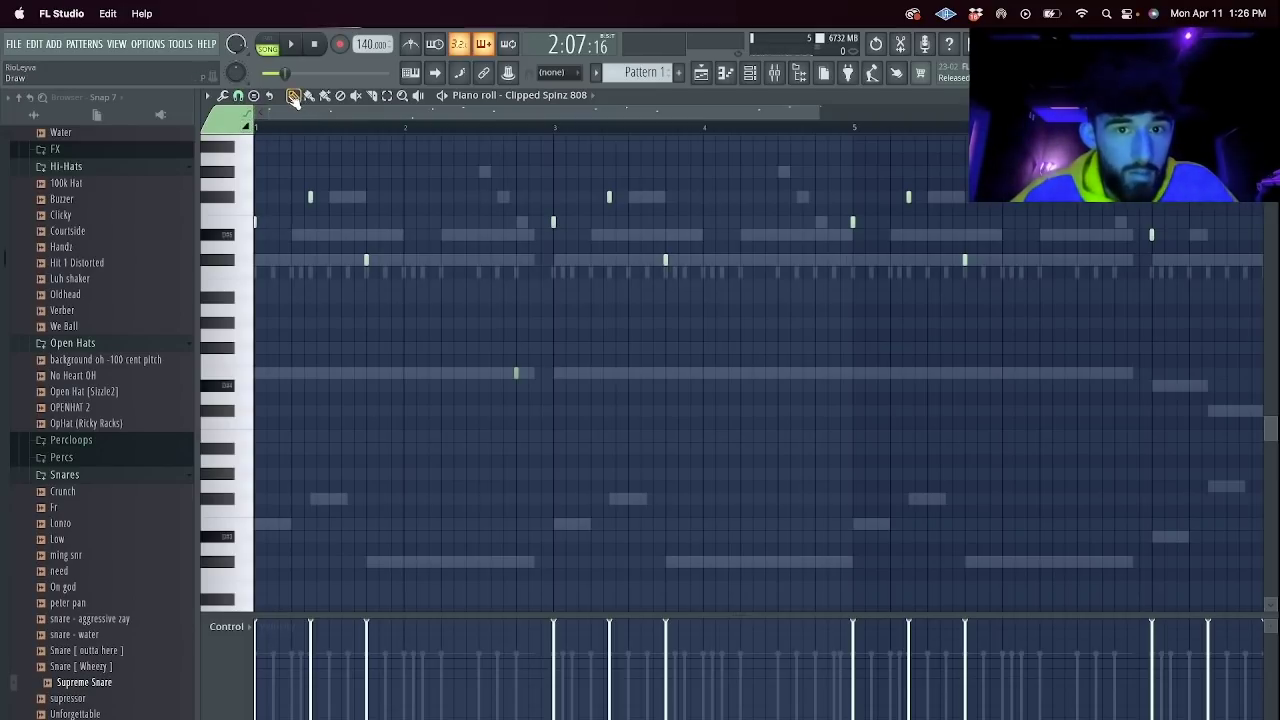
While the pattern plays, copy two Clipped Spinz 808 slide notes to around bar 7.
key(space)
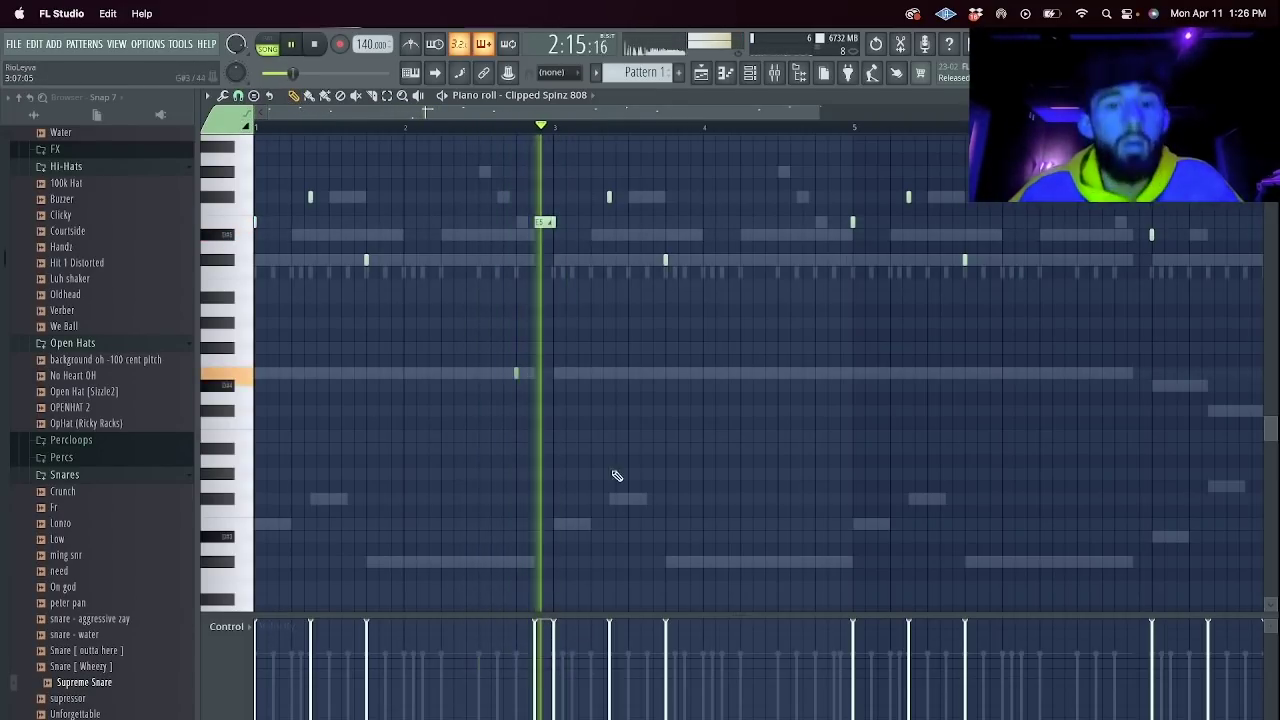
drag(820, 108, 1236, 140)
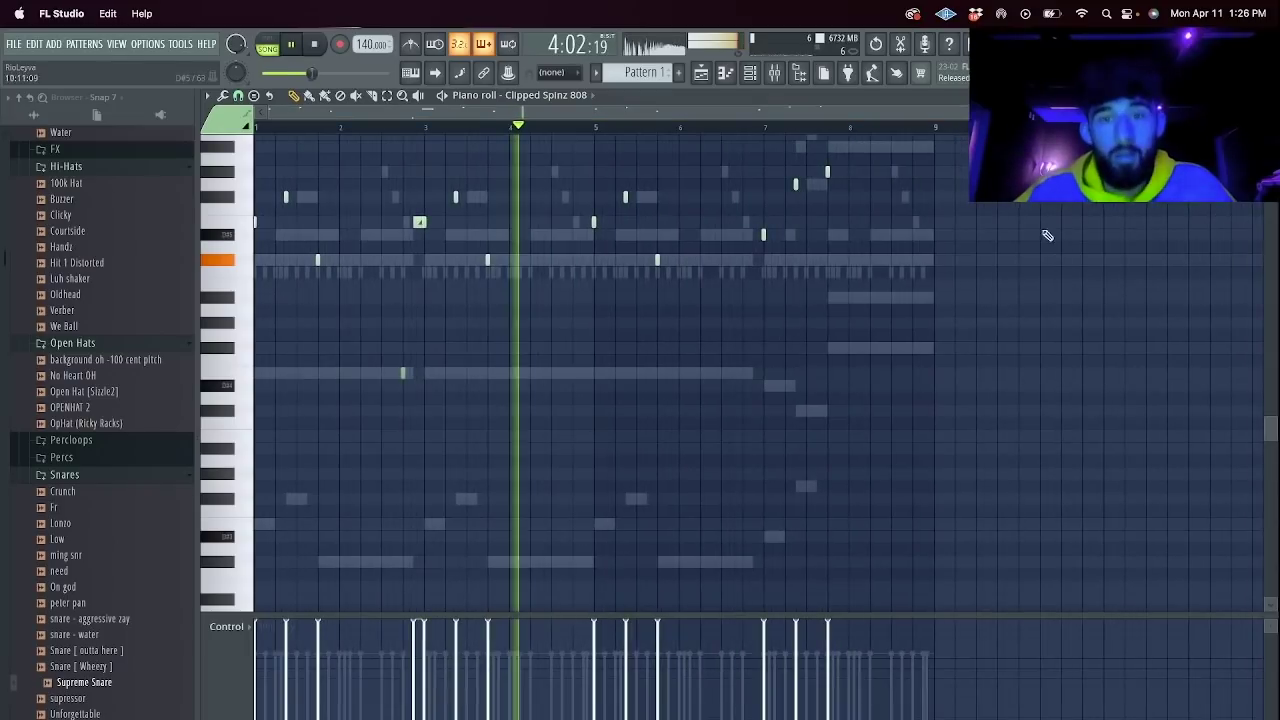
drag(417, 406, 392, 142)
shift+drag(419, 228, 757, 240)
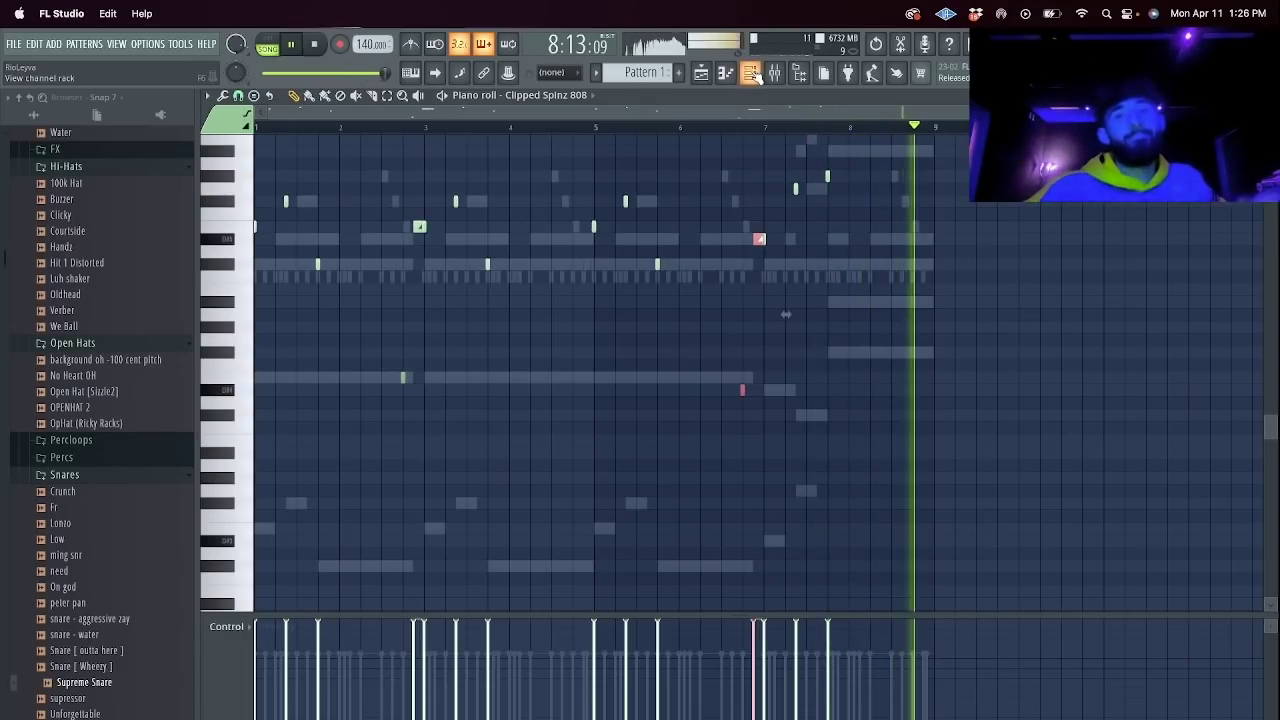
key(F6)
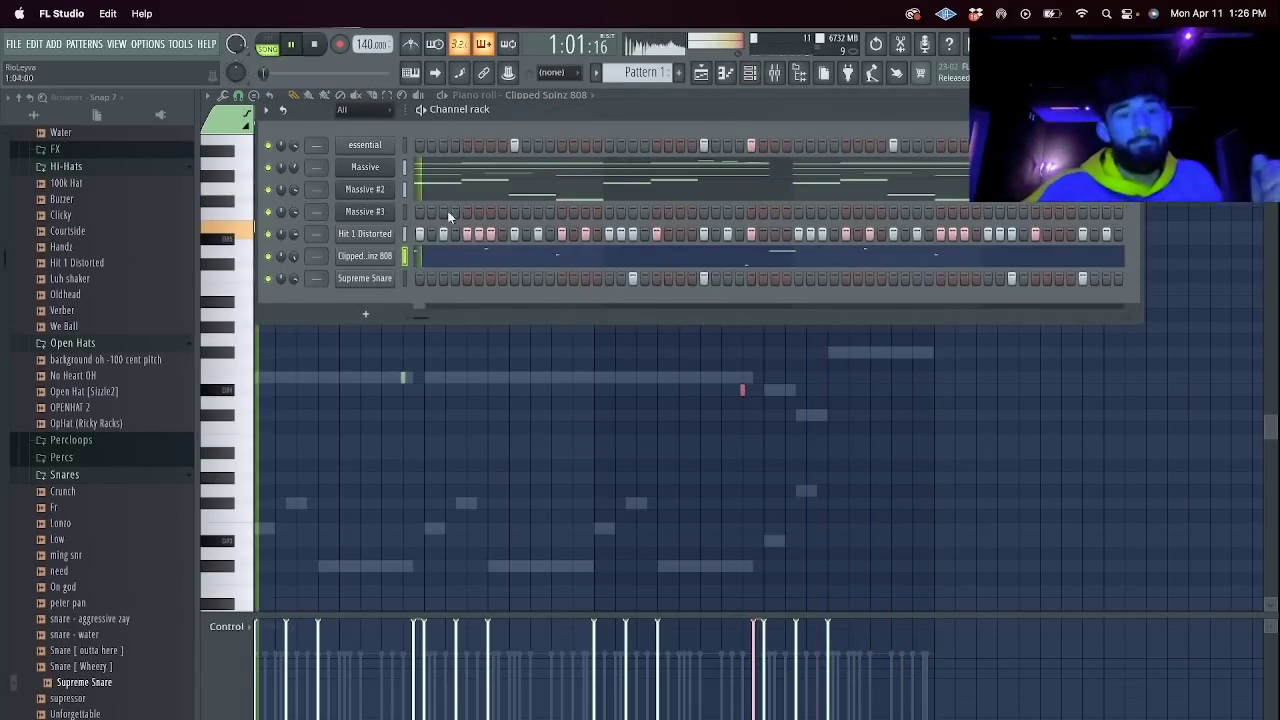
Add a LABS instrument channel and load its Soft Piano preset.
click(388, 212)
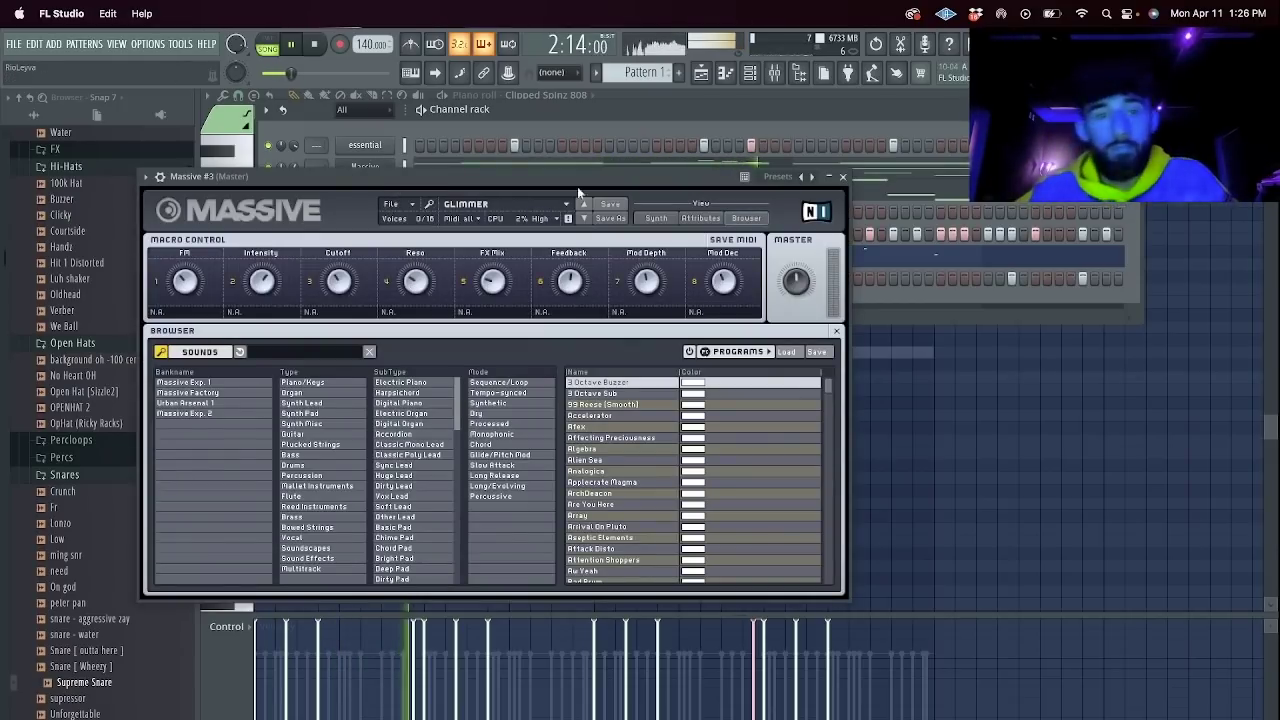
click(842, 176)
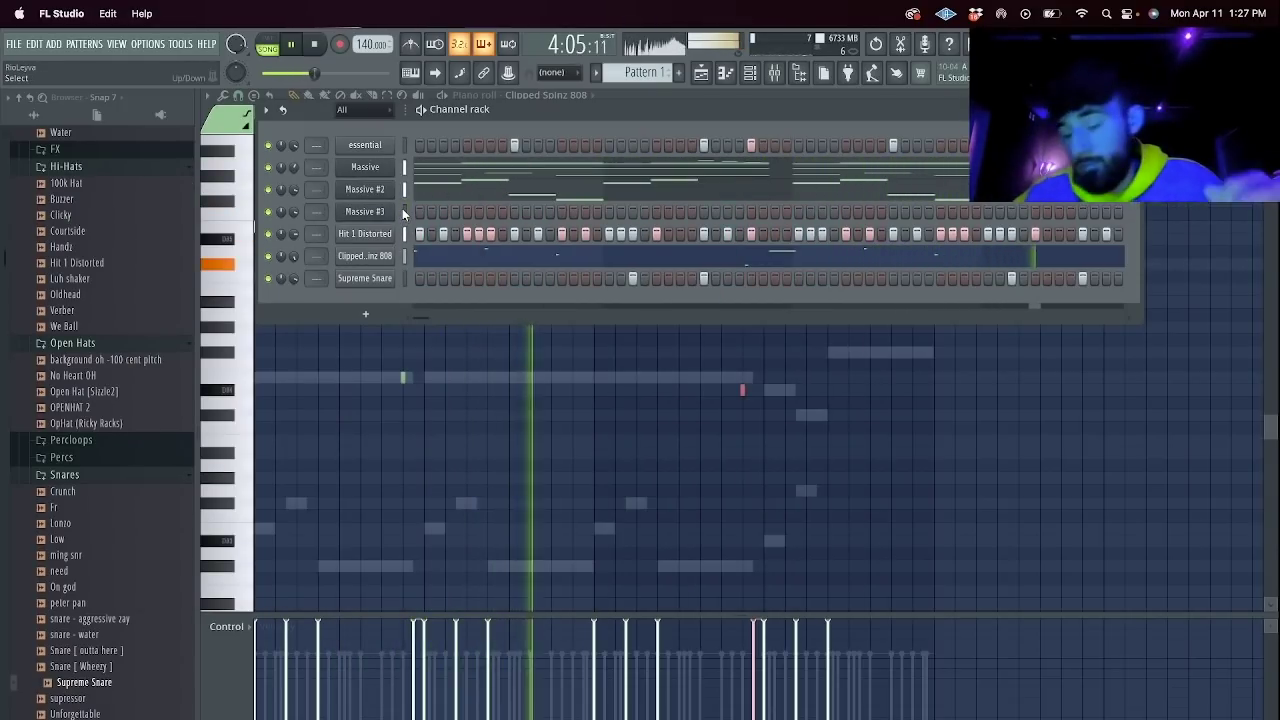
click(365, 314)
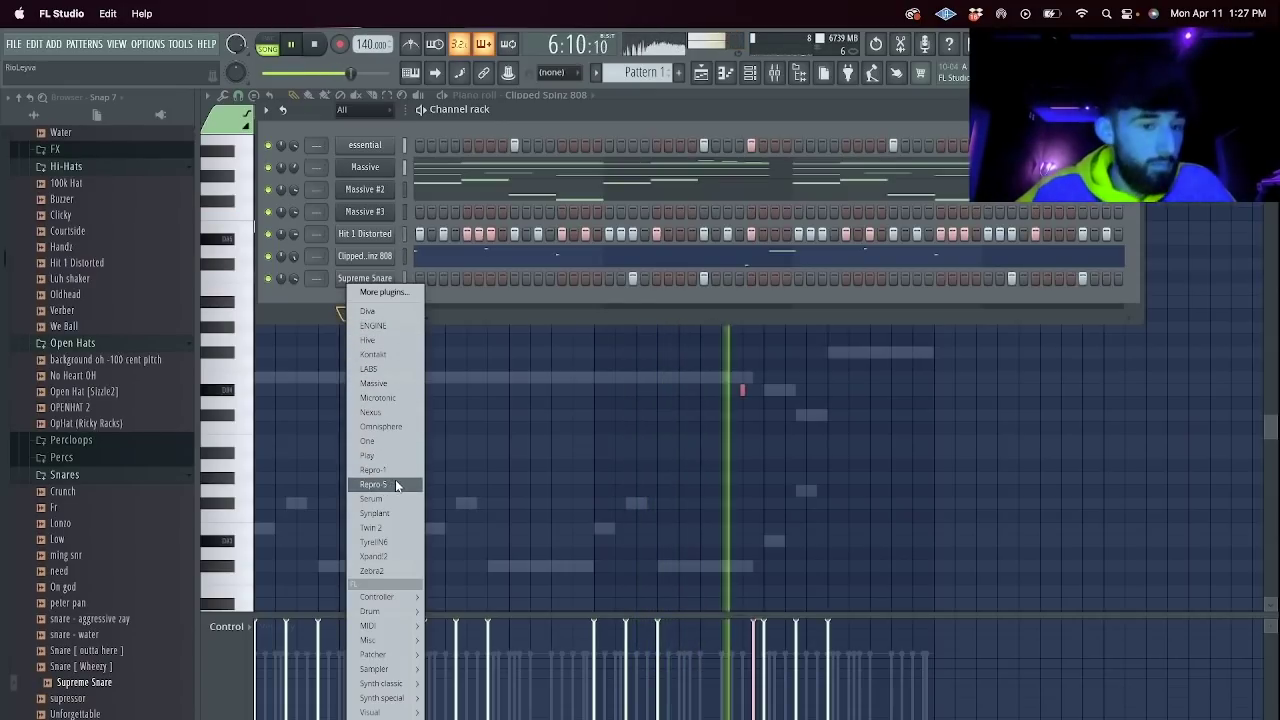
click(378, 369)
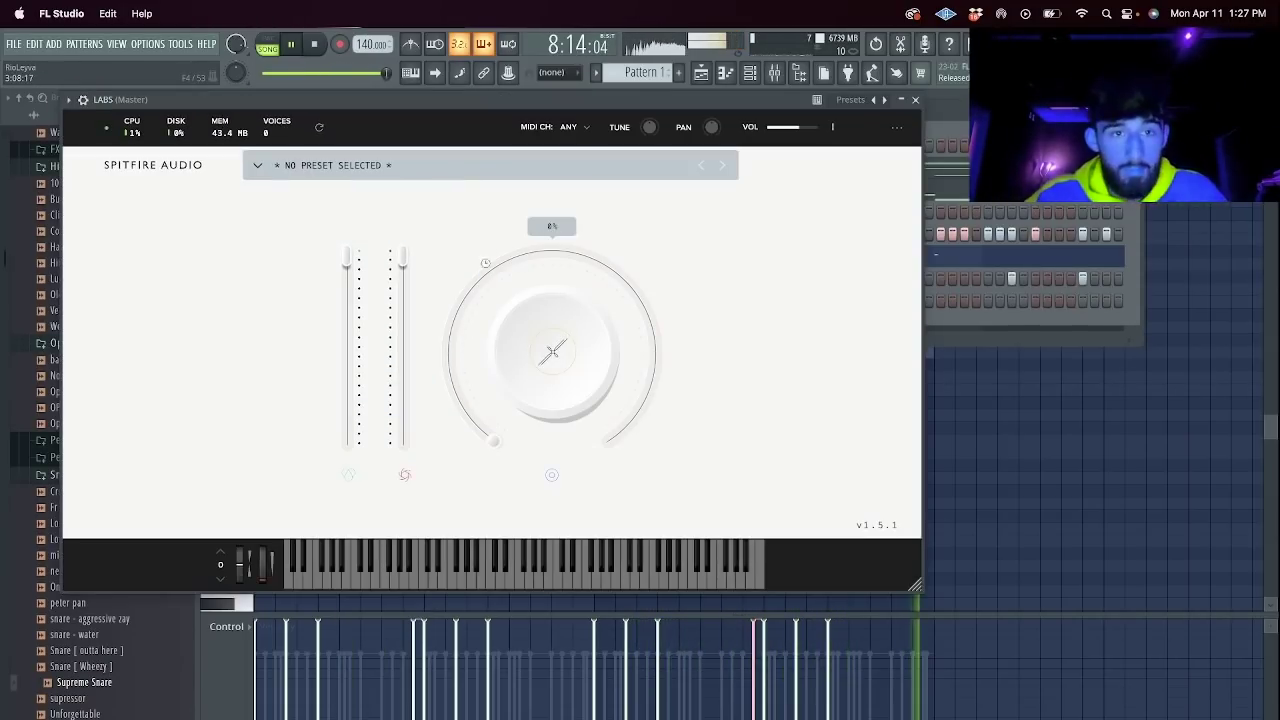
click(499, 173)
scroll(597, 358, down, 10)
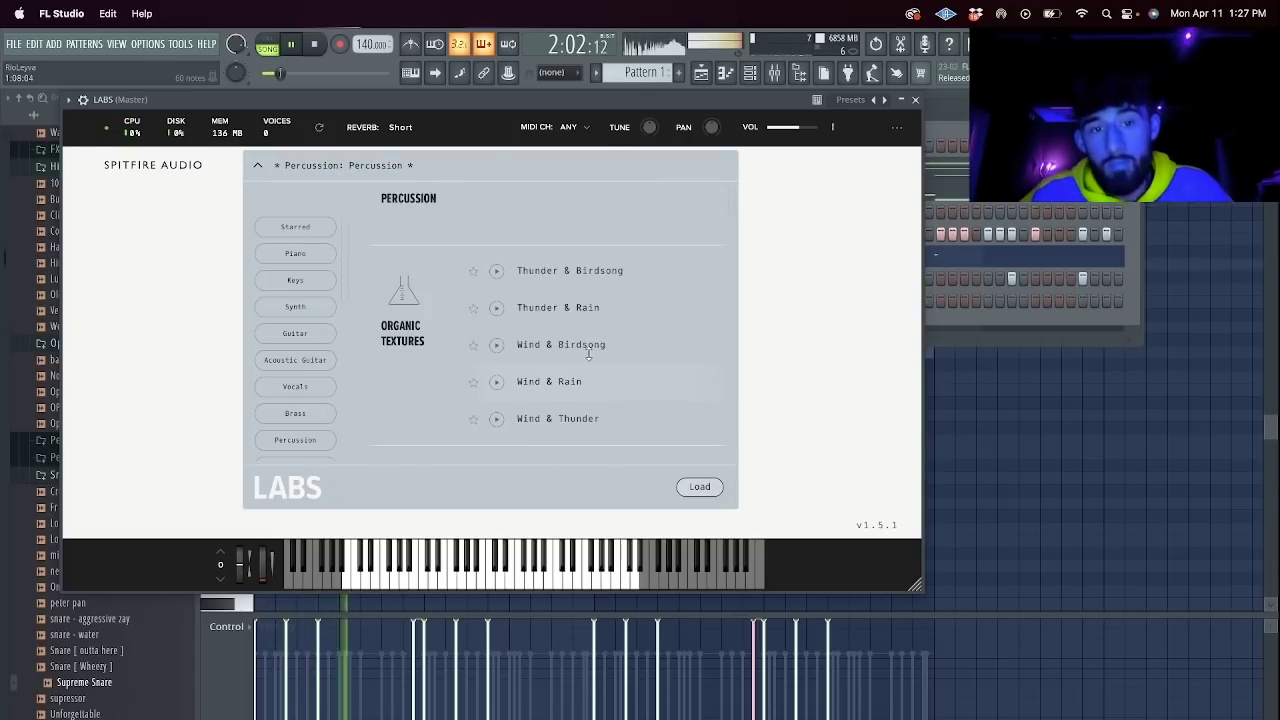
click(548, 257)
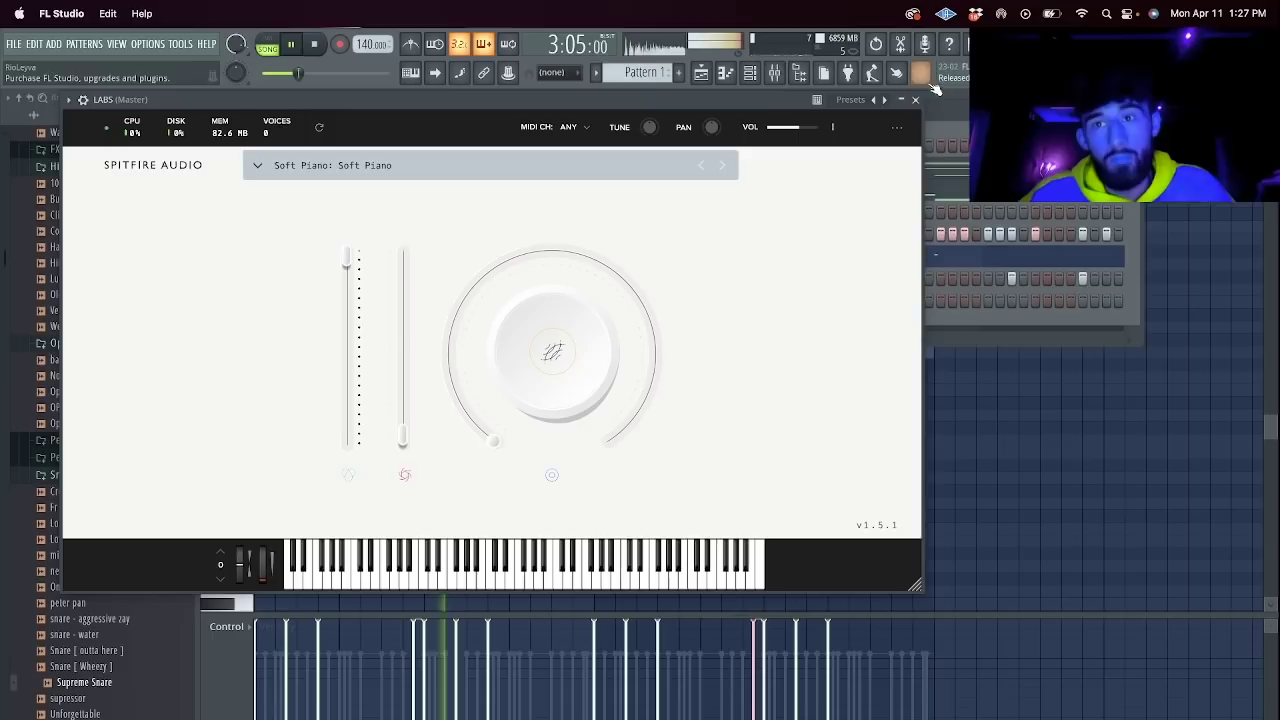
click(914, 100)
Paste Massive's chord notes into LABS, mute Massive and raise the LABS volume to full.
click(405, 301)
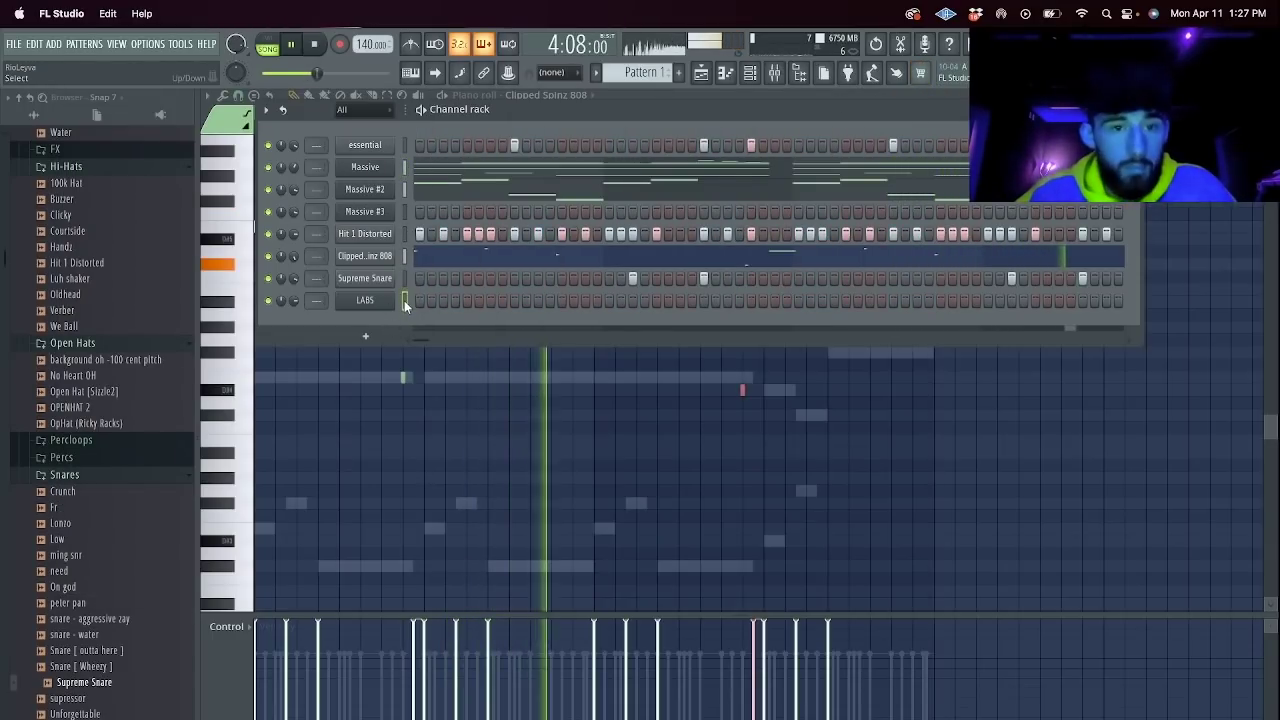
key(super+v)
click(268, 168)
drag(293, 301, 293, 272)
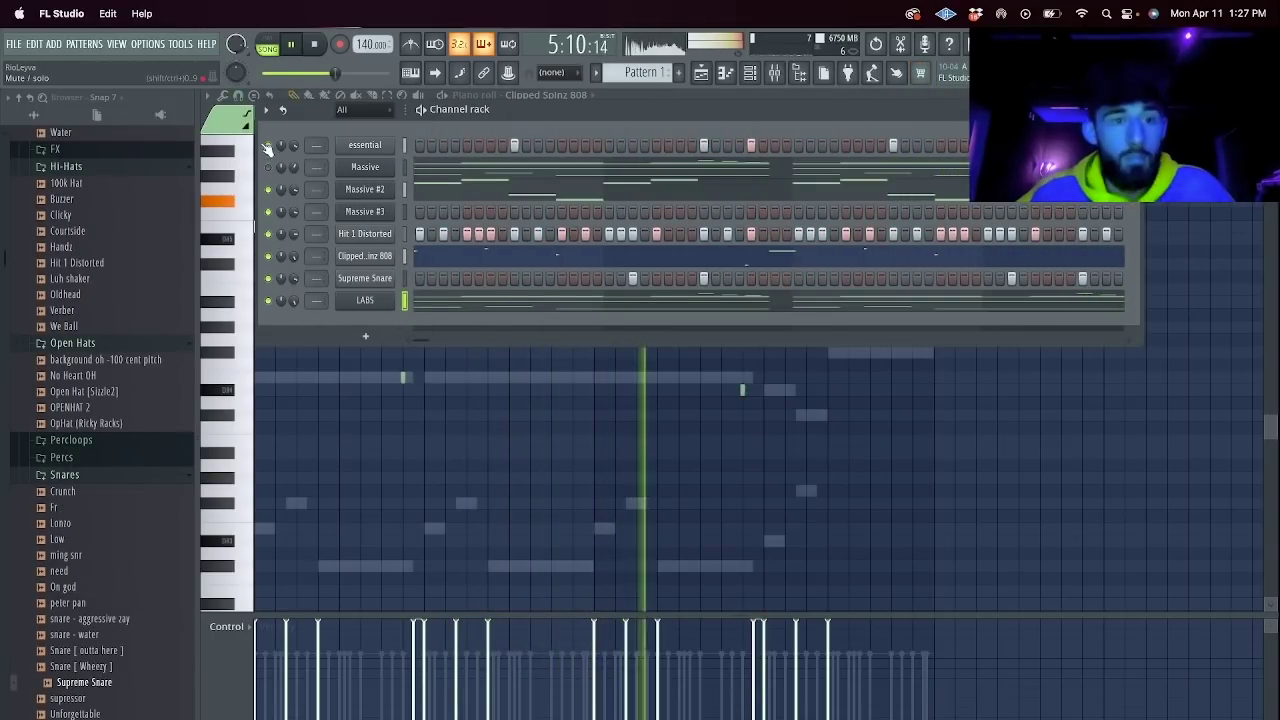
click(463, 302)
key(ctrl+Up)
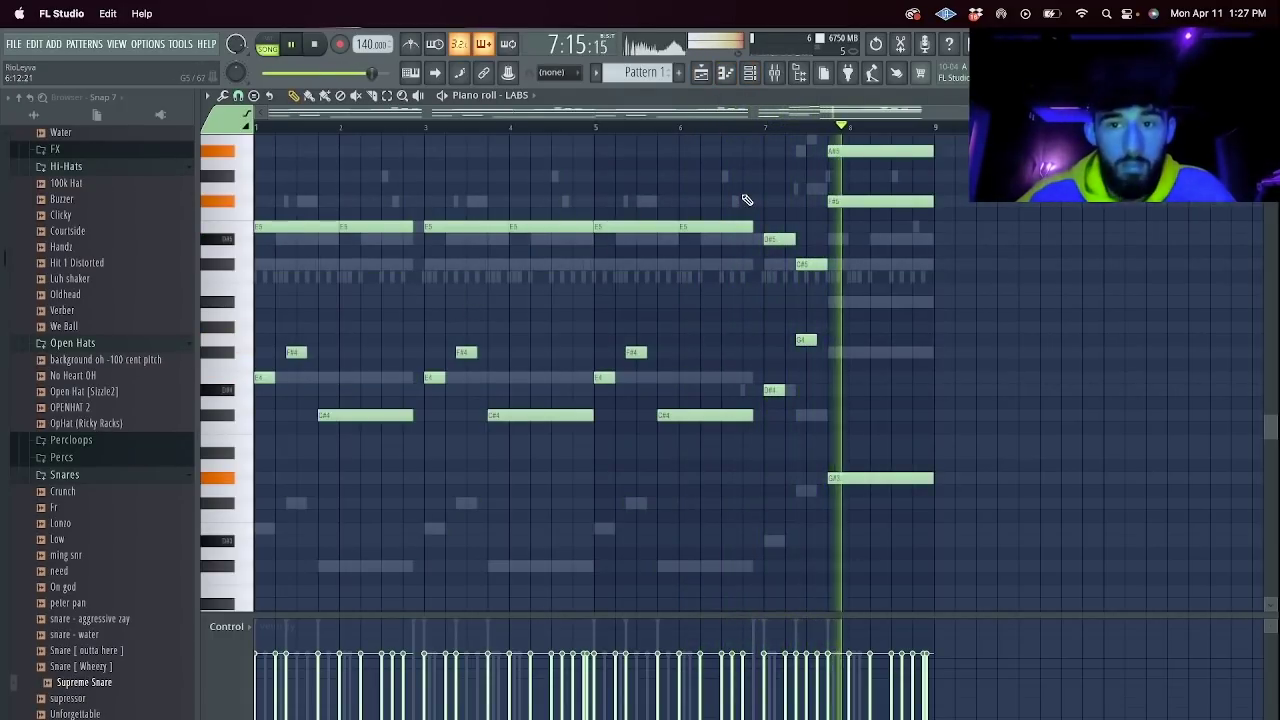
key(ctrl+z)
key(space)
click(750, 74)
Delete the LABS channel, solo the Massive channel and unmute another Massive channel.
right_click(368, 299)
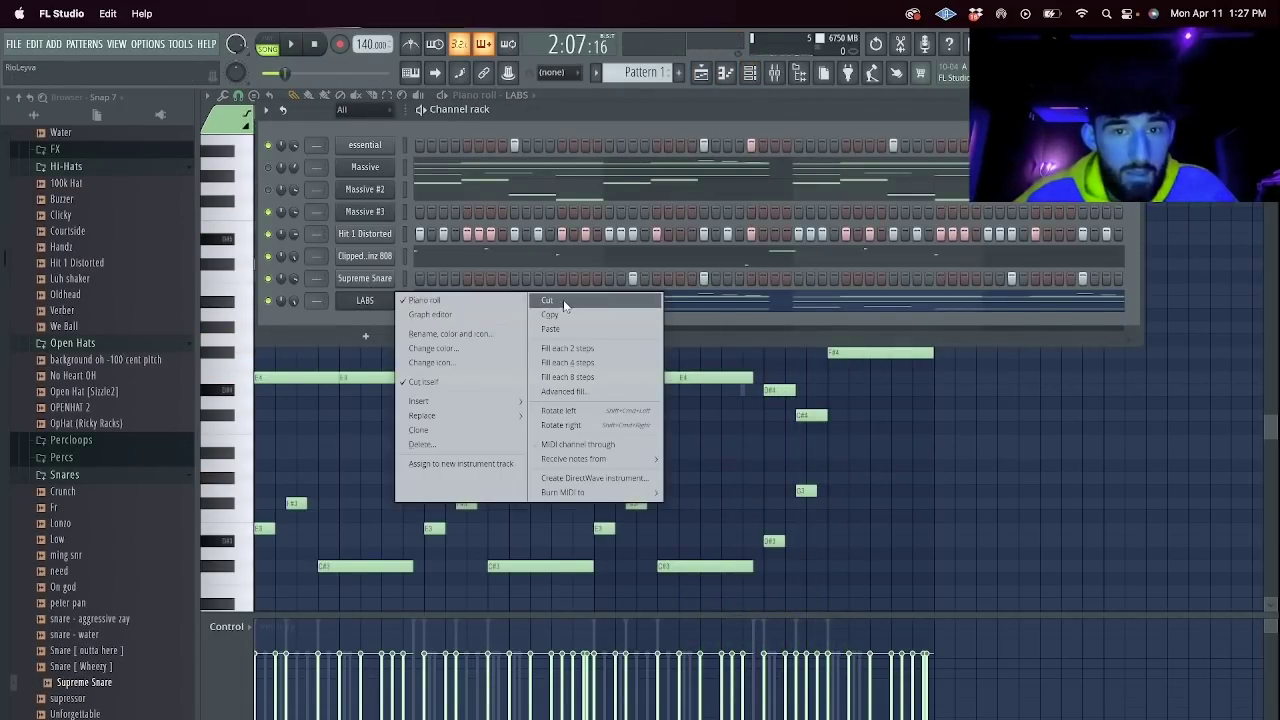
click(477, 445)
click(692, 460)
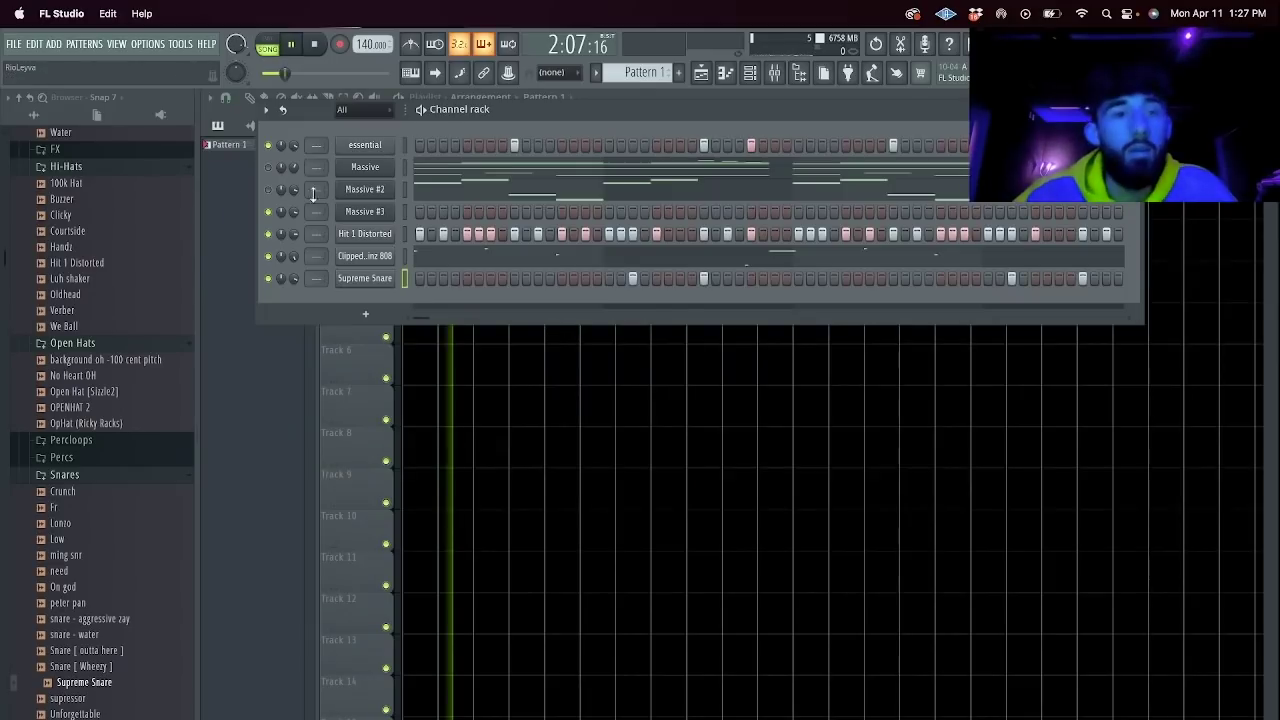
right_click(266, 169)
click(304, 175)
Play the pattern while reviewing the Massive #2 and Massive piano rolls.
key(space)
key(space)
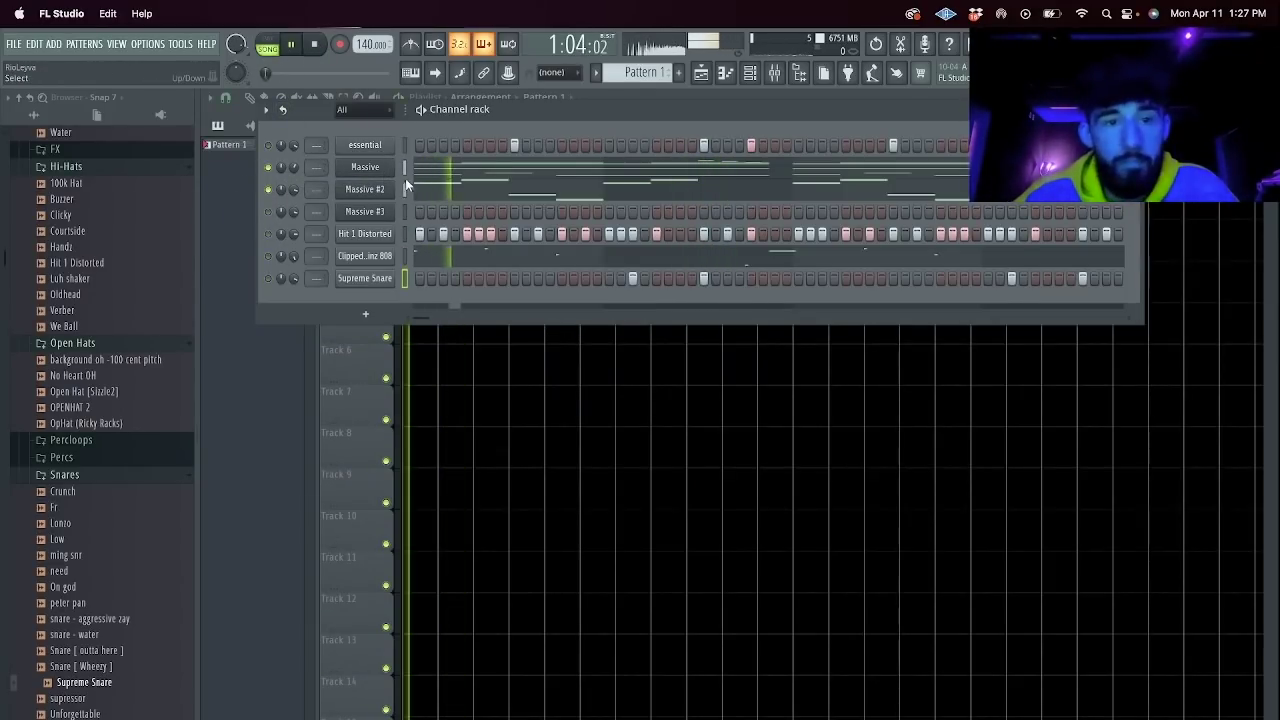
click(450, 192)
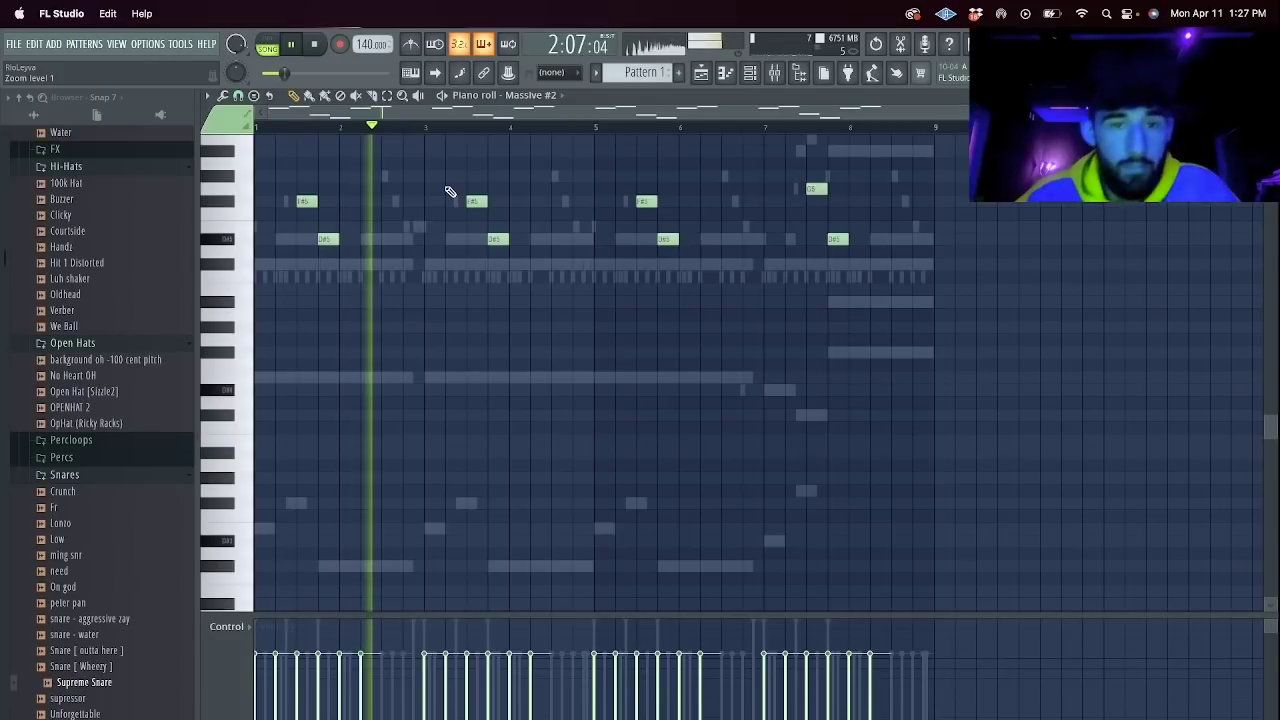
scroll(450, 192, up, 5)
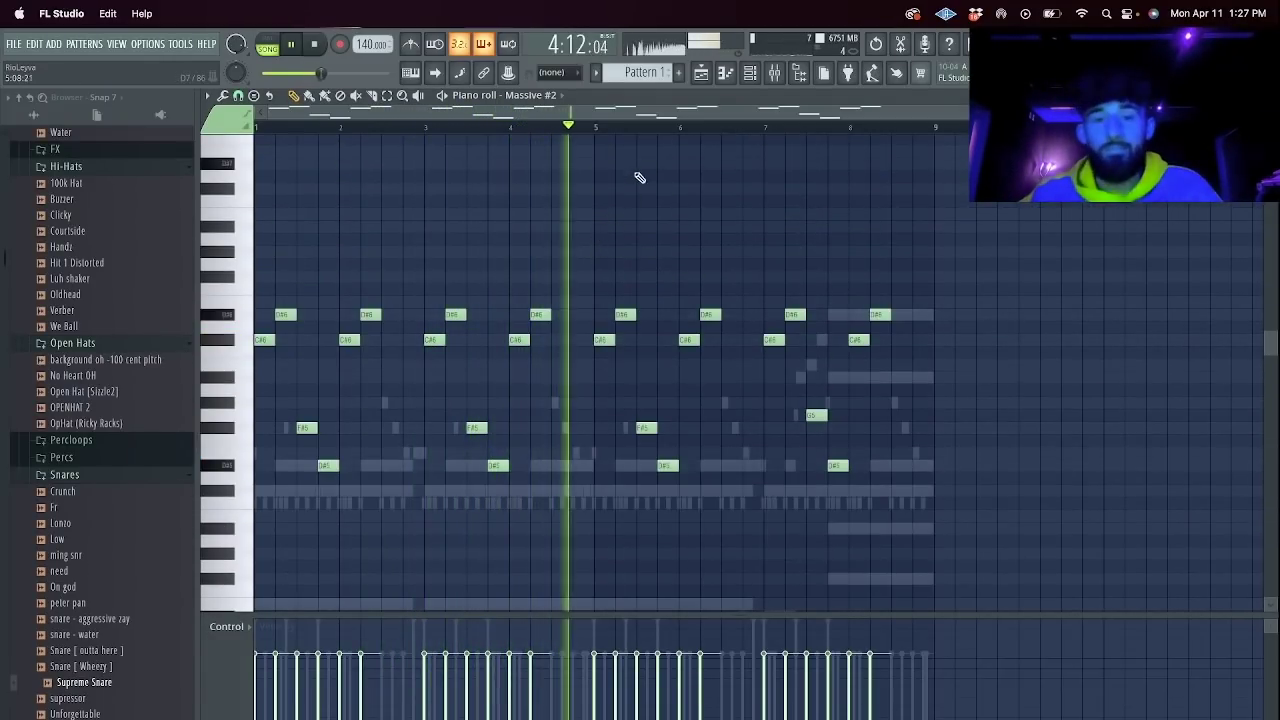
key(space)
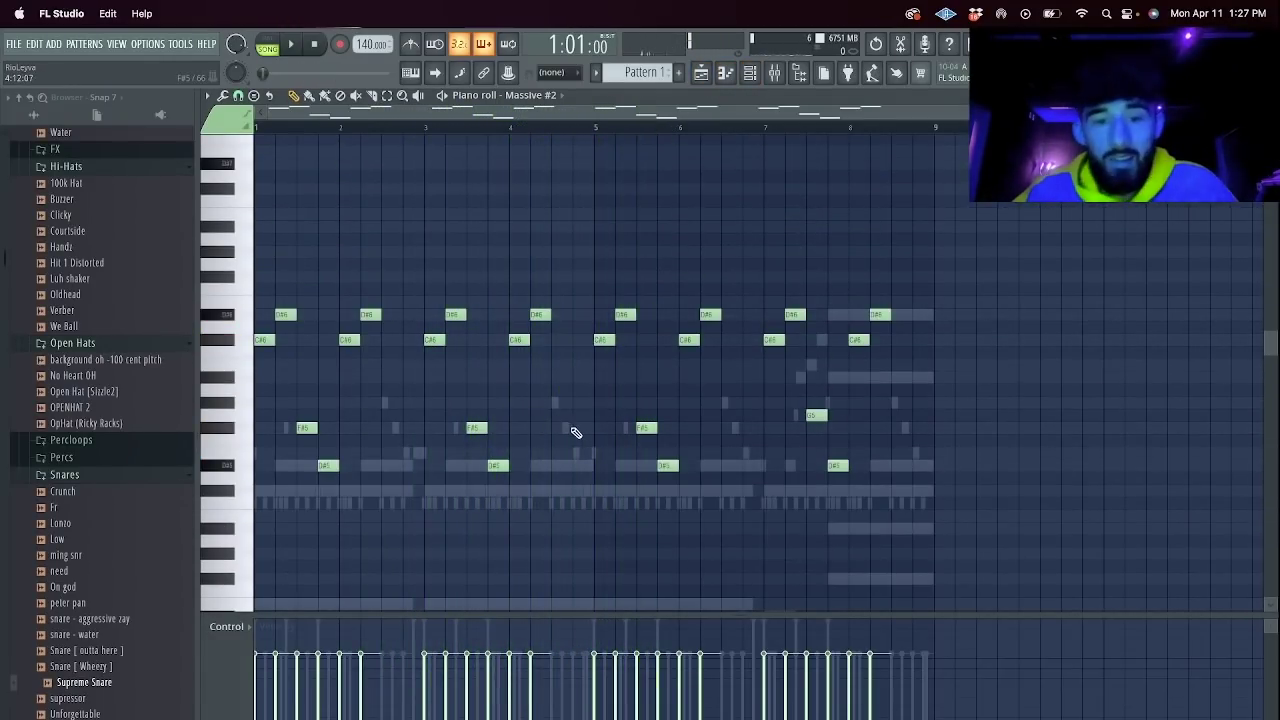
double_click(566, 430)
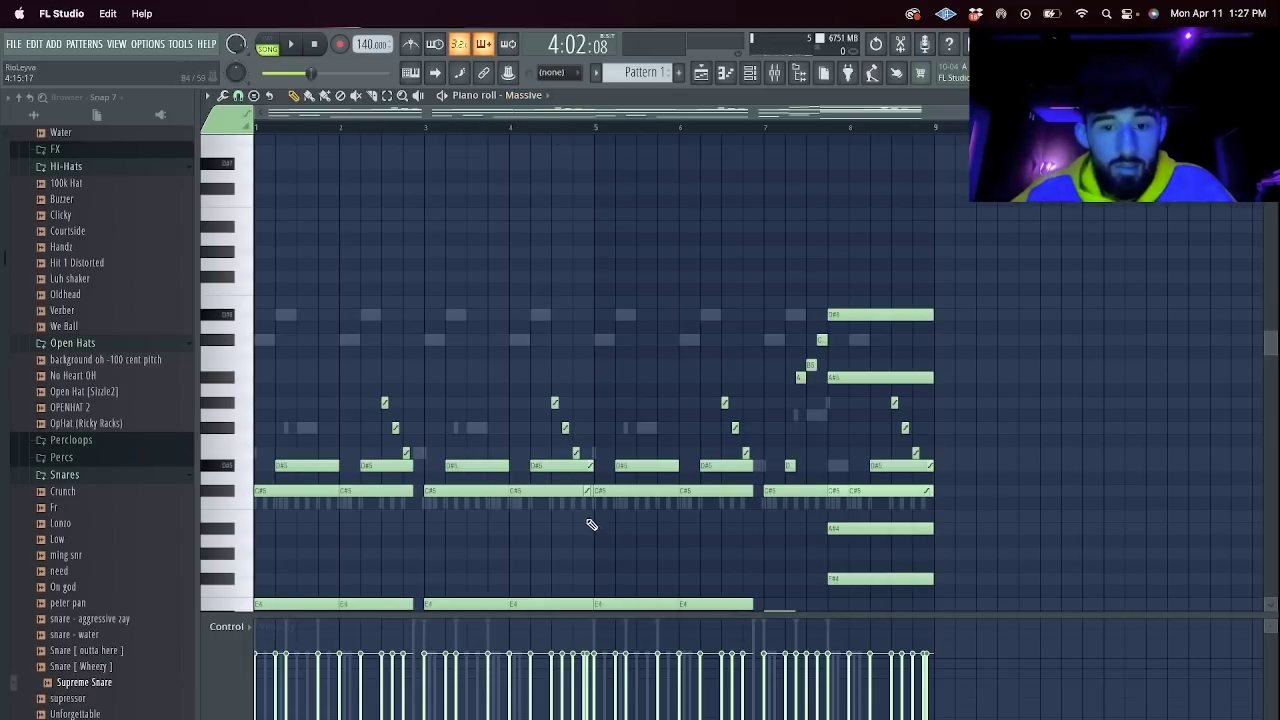
key(space)
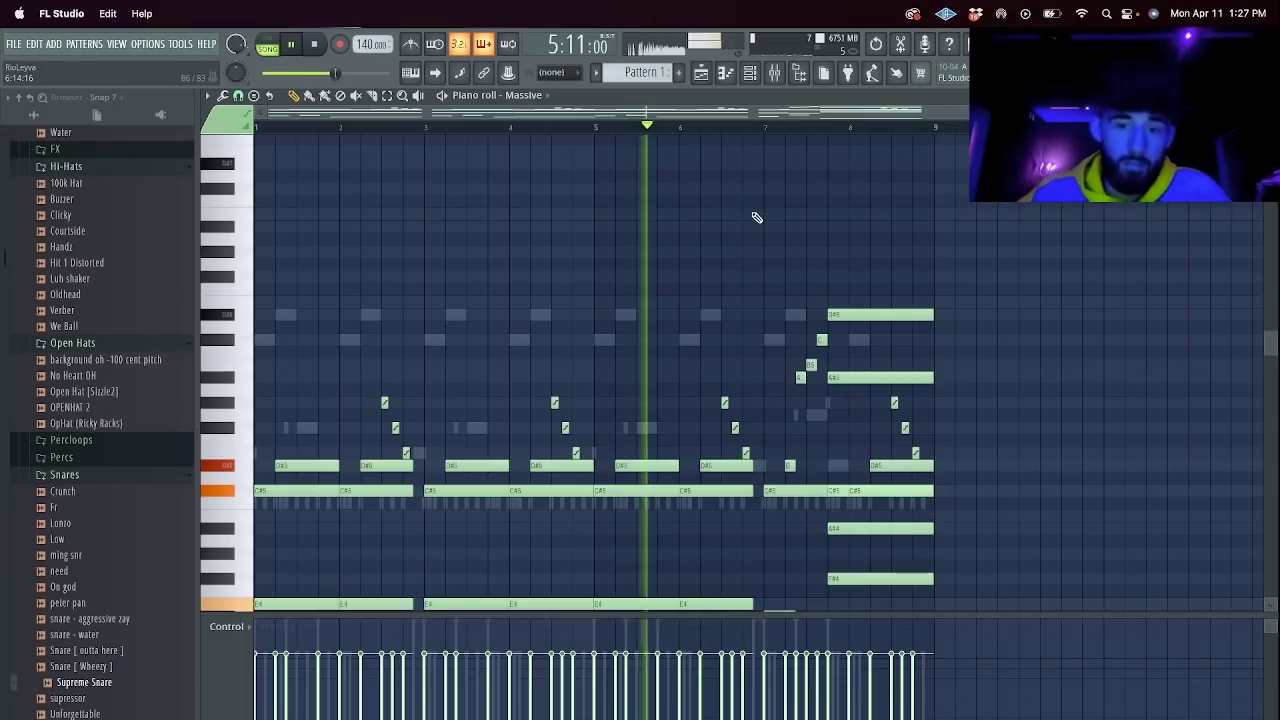
click(749, 73)
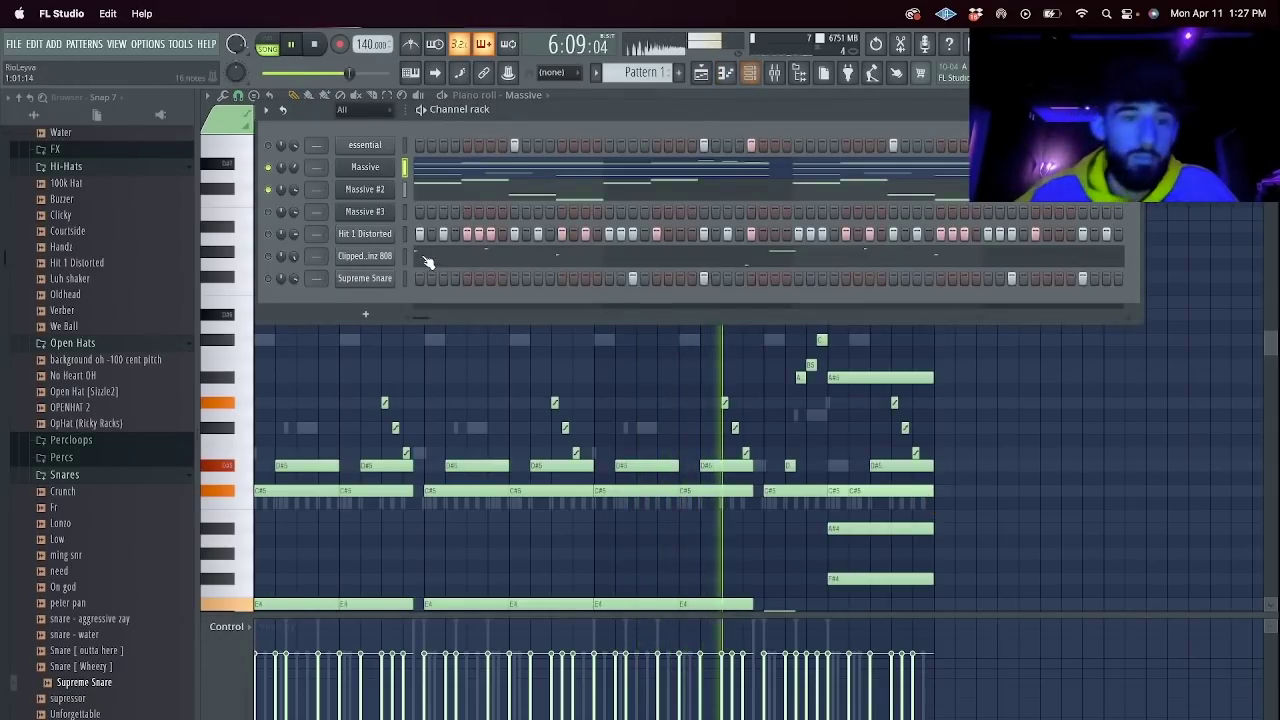
Audition Massive #3 presets, settling on Flageolet, and return playback to the start.
click(378, 211)
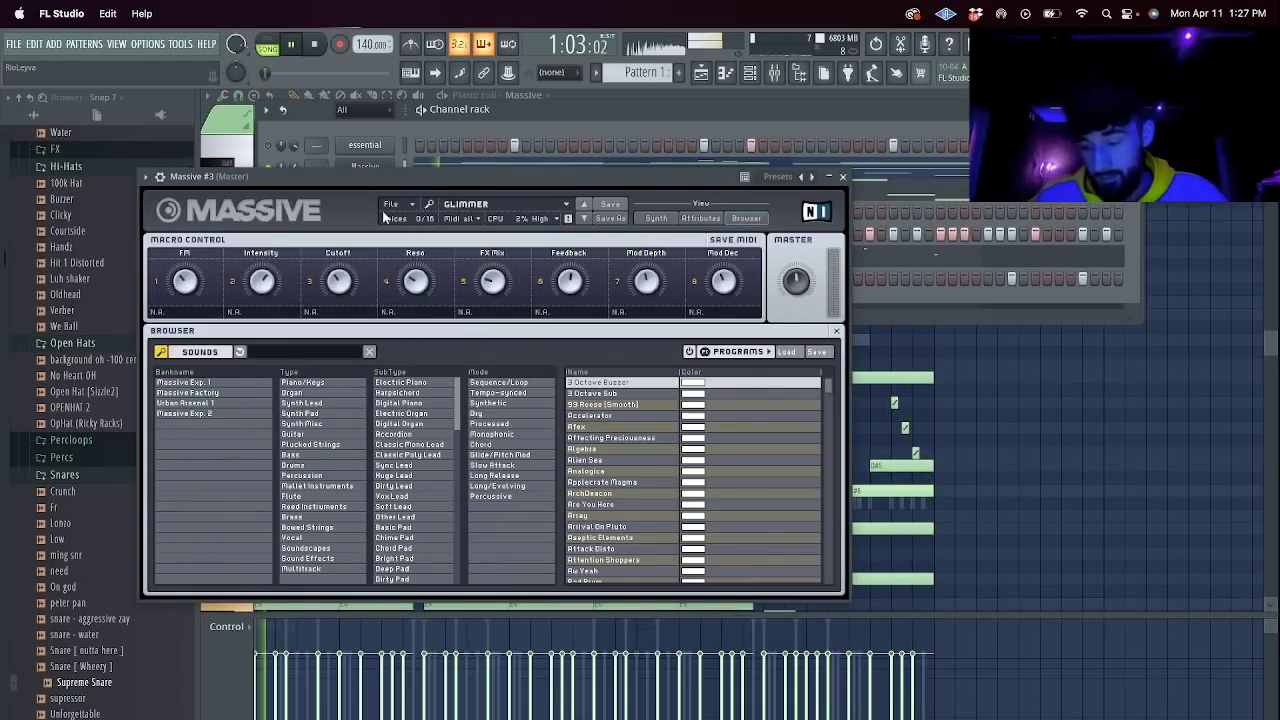
click(420, 467)
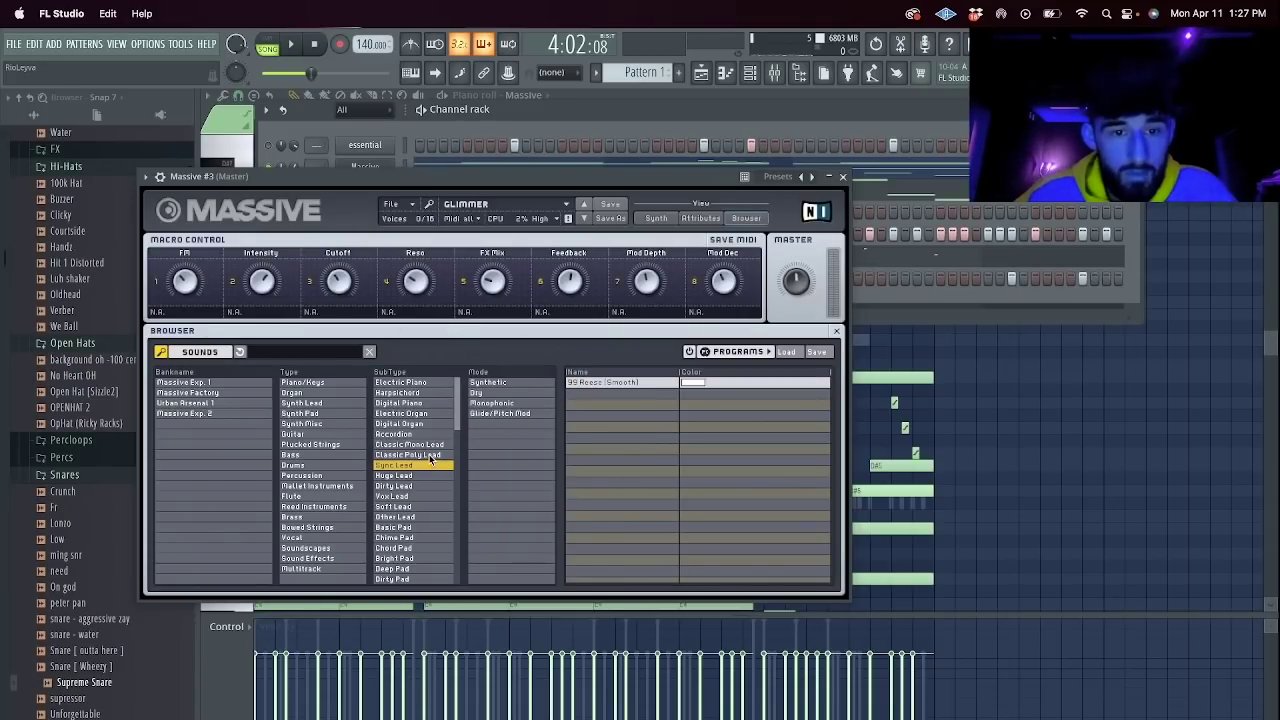
click(426, 468)
scroll(670, 455, down, 5)
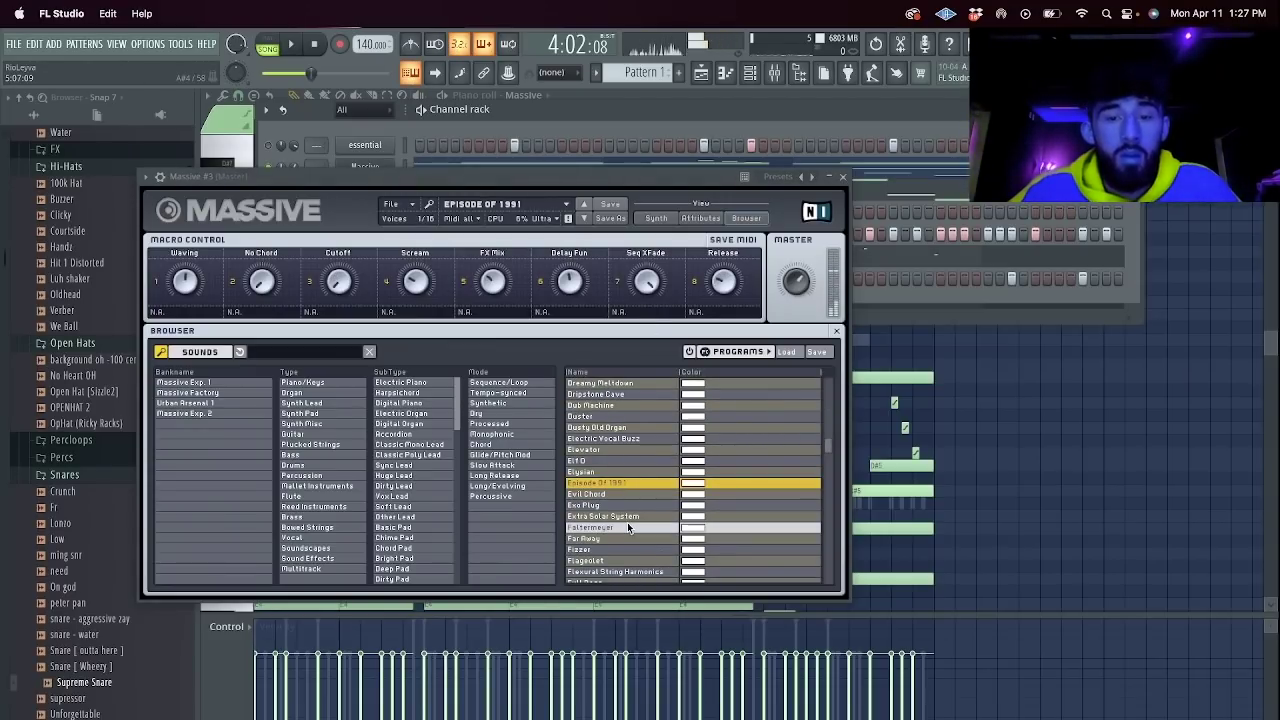
click(628, 527)
click(631, 561)
scroll(631, 555, down, 6)
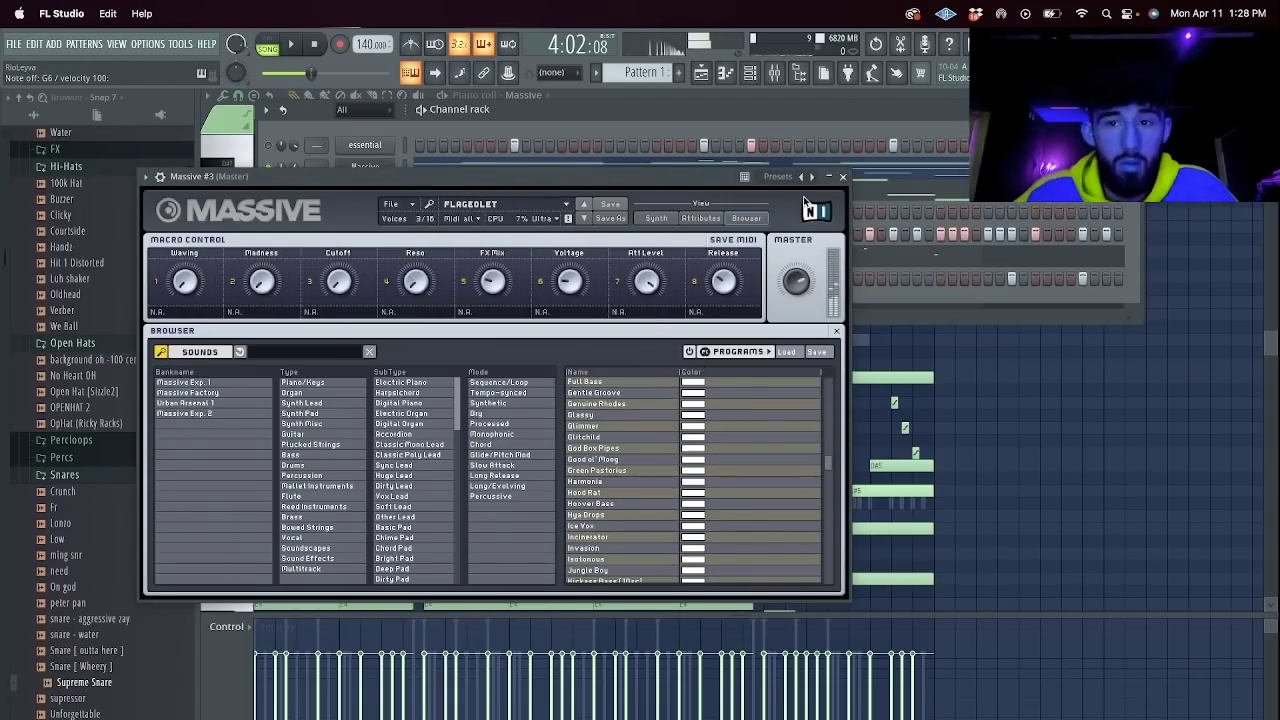
click(843, 176)
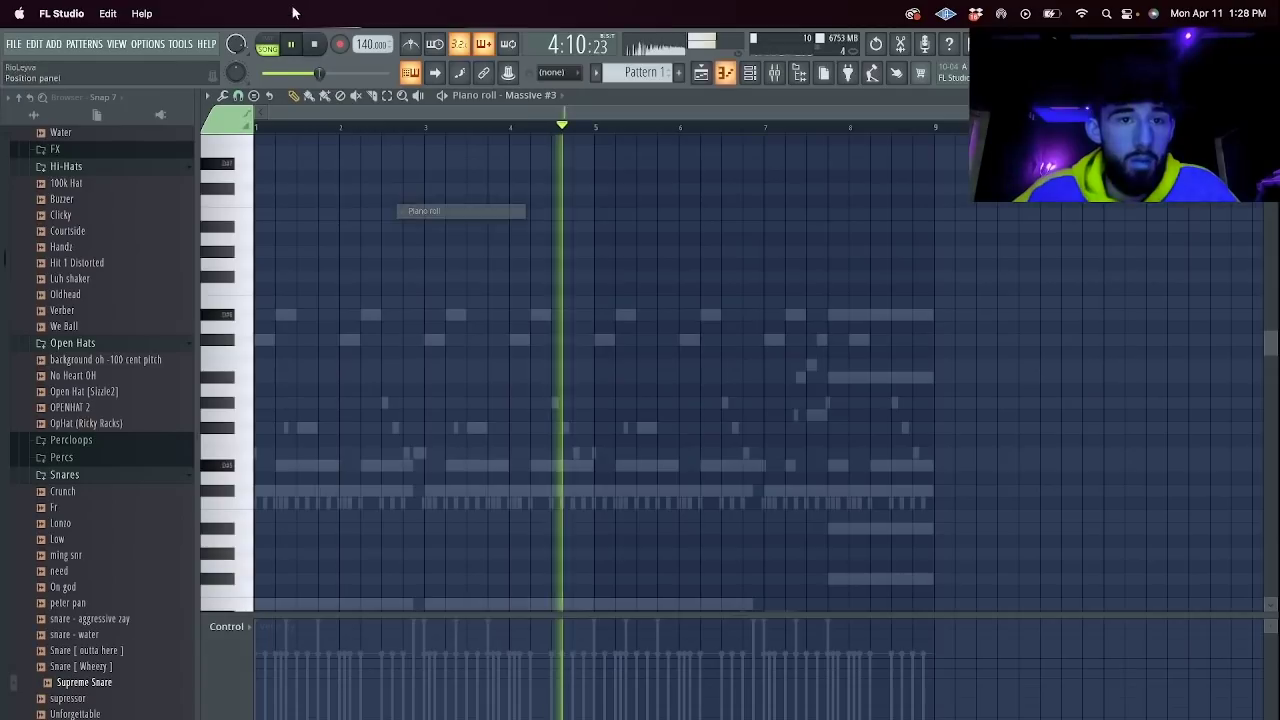
click(316, 45)
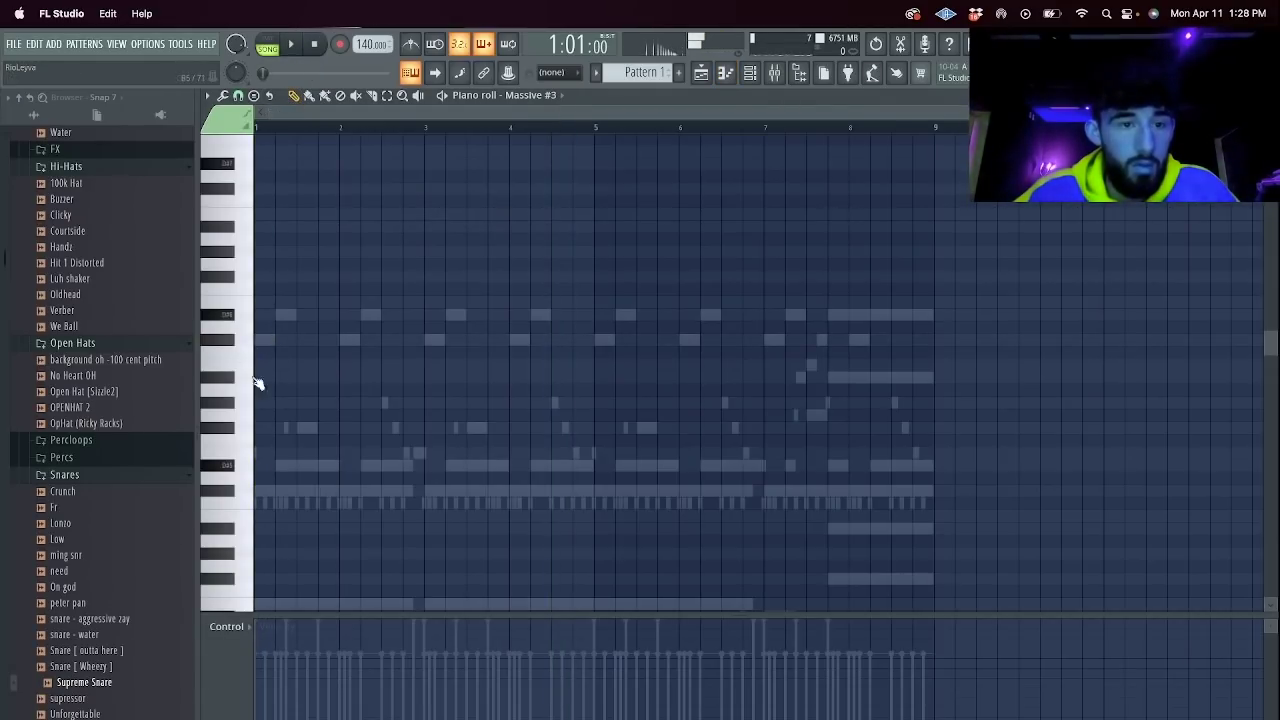
Draw B5 and A#5 melody notes, then Ctrl+B-duplicate the two-bar phrase through bar 8.
key(space)
click(286, 364)
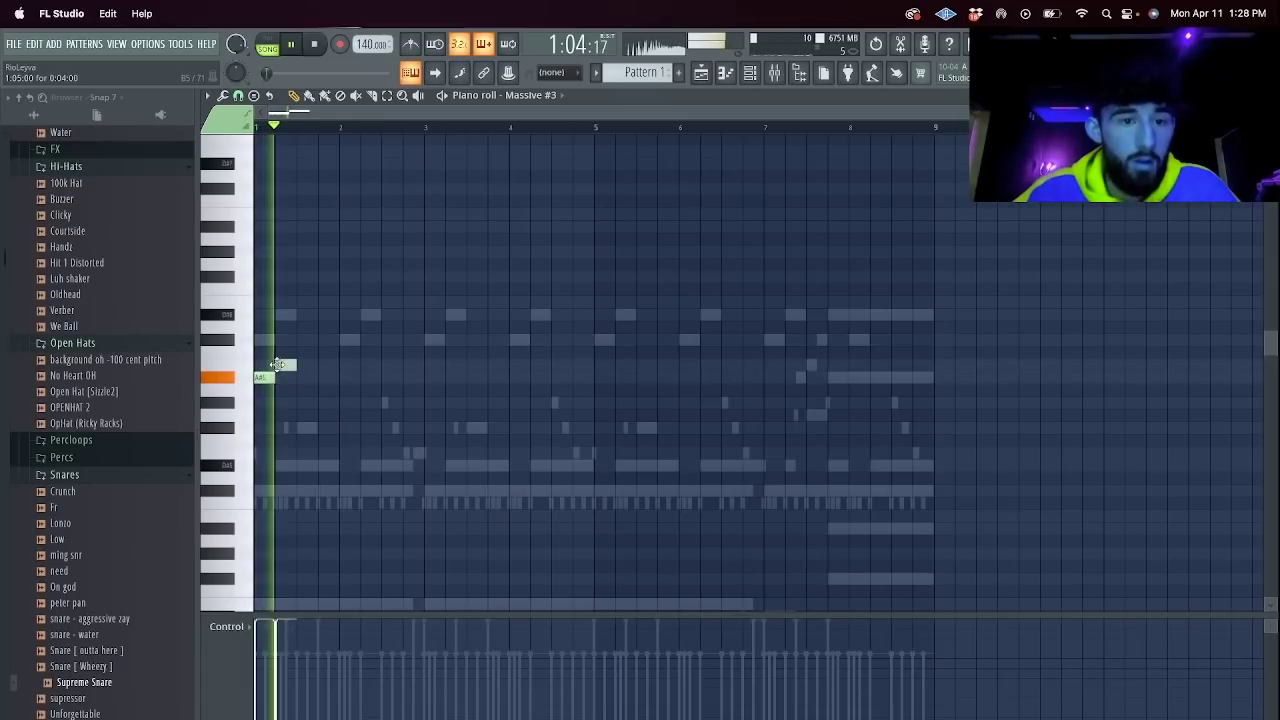
click(328, 427)
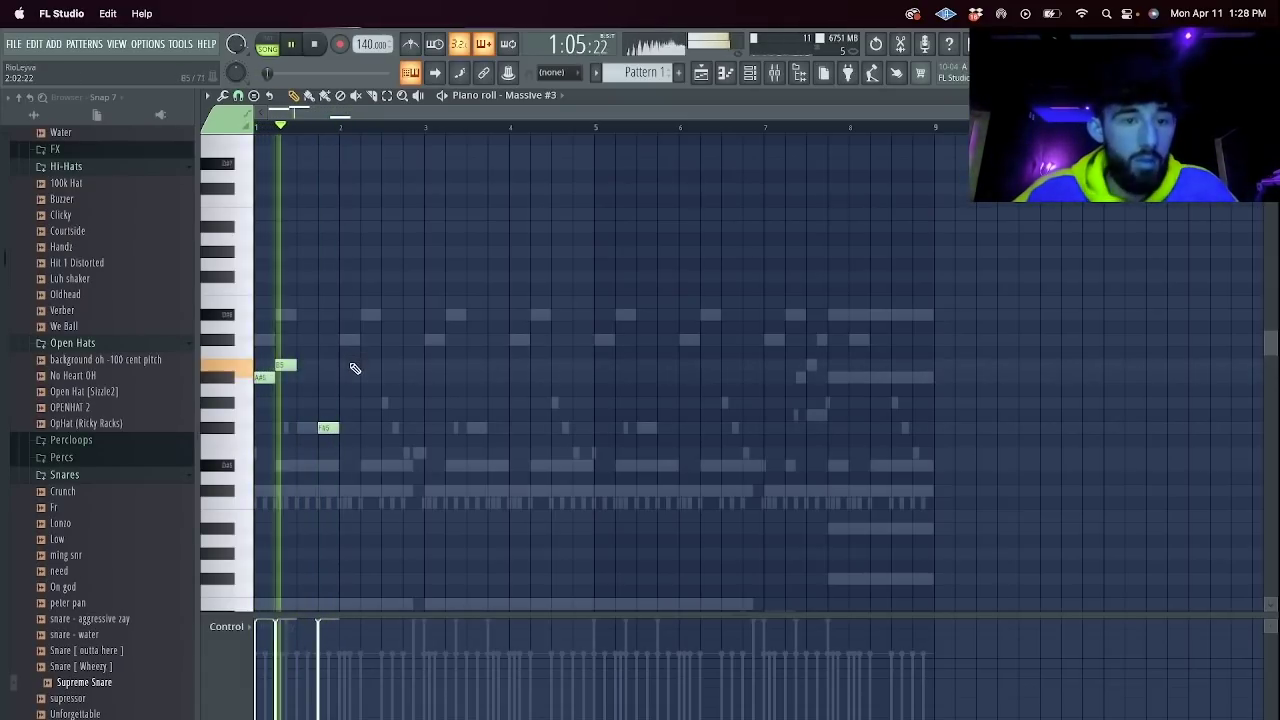
click(345, 377)
click(360, 363)
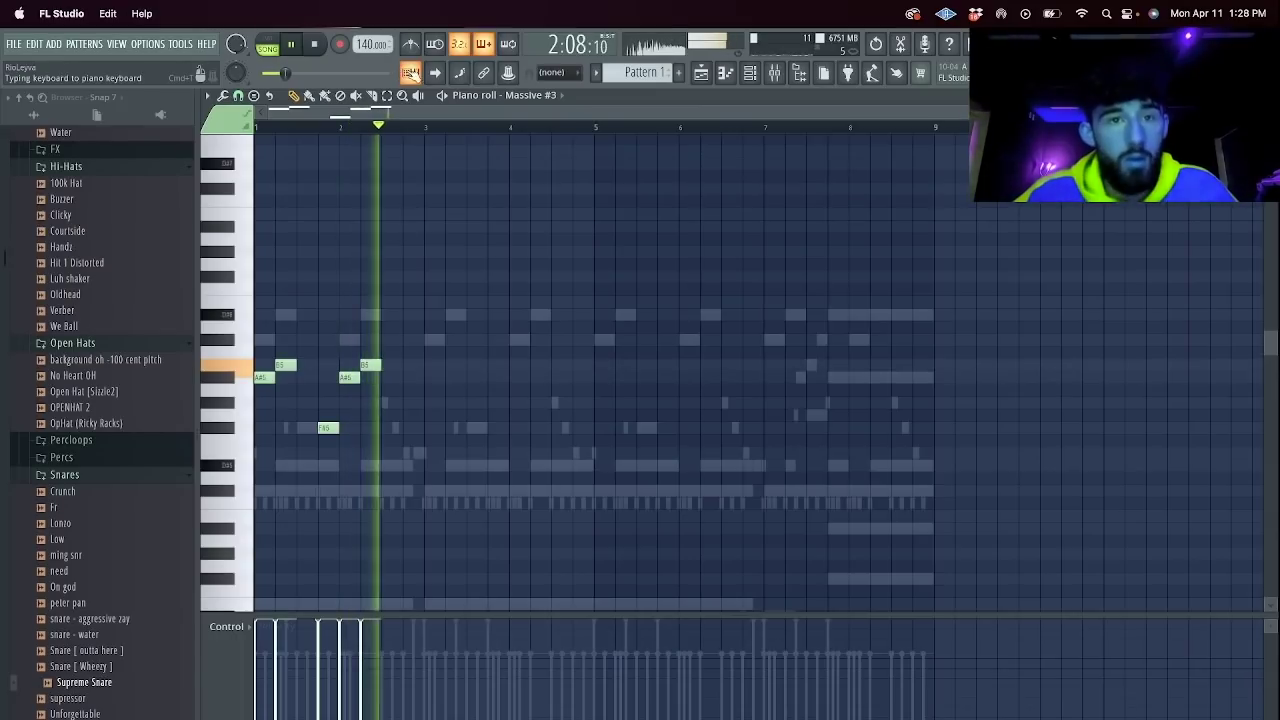
key(ctrl+b)
key(ctrl+b)
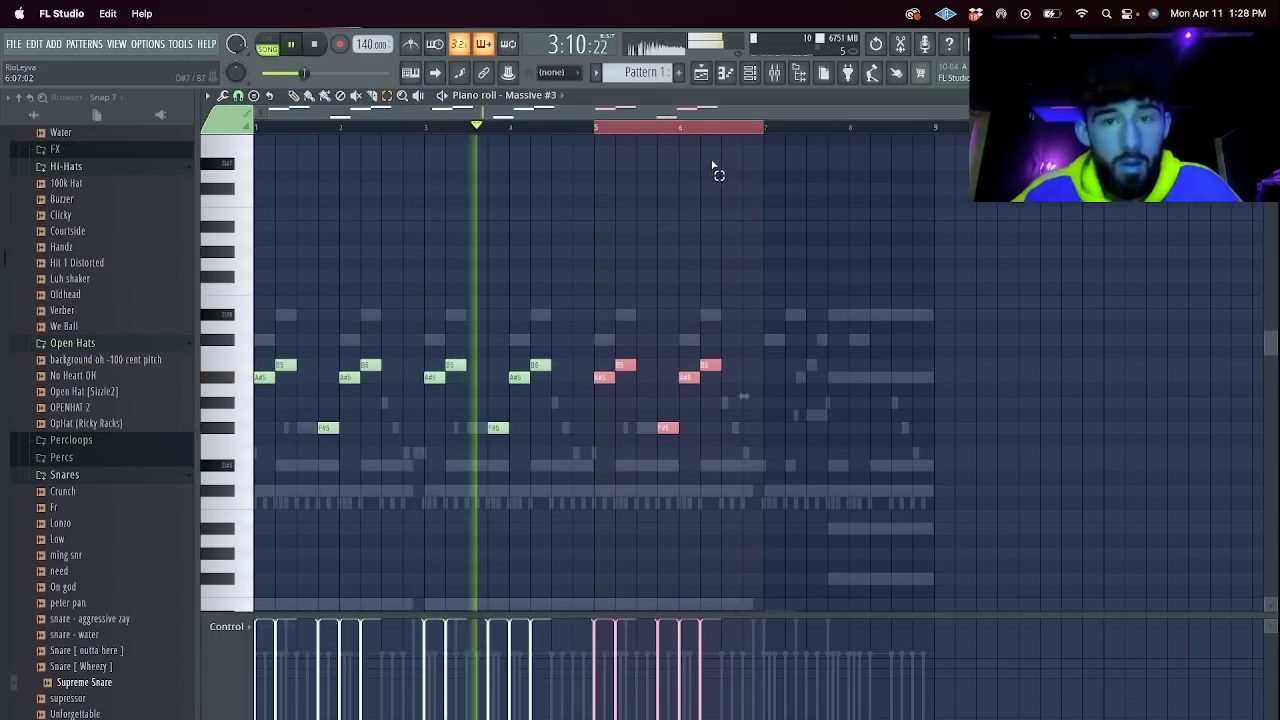
key(ctrl+b)
click(818, 130)
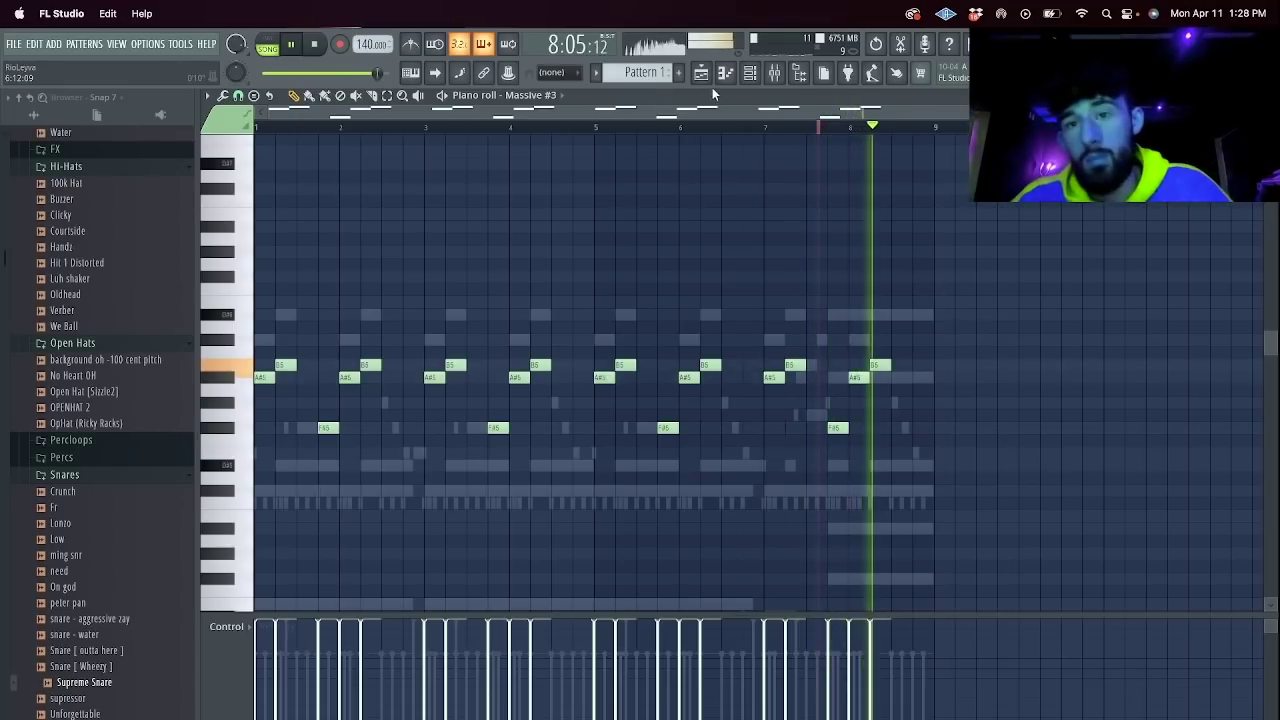
click(751, 74)
Clone Massive #3 into Massive #4 and try the Outro and Passion of Voltage presets.
right_click(354, 214)
click(452, 341)
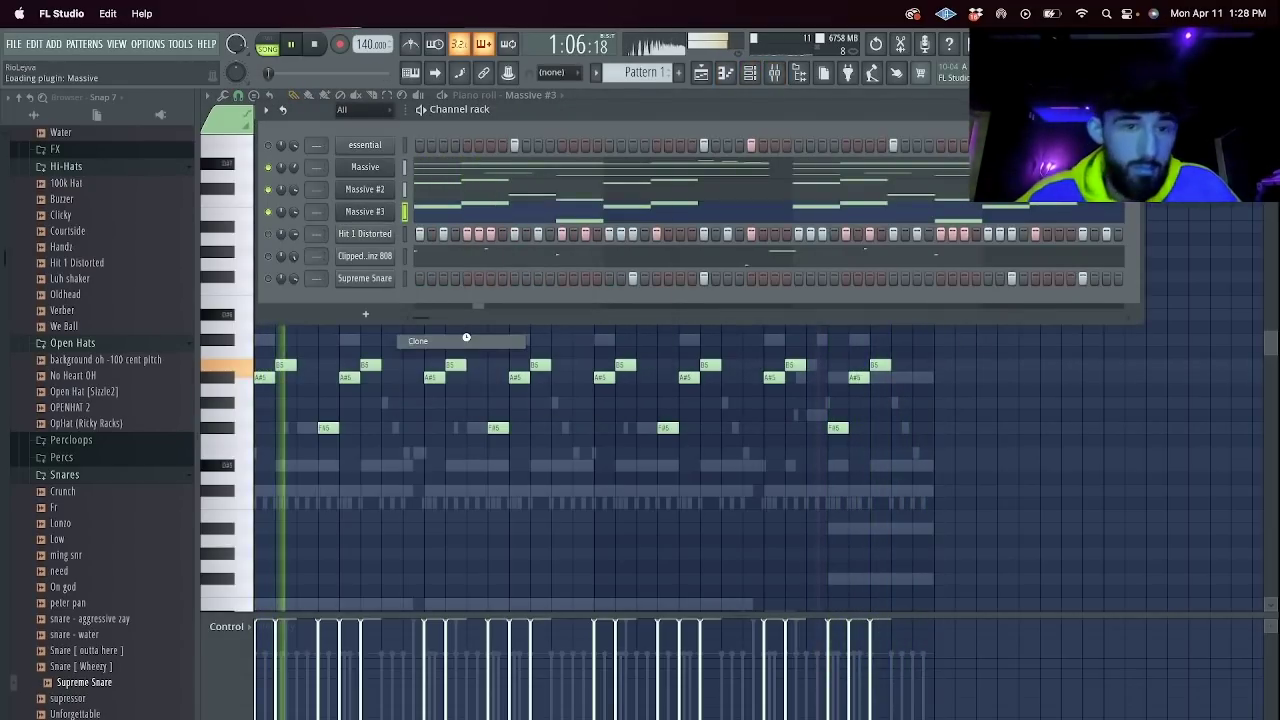
click(766, 237)
scroll(640, 538, down, 15)
click(640, 536)
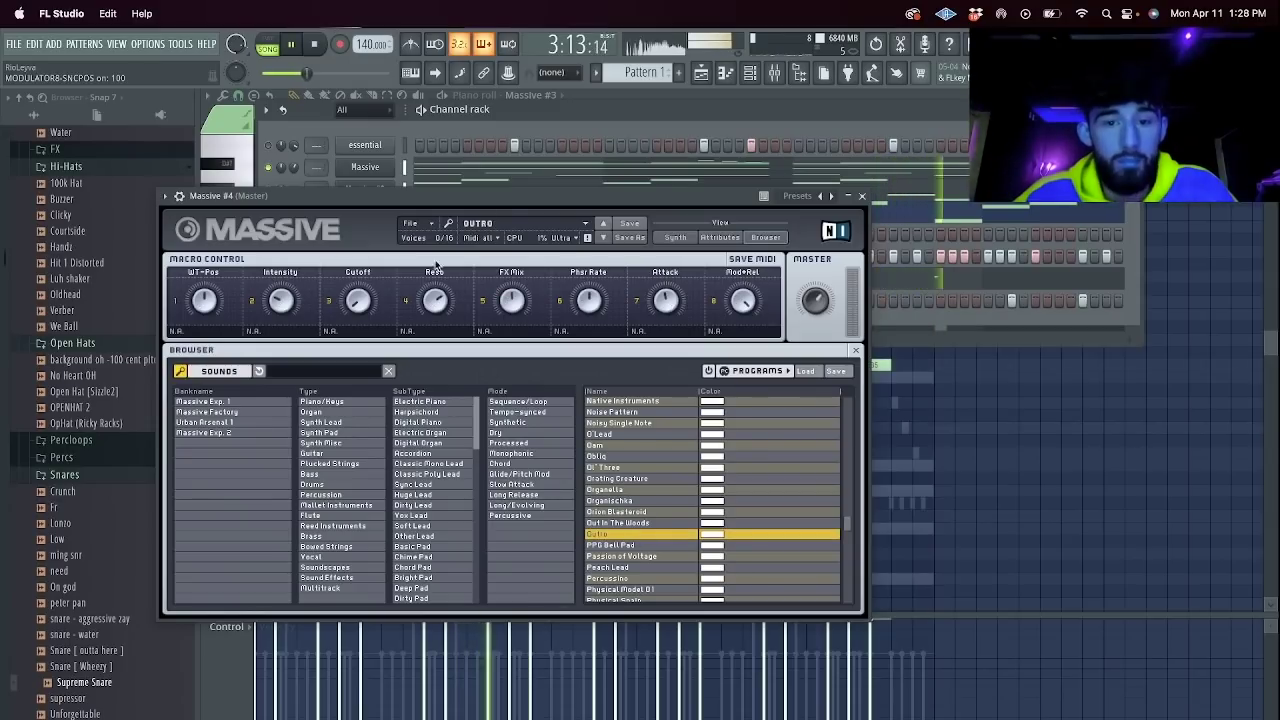
click(664, 555)
scroll(663, 540, down, 5)
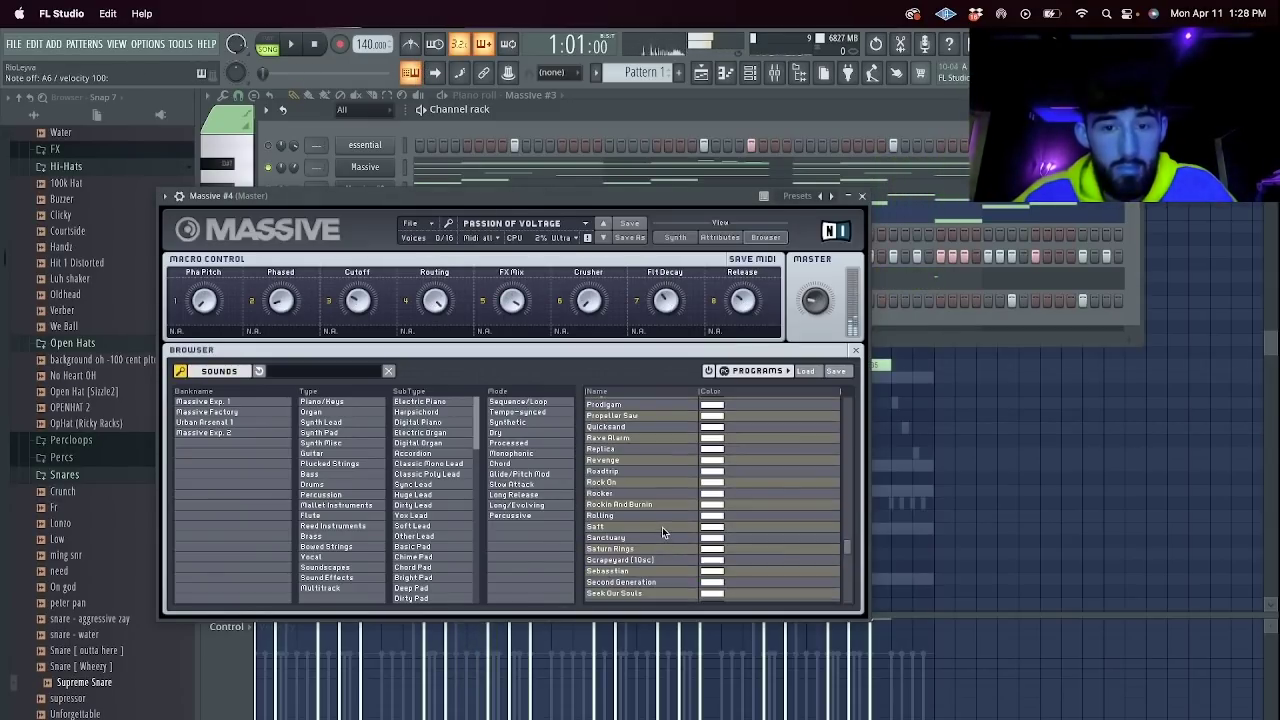
click(864, 196)
Solo Massive #4 during playback, then unmute Supreme Snare, essential and the remaining channels.
key(space)
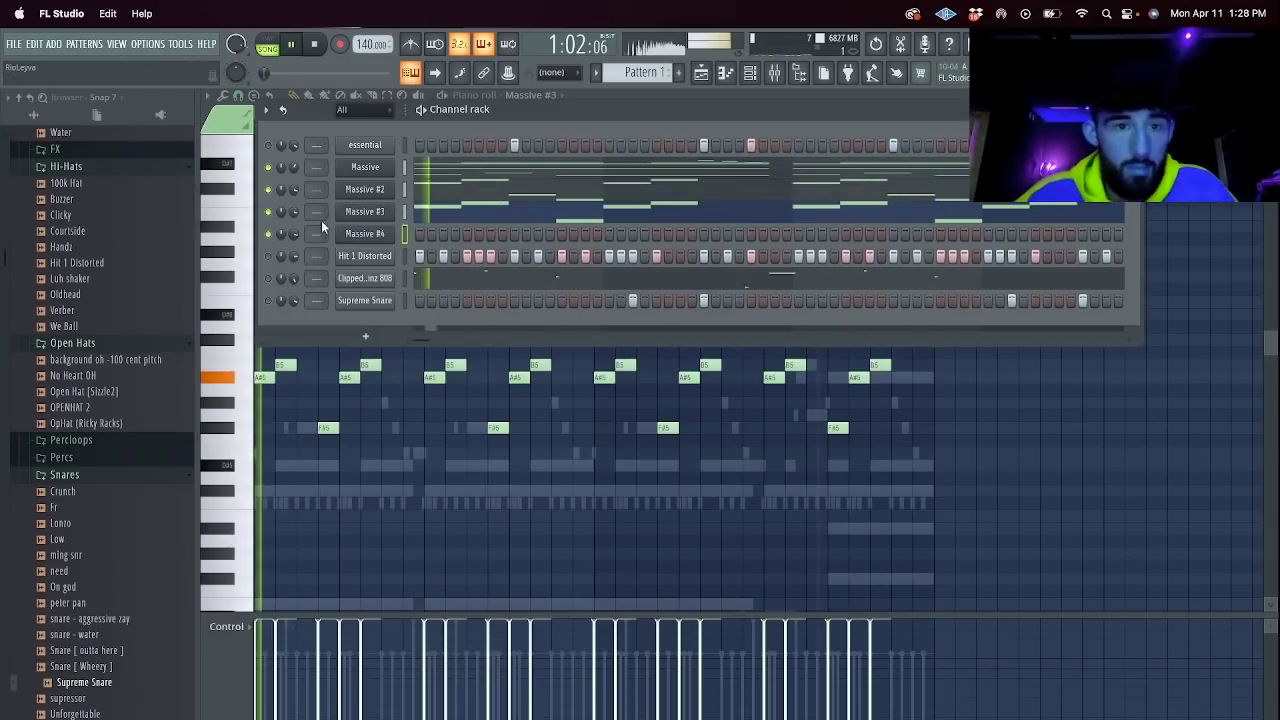
key(space)
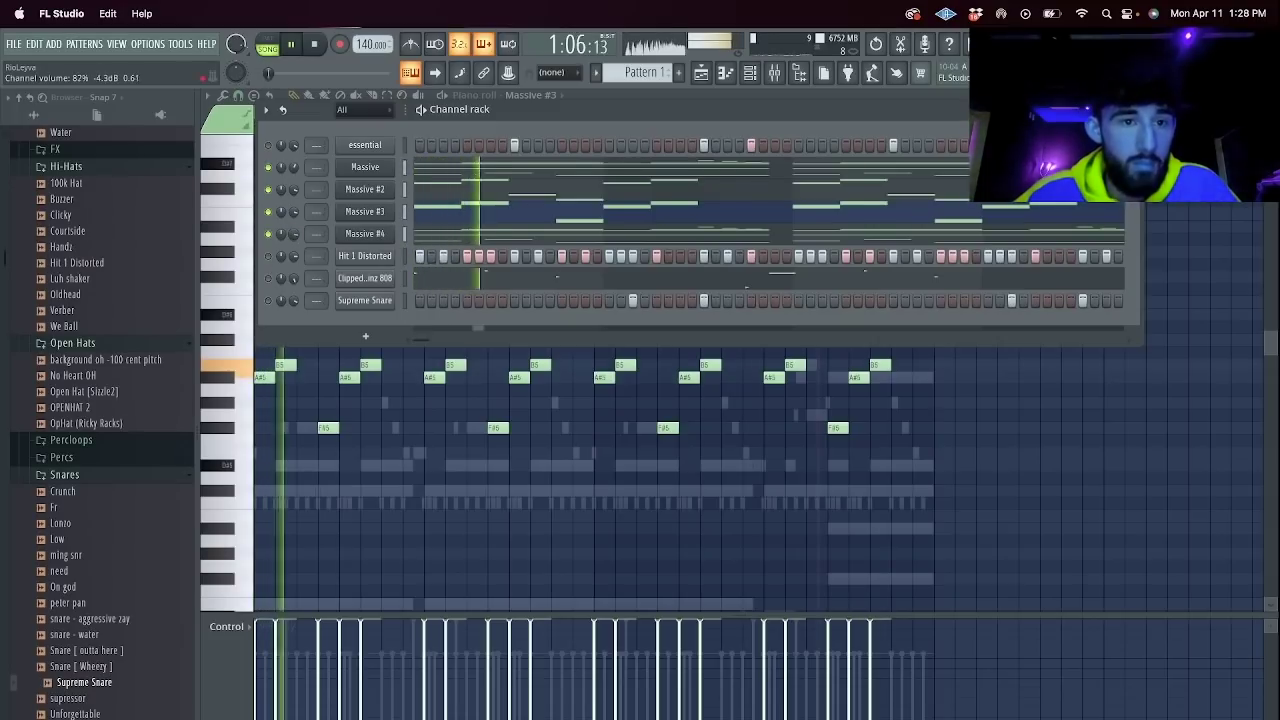
right_click(268, 236)
click(275, 246)
right_click(269, 236)
click(276, 246)
click(468, 236)
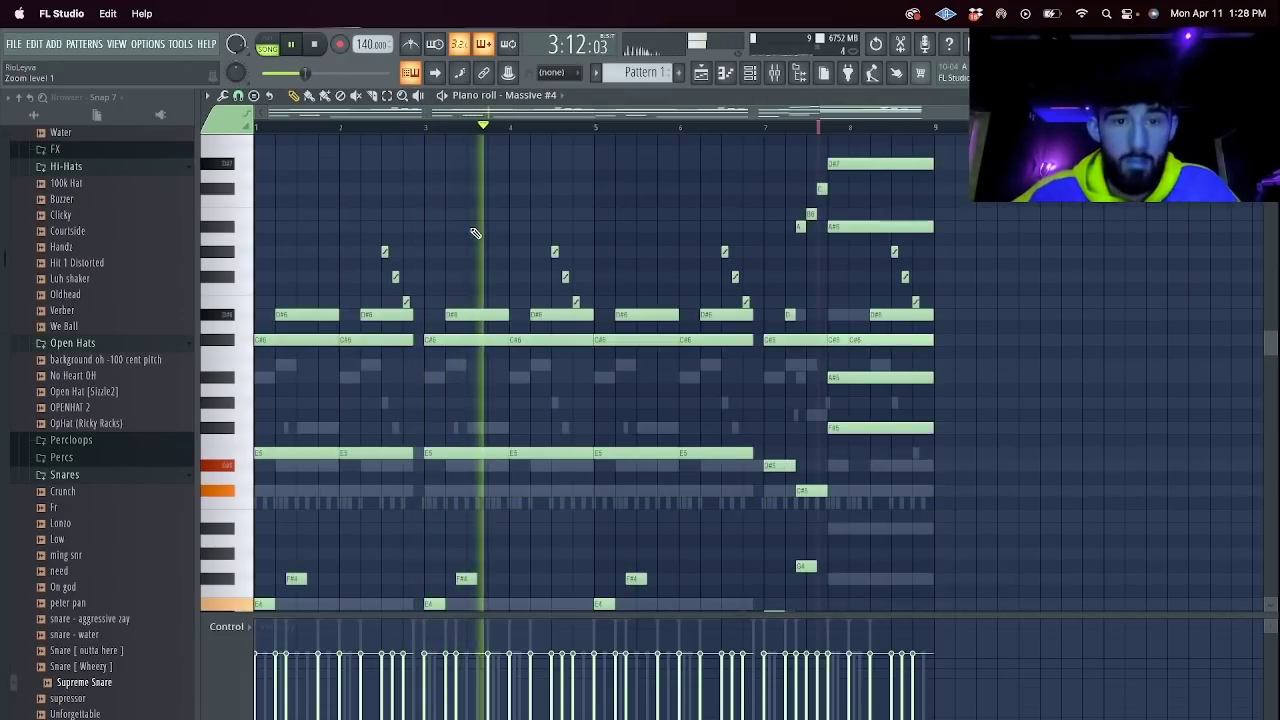
click(750, 76)
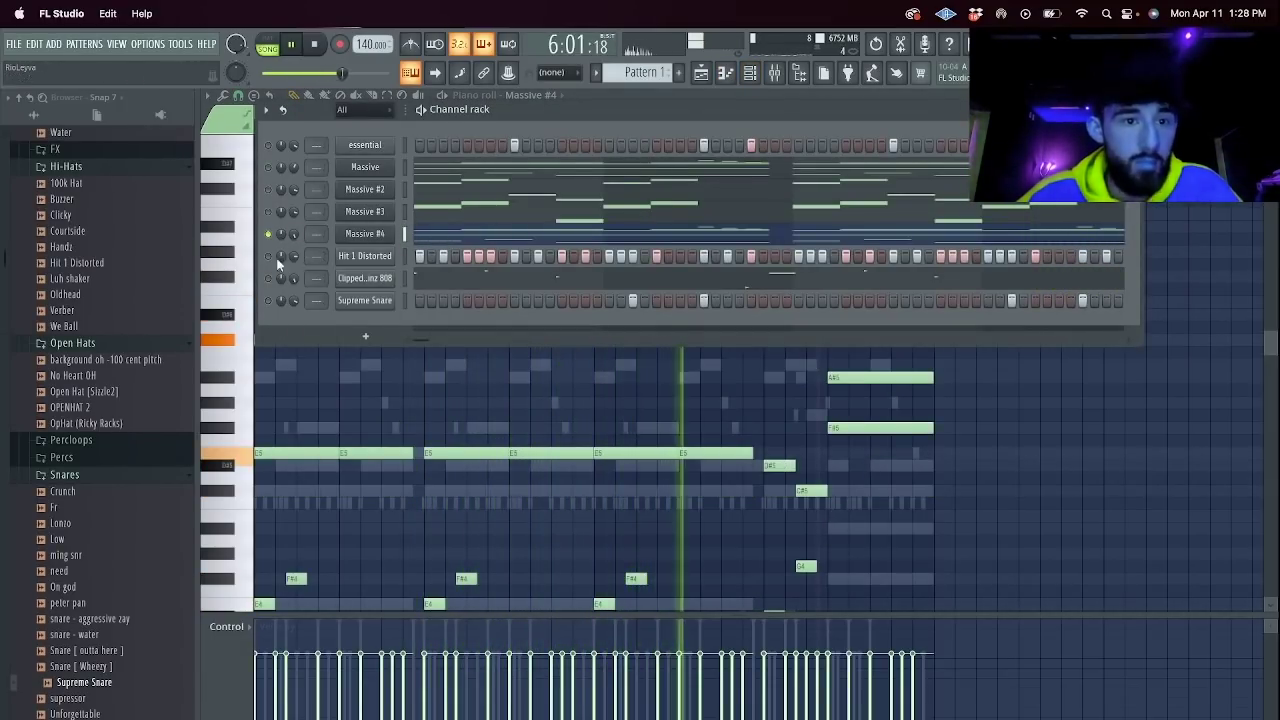
click(269, 300)
click(269, 145)
drag(293, 256, 293, 245)
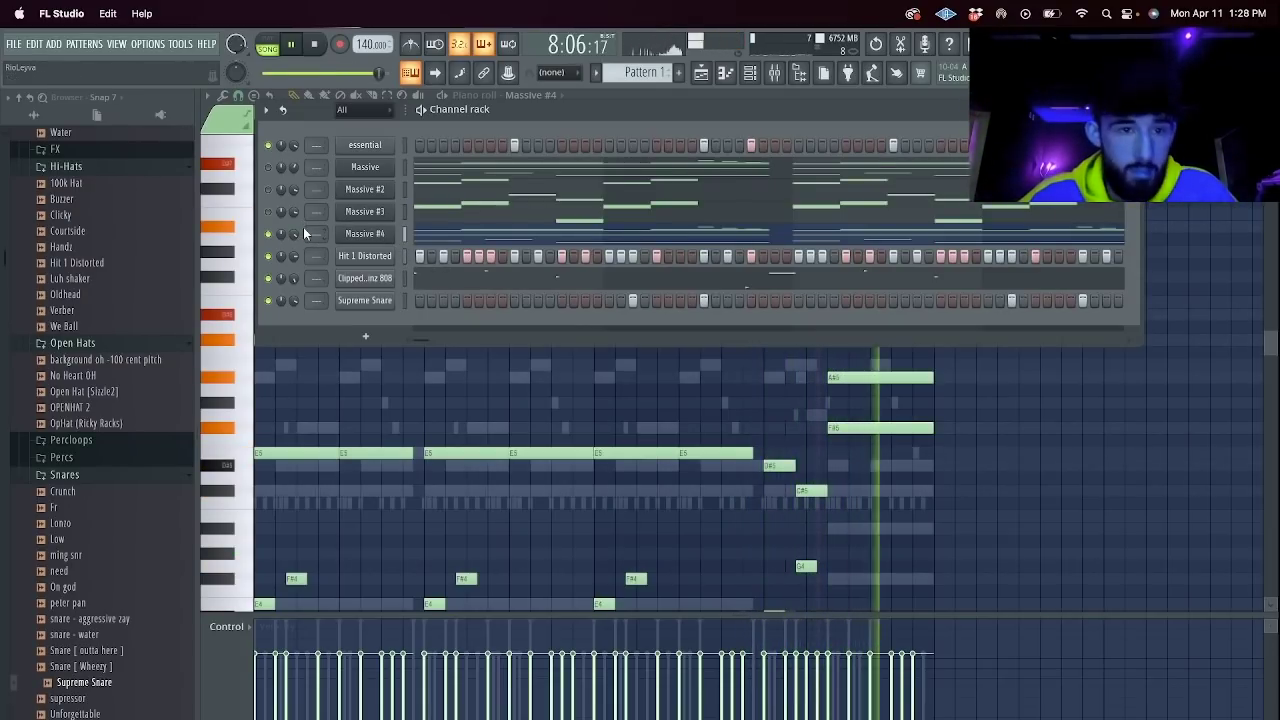
Try the Are You Here preset on Massive #4 and solo it again.
click(365, 233)
key(space)
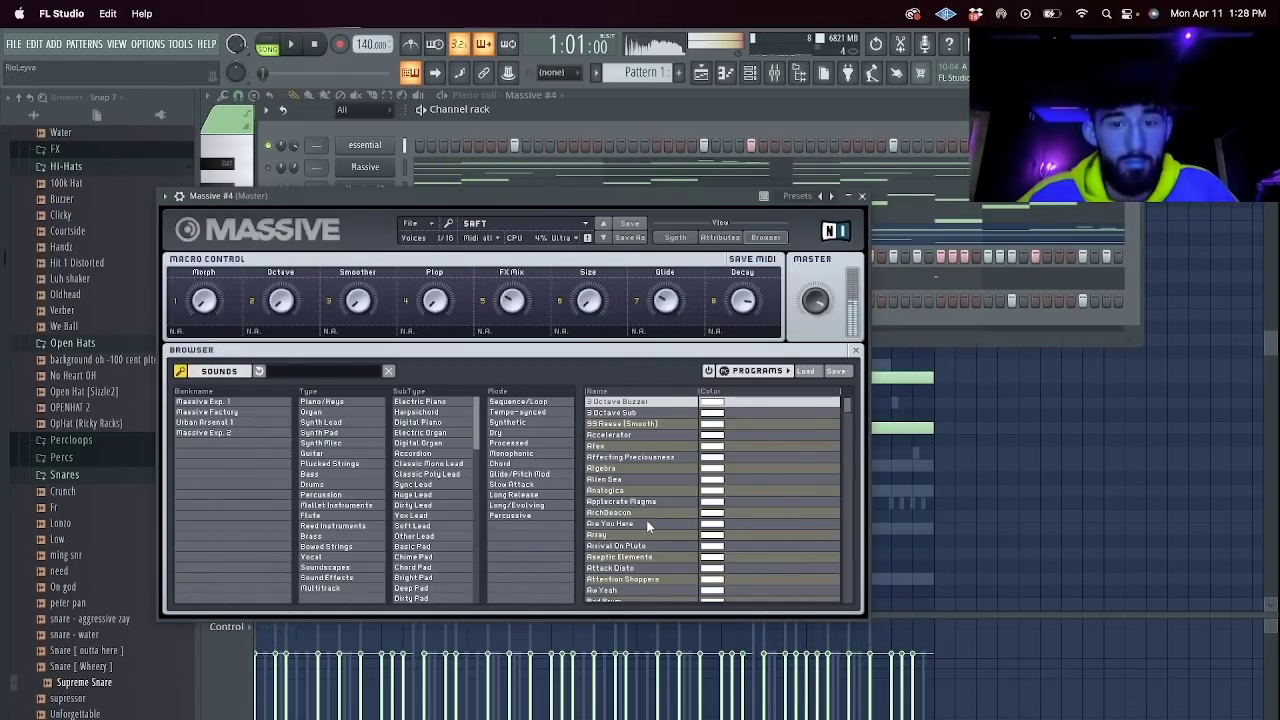
click(669, 523)
click(862, 197)
key(space)
right_click(269, 235)
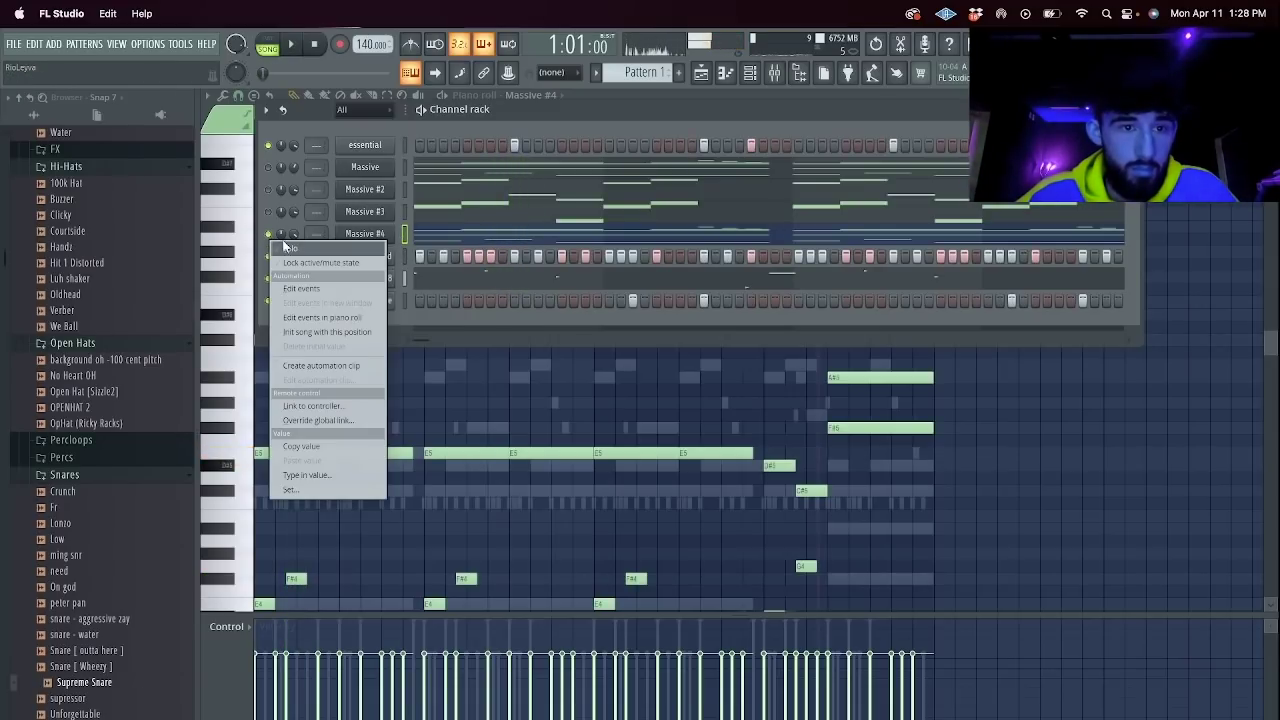
click(286, 246)
Audition the Duster and Catapult presets, finally loading Cepheid Variable on Massive #4.
click(360, 232)
scroll(683, 567, down, 10)
scroll(657, 503, down, 4)
key(space)
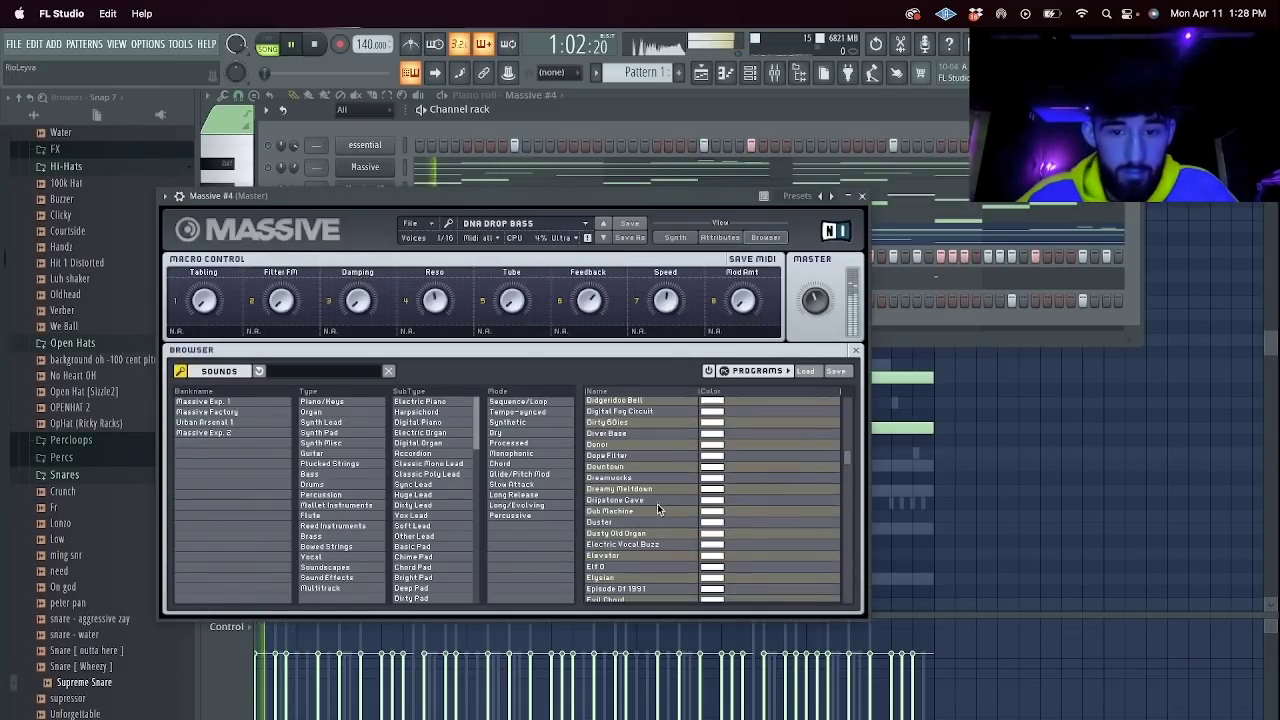
click(651, 520)
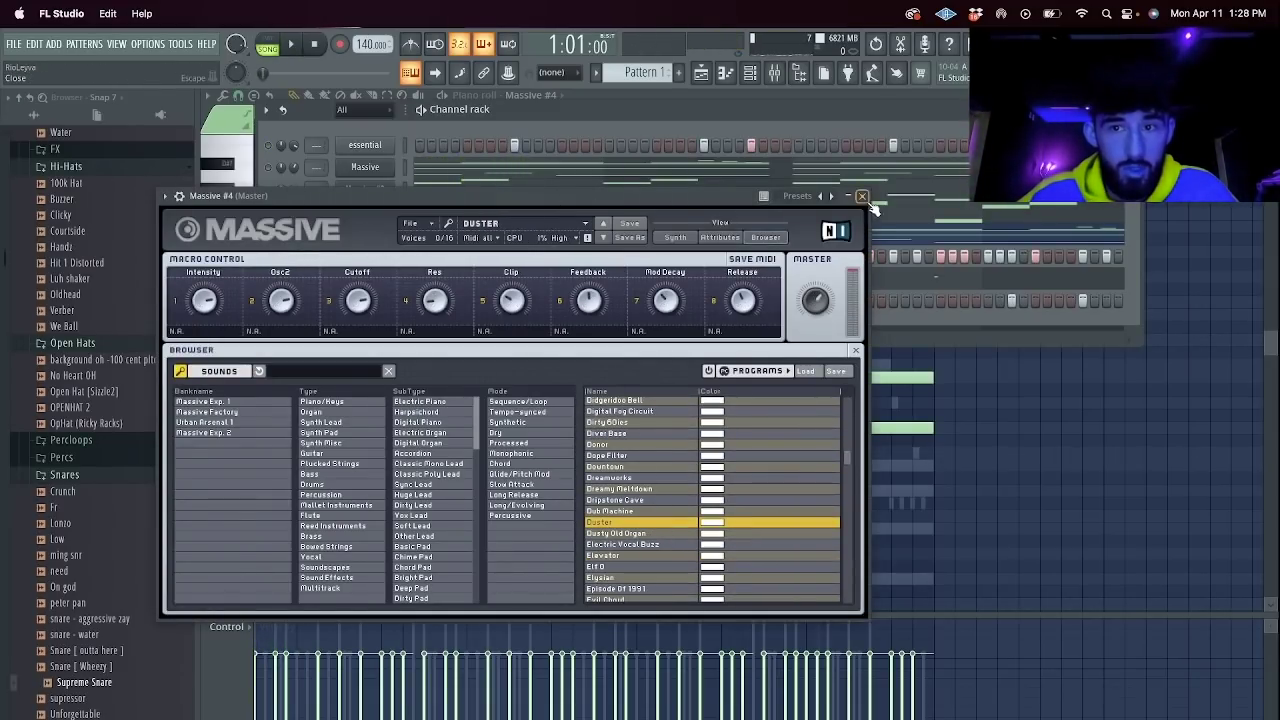
click(862, 196)
key(space)
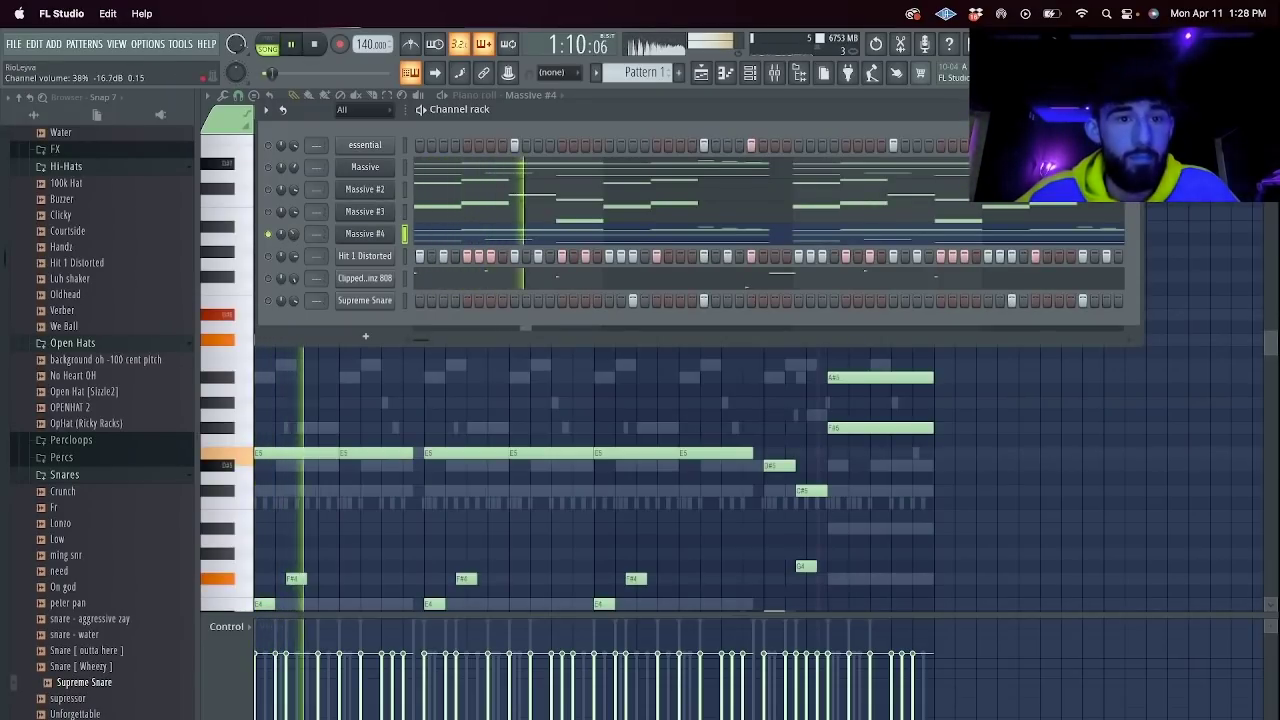
click(363, 234)
scroll(650, 535, down, 5)
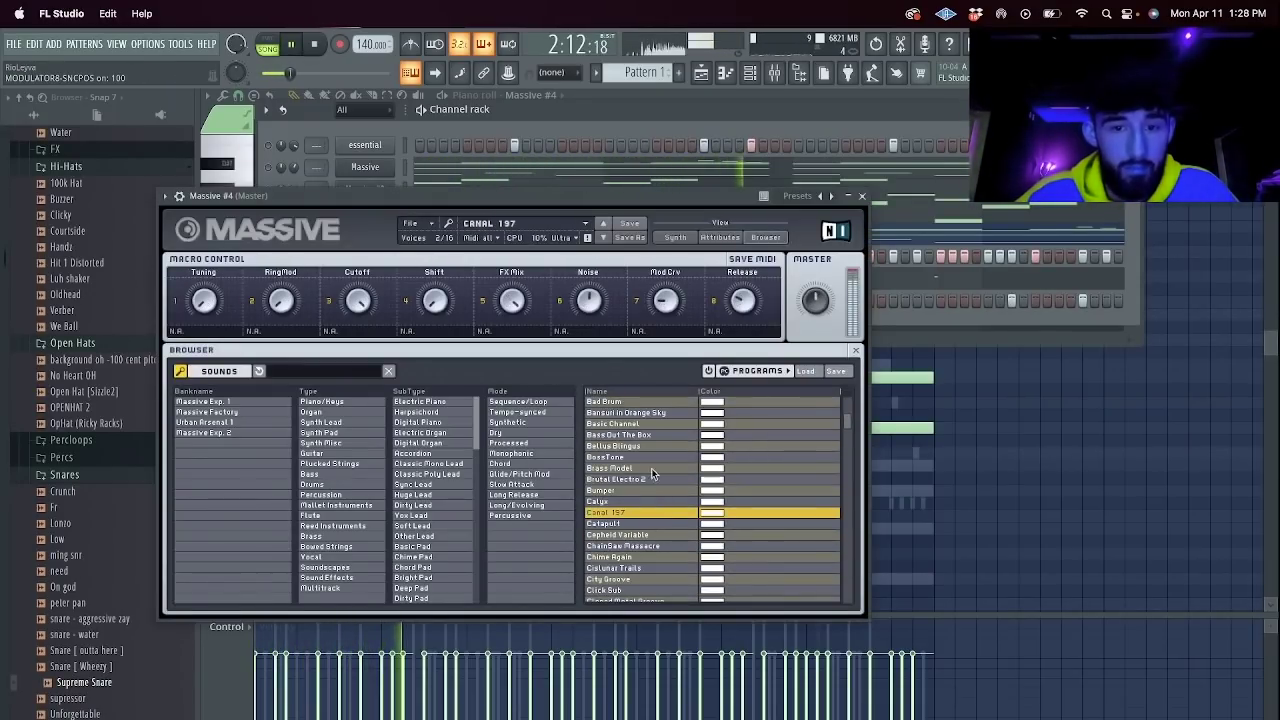
click(645, 524)
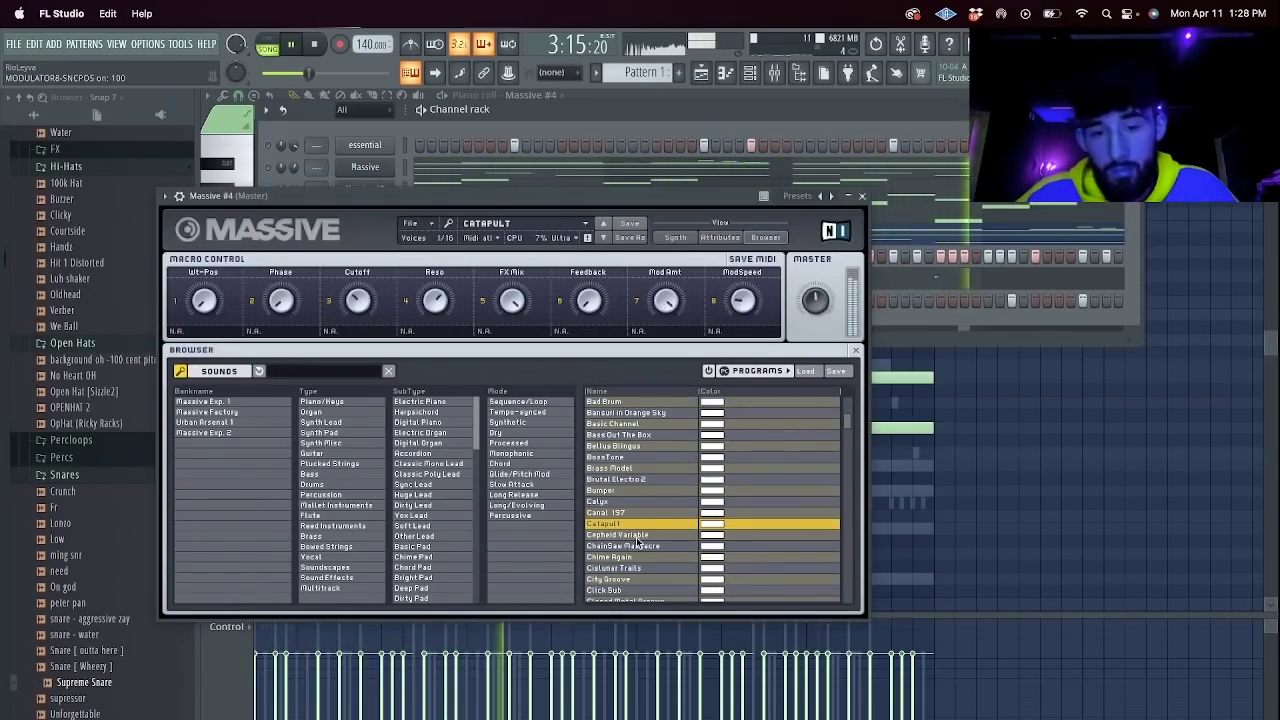
click(638, 536)
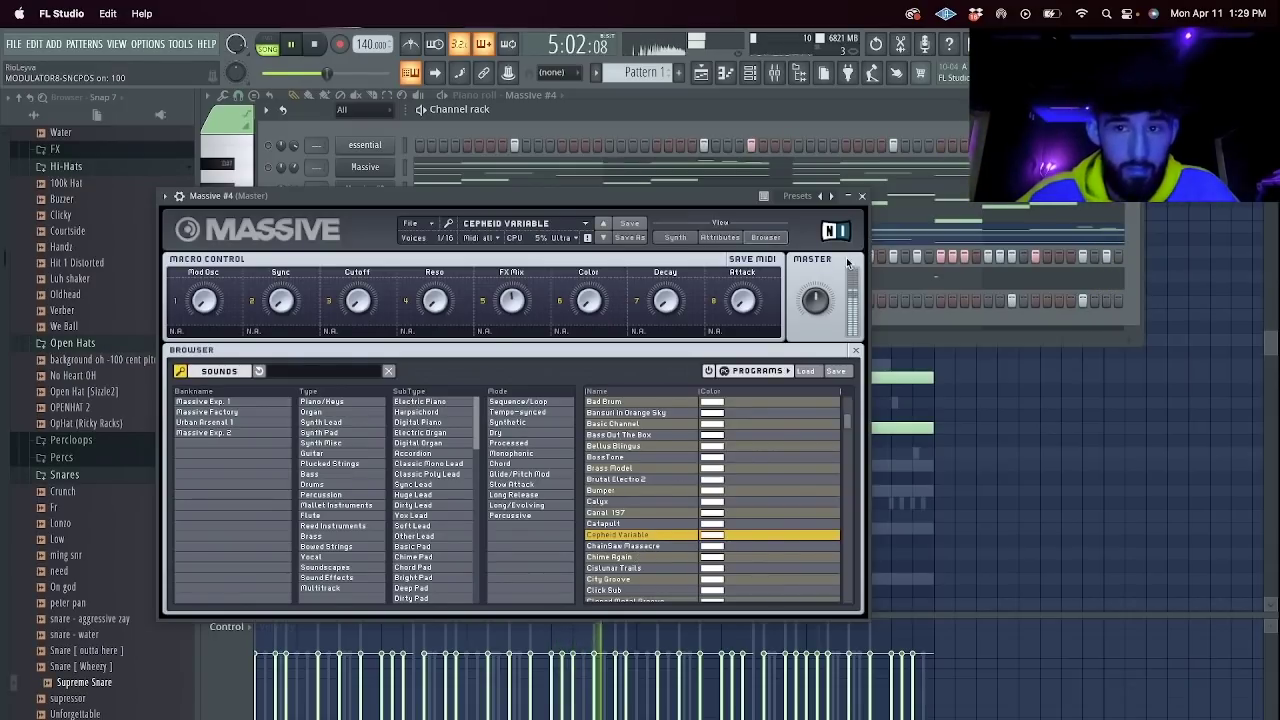
click(863, 196)
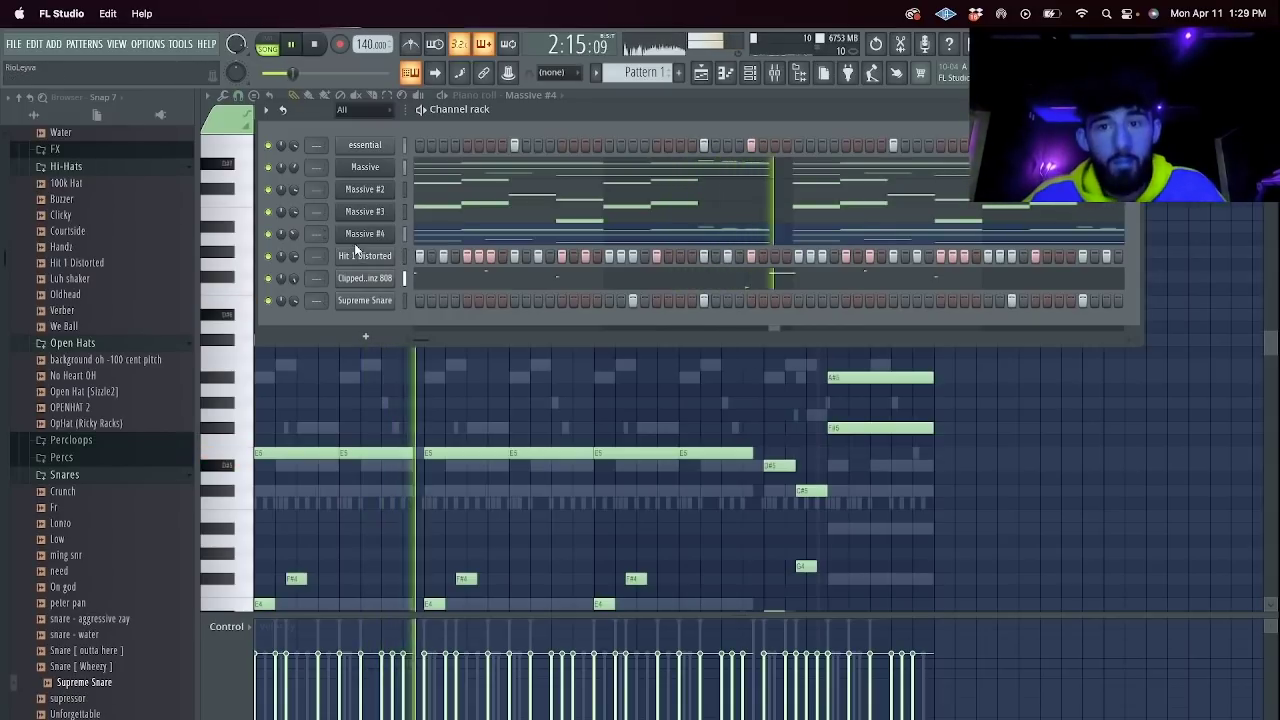
Browse the sample folders to Percs and audition Rio - Alien Perc.
drag(293, 233, 293, 242)
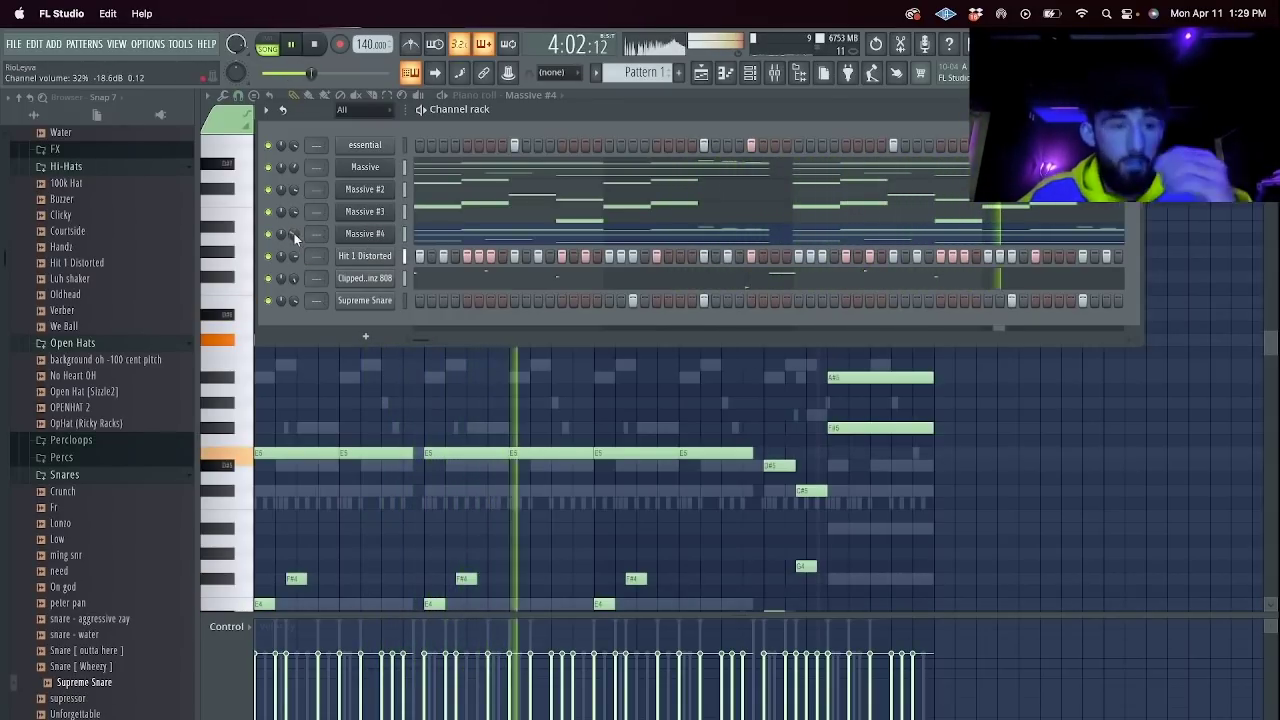
scroll(147, 367, down, 10)
scroll(148, 370, down, 5)
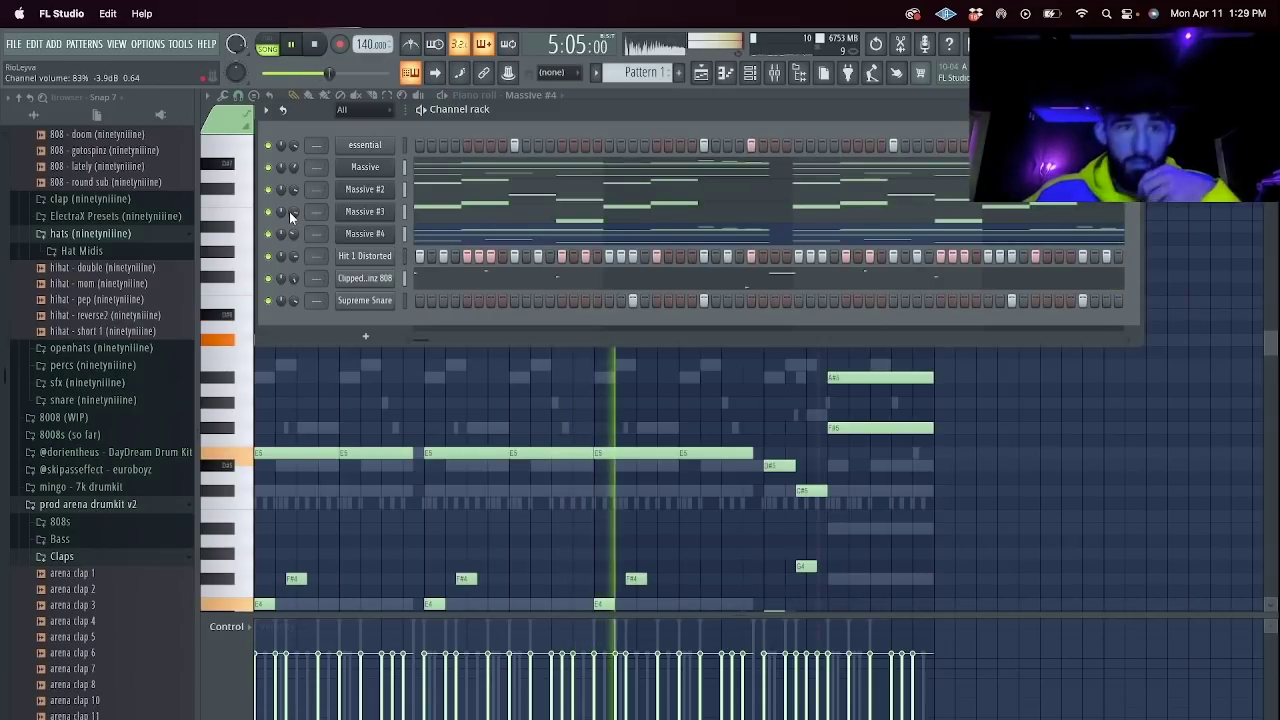
click(95, 365)
scroll(125, 412, down, 15)
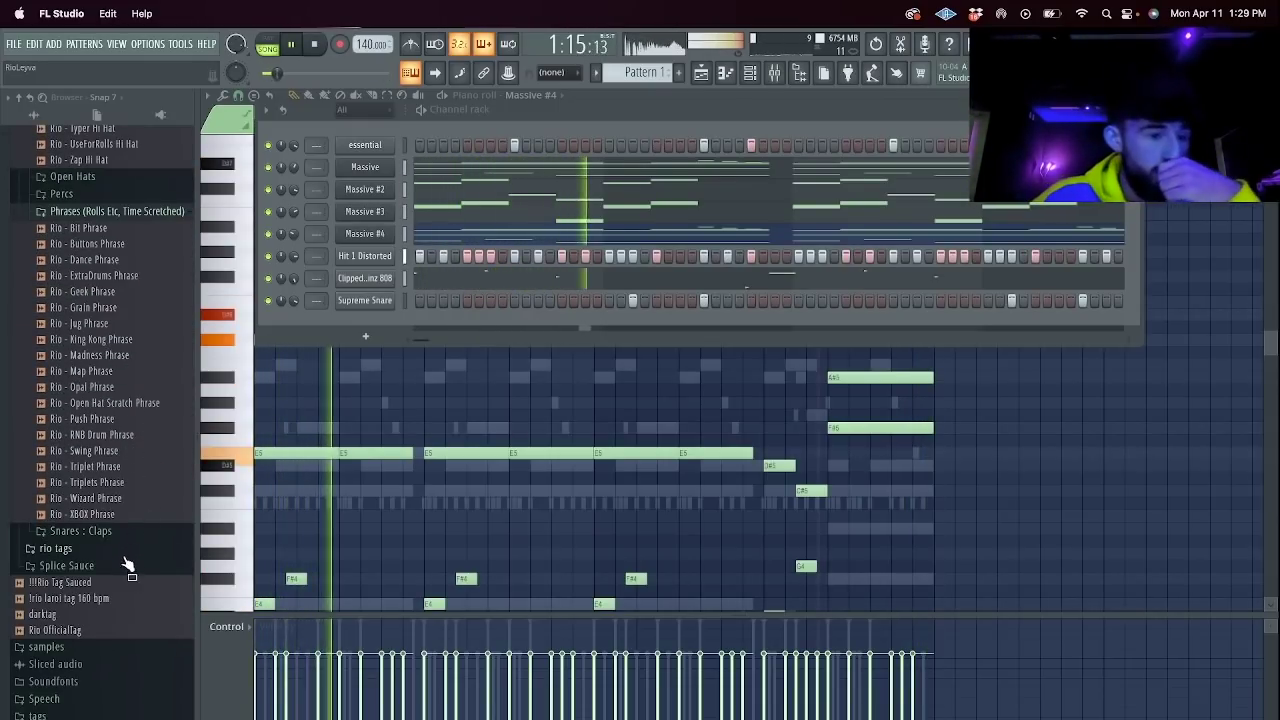
scroll(130, 440, up, 5)
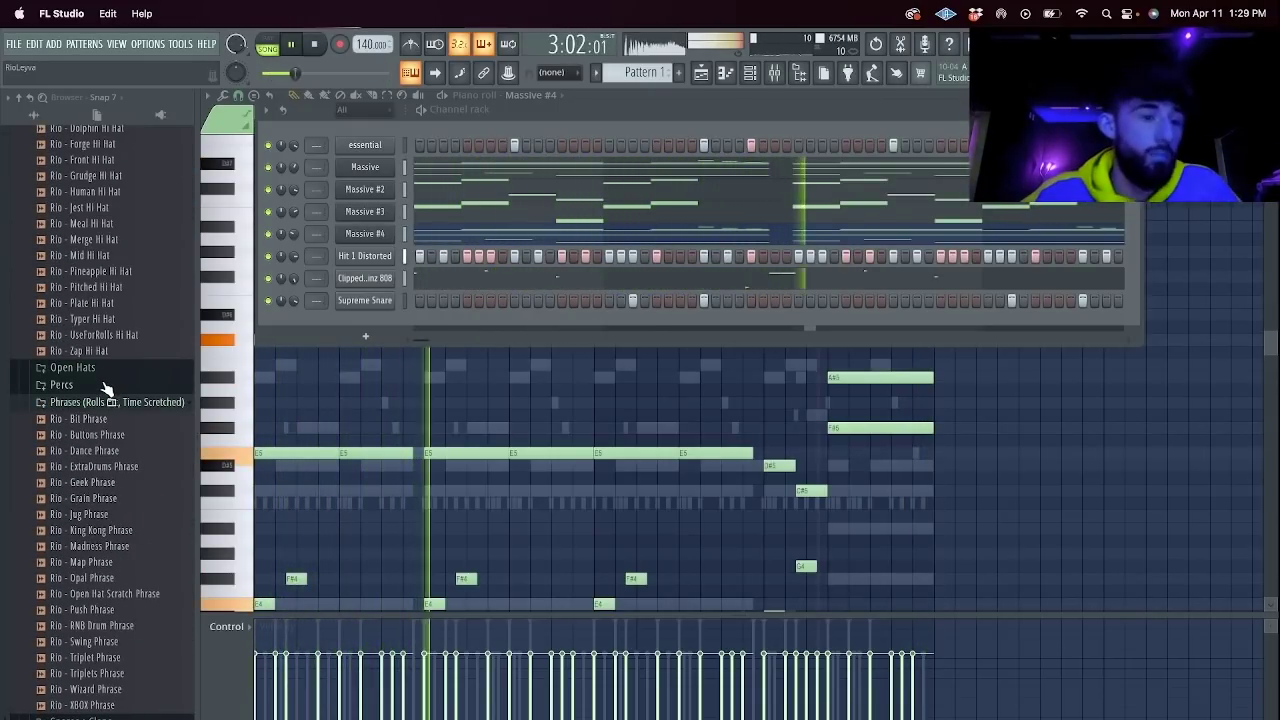
click(62, 384)
click(85, 449)
Add Rio - Big Tom Perc as a new channel and show it in the piano roll from 2:15.
drag(100, 466, 392, 334)
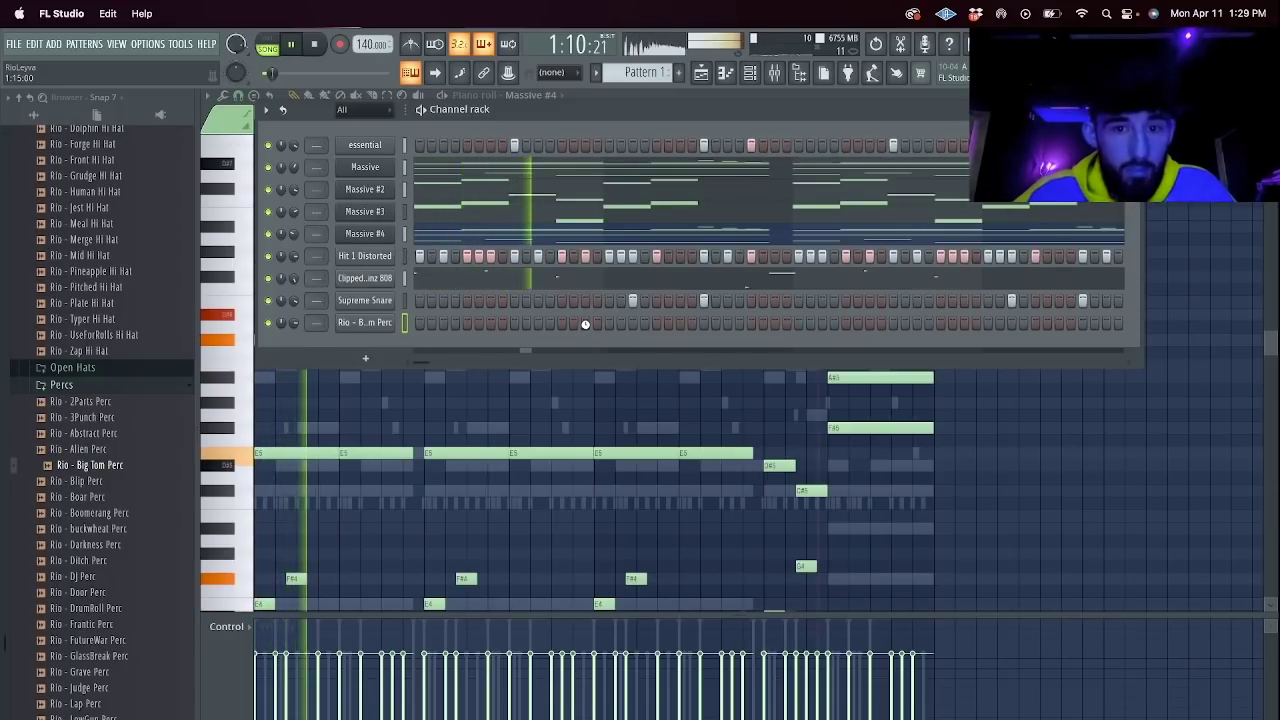
click(940, 323)
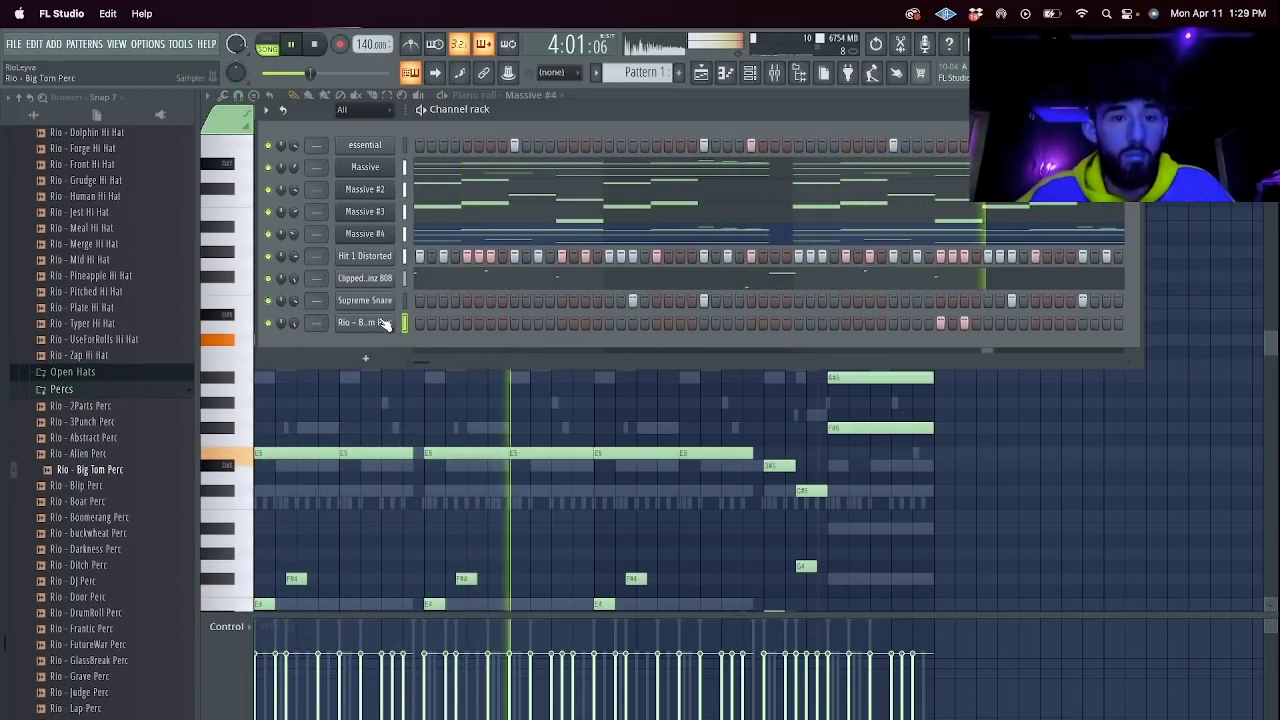
right_click(391, 322)
click(428, 325)
click(415, 128)
Draw two C5 Big Tom Perc notes near bar 4 and play them back from 2:15.
ctrl+scroll(457, 314, up, 4)
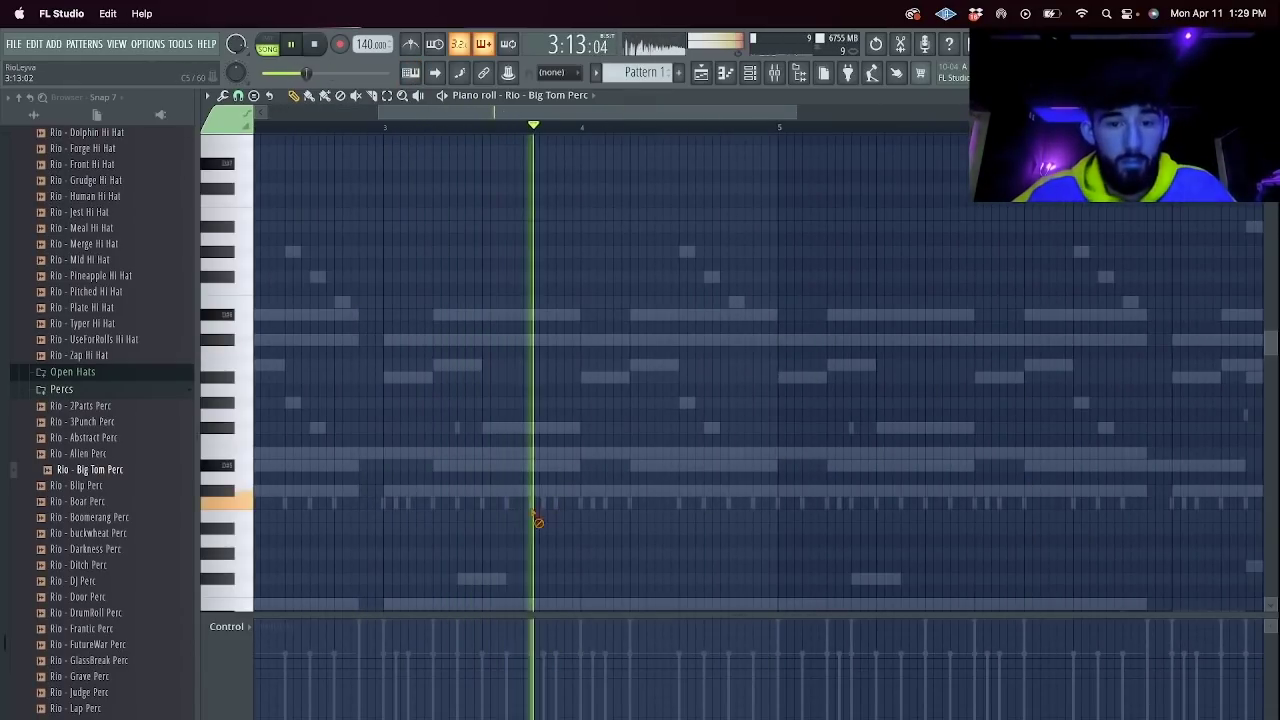
key(space)
click(560, 504)
drag(628, 506, 609, 505)
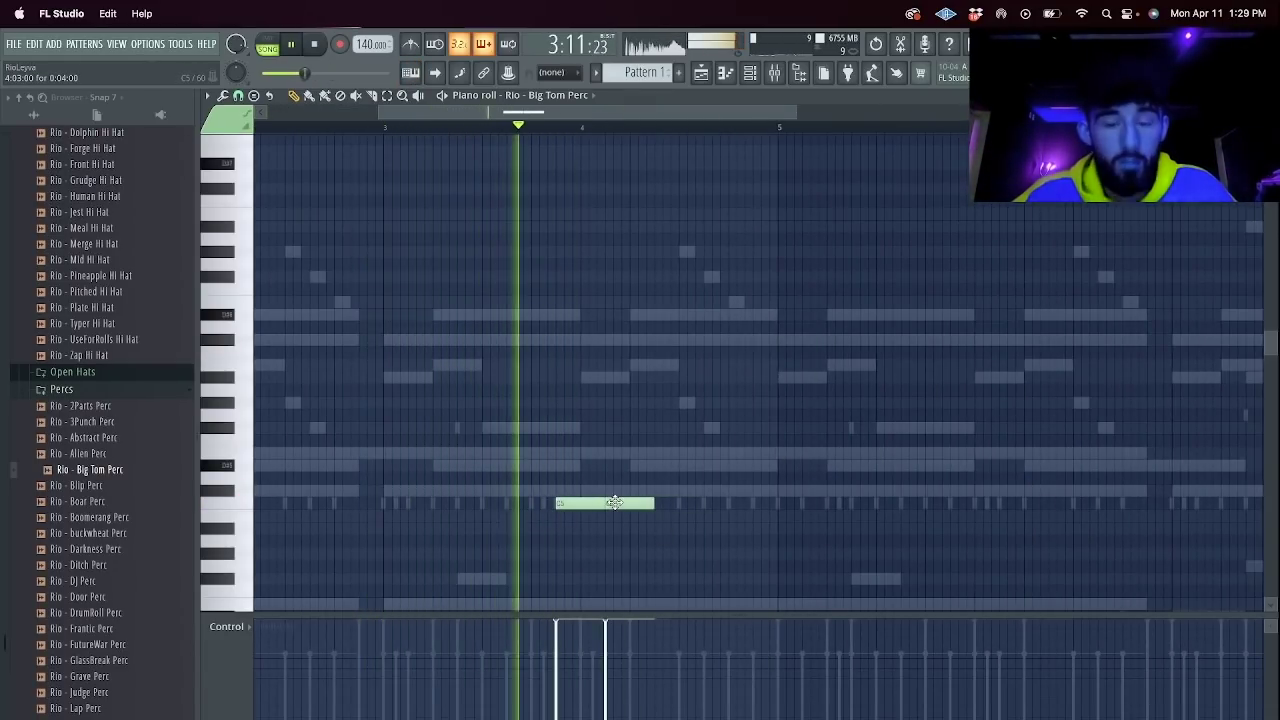
drag(392, 114, 280, 114)
key(space)
key(space)
drag(823, 651, 877, 659)
scroll(625, 120, down, 4)
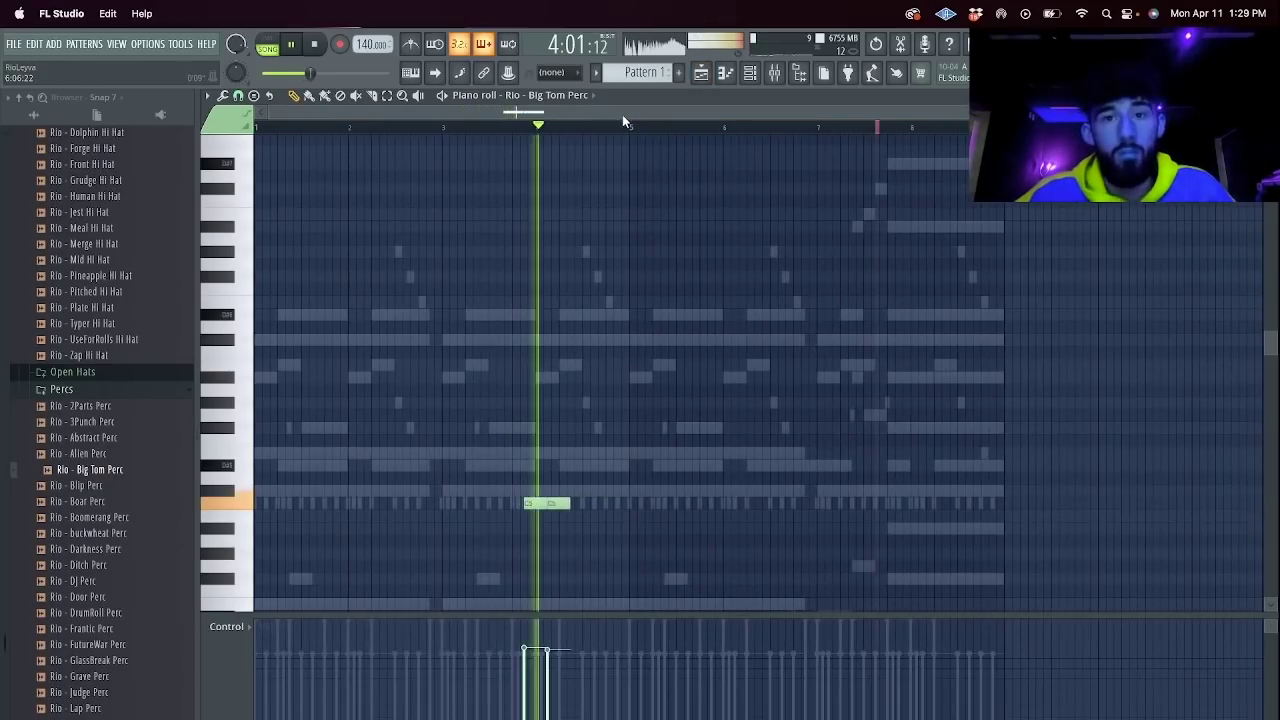
Try duplicating bars 1–4 of the perc pattern into bars 5–8, then remove the copy.
drag(633, 129, 262, 142)
key(ctrl+b)
key(Delete)
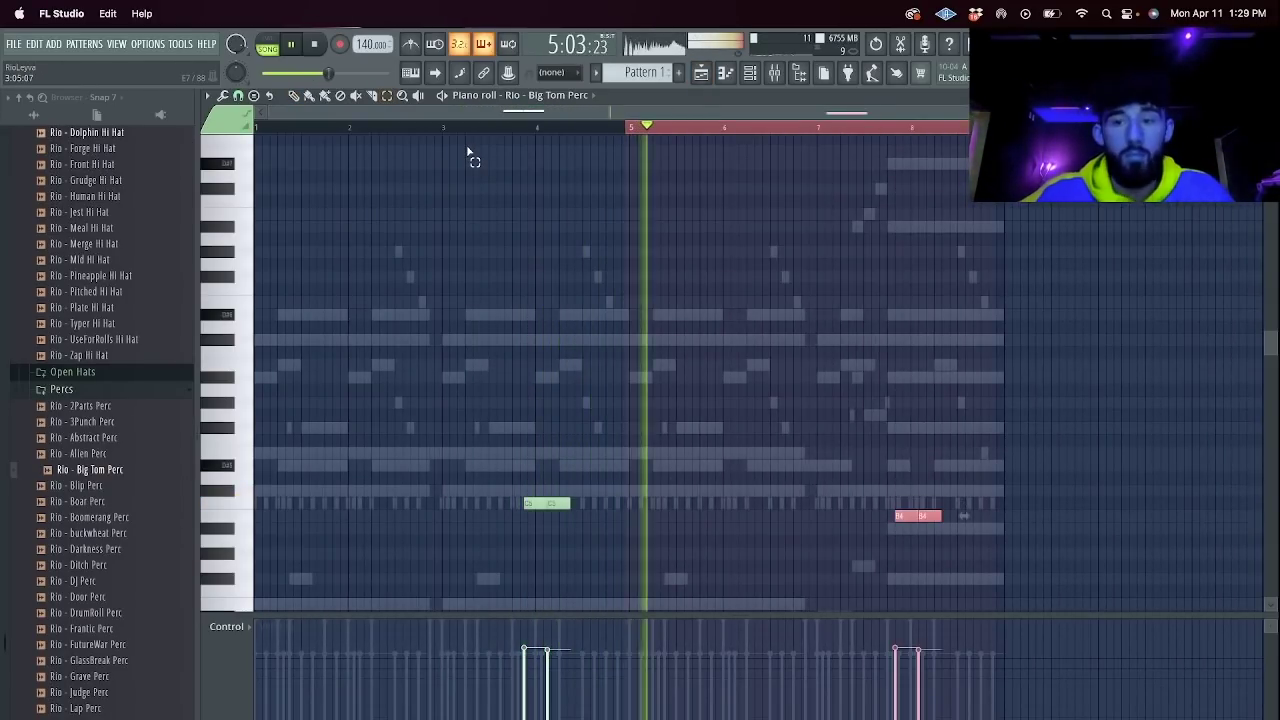
key(space)
click(798, 73)
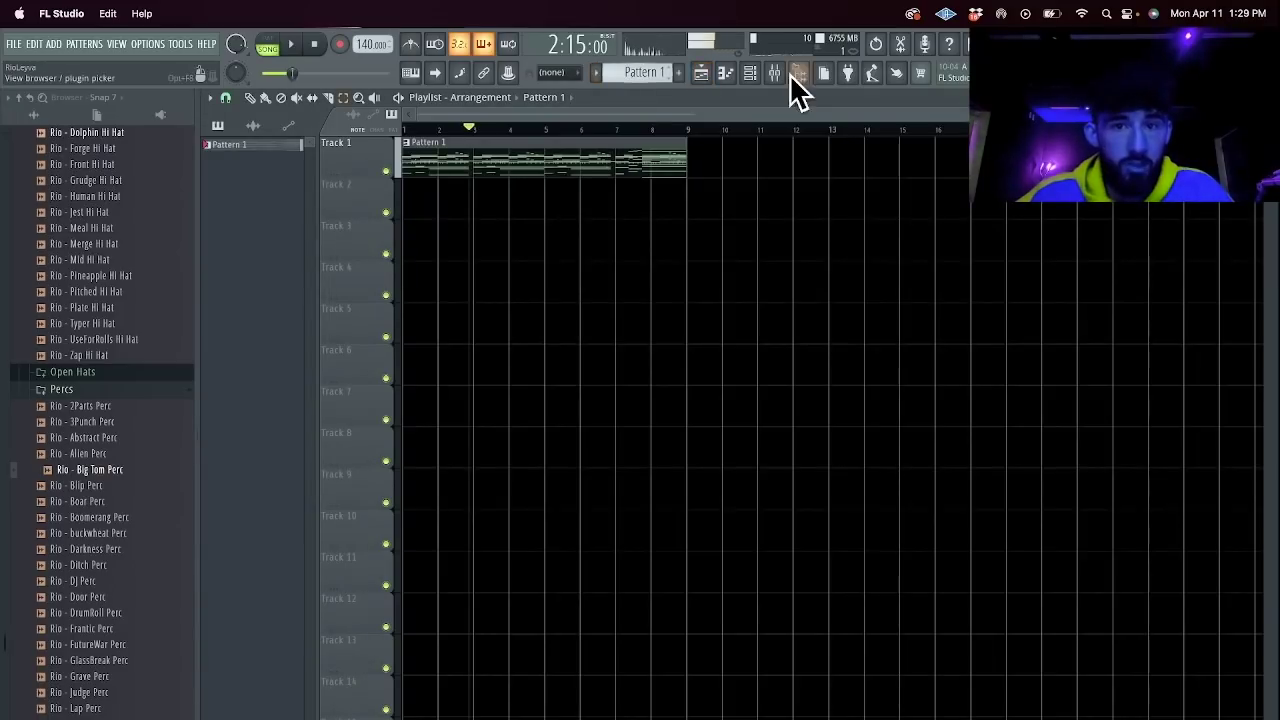
Split Pattern 1 by channel onto Tracks 1–8, repeating the clips at bars 9, 17 and 25.
click(598, 72)
click(669, 314)
key(super+a)
key(Delete)
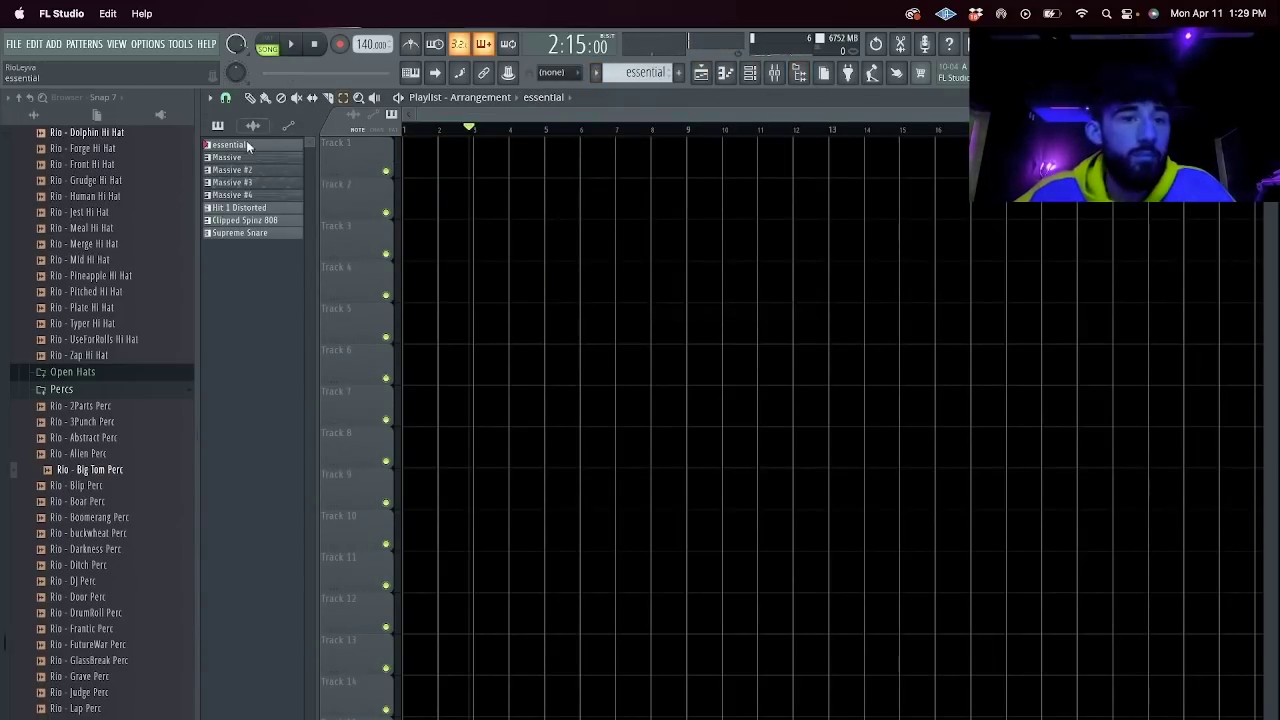
drag(265, 237, 417, 152)
key(super+b)
key(super+b)
key(super+b)
drag(758, 114, 430, 114)
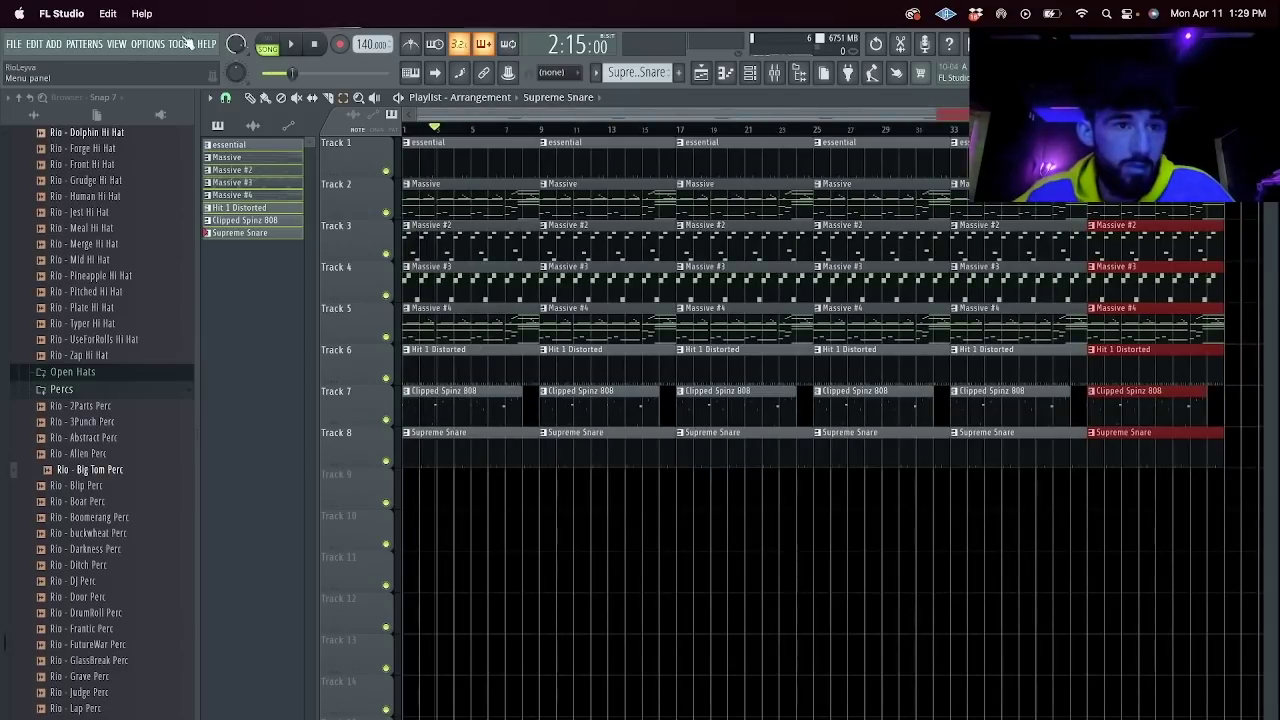
Delete the first column of clips on every track and select the drum and 808 clips at bar 9.
click(147, 44)
click(162, 175)
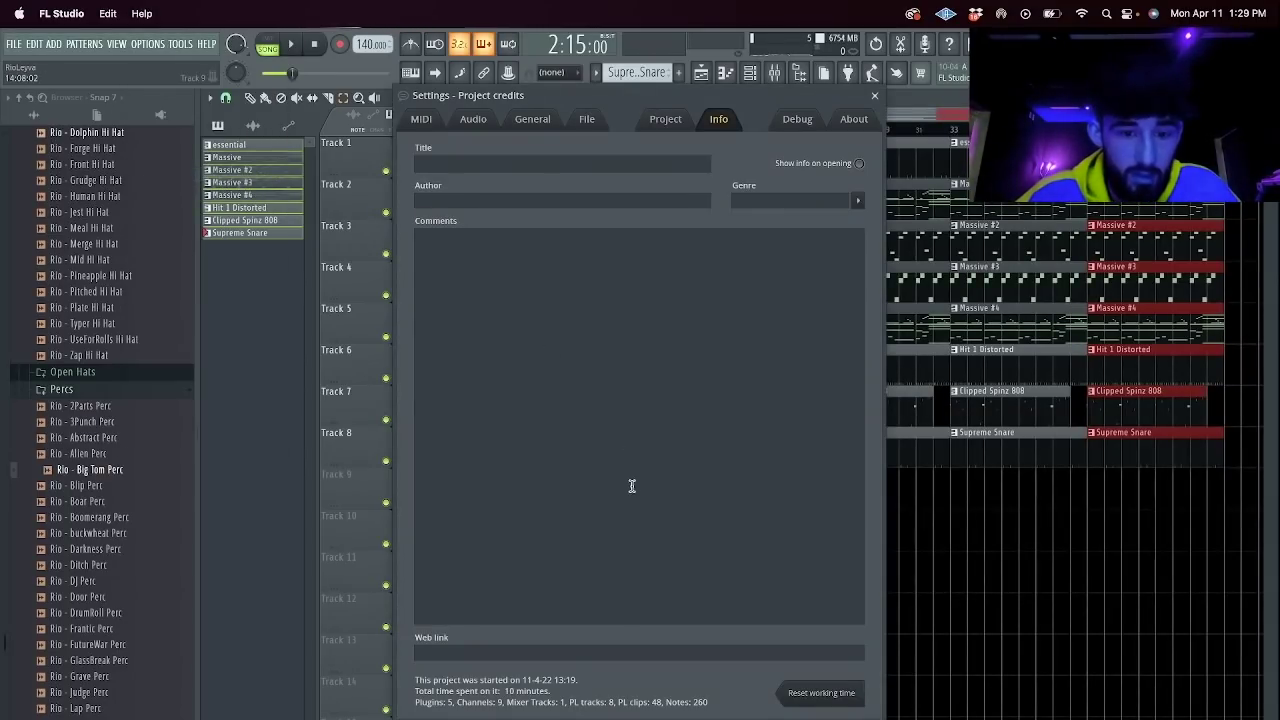
click(875, 96)
drag(470, 530, 355, 92)
key(Delete)
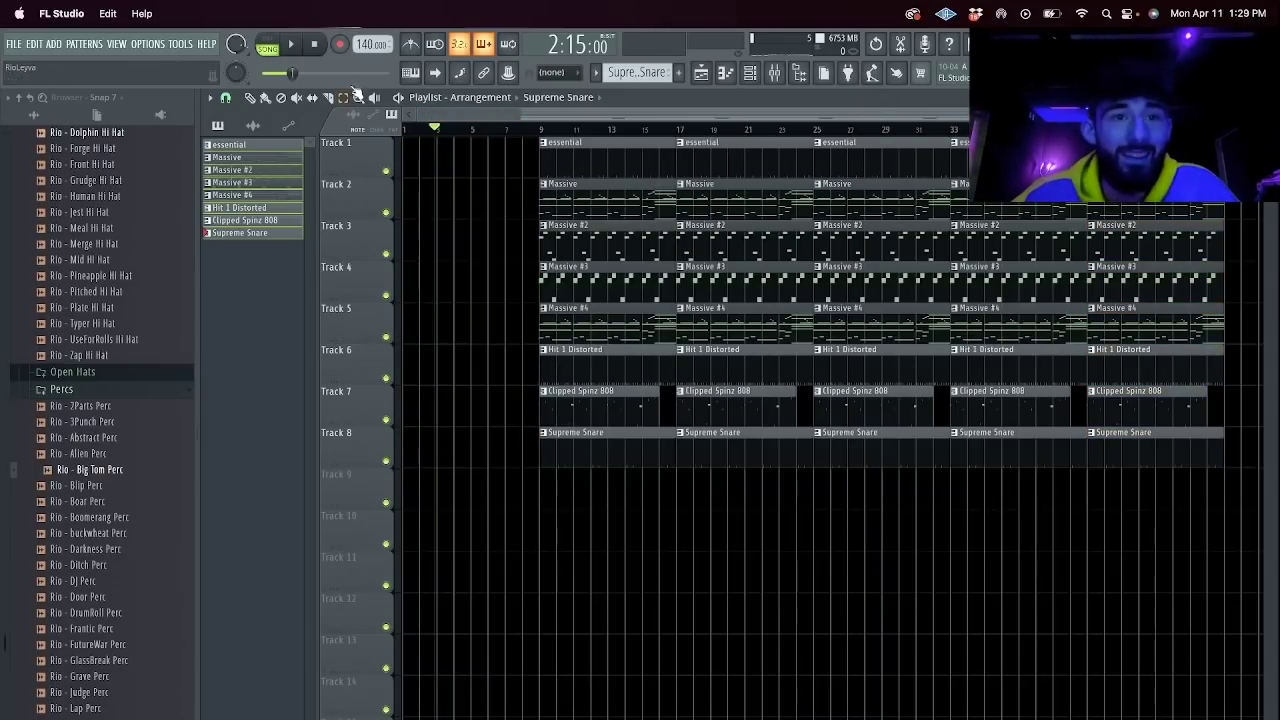
drag(627, 470, 579, 350)
Copy the drum and essential clips to the song start, then cut them at bar 3 and delete the pieces before it.
shift+super+click(585, 160)
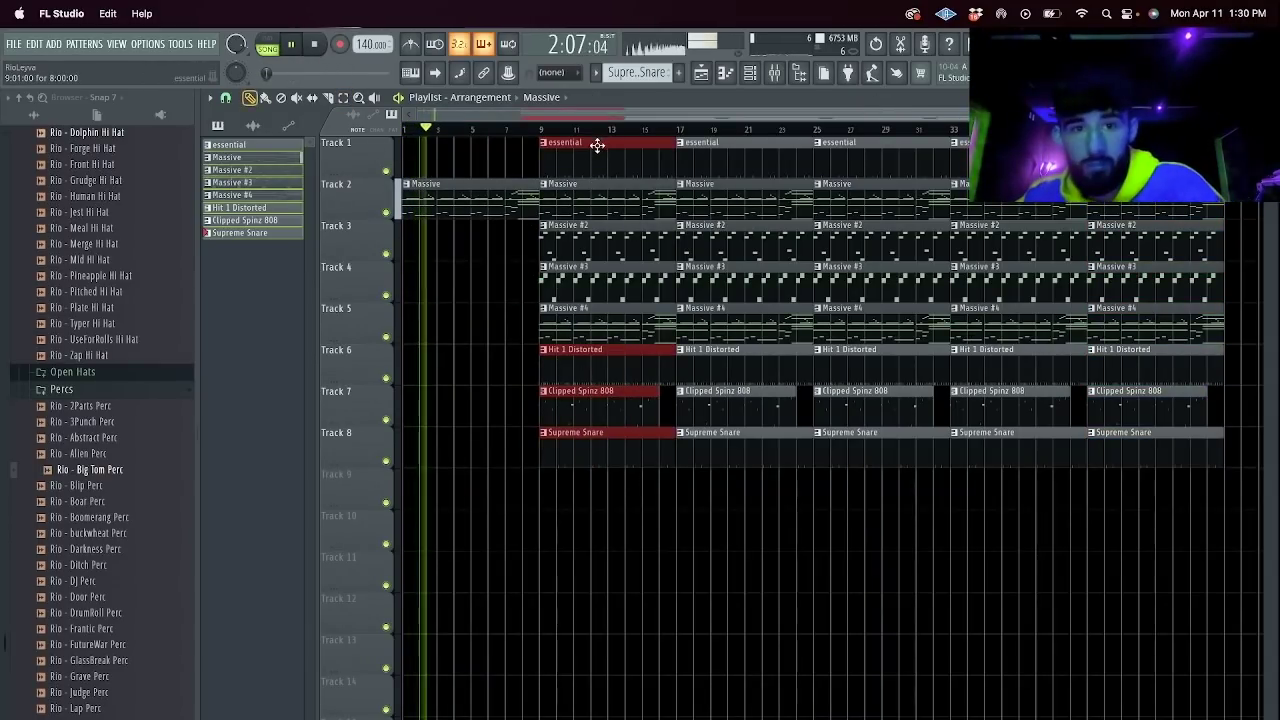
drag(580, 162, 443, 164)
drag(442, 449, 441, 342)
drag(425, 346, 416, 458)
key(Delete)
drag(442, 186, 445, 157)
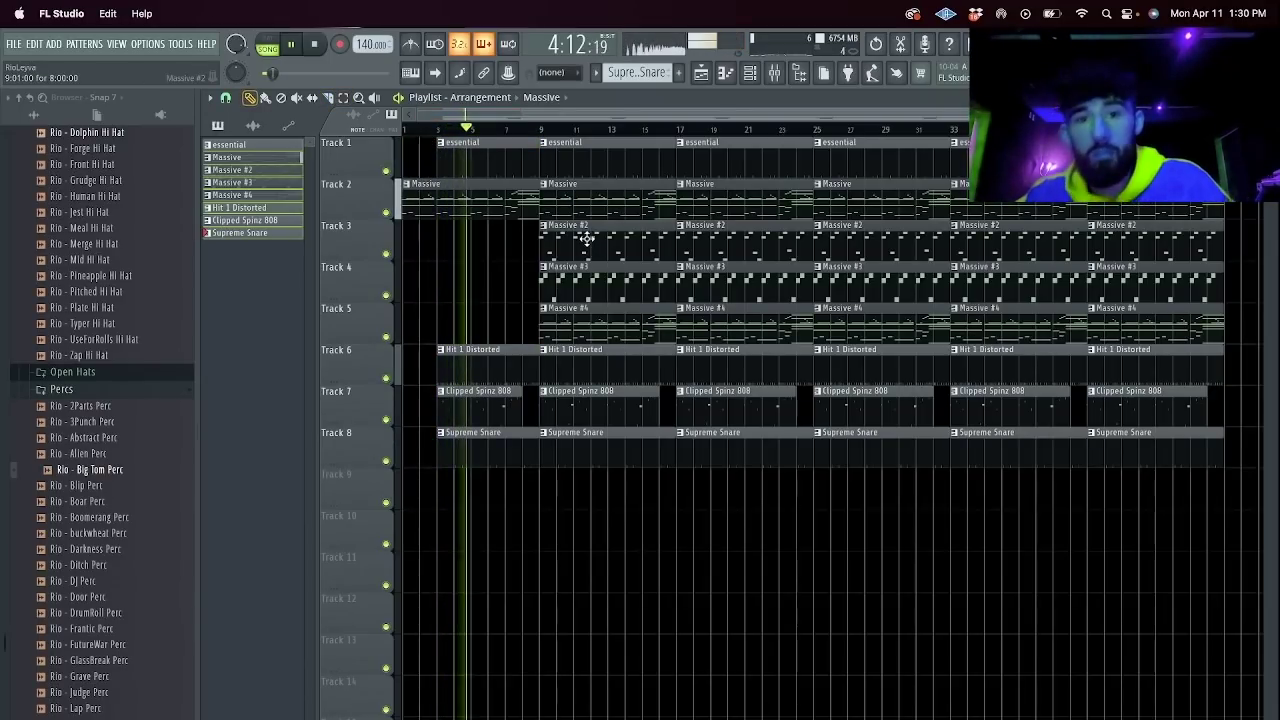
Stagger the Massive clips: add Massive #2 at bar 5 and clear the bar-9 and bar-17 Massive clips.
drag(587, 238, 450, 240)
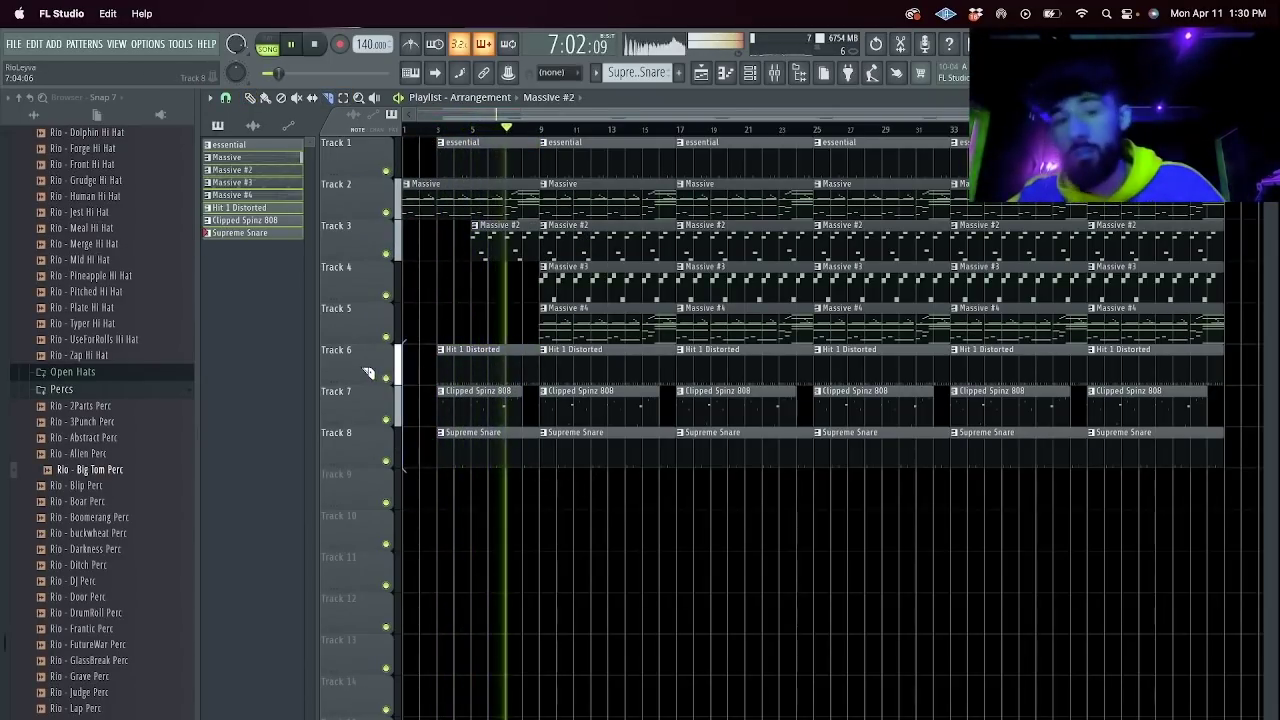
key(e)
click(589, 207)
key(Delete)
click(600, 232)
key(Delete)
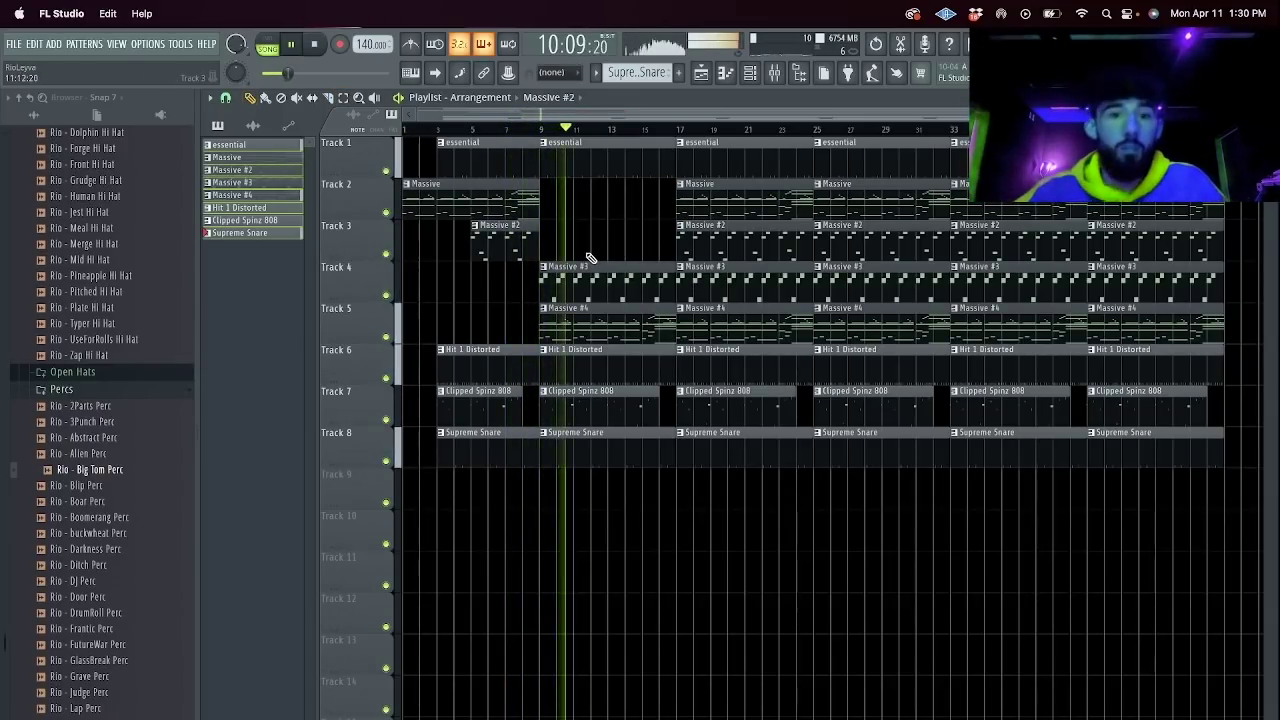
key(super+b)
right_click(620, 320)
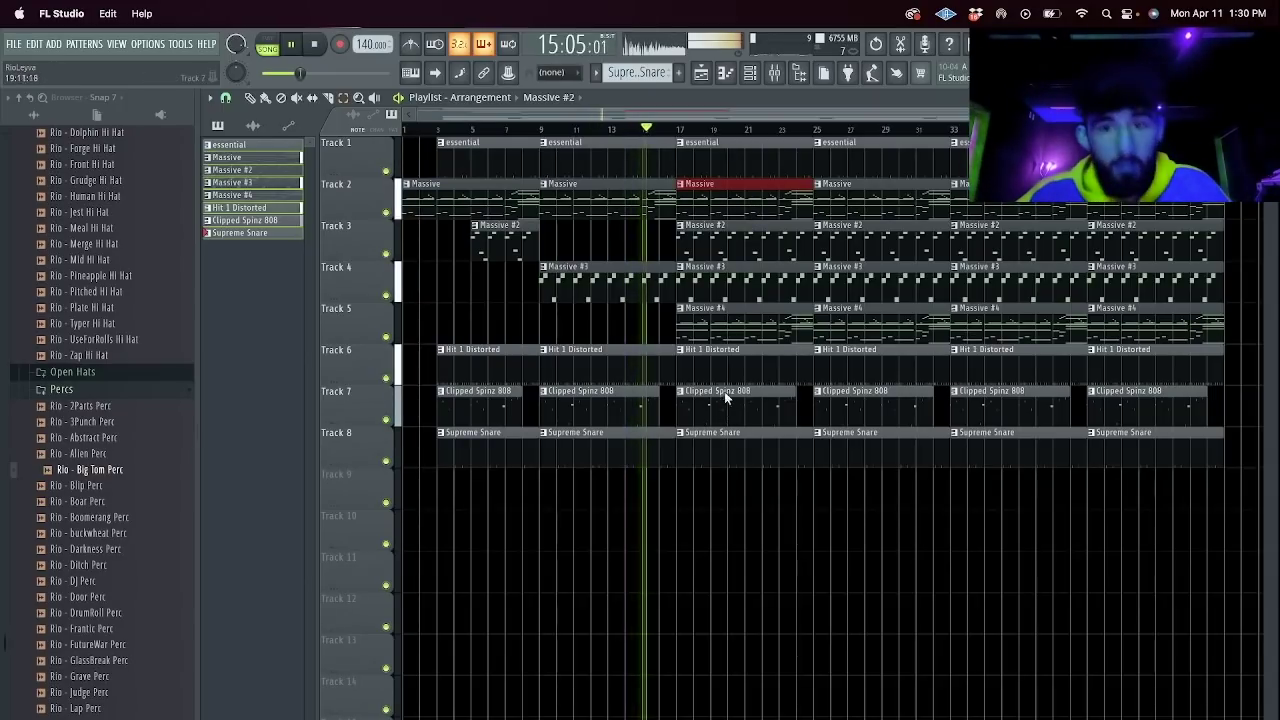
key(Delete)
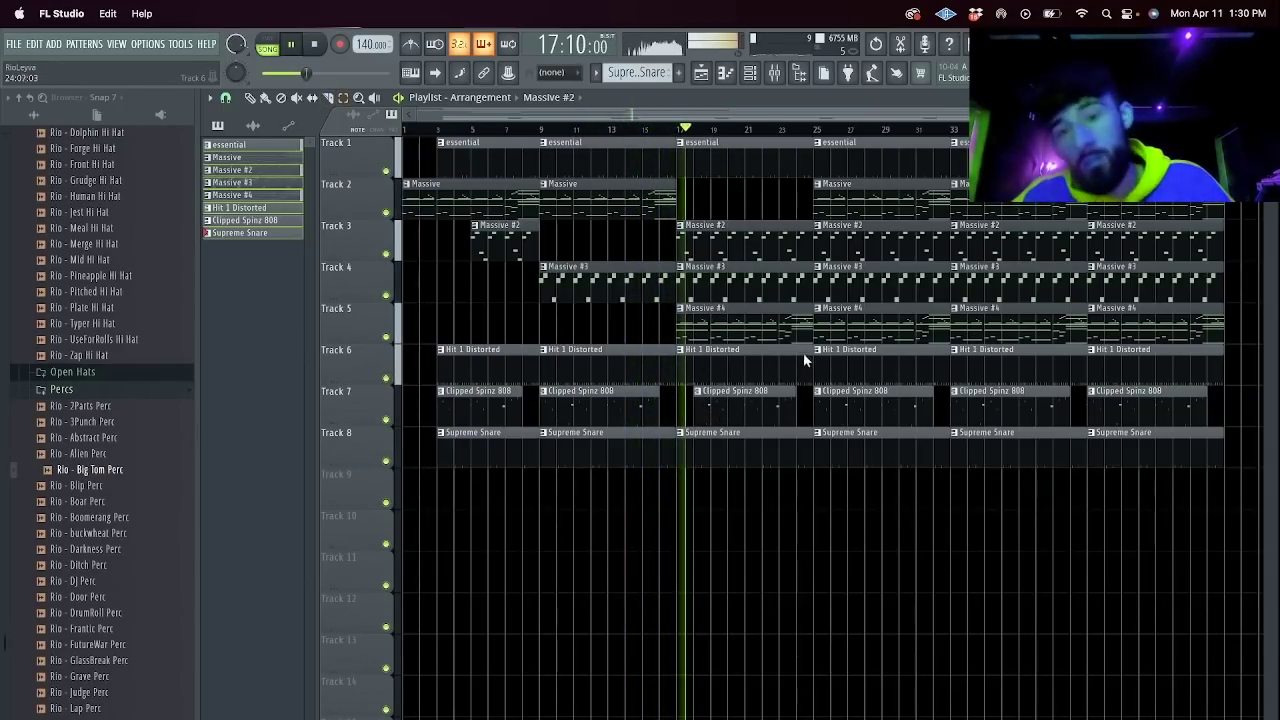
click(757, 75)
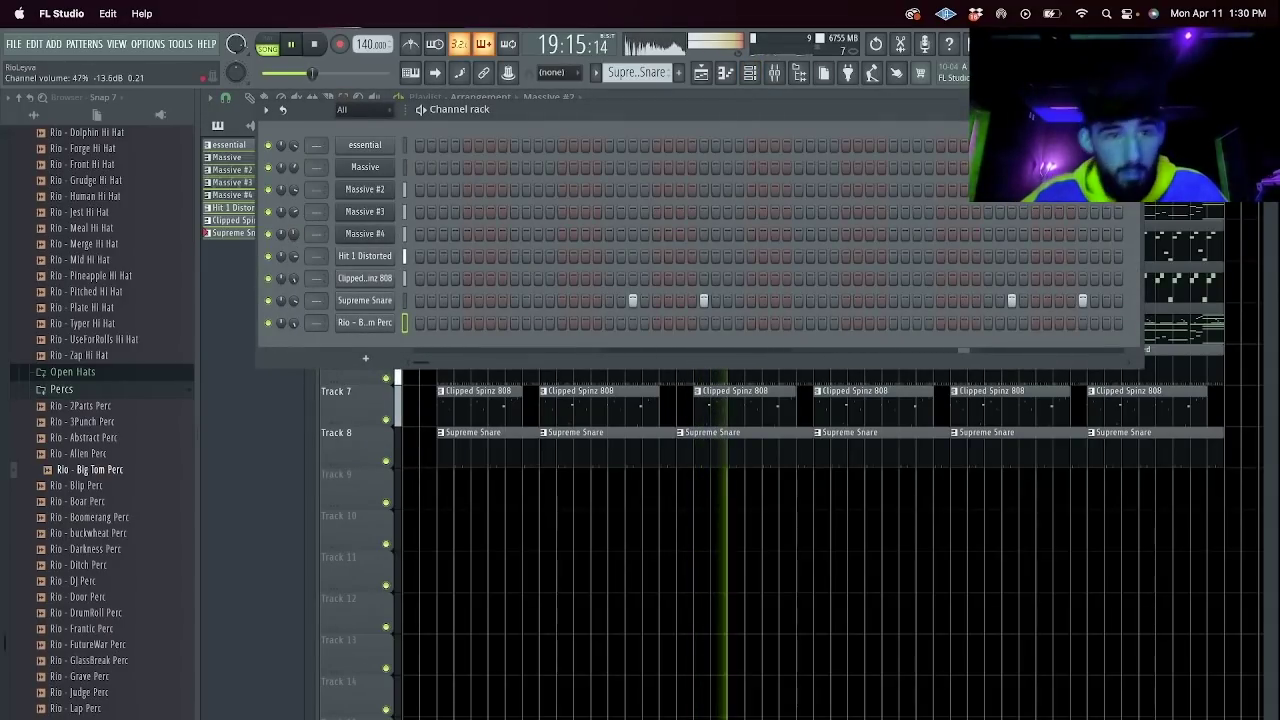
click(266, 430)
Merge the stacked chord clips at bar 25 into one Massive #5 pattern and check its notes.
drag(854, 328, 856, 245)
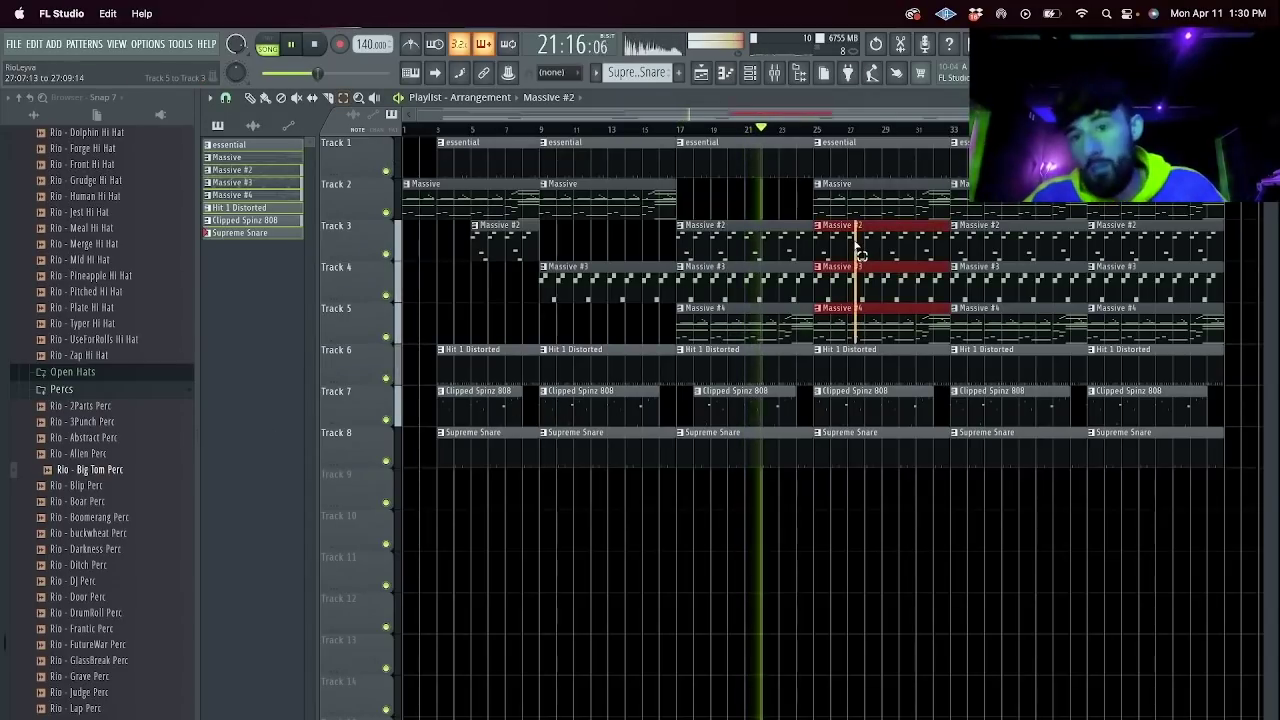
click(818, 184)
click(867, 283)
double_click(841, 202)
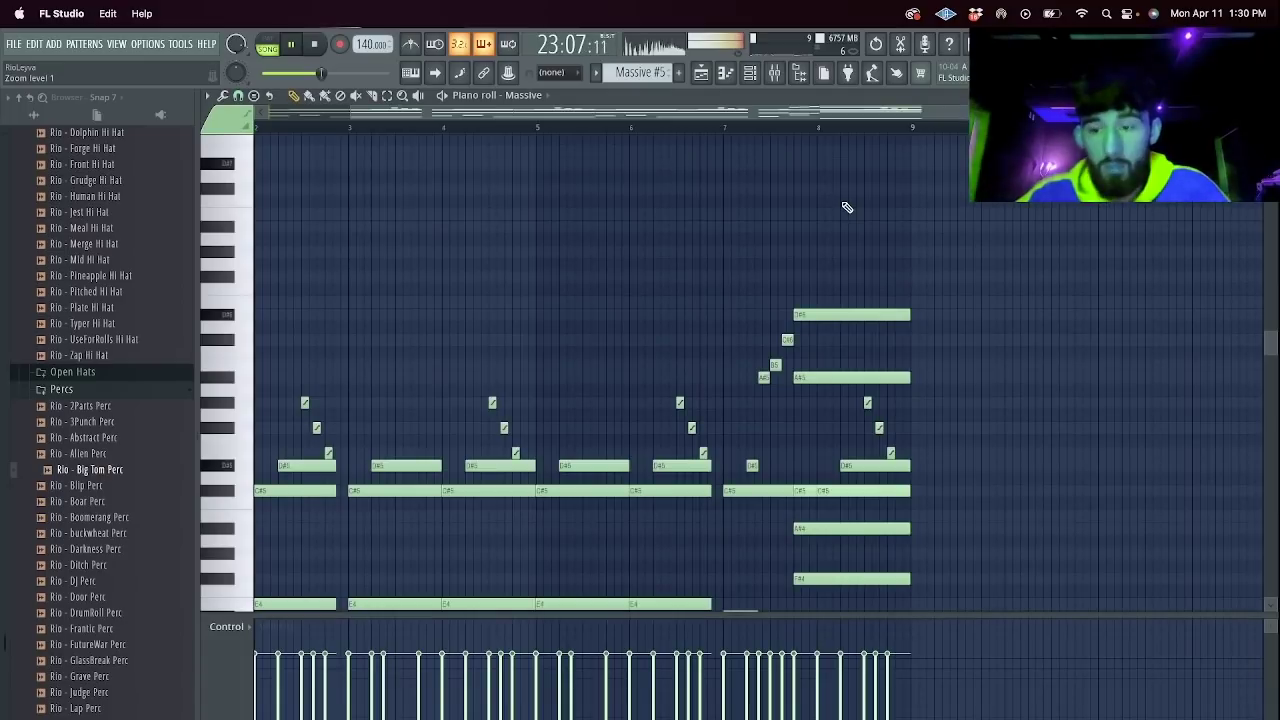
click(702, 76)
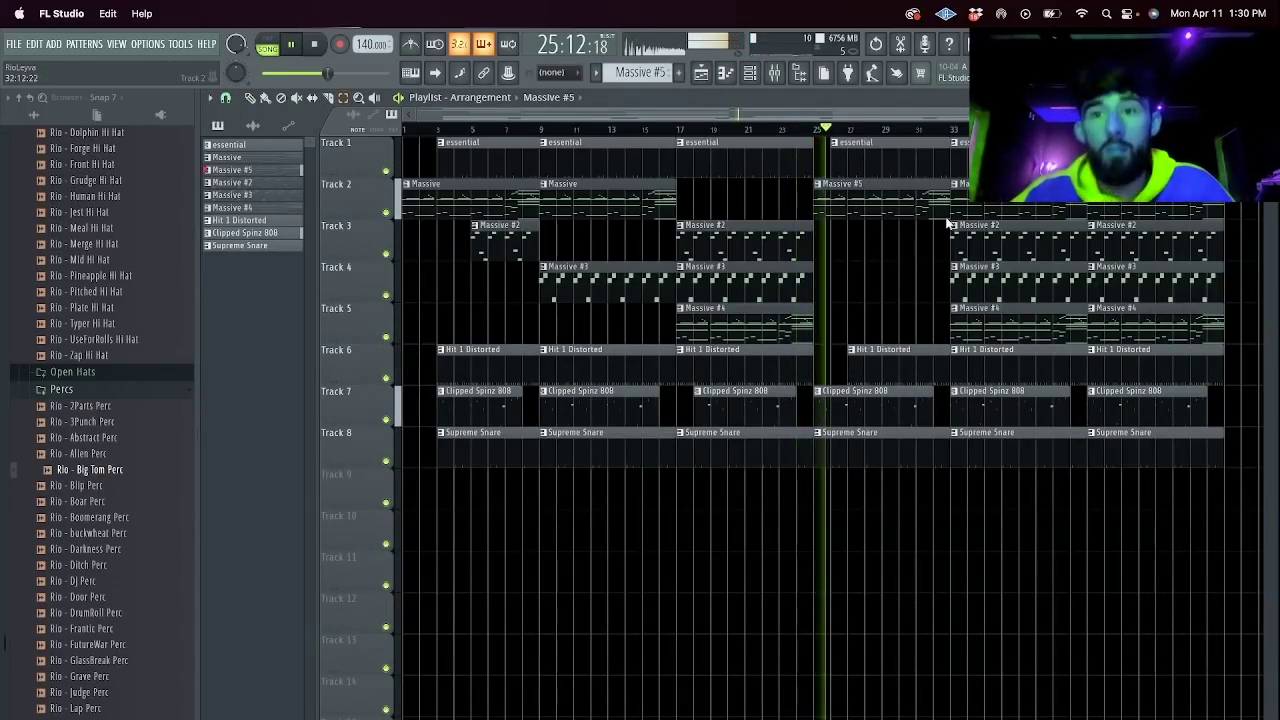
double_click(838, 203)
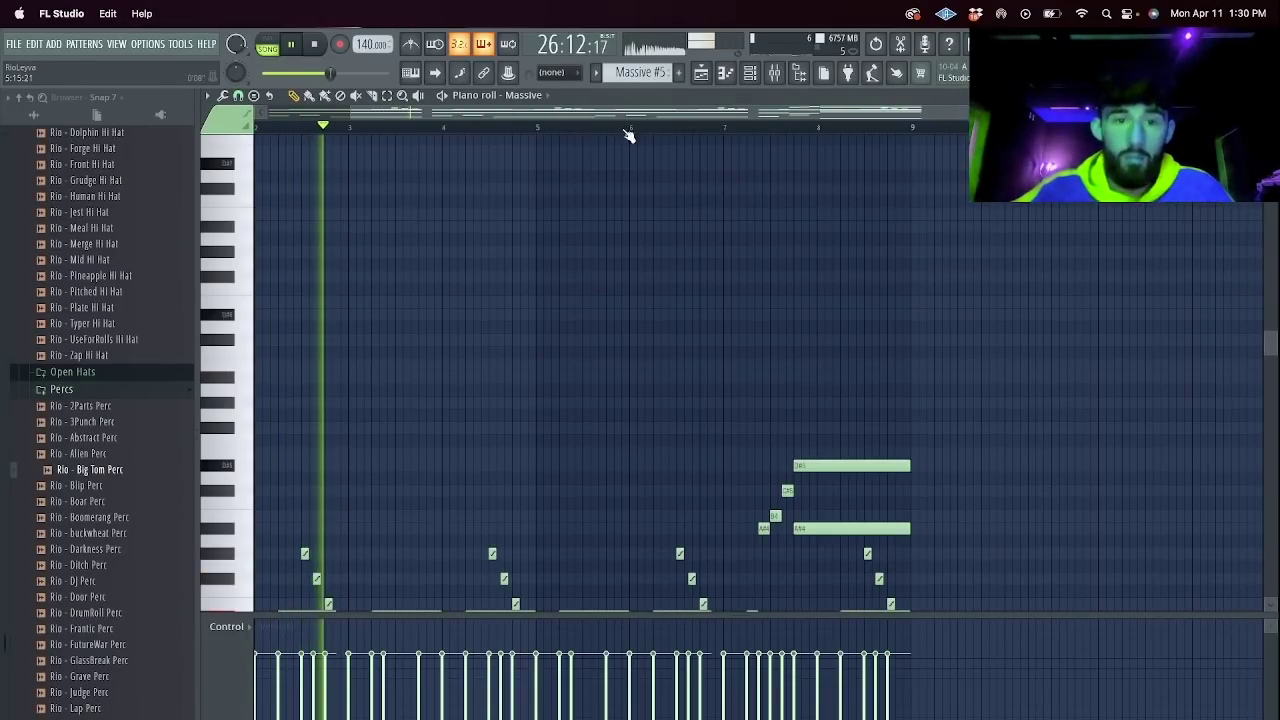
key(Escape)
click(756, 168)
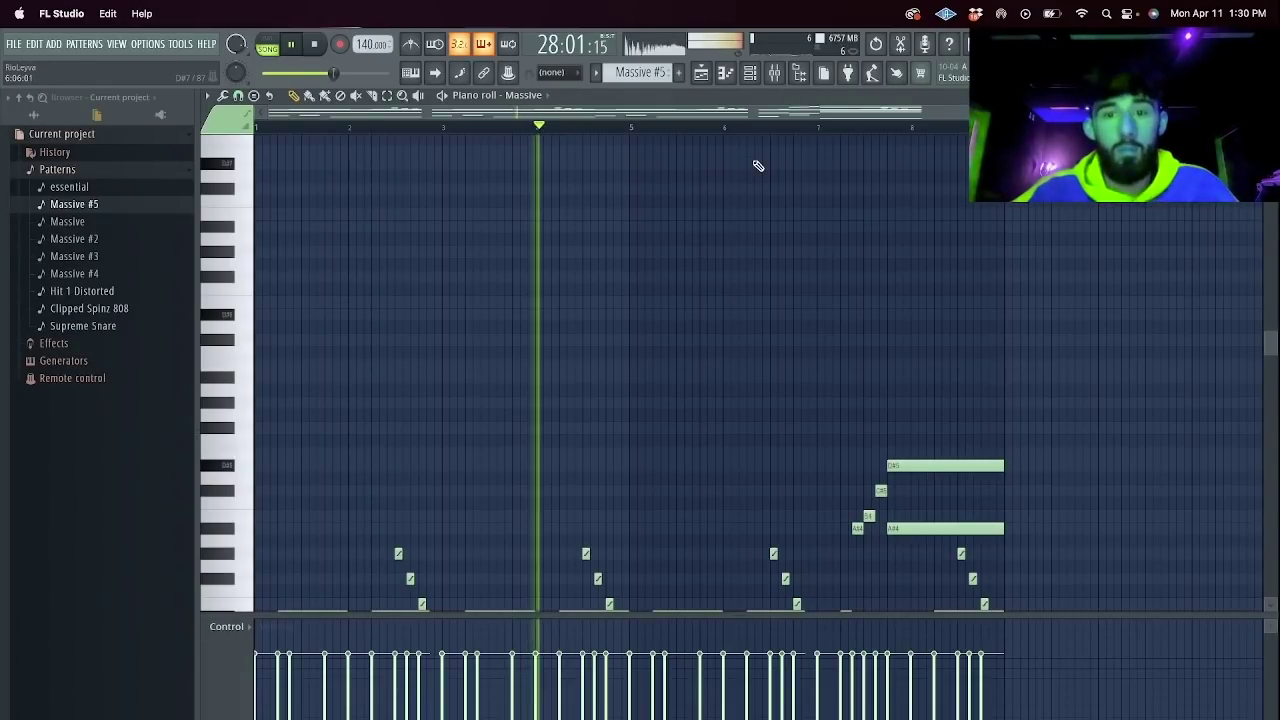
key(F5)
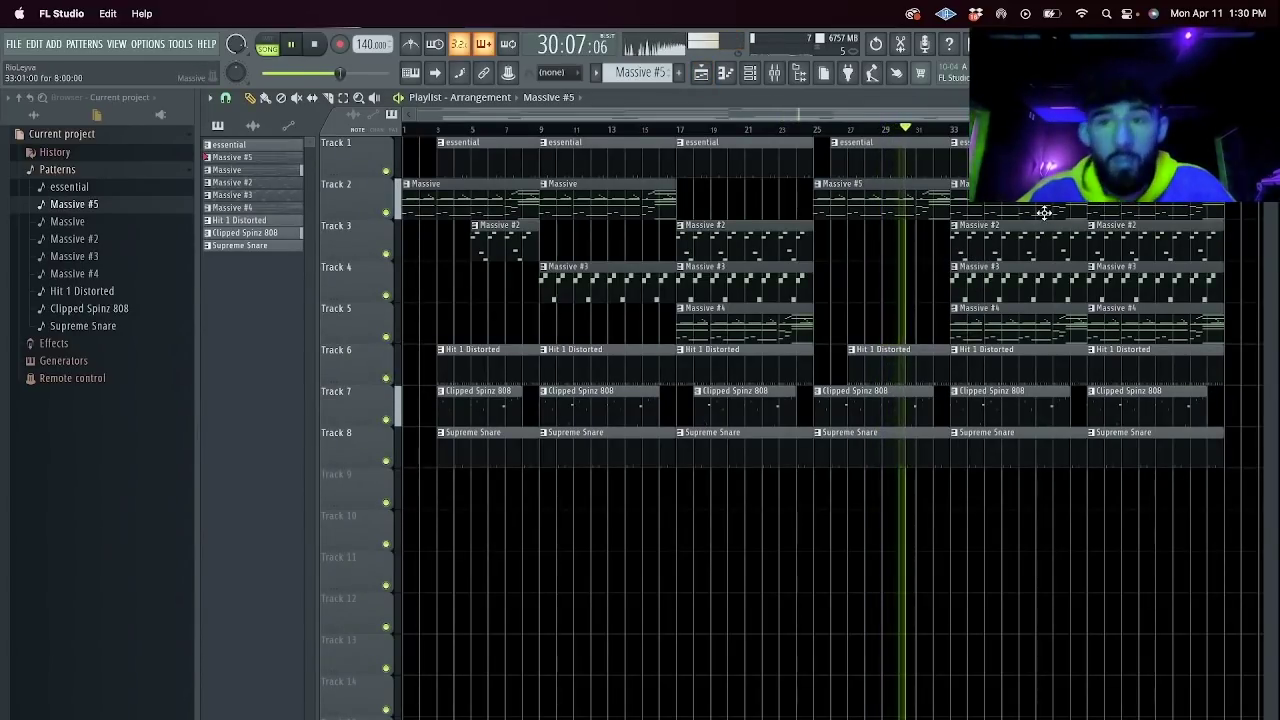
Delete Massive #4 at bar 33, trim the 808's first bar at bar 34, and delete everything past bar 41.
right_click(1011, 325)
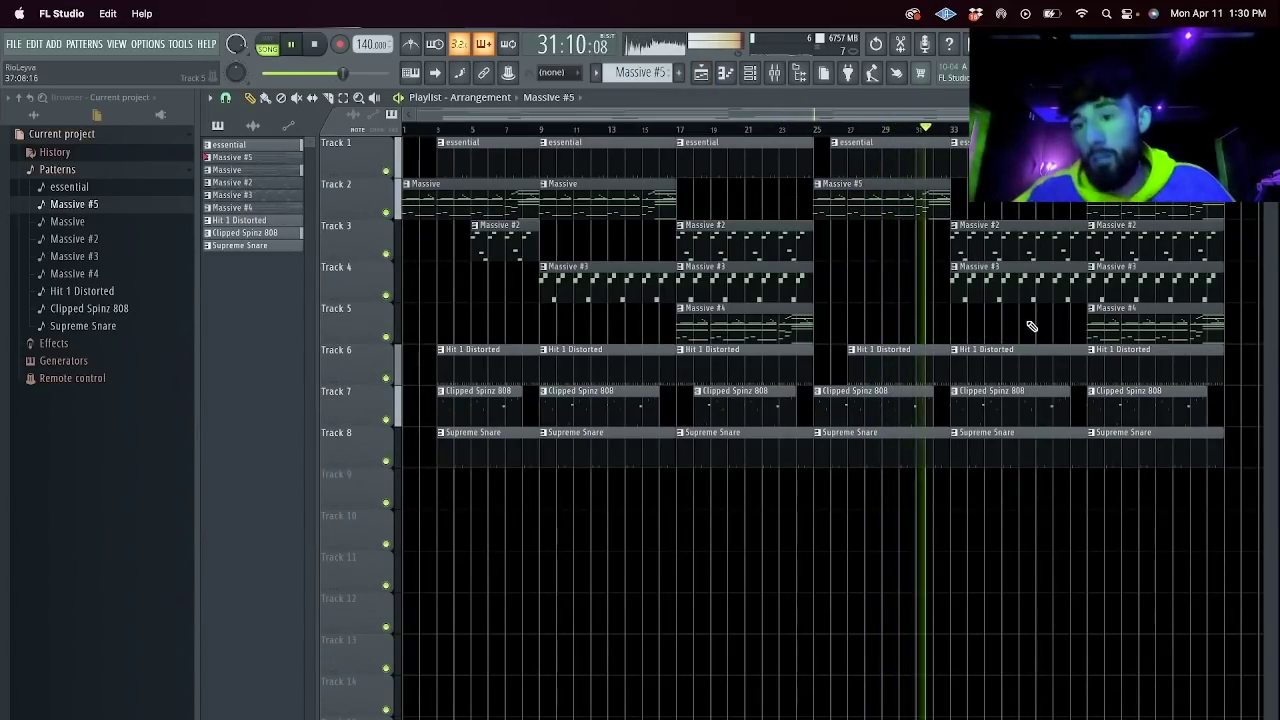
key(c)
click(972, 411)
key(e)
right_click(956, 411)
drag(1196, 510, 1138, 155)
key(Delete)
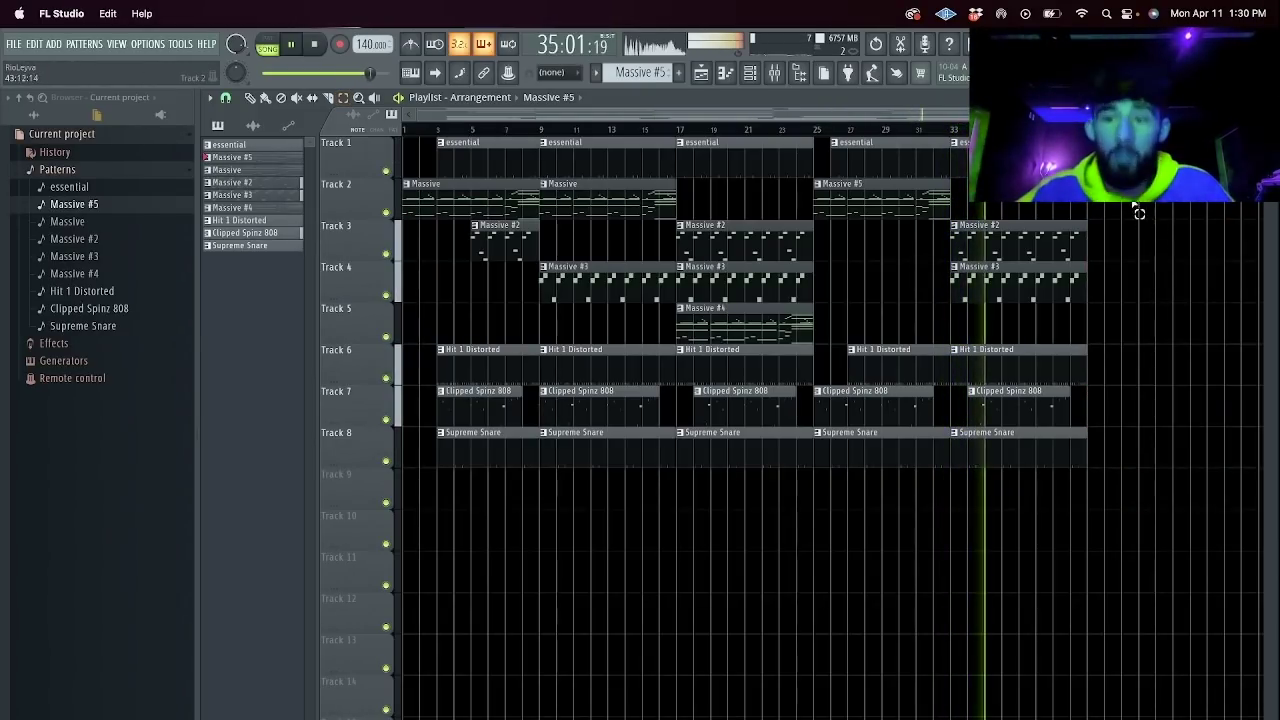
Delete the last Massive #3 clip on Track 4 and audition the section, checking Massive #2's notes.
right_click(1020, 285)
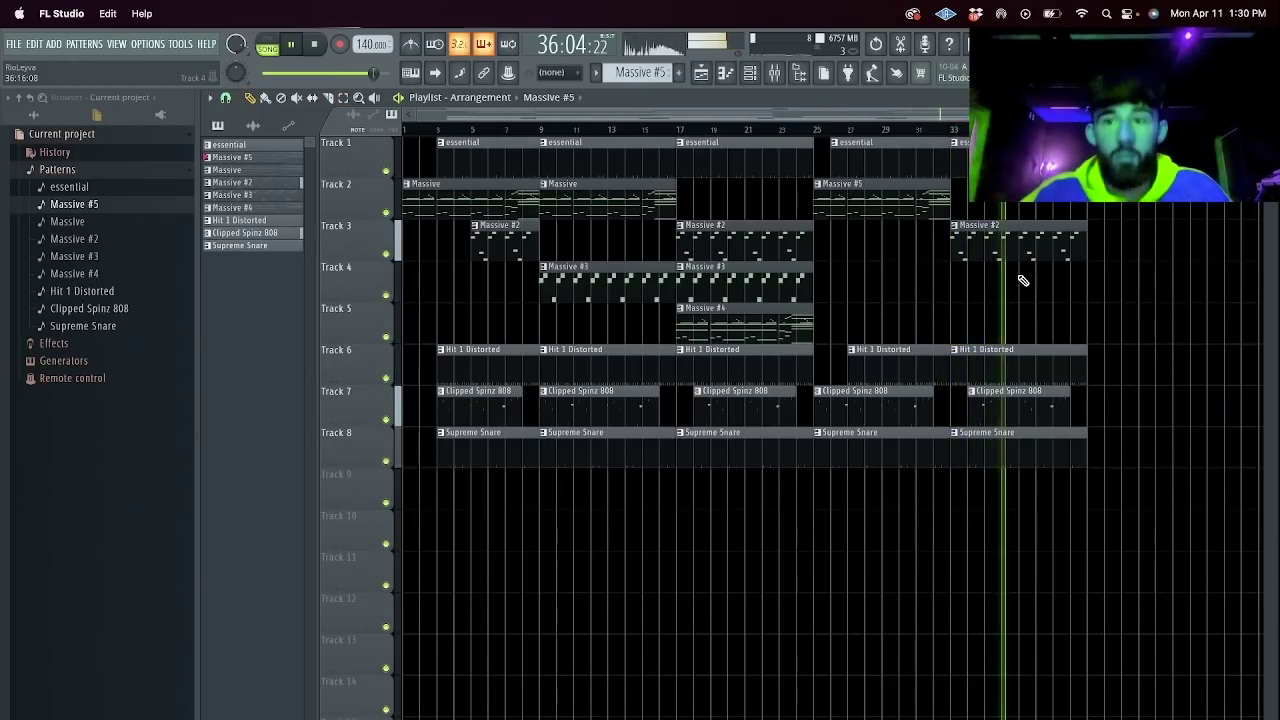
click(908, 200)
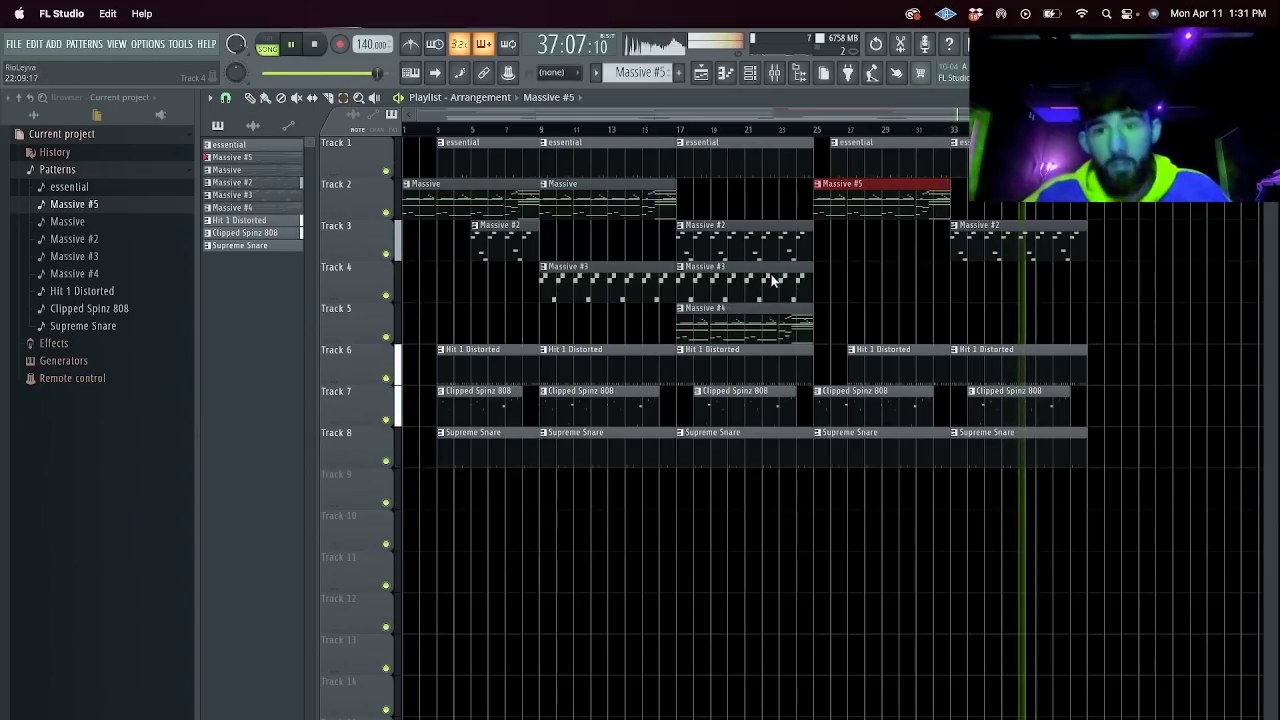
click(800, 285)
click(880, 309)
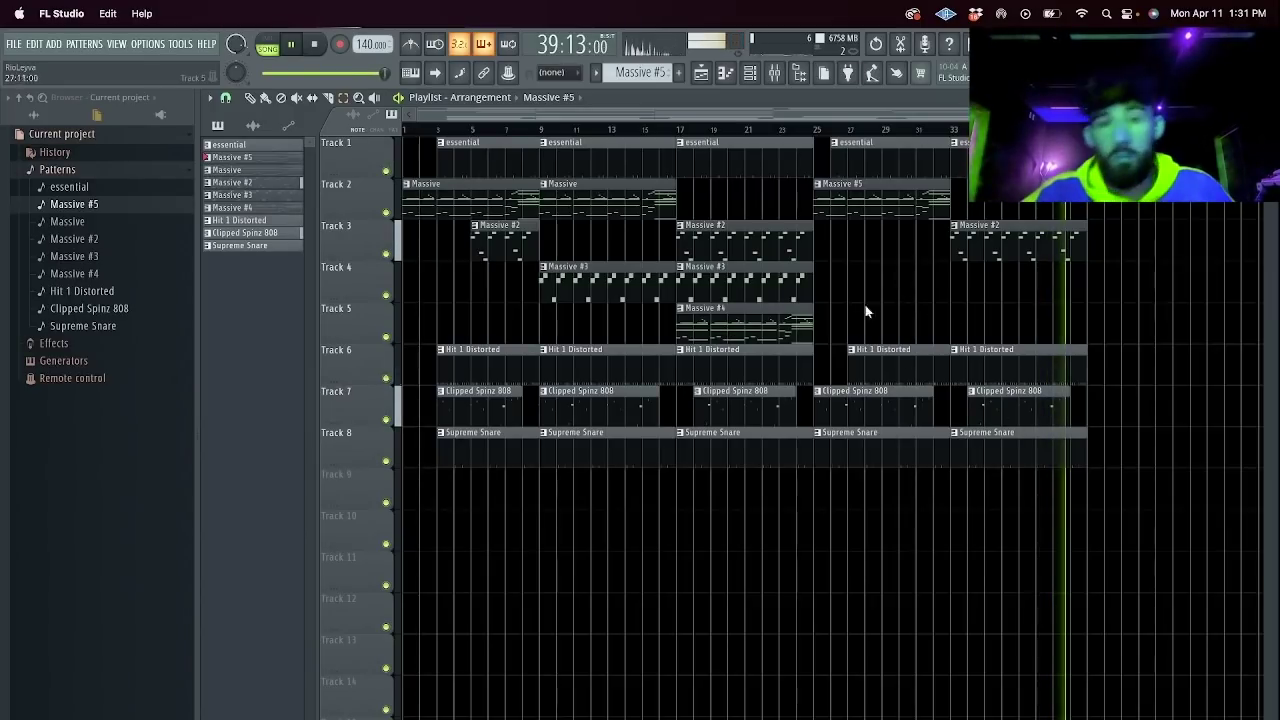
key(space)
key(space)
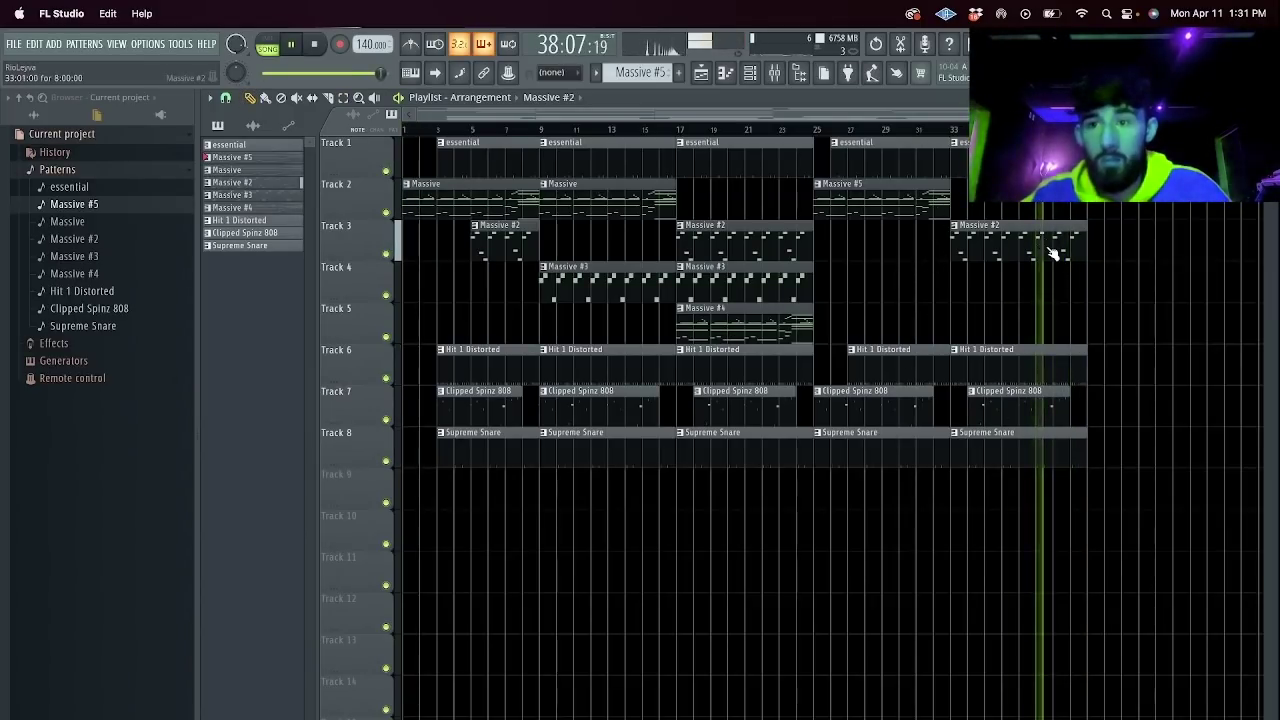
double_click(1051, 248)
key(space)
key(Escape)
key(space)
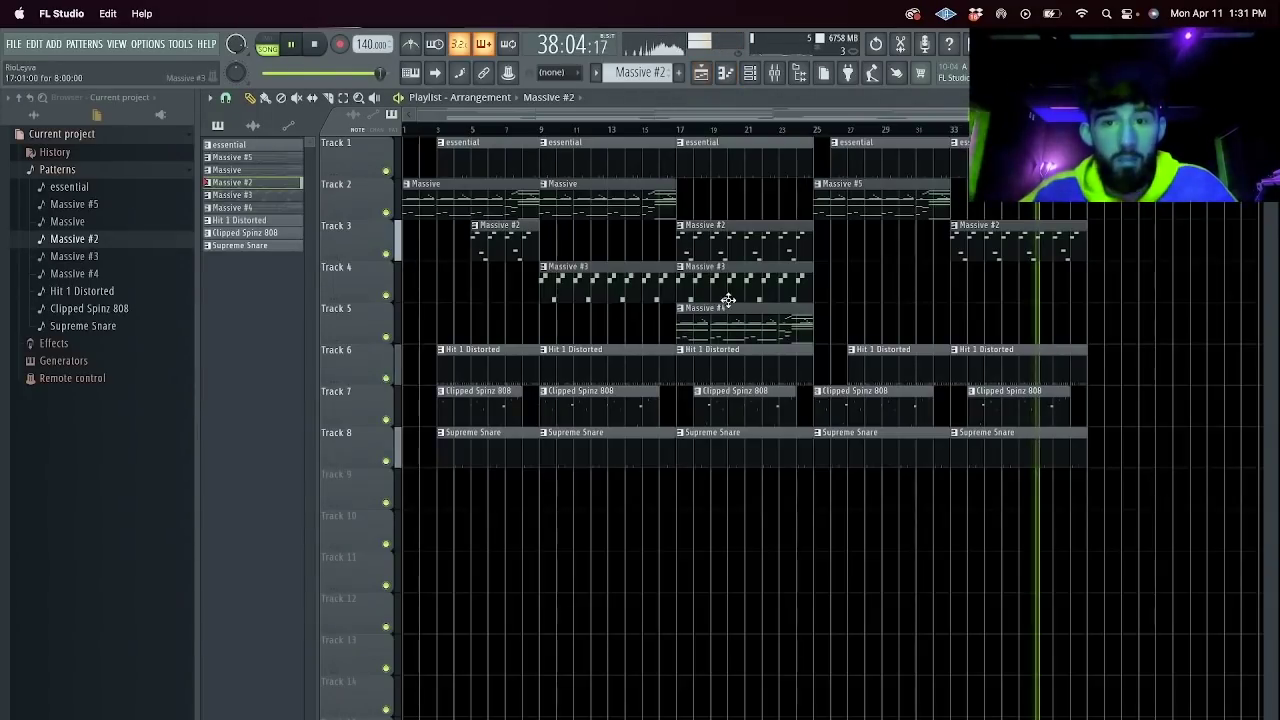
Try Massive #5 at bar 33, then replace it with Massive #4 at bar 33 on Track 5.
super+click(851, 203)
key(super+b)
super+click(974, 280)
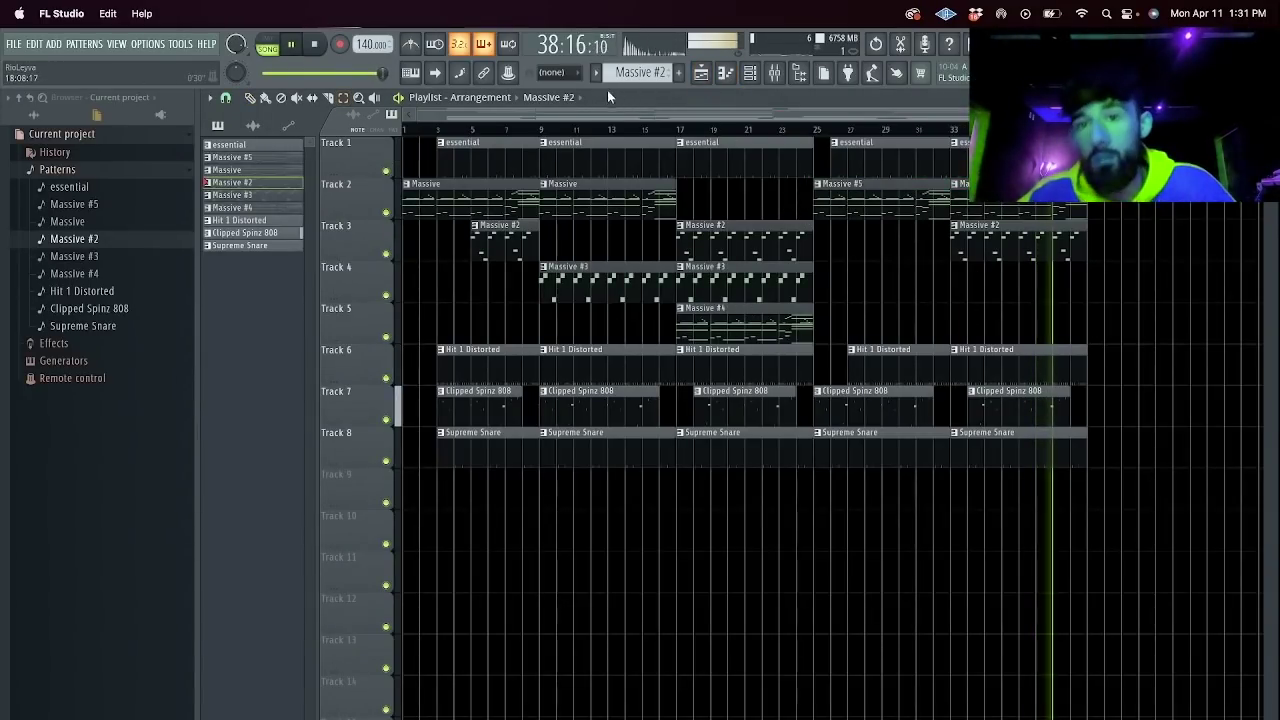
scroll(1085, 130, down, 1)
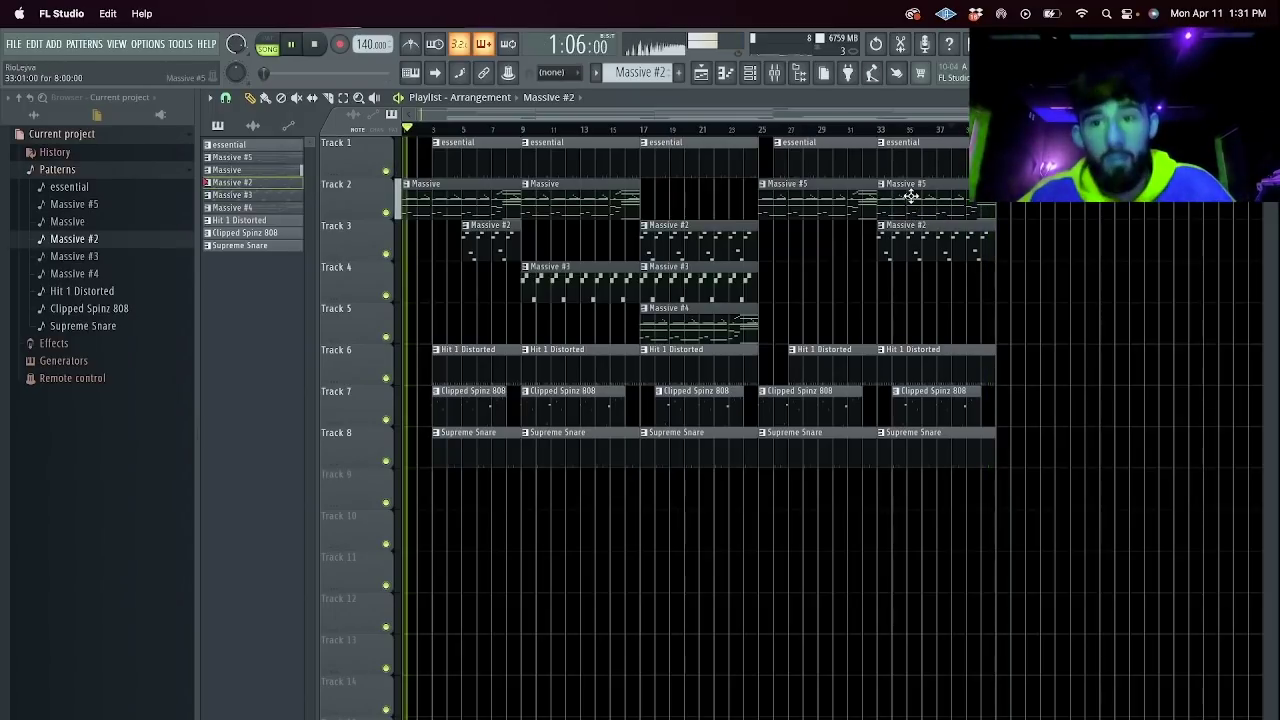
click(766, 130)
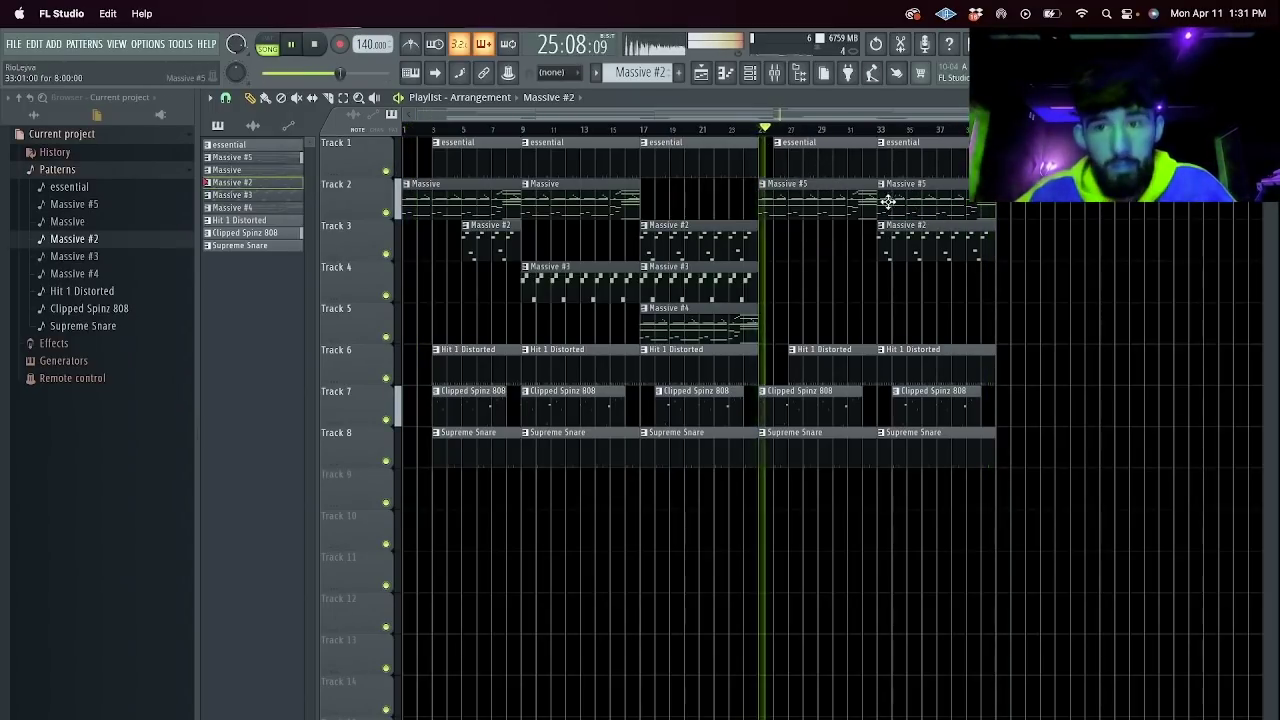
key(Delete)
drag(695, 323, 948, 323)
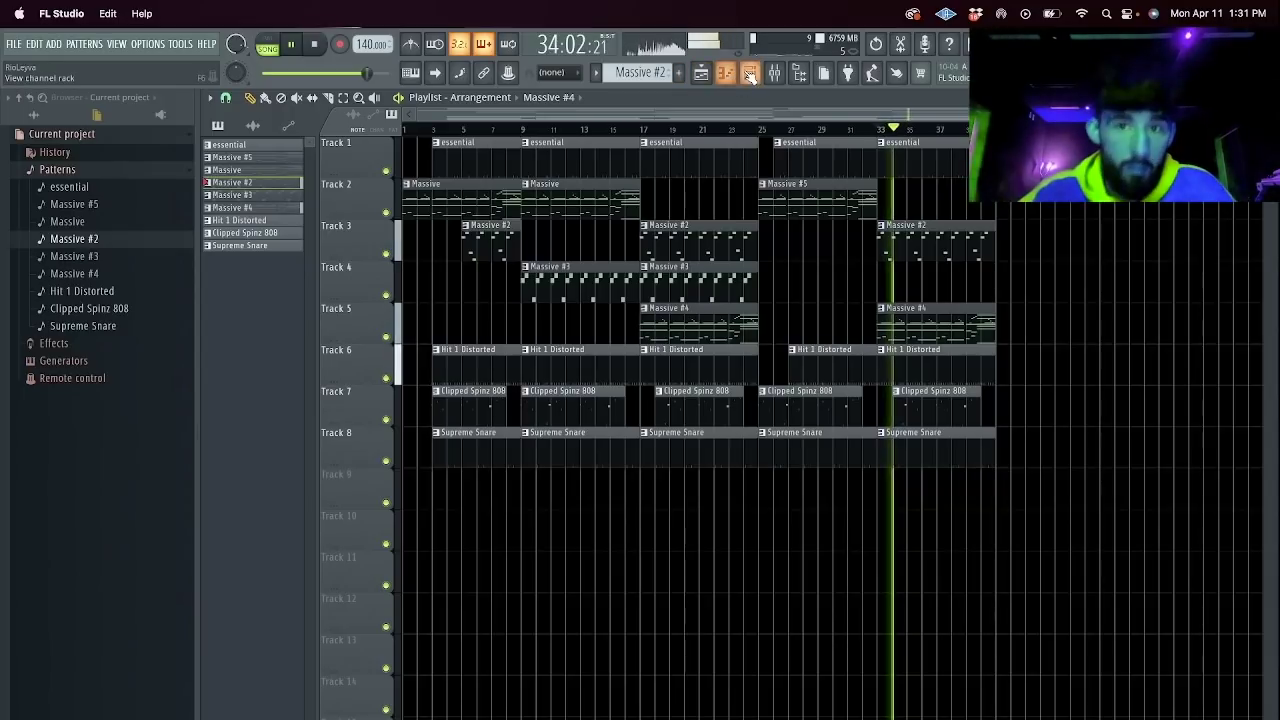
Add Massive #2 at bar 37, remove the Massive #5 clips at bars 25 and 33, and copy the short 808 clip to bar 38.
drag(1006, 503, 403, 136)
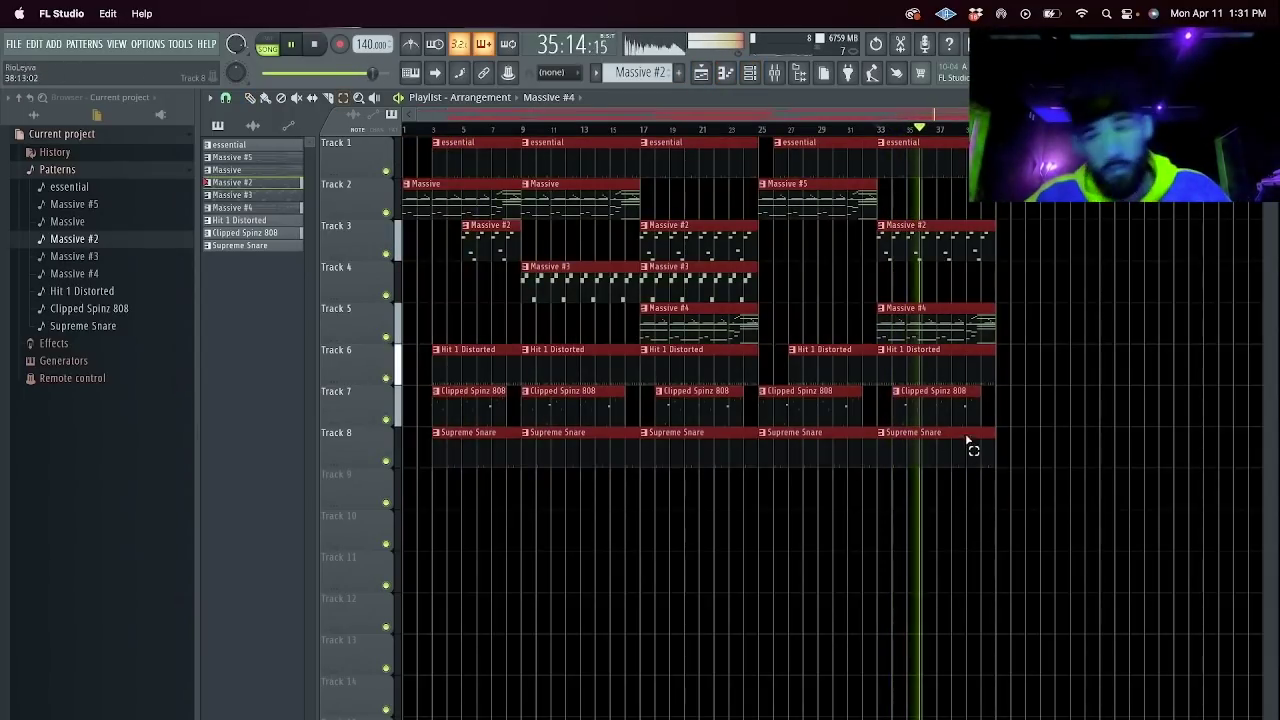
click(940, 255)
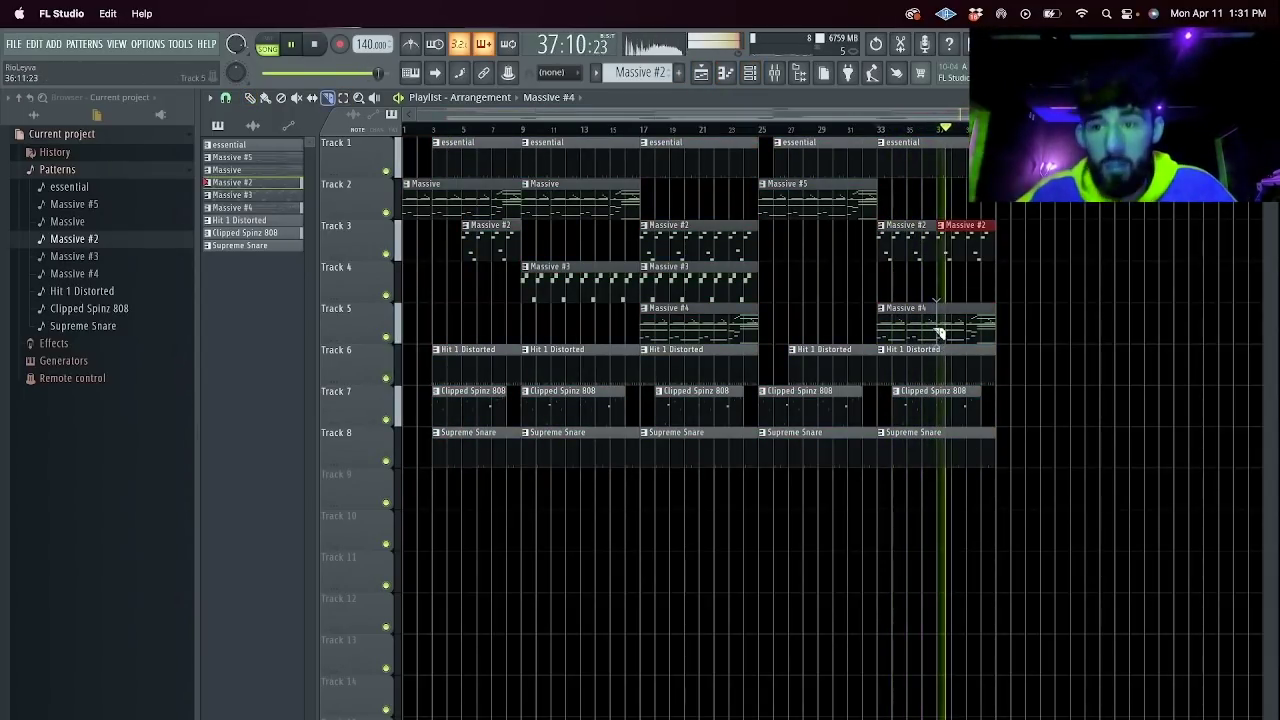
right_click(837, 206)
right_click(790, 203)
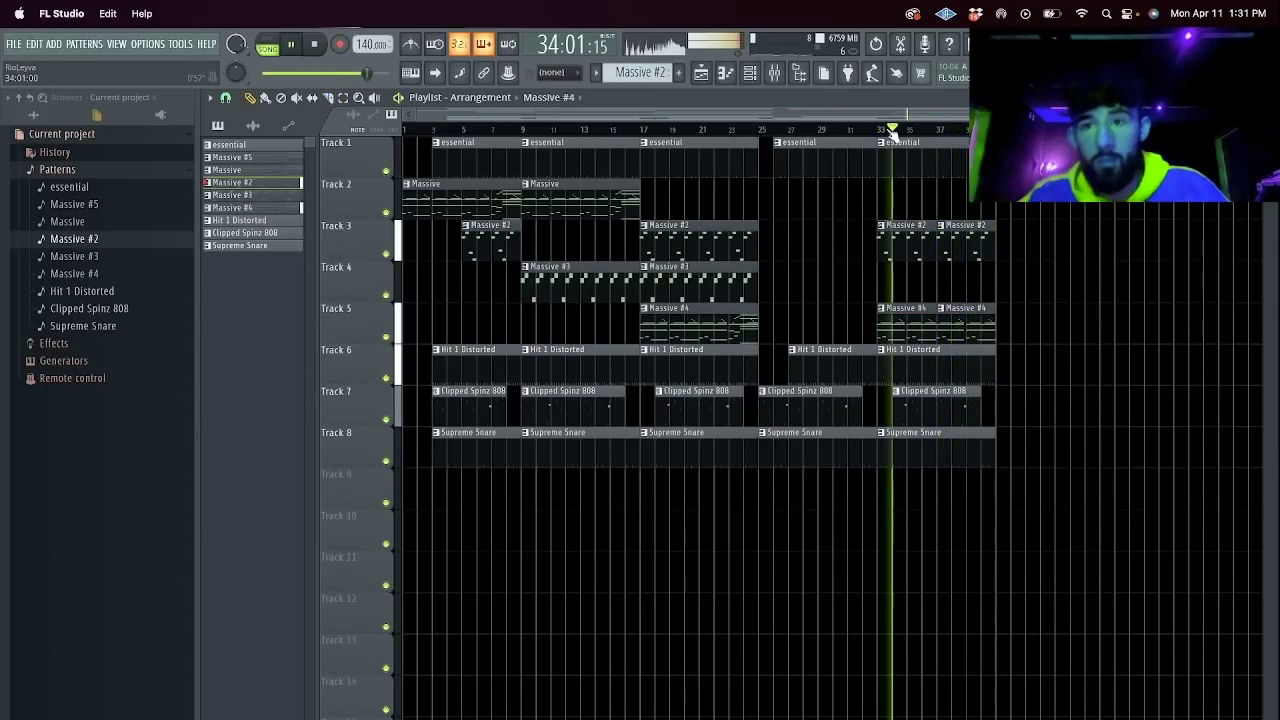
right_click(942, 416)
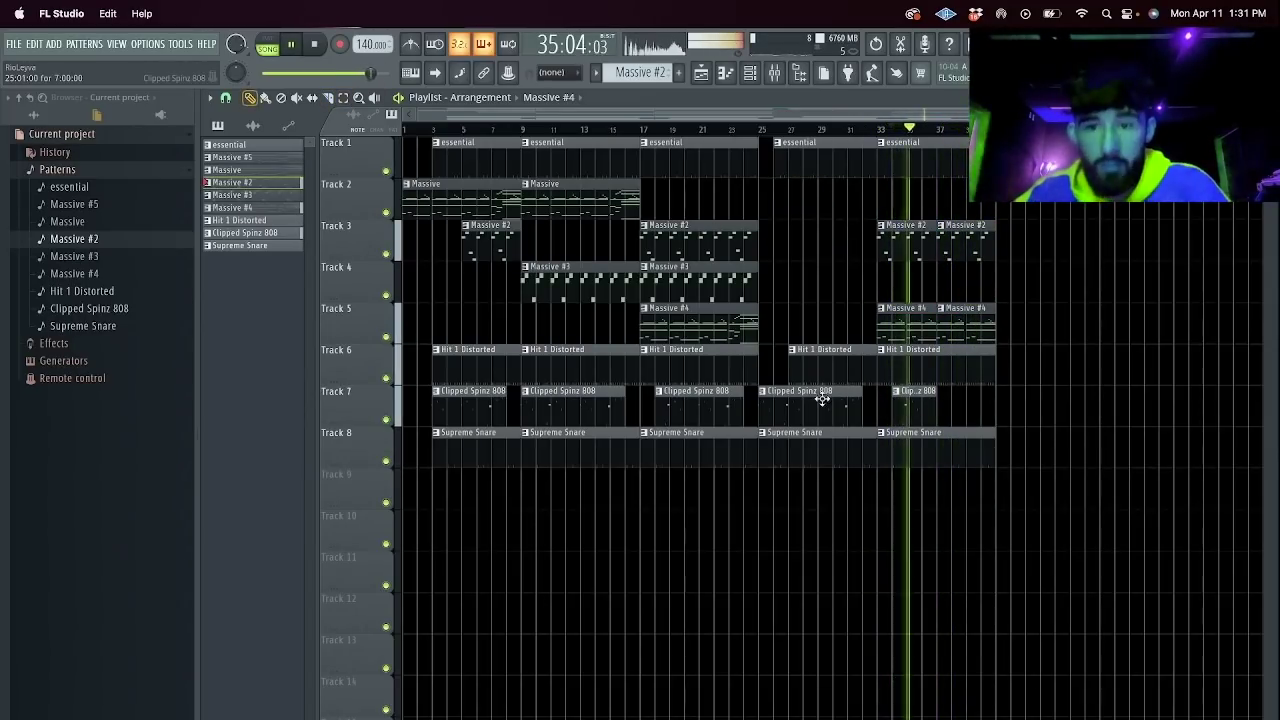
shift+drag(788, 407, 1017, 431)
right_click(1014, 422)
shift+drag(914, 411, 970, 403)
key(c)
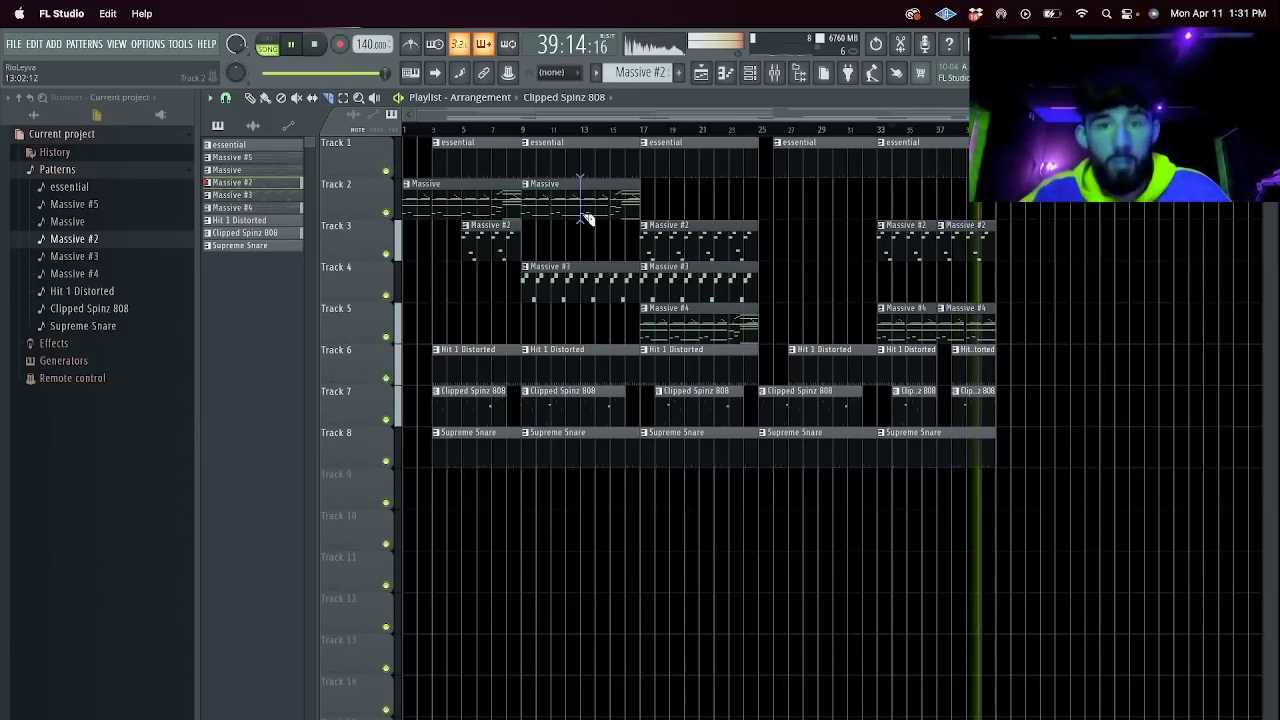
Place Massive clips at bars 25 and 29 on Track 2 and split the Track 7 808 clip.
shift+drag(549, 197, 797, 195)
super+click(797, 196)
key(super+b)
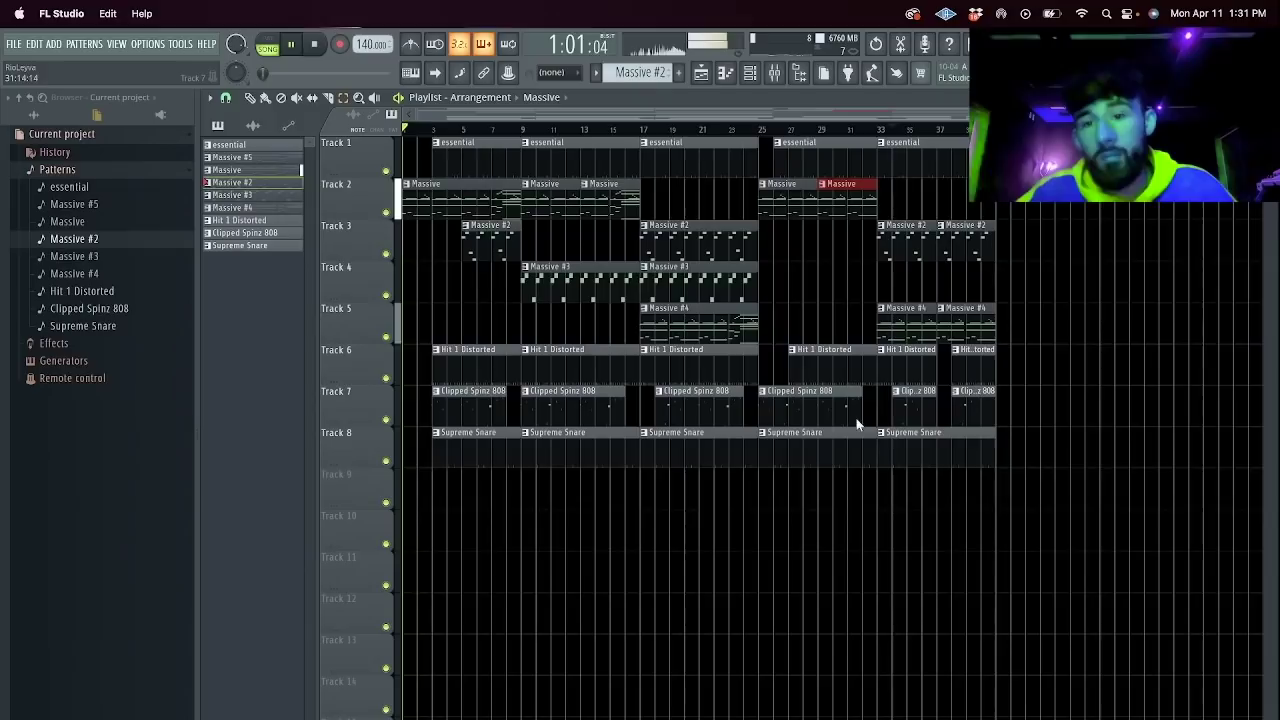
click(820, 416)
click(802, 527)
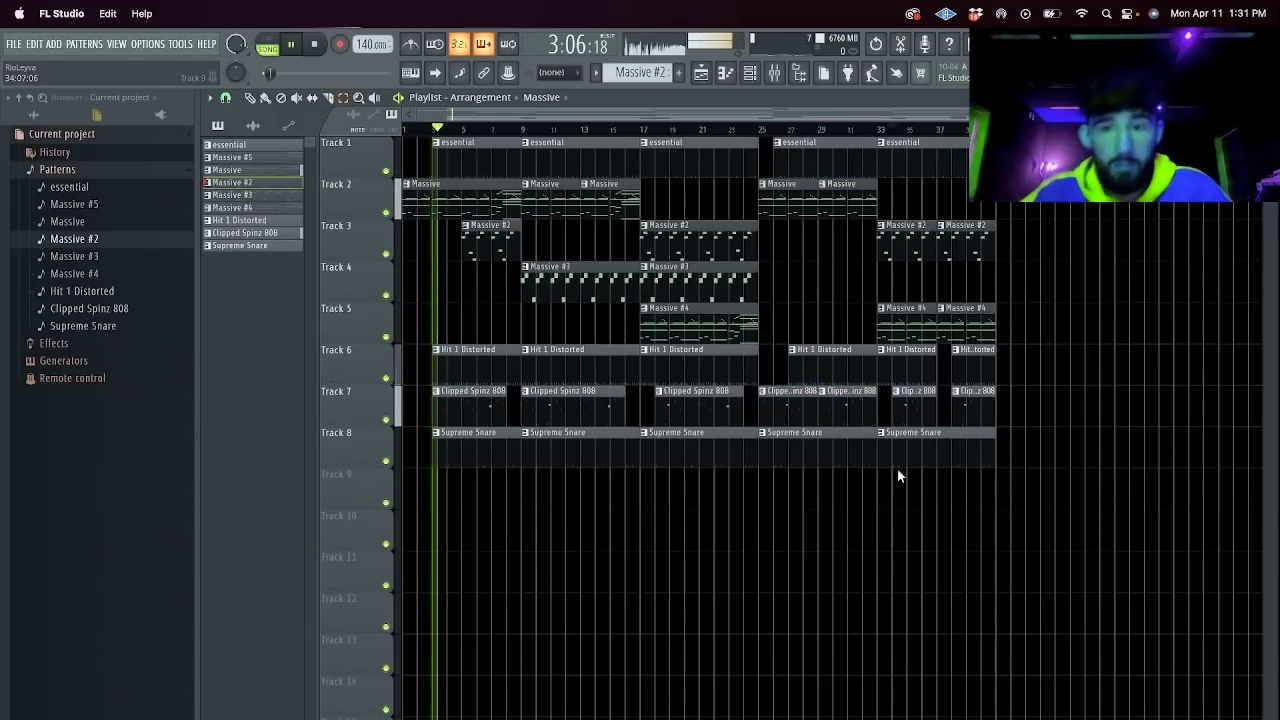
Duplicate the entire arrangement after itself, clear the selection, and bring up Save As.
super+drag(1022, 507, 191, 6)
key(super+b)
key(super+b)
super+click(851, 537)
key(super+s)
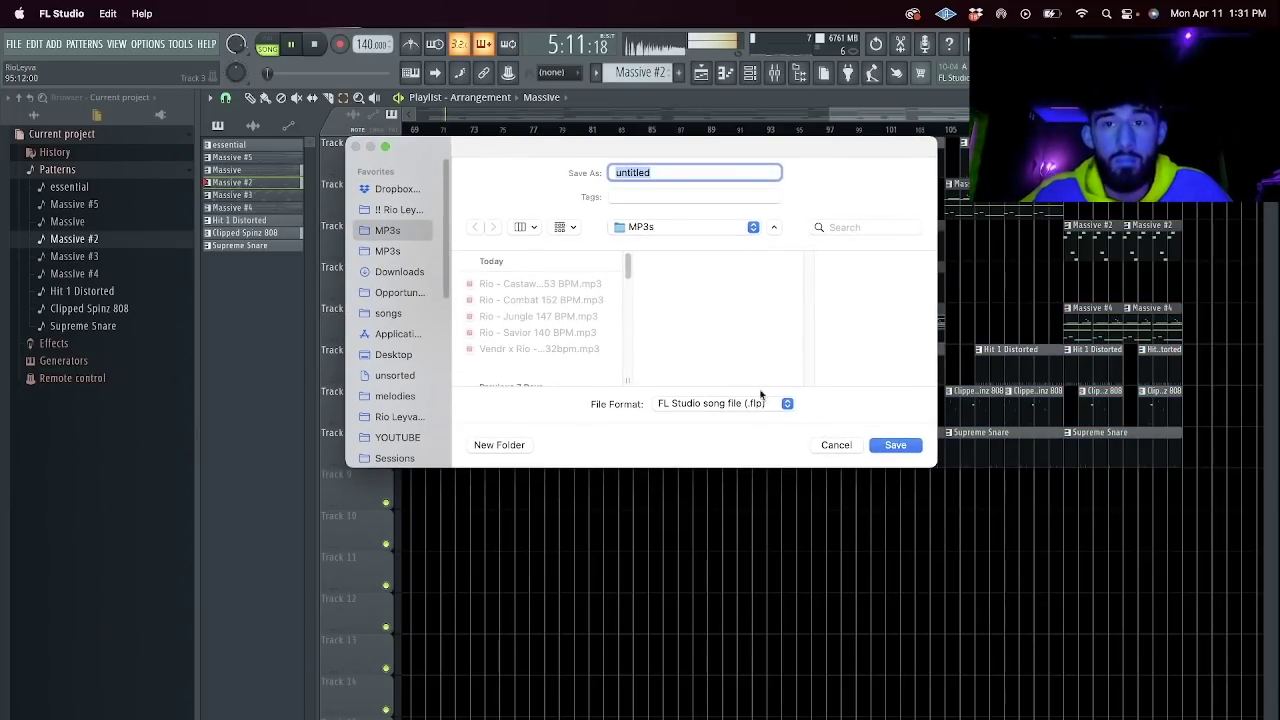
Cancel Save As, stop playback, and render the Master track to an audio clip from the Mixer.
click(835, 445)
key(space)
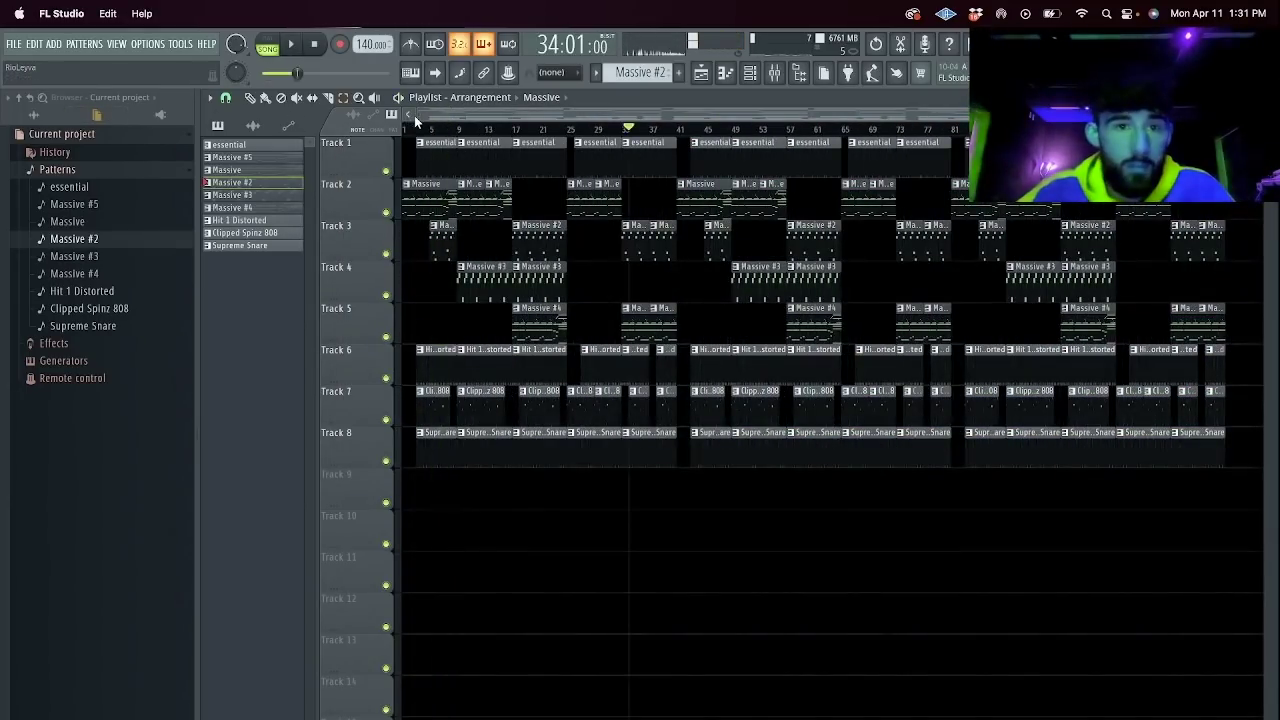
click(780, 76)
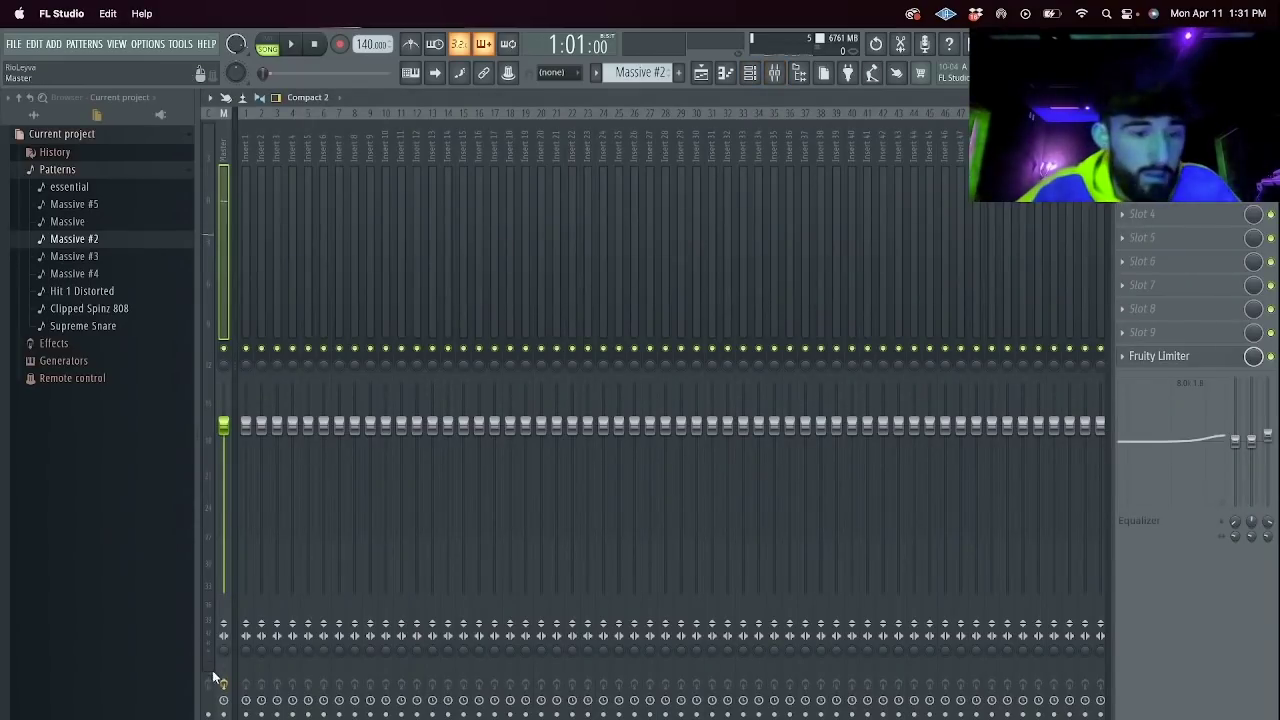
click(224, 714)
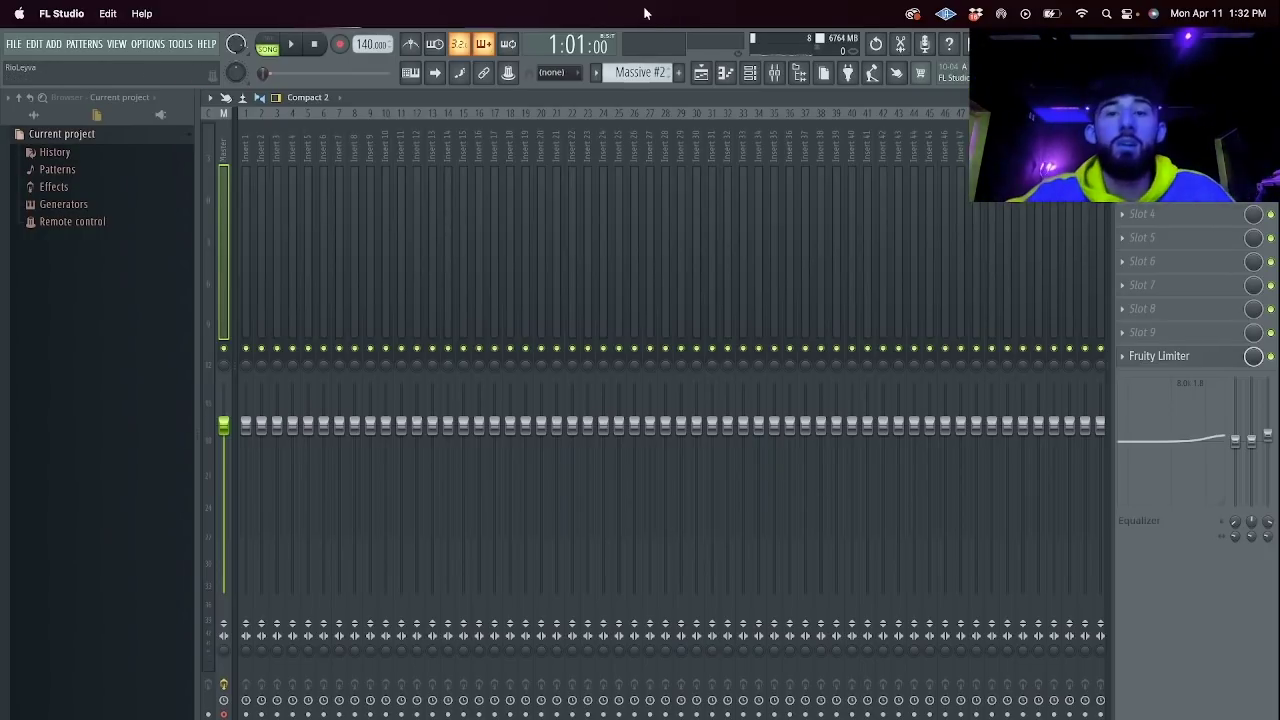
Shift all clips about 8 bars later and move the rendered Master audio clip to bar 1 on Track 4.
click(706, 75)
scroll(452, 316, up, 8)
key(super+a)
drag(497, 274, 809, 249)
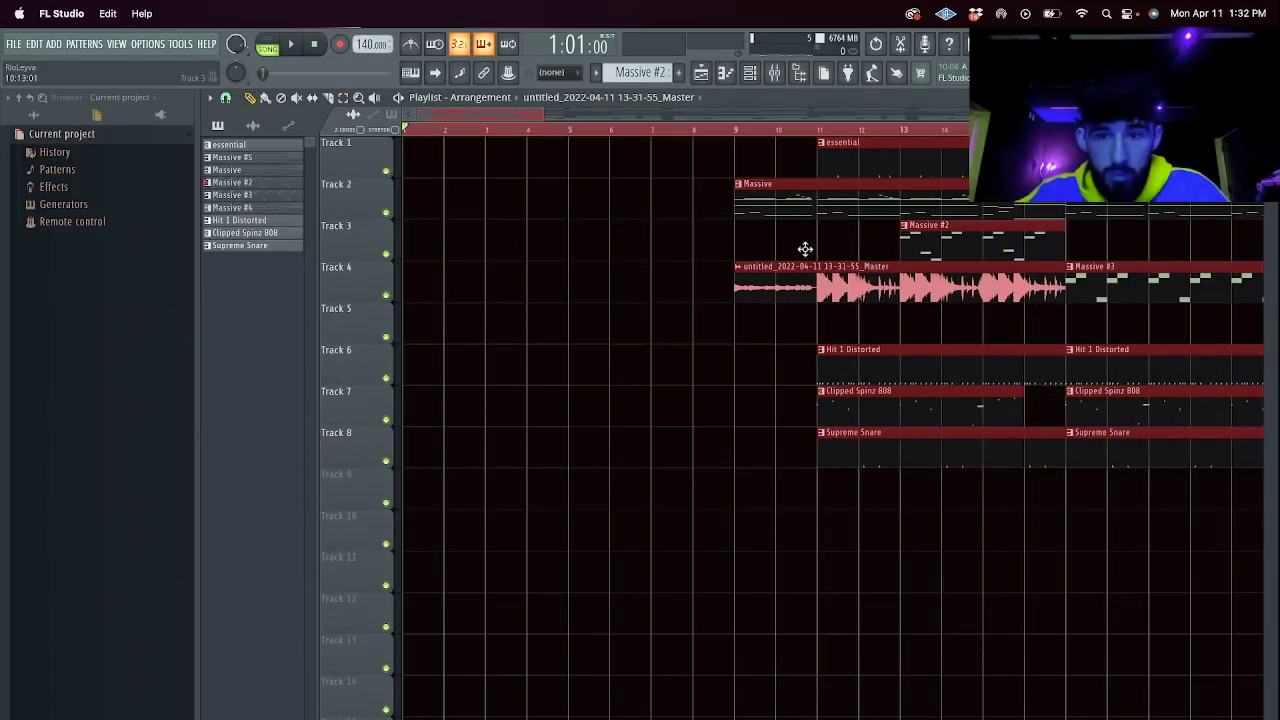
drag(533, 114, 908, 114)
drag(519, 282, 599, 281)
click(548, 270)
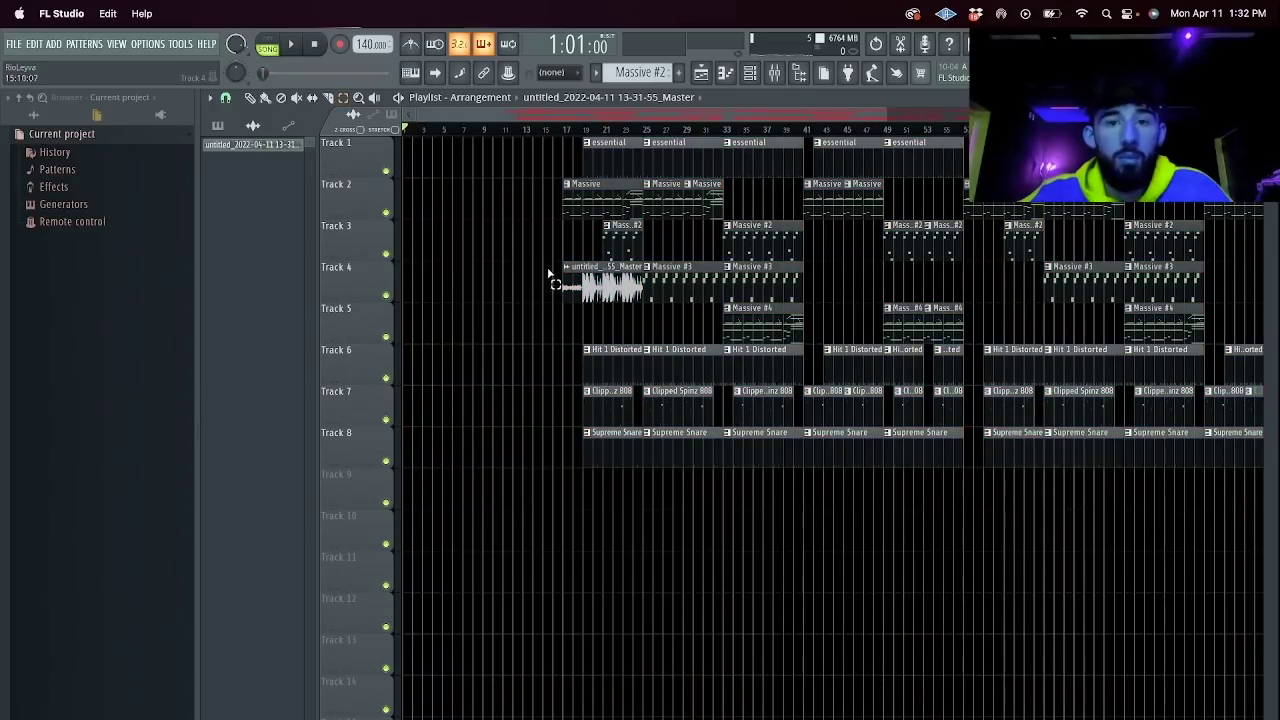
drag(575, 292, 227, 288)
Create a pitch automation clip for the rendered audio clip's channel on Track 9.
double_click(460, 277)
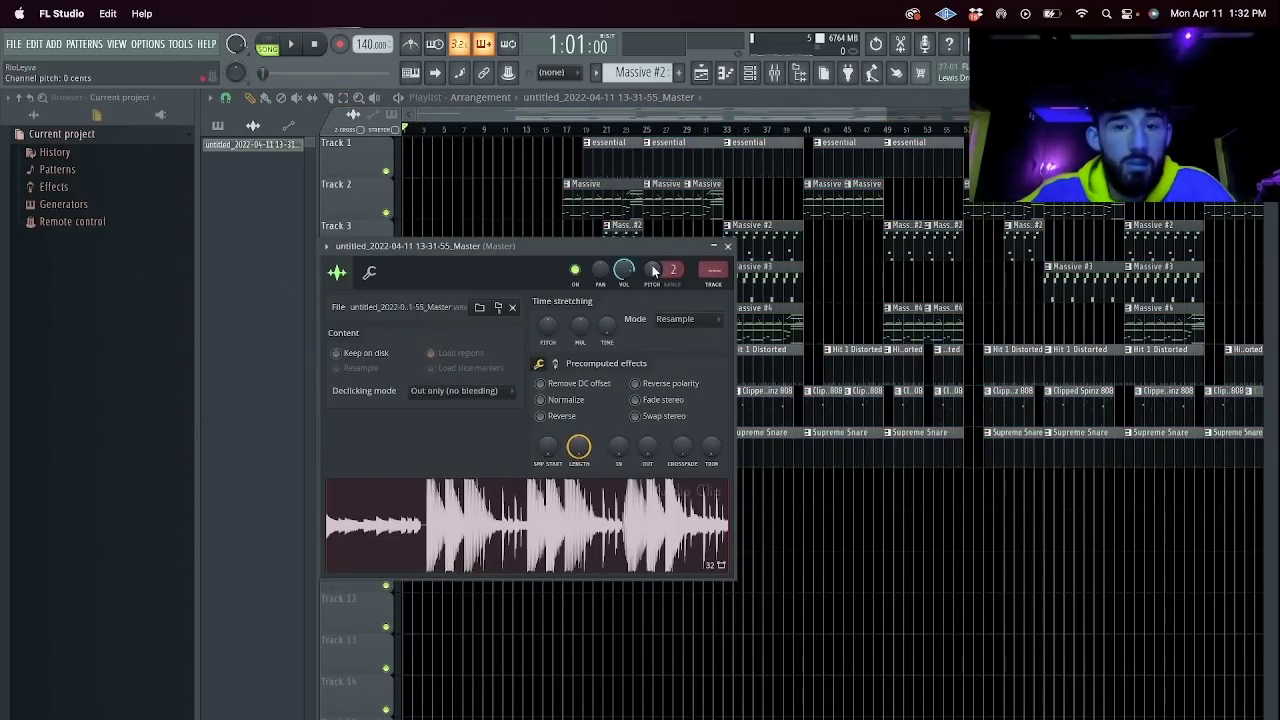
right_click(652, 268)
click(705, 383)
click(738, 107)
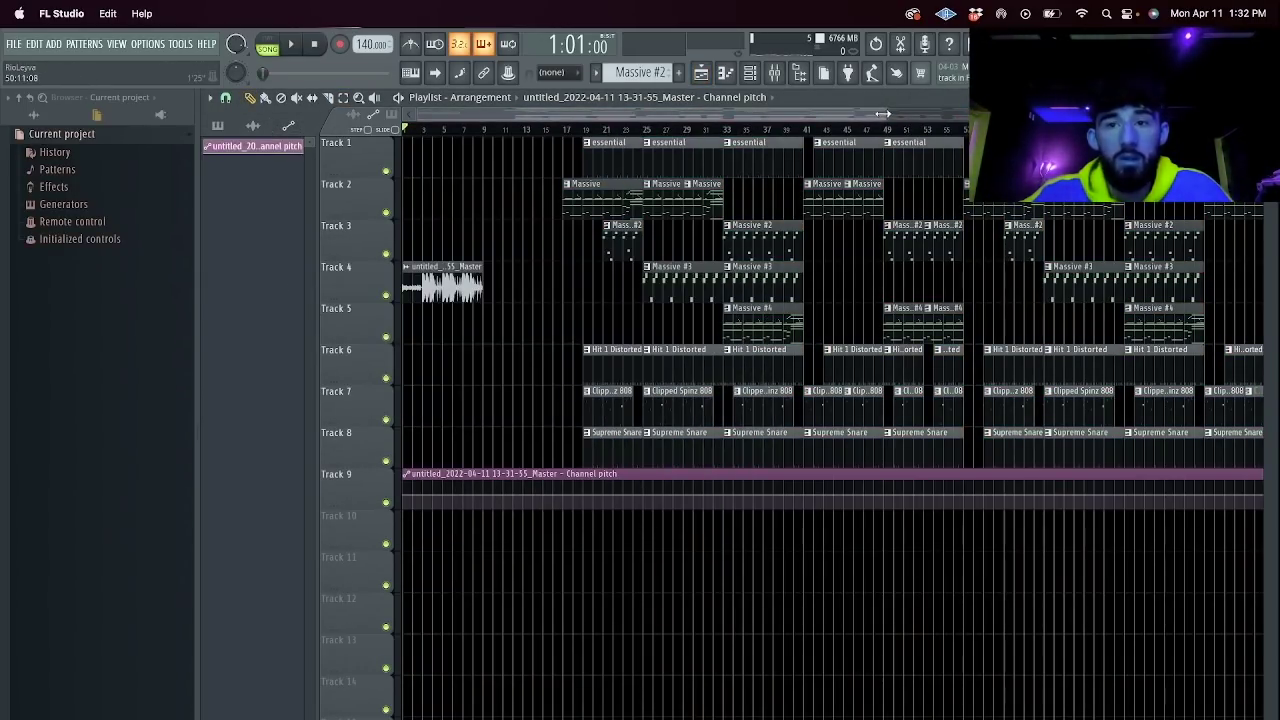
Drag the first pitch automation point down to the bottom of the Track 9 clip.
drag(882, 113, 818, 114)
right_click(405, 500)
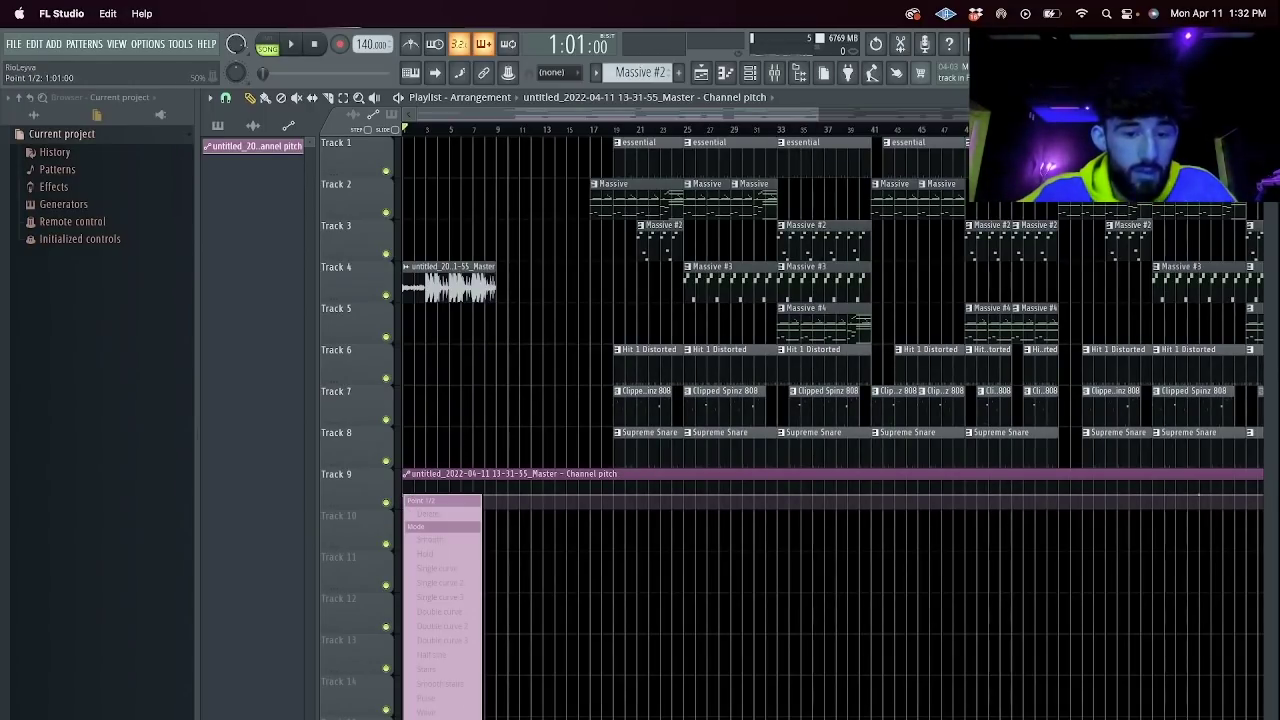
key(Escape)
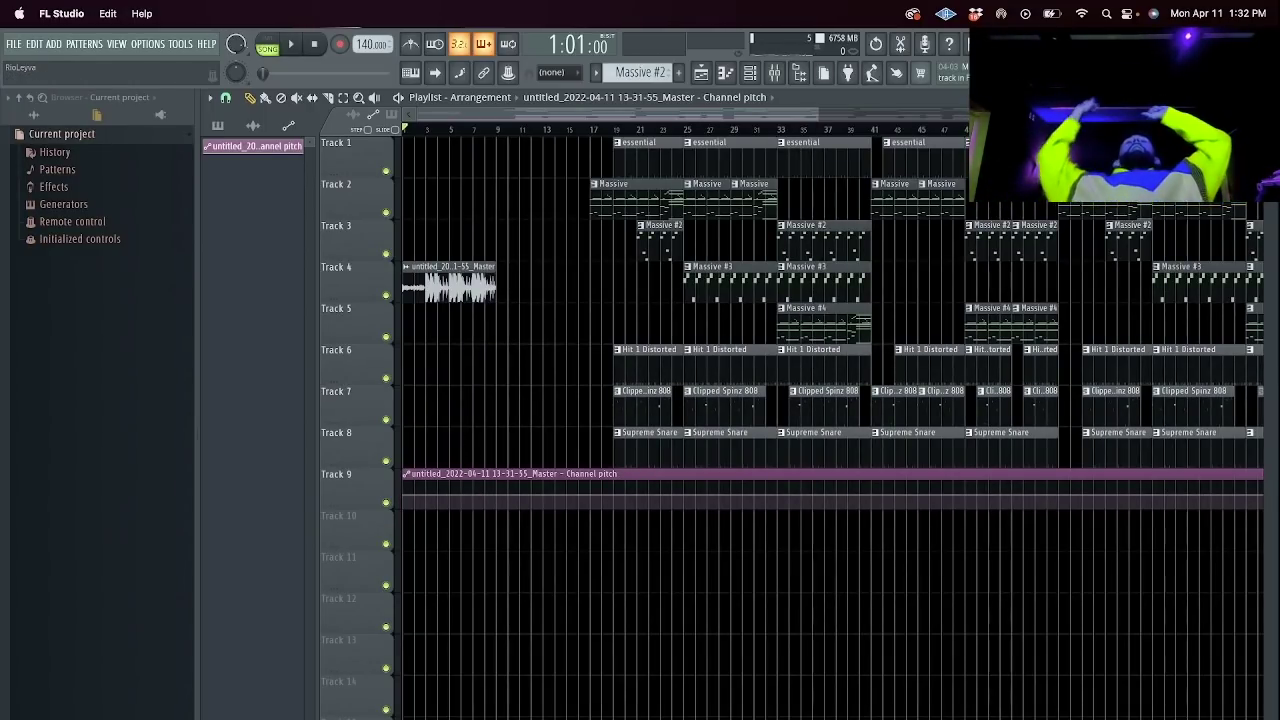
drag(818, 115, 698, 116)
right_click(405, 500)
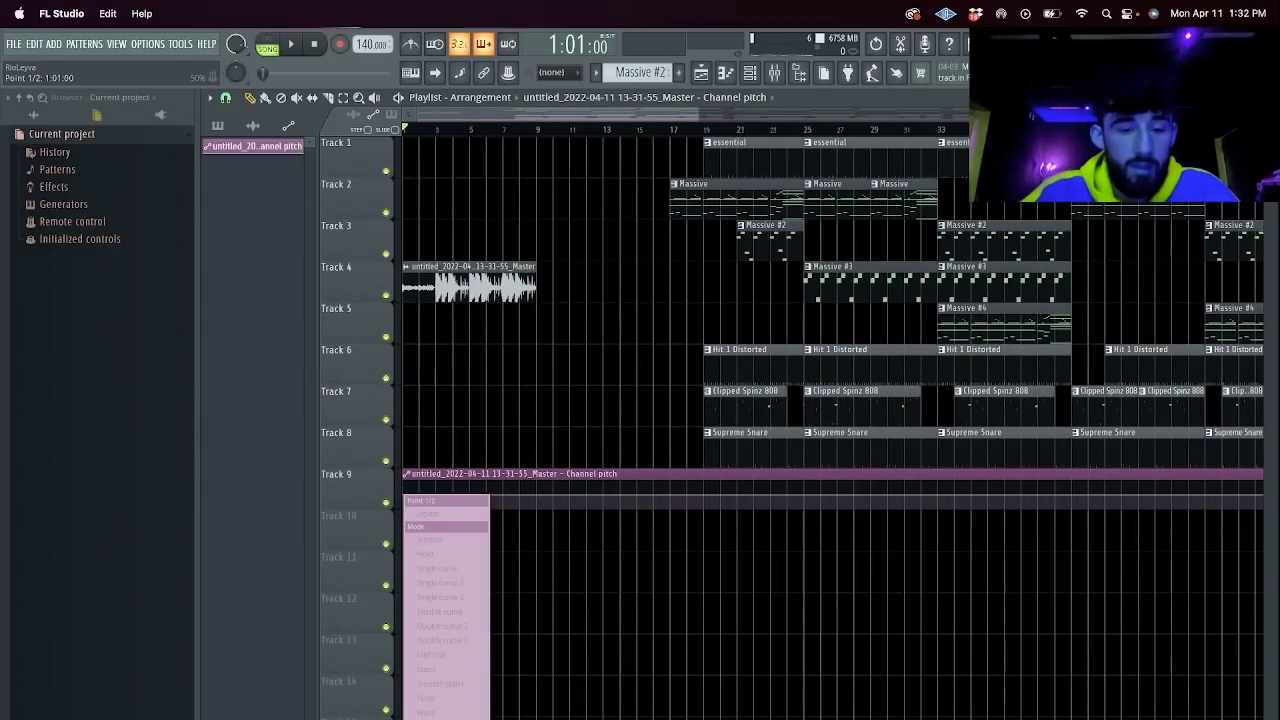
click(369, 543)
drag(404, 496, 404, 511)
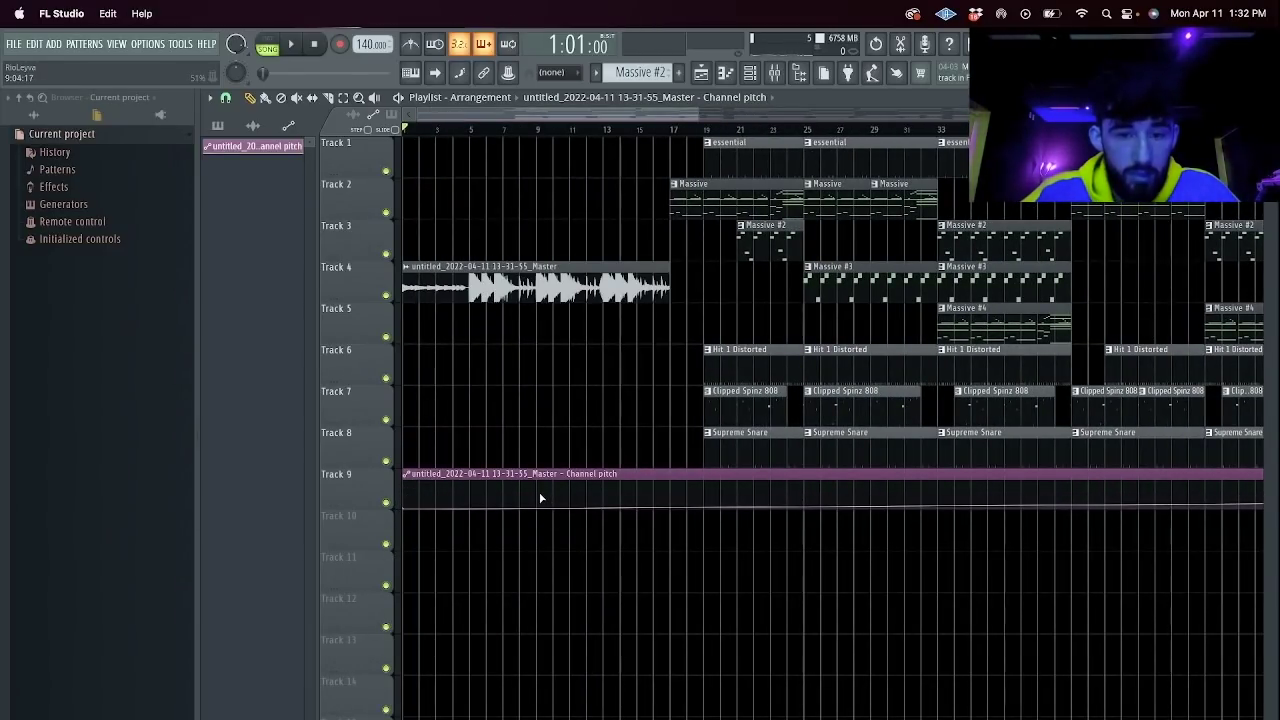
Add a second point on the pitch curve and play the song to hear the bend.
right_click(537, 494)
right_click(537, 494)
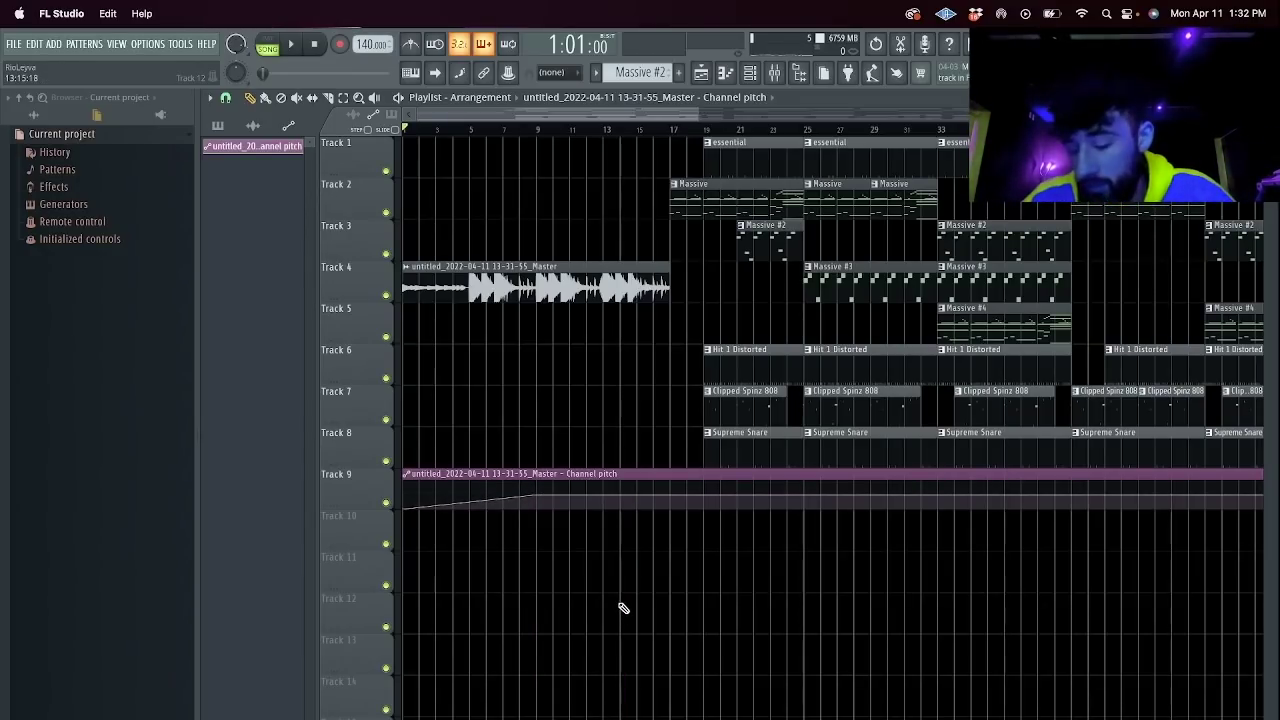
key(space)
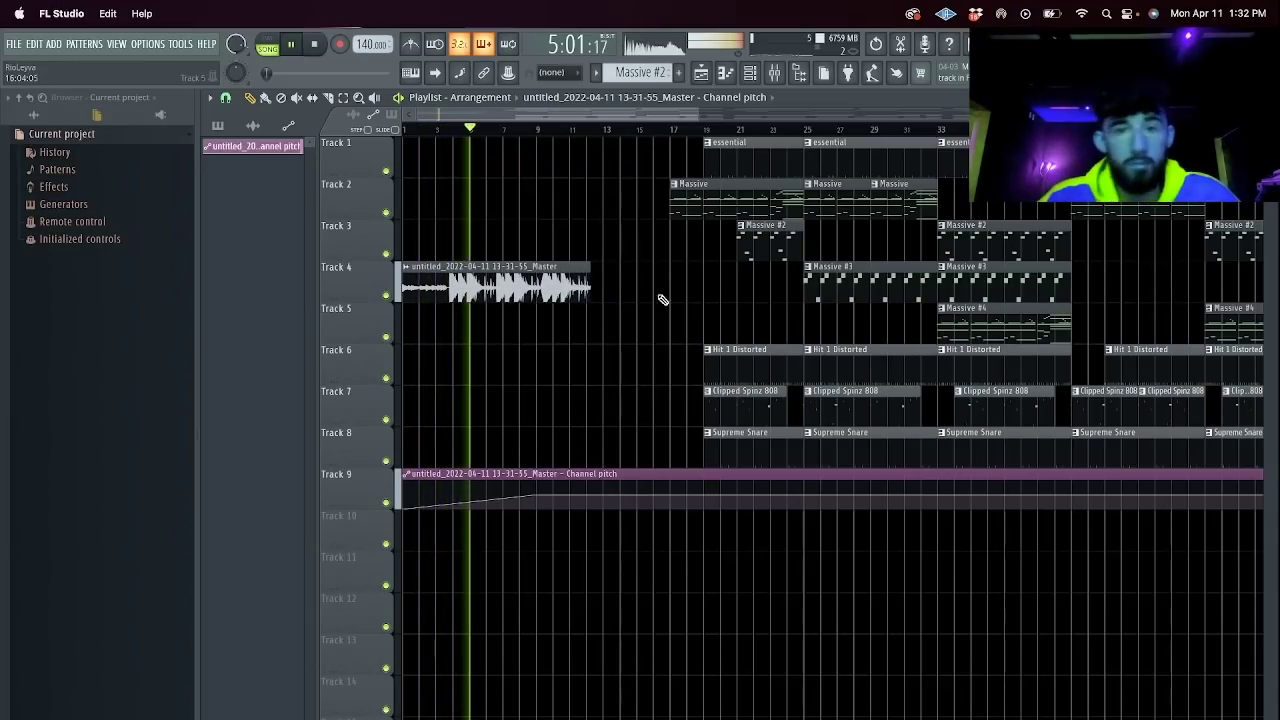
key(space)
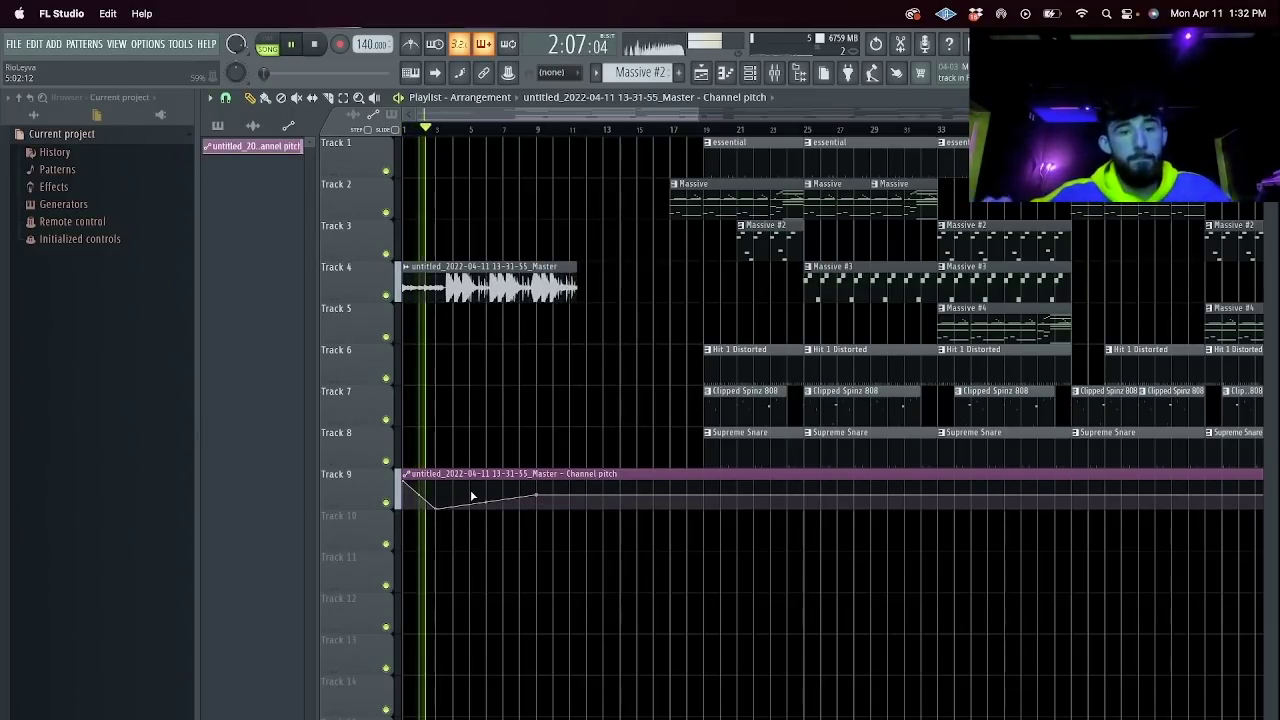
key(space)
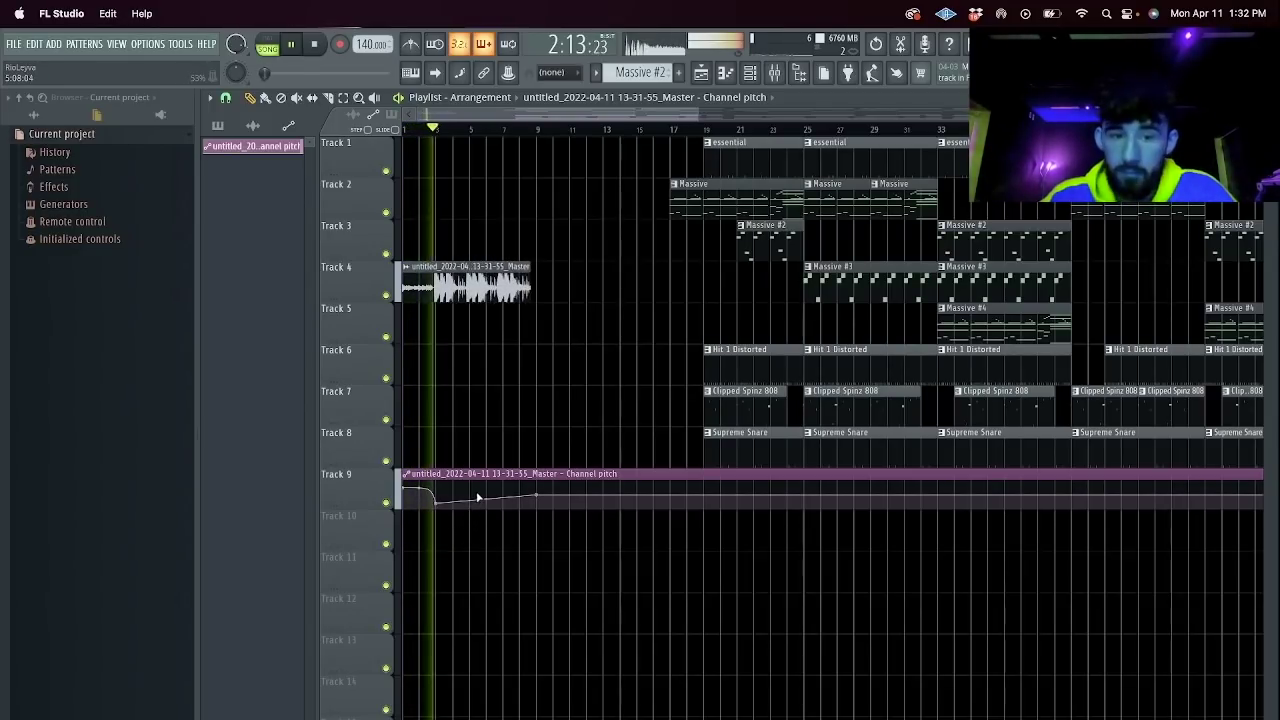
key(space)
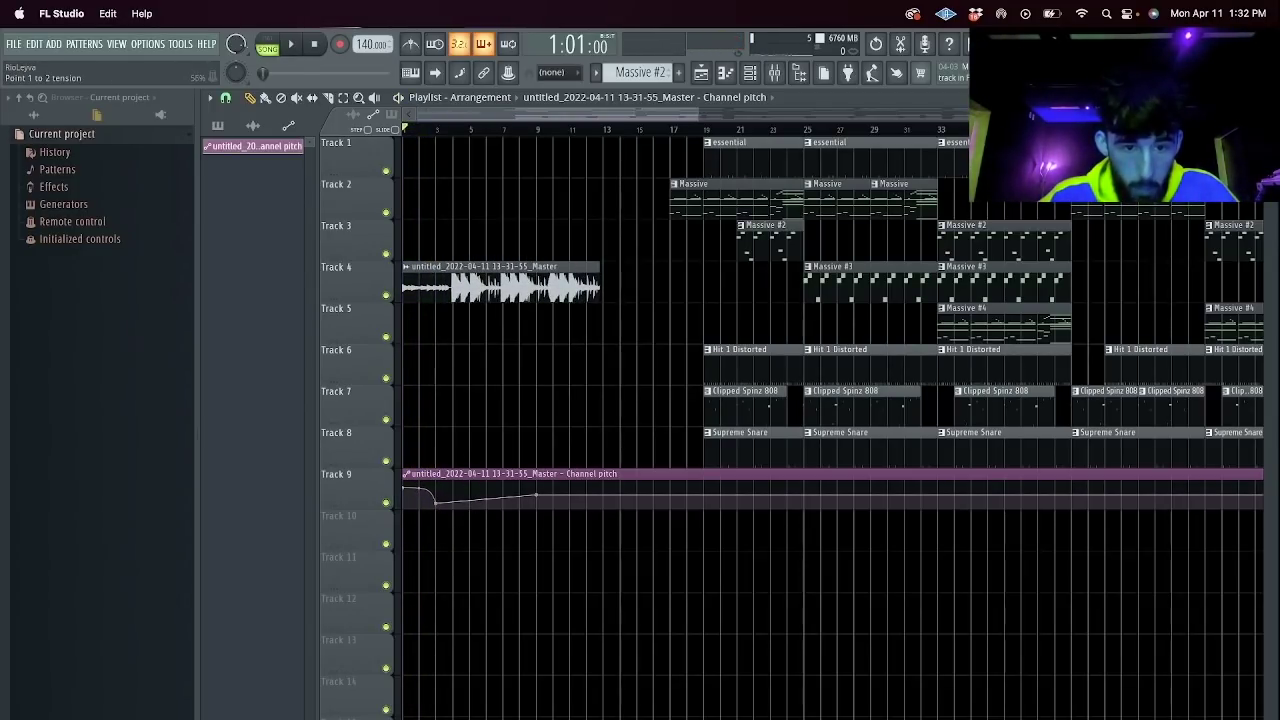
drag(693, 113, 580, 160)
key(space)
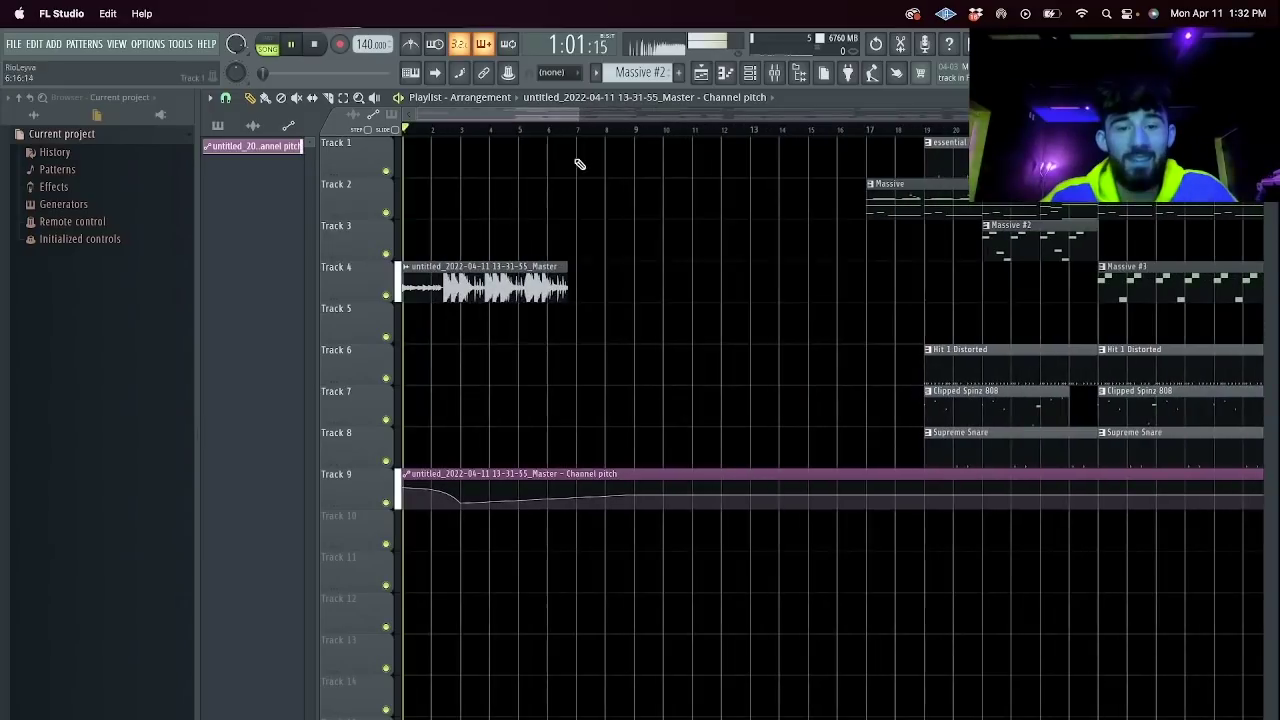
Reshape the pitch curve: raise the point near bar 3, pull a later point into a dip, lower the first point.
key(space)
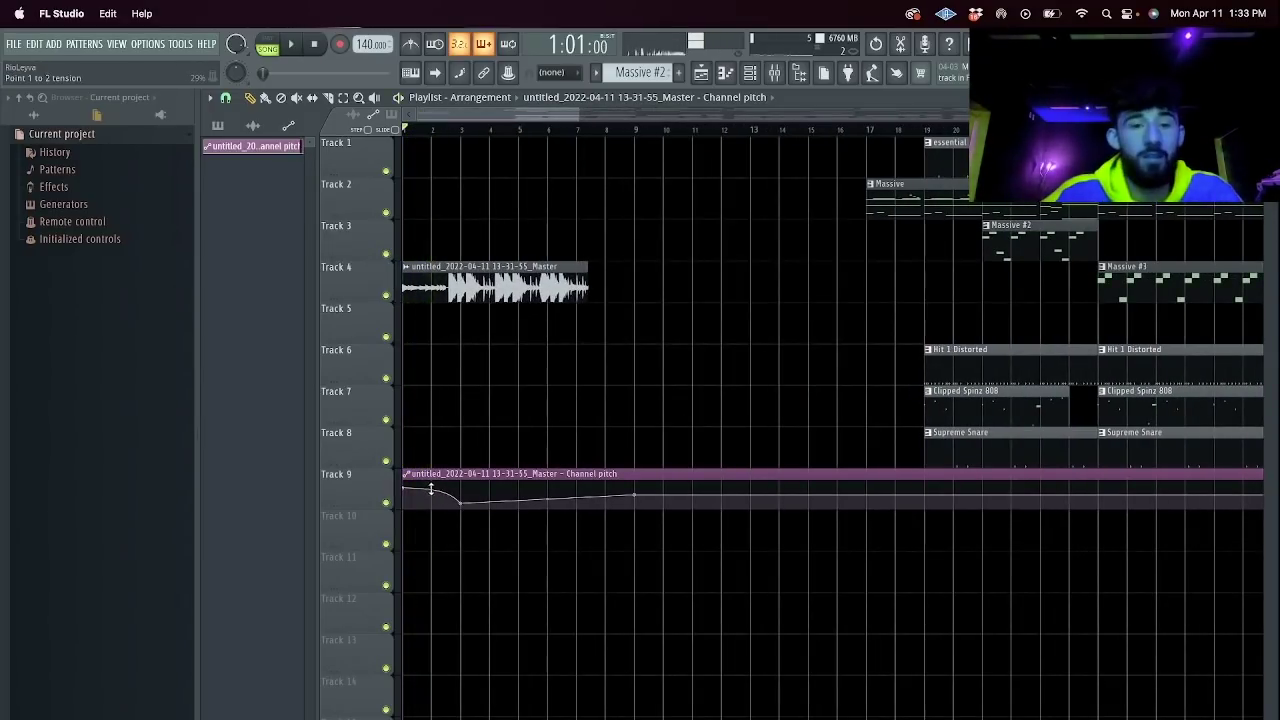
key(space)
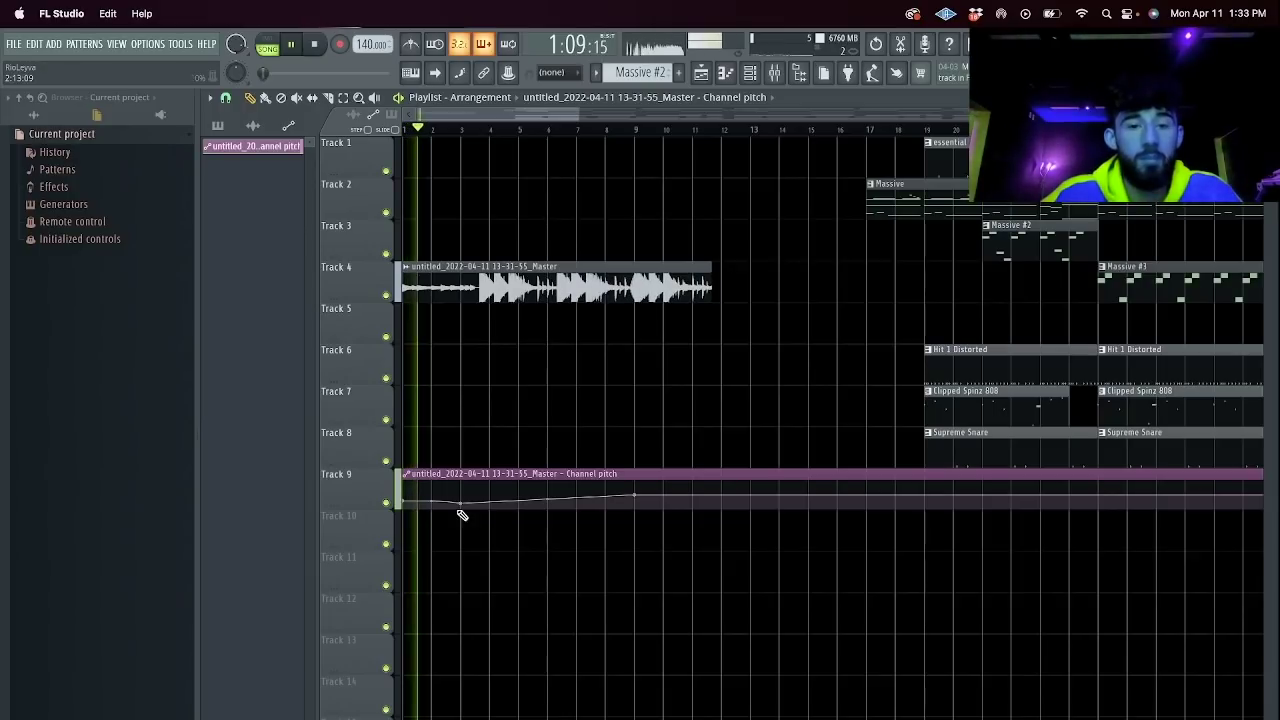
drag(462, 503, 463, 495)
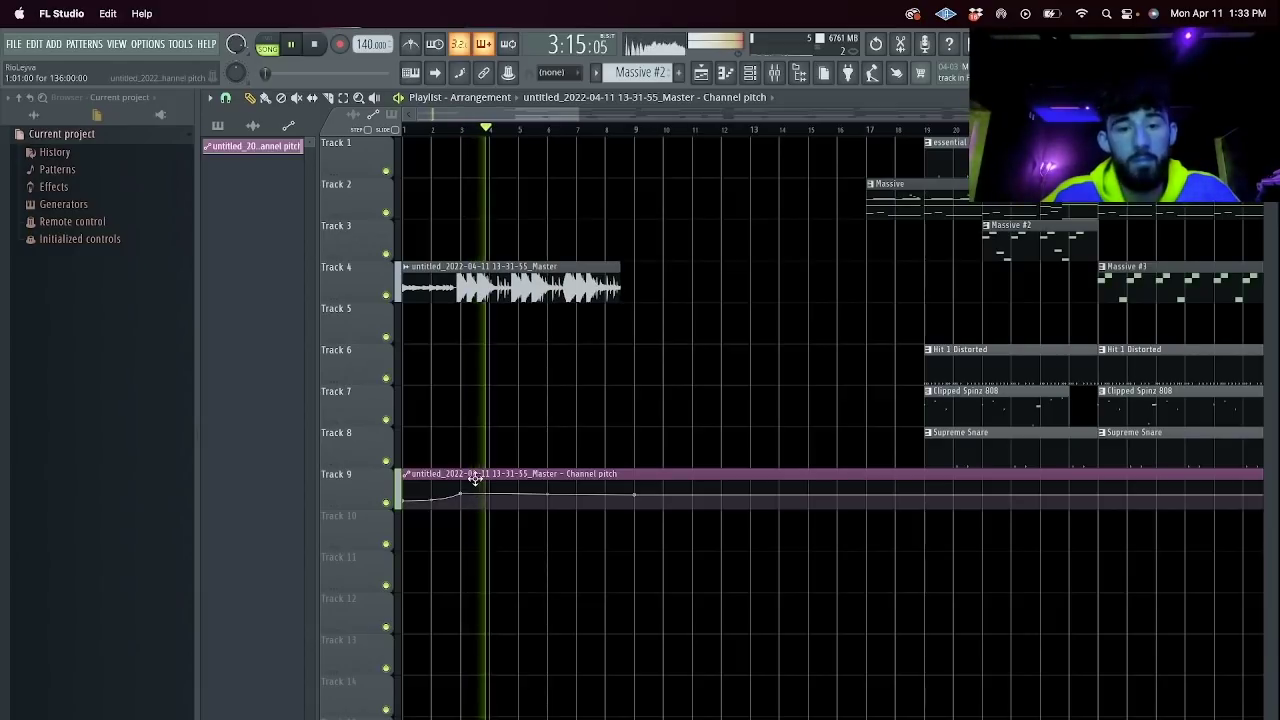
key(space)
key(space)
key(space)
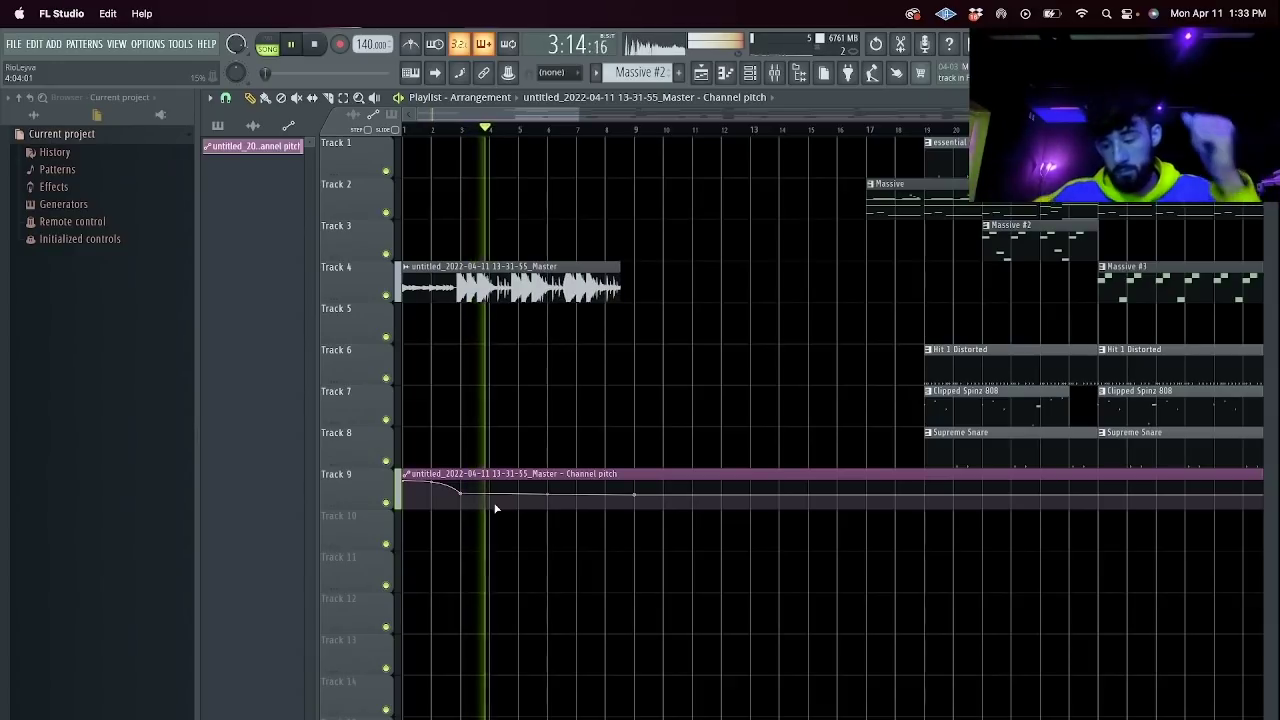
drag(547, 494, 557, 520)
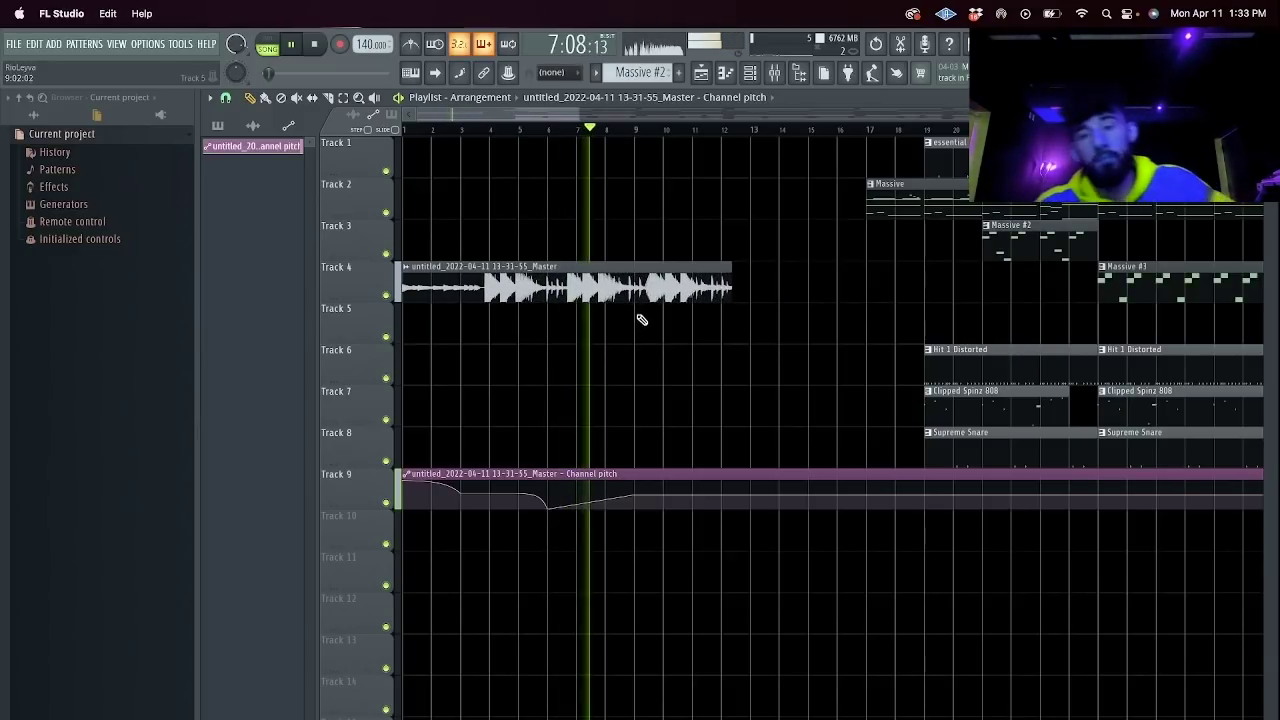
key(space)
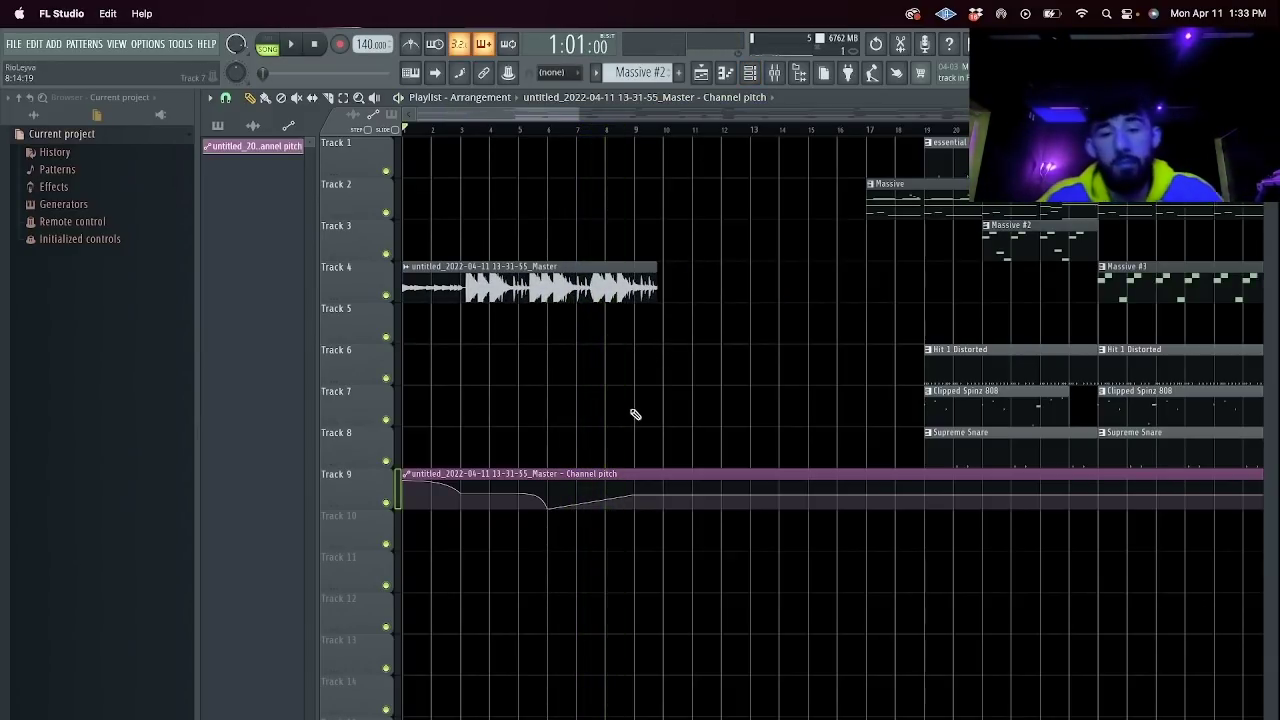
right_click(407, 482)
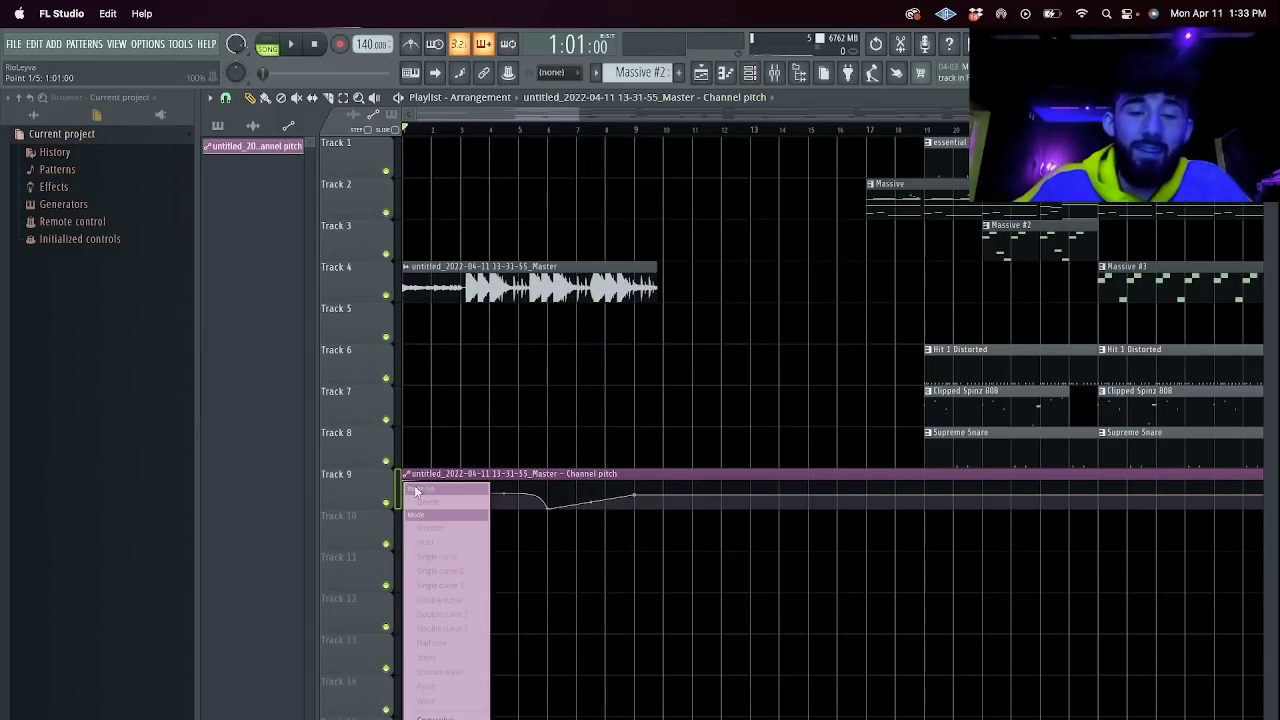
click(356, 463)
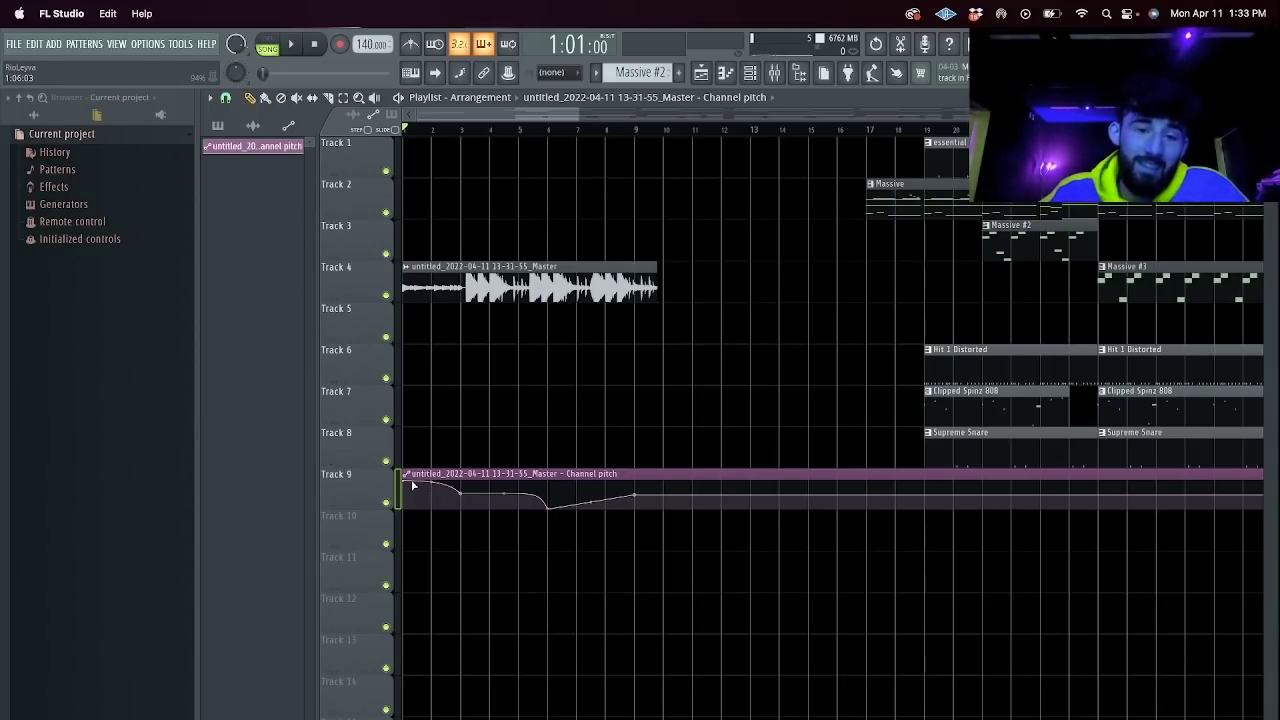
drag(402, 492, 402, 508)
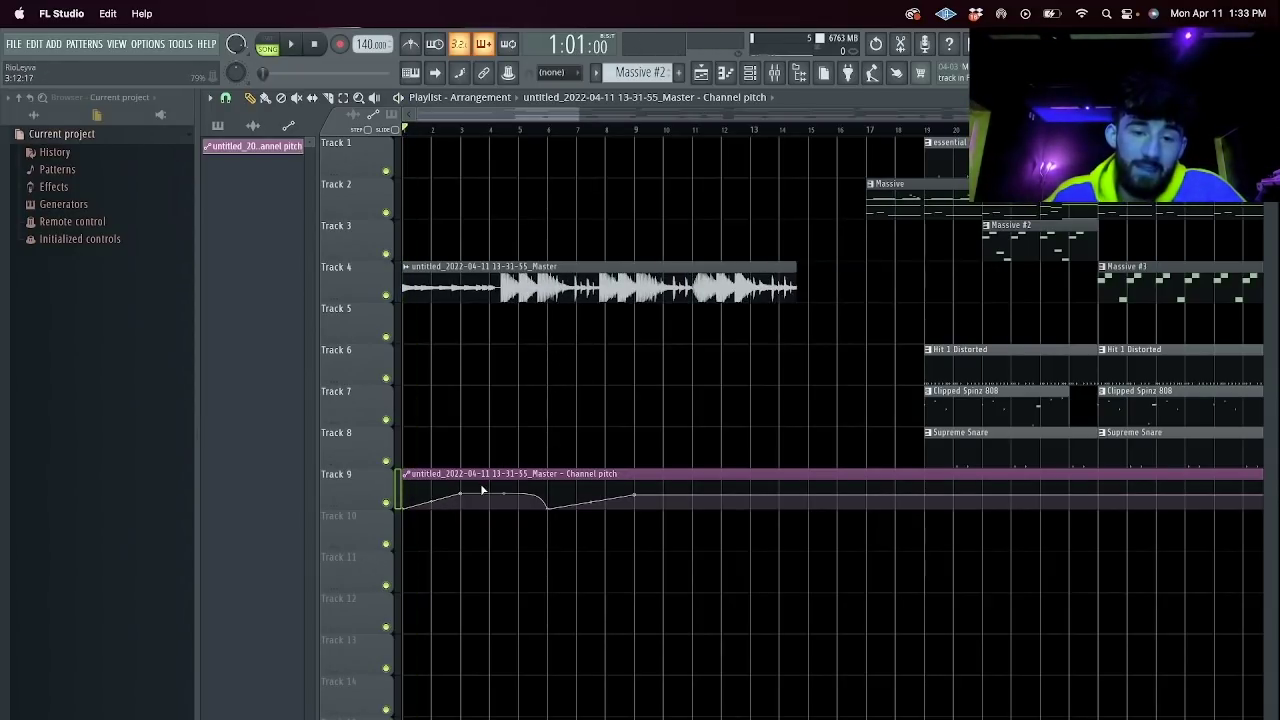
Remove the early automation points, raise the first point back up, and audition the bend.
right_click(468, 495)
click(489, 515)
key(space)
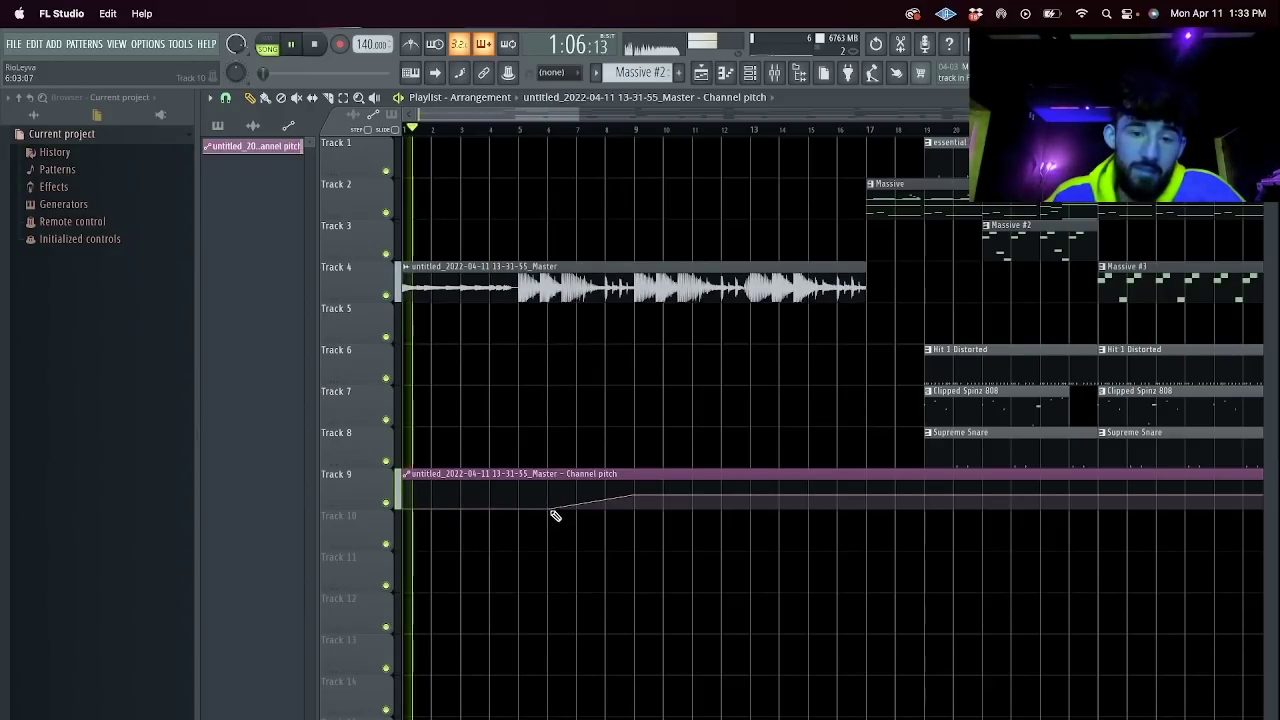
key(space)
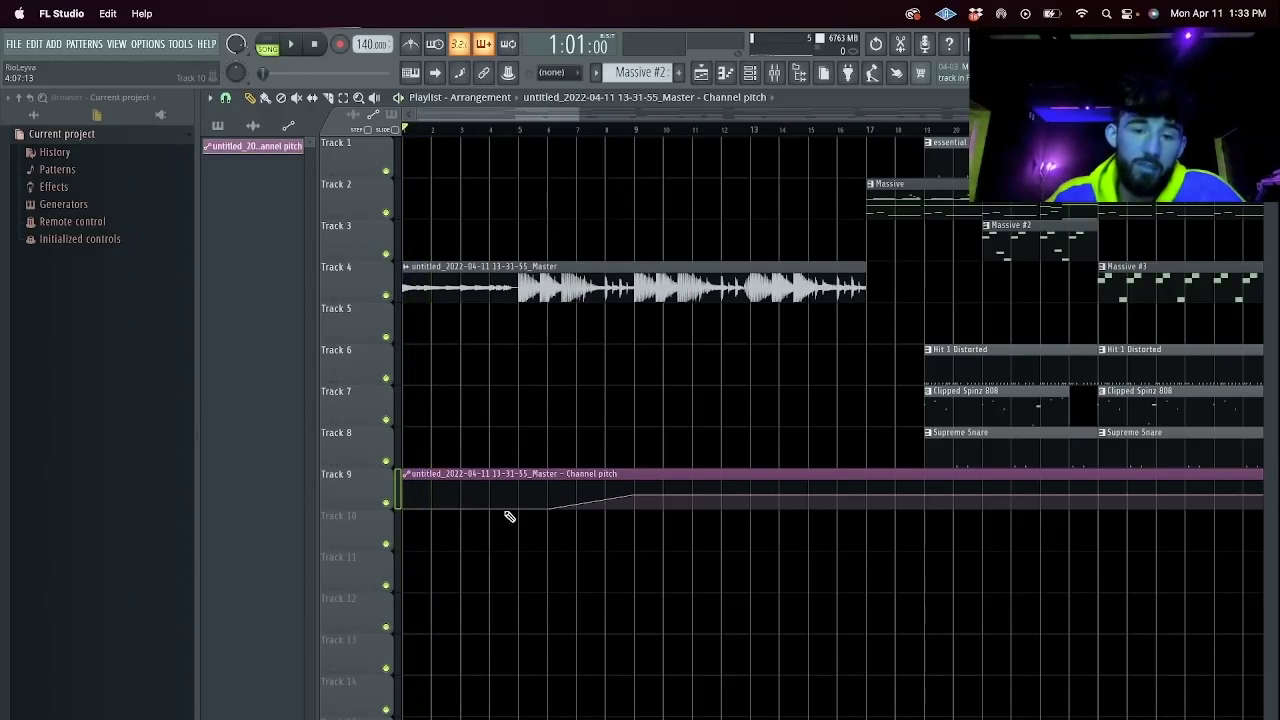
drag(407, 509, 403, 504)
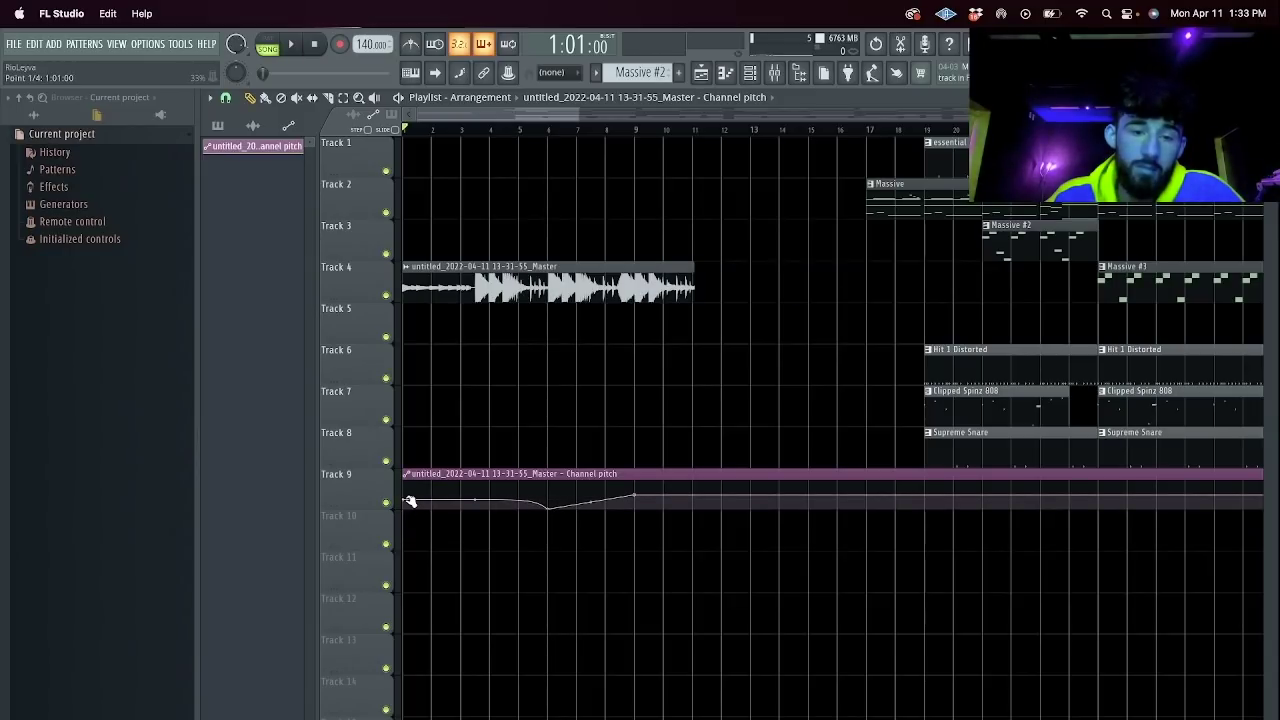
key(space)
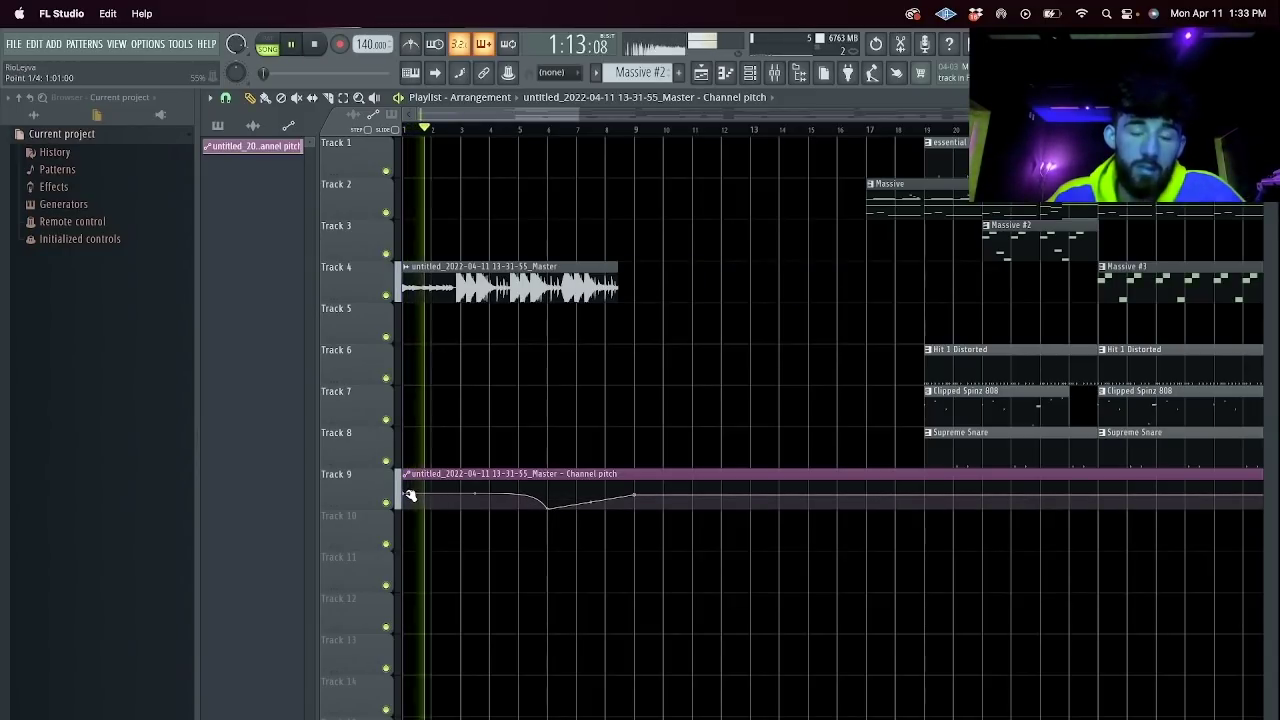
key(space)
key(space)
Move the dip earlier, bend the curve between points 2 and 3, then delete the Track 9 automation clip.
drag(524, 517, 498, 517)
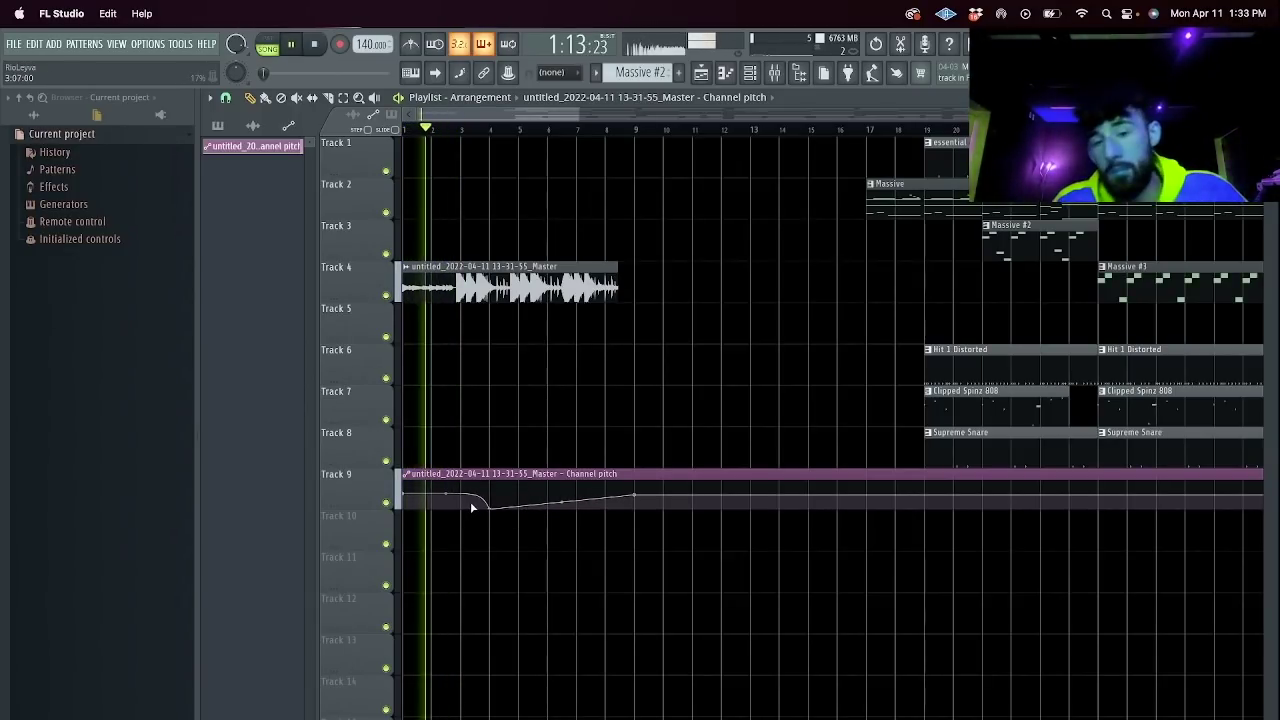
drag(563, 501, 559, 491)
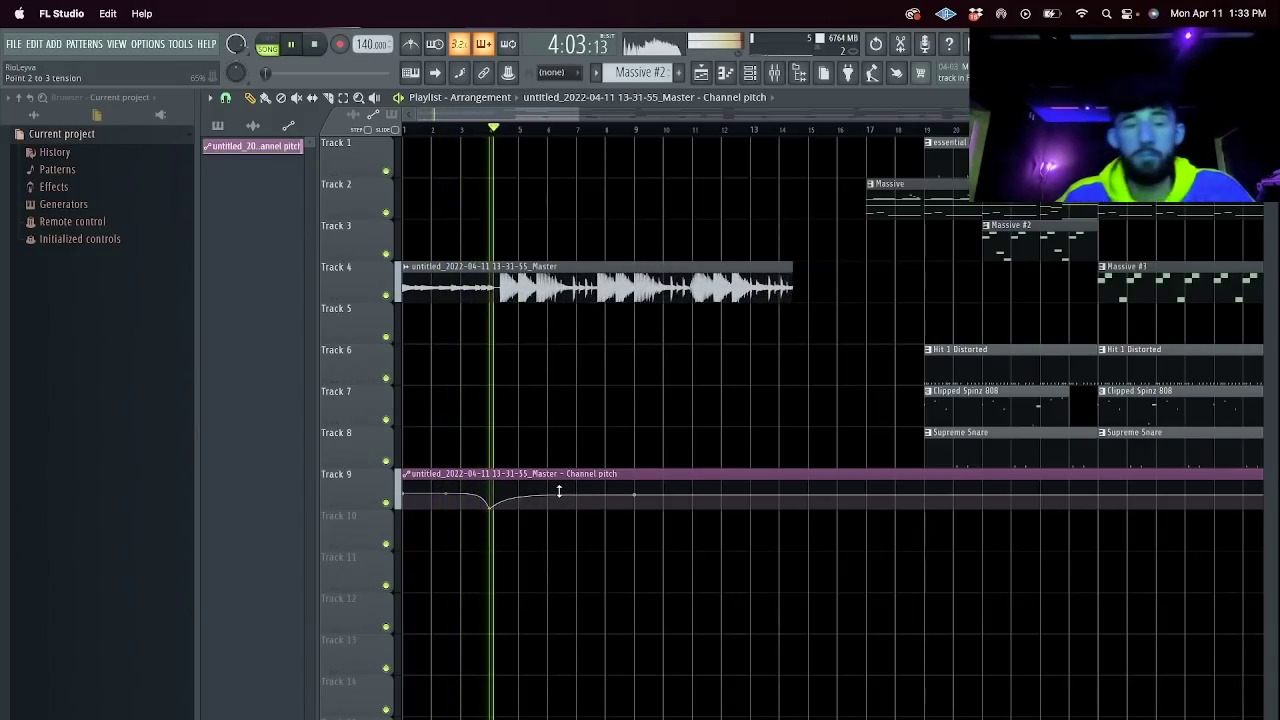
key(space)
right_click(568, 481)
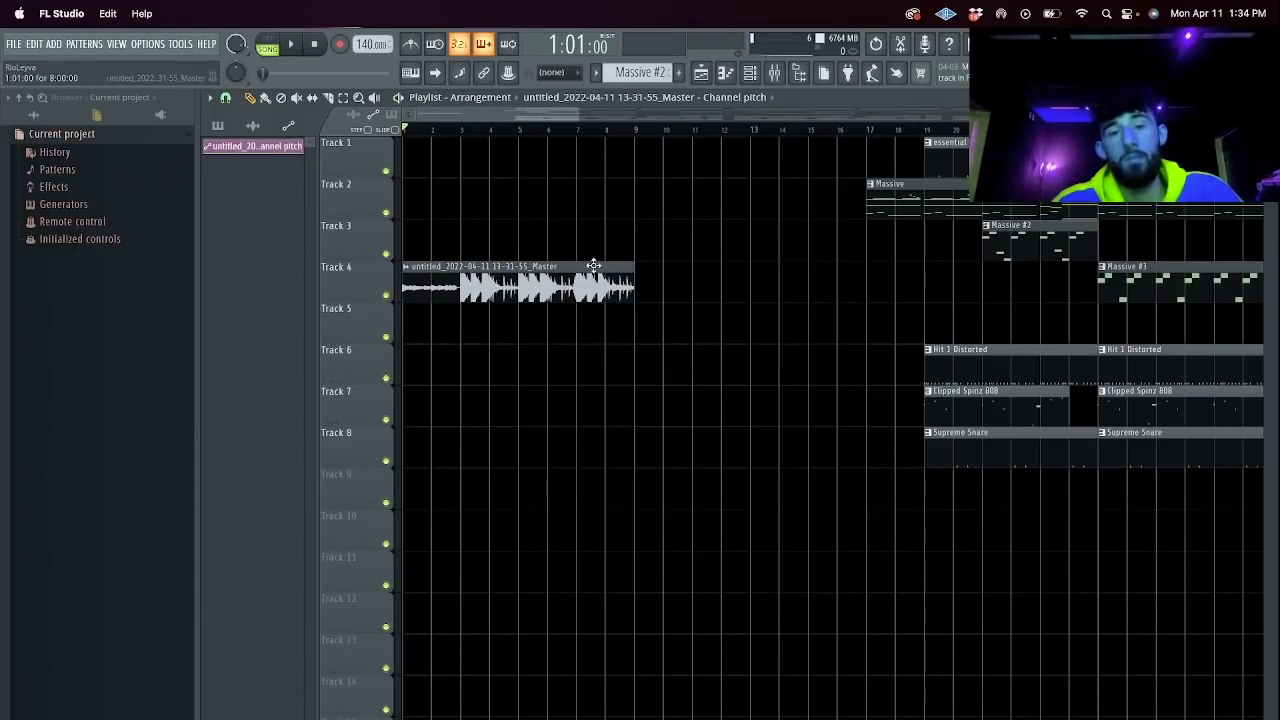
Delete groups of arrangement clips, then undo to restore them.
right_click(603, 264)
drag(575, 118, 1230, 274)
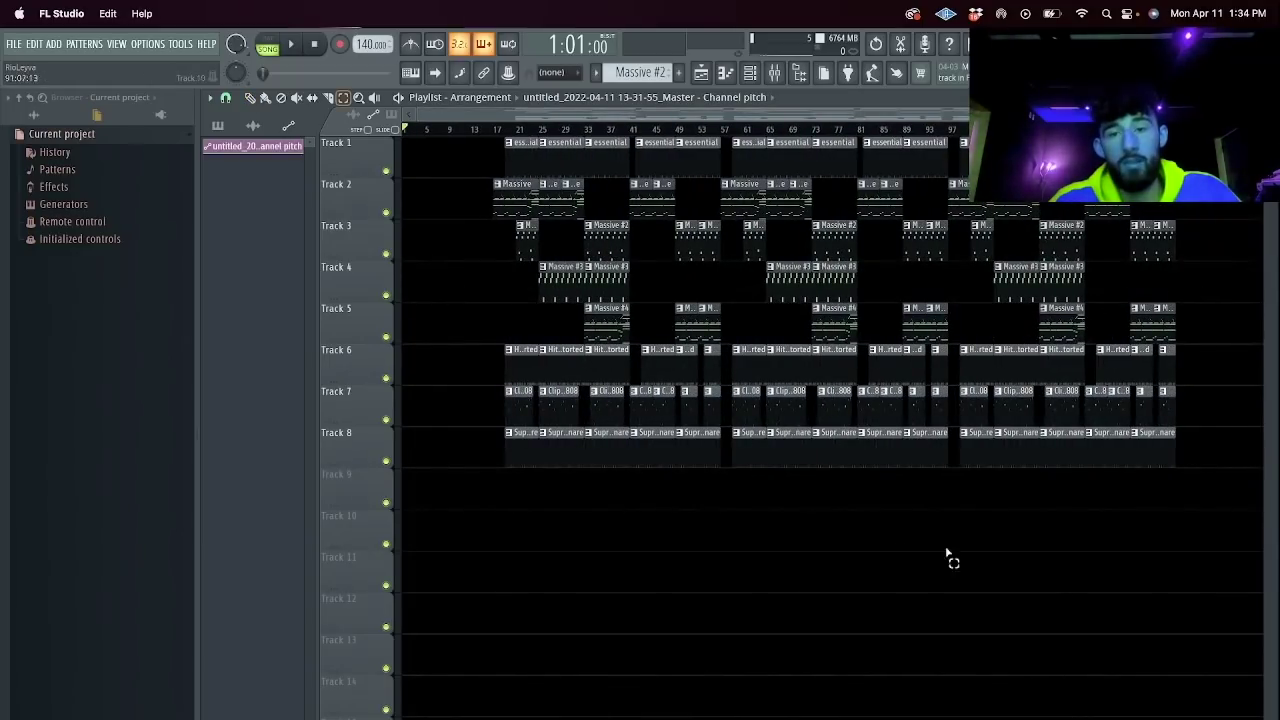
drag(648, 351, 412, 152)
key(super+x)
drag(1224, 532, 750, 288)
click(671, 280)
key(super+z)
key(super+z)
key(ctrl+z)
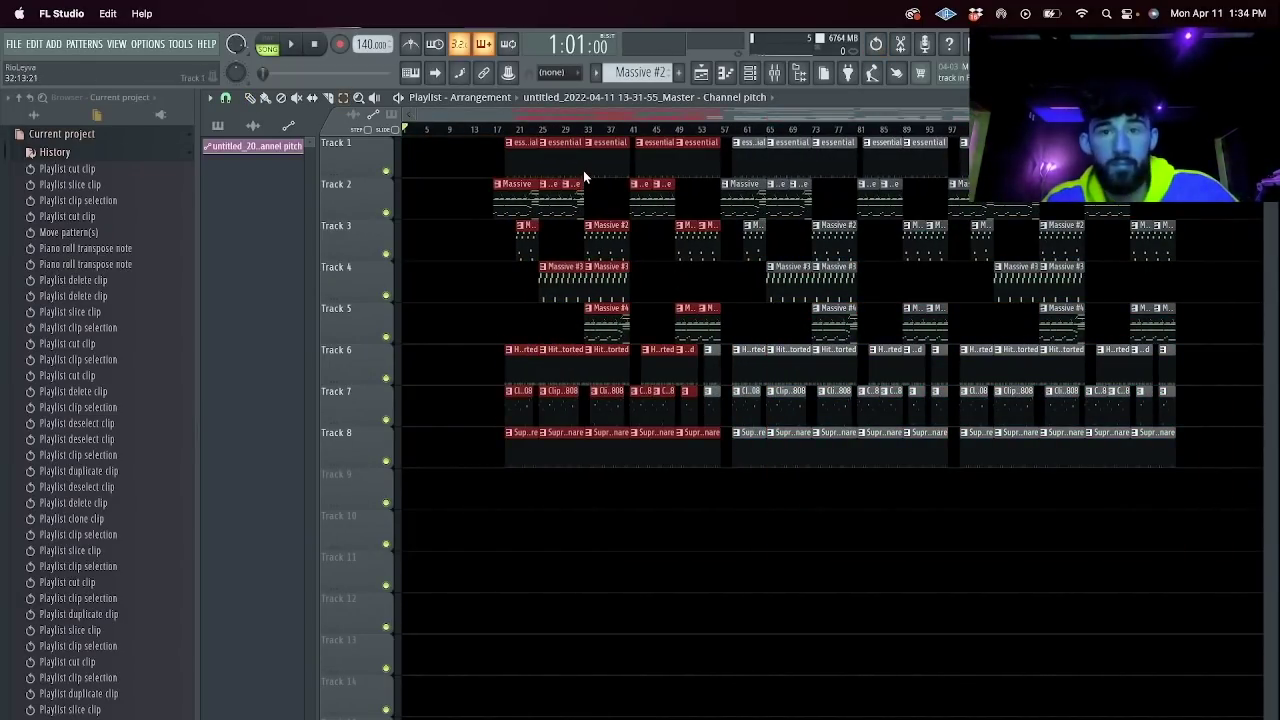
Move the whole arrangement to start at bar 1 and play it back.
key(super+a)
drag(522, 163, 137, 149)
key(space)
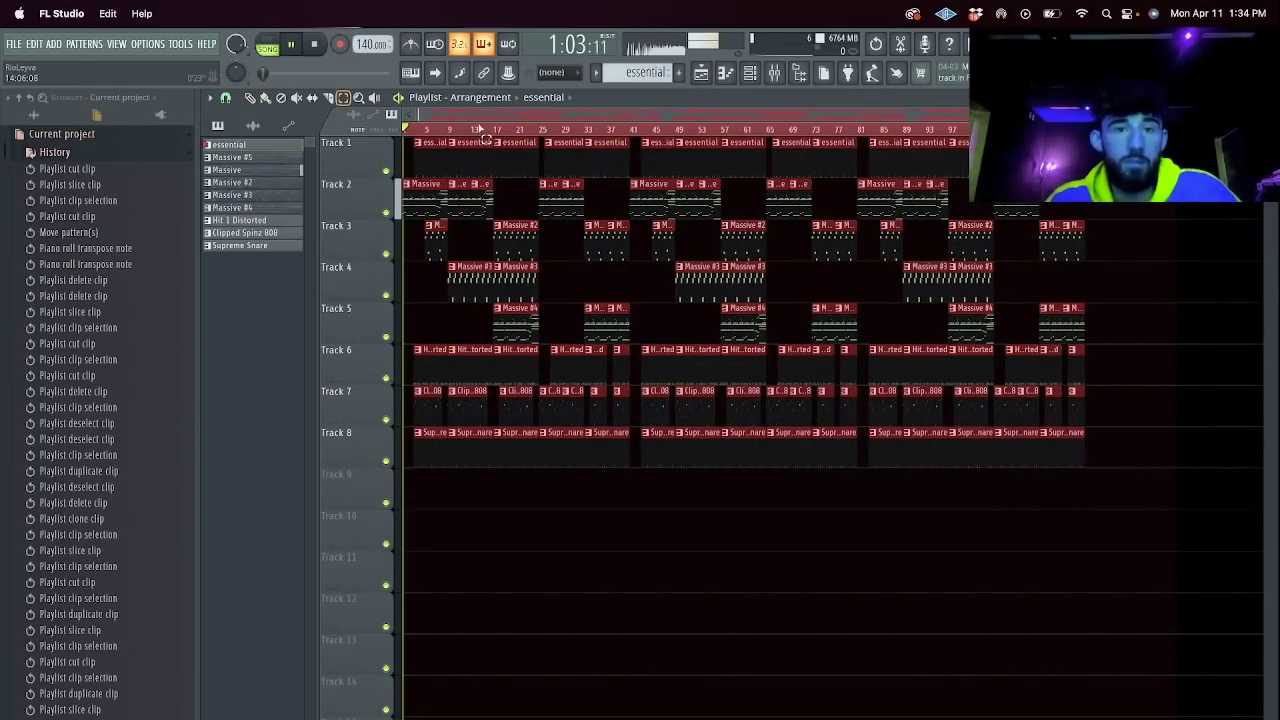
super+click(556, 187)
Save the project into a new beat-named folder under 4 - April > Stems.
key(super+s)
click(683, 223)
click(650, 246)
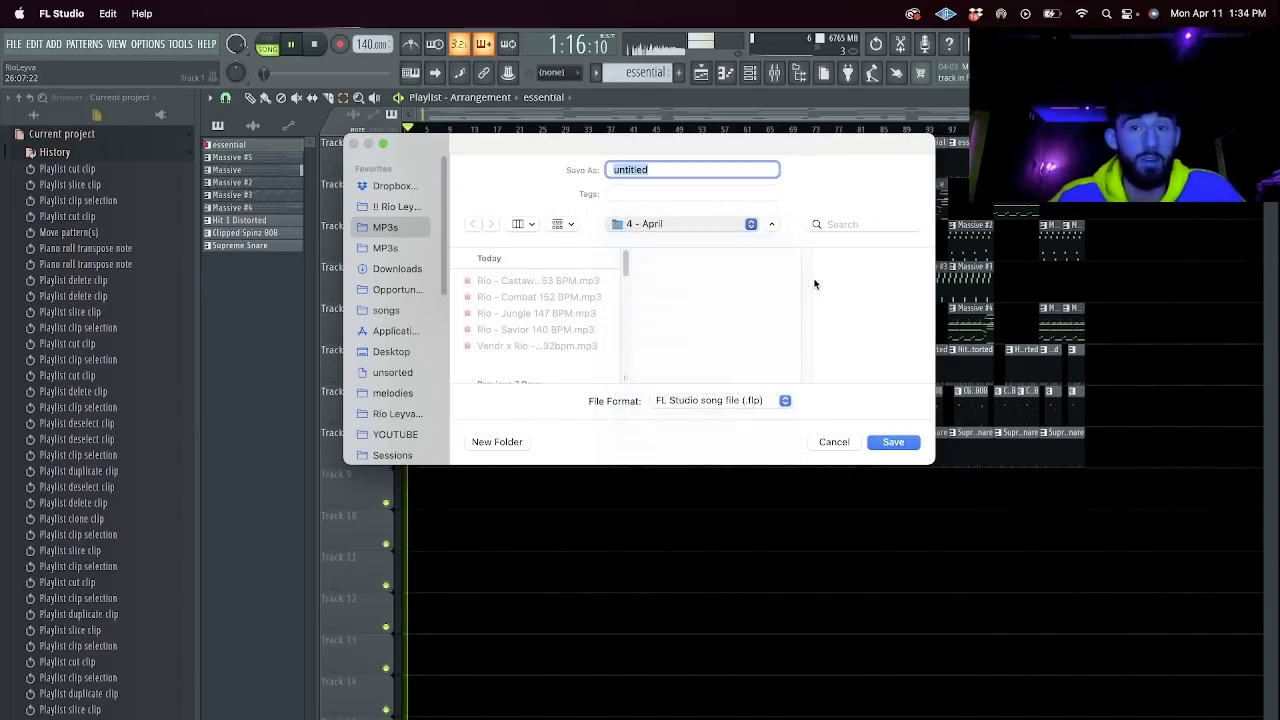
click(831, 297)
key(shift+super+n)
text(Rio - Bag 140 BPM)
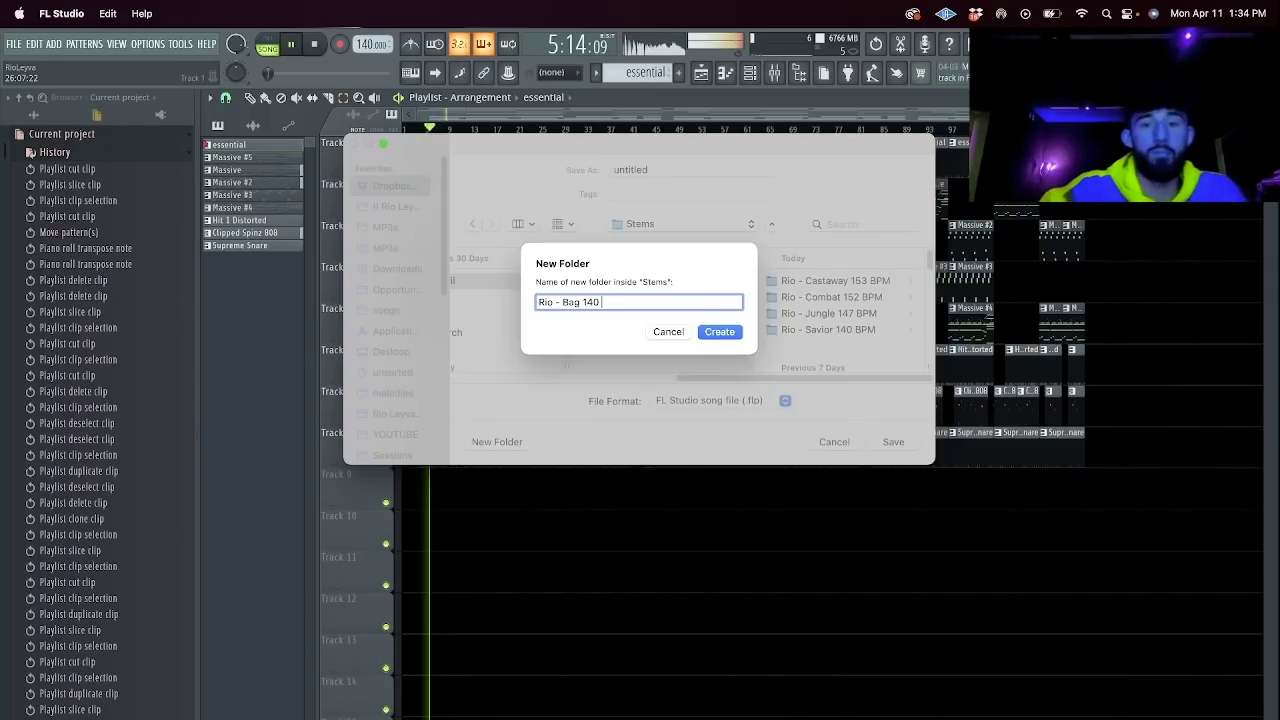
click(718, 337)
key(Return)
Export the song as 'Rio - Bag 140 BPM.mp3' into the Stems > MP3s folder.
key(super+shift+r)
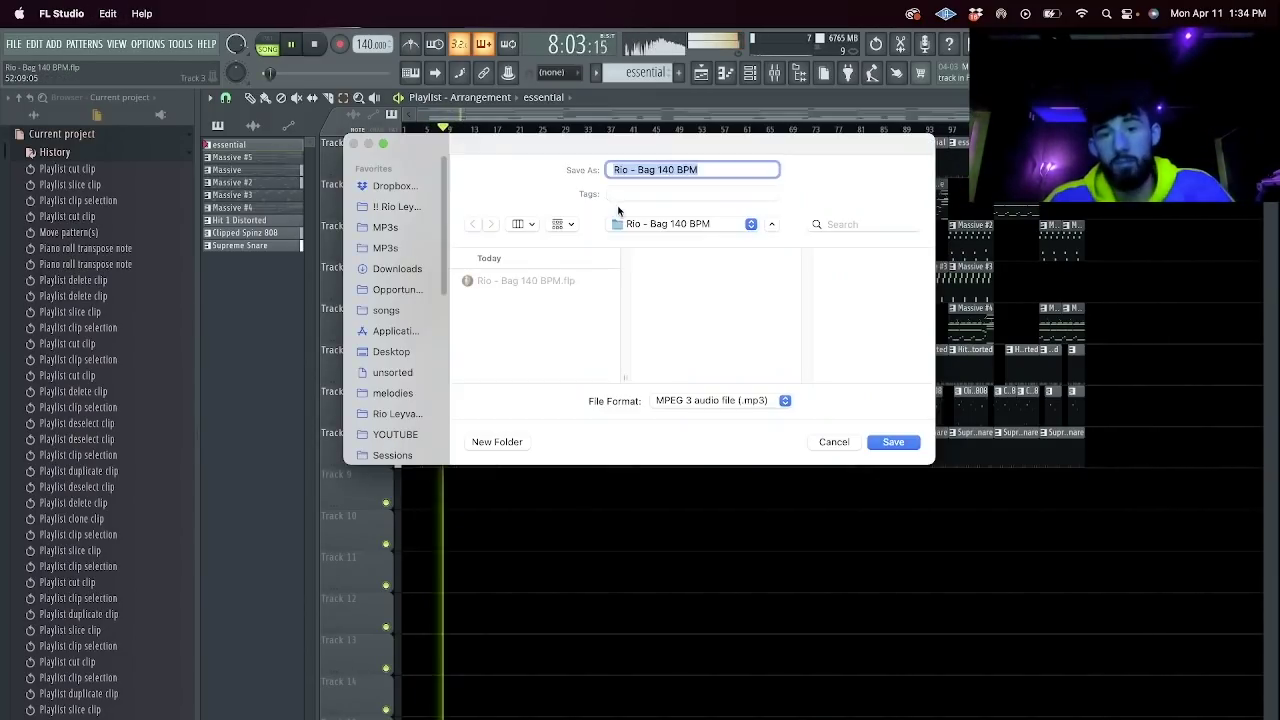
click(644, 226)
click(644, 240)
click(618, 273)
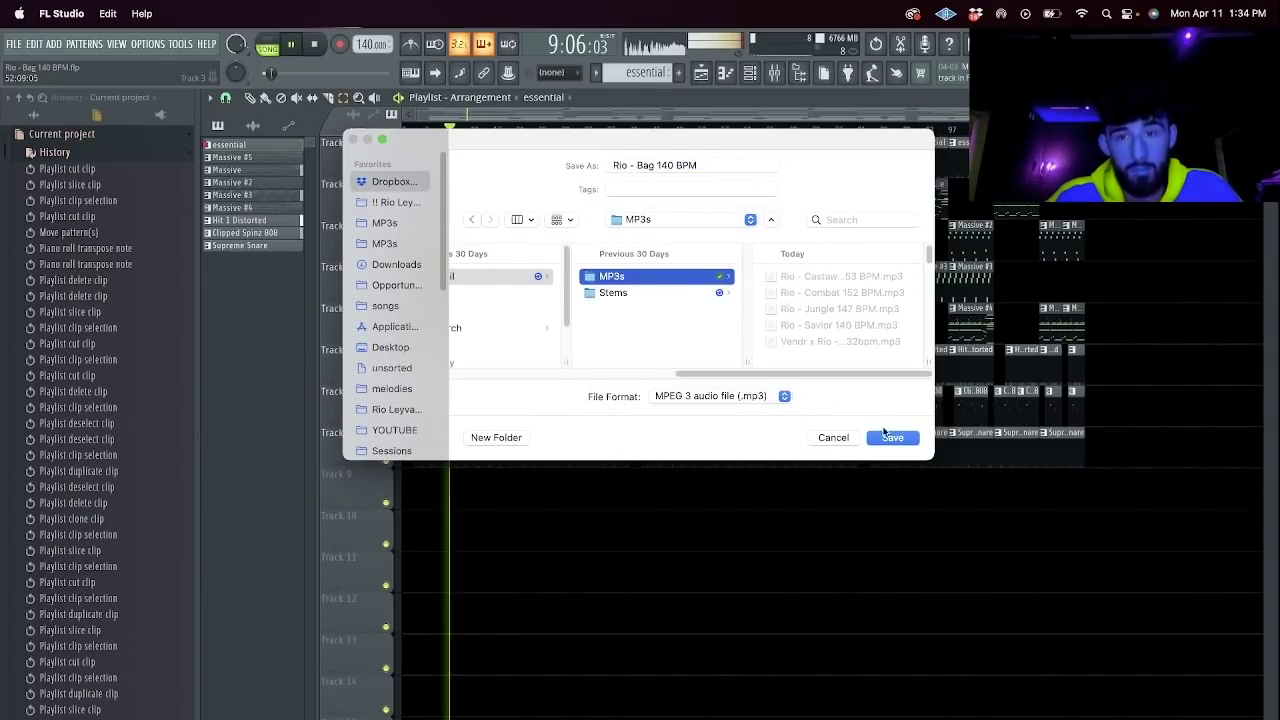
click(892, 437)
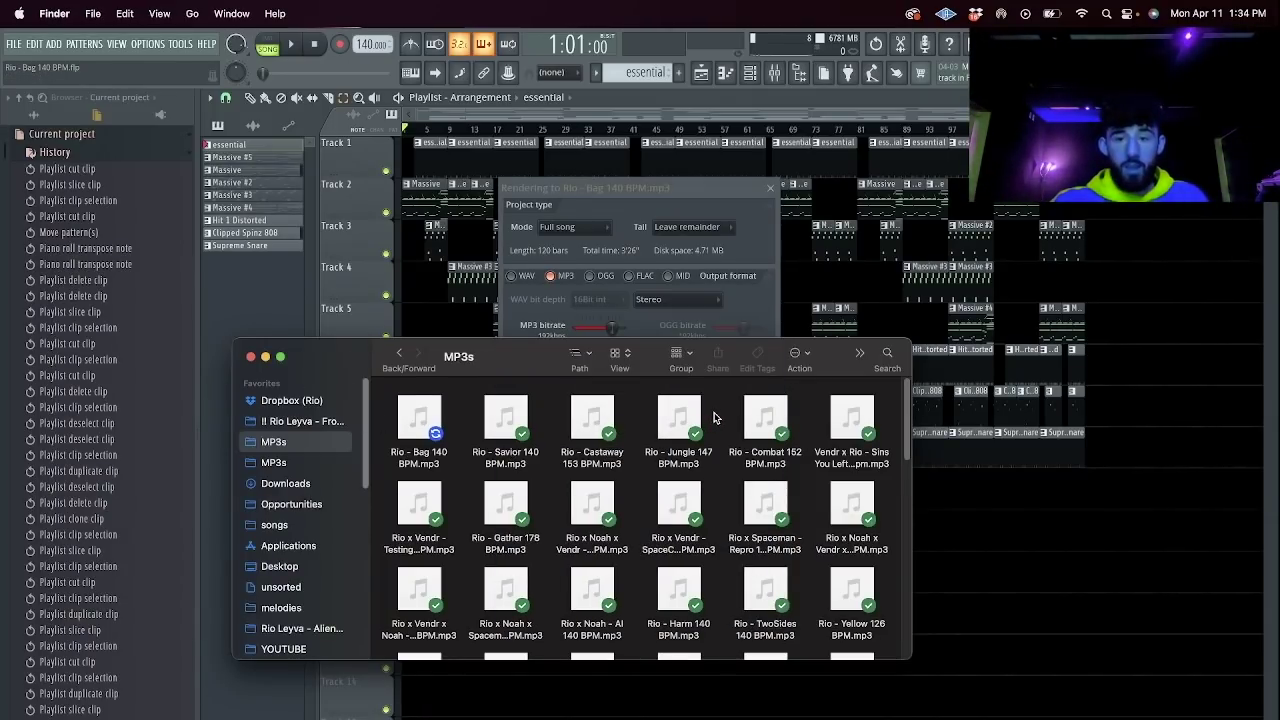
drag(789, 420, 421, 437)
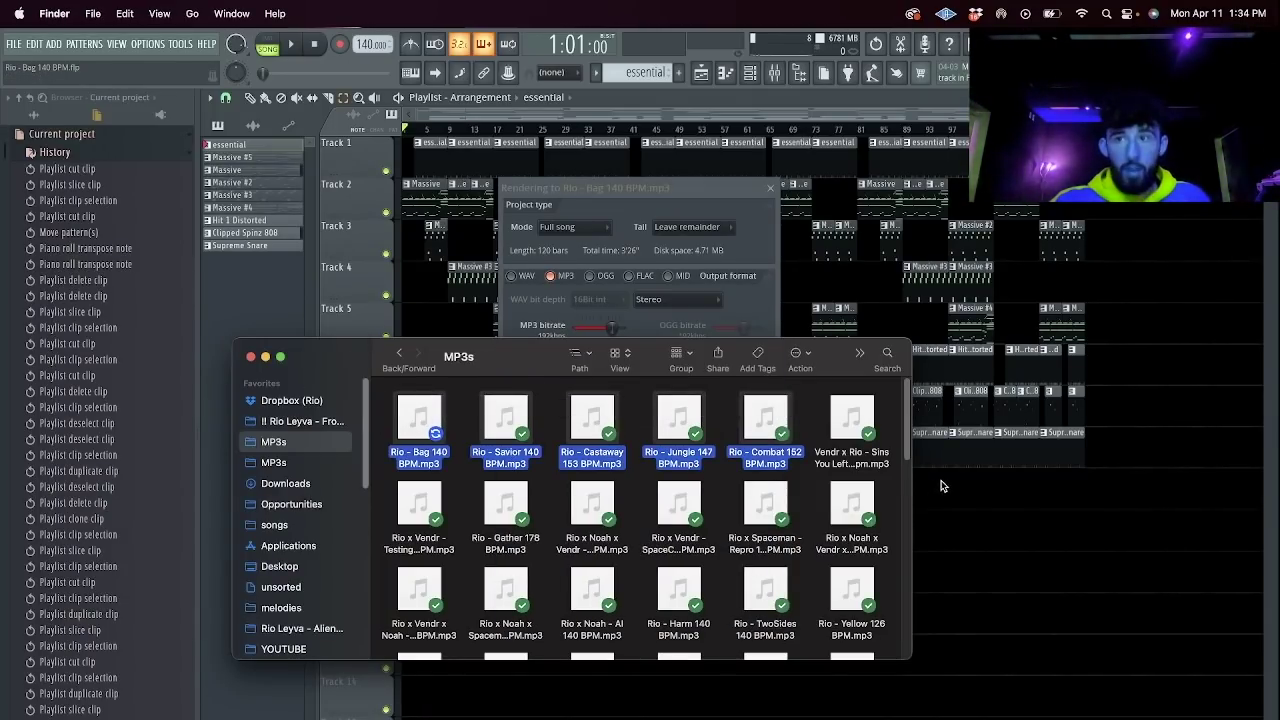
key(super+Tab)
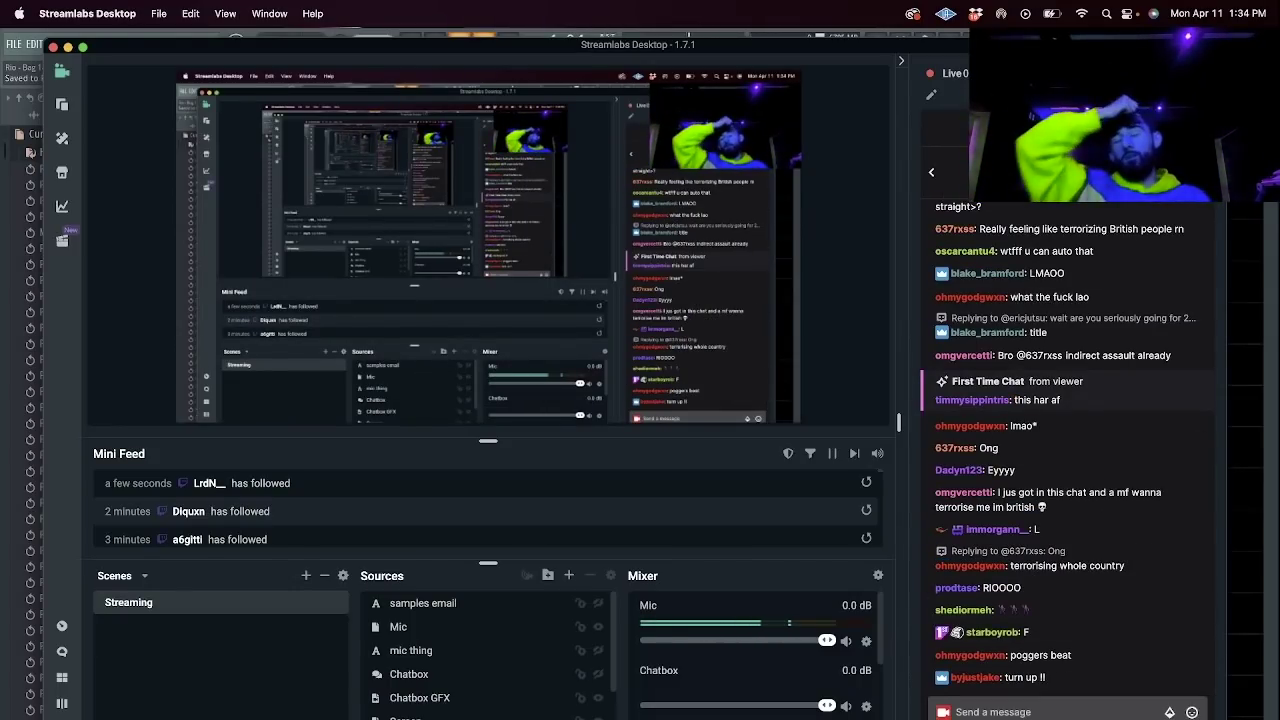
key(super+Tab)
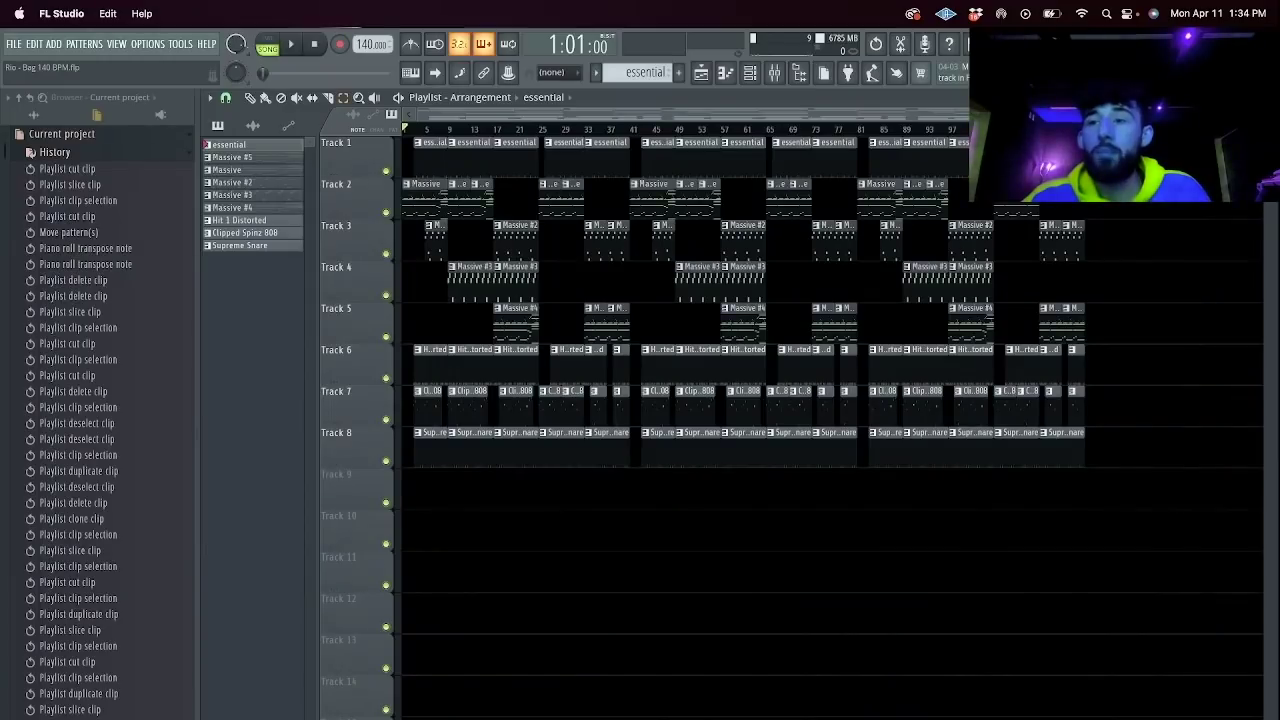
click(14, 44)
Start a new empty project and add a Massive synth channel.
click(20, 52)
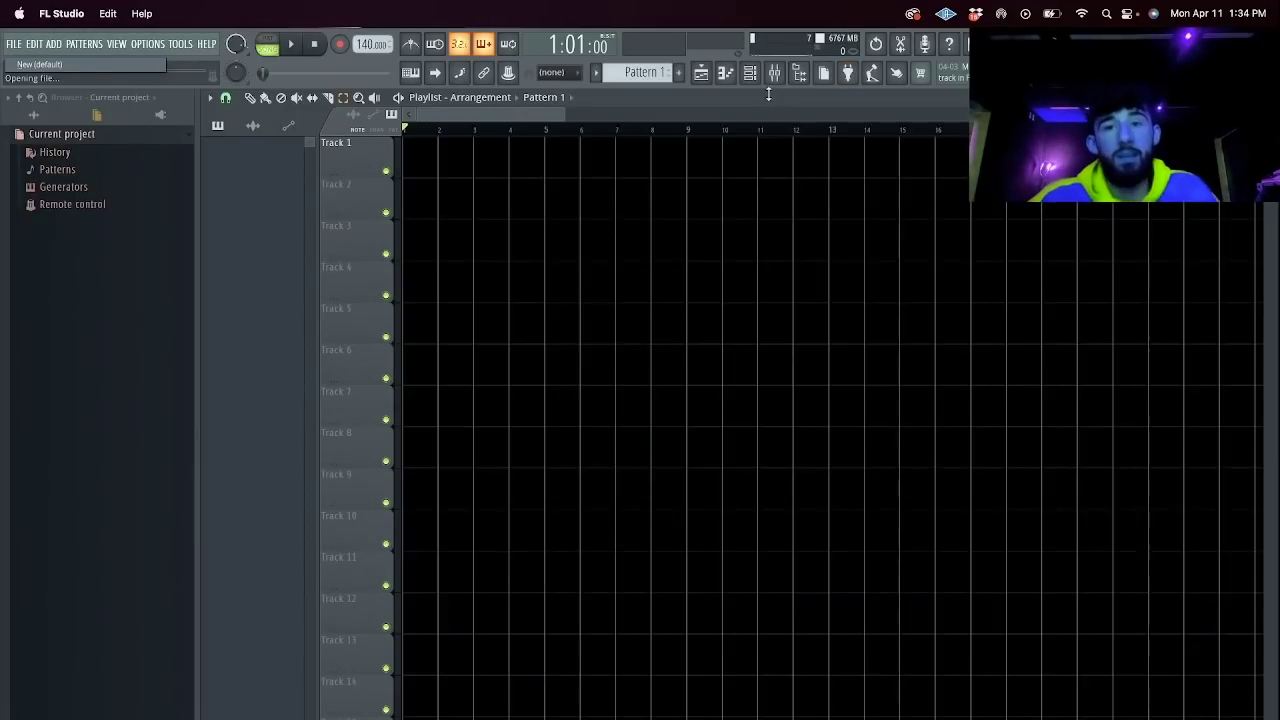
click(751, 74)
click(368, 182)
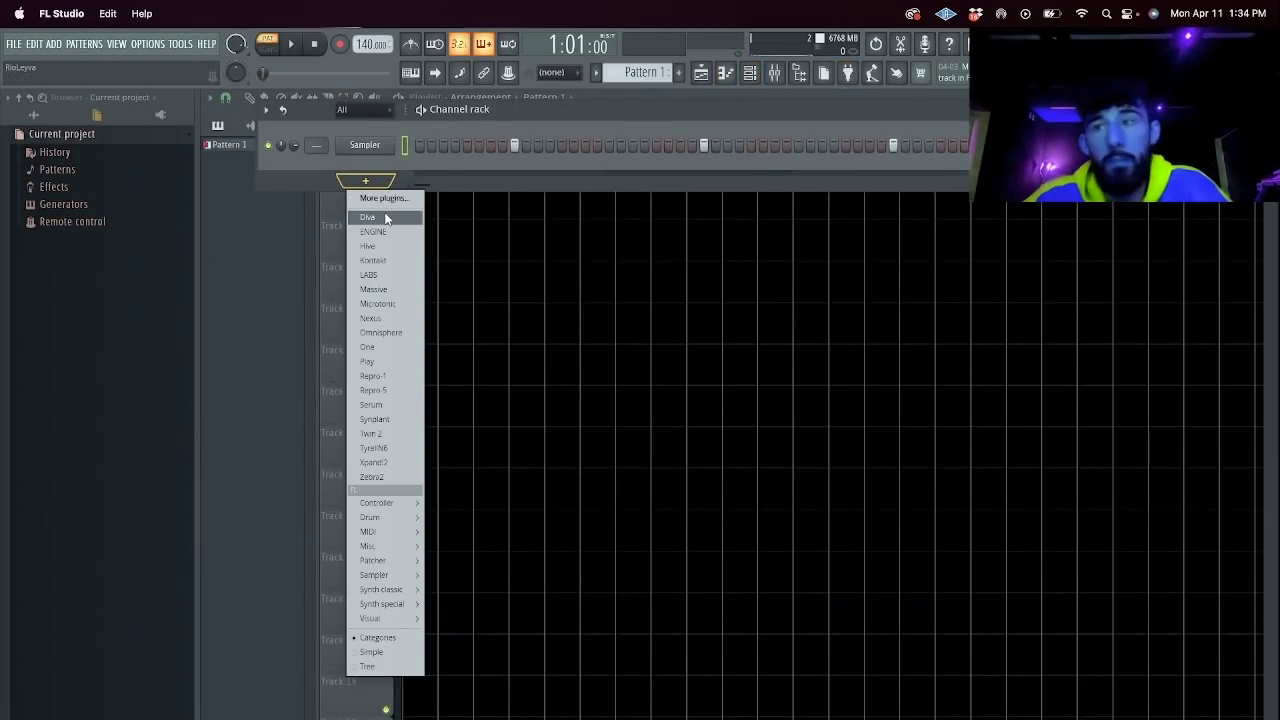
click(389, 289)
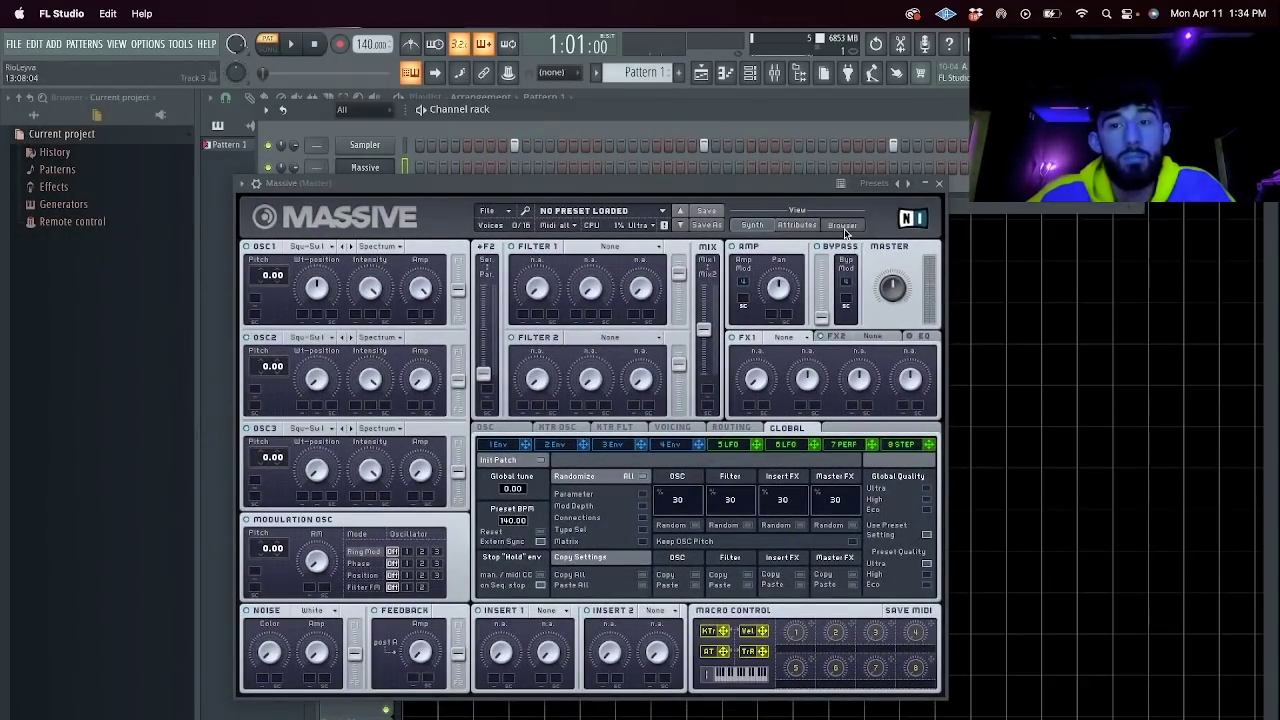
Audition Massive presets Hood Rat, Hye Drops, Mojave, Moody Liner and Organischka.
click(843, 226)
right_click(807, 516)
click(732, 532)
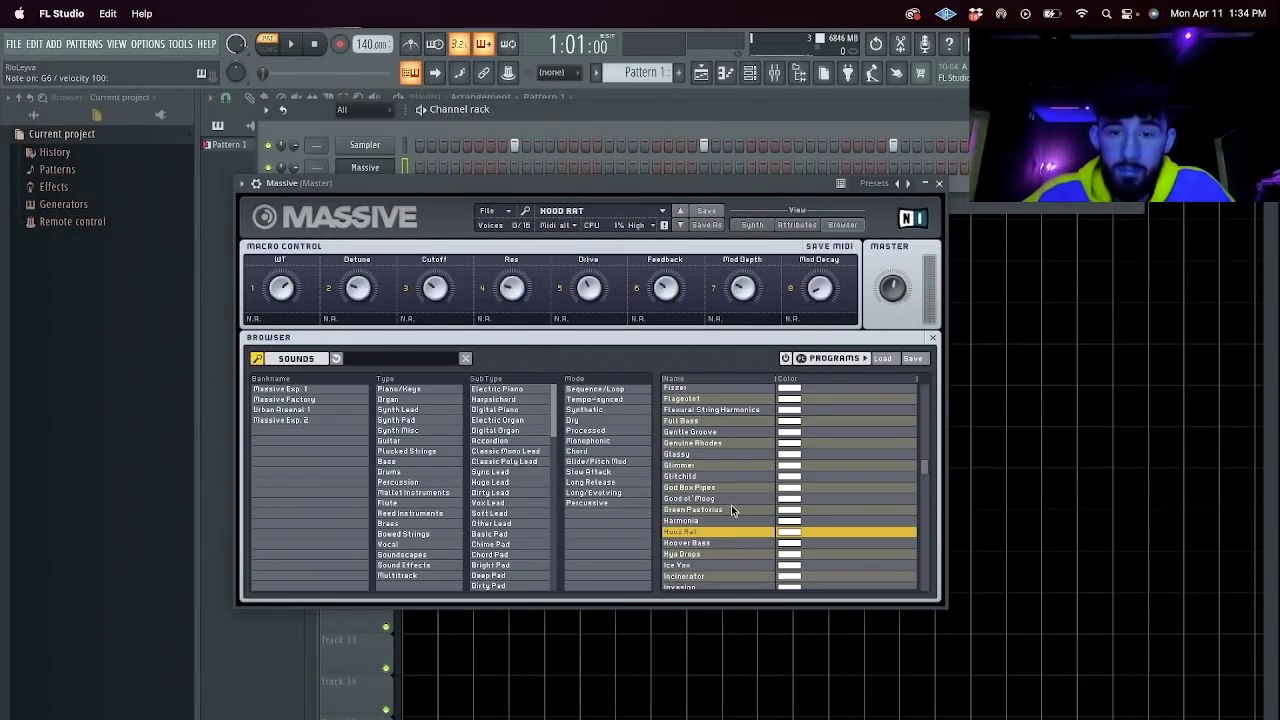
click(713, 554)
scroll(734, 556, down, 5)
click(735, 553)
click(741, 565)
scroll(745, 544, down, 5)
click(733, 537)
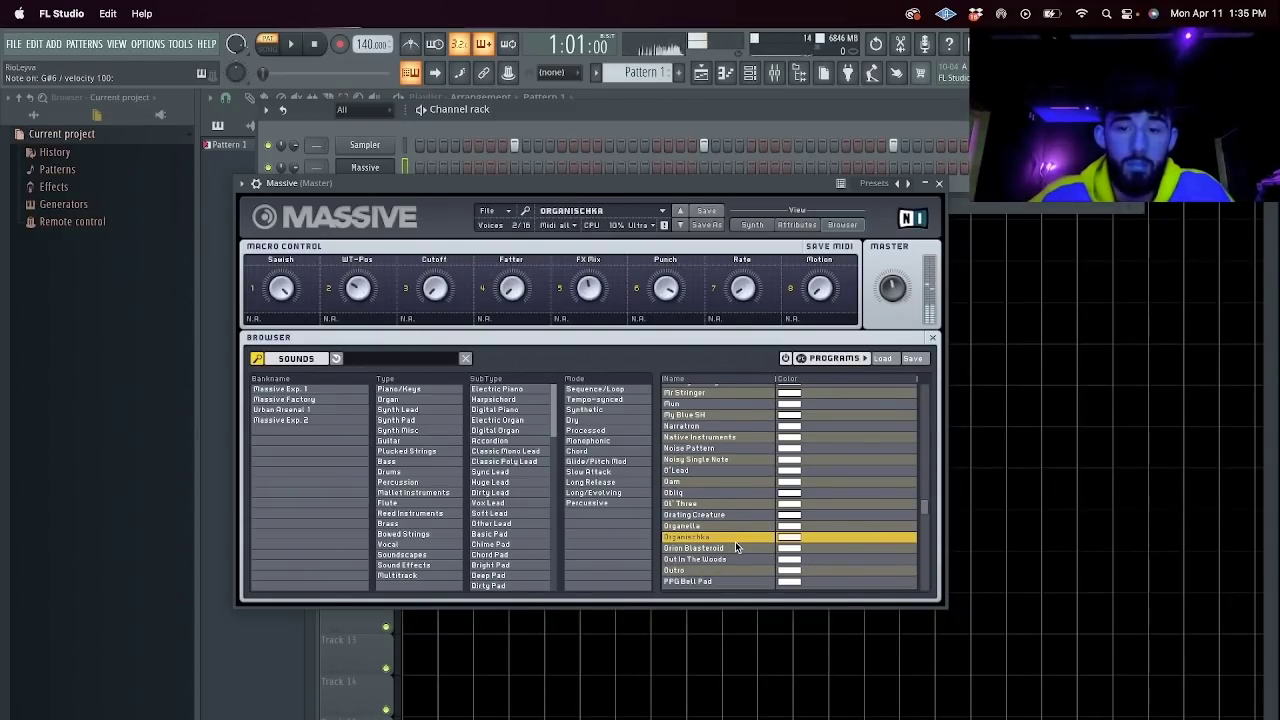
Try Elevator, Episode Of 1991 and Evil Chord, then settle on the Harmonia preset.
click(939, 184)
click(367, 169)
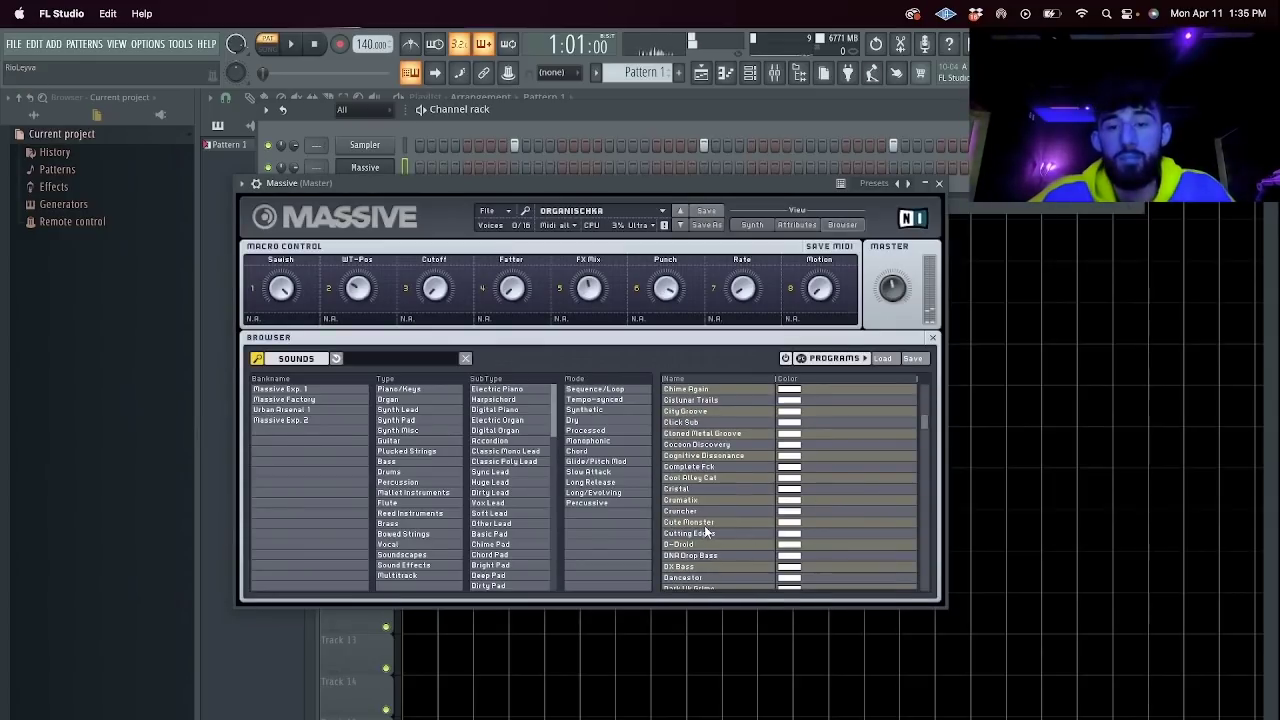
scroll(705, 526, down, 8)
click(705, 530)
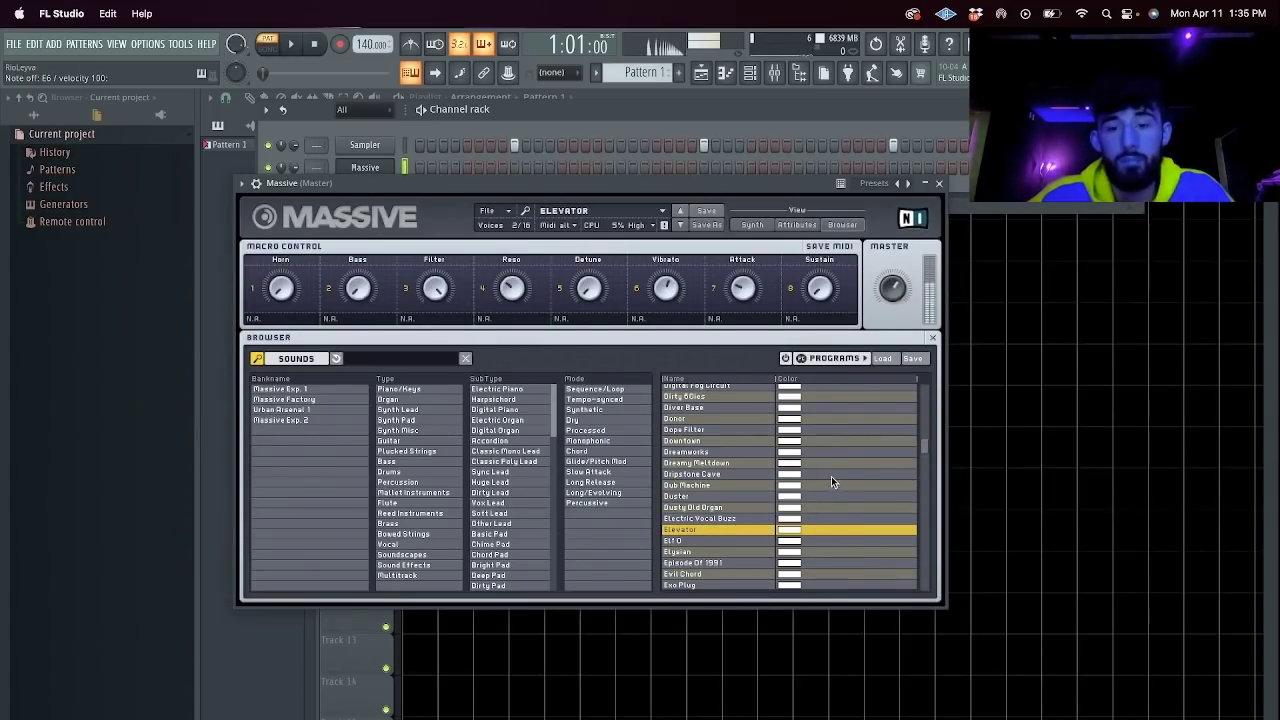
click(738, 564)
click(735, 574)
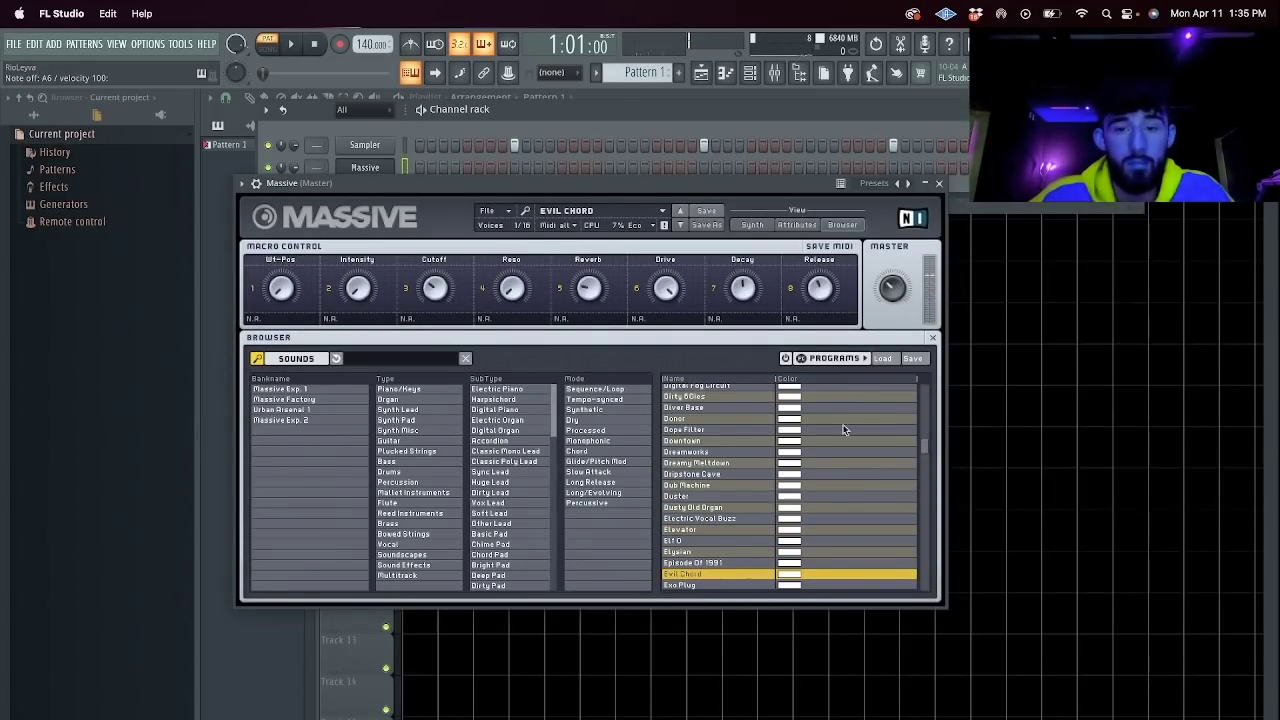
scroll(790, 450, down, 5)
click(745, 493)
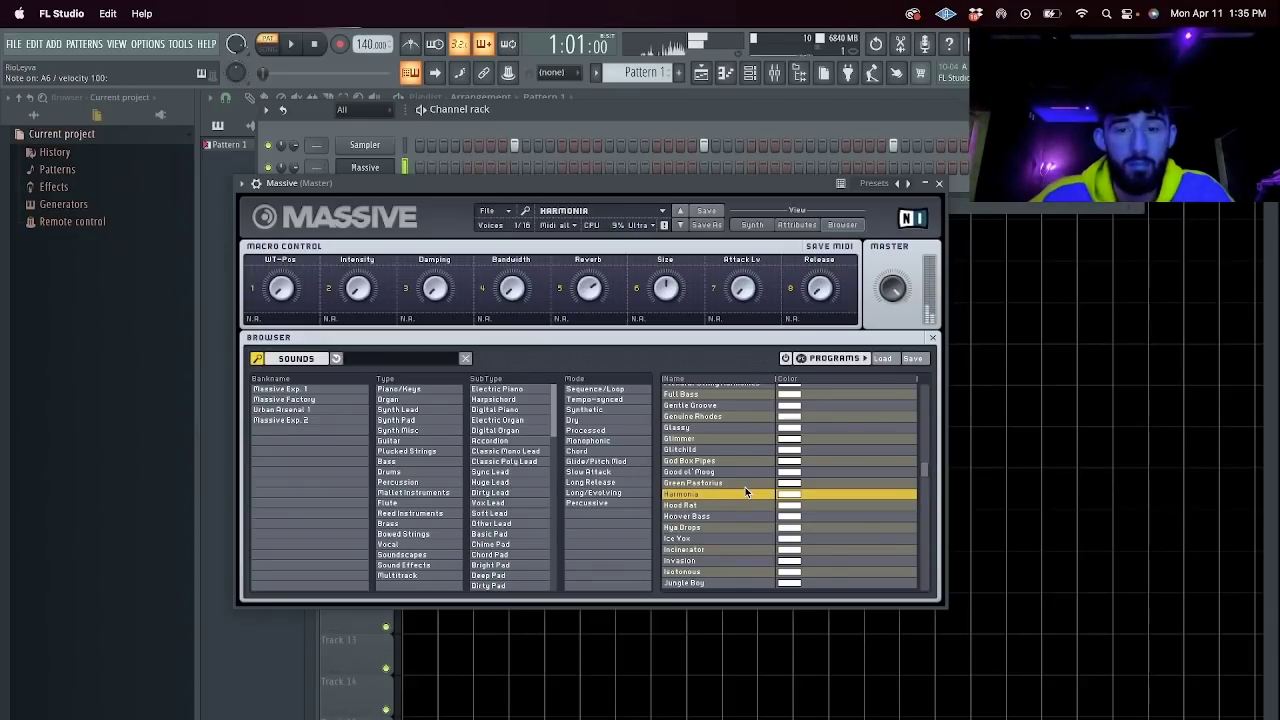
click(943, 186)
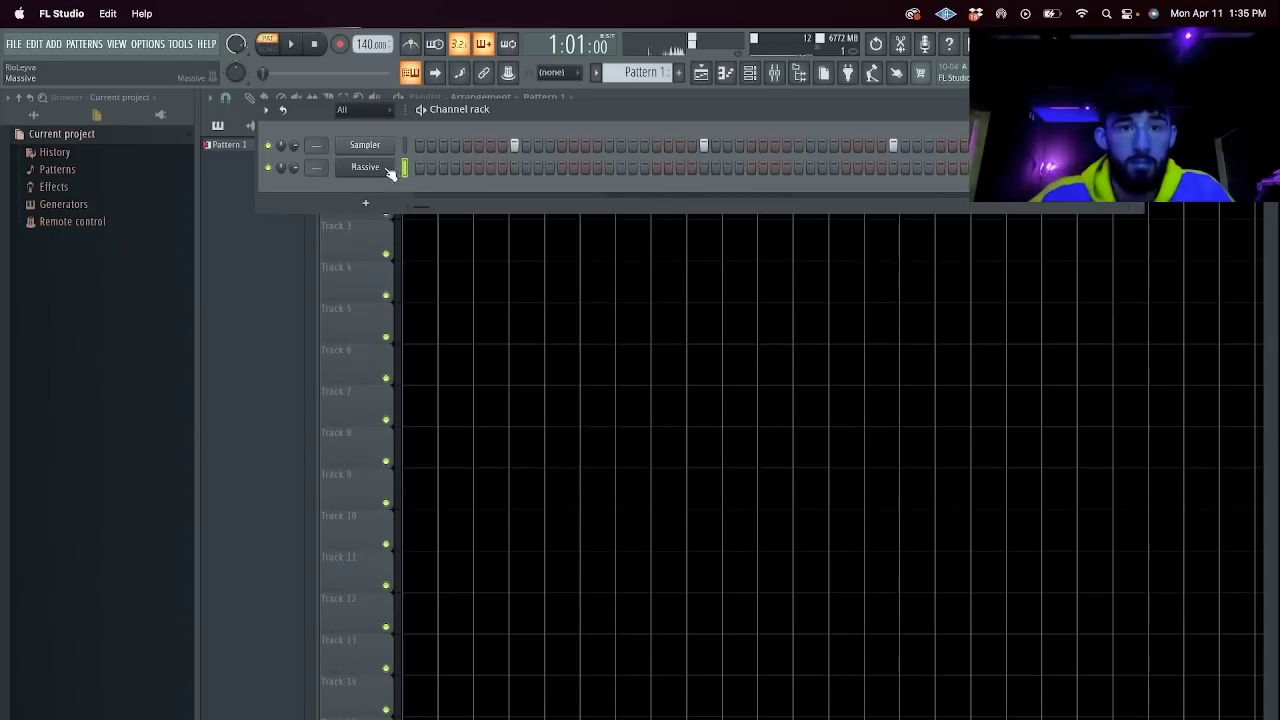
right_click(391, 170)
click(430, 170)
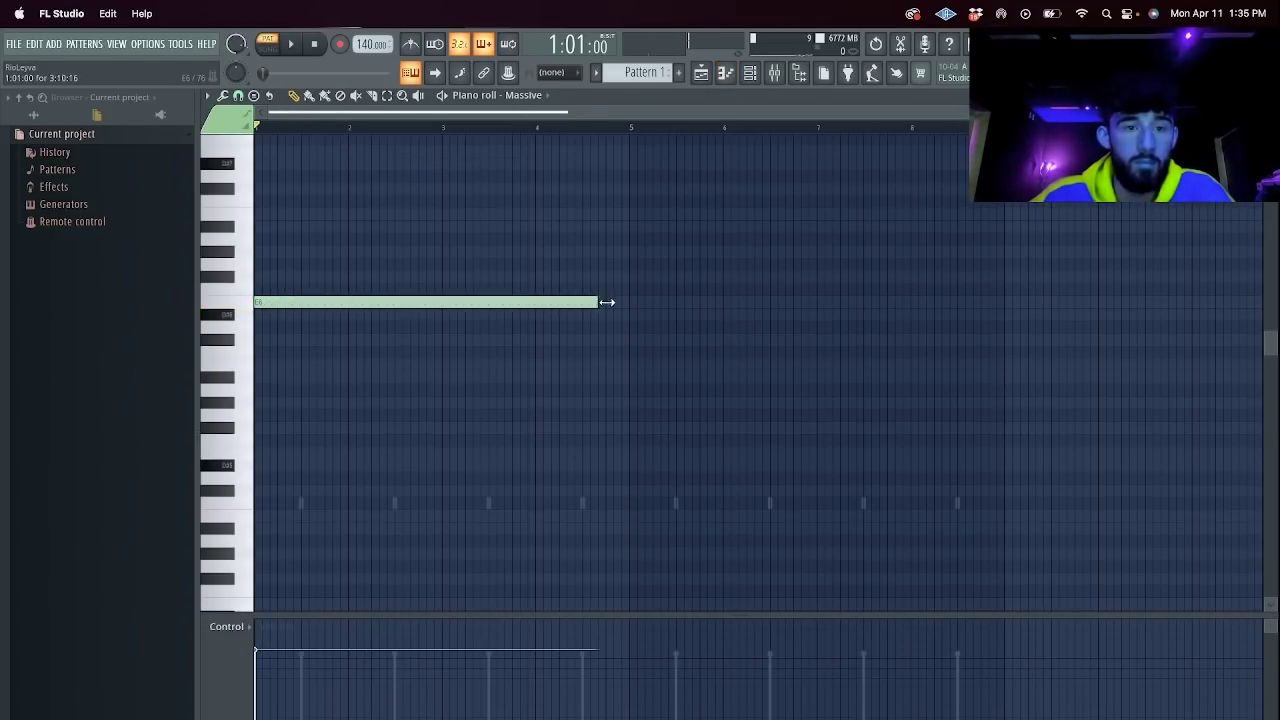
Stretch the Massive note to bar 5 and duplicate it after itself.
drag(607, 302, 631, 302)
key(space)
key(ctrl+b)
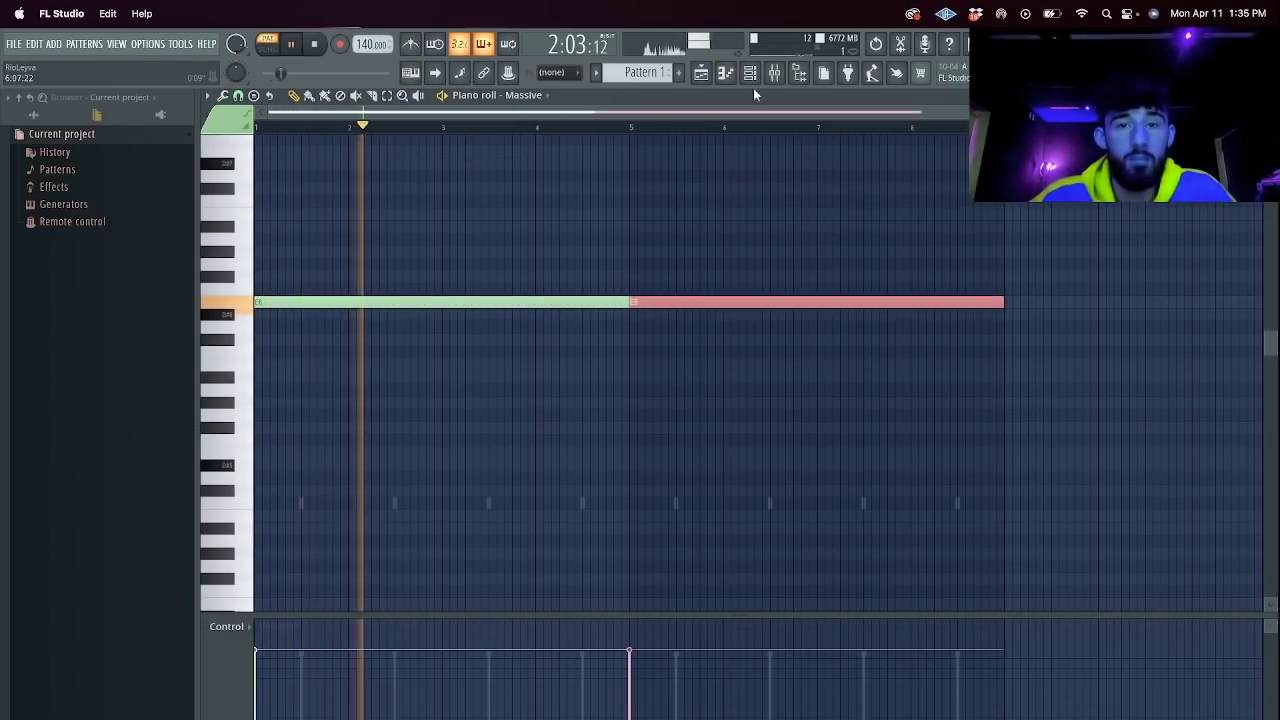
Add a second Massive channel and load the State of Ratio preset.
click(750, 72)
right_click(390, 167)
click(481, 331)
click(861, 244)
scroll(750, 500, down, 5)
click(750, 561)
key(space)
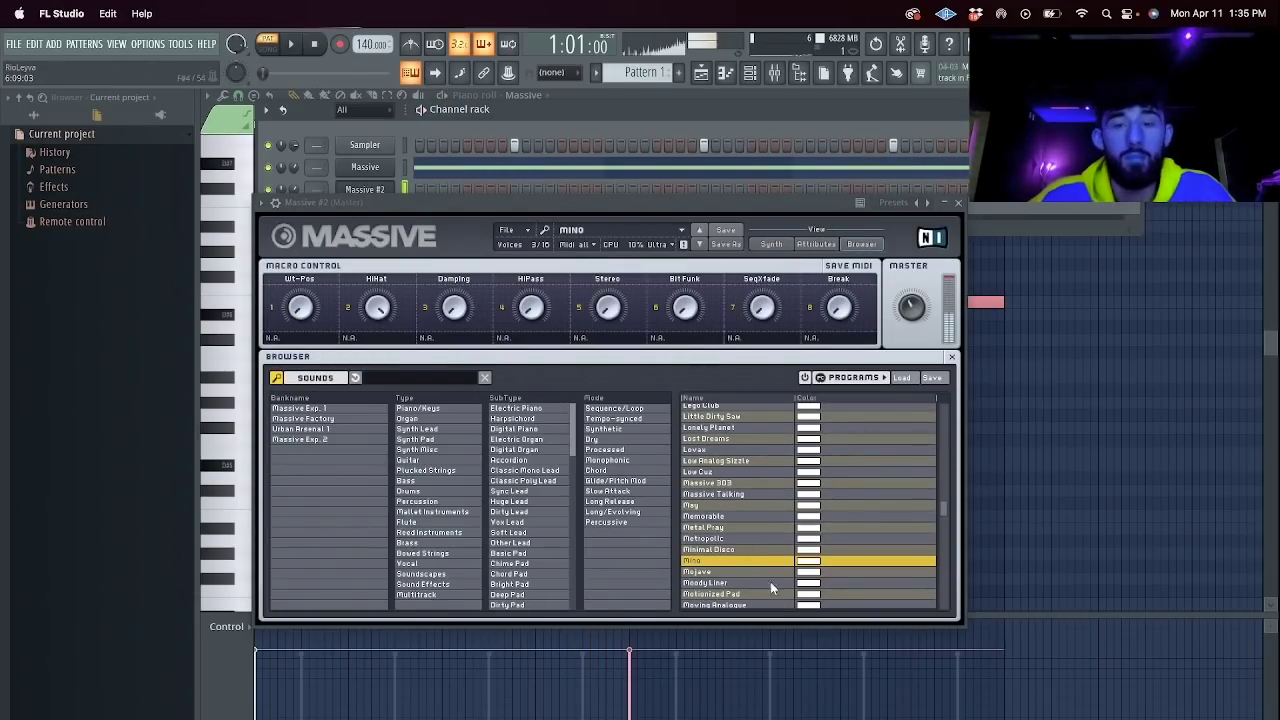
scroll(744, 570, down, 8)
click(741, 561)
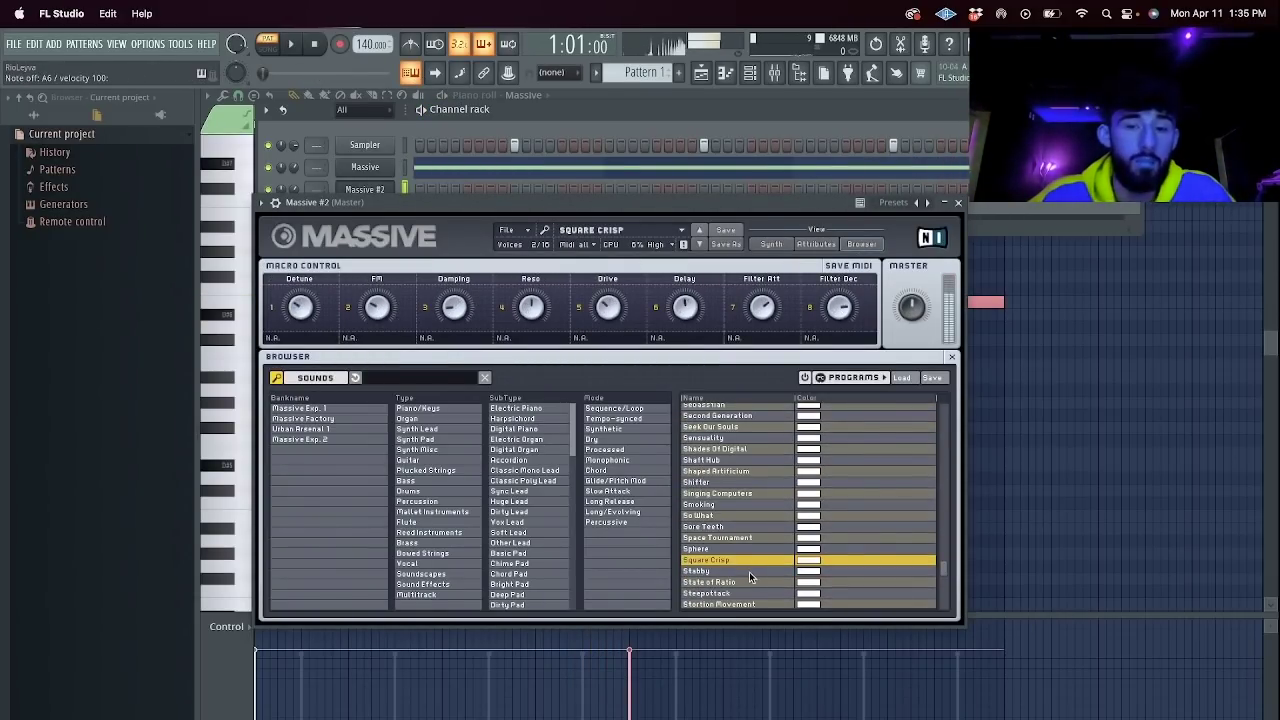
click(740, 583)
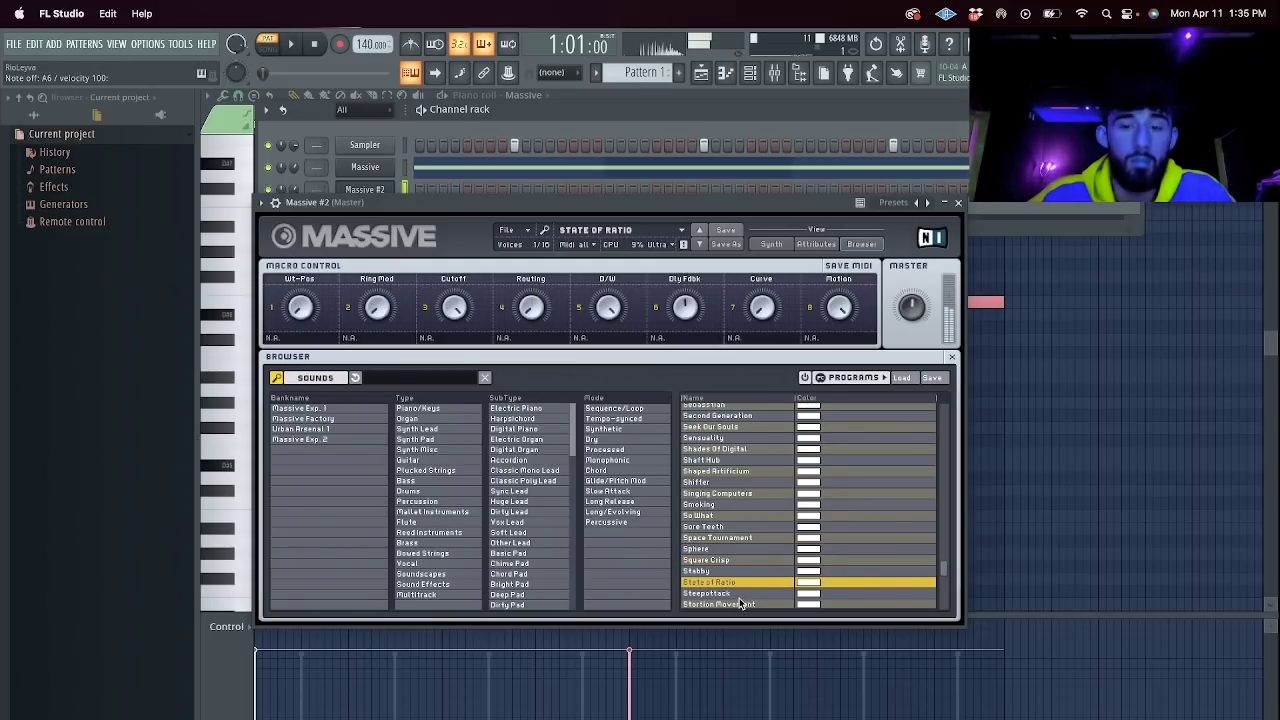
click(741, 594)
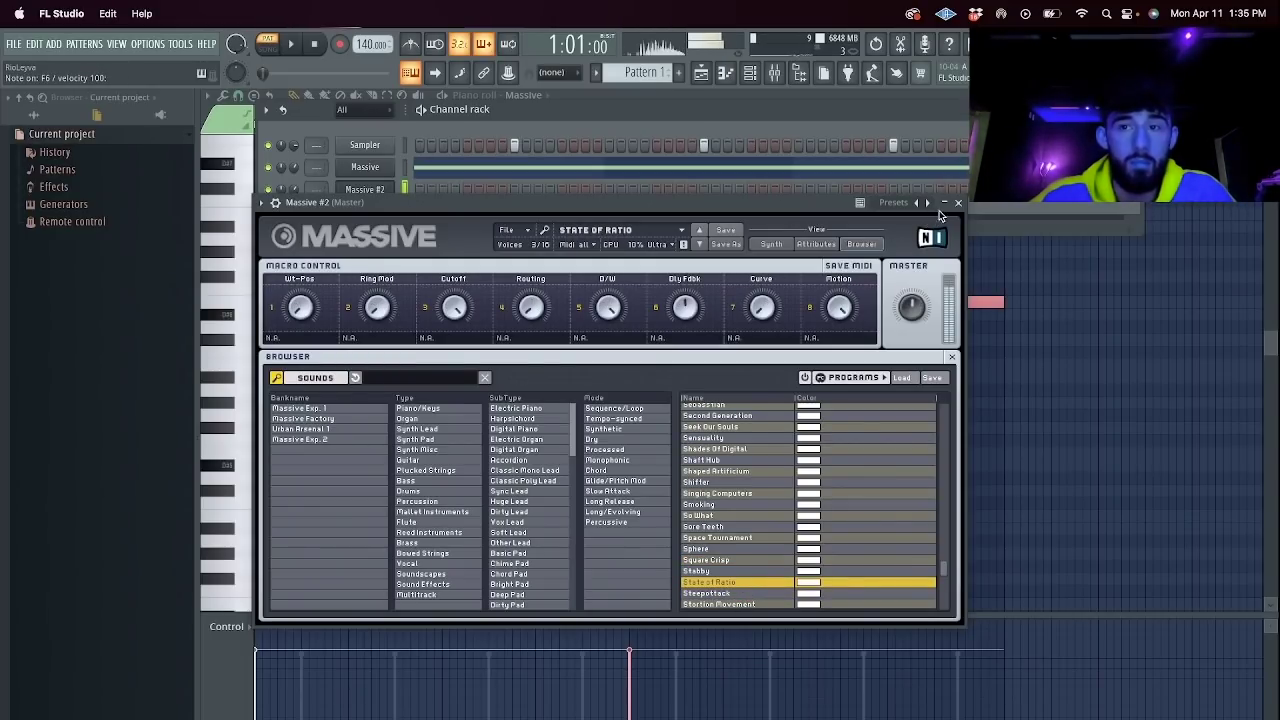
Close the Massive #2 window and bring up its graph editor and channel options.
click(958, 202)
key(space)
right_click(398, 190)
click(410, 203)
right_click(388, 189)
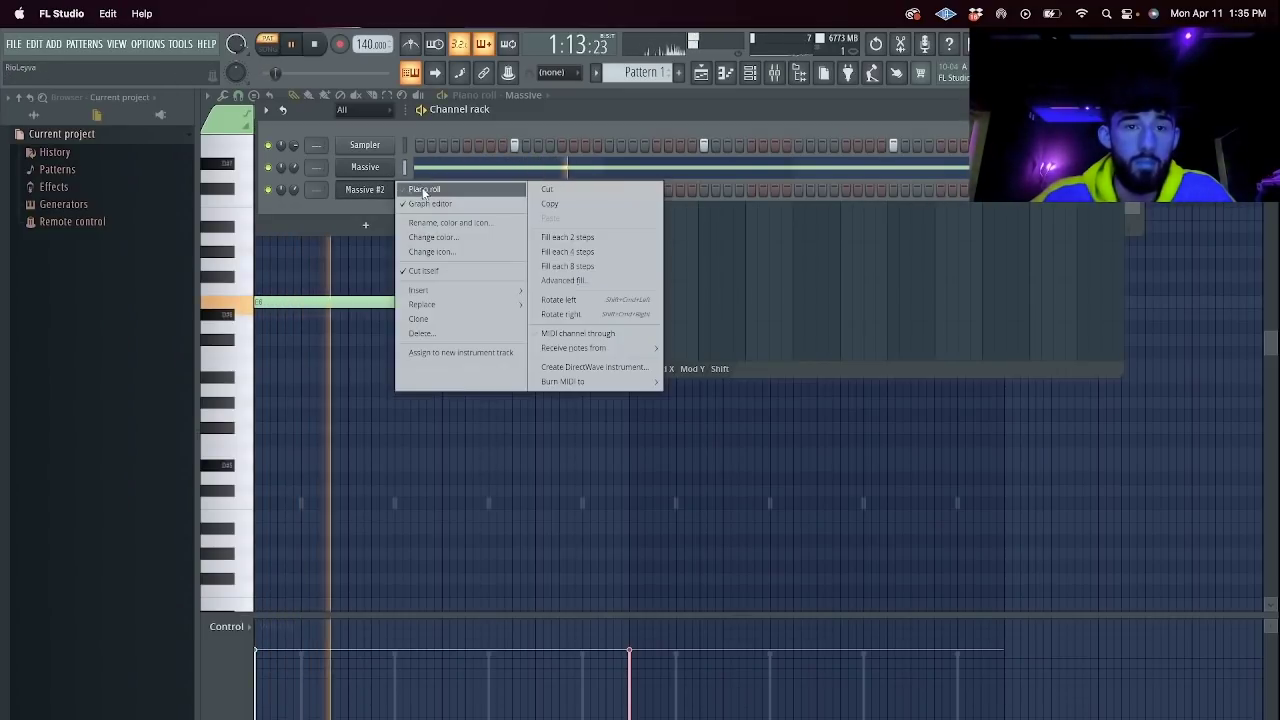
Draw a three-note chord from bar 1 to bar 5 and drop it an octave.
click(424, 190)
click(260, 301)
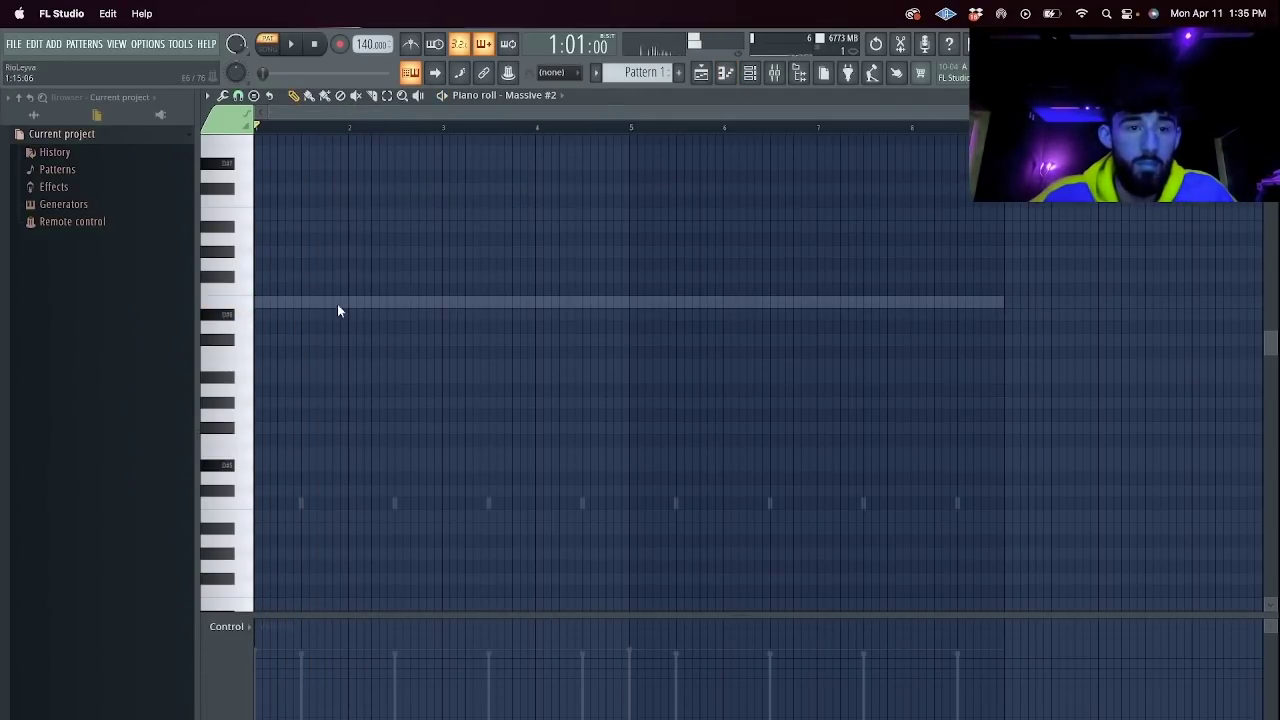
click(275, 290)
click(279, 201)
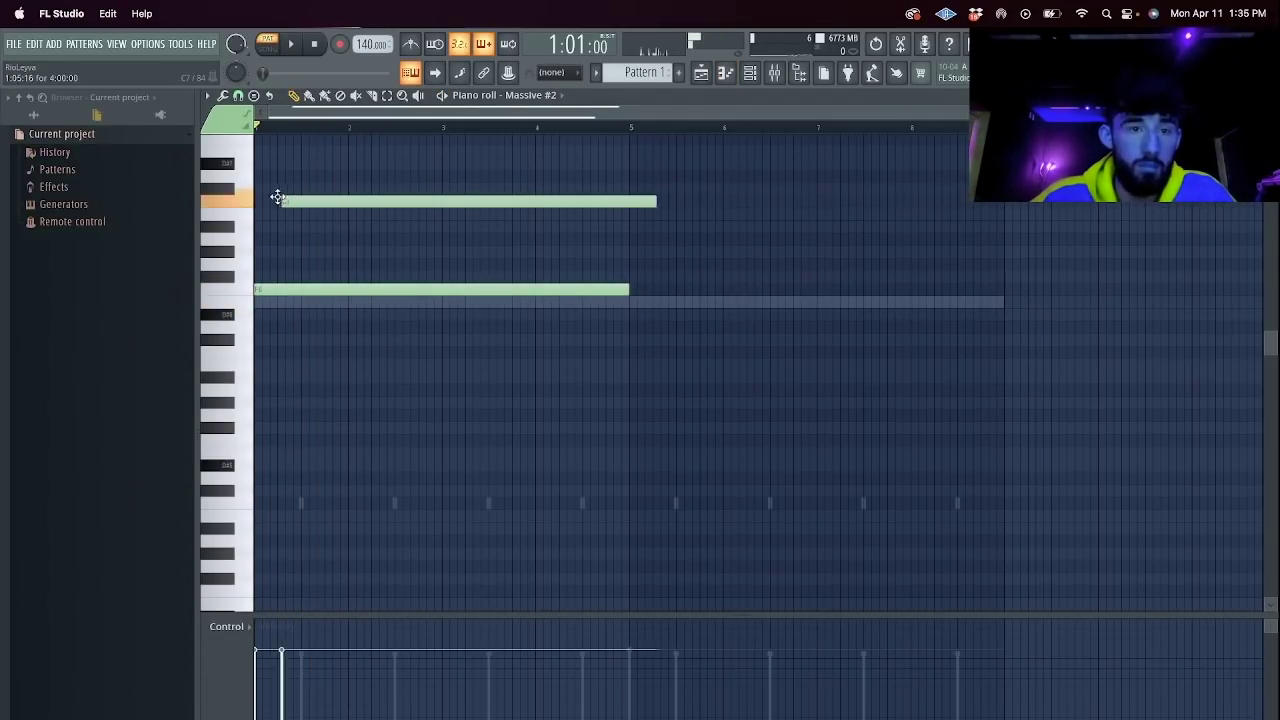
click(300, 150)
key(space)
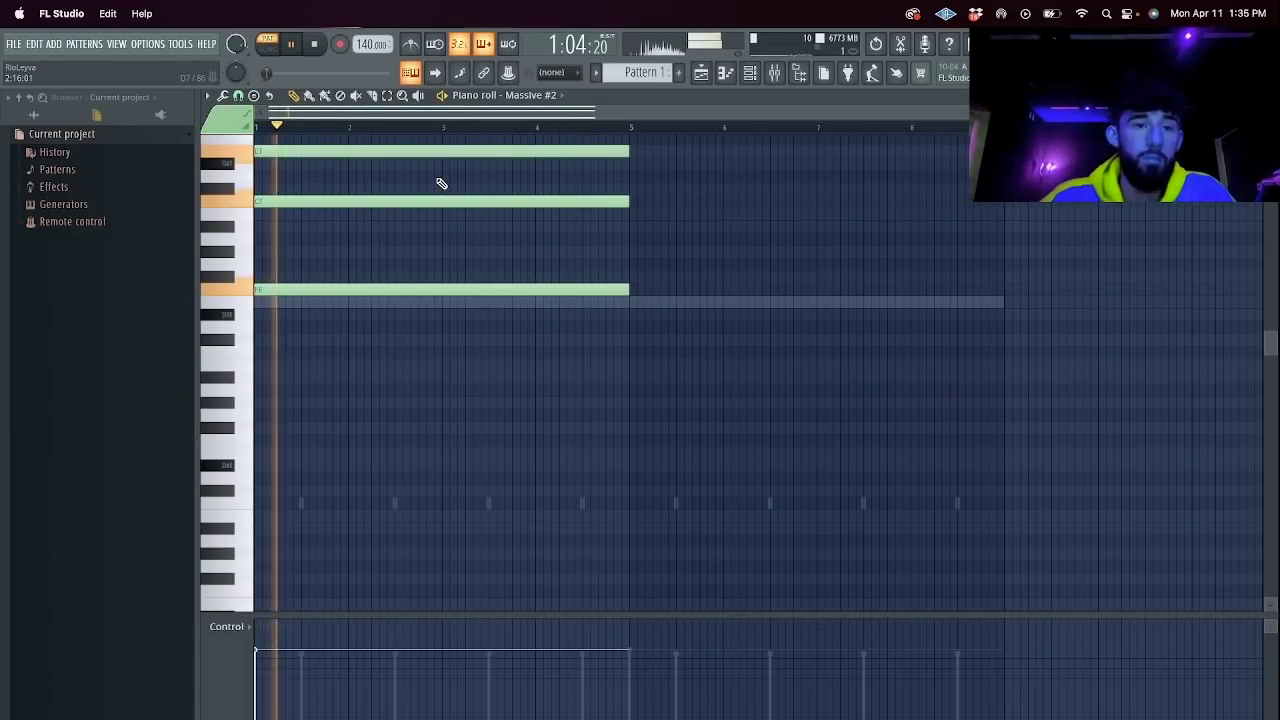
key(super+Down)
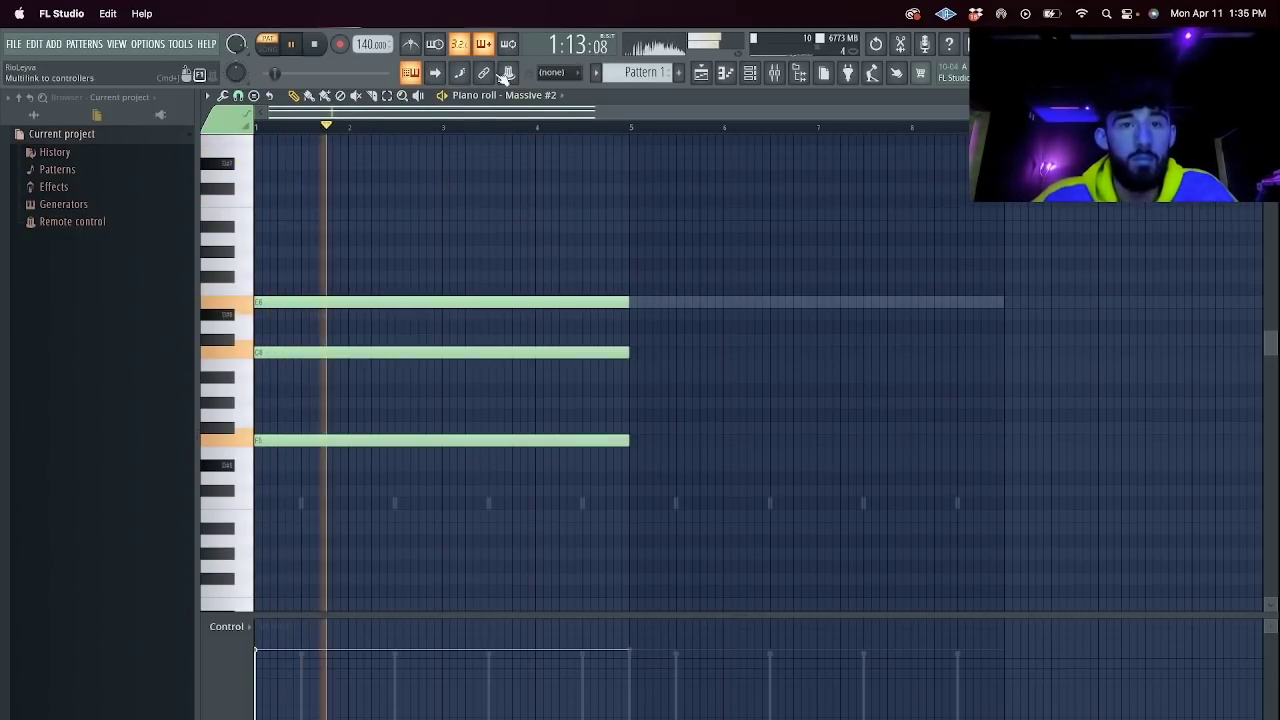
key(space)
Split the chord early in bar 1 and lower the bottom note's second half a step.
mouse_move(311, 302)
mouse_down()
mouse_move(323, 283)
mouse_move(354, 317)
mouse_move(357, 296)
mouse_move(359, 336)
mouse_up()
click(294, 96)
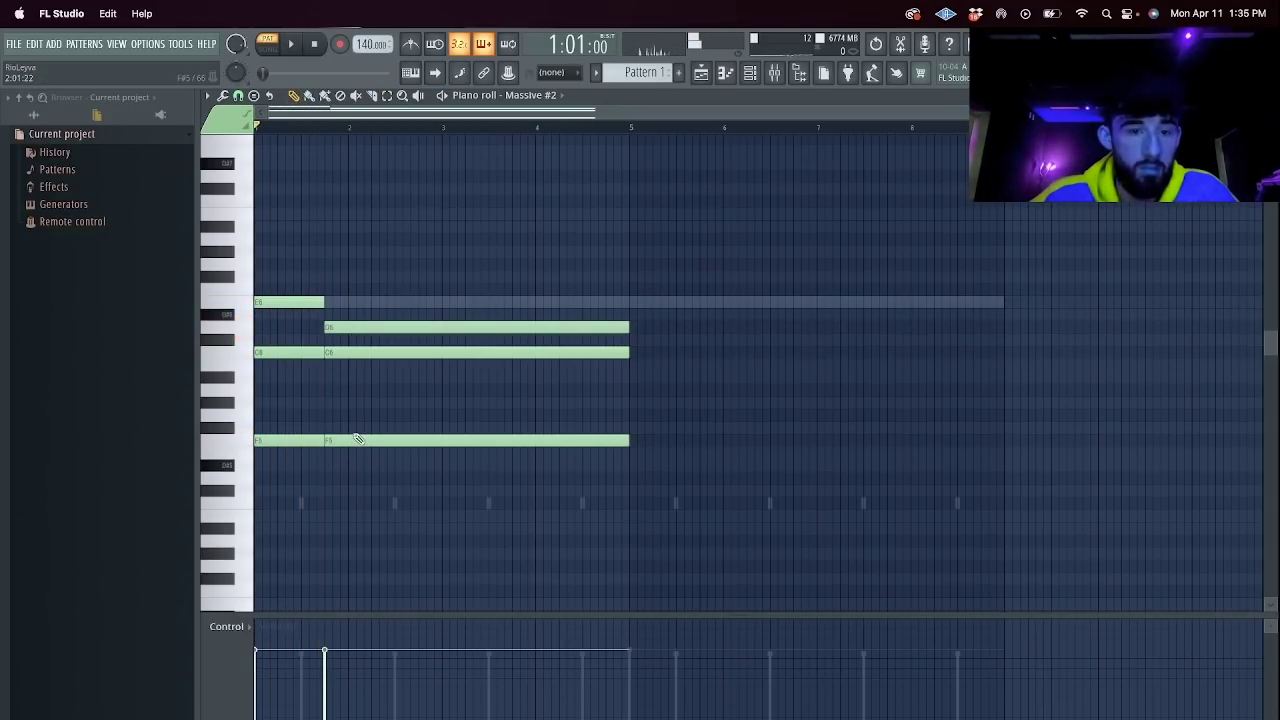
drag(358, 440, 350, 455)
key(space)
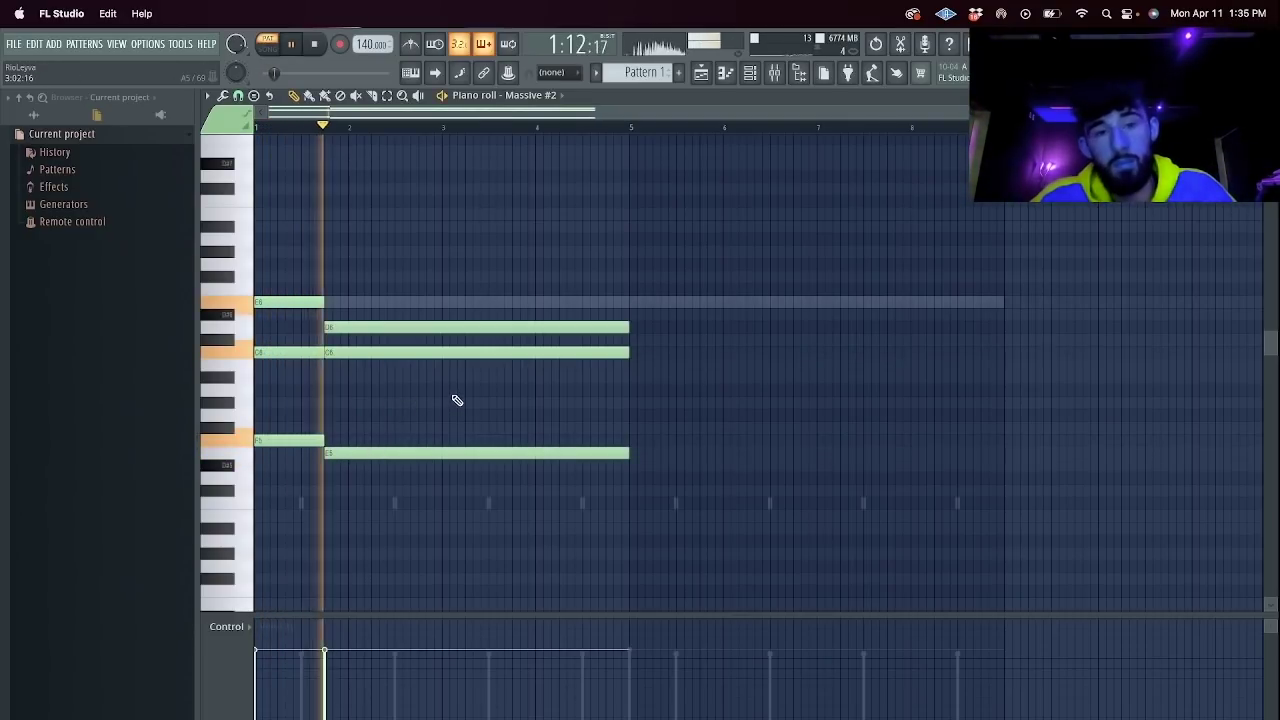
key(space)
key(space)
Slice the long notes after the second chord and delete the leftover tails.
key(c)
drag(397, 487, 399, 303)
key(e)
drag(418, 297, 450, 468)
key(Delete)
key(super+b)
key(space)
key(space)
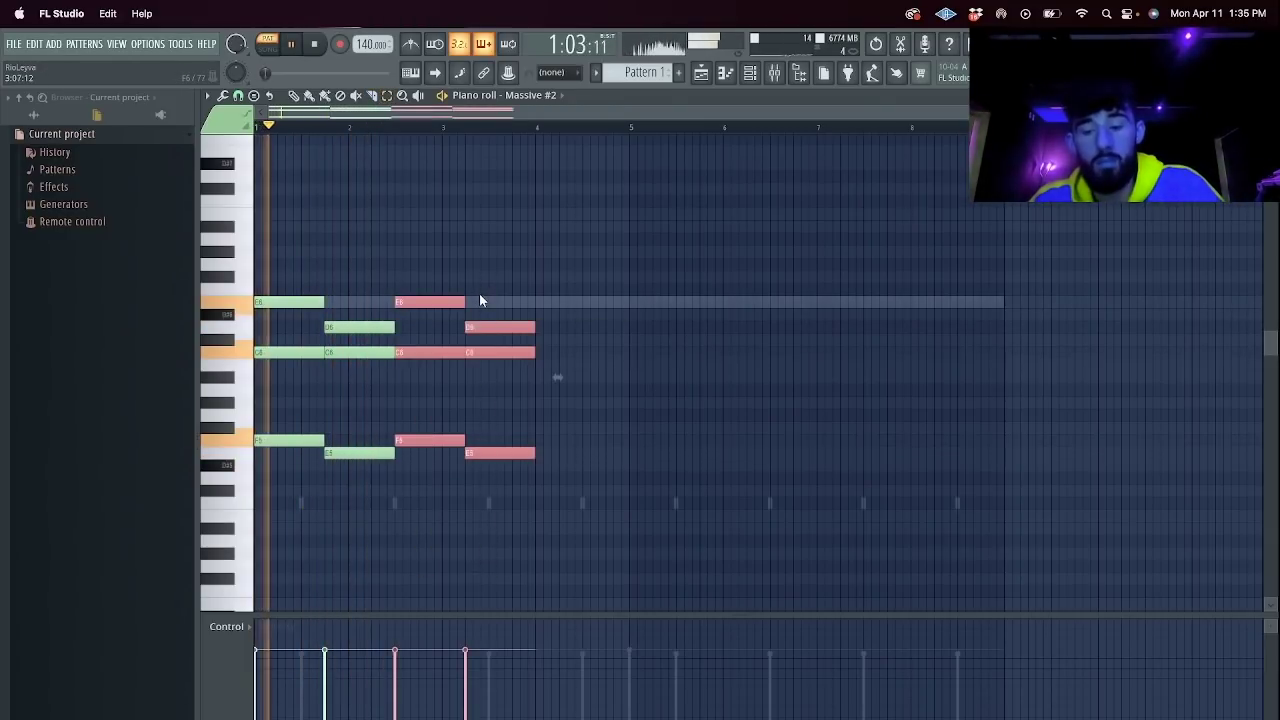
key(Delete)
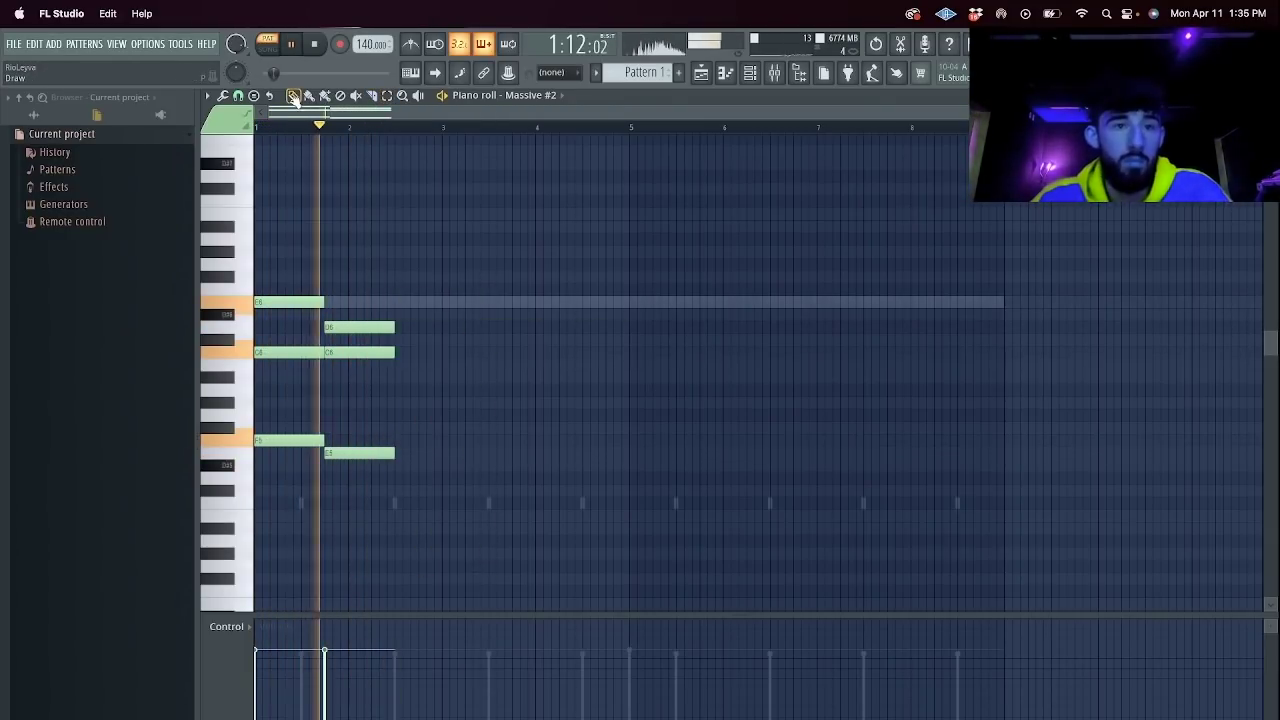
Add short passing notes, including a C6, and repeat the pattern across the following bars.
click(396, 365)
drag(686, 372, 418, 371)
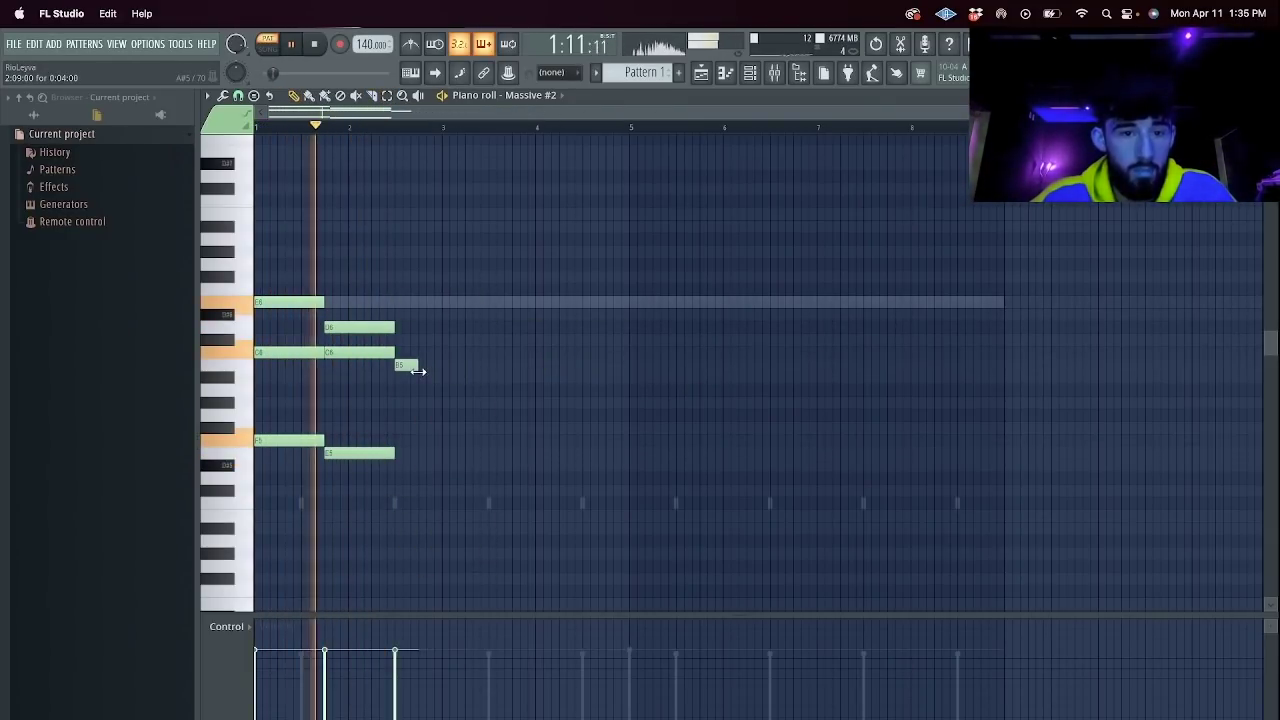
click(422, 352)
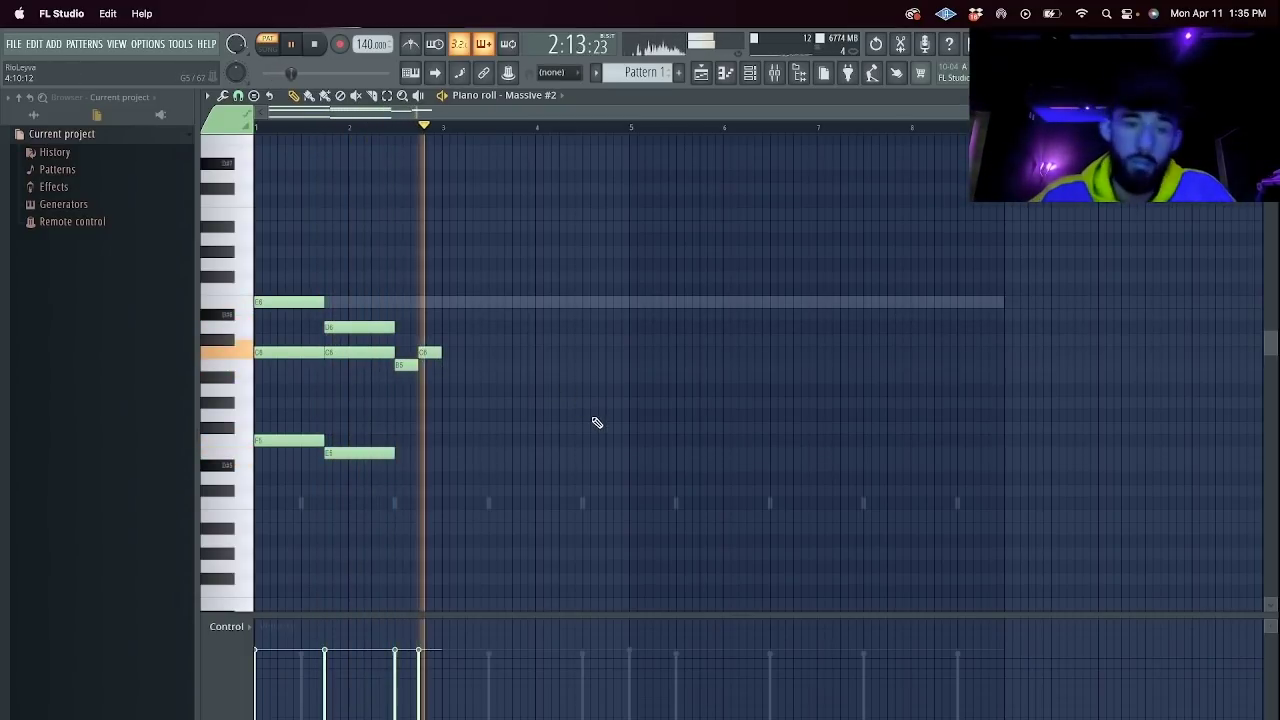
key(ctrl+b)
key(ctrl+b)
key(ctrl+b)
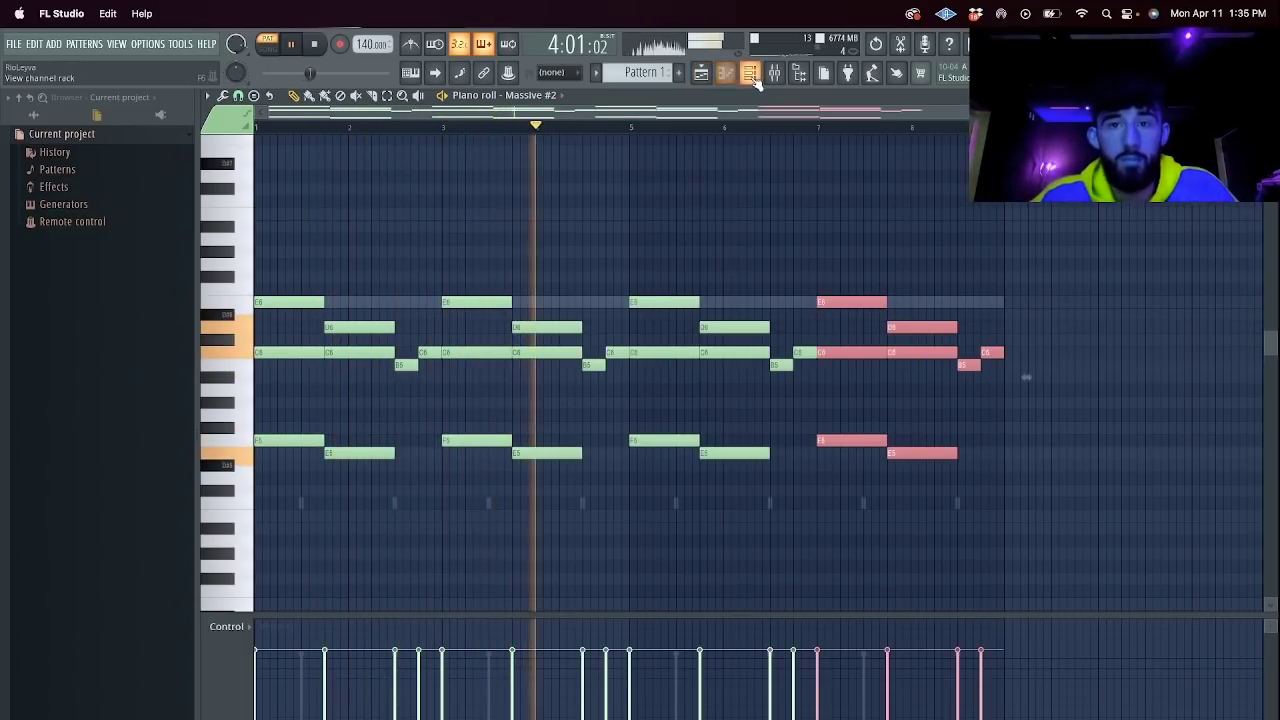
click(750, 73)
Load CHASETHEMONEY_808_1 from the browser as a new channel and check its sampler settings.
click(57, 134)
scroll(95, 380, down, 5)
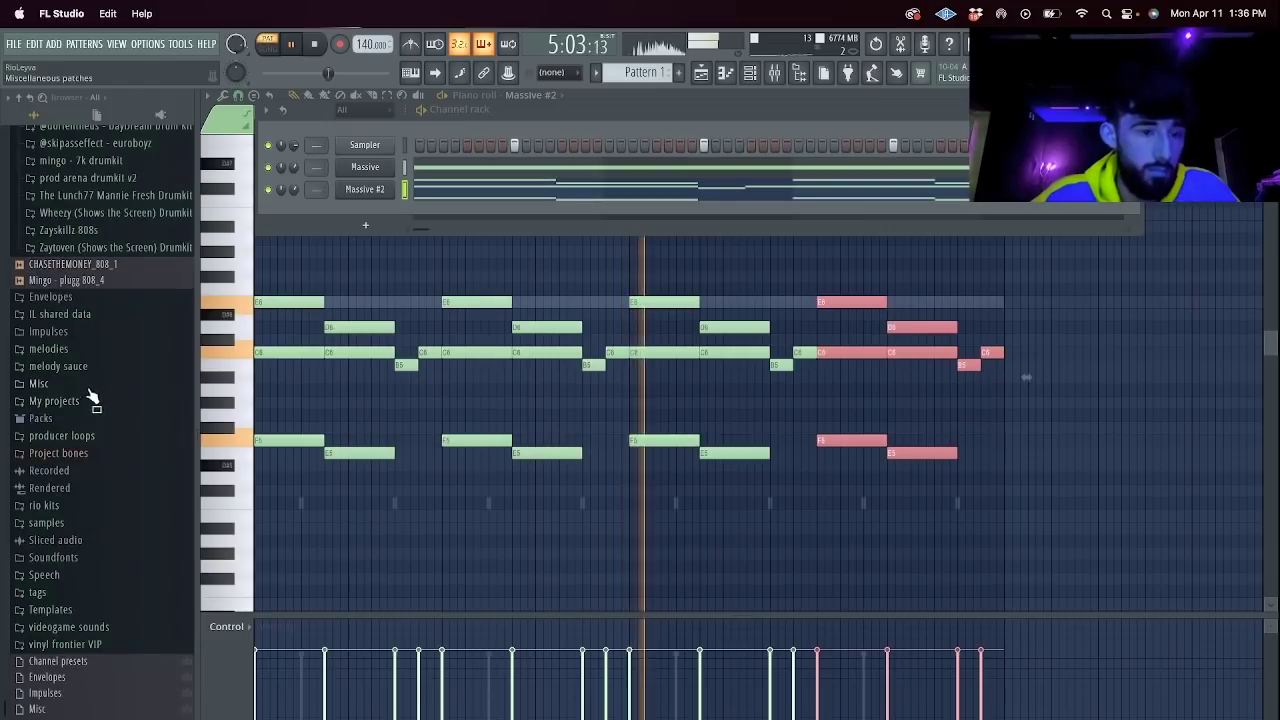
scroll(95, 350, up, 4)
drag(93, 463, 456, 216)
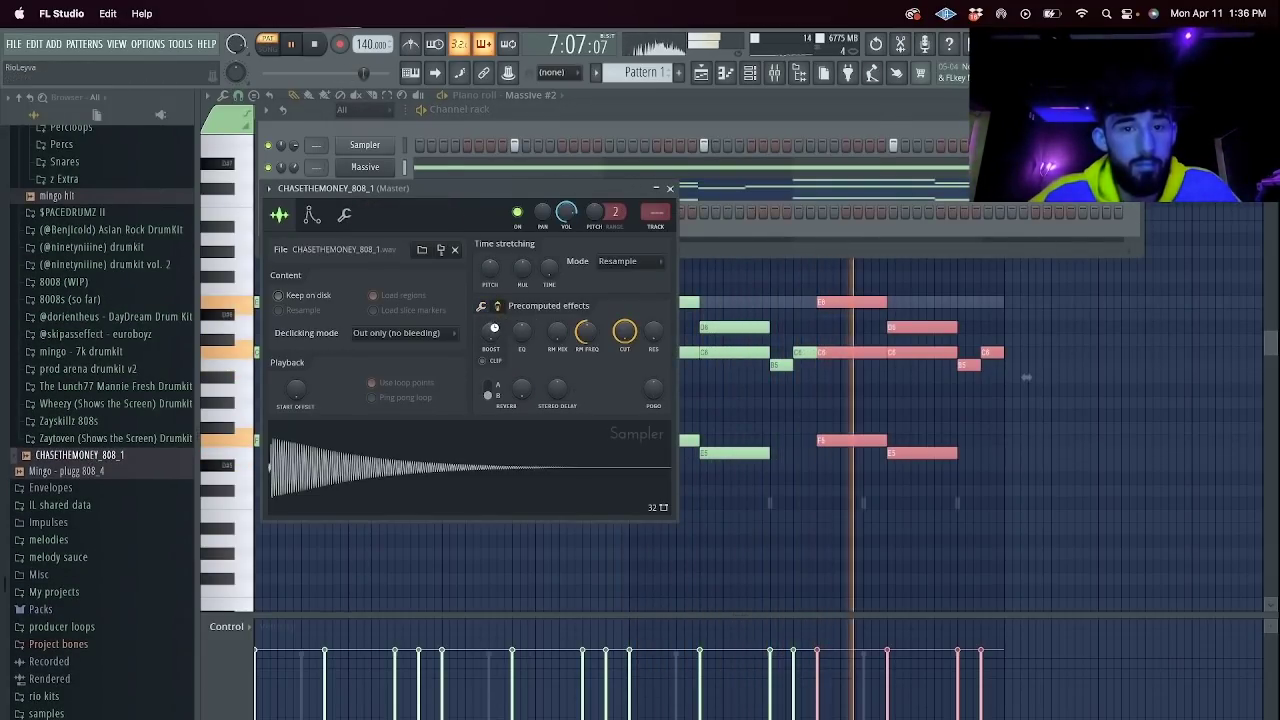
click(344, 215)
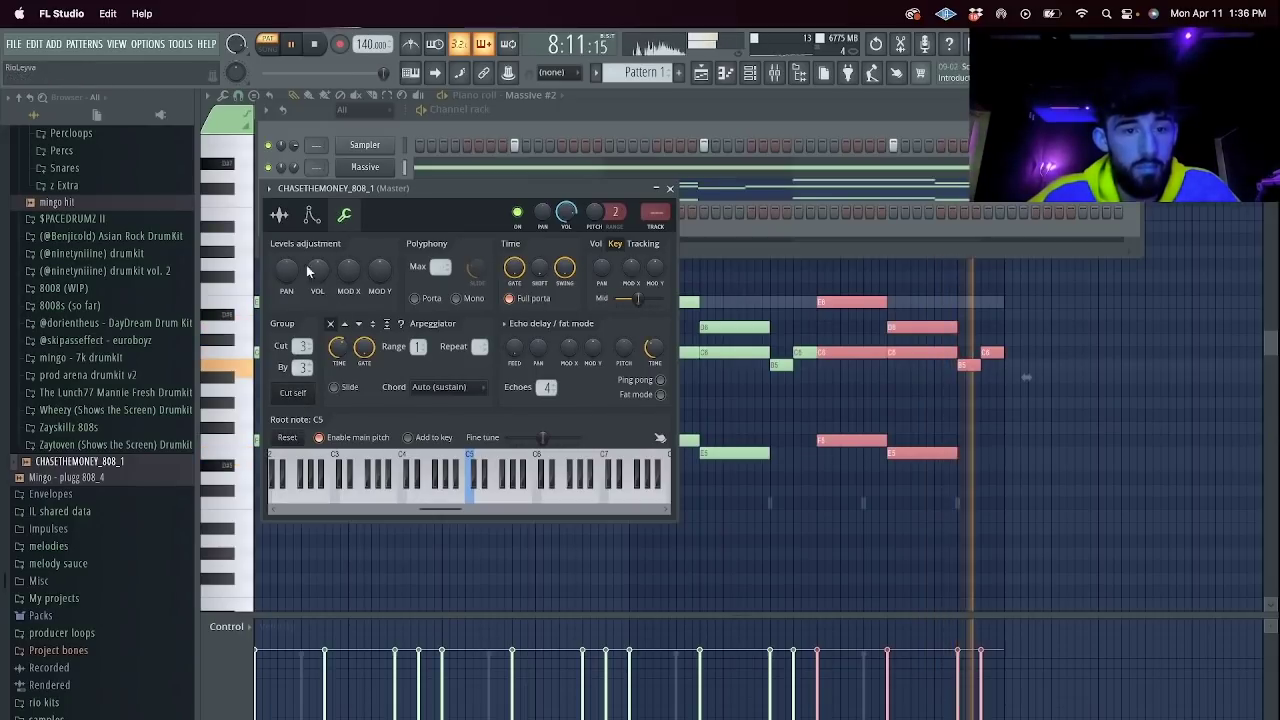
click(311, 215)
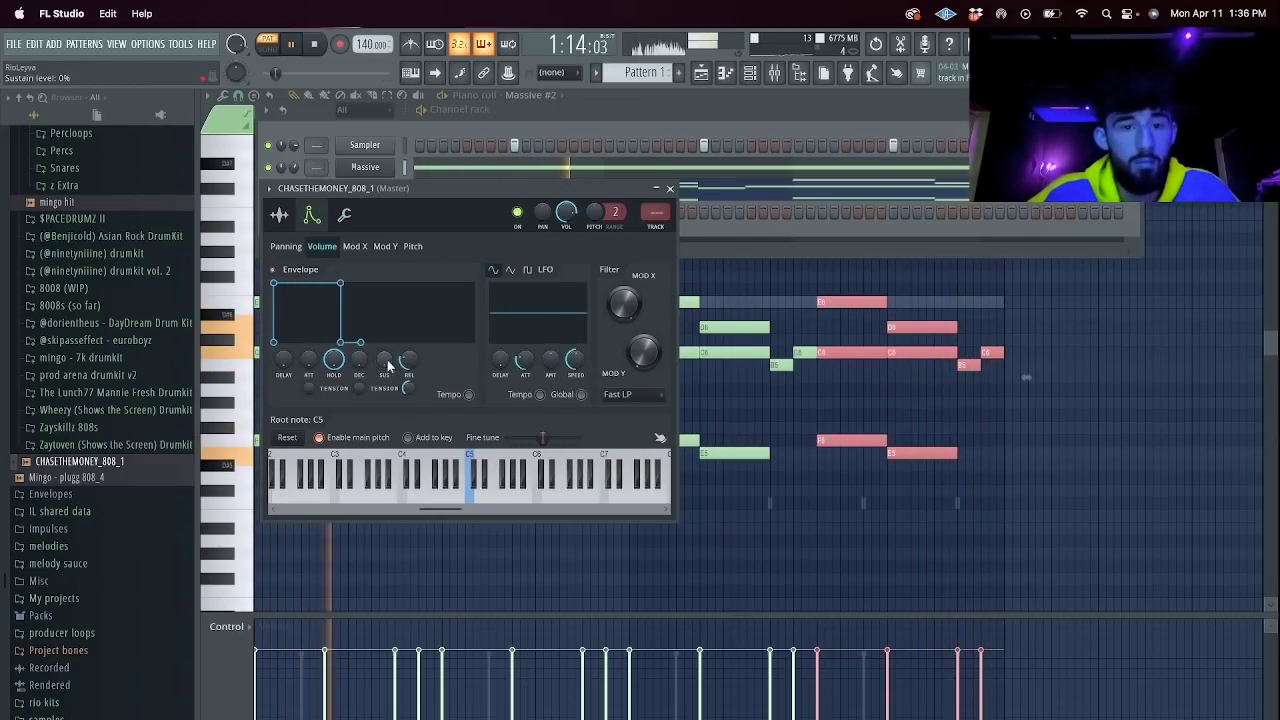
Open the 808 channel's piano roll with snap set to 1/4 beat.
right_click(398, 206)
click(425, 208)
click(317, 40)
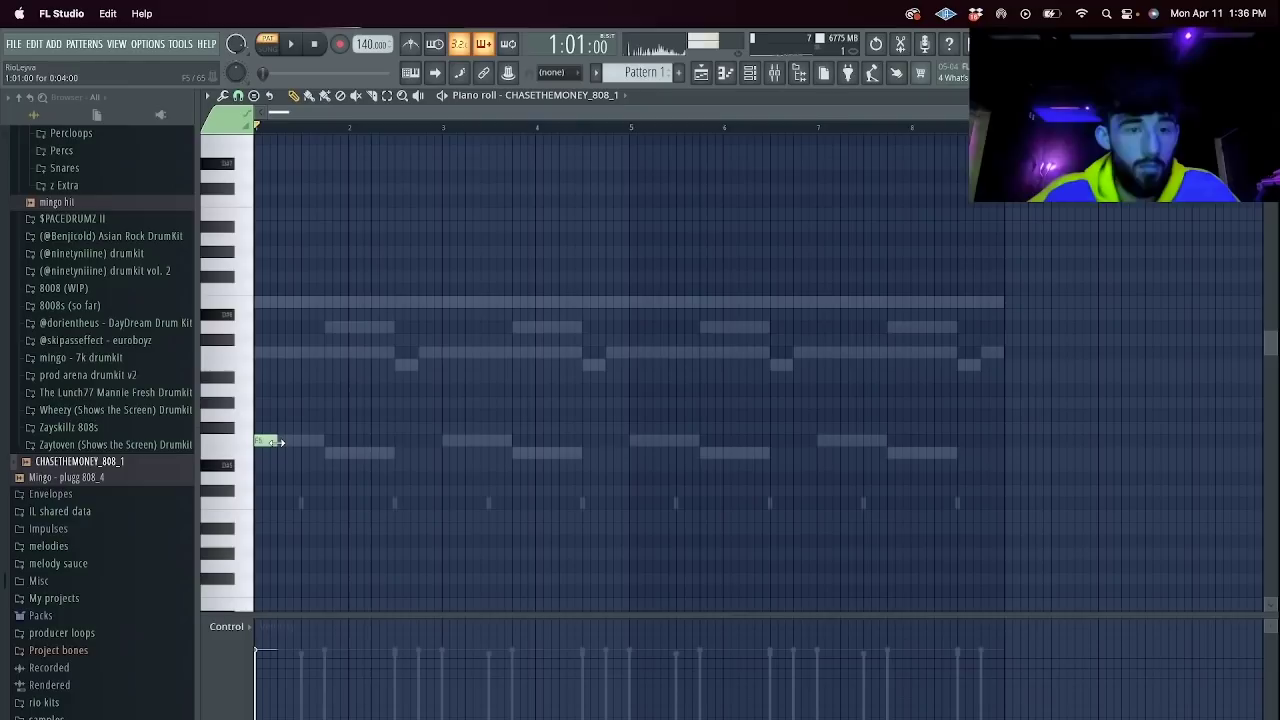
click(238, 95)
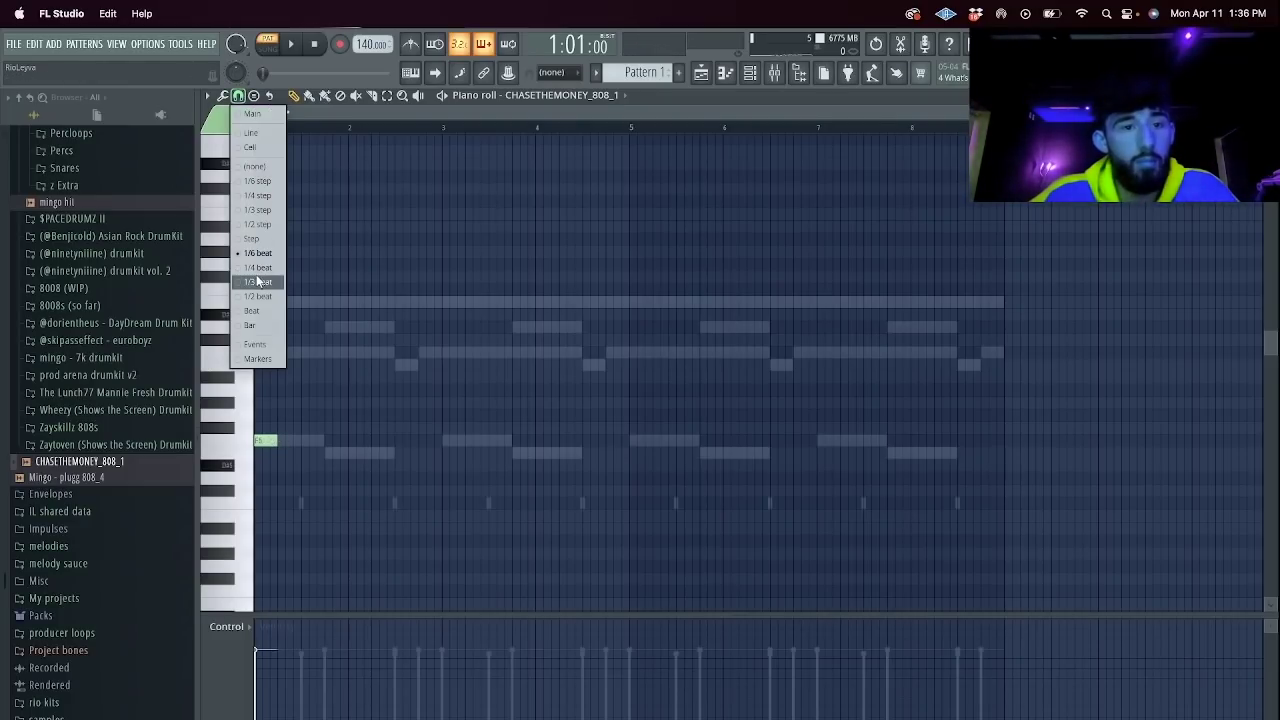
click(258, 268)
key(space)
Draw 808 notes in the first bar, lengthen one, and shift them down an octave.
click(290, 440)
click(327, 454)
drag(347, 454, 371, 454)
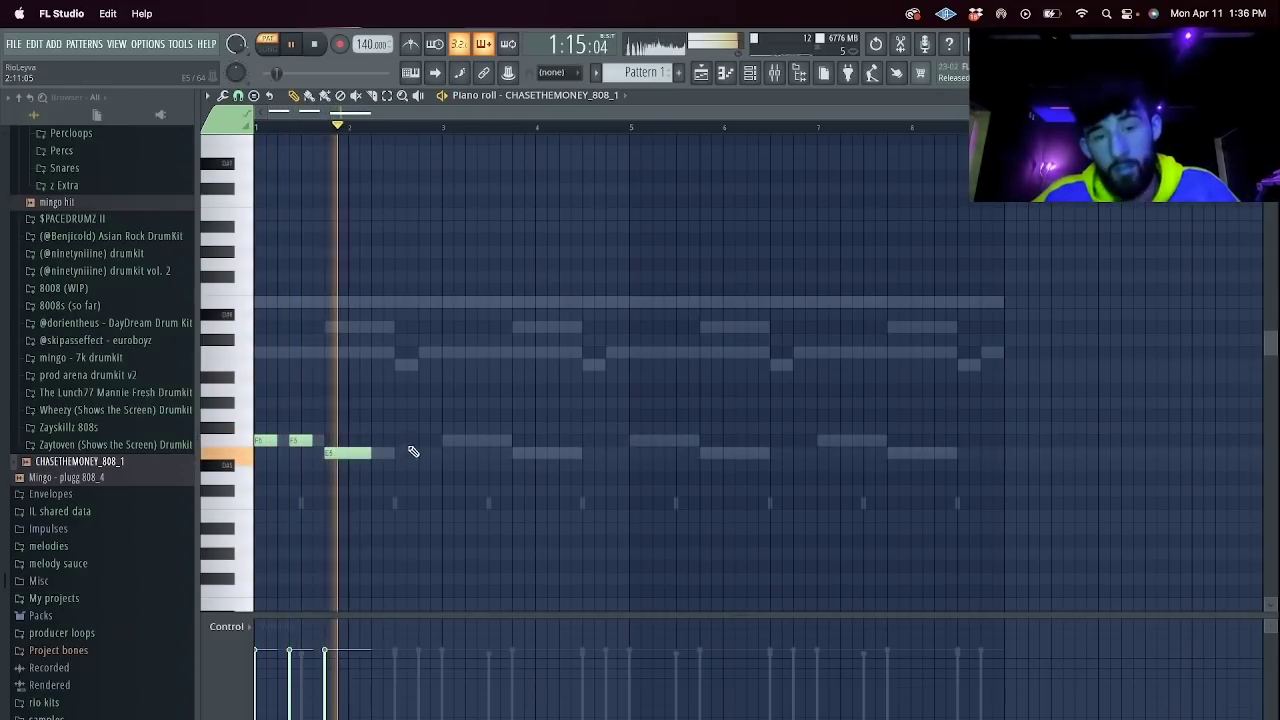
key(ctrl+Down)
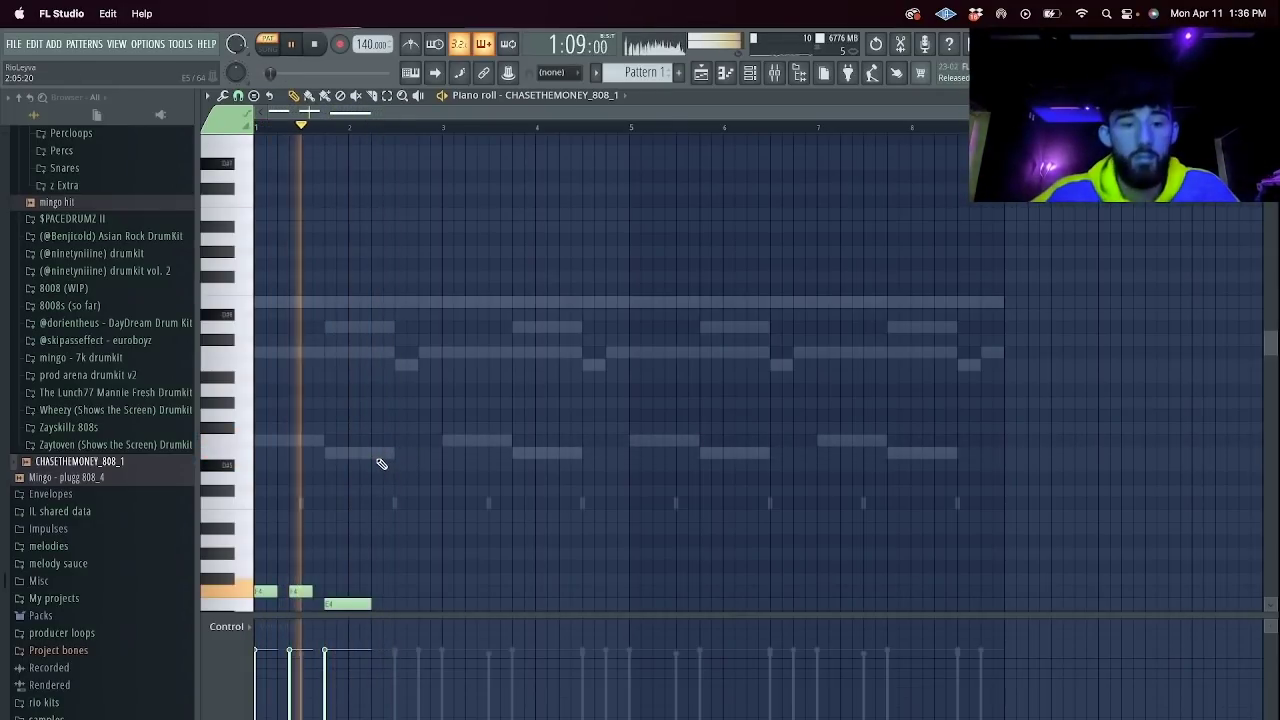
scroll(424, 459, down, 4)
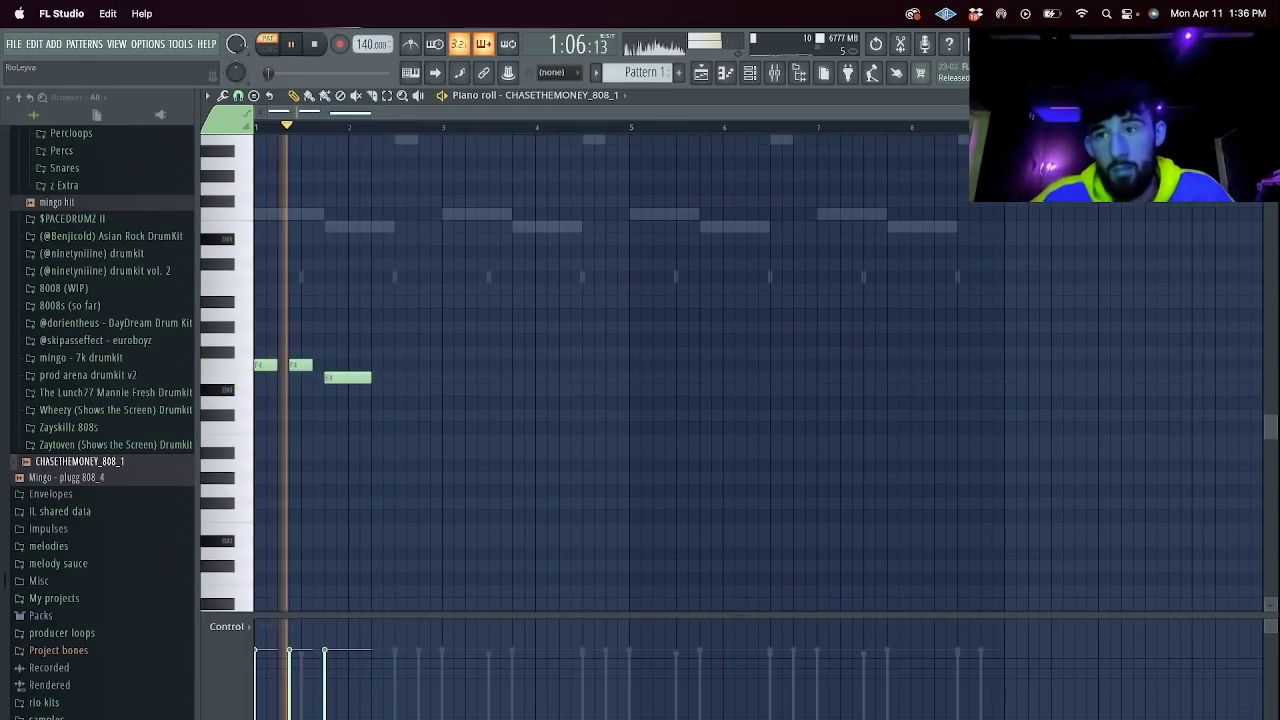
scroll(591, 218, up, 3)
Slice the long E4 808 note in two places and delete the middle piece.
key(c)
drag(468, 367, 483, 390)
key(e)
click(475, 379)
key(Delete)
key(space)
key(space)
key(F6)
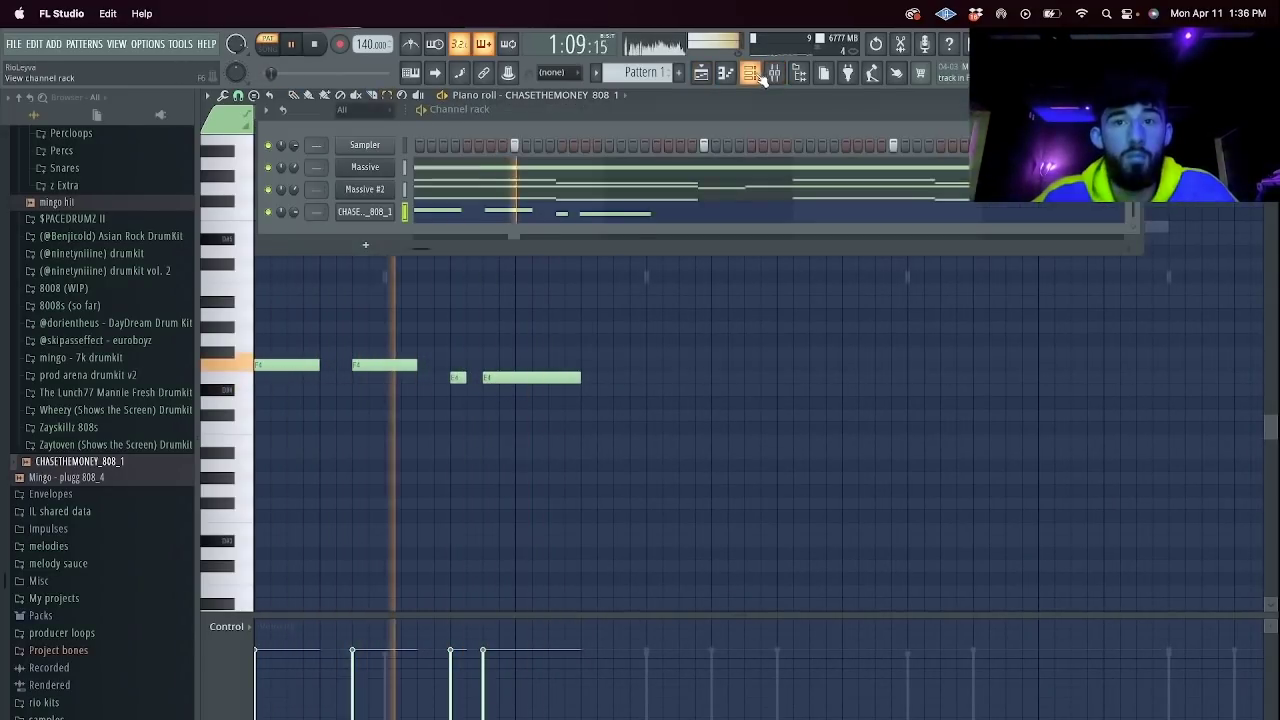
Clone the CHASETHEMONEY 808 channel and load rio - extend 808 from the rio kits onto the clone.
right_click(392, 211)
click(446, 356)
scroll(38, 380, up, 10)
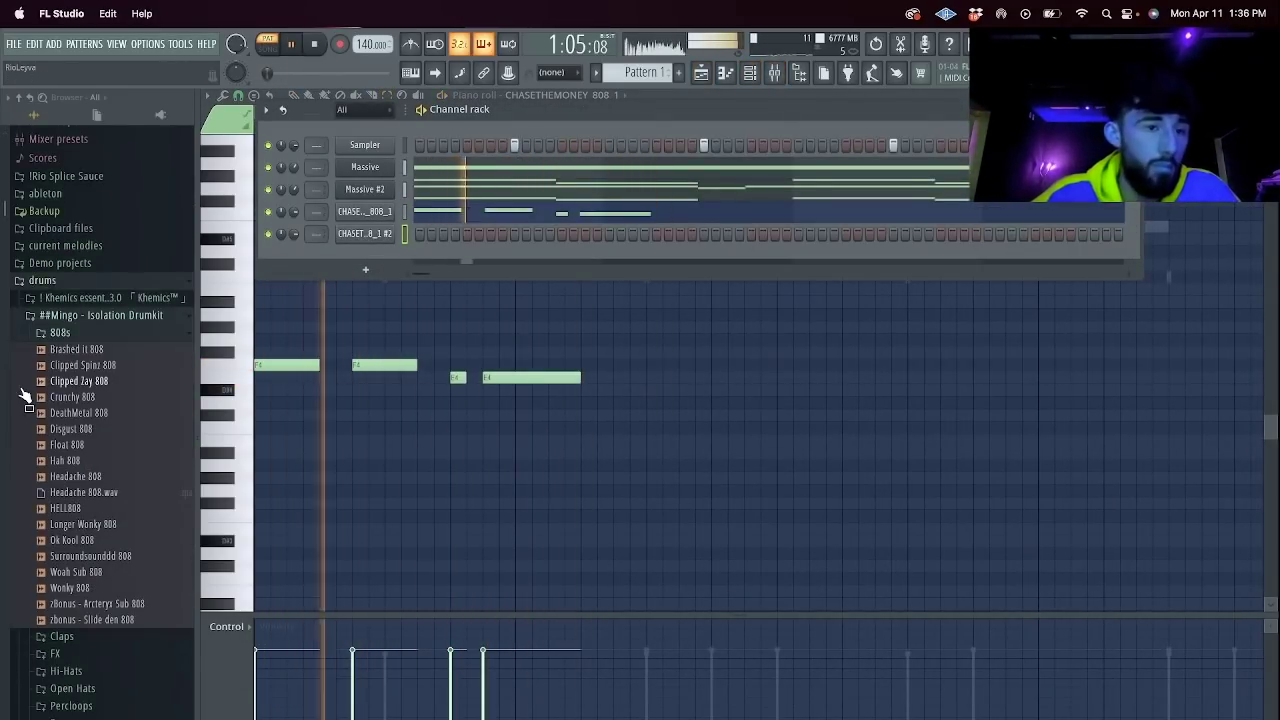
scroll(88, 378, down, 12)
scroll(90, 395, down, 2)
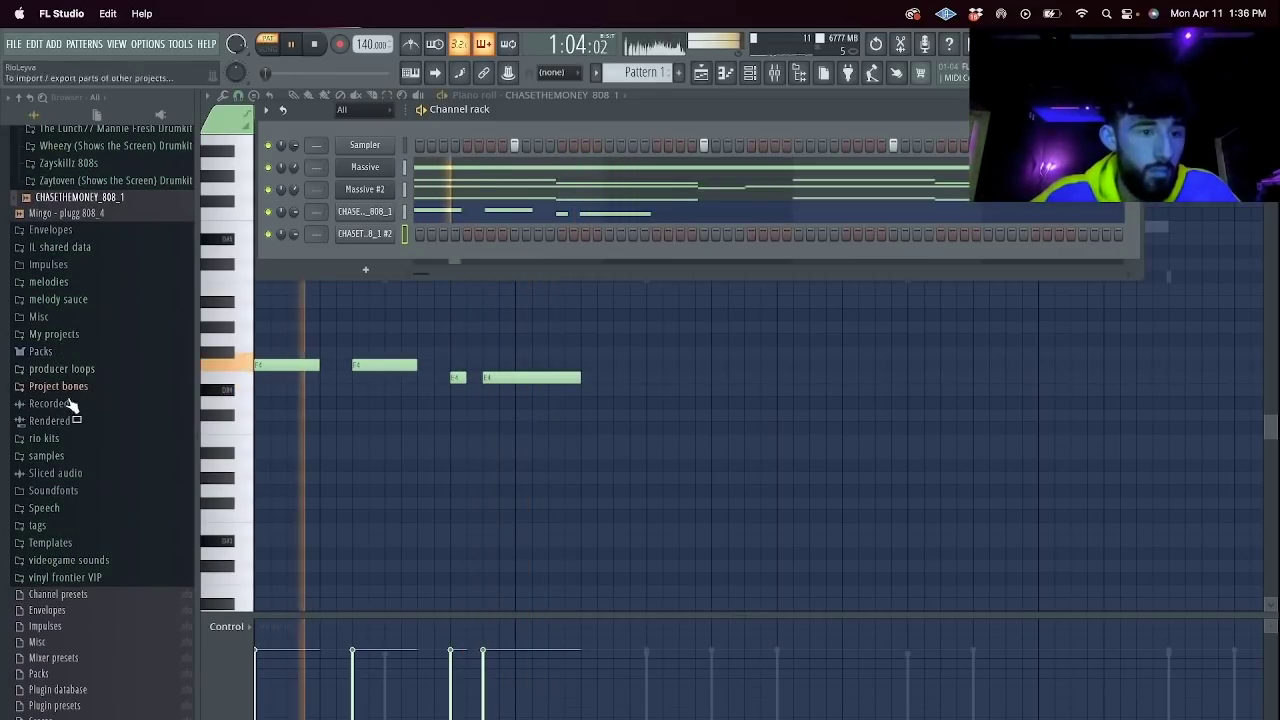
click(80, 440)
click(90, 476)
drag(86, 539, 373, 233)
In the new 808's piano roll, draw and split an A5 note, then copy the pair down to A4.
right_click(375, 233)
click(449, 234)
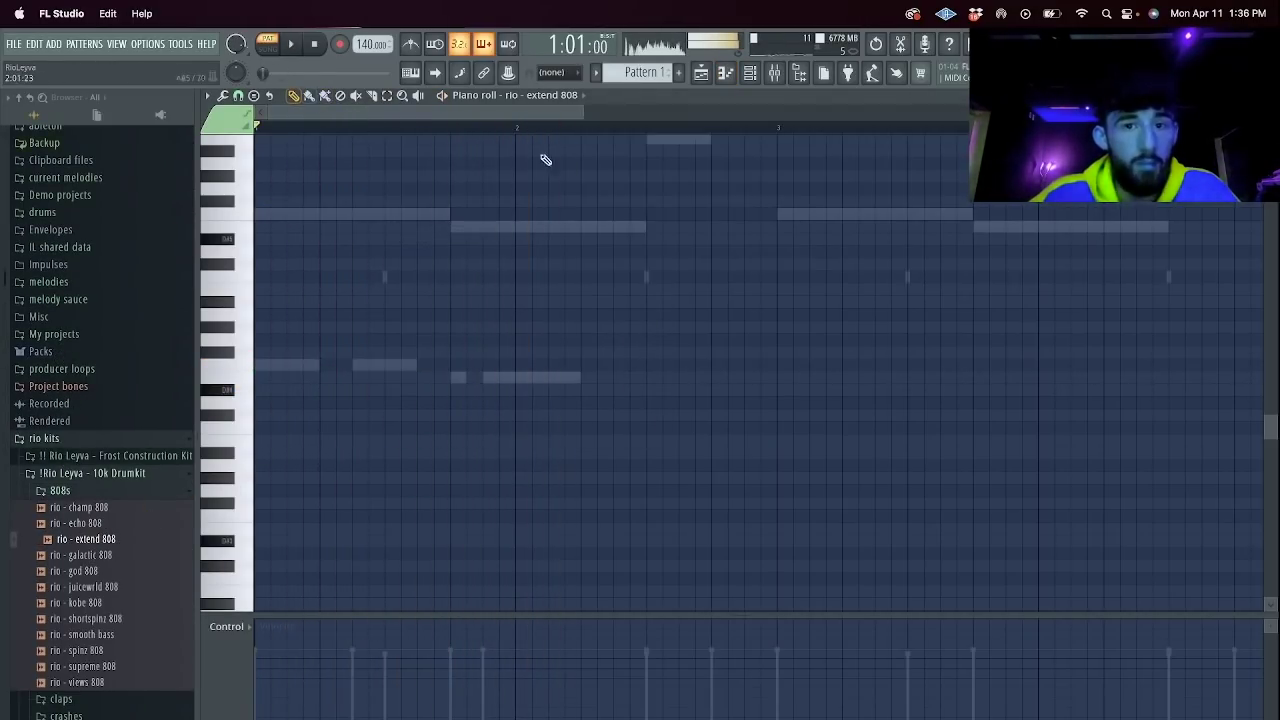
key(space)
click(582, 150)
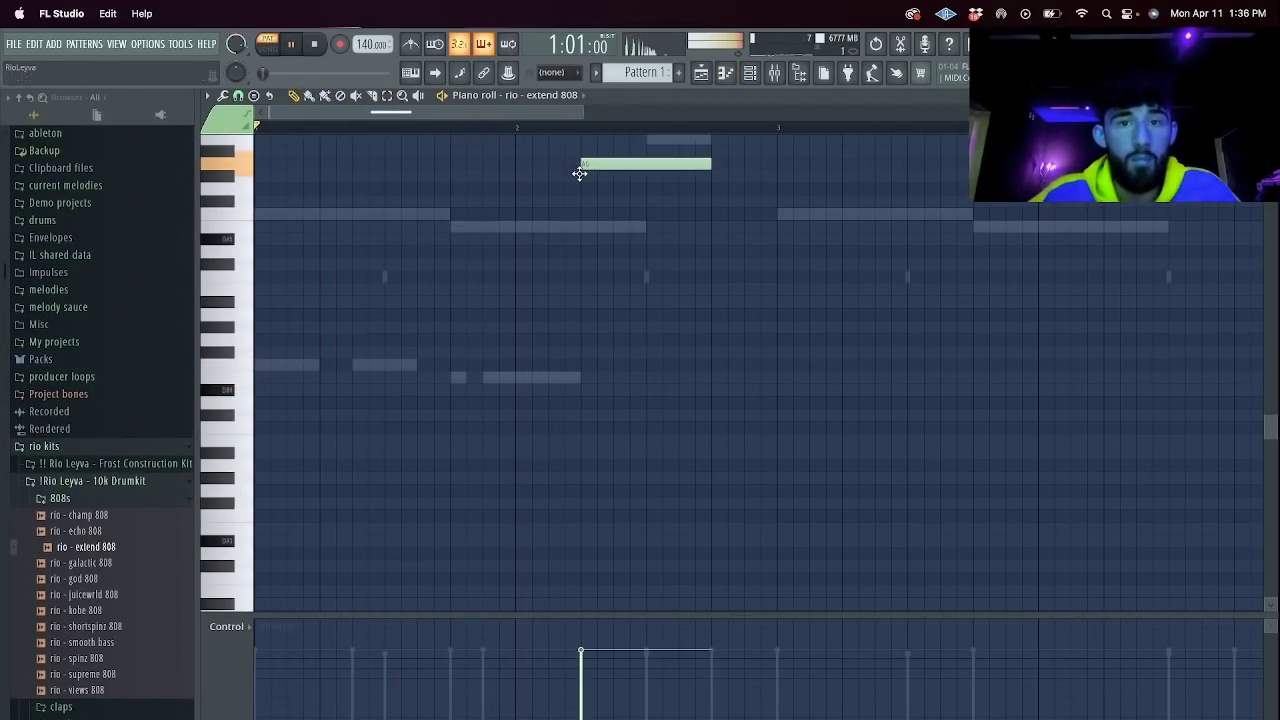
shift+double_click(685, 164)
drag(712, 161, 777, 163)
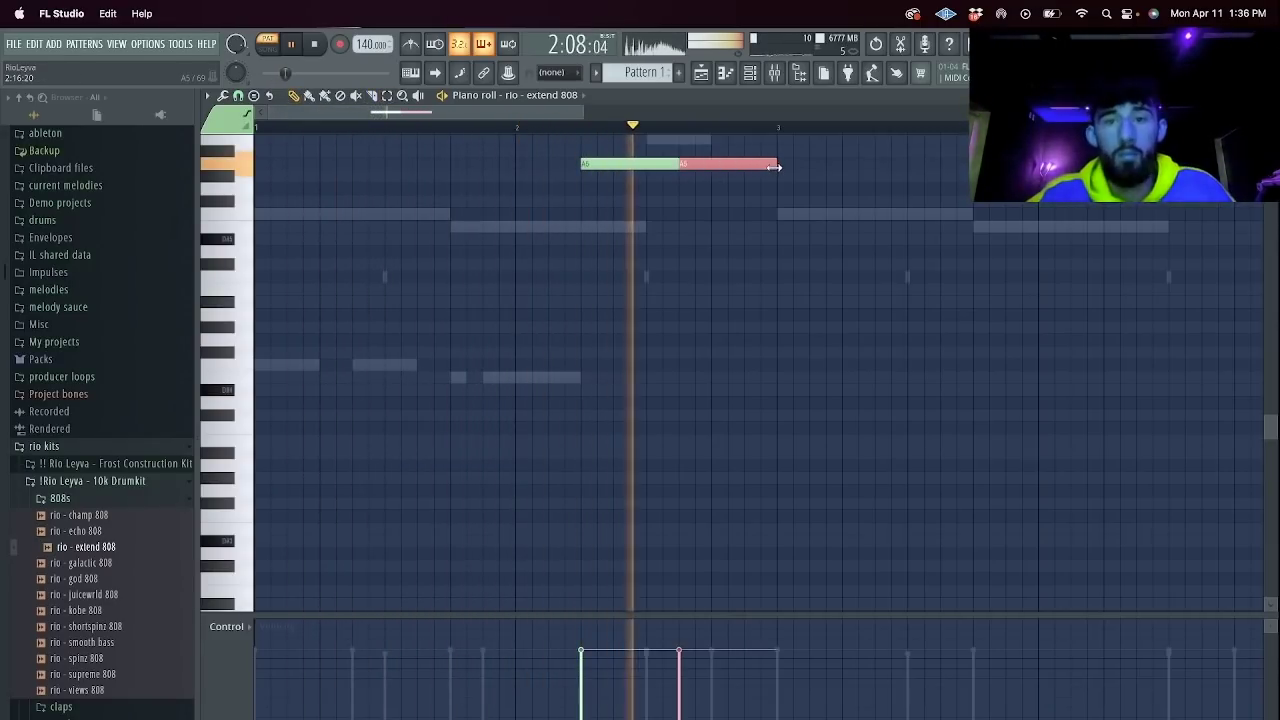
drag(584, 114, 777, 142)
key(ctrl+a)
key(ctrl+b)
key(ctrl+Down)
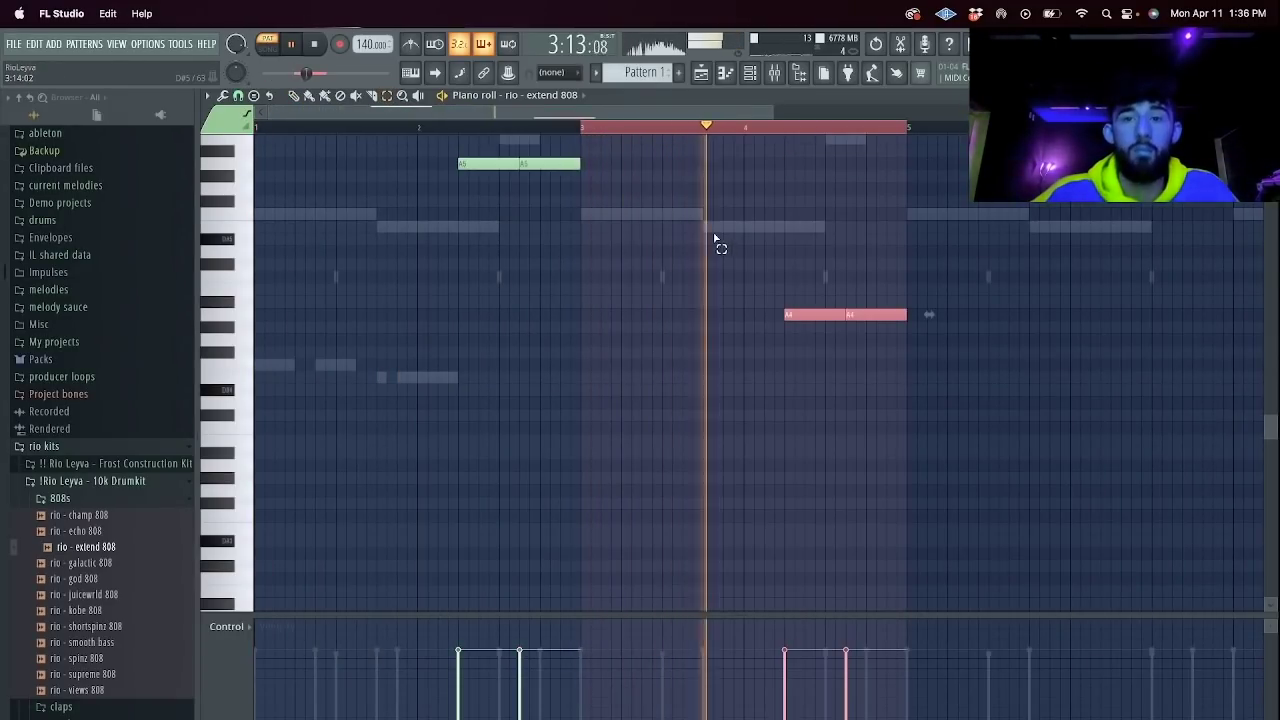
Repeat the A5/A4 notes, trim the third A5's tail, split the last A4, then reshow CHASETHEMONEY_808_1.
scroll(780, 110, down, 2)
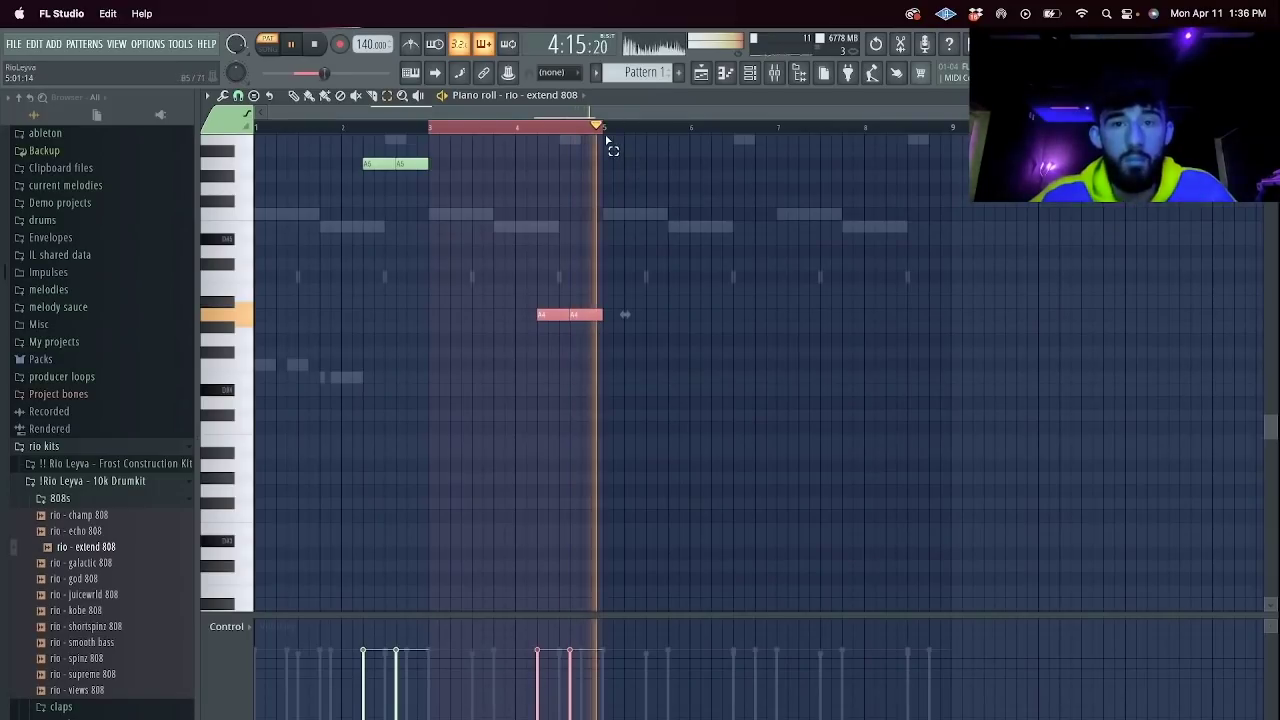
key(ctrl+a)
key(ctrl+b)
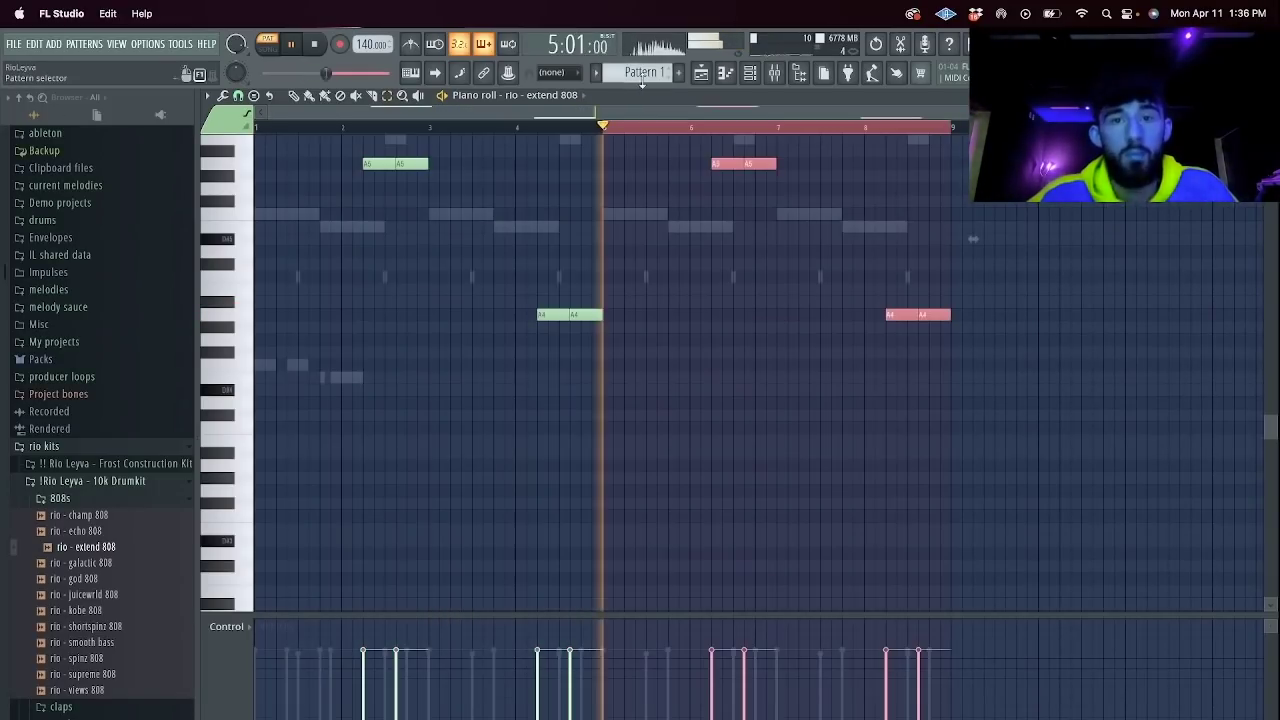
key(c)
click(735, 166)
key(Delete)
click(912, 317)
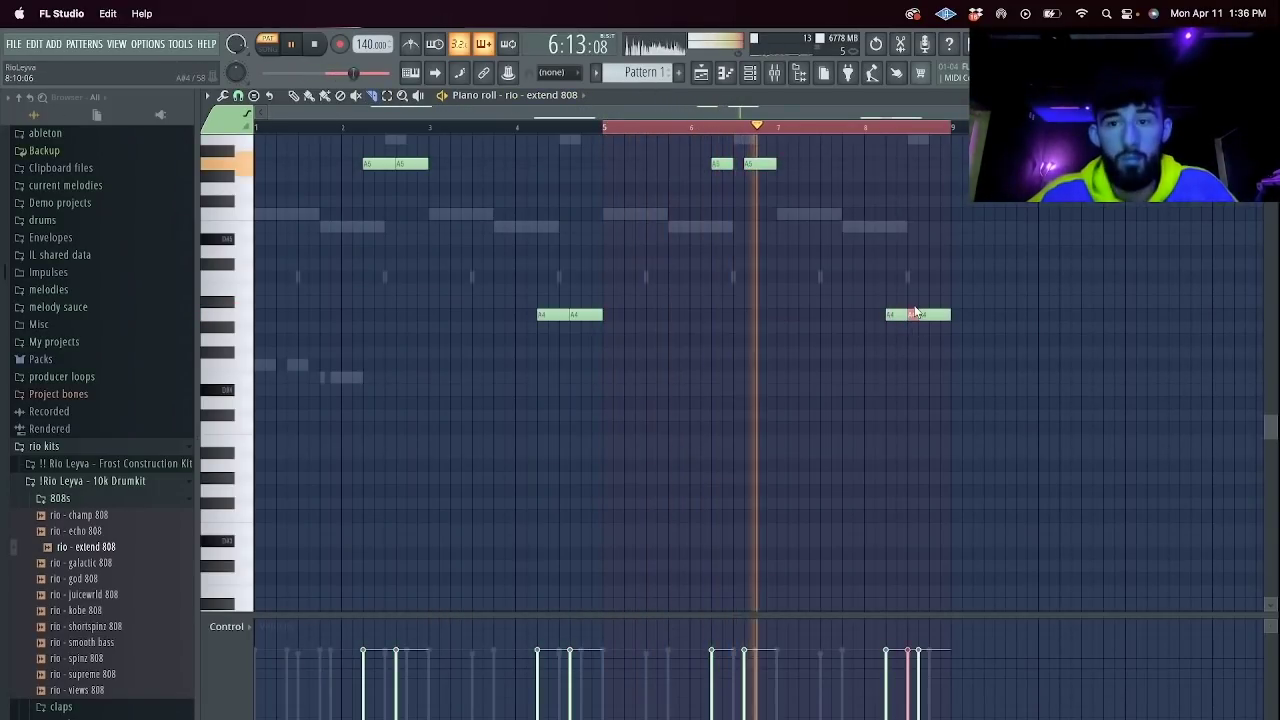
click(910, 316)
key(F6)
click(451, 212)
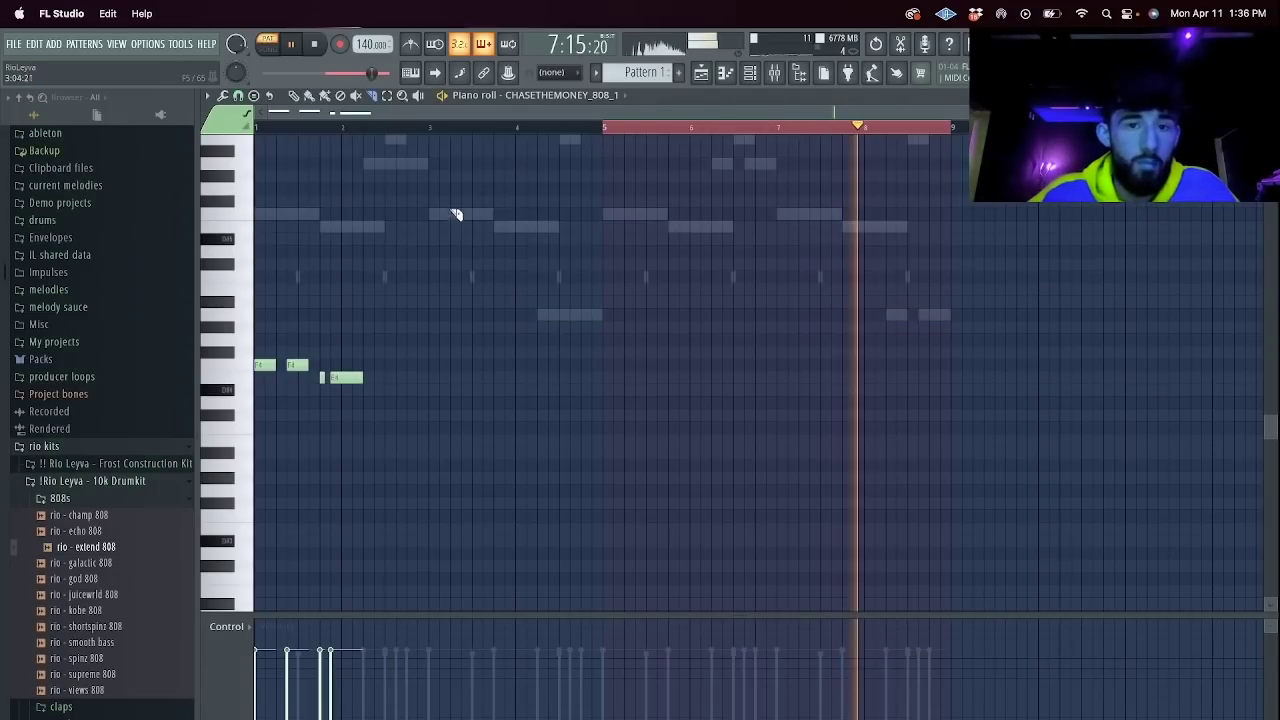
Duplicate the 808 notes from bars 1–3 into bars 3–5.
drag(428, 131, 131, 137)
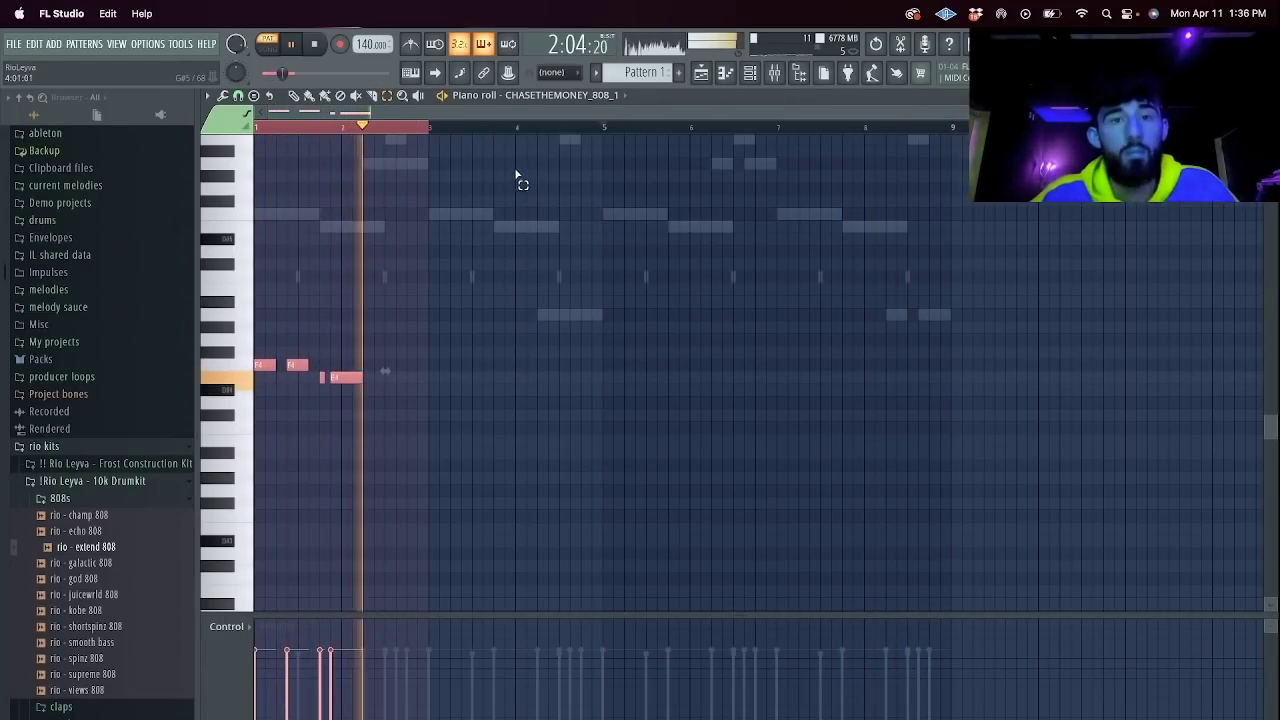
key(ctrl+b)
key(ctrl+d)
key(space)
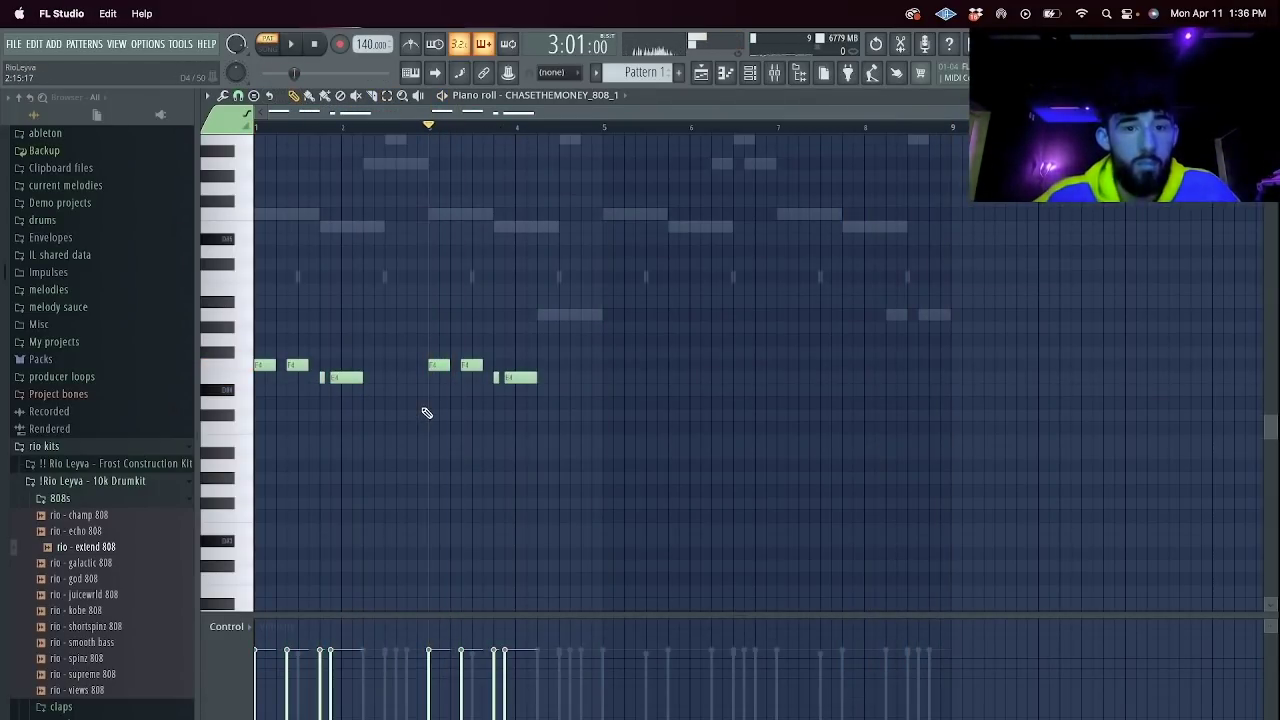
scroll(426, 413, up, 4)
key(space)
Merge the F4 notes into one long F4 and add a short A3 slide note beneath it.
ctrl+click(495, 396)
key(space)
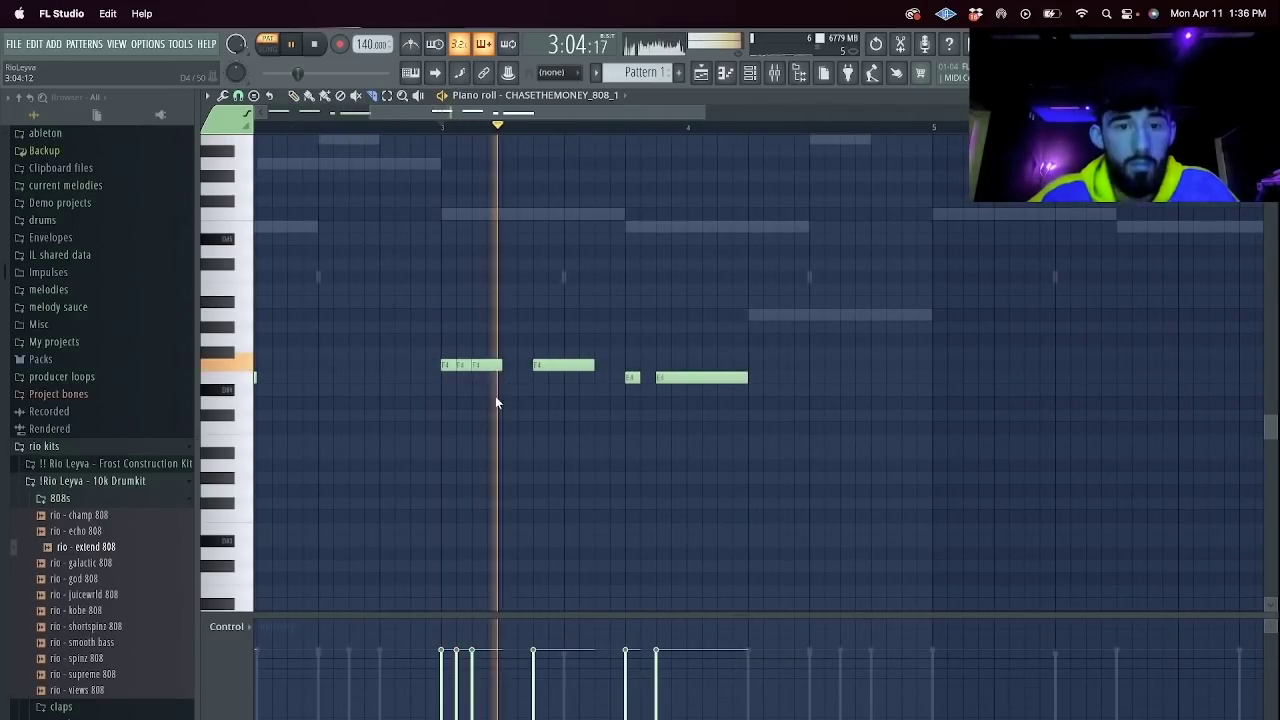
key(space)
right_click(465, 368)
key(space)
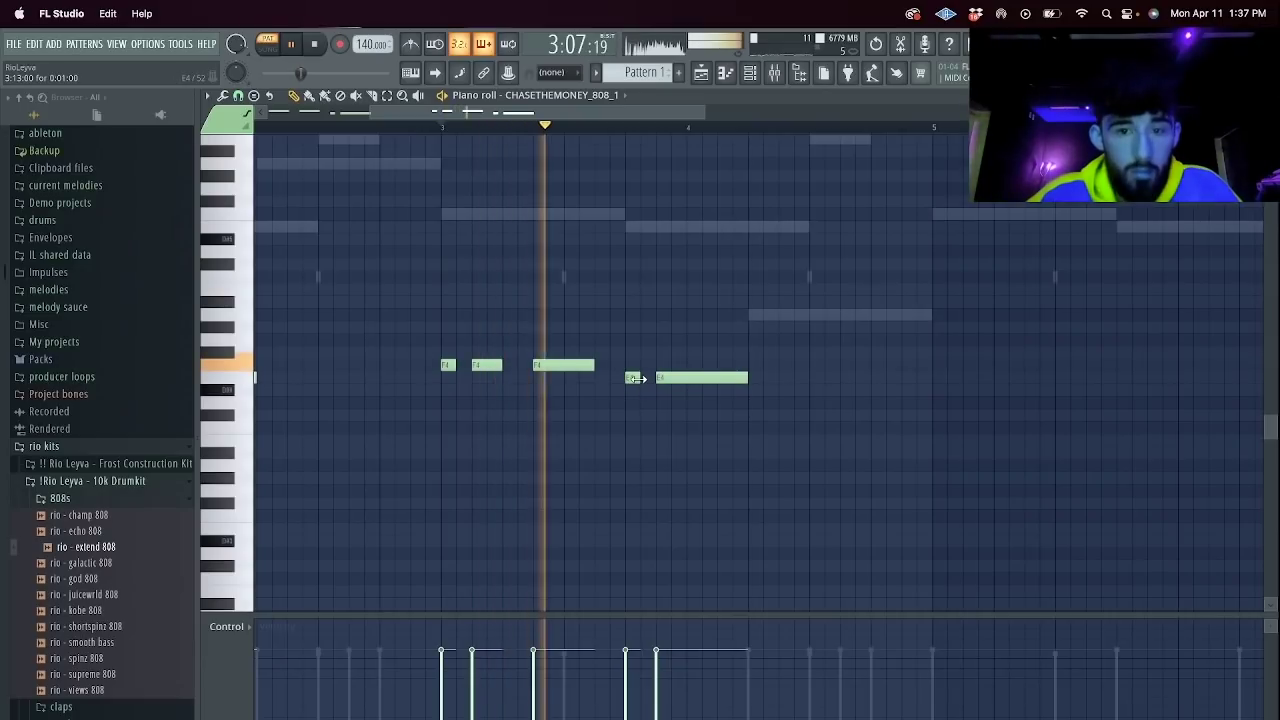
key(space)
drag(477, 364, 499, 364)
key(space)
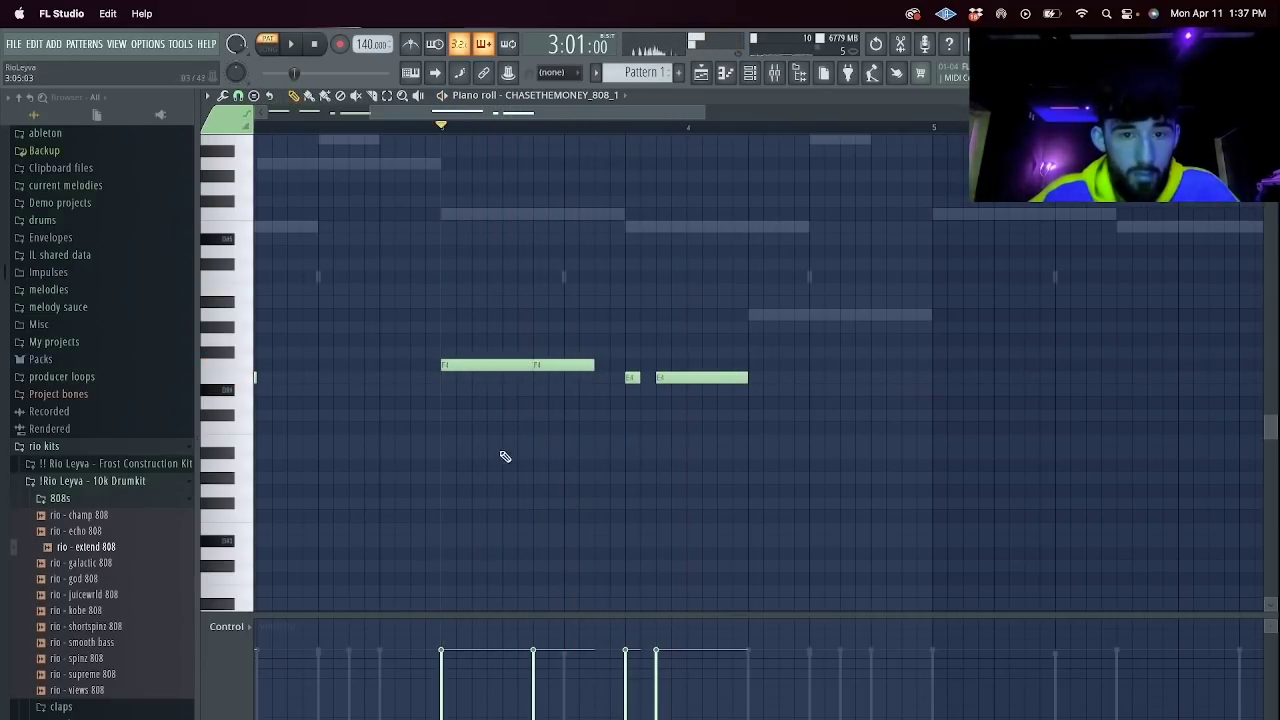
click(509, 463)
key(space)
right_click(587, 464)
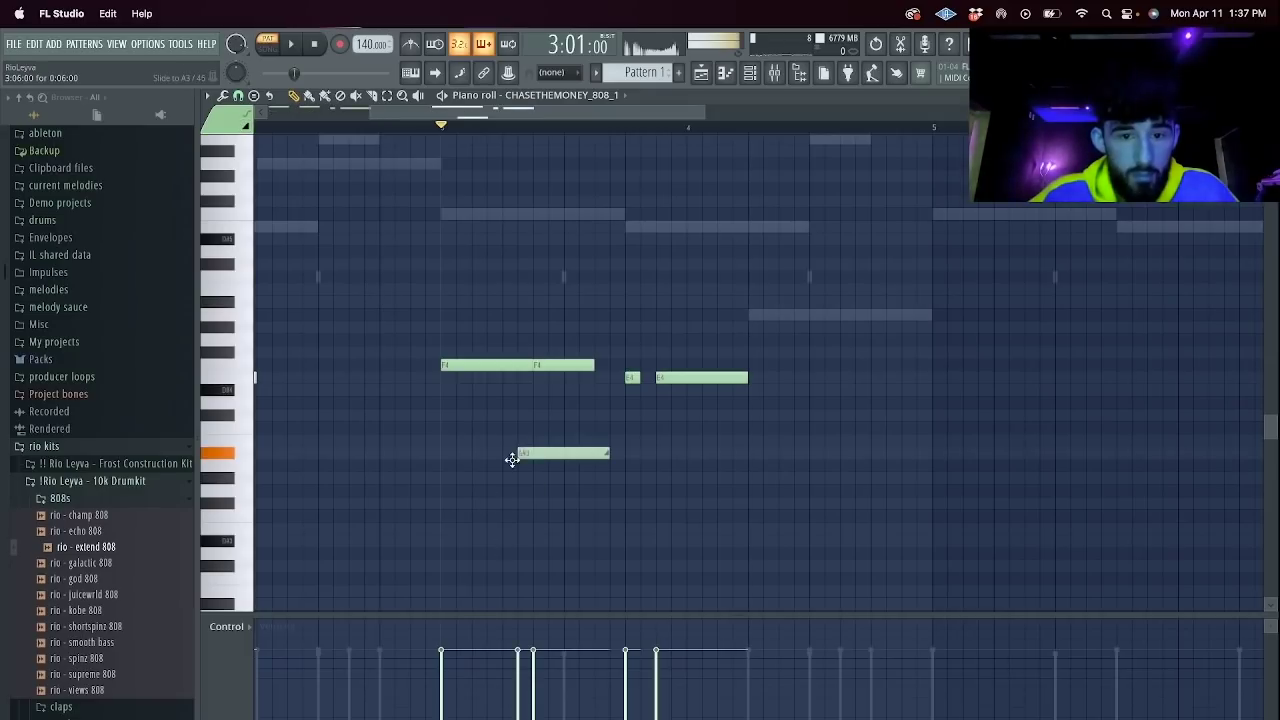
drag(595, 469, 520, 468)
key(space)
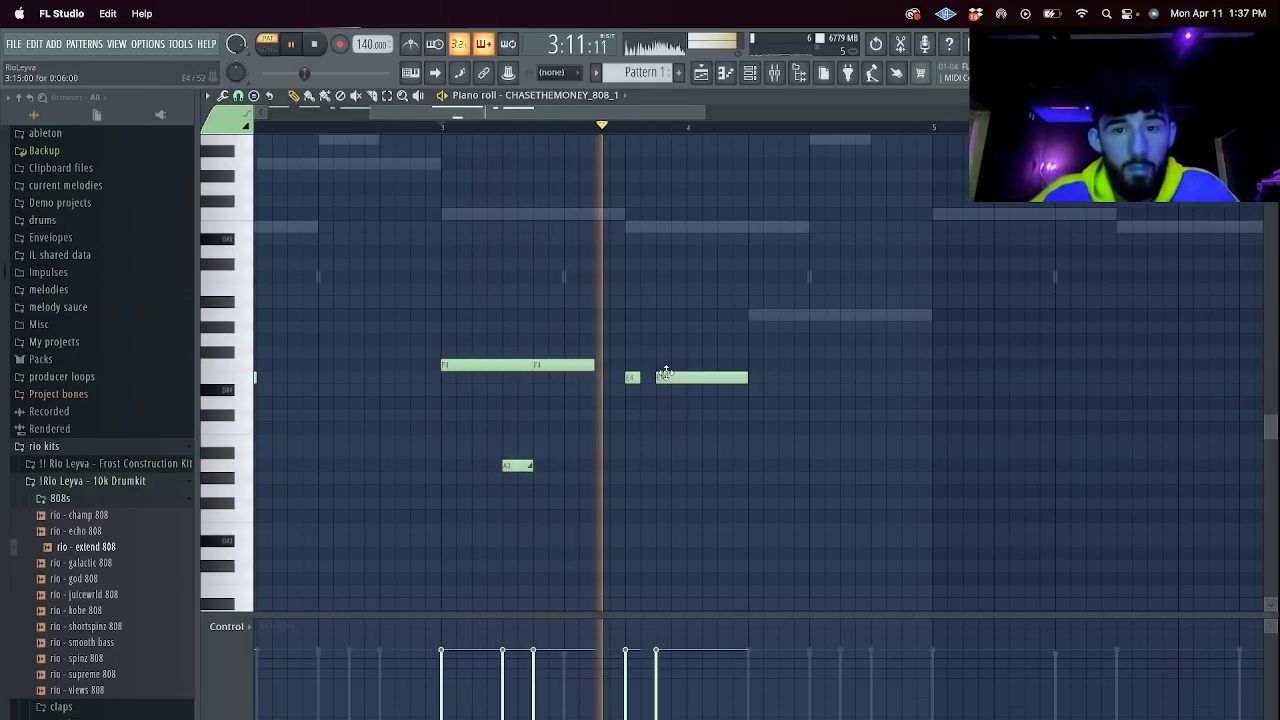
Replace the two E4 notes: extend F4 to bar 4, then draw one long E4 after it.
right_click(628, 378)
right_click(700, 378)
drag(593, 364, 626, 365)
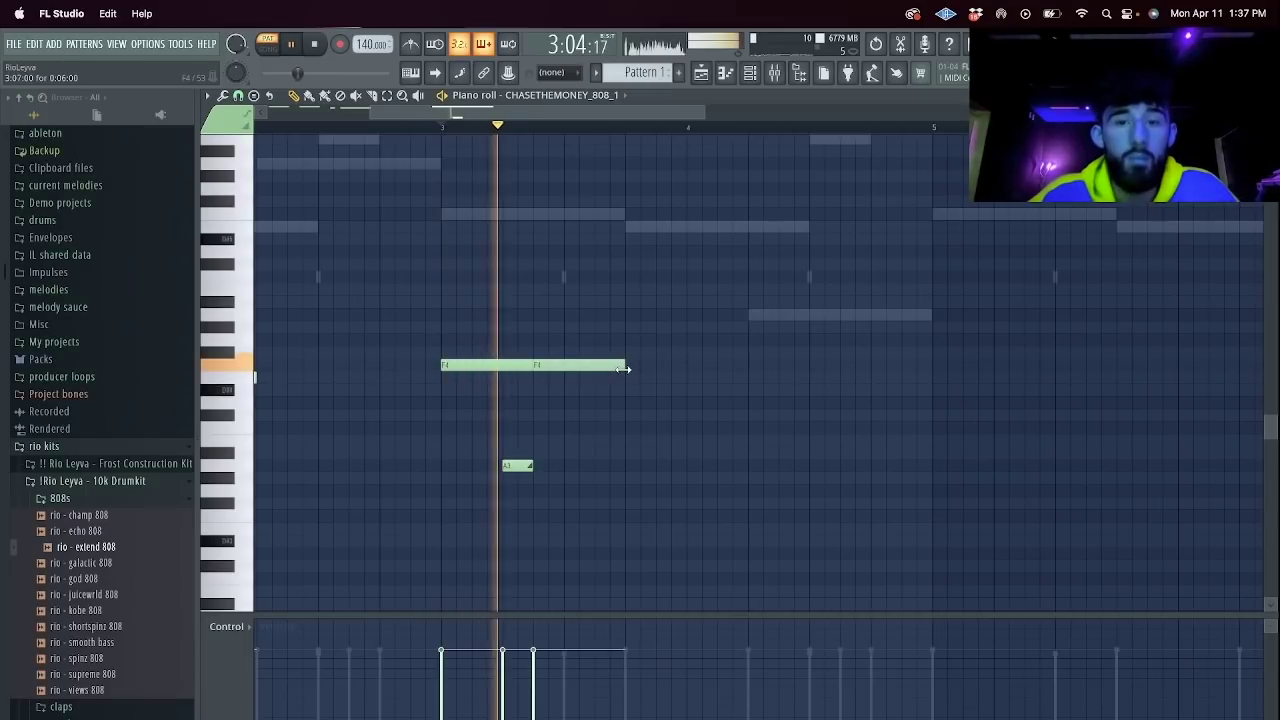
click(629, 378)
key(space)
drag(763, 381, 809, 381)
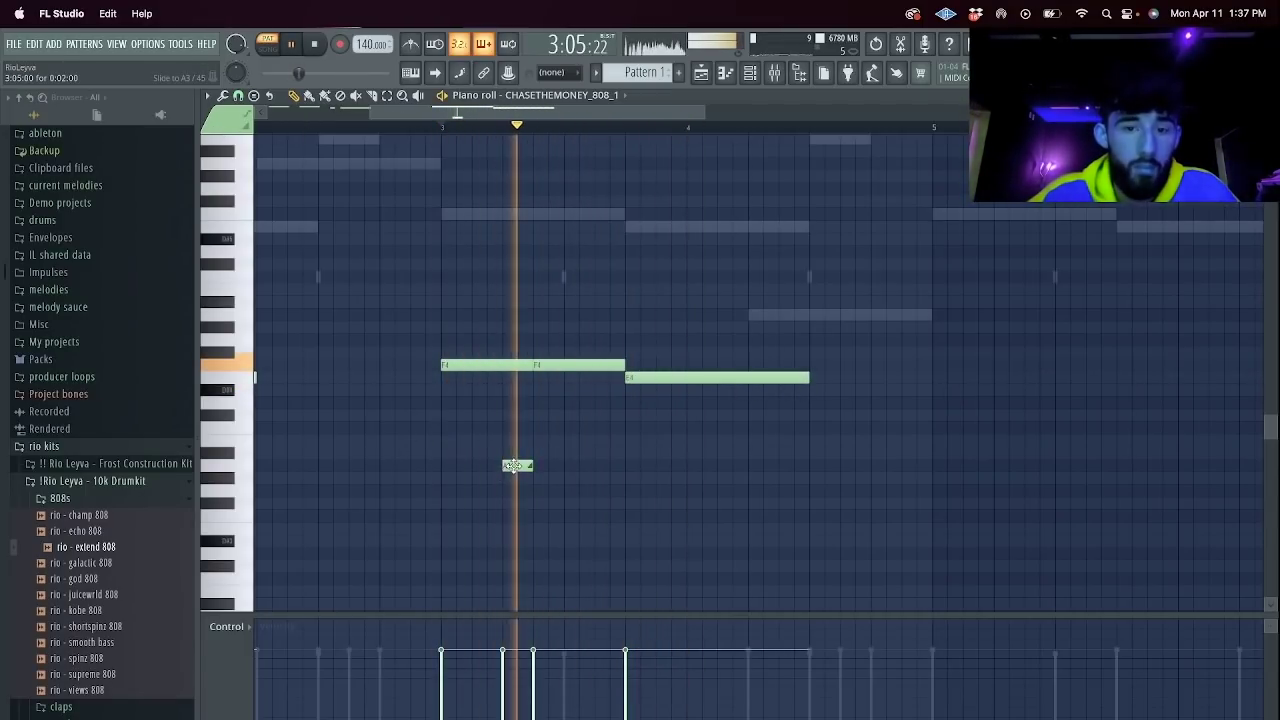
Add a short A5 slide note at bar 4 and a short slide on the E4, shortening E4.
click(702, 163)
key(space)
drag(714, 163, 699, 163)
key(space)
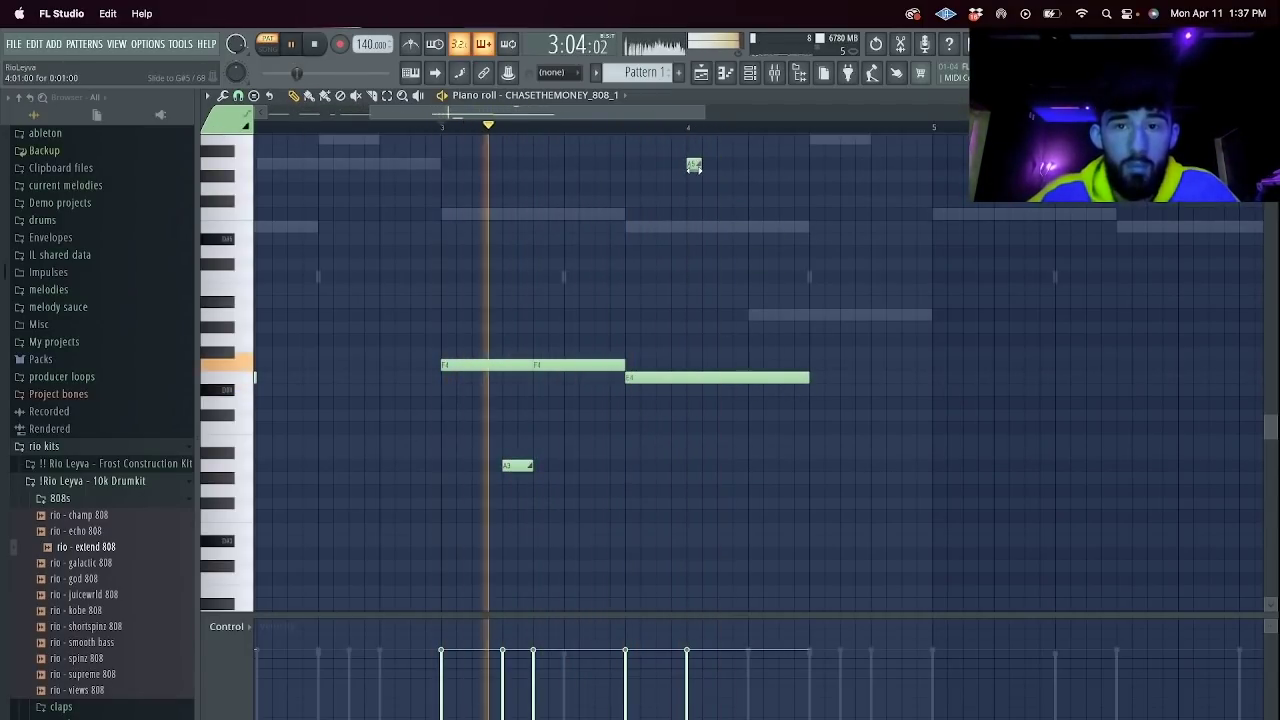
drag(724, 367, 721, 382)
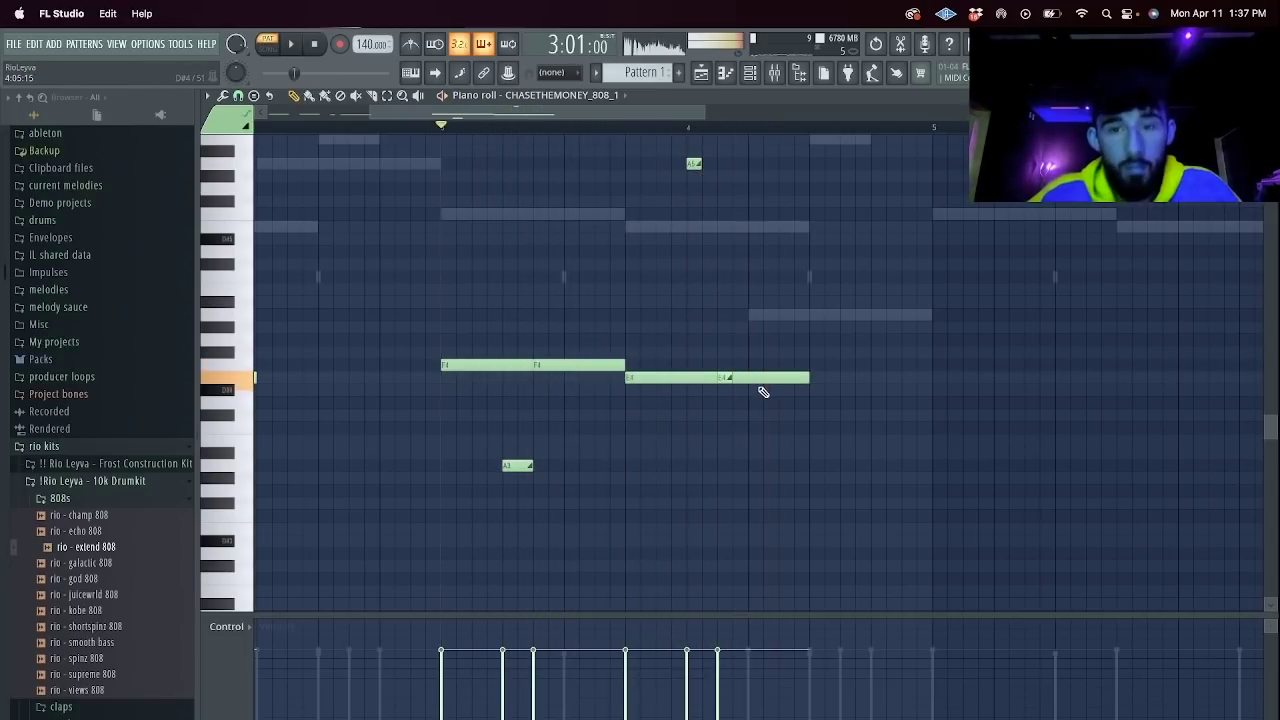
drag(807, 379, 746, 385)
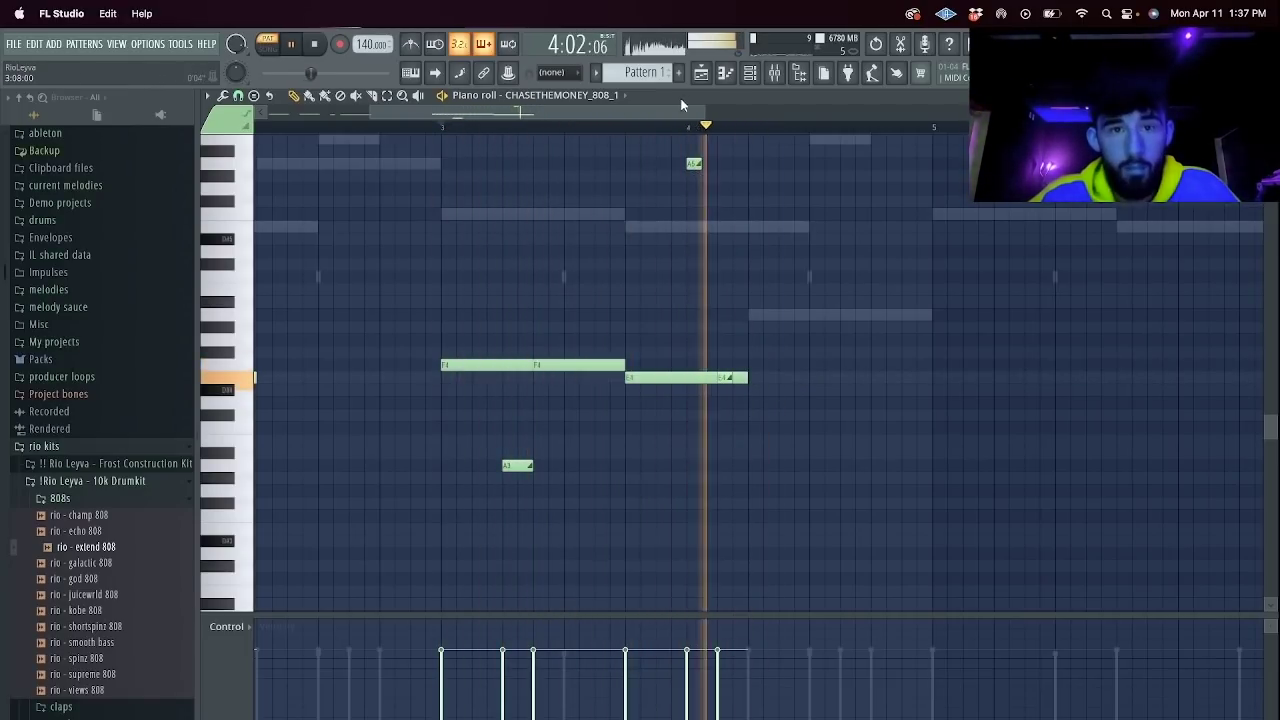
drag(704, 112, 1042, 113)
Duplicate bars 1–5 of the 808 pattern to start at bar 5, then adjust the 808 volume in the channel rack.
drag(597, 130, 7, 139)
key(ctrl+b)
ctrl+click(1038, 215)
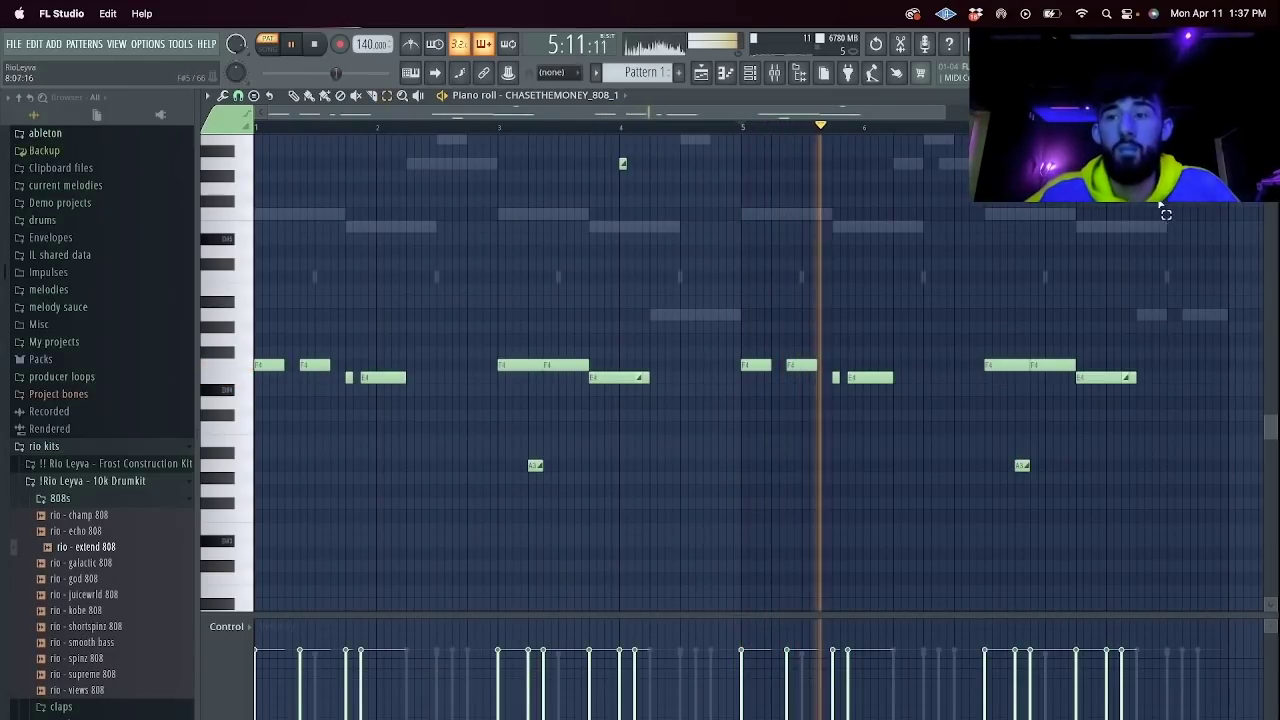
scroll(1110, 260, up, 2)
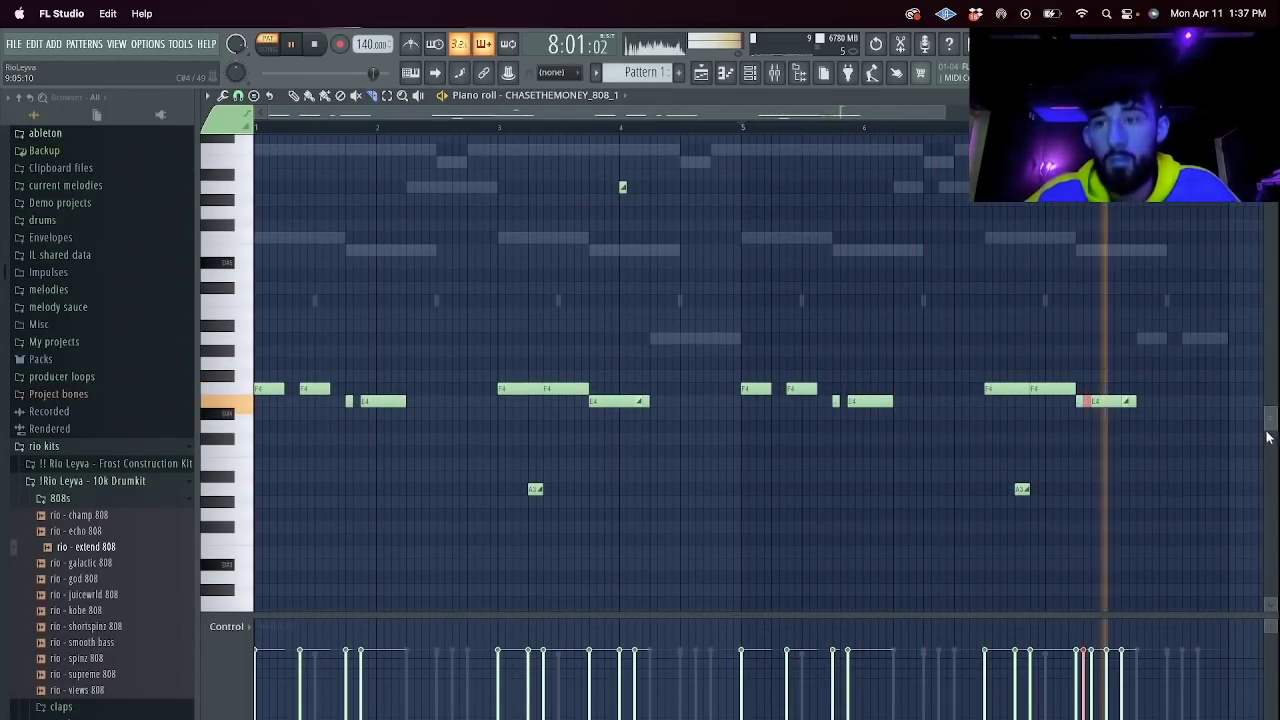
click(753, 80)
click(753, 80)
click(753, 80)
drag(8, 241, 8, 523)
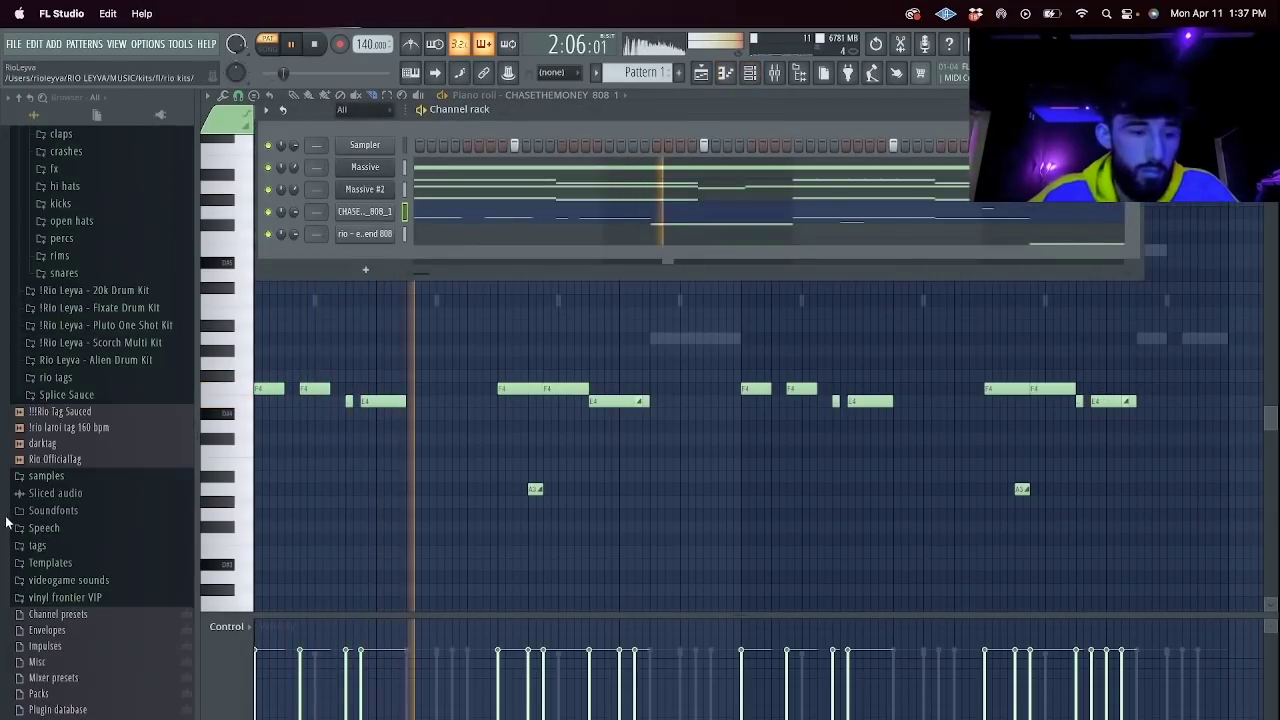
Set the 808 channel volume and transpose its notes down two semitones.
drag(294, 212, 294, 185)
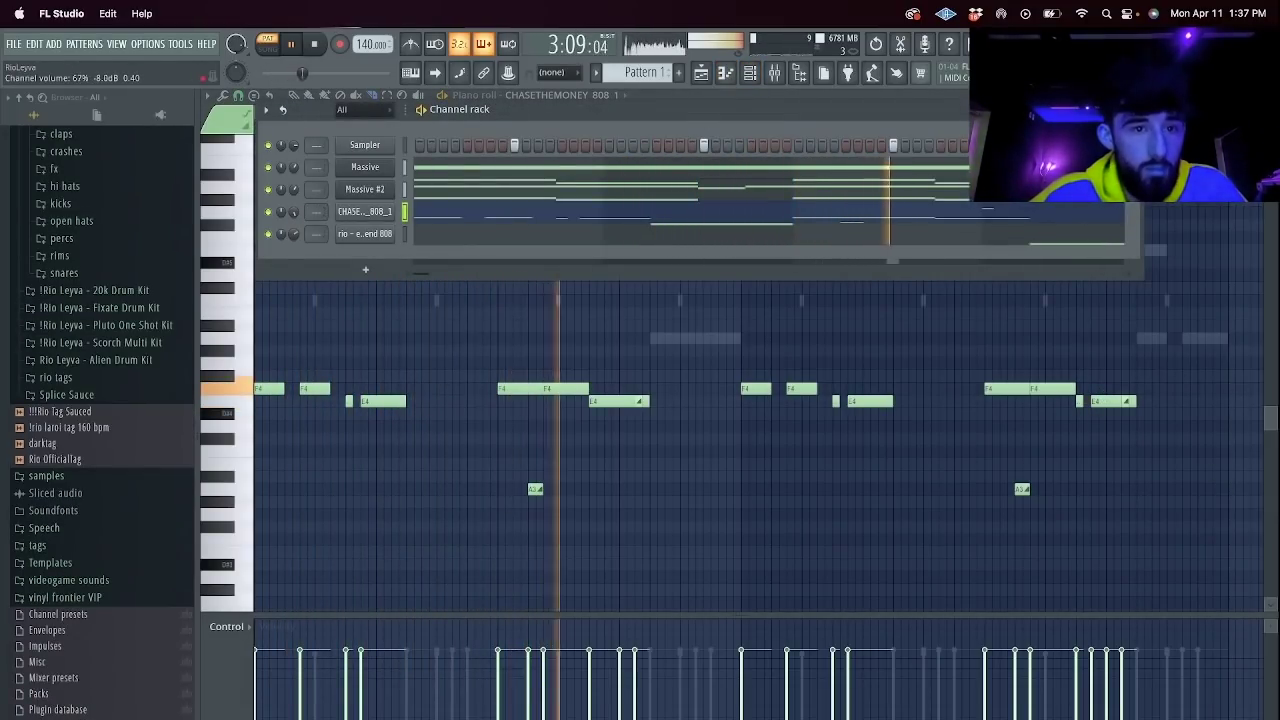
key(space)
click(264, 109)
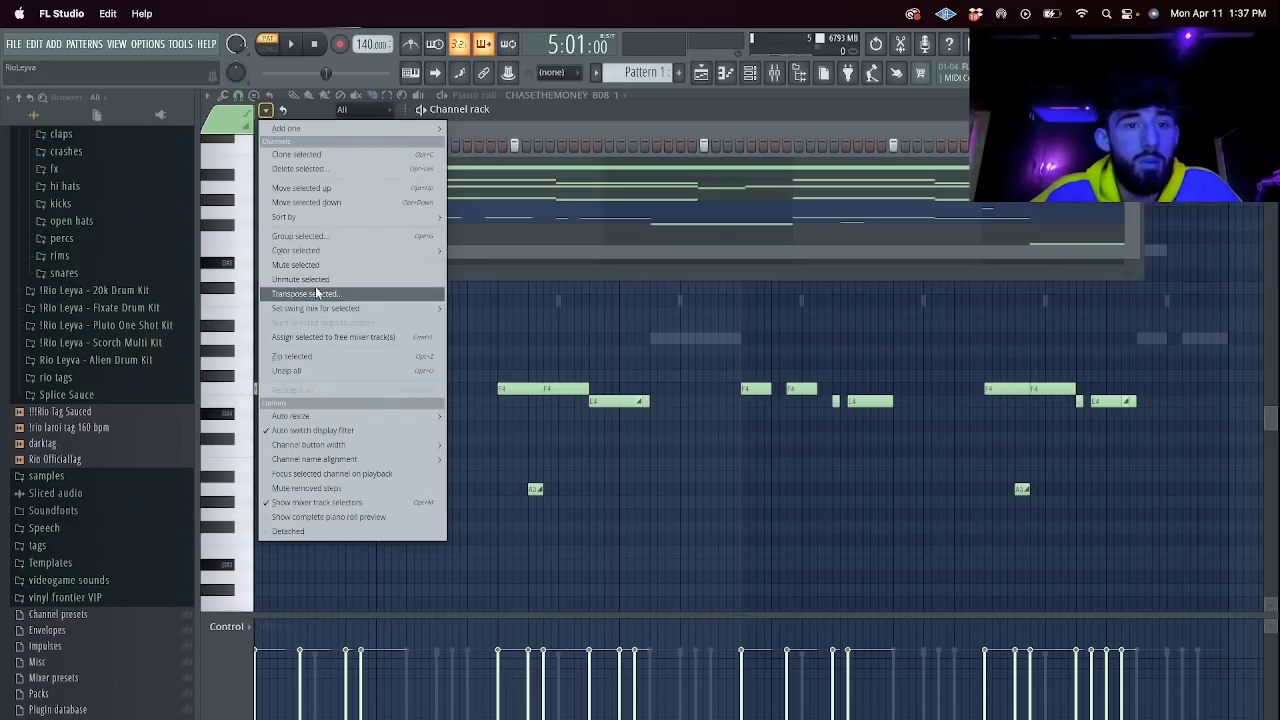
click(317, 288)
key(space)
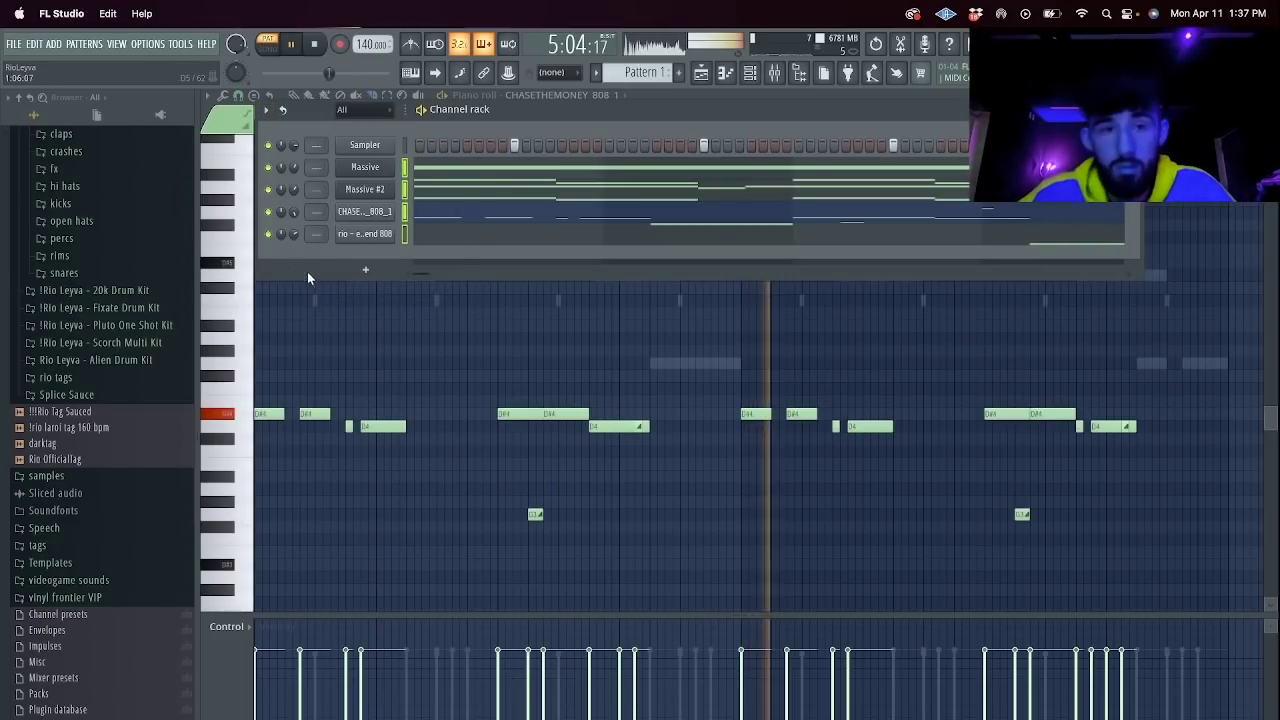
key(space)
Add a rio - sharp hi hat channel from the hi hats folder and fill every 2 steps.
scroll(23, 308, up, 4)
click(65, 409)
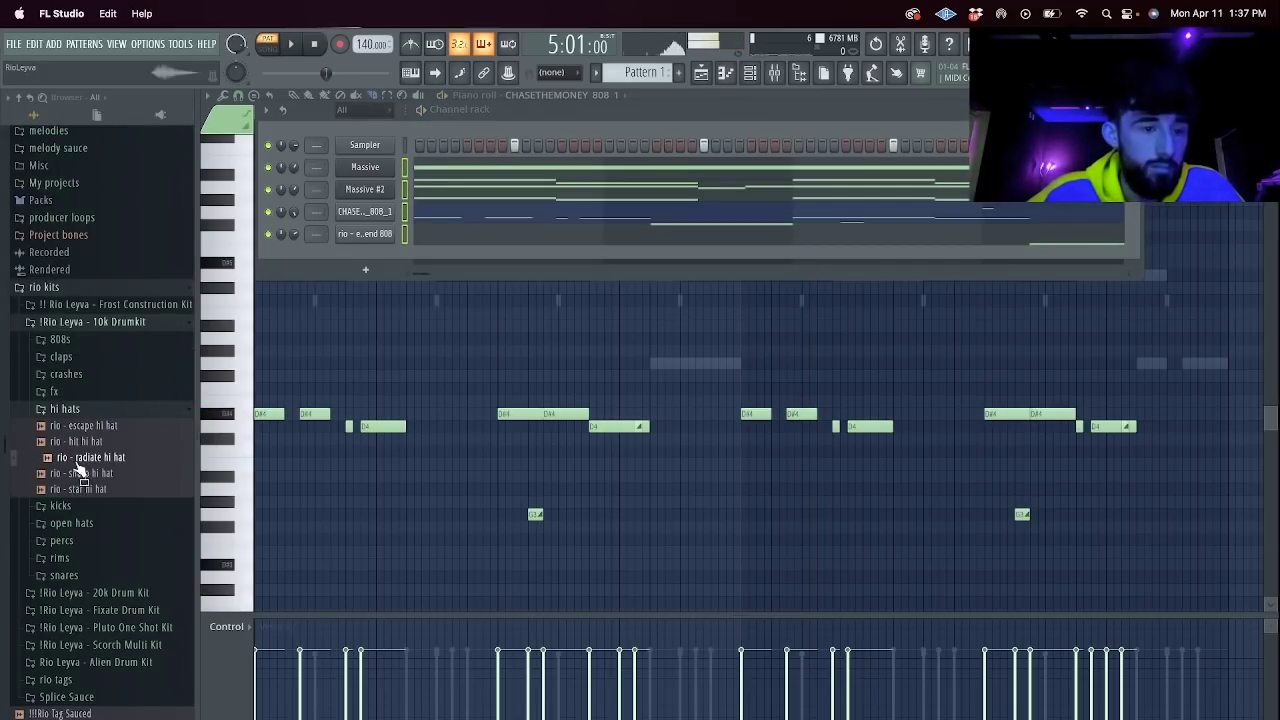
drag(371, 262, 371, 261)
right_click(371, 258)
click(583, 303)
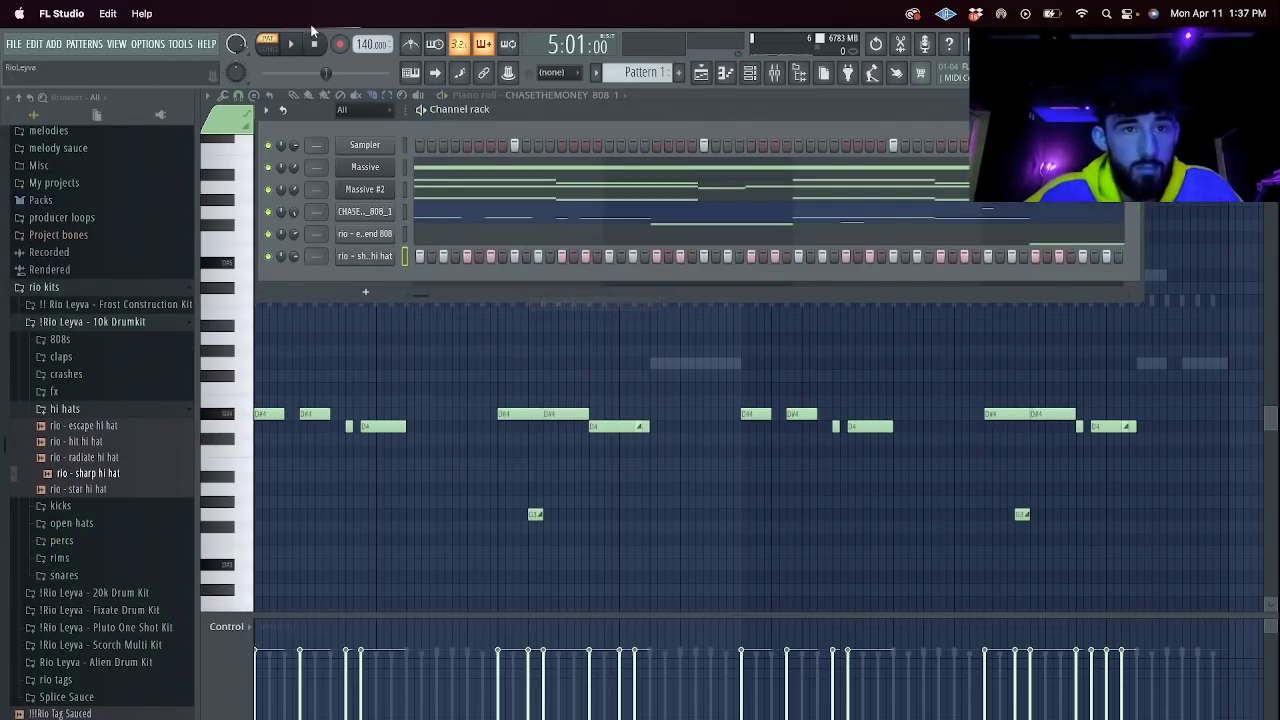
click(314, 42)
Add a rio - lil clap channel, place a clap step, and show its notes in the piano roll.
key(space)
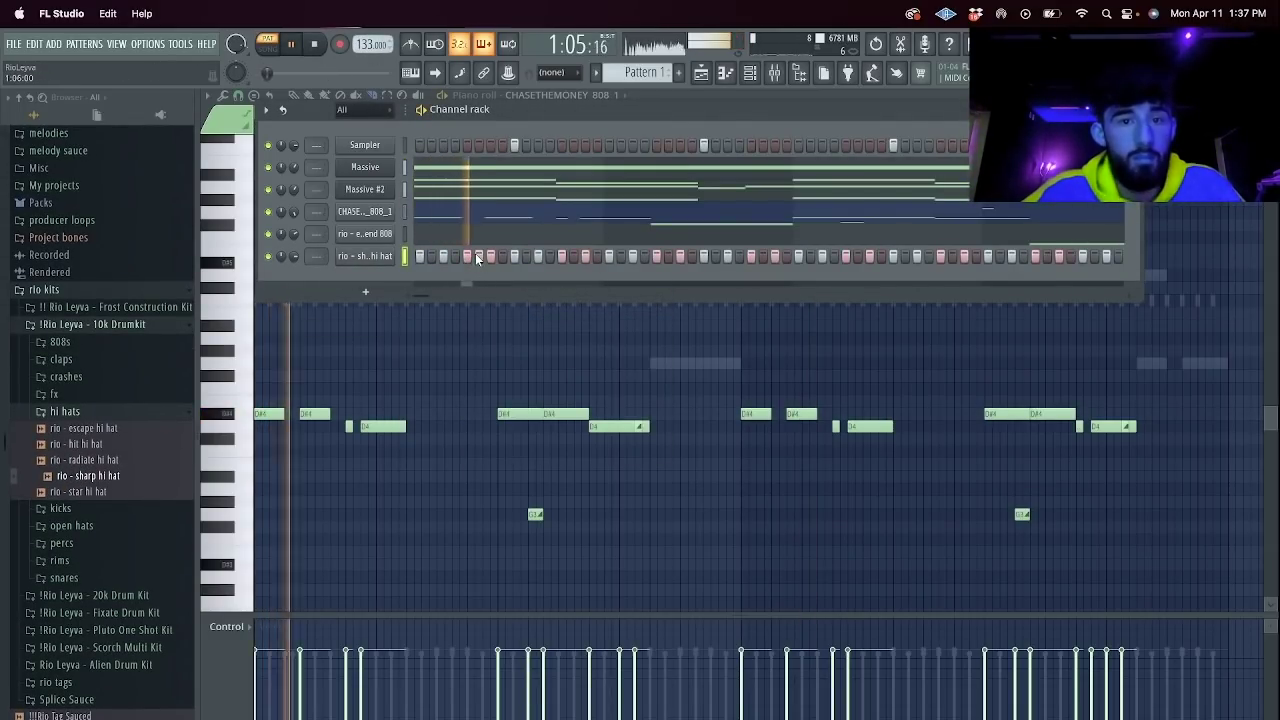
click(66, 360)
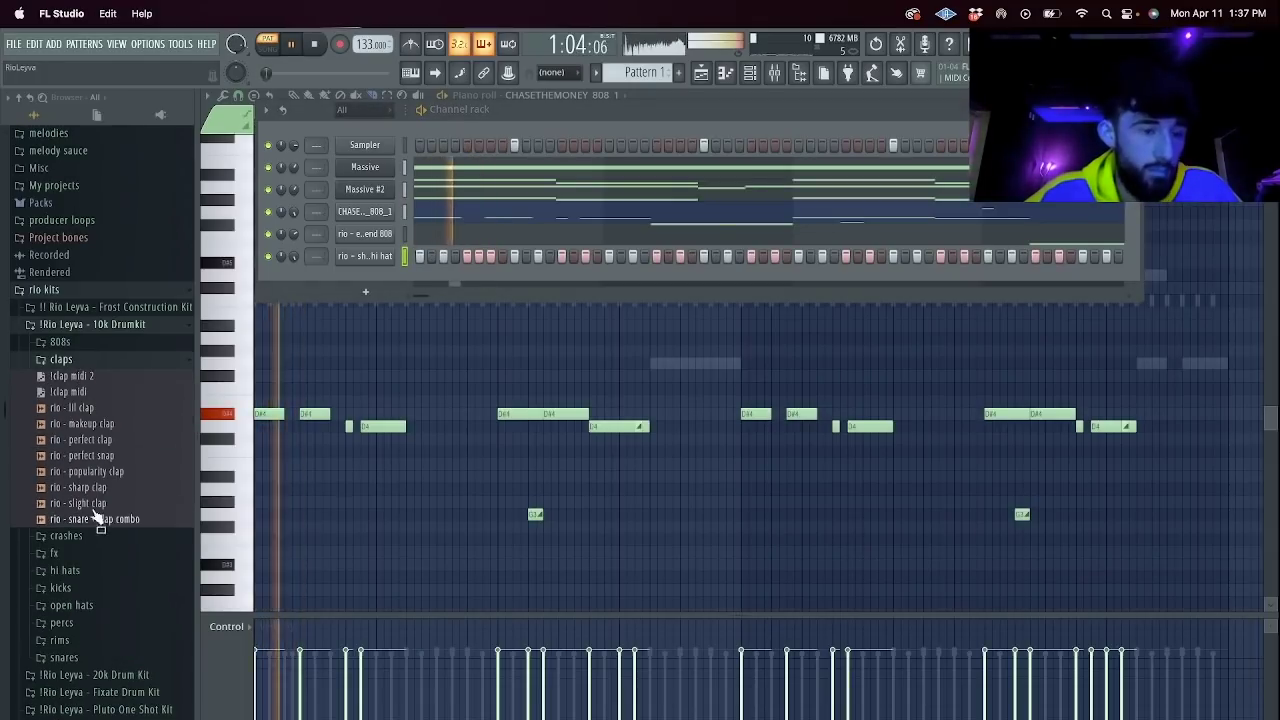
drag(452, 147, 443, 140)
key(space)
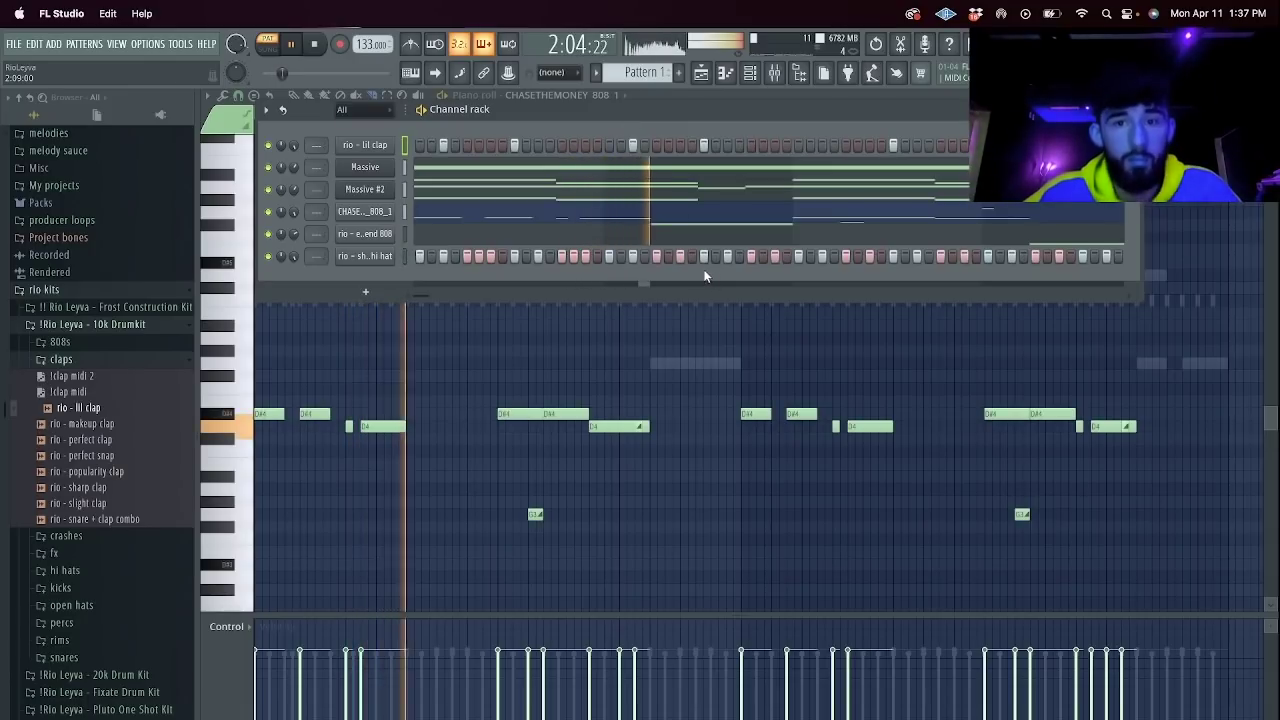
key(space)
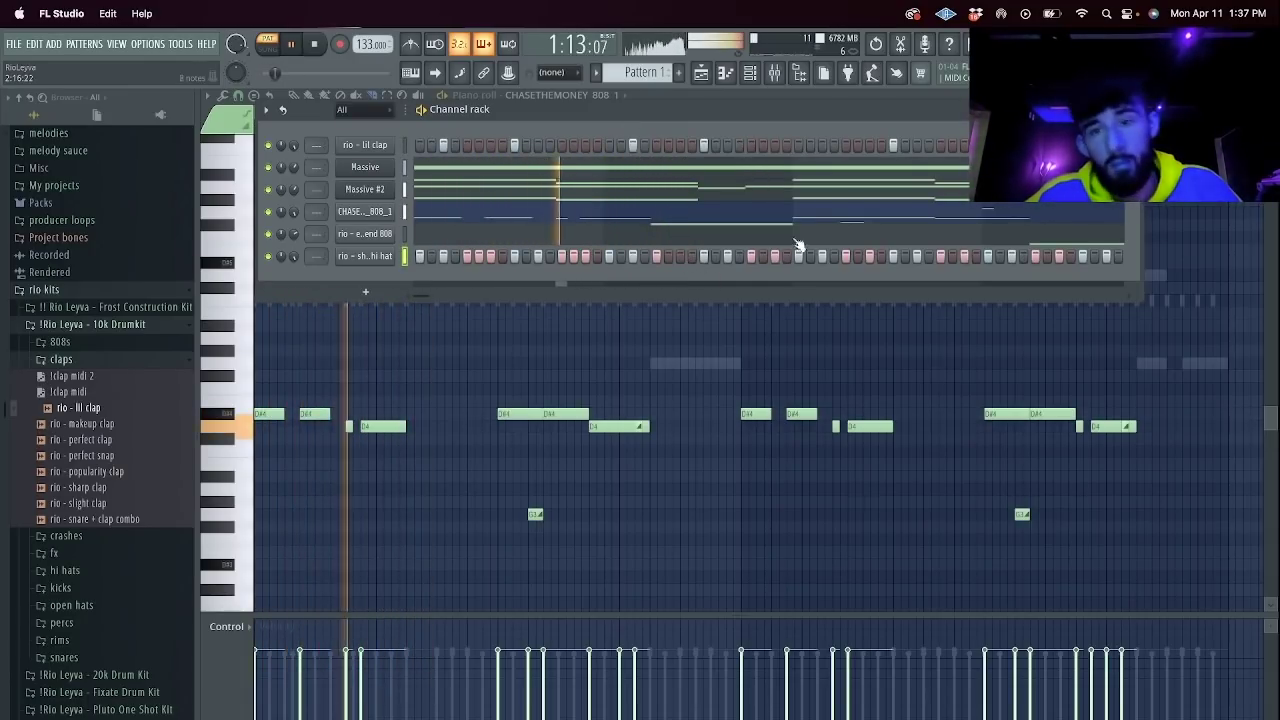
click(771, 143)
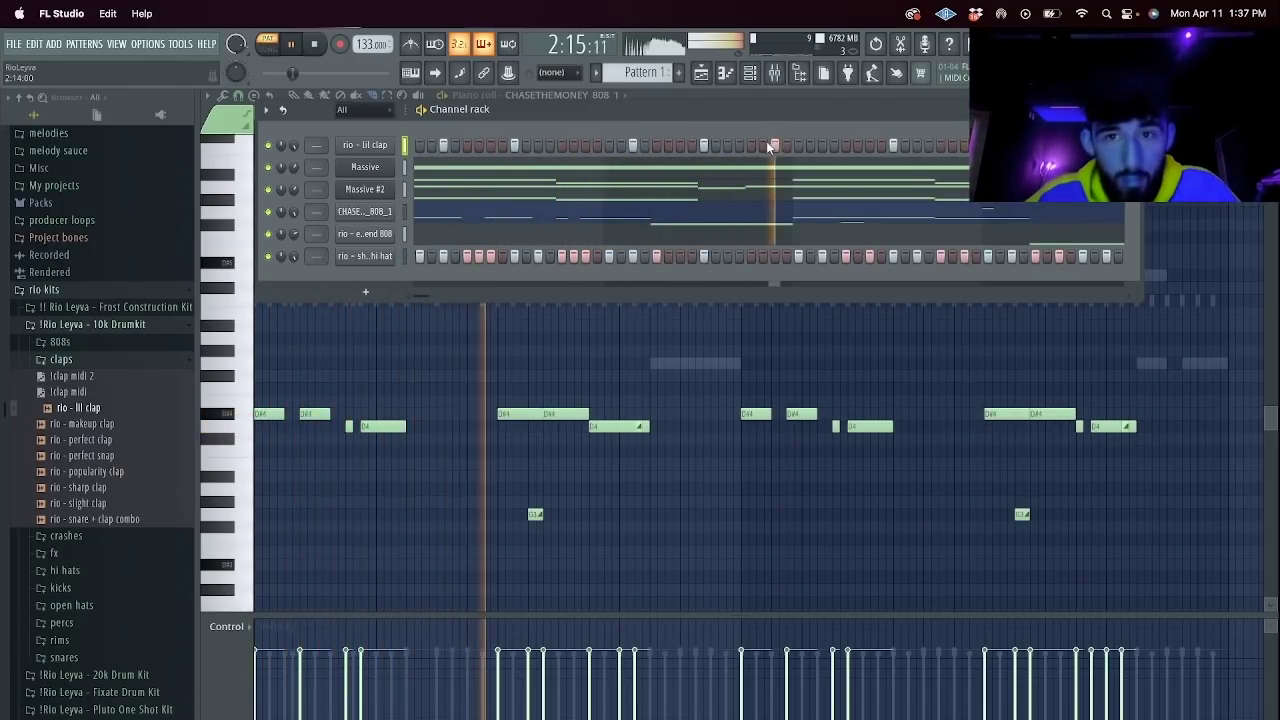
right_click(391, 142)
click(424, 146)
Delete the clap notes after the first five and duplicate those five across later bars.
drag(1204, 334, 586, 152)
key(Delete)
drag(604, 334, 494, 192)
key(Delete)
key(ctrl+a)
key(ctrl+b)
key(ctrl+b)
key(ctrl+b)
key(ctrl+d)
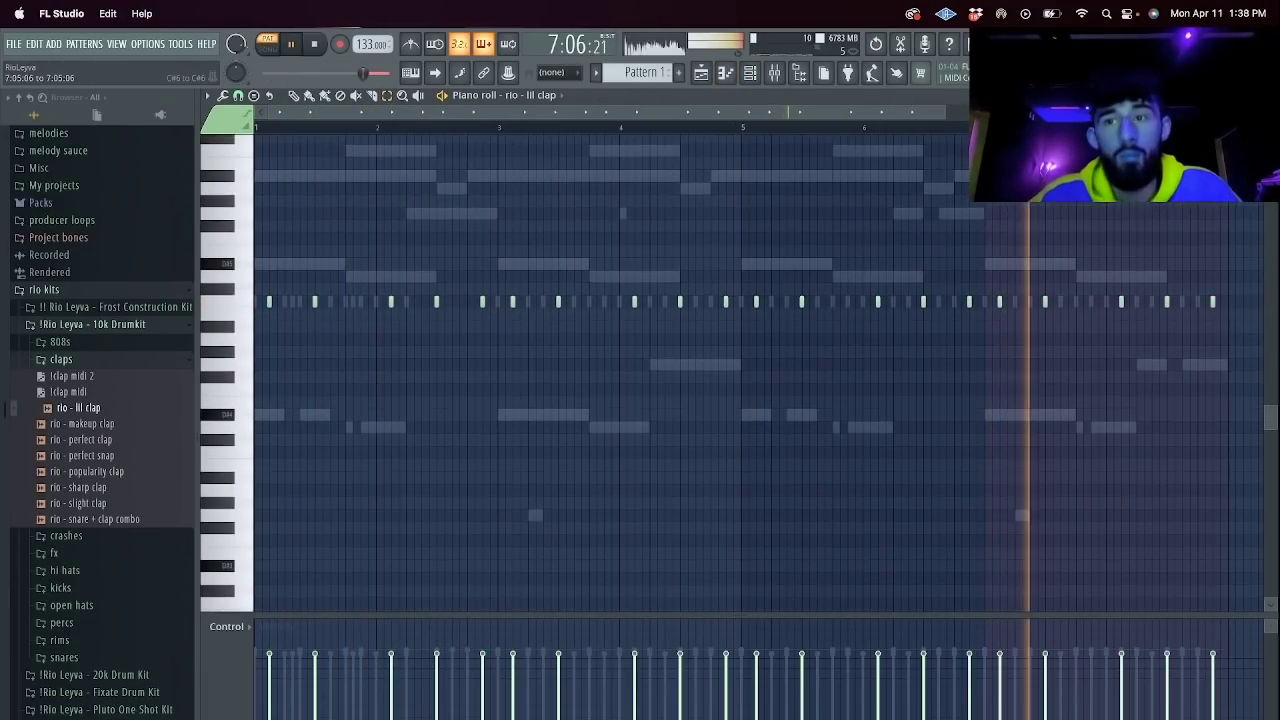
Delete the sharp hi hat notes from bar 3 onward and repeat its bars 1–3 pattern throughout.
click(755, 79)
click(750, 73)
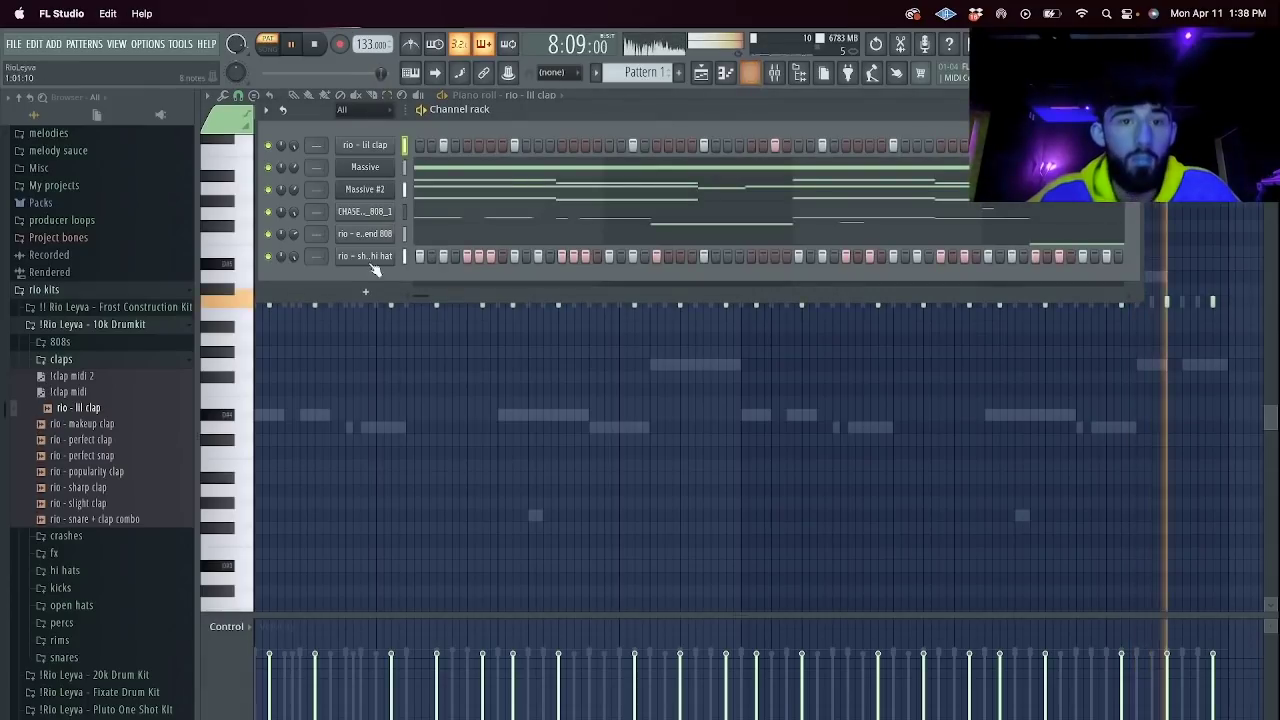
click(428, 256)
drag(1242, 320, 471, 205)
key(Delete)
drag(500, 127, 5, 100)
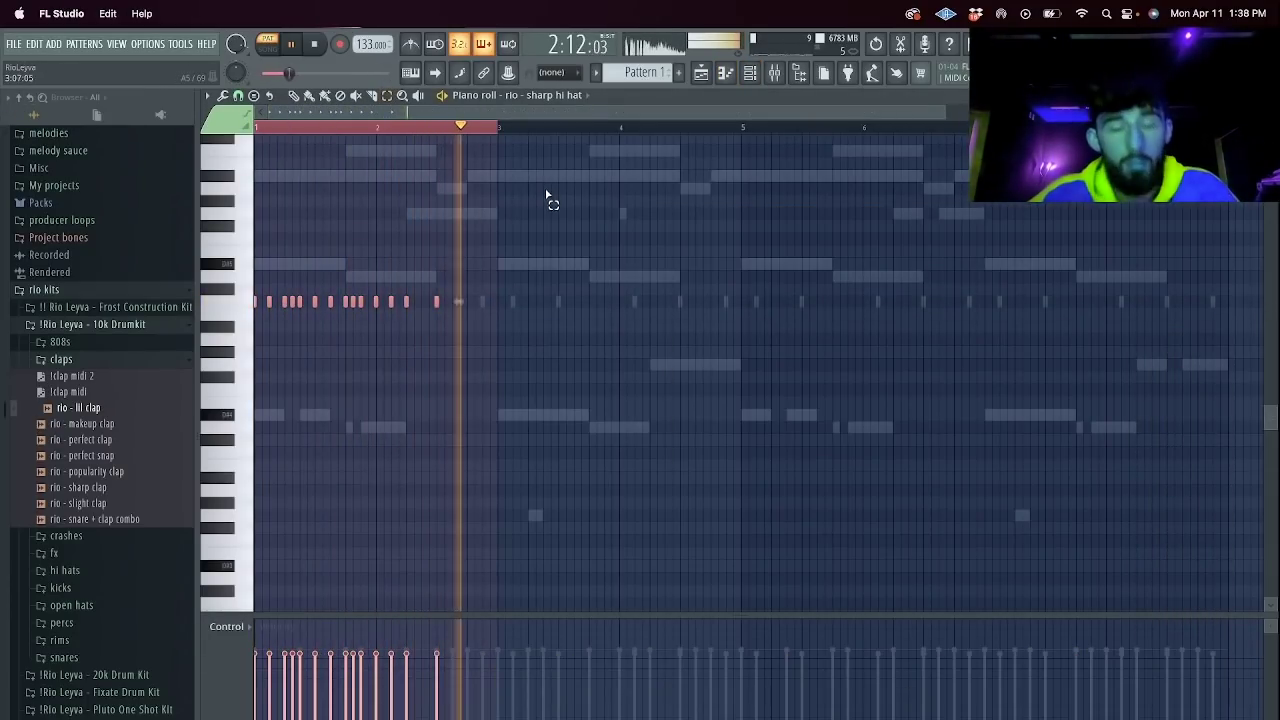
key(ctrl+b)
key(ctrl+b)
key(ctrl+b)
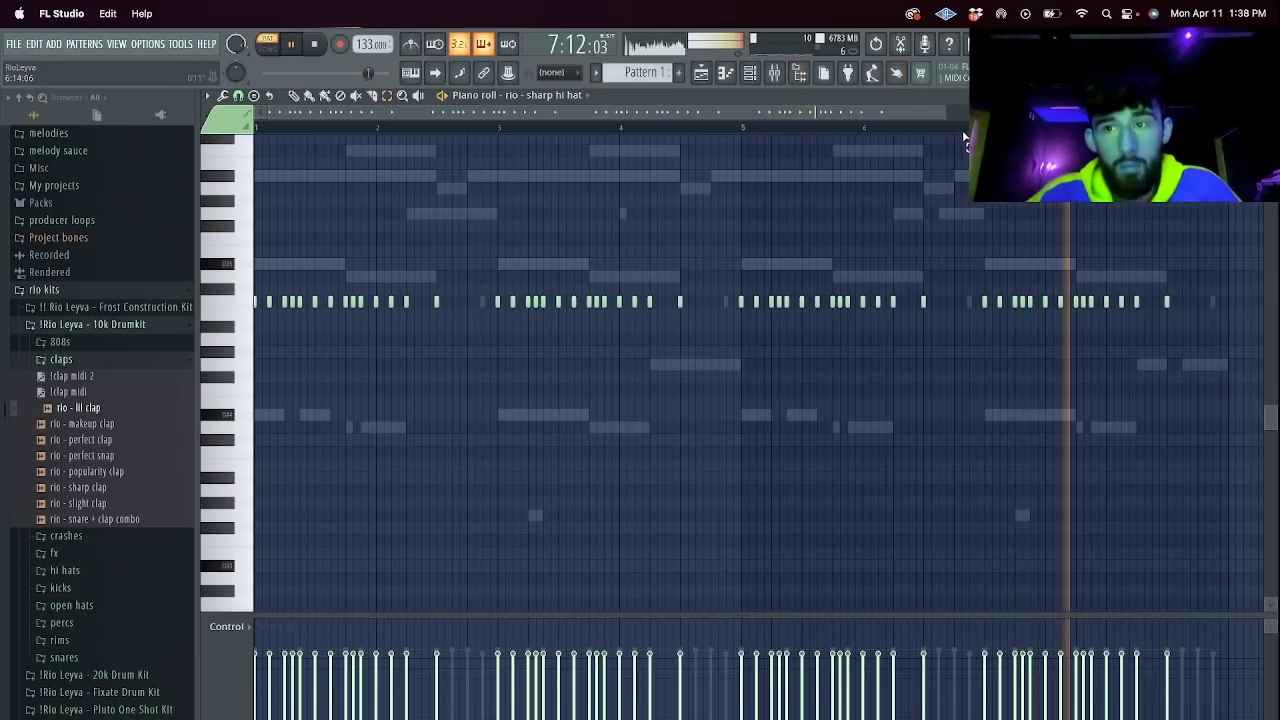
click(750, 74)
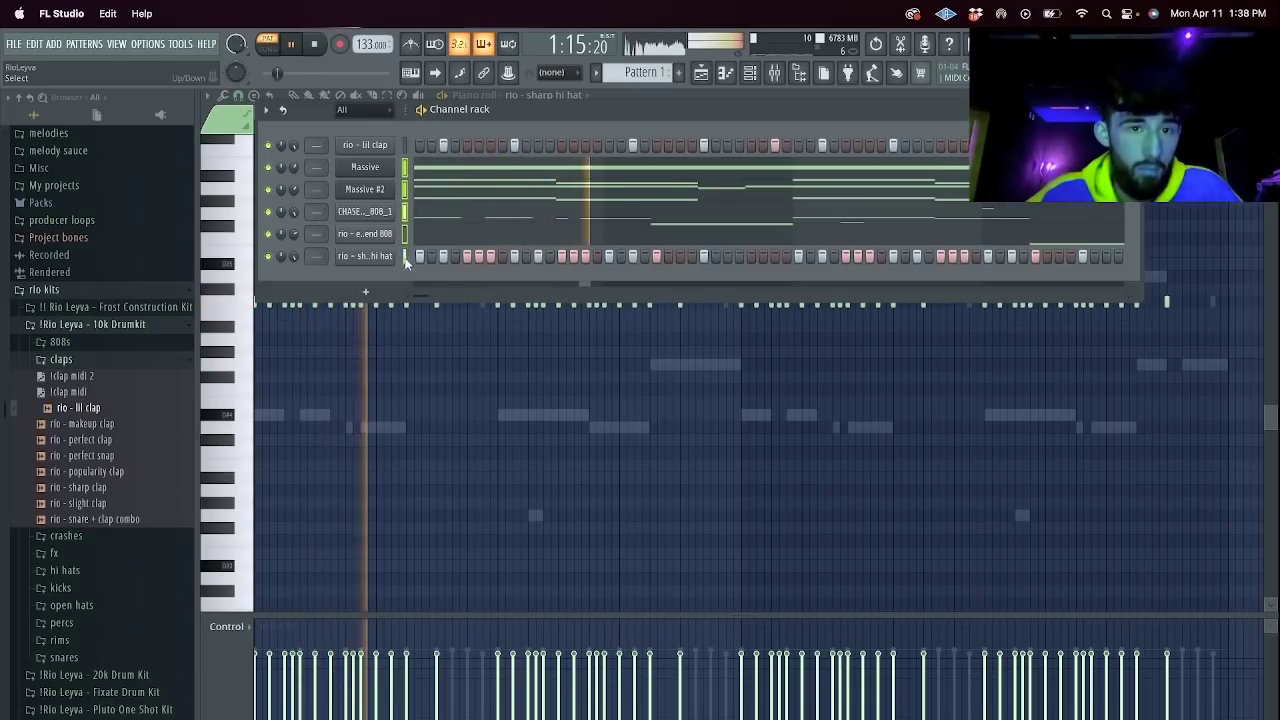
click(266, 110)
Transpose the selected channel's notes by 5 semitones.
click(303, 300)
text(5)
key(Return)
key(space)
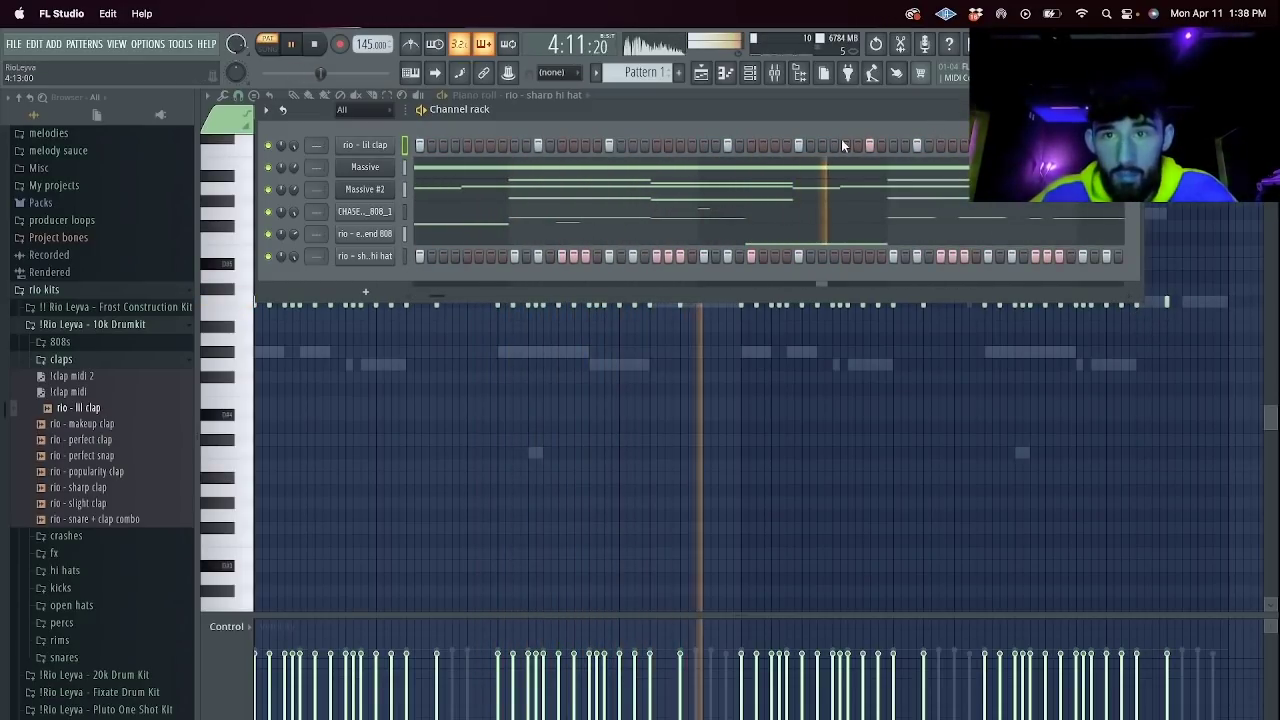
Delete the second-half clap notes, duplicate the remaining clap bars, and mark bars 1–5.
right_click(385, 145)
click(432, 150)
drag(1236, 330, 10, 137)
key(Delete)
key(ctrl+b)
click(786, 137)
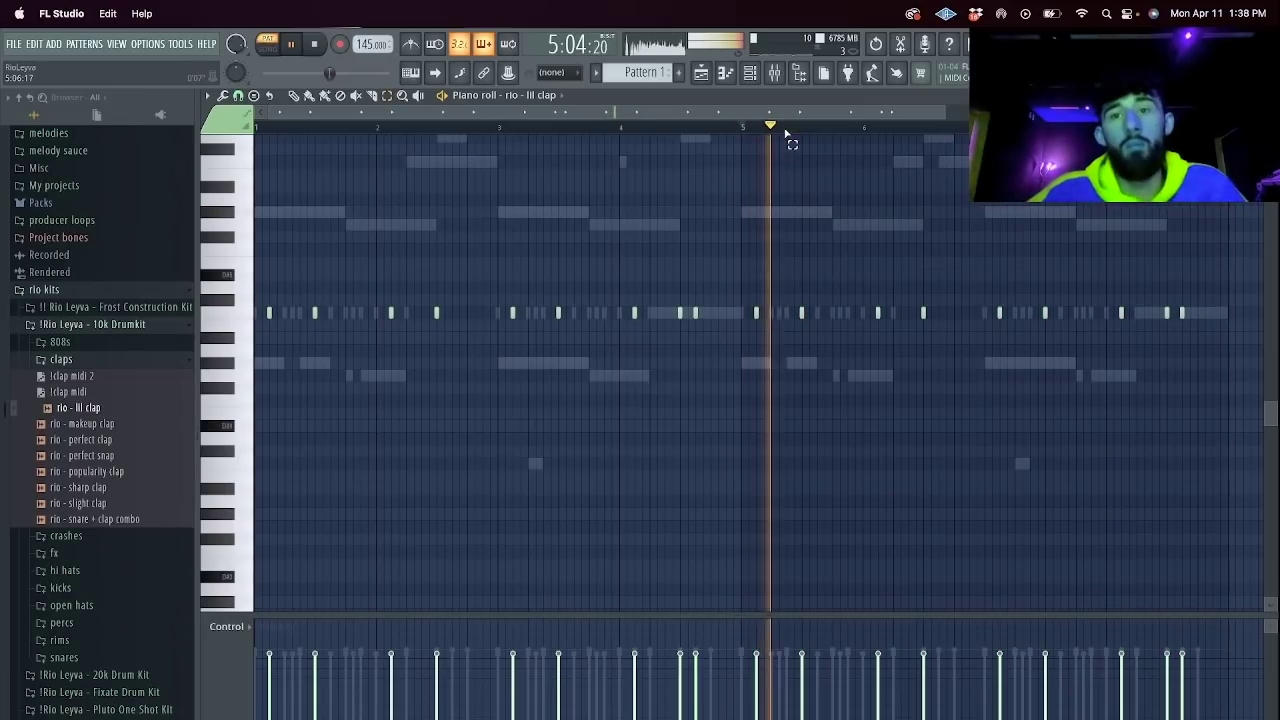
click(750, 73)
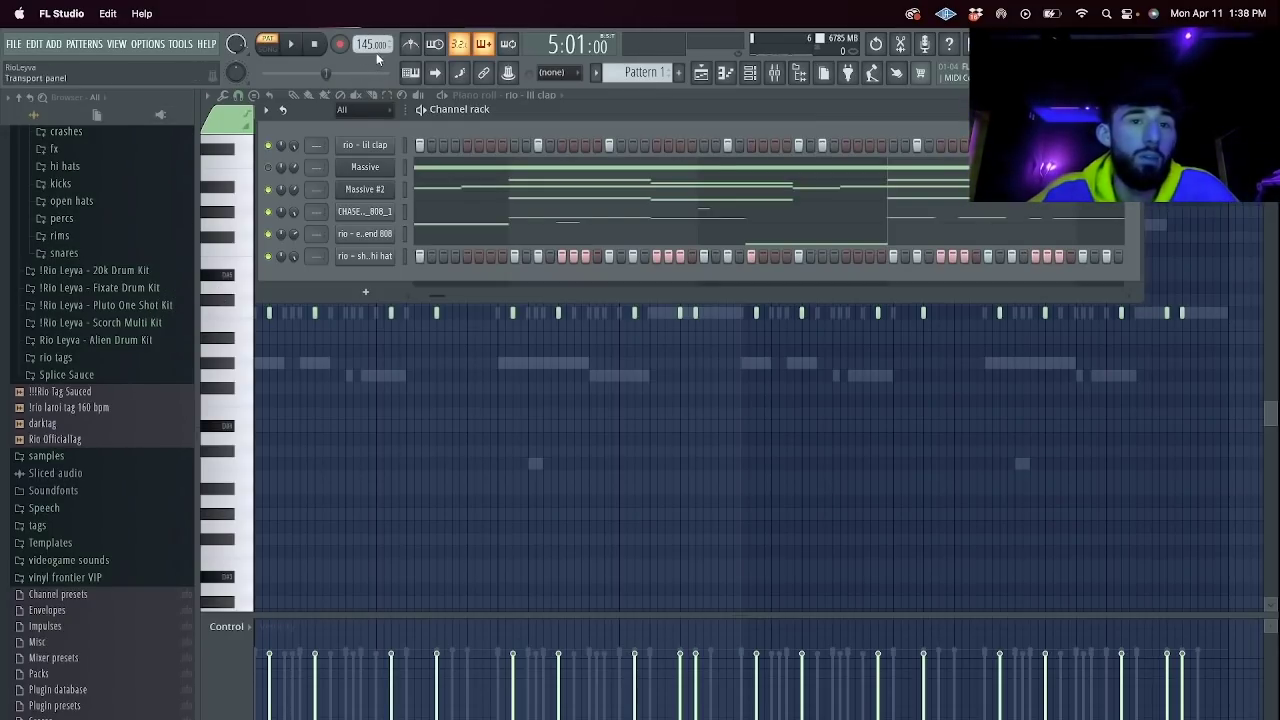
Expand the drum kit's Hi Hats folder in the browser while listening, then stop playback.
key(space)
scroll(370, 45, down, 2)
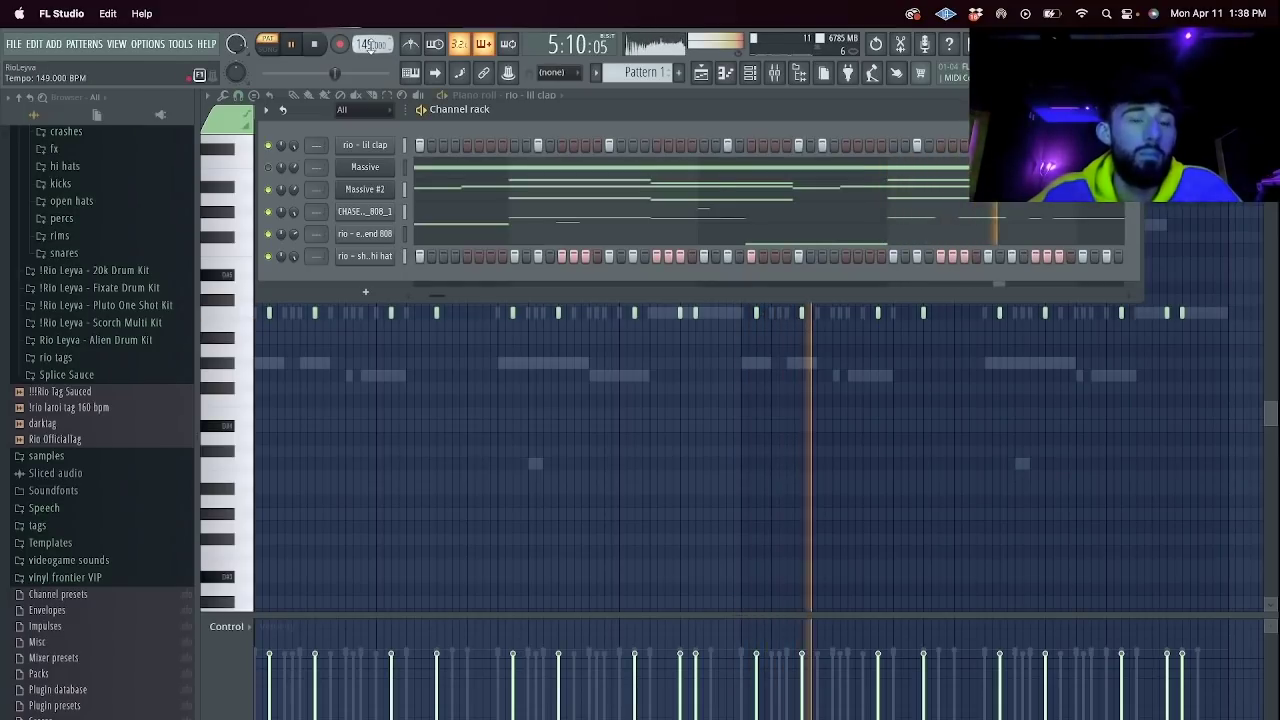
scroll(370, 45, down, 1)
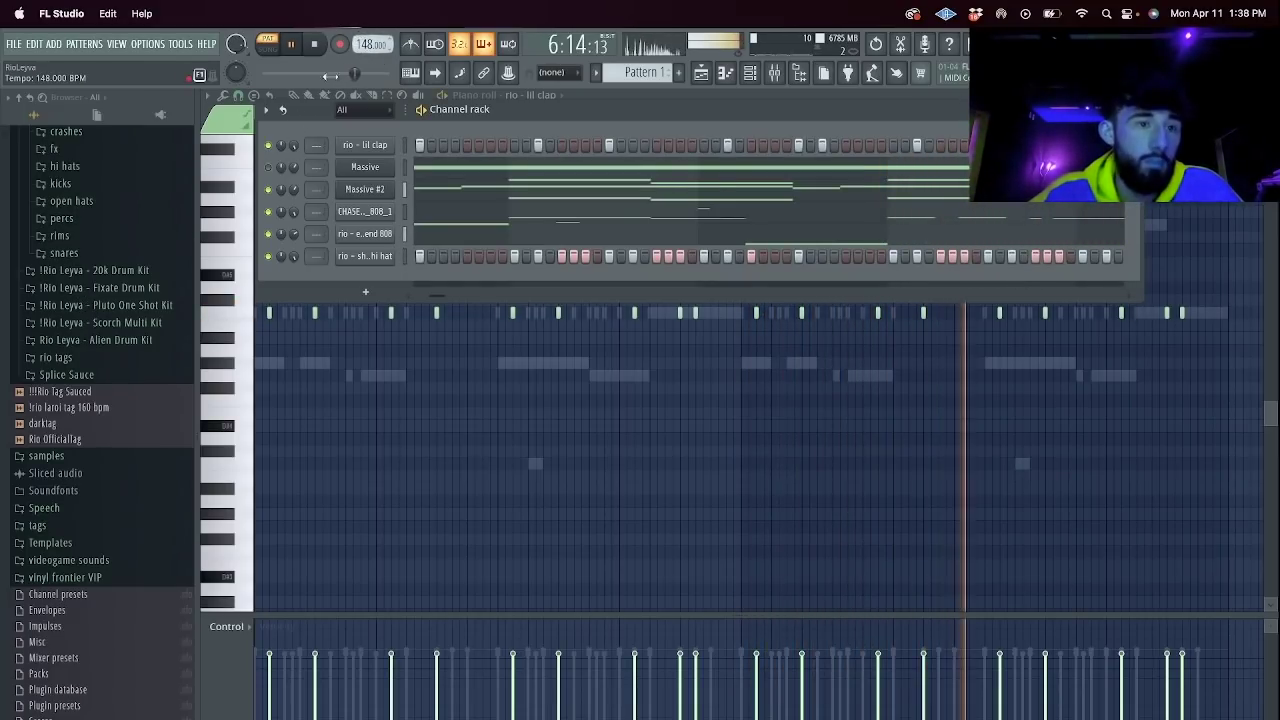
scroll(65, 325, up, 2)
scroll(90, 322, down, 2)
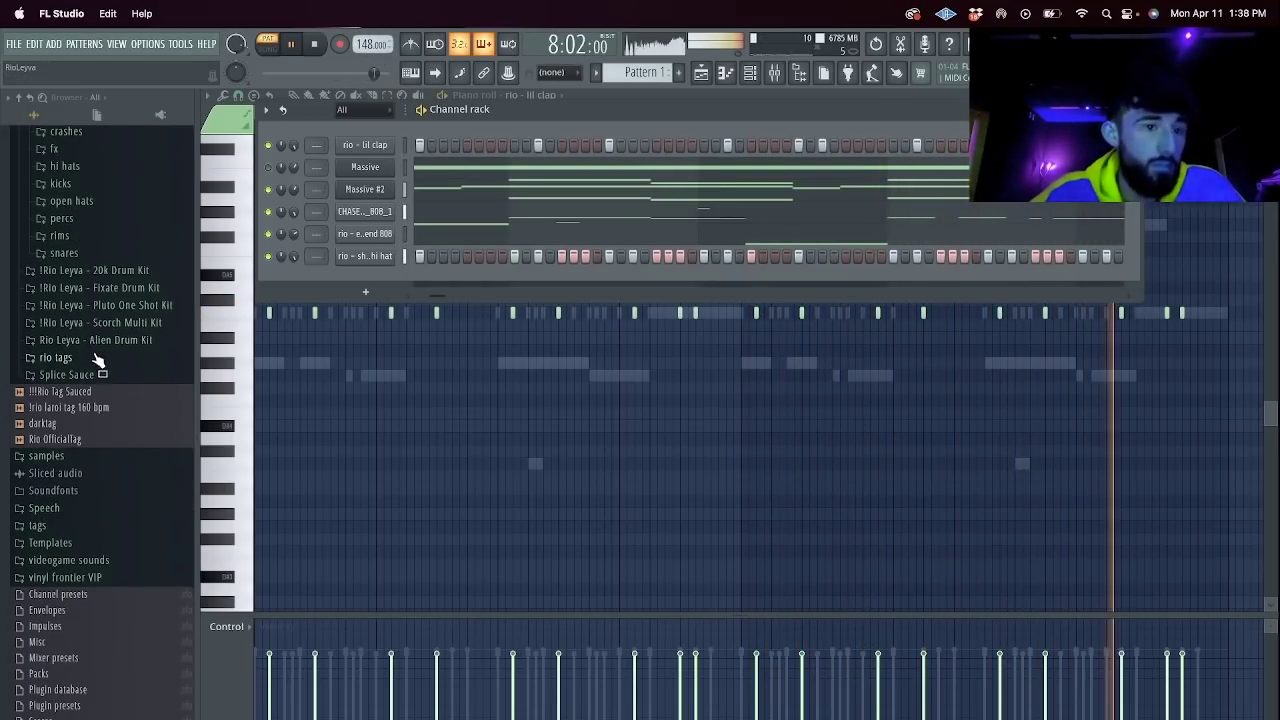
click(97, 342)
scroll(102, 398, down, 2)
click(95, 347)
scroll(103, 378, down, 1)
scroll(103, 390, down, 5)
key(space)
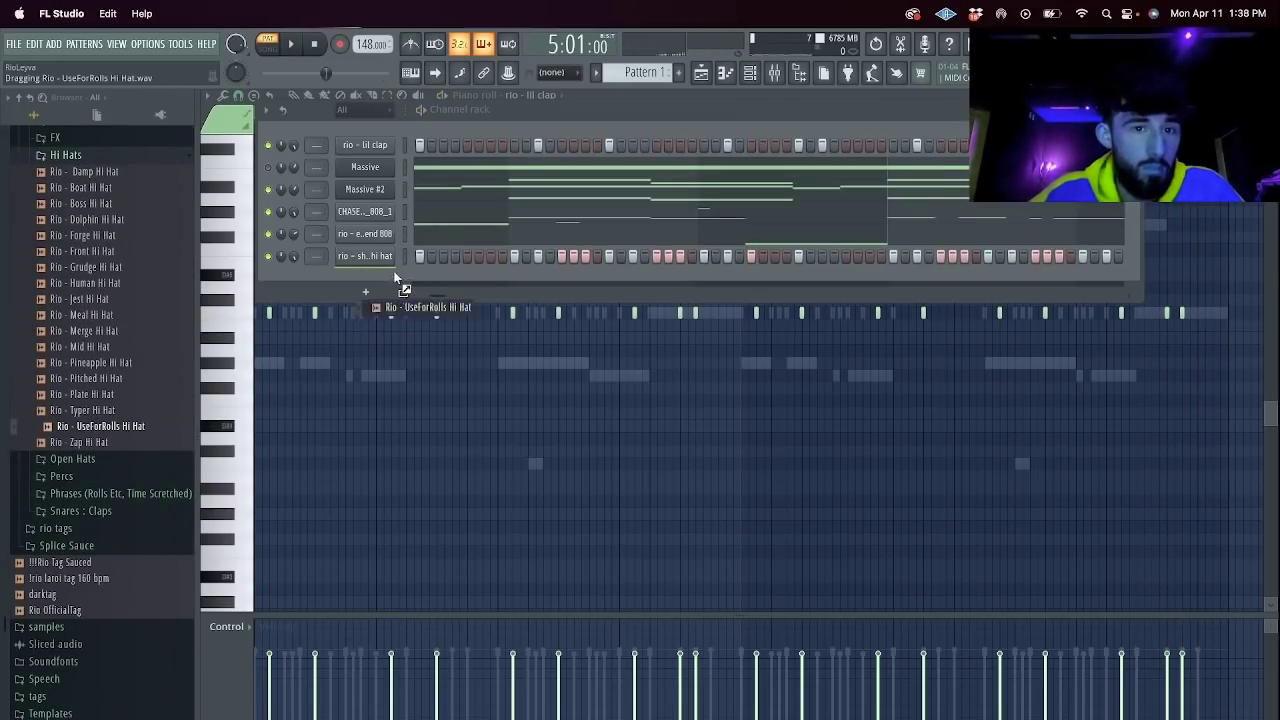
Add the Rio - Zap Hi Hat sample as a new channel and switch on three hi-hat steps.
drag(396, 271, 396, 276)
click(314, 47)
key(space)
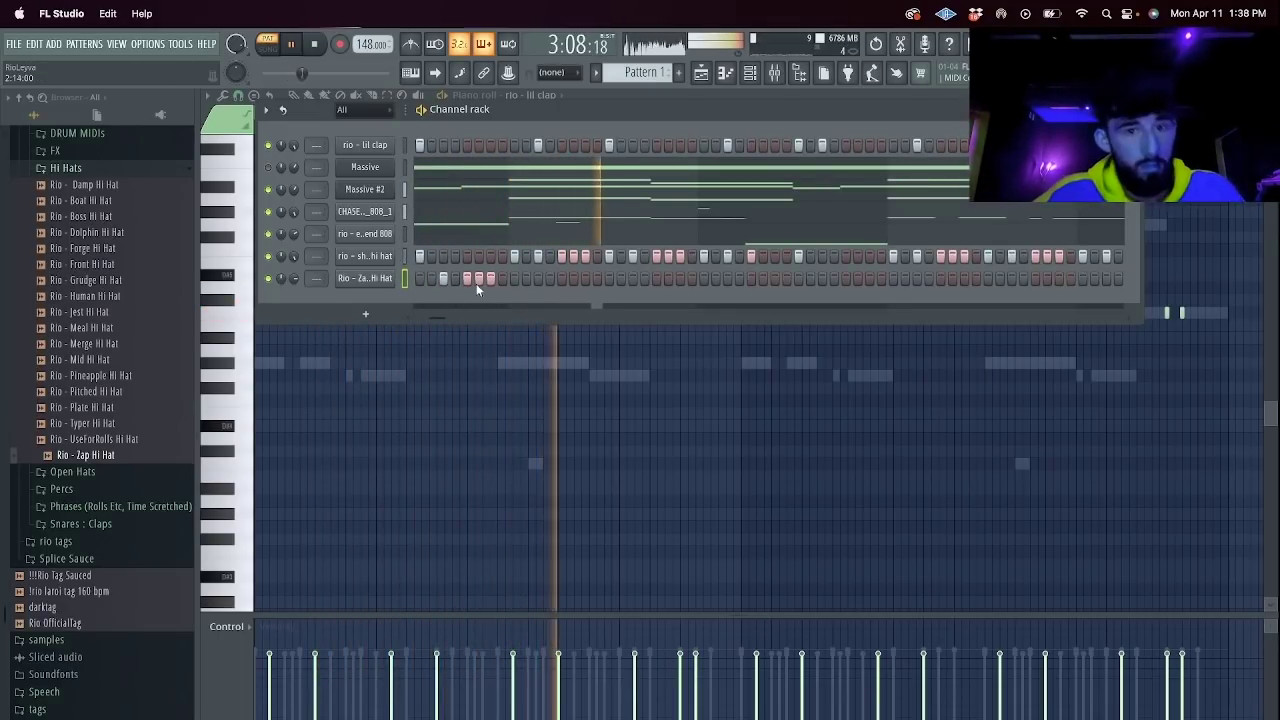
click(798, 280)
click(822, 280)
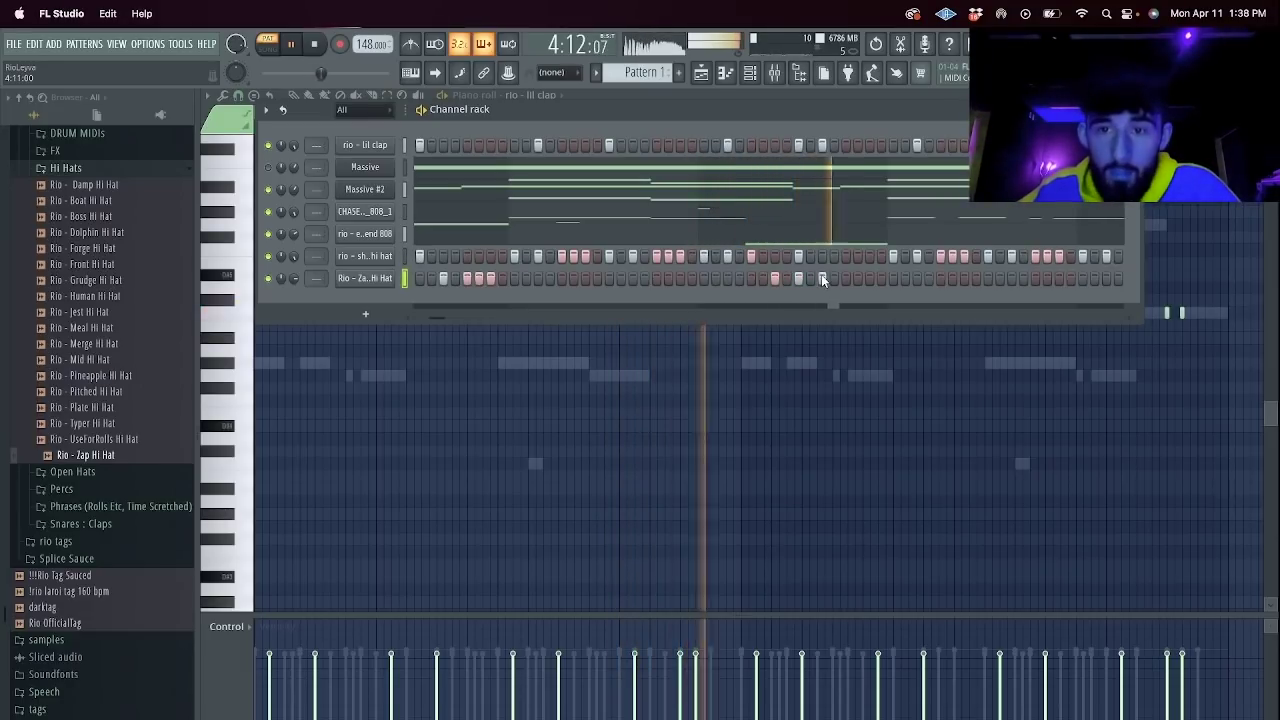
click(848, 280)
In the hi-hat piano roll, select the first four bars and draw two roll notes.
right_click(338, 276)
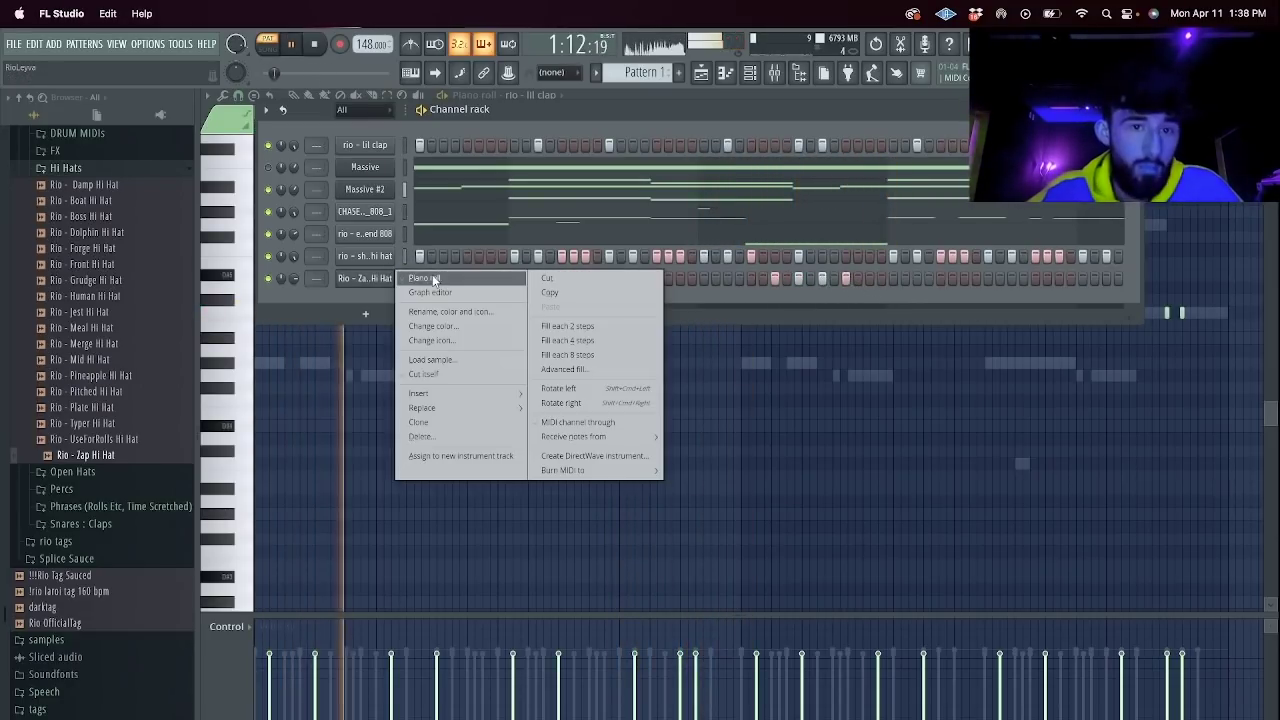
click(432, 280)
drag(715, 128, 257, 127)
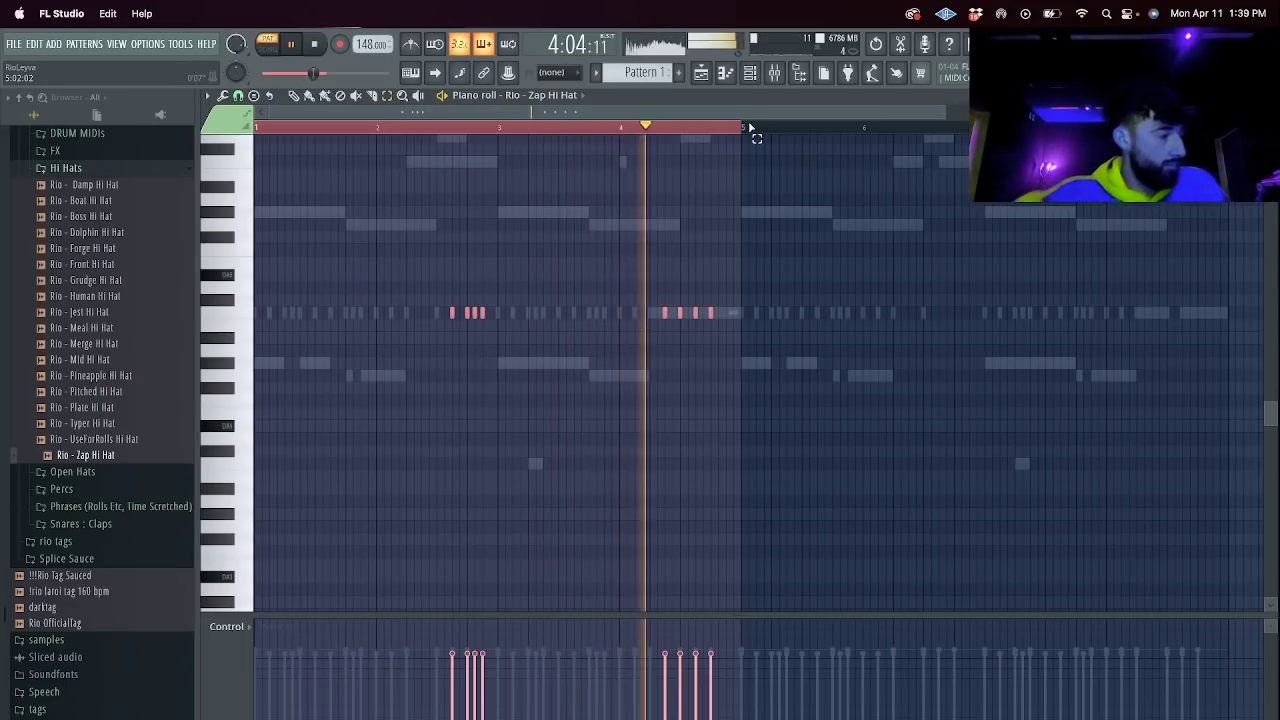
key(space)
click(690, 312)
key(space)
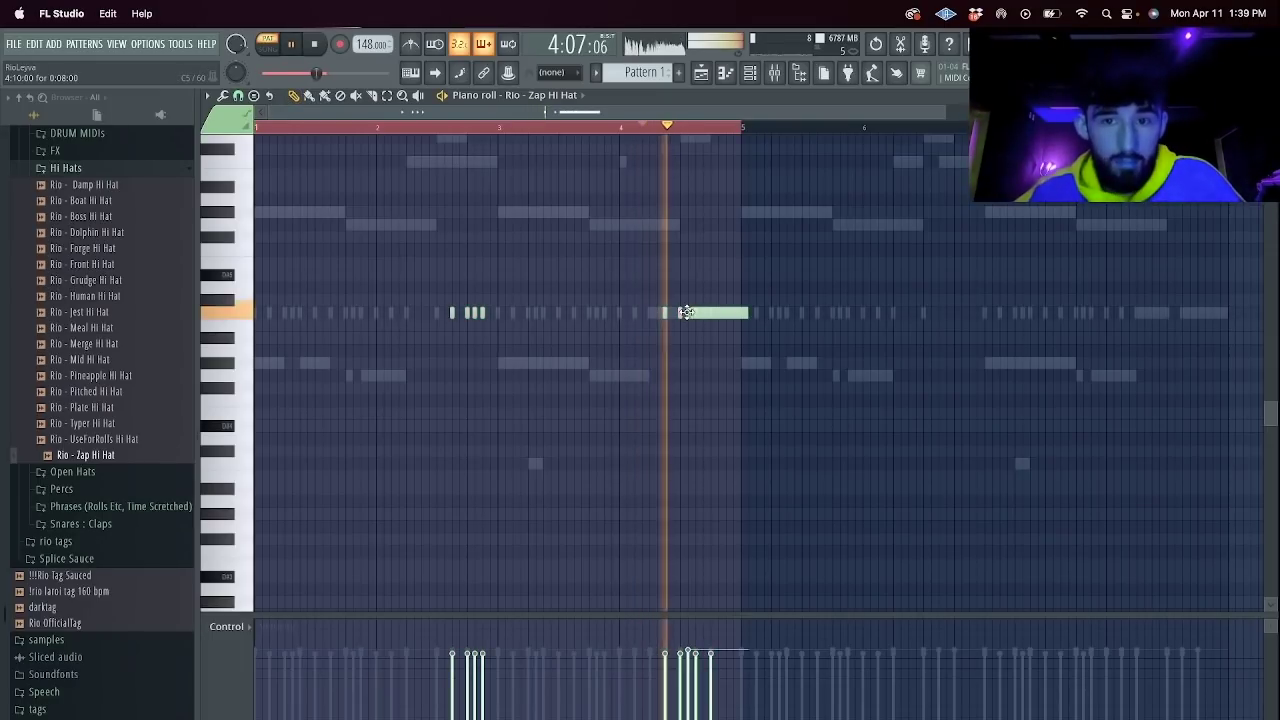
key(space)
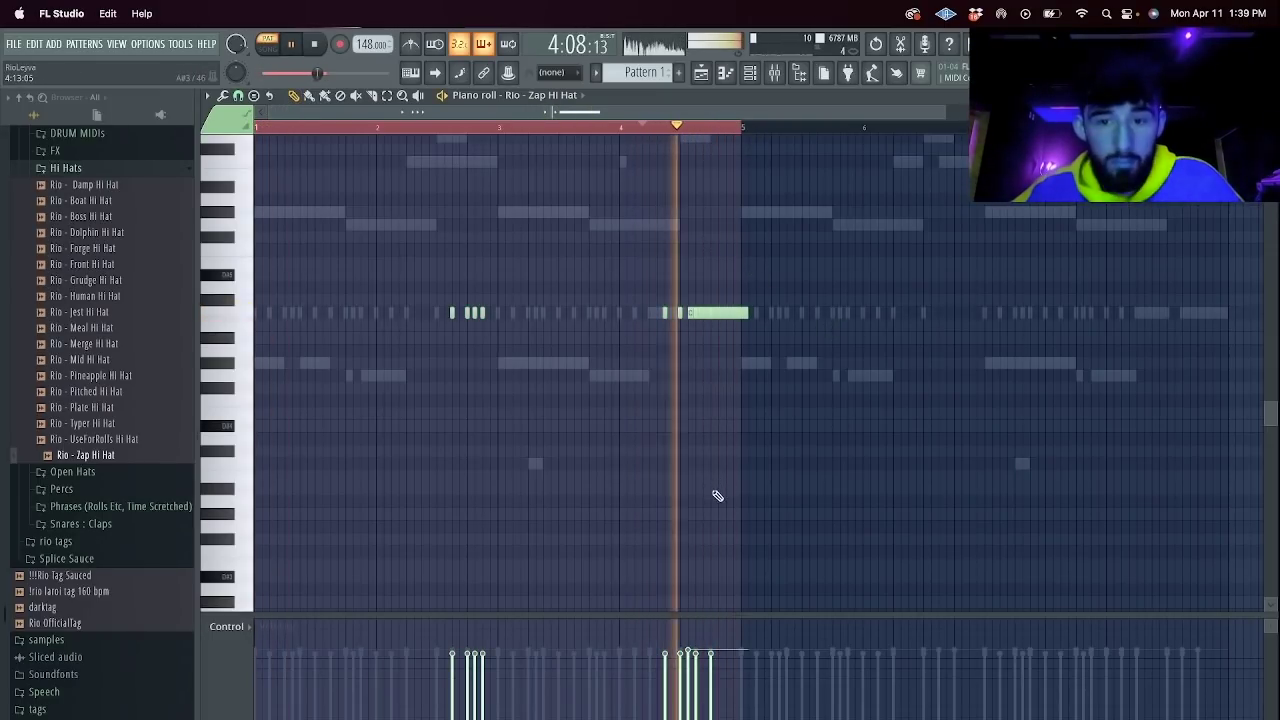
click(728, 490)
Duplicate all hi-hat notes into bars 5–8 with Ctrl+B.
key(super+d)
key(super+a)
key(super+b)
key(super+d)
drag(539, 112, 580, 112)
click(583, 95)
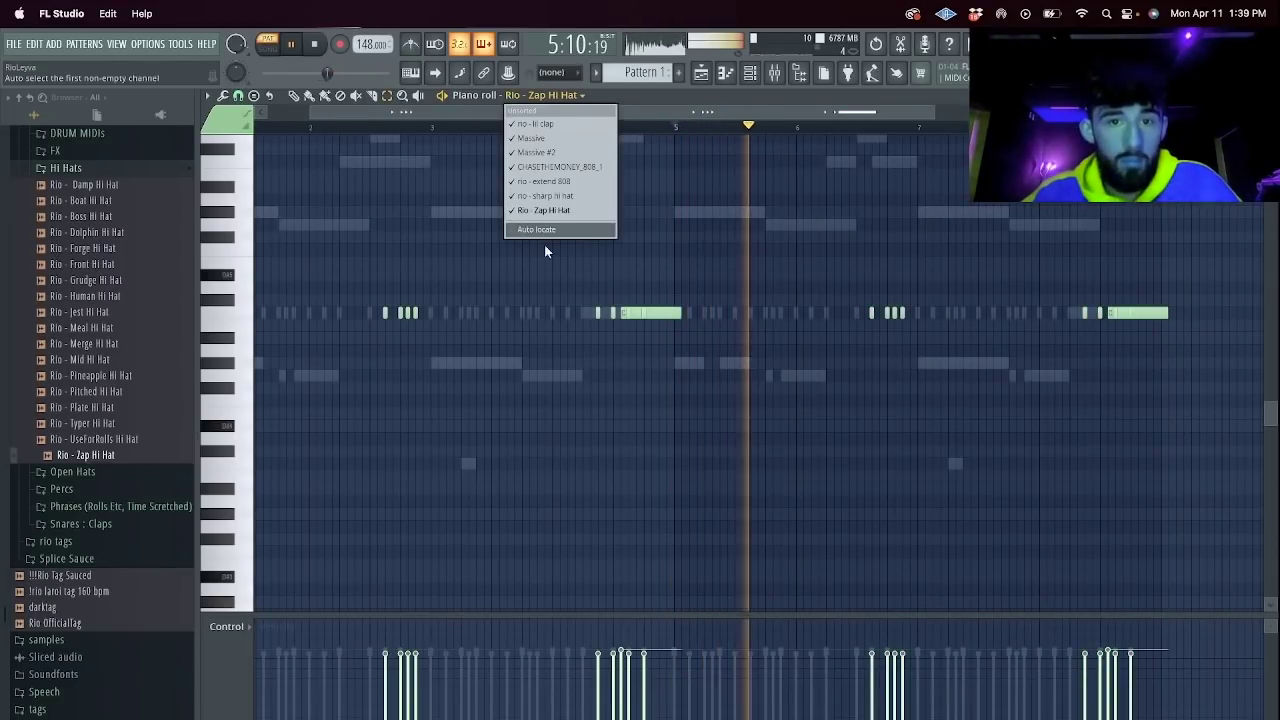
Draw short rio - extend 808 notes, including one near bar 7.
click(545, 182)
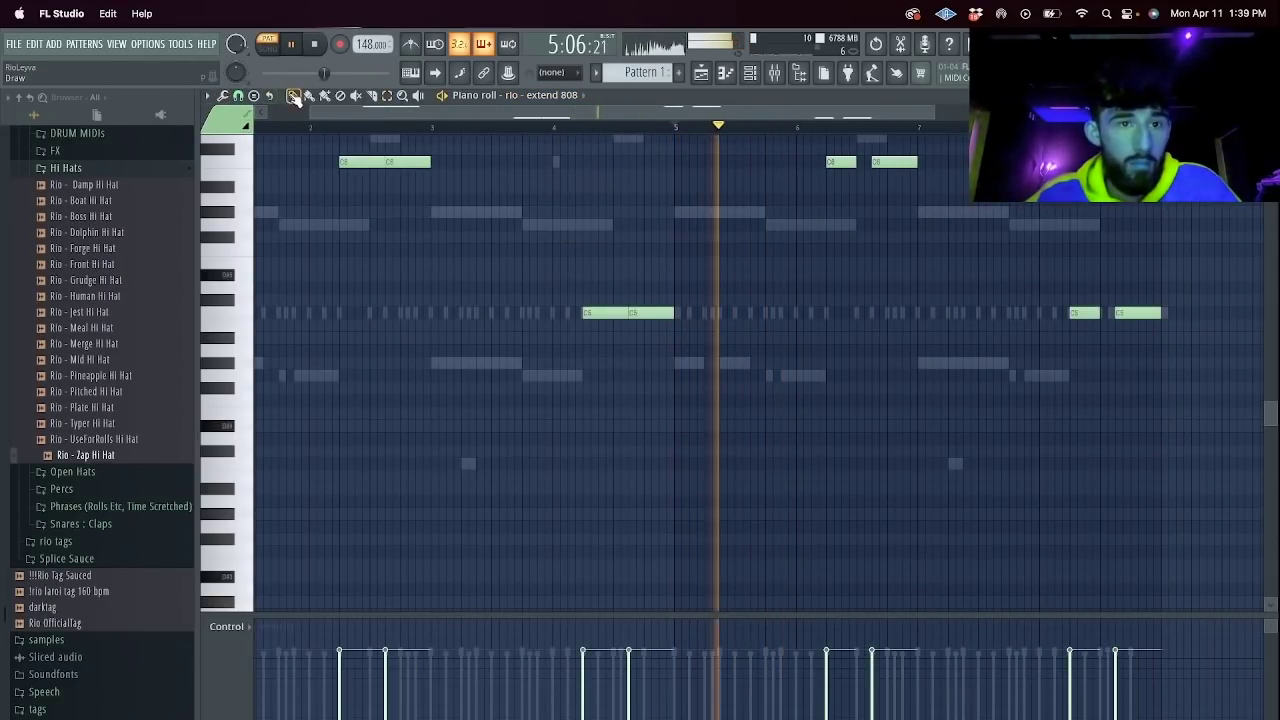
click(662, 476)
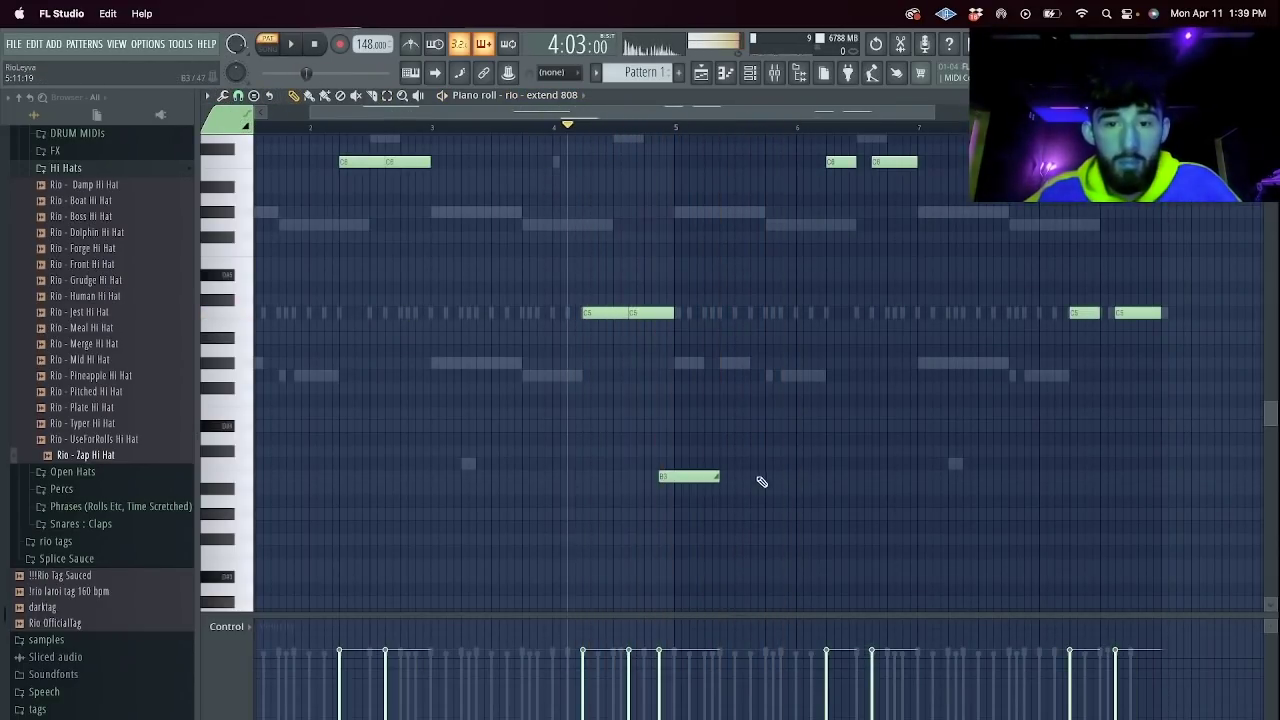
drag(718, 478, 670, 479)
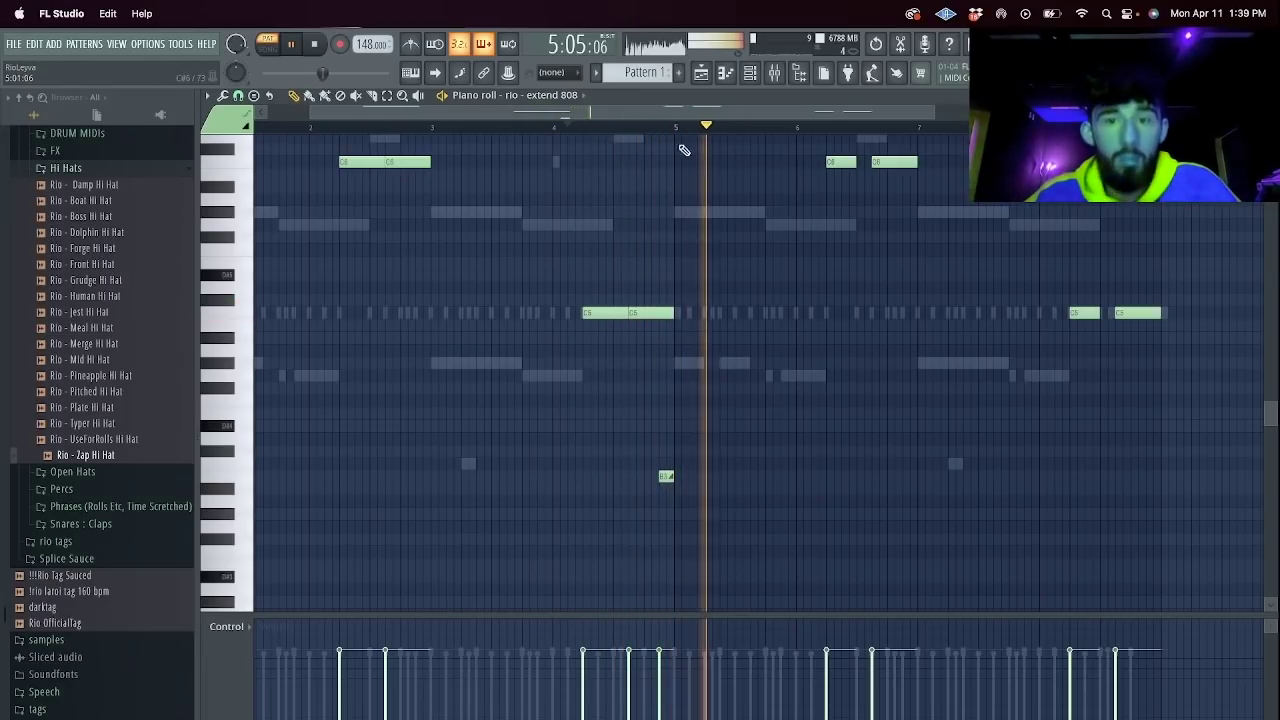
click(1150, 476)
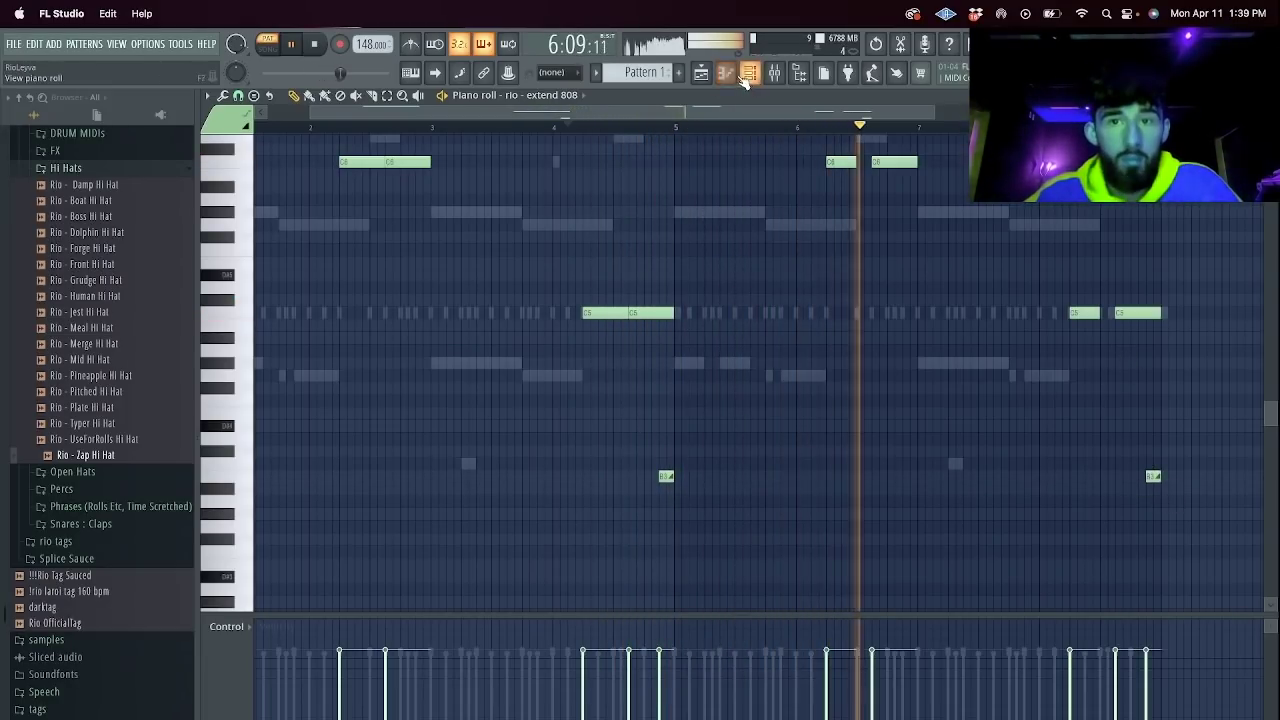
Transpose the channel's notes up 3 semitones.
key(F6)
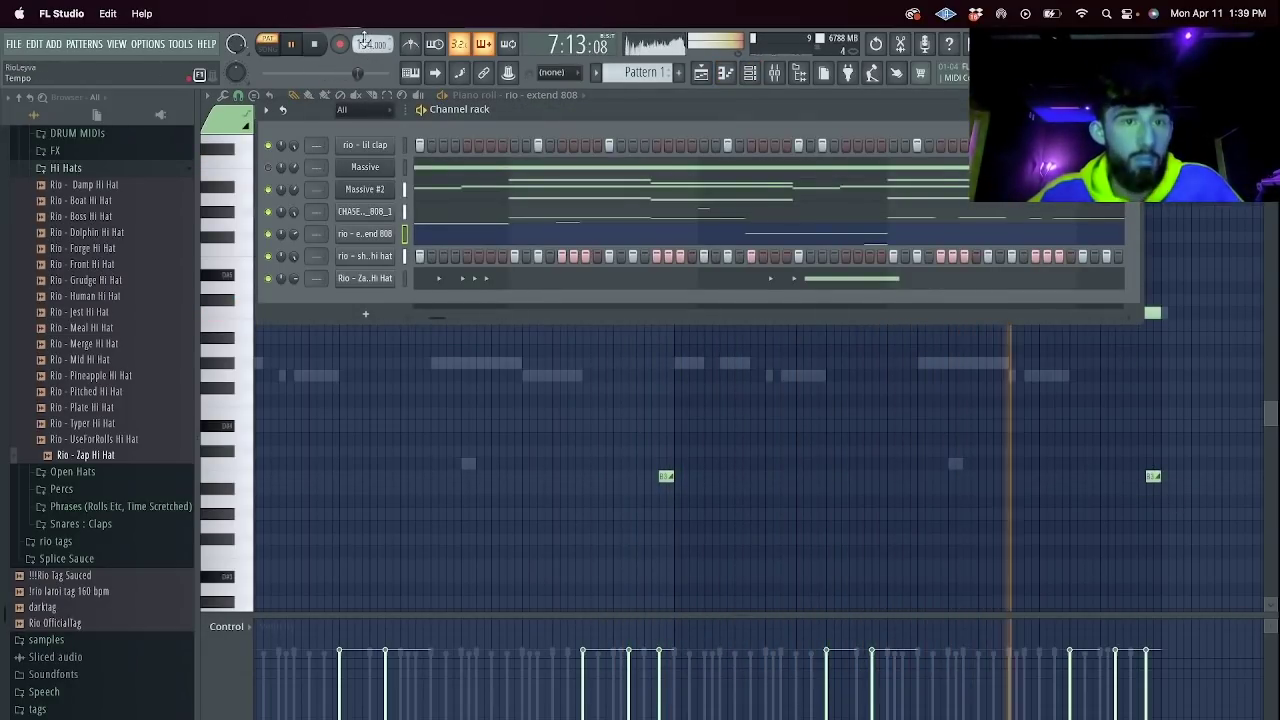
click(267, 111)
click(329, 294)
text(3)
key(Return)
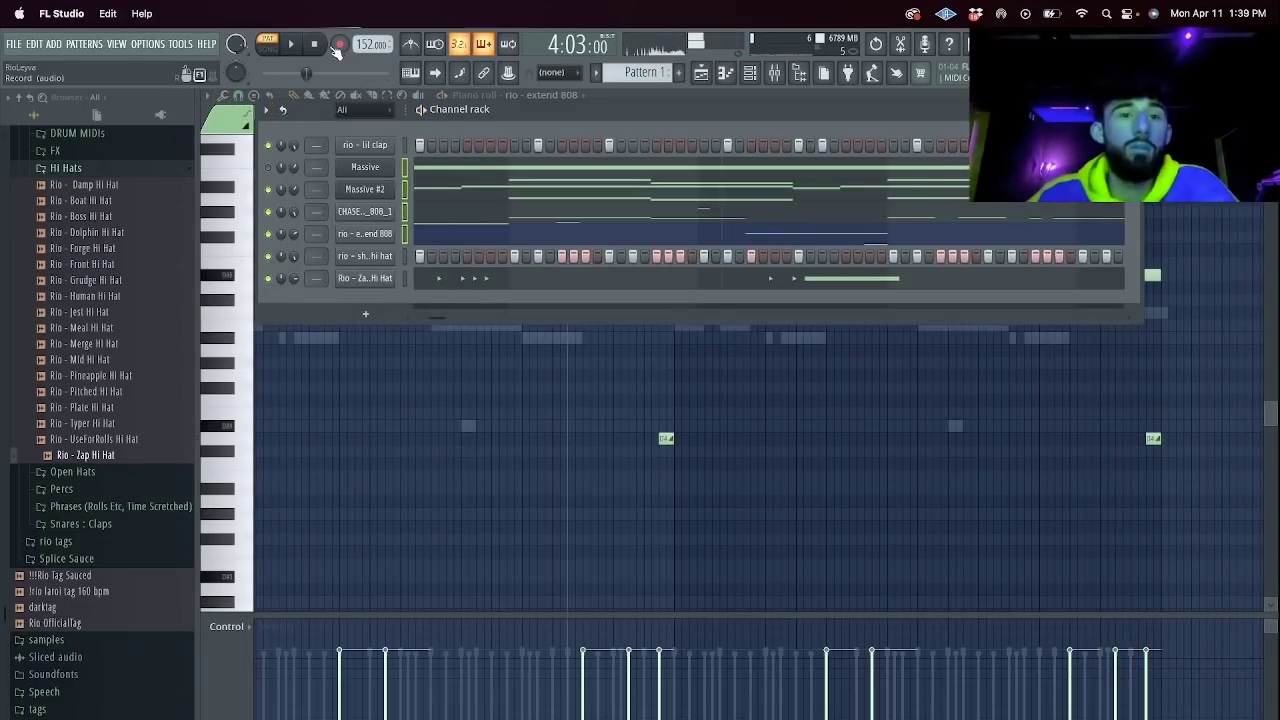
Open the CHASETHEMONEY_808_1 notes in the piano roll and play the pattern.
click(455, 214)
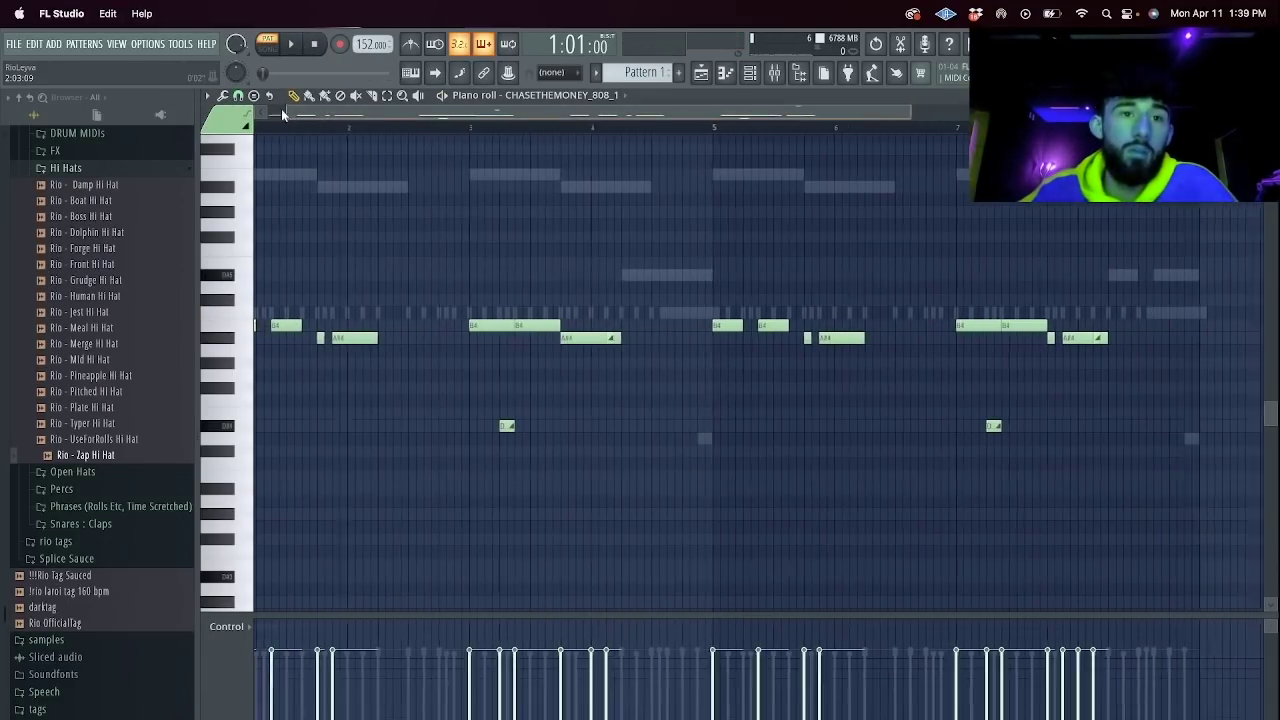
key(space)
scroll(457, 251, up, 3)
scroll(460, 253, down, 3)
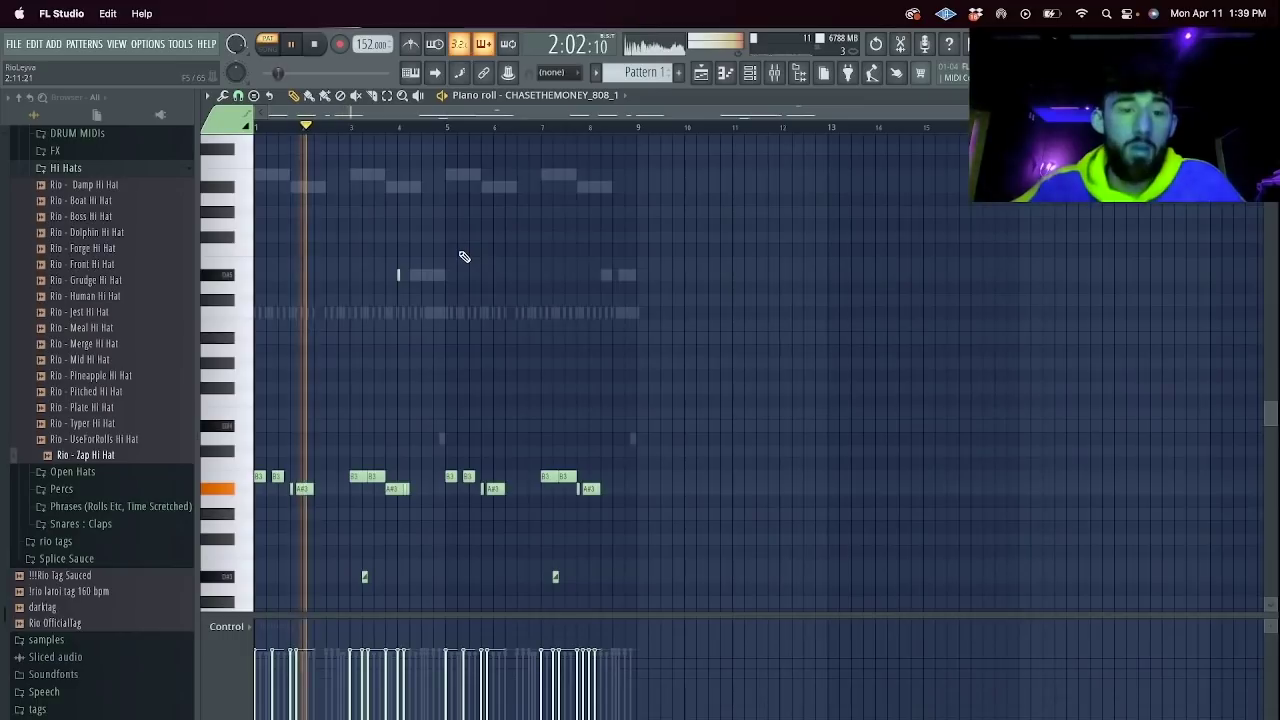
click(749, 73)
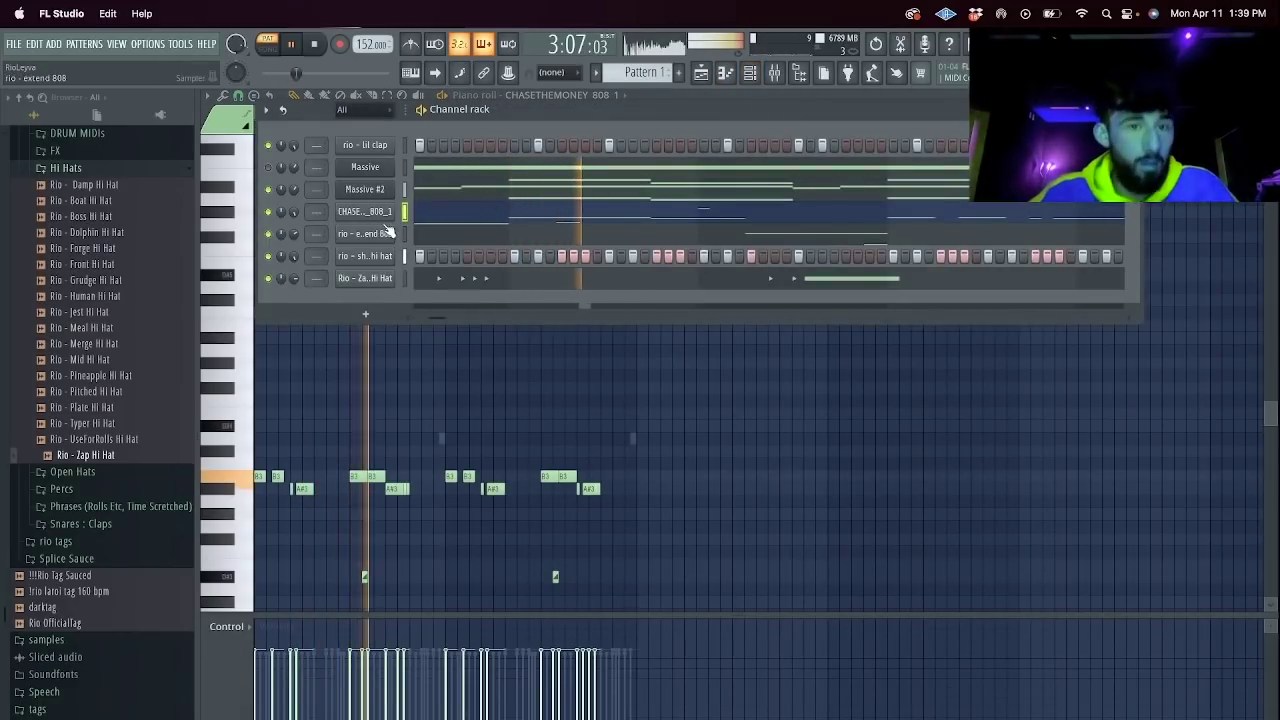
click(440, 214)
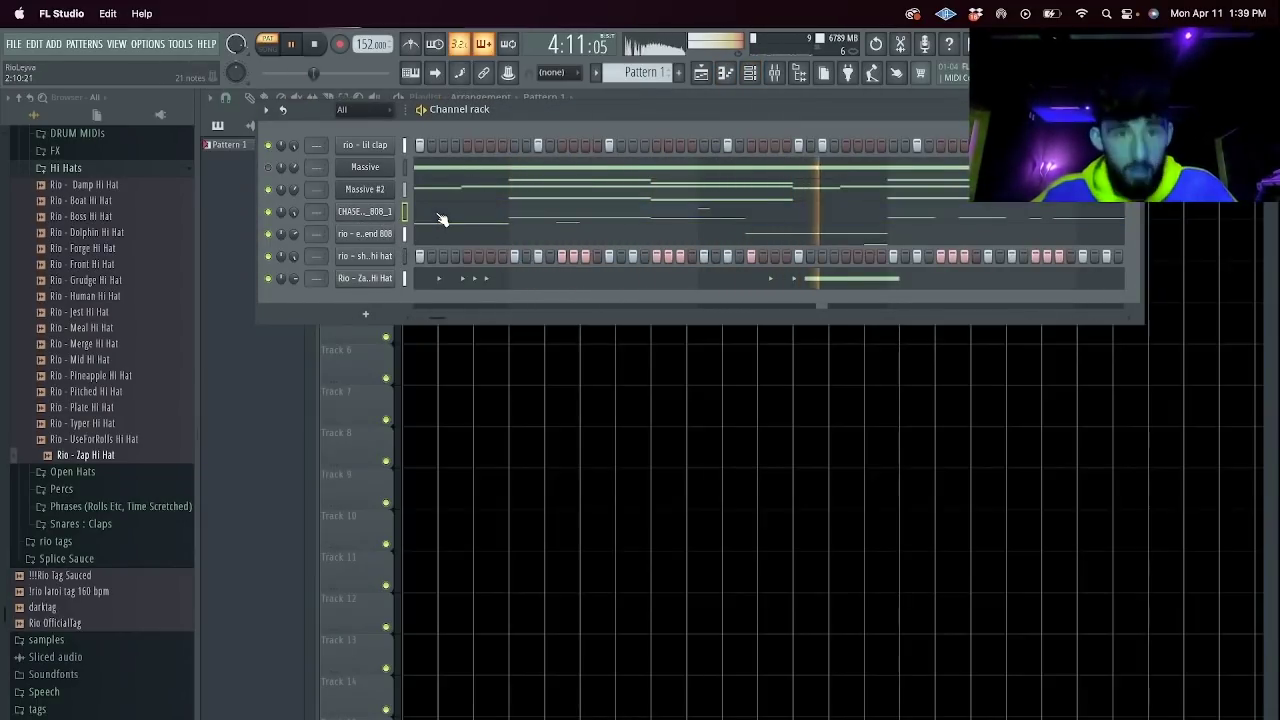
click(440, 211)
Delete a stray 808 note and add a short slide note beside the existing one.
right_click(405, 289)
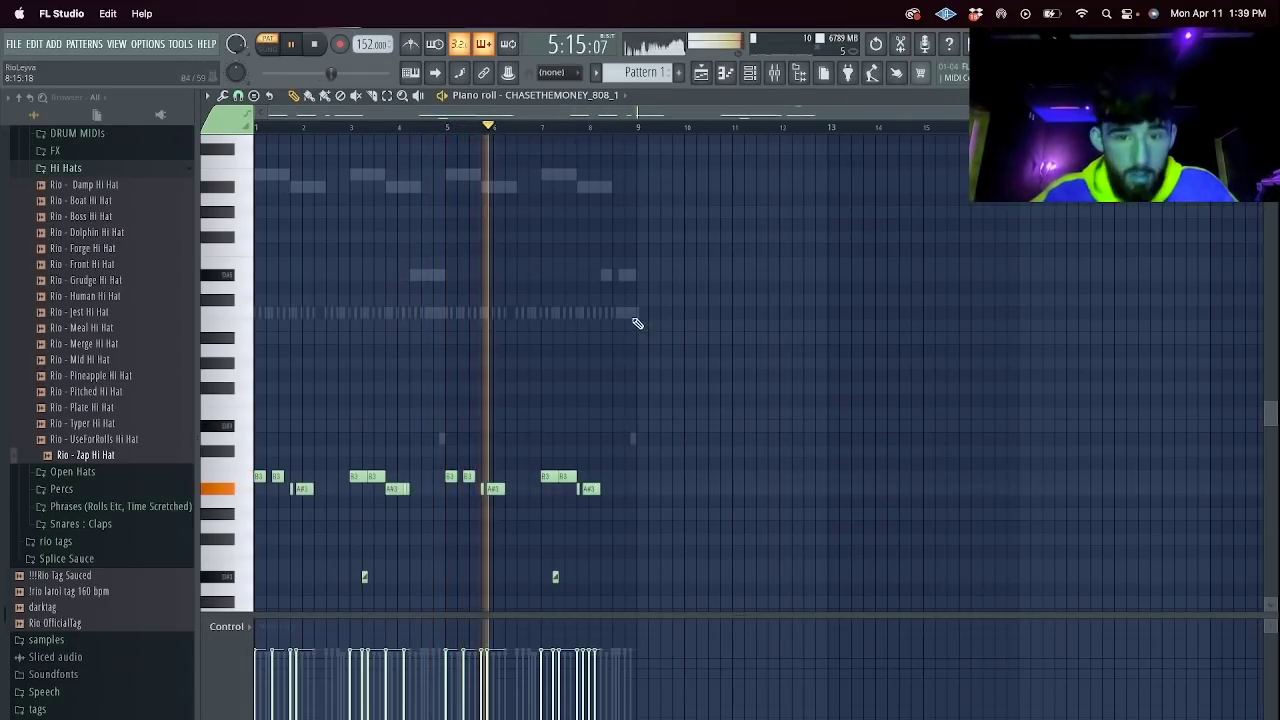
scroll(630, 320, down, 3)
scroll(590, 352, down, 3)
scroll(600, 340, up, 1)
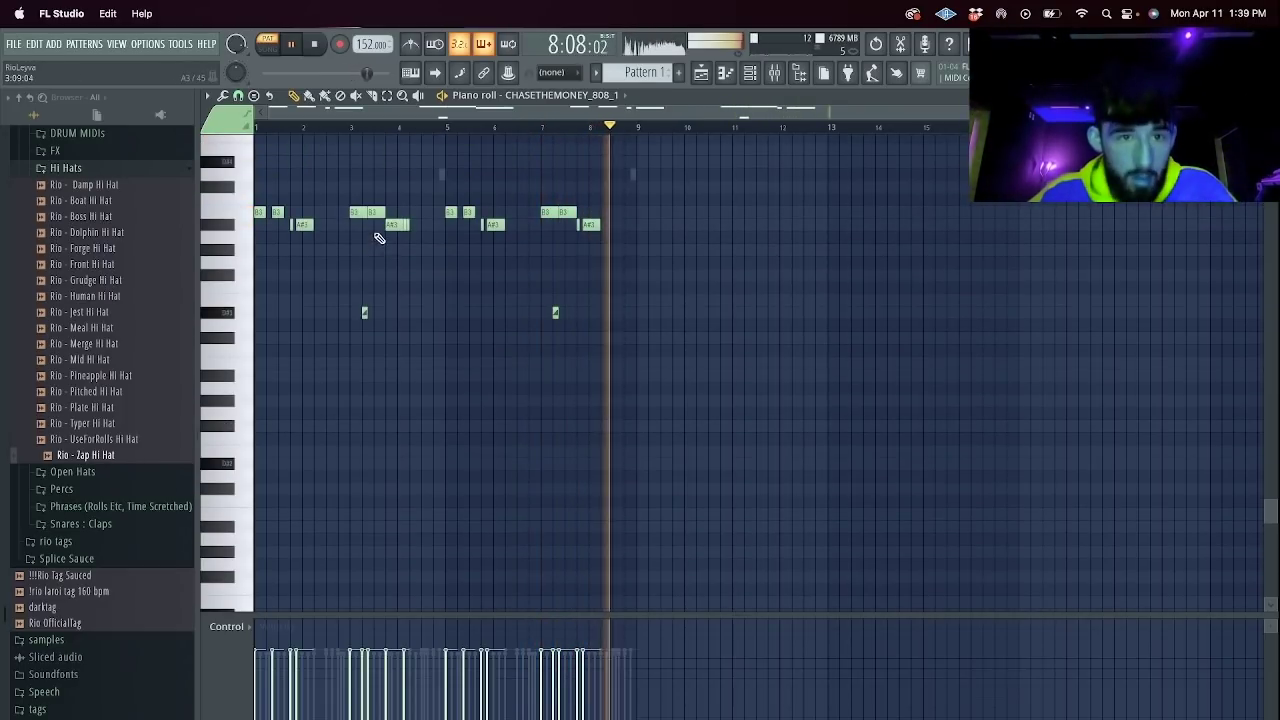
key(space)
key(space)
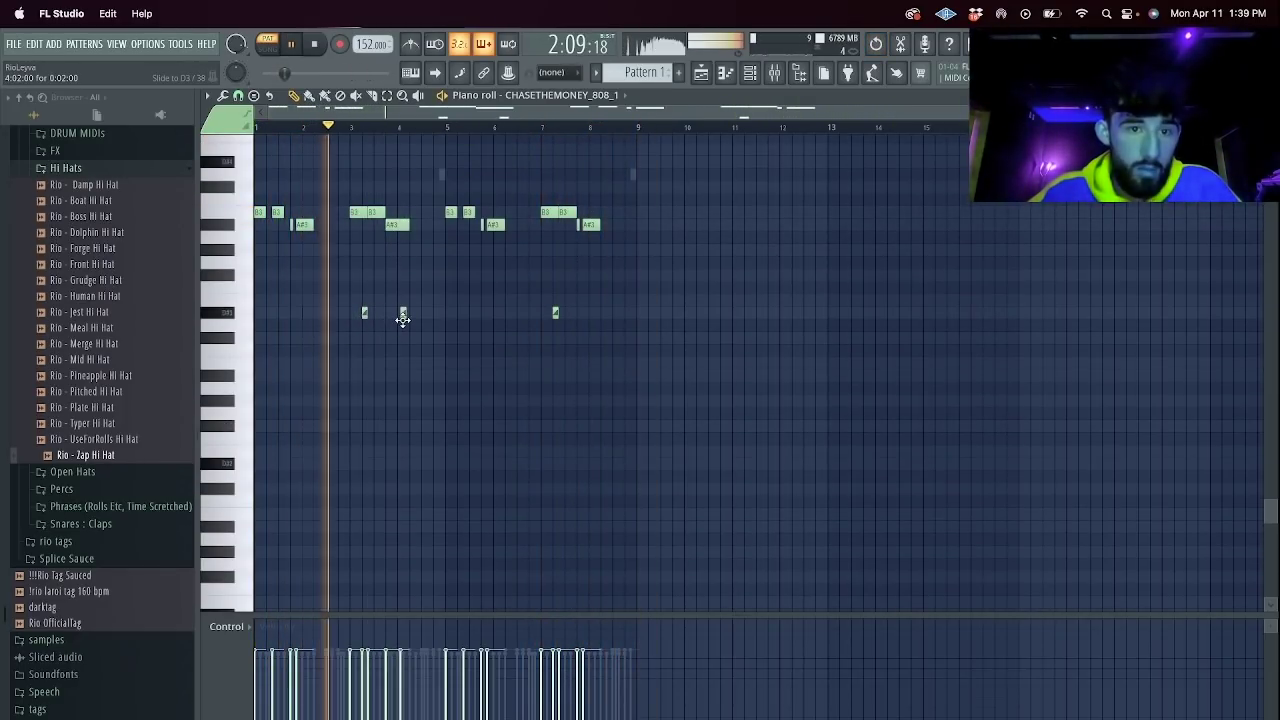
click(403, 314)
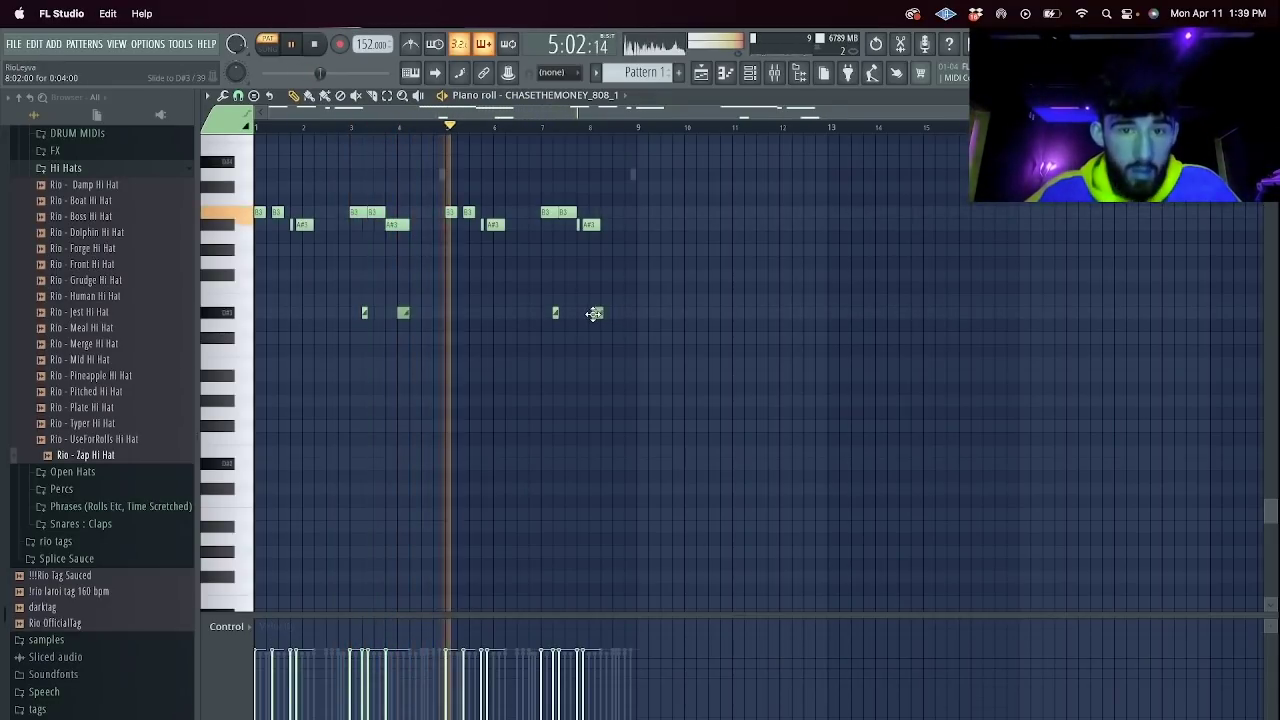
Replace the 808 channel's instrument with a Massive synth.
key(F6)
right_click(352, 207)
click(460, 343)
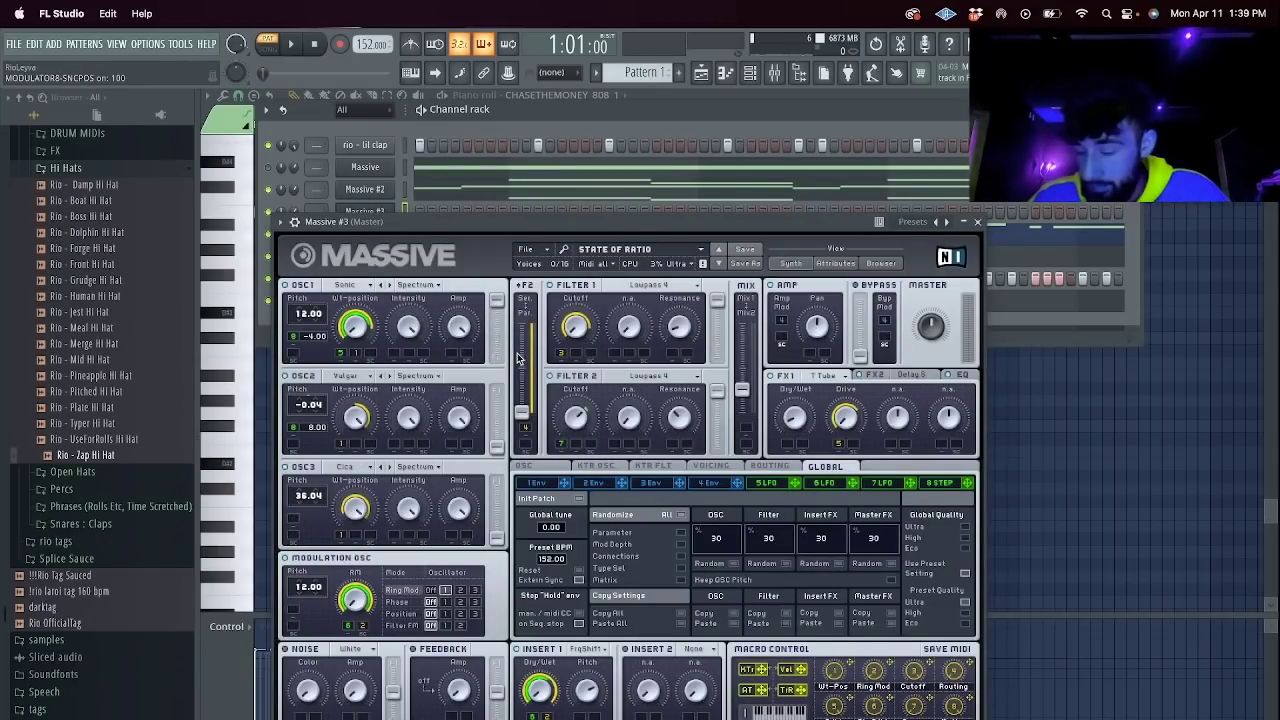
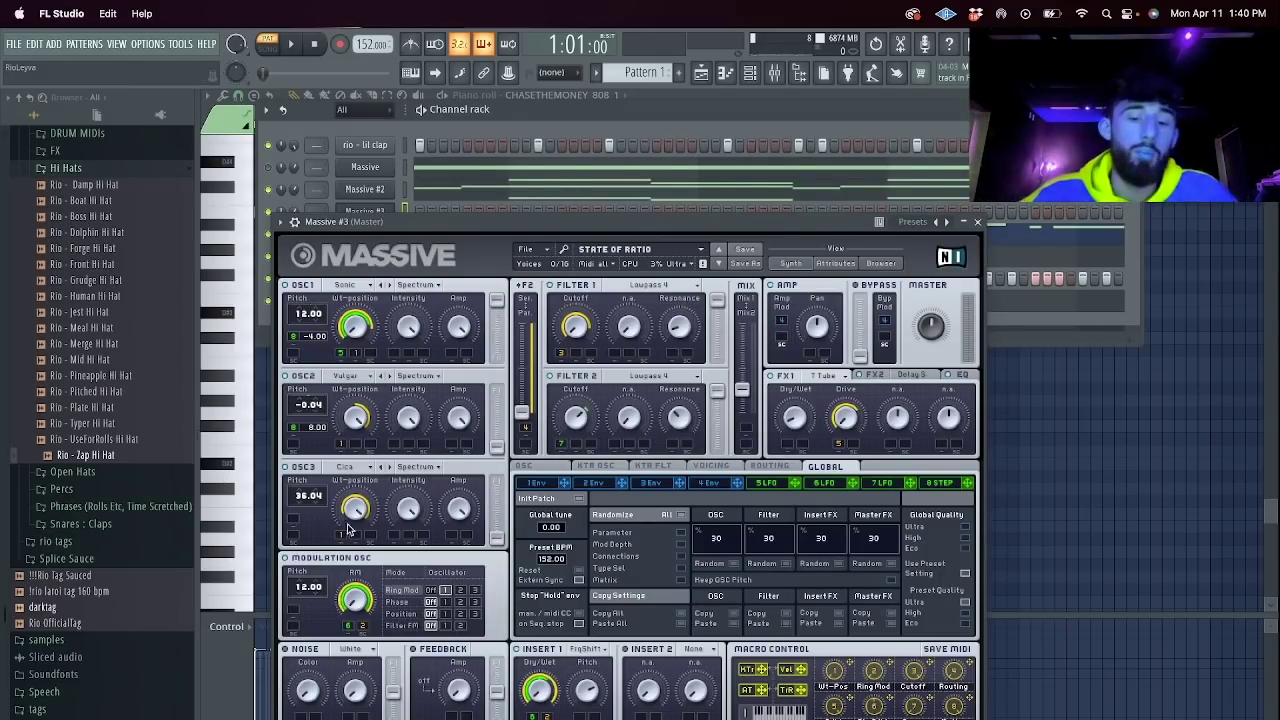
In Spotify, open the producer's 'Produced By' playlist from the sidebar and scroll through its 93 songs.
key(super+Tab)
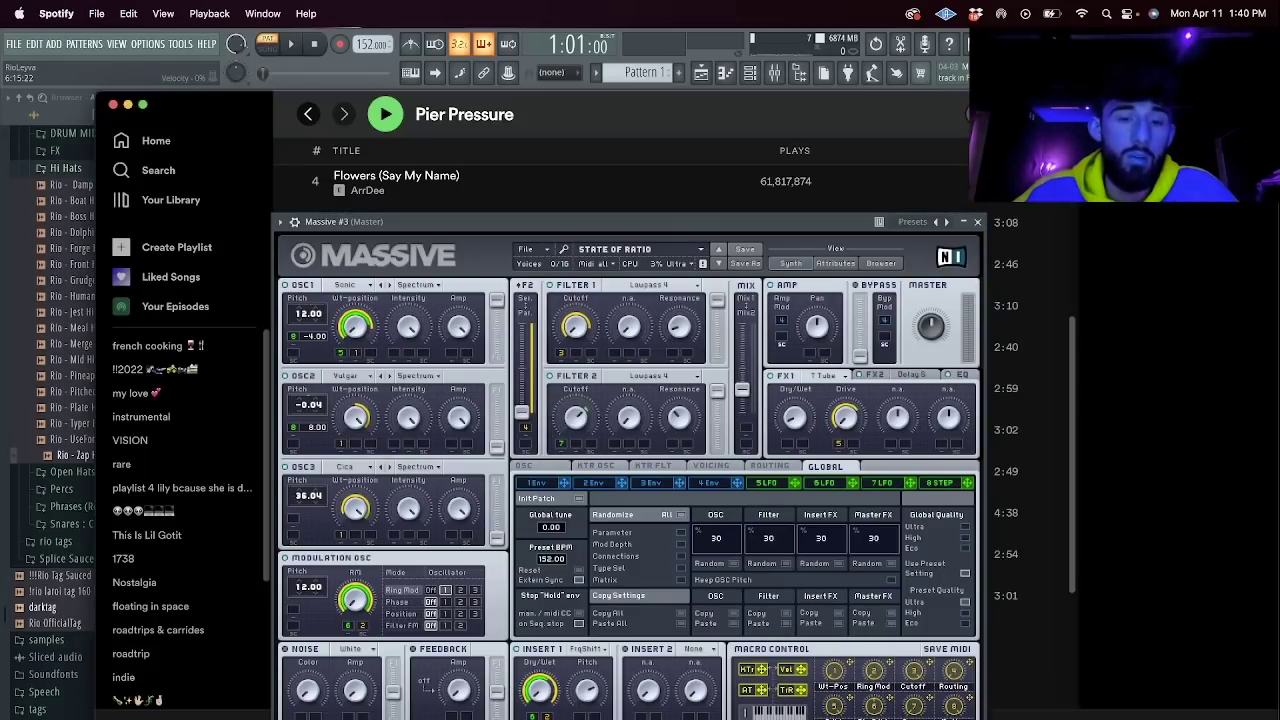
click(158, 170)
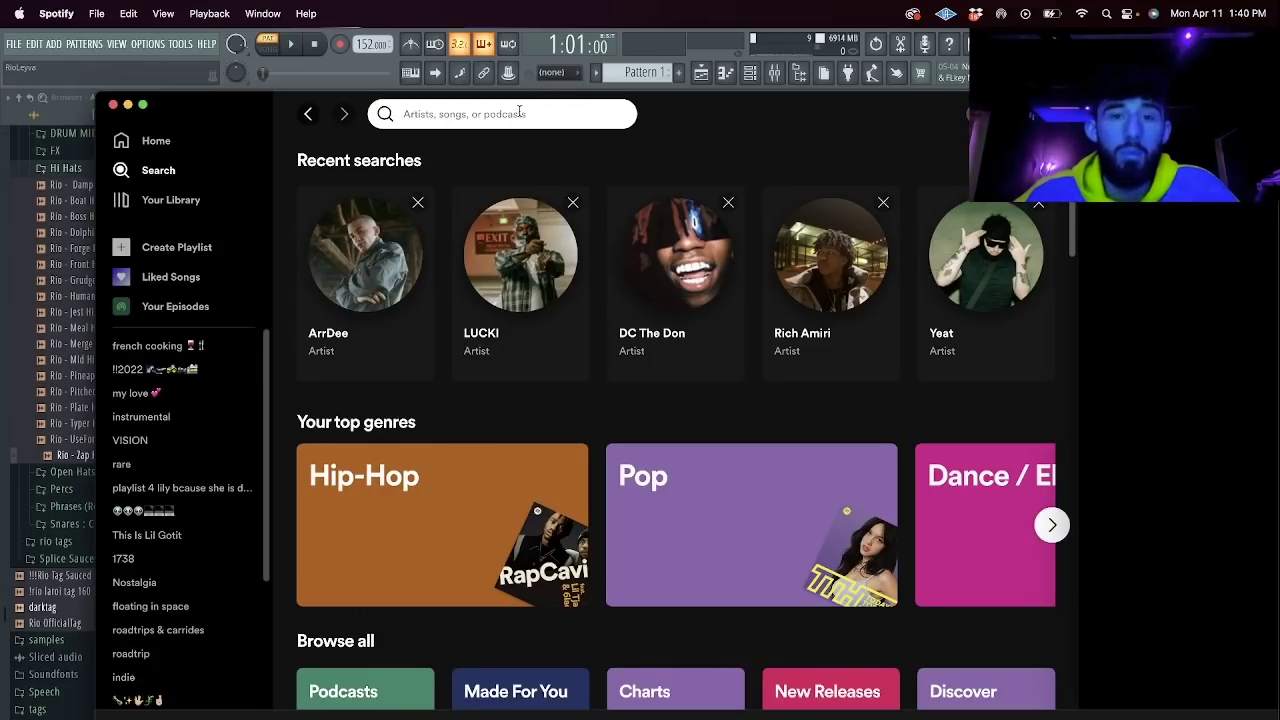
scroll(190, 422, down, 5)
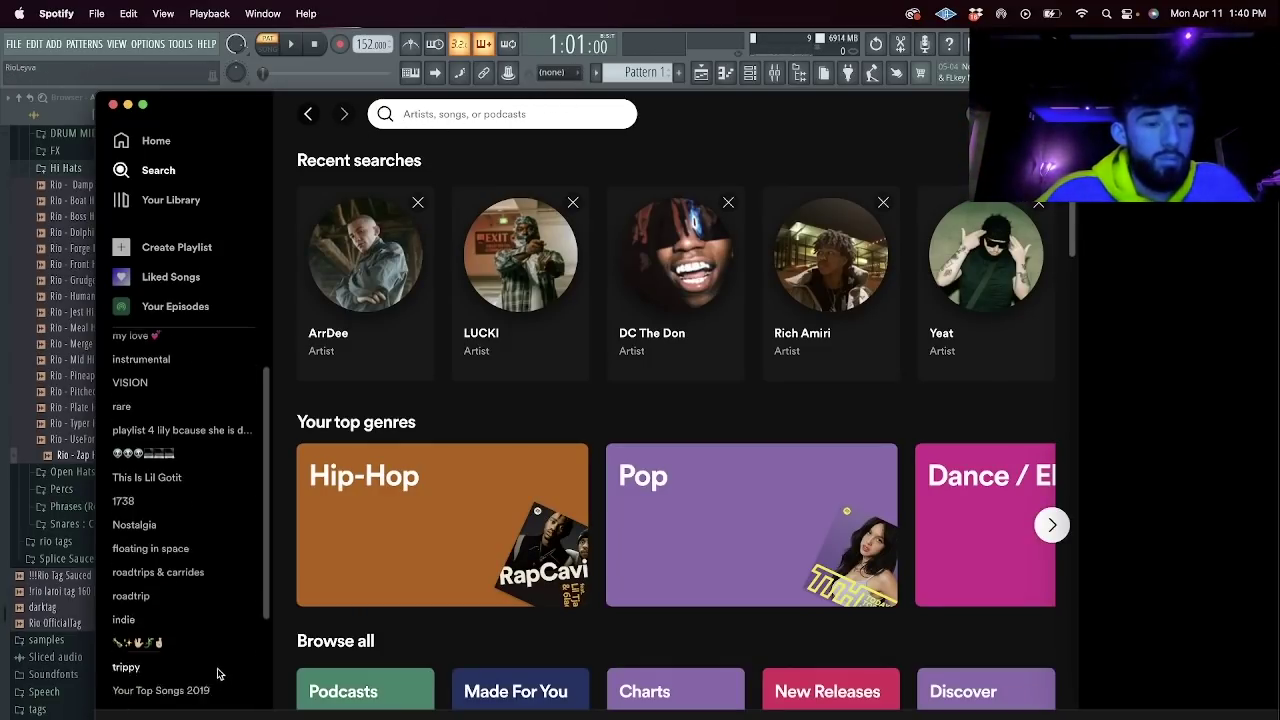
click(200, 694)
scroll(772, 470, down, 20)
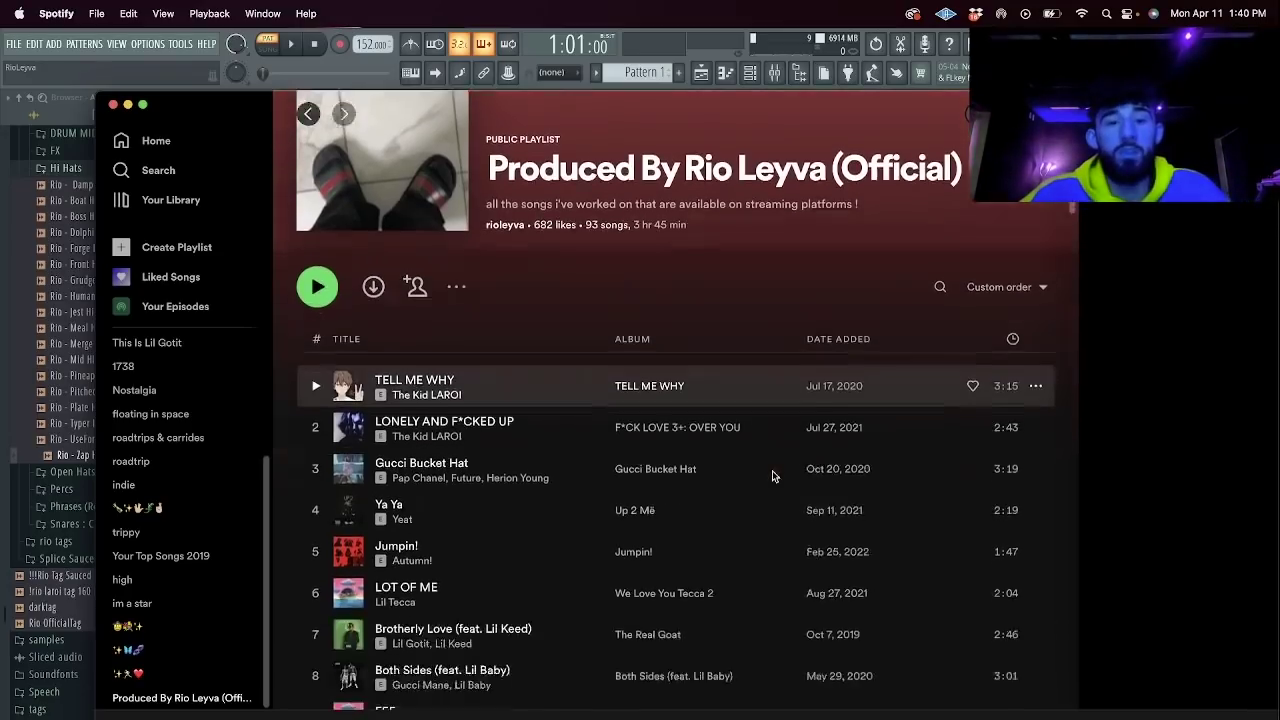
scroll(778, 430, up, 20)
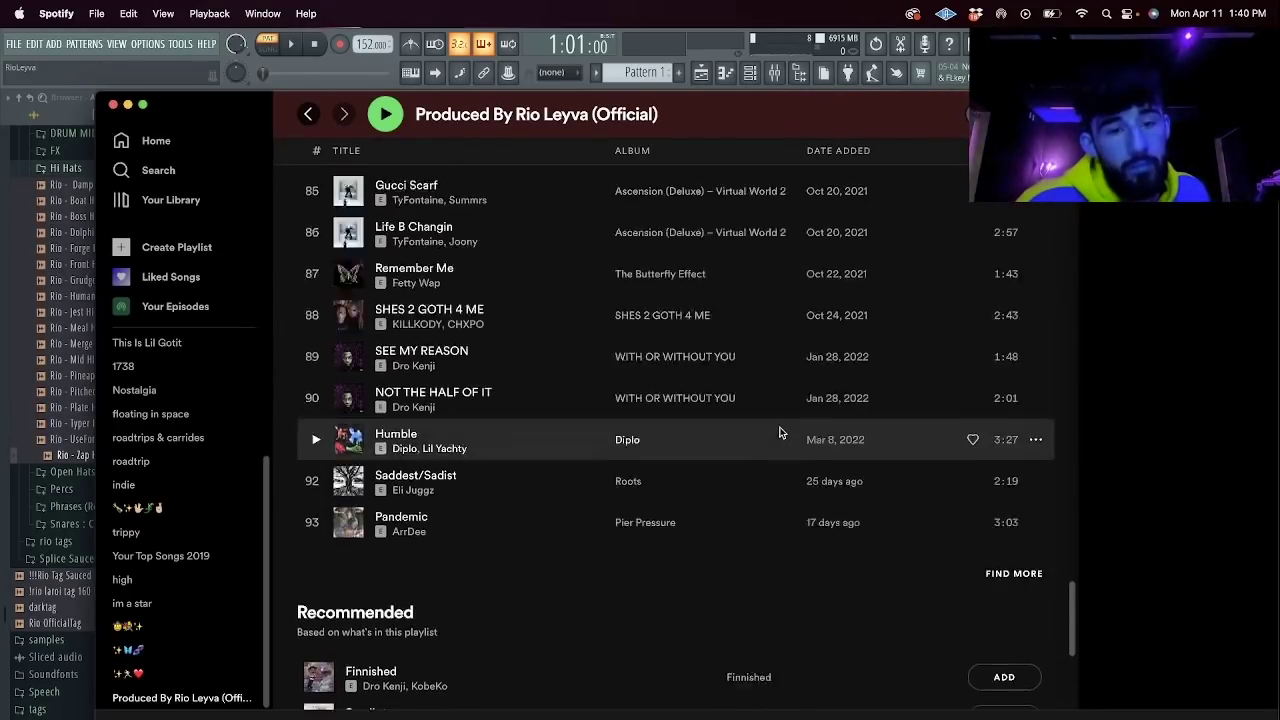
scroll(750, 379, up, 6)
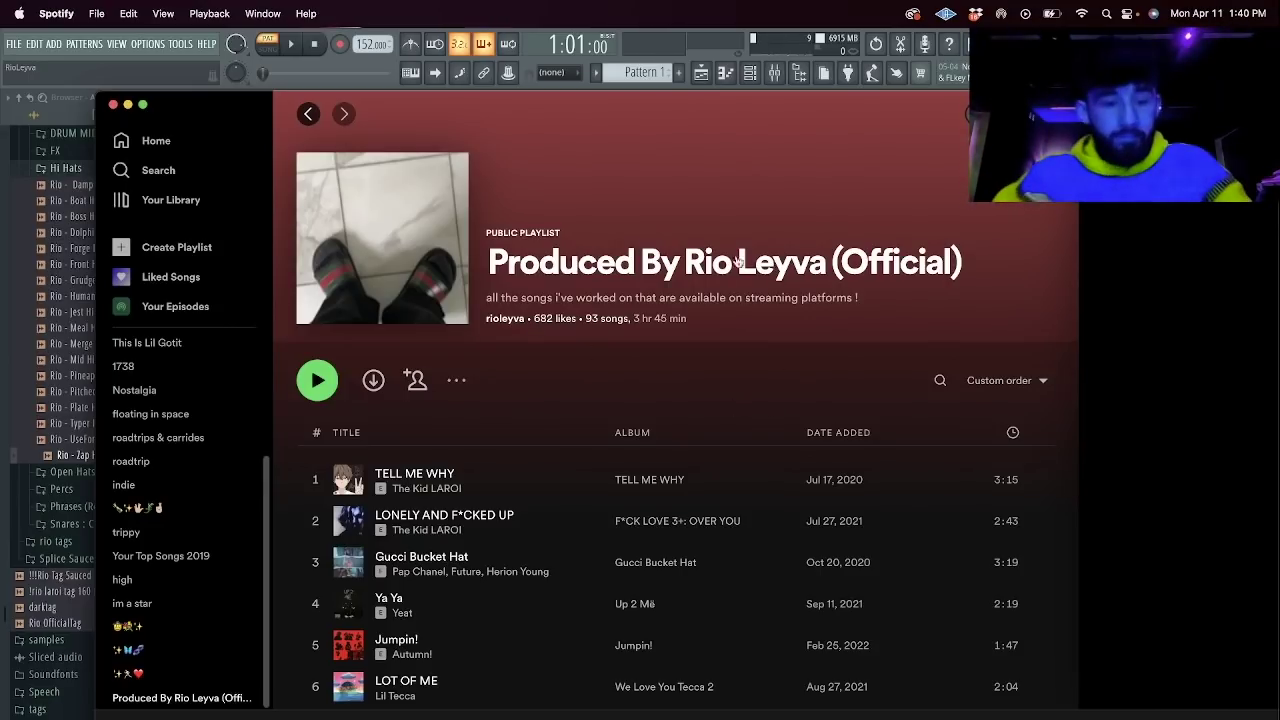
In SoundCloud's library Playlists, open the 'produced by' playlist and browse its tracks and play counts.
key(super+Tab)
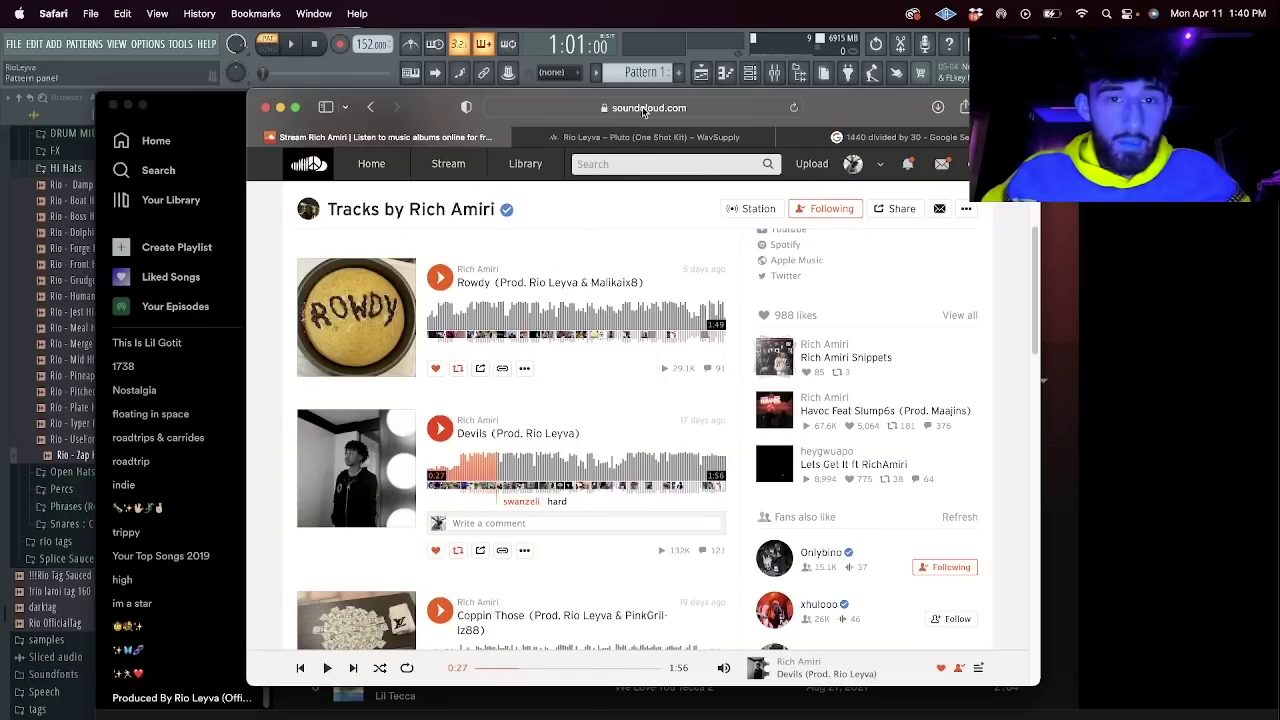
click(877, 167)
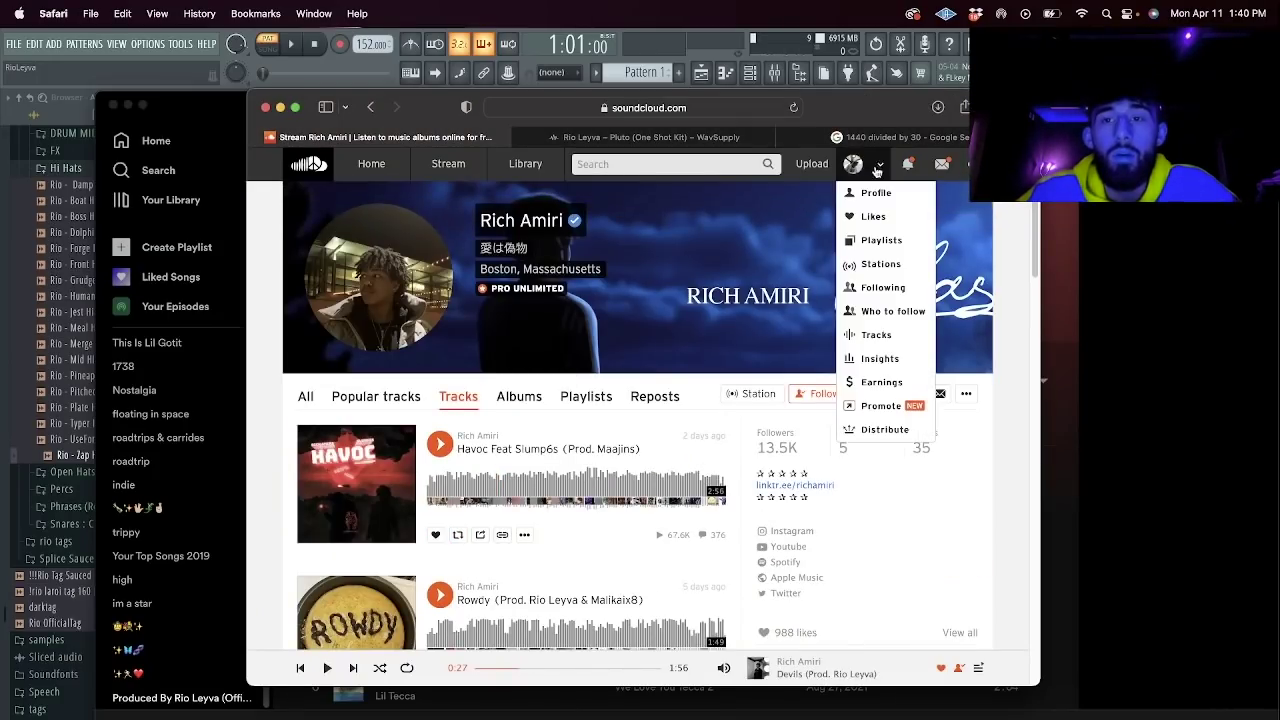
click(882, 240)
scroll(640, 433, down, 15)
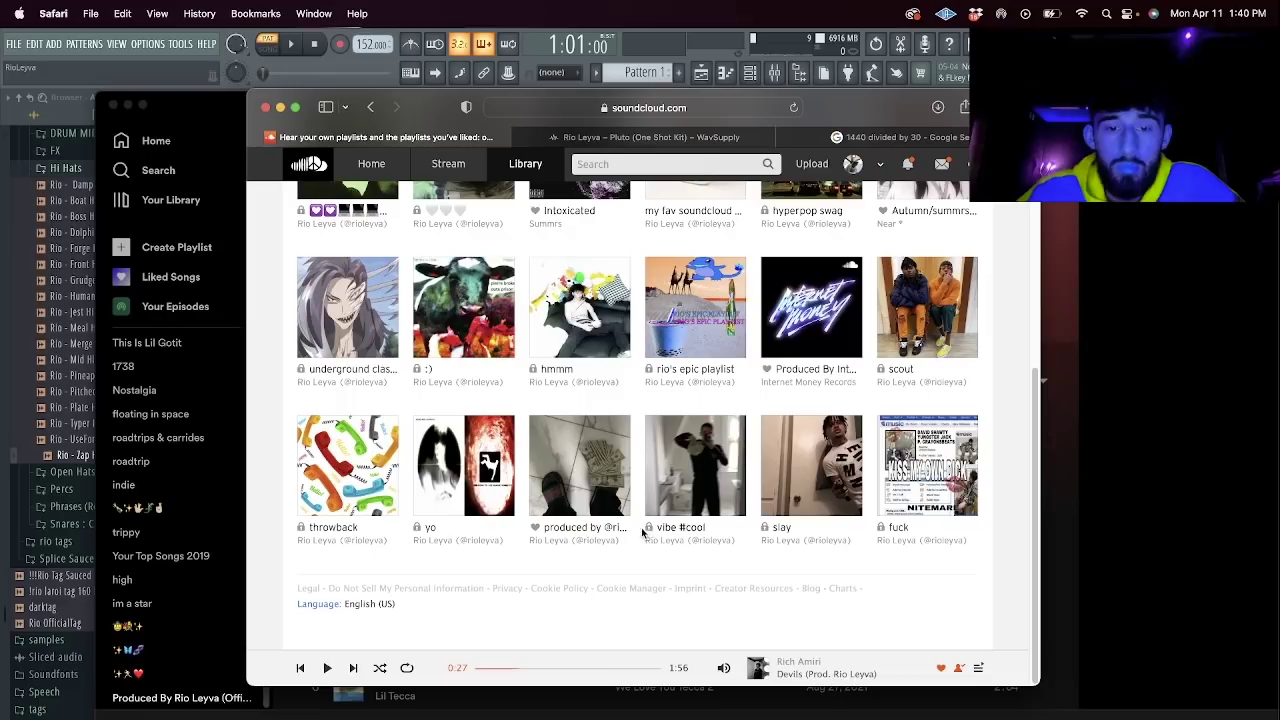
click(611, 527)
scroll(649, 451, down, 5)
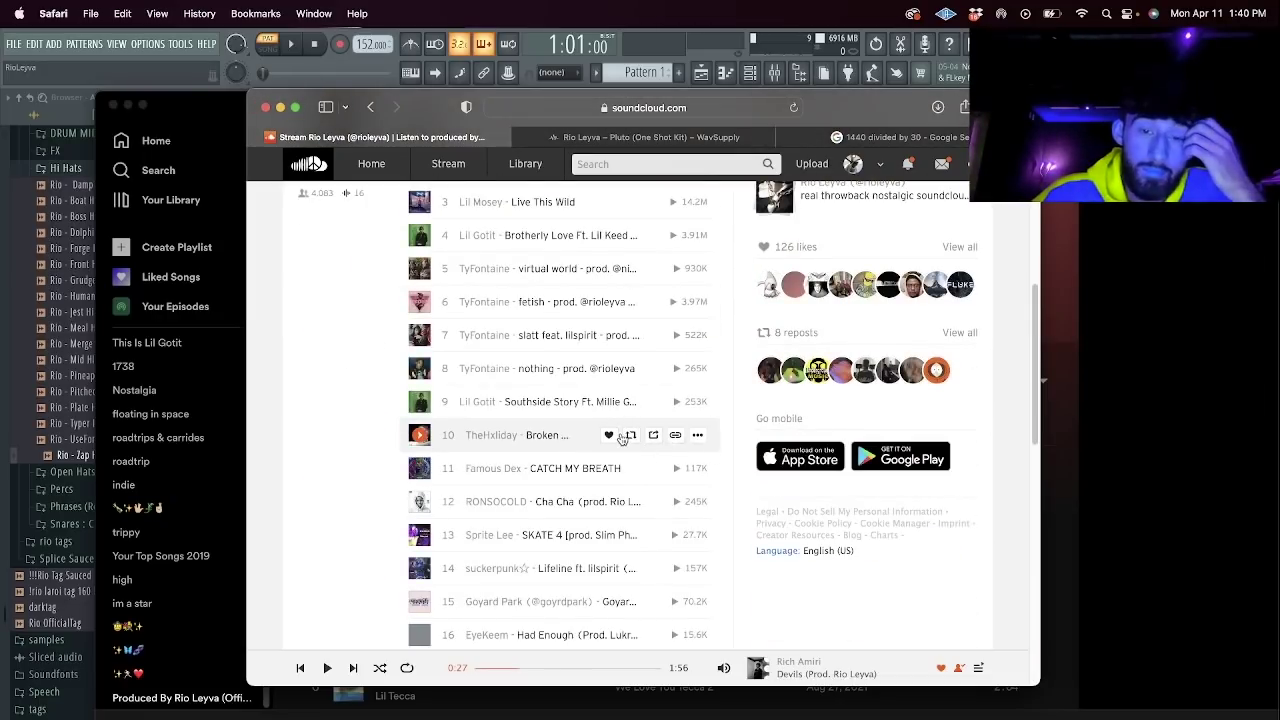
scroll(622, 440, down, 20)
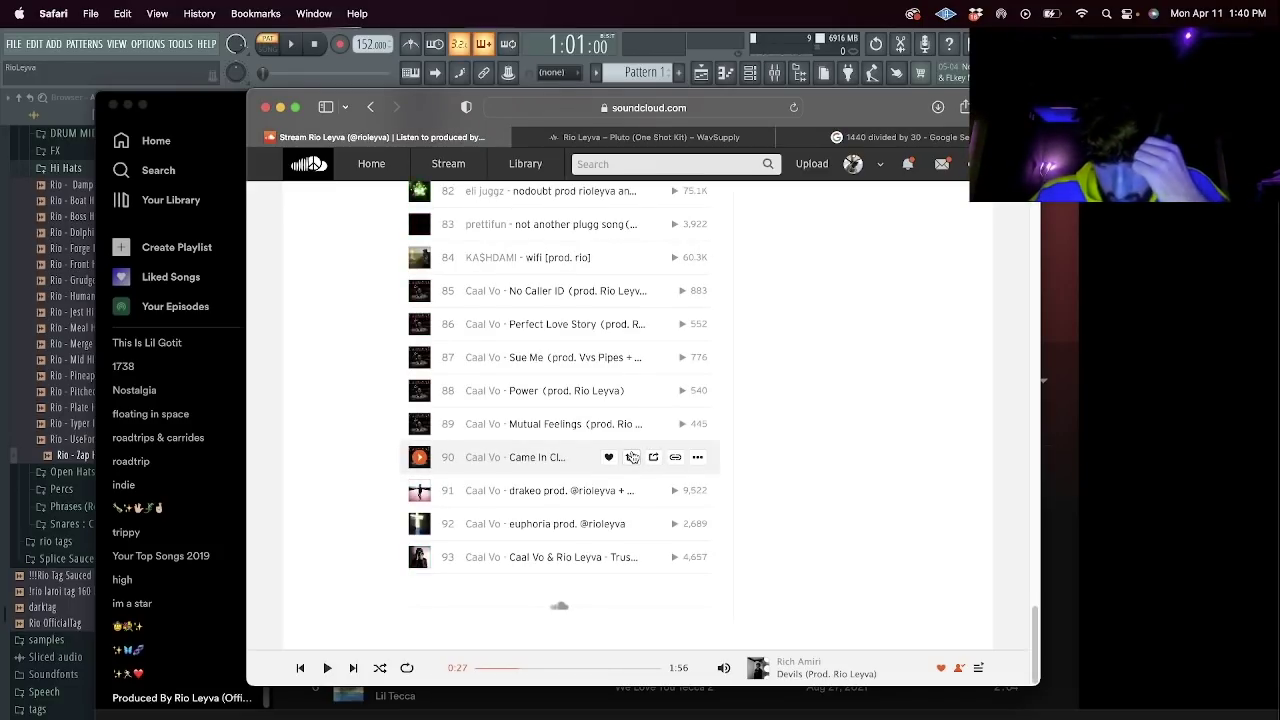
scroll(615, 470, up, 20)
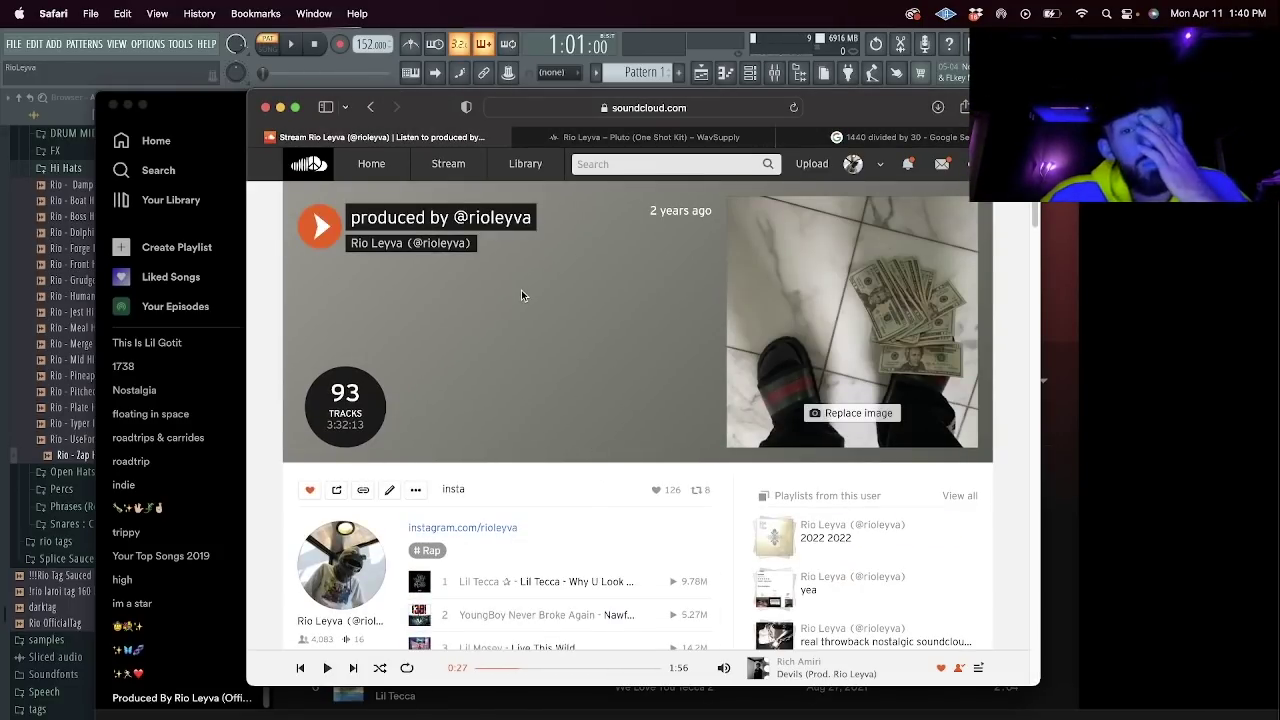
scroll(536, 325, down, 8)
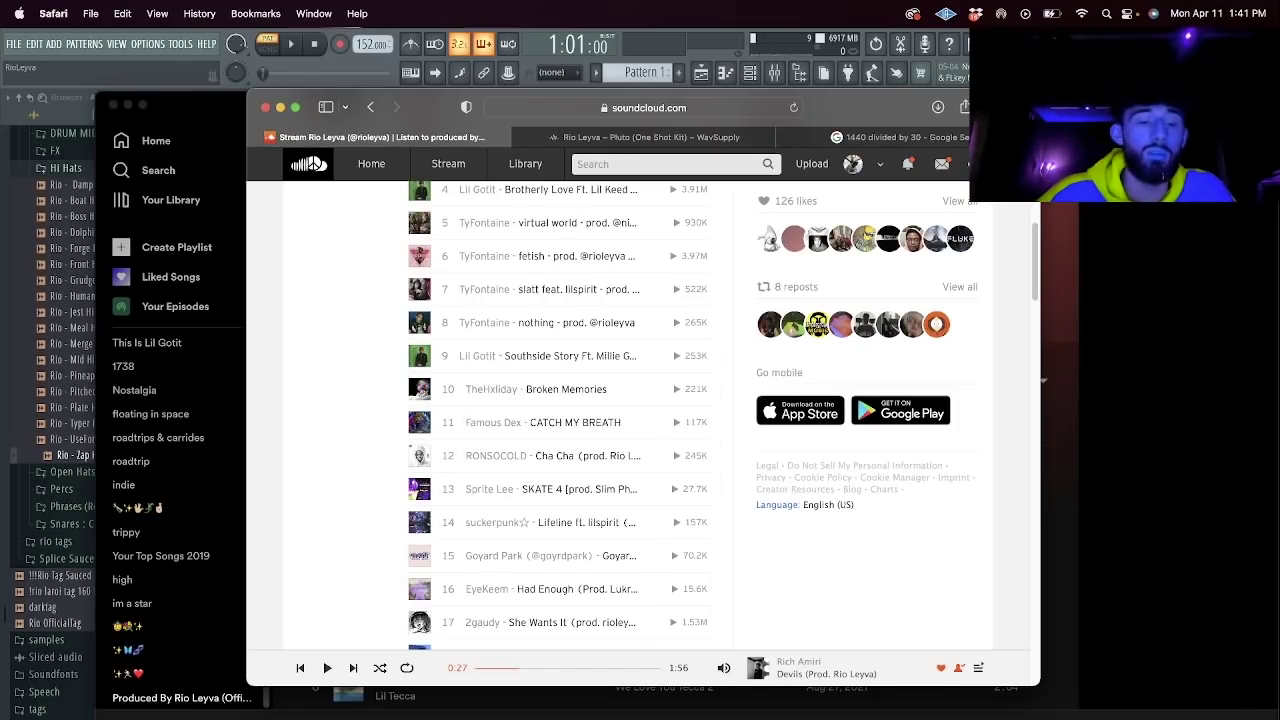
click(590, 718)
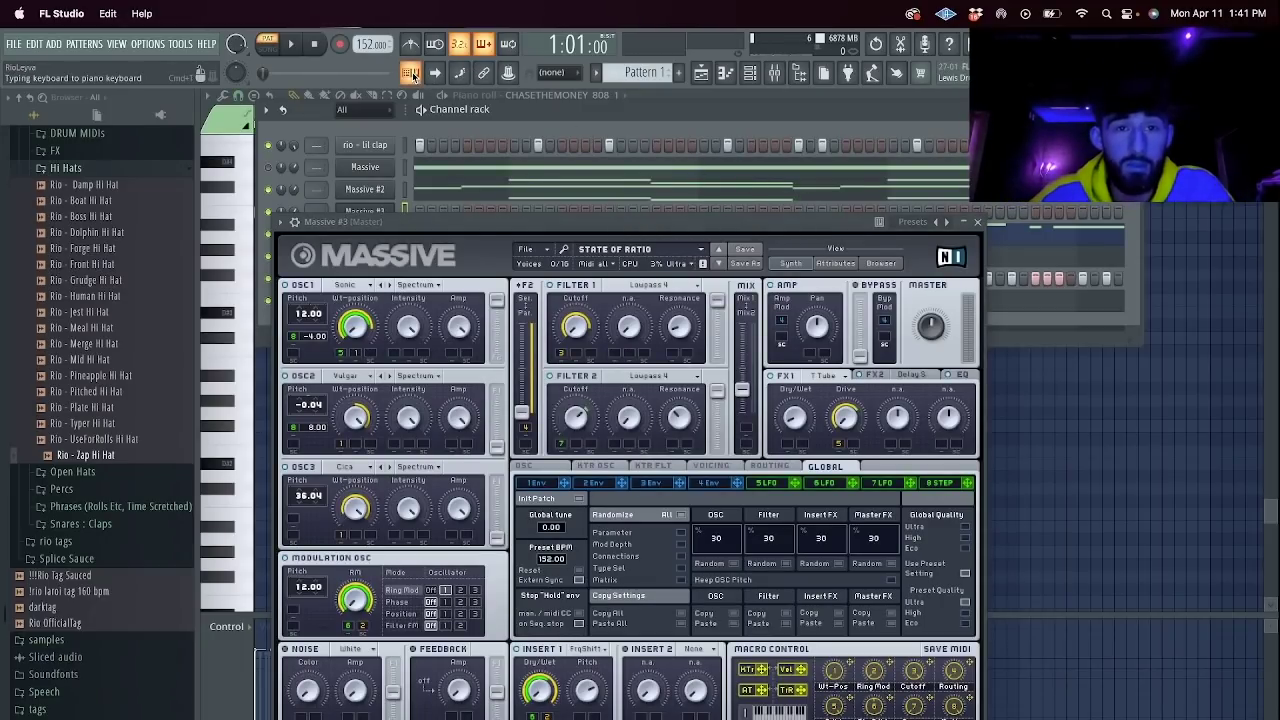
Load a new preset from the Massive browser onto Massive #3 and close the plugin window.
click(881, 263)
scroll(767, 572, down, 5)
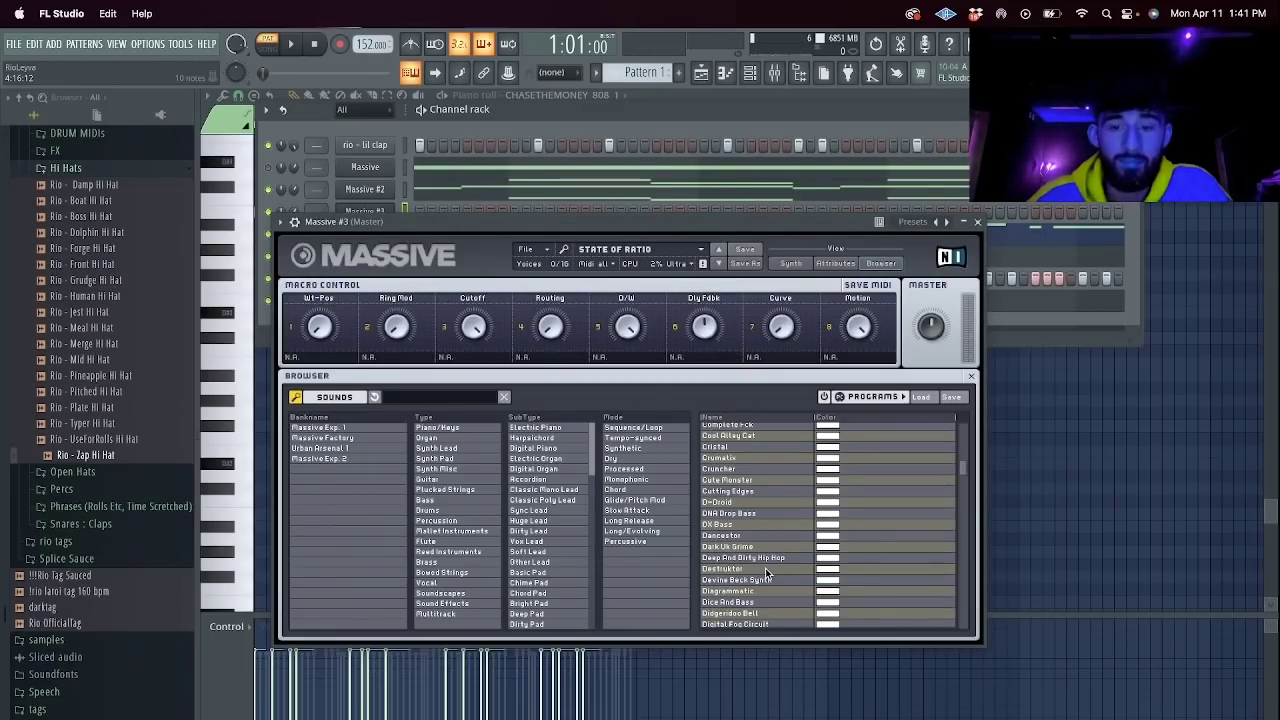
click(730, 602)
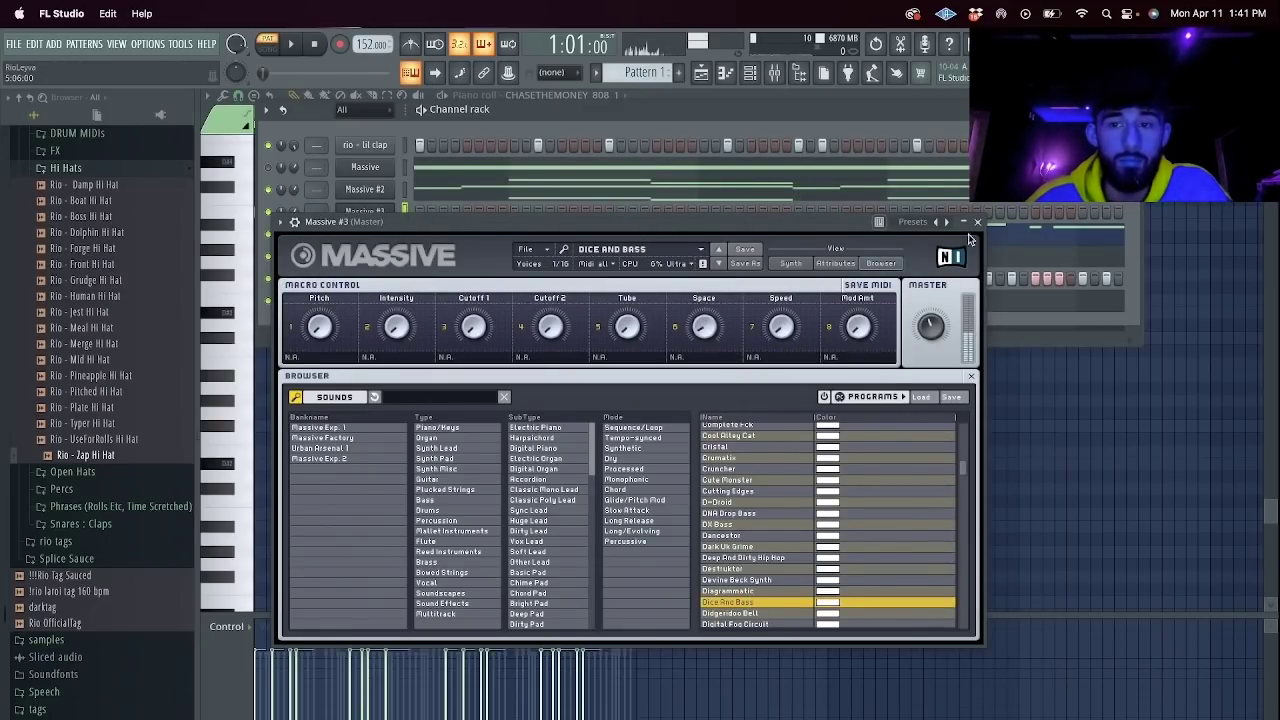
scroll(762, 610, down, 5)
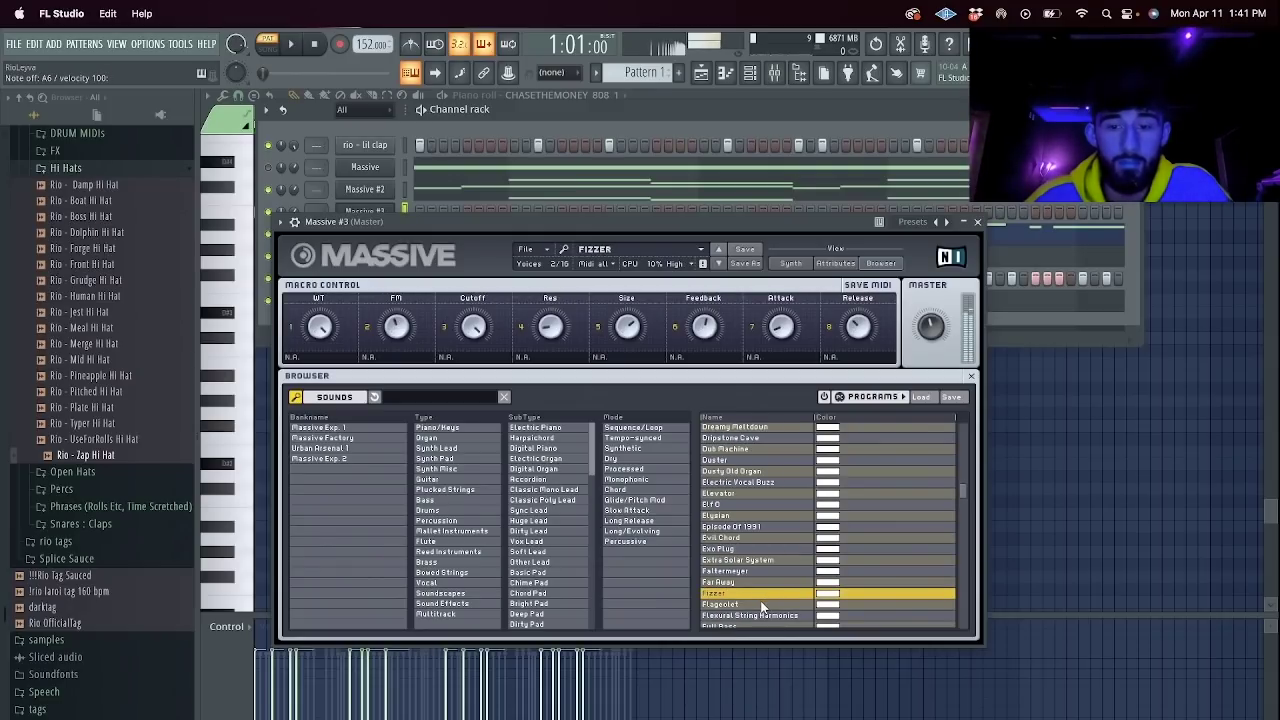
click(979, 222)
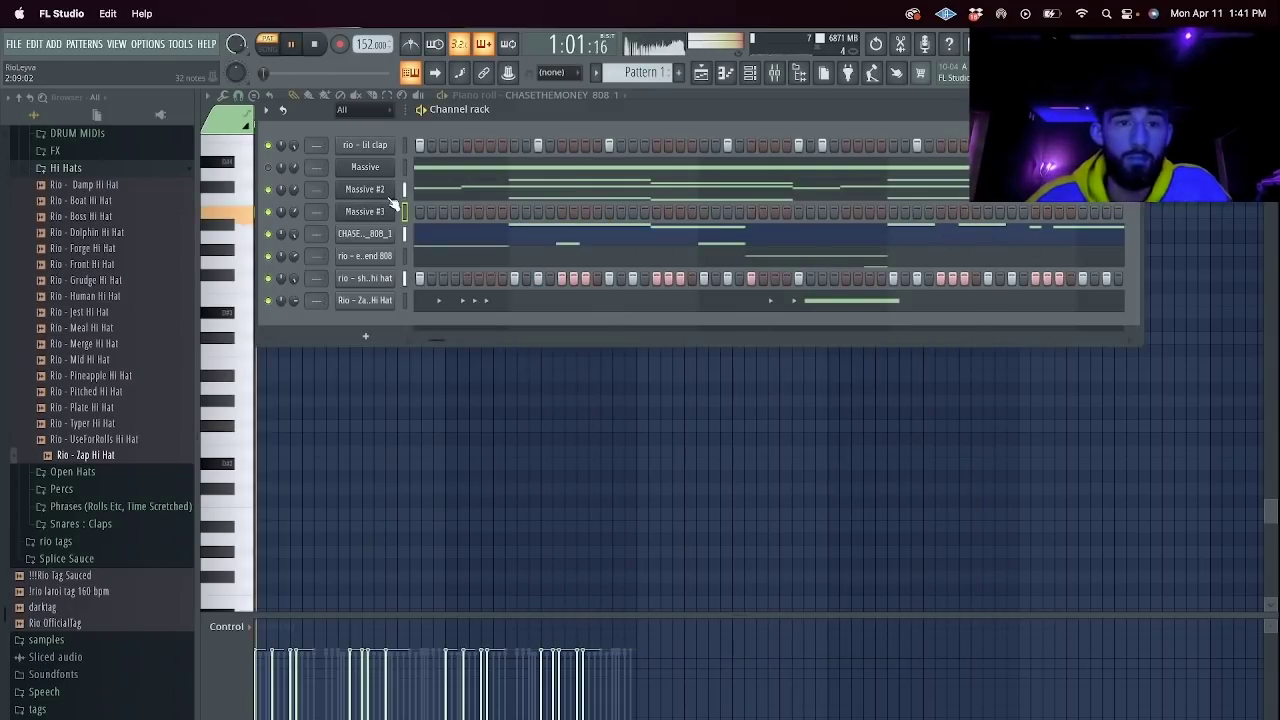
In the Massive #3 piano roll, delete the old starting note and draw the first melody notes.
right_click(390, 210)
click(420, 214)
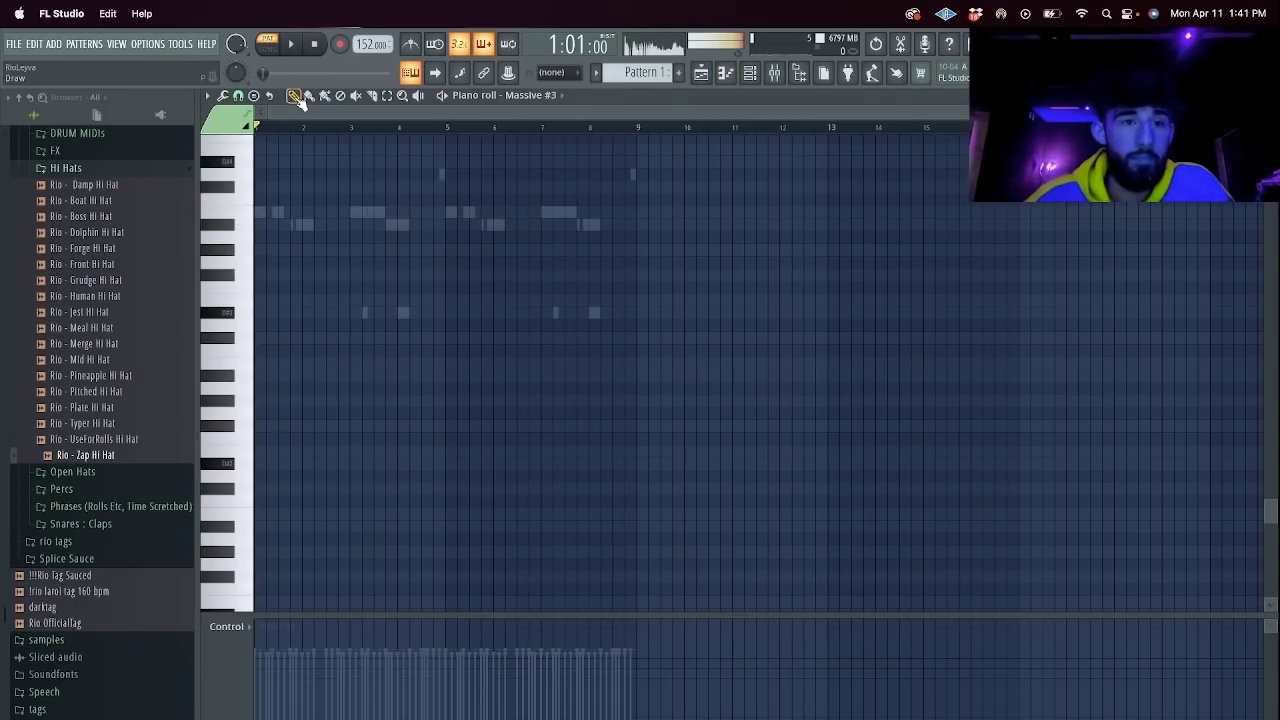
drag(1252, 112, 550, 112)
right_click(341, 214)
scroll(262, 382, up, 2)
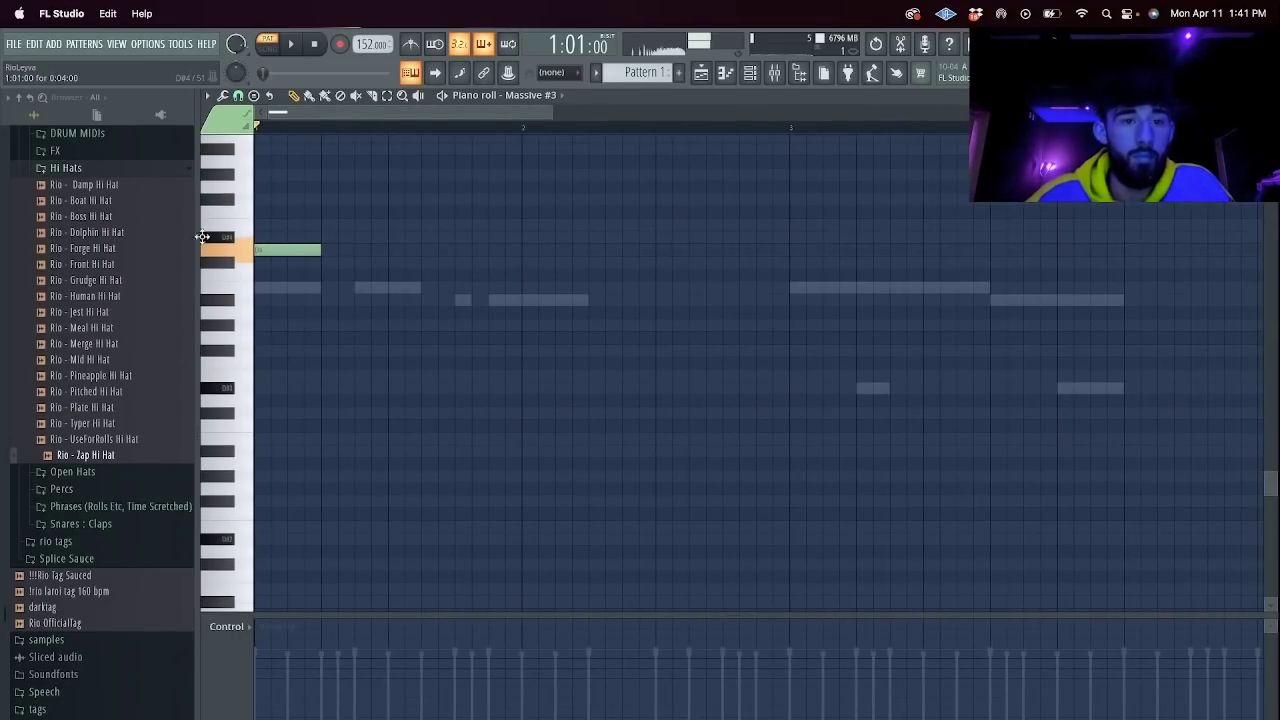
drag(330, 293, 290, 292)
click(331, 299)
Audition the opening notes, then add two more melody notes, one a row higher.
key(space)
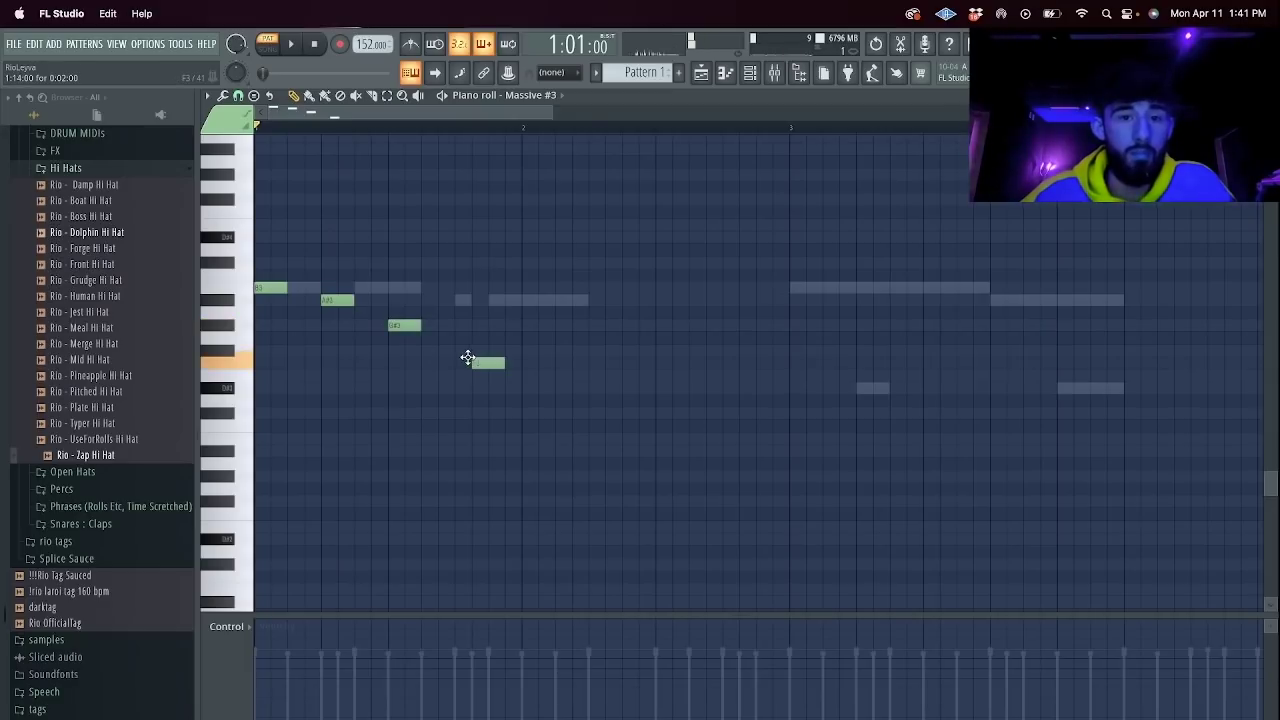
key(space)
key(F6)
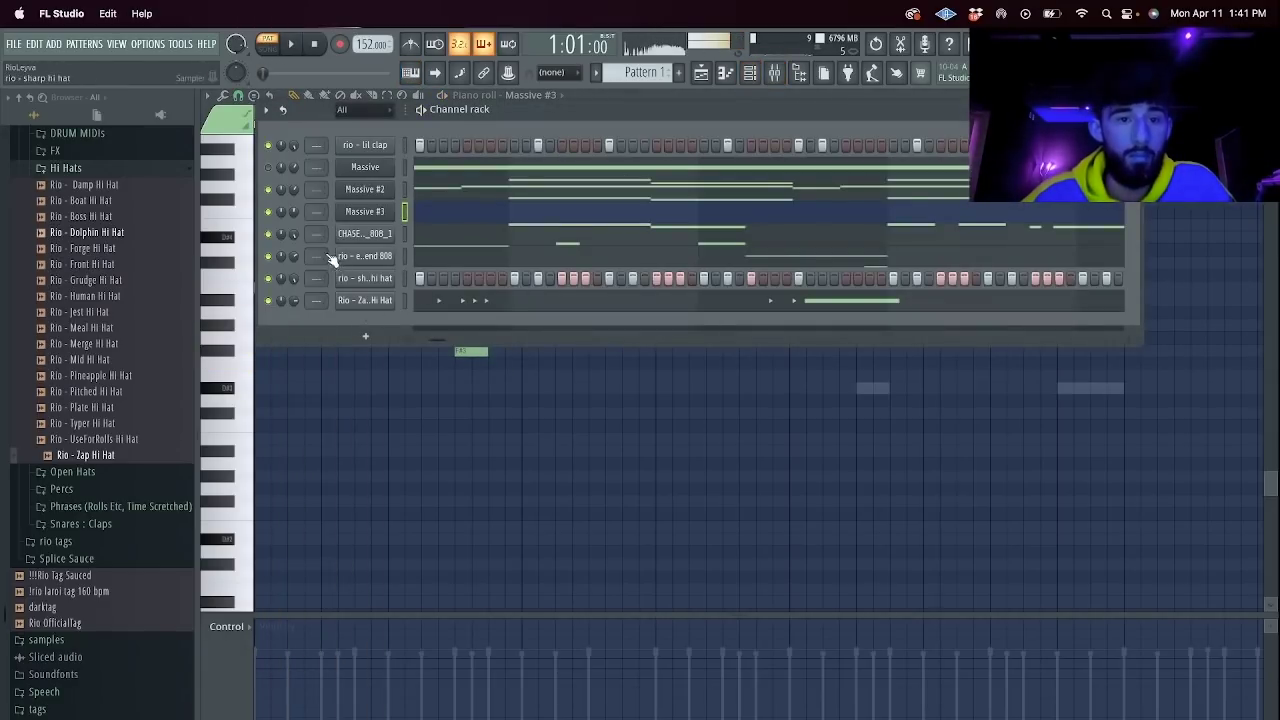
key(space)
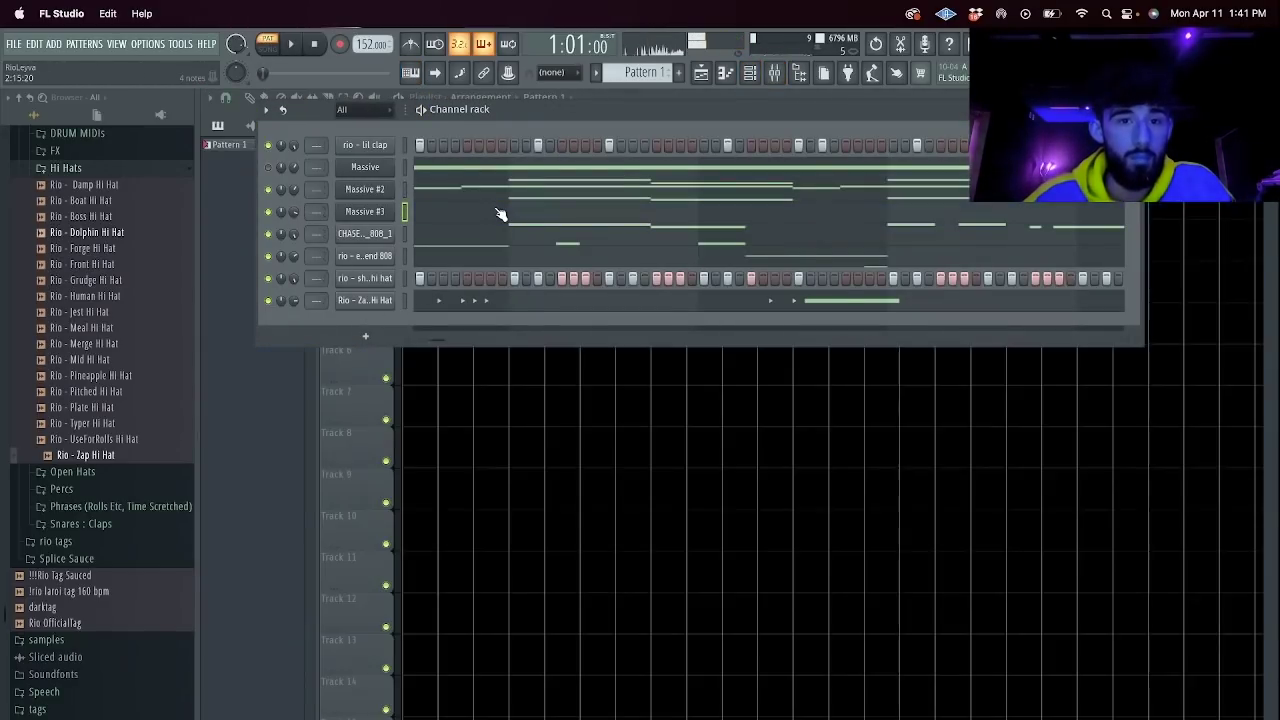
key(F6)
scroll(490, 208, down, 4)
key(space)
scroll(420, 260, up, 5)
key(space)
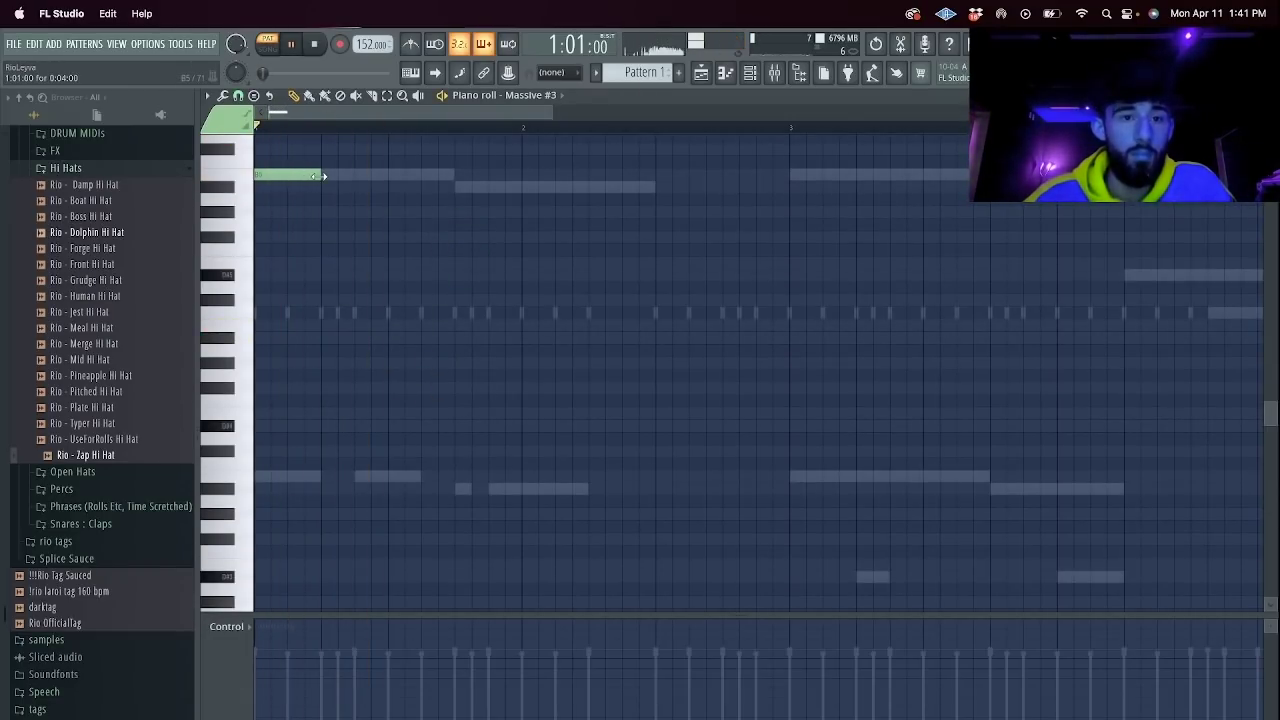
scroll(286, 230, up, 3)
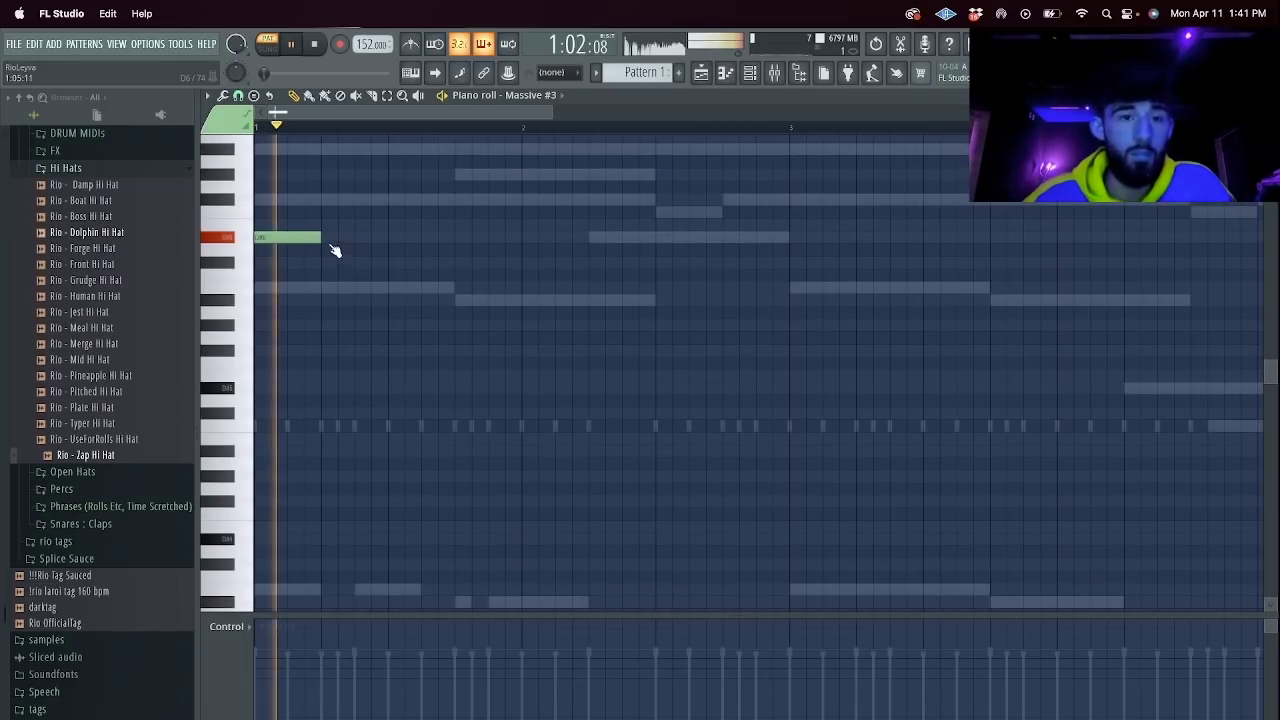
key(space)
click(360, 212)
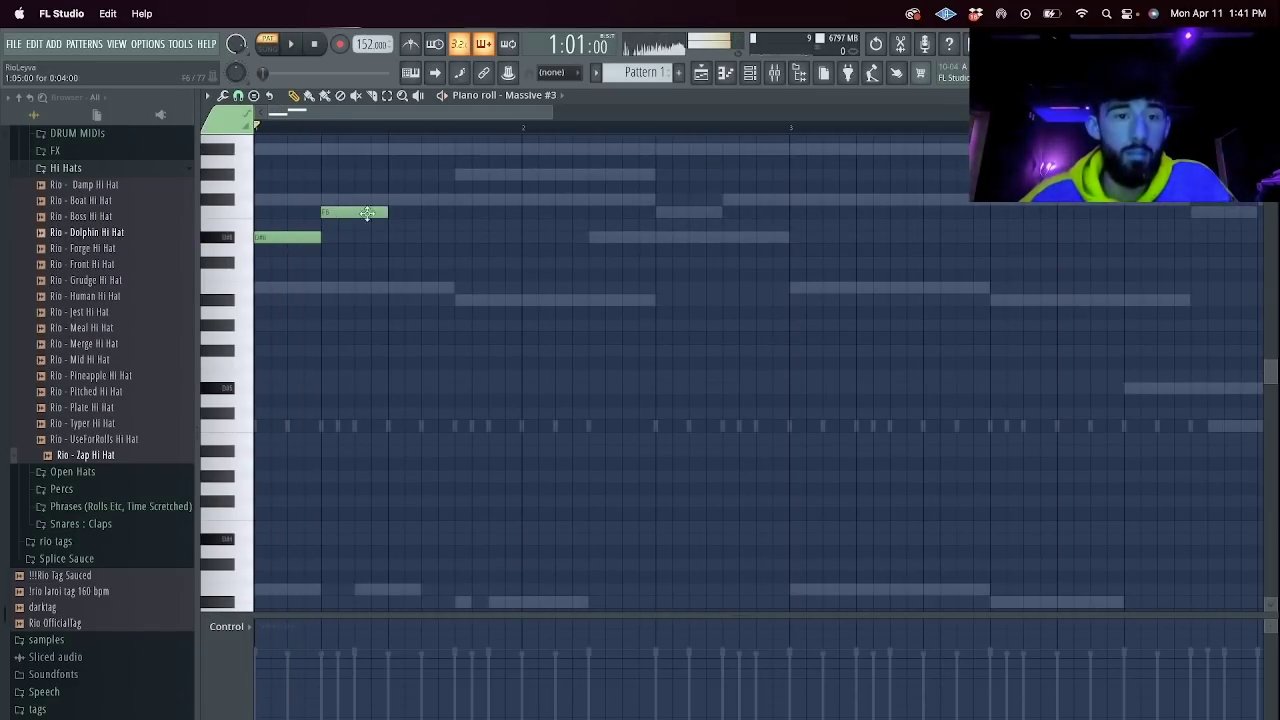
click(465, 199)
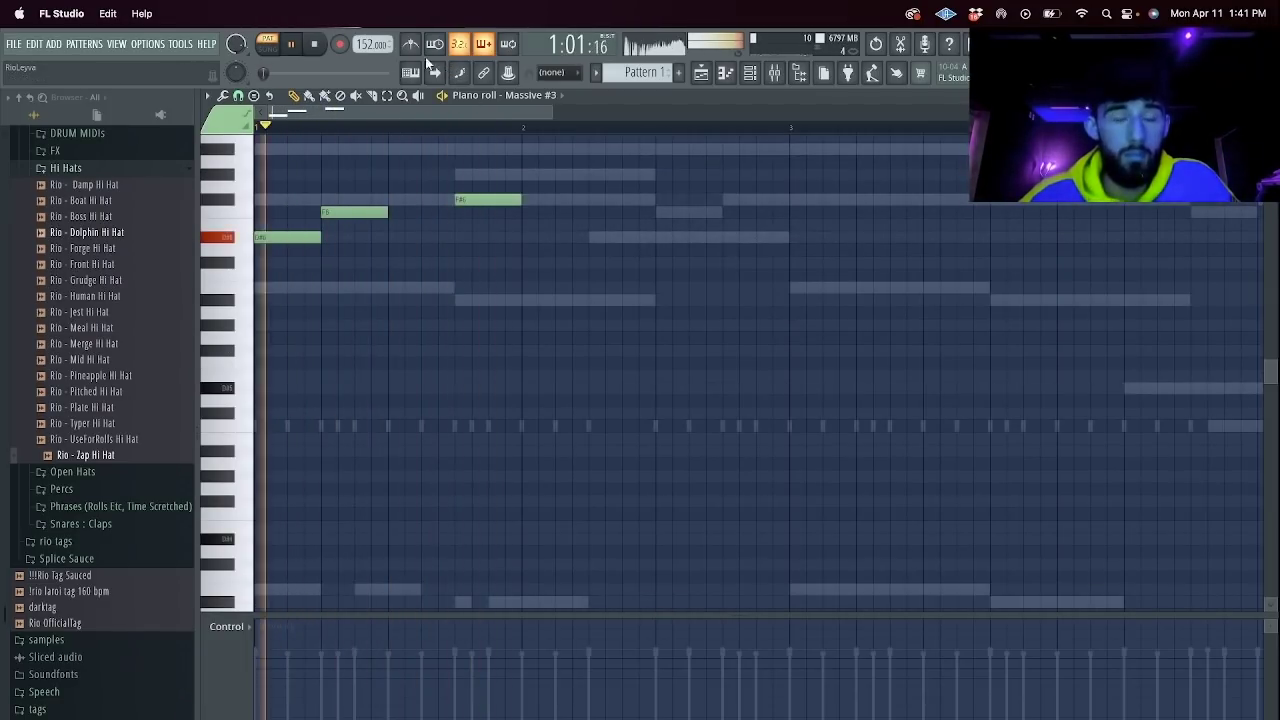
Duplicate the notes into bar 2, build a phrase from an A#6 note downward, and duplicate it further along.
key(super+b)
scroll(736, 222, up, 2)
right_click(757, 277)
key(space)
click(656, 223)
key(space)
drag(720, 225, 689, 225)
click(703, 249)
click(728, 274)
drag(754, 275, 789, 275)
key(ctrl+b)
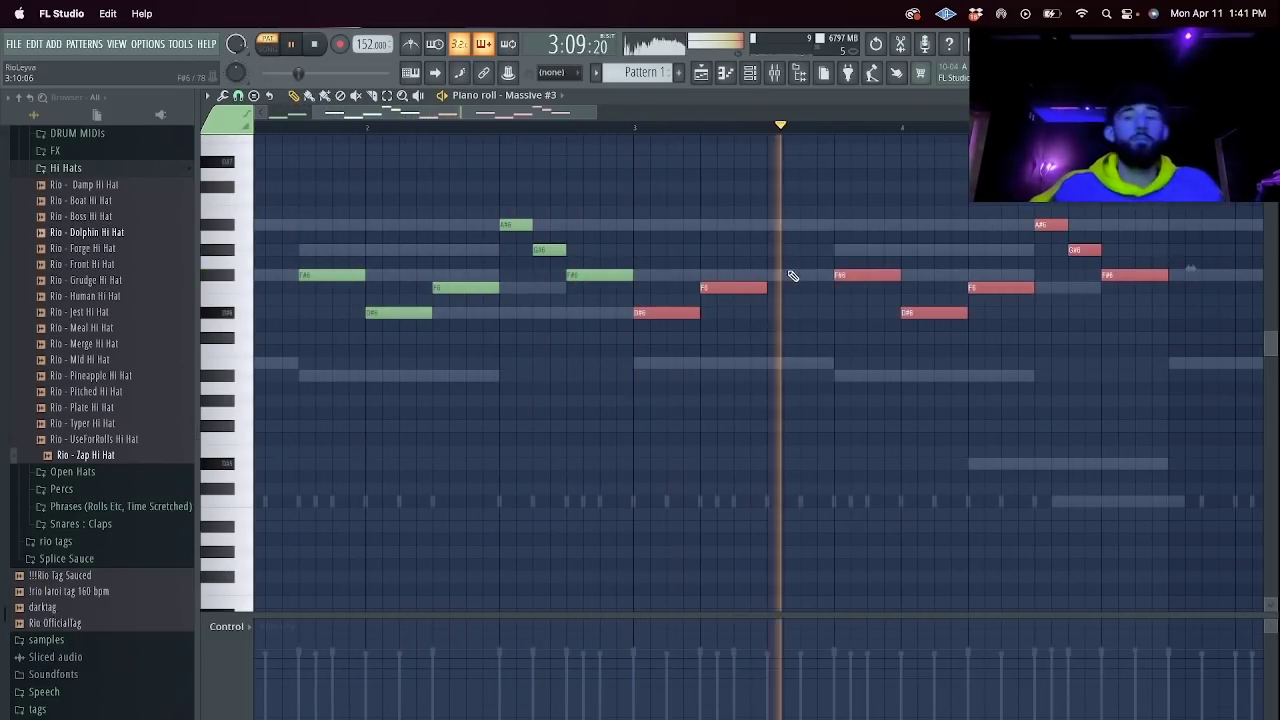
scroll(790, 275, down, 3)
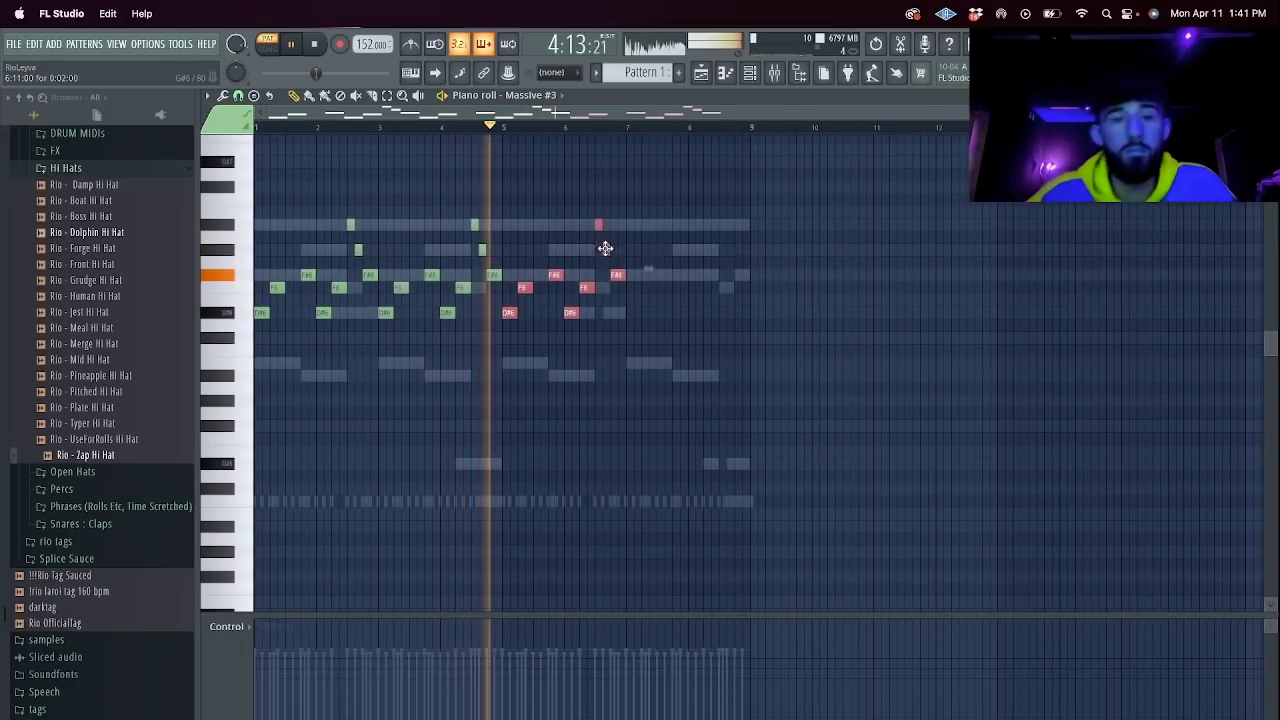
Clone the Massive #3 channel in the channel rack and close the synth windows.
key(F6)
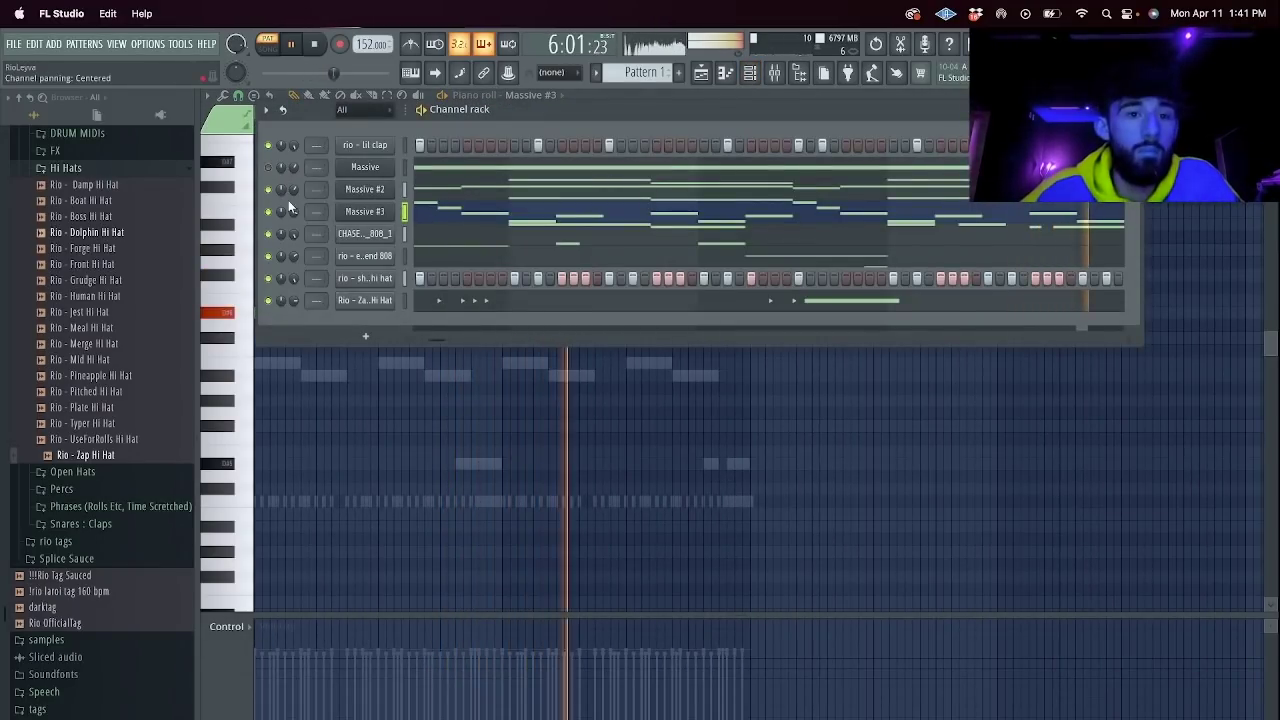
right_click(390, 200)
click(430, 341)
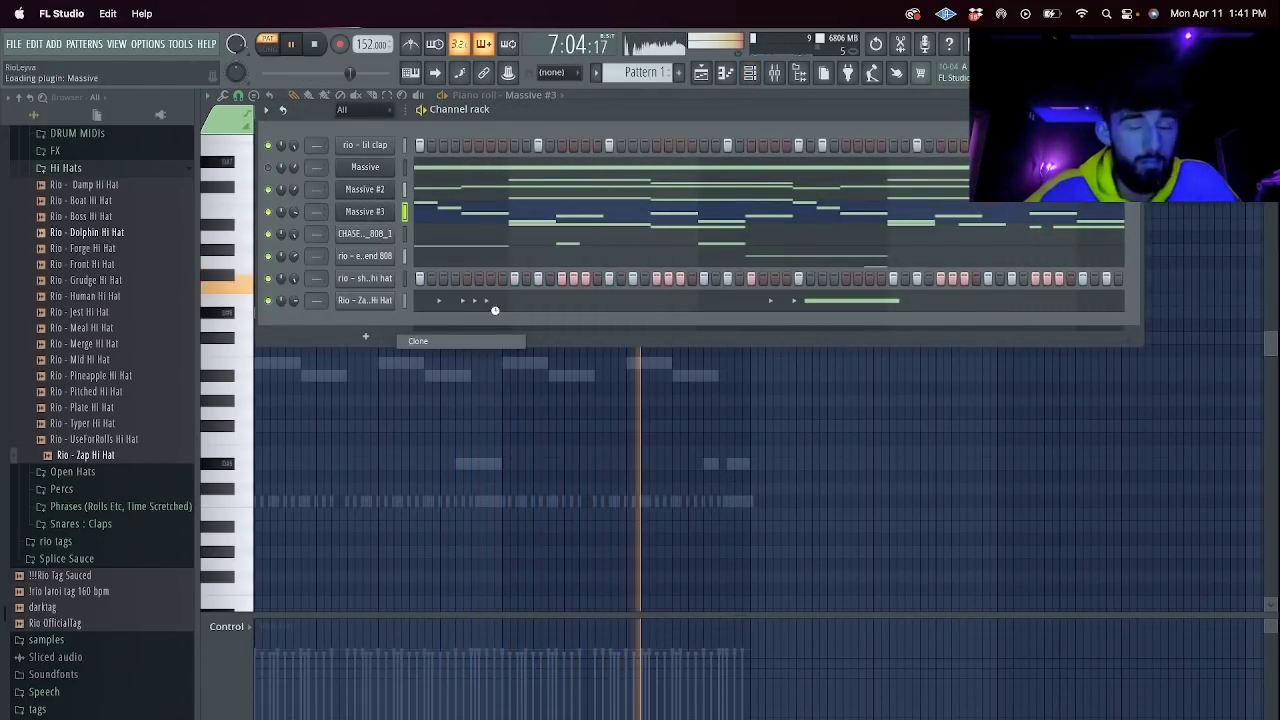
click(513, 213)
click(524, 212)
Delete three notes near bars 2–3, add one near bar 2, and duplicate bars 1–4 into bars 5–9.
click(997, 244)
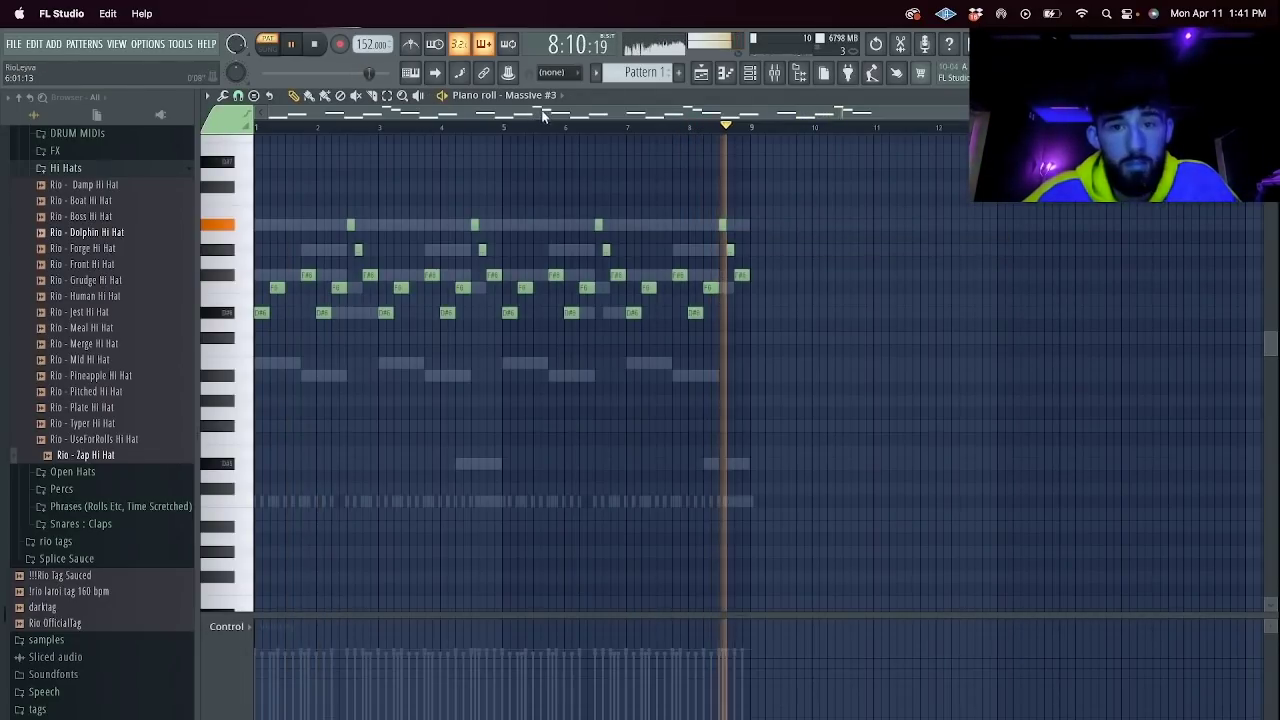
drag(367, 281, 347, 206)
key(Delete)
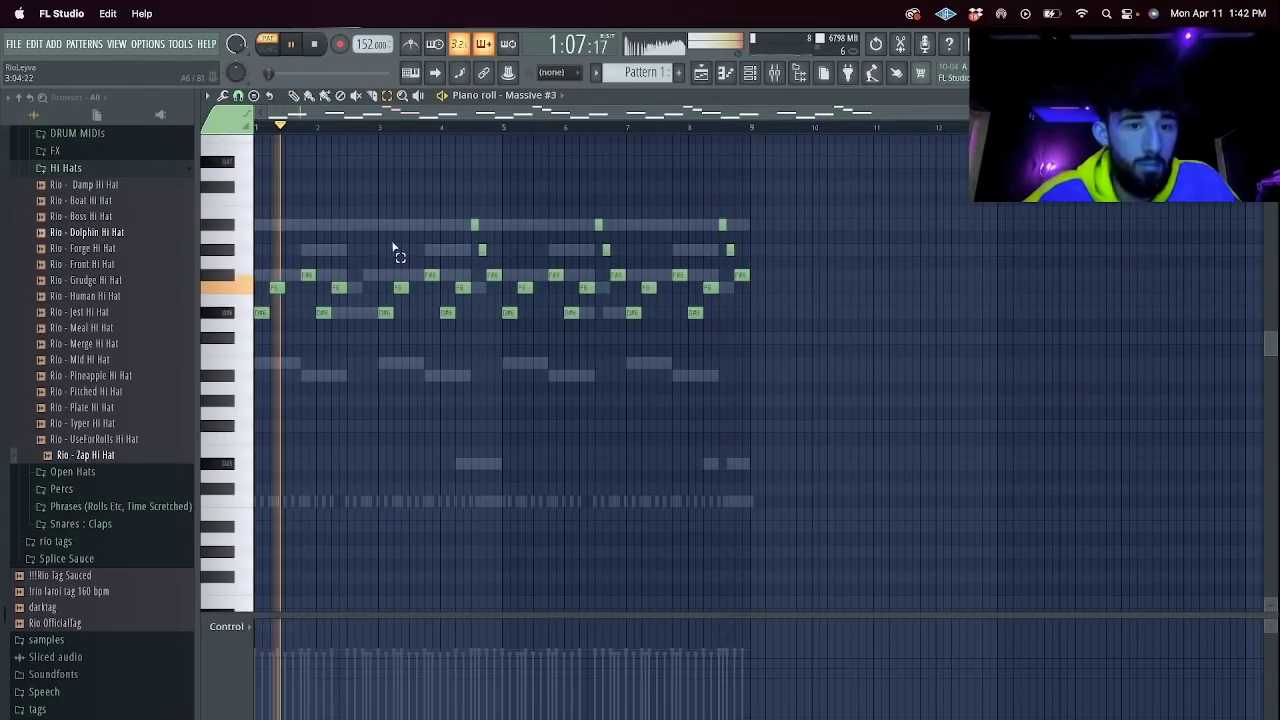
click(363, 363)
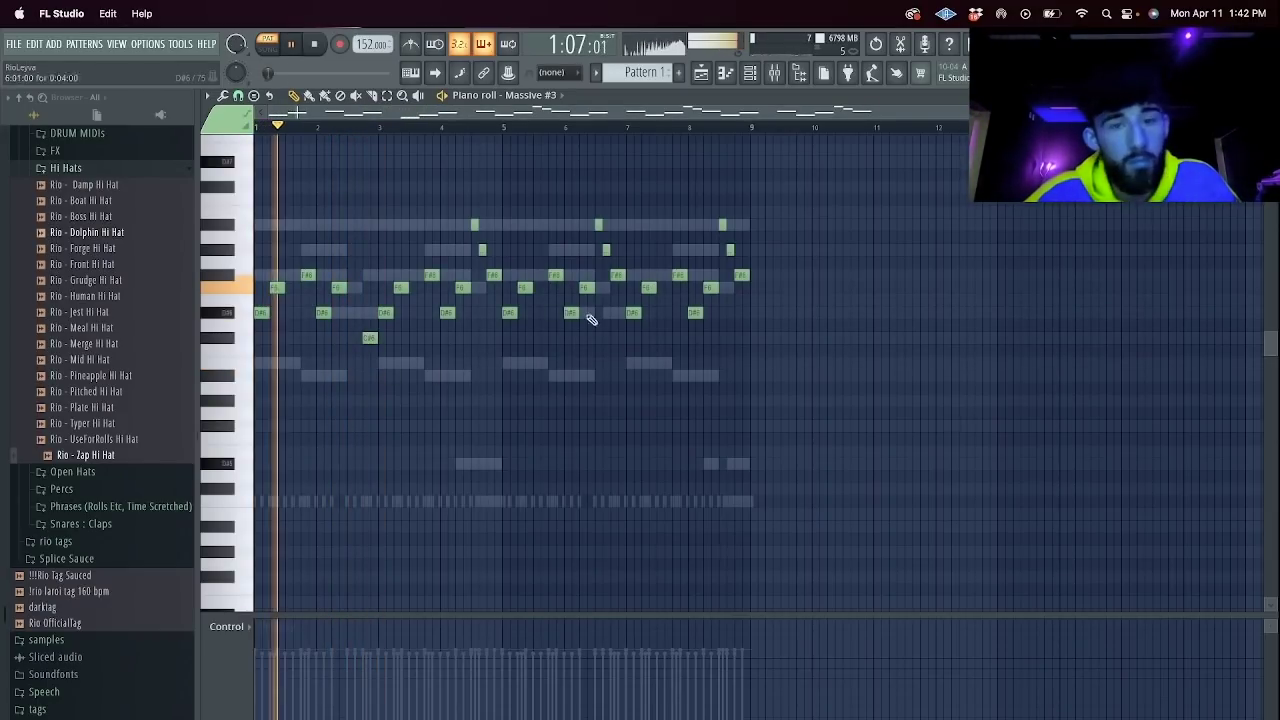
drag(806, 362, 514, 146)
key(Delete)
key(super+b)
Shorten the pairs of notes near bar 4.5 and bar 8.5.
super+click(483, 250)
shift+super+click(475, 225)
drag(479, 225, 475, 225)
drag(704, 269, 722, 225)
super+click(683, 207)
Move the Massive #3 notes around bar 8.5 down an octave, then switch to the Playlist.
click(752, 75)
click(753, 76)
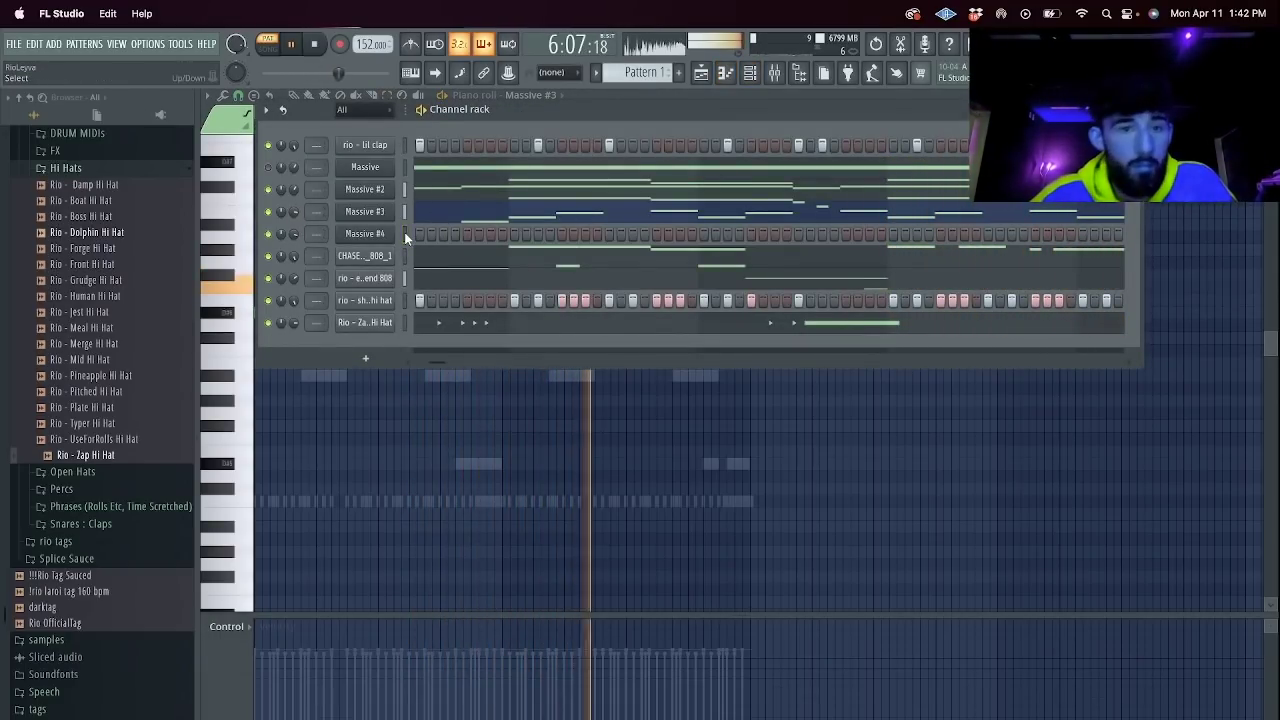
click(440, 218)
drag(762, 292, 709, 197)
key(ctrl+Down)
click(751, 74)
click(702, 74)
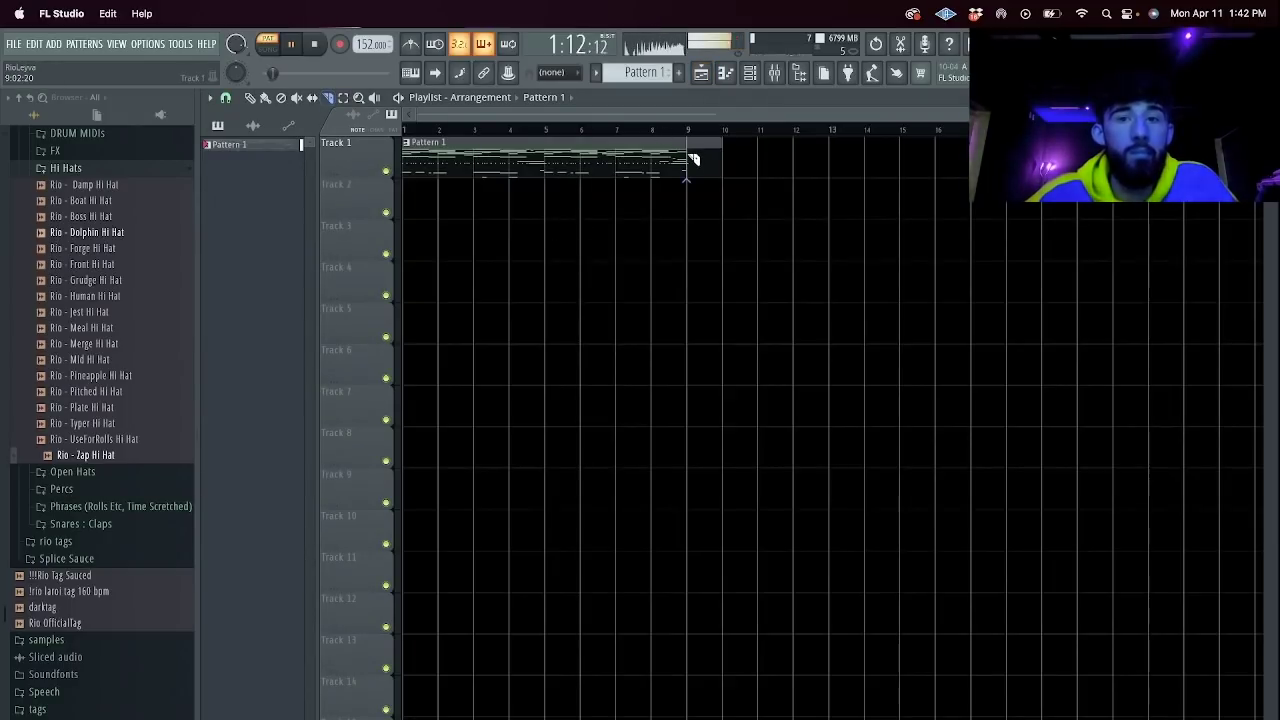
Audition Shades of Digital, Tricky Thing, Turbo Synth and Vibrant on Massive #4, then load Vintage Bass 2.
click(751, 74)
click(386, 236)
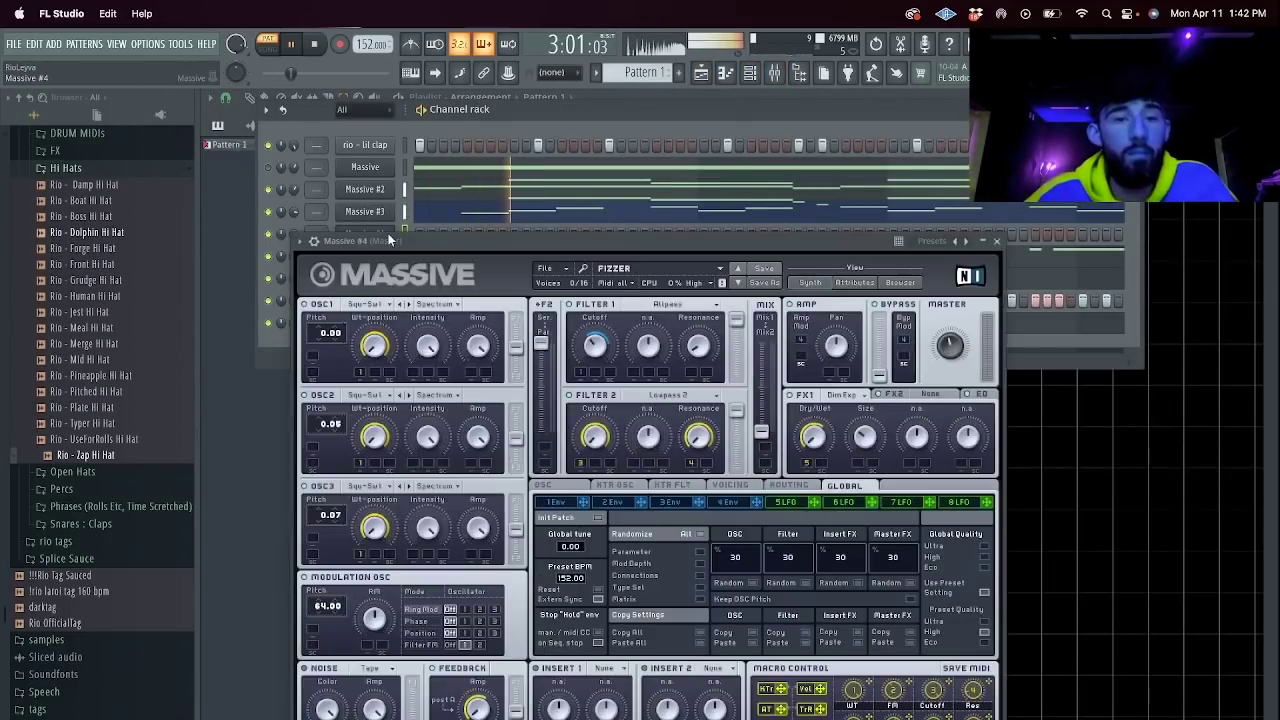
click(899, 282)
scroll(810, 567, down, 15)
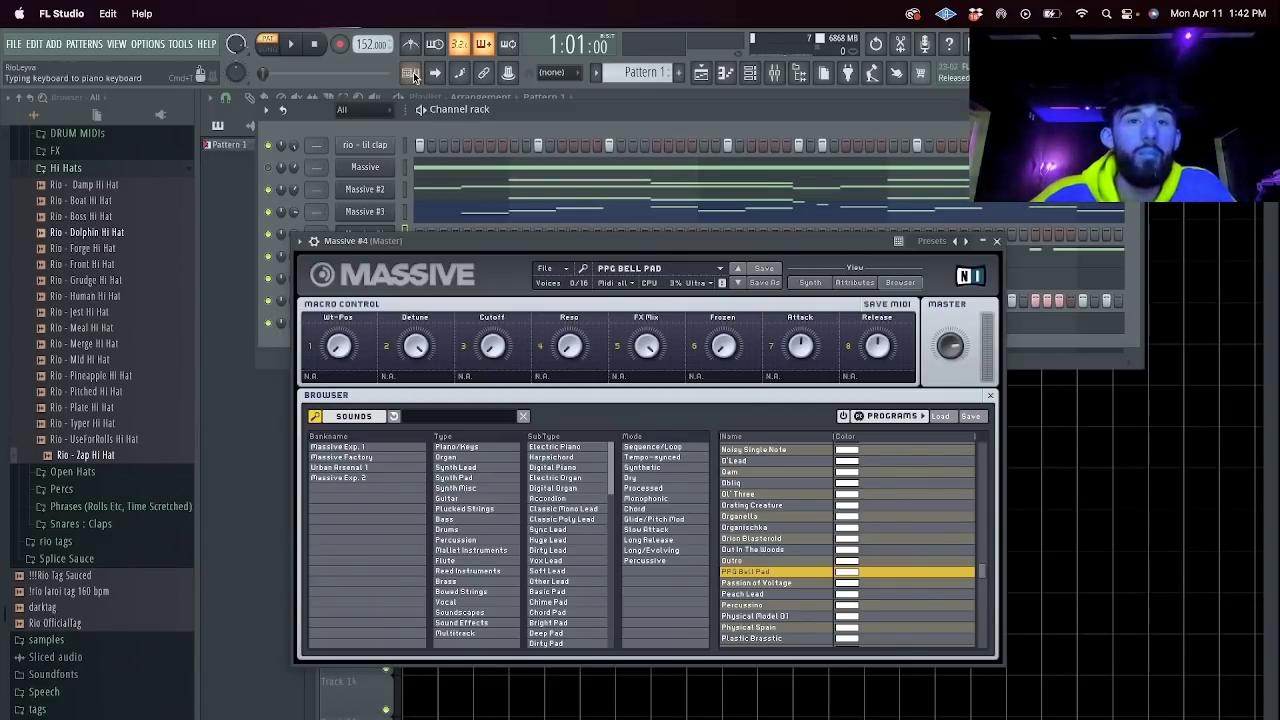
scroll(792, 571, down, 3)
click(785, 585)
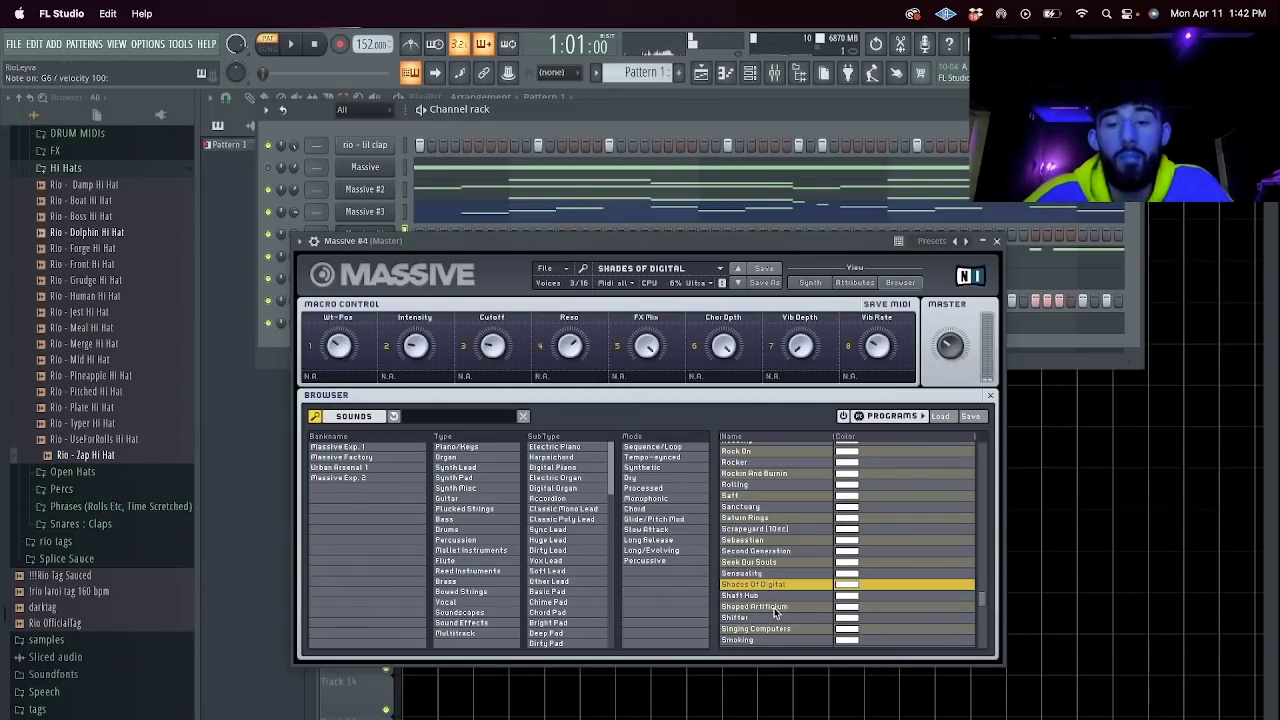
scroll(780, 590, down, 3)
click(774, 600)
click(774, 610)
scroll(772, 600, down, 3)
click(769, 558)
click(768, 581)
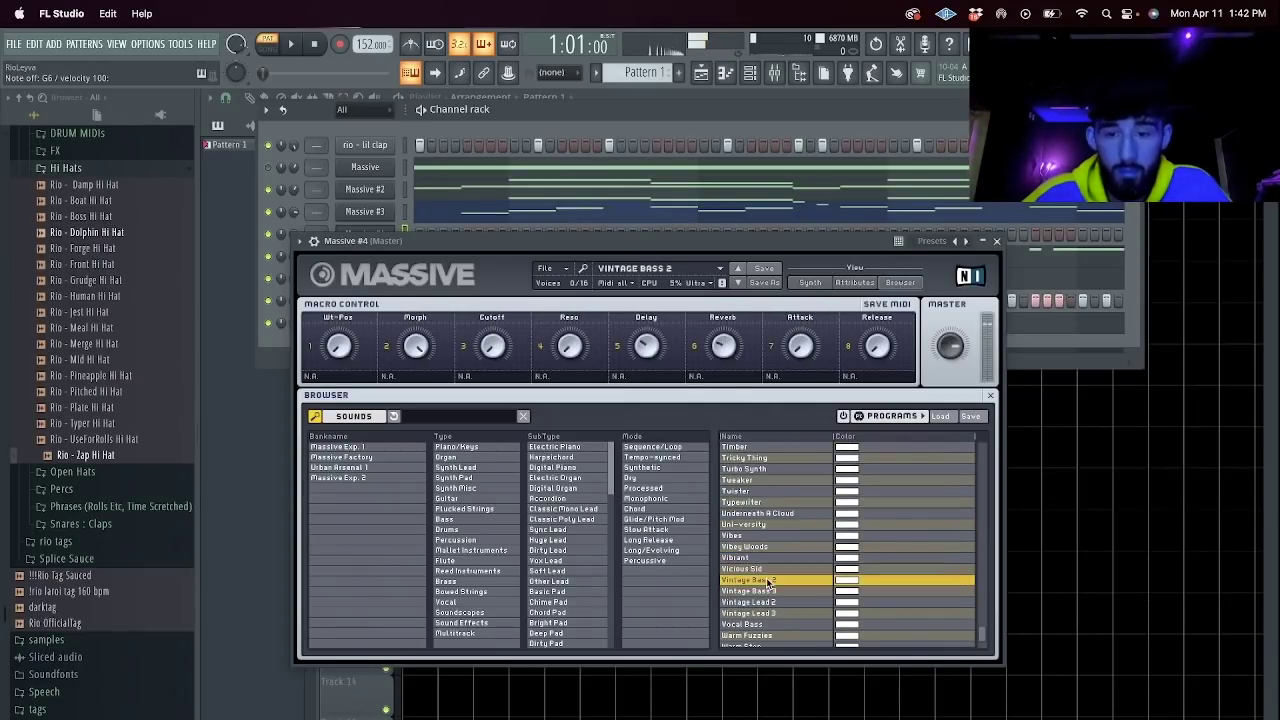
Close the Massive window and open the Massive #4 piano roll with playback running.
click(996, 241)
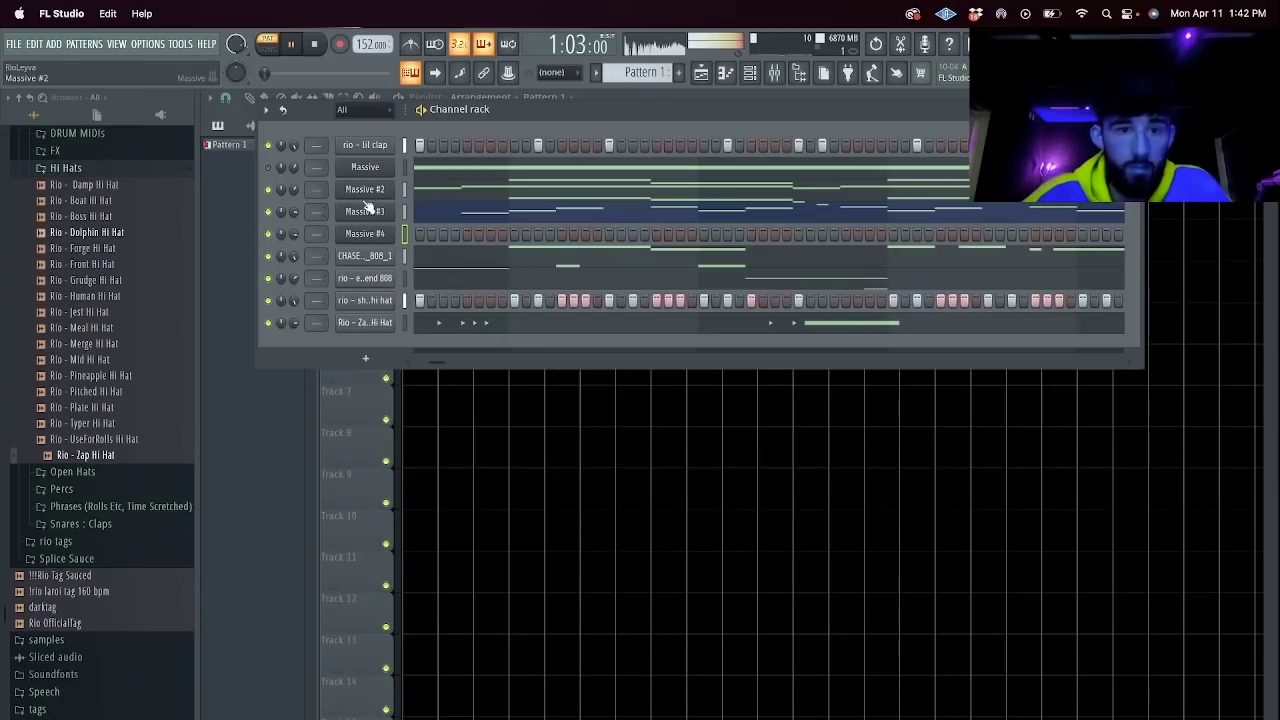
click(429, 233)
key(space)
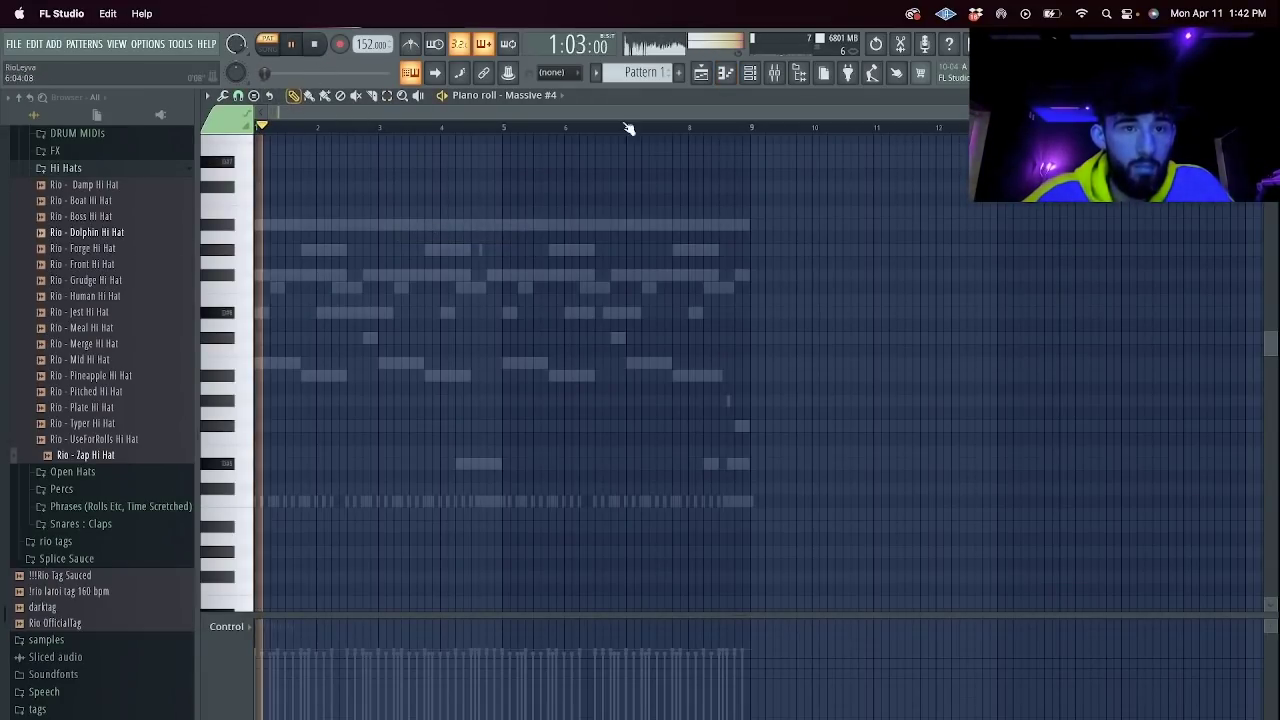
drag(1252, 112, 812, 171)
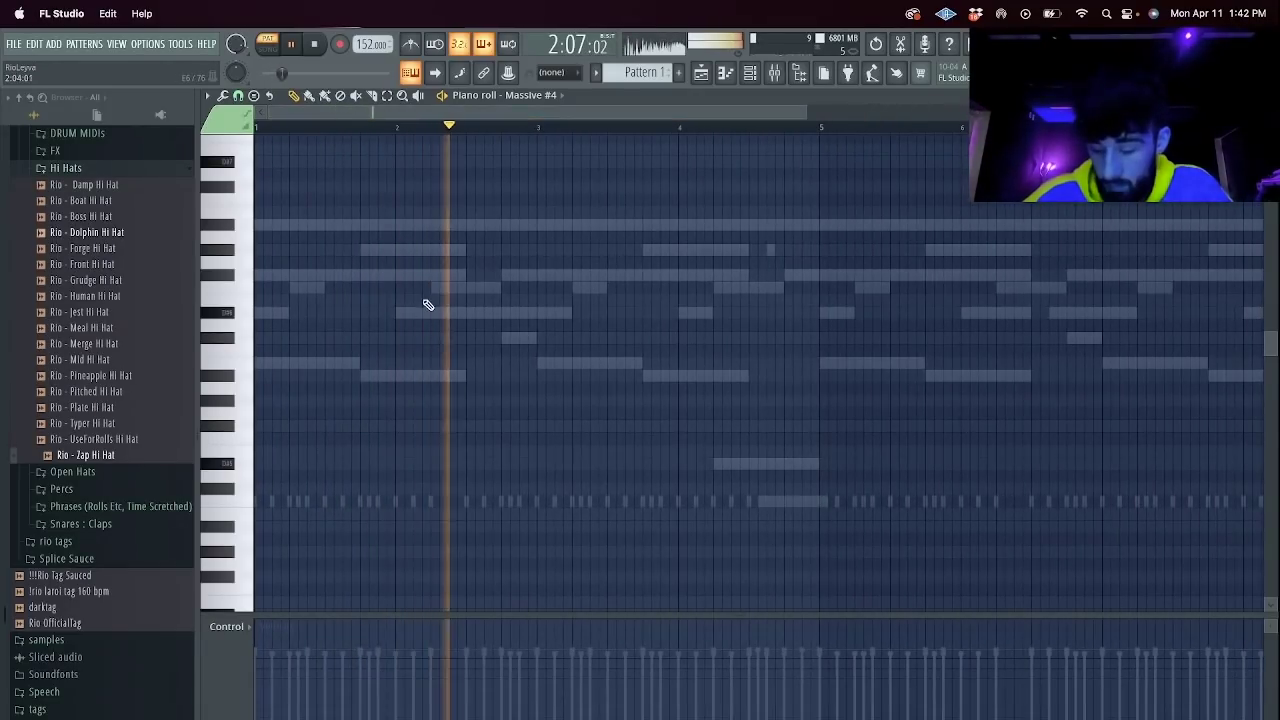
Draw the first Massive #4 melody notes in bar 1 and duplicate them to the right.
key(space)
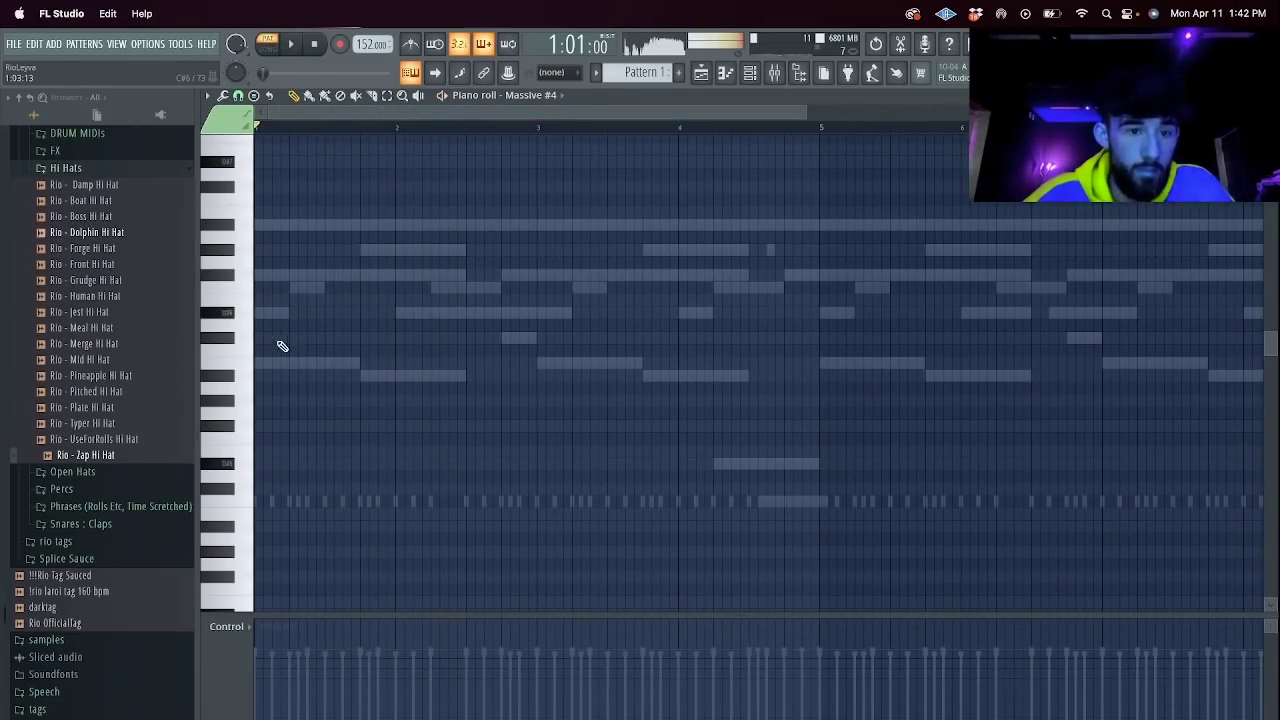
key(space)
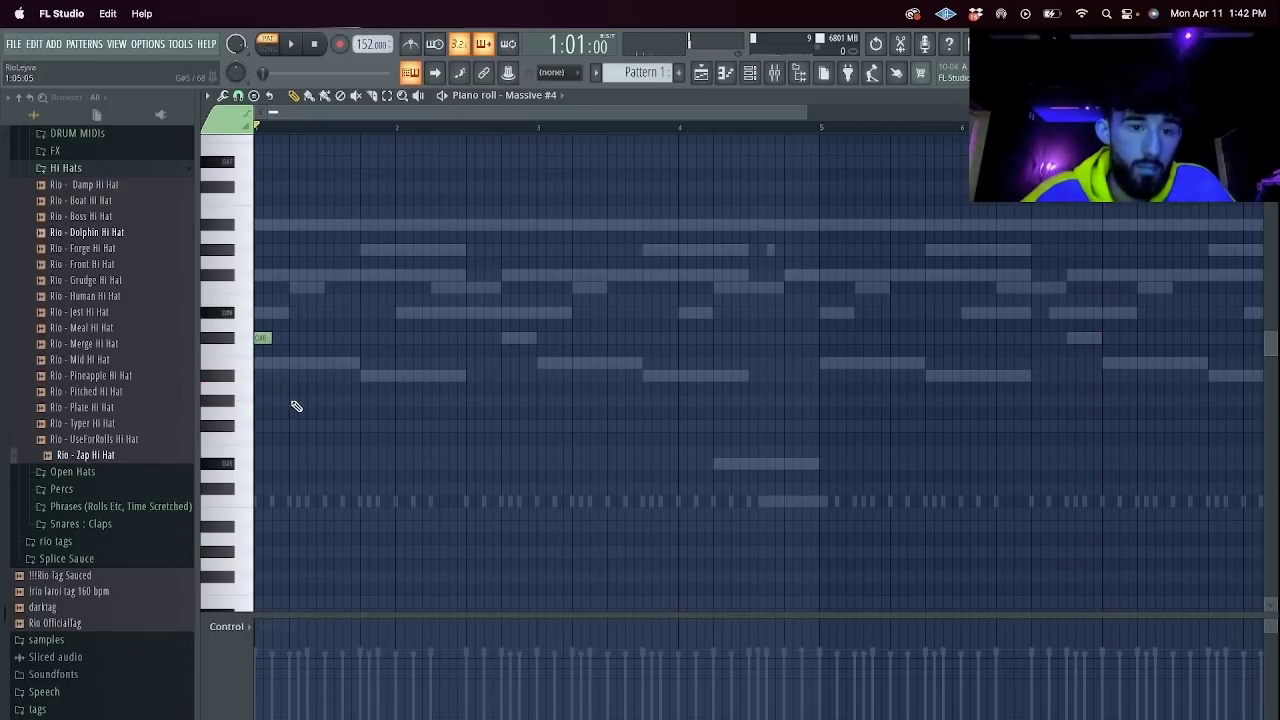
click(330, 363)
key(space)
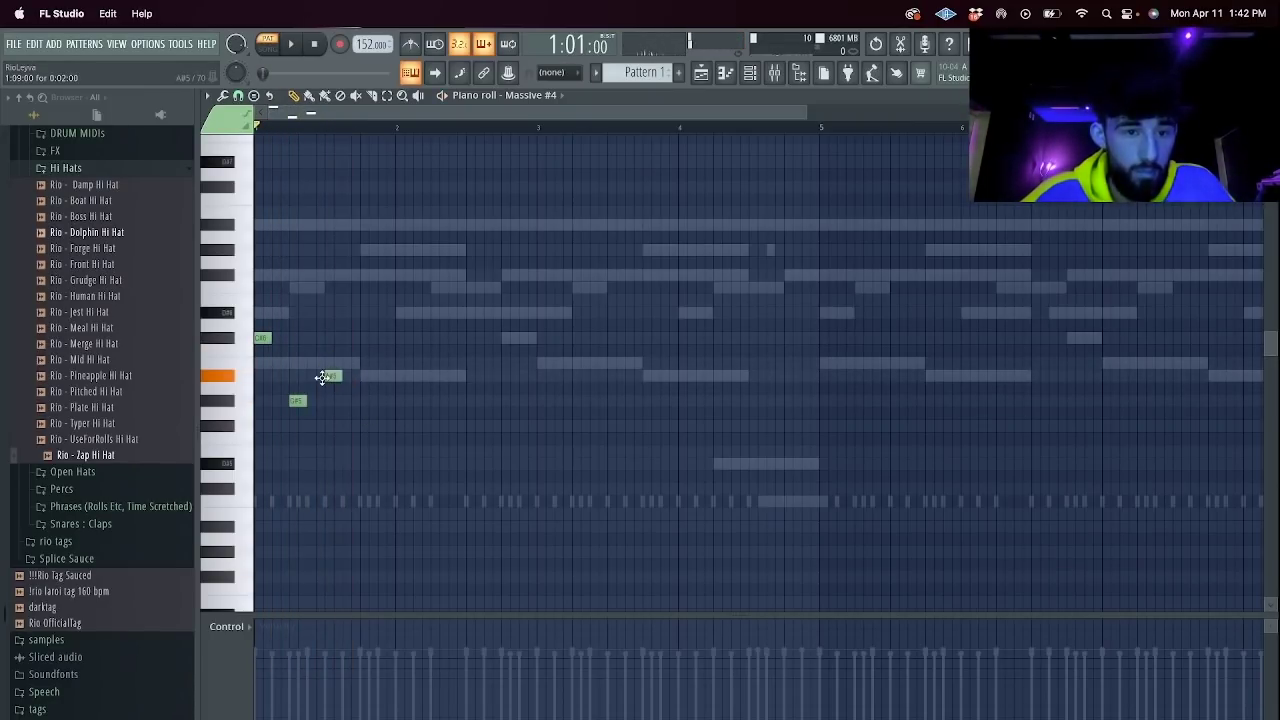
key(space)
key(space)
key(super+b)
key(space)
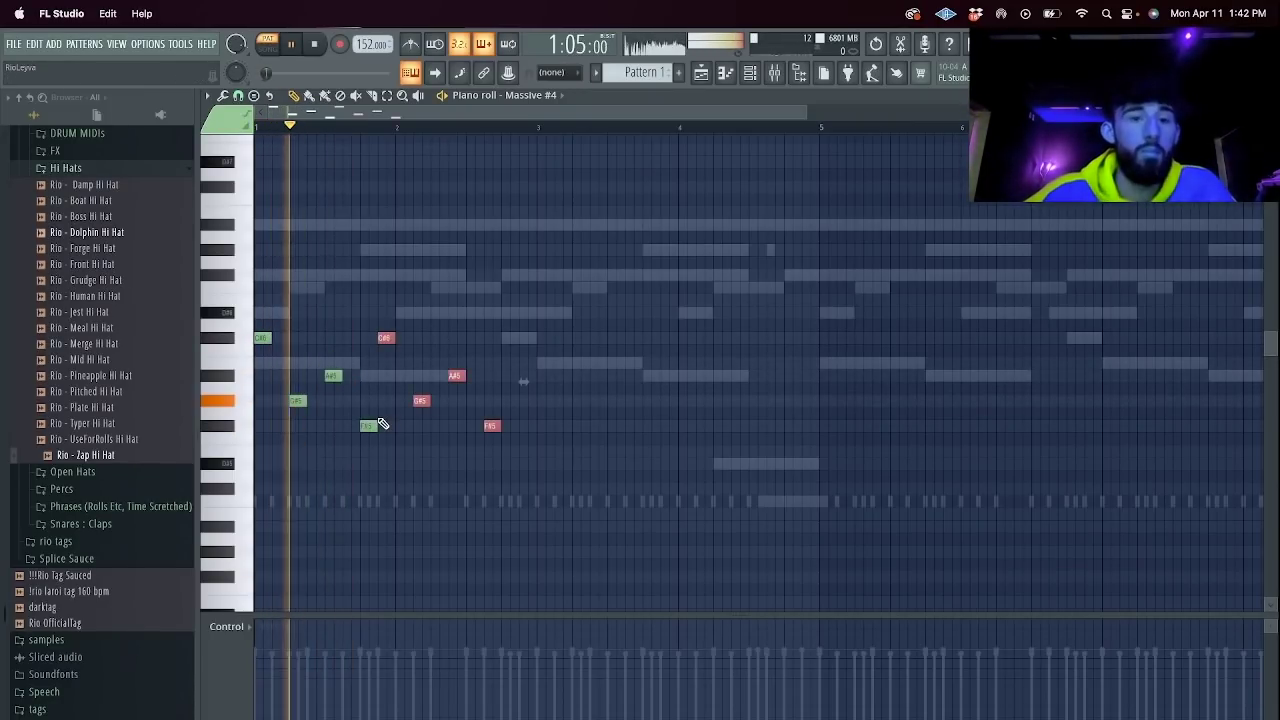
key(space)
key(space)
Replace the duplicated G#5, A#5 and F#5 notes with new ones and duplicate the phrase twice.
right_click(421, 401)
right_click(457, 376)
right_click(492, 426)
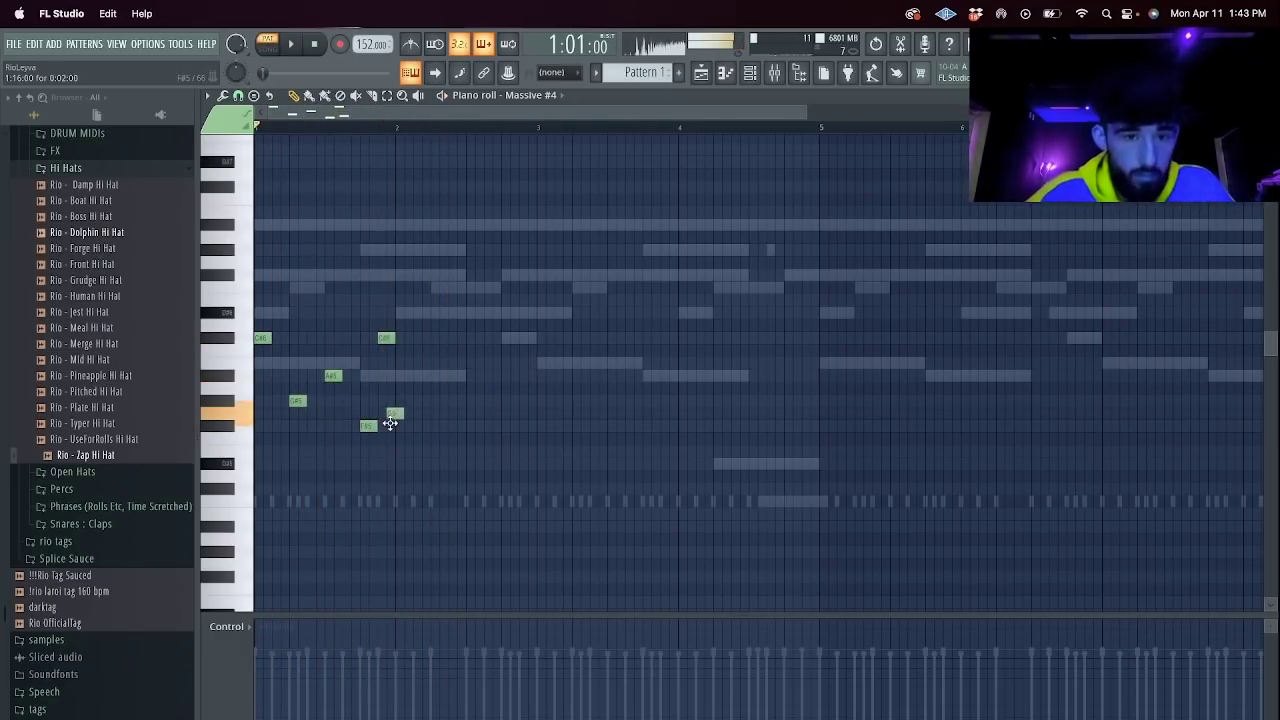
key(space)
click(439, 438)
click(474, 426)
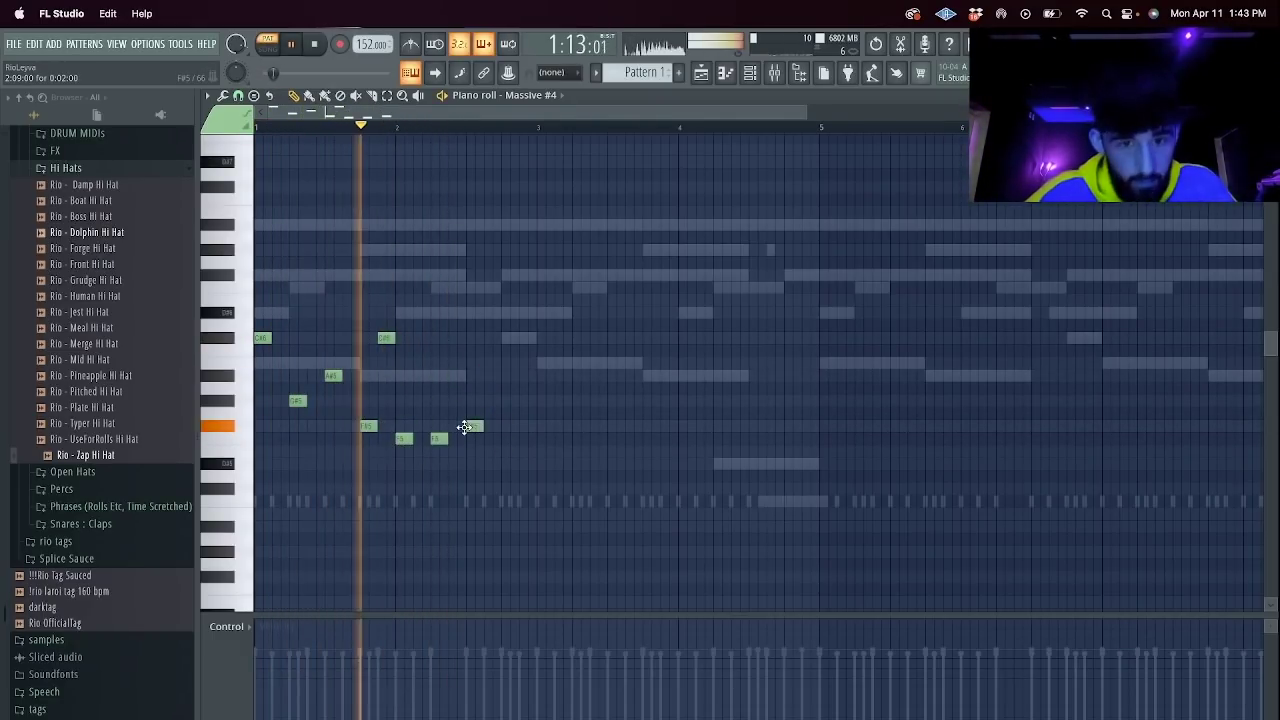
click(509, 427)
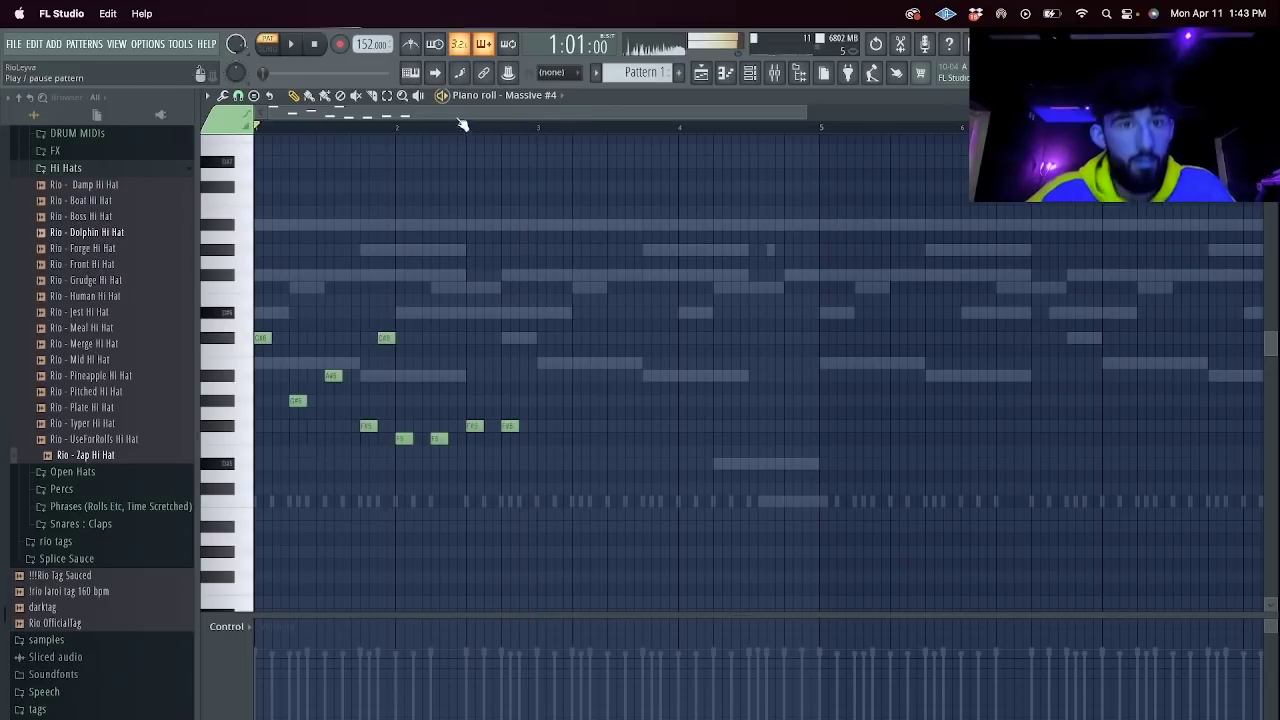
key(ctrl+b)
key(ctrl+b)
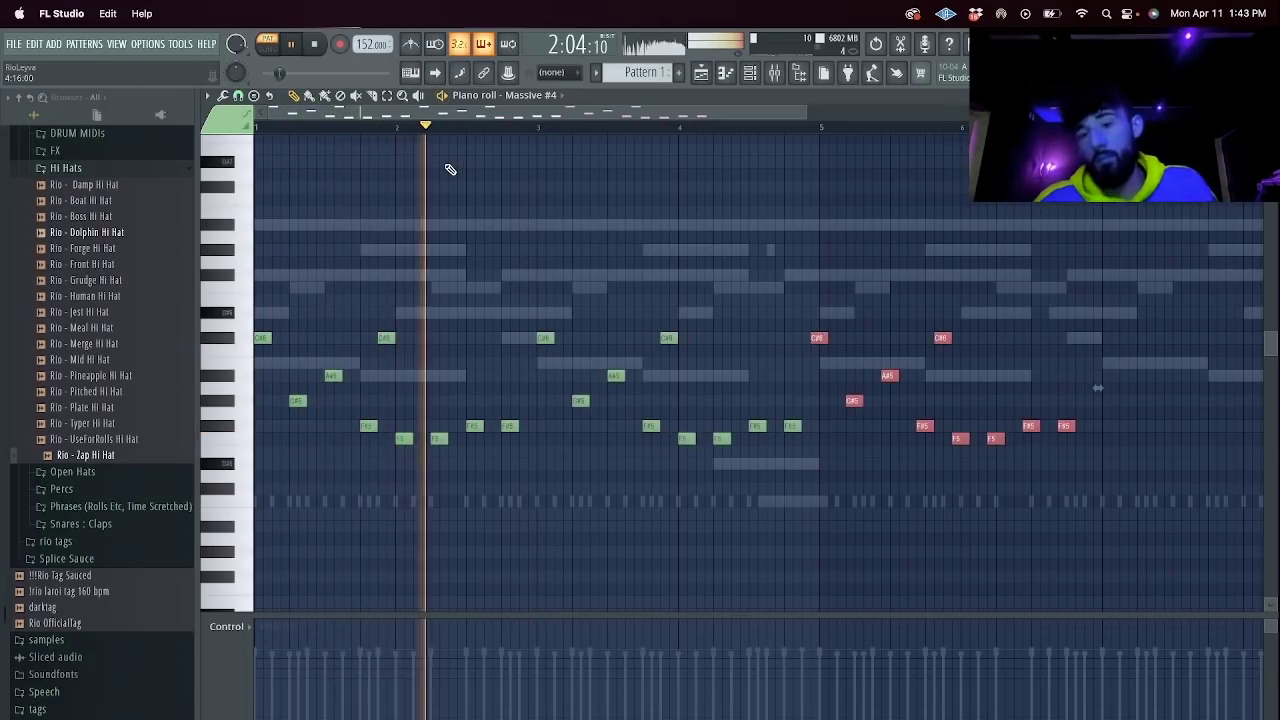
Rework the notes near bar 4: raise F5 to F#5, remove F#5 notes, add A#5 and G#5.
scroll(449, 175, down, 1)
scroll(551, 234, down, 2)
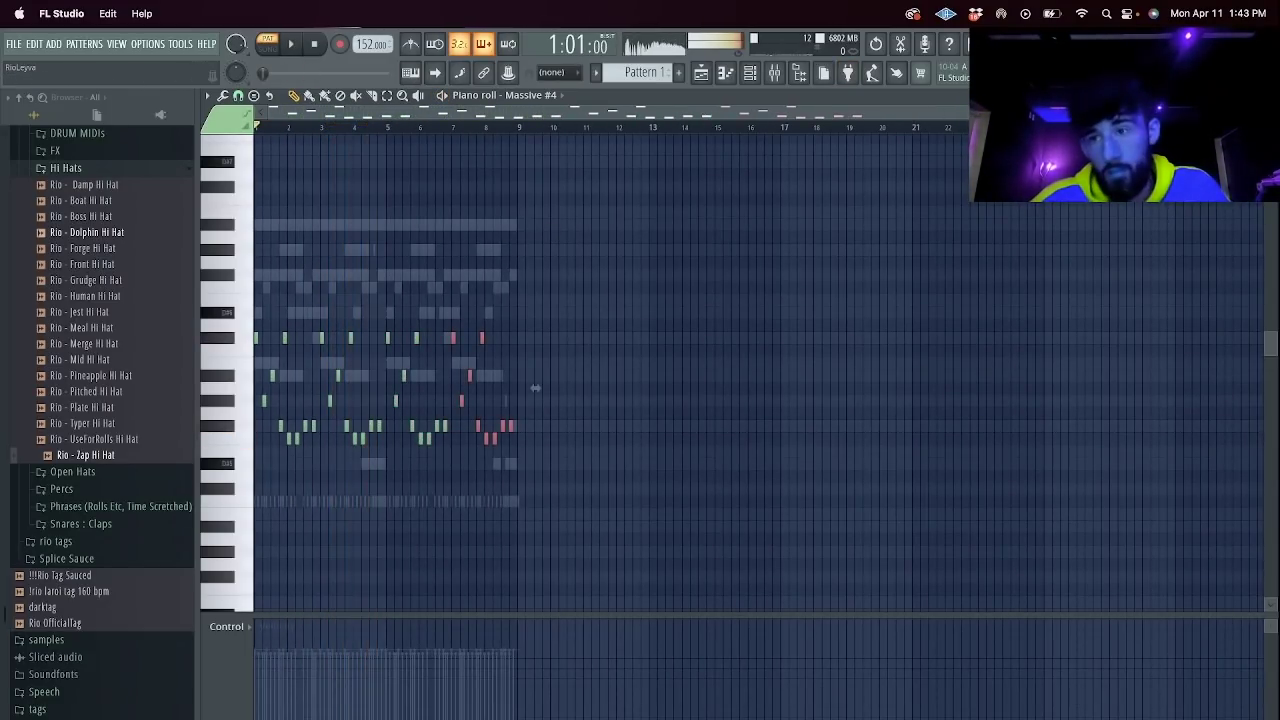
scroll(535, 388, up, 3)
click(849, 121)
key(space)
key(space)
drag(927, 441, 924, 424)
key(space)
right_click(981, 430)
key(space)
click(979, 381)
key(space)
key(space)
right_click(1043, 424)
click(1018, 404)
Clear the notes after bar 5, rebuild the run near bar 5 with a higher note, and duplicate it.
scroll(729, 471, down, 1)
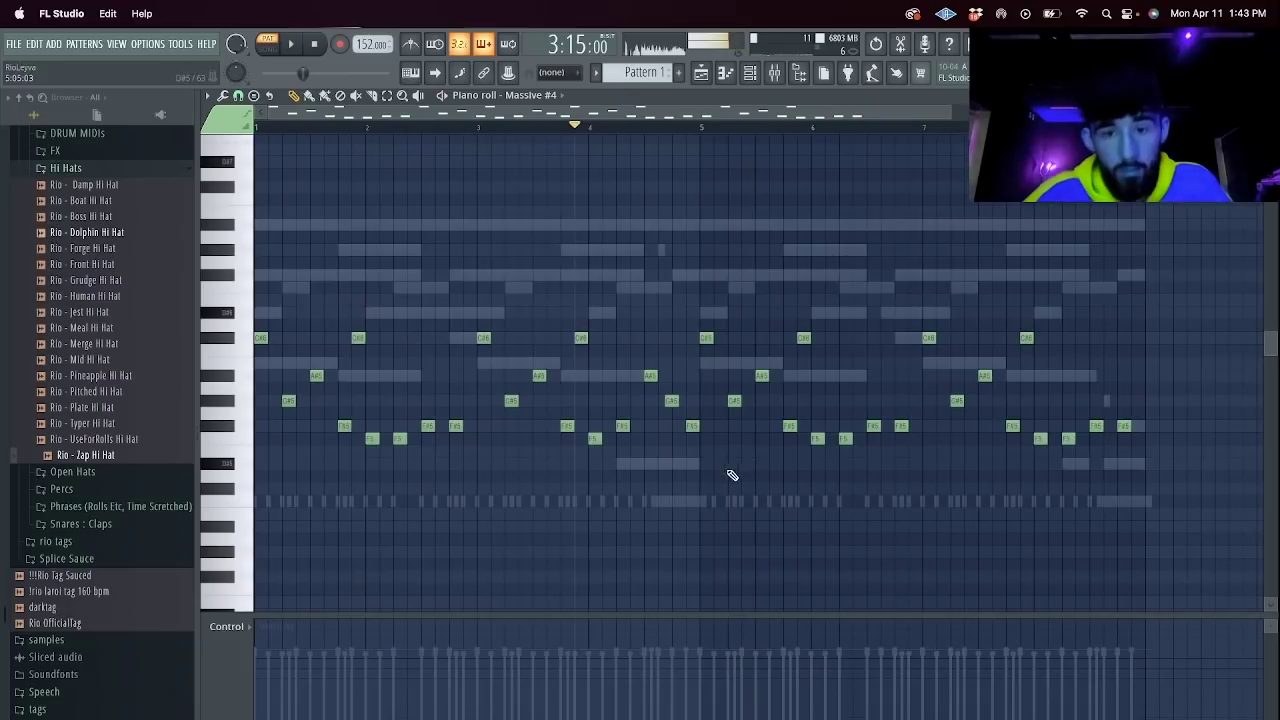
click(677, 403)
right_click(696, 429)
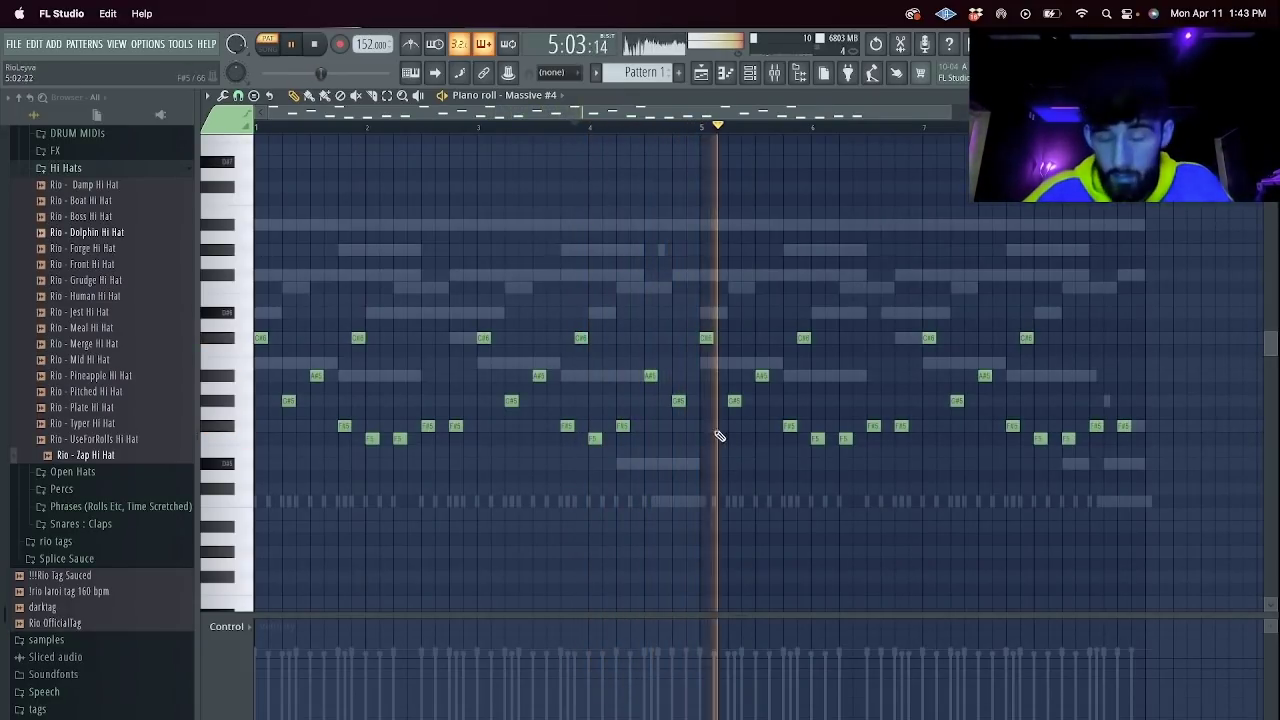
drag(1137, 486, 731, 204)
key(Delete)
right_click(678, 400)
click(678, 337)
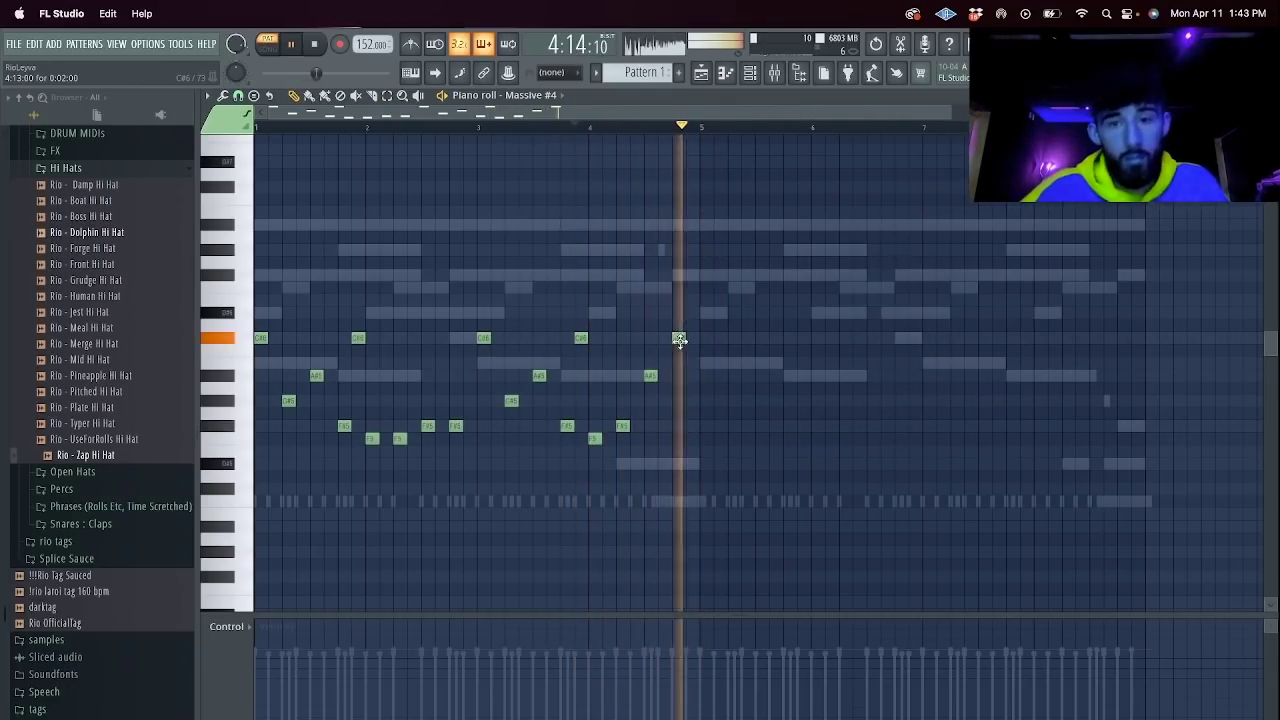
right_click(678, 337)
key(space)
right_click(653, 373)
click(641, 289)
key(ctrl+b)
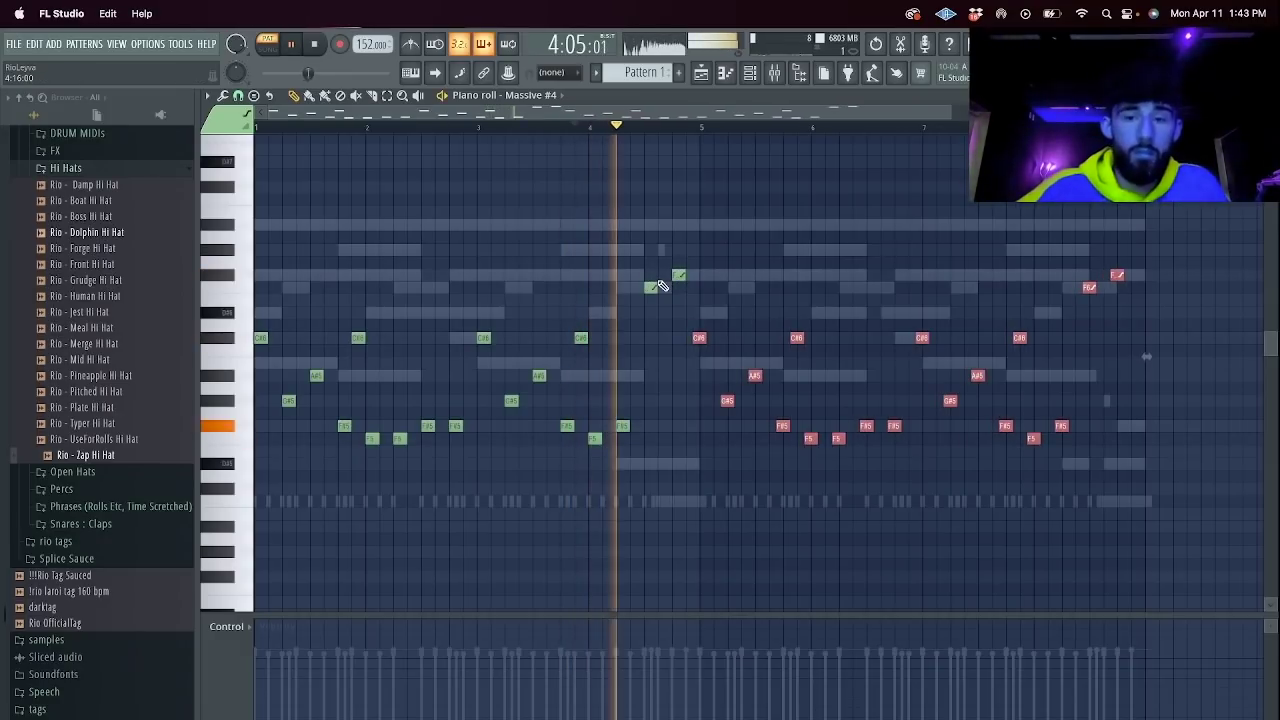
click(749, 73)
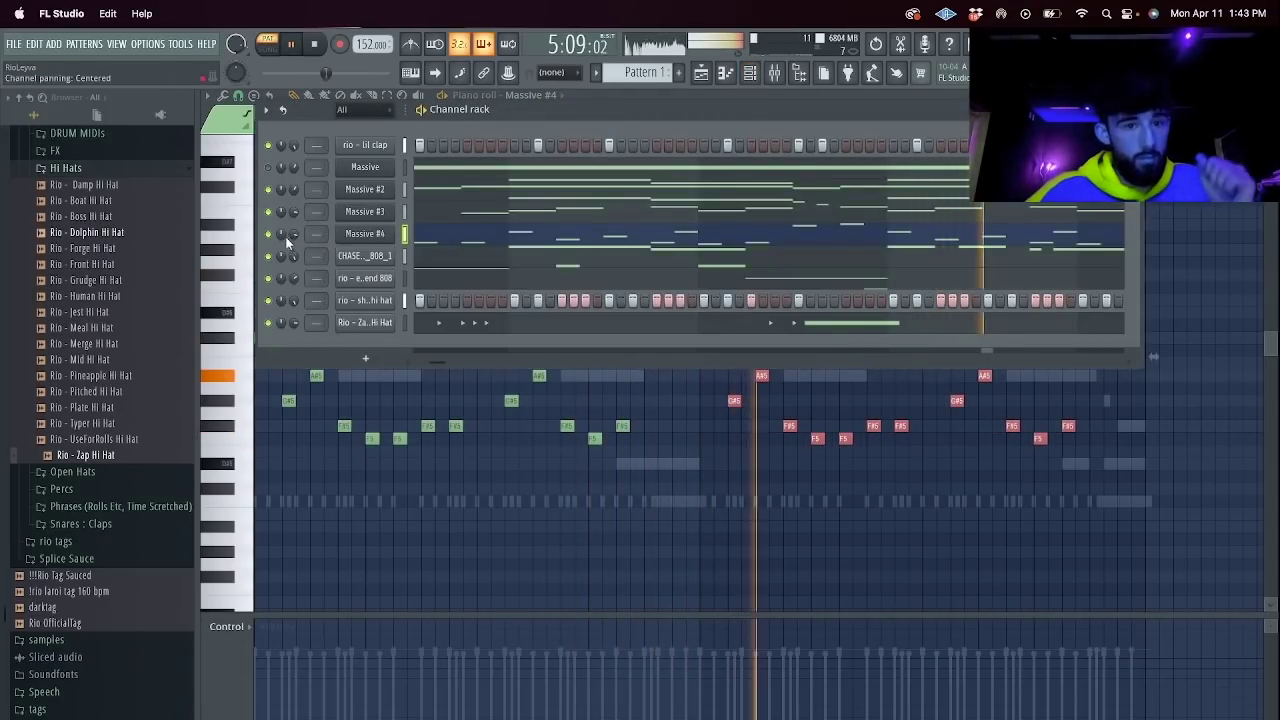
Raise Massive #4's volume to 66%, adjust Massive #3's volume, and clone Massive #4 as Massive #5.
drag(294, 237, 294, 235)
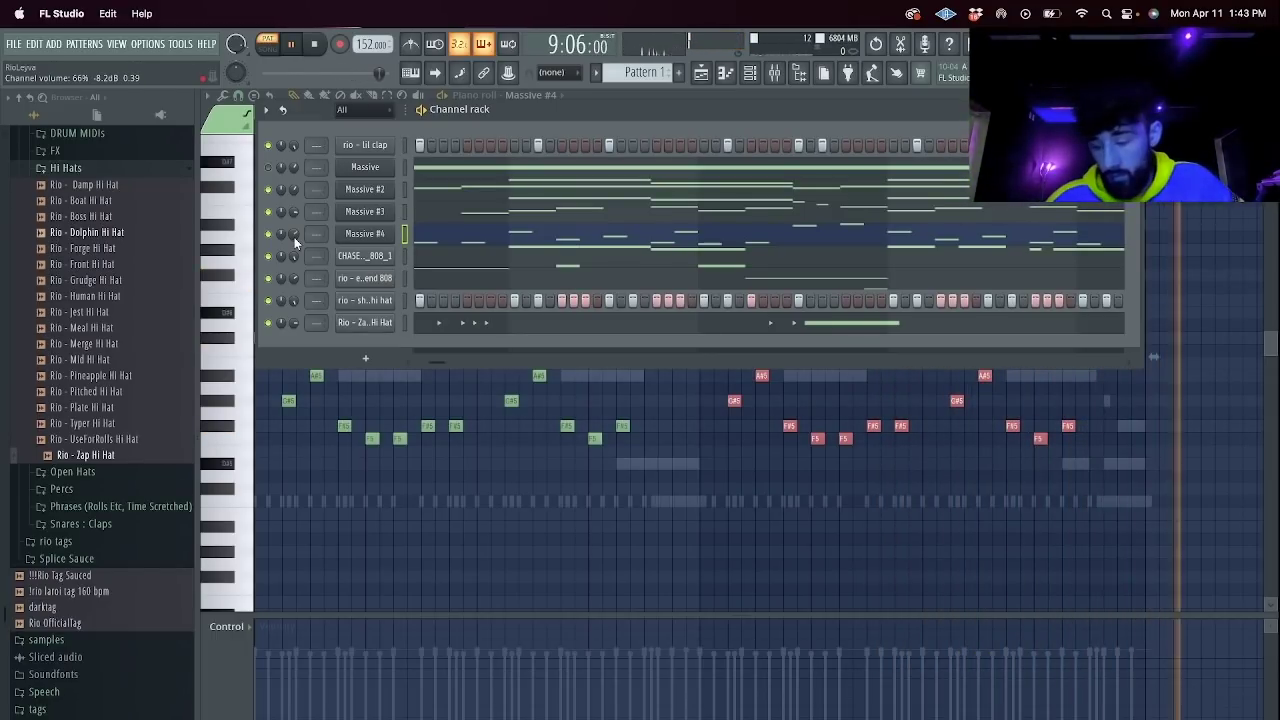
click(273, 50)
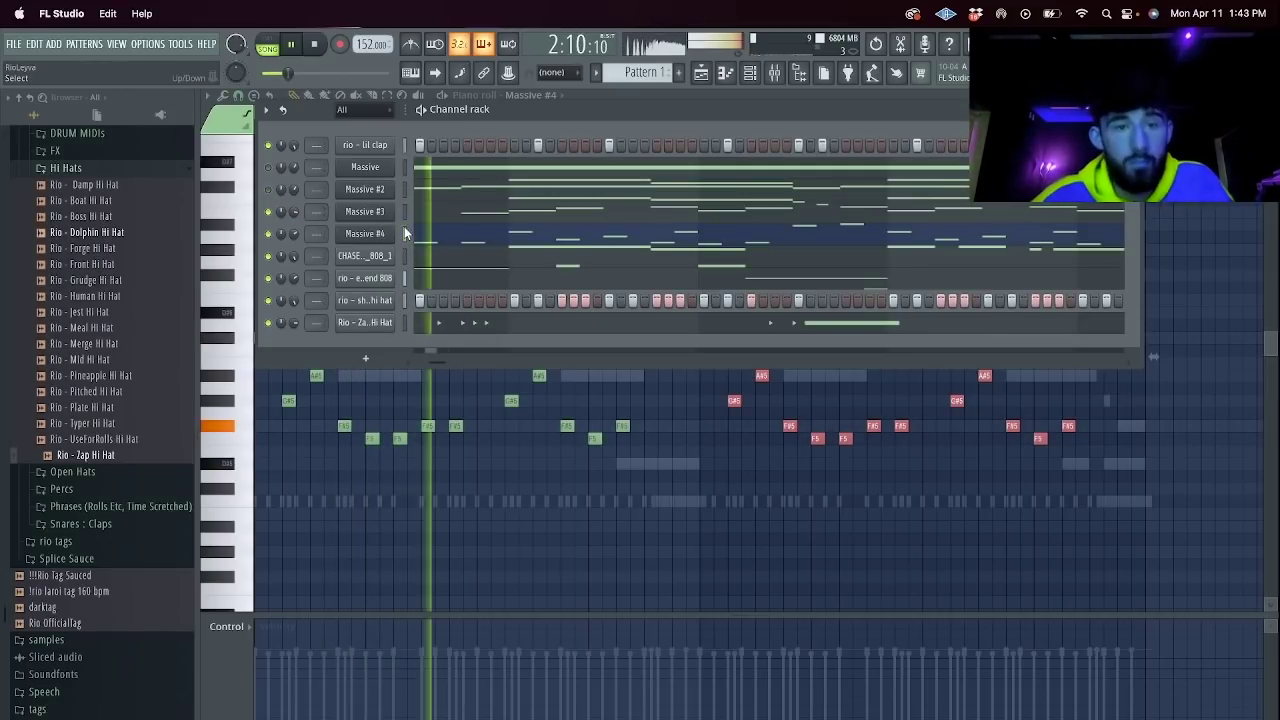
drag(293, 213, 293, 207)
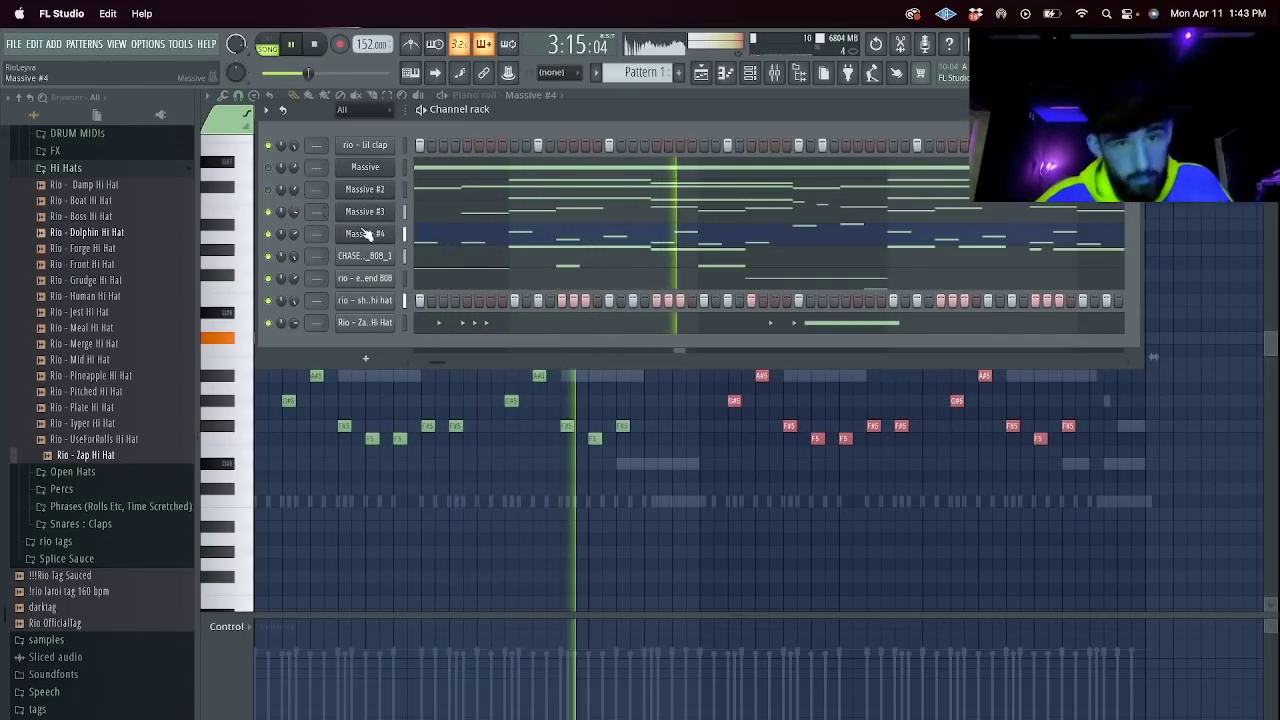
right_click(388, 226)
click(451, 361)
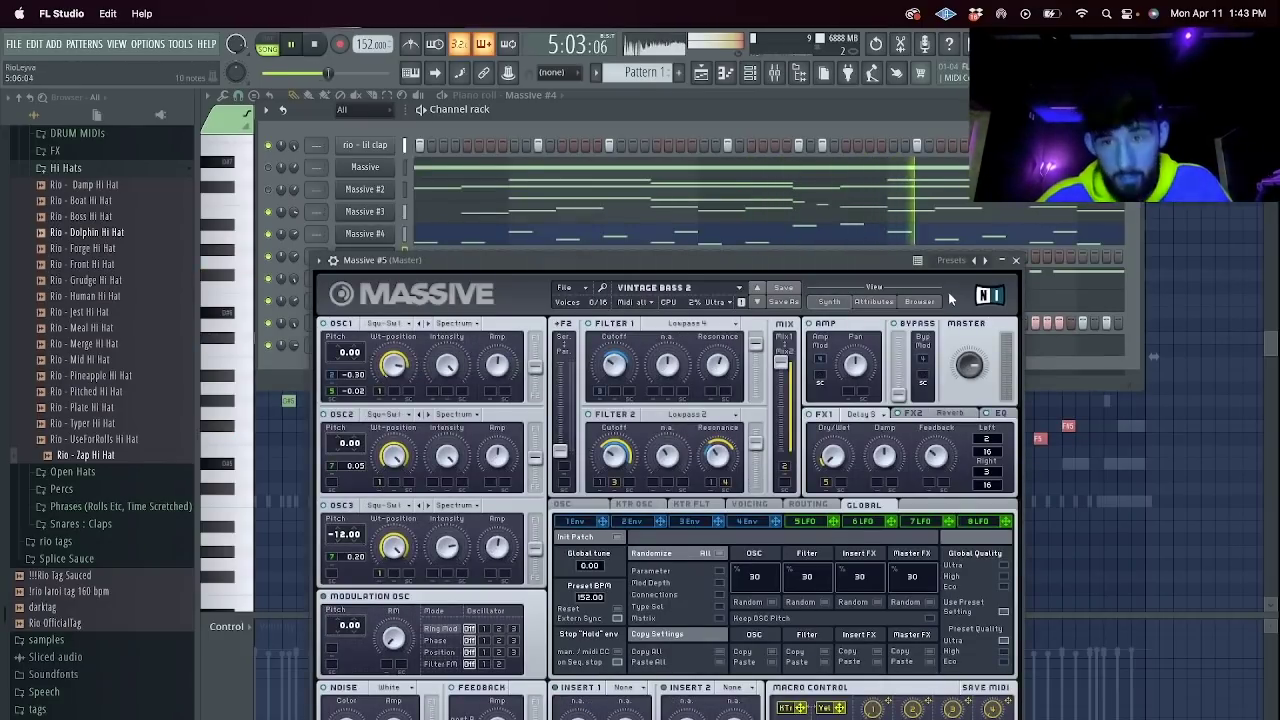
Audition the Roadtrip and Rocker presets on Massive #5, then settle on Soft and close the synth.
click(920, 302)
scroll(798, 573, down, 15)
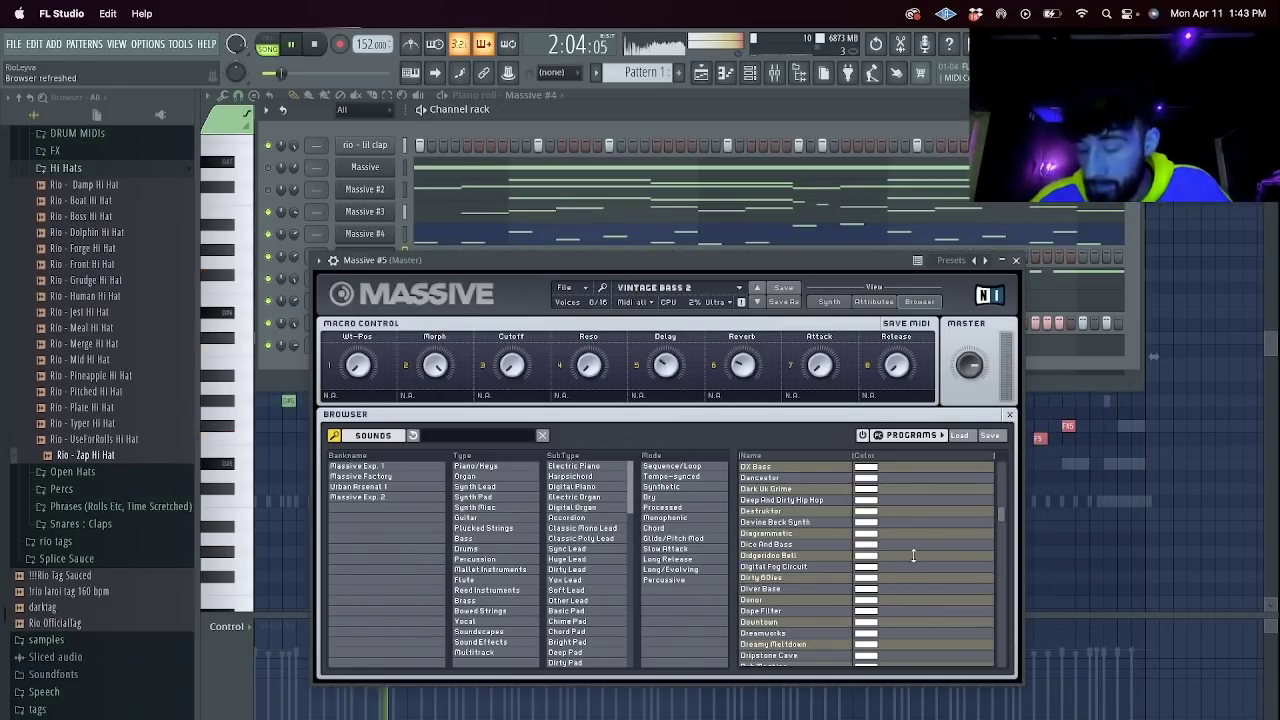
scroll(820, 590, down, 10)
key(space)
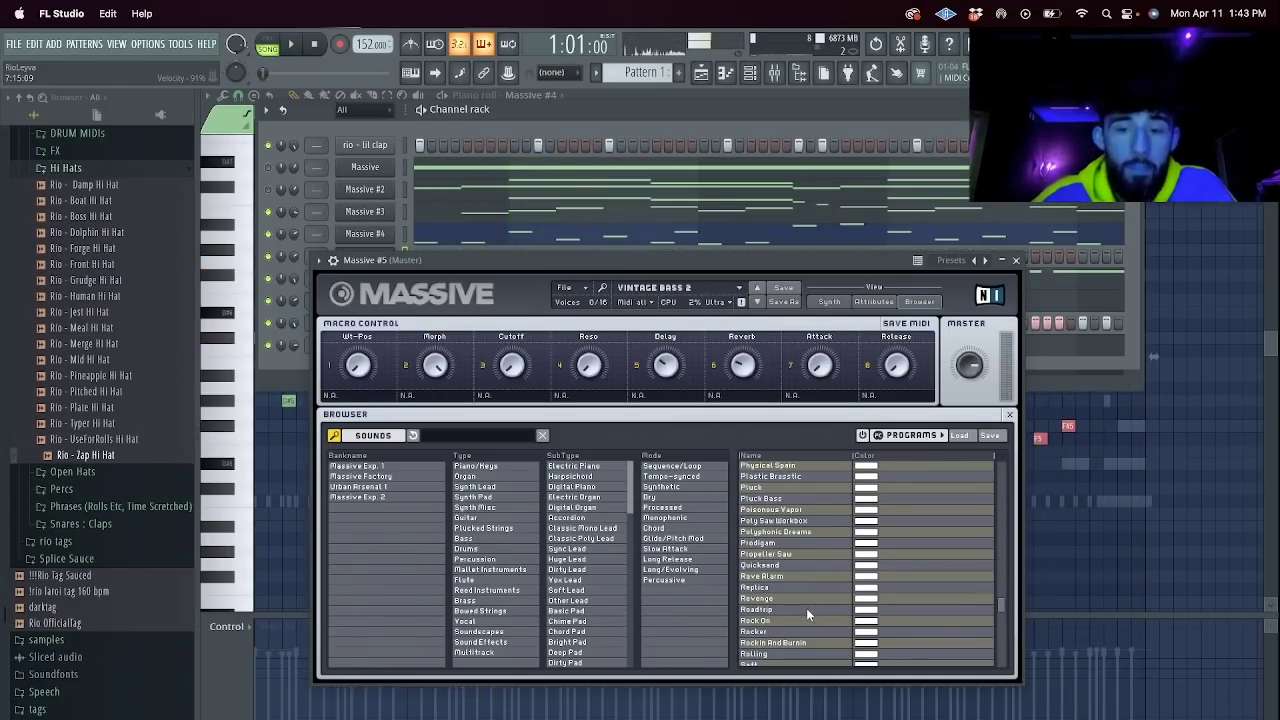
click(806, 608)
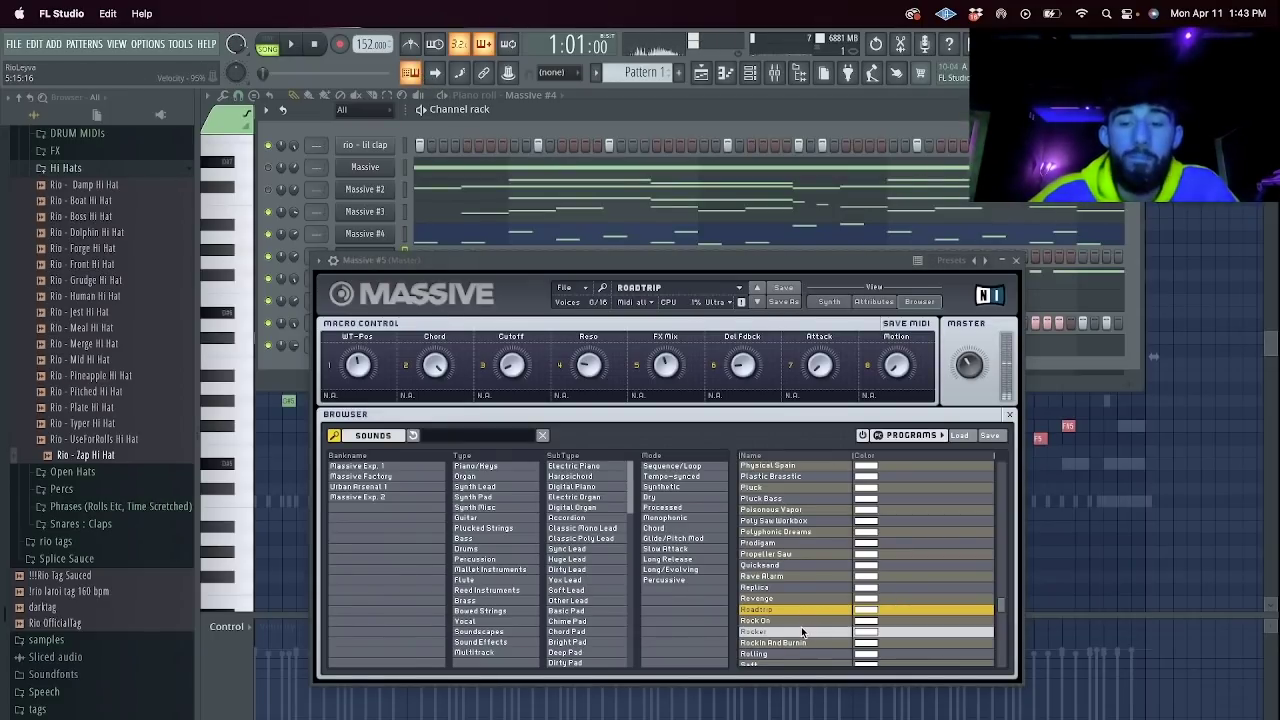
click(801, 627)
scroll(805, 620, down, 3)
click(789, 575)
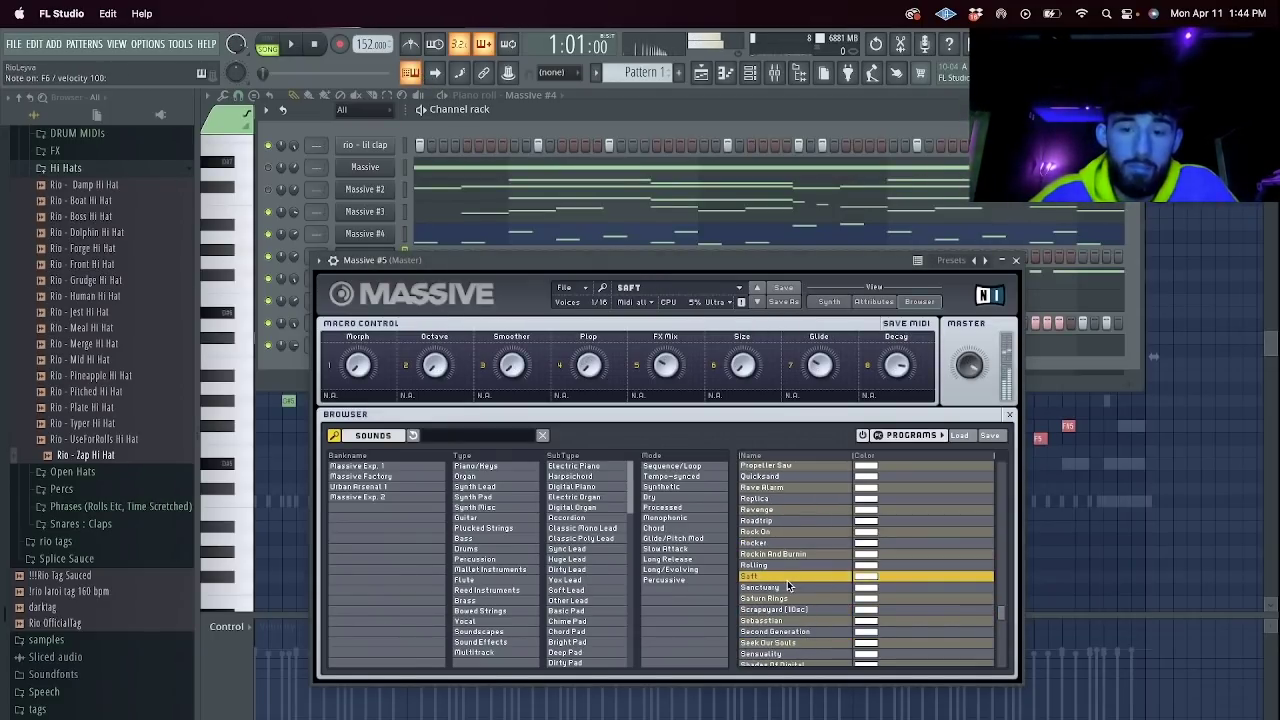
key(space)
click(1016, 261)
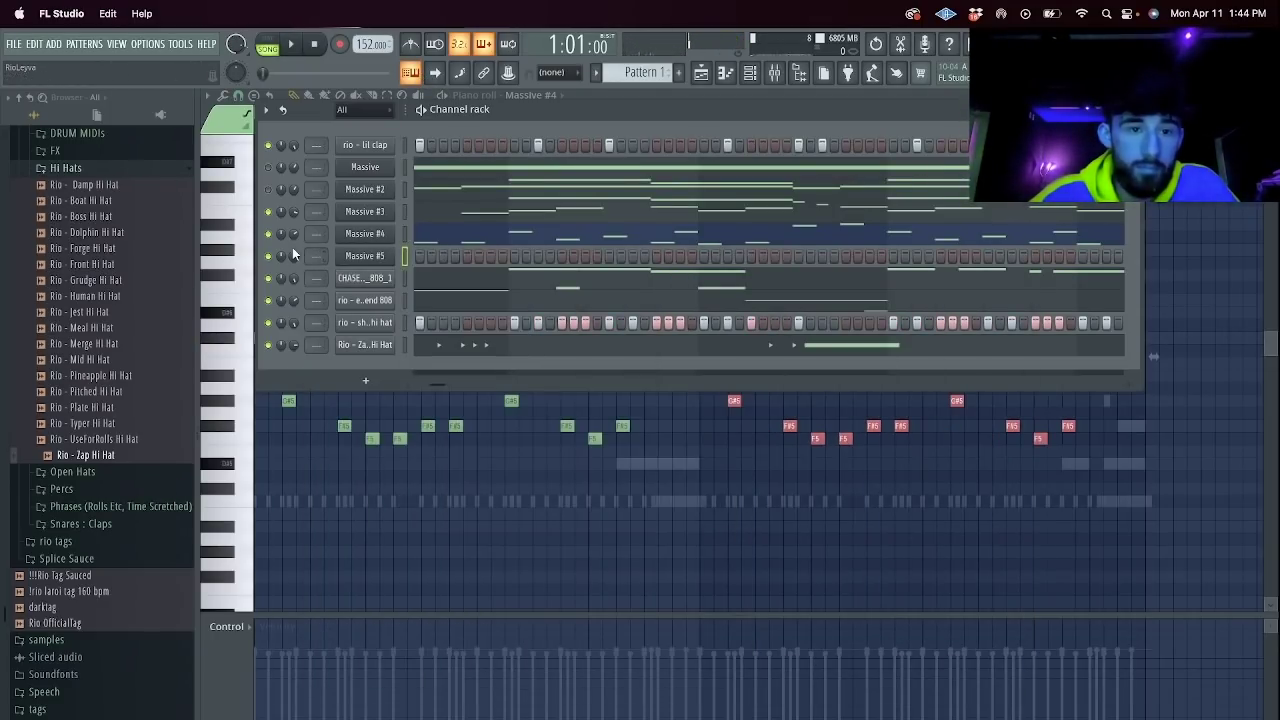
In Massive #5's piano roll, delete a stray note and duplicate the last eight melody notes to bar 5.
right_click(390, 256)
click(425, 258)
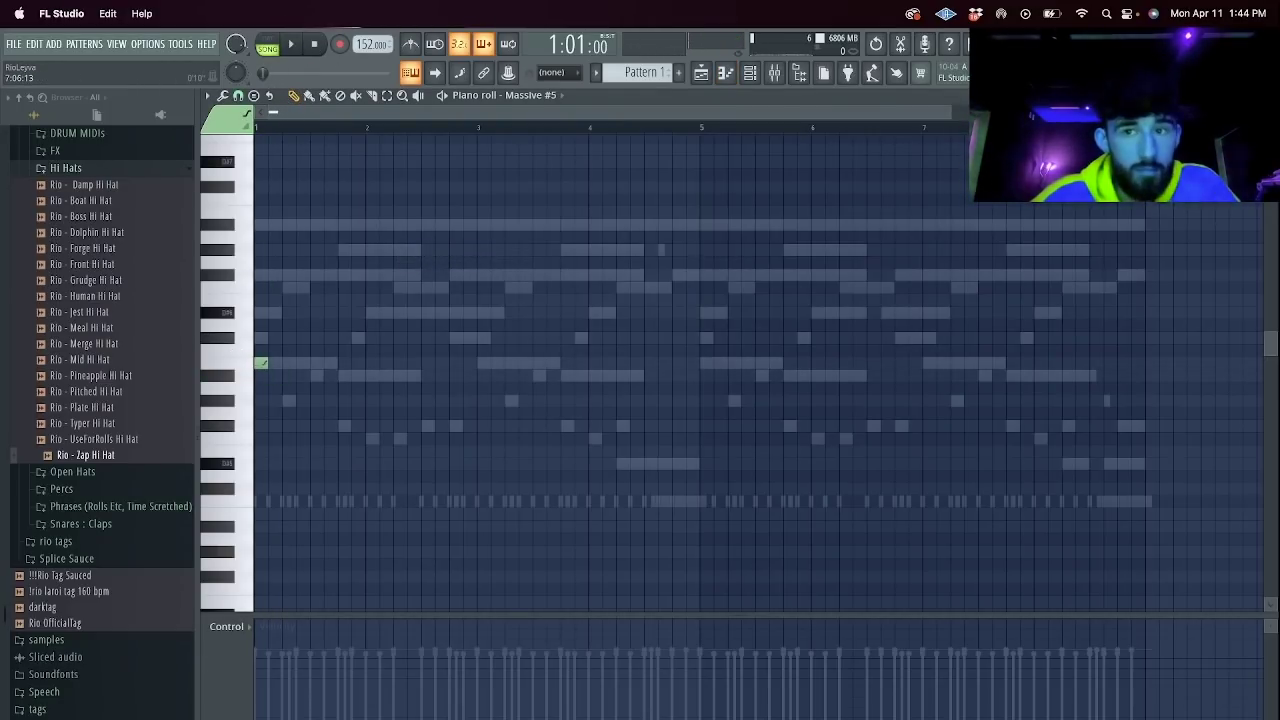
drag(949, 111, 573, 111)
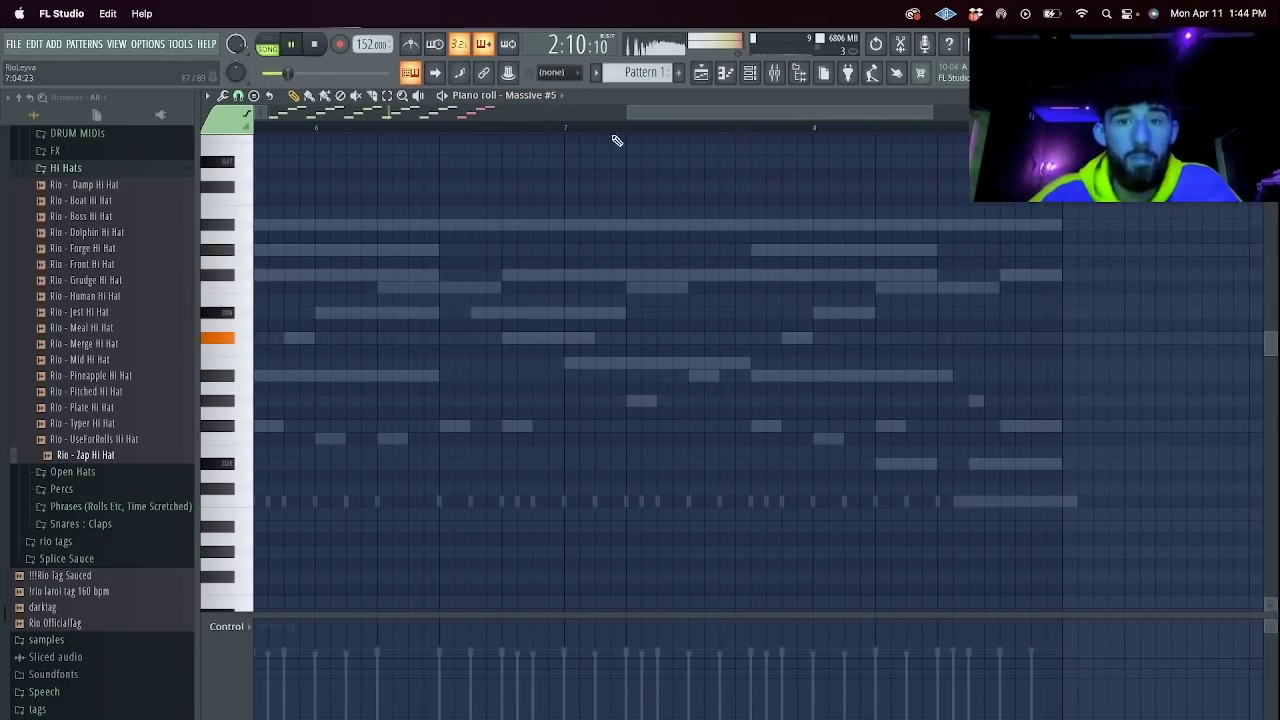
drag(624, 112, 264, 112)
key(space)
key(space)
click(474, 158)
right_click(478, 158)
drag(631, 406, 490, 206)
key(super+b)
key(super+b)
key(super+b)
Shift the Massive #5 melody notes up one octave.
click(749, 73)
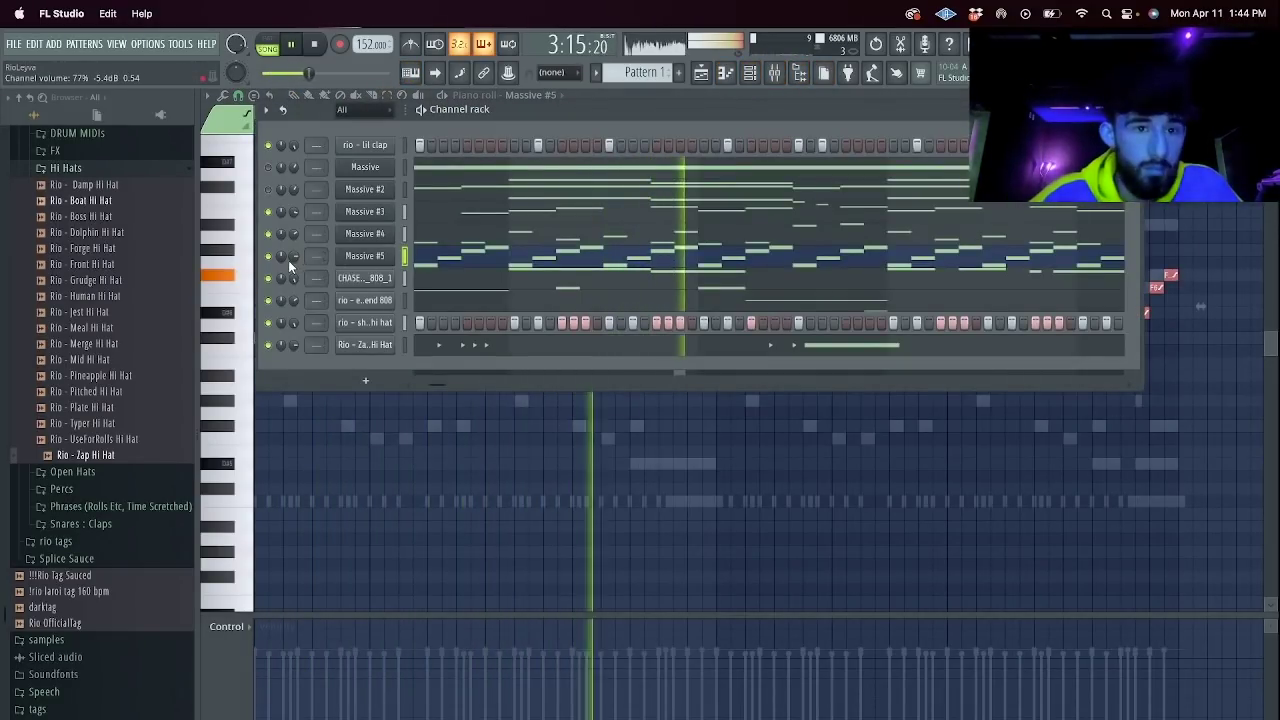
click(477, 259)
click(477, 259)
key(super+Up)
Step Massive #5 through Applecrate Magma, Array, Cool Alley Cat, Cristal and Crumatix to Cute Monster.
key(F6)
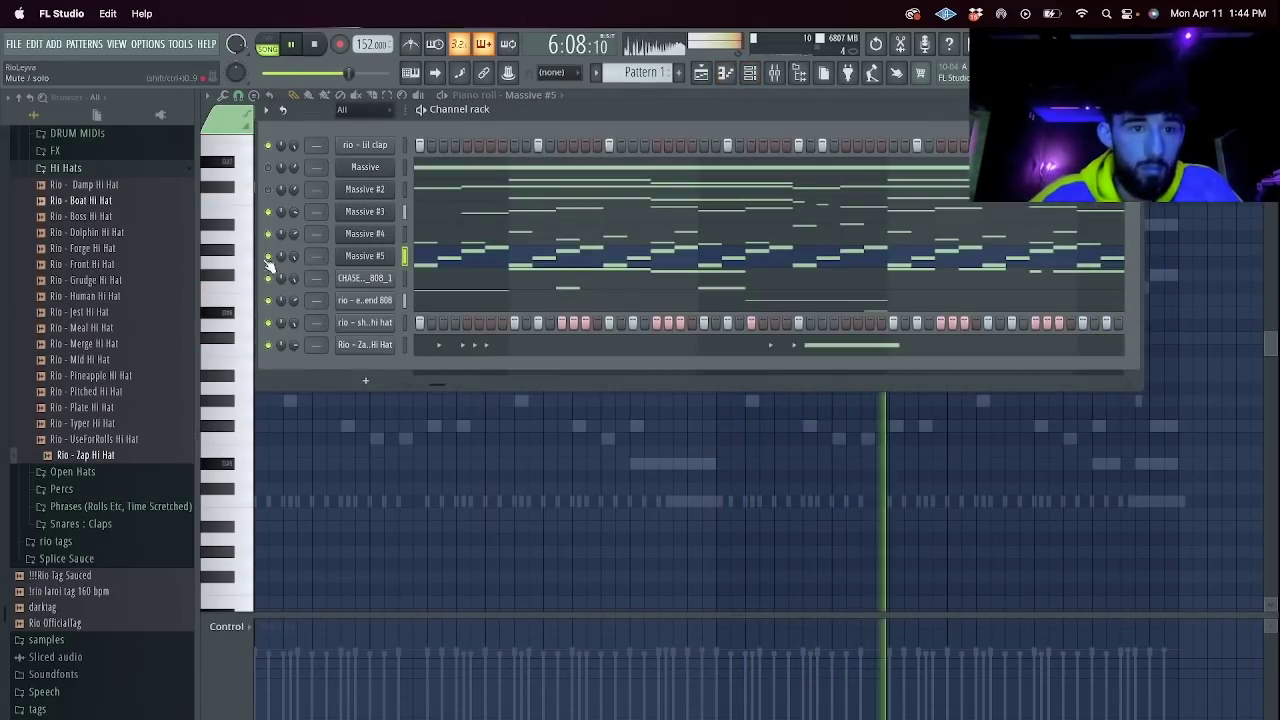
click(350, 257)
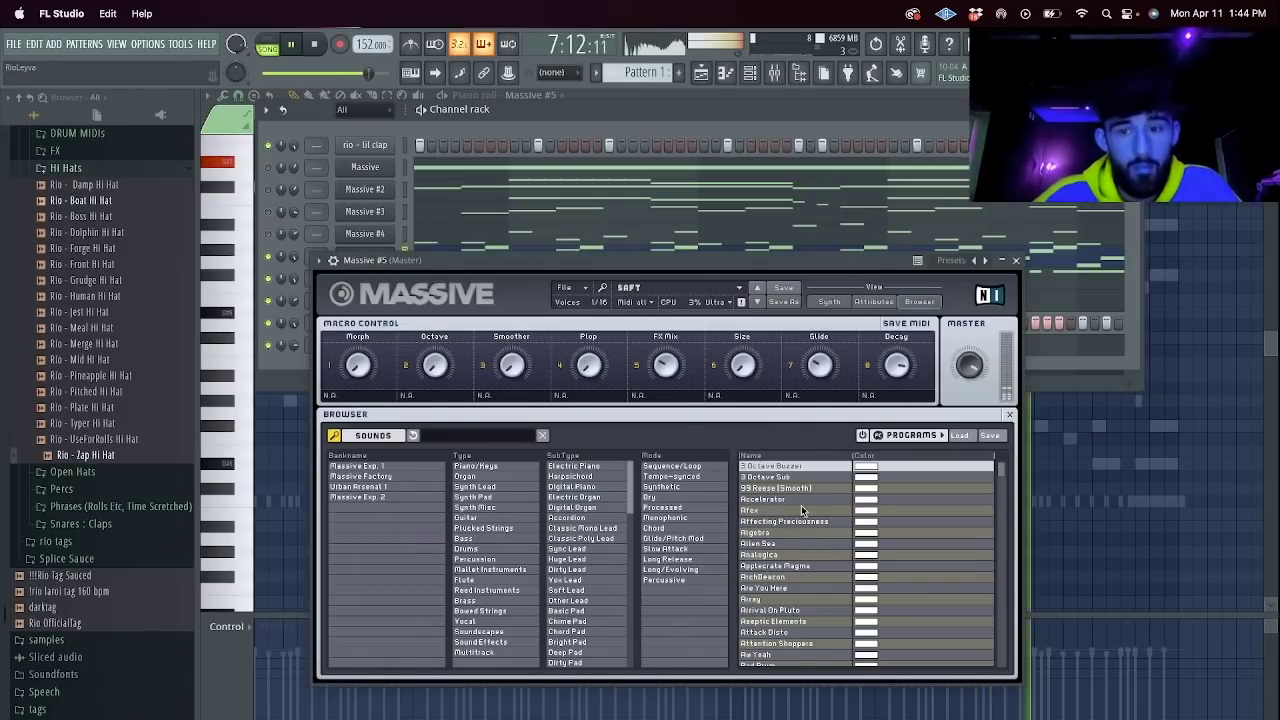
key(space)
click(805, 565)
click(811, 599)
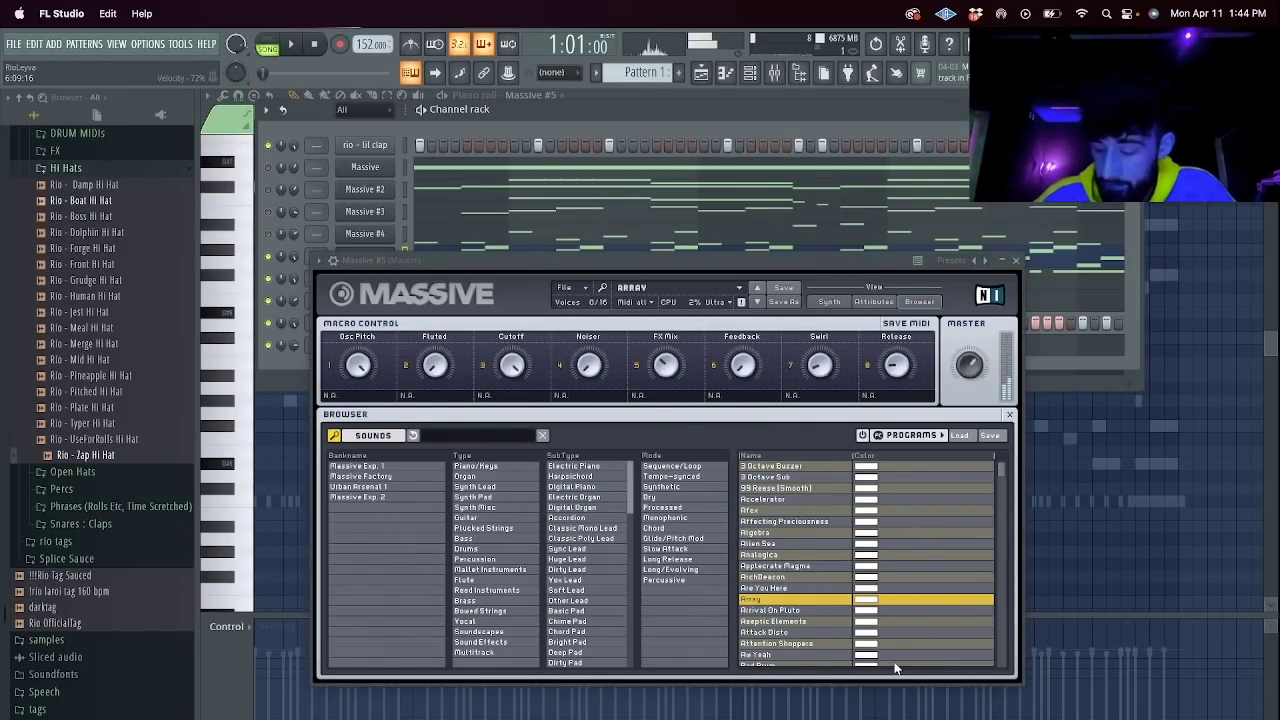
scroll(880, 640, down, 10)
click(797, 606)
click(797, 620)
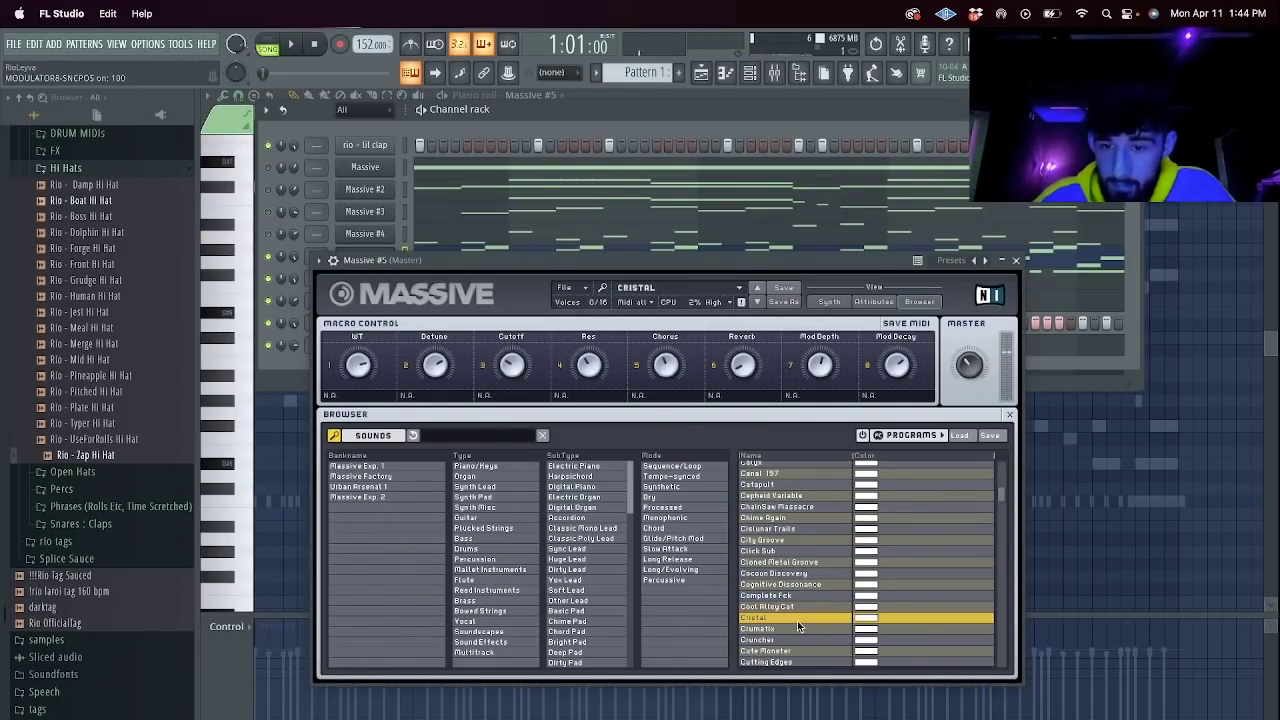
click(779, 630)
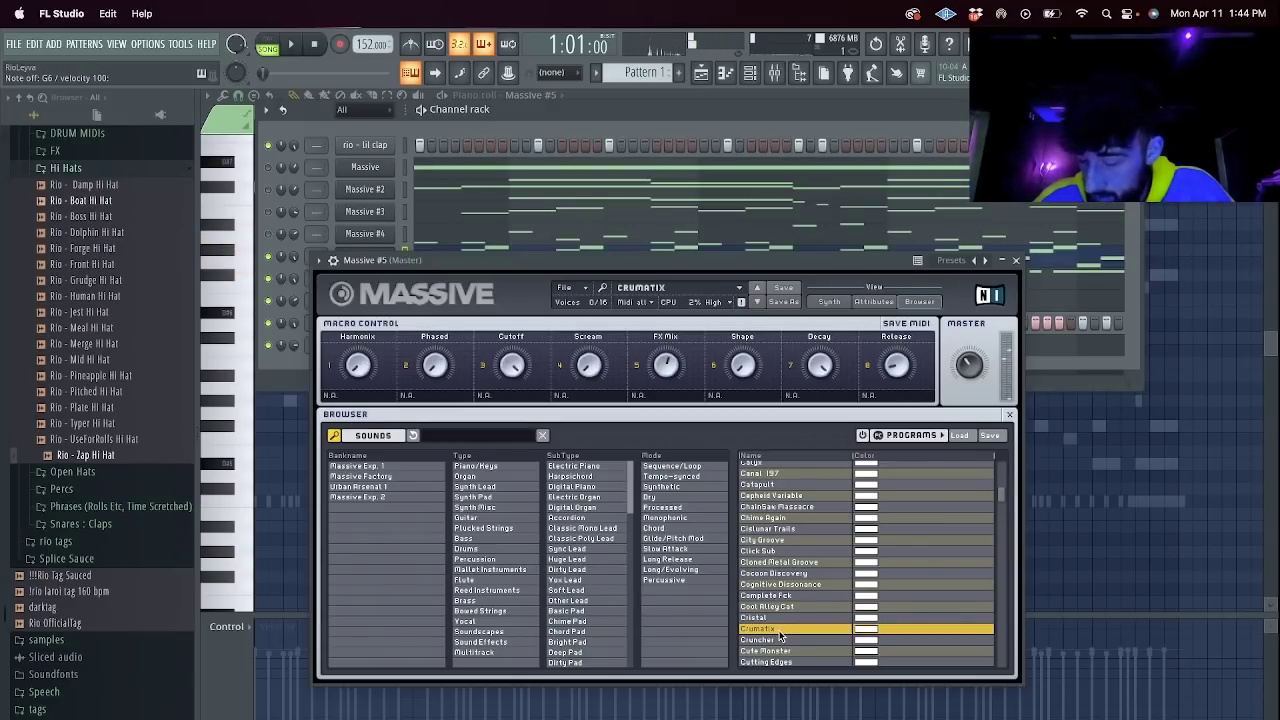
click(779, 651)
scroll(780, 620, down, 5)
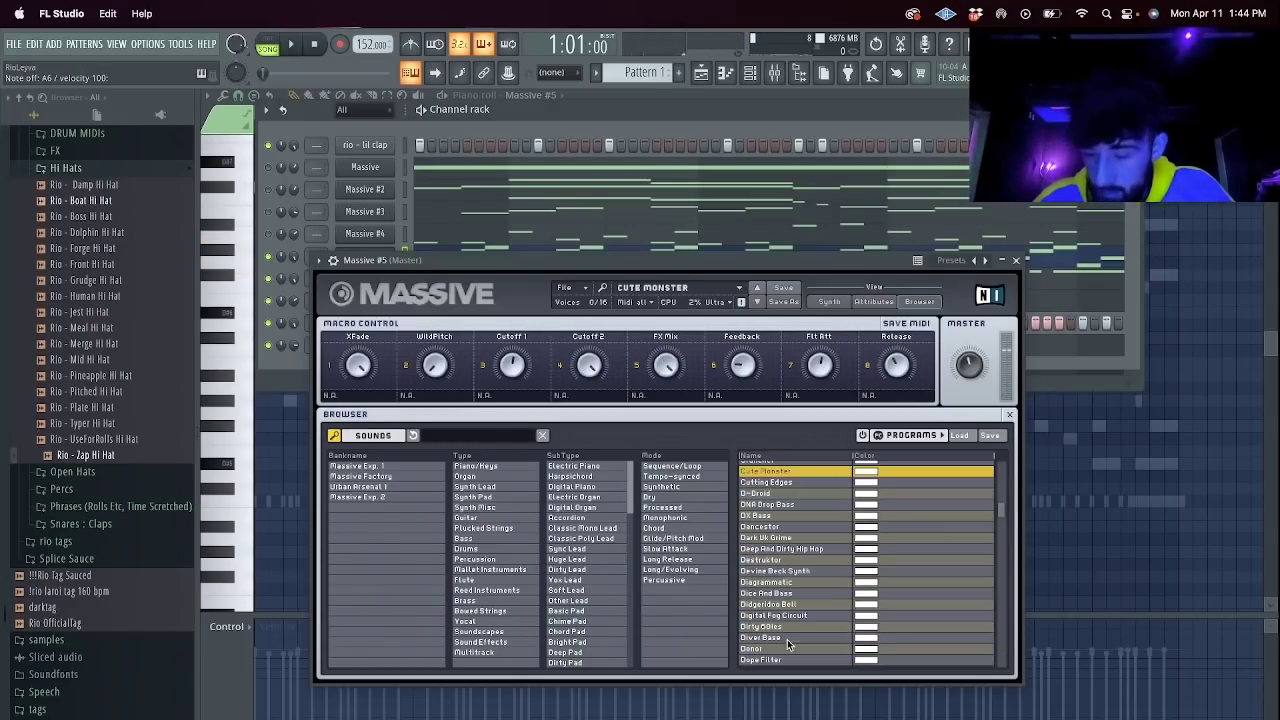
click(1016, 260)
key(space)
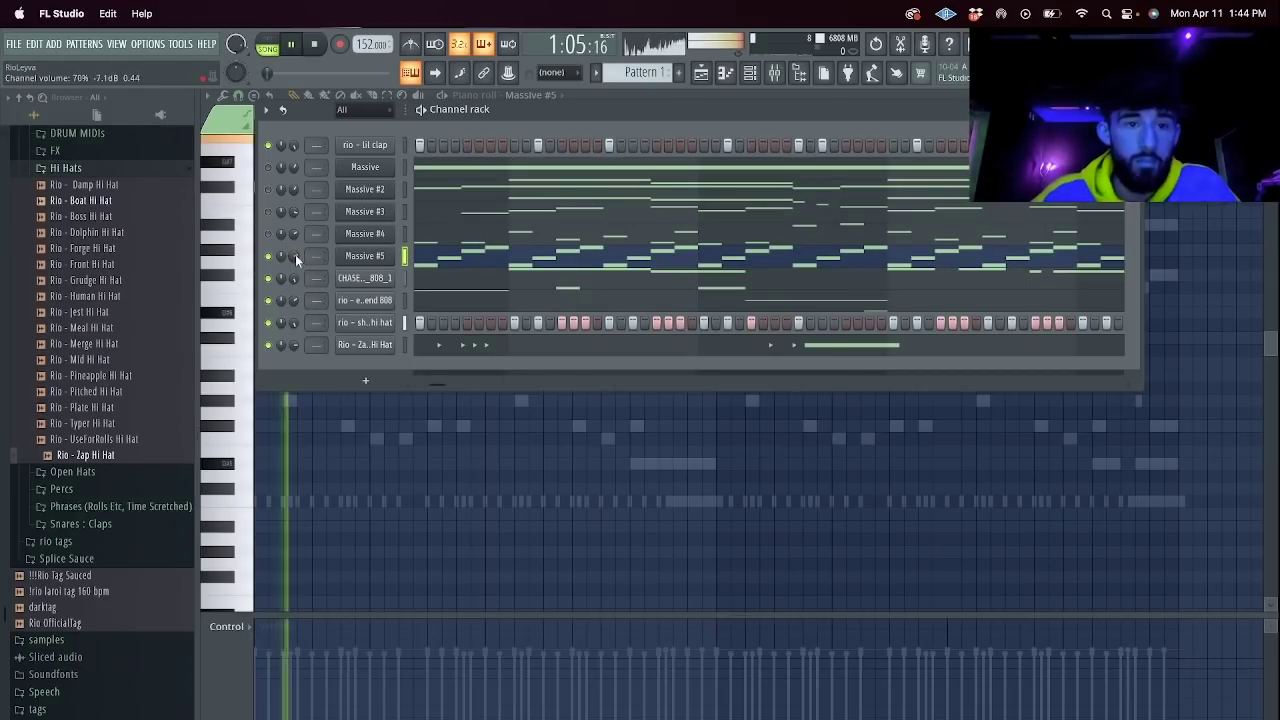
Delete five notes from the Massive #5 melody and add three new notes.
click(472, 263)
right_click(418, 200)
right_click(405, 212)
right_click(391, 237)
right_click(434, 262)
right_click(449, 237)
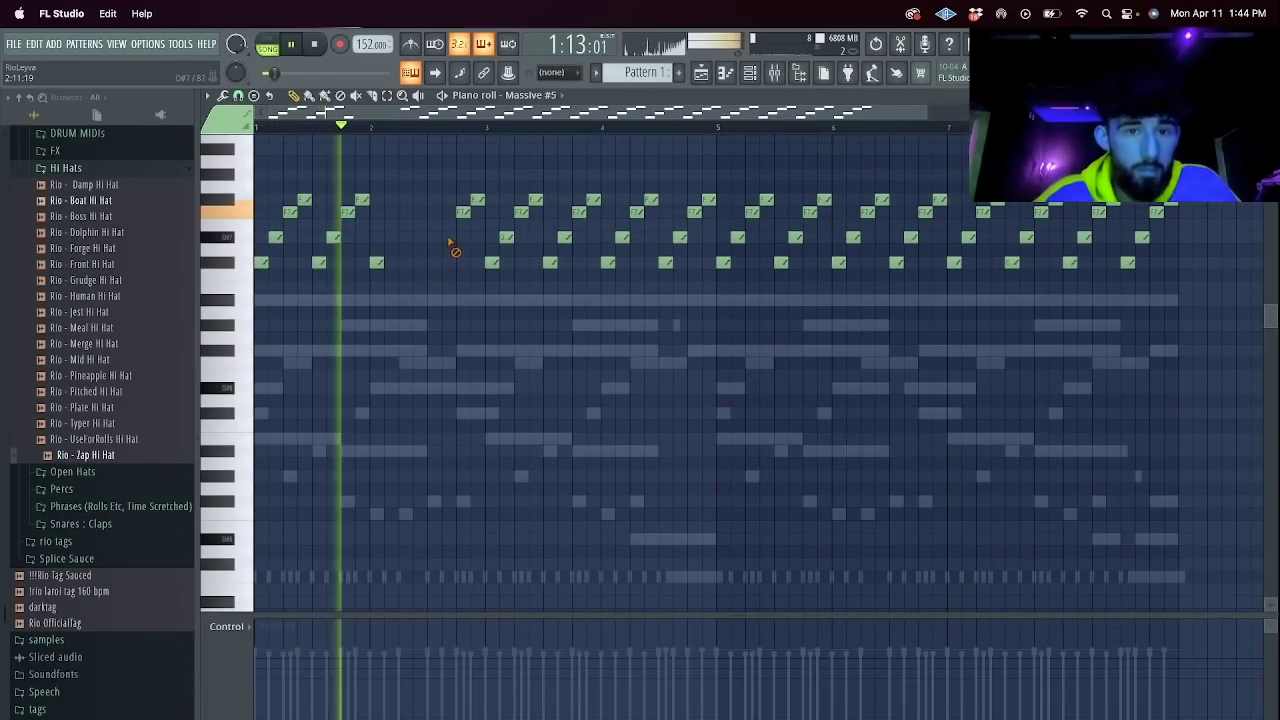
click(403, 263)
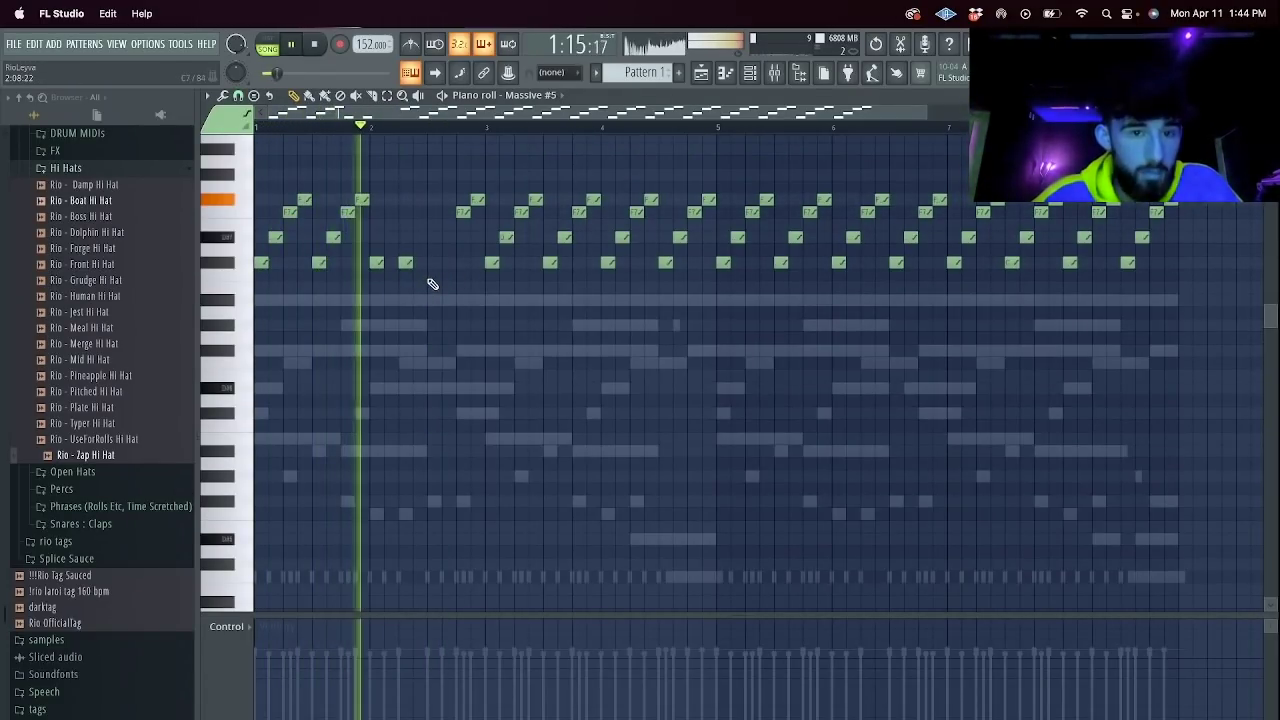
click(434, 288)
click(463, 300)
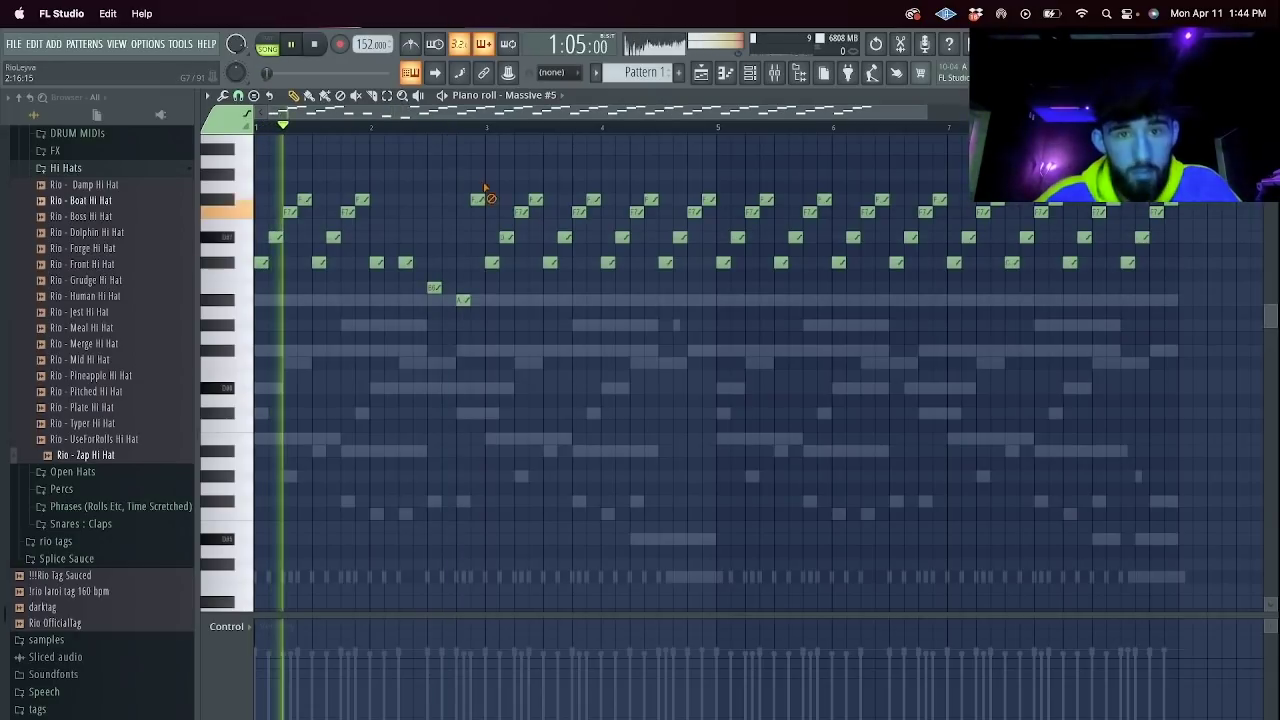
Delete a block of later notes, nudge the A#6 note left, and add an F6 note.
drag(1198, 320, 574, 206)
key(Delete)
key(space)
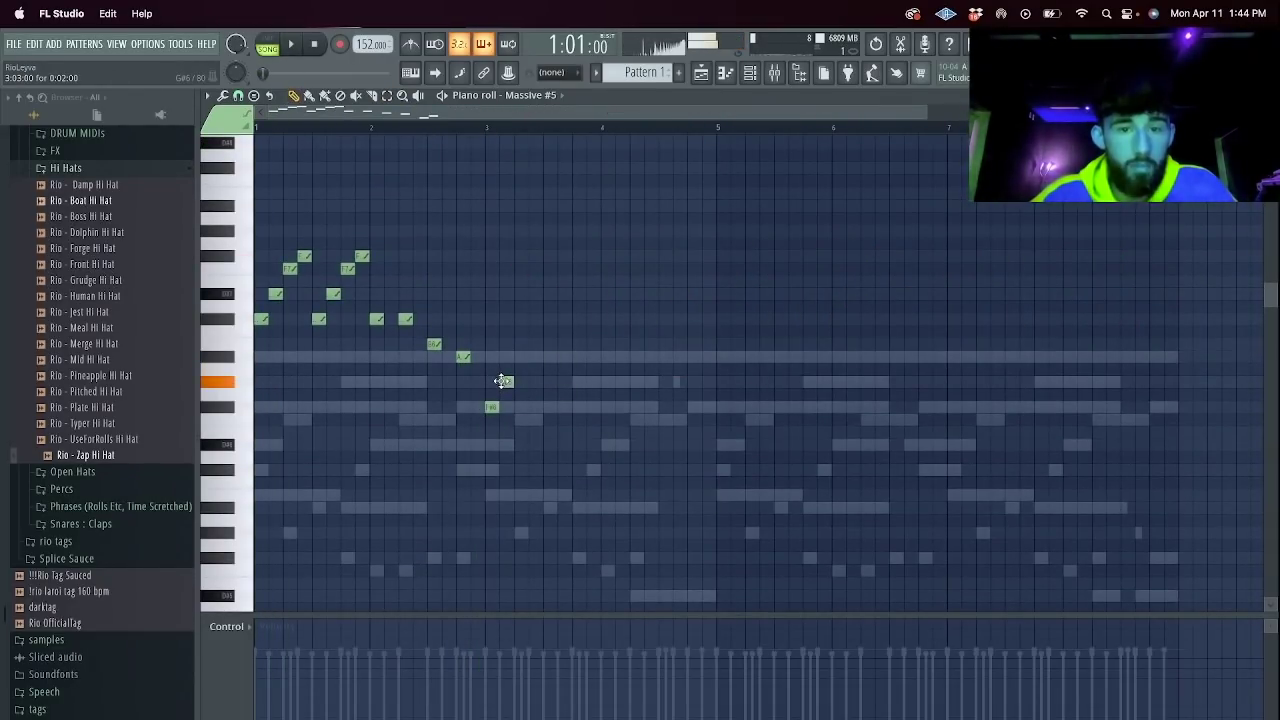
drag(516, 358, 515, 358)
click(534, 420)
key(space)
Repeat the four-note group three times and replace notes in the final group with an F#5 note.
drag(555, 450, 495, 338)
key(super+b)
key(ctrl+b)
key(ctrl+b)
key(ctrl+d)
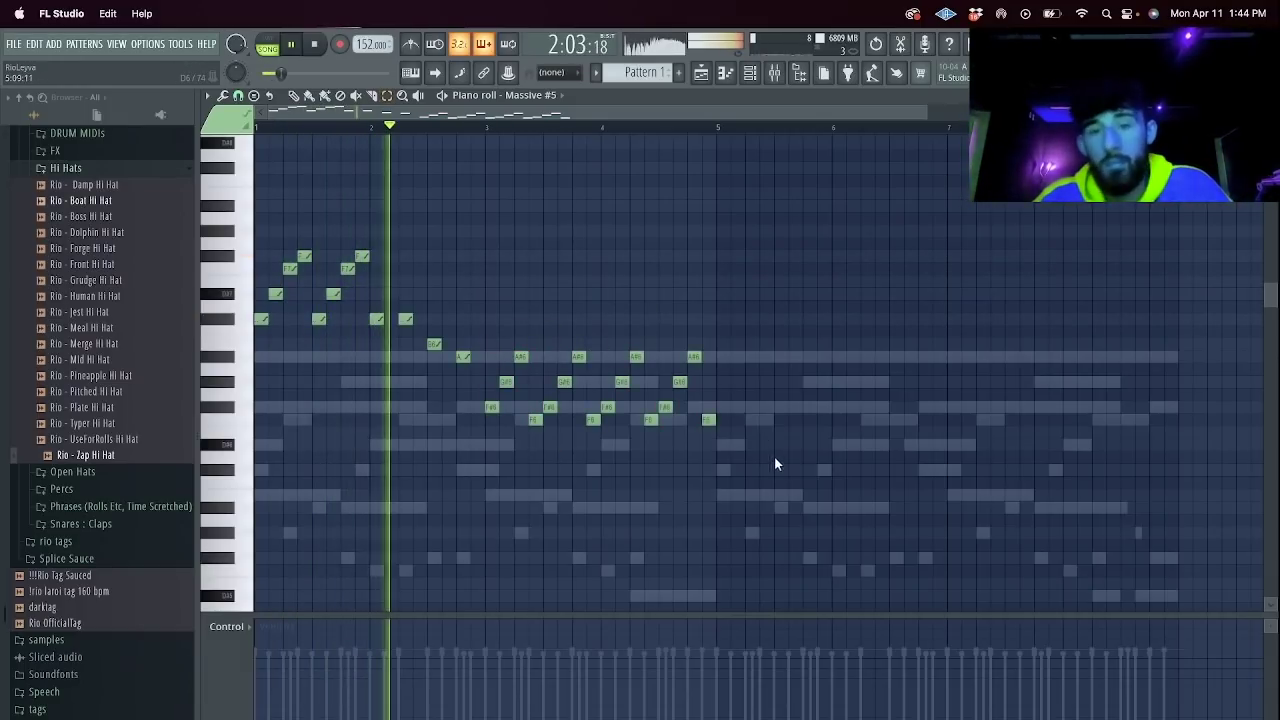
right_click(680, 382)
right_click(694, 358)
right_click(707, 420)
click(694, 407)
key(space)
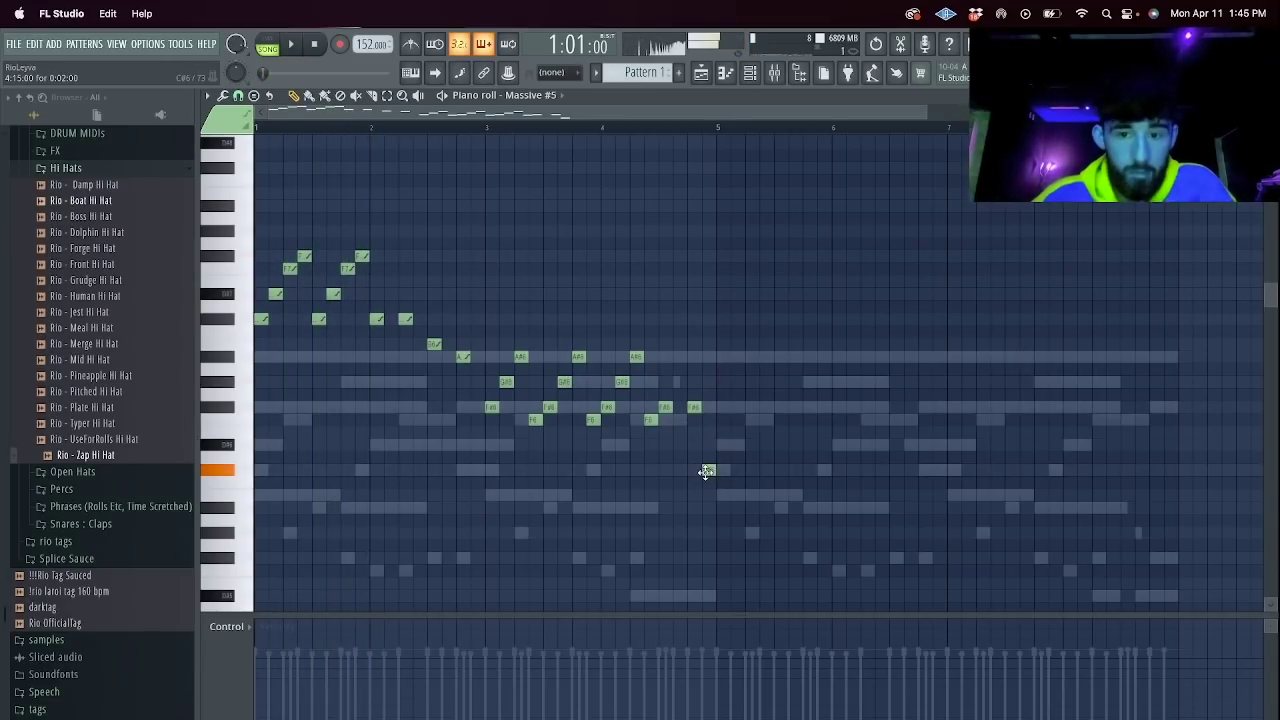
key(space)
Duplicate the whole note pattern to the right and raise its last notes one octave.
key(ctrl+a)
key(ctrl+b)
drag(1216, 538, 836, 306)
key(ctrl+Up)
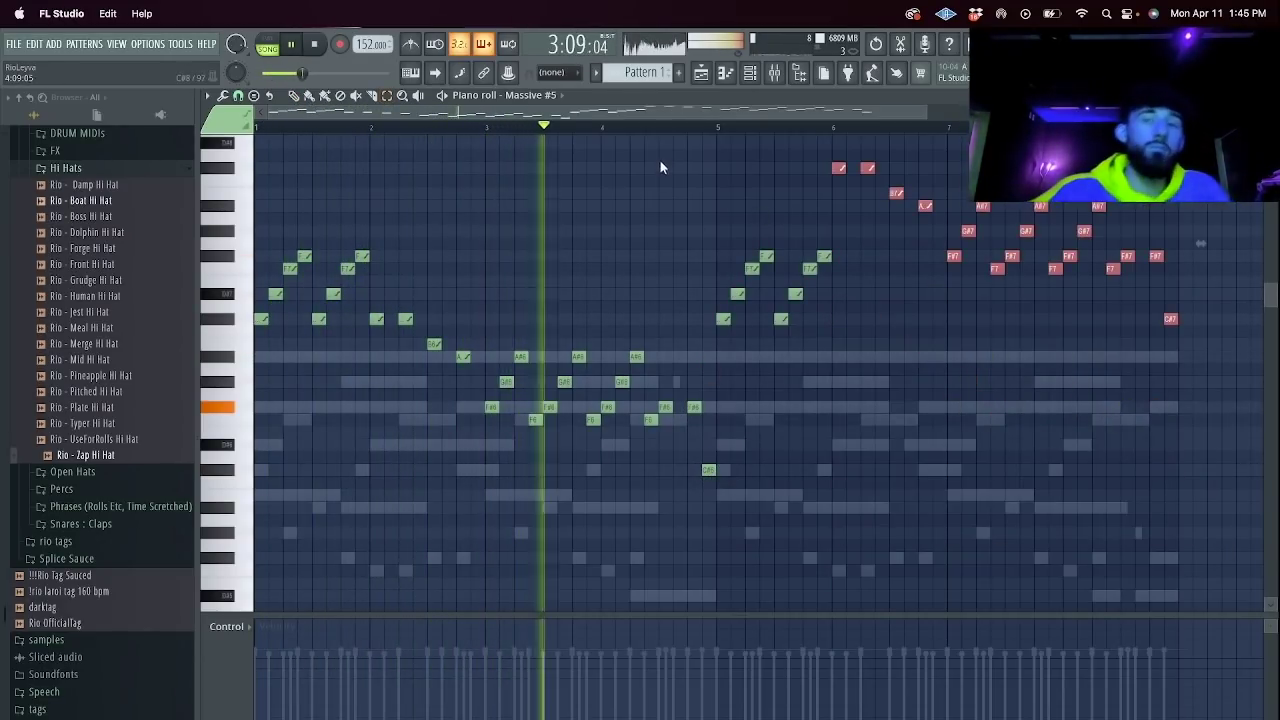
click(774, 73)
click(755, 76)
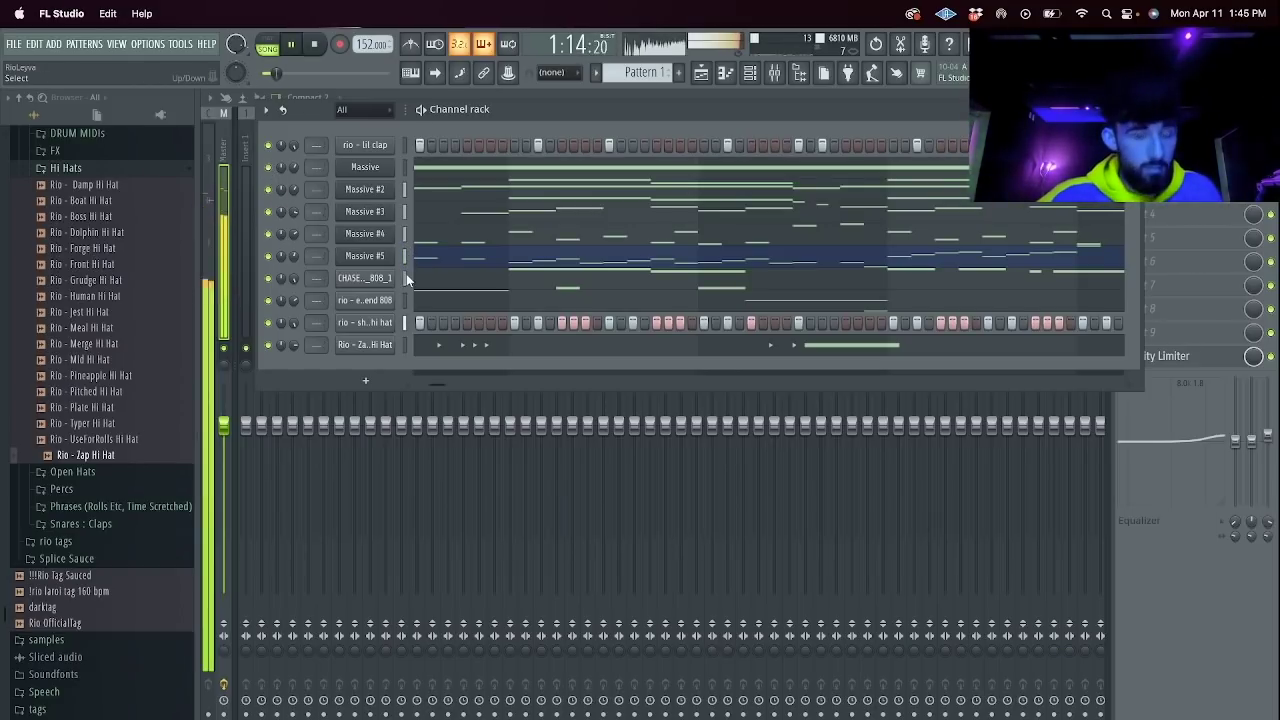
Split the pattern by channel and place the split patterns on Tracks 1–10 in the playlist.
click(705, 76)
key(space)
click(595, 74)
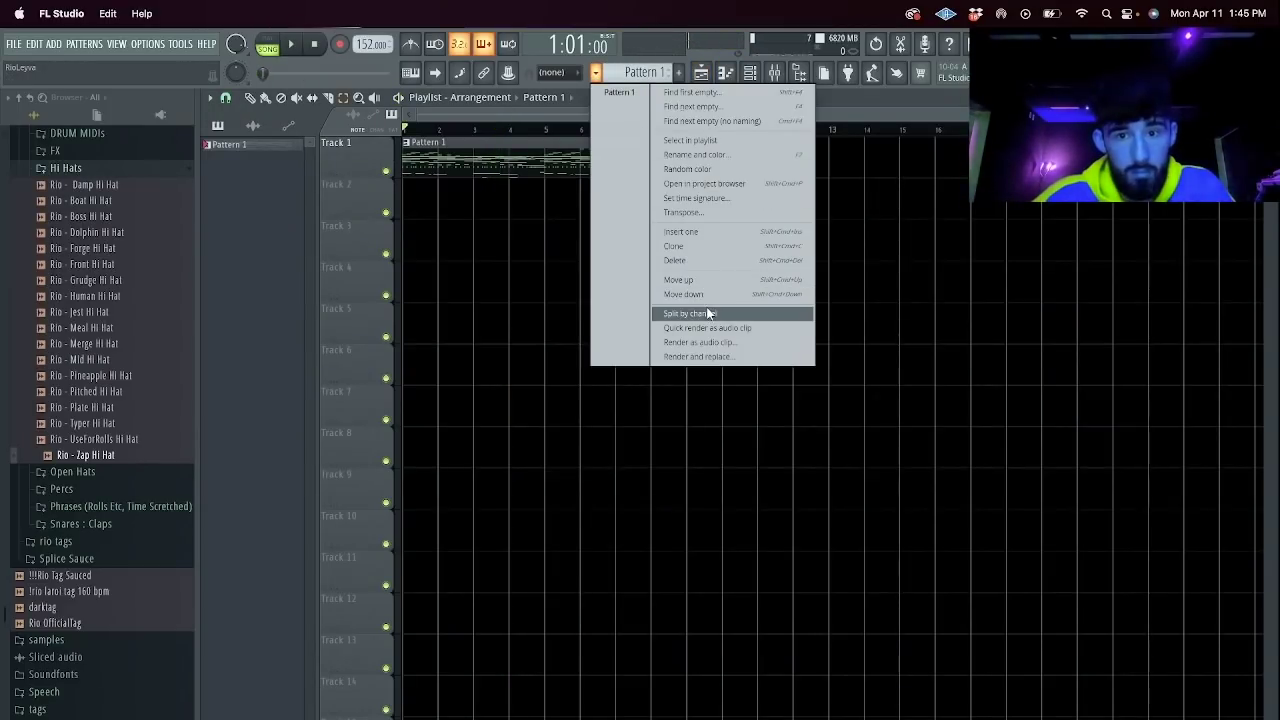
click(708, 313)
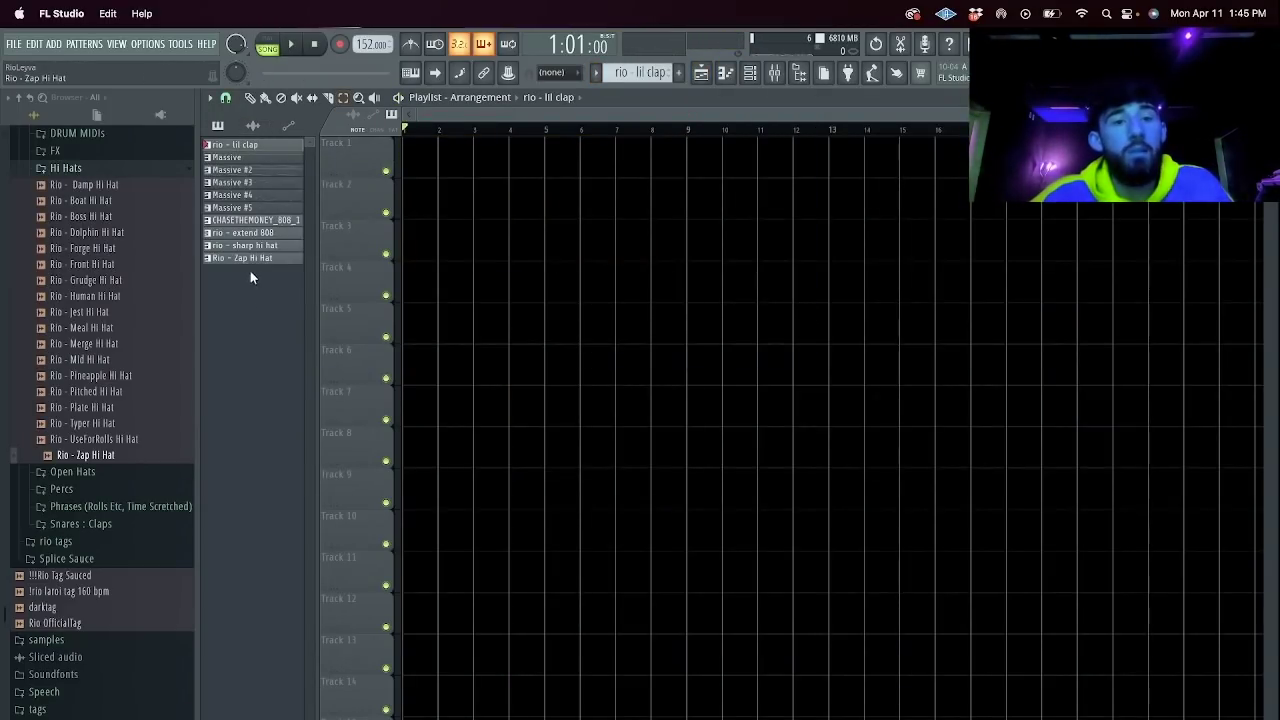
drag(253, 263, 425, 158)
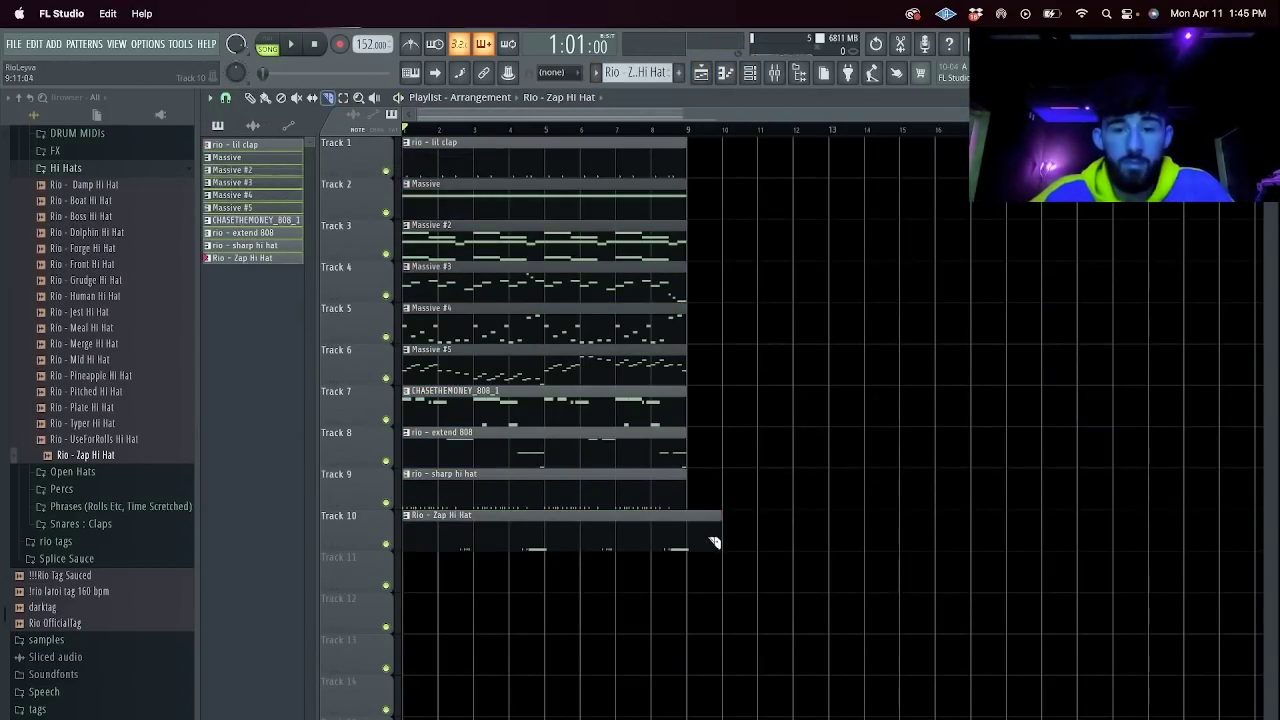
Delete the stray clip, duplicate all ten clips three times, and check the project info.
drag(709, 575, 280, 10)
key(Delete)
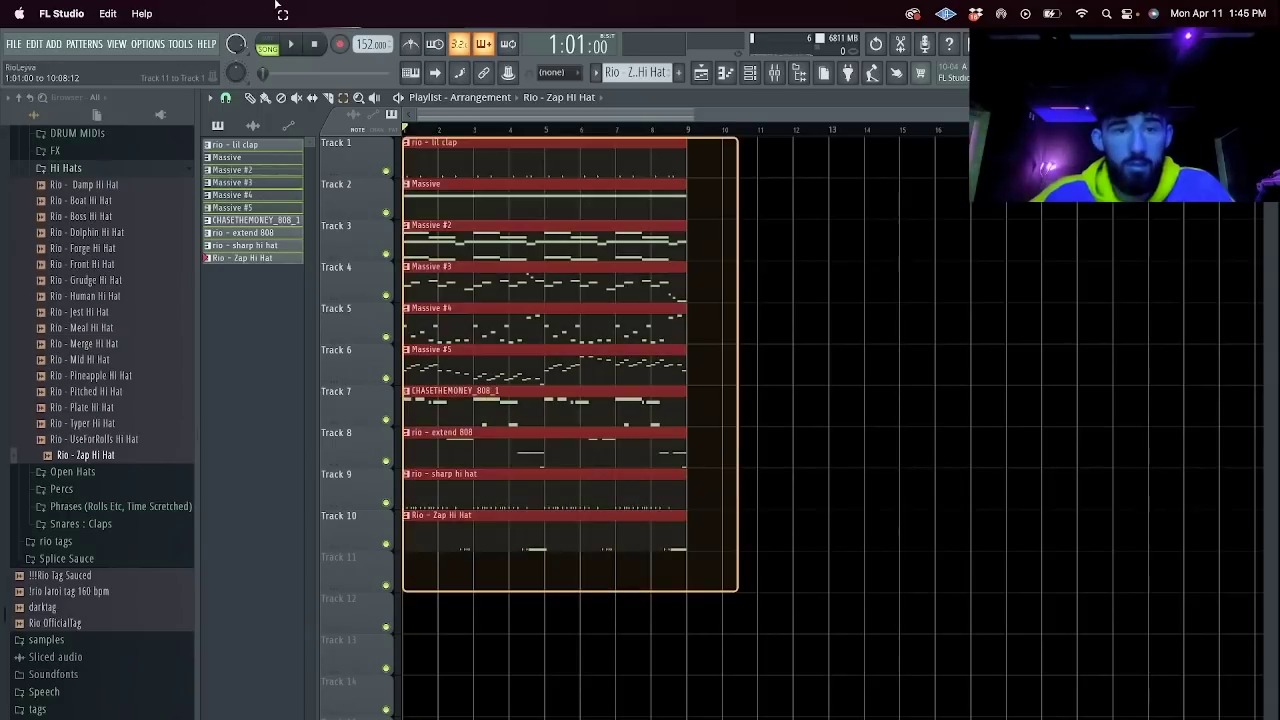
key(super+b)
key(super+b)
key(super+b)
drag(810, 115, 206, 188)
click(150, 43)
click(190, 175)
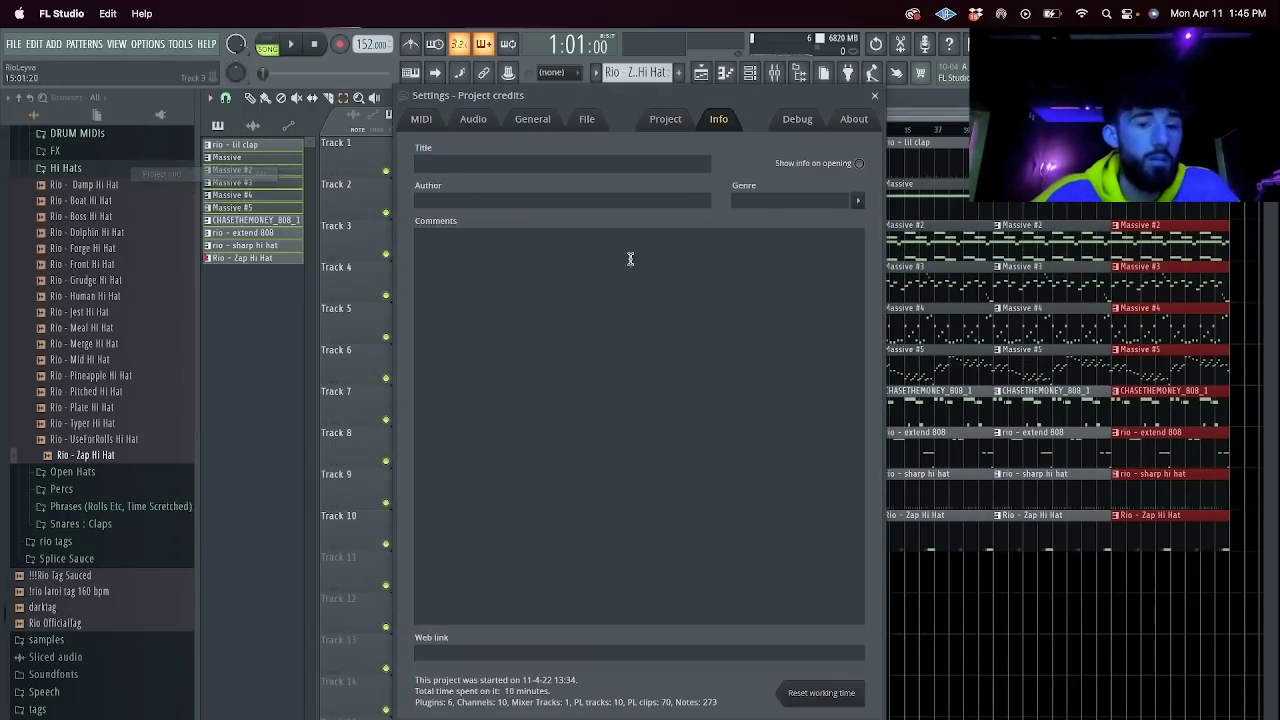
click(876, 97)
Clear the first clip column except Massive #2 on Track 3, and slice the drum clips at bar 5.
drag(492, 592, 412, 150)
key(Delete)
click(233, 170)
click(412, 242)
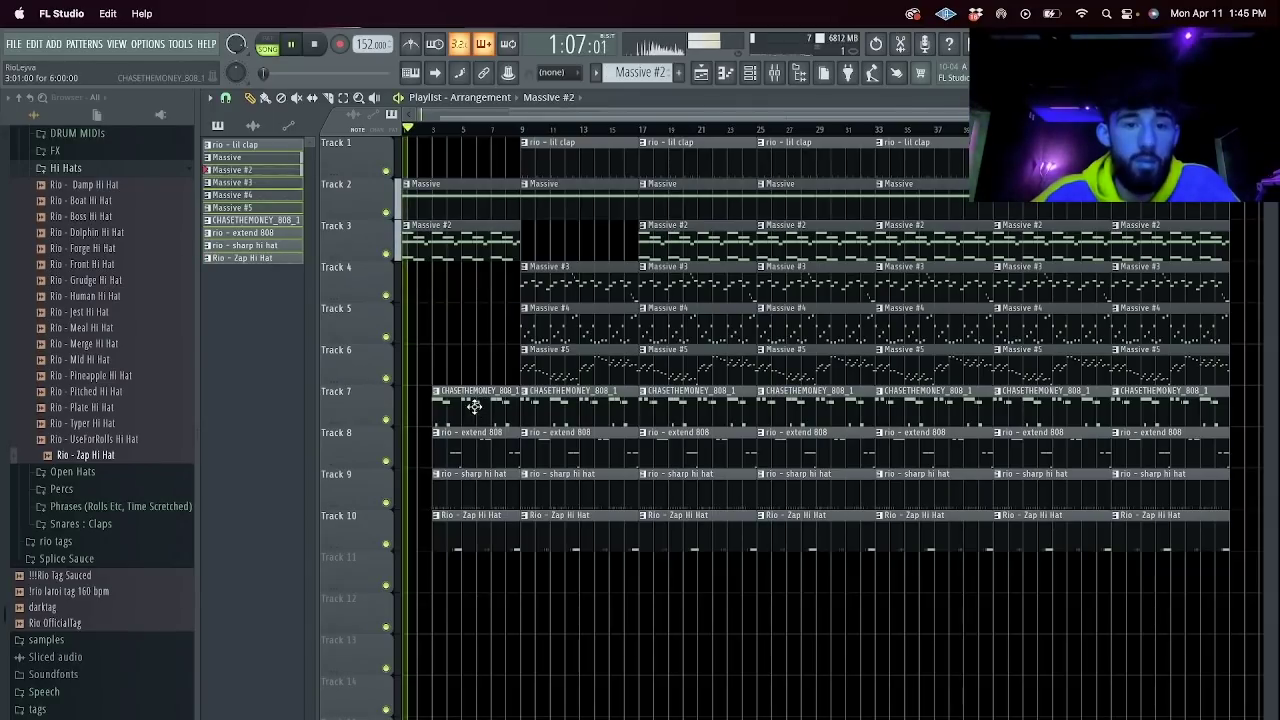
key(c)
drag(461, 595, 462, 400)
Delete the bar 3–5 drum clip pieces and select the Track 10 clip.
super+drag(446, 405, 450, 540)
key(Delete)
super+drag(468, 543, 485, 385)
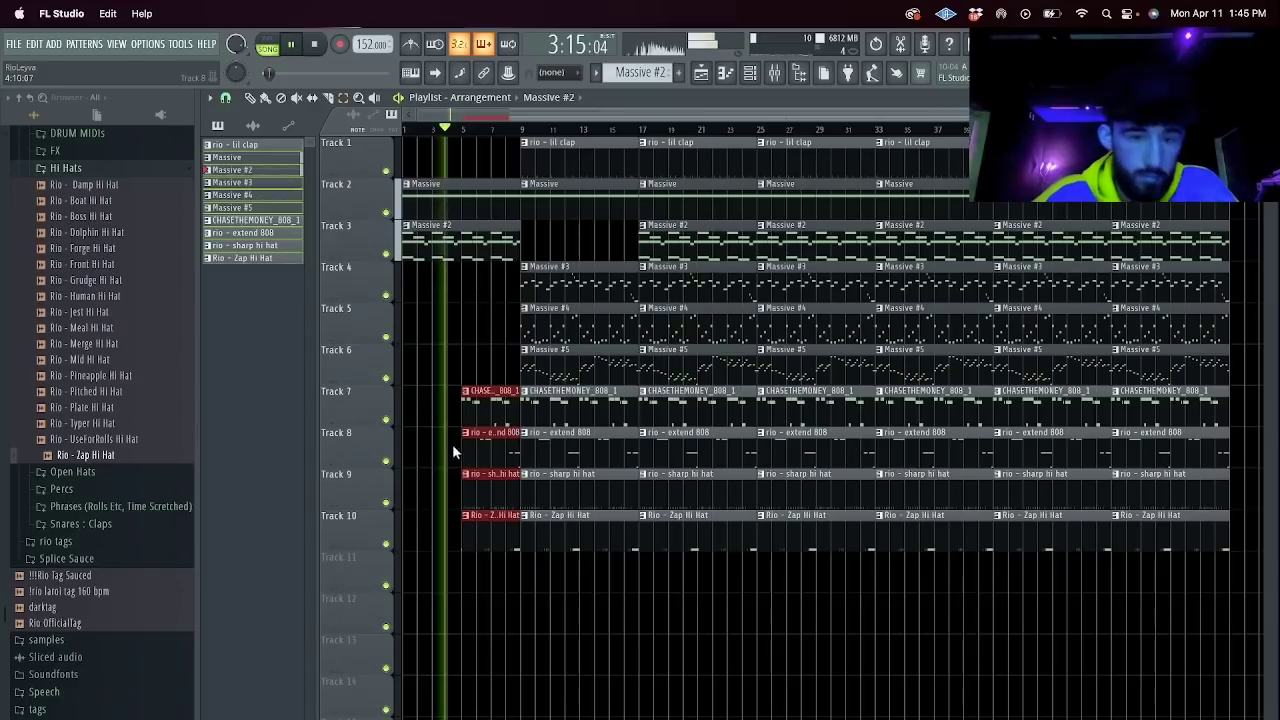
key(F6)
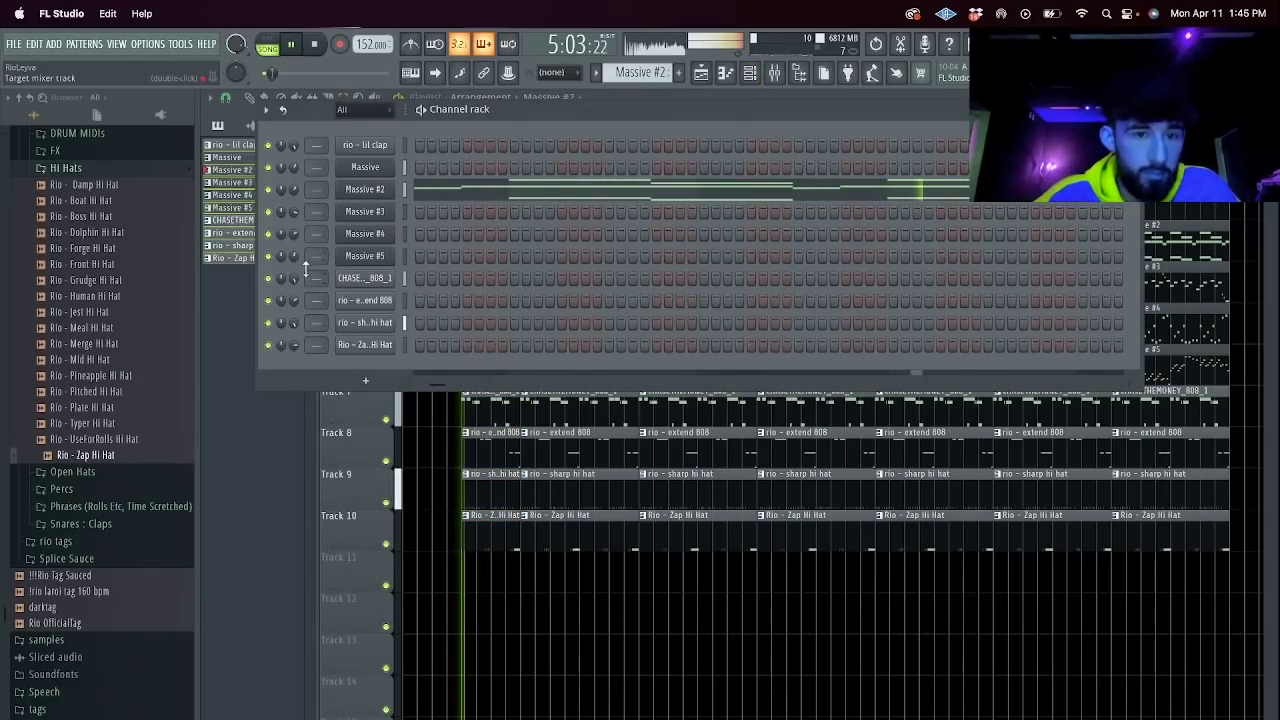
key(F6)
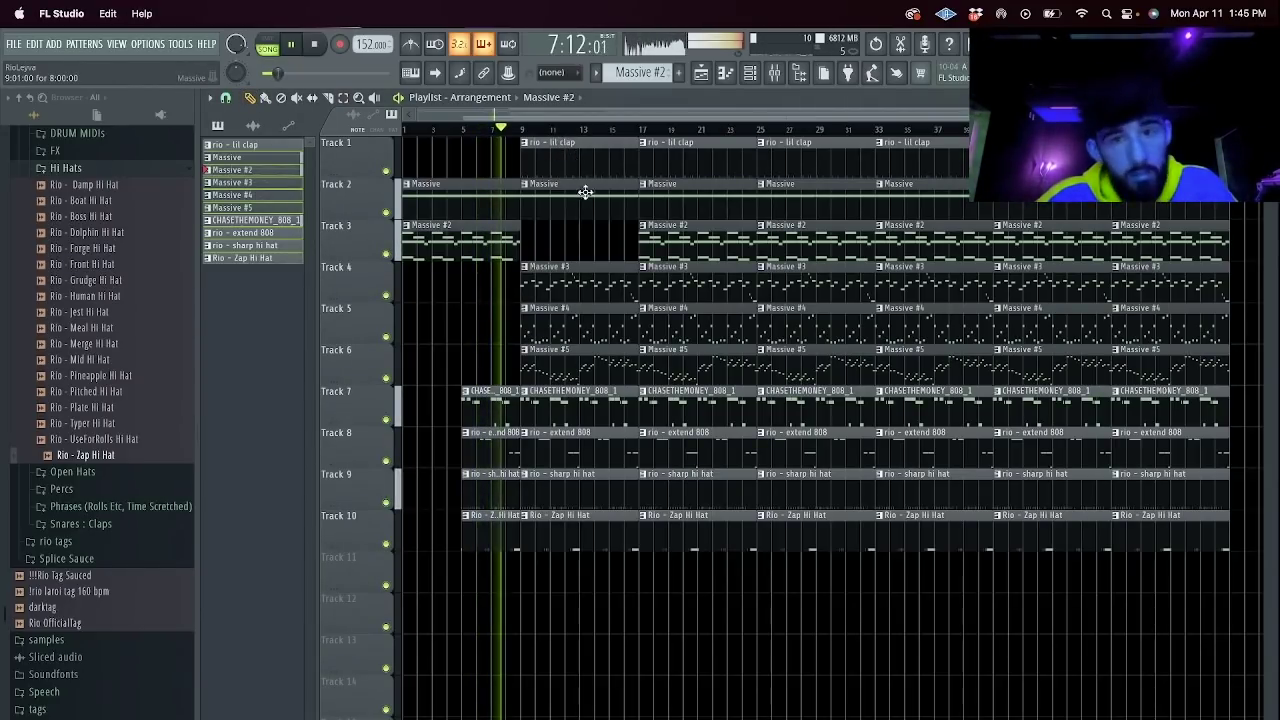
Remove the early Massive #3–#5 clips, place Massive #4 at bar 9, and duplicate Massive #2 to bar 9.
right_click(600, 351)
right_click(589, 331)
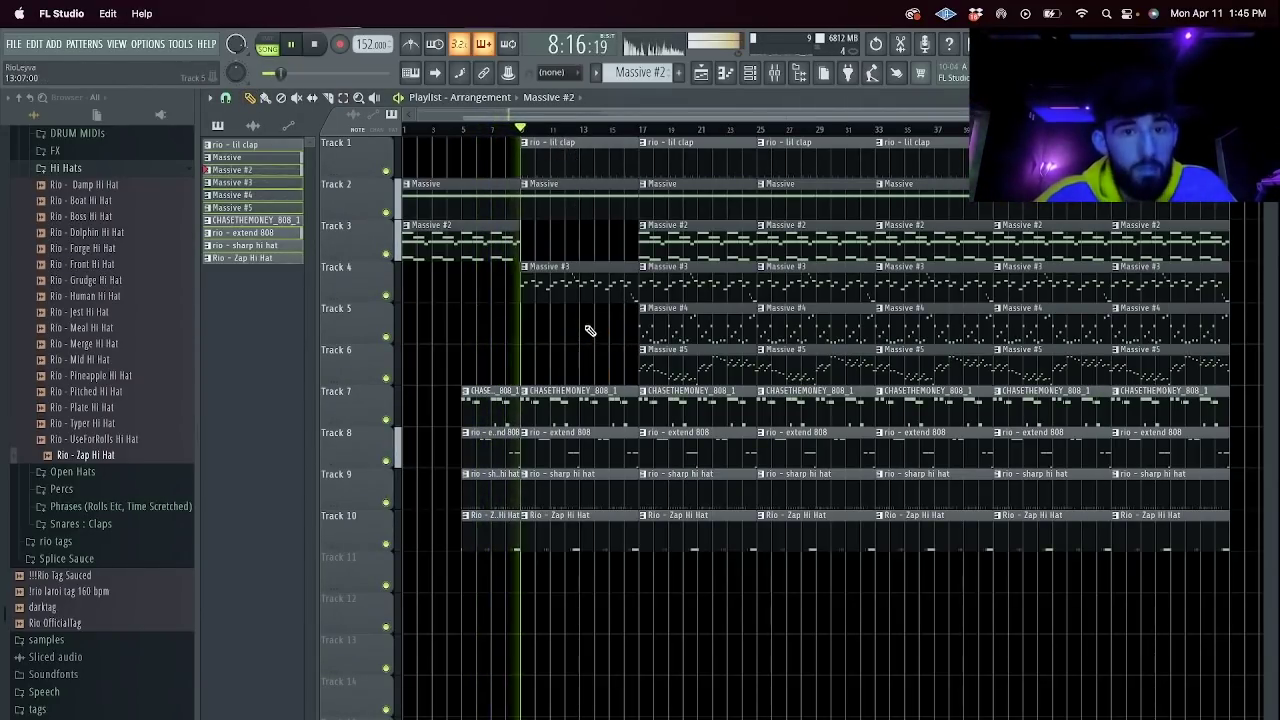
right_click(592, 286)
drag(670, 325, 547, 312)
ctrl+click(497, 234)
key(ctrl+b)
ctrl+click(585, 284)
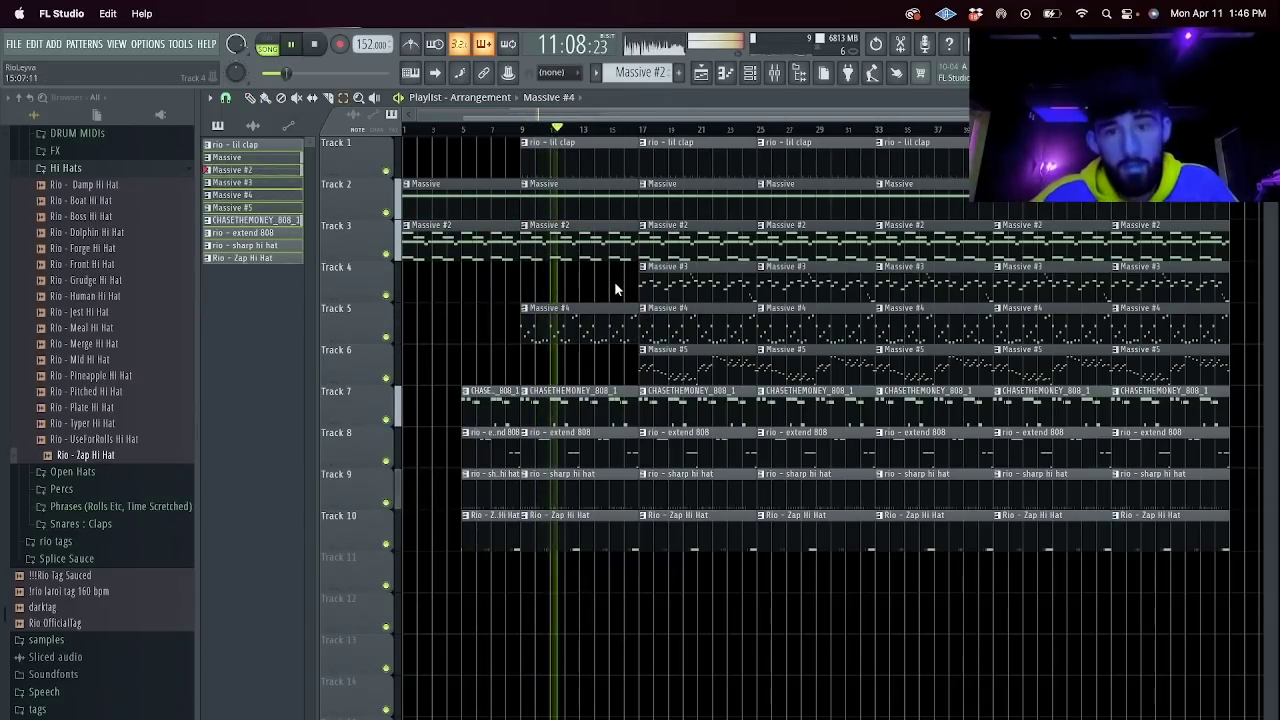
Delete the Massive clip at bar 9 and the Massive, #2, #4 and #5 clips at bar 17.
right_click(604, 193)
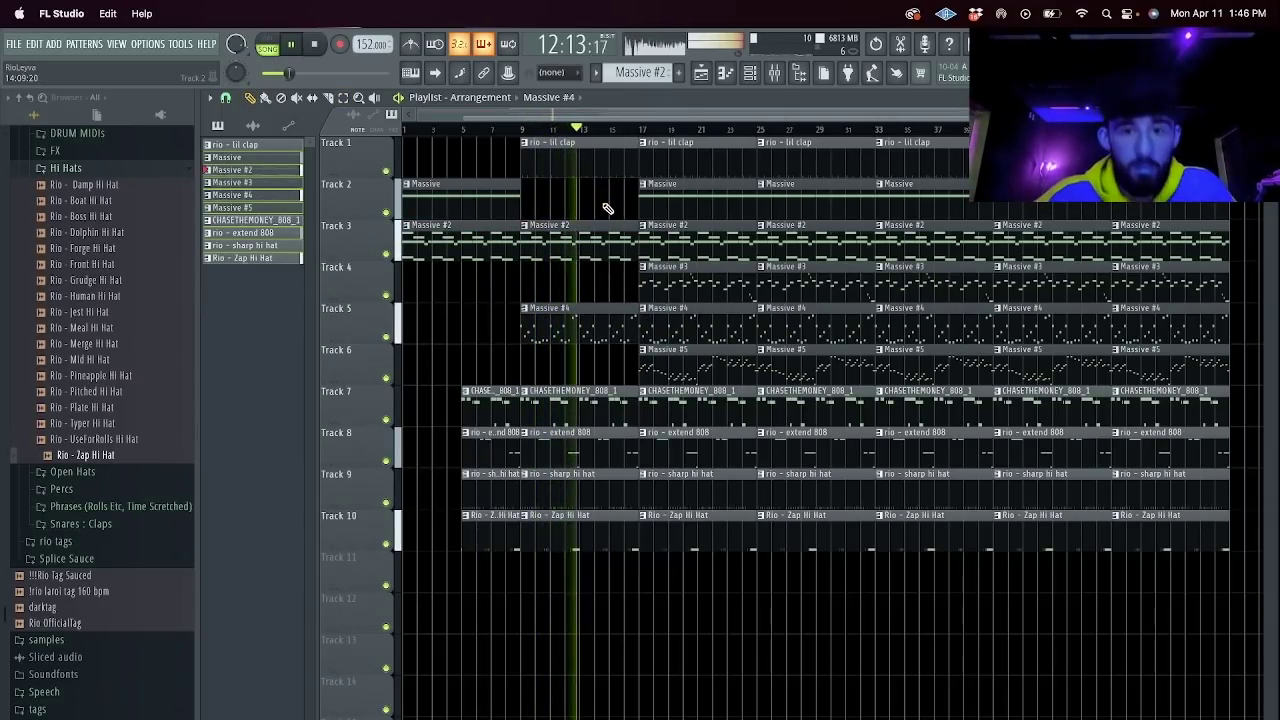
right_click(700, 313)
right_click(698, 240)
right_click(697, 205)
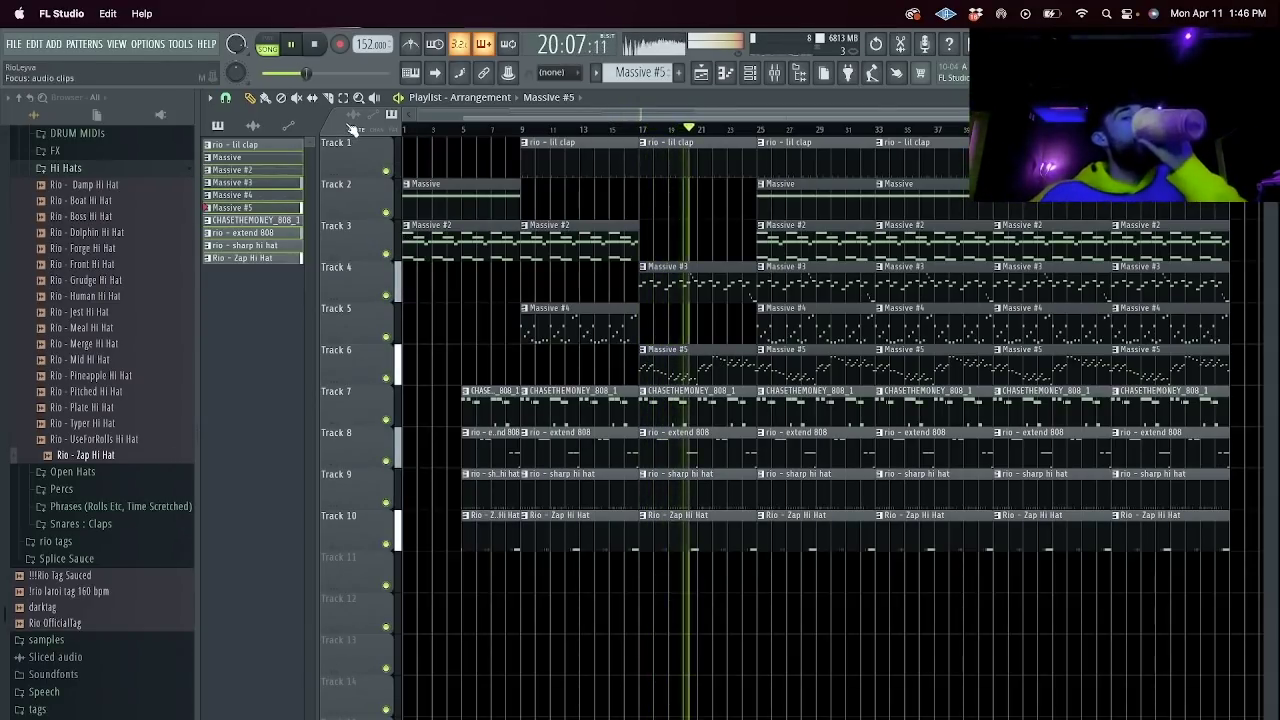
right_click(714, 347)
Duplicate Massive #4 into bars 17–25 and delete the Massive #3, #4 and #5 clips at bar 25.
super+click(611, 328)
key(super+b)
super+click(652, 356)
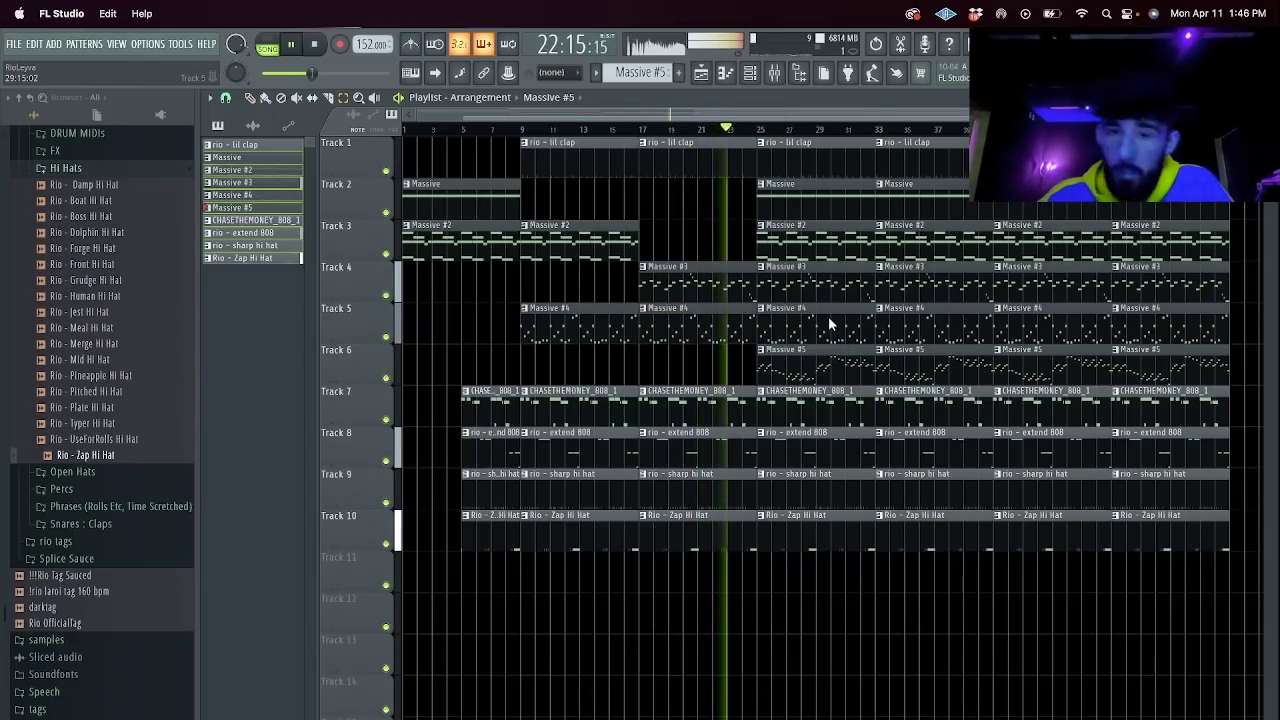
drag(820, 288, 832, 328)
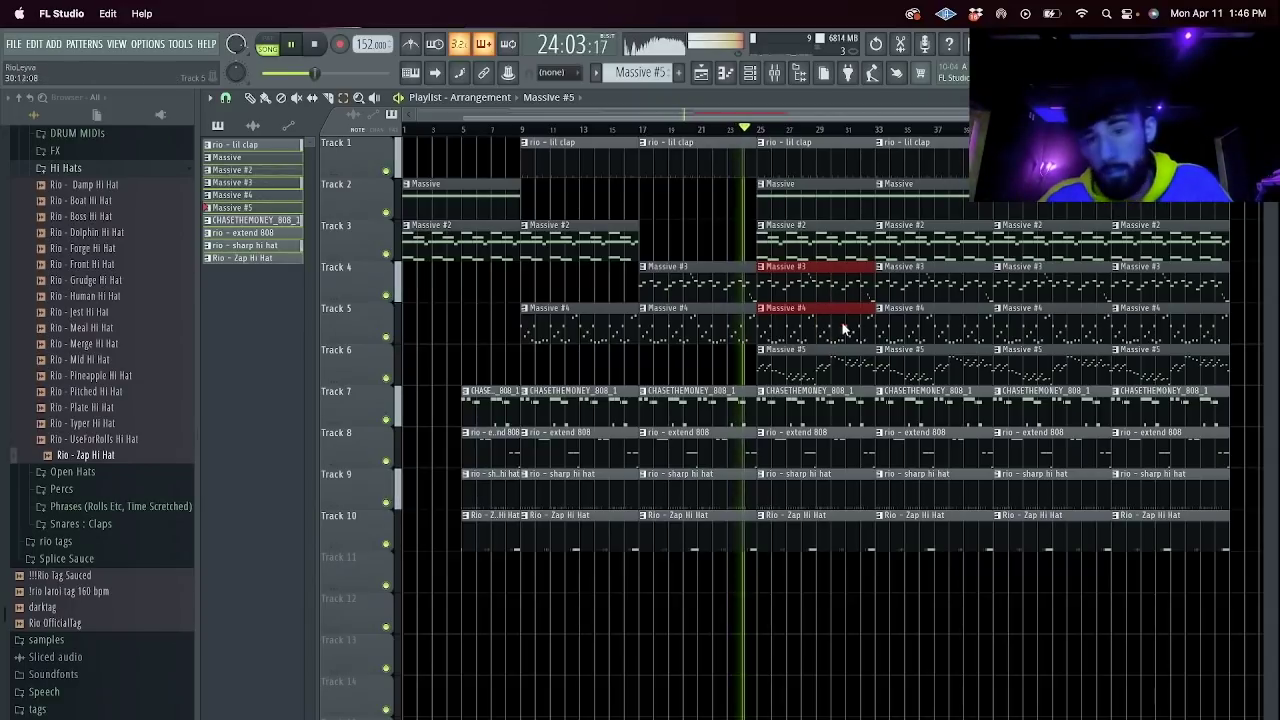
key(Delete)
super+click(827, 366)
key(Delete)
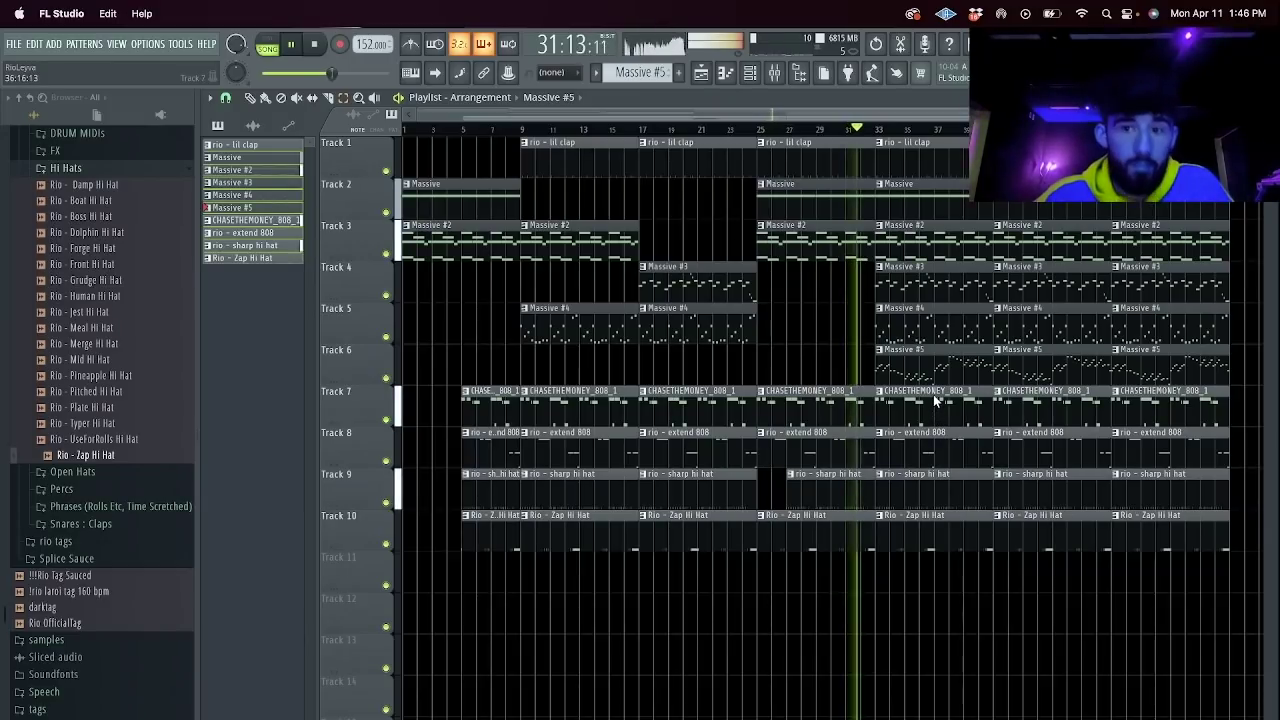
Select the Massive #2–#4 clips at bar 33 and delete every clip in the last two columns.
drag(914, 337, 913, 232)
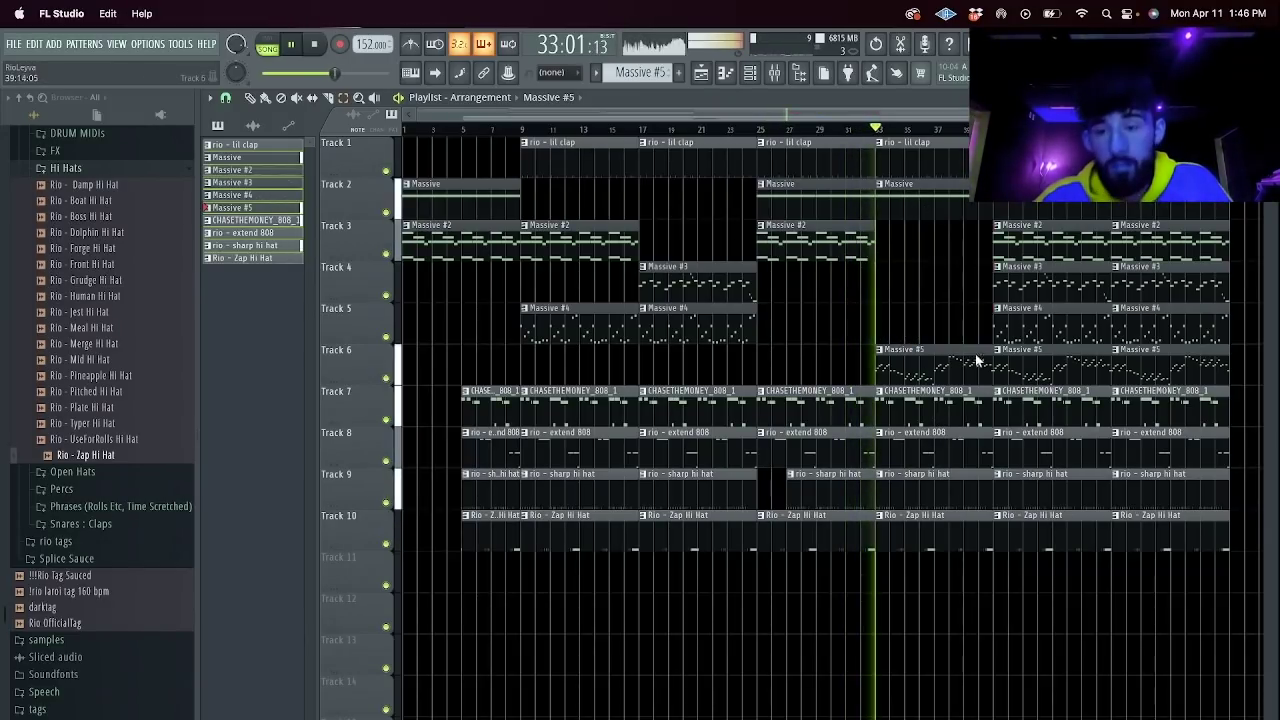
click(775, 73)
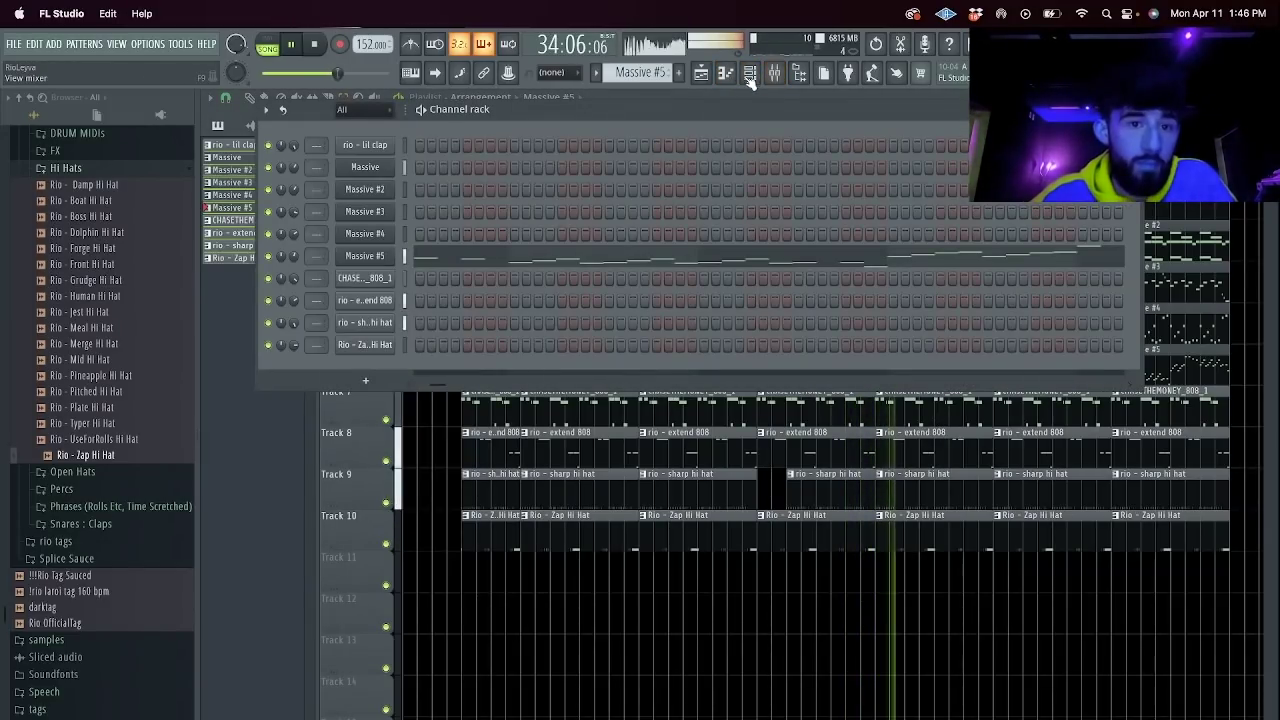
click(701, 73)
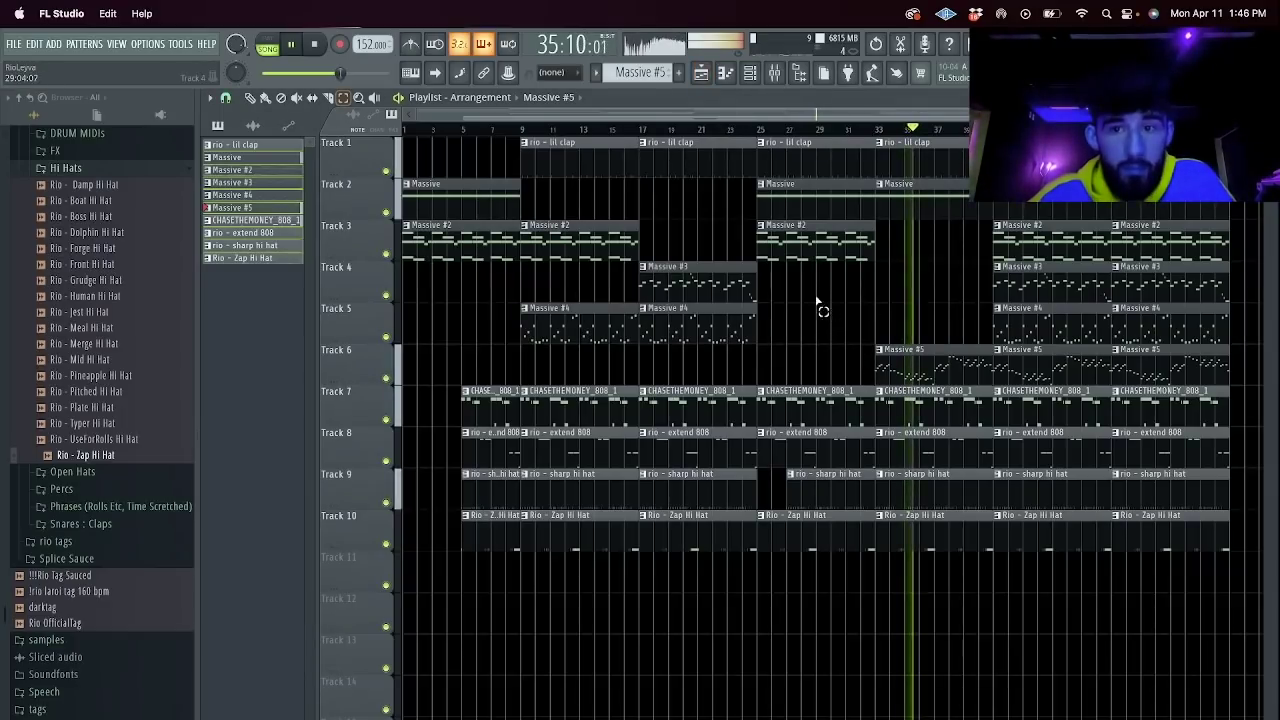
drag(1213, 589, 1098, 201)
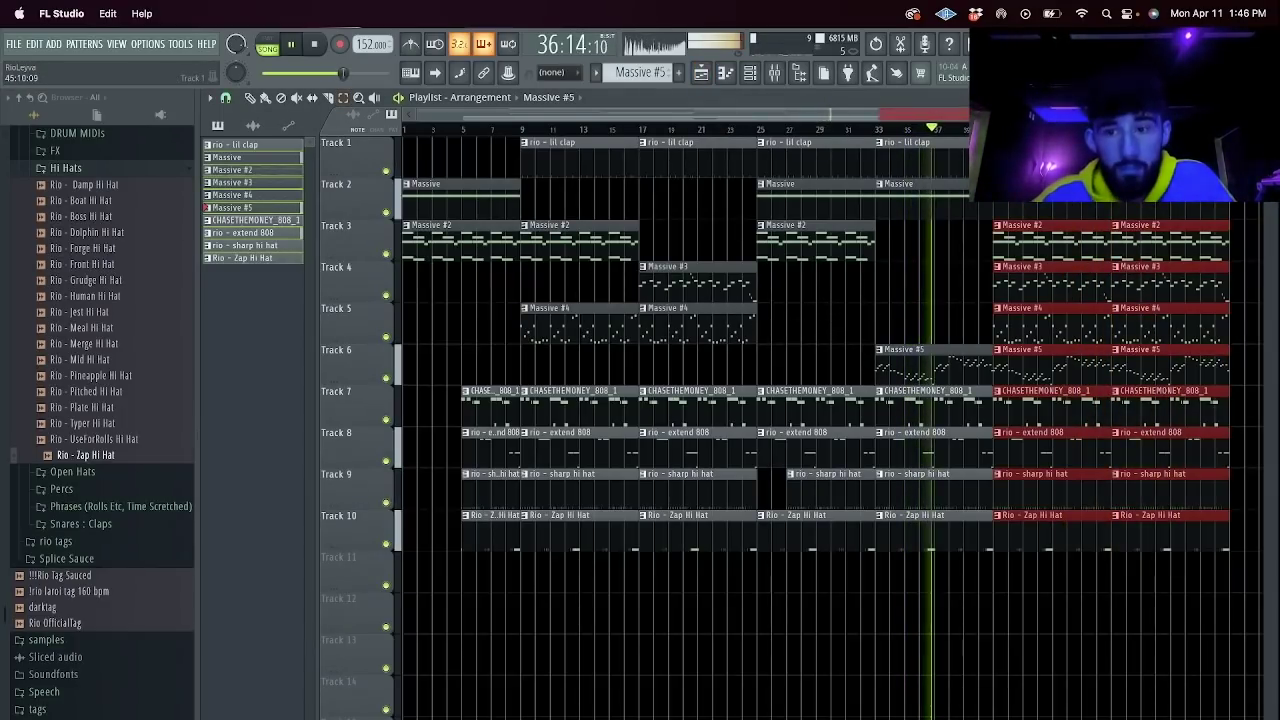
key(Delete)
key(F6)
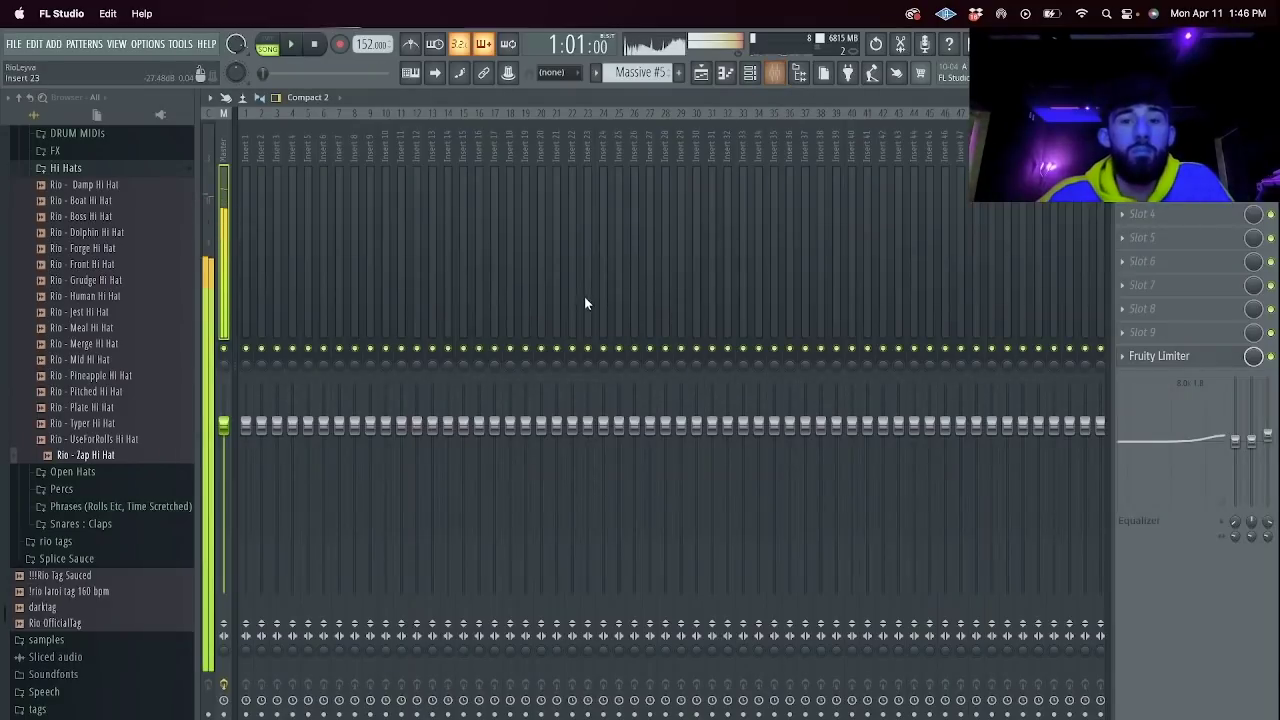
Load Effectrix with the Backward Vocals preset onto the Massive #5 mixer track.
click(572, 292)
key(super+l)
click(1123, 195)
mouse_move(1070, 269)
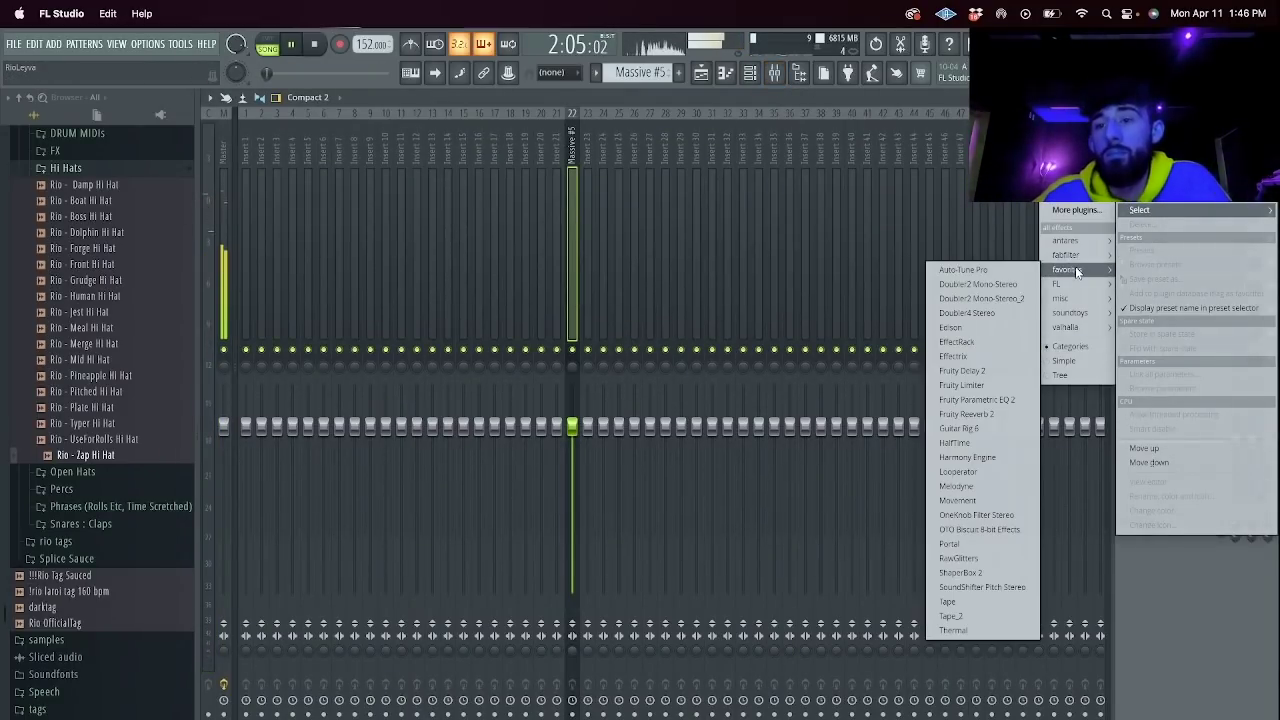
click(983, 355)
click(79, 74)
mouse_move(137, 187)
click(203, 193)
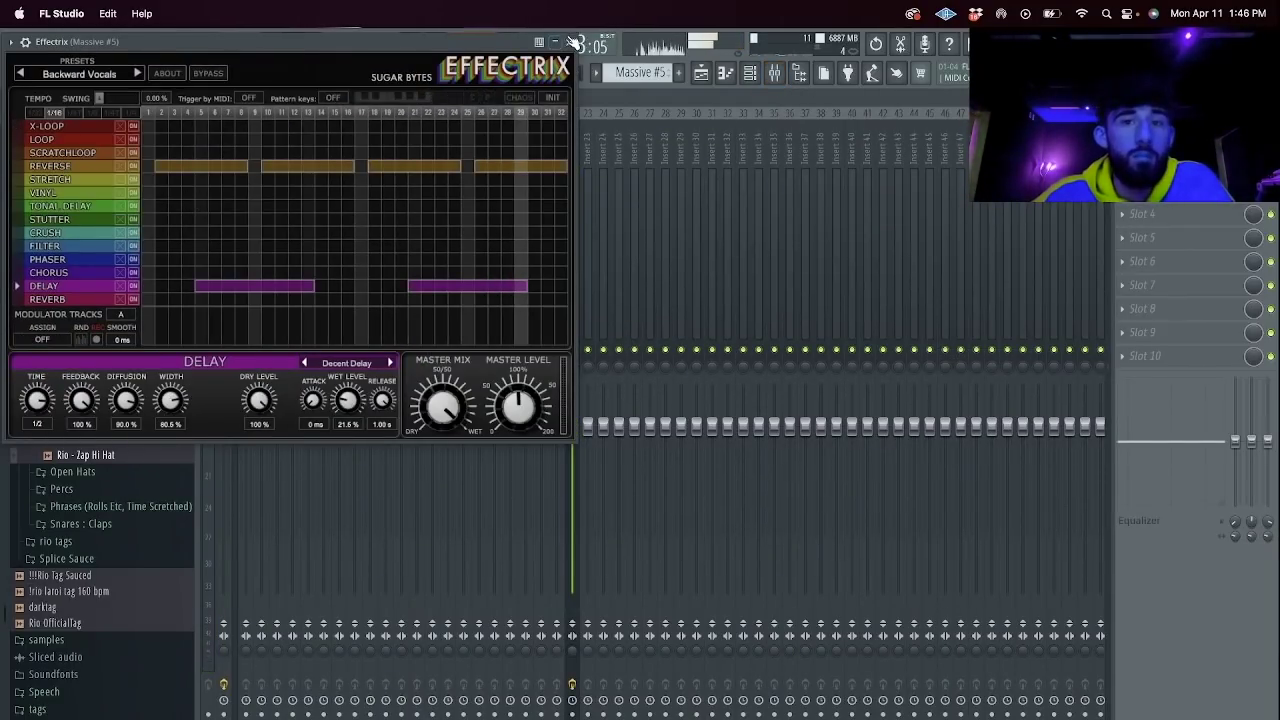
click(569, 41)
Jump playback to bar 33 and check the mixer's slot 4 effect list without adding anything.
click(701, 72)
click(877, 129)
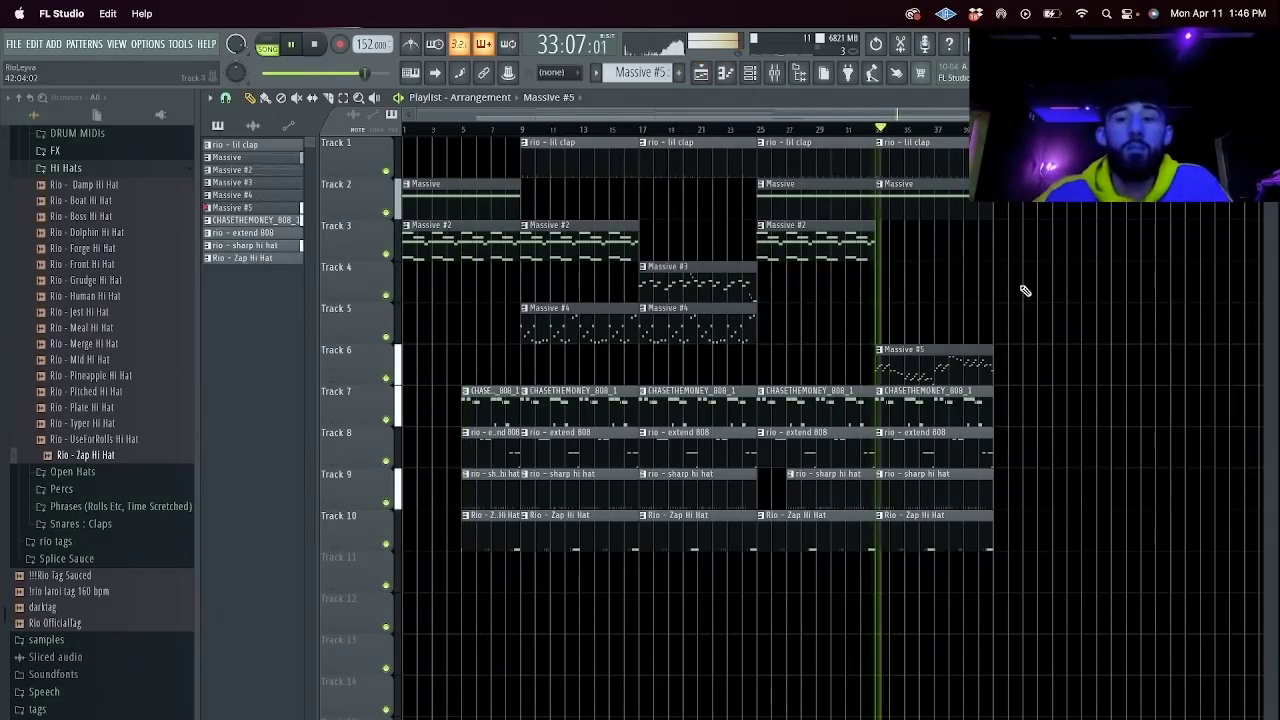
key(F9)
click(1190, 213)
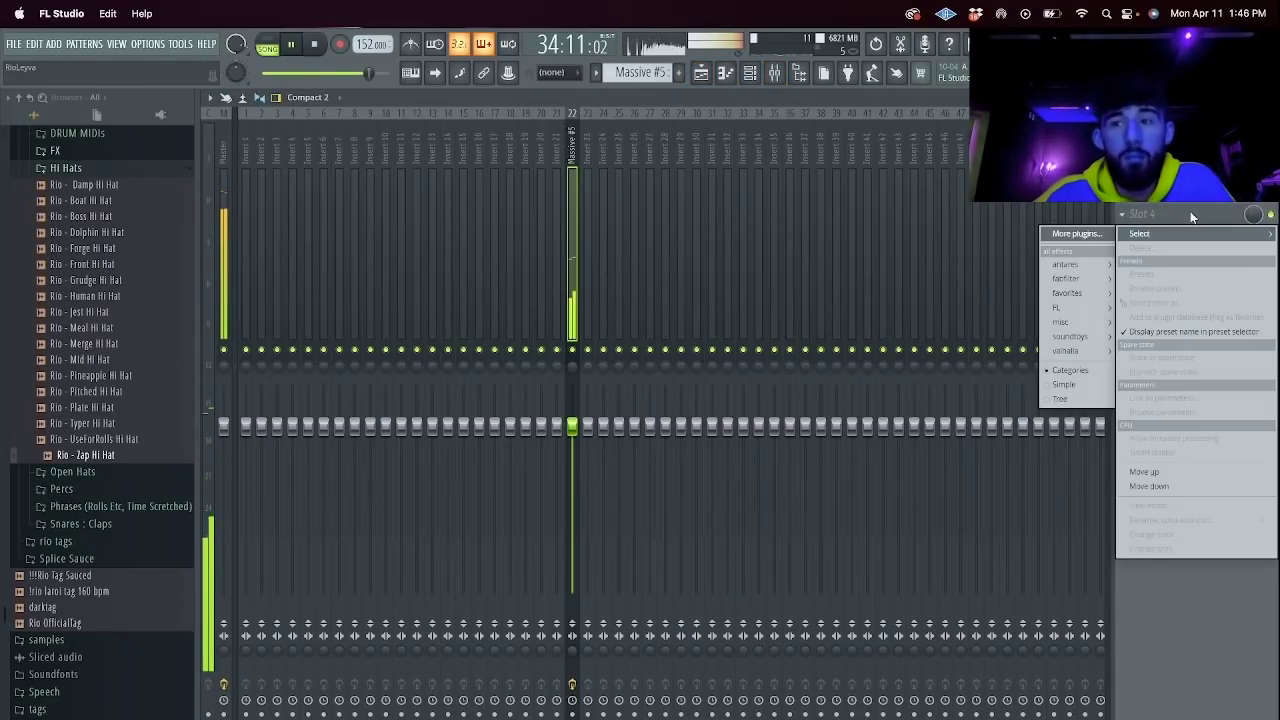
mouse_move(1083, 292)
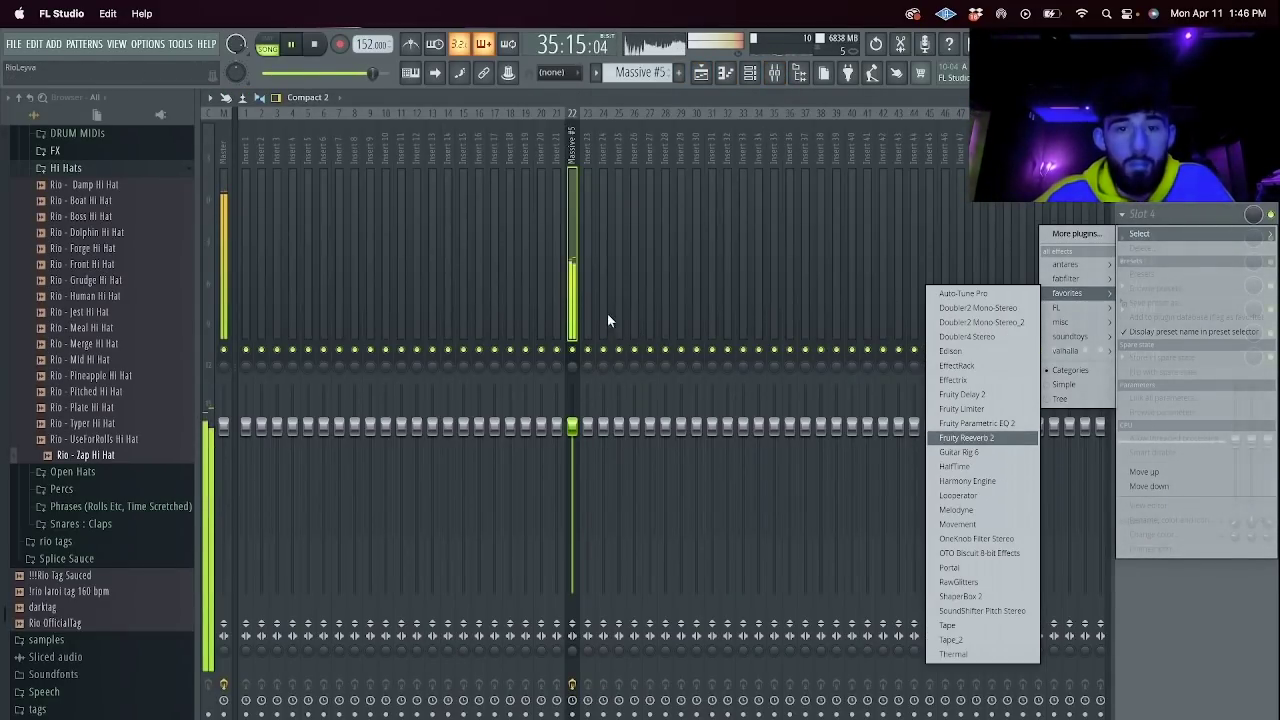
click(573, 289)
click(702, 74)
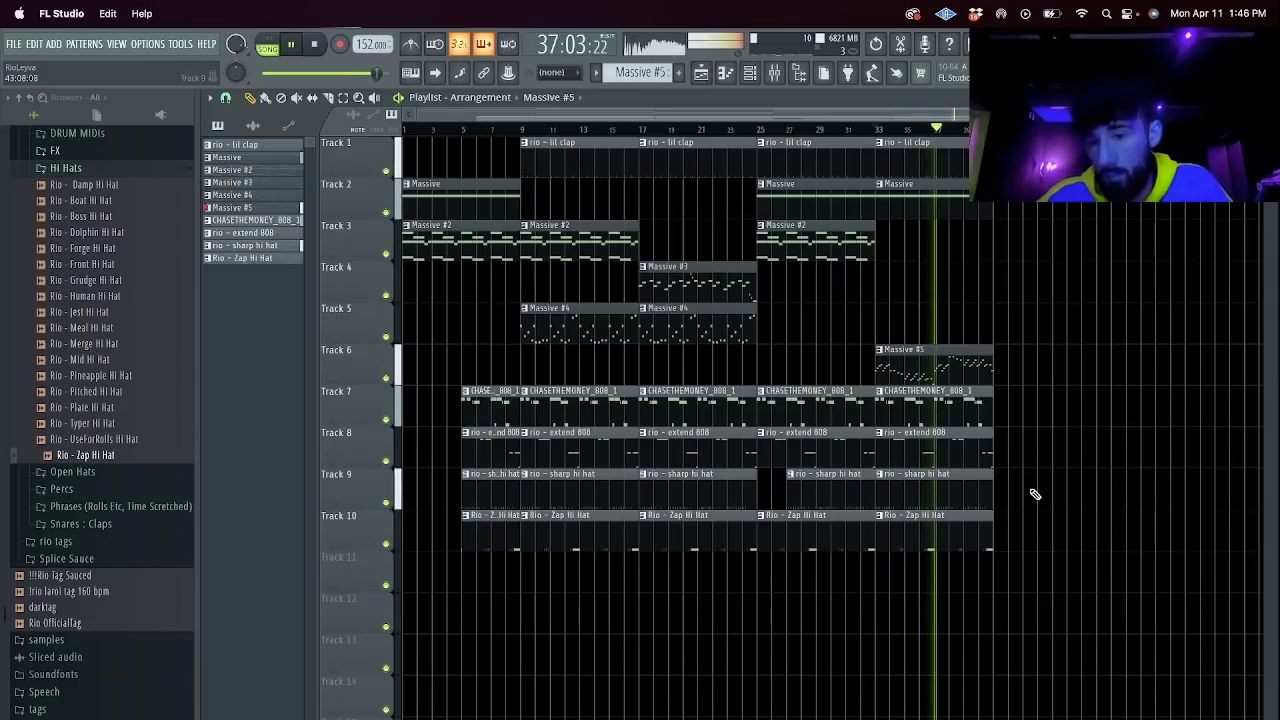
Slice the last sharp hi-hat clip at bars 38 and 39 and delete the middle piece.
click(956, 496)
click(963, 490)
key(e)
right_click(958, 491)
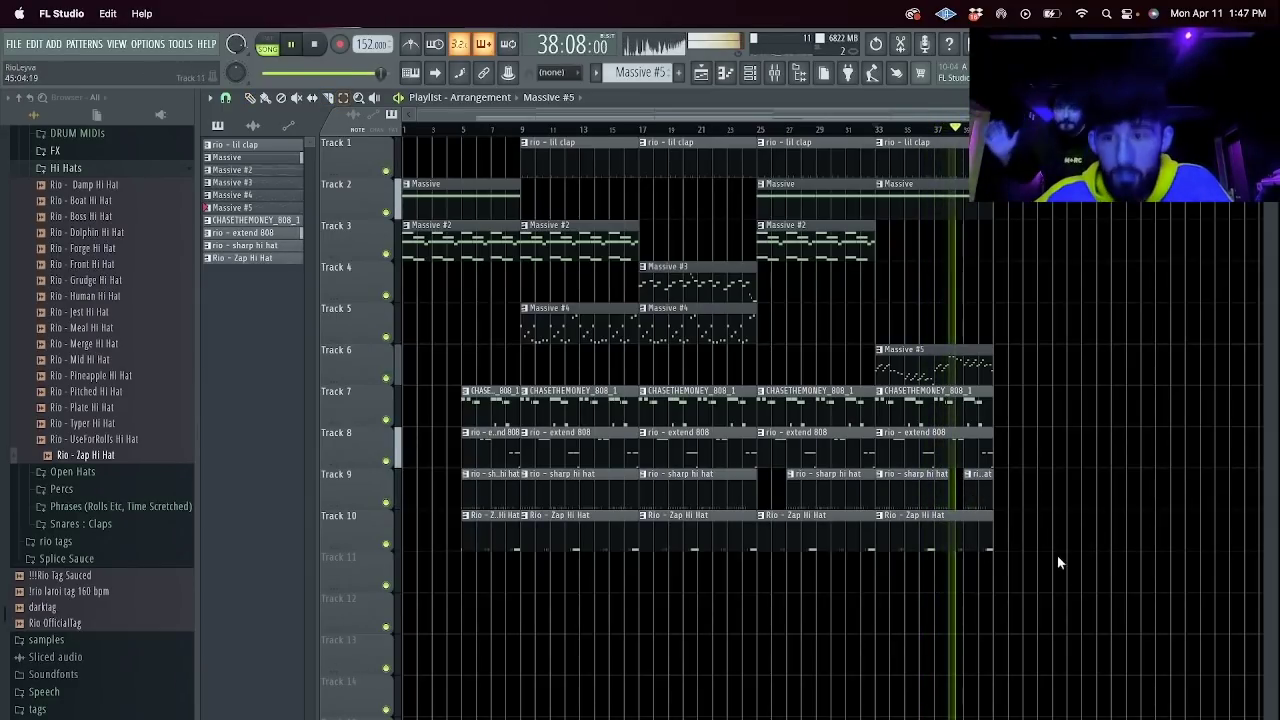
Select every clip and duplicate the whole arrangement after itself with Ctrl+B.
drag(1076, 602, 275, 10)
key(super+b)
key(super+b)
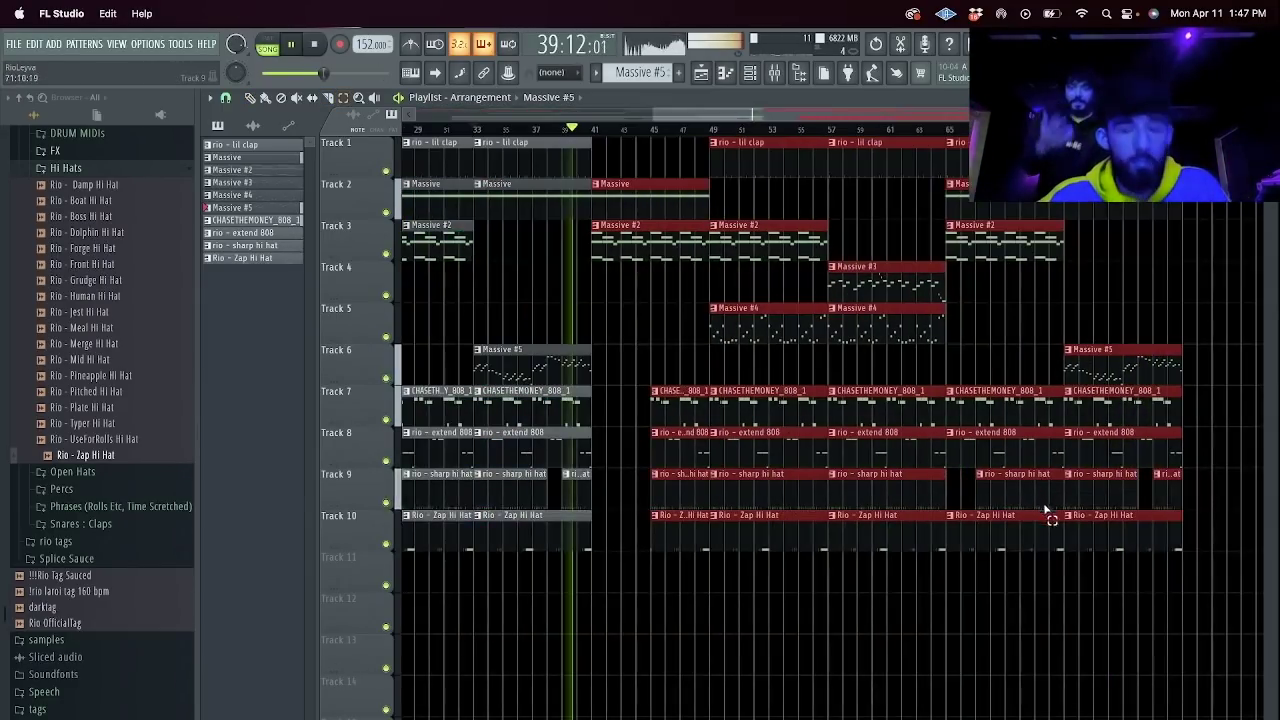
click(923, 573)
drag(829, 115, 410, 117)
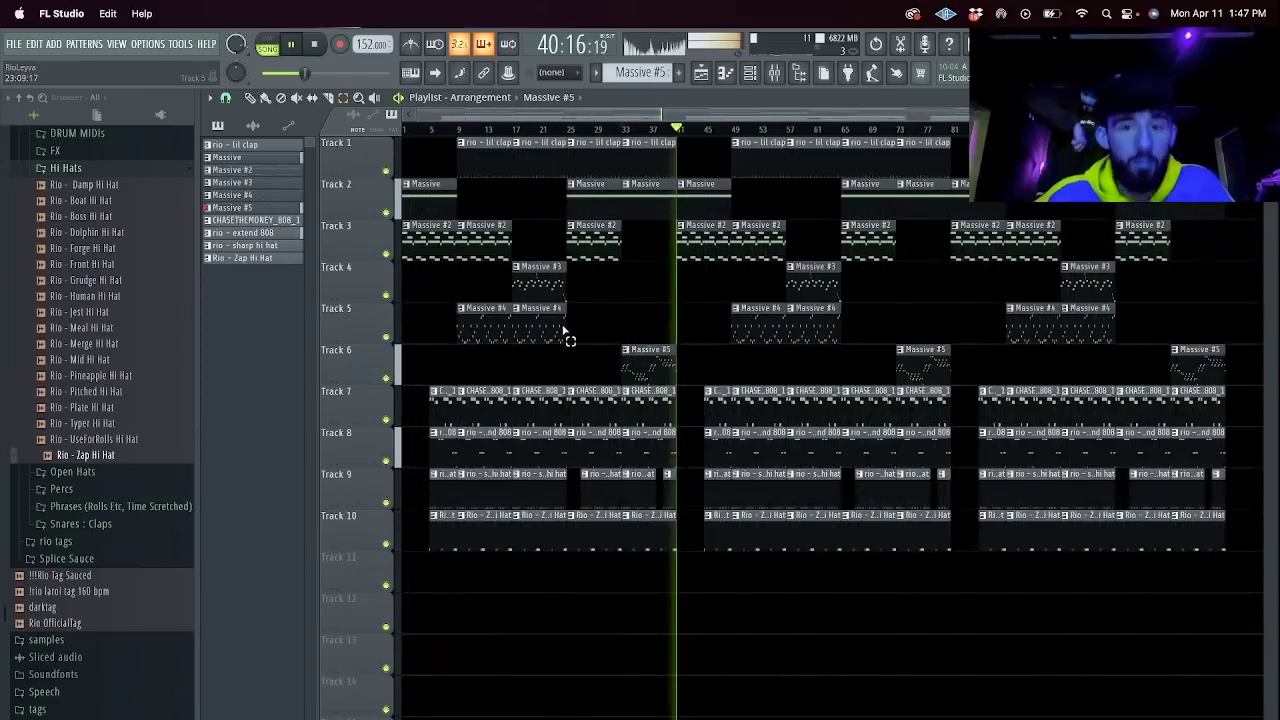
Save the project as 'Rio - Cashgrab 152 BPM' in a new same-named folder under 4 - April > Stems.
key(super+s)
click(754, 225)
click(762, 243)
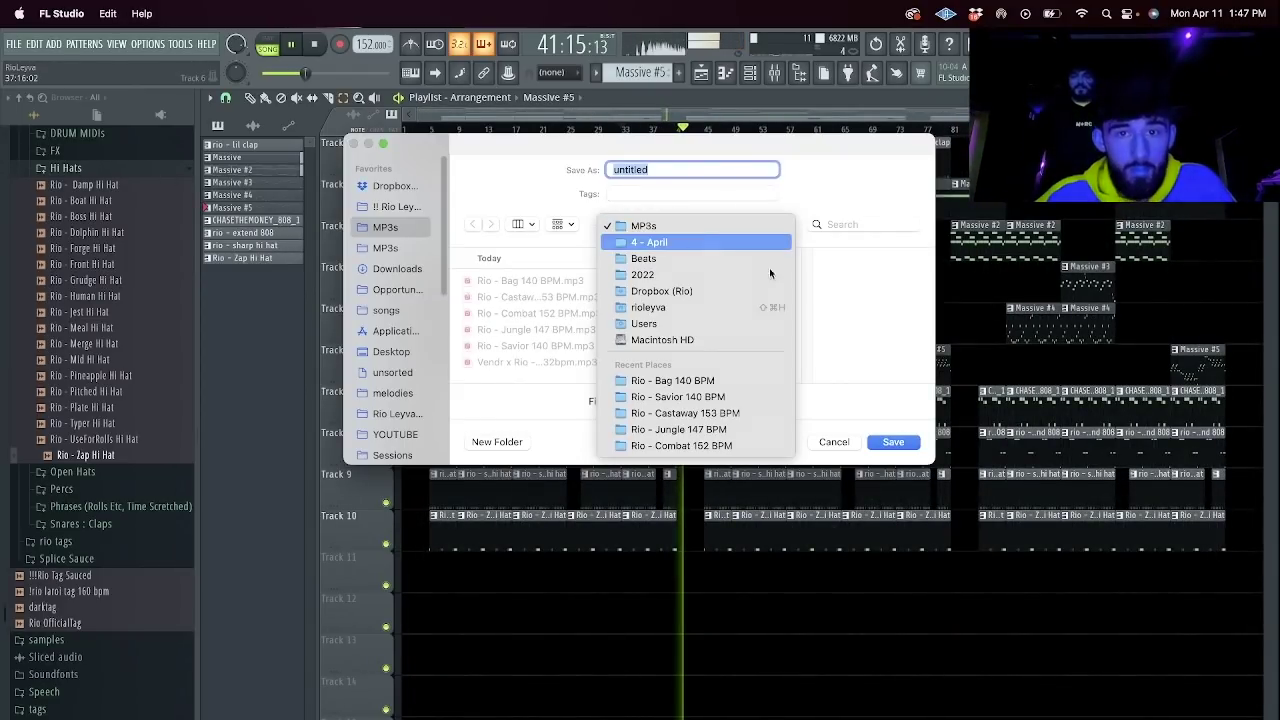
click(847, 296)
key(shift+super+n)
text(Rio - Csah)
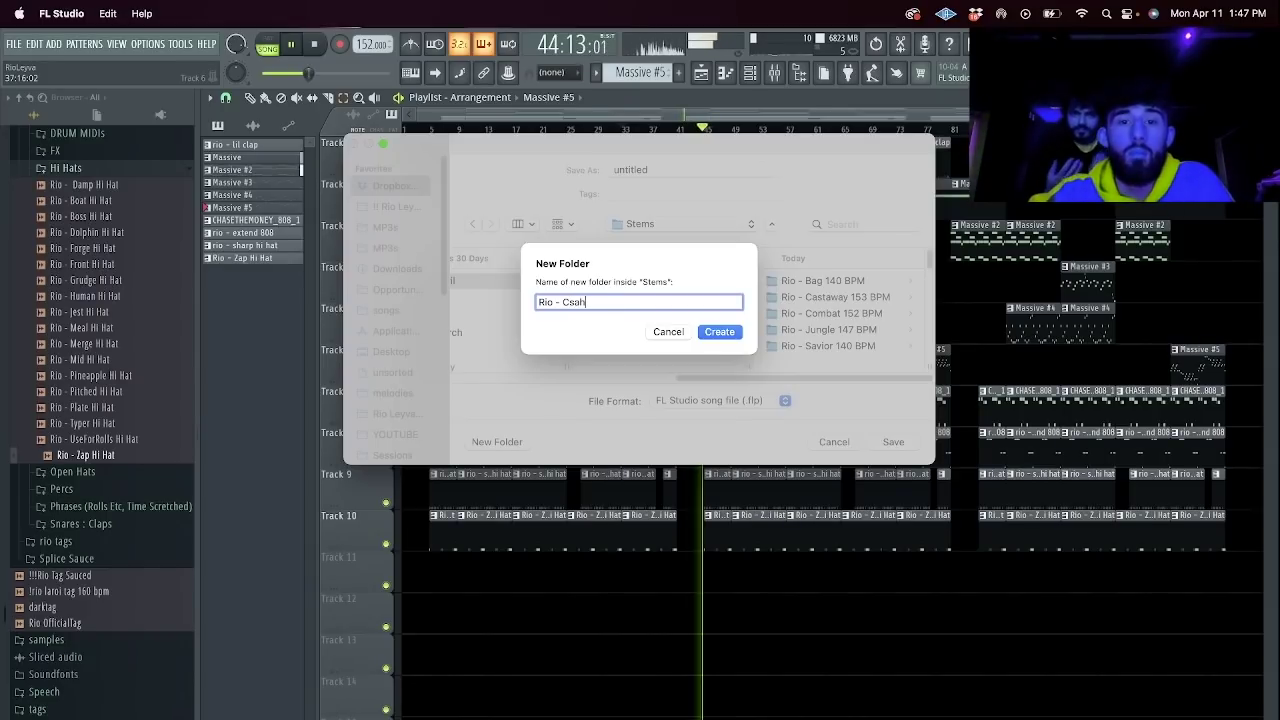
key(BackSpace)
key(BackSpace)
key(BackSpace)
text(ashgrab 152 BPM)
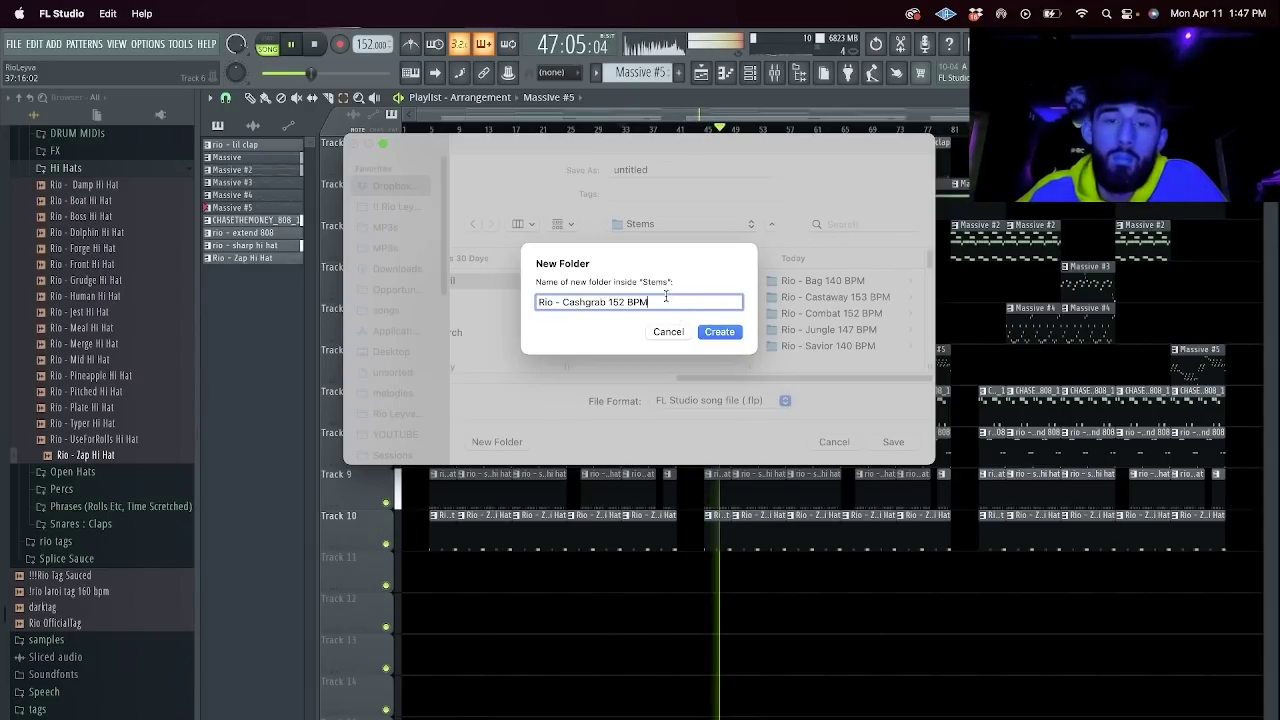
key(Return)
drag(658, 174, 474, 151)
text(Rio - Cashgrab 152 BPM)
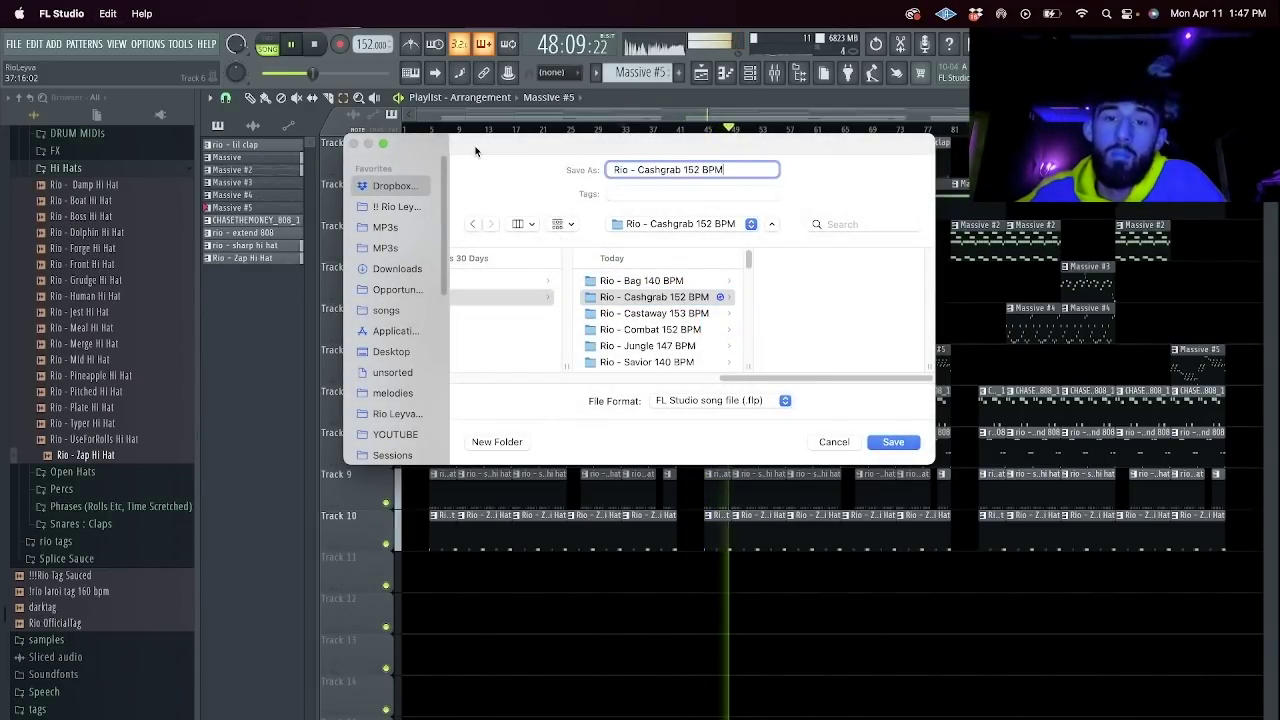
Export the song as an MP3 to the Stems > MP3s folder and start rendering.
key(Return)
key(shift+super+r)
click(706, 225)
click(676, 243)
click(694, 282)
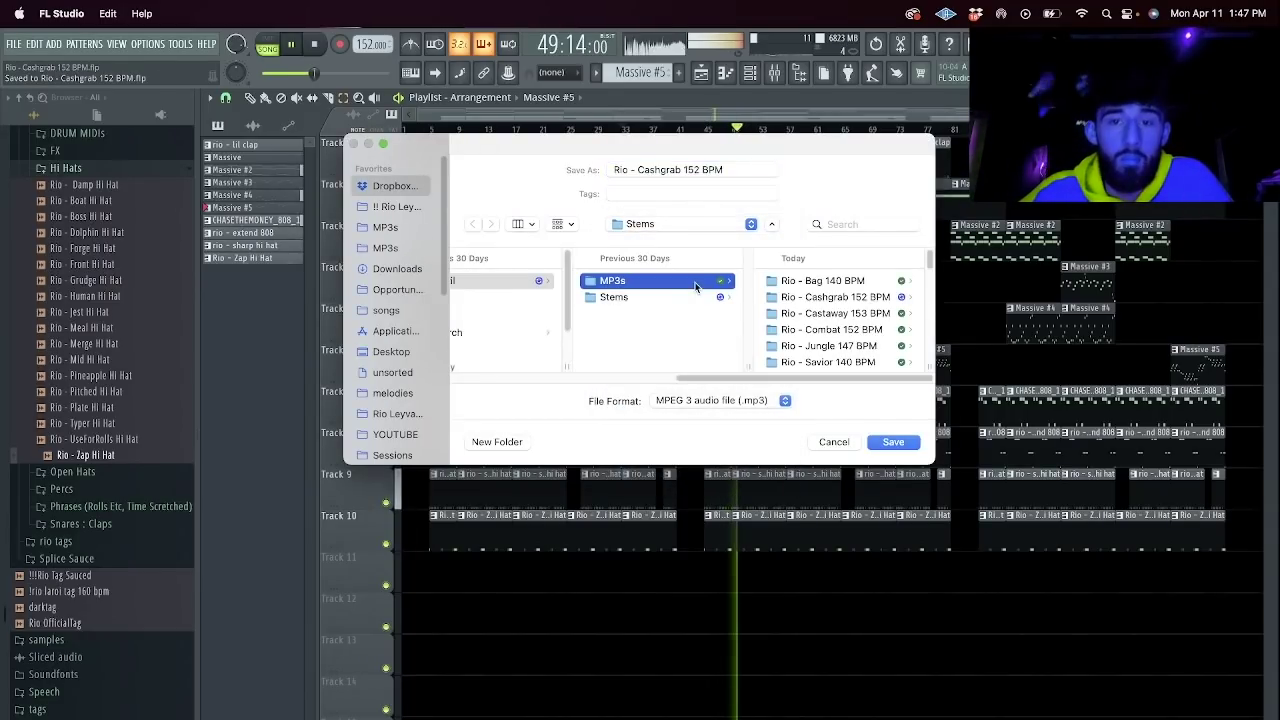
click(903, 441)
click(750, 611)
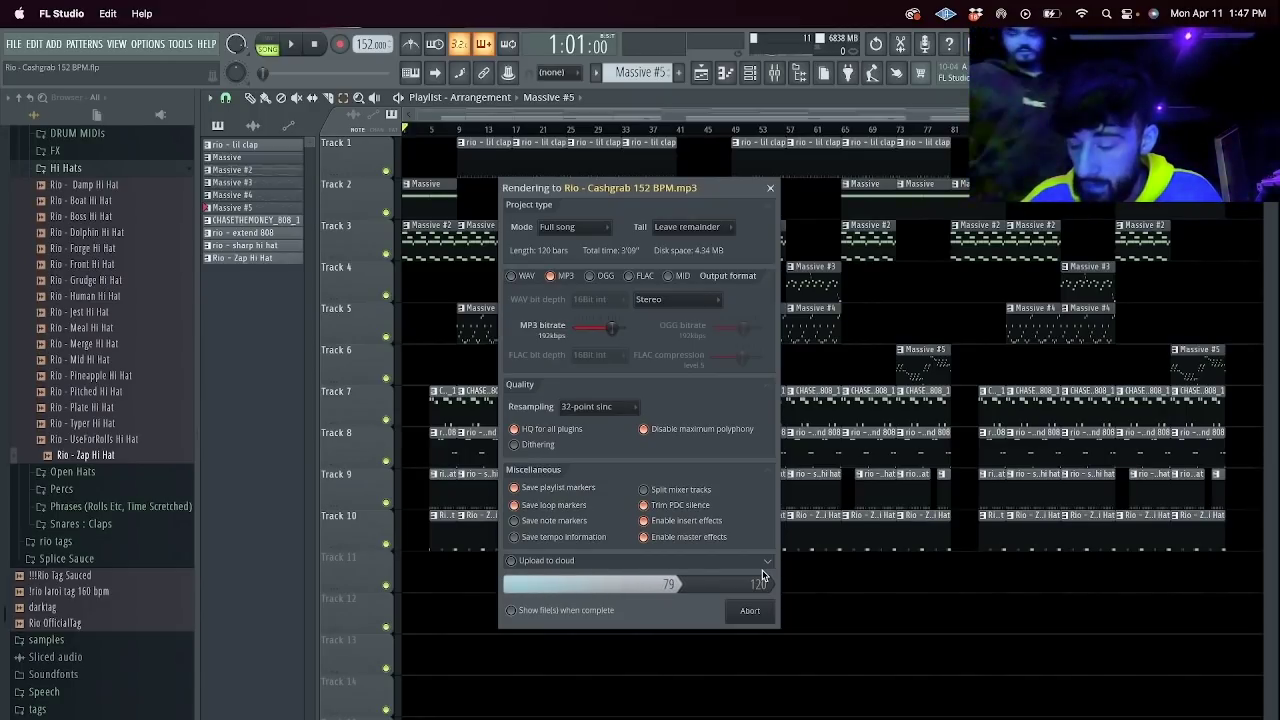
key(super+Tab)
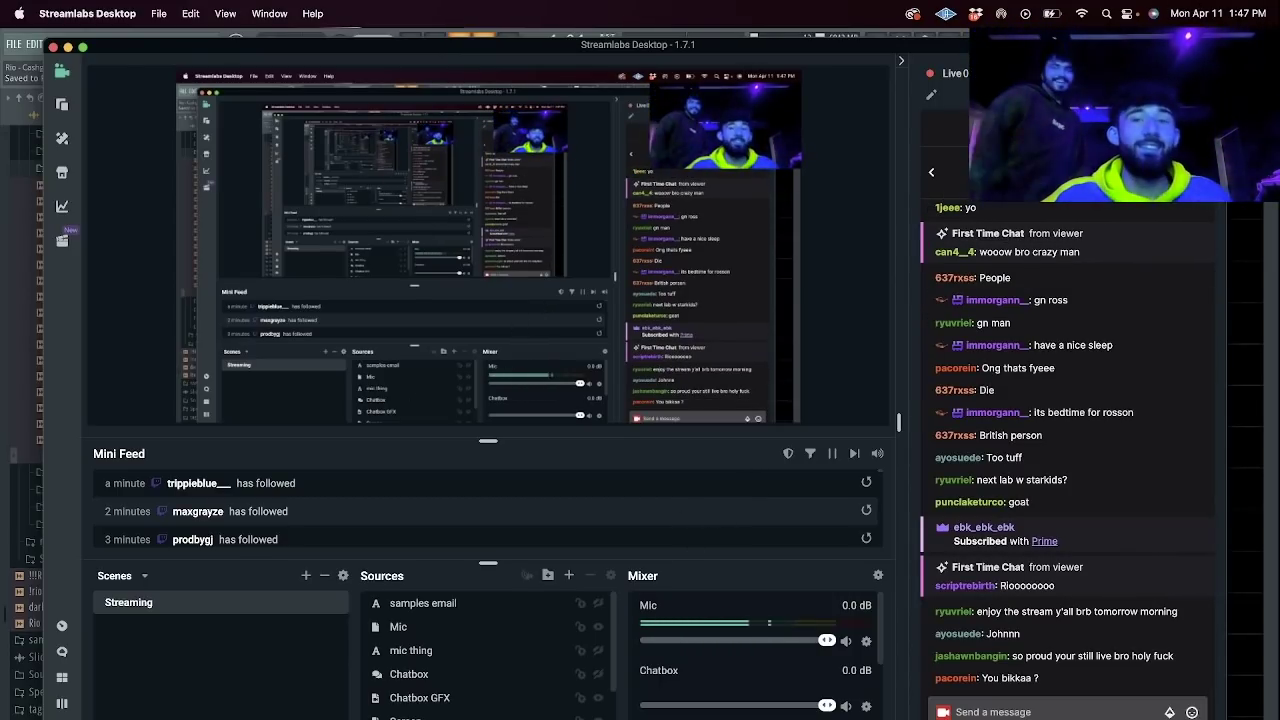
In the Finder MP3s folder, preview the Castaway 153 BPM and Jungle 147 BPM tracks.
key(super+Tab)
click(457, 440)
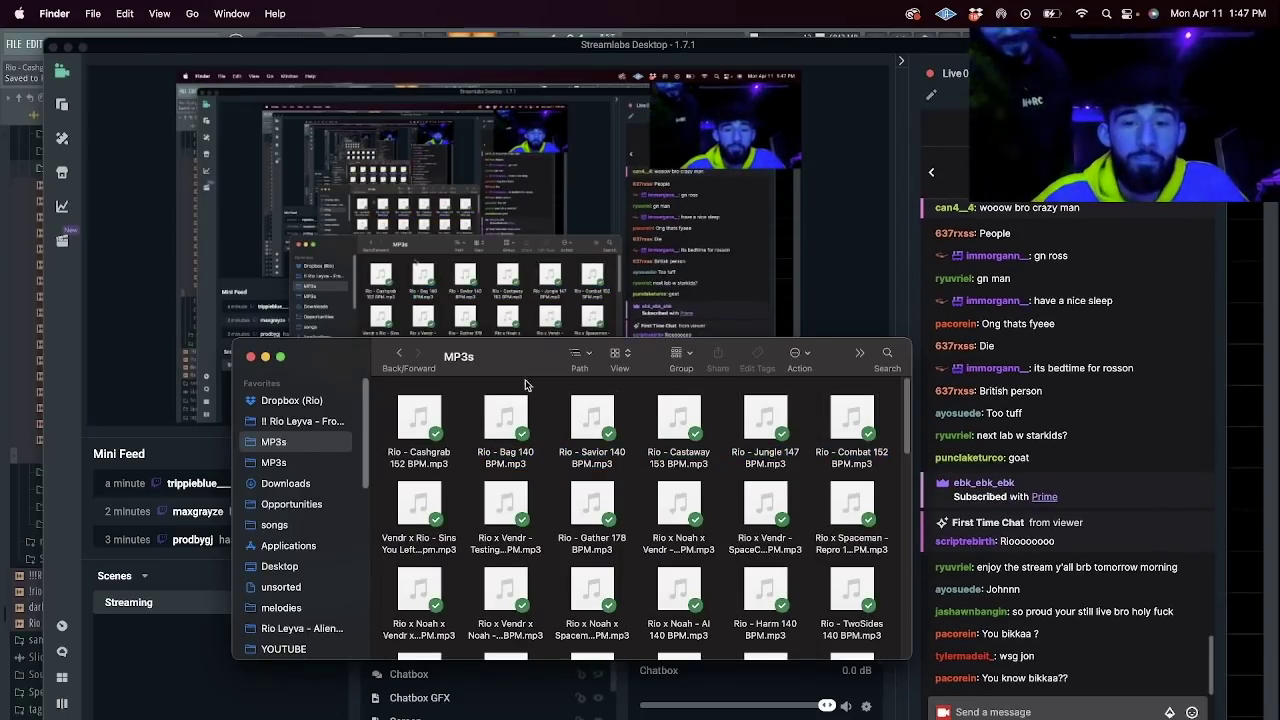
click(678, 422)
click(679, 417)
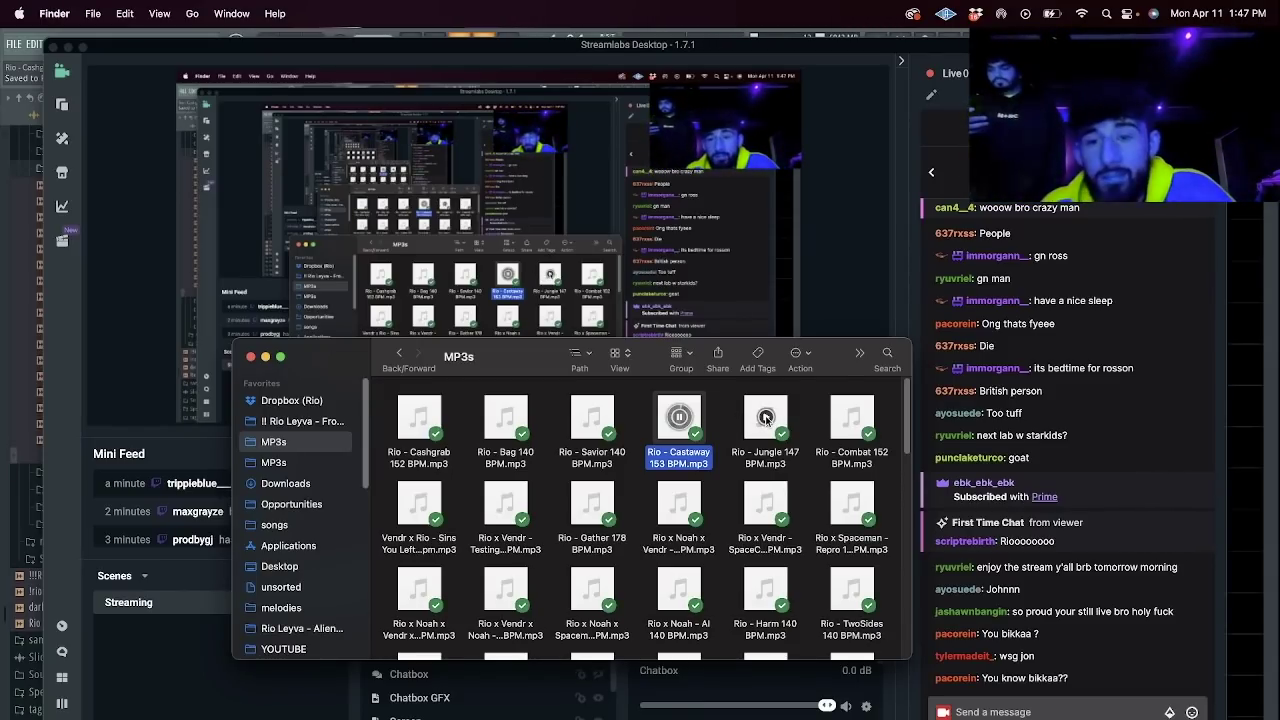
click(766, 417)
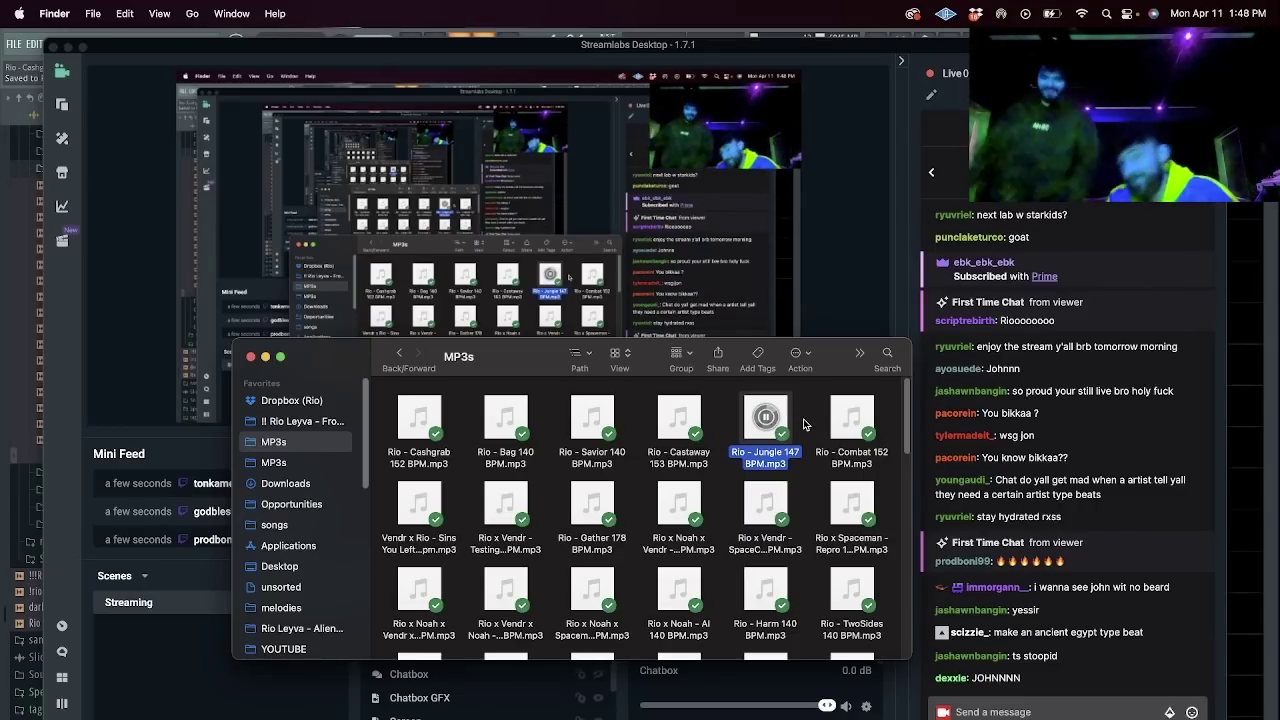
Preview the Combat 152, Castaway 153 and Savior 140 tracks, then stop playback.
mouse_move(852, 417)
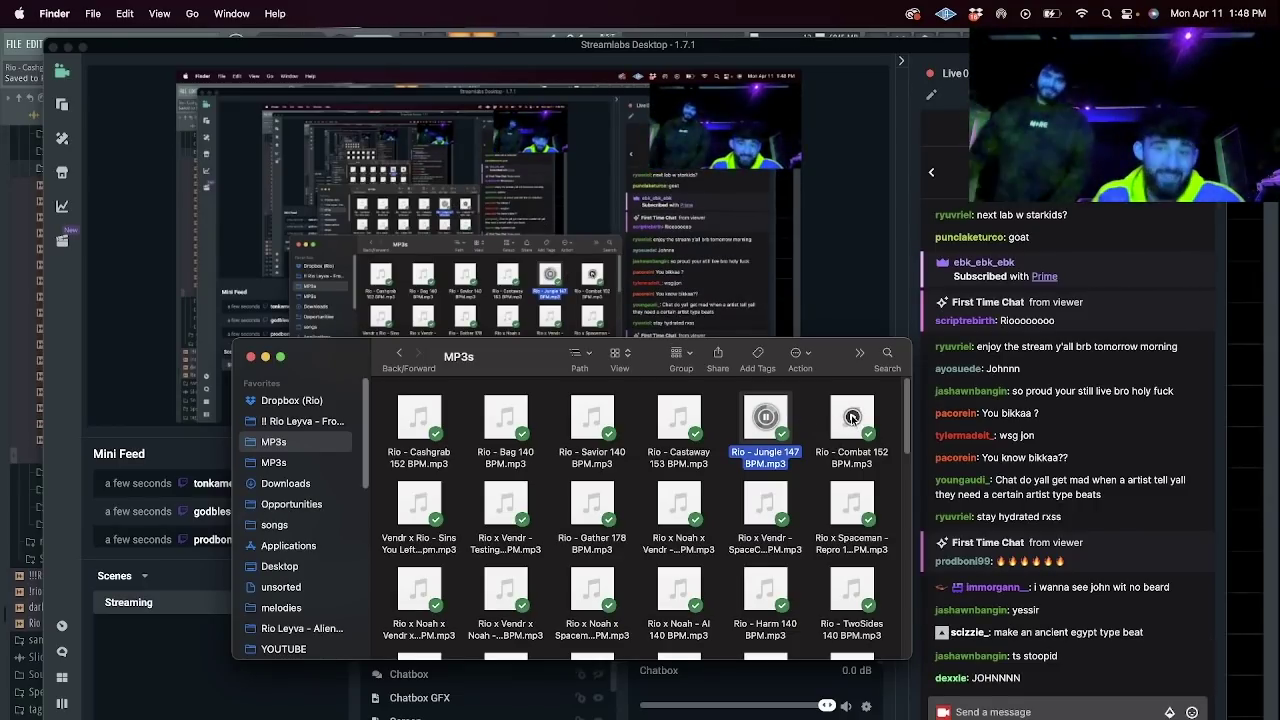
click(852, 417)
click(679, 417)
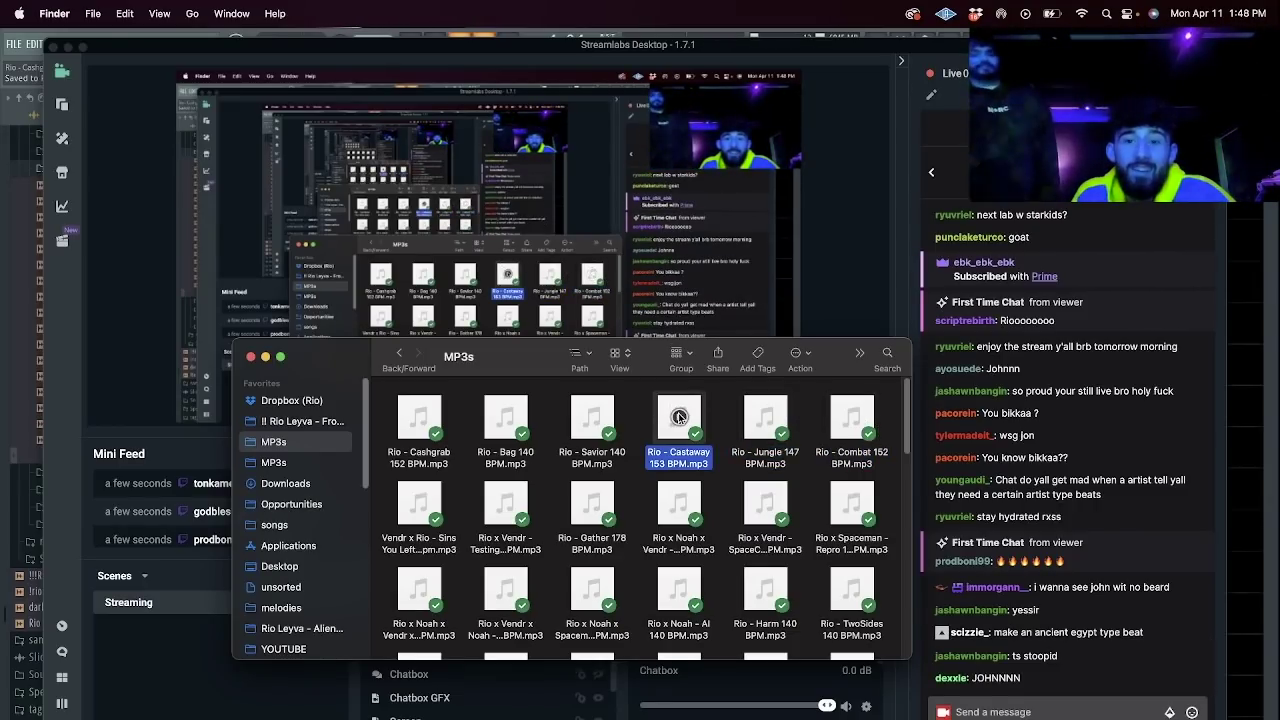
click(594, 418)
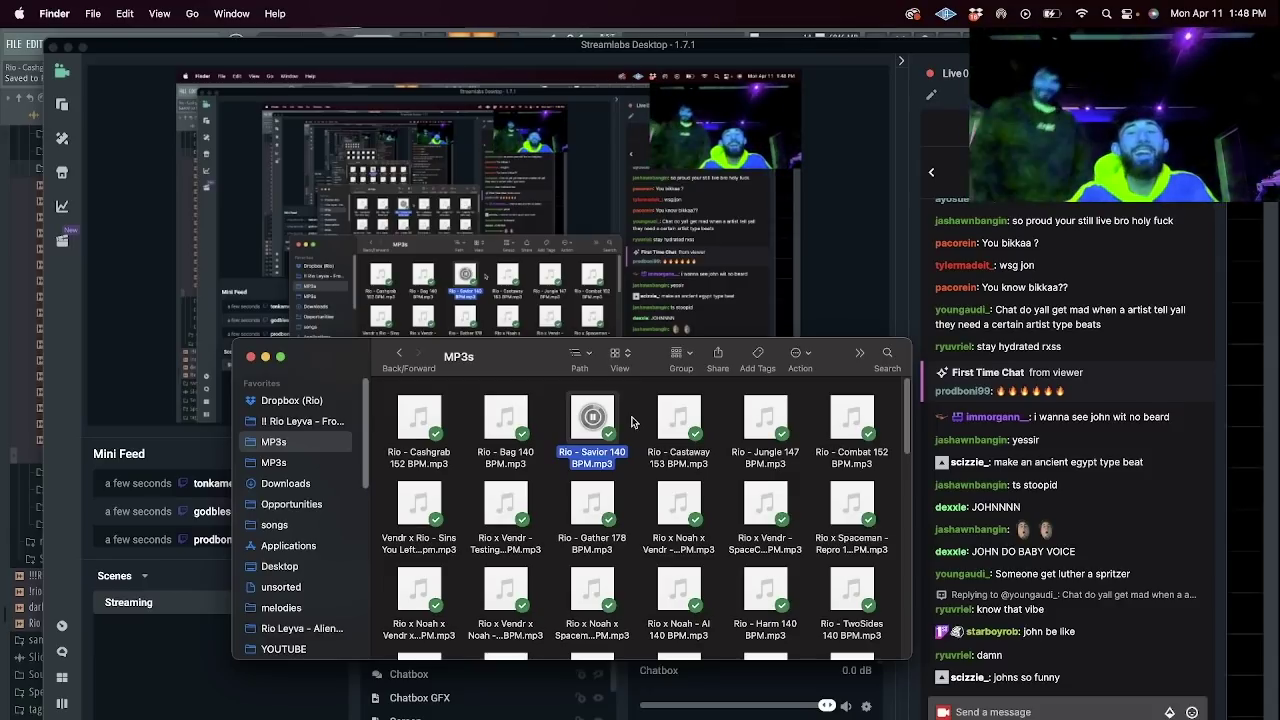
click(631, 421)
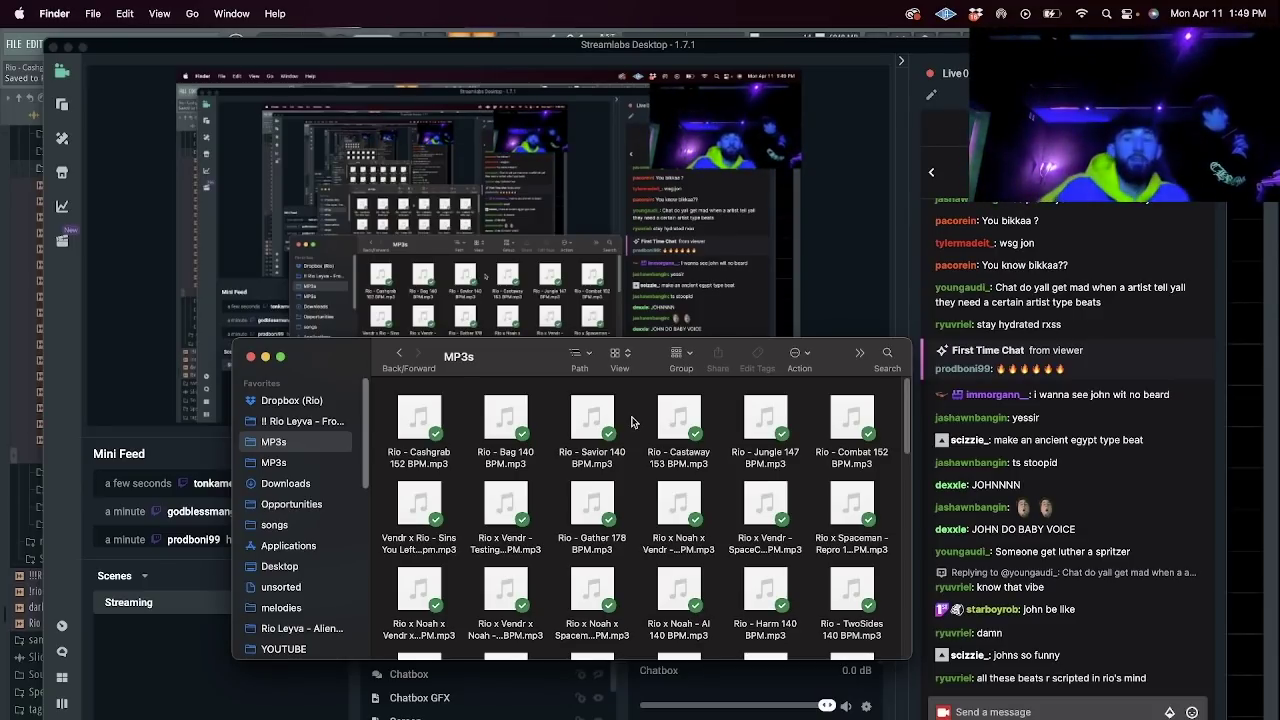
Start a new FL Studio project from the default template.
key(super+Tab)
click(15, 47)
click(36, 66)
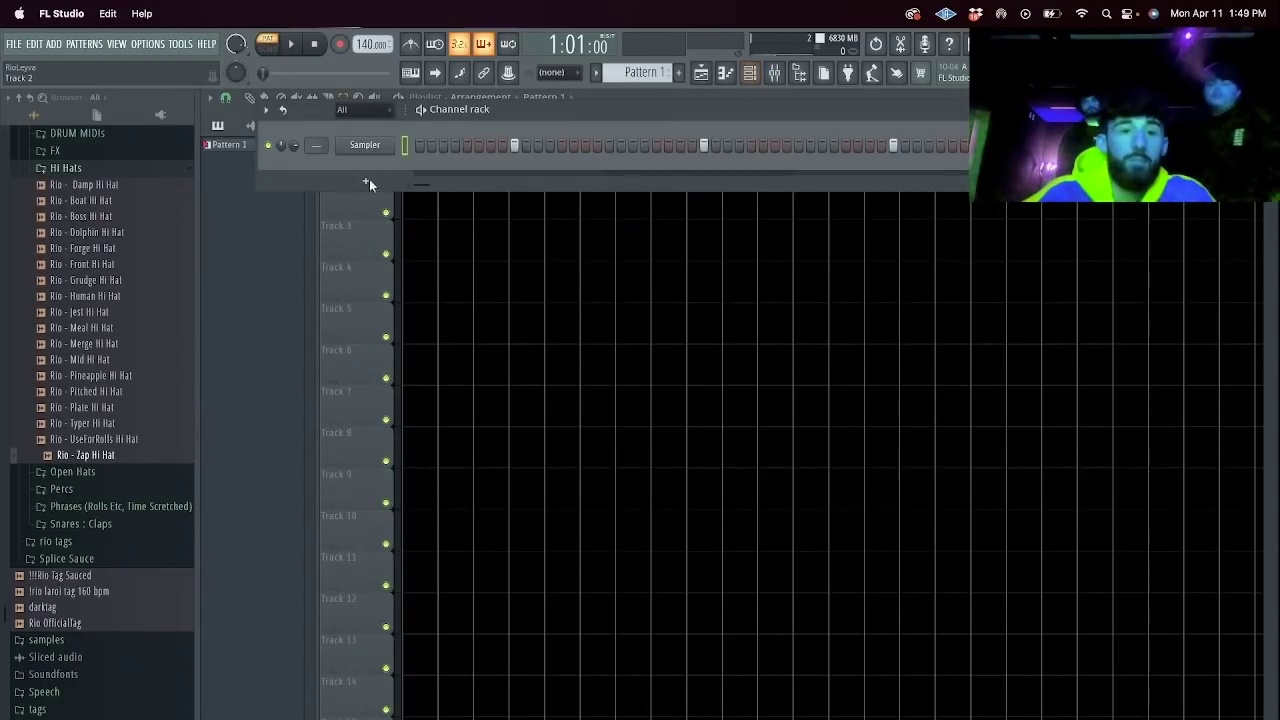
Add a Massive synth channel to the Channel rack and close its window.
click(366, 181)
click(387, 289)
click(410, 73)
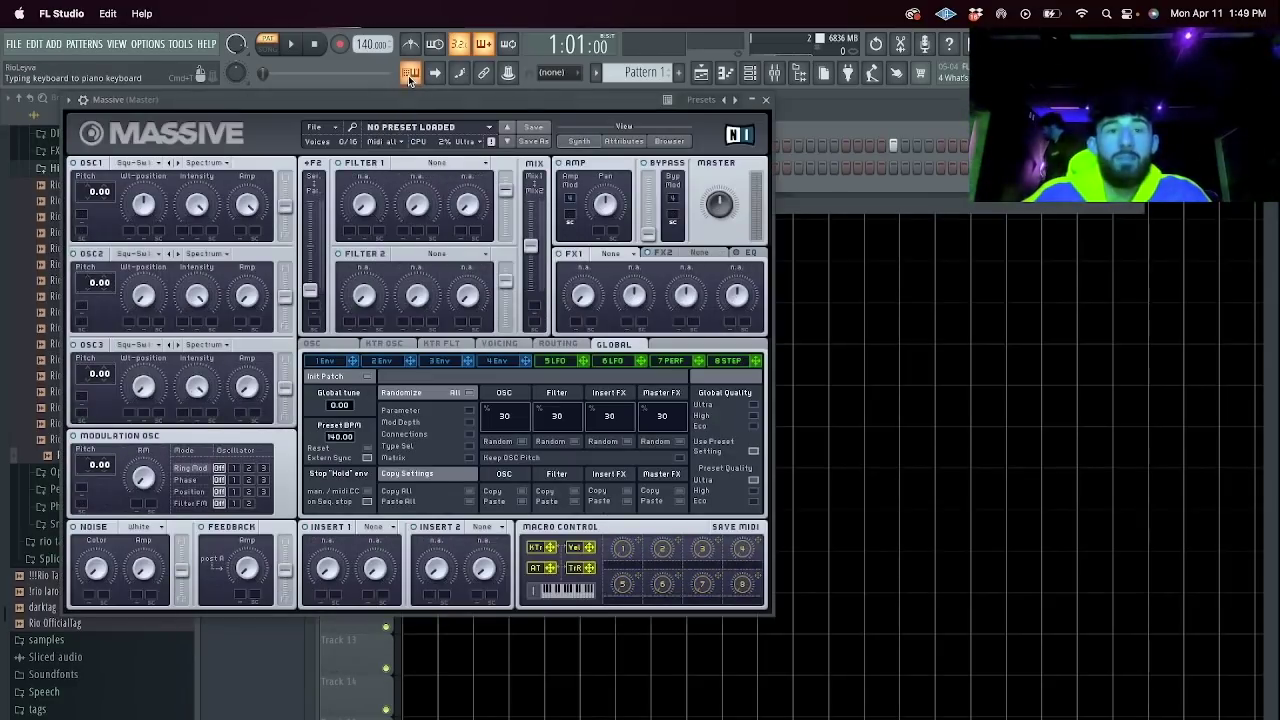
click(767, 101)
Open the Massive channel's piano roll and set note snap to 1/4 beat.
right_click(365, 167)
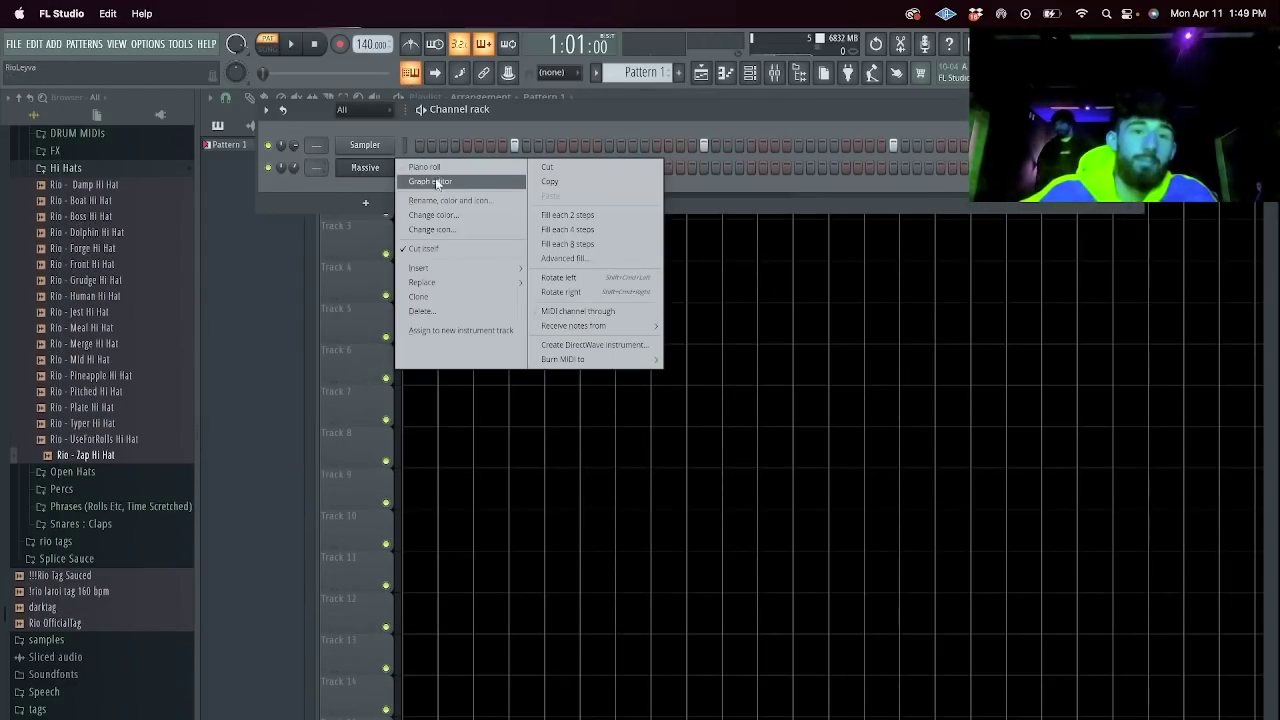
click(418, 176)
drag(983, 113, 804, 171)
click(238, 96)
click(265, 269)
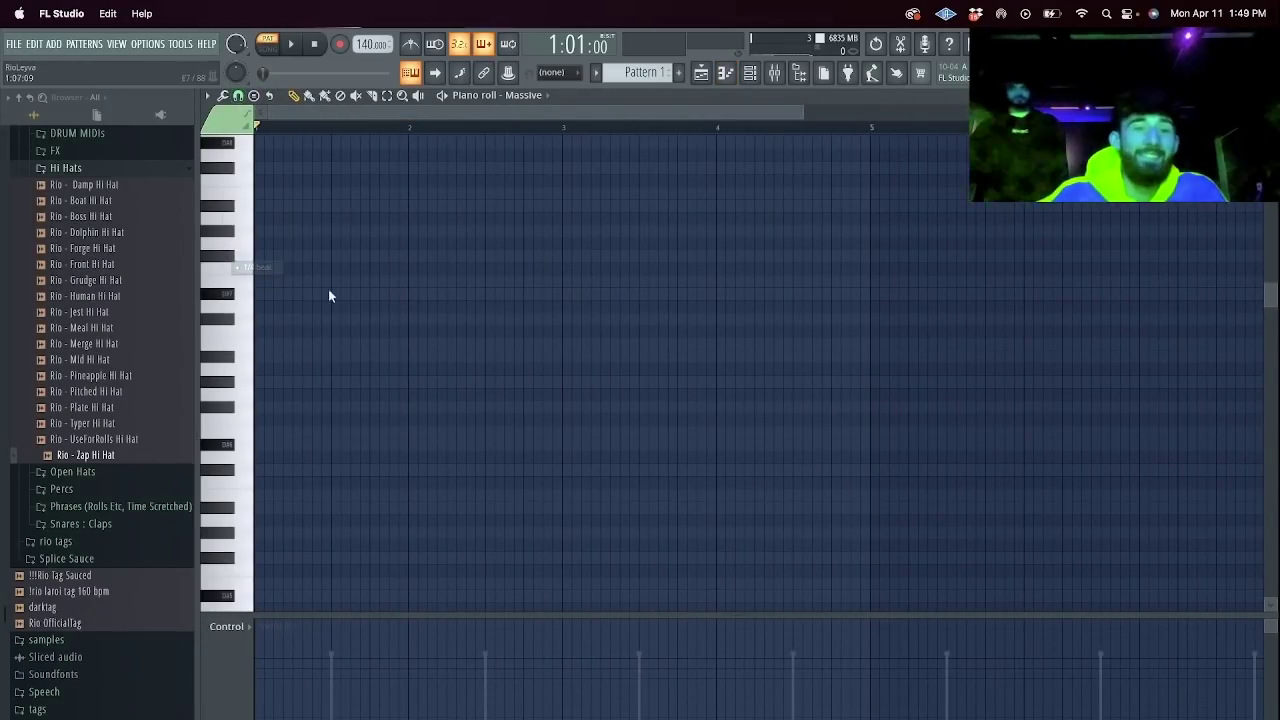
Draw trial notes in the Massive piano roll, including a long C6 and a short D5 at bar 1.
drag(803, 112, 516, 130)
scroll(340, 379, down, 2)
click(279, 438)
mouse_move(294, 432)
mouse_down()
mouse_move(582, 438)
mouse_move(274, 435)
mouse_move(311, 435)
mouse_move(296, 435)
mouse_up()
click(302, 408)
click(280, 522)
right_click(278, 524)
click(277, 532)
click(504, 530)
right_click(506, 531)
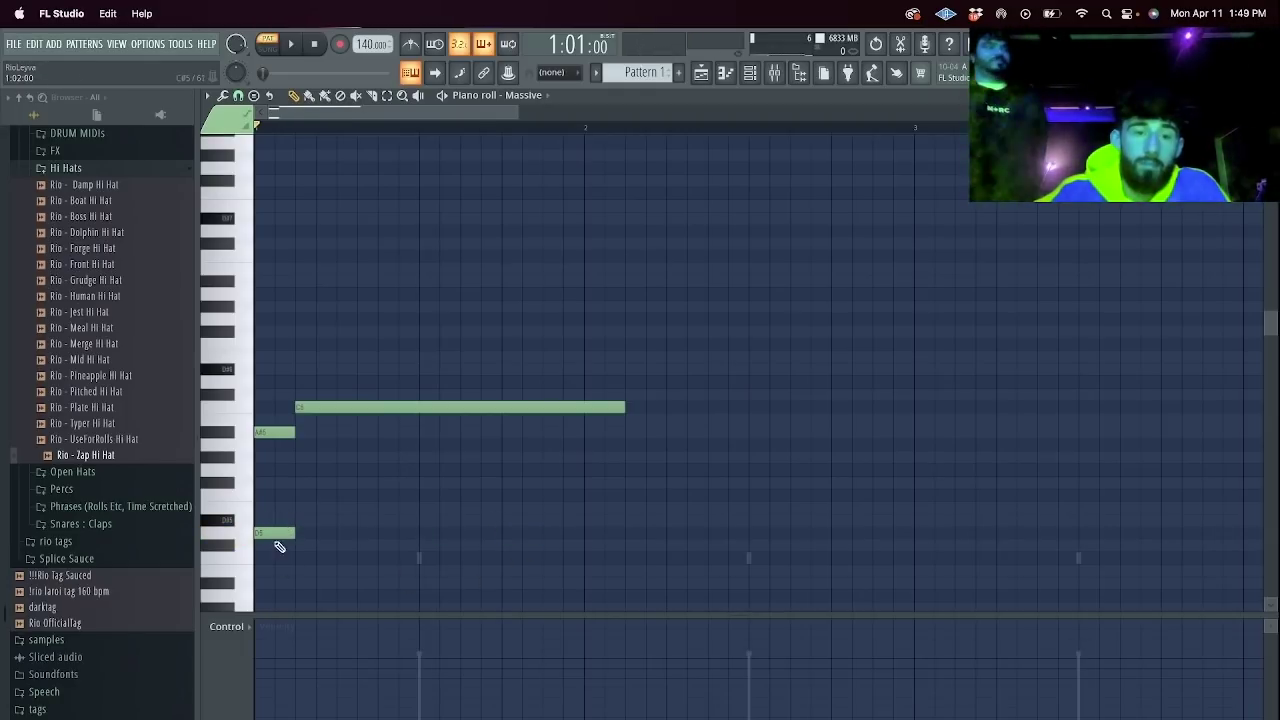
Add a lower note, then remove the long upper note and the short note beneath it.
drag(302, 538, 337, 535)
scroll(357, 555, down, 3)
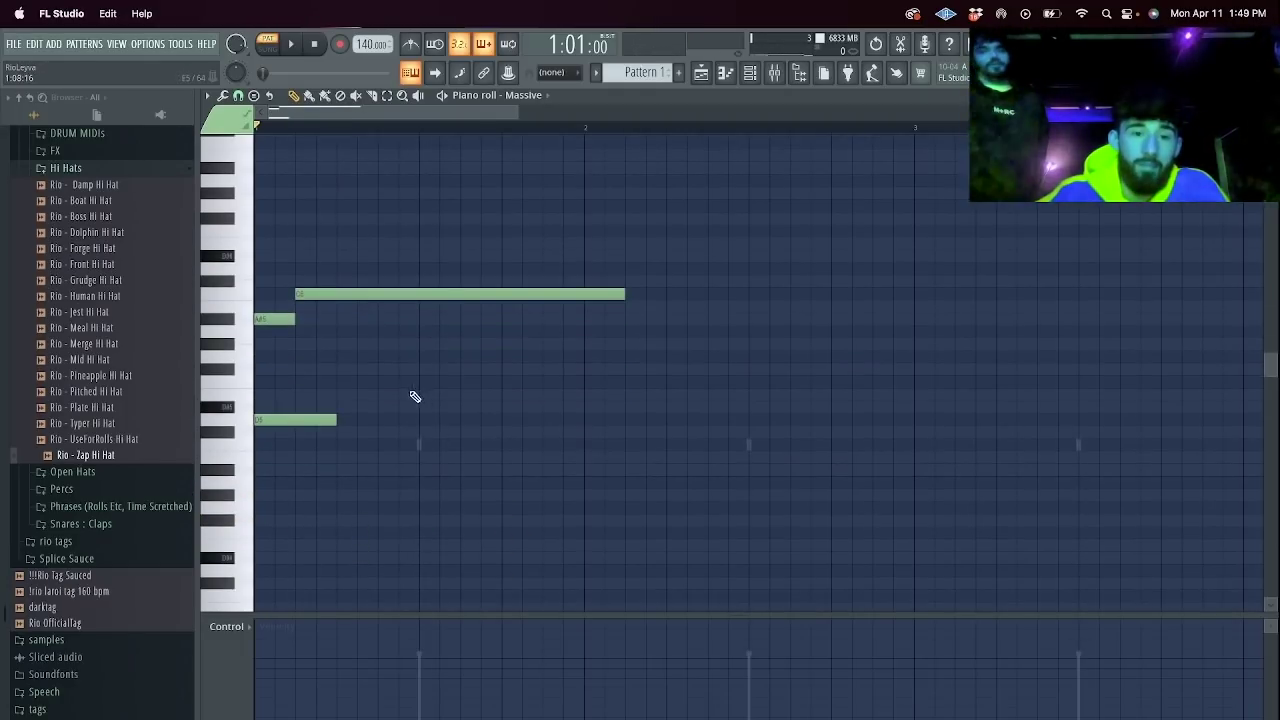
click(332, 444)
drag(625, 296, 424, 302)
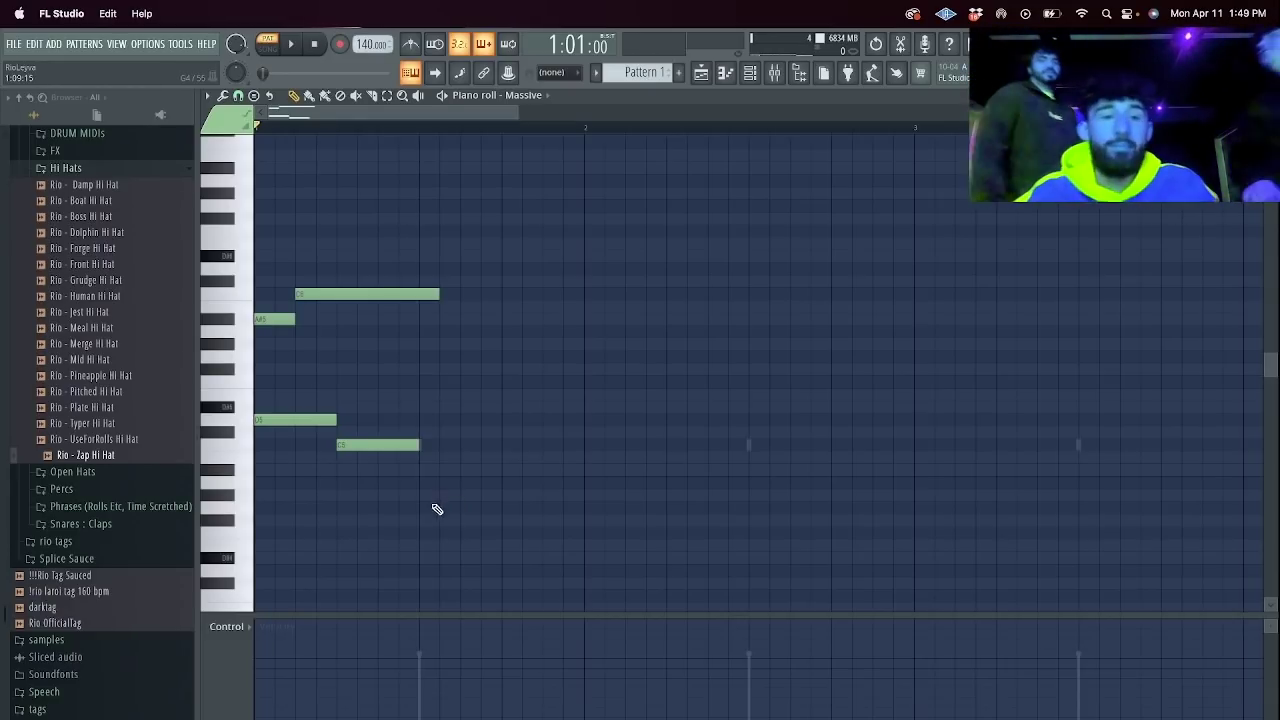
right_click(380, 294)
right_click(270, 319)
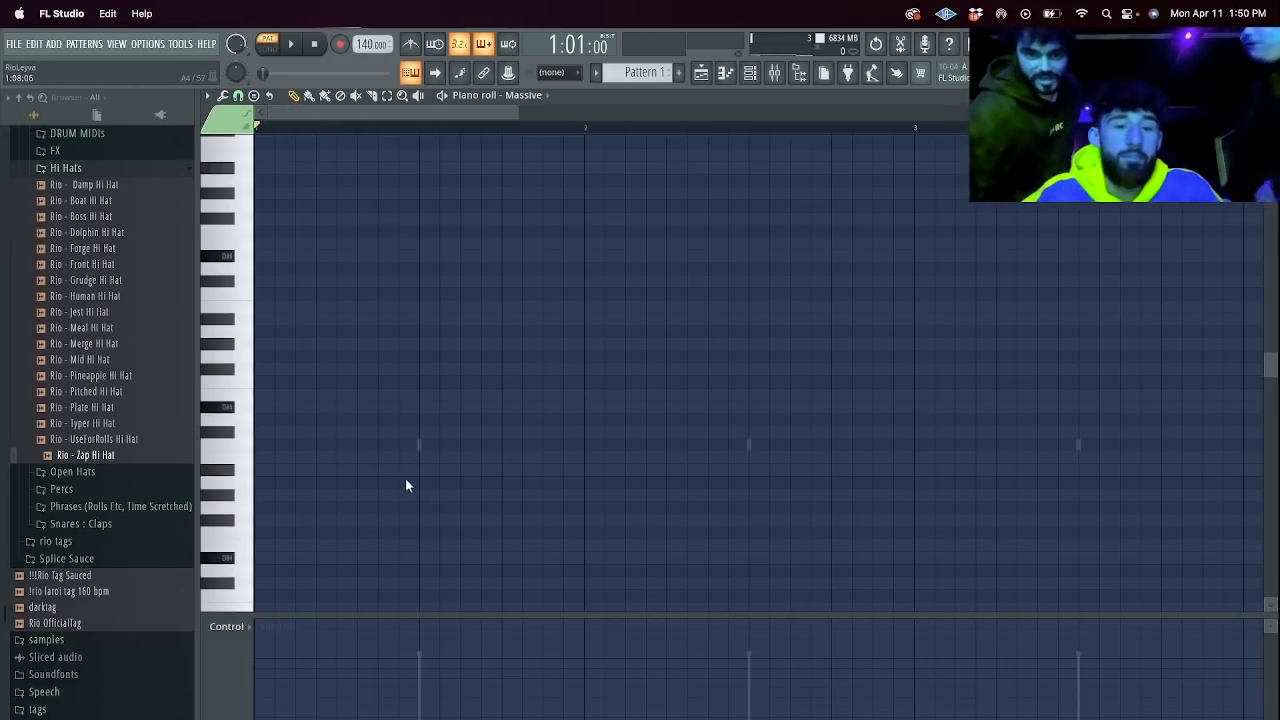
Build a three-note chord across the first beat of bar 1, starting from a G#4 note.
drag(284, 495, 260, 498)
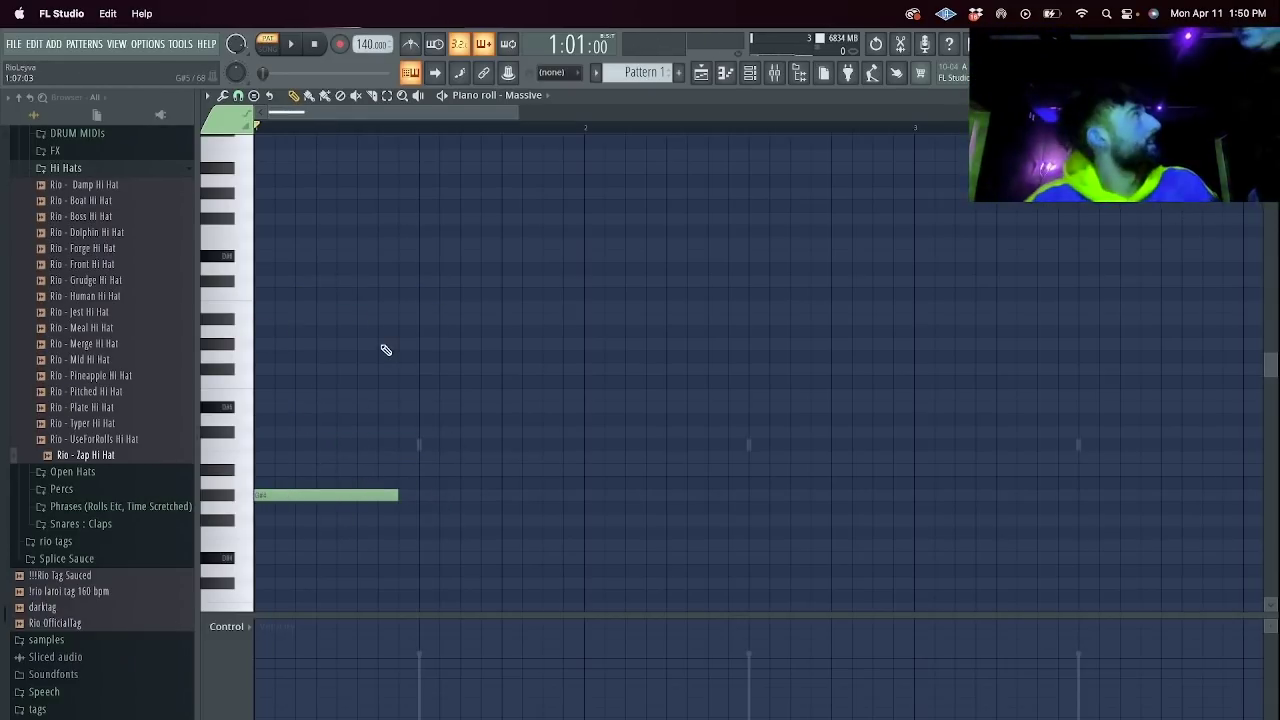
drag(396, 506, 418, 497)
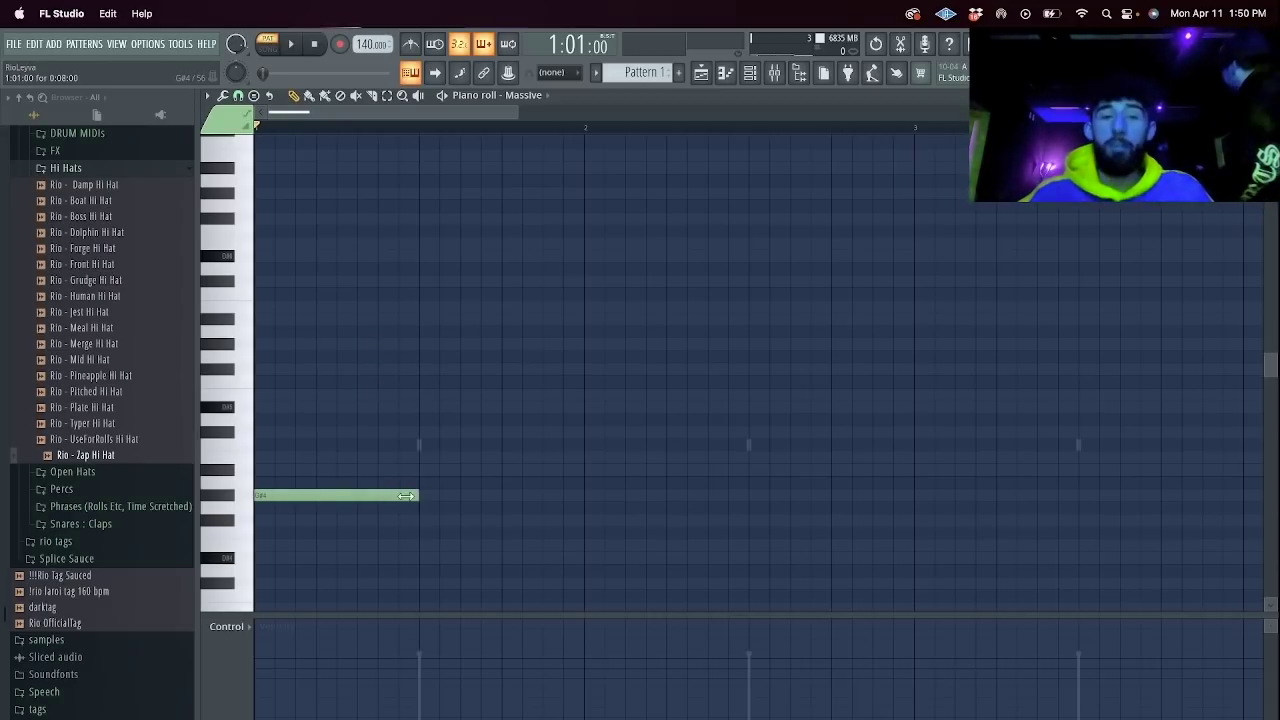
right_click(380, 493)
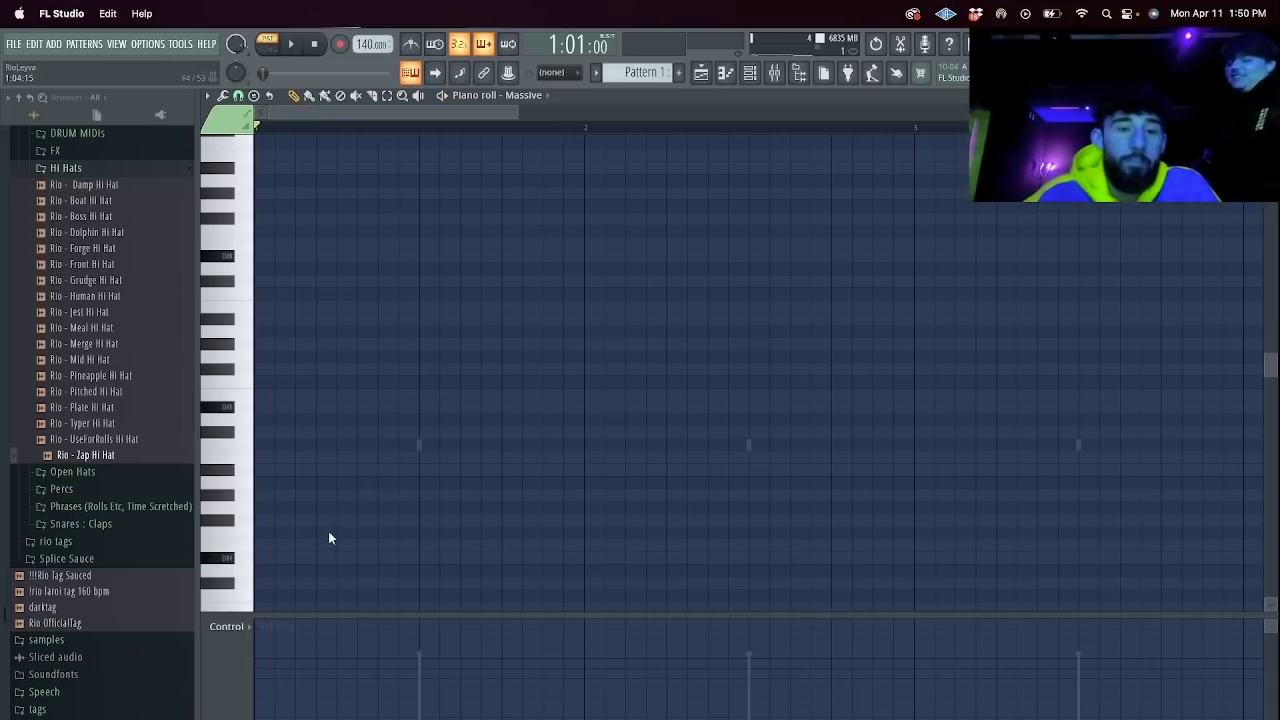
click(330, 507)
click(297, 357)
click(274, 317)
right_click(292, 317)
click(295, 331)
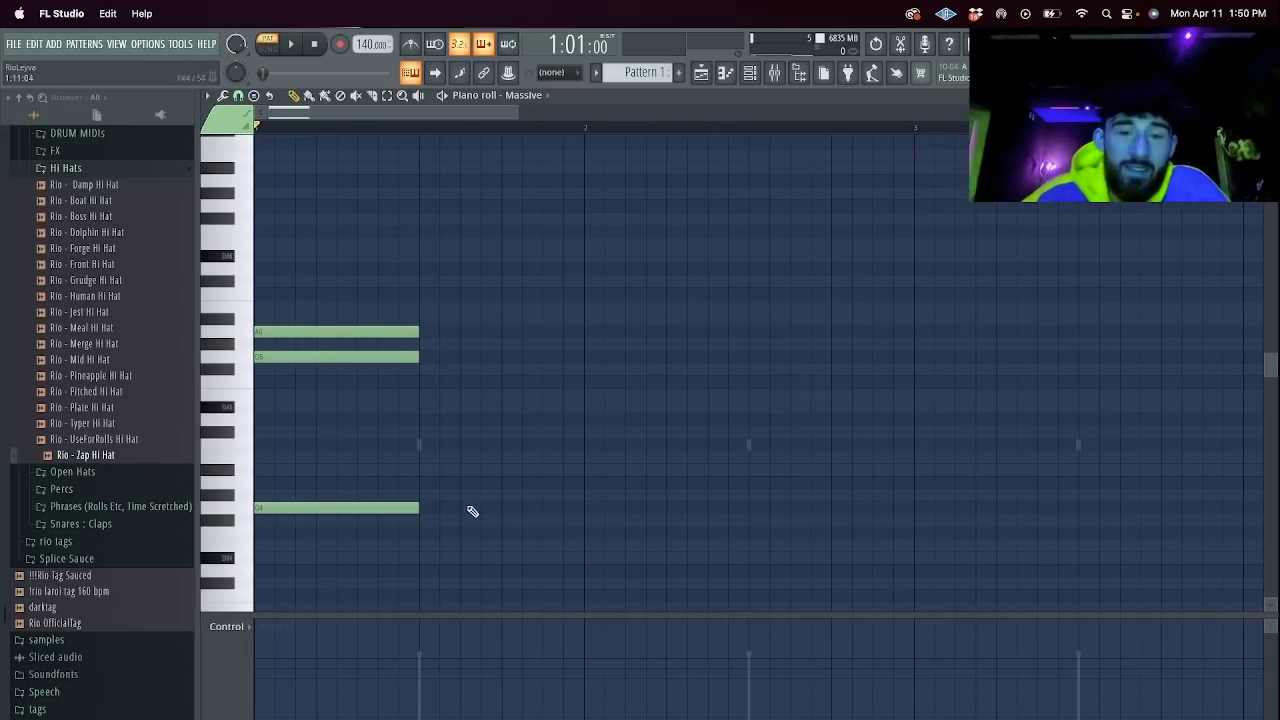
Preview the Savior 140 BPM and Bag 140 BPM tracks in the Finder MP3s folder.
click(190, 717)
click(592, 416)
click(506, 416)
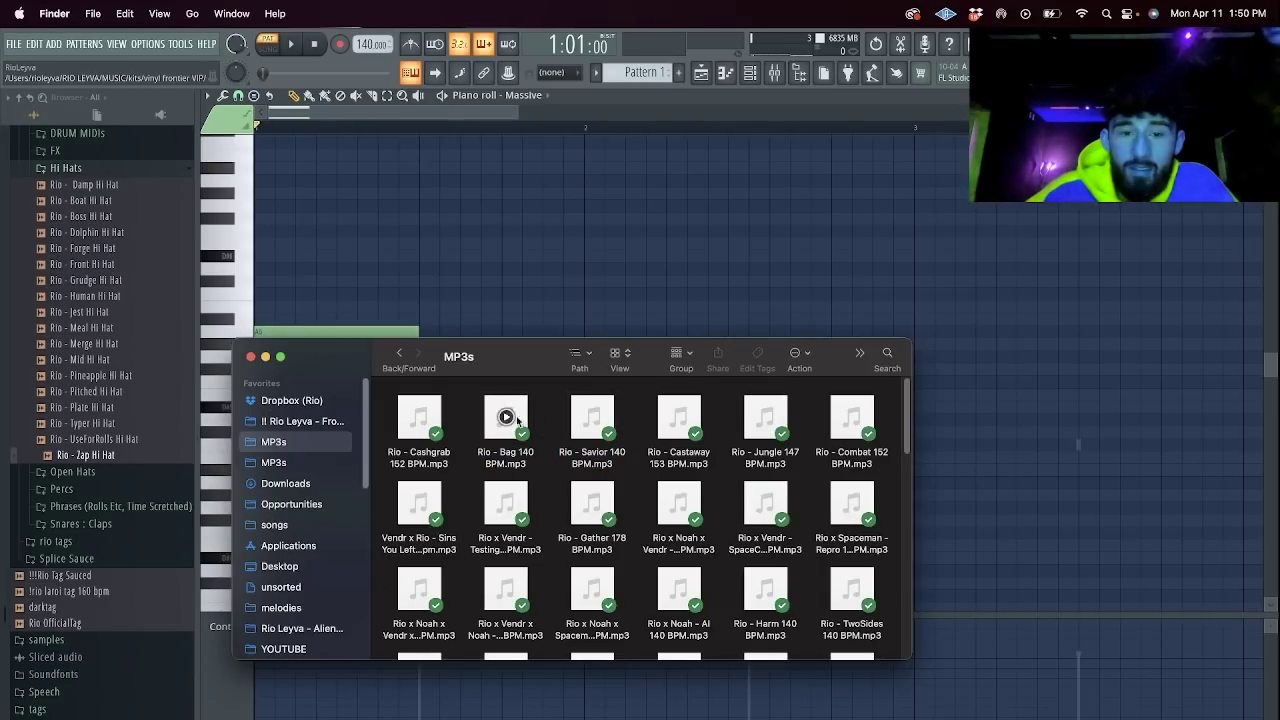
Play the Bag 140 BPM preview, stop it, and return to FL Studio.
click(506, 416)
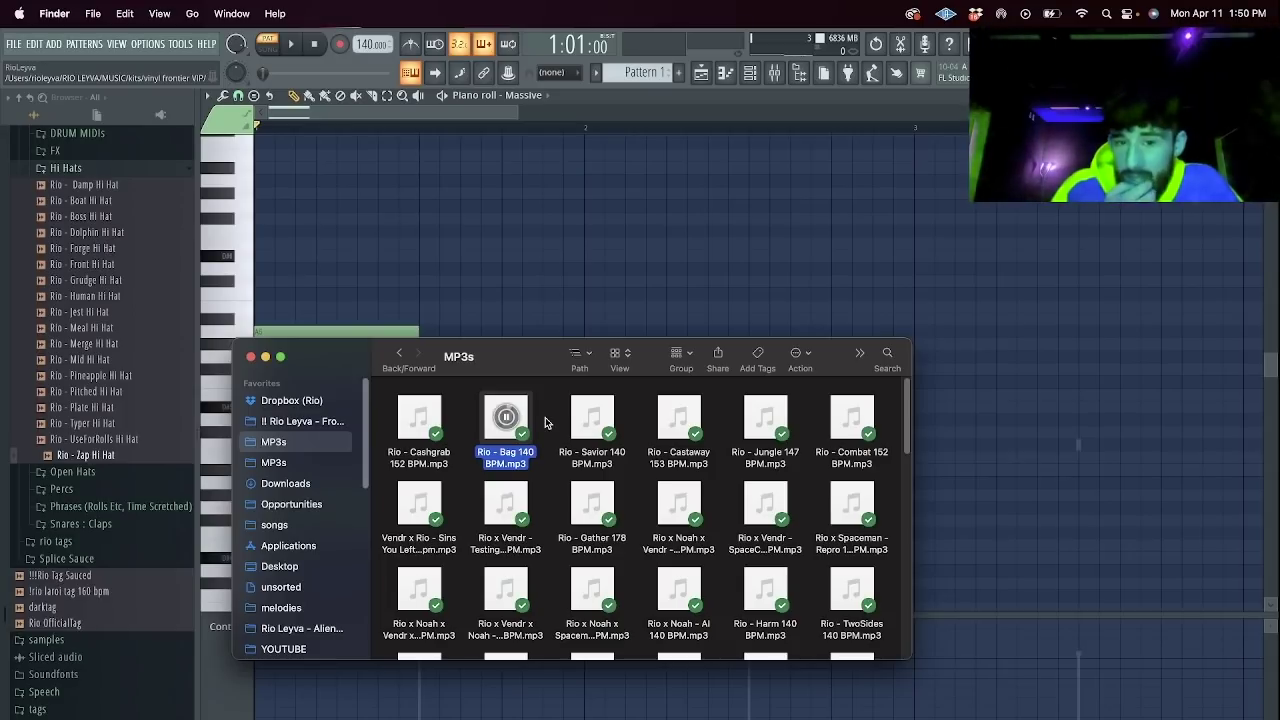
click(558, 416)
click(506, 101)
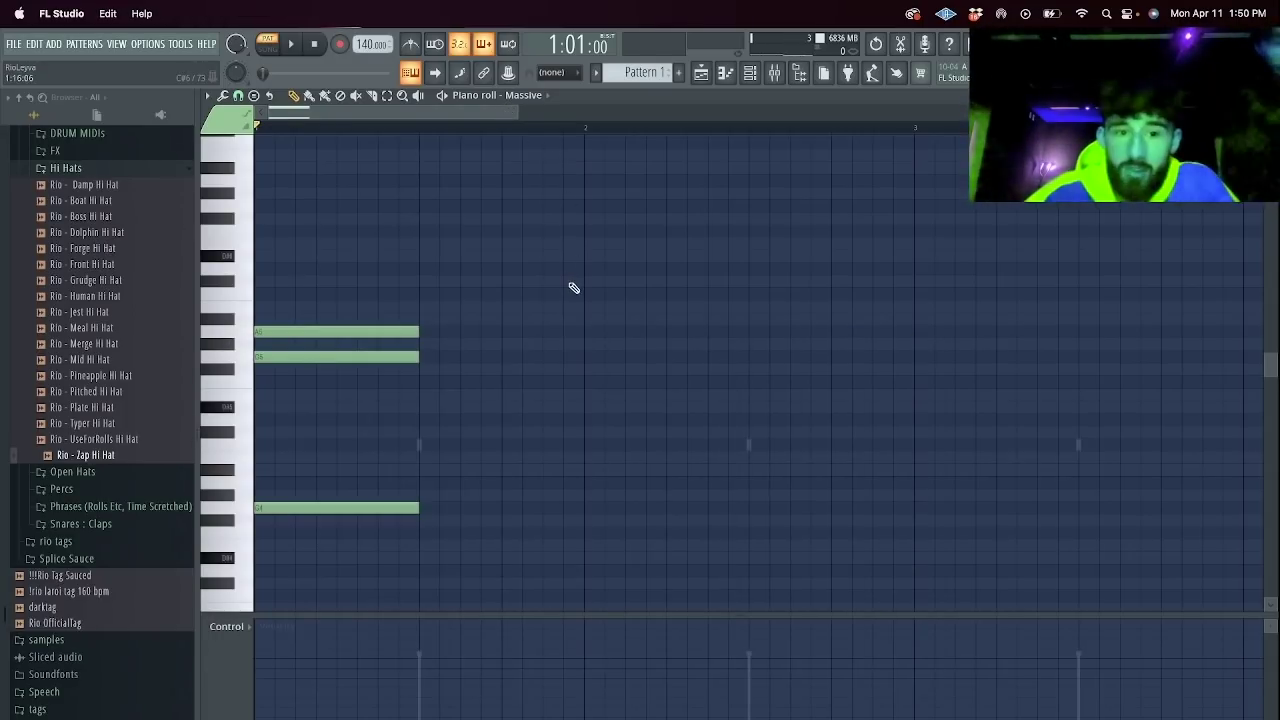
Audition the chord, add an A#5 note at the bar start, and remove the middle chord note.
key(space)
key(space)
drag(388, 308, 216, 325)
key(space)
right_click(410, 332)
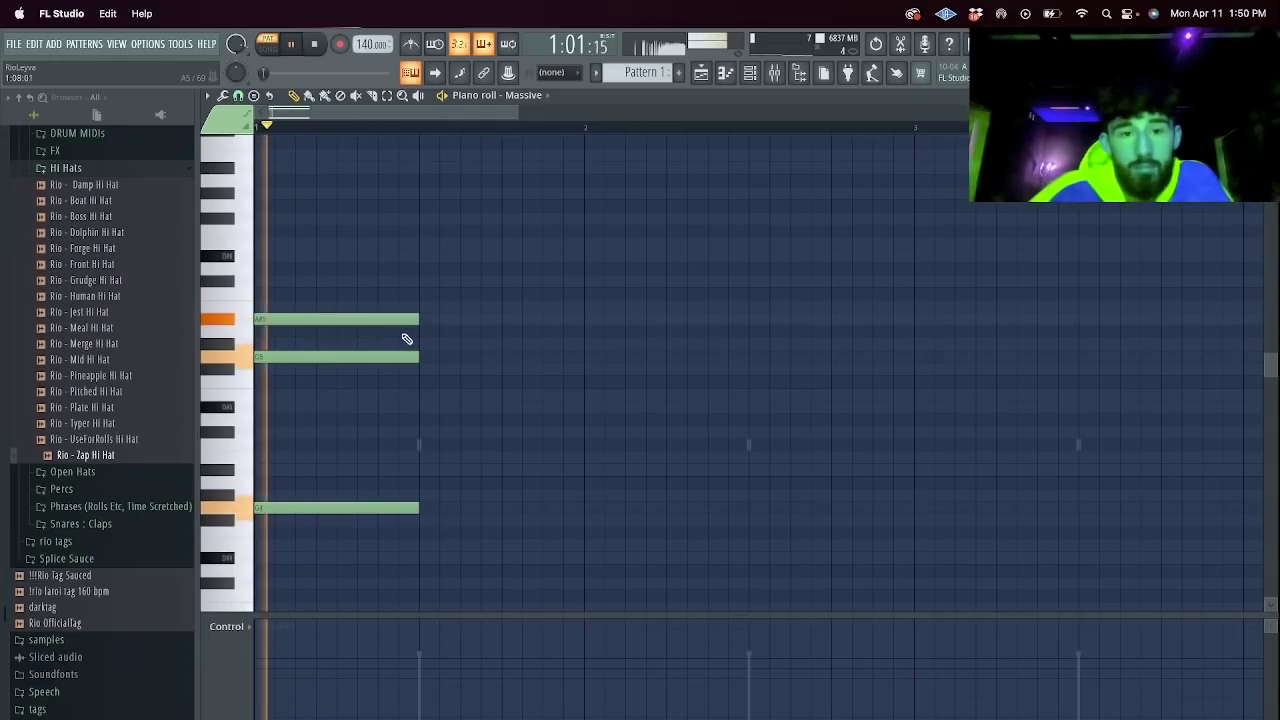
key(space)
Shorten the chord to one-step stabs and duplicate them to the right, shifting the copies one step.
key(super+a)
drag(416, 319, 300, 331)
key(super+d)
key(space)
key(space)
key(e)
click(410, 75)
key(e)
key(space)
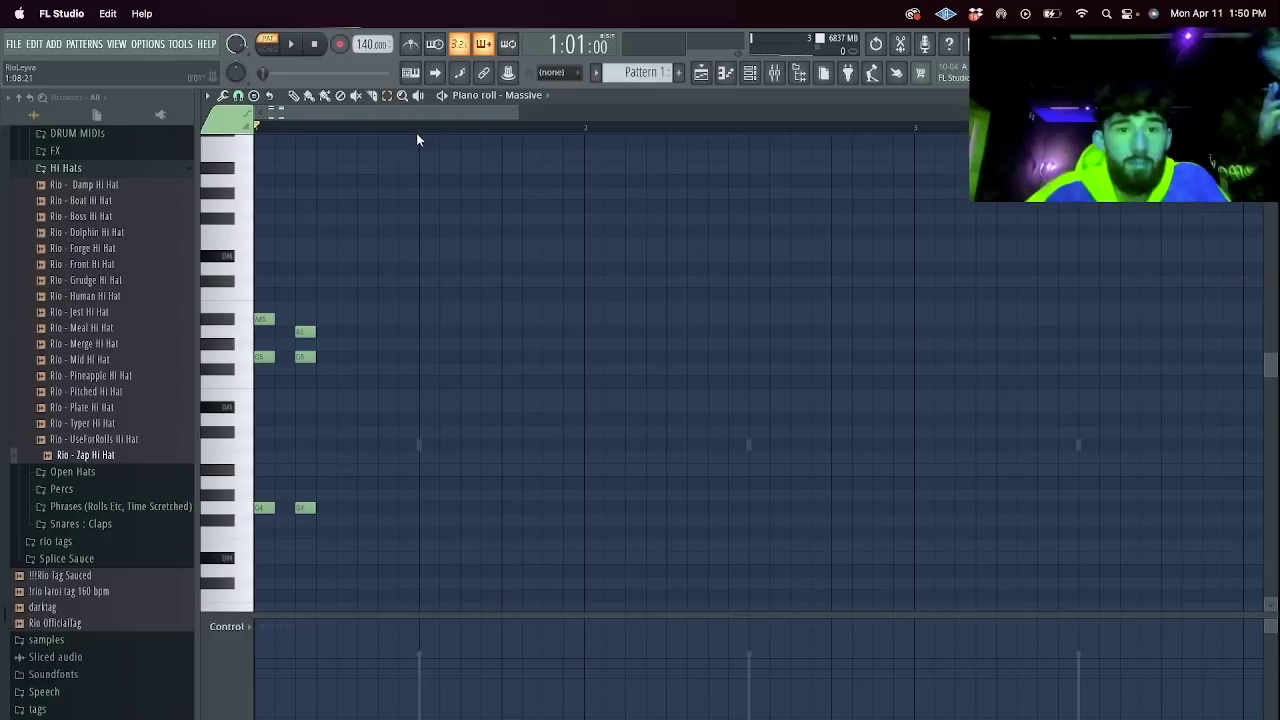
key(ctrl+b)
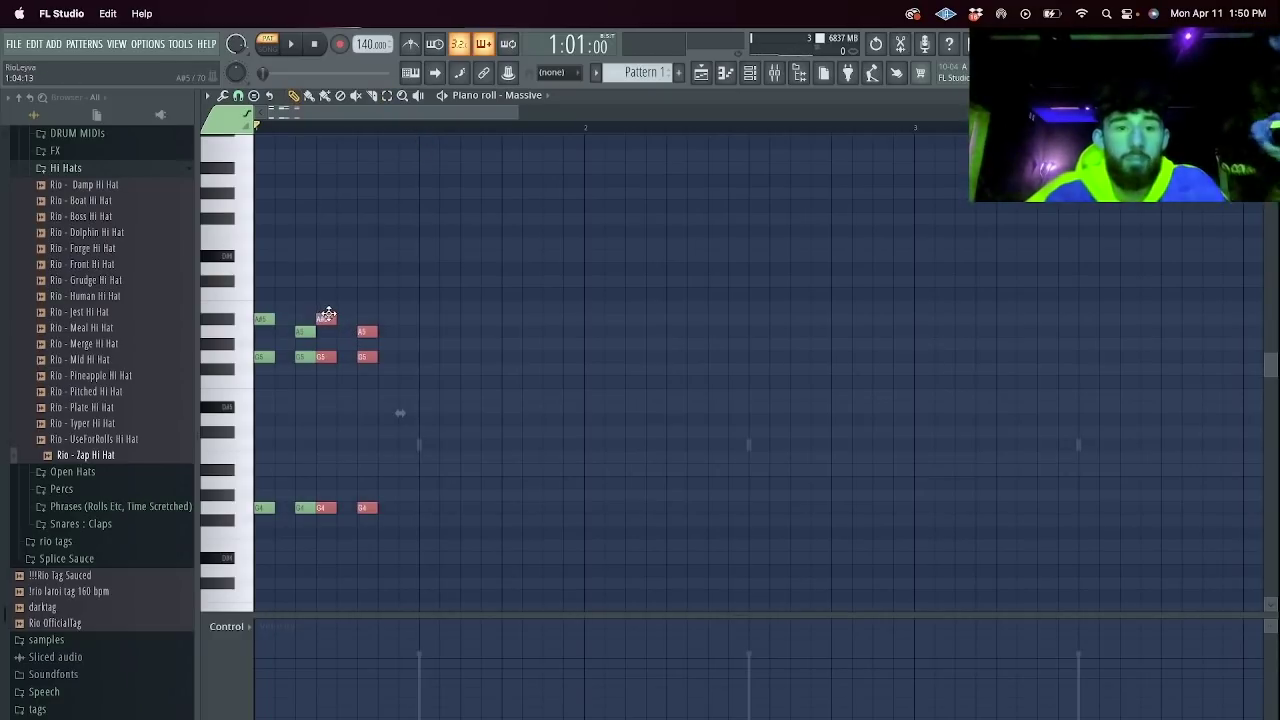
drag(324, 318, 343, 315)
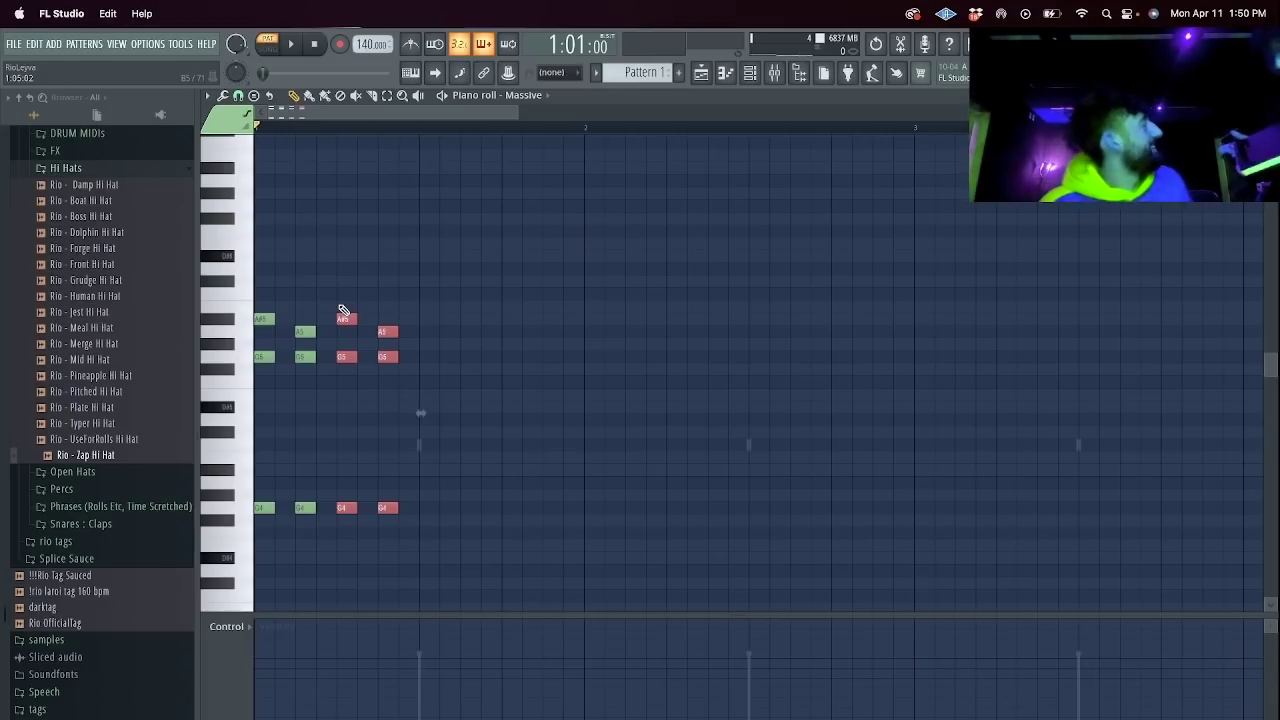
Adjust the upper melody notes and add a three-note descending run.
key(space)
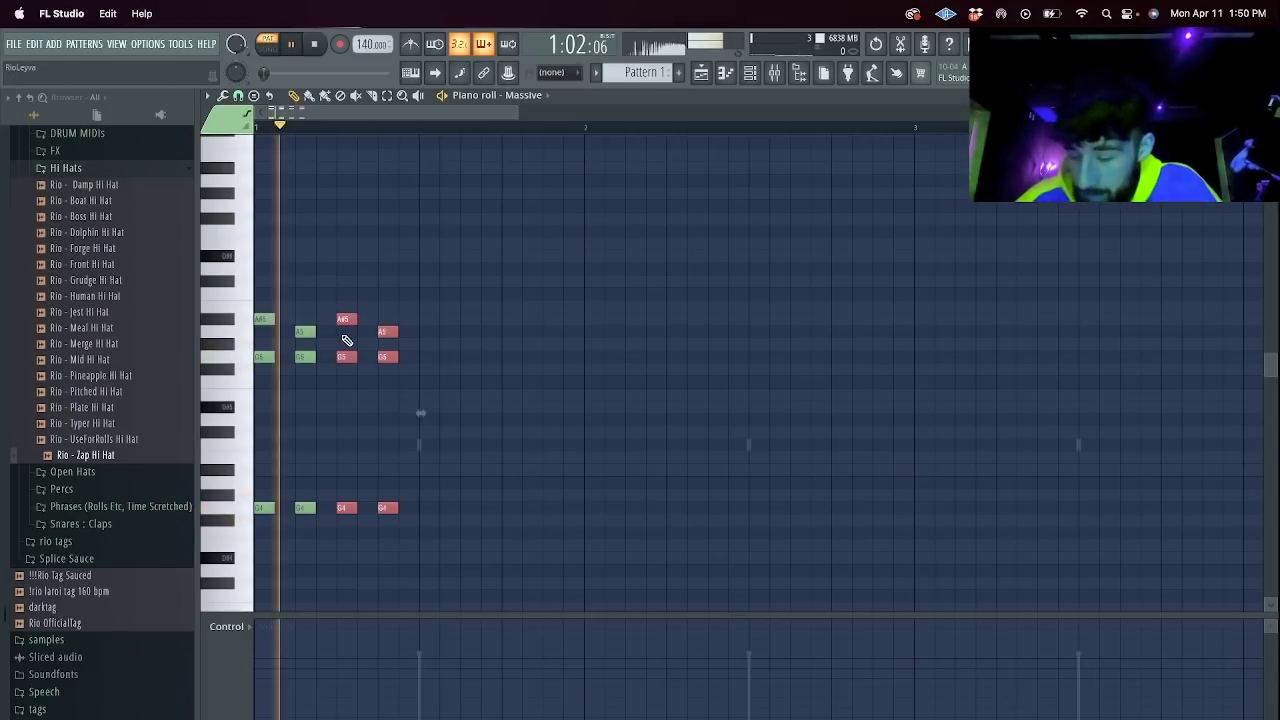
click(426, 293)
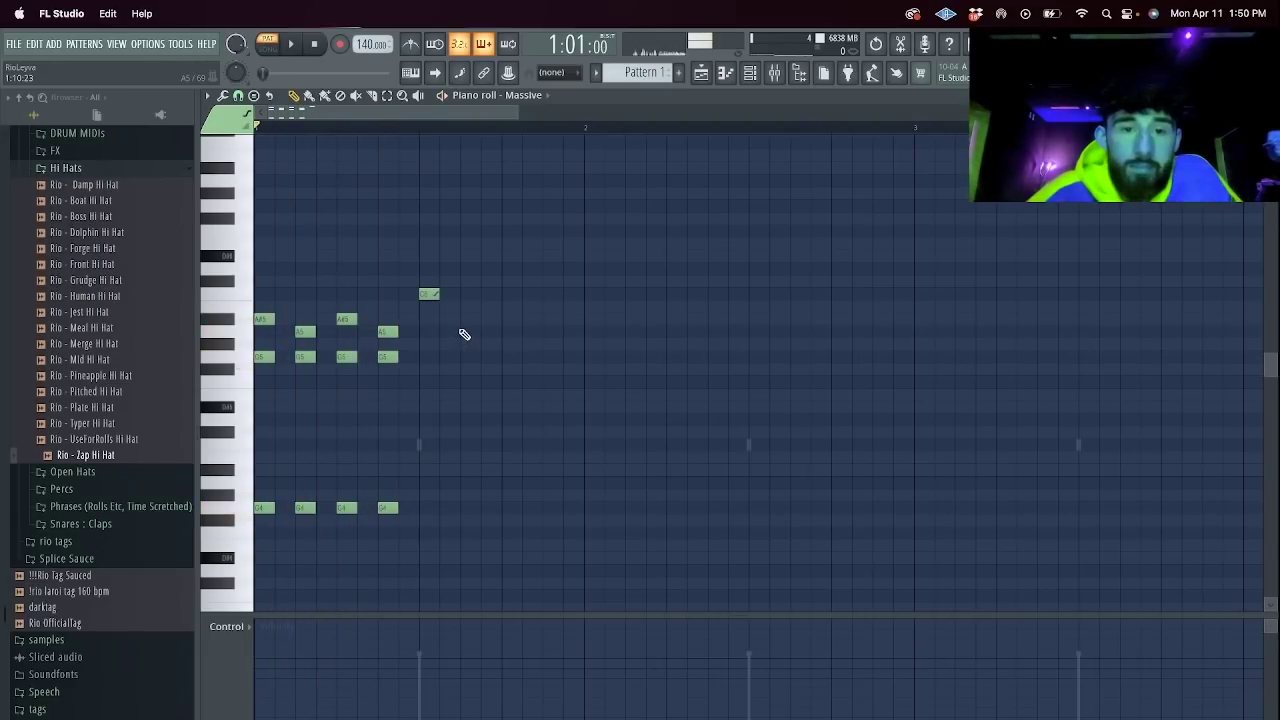
right_click(432, 296)
drag(388, 331, 388, 294)
click(422, 319)
click(465, 331)
click(507, 356)
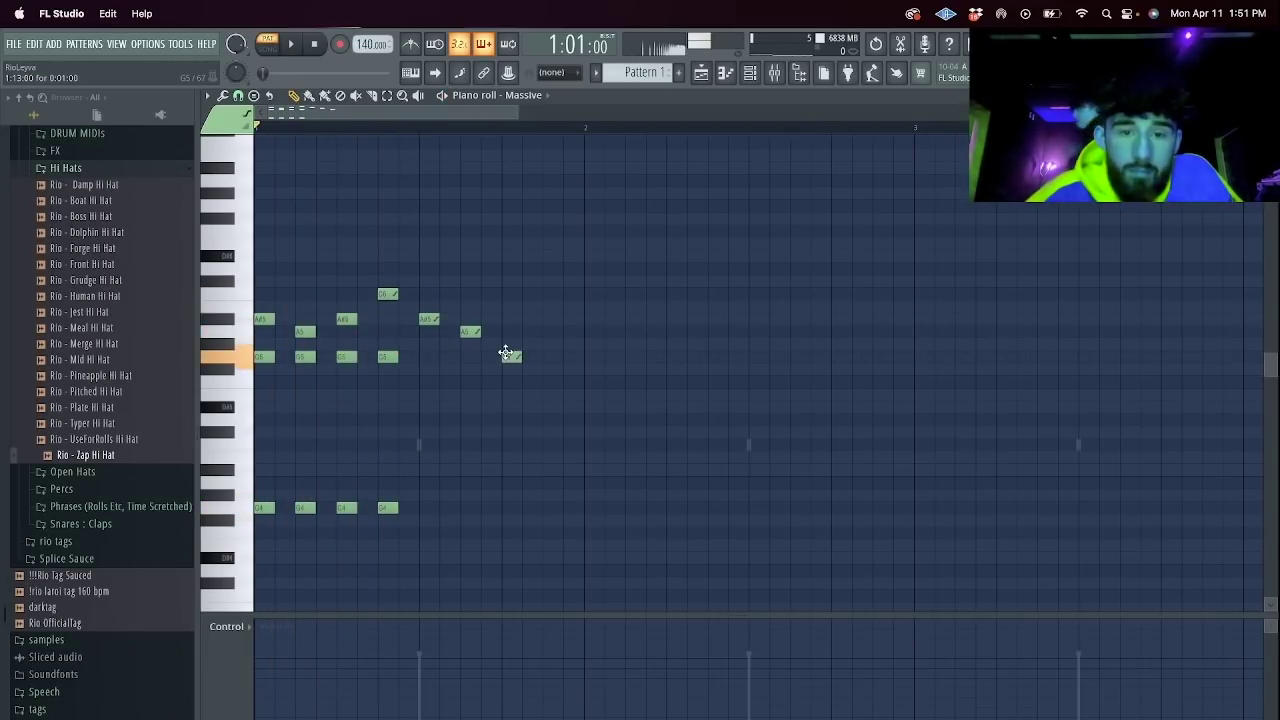
click(541, 380)
Add long stepping-down G4, F4 and D#4 notes plus a long D5 at the bar start.
click(421, 508)
right_click(425, 508)
right_click(388, 508)
right_click(347, 508)
right_click(306, 509)
drag(274, 508, 380, 509)
key(space)
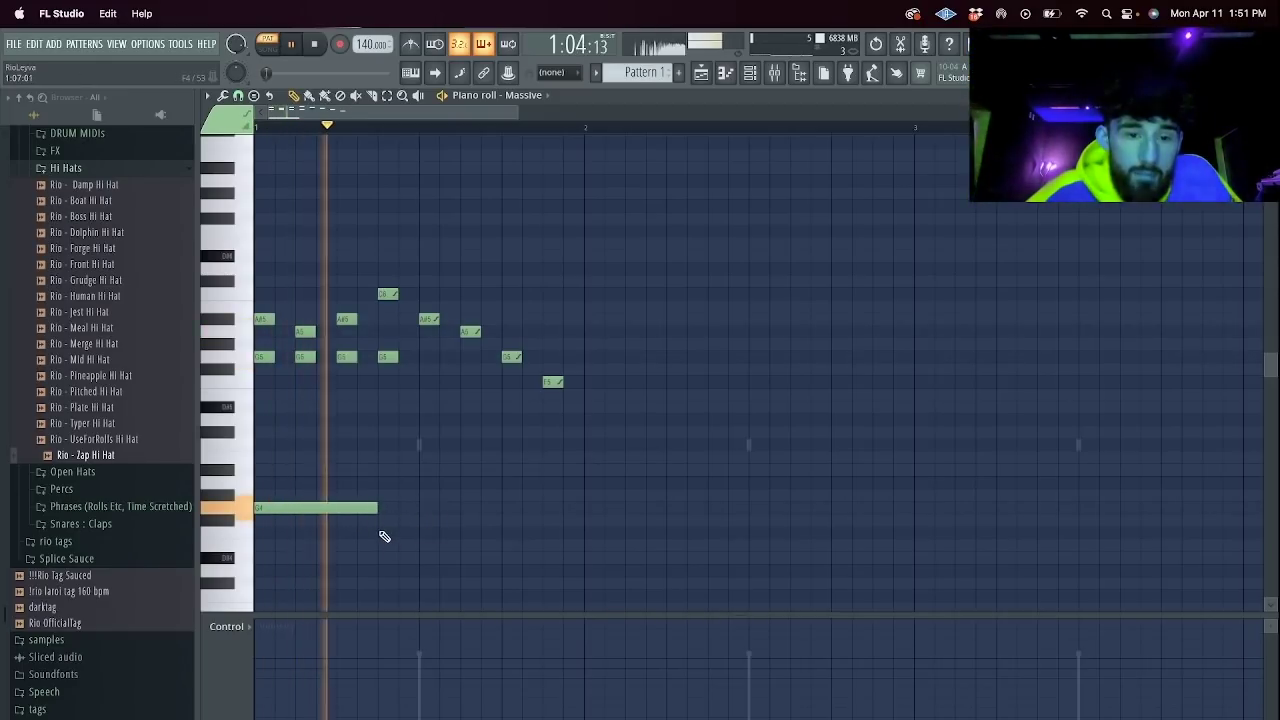
click(384, 533)
key(space)
key(space)
click(508, 557)
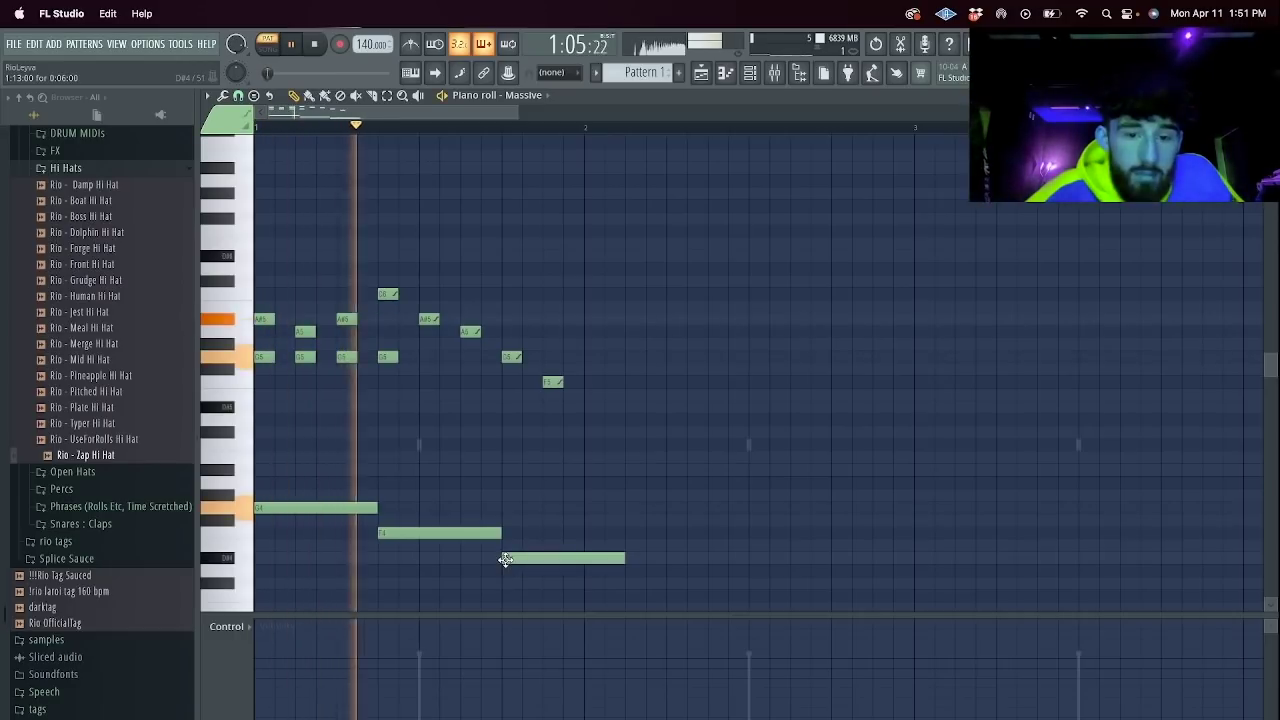
key(space)
drag(362, 421, 323, 428)
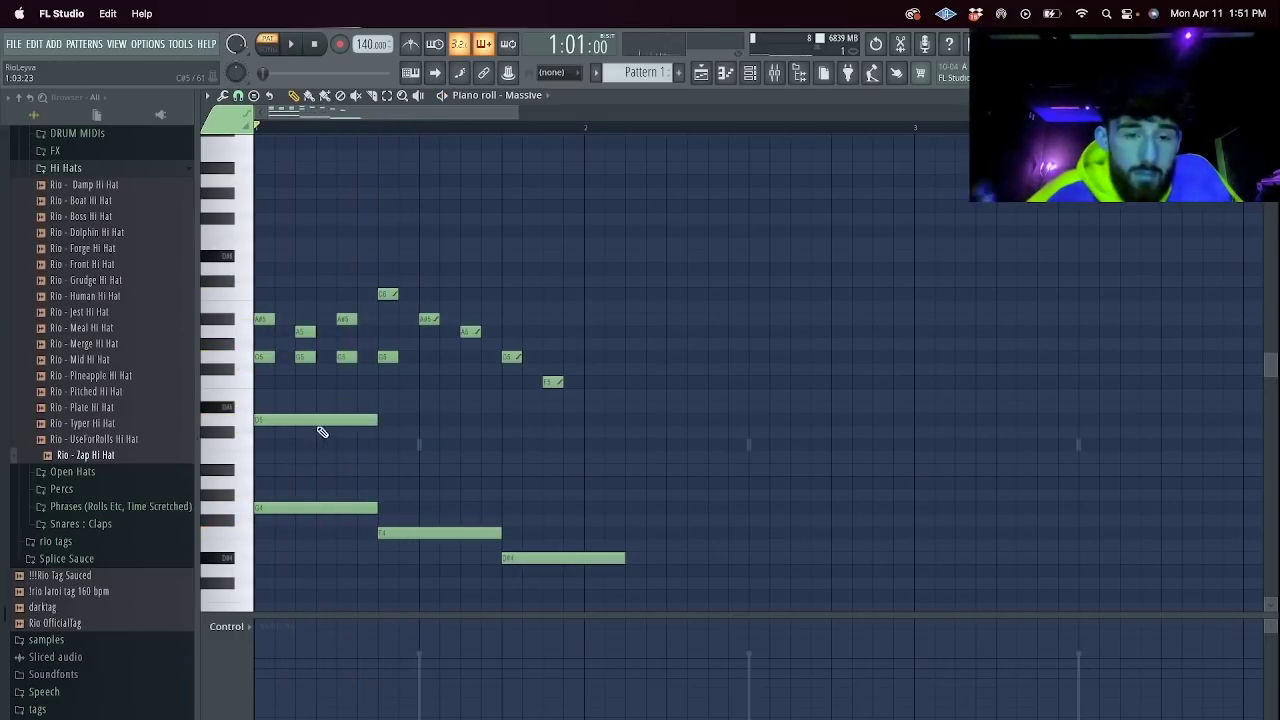
click(722, 718)
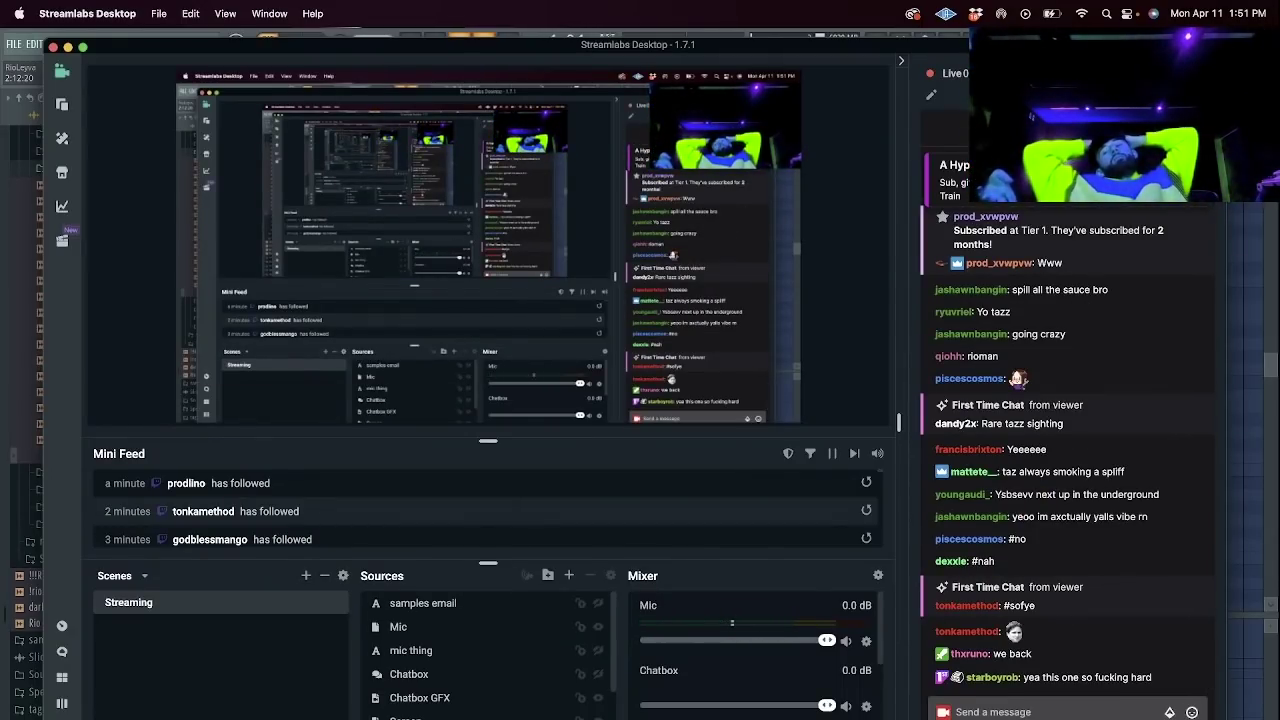
Bring the Finder MP3s folder forward and preview the Jungle 147 BPM track.
click(308, 712)
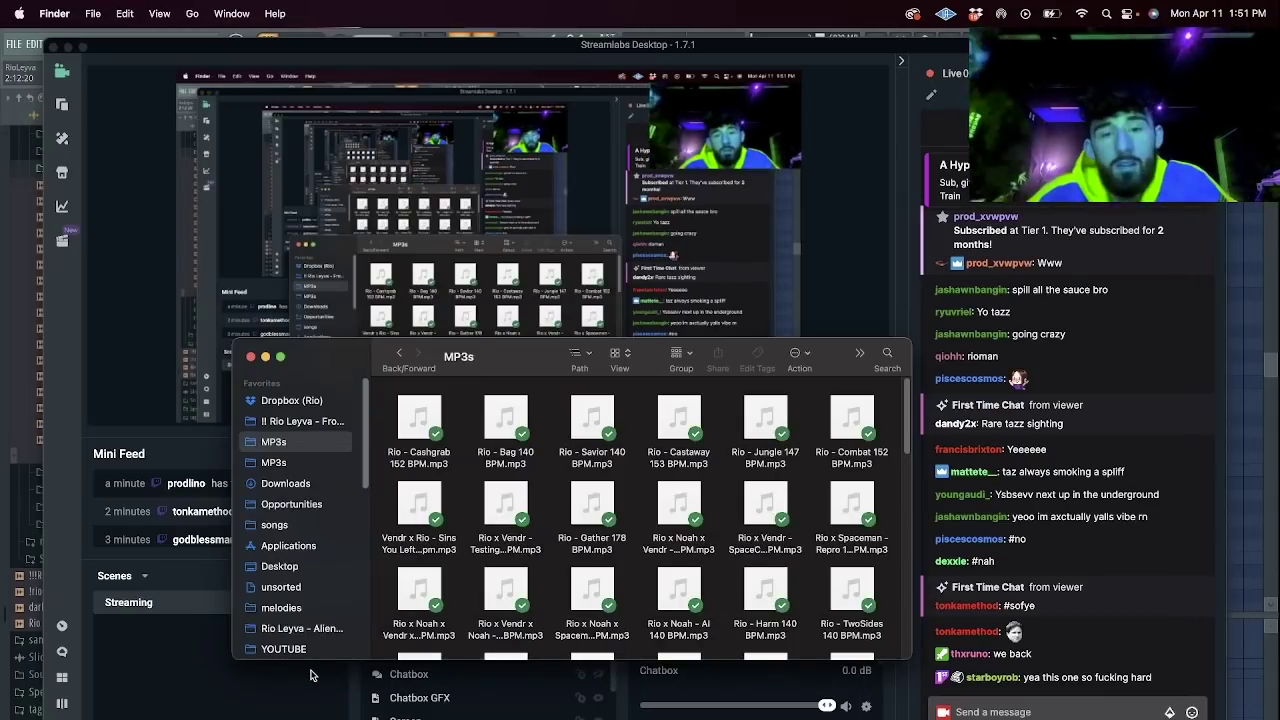
drag(392, 424, 870, 455)
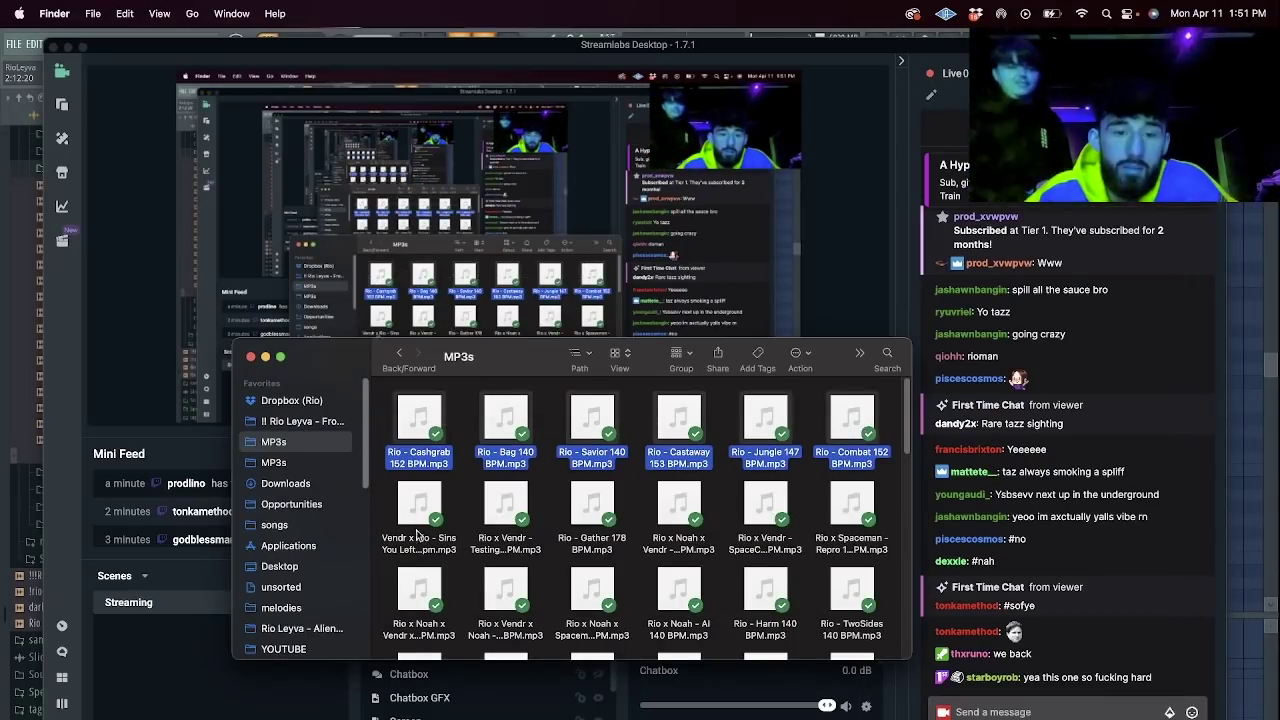
click(896, 54)
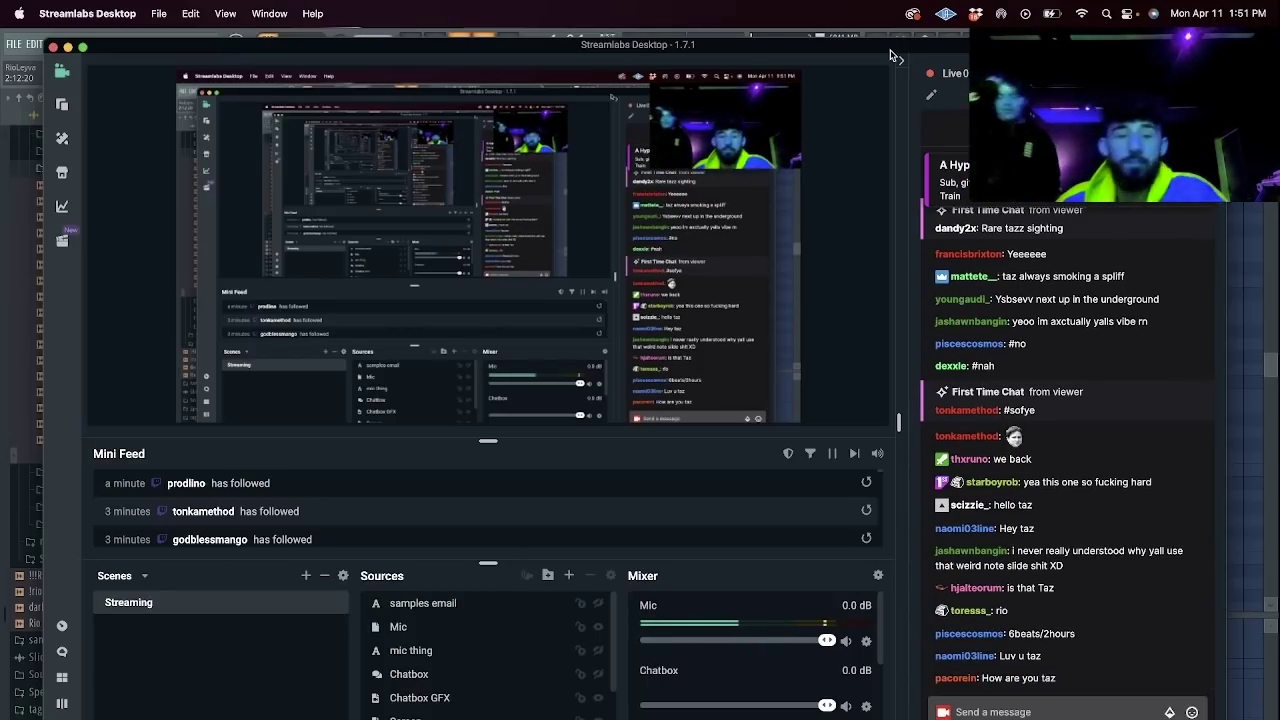
click(50, 716)
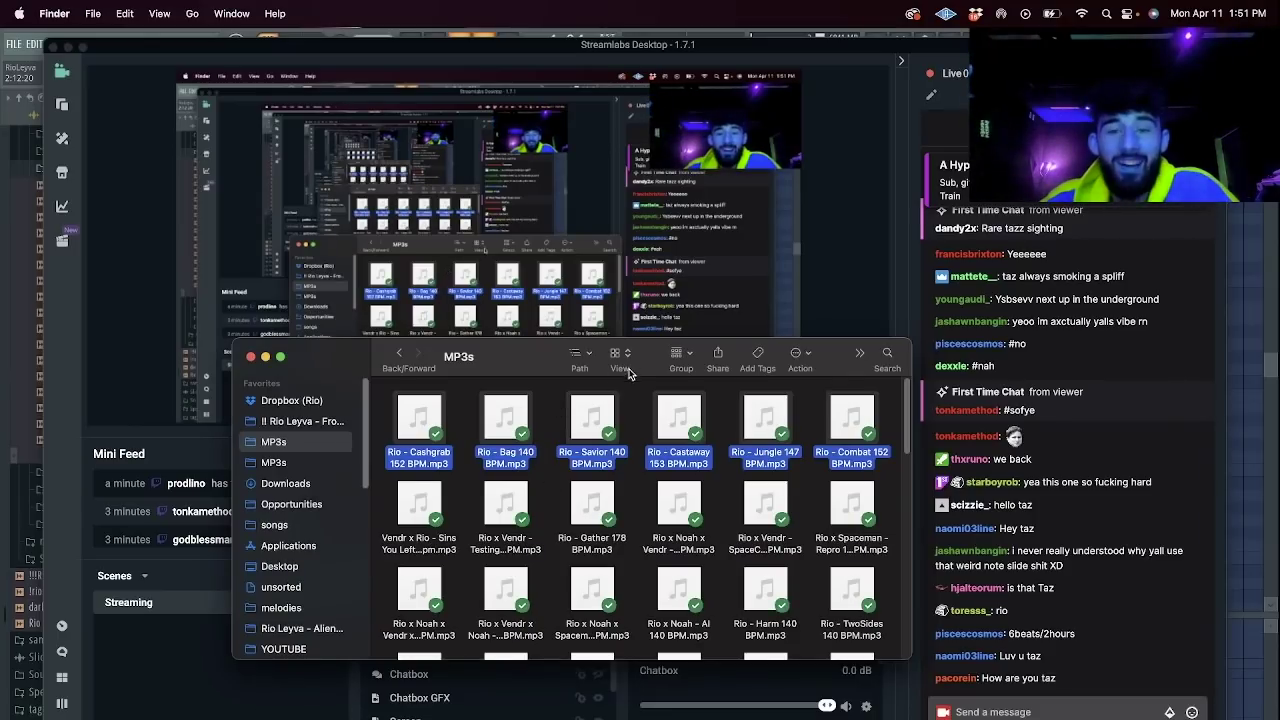
click(646, 412)
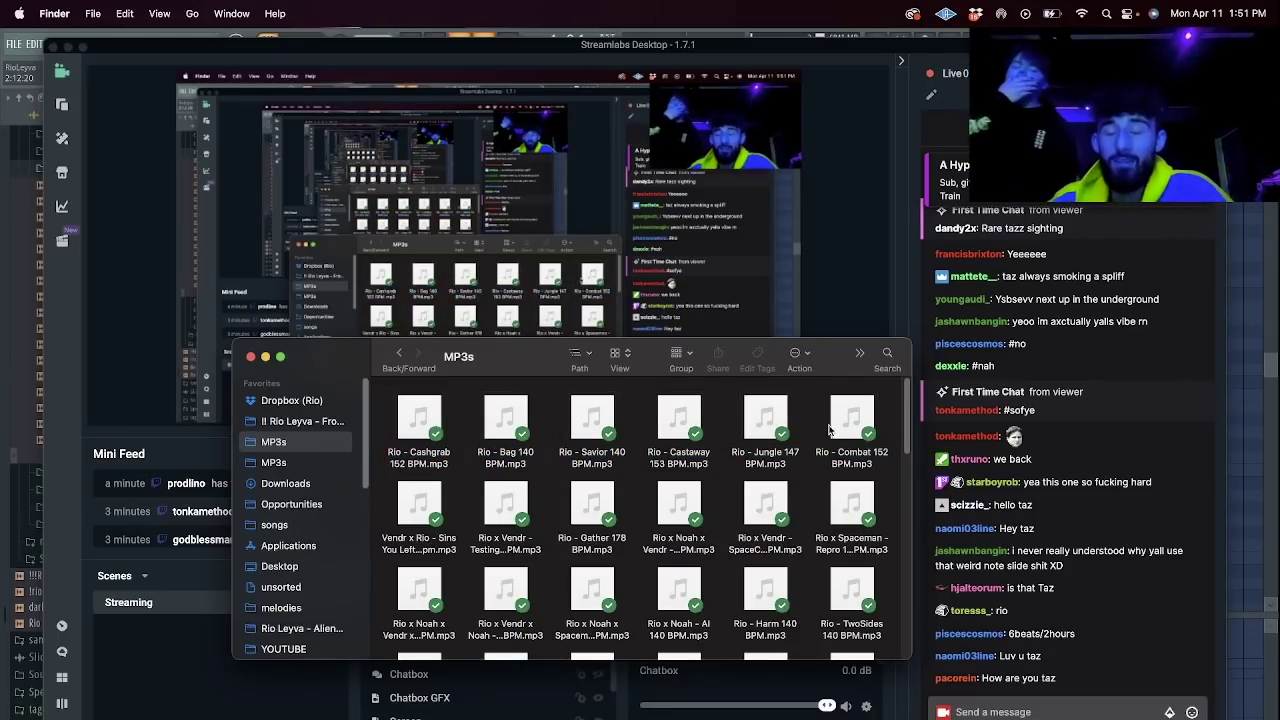
mouse_move(849, 424)
click(766, 418)
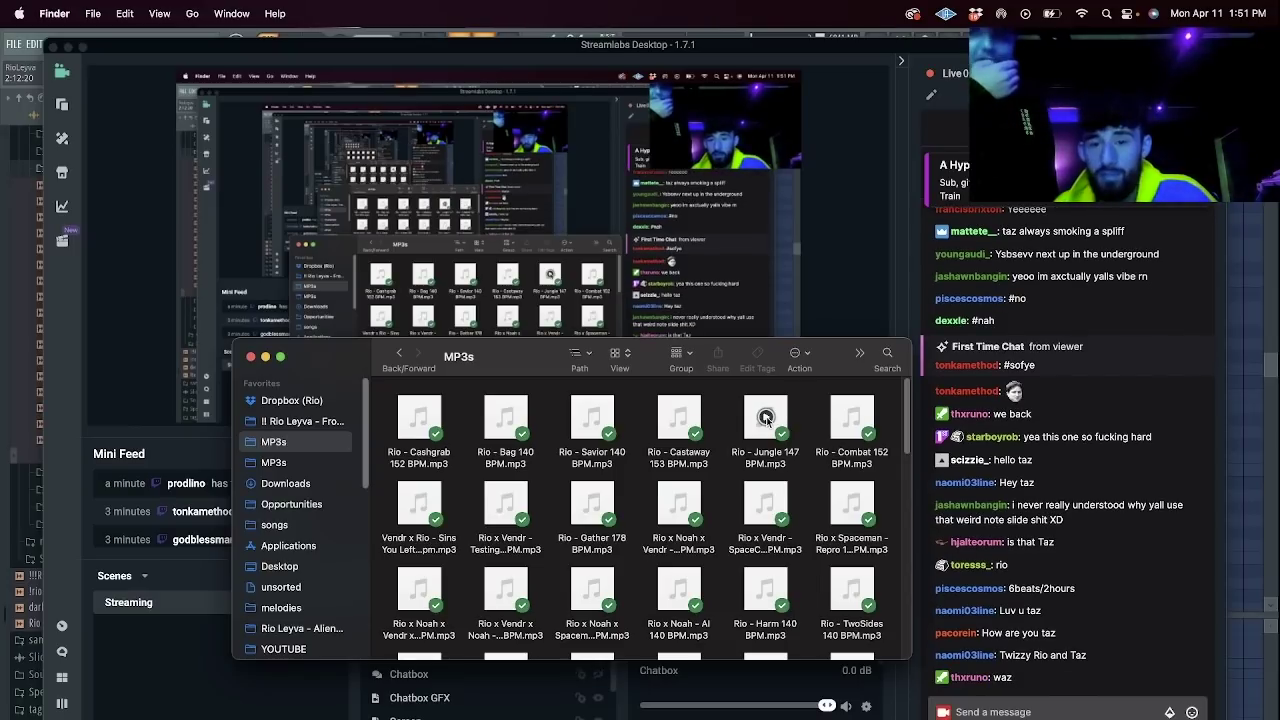
Move from Jungle 147 BPM to preview the next file, Rio - Combat 152 BPM.mp3.
click(766, 418)
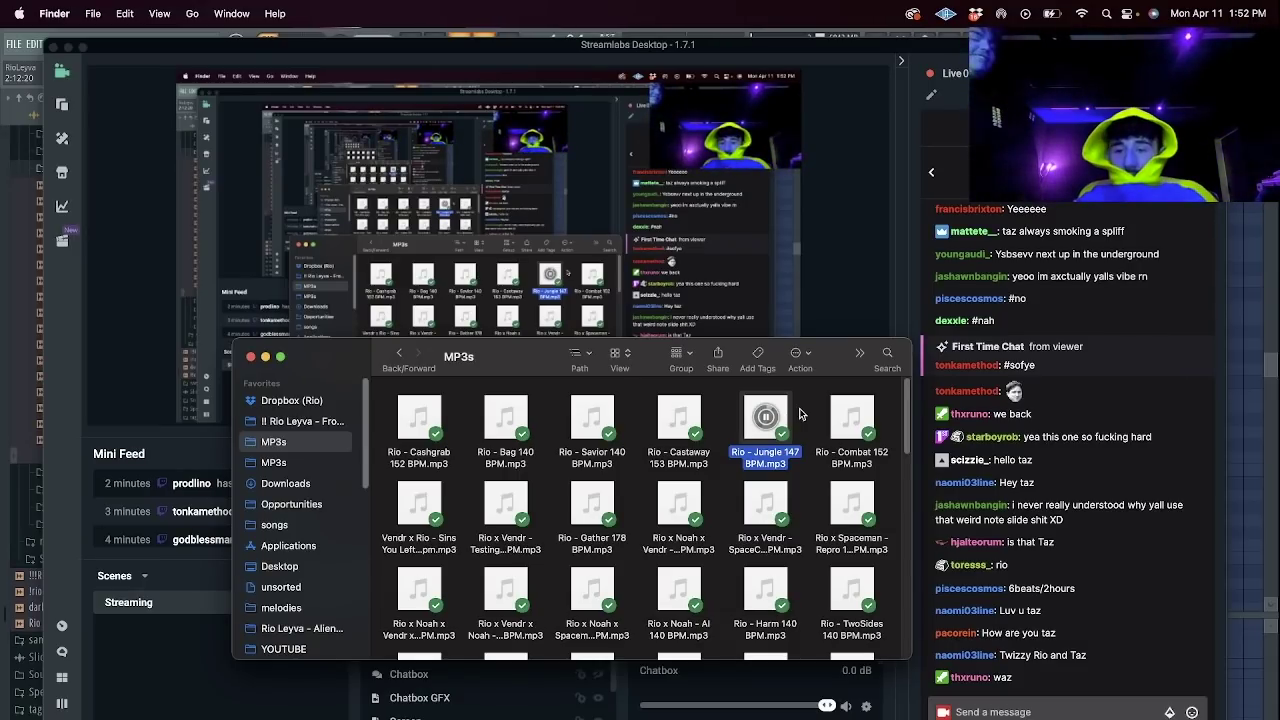
mouse_move(679, 418)
key(Right)
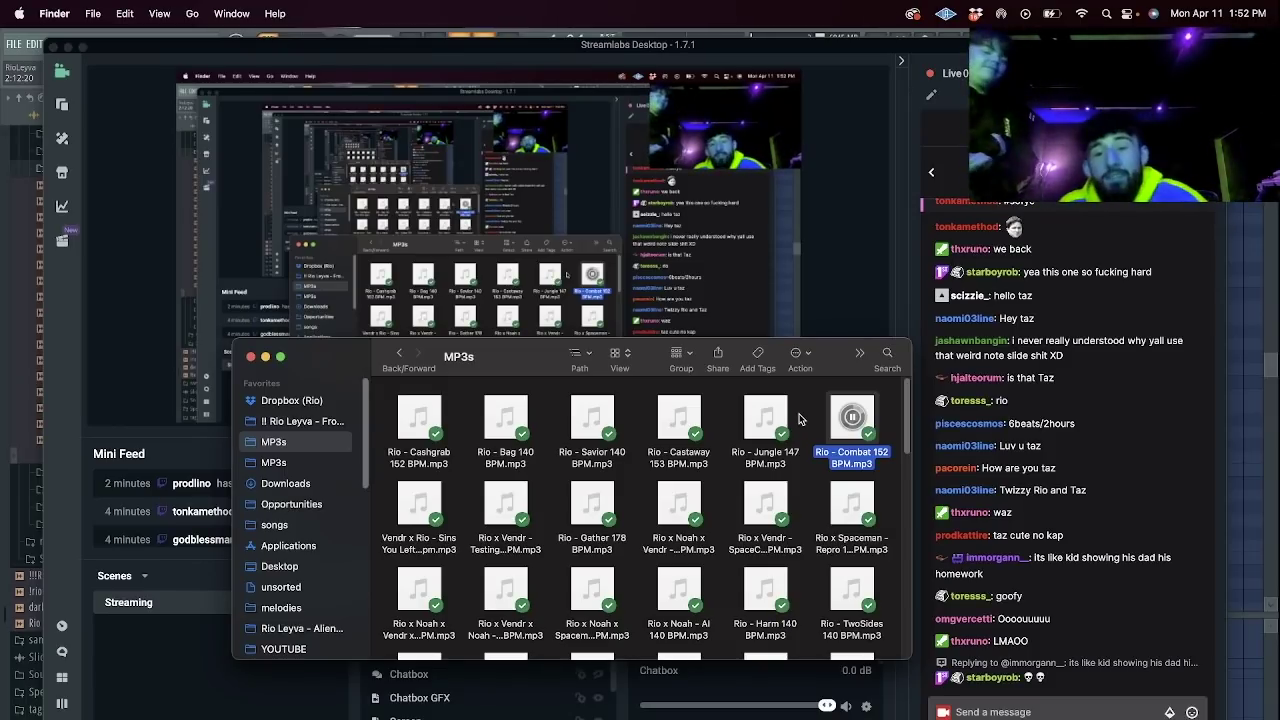
Preview the Rio - Savior 140, Rio - Bag 140 and Rio - Cashgrab 152 beats in Finder.
mouse_move(592, 418)
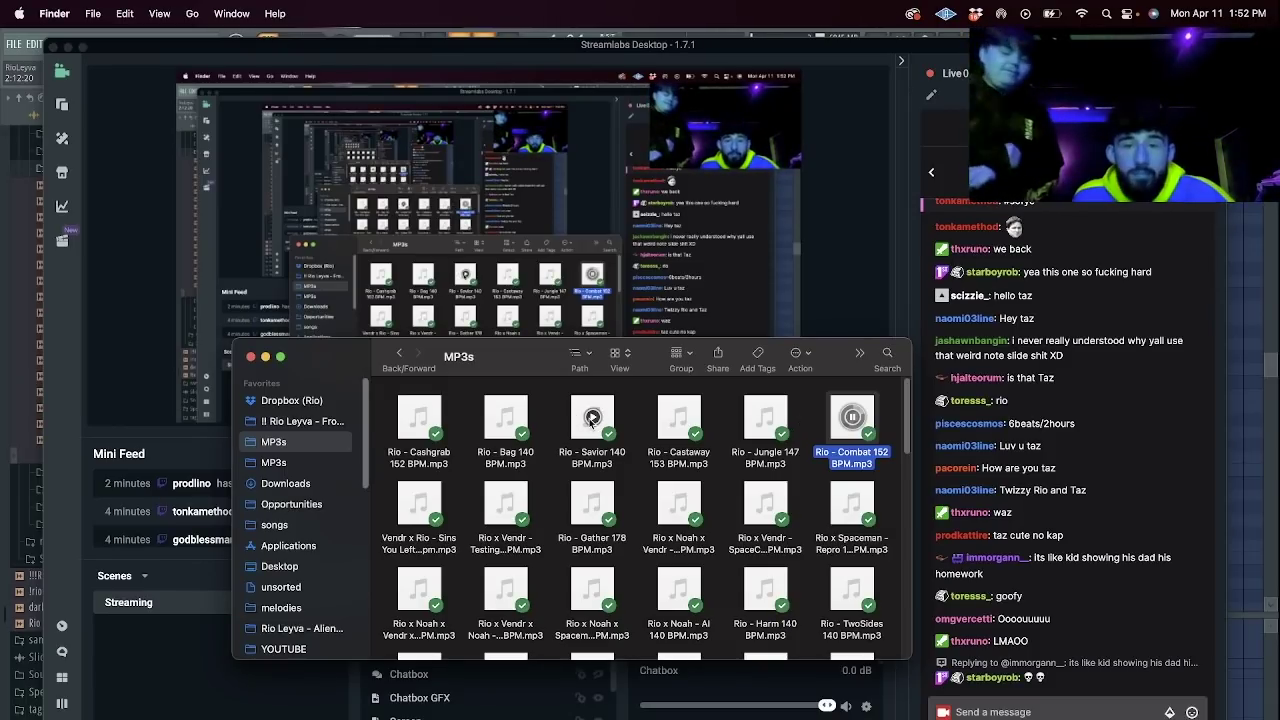
click(592, 418)
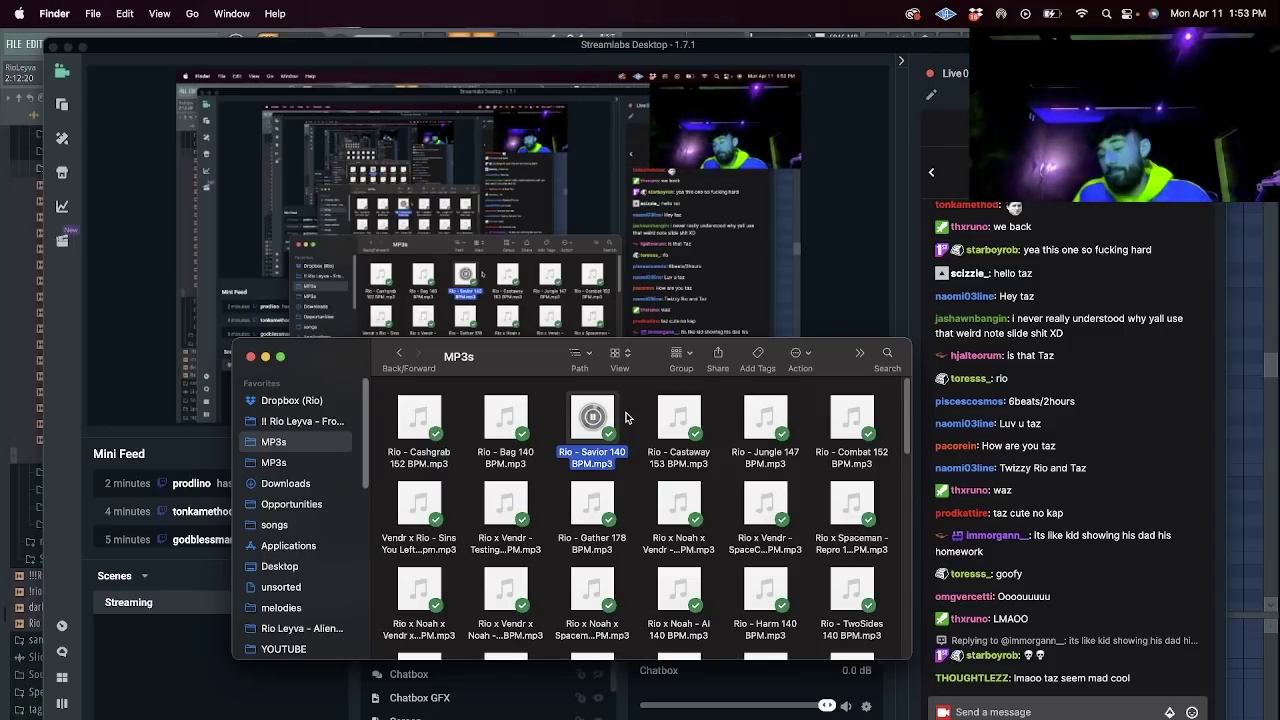
mouse_move(505, 418)
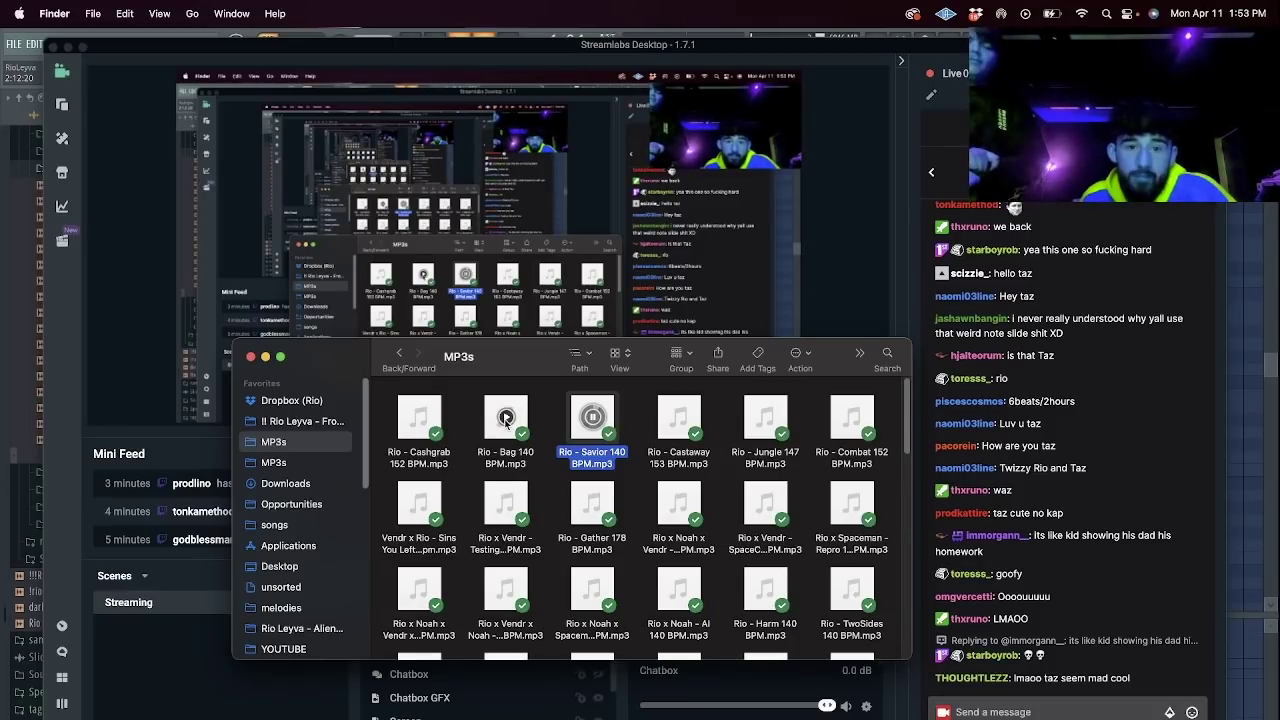
click(505, 418)
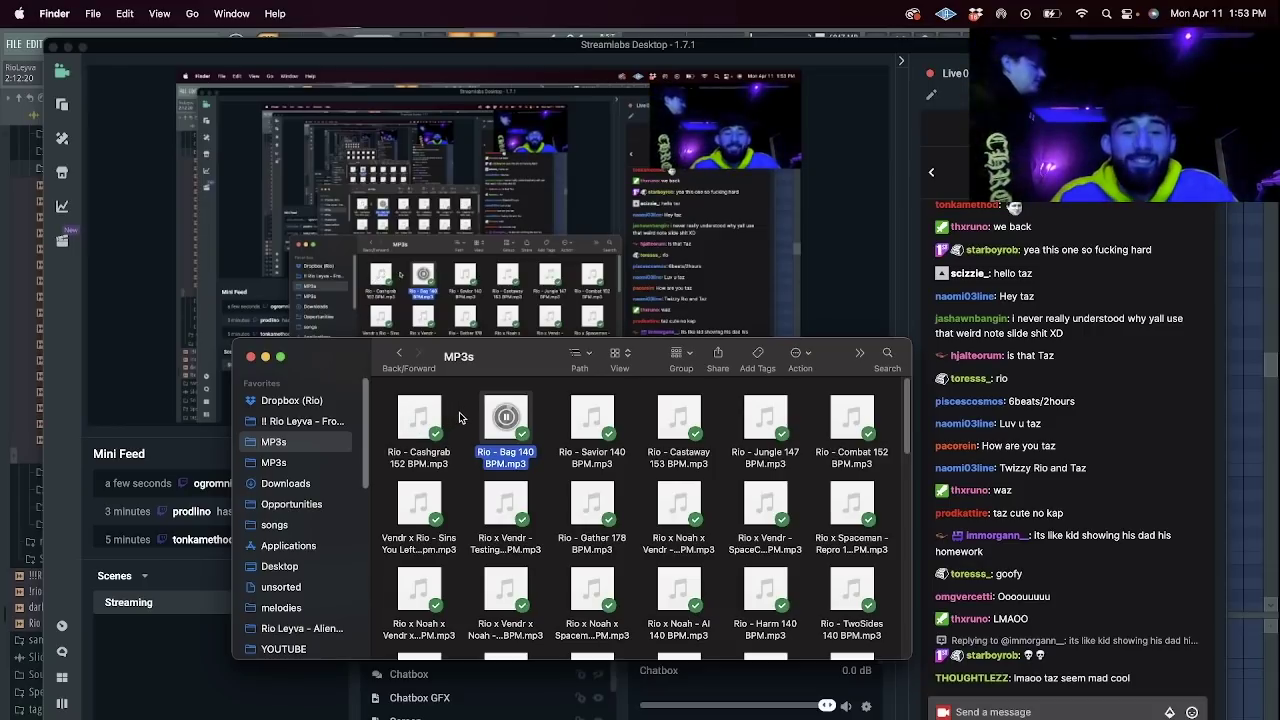
click(419, 416)
click(419, 416)
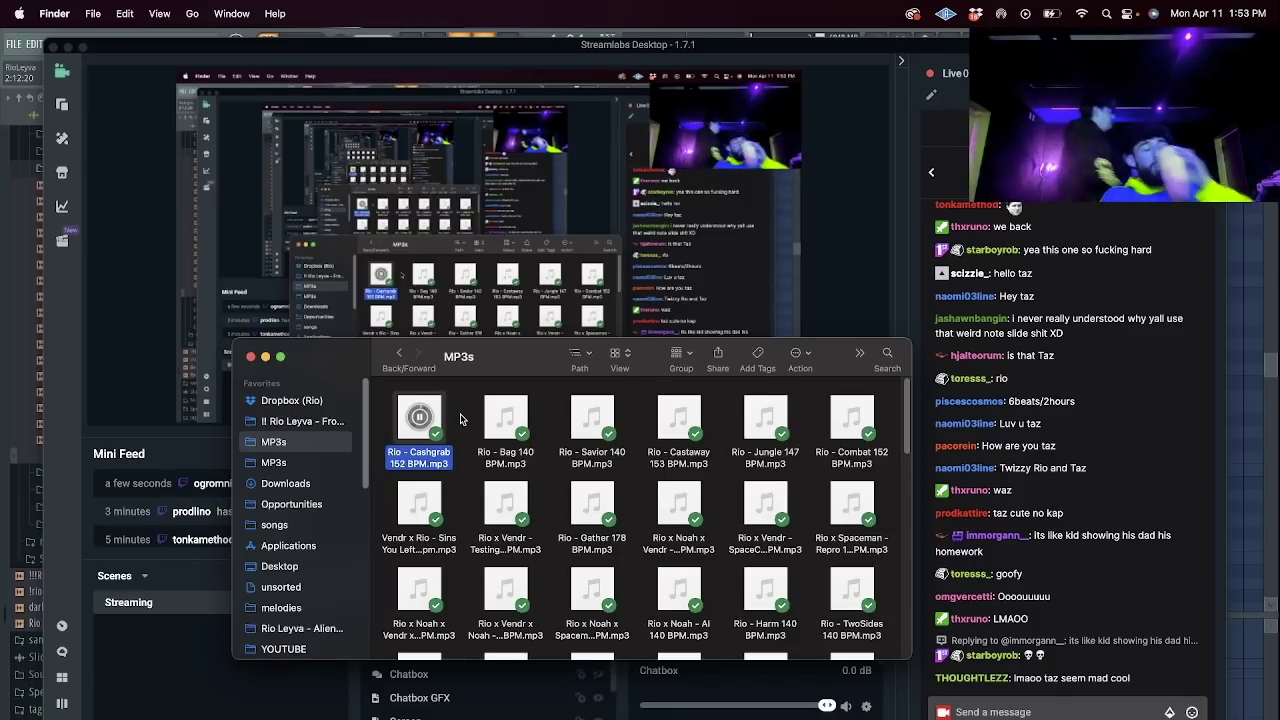
Stop the preview and open Rio - Cashgrab 152 BPM.mp3 in Music.
click(638, 420)
click(682, 419)
click(716, 419)
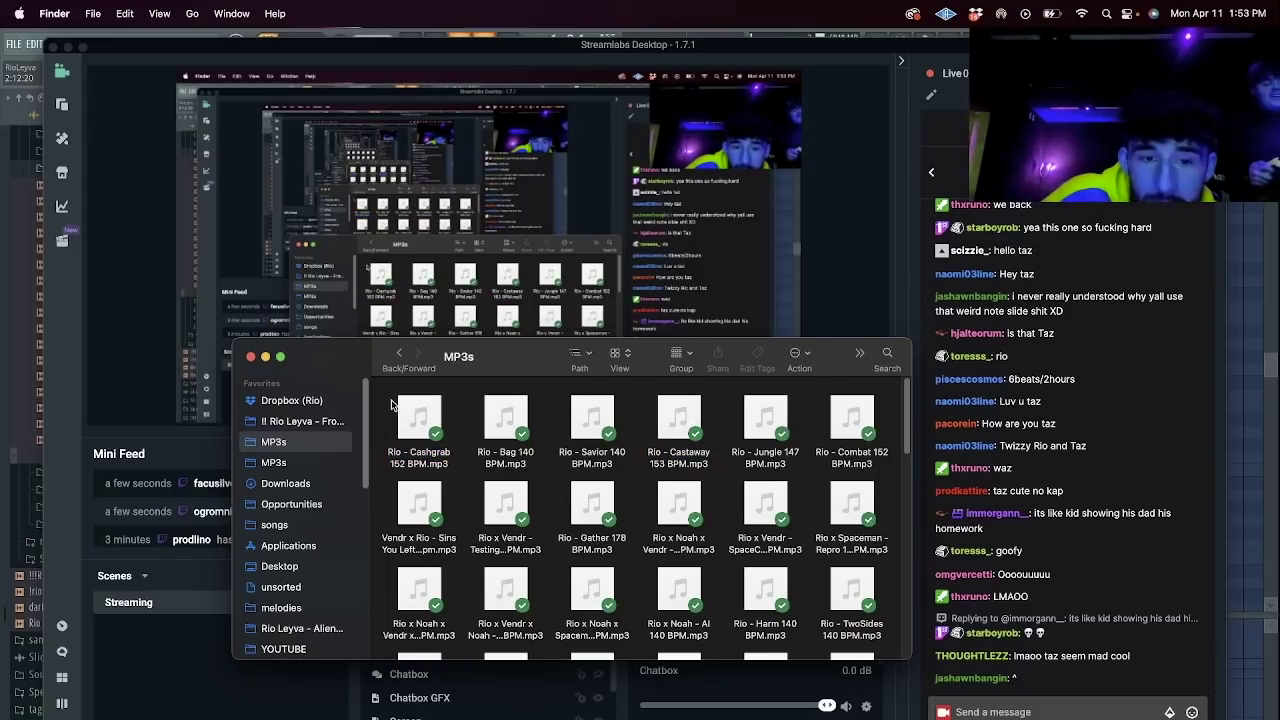
double_click(418, 420)
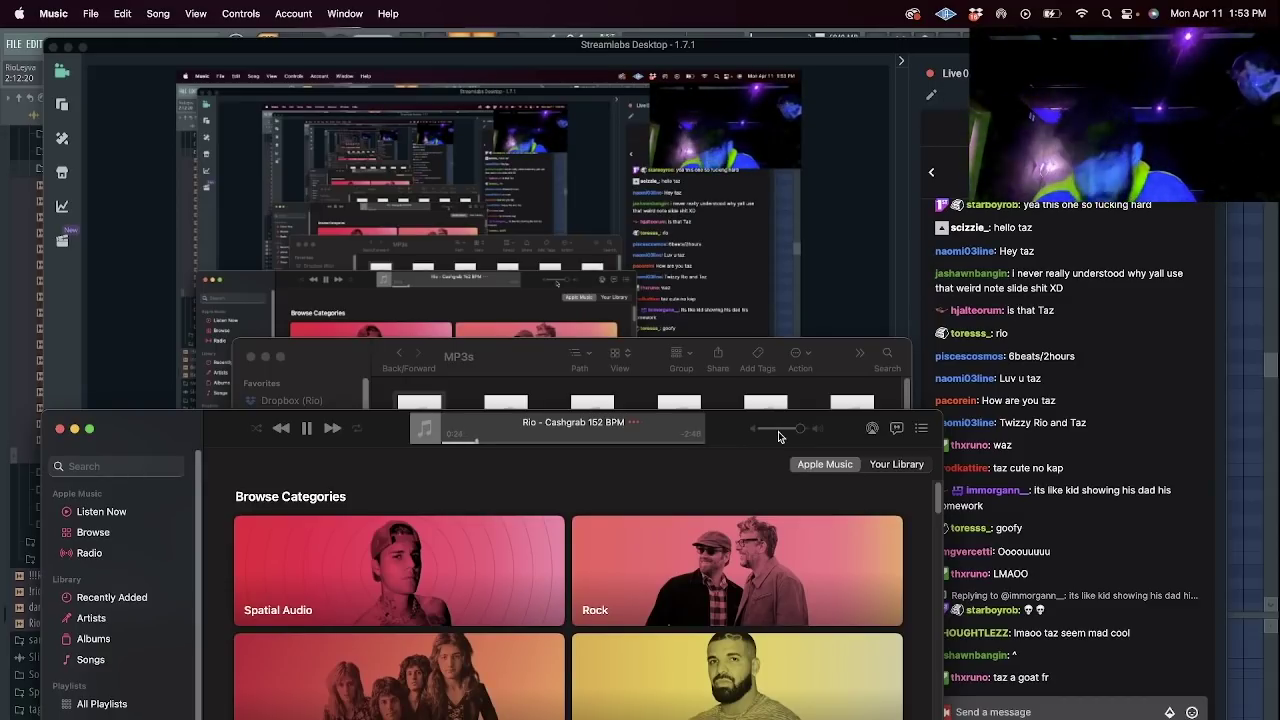
Skip ahead in the Cashgrab track and leave it paused, bringing the MP3s folder forward.
drag(481, 444, 497, 441)
key(space)
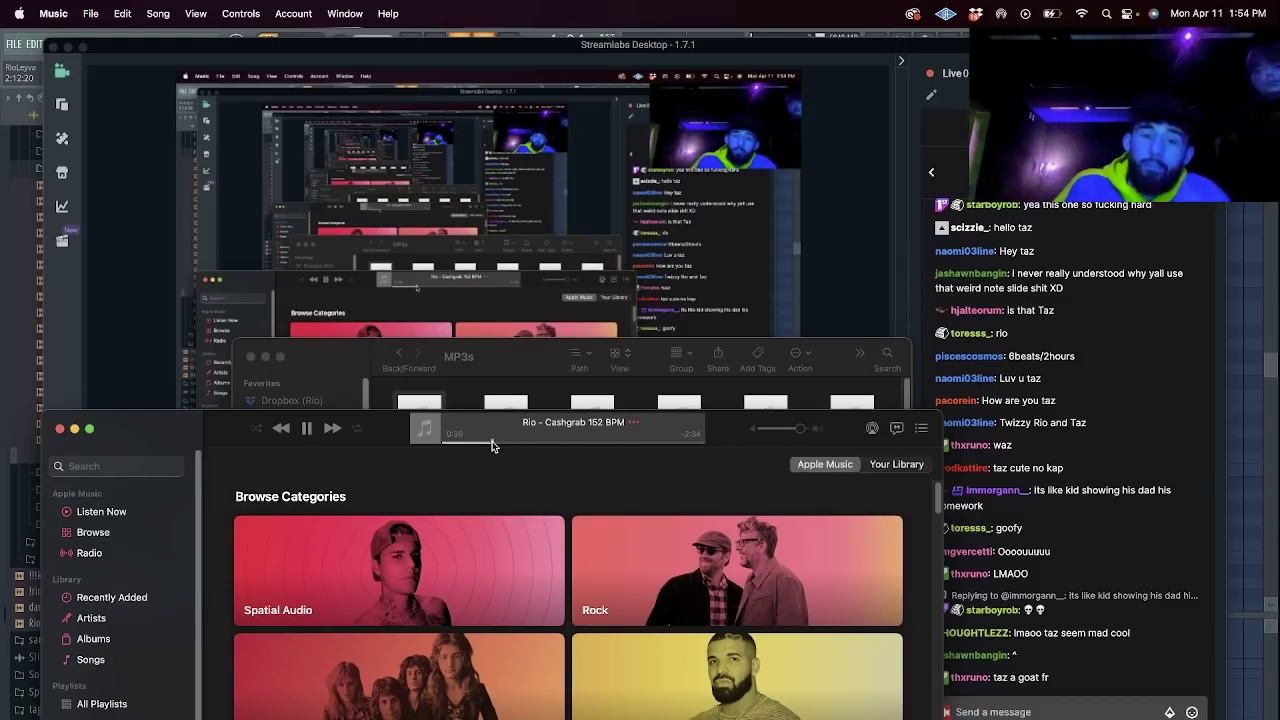
key(space)
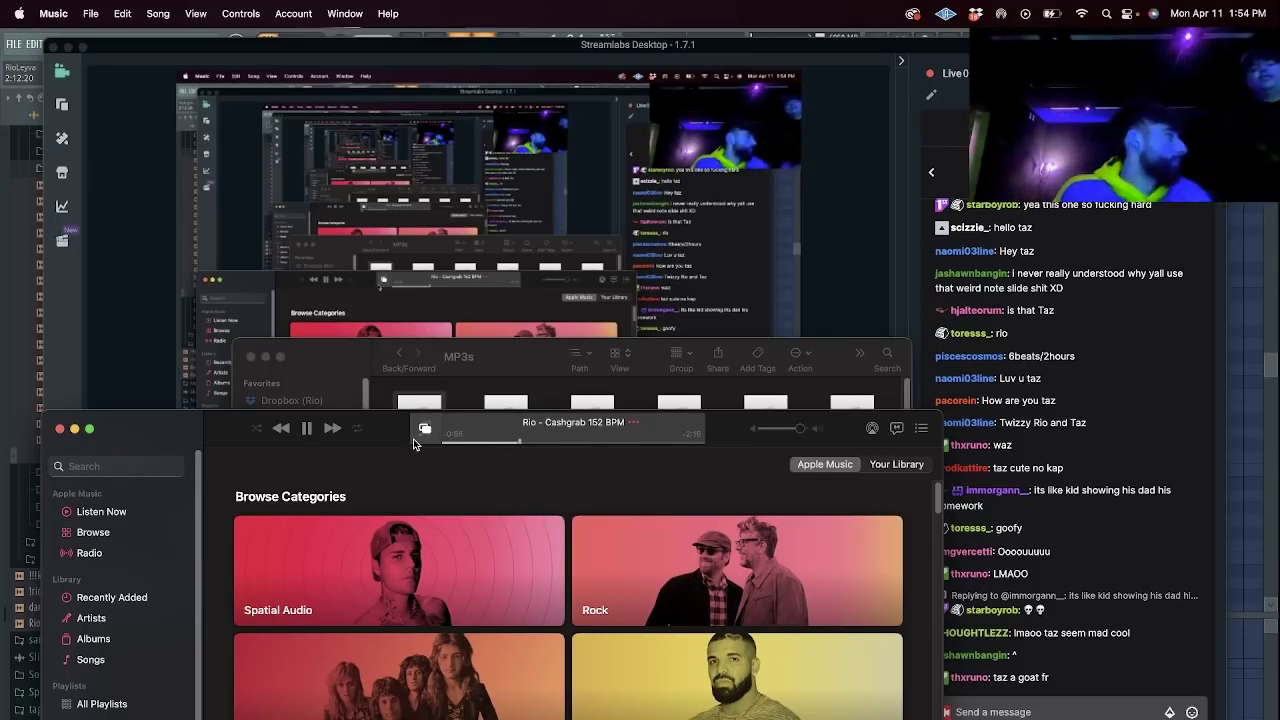
key(space)
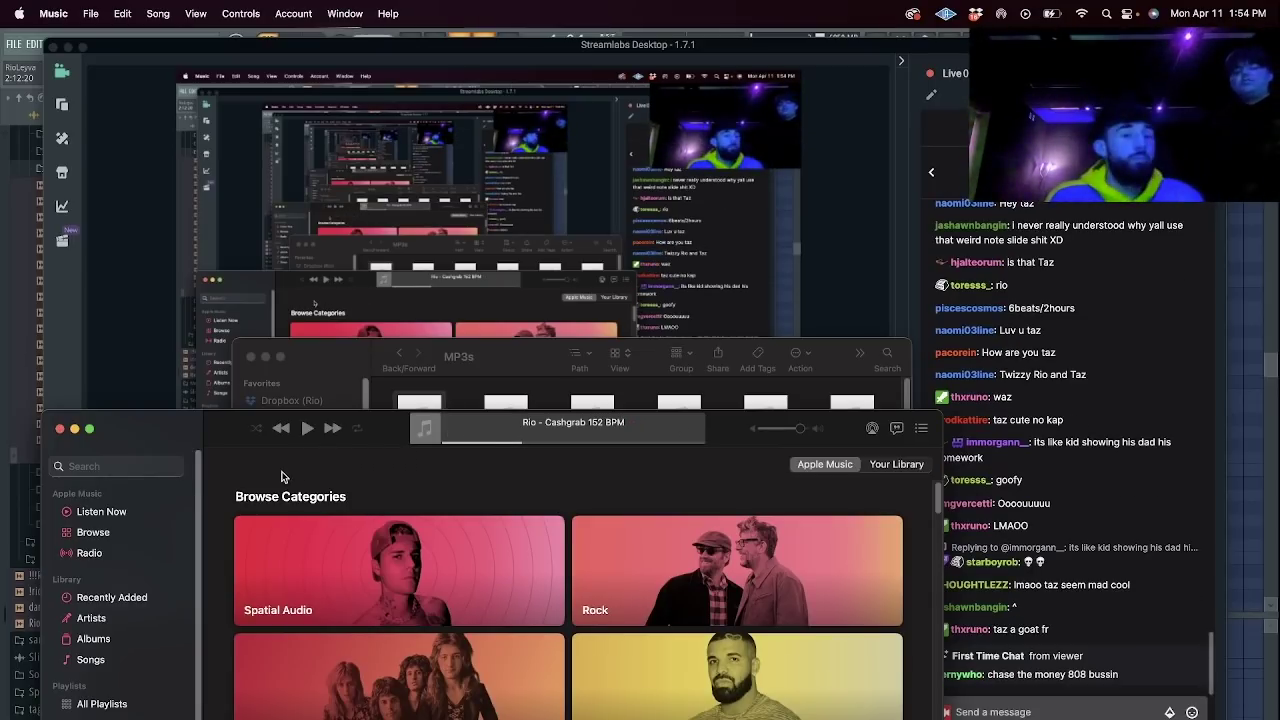
click(516, 367)
key(super+Tab)
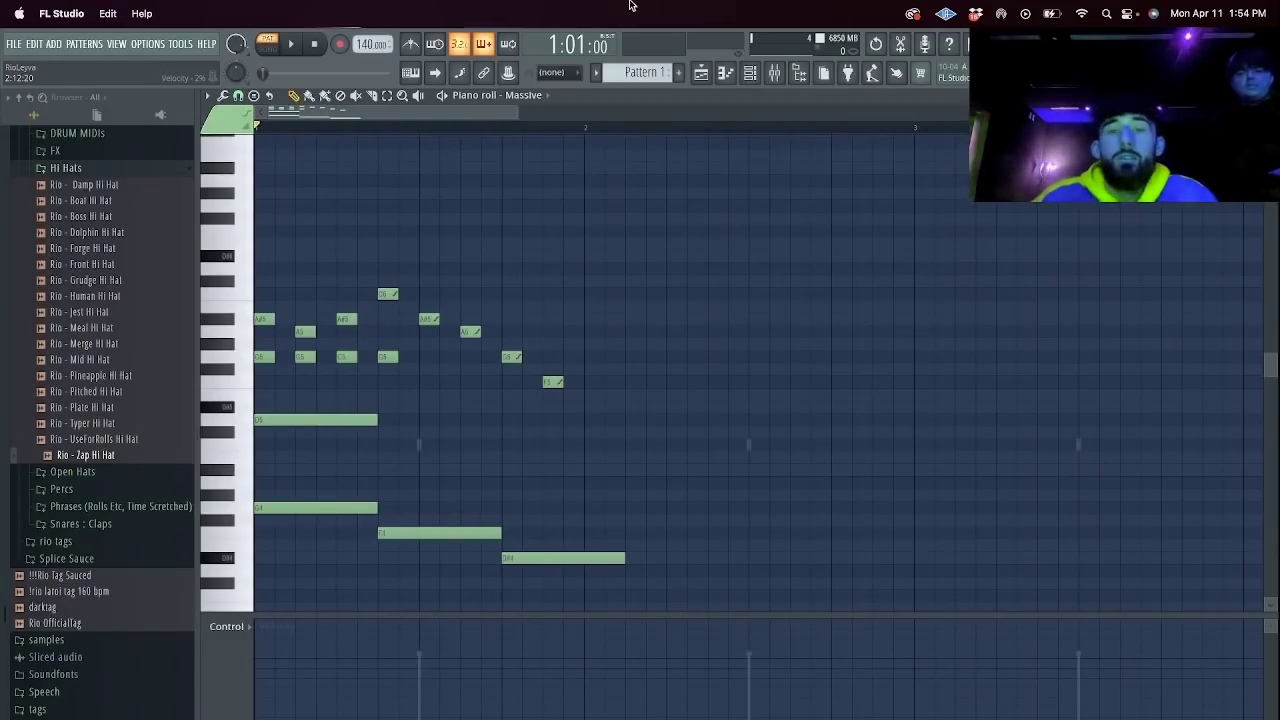
click(749, 72)
click(366, 204)
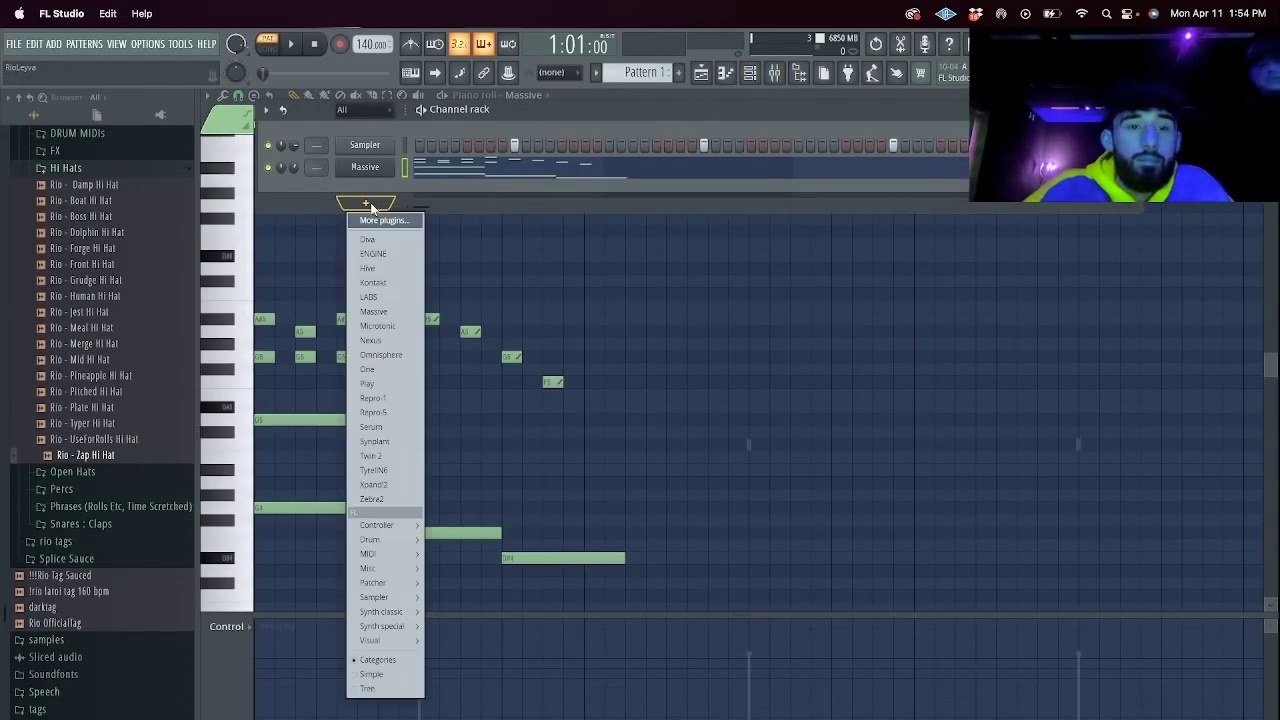
click(384, 256)
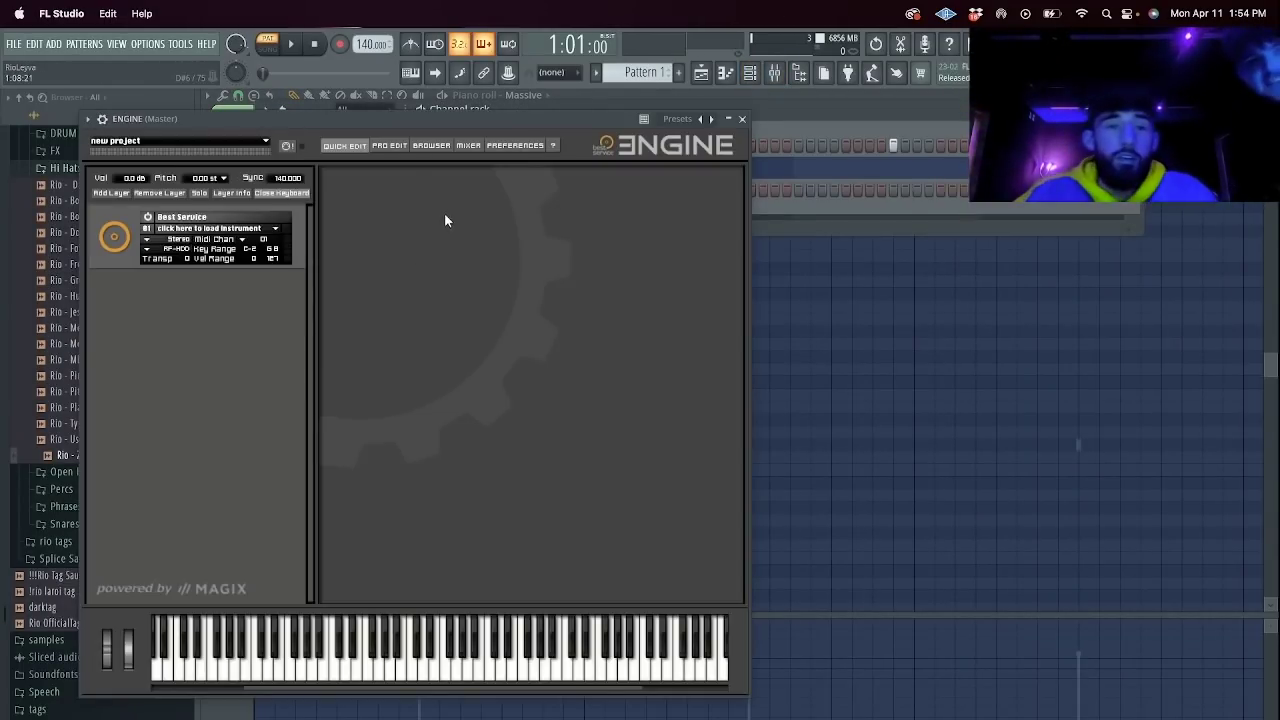
click(237, 229)
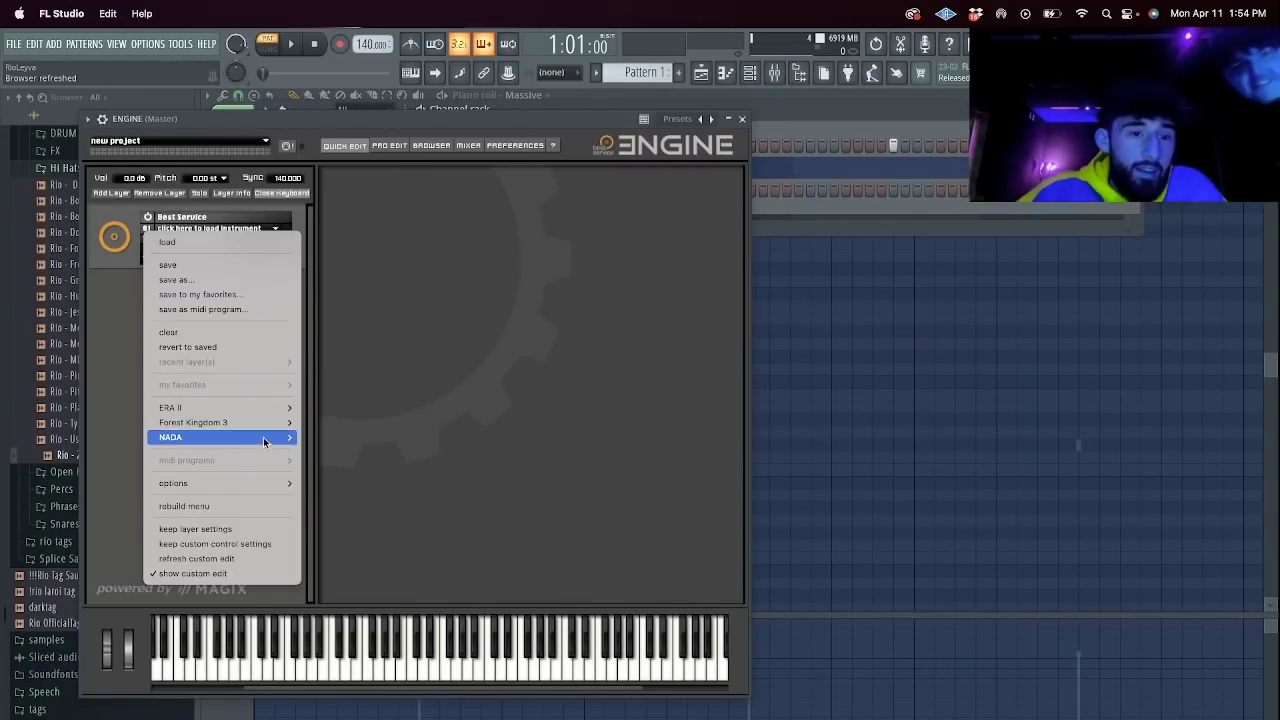
mouse_move(250, 422)
mouse_move(440, 497)
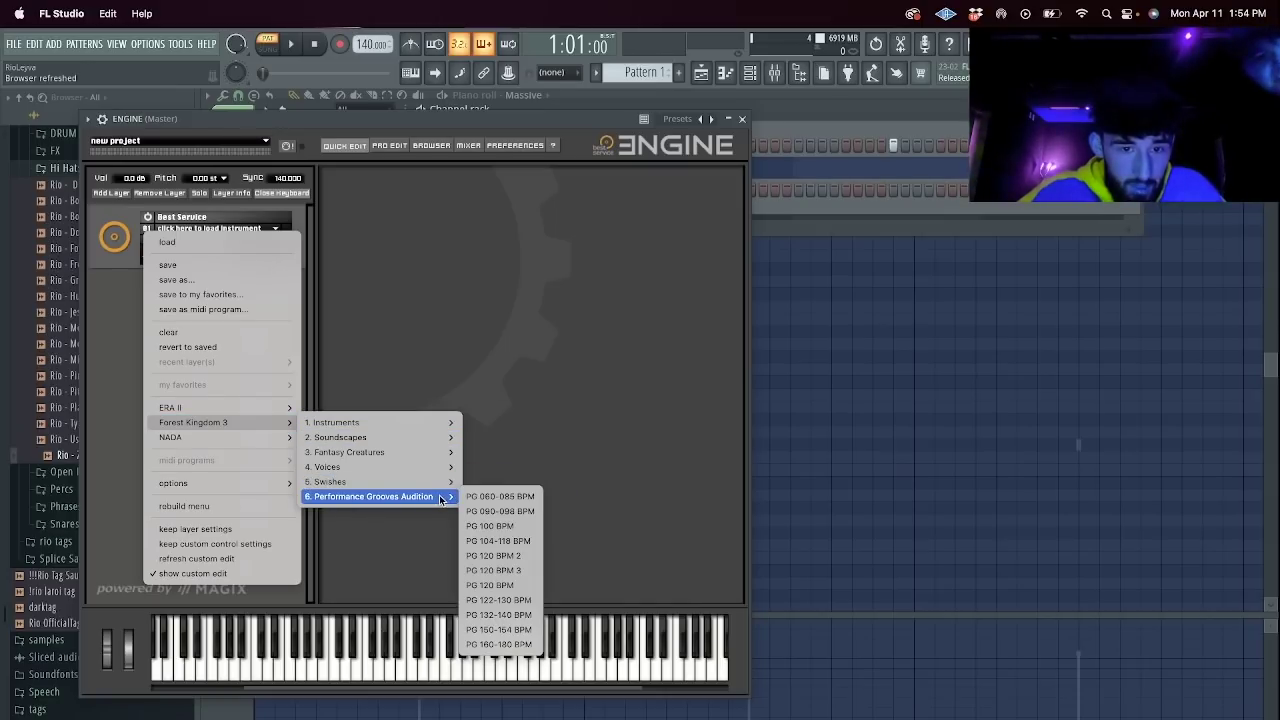
click(510, 497)
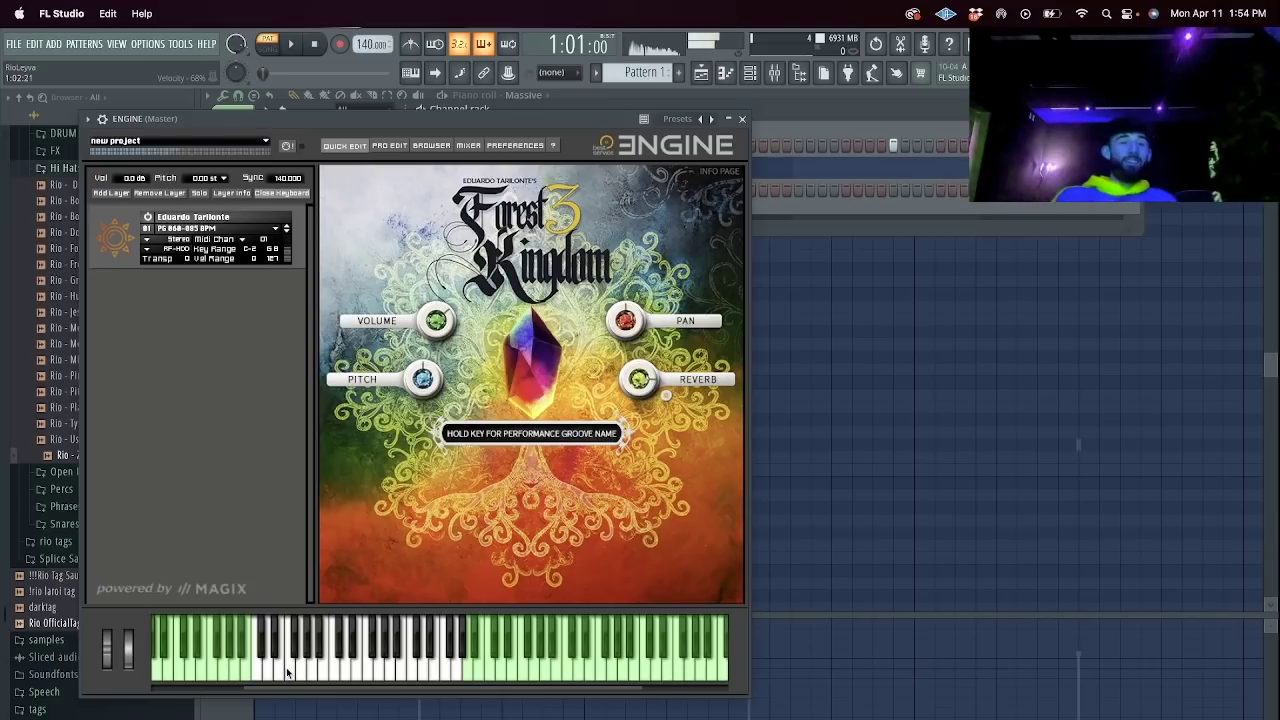
Swap the ENGINE sound to Forest Kingdom 3's Ancient Ruins soundscape.
click(210, 229)
mouse_move(240, 422)
mouse_move(405, 440)
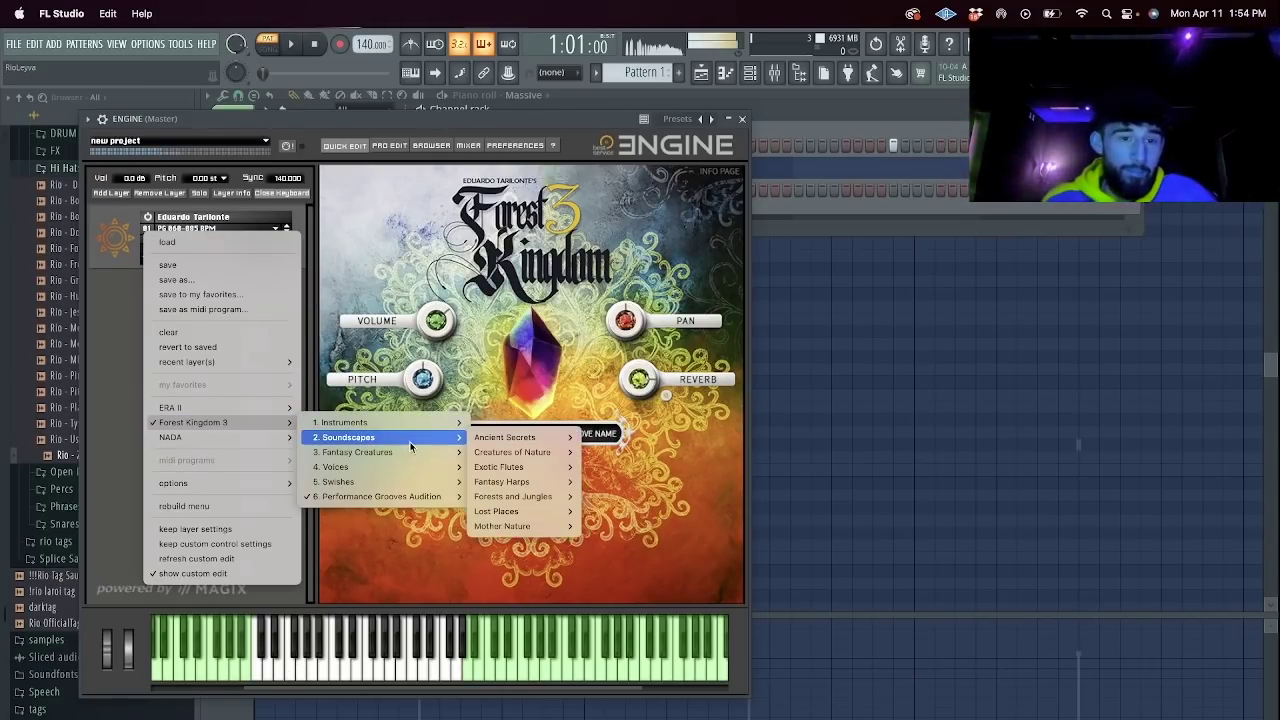
mouse_move(505, 437)
click(615, 437)
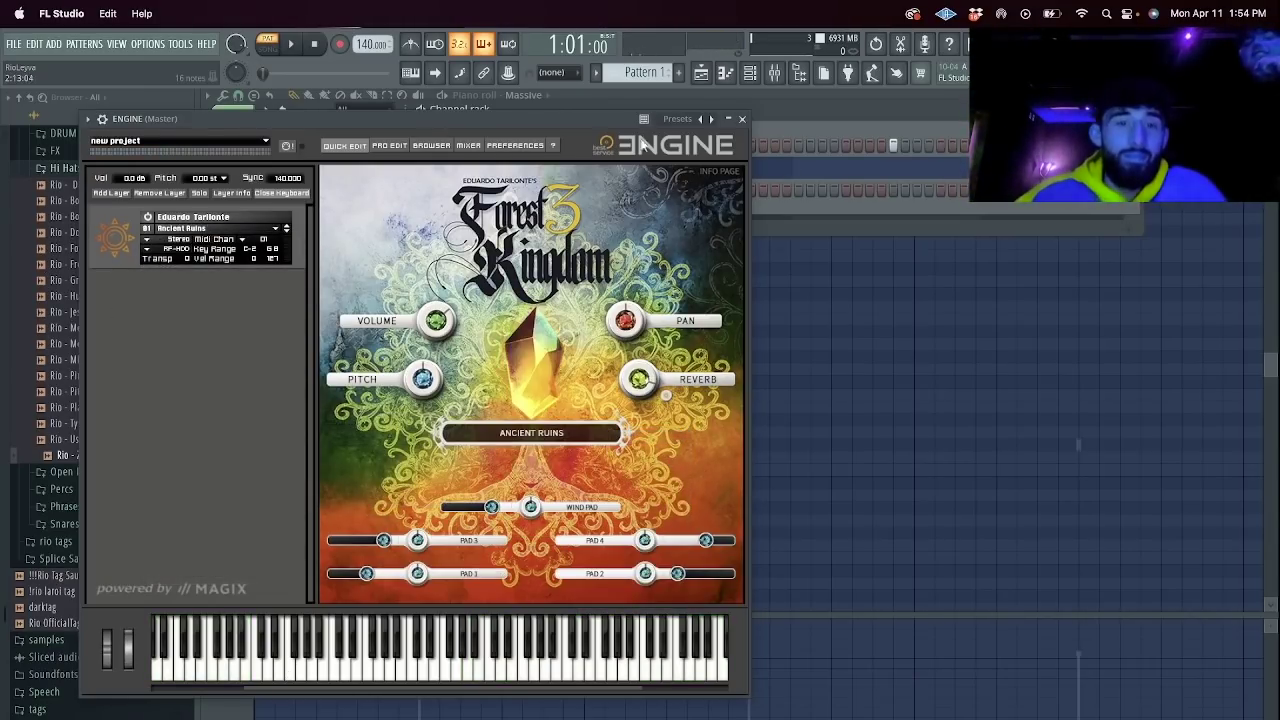
click(741, 119)
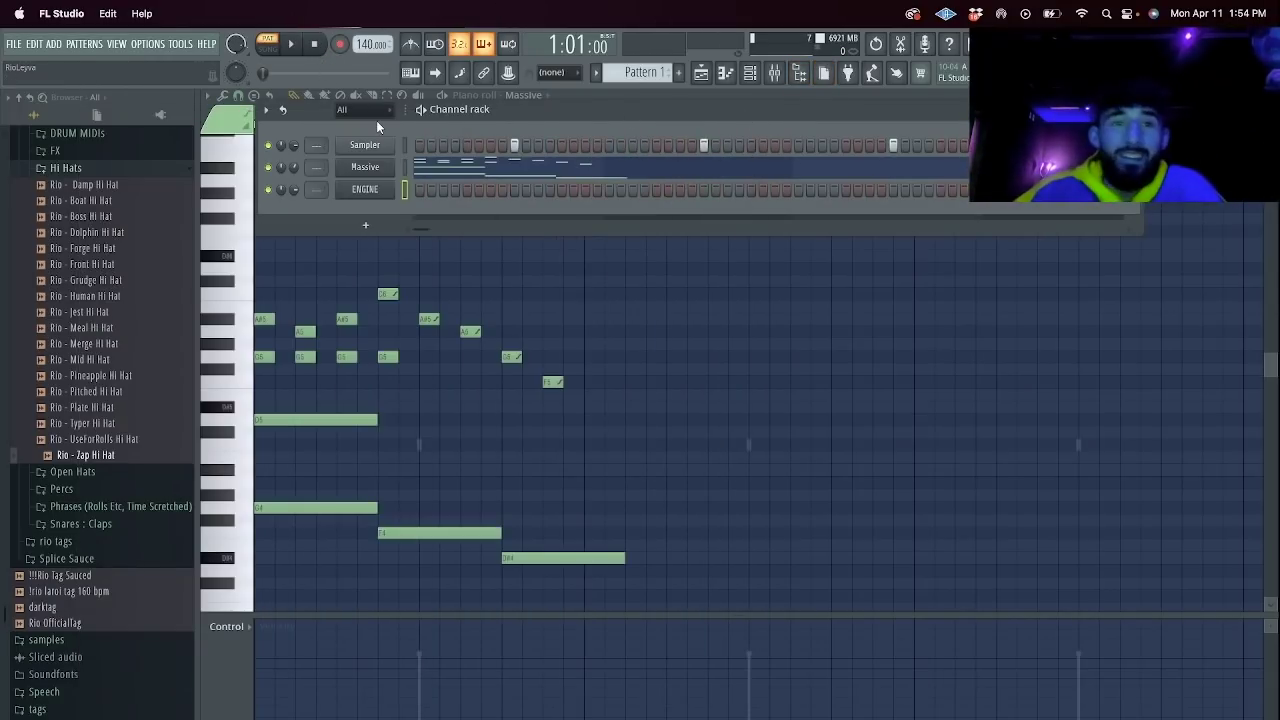
click(383, 190)
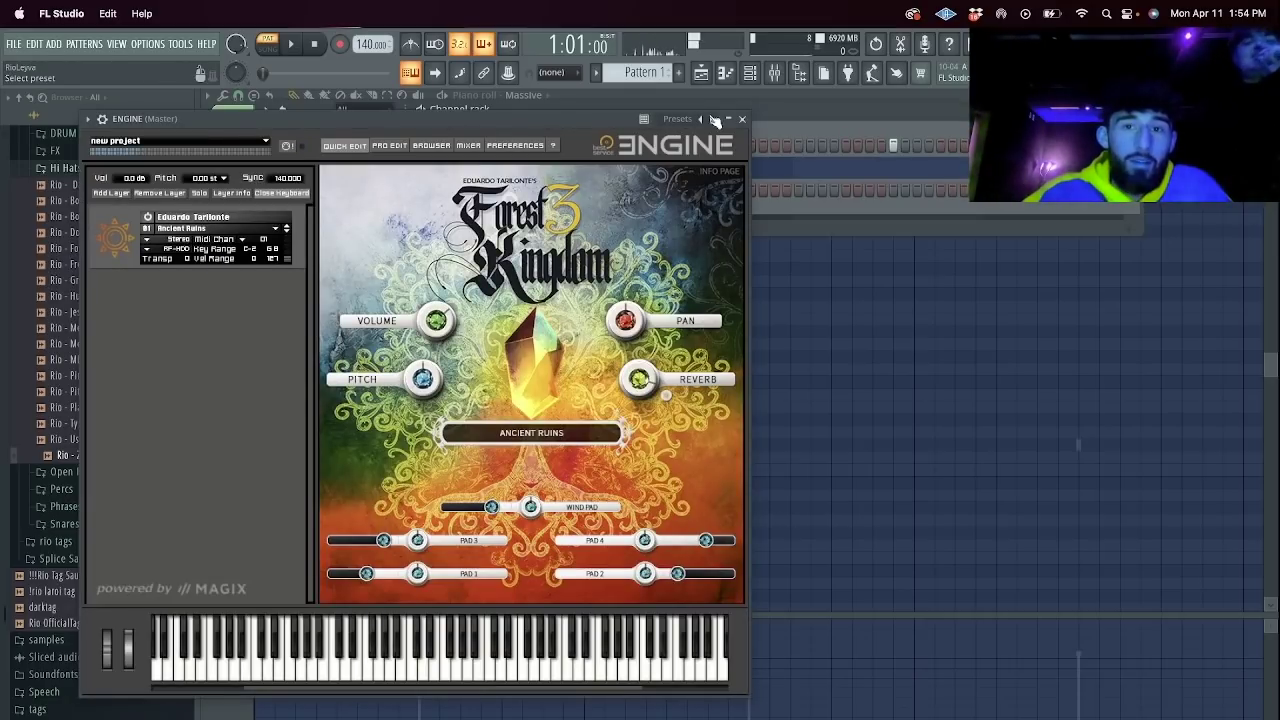
Close the ENGINE window and add a Kontakt instrument channel to the rack.
click(741, 119)
click(366, 225)
click(391, 307)
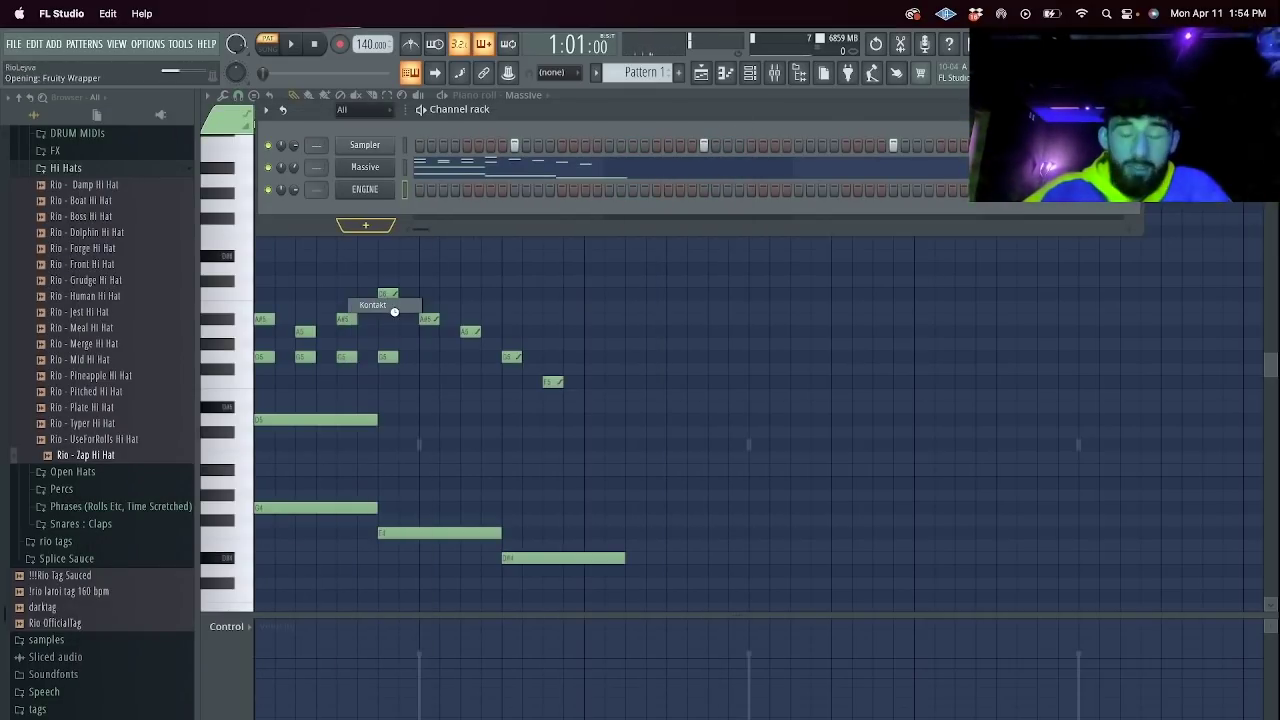
scroll(235, 330, down, 5)
scroll(240, 350, up, 10)
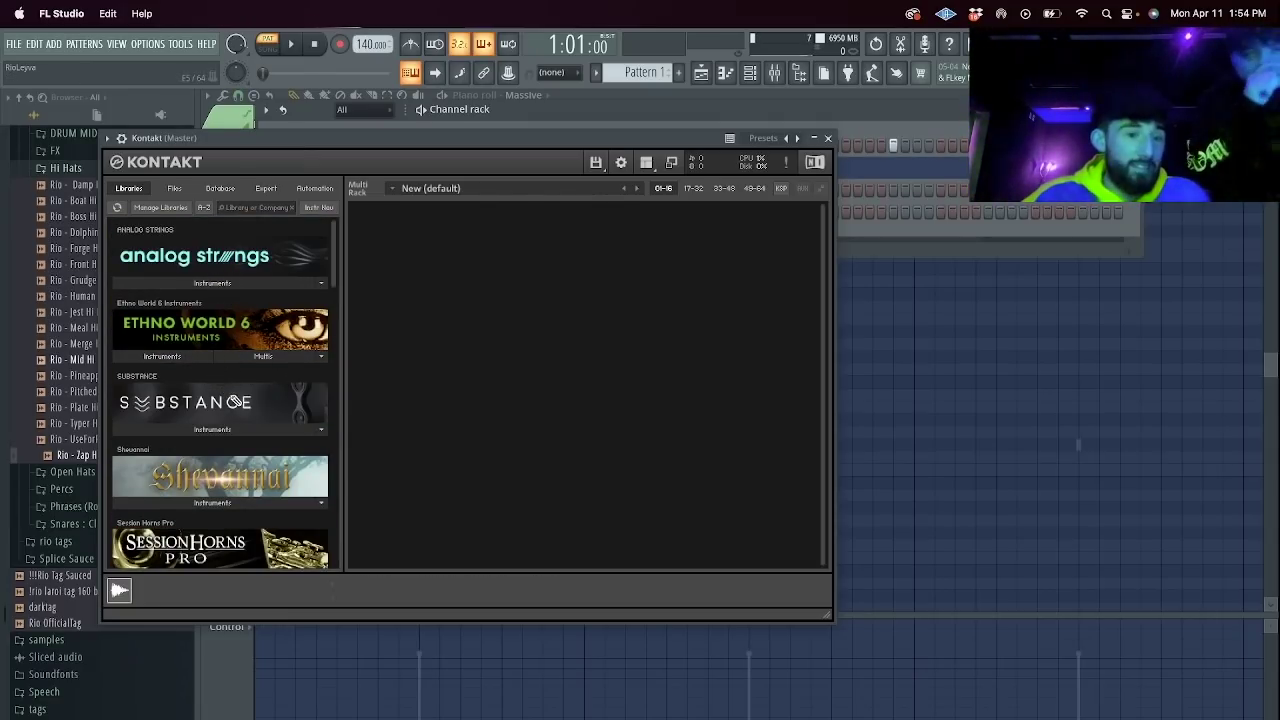
scroll(239, 294, down, 4)
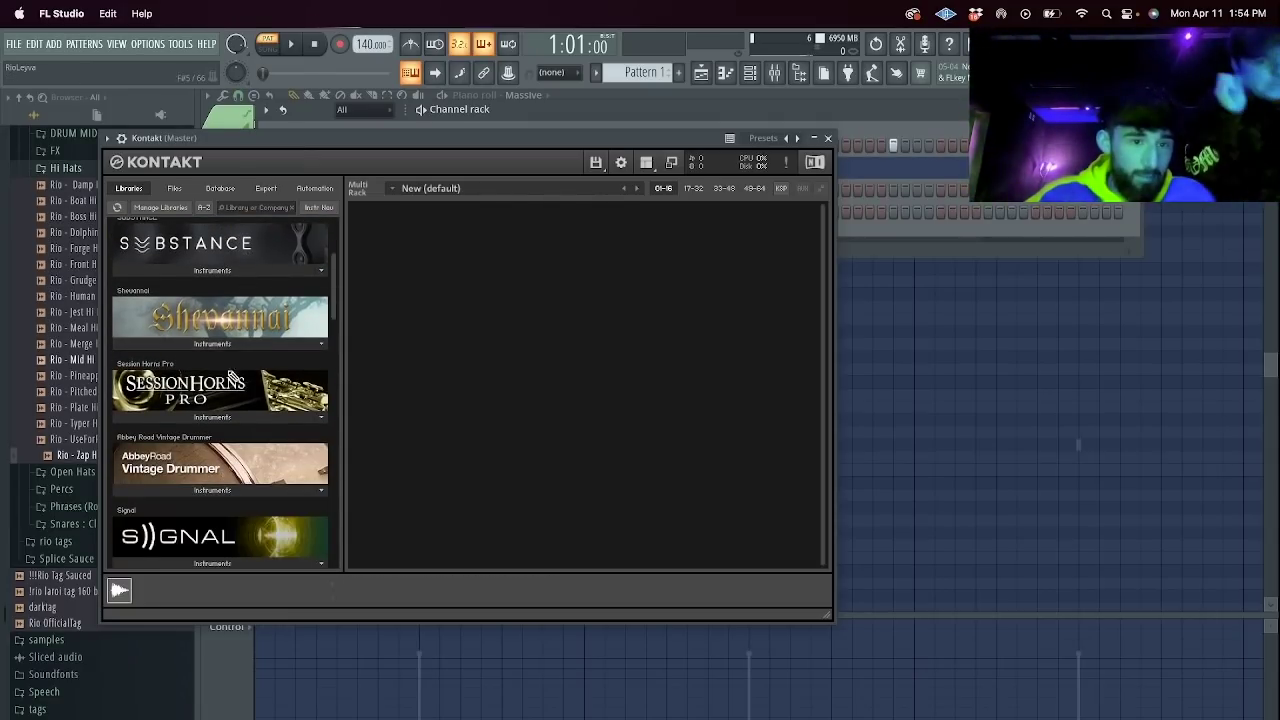
Load Shevannai Legato in Kontakt, remove it again, and close the Kontakt window.
click(228, 343)
click(198, 377)
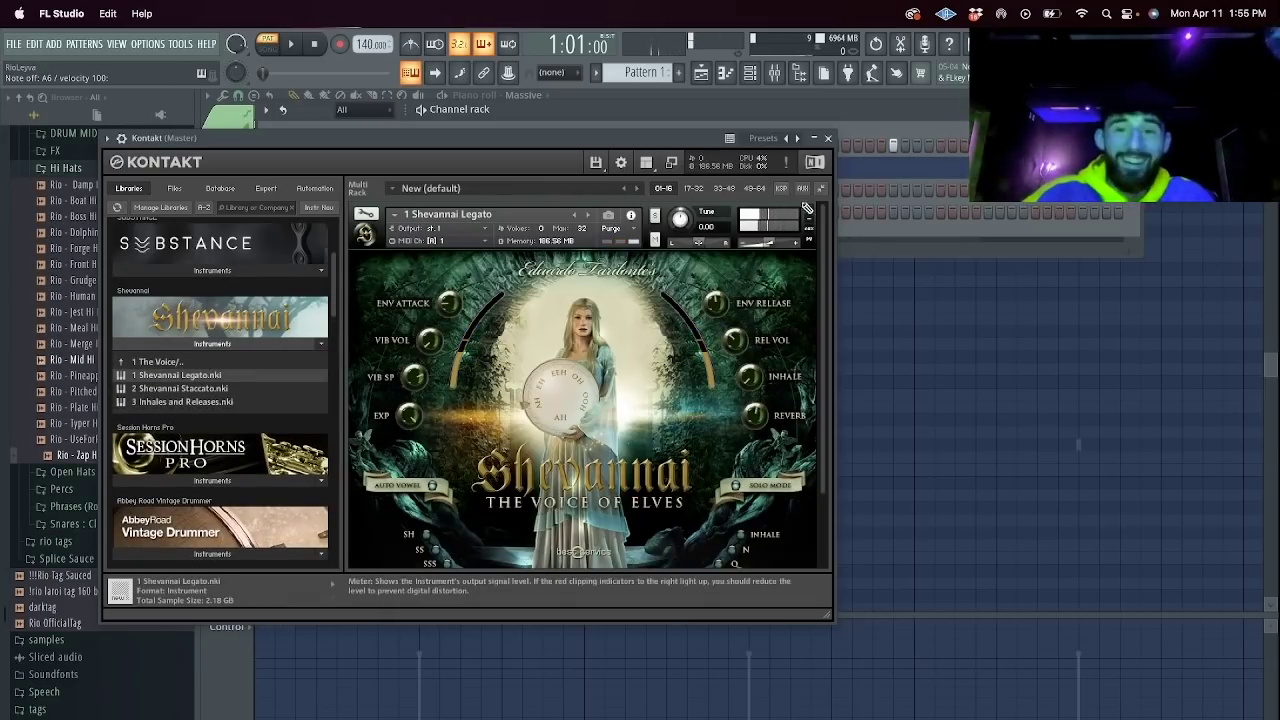
click(809, 209)
scroll(180, 413, down, 4)
scroll(215, 405, down, 3)
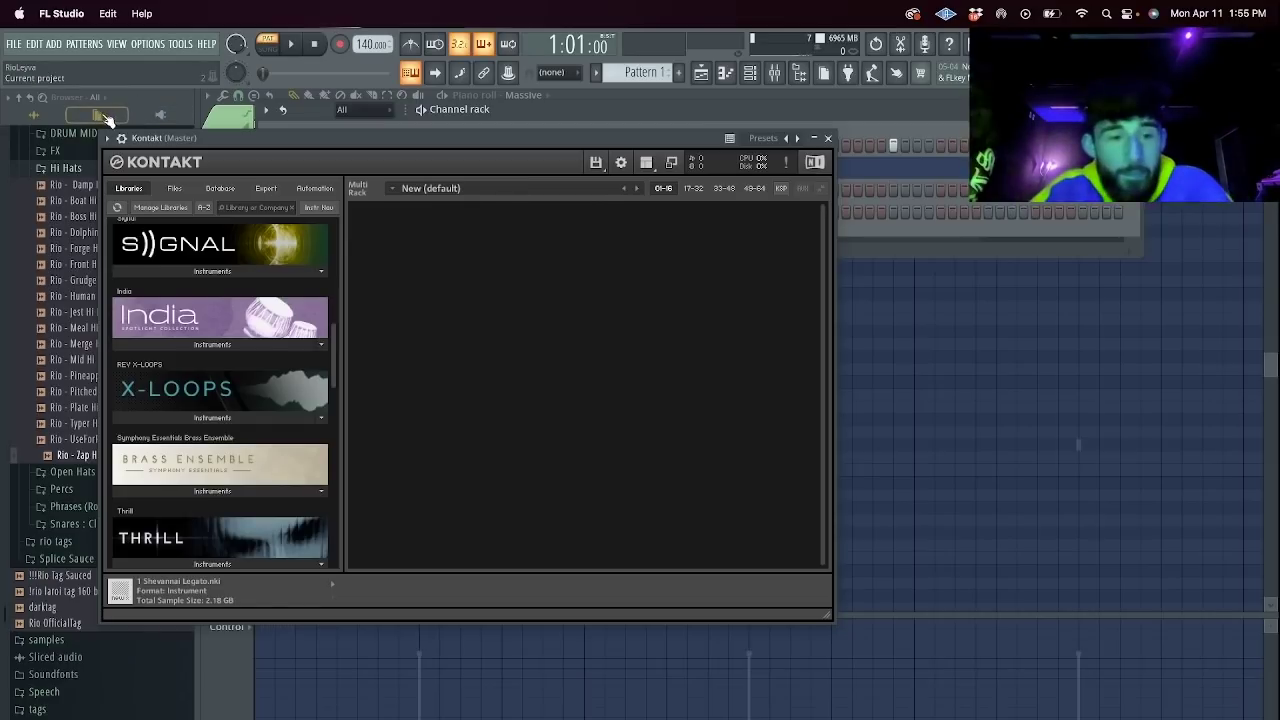
scroll(232, 415, down, 10)
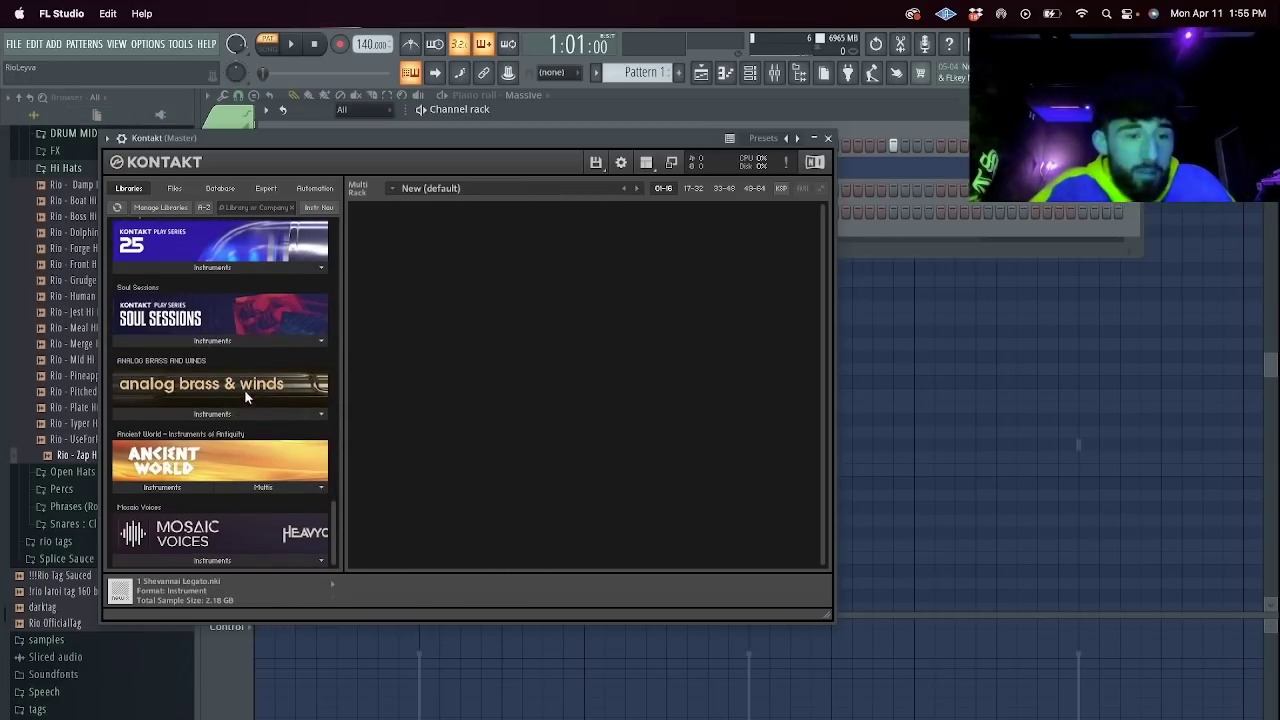
scroll(265, 365, up, 12)
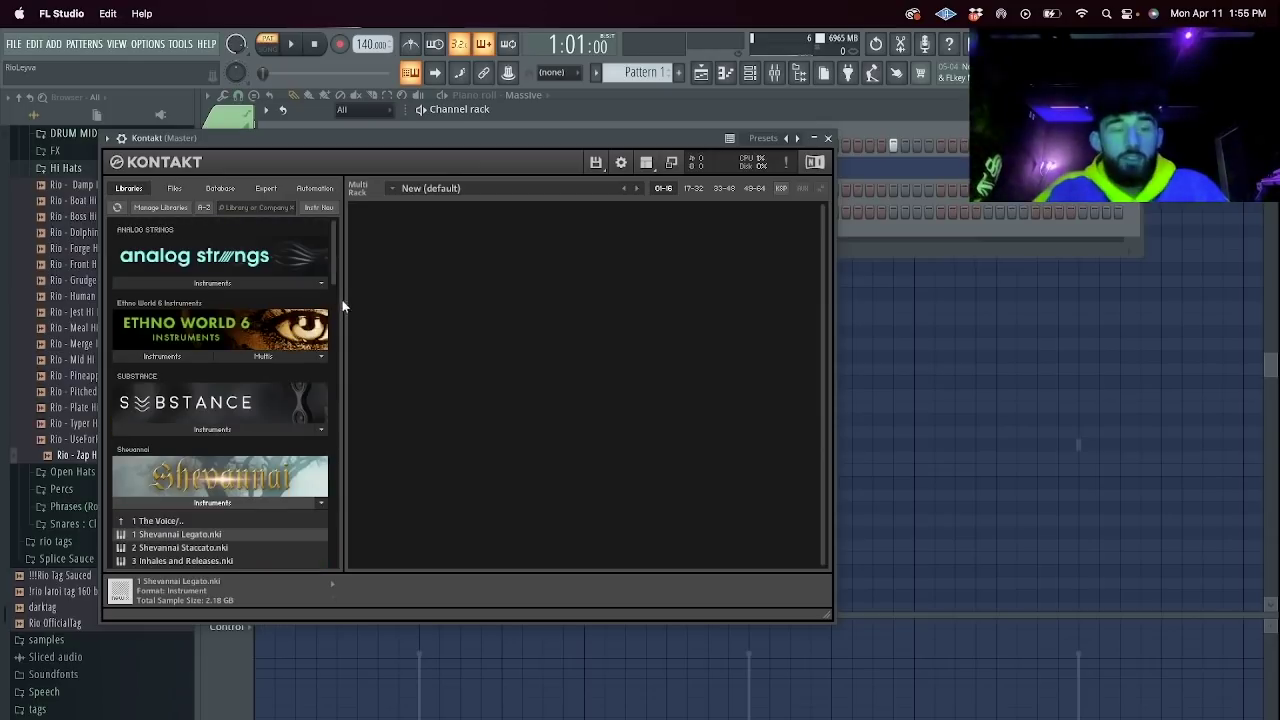
click(828, 139)
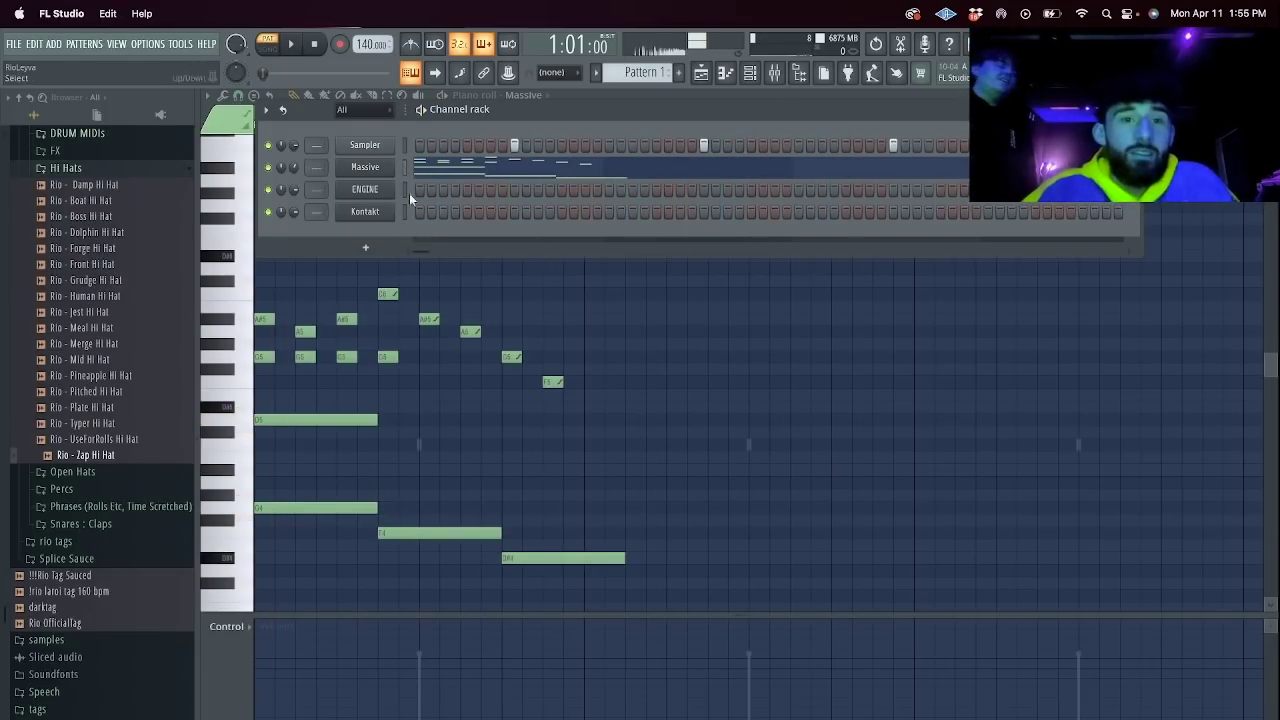
Rework the Massive melody's opening: erase G5, F5 and A5, add F5, move the long note to F5.
click(499, 169)
click(500, 172)
key(space)
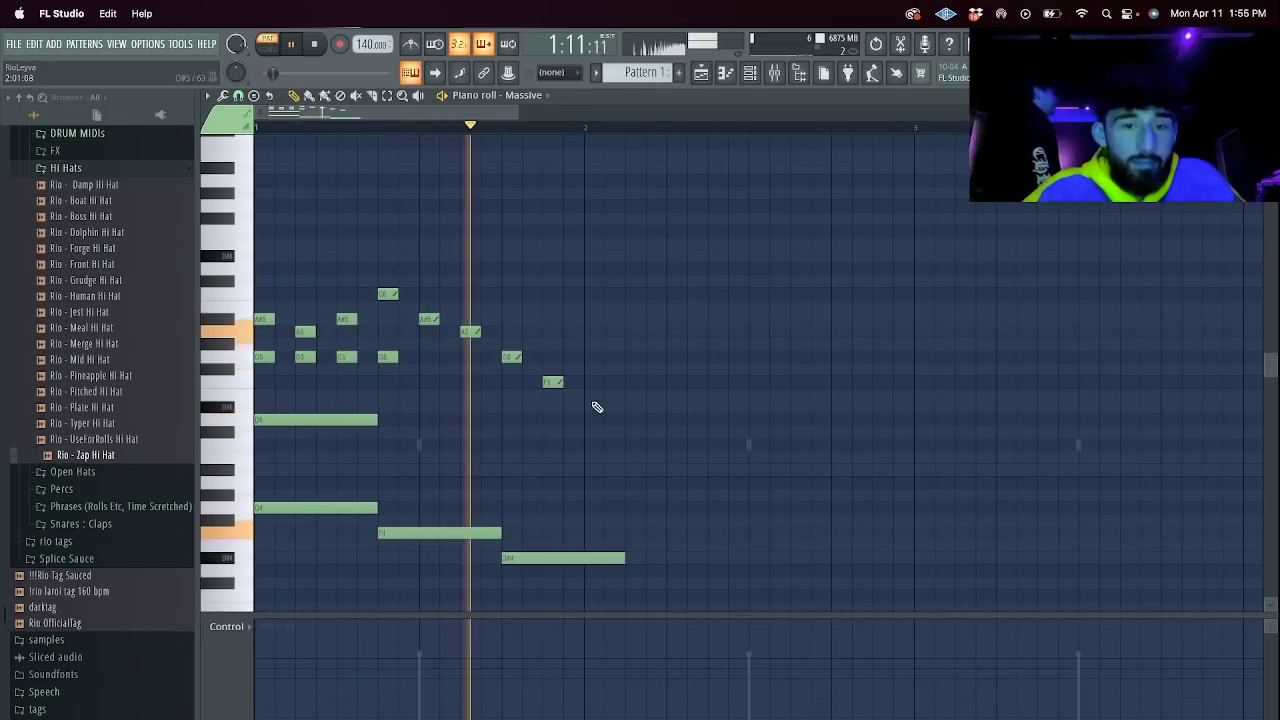
key(space)
key(space)
right_click(554, 382)
right_click(512, 357)
key(space)
click(506, 383)
key(space)
right_click(510, 381)
key(space)
mouse_move(432, 389)
mouse_down()
mouse_move(423, 366)
mouse_move(424, 381)
mouse_up()
key(space)
Add D#5 and a long D5 note, then stretch the long D5 and D#4 notes to bar 3.
click(464, 406)
click(505, 421)
drag(519, 420, 622, 420)
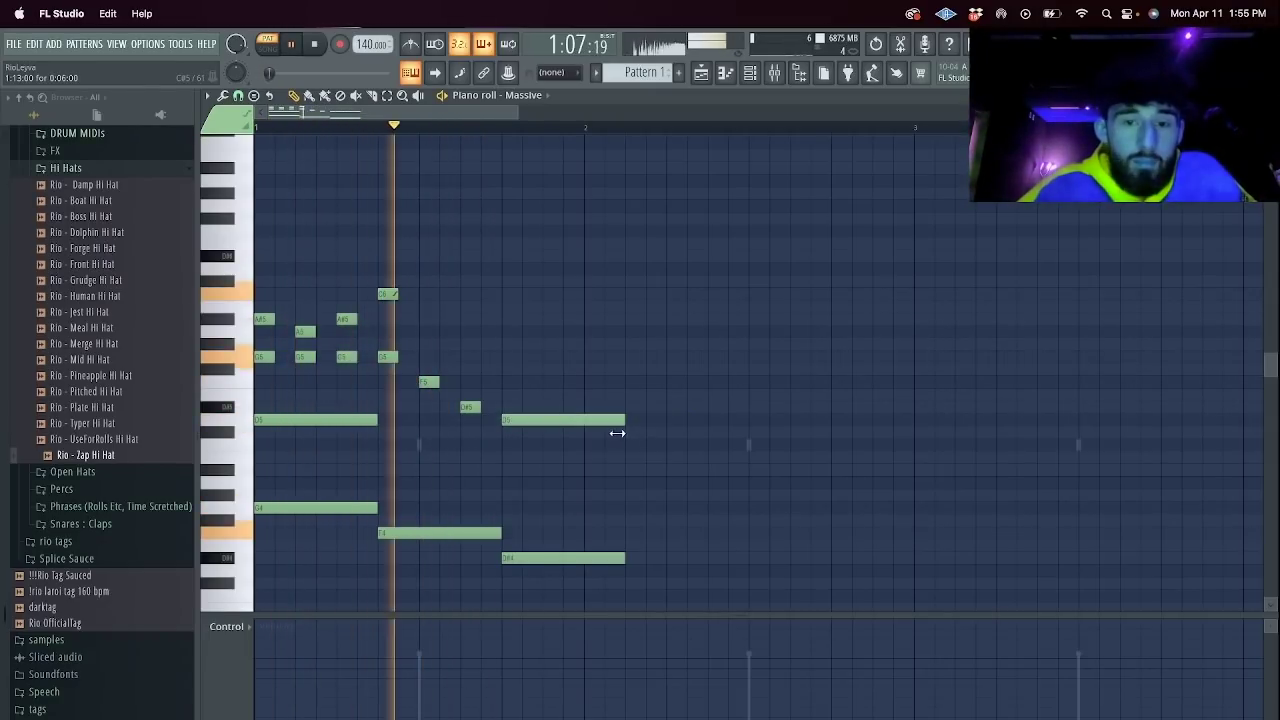
click(388, 97)
key(space)
drag(603, 590, 548, 325)
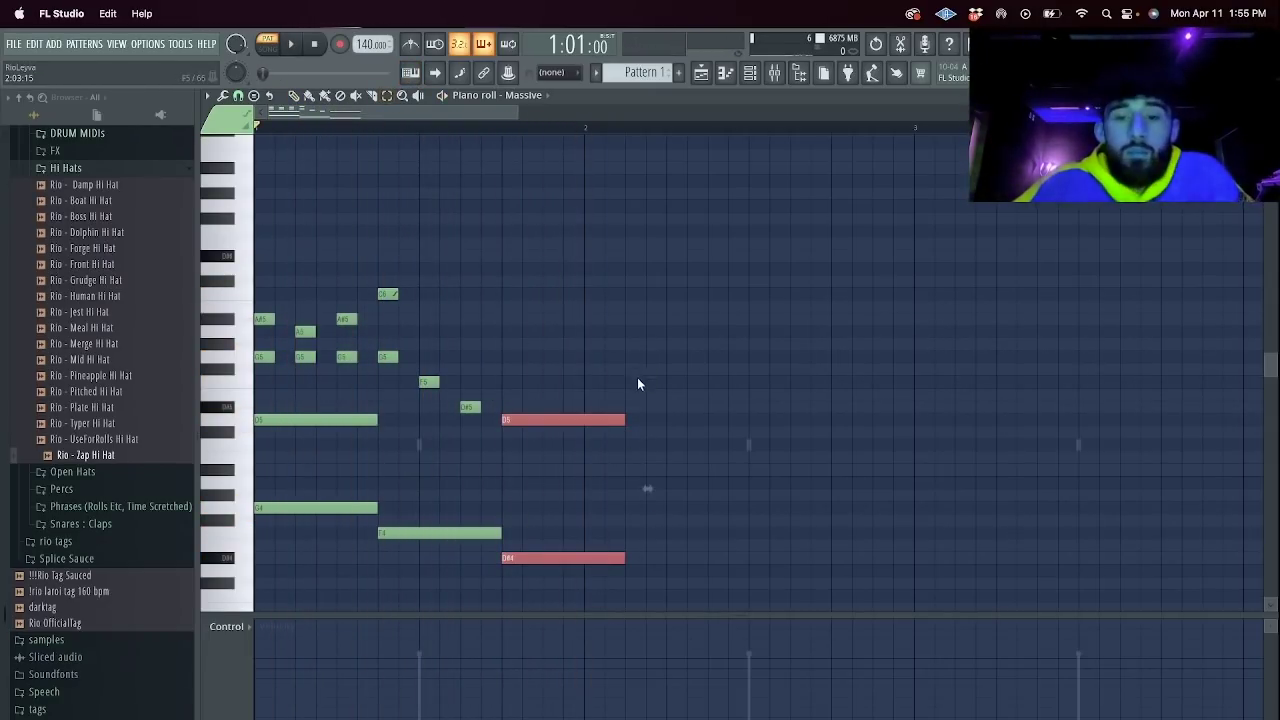
drag(623, 418, 884, 427)
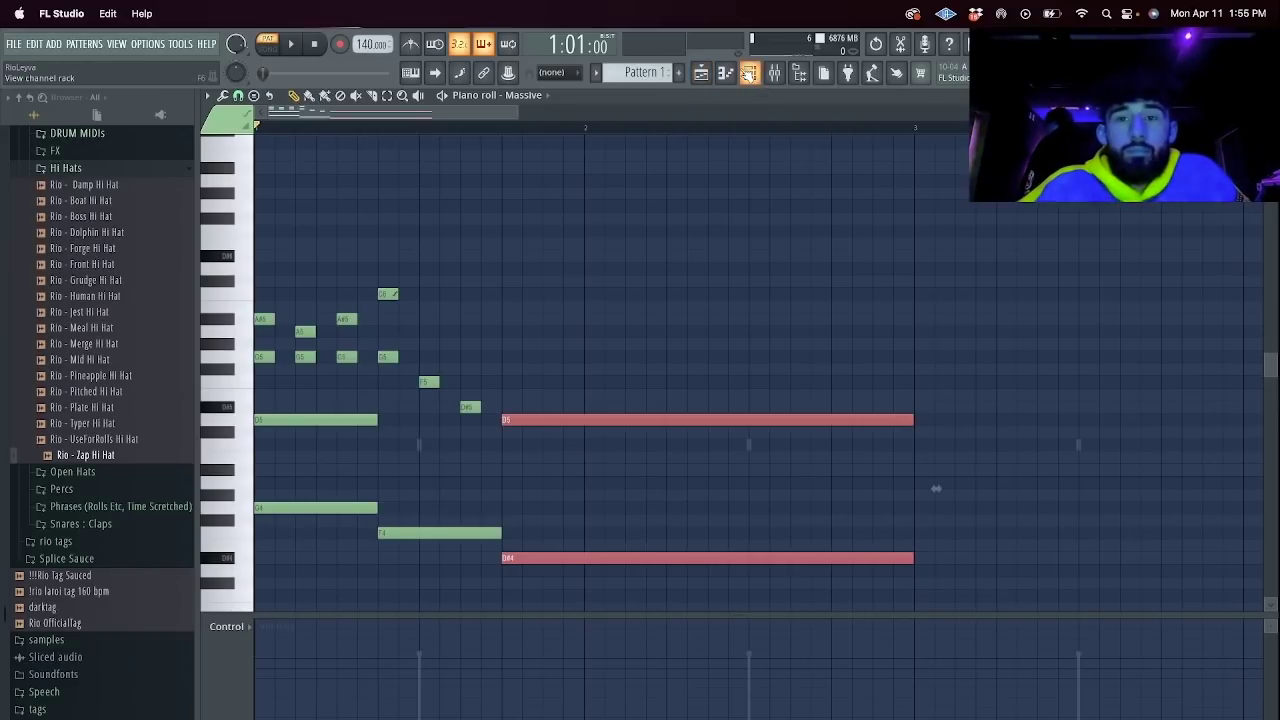
Check the Massive synth, then transpose the whole melody down three semitones.
click(748, 74)
click(377, 167)
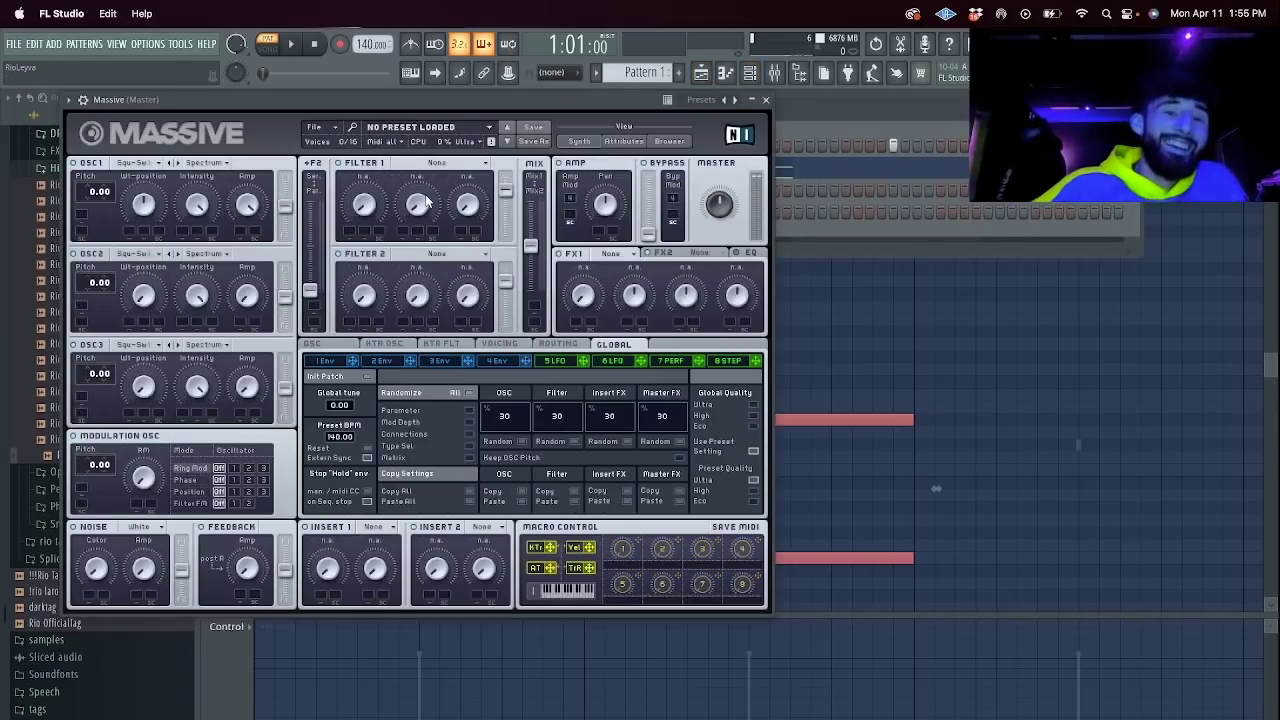
click(767, 101)
click(425, 171)
click(429, 170)
key(shift+Down)
key(shift+Down)
key(shift+Down)
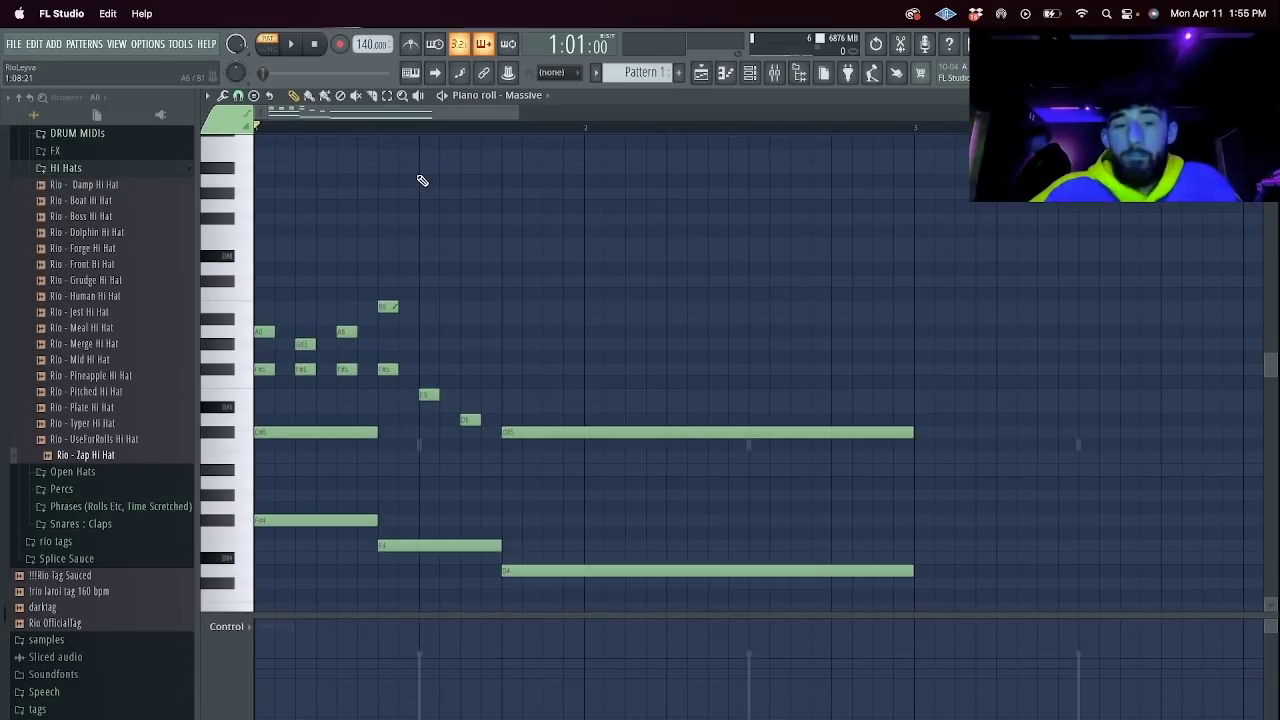
key(space)
Replace the two long low notes with a new long E4 note and audition the melody.
key(space)
click(749, 72)
click(749, 72)
scroll(620, 380, down, 5)
mouse_move(844, 474)
mouse_down()
mouse_move(443, 191)
mouse_move(663, 256)
mouse_move(489, 185)
mouse_up()
key(Delete)
key(space)
click(388, 396)
key(space)
key(space)
key(space)
key(space)
super+click(393, 182)
Duplicate the phrase, delete copied notes including F#5, E5 and G5, and add a one-cell D5.
key(space)
key(space)
super+click(549, 386)
key(super+b)
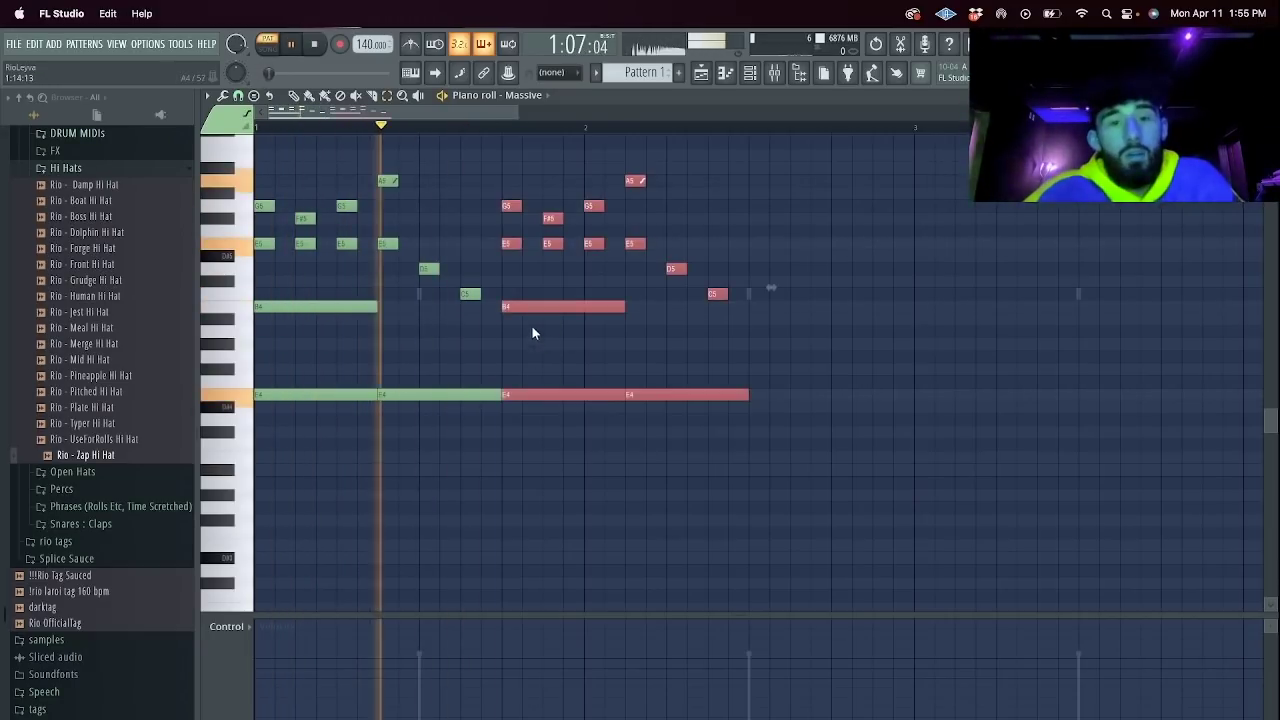
right_click(511, 244)
right_click(511, 207)
key(space)
key(space)
right_click(547, 220)
right_click(553, 244)
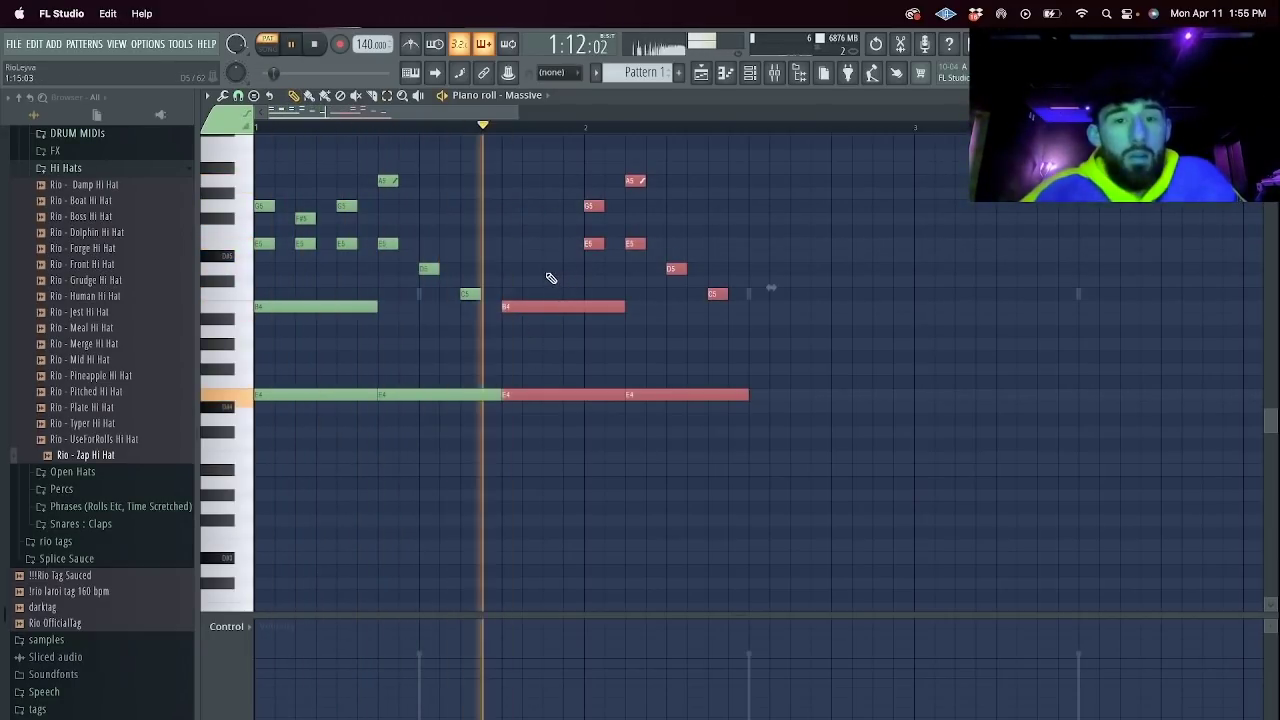
click(548, 270)
key(space)
key(space)
drag(957, 265, 563, 273)
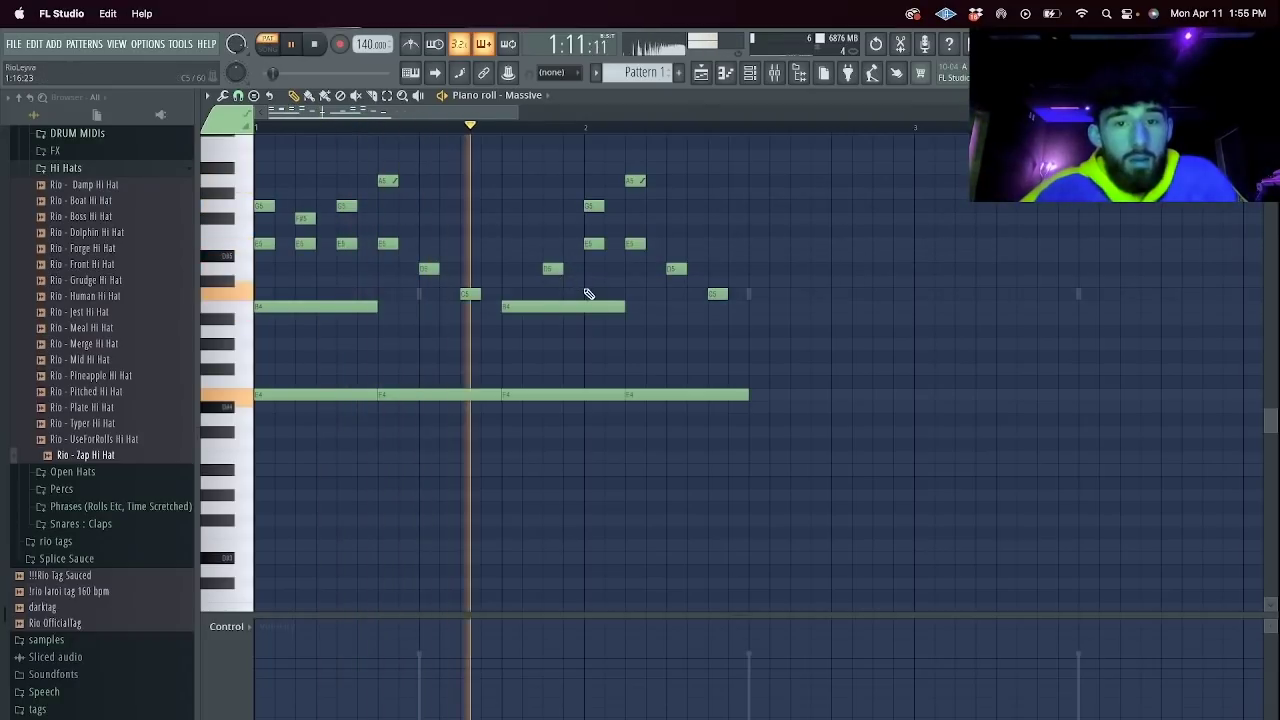
right_click(594, 244)
right_click(593, 207)
key(space)
key(space)
Add new E5 and F#5 notes, clear four copied notes, lengthen F#5, and place a higher note after it.
key(space)
click(549, 246)
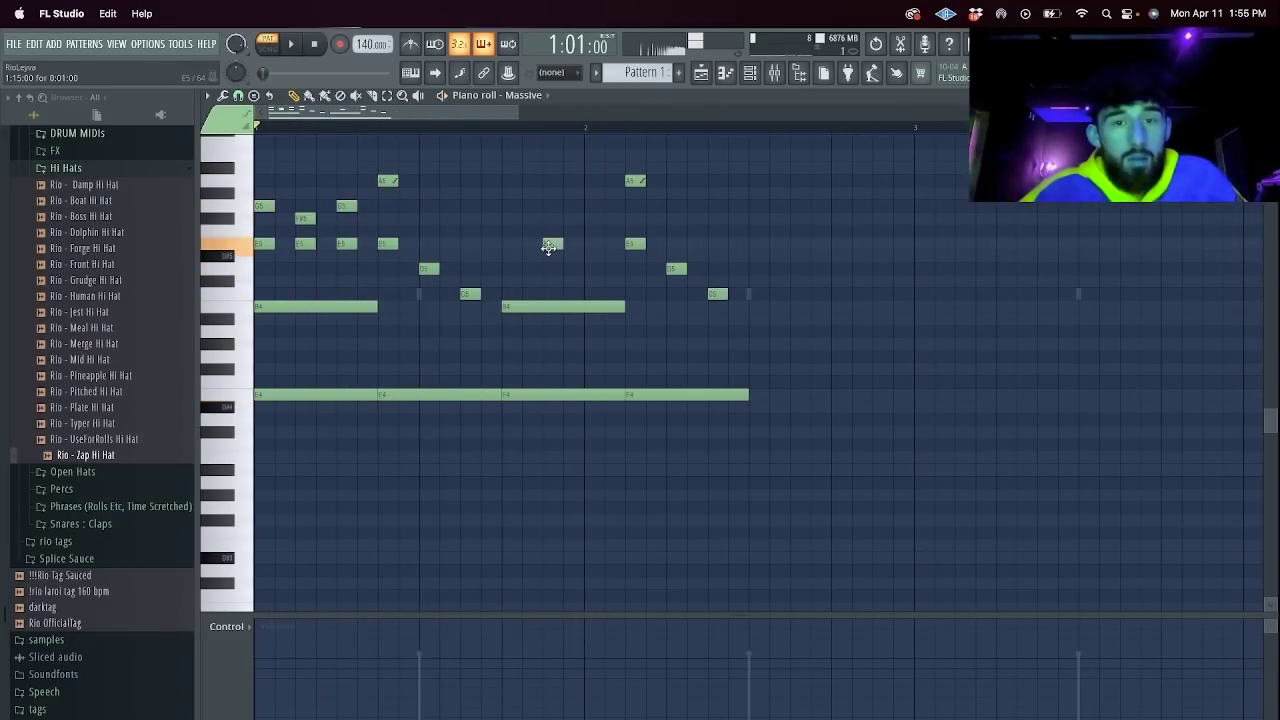
click(588, 219)
key(space)
right_click(634, 182)
right_click(635, 244)
right_click(677, 269)
right_click(718, 294)
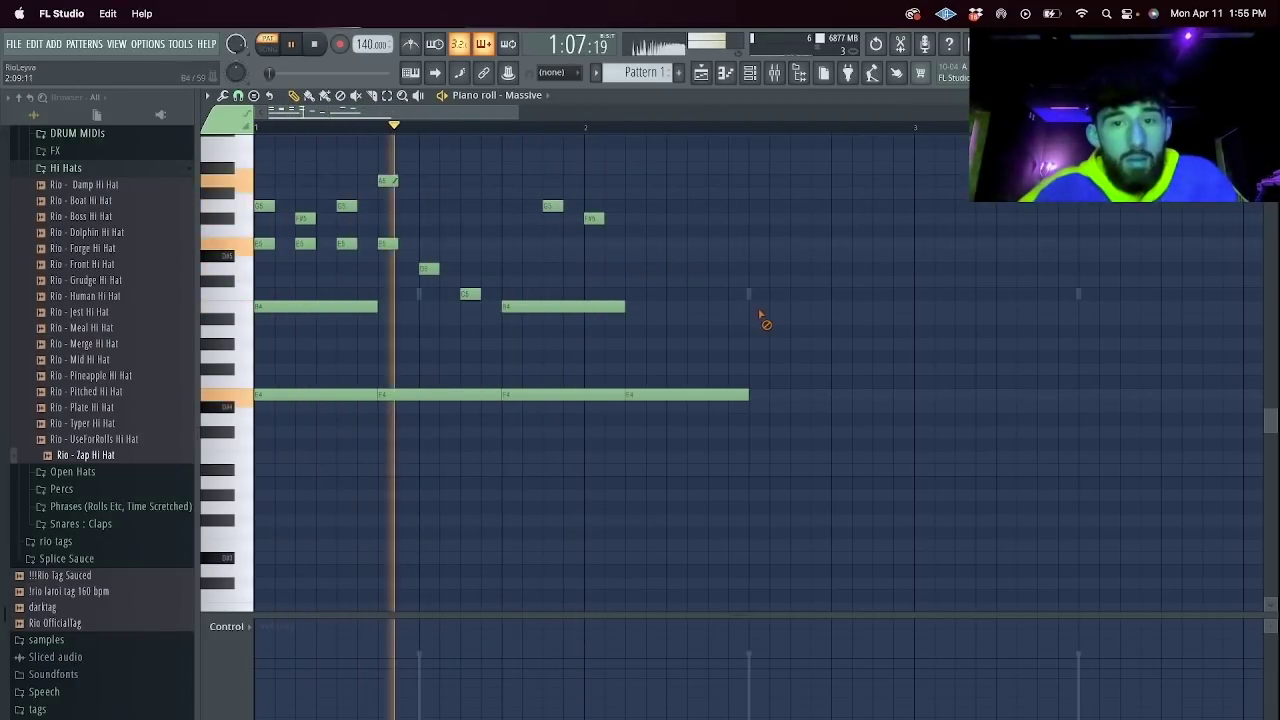
drag(602, 220, 665, 223)
click(680, 293)
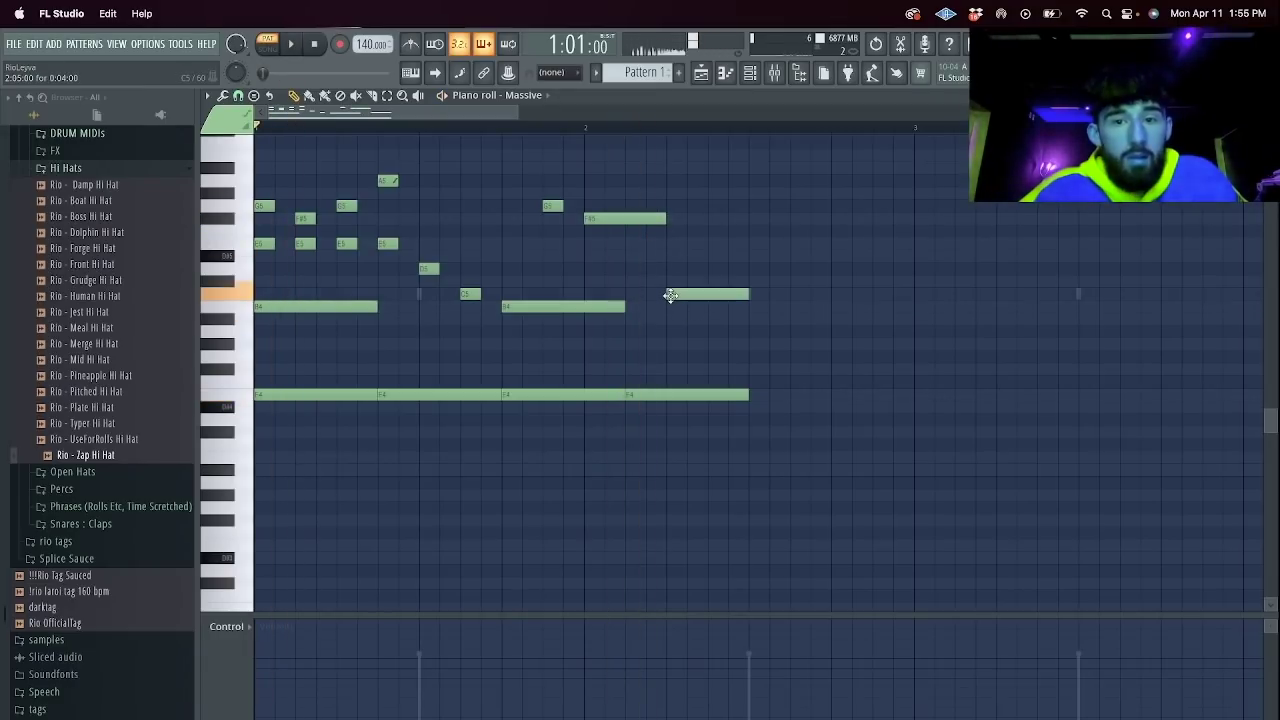
drag(680, 293, 680, 268)
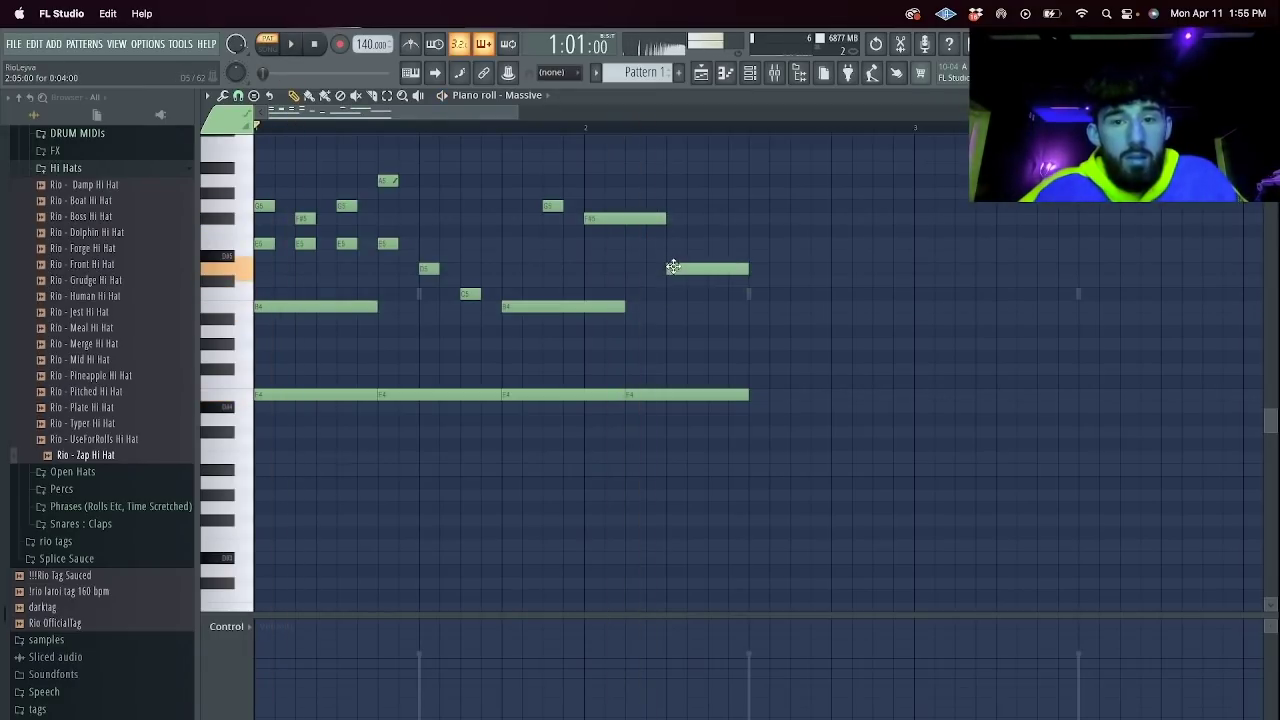
Duplicate the notes right, delete a stray note, and lower the two long E4 notes to D4.
key(ctrl+b)
click(759, 430)
right_click(778, 431)
drag(816, 418, 727, 354)
key(shift+Down)
key(shift+Down)
Delete the extra duplicated notes on the right, including the eight right-hand notes, and stop playback.
drag(1194, 451, 926, 112)
key(Delete)
drag(911, 398, 689, 162)
key(Delete)
key(Delete)
key(super+z)
drag(884, 329, 687, 185)
key(Delete)
key(space)
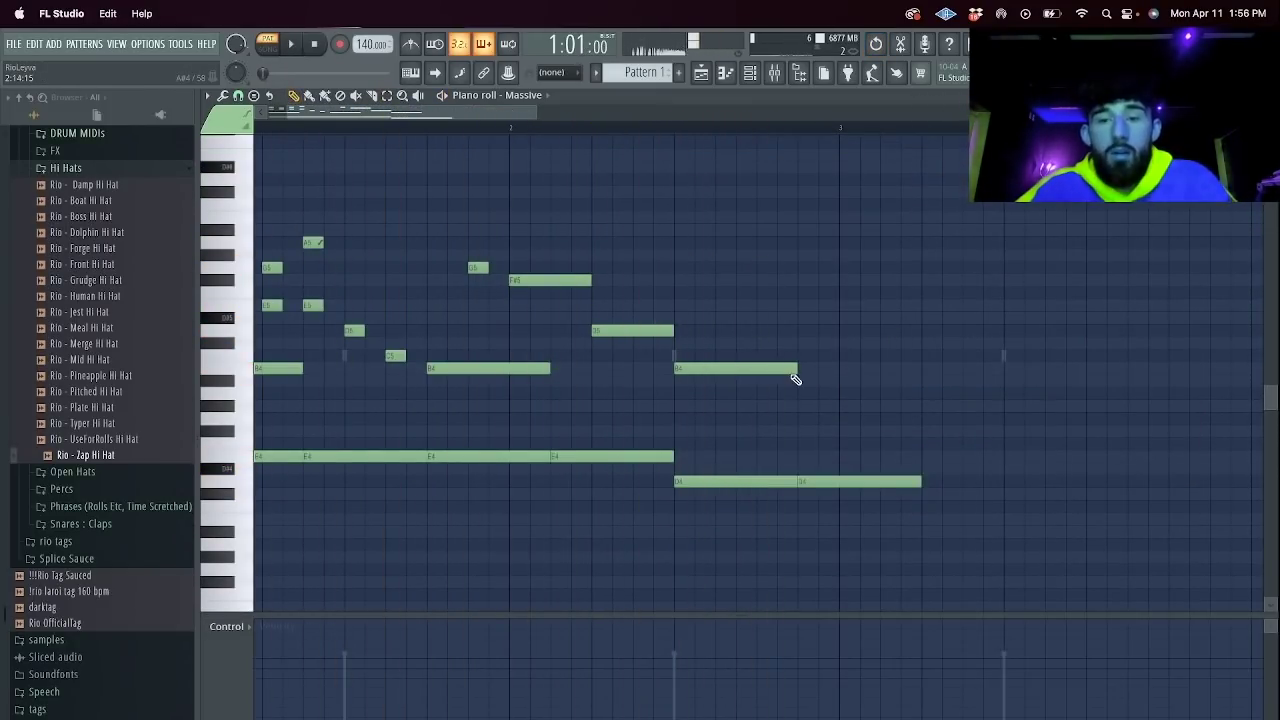
Shorten the A4 note, add a G4 note, and slice off the end of the long D4 note.
key(super+z)
drag(842, 396, 800, 407)
key(super+z)
click(802, 420)
key(c)
drag(842, 491, 842, 471)
key(e)
click(868, 482)
key(Delete)
Duplicate the melody pattern with Ctrl+B, lower the long E4 note to C4, and replay from bar 3.
key(super+b)
drag(951, 486, 586, 405)
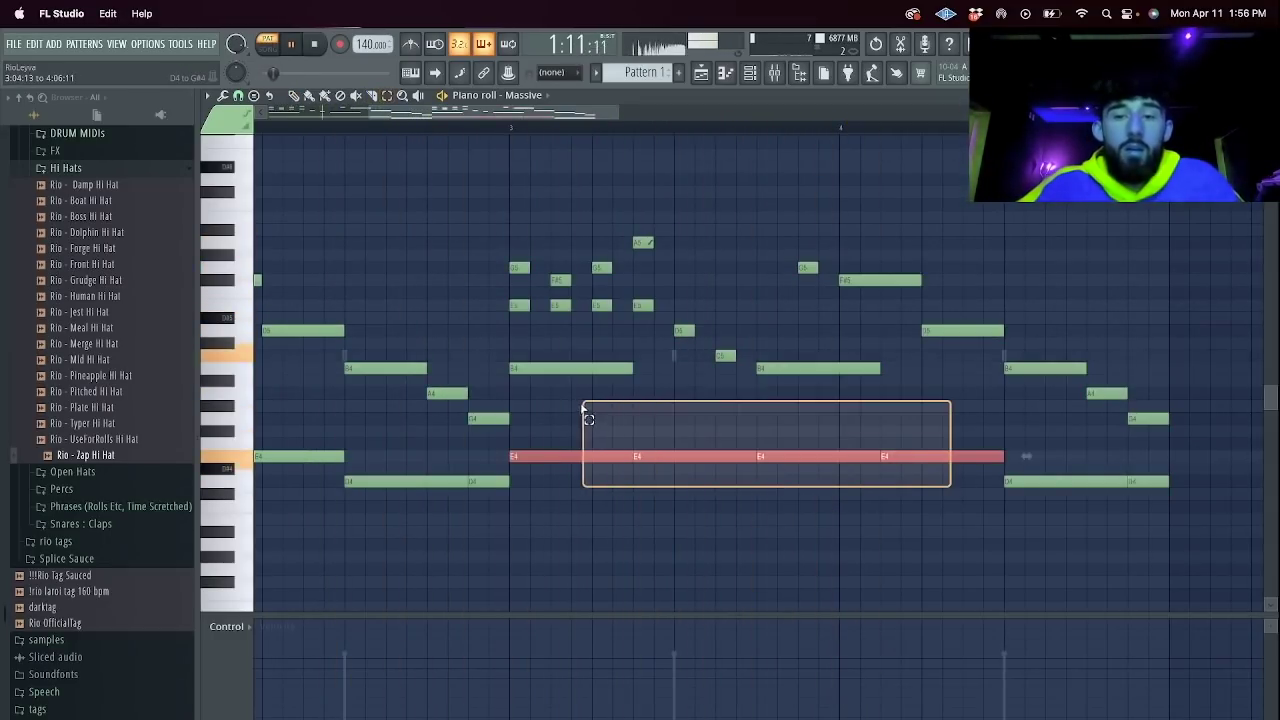
key(shift+Down)
key(shift+Down)
key(shift+Down)
key(shift+Down)
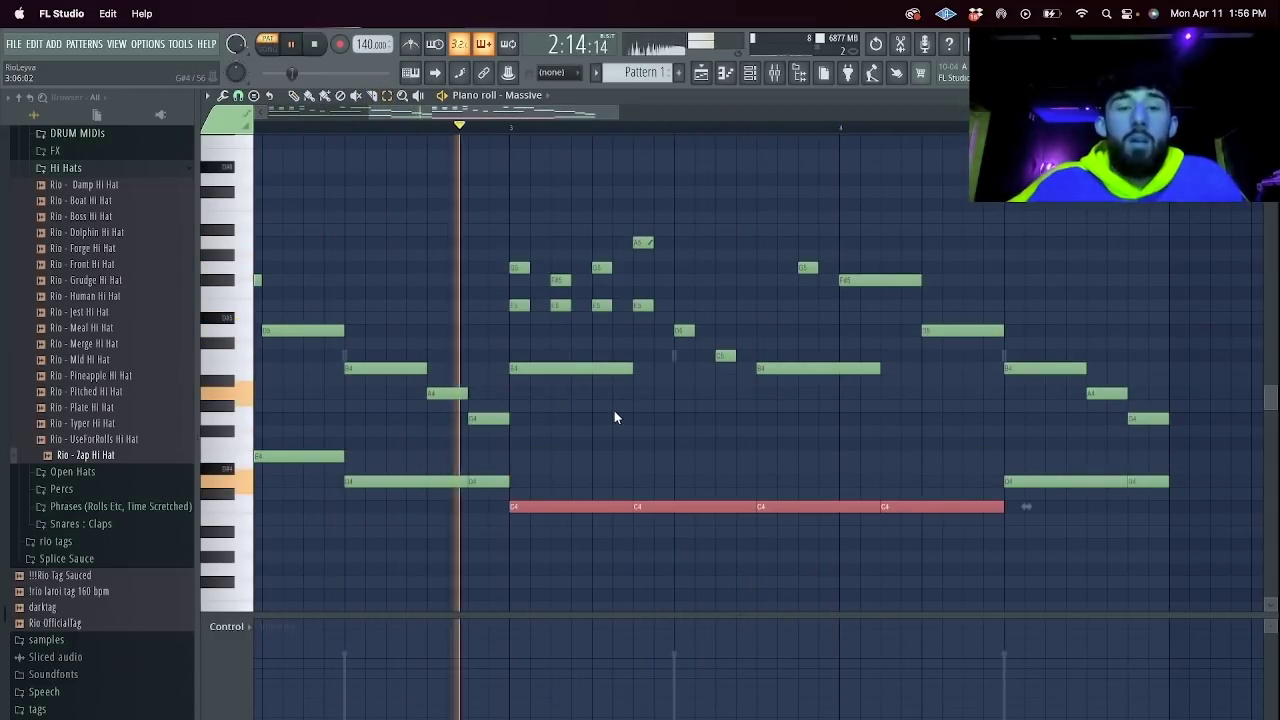
click(514, 125)
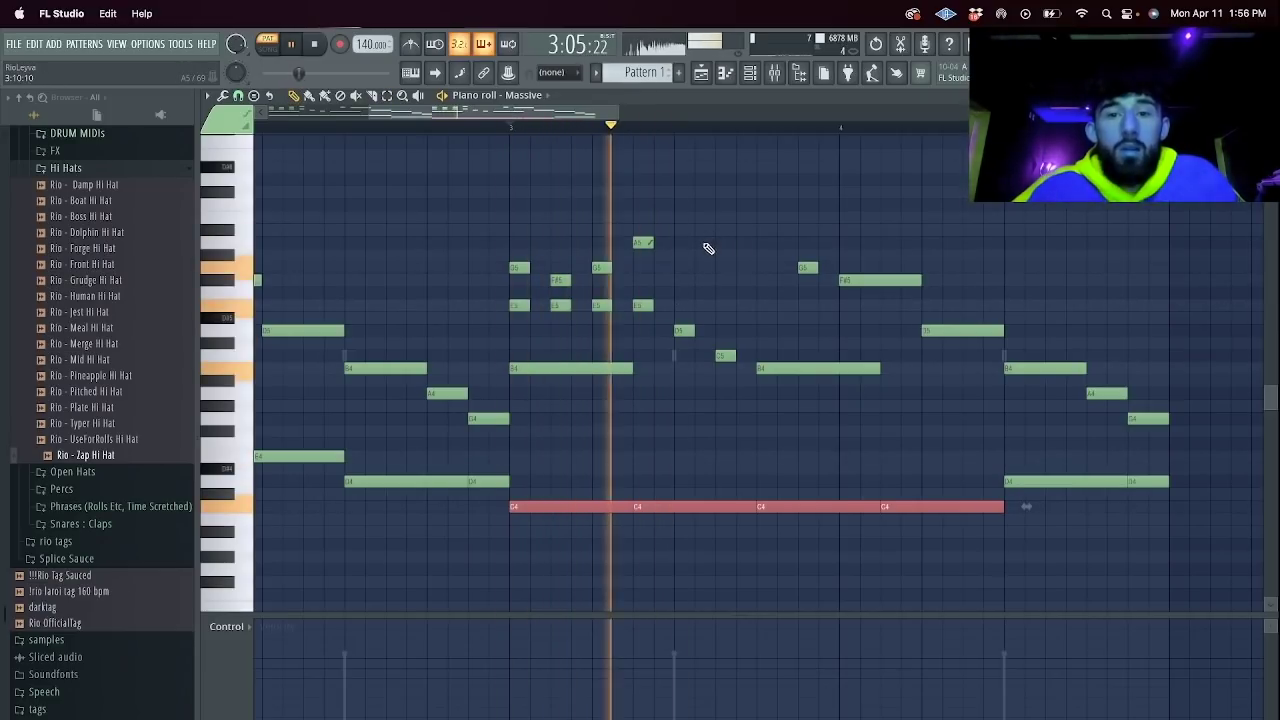
key(space)
key(space)
Add D5 notes and a high closing run ending on A5 and G5.
click(677, 268)
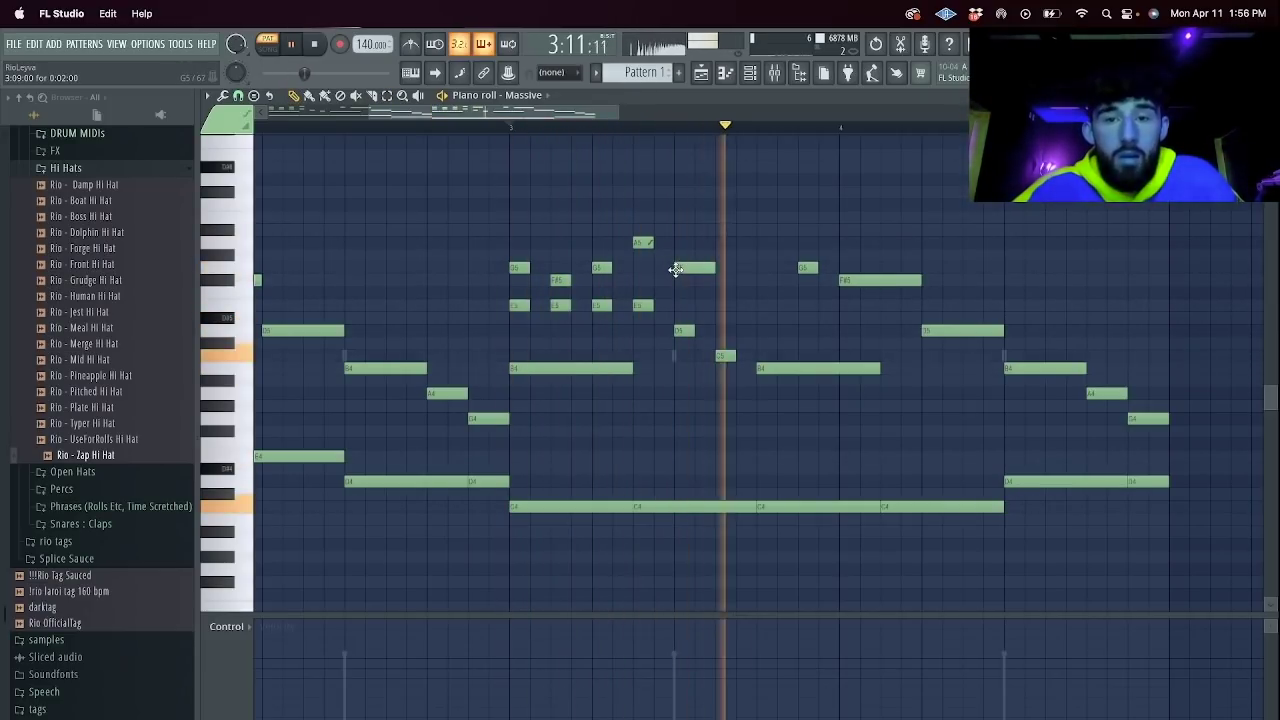
click(757, 268)
right_click(808, 268)
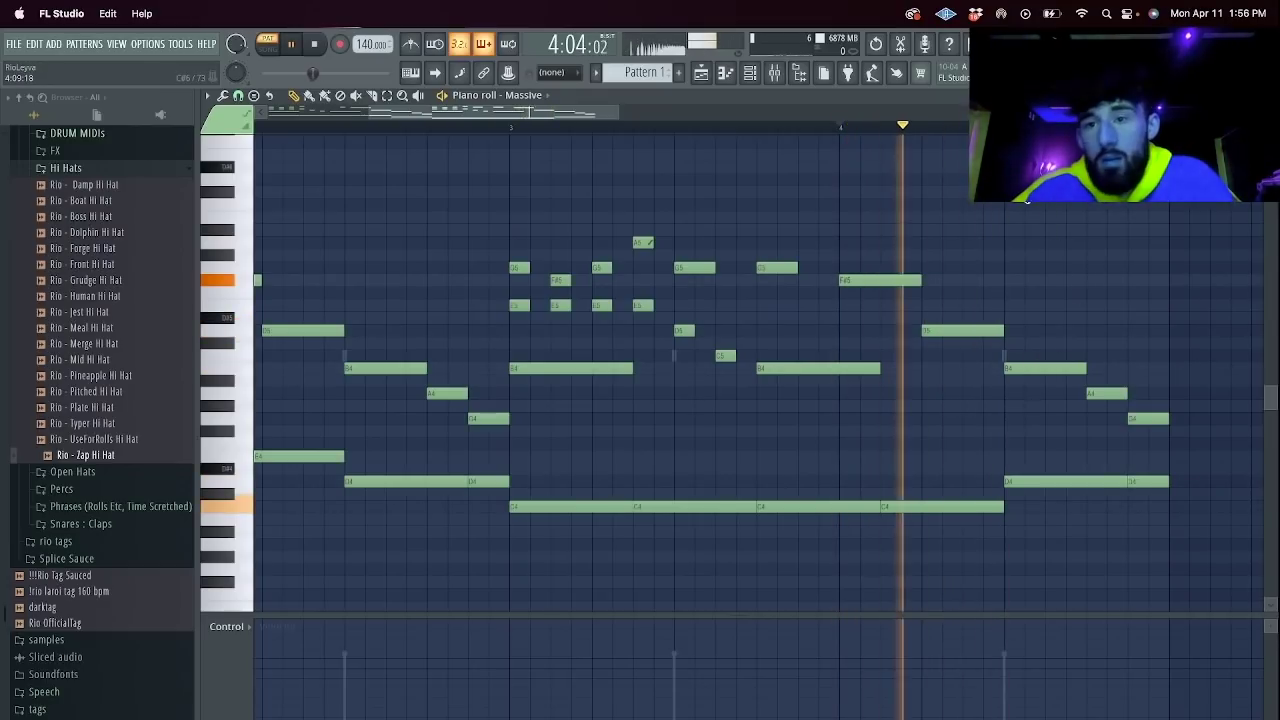
click(1012, 206)
click(1050, 217)
click(1101, 244)
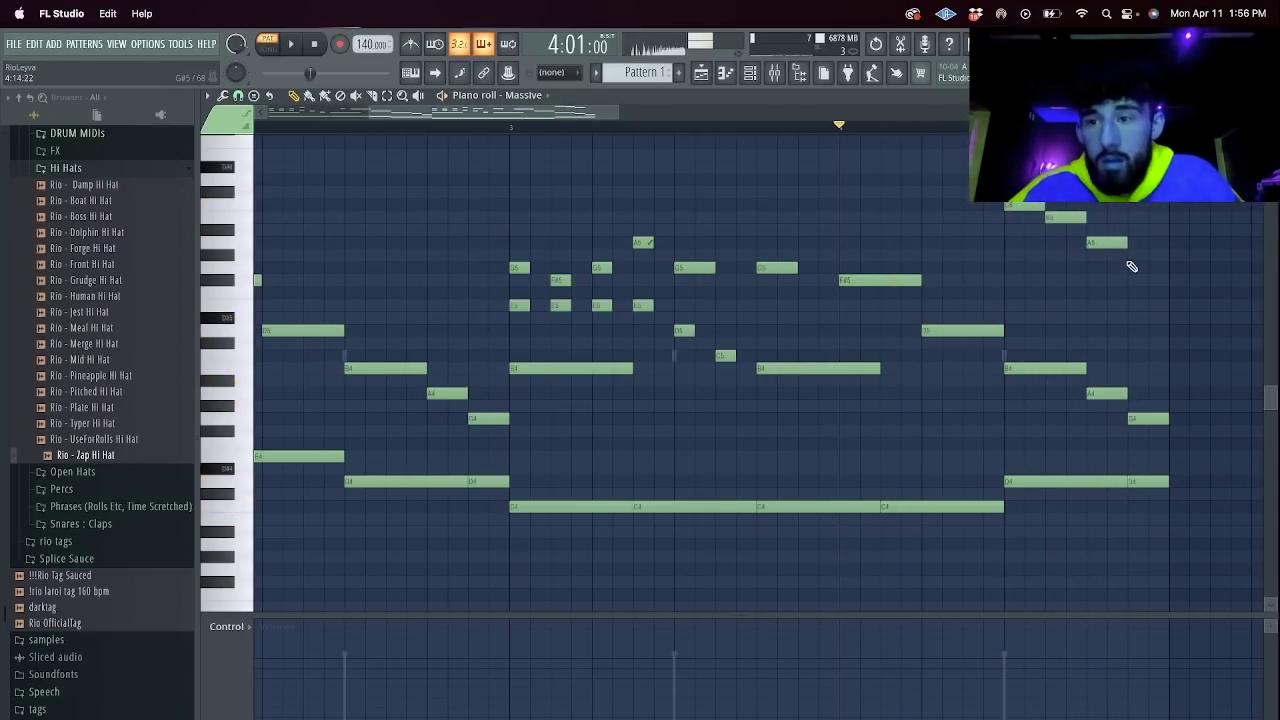
click(1140, 267)
Select the low E4 notes and copy them an octave down to E3.
key(ctrl+a)
drag(1180, 530, 317, 454)
key(space)
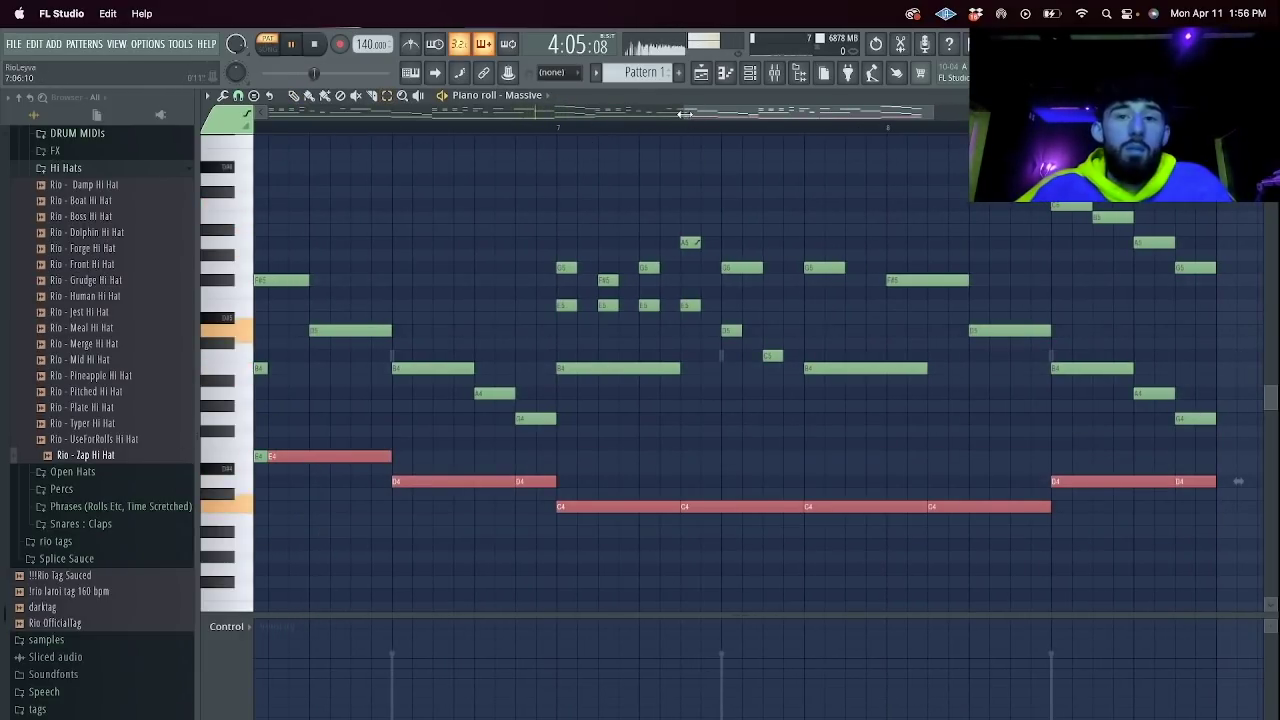
drag(685, 114, 359, 114)
key(space)
key(space)
drag(804, 477, 697, 438)
key(space)
key(space)
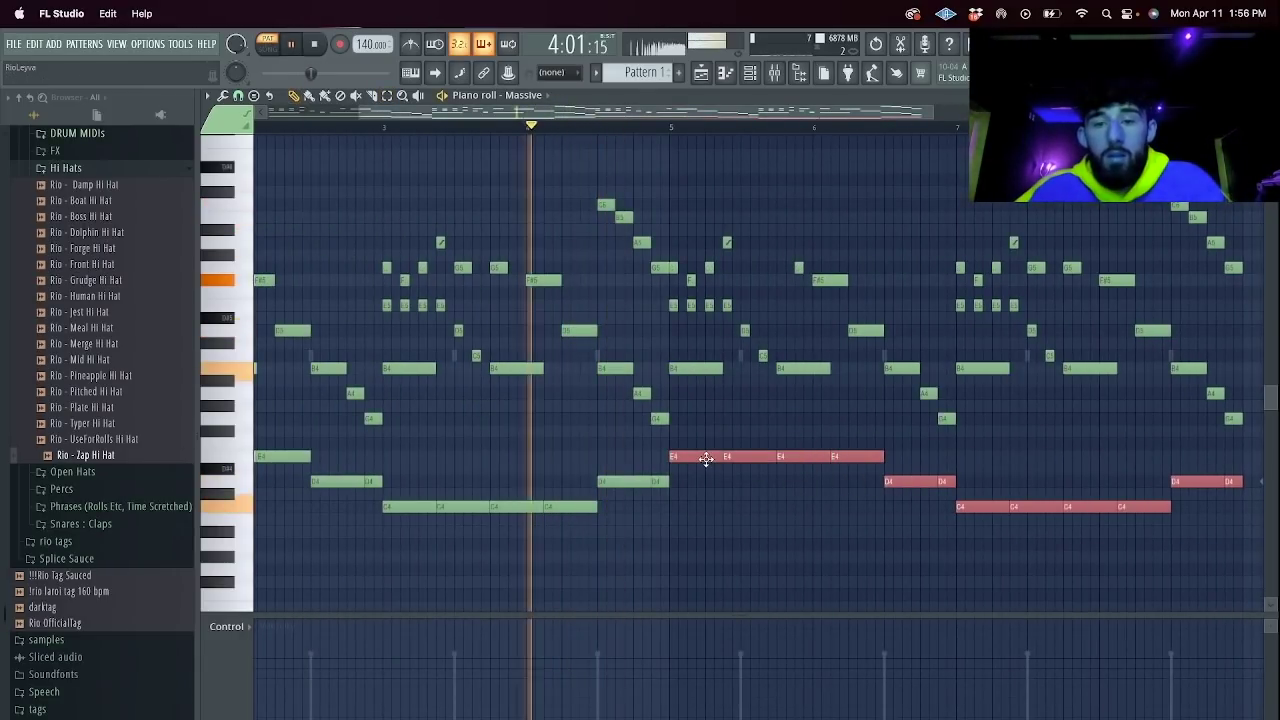
key(ctrl+Down)
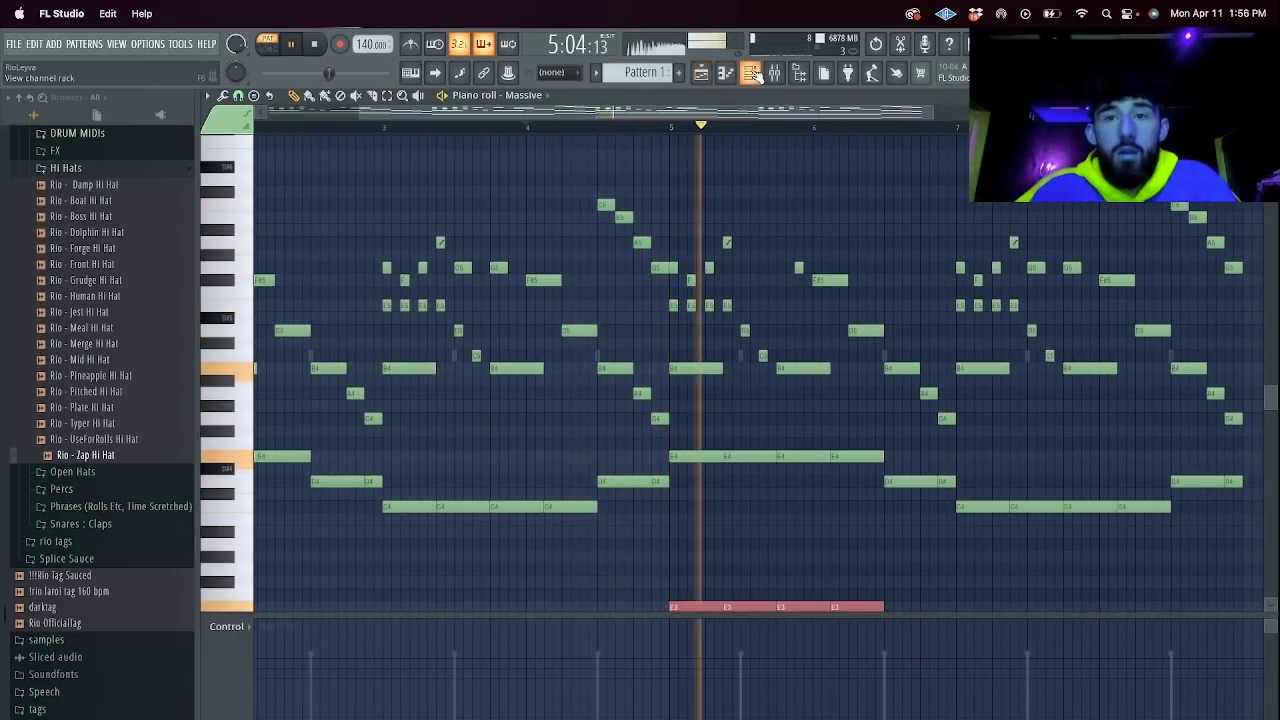
Load the 'melody flip' mixer state onto the Massive mixer track, insert 9.
click(752, 73)
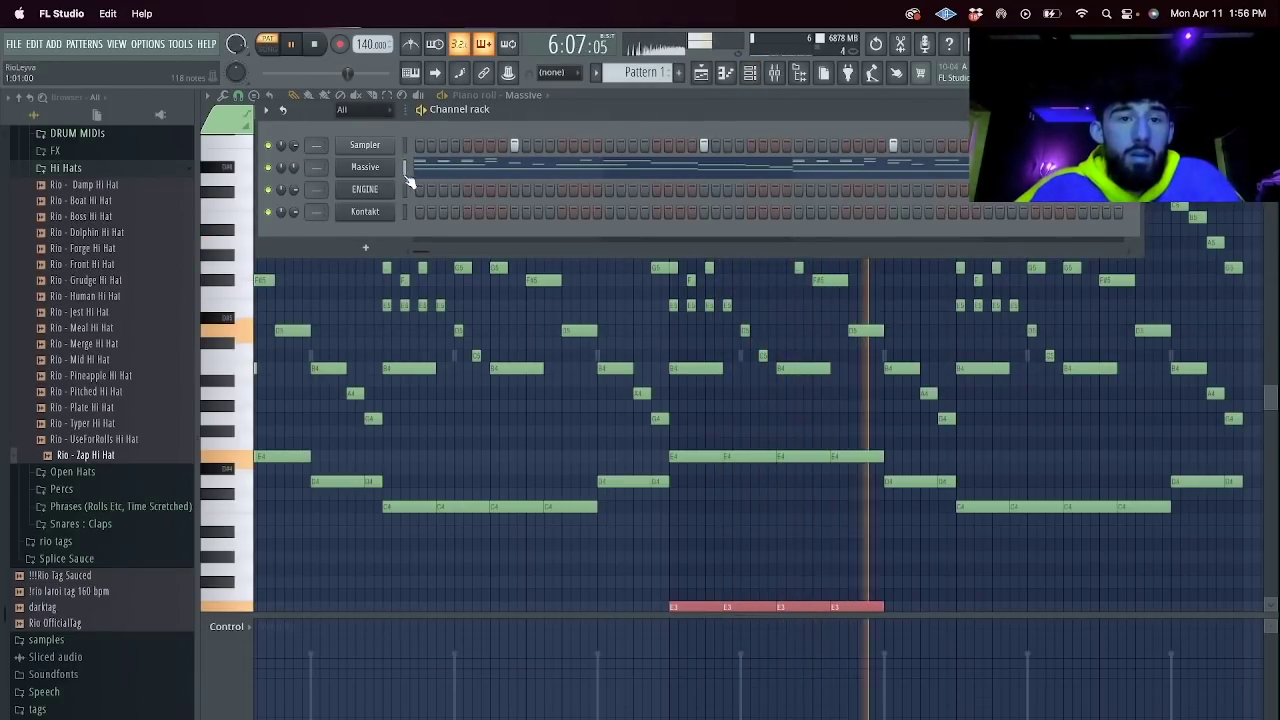
right_click(380, 168)
click(775, 76)
click(776, 73)
click(366, 290)
right_click(380, 110)
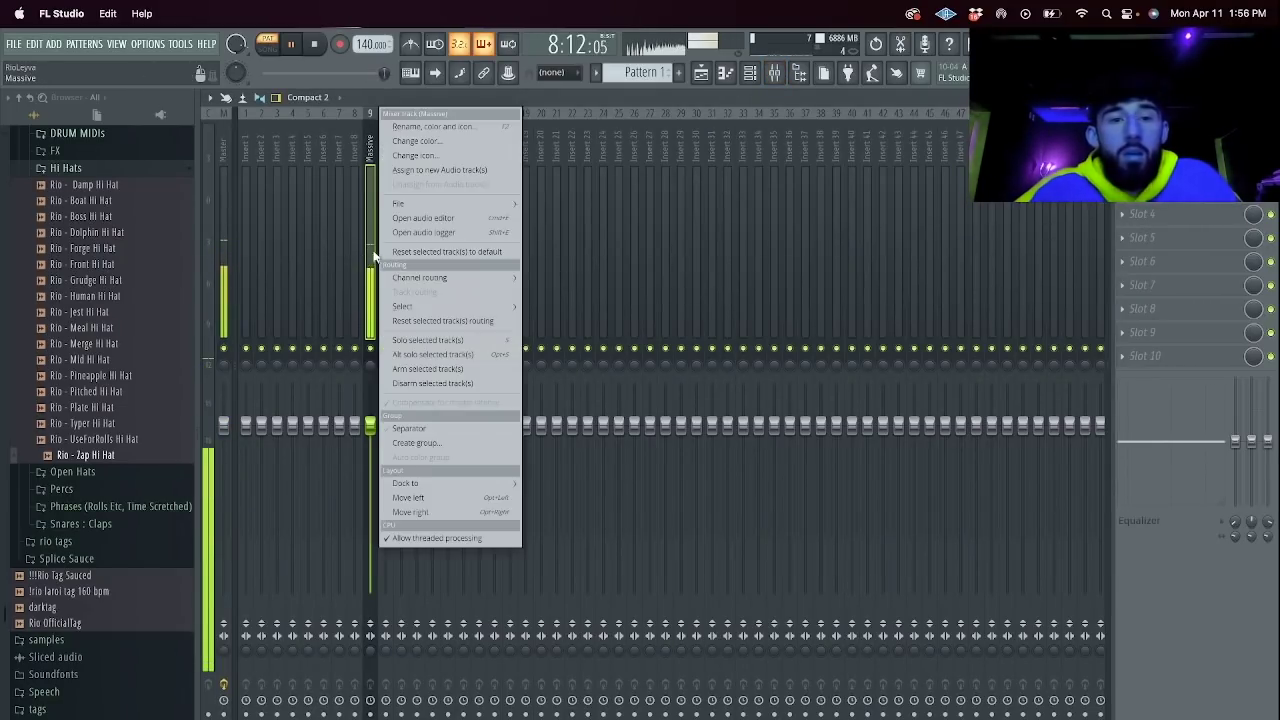
mouse_move(512, 203)
mouse_move(650, 530)
click(708, 532)
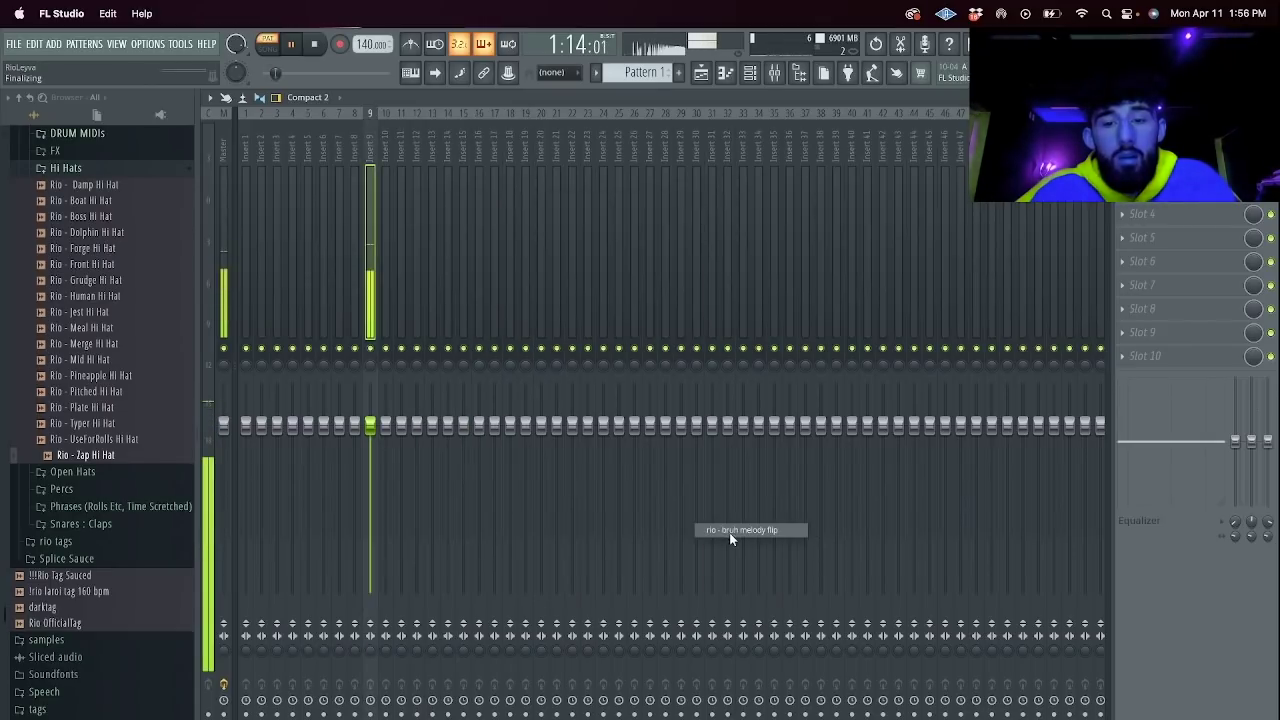
Reopen the channel rack and expand the drums folder in the browser.
click(749, 72)
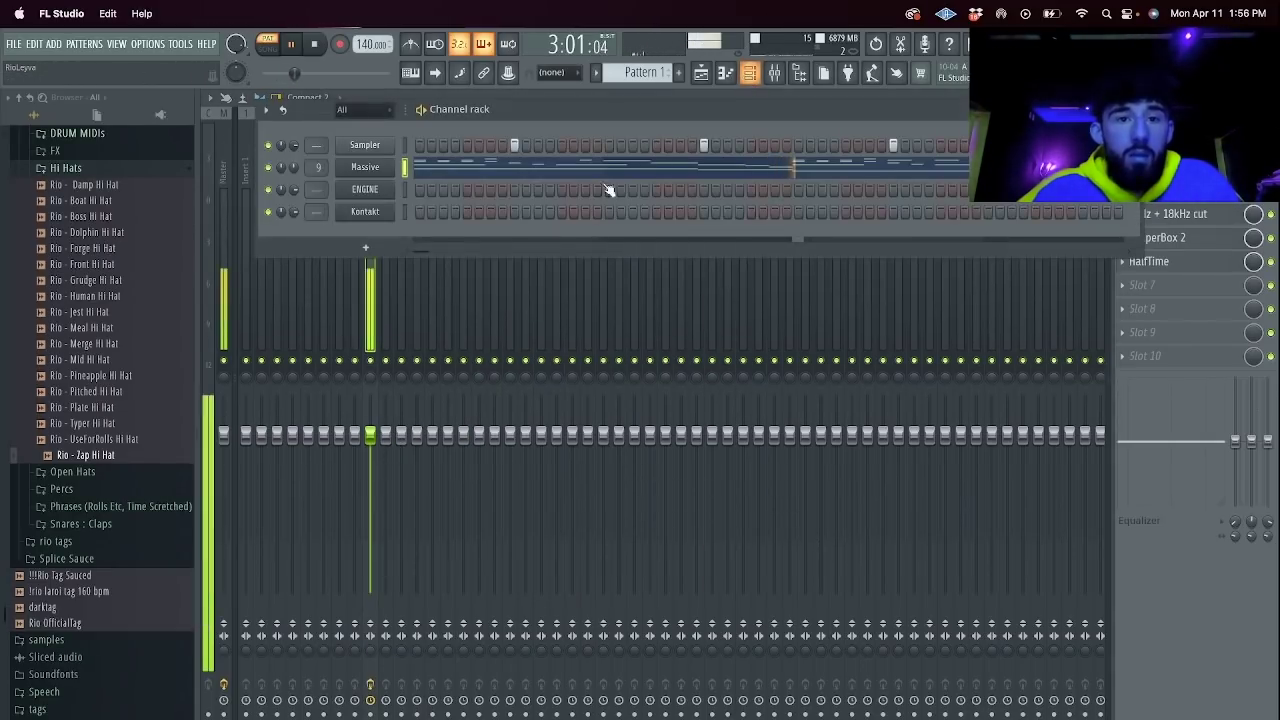
click(494, 166)
scroll(488, 170, down, 5)
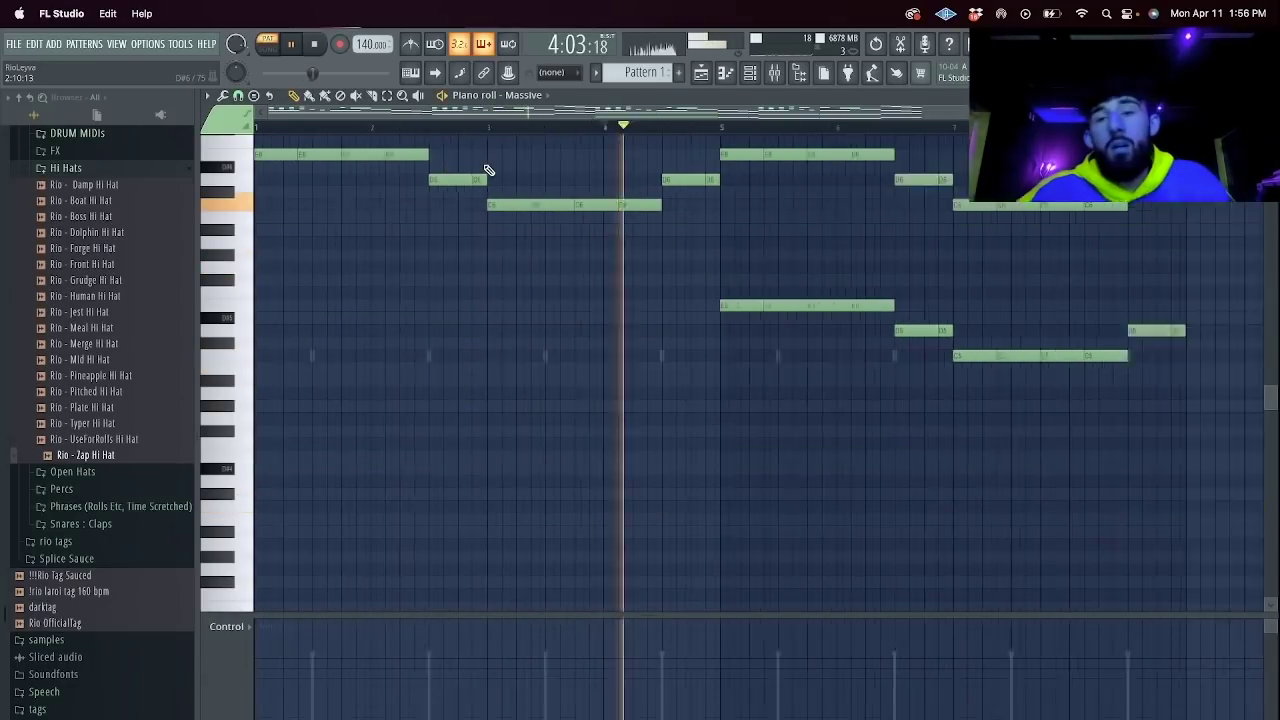
click(749, 73)
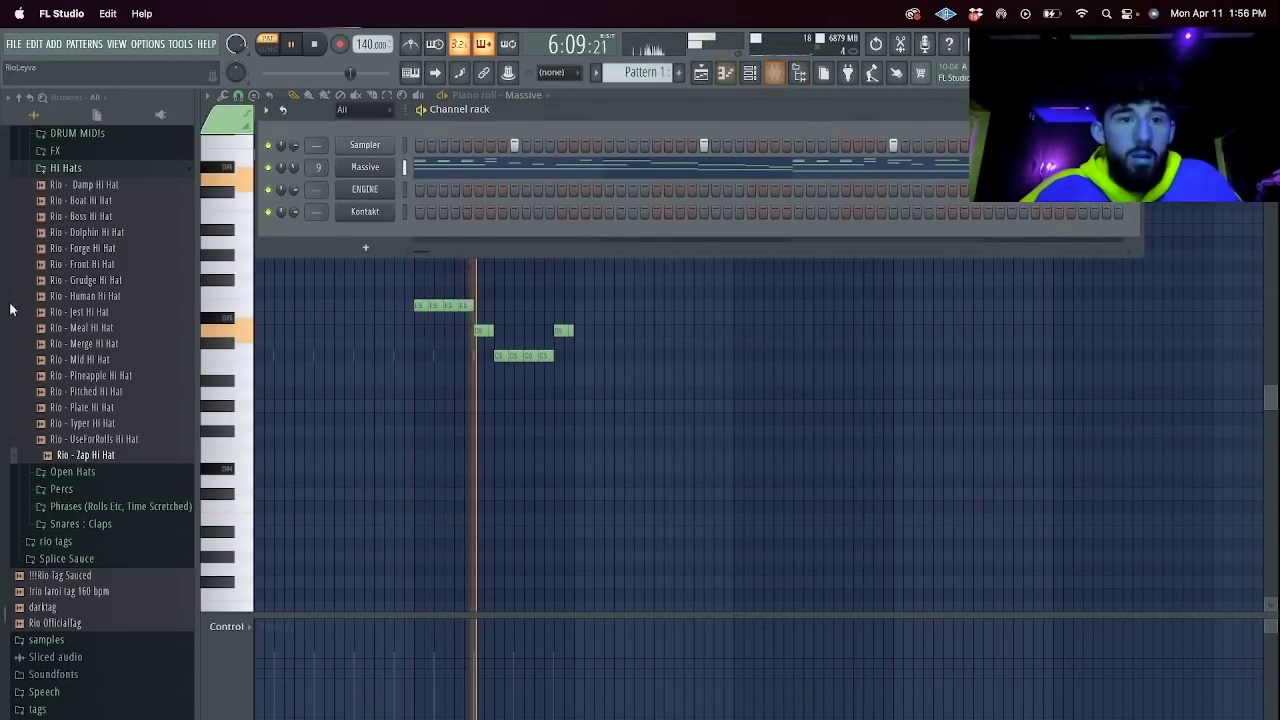
scroll(64, 325, up, 20)
click(62, 368)
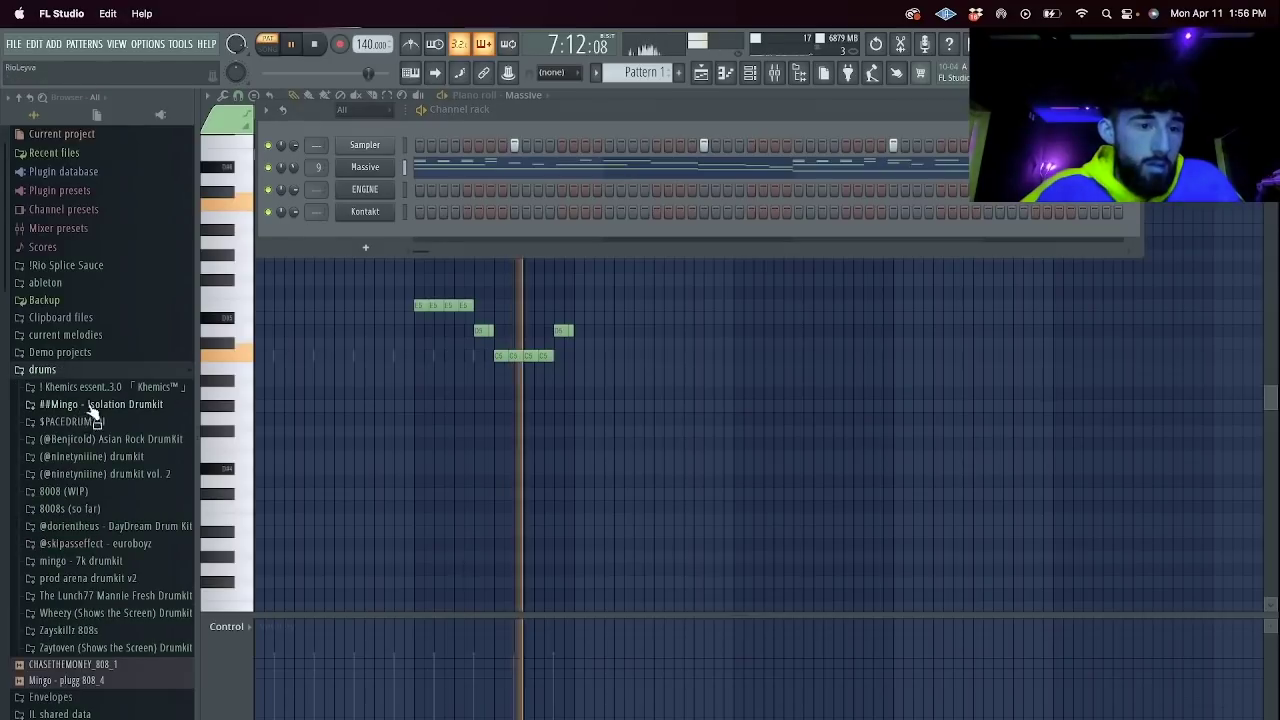
Load the essential clap into the first channel and add Hit 1 Distorted hi-hats on every second step.
click(90, 404)
click(61, 439)
drag(72, 471, 366, 145)
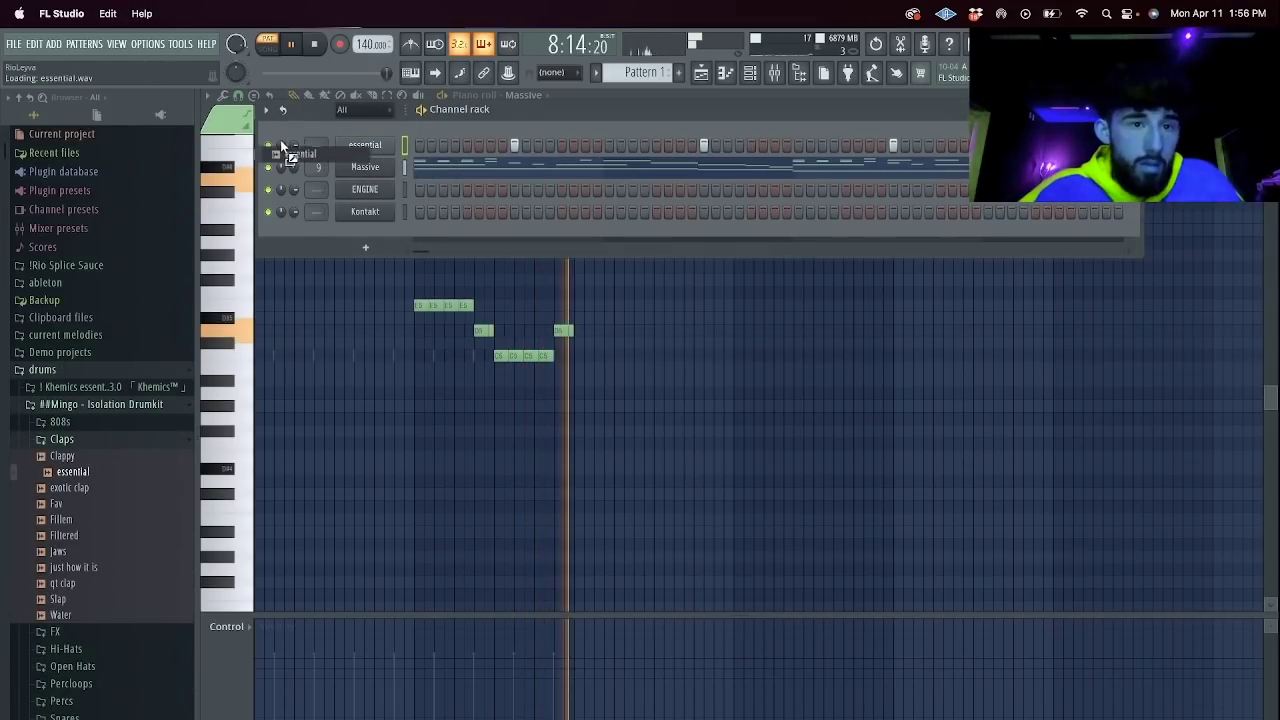
click(70, 649)
drag(72, 570, 368, 233)
right_click(400, 230)
click(598, 282)
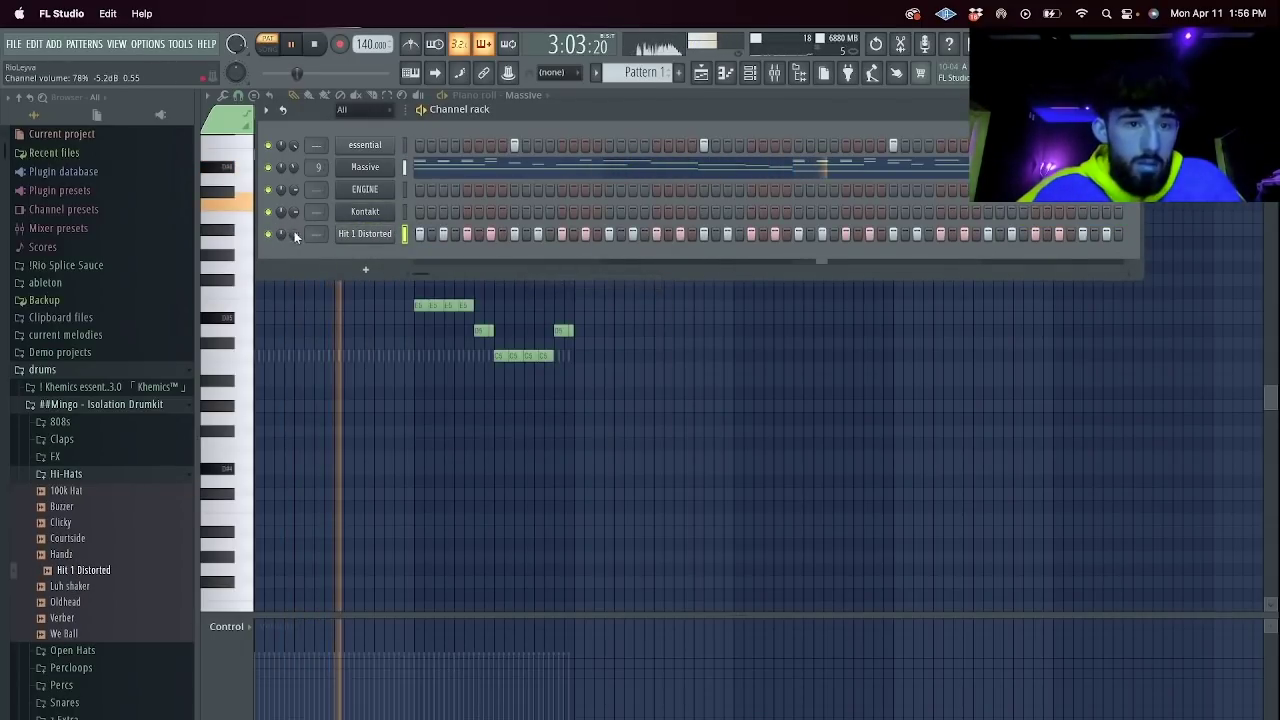
Add the Clipped Spinz 808 as a channel and make it cut itself off.
click(60, 421)
drag(89, 454, 366, 255)
click(421, 291)
click(370, 470)
click(410, 256)
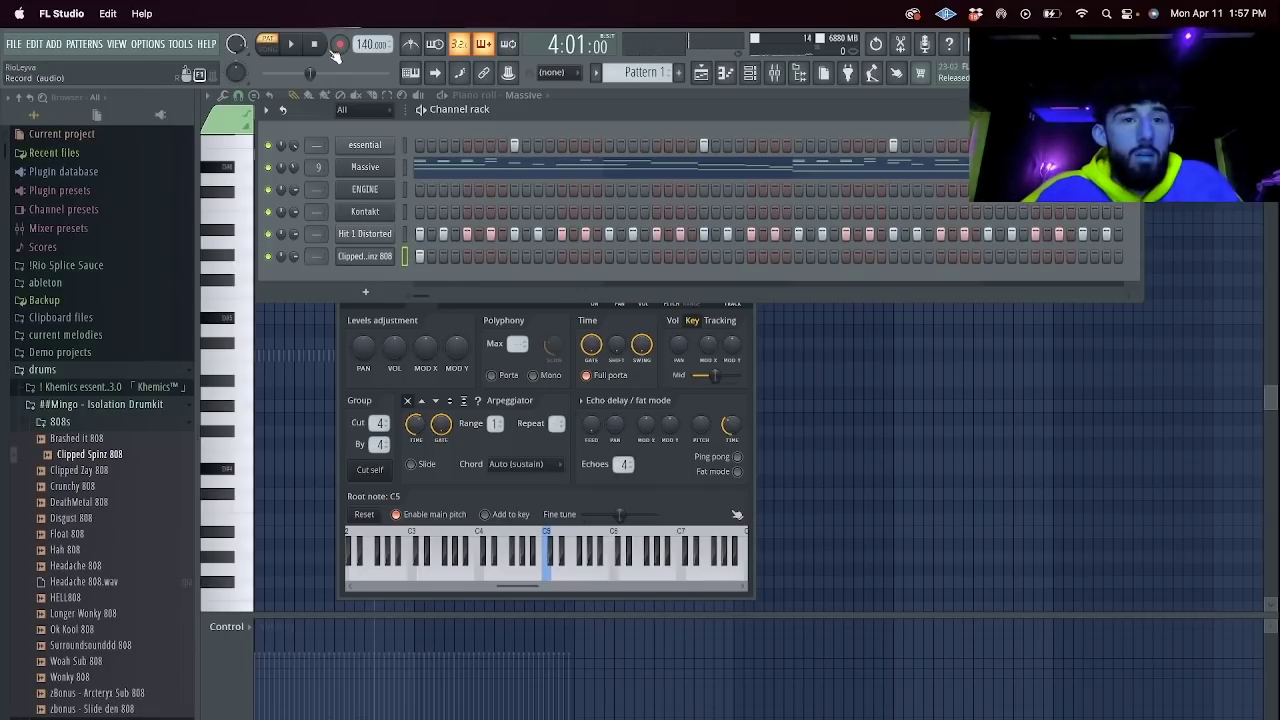
Nudge the 808 sample's start point, preview it, and open its piano roll.
key(space)
key(space)
key(space)
key(space)
click(364, 257)
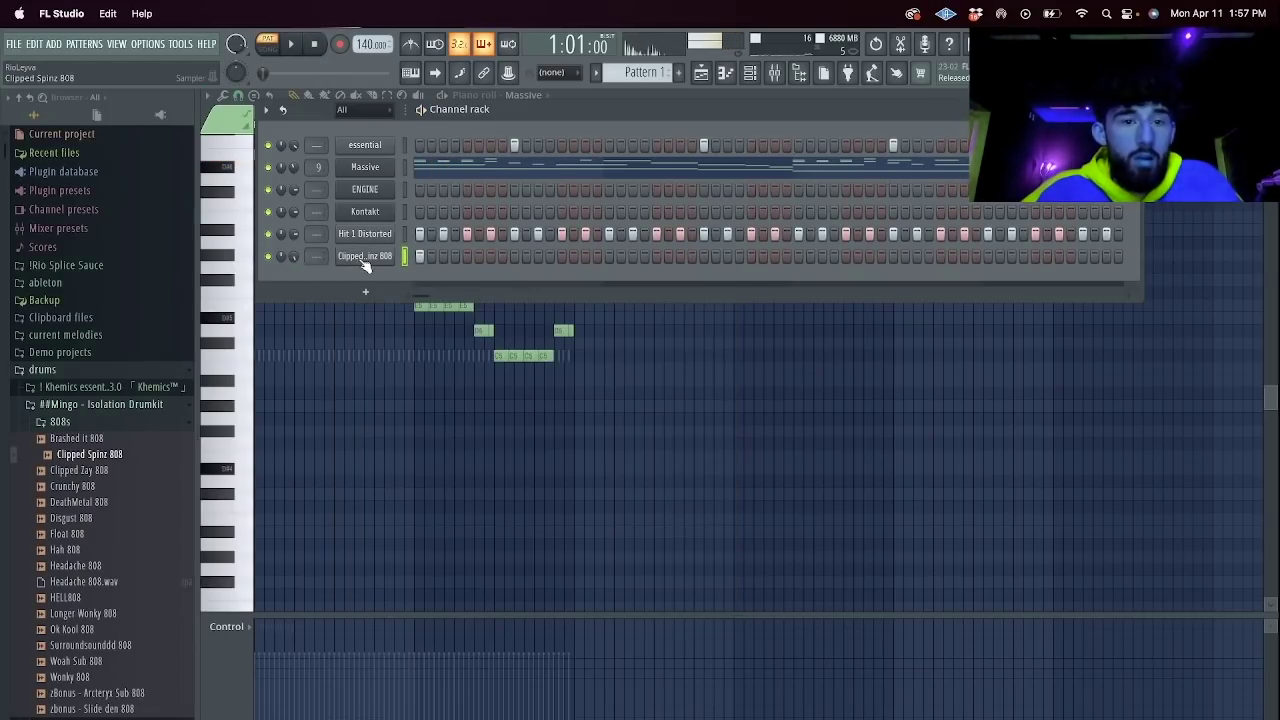
click(364, 257)
click(356, 292)
key(space)
key(space)
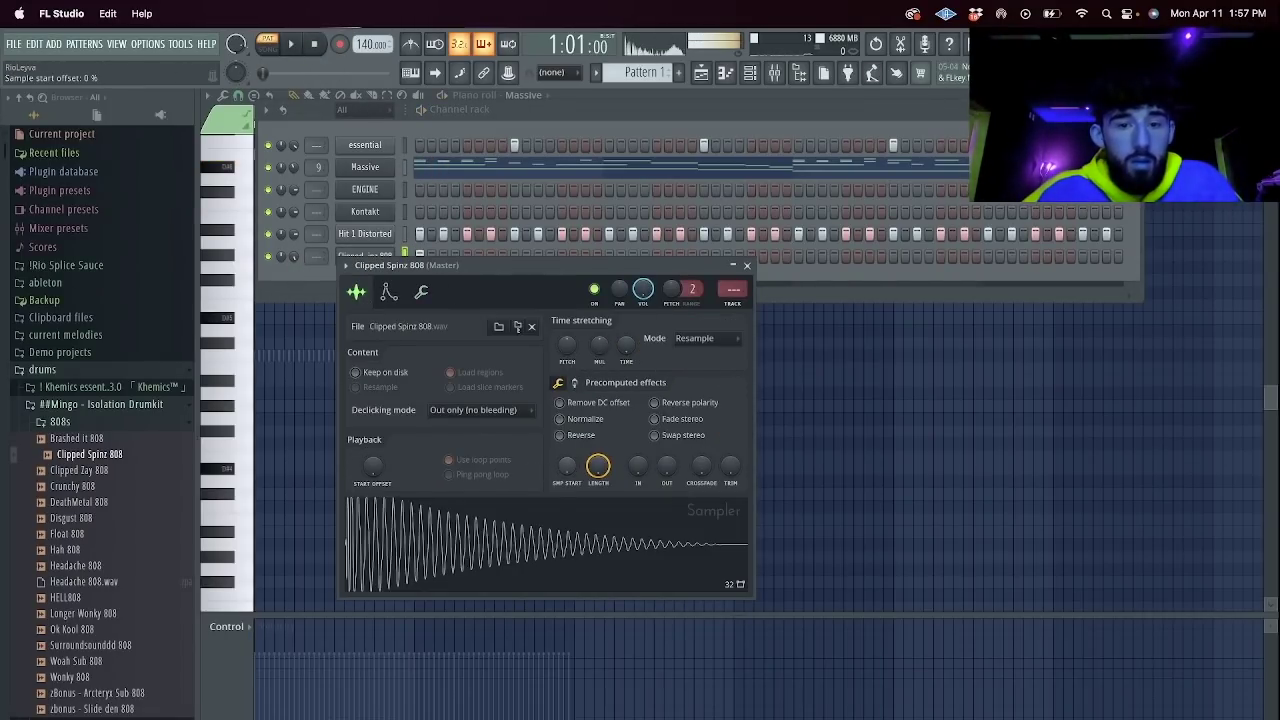
drag(568, 467, 568, 459)
key(space)
key(space)
right_click(389, 253)
click(408, 258)
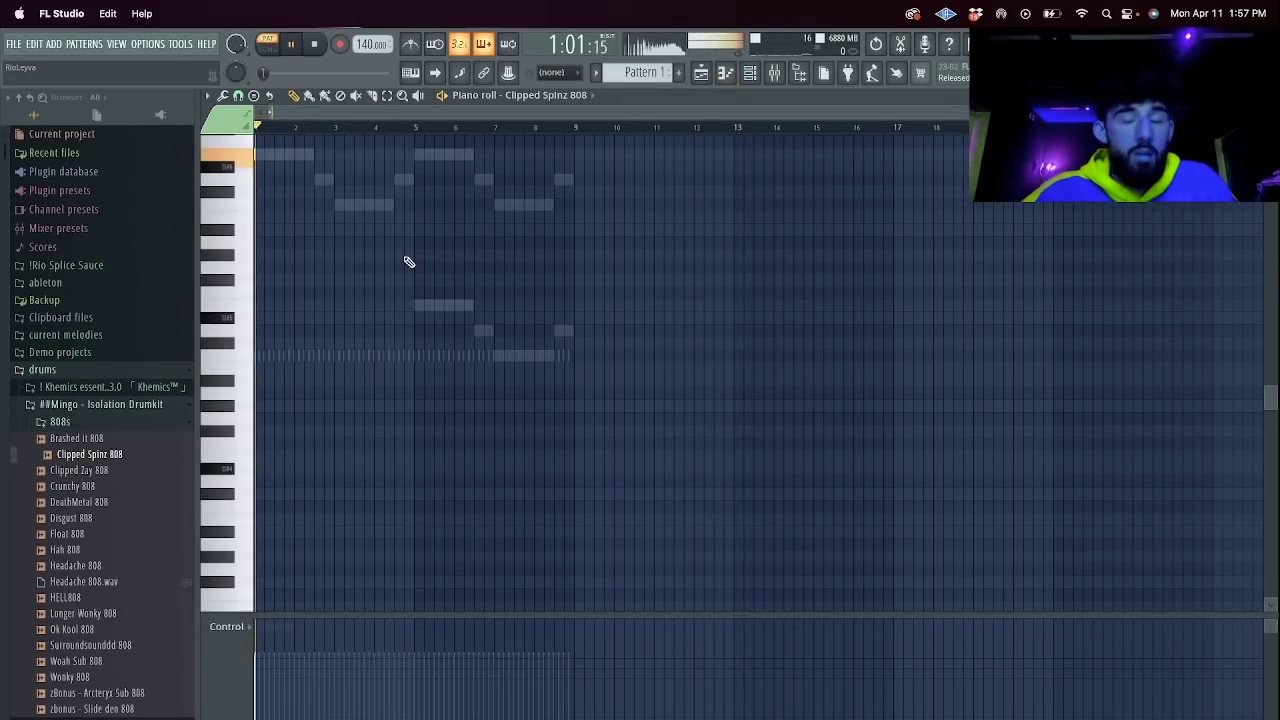
Draw 808 notes and duplicate them through bar 5, shifting copies down an octave and four semitones.
scroll(414, 149, up, 5)
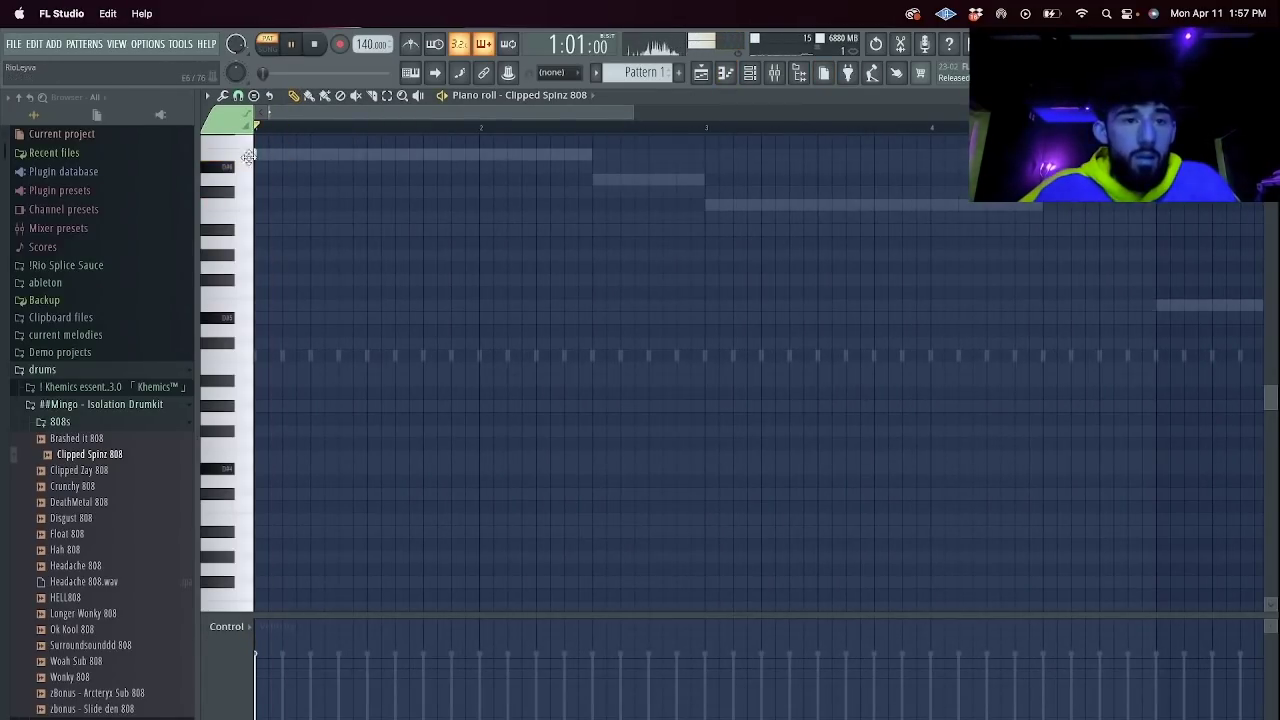
click(339, 155)
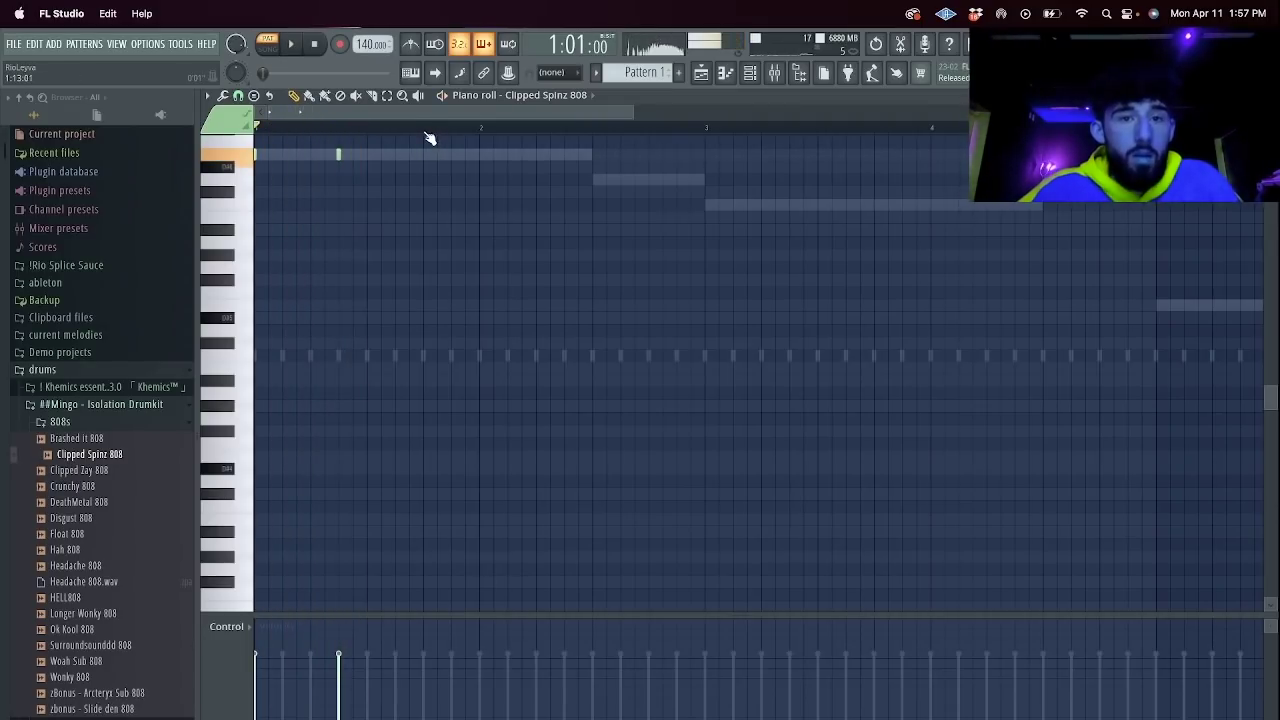
key(l)
drag(425, 130, 42, 97)
key(super+b)
key(super+Down)
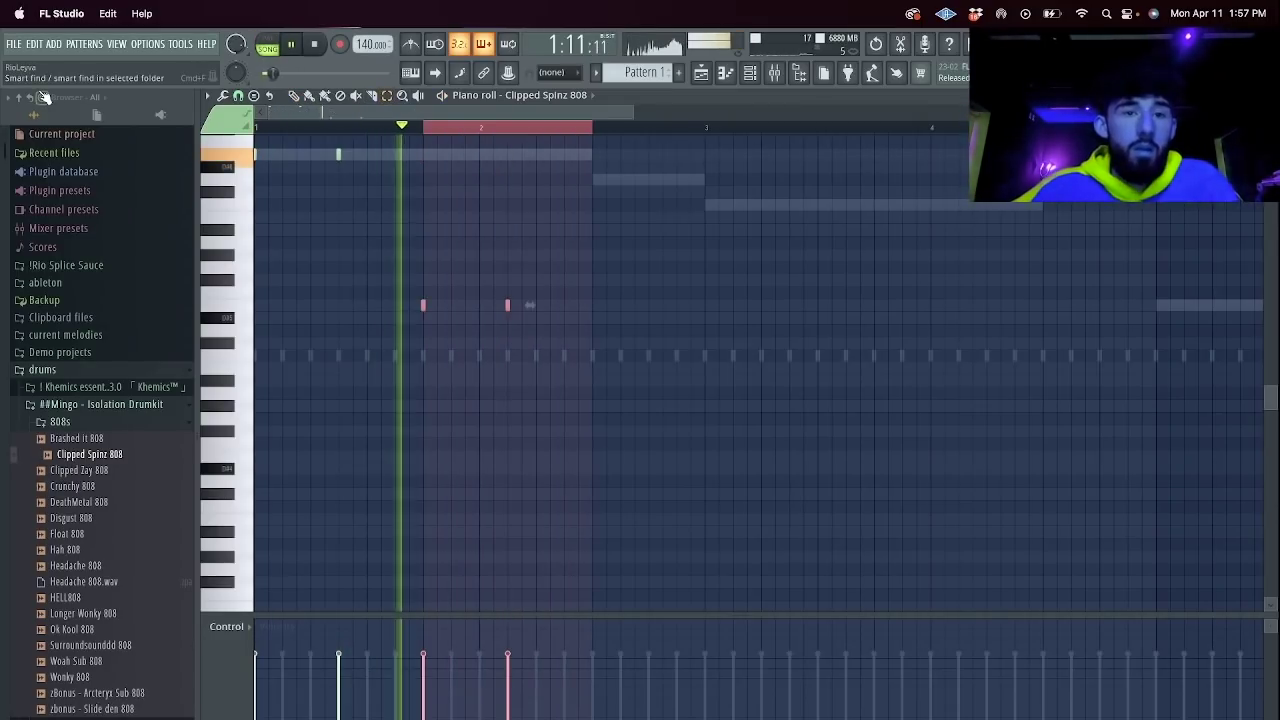
key(super+b)
drag(694, 127, 256, 127)
key(ctrl+b)
key(Down)
key(Down)
key(Down)
key(Down)
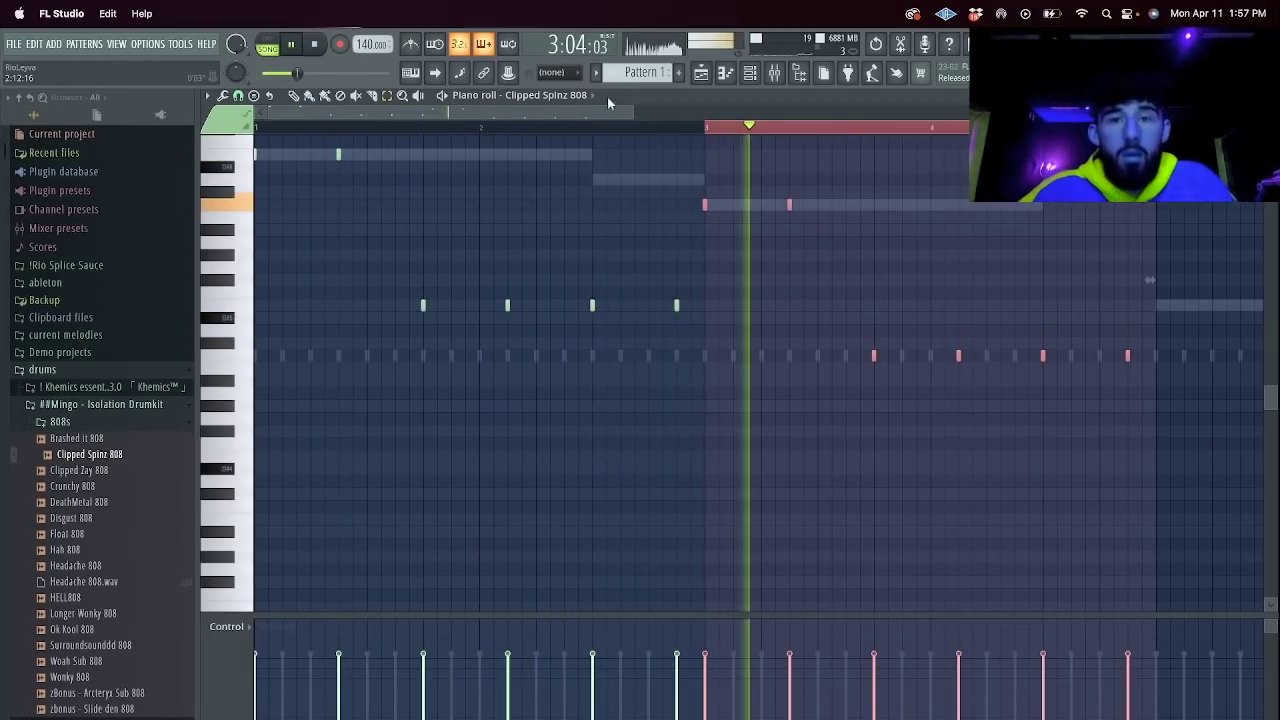
Copy the whole 808 pattern into bars 5–9, then add a note in the Hit 1 Distorted roll.
scroll(467, 114, down, 5)
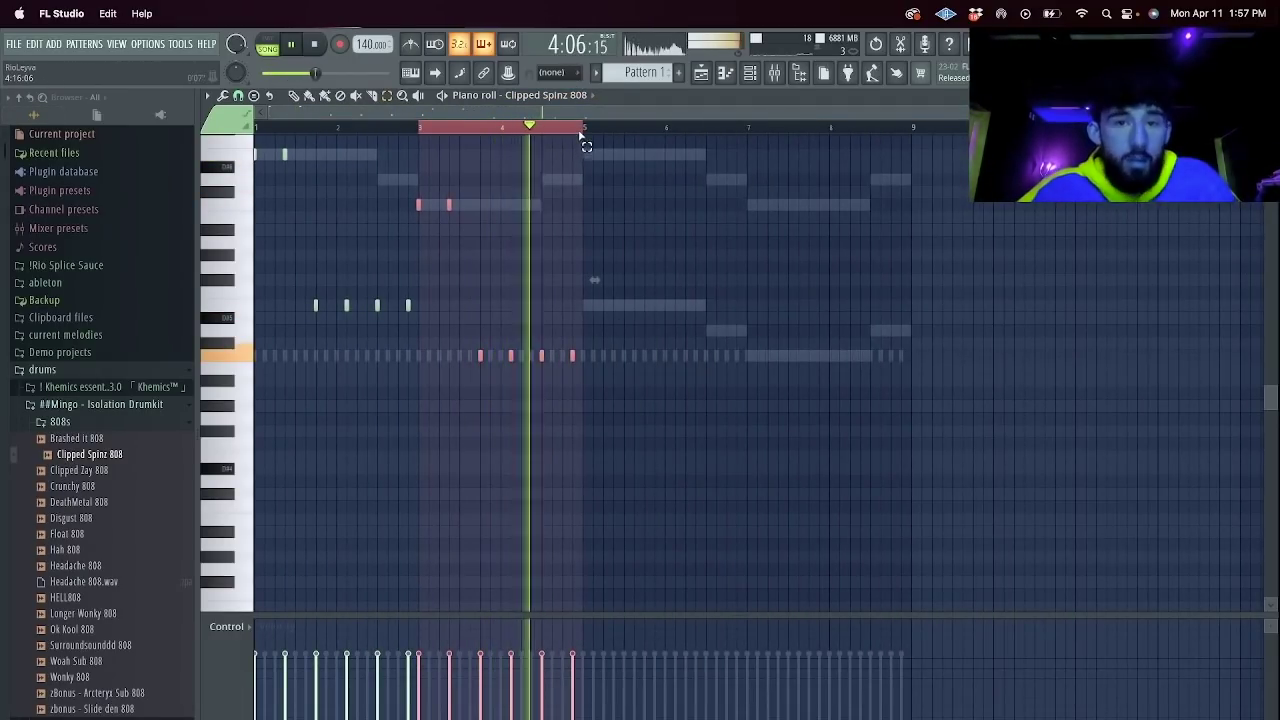
click(551, 355)
key(super+a)
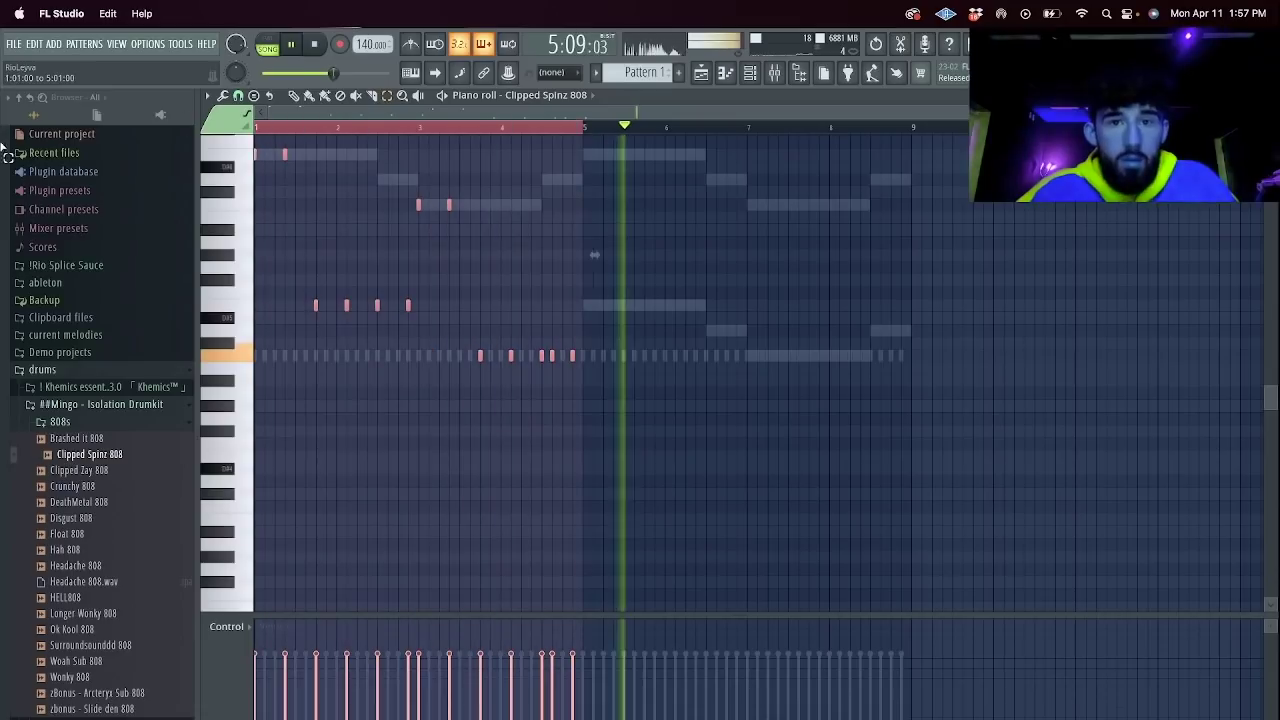
key(super+b)
super+click(646, 129)
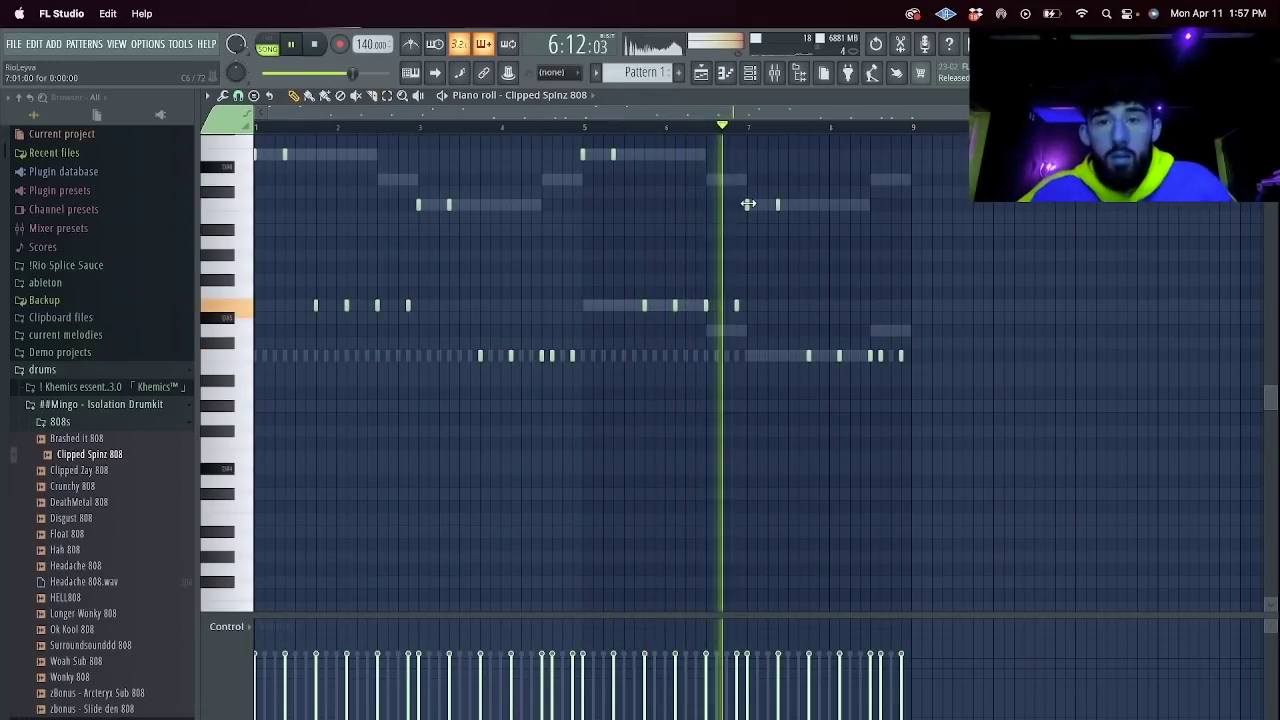
click(757, 207)
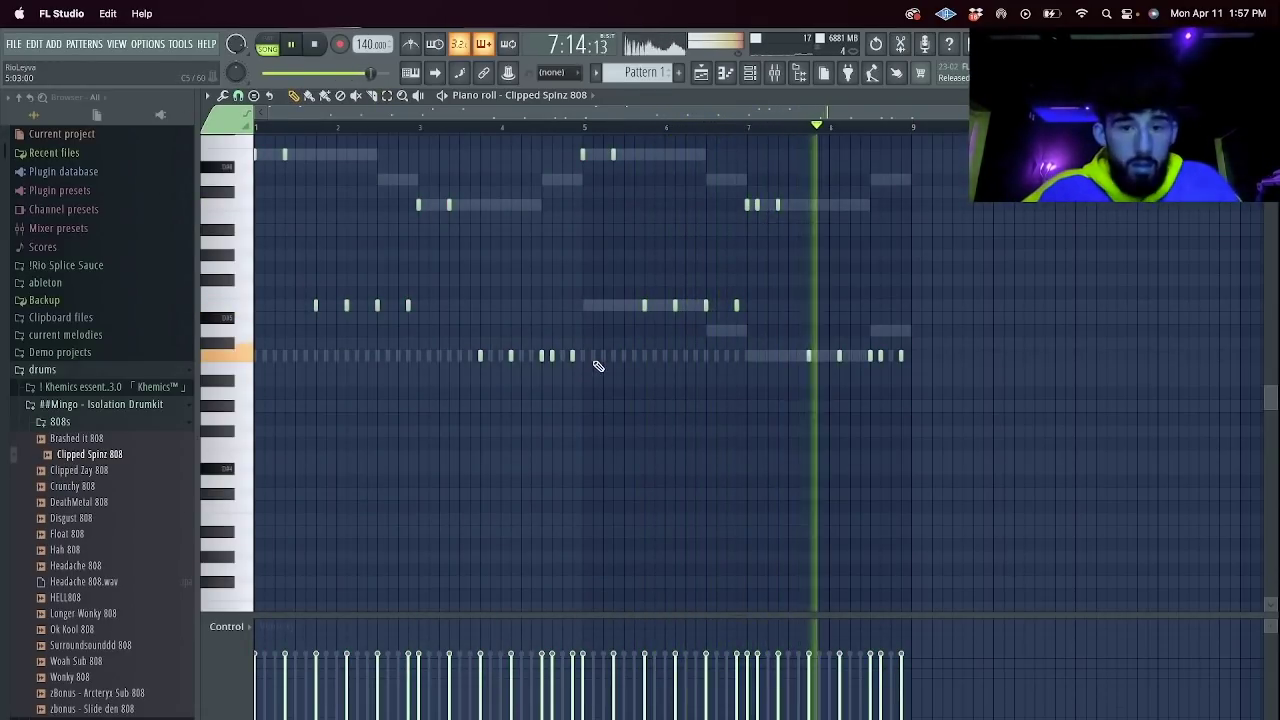
double_click(592, 358)
click(280, 357)
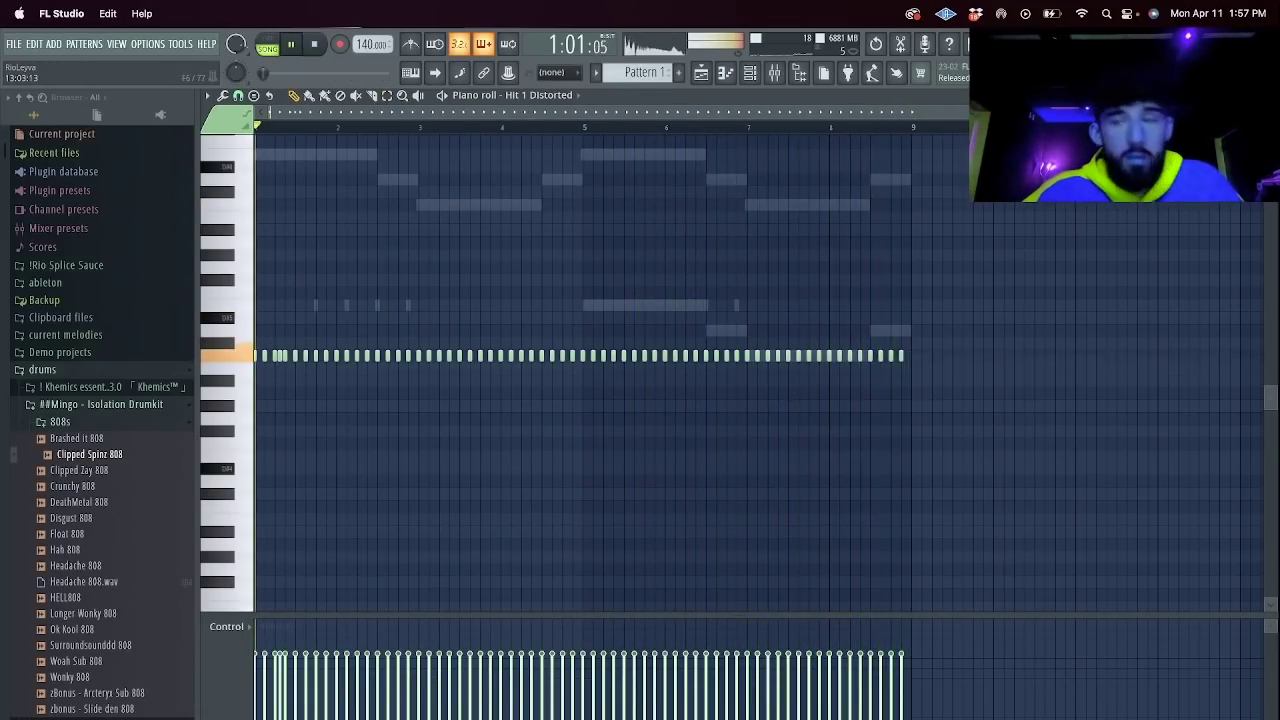
Set snap to 1/6 beat and pencil in hi-hat roll notes and lower-pitched hits.
drag(1254, 112, 612, 186)
ctrl+scroll(680, 300, up, 2)
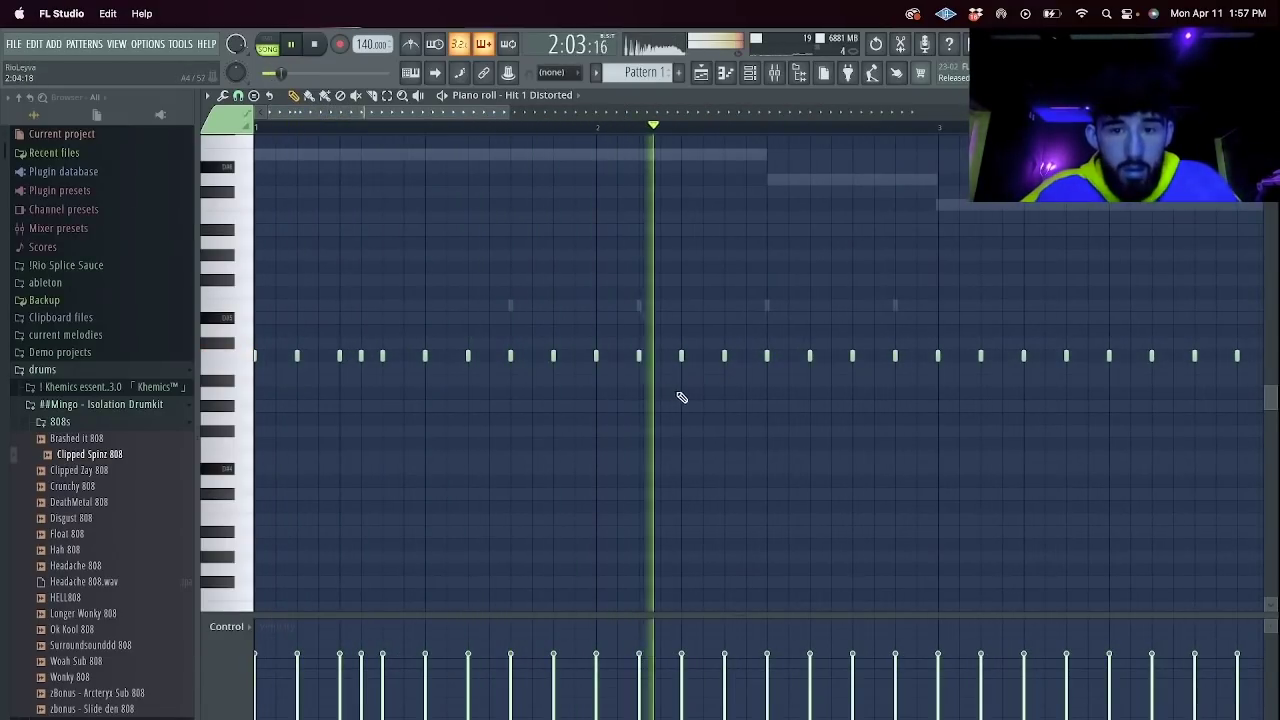
click(238, 95)
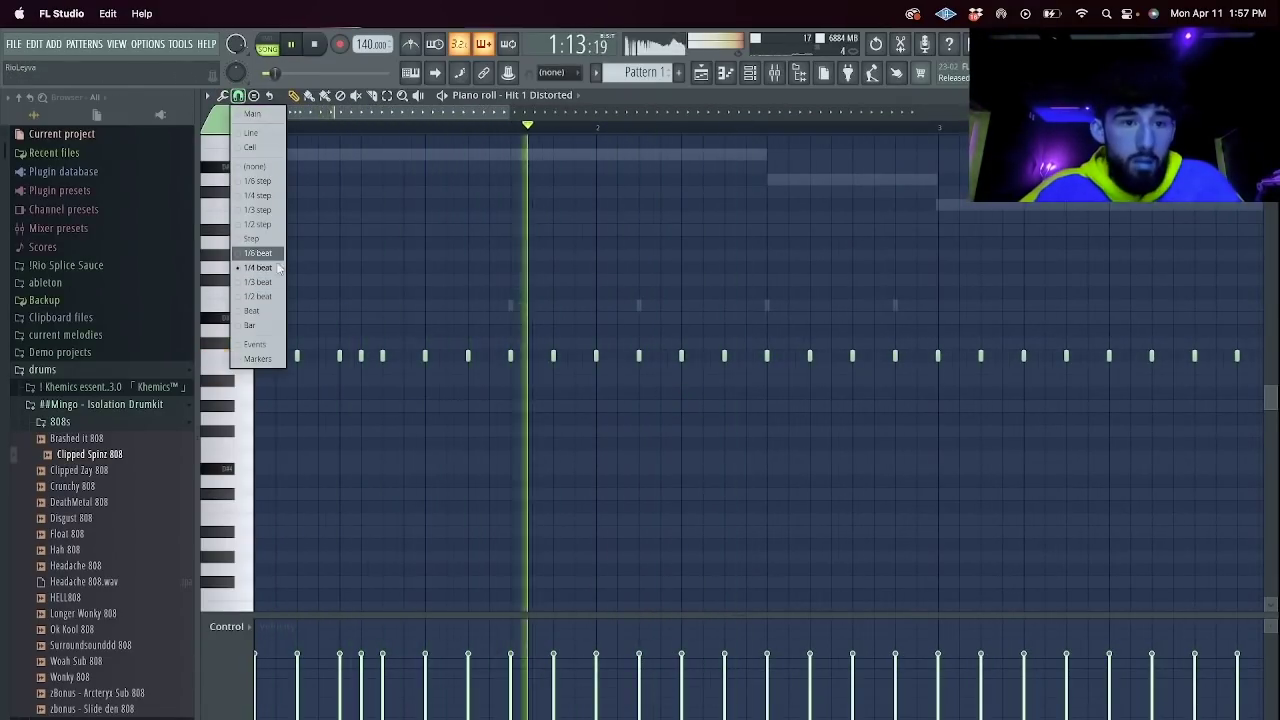
click(256, 250)
click(664, 357)
click(667, 356)
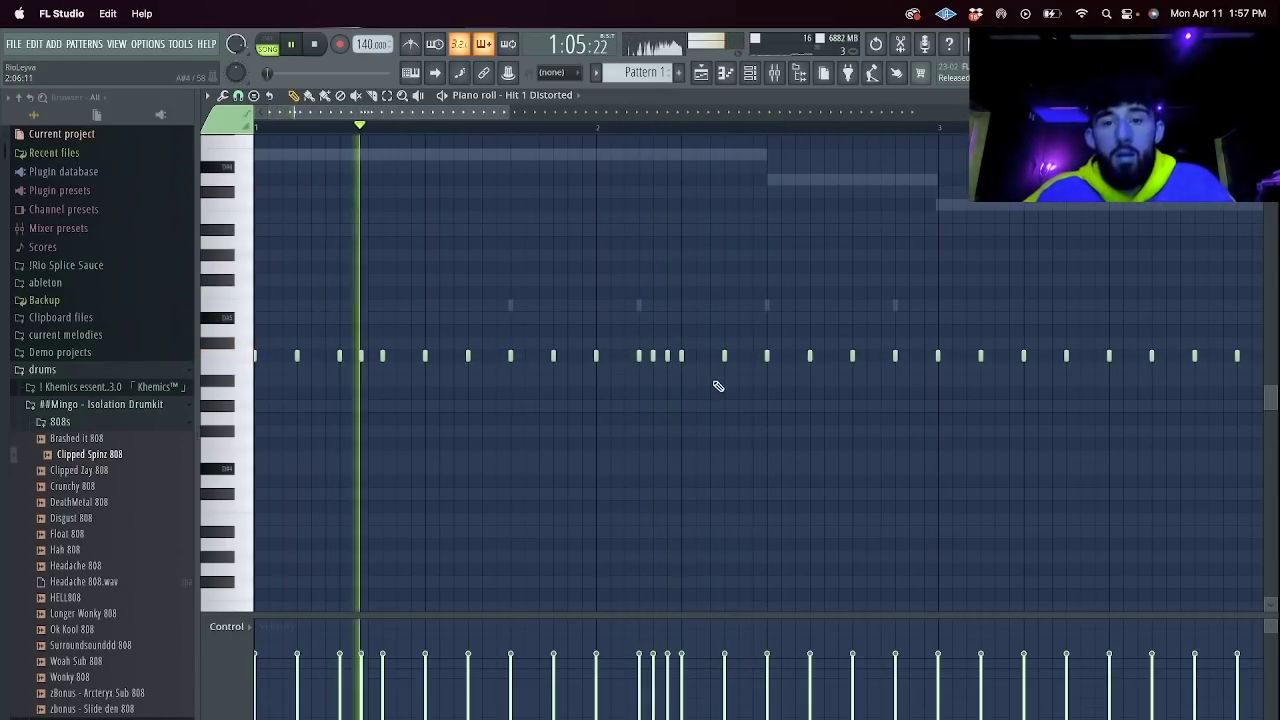
click(724, 418)
click(895, 443)
drag(507, 113, 690, 168)
click(653, 356)
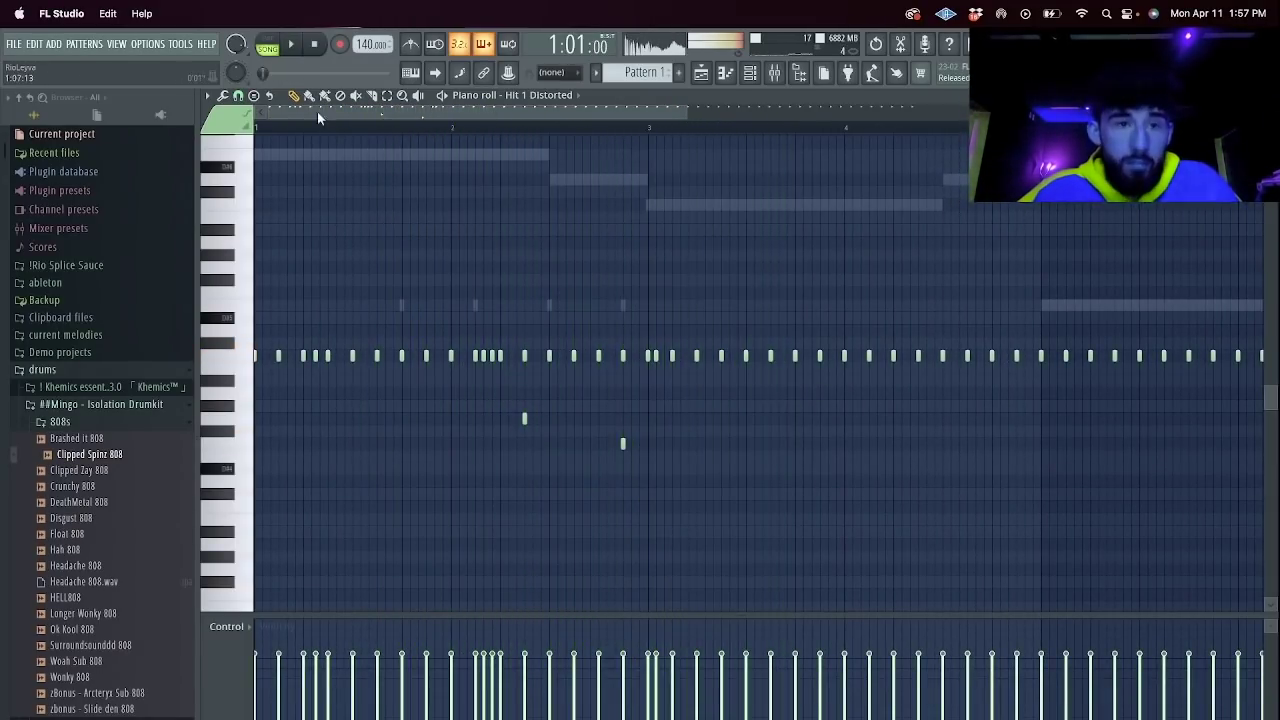
Set snap to 1/2 step and add a quick lower-pitched three-note hi-hat roll.
click(238, 95)
click(272, 226)
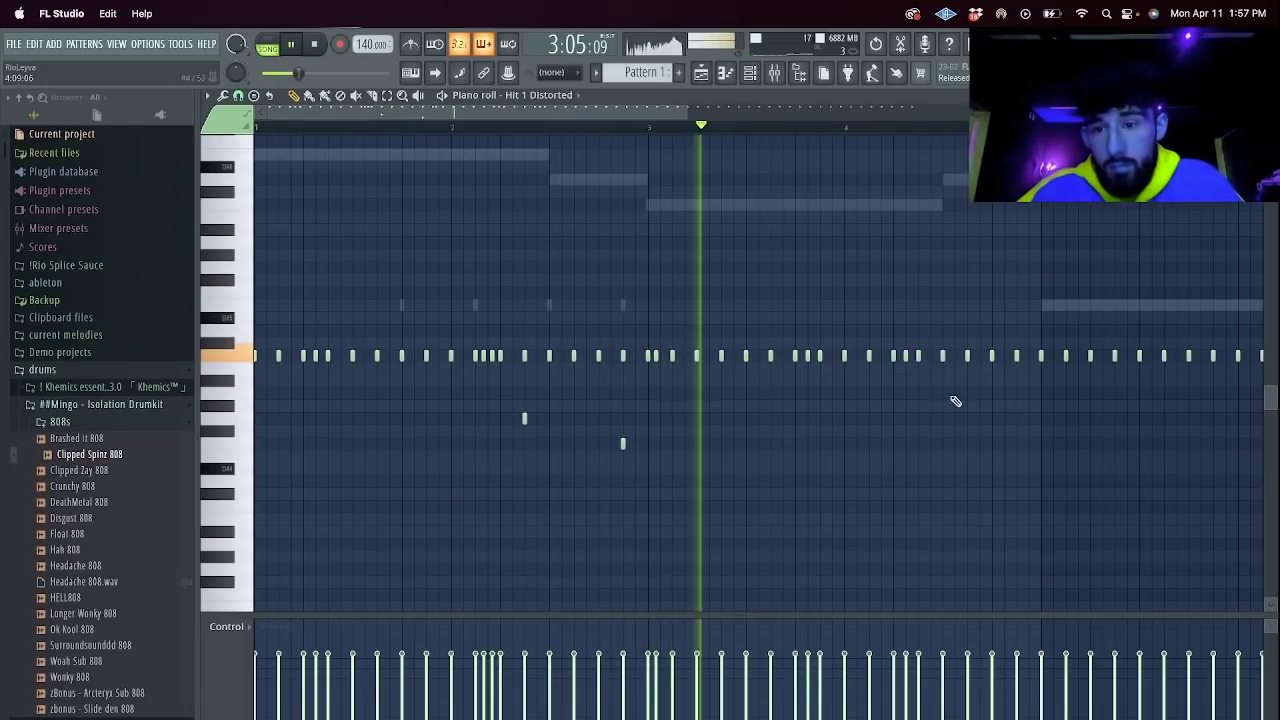
click(970, 431)
click(992, 431)
click(1004, 431)
drag(1020, 433, 1016, 432)
key(space)
key(space)
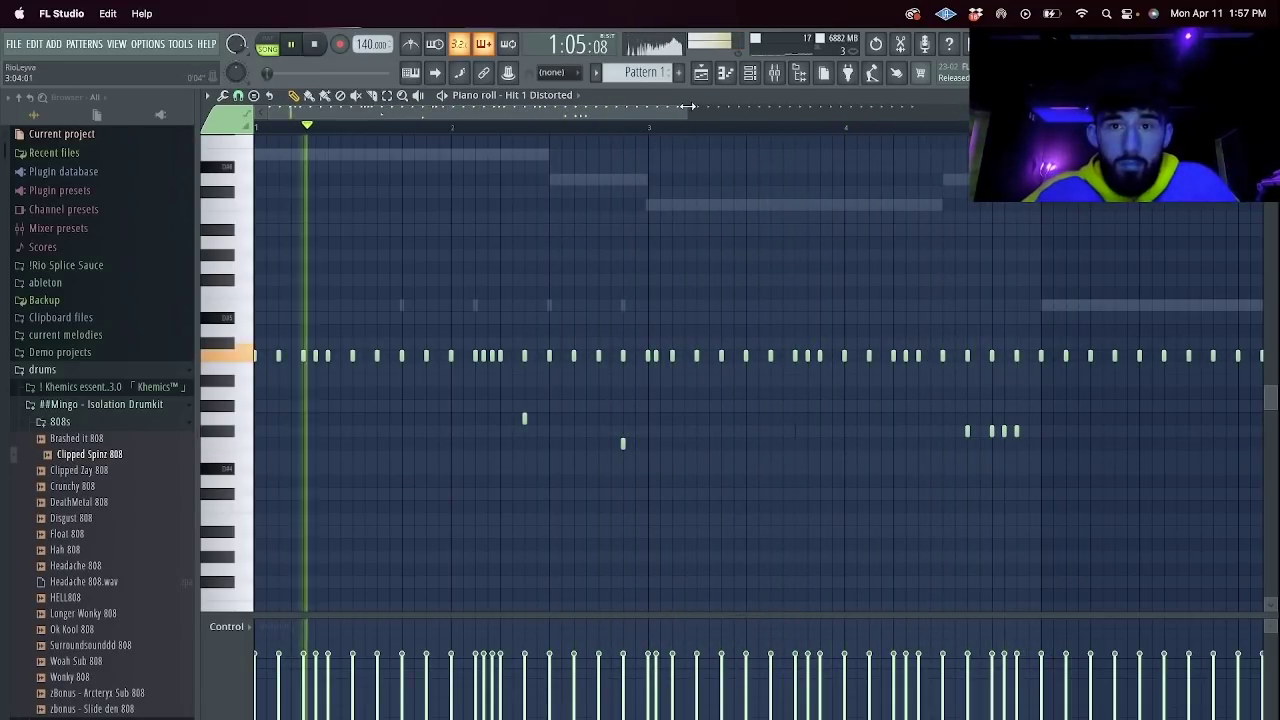
drag(688, 110, 1258, 112)
drag(1040, 436, 580, 171)
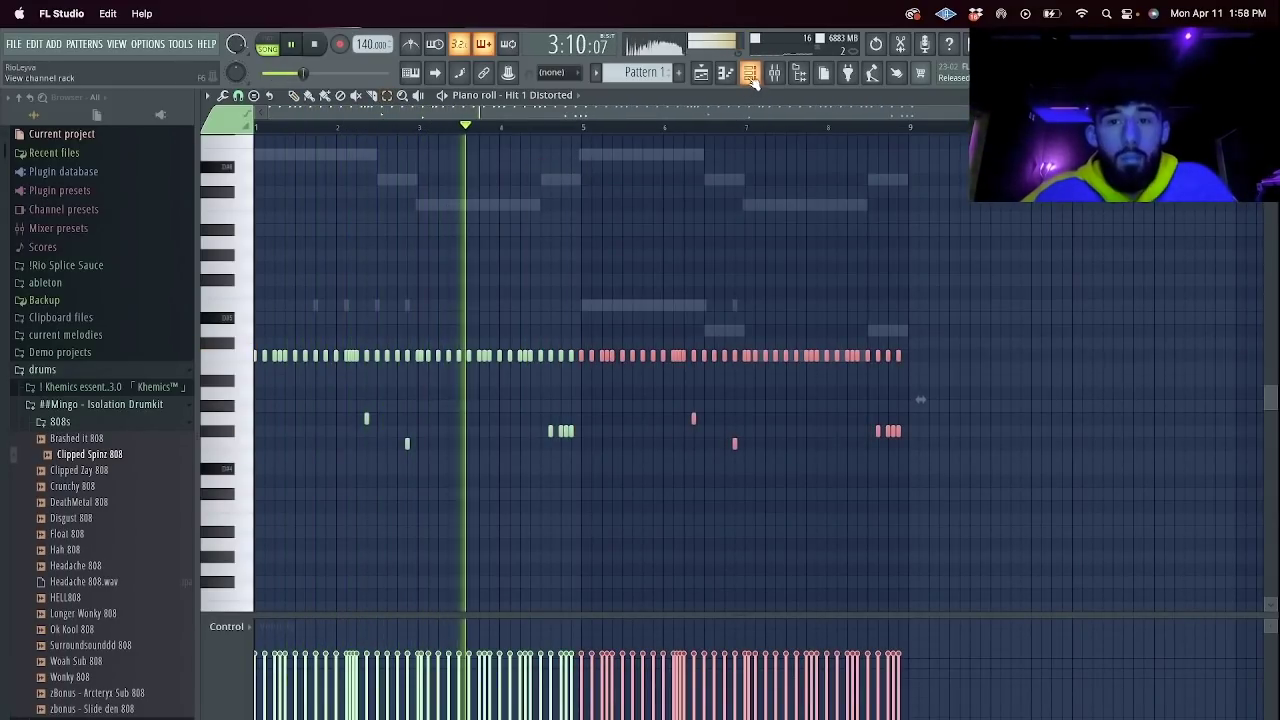
Add the Snare [ outta here ] sample to the channel rack.
key(F6)
scroll(90, 450, down, 6)
click(90, 449)
drag(90, 623, 393, 290)
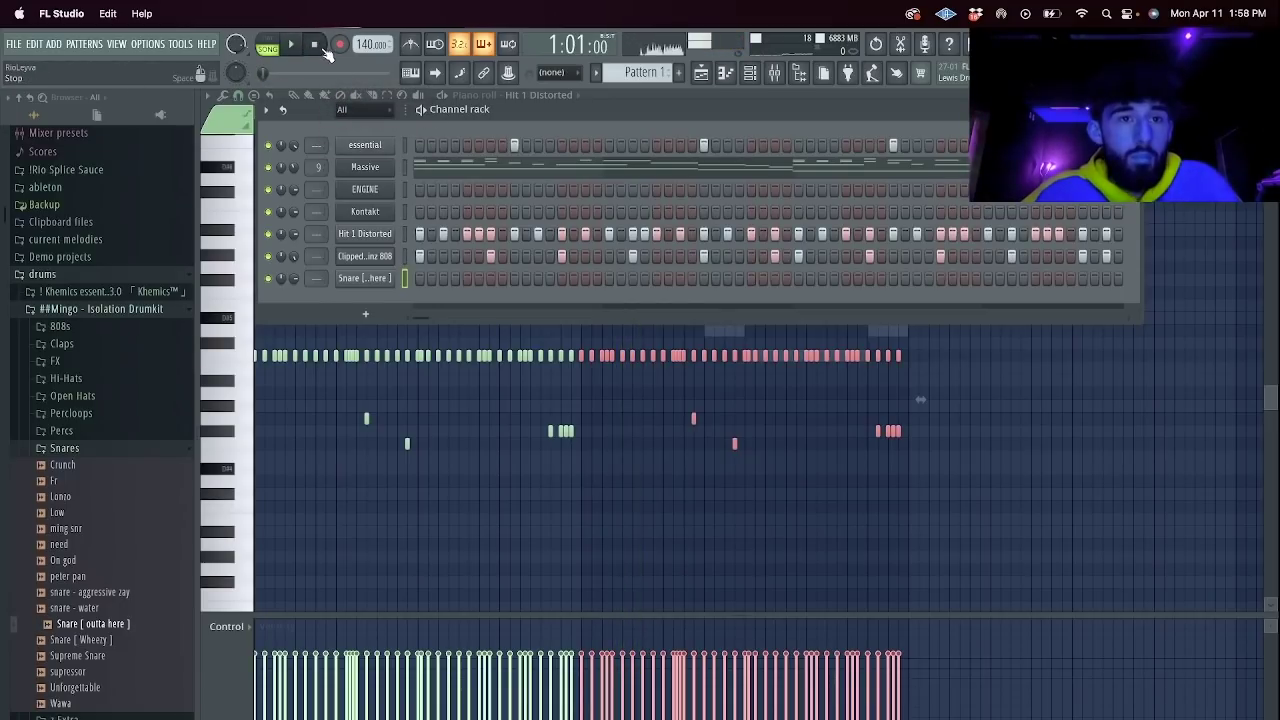
Place two snare hits and duplicate bars 1–5 of the snare pattern further along.
click(633, 279)
click(703, 279)
right_click(385, 279)
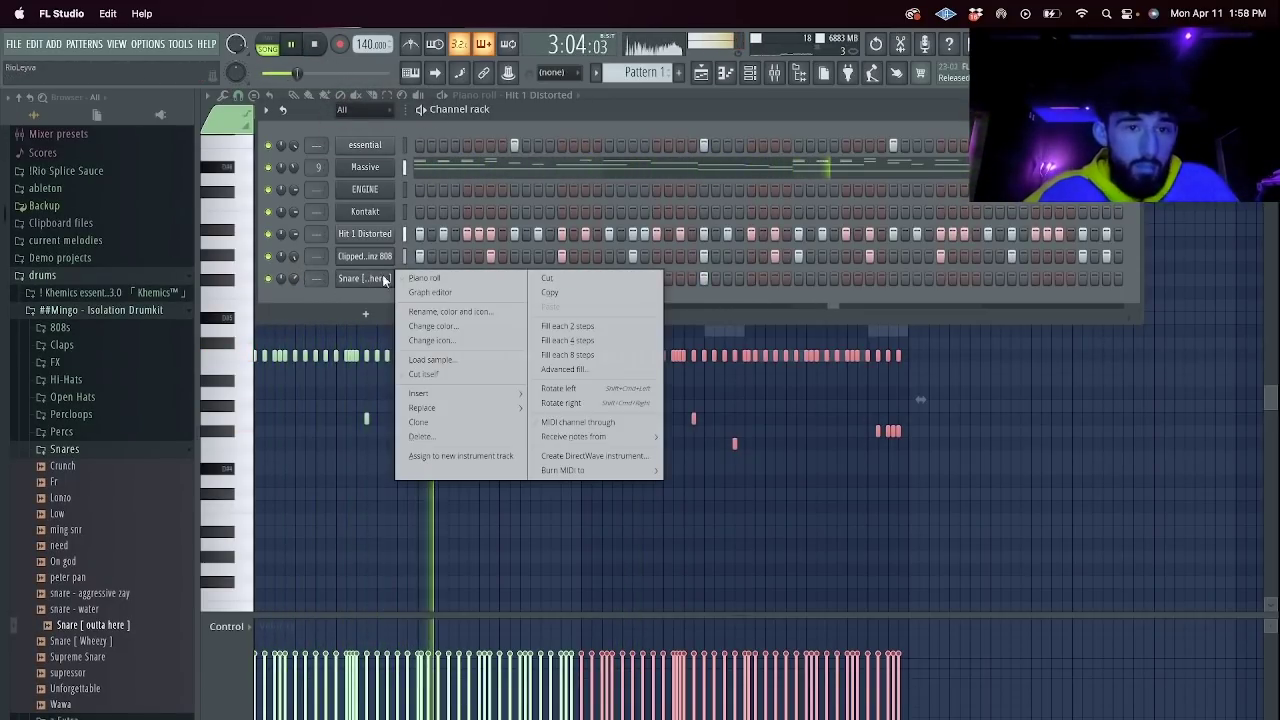
click(422, 279)
super+click(580, 127)
key(super+b)
super+click(700, 124)
Add two notes to the essential clap's piano roll and return to the channel rack.
click(750, 73)
right_click(391, 142)
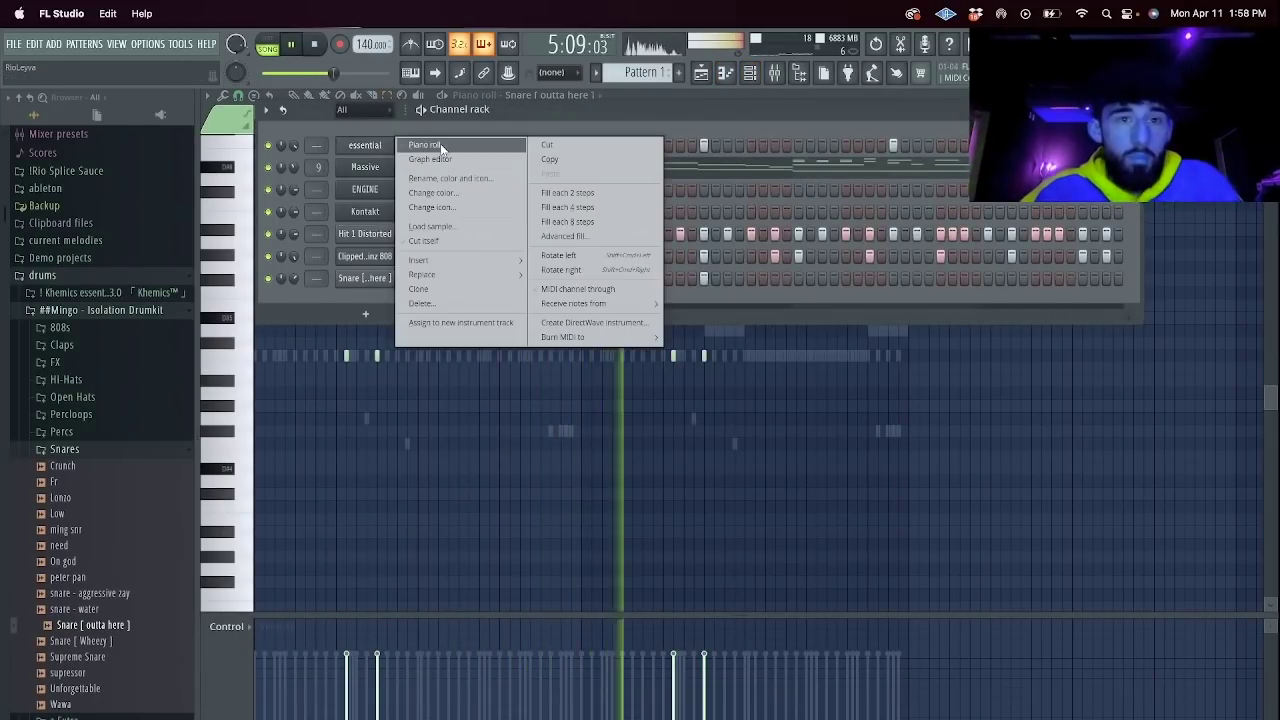
click(438, 143)
click(571, 355)
click(898, 355)
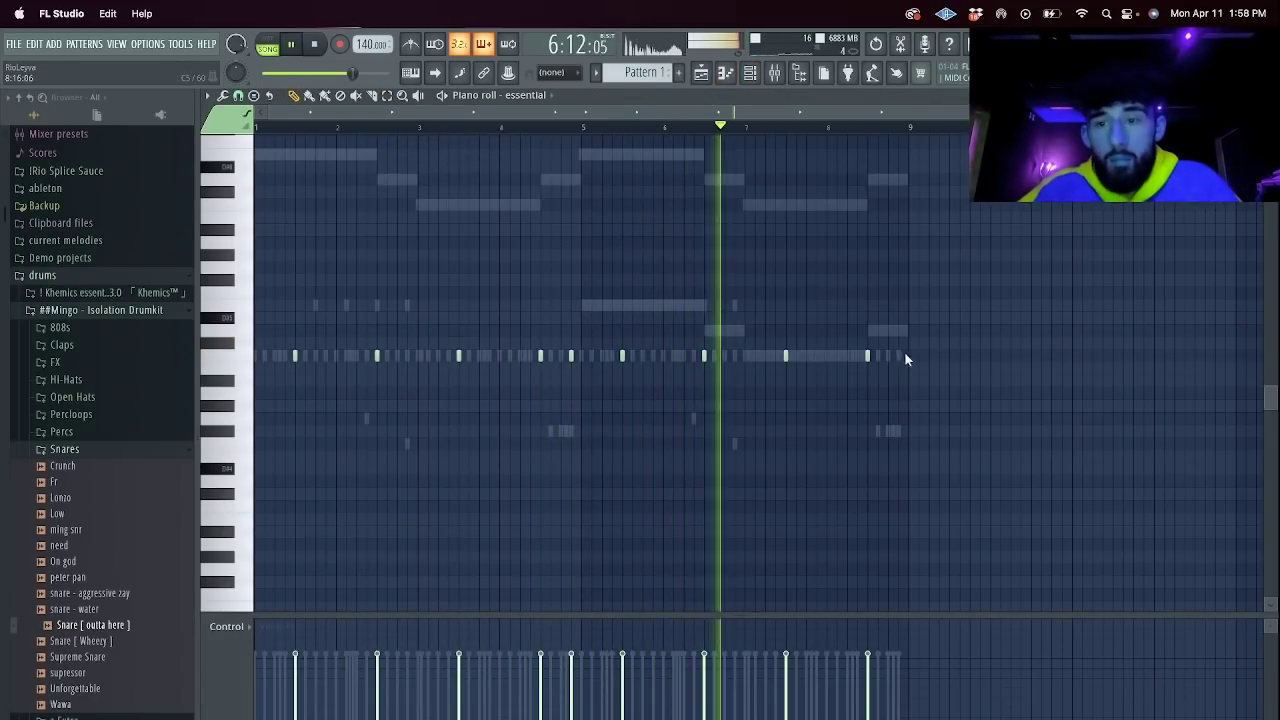
key(F6)
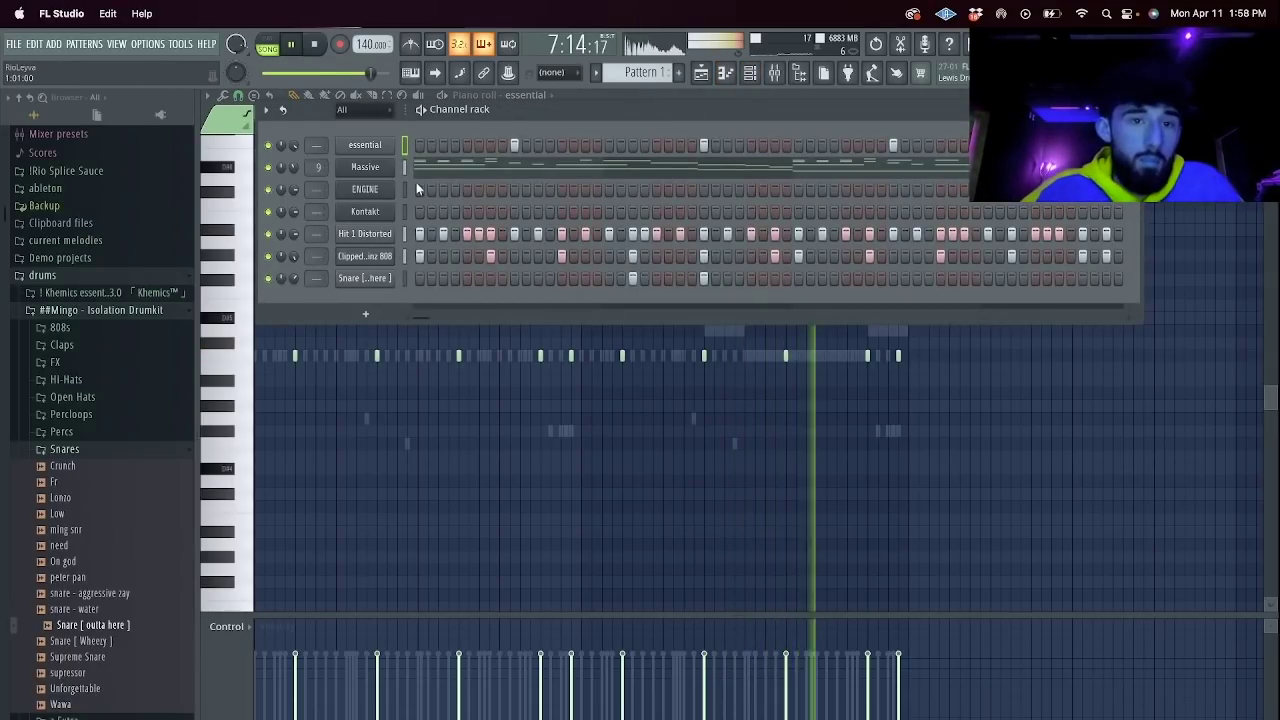
Load Forest Kingdom 3's Plucked Kalimba into the ENGINE instrument layer.
click(364, 190)
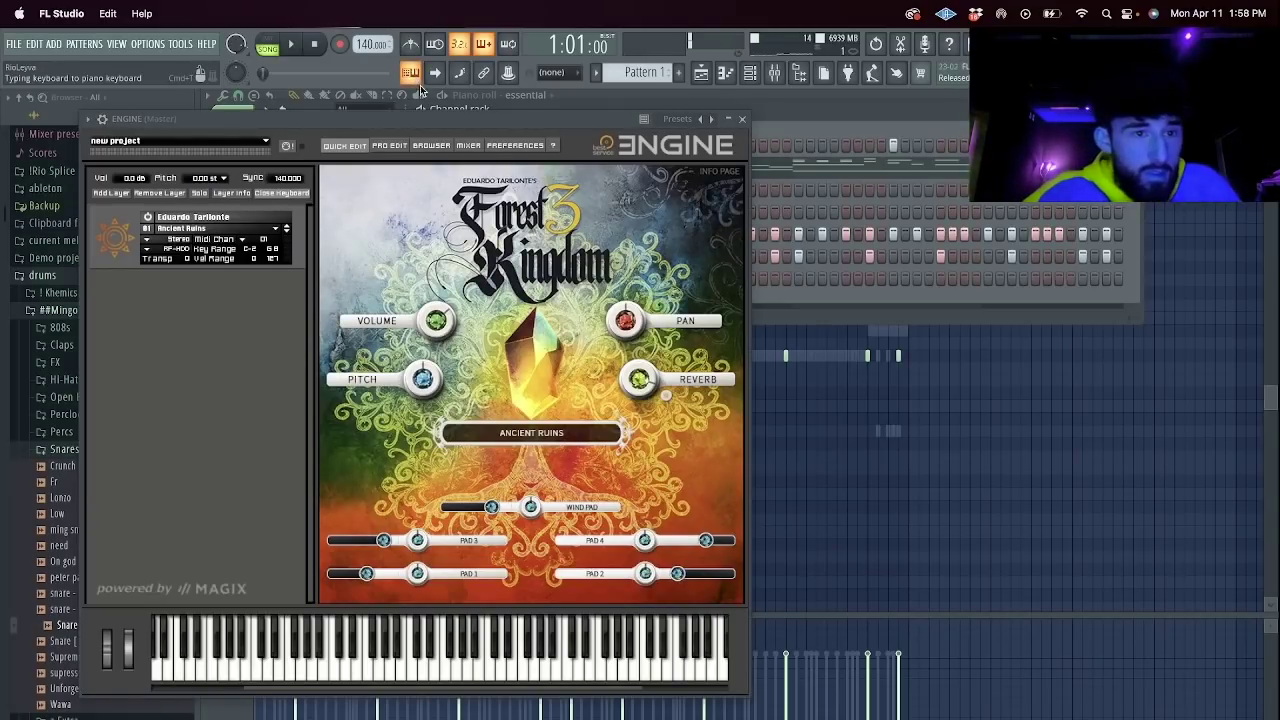
click(224, 233)
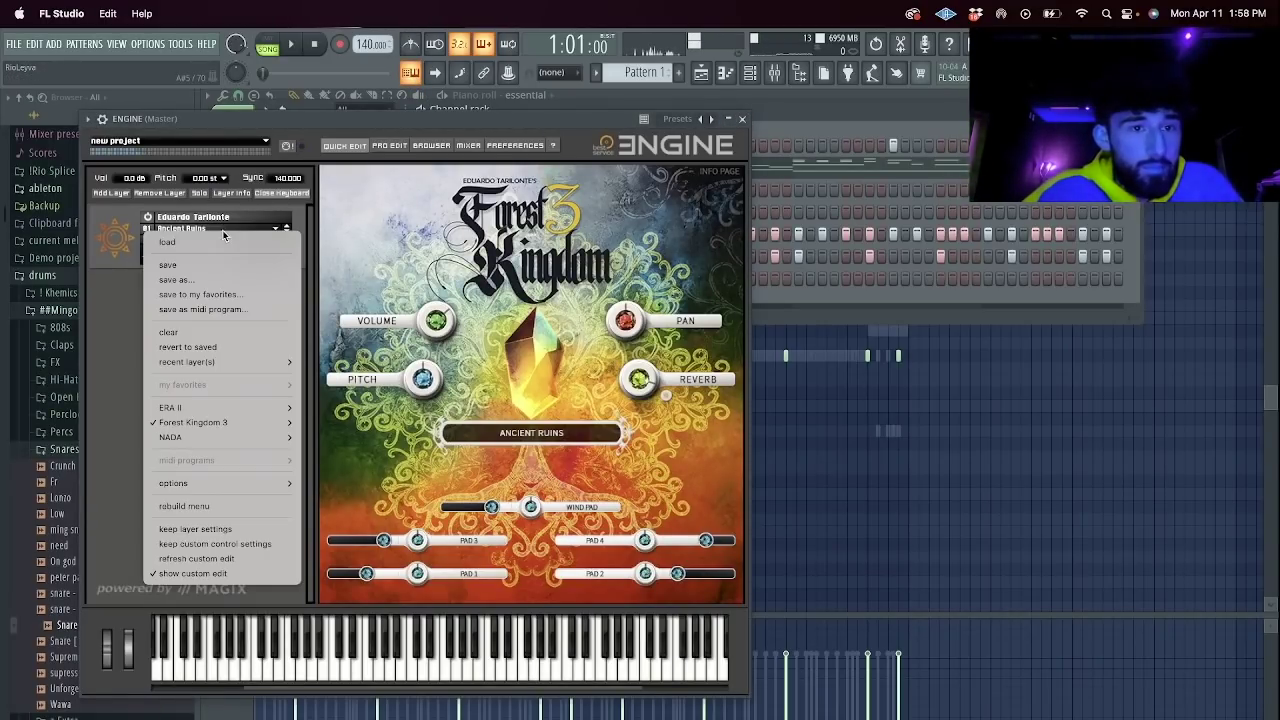
mouse_move(282, 422)
mouse_move(436, 463)
mouse_move(436, 427)
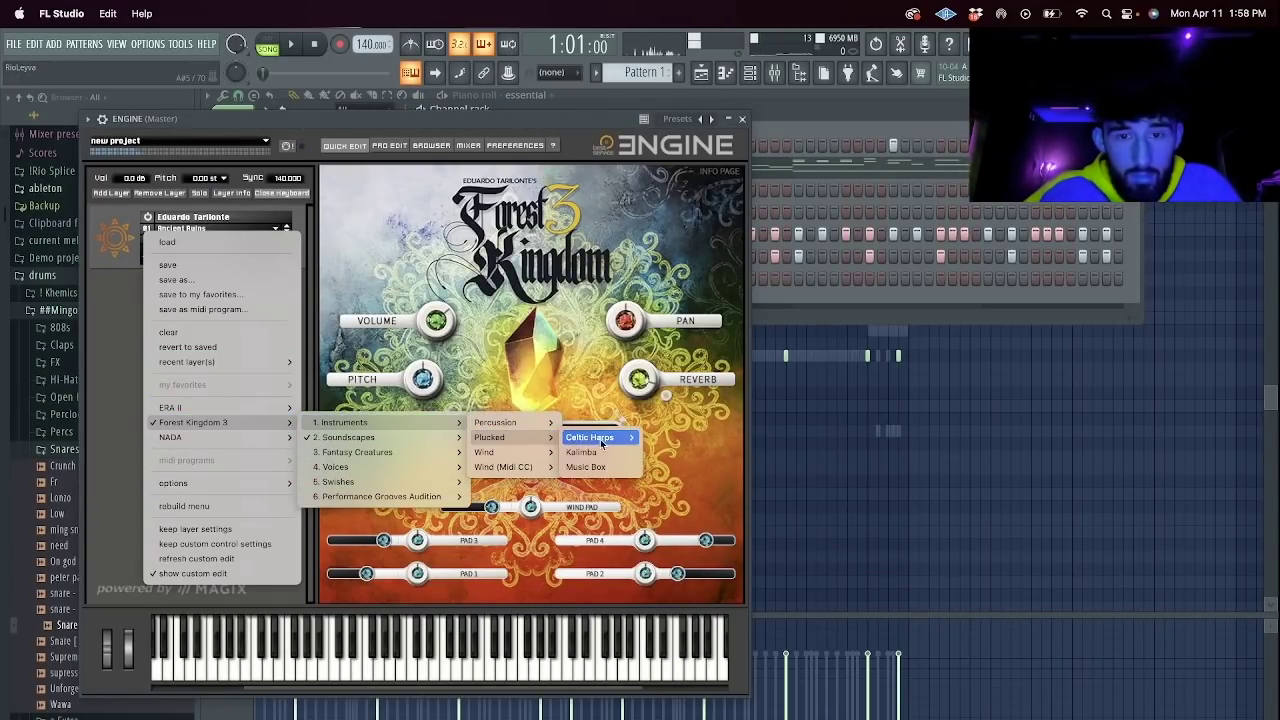
click(598, 453)
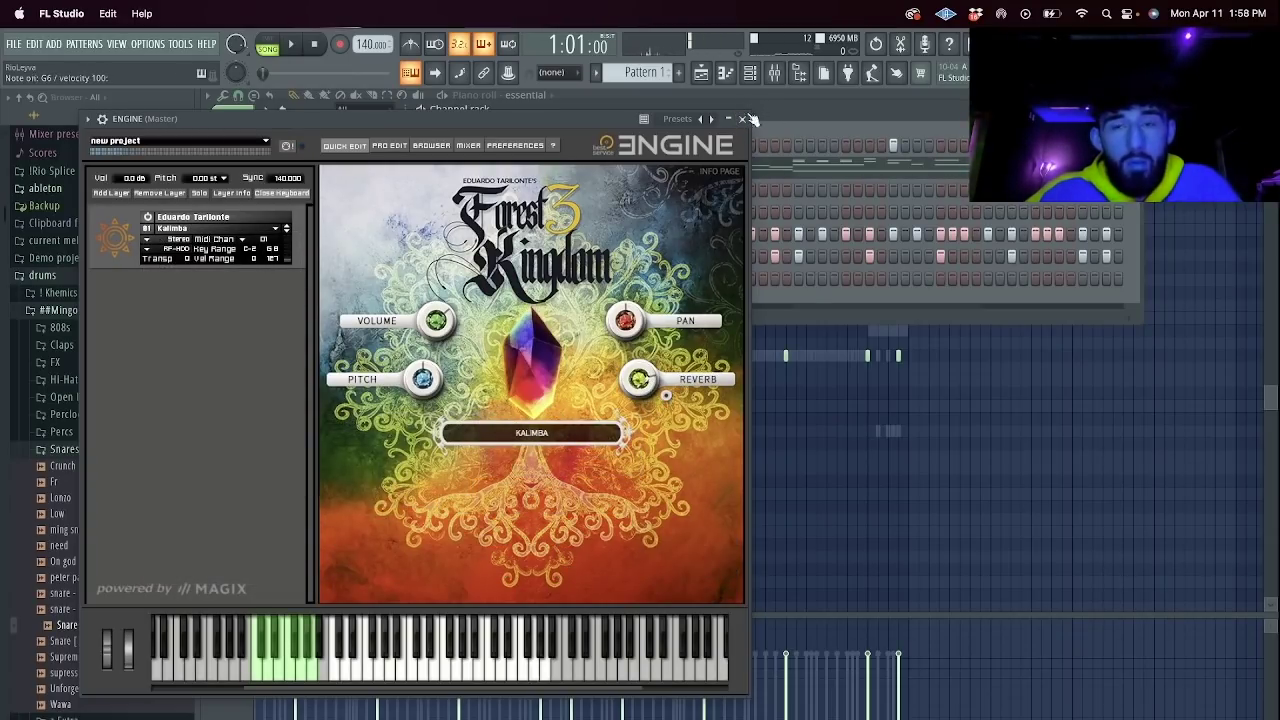
click(742, 119)
Open the ENGINE piano roll and play the song from bar 1.
right_click(366, 190)
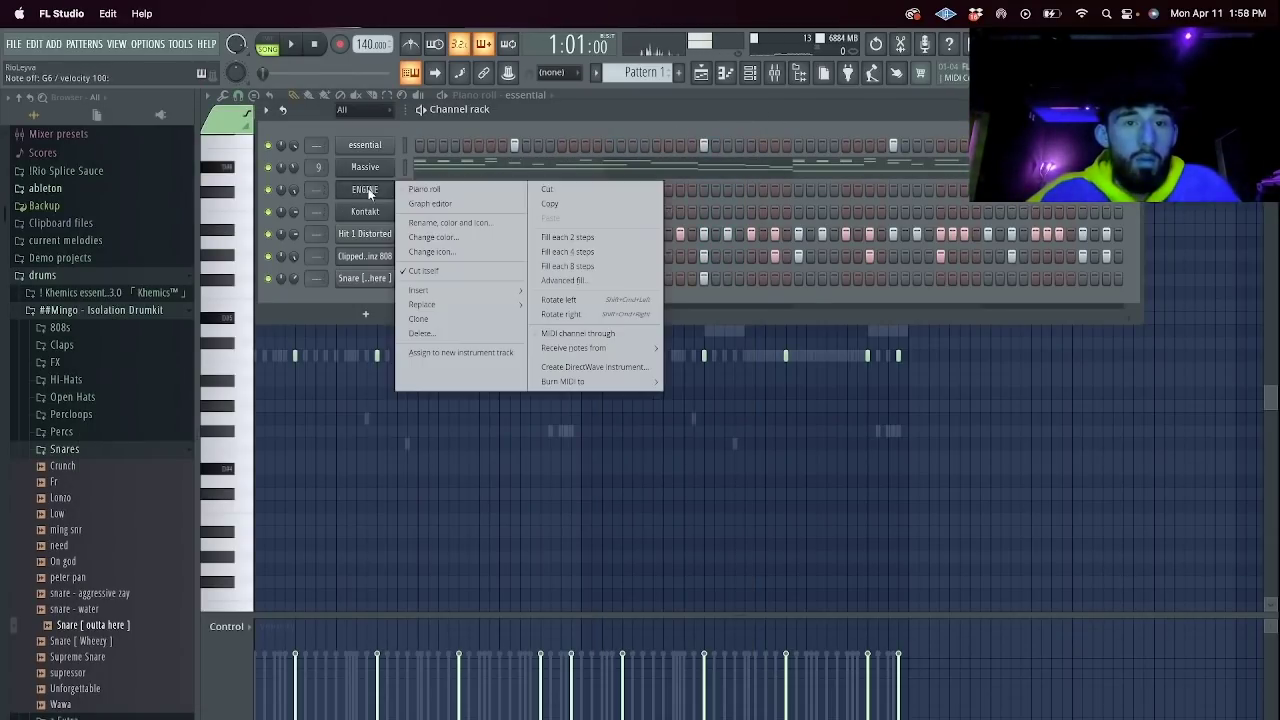
click(426, 188)
key(space)
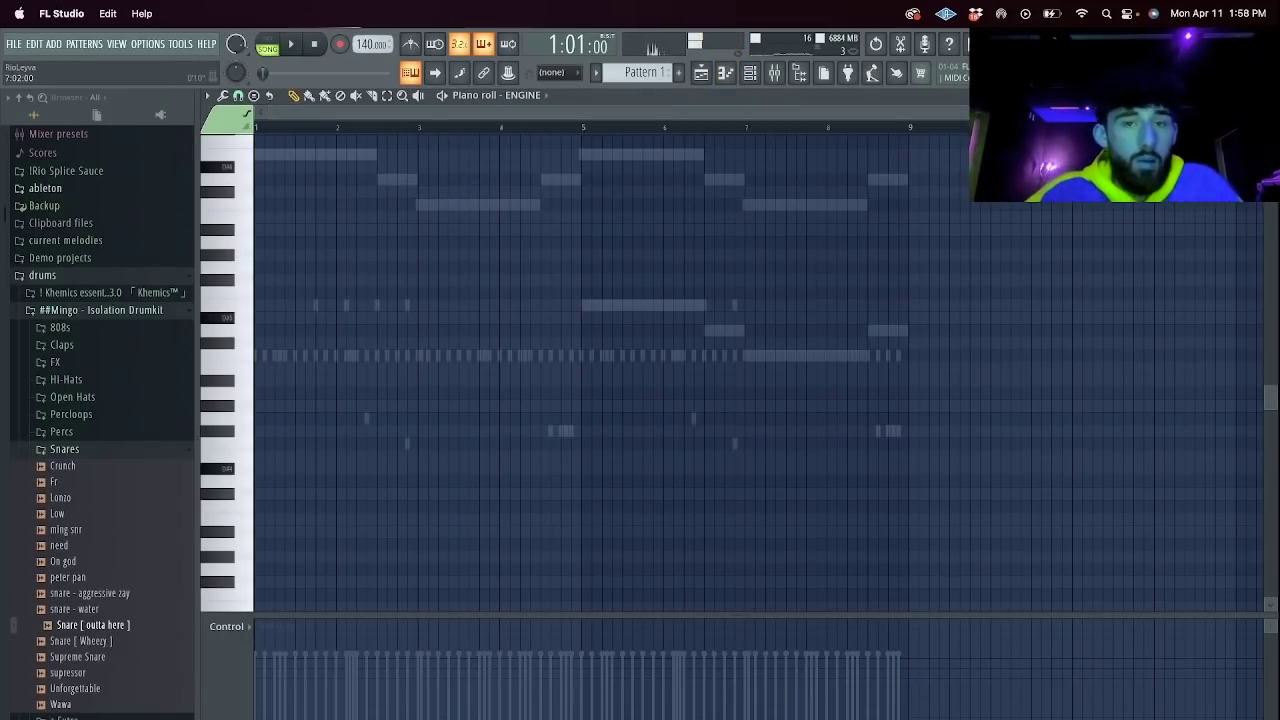
scroll(458, 208, up, 4)
key(space)
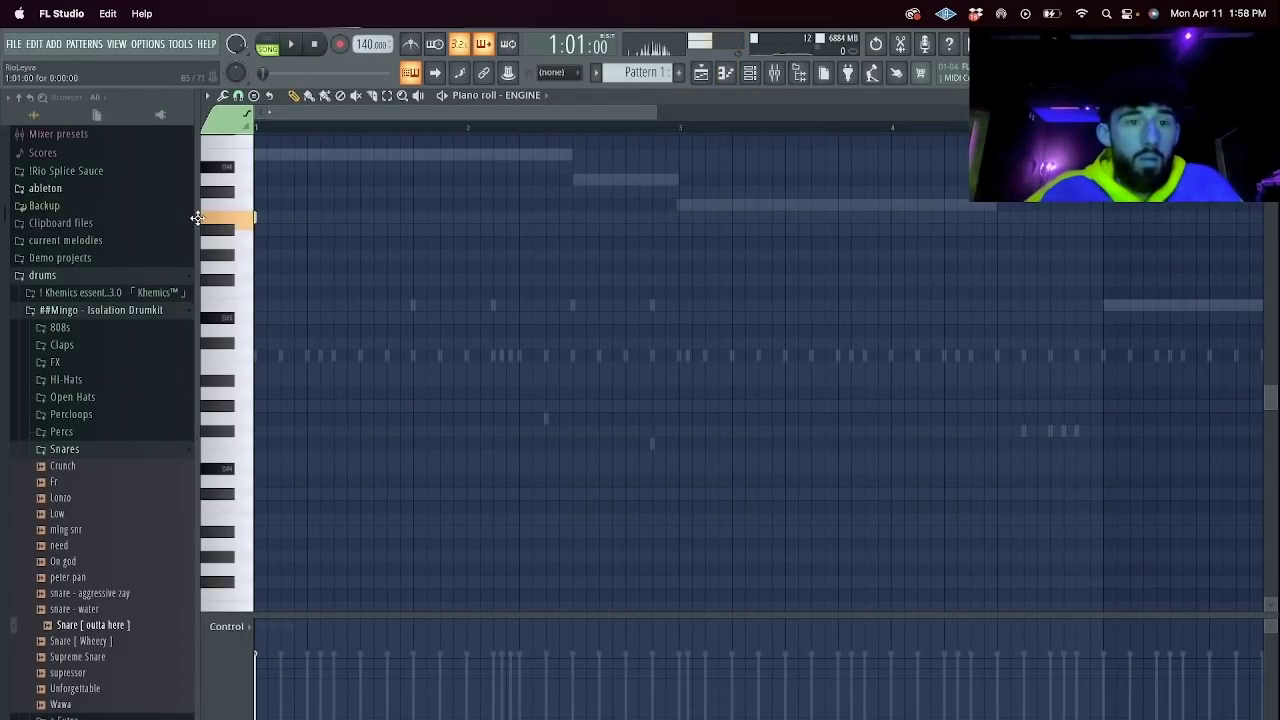
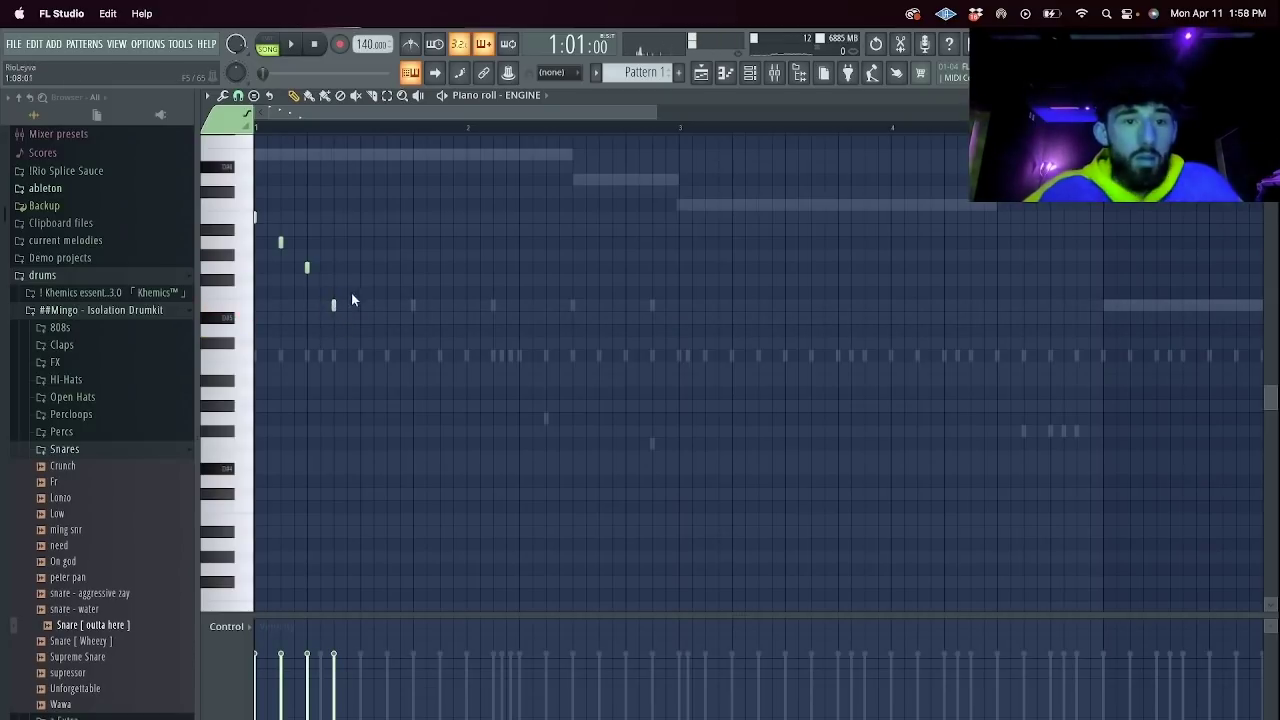
Duplicate the ENGINE four-note arpeggio into bar 2 and play it back.
key(super+b)
key(space)
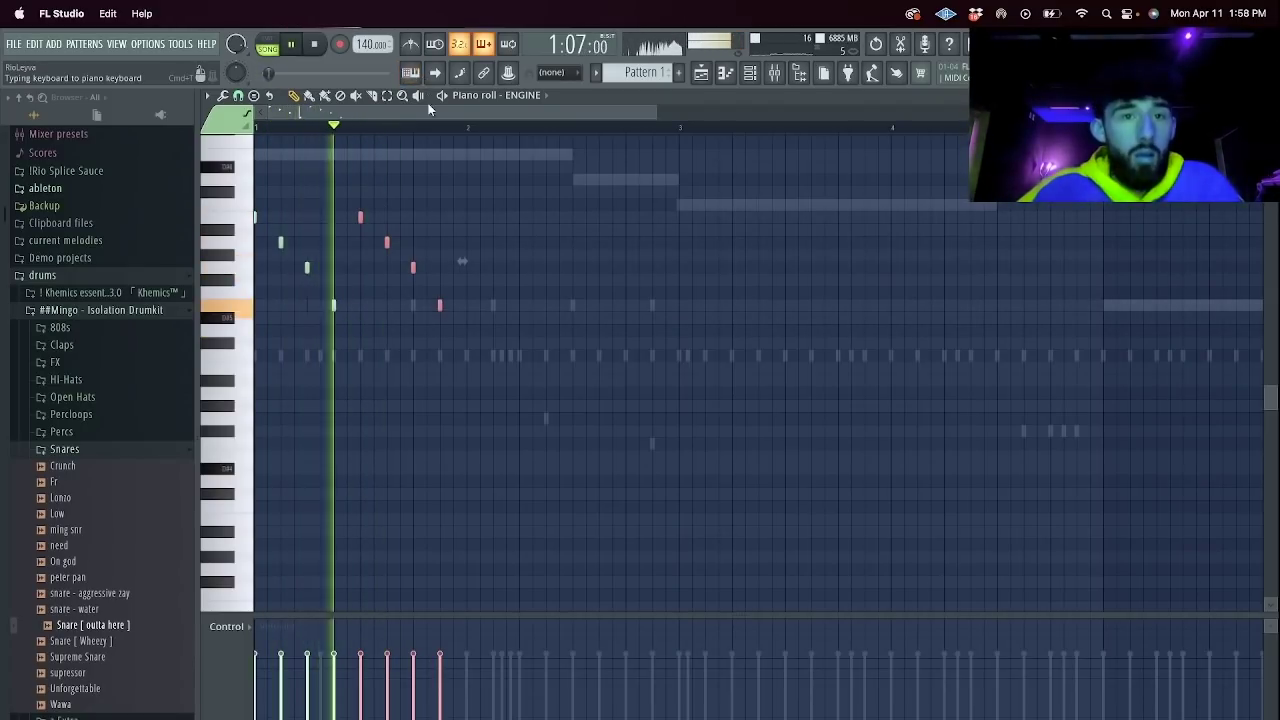
super+click(467, 130)
key(super+b)
super+click(652, 129)
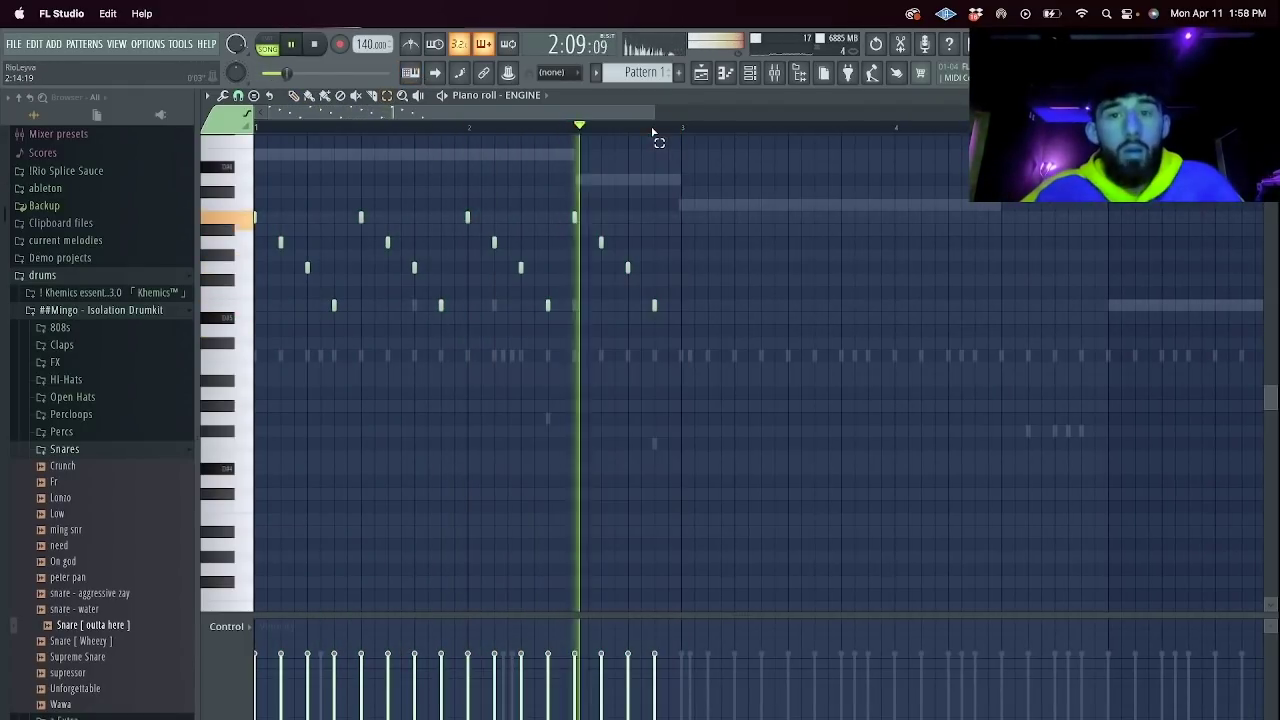
Copy the arpeggio on through bars 3–8, raising the later copies an octave.
drag(677, 126, 256, 126)
key(super+b)
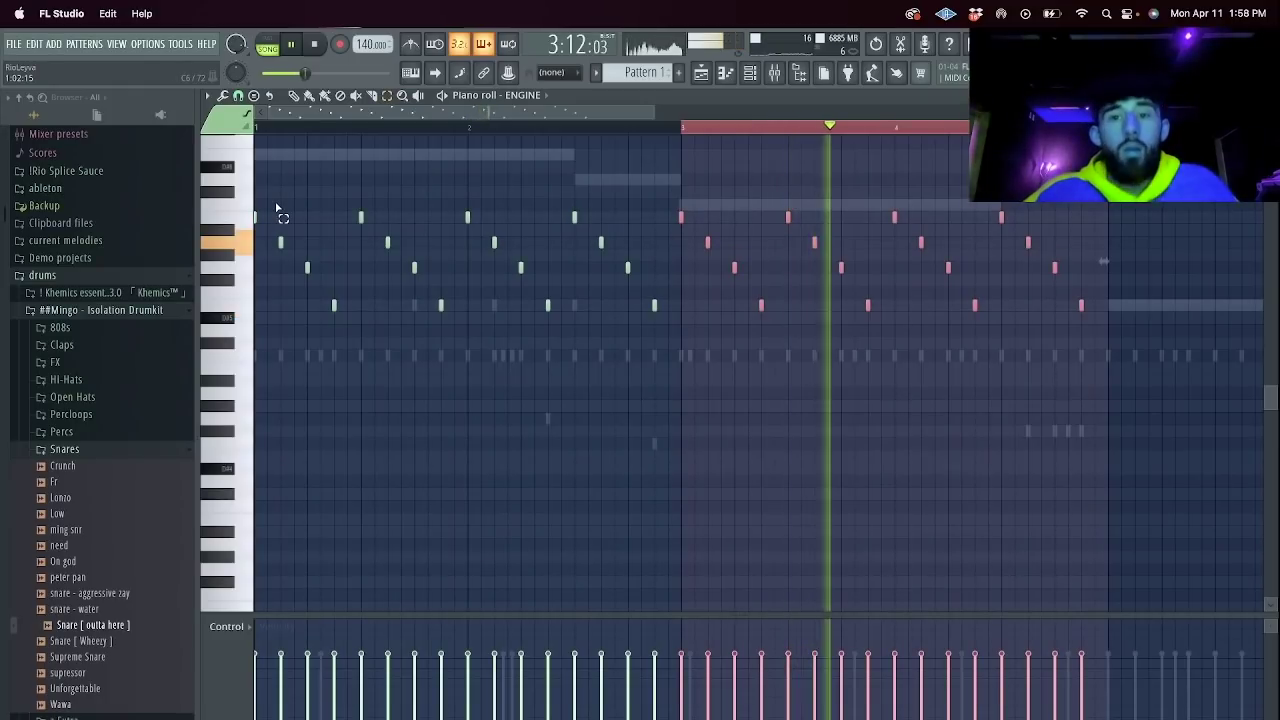
key(super+b)
key(super+Up)
key(super+b)
Show the mixer and select insert track 13 for the ENGINE channel.
key(super+d)
click(749, 73)
click(774, 74)
click(425, 296)
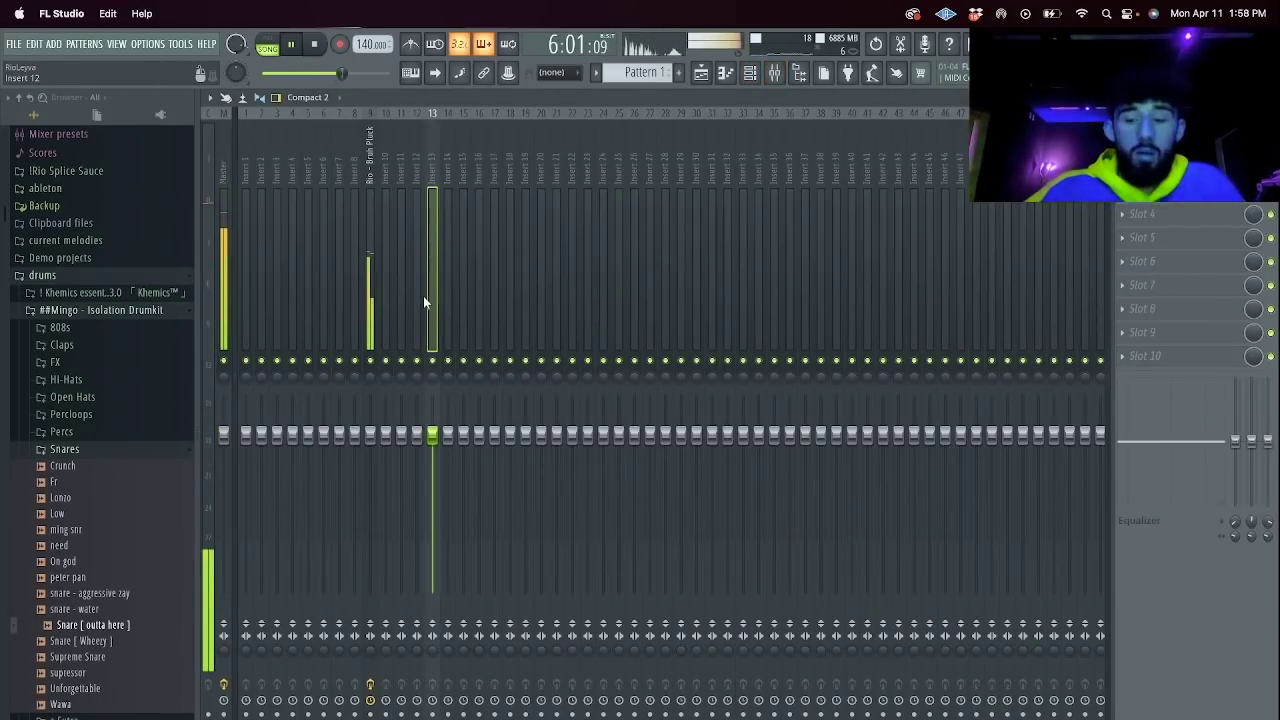
Link ENGINE to mixer insert 13 and swap its Forest Kingdom 3 Kalimba layer for Music Box.
key(super+l)
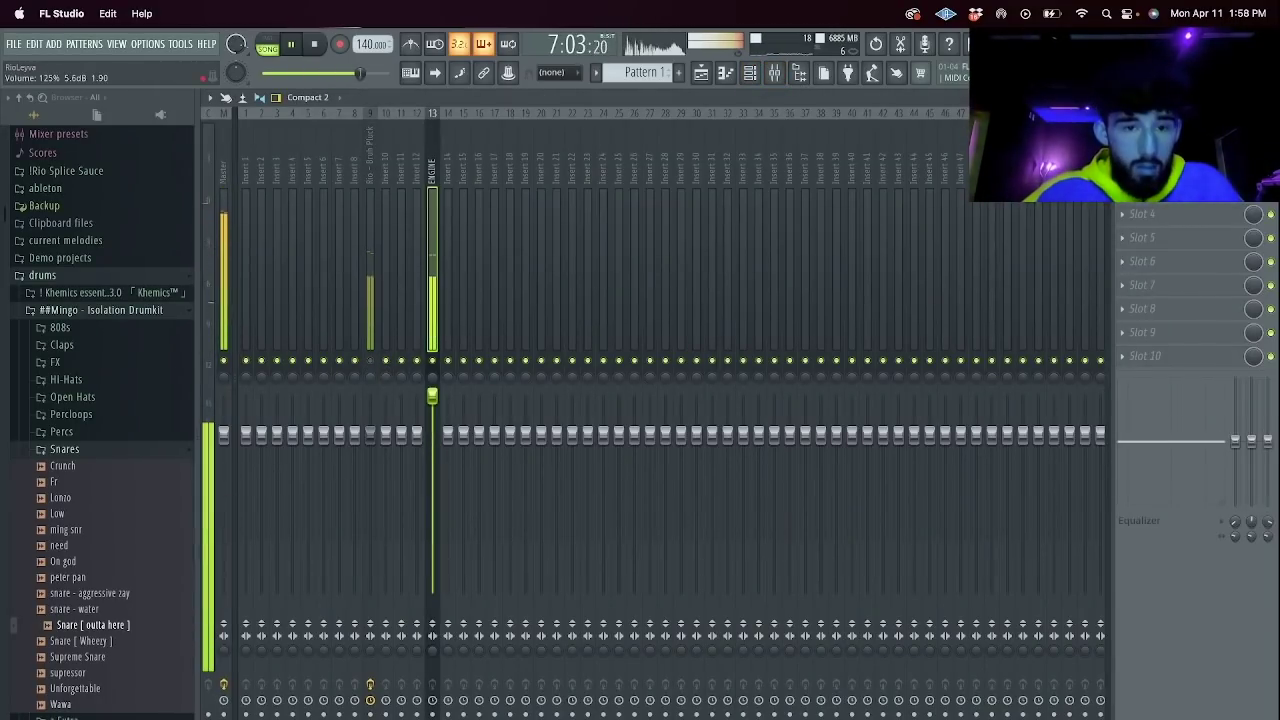
click(751, 73)
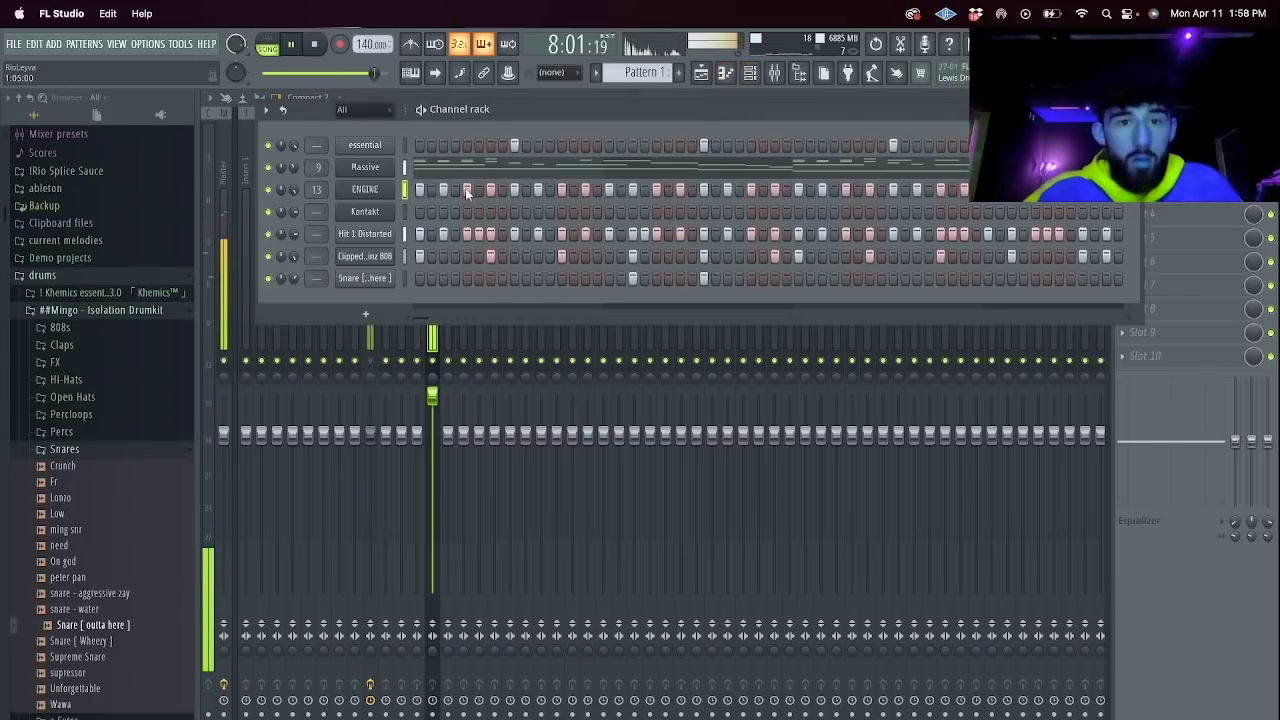
click(392, 190)
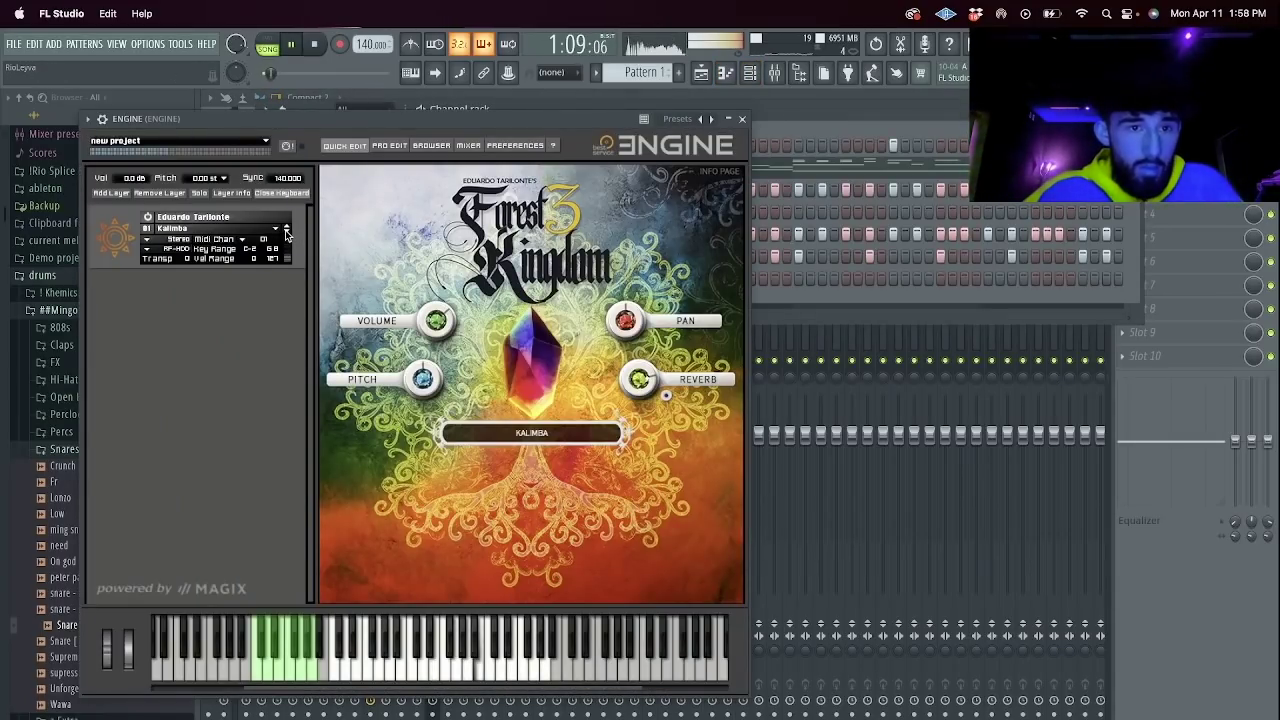
click(286, 231)
Close the ENGINE plugin window after rechecking the Music Box layer.
click(741, 119)
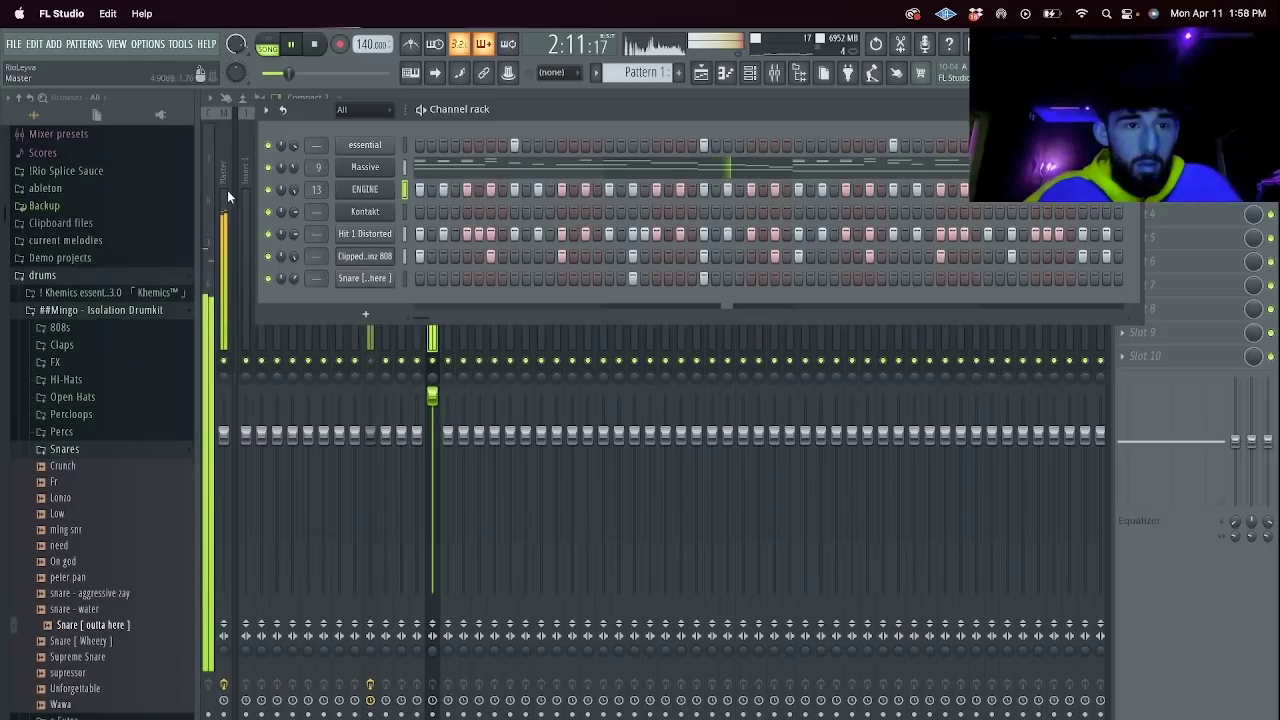
click(364, 189)
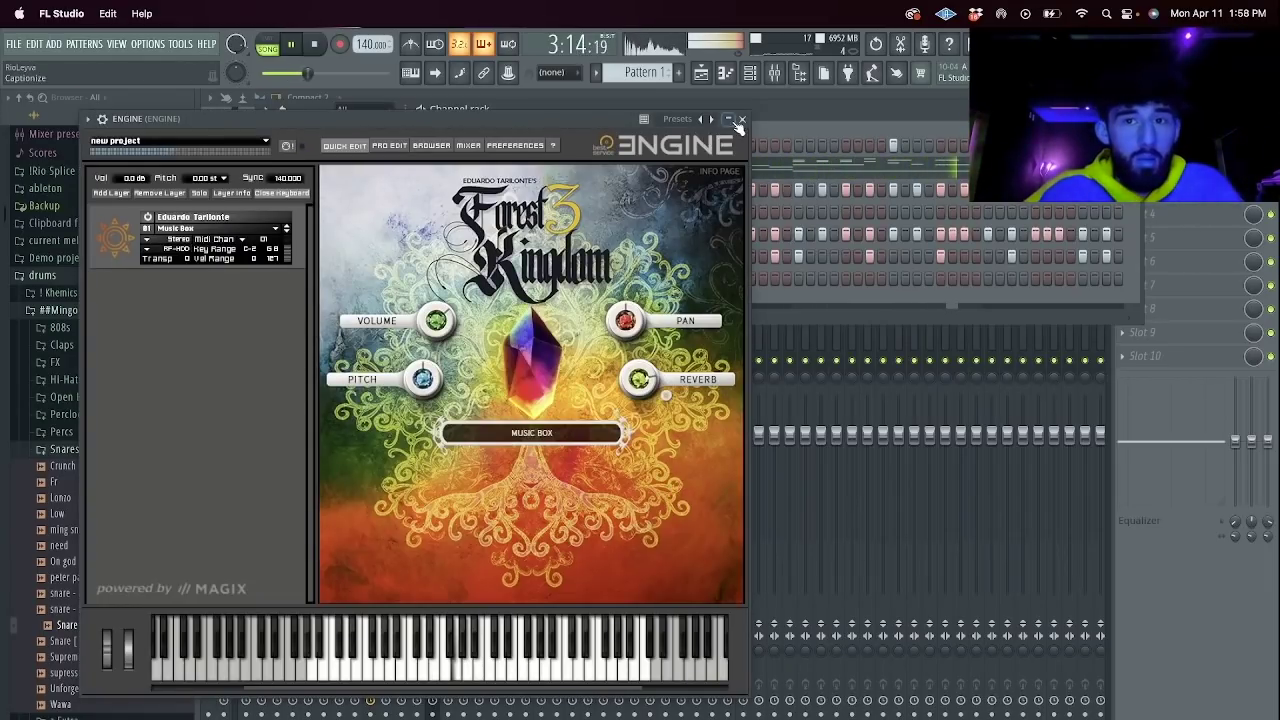
click(741, 119)
right_click(392, 182)
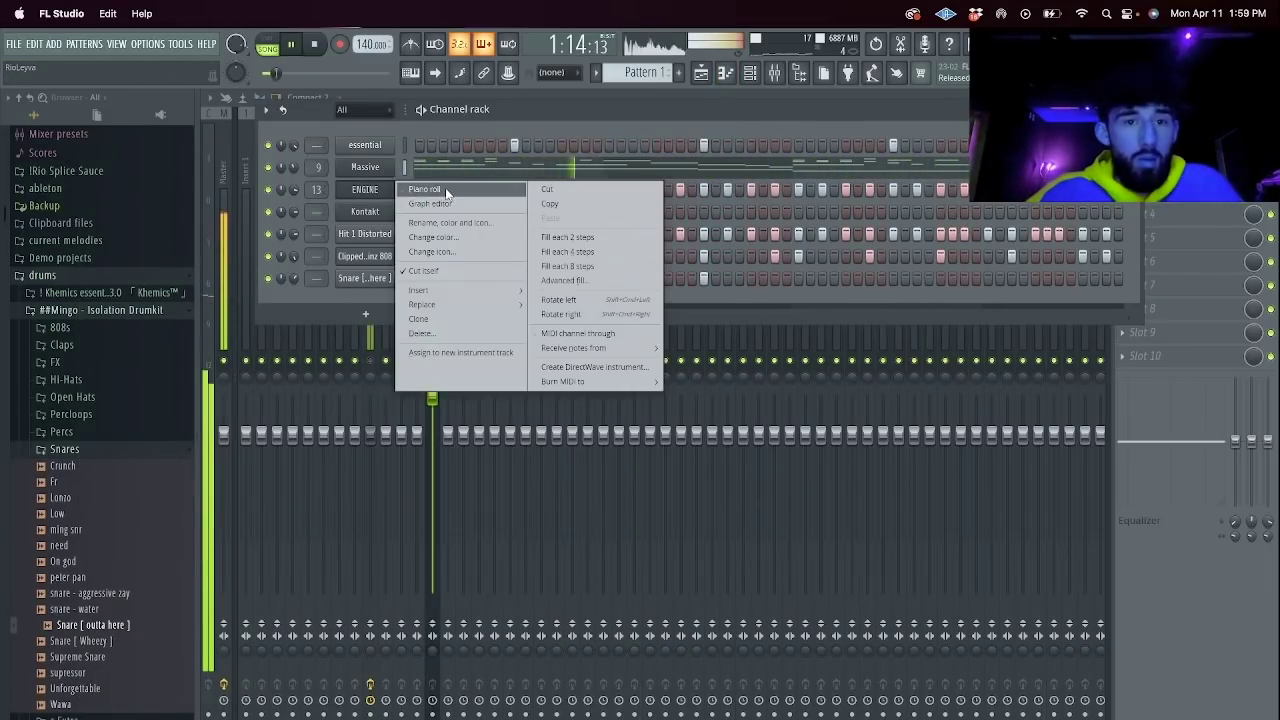
Open ENGINE's piano roll, glance at the mixer, and start playback.
click(422, 187)
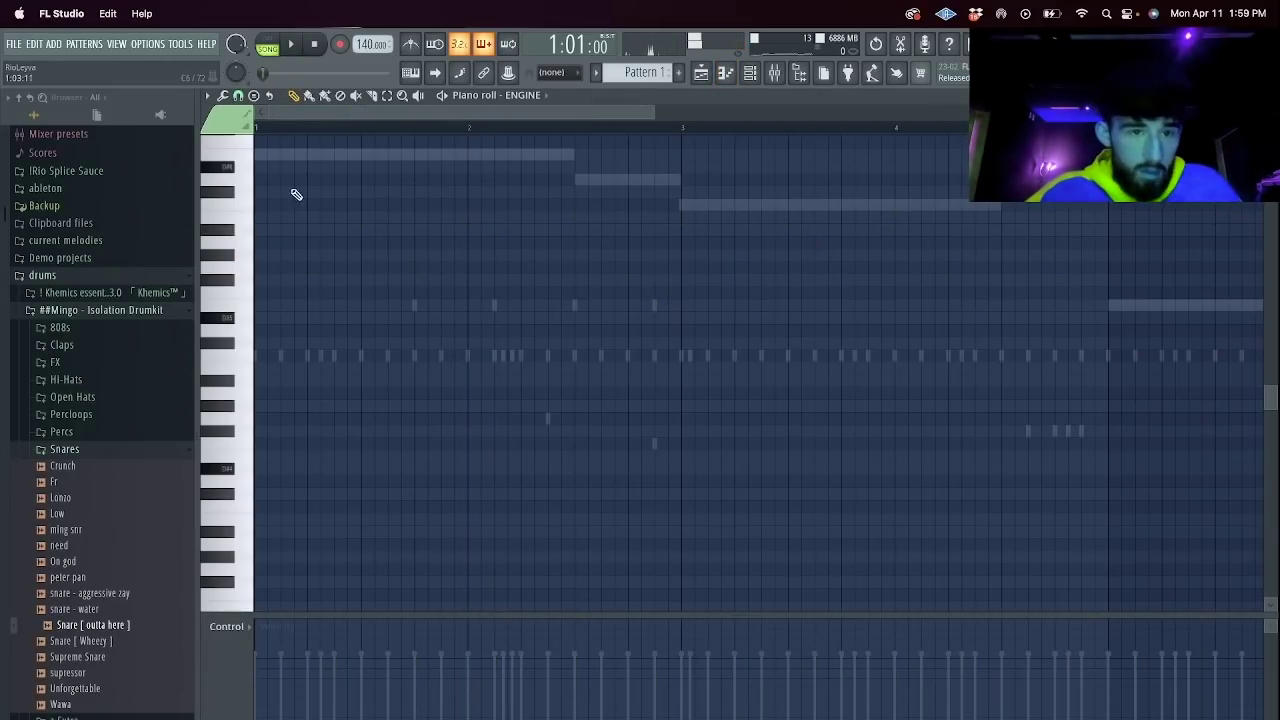
click(752, 73)
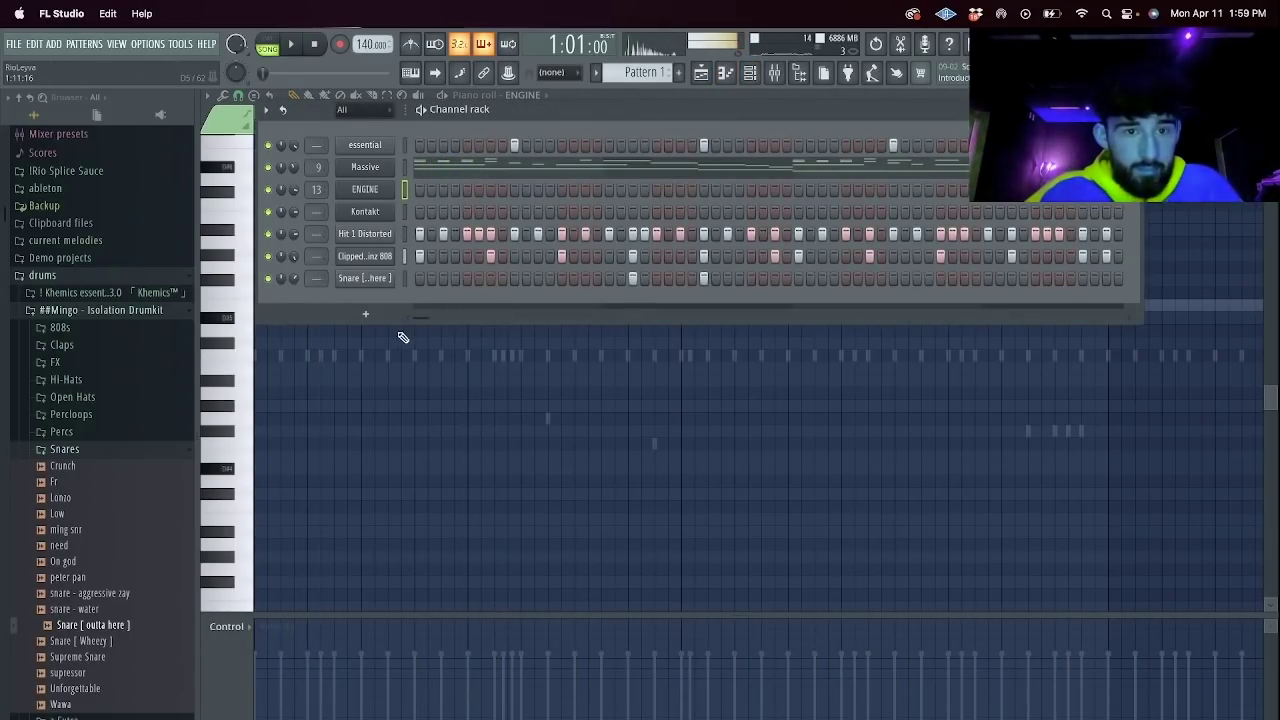
click(779, 77)
key(space)
click(749, 73)
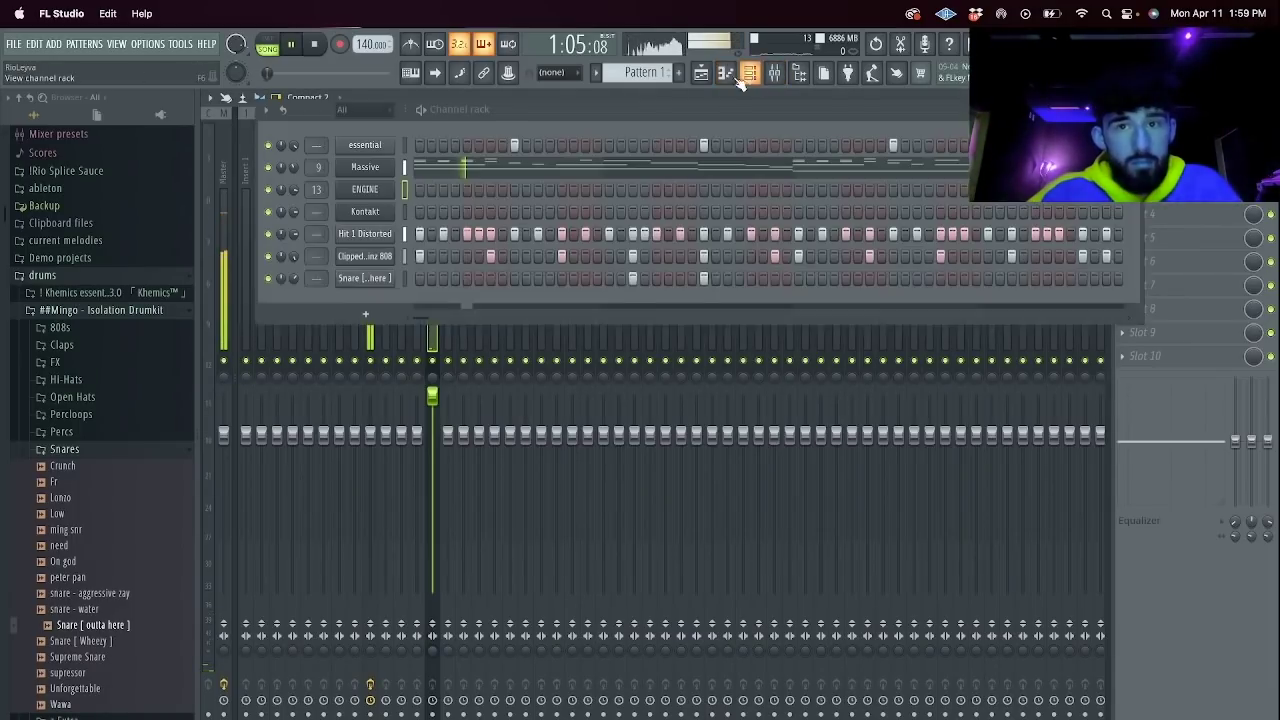
Solo the ENGINE channel and play it alone.
click(404, 189)
right_click(269, 190)
click(289, 199)
key(space)
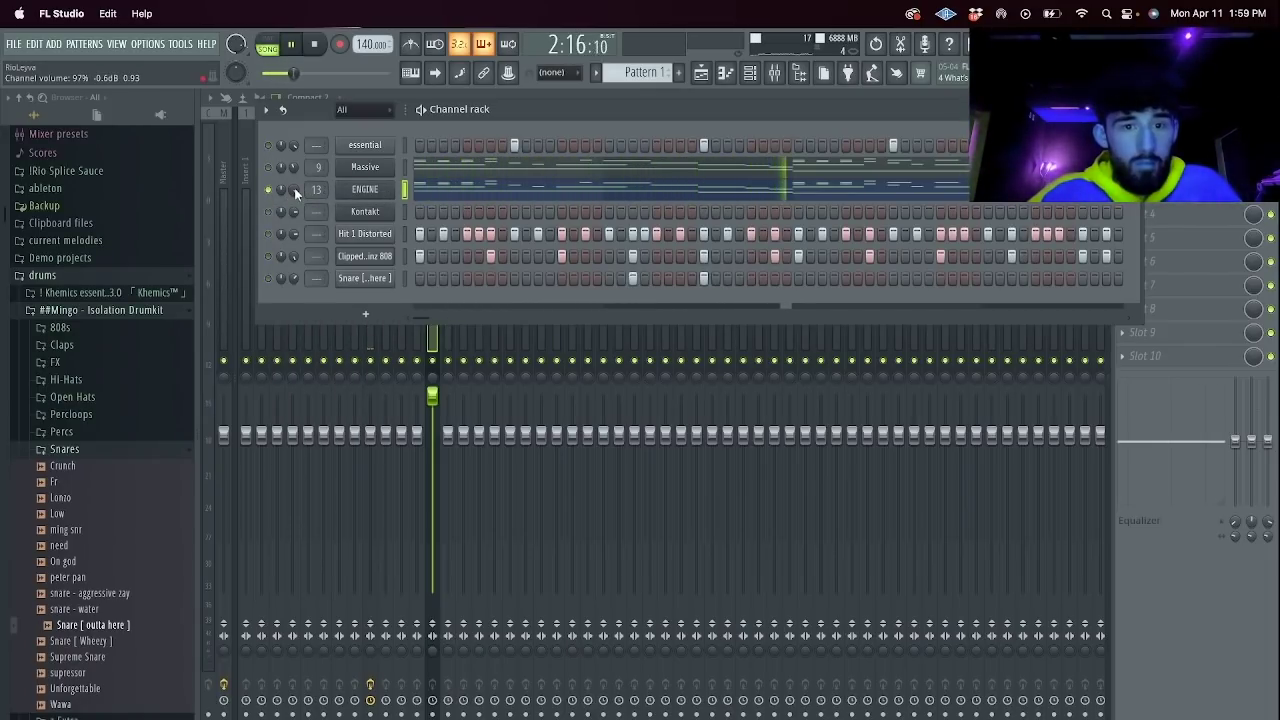
View ENGINE's piano roll zoomed out across bars 1–8 and play it from the start.
click(482, 195)
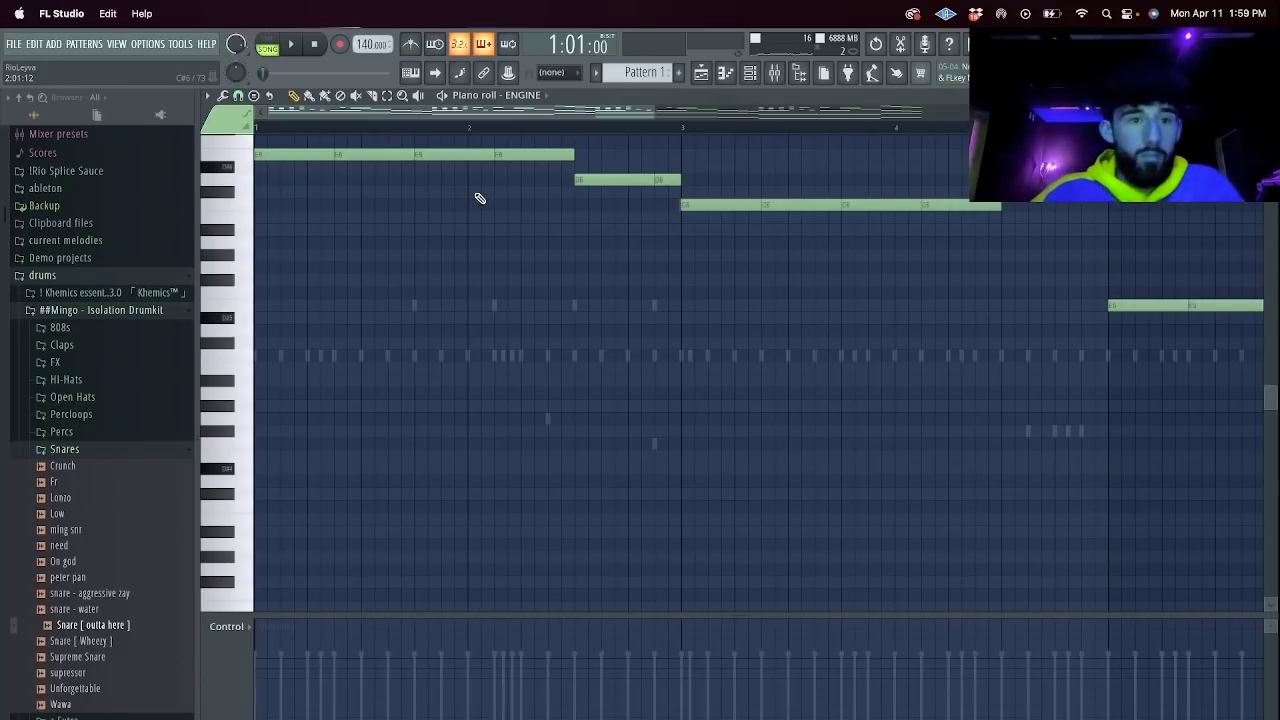
scroll(479, 198, up, 3)
key(space)
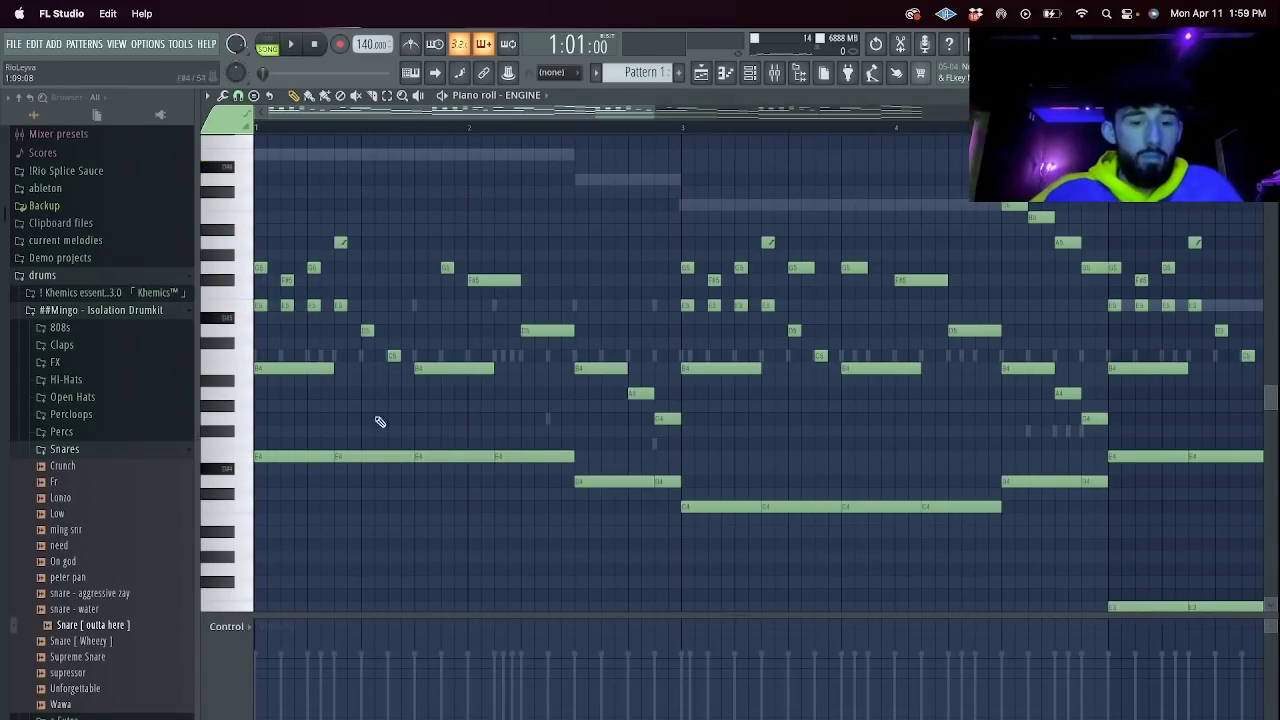
drag(656, 111, 1258, 115)
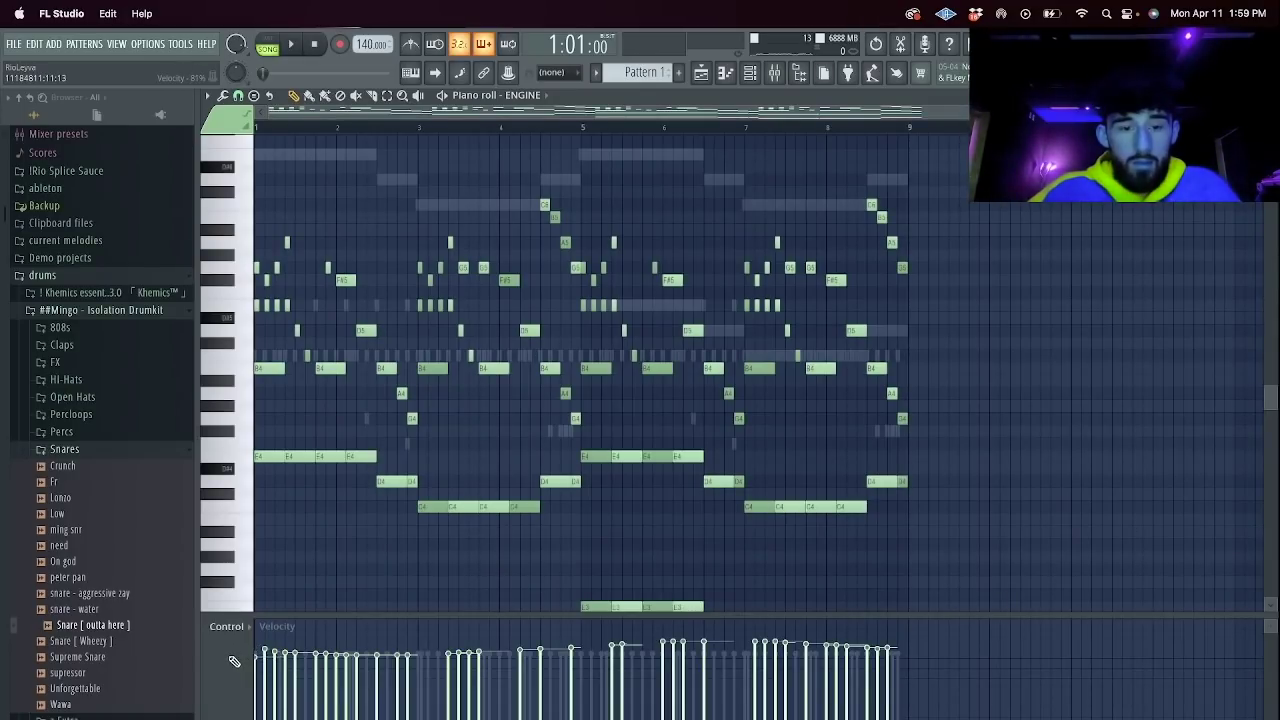
key(space)
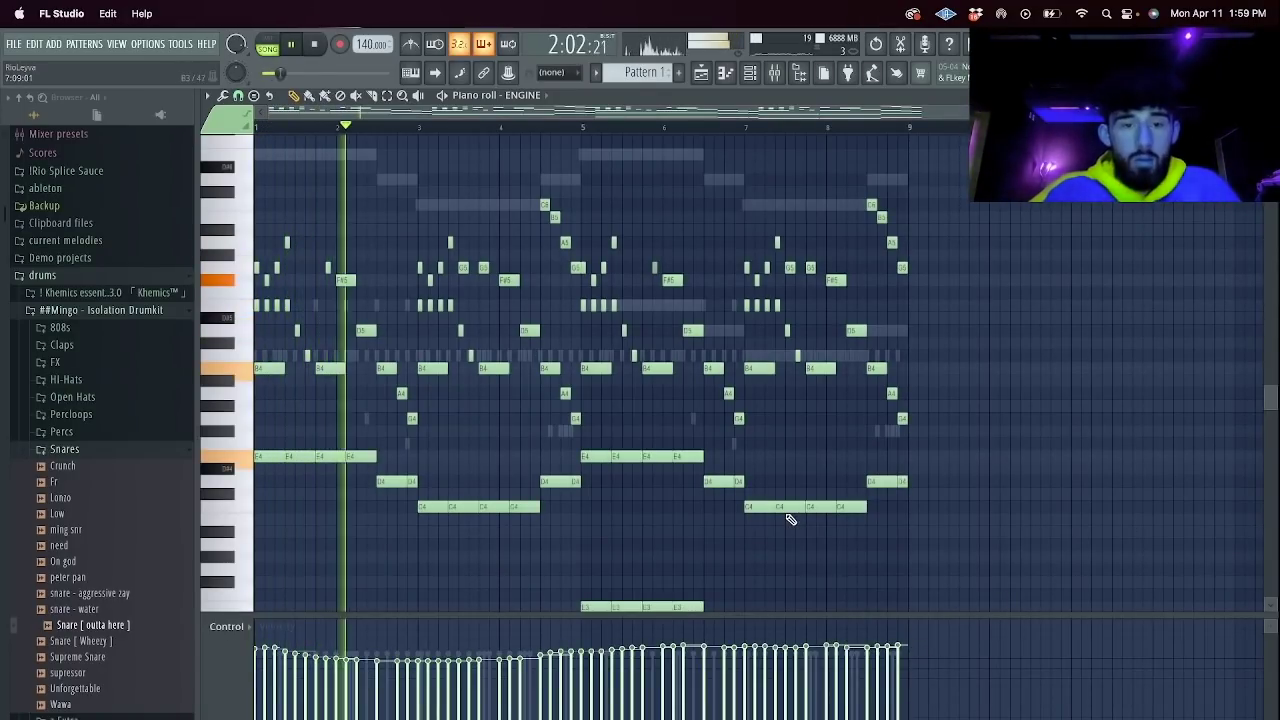
key(F6)
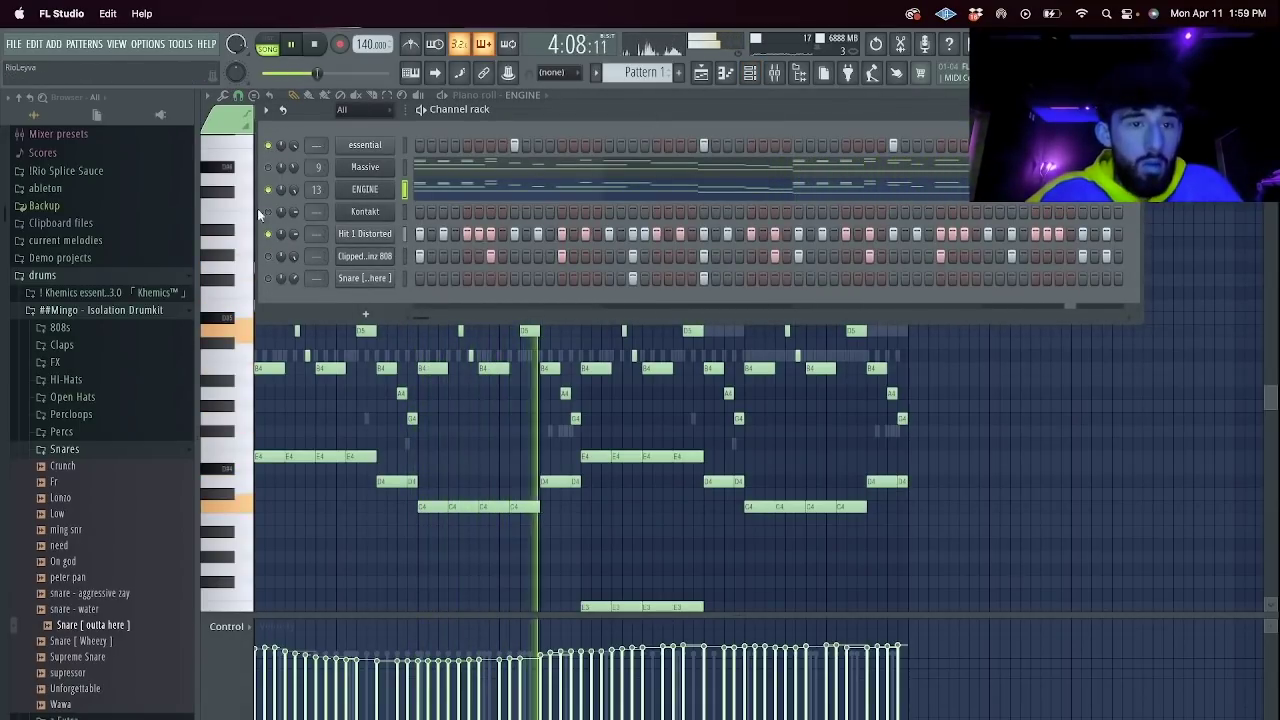
Unsolo the channels, stop playback, and open the Clipped Spinz 808 piano roll.
right_click(281, 190)
click(301, 201)
key(space)
right_click(376, 257)
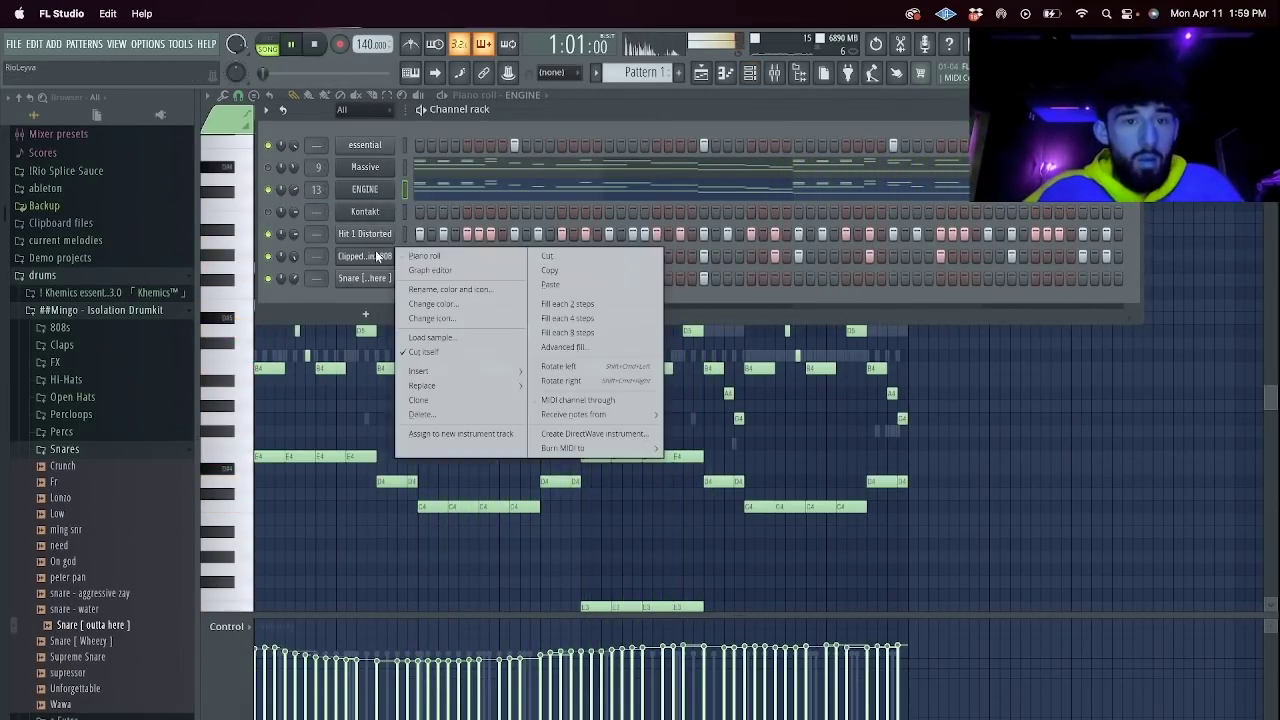
click(424, 256)
Lower two early 808 notes and one later 808 note in pitch.
drag(412, 303, 371, 310)
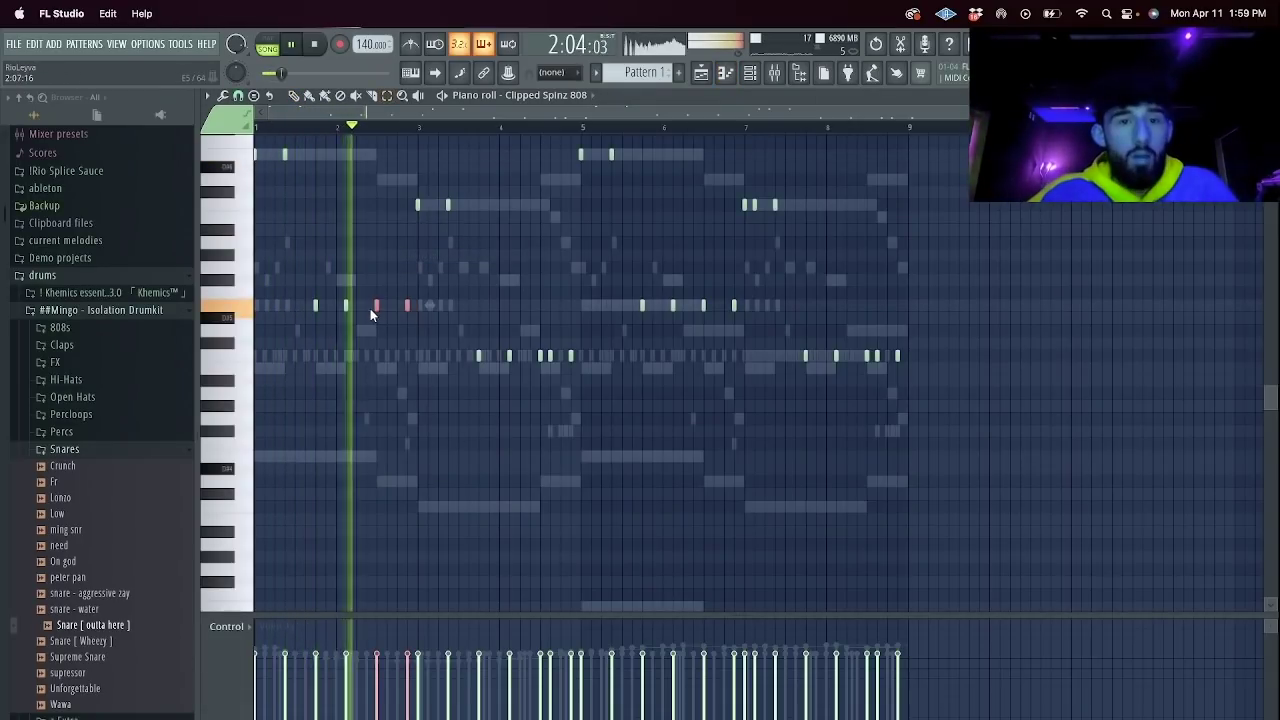
key(Down)
key(Down)
drag(746, 302, 688, 306)
key(shift+Down)
key(shift+Down)
key(shift+Down)
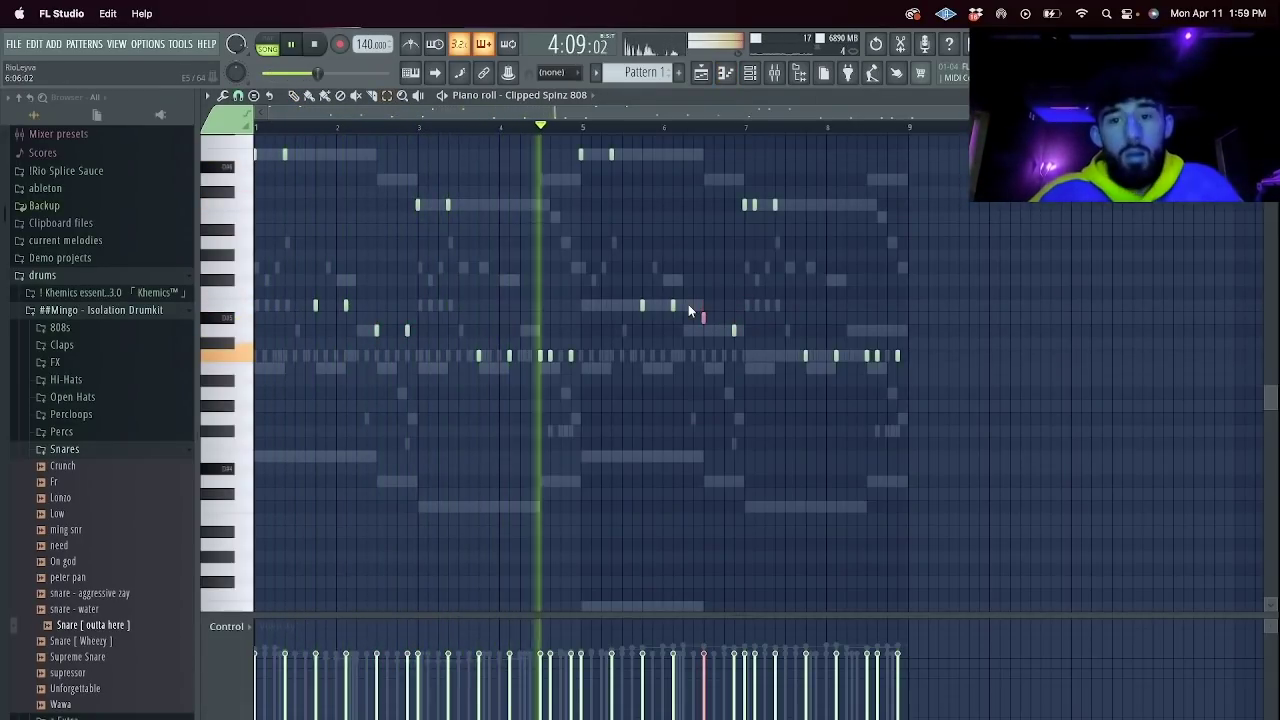
key(F6)
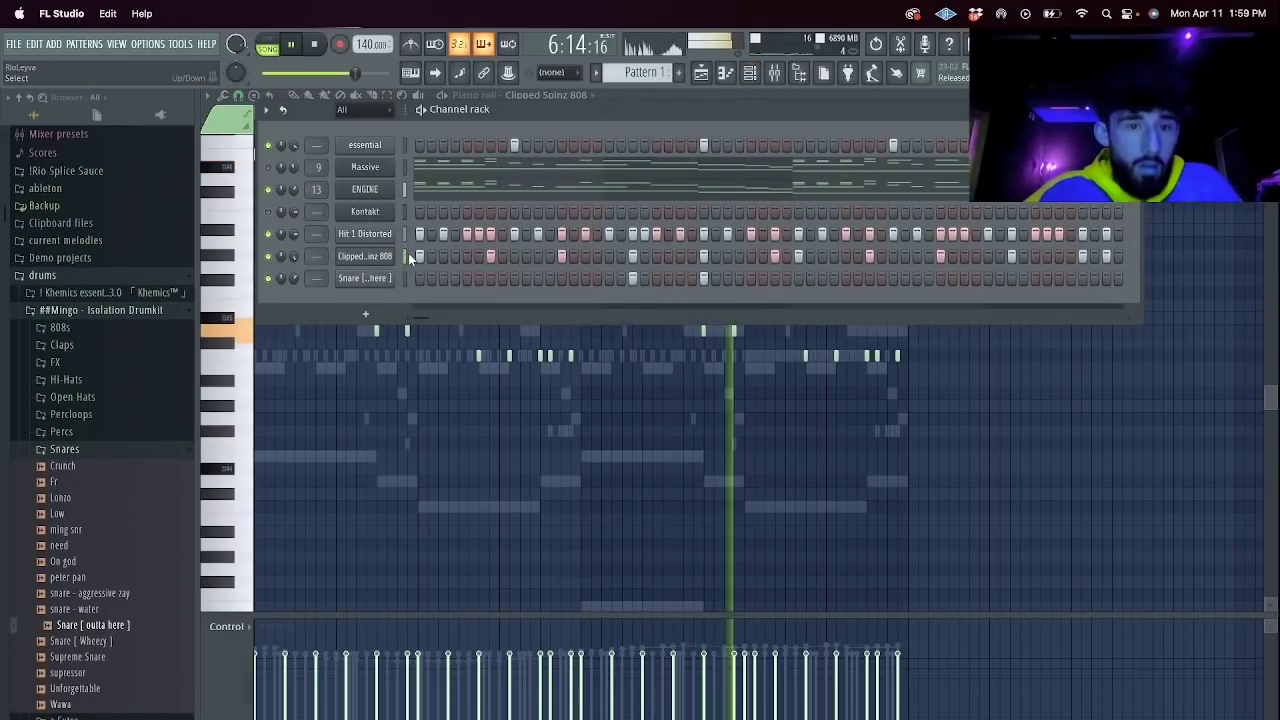
Browse Kontakt's Analog Strings instruments and lower the Kontakt channel volume to about half.
click(366, 211)
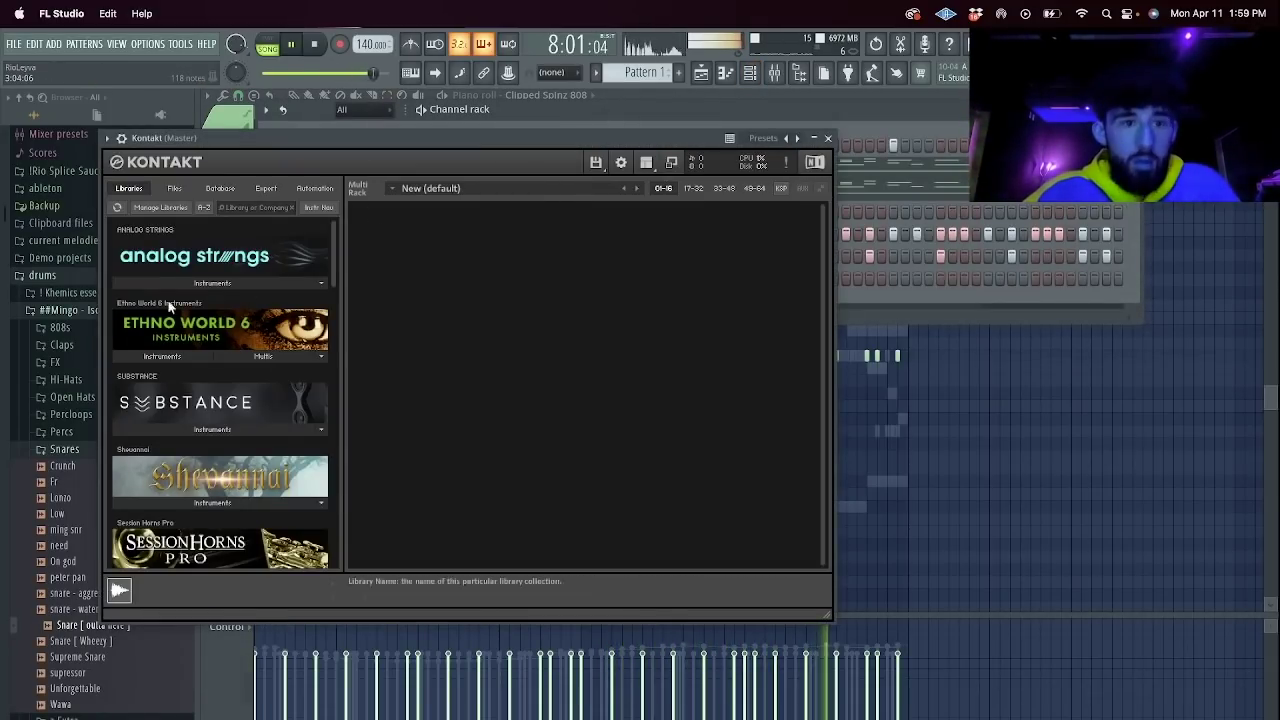
click(236, 282)
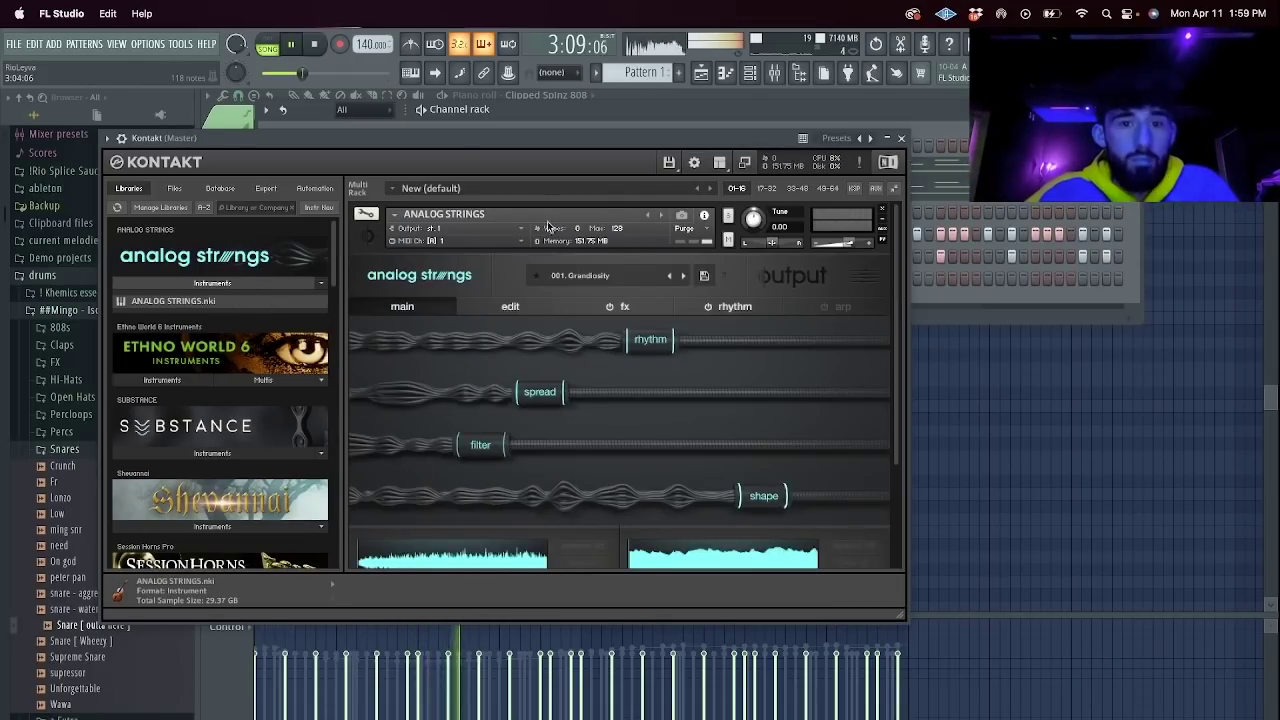
click(900, 139)
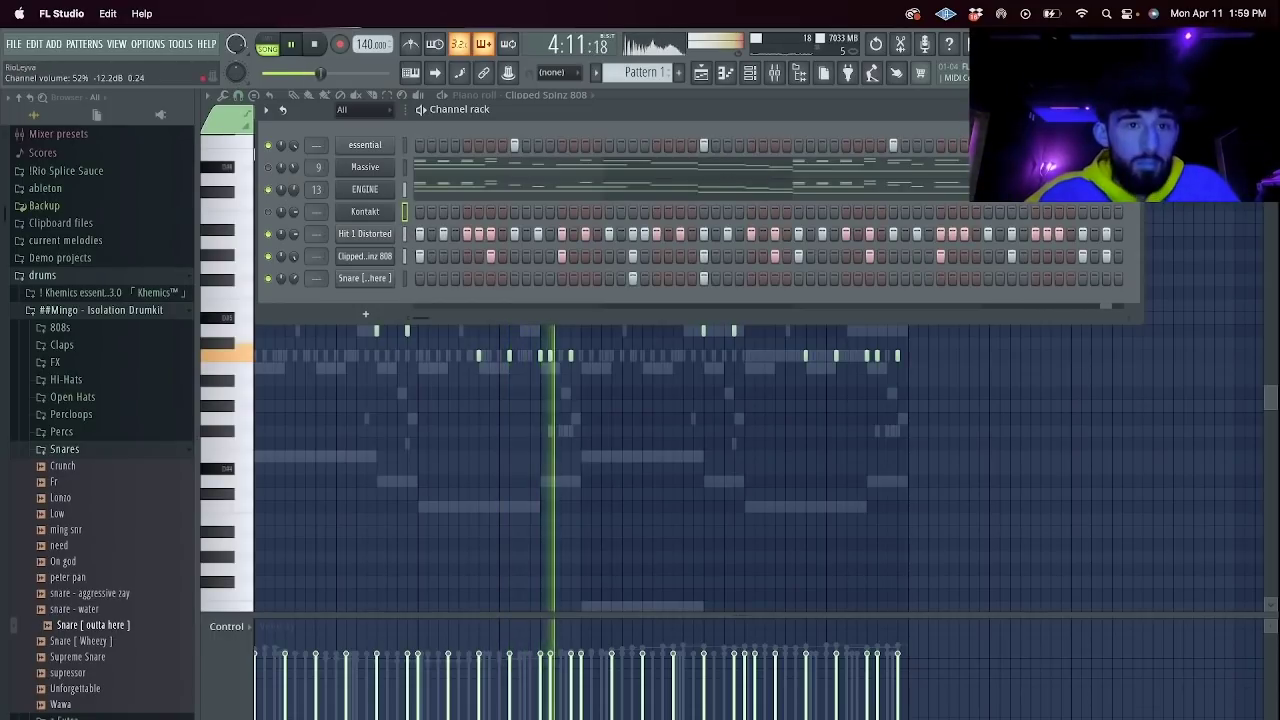
drag(293, 168, 293, 188)
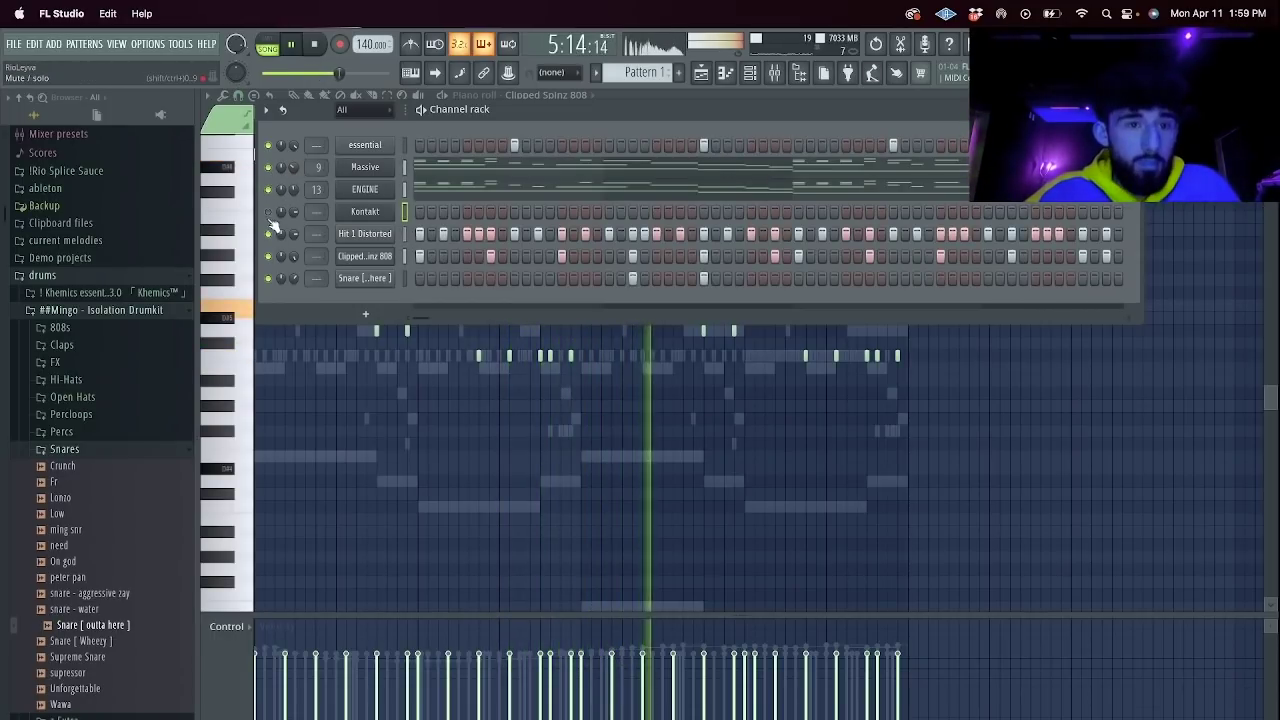
Load the Radio Witch preset in Kontakt's Analog Strings.
click(375, 212)
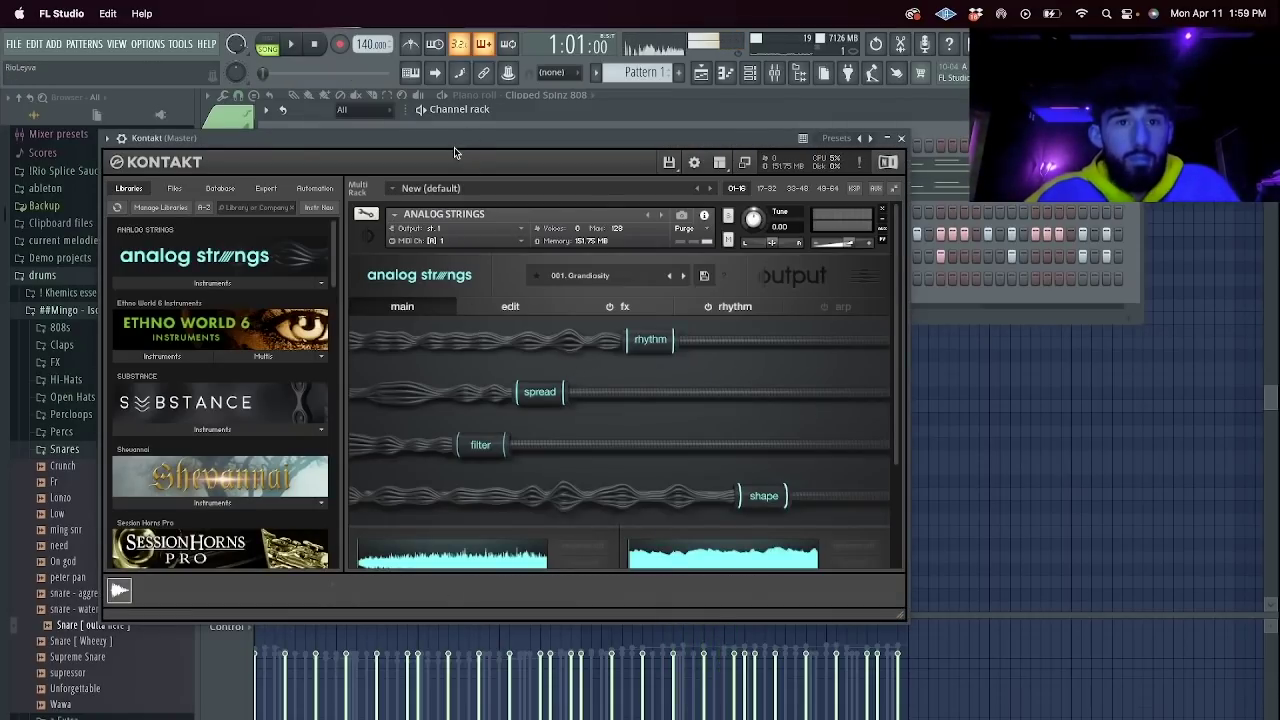
click(643, 277)
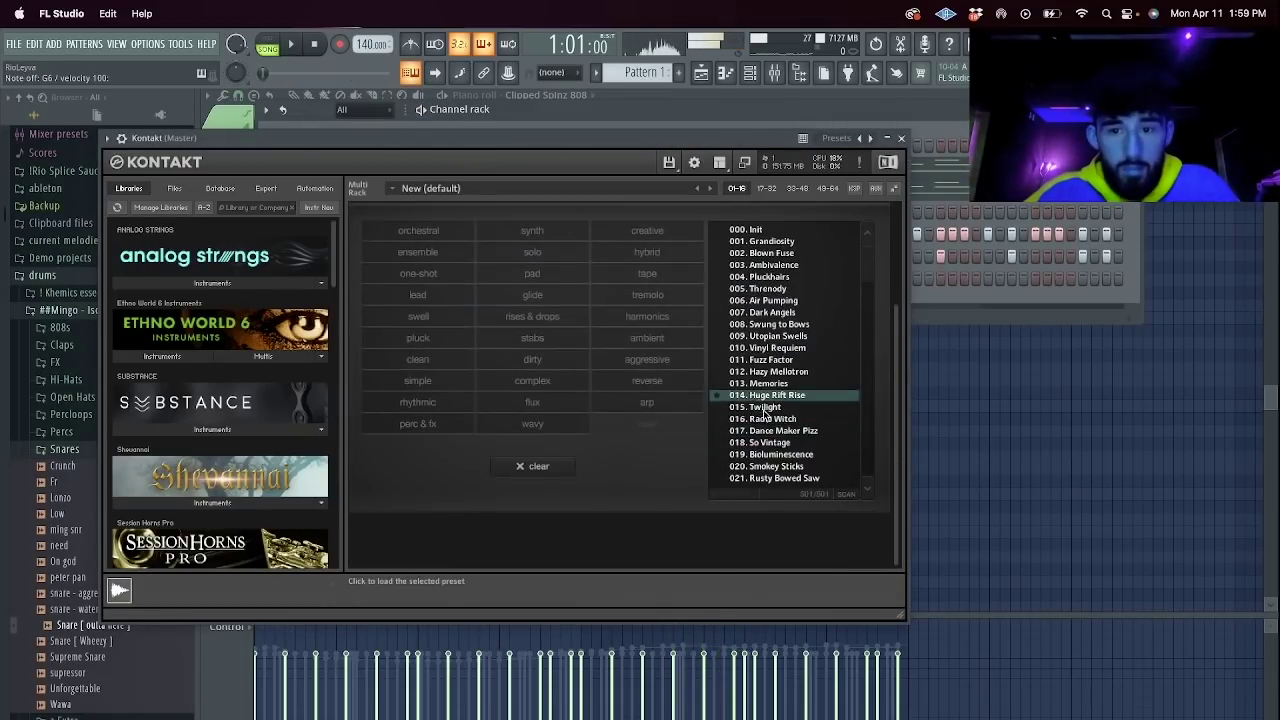
click(775, 421)
click(902, 141)
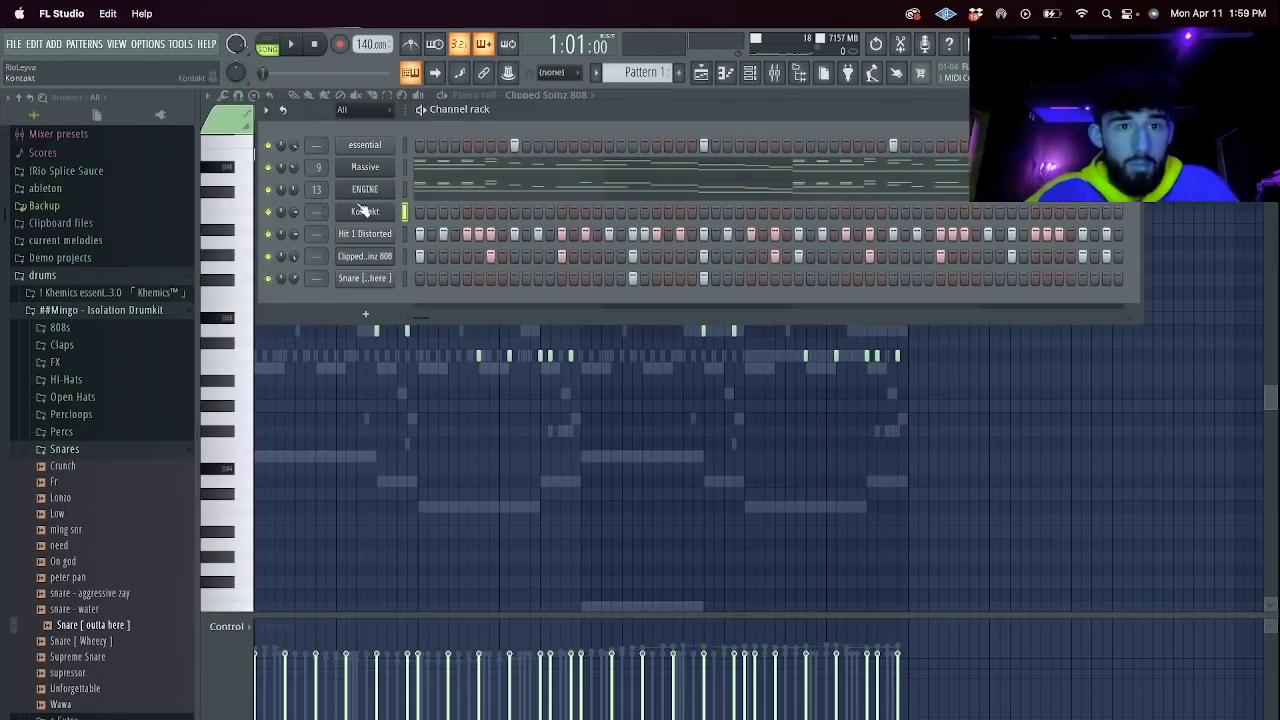
Step to the 017. Dance Maker Pizz preset, audition it, and open Kontakt's piano roll.
click(375, 216)
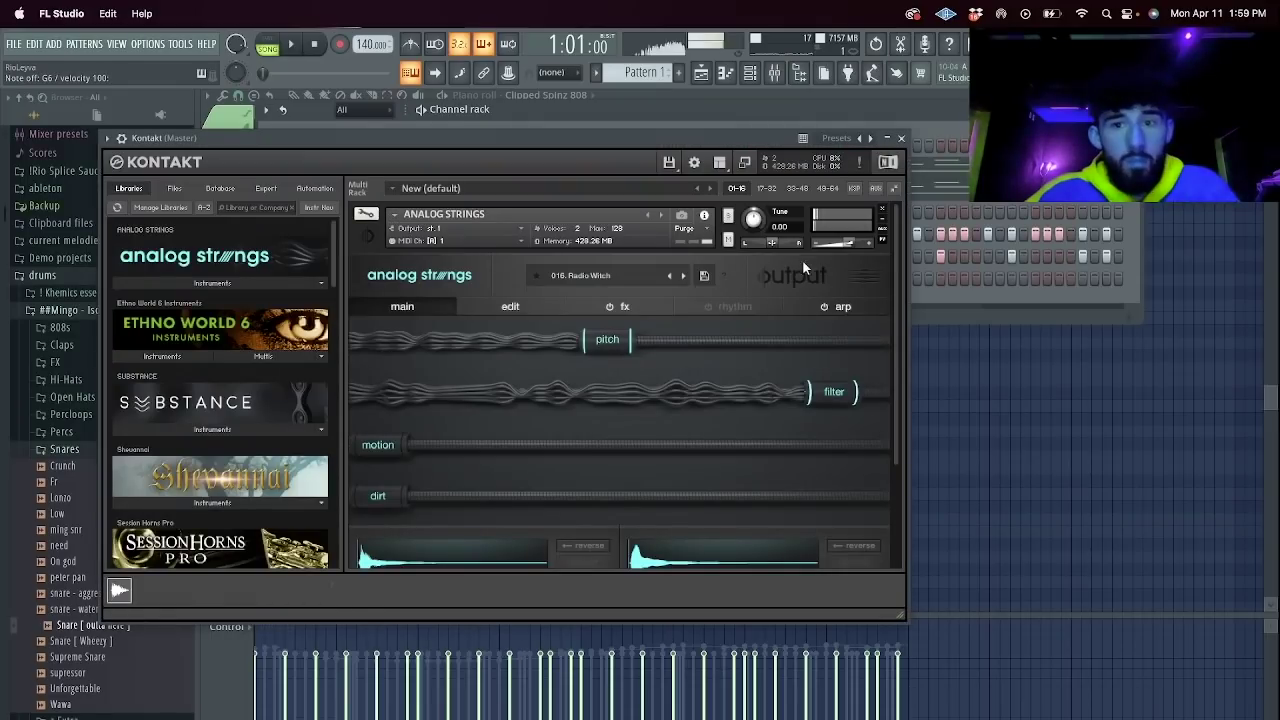
click(683, 277)
key(space)
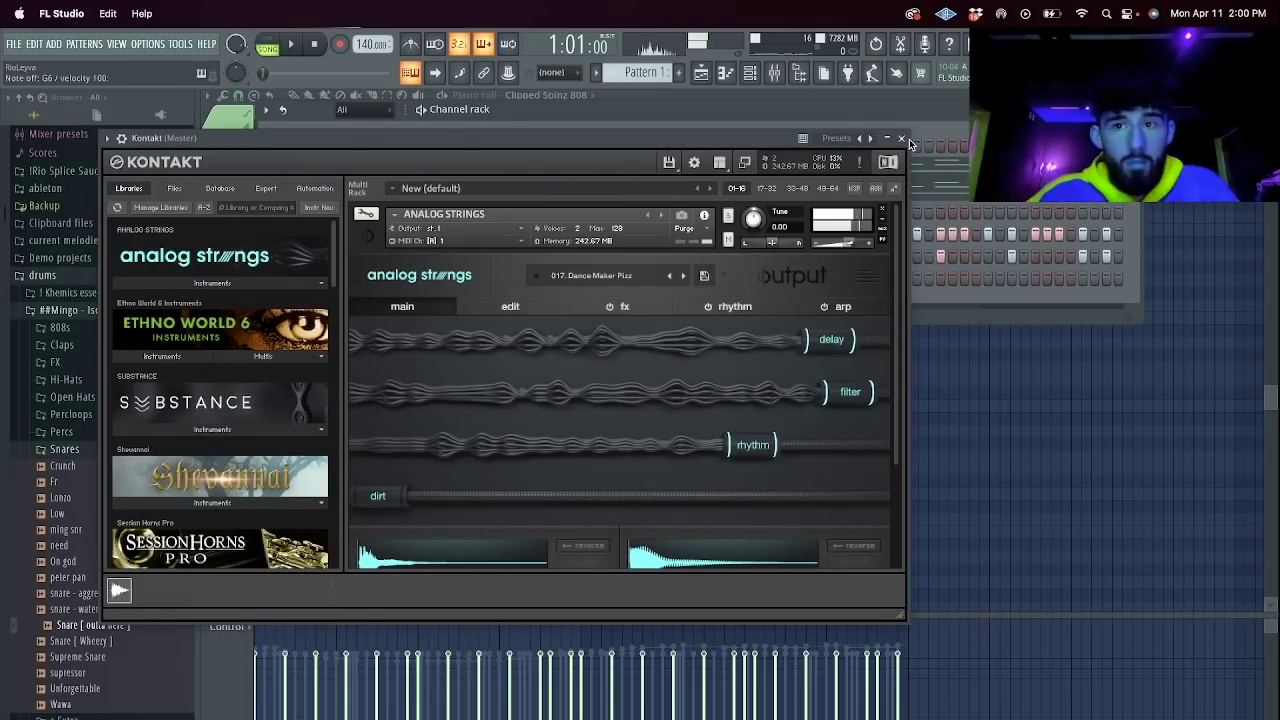
click(389, 212)
right_click(389, 212)
click(425, 212)
key(space)
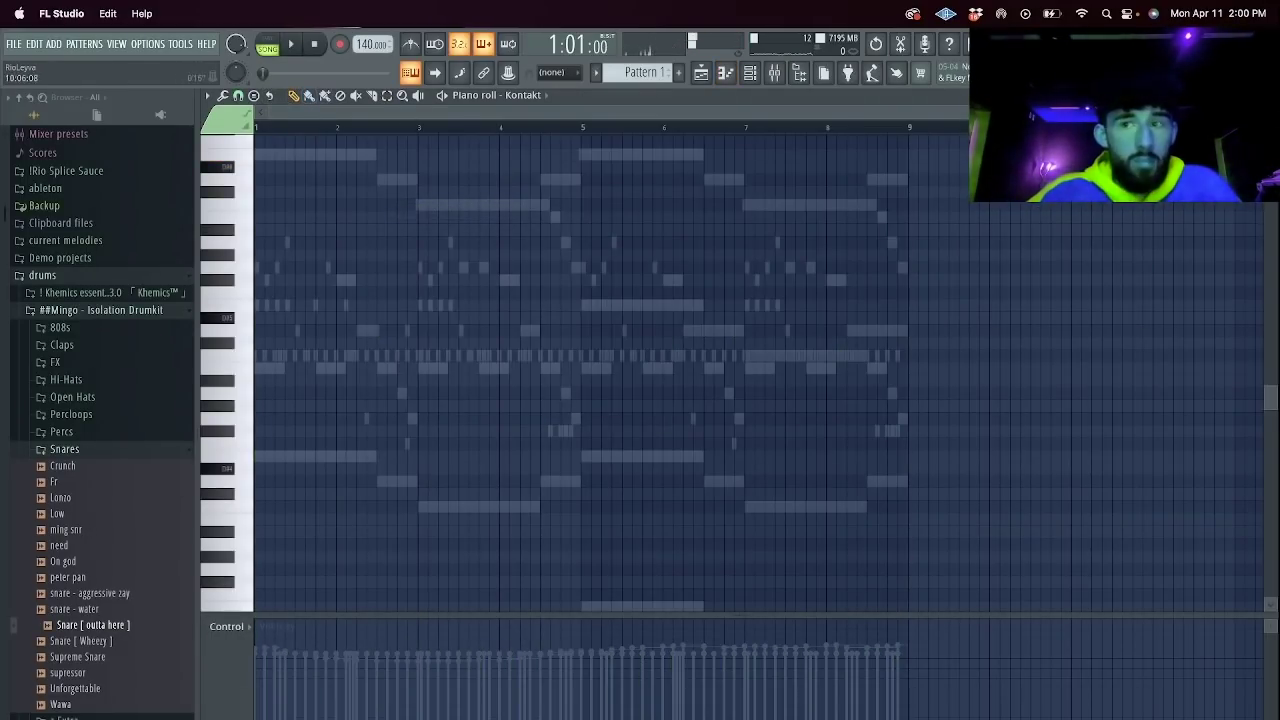
Draw short high notes at the start of bar 1 in Kontakt's piano roll and audition them.
scroll(271, 380, up, 5)
drag(271, 380, 143, 379)
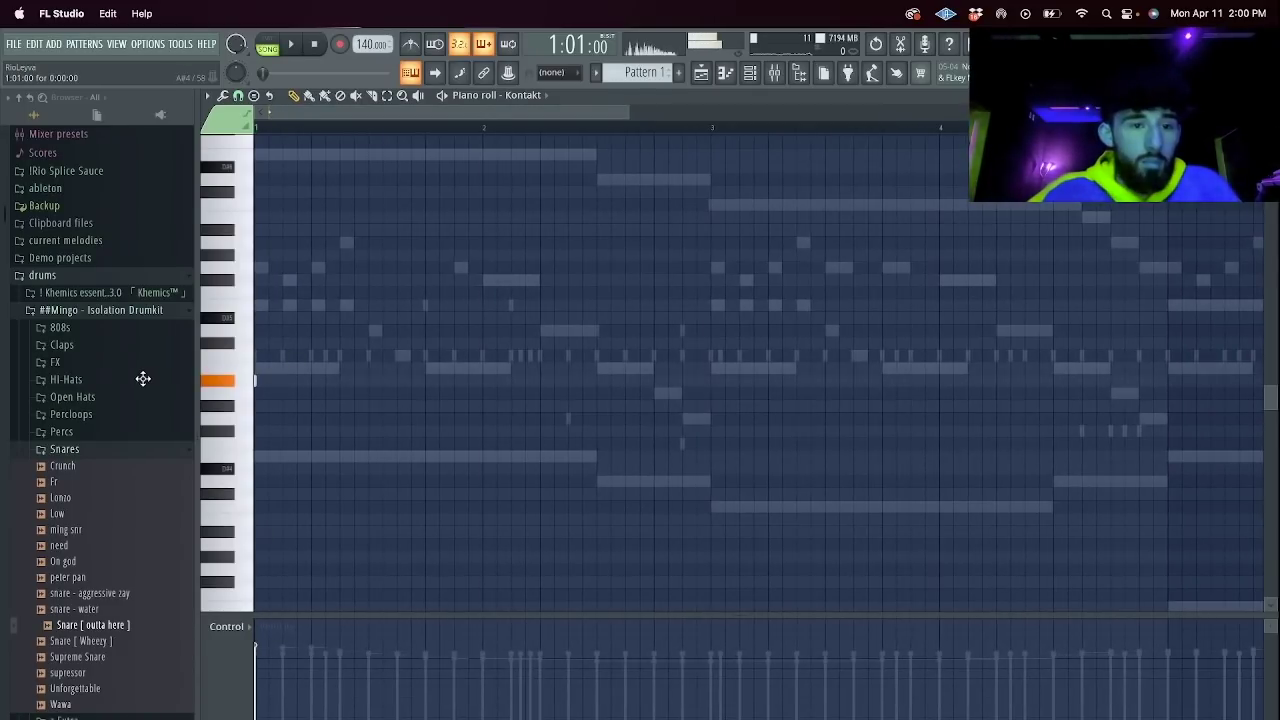
key(space)
scroll(282, 286, up, 2)
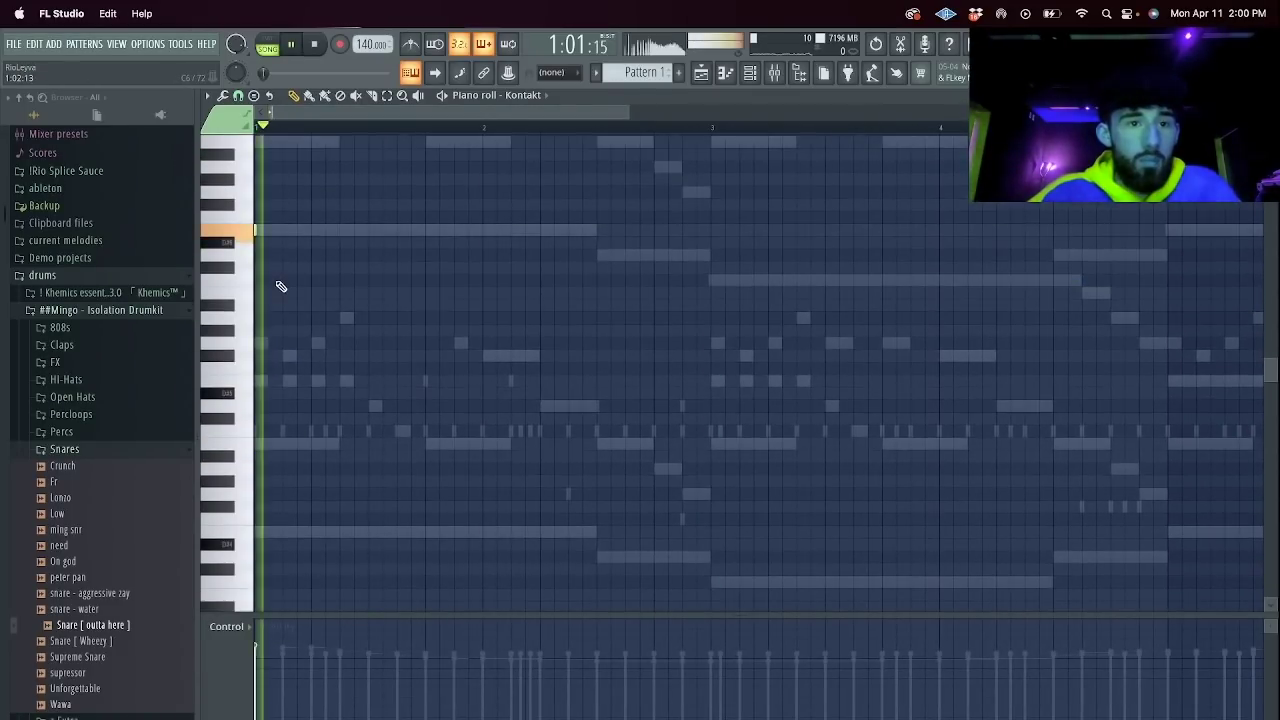
click(284, 205)
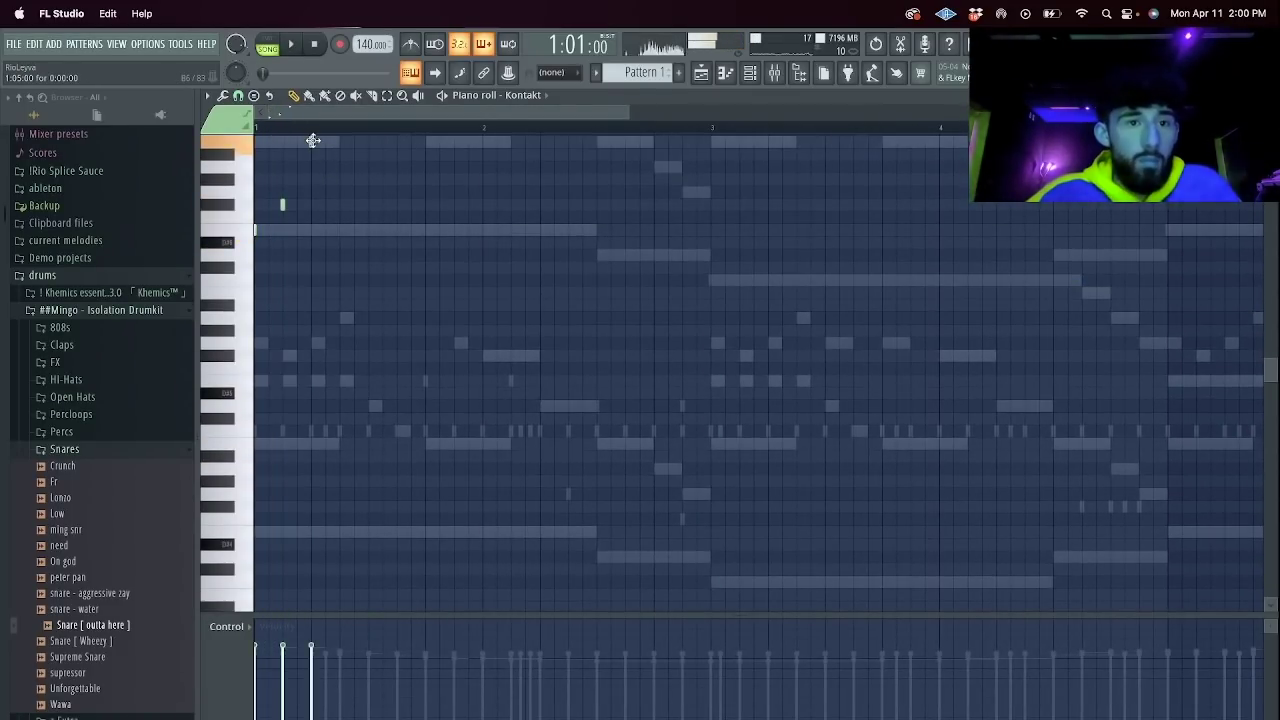
key(space)
Duplicate the half-bar figure, then duplicate all notes across the following bars.
super+drag(370, 126, 257, 127)
key(super+b)
key(super+b)
key(super+b)
key(super+d)
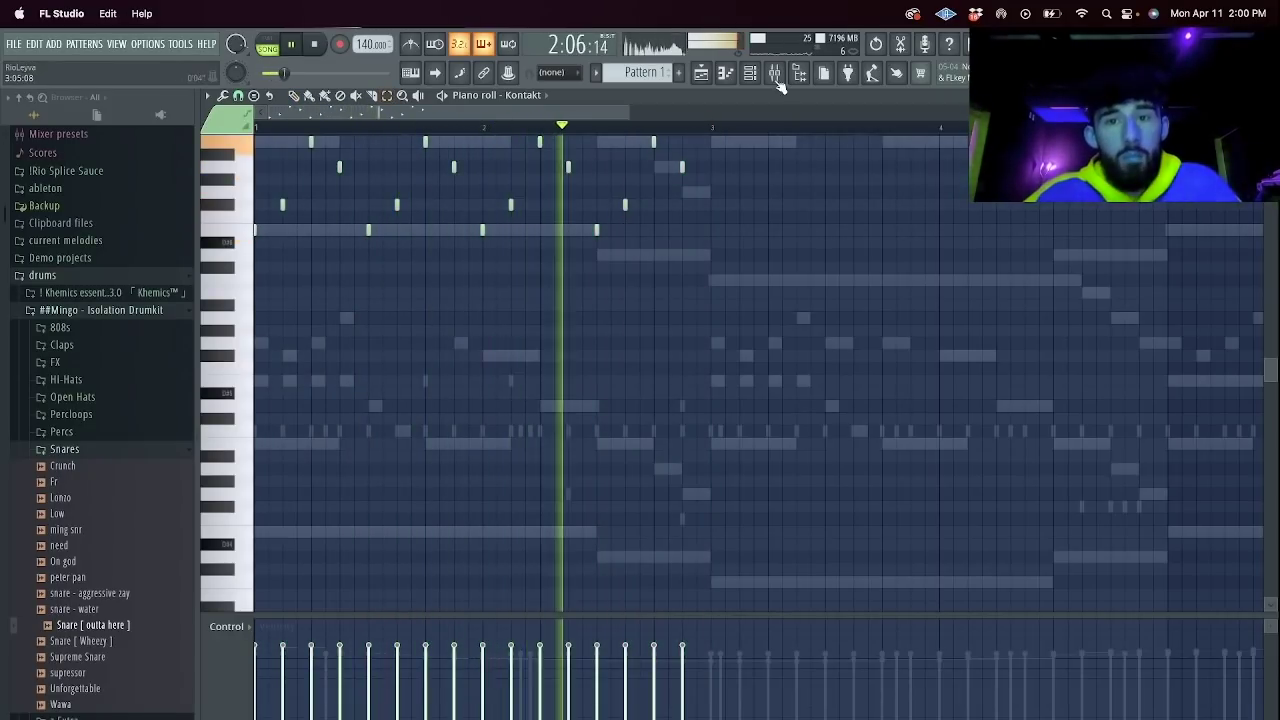
key(ctrl+a)
key(ctrl+b)
key(ctrl+b)
key(ctrl+b)
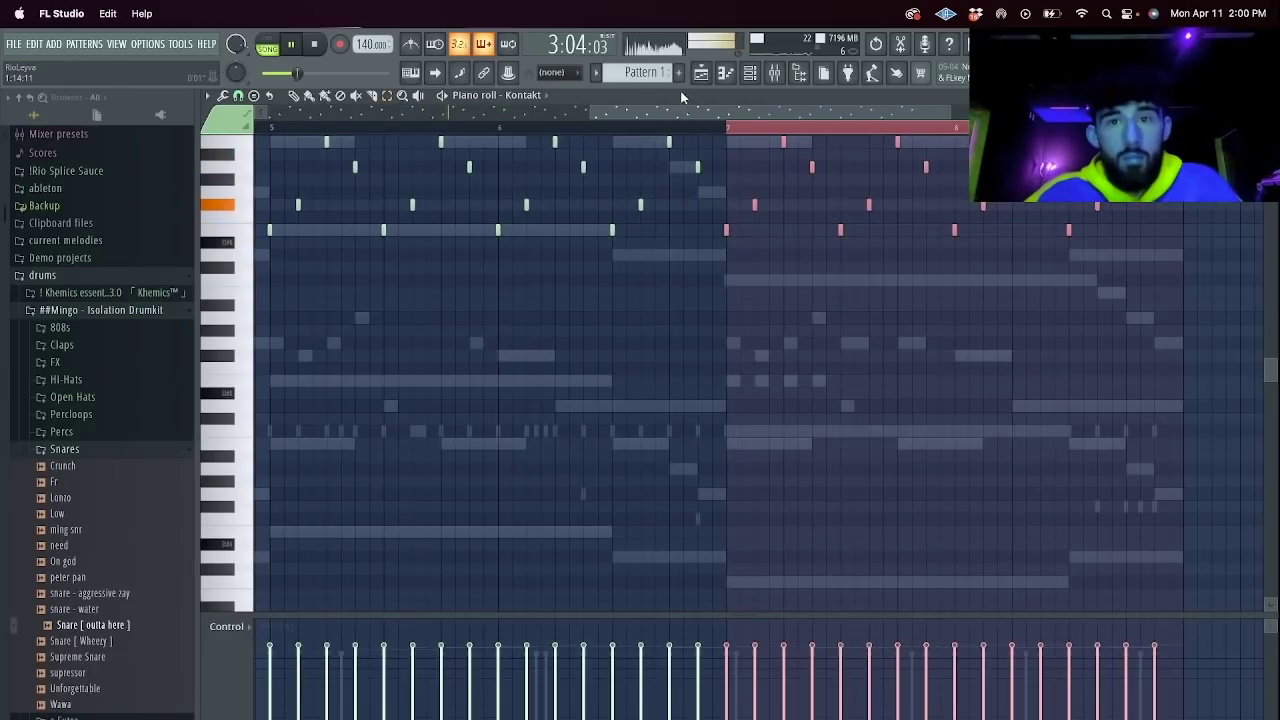
Select the Kontakt mixer track and bring the channel rack over the mixer.
click(750, 73)
click(774, 73)
click(487, 245)
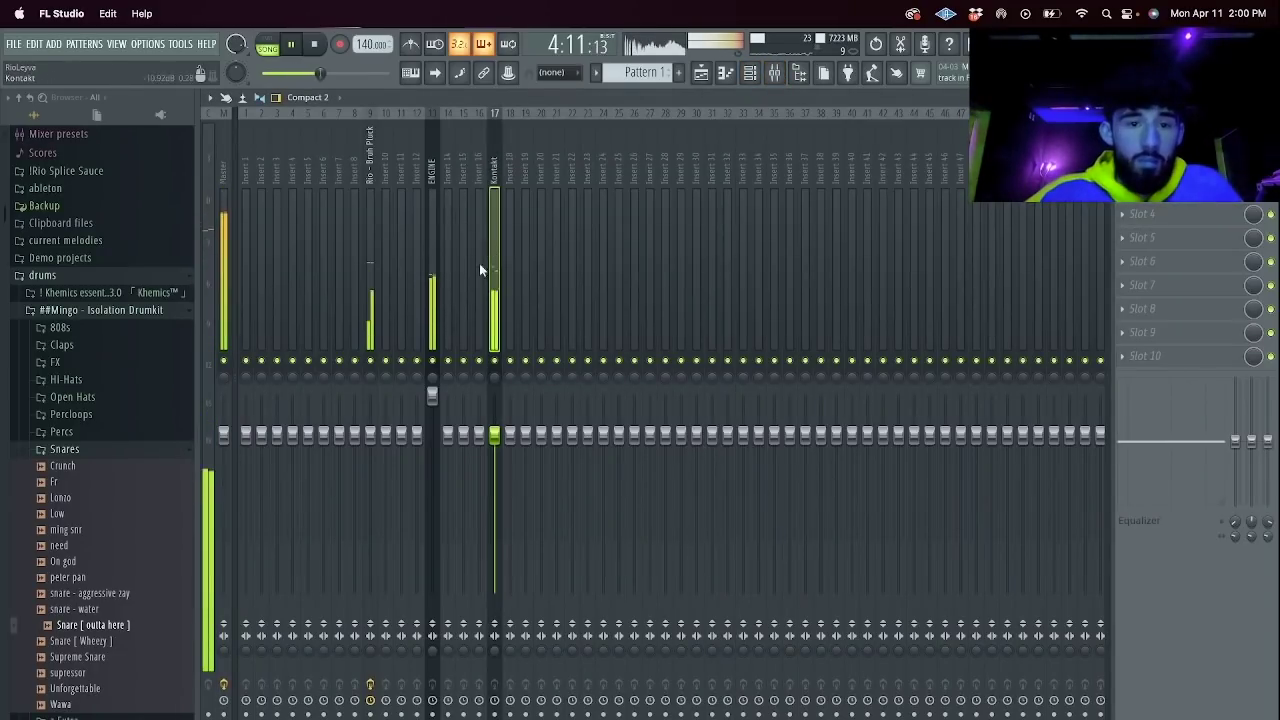
click(747, 77)
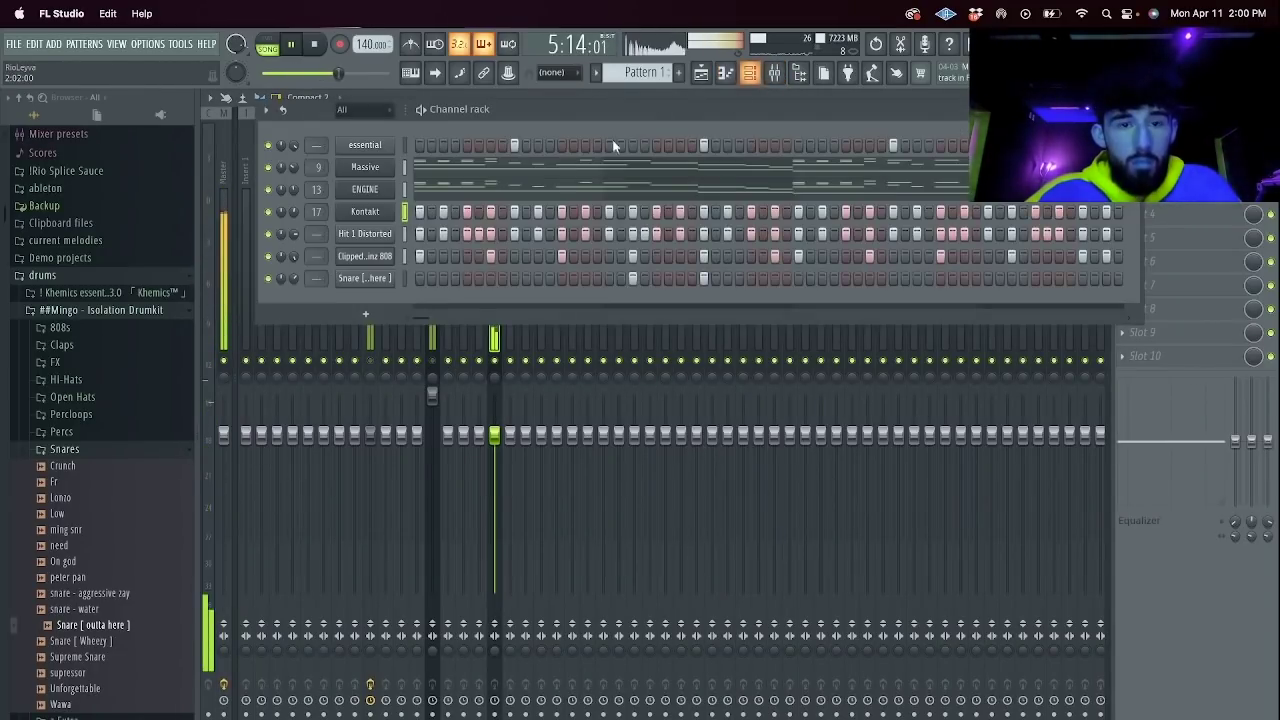
Turn Kontakt's delay amount down to zero and audition the change.
click(398, 212)
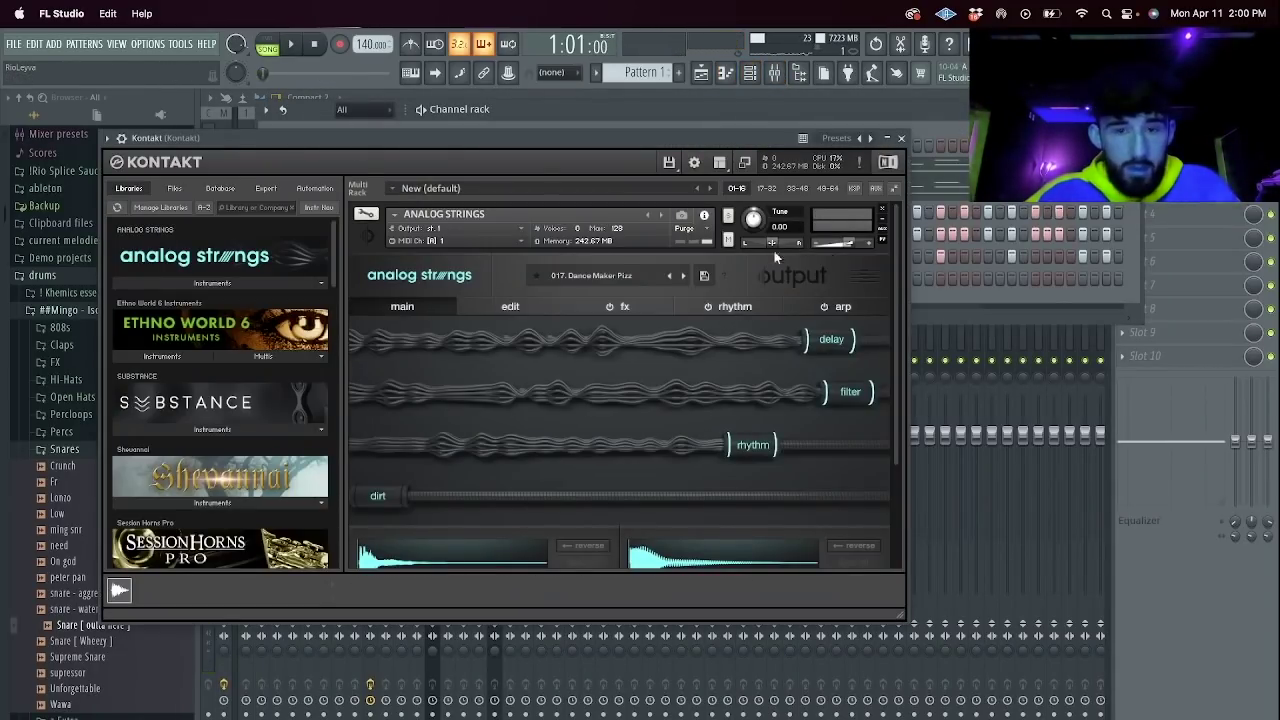
drag(737, 341, 275, 353)
key(space)
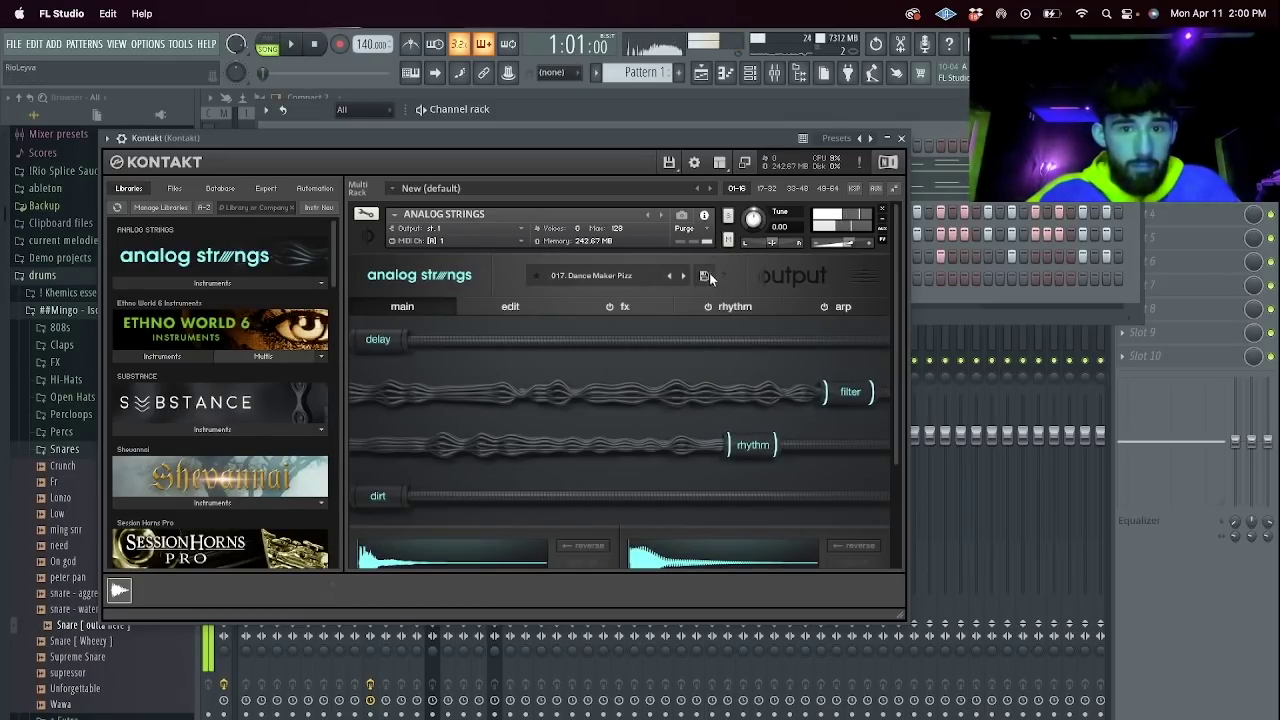
key(space)
Step through Kontakt presets and settle on 019. Bioluminescence.
click(683, 276)
key(space)
click(682, 276)
click(682, 276)
click(669, 276)
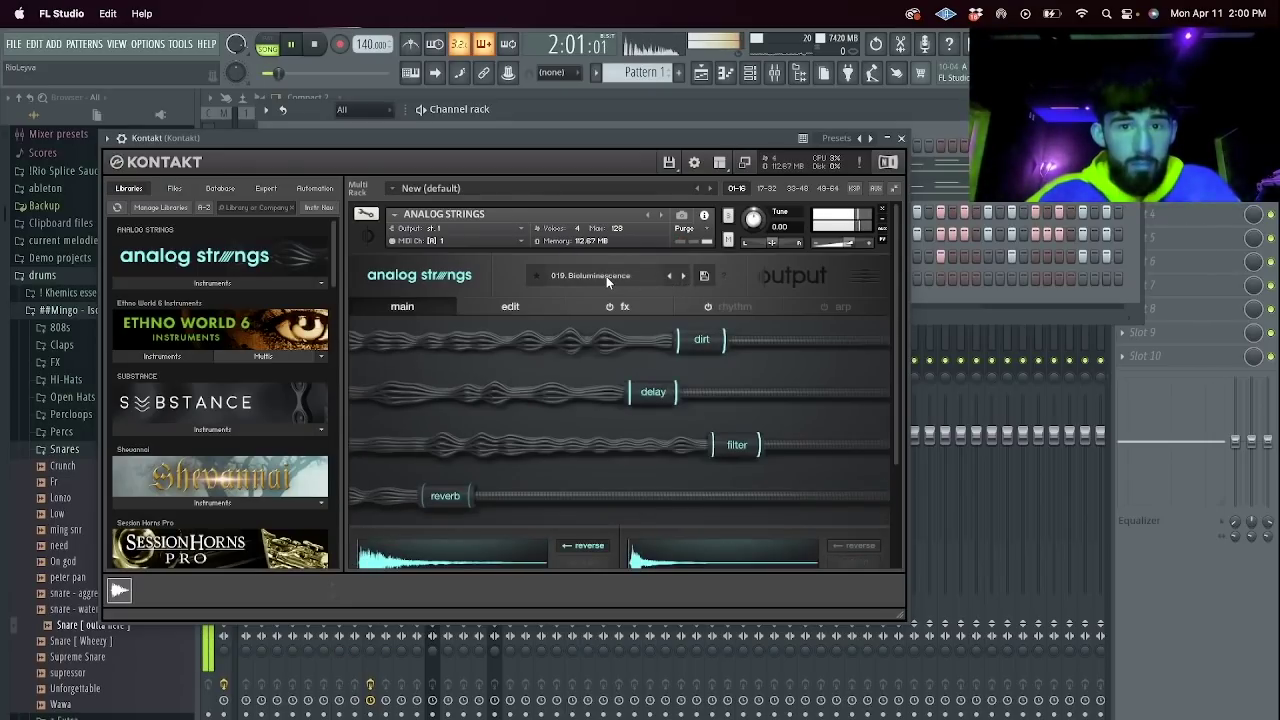
click(608, 276)
scroll(748, 462, down, 3)
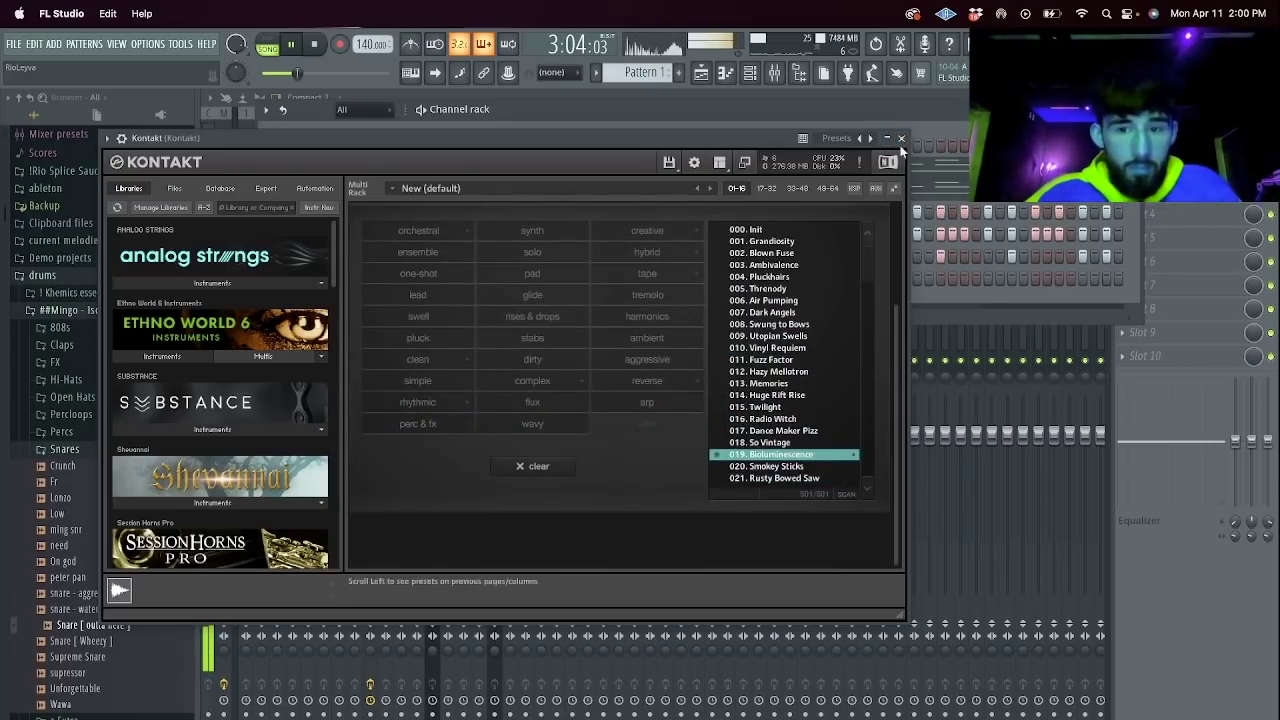
click(903, 139)
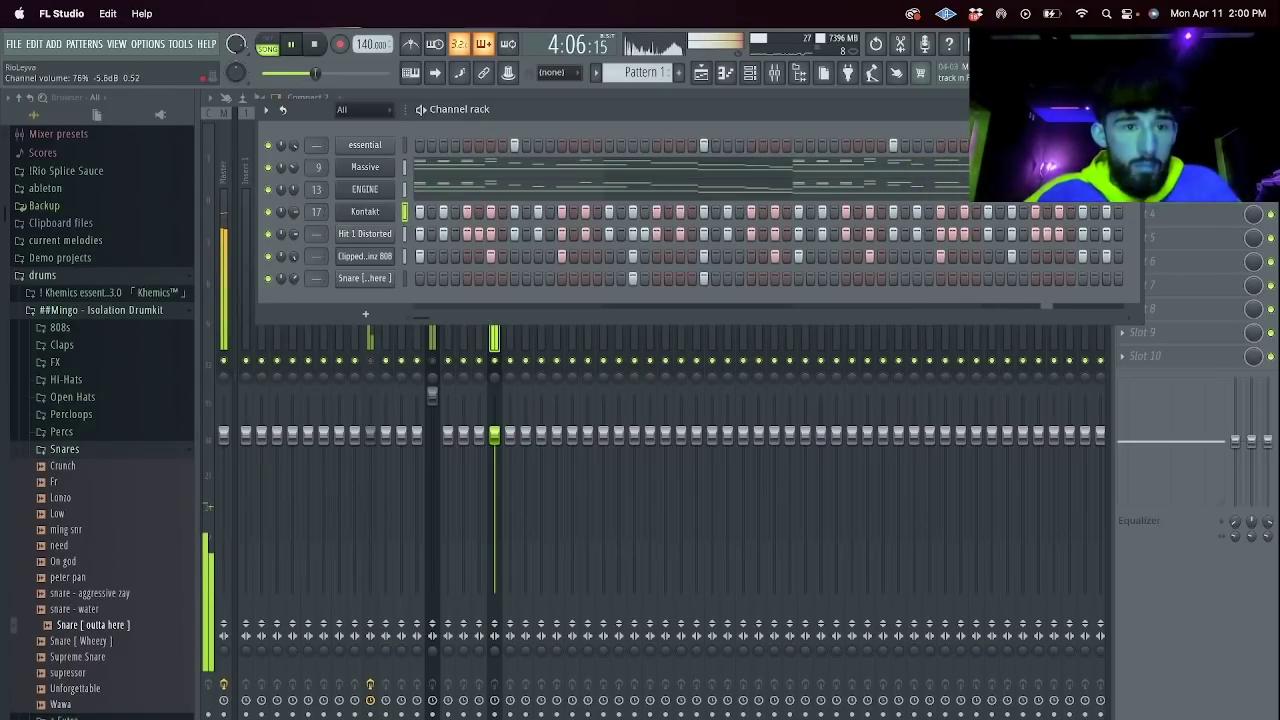
Load Effectrix onto Kontakt's mixer insert and draw a VINYL step in its sequence.
click(502, 368)
click(1125, 208)
mouse_move(1139, 210)
mouse_move(1078, 270)
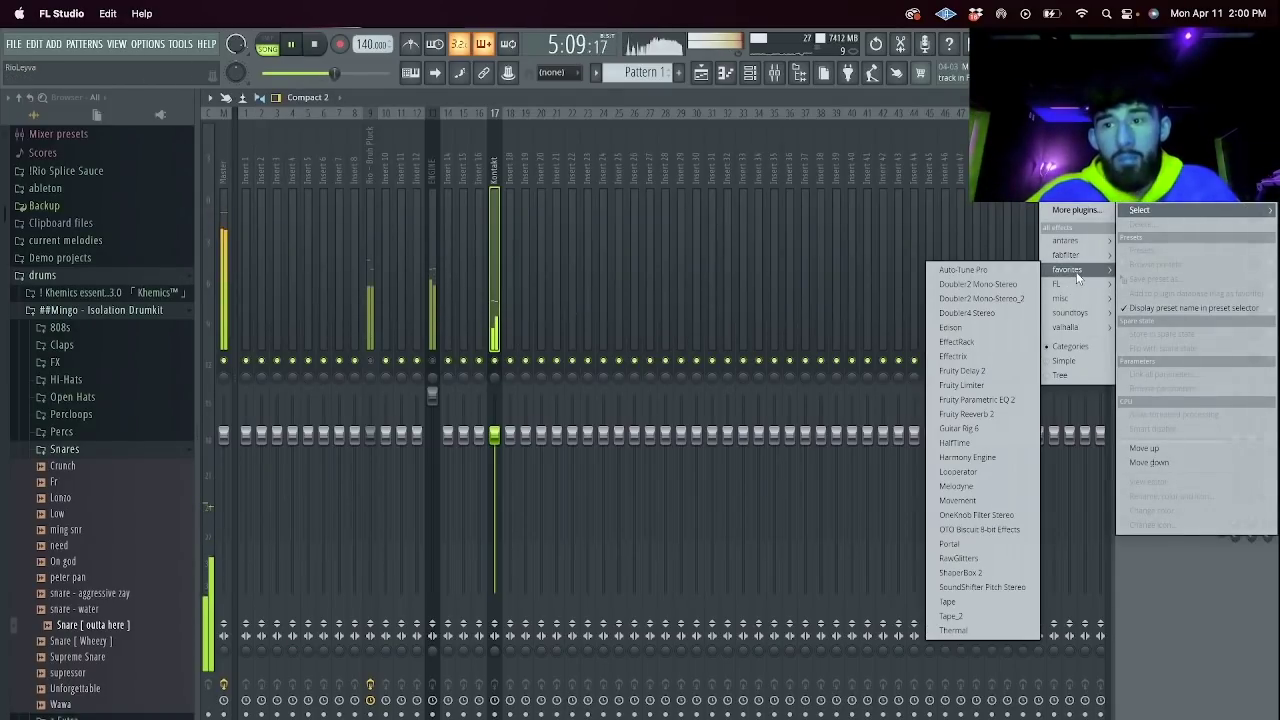
click(965, 357)
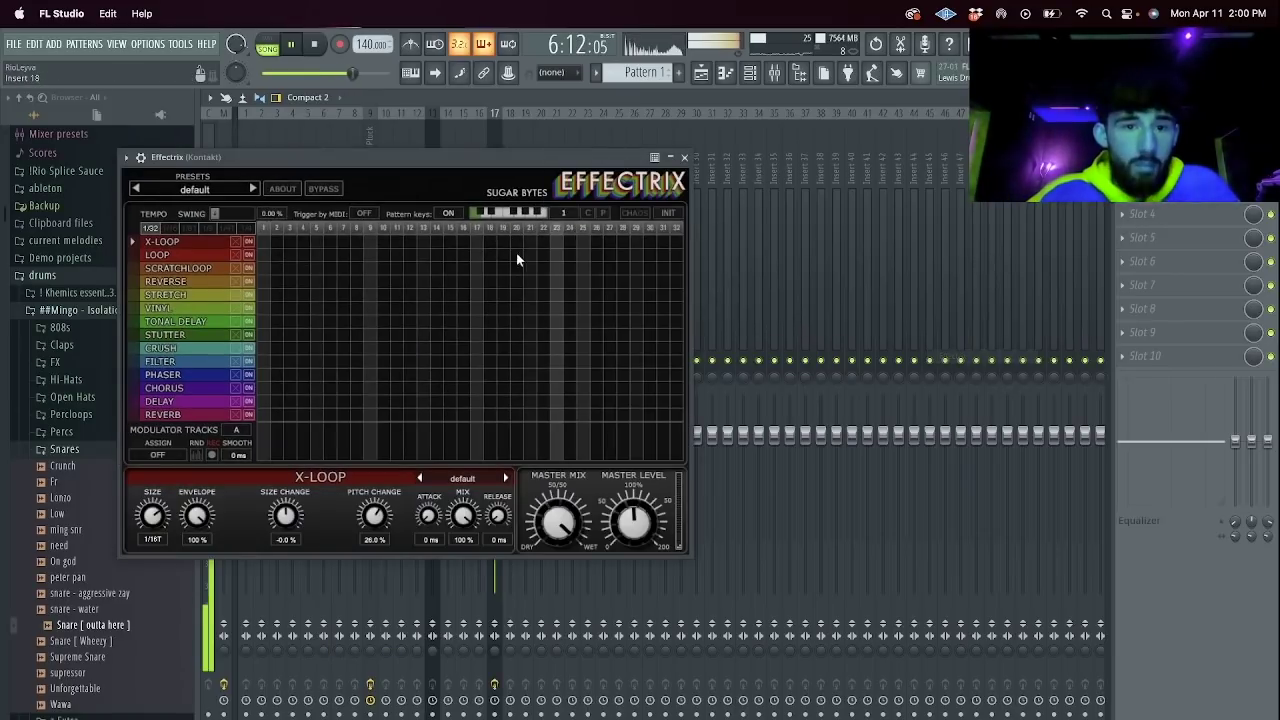
drag(431, 310, 460, 310)
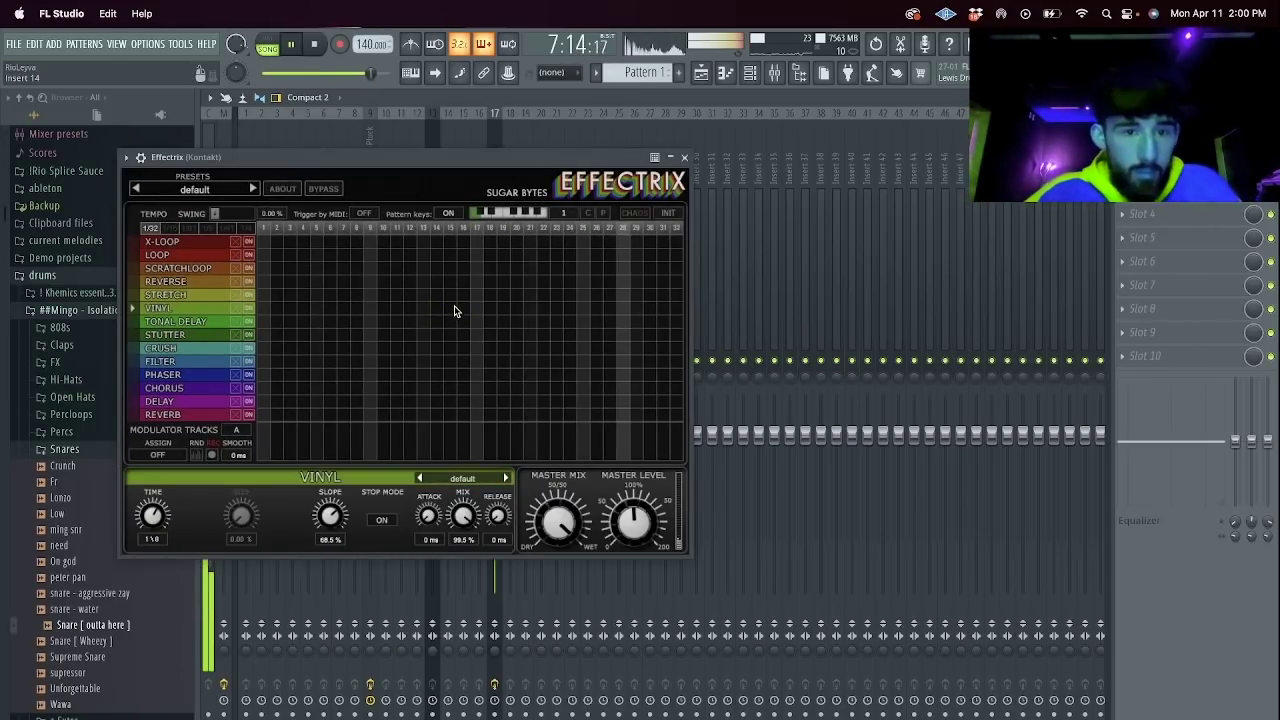
click(686, 158)
Raise the mixer track volume to about 123% and check the Rio - Brah Pluck track's effects.
click(433, 332)
drag(487, 432, 494, 395)
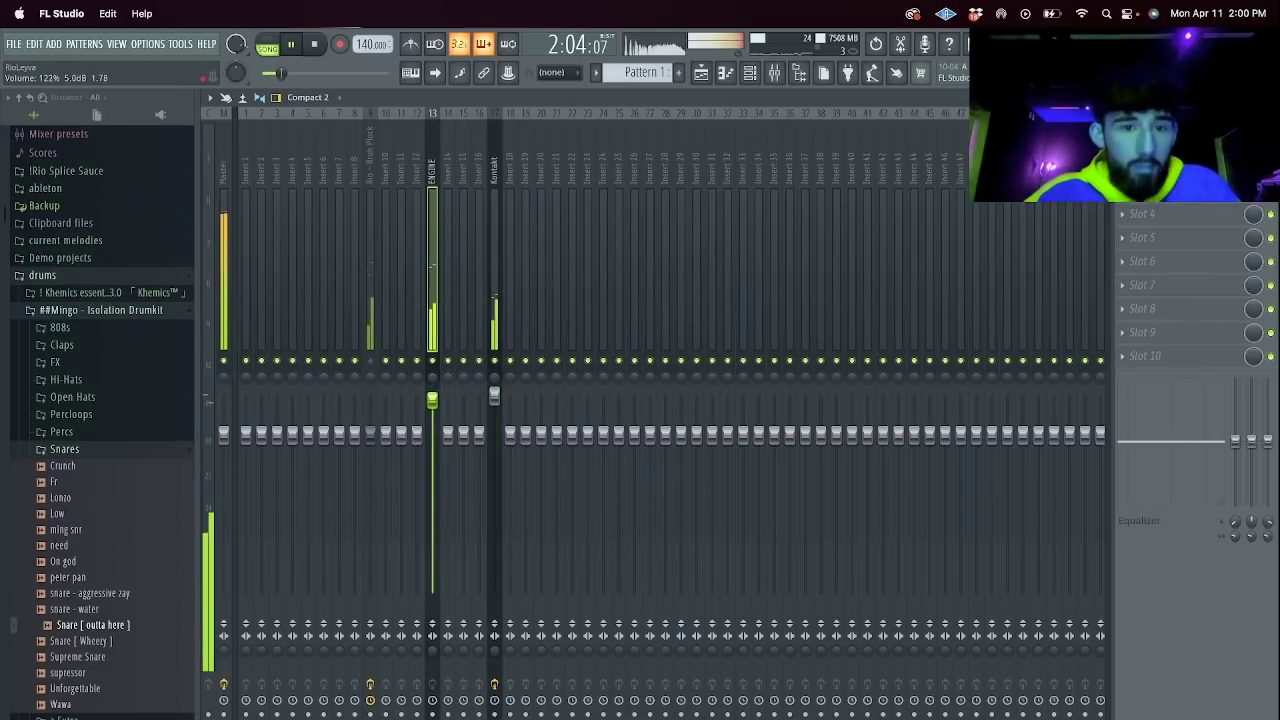
click(375, 340)
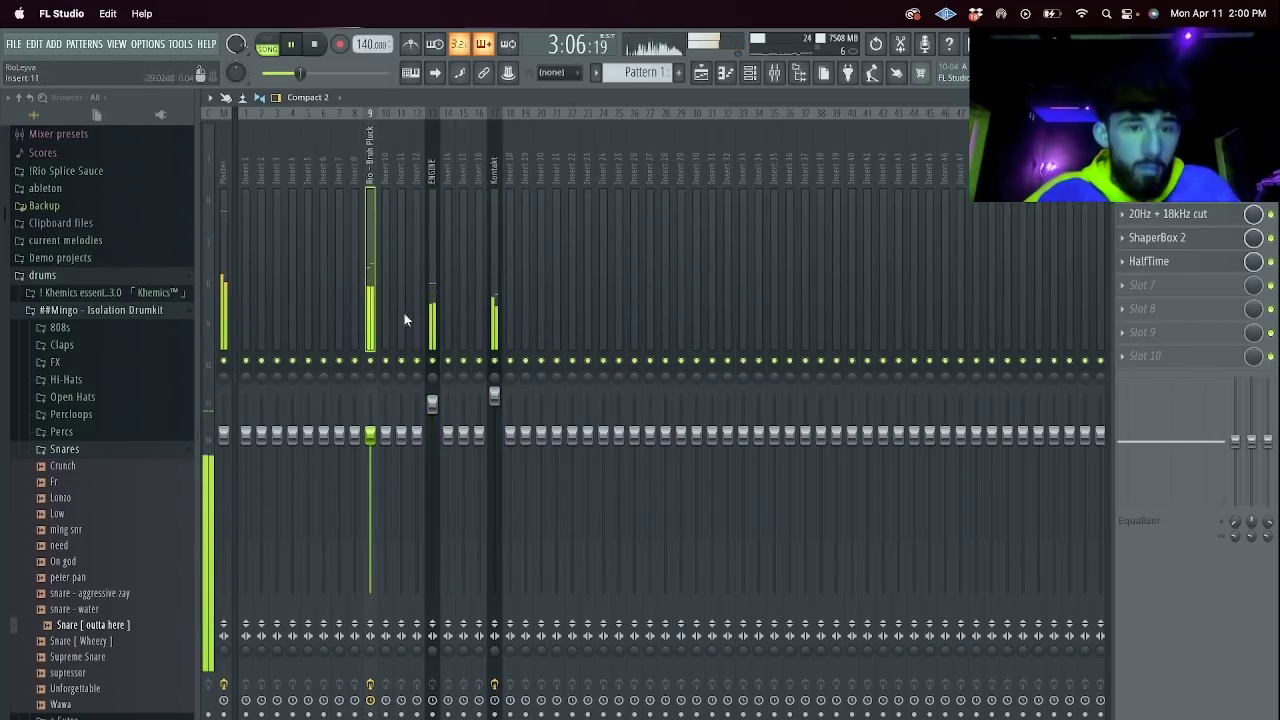
click(746, 73)
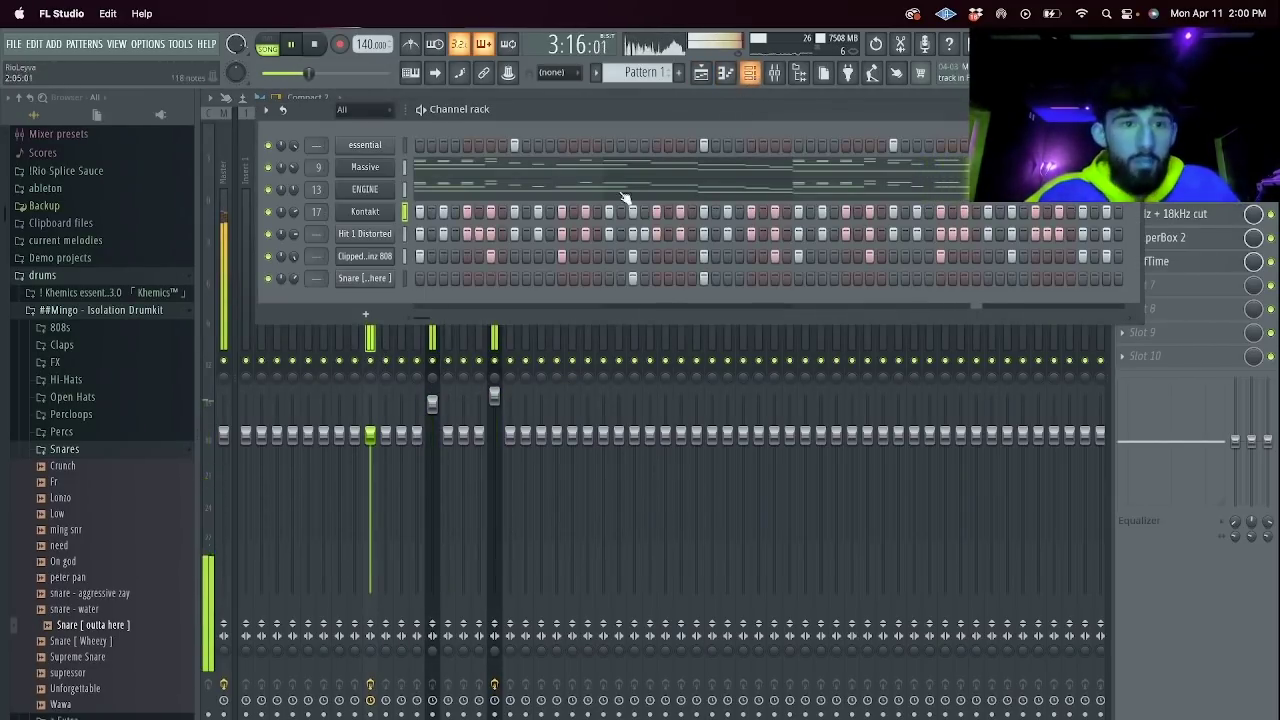
Add the No Heart OH sample from Open Hats as a new channel and open its piano roll.
click(85, 397)
drag(425, 297, 410, 277)
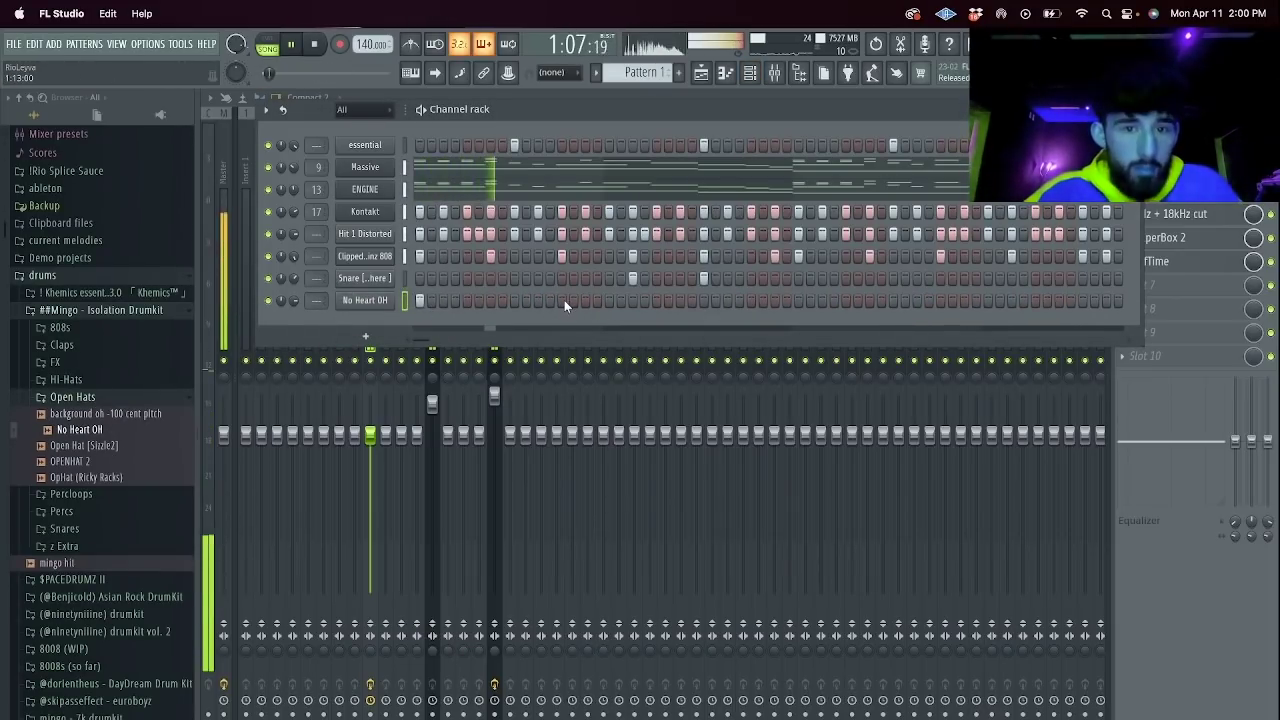
right_click(380, 309)
click(424, 299)
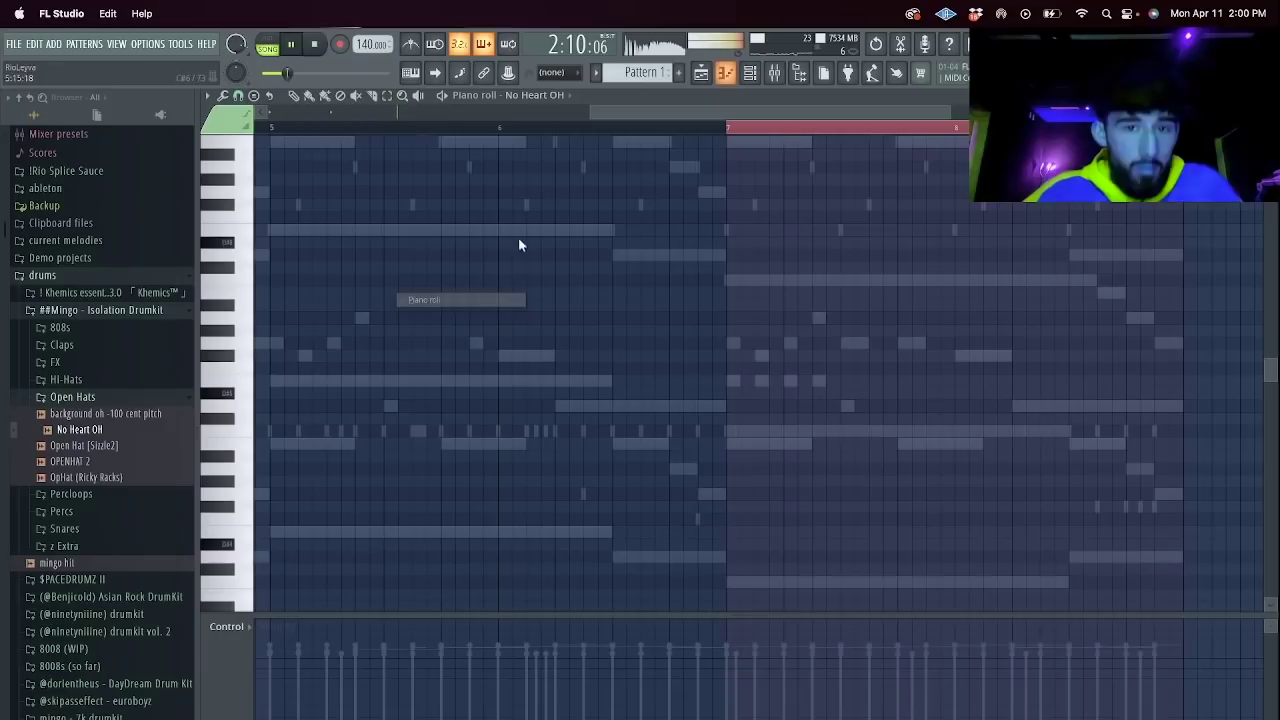
Copy the open-hat notes in bars 1–4 into bars 5–8.
drag(589, 115, 256, 116)
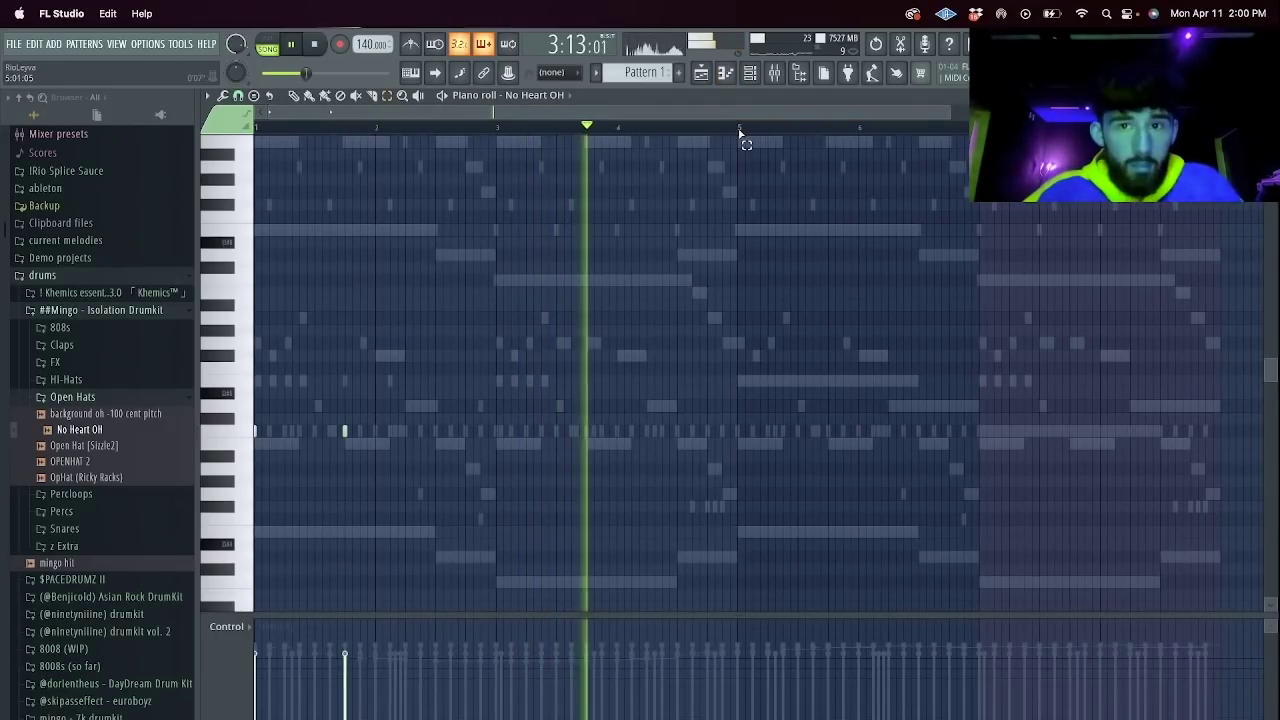
drag(740, 131, 143, 203)
key(super+b)
click(749, 72)
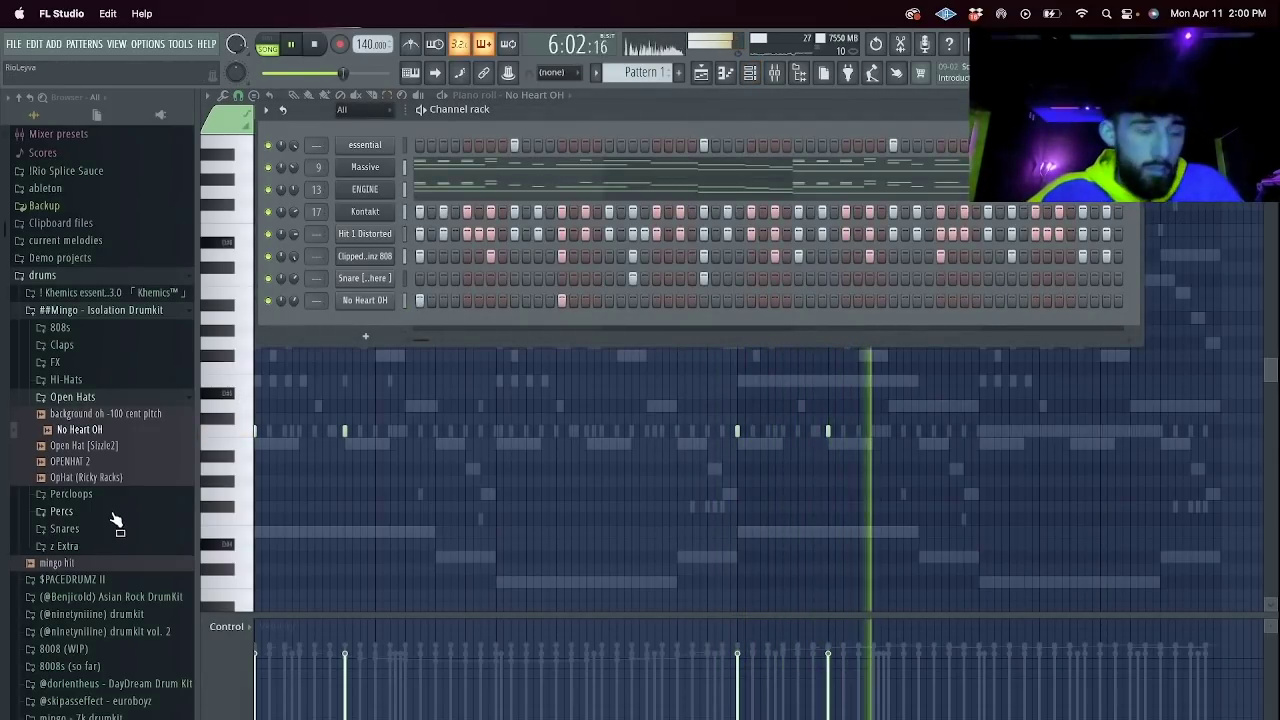
Select the channels from Clipped 808 up to Massive and apply a channel rack option.
click(404, 239)
click(405, 257)
drag(405, 256, 405, 168)
click(268, 110)
click(322, 295)
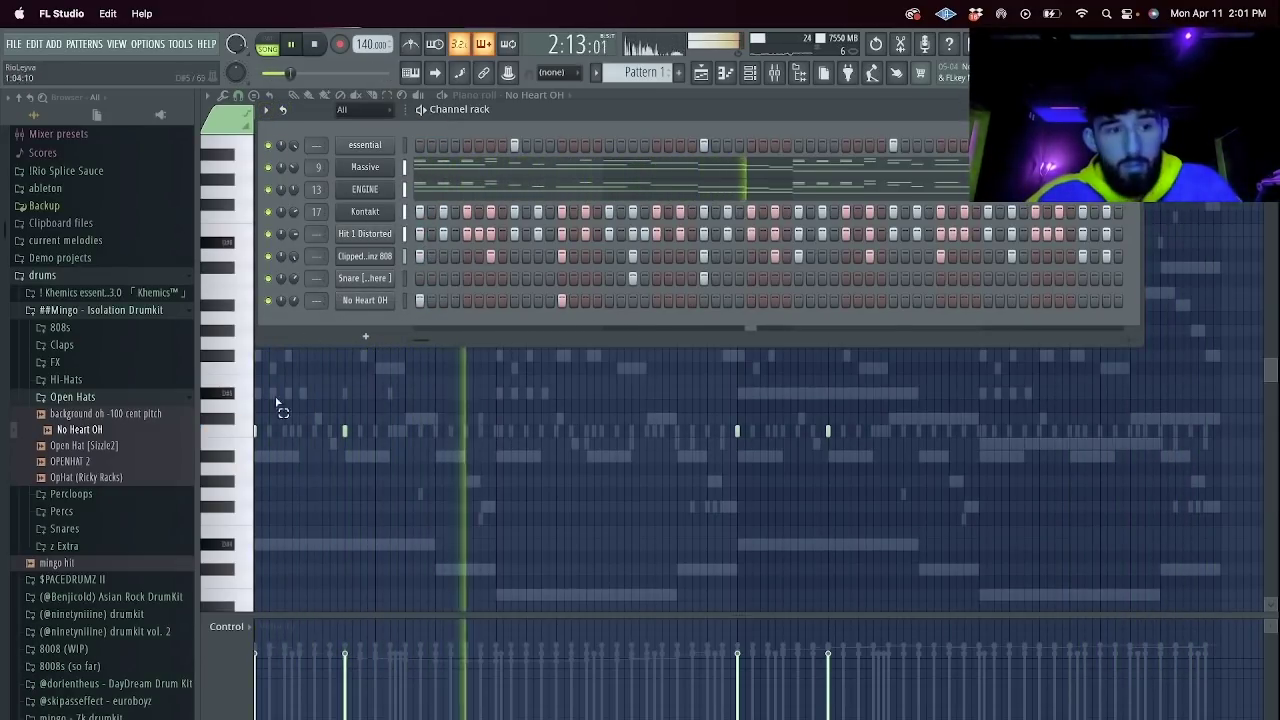
scroll(258, 385, down, 3)
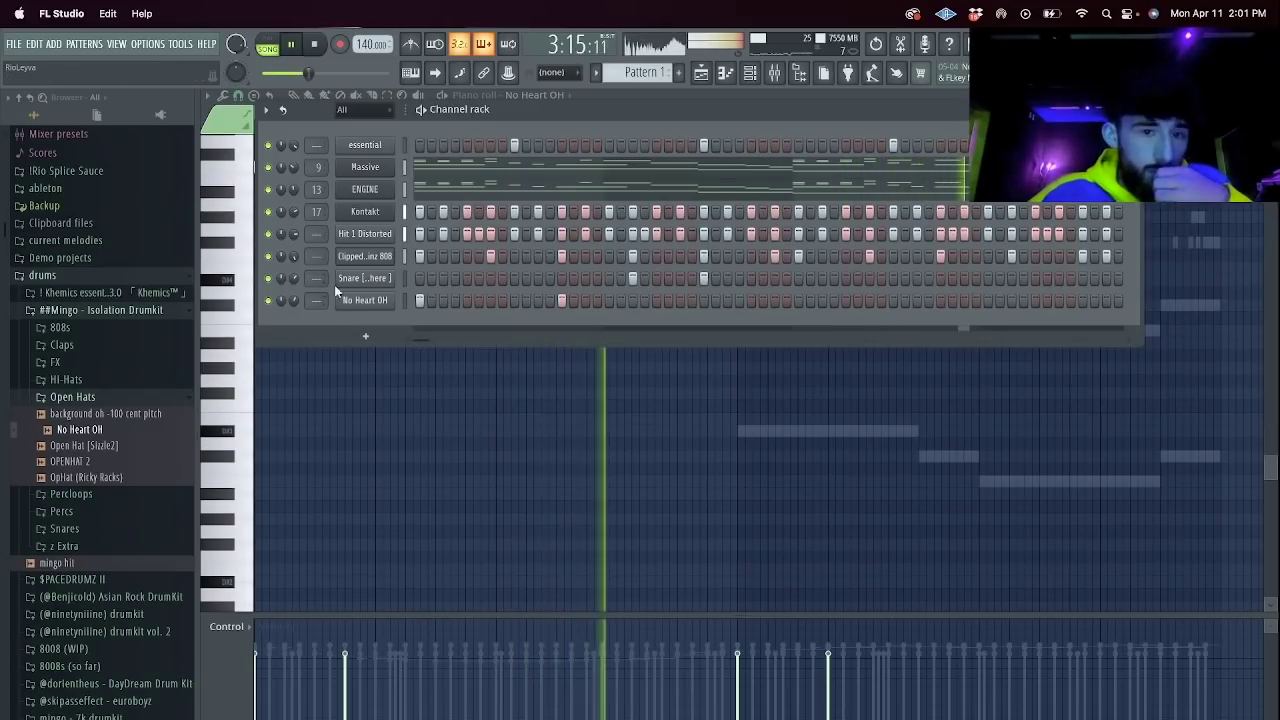
Clone the Clipped 808 channel and load Brashed it 808 onto the clone.
right_click(390, 256)
click(418, 399)
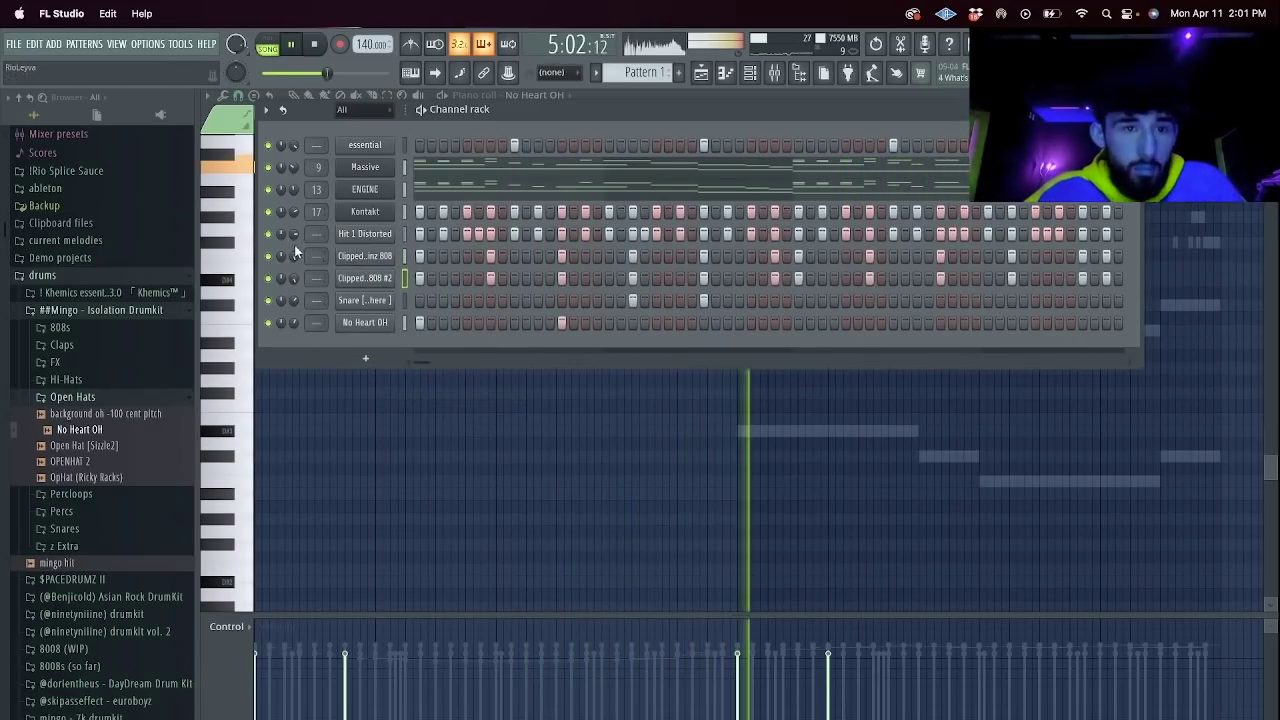
click(60, 327)
drag(95, 345, 366, 278)
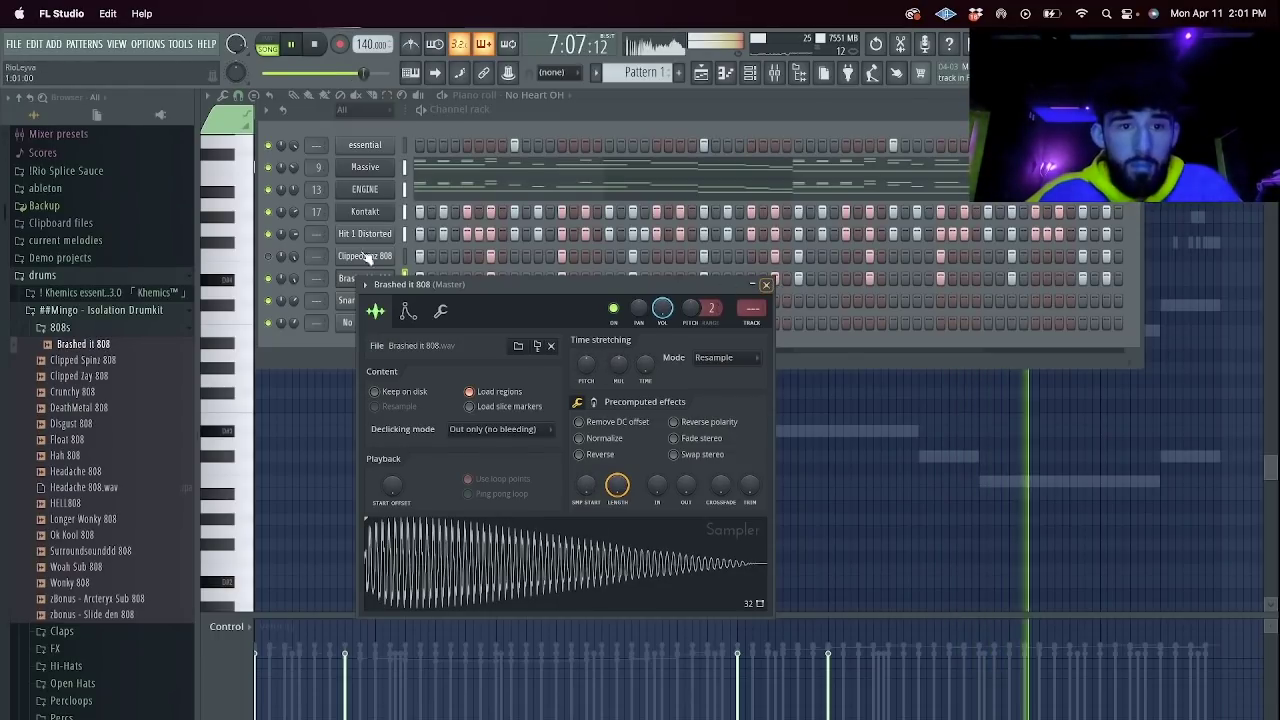
click(291, 282)
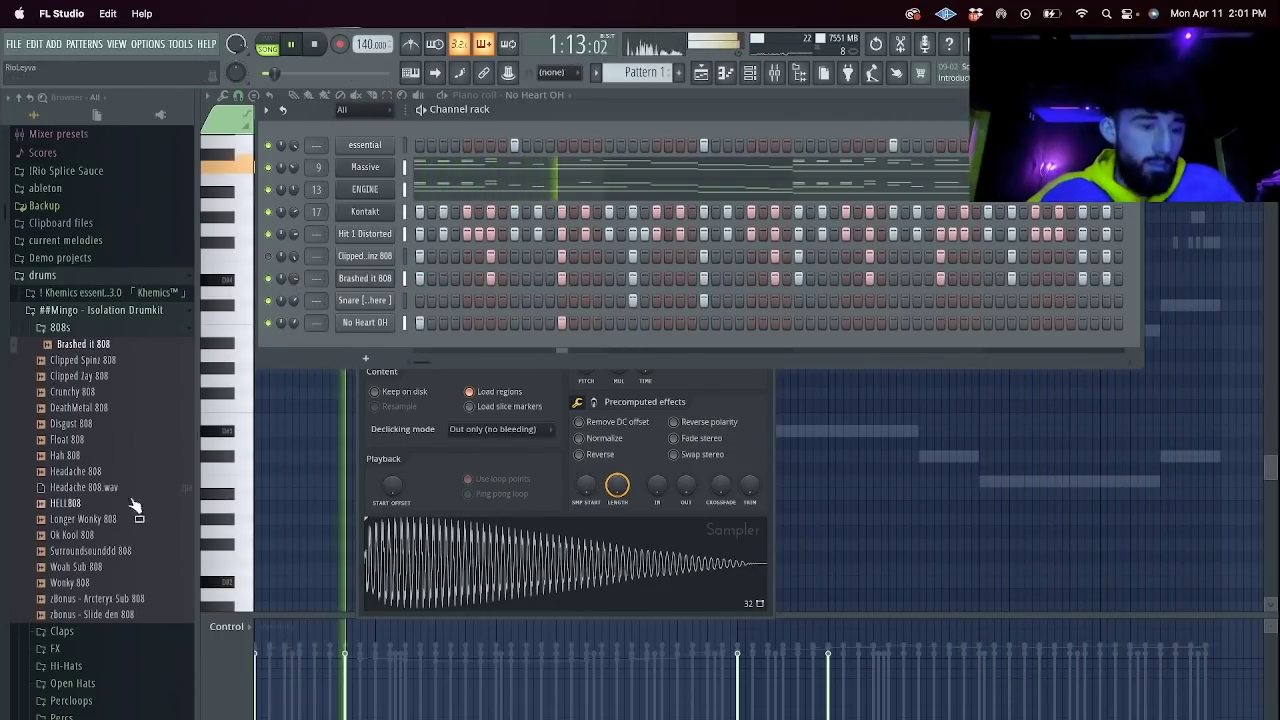
Replace the 808 channel's sample with HELL808 and stop playback.
scroll(147, 510, down, 6)
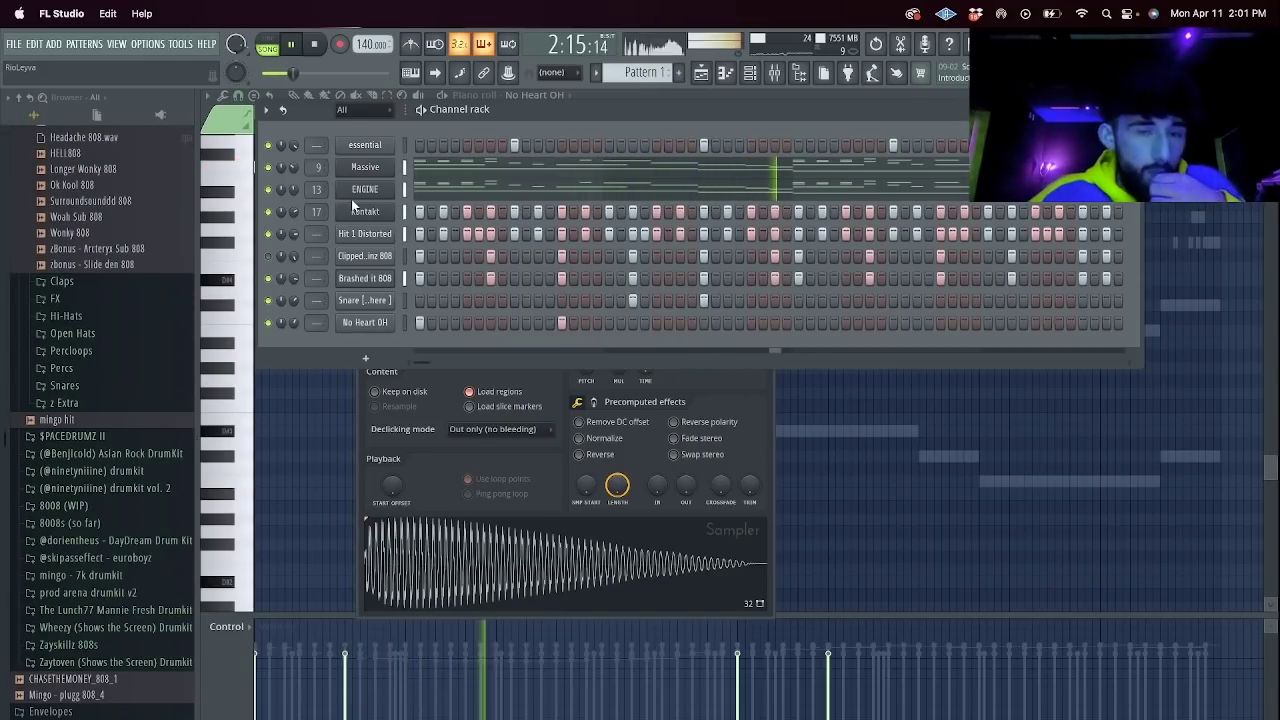
scroll(95, 313, up, 2)
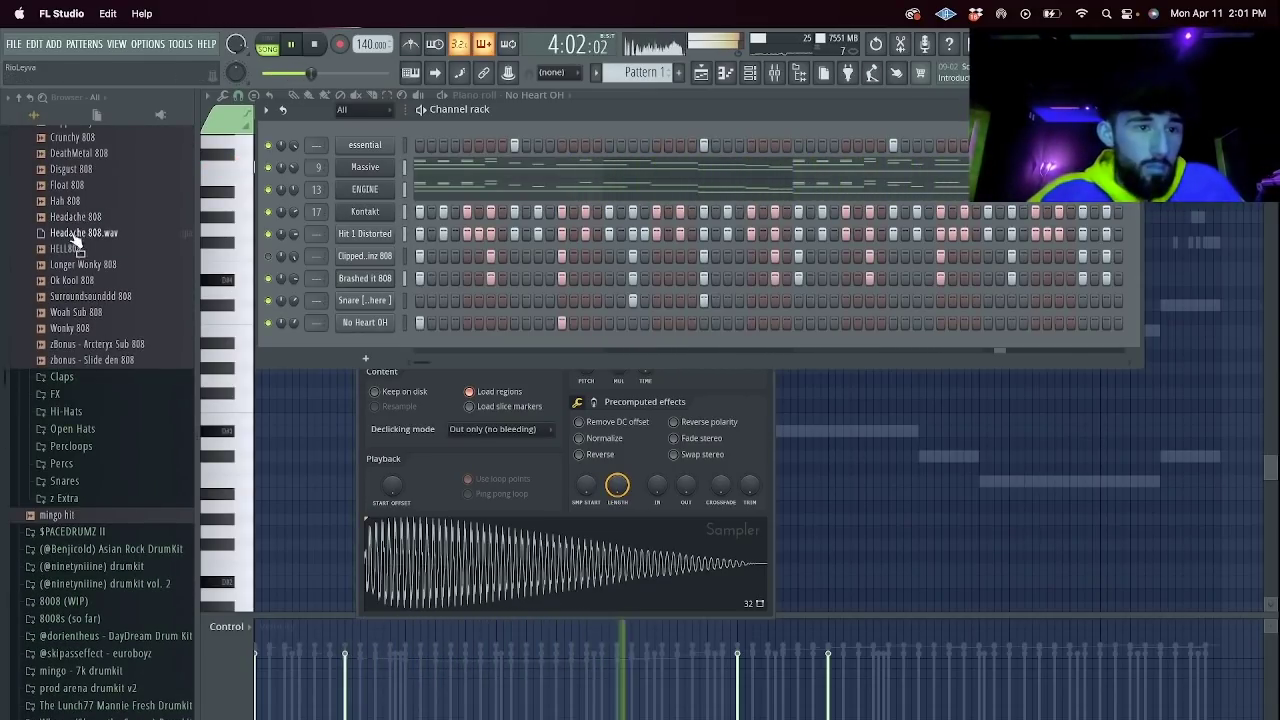
drag(368, 278, 368, 279)
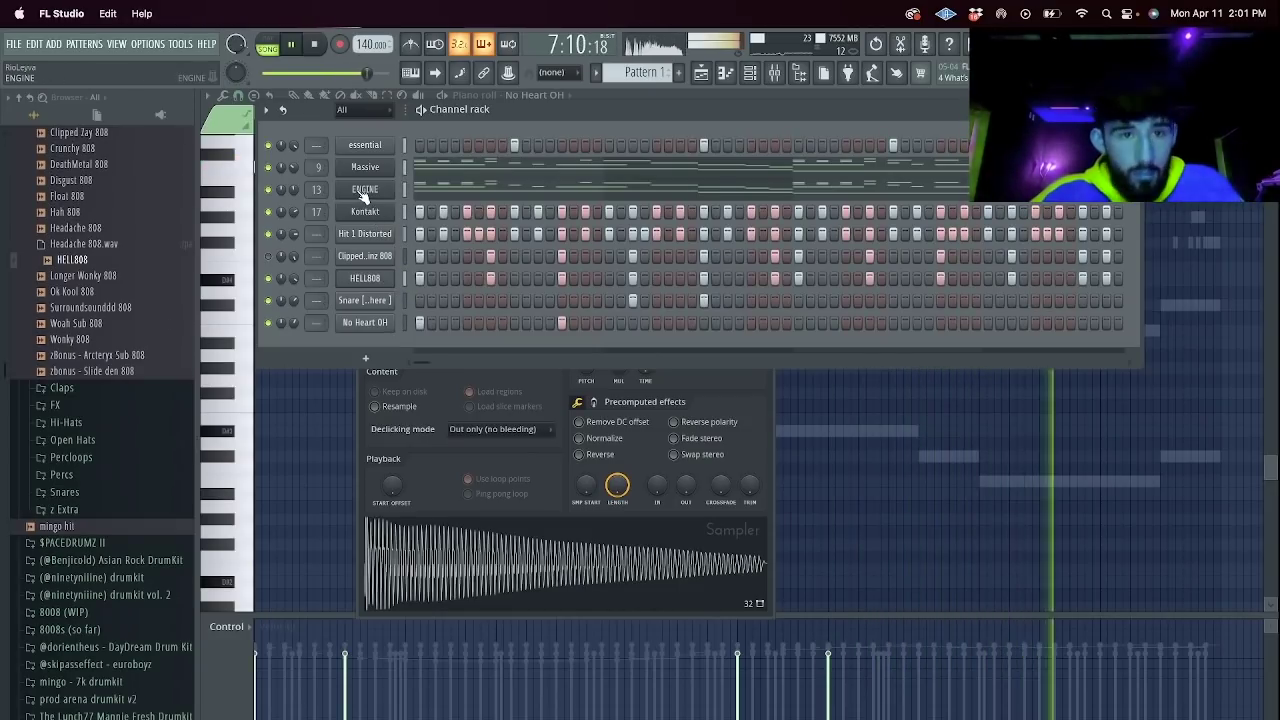
key(space)
right_click(346, 230)
Navigate the browser to rio kits > Pluto One Shot Kit > Lead.
click(46, 439)
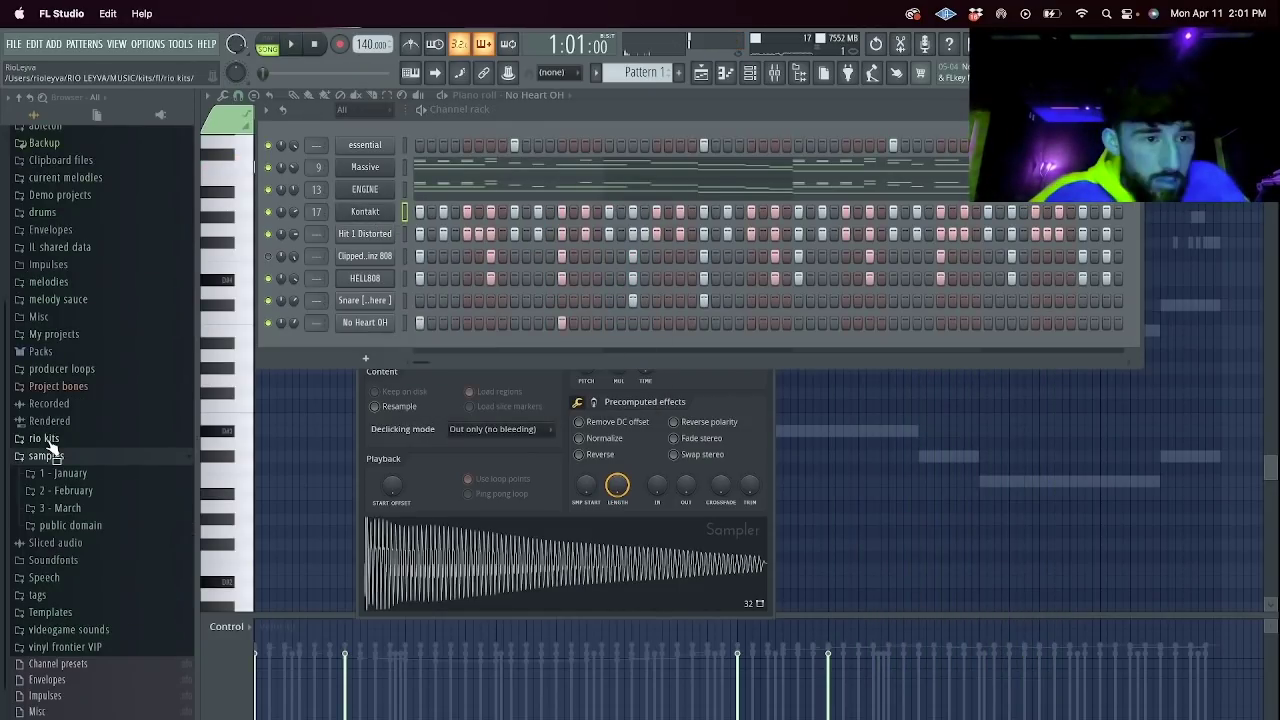
click(46, 439)
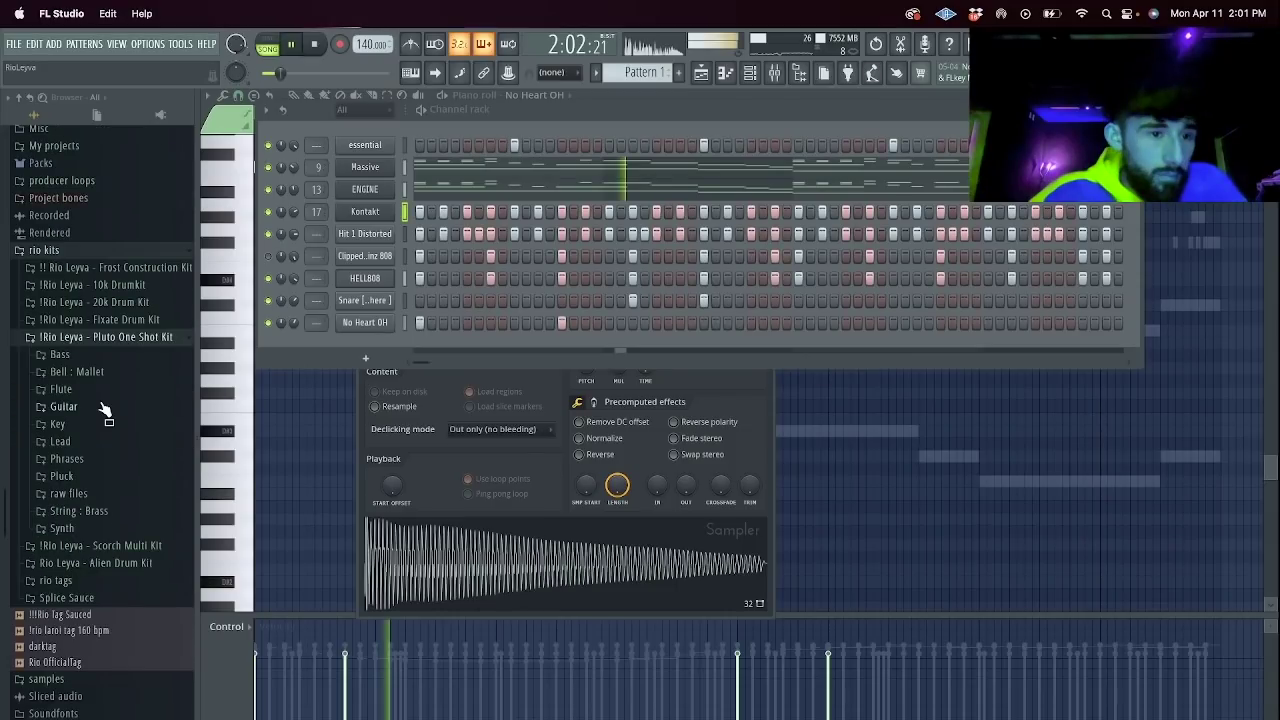
click(104, 441)
key(space)
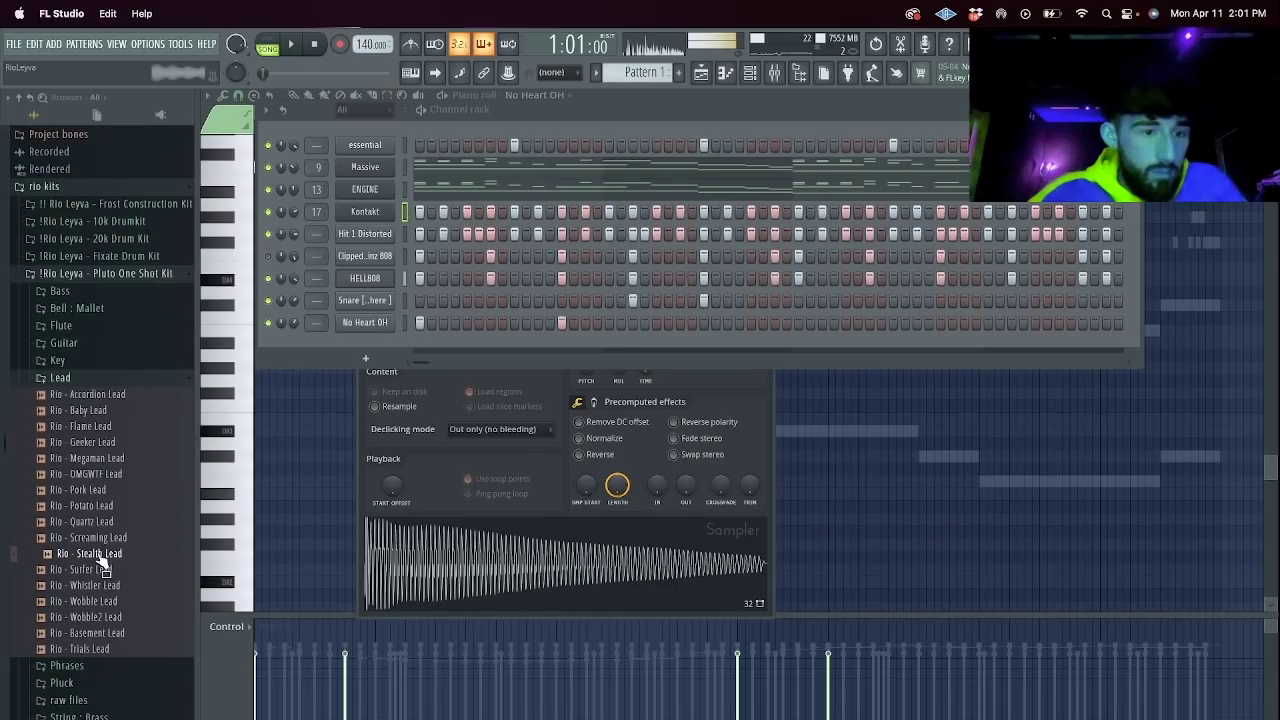
Load the Stealth Lead sample as a new channel and review its envelope and misc settings.
drag(103, 563, 404, 362)
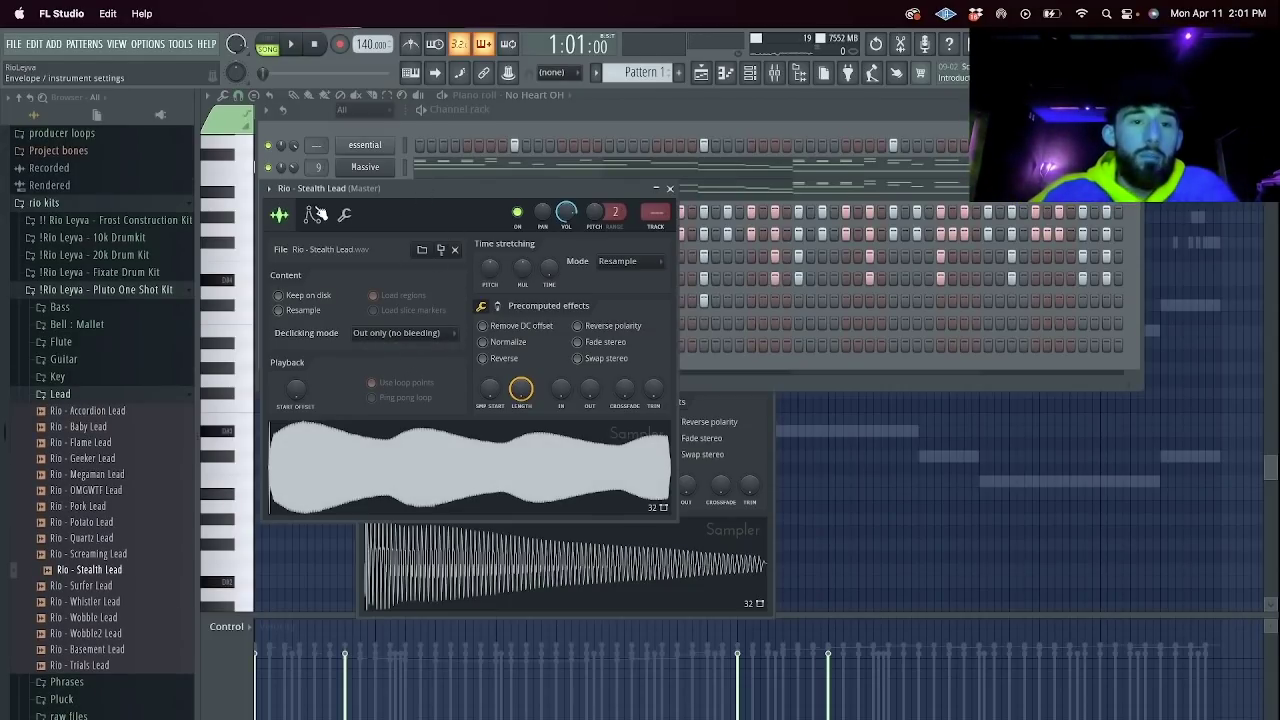
click(311, 214)
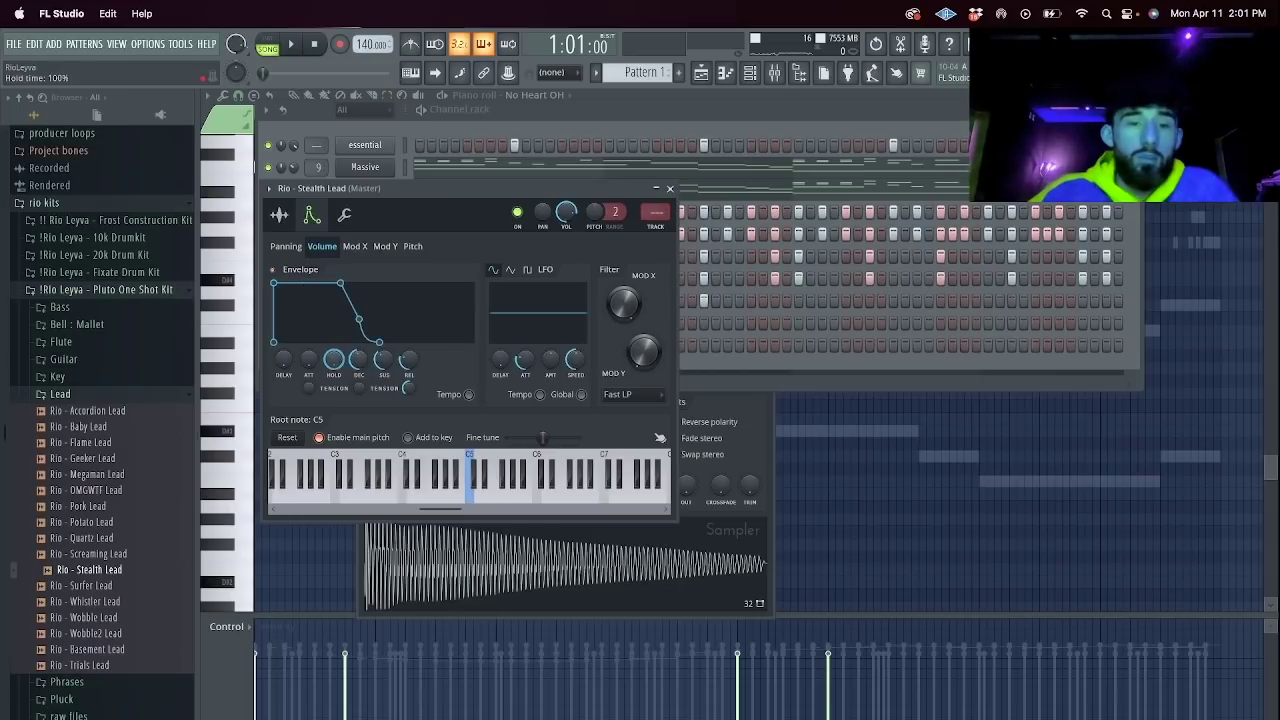
click(342, 216)
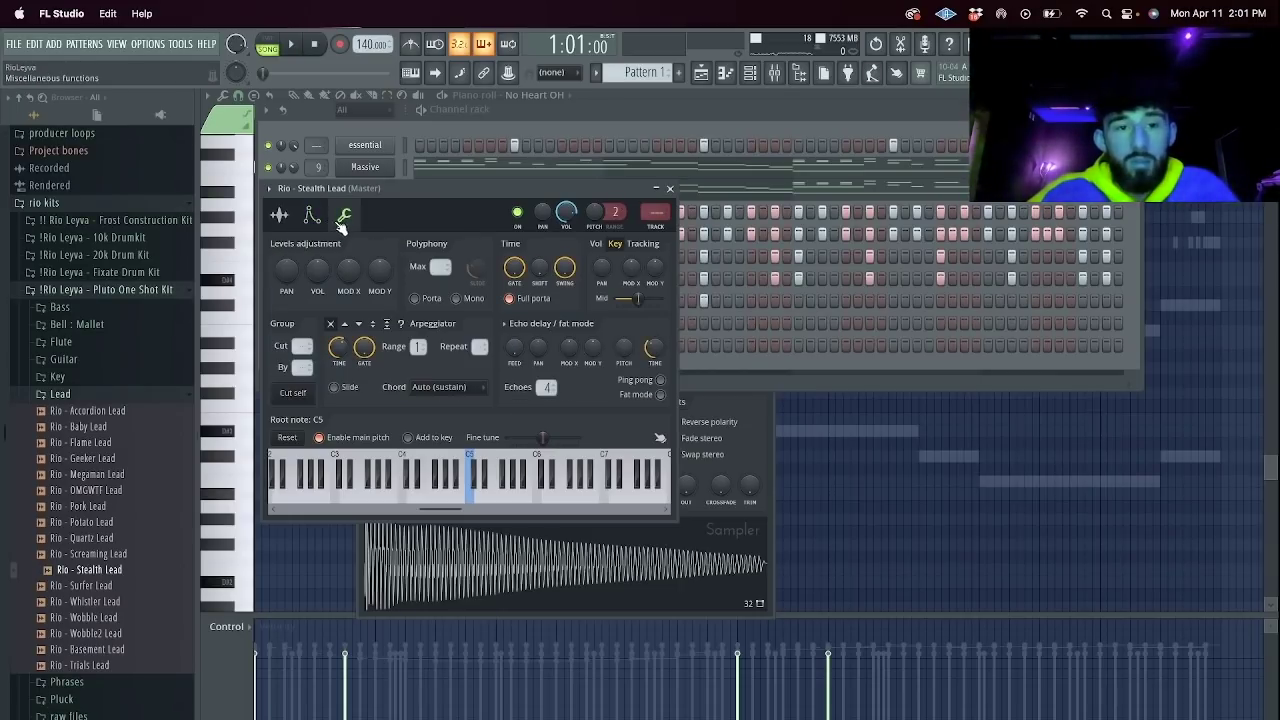
click(670, 189)
click(752, 74)
Open the Stealth Lead channel's piano roll in draw mode with playback running.
key(space)
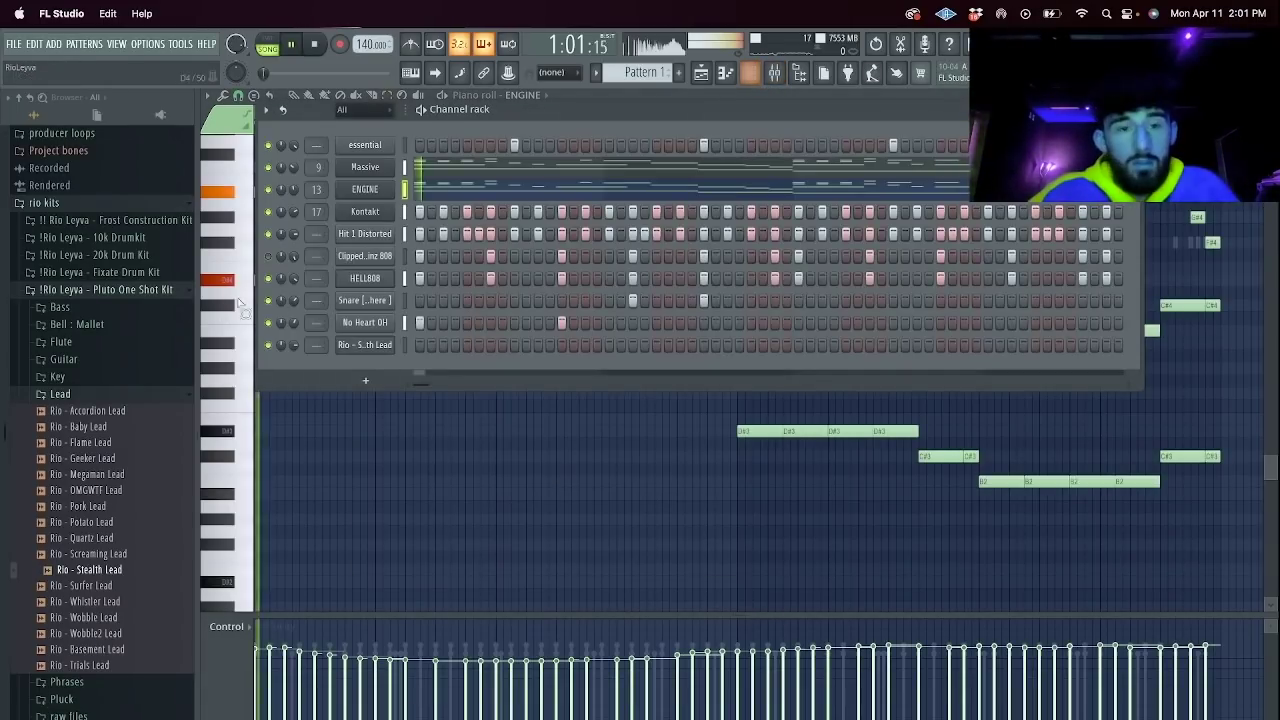
right_click(390, 341)
click(414, 346)
key(space)
key(space)
drag(941, 114, 403, 128)
click(295, 97)
Sketch a few short test notes, join them, then delete them.
scroll(617, 355, up, 2)
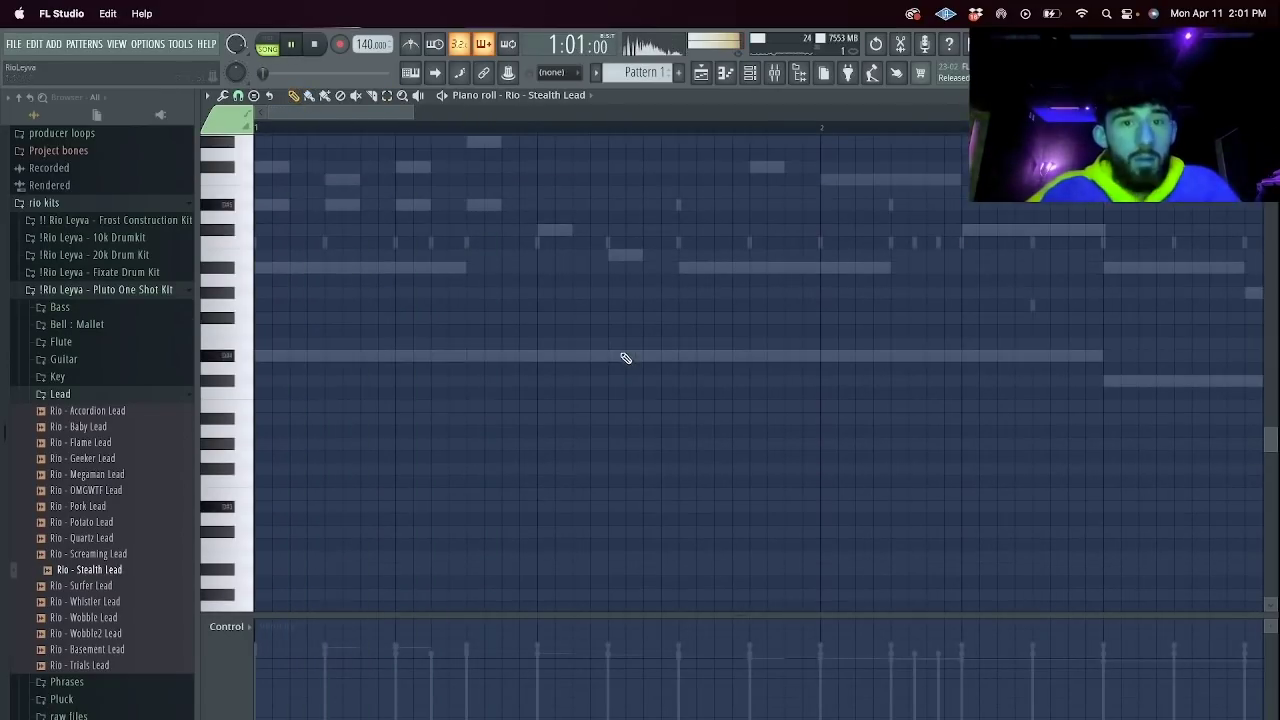
click(501, 179)
click(536, 167)
key(super+l)
right_click(537, 168)
right_click(518, 180)
right_click(490, 205)
key(space)
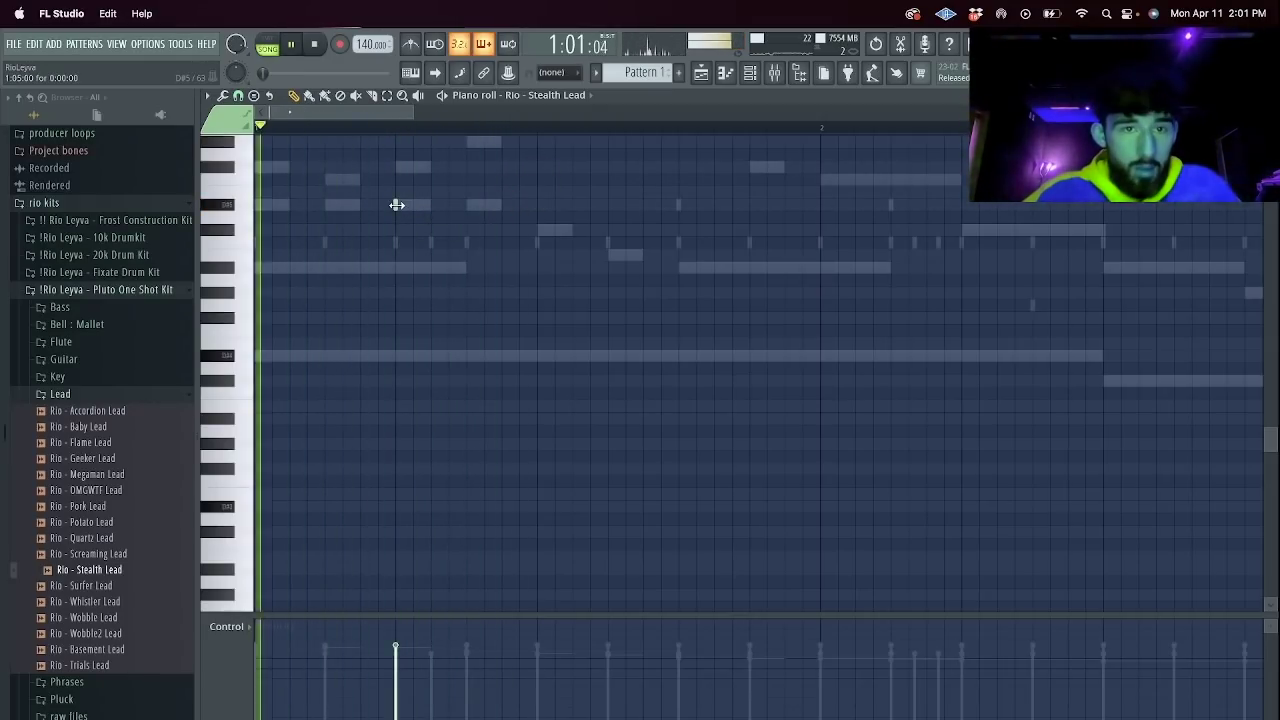
Lengthen the first melody note and add two lower notes after it.
scroll(400, 310, up, 3)
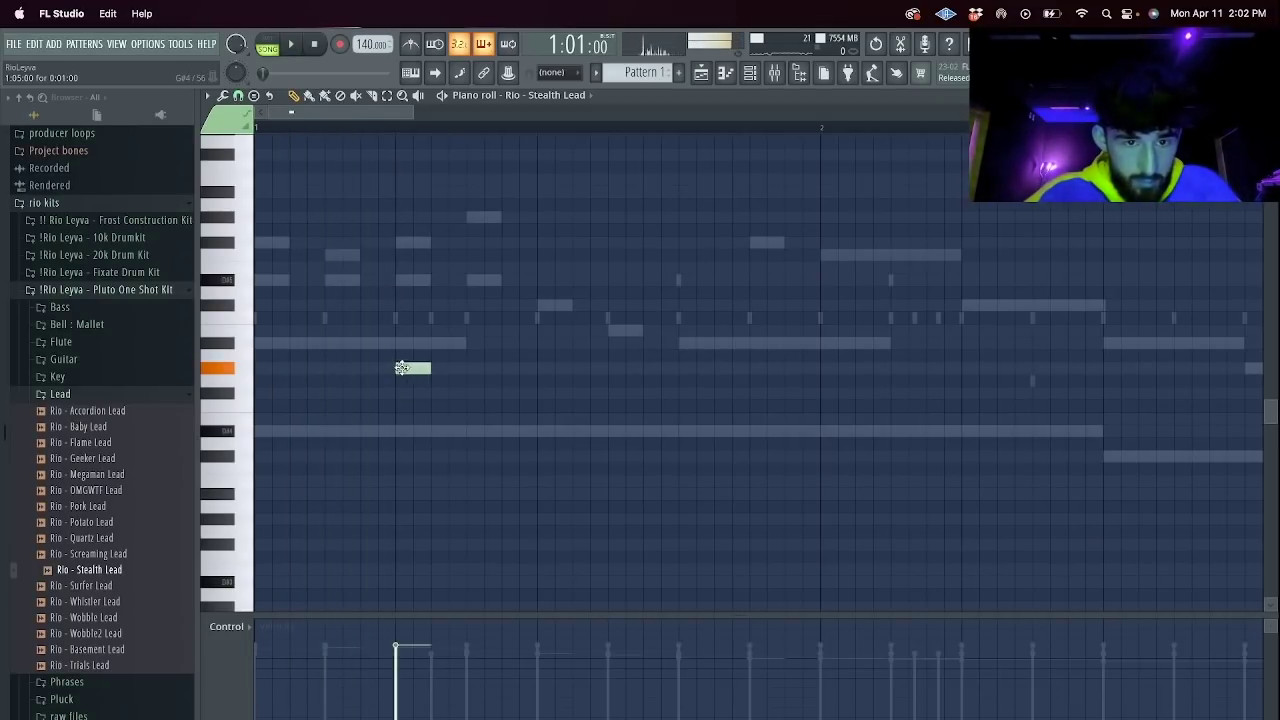
key(space)
drag(431, 343, 468, 345)
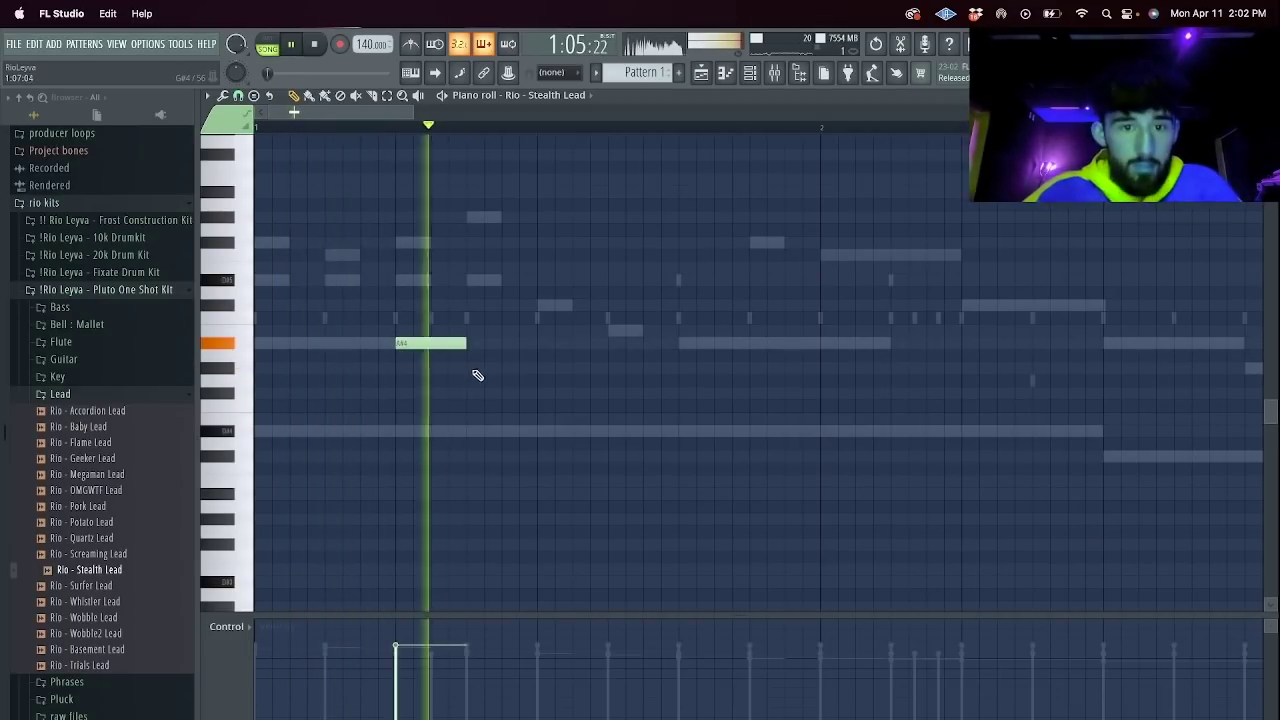
click(482, 369)
click(477, 393)
Remove the lower notes and repeat the melody note twice later in the bar.
drag(536, 394, 484, 394)
scroll(484, 388, up, 2)
right_click(486, 406)
right_click(473, 431)
key(space)
key(space)
click(550, 381)
click(695, 381)
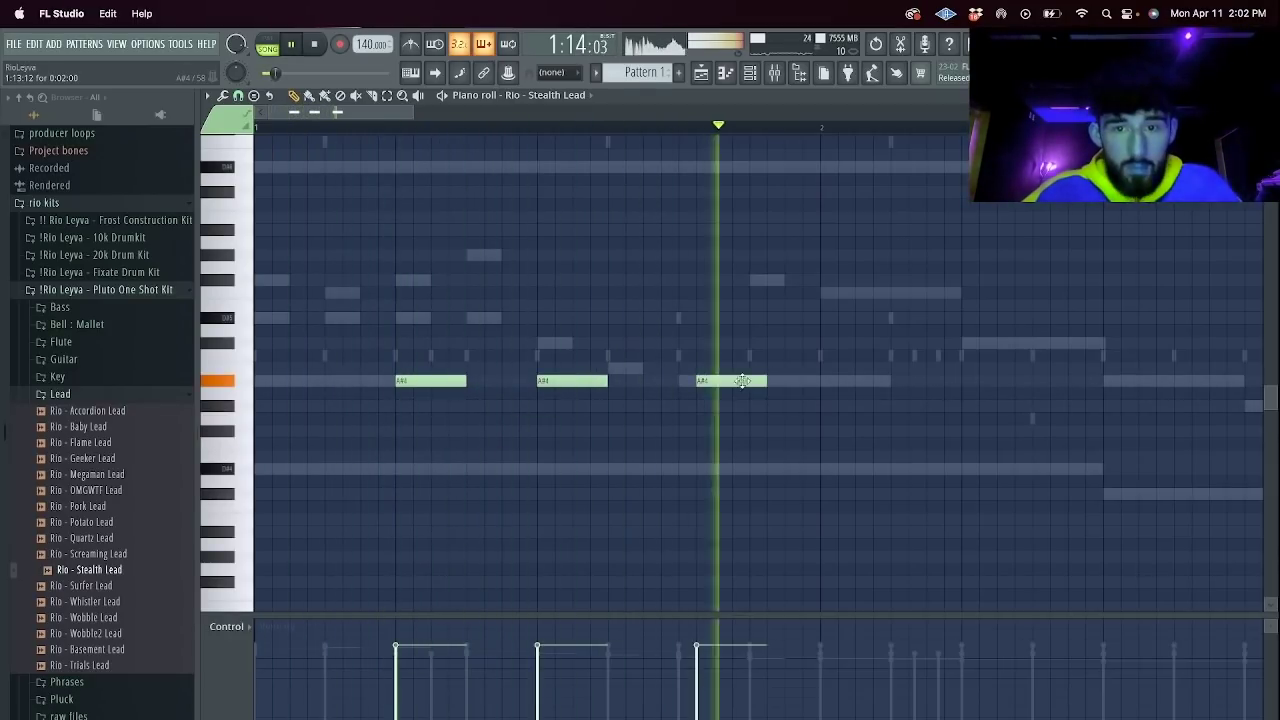
drag(405, 112, 766, 112)
Move G4 up to G#4, shorten C#5, add C5 and A#4, and lower the short note a semitone.
drag(375, 404, 405, 406)
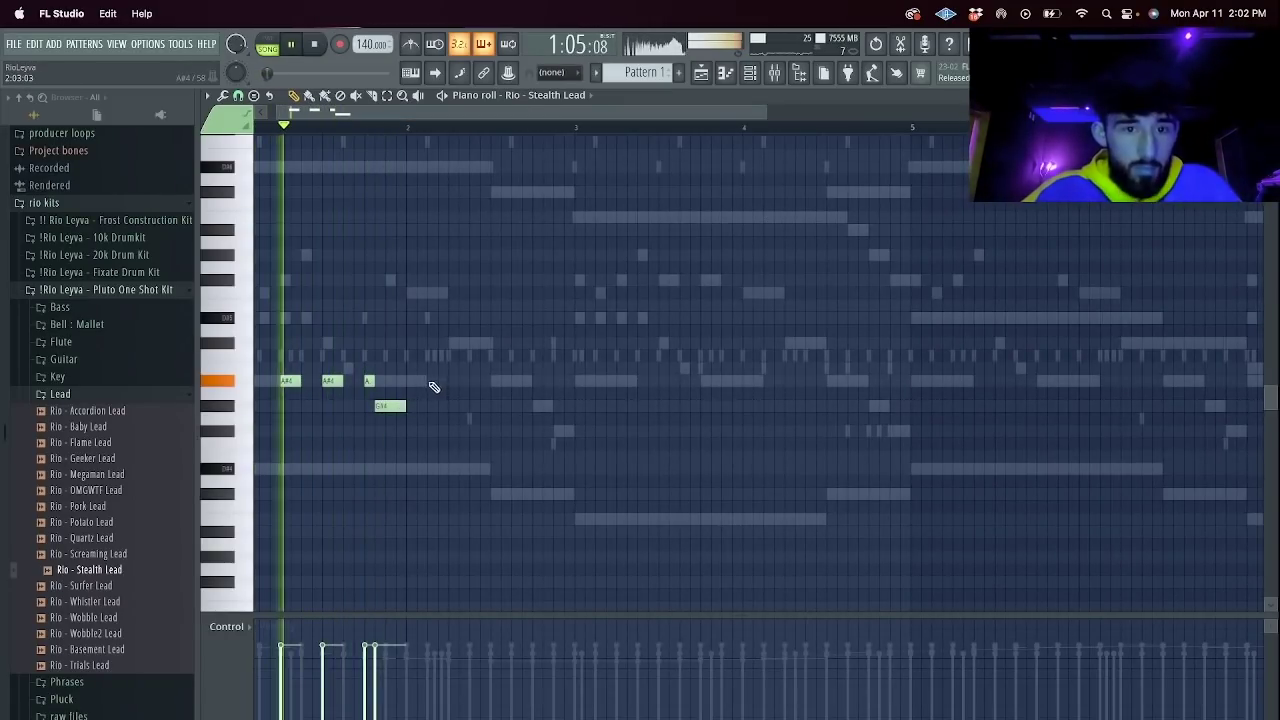
drag(436, 342, 426, 343)
click(434, 358)
click(455, 382)
drag(466, 384, 486, 387)
drag(427, 350, 428, 364)
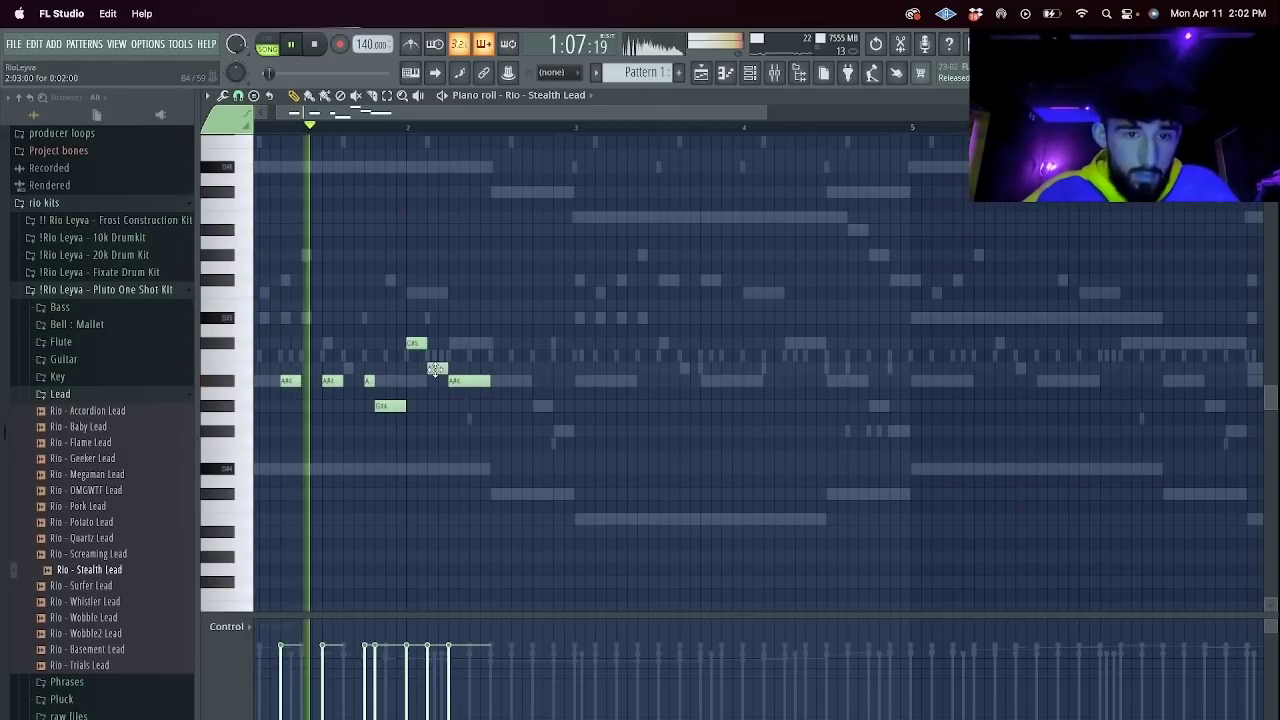
Add a shortened G#4 and a short note, then duplicate the phrase and move the copy later and lower.
click(533, 406)
drag(570, 405, 553, 405)
click(558, 443)
key(ctrl+b)
key(space)
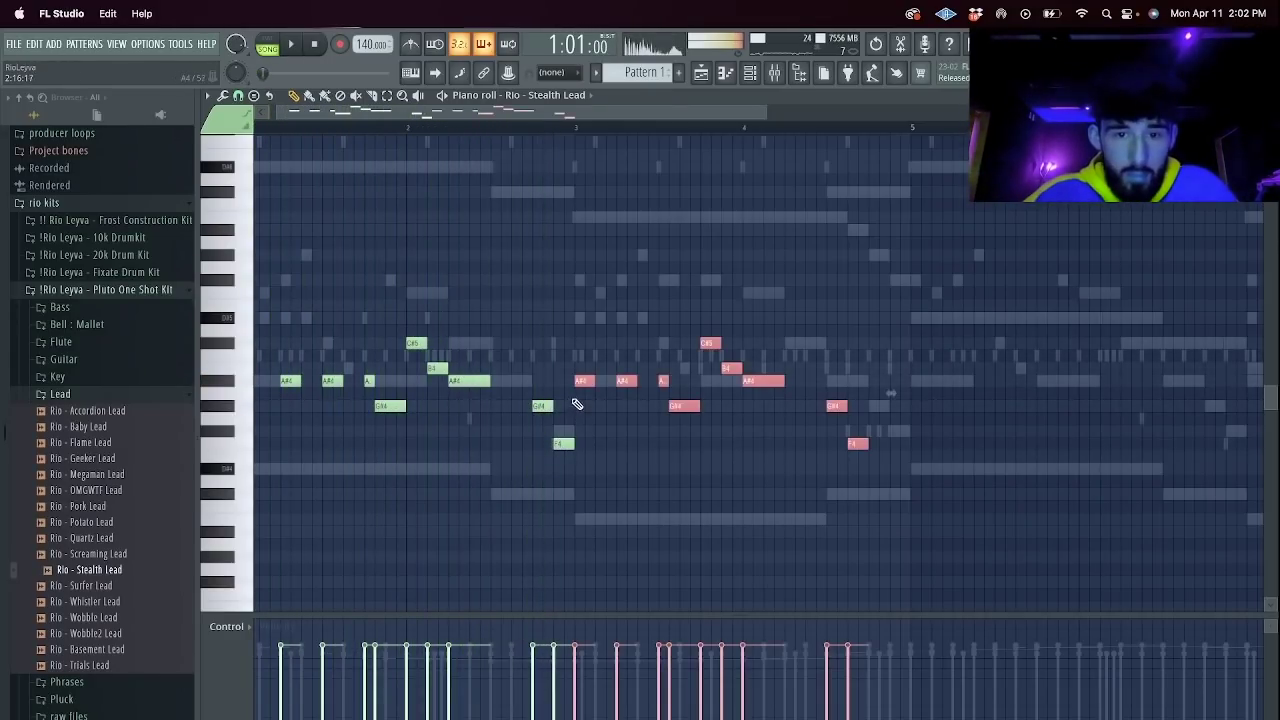
drag(584, 381, 626, 431)
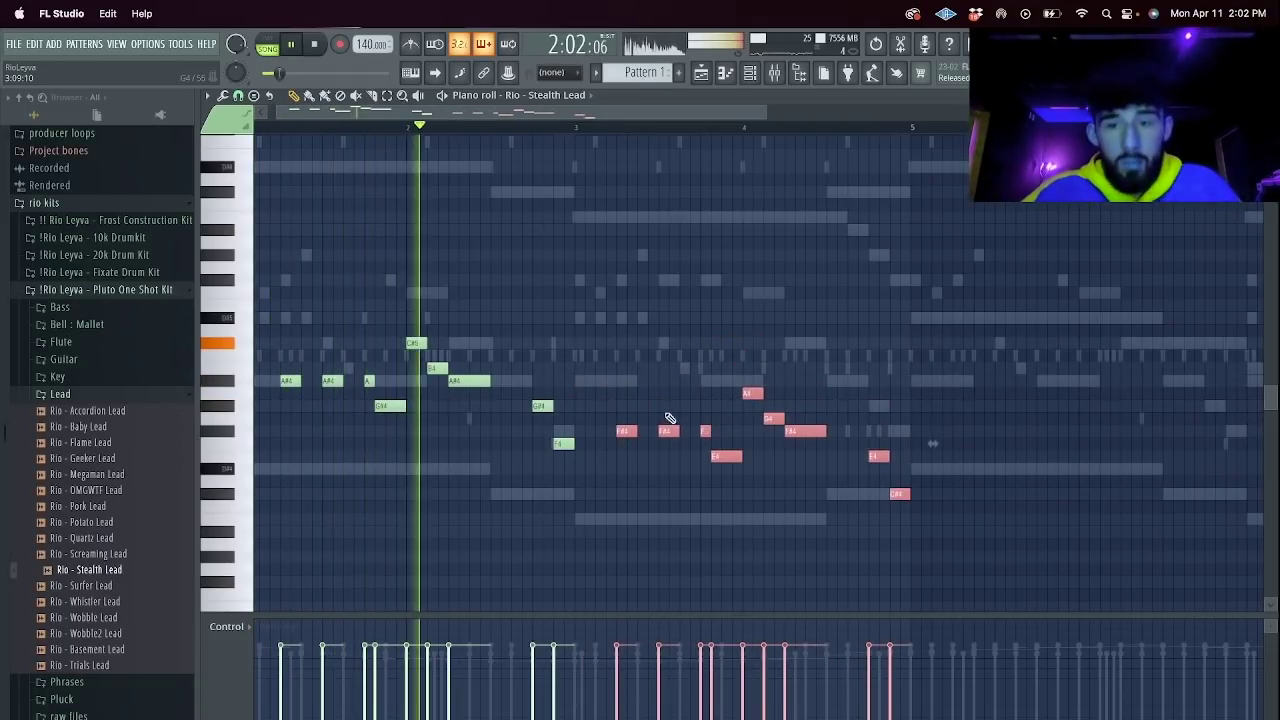
Add three short F#4 notes near beat 3 of the copied phrase.
click(680, 343)
right_click(687, 344)
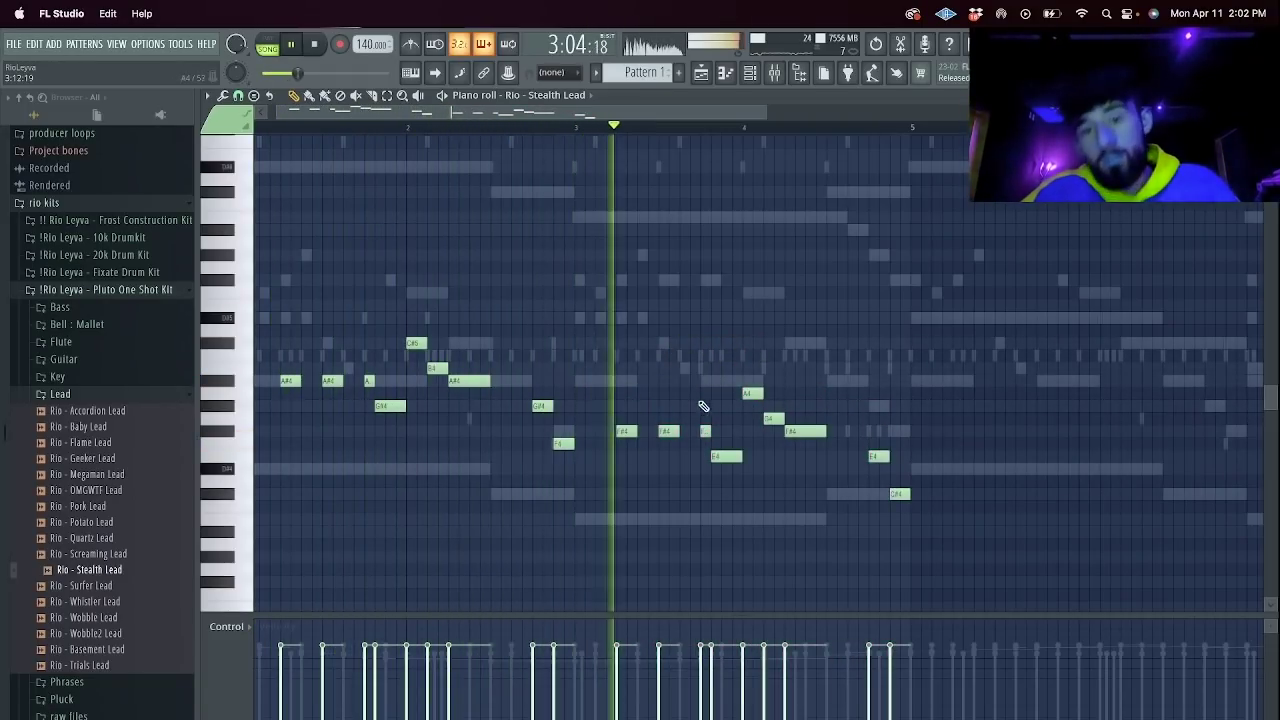
click(583, 431)
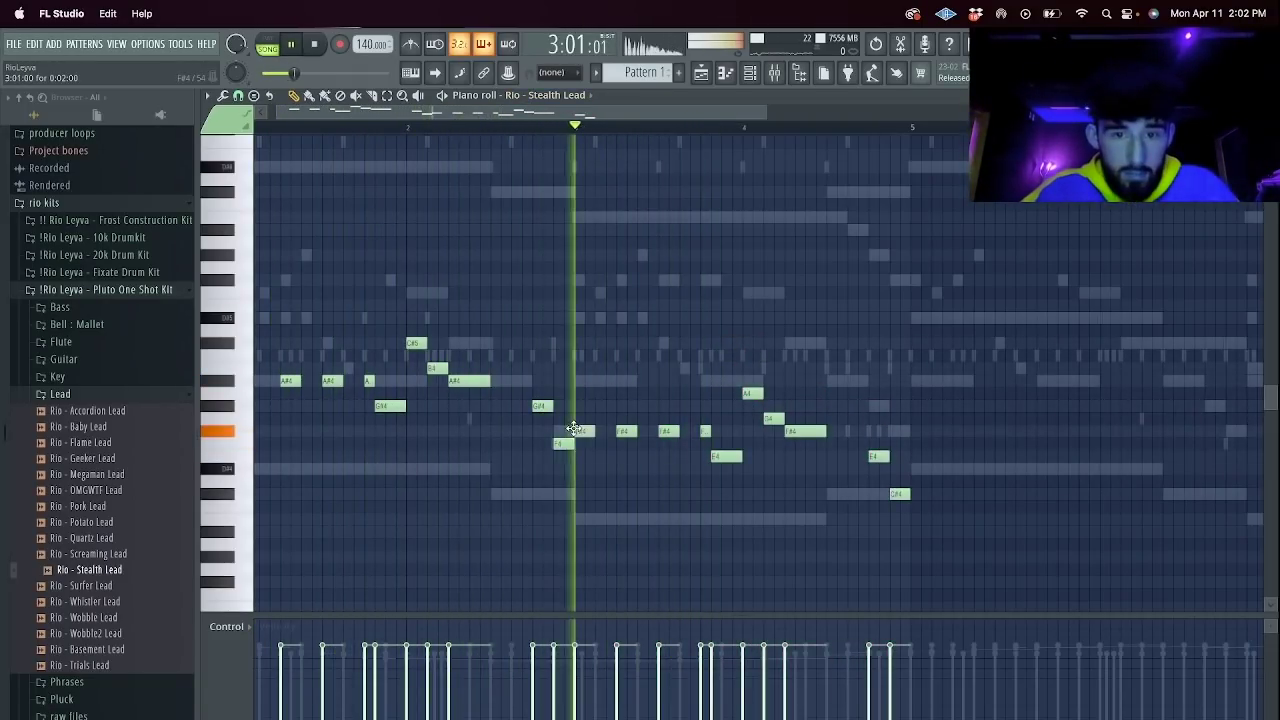
drag(590, 429, 577, 431)
key(space)
key(space)
click(587, 431)
click(598, 431)
key(space)
key(space)
Delete the E4 and a short F#4, try a short G4, and shift the A#4 slightly later.
right_click(717, 456)
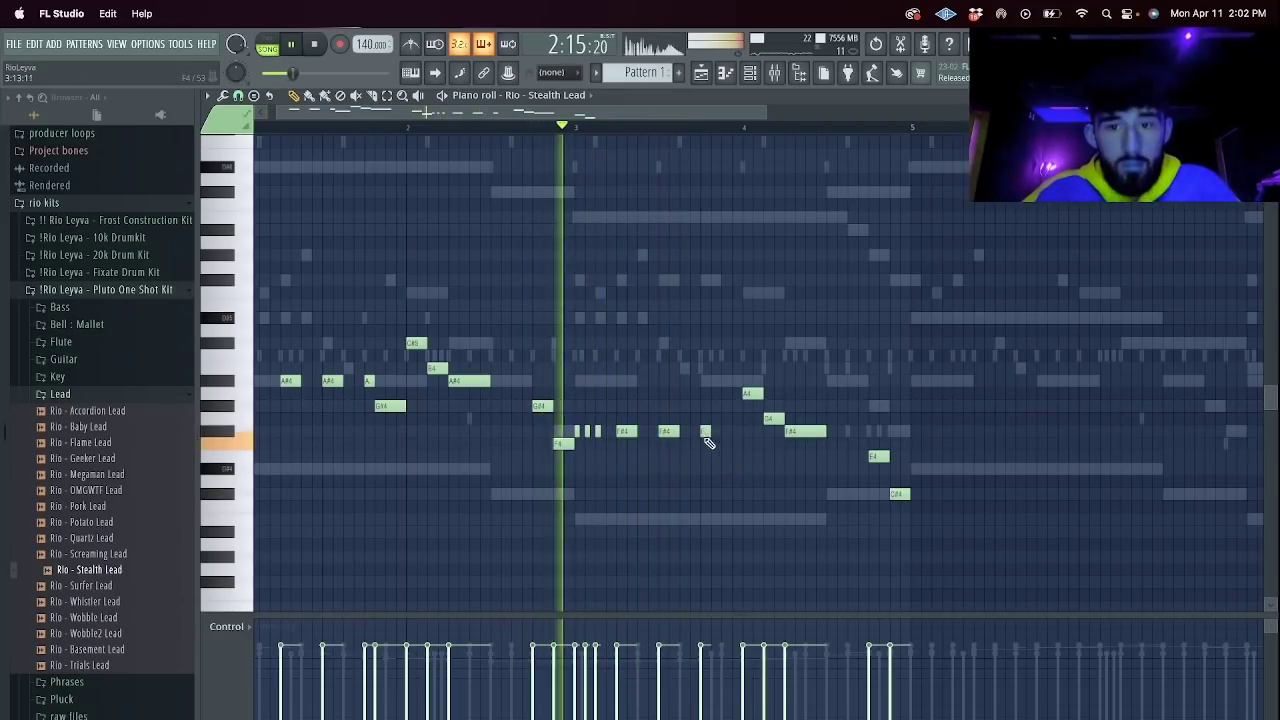
right_click(705, 431)
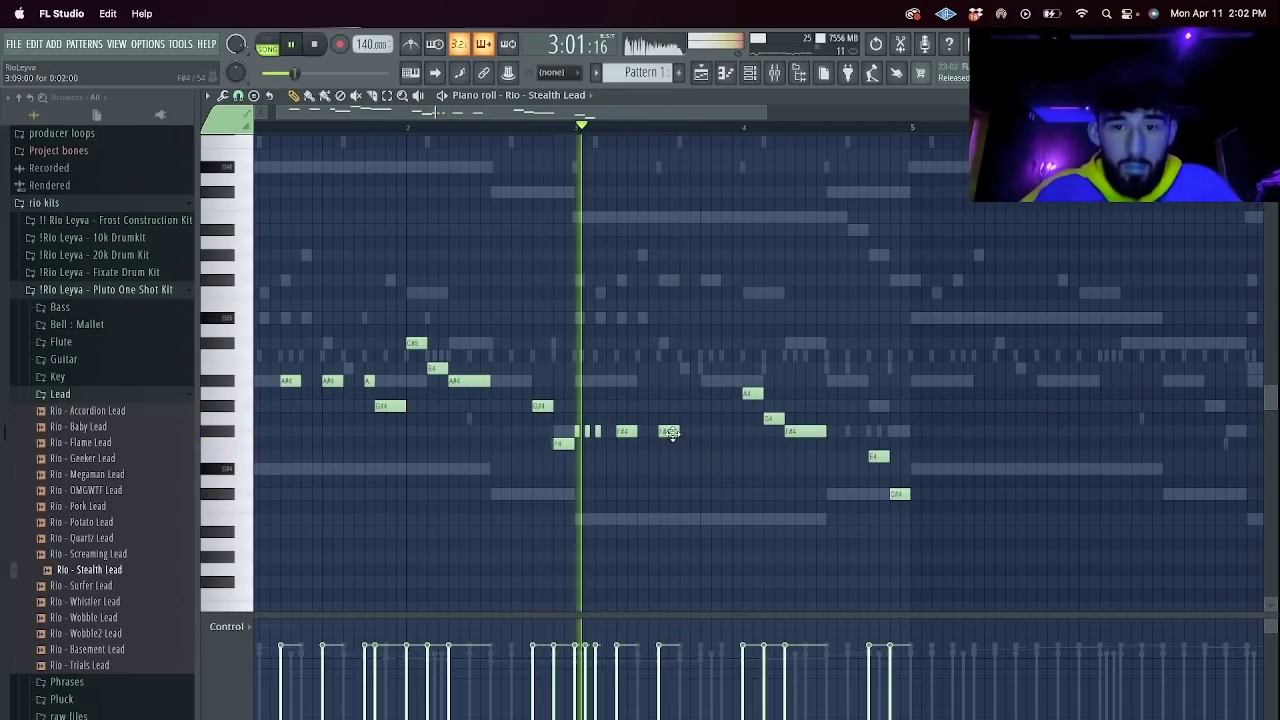
click(702, 405)
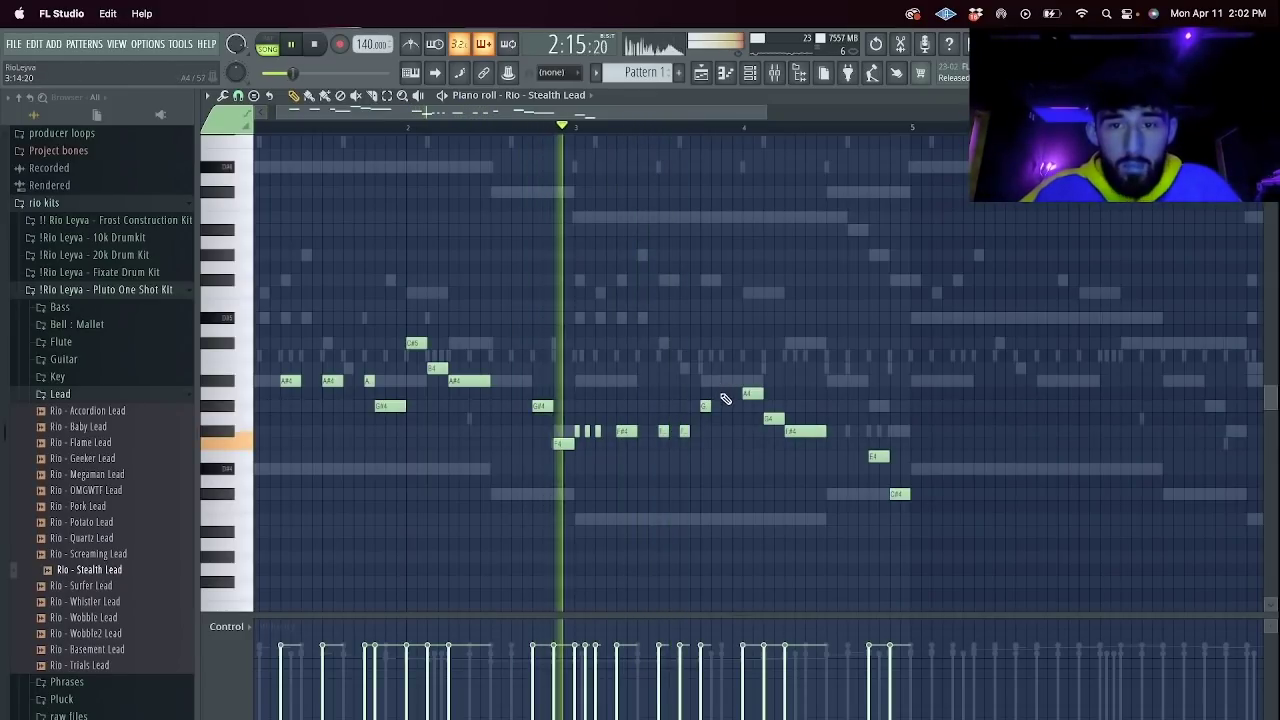
drag(718, 380, 746, 407)
right_click(772, 419)
Replace the long F#4 with a shortened F4 followed by a short F#4.
click(779, 432)
right_click(795, 433)
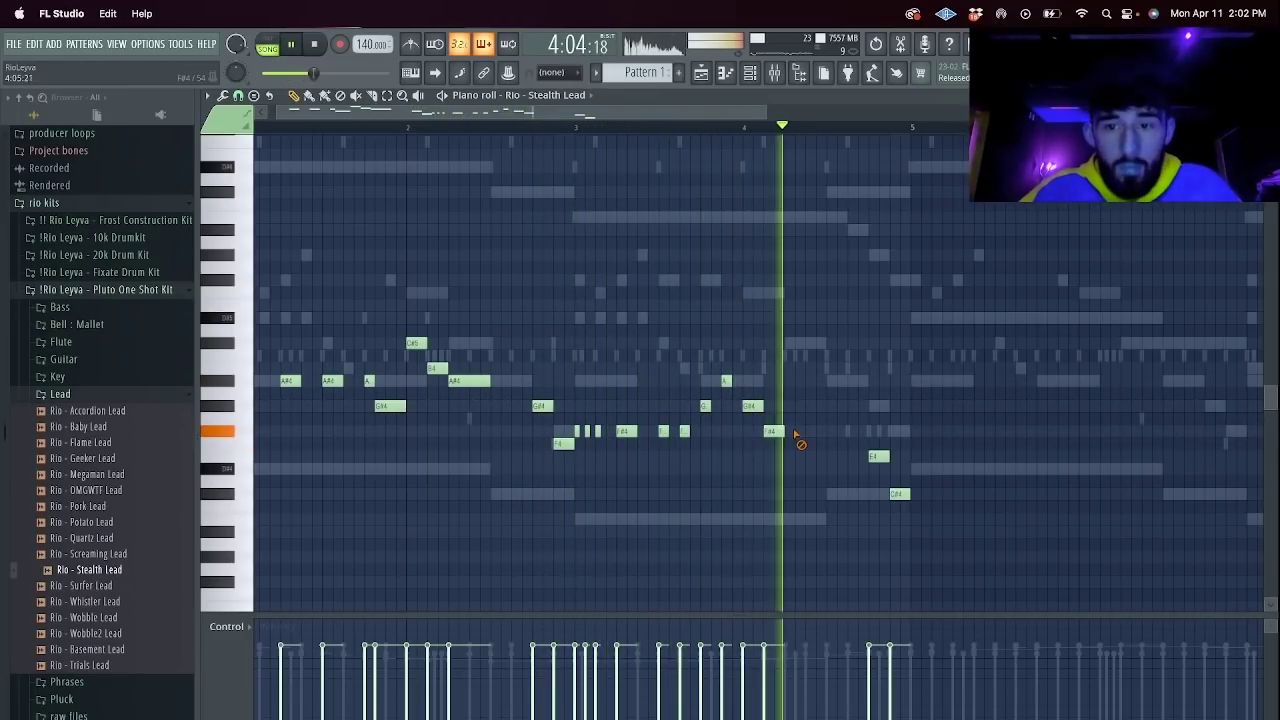
right_click(770, 430)
click(770, 444)
click(790, 432)
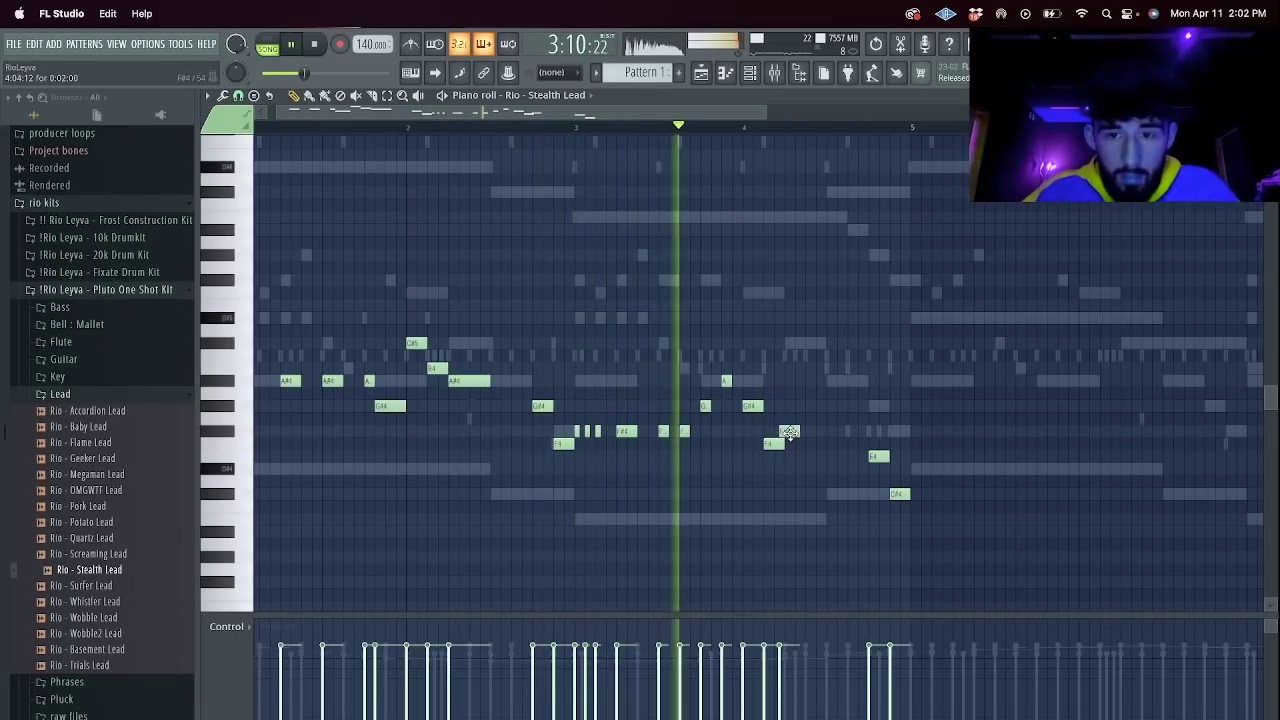
mouse_move(784, 443)
mouse_down()
mouse_move(771, 444)
mouse_move(825, 433)
mouse_move(784, 445)
mouse_up()
Replace the E4 and C#4 with descending low notes ending the phrase on A#3.
right_click(878, 457)
right_click(897, 493)
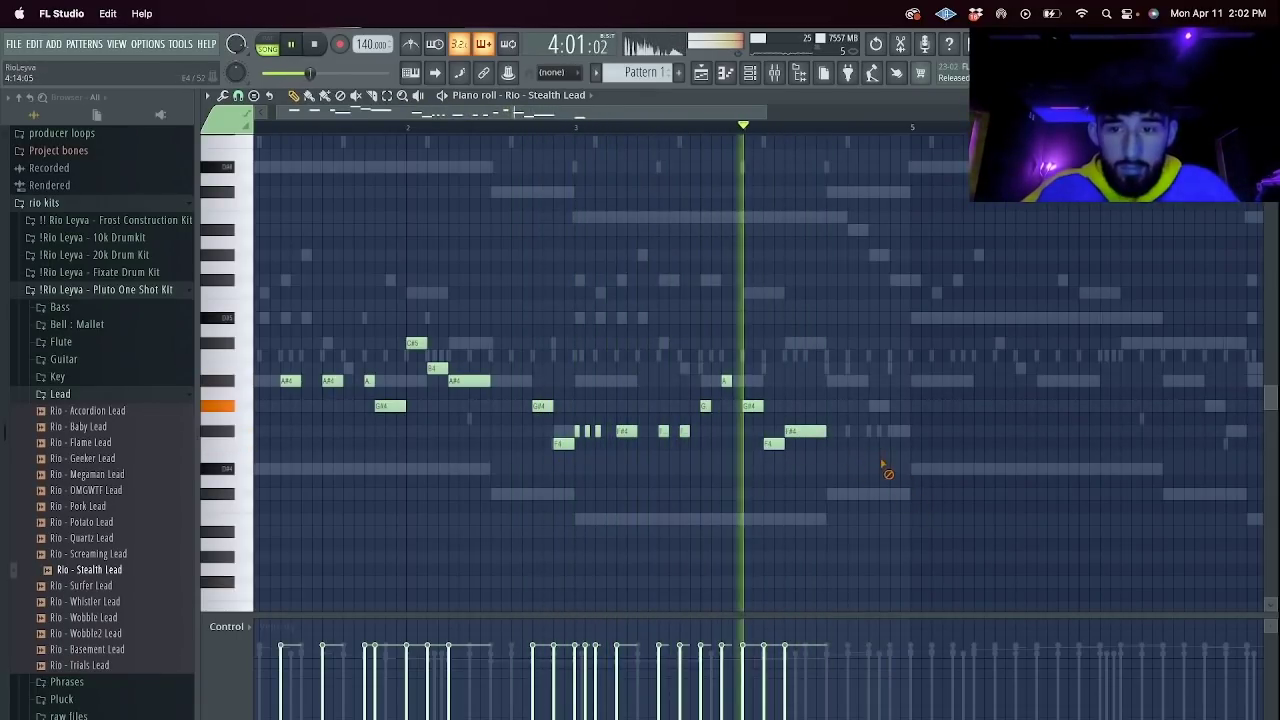
click(836, 470)
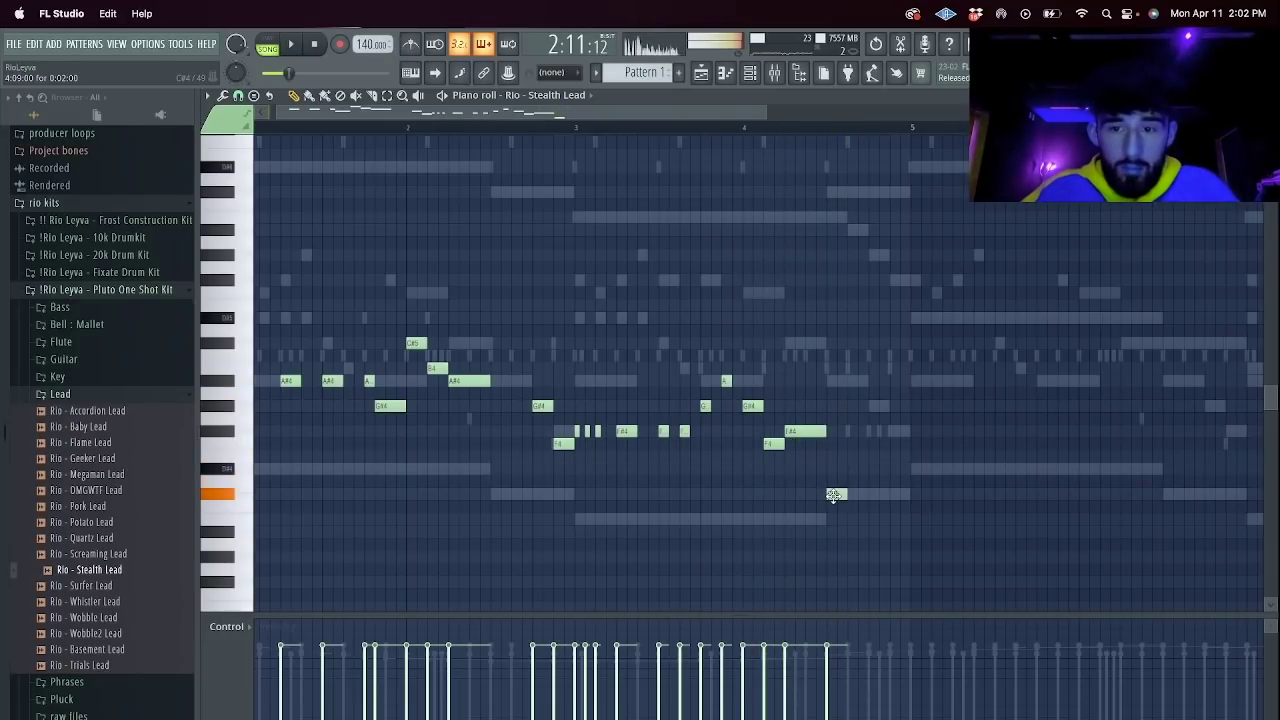
drag(848, 494, 890, 523)
click(876, 520)
click(899, 531)
Duplicate the melody to the right, nudge it, and raise the copy an octave.
key(super+b)
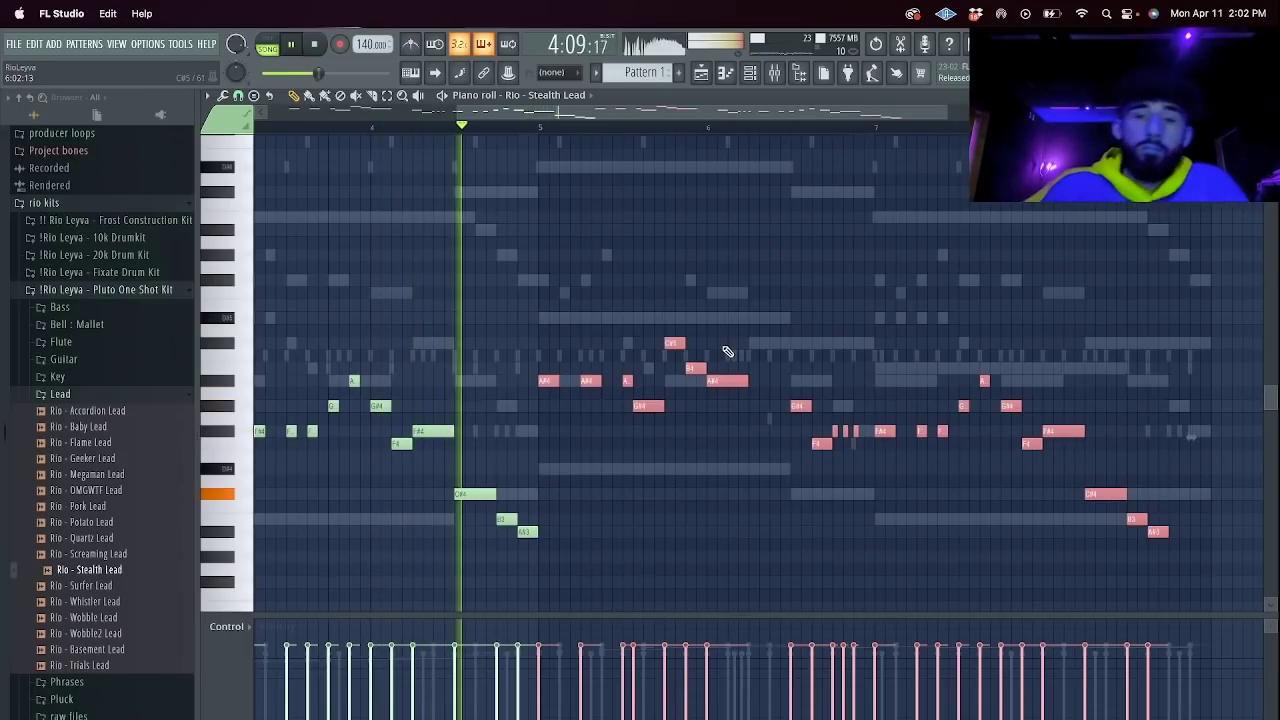
key(shift+Right)
key(shift+Right)
key(shift+Right)
key(shift+Right)
key(shift+Right)
key(shift+Right)
key(shift+Right)
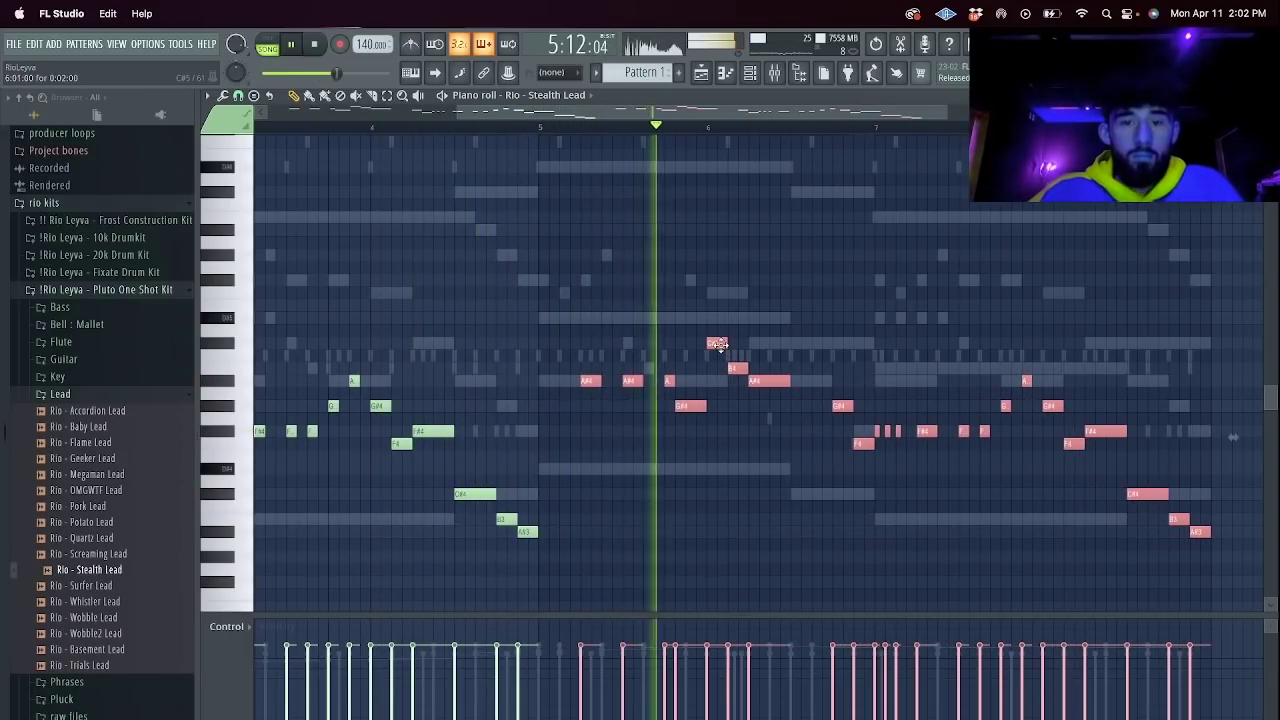
drag(1215, 562, 853, 237)
key(super+Up)
key(super+d)
Add Effectrix to the Stealth Lead insert in the mixer.
click(753, 72)
click(774, 72)
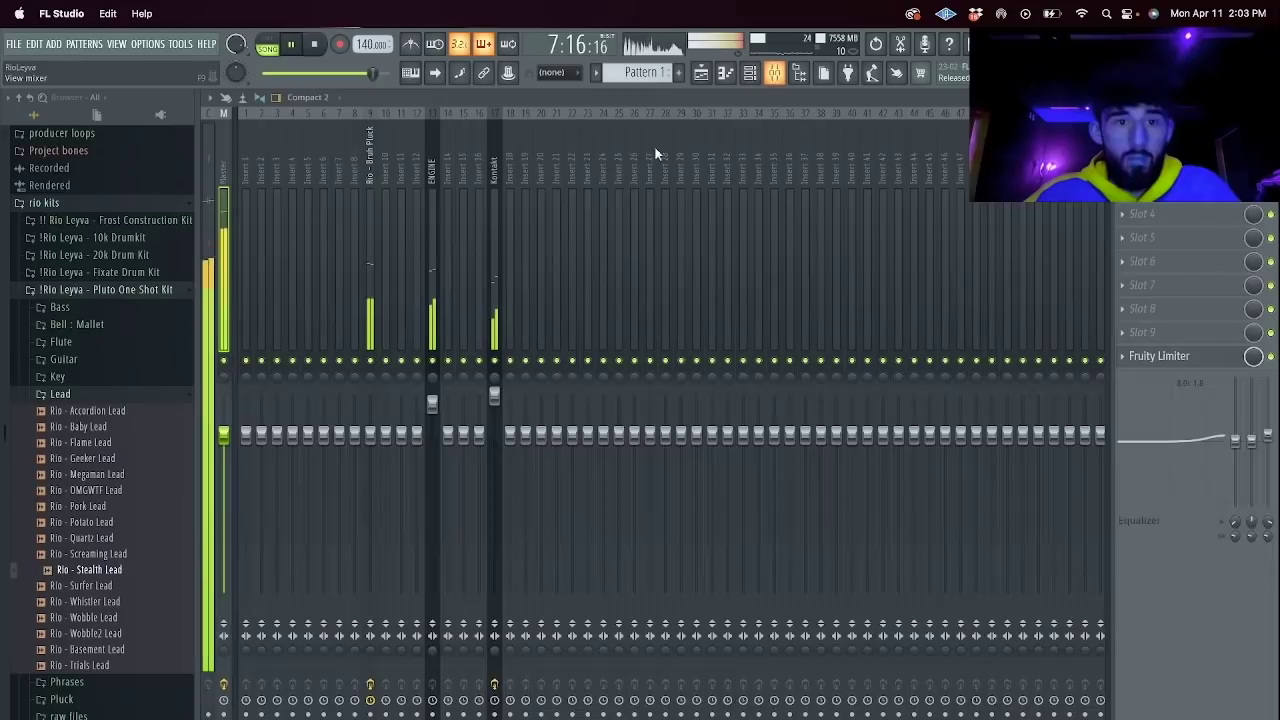
click(1133, 206)
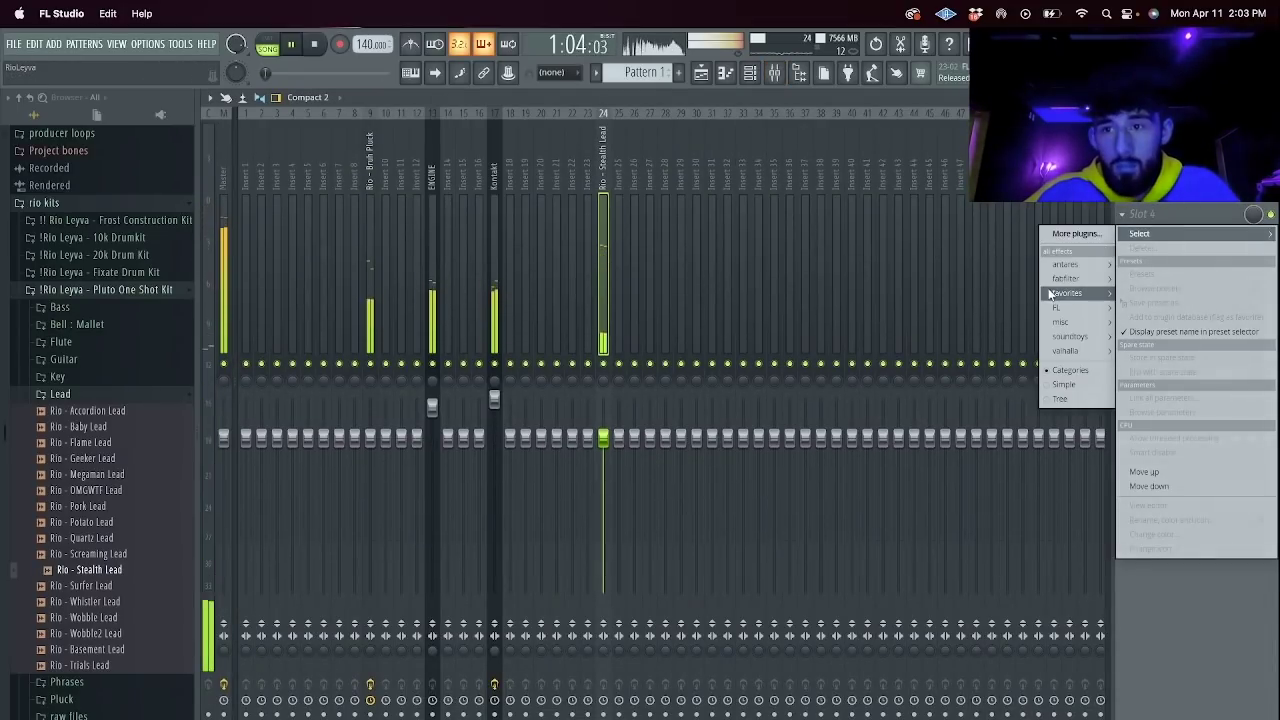
mouse_move(1078, 289)
click(982, 382)
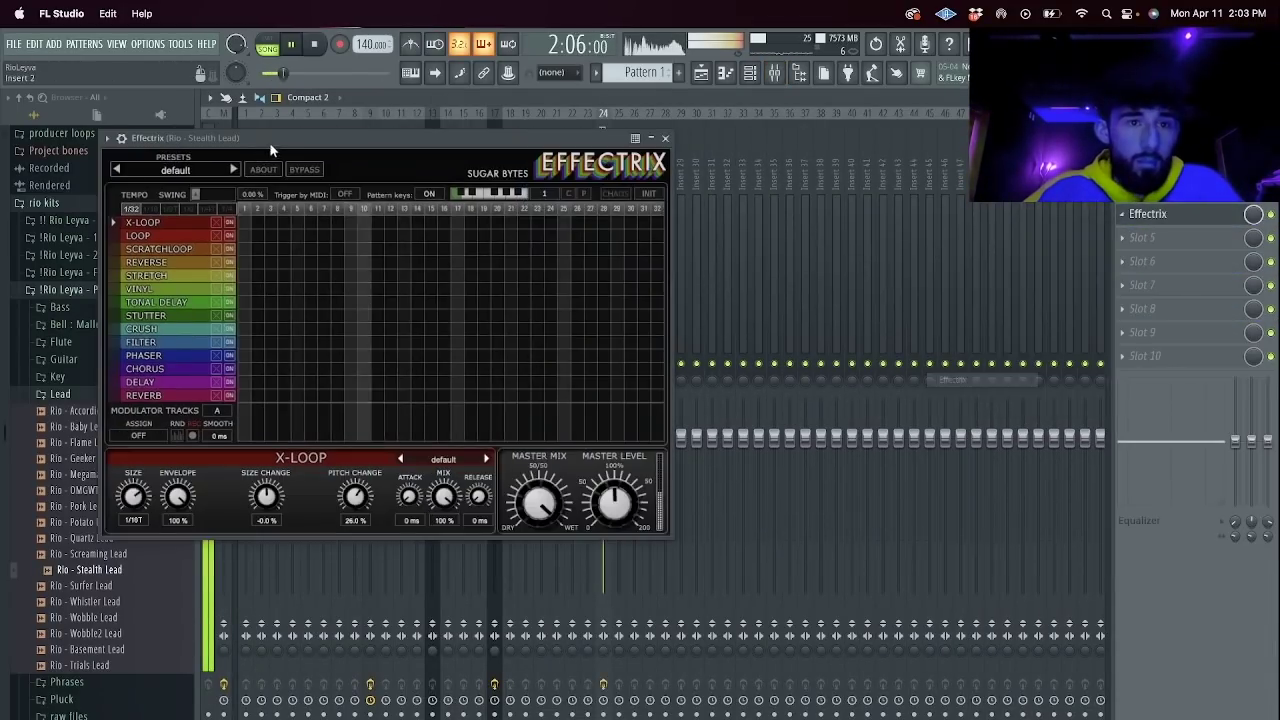
Load Effectrix's Backward Vocals preset, close it, and return to the playlist.
click(175, 170)
mouse_move(216, 278)
click(285, 290)
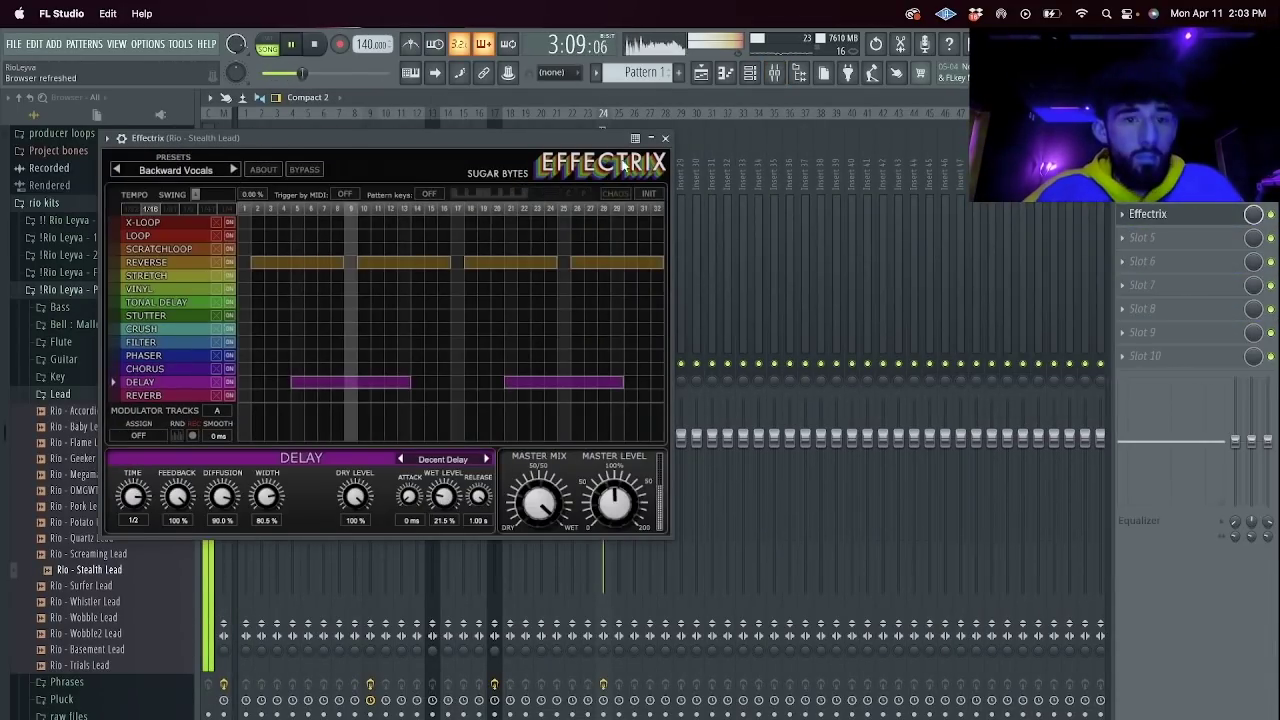
click(665, 138)
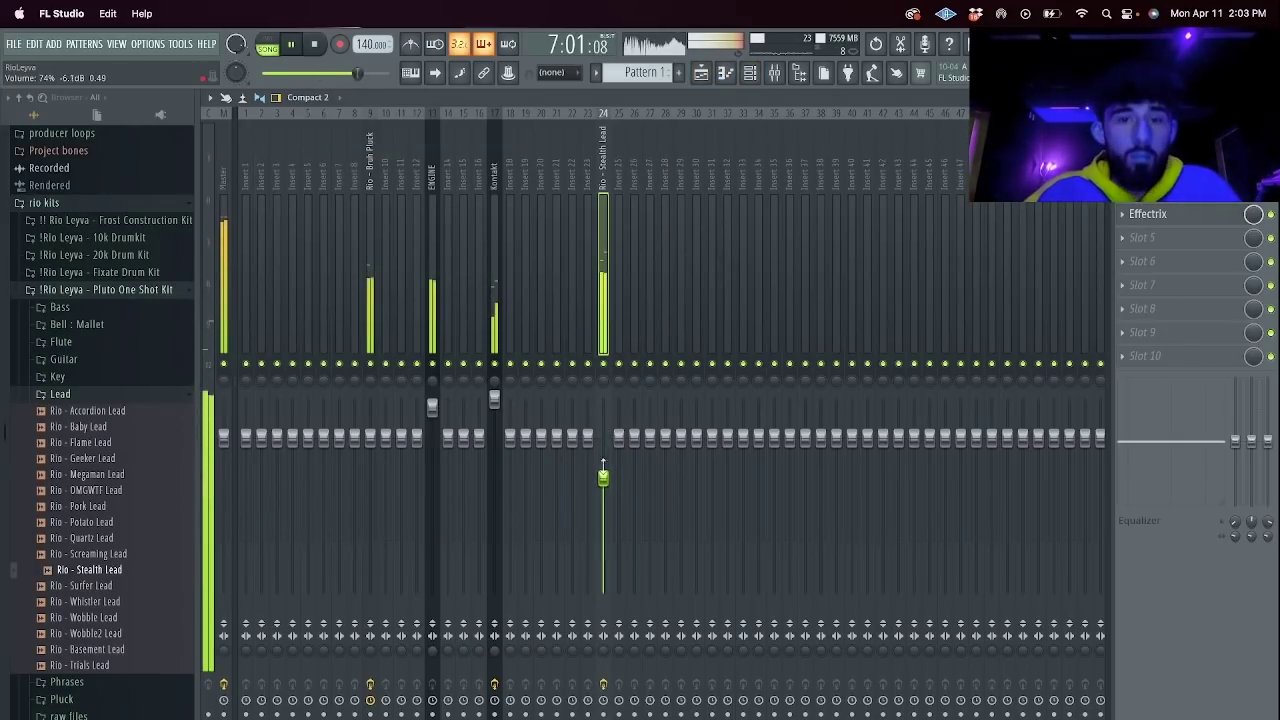
click(697, 75)
click(597, 74)
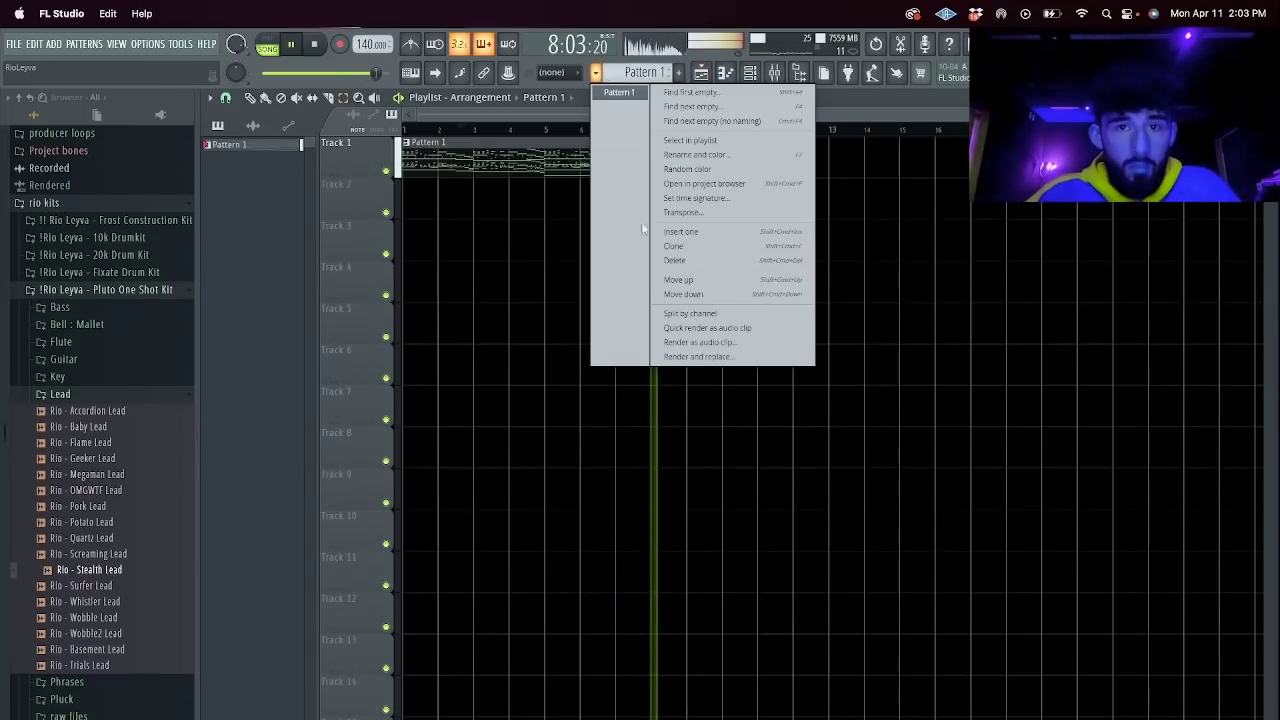
Split Pattern 1 by channel and place all split patterns at the arrangement start.
click(683, 314)
key(super+a)
key(Delete)
click(240, 144)
shift+click(278, 259)
drag(278, 259, 416, 145)
Duplicate the clips twice to the right and delete the first copies on Tracks 3–10.
key(super+b)
key(super+b)
key(F6)
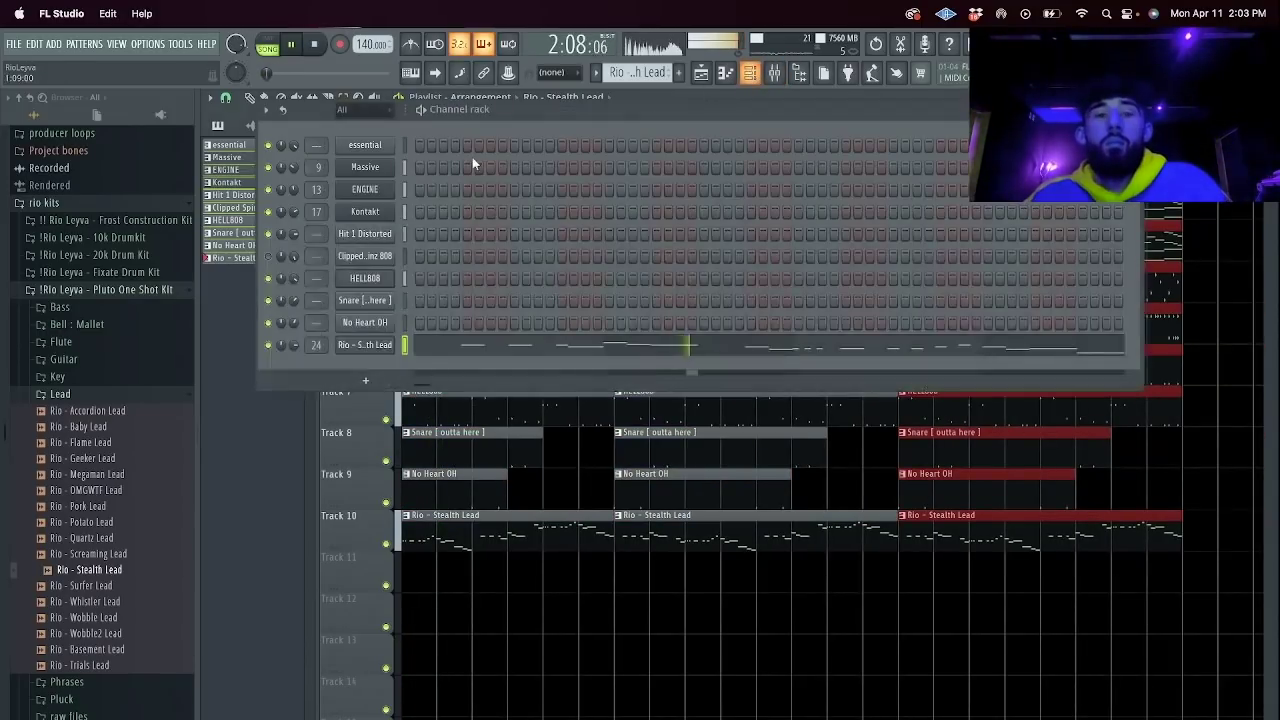
click(709, 71)
key(space)
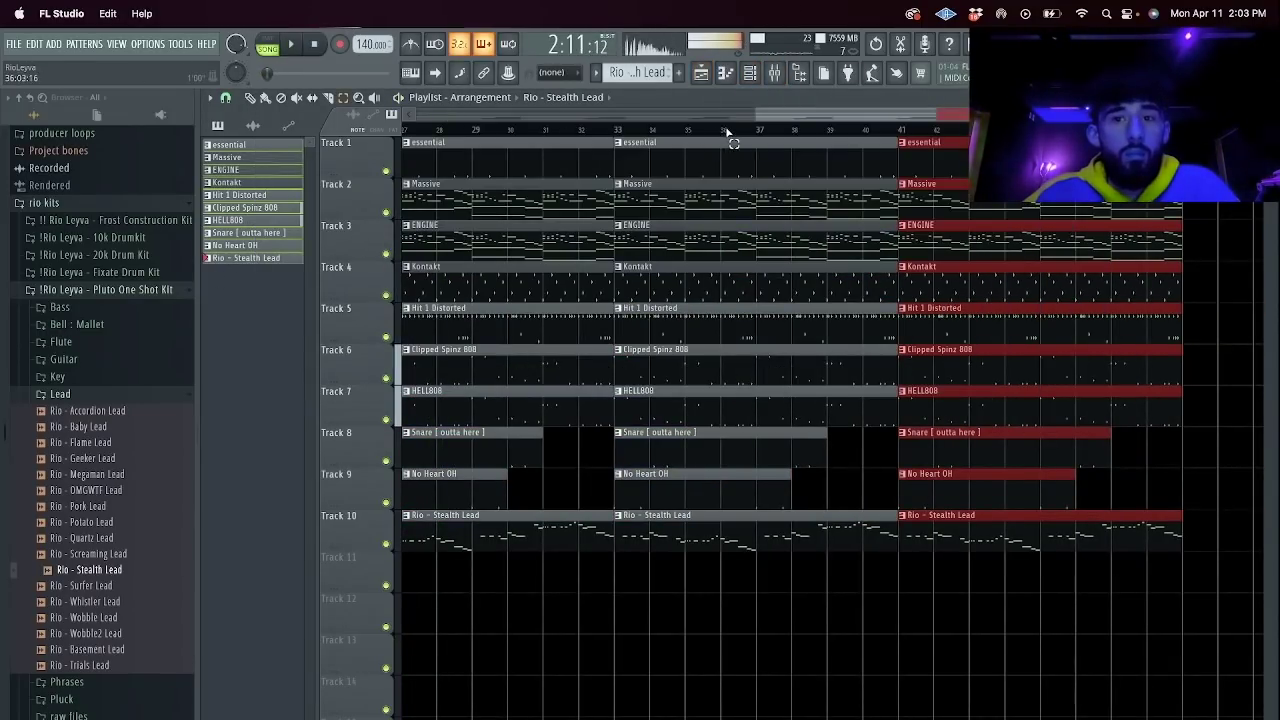
drag(744, 117, 415, 117)
drag(446, 592, 440, 222)
key(Delete)
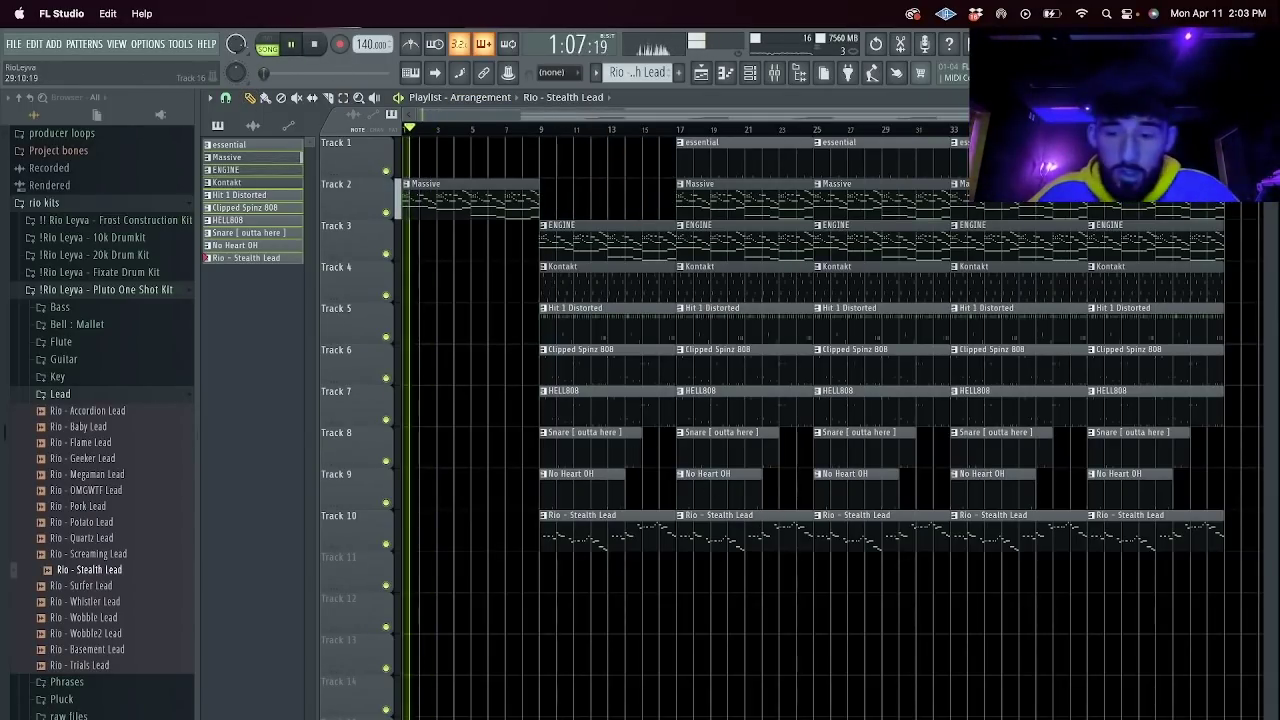
key(super+Tab)
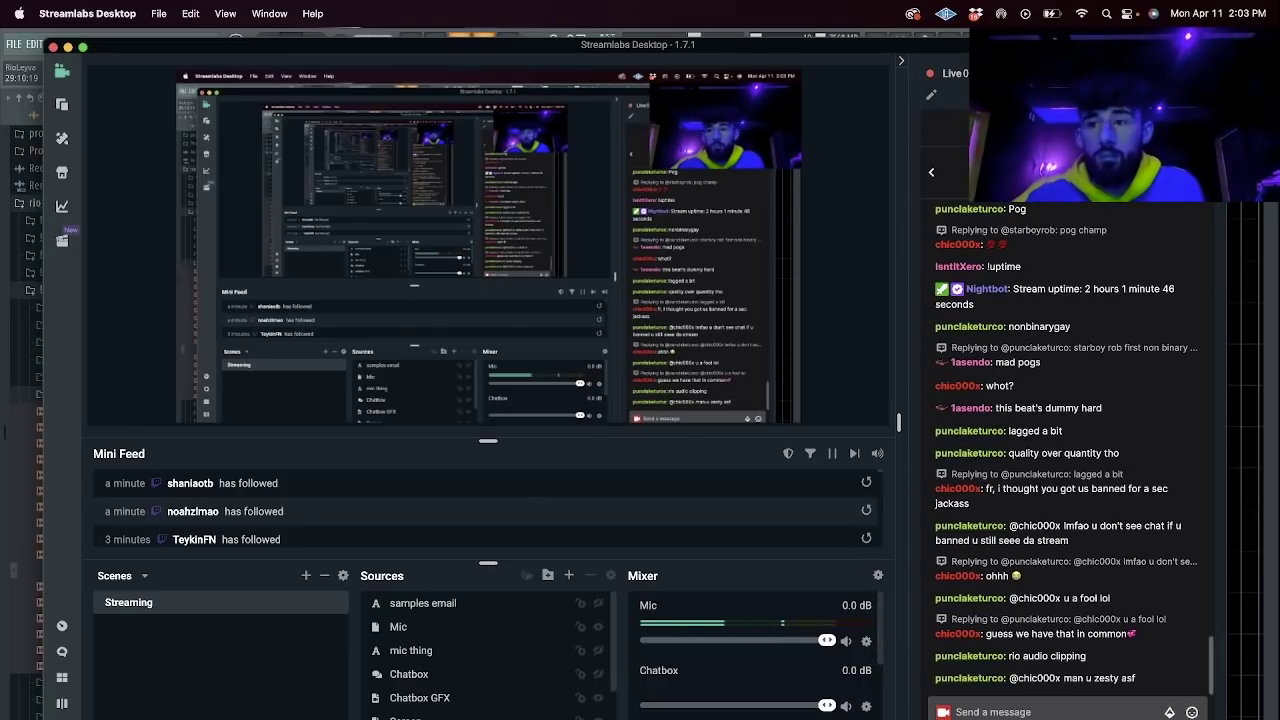
Delete the bar-9 HELL808 clip on Track 7, checking Streamlabs chat in between.
key(super+Tab)
right_click(622, 415)
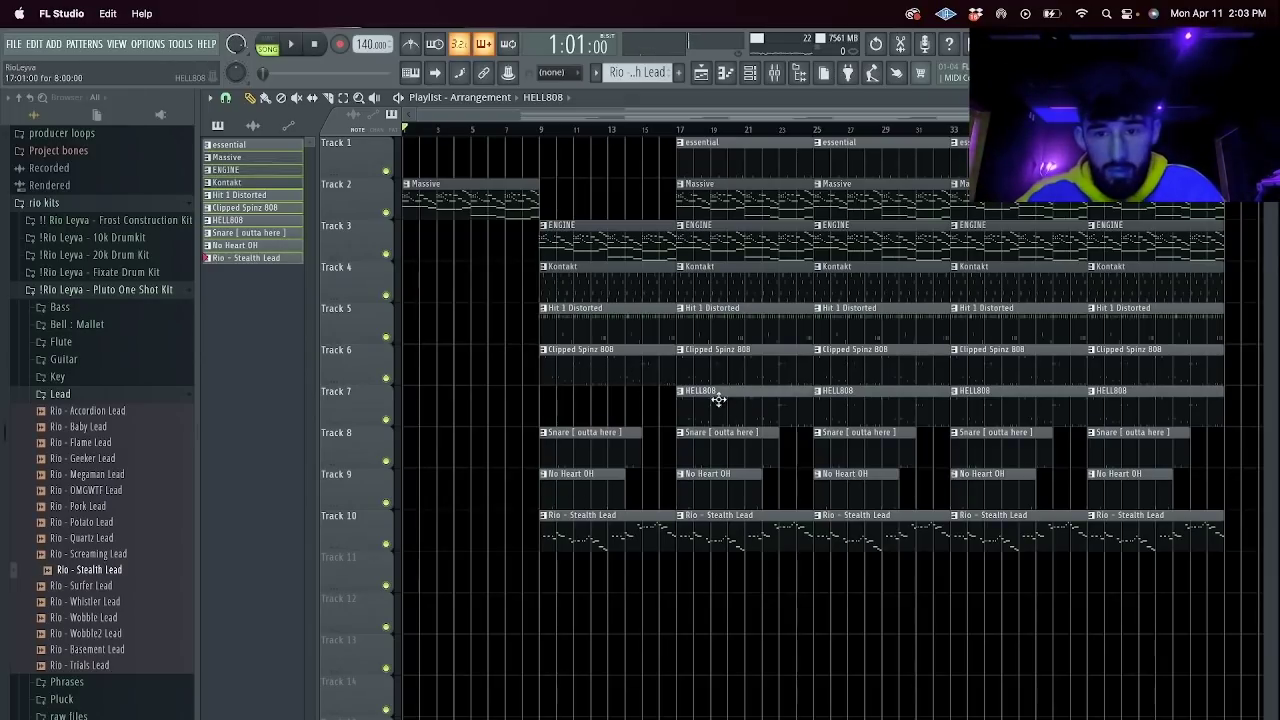
key(super+Tab)
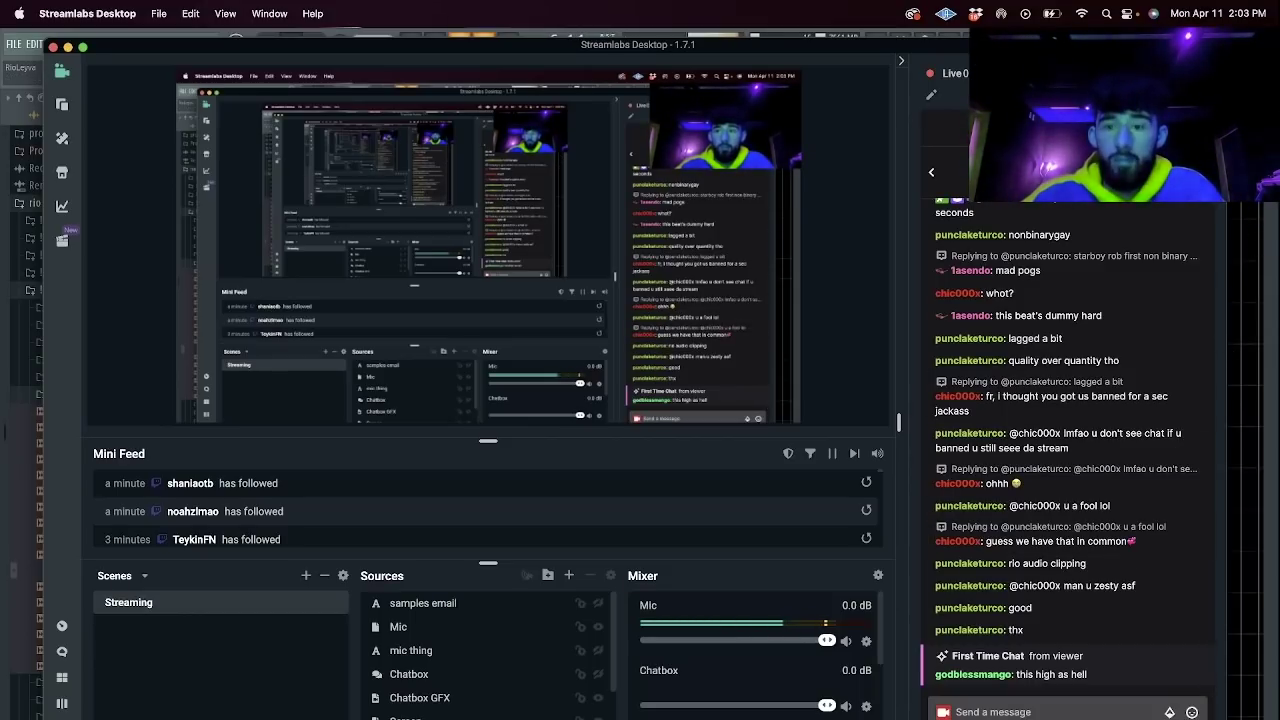
key(super+Tab)
right_click(517, 409)
key(space)
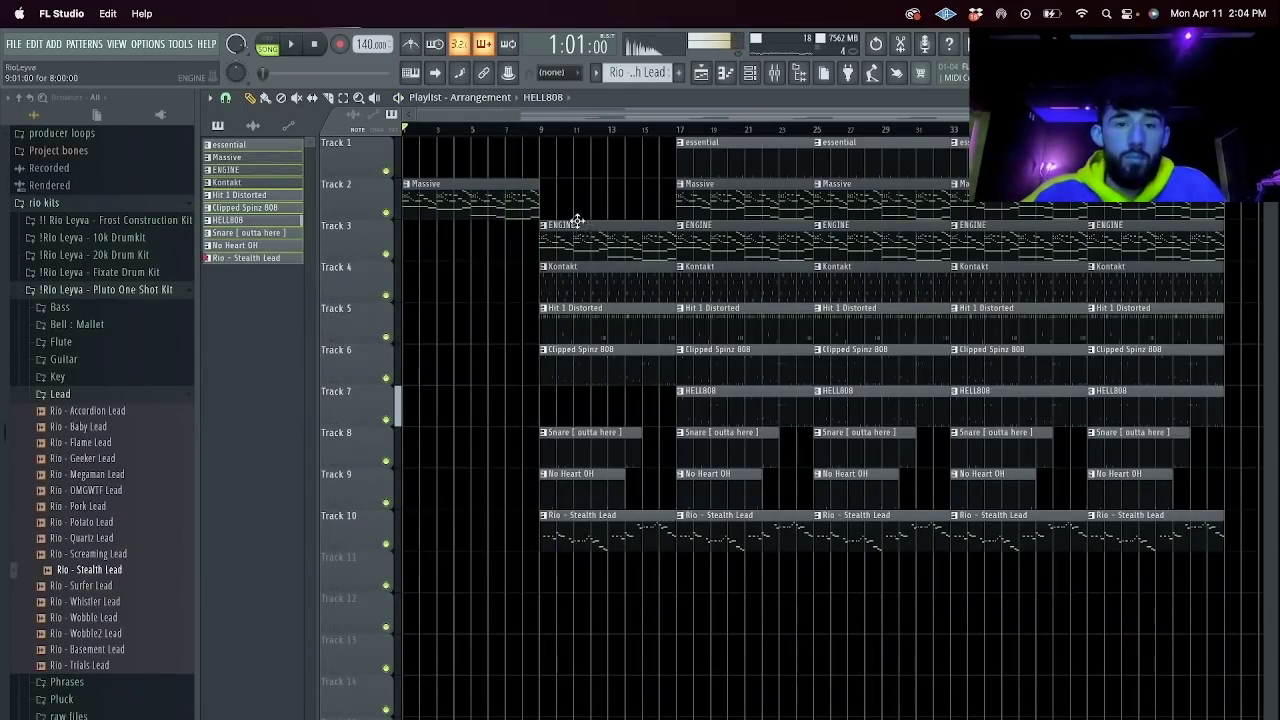
Check mixer insert 9's effects, then trim the start of Track 7's early HELL808 clip.
click(774, 72)
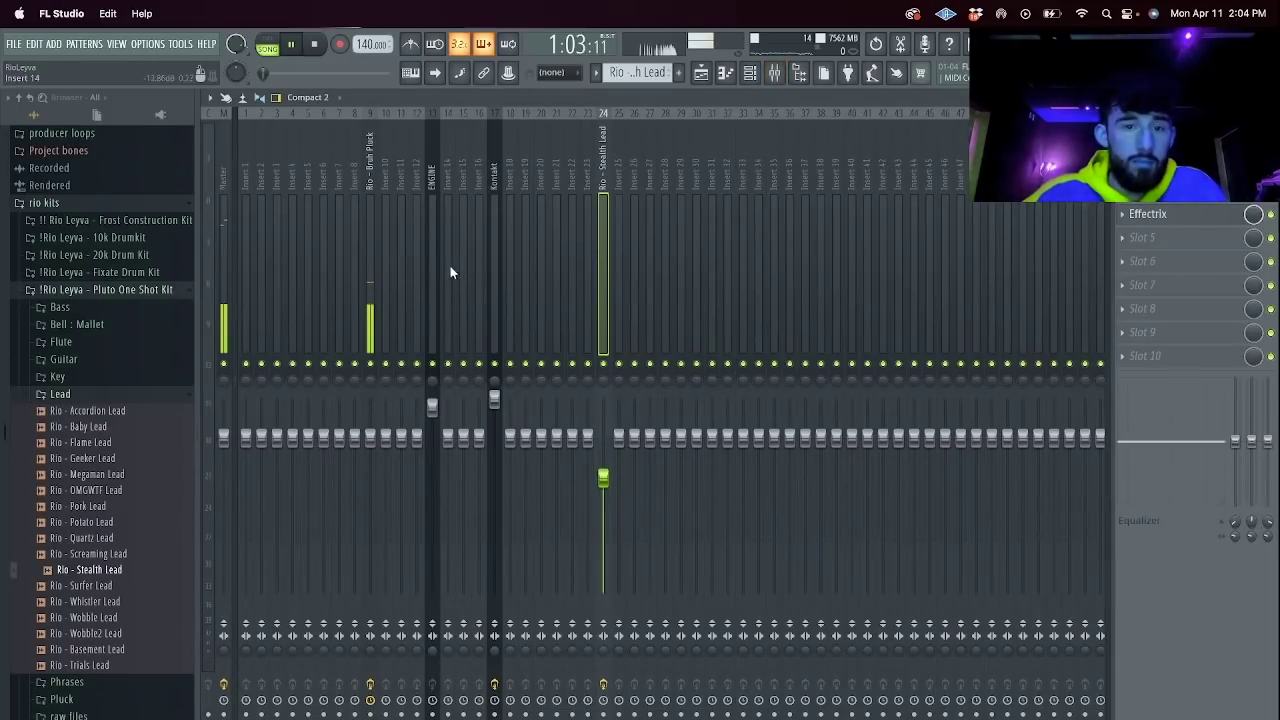
click(362, 300)
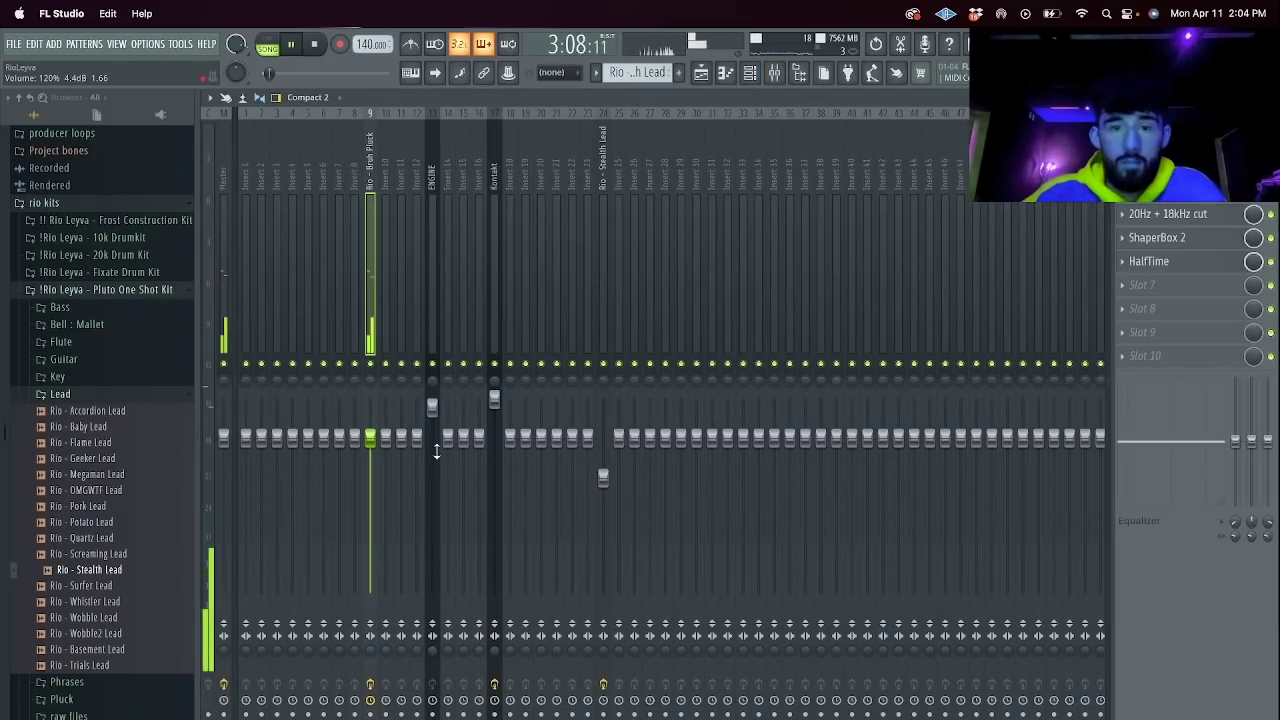
key(F5)
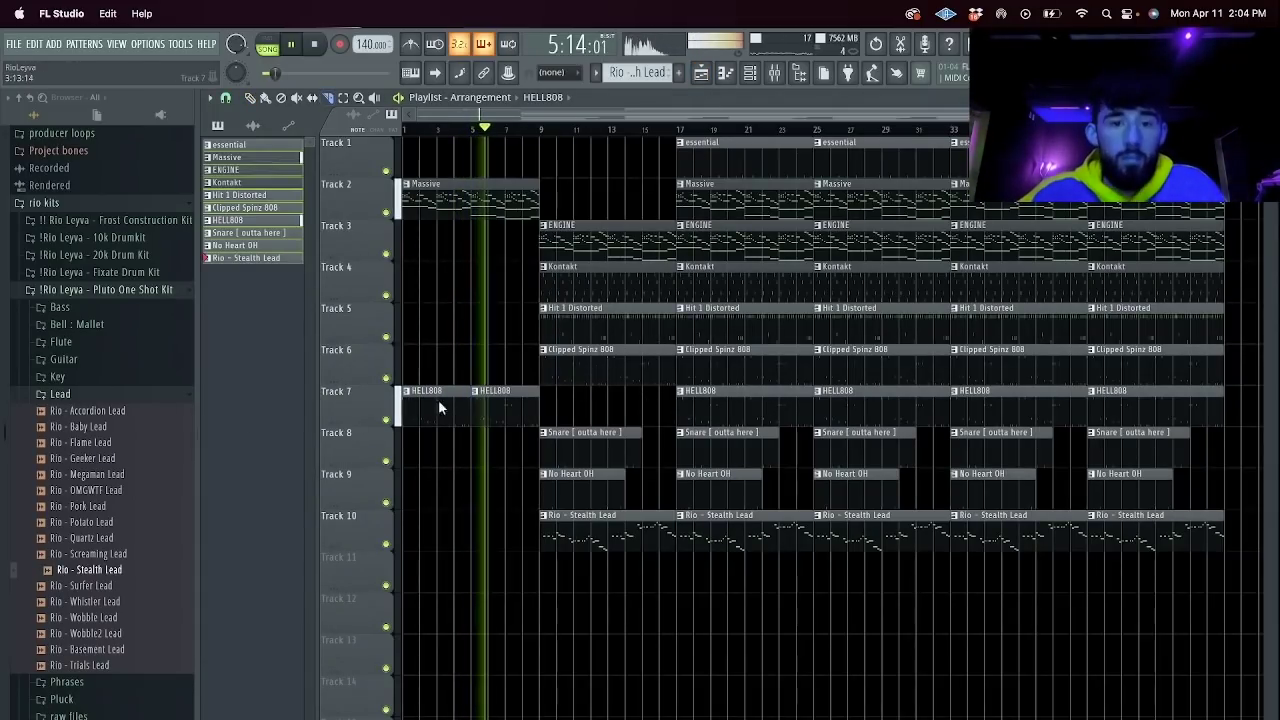
drag(438, 399, 470, 396)
Open the HELL808 clip's notes and channel settings, then return to the playlist.
key(p)
click(506, 408)
double_click(531, 389)
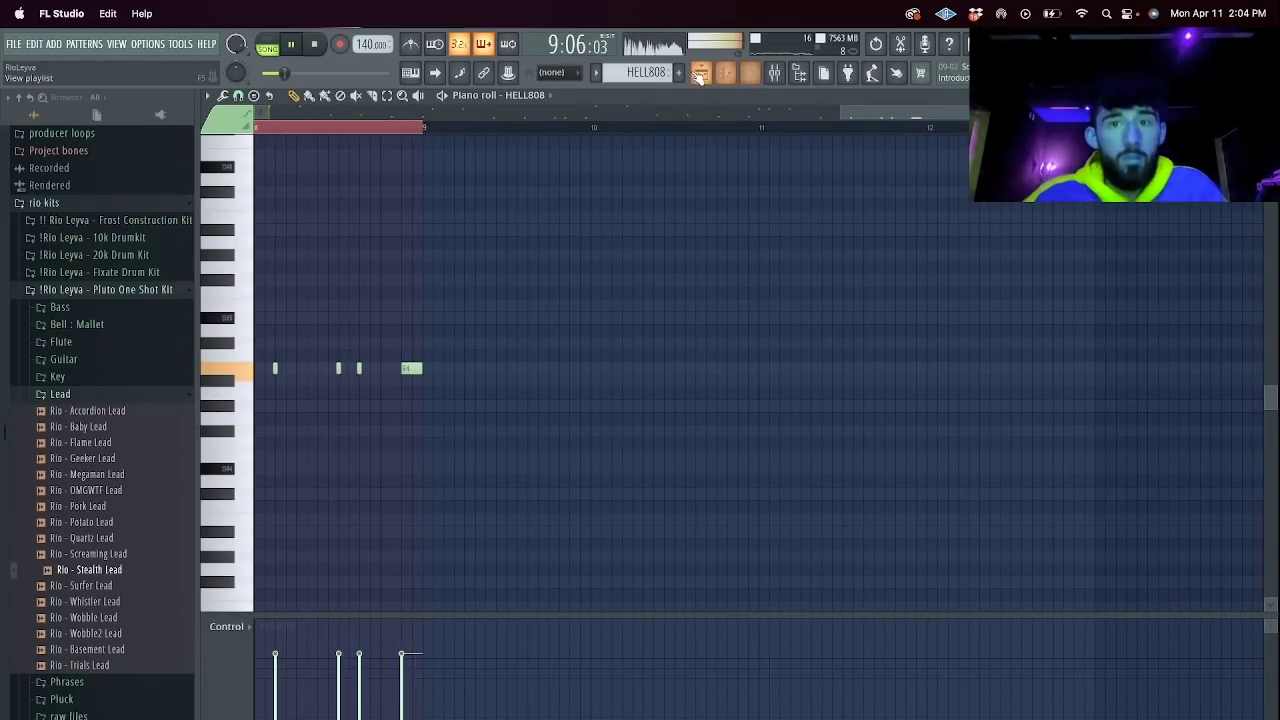
click(750, 75)
click(366, 278)
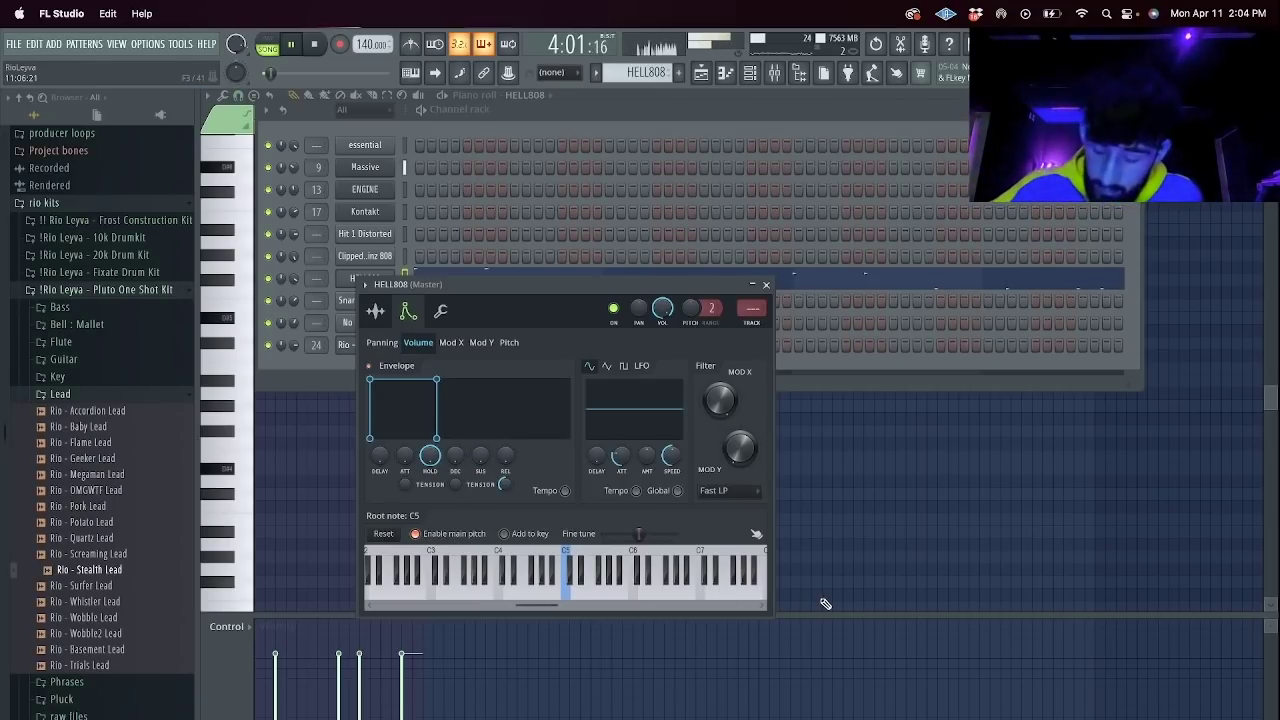
click(711, 77)
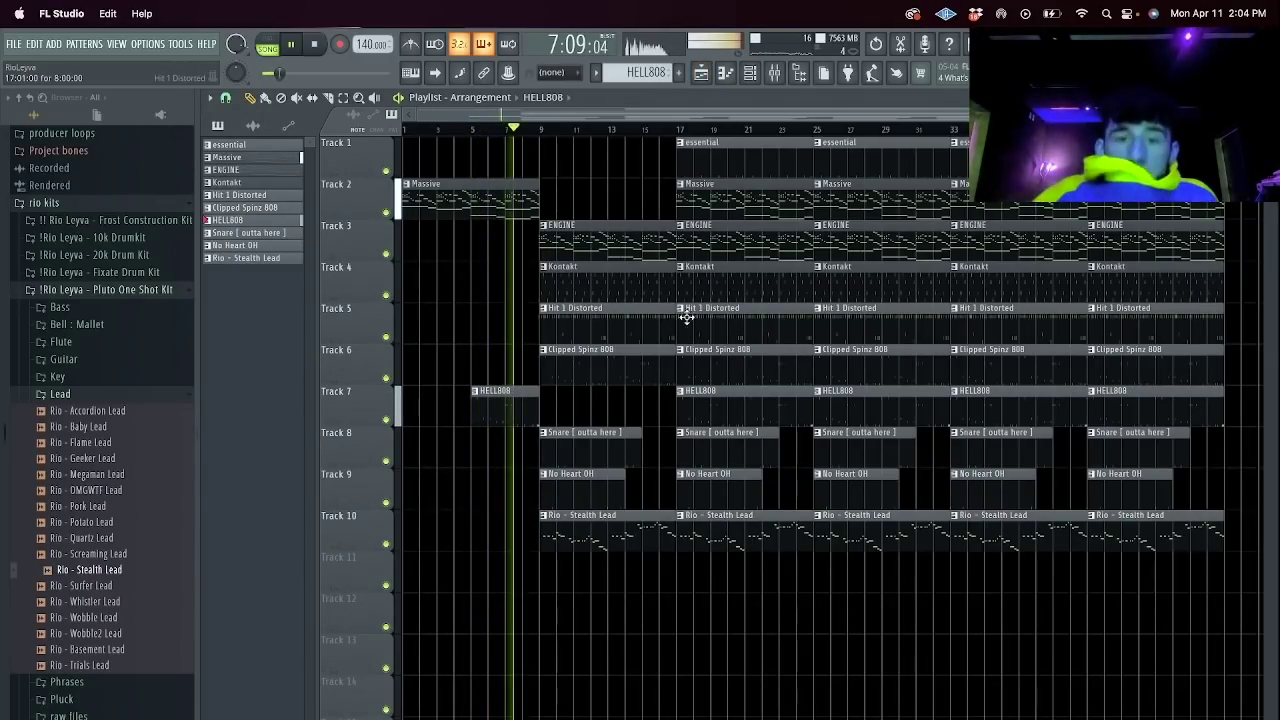
Remove the opening Rio - Stealth Lead and Kontakt clips, duplicate Massive to bar 9, and move ENGINE to bar 1.
right_click(628, 523)
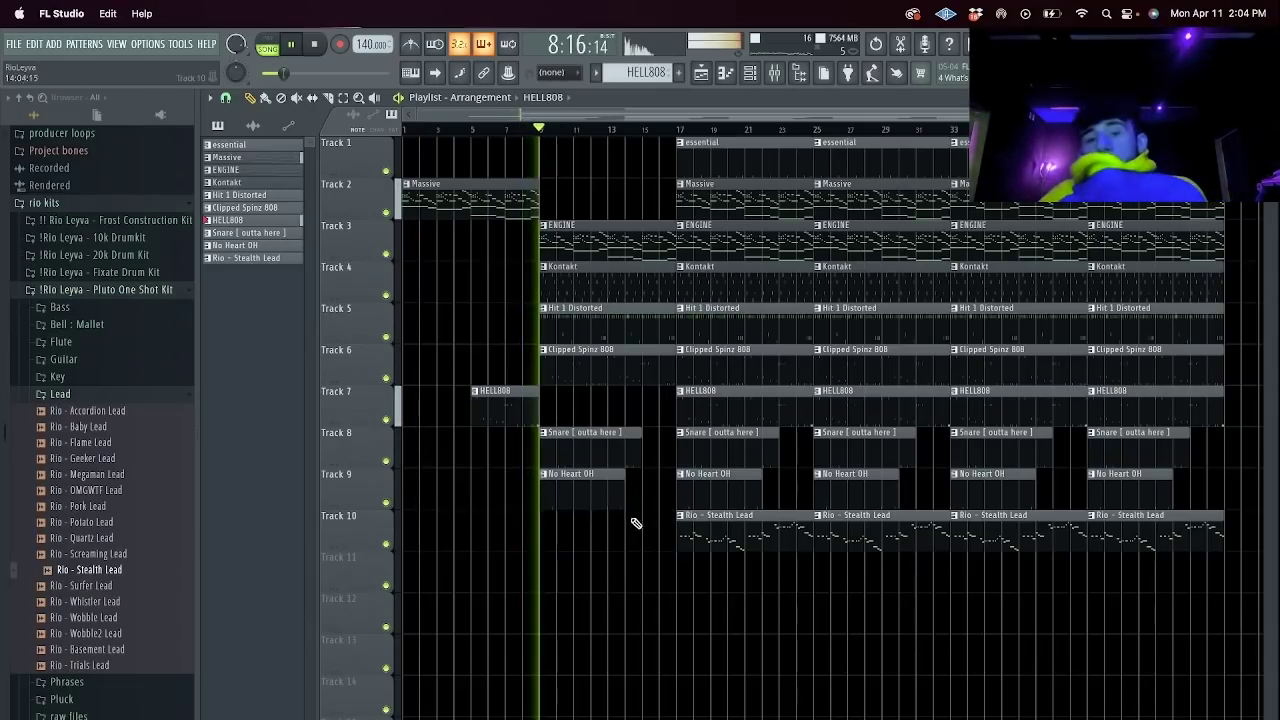
right_click(611, 266)
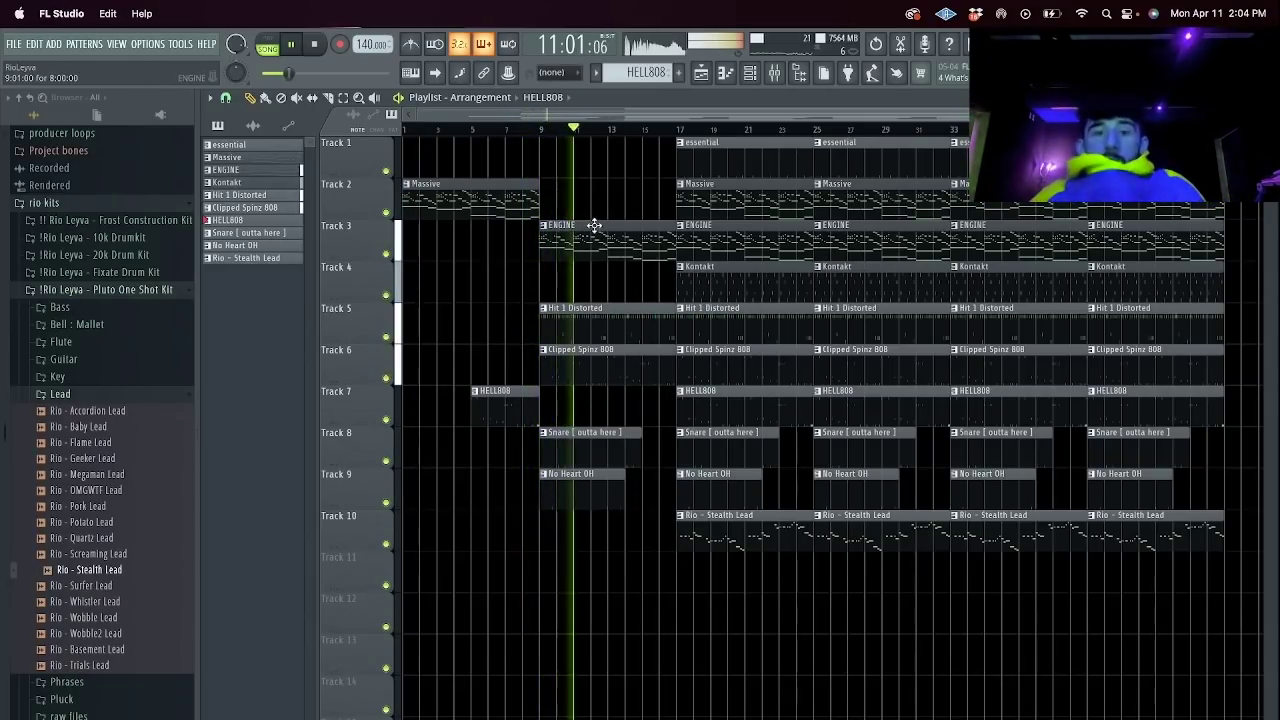
super+click(502, 196)
key(super+b)
super+click(573, 227)
key(super+x)
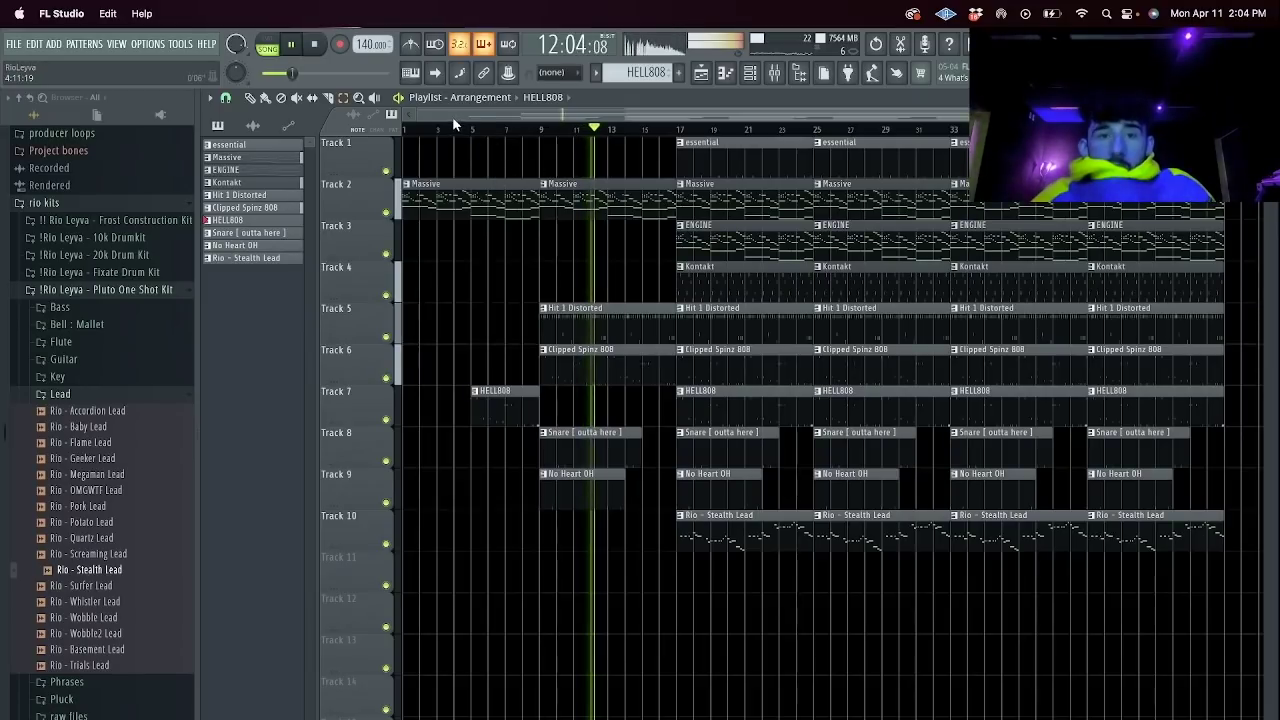
key(space)
drag(714, 242, 331, 243)
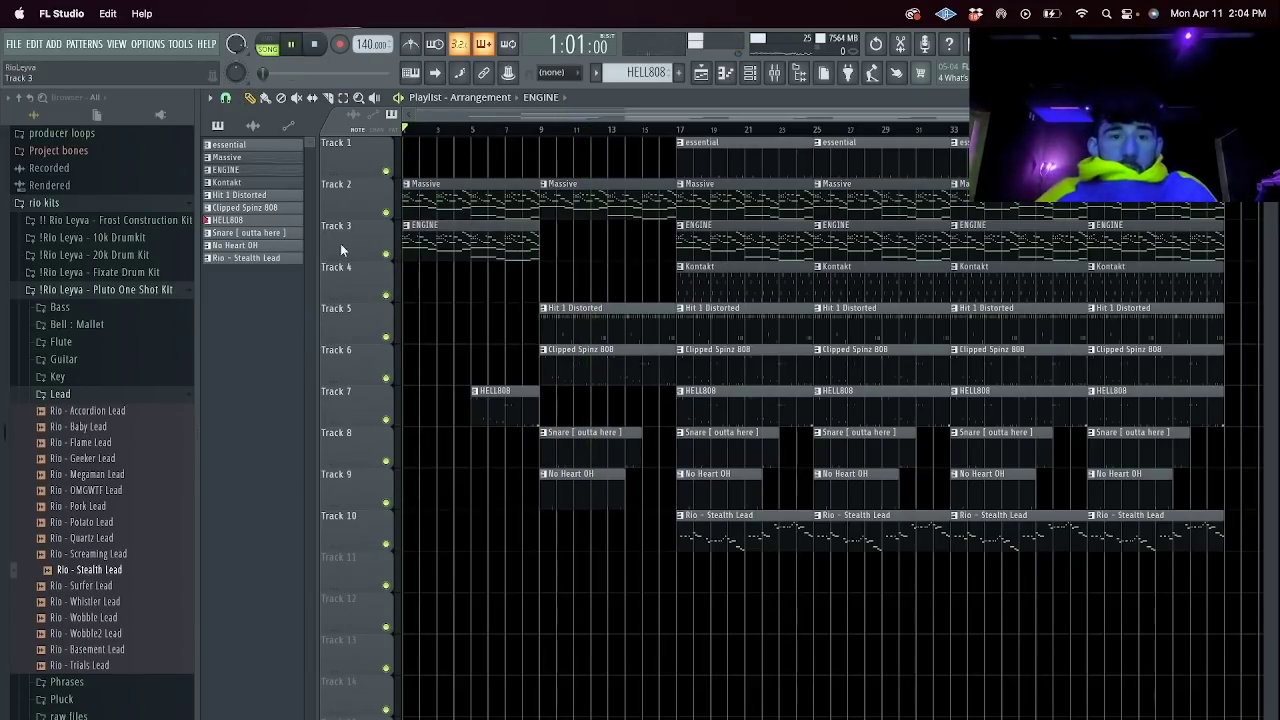
Audition Track 3 solo and lower the ENGINE channel volume to 49%.
right_click(387, 254)
key(space)
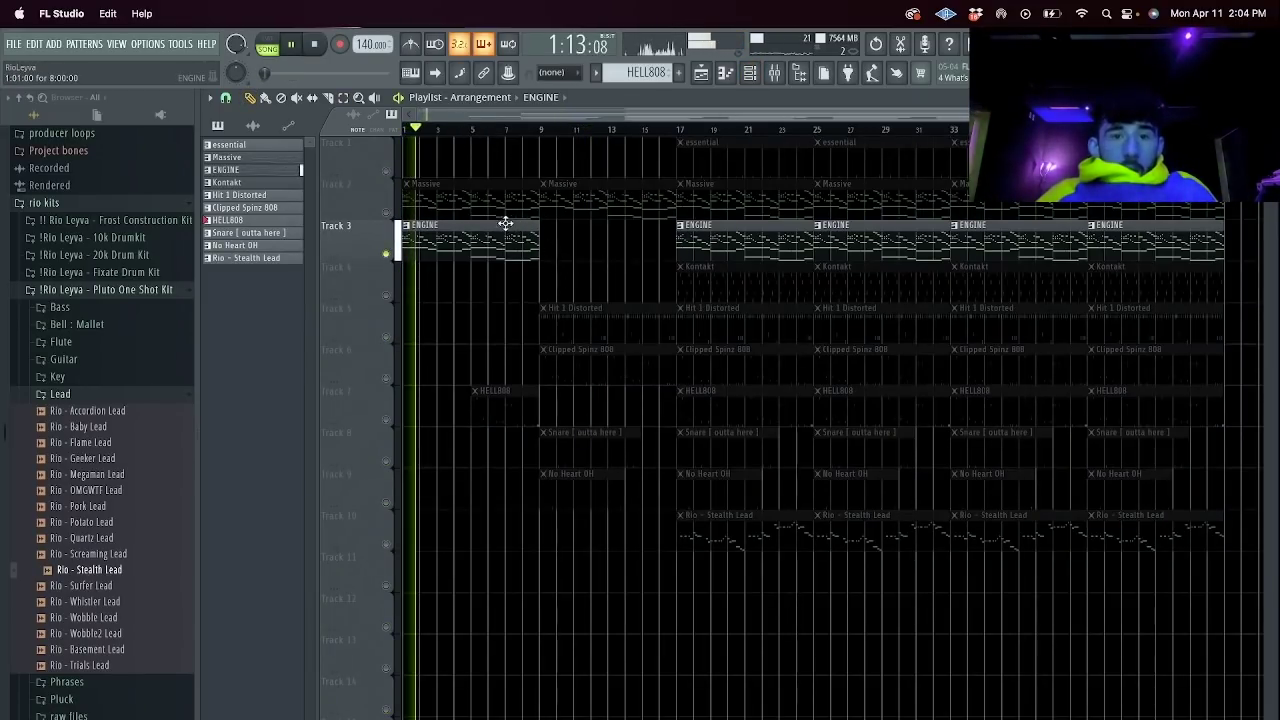
ctrl+click(387, 253)
click(774, 73)
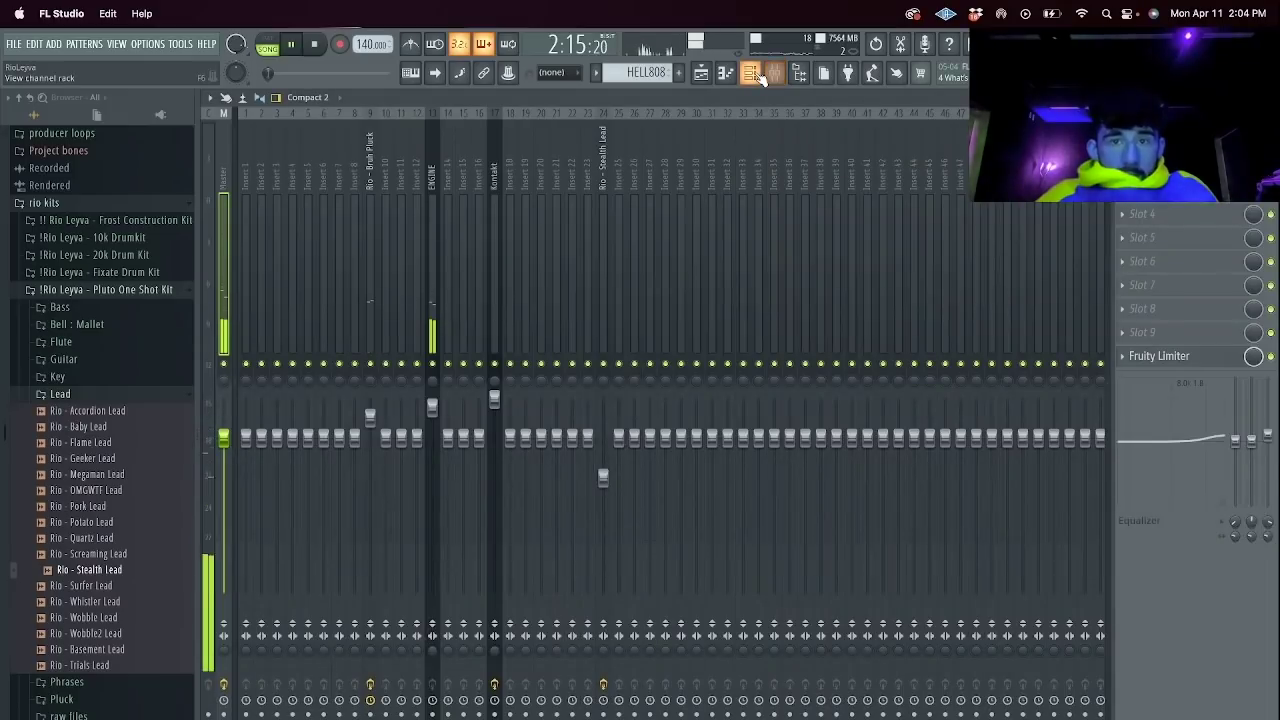
click(749, 73)
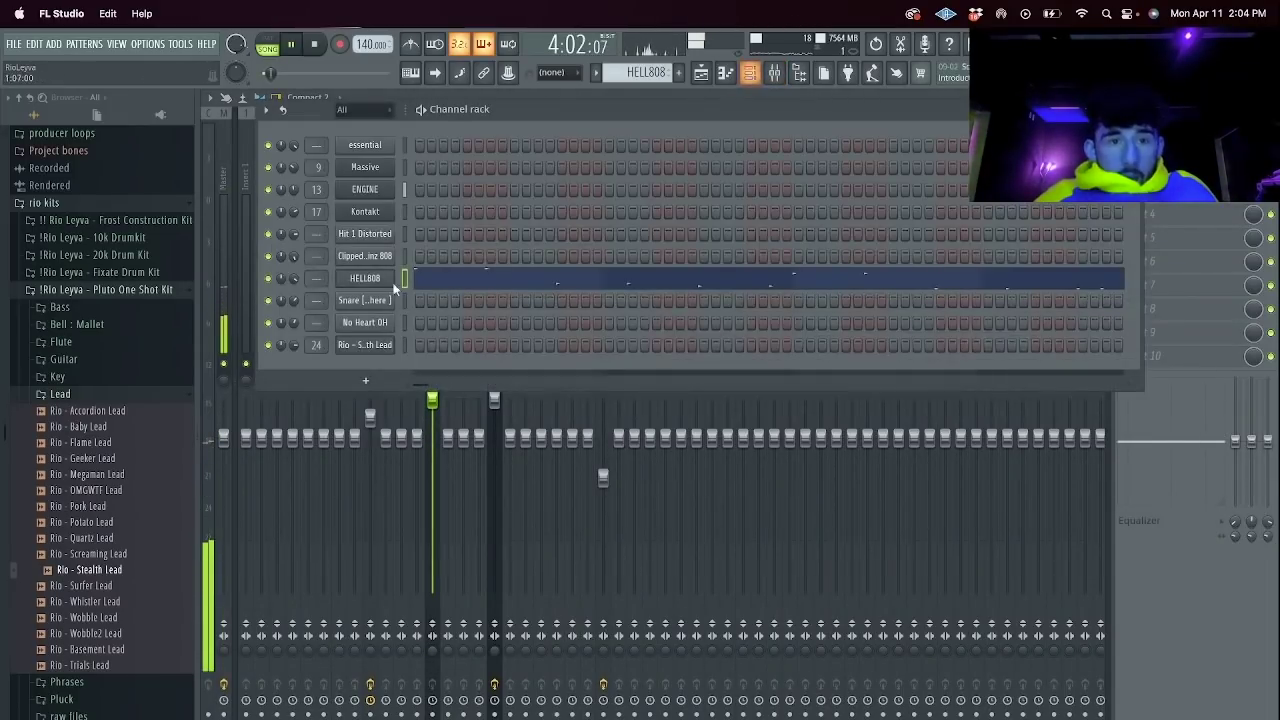
drag(293, 190, 293, 203)
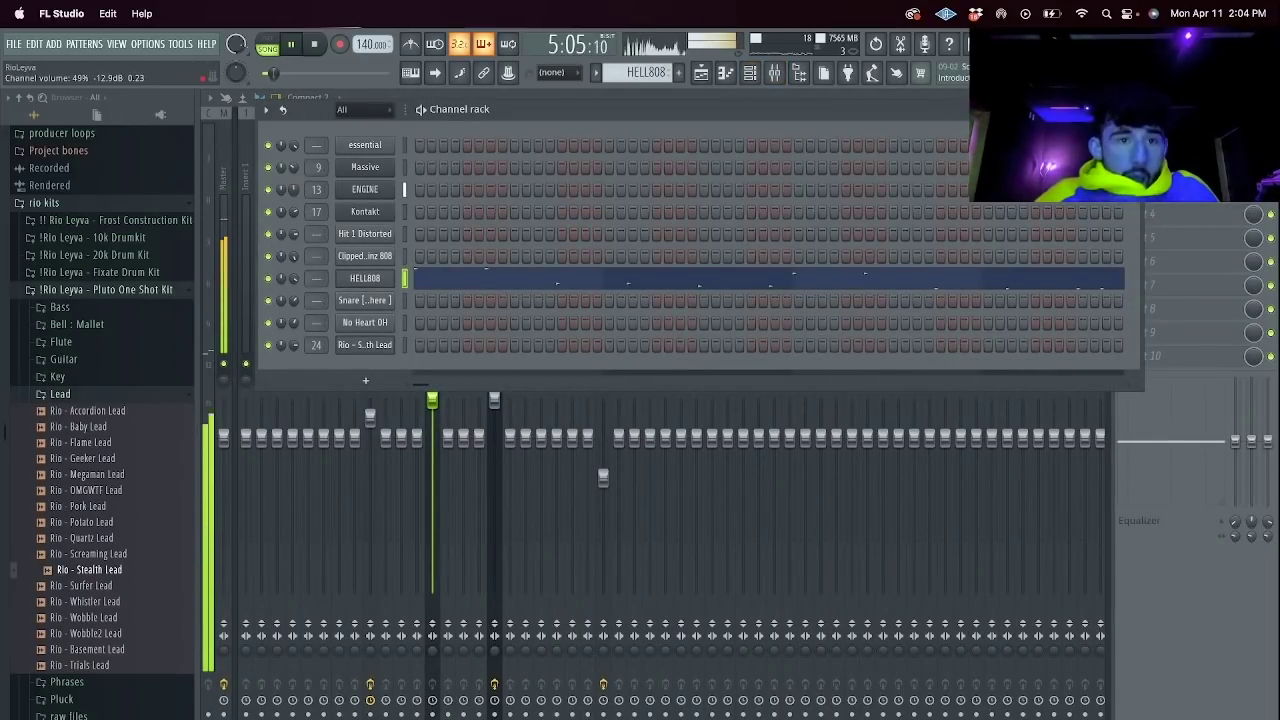
Review the ENGINE clip's notes, delete the bar-17 ENGINE and Kontakt clips, and place an essential clip at bar 9.
click(708, 75)
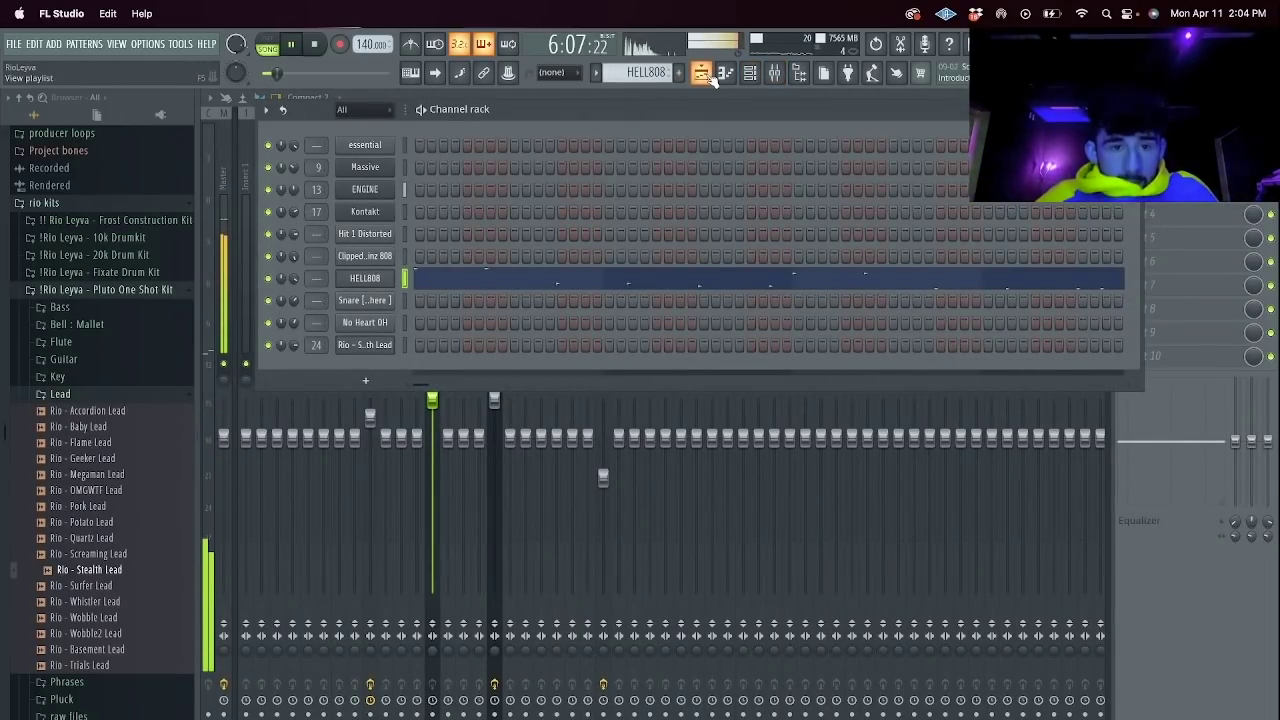
click(709, 78)
double_click(518, 237)
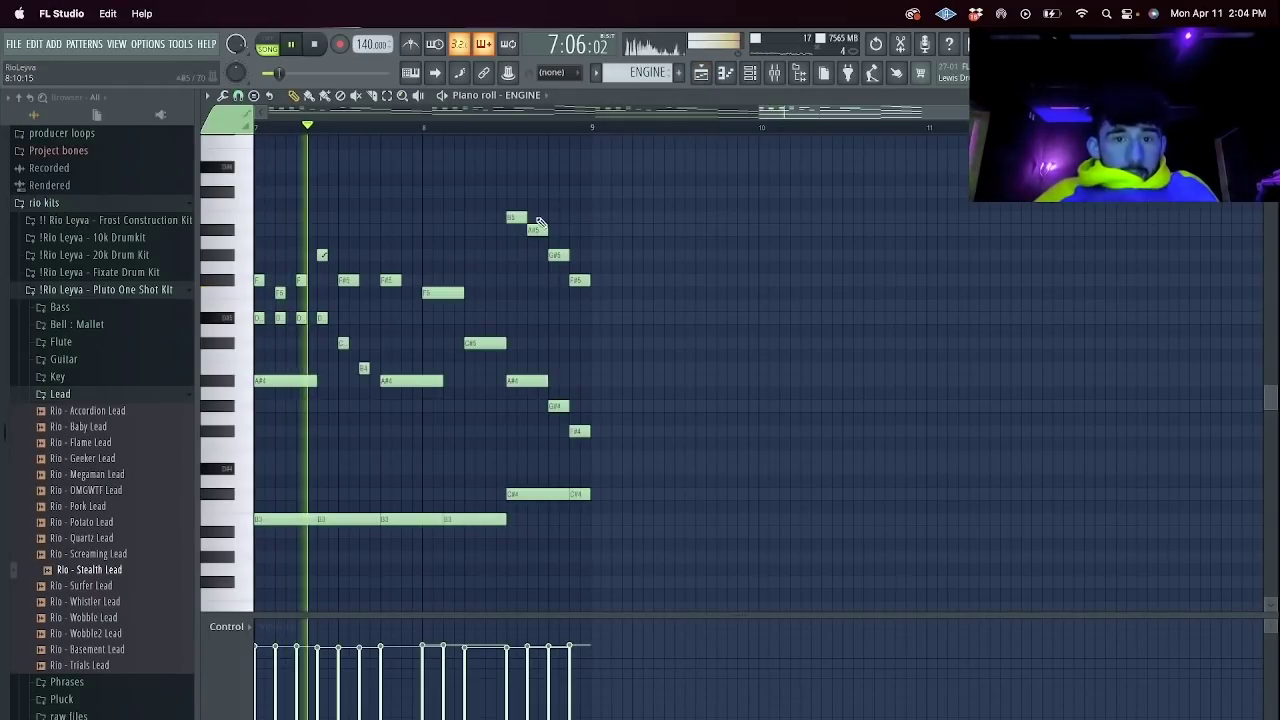
click(701, 78)
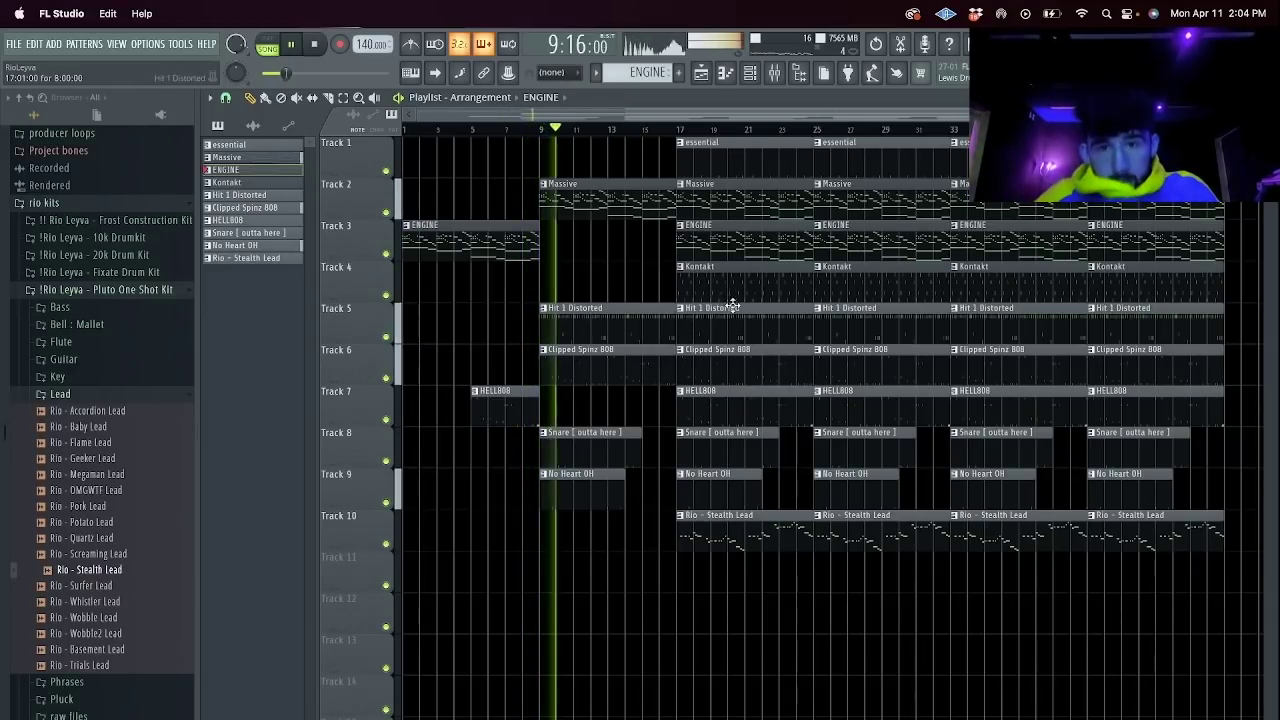
right_click(746, 238)
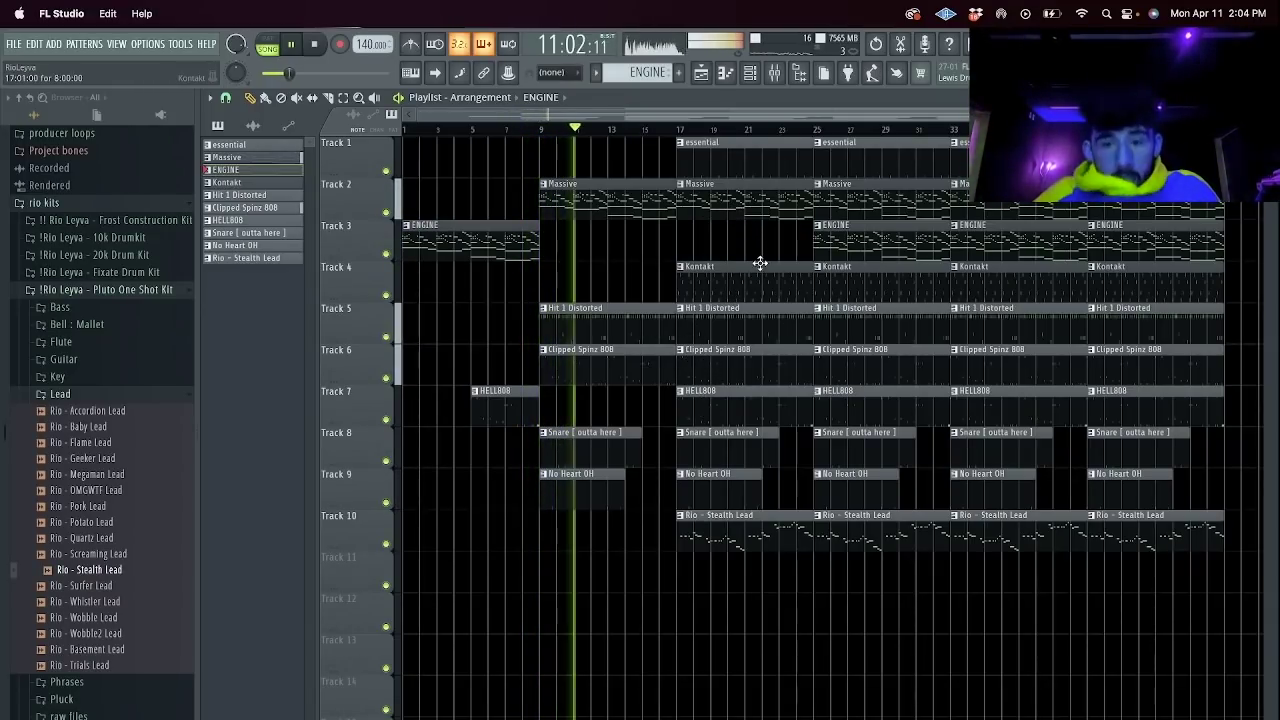
right_click(740, 280)
click(743, 154)
click(603, 147)
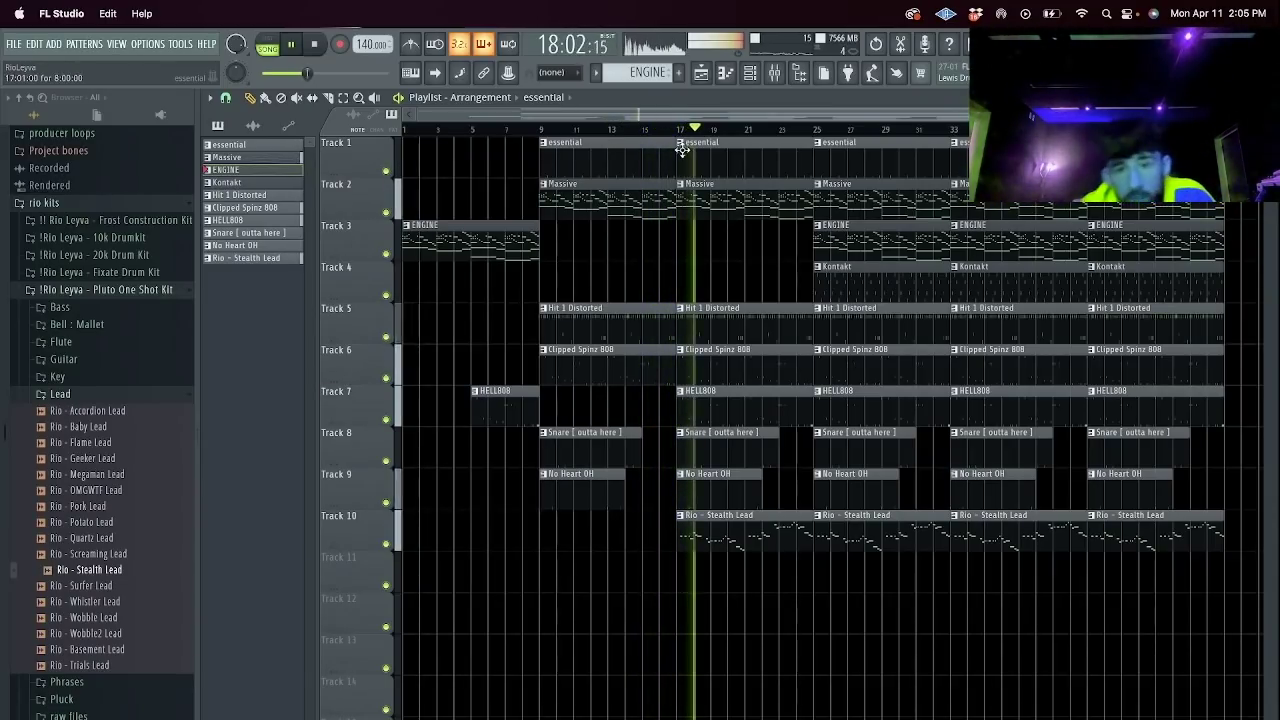
Delete the bar-17 Clipped Spinz 808 and bar-25 Massive, Rio and HELL808 clips, and trim the bar-25 Hit 1 Distorted and essential clips.
right_click(760, 377)
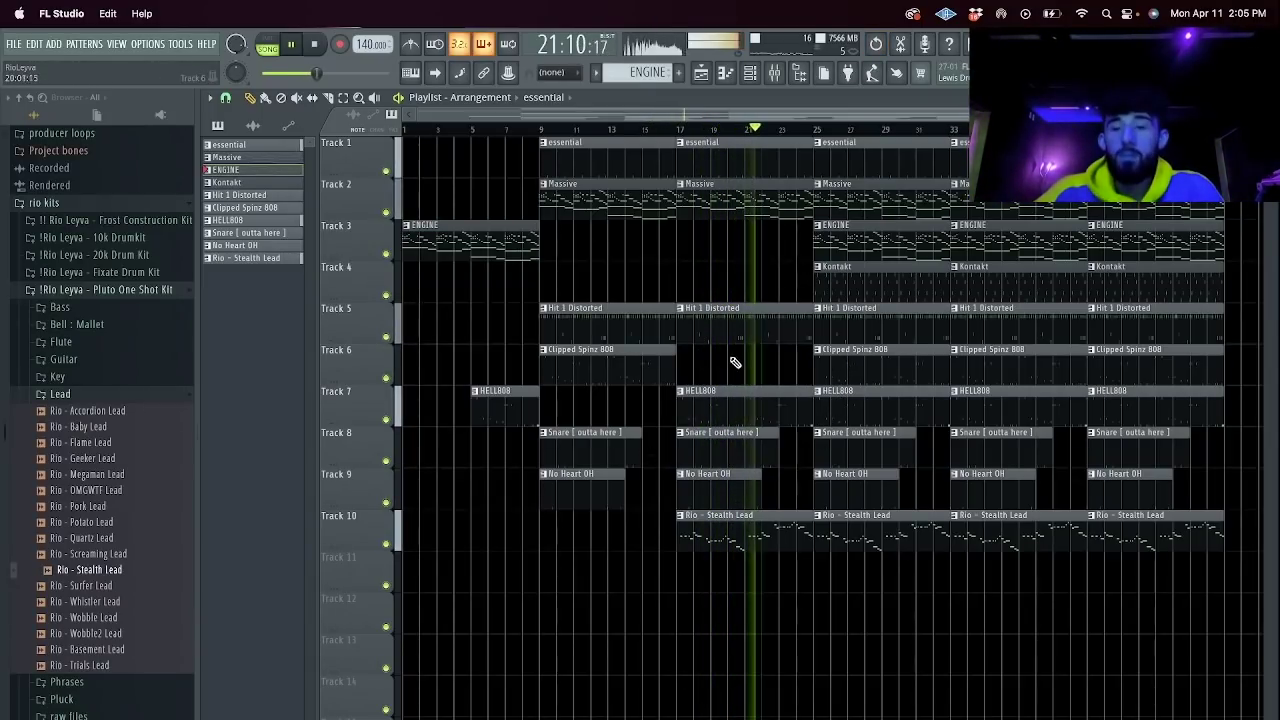
right_click(843, 202)
right_click(923, 540)
right_click(857, 410)
drag(850, 331, 840, 275)
drag(833, 180, 835, 160)
key(e)
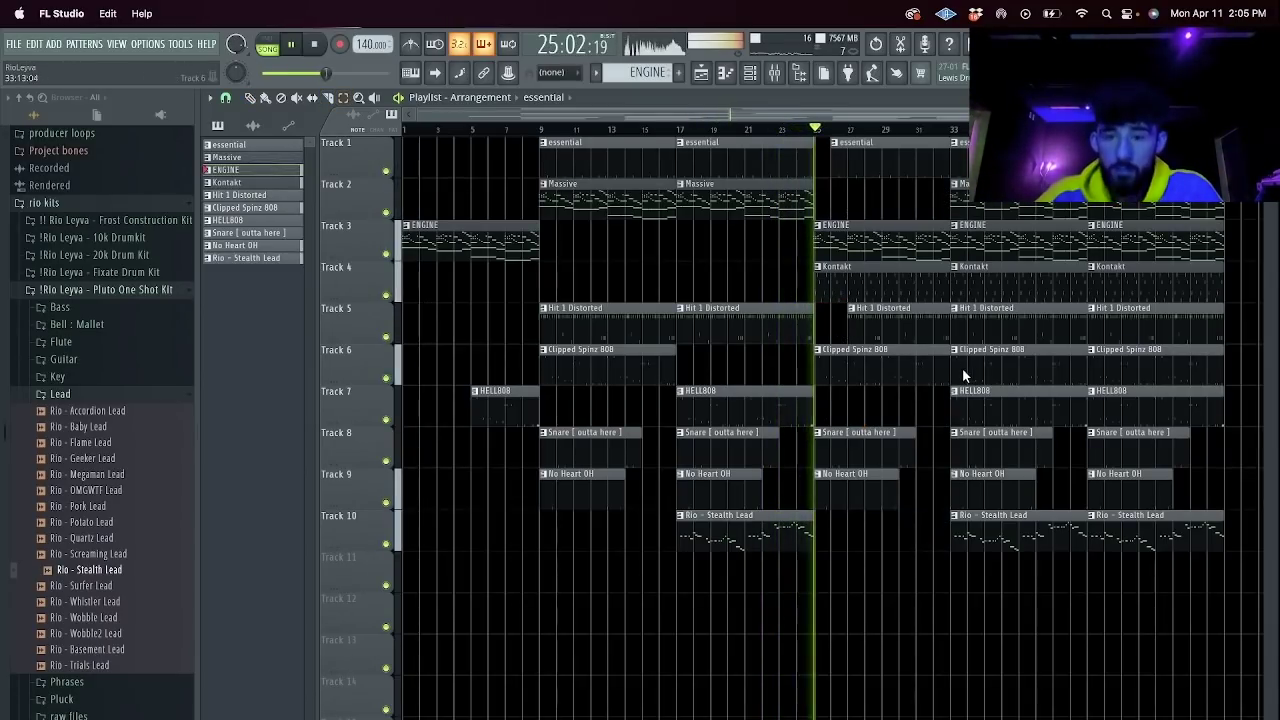
Check the ENGINE mixer track, then add a Hit 1 Distorted clip on Track 5.
click(774, 72)
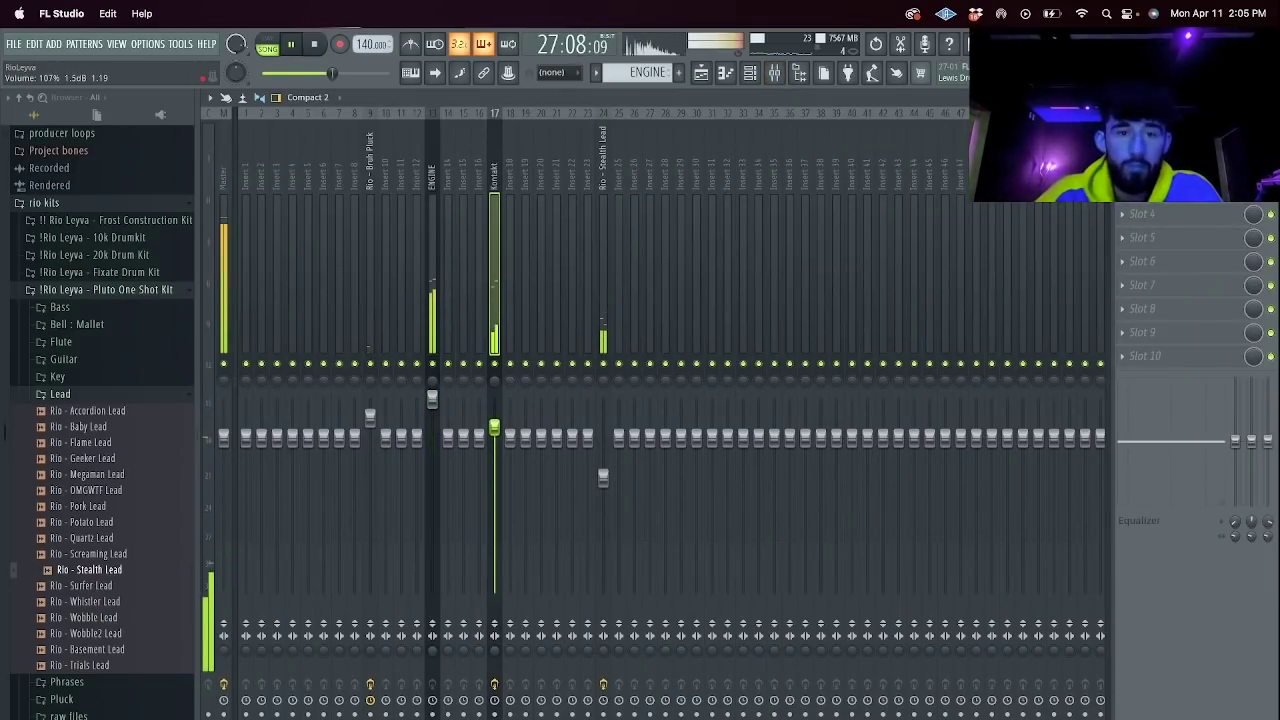
click(432, 401)
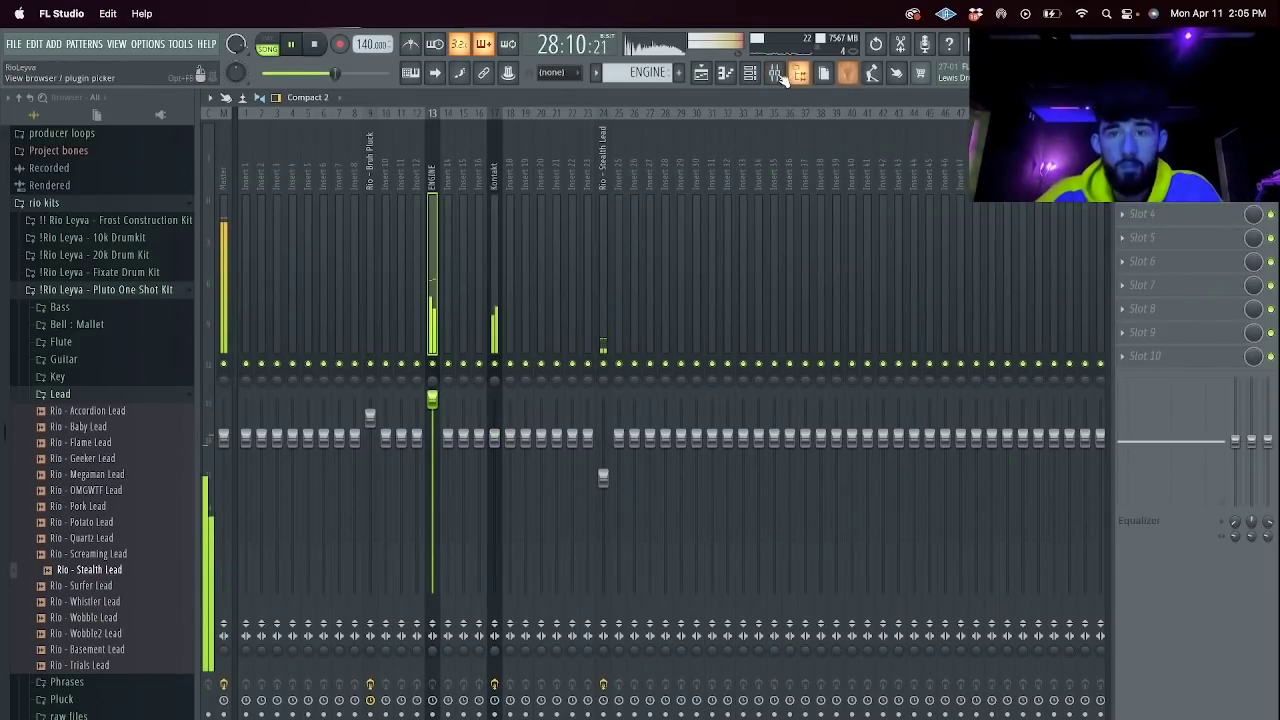
click(701, 74)
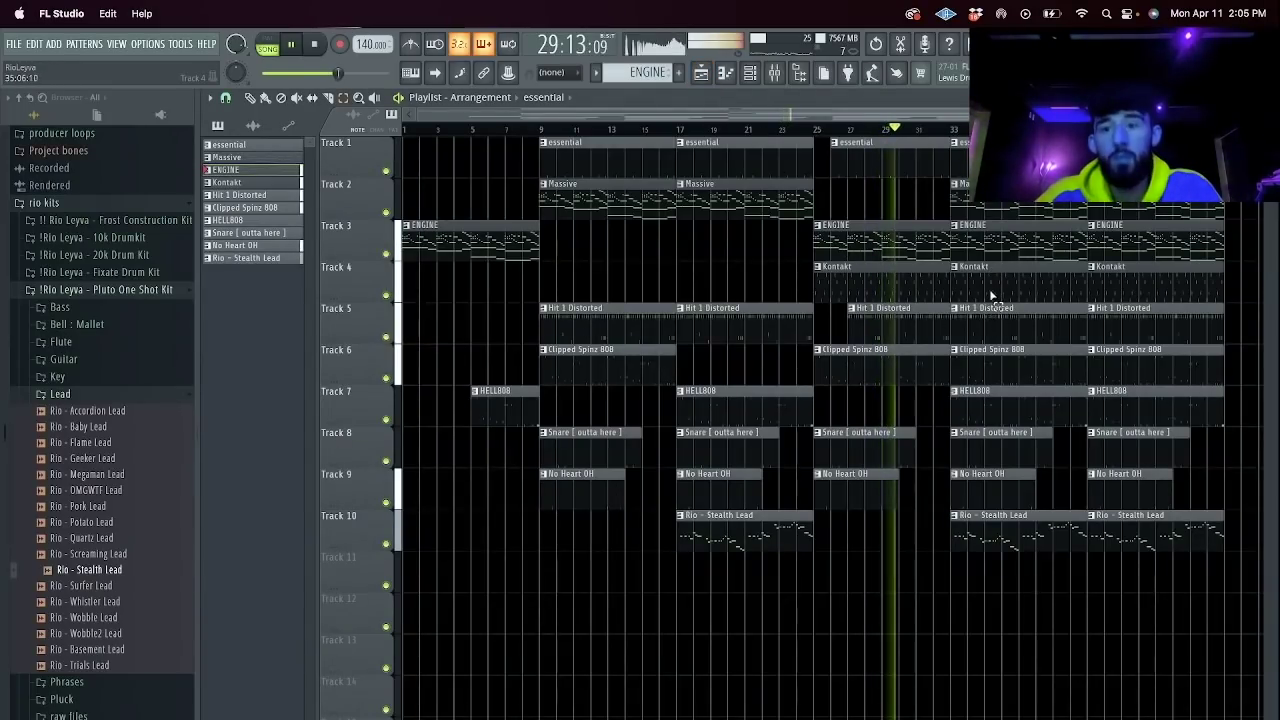
click(920, 318)
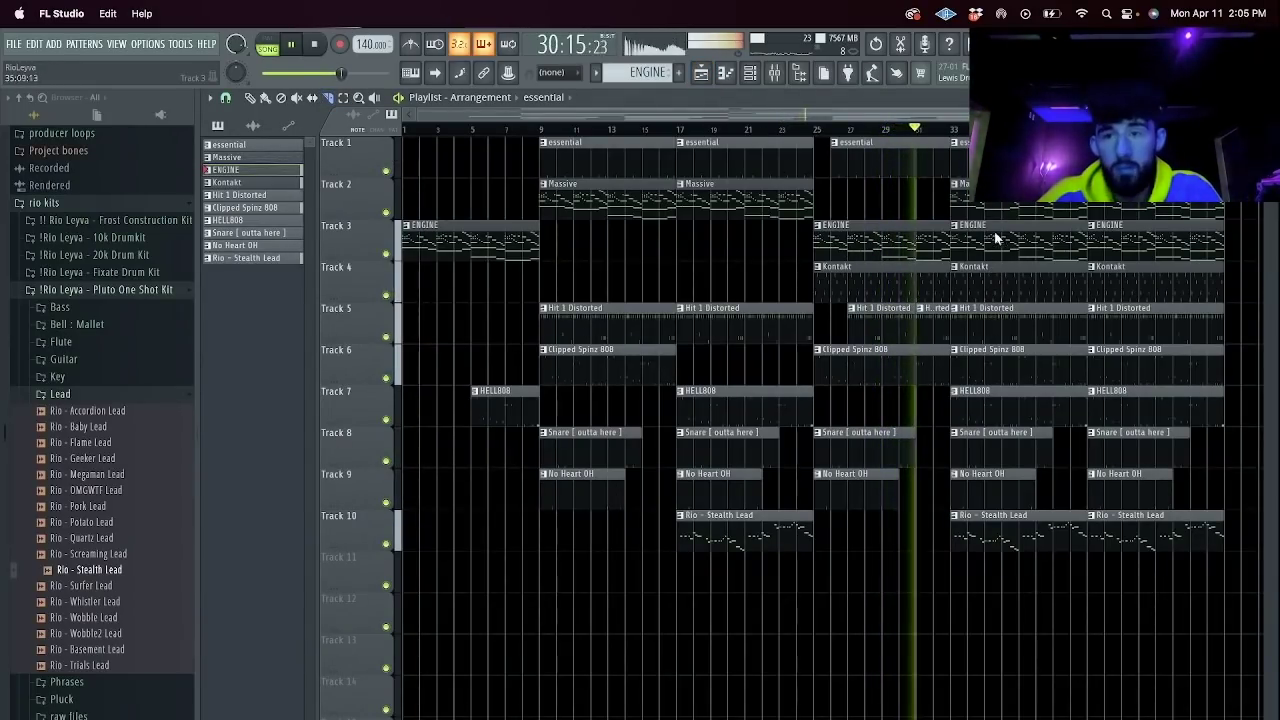
Delete the final section's clips on Tracks 1–10 and duplicate the arrangement to lengthen the song.
drag(1008, 272, 1005, 208)
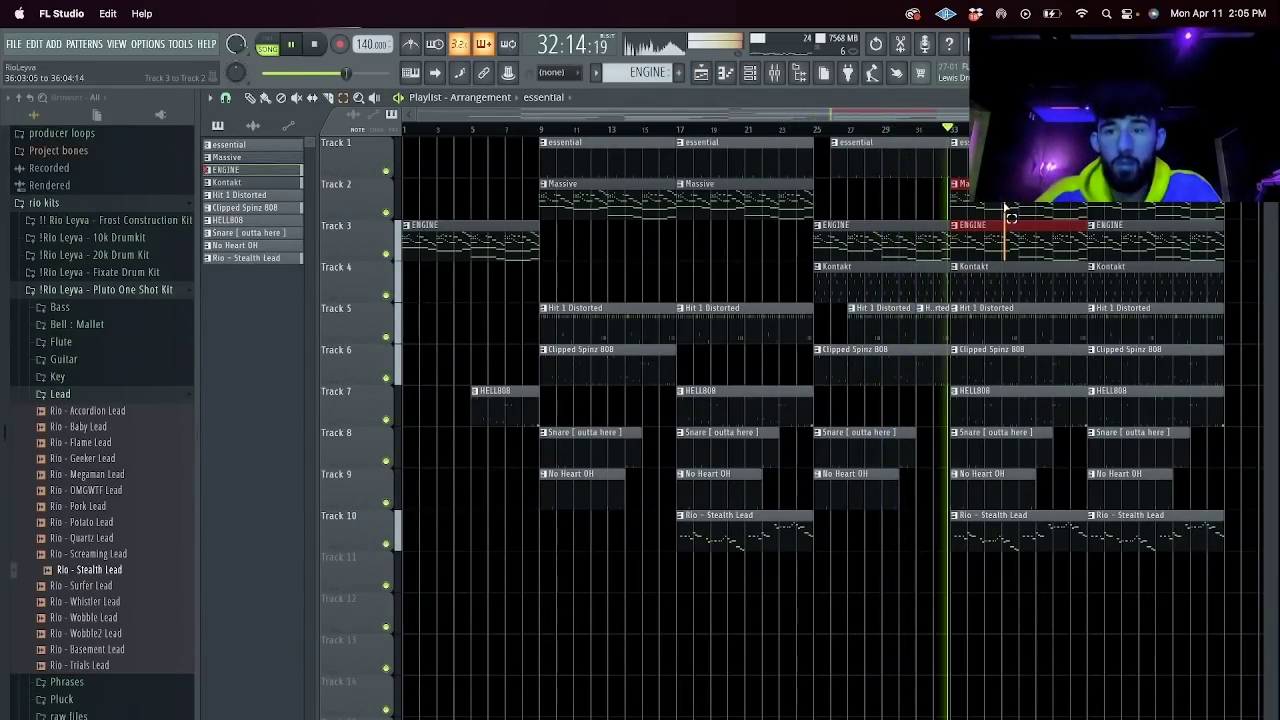
drag(1097, 632, 1221, 165)
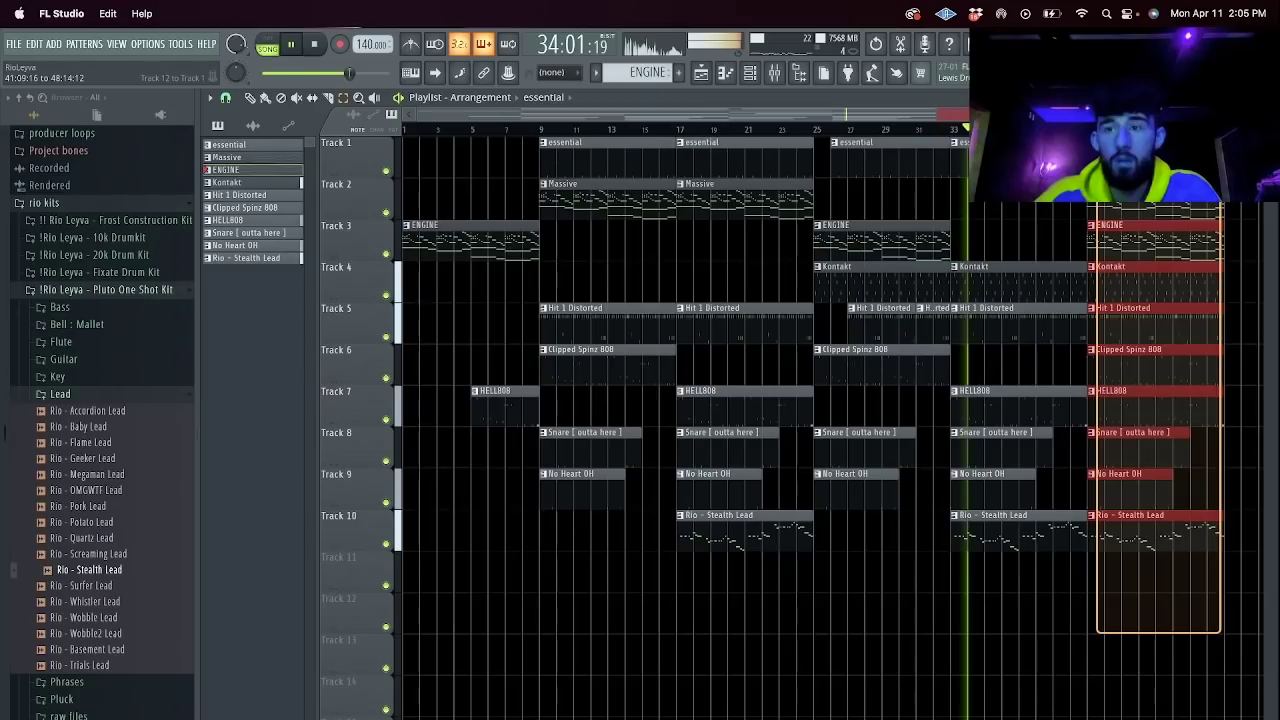
key(Delete)
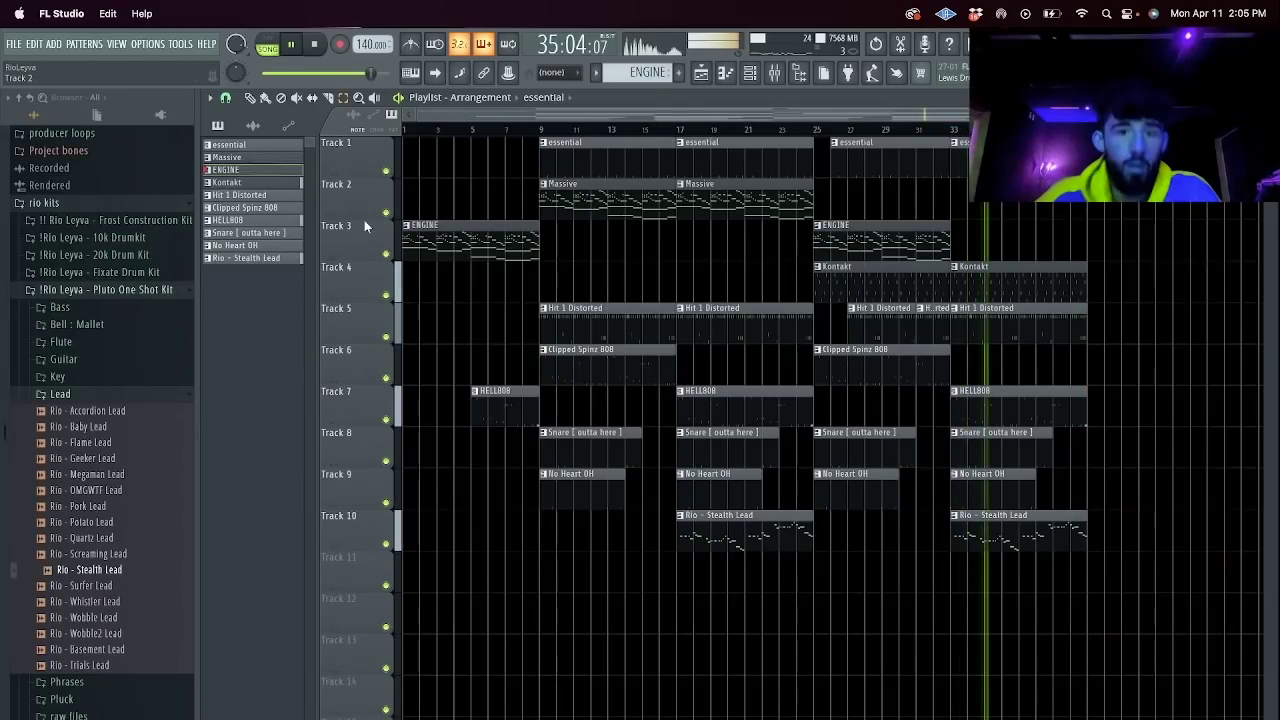
key(super+b)
key(super+b)
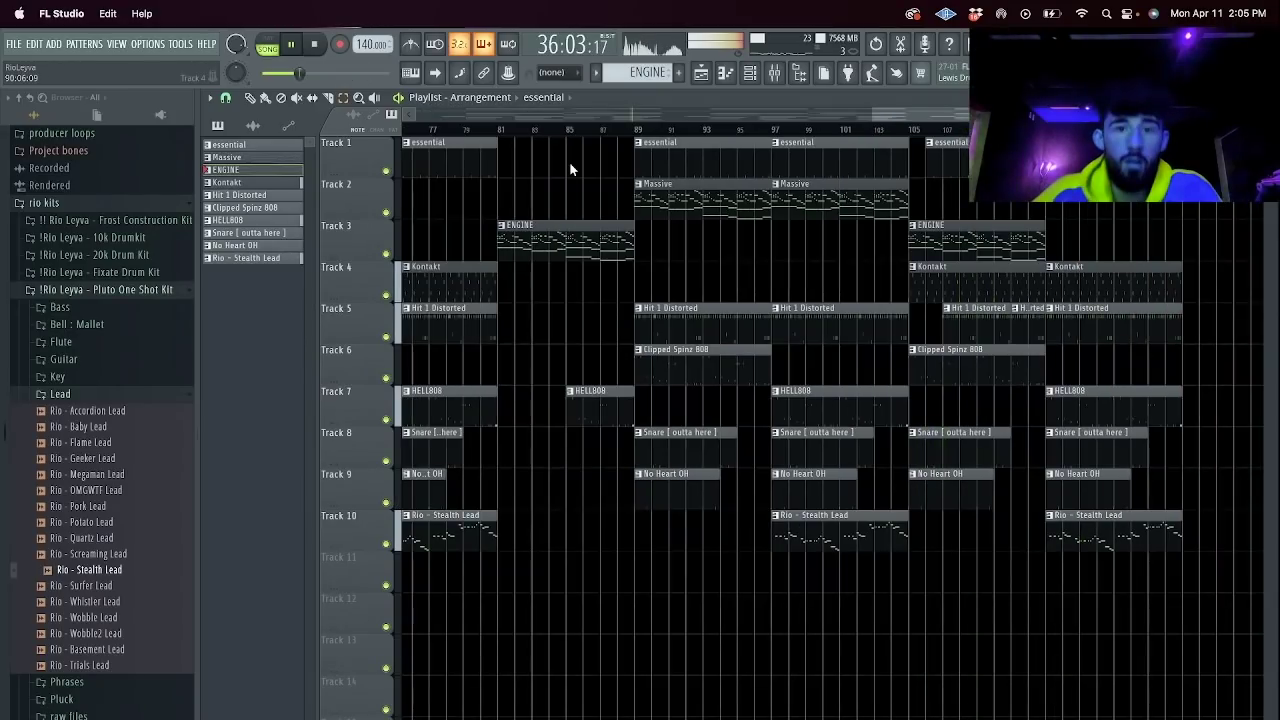
Save the project into a new 'Rio - Sine 140 BPM' folder.
key(super+s)
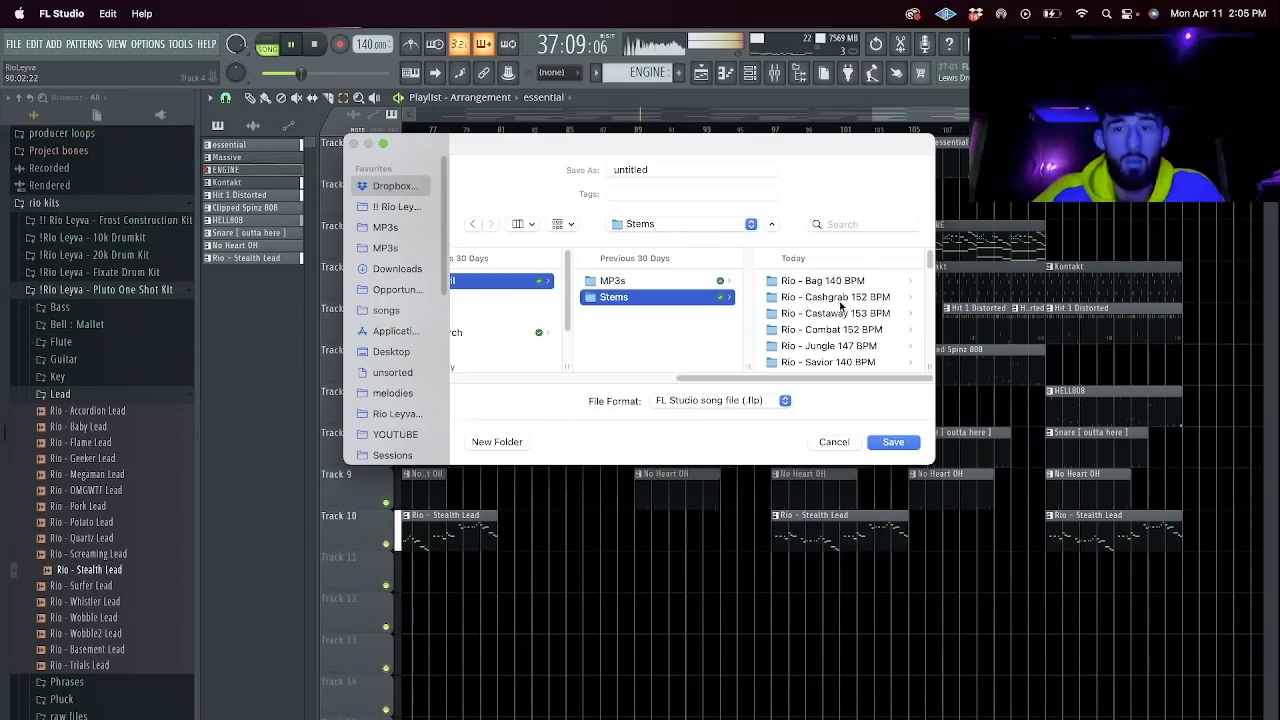
key(shift+super+n)
text(Rio - Sine 140 BPM)
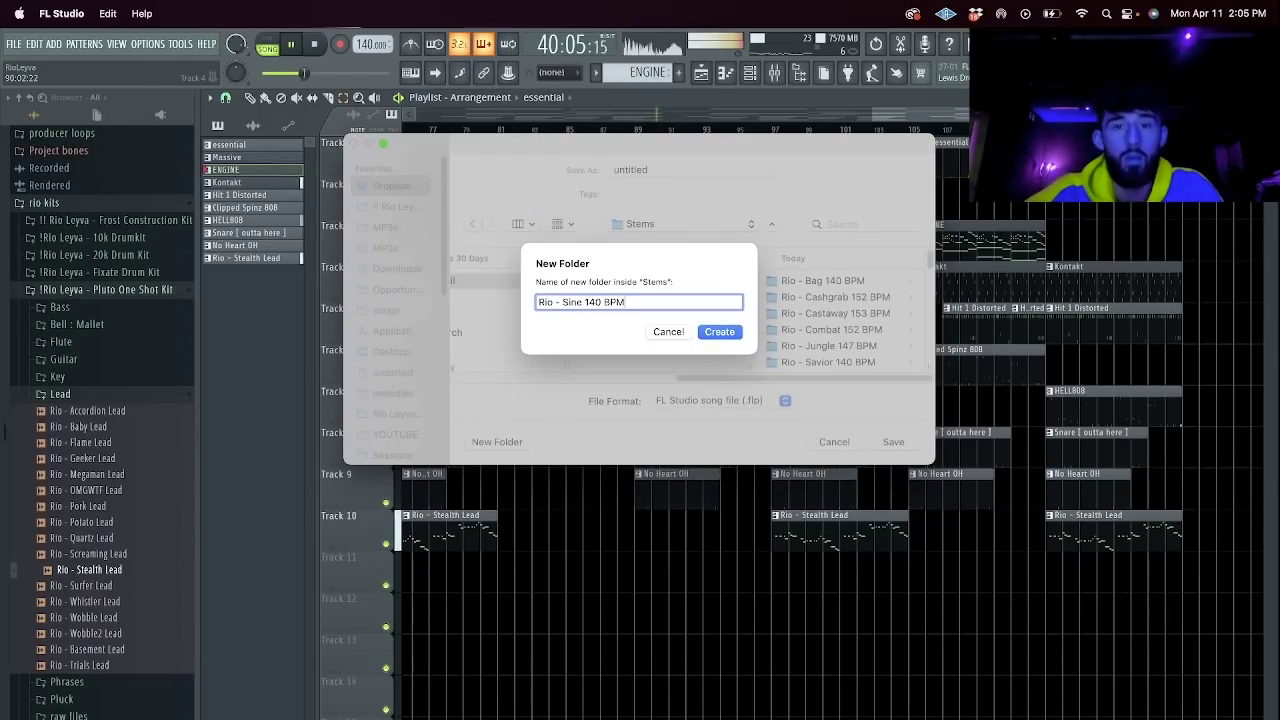
key(Return)
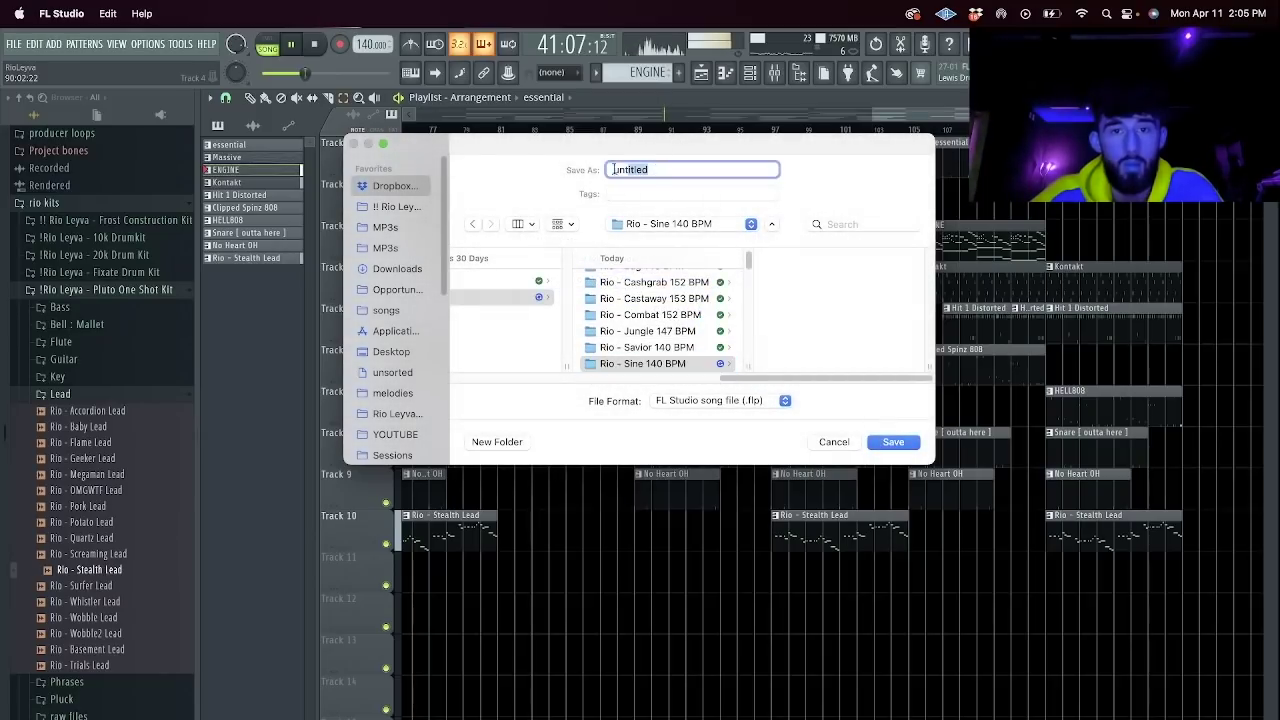
key(Return)
Export the song as MP3 to the Stems folder and start rendering.
key(shift+super+r)
click(657, 226)
click(662, 229)
click(676, 226)
click(674, 244)
key(Return)
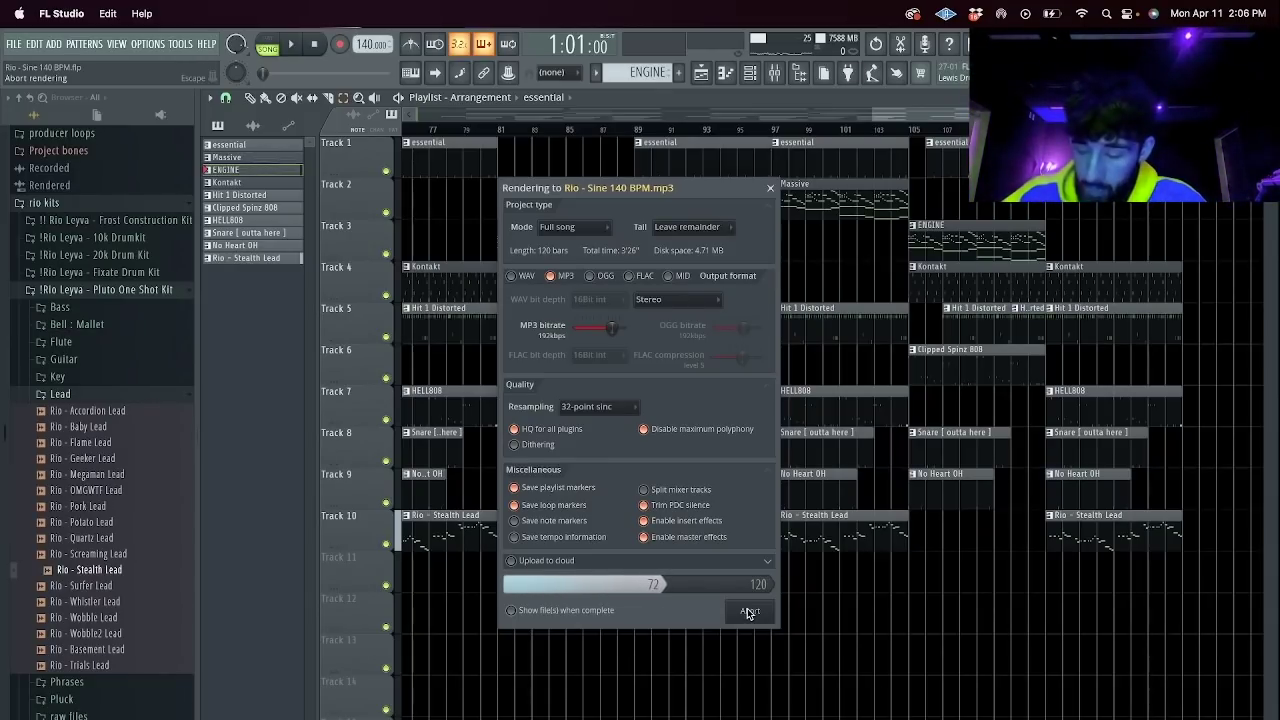
Bring Finder's MP3s folder to the front, checking the render progress along the way.
key(super+Tab)
click(887, 432)
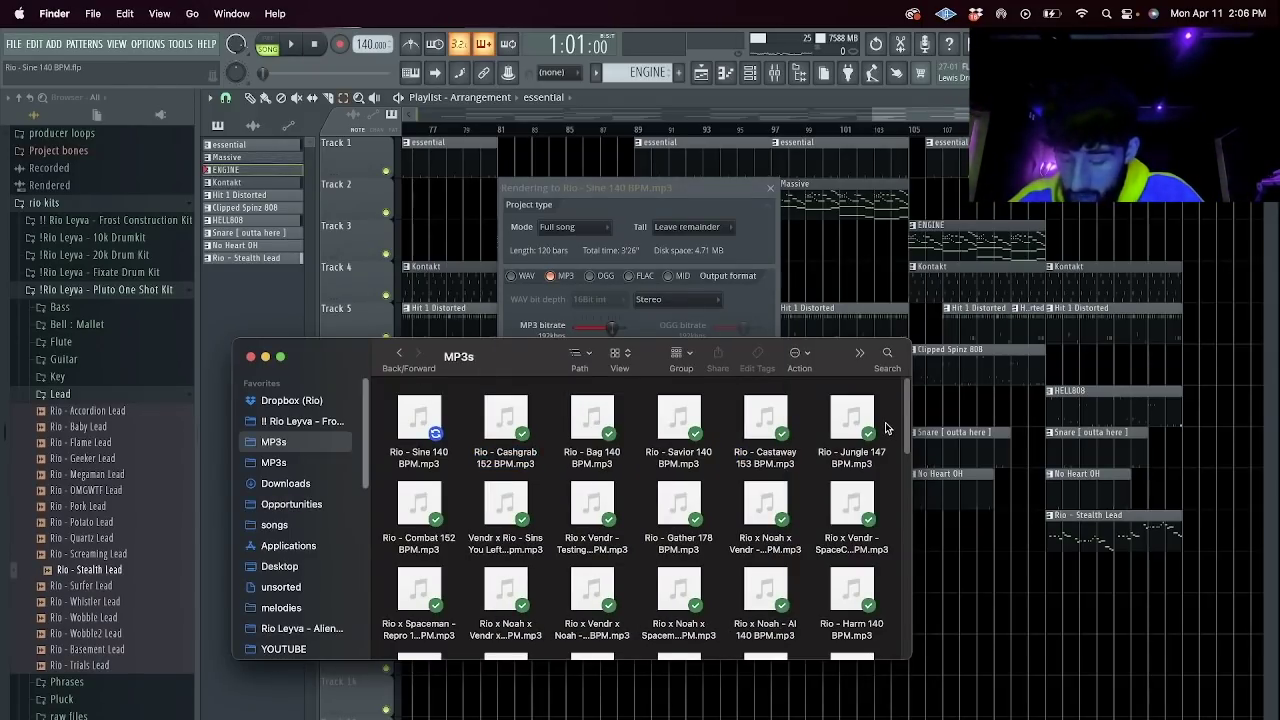
key(super+Tab)
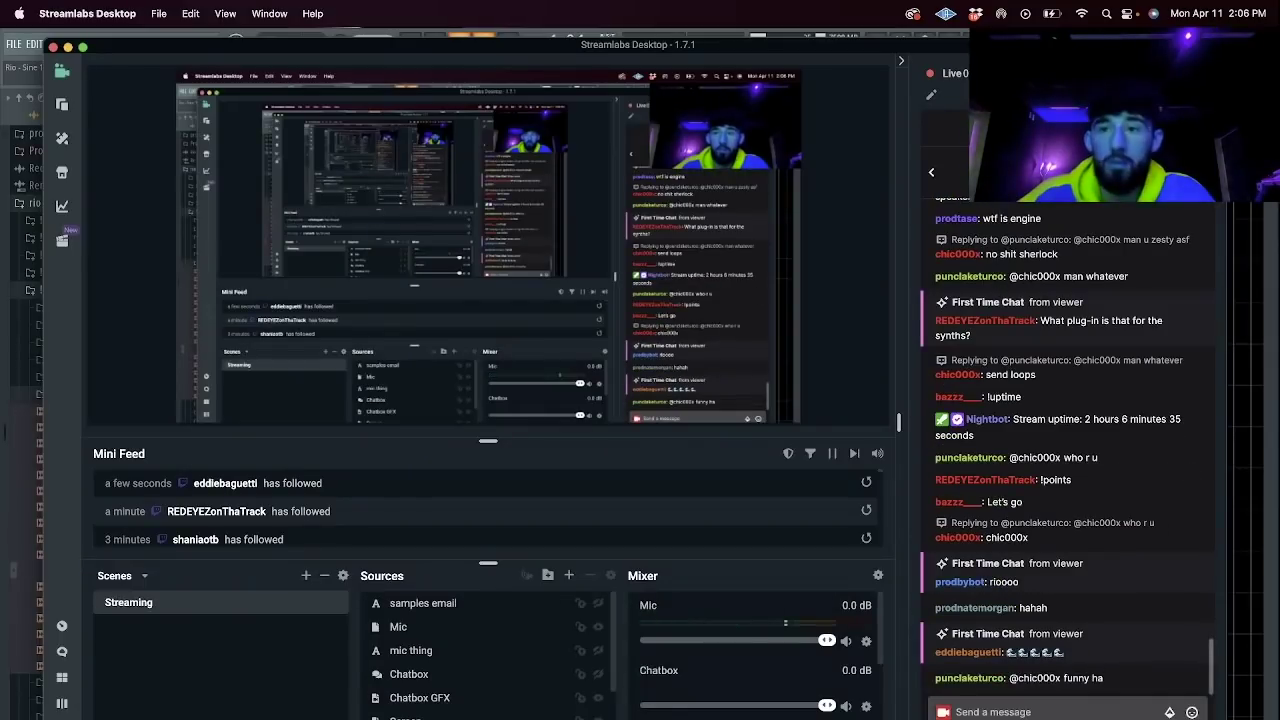
key(super+Tab)
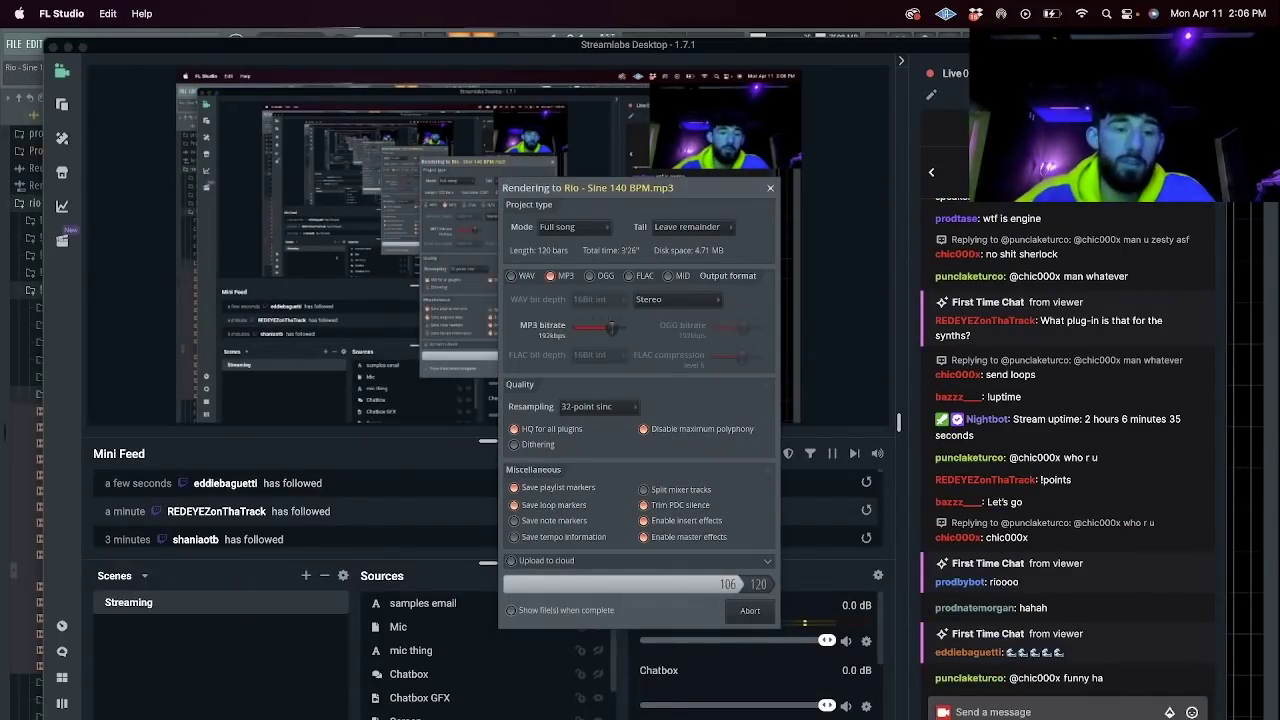
key(super+Tab)
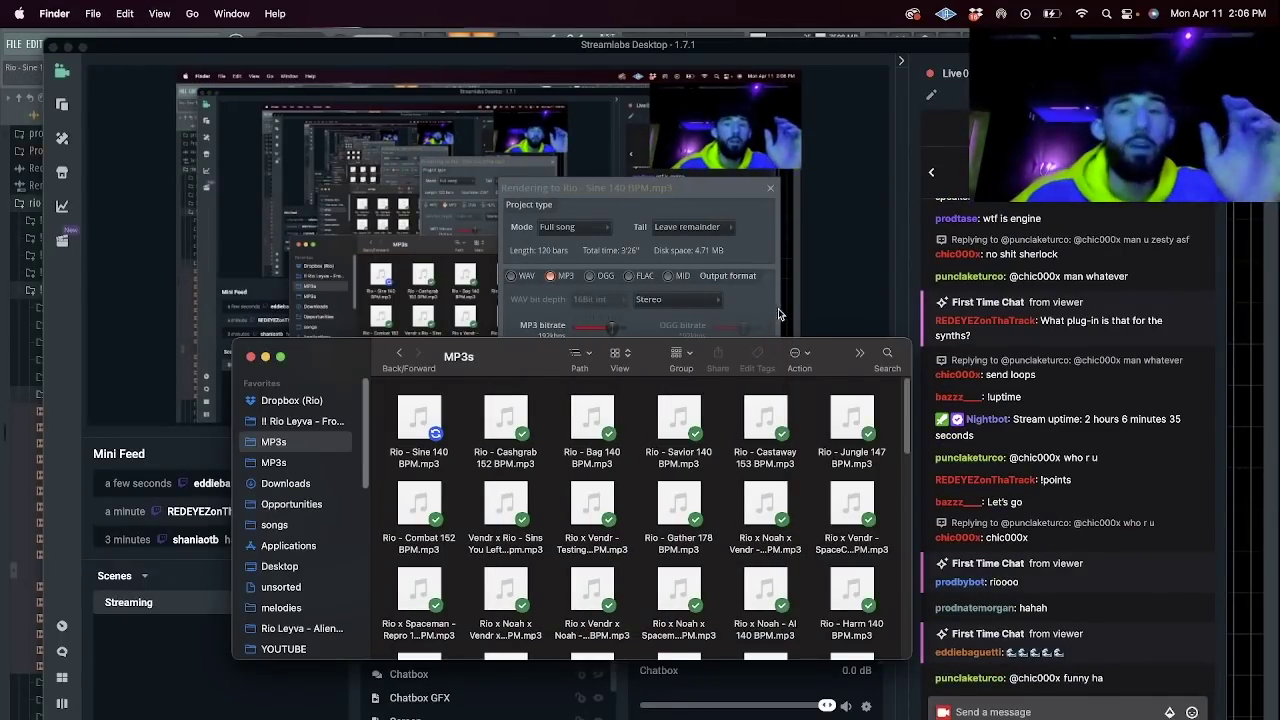
Select the top row of MP3 files plus the Combat MP3, view their options, then deselect all.
drag(894, 459, 262, 408)
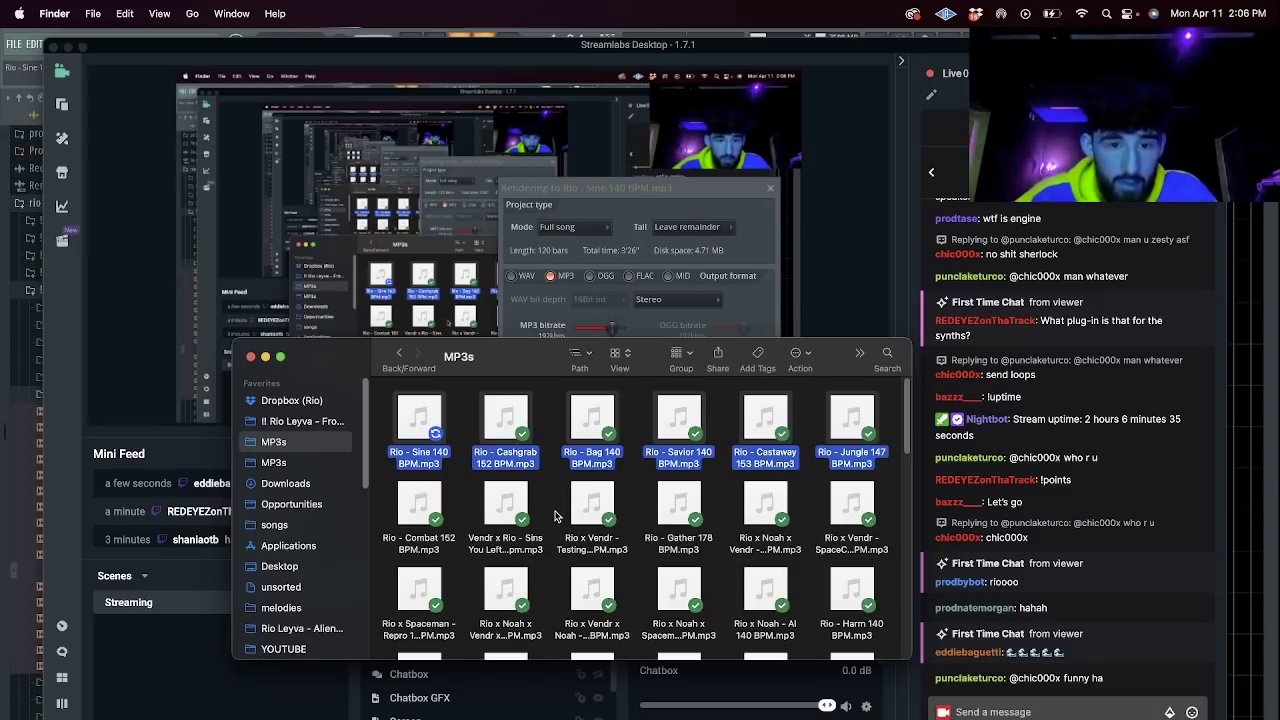
super+click(432, 521)
right_click(418, 514)
click(378, 507)
click(373, 506)
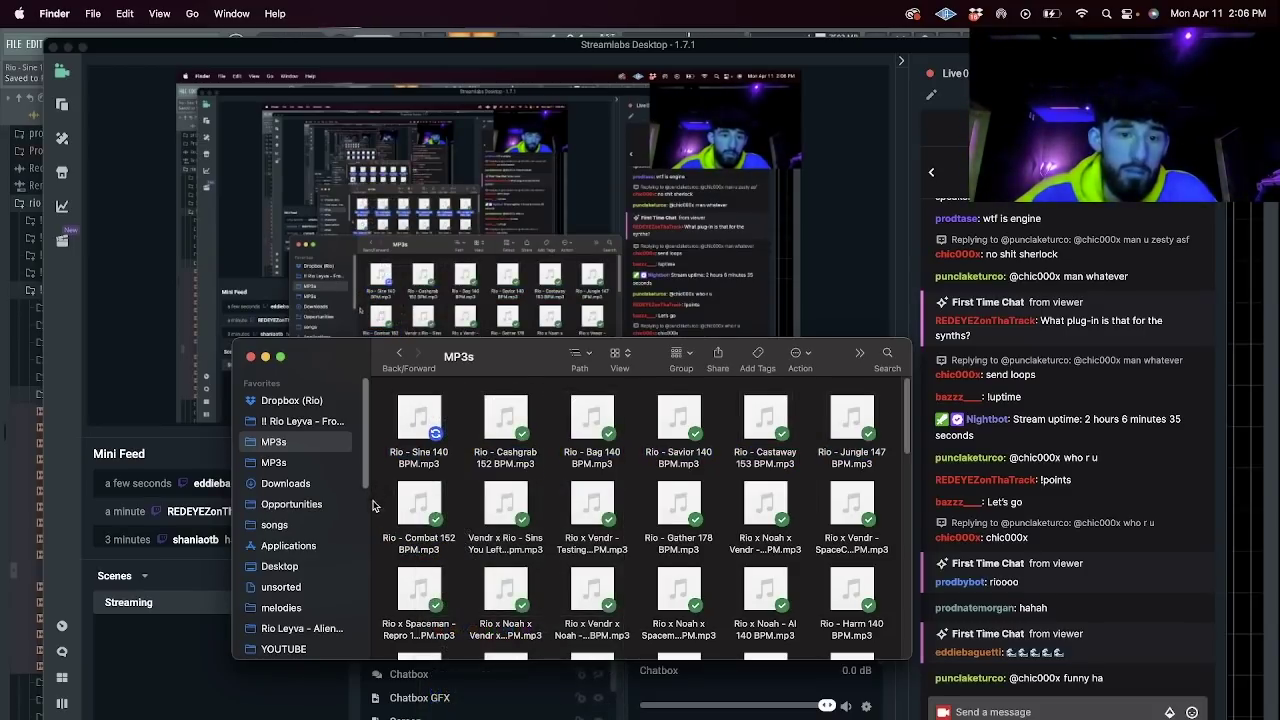
key(super+Tab)
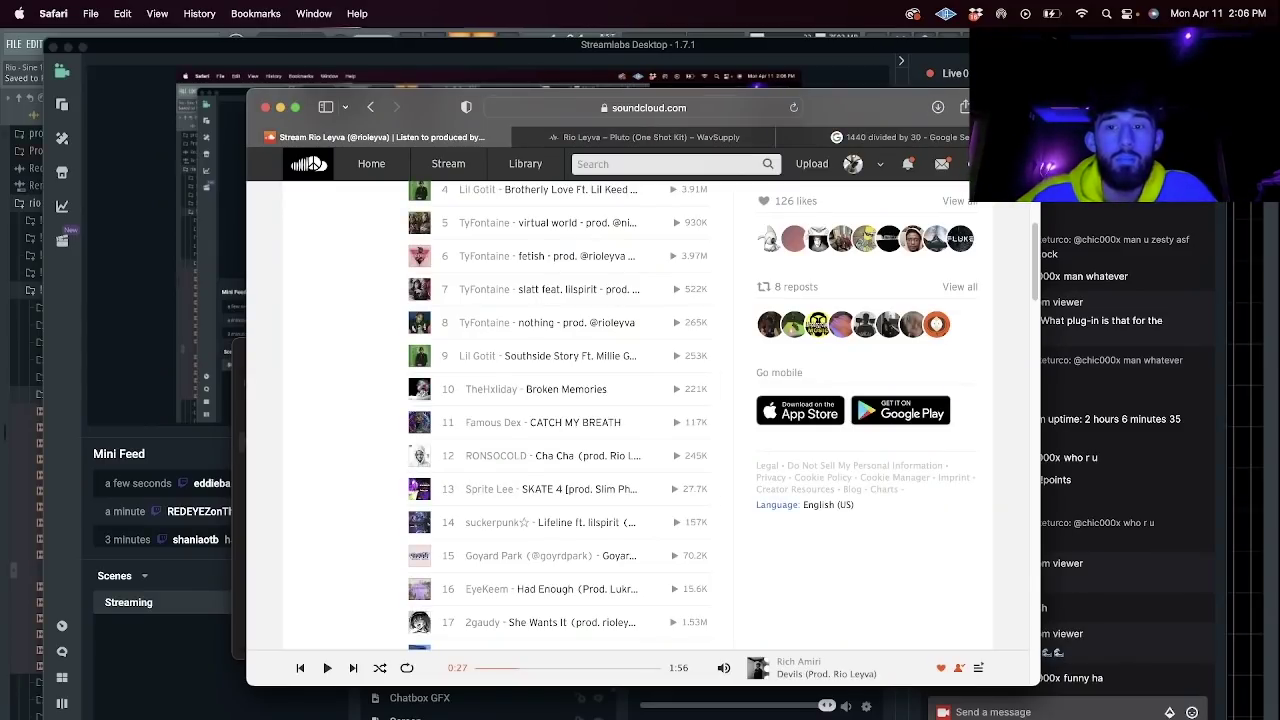
Calculate 3.5 x 12 = 42 in a new Safari tab, then return to FL Studio.
key(super+t)
text(3.5 x 12)
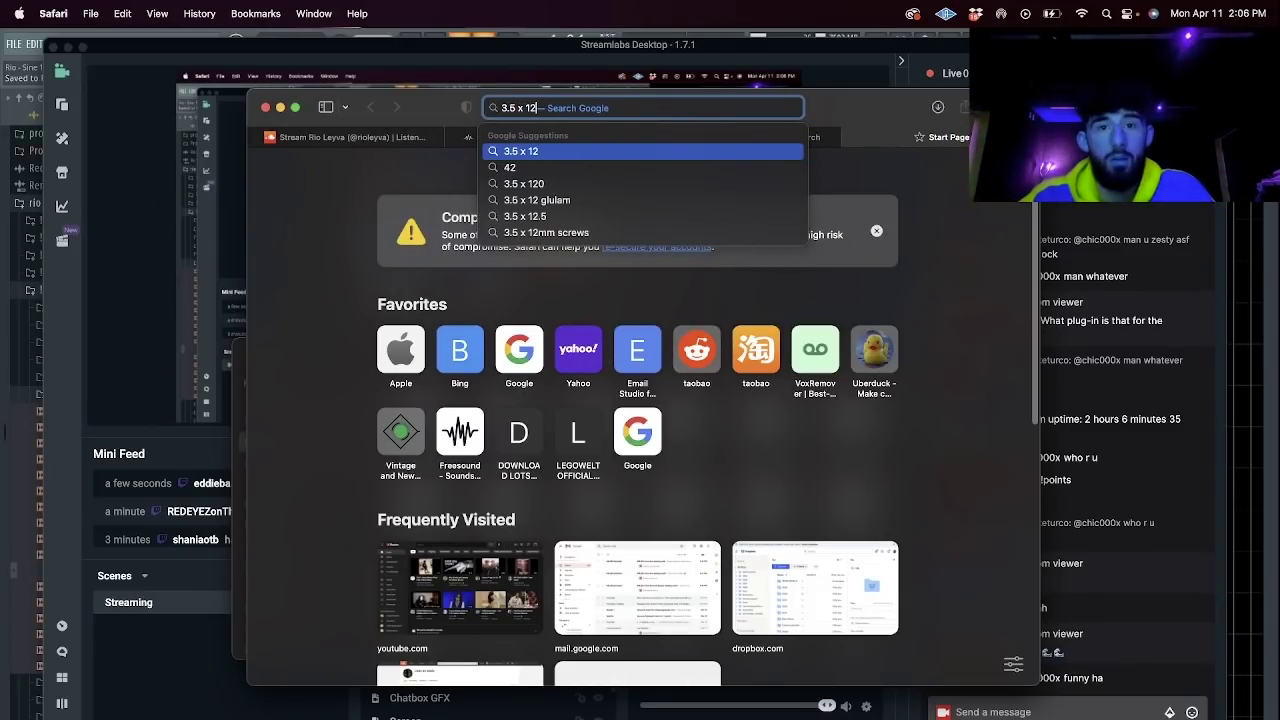
key(Return)
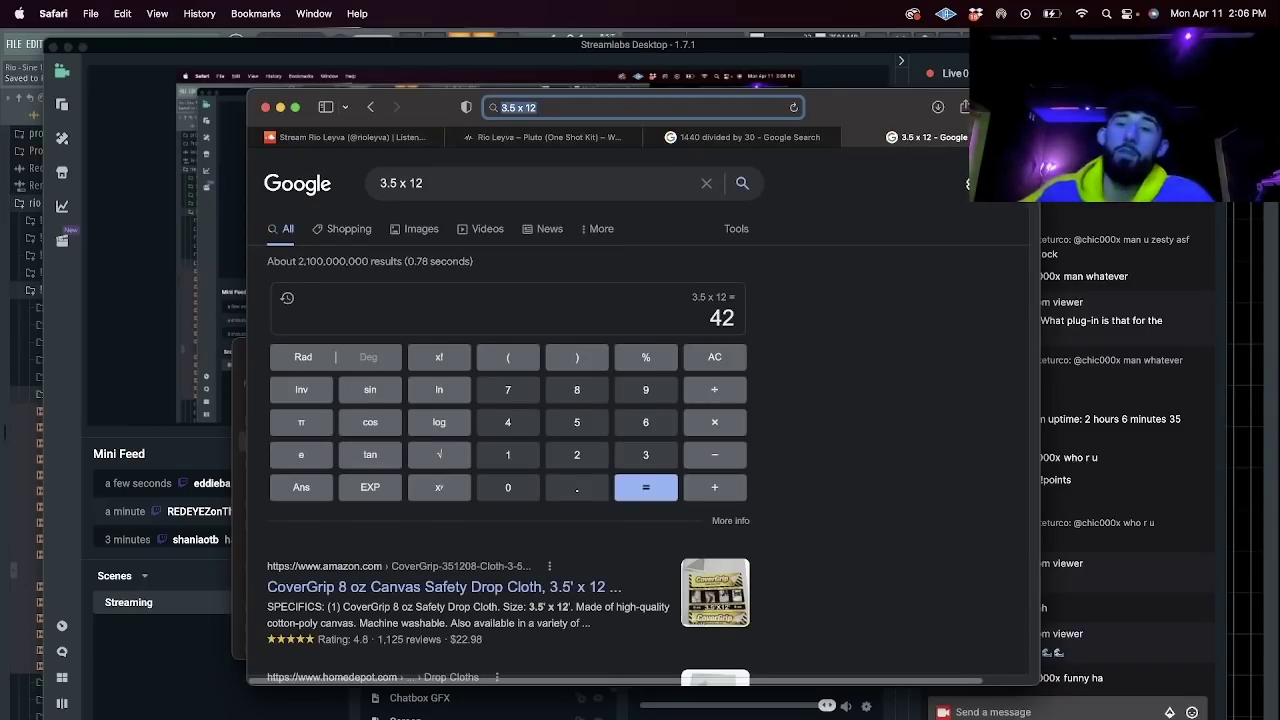
key(super+Tab)
key(super+Tab)
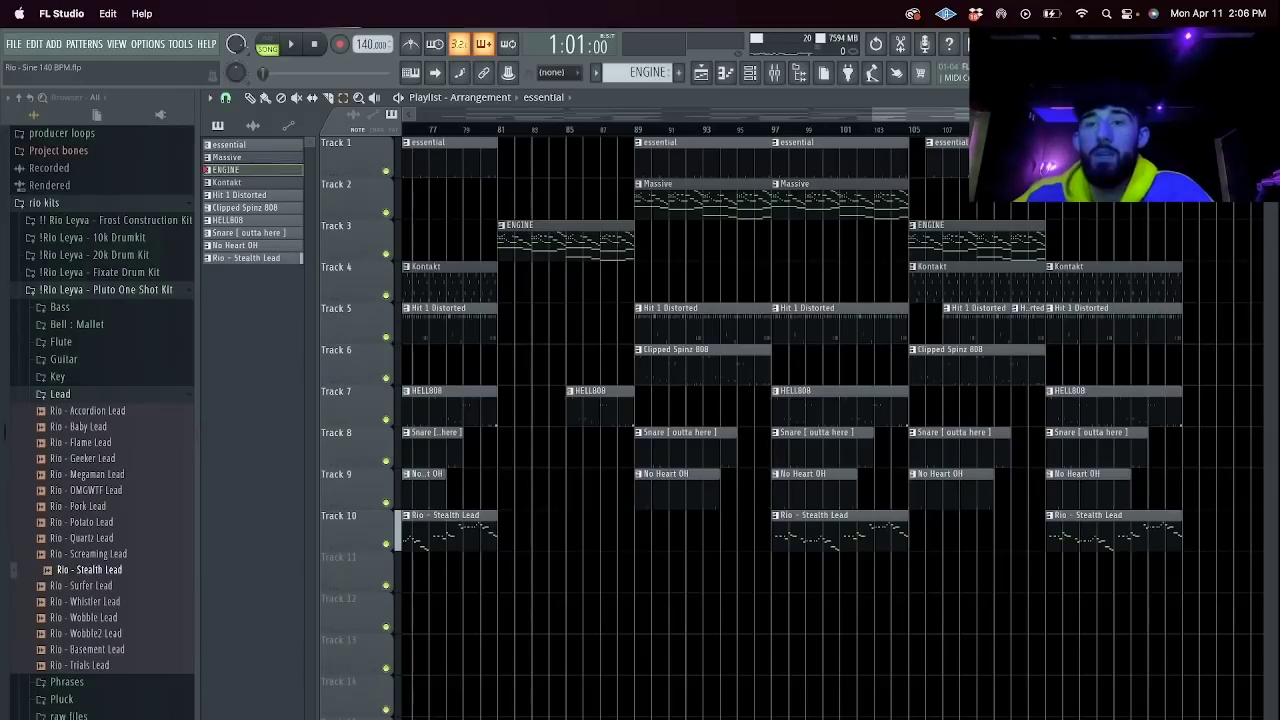
Start a new project and add a Spitfire LABS instrument channel to the Channel Rack.
click(14, 44)
click(30, 60)
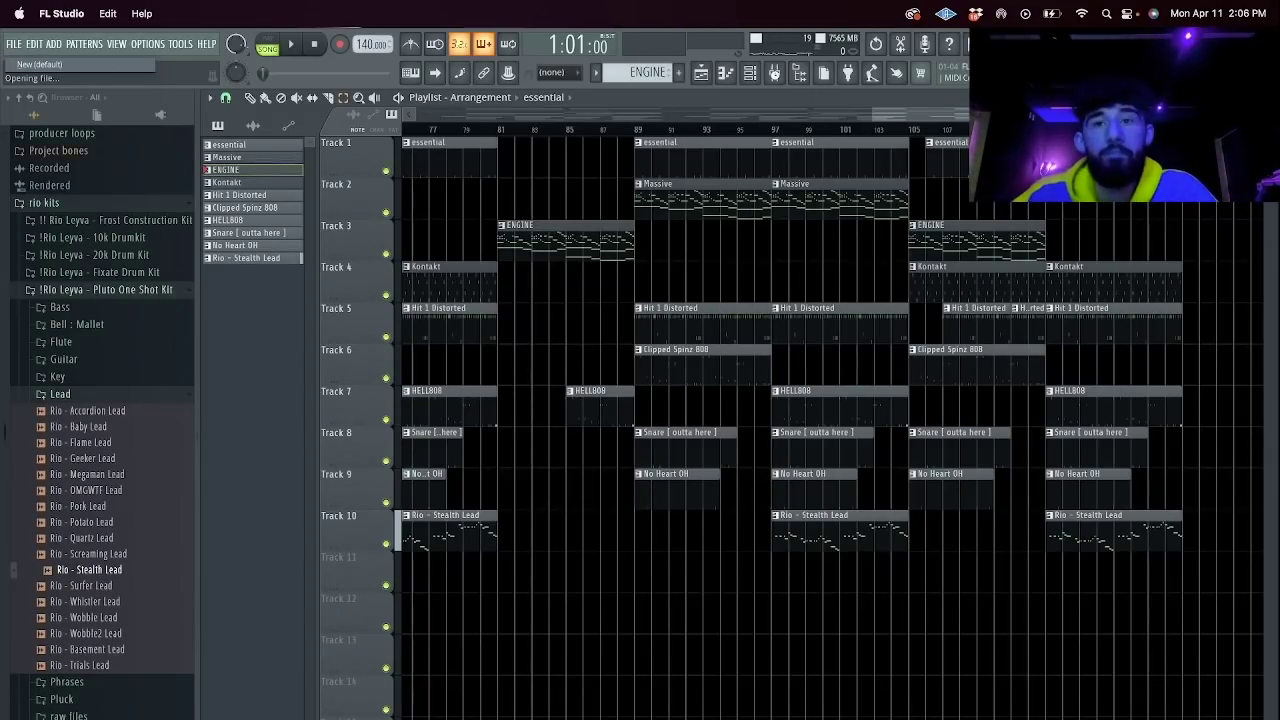
click(750, 75)
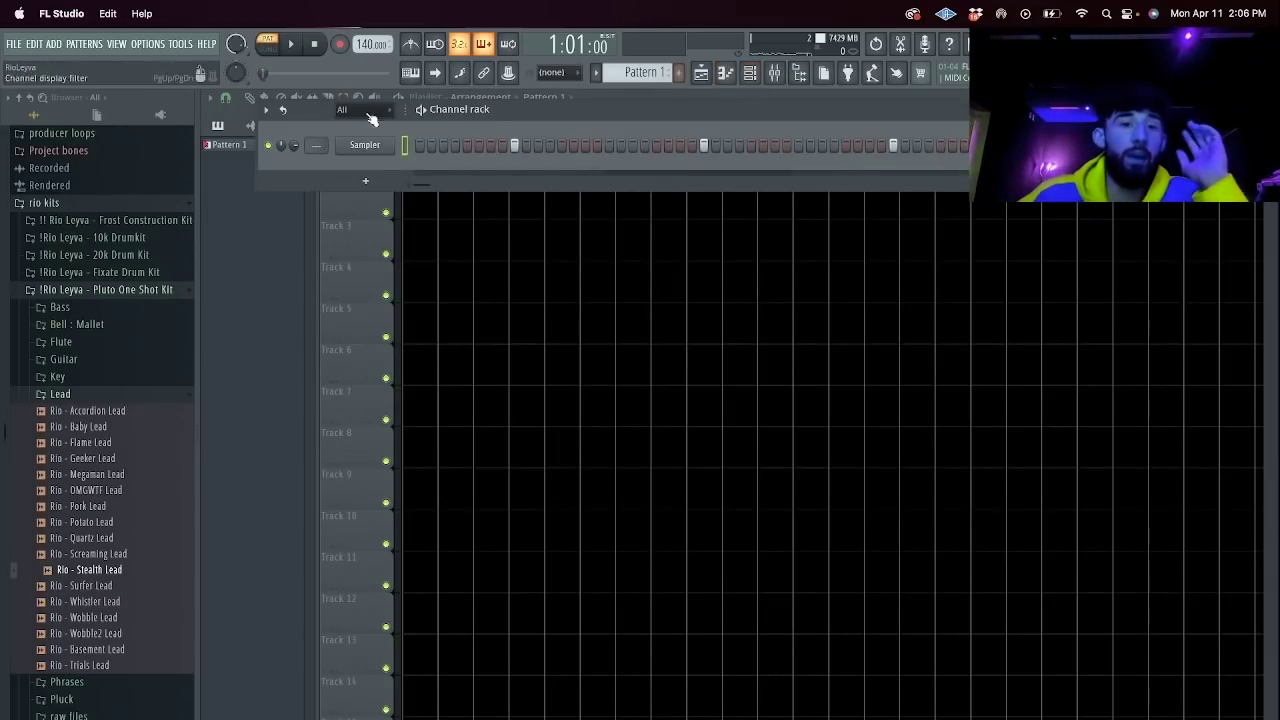
click(366, 181)
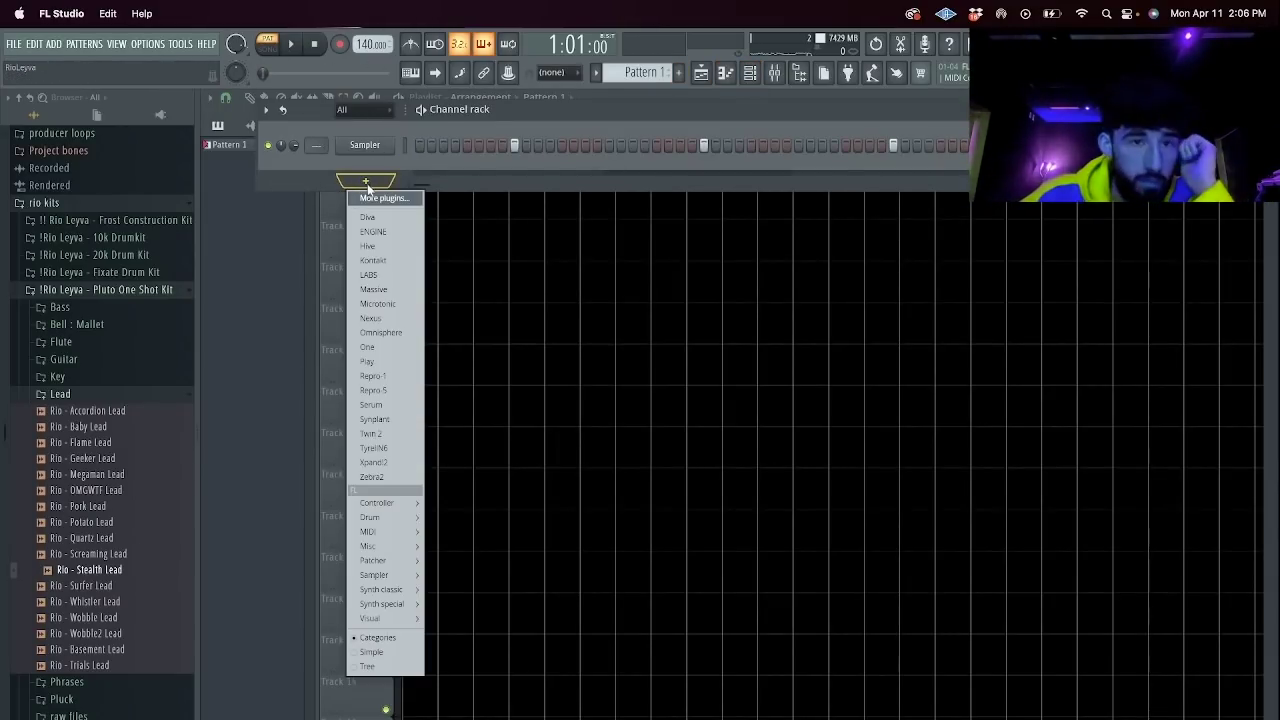
click(380, 275)
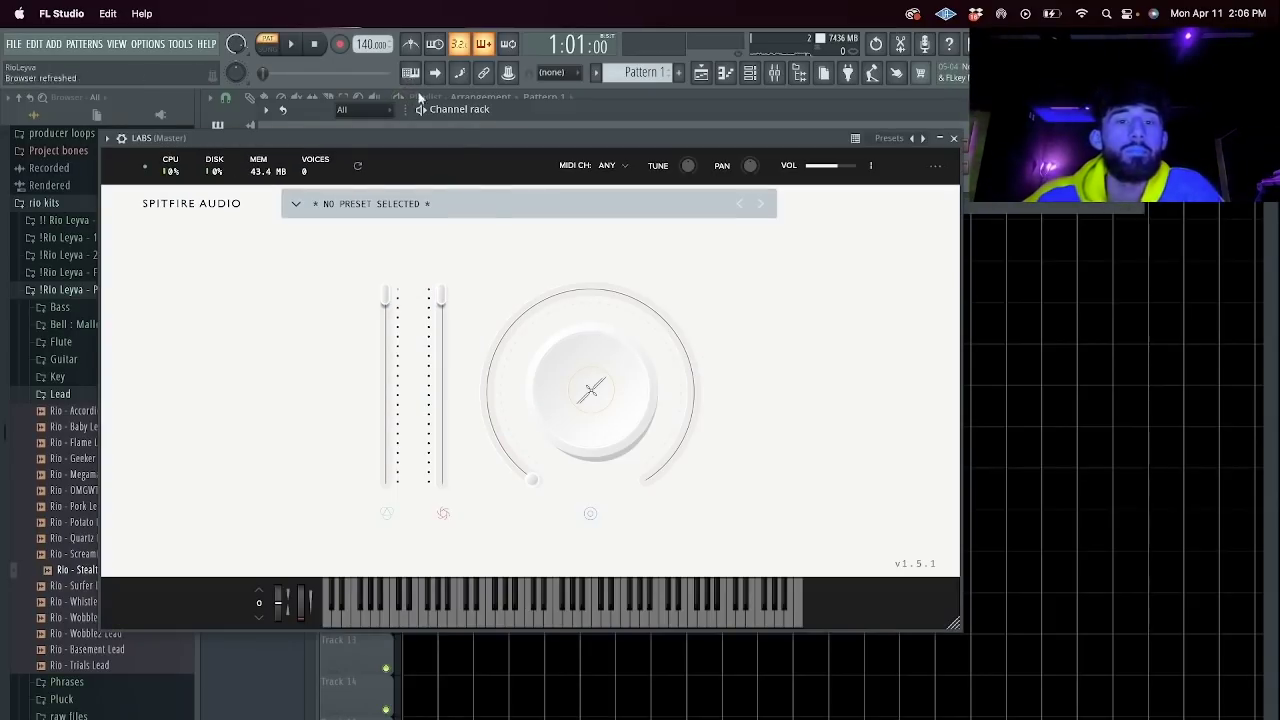
Audition LABS presets, settle on Soft Piano, and close the plugin window.
click(506, 206)
scroll(563, 433, down, 5)
double_click(610, 358)
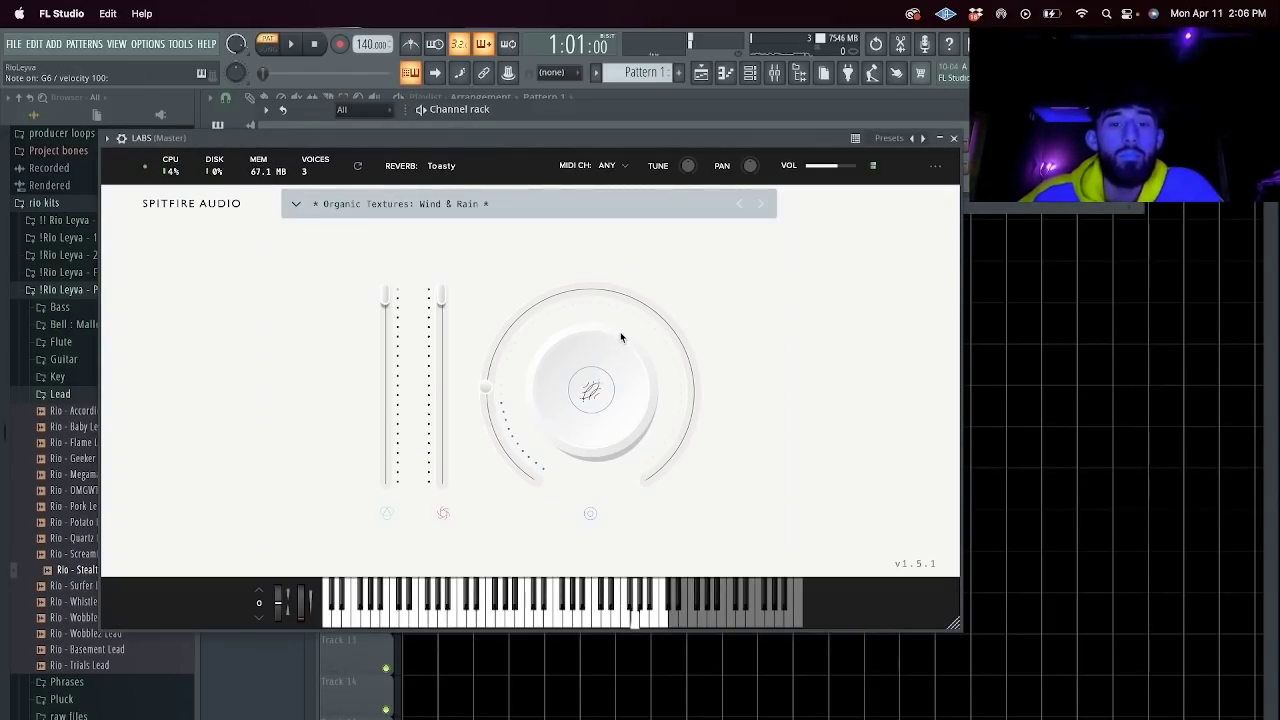
click(757, 205)
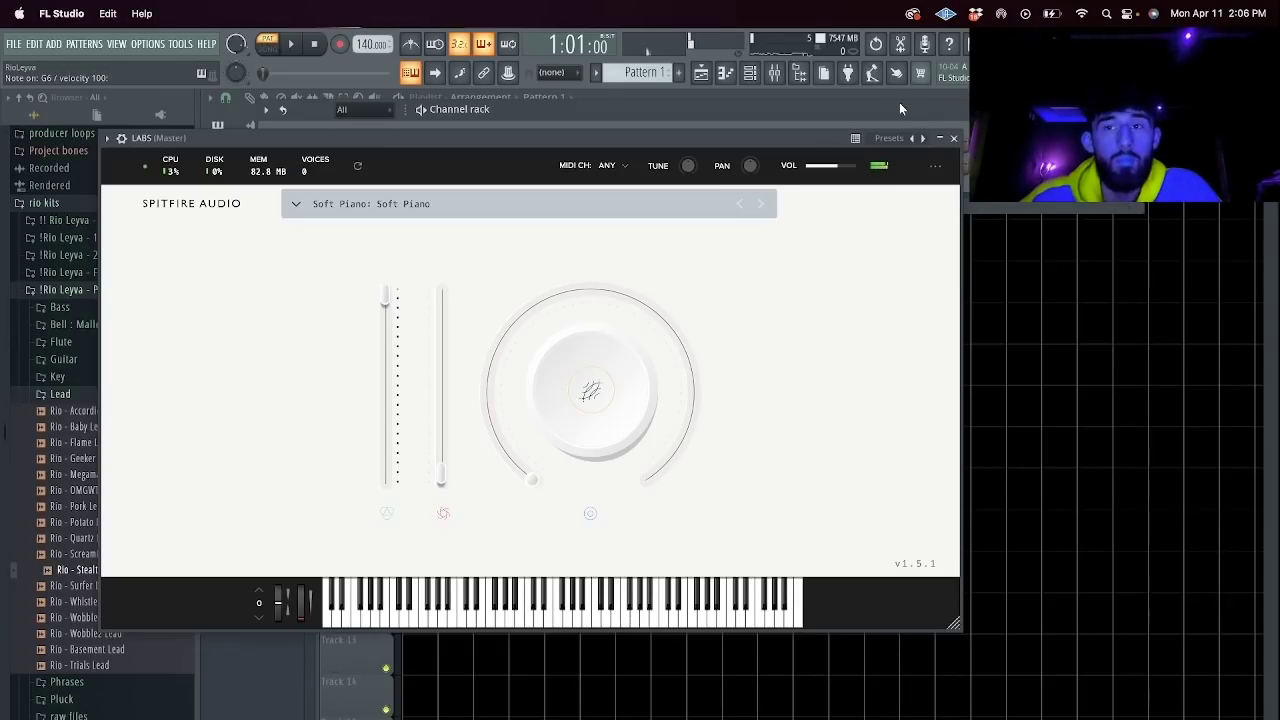
click(954, 139)
right_click(406, 172)
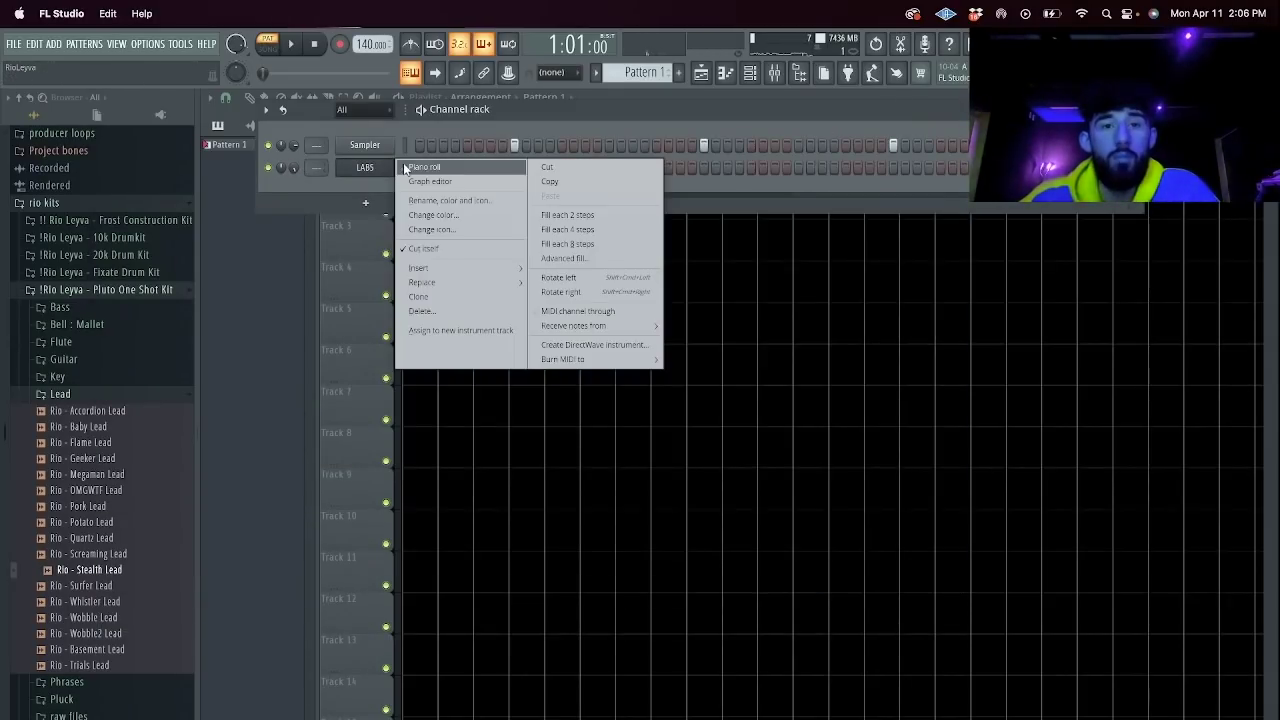
In the LABS piano roll, draw the first long chord notes stretched across the bars.
click(430, 170)
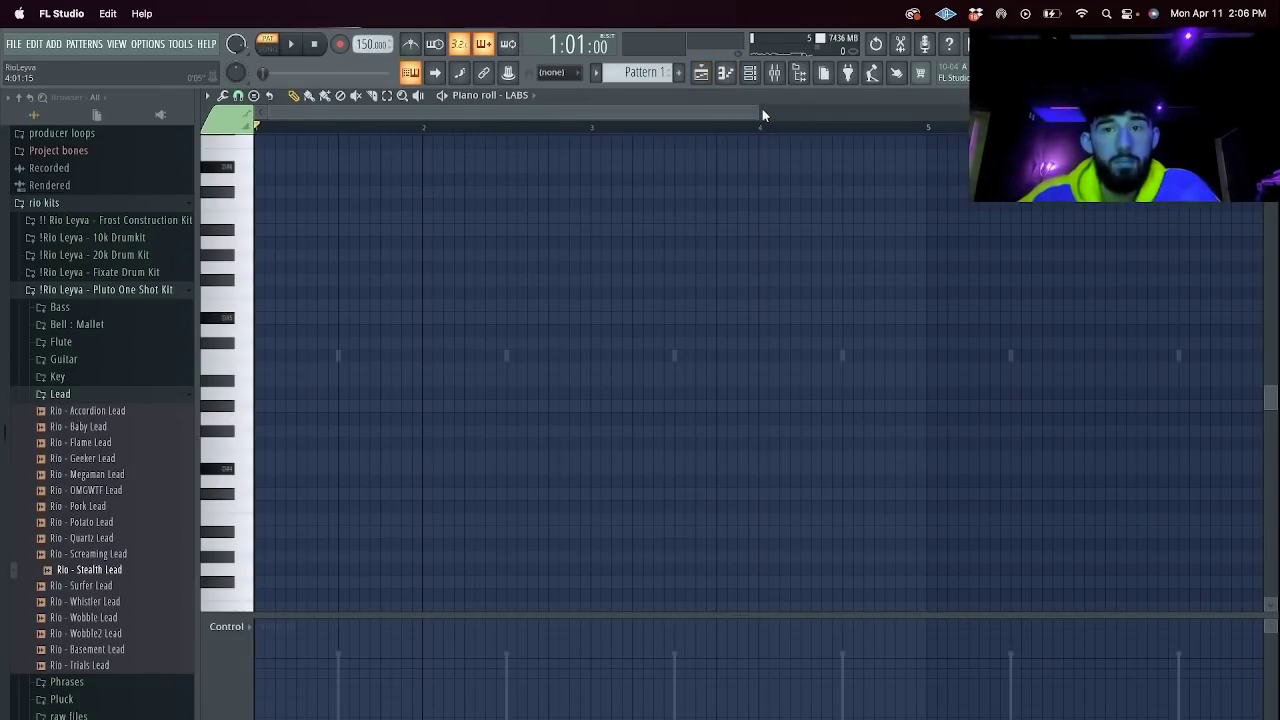
drag(762, 115, 653, 115)
drag(309, 355, 1115, 377)
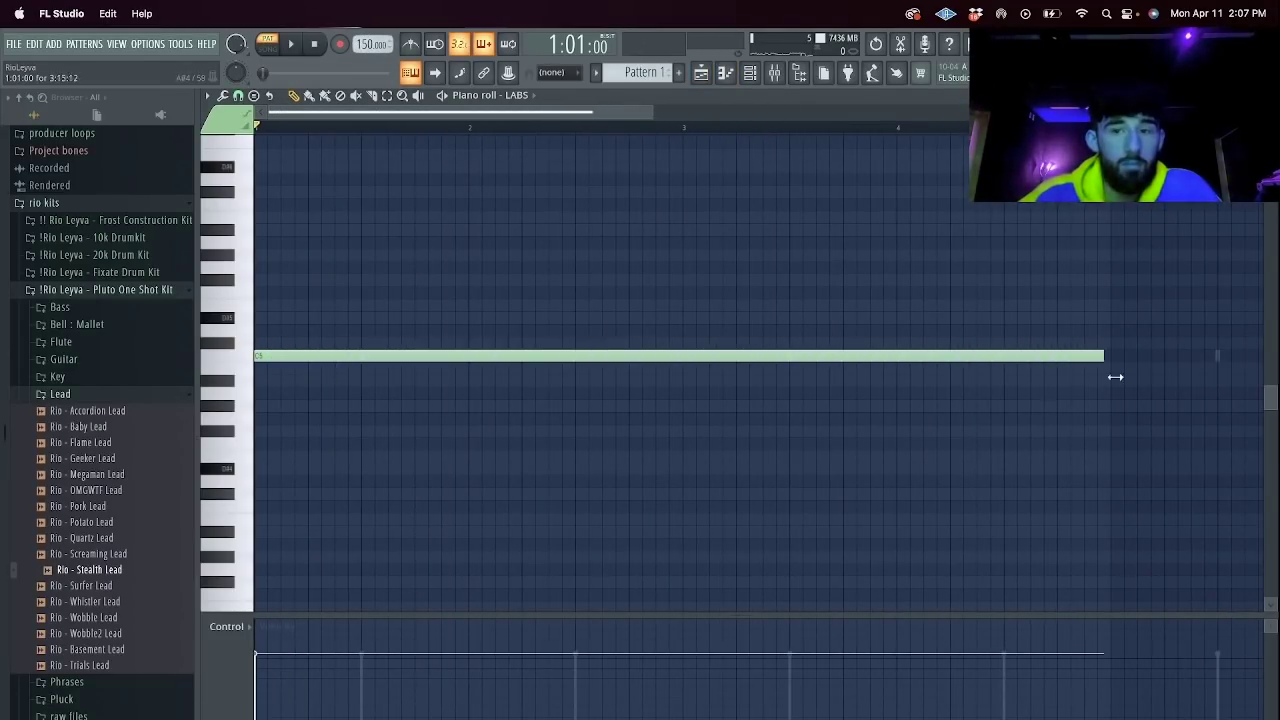
click(278, 231)
click(316, 218)
right_click(317, 218)
click(306, 142)
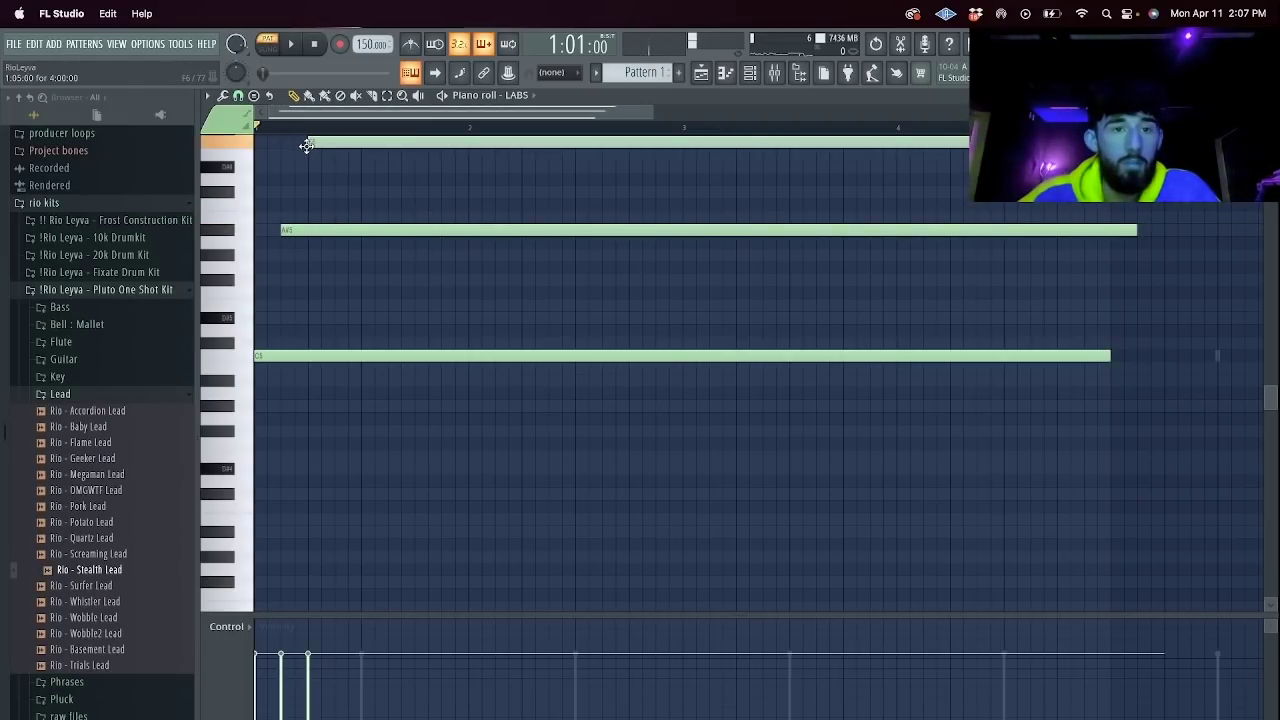
Stack more long chord notes in the higher range, including an A#6, while auditioning.
scroll(310, 145, up, 3)
key(space)
click(343, 154)
scroll(371, 354, up, 9)
click(362, 343)
drag(413, 345, 414, 354)
click(371, 379)
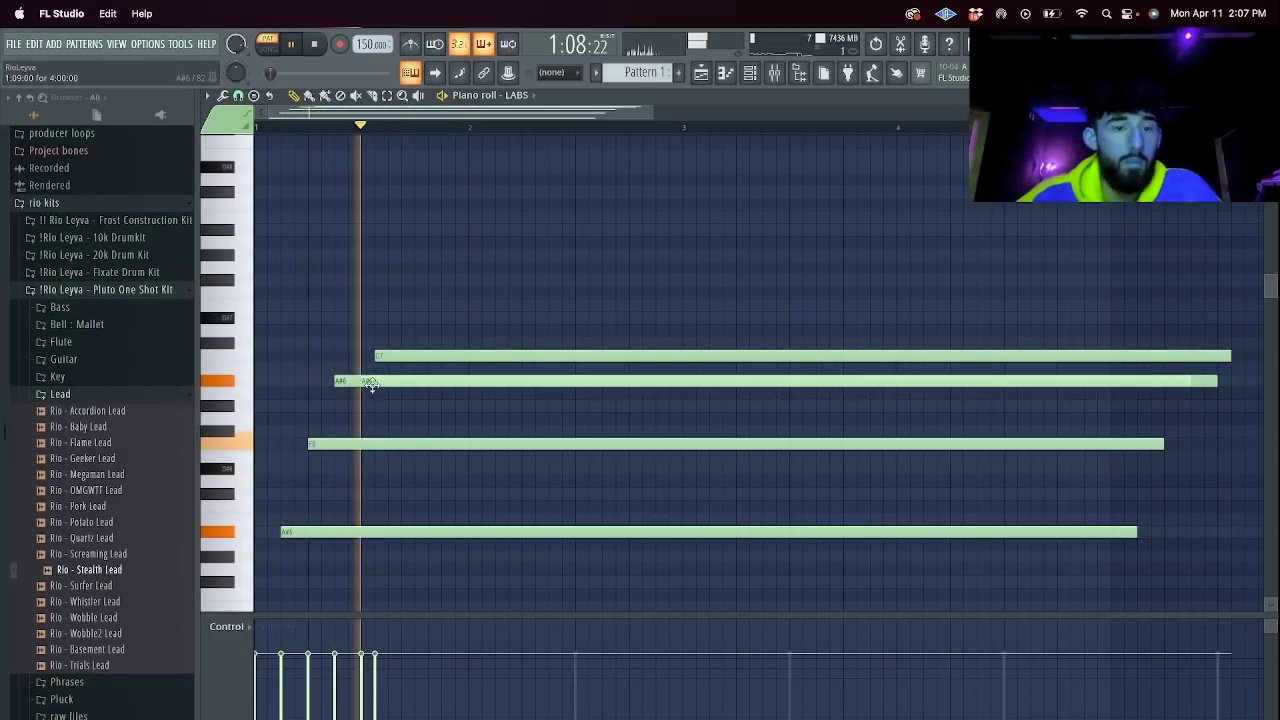
click(417, 243)
drag(417, 243, 383, 246)
key(space)
click(419, 292)
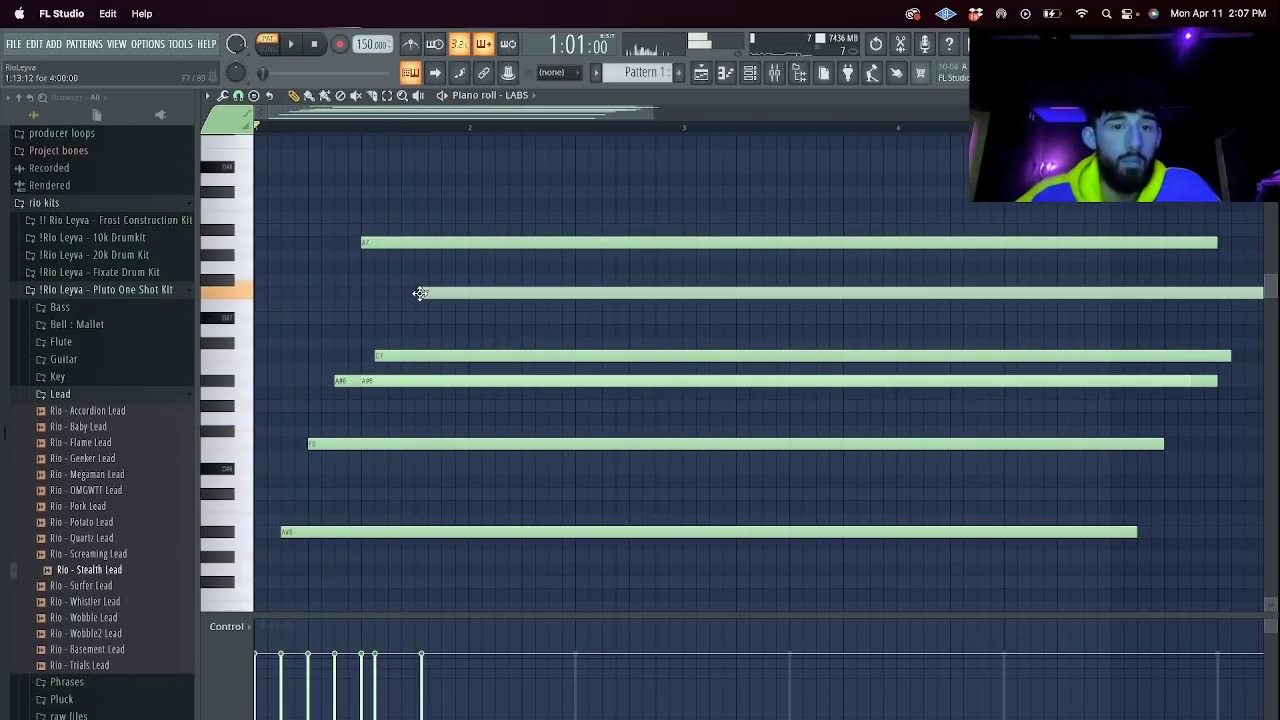
Add long notes lower in the chord, nudging one down a semitone.
scroll(478, 288, down, 2)
click(474, 257)
scroll(508, 258, down, 5)
click(305, 320)
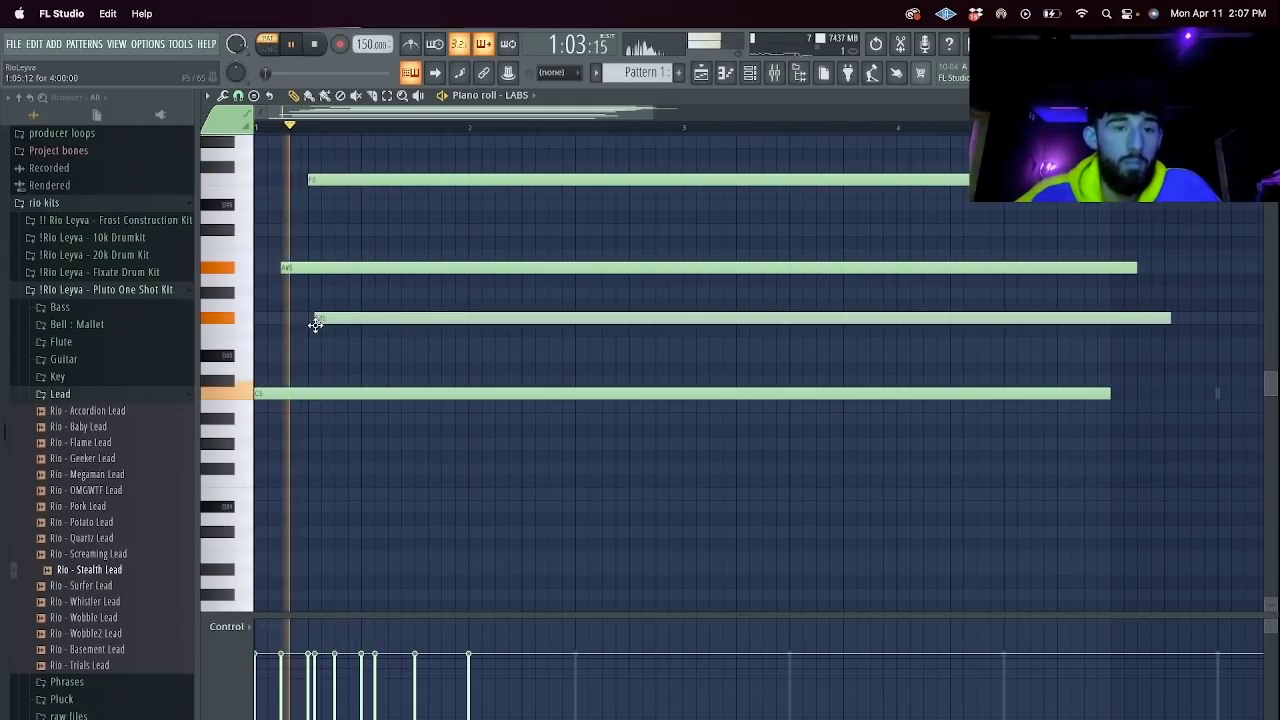
drag(315, 323, 309, 334)
click(364, 355)
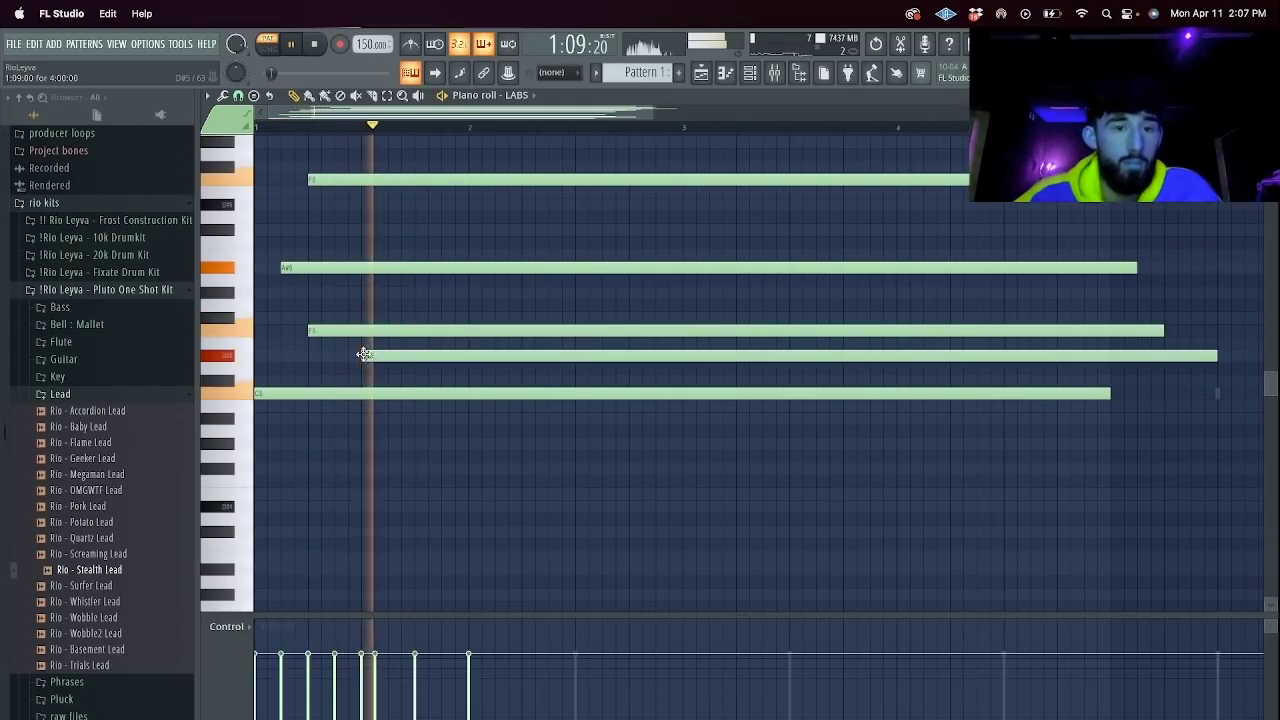
click(415, 366)
Undo the stray note and stop the computer keyboard from playing notes.
key(space)
scroll(731, 427, up, 2)
key(space)
click(683, 519)
scroll(680, 374, up, 1)
key(ctrl+z)
key(space)
key(space)
click(413, 74)
Slice all chord notes at bar 3 and delete the tails, including the leftover C5.
key(c)
drag(722, 495, 696, 120)
key(e)
drag(766, 195, 880, 716)
key(Delete)
drag(698, 578, 703, 530)
key(Delete)
Duplicate the chord into bars 3–4 and drop the copied C5 note an octave.
key(super+b)
drag(753, 577, 748, 545)
key(shift+Up)
key(shift+Up)
key(shift+Up)
key(super+Down)
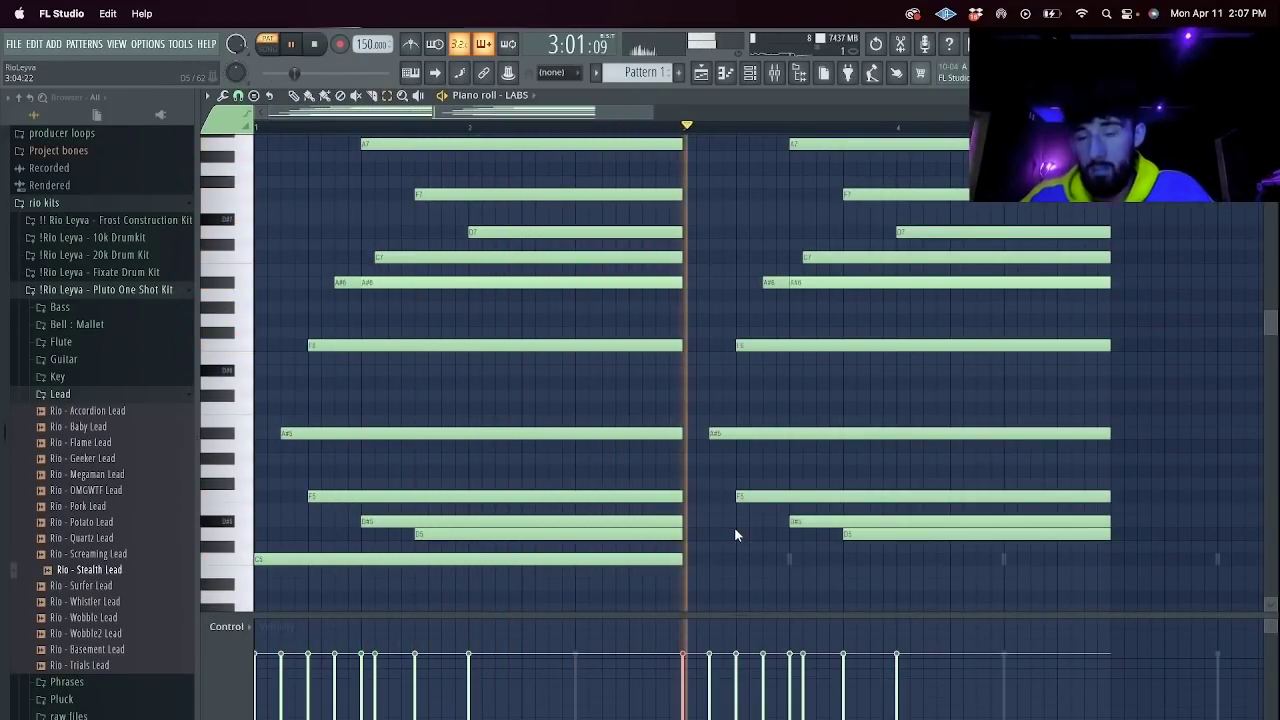
Raise the second F5 and D#5 notes in the bar 3 chord.
key(space)
key(space)
scroll(826, 334, up, 3)
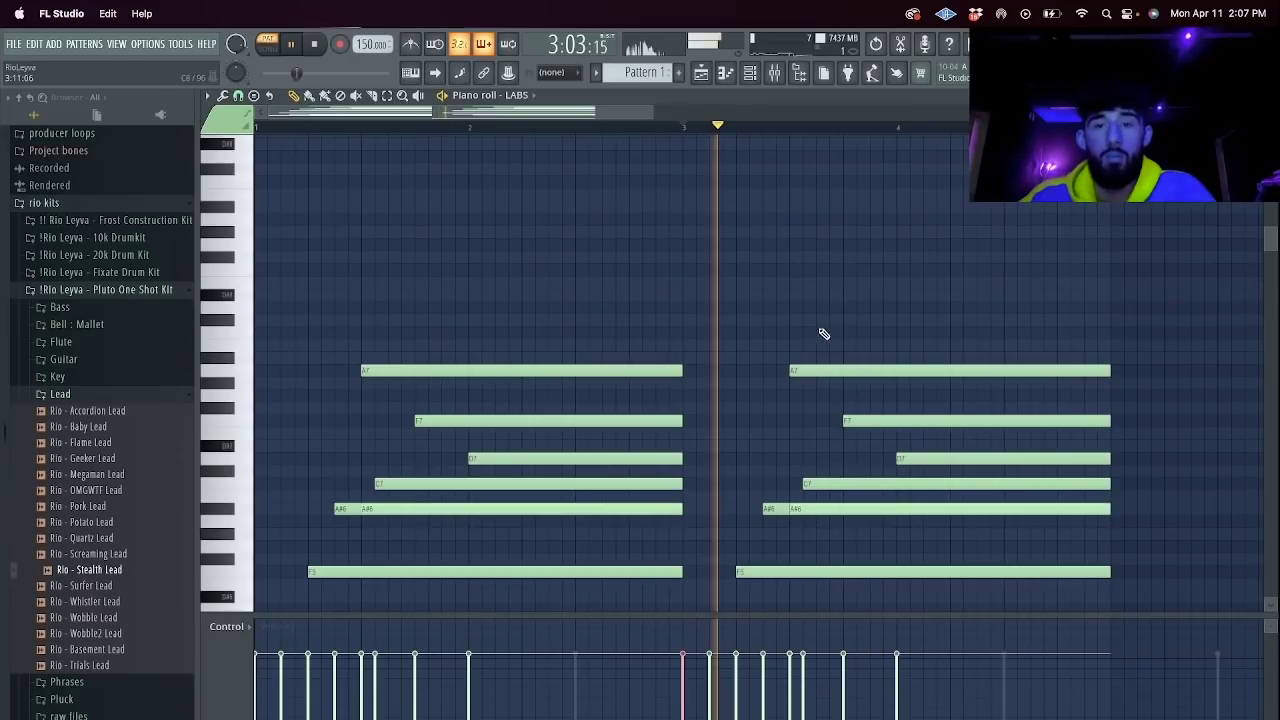
key(space)
key(space)
scroll(834, 351, down, 1)
key(space)
drag(762, 492, 762, 431)
key(space)
scroll(794, 511, down, 3)
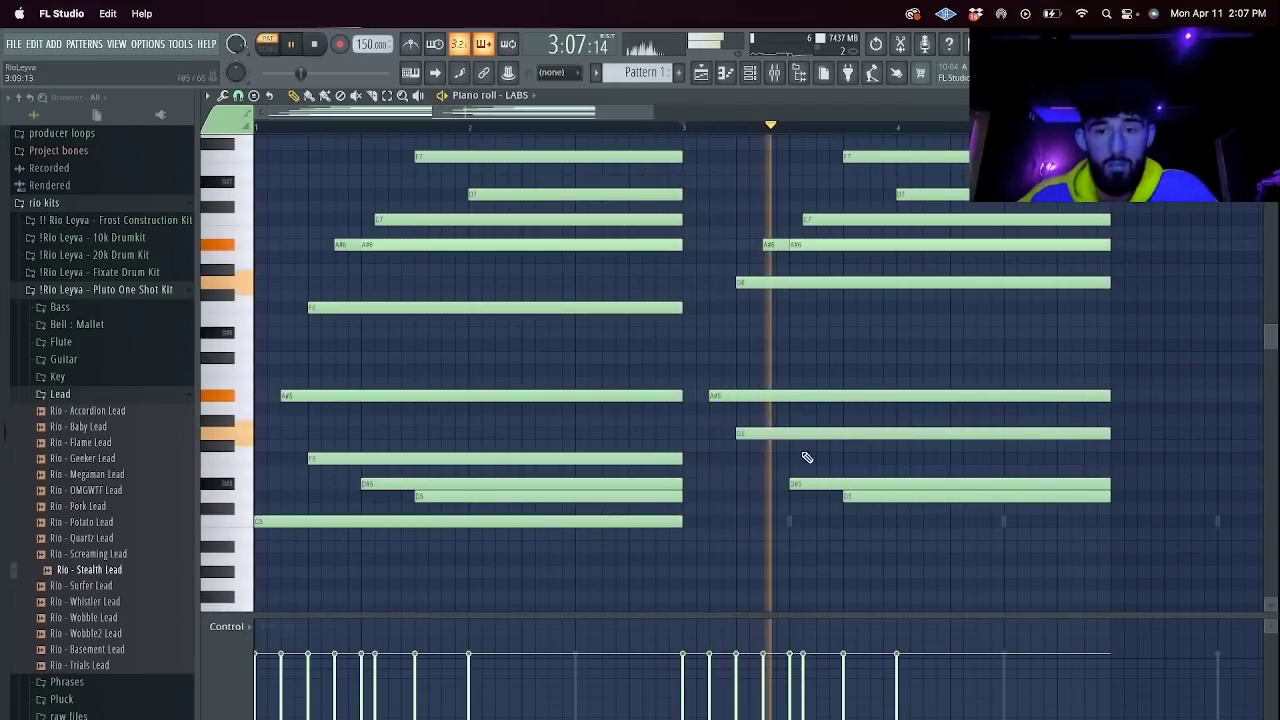
drag(808, 484, 808, 408)
drag(862, 491, 857, 380)
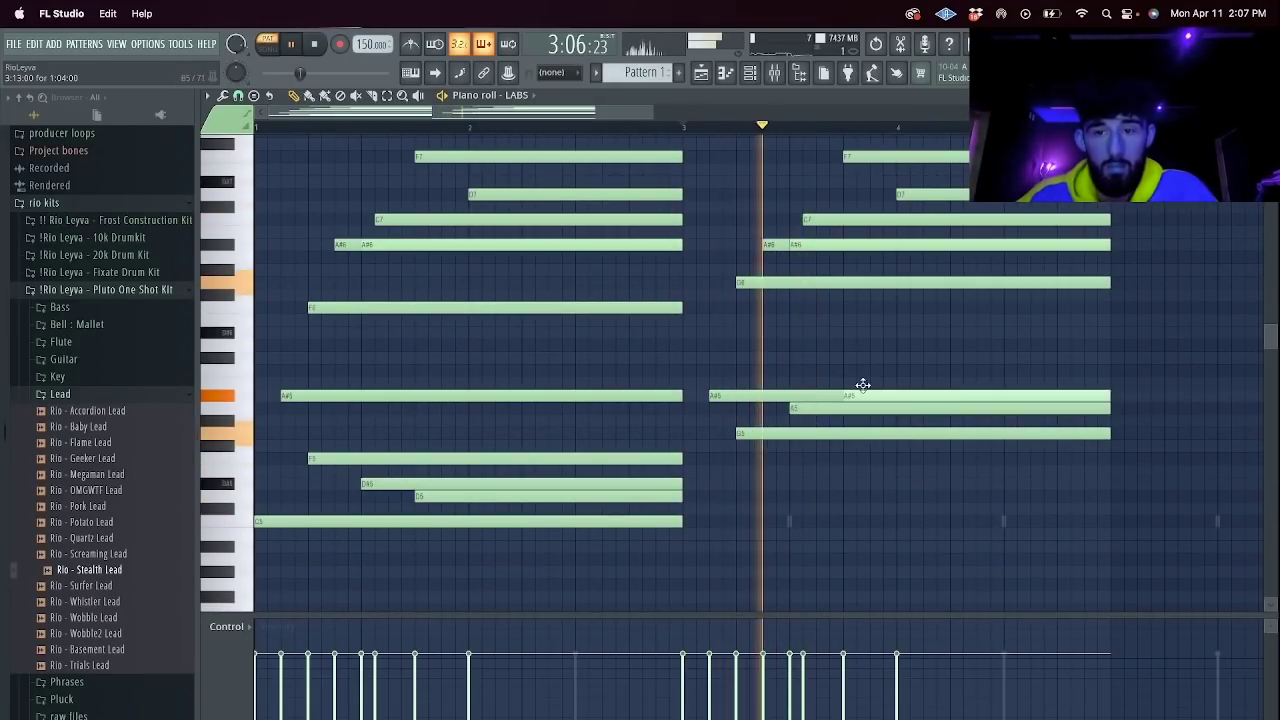
Revoice the top of the second chord: C7 up to D7, shorten D7, add D#7, remove F7.
scroll(851, 371, up, 4)
drag(817, 458, 810, 433)
key(space)
right_click(811, 420)
click(801, 423)
right_click(901, 422)
drag(1068, 425, 807, 431)
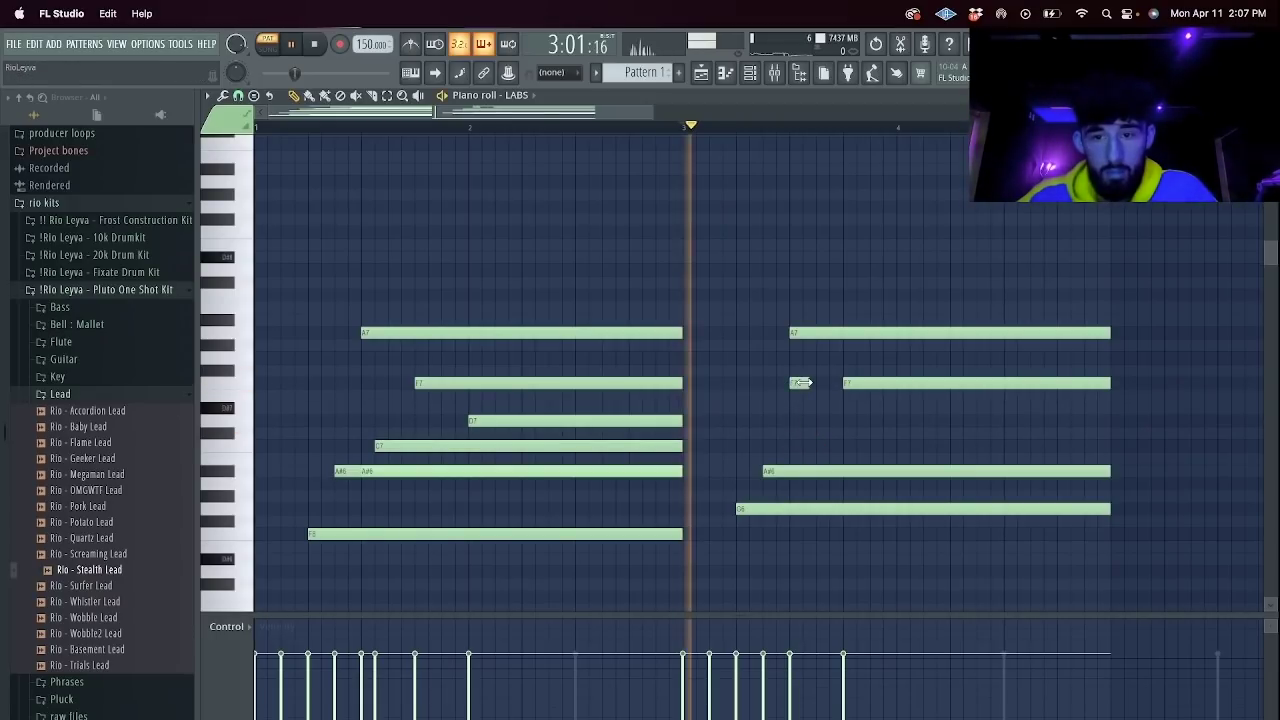
click(821, 408)
right_click(850, 385)
key(space)
key(space)
Draw a long D7 note, remove the short D#7 and second A7, and lengthen F7.
click(848, 420)
mouse_move(855, 423)
mouse_down()
mouse_move(1162, 442)
mouse_move(1104, 428)
mouse_up()
right_click(822, 408)
drag(801, 383, 837, 388)
right_click(860, 335)
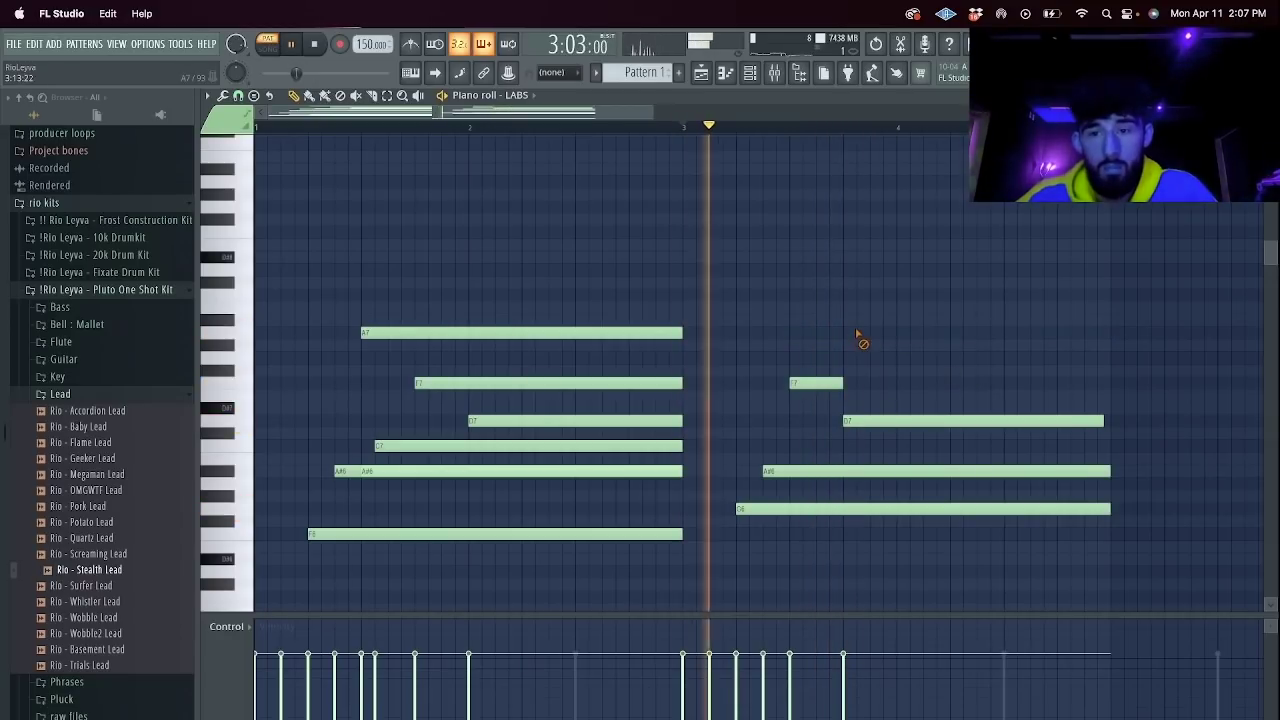
scroll(900, 448, down, 3)
scroll(860, 400, down, 3)
key(space)
Add a D6 note in bar 3 stretched to the end, adjusting the D#6 before it.
key(space)
click(850, 270)
drag(897, 270, 1113, 288)
key(space)
key(space)
key(space)
drag(814, 261, 841, 264)
key(space)
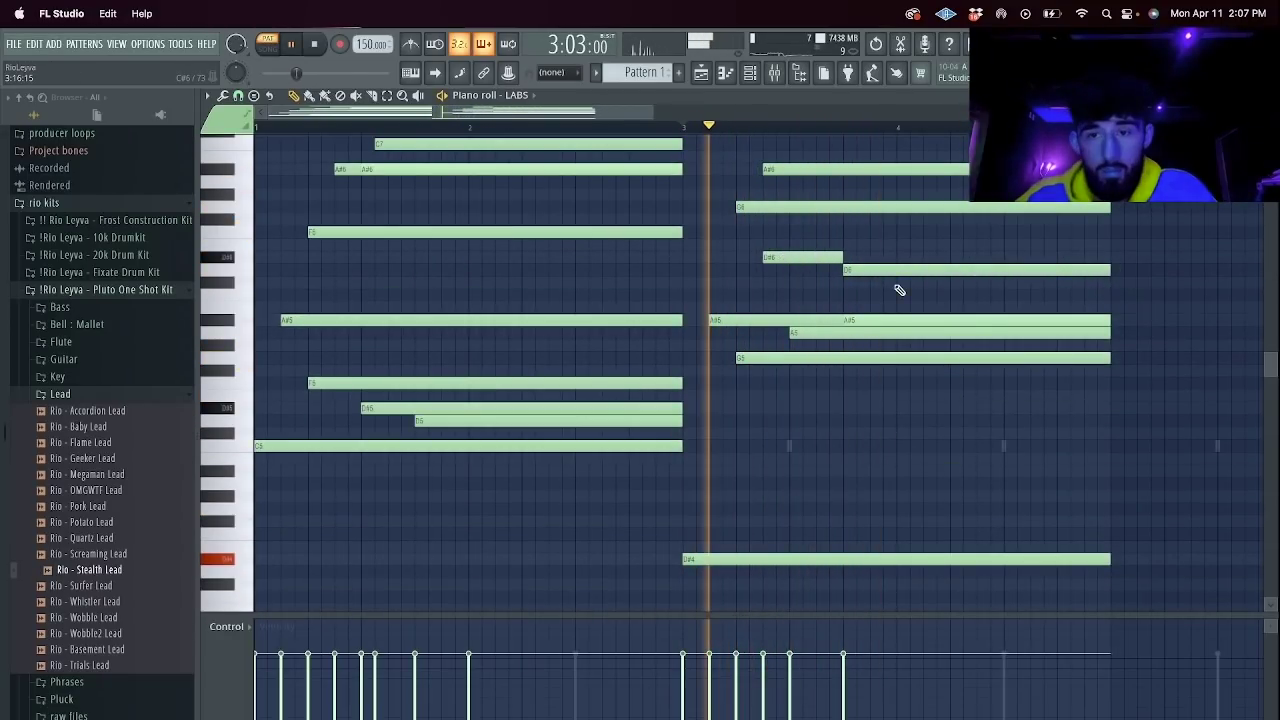
right_click(900, 270)
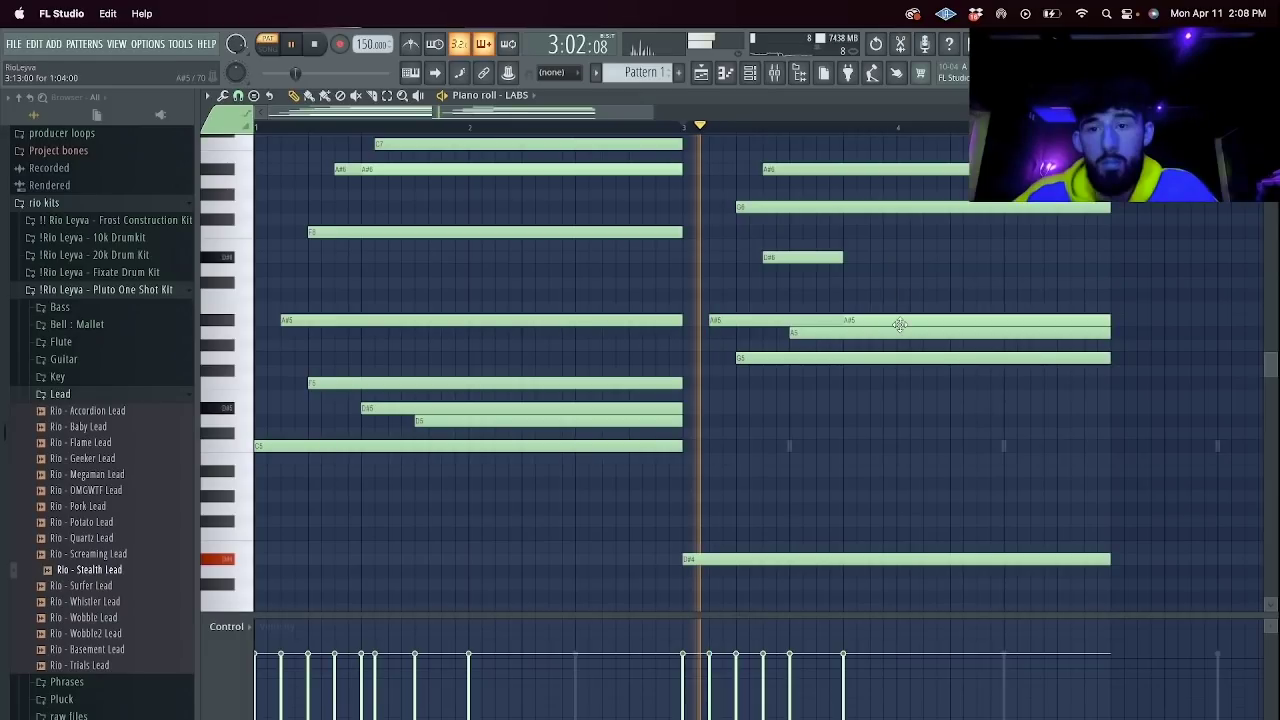
click(893, 268)
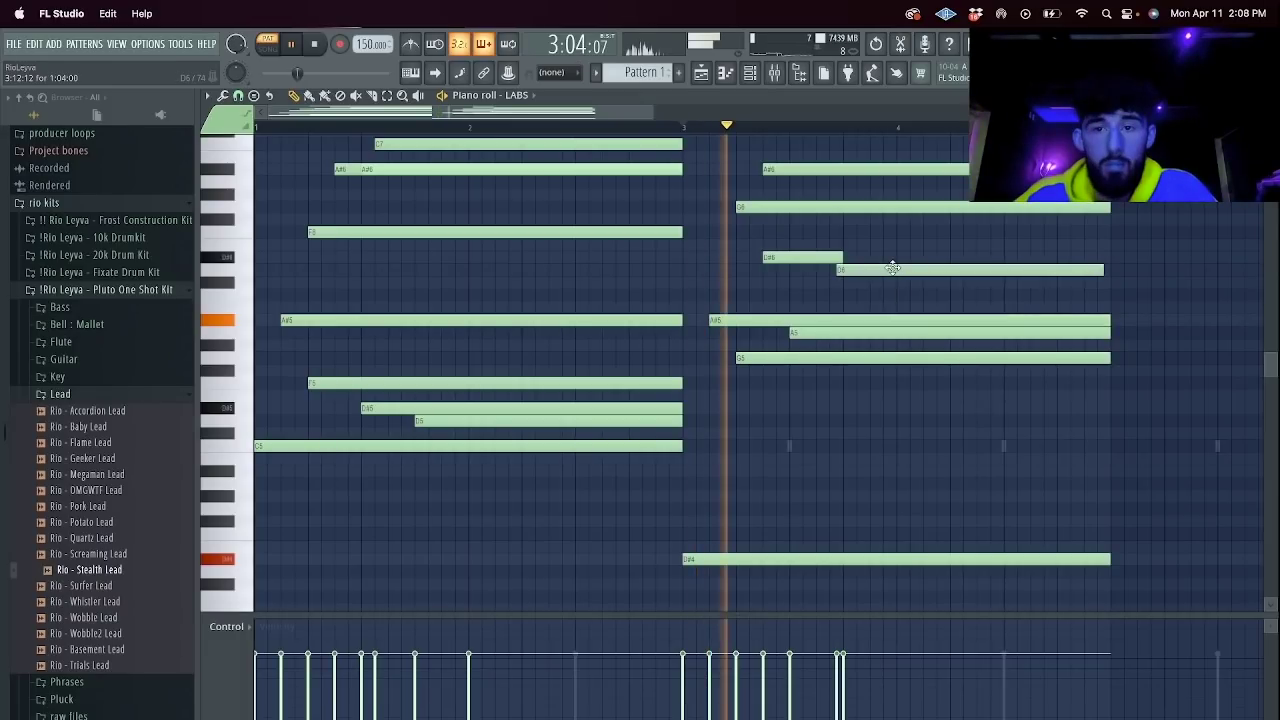
drag(893, 268, 900, 268)
Extend D#6 to meet D6, add a short A#5 near the end, and duplicate into bars 5–8.
drag(818, 258, 870, 257)
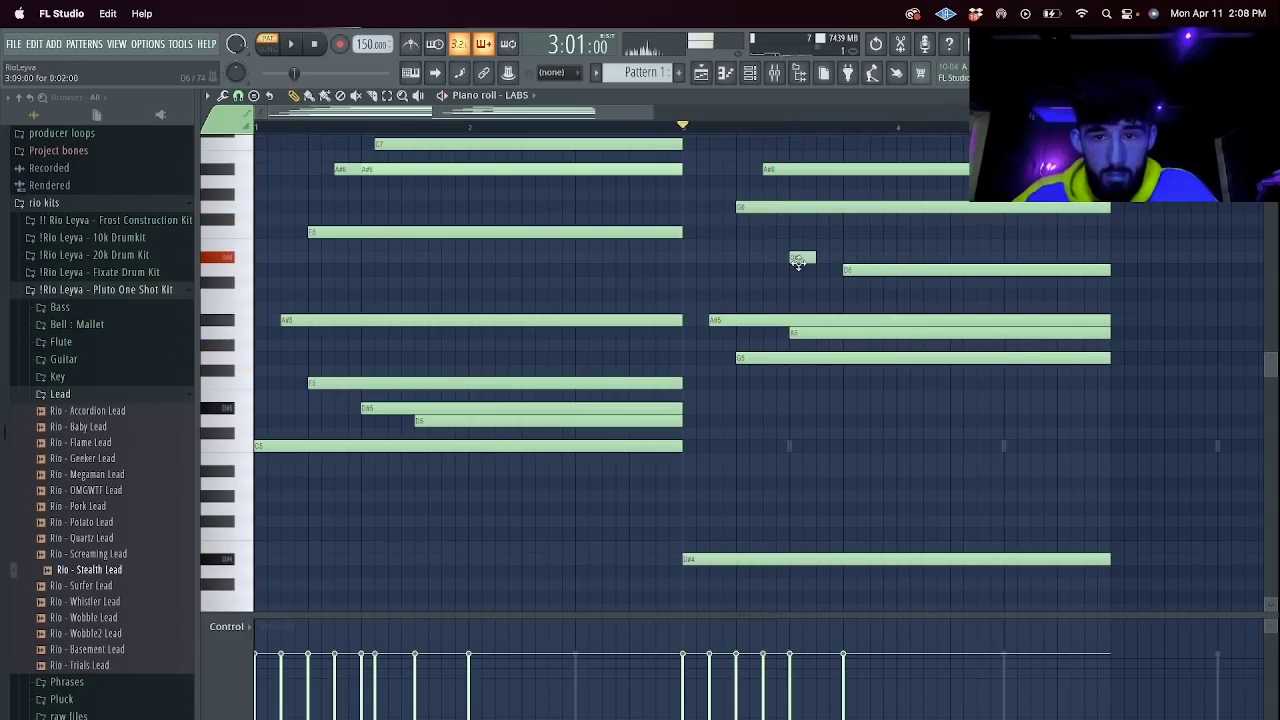
drag(814, 260, 820, 262)
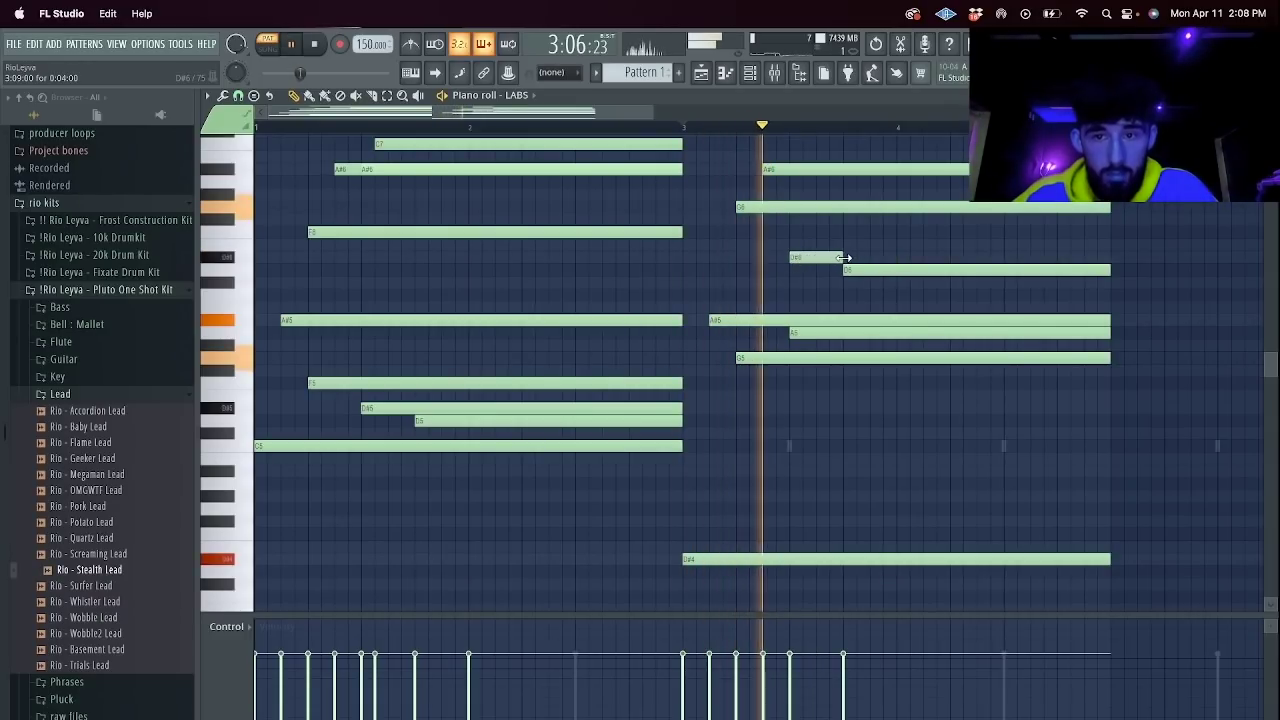
key(space)
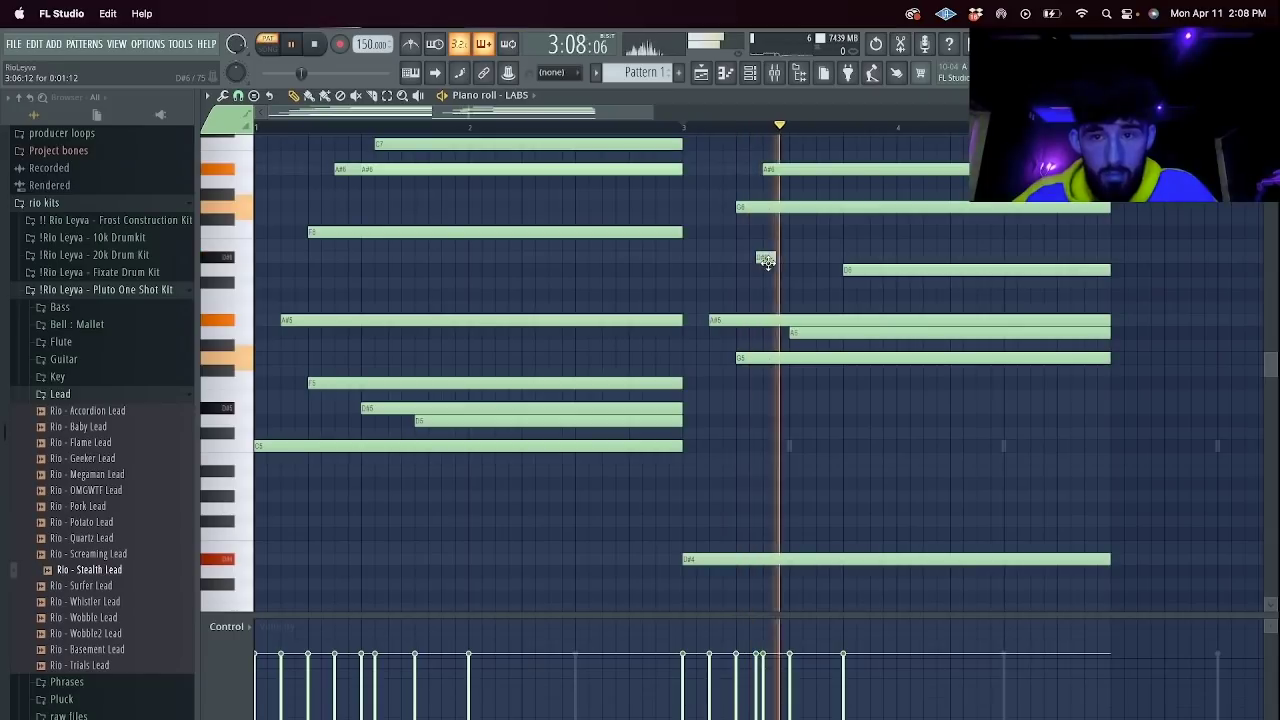
drag(778, 257, 843, 260)
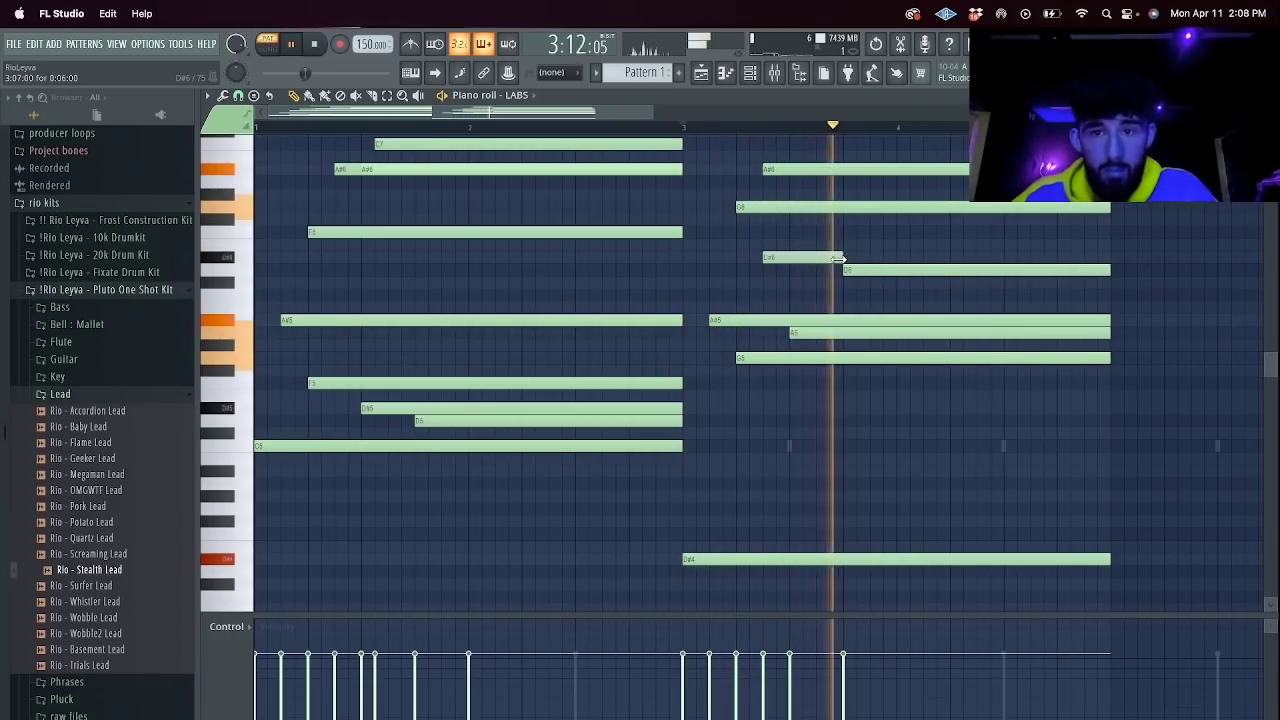
drag(1063, 309, 1103, 321)
key(ctrl+b)
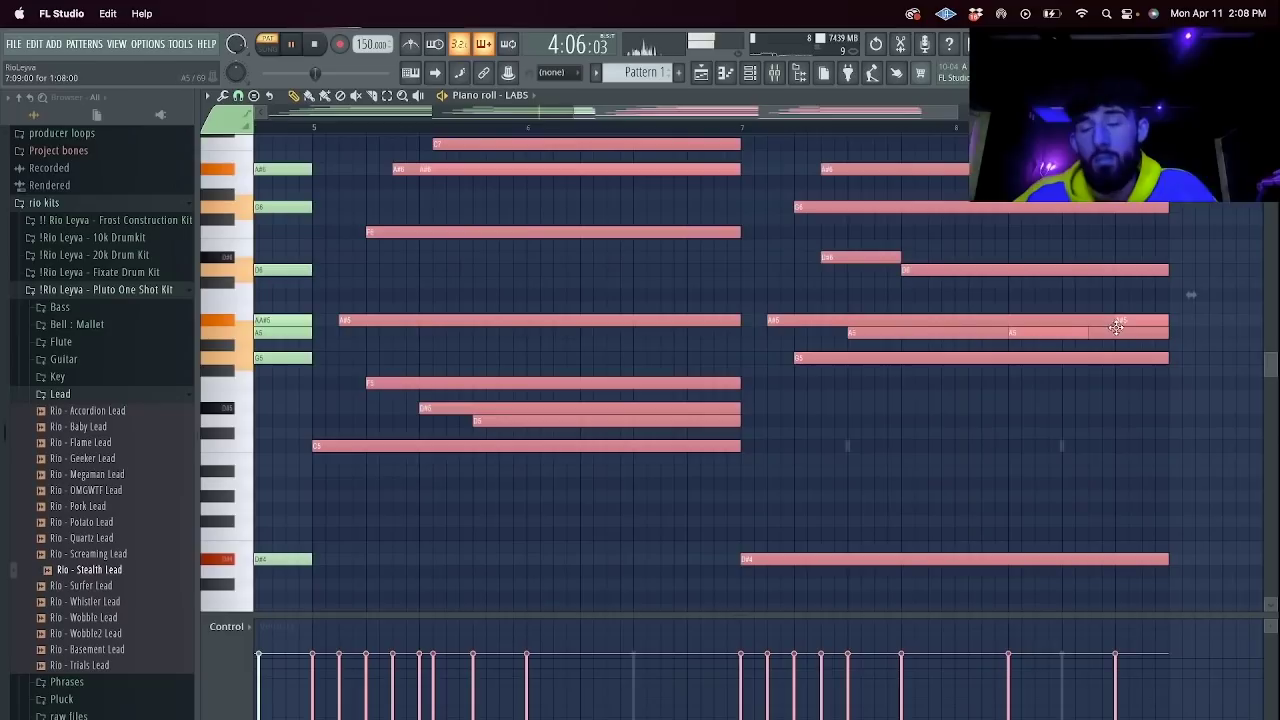
Copy the C5 and D#4 notes and move the copies down an octave.
click(773, 460)
scroll(829, 451, down, 5)
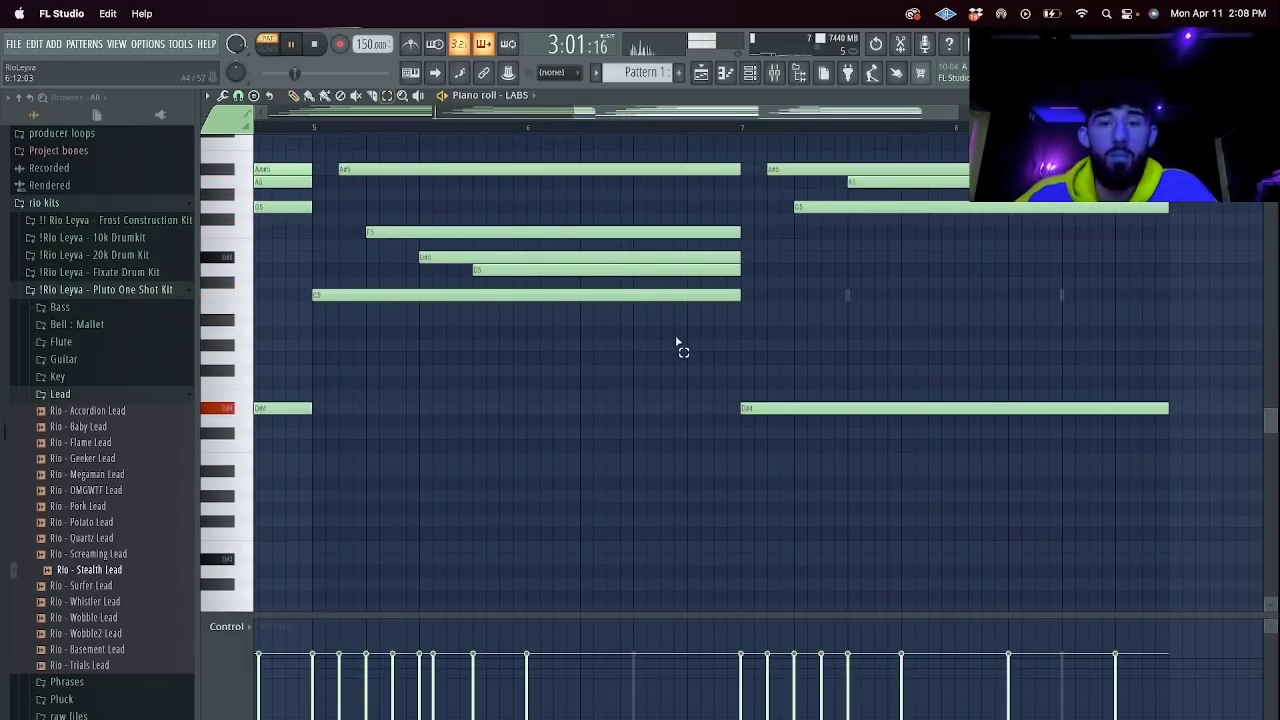
key(ctrl+c)
key(ctrl+v)
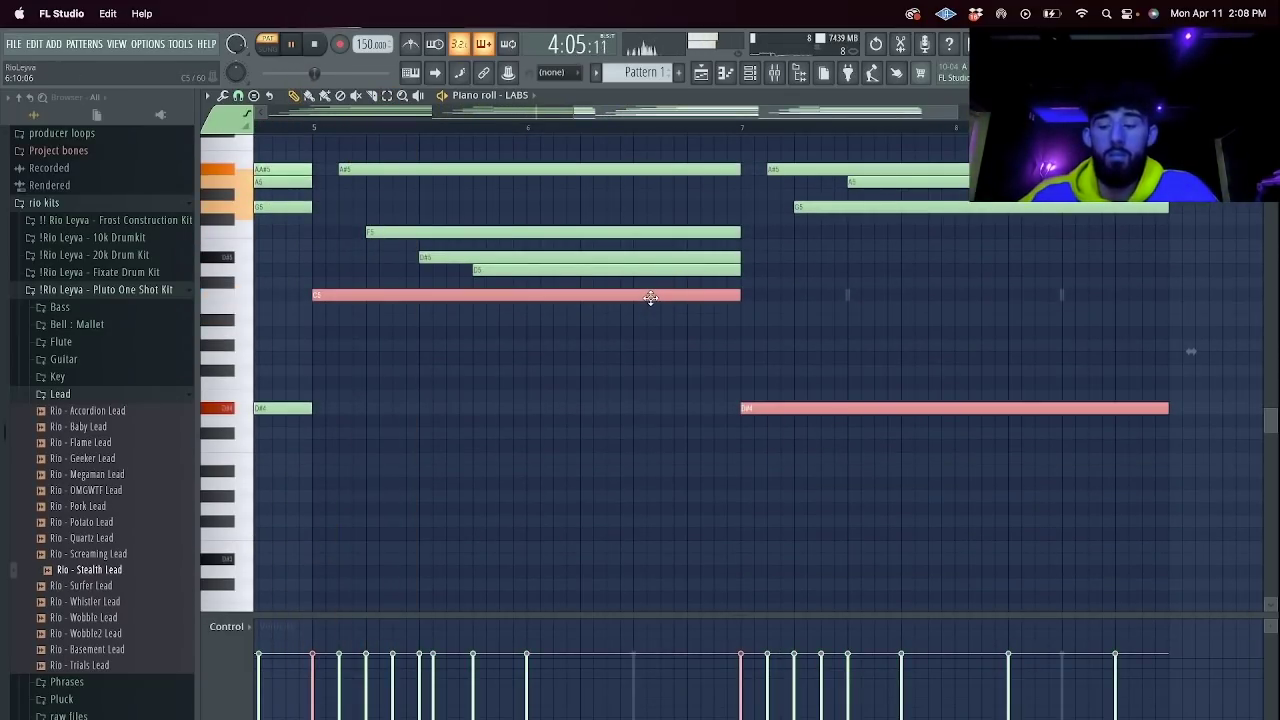
key(ctrl+Down)
scroll(602, 293, up, 10)
key(space)
Add a long lower note at bar 5 and delete the shortened C and short bar 5 note.
click(333, 259)
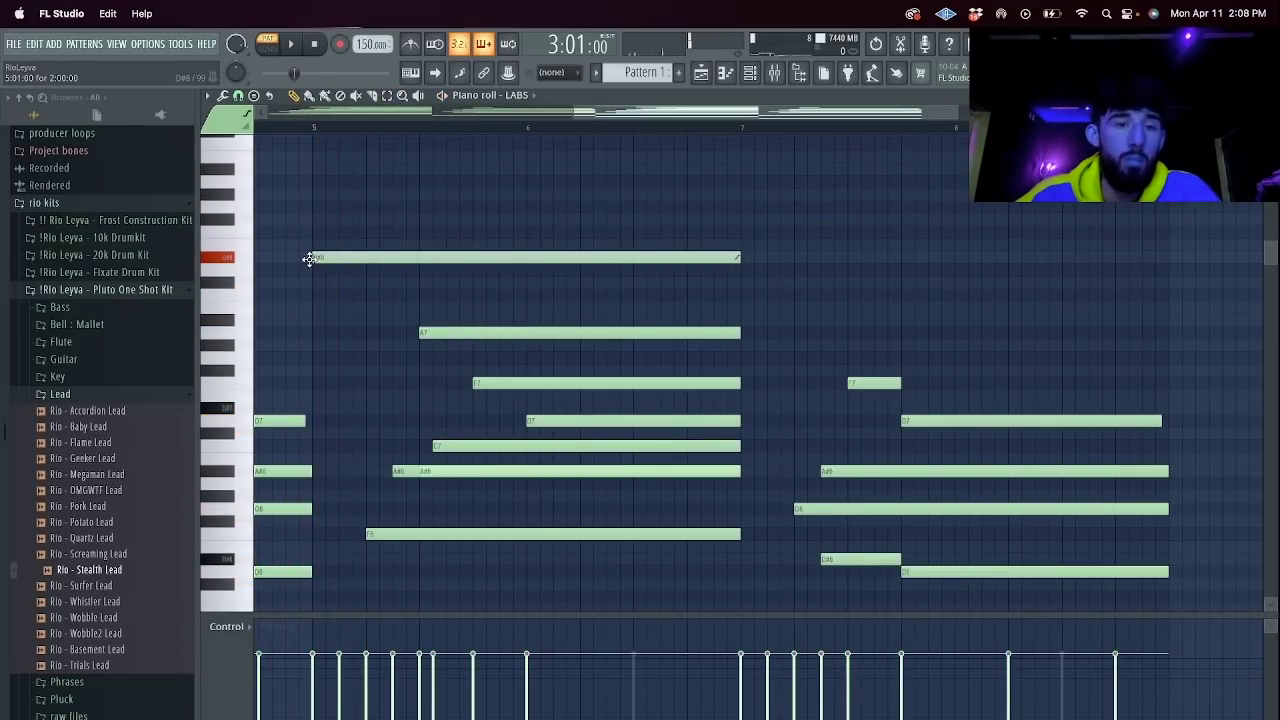
drag(314, 258, 309, 306)
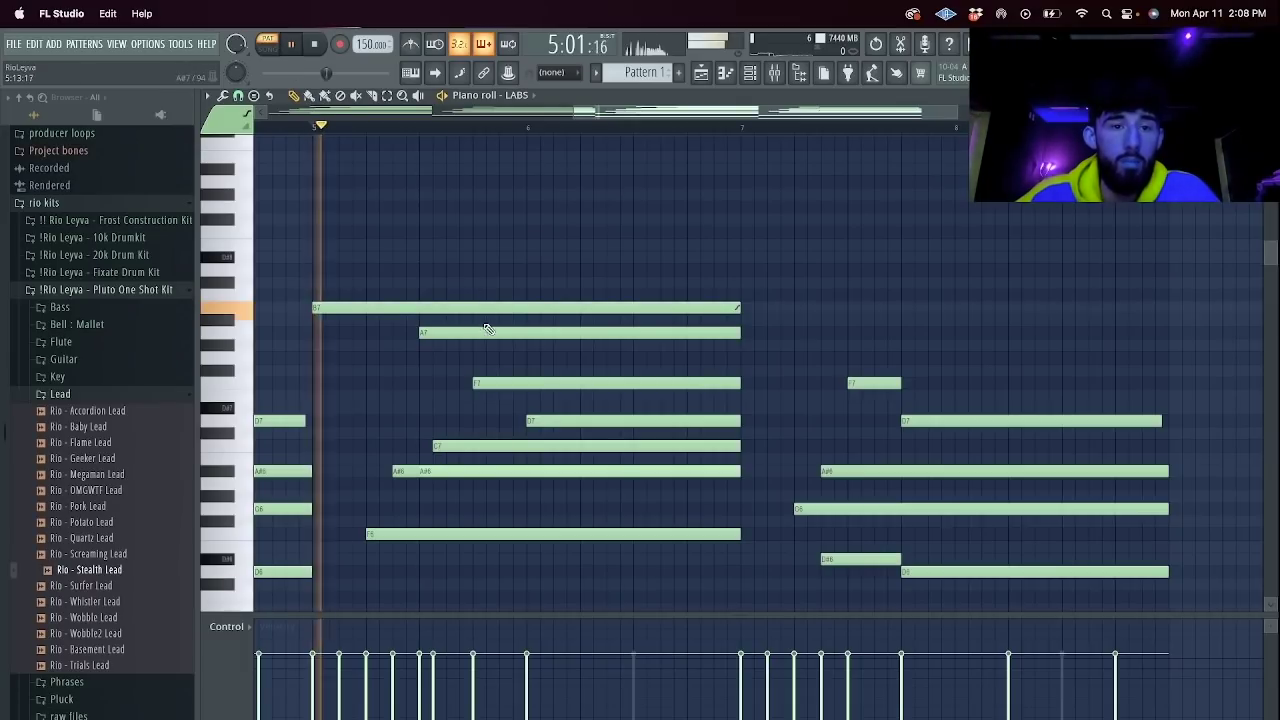
key(space)
drag(726, 307, 372, 296)
key(space)
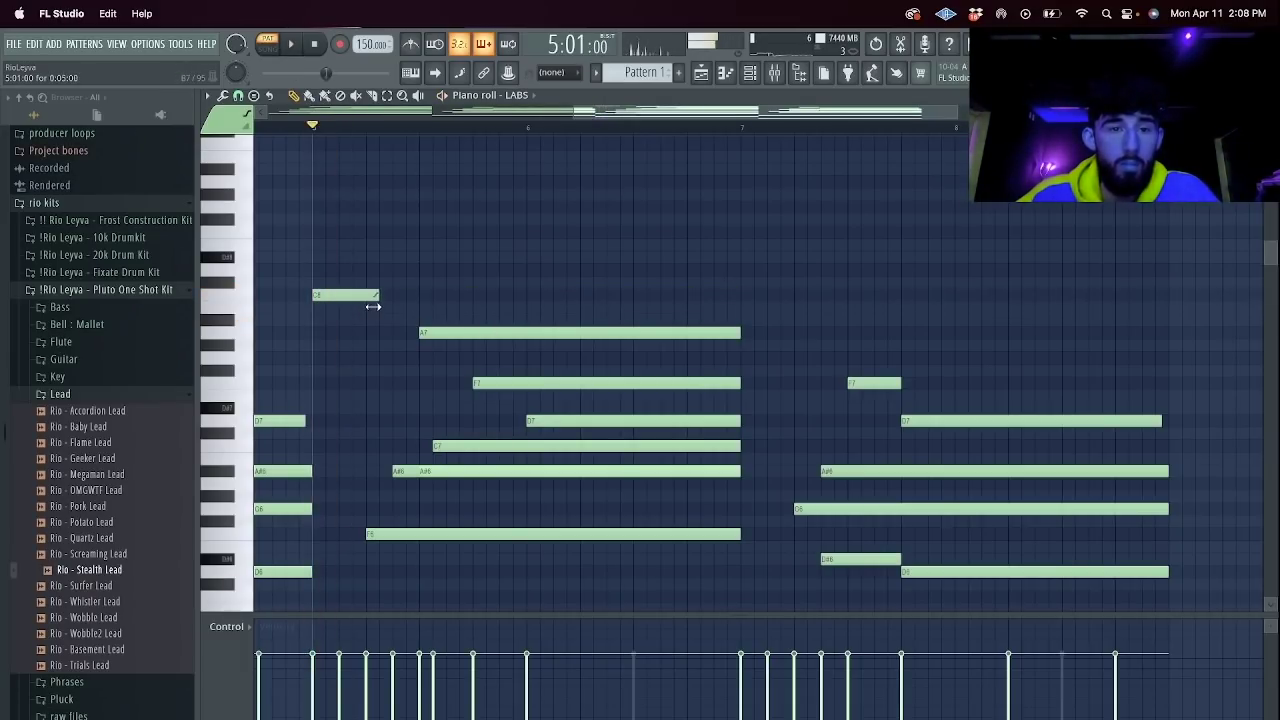
right_click(347, 296)
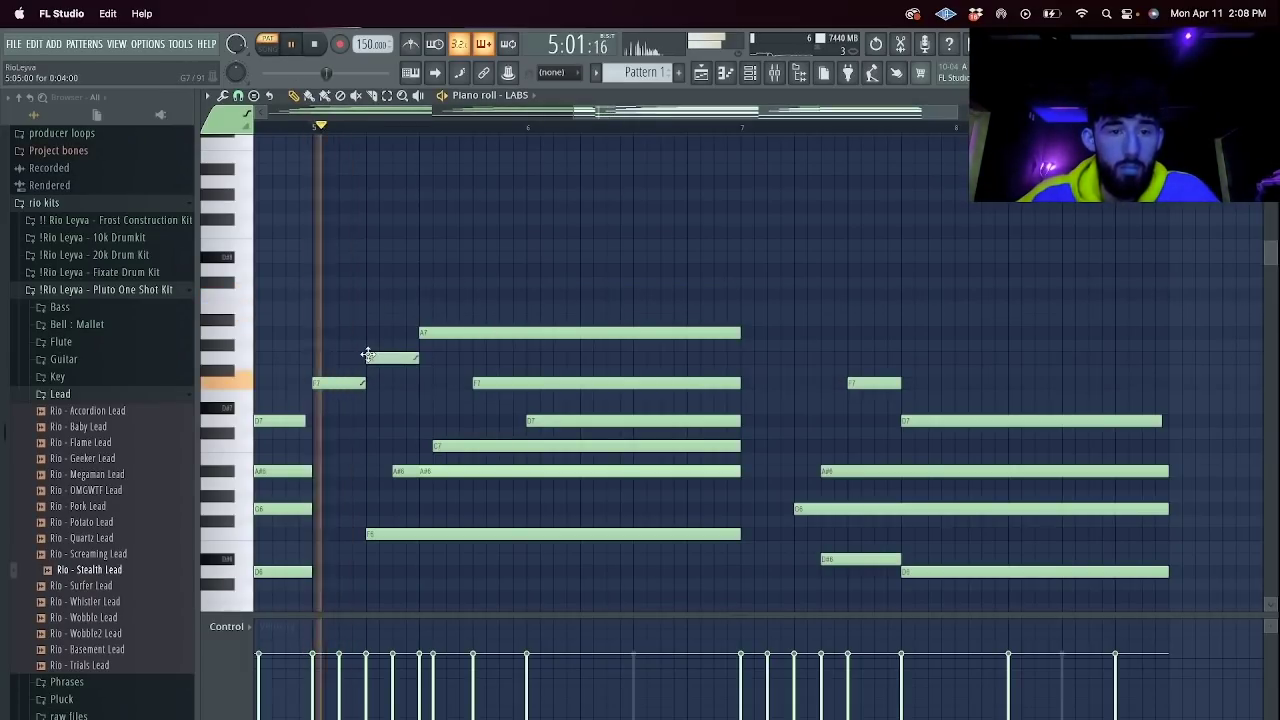
right_click(408, 358)
Draw a D7 in bar 5 stretched to the existing D7, deleting the A7, C7 and A#6.
click(368, 420)
drag(414, 420, 521, 420)
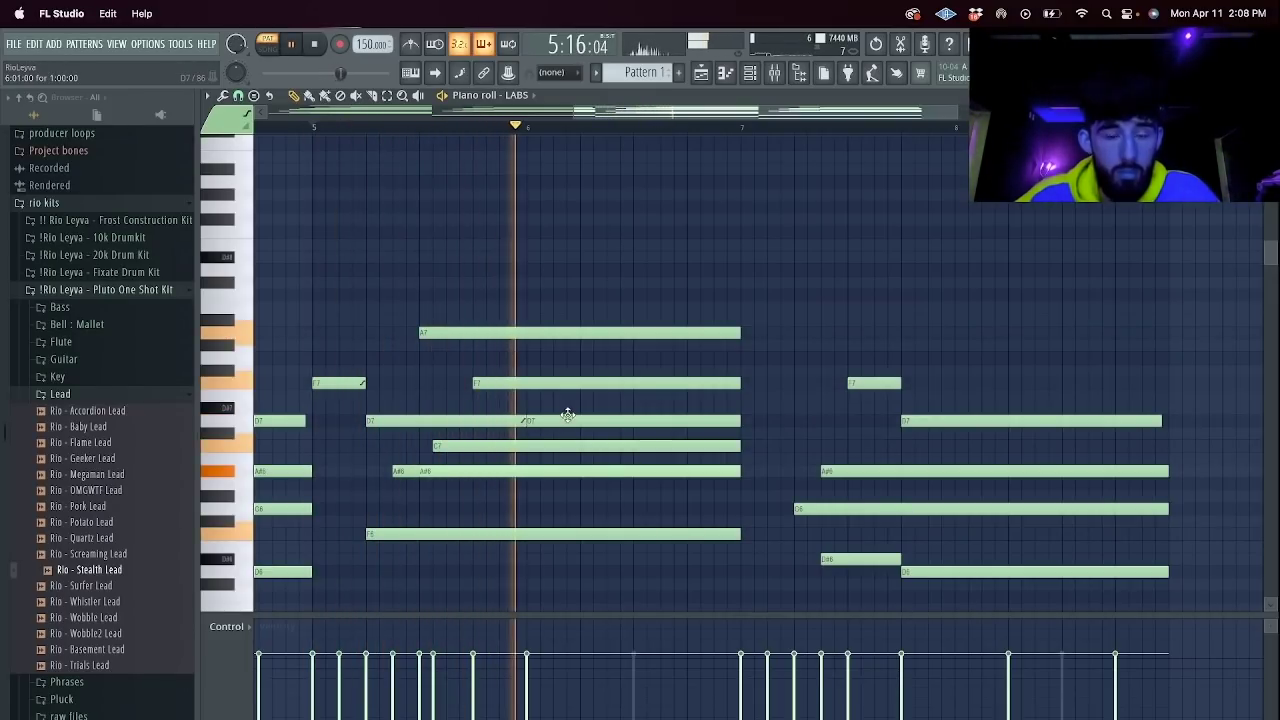
right_click(550, 333)
right_click(445, 445)
right_click(451, 471)
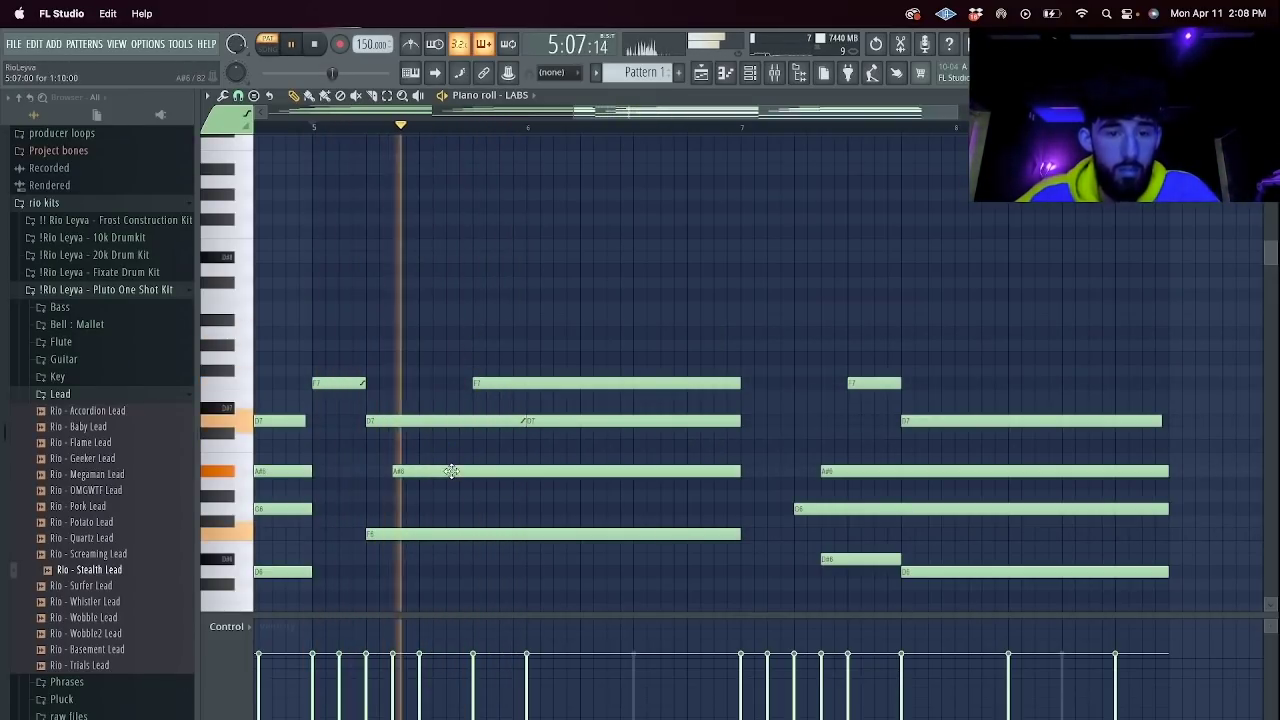
drag(428, 499, 420, 514)
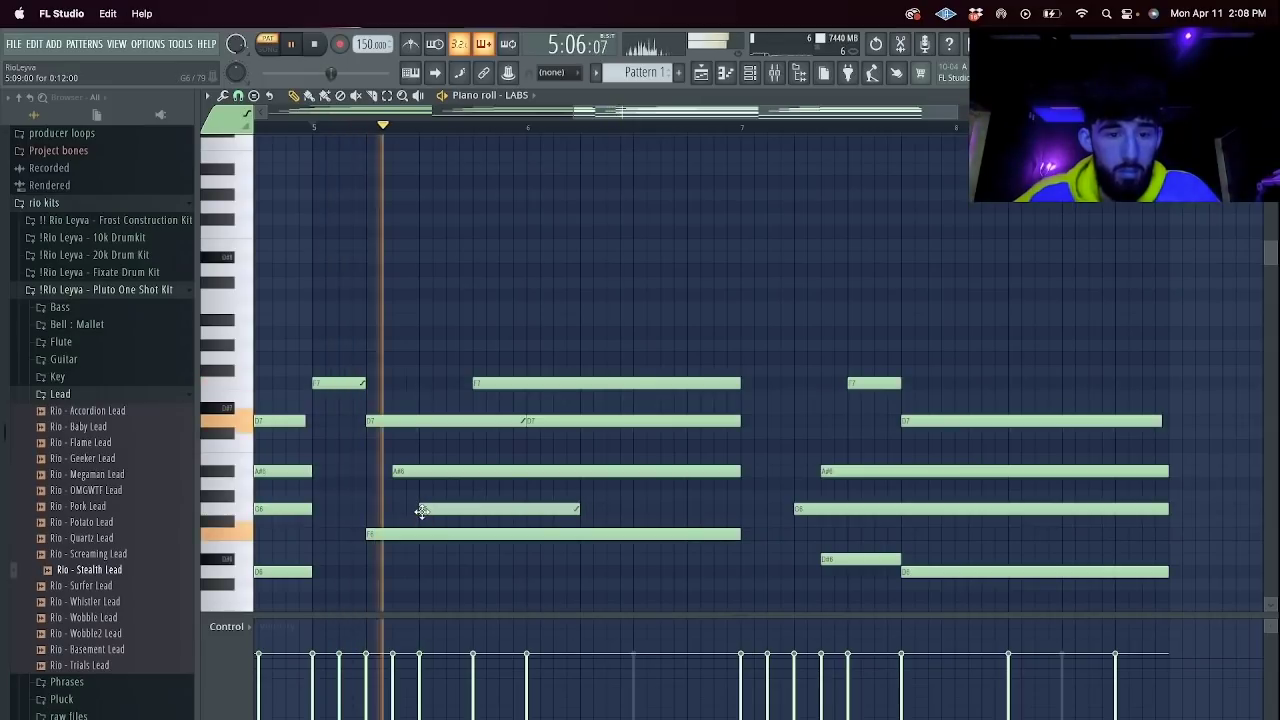
scroll(517, 517, down, 4)
Add stretched D6 and C6 notes and replace the overlapping G6 with a short one.
click(448, 383)
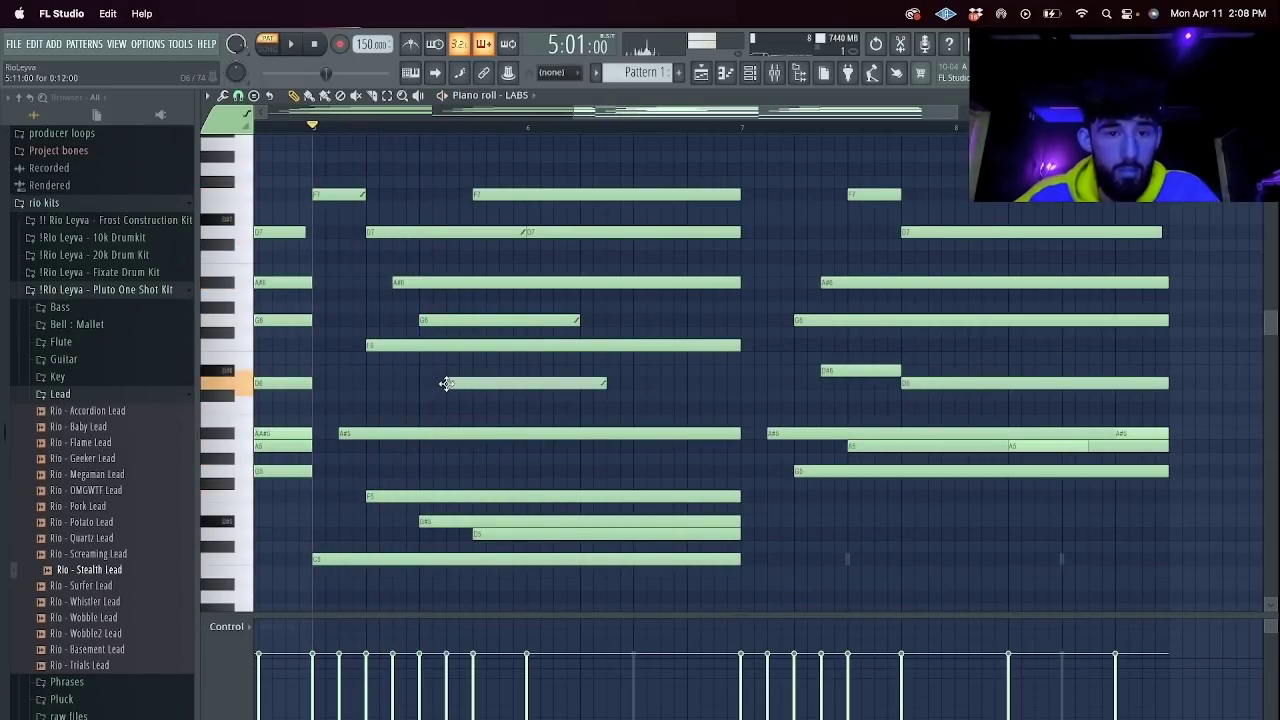
click(470, 408)
drag(630, 408, 740, 409)
drag(620, 384, 733, 383)
key(space)
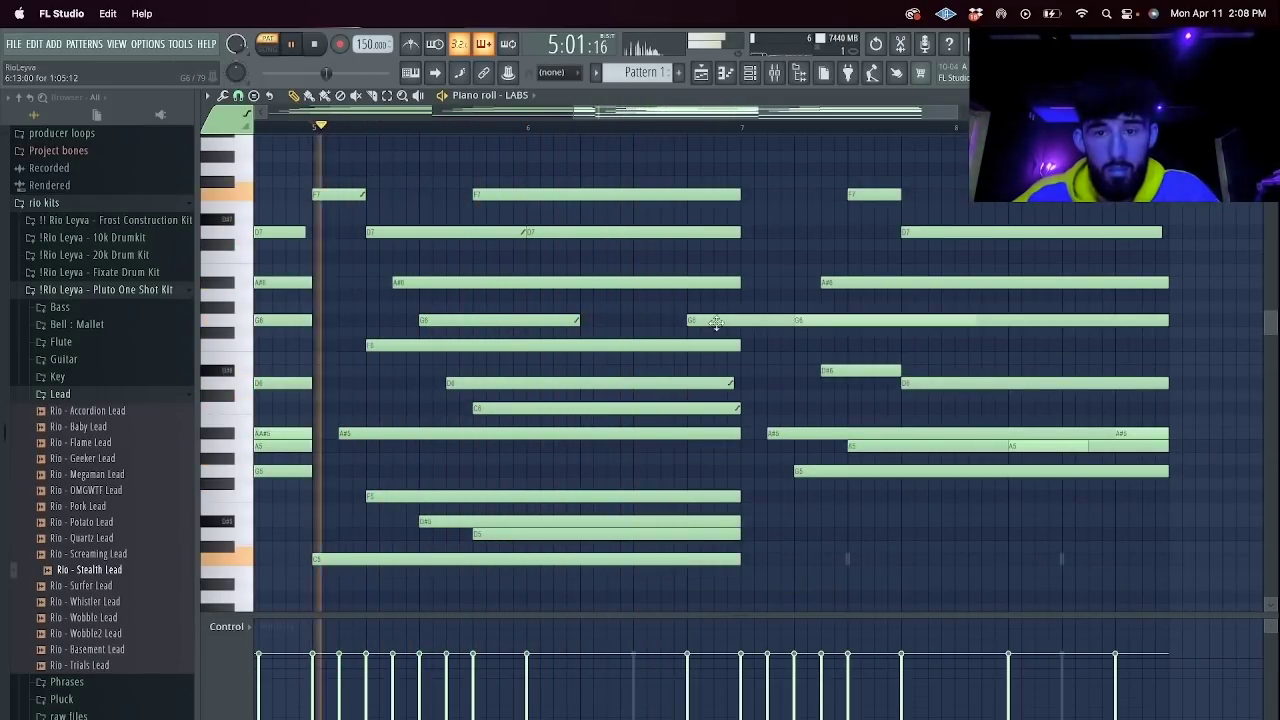
right_click(776, 322)
click(867, 198)
drag(785, 196, 1163, 296)
key(space)
key(space)
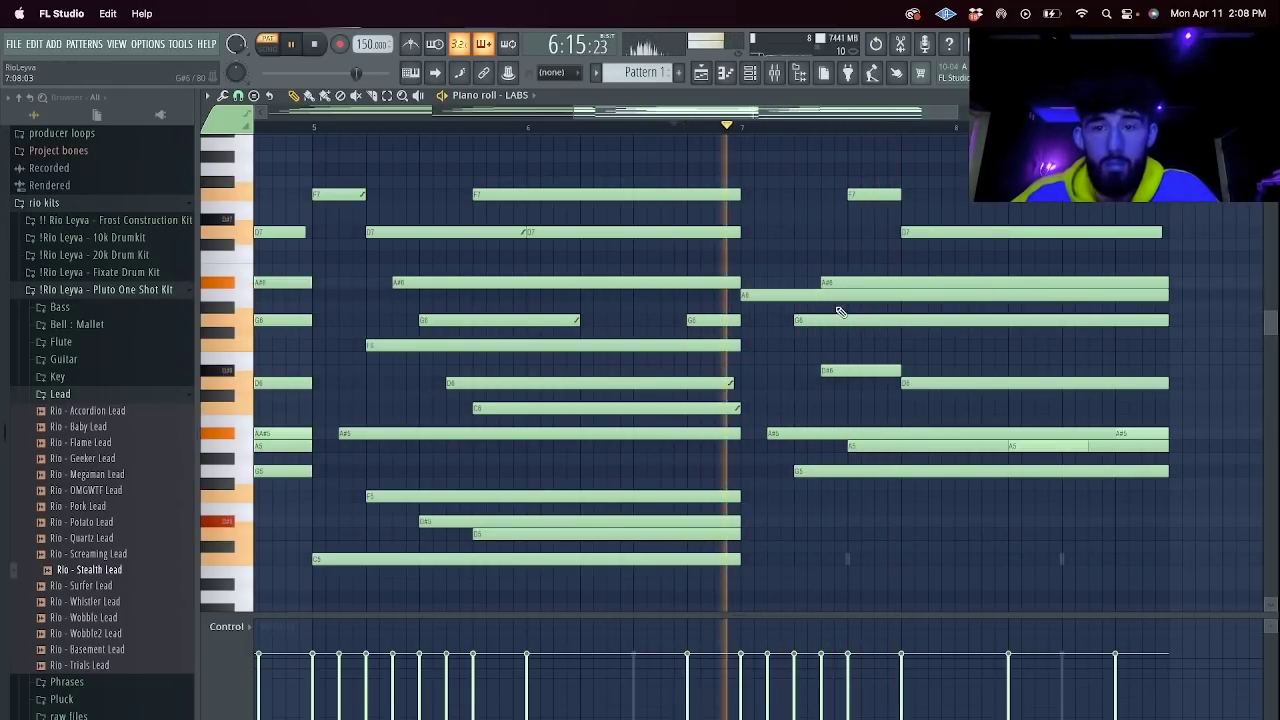
In the last chord, delete the short D#6 and long G6 and move A#6 one step earlier.
right_click(853, 371)
key(space)
key(space)
drag(836, 283, 809, 284)
right_click(833, 318)
key(space)
key(space)
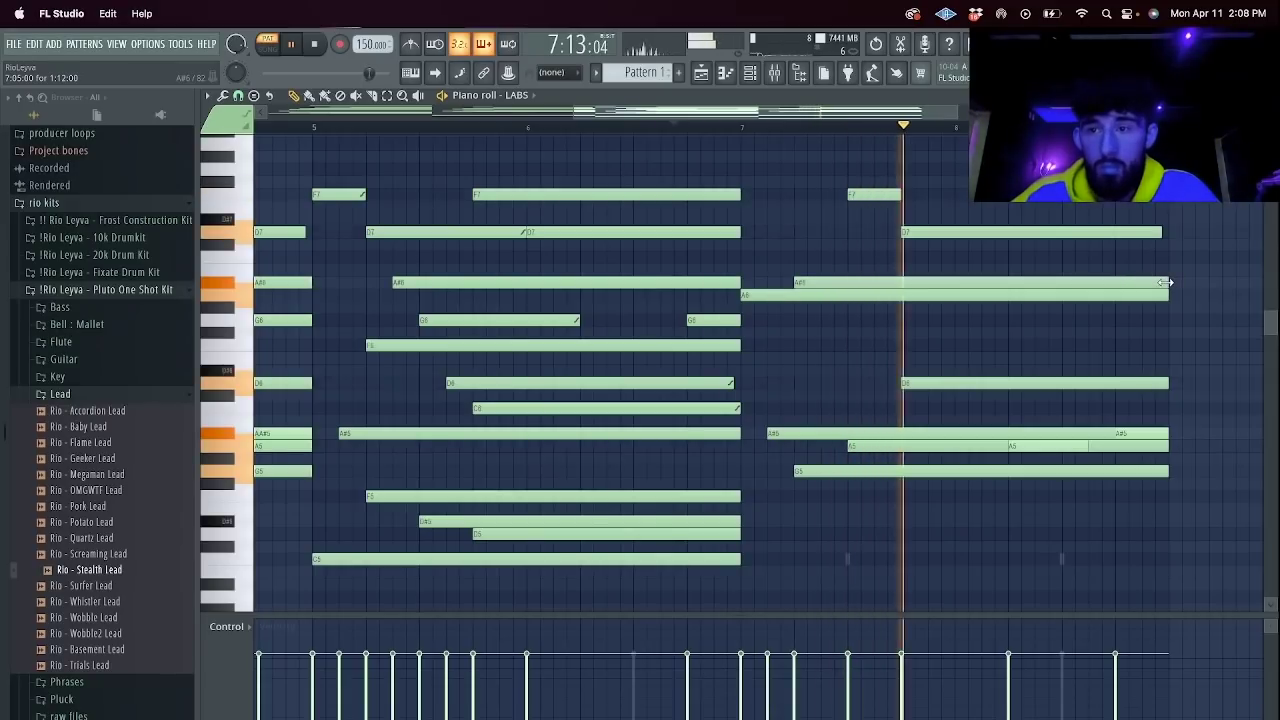
key(space)
key(space)
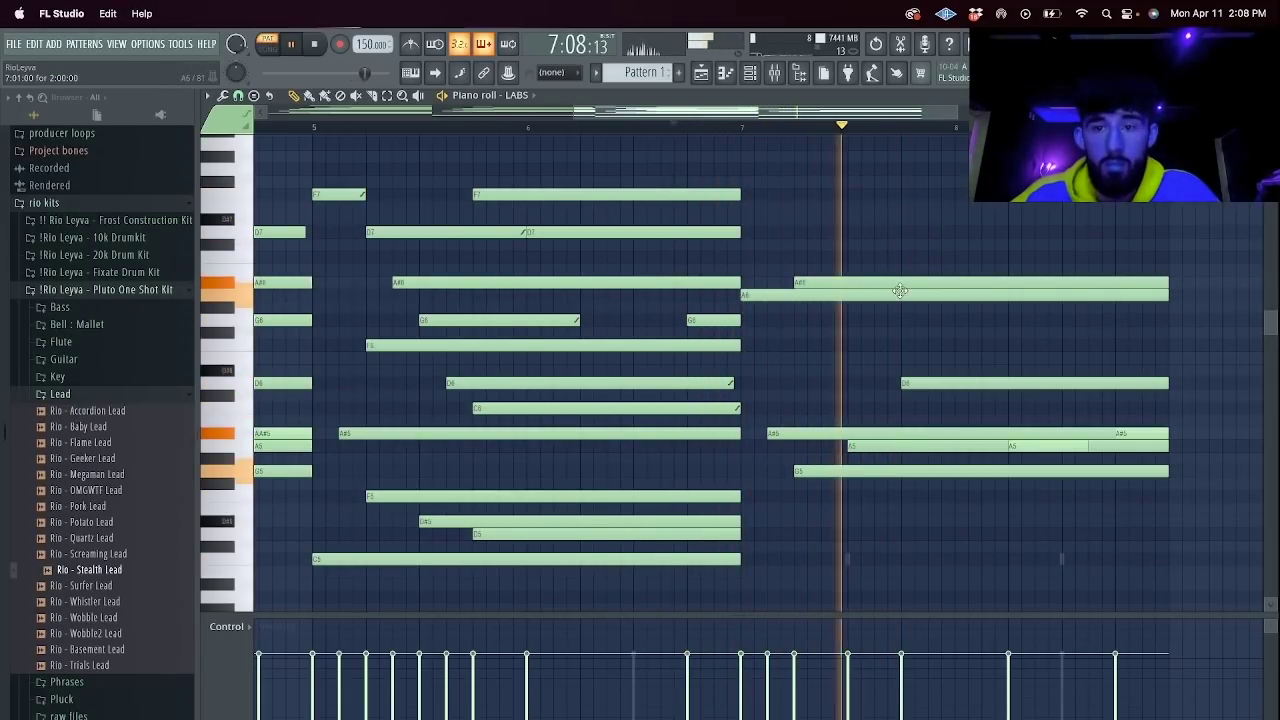
key(space)
Raise the D6, shorten the long final-chord note, add a note to the chord's end, and show the channel rack.
drag(920, 383, 866, 348)
key(space)
key(space)
key(space)
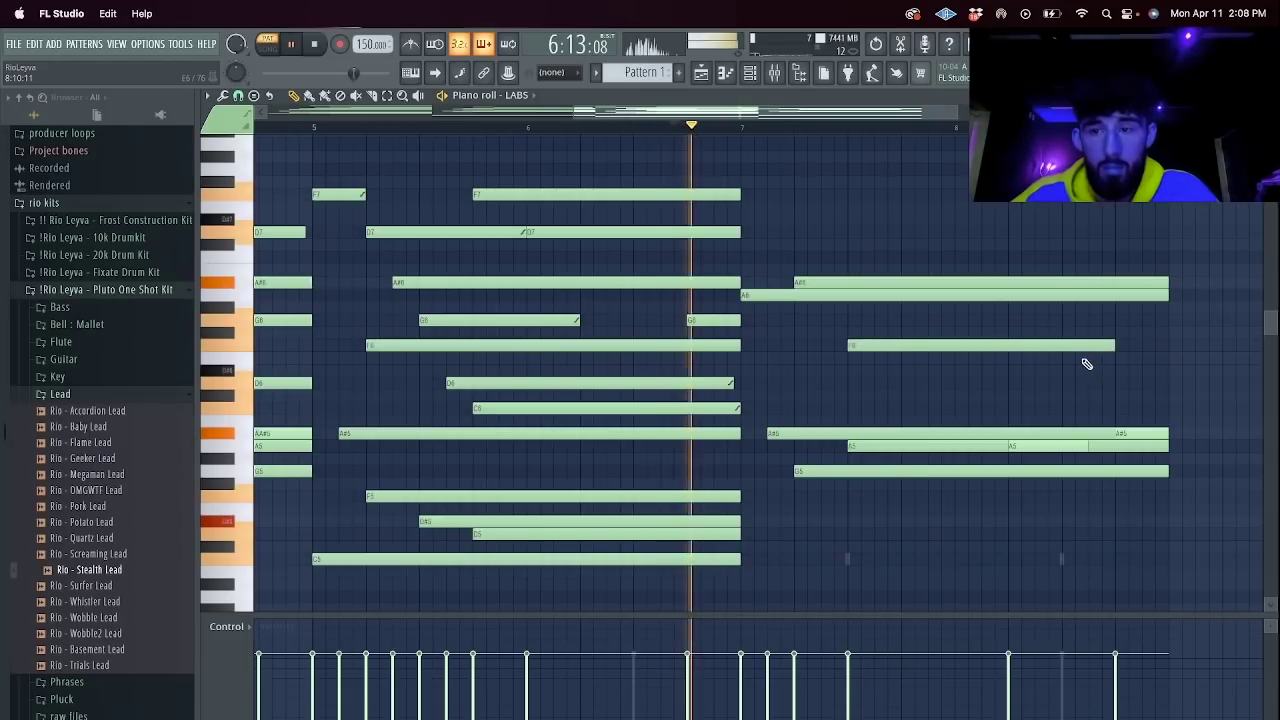
drag(1113, 346, 901, 346)
key(space)
click(901, 383)
key(space)
drag(955, 384, 1168, 384)
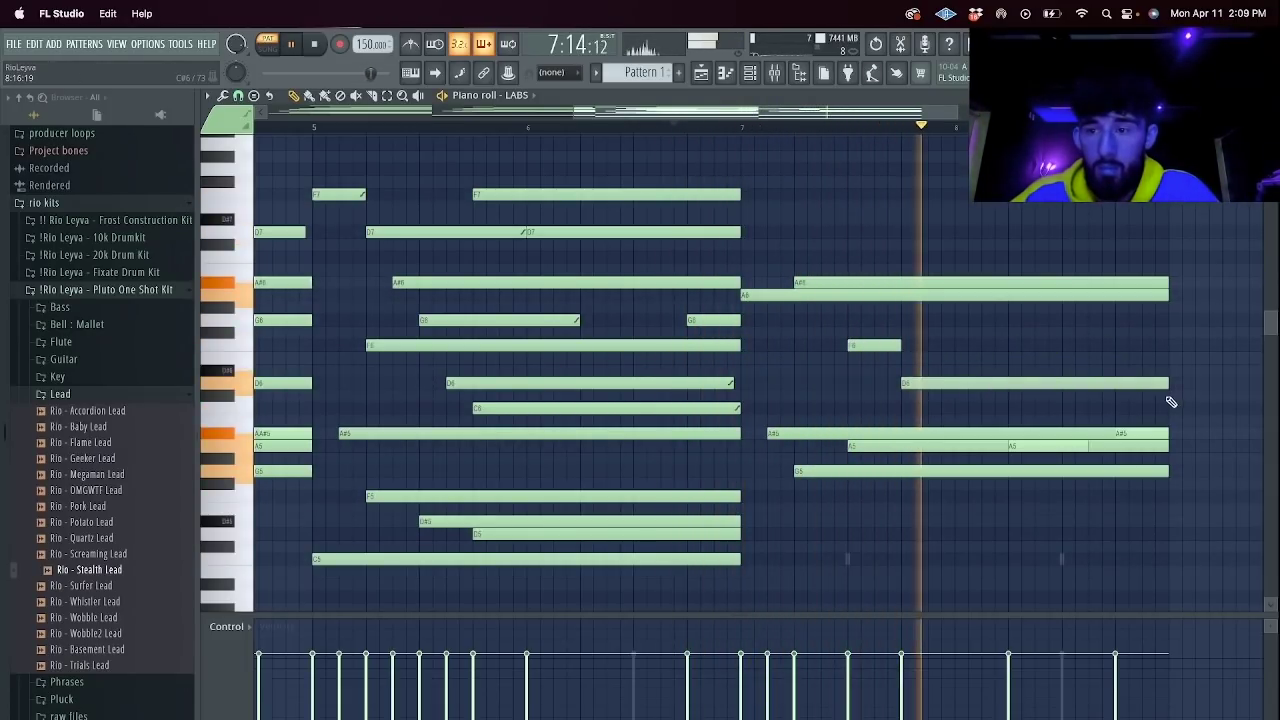
click(749, 75)
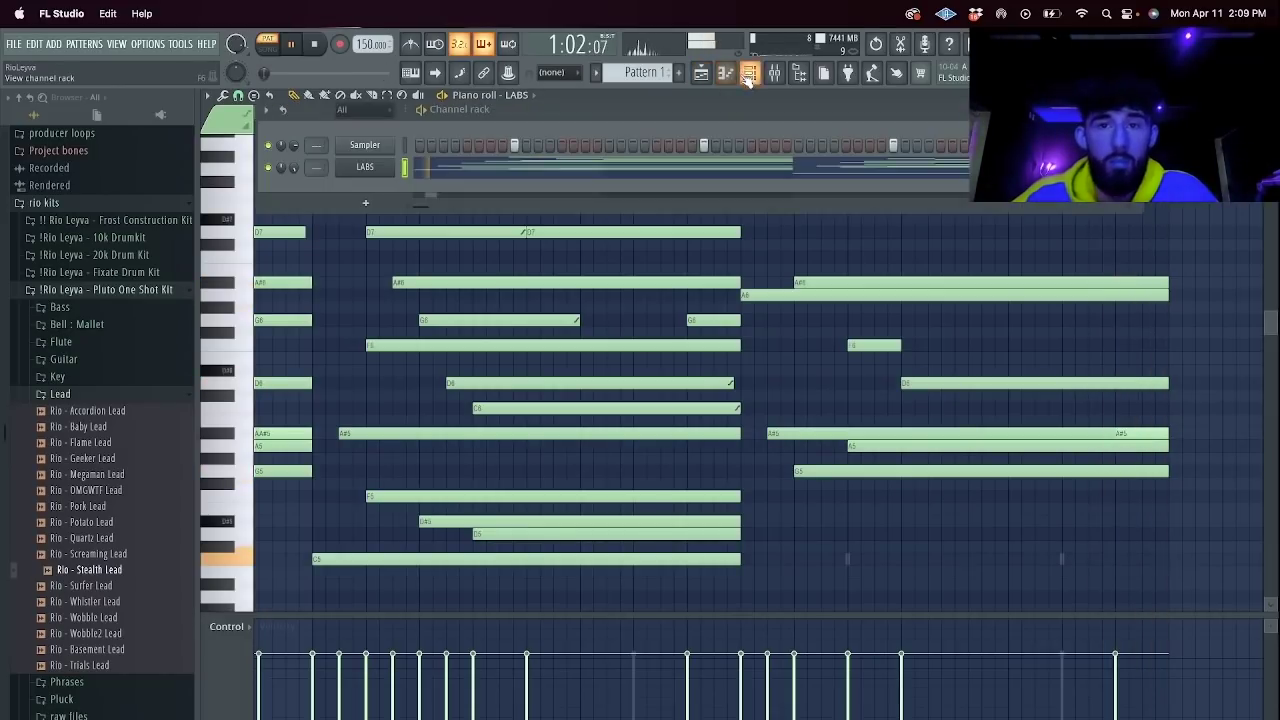
Add a Kontakt channel and load the 2 Shevannai Staccato instrument from the Shevannai library.
right_click(367, 170)
click(336, 192)
click(365, 203)
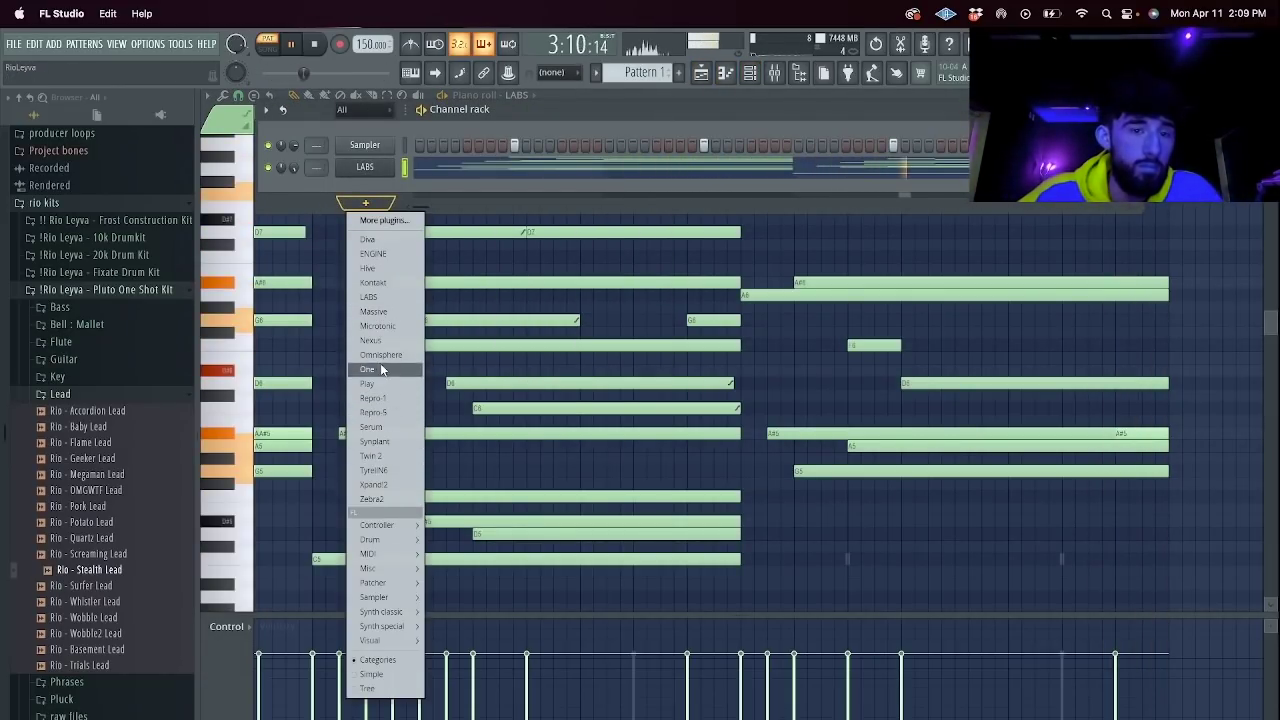
click(399, 285)
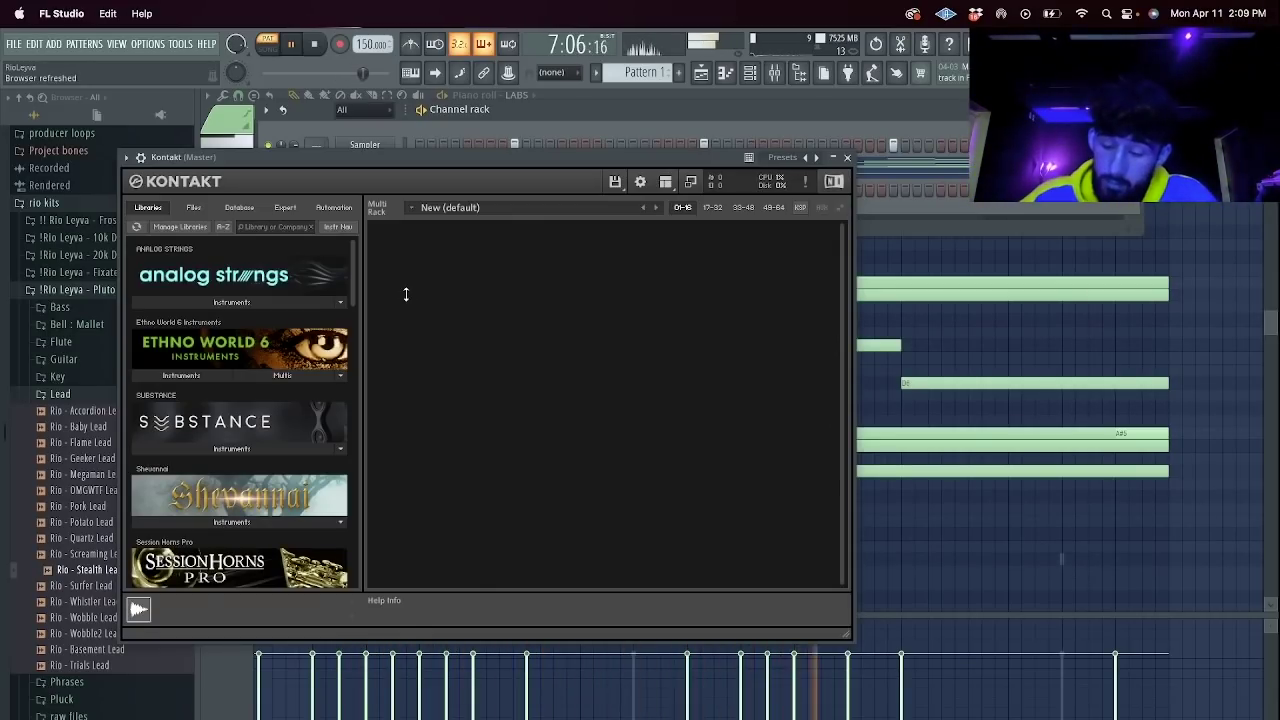
scroll(210, 400, down, 3)
click(219, 362)
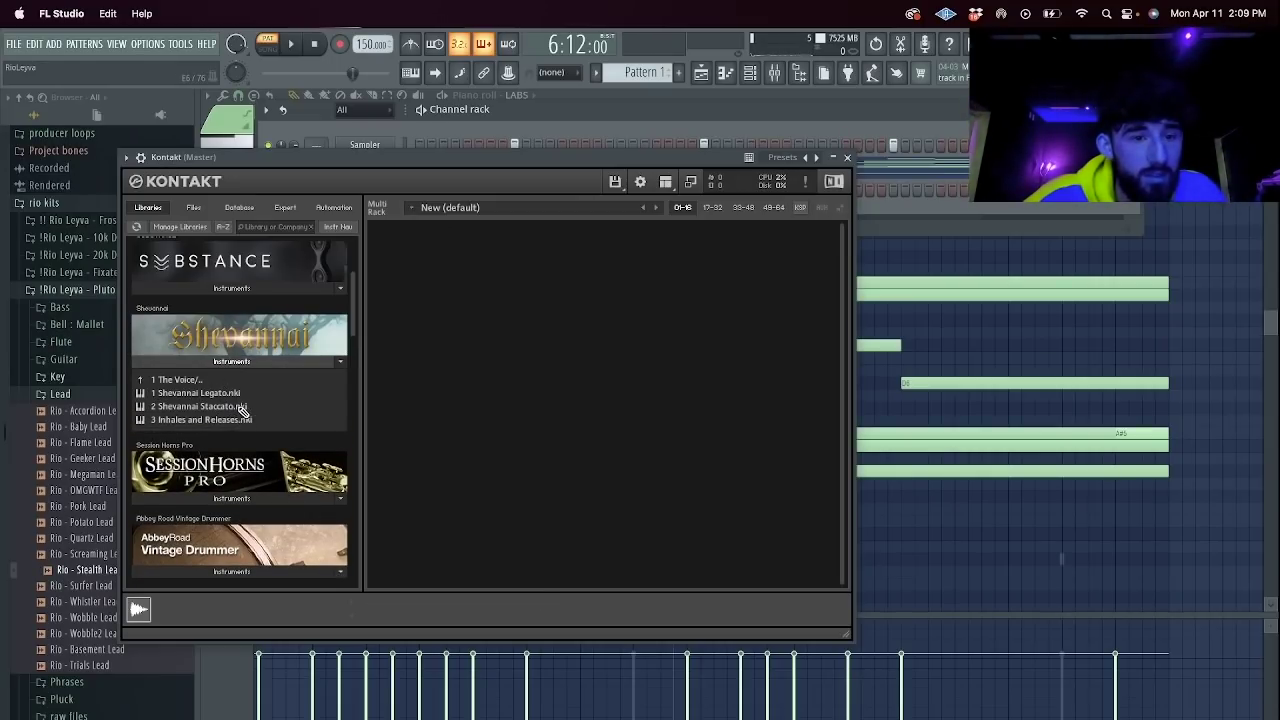
double_click(241, 410)
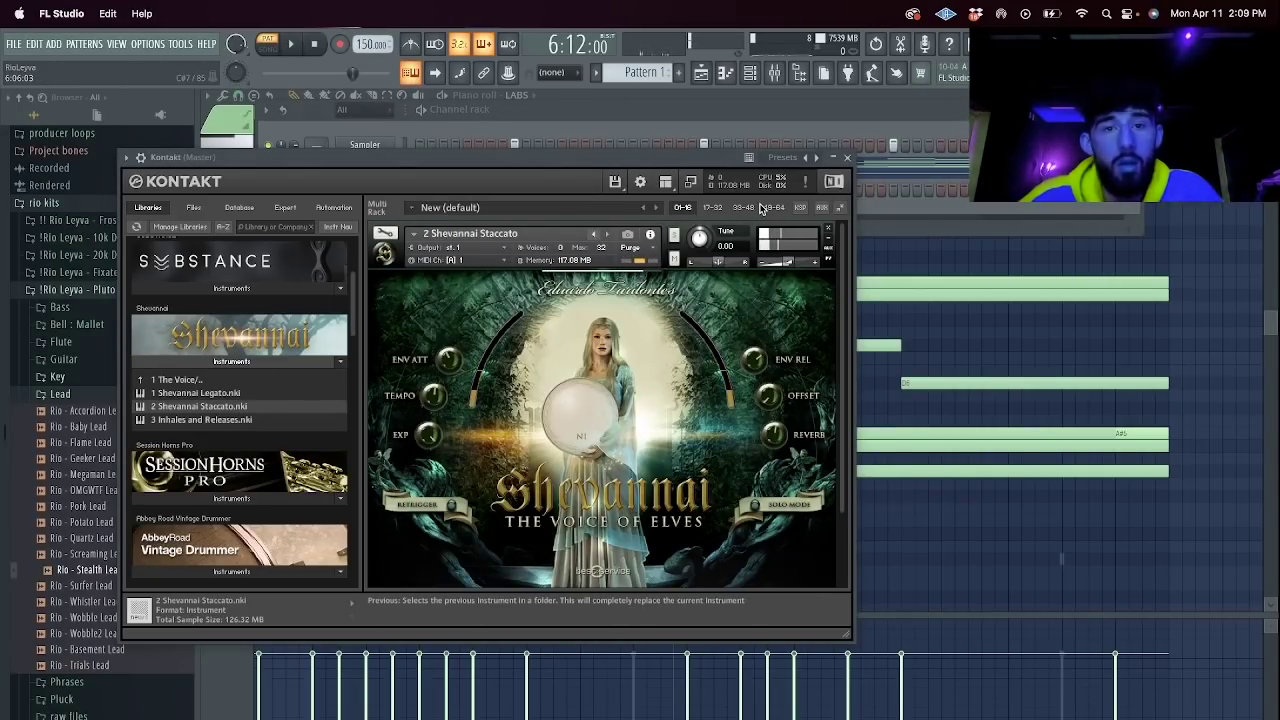
key(t)
Close Kontakt and show the new Kontakt channel's empty piano roll.
click(835, 160)
right_click(368, 189)
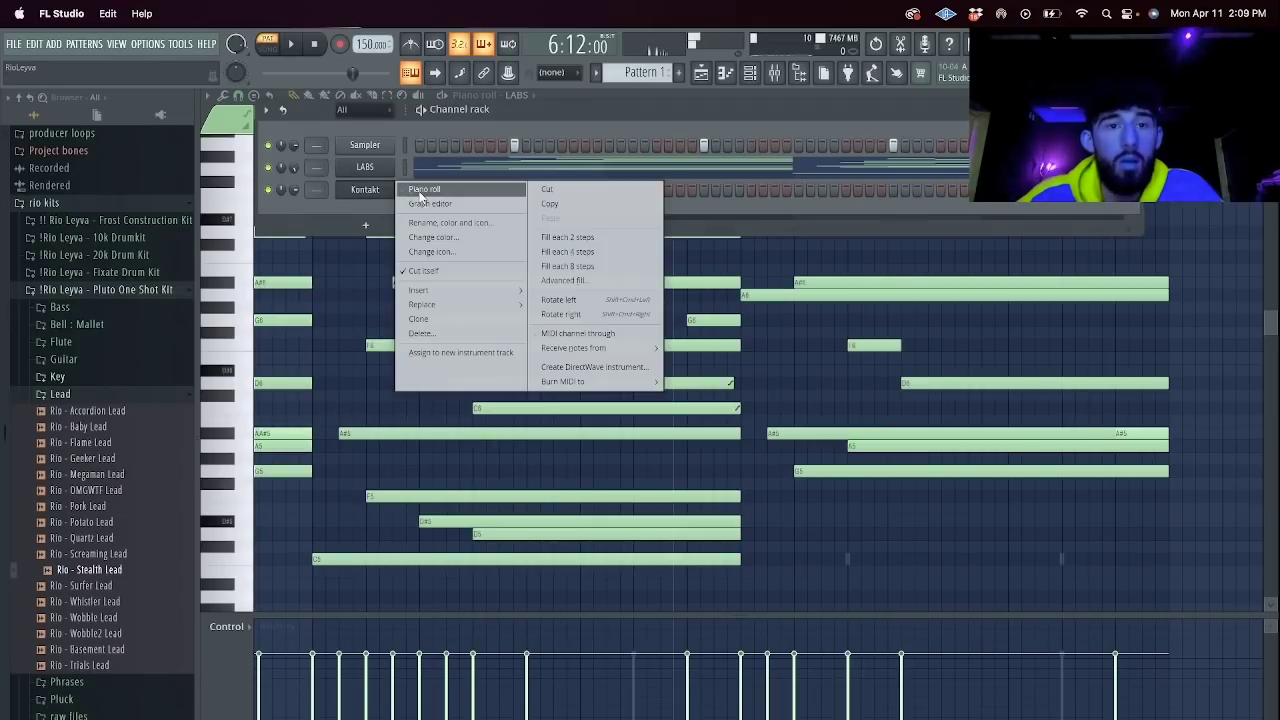
click(417, 190)
Clean up the first melody notes: lower one, delete the A#5 and C#6 notes, and shorten another.
drag(593, 116, 278, 103)
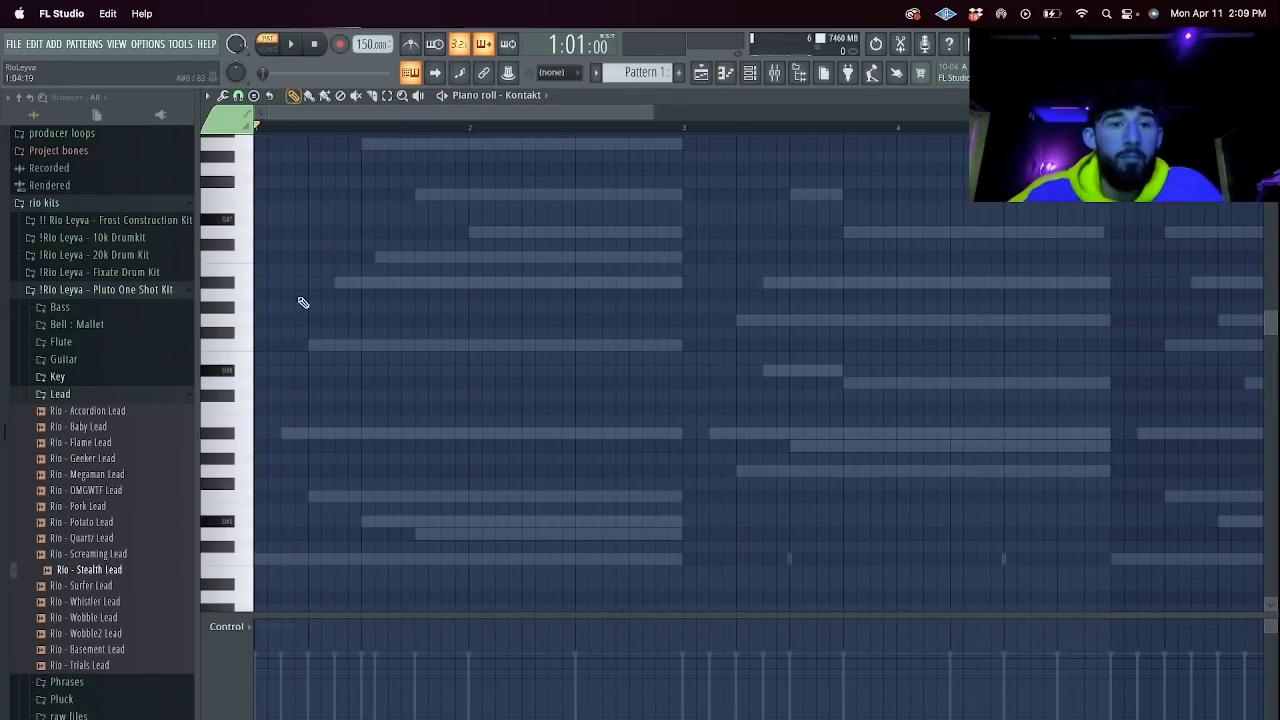
drag(250, 247, 238, 400)
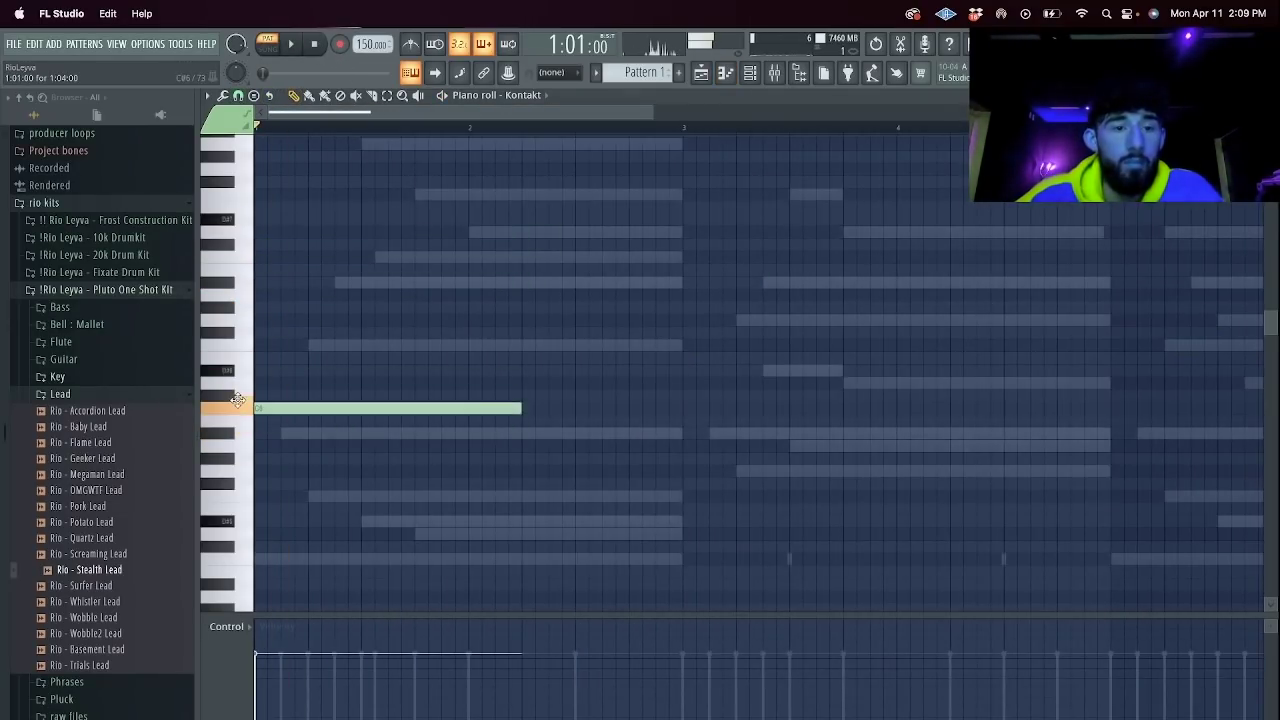
scroll(490, 420, down, 6)
right_click(427, 206)
drag(285, 169, 257, 169)
scroll(355, 206, up, 1)
scroll(355, 206, up, 1)
key(space)
right_click(325, 244)
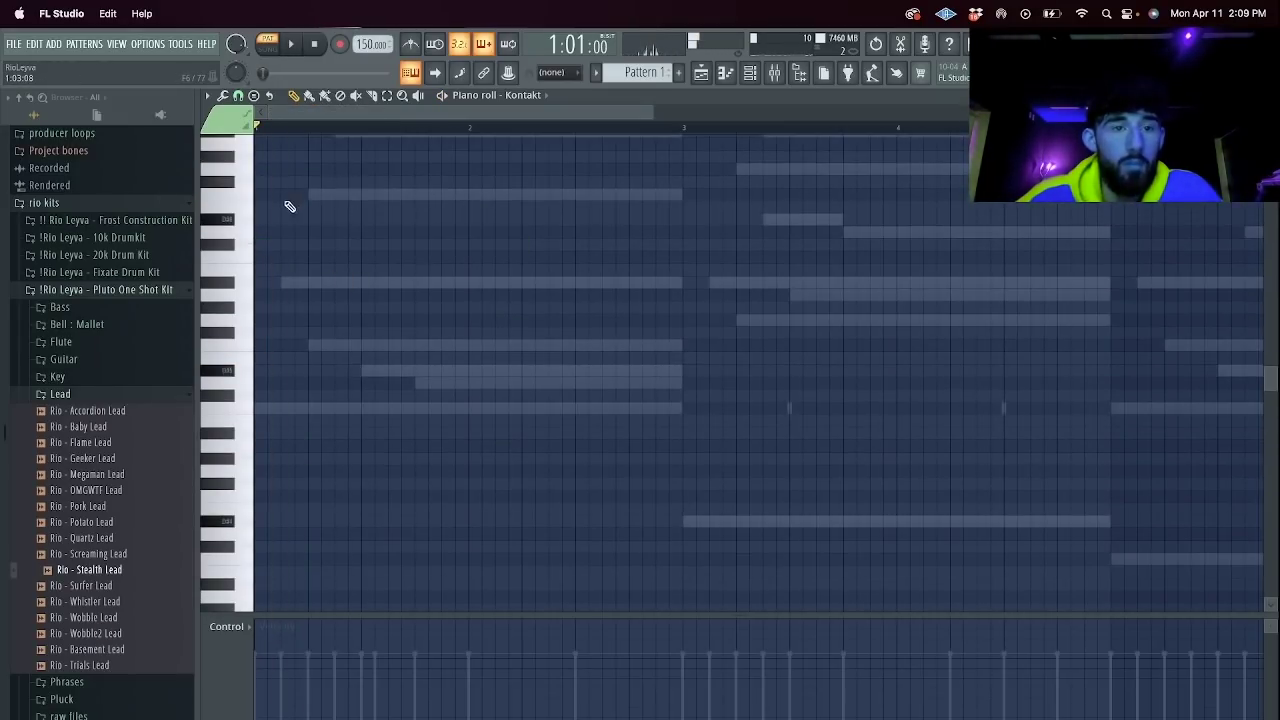
drag(519, 233, 472, 237)
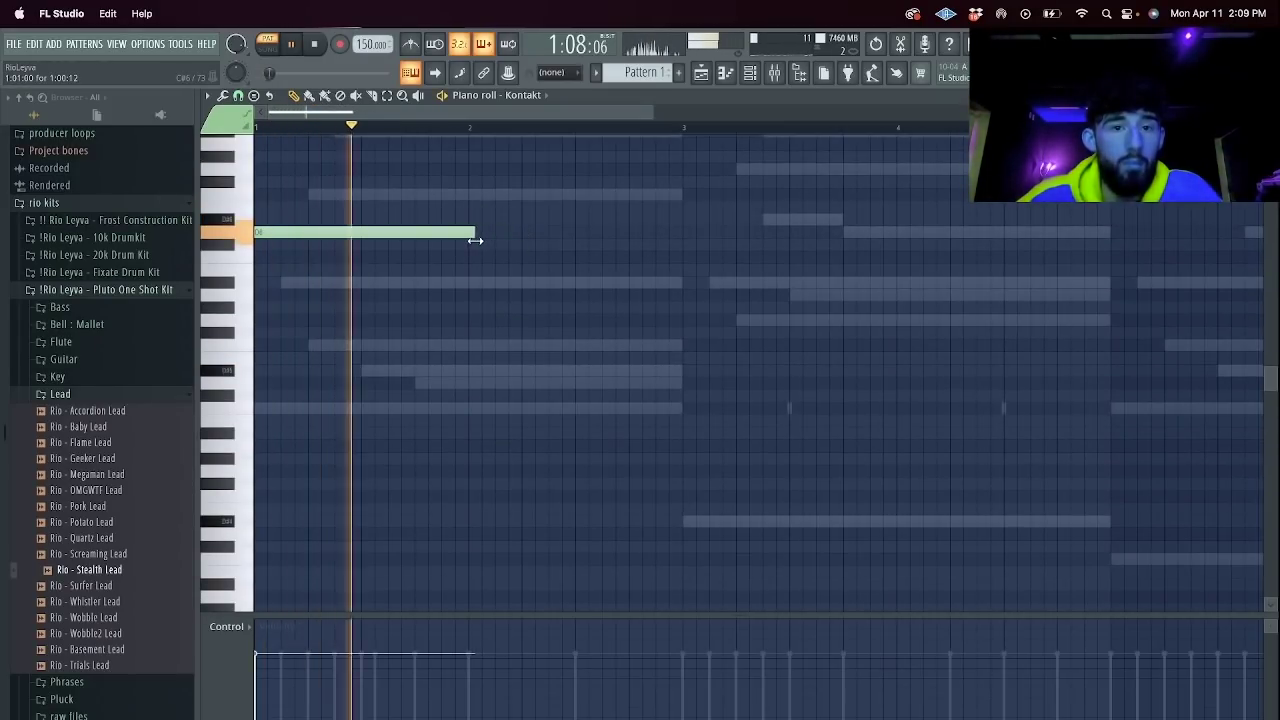
key(space)
Draw melody notes across bars 2–3, including F6 and D#6, removing a stray A note.
click(472, 233)
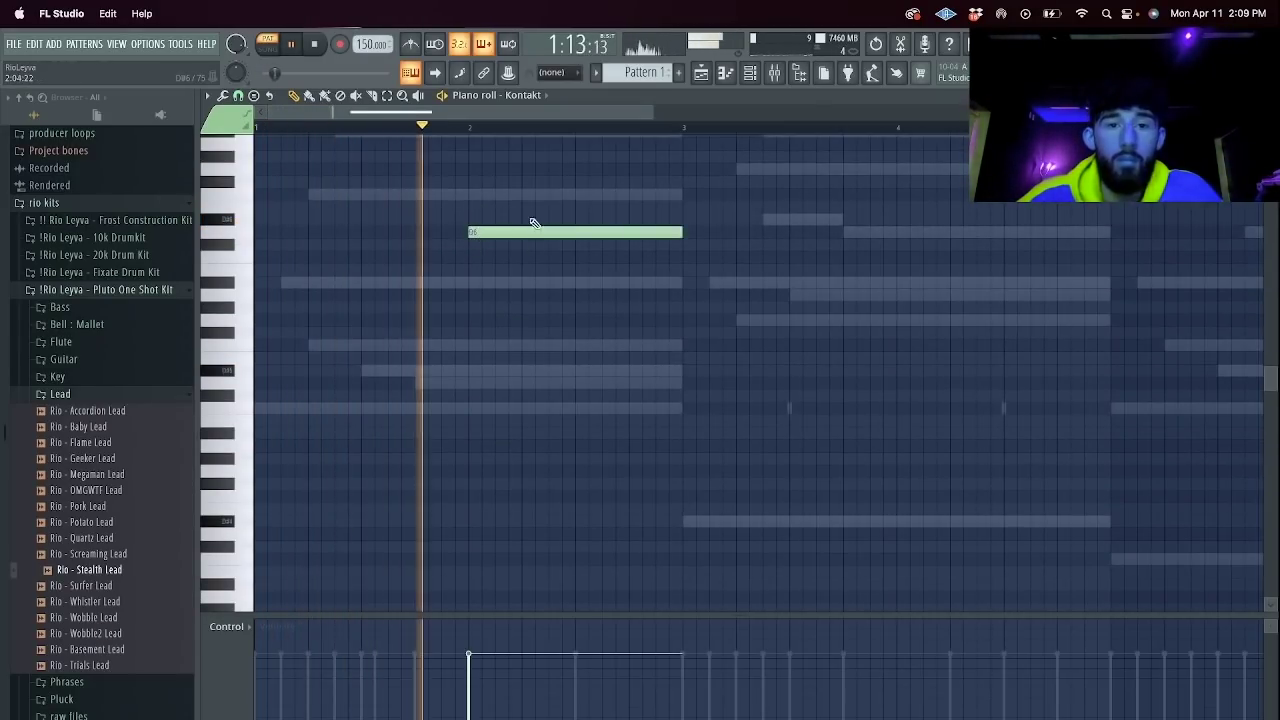
click(588, 168)
scroll(705, 240, up, 3)
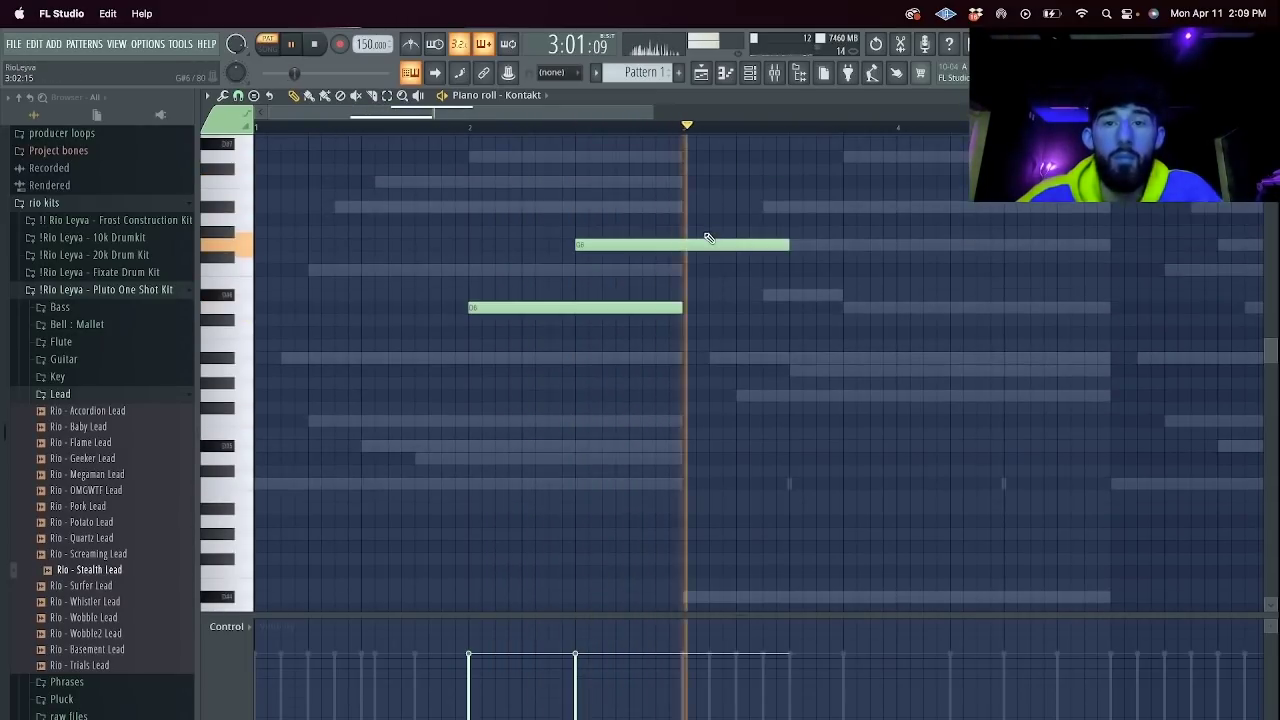
click(678, 220)
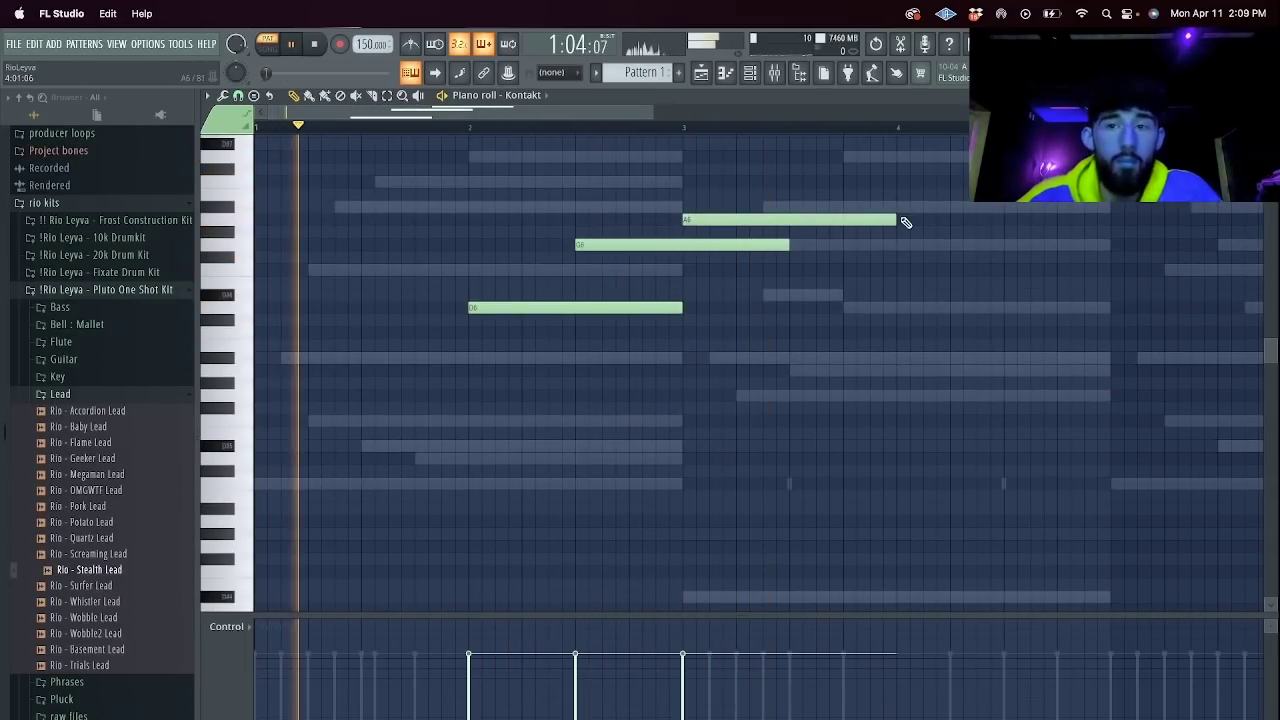
click(700, 207)
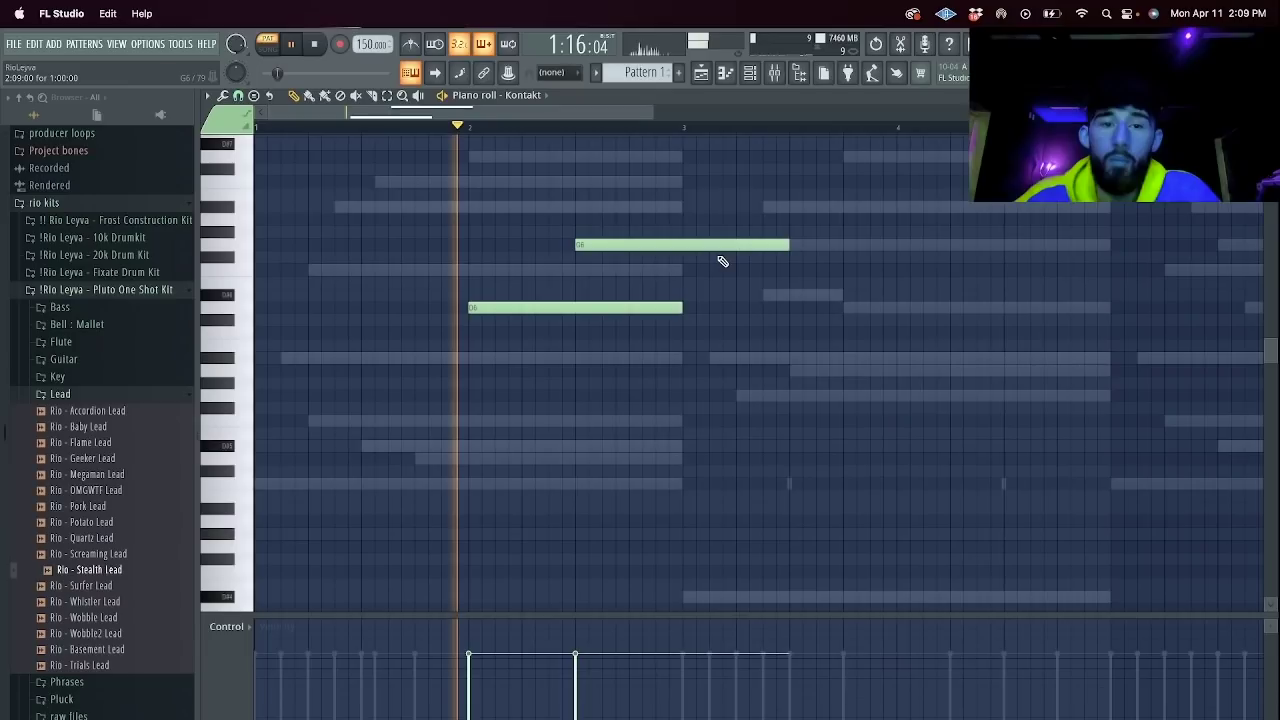
click(741, 369)
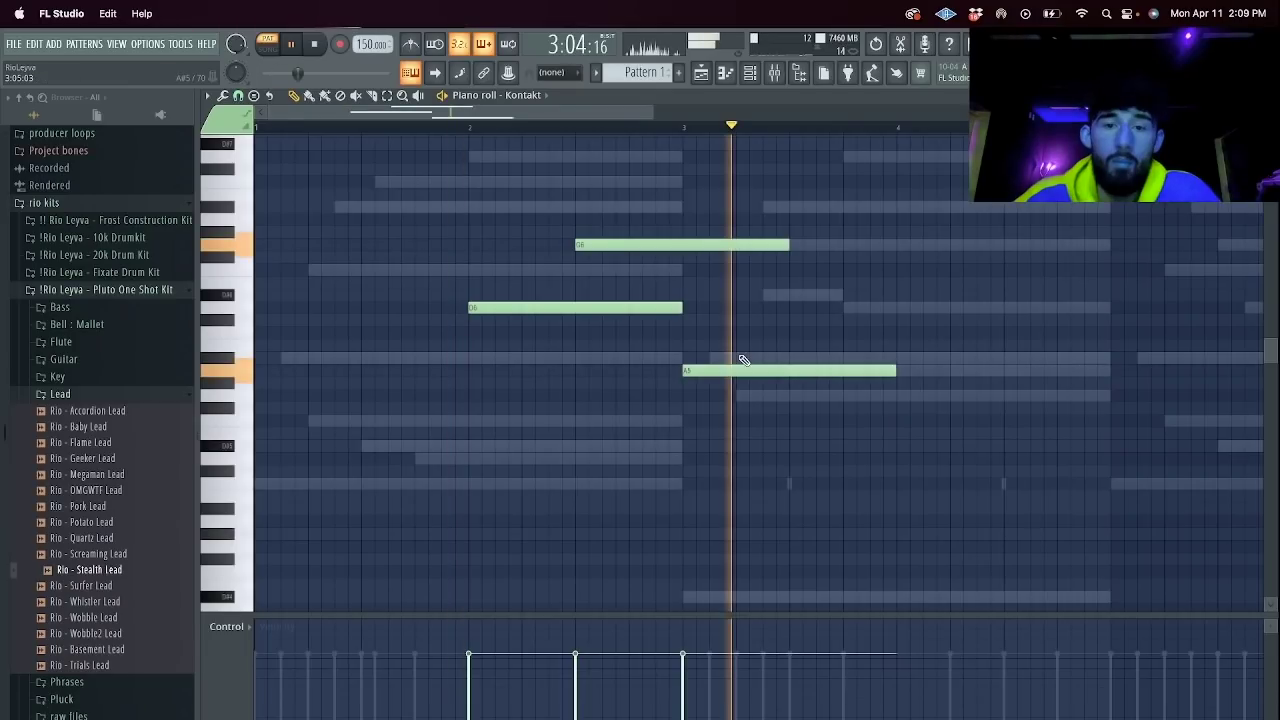
right_click(687, 368)
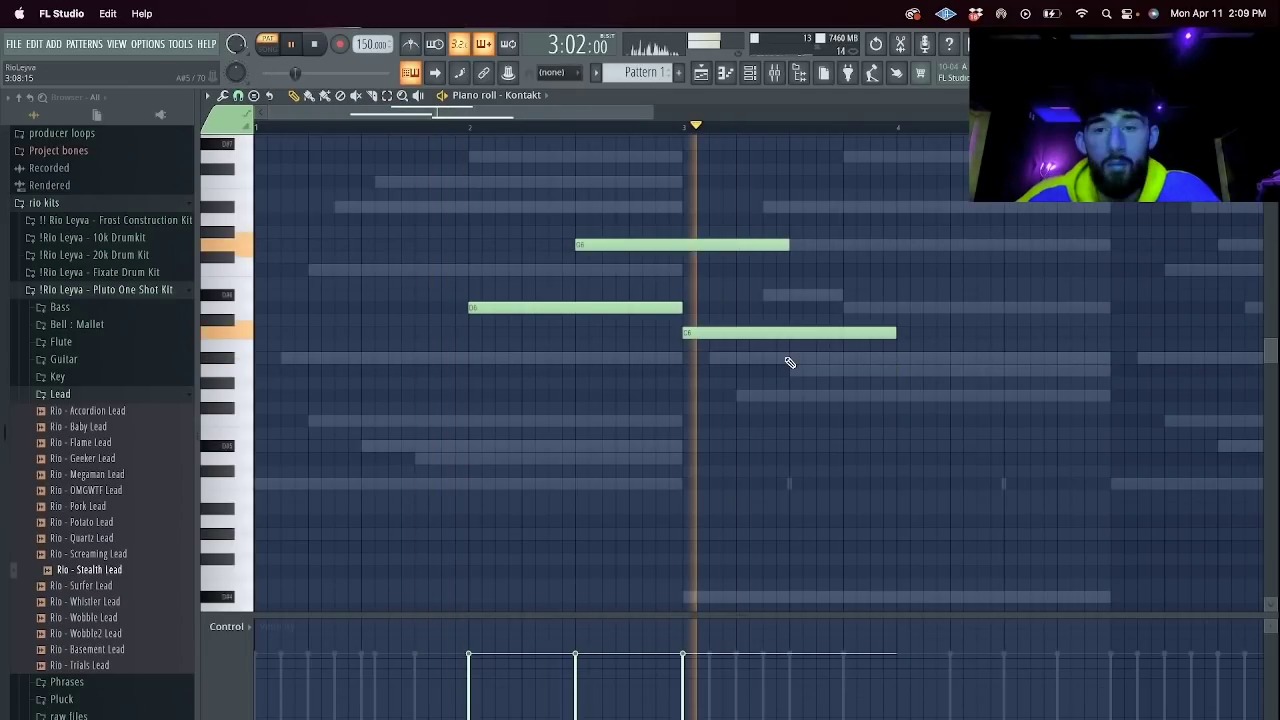
click(790, 360)
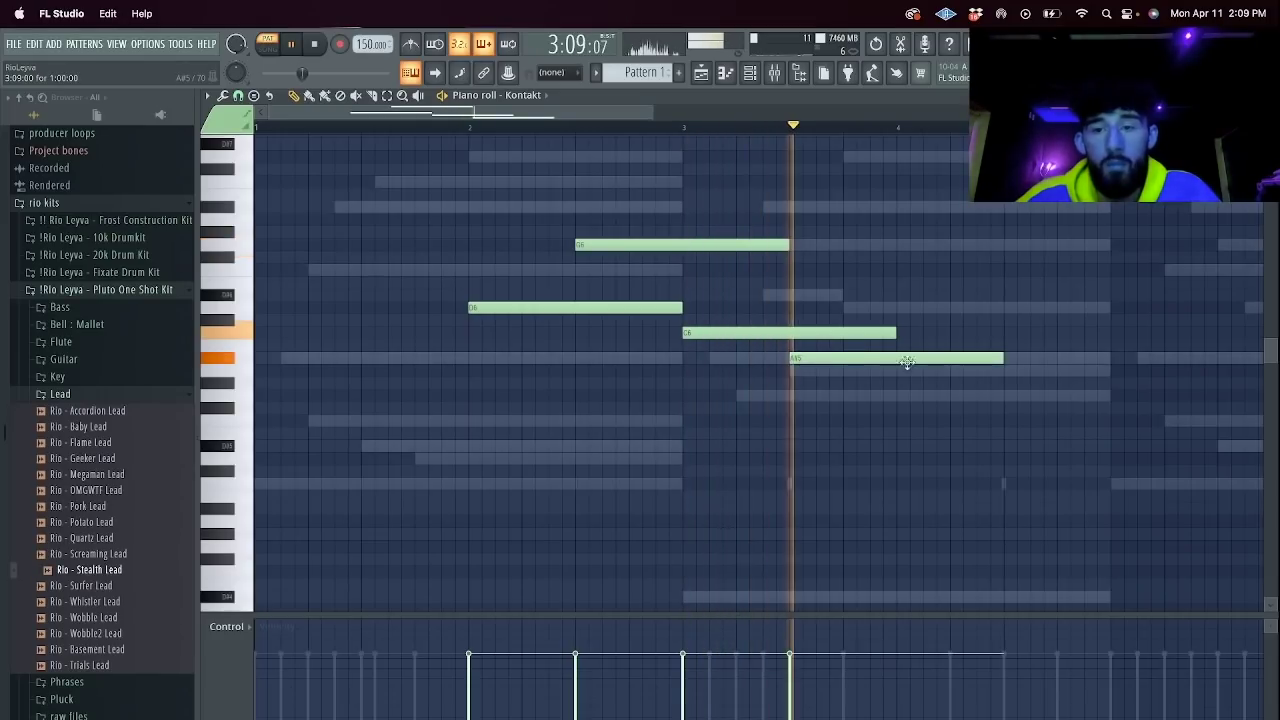
drag(808, 358, 725, 362)
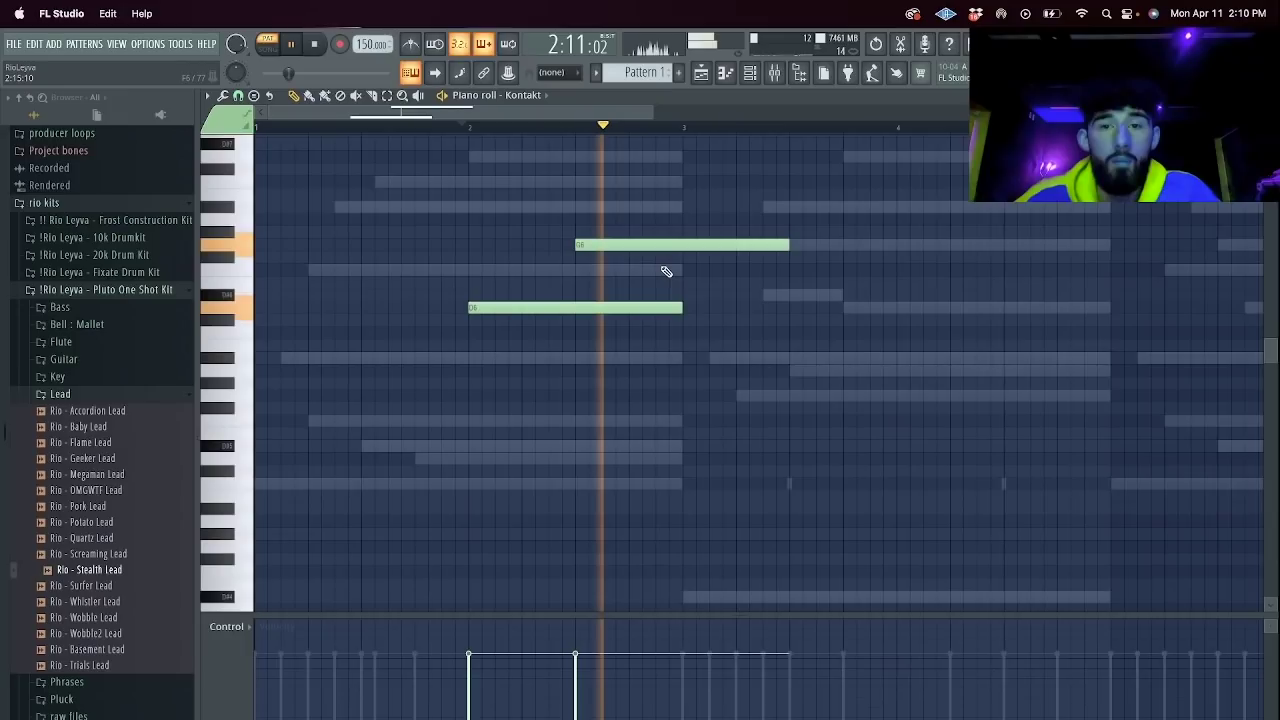
click(684, 270)
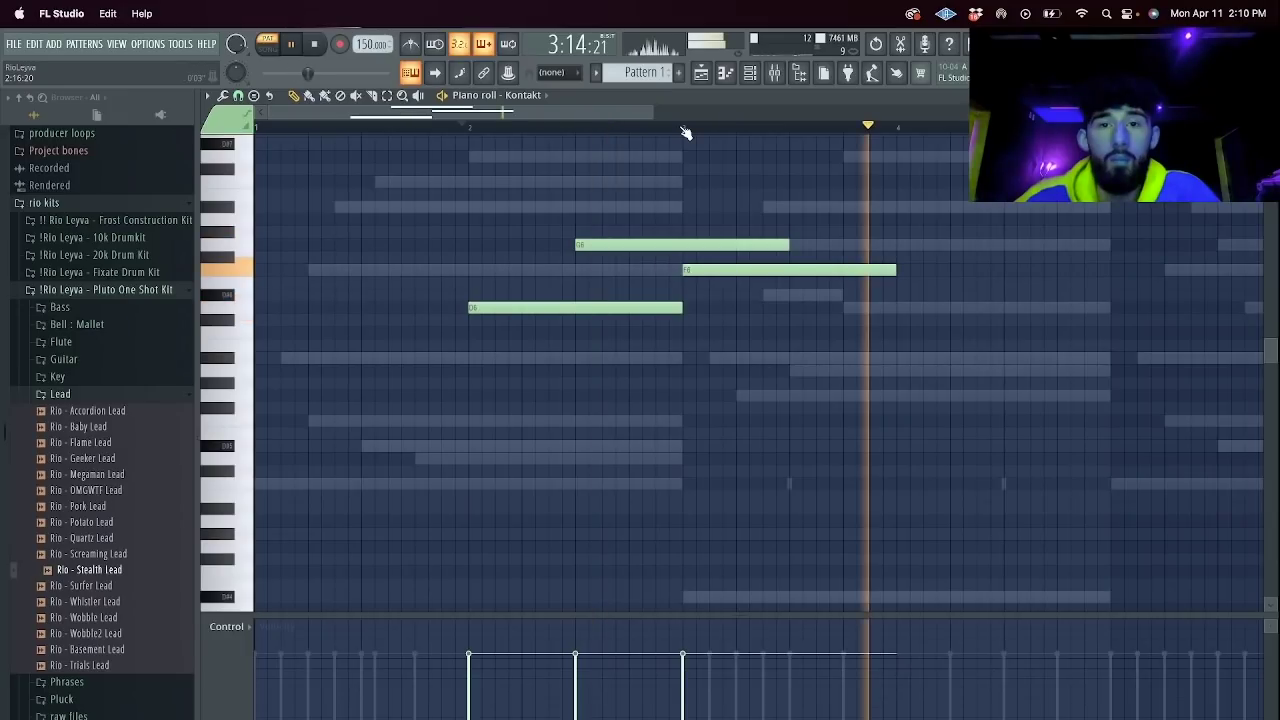
key(space)
click(1002, 307)
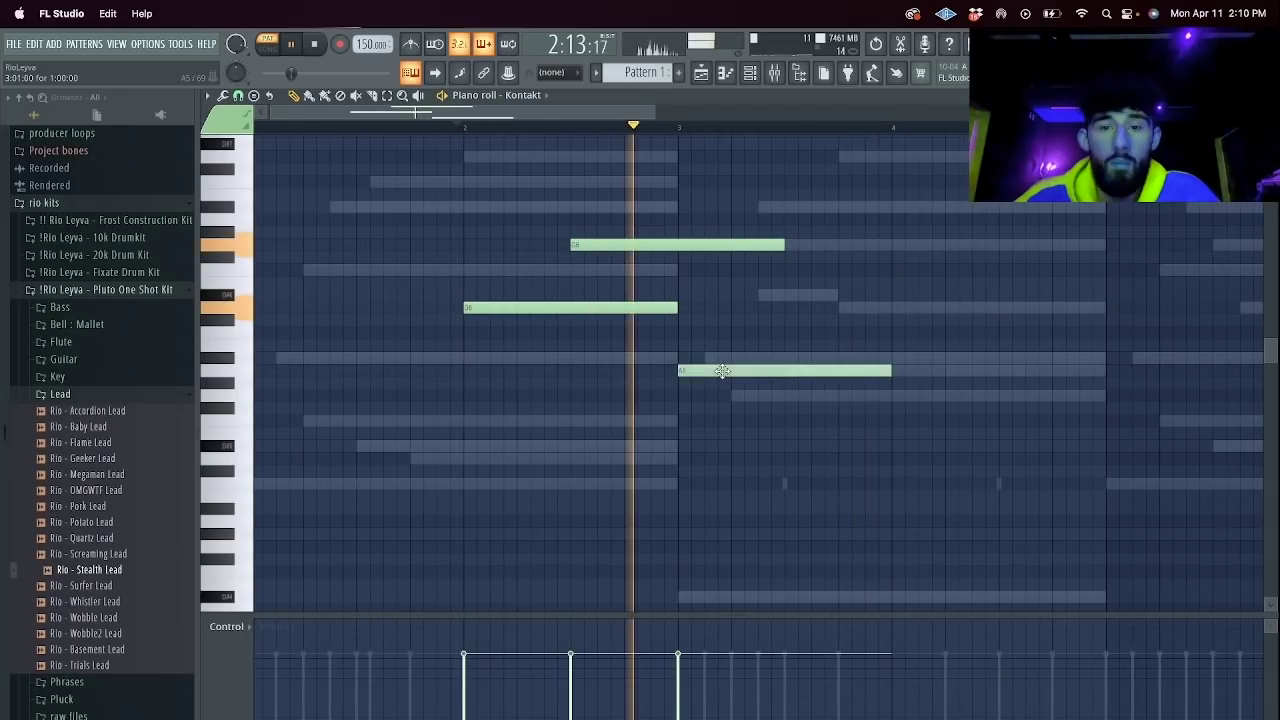
Stretch the A5 note to bar 5, add F6, G6, D6 and C6 notes, and slice off tails.
drag(656, 112, 985, 190)
drag(592, 372, 703, 372)
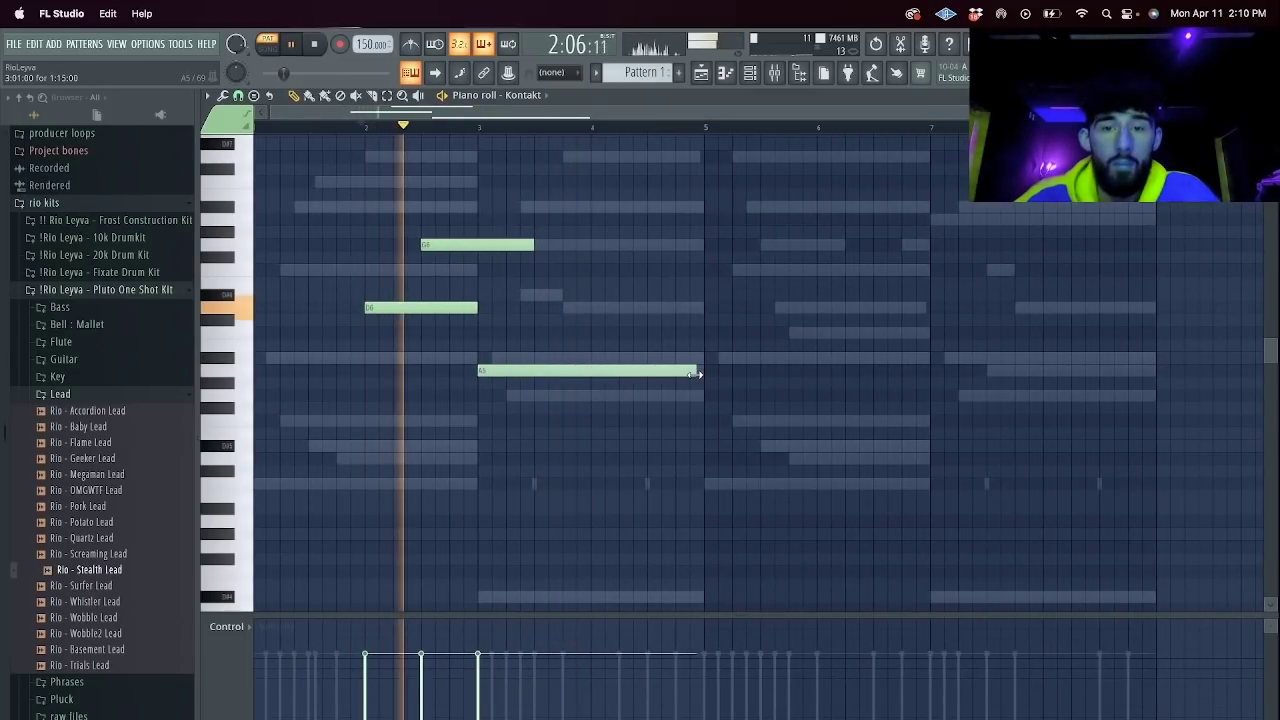
click(752, 357)
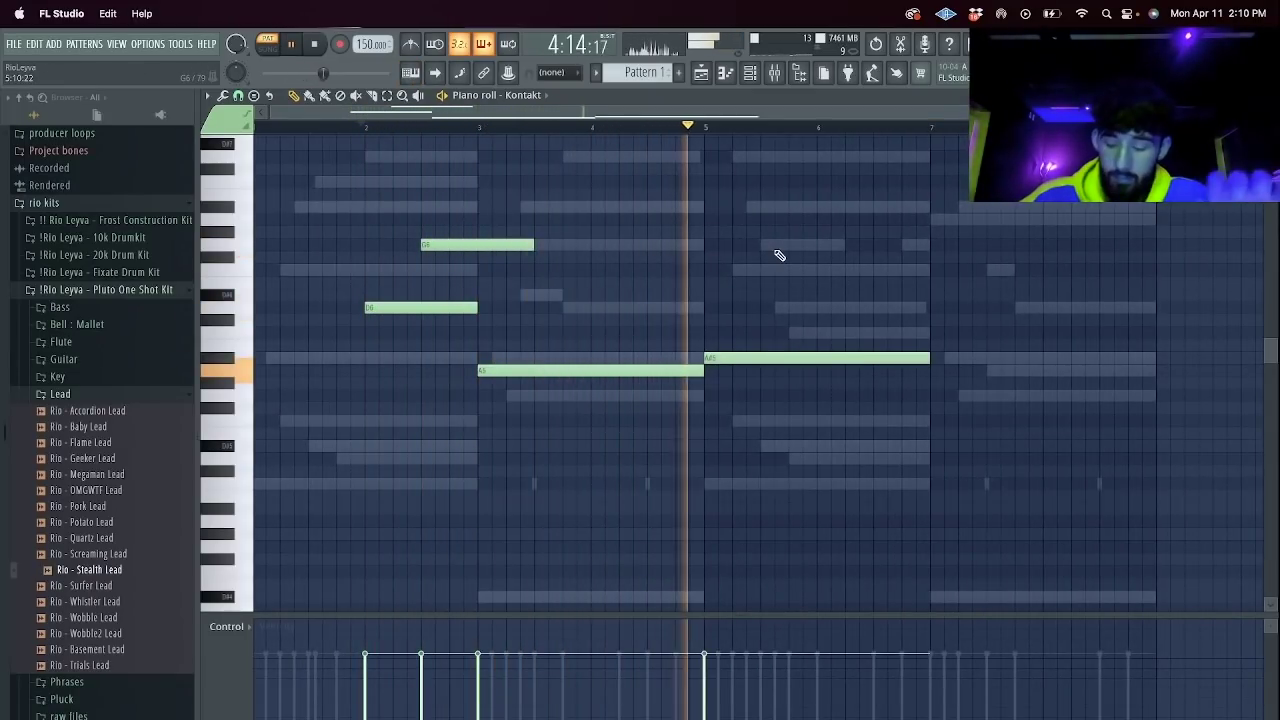
click(850, 271)
click(933, 246)
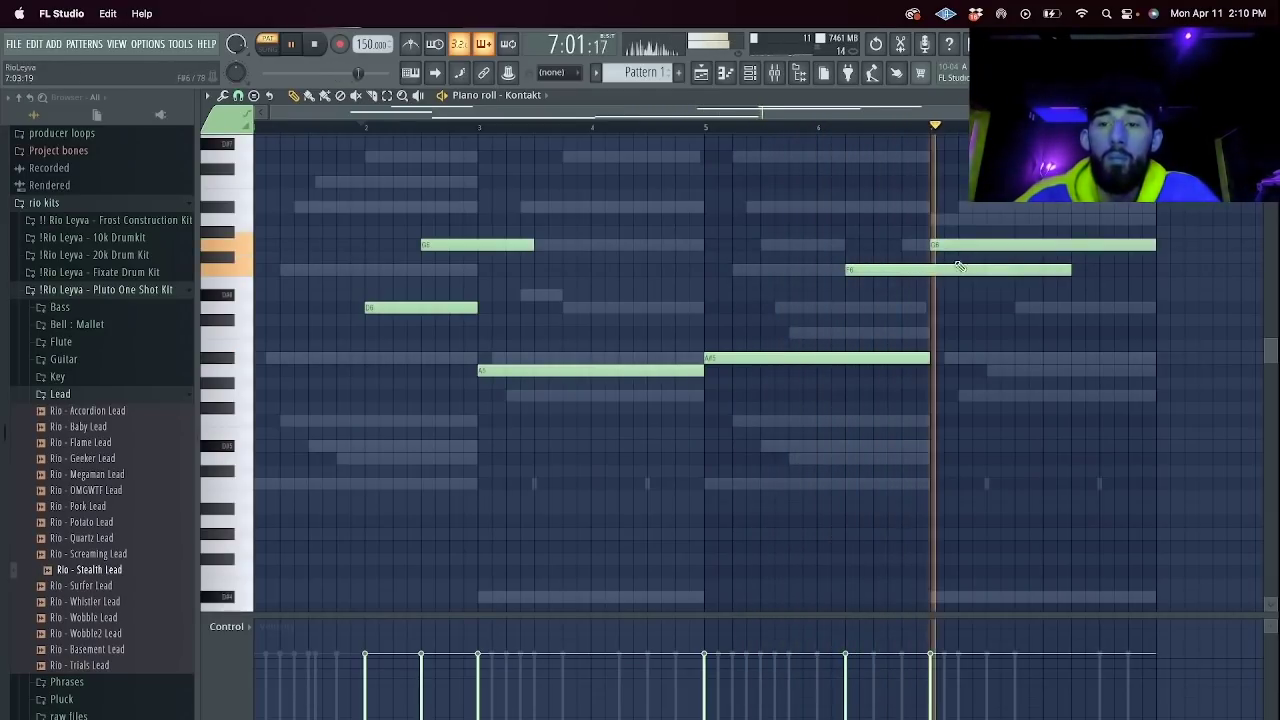
click(1017, 307)
click(1078, 333)
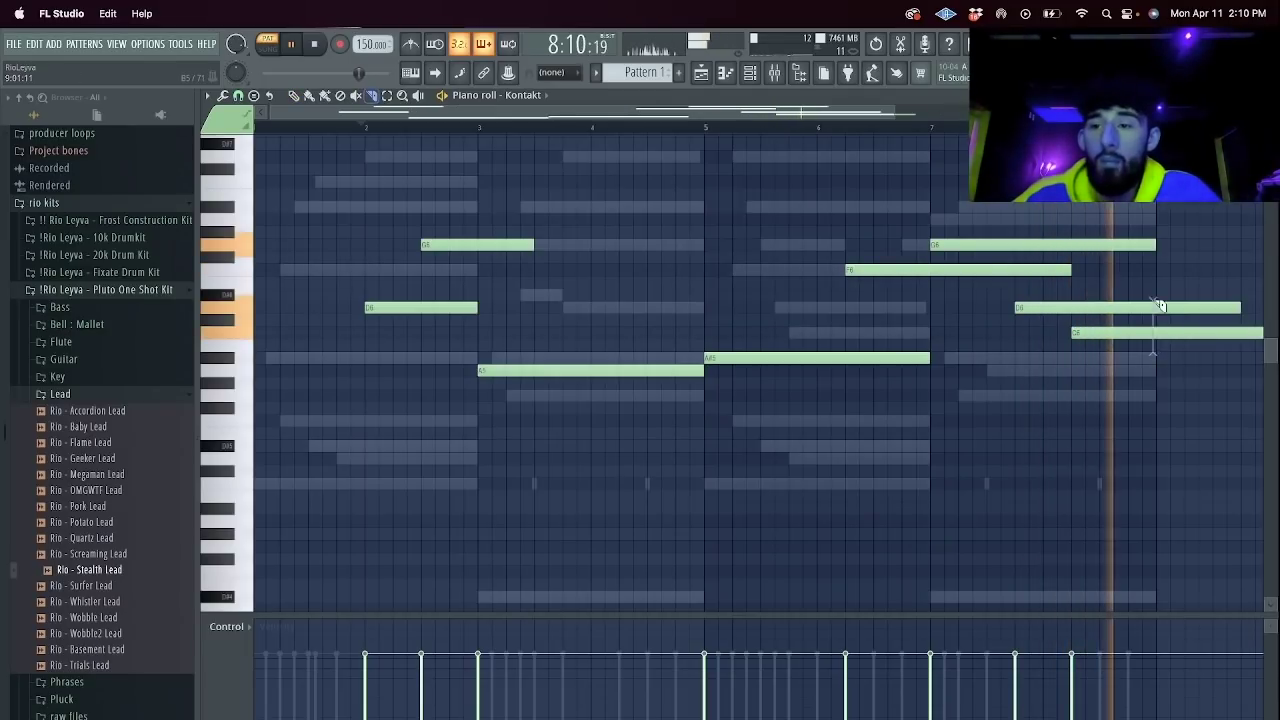
drag(1160, 350, 1160, 288)
key(Delete)
Put Effectrix with the Backward Vocals preset on the Kontakt mixer insert.
click(751, 73)
click(777, 76)
click(775, 74)
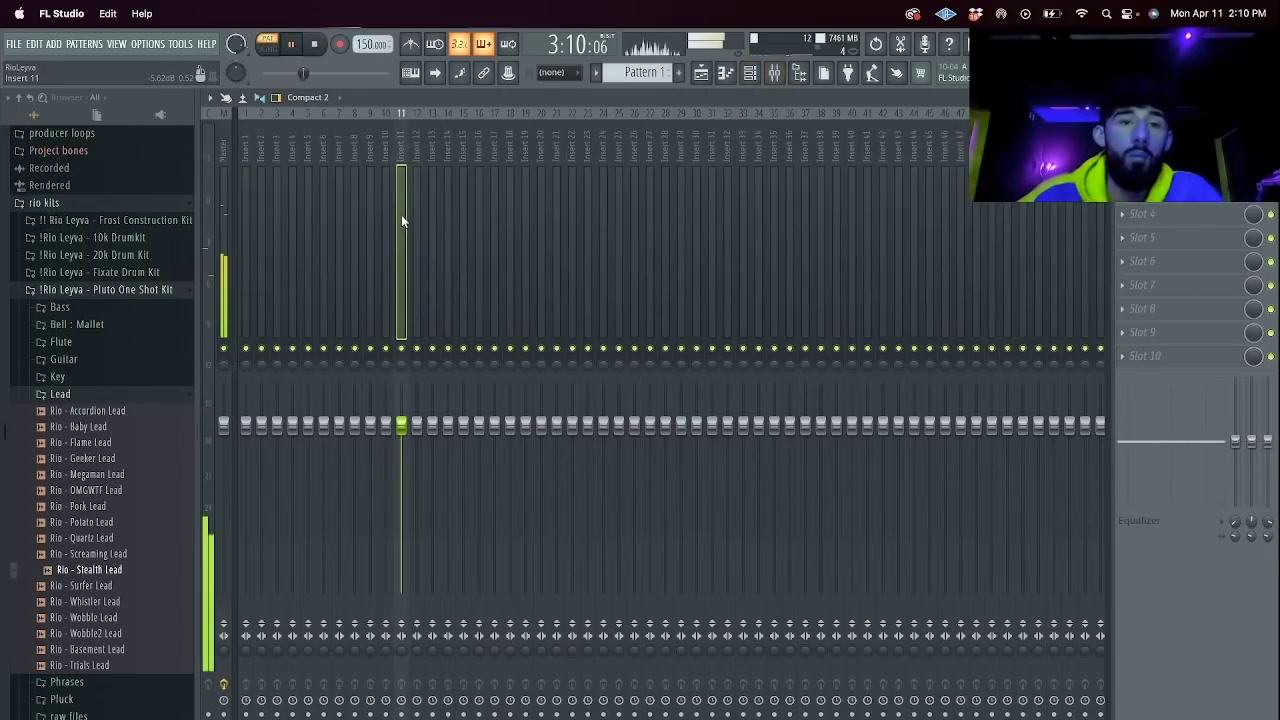
click(1138, 245)
mouse_move(1075, 316)
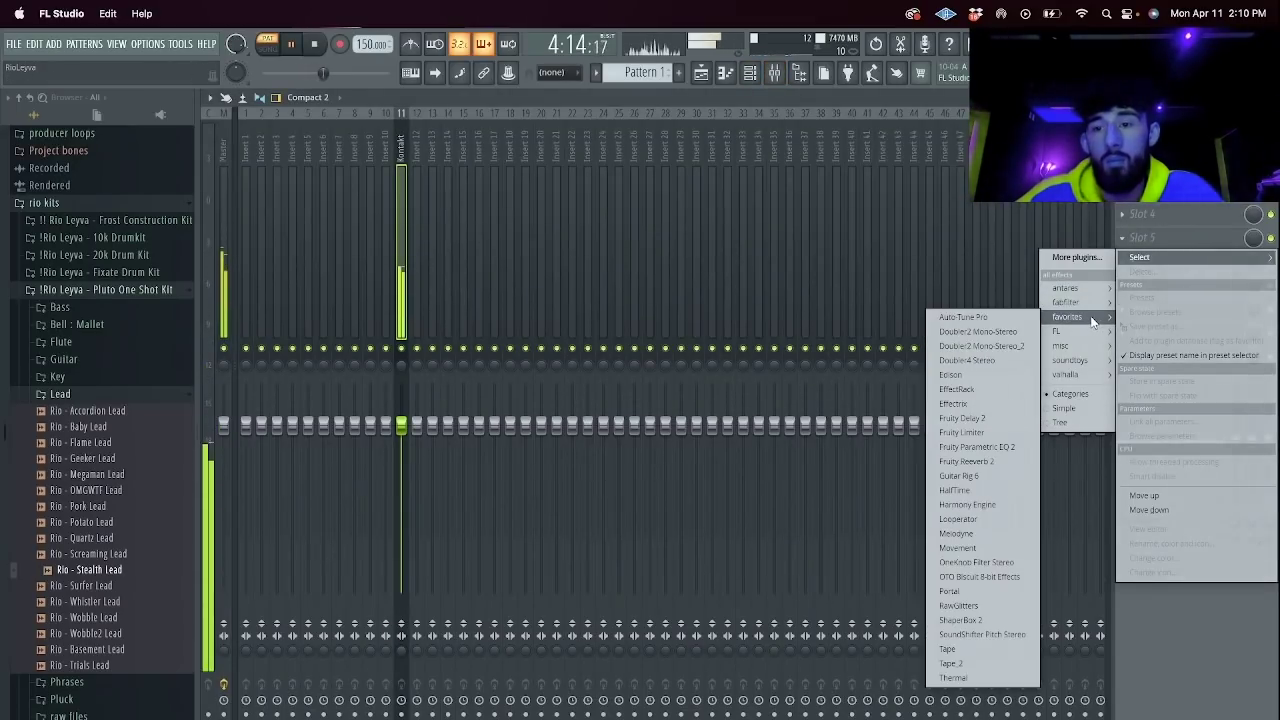
click(978, 404)
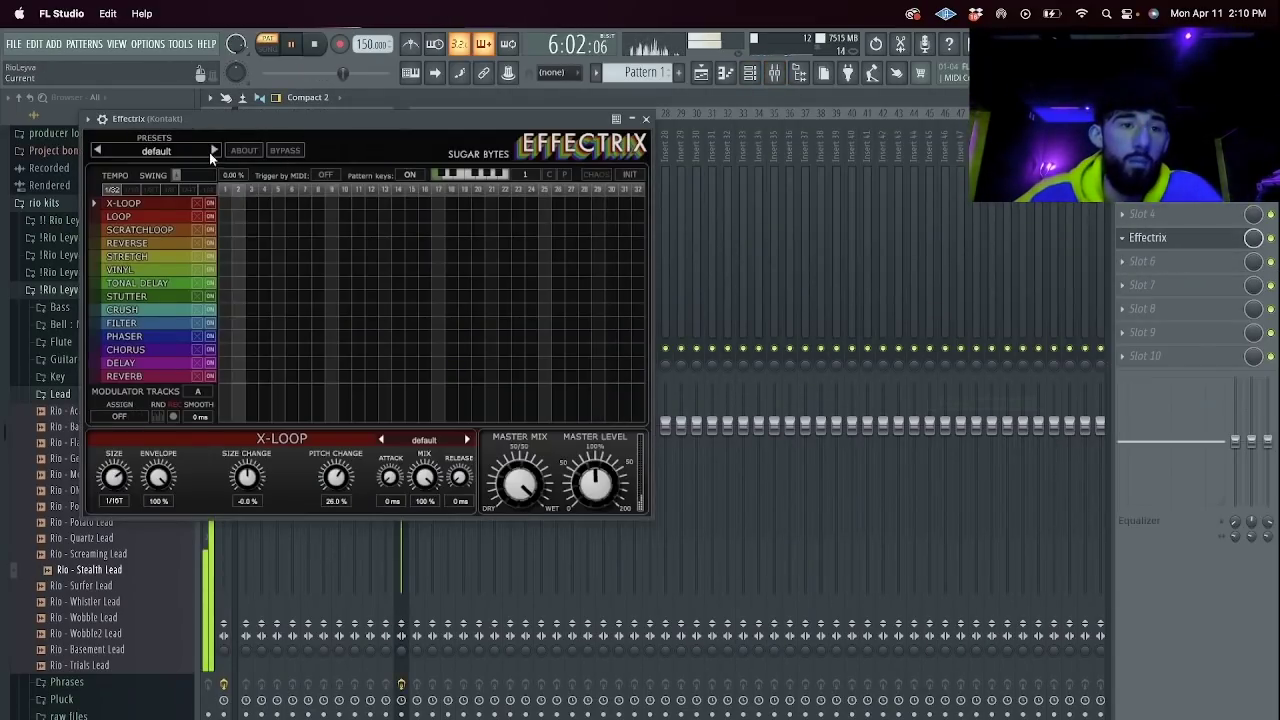
click(156, 150)
mouse_move(150, 258)
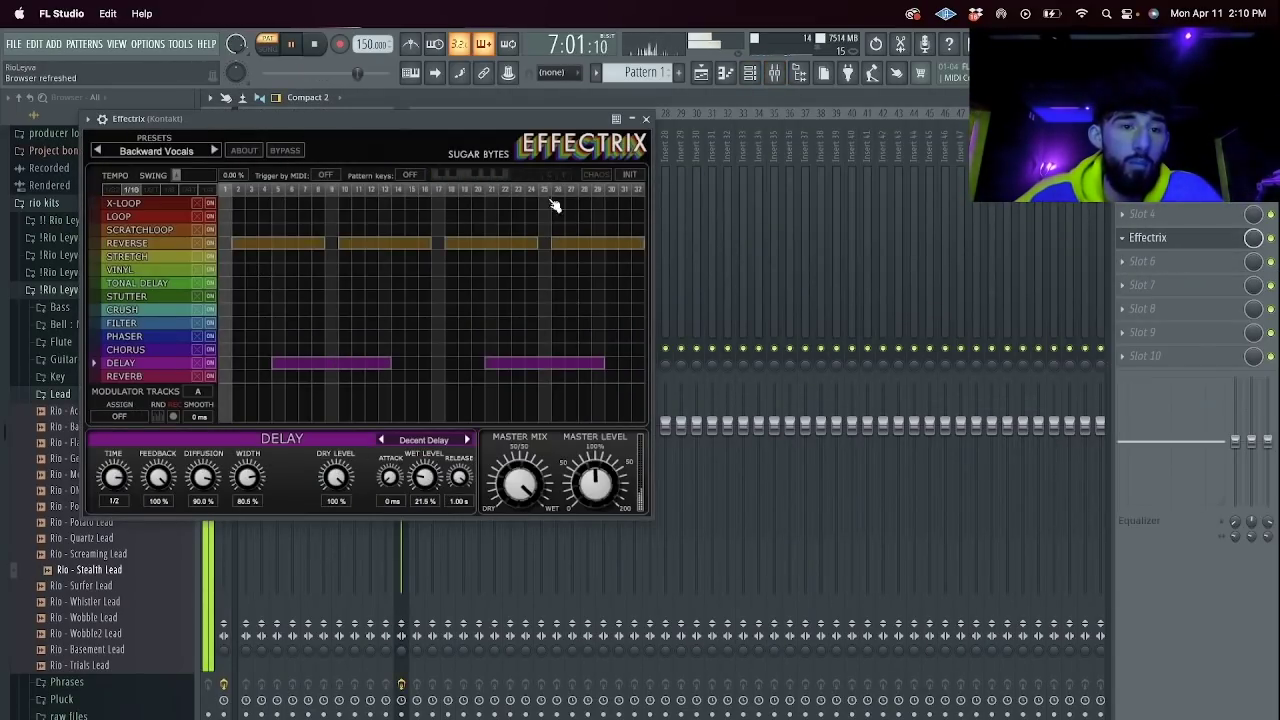
click(645, 118)
Add Portal to the next effect slot and load a preset from another category.
click(749, 72)
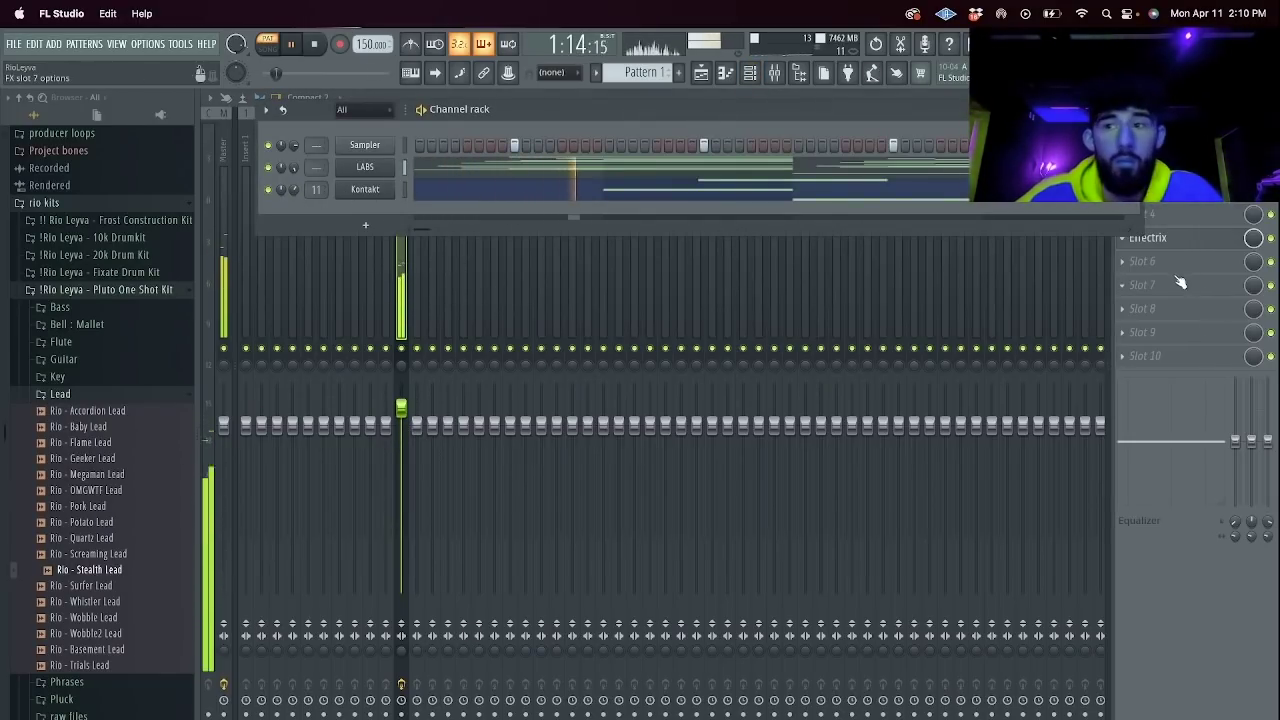
click(1141, 261)
mouse_move(1091, 340)
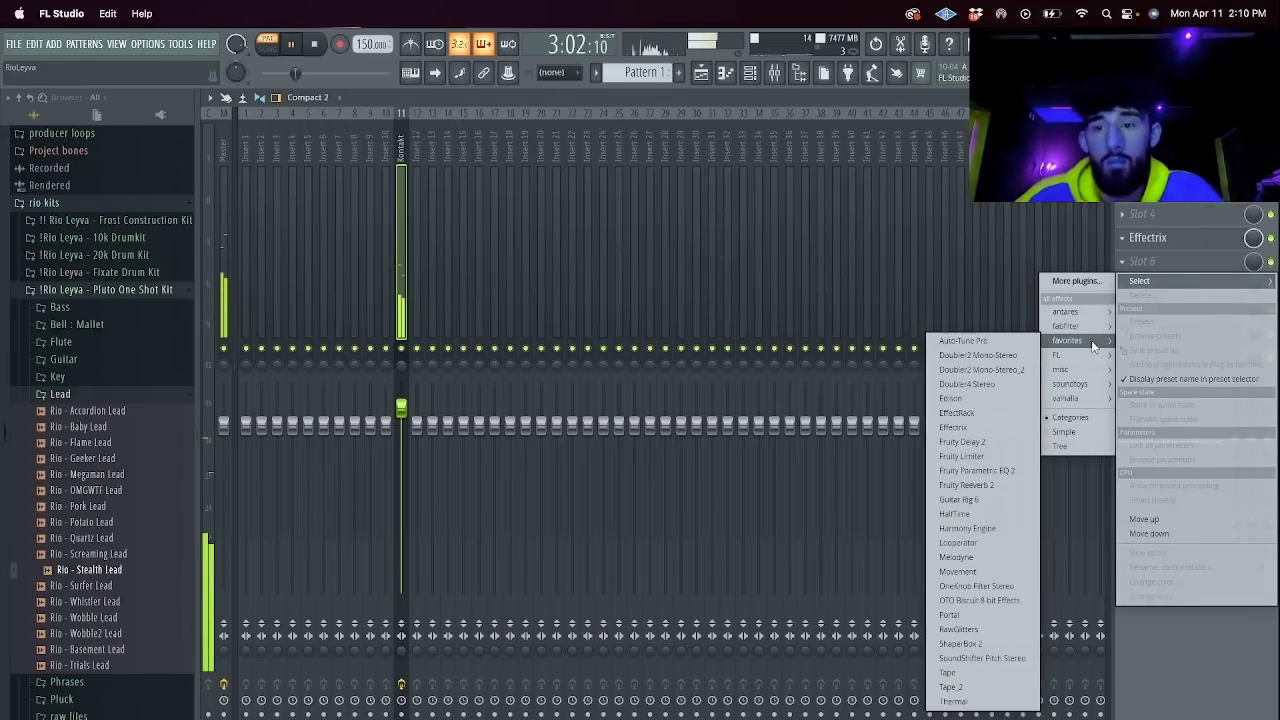
click(978, 614)
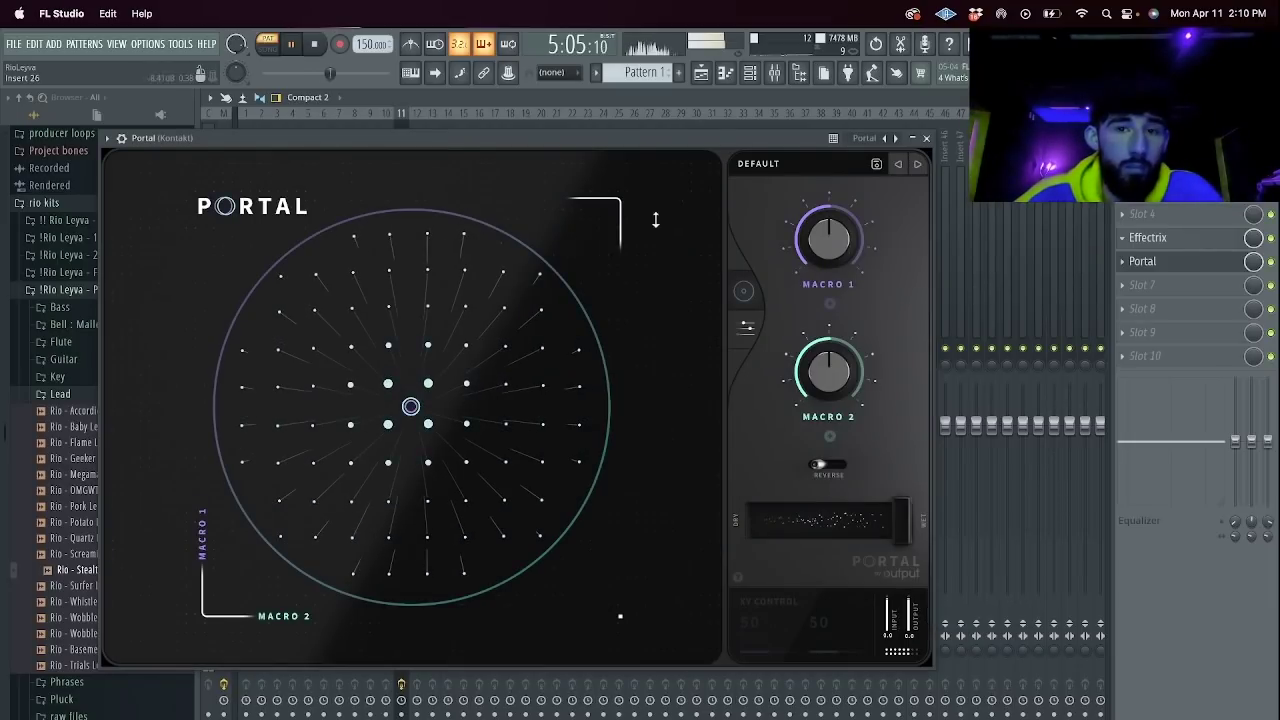
click(757, 165)
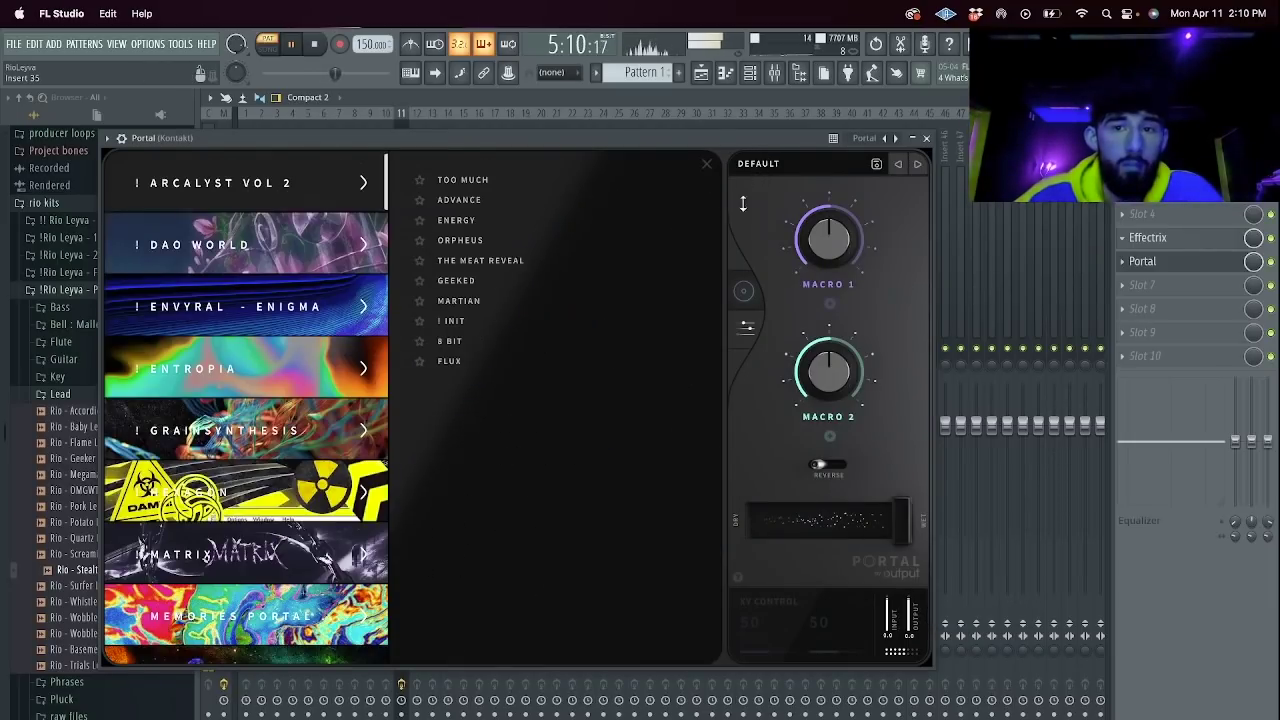
click(328, 375)
click(457, 303)
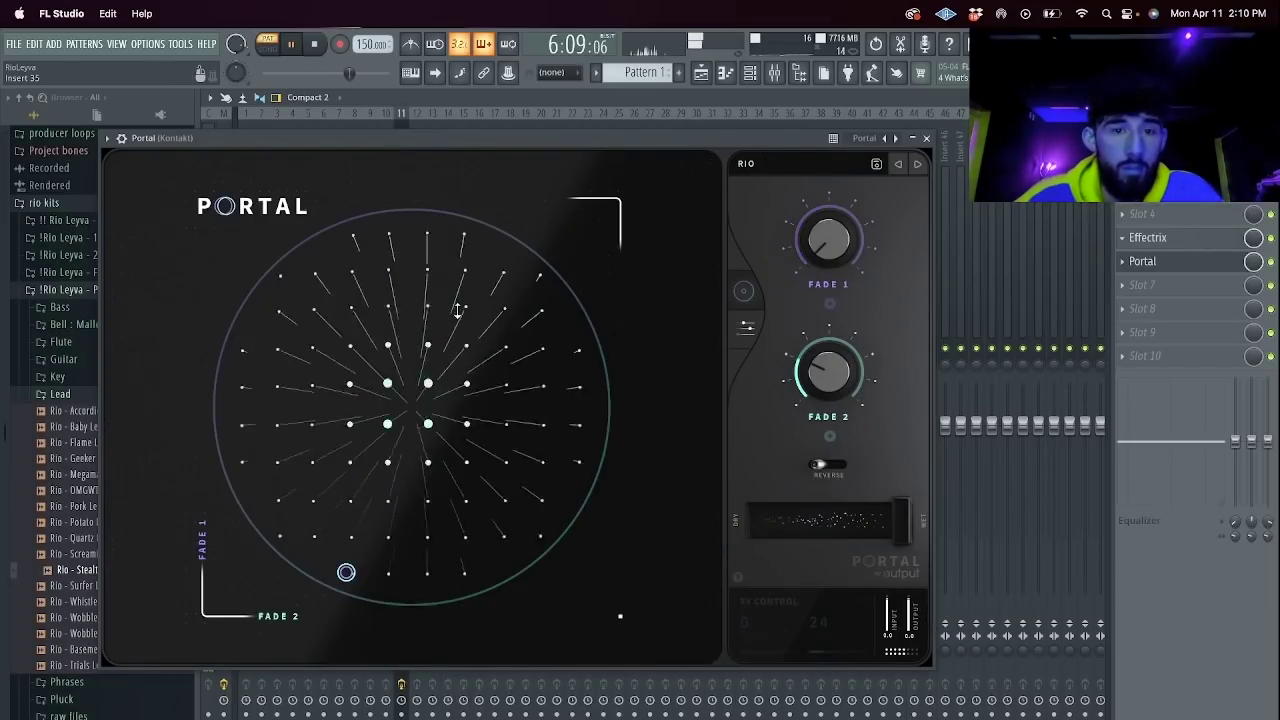
click(926, 138)
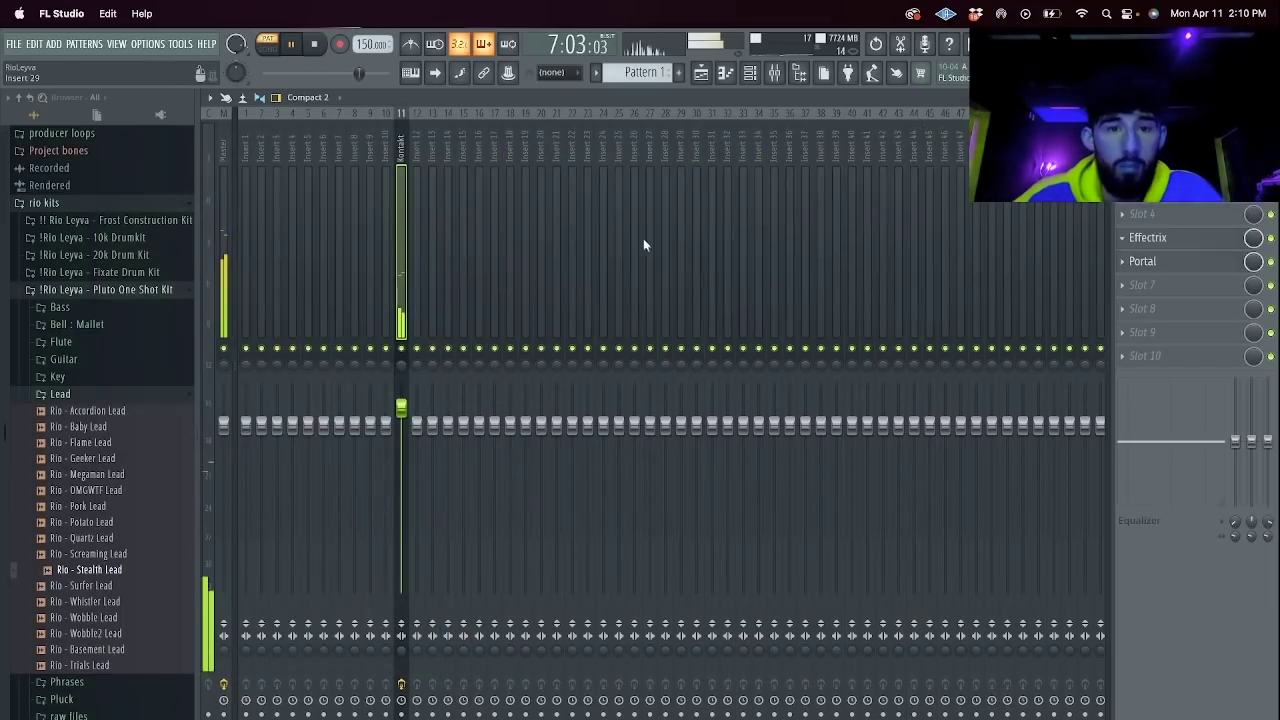
Add Fruity Parametric EQ 2 and boost the high shelf around 402 Hz by 5.3 dB.
click(1150, 290)
mouse_move(1058, 378)
click(978, 492)
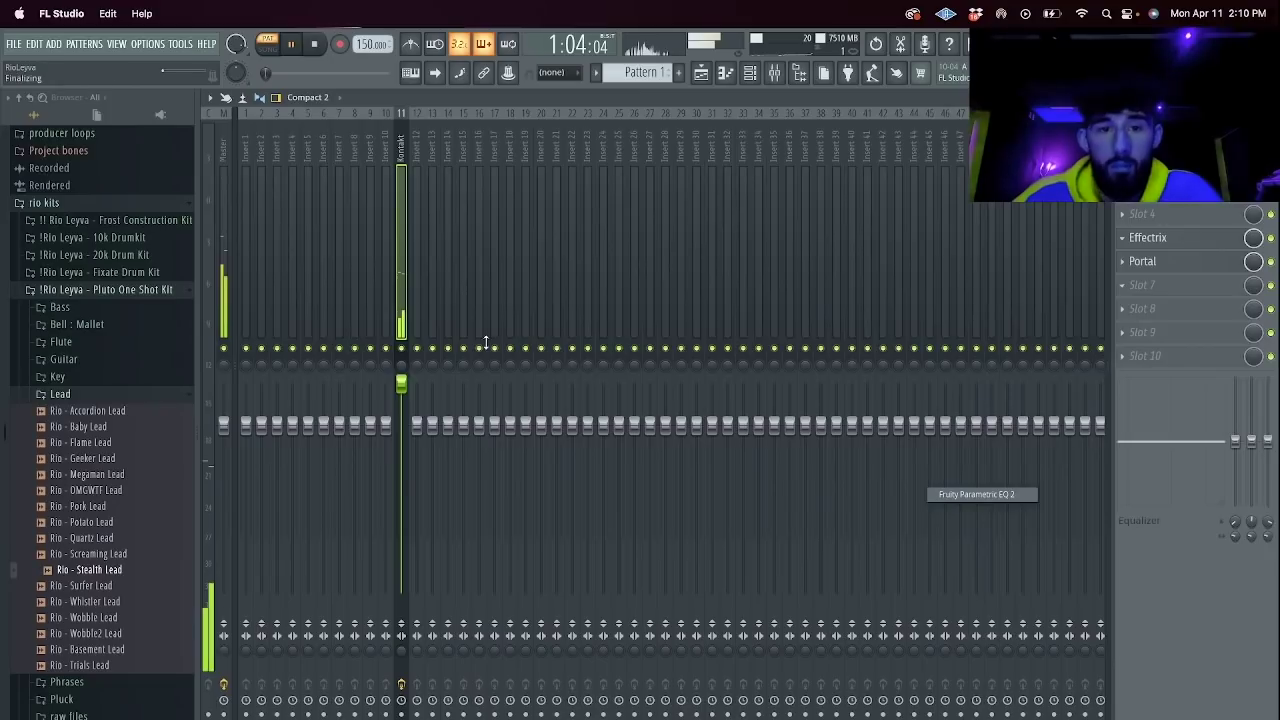
drag(634, 371, 490, 350)
click(833, 247)
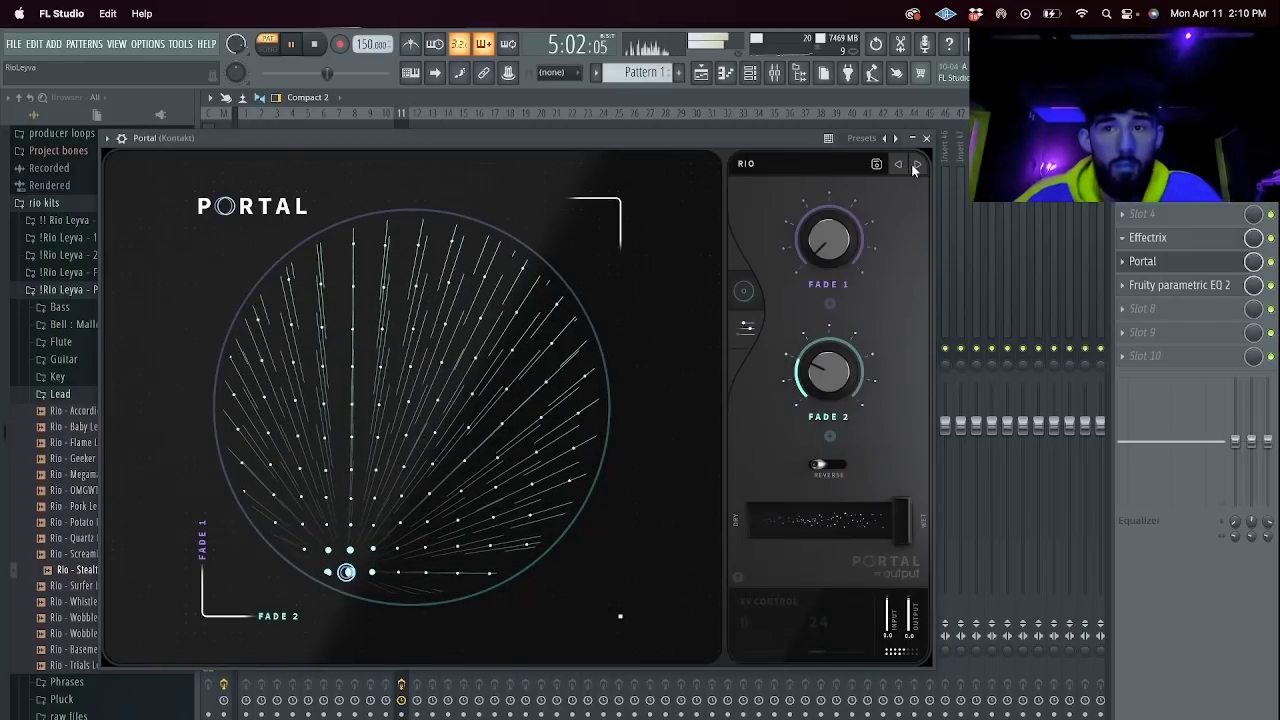
Switch Portal to the SHROOMLAND preset and return to the channel rack.
click(917, 165)
click(819, 163)
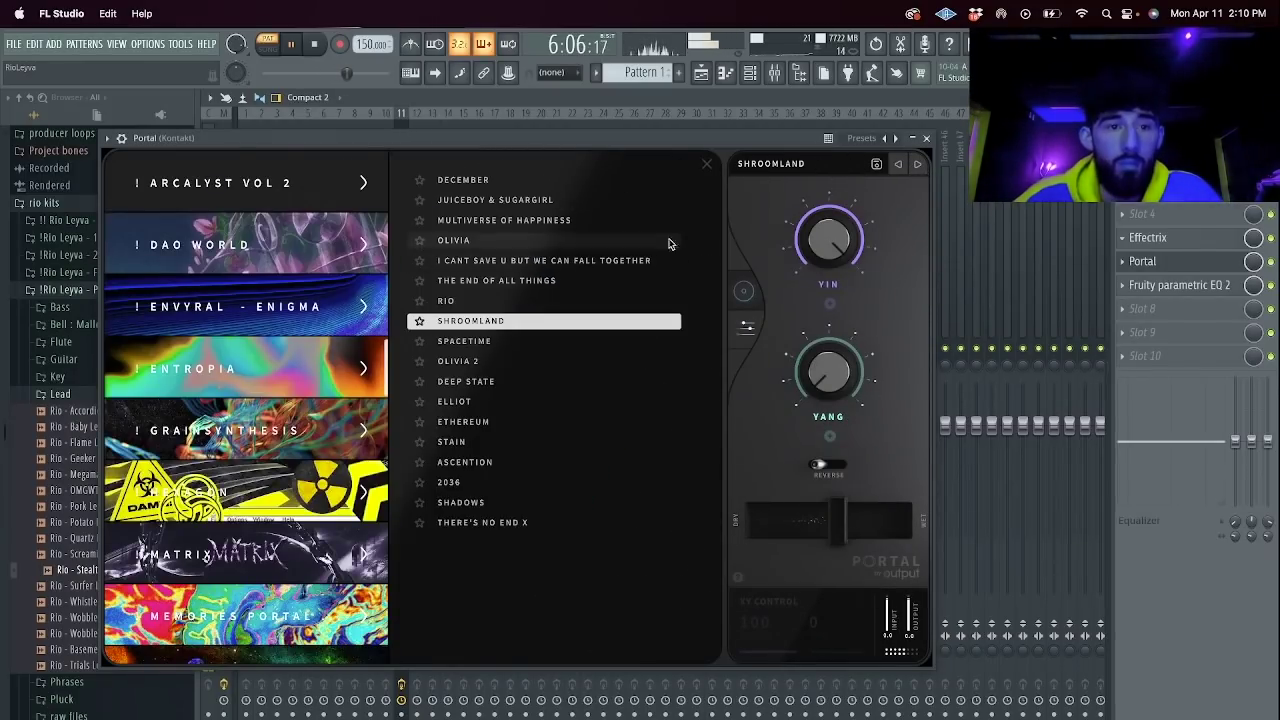
click(924, 138)
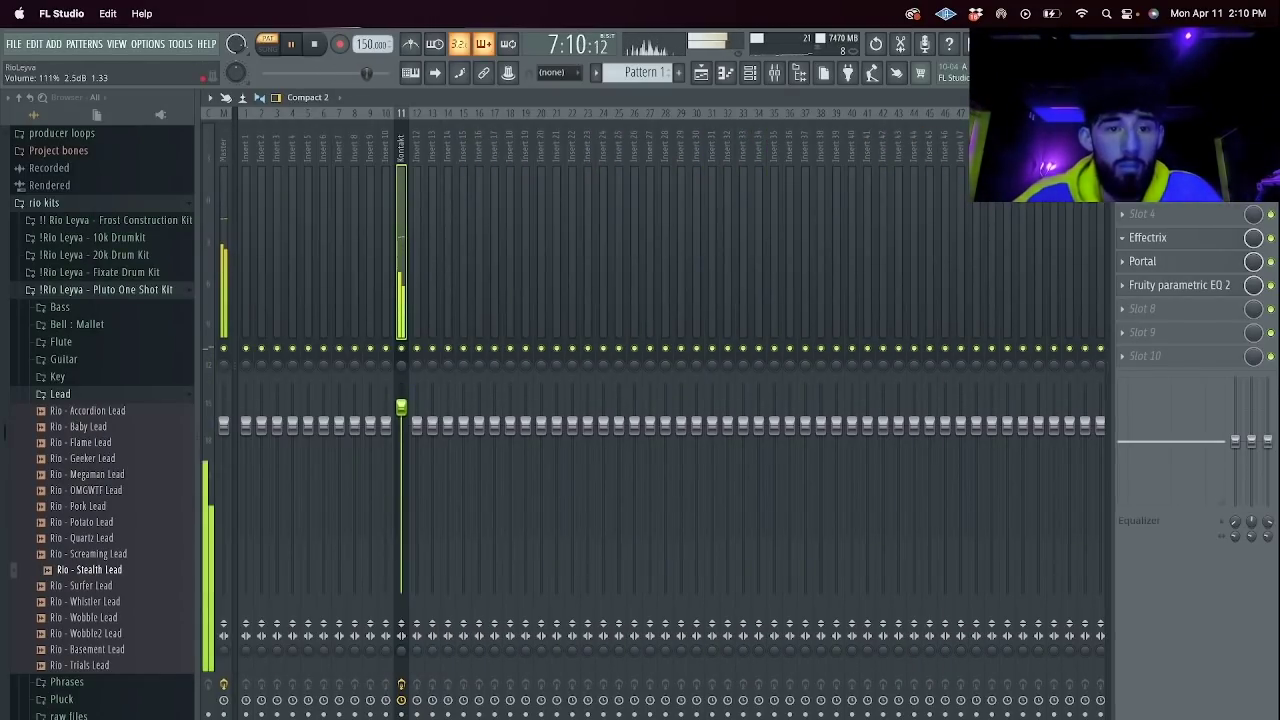
click(753, 75)
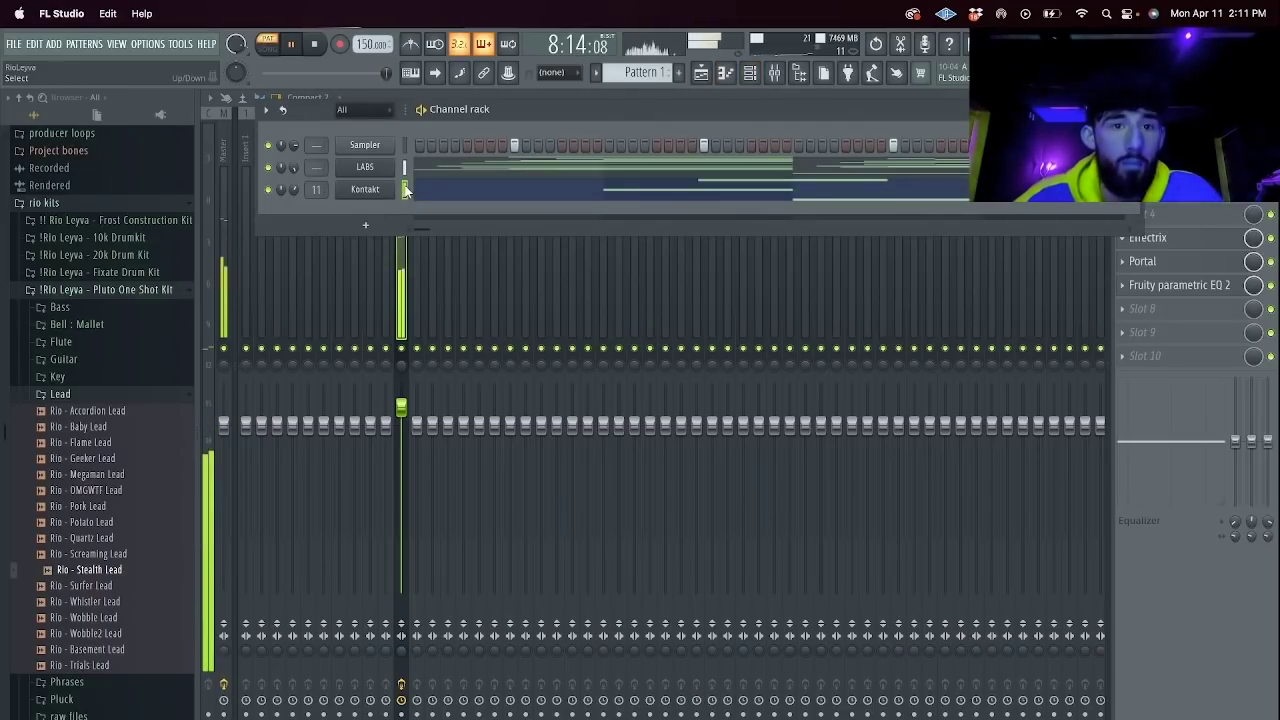
Add an ENGINE channel, load ERA II's Soundscapes Grimm sound, and audition it.
click(365, 225)
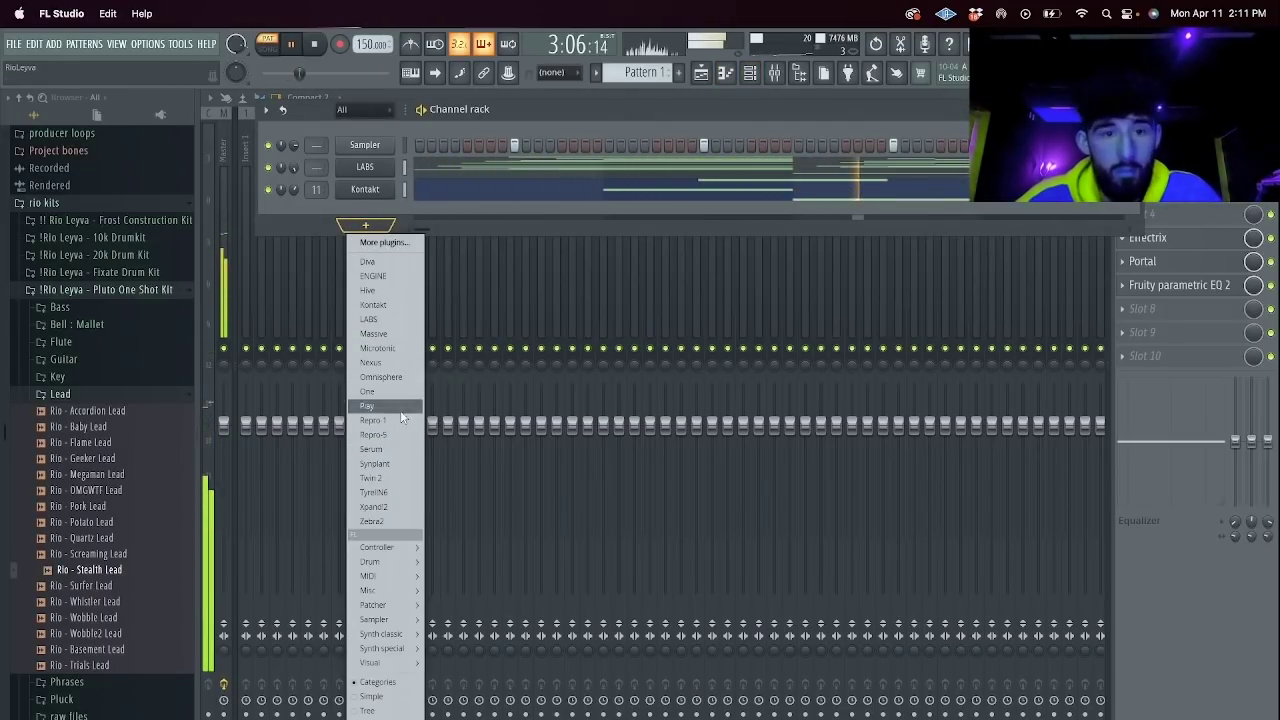
click(373, 276)
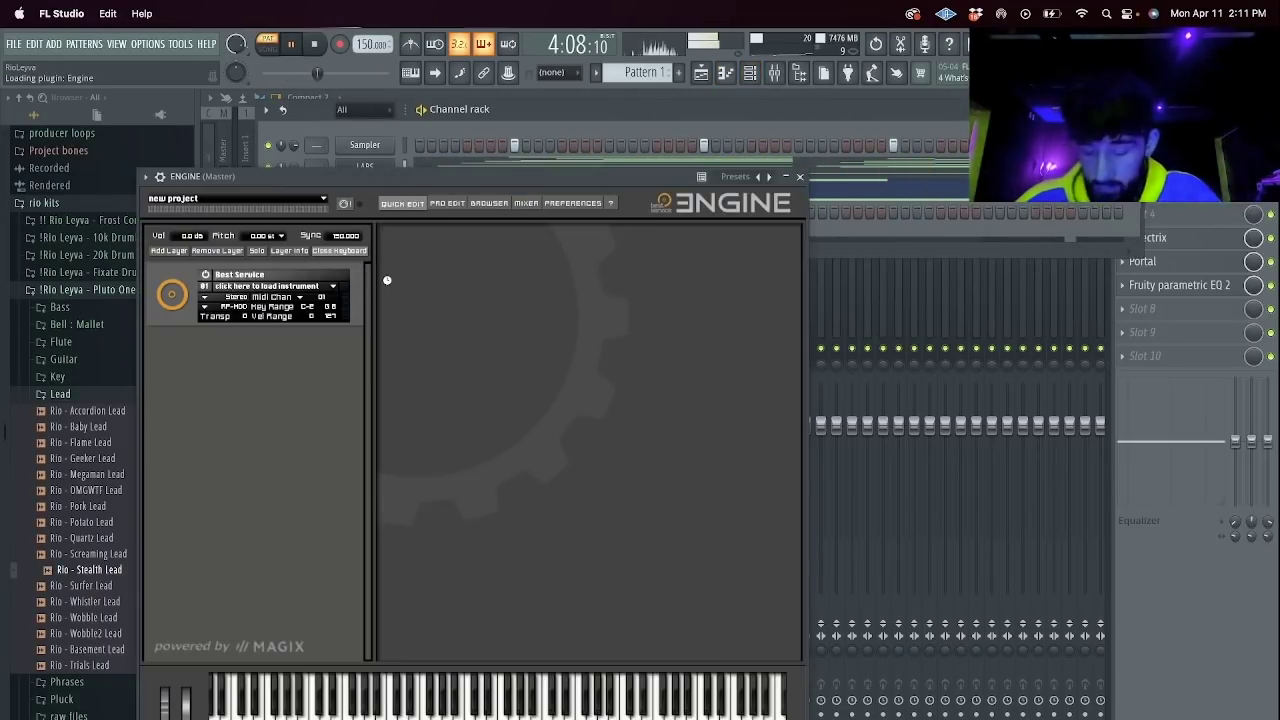
click(275, 286)
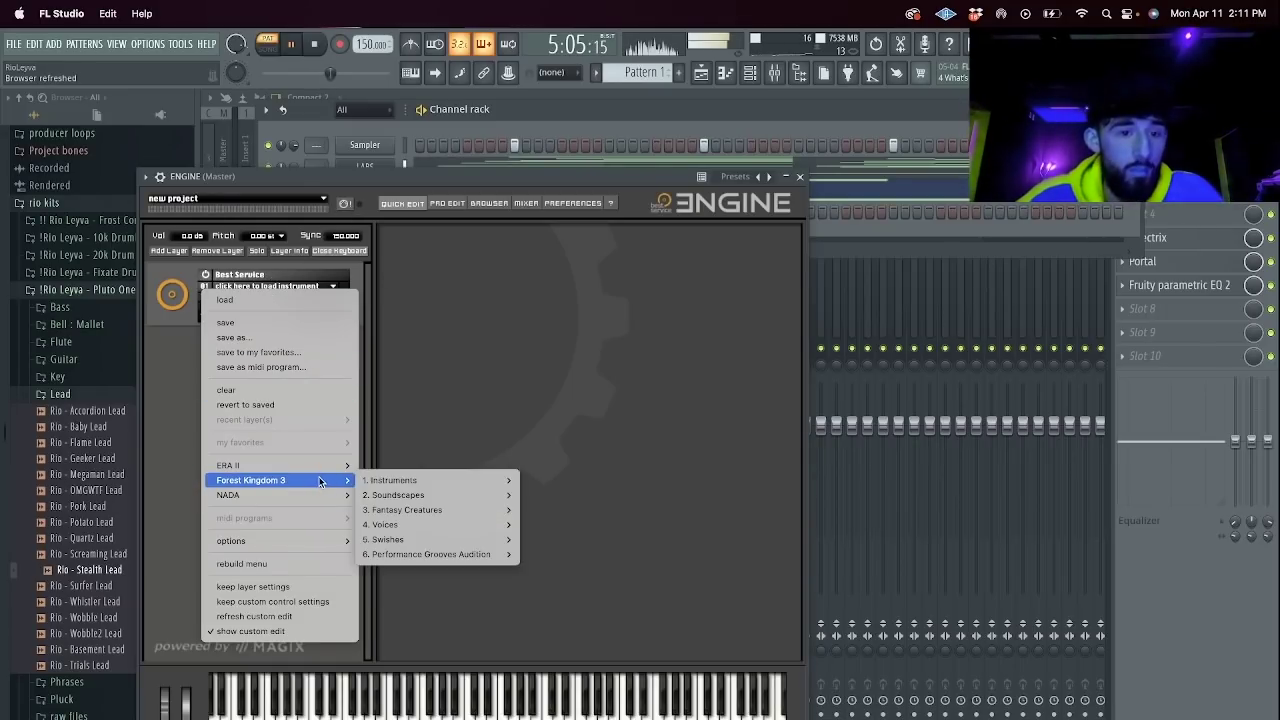
mouse_move(300, 465)
mouse_move(419, 480)
mouse_move(546, 487)
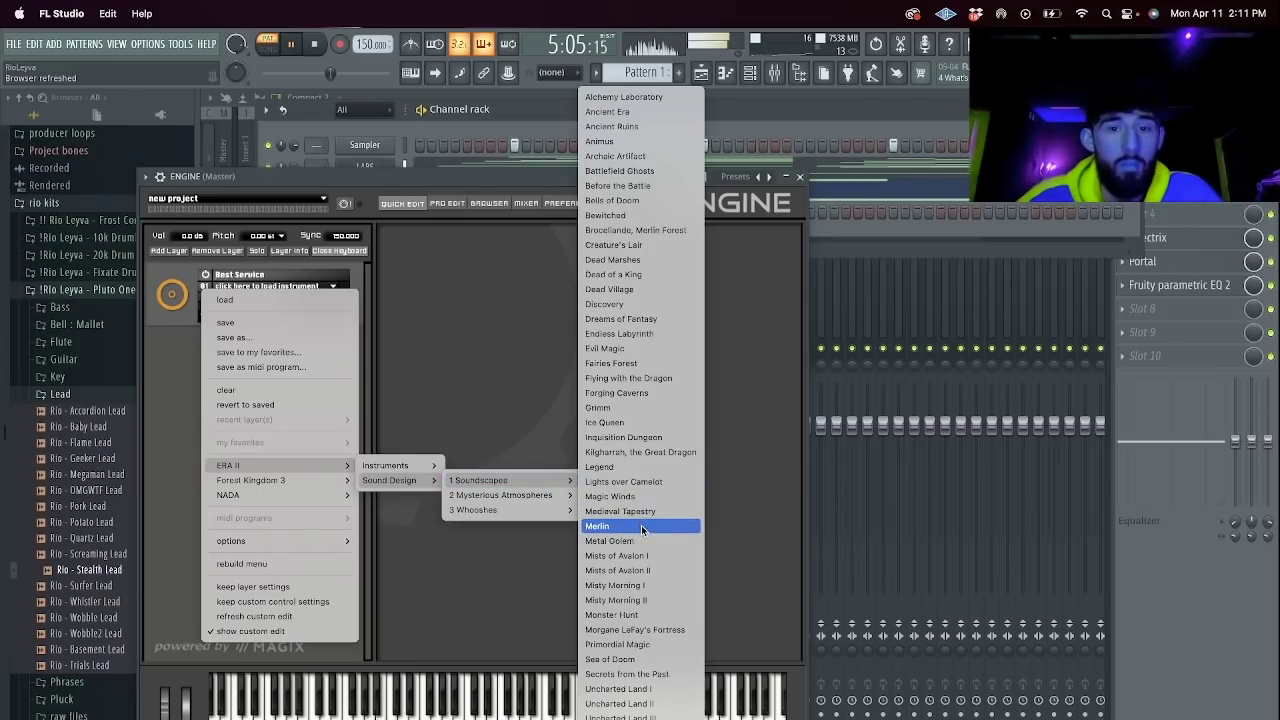
click(655, 409)
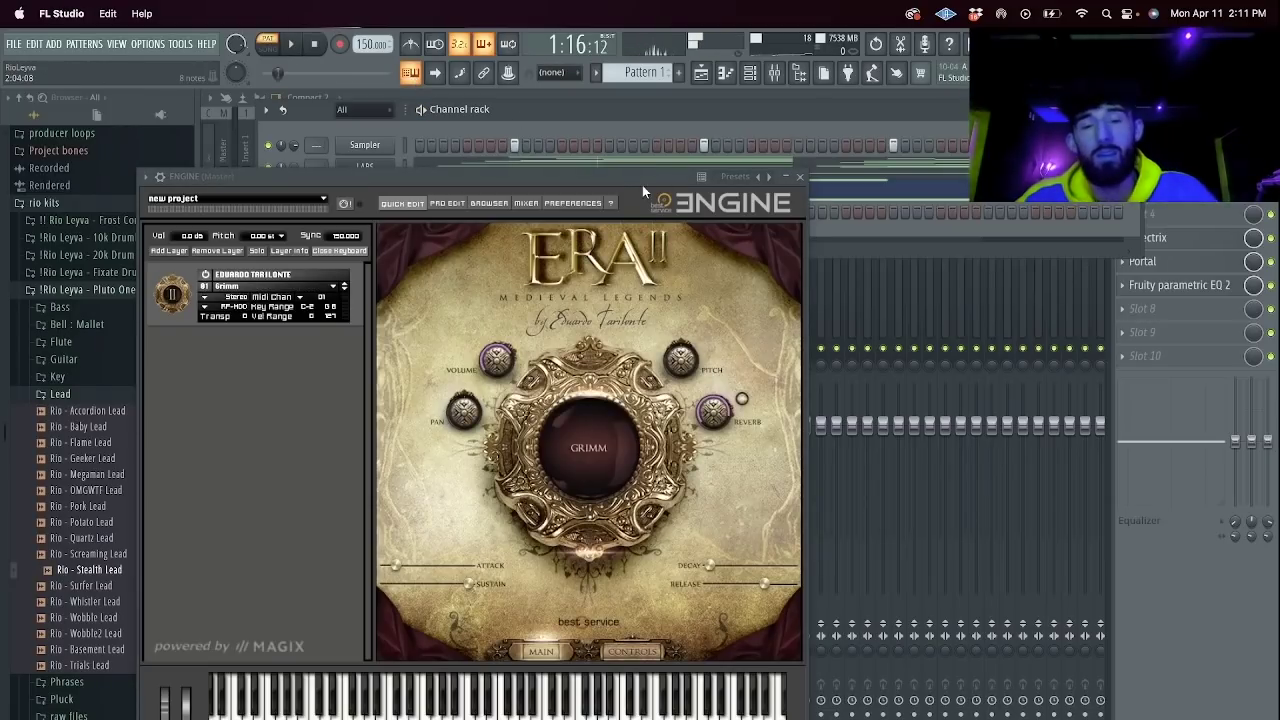
key(t)
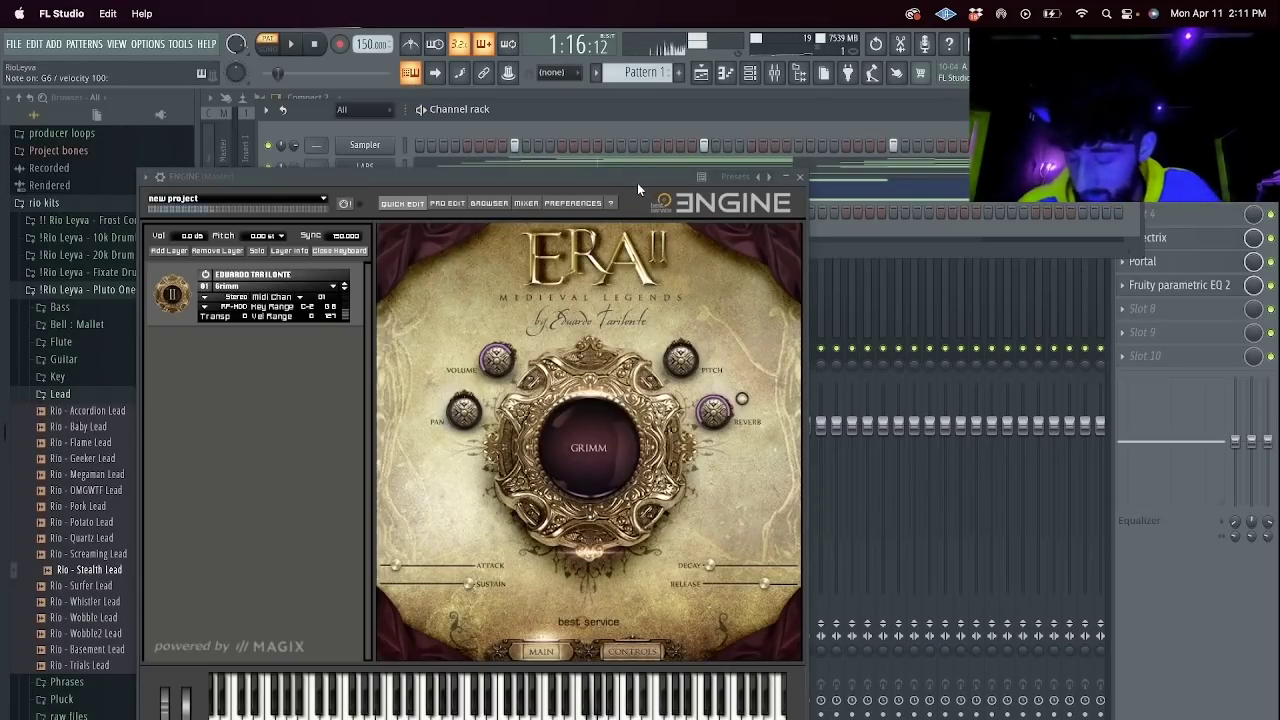
key(w)
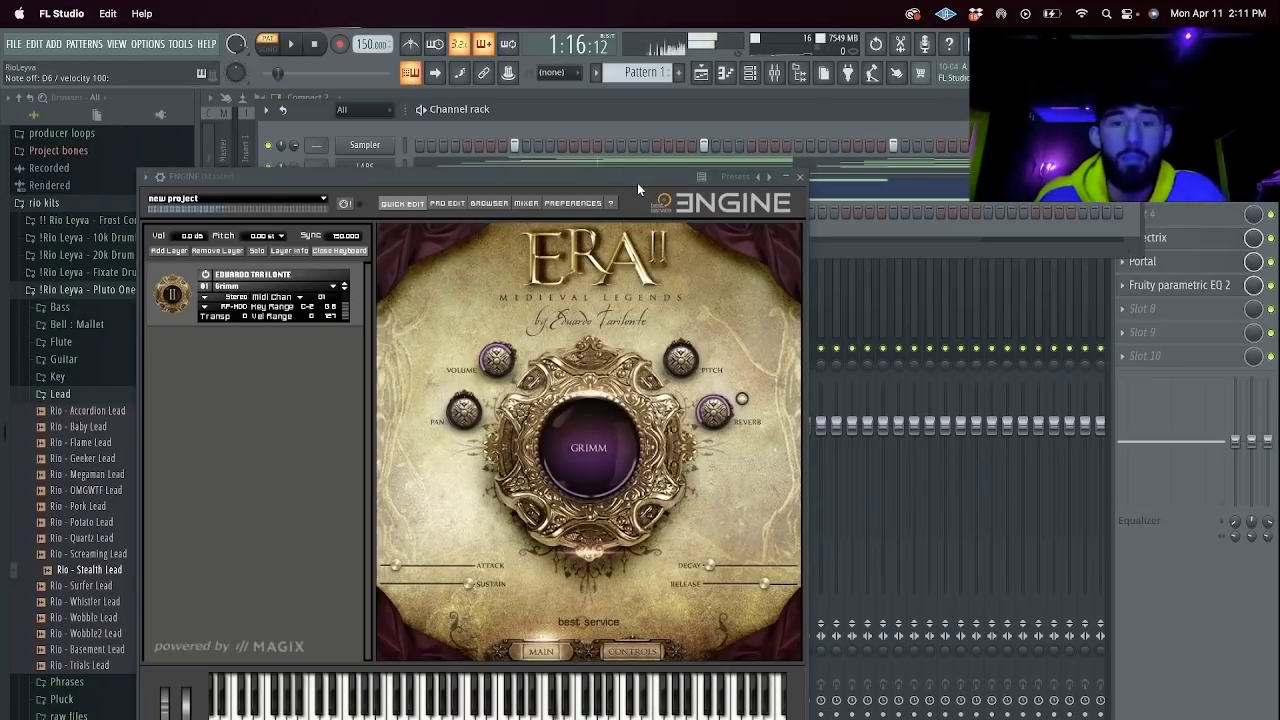
Close the ENGINE plugin and show the ENGINE channel's piano roll.
click(800, 177)
right_click(372, 211)
click(298, 213)
right_click(385, 211)
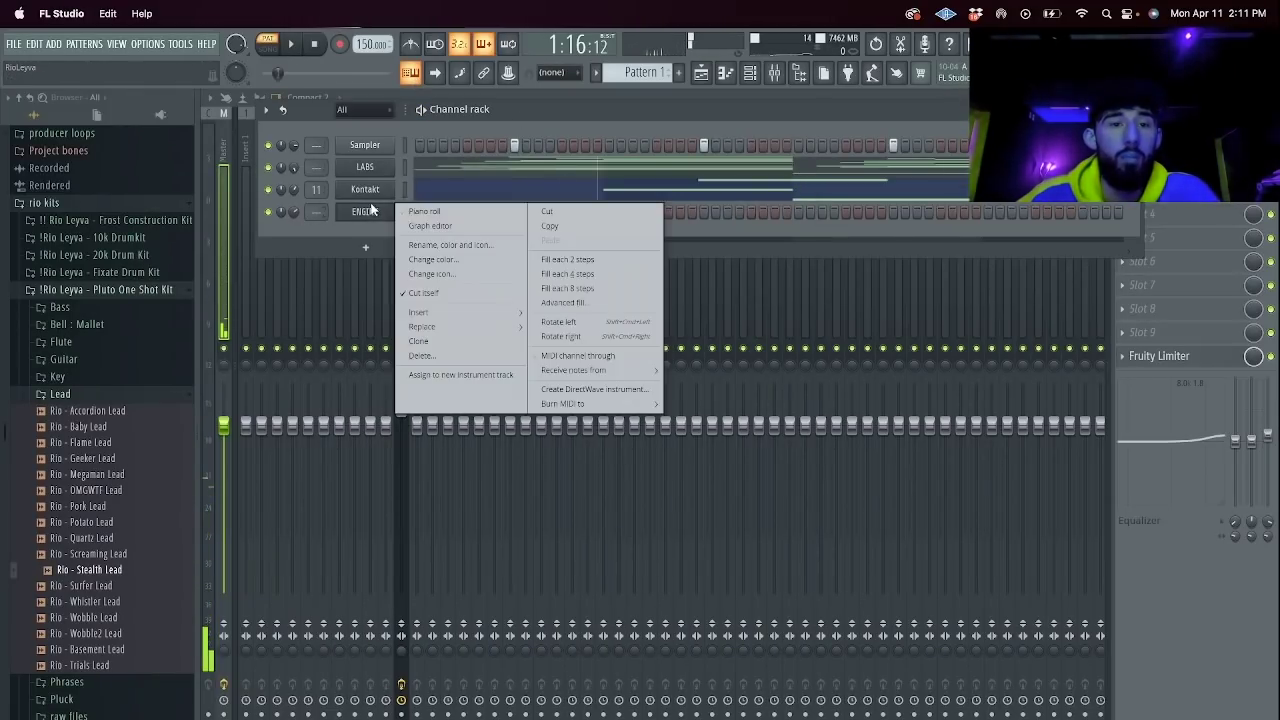
click(425, 213)
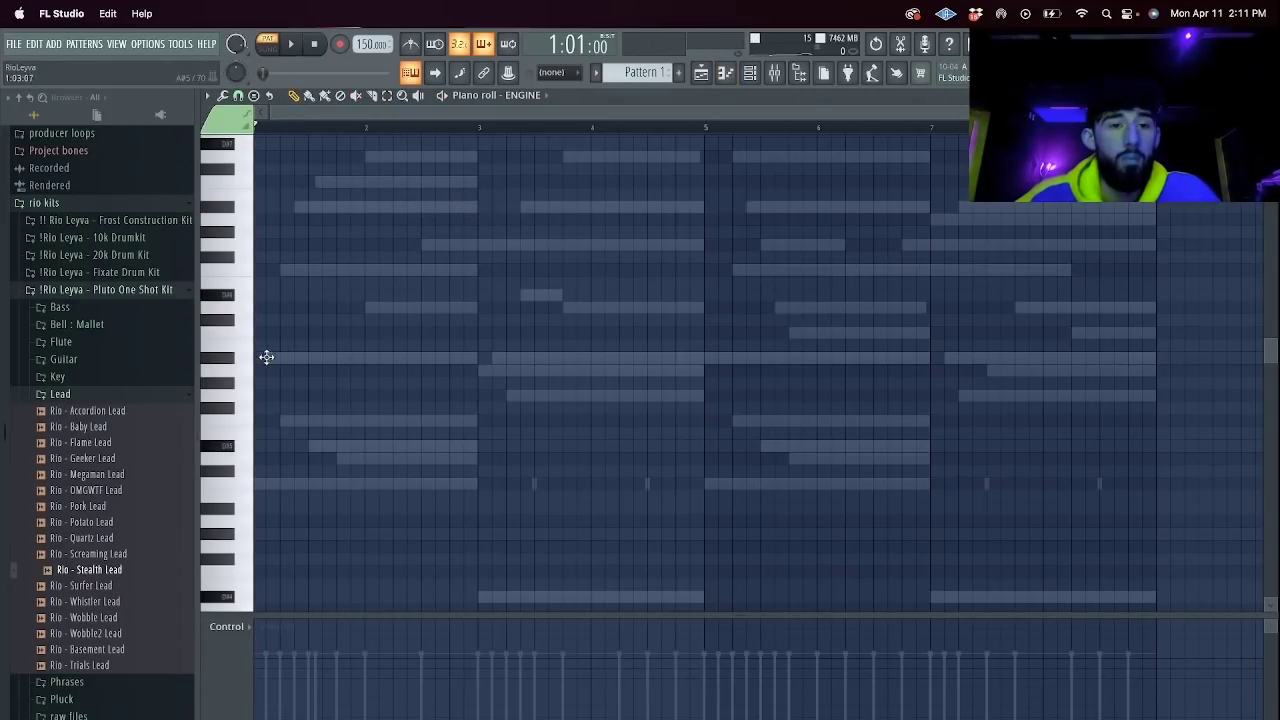
Draw an A5 note over bars 1–3 and a lower note over bars 3–5, then bring Finder's MP3s folder forward.
click(266, 357)
key(space)
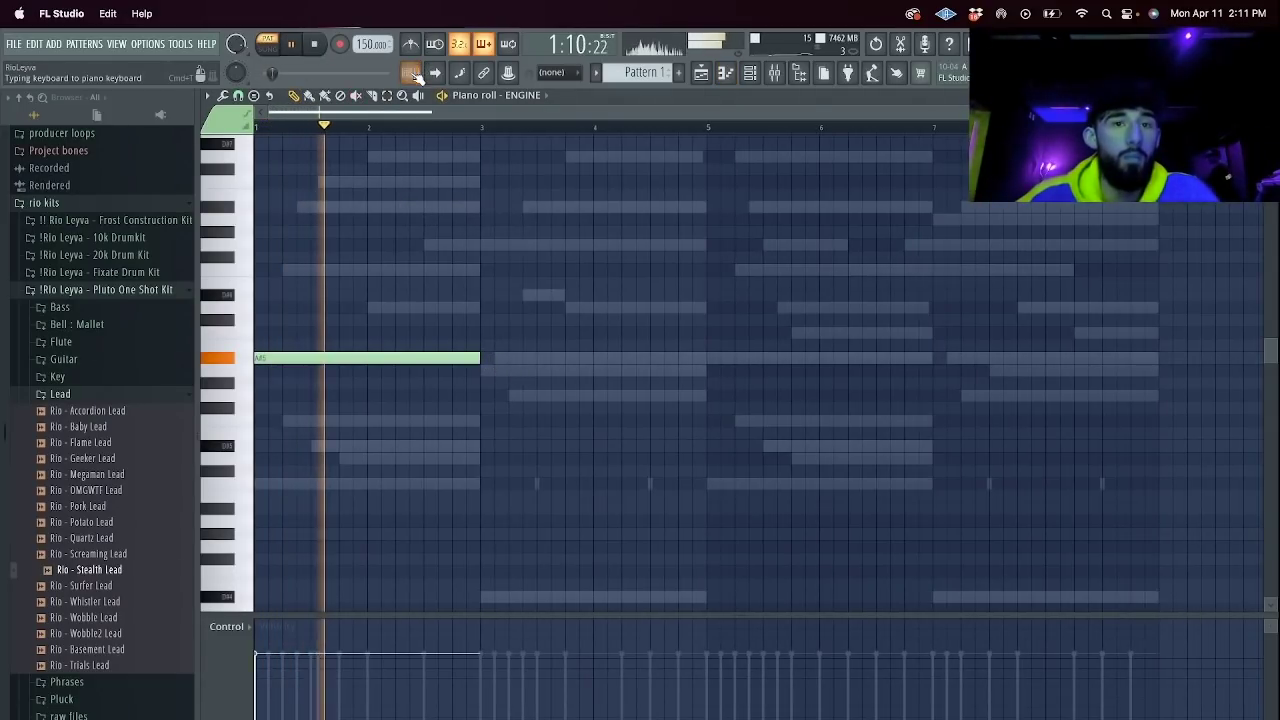
click(483, 421)
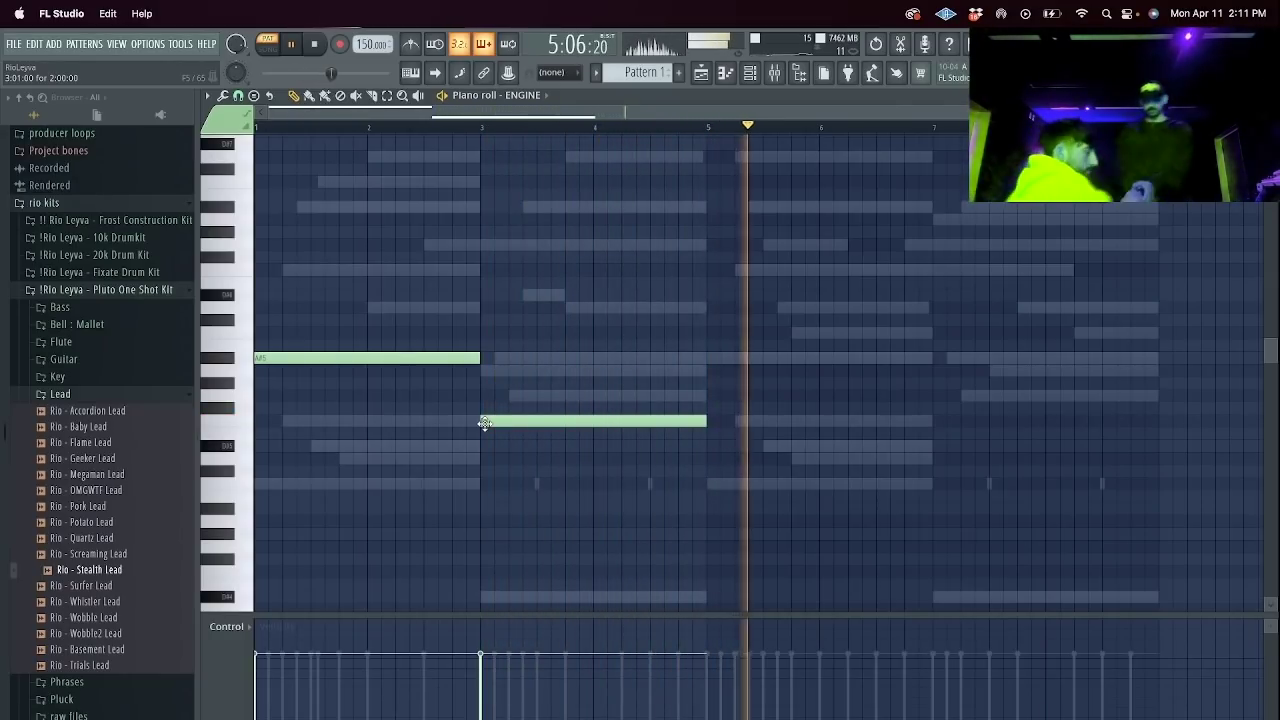
key(space)
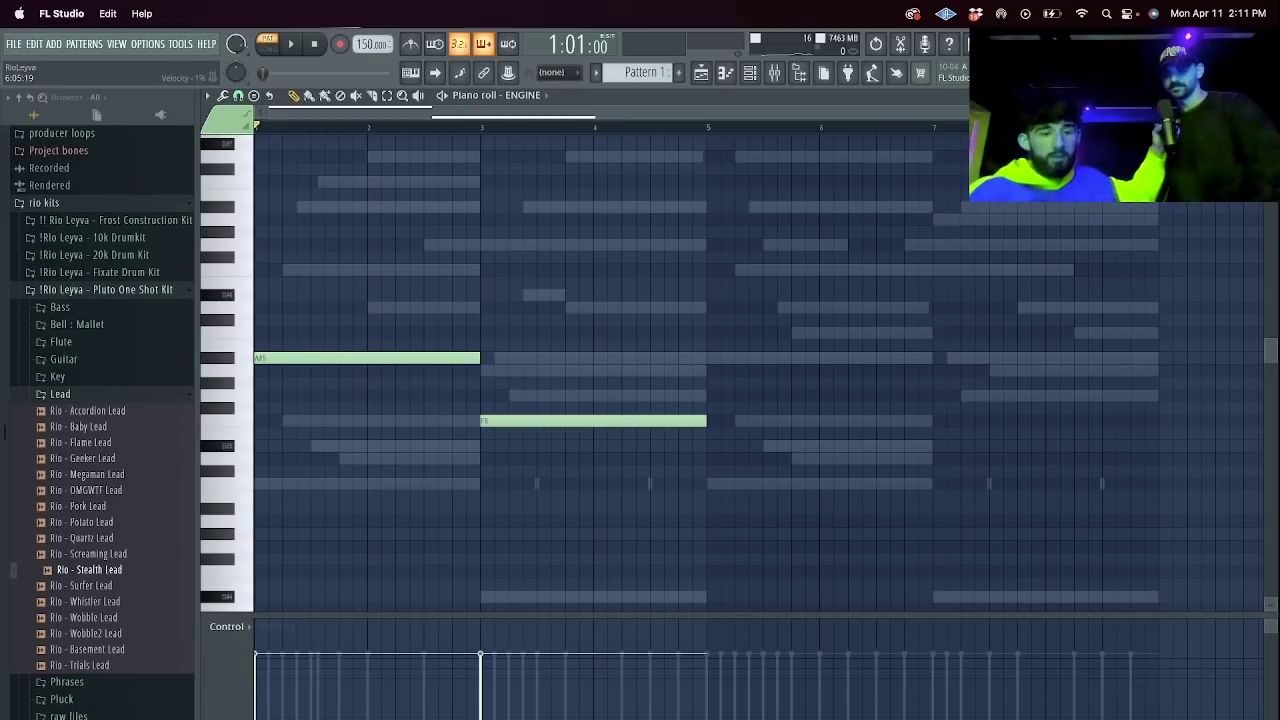
key(super+Tab)
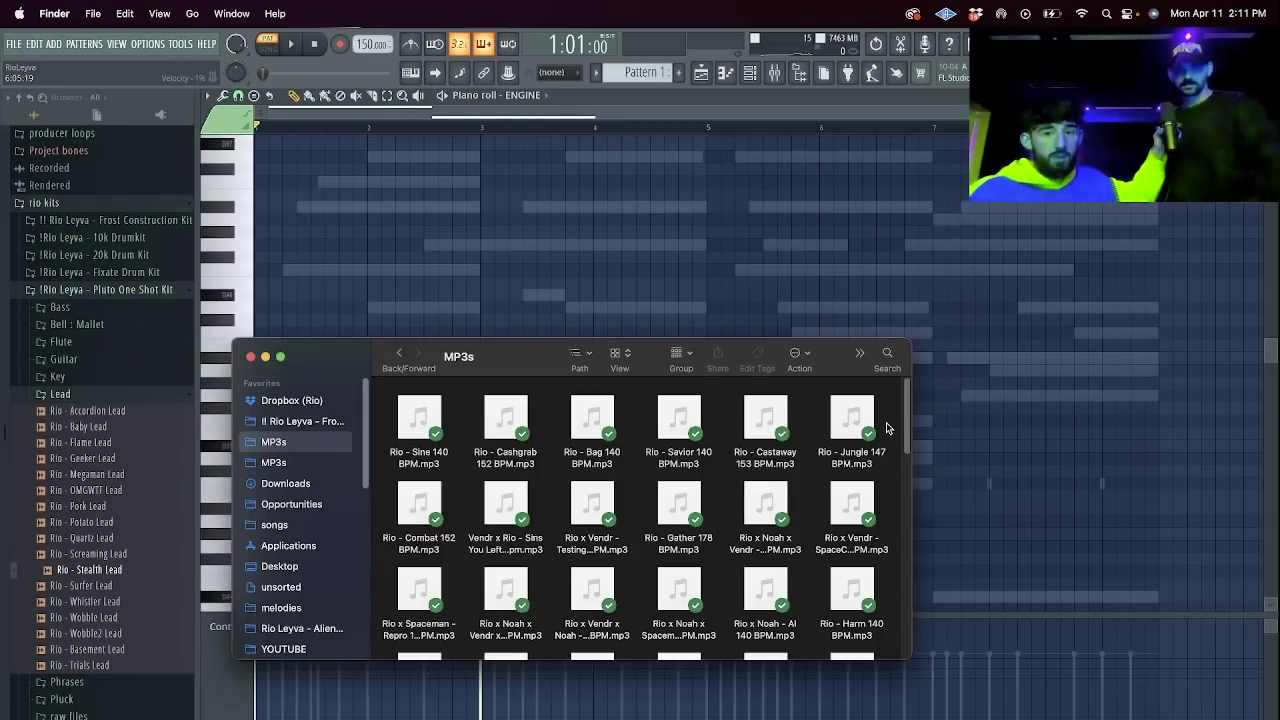
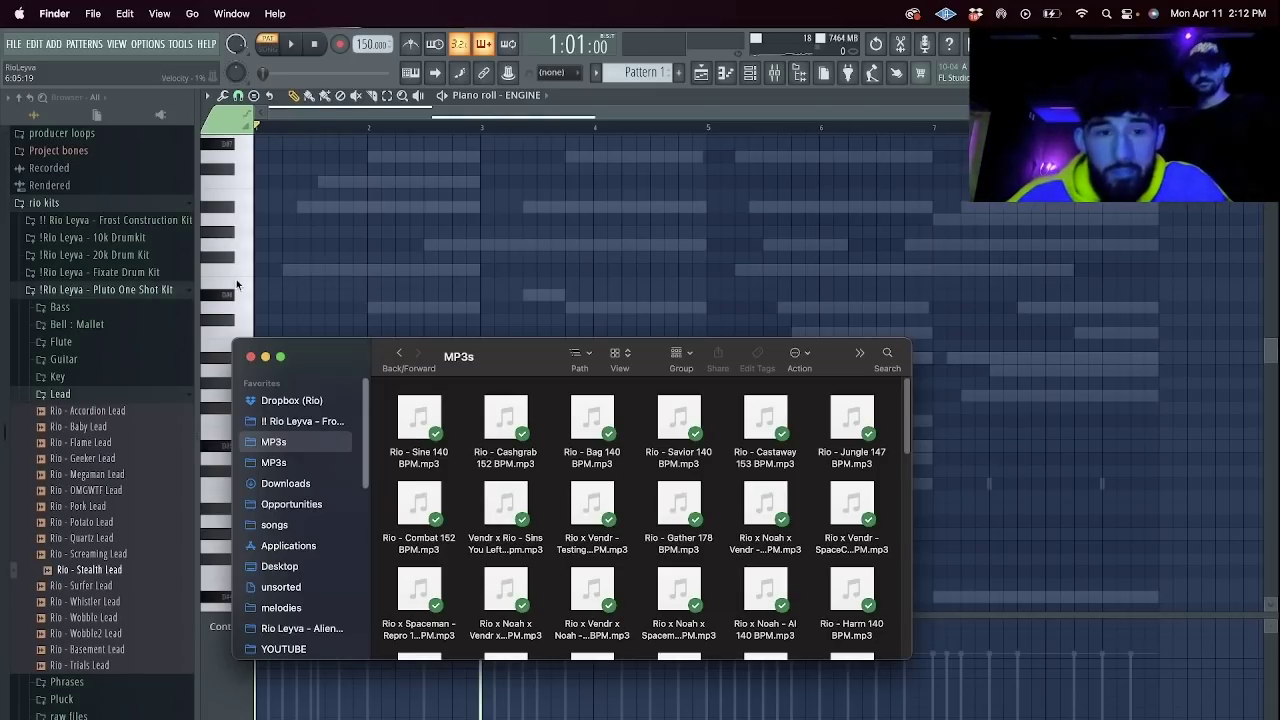
Preview the Rio - Bag, Castaway and Jungle beats from the MP3s folder.
click(250, 356)
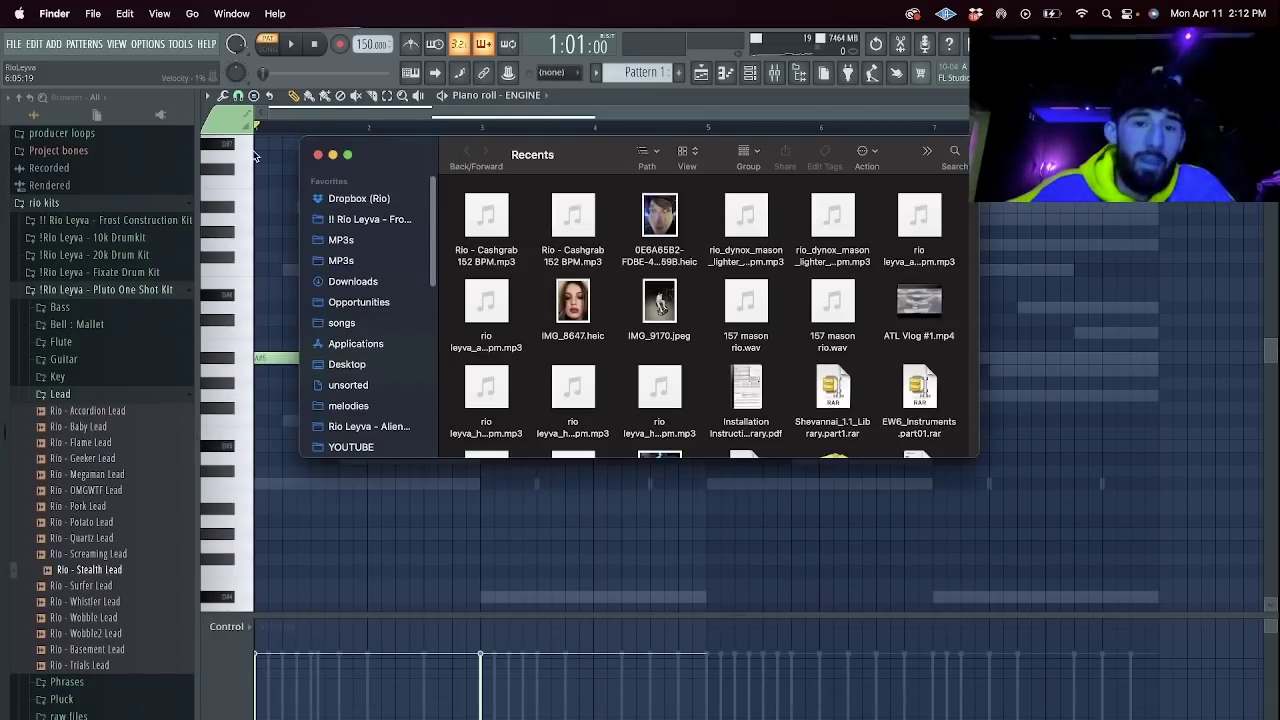
click(340, 240)
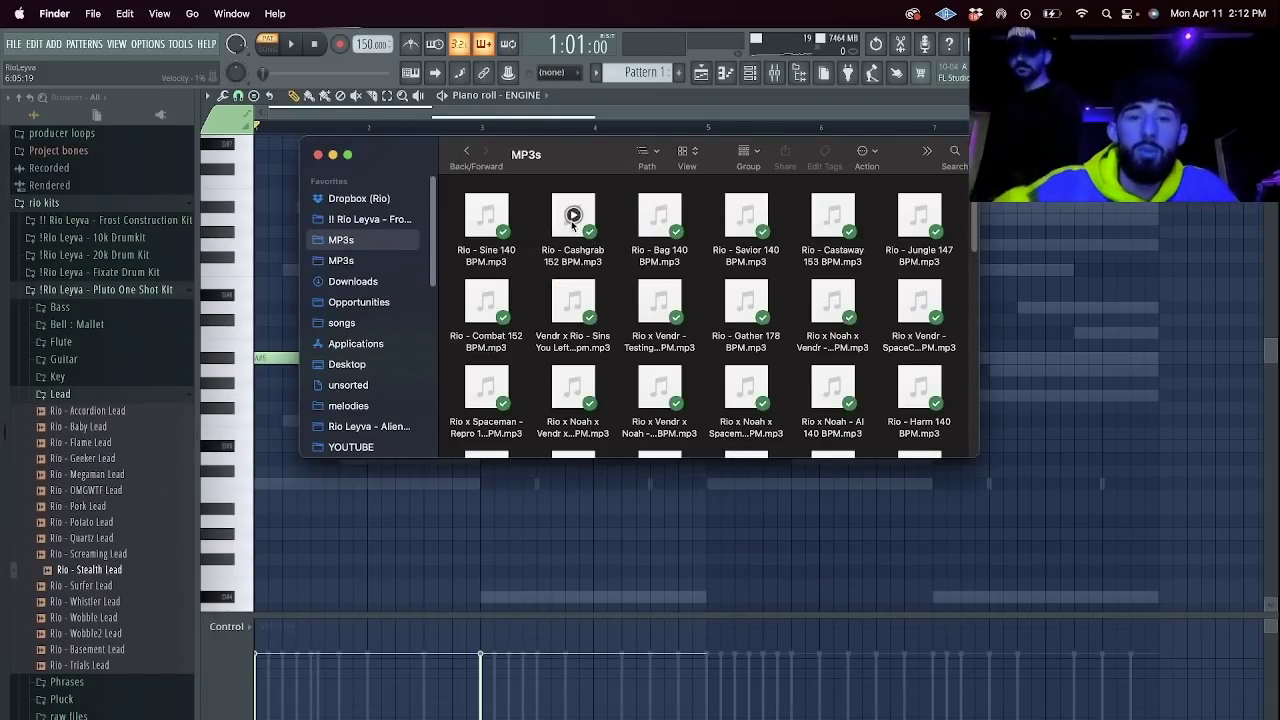
click(662, 214)
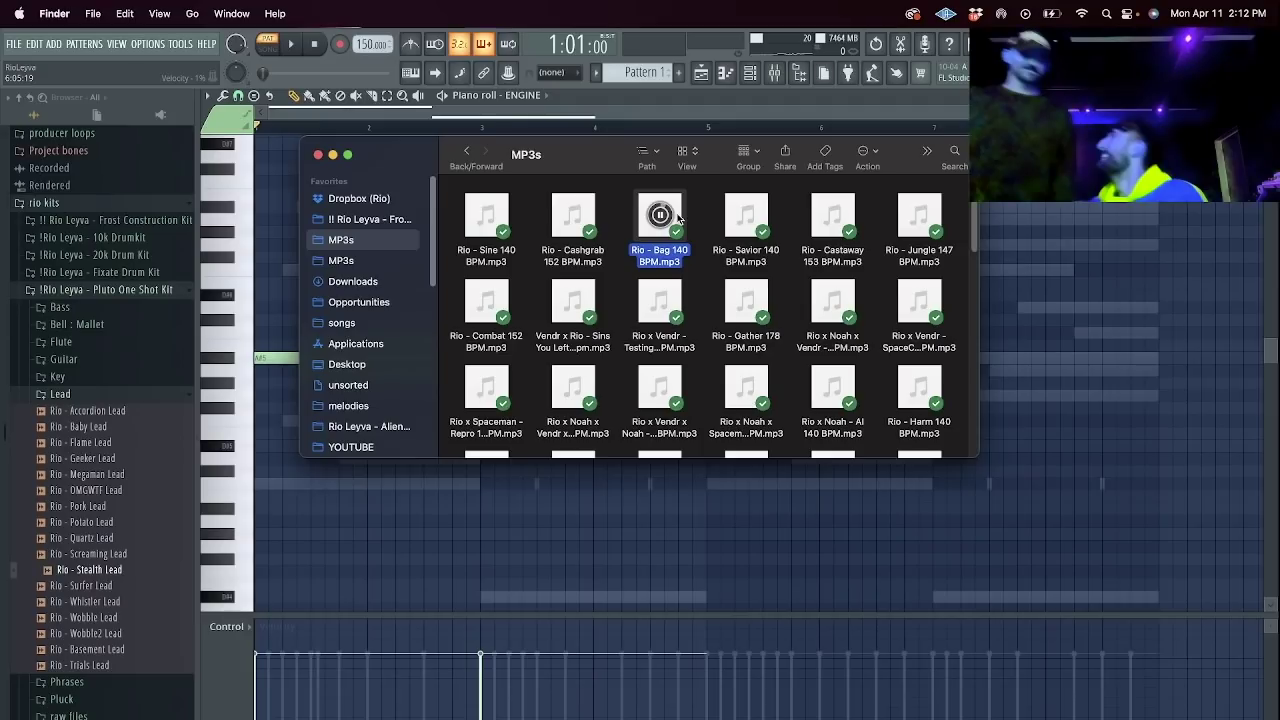
click(660, 238)
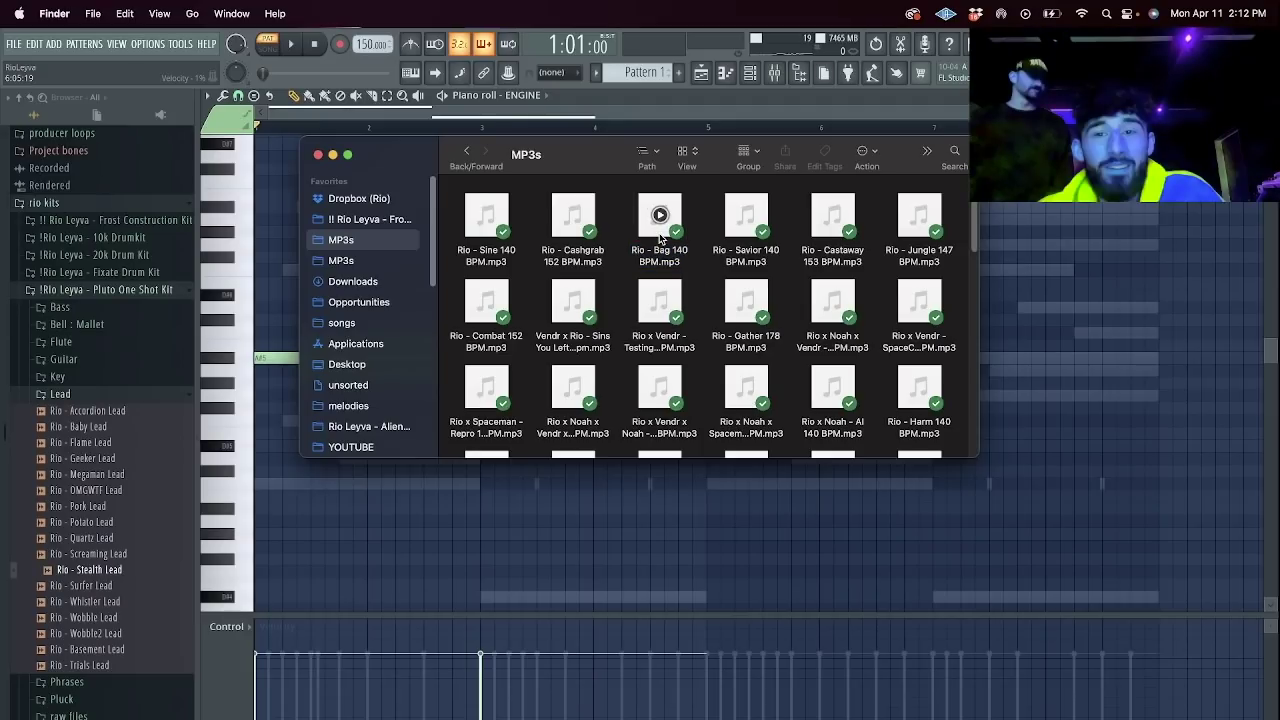
click(834, 216)
click(919, 216)
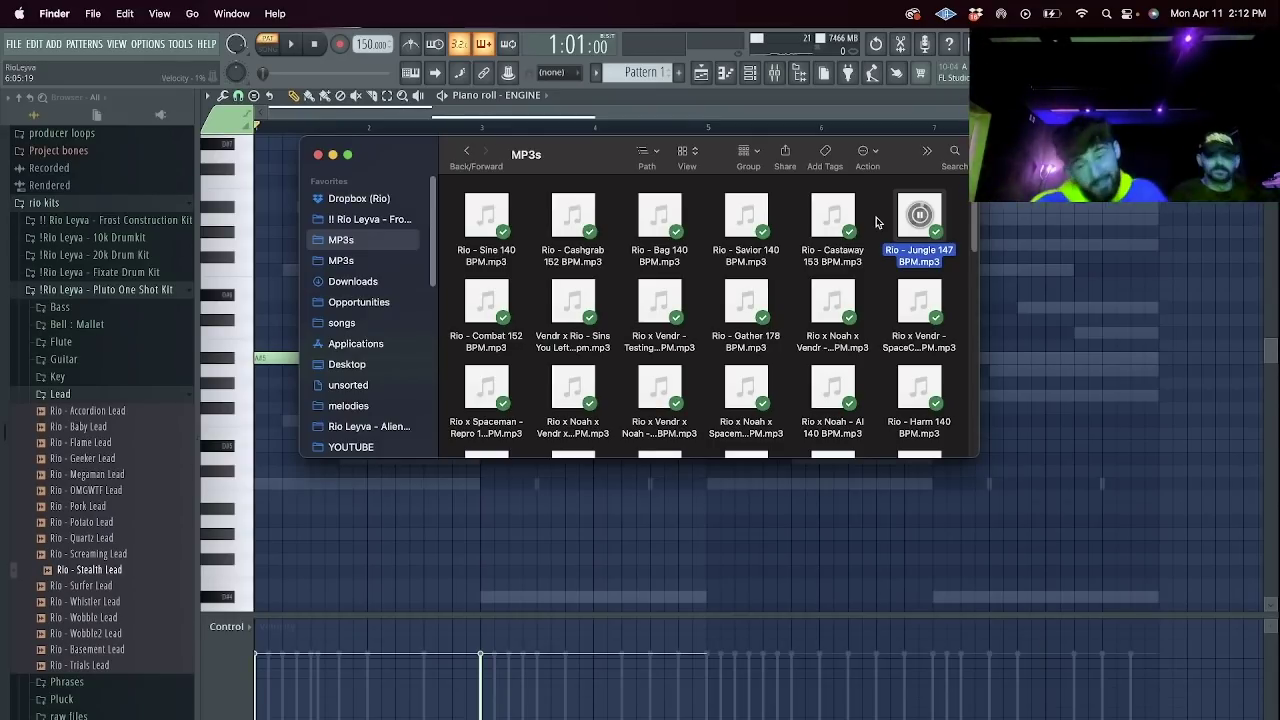
click(876, 231)
click(774, 76)
With playback running, add long ENGINE notes over bars 5–7 and 7–9, then show the mixer's empty effect slot.
key(space)
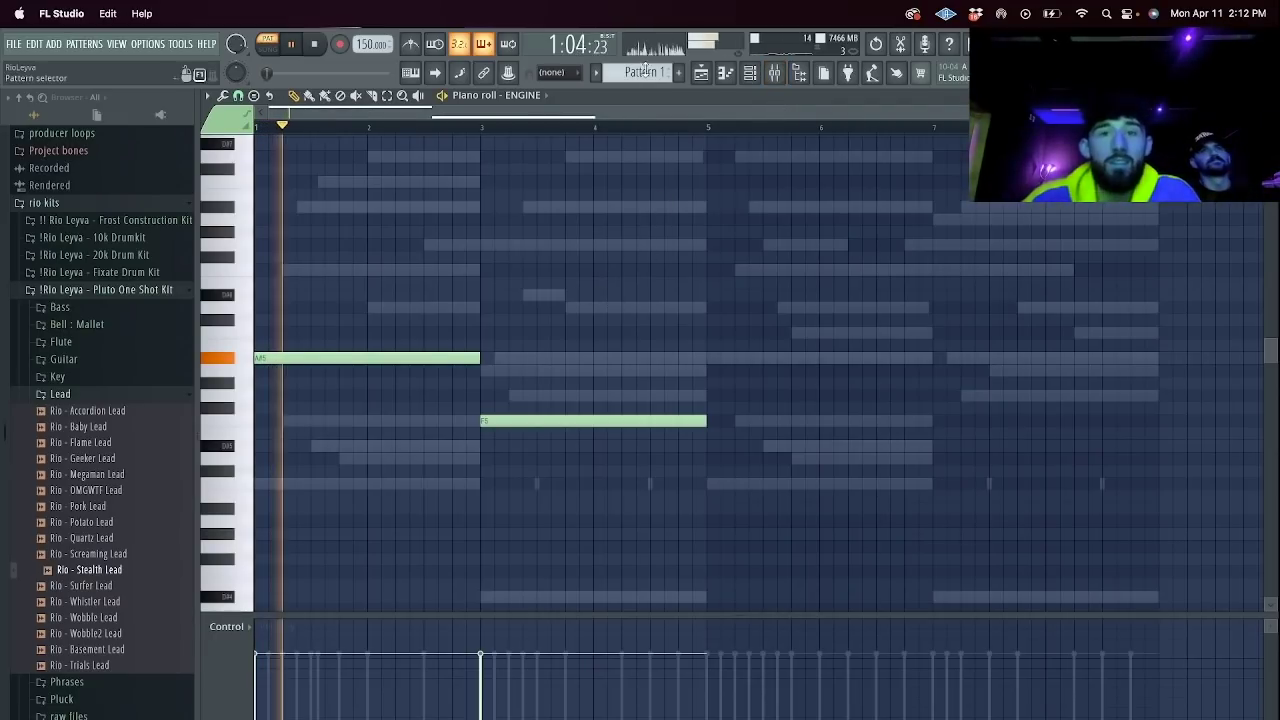
key(F6)
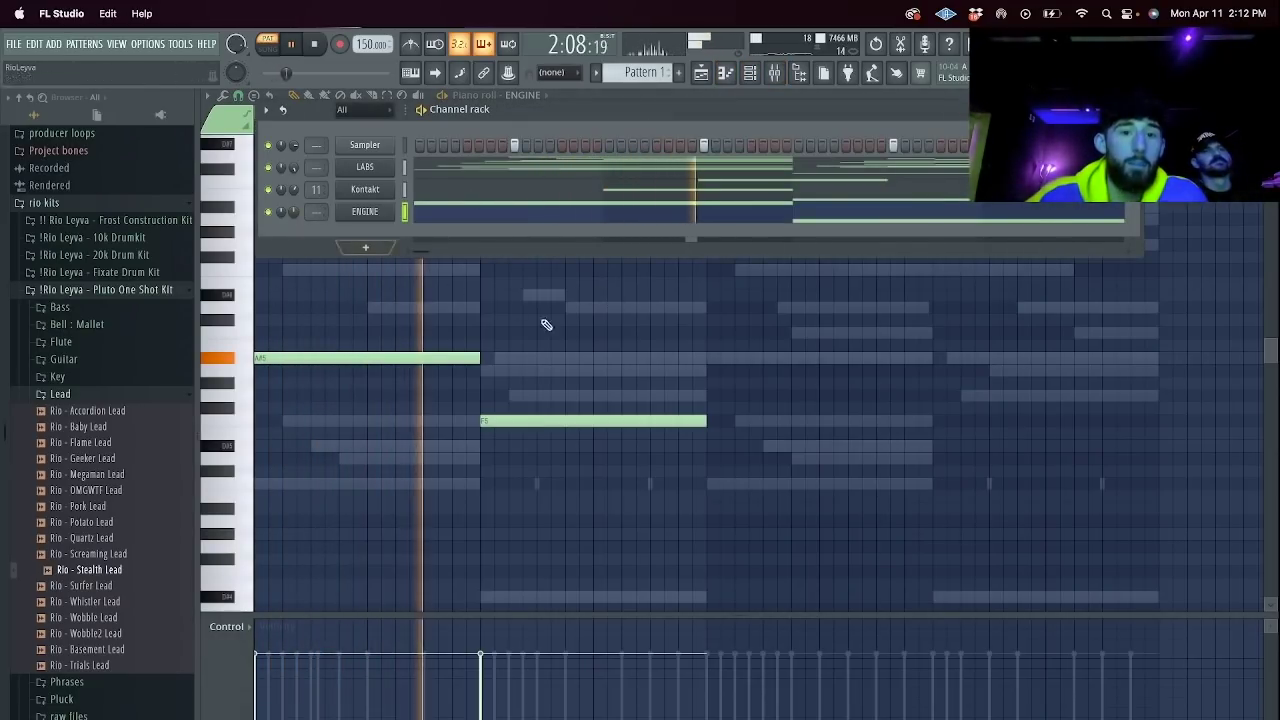
key(F6)
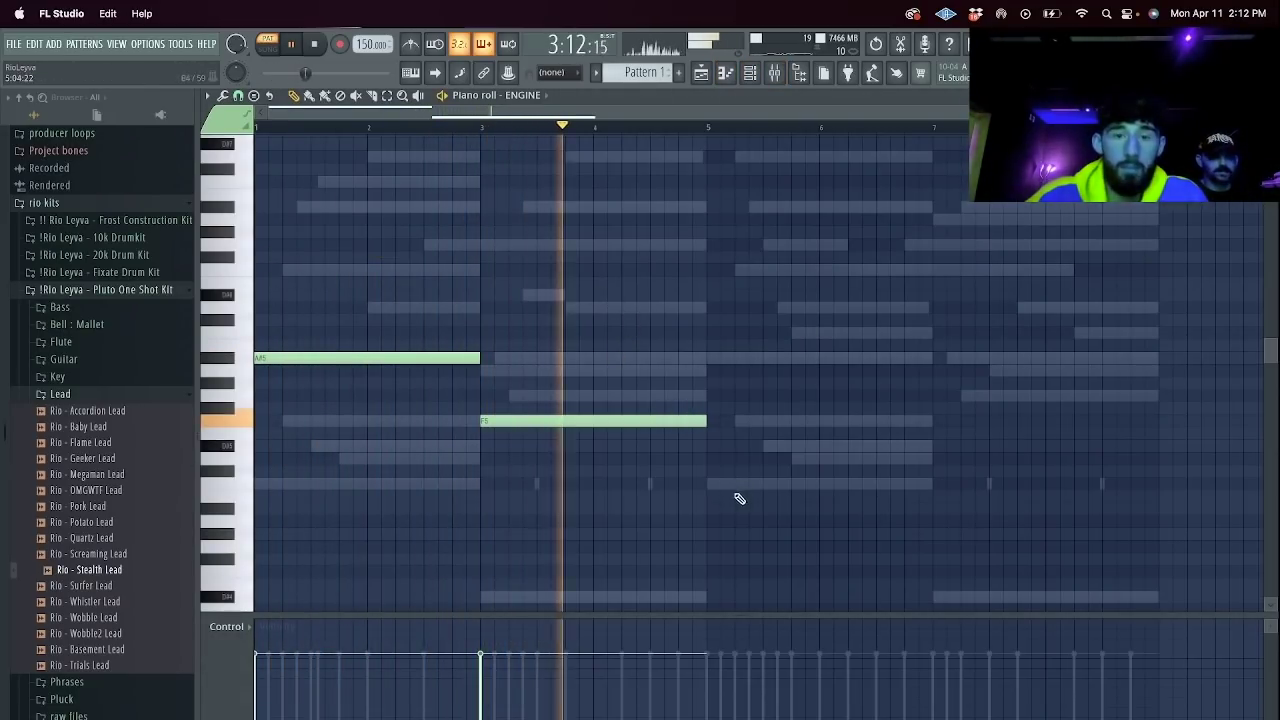
click(708, 485)
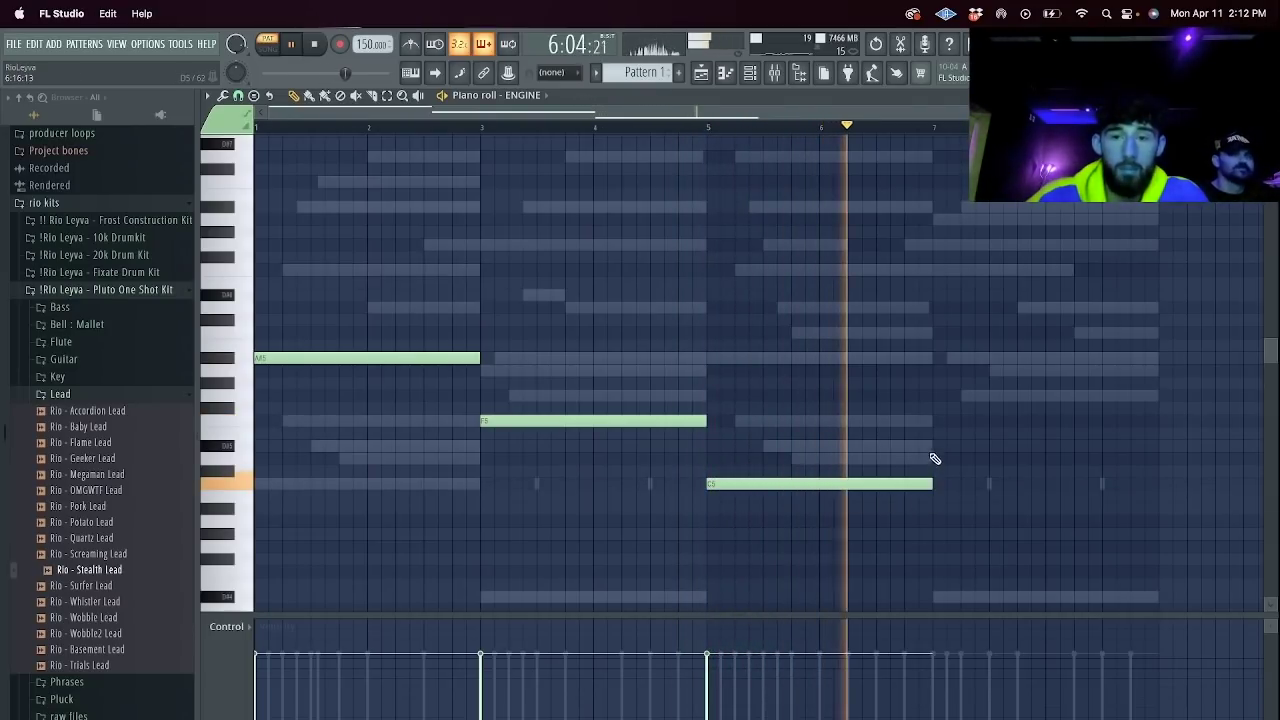
click(935, 396)
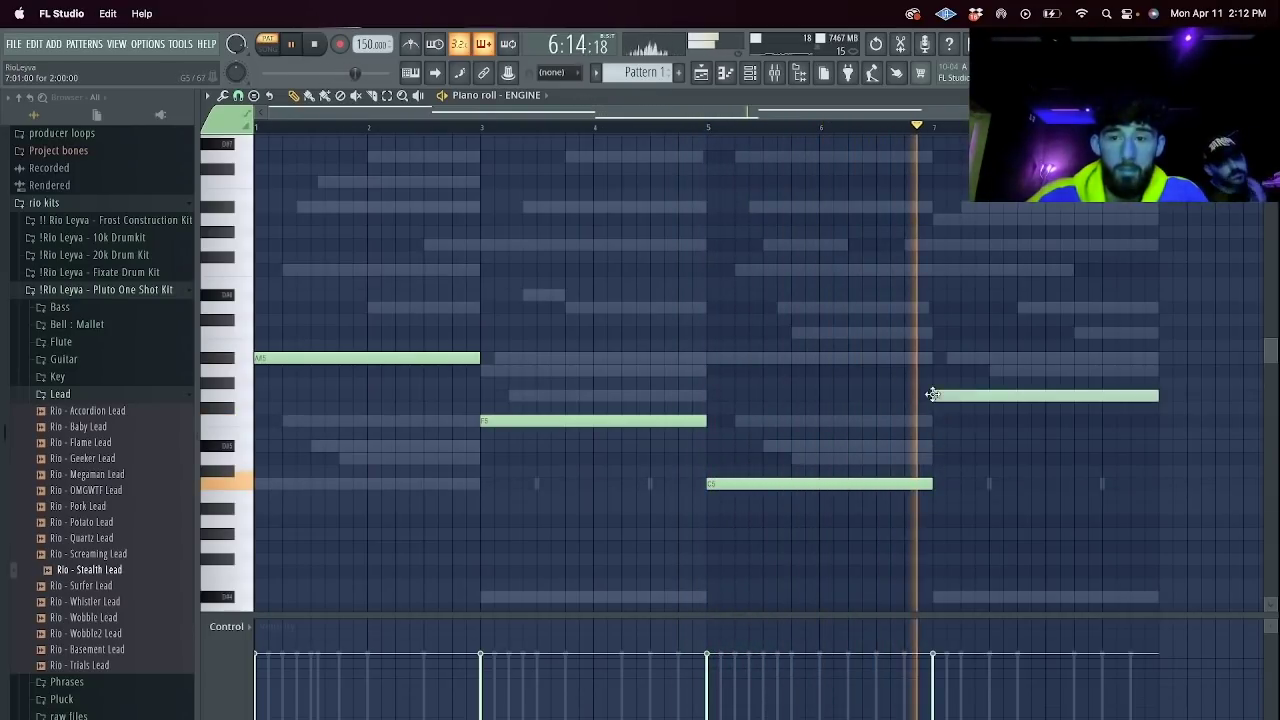
click(774, 72)
click(1174, 311)
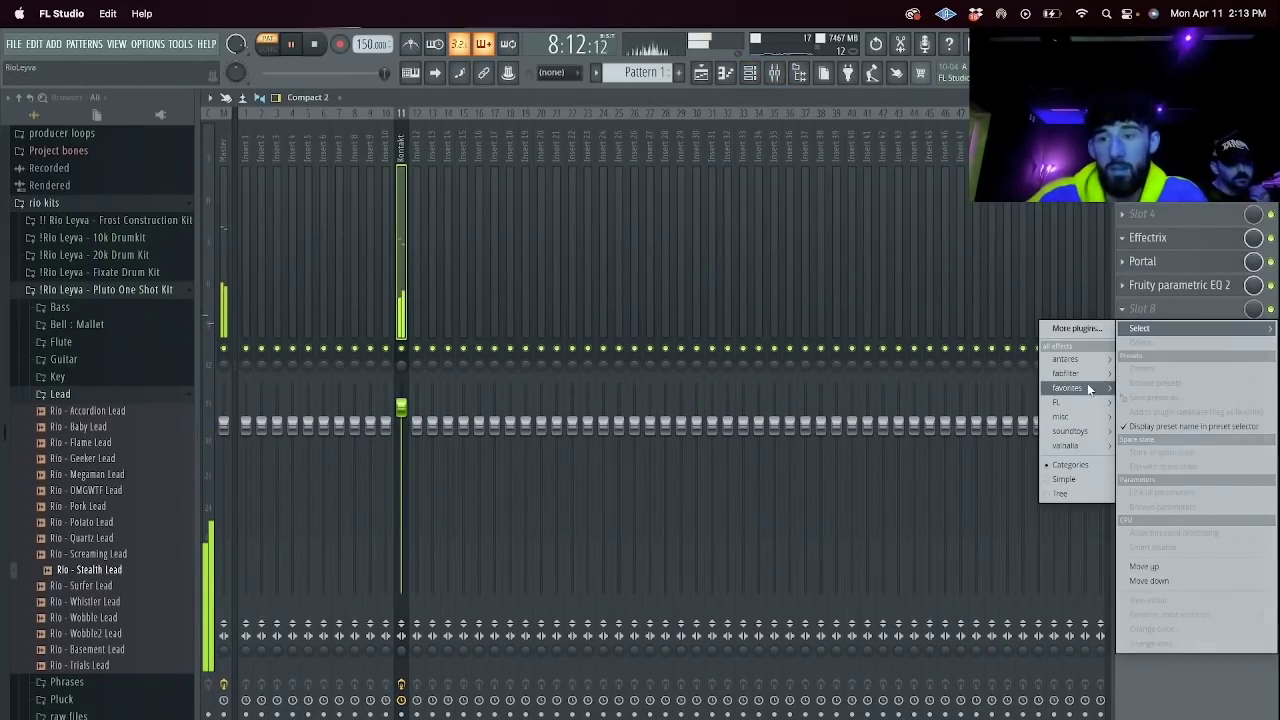
Load HalfTime into the Kontakt insert's empty slot and raise the track to 5.0dB.
mouse_move(1085, 383)
click(982, 560)
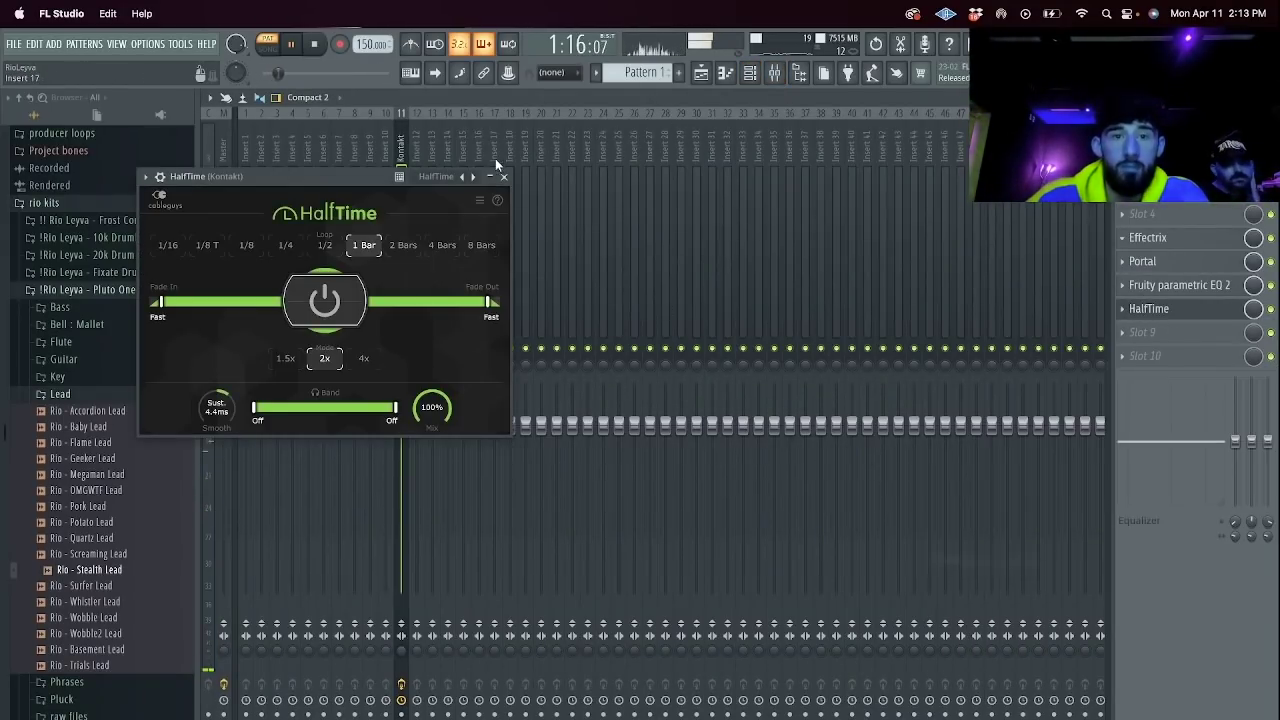
click(503, 178)
mouse_move(401, 406)
mouse_down()
mouse_move(401, 388)
mouse_move(401, 410)
mouse_up()
click(750, 72)
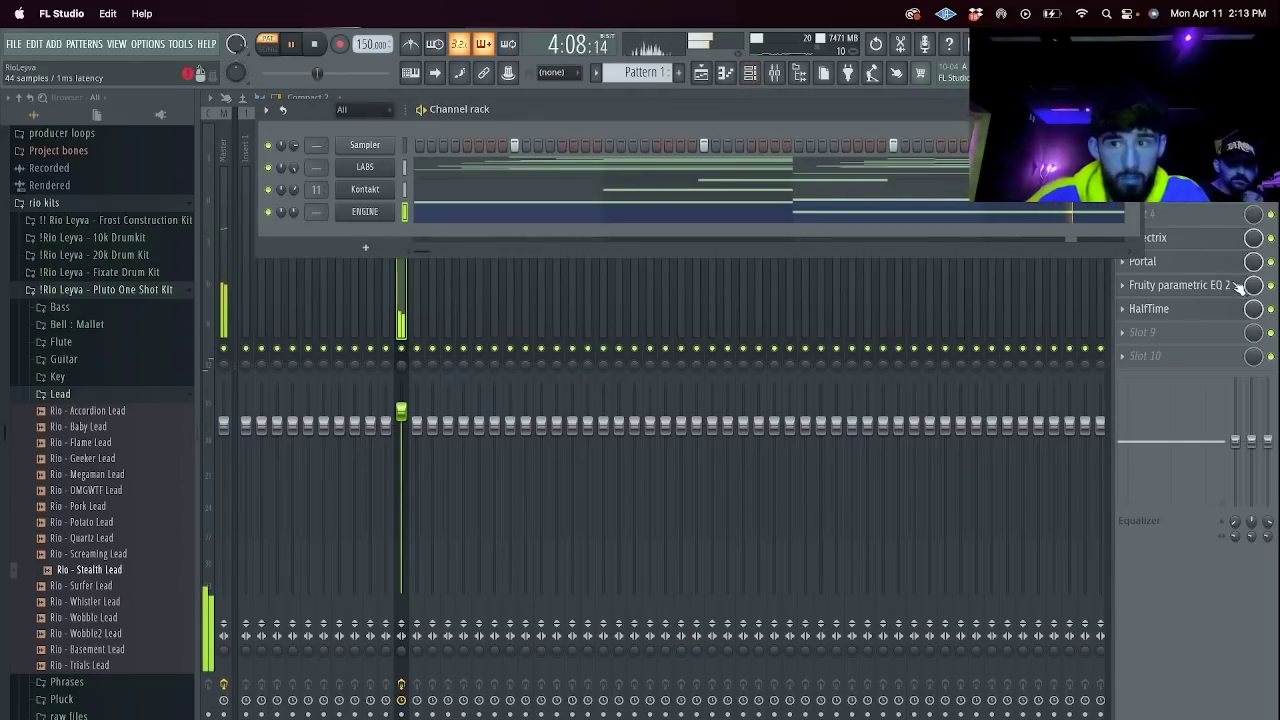
Switch off Effectrix and HalfTime, load the 20Hz + 18kHz cut EQ preset, and set Kontakt to 4.0dB.
click(1271, 238)
click(1271, 309)
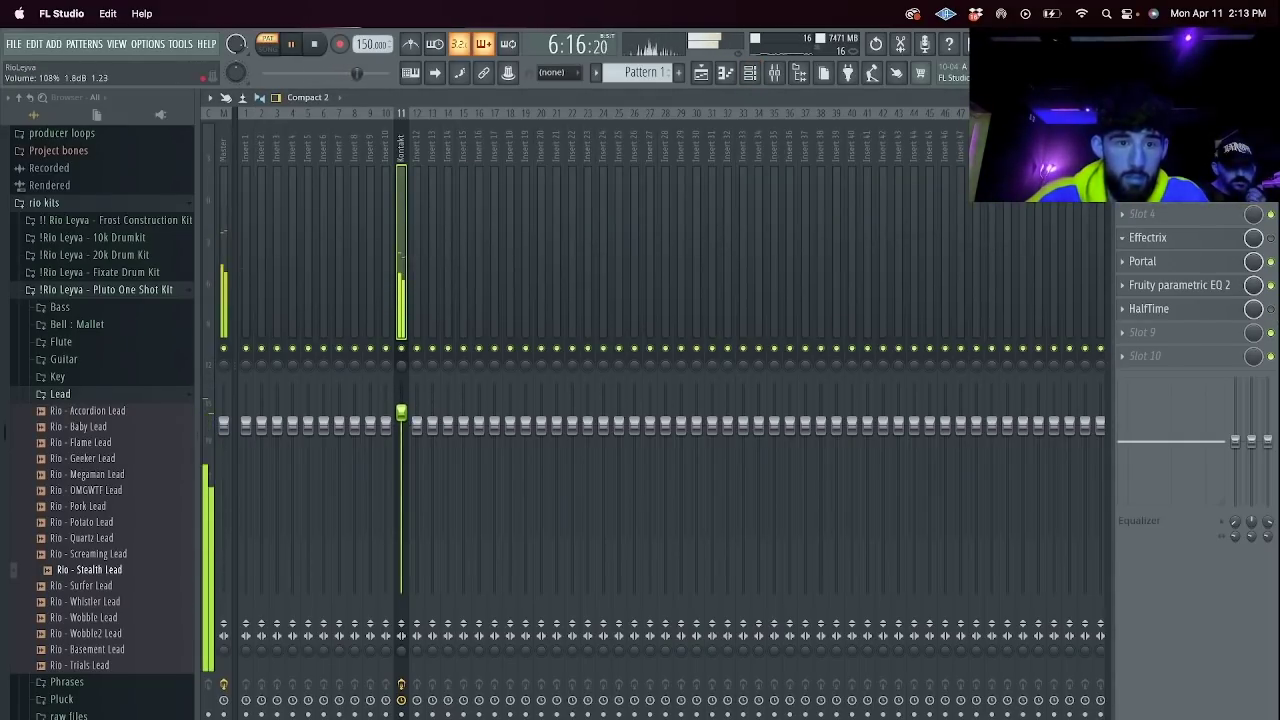
click(1219, 300)
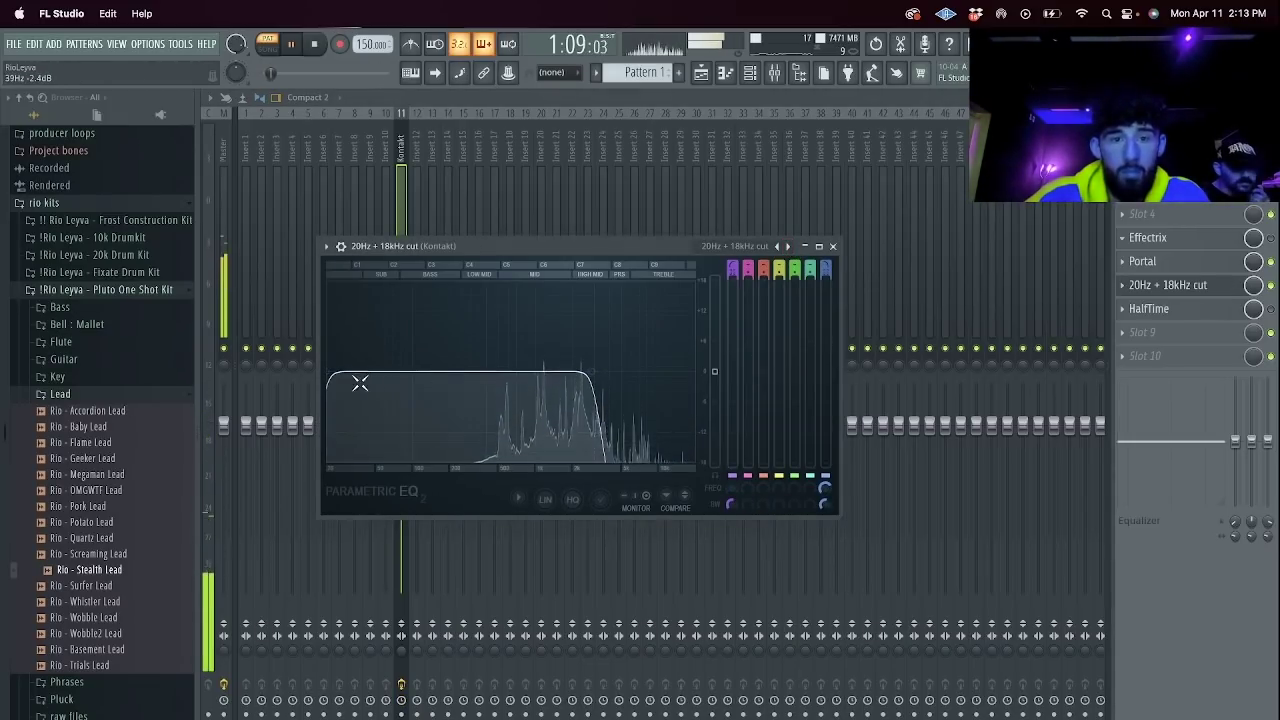
click(395, 190)
drag(402, 414, 402, 400)
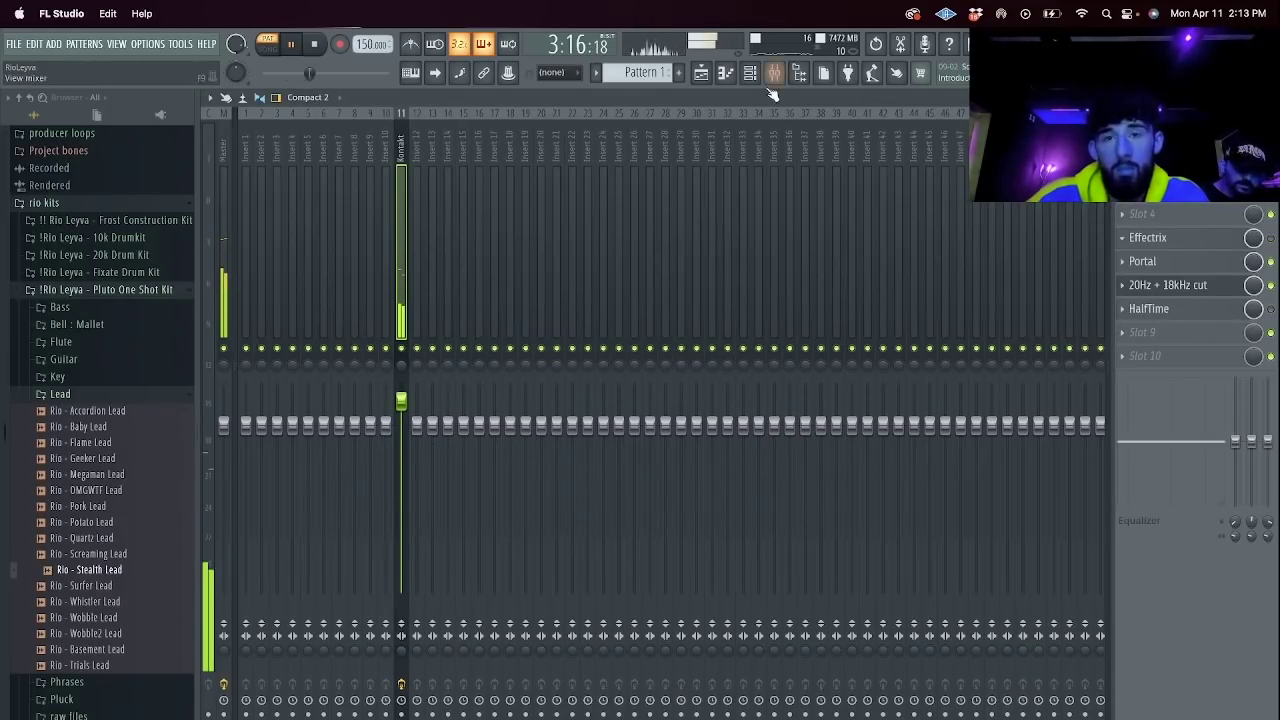
drag(401, 401, 401, 395)
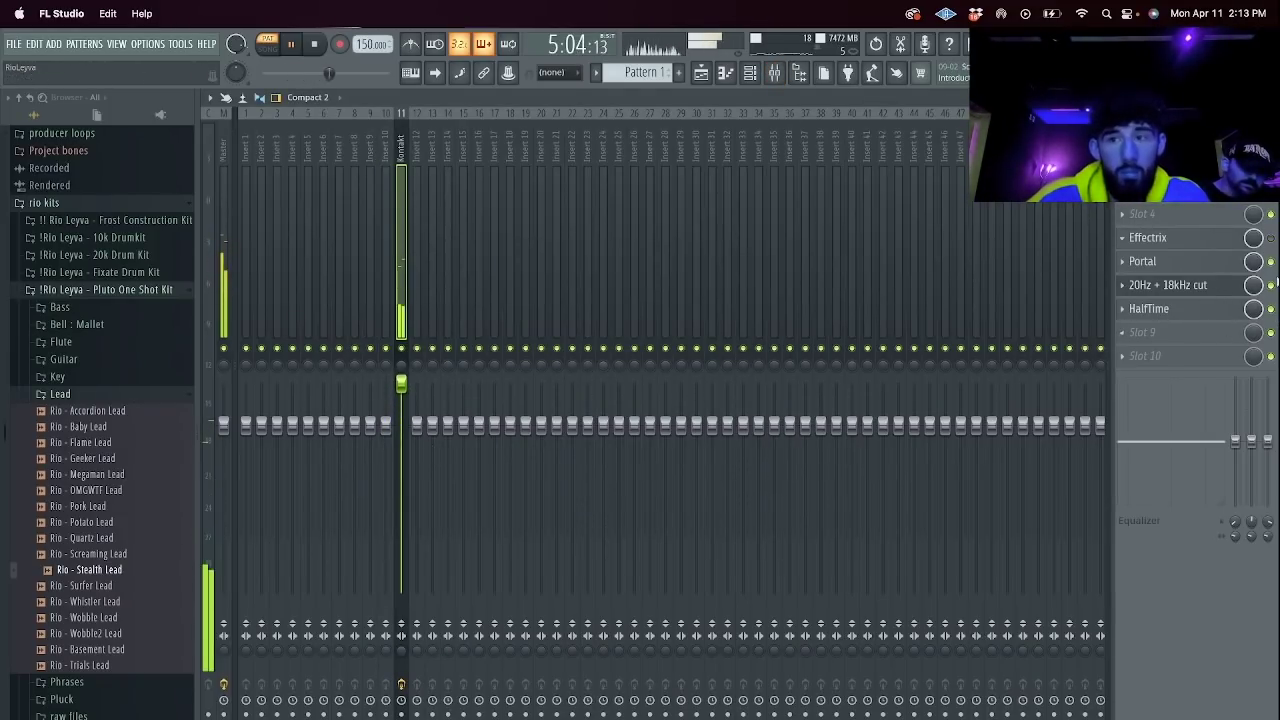
click(1214, 286)
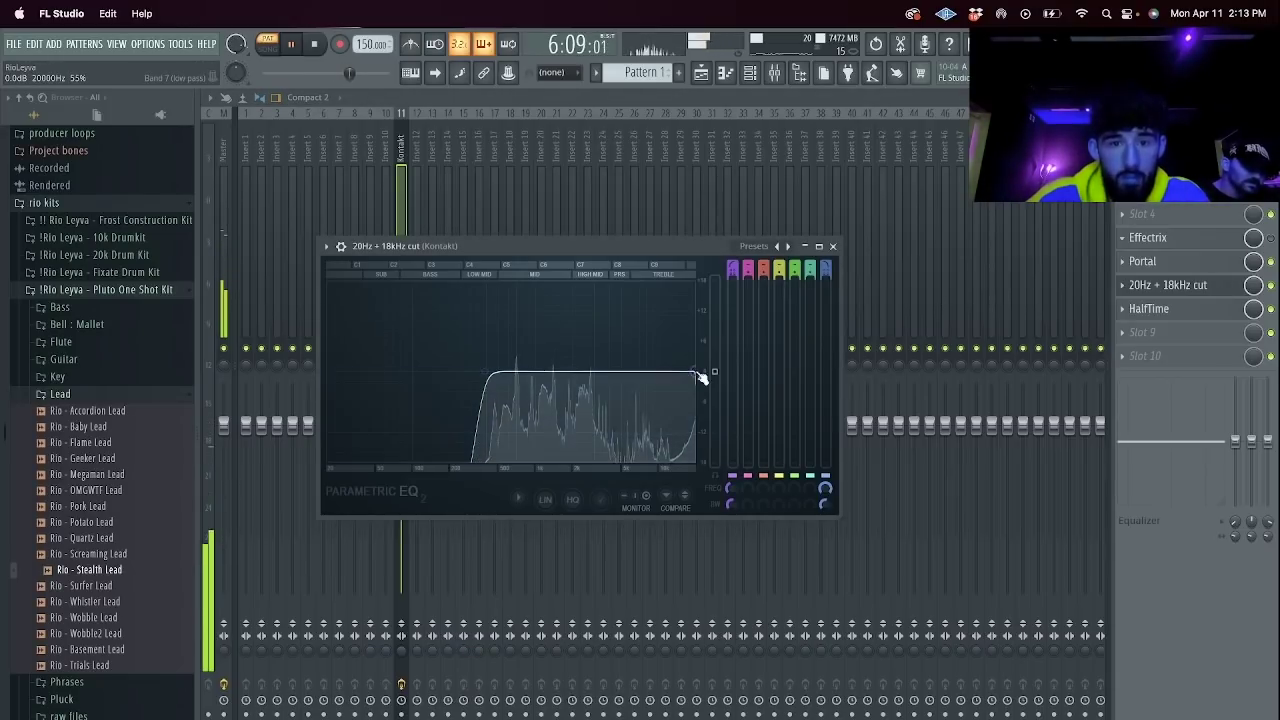
click(833, 246)
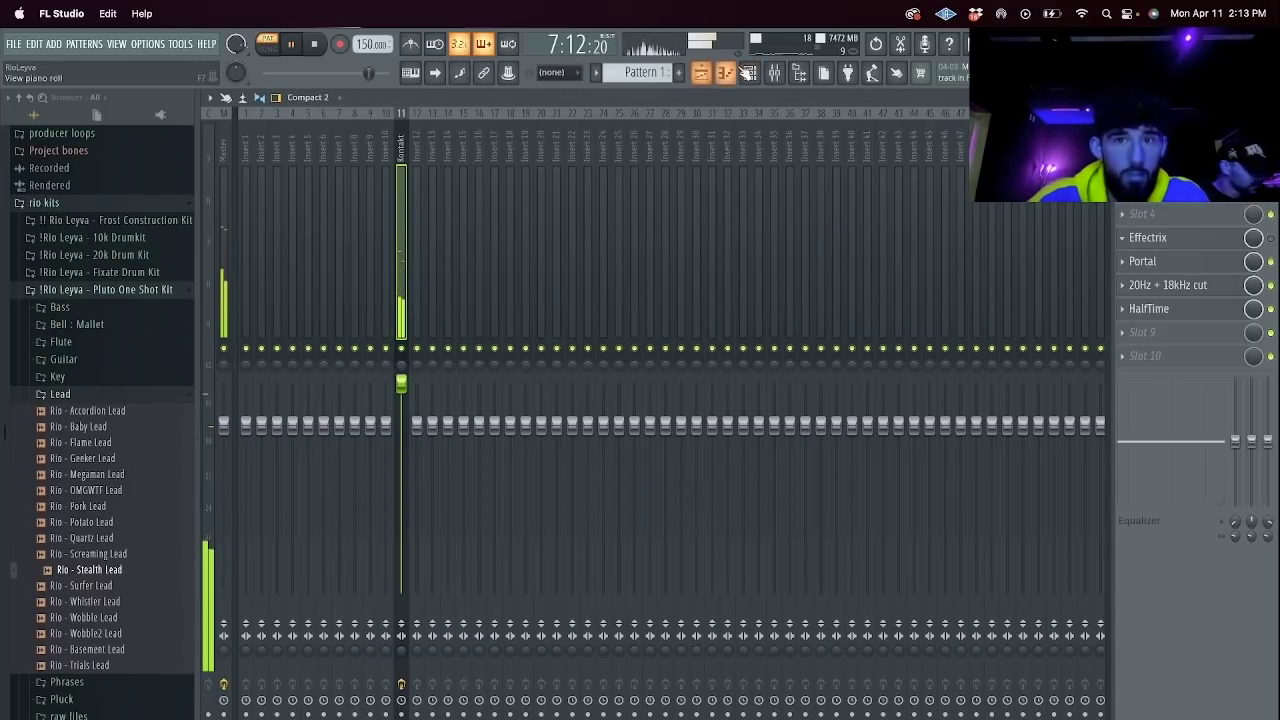
click(745, 76)
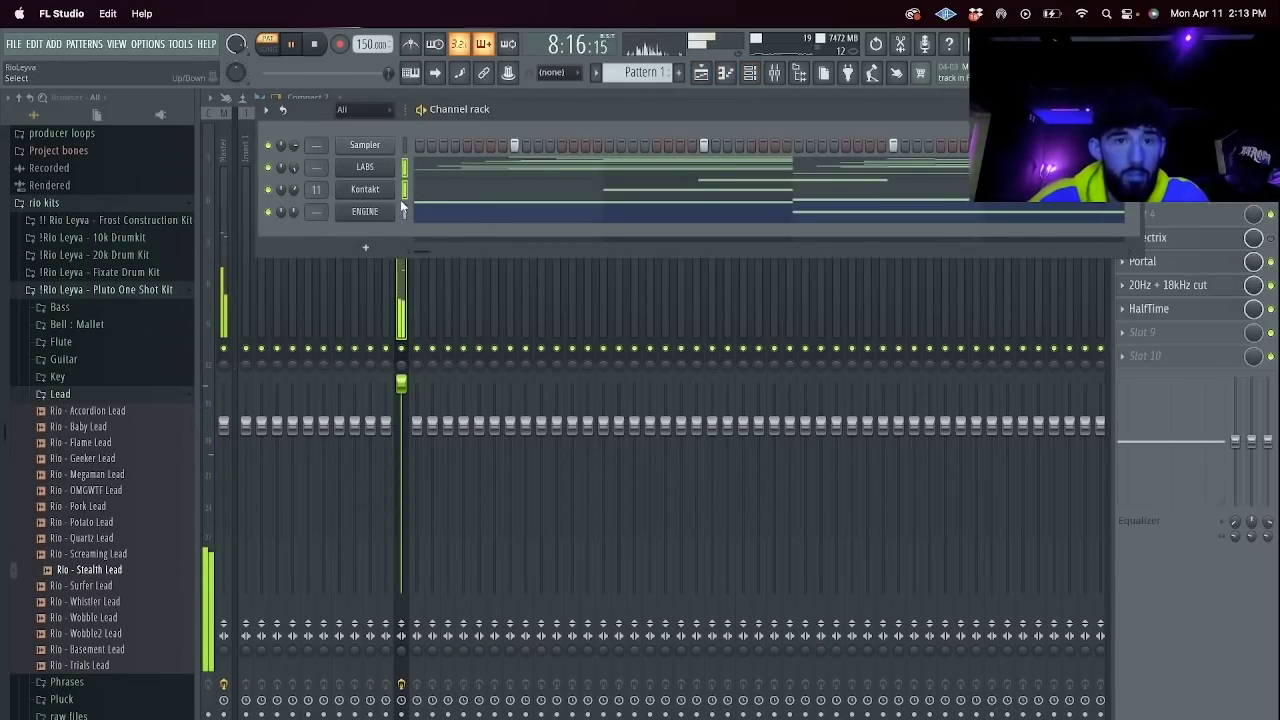
Change an option in the channel rack menu and restart playback from the beginning.
click(265, 110)
click(327, 291)
key(Return)
key(space)
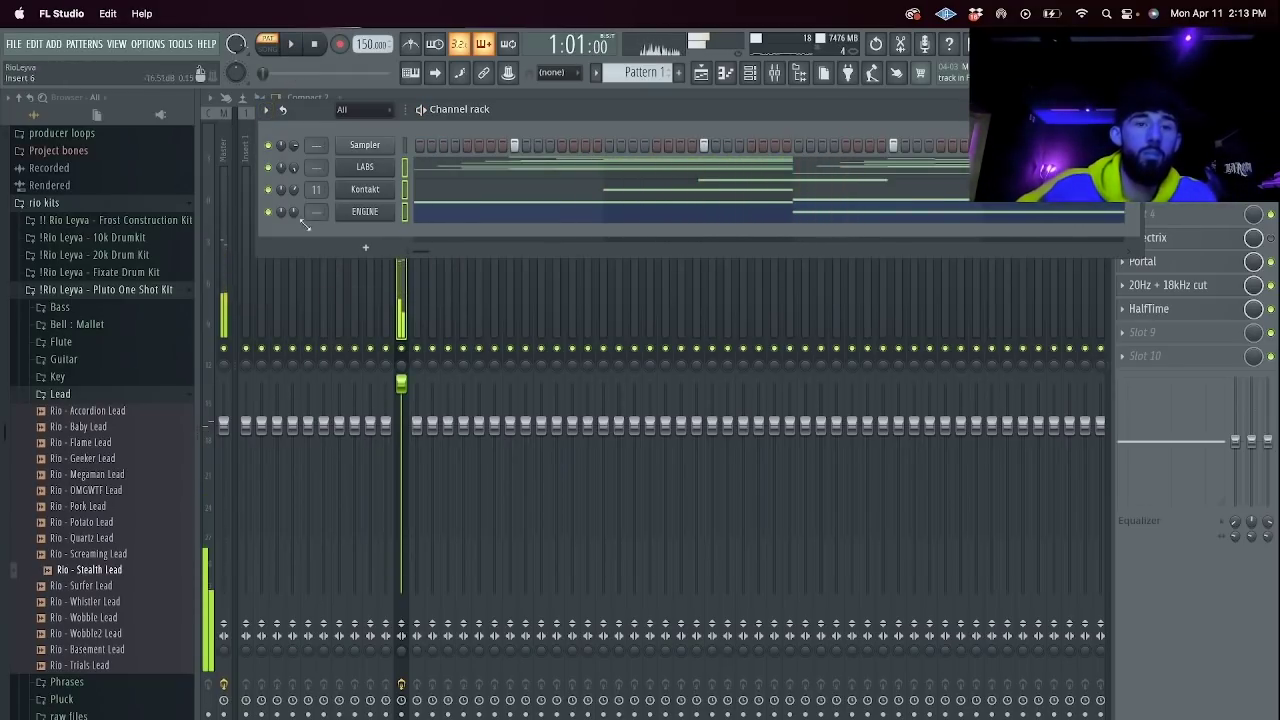
click(306, 44)
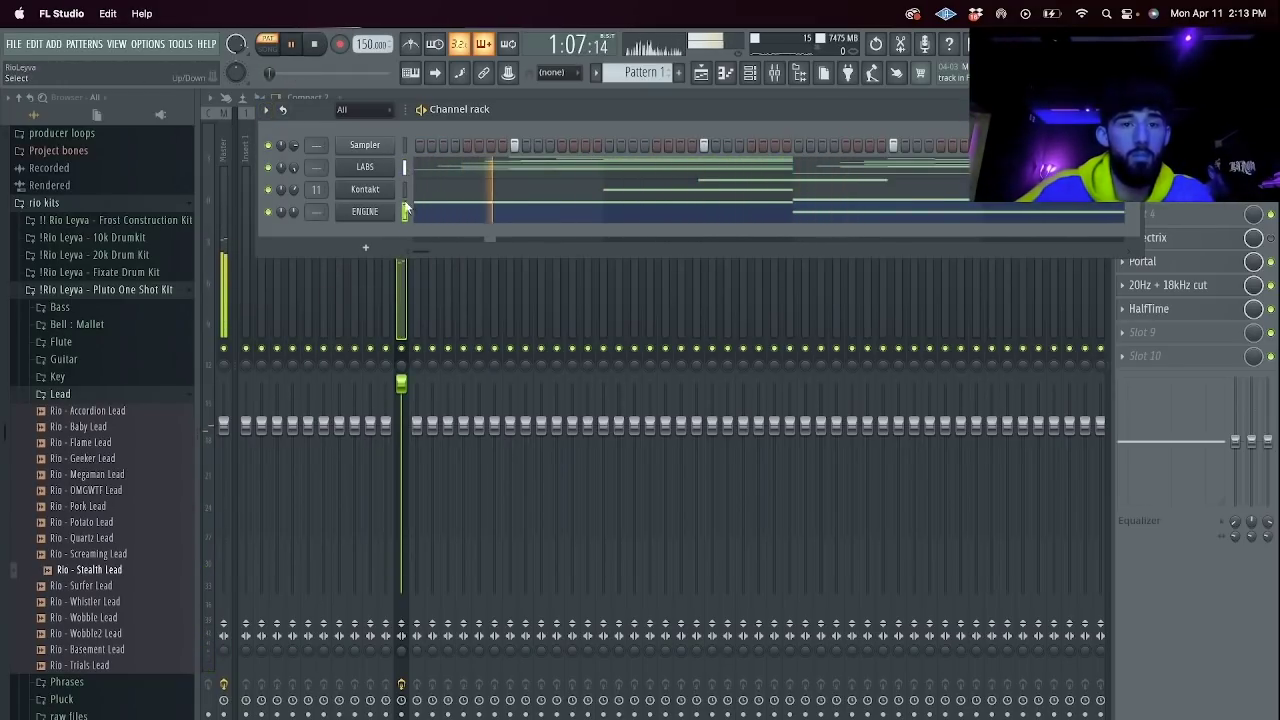
Load rio - lil clap from the 10k Drumkit claps folder onto the Sampler channel and open its piano roll.
scroll(149, 400, up, 4)
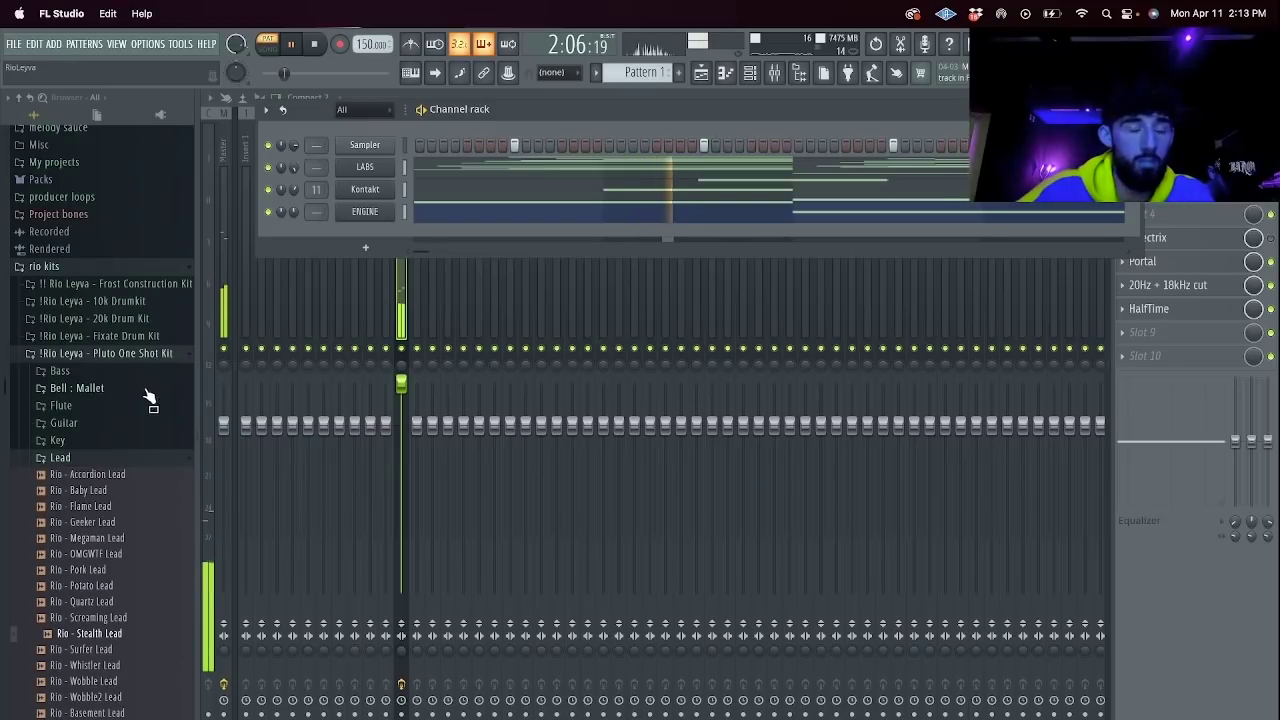
click(82, 301)
click(61, 336)
drag(78, 384, 349, 140)
drag(78, 384, 375, 168)
right_click(375, 168)
click(420, 166)
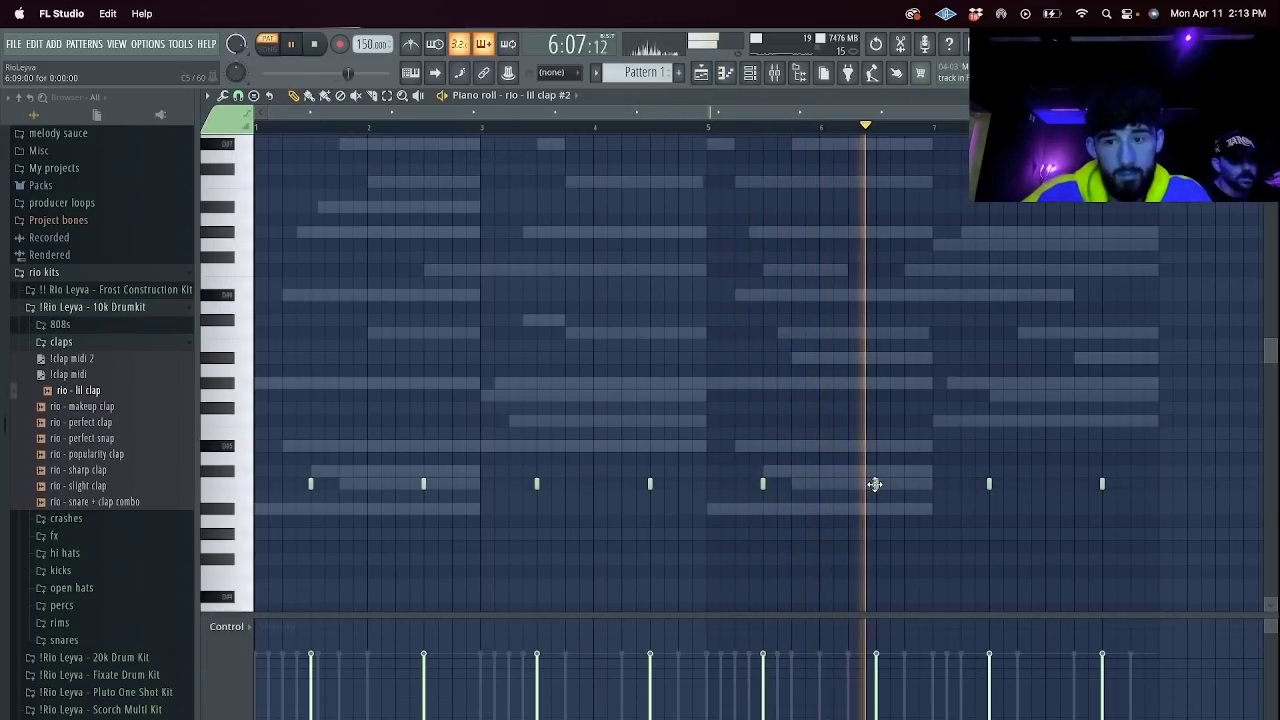
Add an extra clap just before bar 3, then add rio - echo 808 to the channel rack.
click(463, 484)
drag(466, 485, 470, 486)
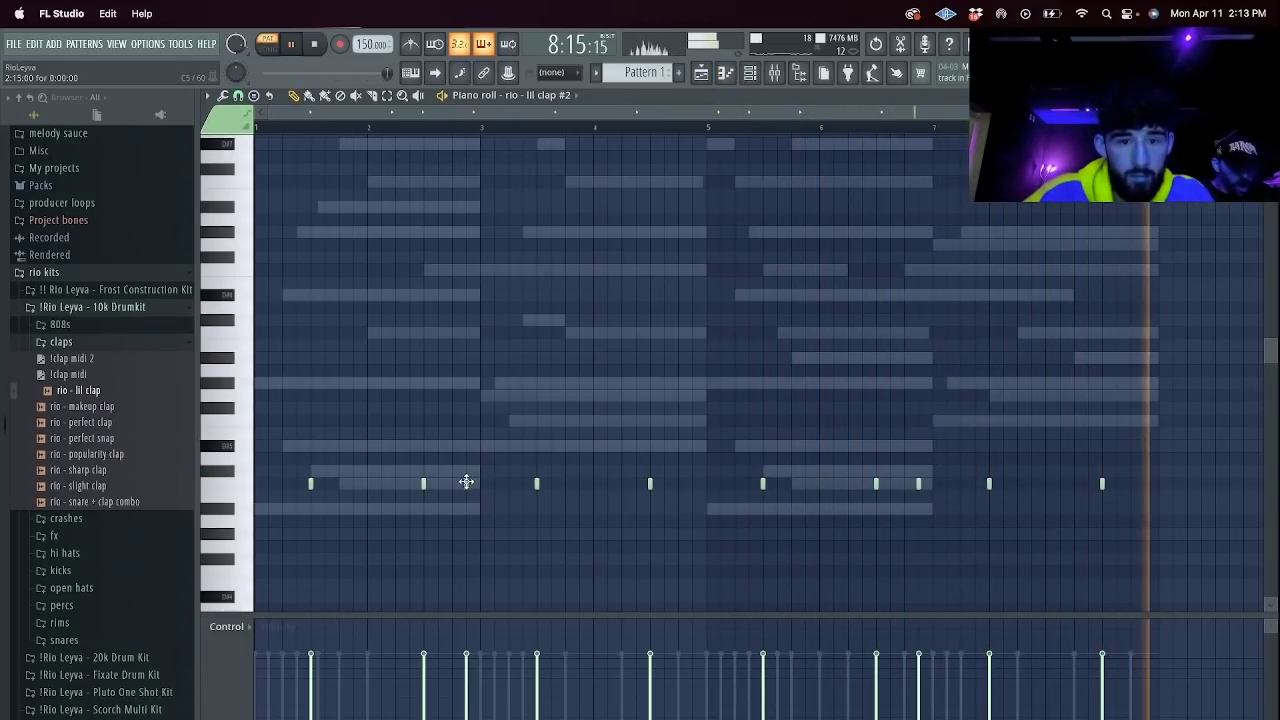
click(757, 76)
drag(82, 516, 372, 246)
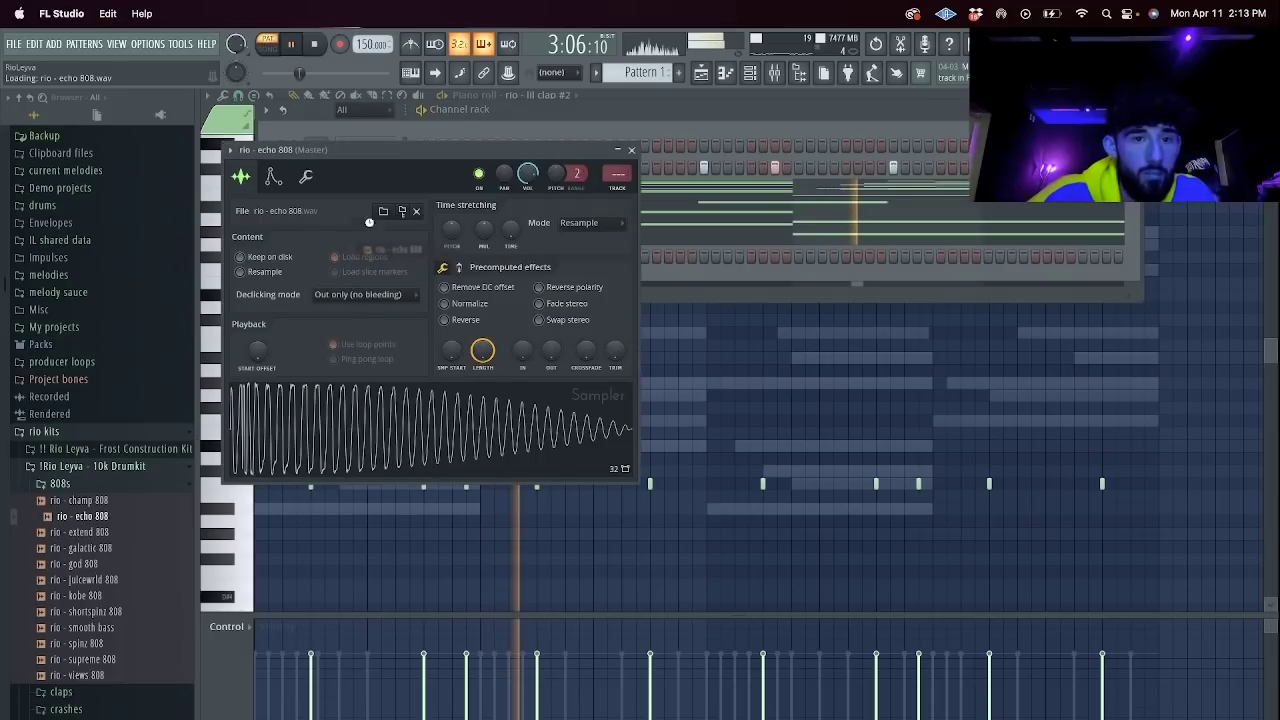
Check the echo 808 channel's settings and open its piano roll.
click(306, 176)
click(711, 289)
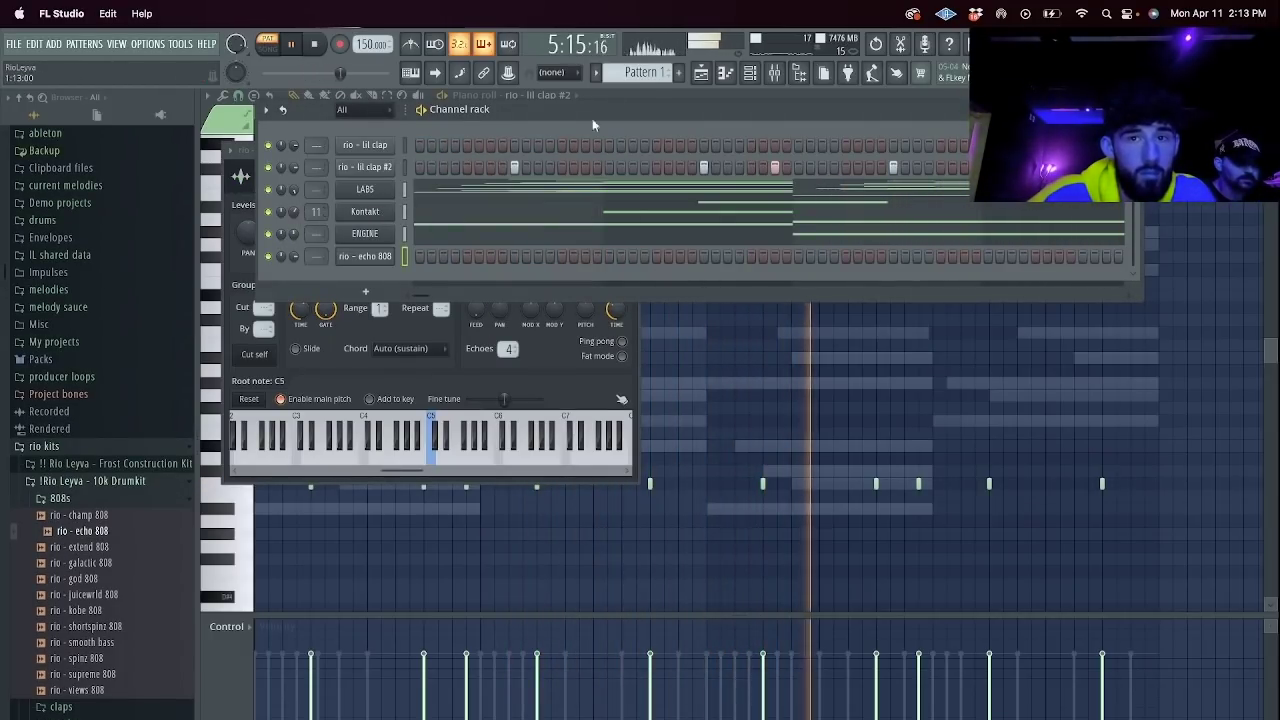
right_click(394, 253)
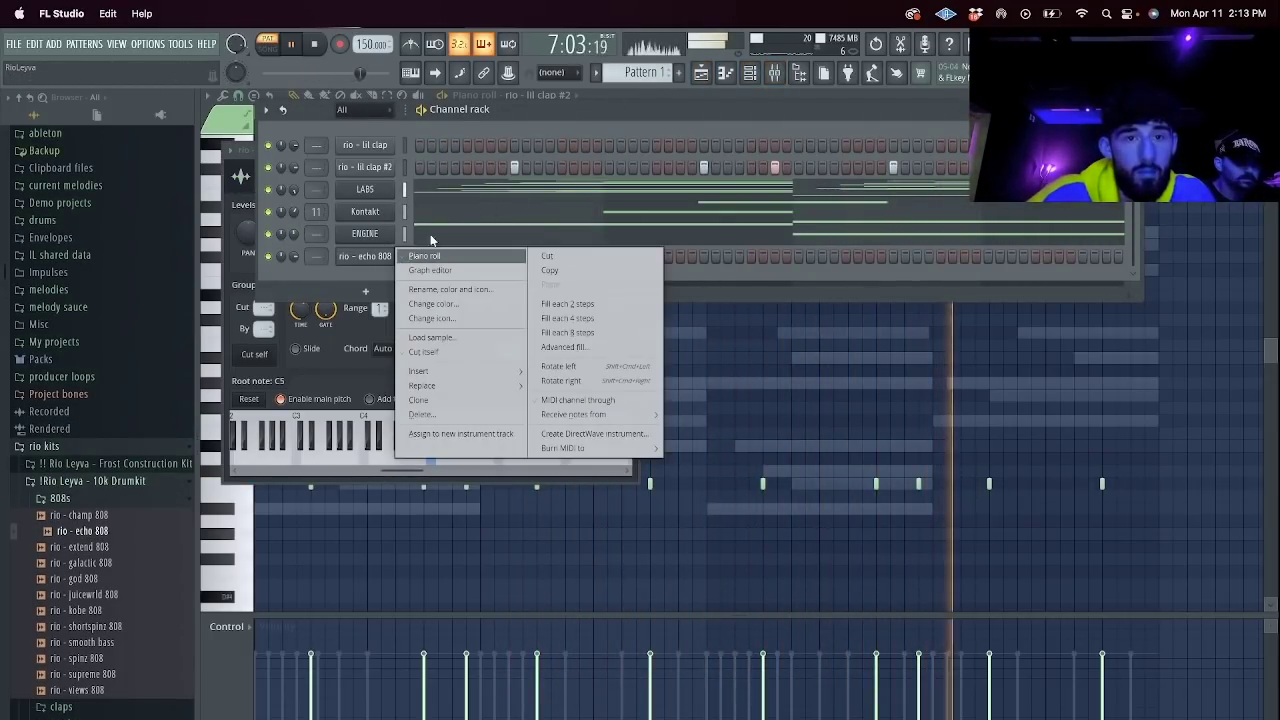
click(428, 255)
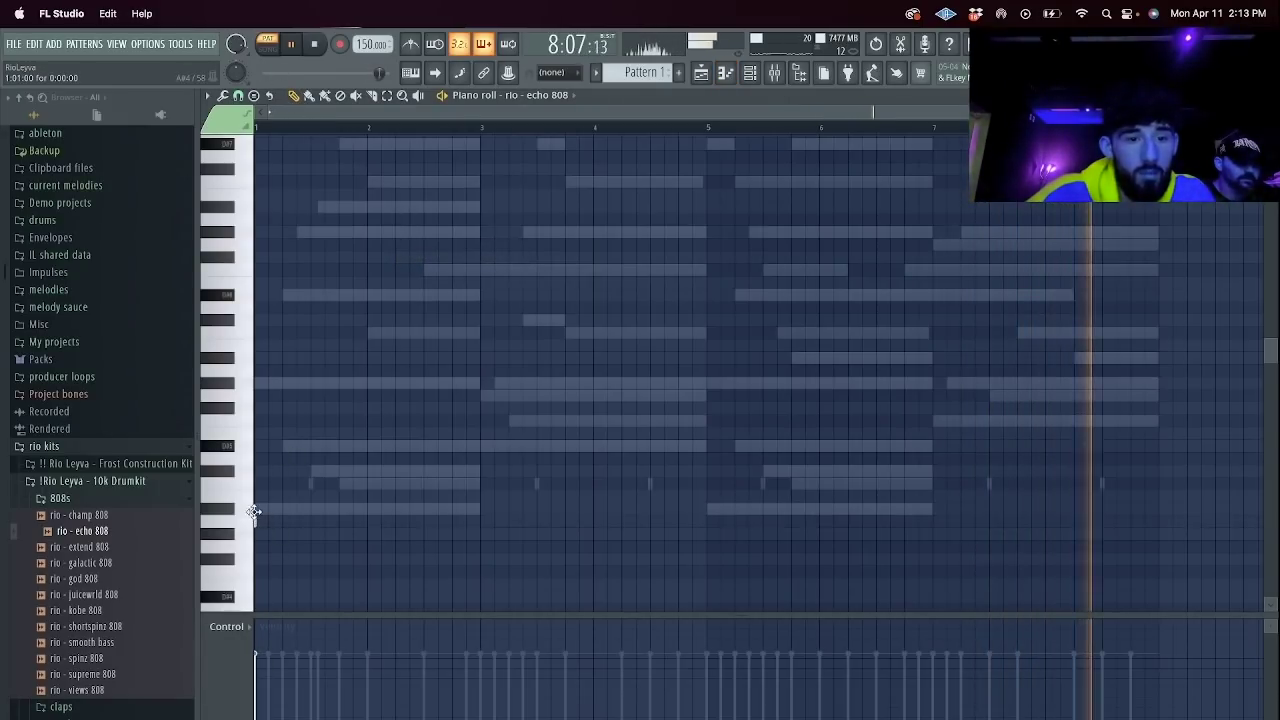
During playback, draw six short 808 notes across bars 1, 3 and 4.
key(space)
click(292, 358)
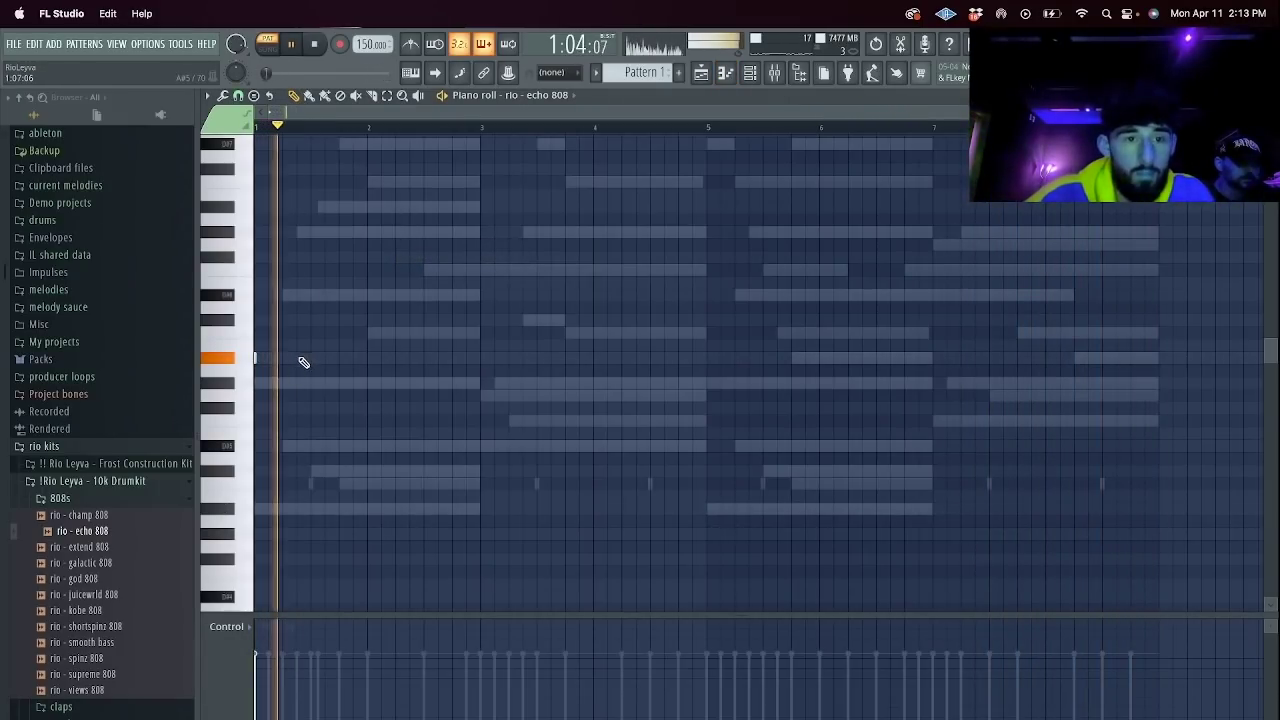
click(338, 358)
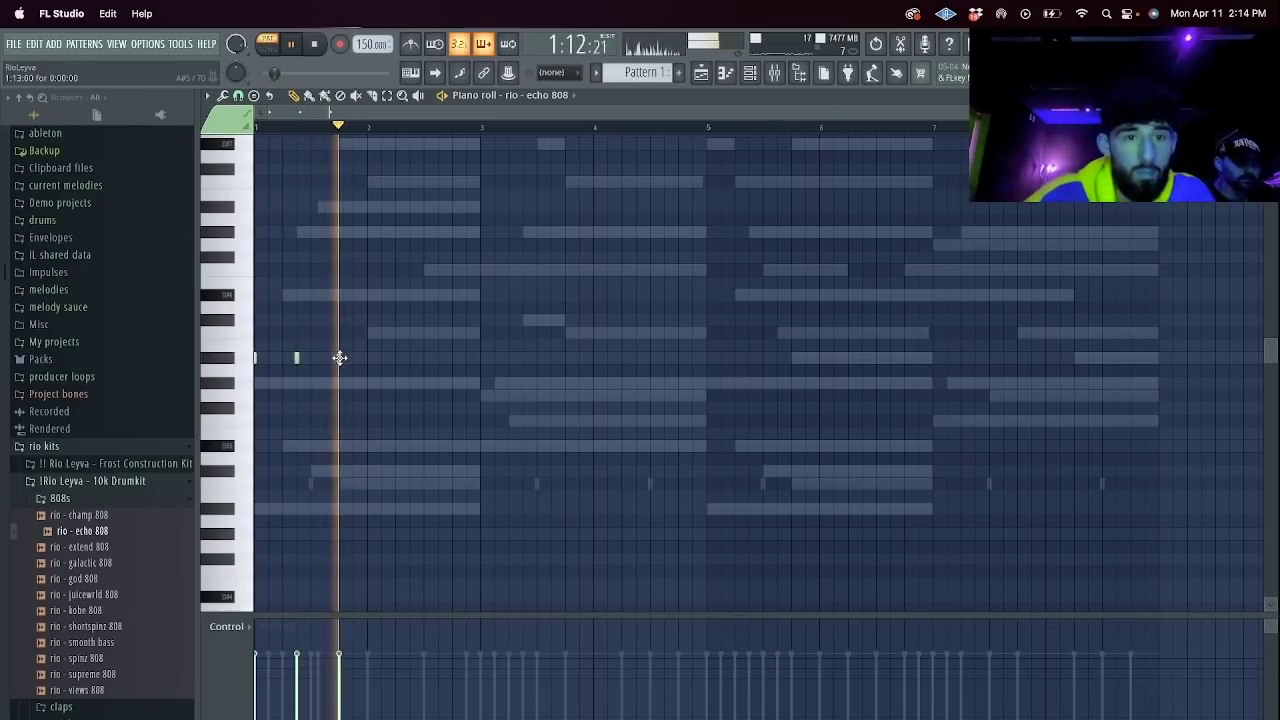
click(480, 320)
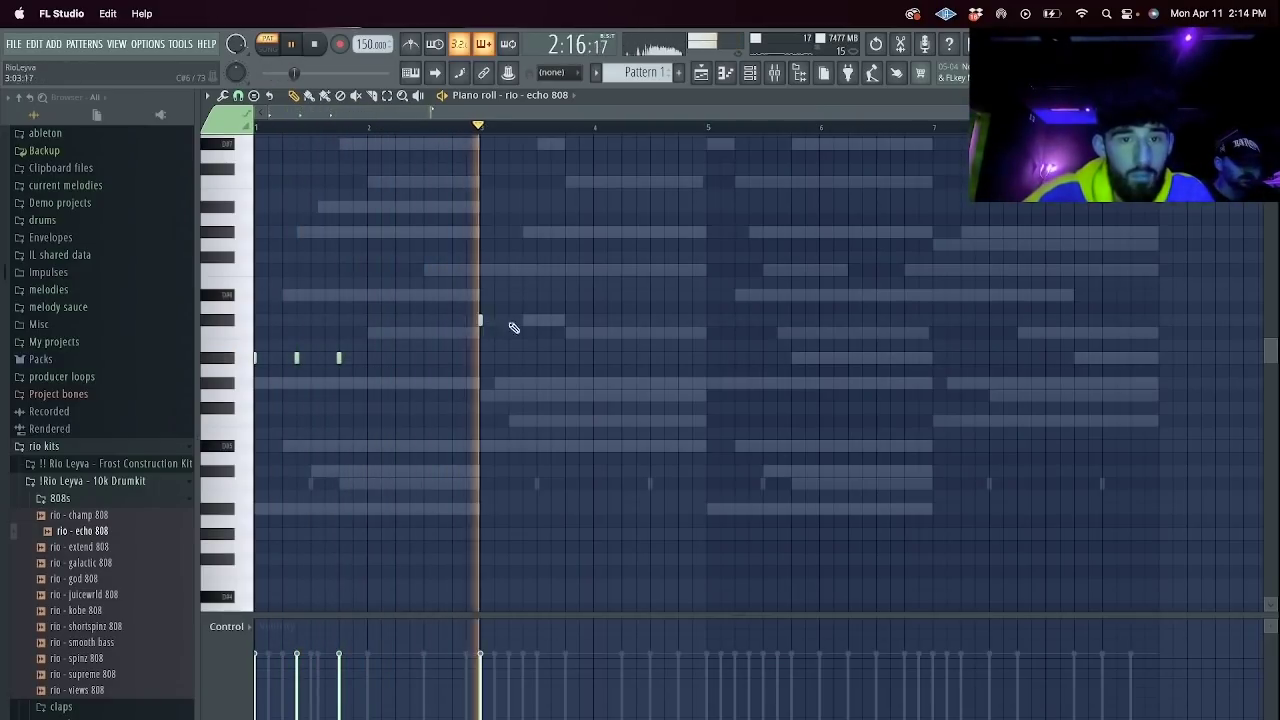
click(565, 321)
click(621, 320)
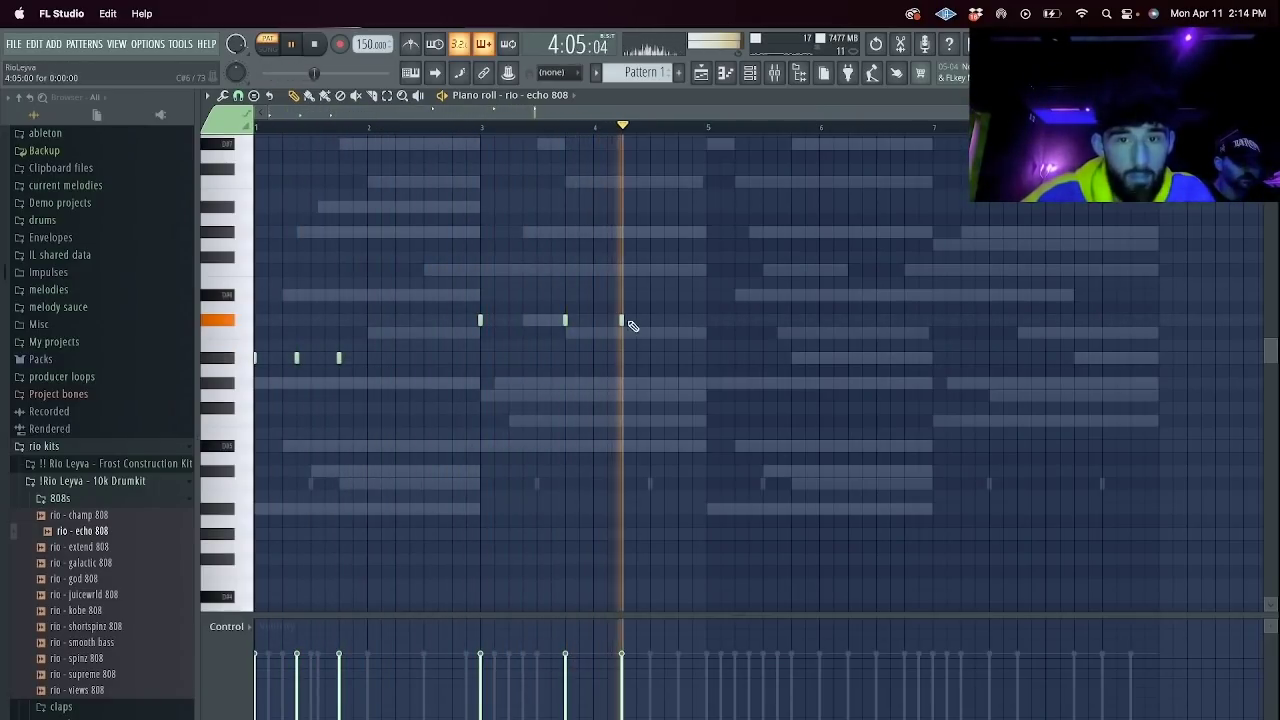
click(664, 320)
Duplicate the 808 pattern into bars 5–8 and drop its last four notes an octave.
key(super+a)
key(super+b)
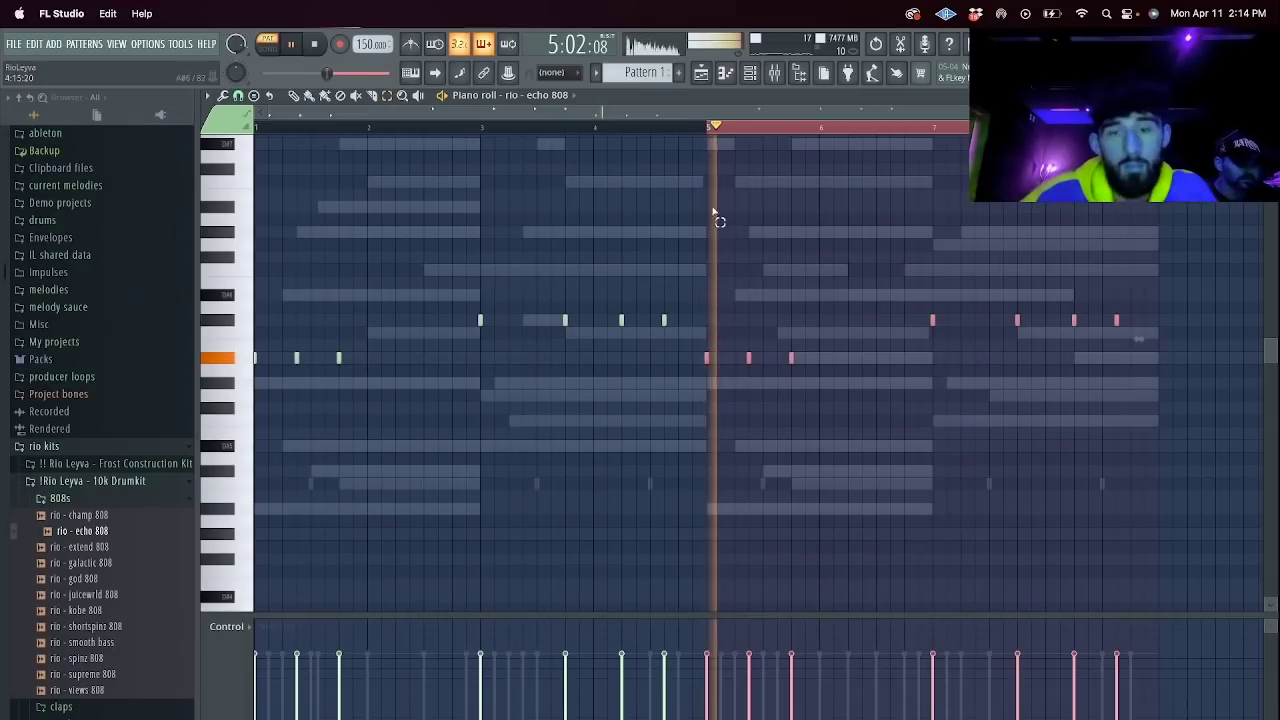
super+click(825, 130)
drag(1146, 338, 848, 283)
key(shift+Up)
key(shift+Up)
key(shift+Up)
key(shift+Up)
key(shift+Up)
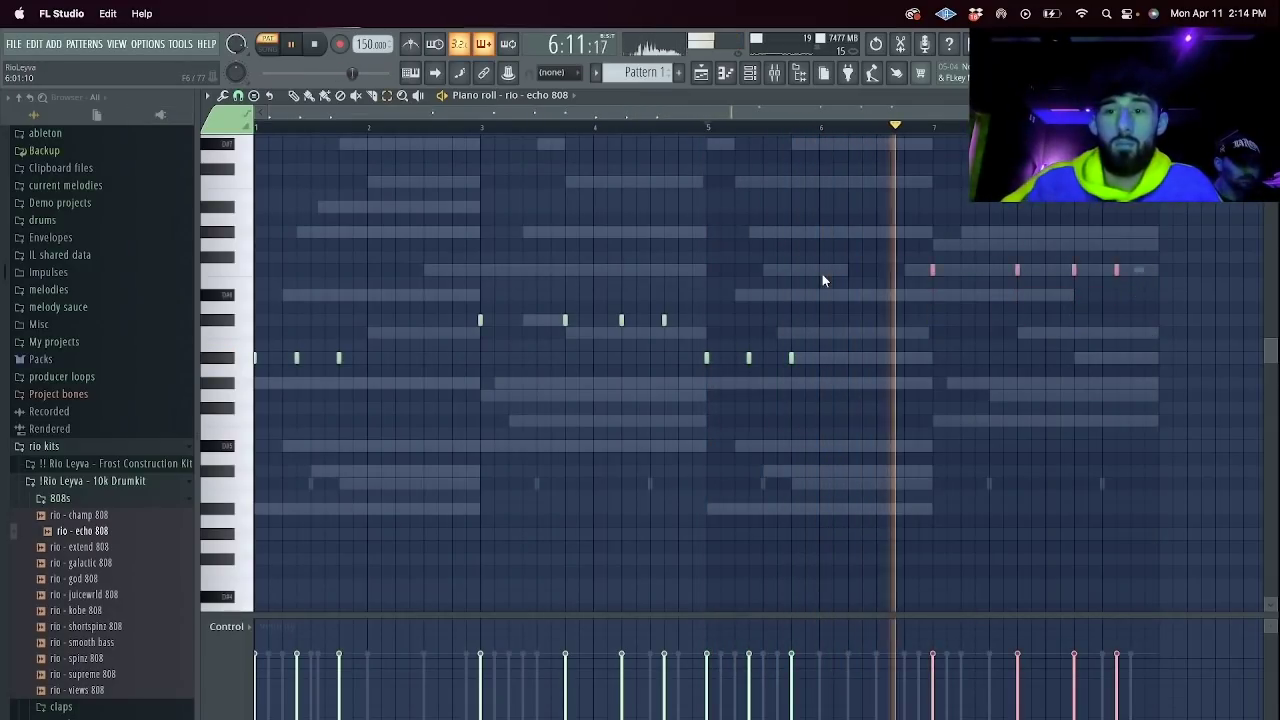
key(shift+Down)
key(super+Down)
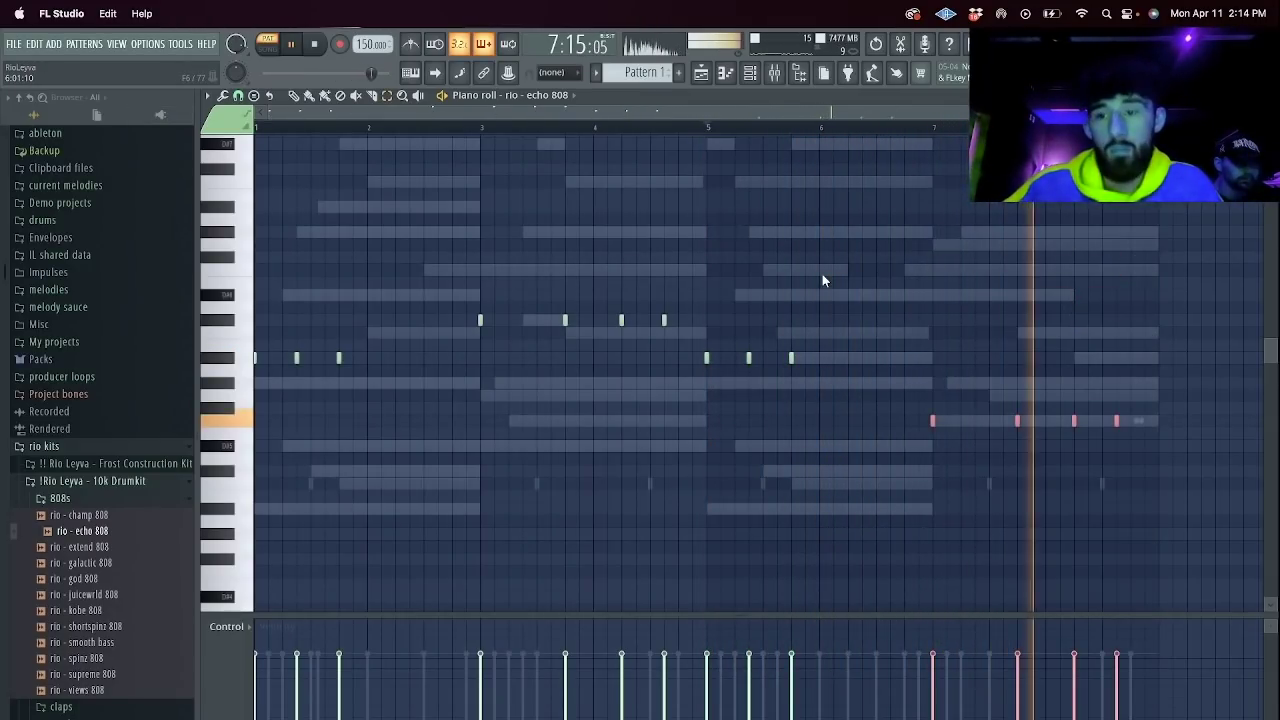
key(space)
click(557, 95)
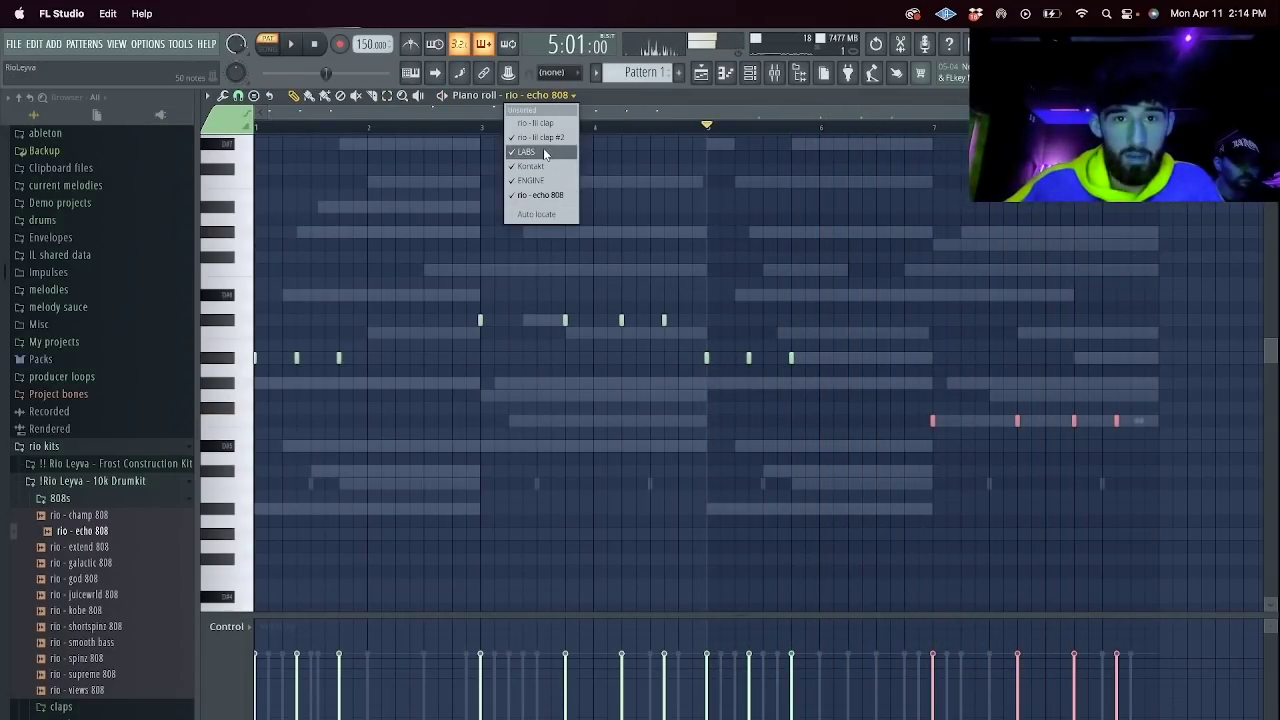
Raise the last two LABS melody notes four semitones to F4 and F3.
click(541, 152)
key(space)
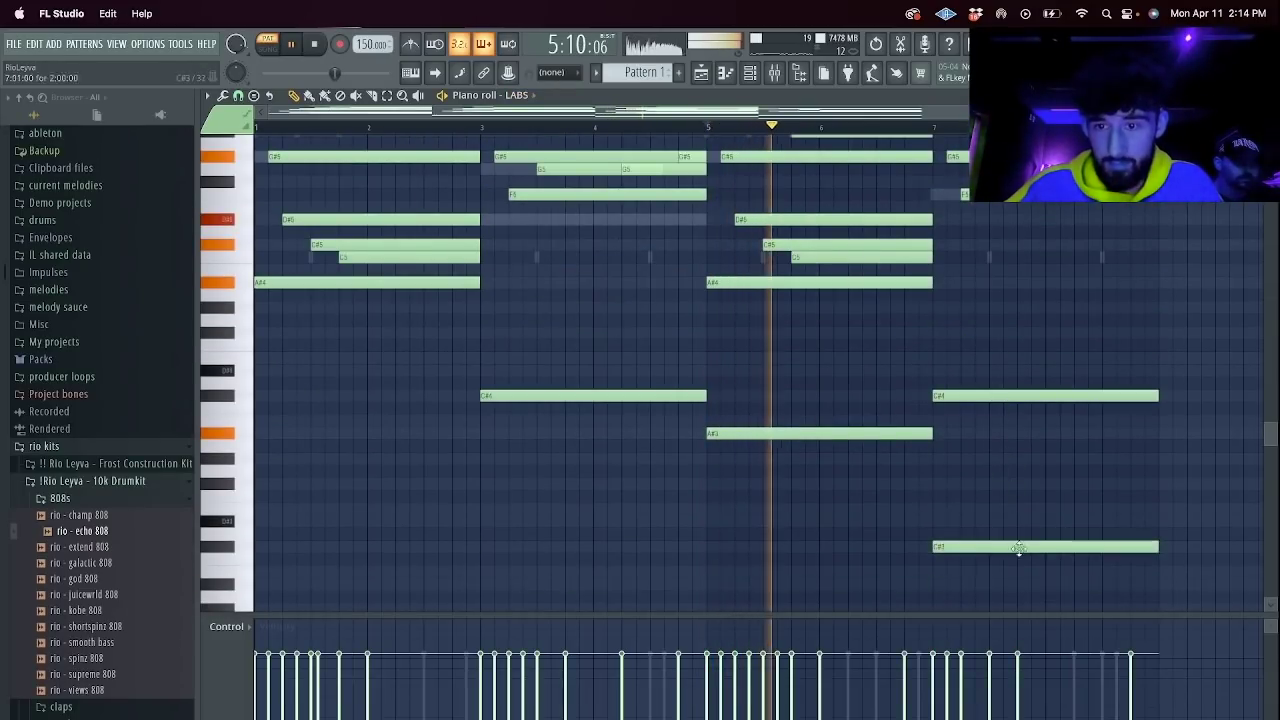
drag(1175, 514, 994, 259)
key(shift+Up)
key(shift+Up)
key(shift+Up)
key(shift+Up)
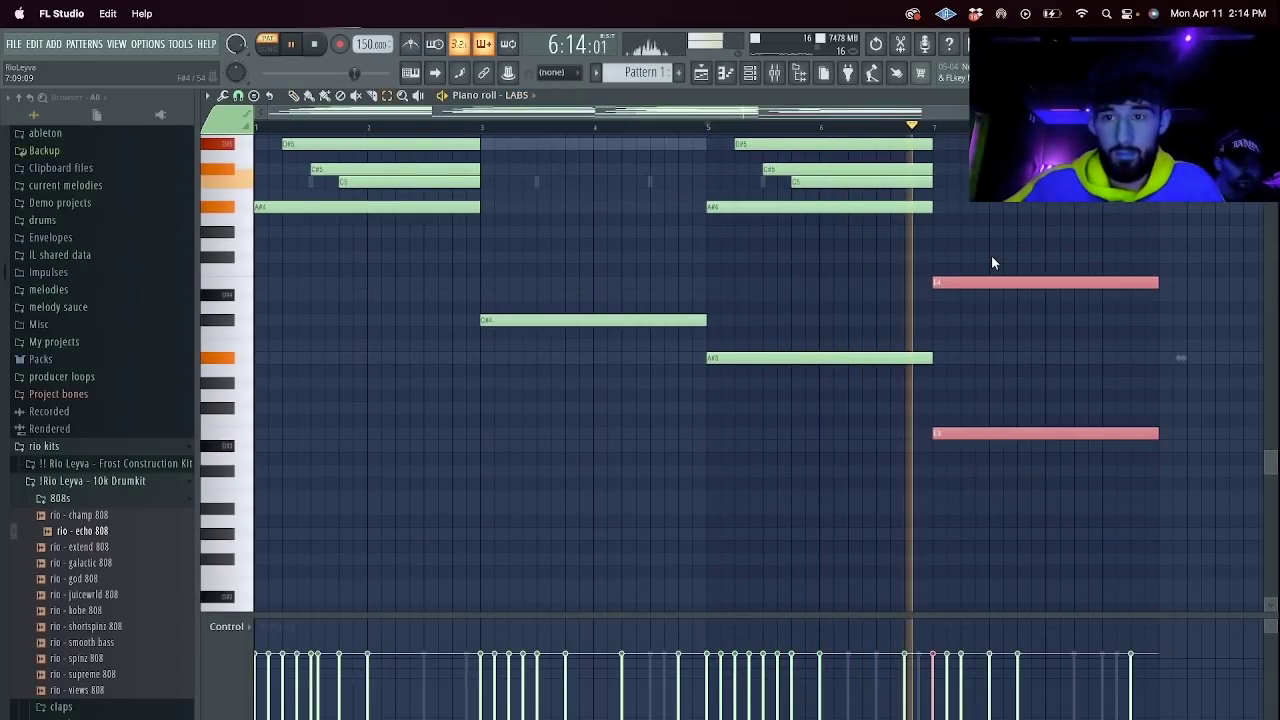
click(749, 72)
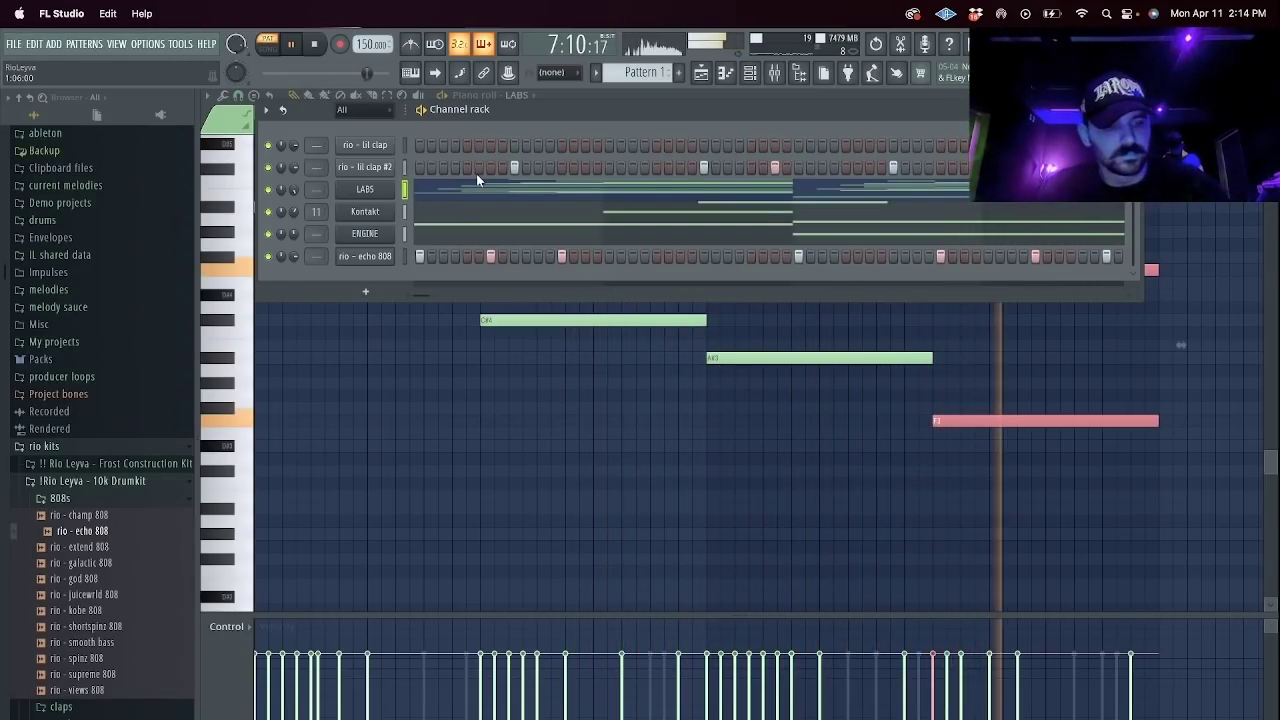
key(space)
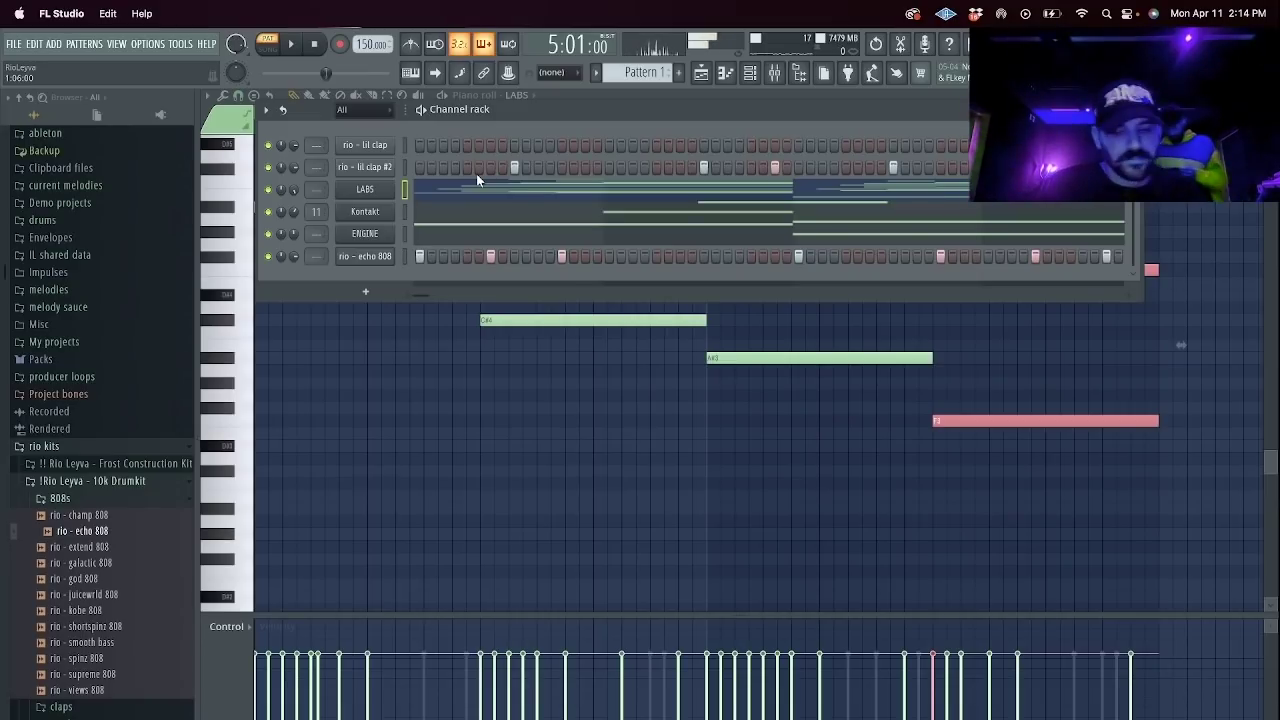
Collapse the 808s folder and expand the hi hats folder in the browser.
click(420, 370)
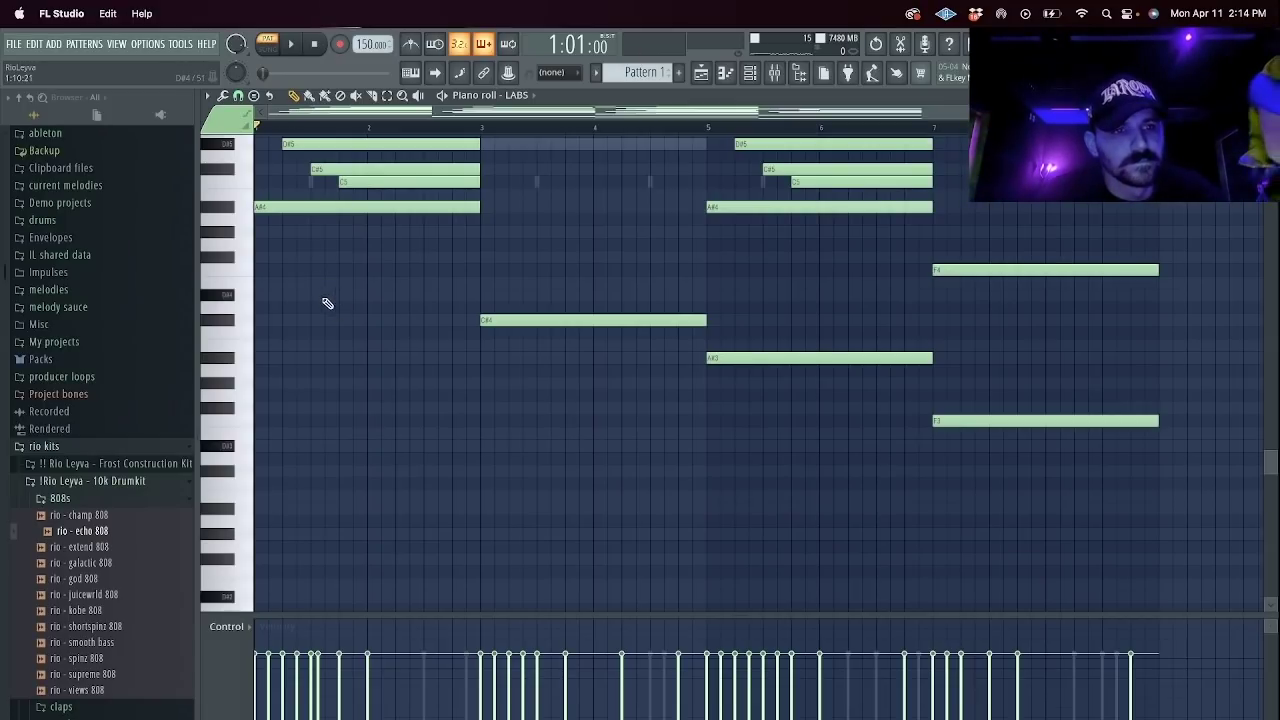
click(100, 499)
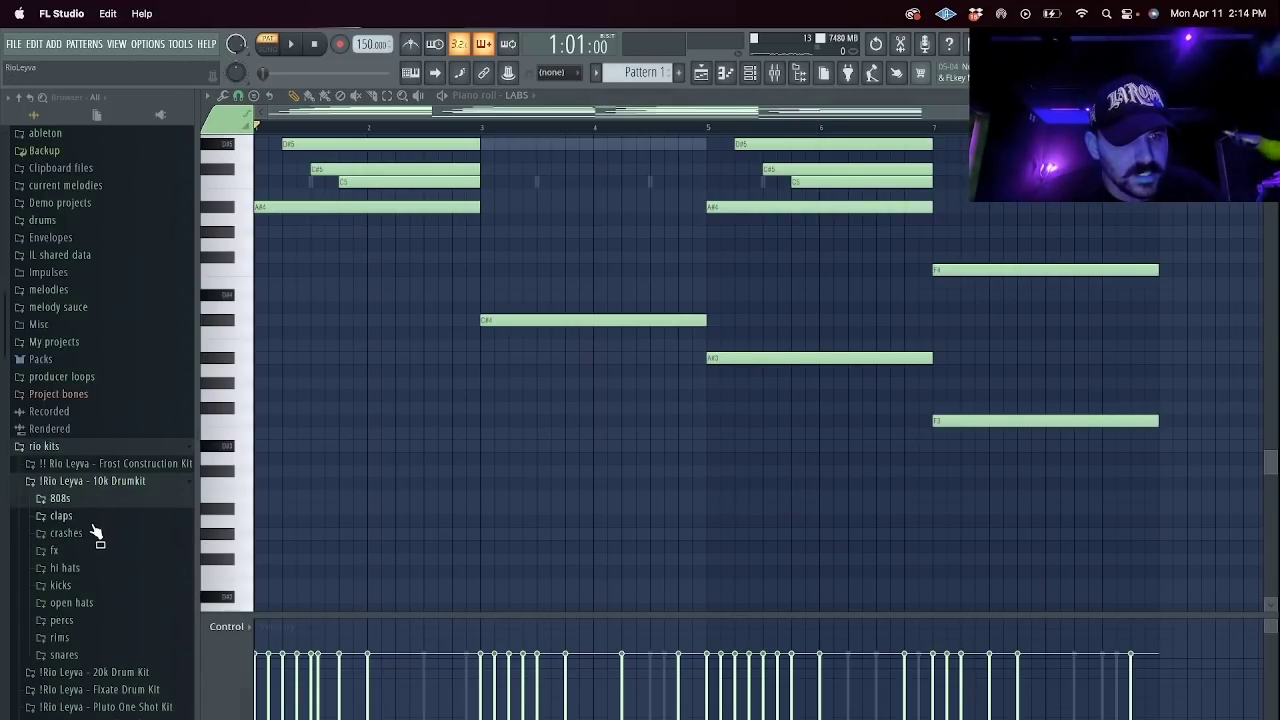
click(65, 568)
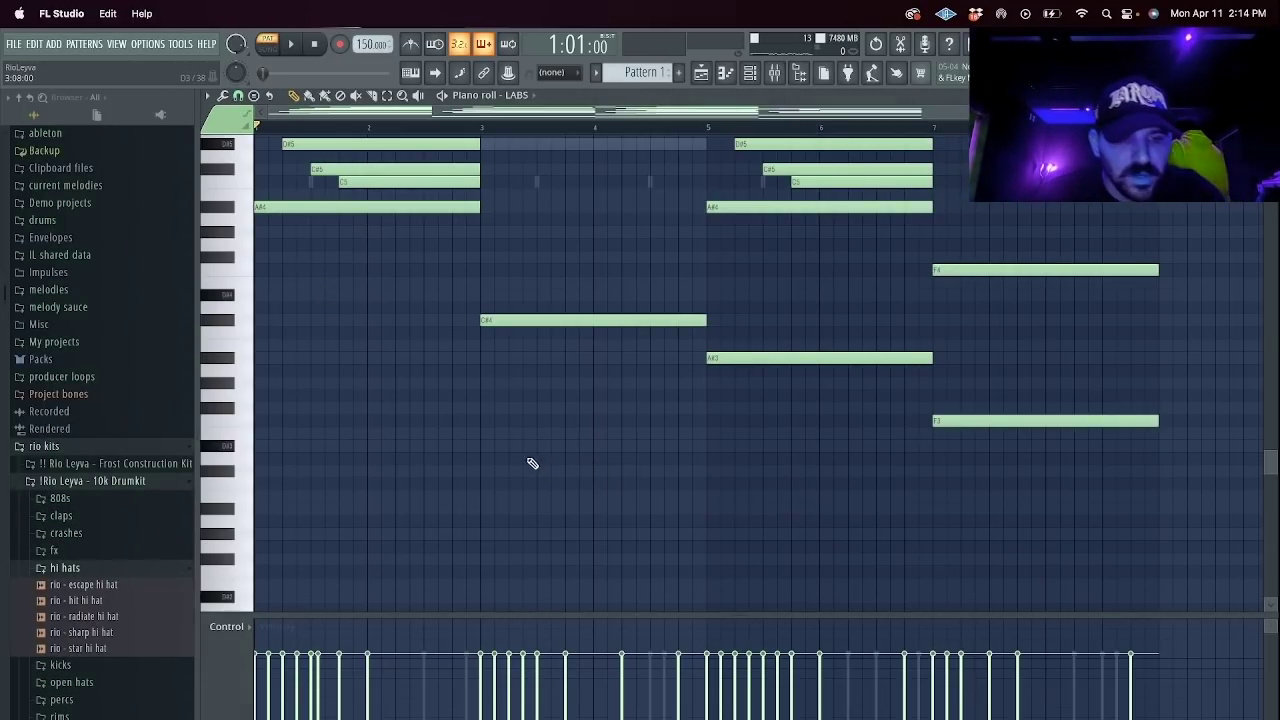
key(F7)
Add rio - escape hi hat, fill it every 2 steps, play it and open its piano roll.
drag(418, 280, 382, 275)
right_click(393, 275)
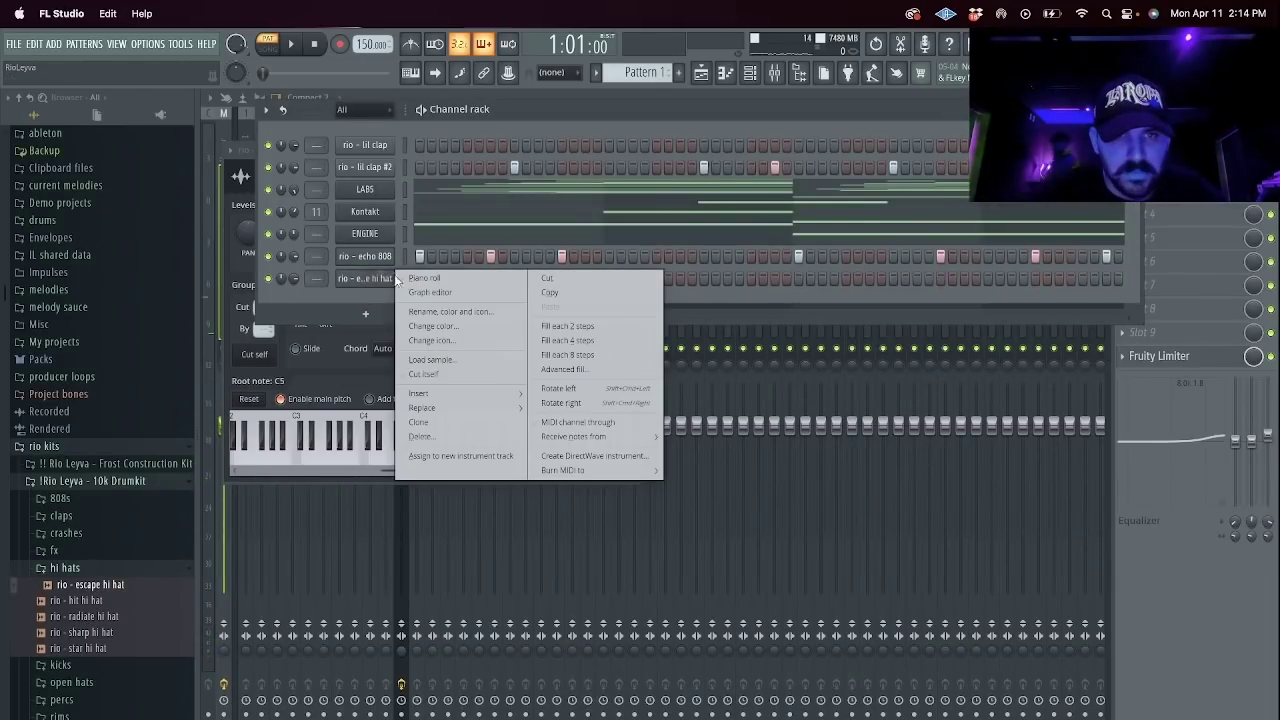
click(584, 324)
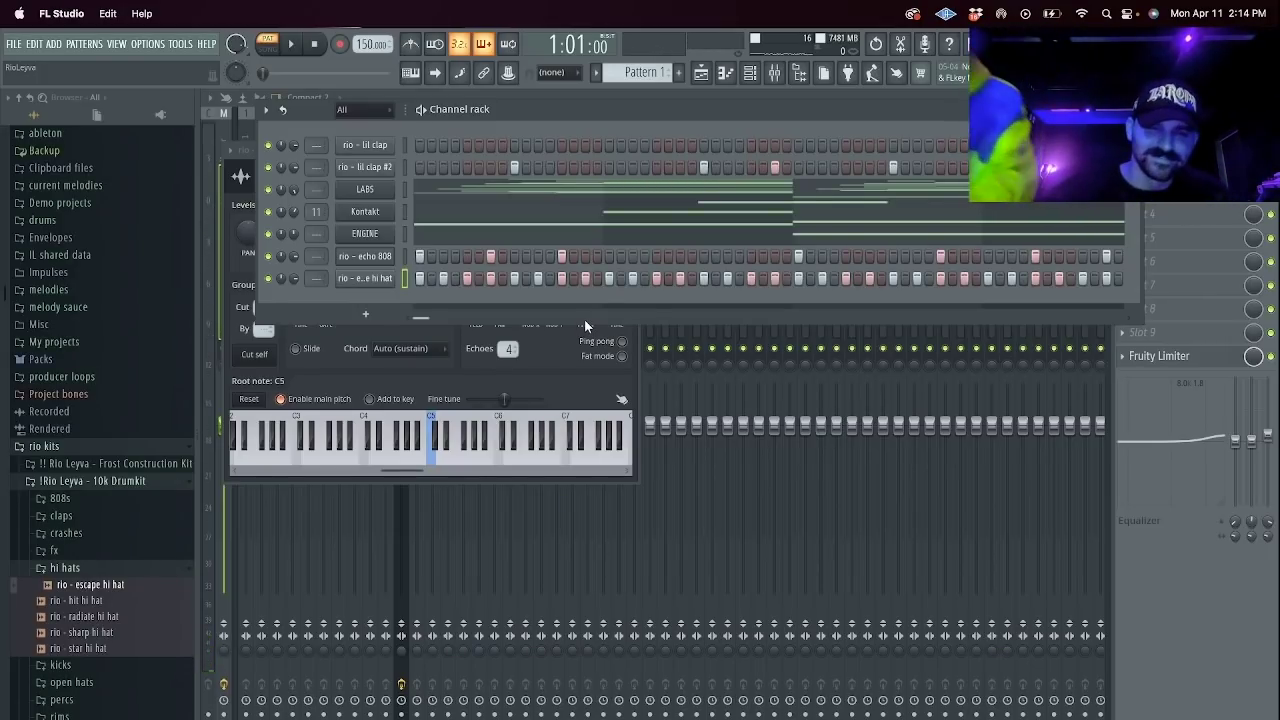
right_click(360, 283)
key(Escape)
key(space)
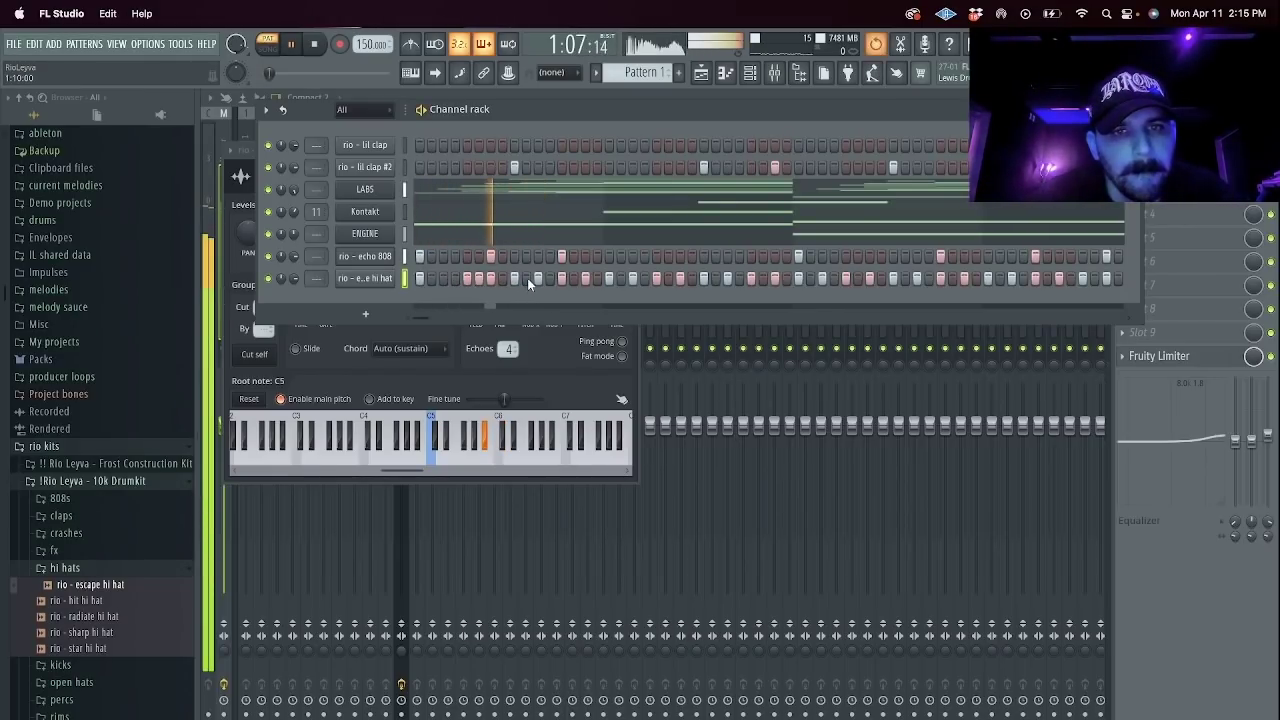
right_click(388, 280)
click(418, 282)
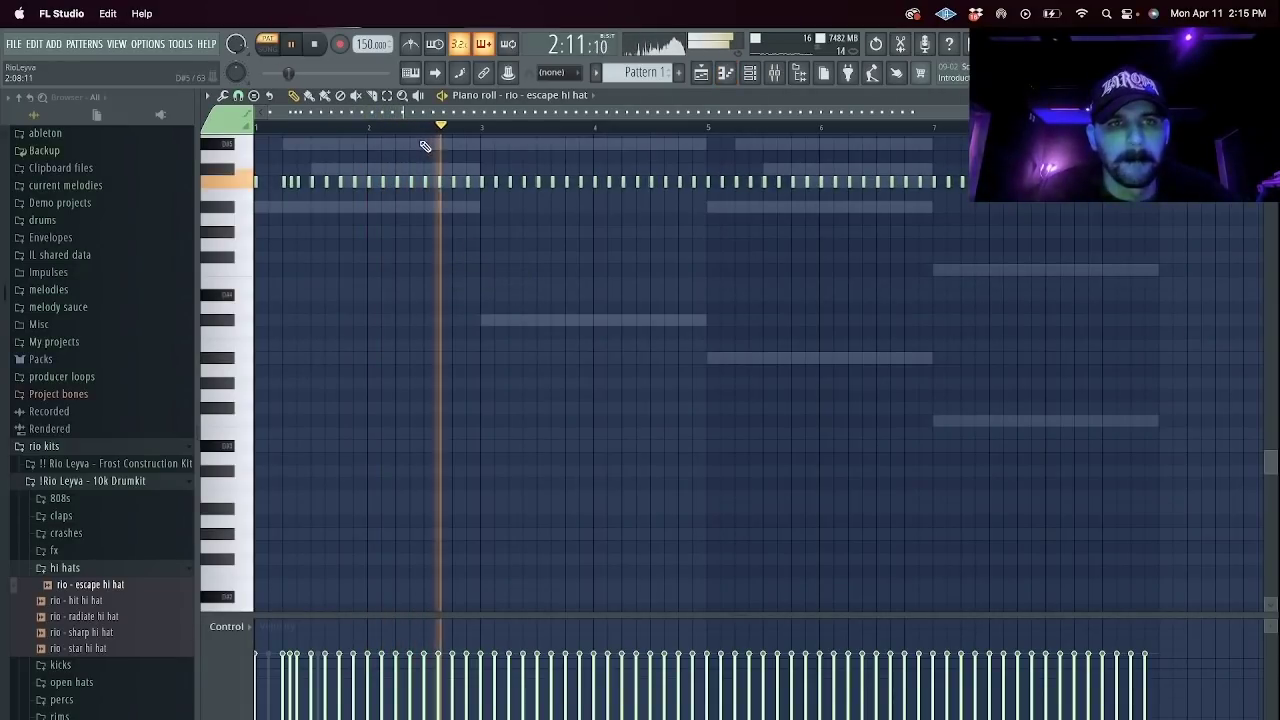
Switch to song mode, erase hi-hats in bar 2 and delete everything from bar 5 on.
scroll(430, 144, up, 1)
scroll(440, 132, down, 2)
scroll(443, 146, up, 2)
key(l)
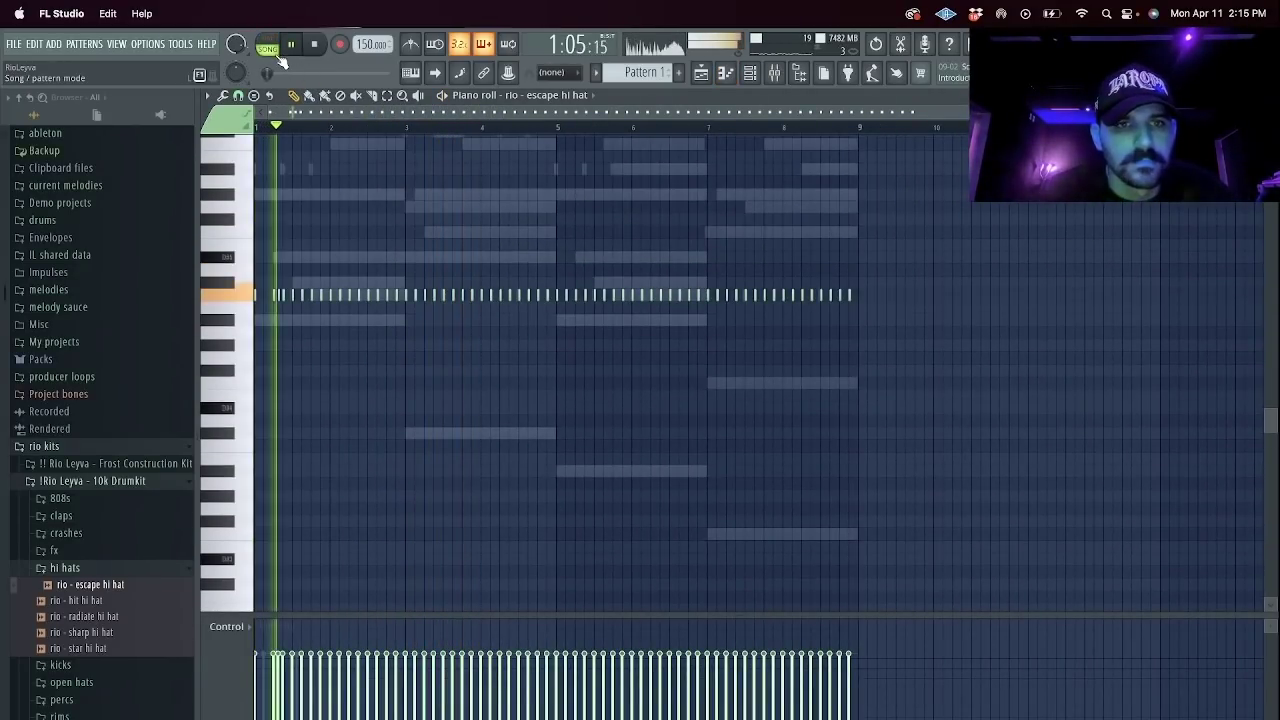
right_click(302, 296)
right_click(311, 298)
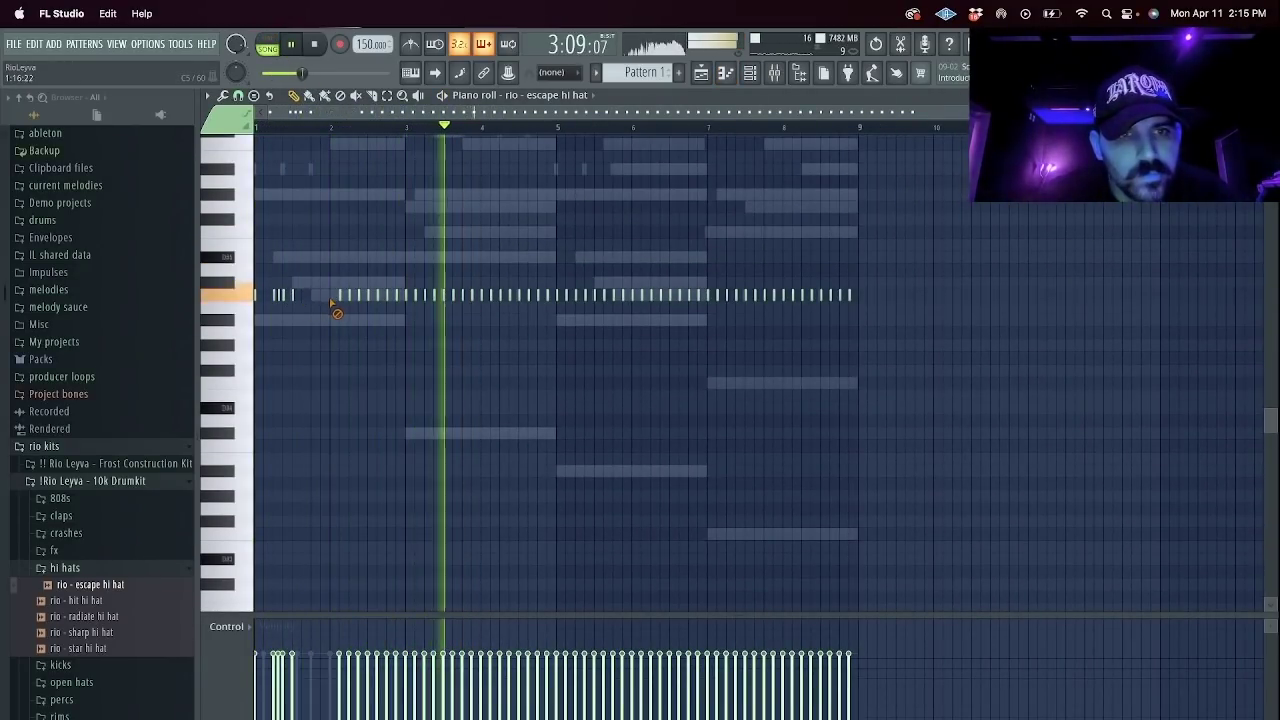
drag(557, 321, 1178, 299)
key(Delete)
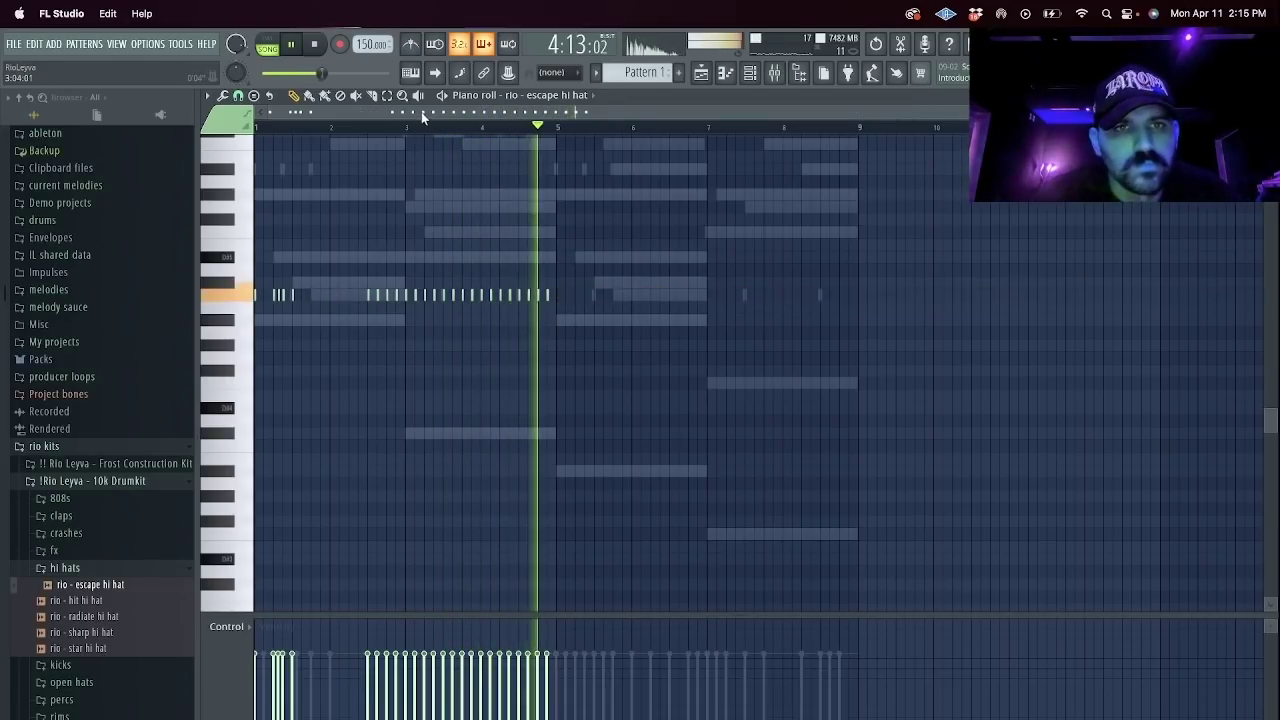
Draw a few new hi-hat notes and delete the later ones.
scroll(423, 113, up, 6)
click(747, 295)
click(816, 295)
drag(418, 113, 552, 113)
click(587, 295)
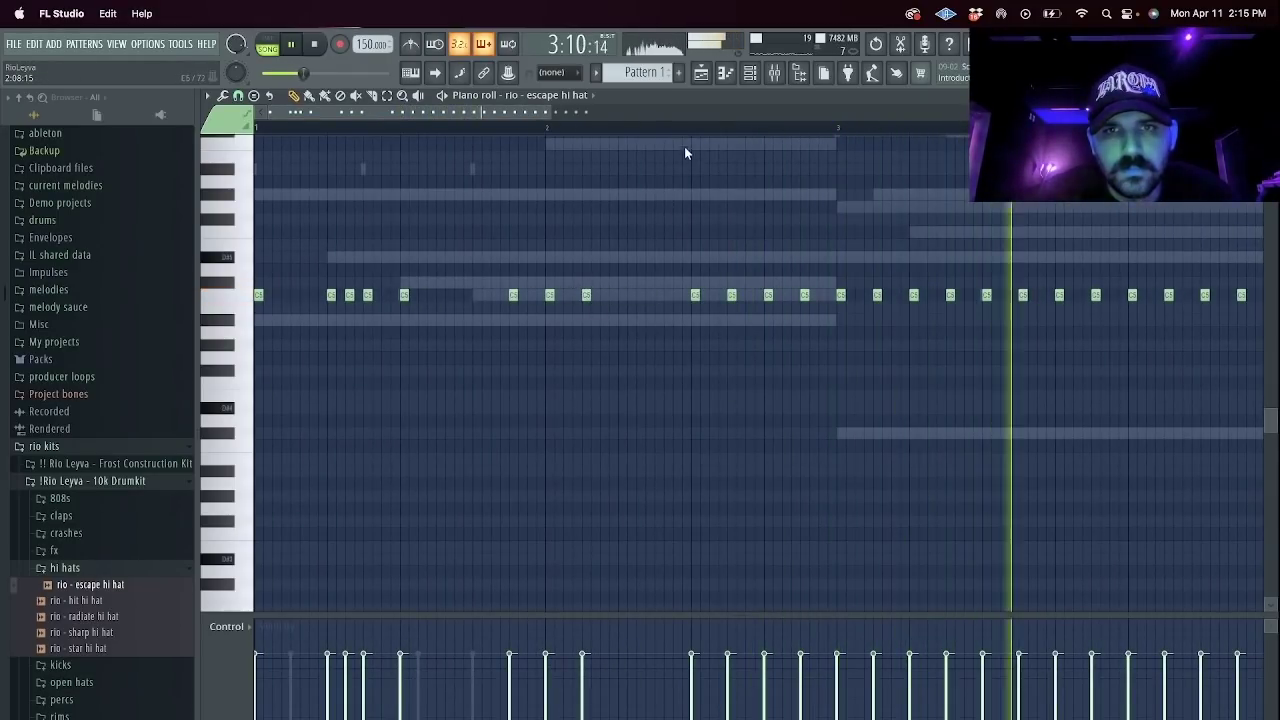
scroll(670, 175, down, 3)
drag(491, 303, 966, 400)
key(Delete)
scroll(484, 136, up, 1)
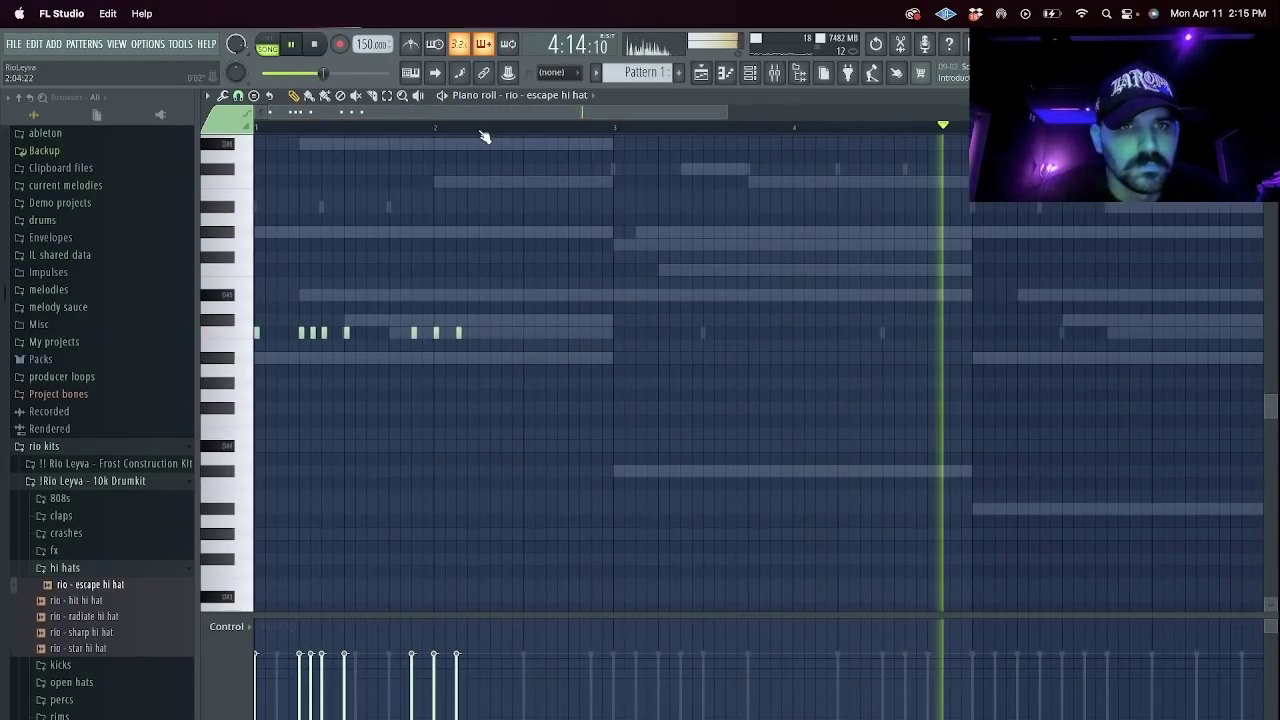
Duplicate the first two bars of hi-hats further along the loop.
drag(615, 130, 51, 123)
key(super+b)
key(super+b)
key(super+b)
key(super+d)
drag(368, 113, 290, 113)
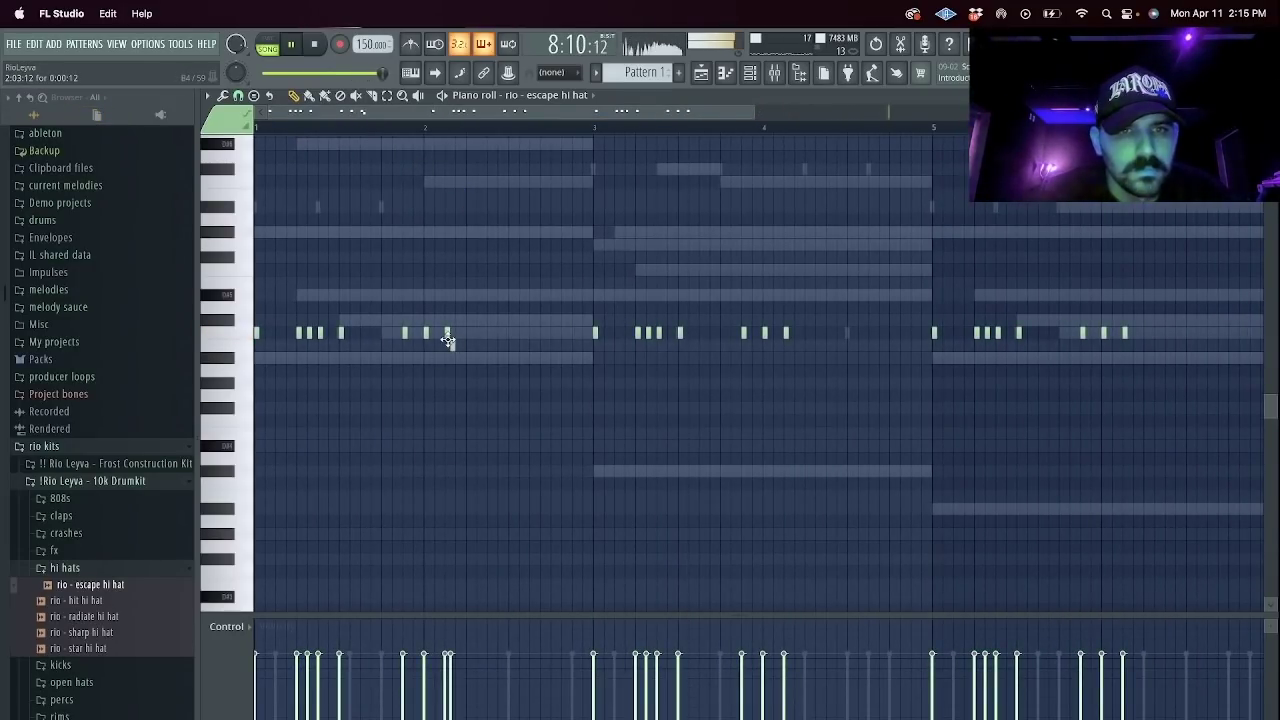
Add and reposition several hi-hat notes for a more varied rhythm.
click(488, 334)
drag(488, 334, 531, 334)
click(575, 333)
drag(648, 333, 615, 331)
scroll(680, 115, down, 2)
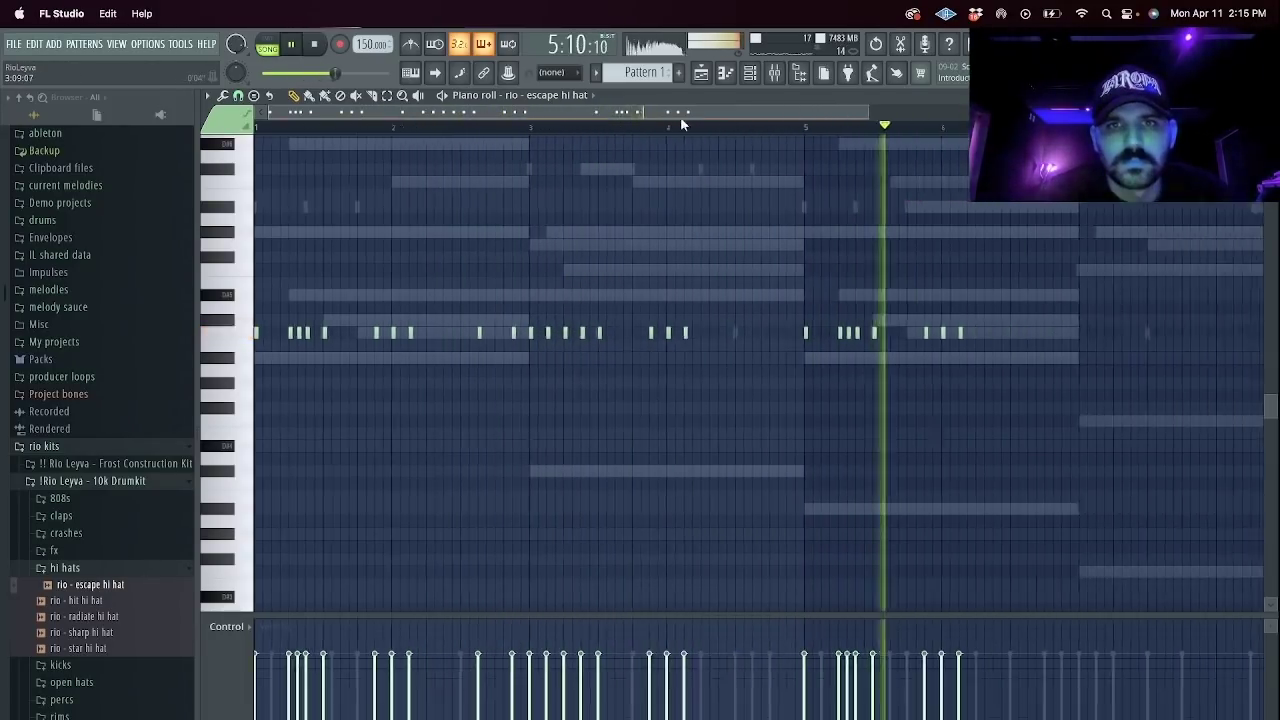
click(563, 333)
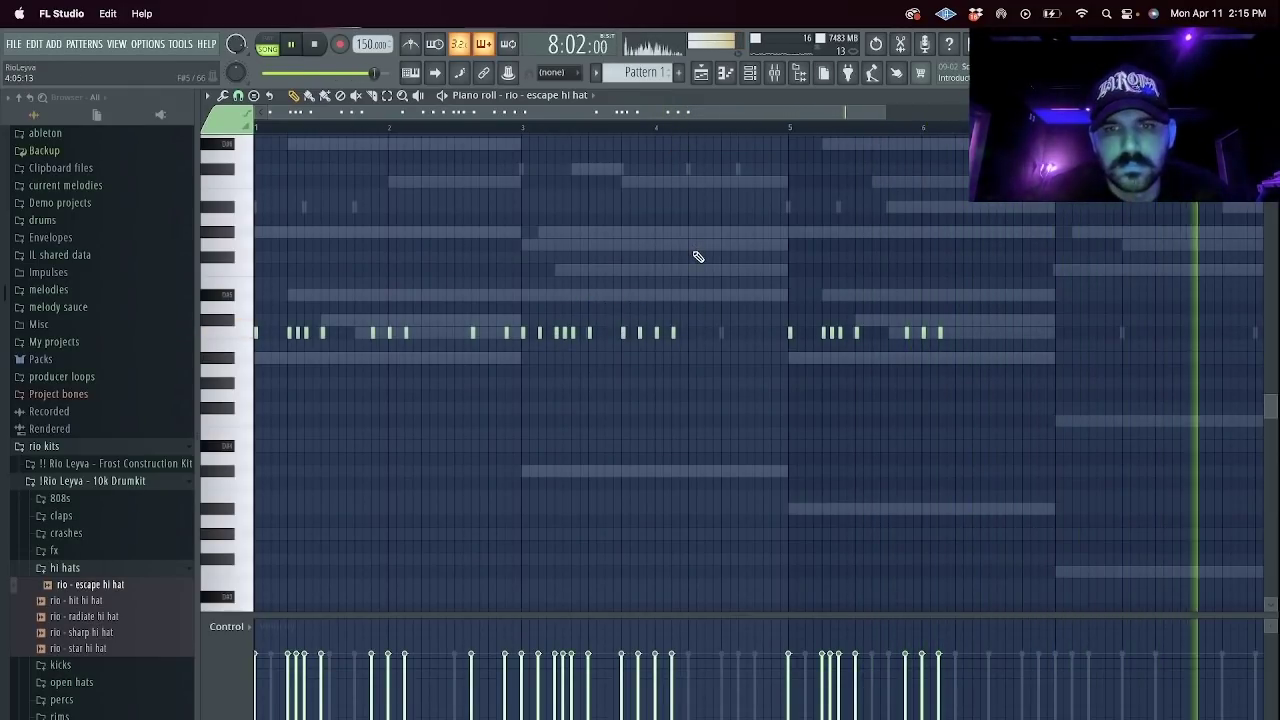
Delete the right-hand hi-hat notes so the part ends around bar 4.
key(ctrl+a)
scroll(690, 318, down, 5)
drag(640, 364, 401, 227)
key(Delete)
scroll(405, 228, up, 1)
scroll(457, 186, up, 4)
drag(640, 363, 496, 271)
ctrl+click(583, 288)
Repeat the last C5 hi-hat note and its short copy into quick rolls.
ctrl+click(614, 332)
key(ctrl+b)
key(ctrl+b)
key(ctrl+b)
key(ctrl+b)
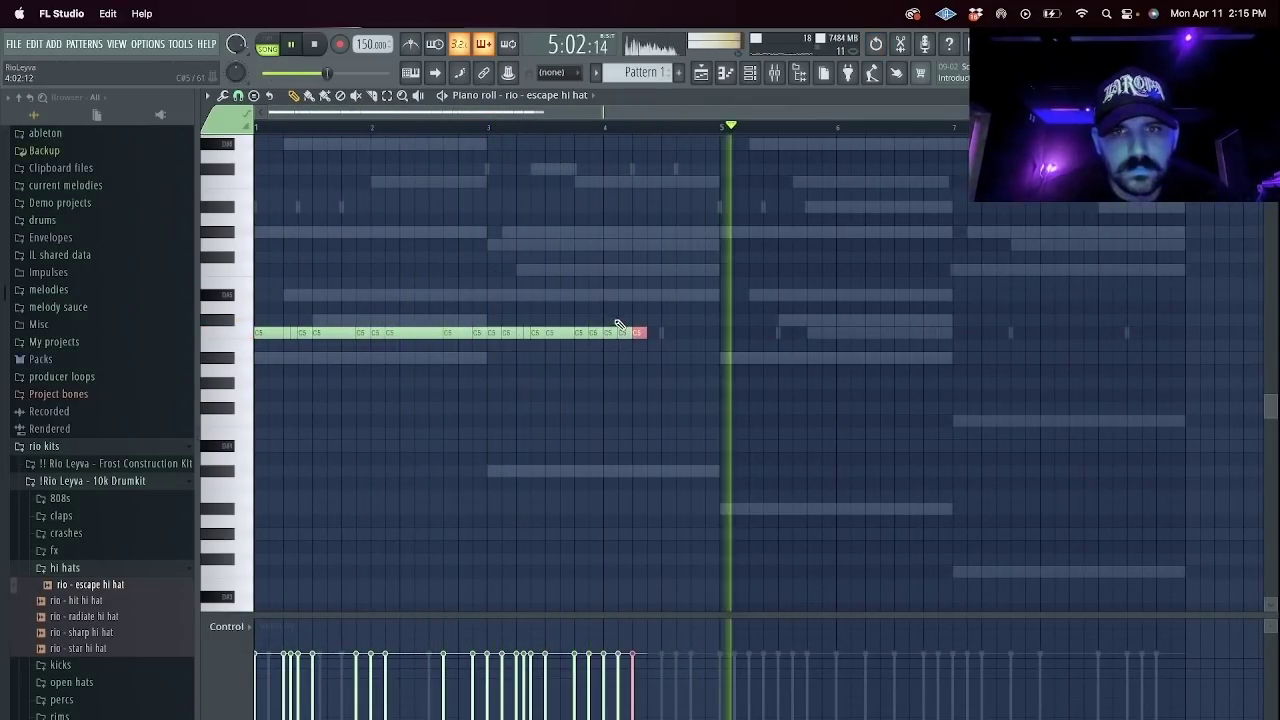
key(shift+d)
key(ctrl+d)
mouse_move(653, 325)
mouse_down()
mouse_move(667, 345)
mouse_move(678, 333)
mouse_up()
ctrl+click(663, 334)
key(ctrl+b)
key(ctrl+b)
key(ctrl+b)
key(ctrl+d)
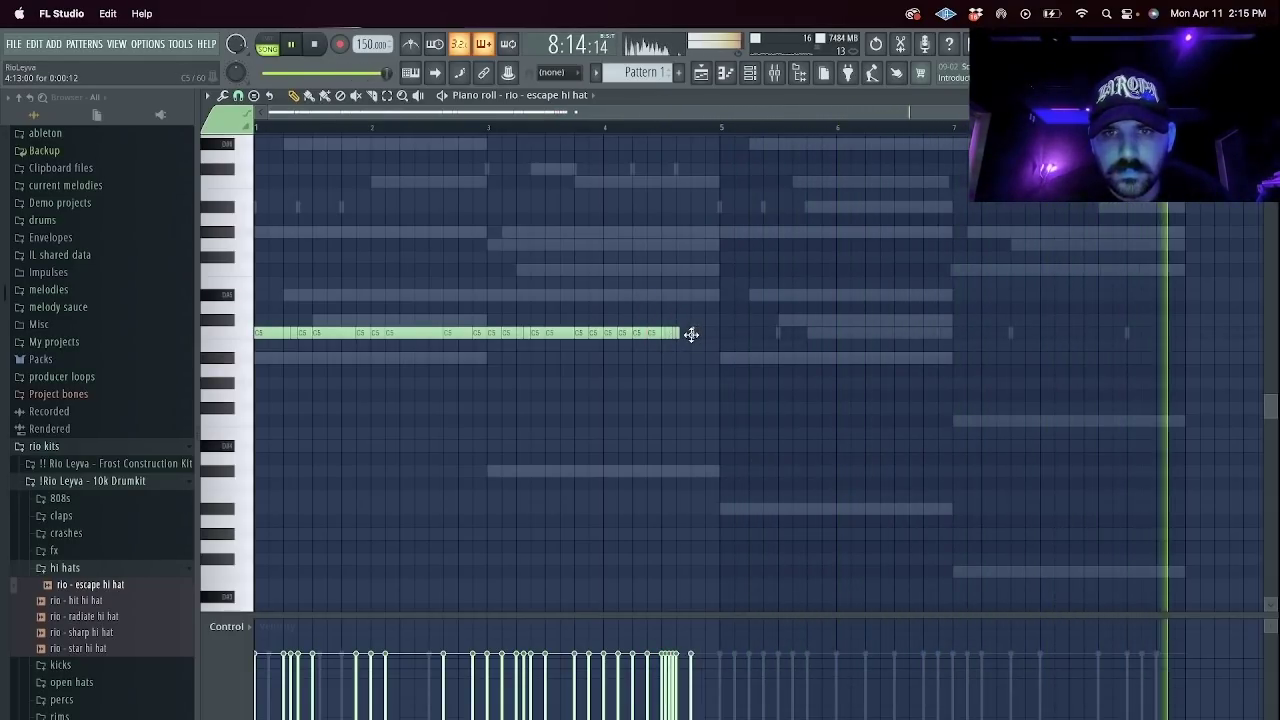
Remove the extra final hi-hat and duplicate the pattern to the right.
click(720, 333)
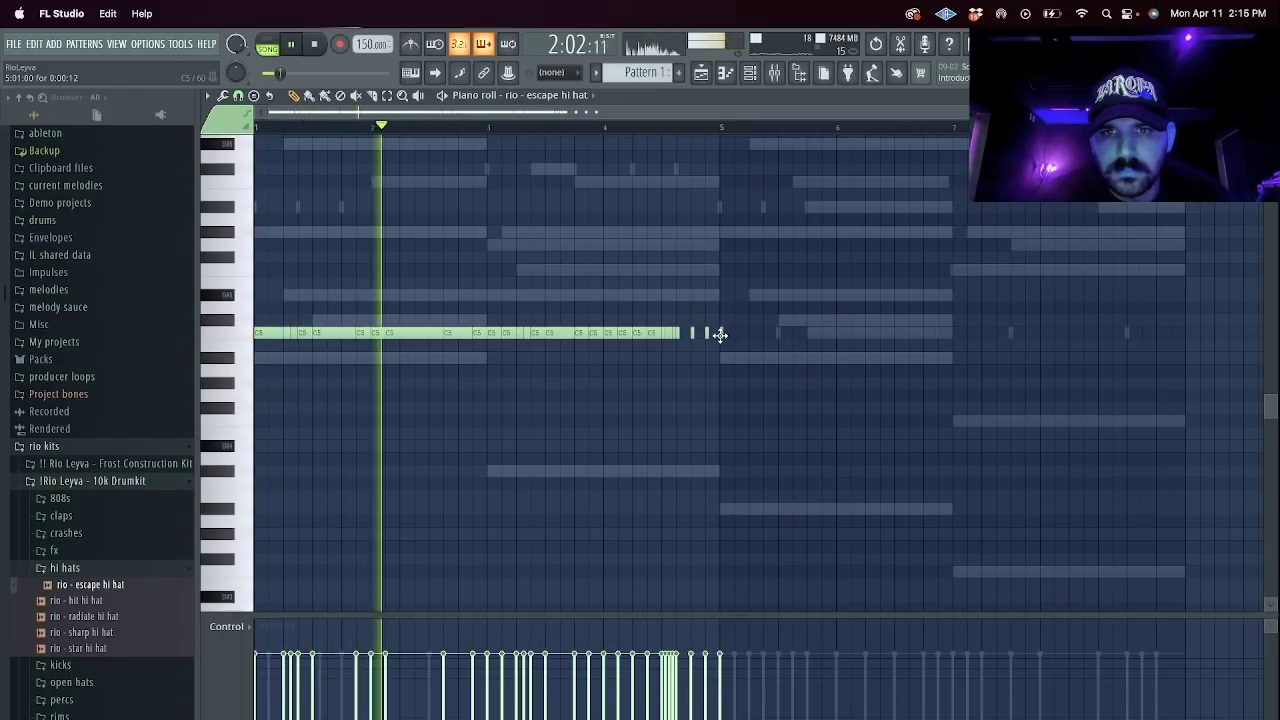
key(ctrl+l)
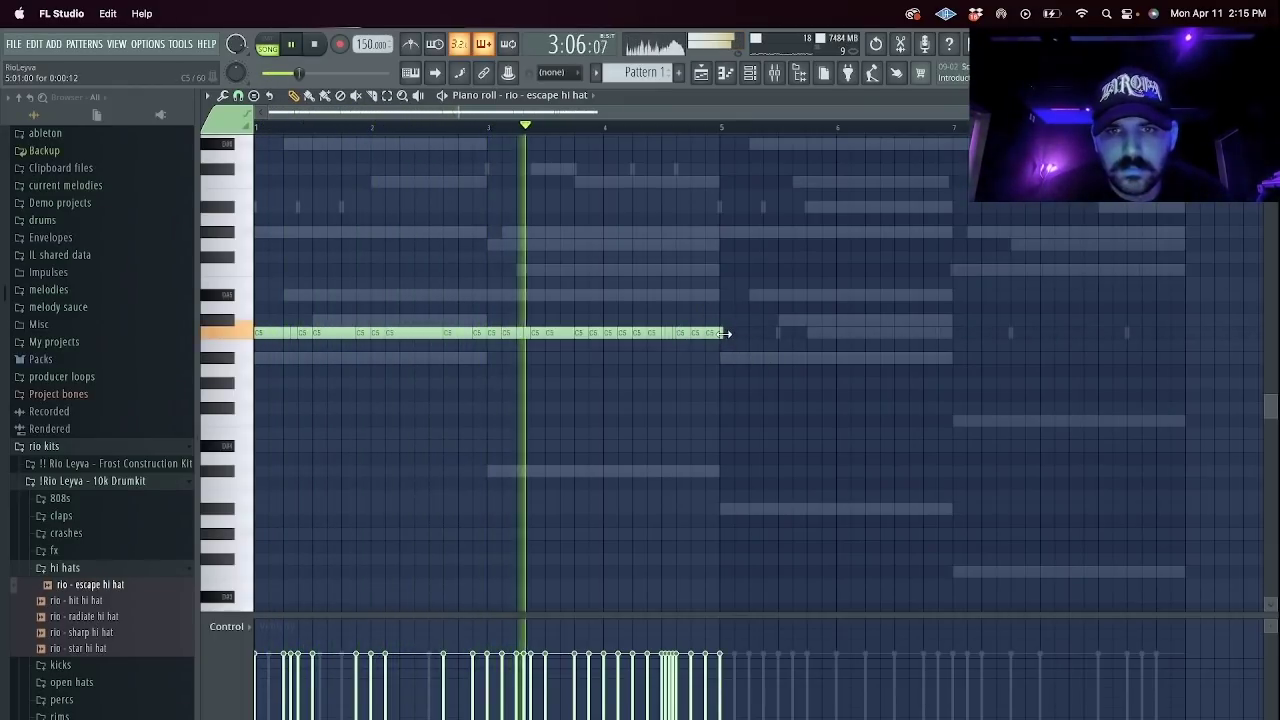
right_click(722, 332)
key(ctrl+b)
key(ctrl+d)
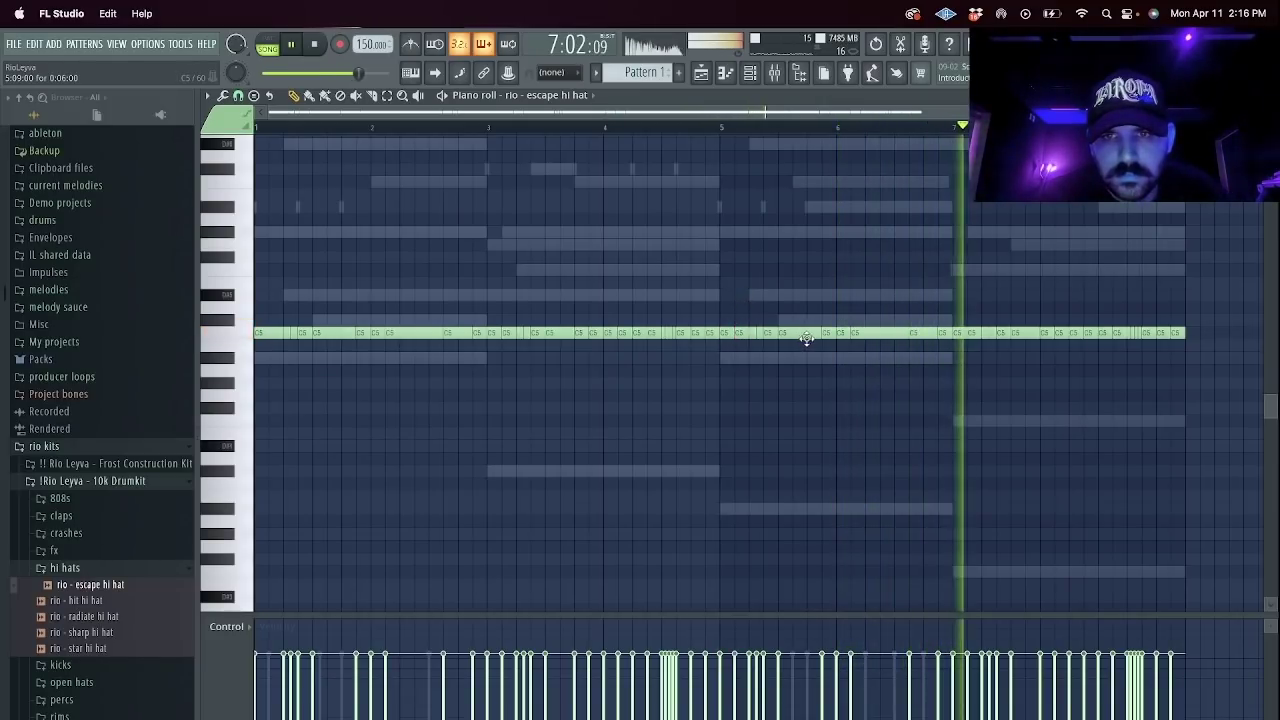
Shorten a C5 hi-hat note to 4 steps and rework the note lengths late in bar 2.
drag(817, 333, 803, 328)
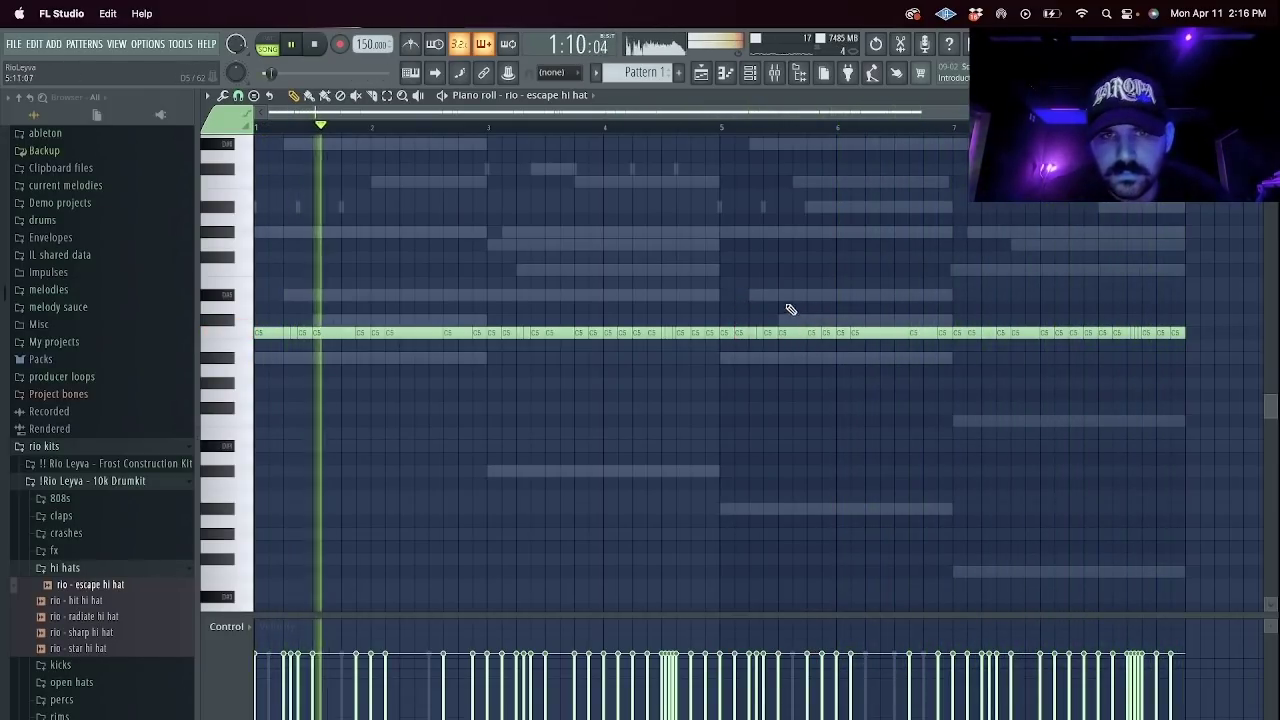
drag(439, 330, 462, 334)
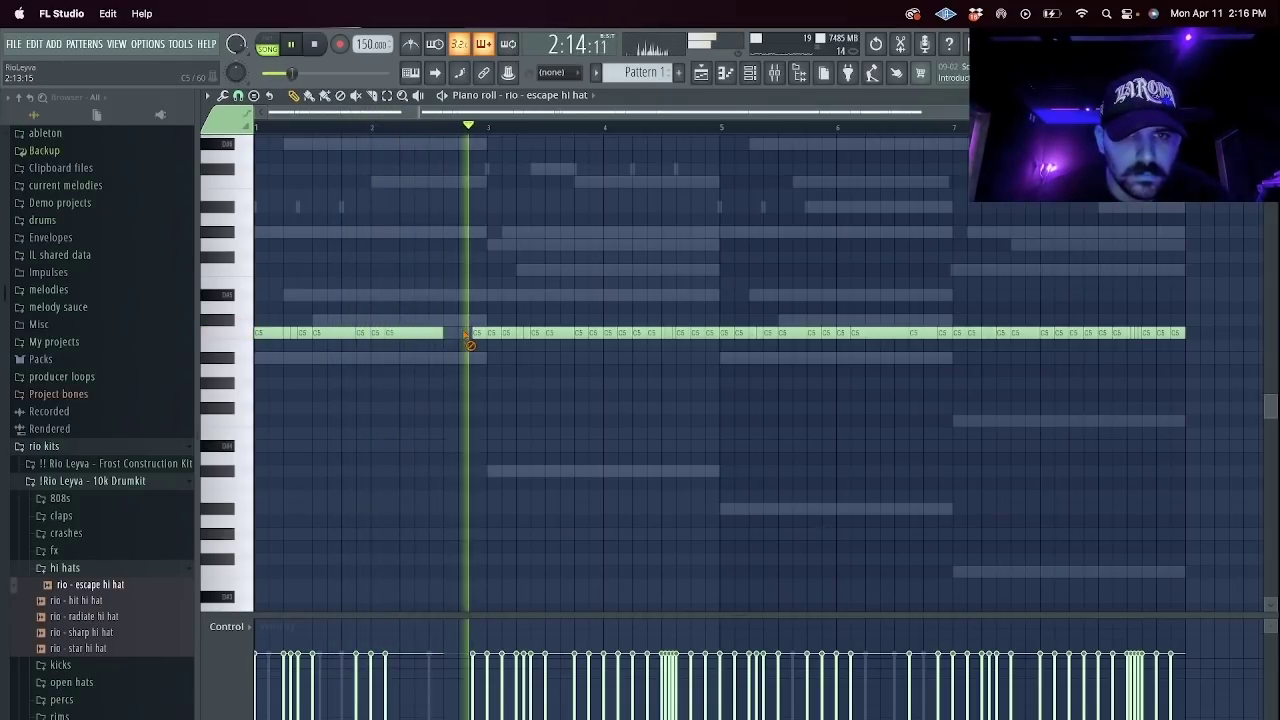
click(463, 333)
key(super+z)
key(super+z)
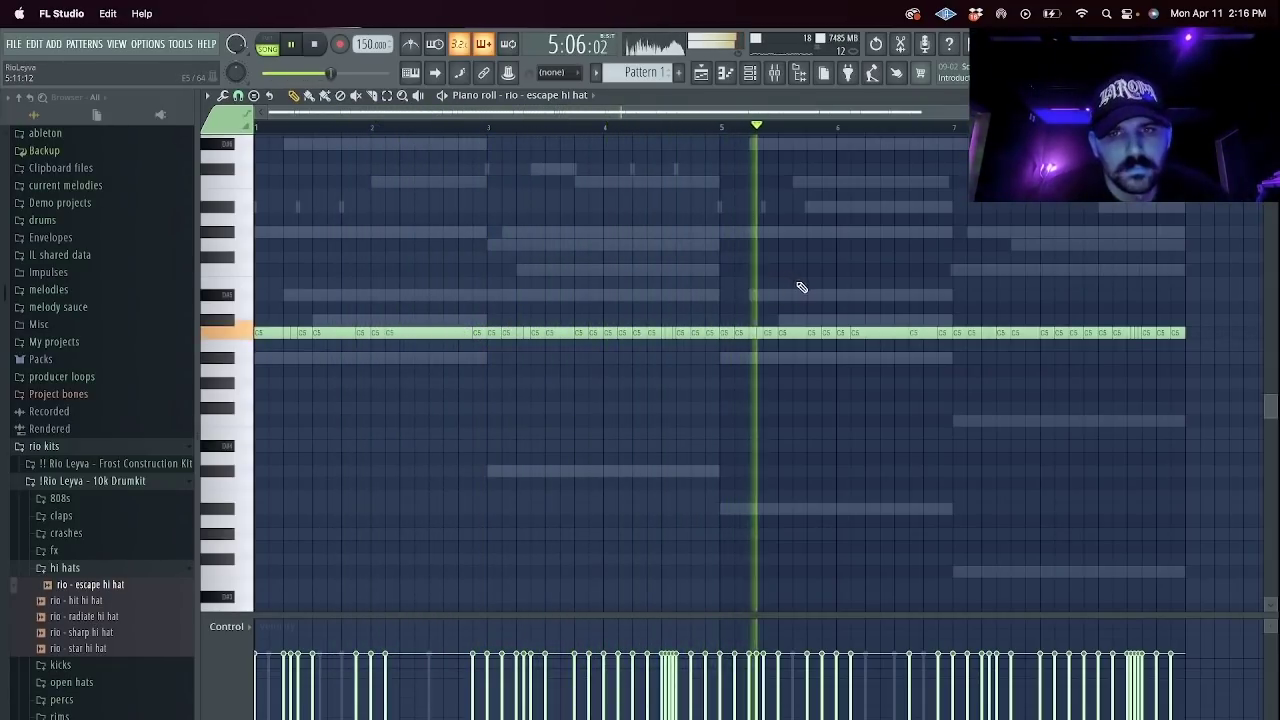
Shorten the long C5 note near the end and chop it into rapid hi-hat hits.
drag(906, 333, 859, 329)
key(super+b)
key(super+b)
key(super+b)
super+click(902, 341)
super+click(882, 336)
key(super+u)
Close the hi-hat piano roll and open the open hats sample folder.
key(Return)
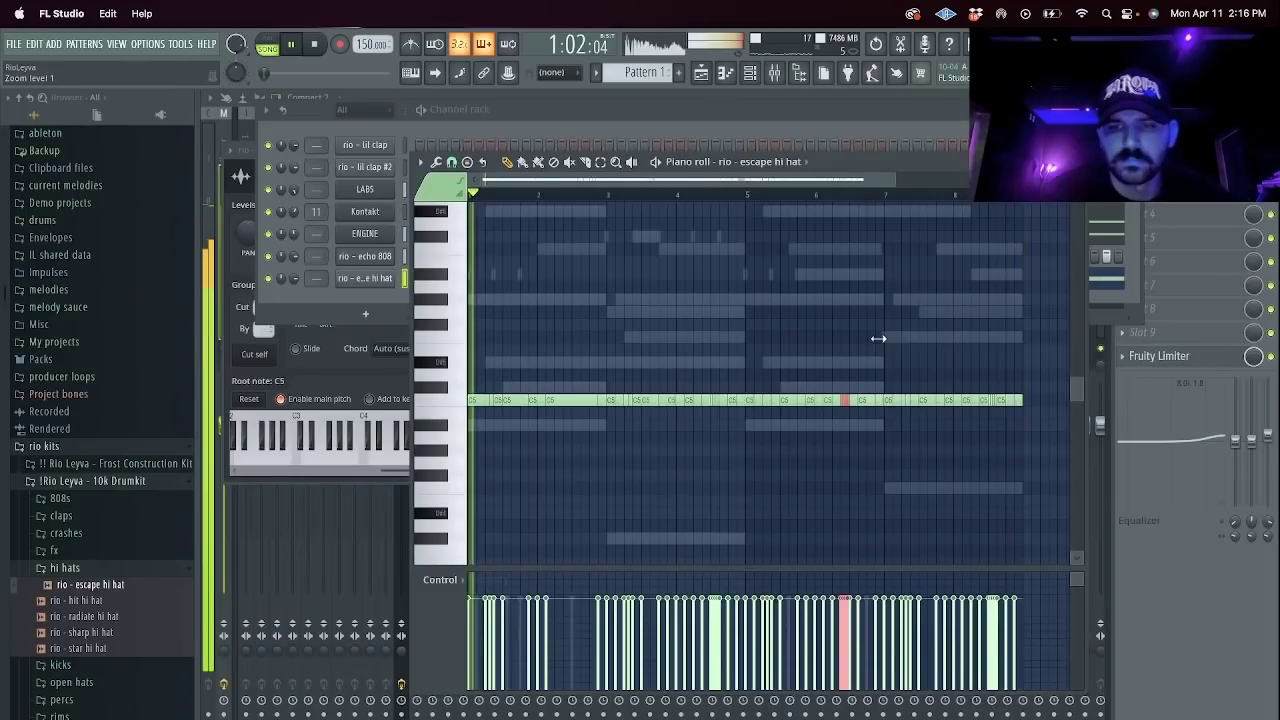
click(1078, 162)
click(1132, 110)
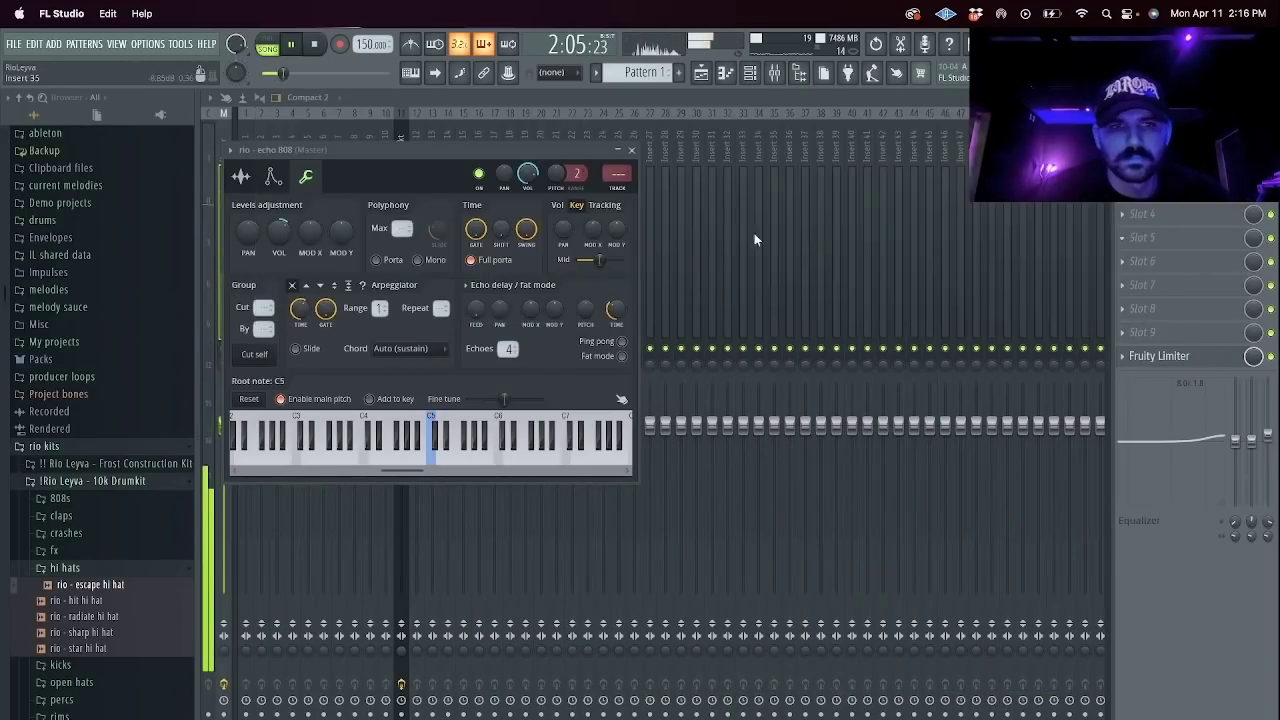
click(86, 567)
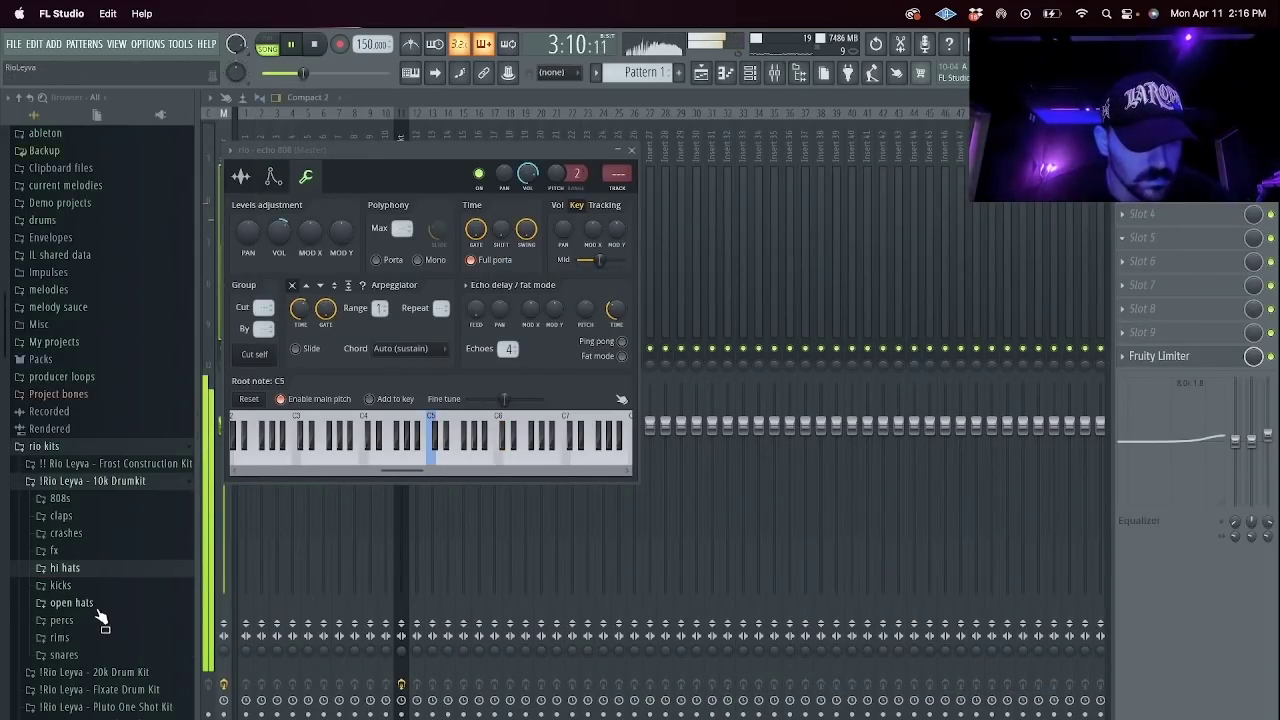
click(96, 606)
click(775, 72)
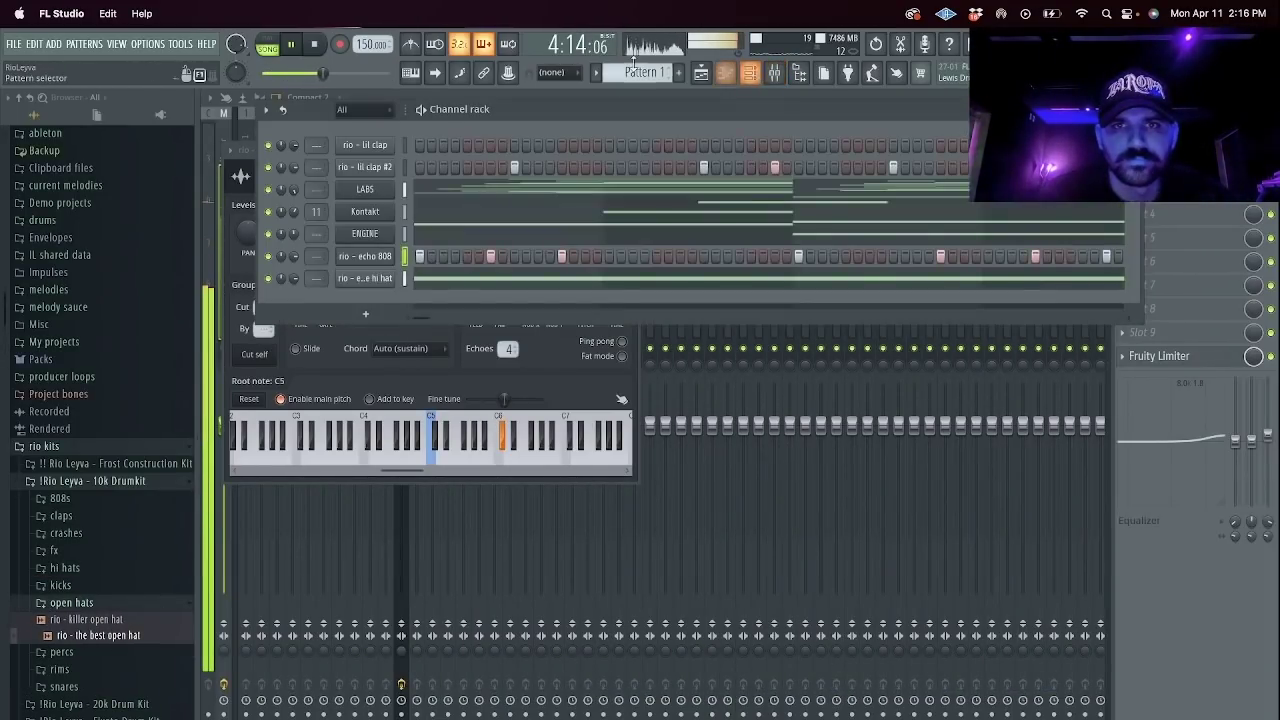
Add the killer open hat sample as a new channel and open it in the piano roll.
drag(382, 297, 307, 306)
click(369, 302)
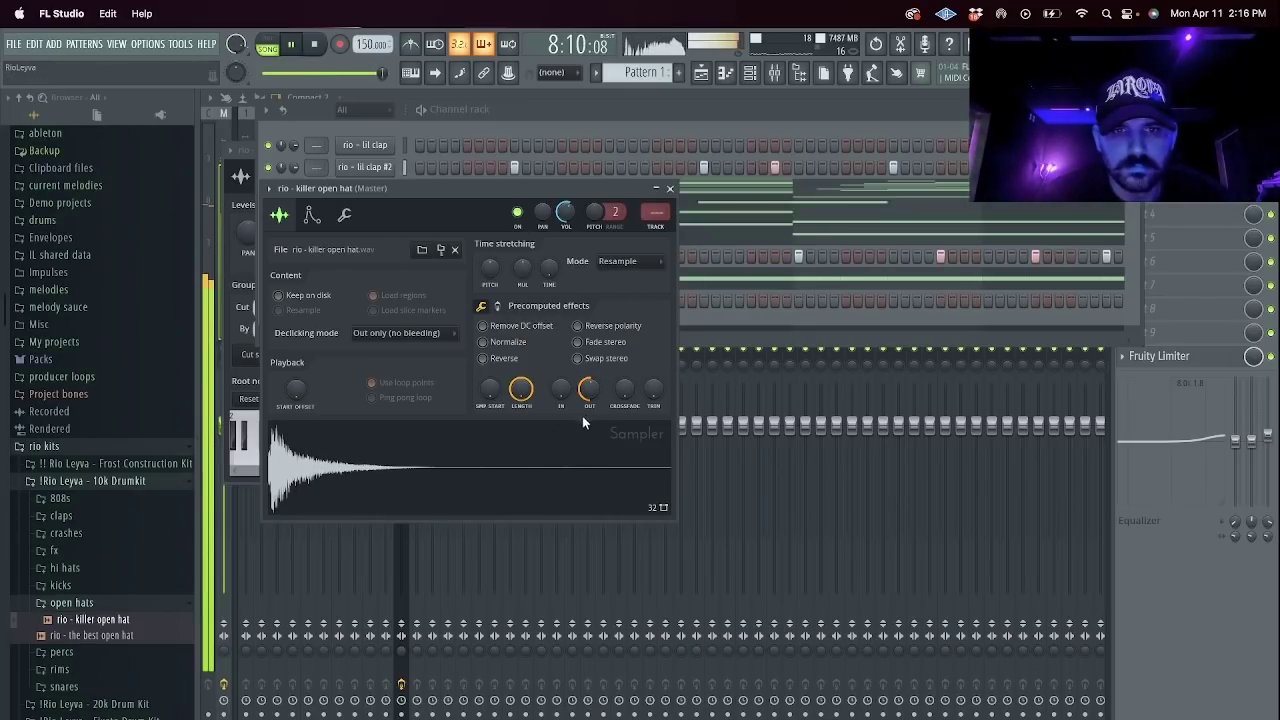
click(683, 327)
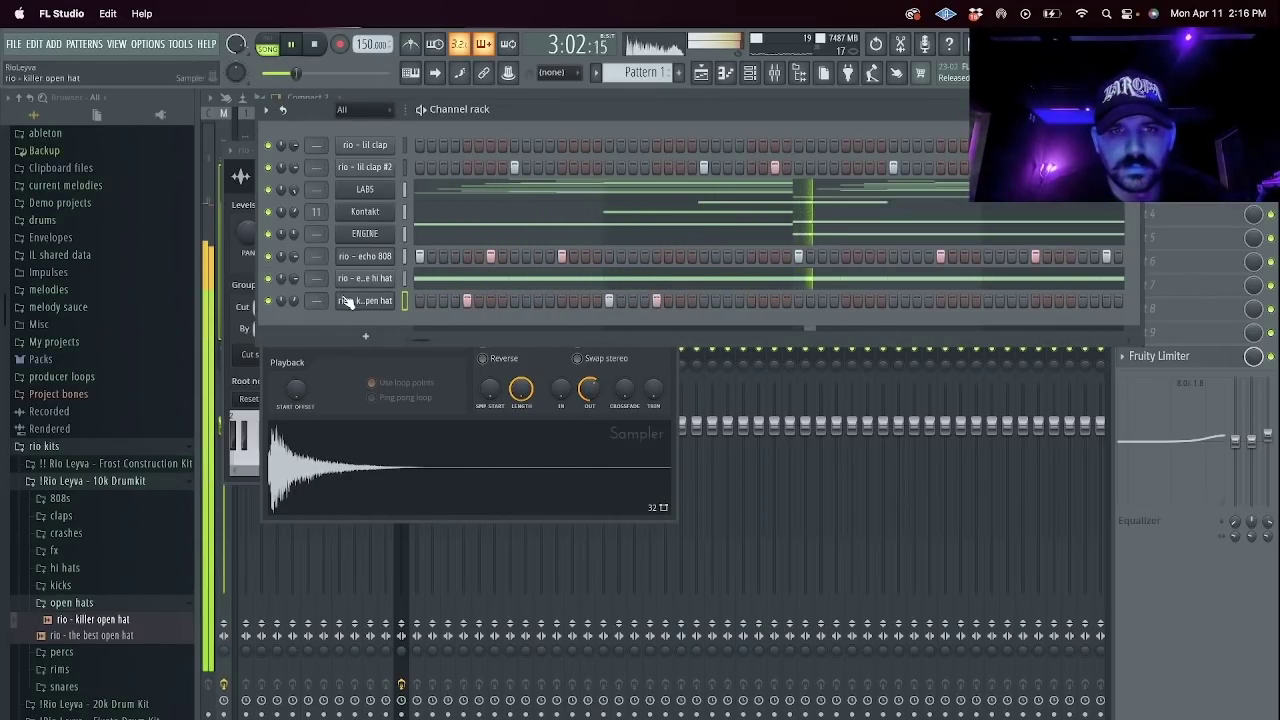
right_click(388, 298)
click(422, 298)
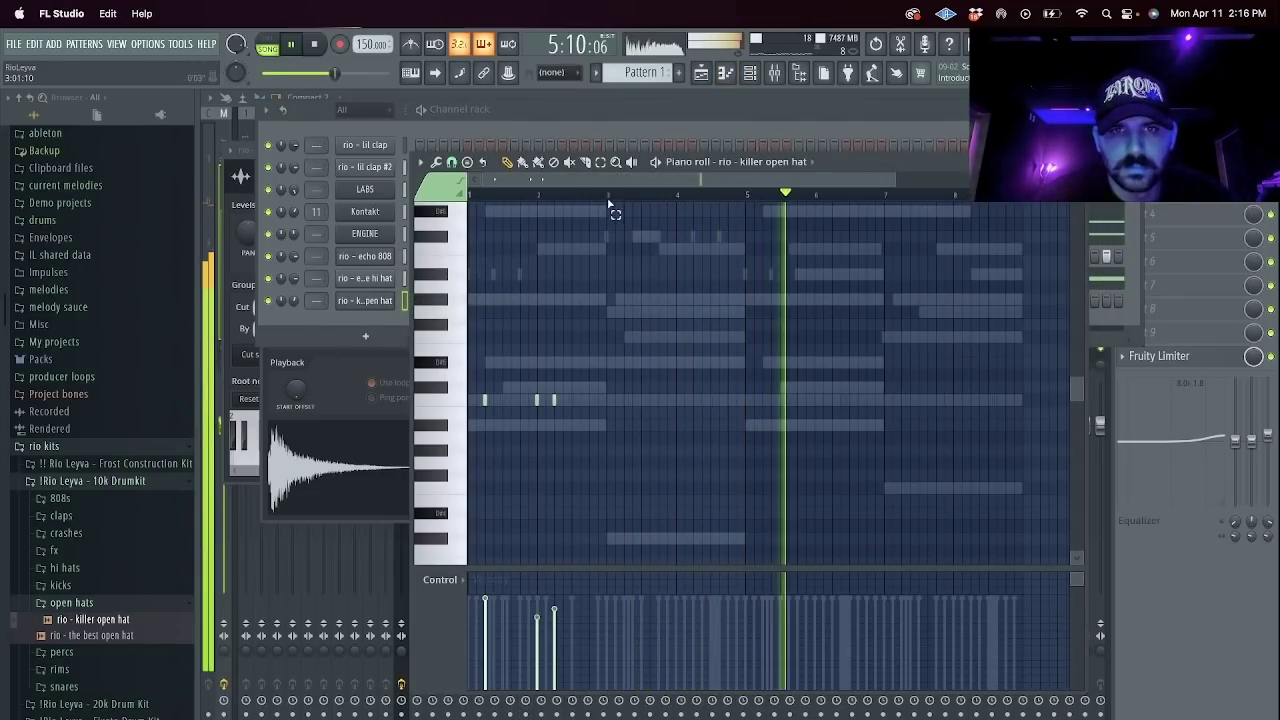
Set snap to 1/3 beat and duplicate the first two bars of open hats out to bar 9.
drag(610, 205, 500, 195)
click(451, 162)
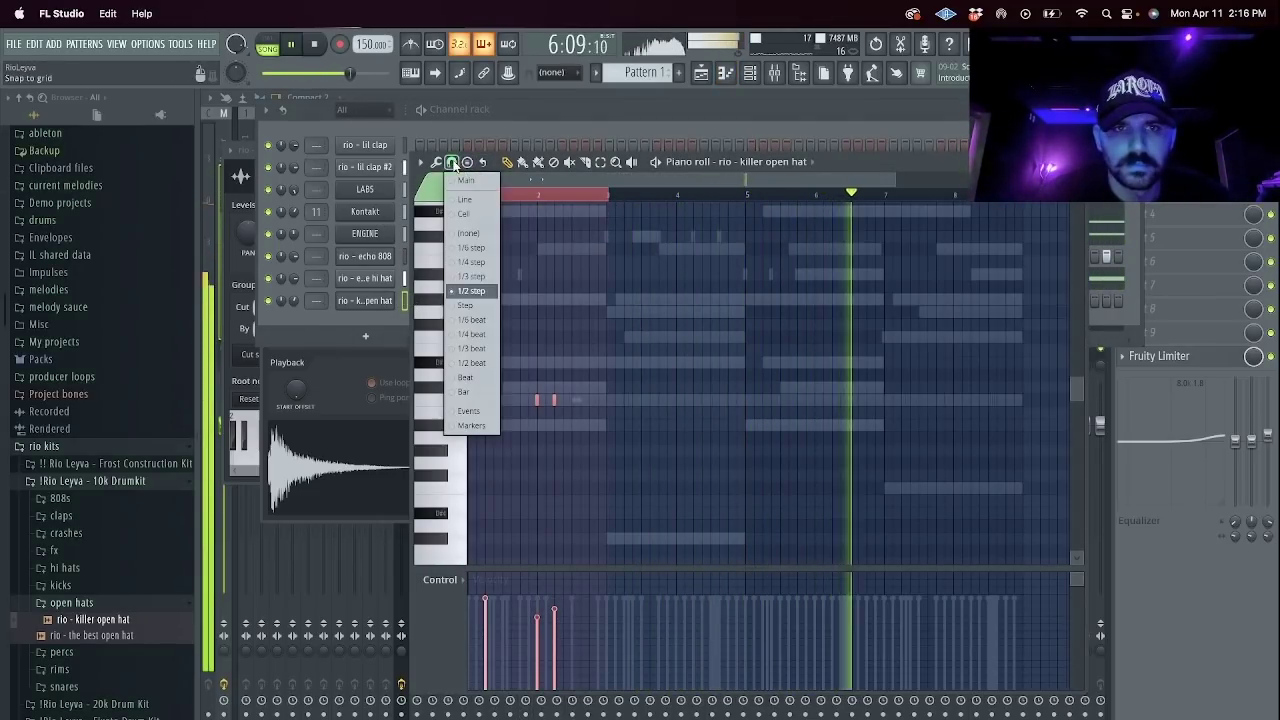
click(488, 347)
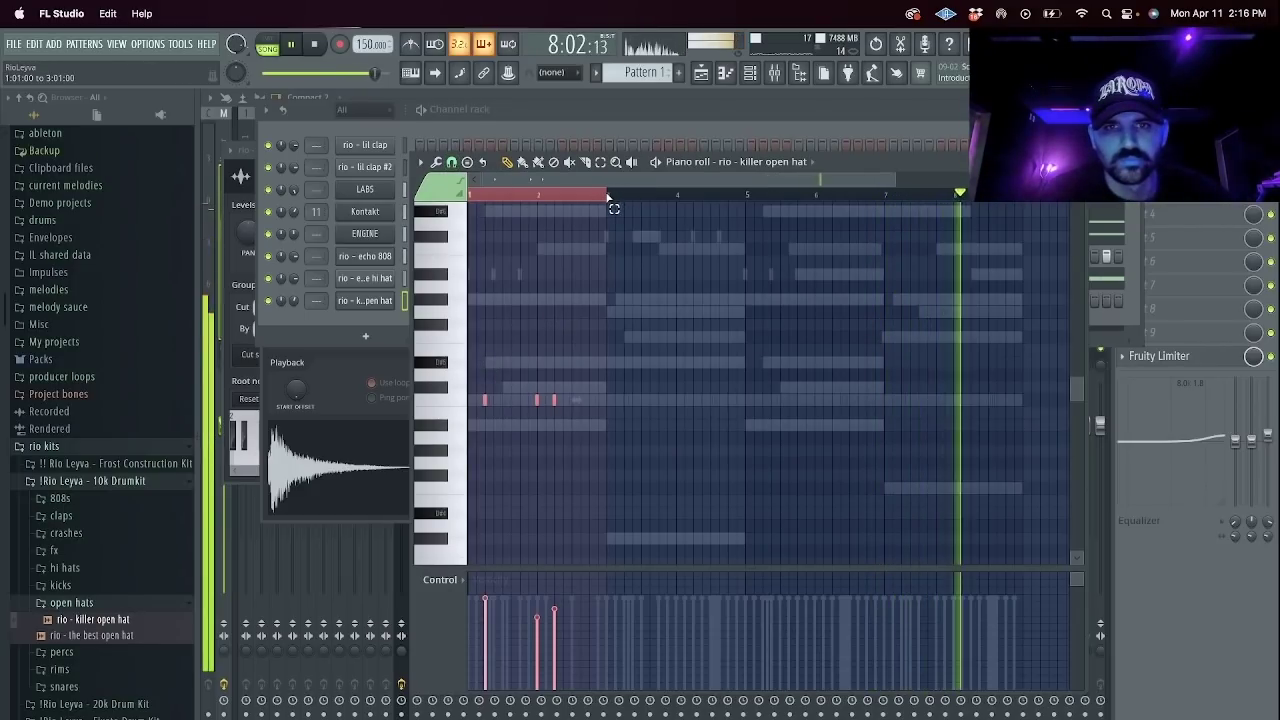
key(super+b)
key(super+b)
key(super+b)
key(super+d)
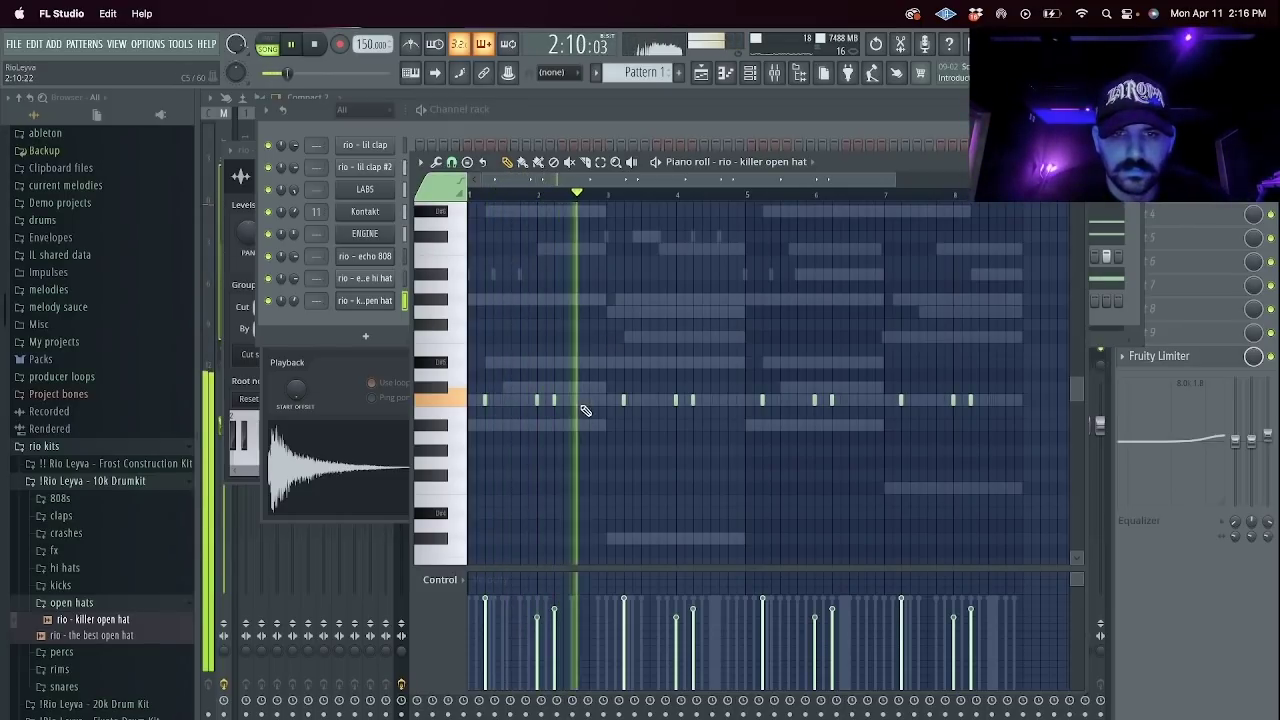
Delete and reposition open hat notes around bar 5 and lower one note's velocity.
right_click(677, 401)
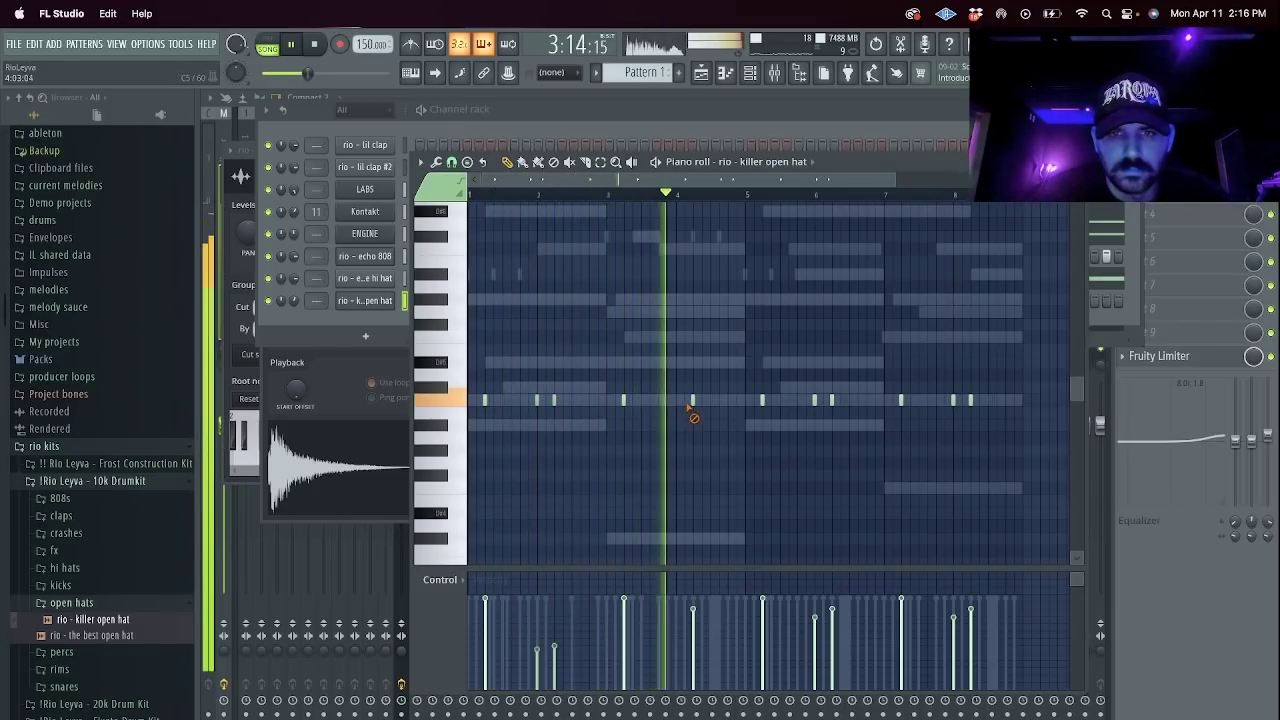
right_click(692, 402)
click(720, 401)
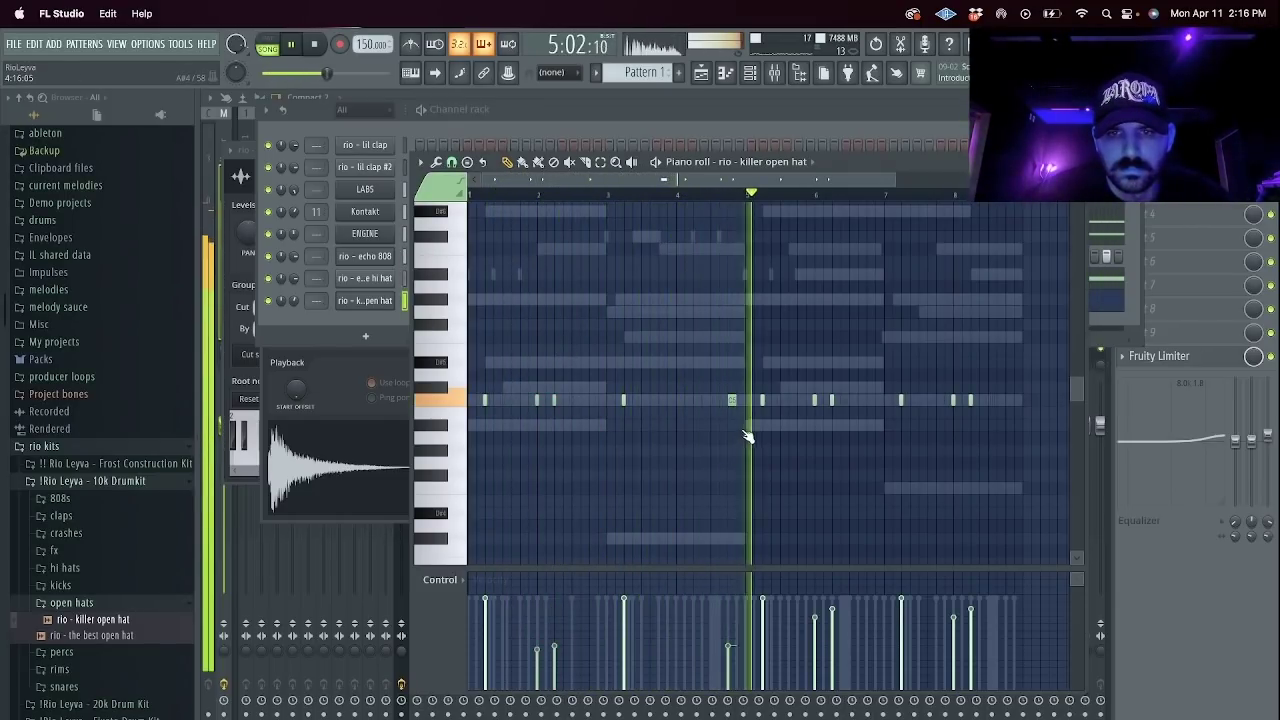
drag(763, 399, 988, 408)
key(Delete)
scroll(683, 305, up, 1)
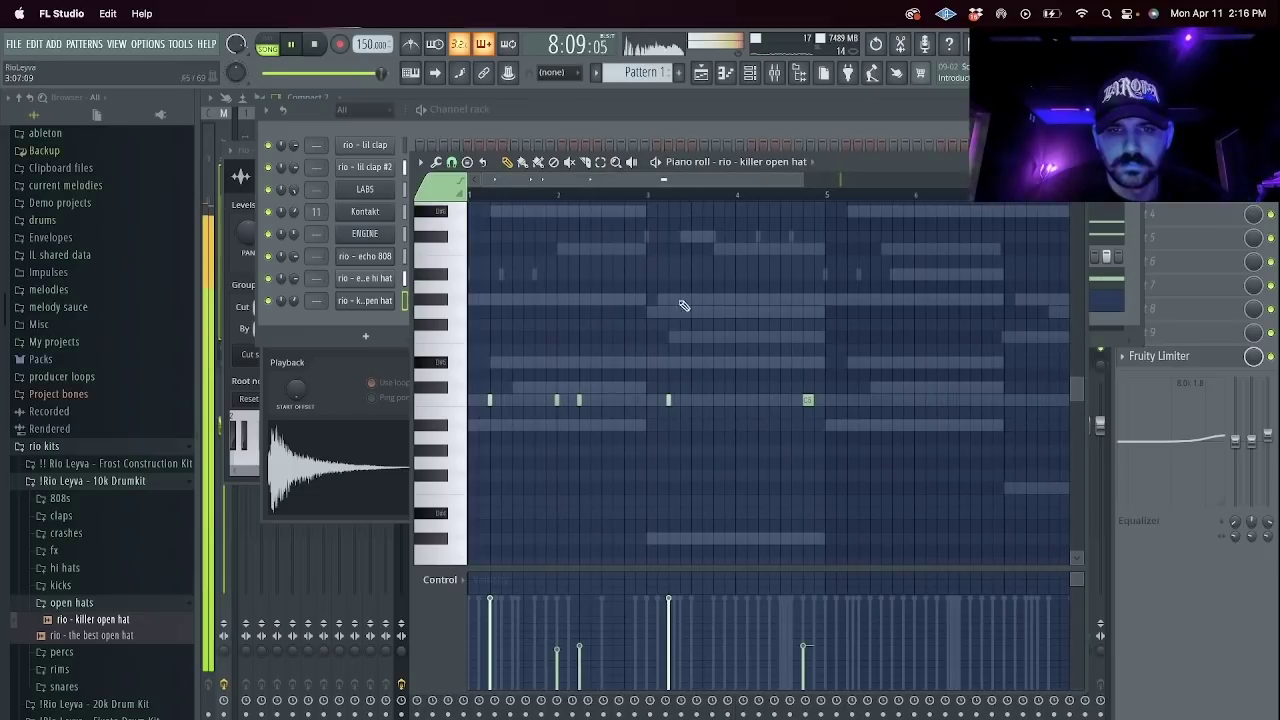
click(575, 674)
Duplicate bars 1–5 of the open hats after bar 5 and close the piano roll.
drag(829, 200, 10, 201)
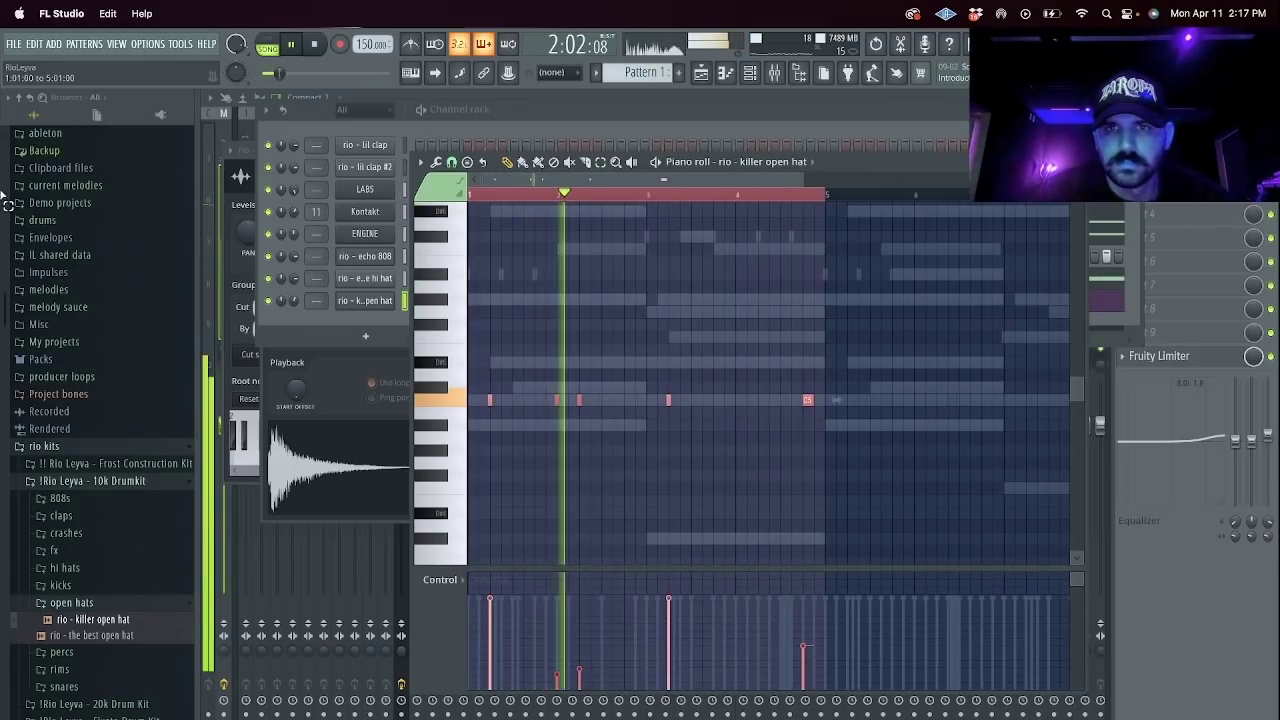
key(super+b)
key(Escape)
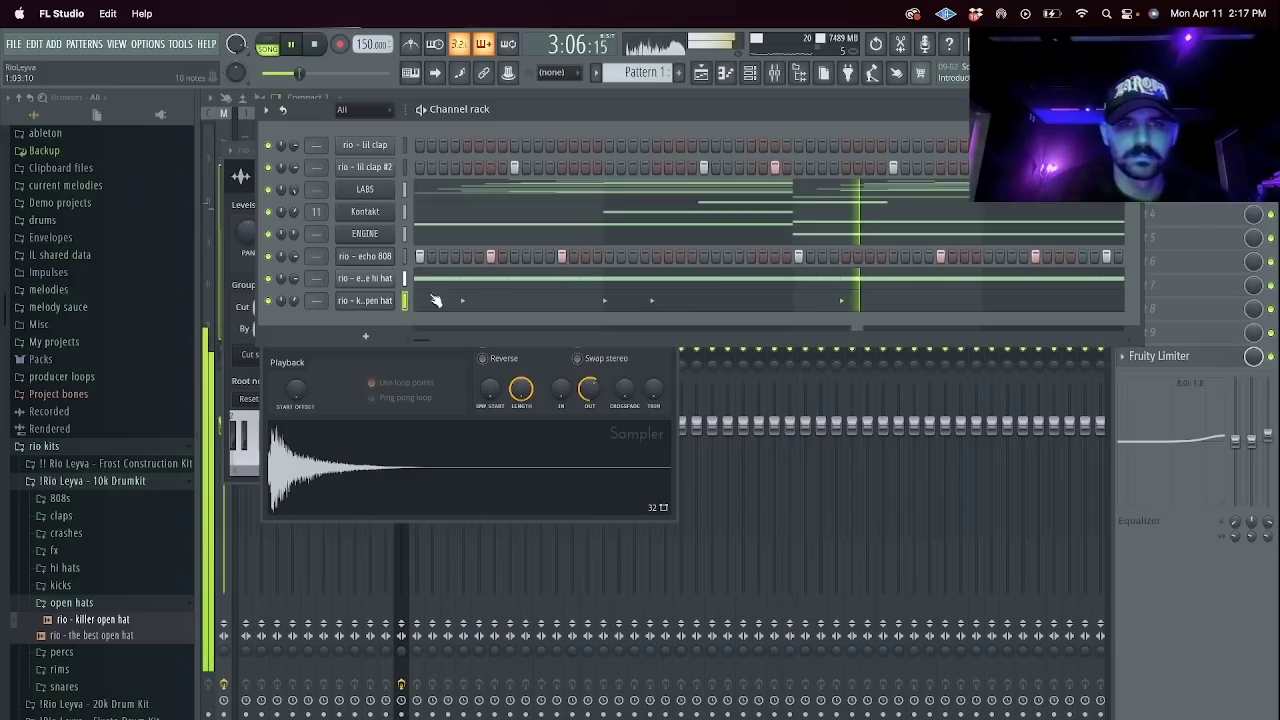
Open the percs folder and add rio - flavor perc with one step turned on.
click(95, 603)
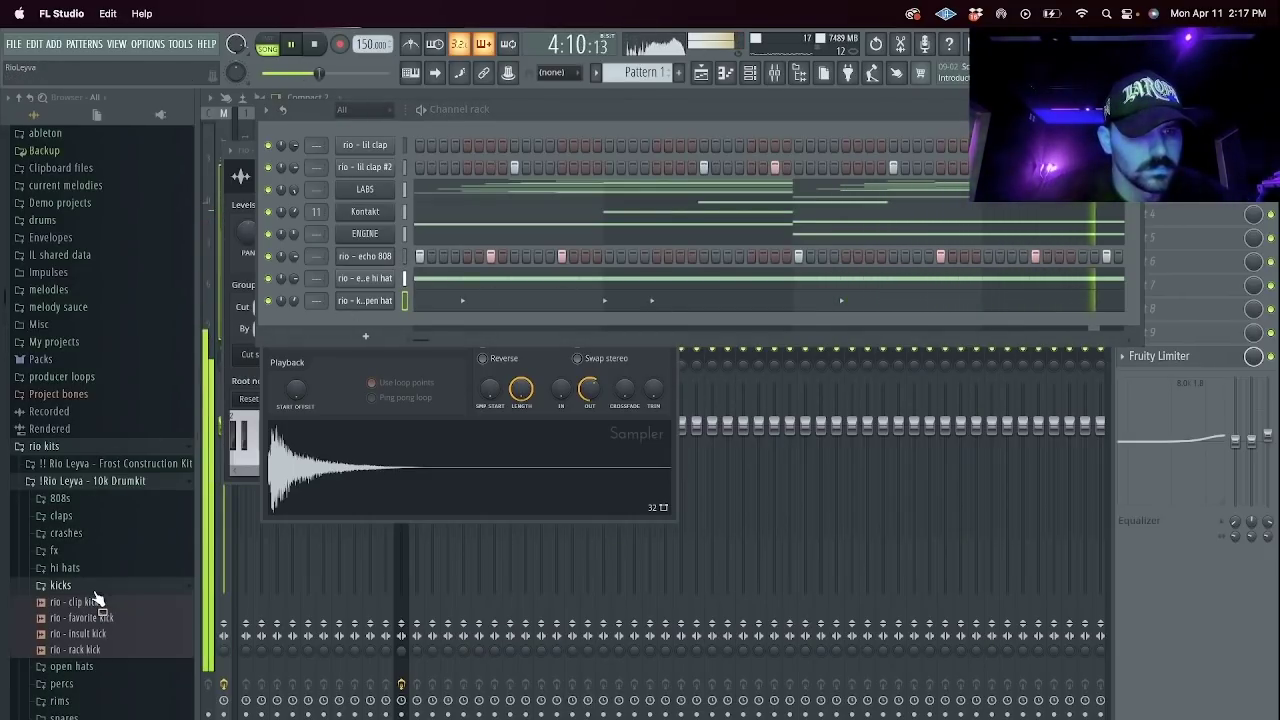
scroll(90, 620, down, 8)
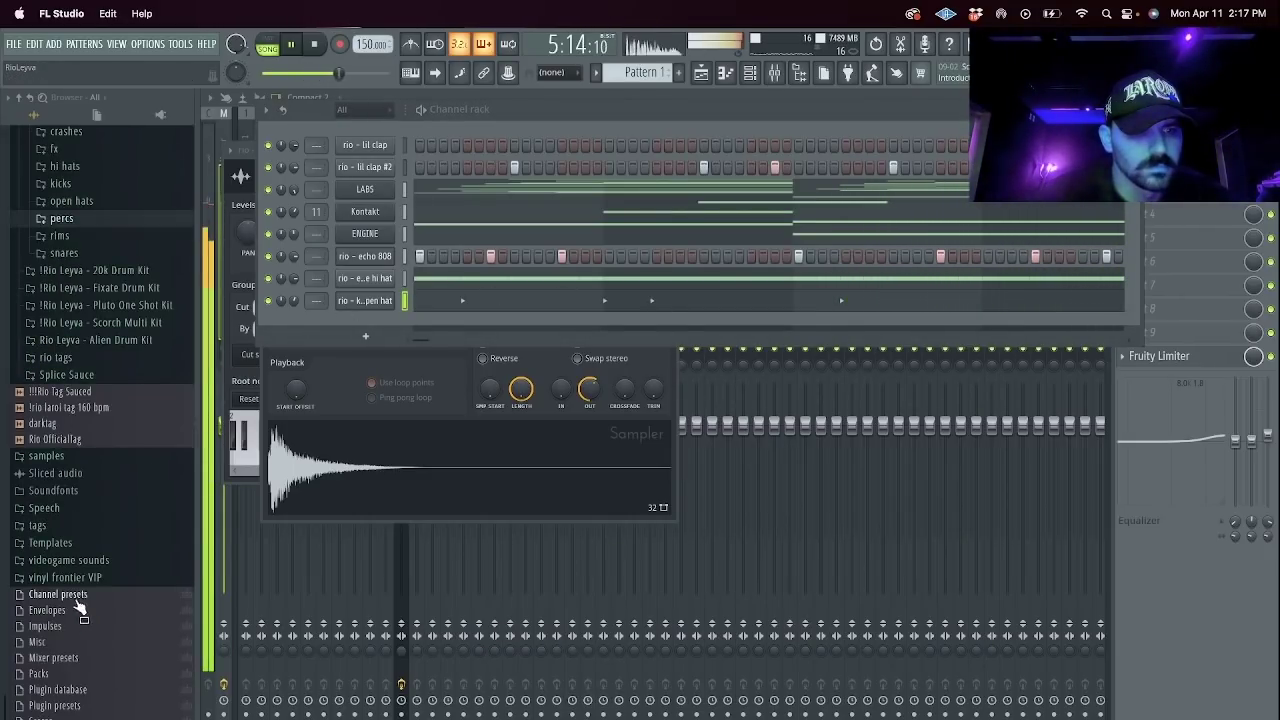
scroll(75, 365, up, 5)
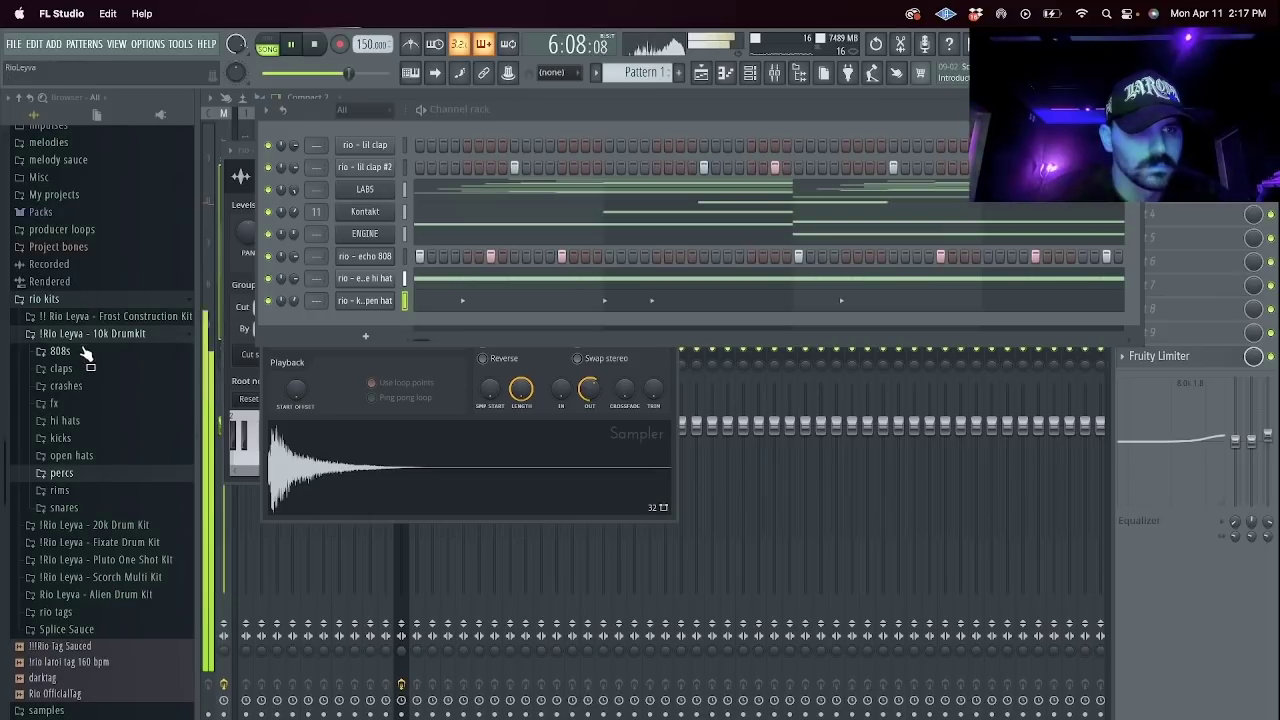
click(82, 479)
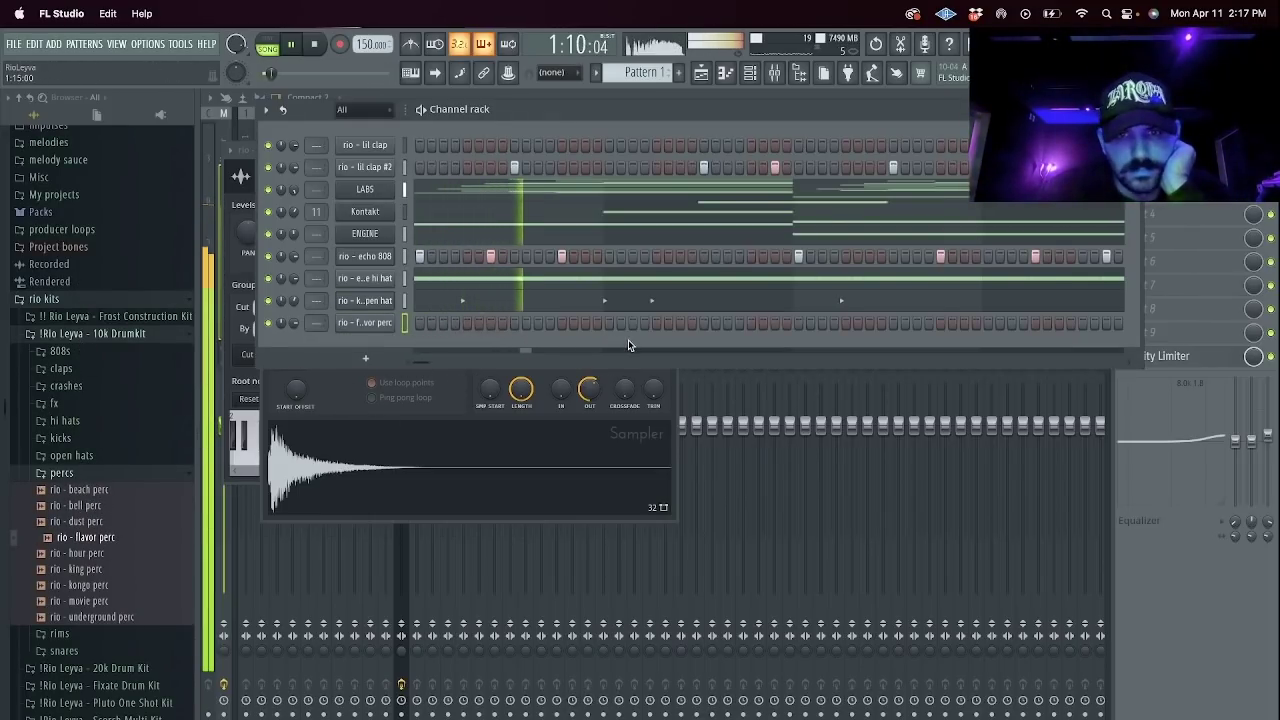
click(821, 323)
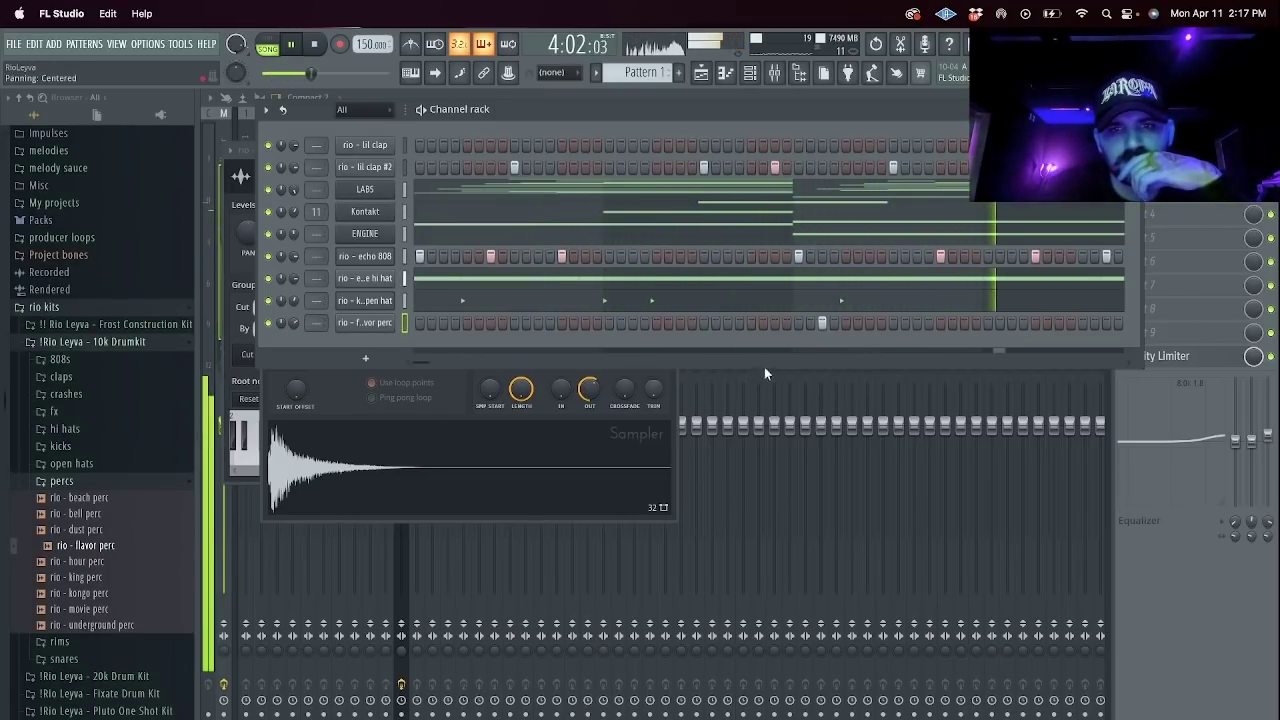
View the flavor perc channel in the piano roll, then close it.
right_click(374, 322)
click(428, 323)
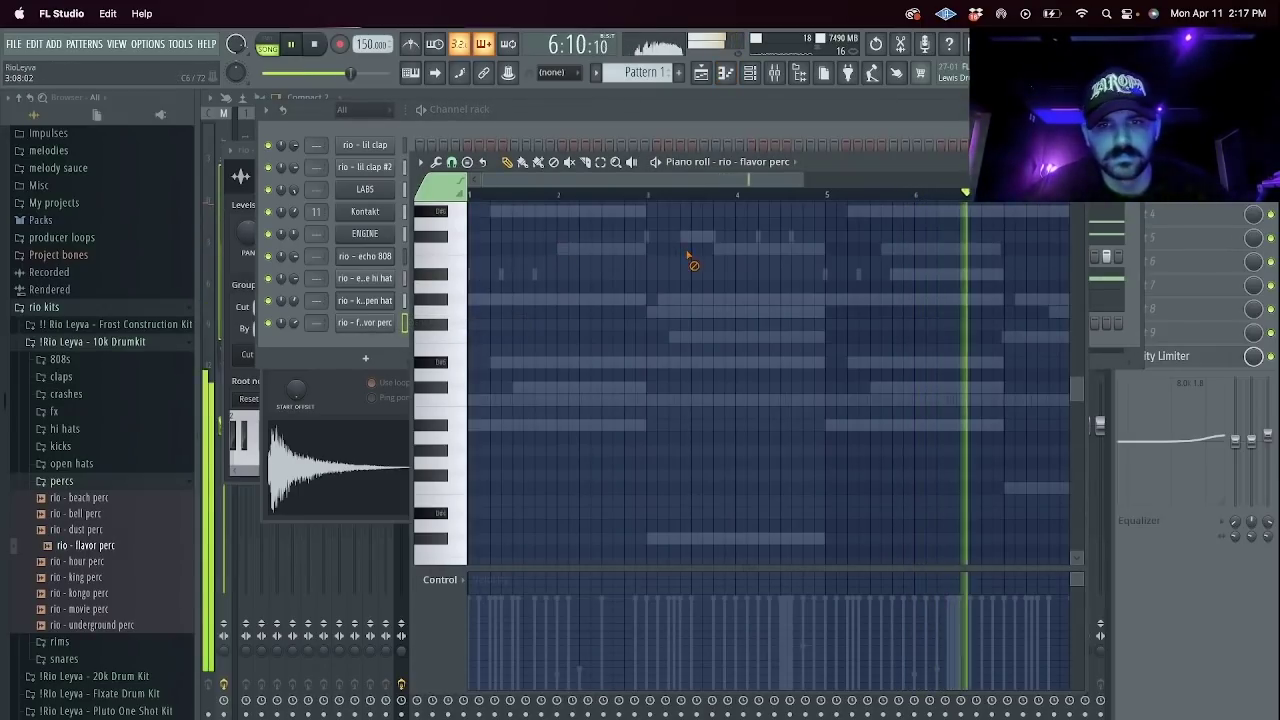
key(F7)
Delete the flavor perc channel from the channel rack.
right_click(385, 322)
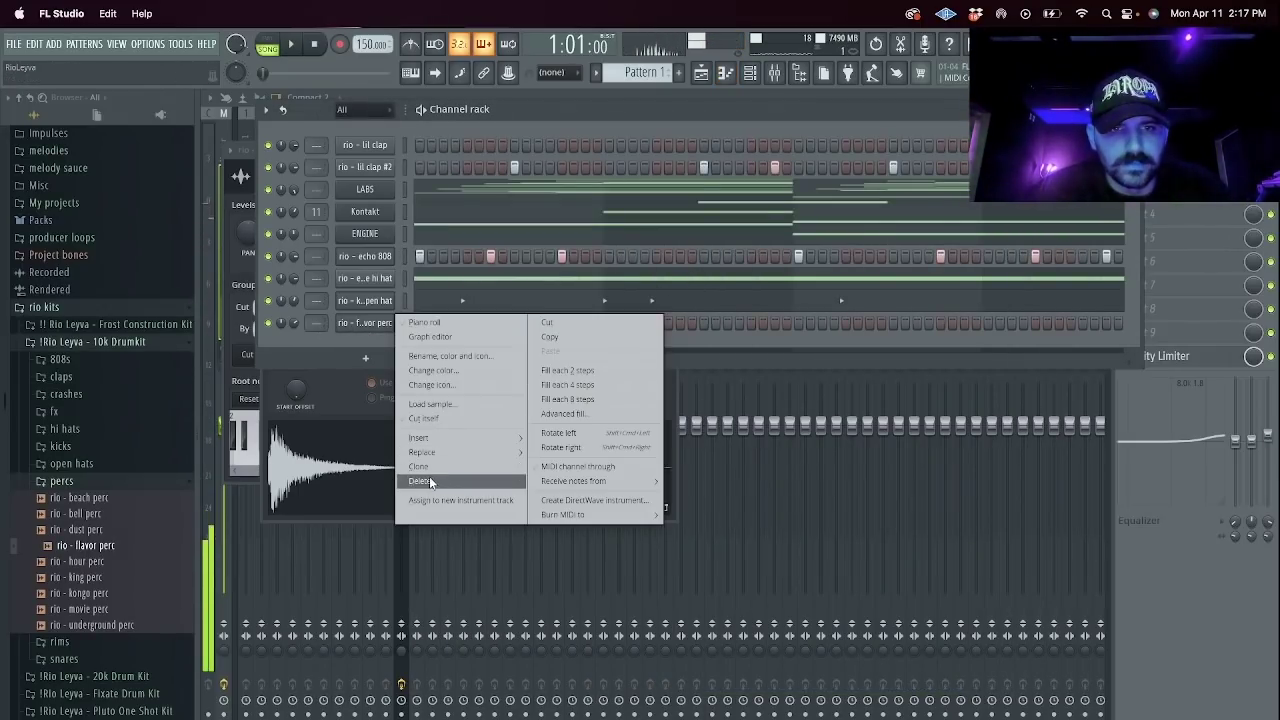
click(420, 480)
click(686, 458)
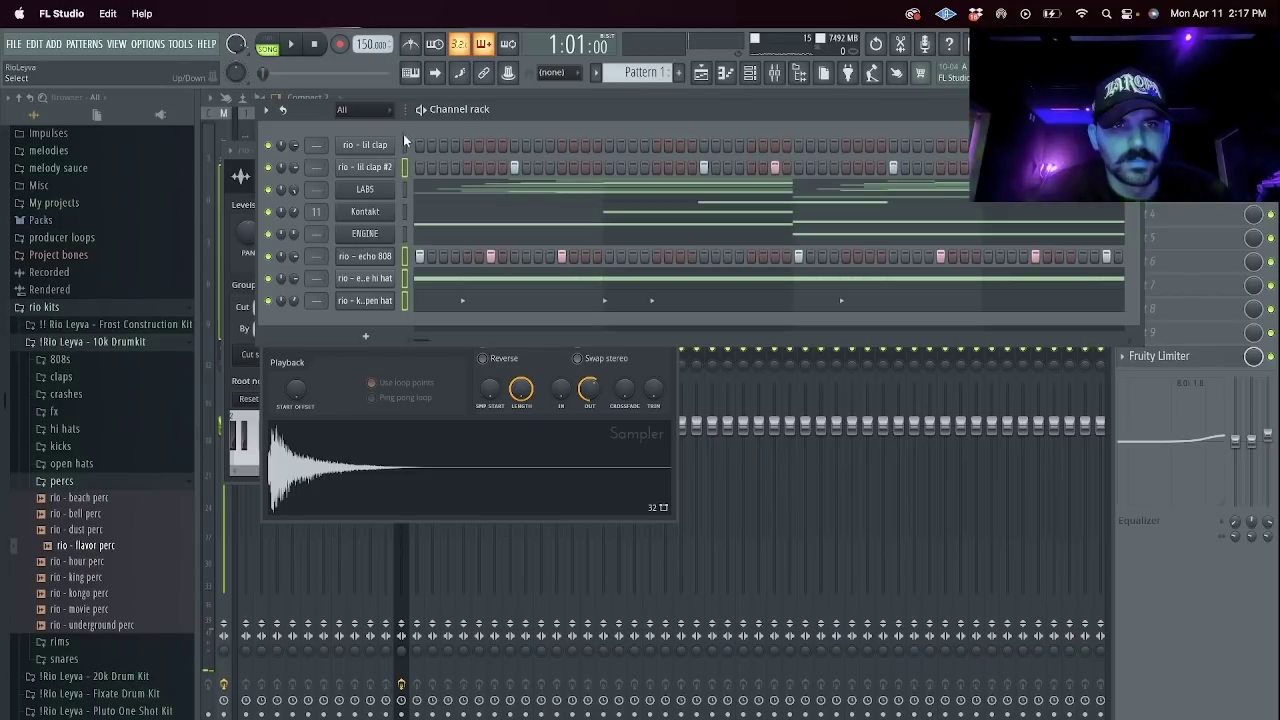
Route the clap, 808, hi hat and open hat channels to mixer inserts 13–16.
click(426, 568)
key(shift+super+l)
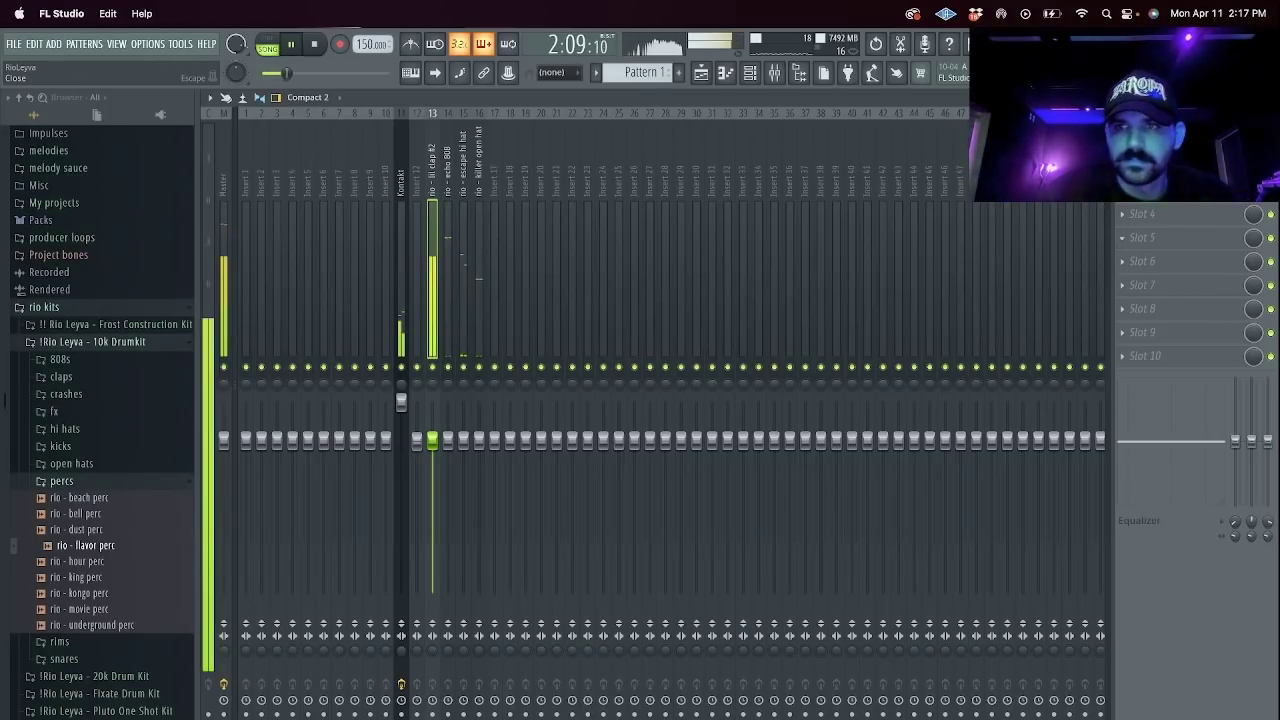
click(1269, 98)
click(692, 408)
Toggle mutes on the ENGINE, LABS and Kontakt channels, leaving ENGINE muted.
click(749, 72)
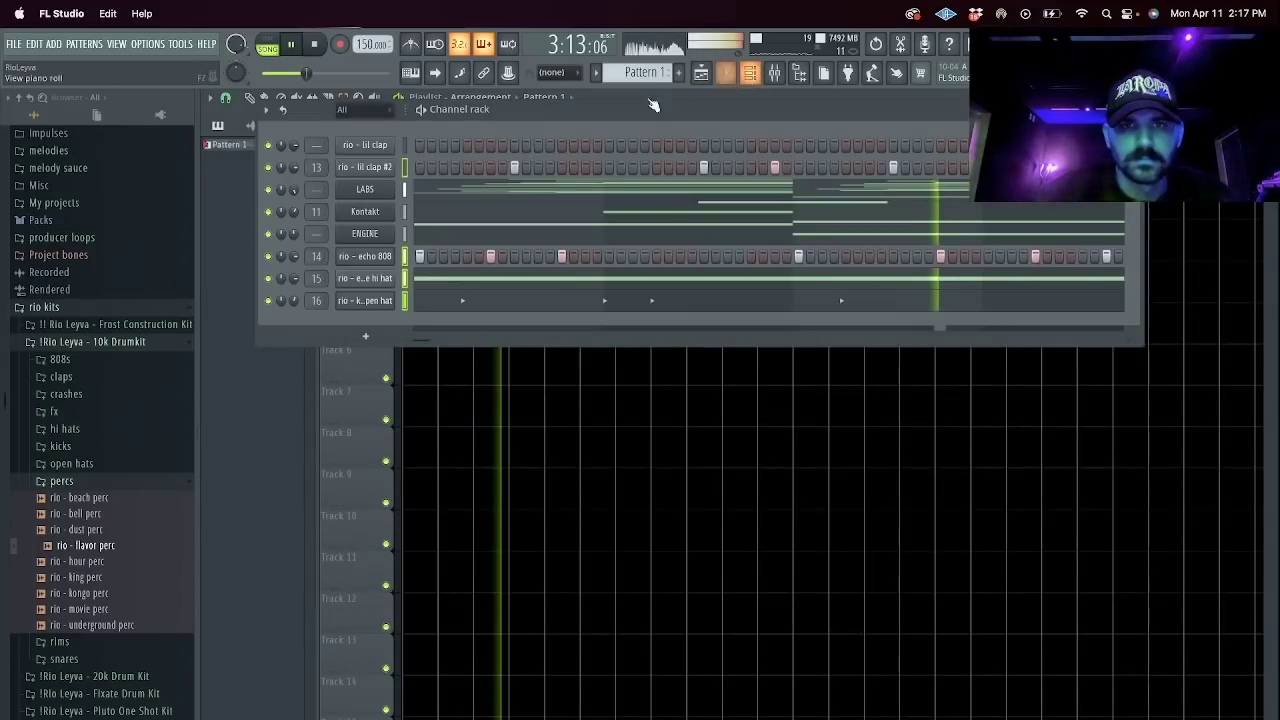
click(269, 234)
click(270, 190)
click(269, 212)
click(269, 234)
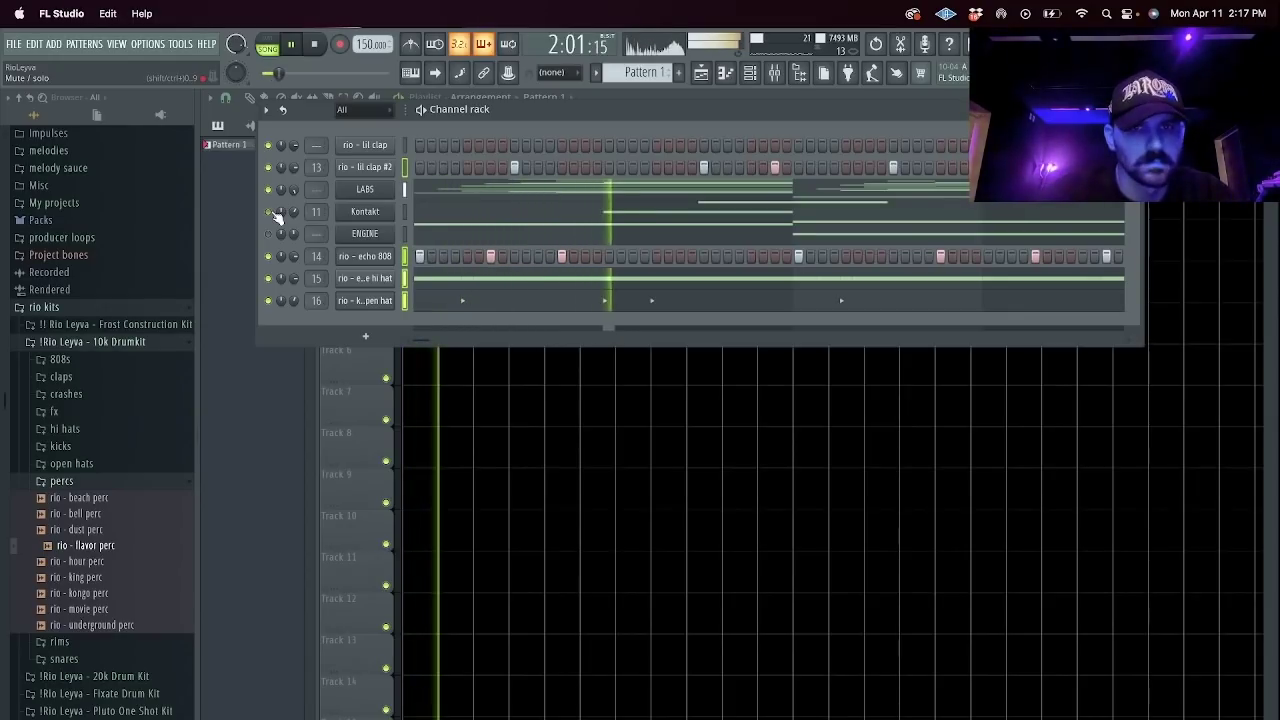
Draw a run of four C5 notes in the escape hi hat piano roll.
click(452, 282)
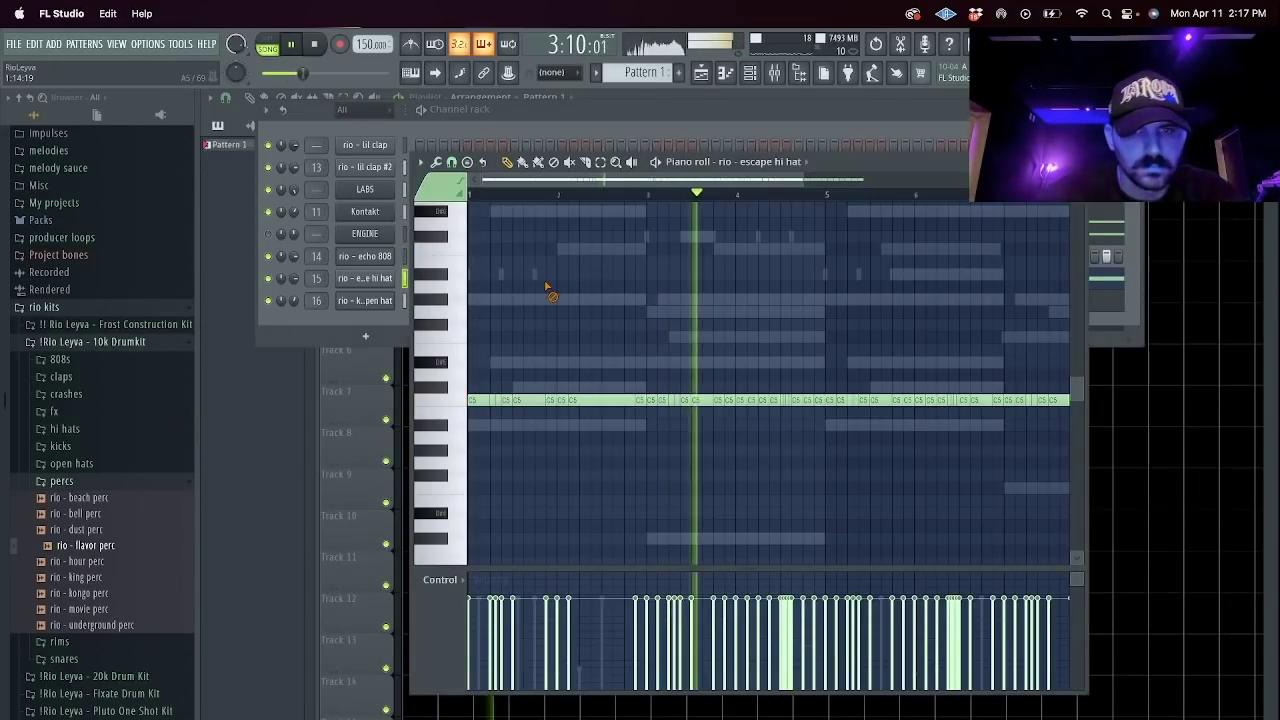
click(585, 399)
click(596, 399)
click(607, 399)
click(617, 399)
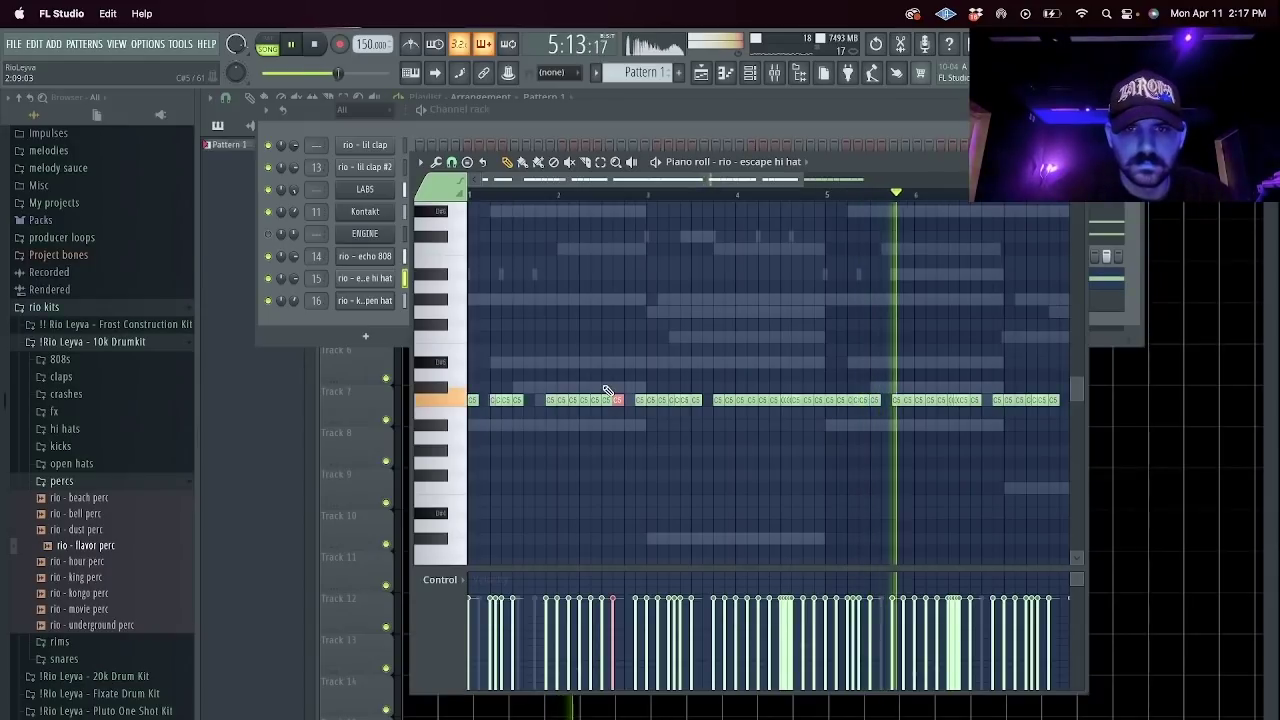
Chop the notes into a hi-hat roll, move one note to B4, and close the windows.
key(alt+u)
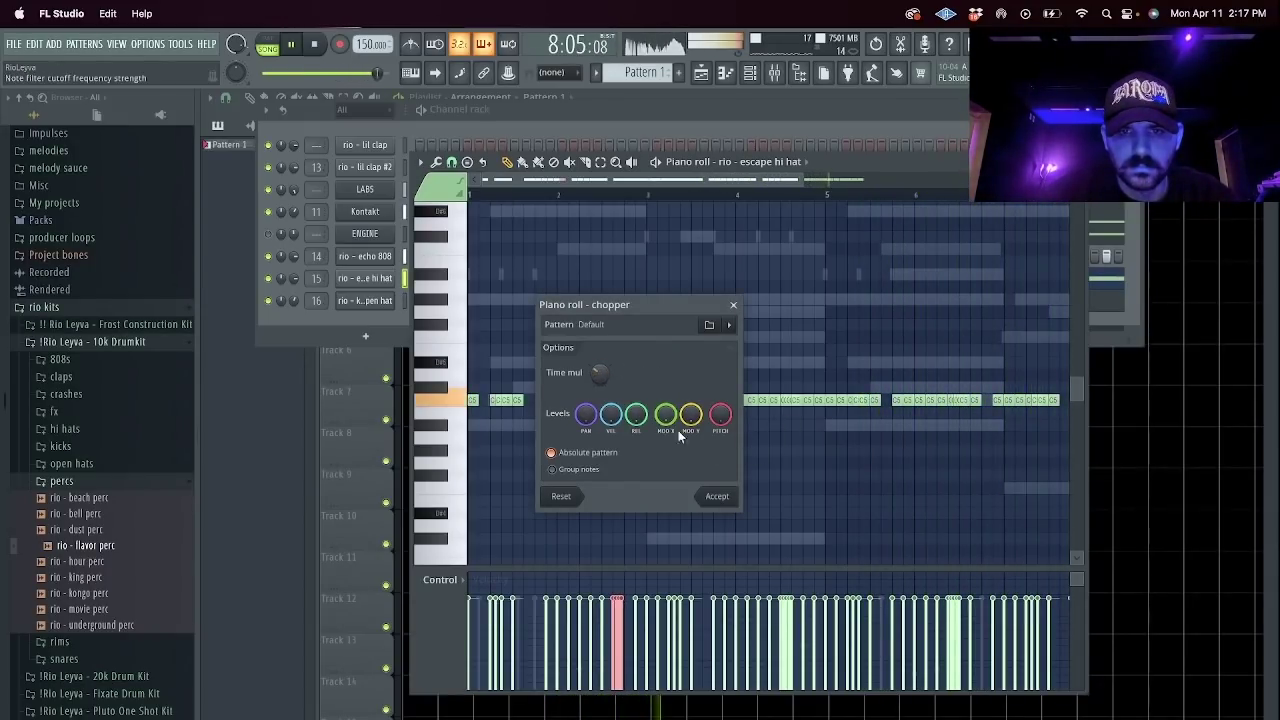
click(716, 496)
drag(649, 425, 606, 422)
key(Escape)
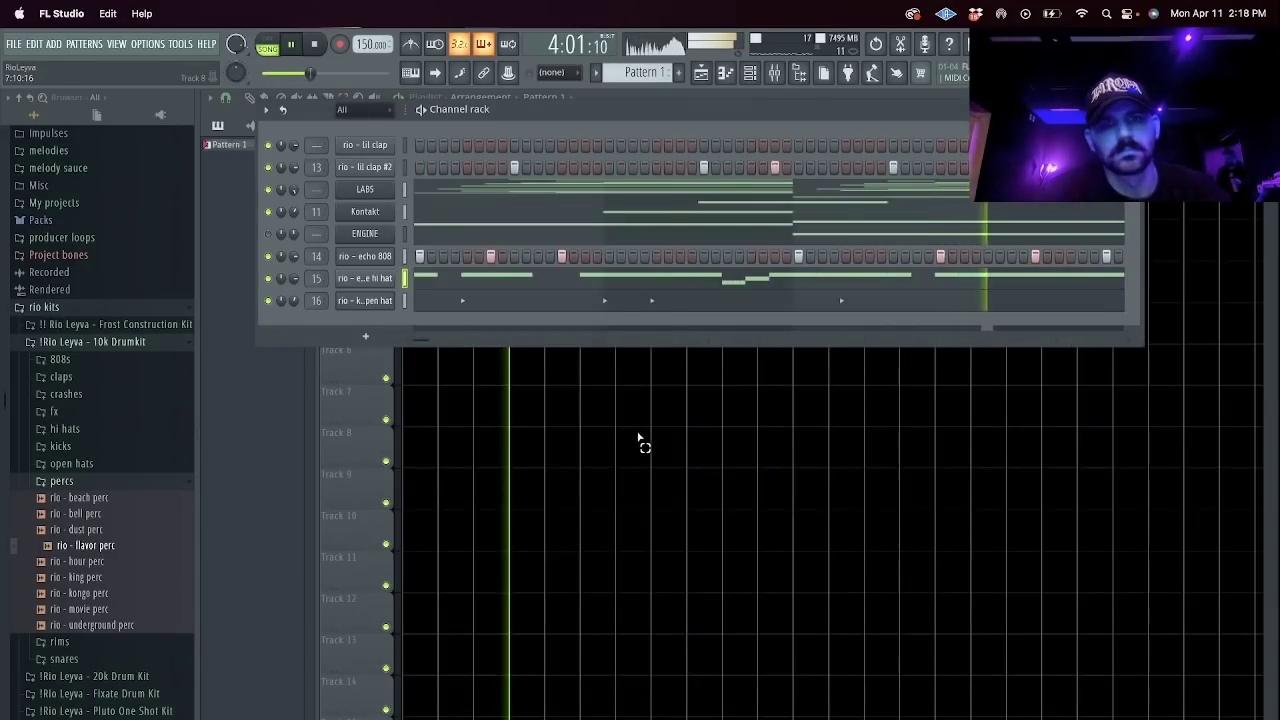
key(Escape)
Route ENGINE to mixer insert 17 and LABS to insert 18.
click(750, 72)
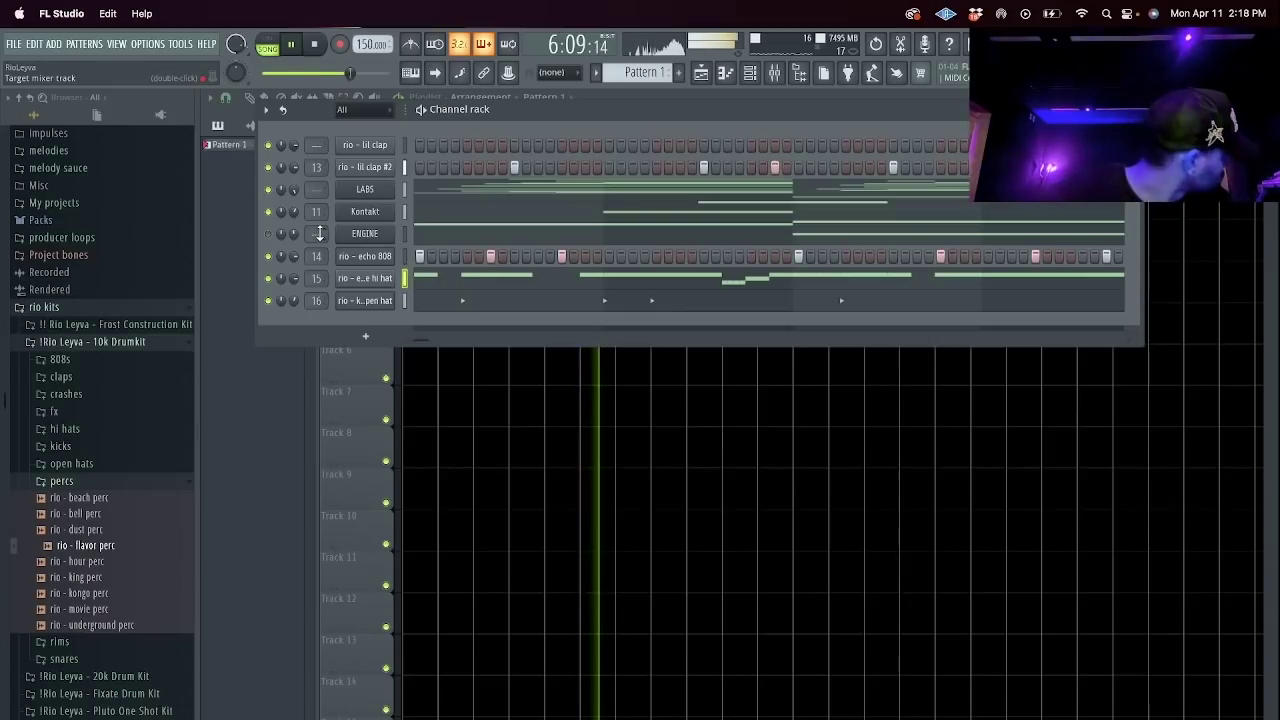
drag(320, 233, 320, 195)
double_click(312, 187)
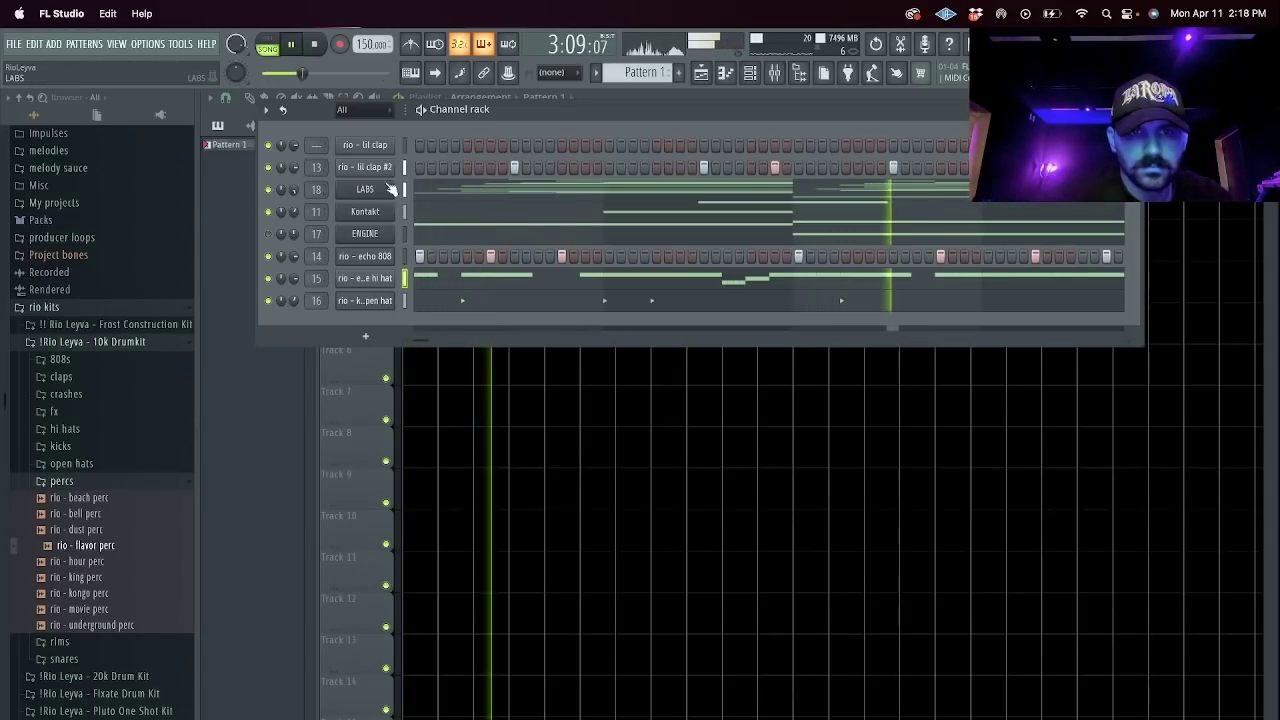
Select the Master mixer track and list plugins for an empty effect slot.
click(774, 72)
click(213, 297)
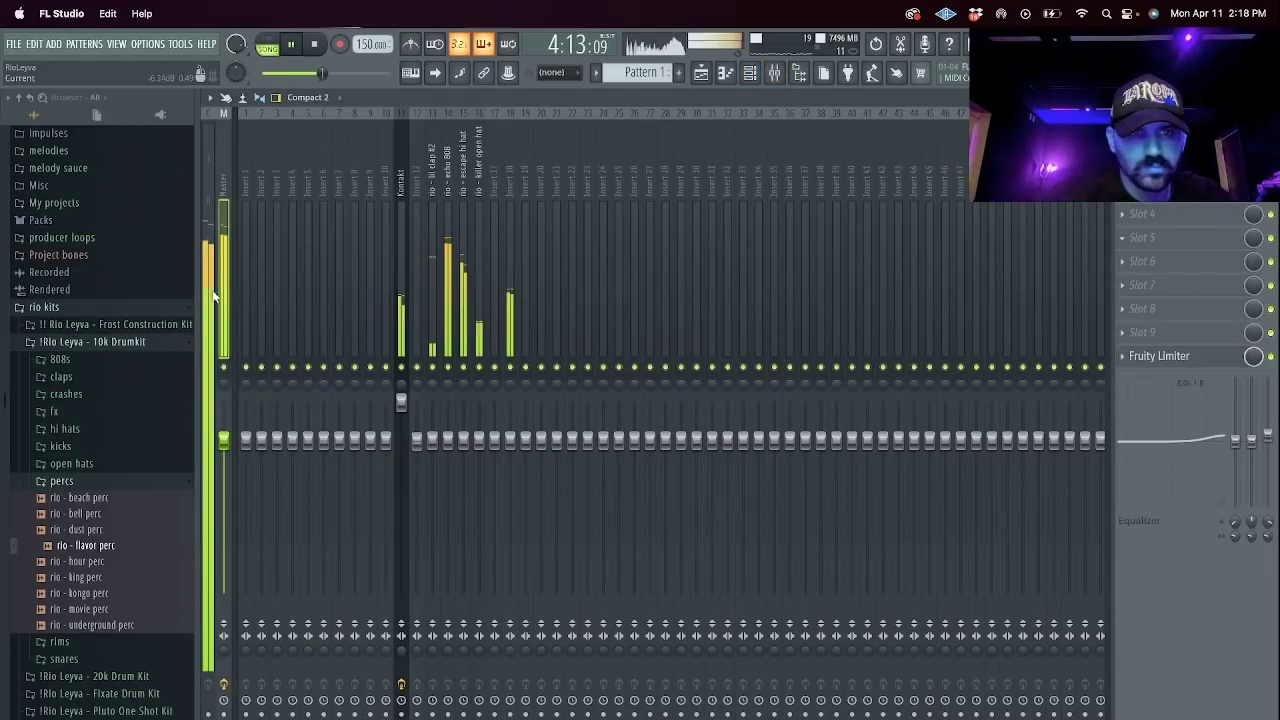
click(1170, 311)
mouse_move(1097, 378)
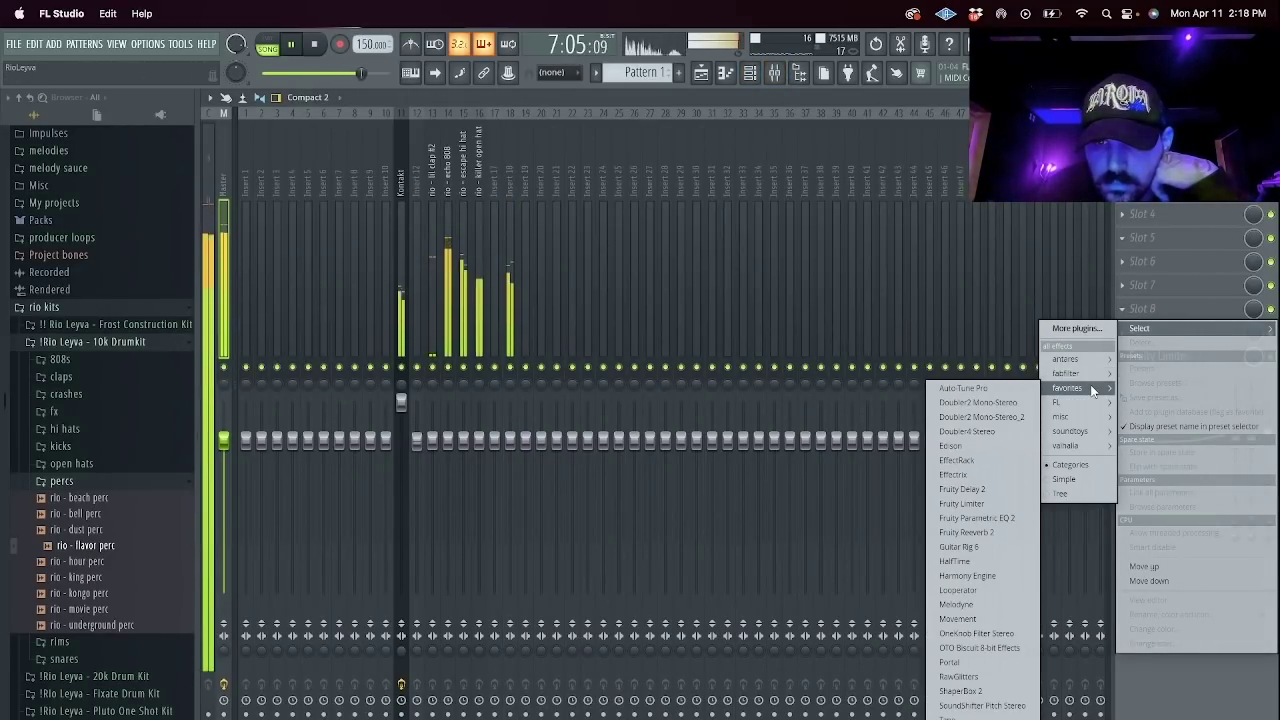
Load Looperator on Master, reset it with INIT, and put a forward loop on step 9.
click(962, 590)
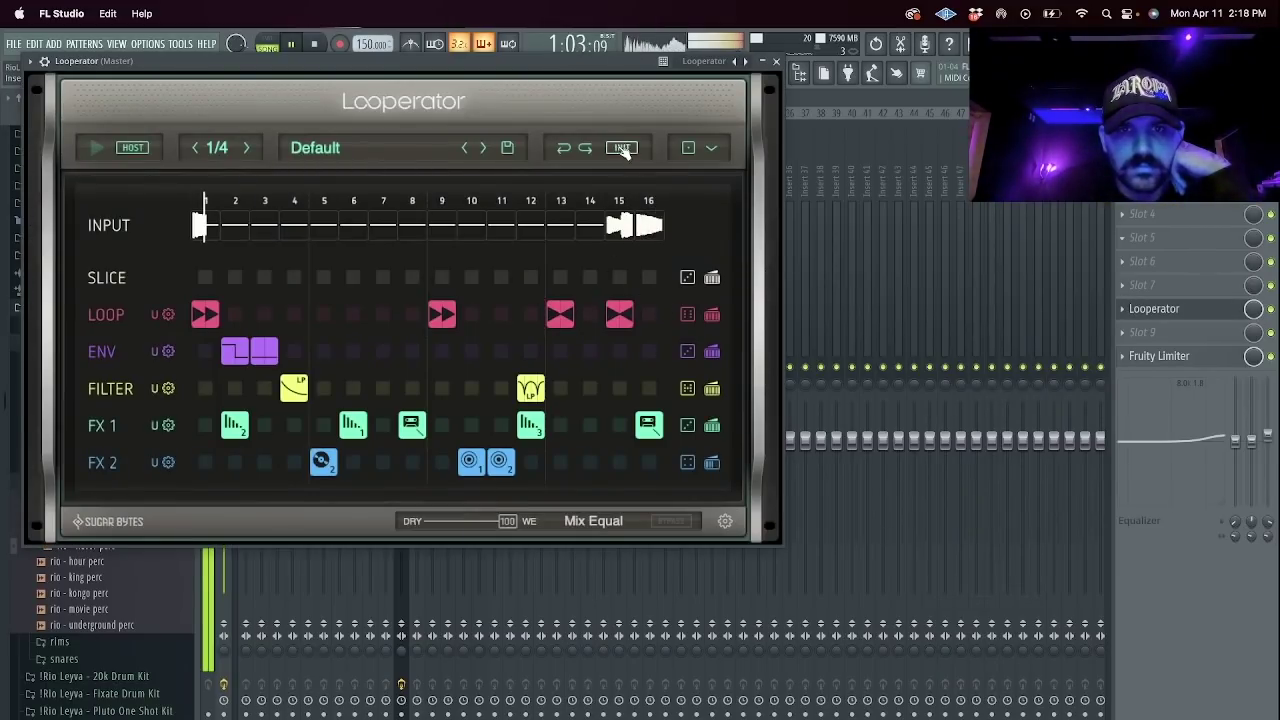
click(622, 148)
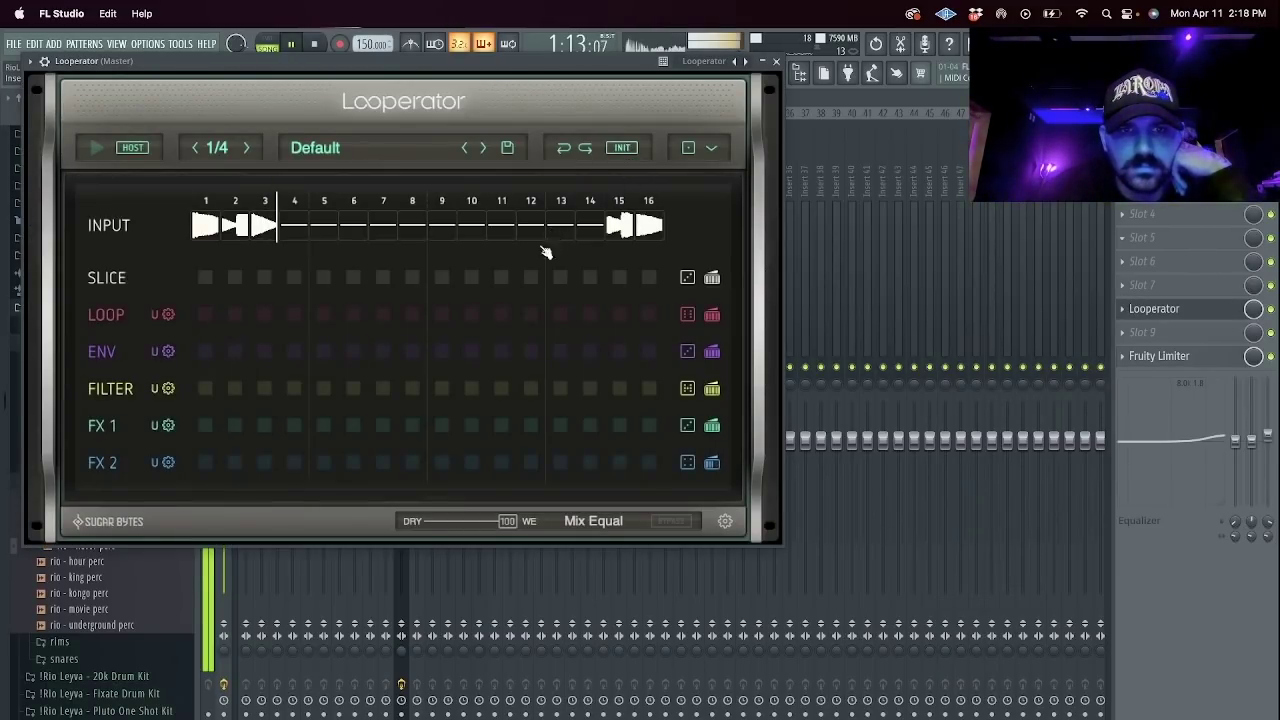
click(442, 315)
click(408, 260)
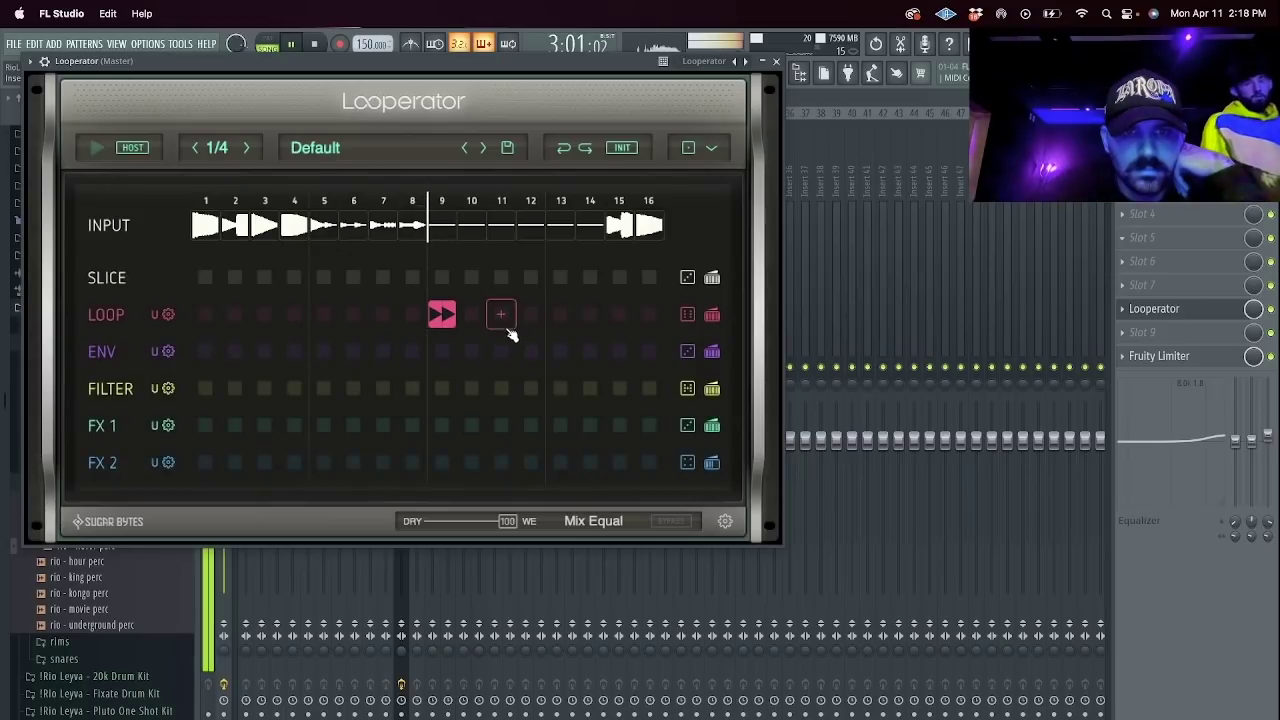
Add a Vowel Transition filter and an FX 1 tape-stop at step 16.
click(650, 463)
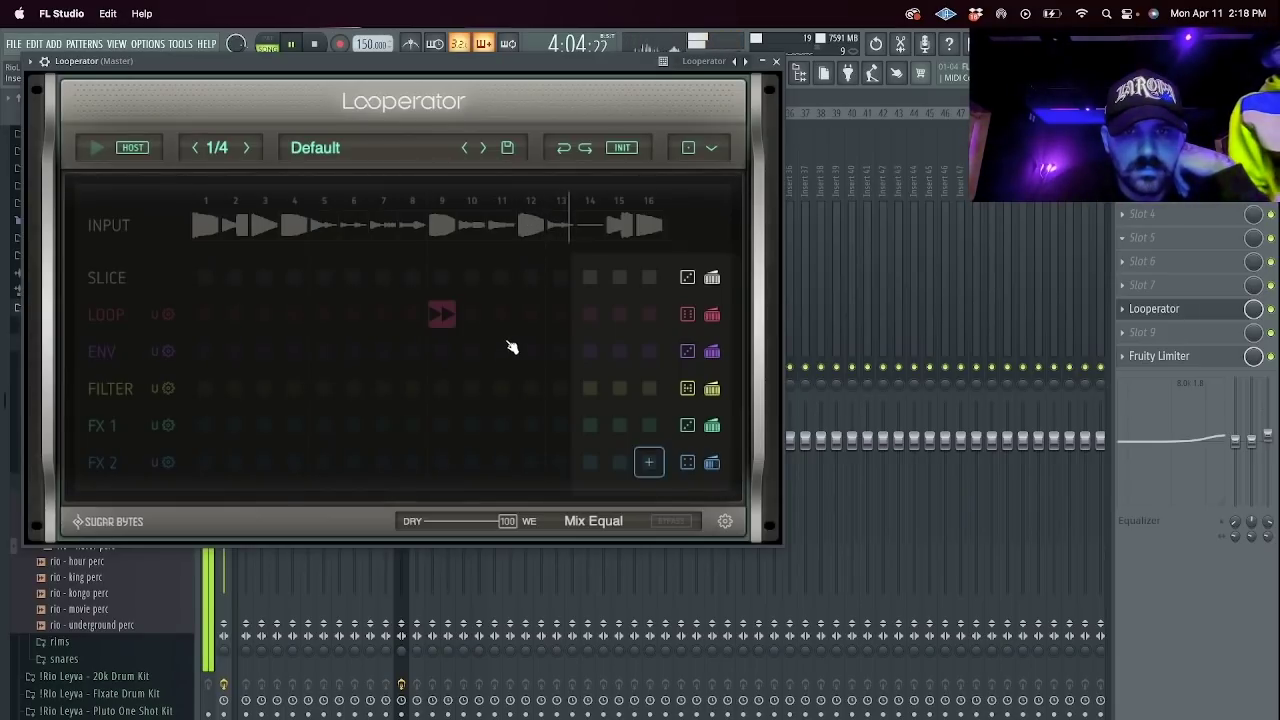
click(650, 387)
click(660, 395)
click(658, 425)
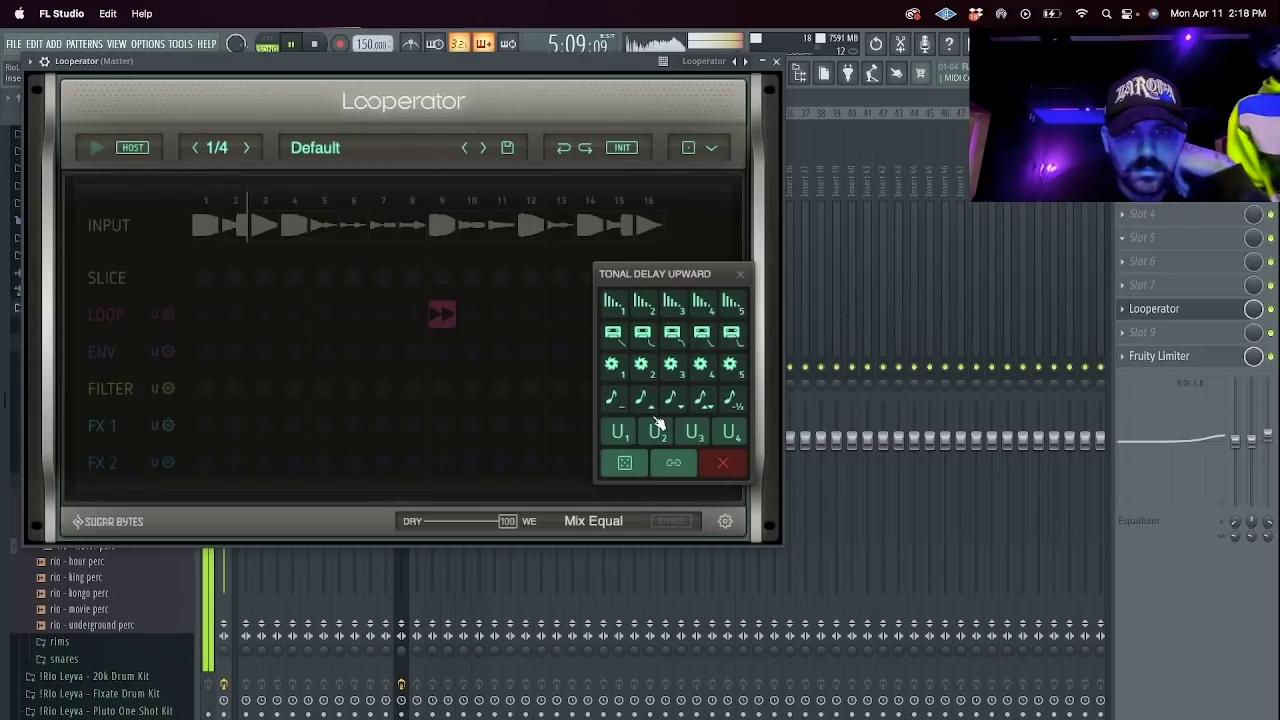
click(657, 340)
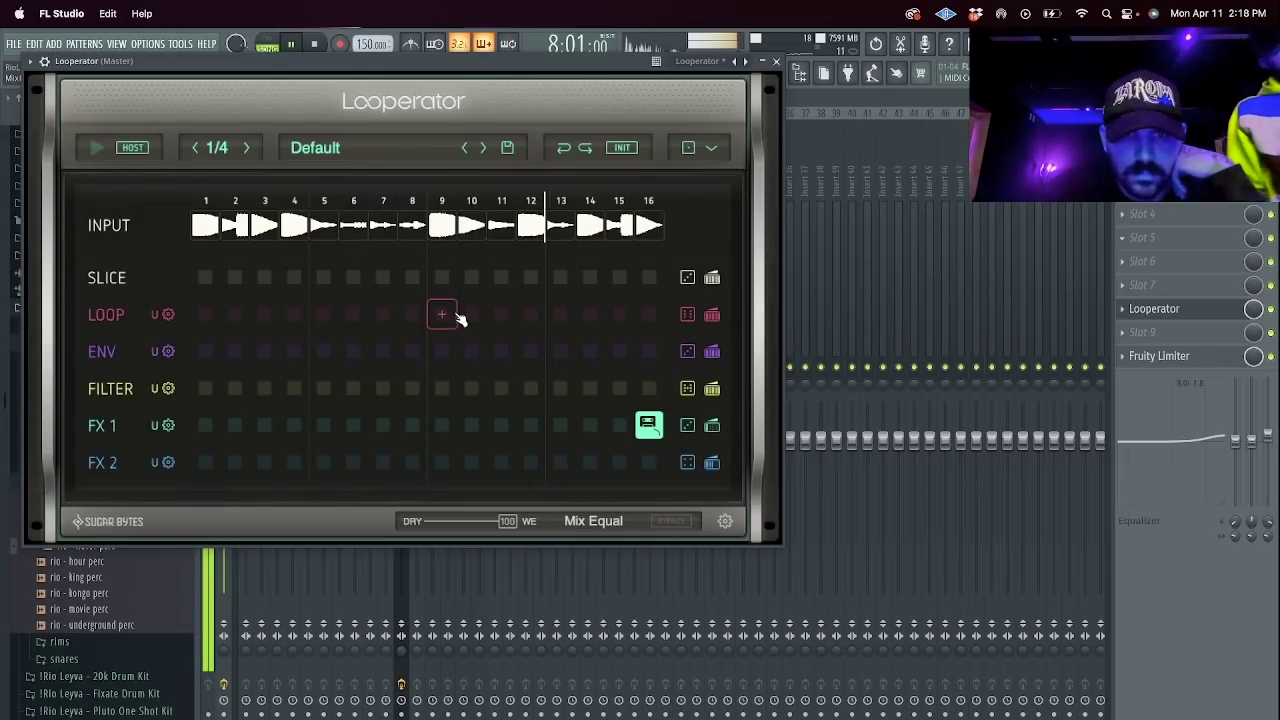
Change step 9's loop effect, add then remove a delay at step 8, and close the windows.
click(443, 315)
click(408, 264)
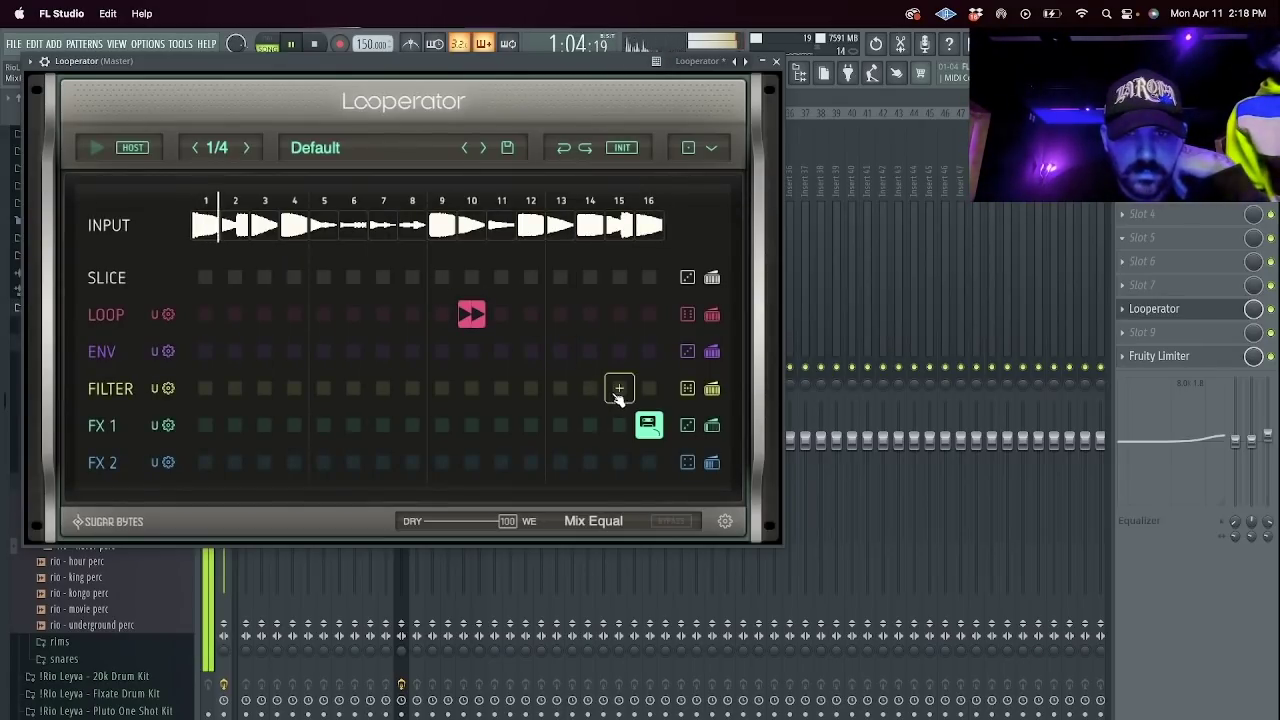
click(426, 434)
click(394, 357)
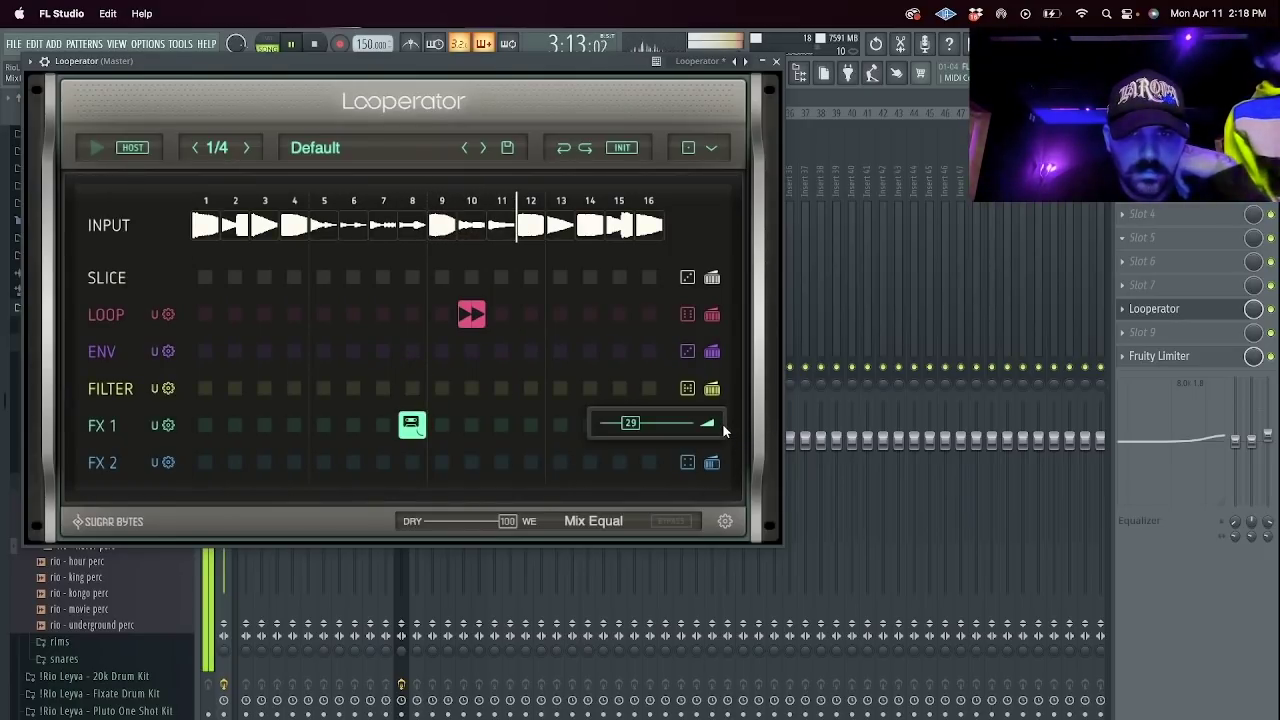
right_click(412, 426)
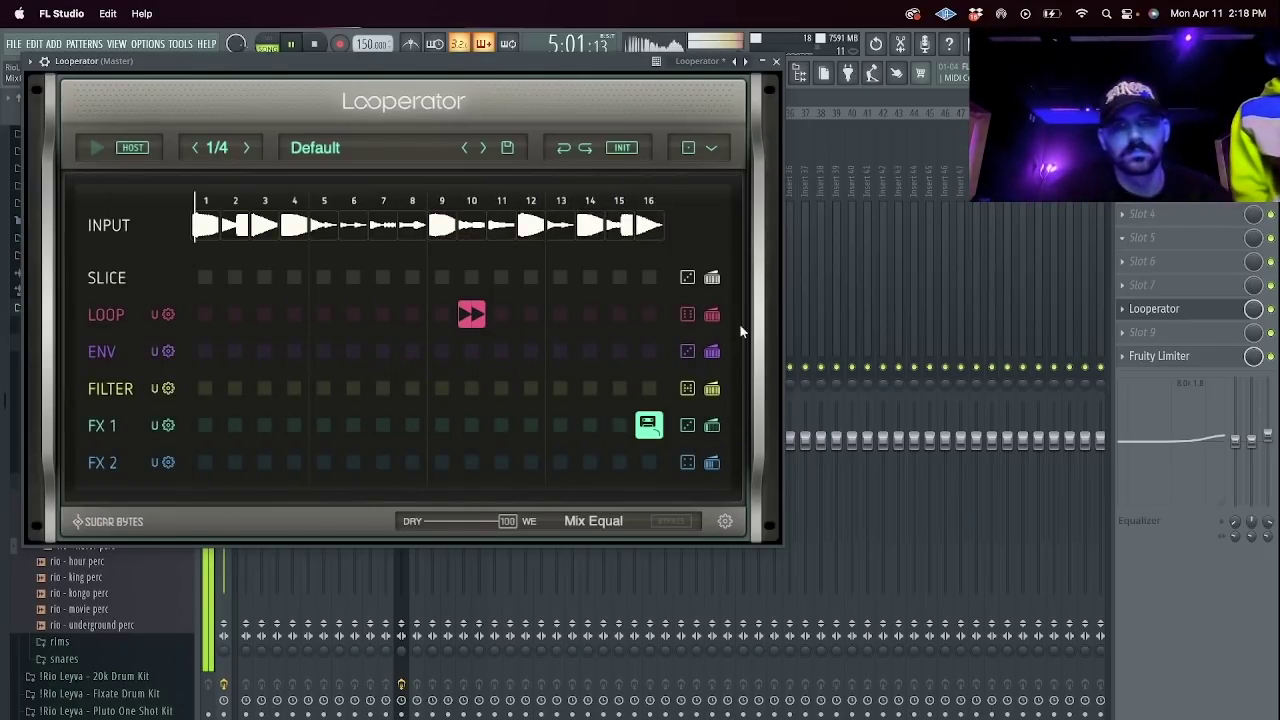
key(Escape)
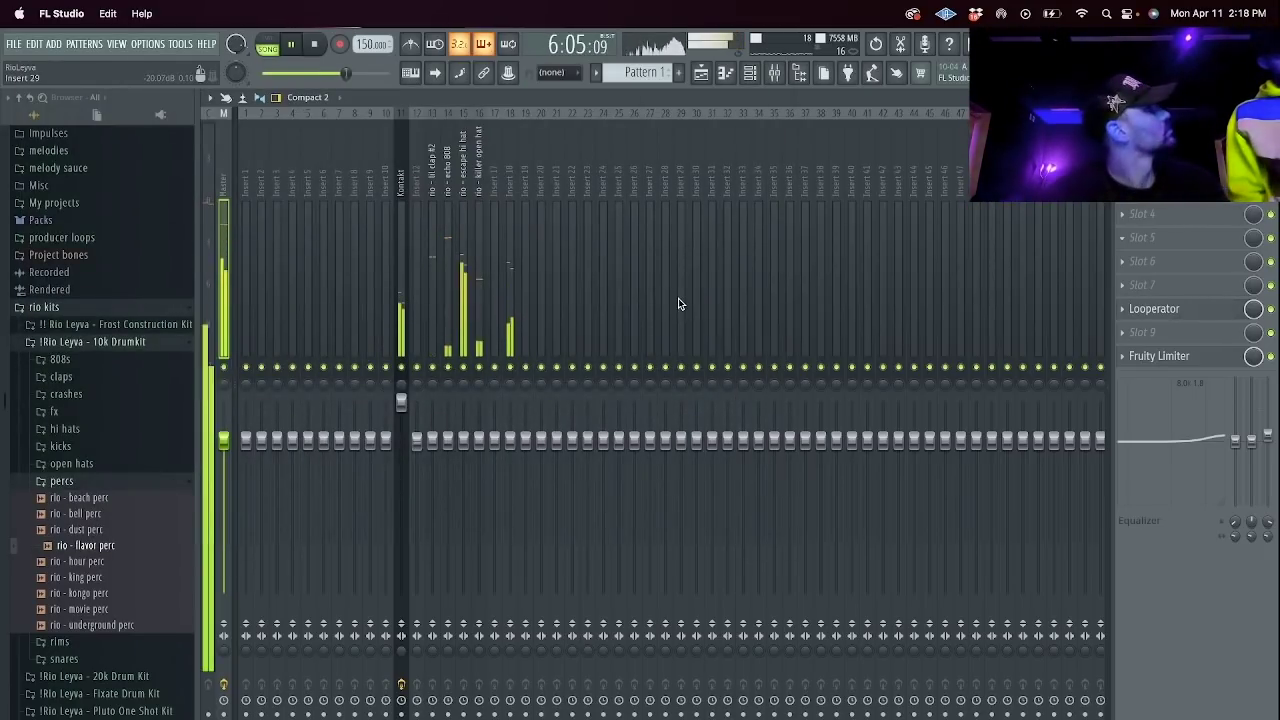
key(Escape)
key(Escape)
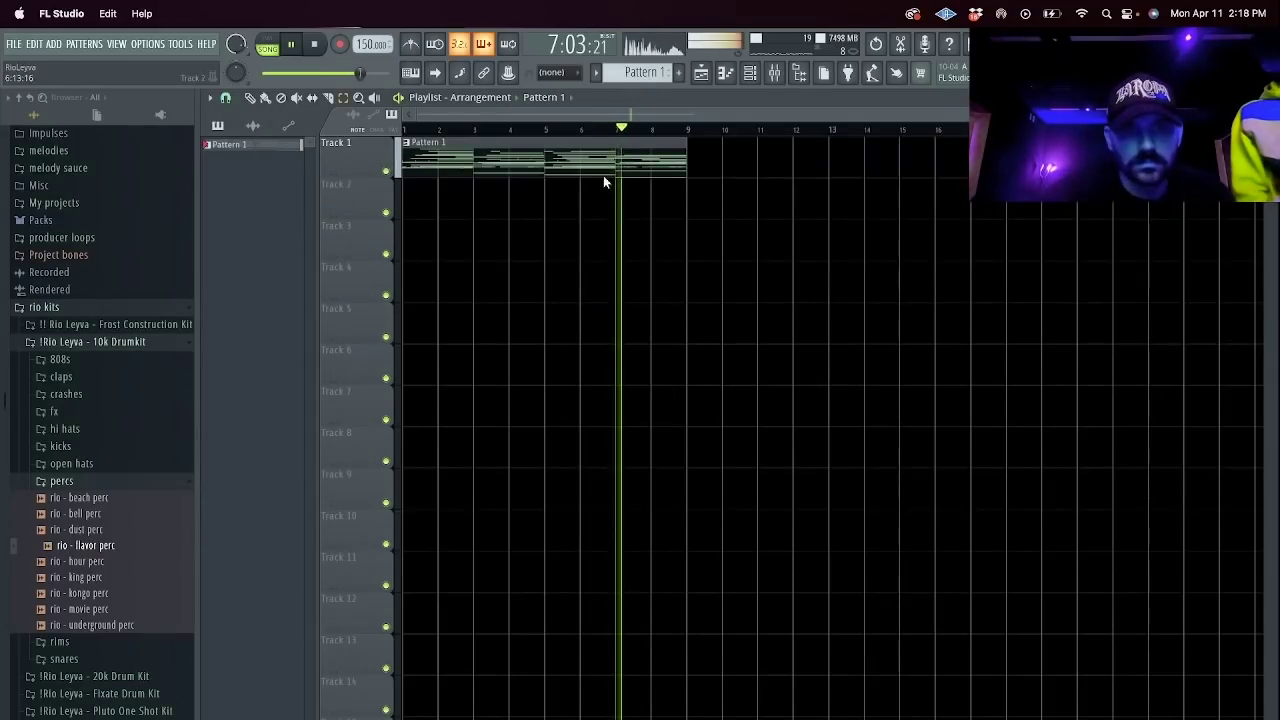
Split Pattern 1 by channel and place the seven channel patterns on Tracks 1–7.
click(652, 80)
click(767, 315)
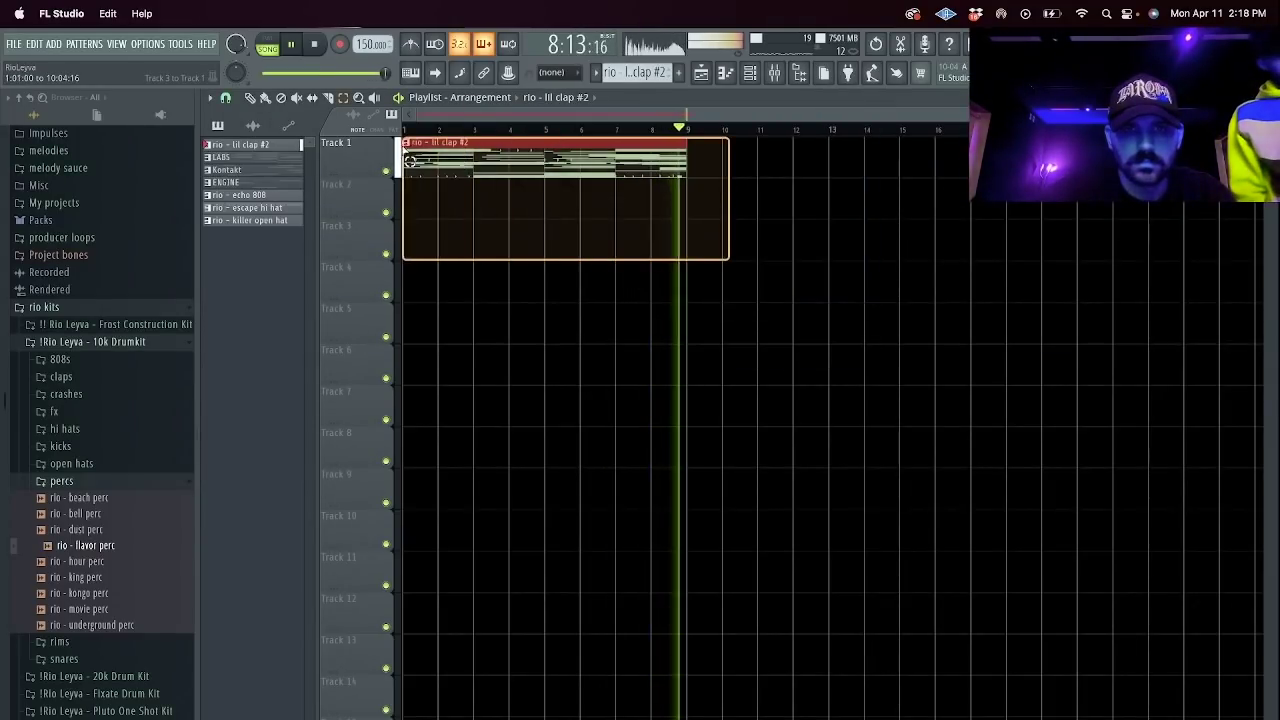
right_click(409, 161)
shift+click(282, 221)
drag(285, 222, 411, 164)
Move the clap to Track 8 and drums to Tracks 9–11, duplicating clips into four sections.
right_click(749, 278)
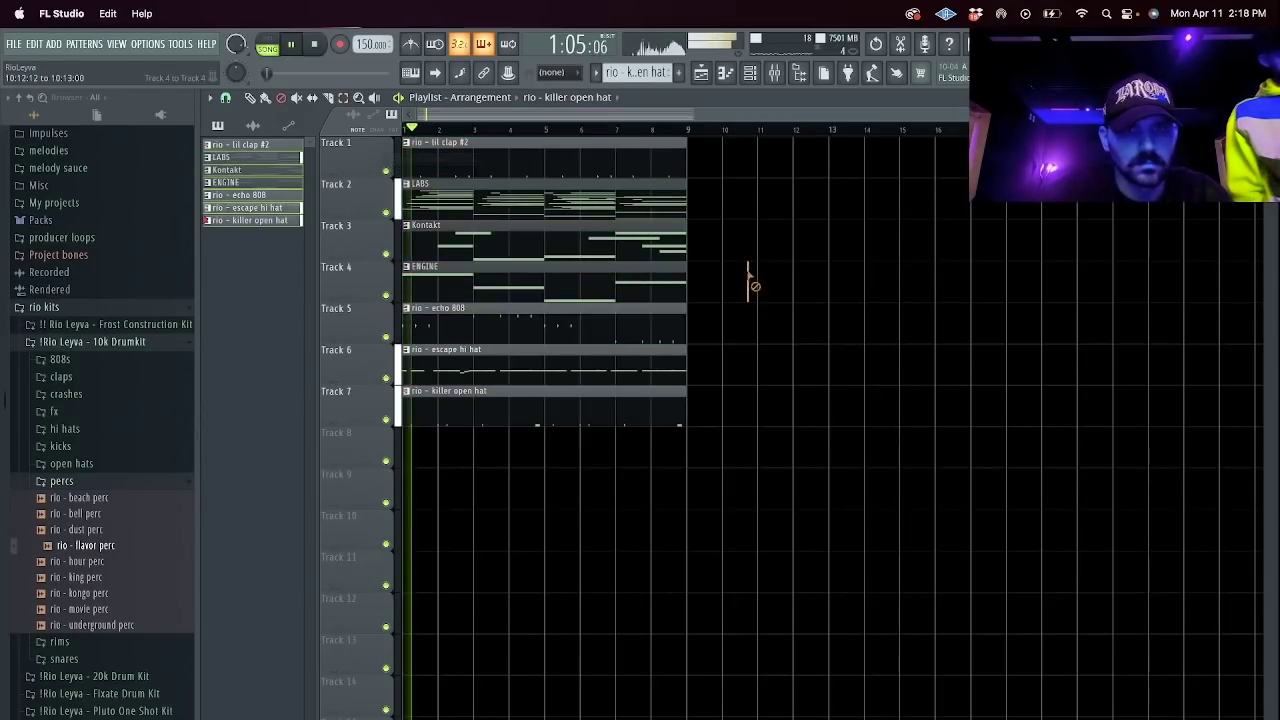
drag(580, 170, 408, 491)
drag(409, 674, 634, 137)
key(super+b)
key(super+b)
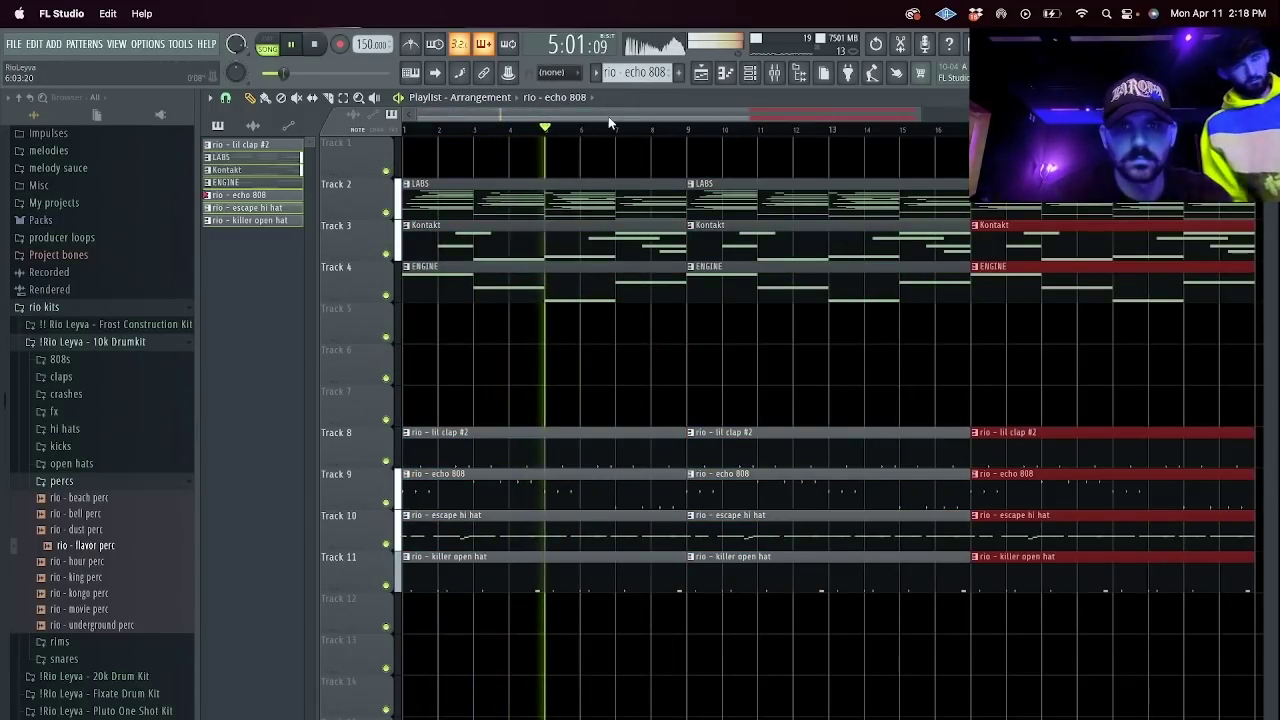
scroll(608, 118, down, 4)
key(super+b)
Delete Kontakt clips at bars 1, 9 and 17 and ENGINE clips at bars 1 and 17.
click(752, 74)
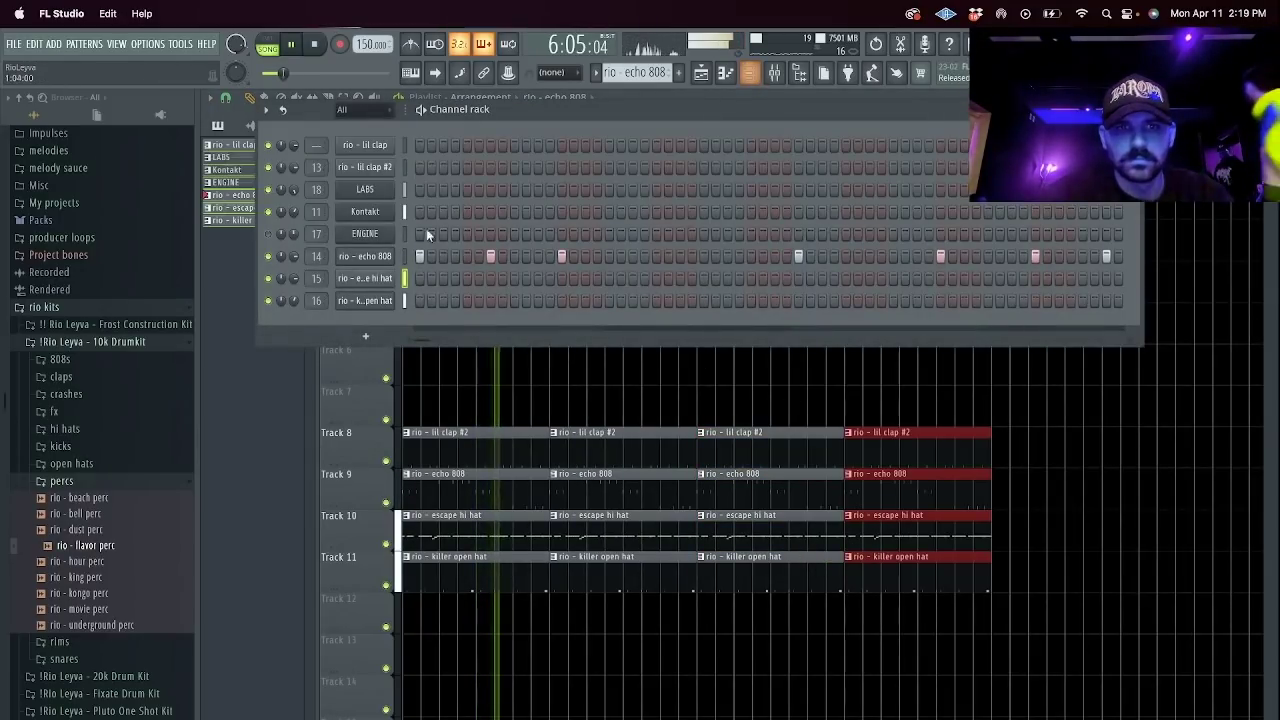
super+click(640, 426)
right_click(531, 261)
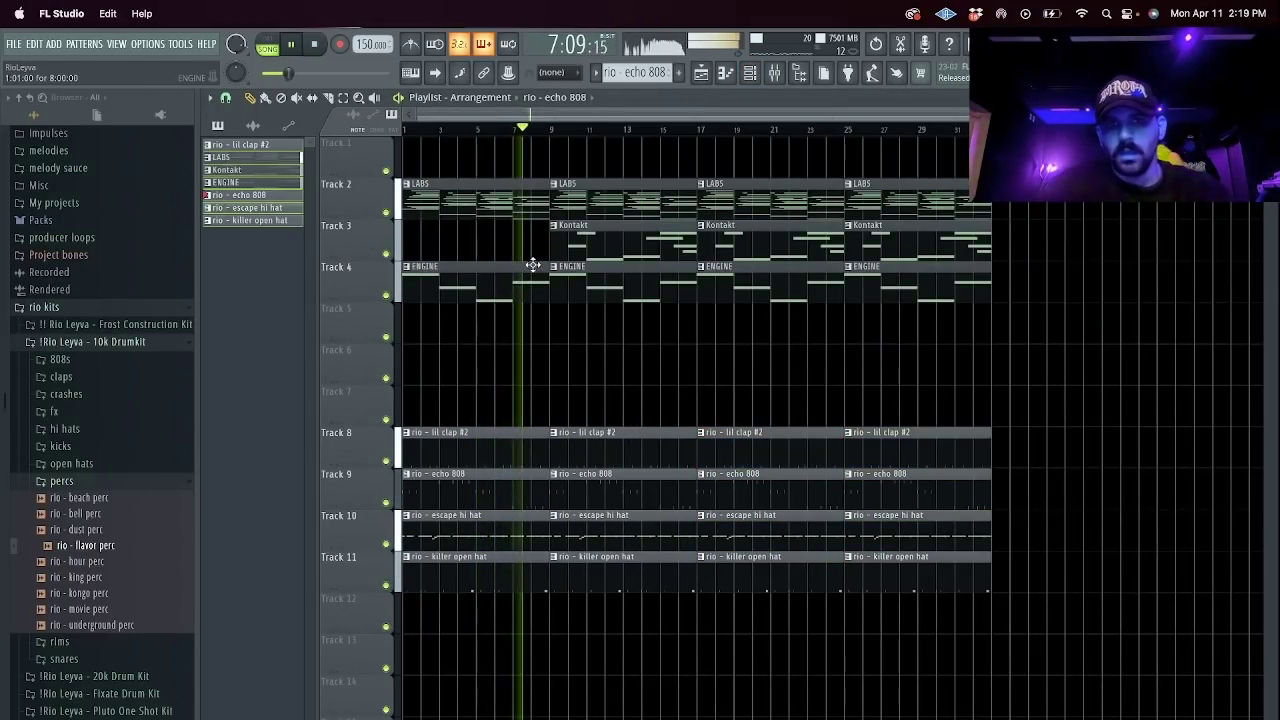
right_click(530, 288)
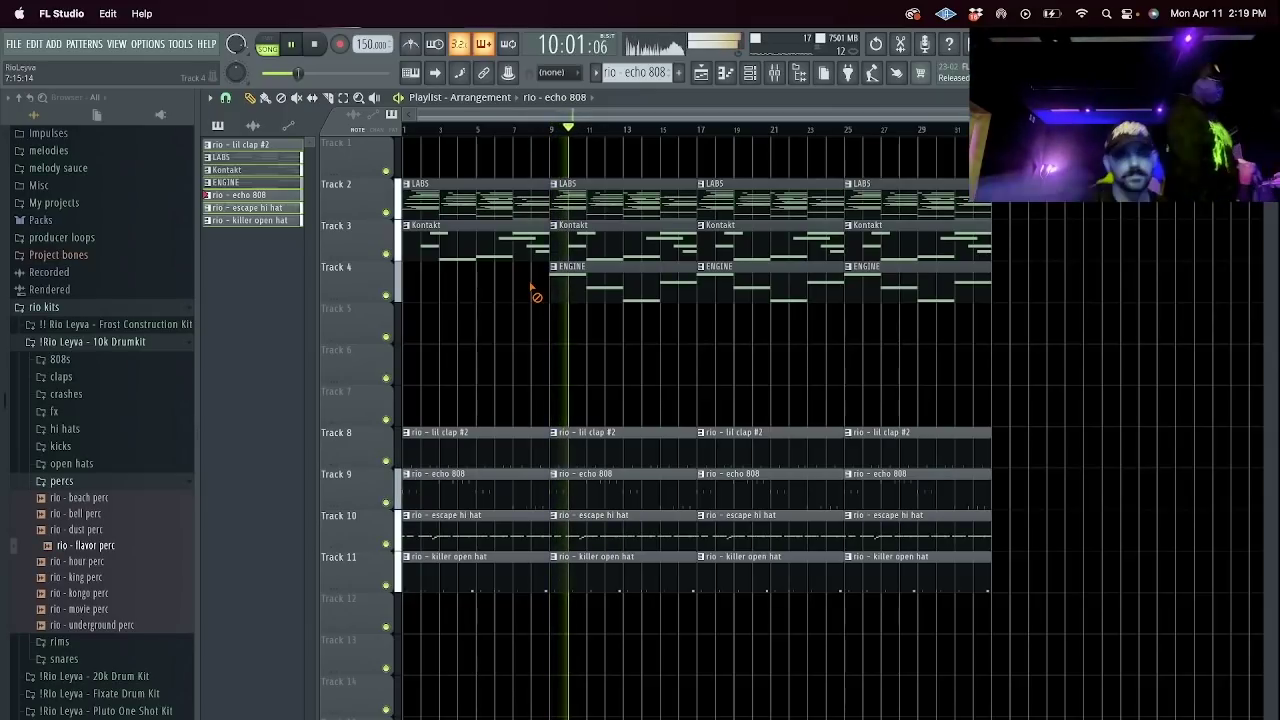
right_click(618, 242)
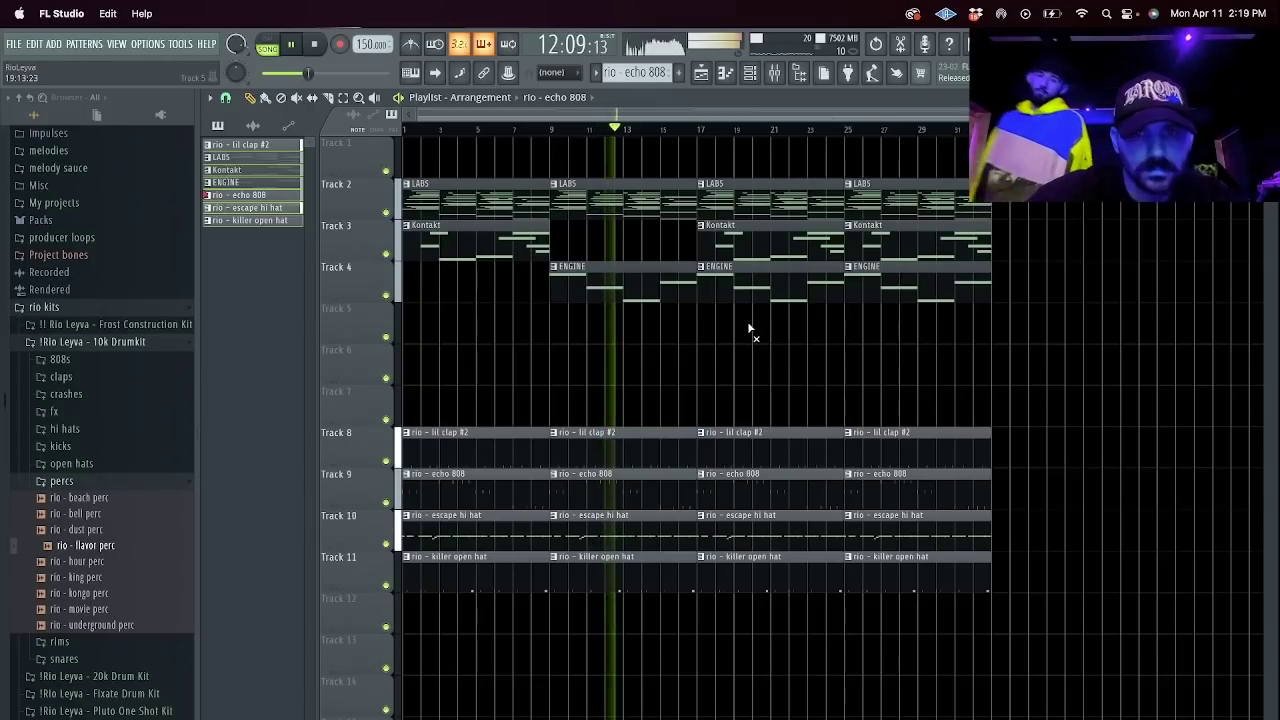
right_click(770, 243)
right_click(775, 285)
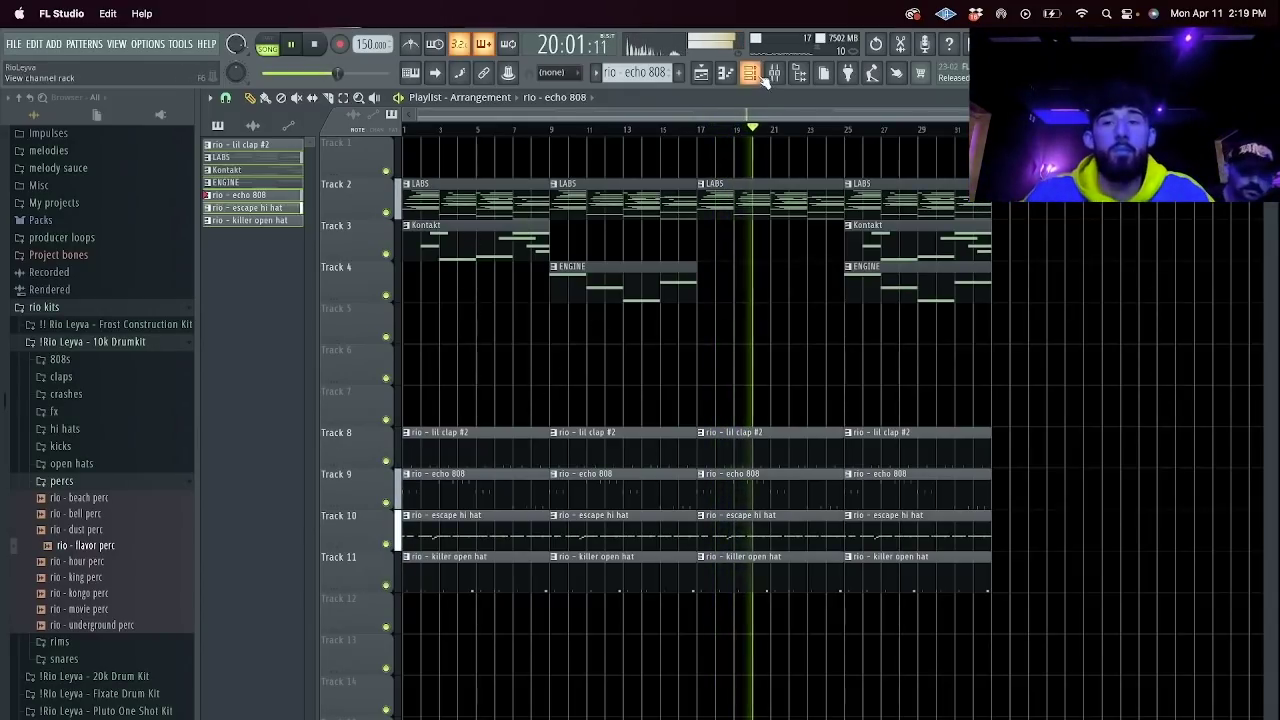
key(F9)
click(1154, 308)
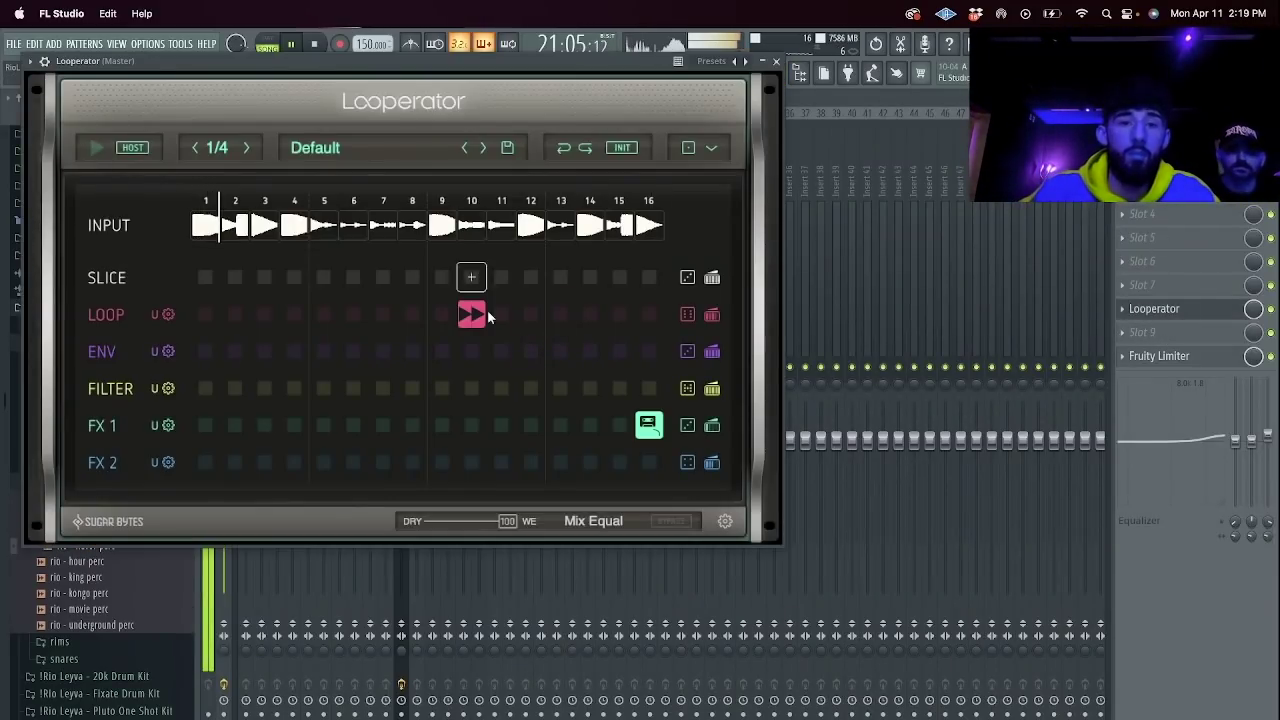
click(776, 61)
click(701, 76)
key(space)
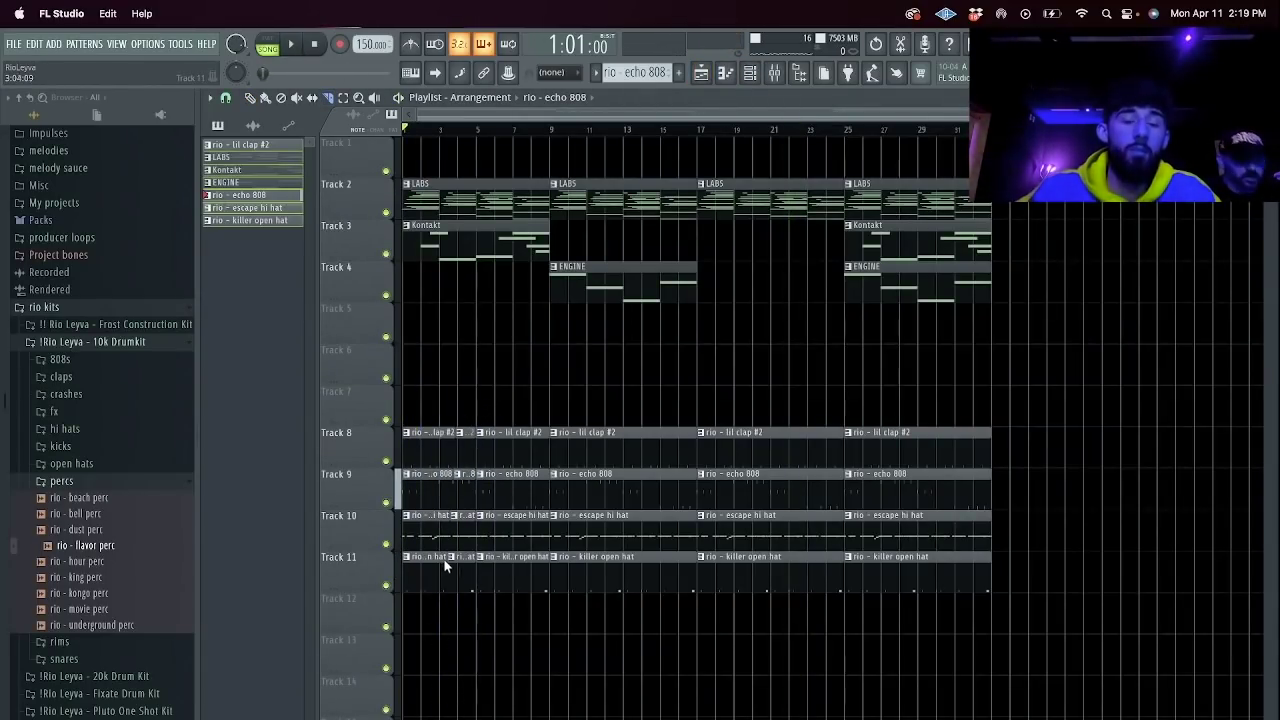
key(Delete)
key(space)
click(775, 75)
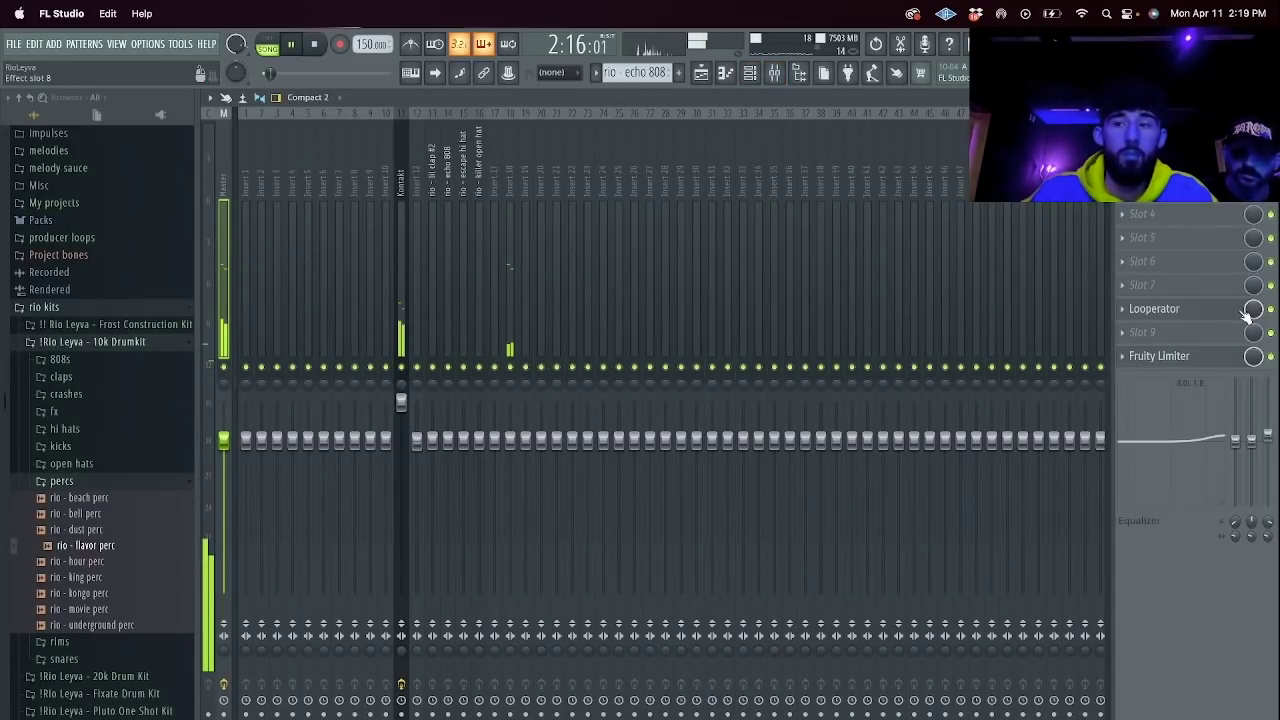
click(1235, 314)
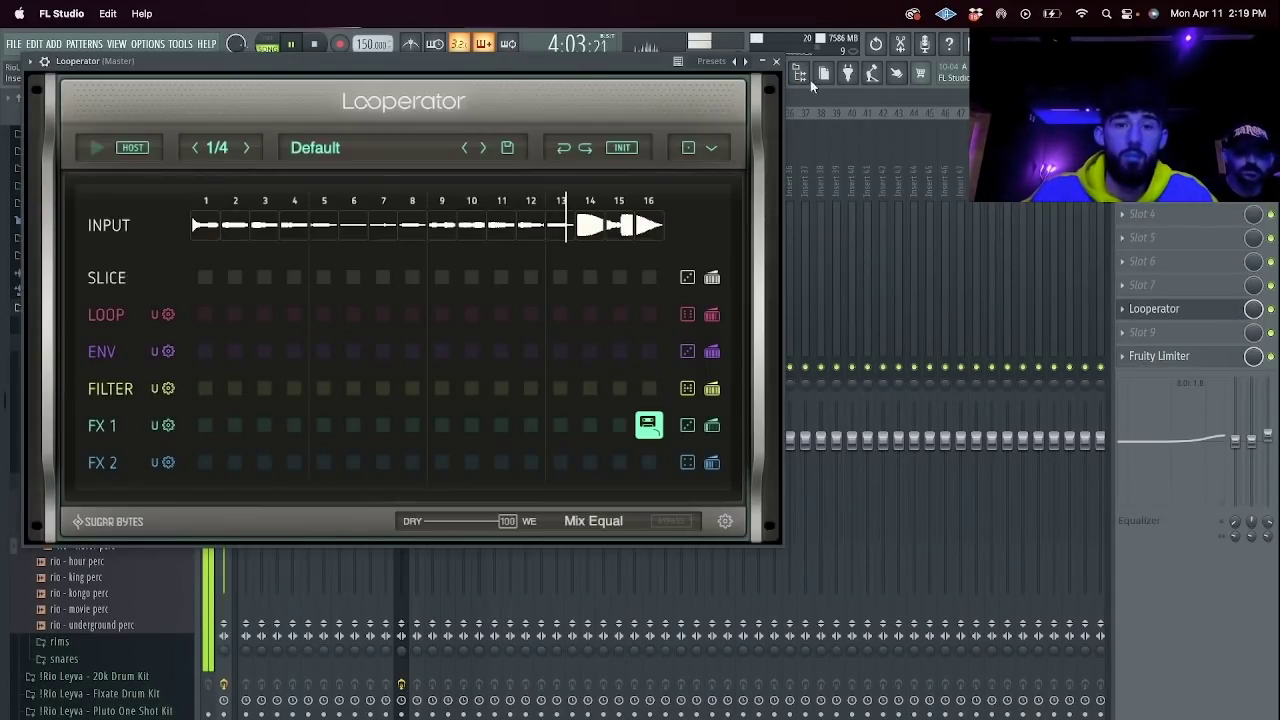
click(776, 62)
click(704, 72)
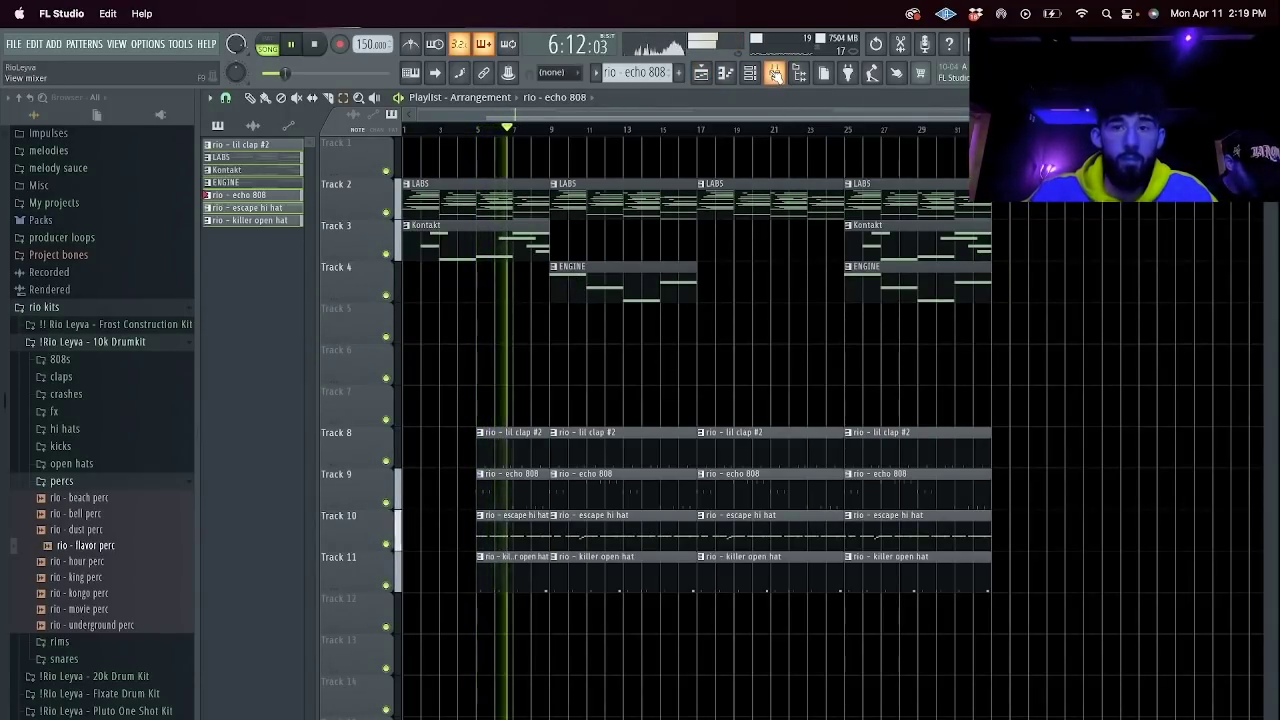
key(F9)
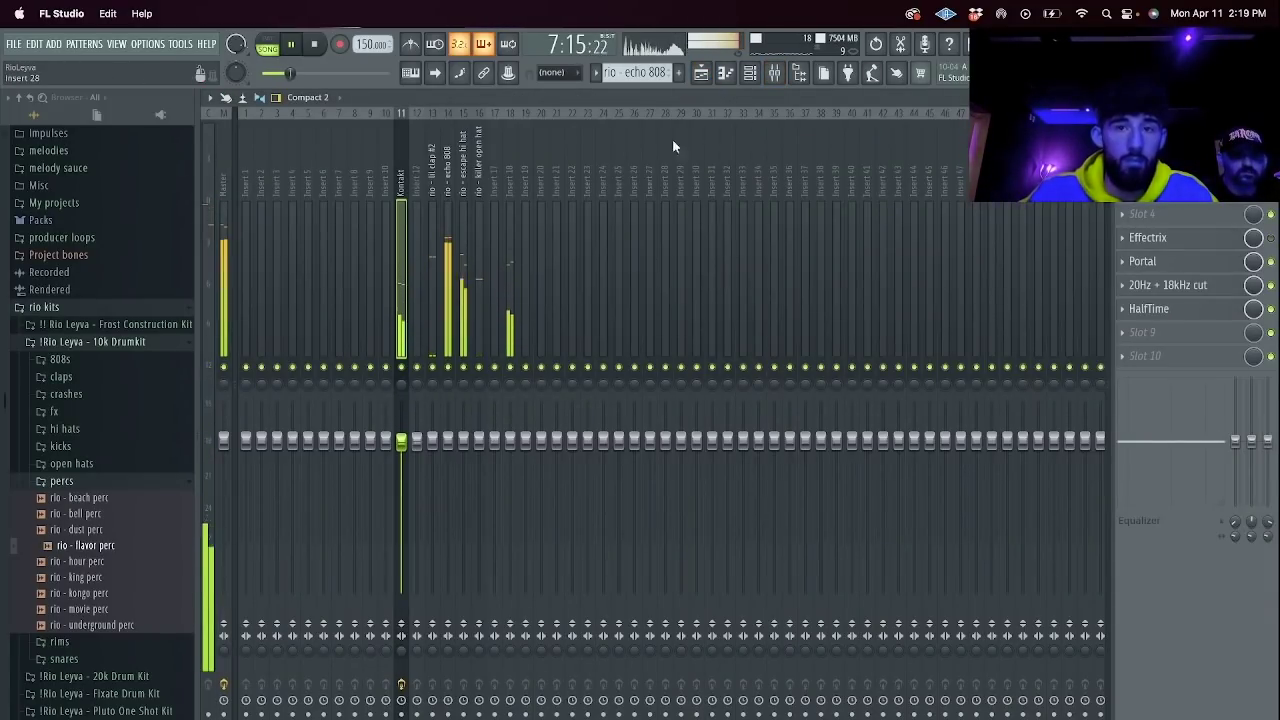
Select the LABS channel and its mixer insert 18.
click(702, 75)
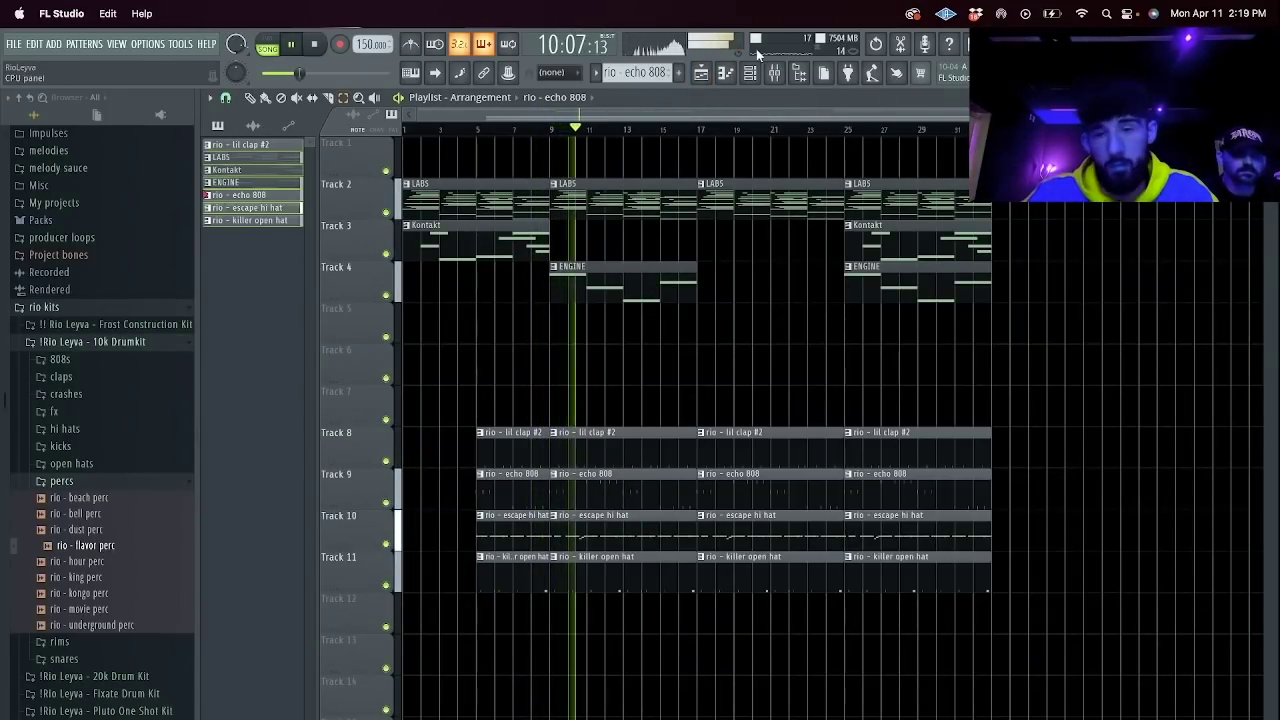
click(775, 75)
click(749, 71)
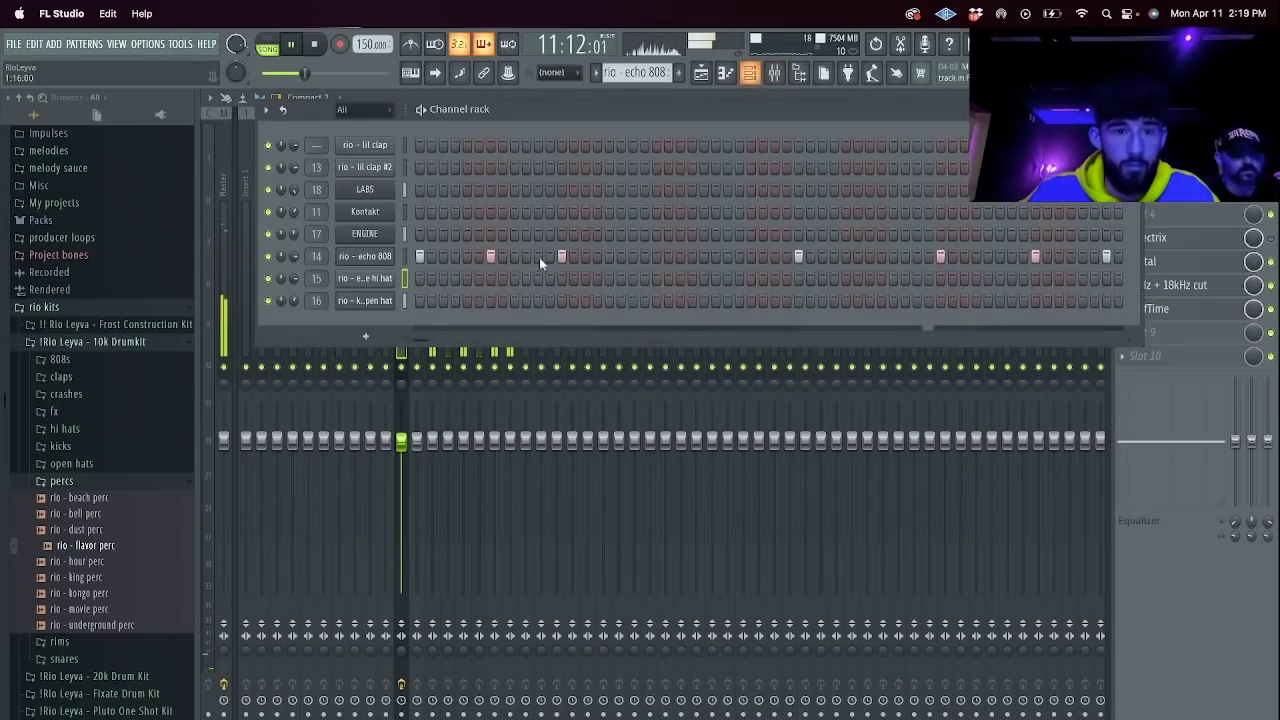
click(406, 190)
click(475, 392)
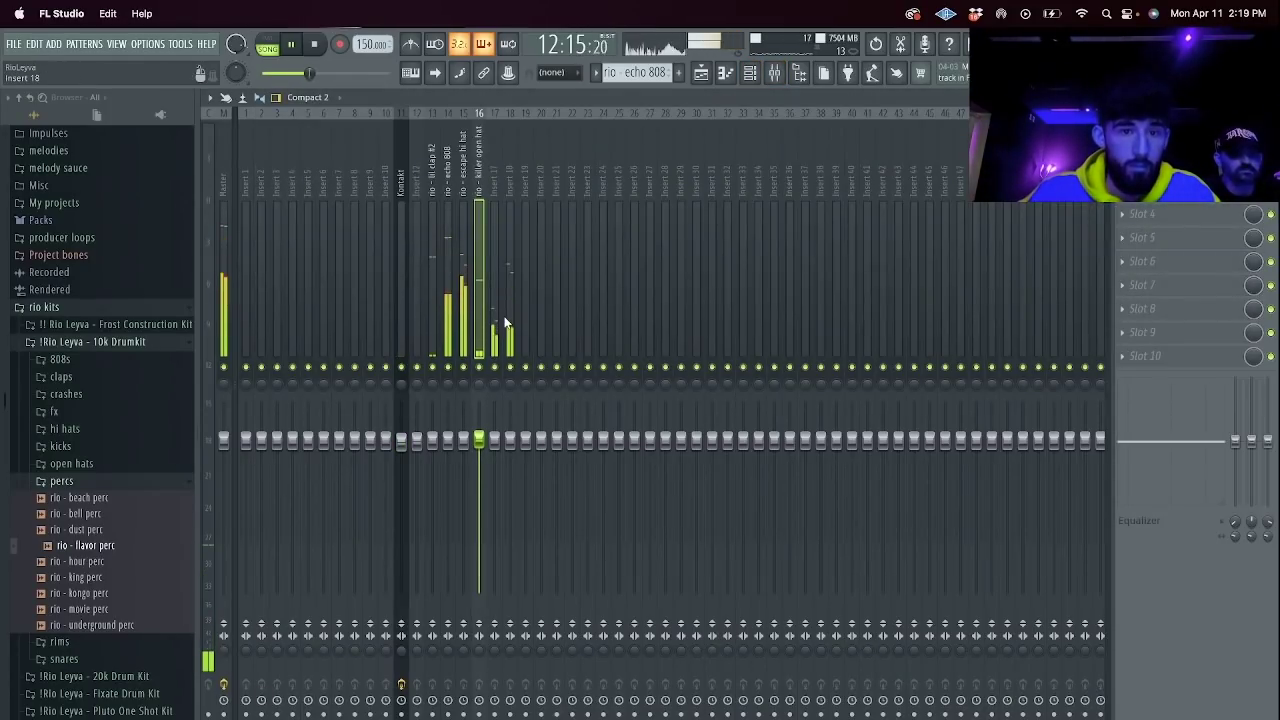
click(511, 325)
Load HalfTime into insert 18's fifth slot and create an automation clip for its Mix knob.
click(1212, 241)
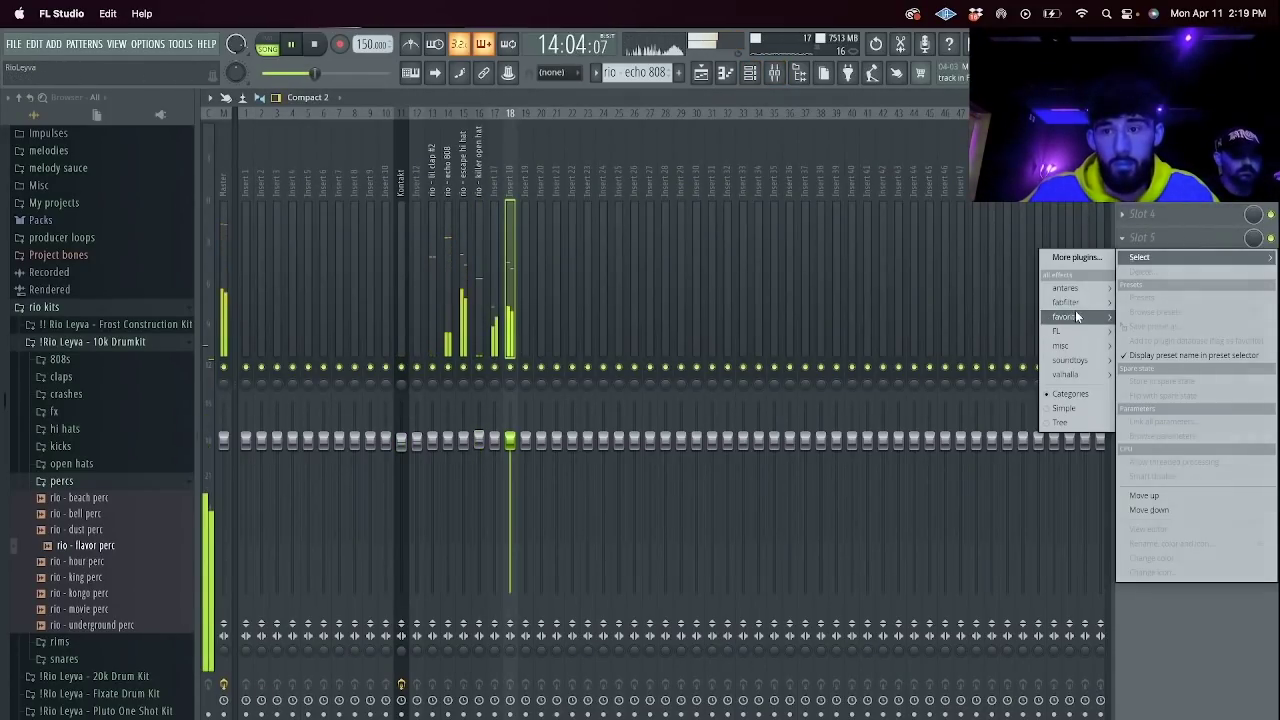
mouse_move(1070, 300)
click(986, 490)
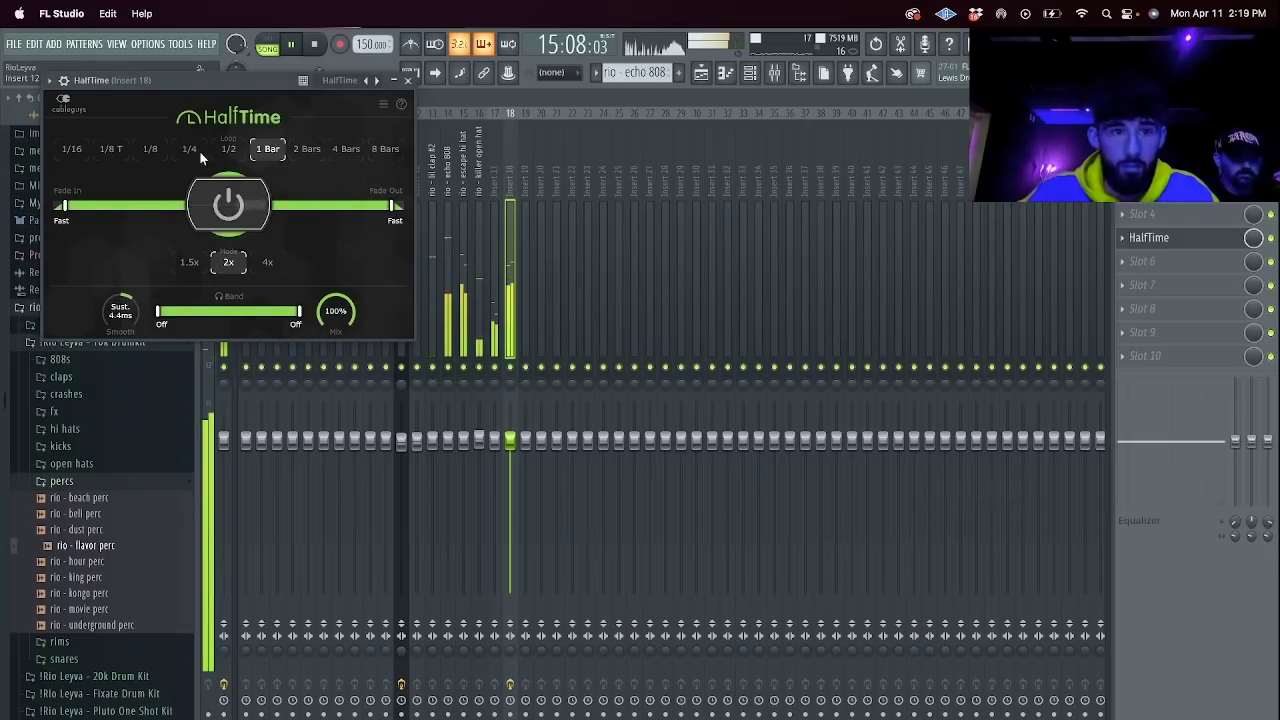
click(408, 80)
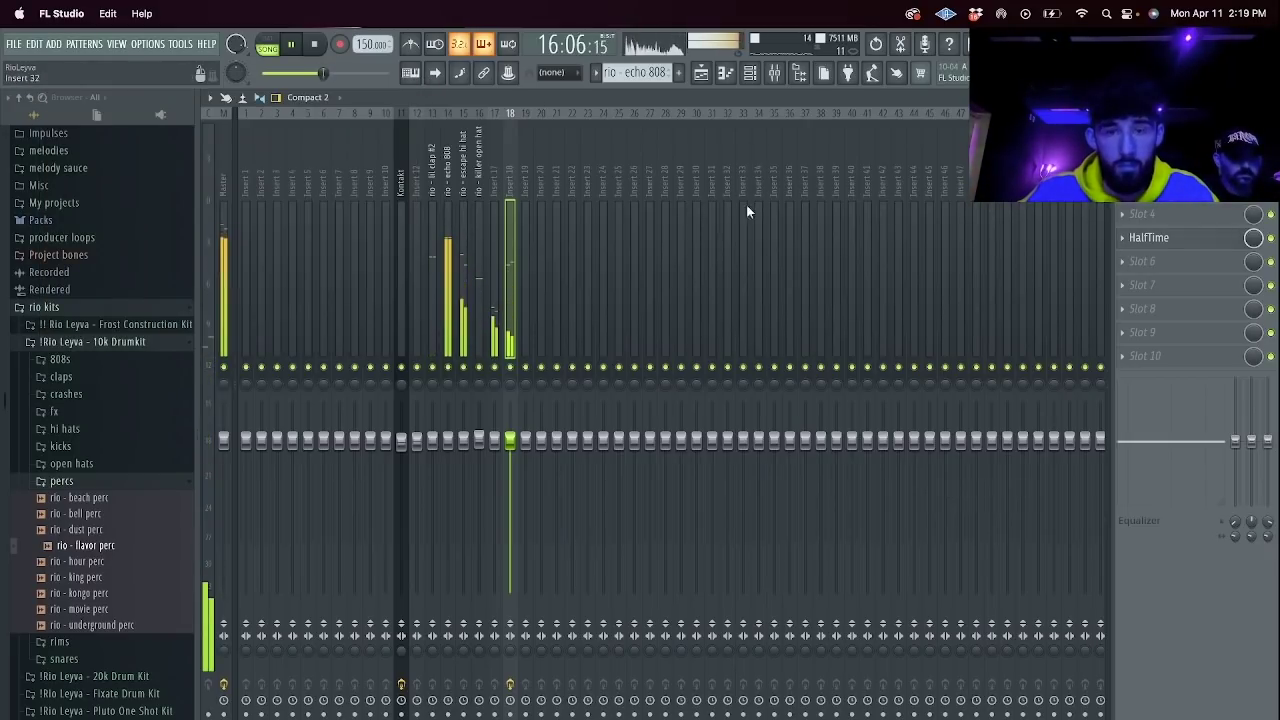
click(1233, 237)
click(408, 80)
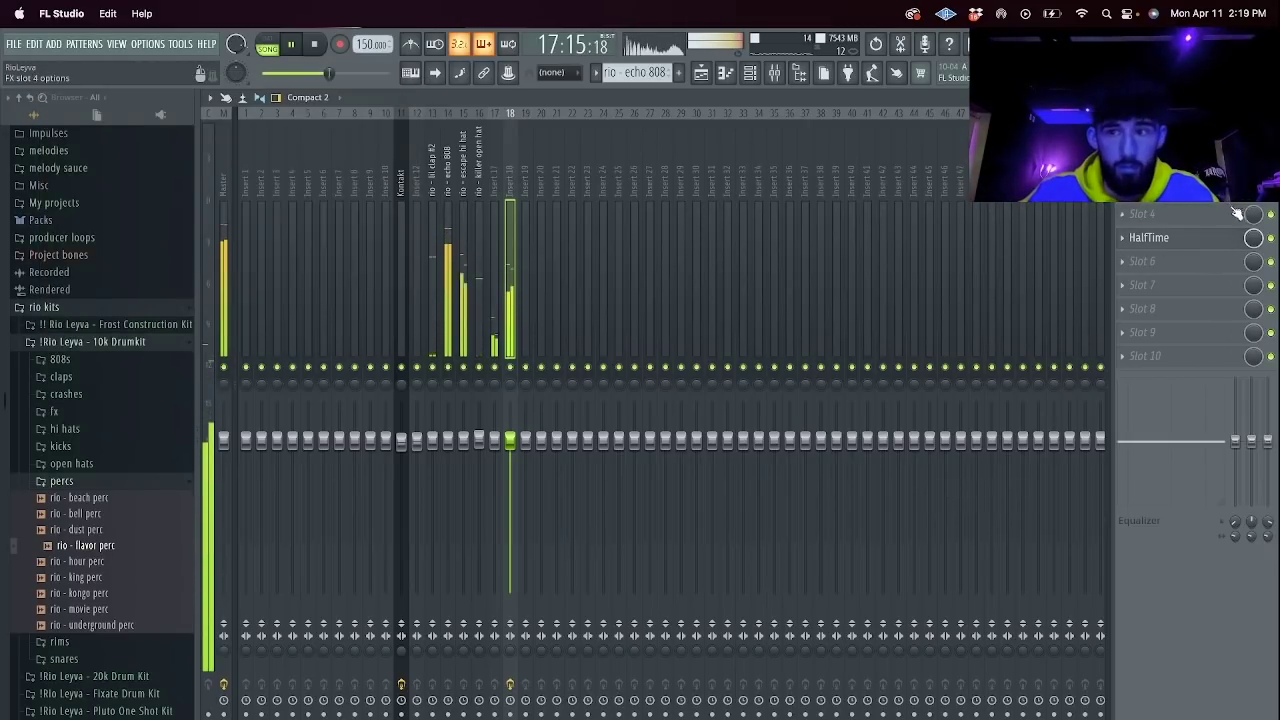
right_click(1254, 240)
click(1220, 356)
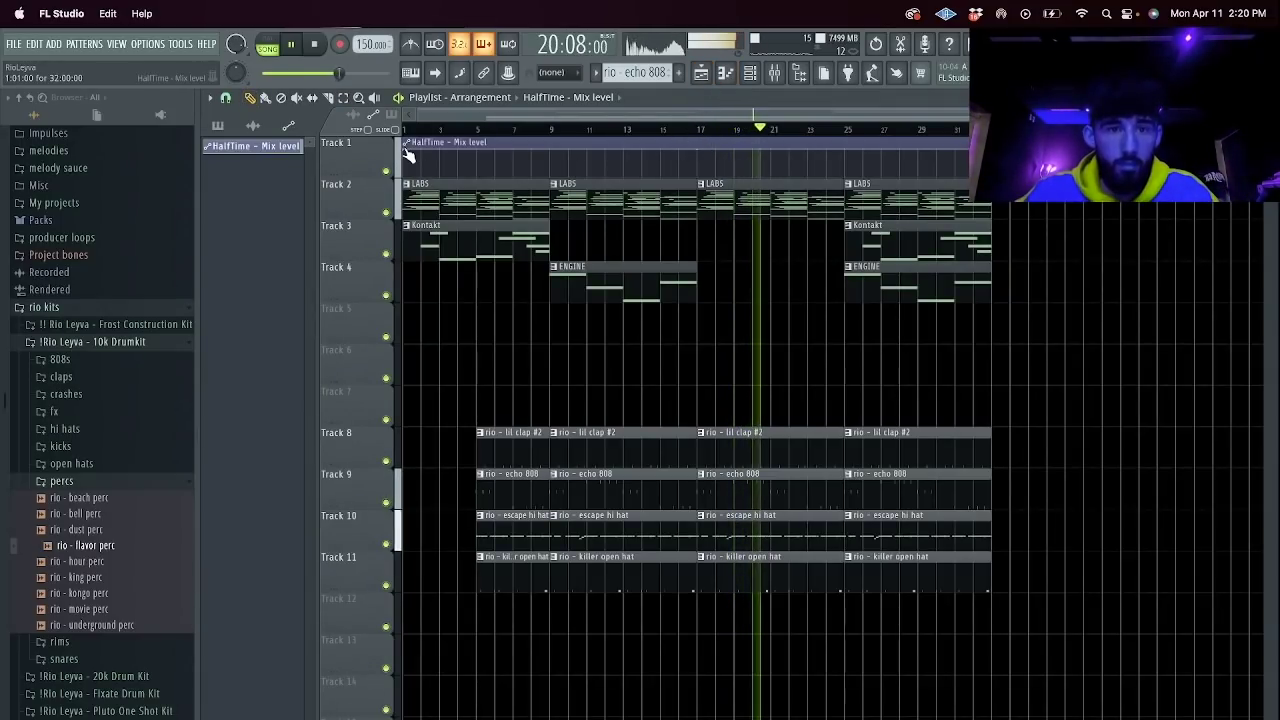
Shape the HalfTime mix automation into a ramp with a step up at bar 17.
drag(403, 151, 404, 182)
right_click(700, 169)
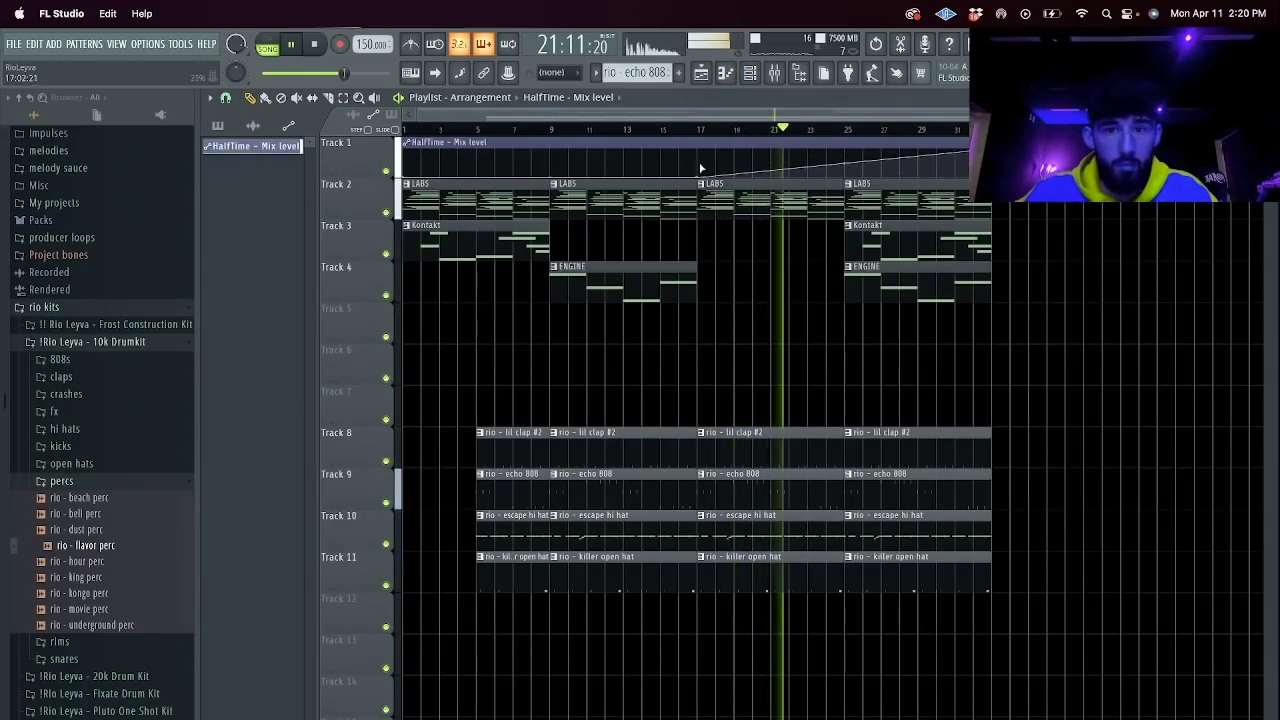
right_click(700, 164)
click(657, 130)
Delete the drum clips at bar 17 and play back with the HalfTime controls.
drag(718, 428, 706, 636)
key(Delete)
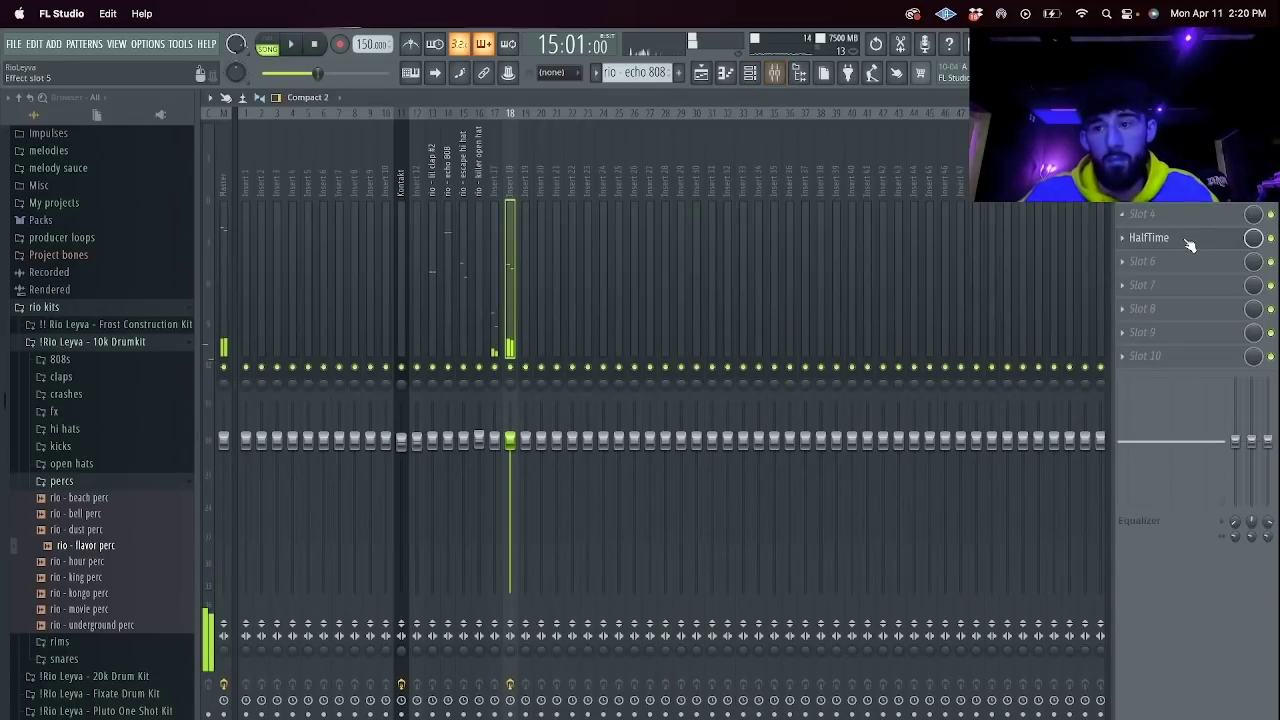
key(space)
click(1150, 238)
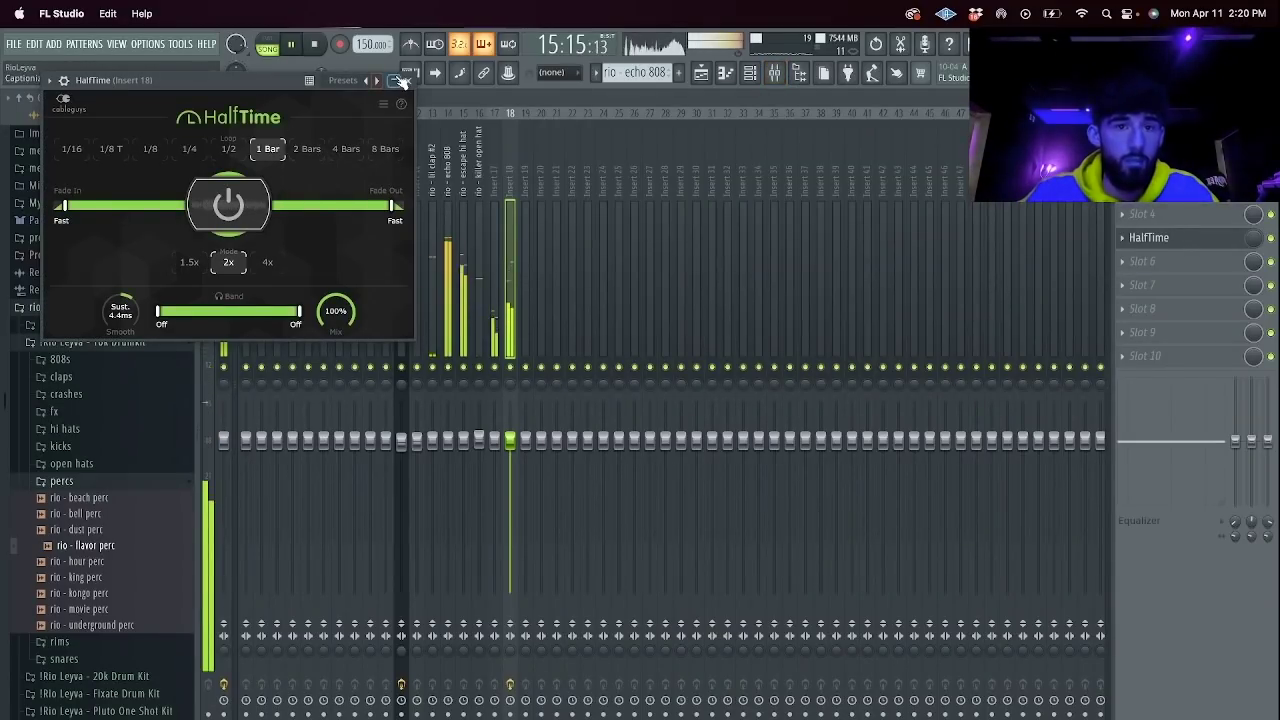
click(402, 80)
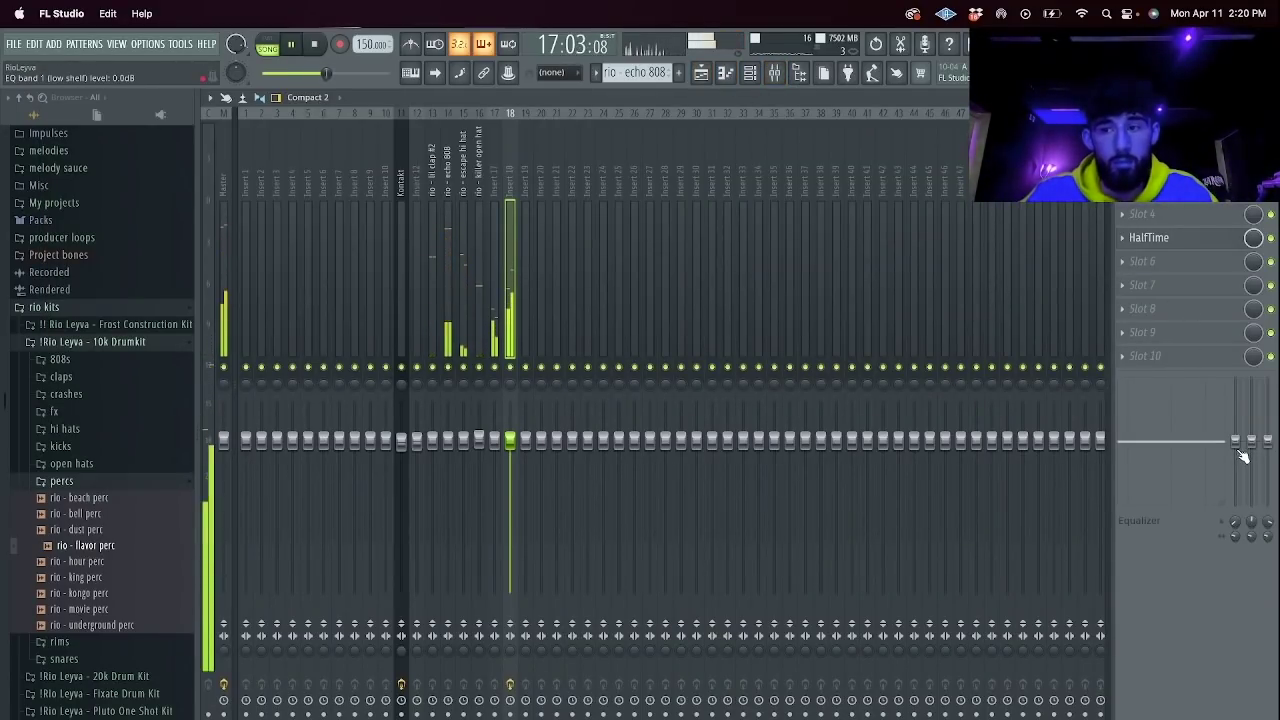
Delete Track 2's LABS clip at bars 25–31 and trim the clap clip to start at bar 26.
click(701, 73)
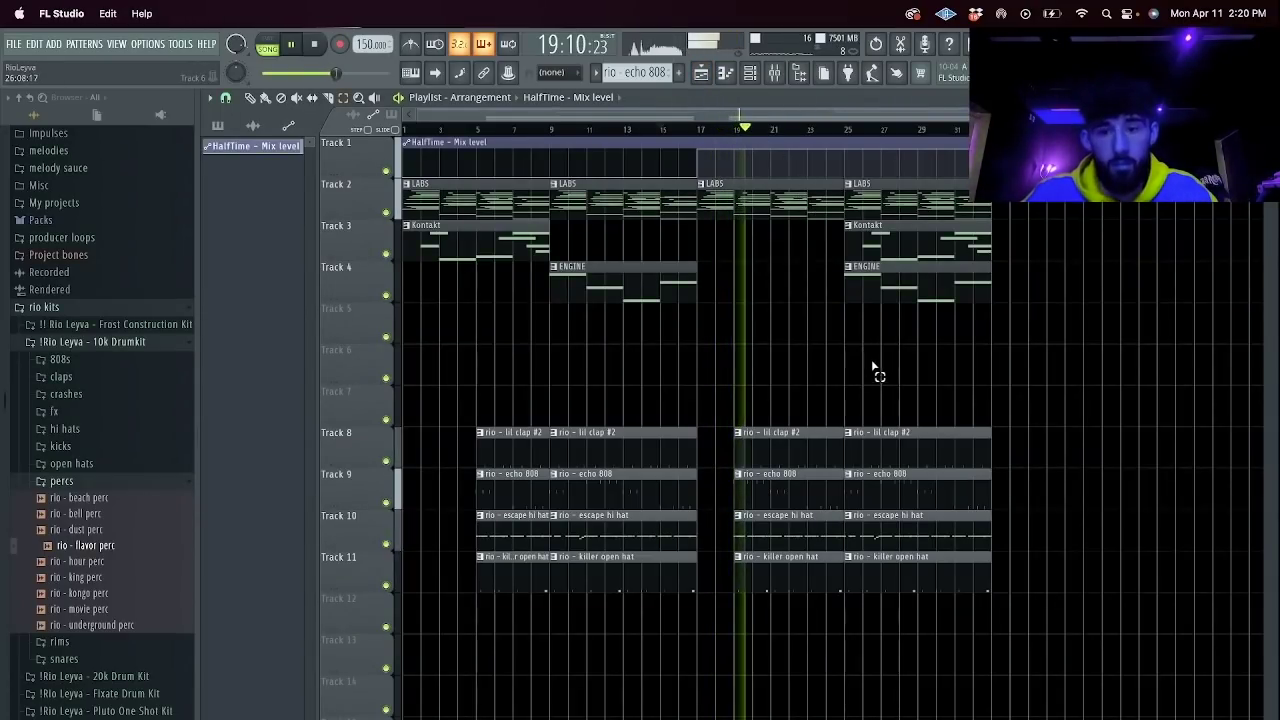
right_click(908, 205)
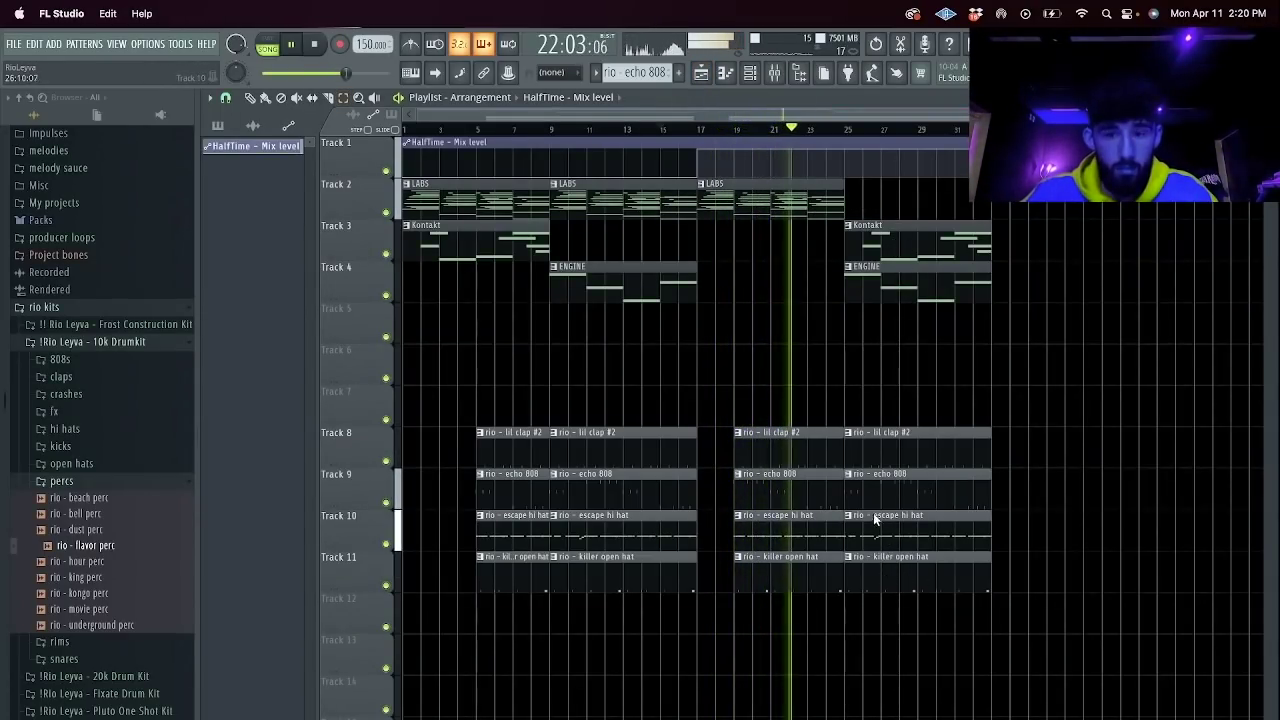
drag(863, 445, 854, 460)
key(Delete)
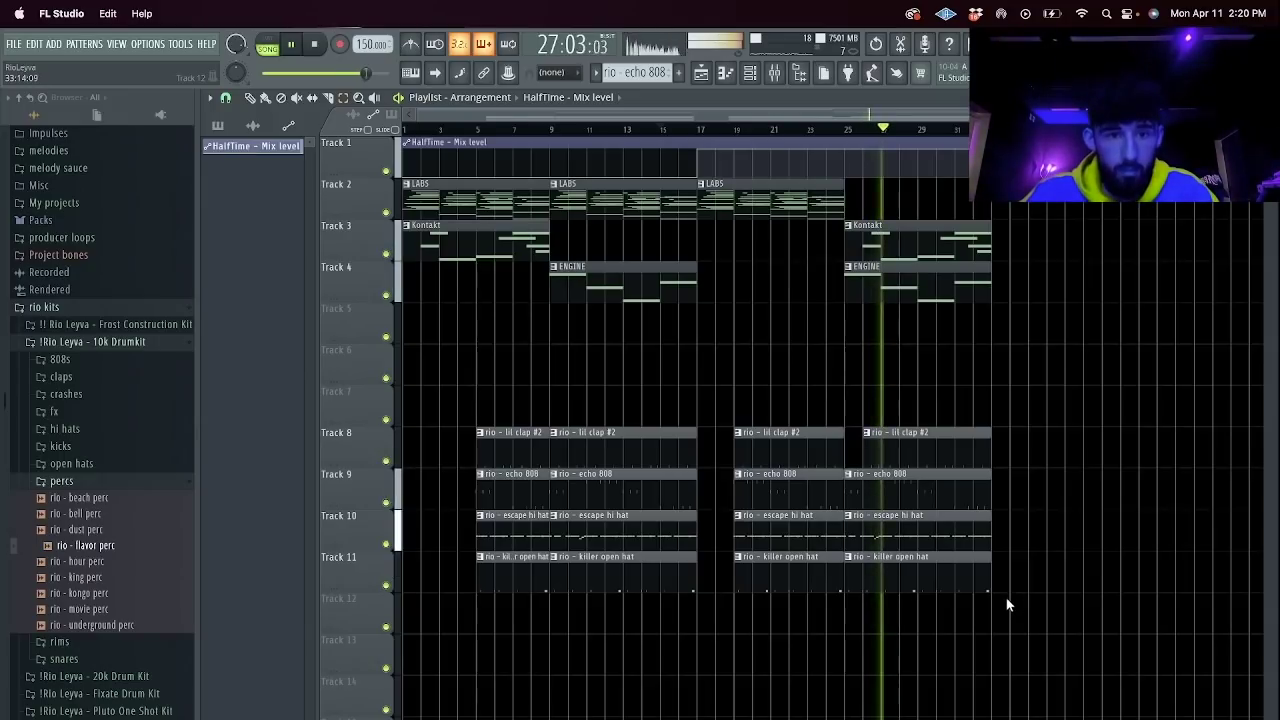
drag(1005, 590, 408, 141)
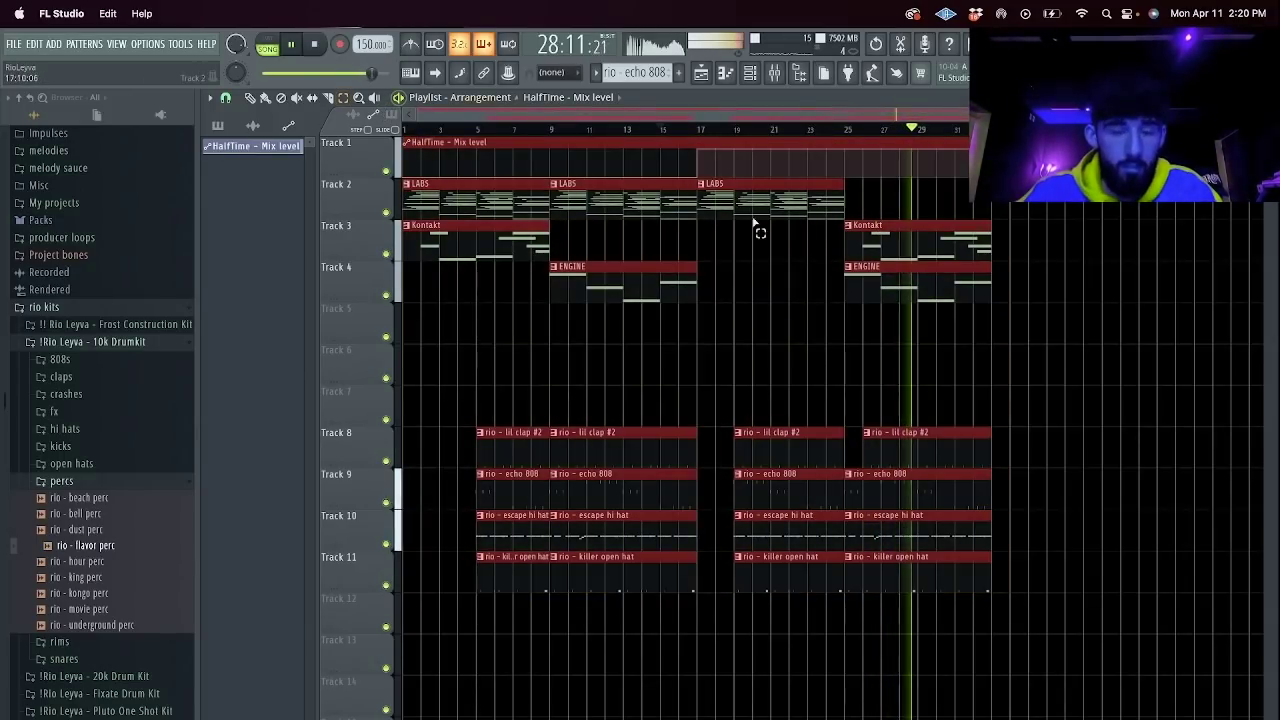
Copy the Track 2 LABS clips to bar 33, duplicate the drum clips, and delete the later LABS clips.
click(904, 349)
drag(858, 211, 388, 201)
drag(472, 211, 1062, 211)
drag(994, 602, 913, 430)
key(super+b)
drag(1165, 213, 1262, 213)
key(Delete)
Slice the automation clip at bars 9 and 41, duplicate it to bar 33, and trim past bar 41.
key(c)
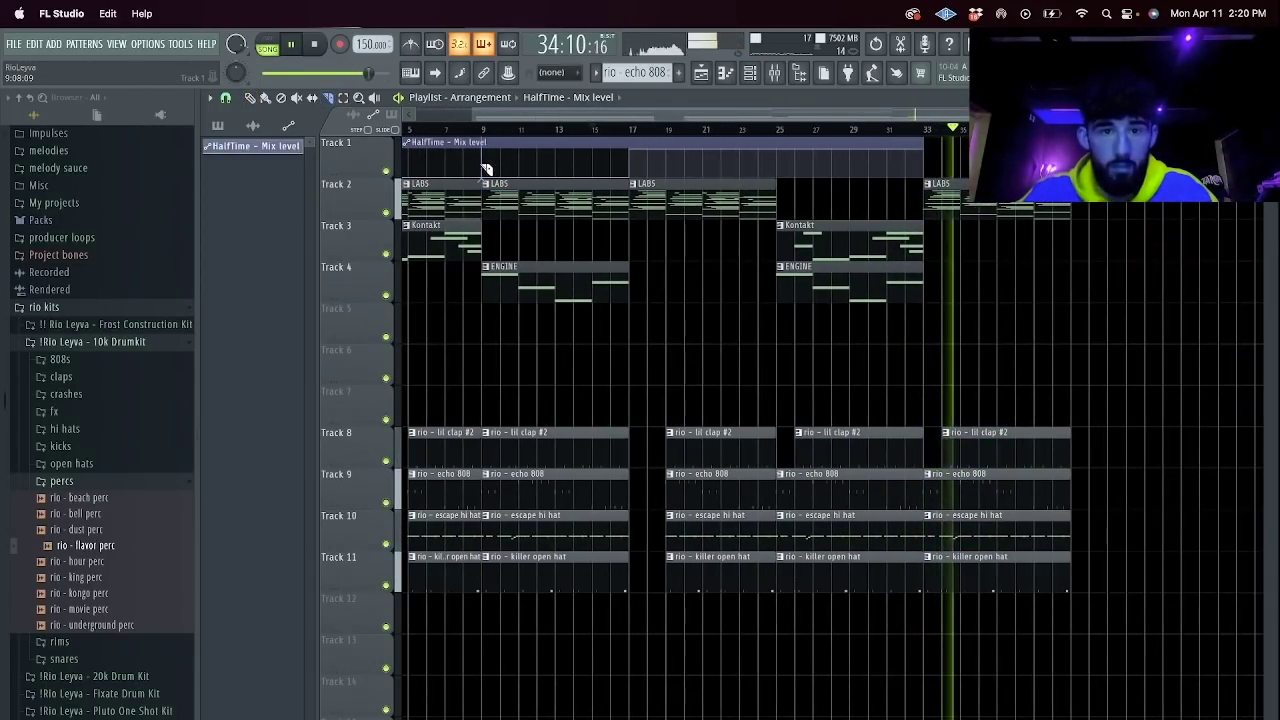
click(485, 164)
key(e)
click(529, 155)
key(super+b)
key(c)
click(888, 165)
key(e)
Delete the short drum clips from the arrangement.
right_click(903, 162)
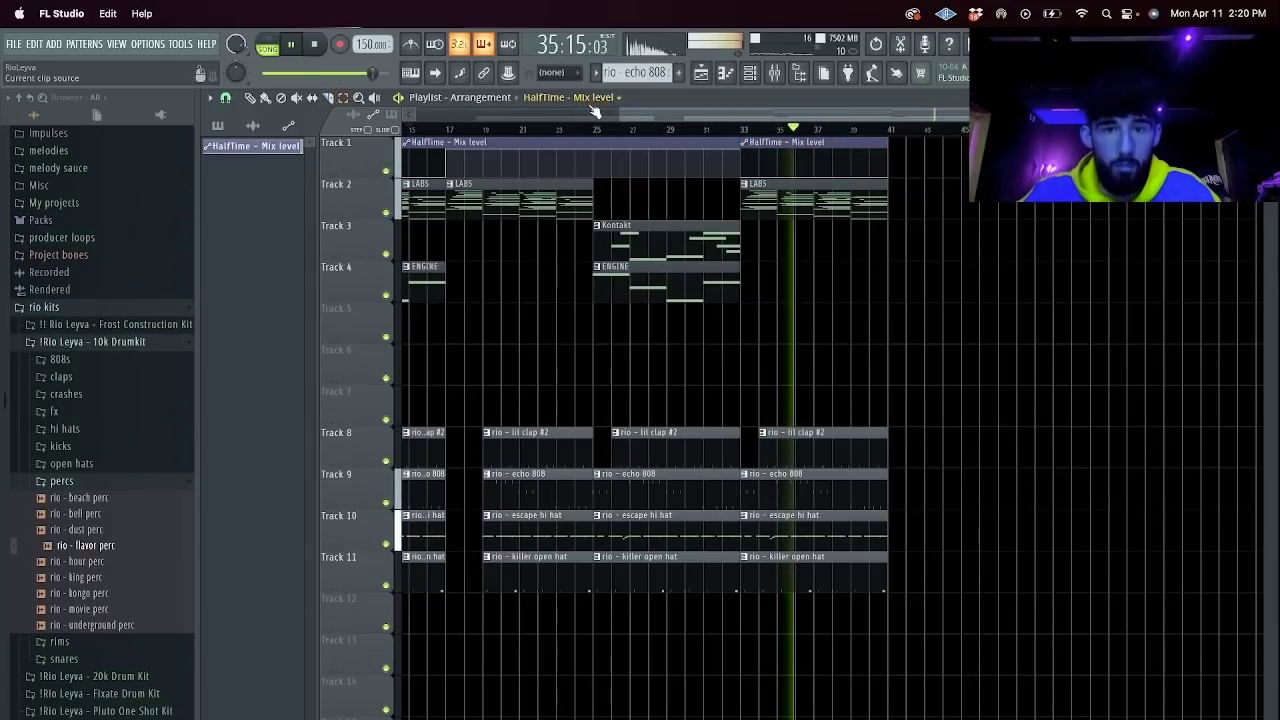
drag(596, 114, 414, 116)
drag(480, 618, 461, 385)
key(Delete)
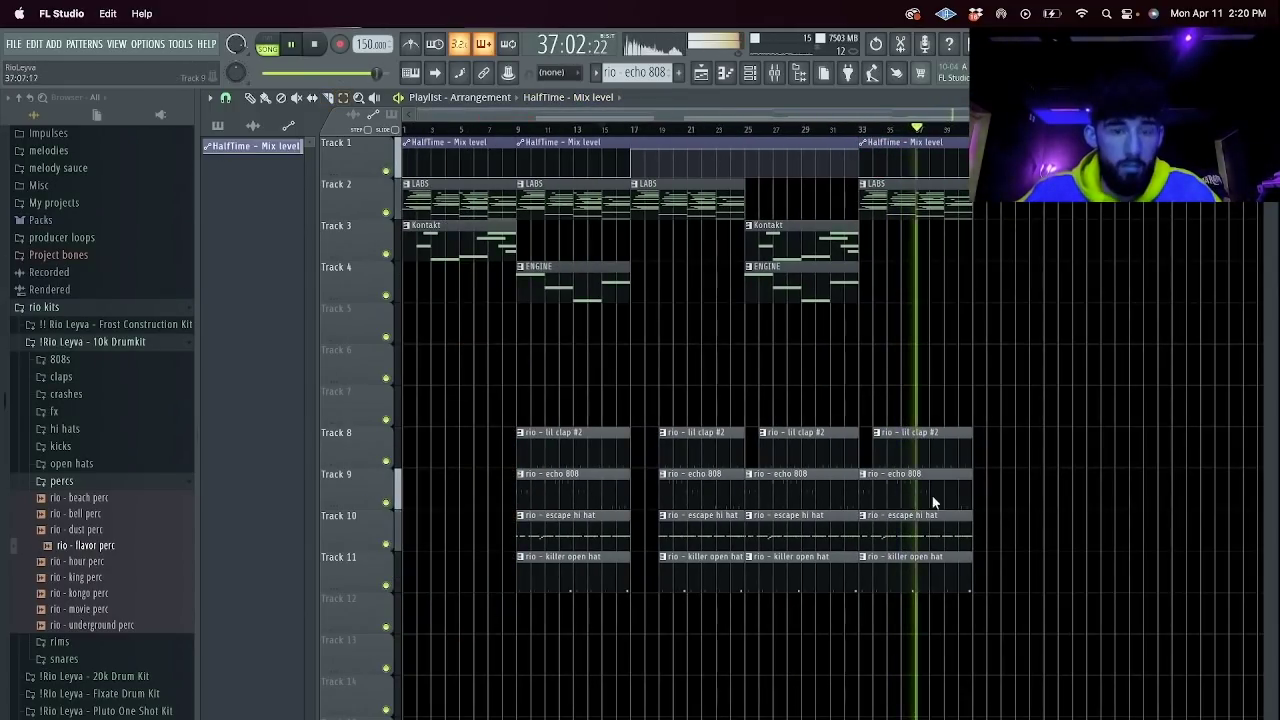
Duplicate every clip on Tracks 1–12 with Ctrl+B, then start saving the project under a new name.
drag(1012, 630, 346, 118)
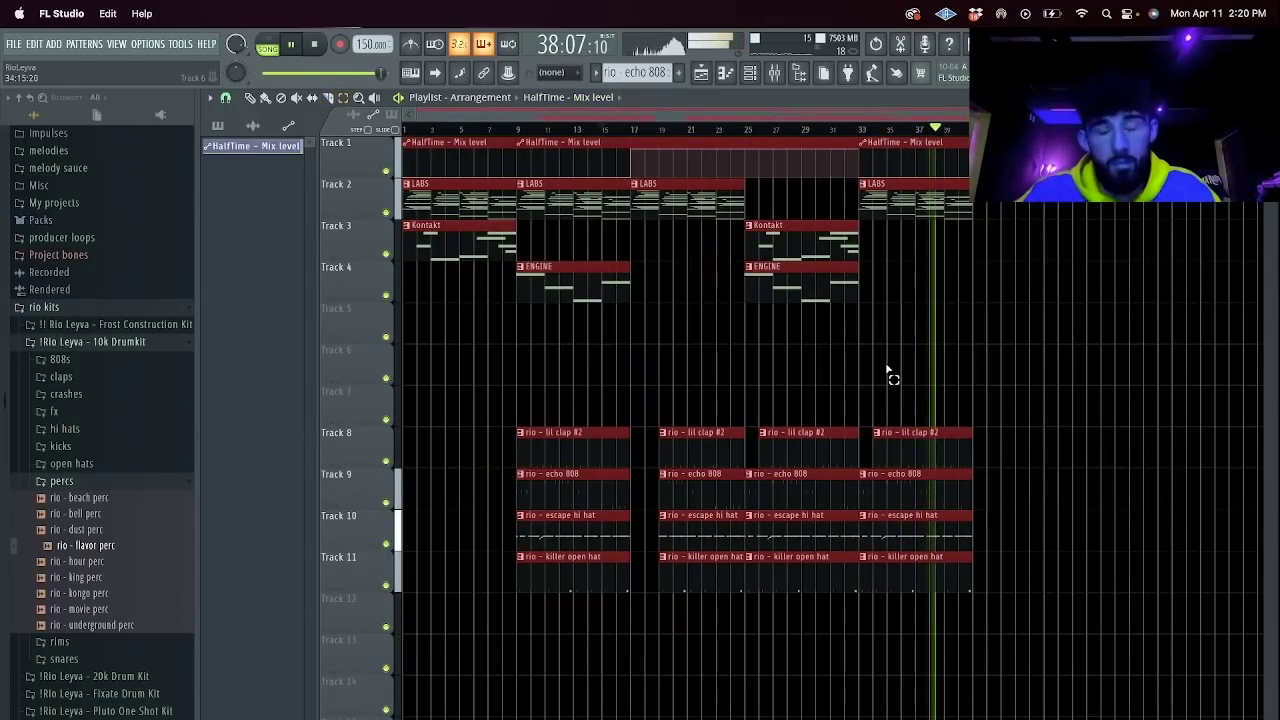
key(super+b)
key(super+b)
click(777, 397)
key(super+s)
click(692, 223)
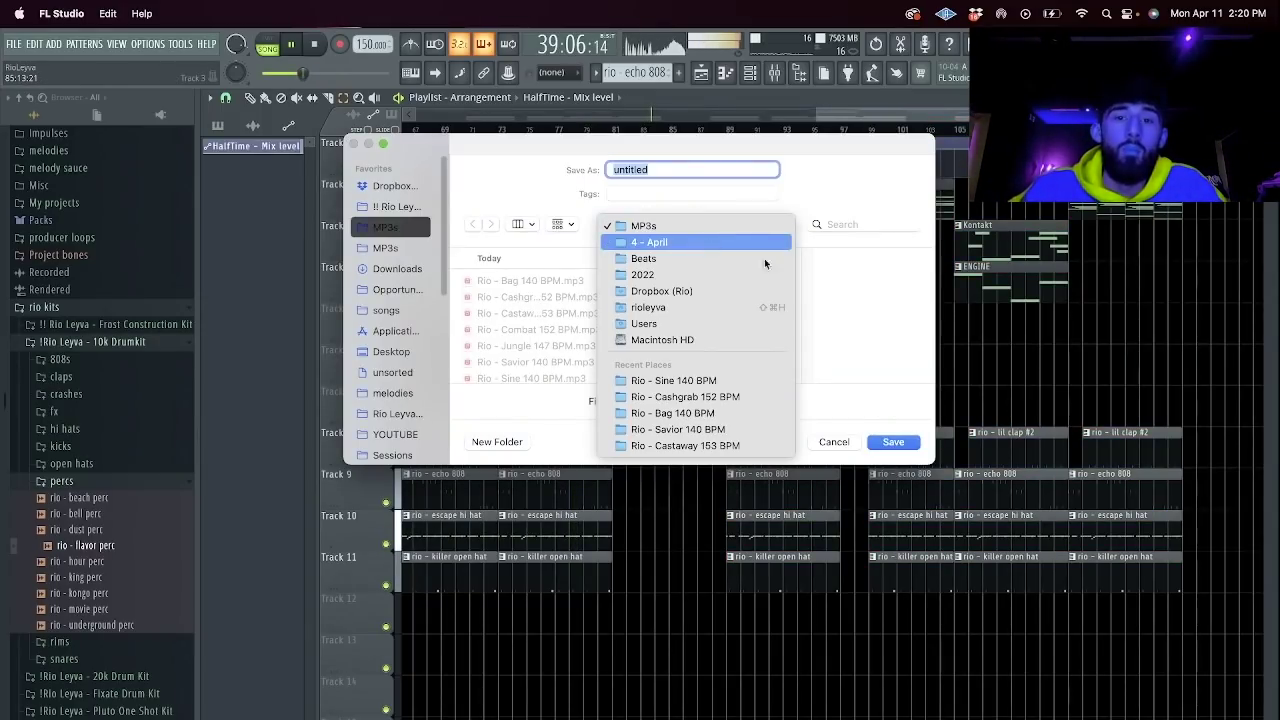
Create a new project folder inside 4 - April > Stems.
click(758, 244)
click(852, 296)
key(super+shift+n)
text(Rio x Cxdy - Purify 150 BPM)
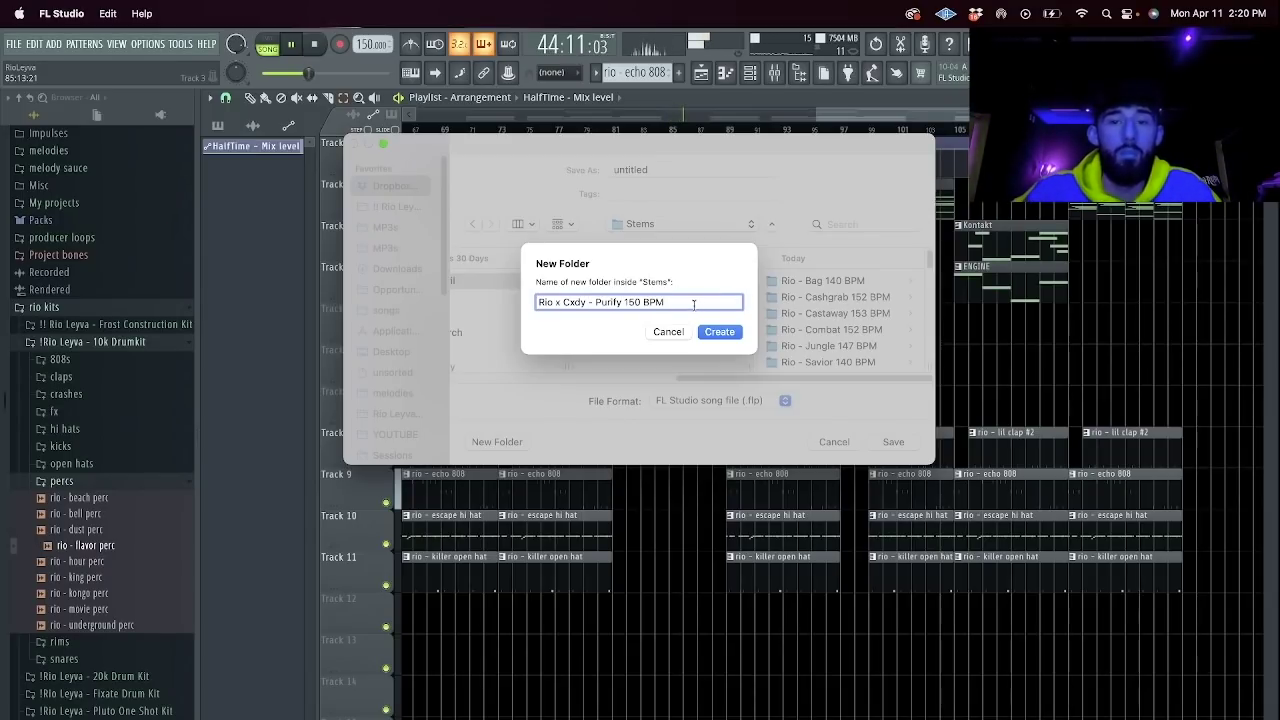
click(726, 340)
Save the project as Purify 150 BPM in that folder and bring up the mixer.
text(Rio x Cxdy - Purify 150 BPM)
key(Return)
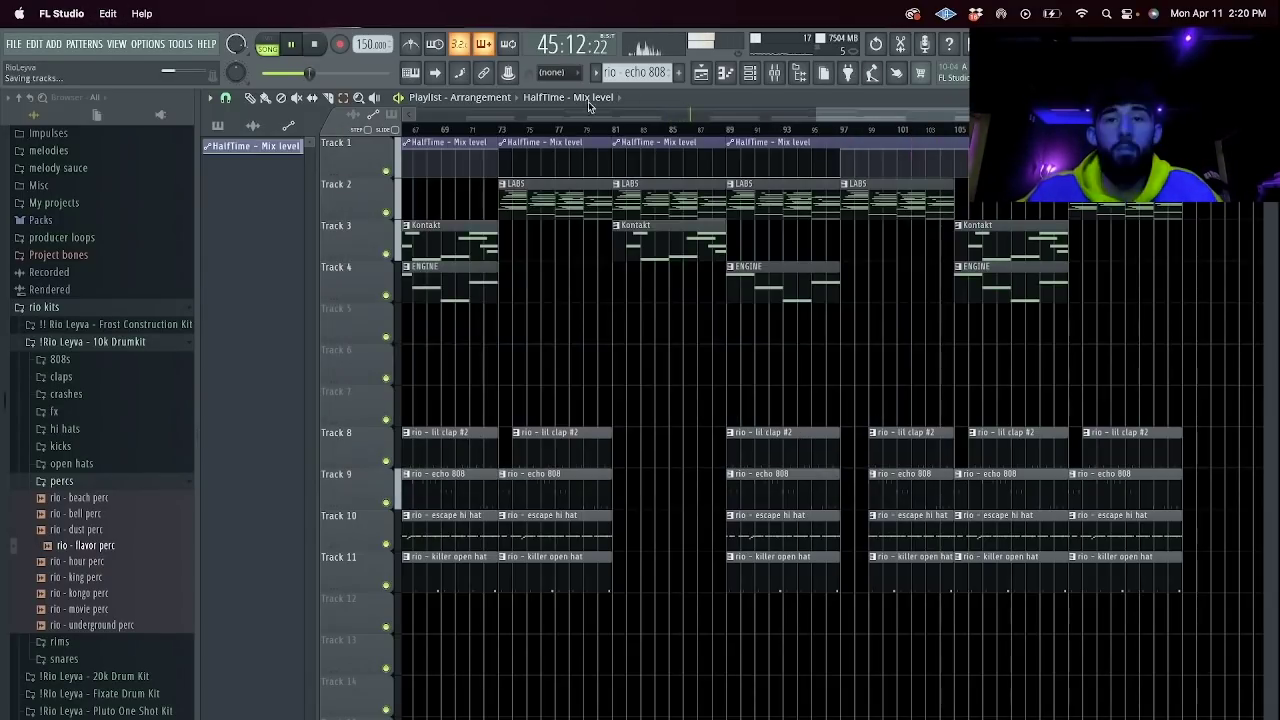
click(776, 75)
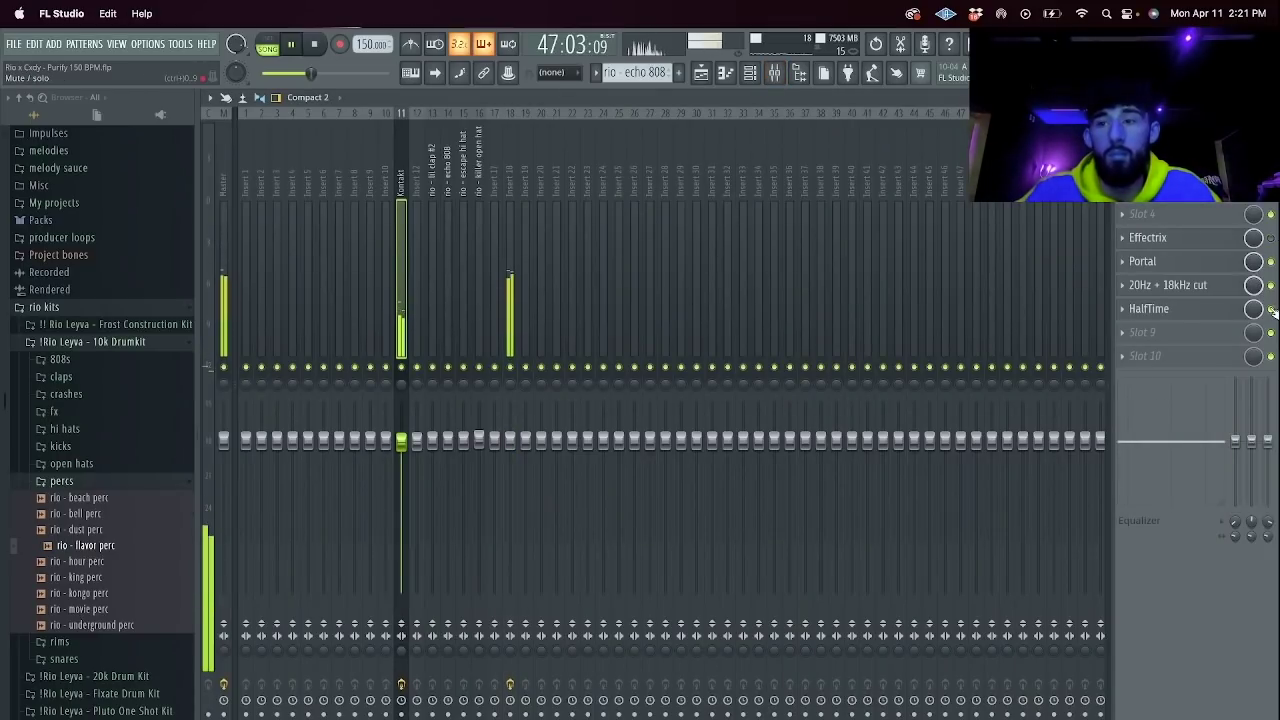
Inspect the EQ on the Kontakt insert, then return to the playlist.
click(1195, 285)
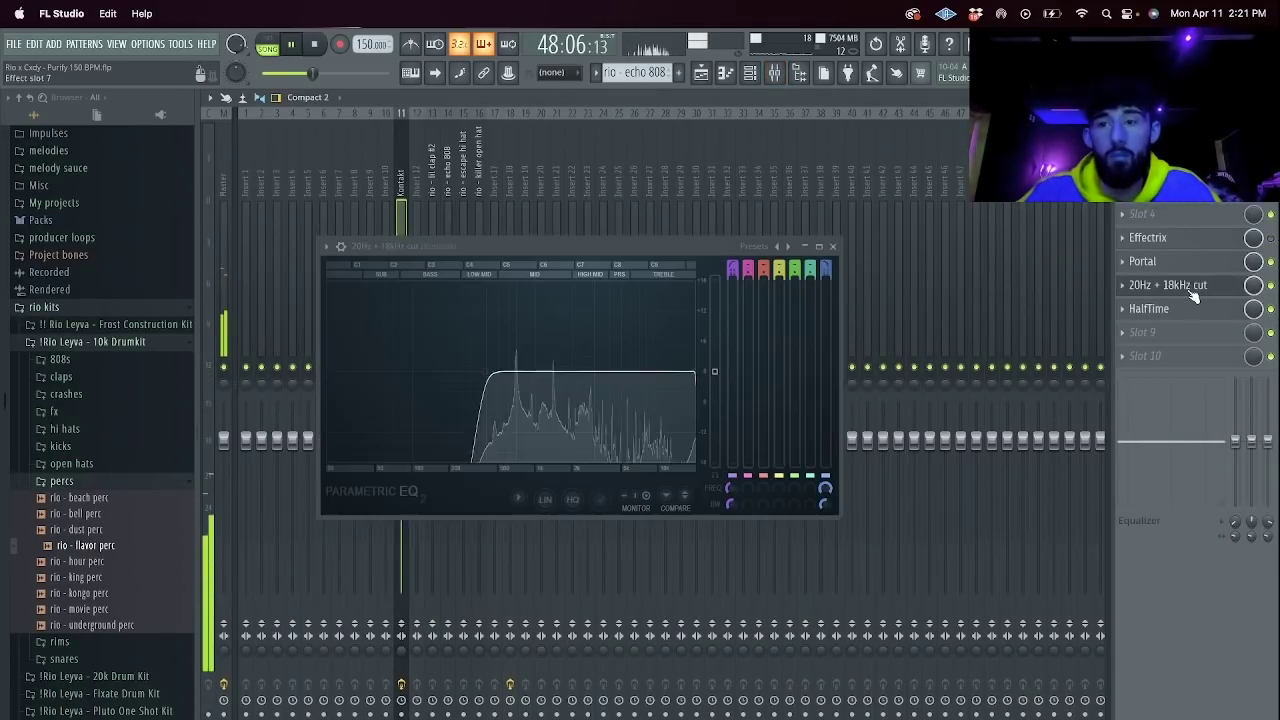
click(832, 246)
click(701, 72)
Export the song as an MP3 into the Stems > MP3s folder.
key(super+shift+r)
click(686, 226)
click(686, 241)
click(678, 278)
click(893, 441)
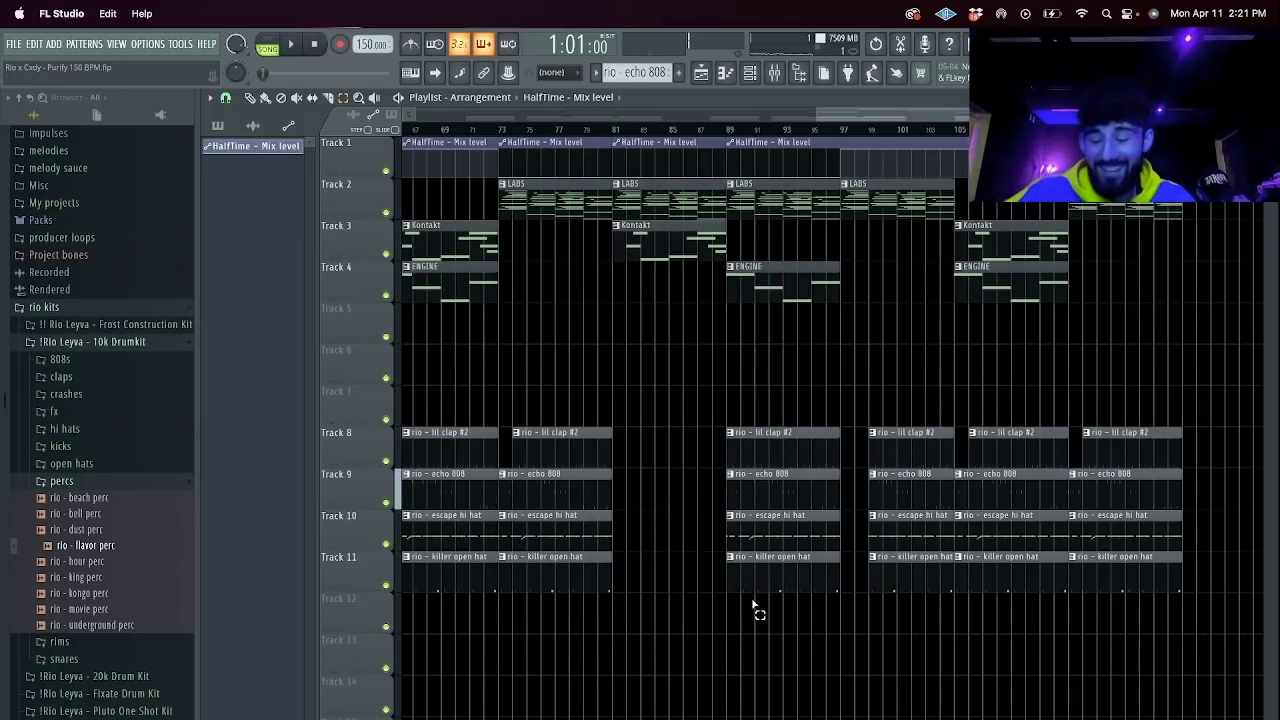
Start a new empty project, saving the previous beat first, and bring up the MP3s folder.
click(18, 43)
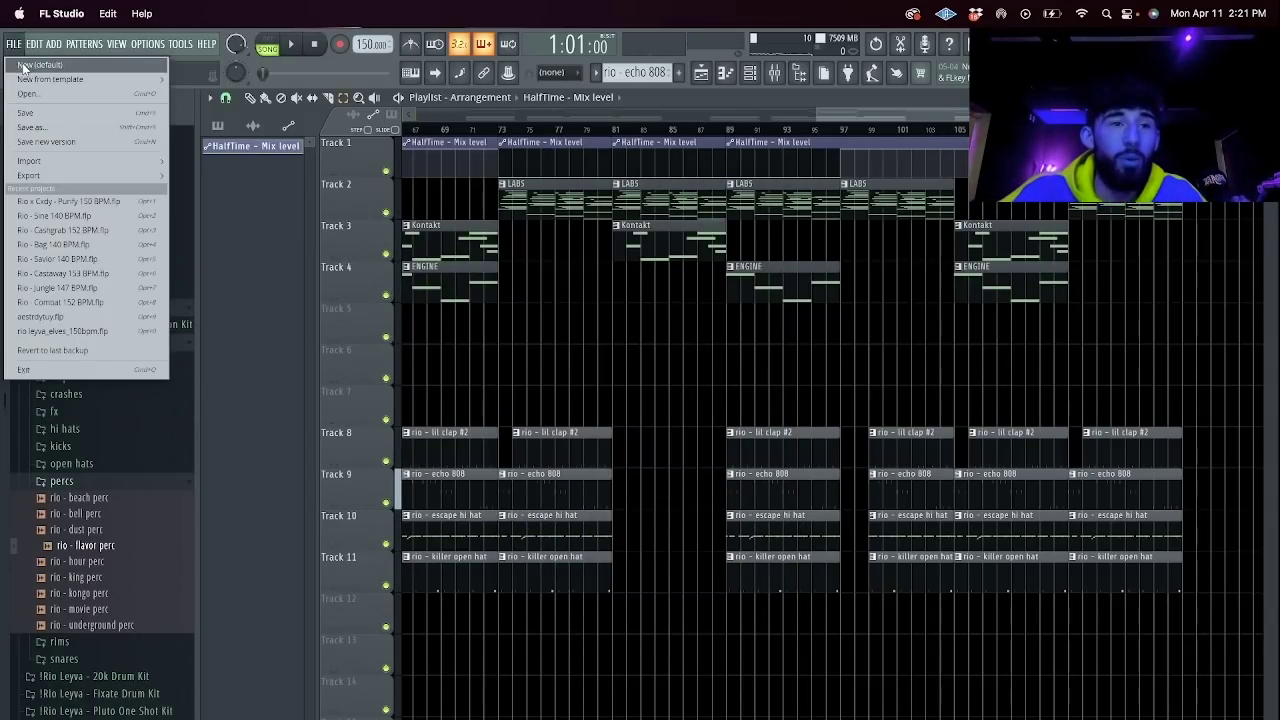
click(36, 61)
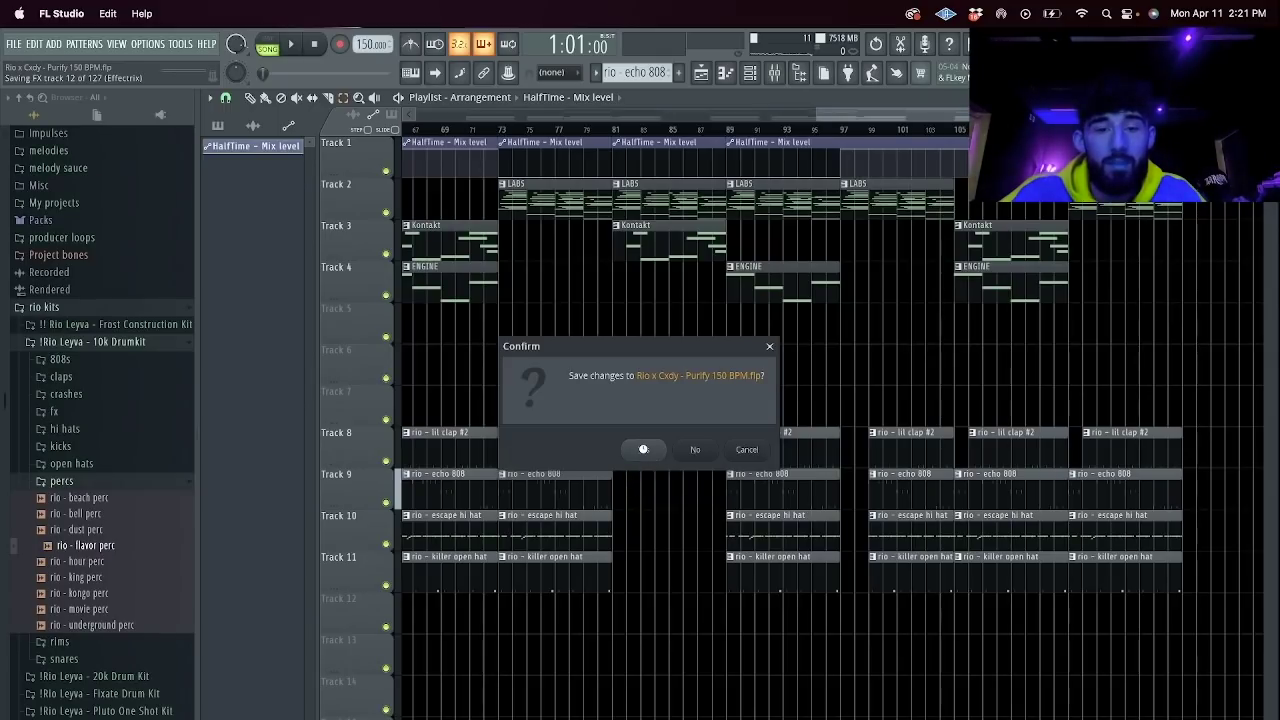
click(643, 449)
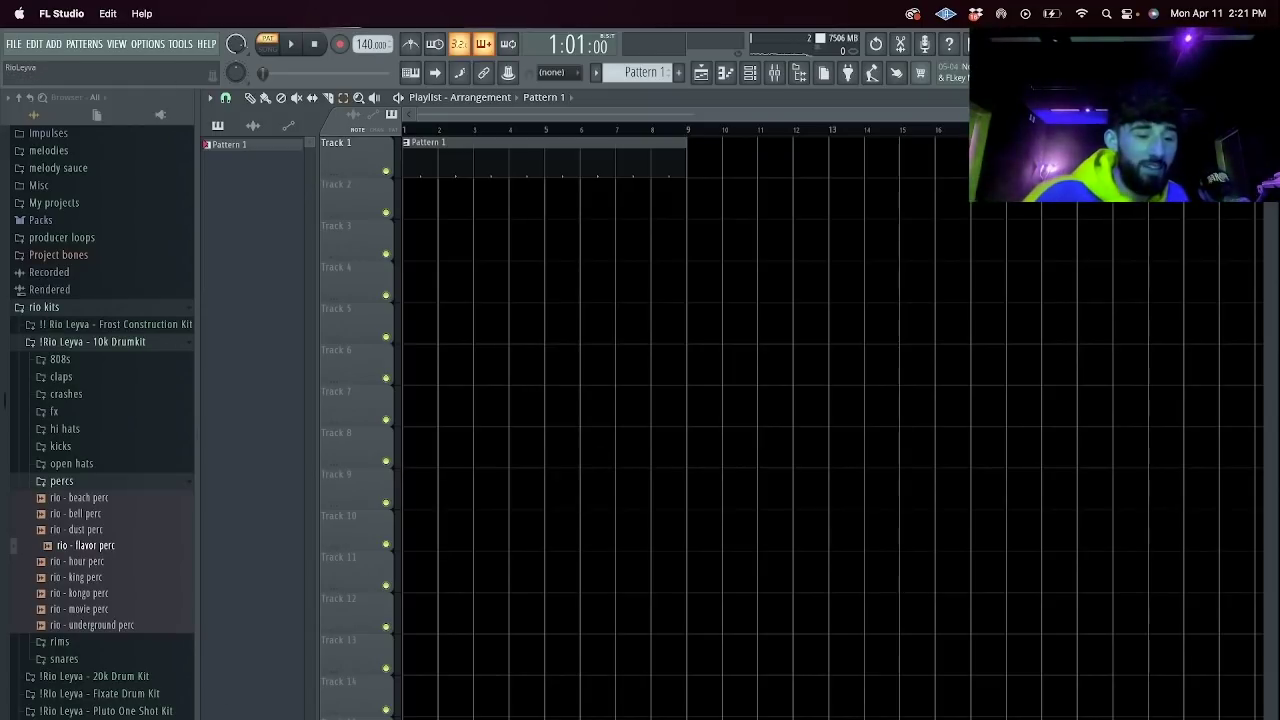
click(112, 718)
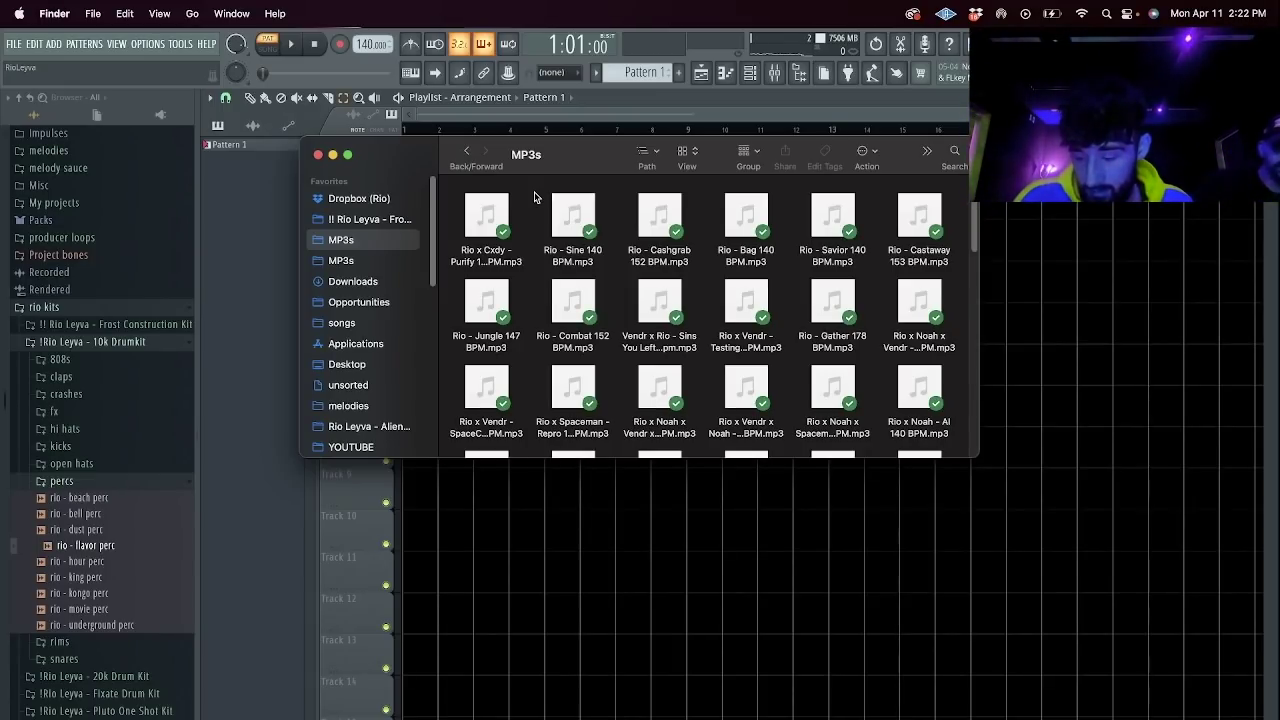
Return to FL Studio and show the new project's channel rack.
click(760, 78)
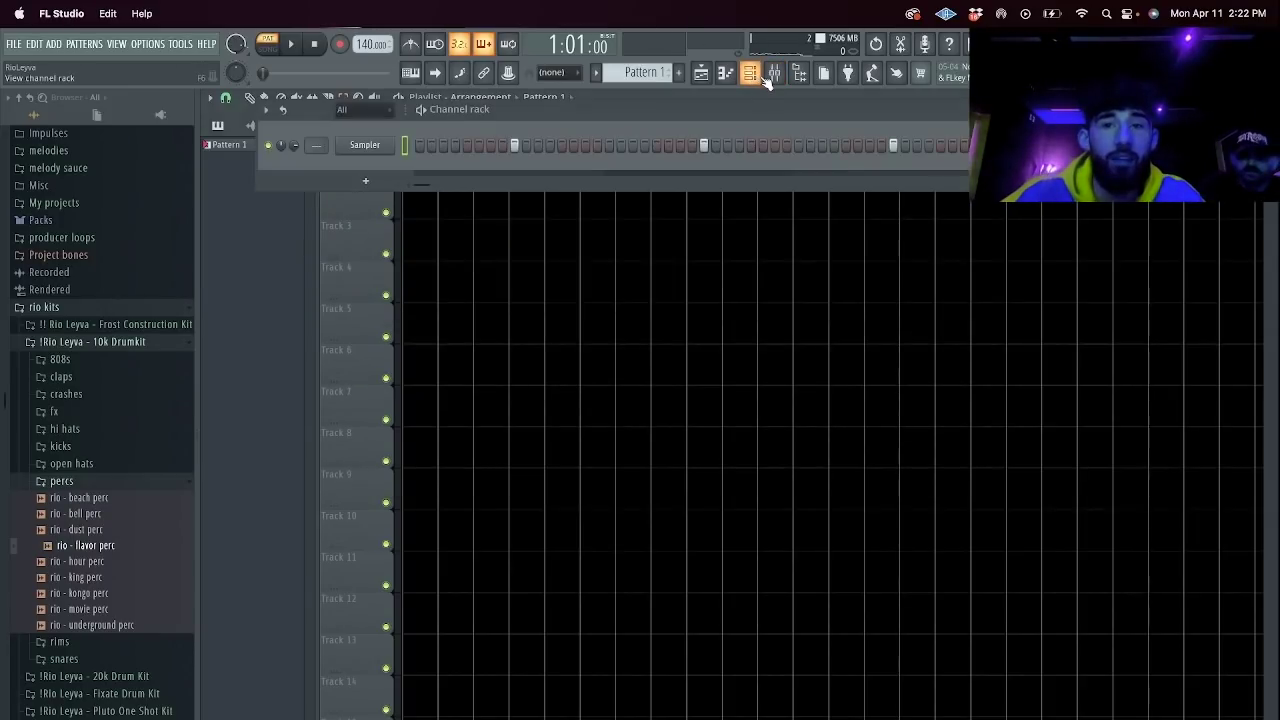
Add a Kontakt channel loaded with REV X-LOOPS on the Violin Plucks preset.
click(380, 184)
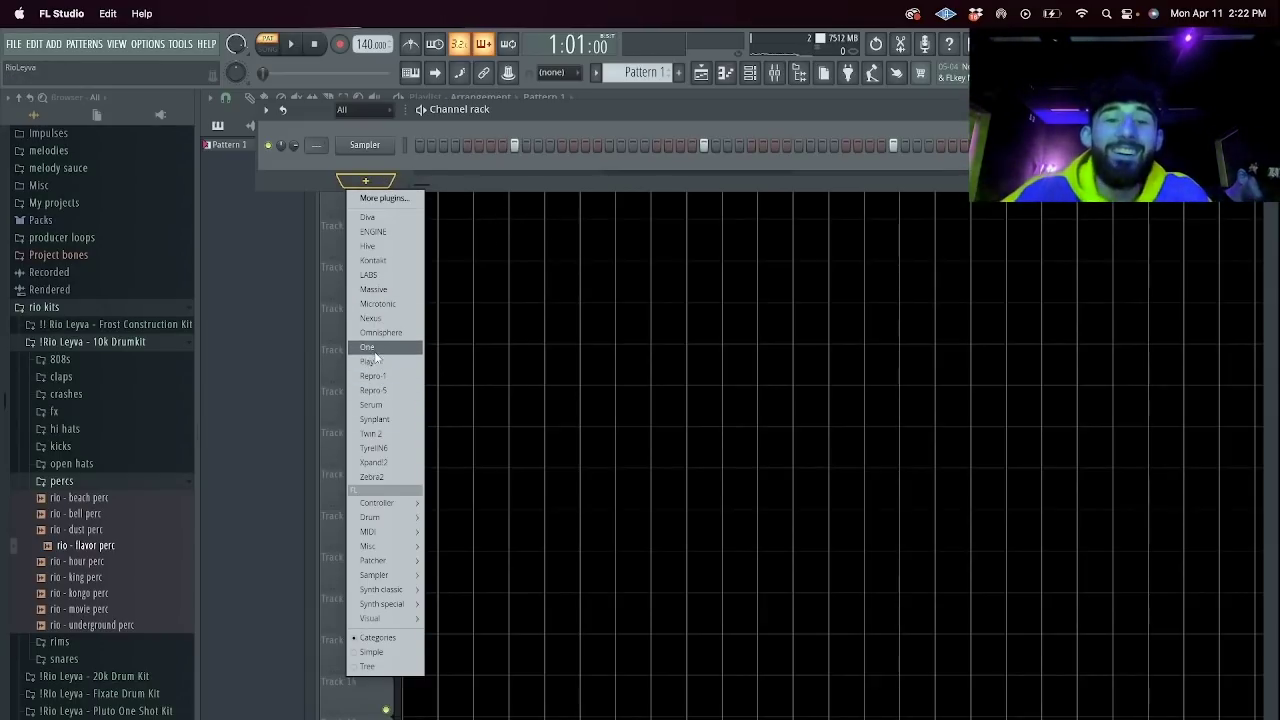
click(393, 261)
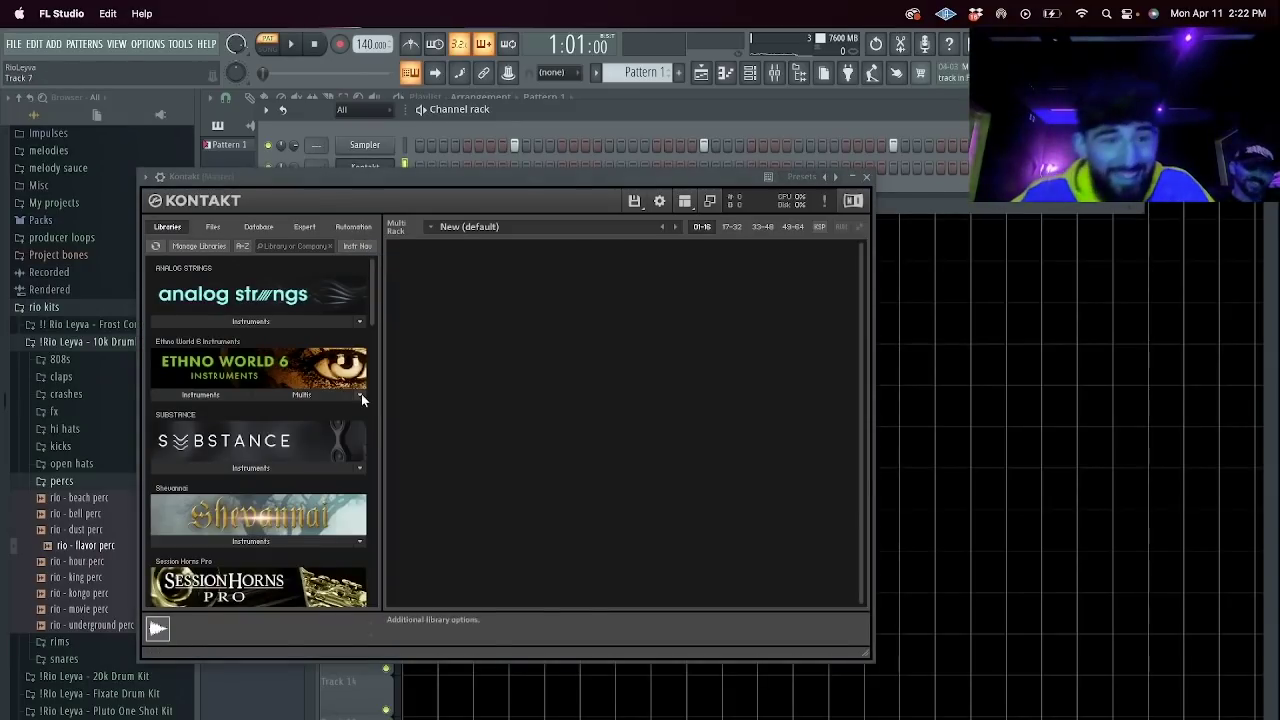
scroll(297, 518, down, 5)
scroll(297, 518, down, 10)
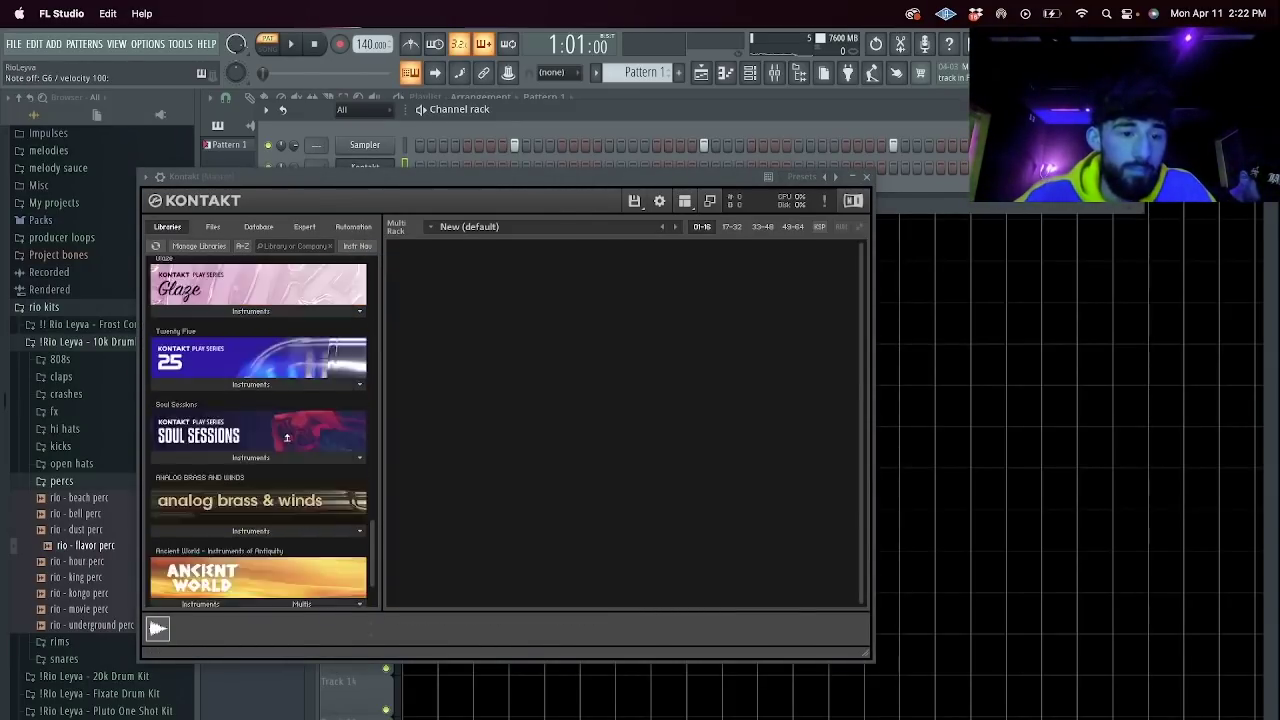
scroll(275, 404, up, 10)
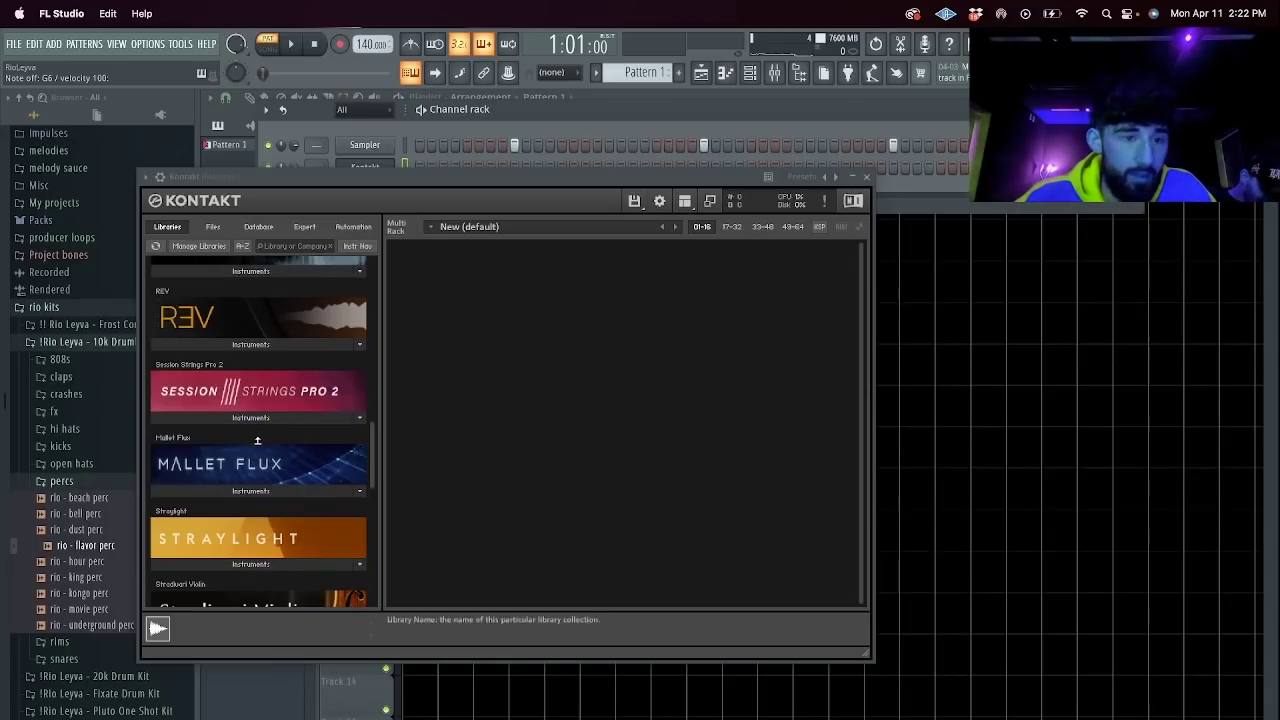
scroll(258, 396, up, 3)
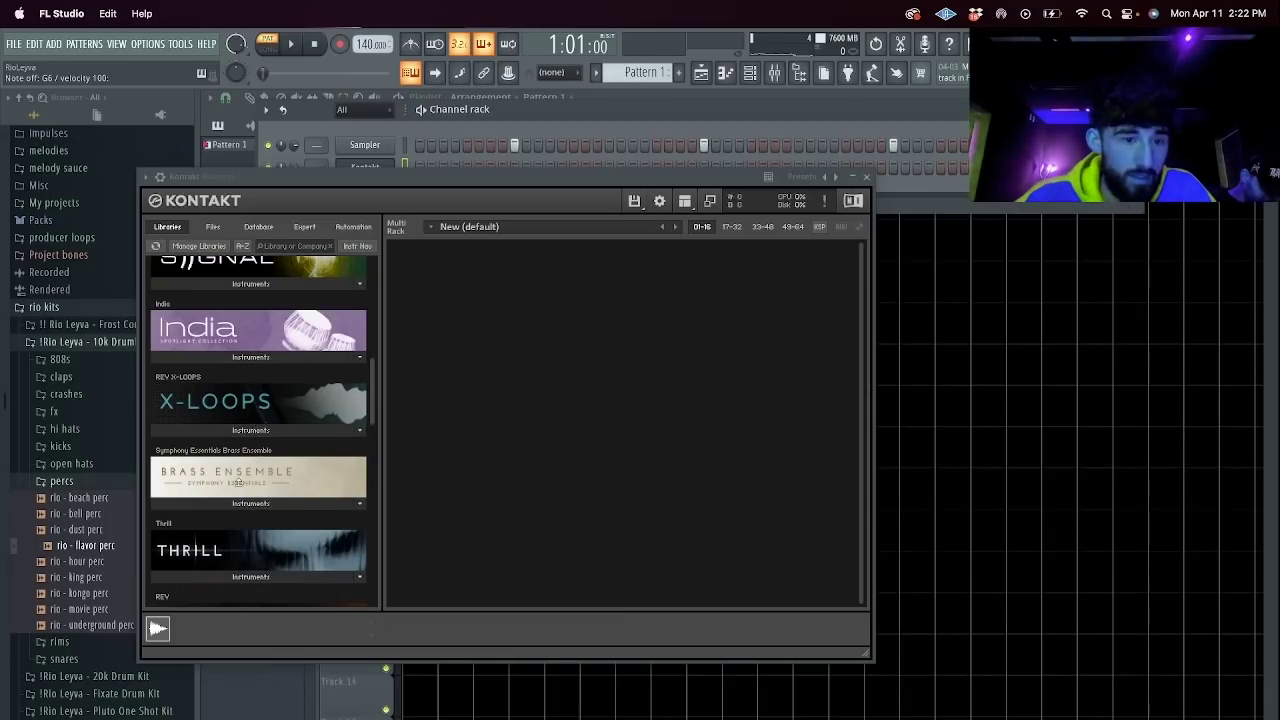
scroll(241, 455, up, 1)
click(251, 516)
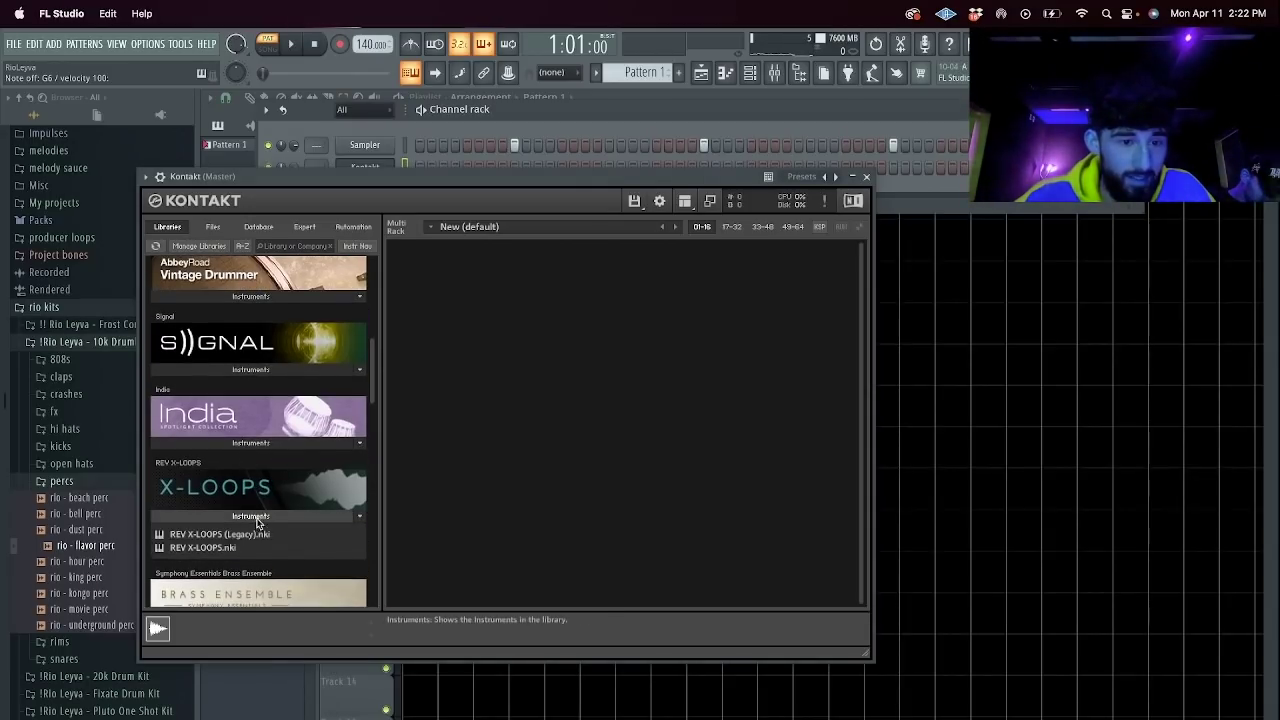
double_click(250, 549)
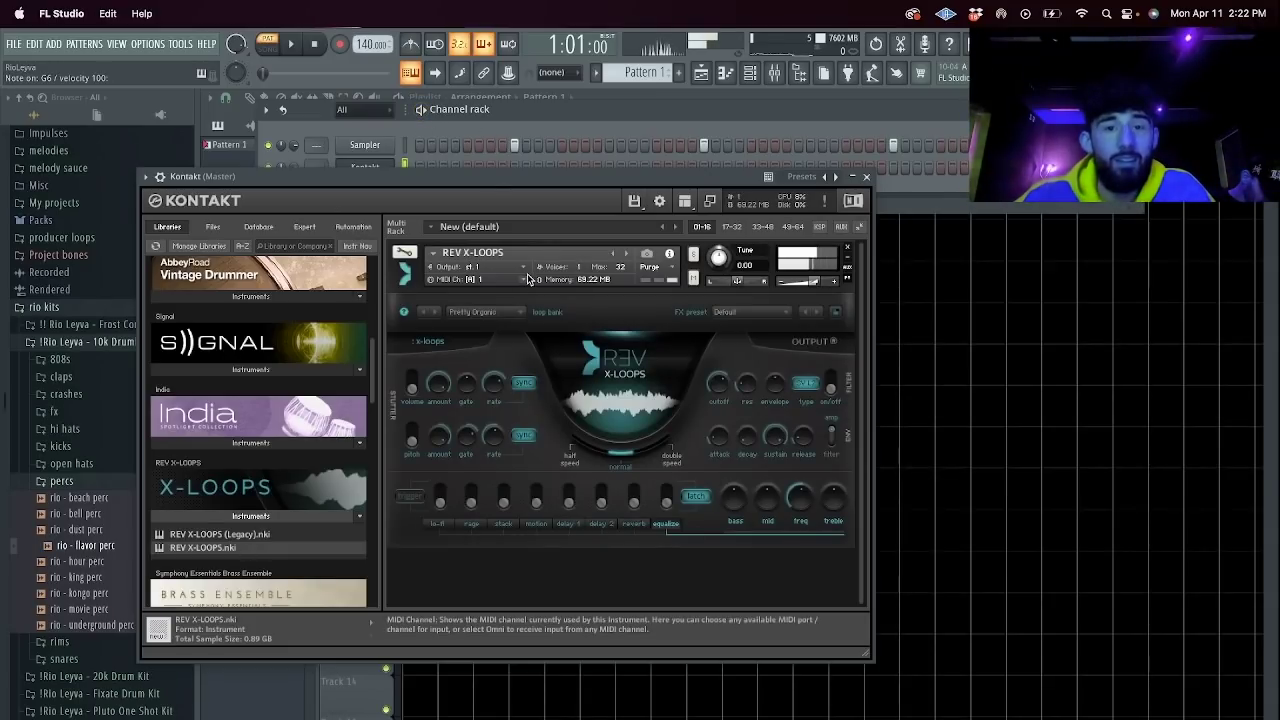
click(484, 311)
click(494, 368)
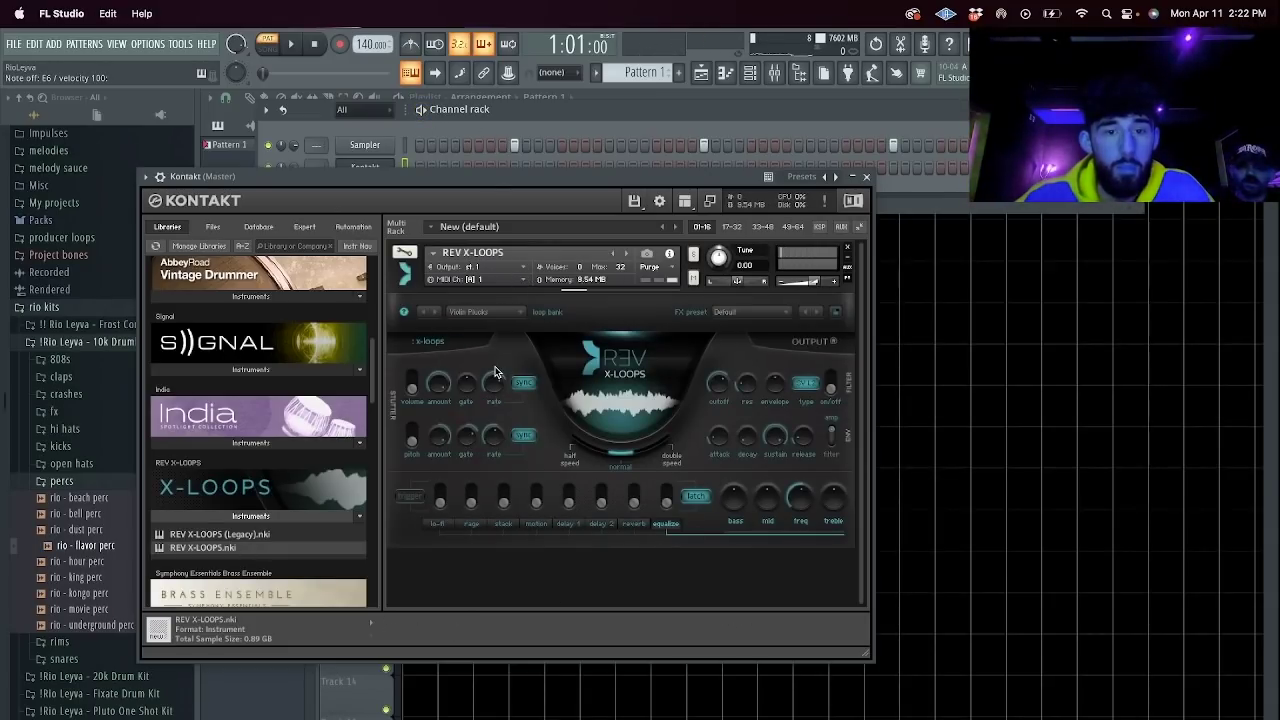
click(866, 176)
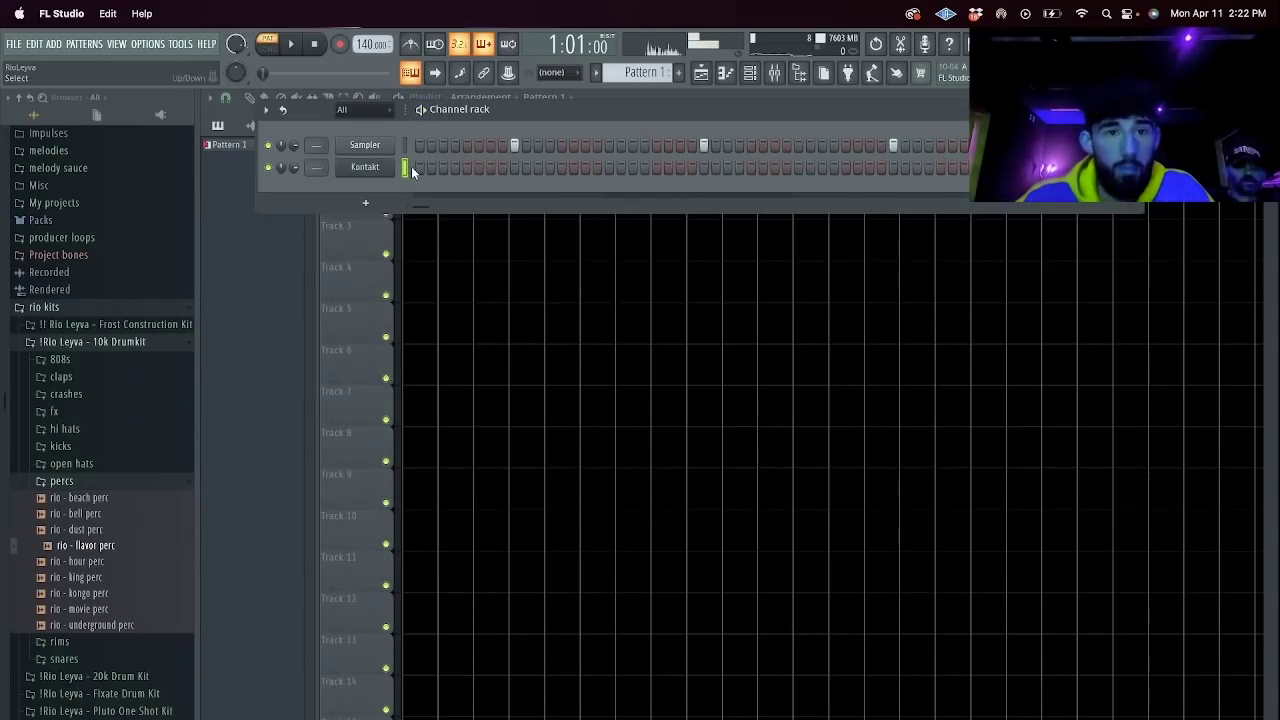
In the Kontakt piano roll, stretch the first note to bar 5 and start playback.
right_click(396, 166)
click(424, 166)
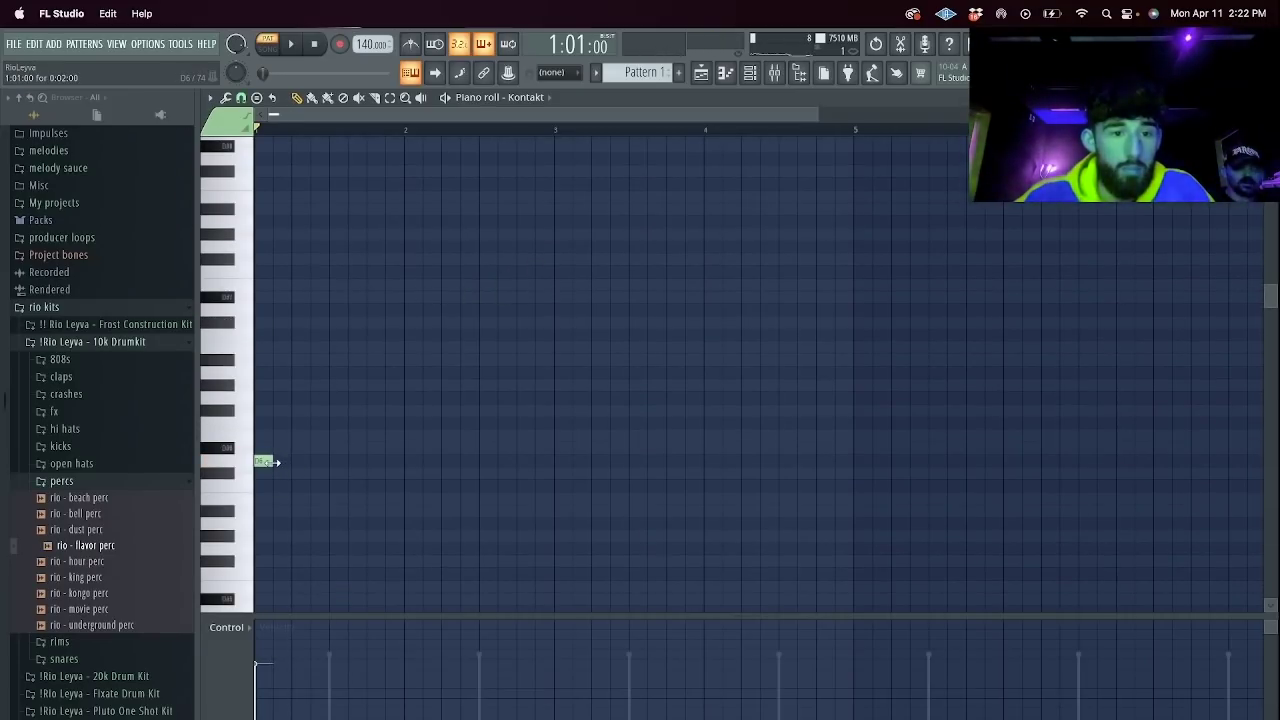
drag(271, 461, 855, 459)
scroll(793, 120, down, 2)
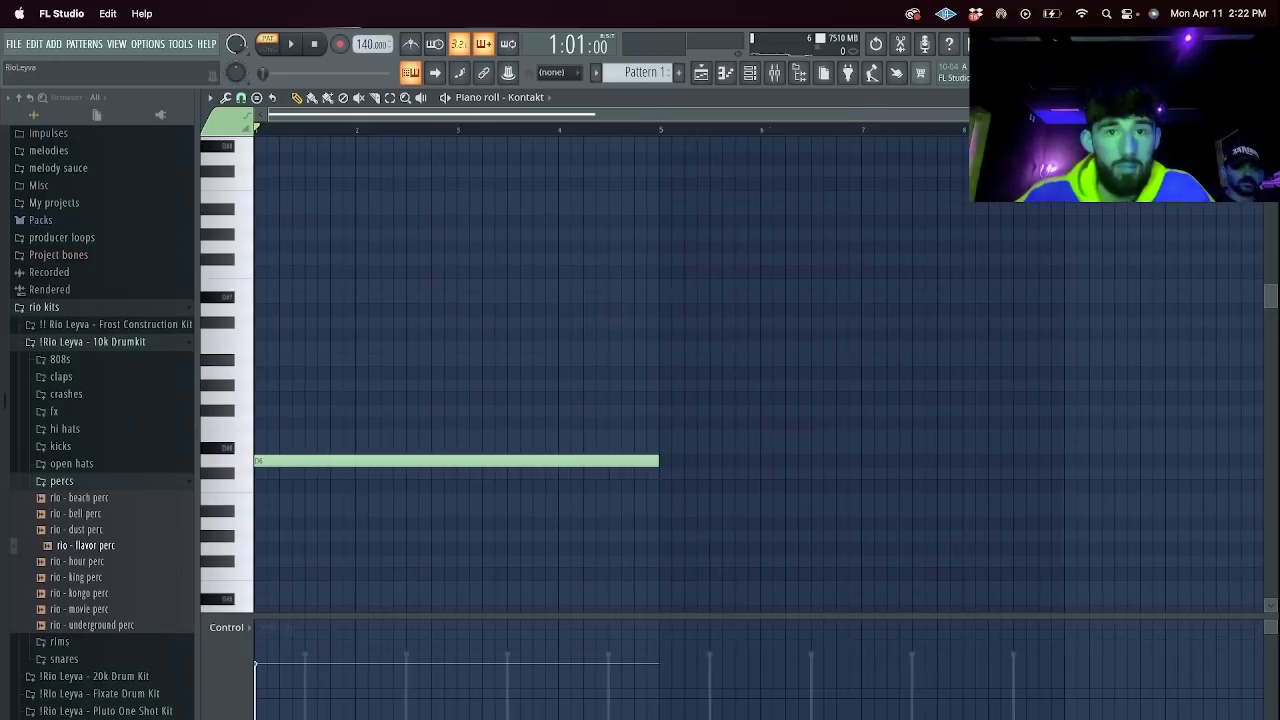
key(space)
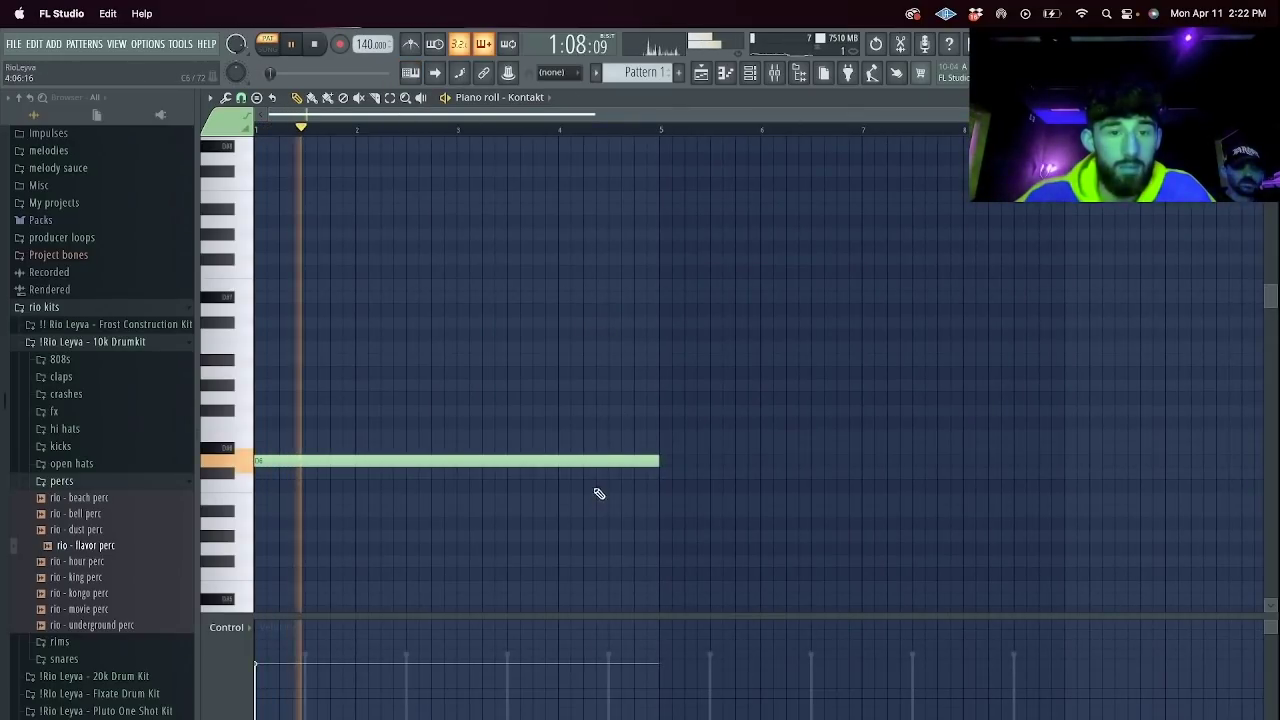
Add a higher note in bars 3–5, duplicate into bars 5–9, and lower the last note two steps.
click(462, 448)
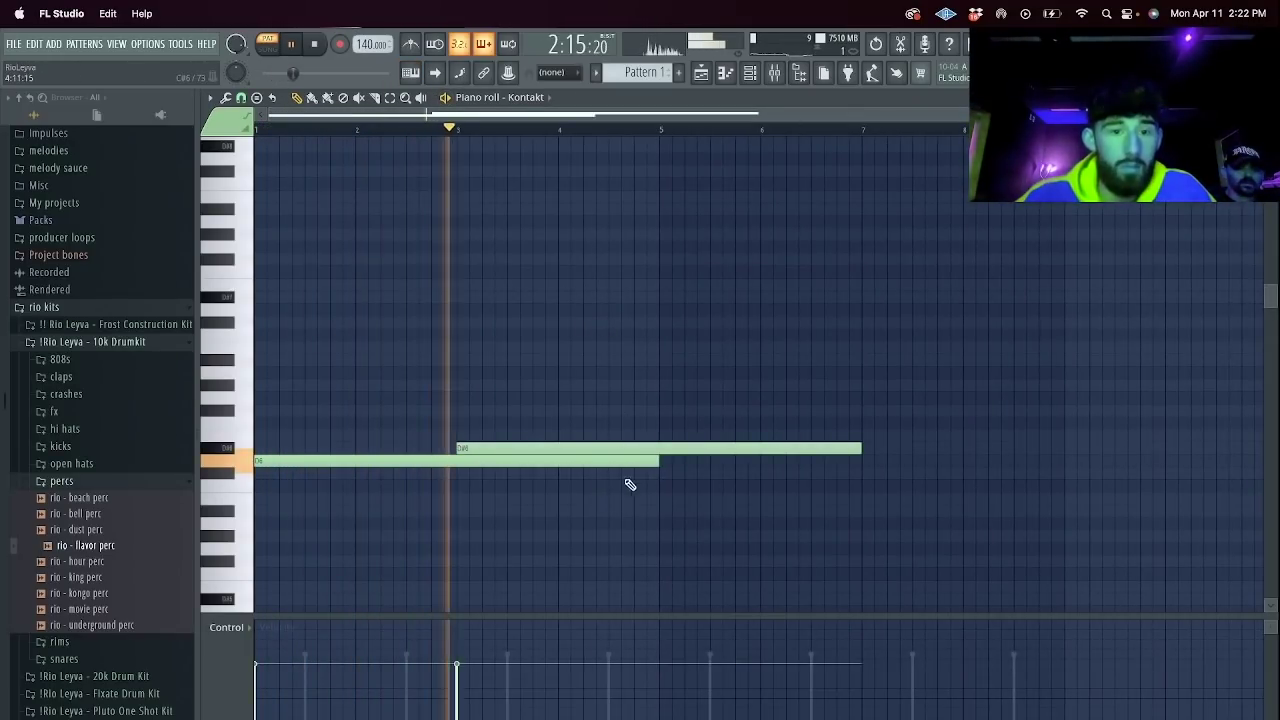
drag(860, 448, 659, 450)
key(super+b)
key(super+d)
drag(872, 448, 872, 486)
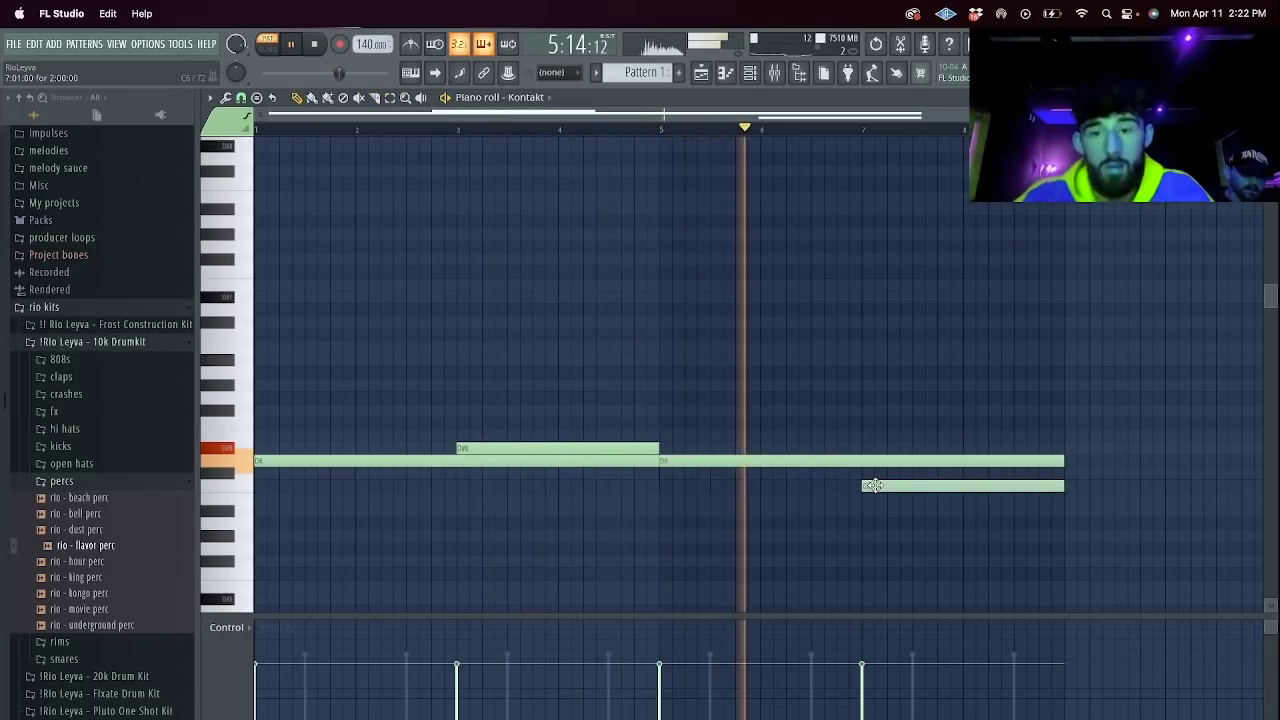
click(749, 72)
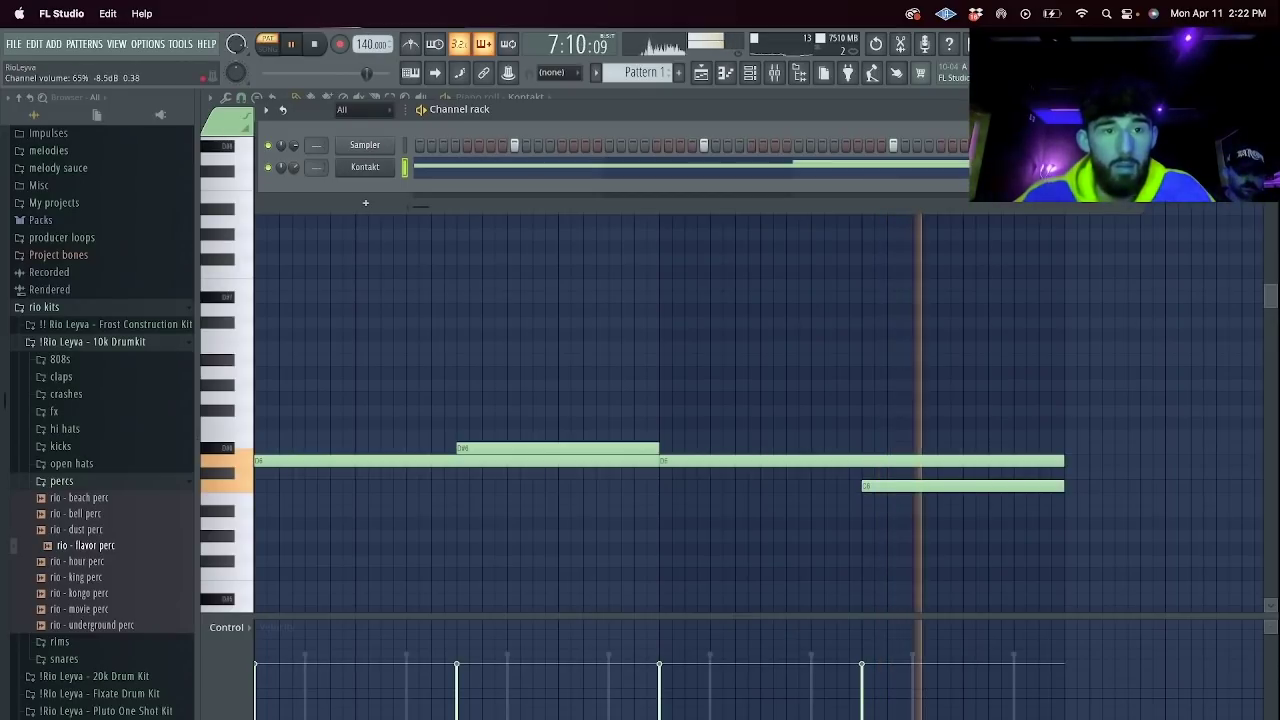
Route the Kontakt channel to the first mixer insert and add HalfTime to it.
click(773, 72)
click(243, 298)
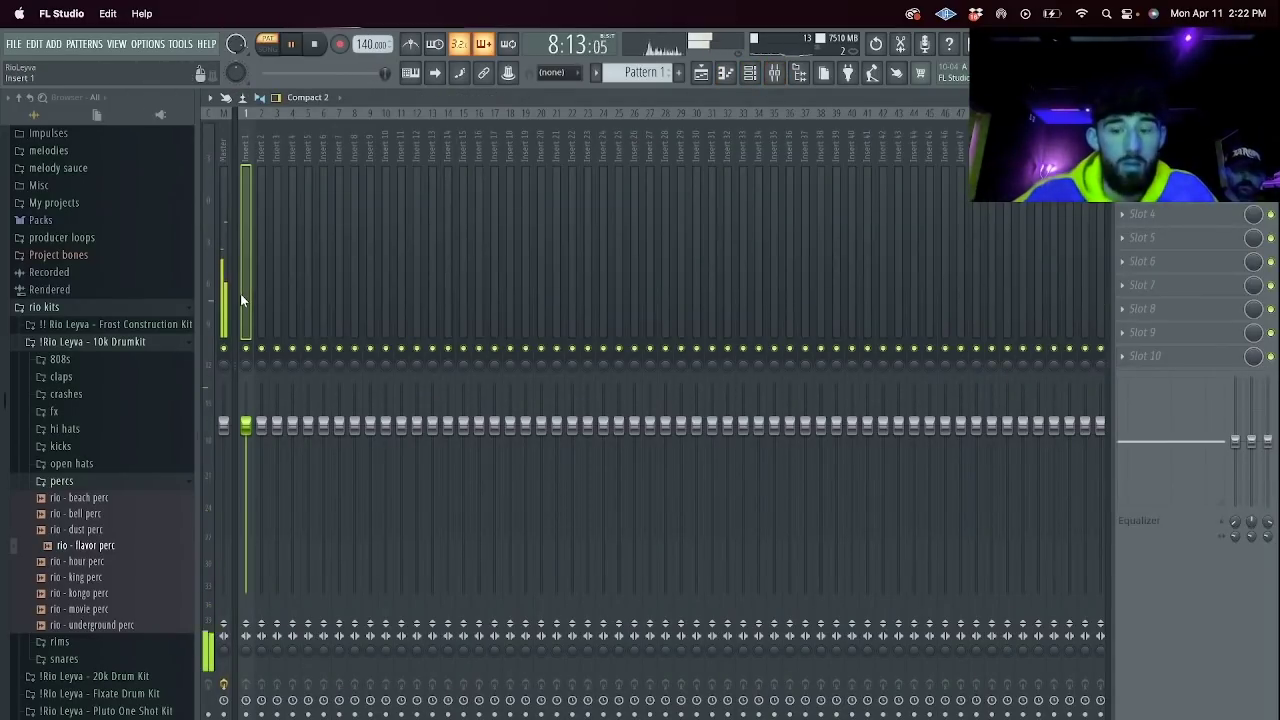
key(super+l)
click(1123, 191)
mouse_move(1139, 210)
mouse_move(1085, 260)
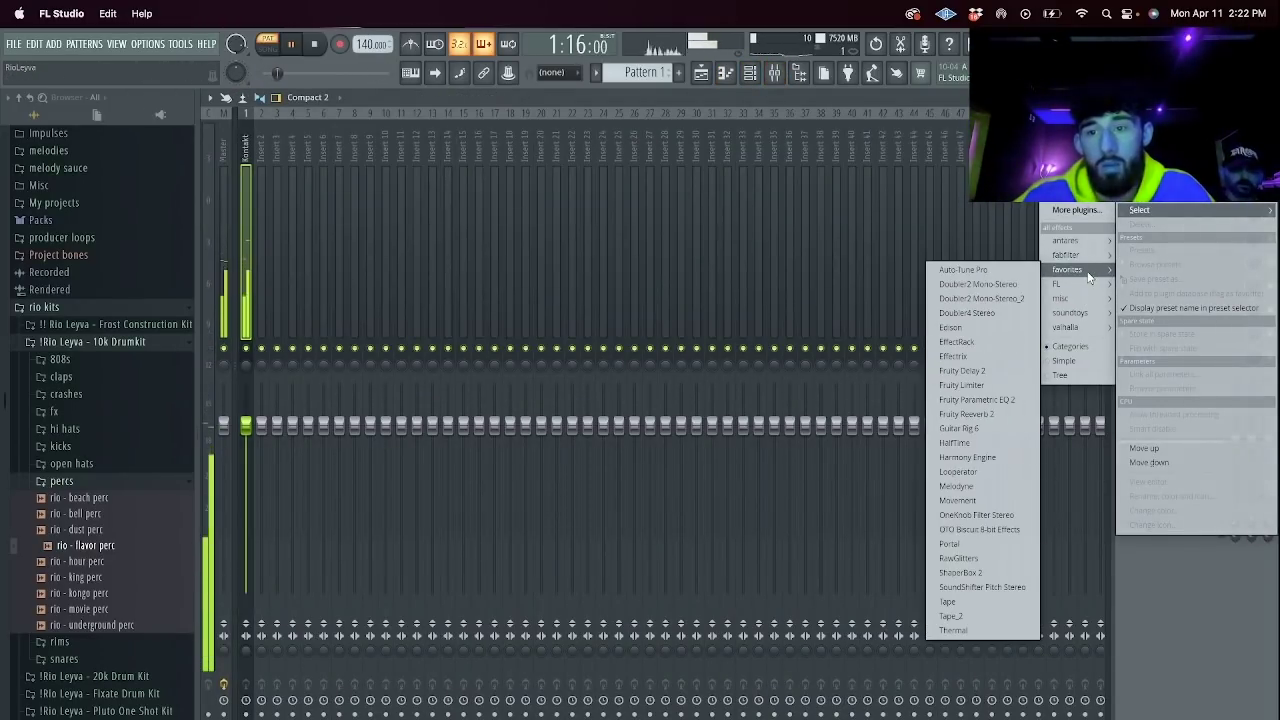
click(985, 431)
Add Portal to the next insert slot and audition its HEXAGON preset.
click(1172, 222)
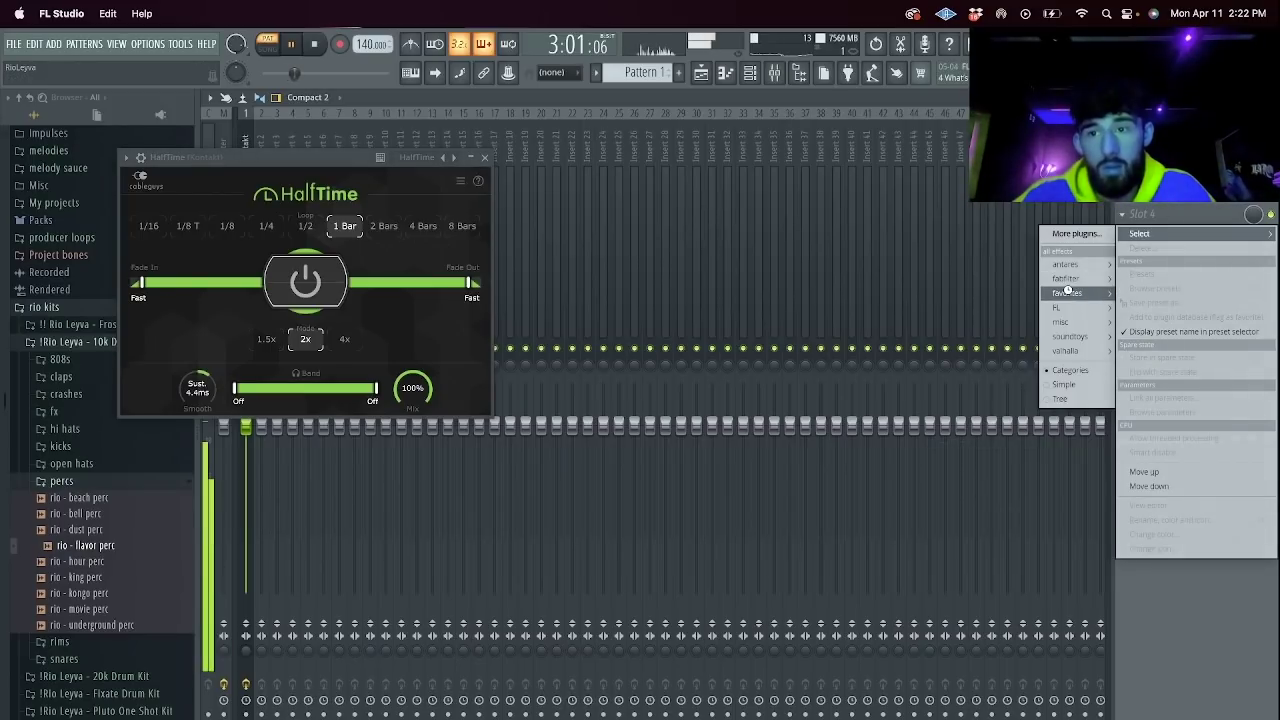
mouse_move(1070, 293)
click(955, 567)
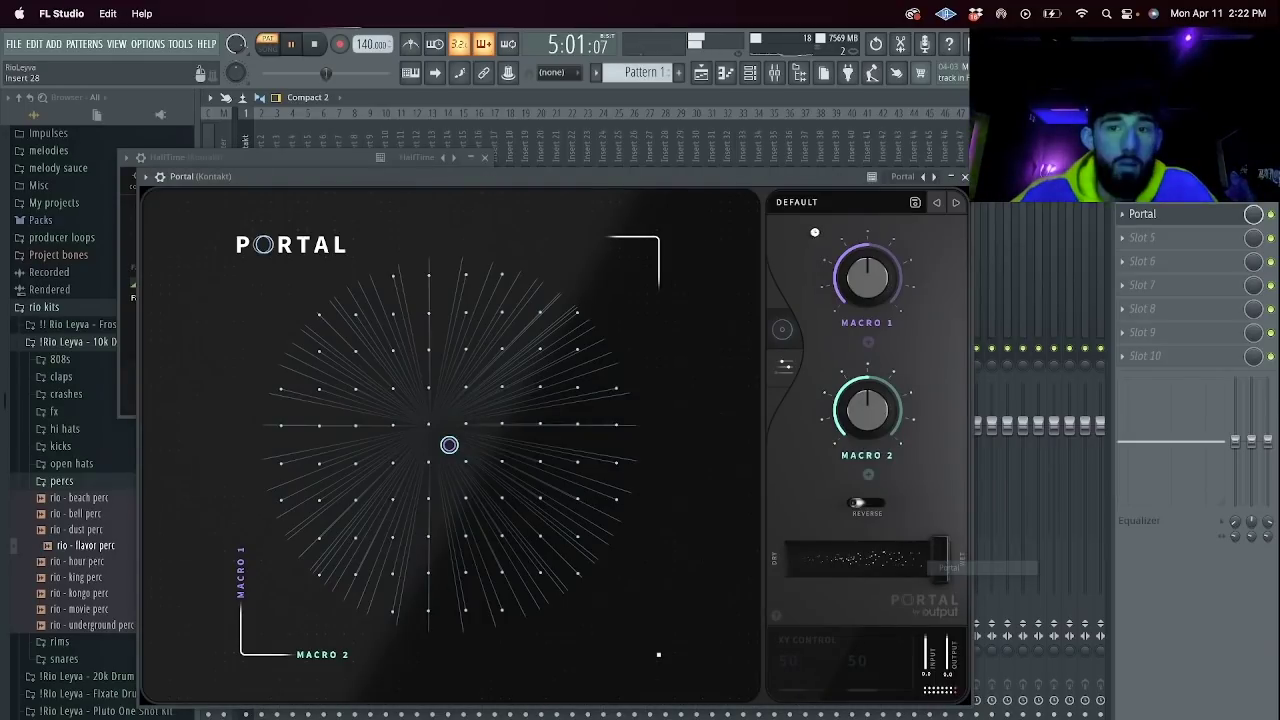
click(813, 204)
click(328, 515)
double_click(494, 343)
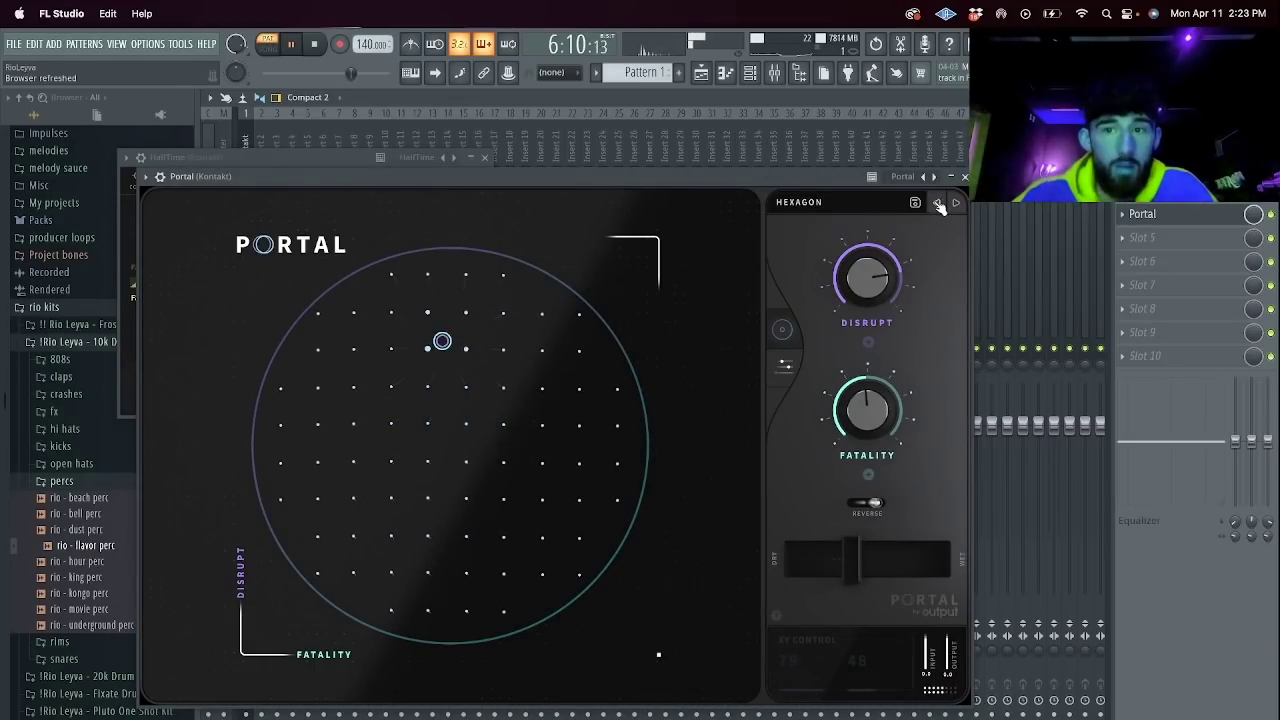
click(946, 203)
Try Portal's PARTICLES and PITCHA presets, then load ASTRAL.
click(965, 176)
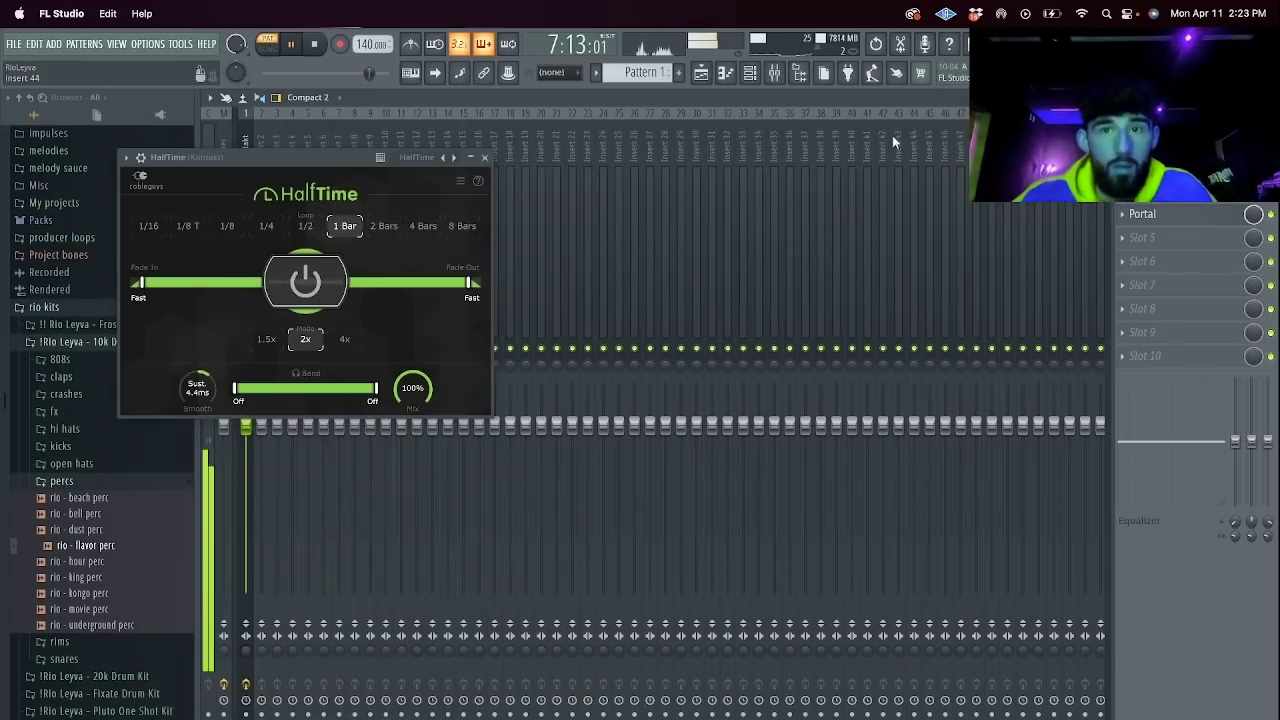
click(1206, 217)
click(939, 203)
click(940, 204)
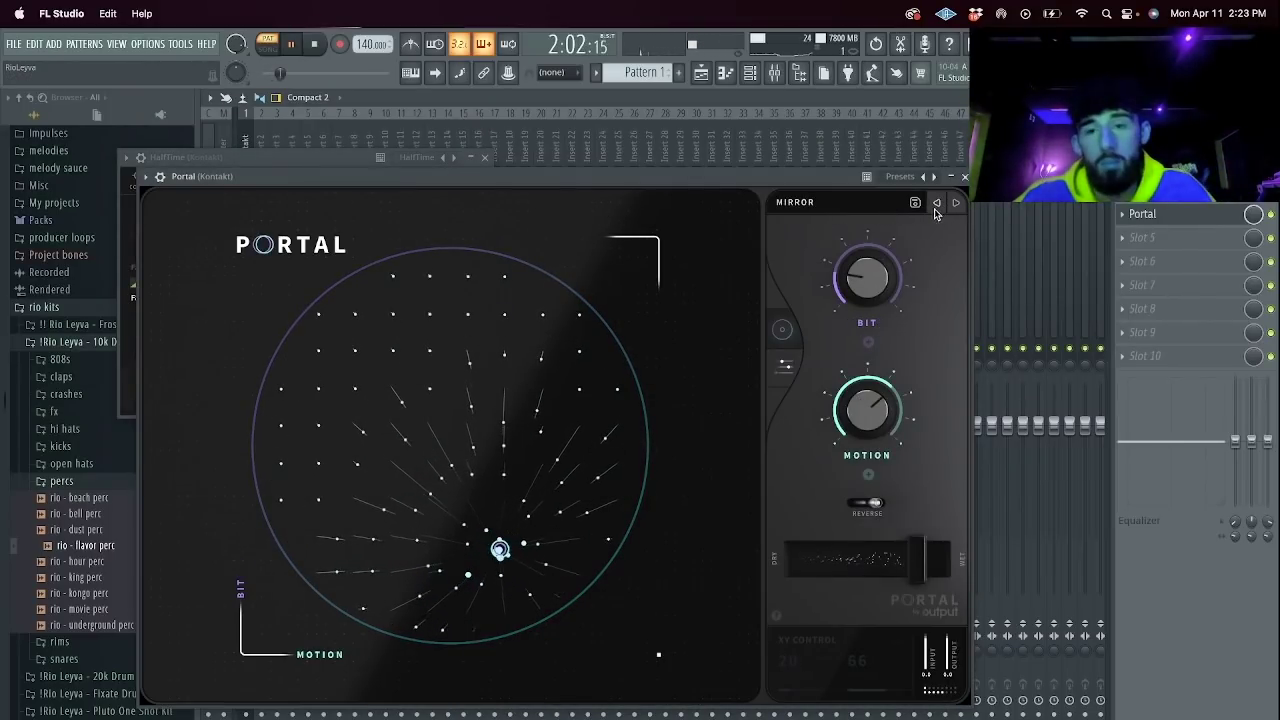
click(946, 202)
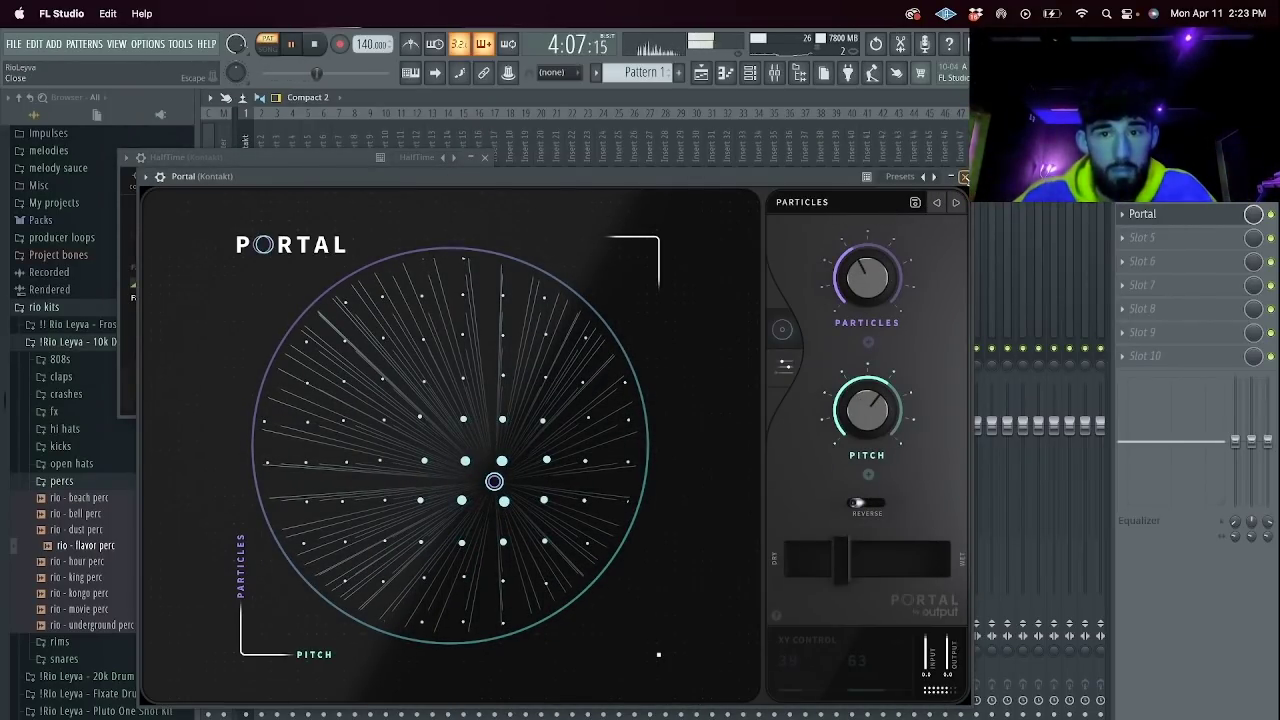
click(938, 203)
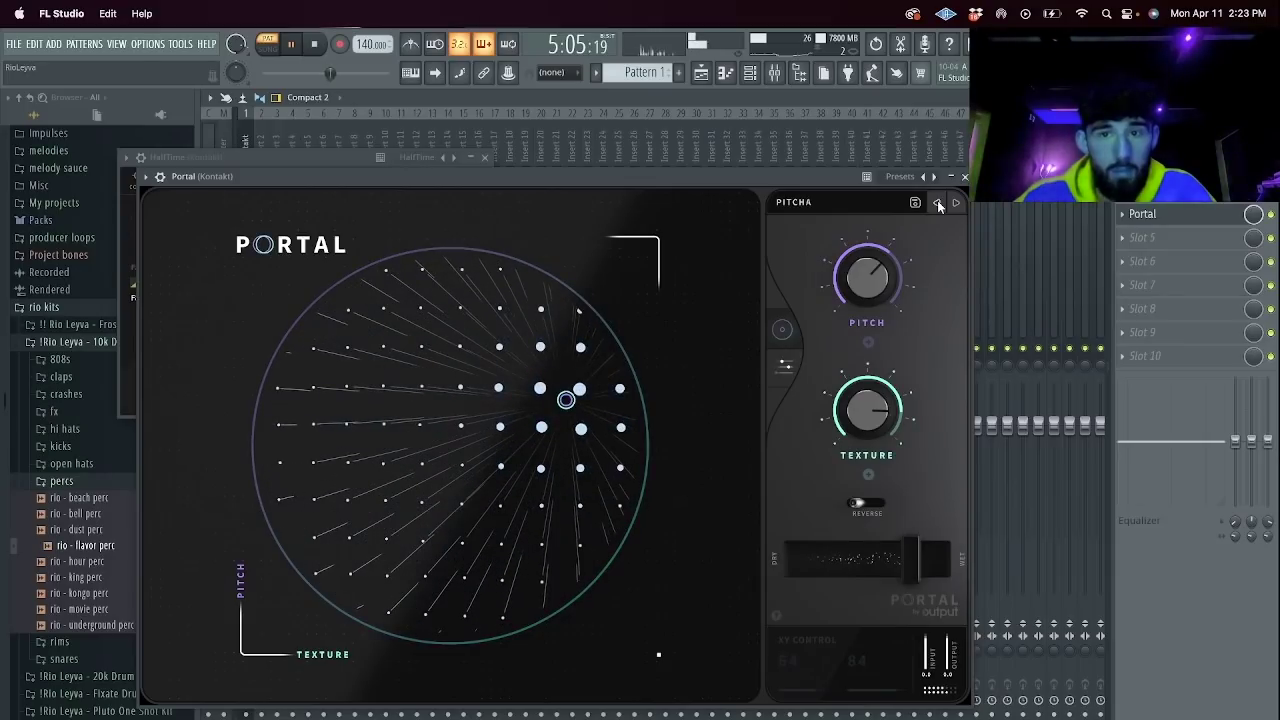
click(869, 198)
click(510, 401)
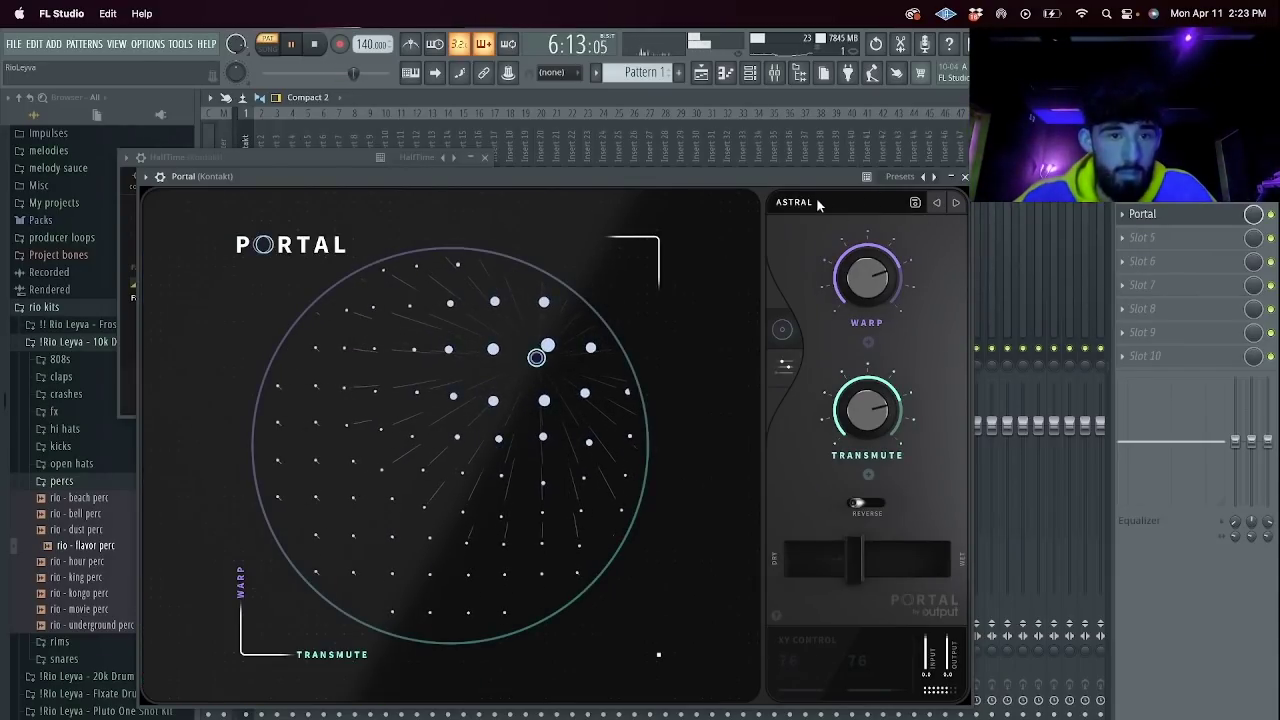
Close the Portal window and open HalfTime's controls.
click(867, 198)
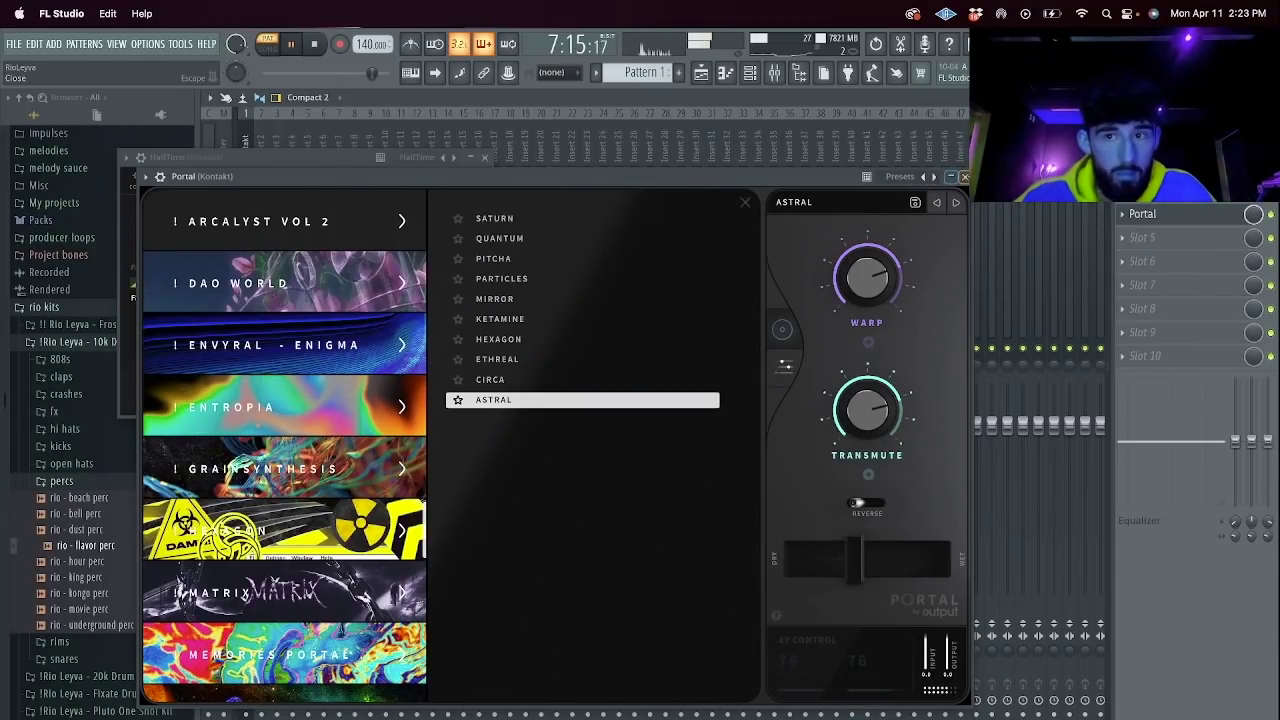
click(965, 176)
click(1142, 237)
mouse_move(1140, 257)
click(751, 73)
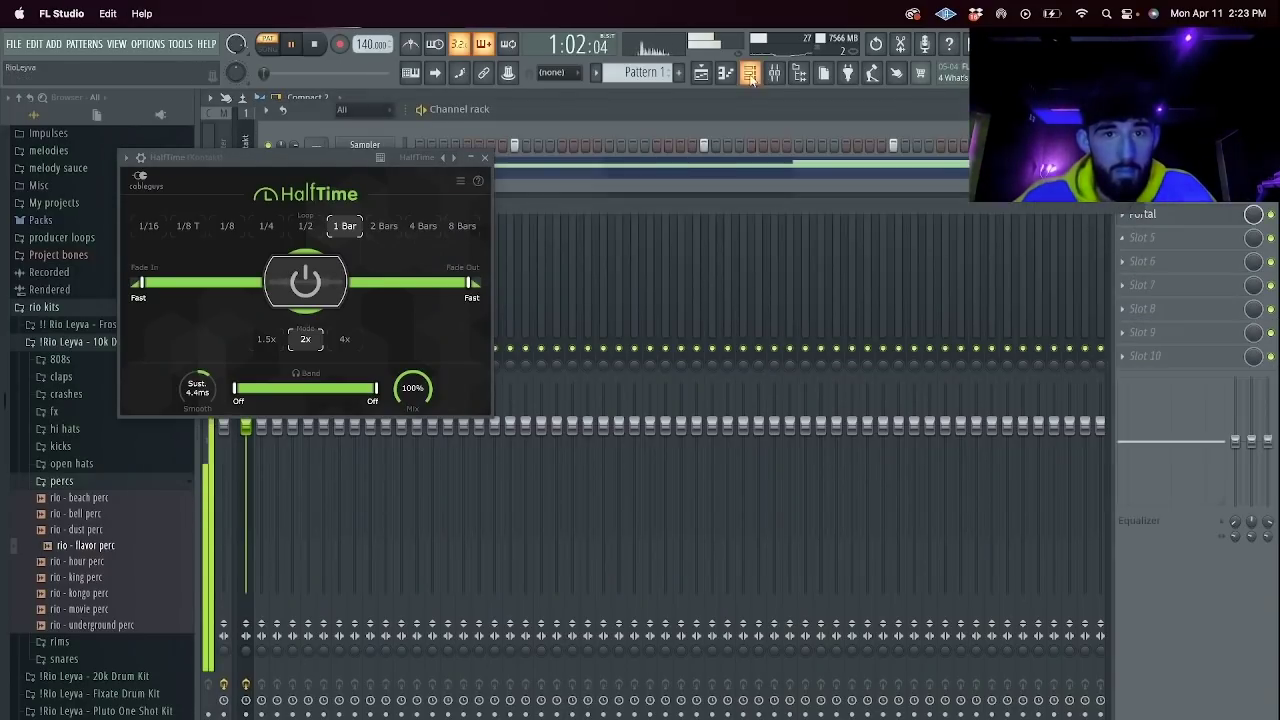
Add rio - spinz 808 from the 10k Drumkit 808s folder as a new channel.
click(751, 73)
click(751, 73)
click(90, 341)
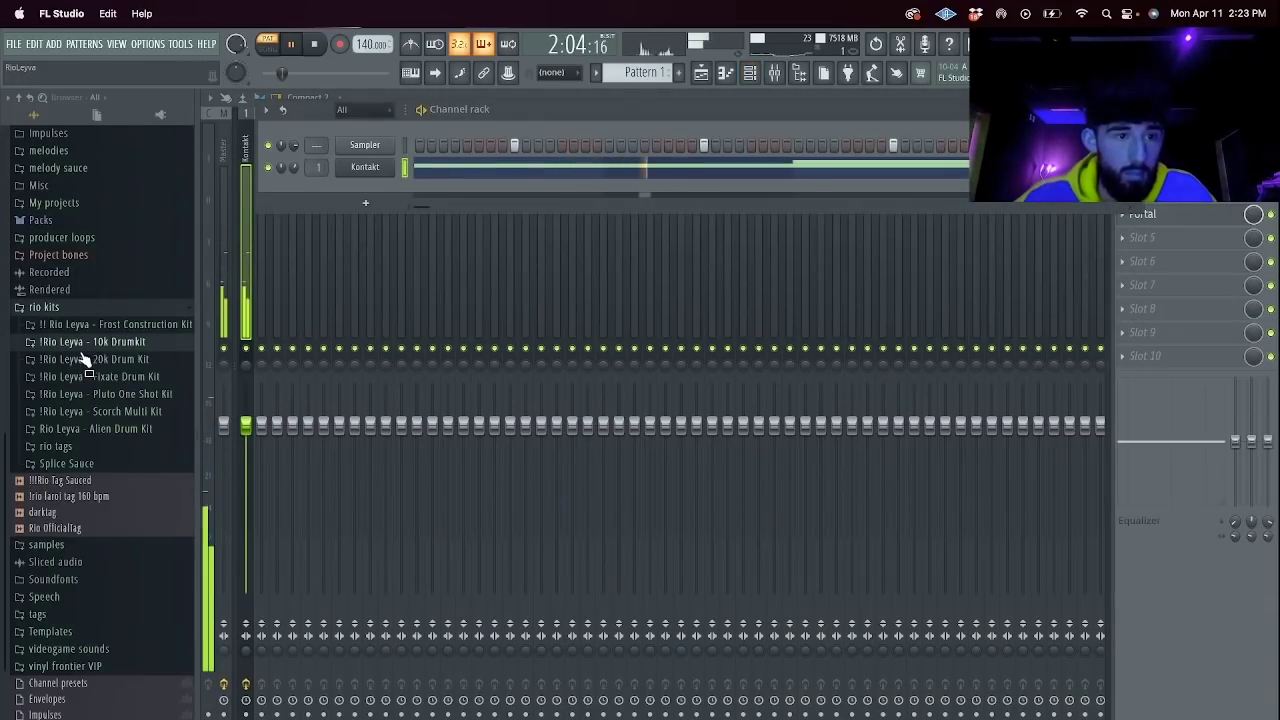
click(94, 344)
click(90, 360)
drag(82, 505, 400, 195)
Boost the 808 sample's level and put the channel in cut group 2.
click(440, 249)
drag(432, 286, 433, 279)
click(287, 157)
click(235, 334)
click(651, 206)
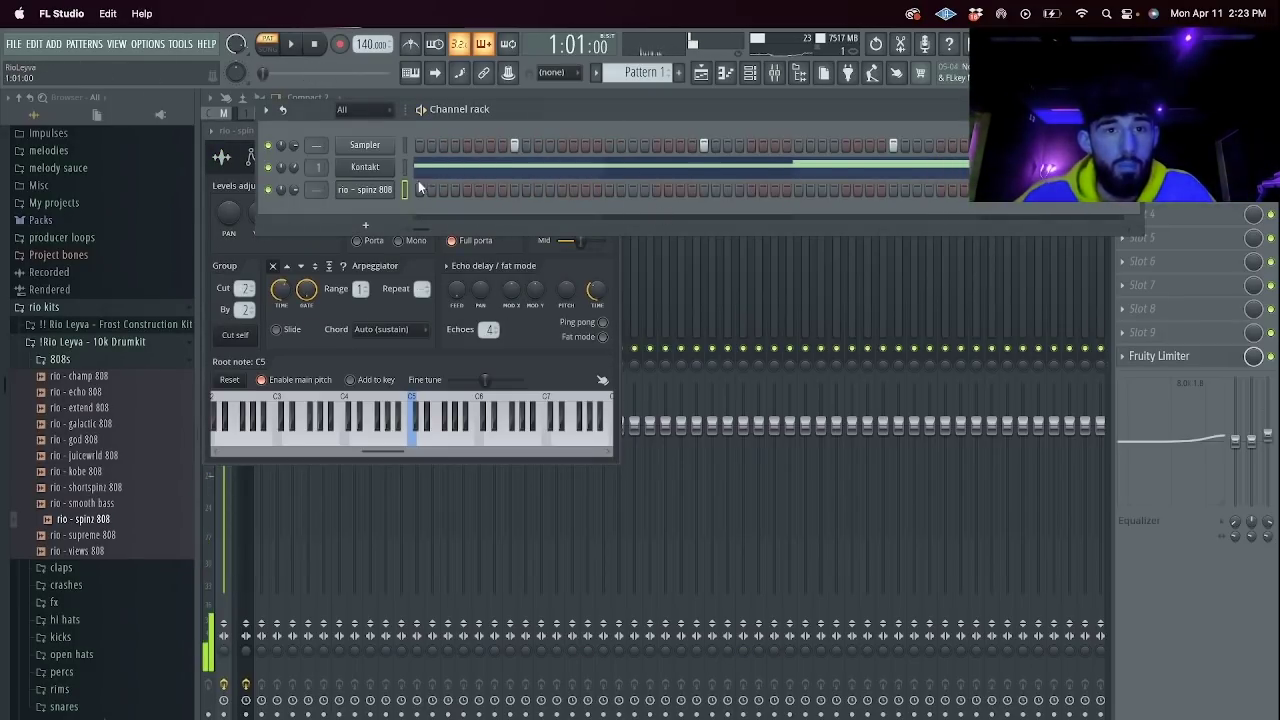
Open the 808 channel's piano roll and play the beat.
right_click(409, 179)
click(411, 190)
key(space)
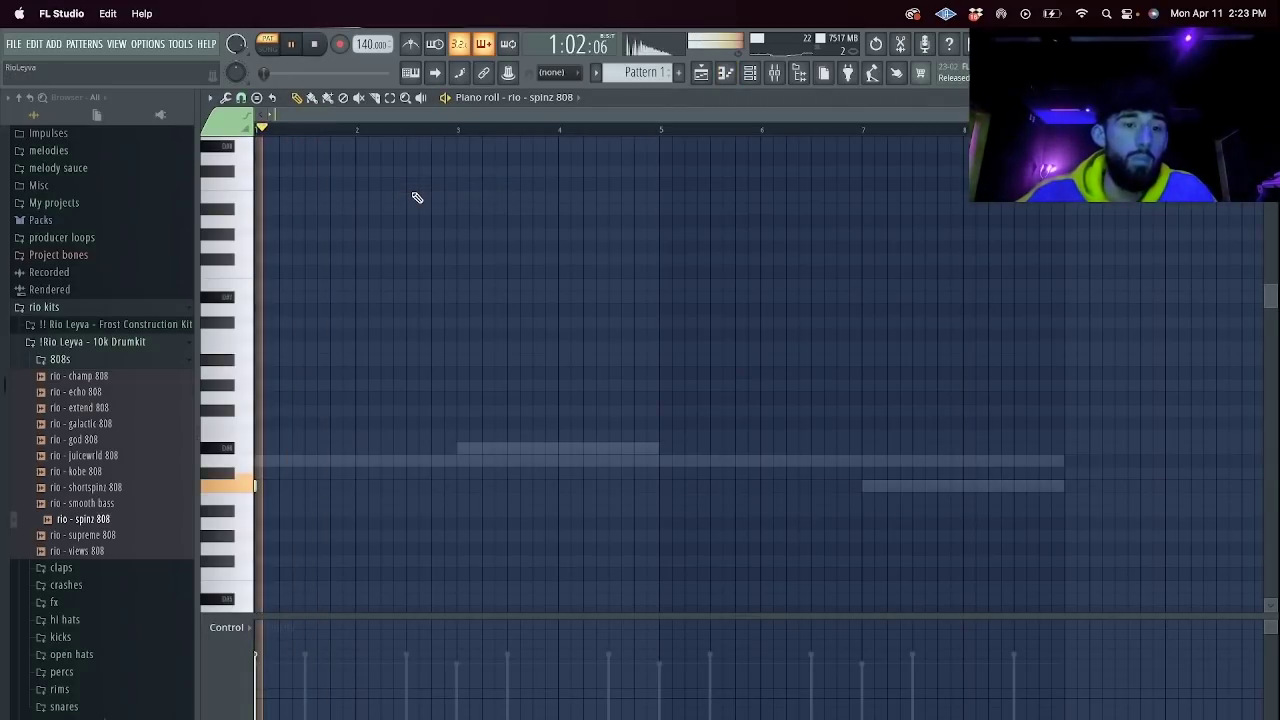
key(space)
key(space)
key(space)
key(space)
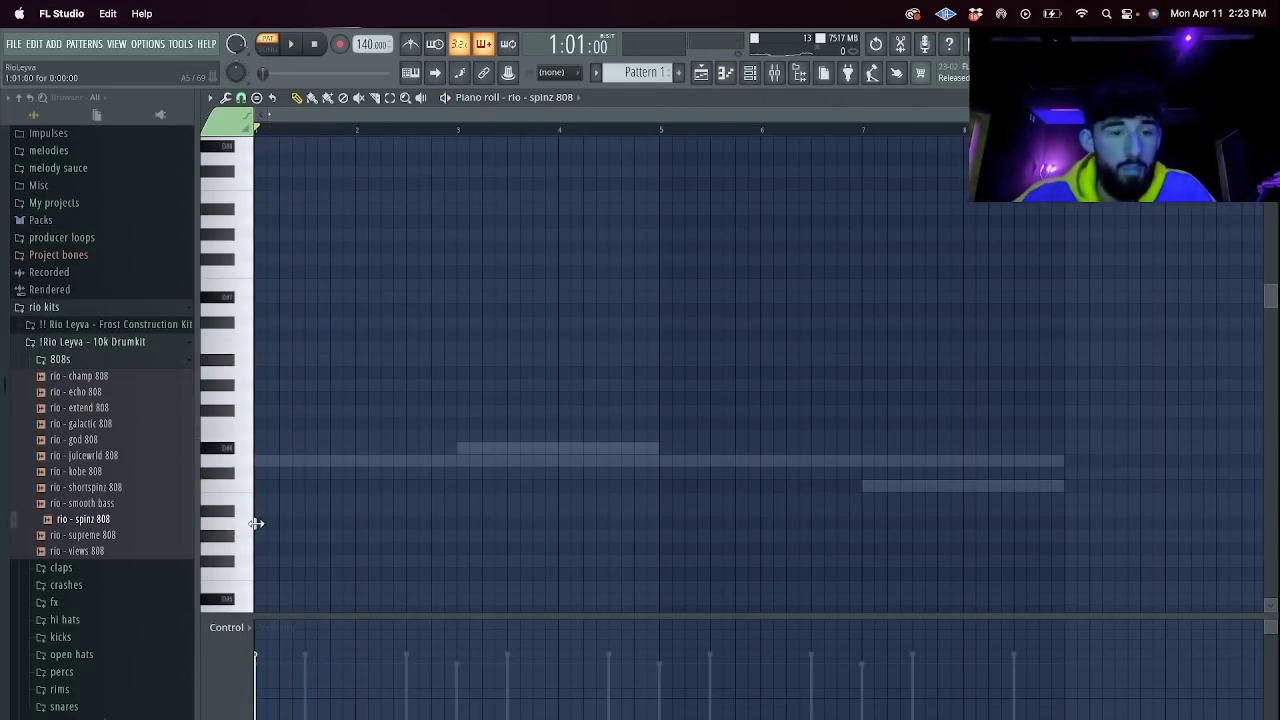
key(space)
Place short 808 notes in bars 1–2, remove a misplaced one, and set snap to half steps.
click(292, 524)
click(330, 524)
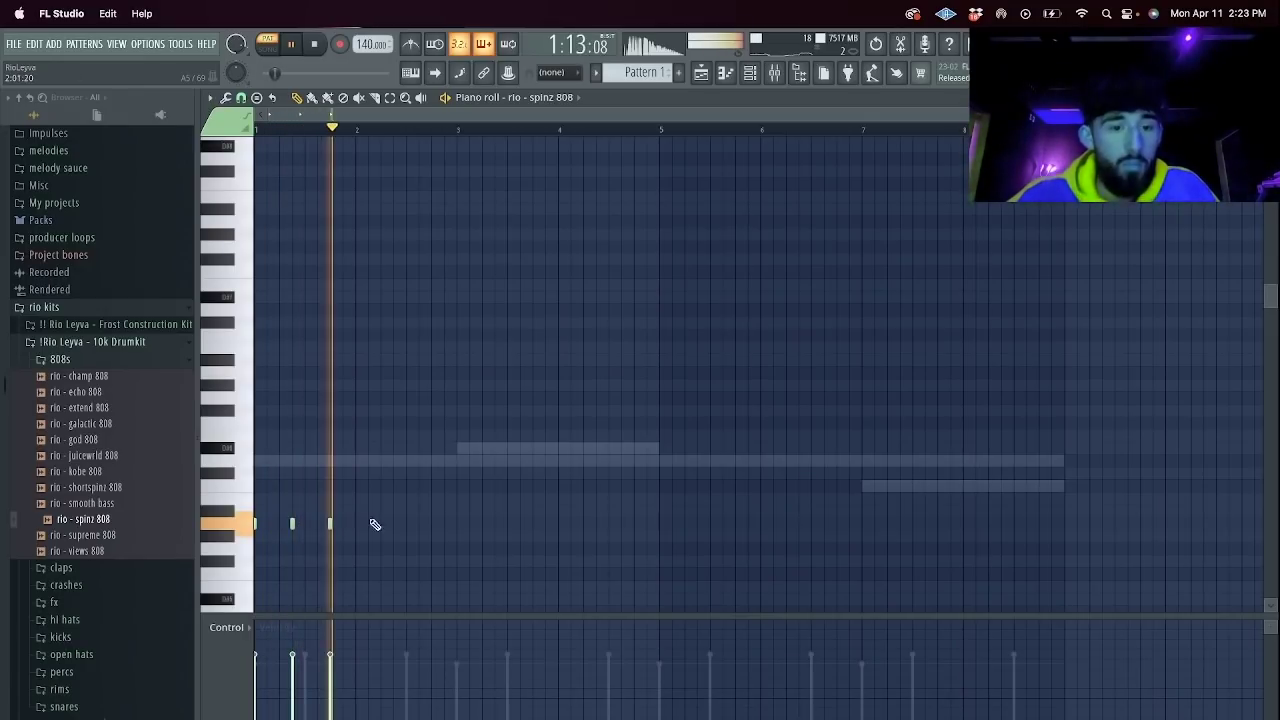
click(444, 536)
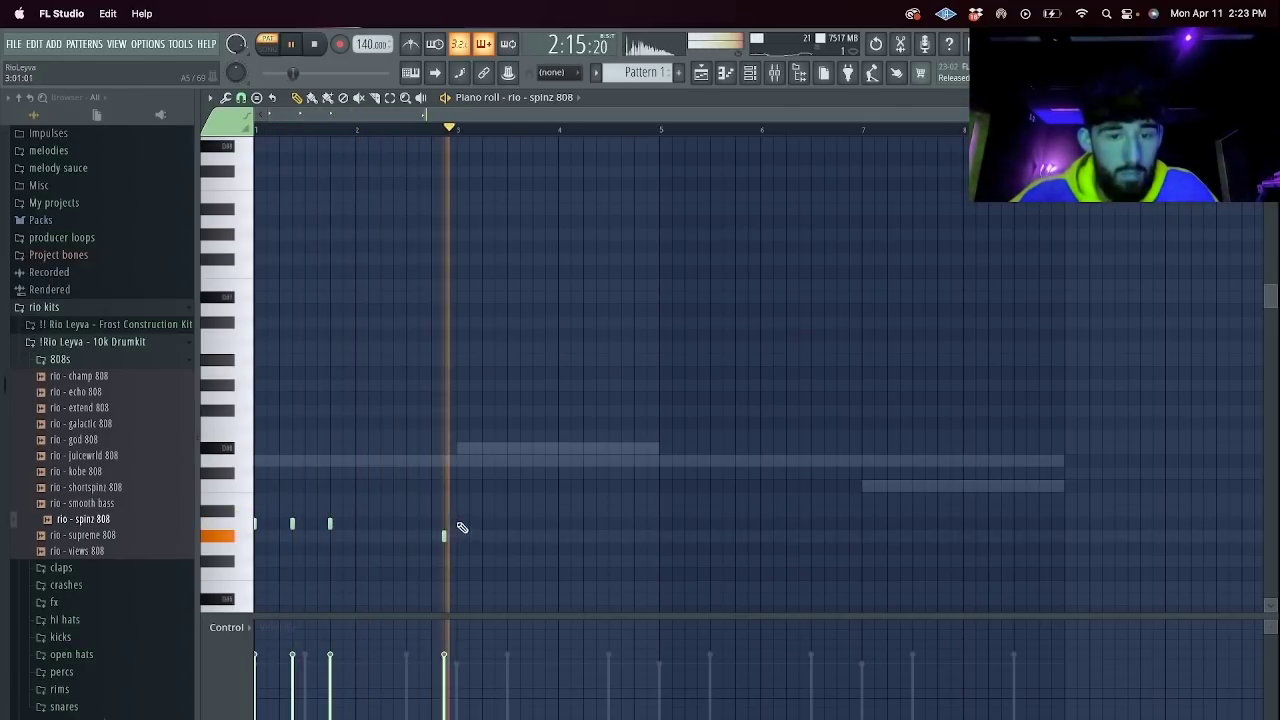
click(456, 524)
key(space)
right_click(444, 537)
key(space)
scroll(374, 537, up, 4)
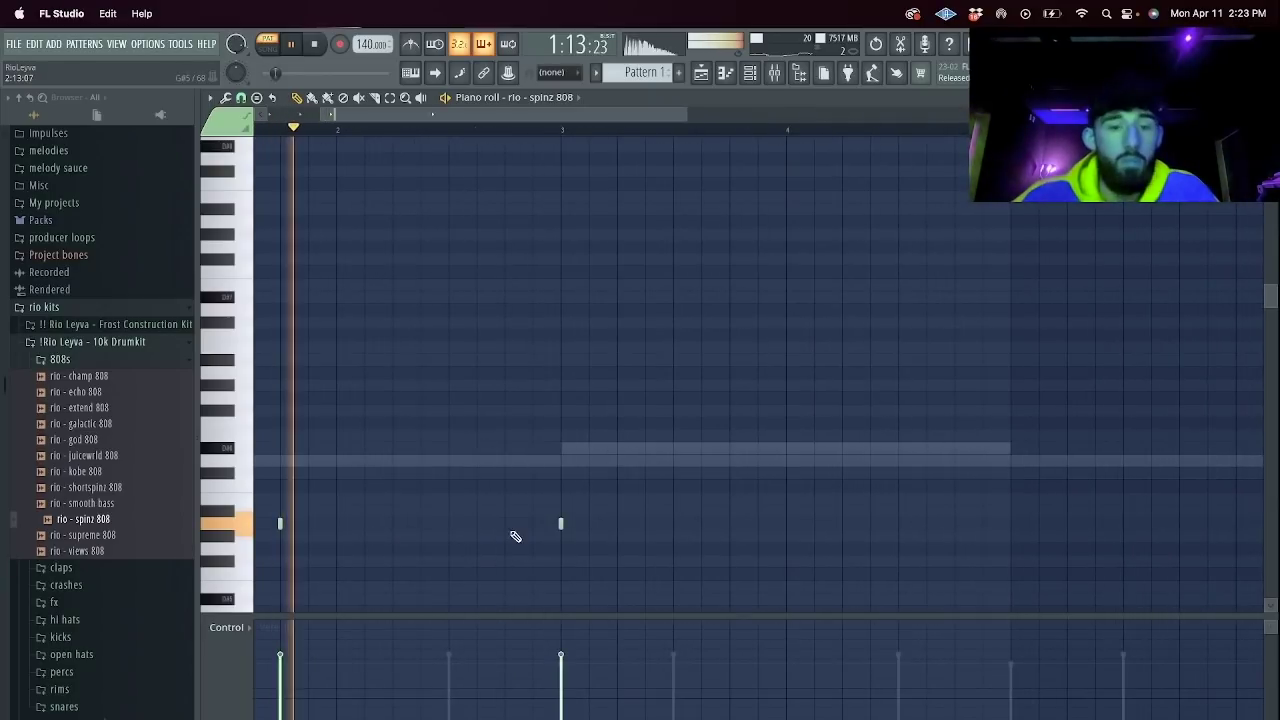
scroll(510, 530, down, 3)
click(241, 98)
click(260, 227)
key(space)
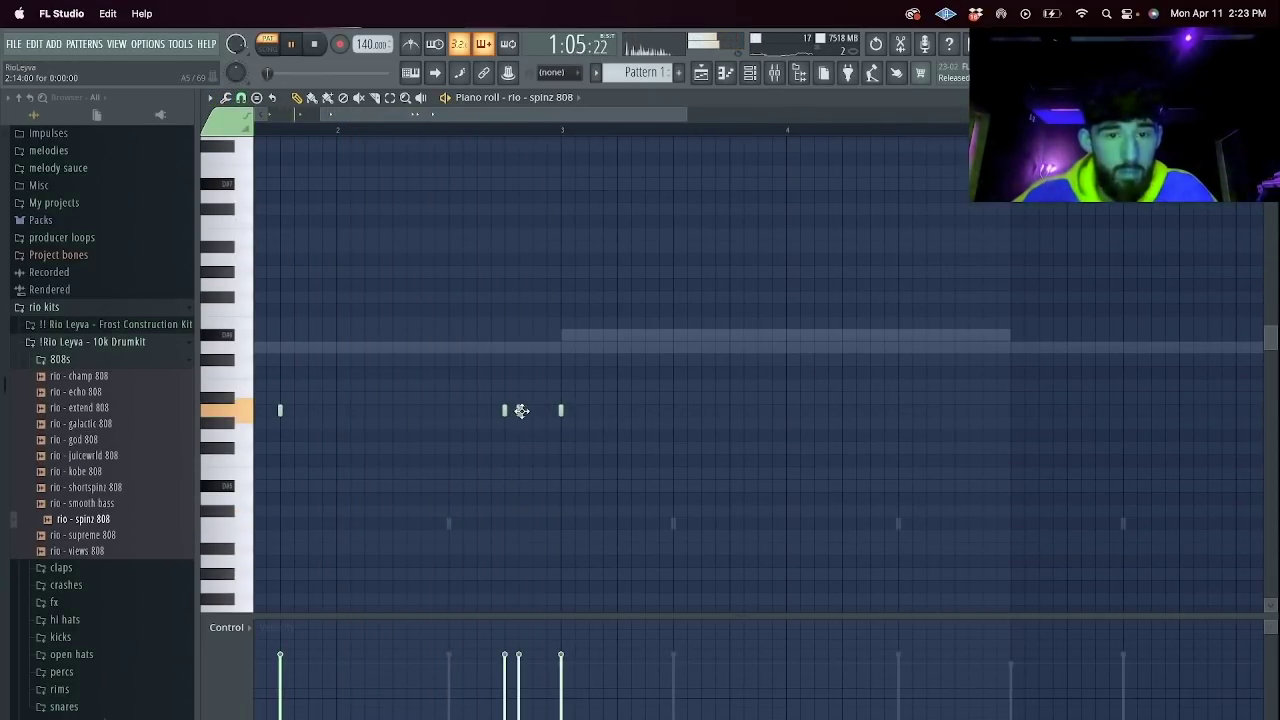
Move the bar 2 notes down an octave and add 808 notes across bars 3–4.
drag(592, 445, 340, 350)
key(super+Down)
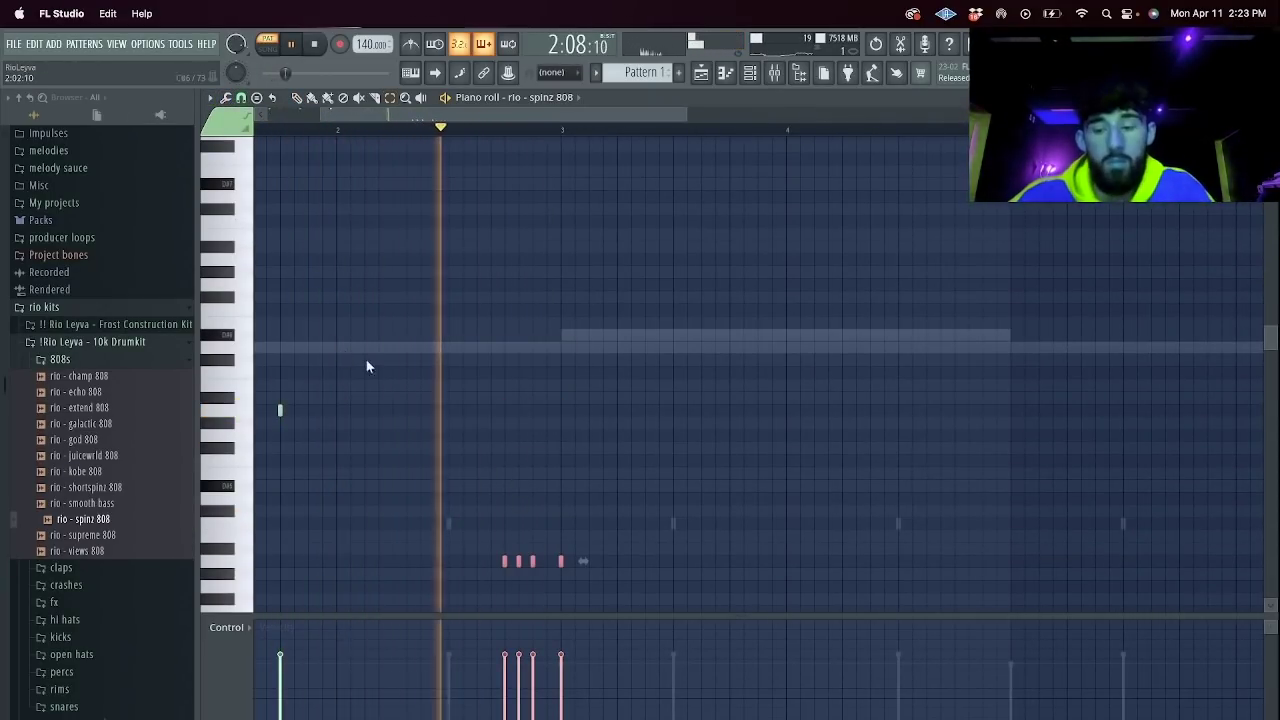
click(645, 561)
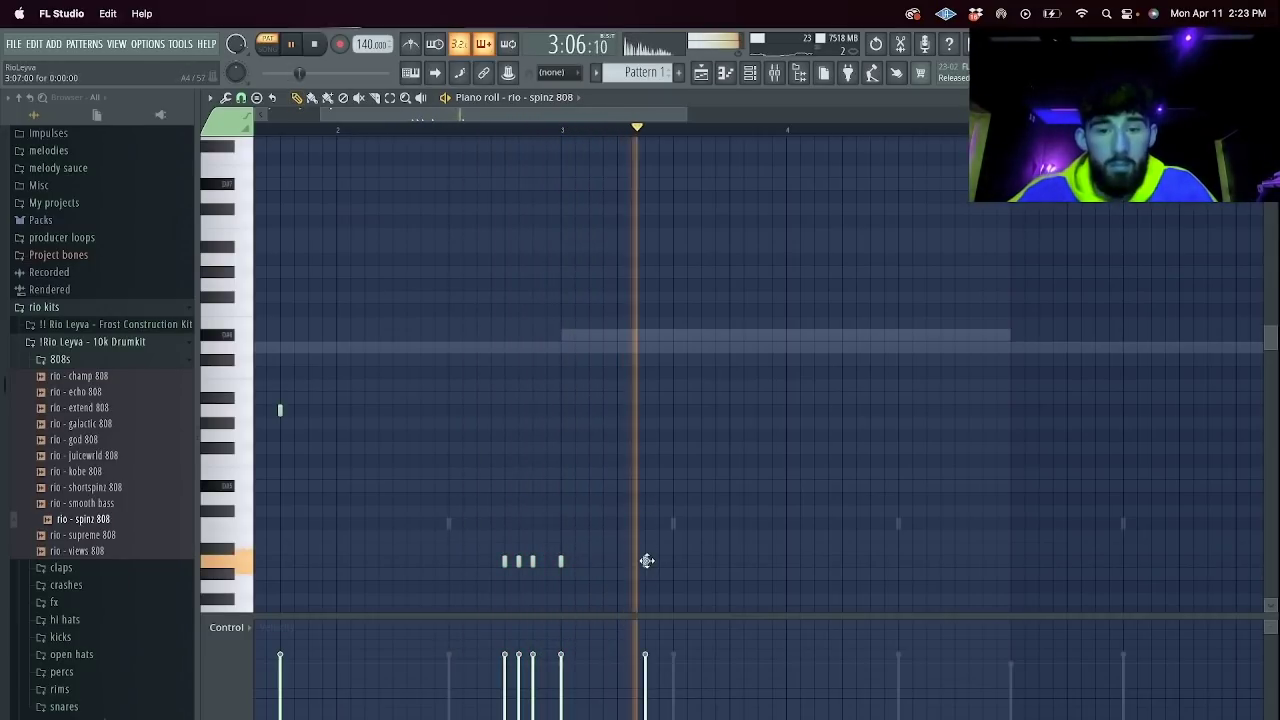
click(814, 563)
click(898, 523)
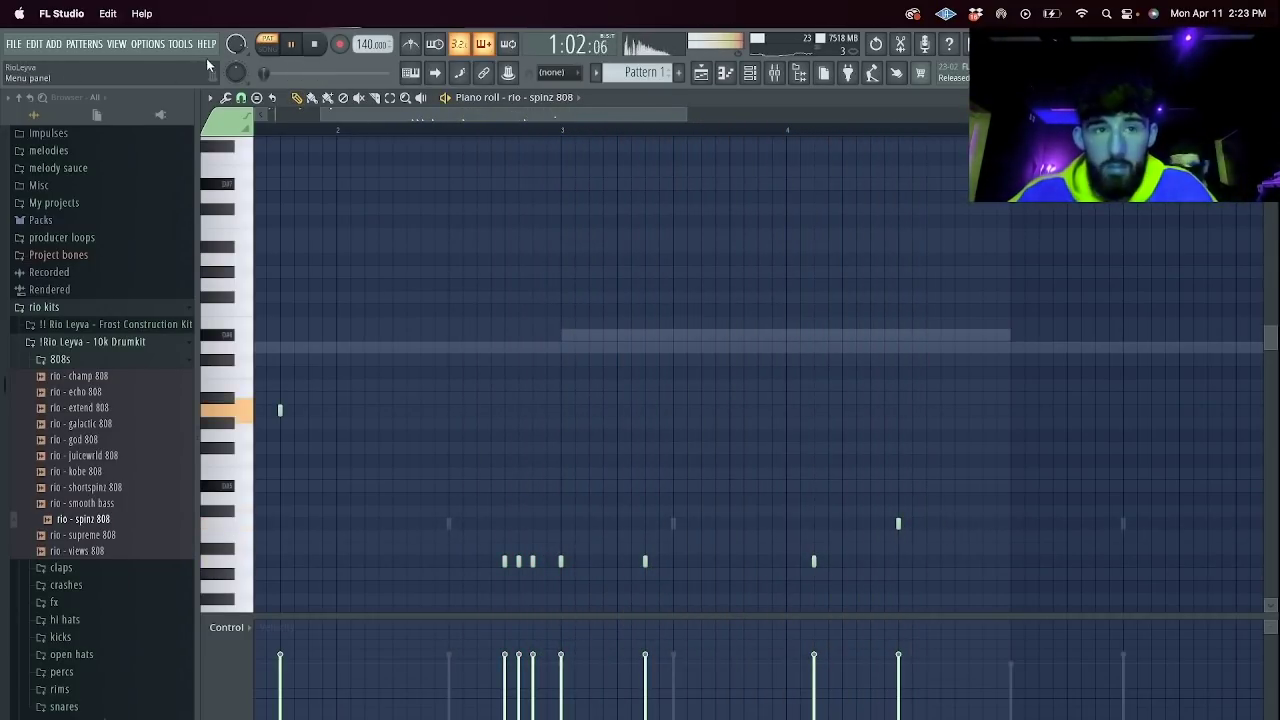
click(255, 100)
click(265, 245)
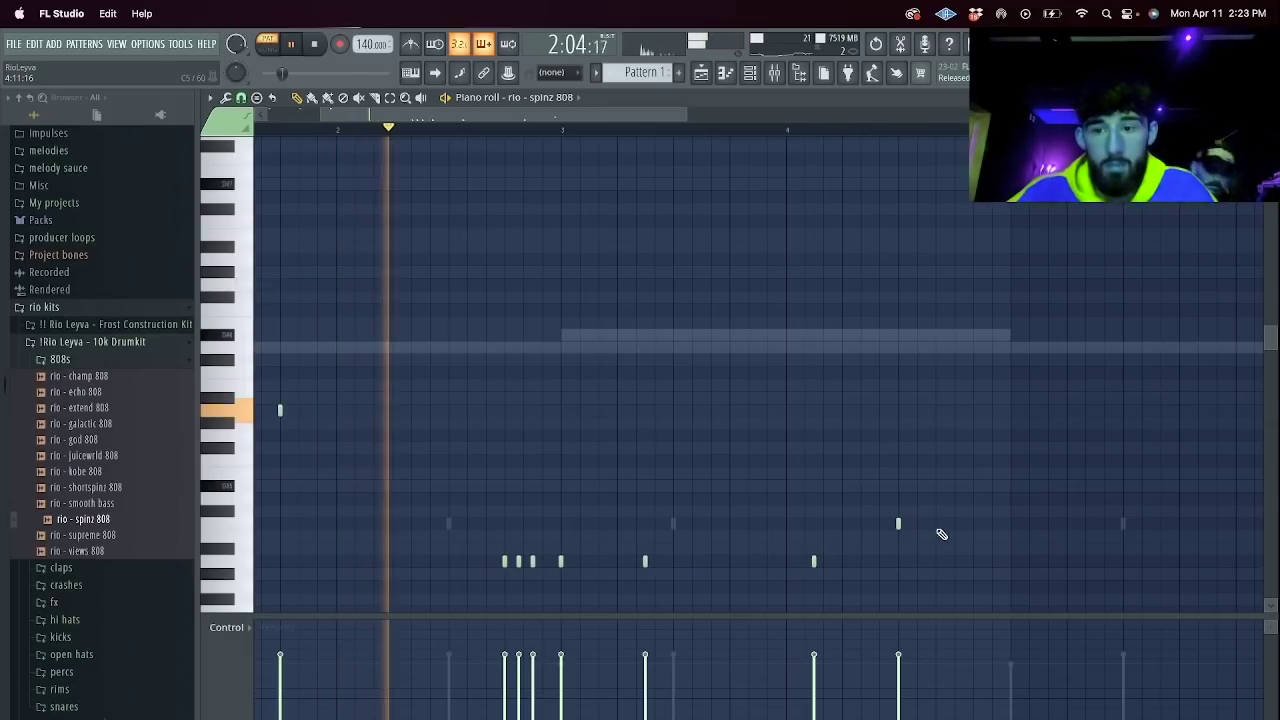
click(935, 523)
click(974, 523)
Duplicate the 808 notes into bars 5–8 and lower the copy two semitones.
key(super+a)
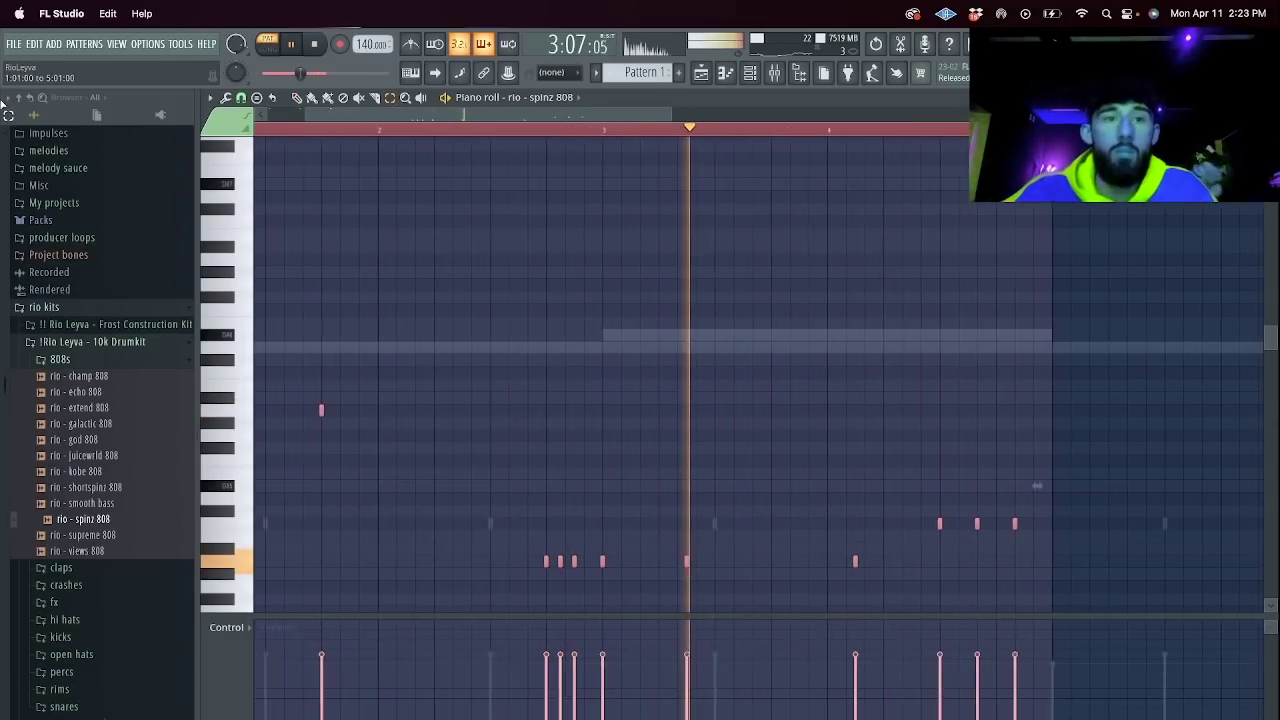
key(super+b)
key(space)
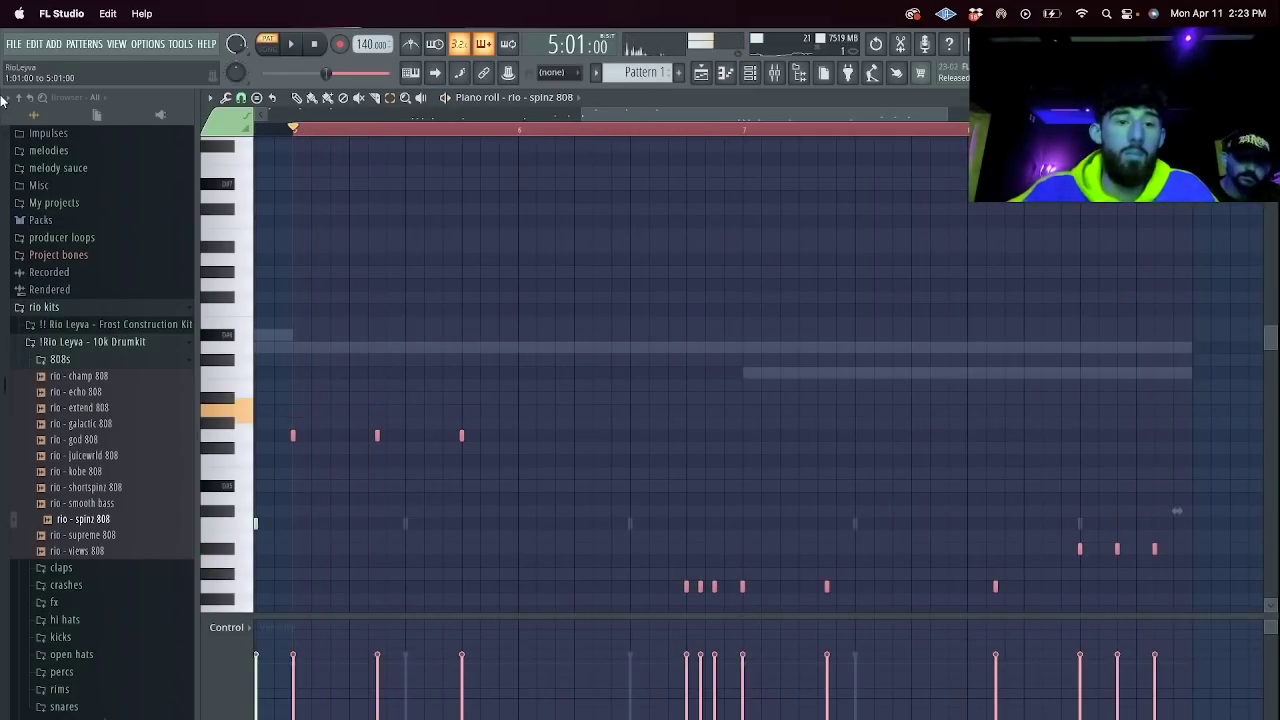
key(shift+Down)
key(shift+Down)
key(space)
scroll(466, 305, down, 5)
key(space)
key(space)
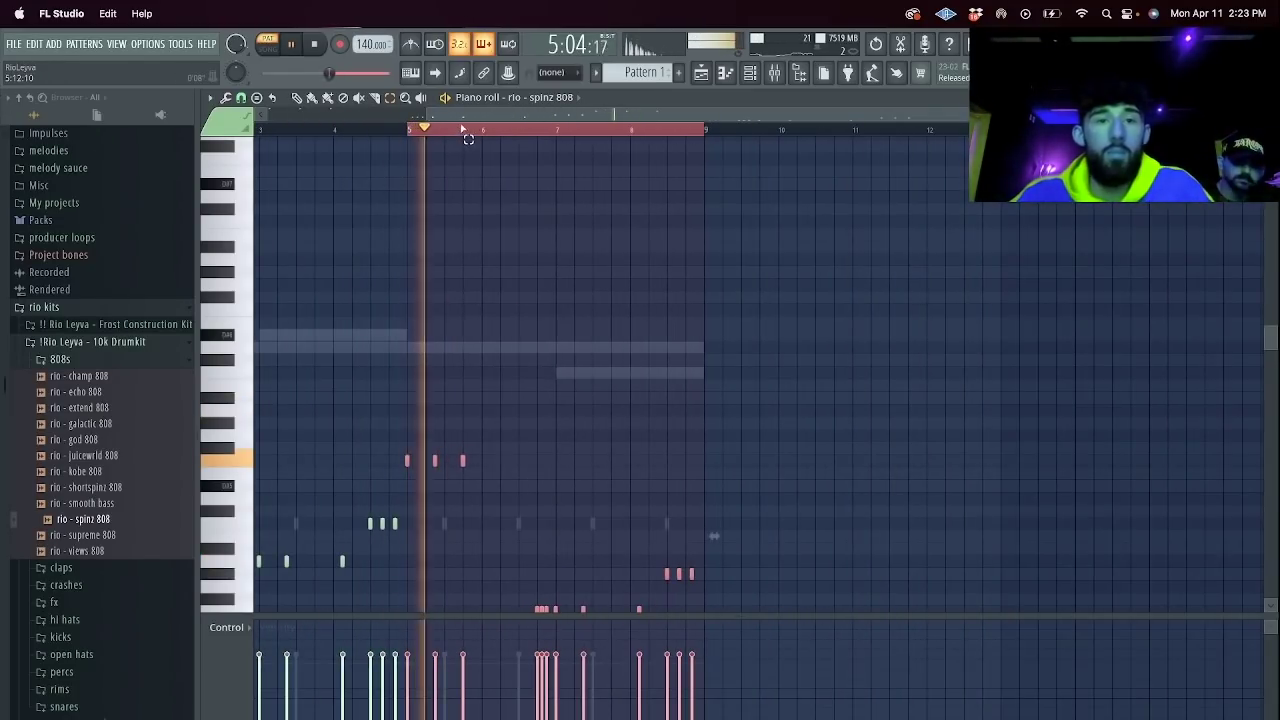
Set grid snap to half steps, nudge one 808 note later and lower its velocity.
click(315, 120)
scroll(396, 476, up, 2)
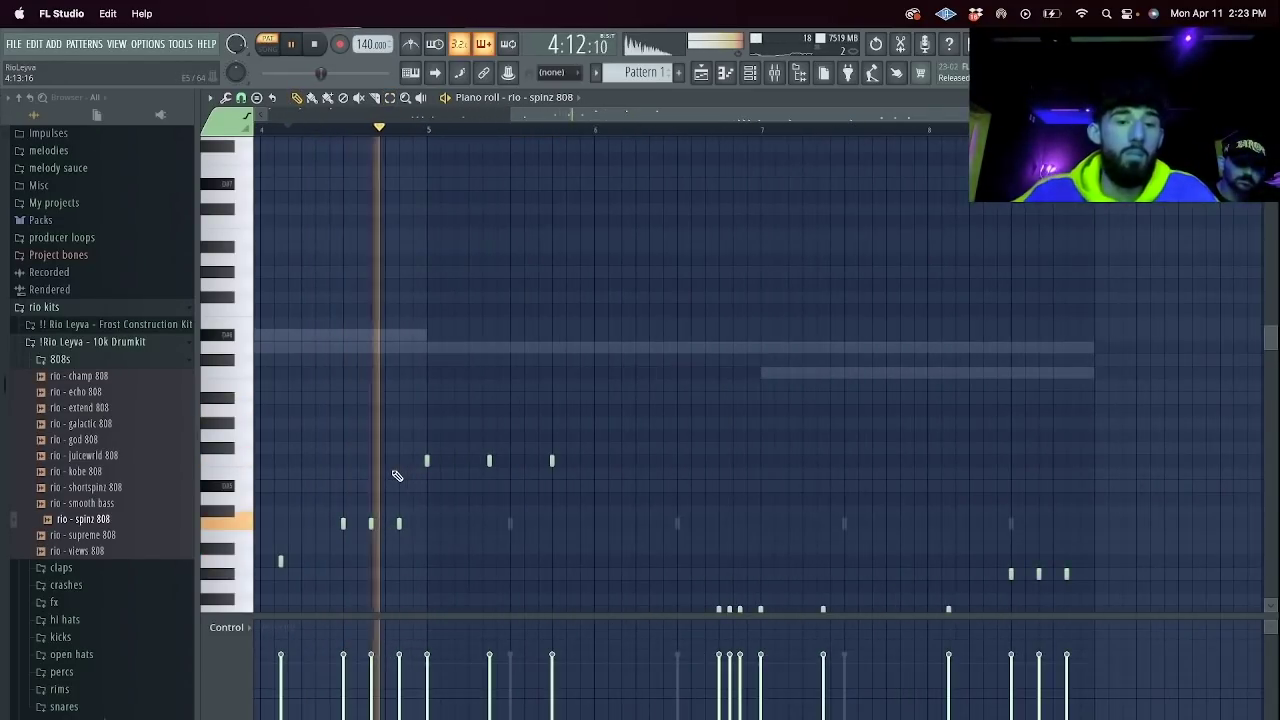
click(240, 97)
click(260, 226)
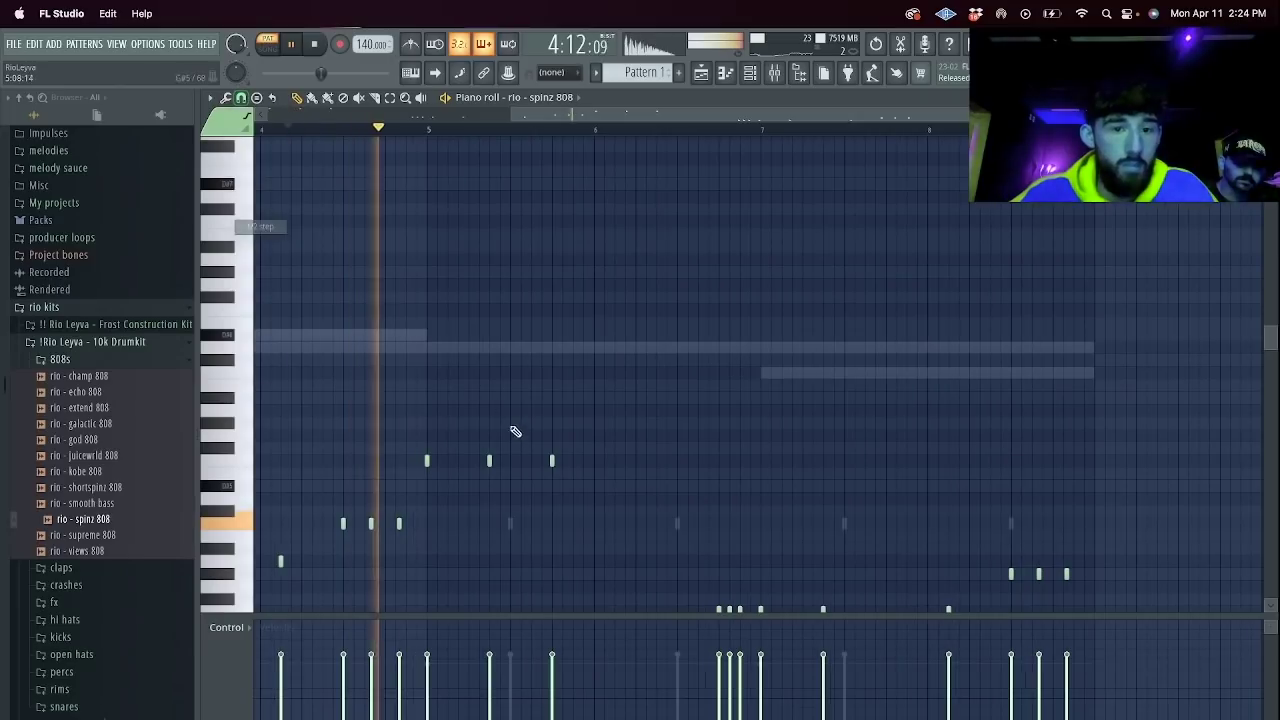
drag(485, 462, 529, 462)
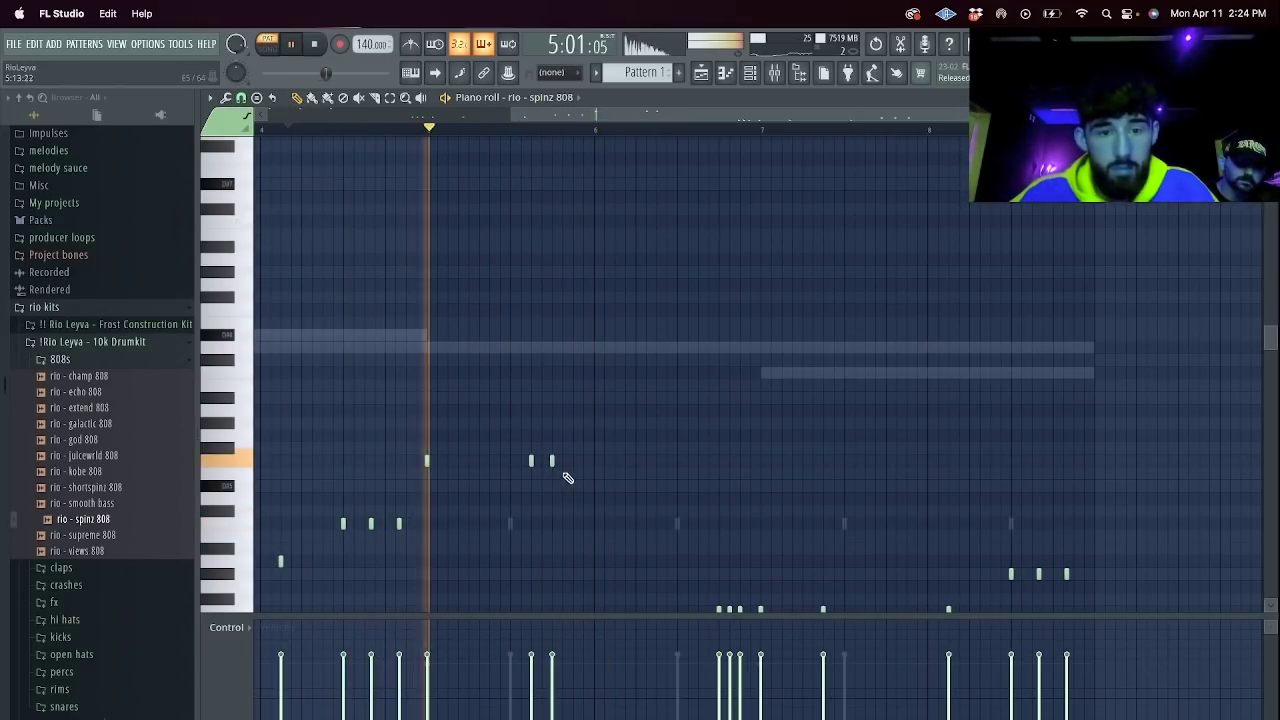
click(531, 717)
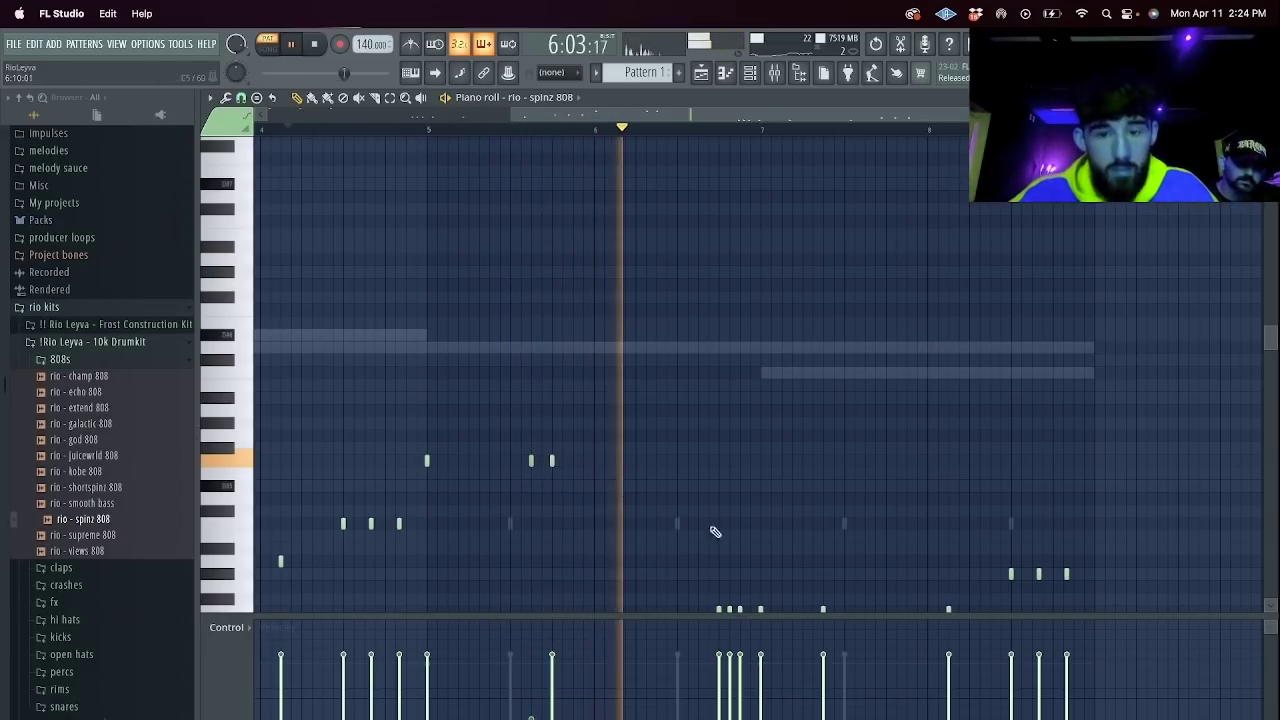
Add an 808 note in bar 6 and replace three notes near bar 8 with one longer held note.
click(698, 460)
scroll(800, 472, down, 3)
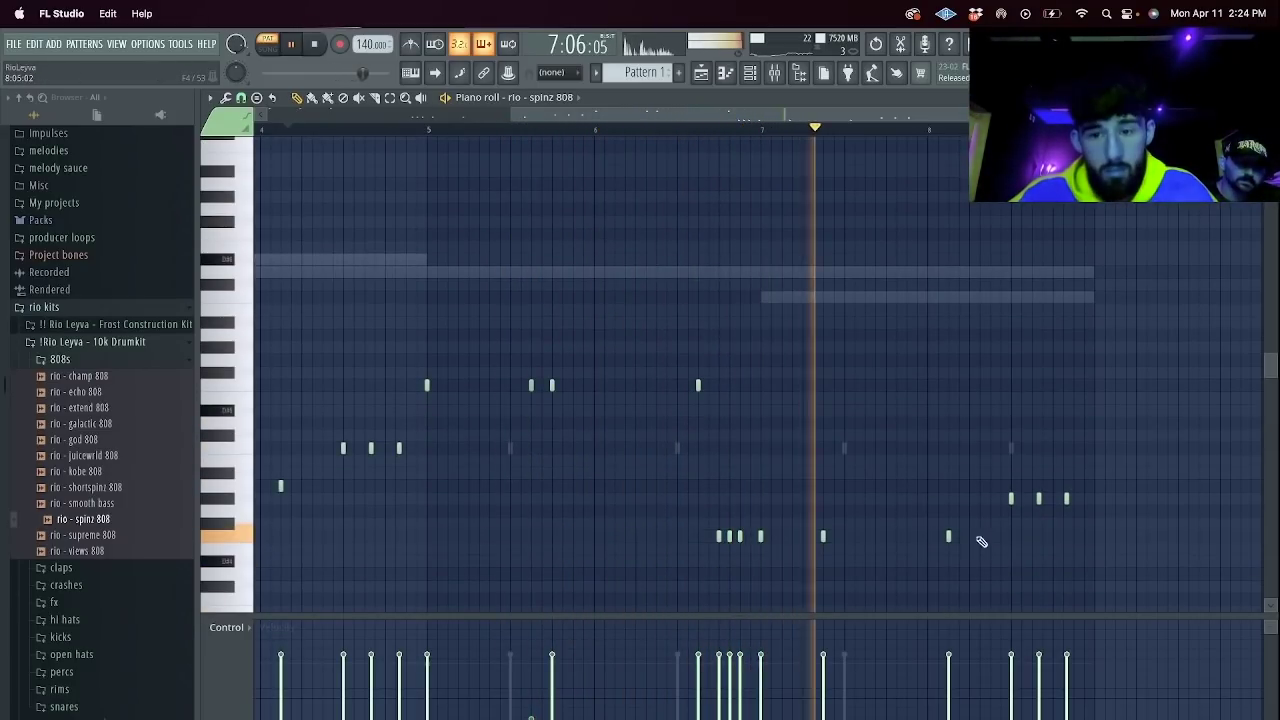
right_click(1039, 498)
right_click(1011, 498)
right_click(1067, 498)
click(1033, 512)
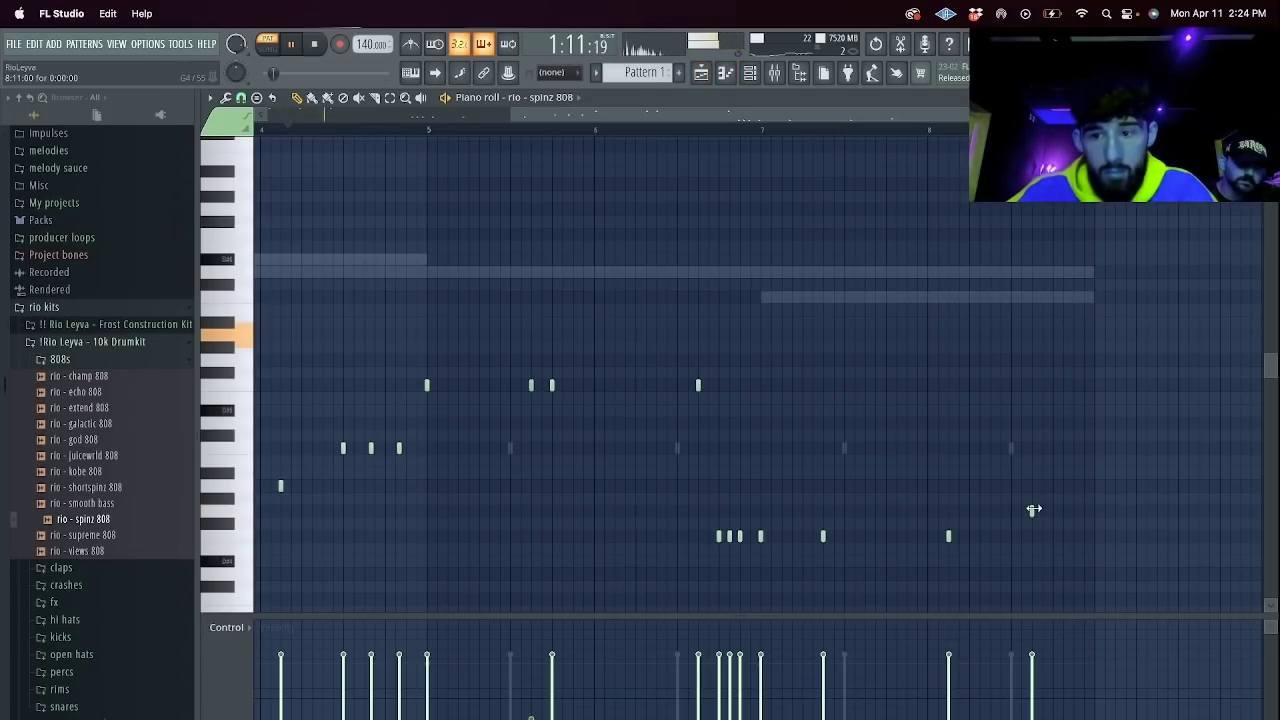
click(749, 72)
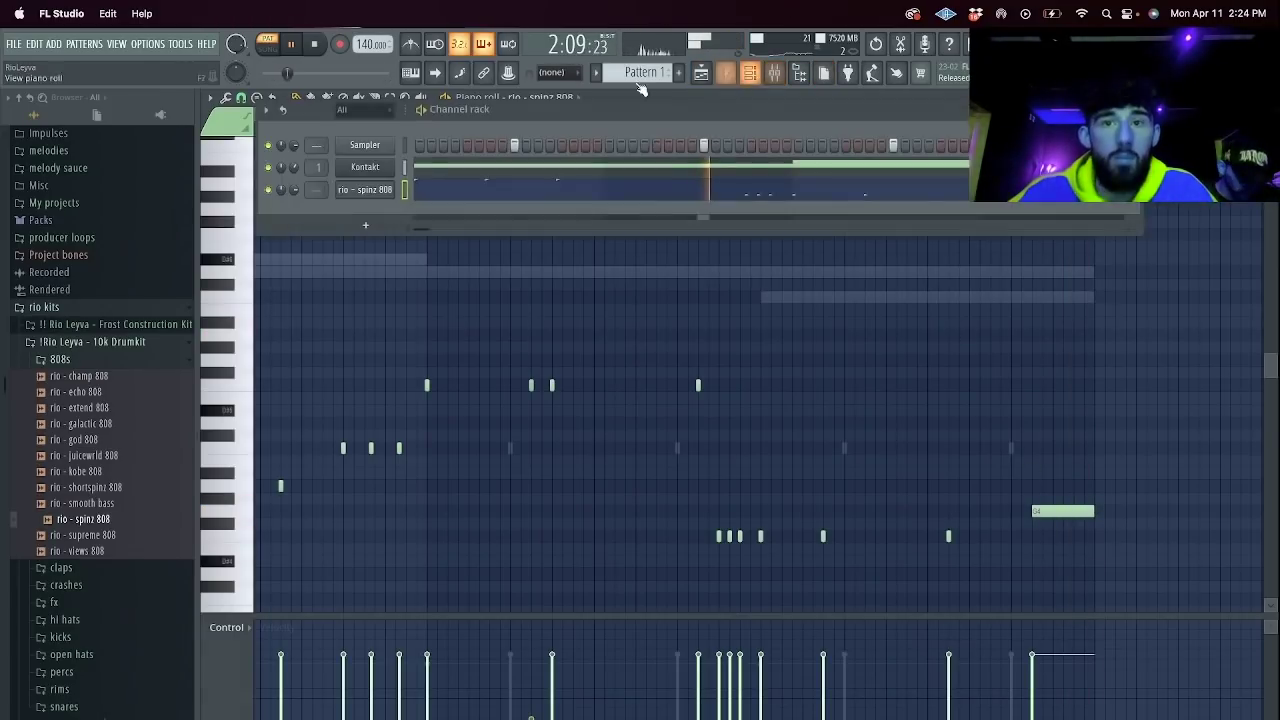
Check and close Kontakt's window, then bring back the 808 piano roll and play the beat.
click(366, 167)
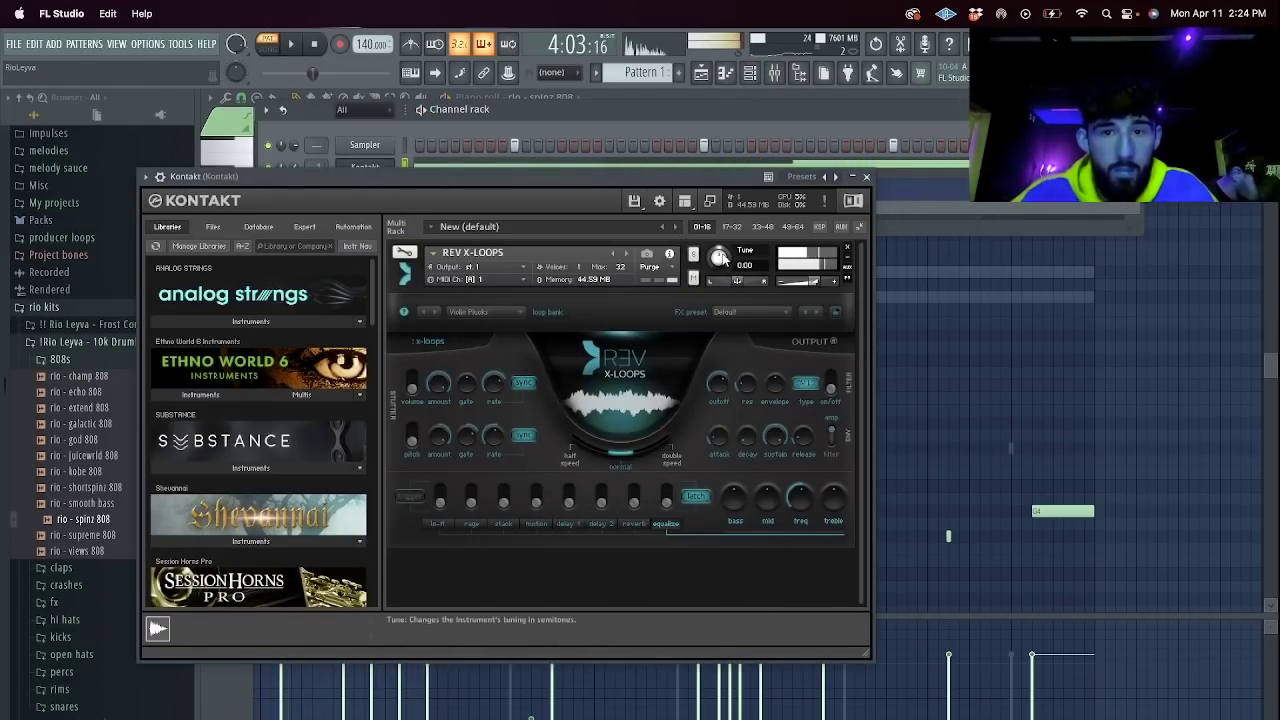
click(866, 177)
key(F7)
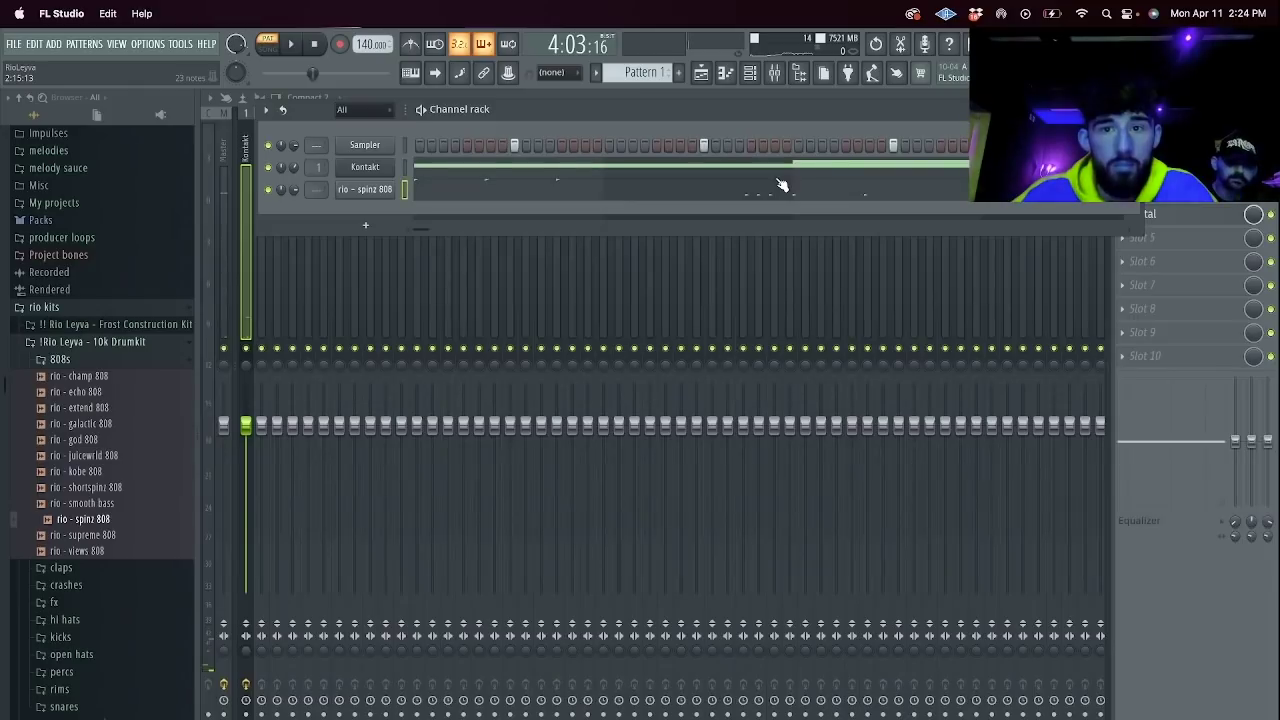
key(F7)
key(space)
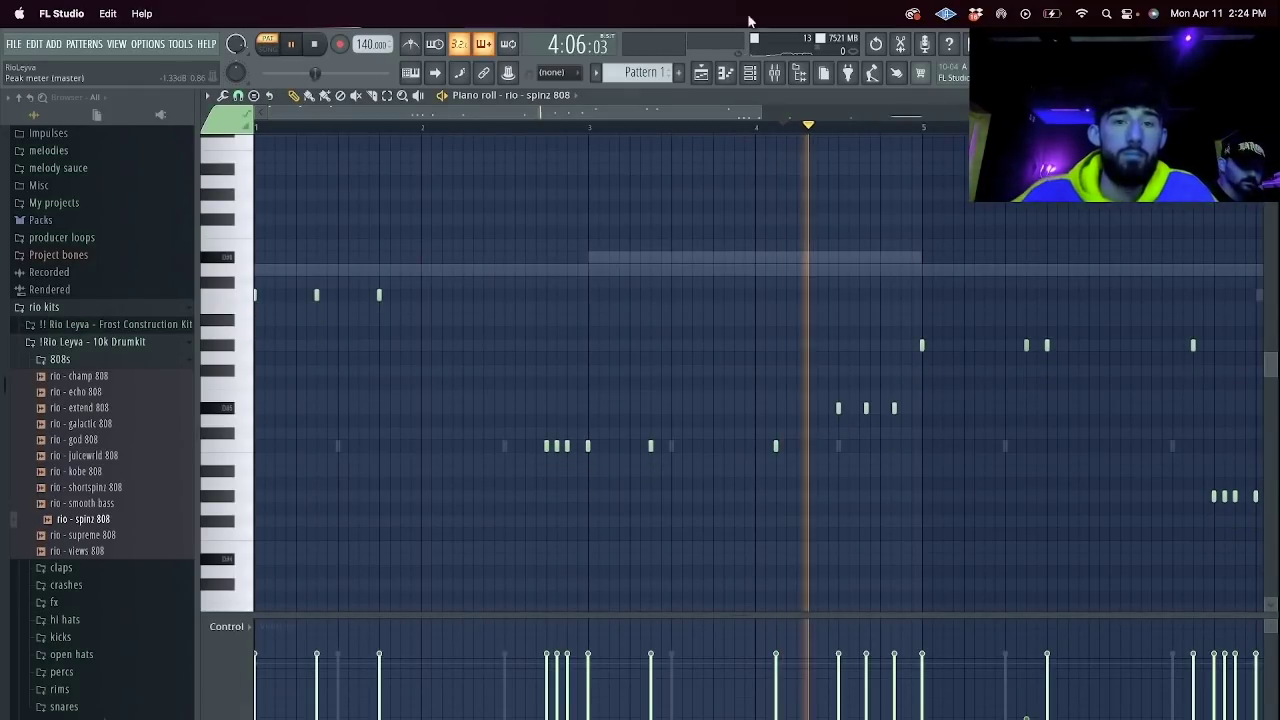
key(F6)
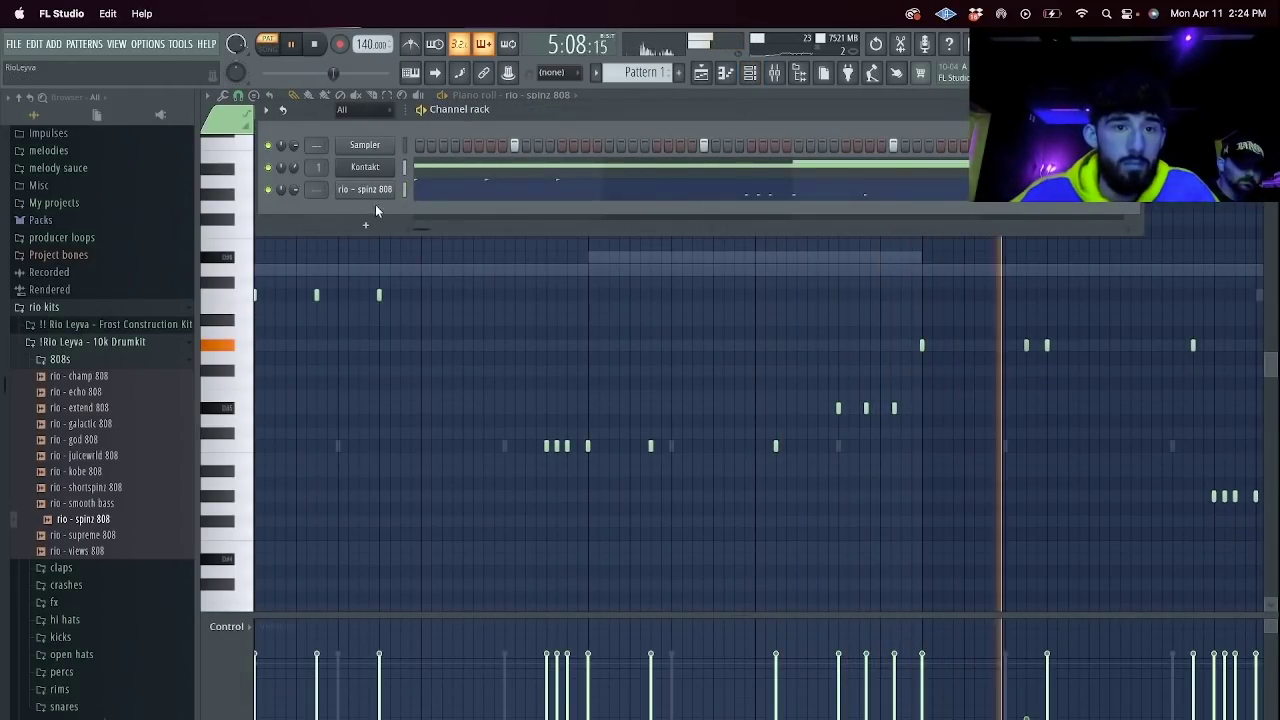
click(313, 43)
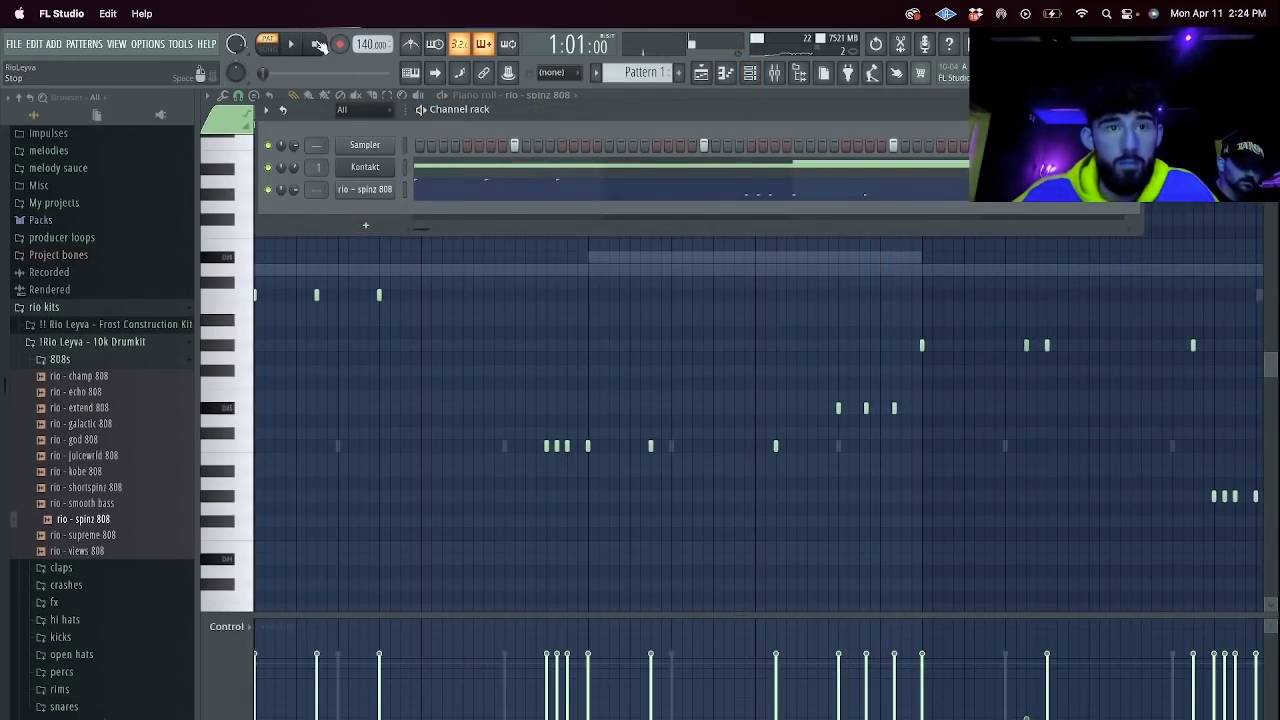
key(space)
Close Kontakt again, undo and restore the 808 note edits, and replay the beat.
click(380, 164)
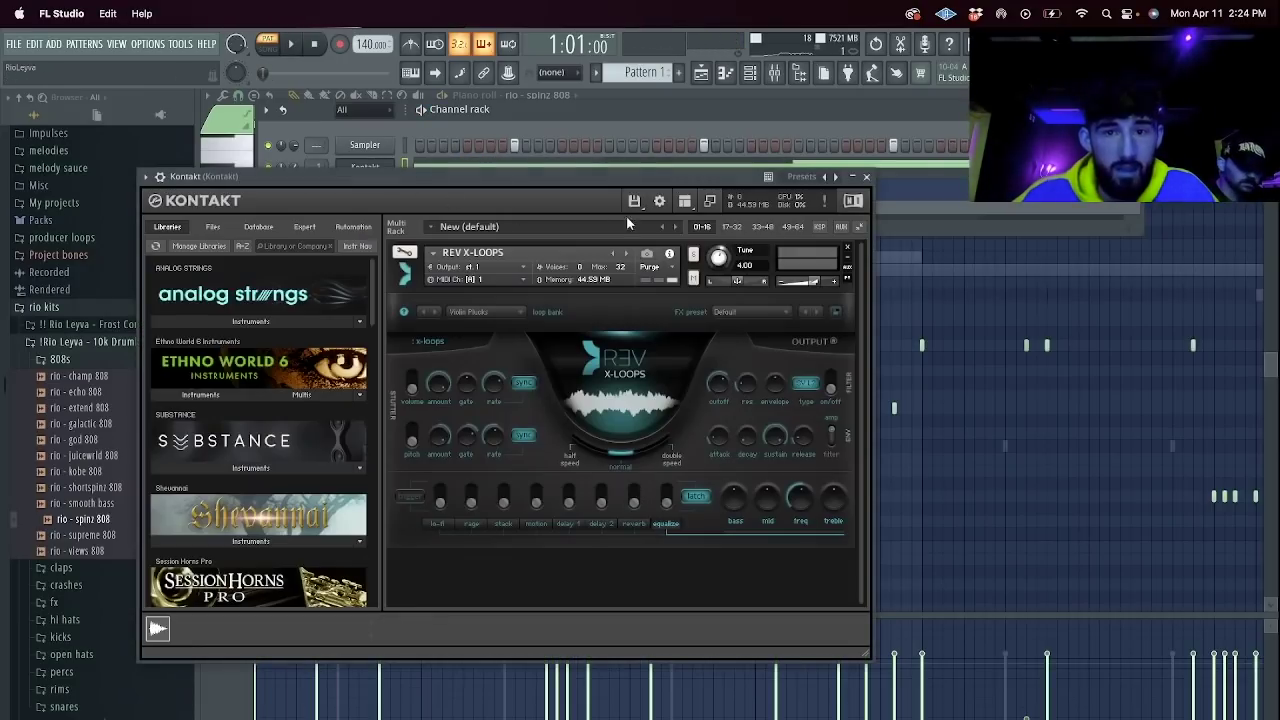
click(867, 178)
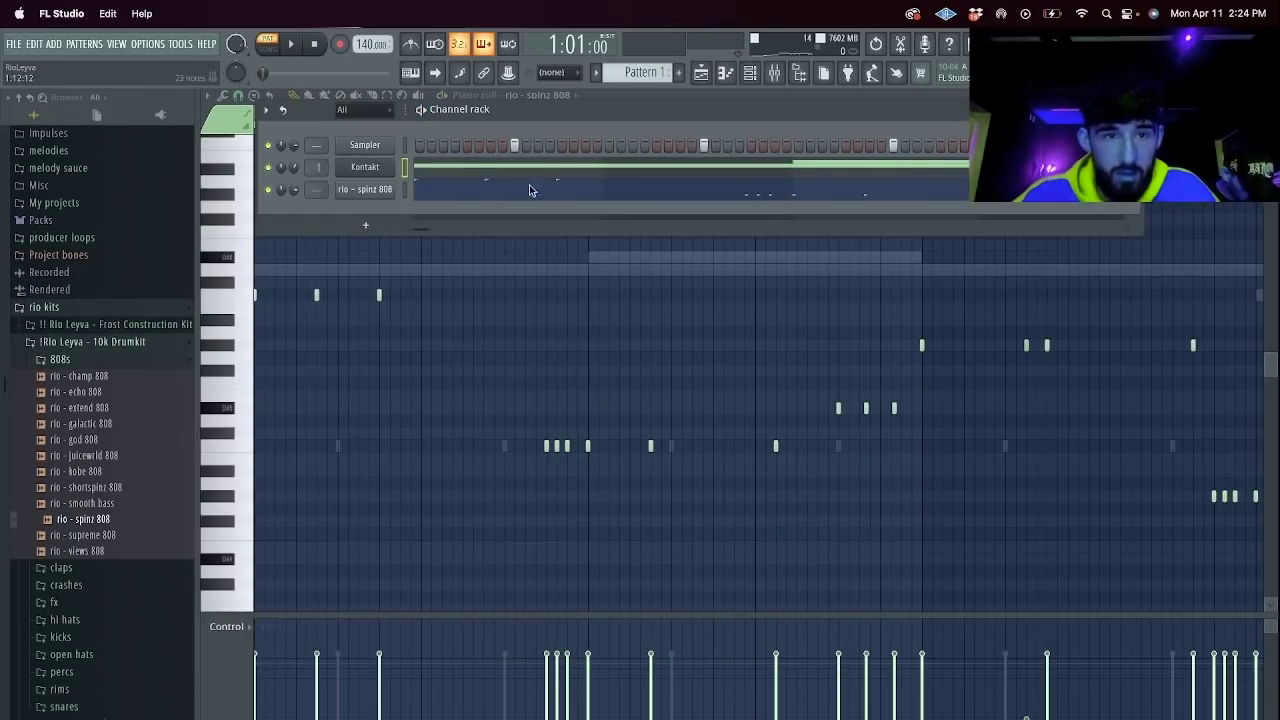
key(super+z)
key(space)
key(space)
click(451, 188)
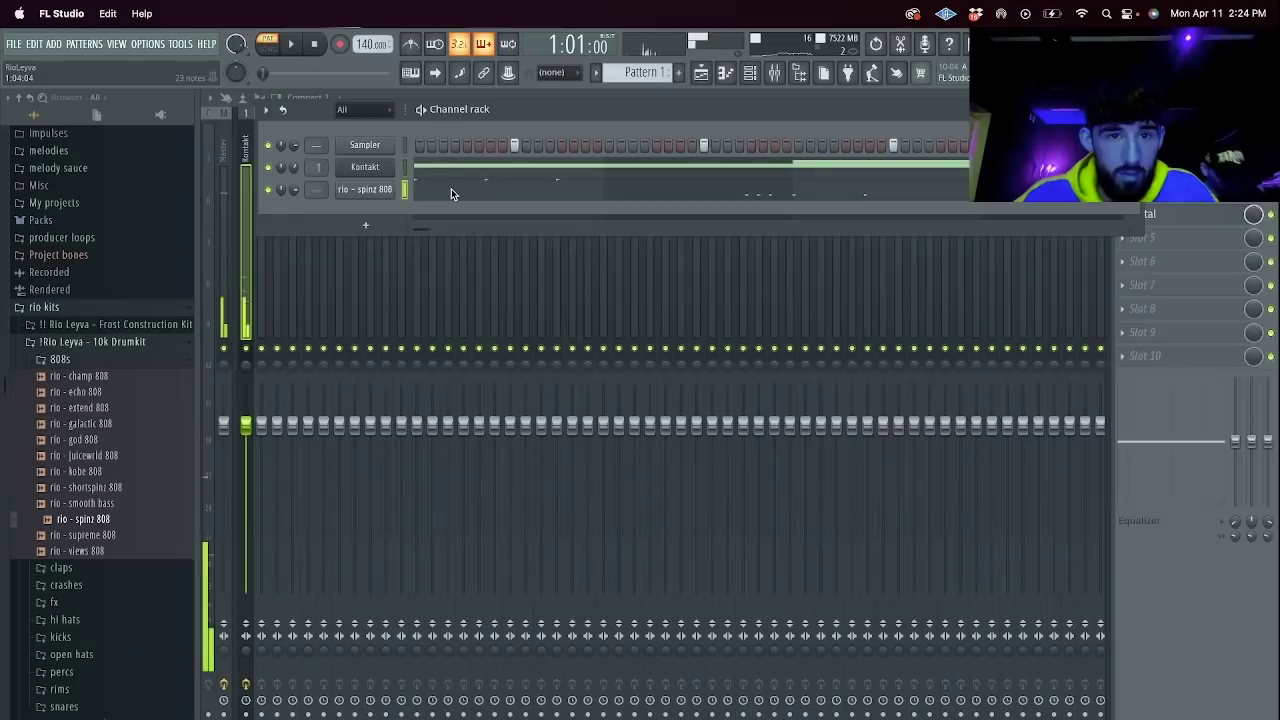
click(451, 188)
key(super+x)
key(space)
key(ctrl+z)
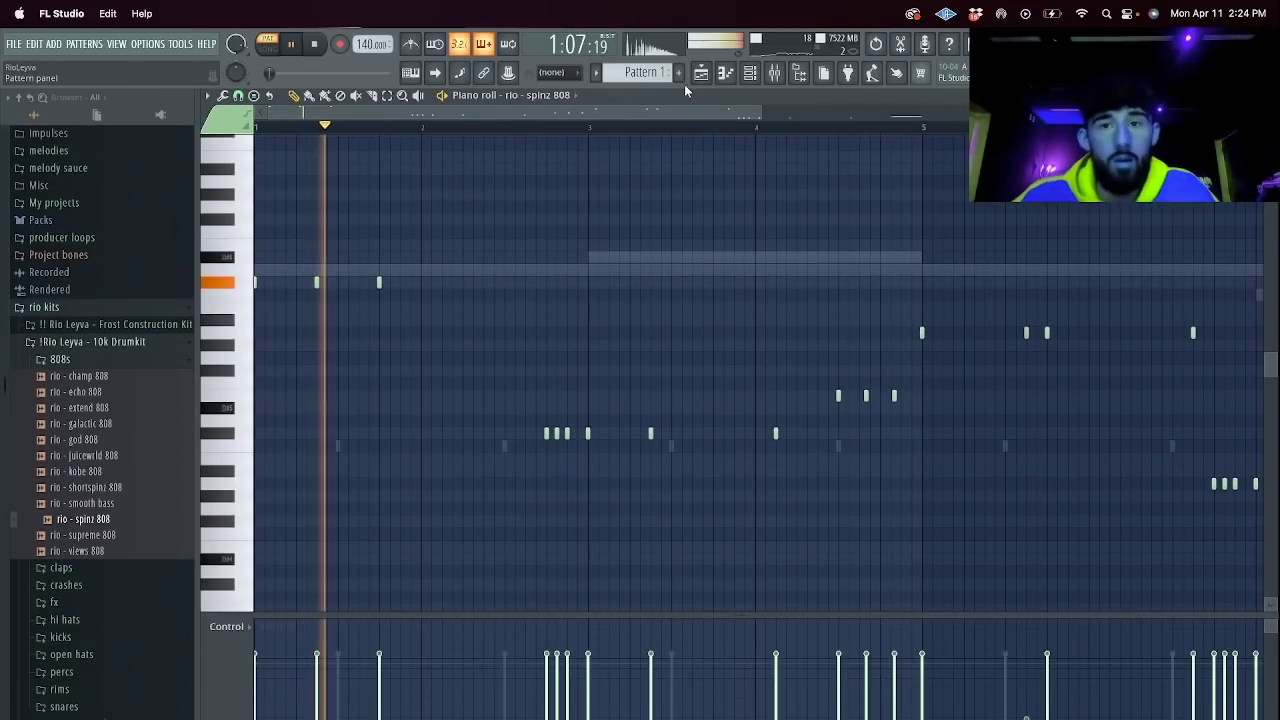
click(748, 72)
Stop playback and add ENGINE as a new instrument channel from the plugin list.
key(space)
click(362, 227)
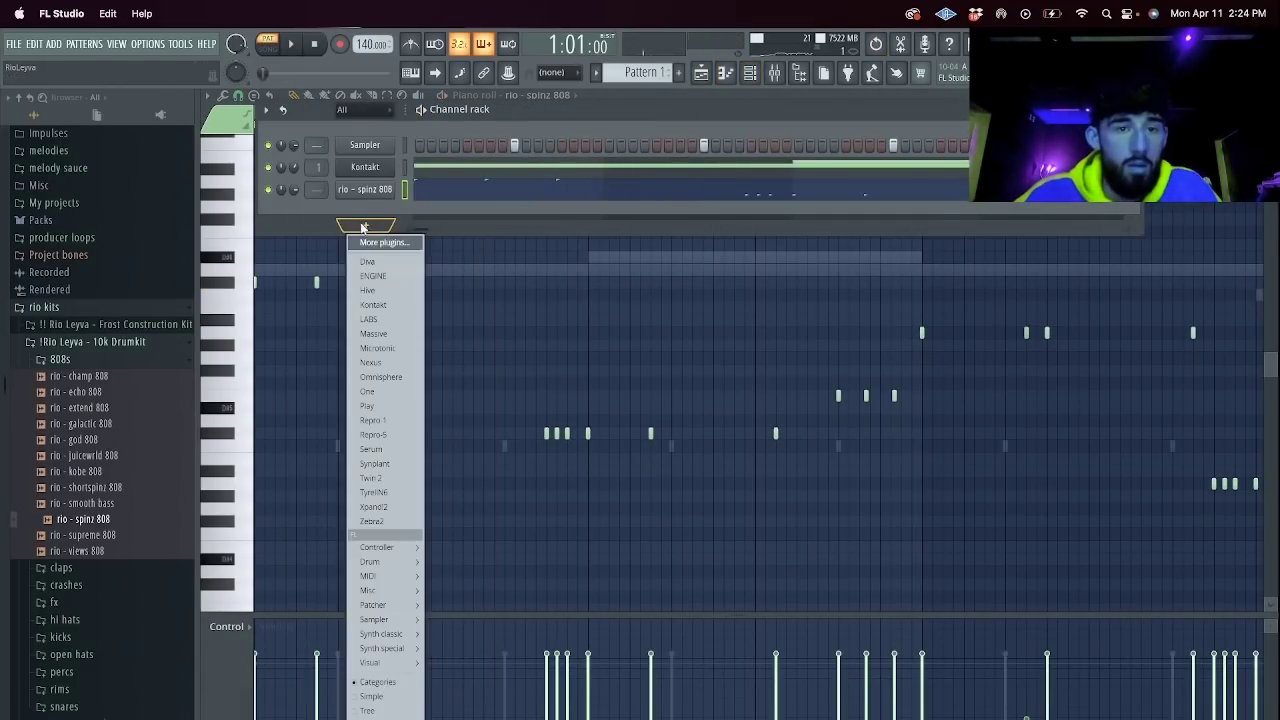
click(384, 276)
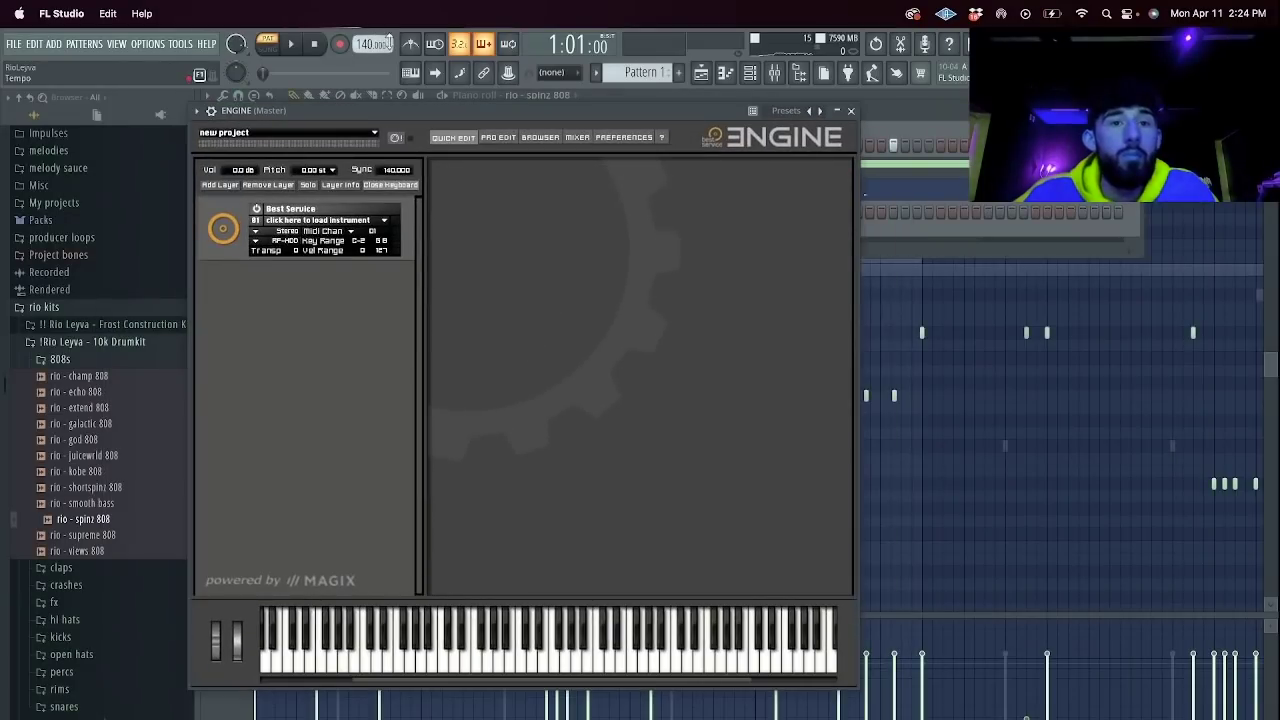
click(341, 222)
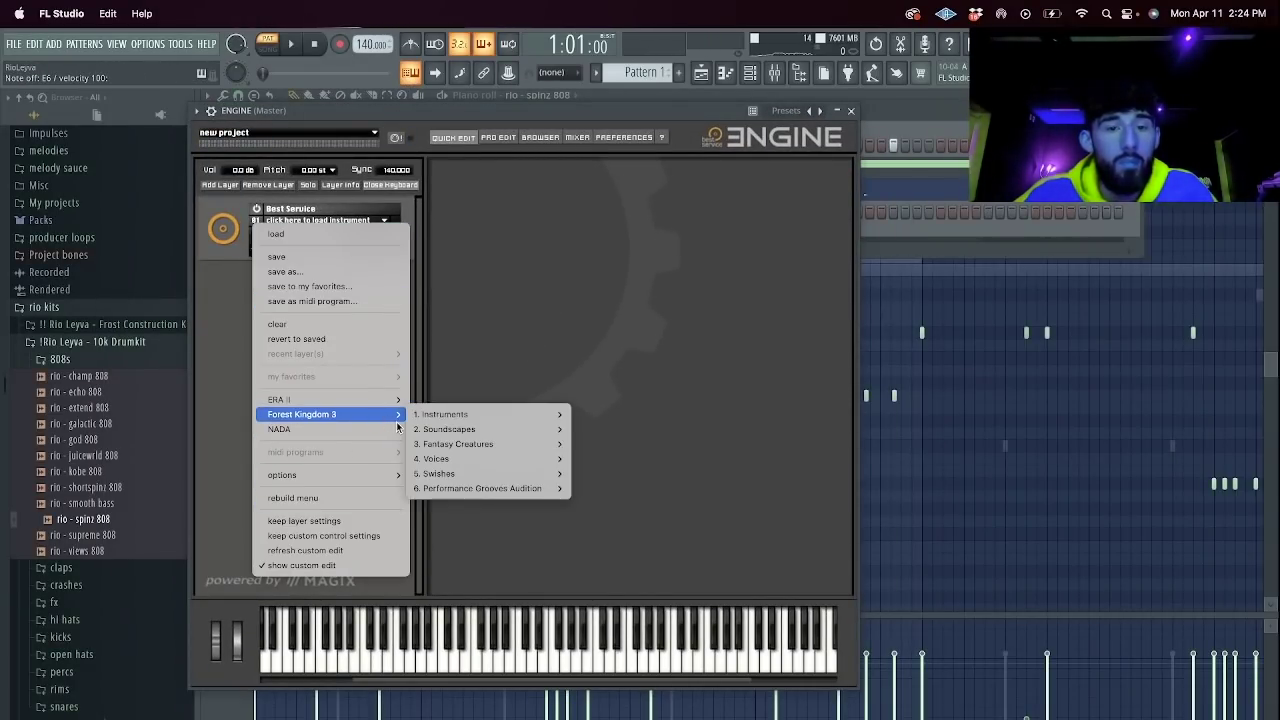
Load Forest Kingdom 3's Love Bird and step through creature presets to White Mountain Gorilla.
mouse_move(391, 416)
mouse_move(470, 444)
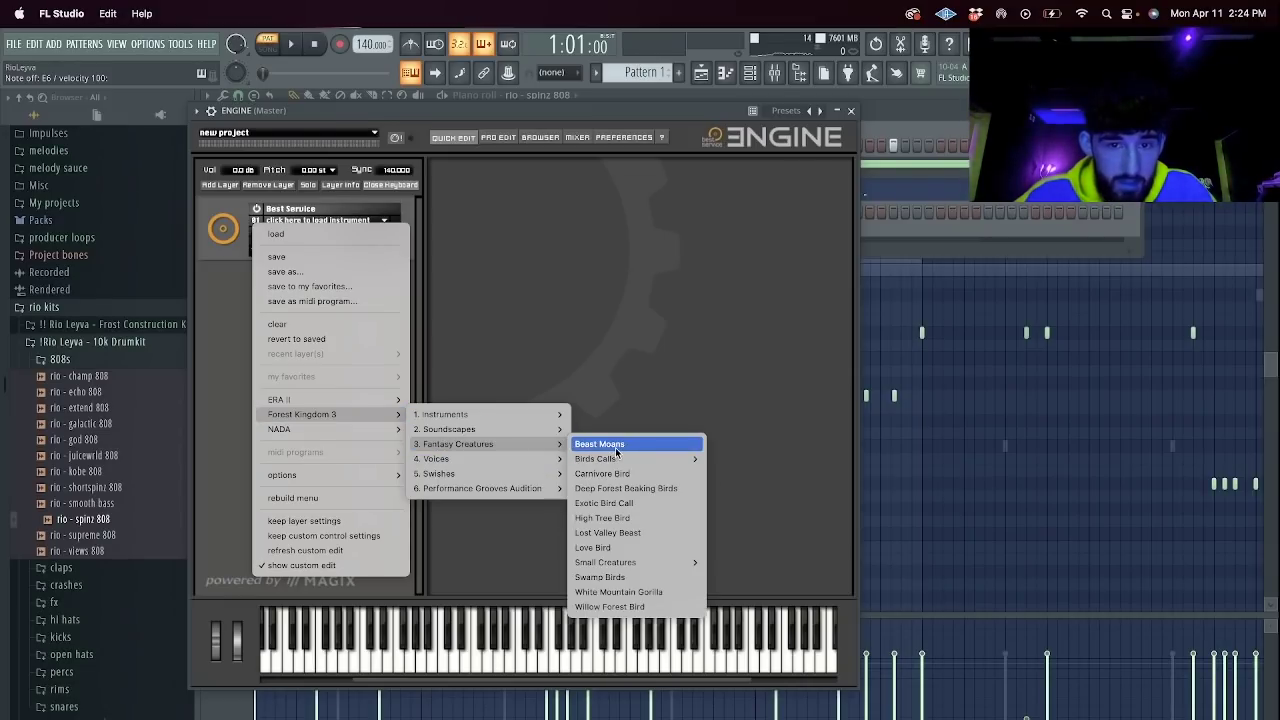
click(625, 547)
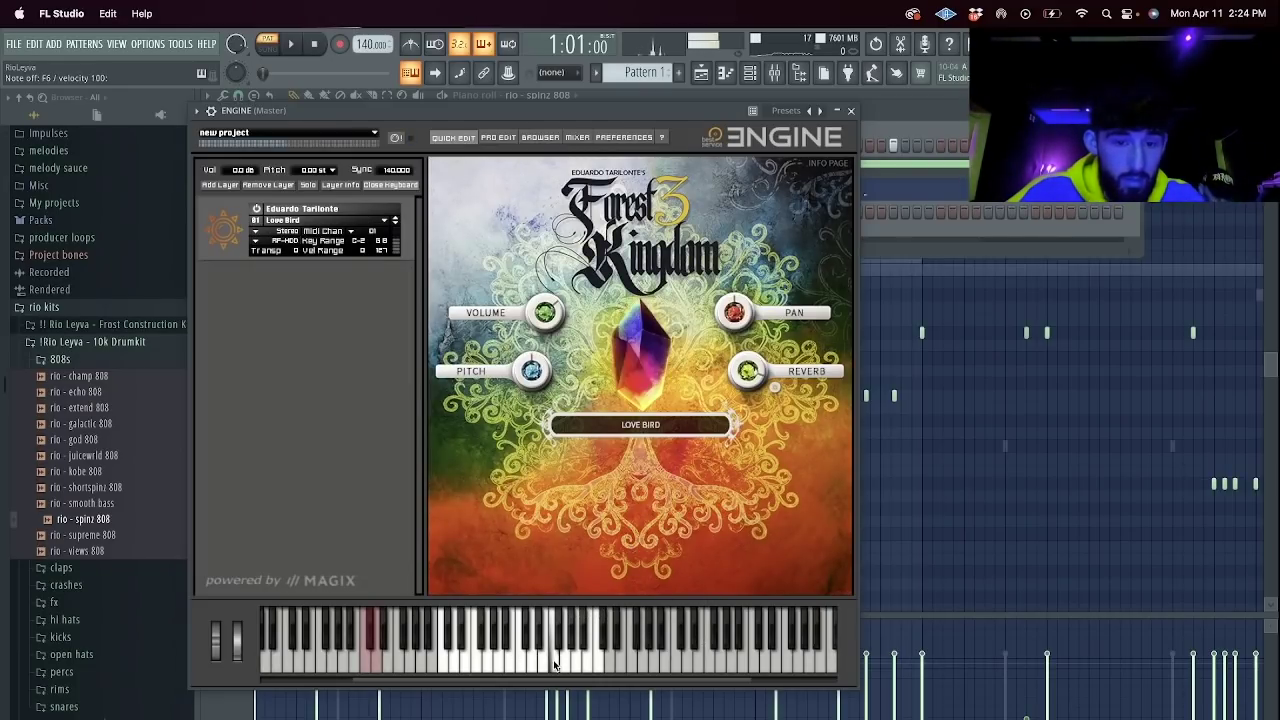
click(395, 225)
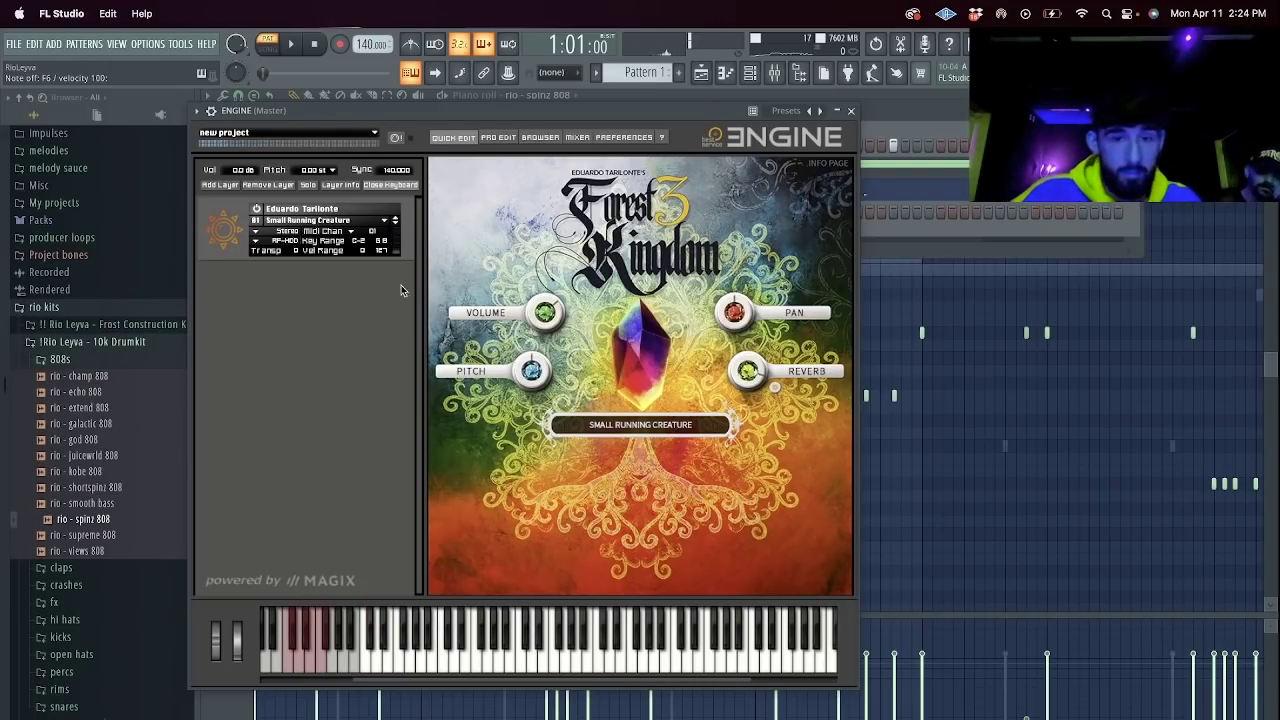
click(395, 225)
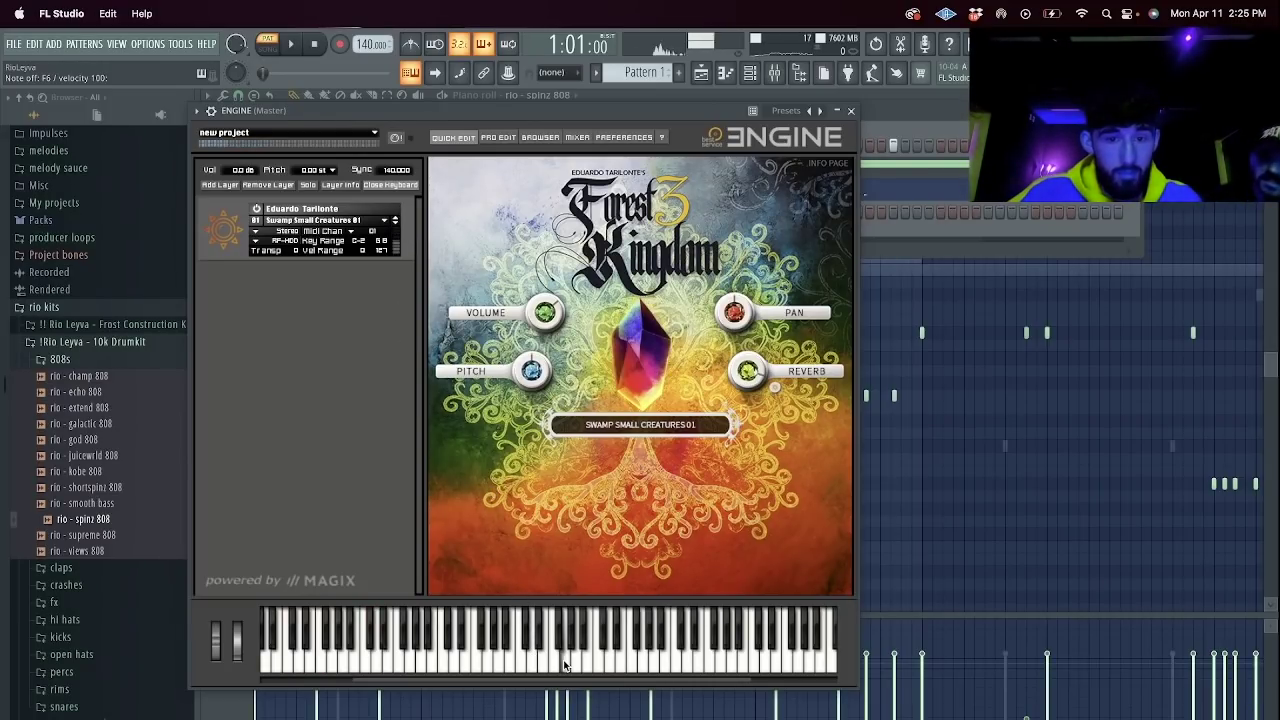
click(395, 219)
click(395, 223)
click(396, 226)
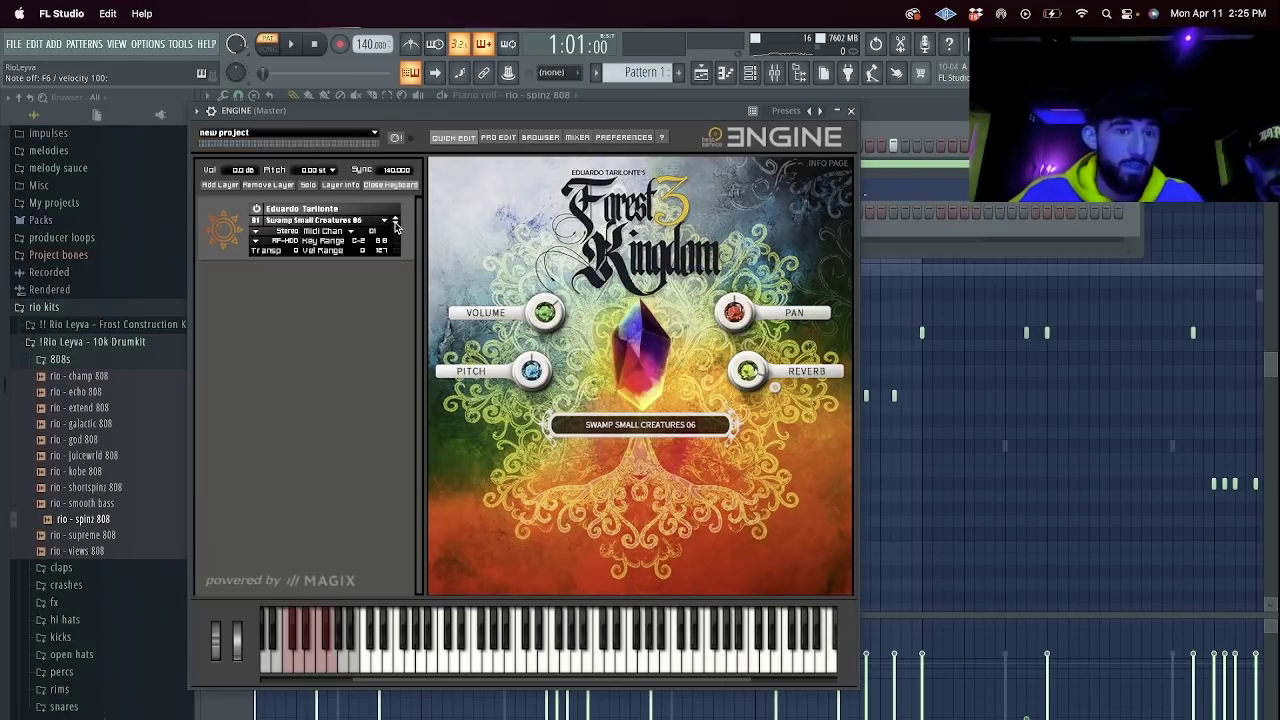
click(396, 226)
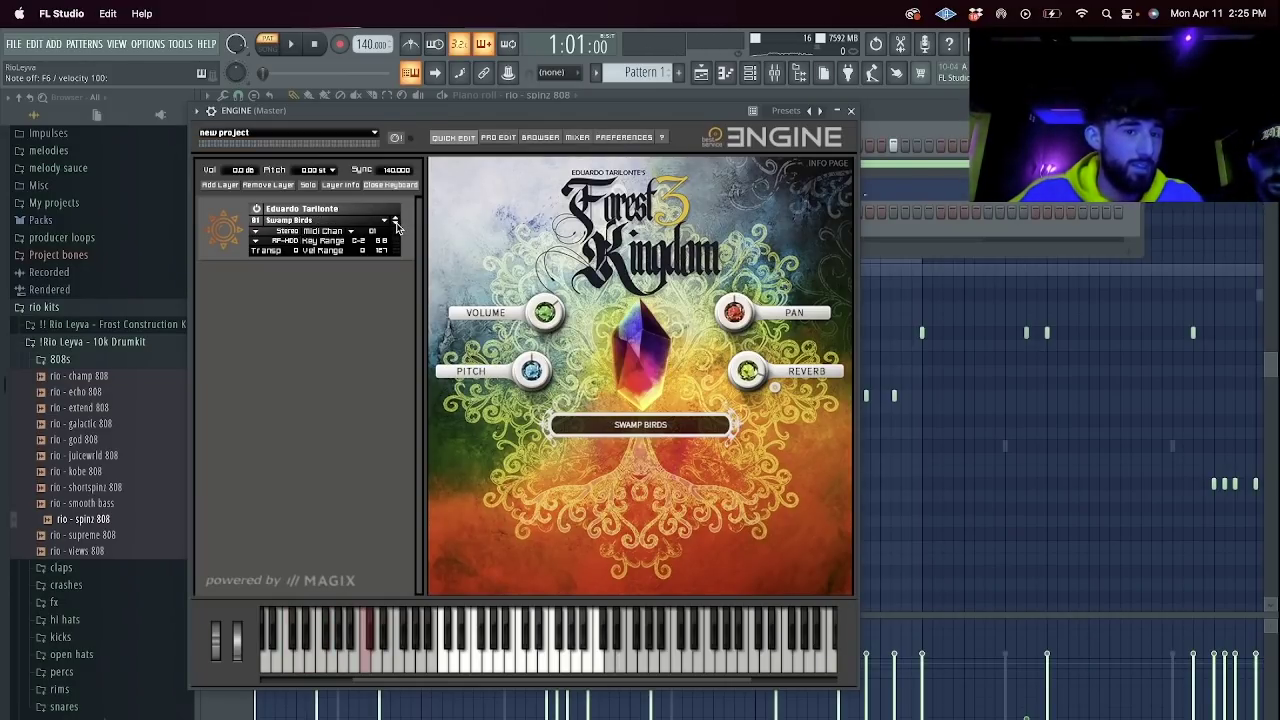
click(396, 226)
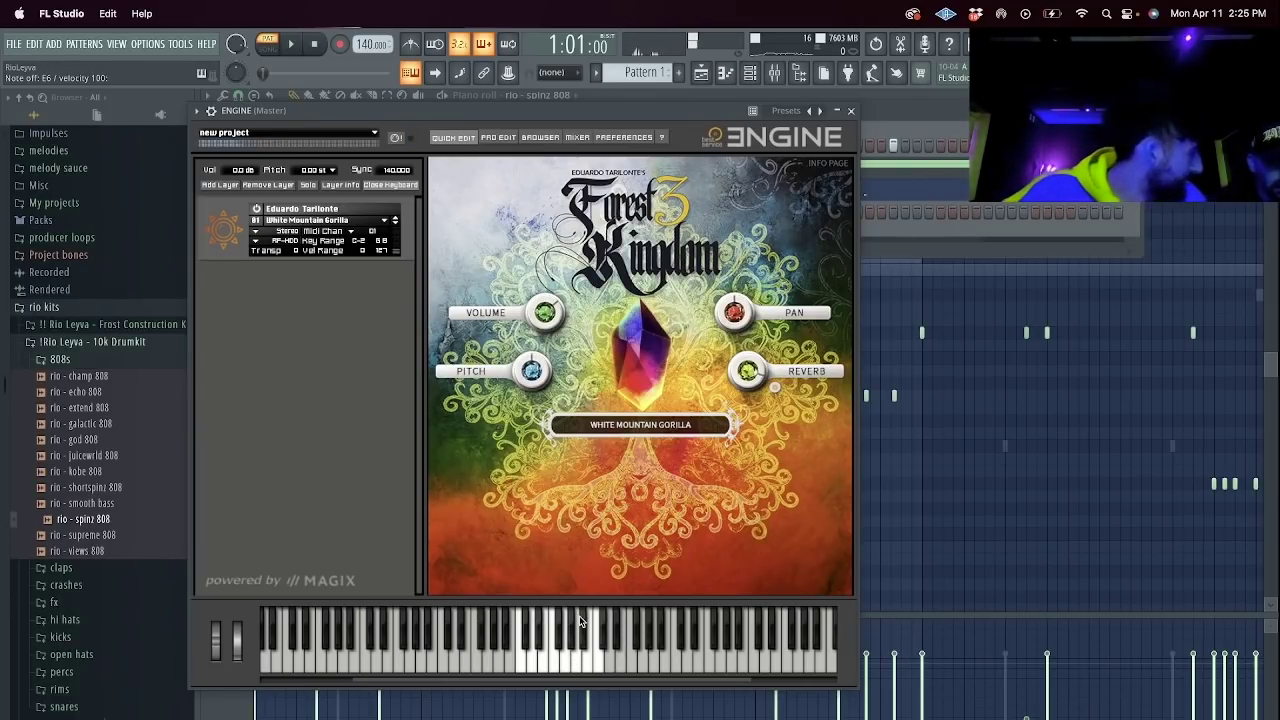
Load Forest Kingdom 3's Instruments > Wind > Didgeridoo onto the ENGINE layer.
click(339, 222)
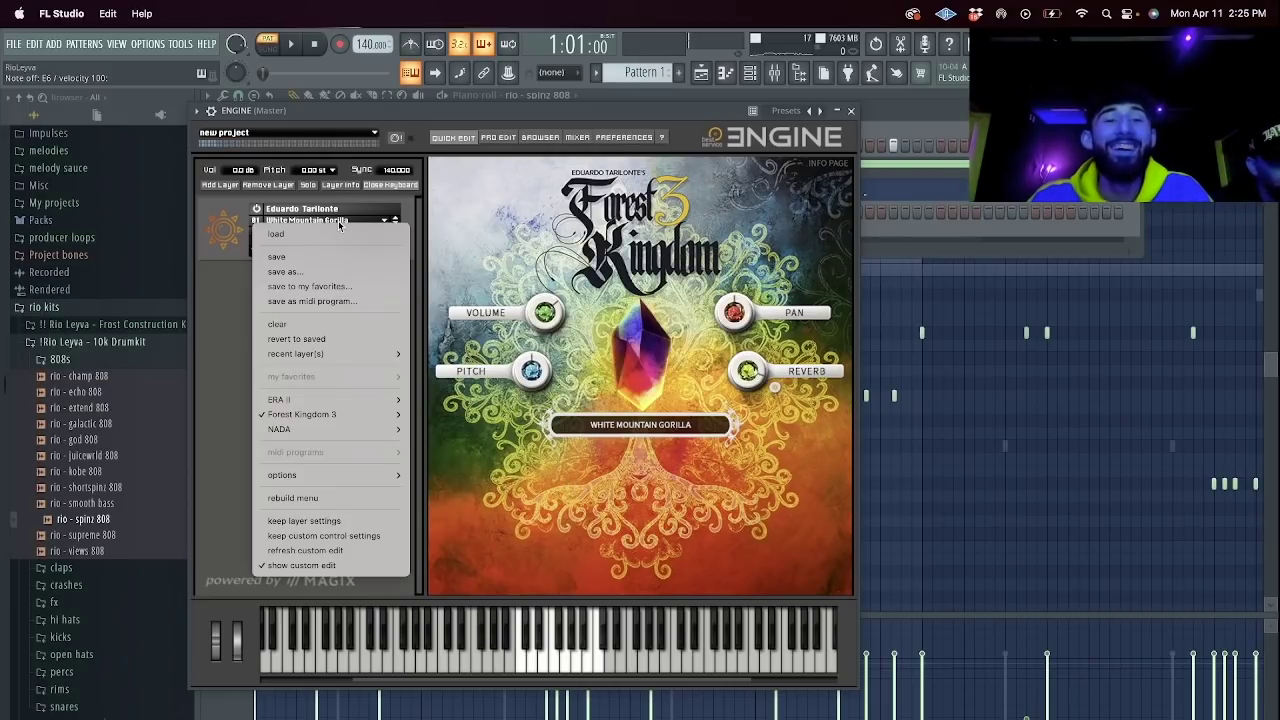
mouse_move(390, 414)
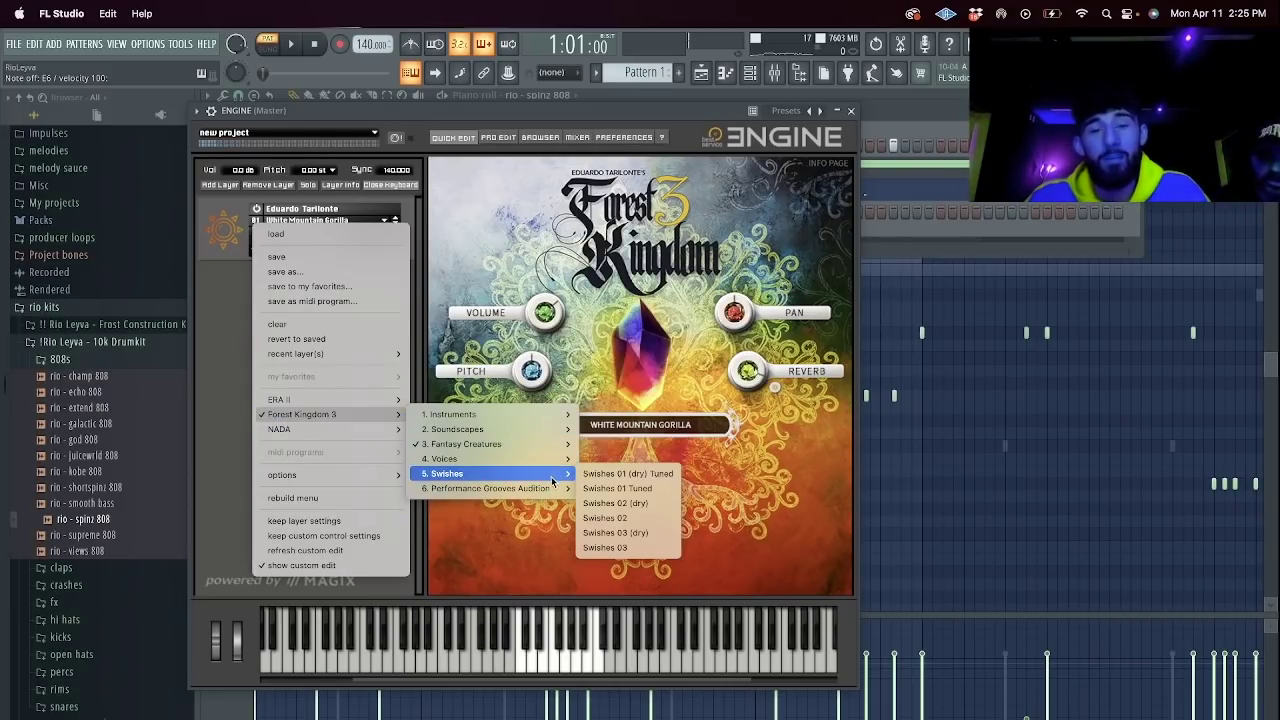
mouse_move(547, 444)
mouse_move(714, 465)
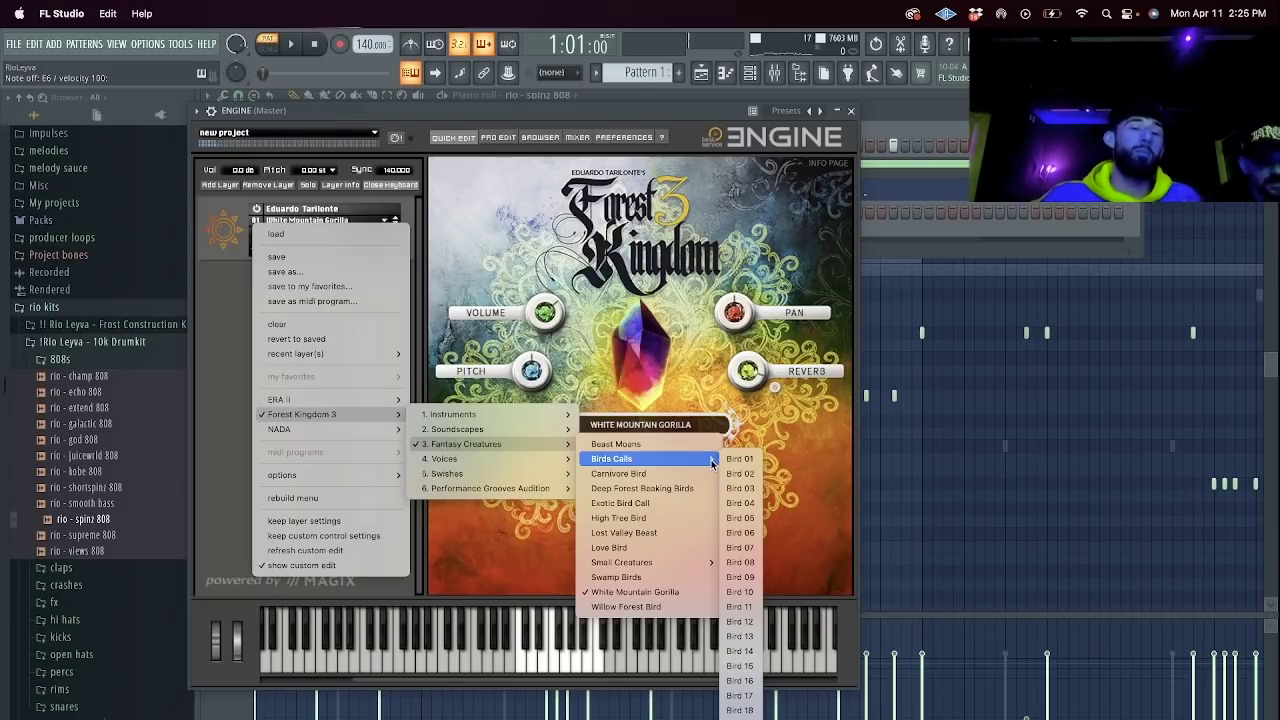
mouse_move(530, 414)
mouse_move(654, 441)
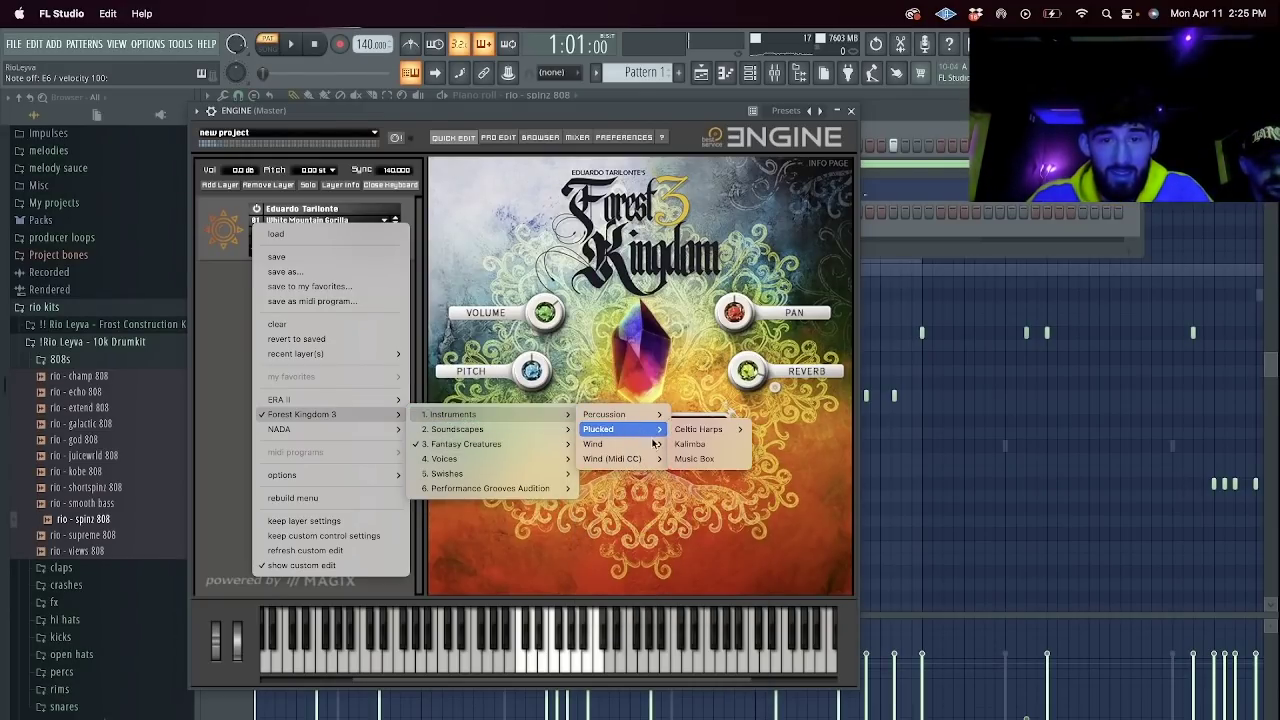
click(745, 506)
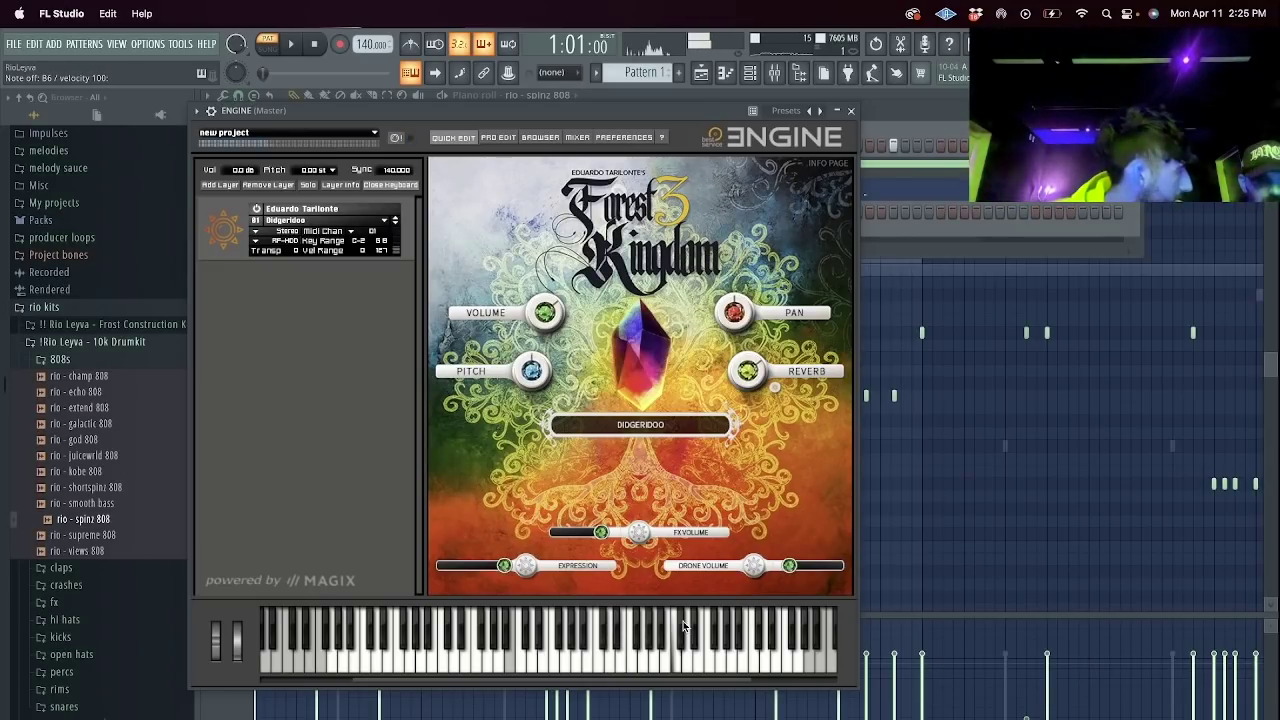
Step through the flute presets to the (A Contrabass) Cedar Native American Flute and close ENGINE.
click(395, 223)
click(637, 384)
click(343, 224)
click(347, 225)
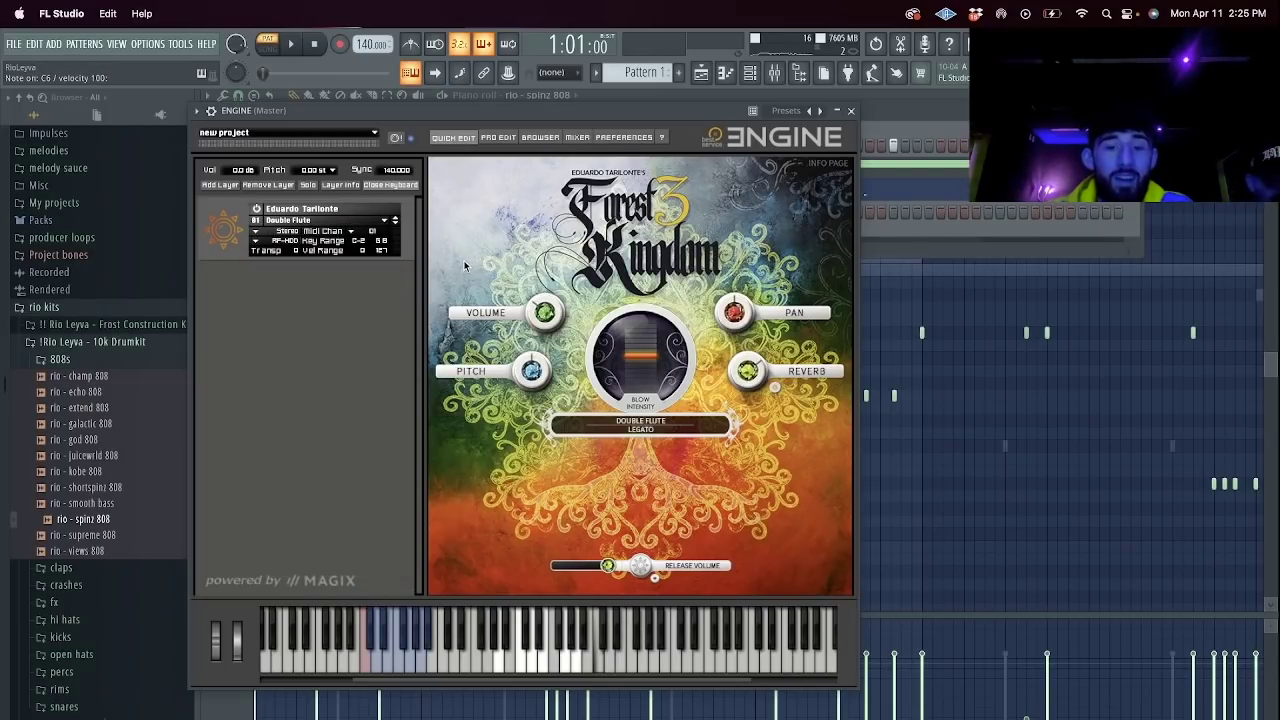
click(395, 228)
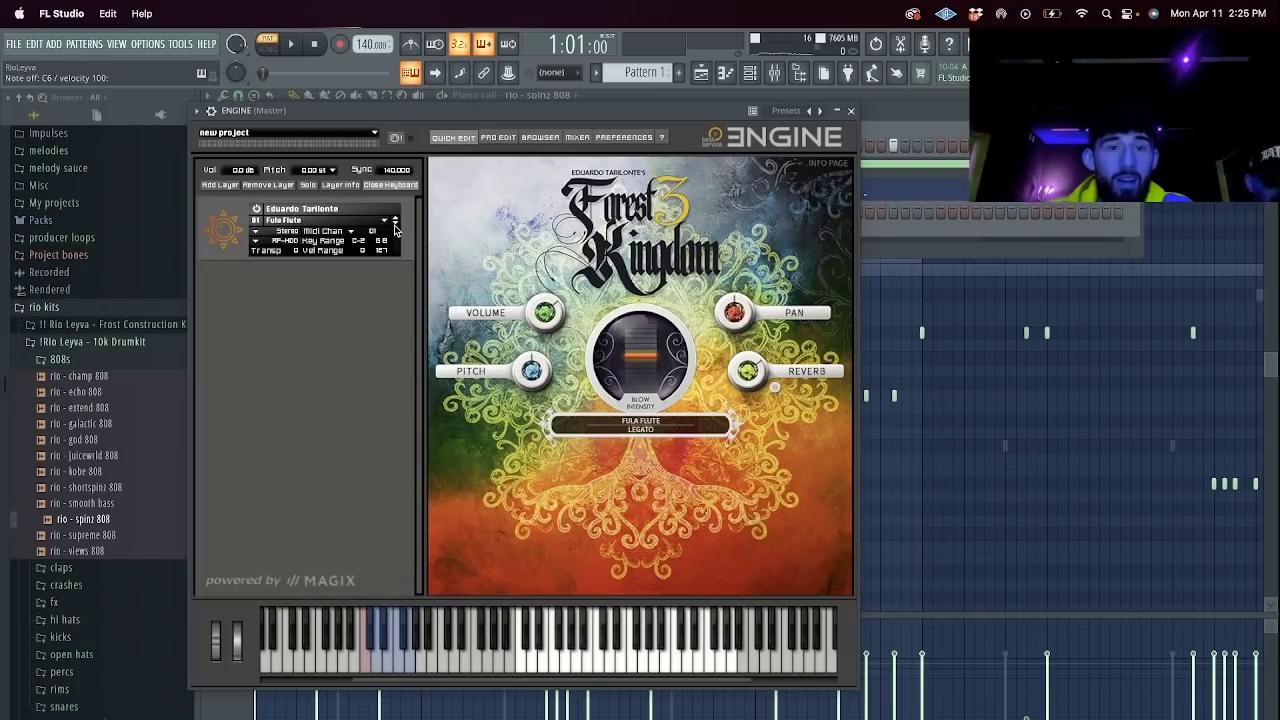
click(398, 223)
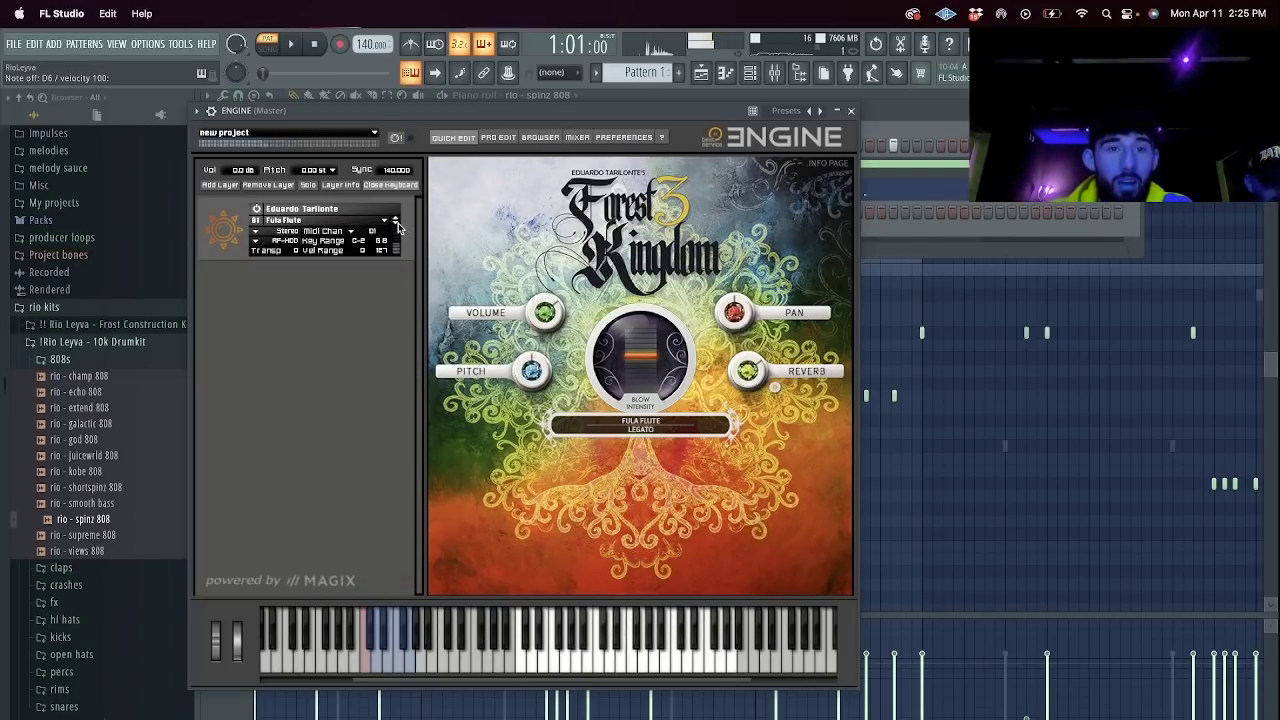
click(398, 223)
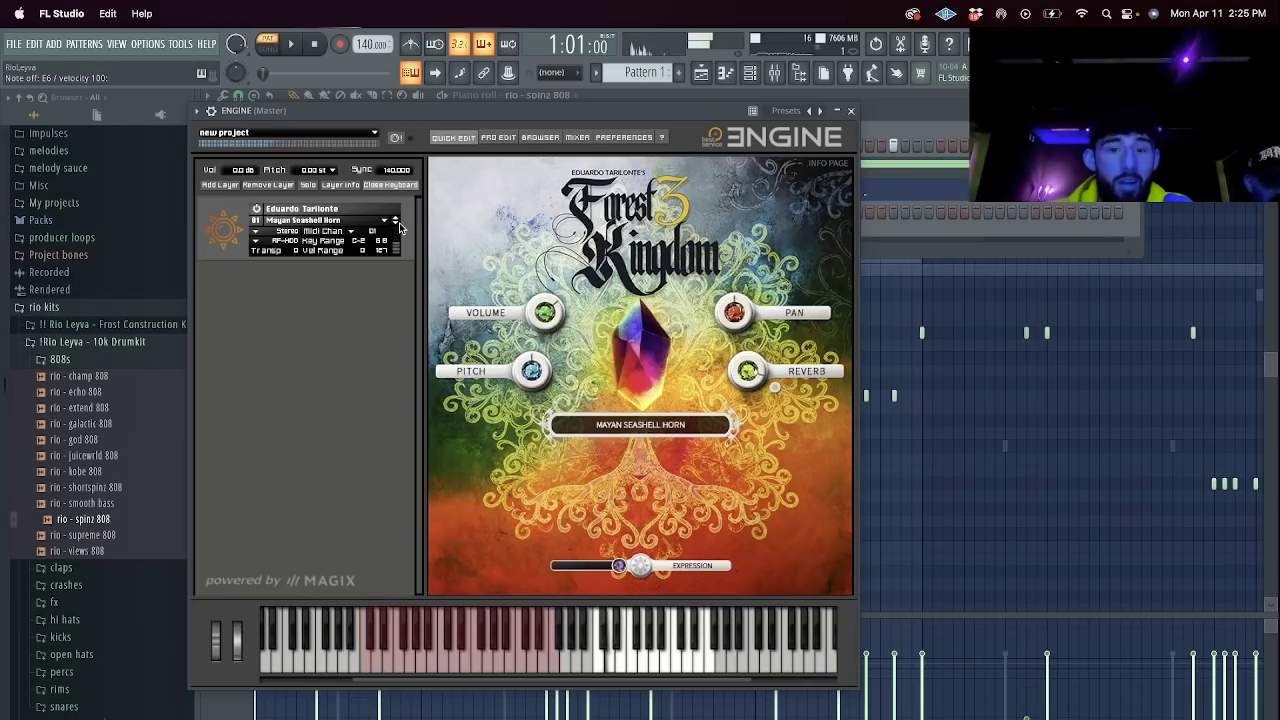
click(395, 227)
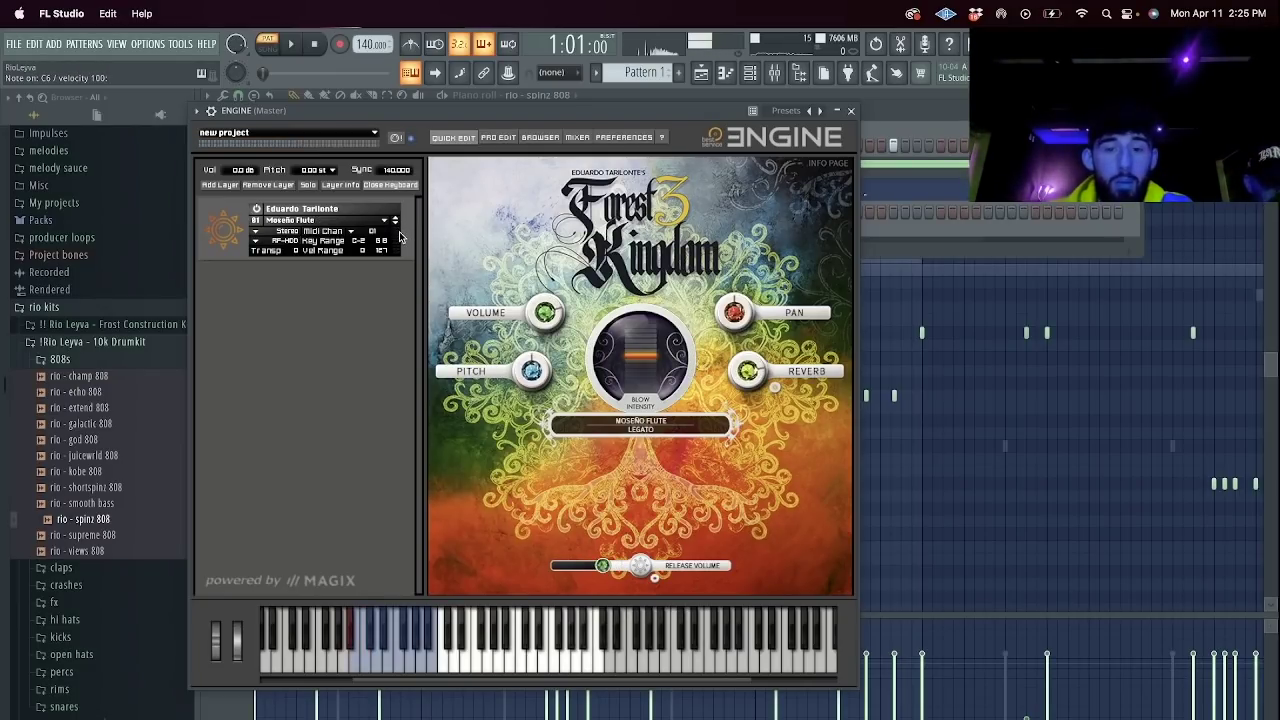
click(396, 227)
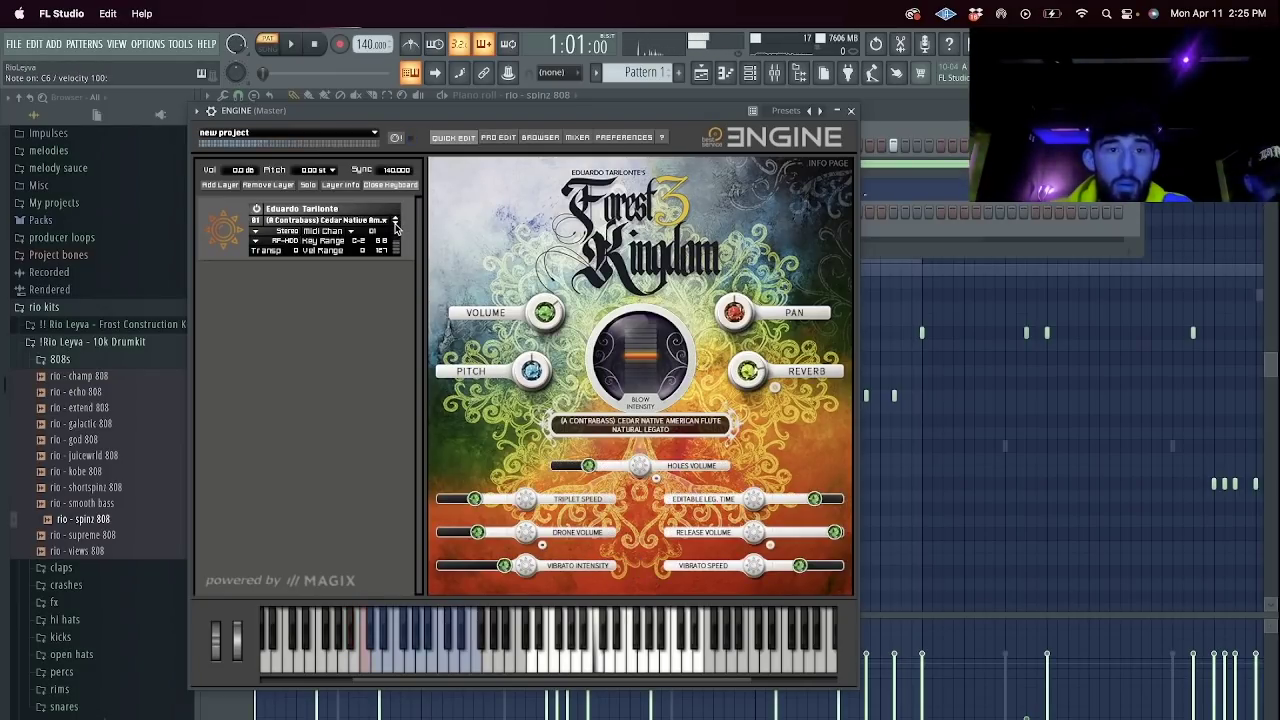
click(851, 111)
right_click(376, 212)
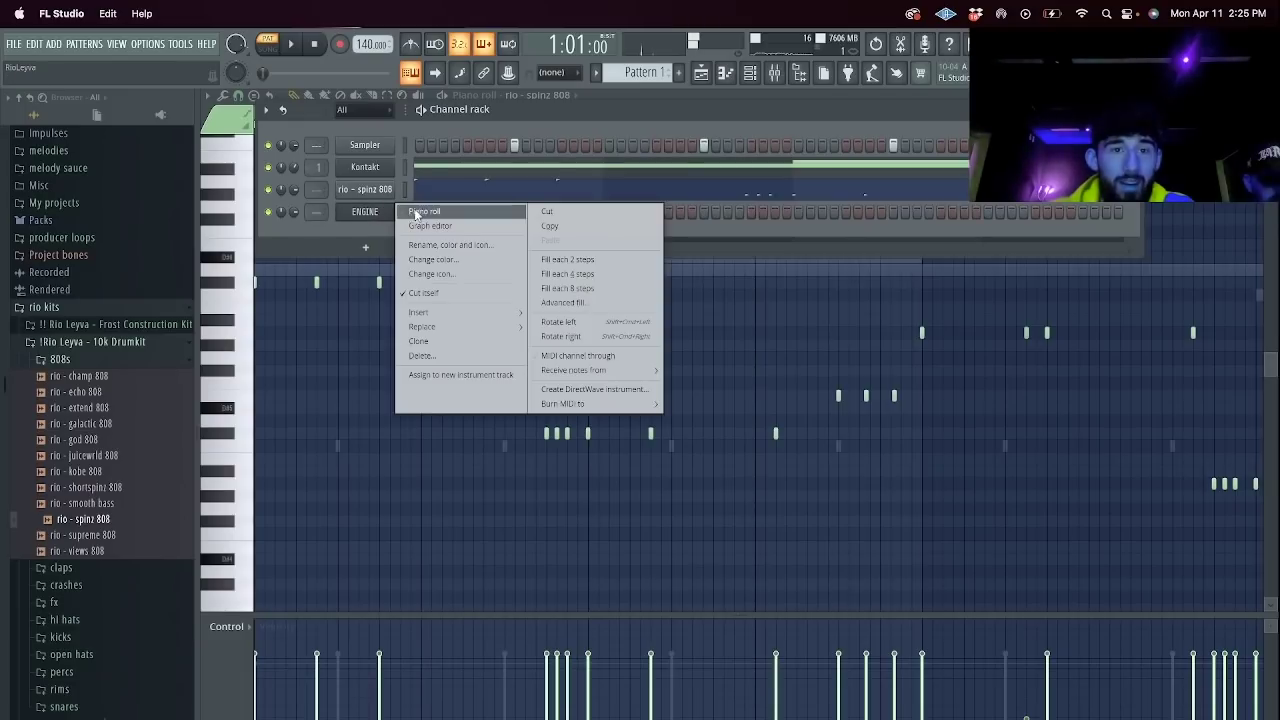
In the ENGINE piano roll, delete the C6 note and set note snapping to 1/4 beat.
click(419, 214)
key(space)
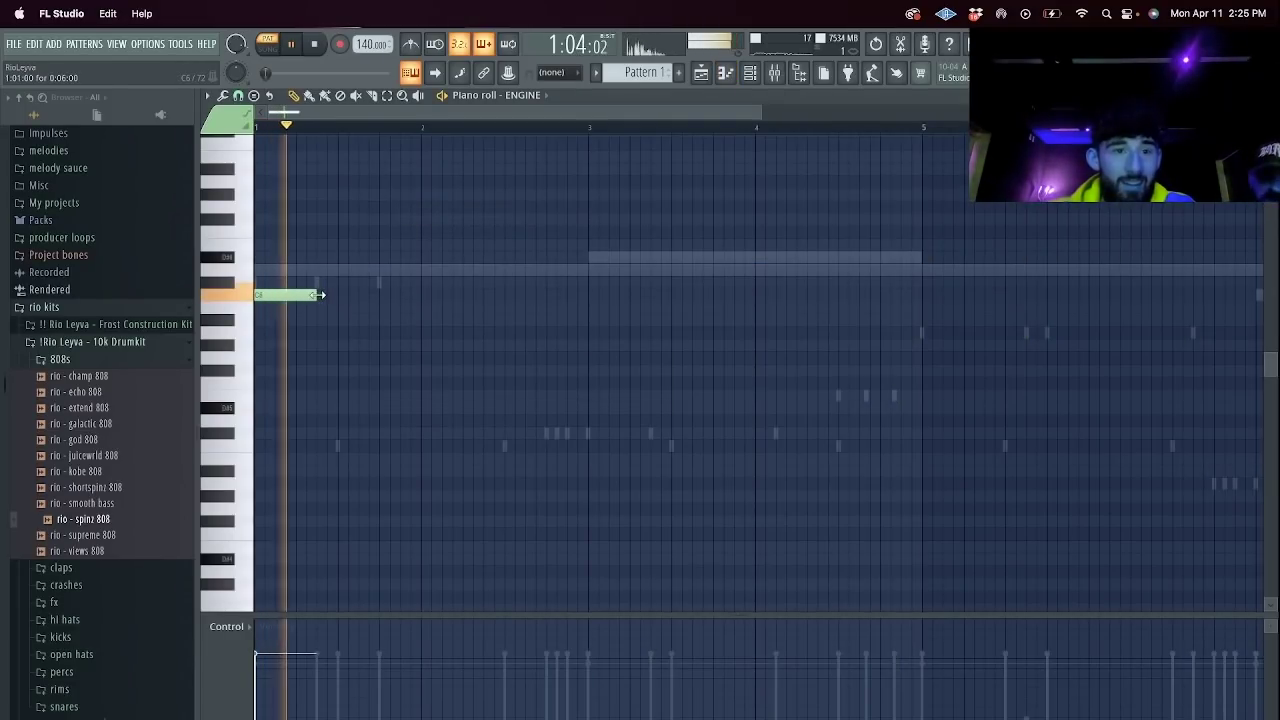
key(space)
right_click(315, 295)
key(space)
key(space)
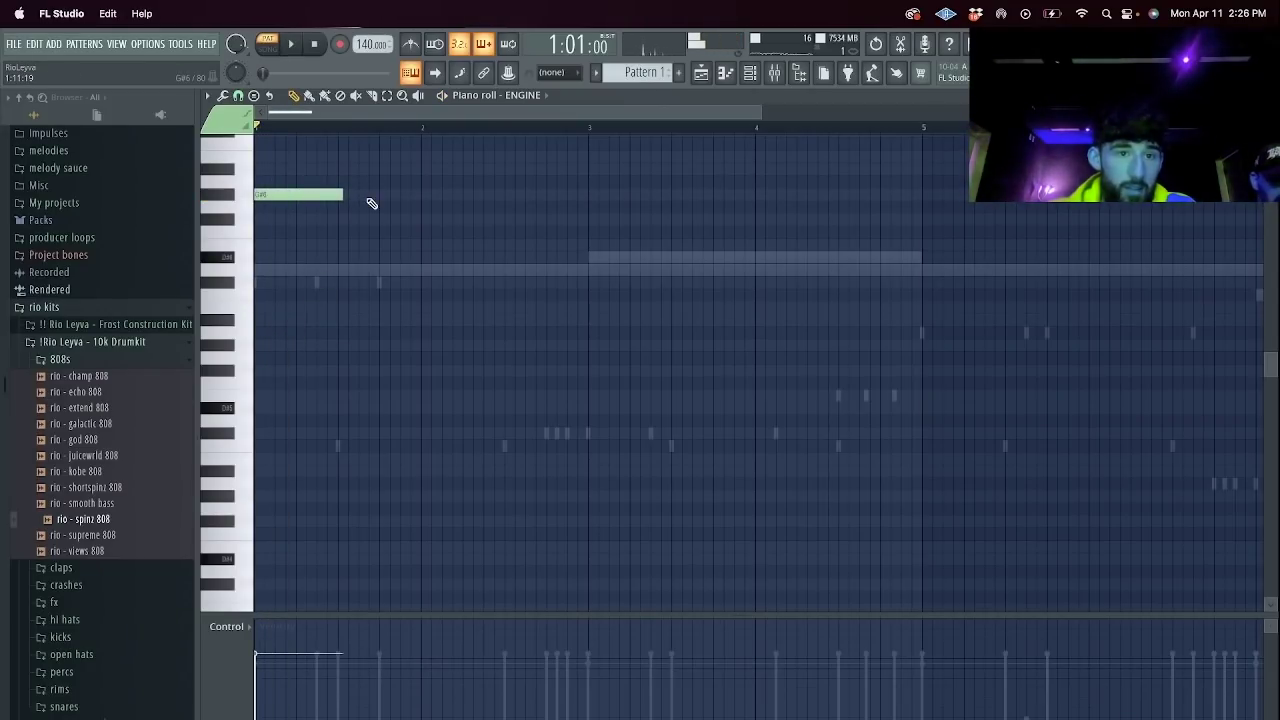
scroll(360, 250, up, 3)
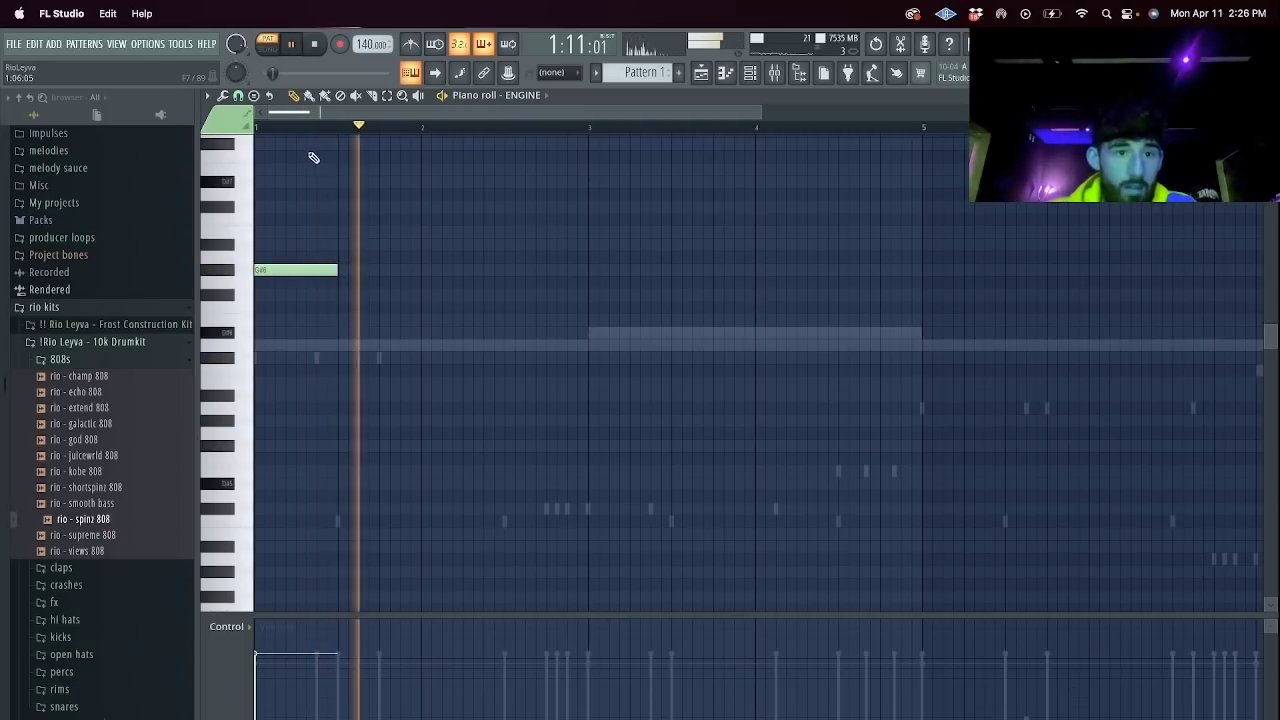
click(238, 95)
click(254, 268)
key(space)
Move the second melody note down and shorter, and add a short note plus an F#6.
drag(371, 242, 395, 256)
key(space)
click(395, 231)
click(347, 294)
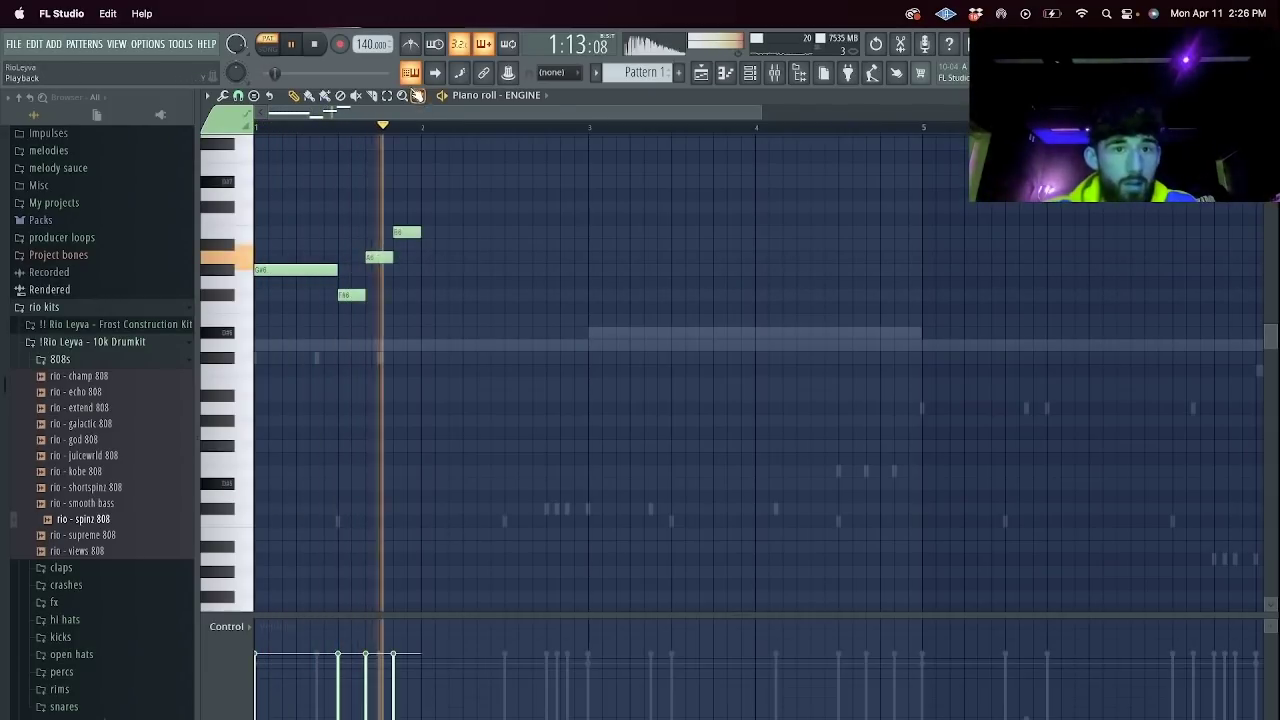
Duplicate the four-note phrase a bar later, deleting the copied A6, B6, F#6 and lengthening G#6.
key(ctrl+b)
right_click(546, 257)
right_click(573, 233)
right_click(518, 294)
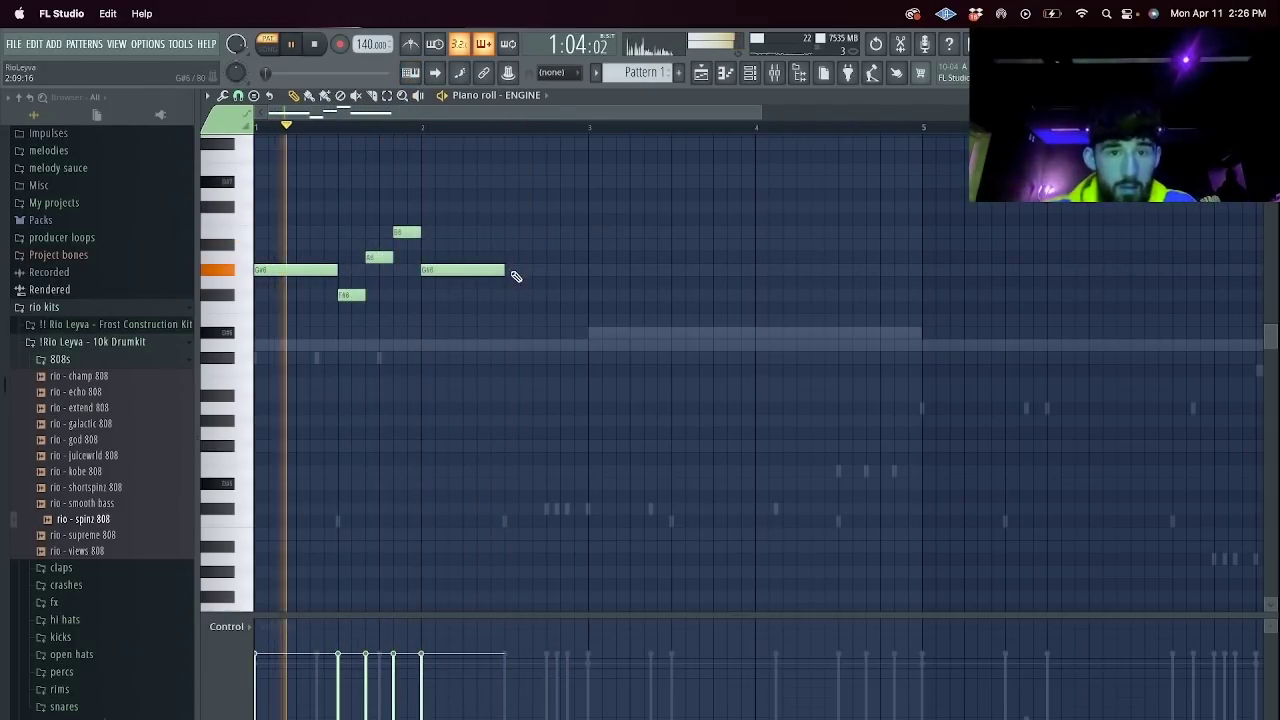
drag(502, 270, 540, 270)
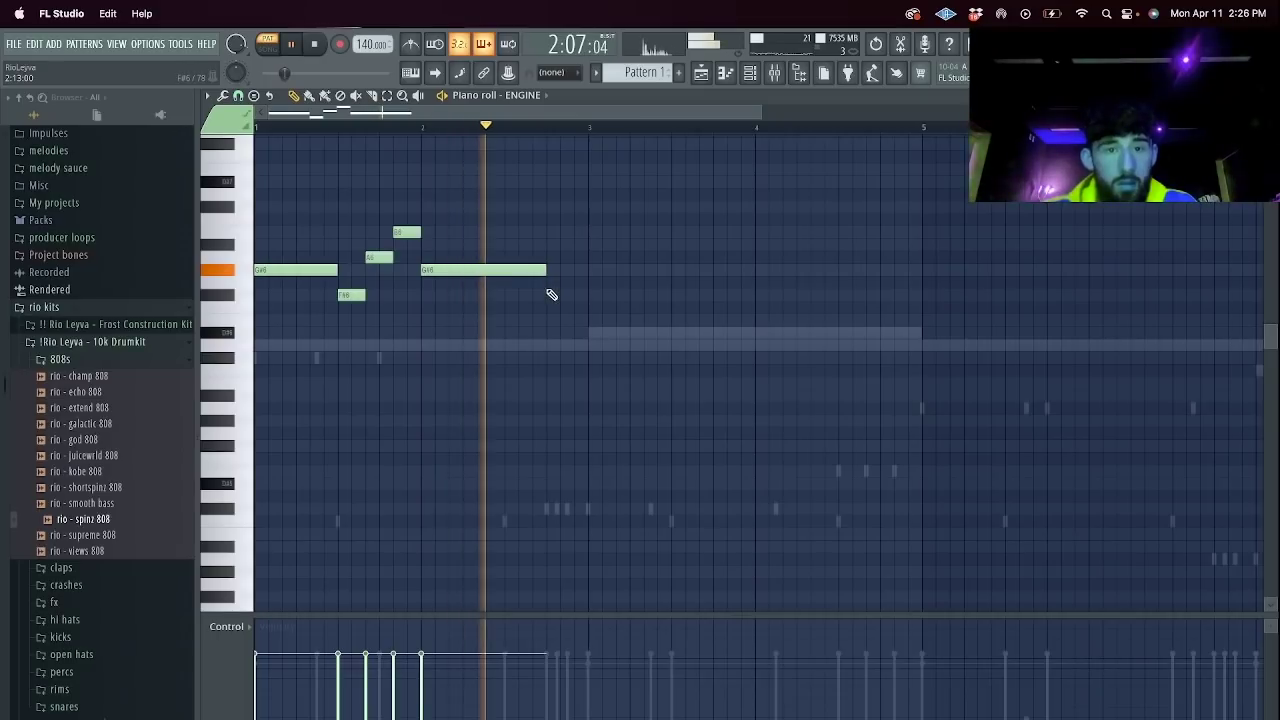
key(space)
Add notes, stretch a C#6 from bar 3 to bar 4, and add a same-length note at bar 4.
click(553, 295)
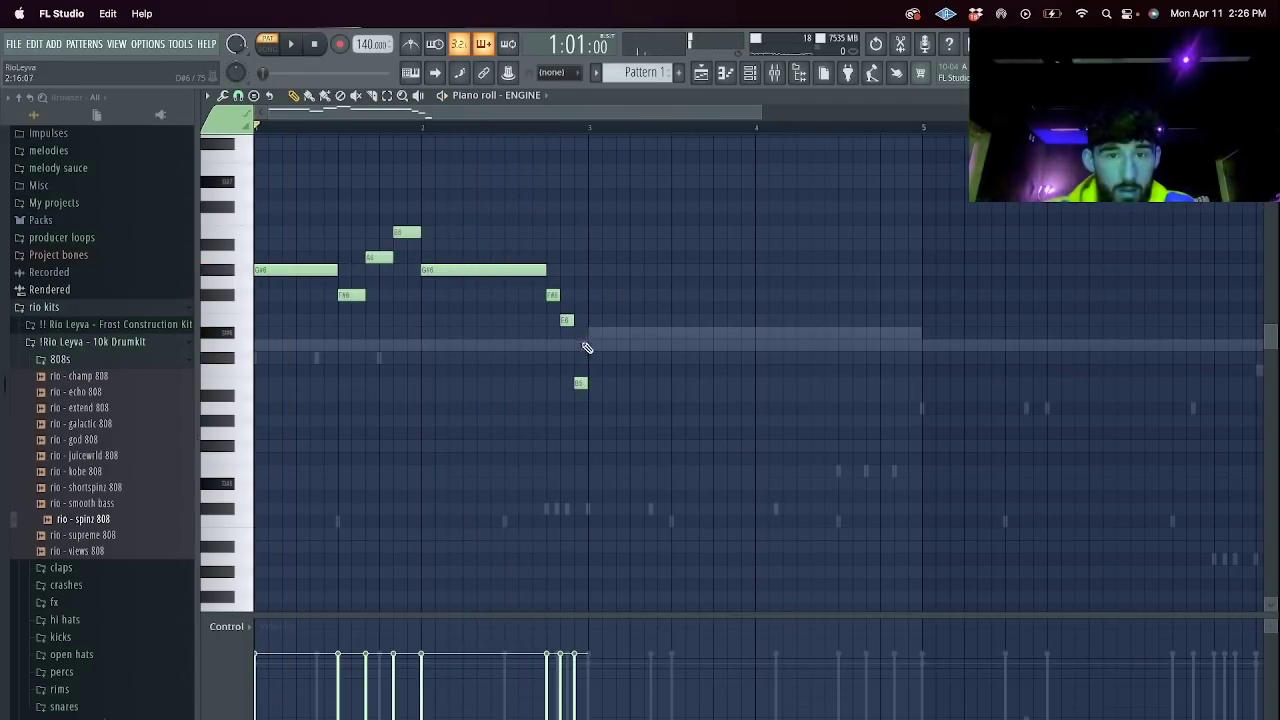
key(space)
click(620, 358)
drag(622, 360, 755, 369)
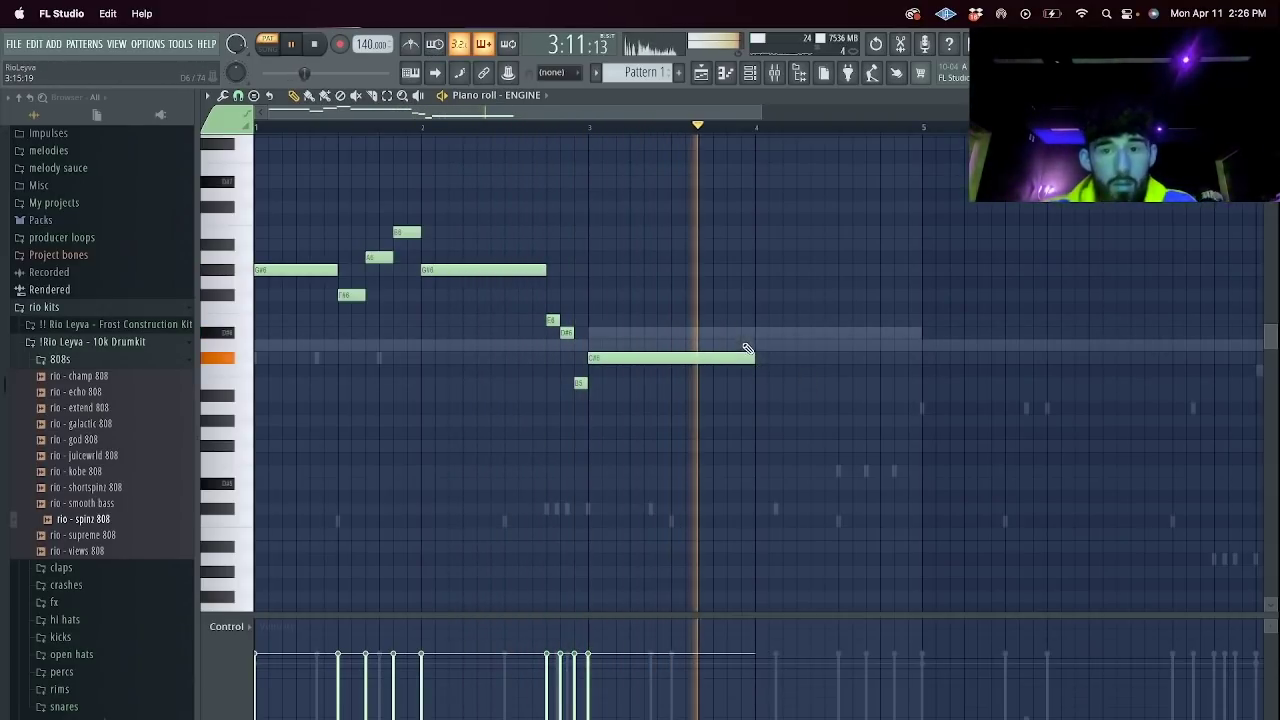
click(757, 294)
key(space)
click(756, 128)
key(space)
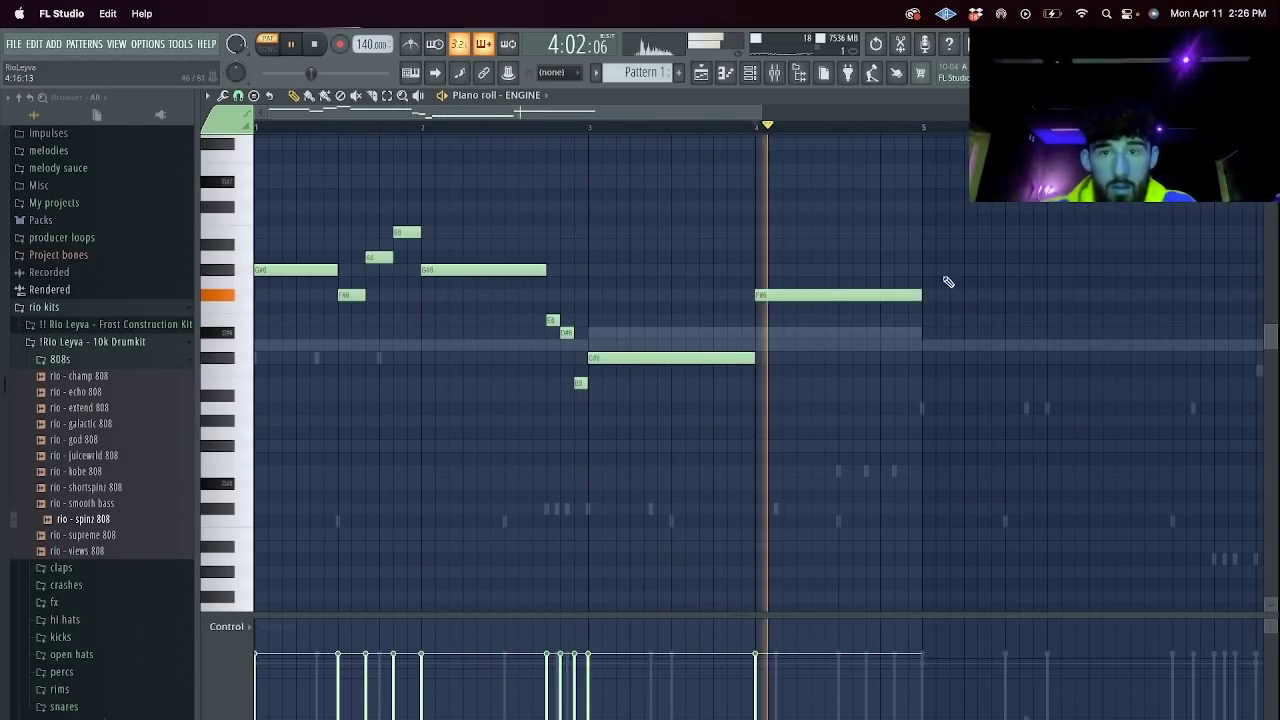
key(space)
key(space)
Make the bar-4 notes half-bar G#6 and B6, then add a C#7 after them.
drag(920, 295, 838, 297)
key(space)
drag(813, 295, 814, 270)
key(space)
key(space)
drag(840, 216, 842, 231)
key(space)
drag(921, 233, 880, 233)
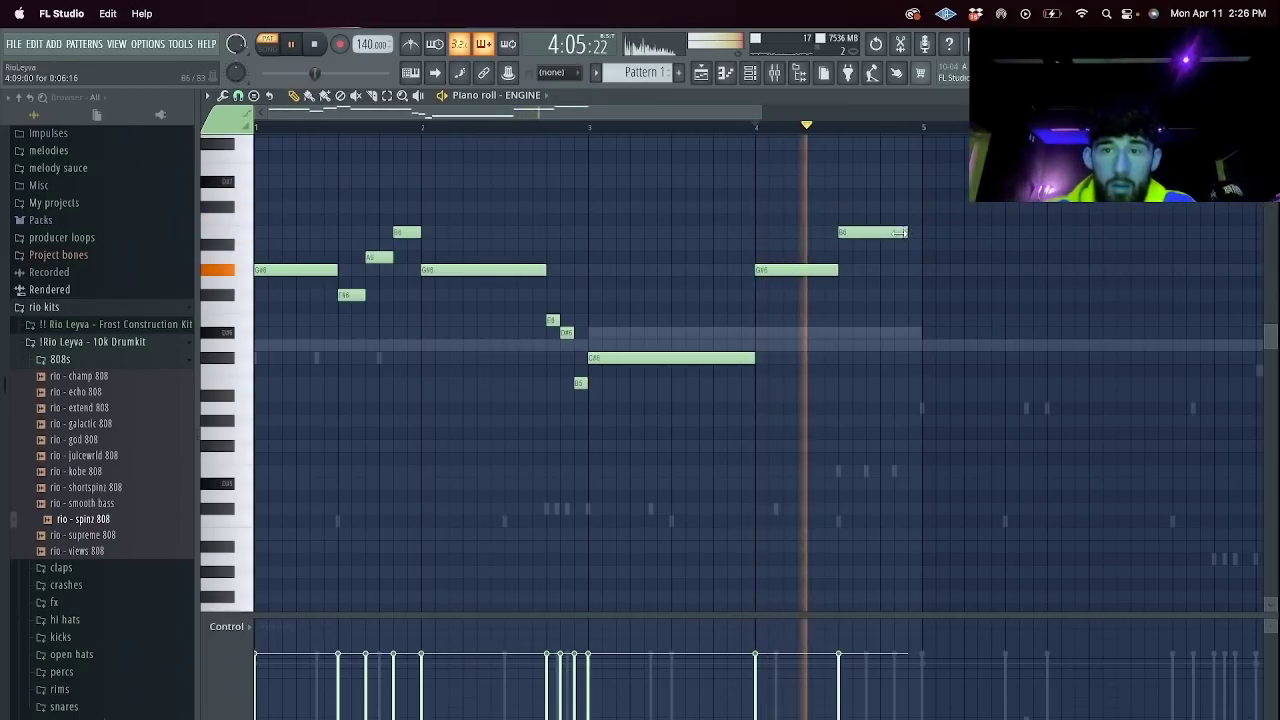
click(886, 206)
Replace the bar-5 D#7 with a G#6 note stretched to a full bar.
key(space)
click(924, 176)
key(space)
right_click(940, 181)
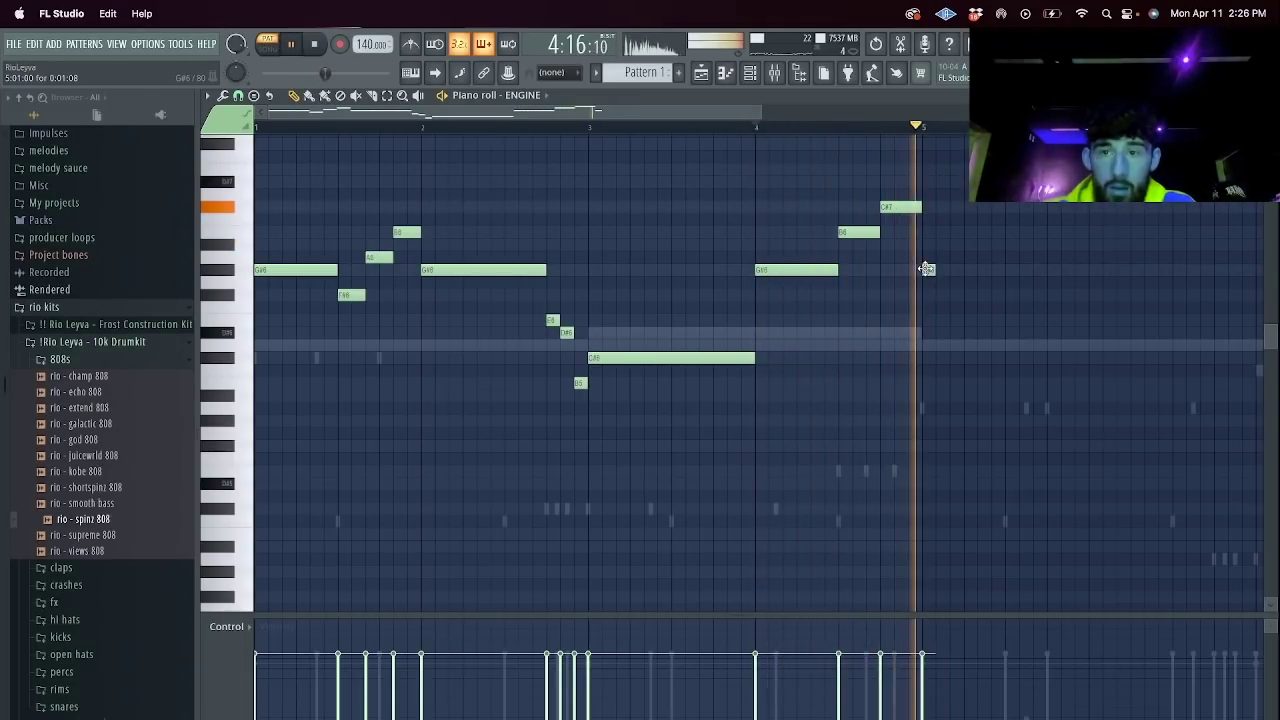
click(925, 270)
drag(1035, 271, 1088, 271)
drag(760, 110, 1148, 112)
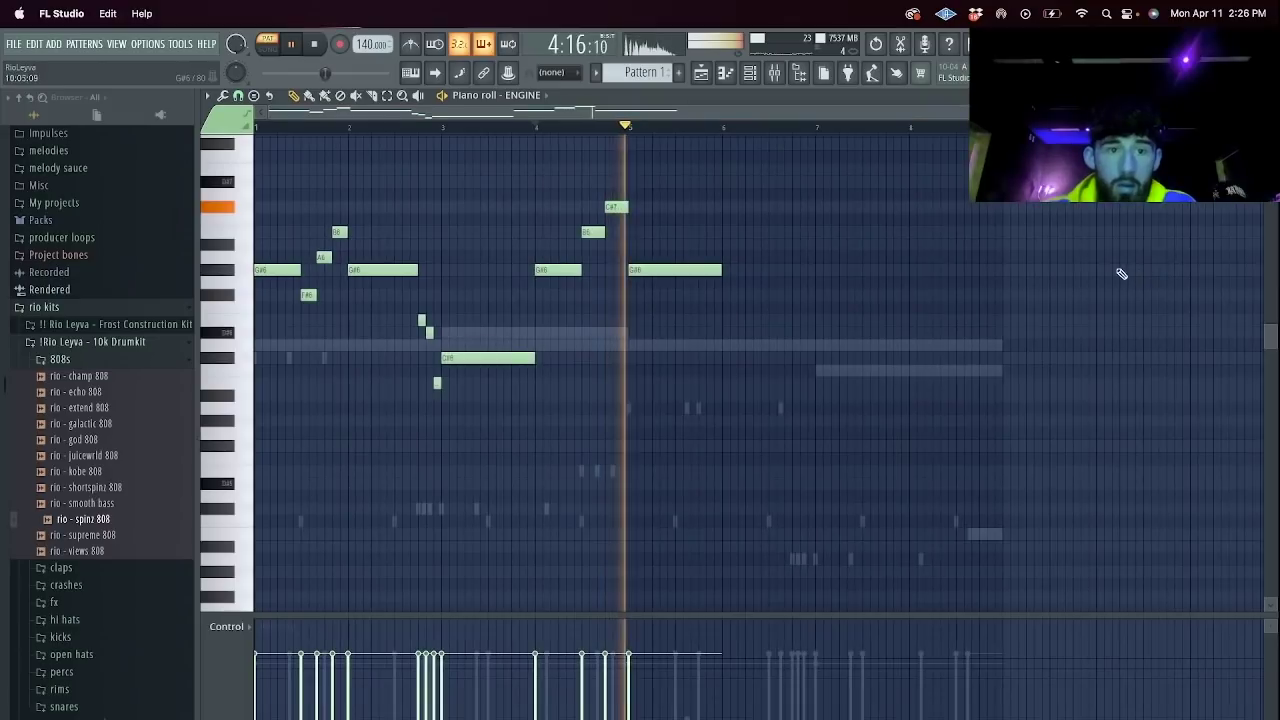
key(space)
Add a bar-6 E6 note, then climb through B6, a longer C#7, D#7 and E7.
click(726, 332)
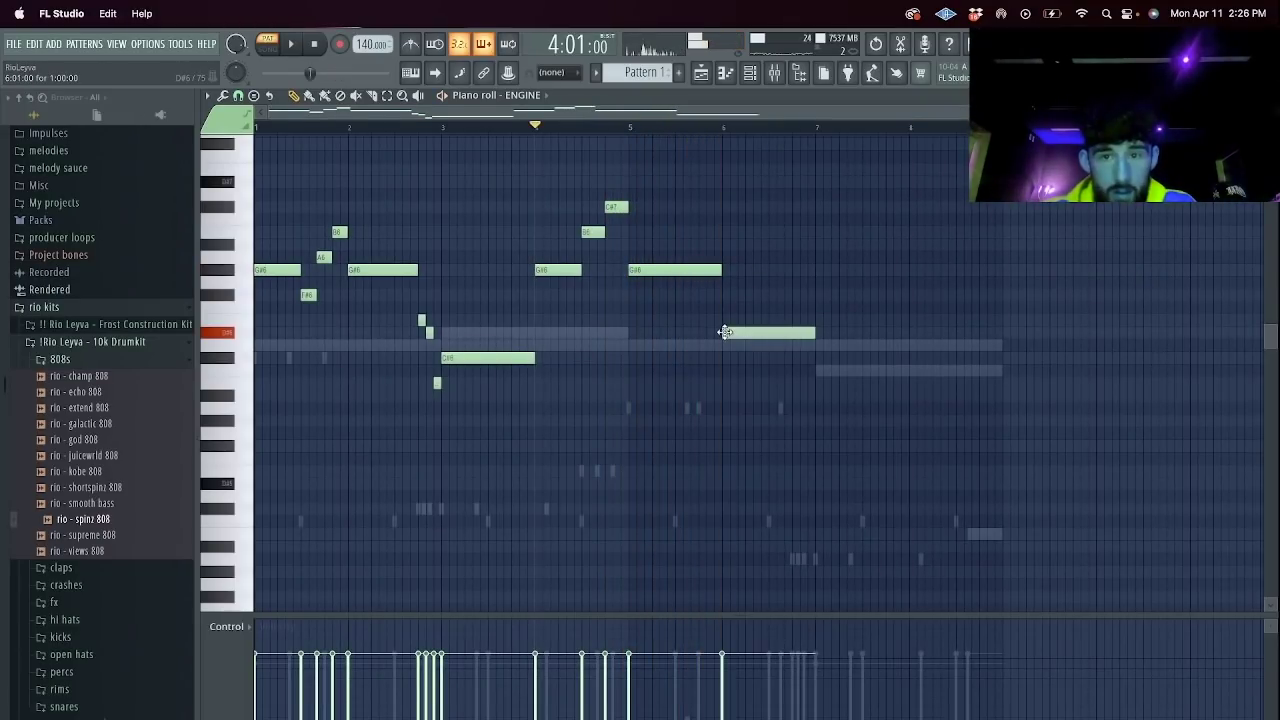
key(space)
drag(777, 332, 775, 320)
key(space)
key(space)
drag(771, 247, 771, 223)
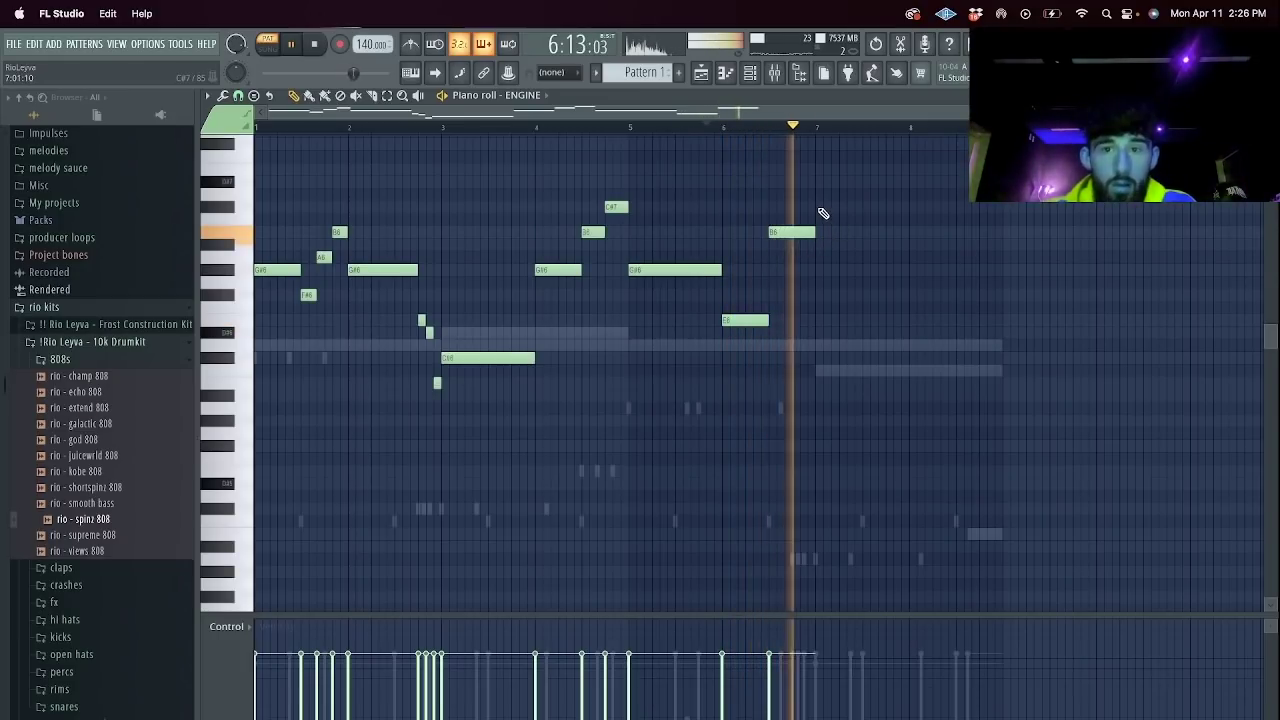
click(822, 207)
drag(860, 207, 909, 207)
click(914, 182)
drag(1000, 182, 954, 182)
click(960, 169)
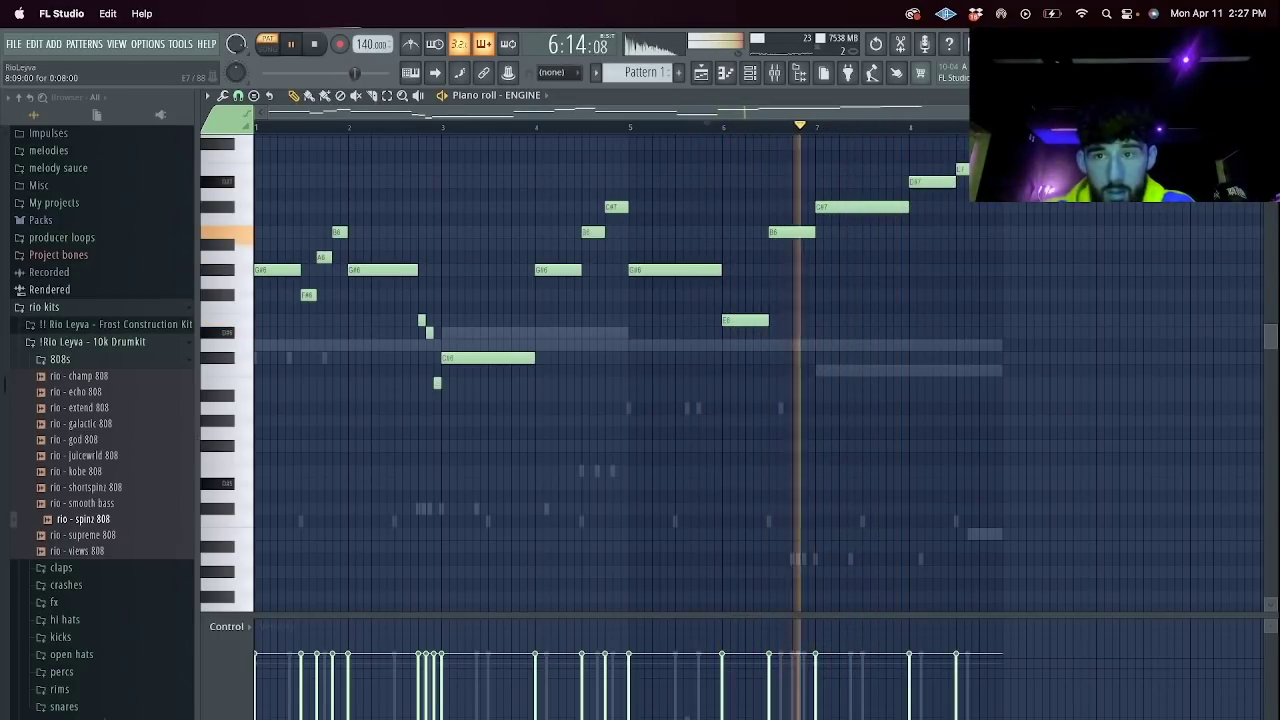
Open the mixer and route the ENGINE channel to insert 20.
click(753, 75)
click(774, 73)
click(536, 230)
key(super+l)
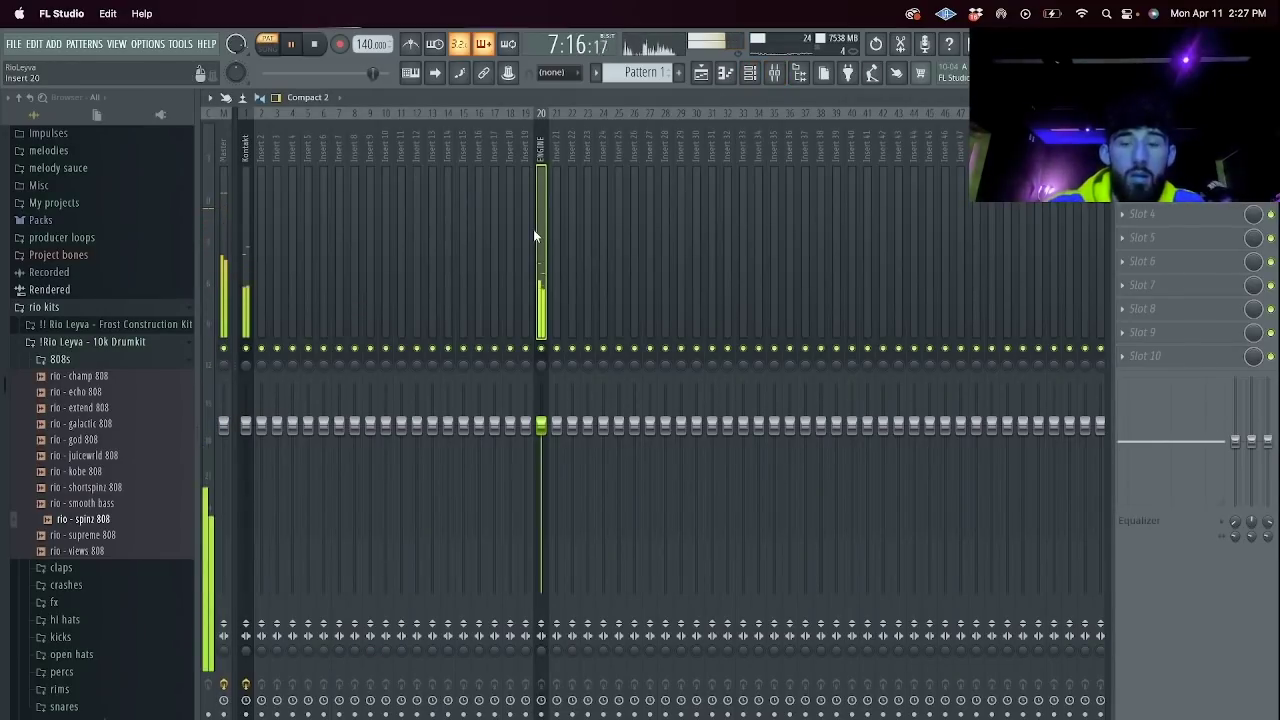
Load Effectrix on ENGINE insert 20 with a VINYL step and a LOOP block across steps 17–21.
click(1122, 186)
mouse_move(1067, 269)
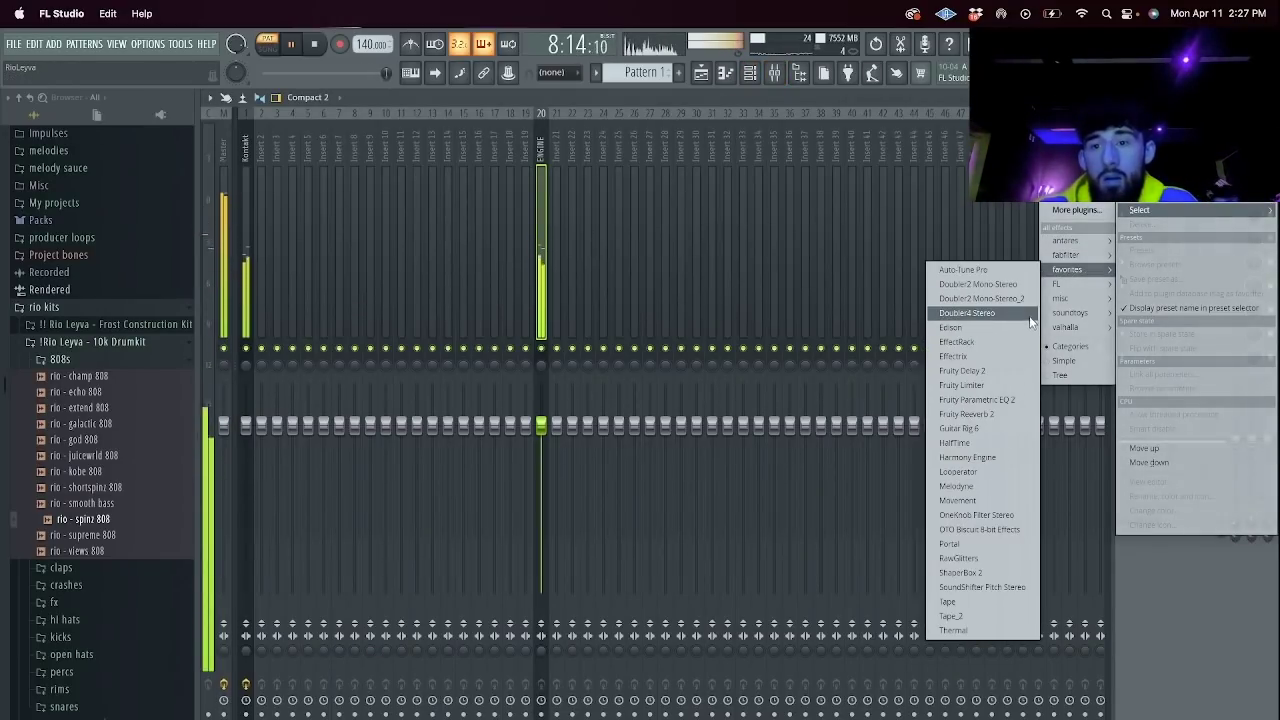
click(953, 356)
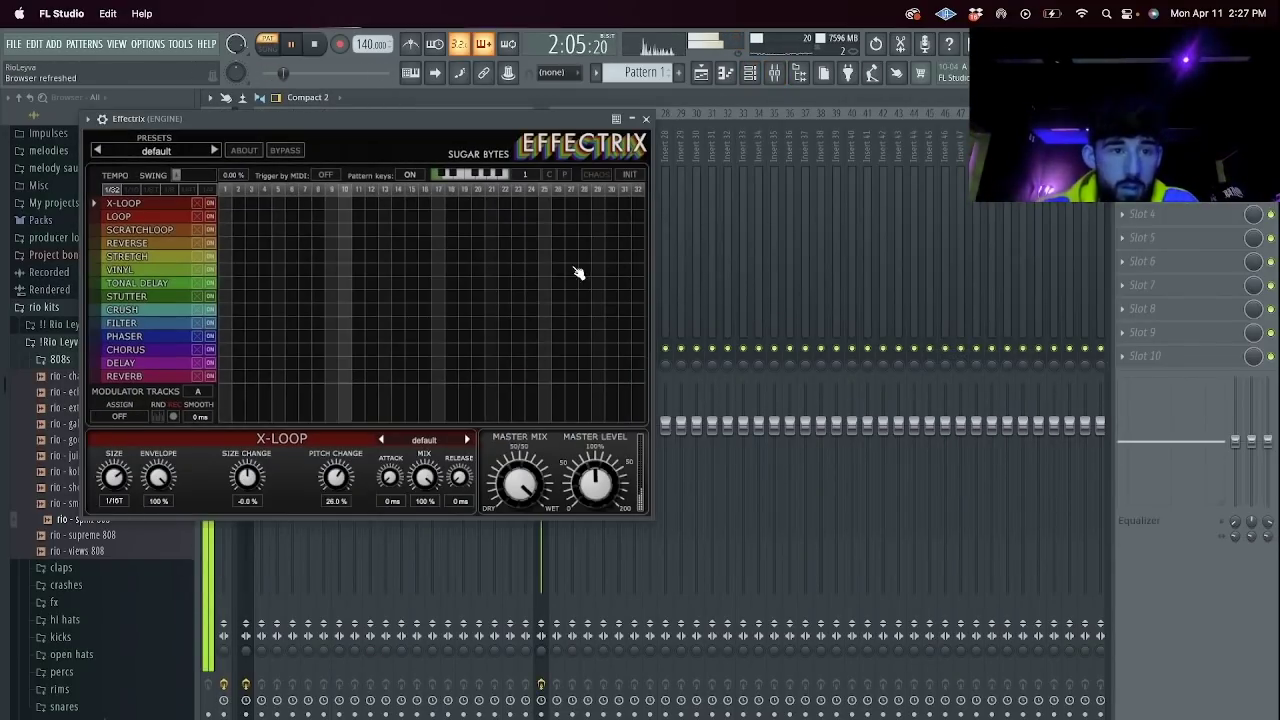
click(628, 269)
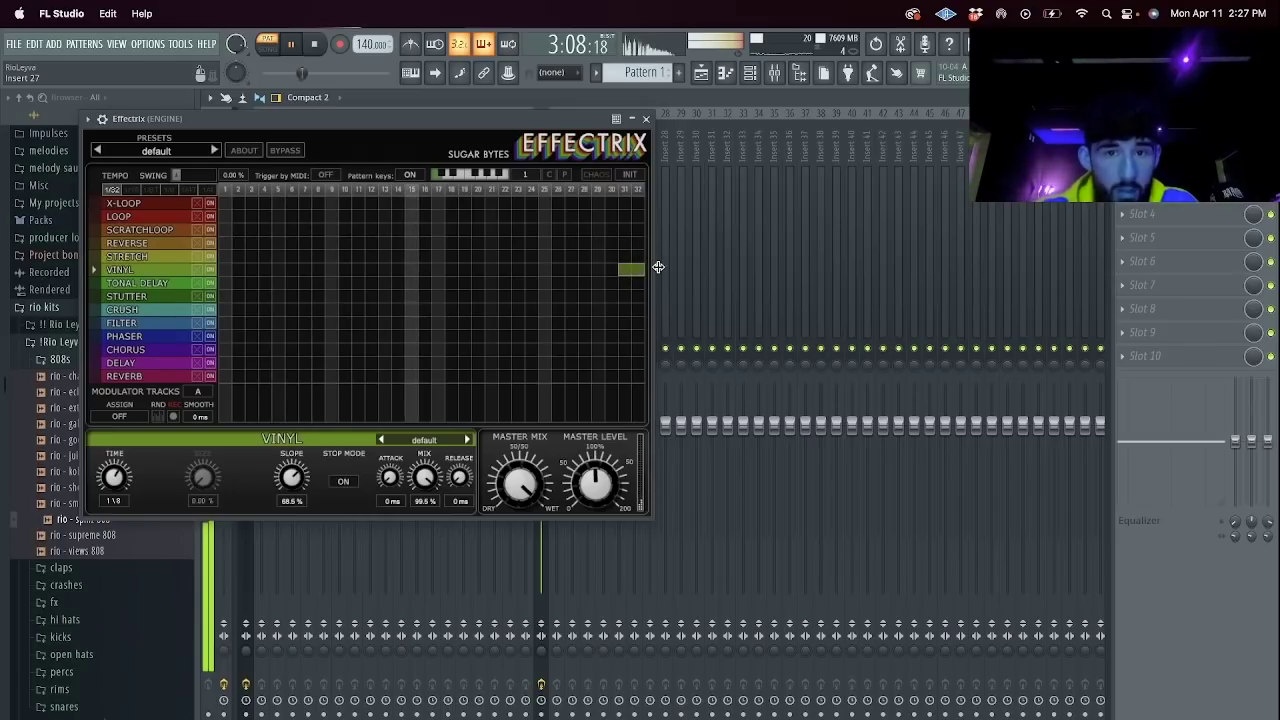
drag(434, 216, 497, 216)
click(645, 118)
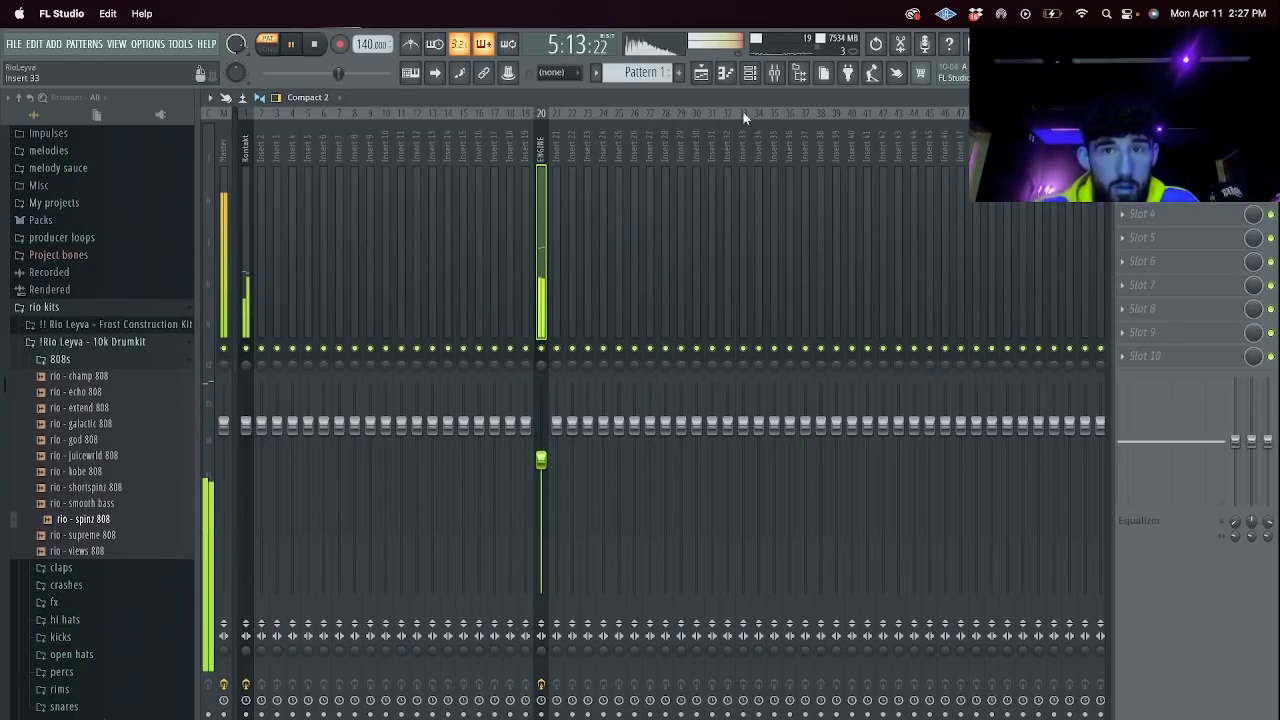
Load Portal into the ENGINE track's fourth effect slot from Favorites.
click(749, 72)
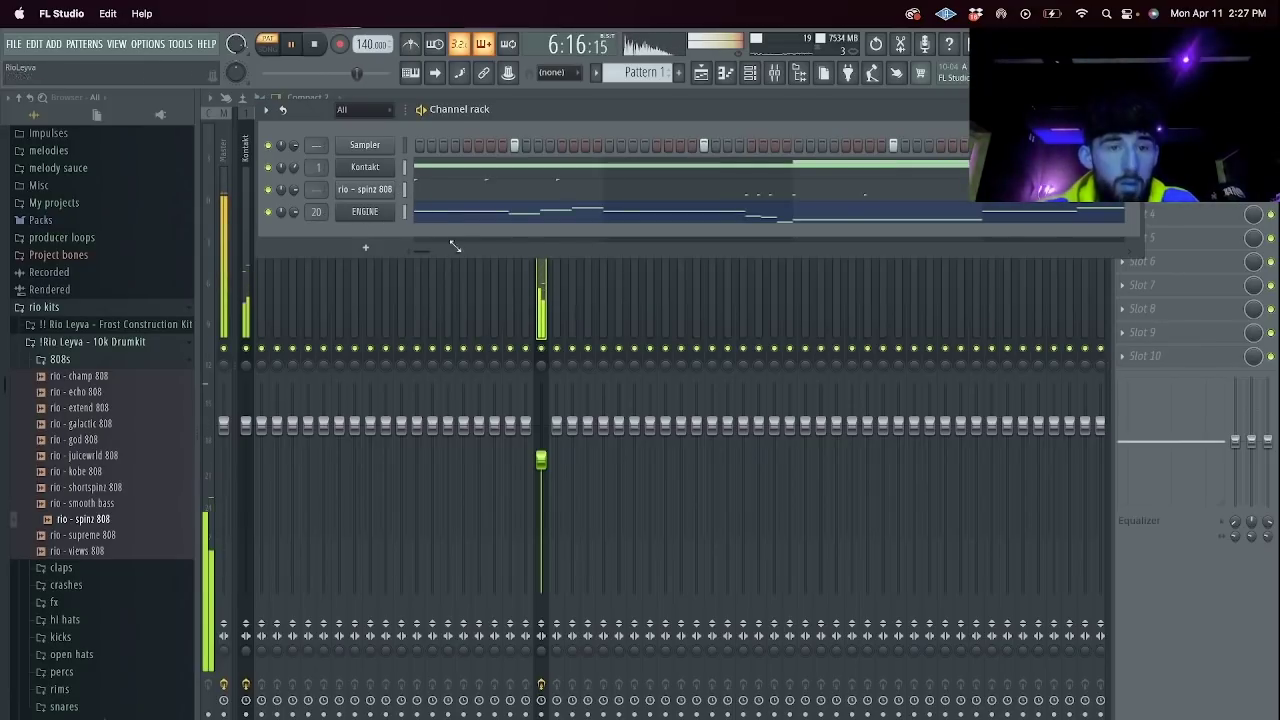
click(1196, 218)
mouse_move(1145, 235)
mouse_move(1081, 292)
click(990, 340)
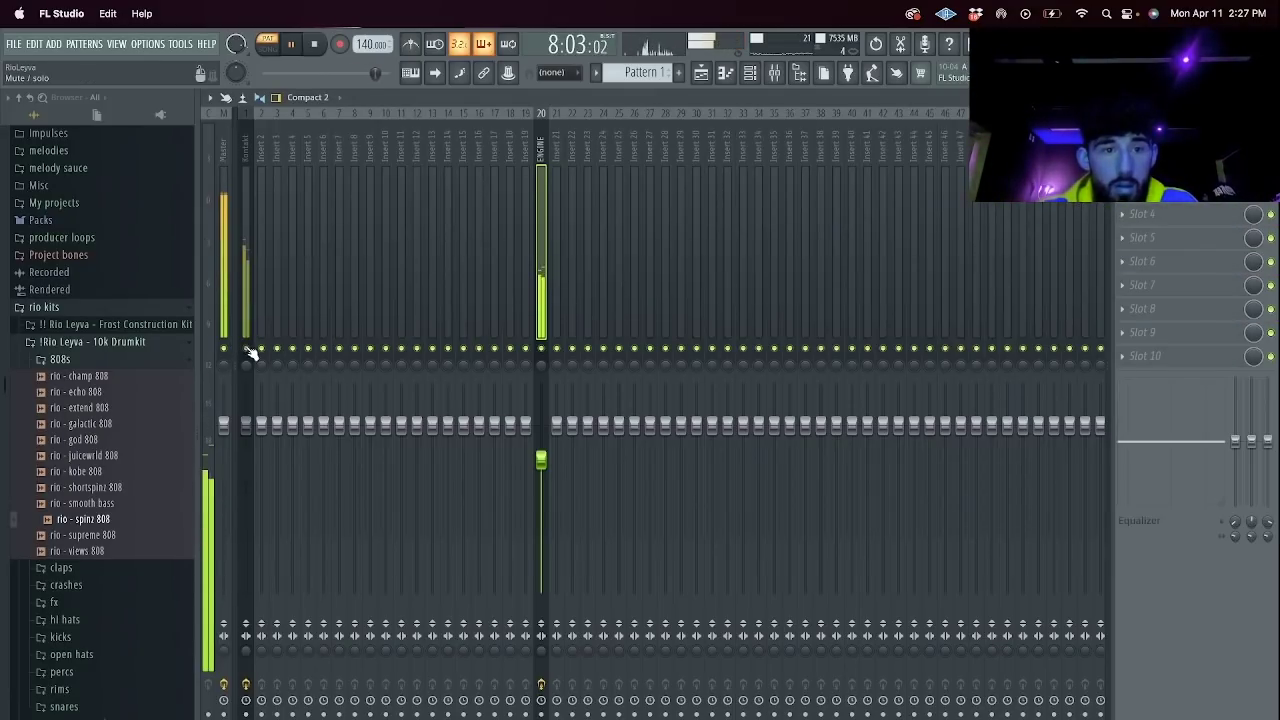
click(1142, 214)
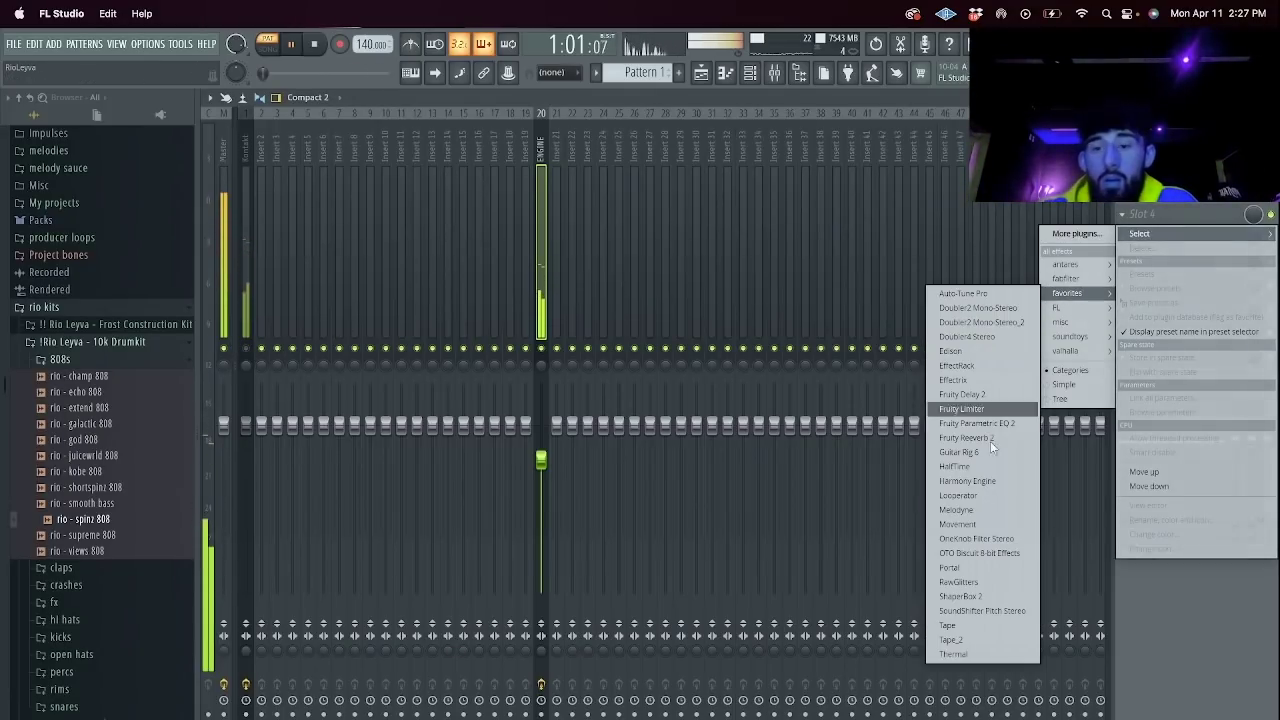
click(960, 567)
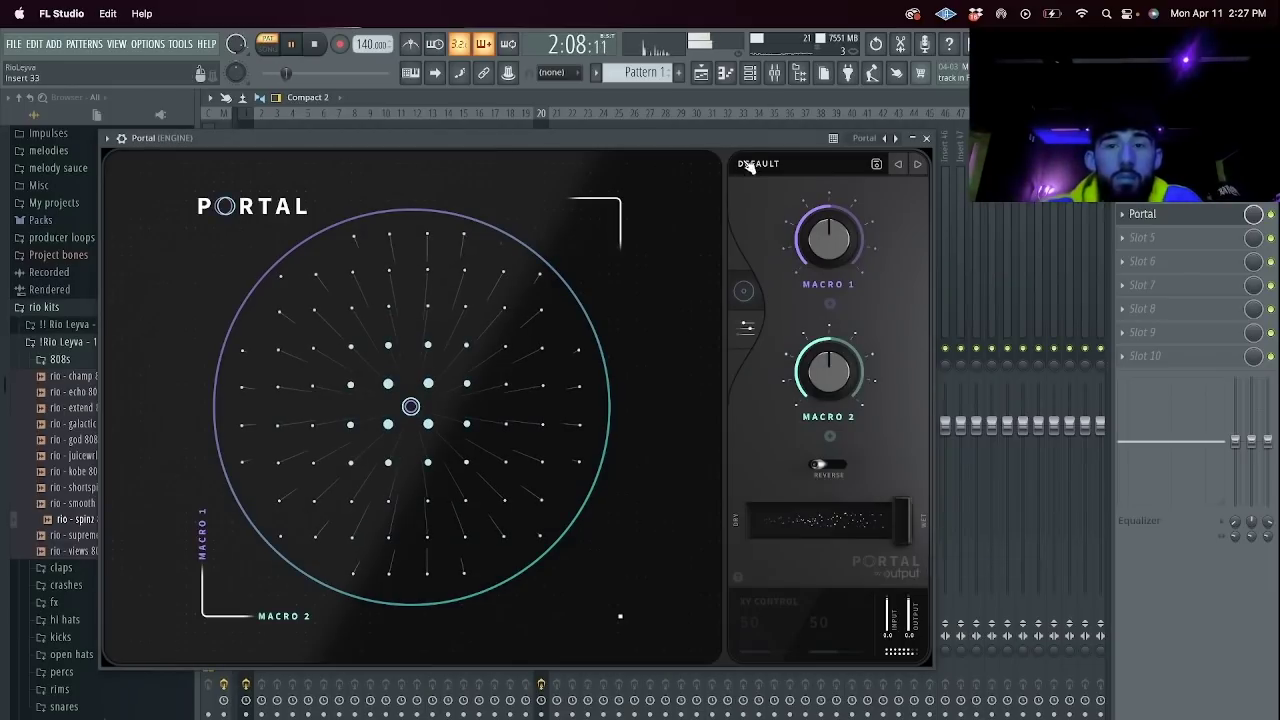
Audition Portal presets from CIRCA through ETHREAL, HEXAGON, KETAMINE, MIRROR and PARTICLES to PITCHA.
click(767, 166)
click(499, 341)
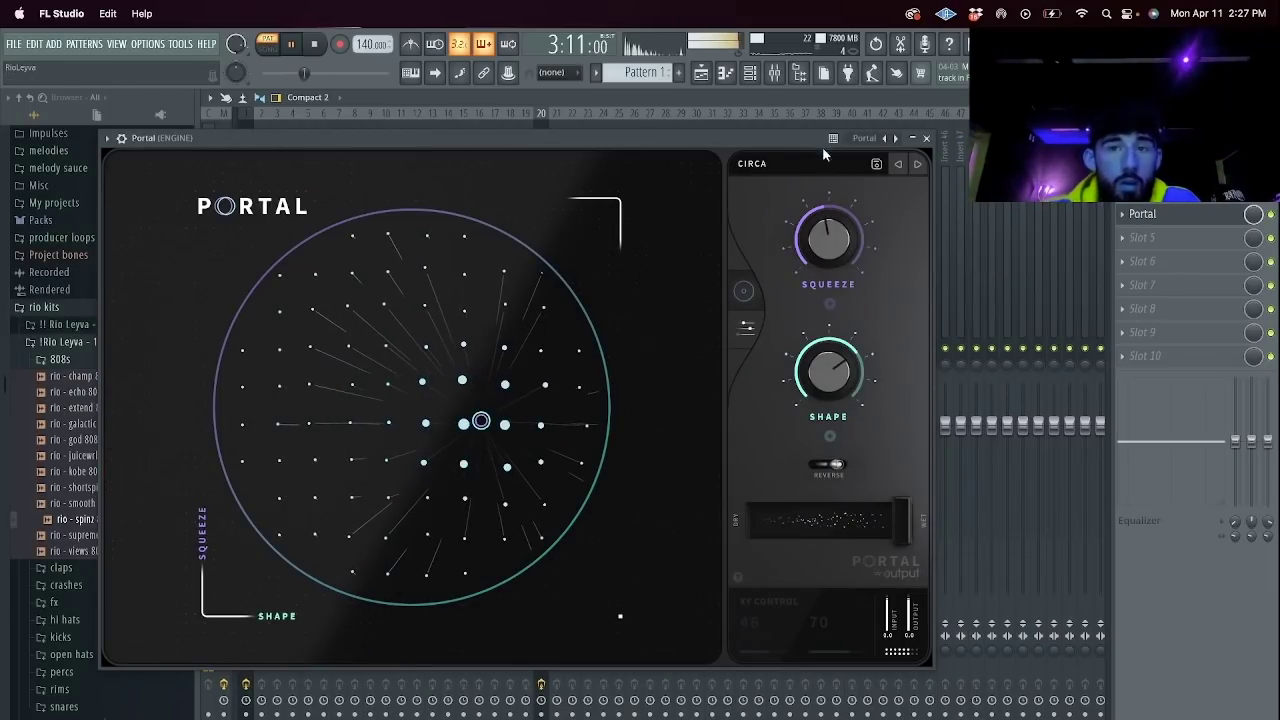
click(898, 165)
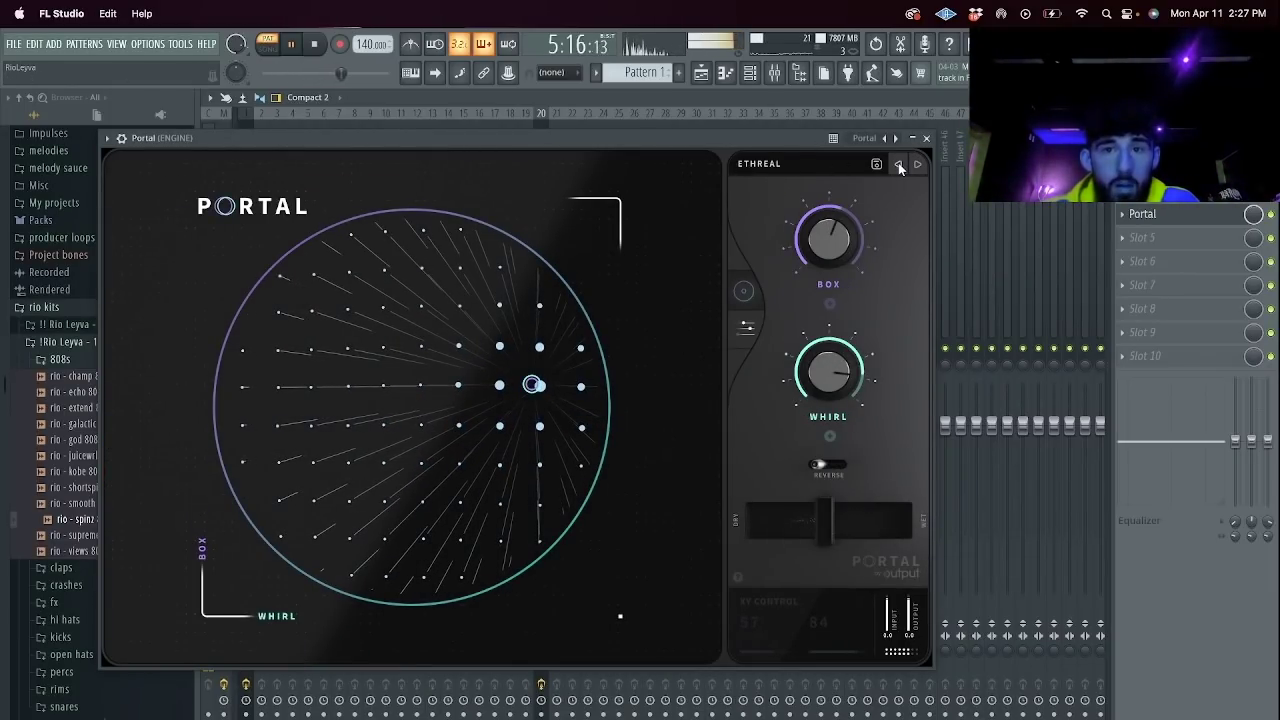
click(899, 166)
click(899, 166)
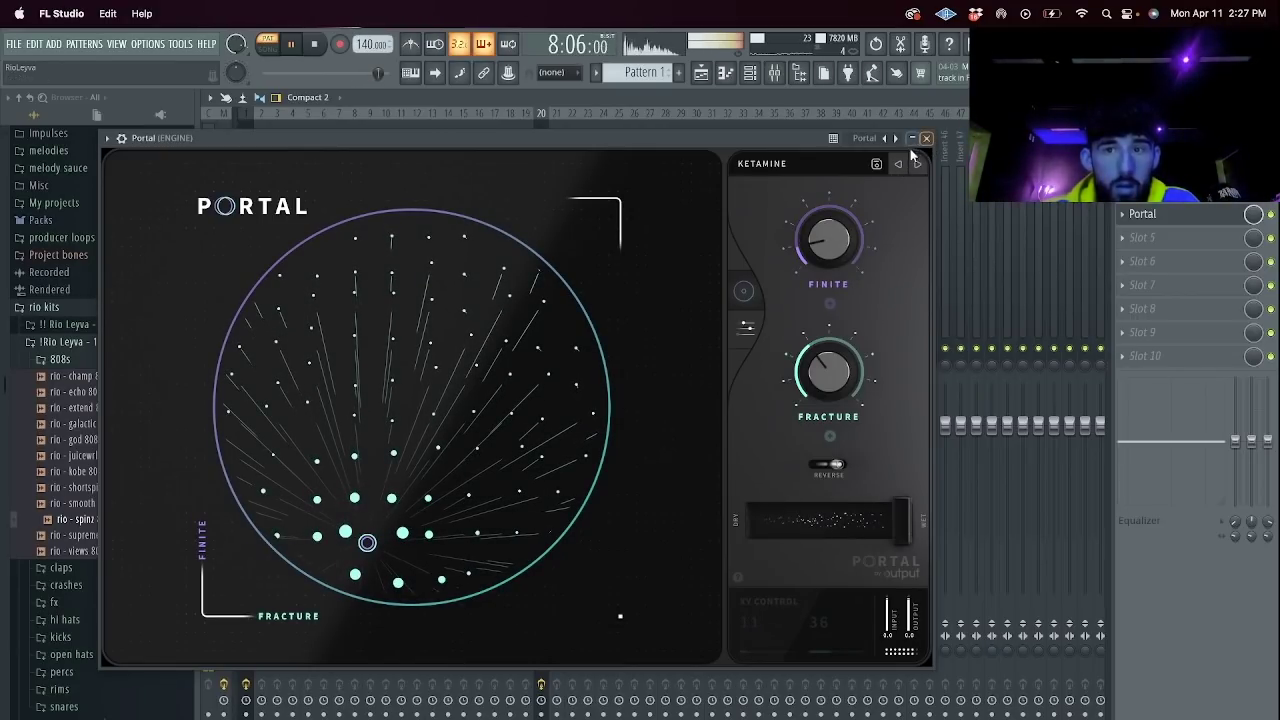
click(900, 166)
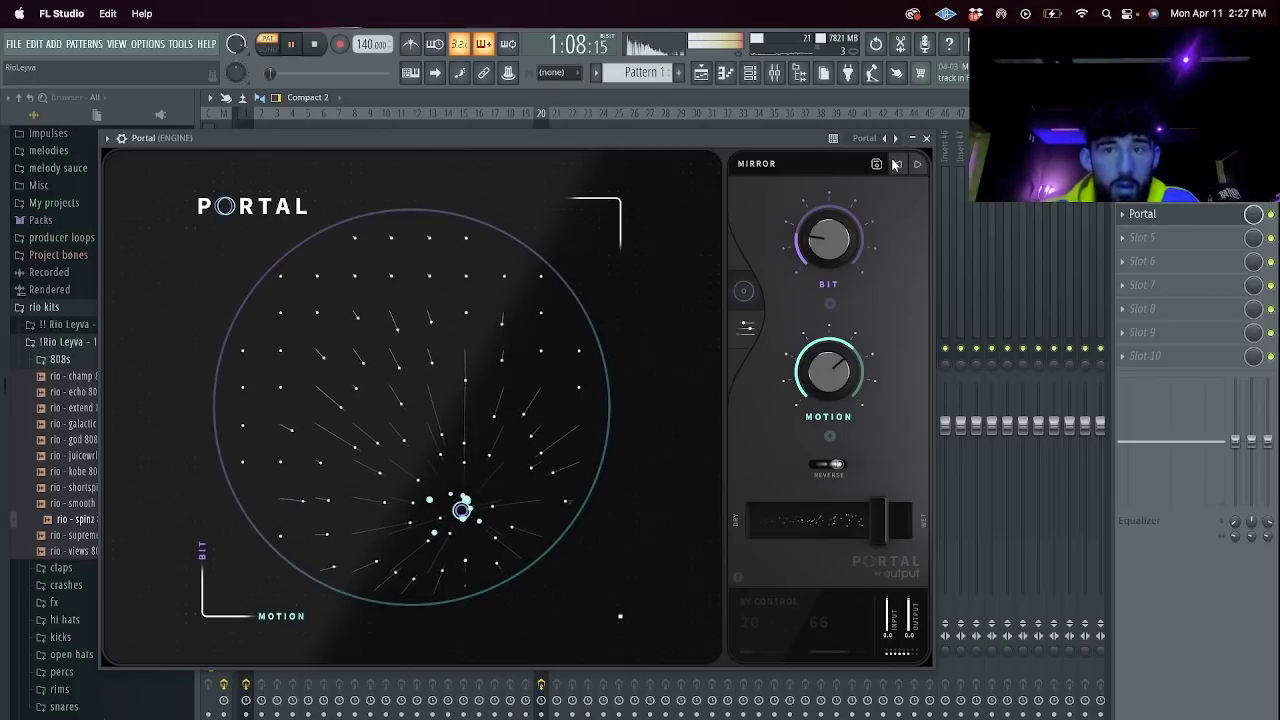
click(901, 166)
click(905, 165)
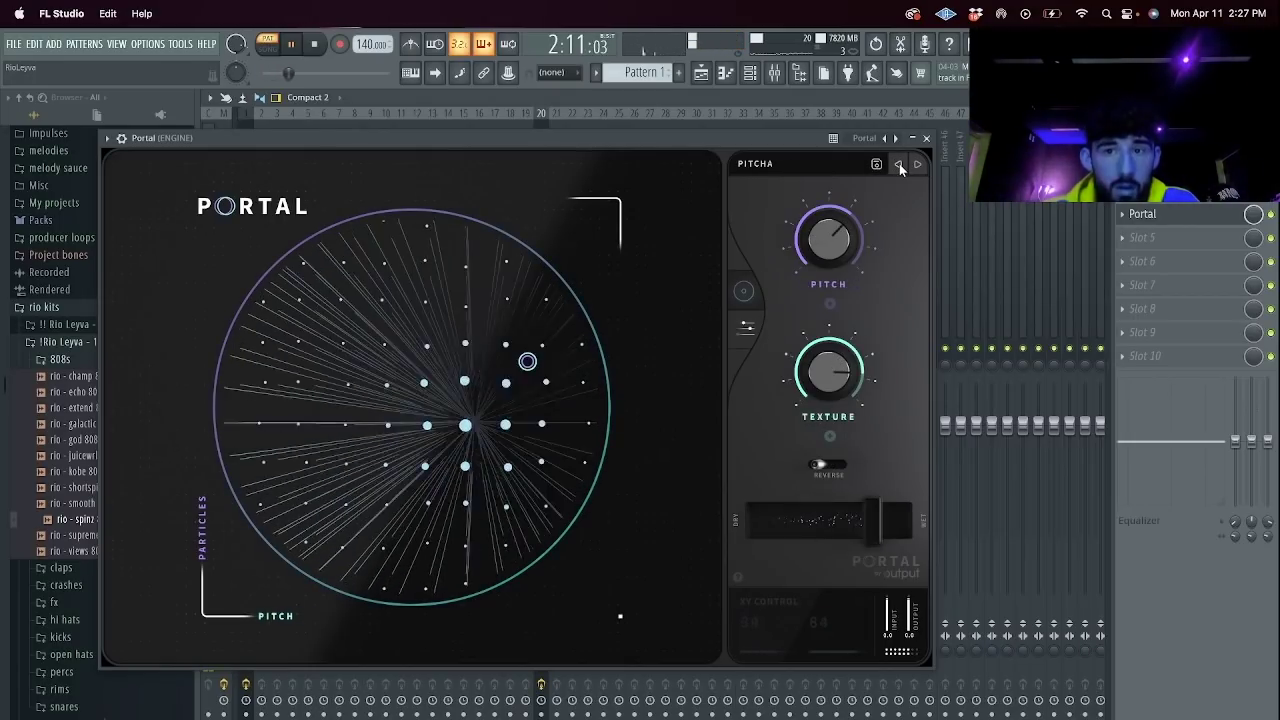
Try MATRIX's OUTRAGEOUS and SMOOTHIE, settle on the LIGHTSWITCH preset, and close Portal.
click(795, 164)
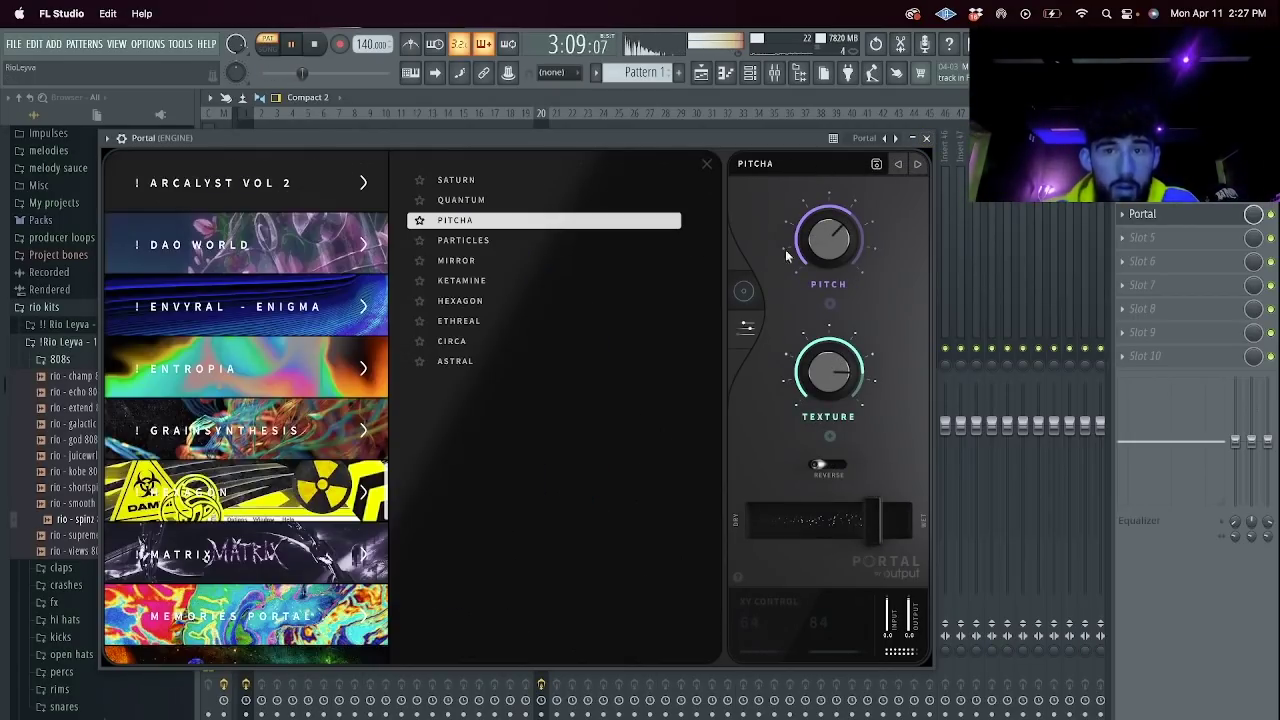
click(292, 529)
click(470, 280)
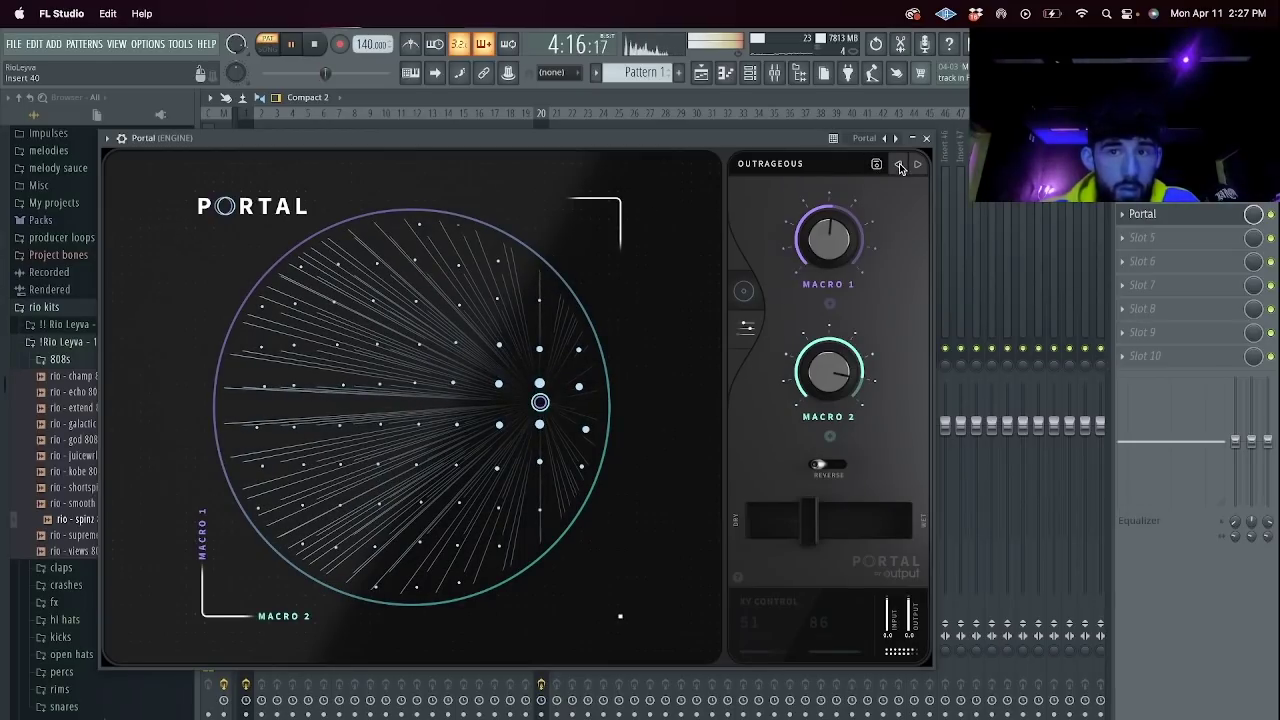
click(899, 166)
click(899, 166)
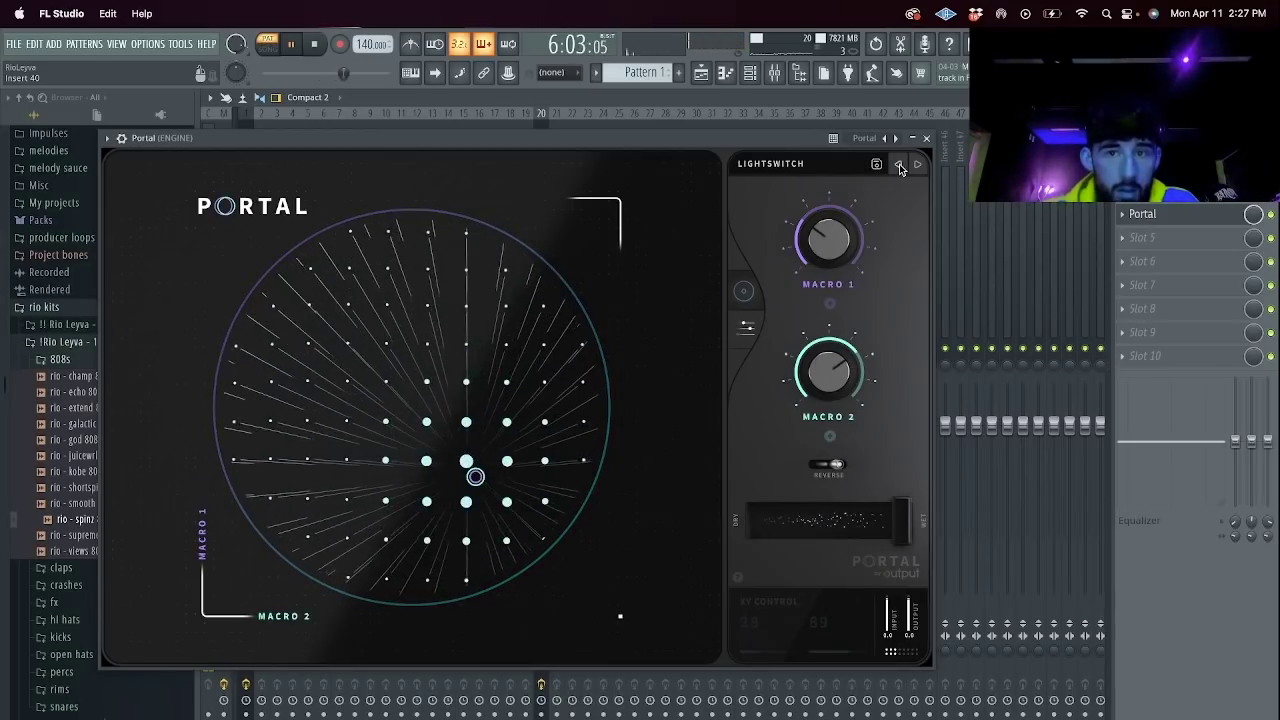
click(926, 138)
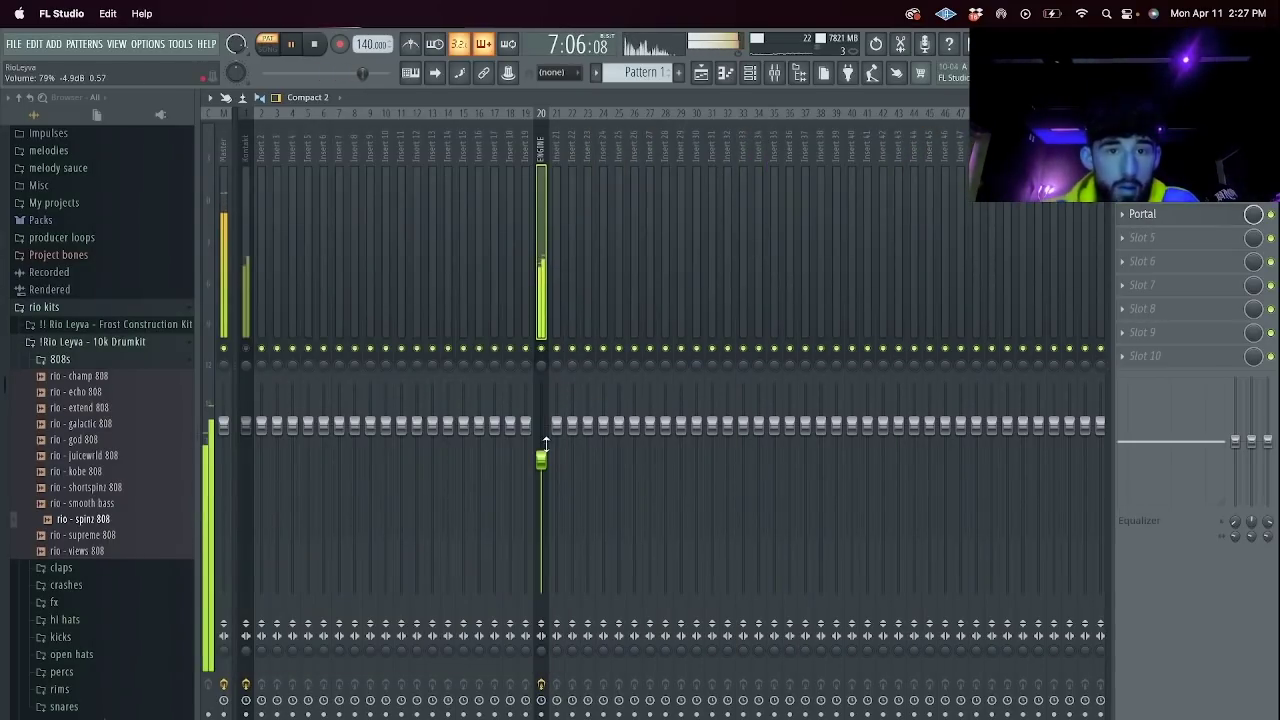
Unmute the Kontakt track and add the hit hi hat sample from the hi hats folder to the channel rack.
click(1122, 214)
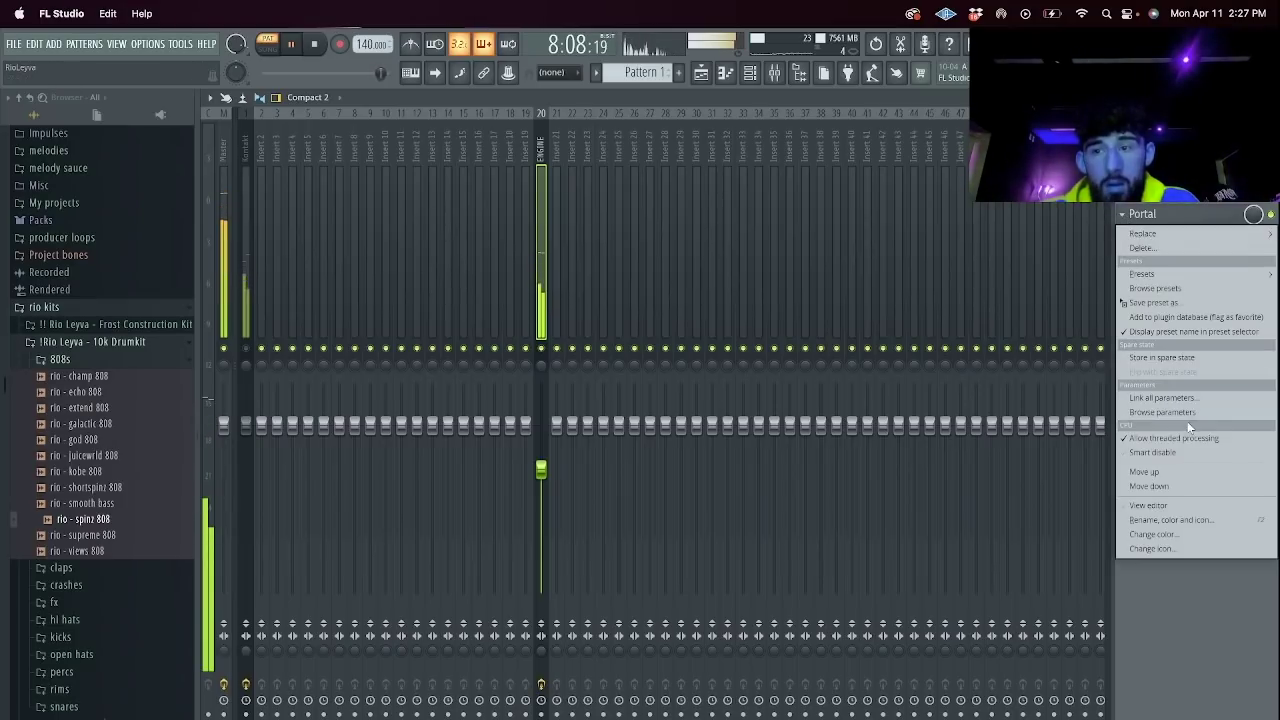
click(764, 171)
click(247, 349)
click(748, 74)
click(85, 622)
key(space)
drag(90, 650, 376, 229)
In the hi hat's piano roll, set grid snap and draw a half-bar C5 note at bar 1.
right_click(376, 229)
click(451, 234)
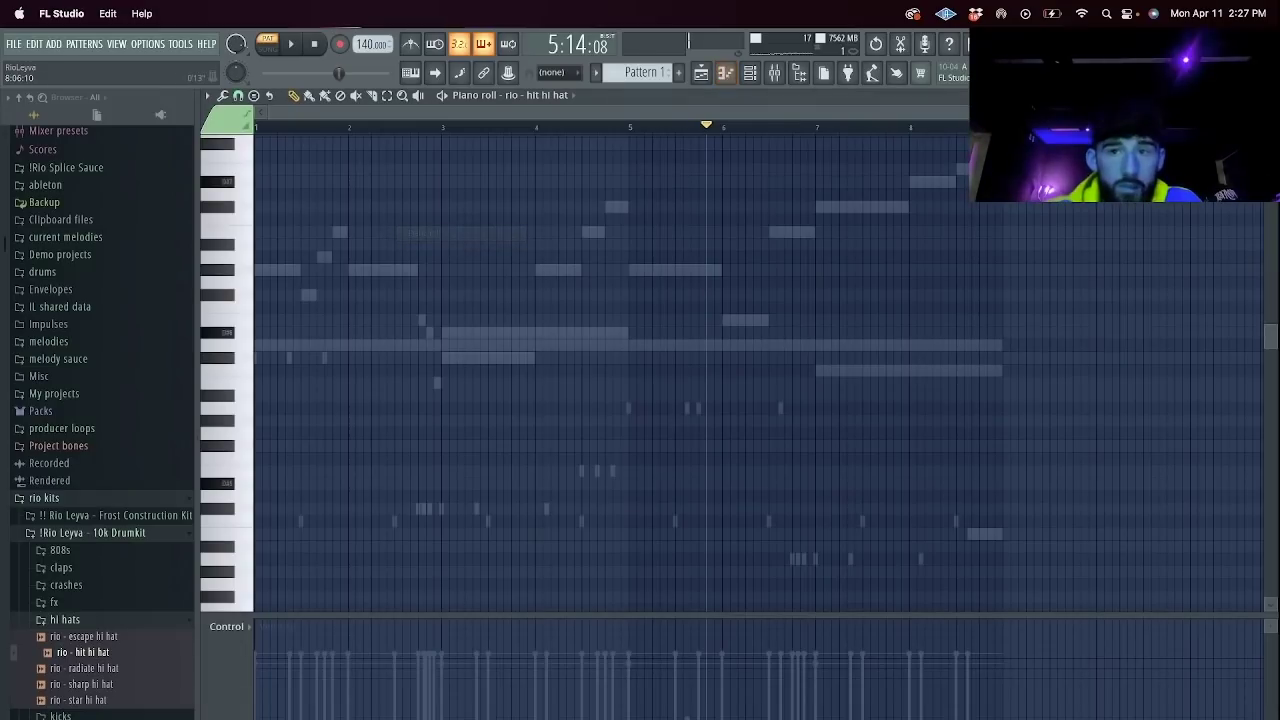
drag(1153, 113, 600, 125)
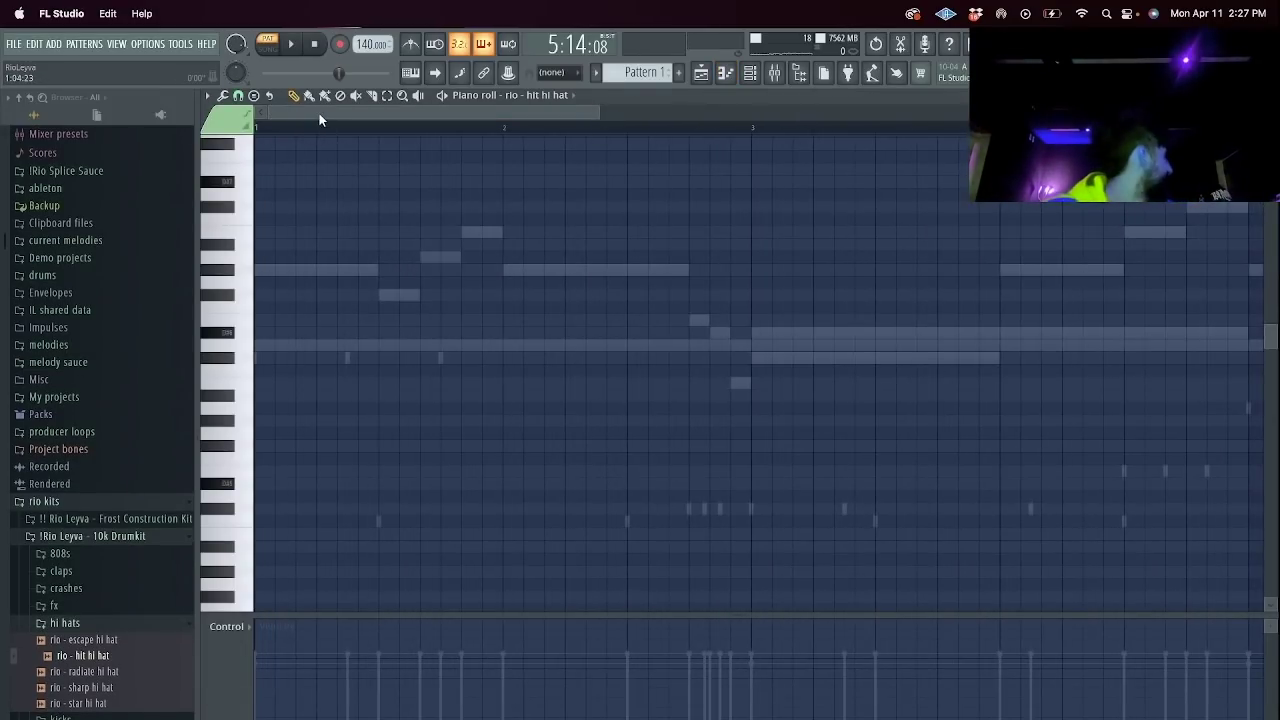
click(238, 95)
click(262, 152)
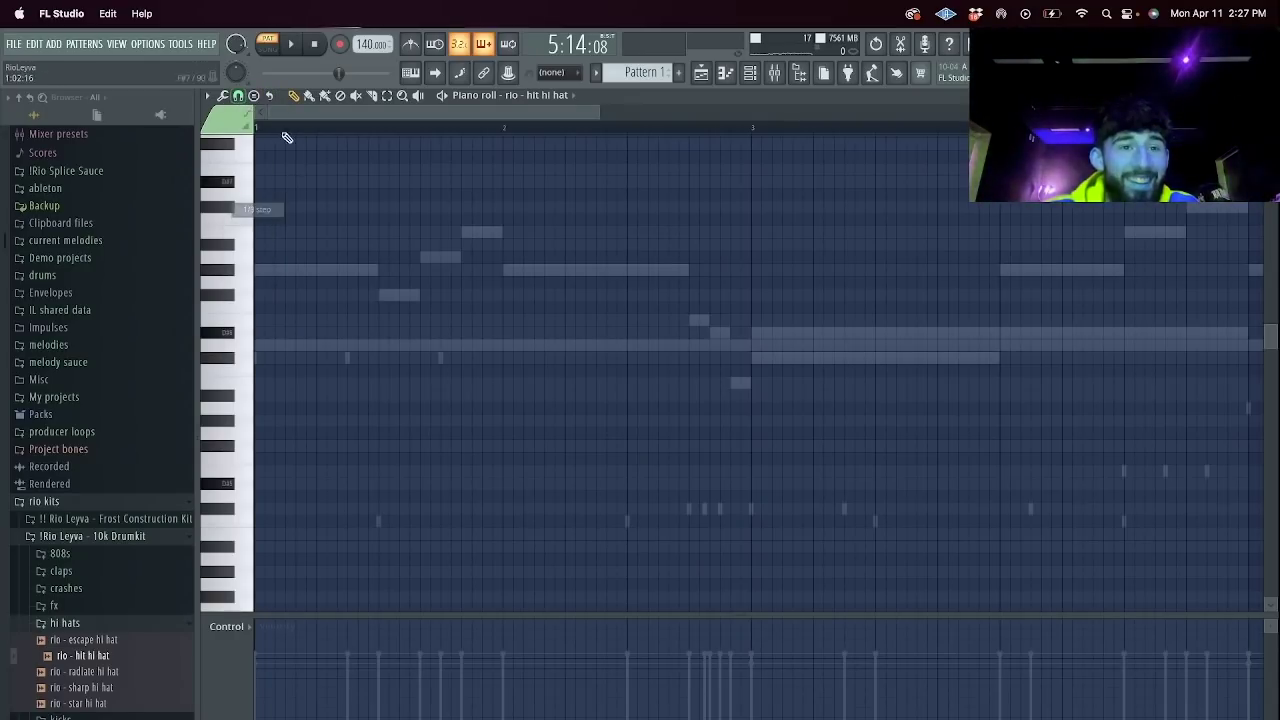
click(317, 346)
right_click(317, 348)
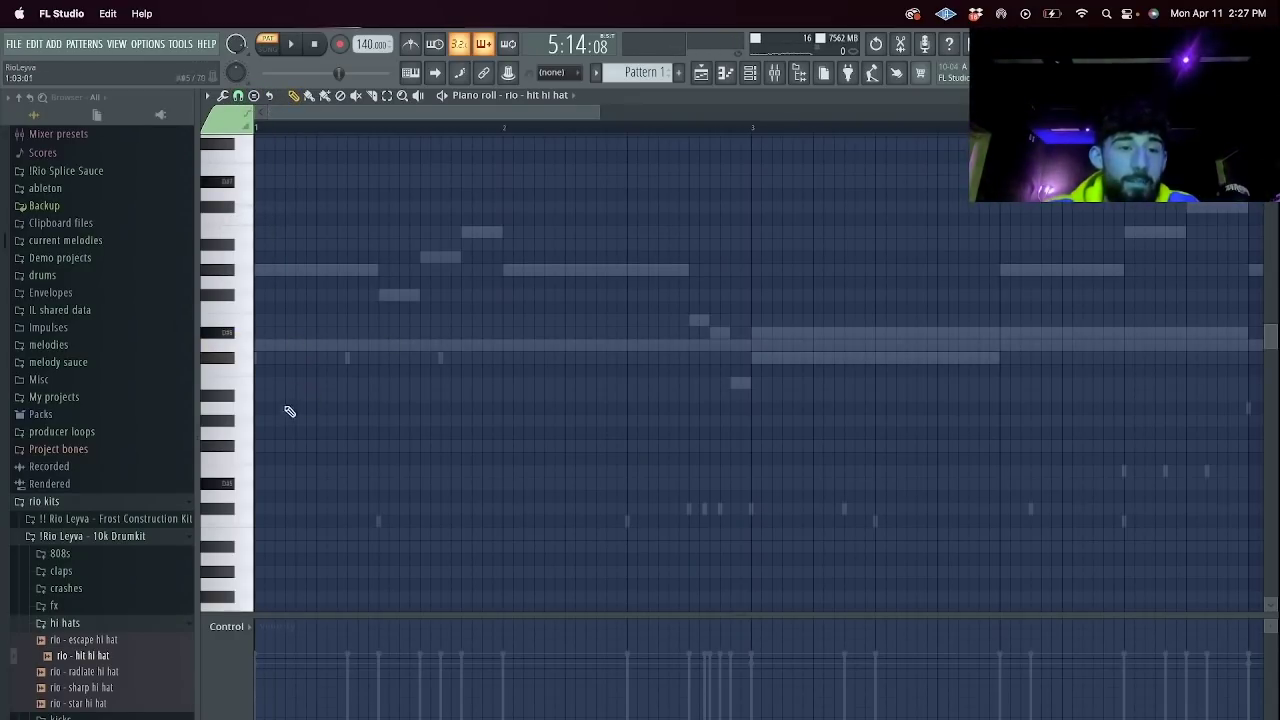
click(290, 520)
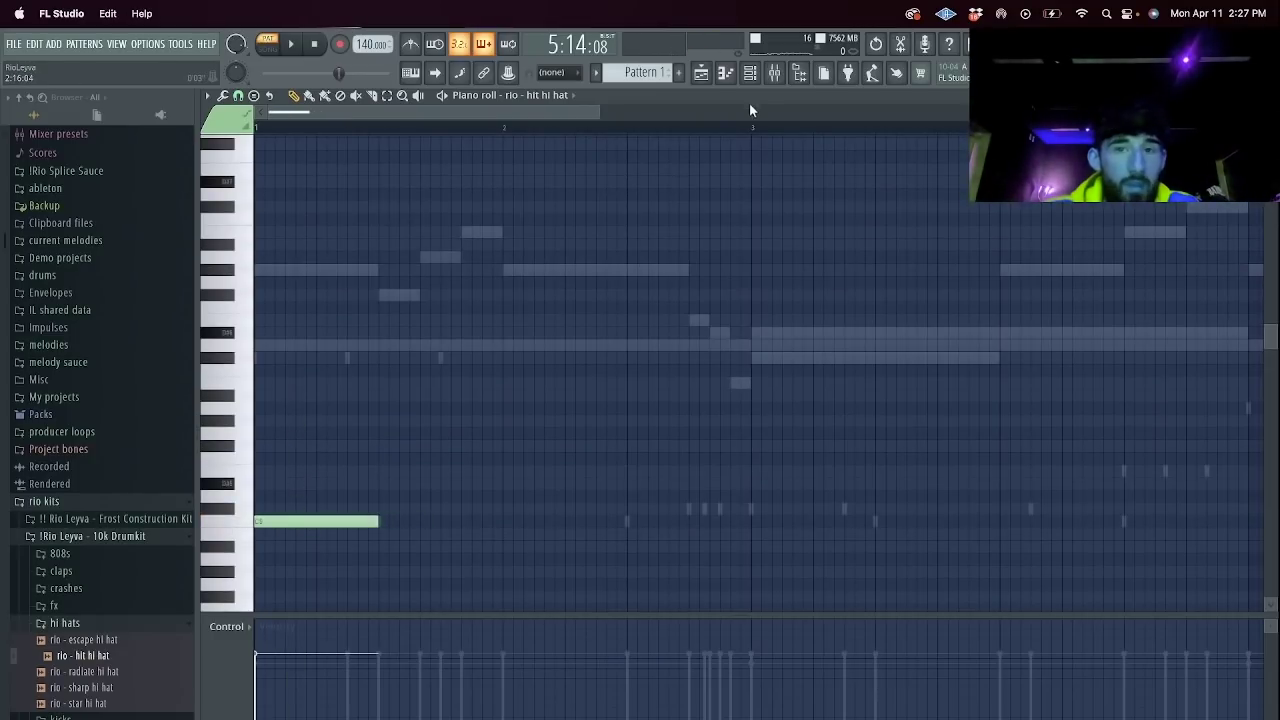
Adjust the hi hat channel's Echo delay time and feedback, audition it, and close its settings.
click(750, 73)
click(366, 236)
click(325, 195)
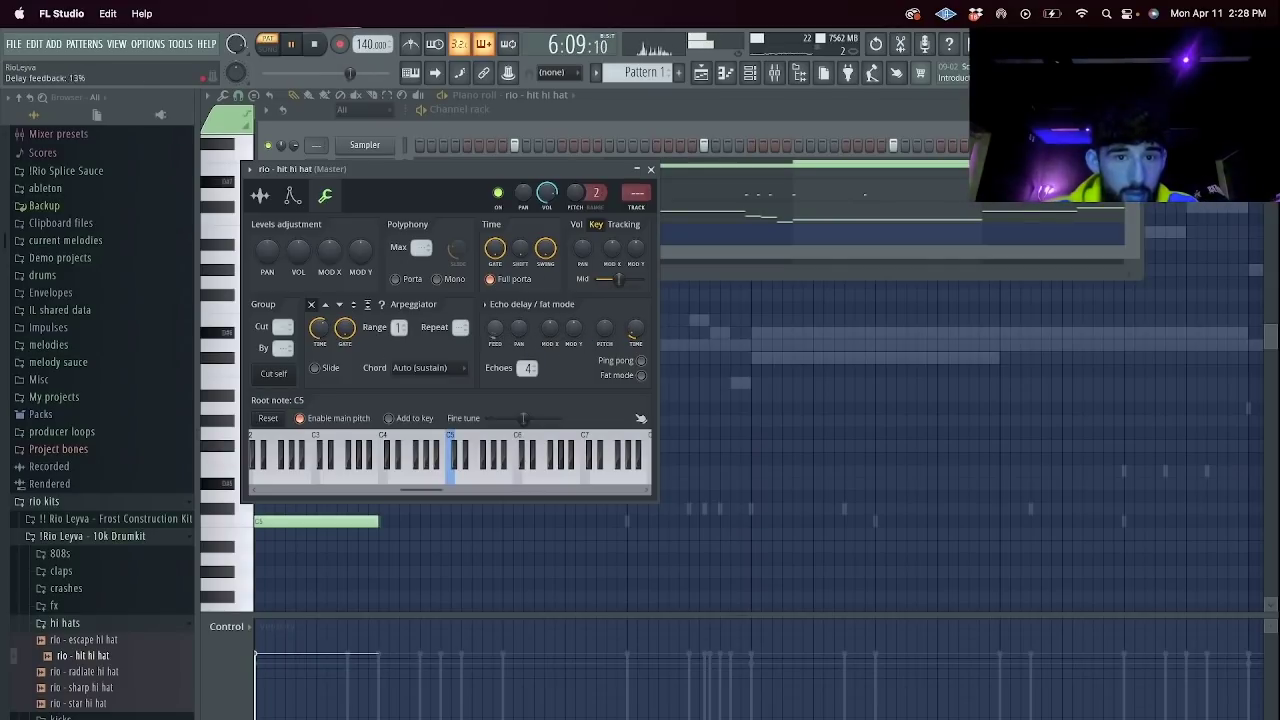
click(321, 47)
key(space)
key(space)
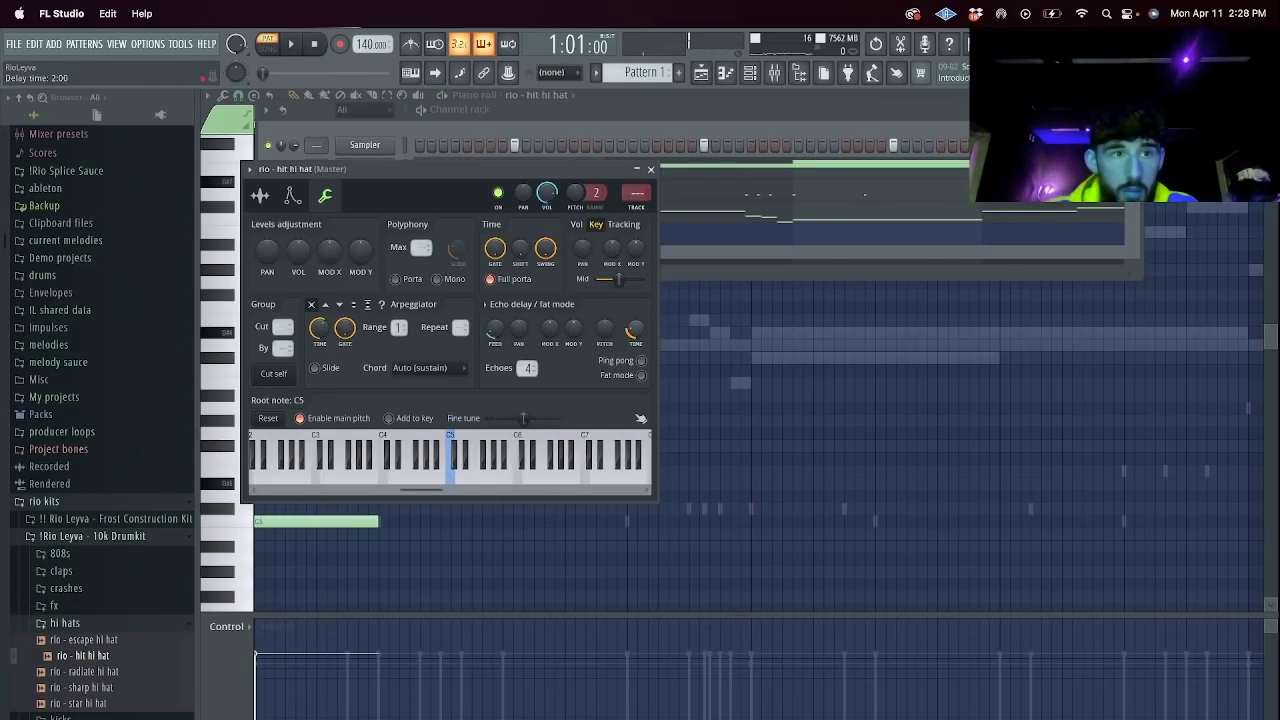
key(space)
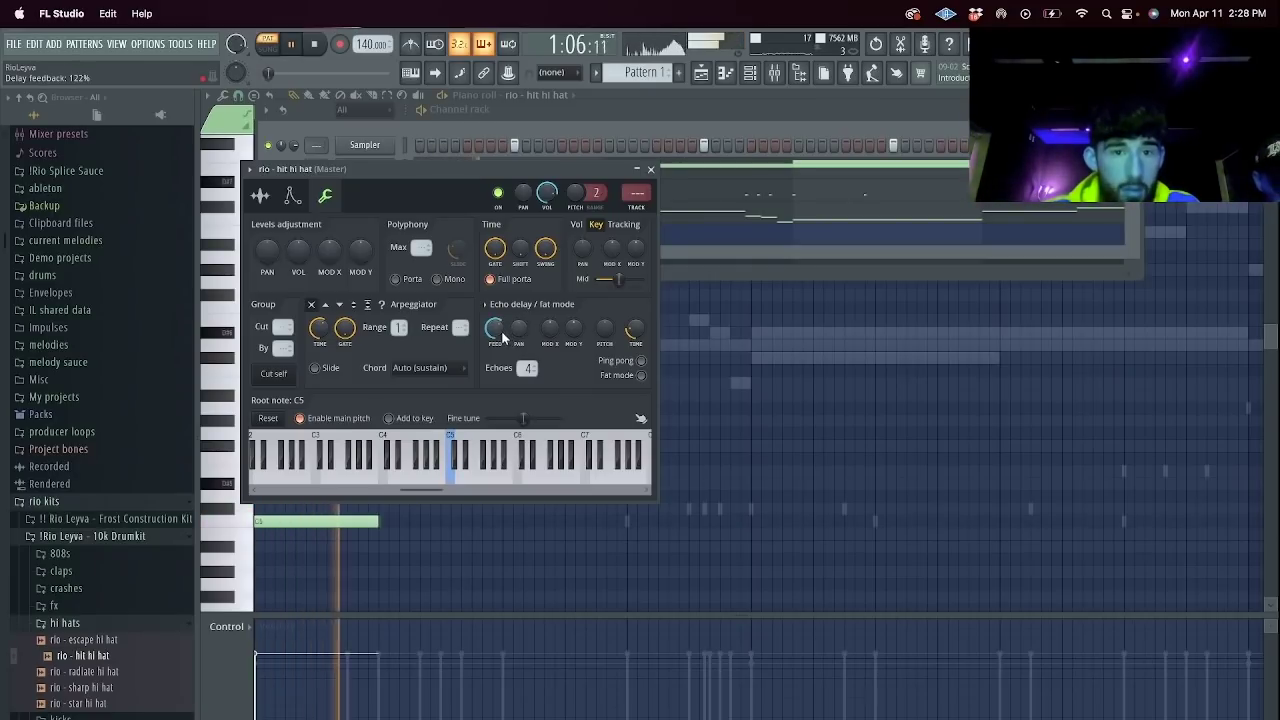
key(space)
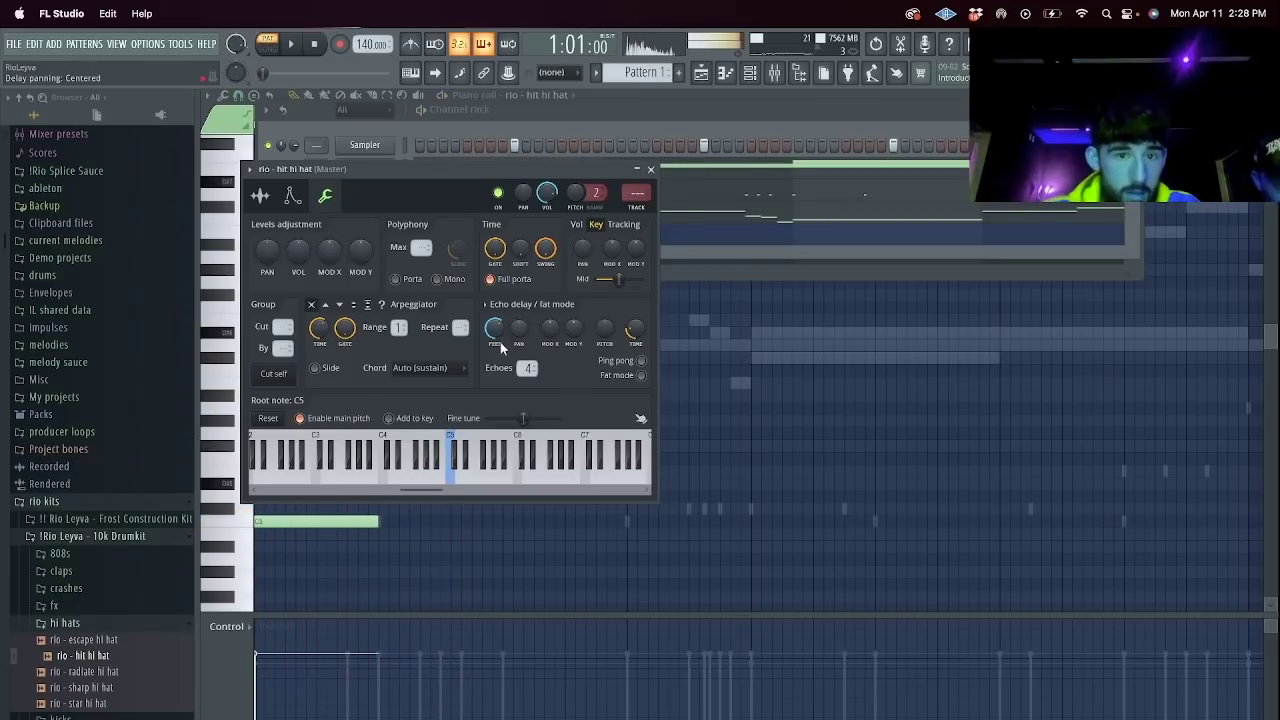
click(651, 169)
click(445, 243)
click(446, 243)
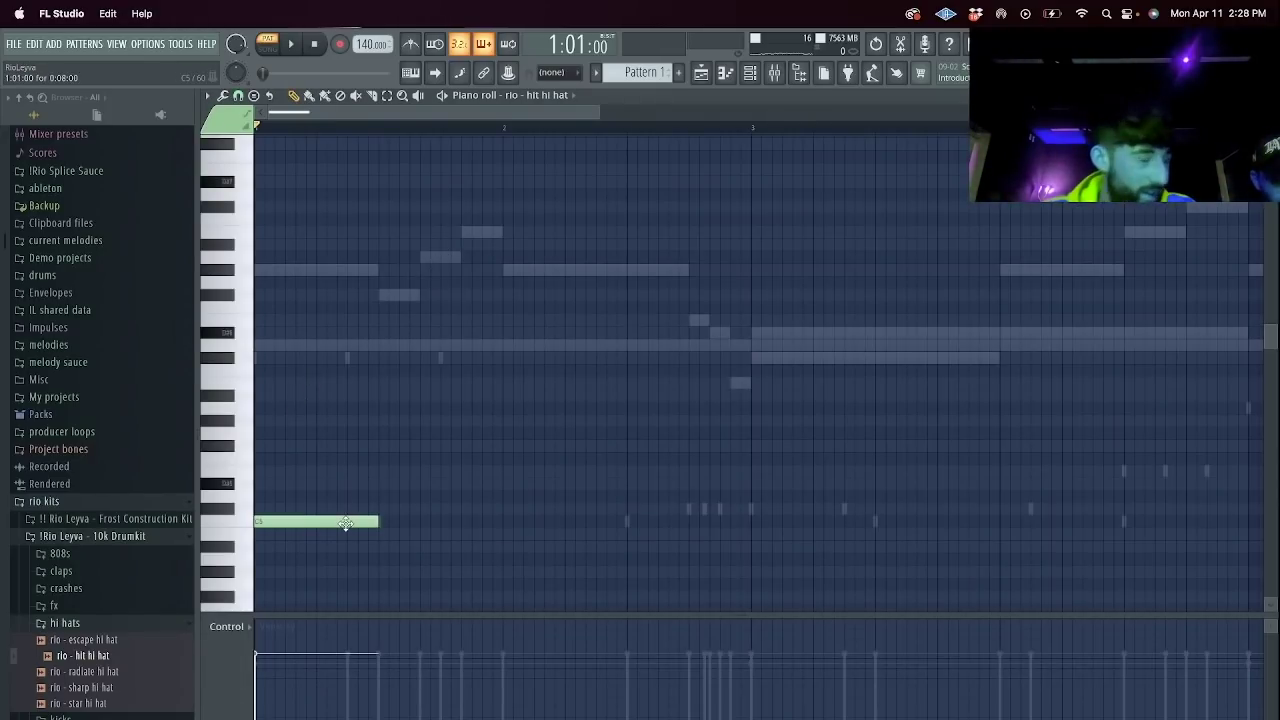
Add and shorten more C5 hi hat notes, slicing them and deleting unwanted pieces.
scroll(370, 512, down, 3)
key(space)
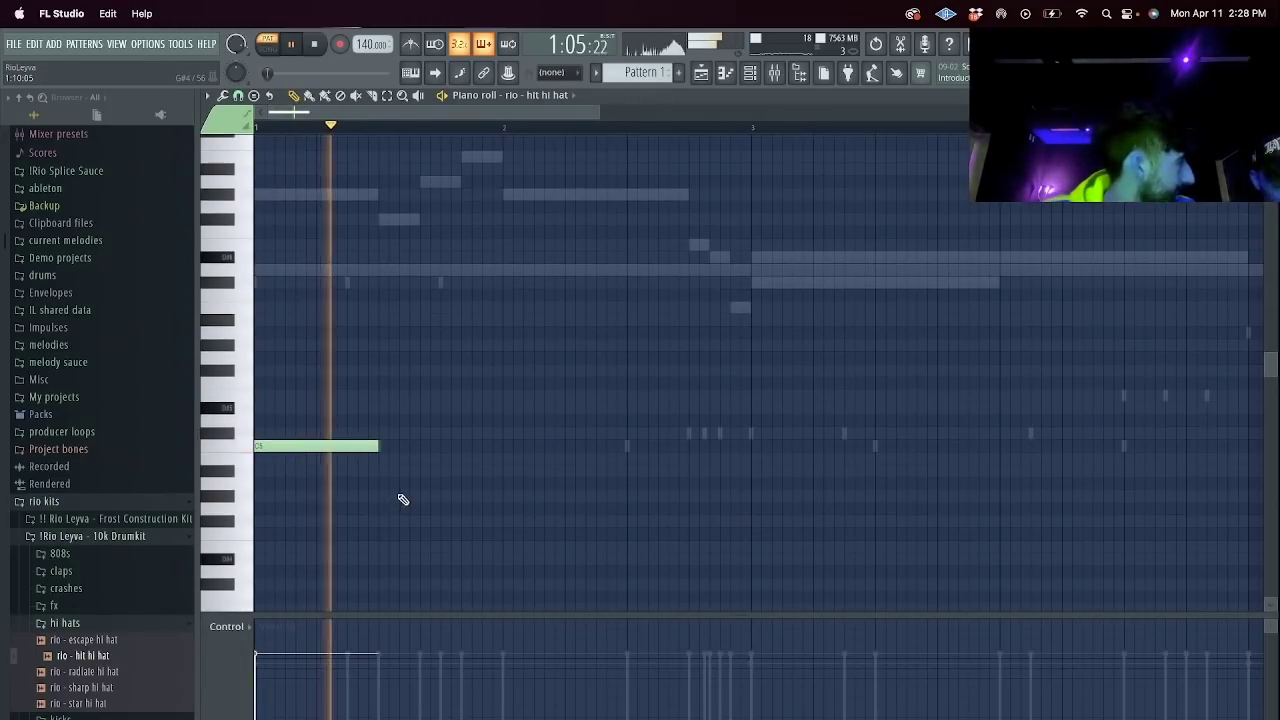
click(446, 450)
drag(564, 446, 504, 448)
click(512, 448)
key(space)
key(p)
key(space)
key(space)
key(c)
click(530, 447)
key(p)
right_click(522, 448)
right_click(530, 448)
Slice a C5 note into a short roll, remove extra slices, and add a later C5 hit to bar 3.
key(space)
key(c)
click(514, 448)
click(524, 447)
click(534, 447)
key(space)
drag(580, 446, 511, 447)
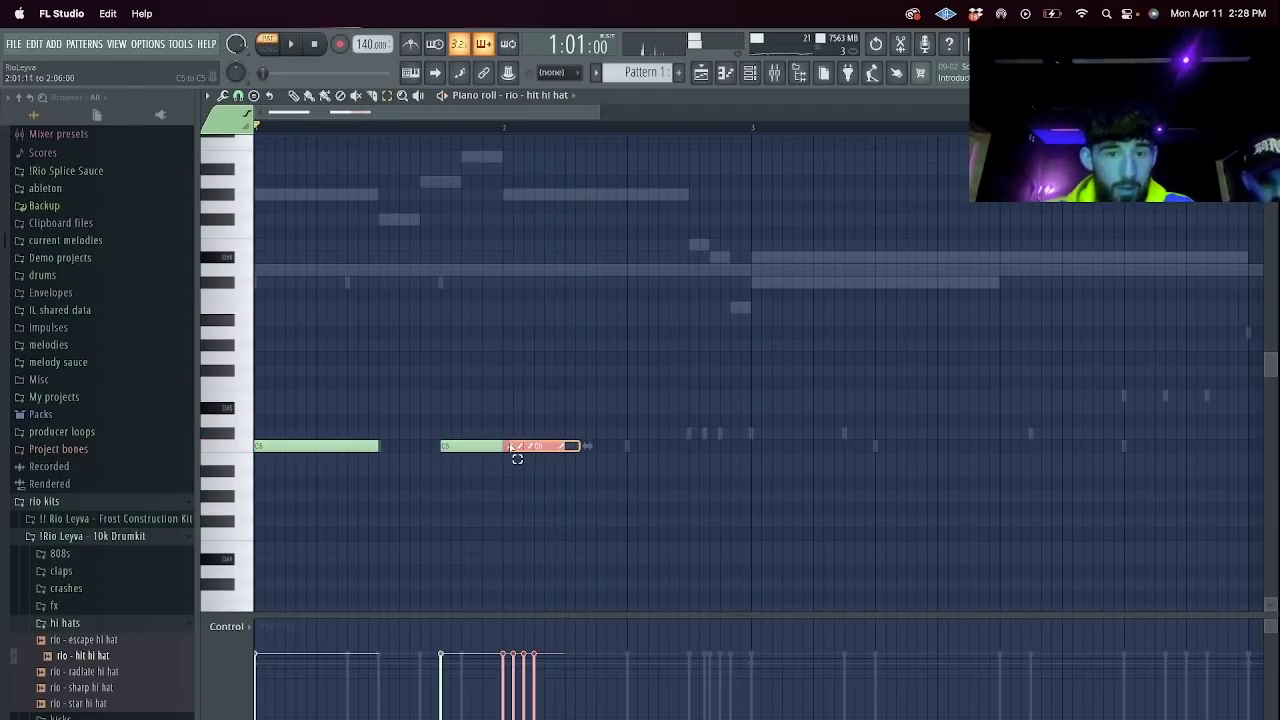
right_click(512, 447)
key(space)
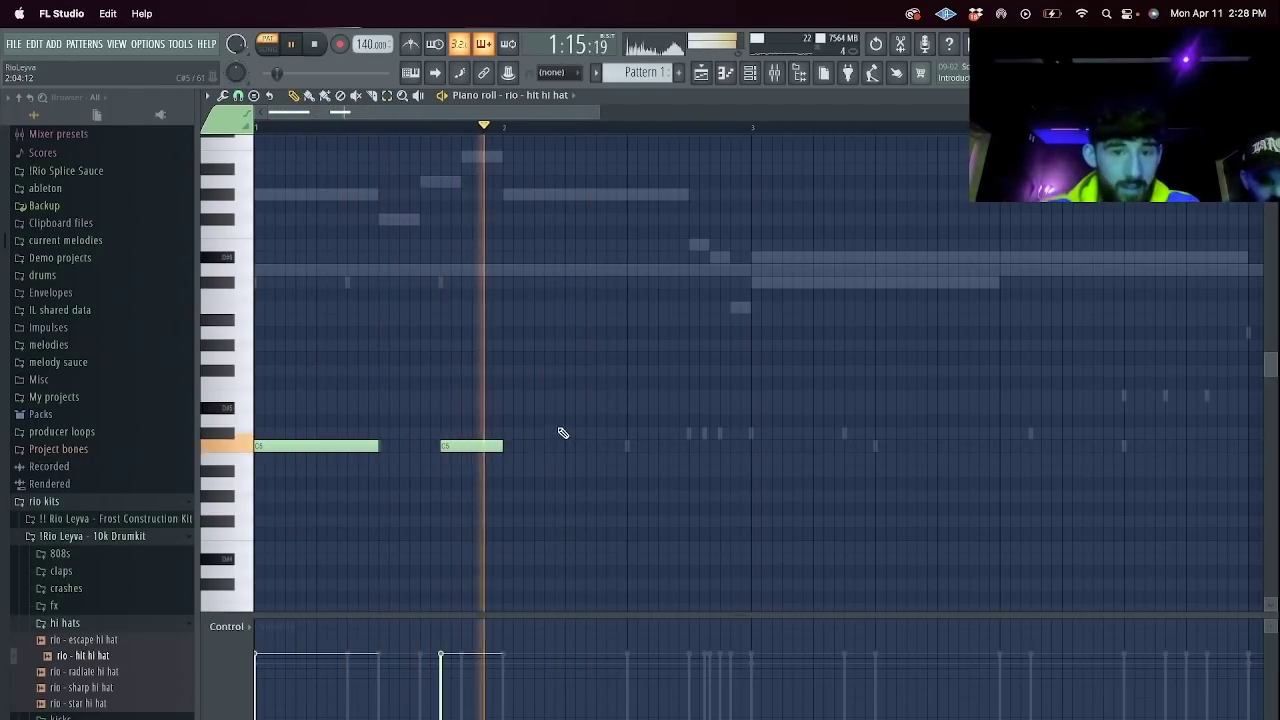
click(663, 447)
key(space)
key(space)
drag(717, 447, 748, 447)
Duplicate the hi hat pattern with Ctrl+B and clone the hi hat channel.
key(ctrl+b)
key(ctrl+b)
key(ctrl+b)
scroll(733, 112, down, 5)
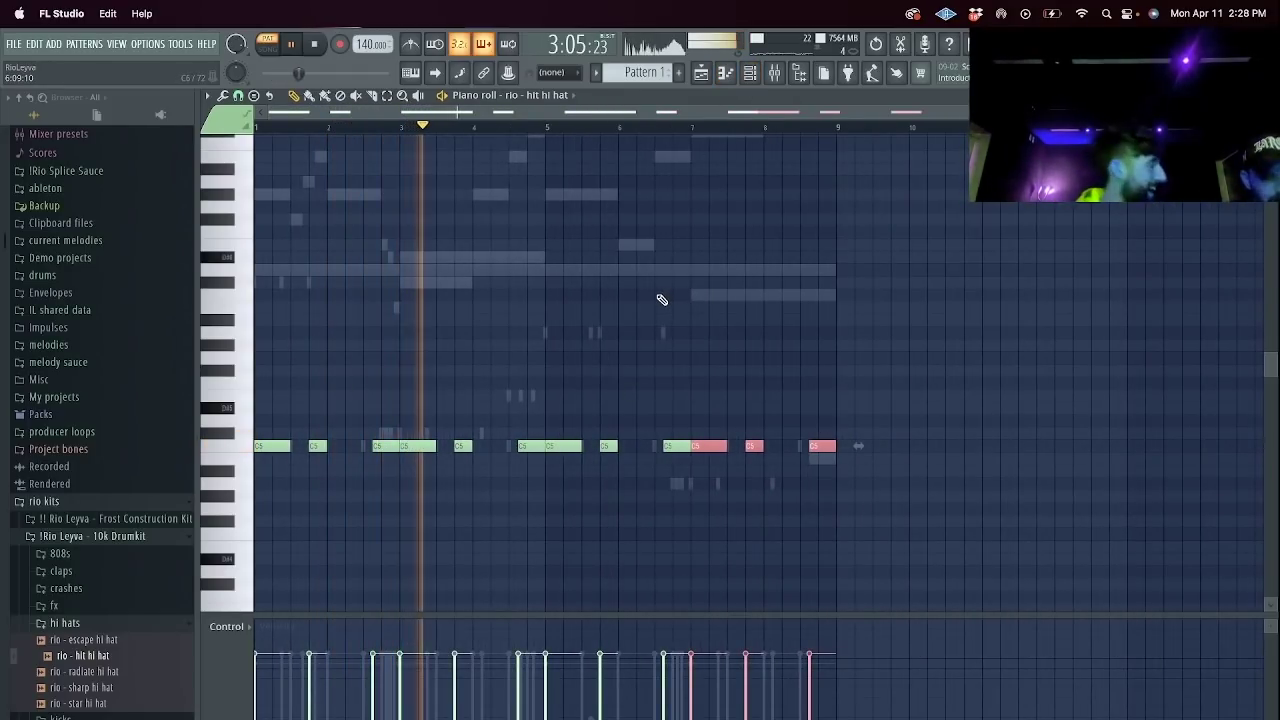
click(749, 72)
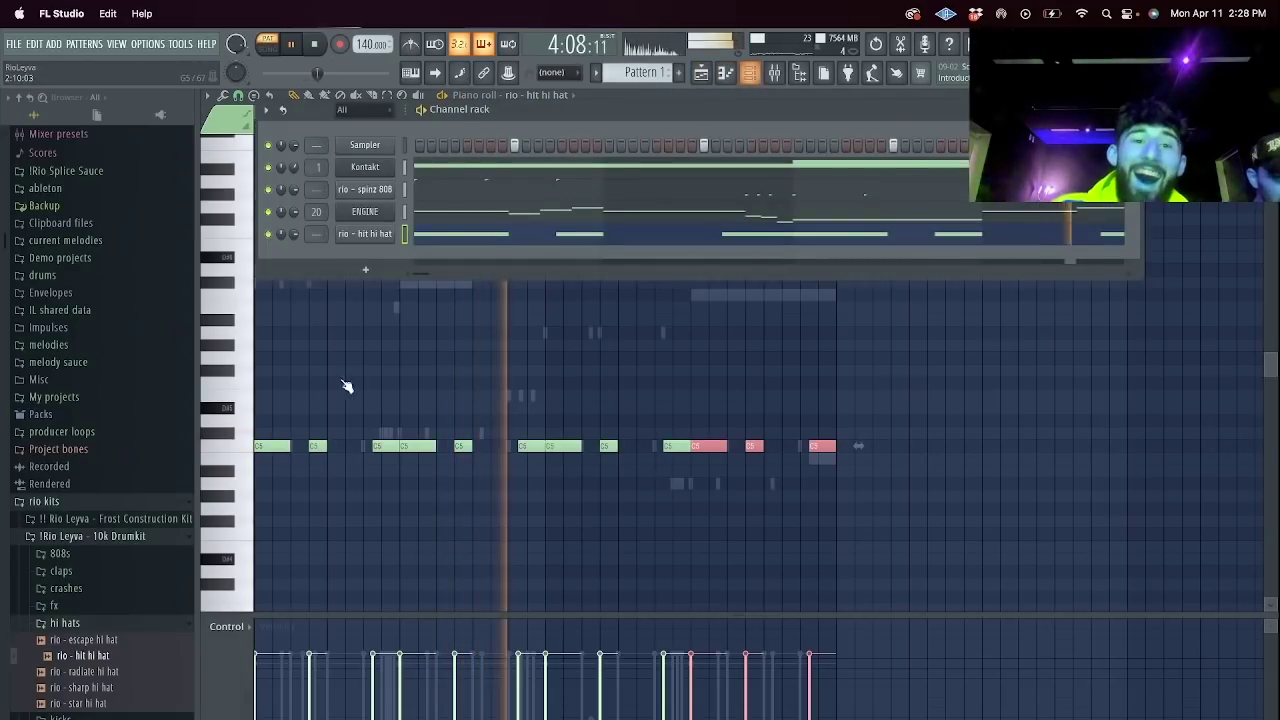
right_click(380, 233)
click(430, 371)
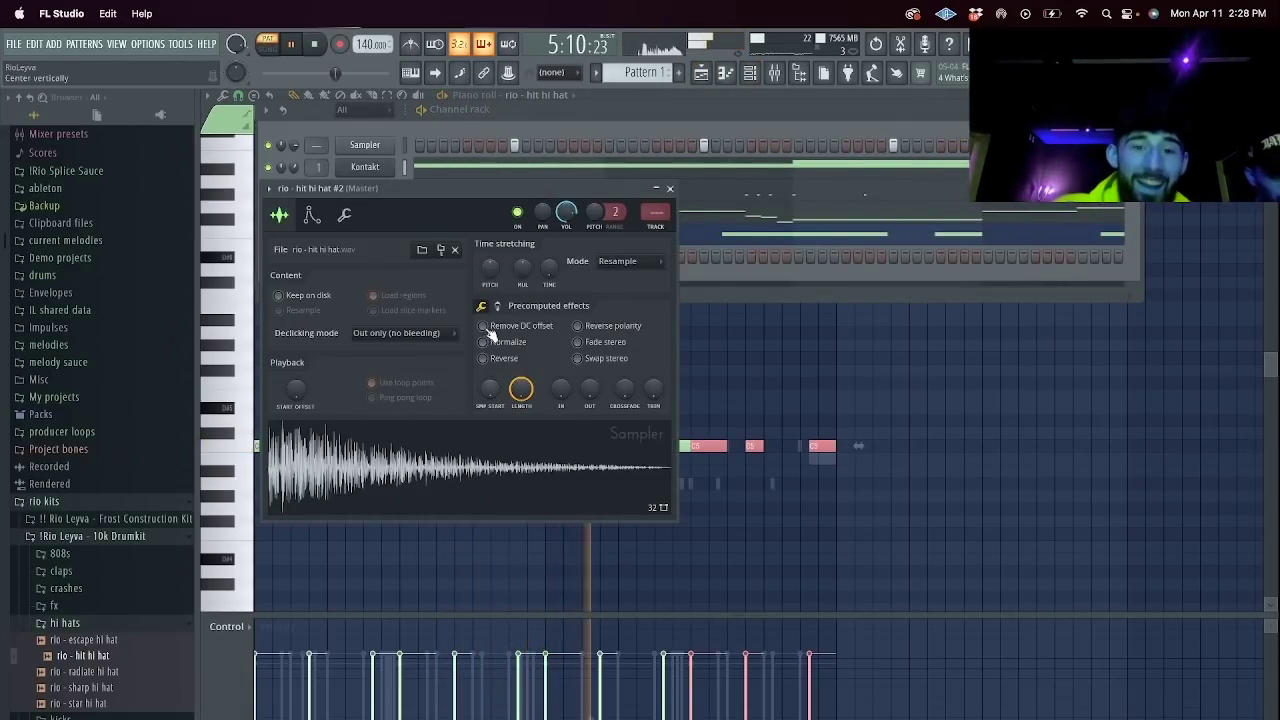
click(344, 215)
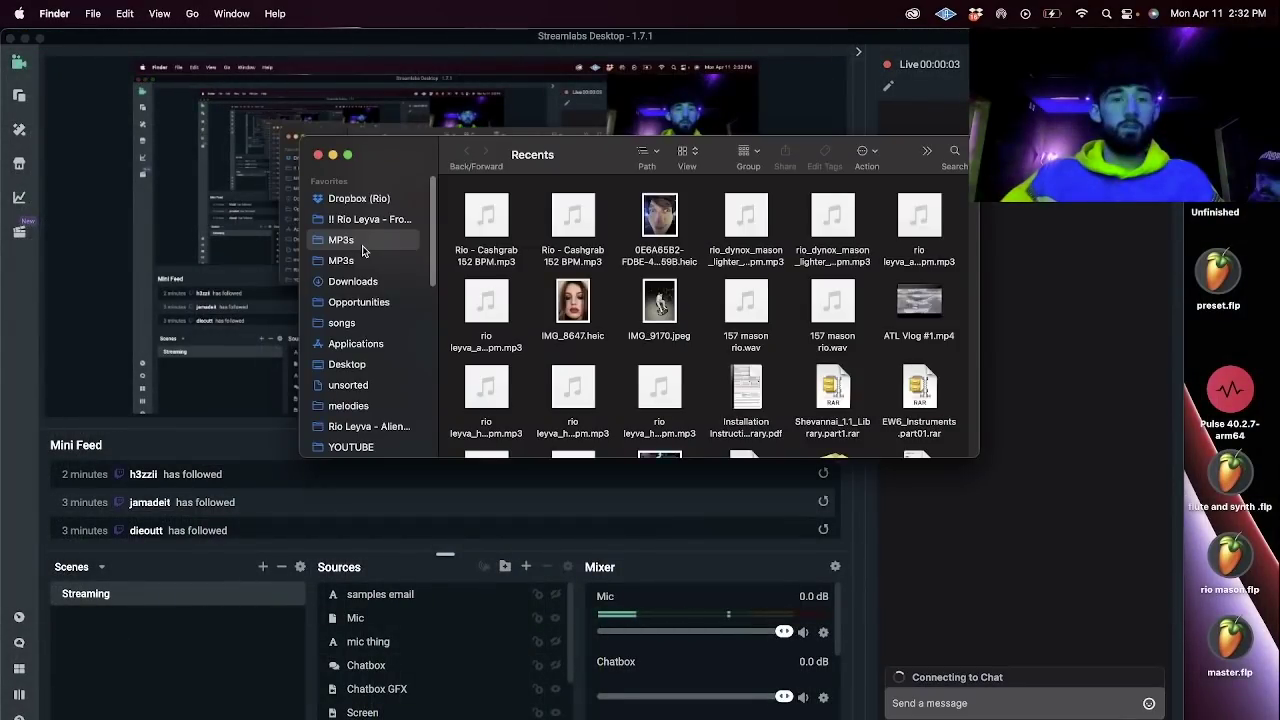
Preview the first MP3 and the Sine 140 BPM track in the MP3s folder, then return to FL Studio.
click(362, 245)
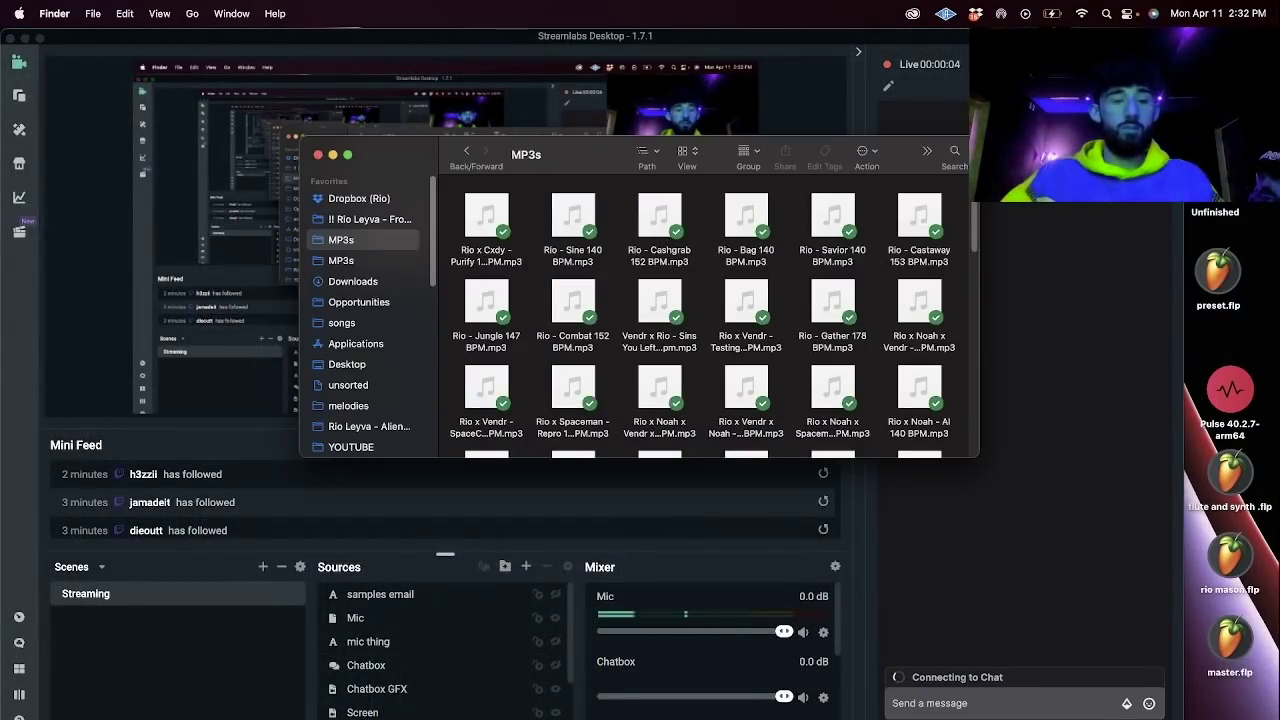
click(488, 214)
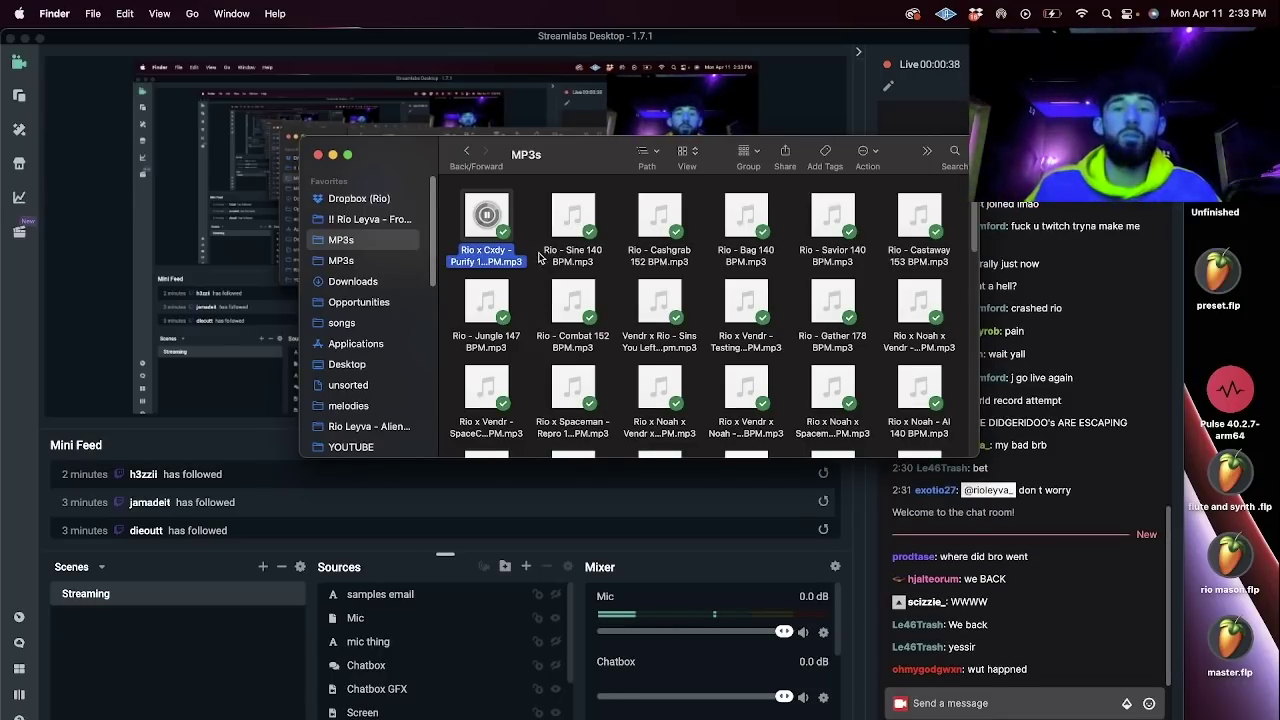
click(724, 40)
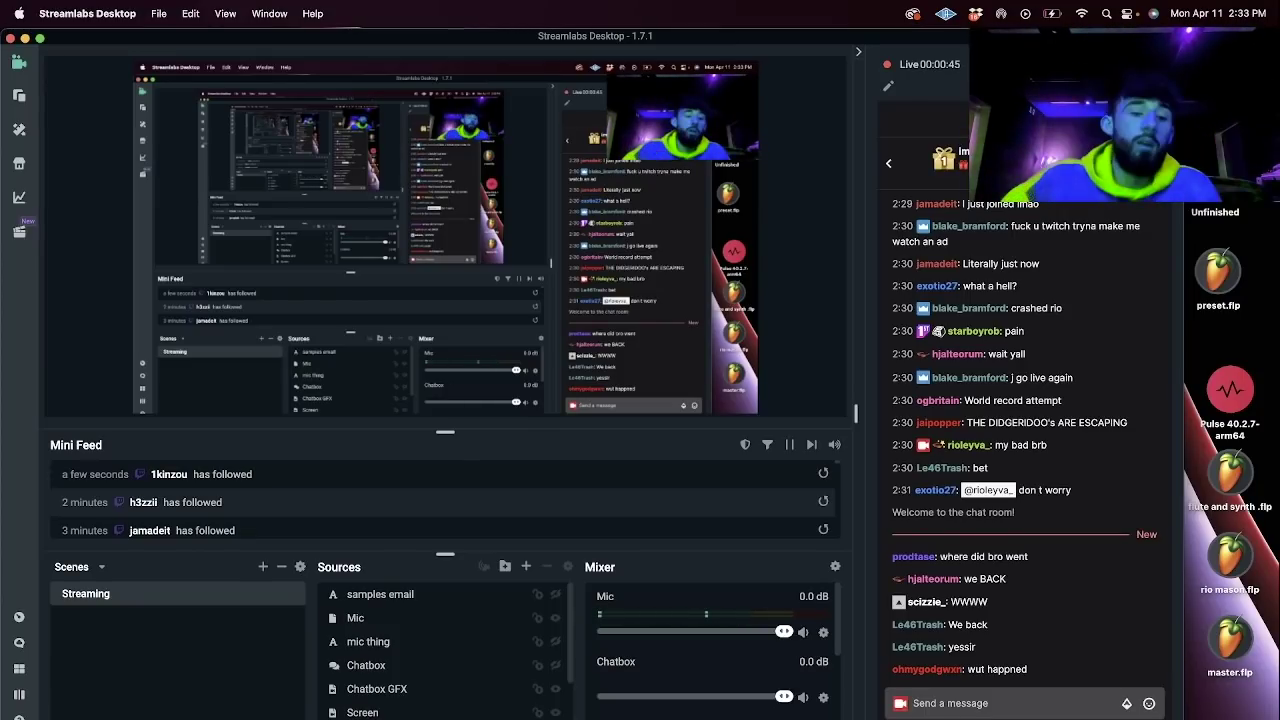
key(super+Tab)
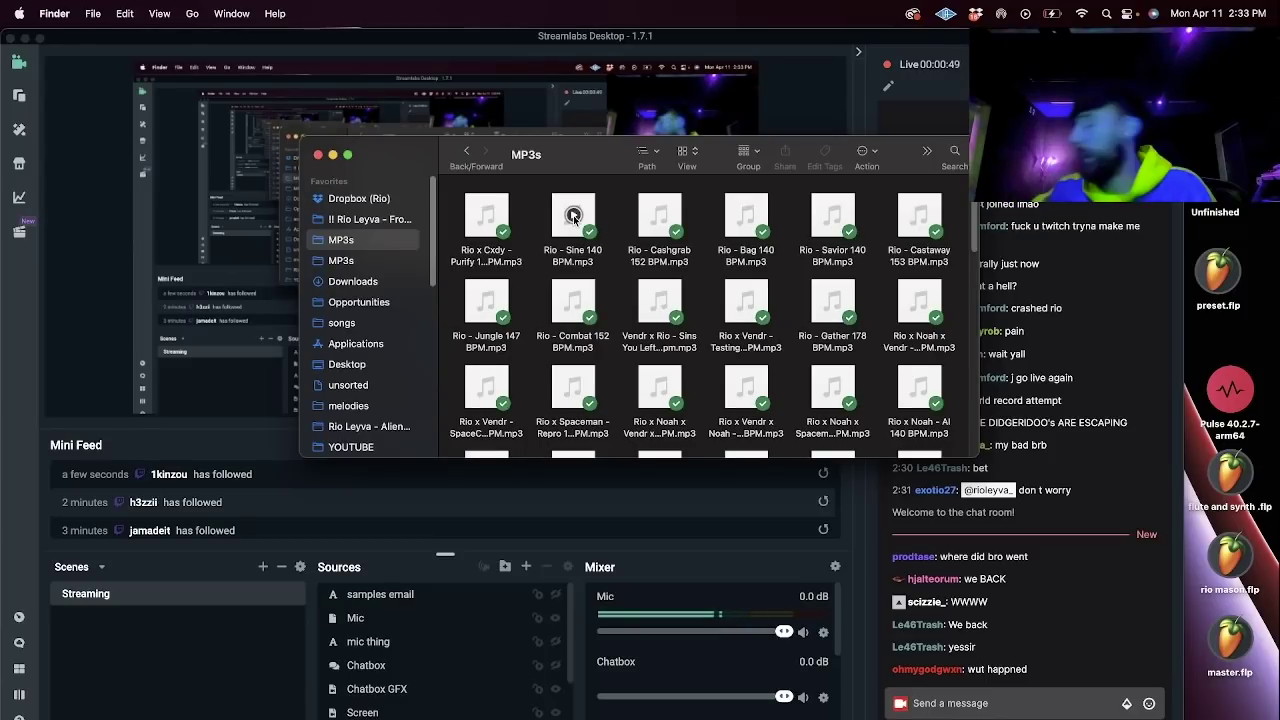
click(573, 215)
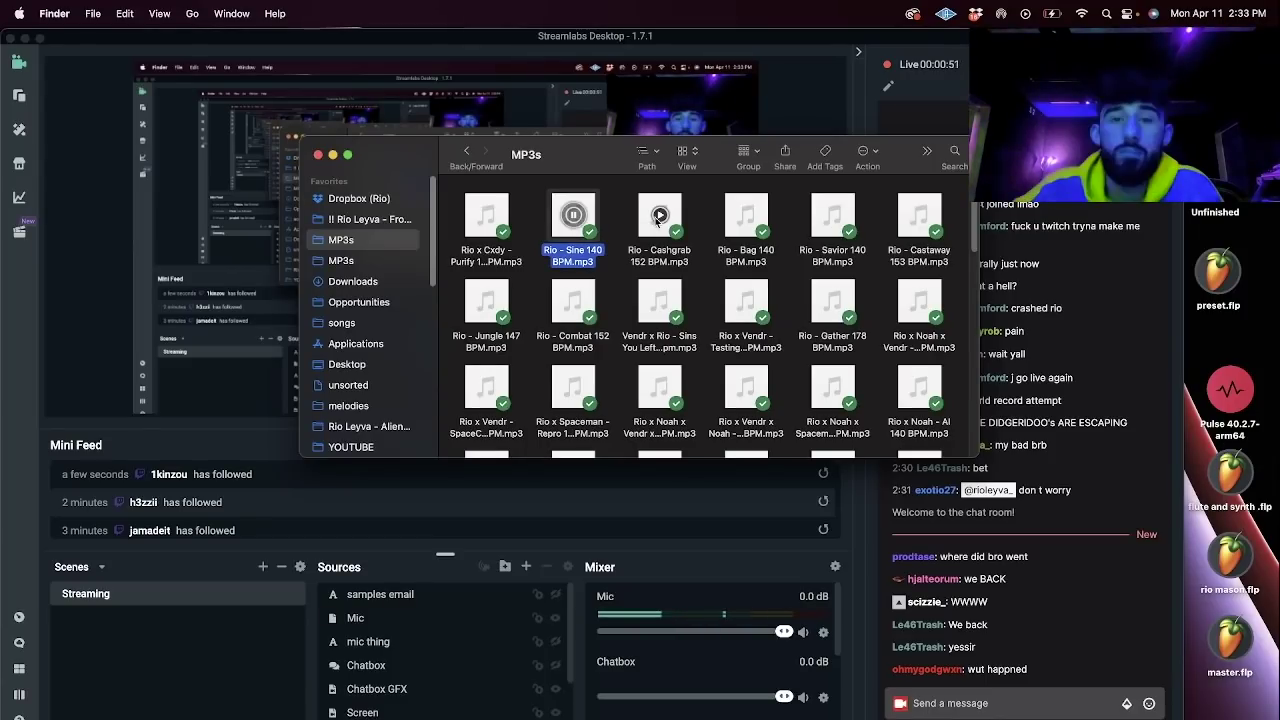
click(752, 60)
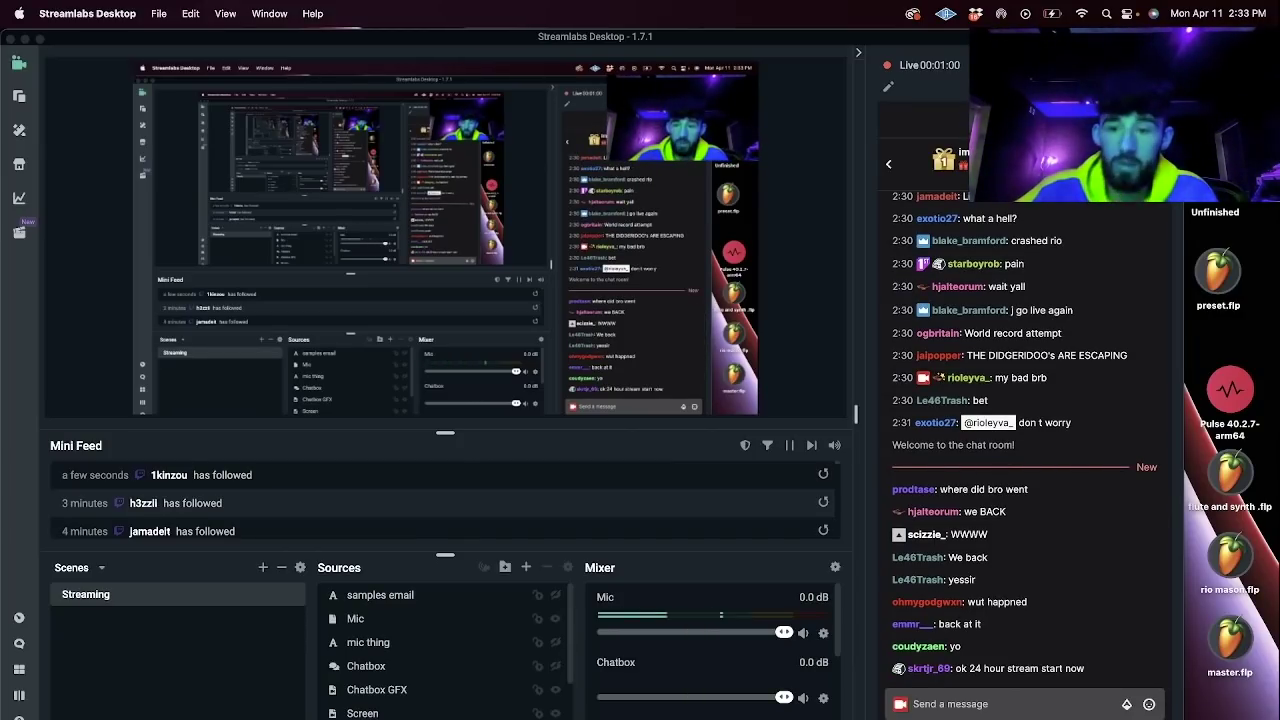
key(super+Tab)
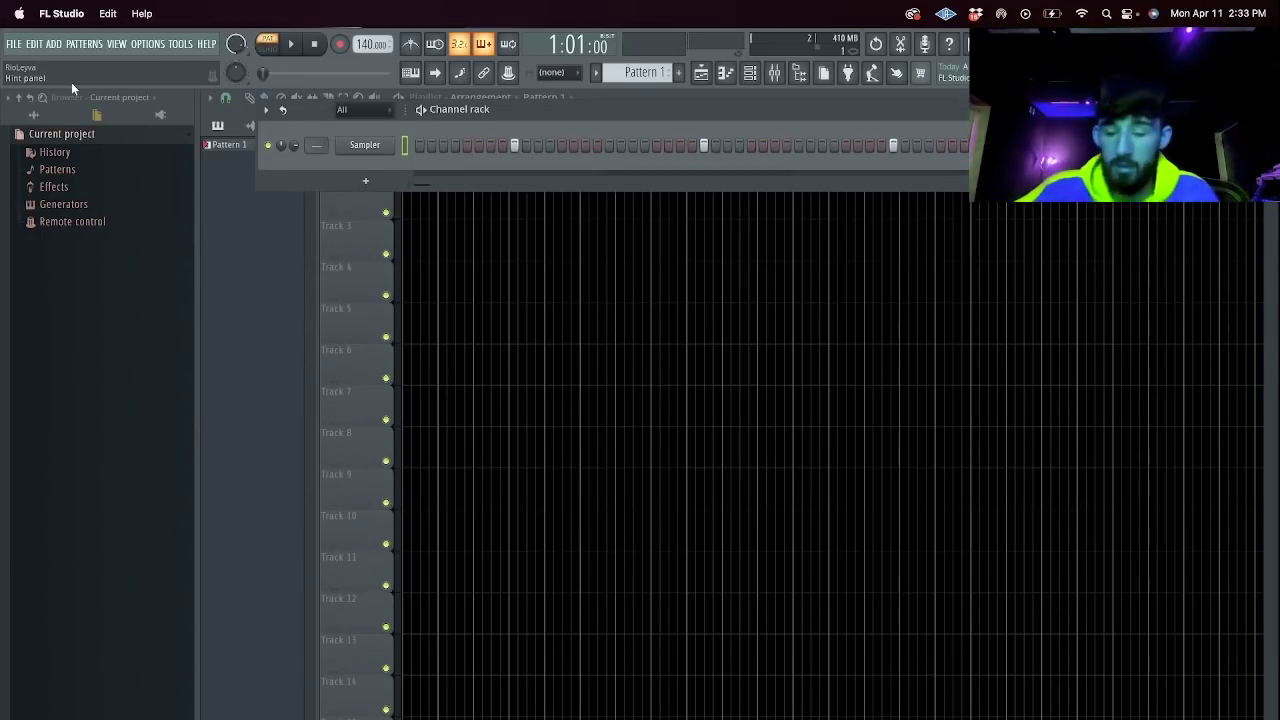
Open the newest autosave (14h27) from the browser's Backup folder, then preview the first MP3 in Finder.
key(F2)
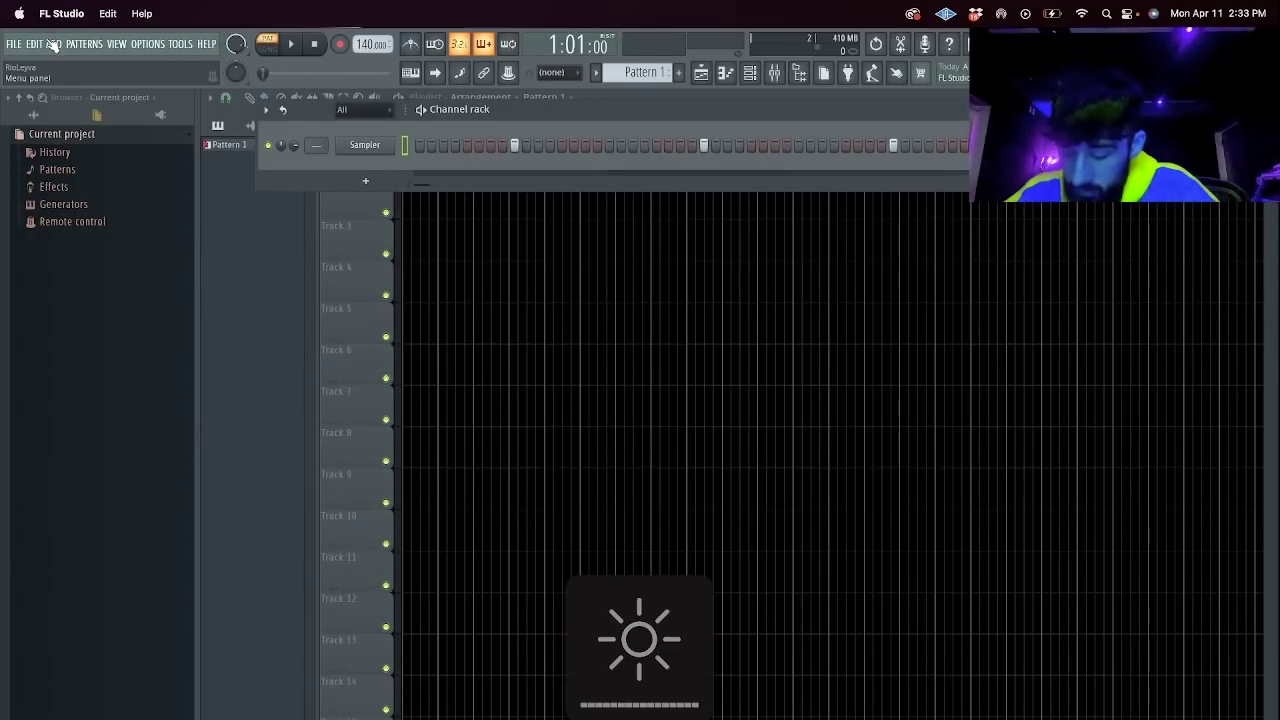
click(33, 116)
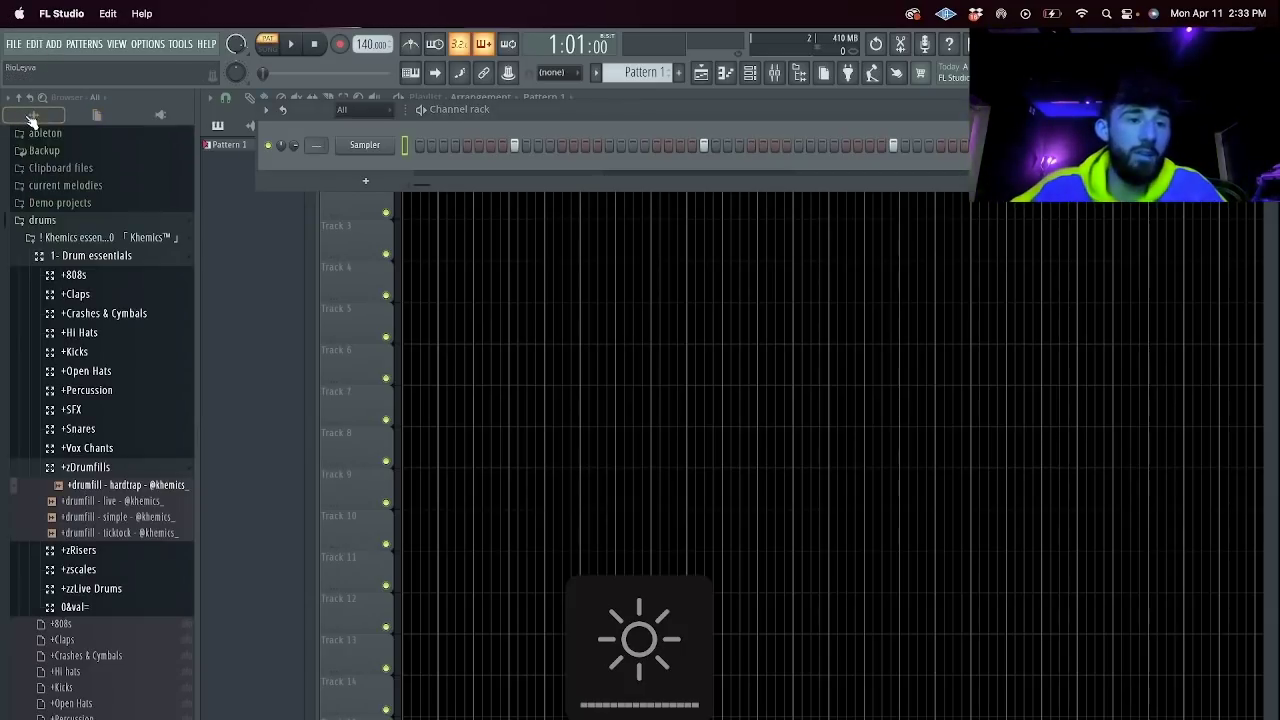
scroll(68, 294, up, 3)
click(58, 302)
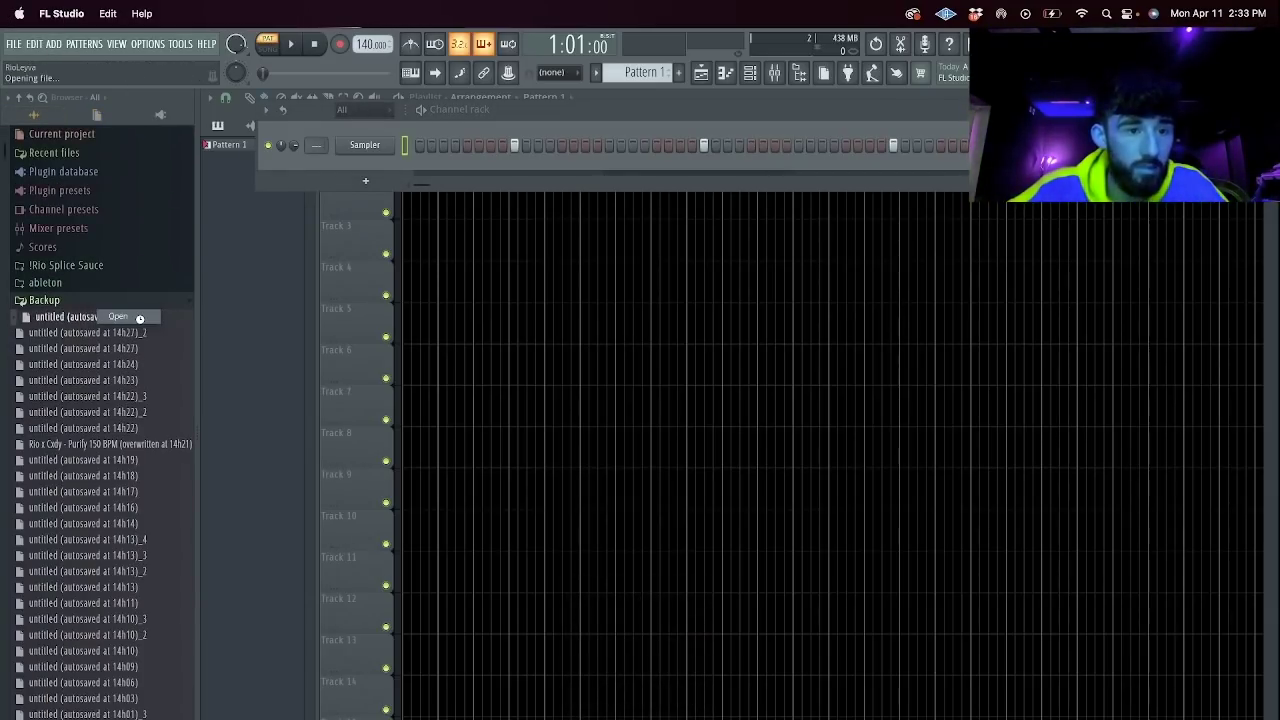
click(137, 317)
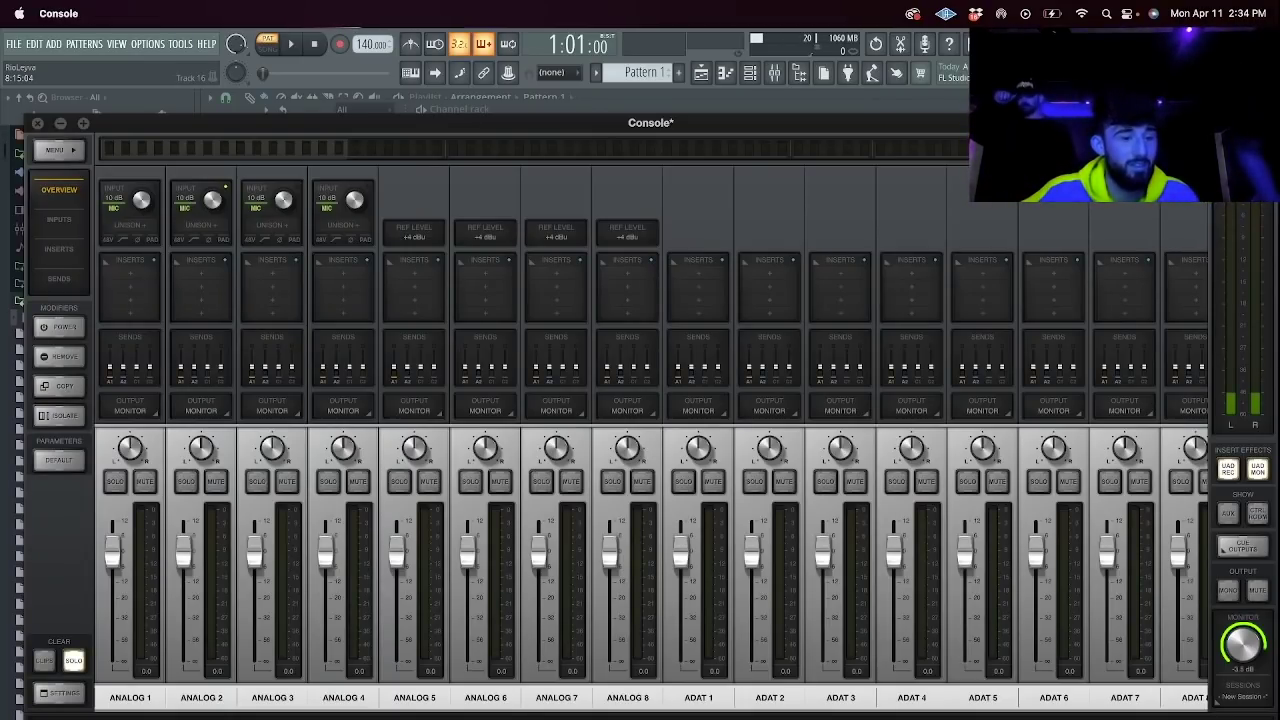
key(super+Tab)
click(487, 215)
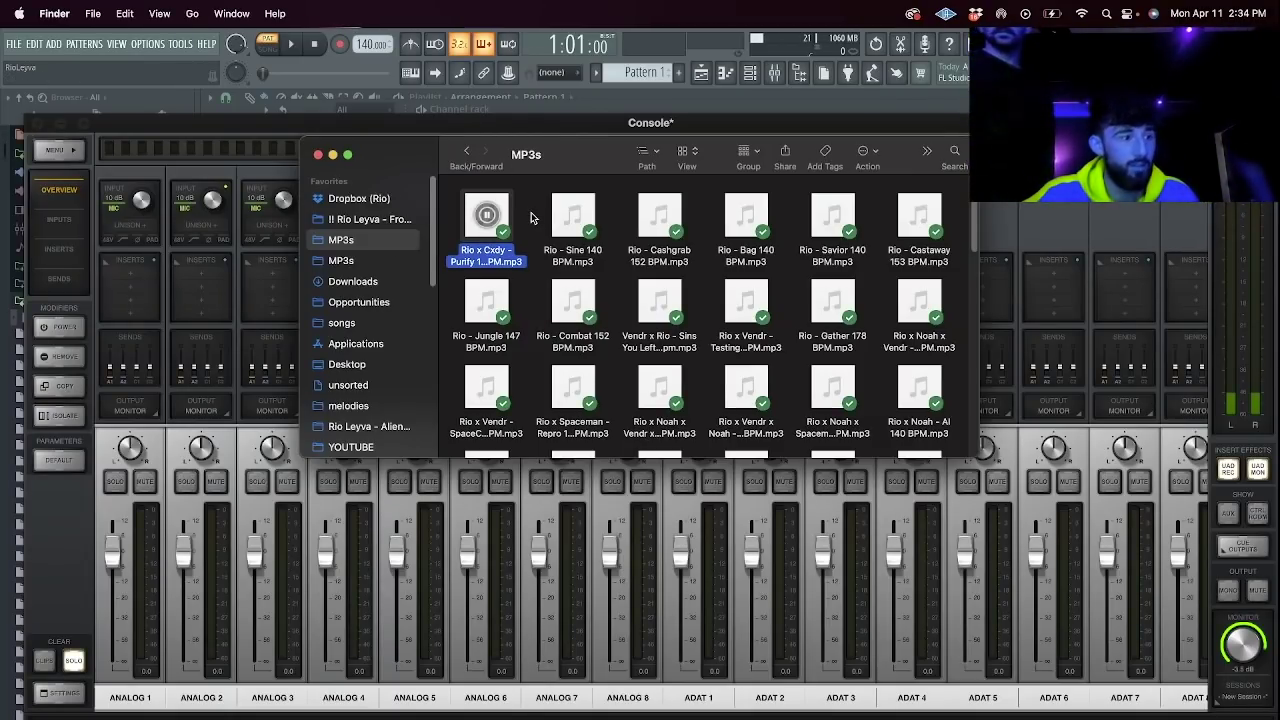
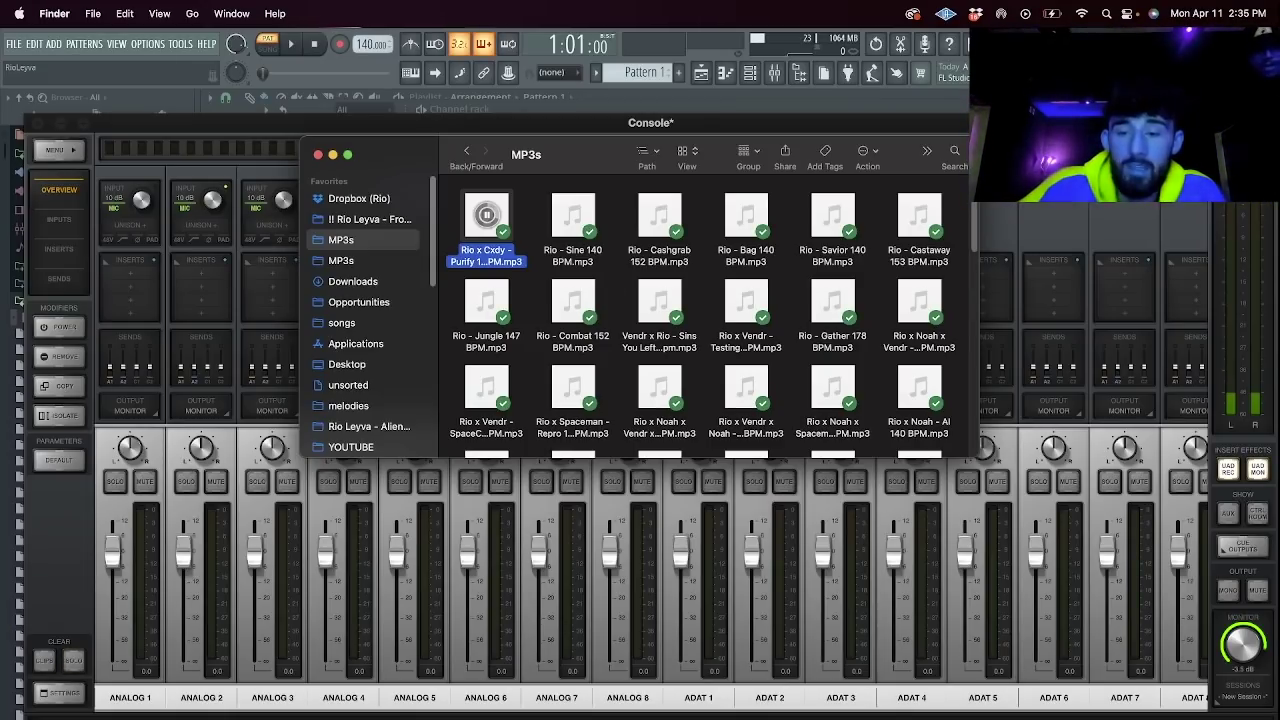
Preview the Sine 140 BPM beat in the MP3s folder and return to Streamlabs.
key(super+Tab)
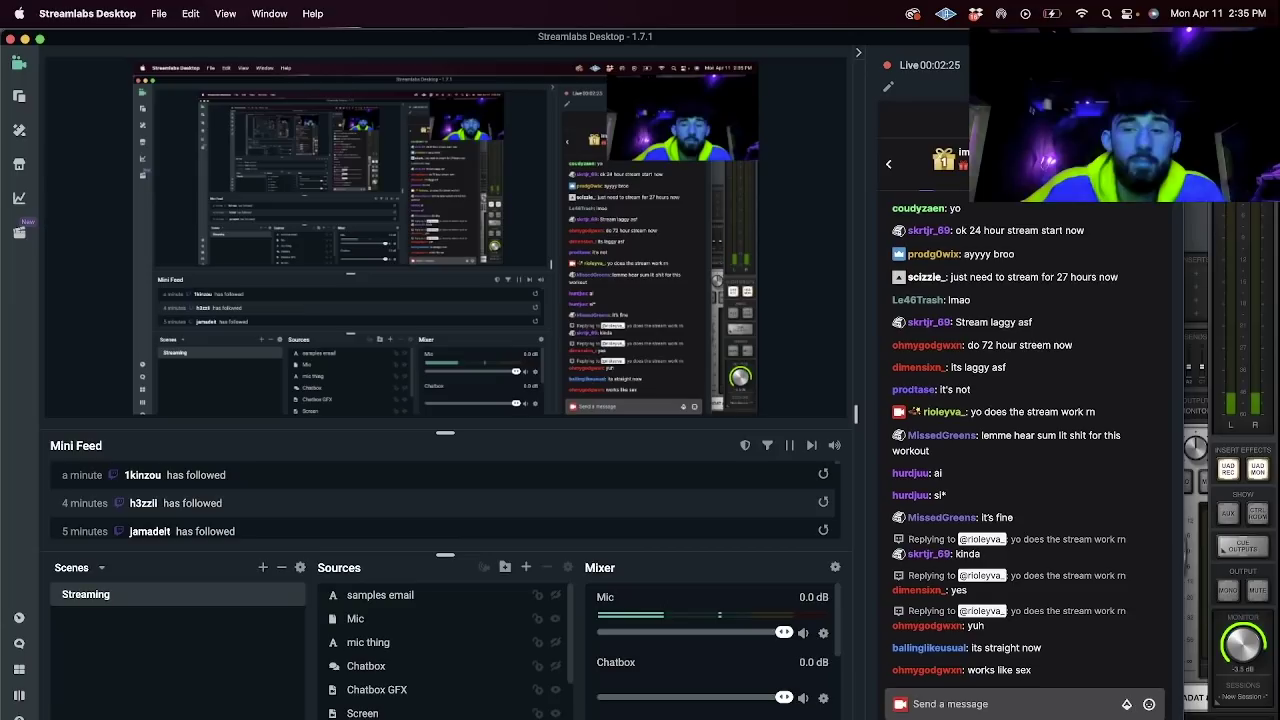
key(super+Tab)
click(581, 219)
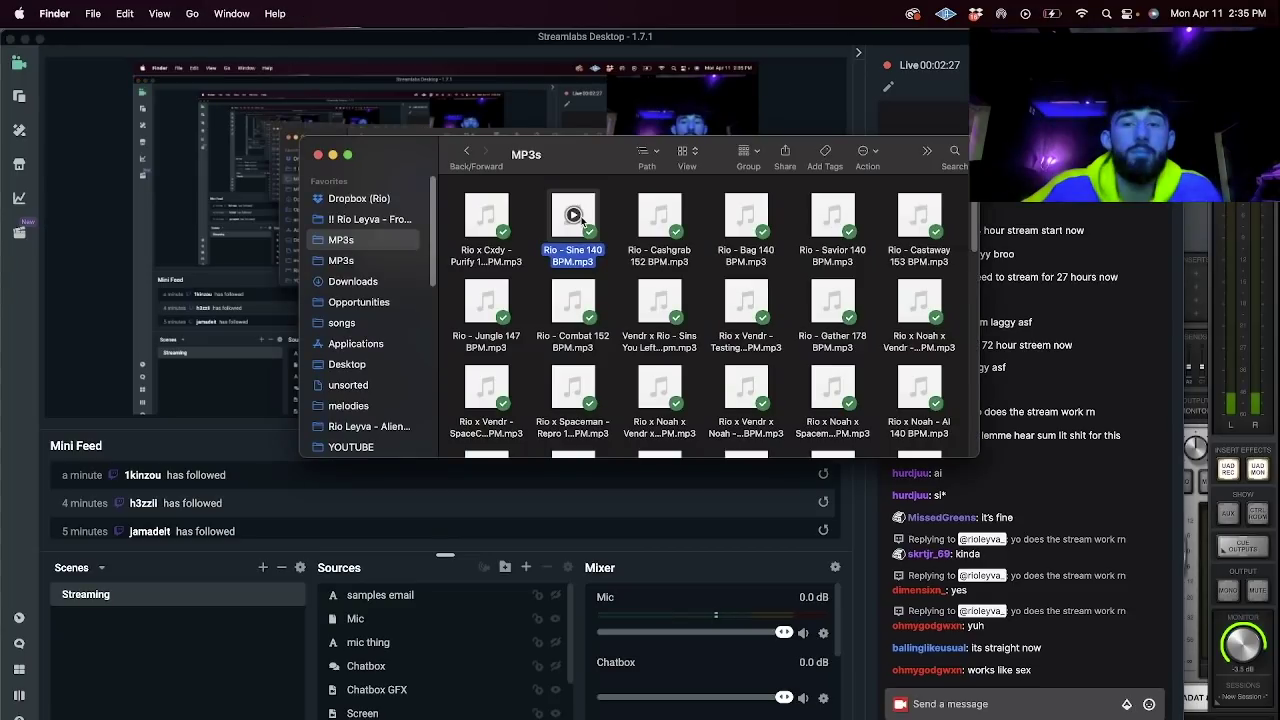
key(super+Tab)
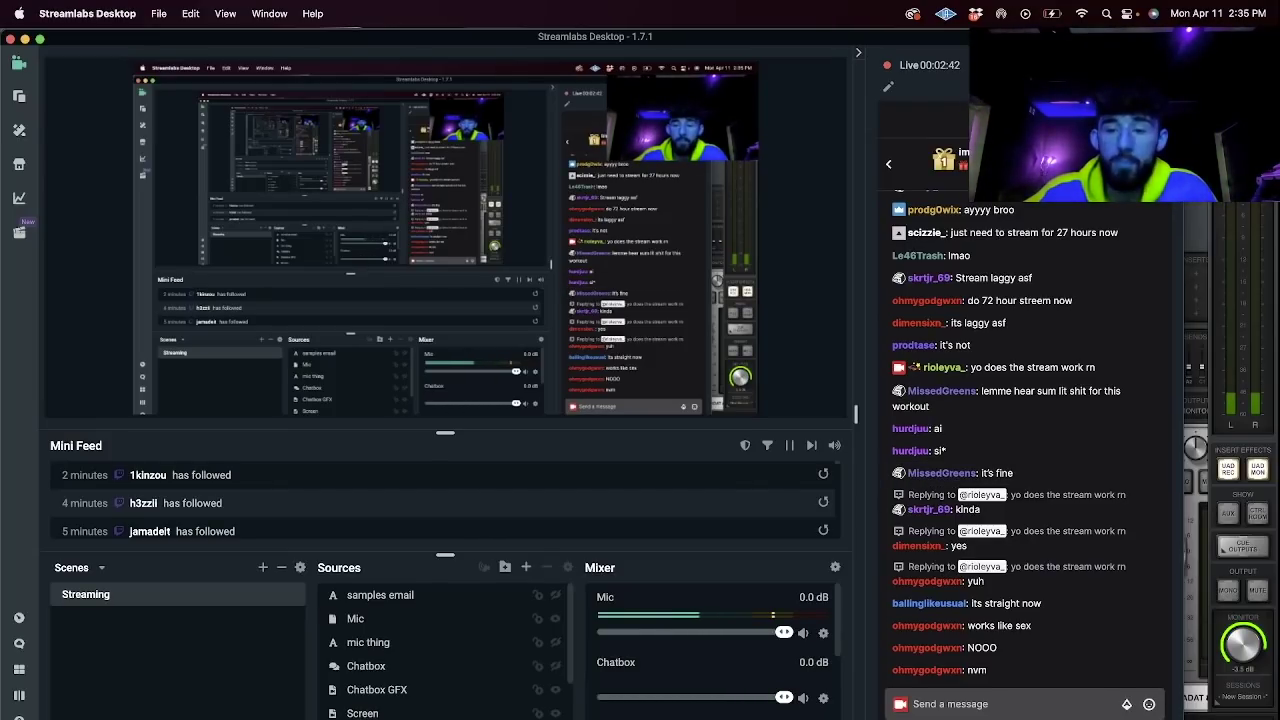
Bring the audio console window to the front and close it.
key(super+Tab)
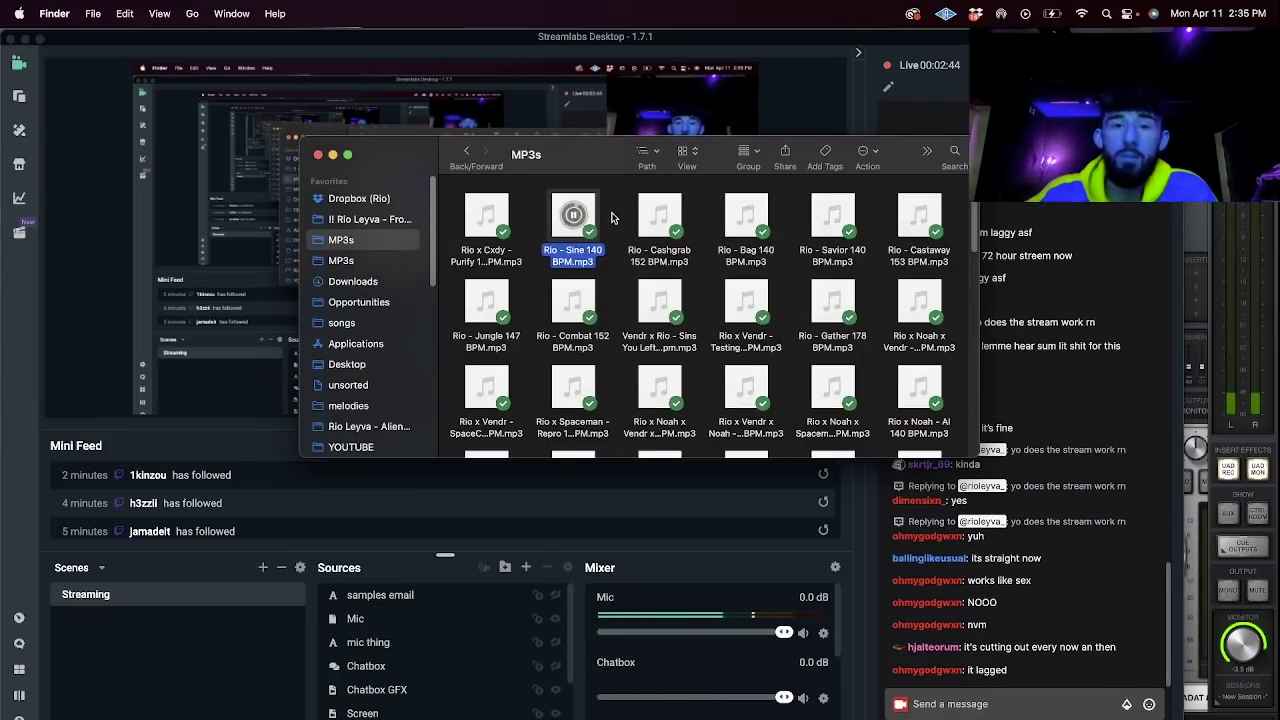
key(super+Tab)
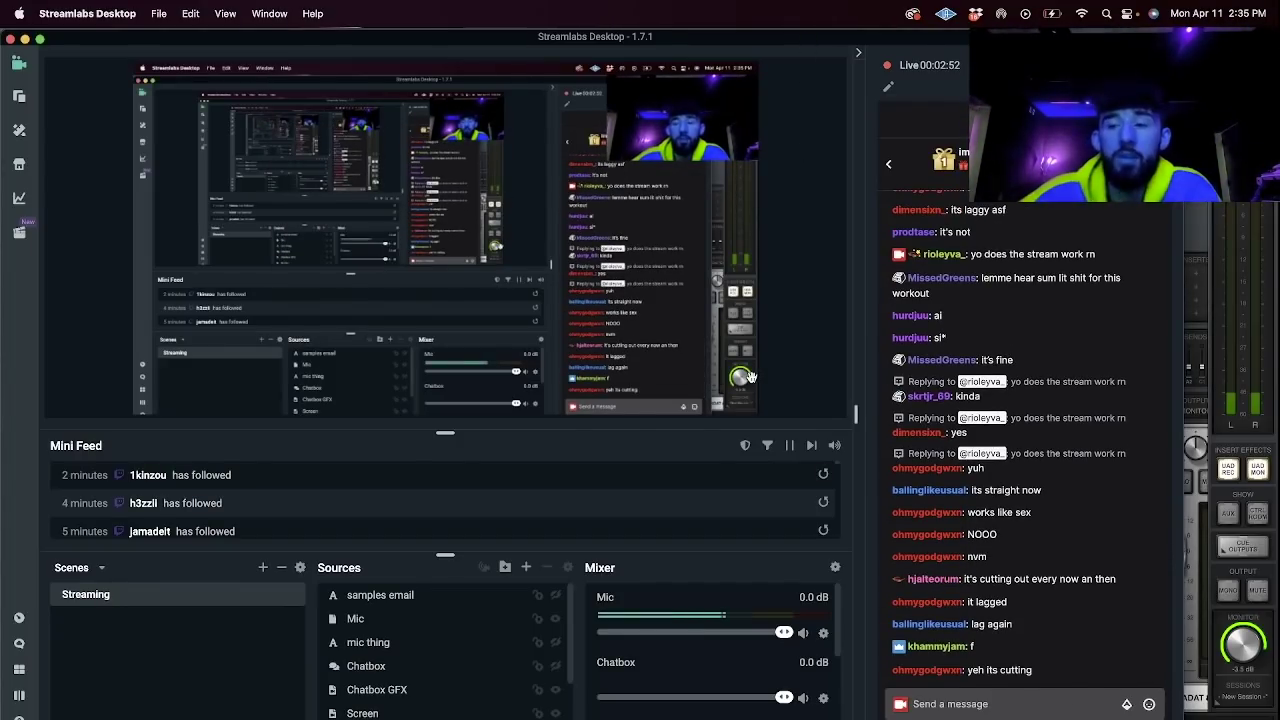
key(super+Tab)
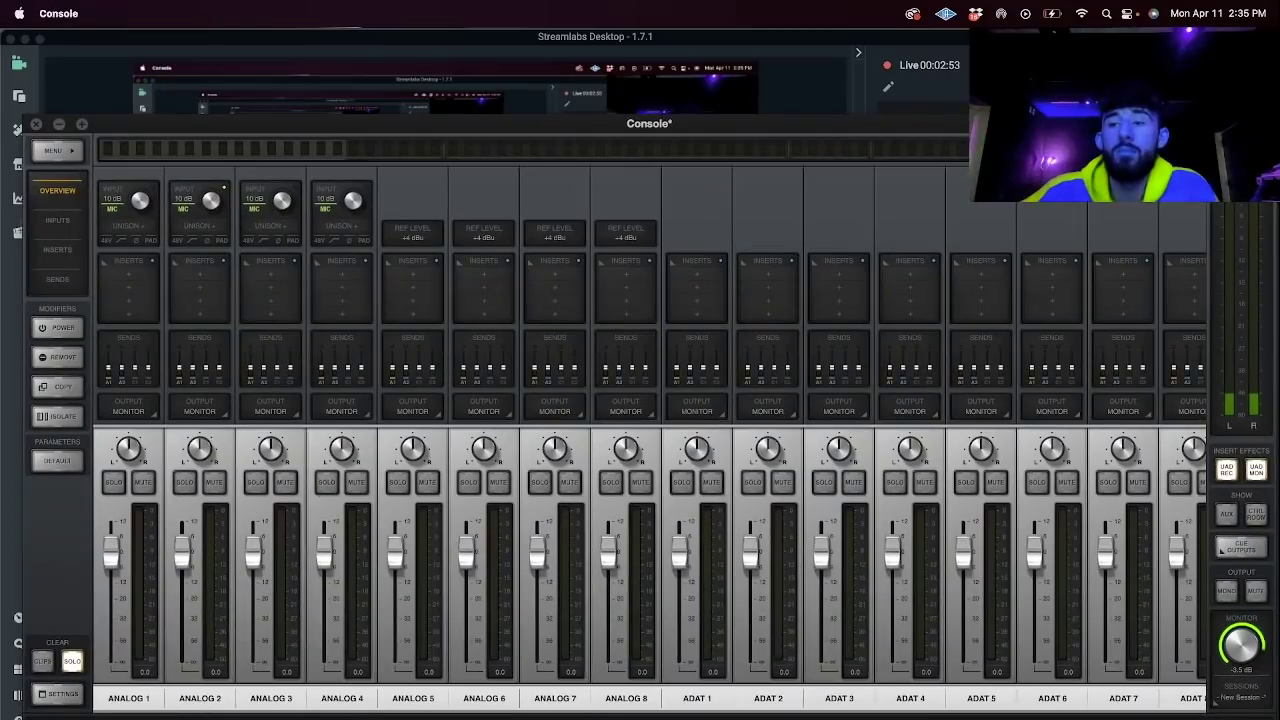
click(37, 125)
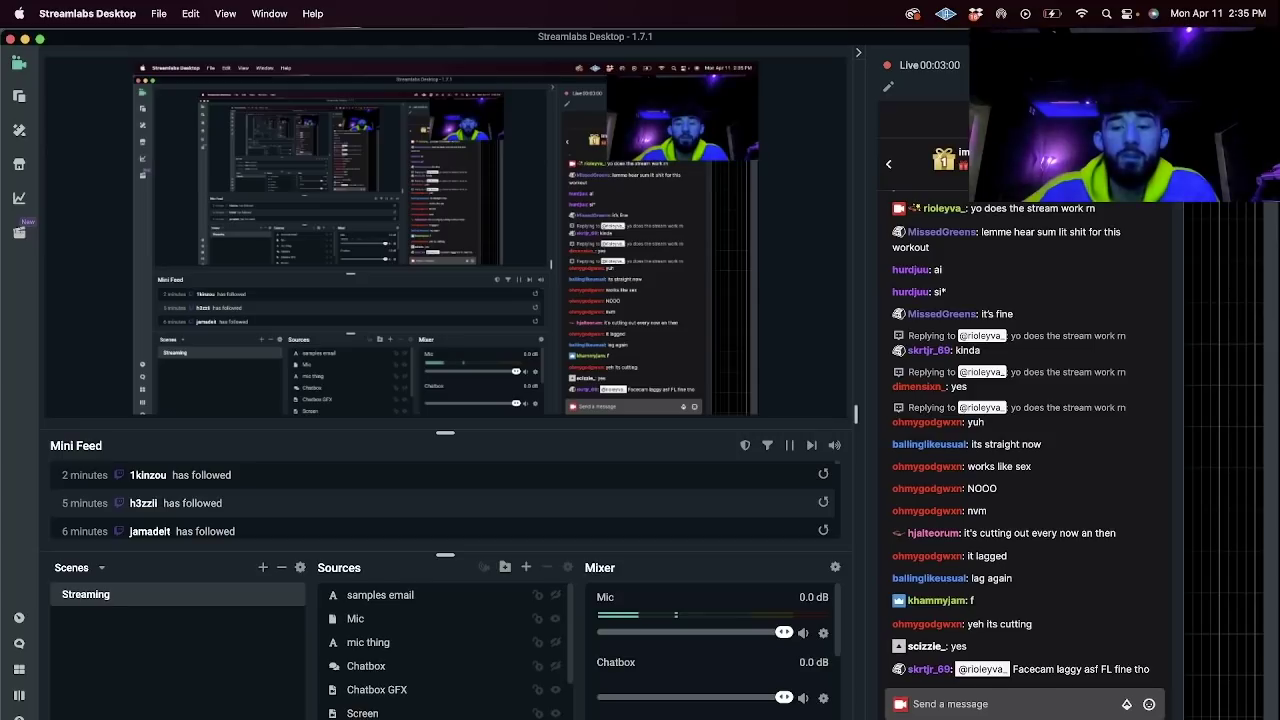
Check the dock options for running apps and switch to Photoshop.
right_click(771, 718)
click(771, 718)
right_click(822, 718)
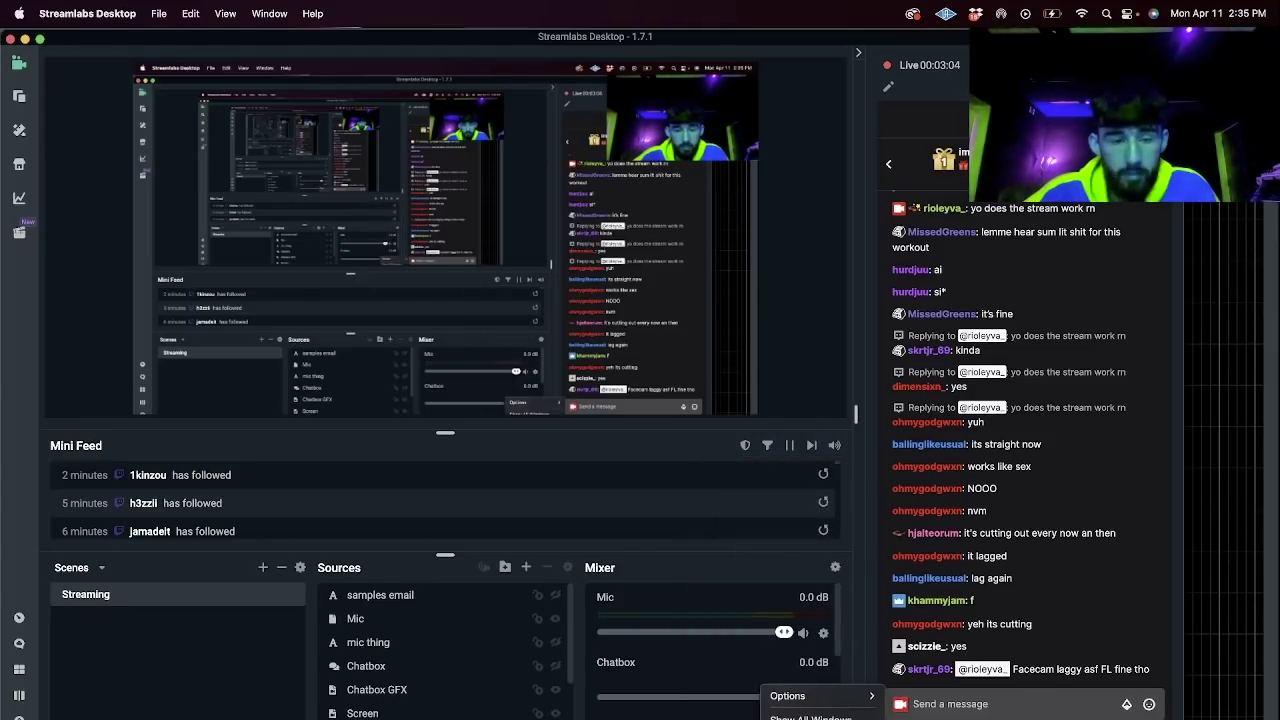
click(811, 718)
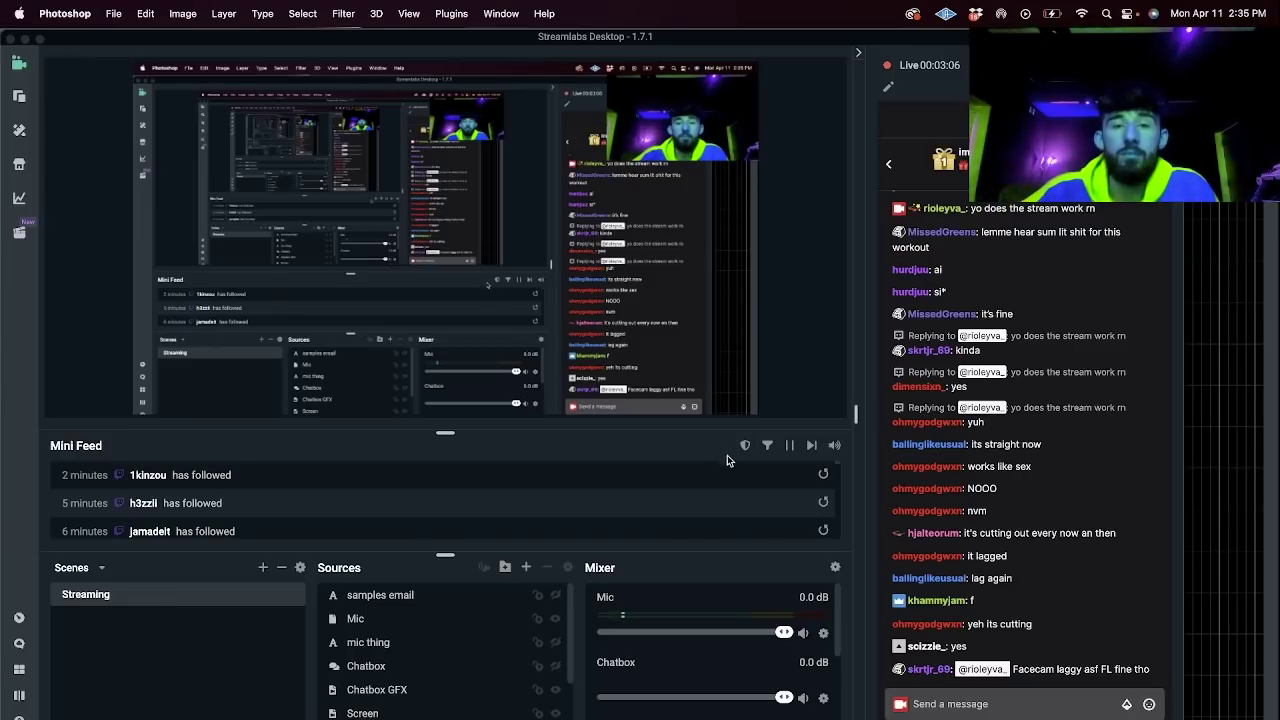
click(400, 718)
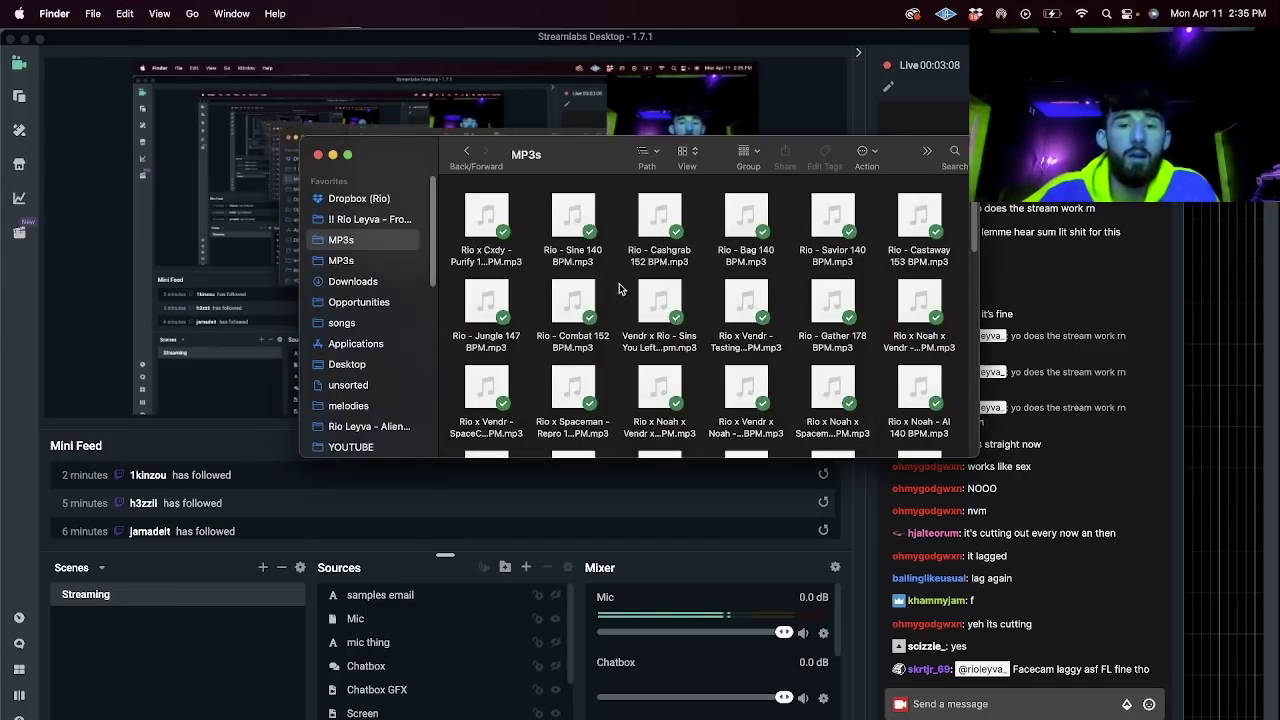
click(661, 302)
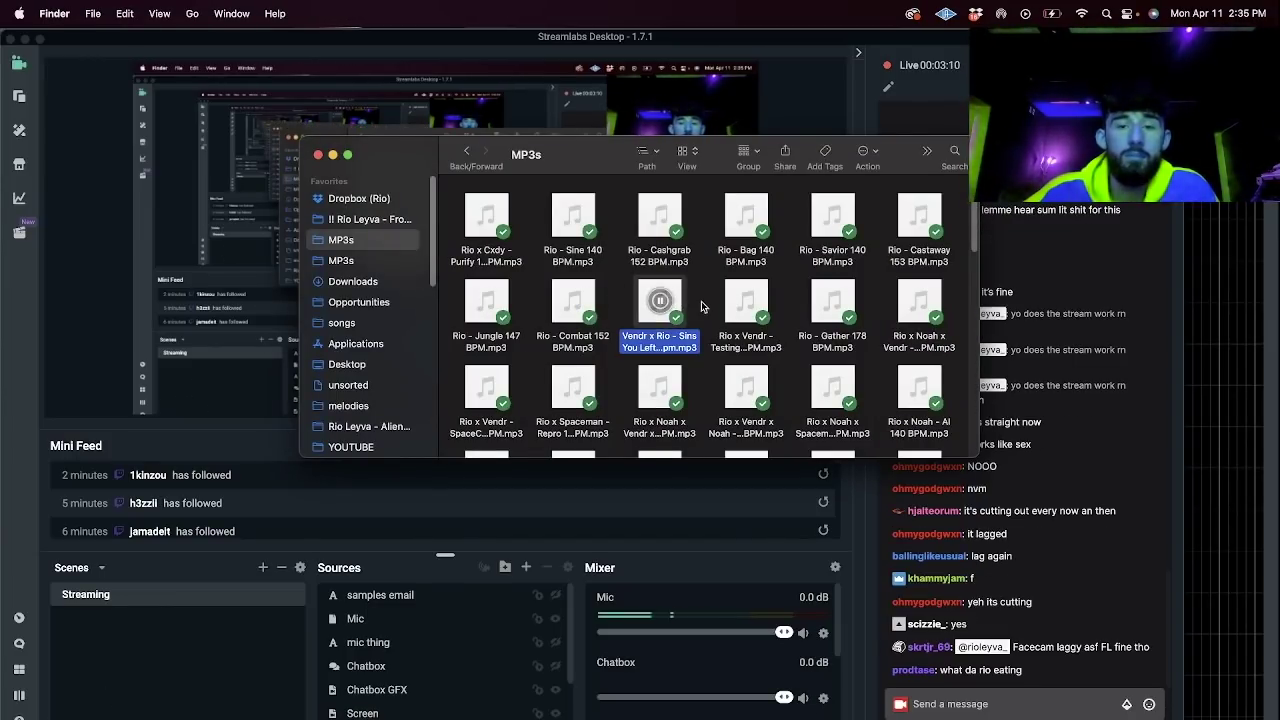
click(701, 308)
click(574, 301)
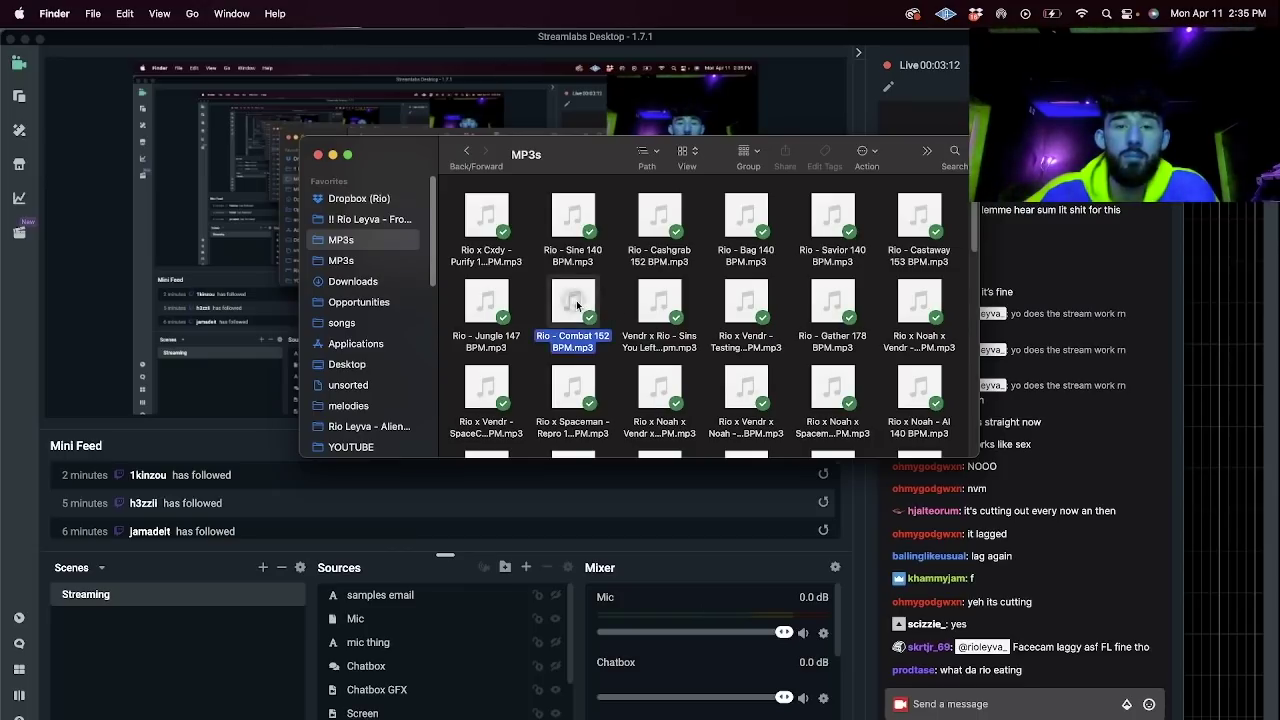
click(746, 215)
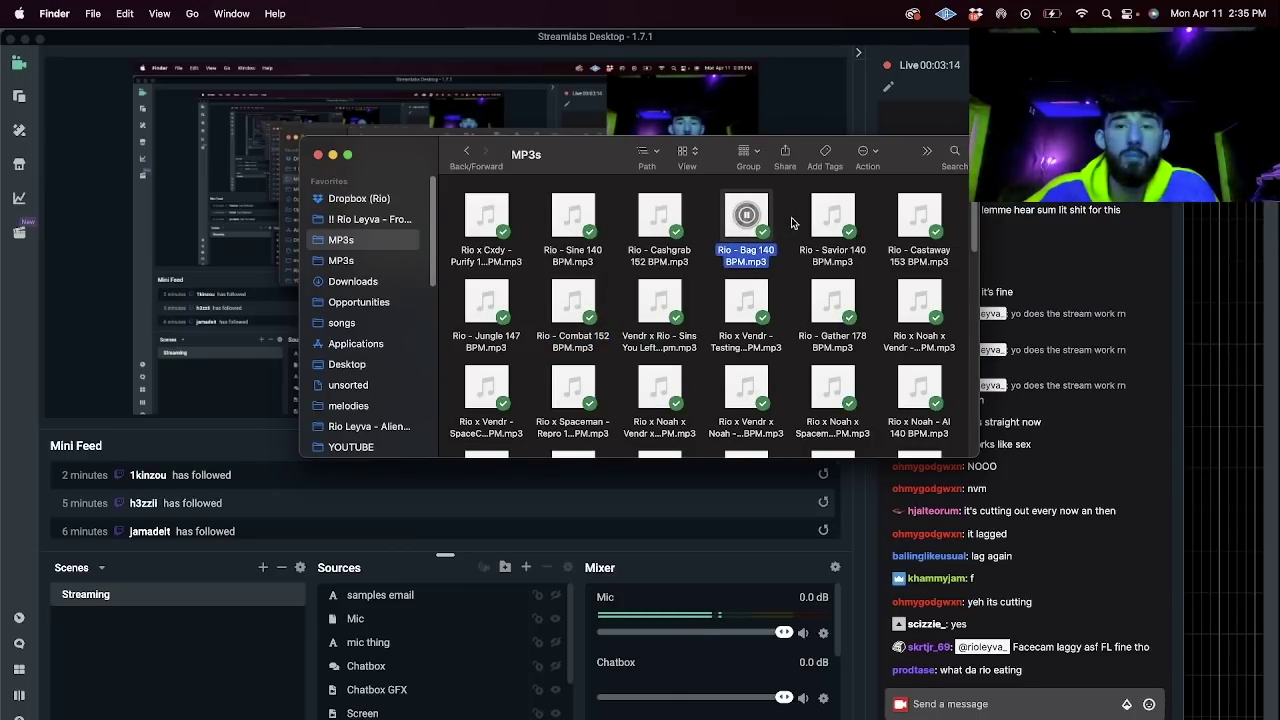
click(855, 49)
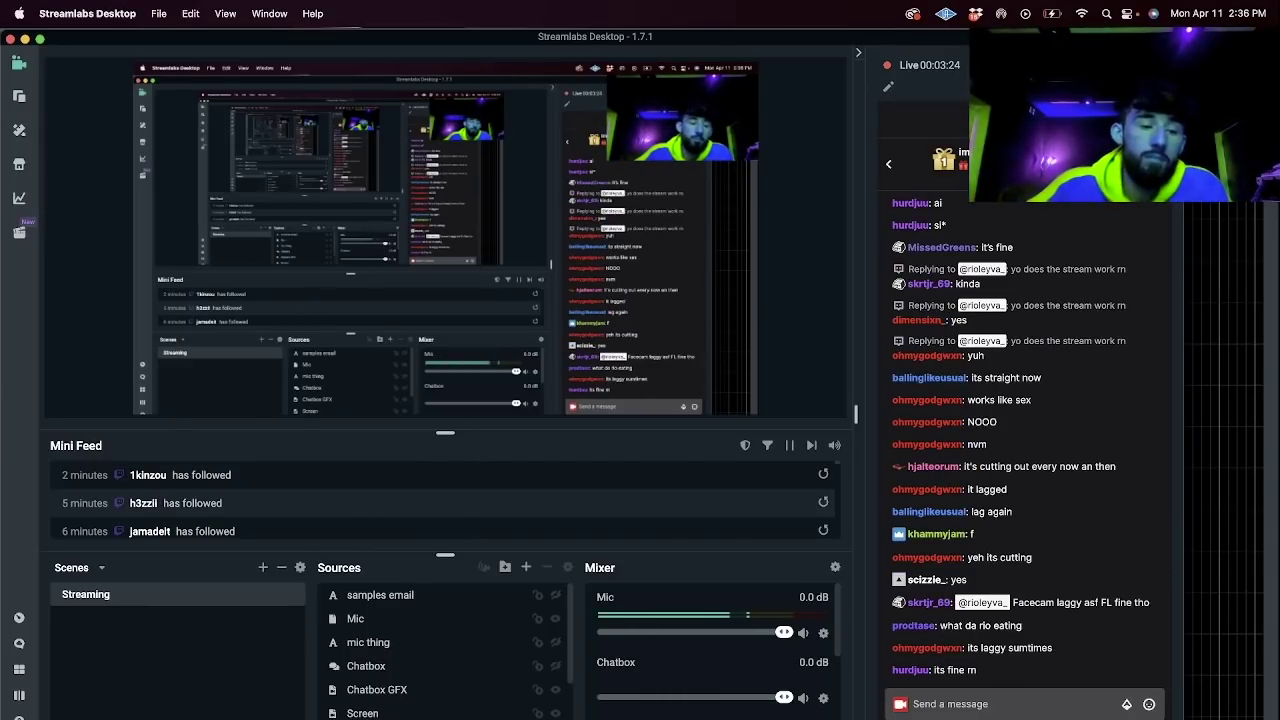
key(super+Tab)
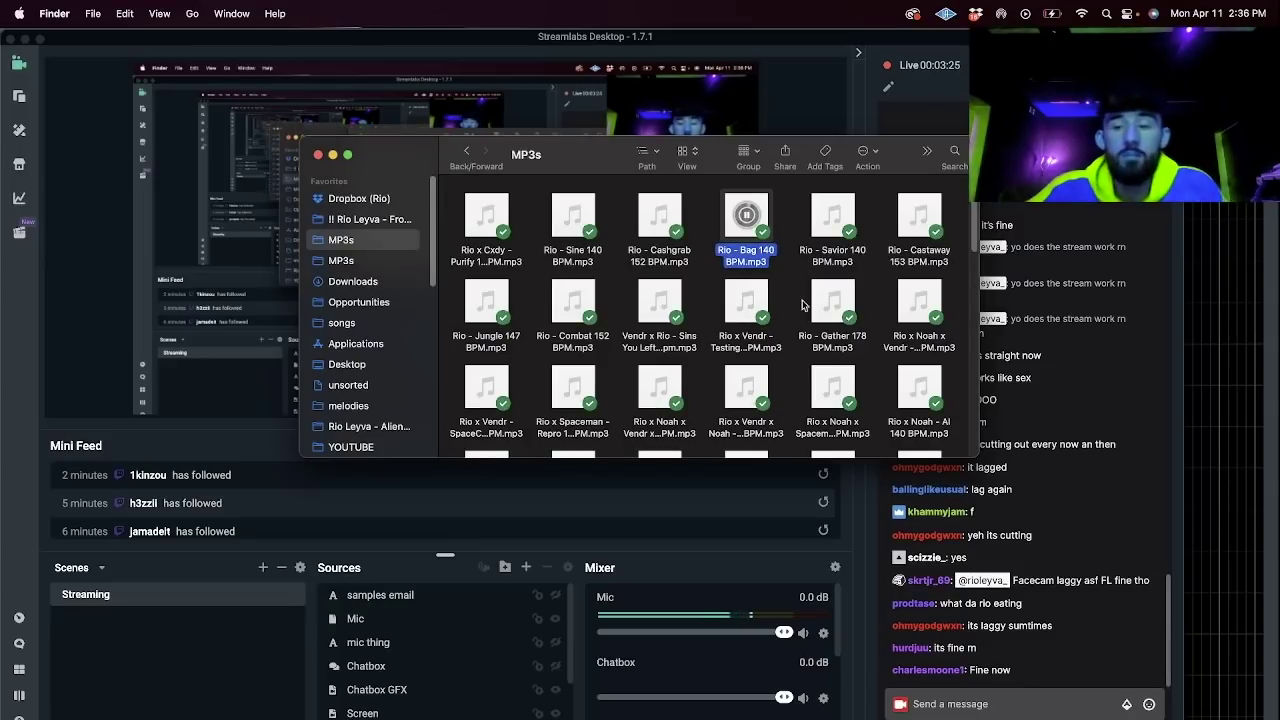
click(660, 215)
click(573, 215)
click(487, 216)
click(560, 223)
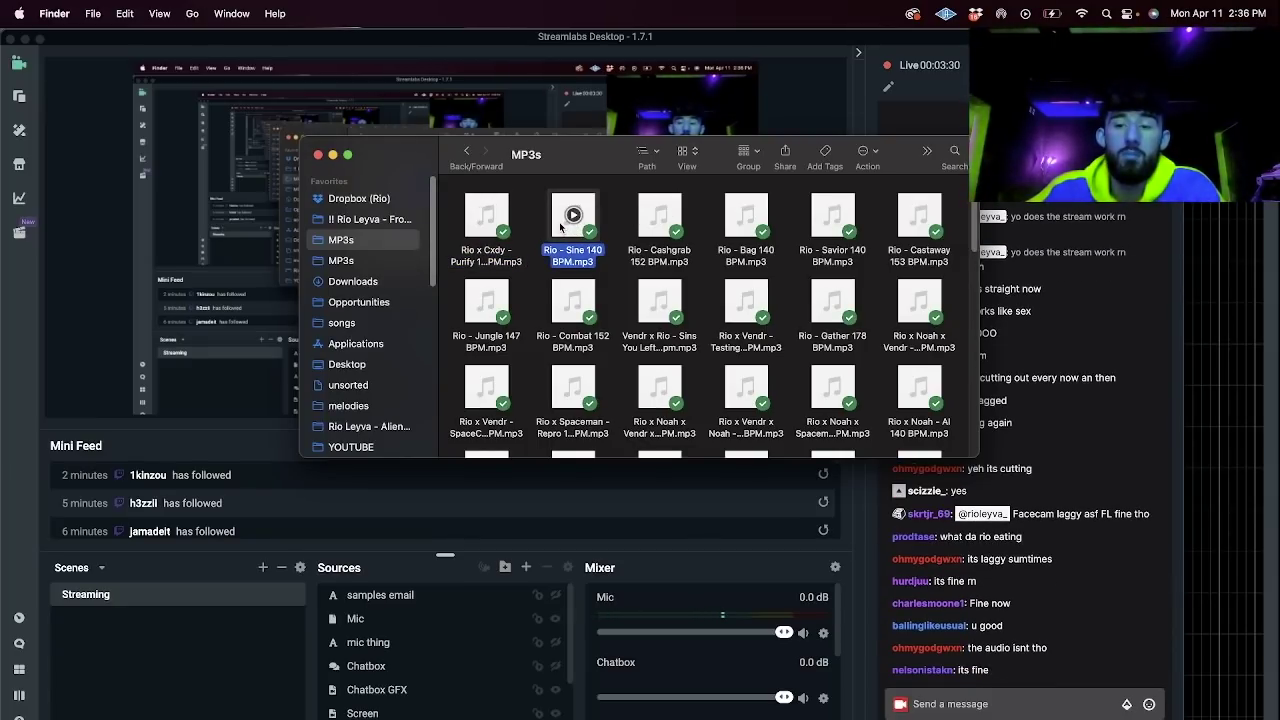
click(622, 229)
click(876, 56)
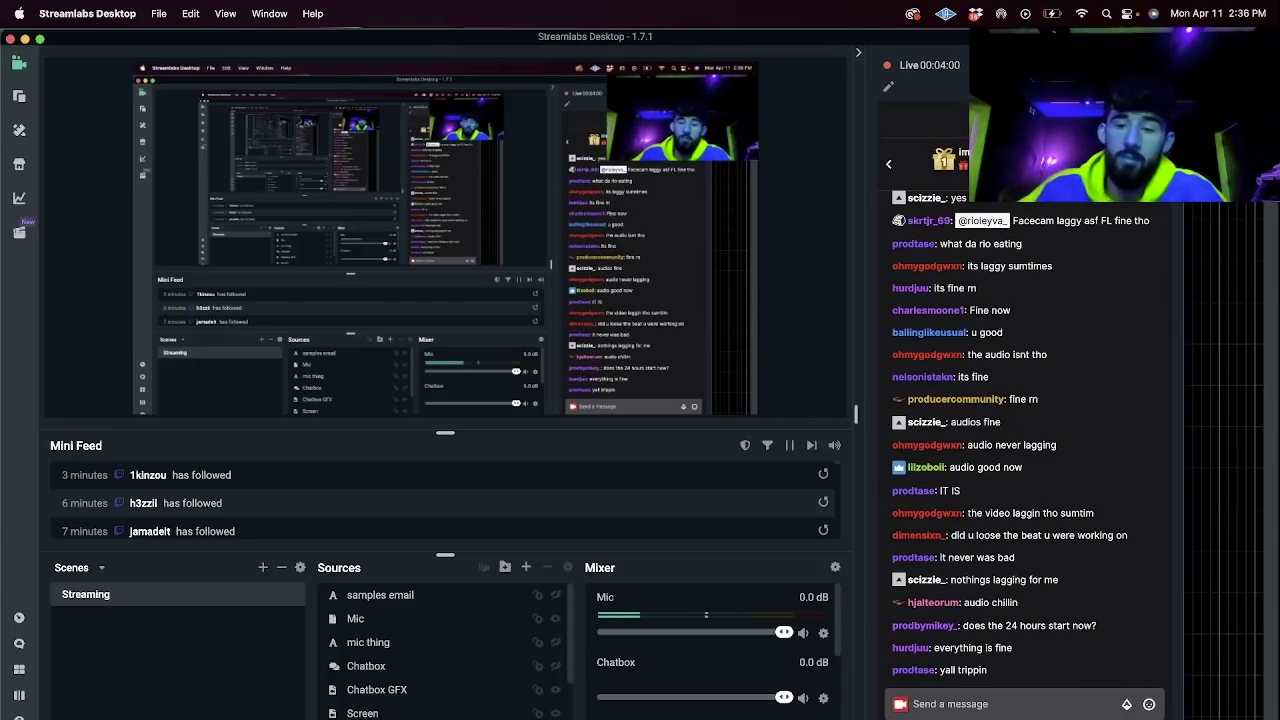
Back in FL Studio, collapse the Backup folder and play the song arrangement.
key(super+Tab)
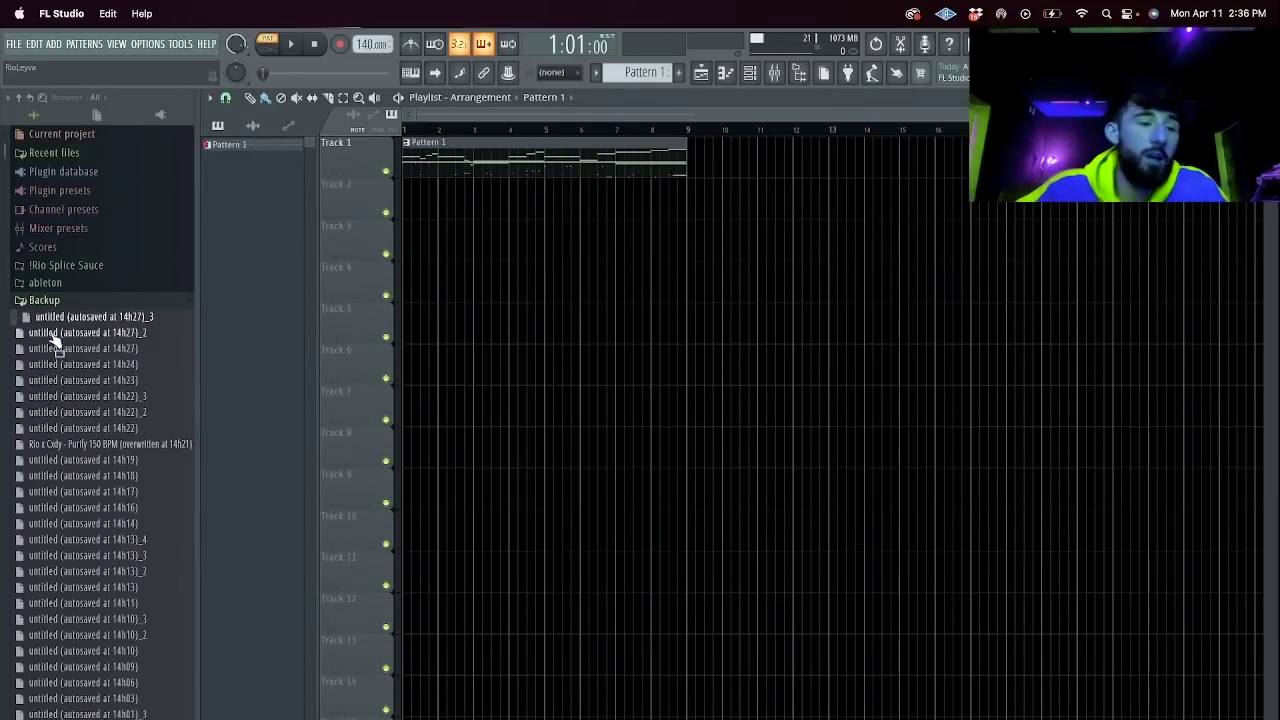
click(90, 304)
key(space)
key(space)
click(268, 47)
key(space)
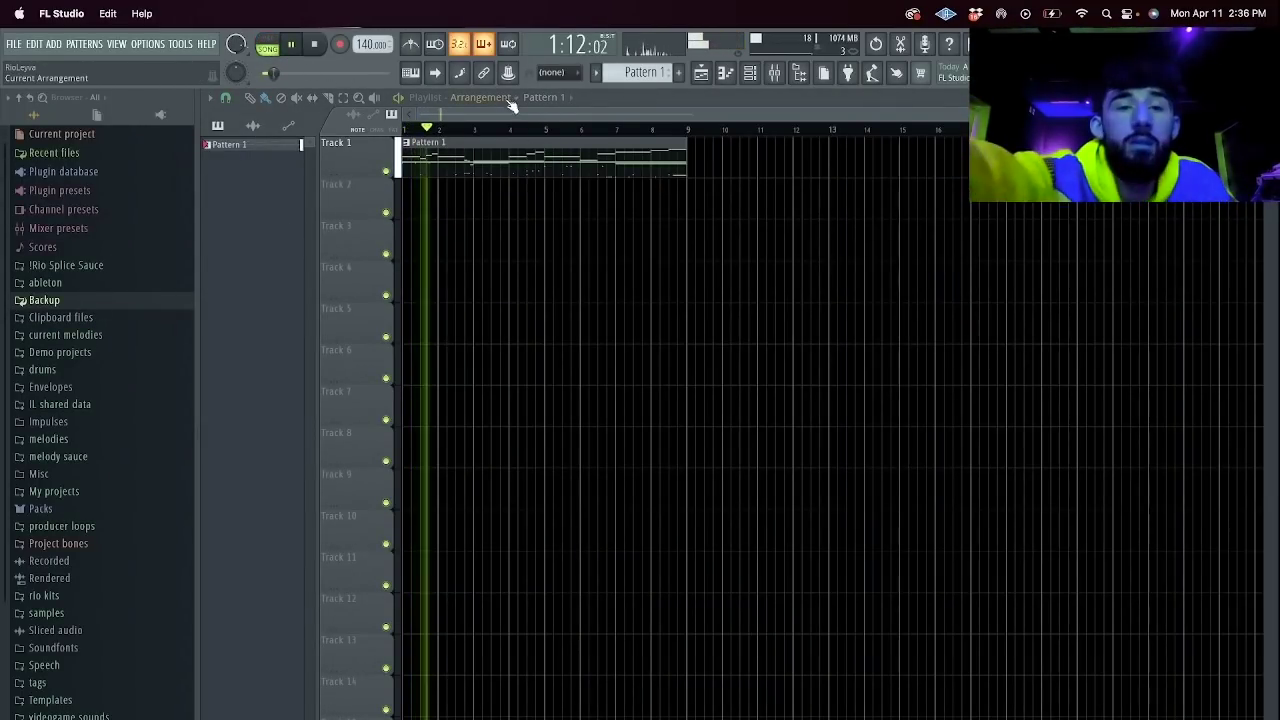
key(XF86AudioRaiseVolume)
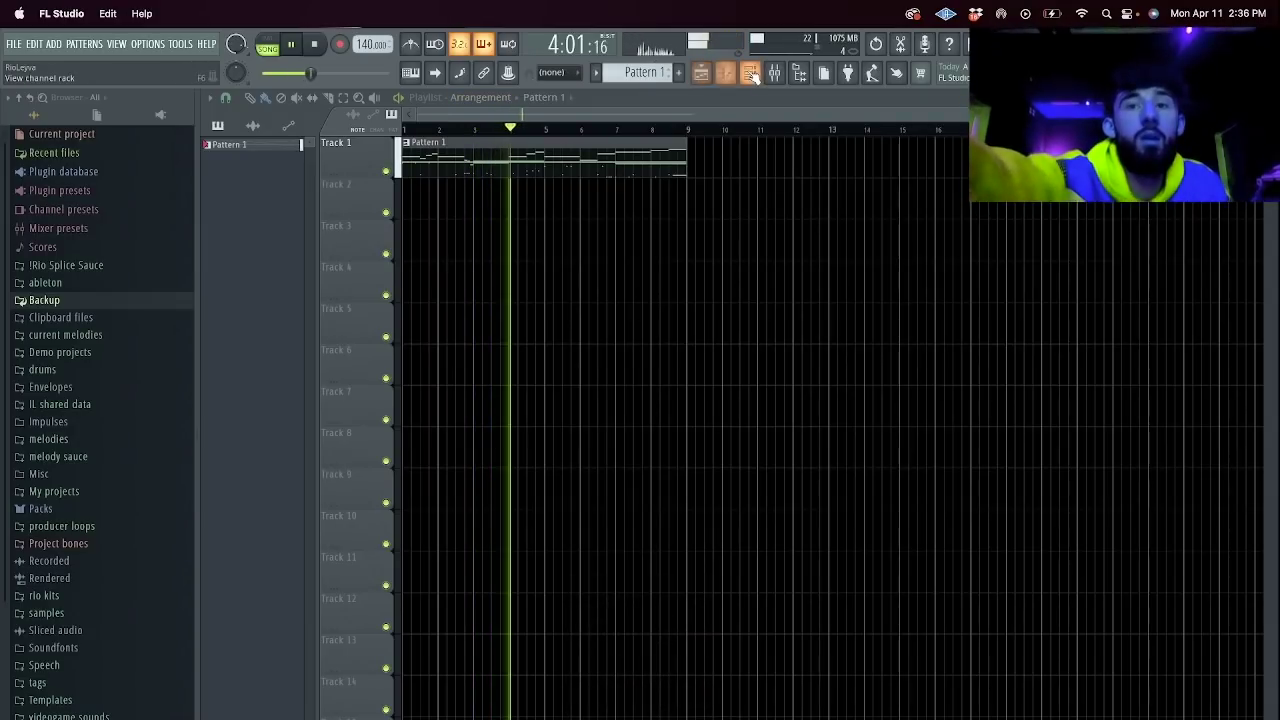
Show the channel rack and expand the drums folder, collapsing the Khemics kit.
key(F6)
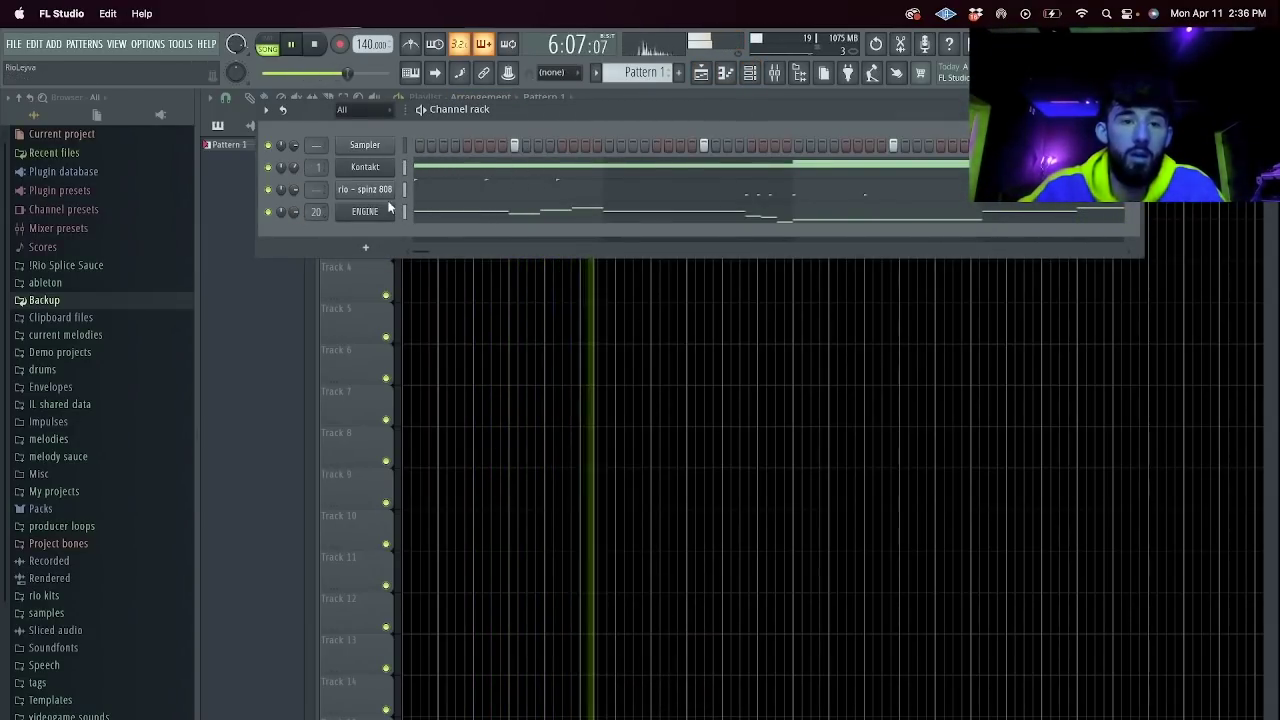
click(48, 371)
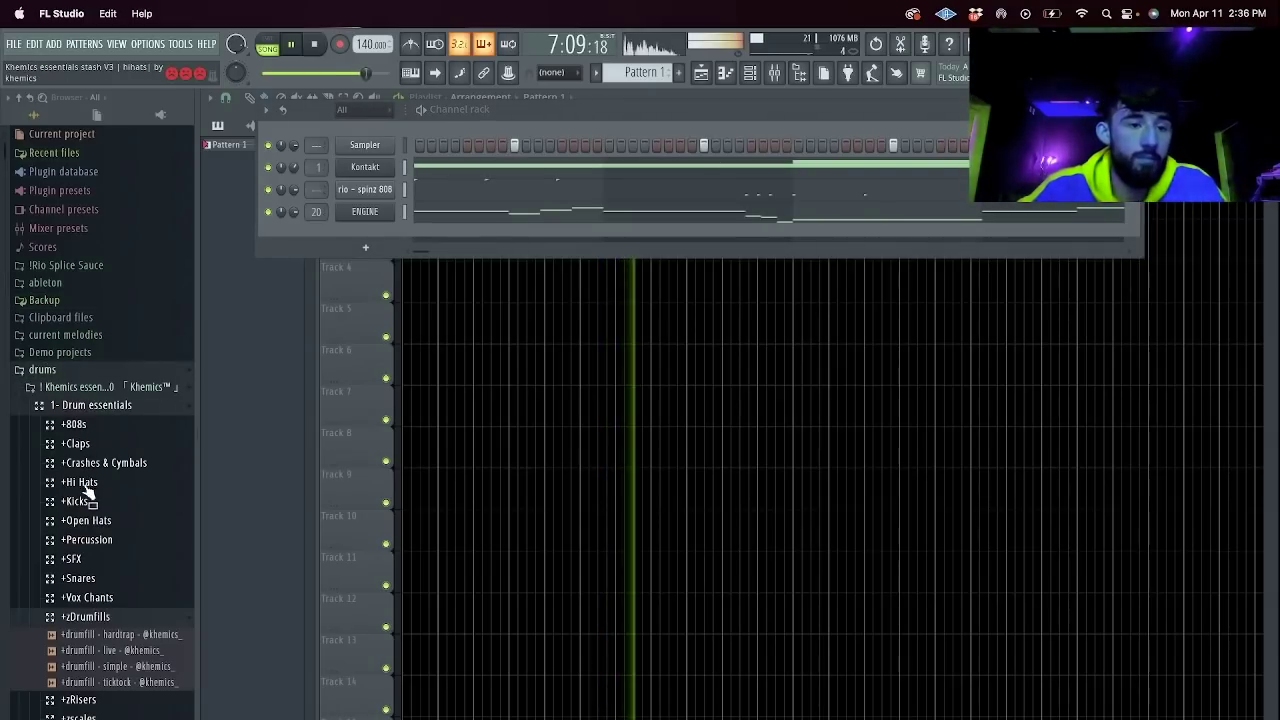
scroll(110, 400, down, 10)
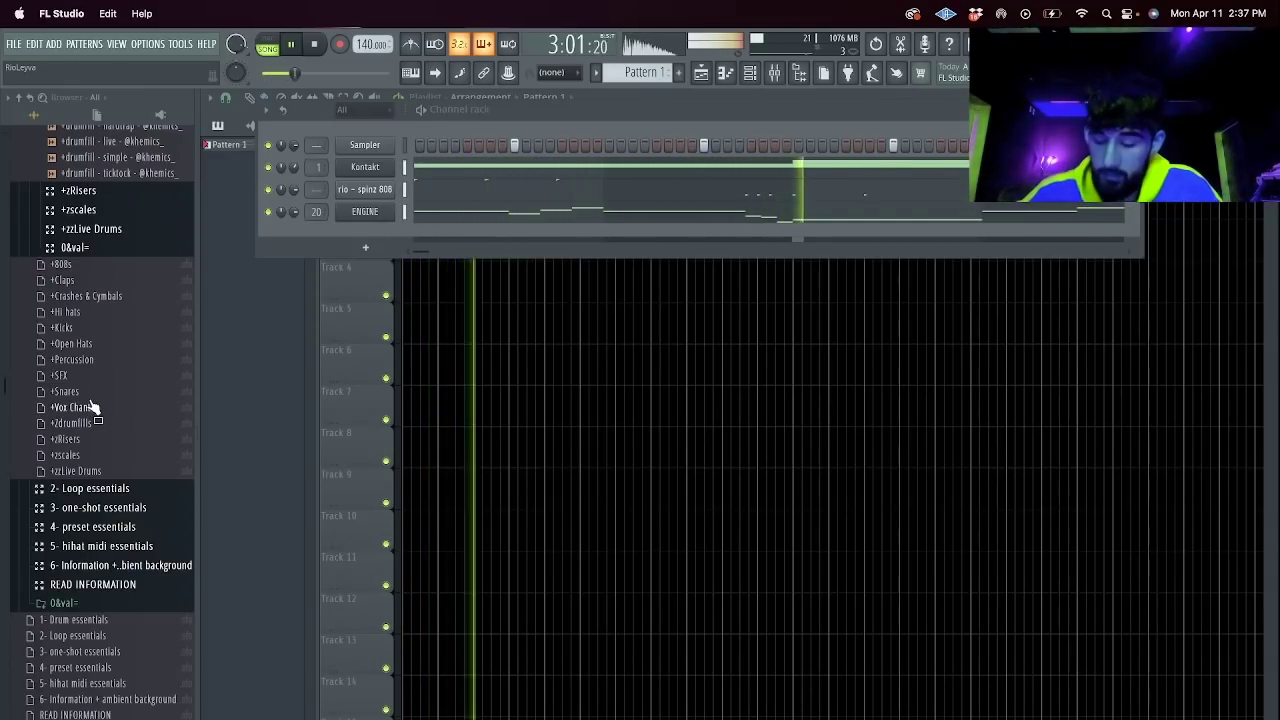
scroll(45, 590, up, 10)
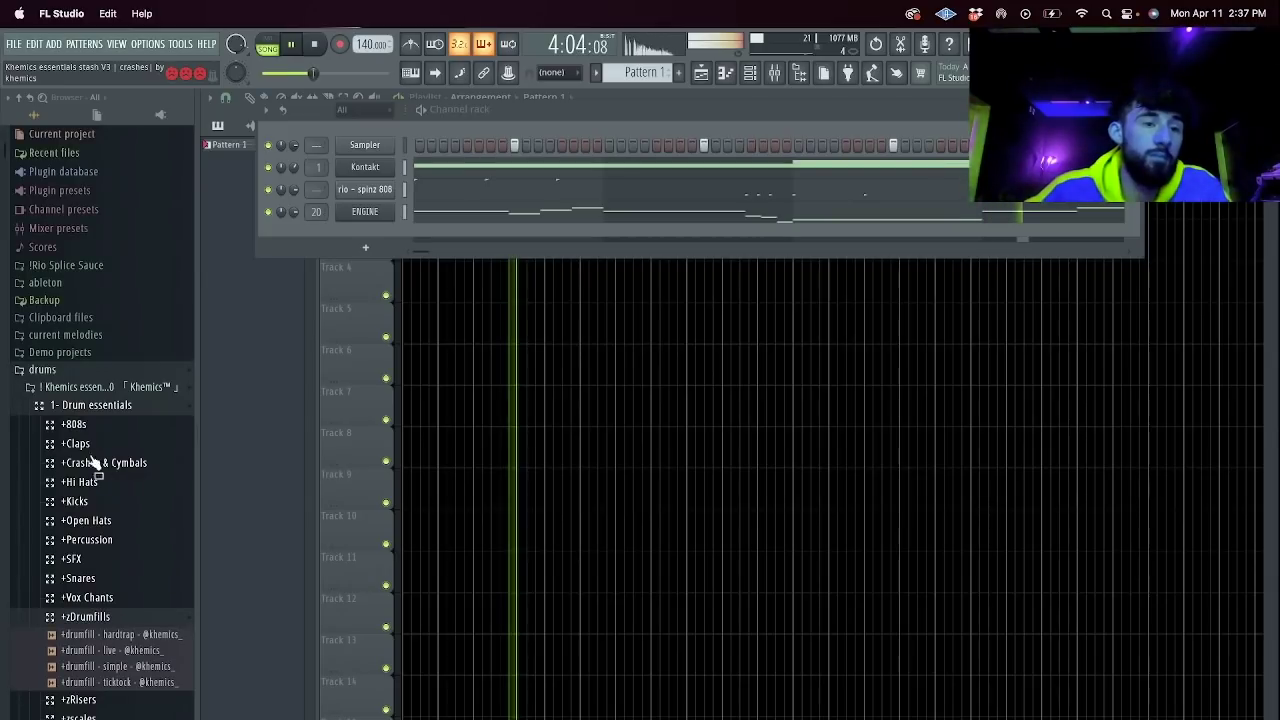
click(86, 386)
Add Hit 1 Distorted from the Isolation Drumkit Handz hi-hats as a channel and open its piano roll.
click(86, 404)
click(66, 474)
click(61, 554)
drag(83, 570, 424, 243)
click(421, 233)
click(444, 233)
click(491, 233)
right_click(387, 236)
click(447, 235)
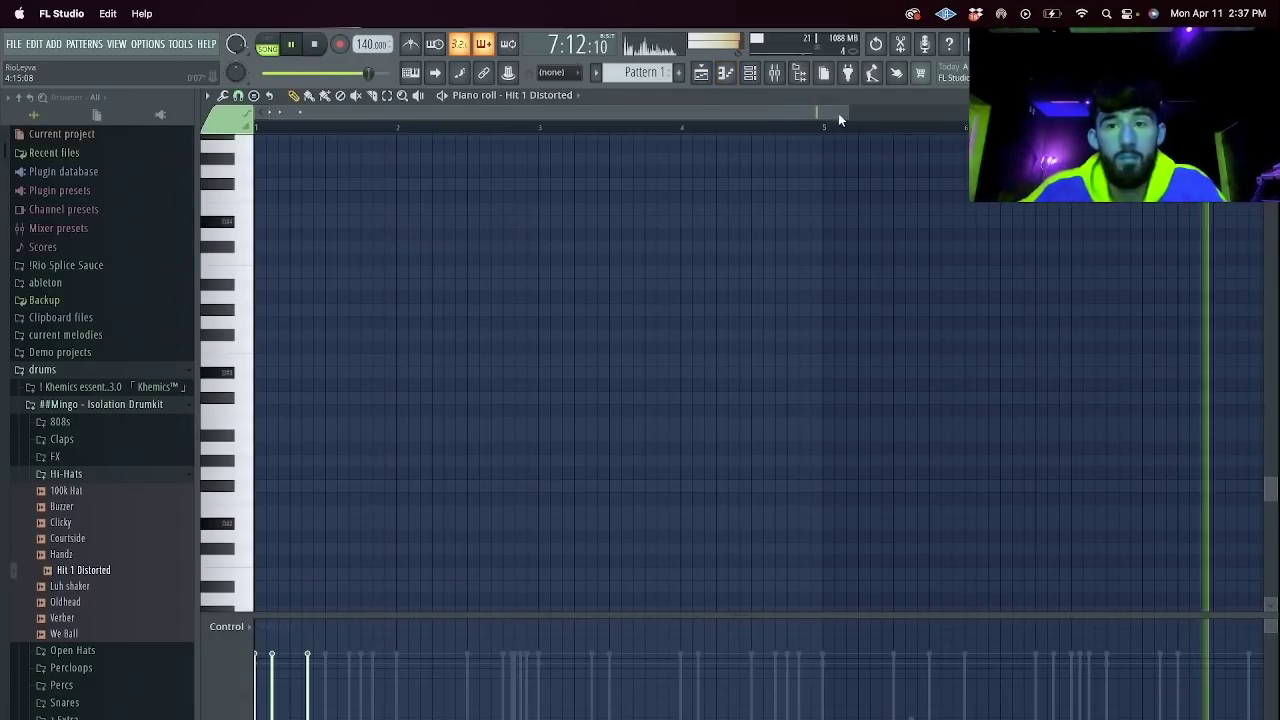
With a finer snap, paint a C5 hi-hat roll, a single hit and a descending run.
drag(845, 113, 460, 115)
scroll(369, 258, up, 5)
click(241, 98)
click(253, 184)
click(309, 95)
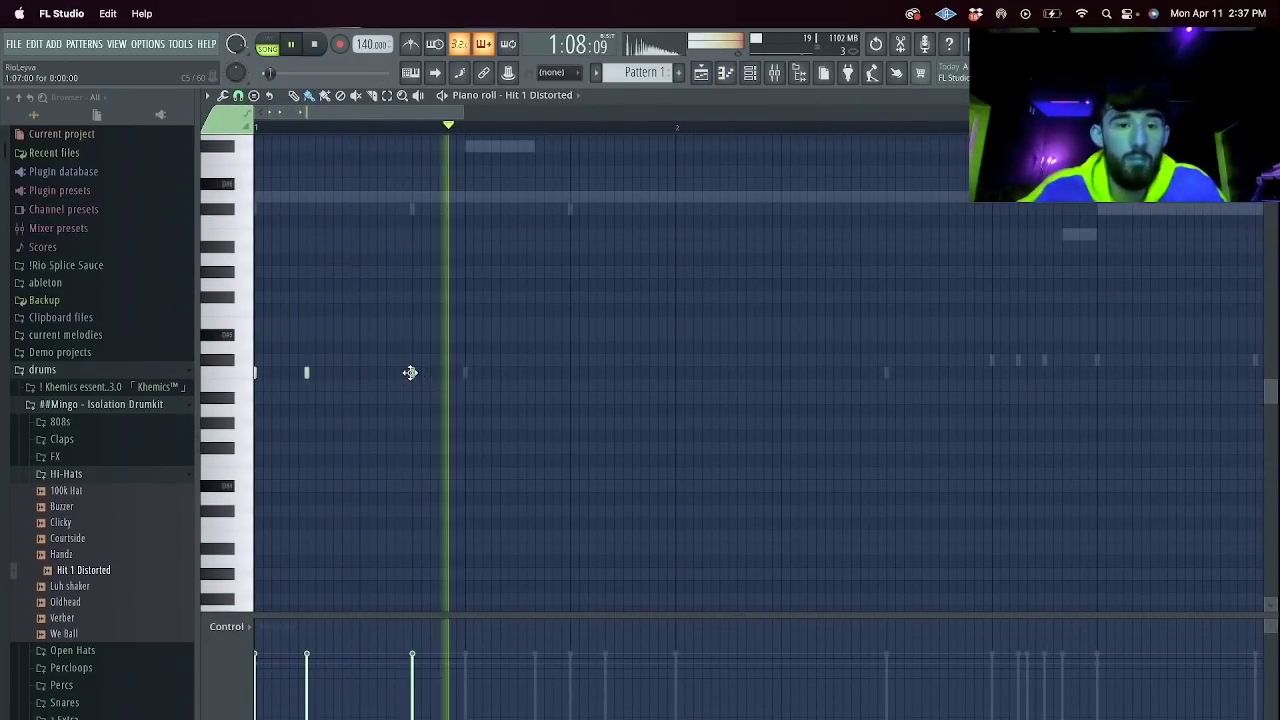
click(571, 372)
drag(578, 372, 664, 372)
click(733, 372)
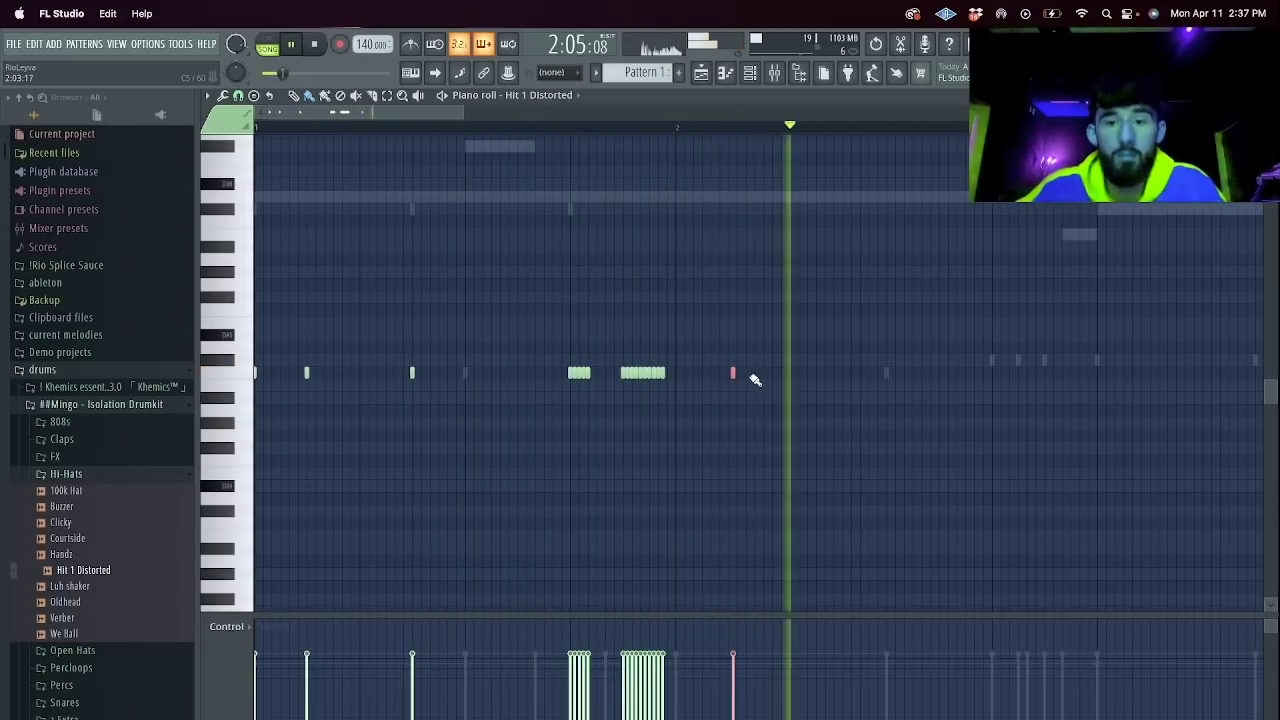
mouse_move(785, 460)
mouse_down()
mouse_move(800, 548)
mouse_move(843, 634)
mouse_up()
Ramp the run's velocities down and paint another roll and descending run higher up.
scroll(840, 491, down, 3)
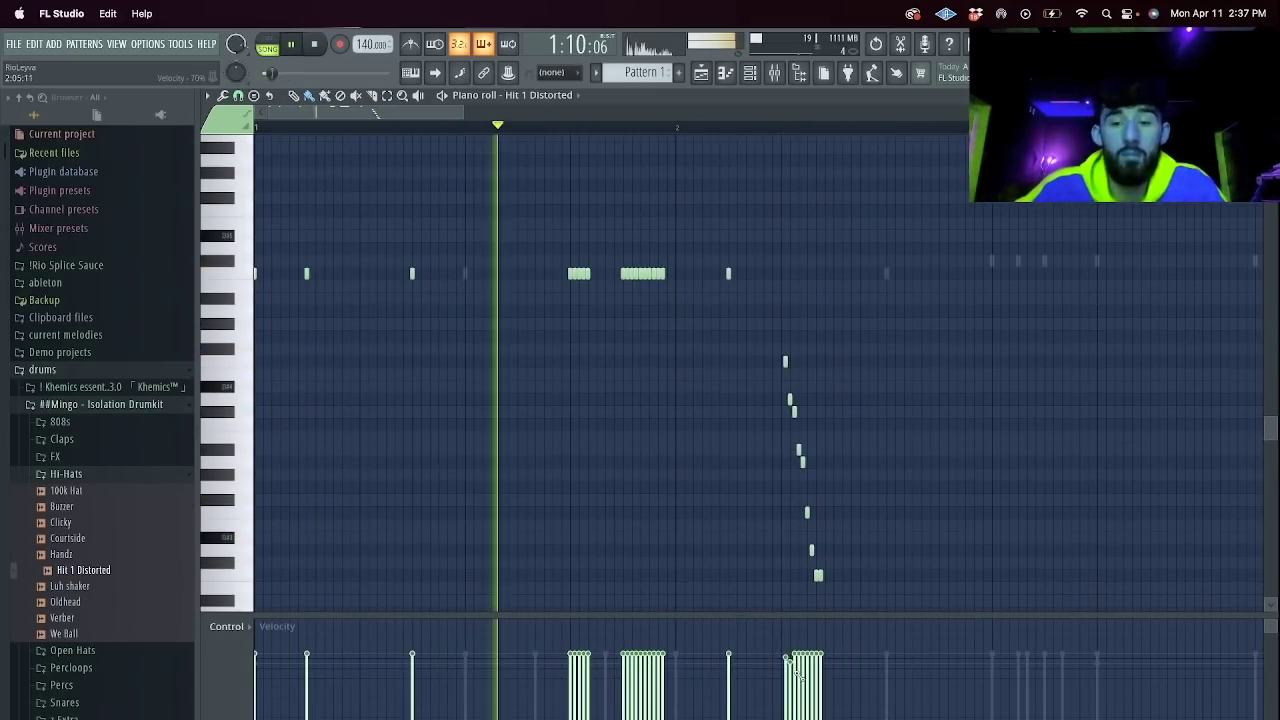
drag(799, 675, 822, 714)
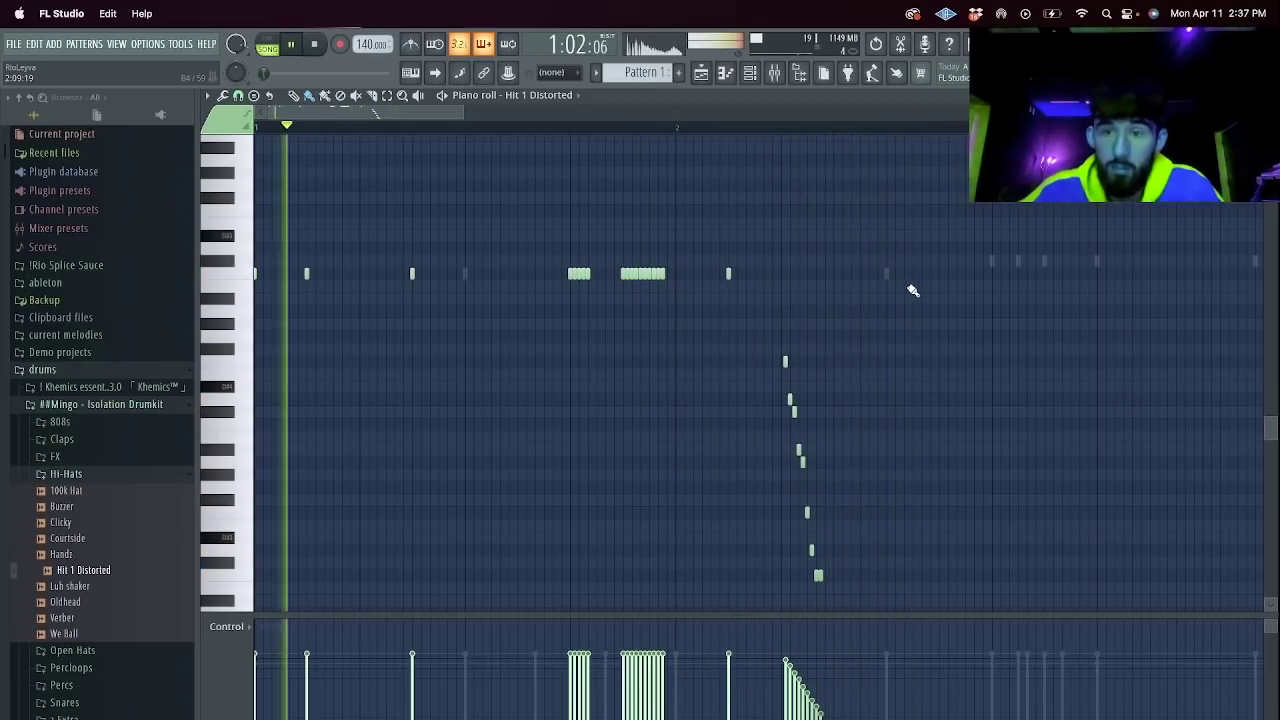
click(888, 273)
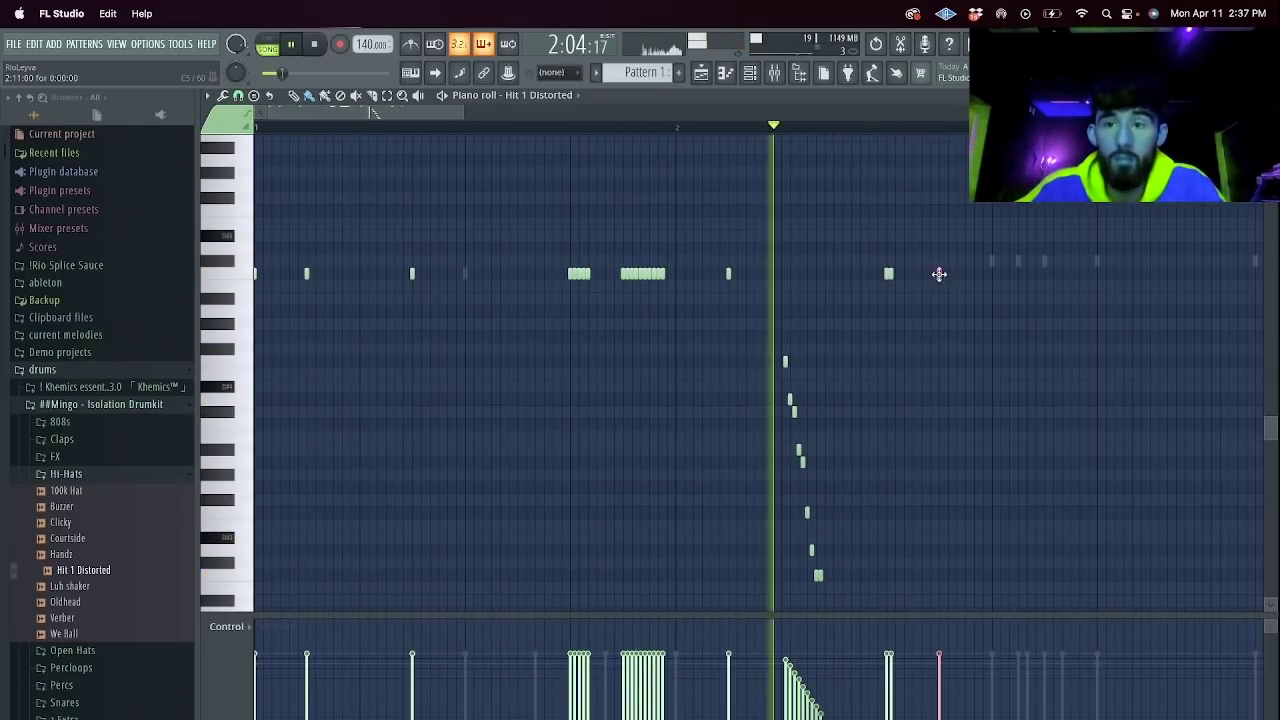
drag(913, 274, 928, 274)
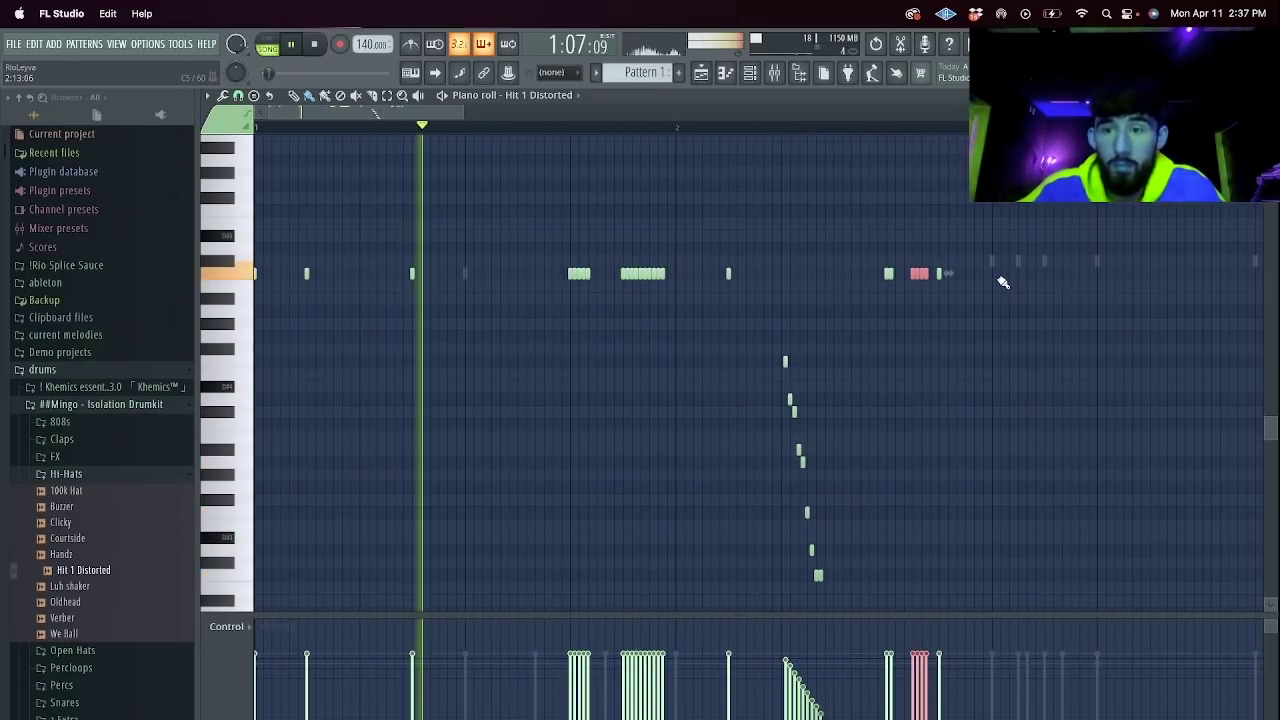
click(991, 274)
drag(1046, 337, 1072, 411)
Duplicate the pattern into bars 3–4 and mirror the selected notes horizontally.
key(super+b)
super+click(799, 132)
scroll(894, 383, down, 5)
drag(910, 403, 822, 185)
key(alt+y)
key(Return)
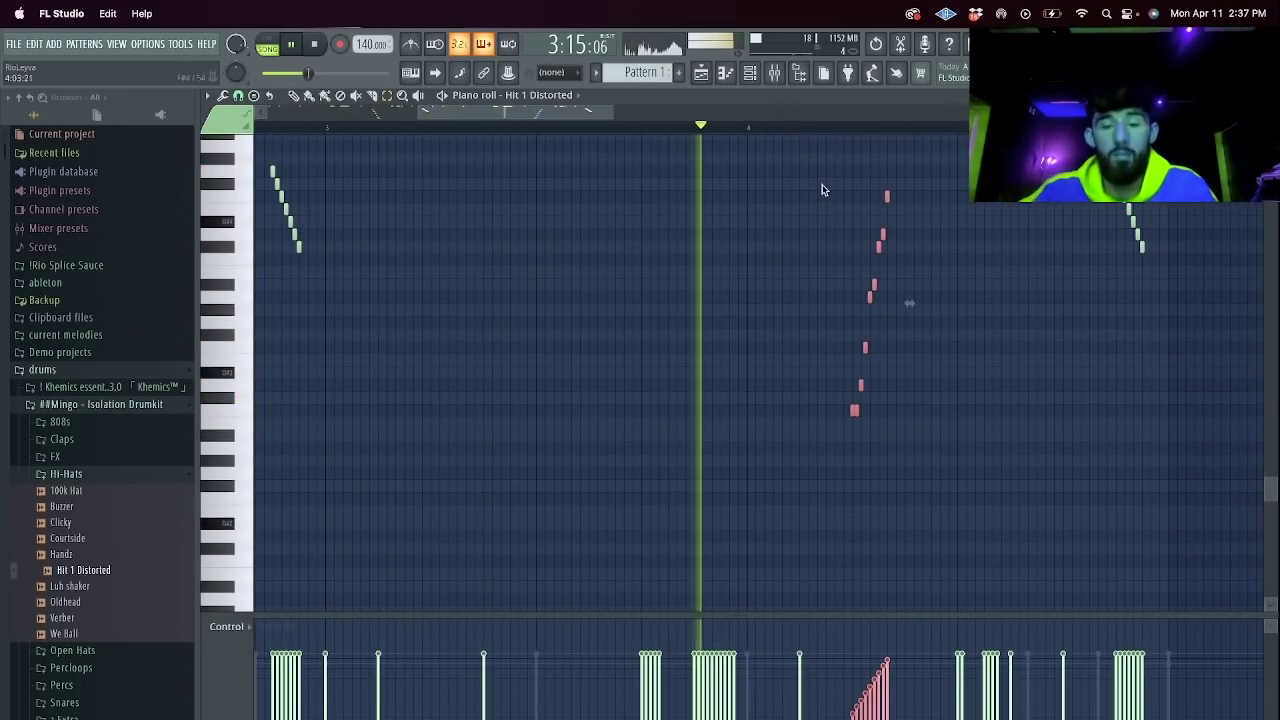
scroll(822, 190, up, 3)
Copy a note run rightward, move both runs down an octave, and ramp their velocities down.
key(space)
drag(869, 450, 922, 448)
key(space)
key(space)
drag(966, 571, 805, 345)
key(ctrl+Down)
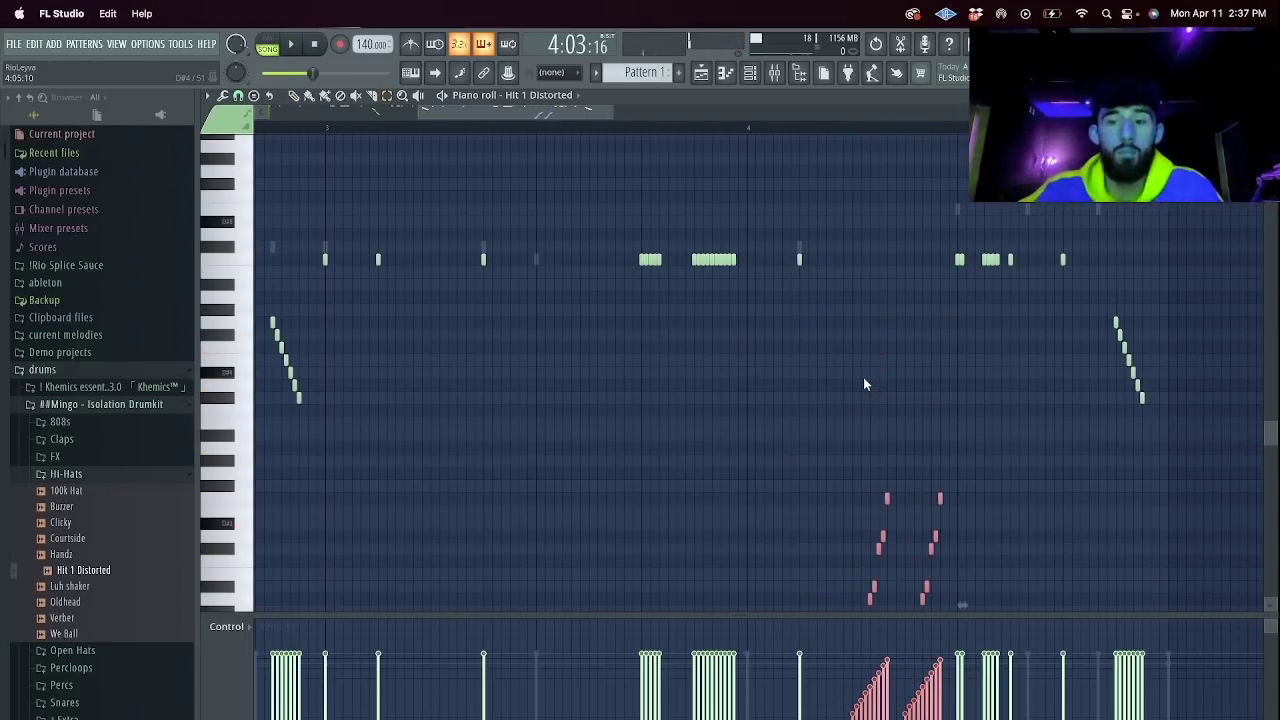
key(space)
key(space)
key(space)
key(space)
drag(852, 655, 944, 718)
key(space)
key(space)
key(space)
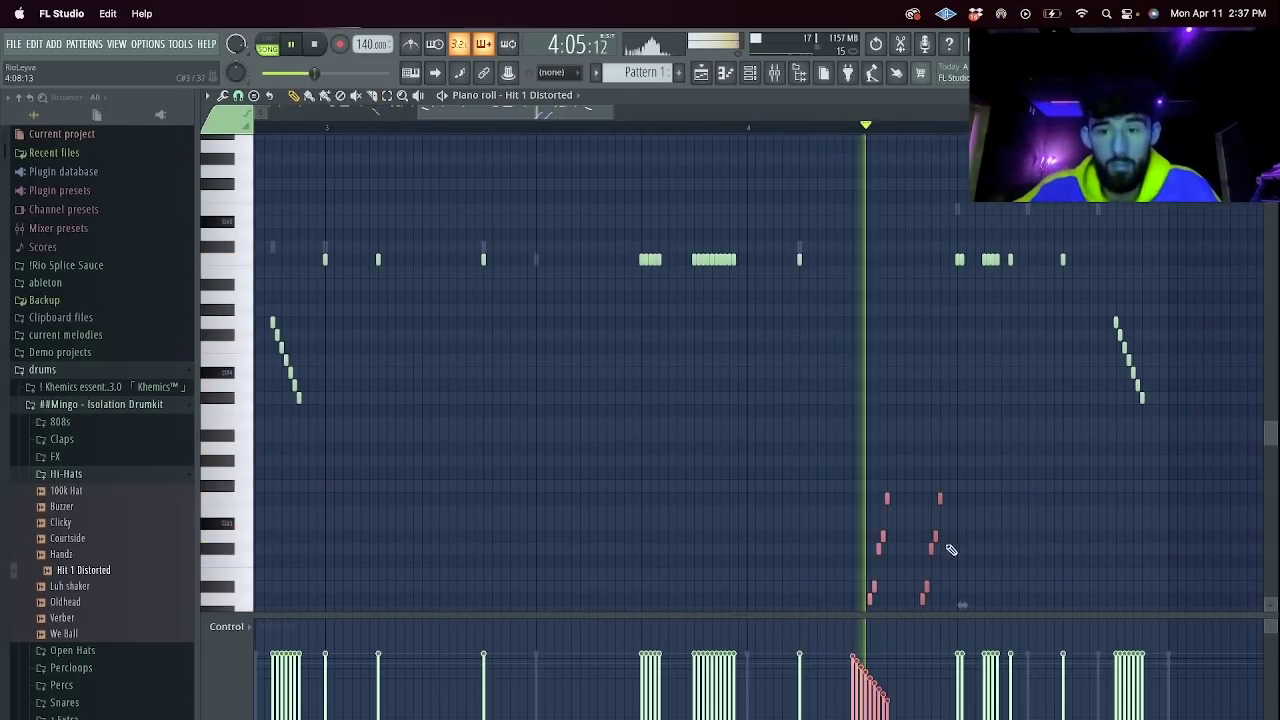
key(space)
key(space)
click(958, 261)
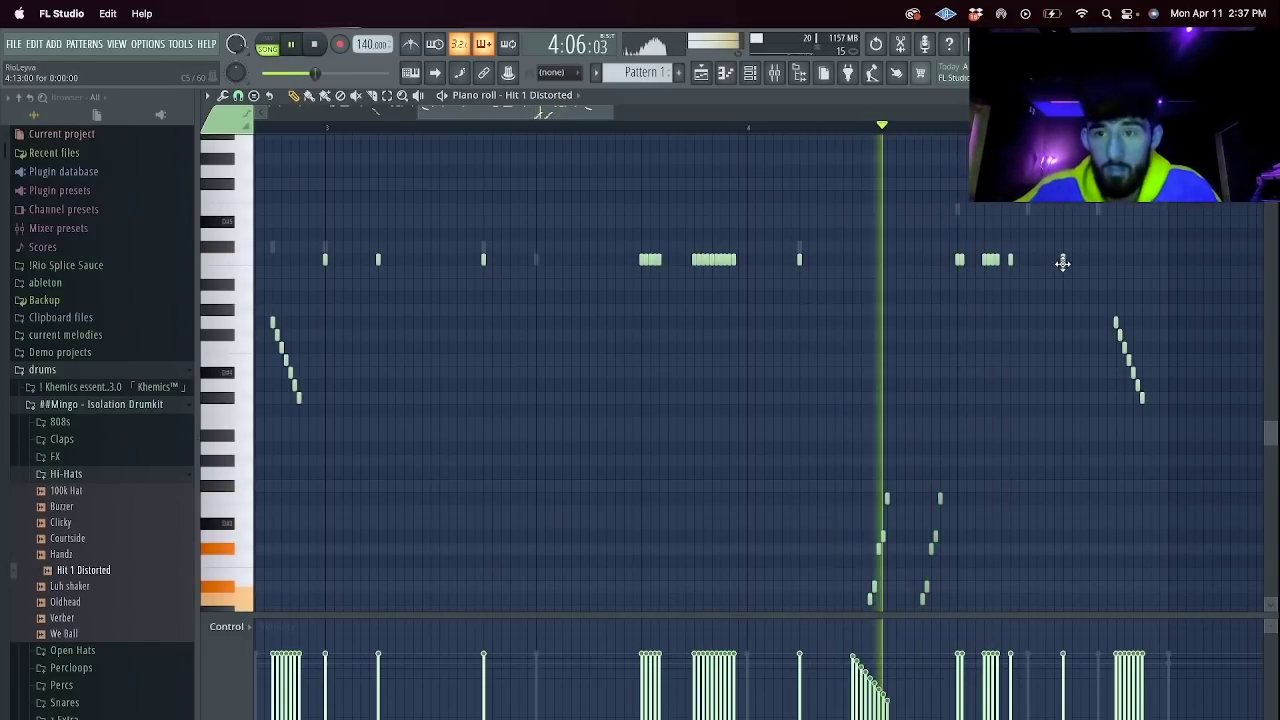
key(space)
Delete the right-hand hi-hat notes, set snap to 1/3 beat, and add three triplet hats.
key(space)
drag(1199, 439, 971, 213)
key(Delete)
key(space)
key(space)
key(space)
click(261, 282)
key(space)
click(294, 96)
key(space)
key(space)
click(992, 259)
click(1028, 260)
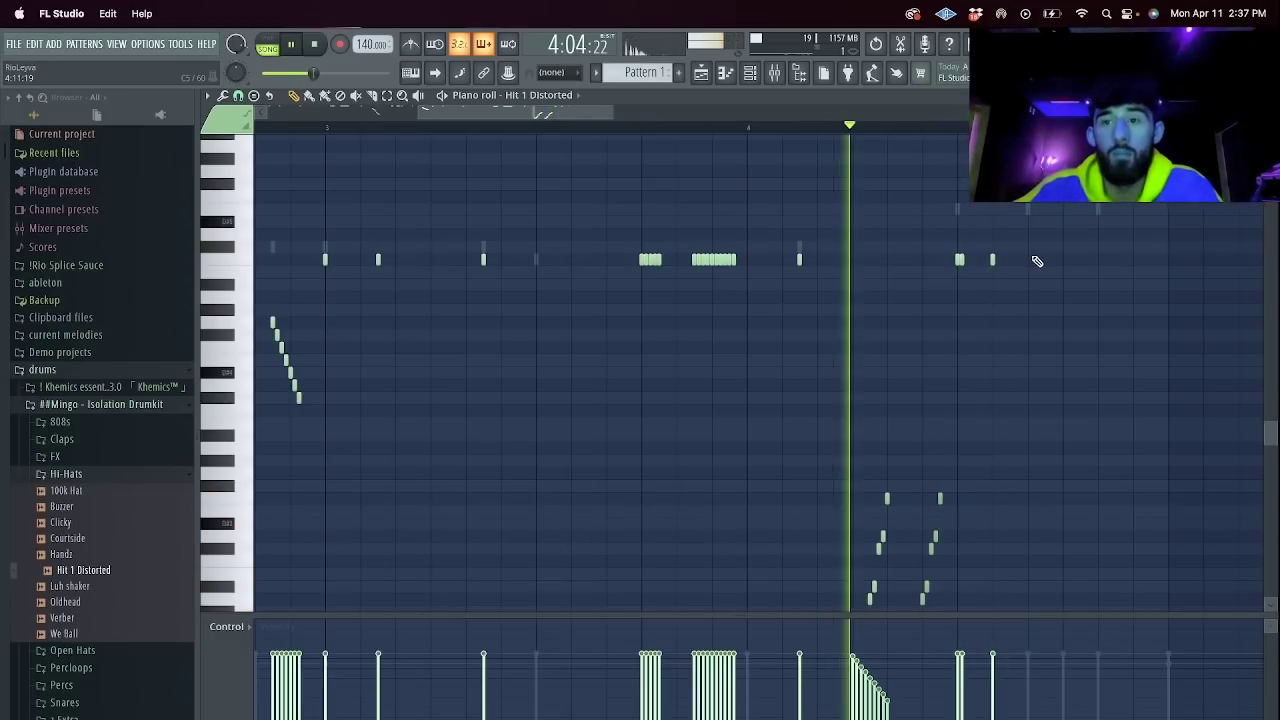
click(1098, 260)
key(space)
key(space)
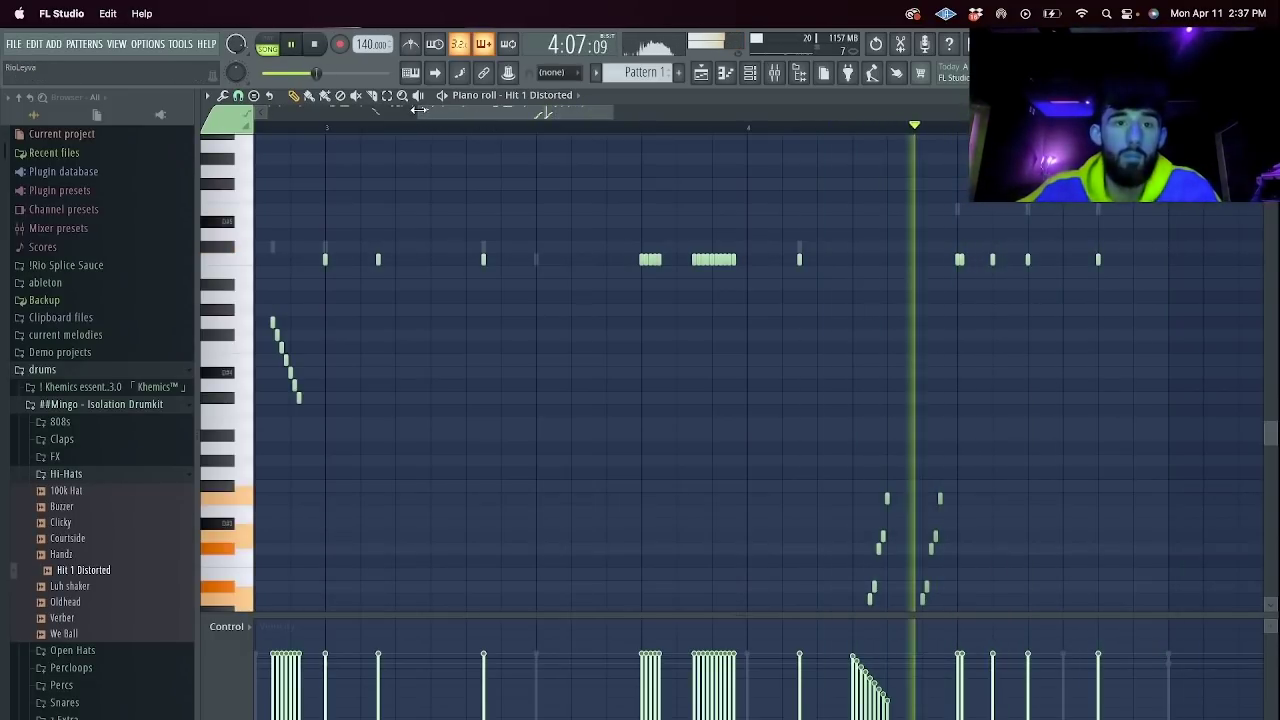
Duplicate all the hi-hat notes into bars 5–9.
key(ctrl+a)
key(ctrl+b)
drag(374, 113, 706, 118)
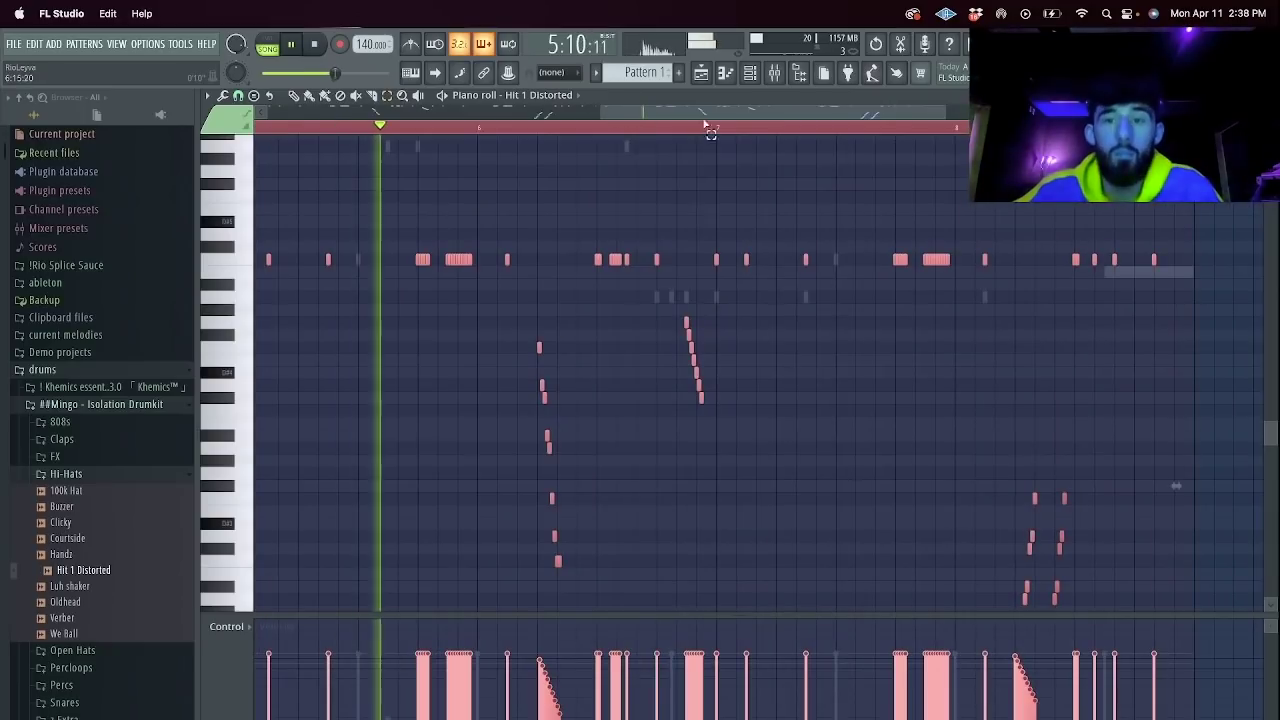
key(ctrl+d)
Add more hi-hat notes near the pattern's end, including two lower-pitched hits.
click(1134, 260)
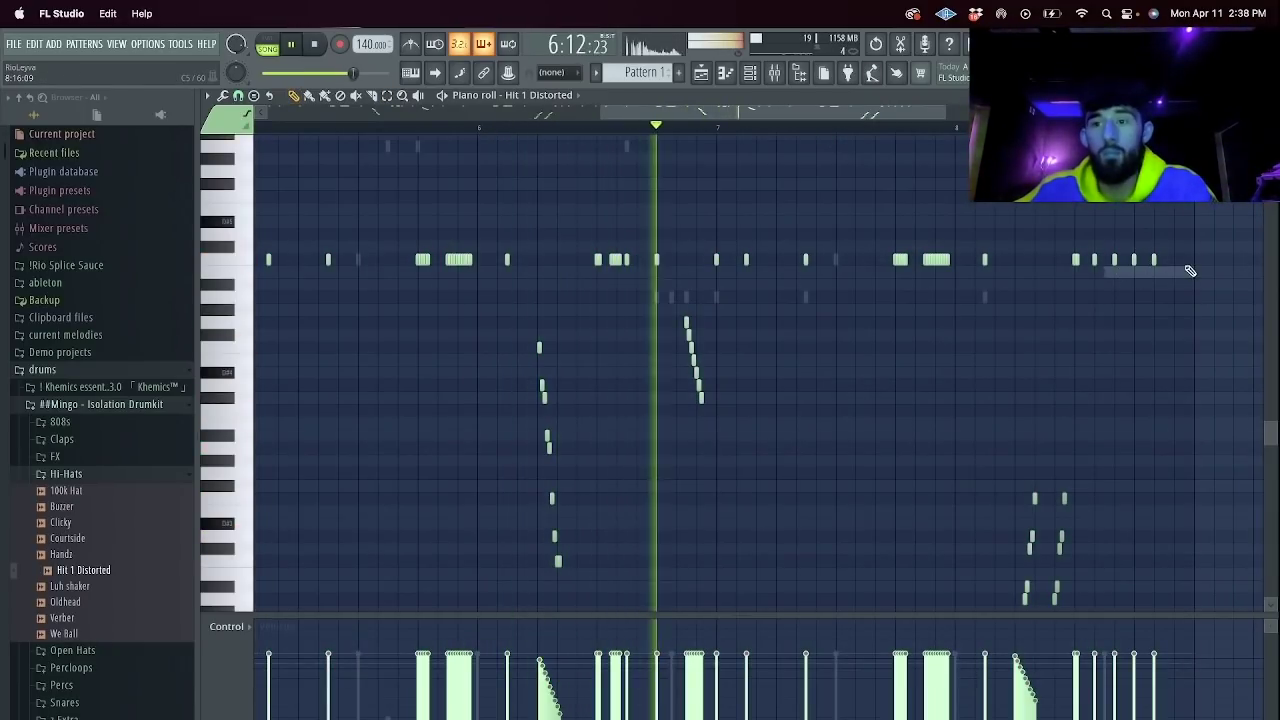
click(1174, 260)
click(239, 96)
click(240, 197)
click(310, 97)
click(1156, 312)
drag(1158, 313, 1157, 337)
click(1161, 350)
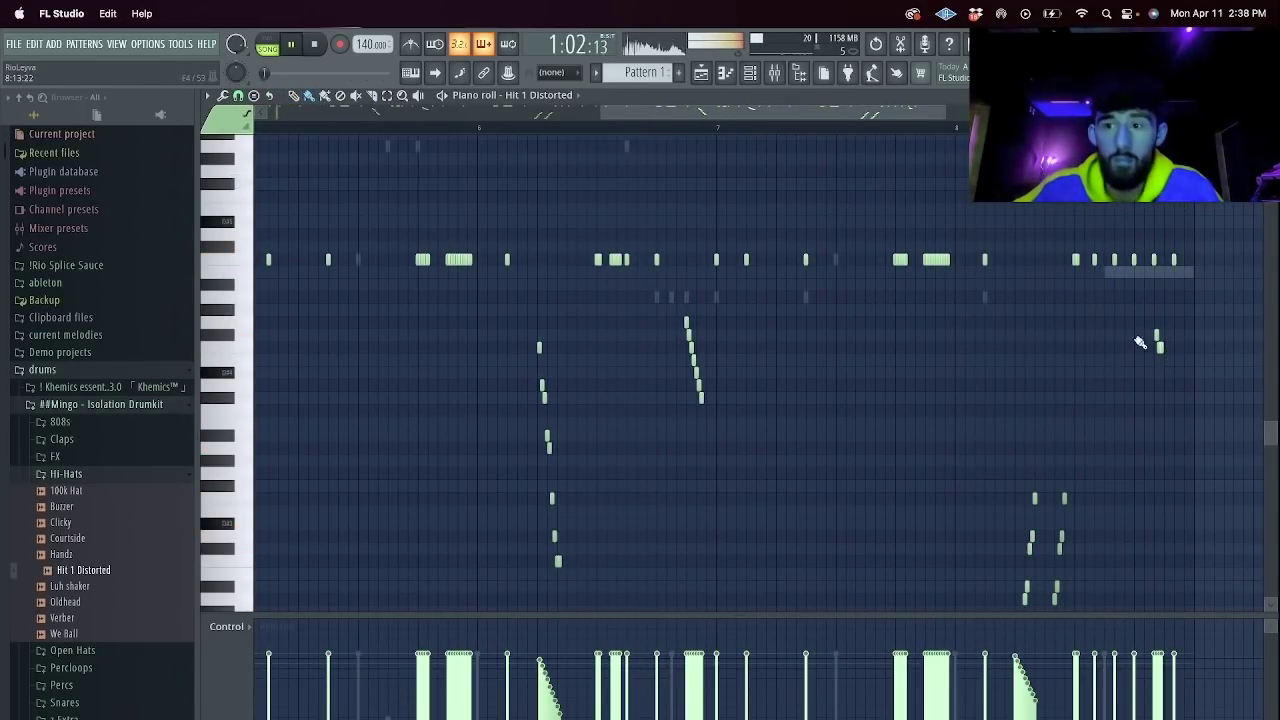
Replace the Sampler channel with the essential clap from the Claps folder.
click(752, 73)
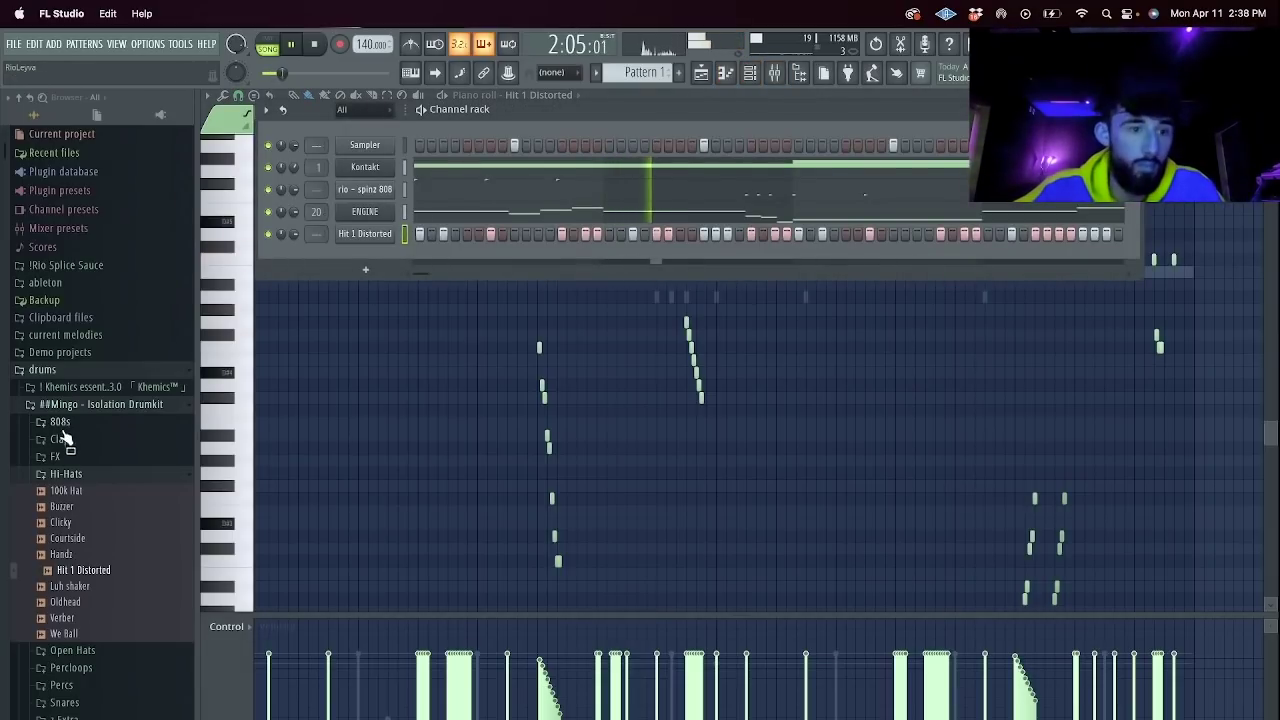
click(62, 439)
drag(402, 158, 333, 150)
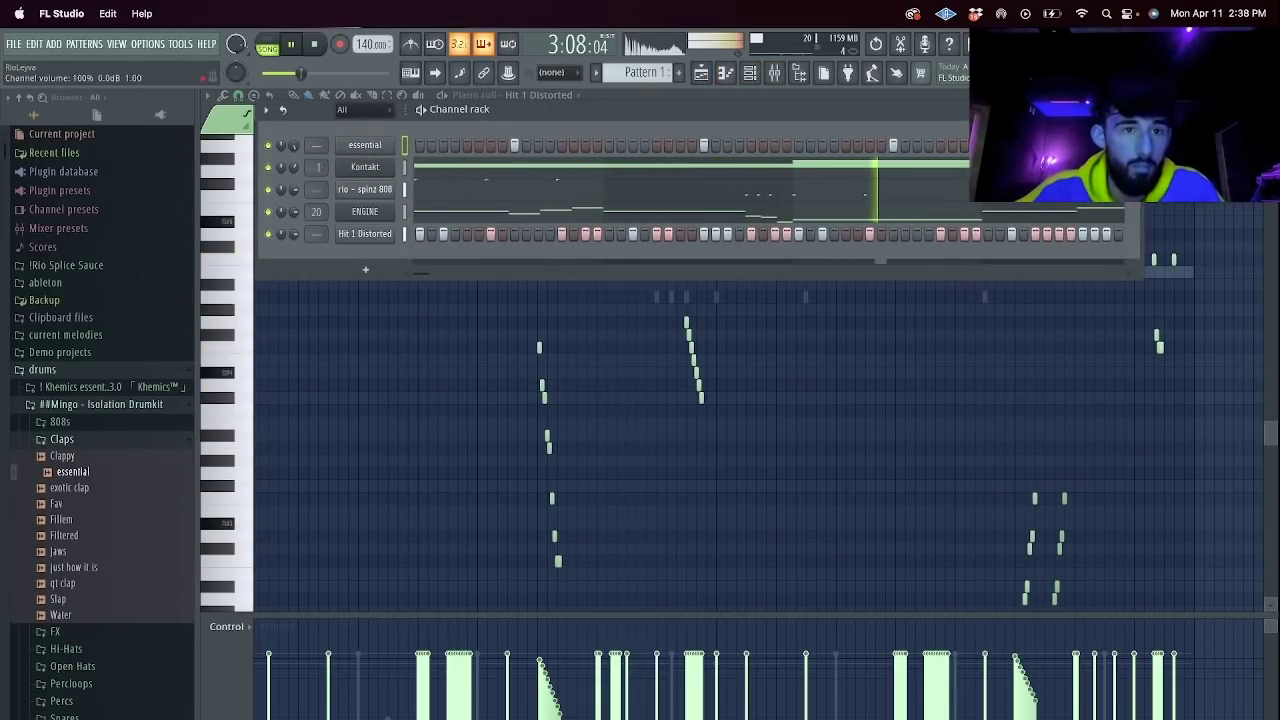
click(55, 715)
Add Snare [ outta here ] as a new channel and raise the essential clap's volume.
drag(88, 717, 391, 233)
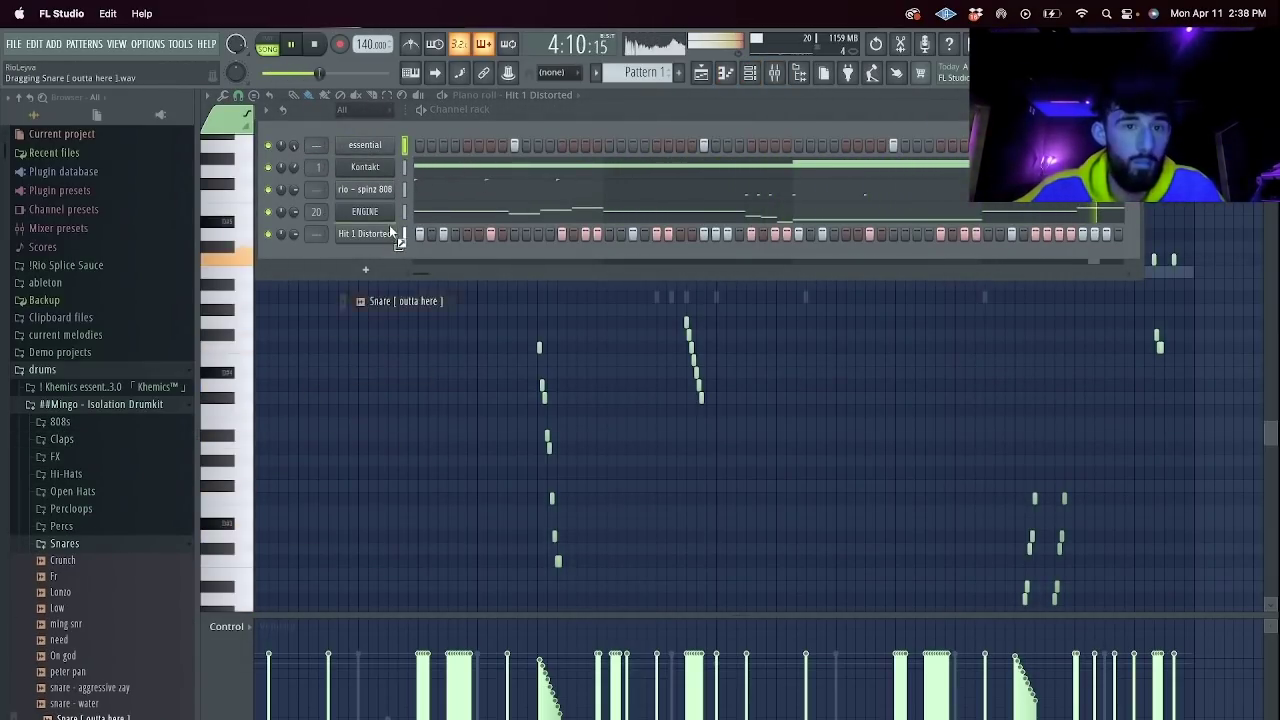
drag(421, 128, 406, 256)
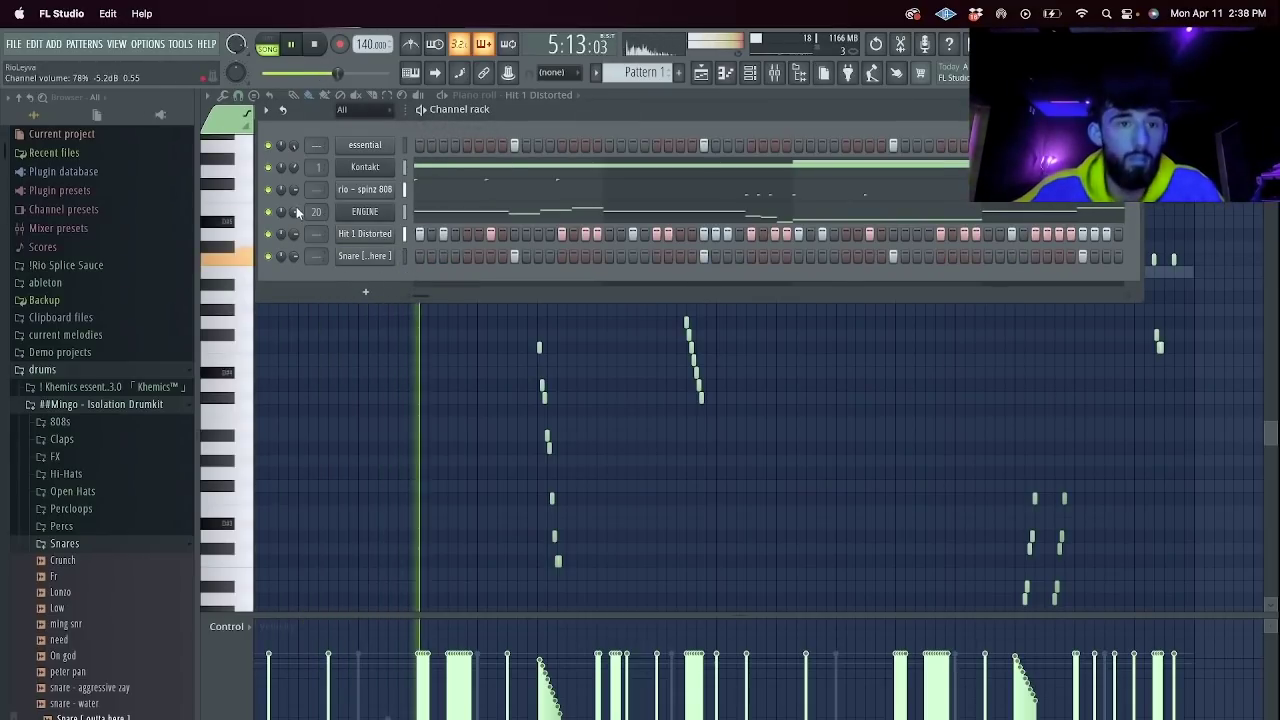
drag(294, 146, 294, 127)
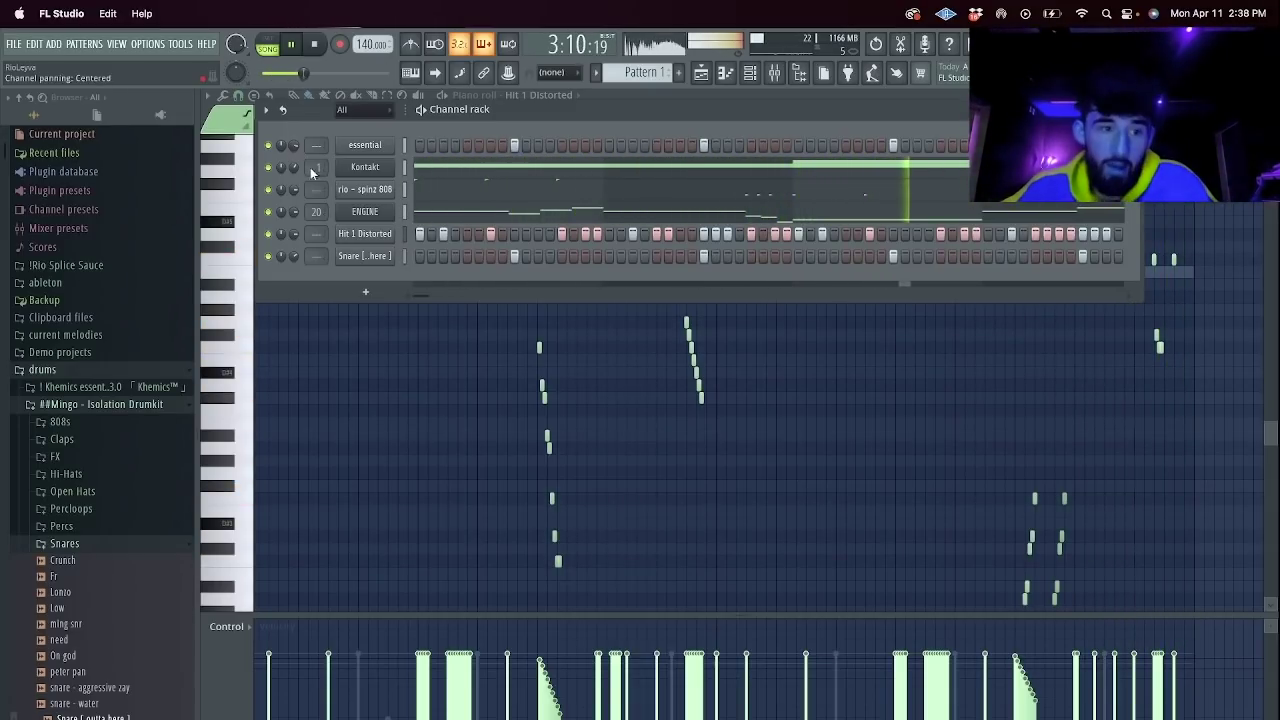
Add No Heart OH and background oh -100 cent pitch open hats with a couple of steps.
click(62, 491)
drag(140, 480, 392, 272)
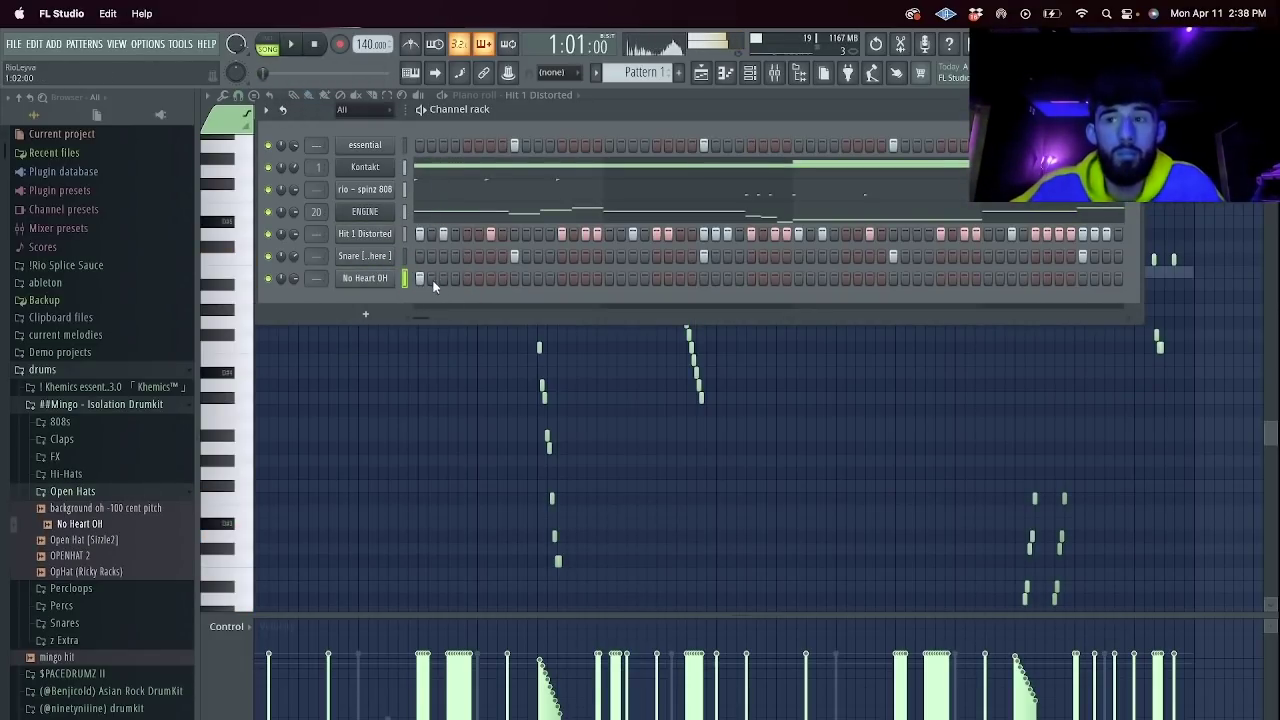
click(562, 278)
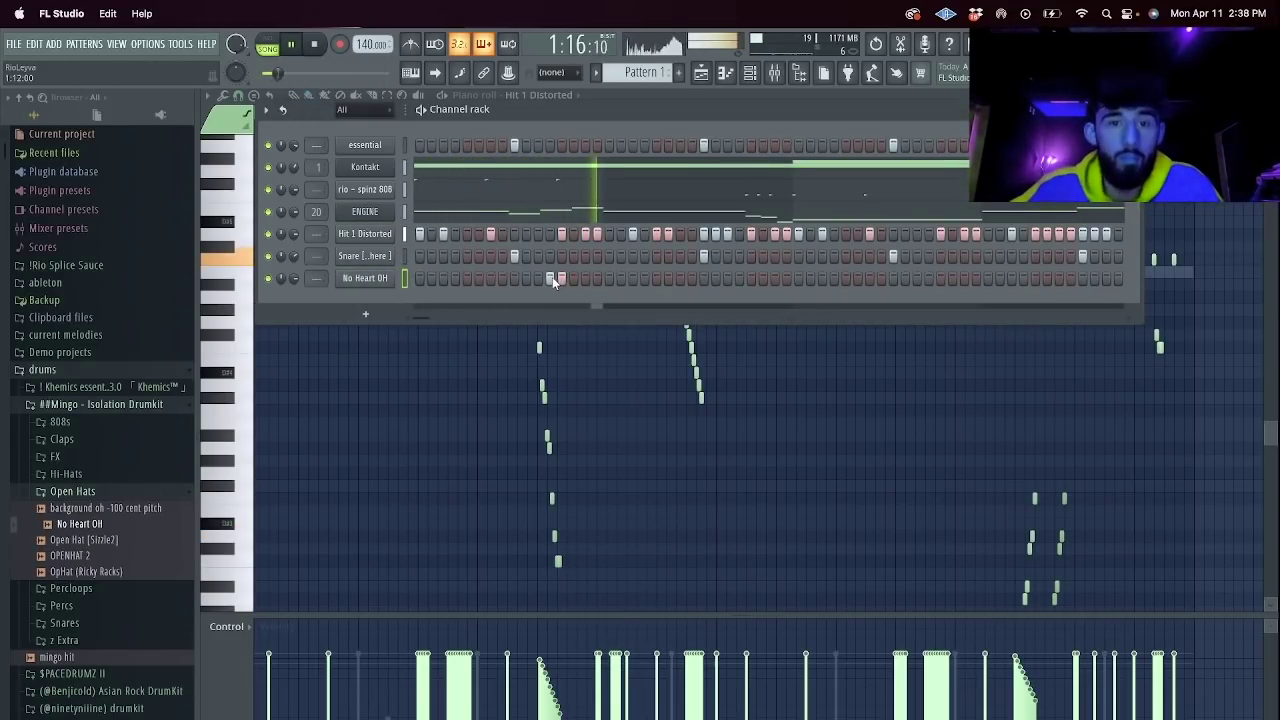
drag(105, 508, 803, 300)
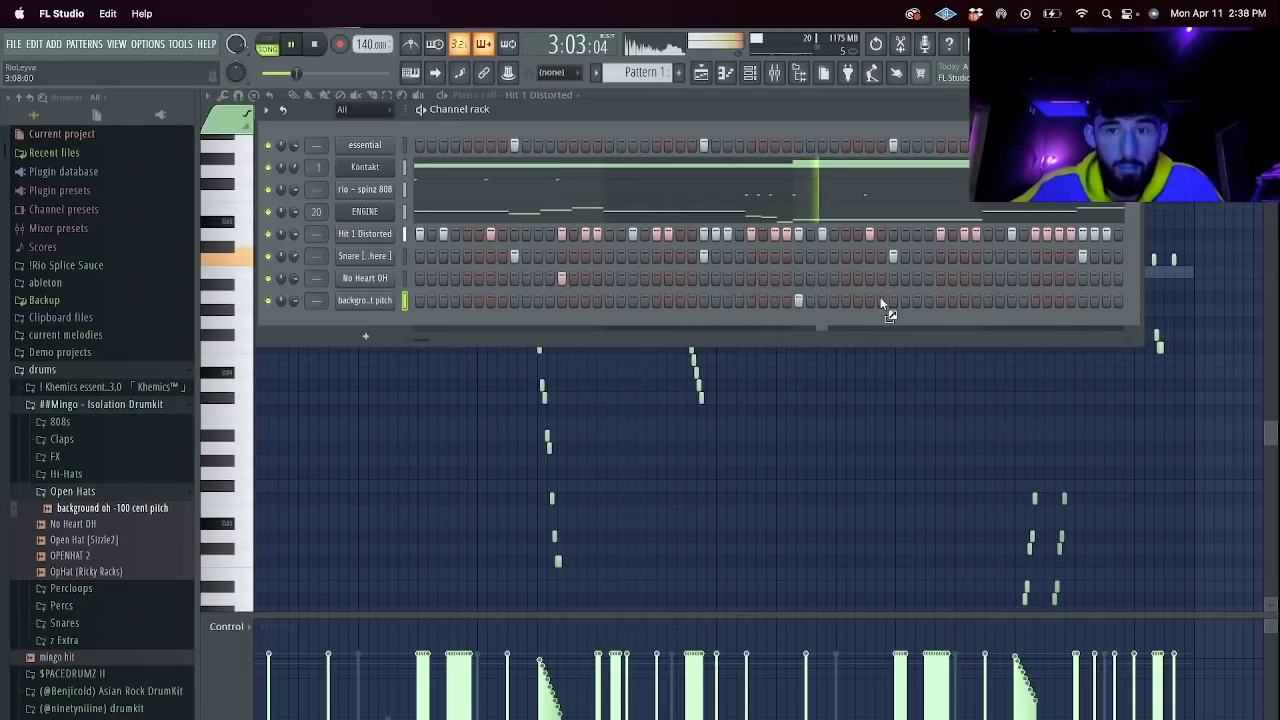
click(1035, 278)
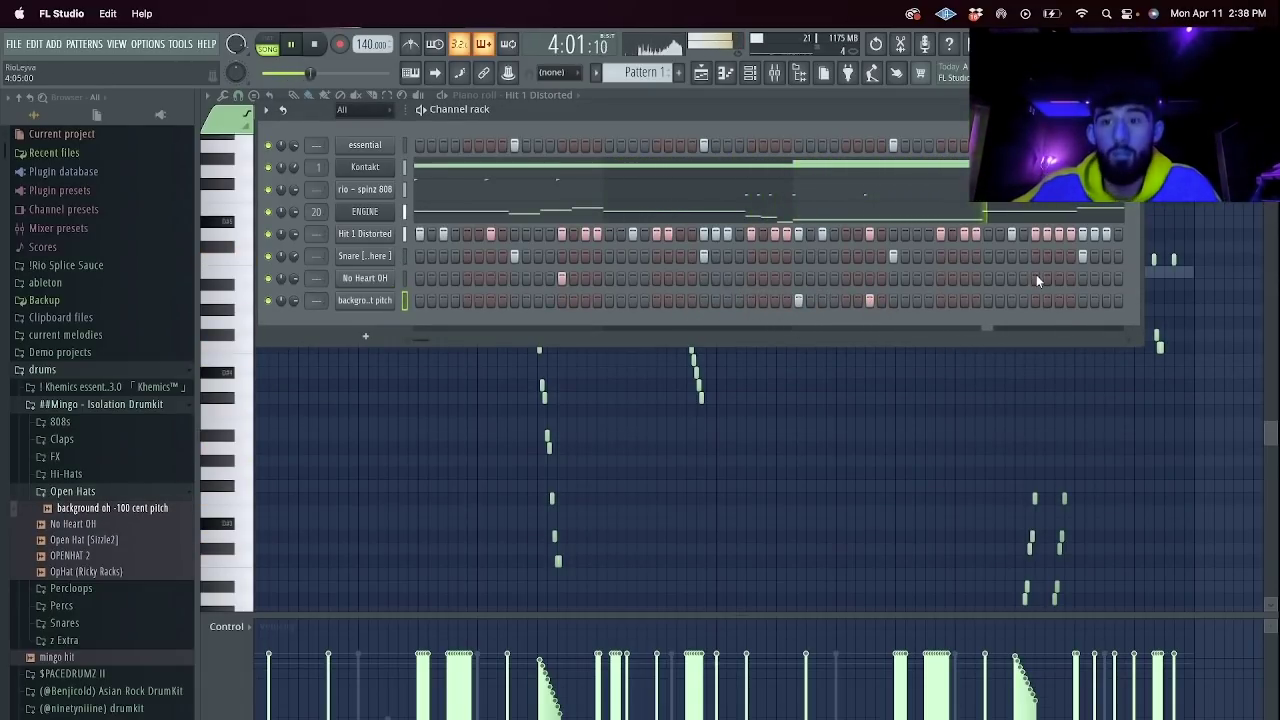
Duplicate bars 1–5 into bars 5–9 in both open-hat piano rolls.
right_click(390, 273)
click(448, 281)
drag(600, 115, 260, 115)
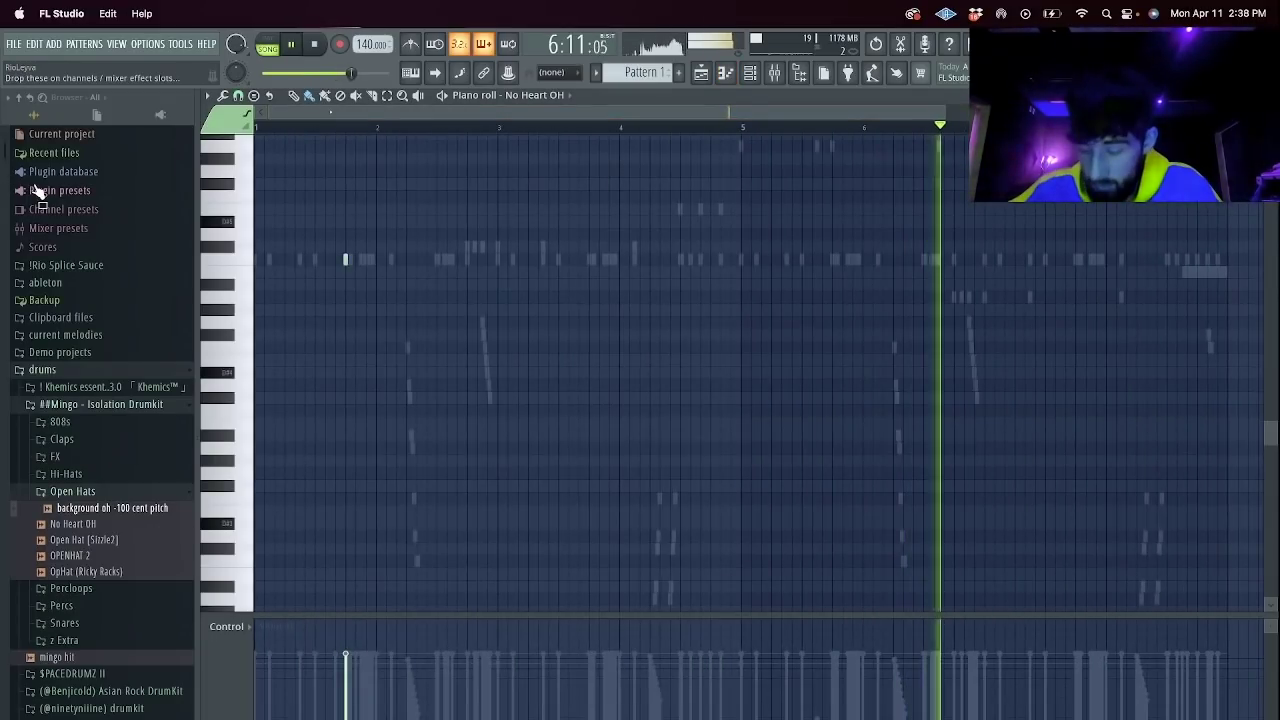
drag(738, 131, 5, 144)
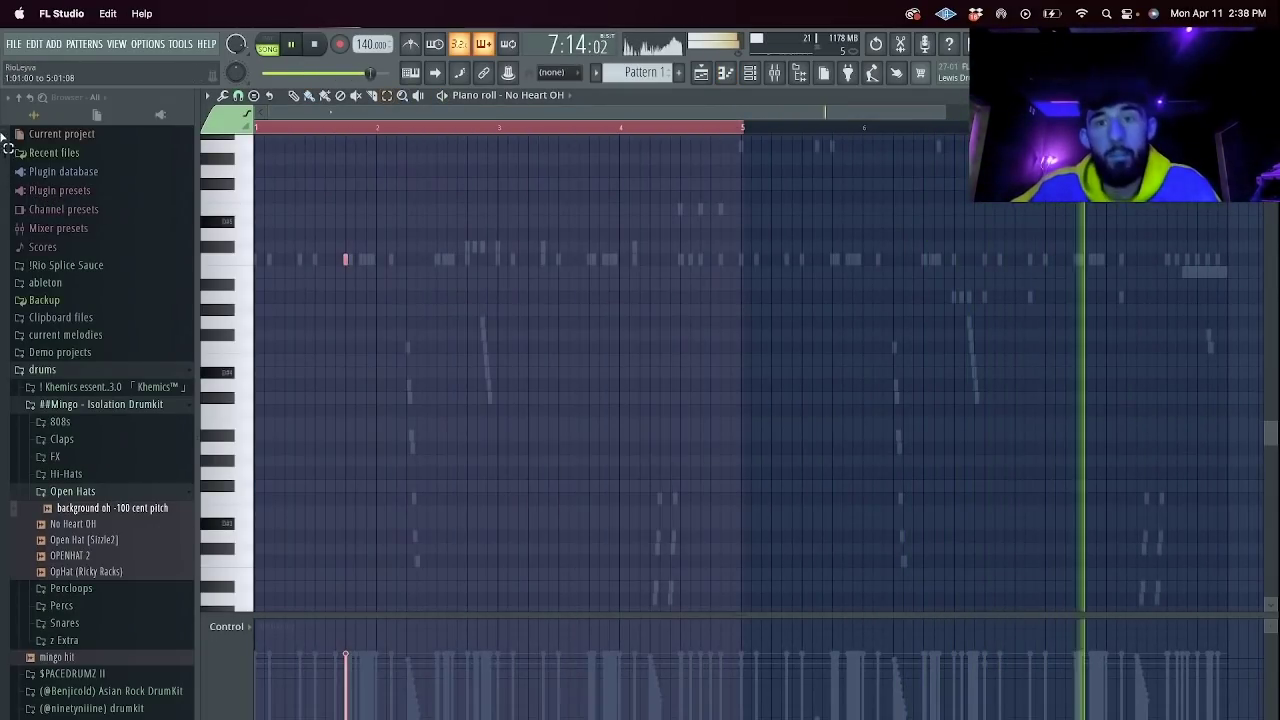
key(super+b)
click(512, 95)
click(608, 244)
drag(746, 132, 250, 117)
key(super+b)
key(super+d)
Open the Percs folder and try adding PLUGG PERK 7 (MEXIKODRO) as a channel.
key(F6)
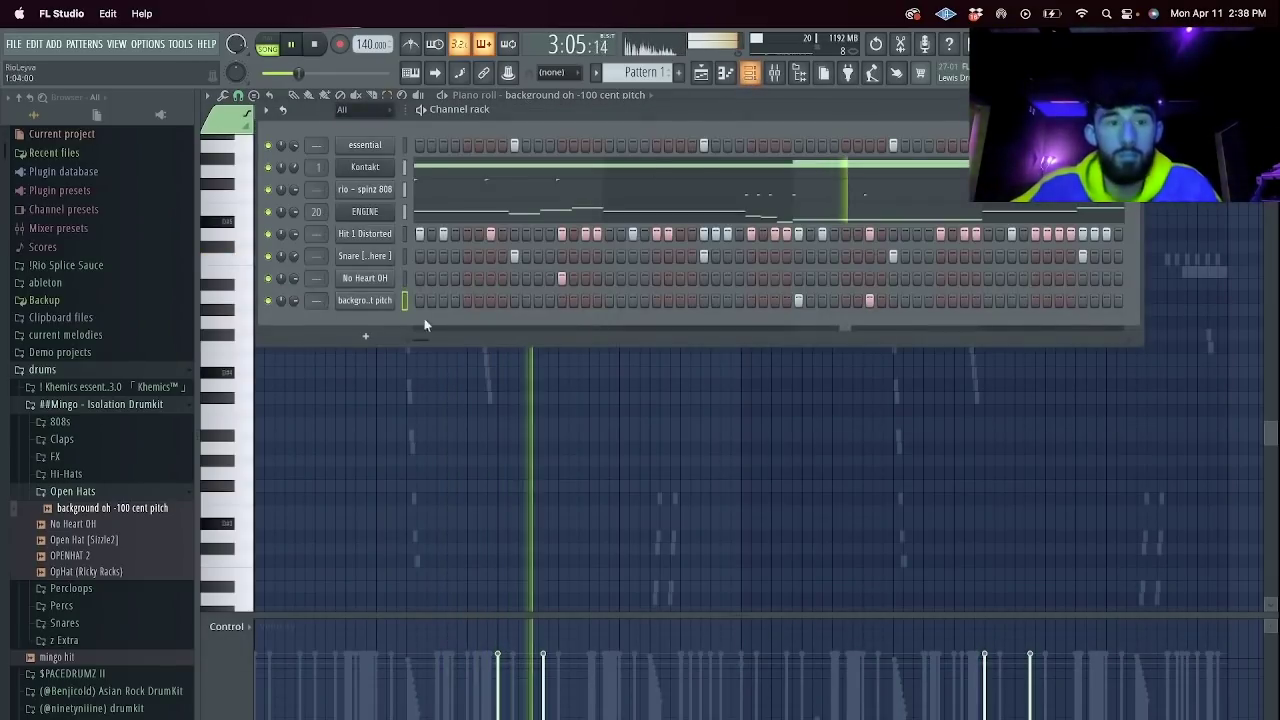
scroll(90, 440, down, 5)
click(74, 419)
click(100, 542)
drag(95, 545, 28, 522)
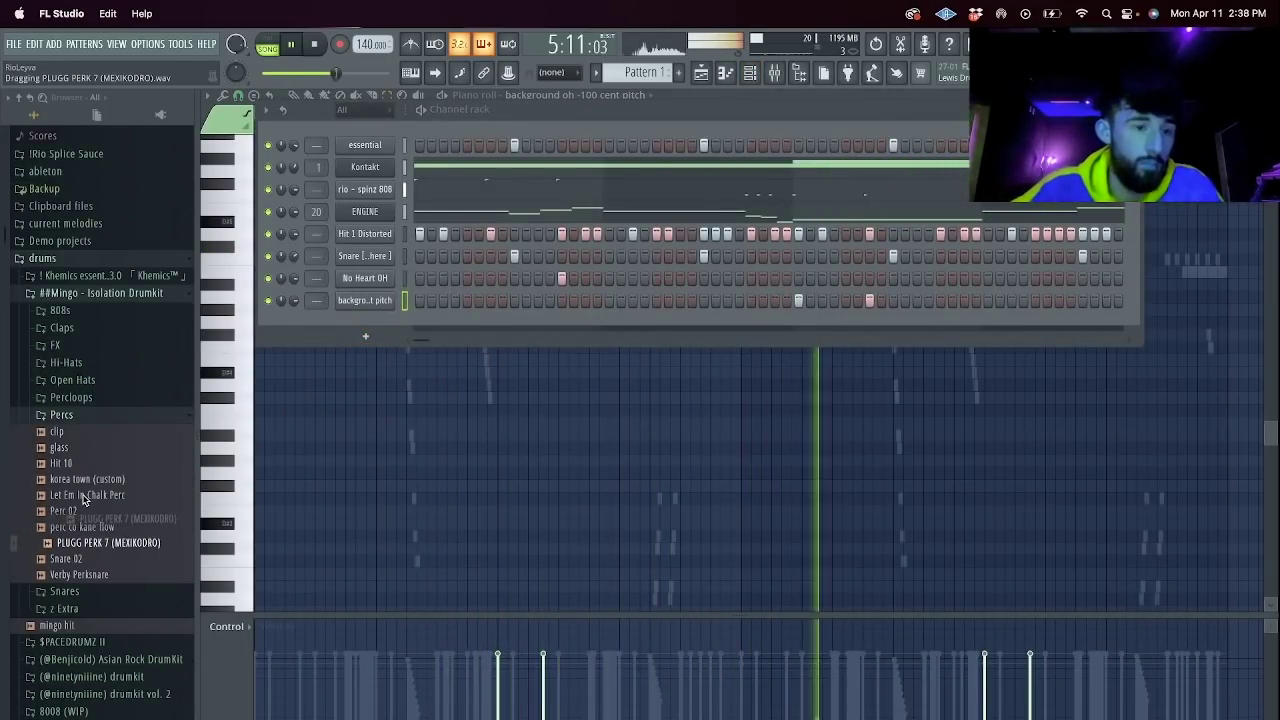
Add glass.wav as a new channel and set its time-stretch mode to Auto.
click(62, 447)
drag(62, 447, 366, 324)
click(365, 323)
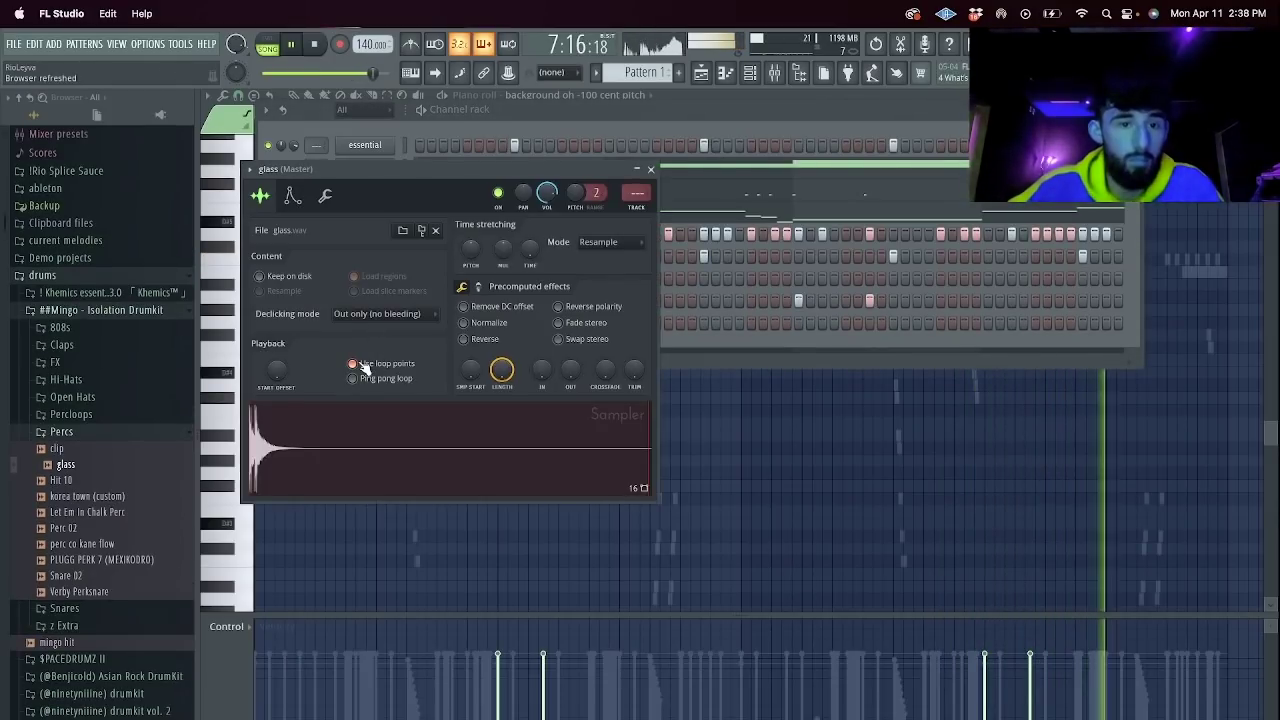
drag(471, 250, 471, 240)
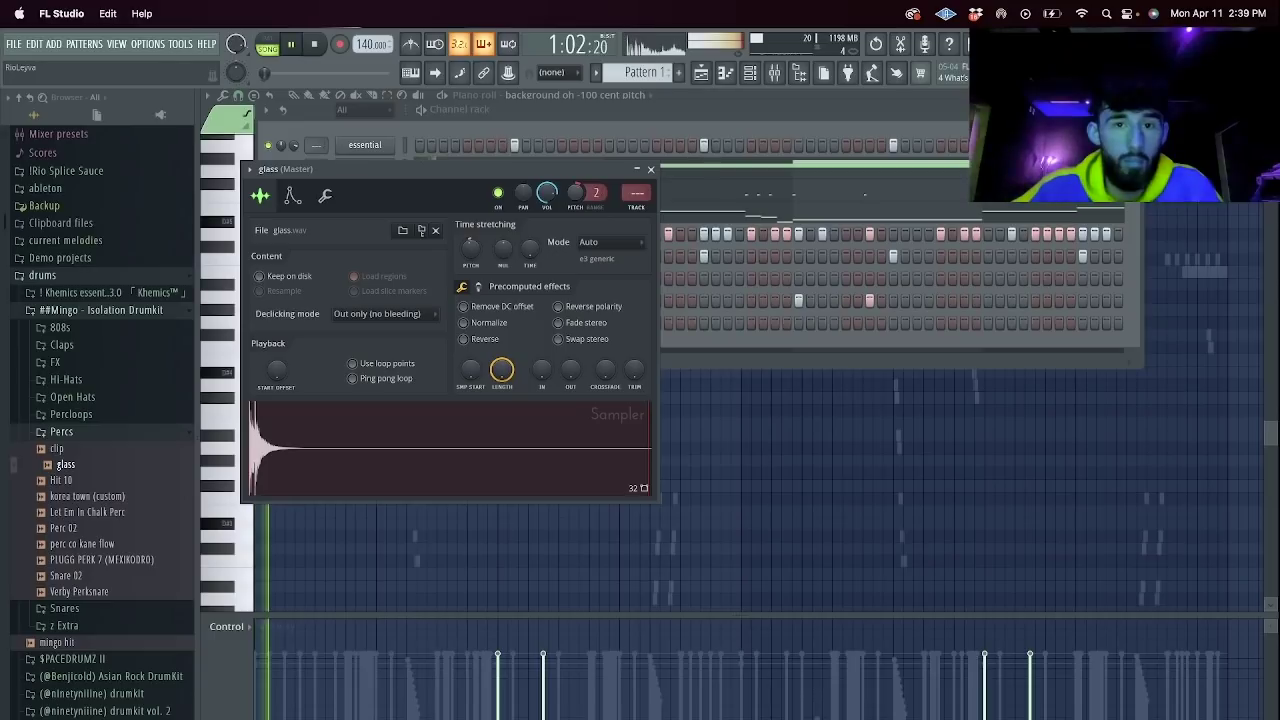
key(space)
click(650, 171)
In the glass piano roll, duplicate bars 1–5 so its two hits repeat from bar 5.
right_click(374, 322)
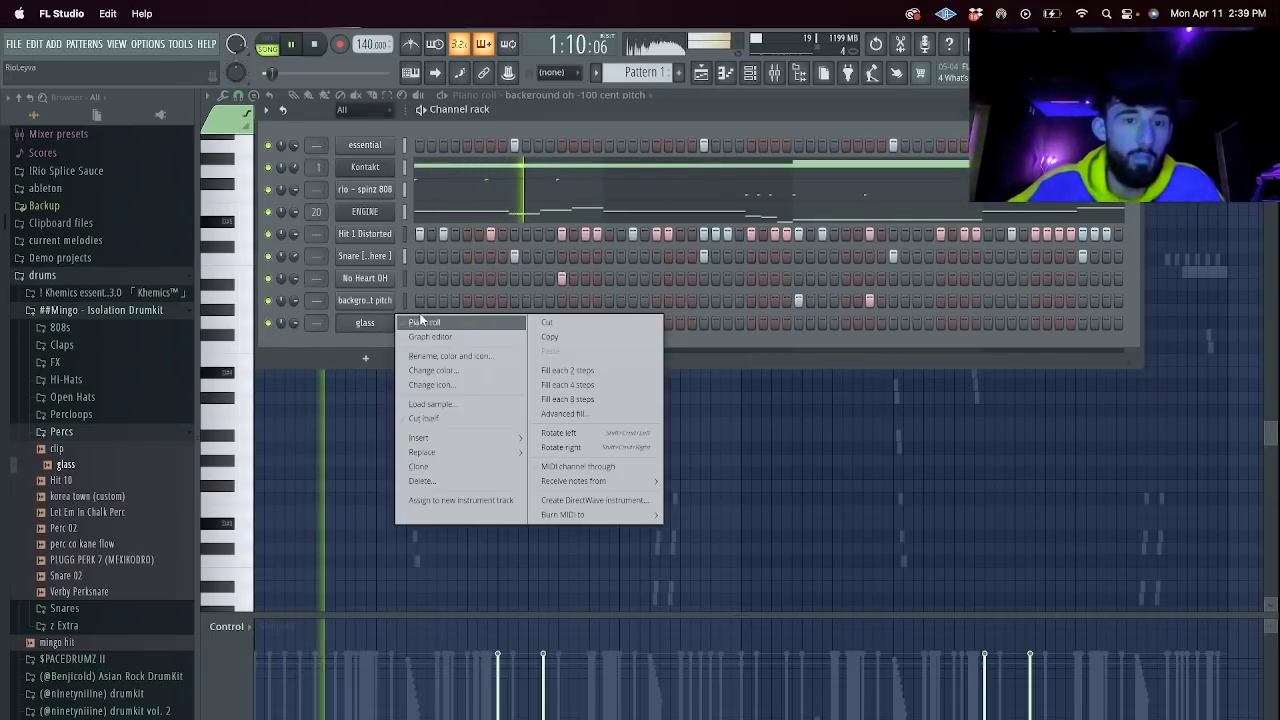
click(420, 319)
drag(741, 125, 258, 130)
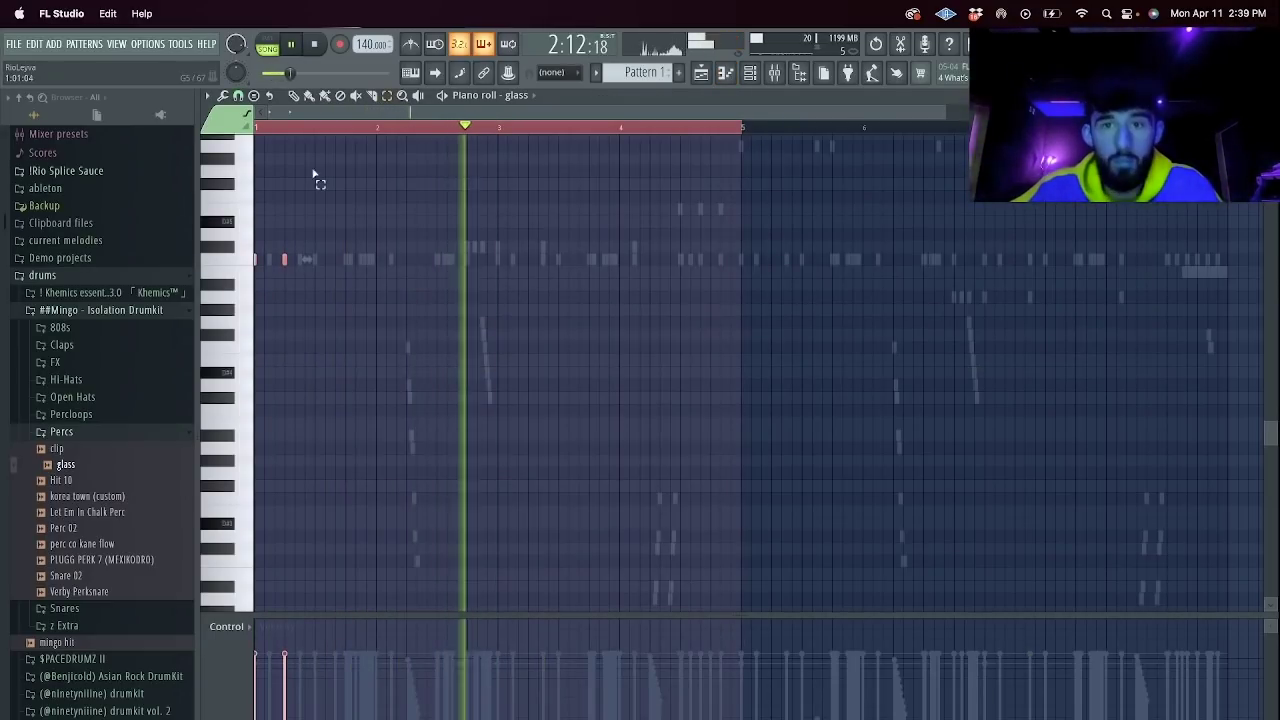
key(super+b)
super+click(786, 126)
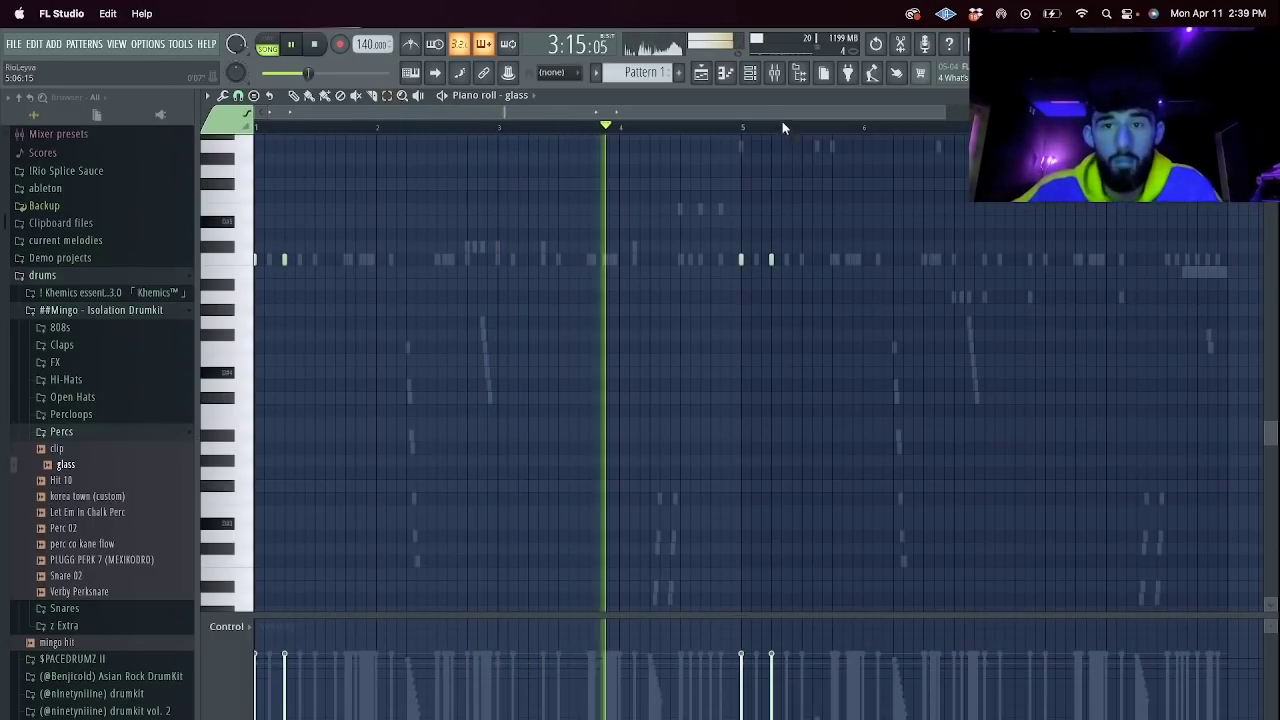
key(F6)
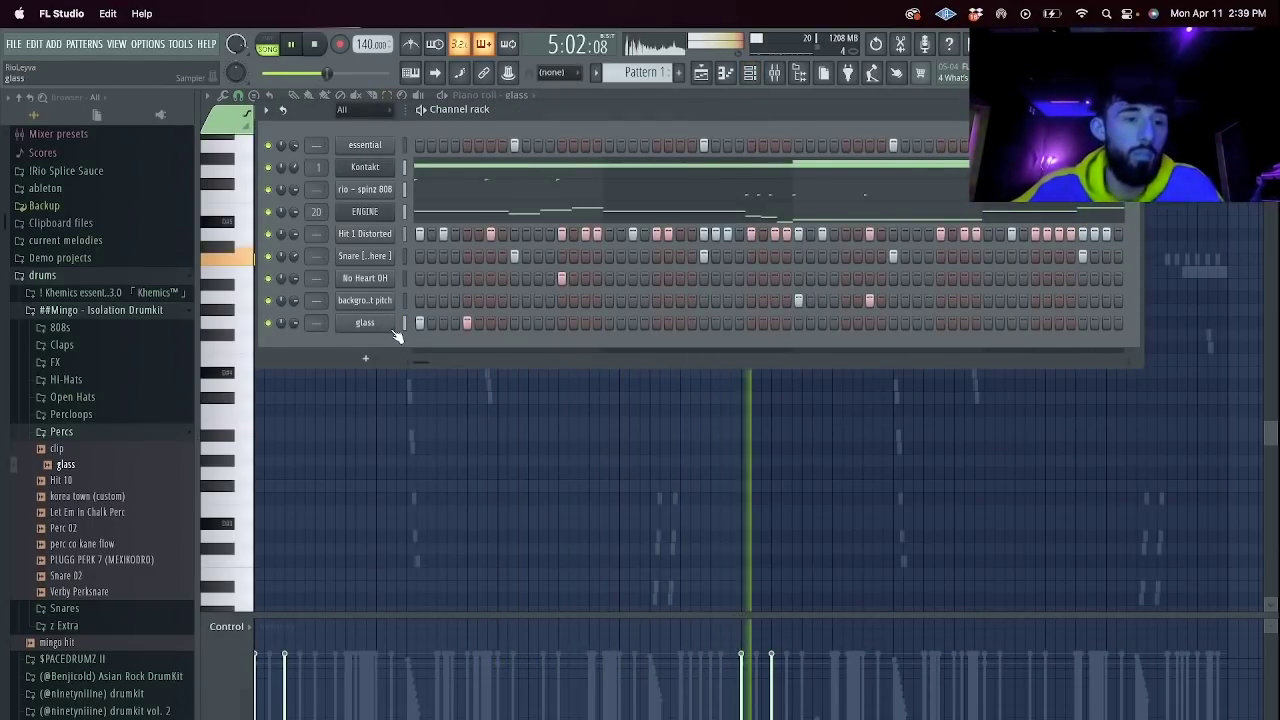
Add a Kontakt channel loaded with Mallet Flux Single.nki from the Mallet Flux library.
click(366, 358)
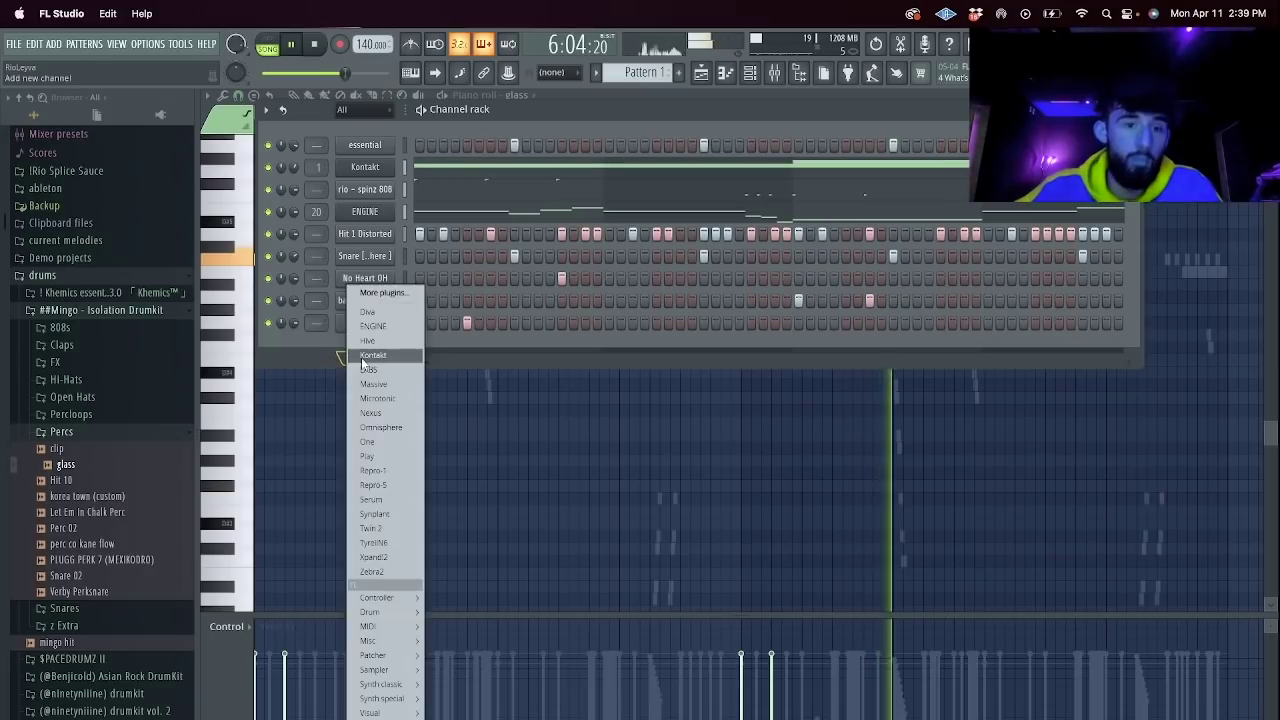
click(389, 360)
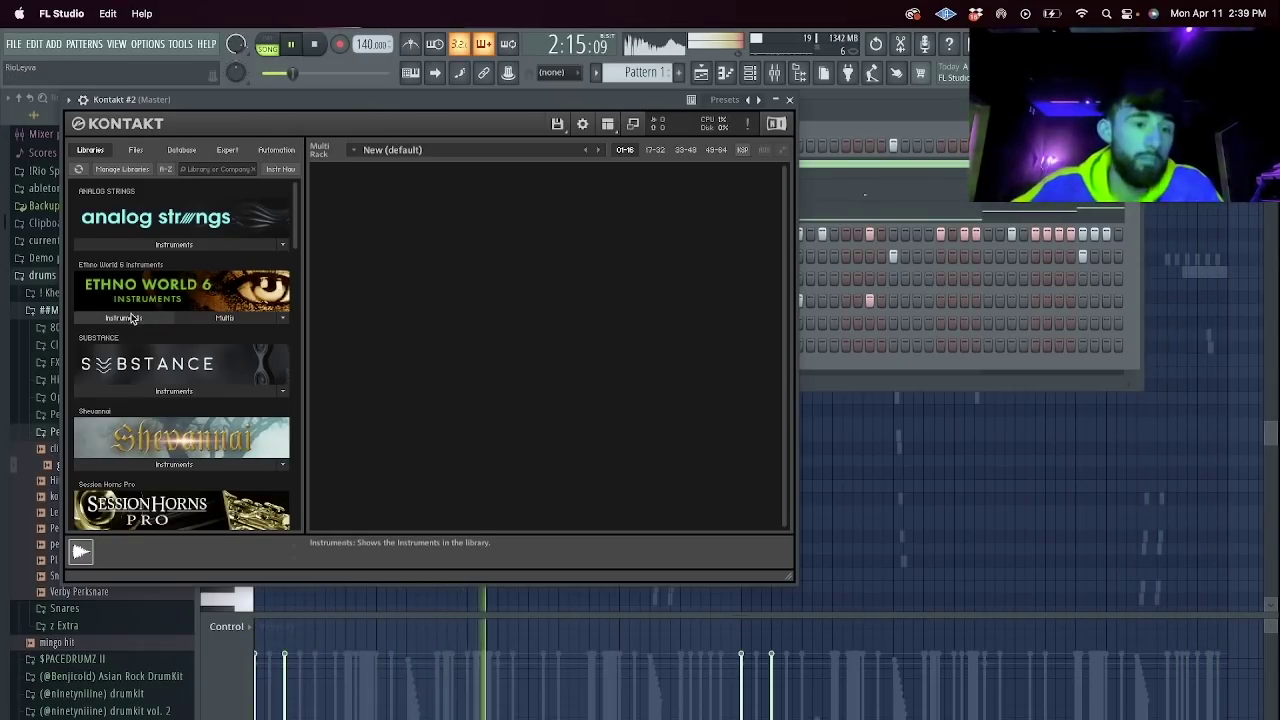
scroll(172, 243, down, 3)
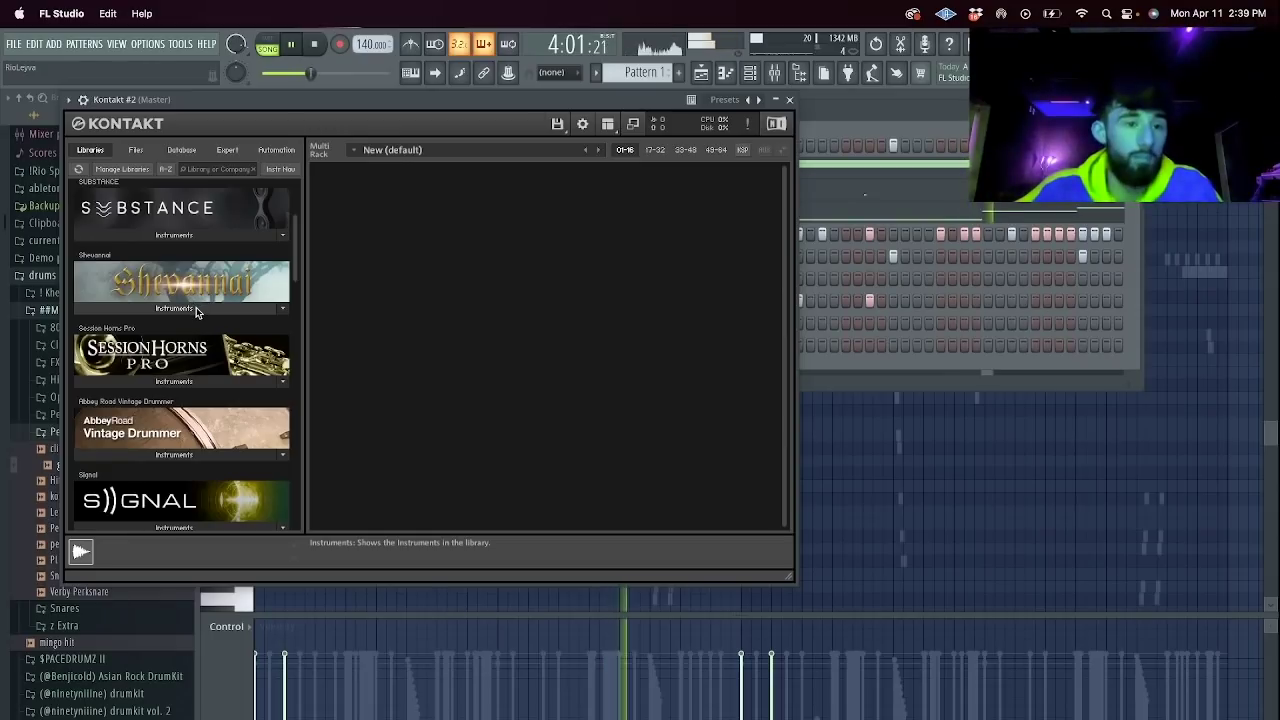
click(196, 309)
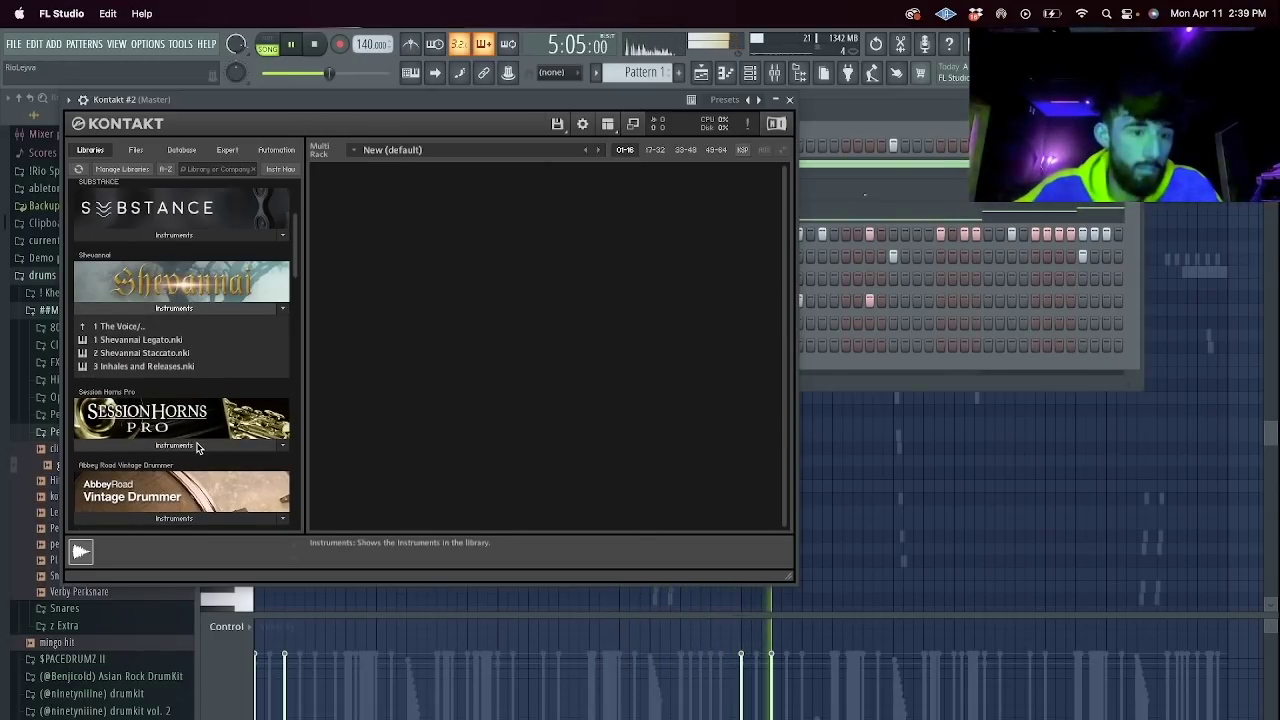
scroll(196, 447, down, 10)
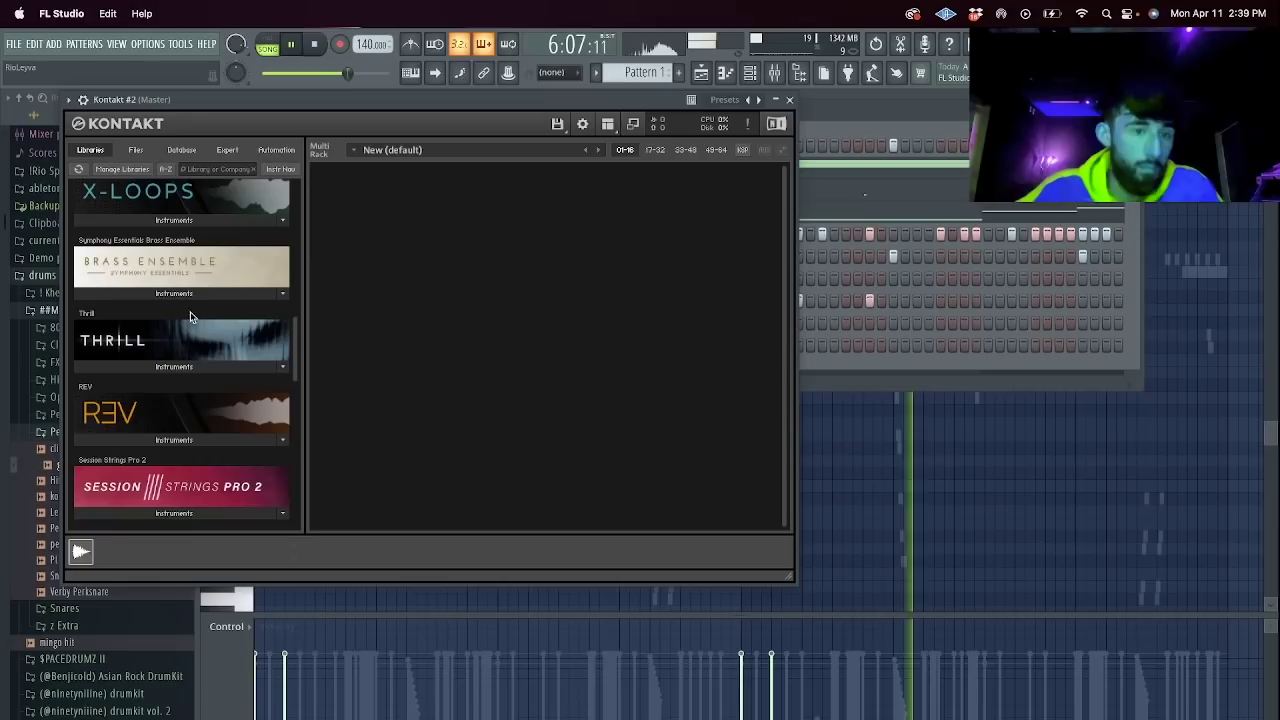
scroll(184, 365, down, 2)
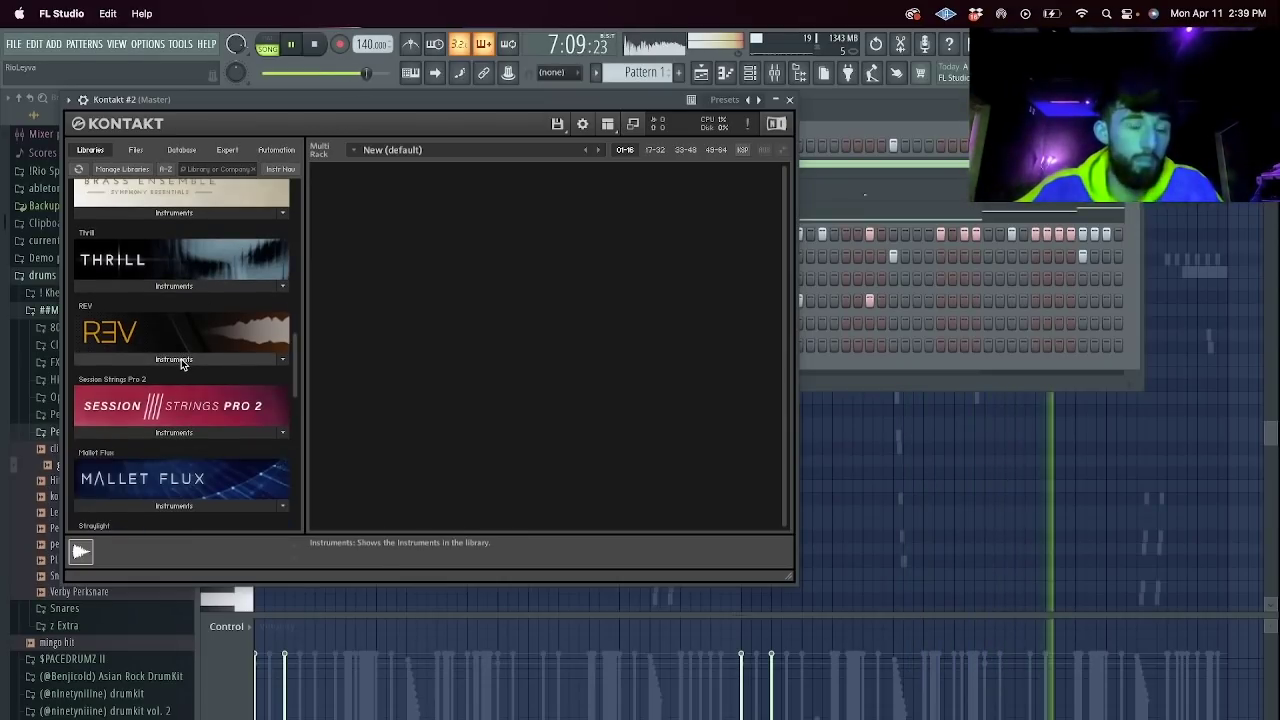
scroll(181, 364, down, 3)
click(194, 404)
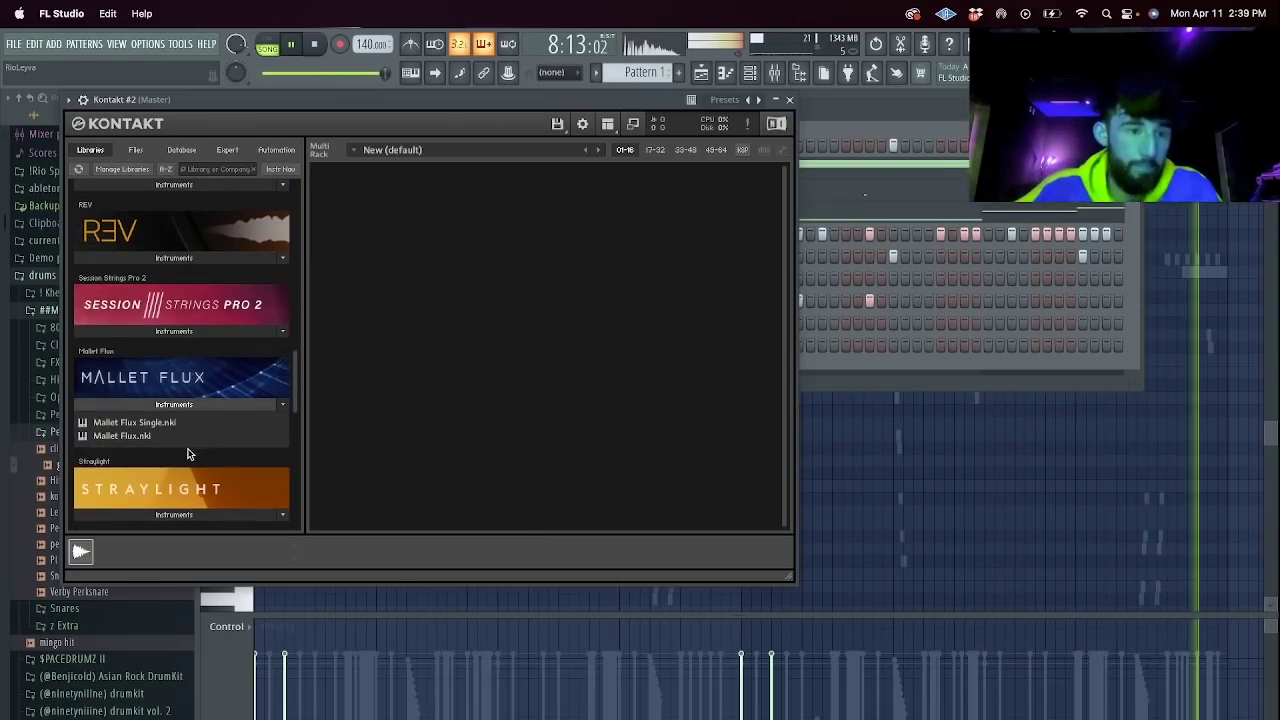
double_click(150, 423)
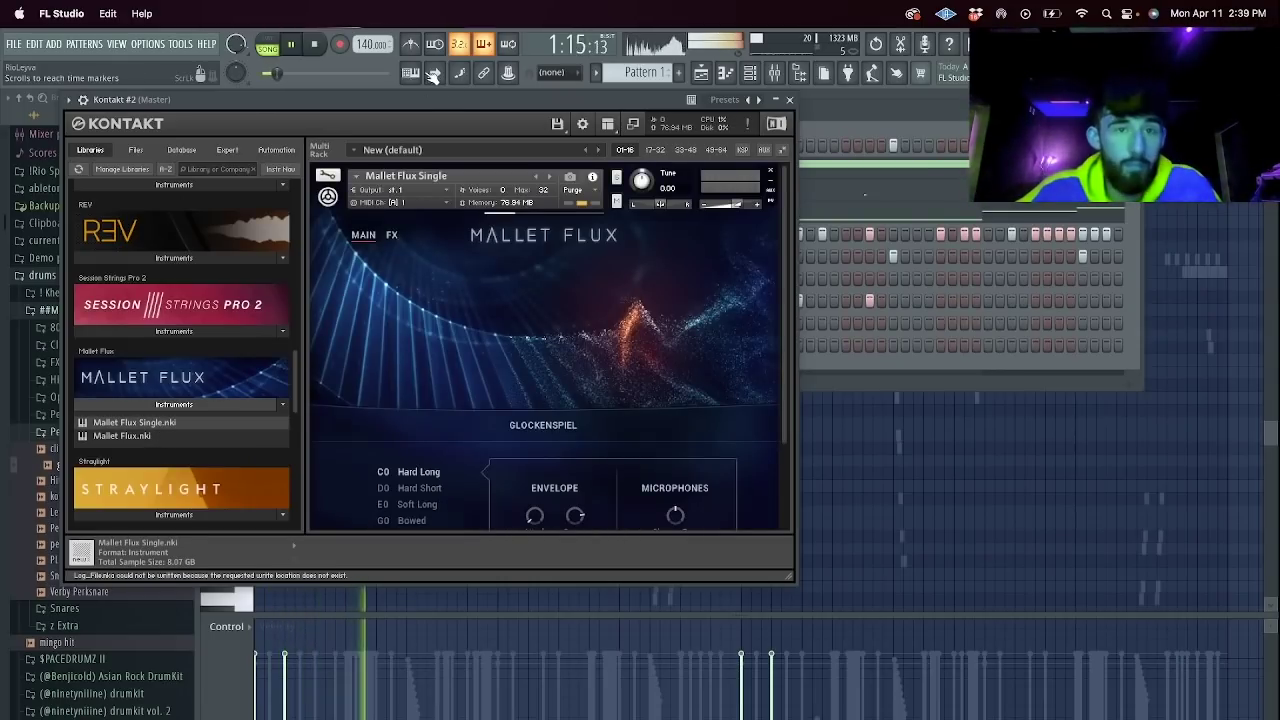
scroll(558, 432, down, 3)
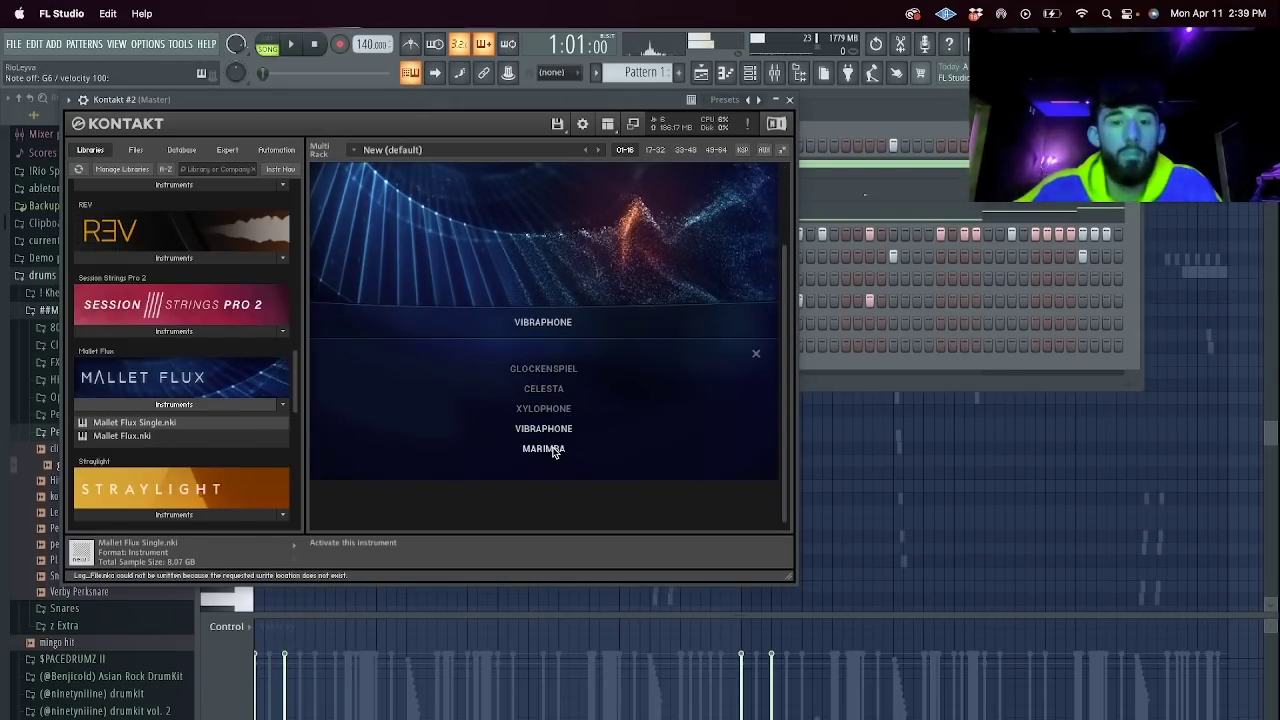
click(790, 100)
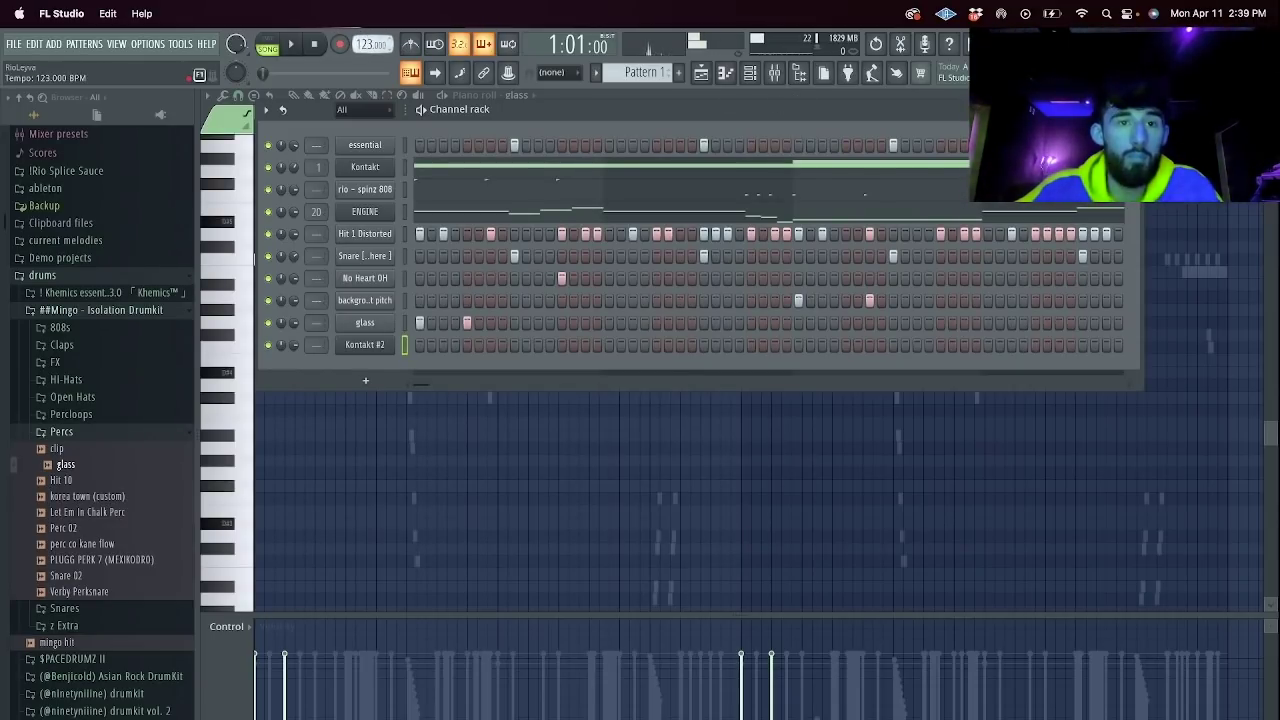
Open Kontakt #2 in the piano roll and set the snap to 1/3 beat.
right_click(340, 344)
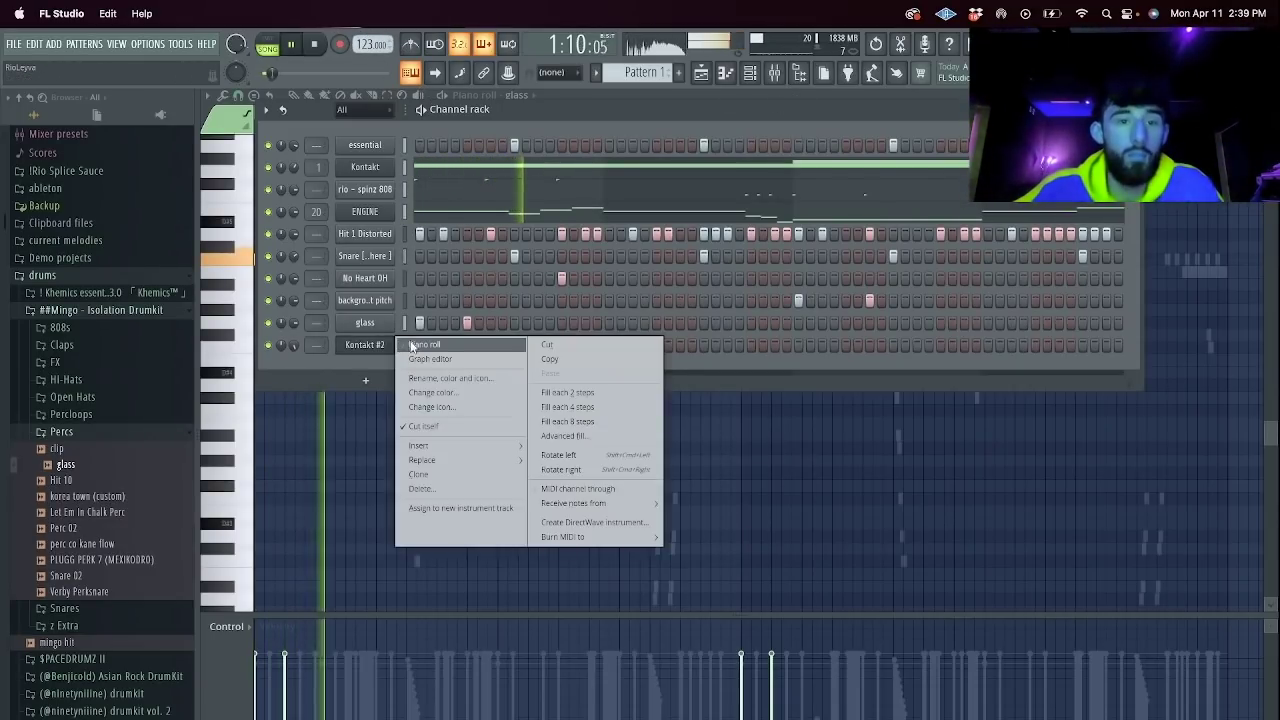
click(430, 349)
drag(946, 108, 697, 145)
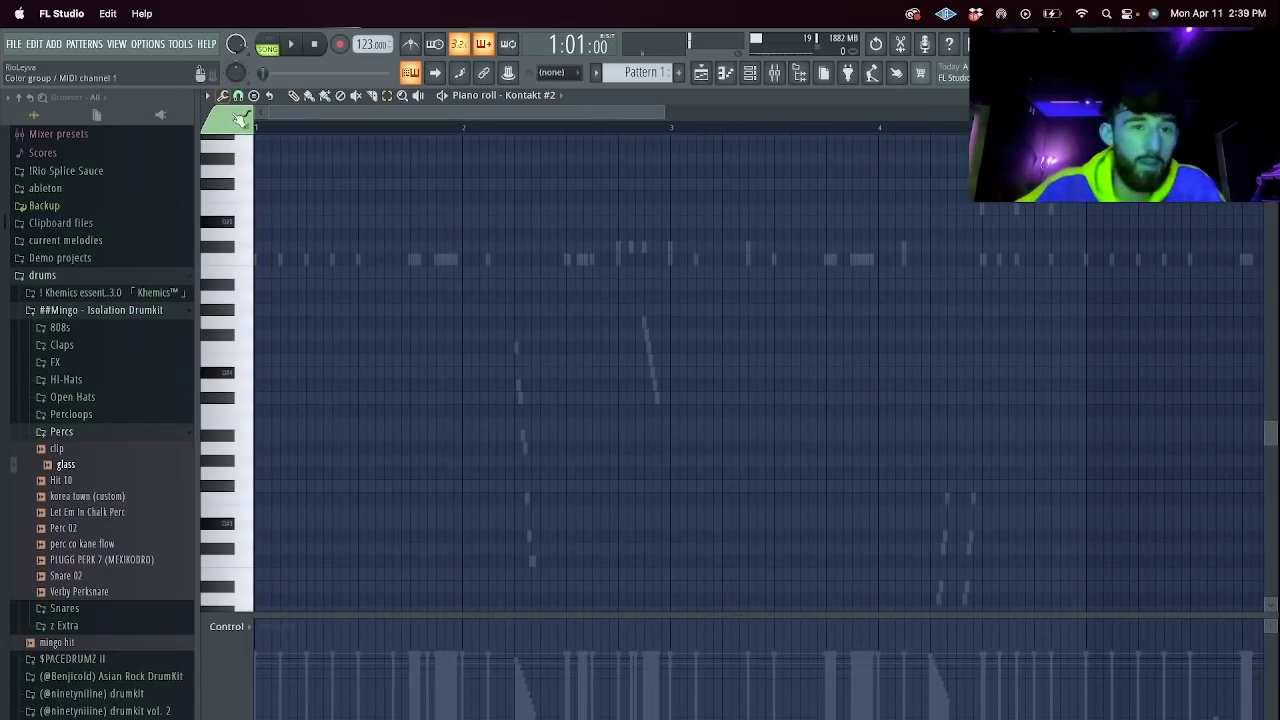
click(238, 95)
click(266, 264)
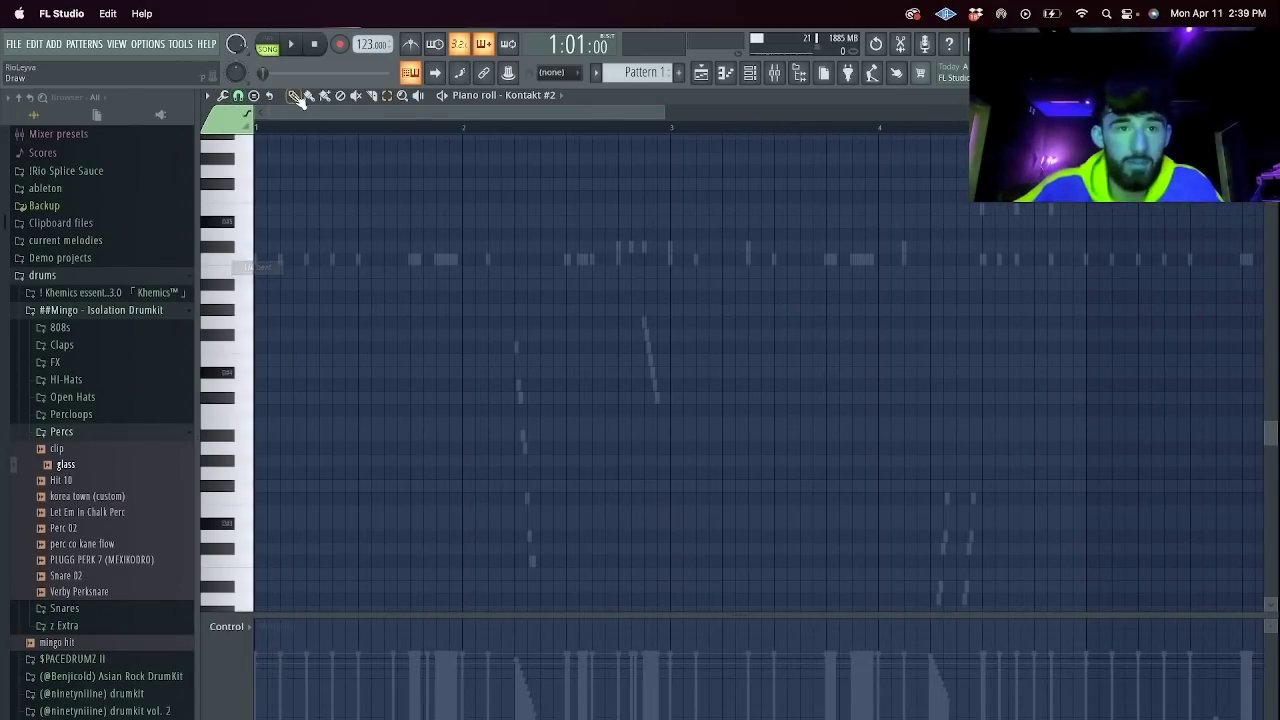
scroll(316, 338, up, 3)
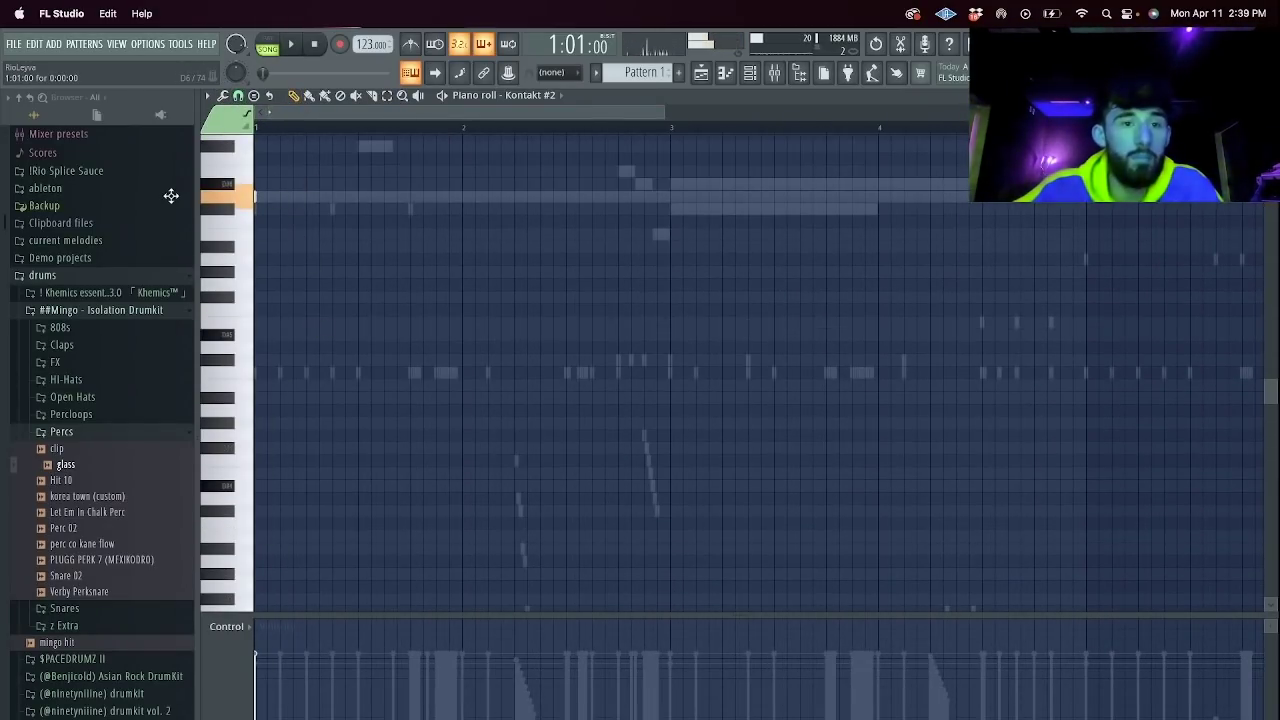
click(238, 95)
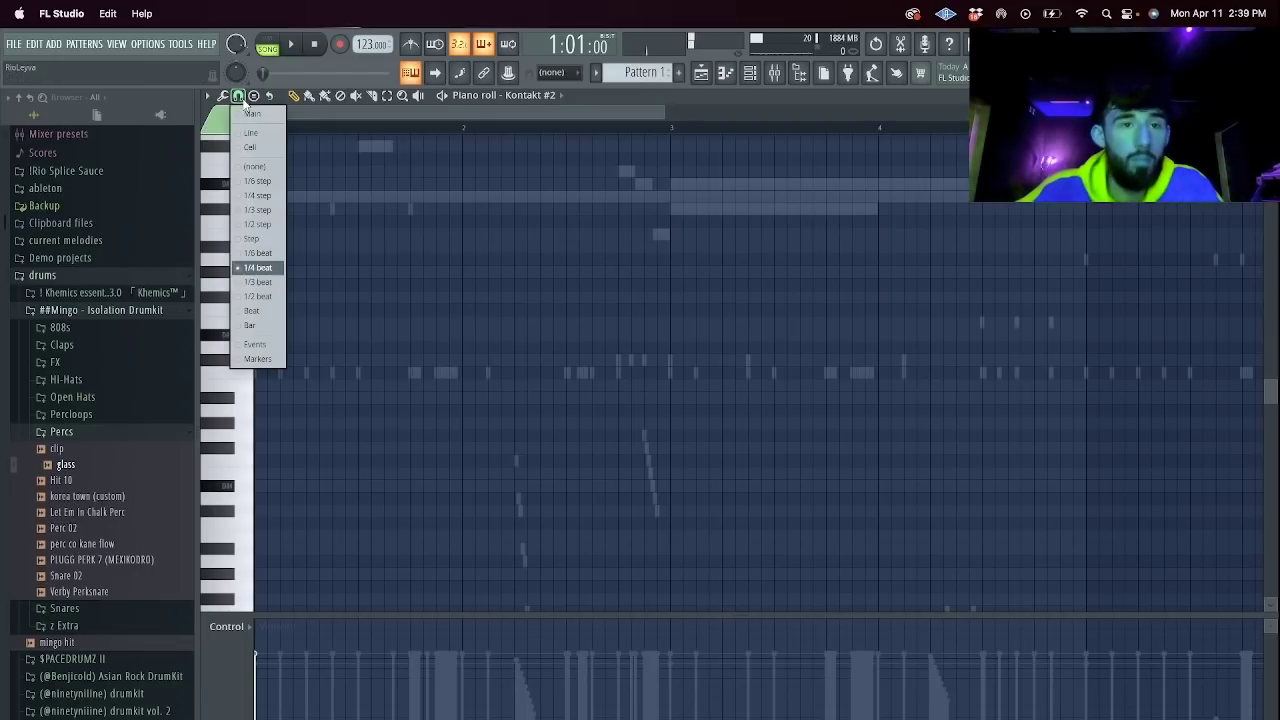
click(253, 282)
Draw the opening mallet notes in bar 1, auditioning them and removing a stray note.
click(288, 272)
key(space)
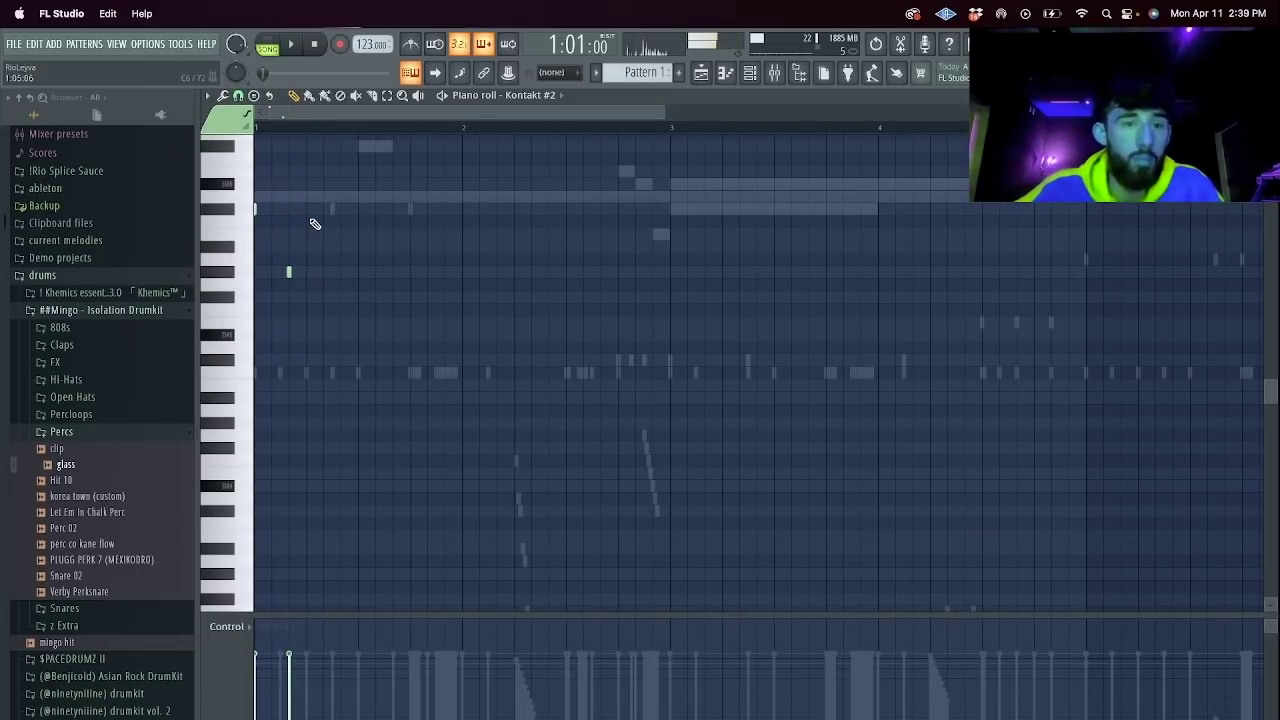
key(space)
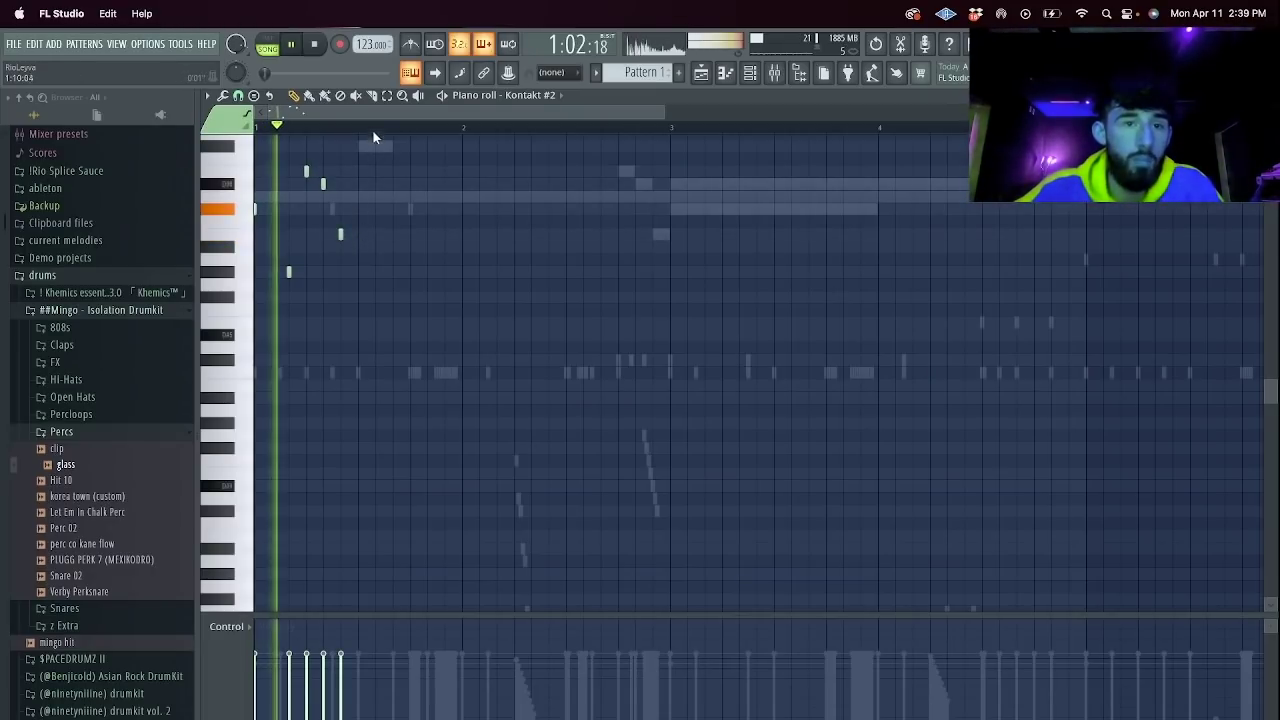
click(358, 196)
drag(359, 197, 399, 236)
key(space)
right_click(399, 236)
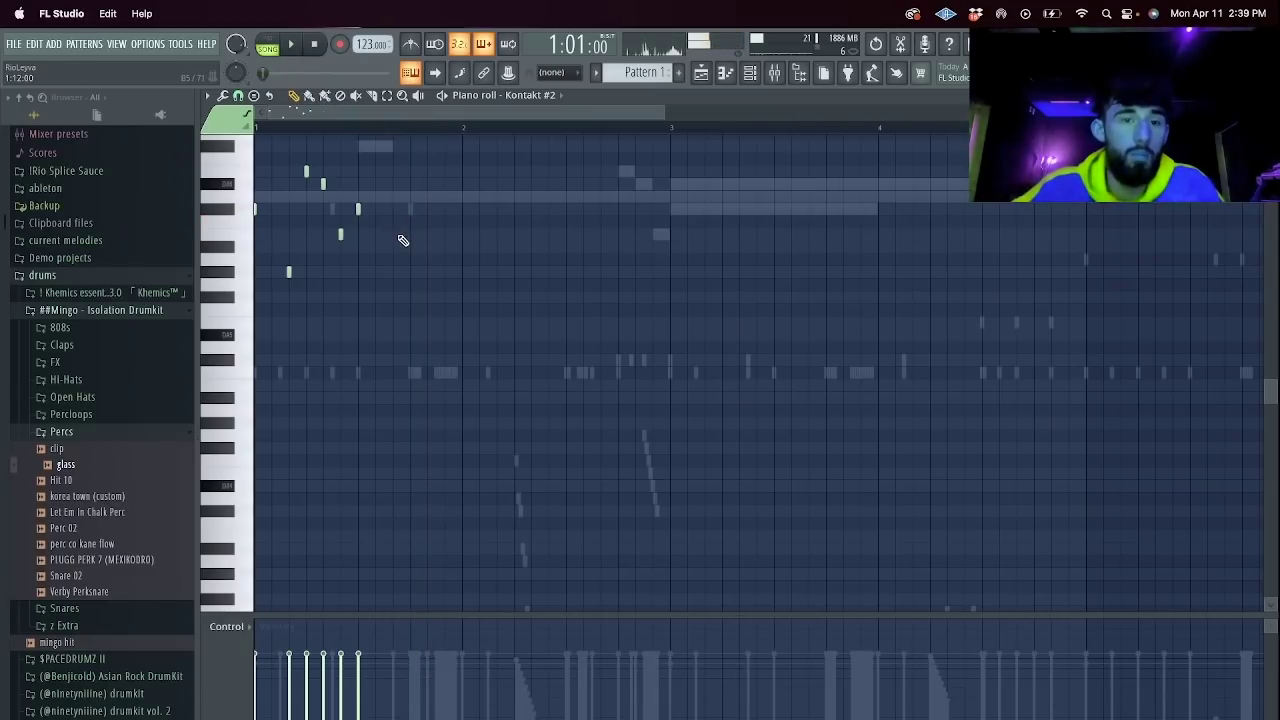
click(464, 272)
key(space)
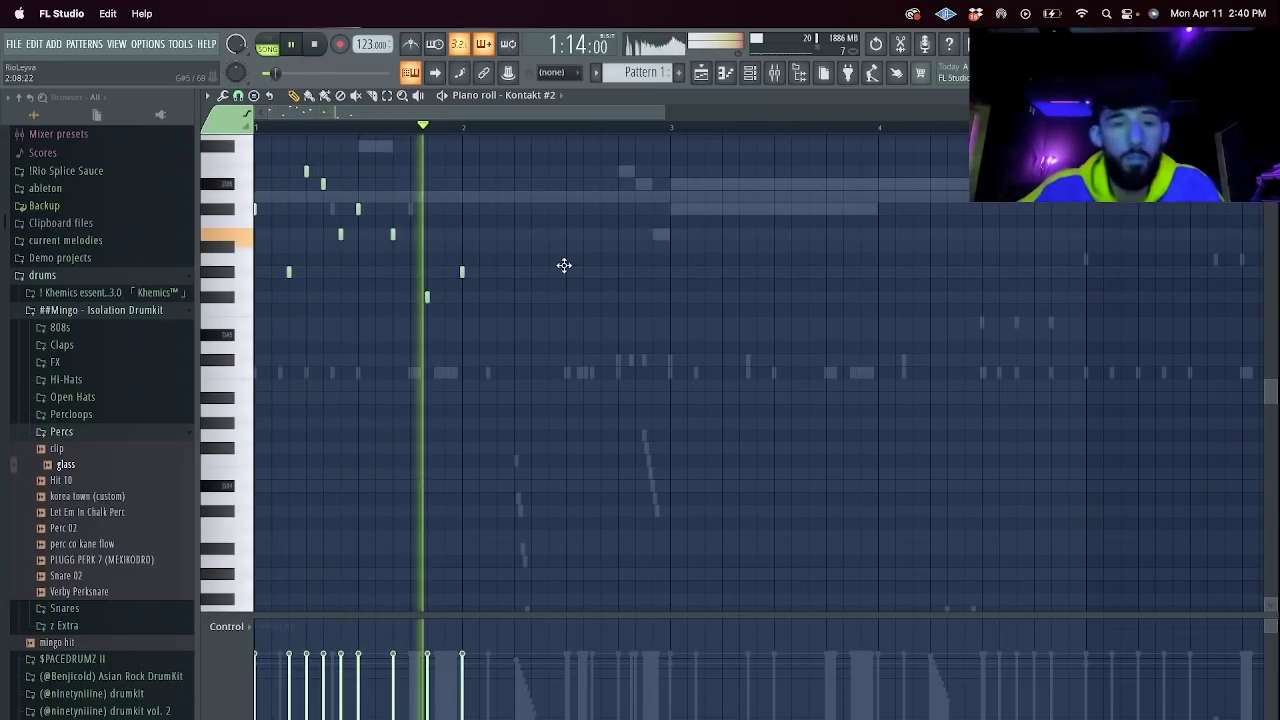
scroll(515, 220, up, 3)
Add the bar 2 melody notes, rising to higher pitches.
click(497, 222)
click(514, 247)
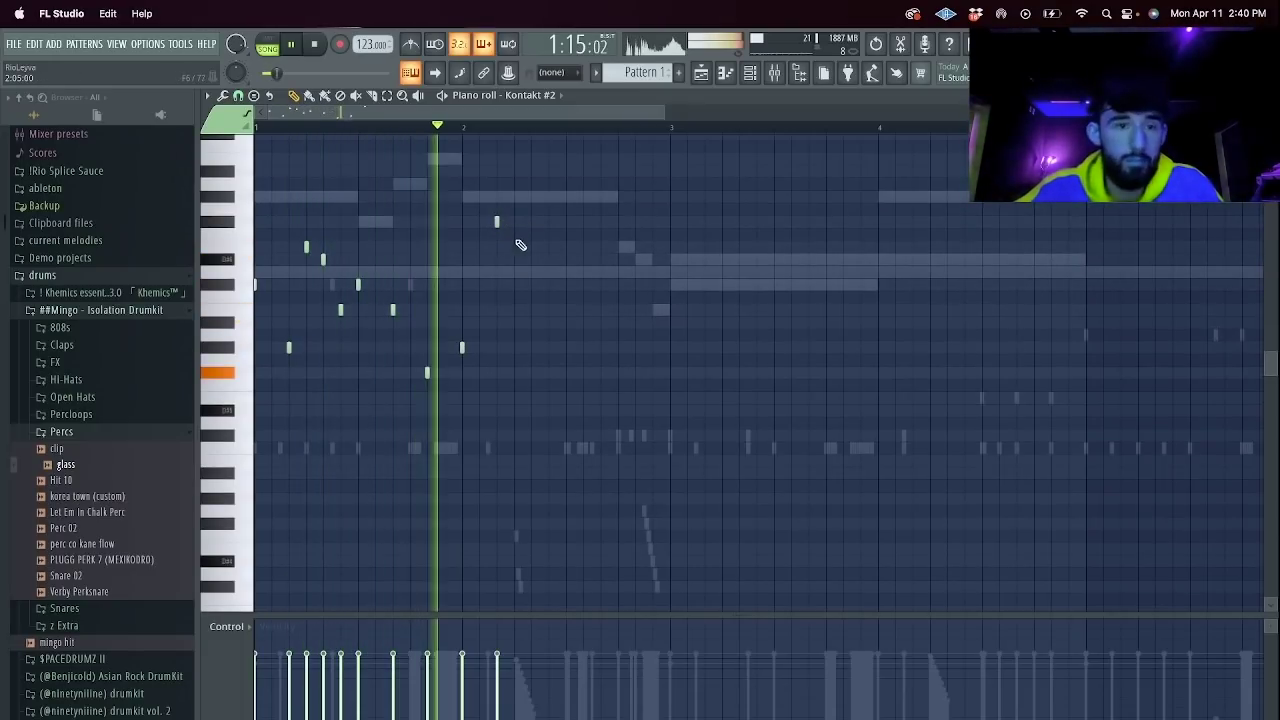
key(space)
key(space)
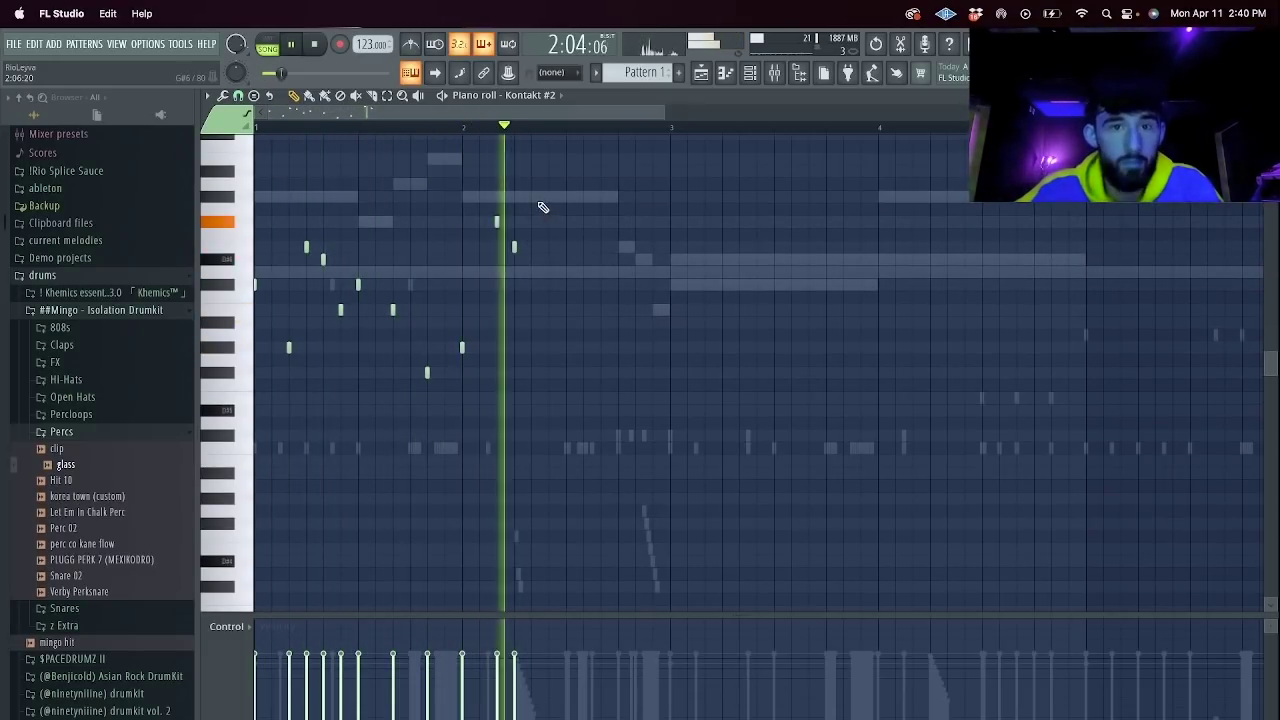
click(531, 196)
click(548, 172)
click(548, 184)
click(566, 159)
Add the bar 3 notes, including repeated pitches and a descending run.
click(600, 184)
click(634, 221)
click(670, 184)
click(687, 184)
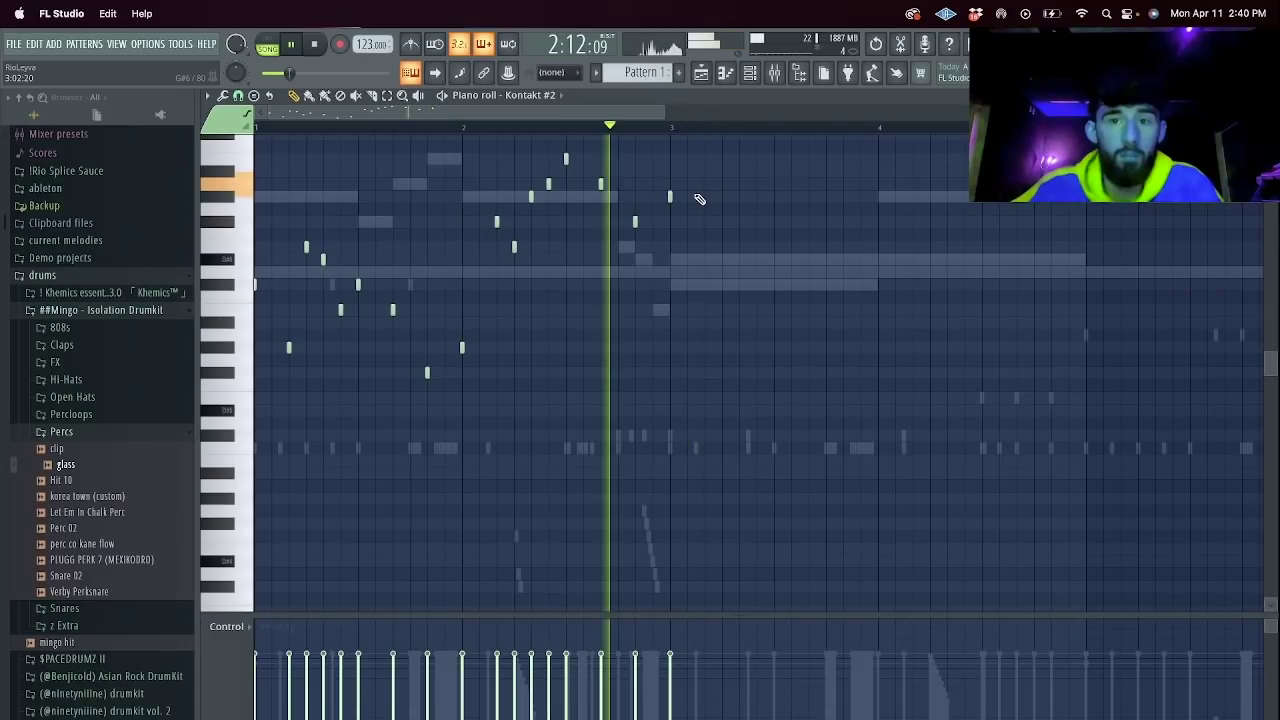
click(694, 197)
click(708, 197)
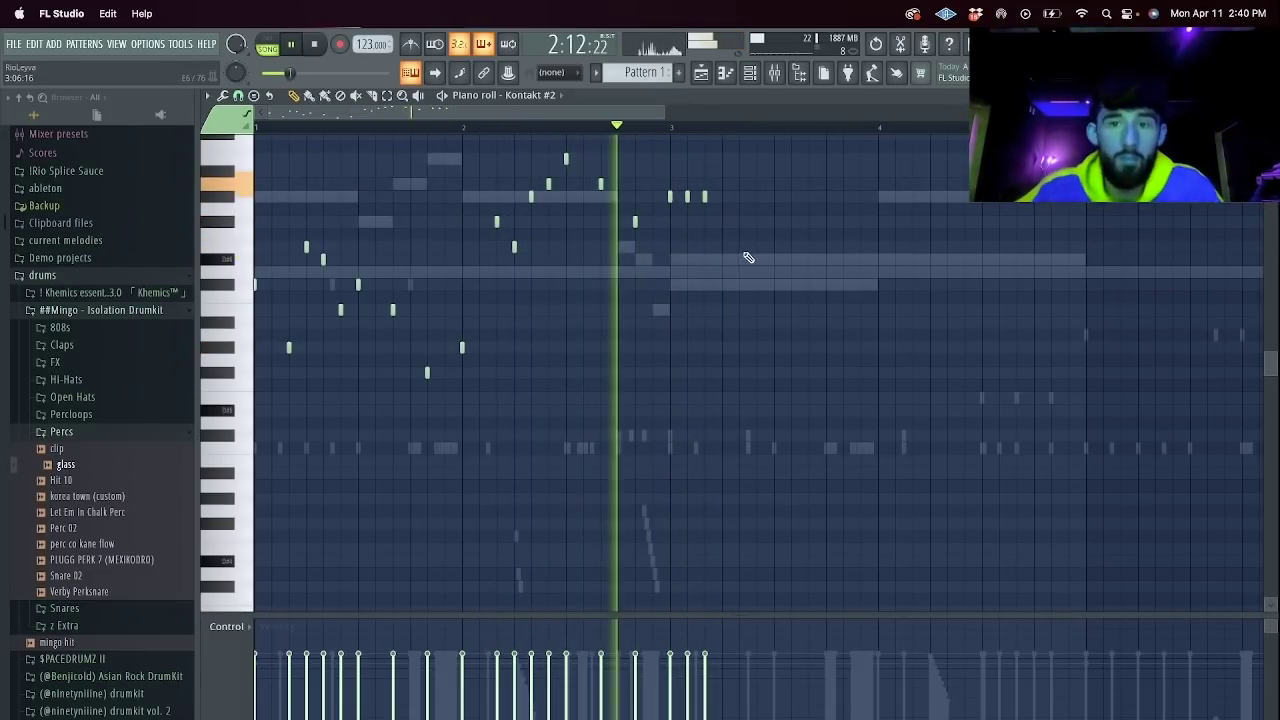
click(722, 247)
click(739, 259)
click(774, 284)
click(791, 309)
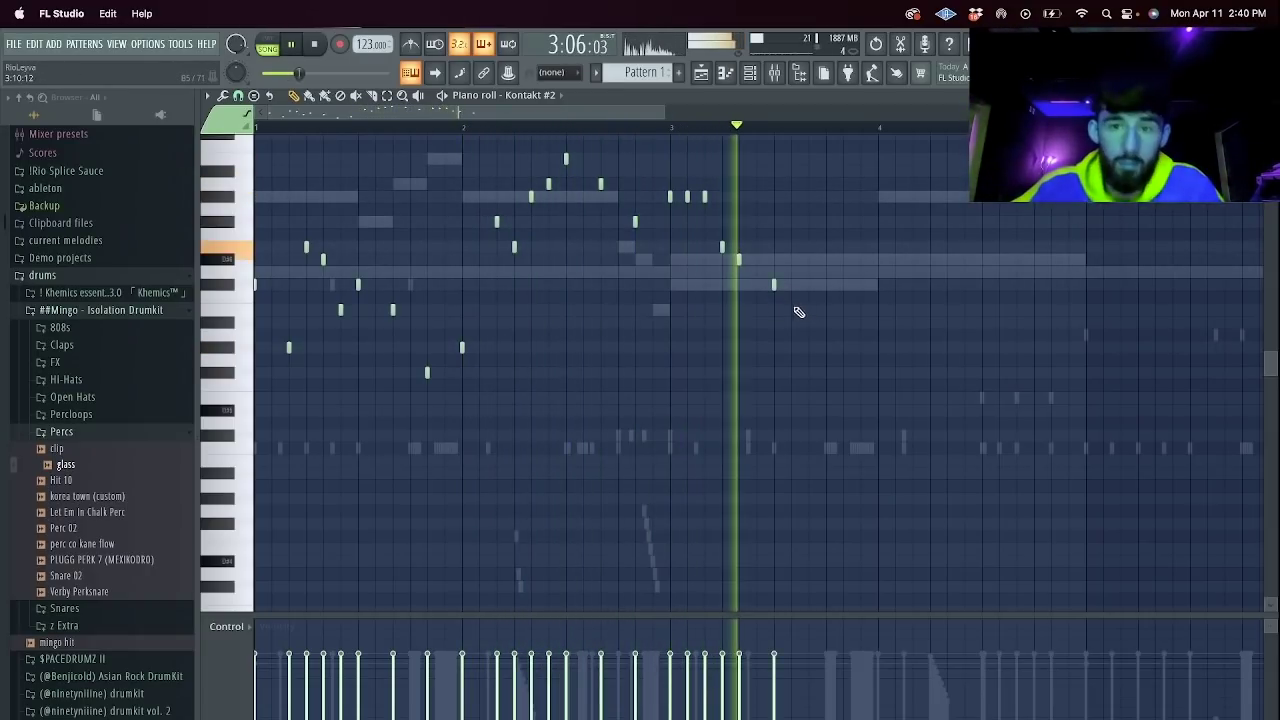
Move the low note at the end of bar 3 later and finish bar 4.
click(756, 262)
right_click(791, 309)
click(809, 310)
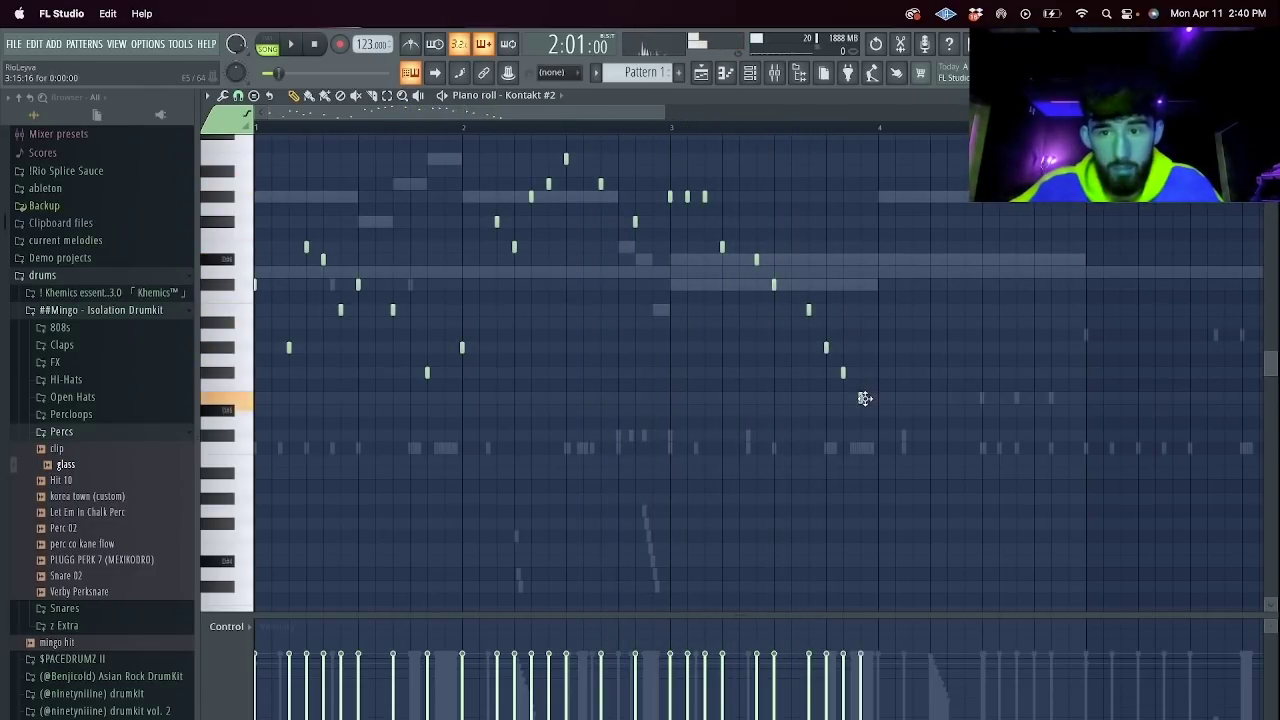
key(space)
click(913, 322)
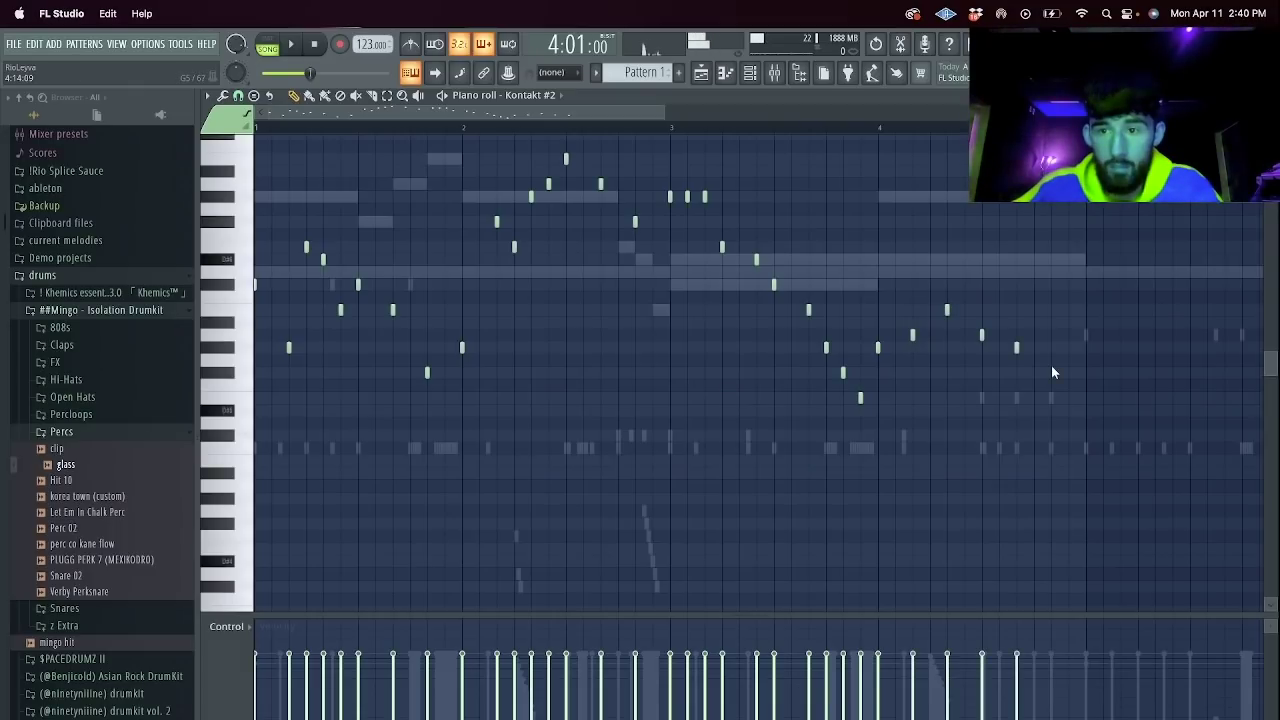
click(1051, 372)
key(space)
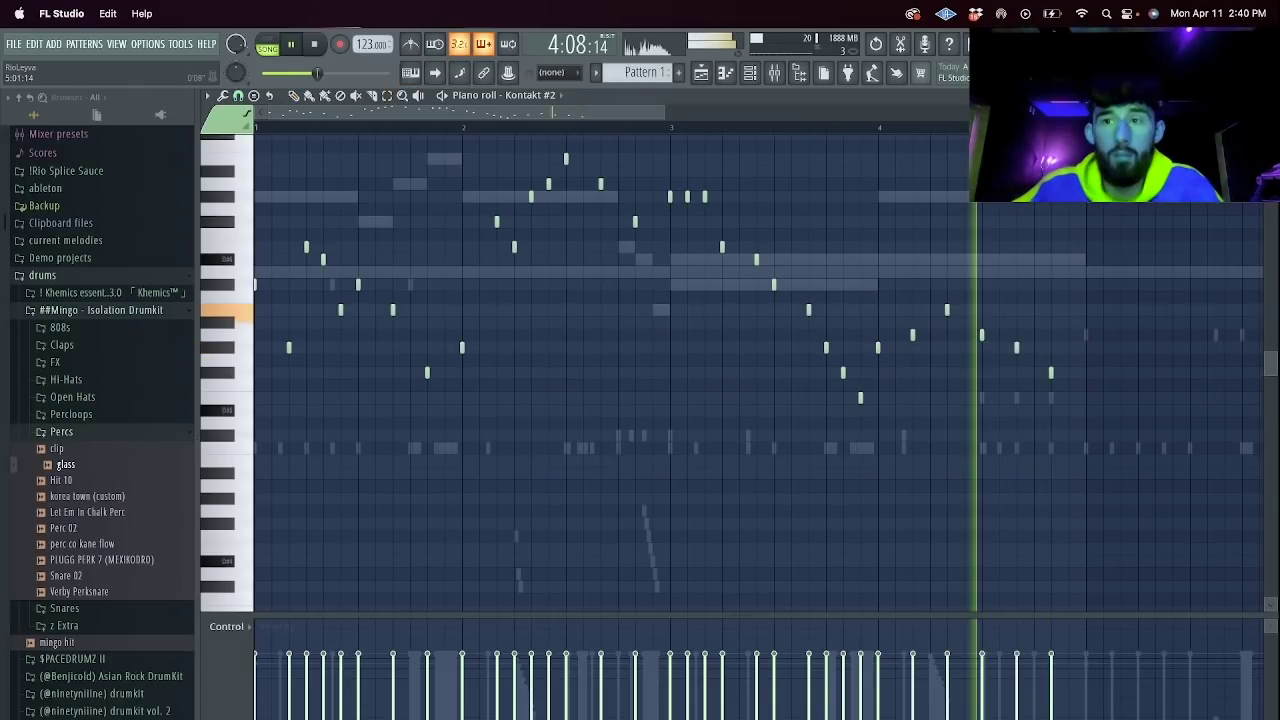
Duplicate bars 1–4 into bar 5 and layer a copy one octave higher.
drag(1082, 127, 268, 130)
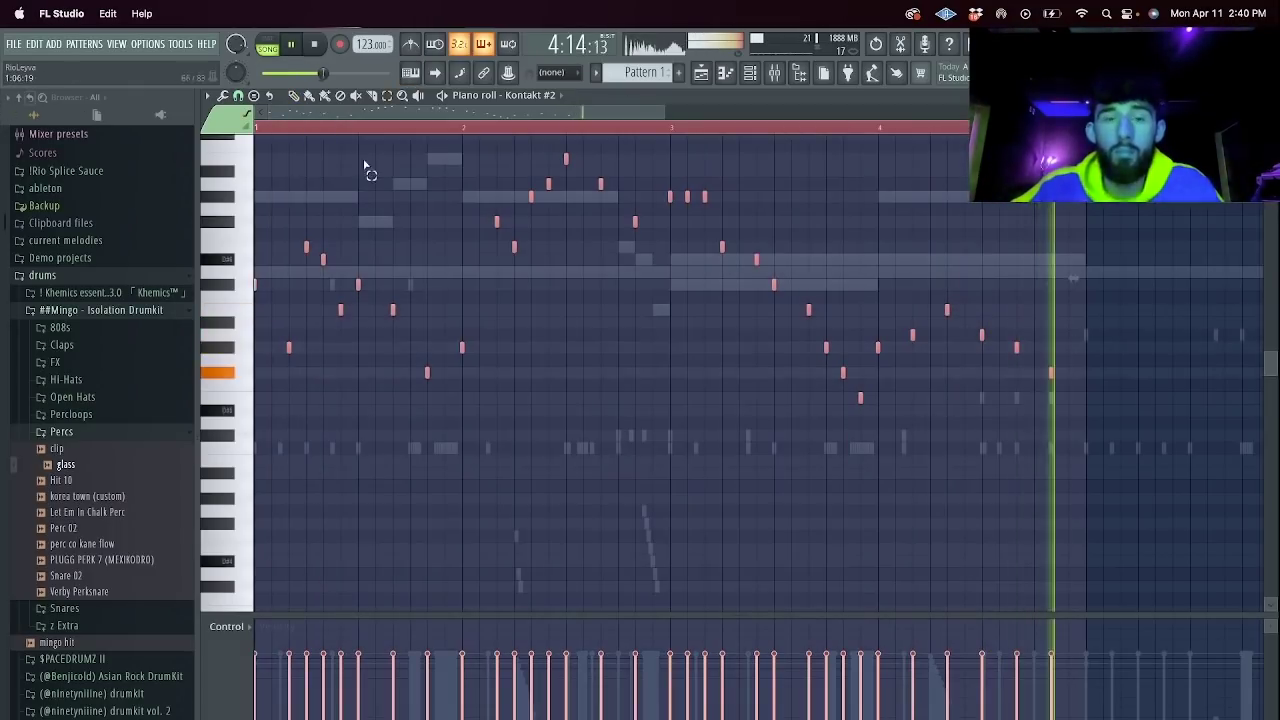
key(ctrl+b)
key(super+c)
key(super+v)
key(super+Up)
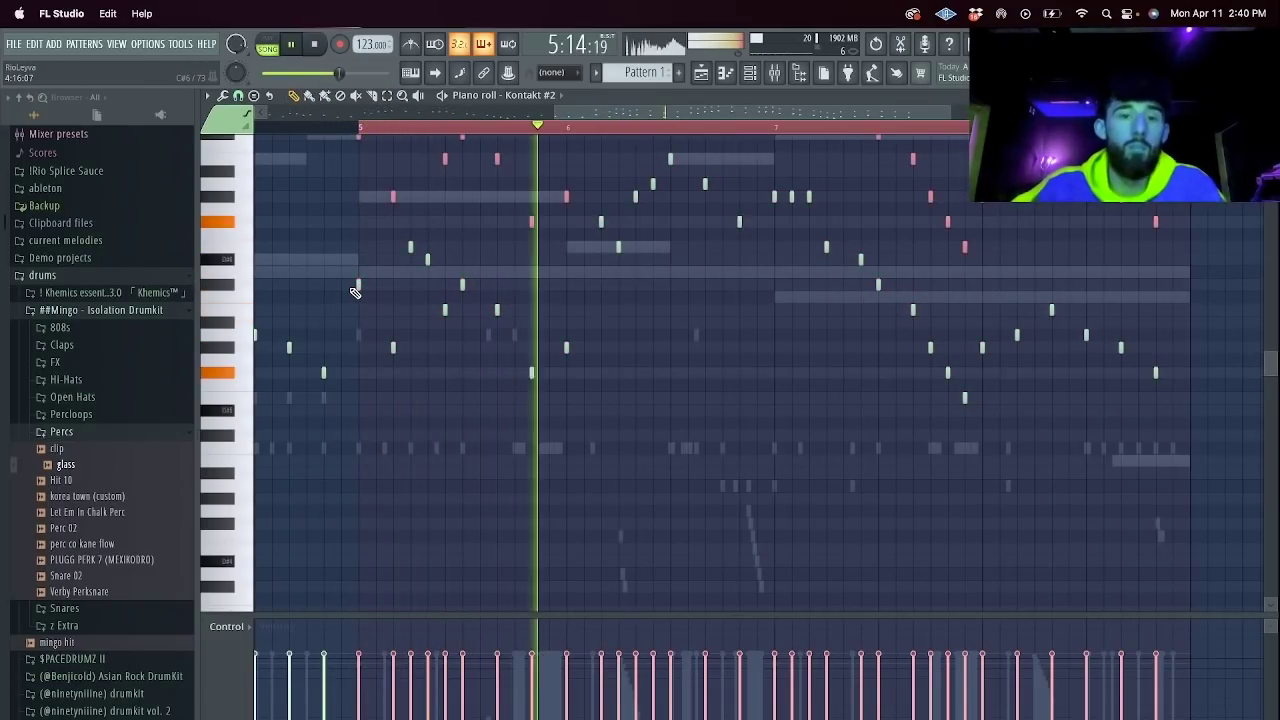
Bring the mixer to the front.
click(757, 74)
click(752, 73)
click(774, 73)
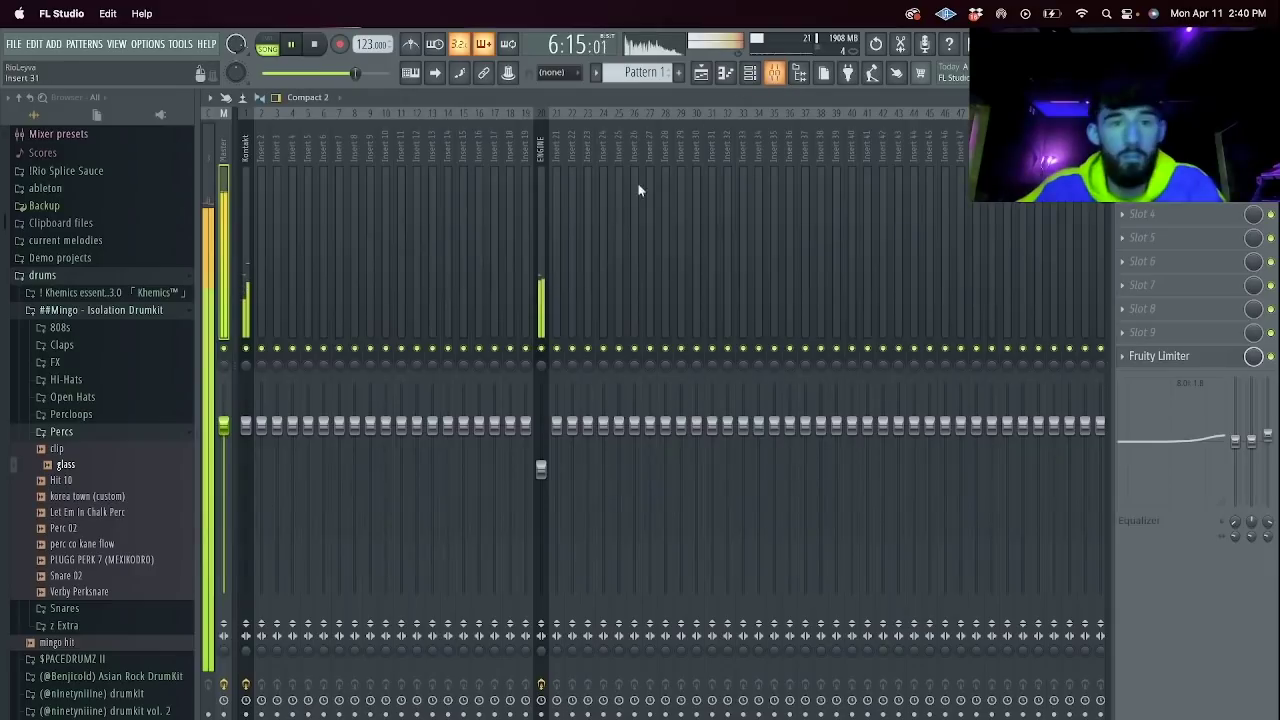
Adjust the tempo and select the Kontakt #2 mixer track.
drag(362, 41, 362, 31)
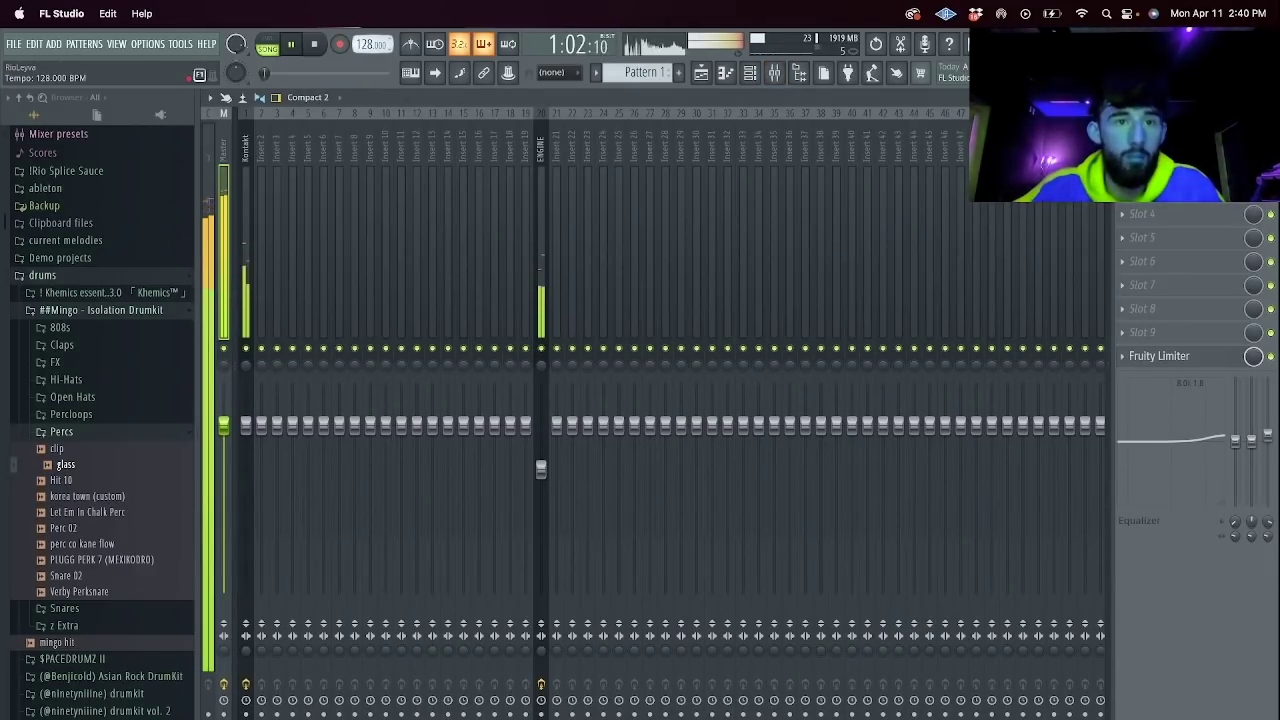
click(751, 74)
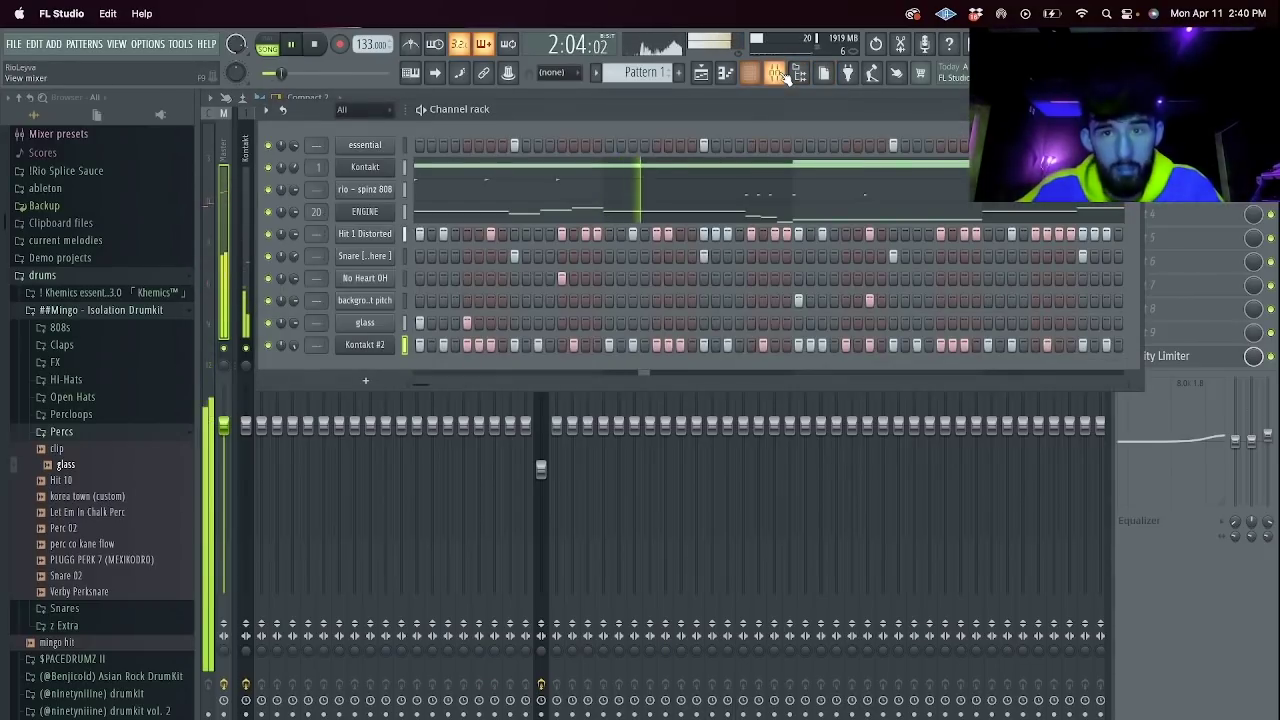
click(776, 74)
click(586, 296)
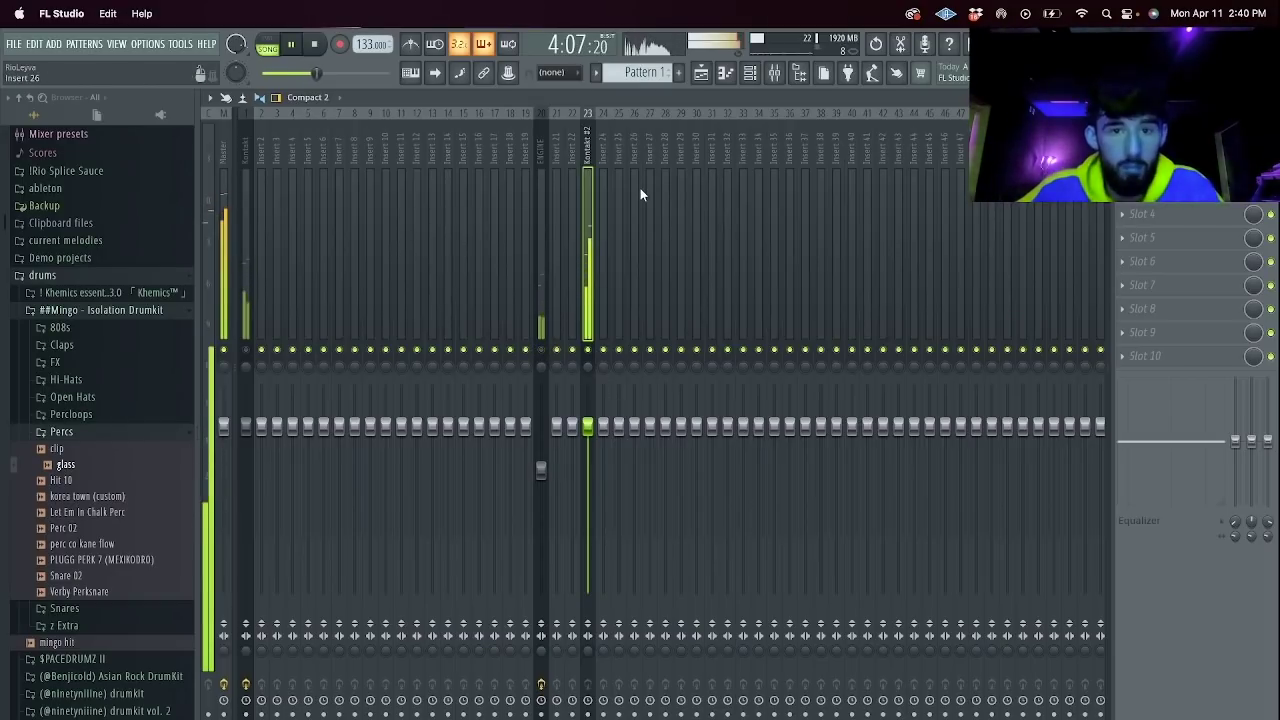
Load Portal on the Kontakt #2 insert and settle on the Deep State preset.
click(1140, 220)
mouse_move(1140, 233)
mouse_move(1077, 293)
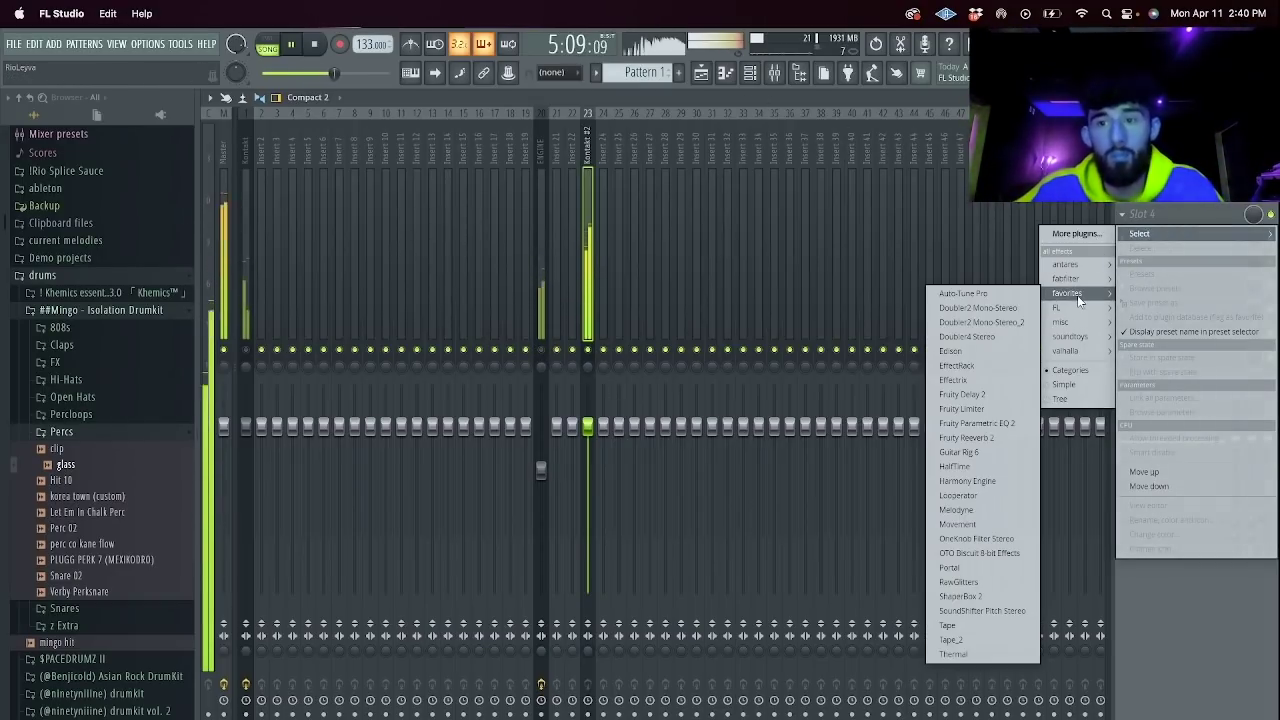
click(997, 570)
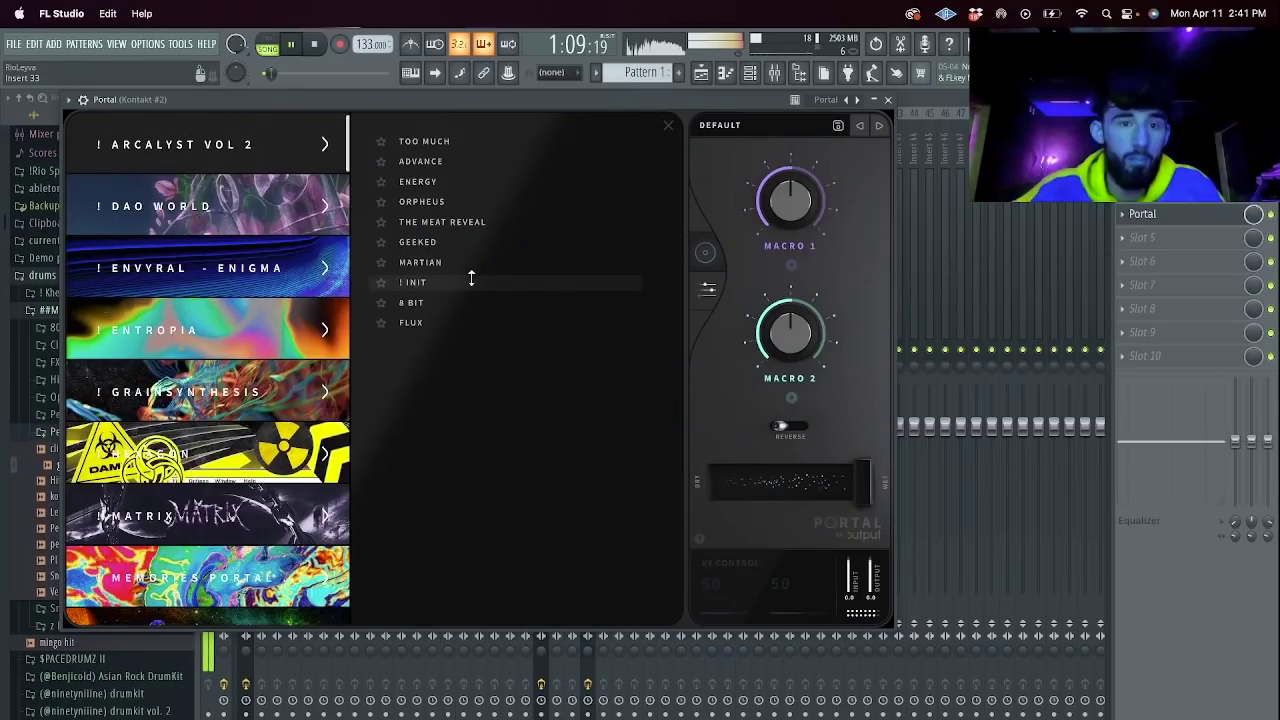
click(300, 325)
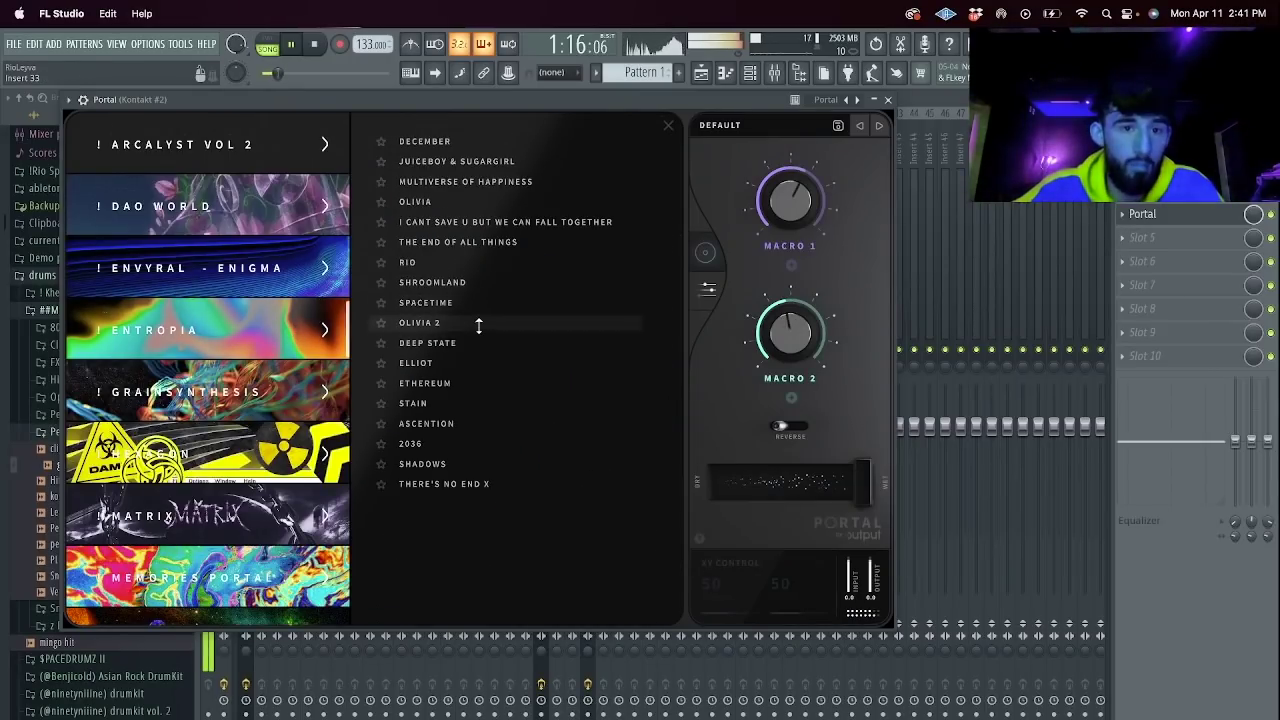
click(477, 323)
click(877, 126)
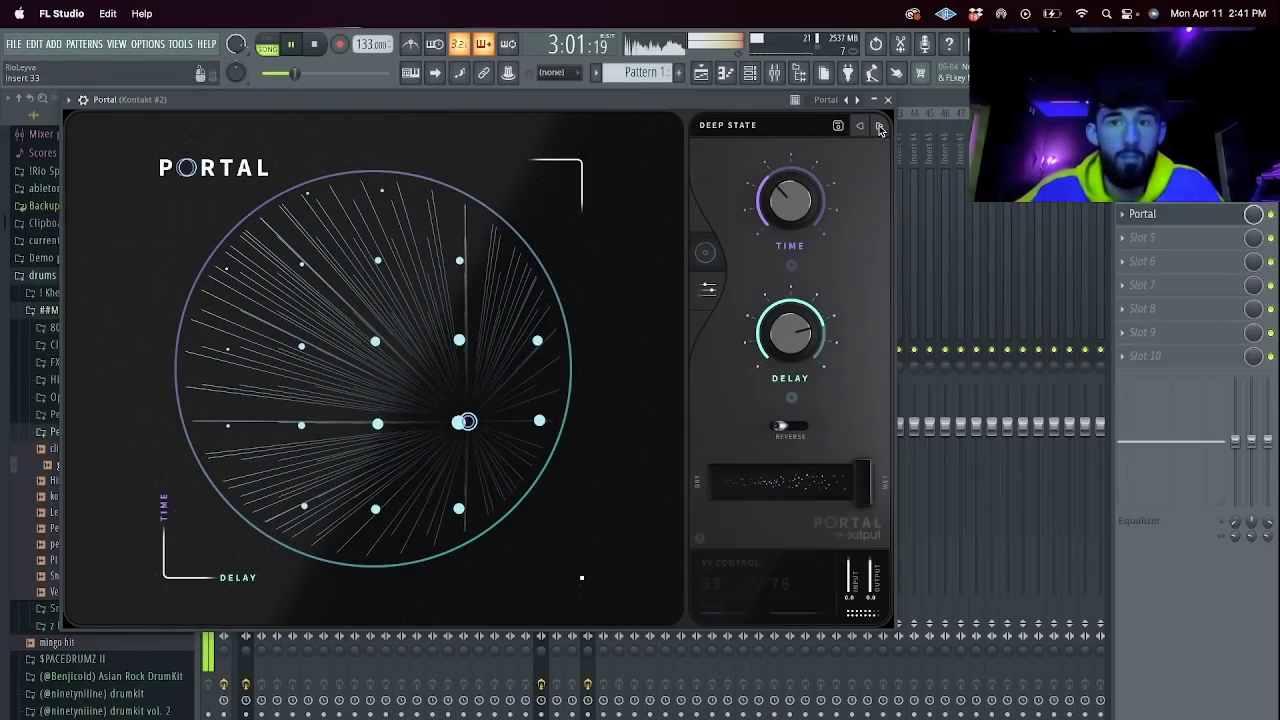
click(879, 127)
click(860, 126)
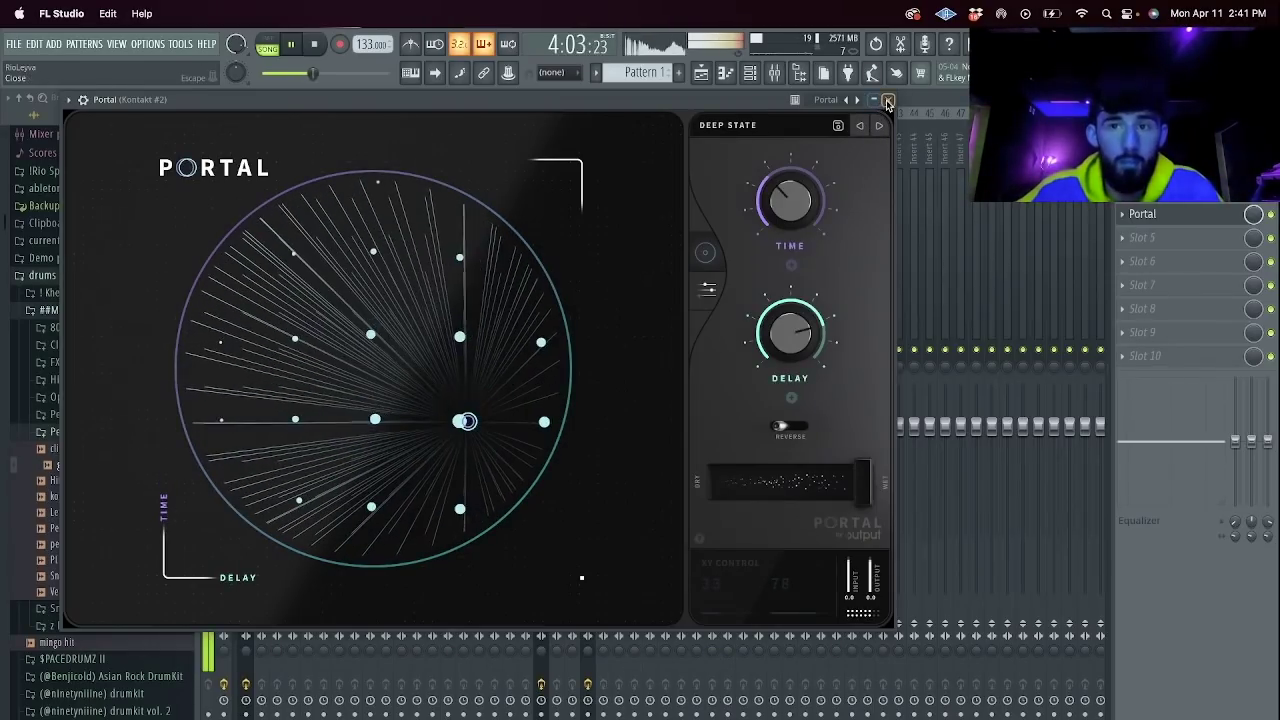
click(888, 100)
Add HalfTime and Fruity Parametric EQ 2 to the next effect slots.
click(749, 73)
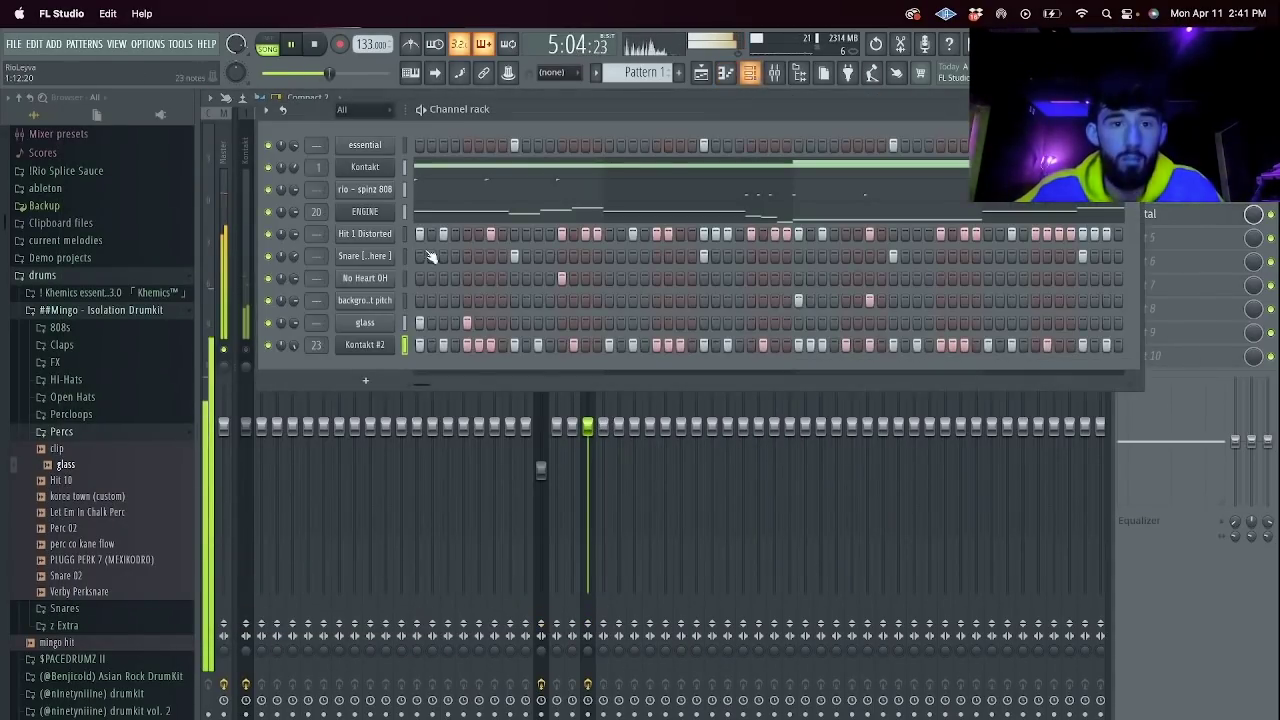
click(452, 472)
click(588, 290)
click(1122, 238)
mouse_move(1139, 258)
mouse_move(1067, 317)
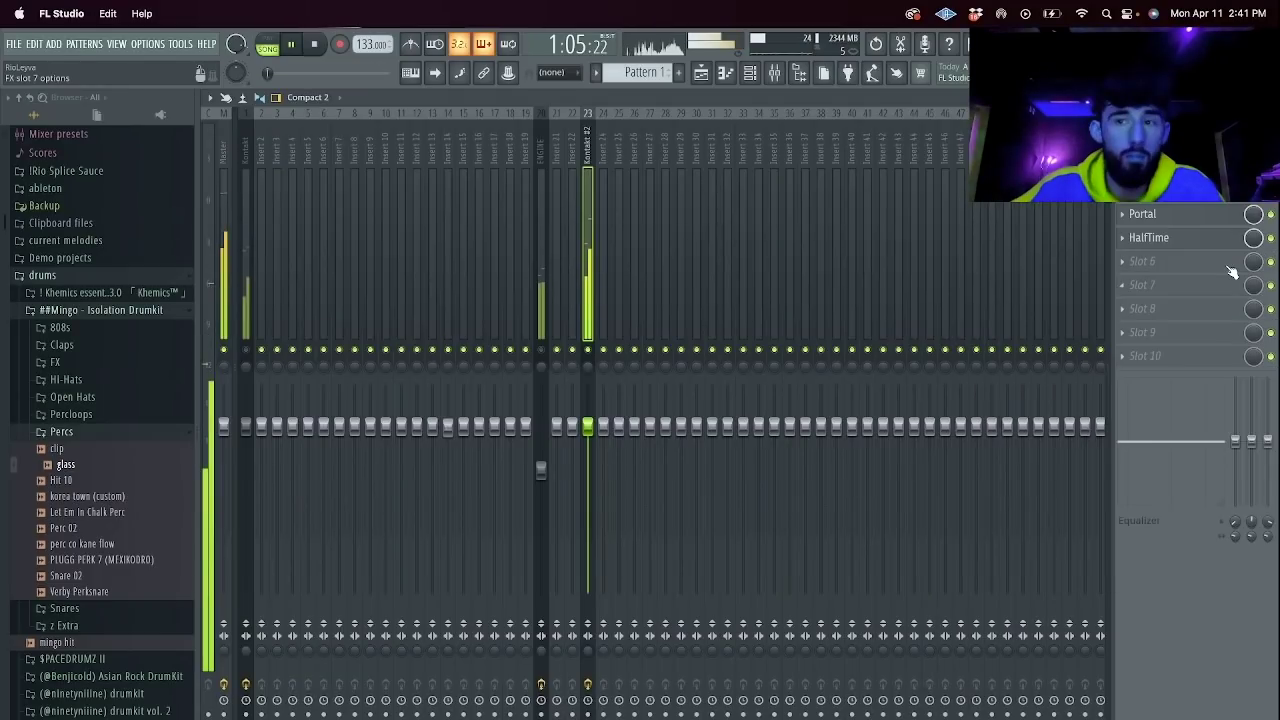
click(1232, 263)
mouse_move(1140, 281)
mouse_move(1067, 340)
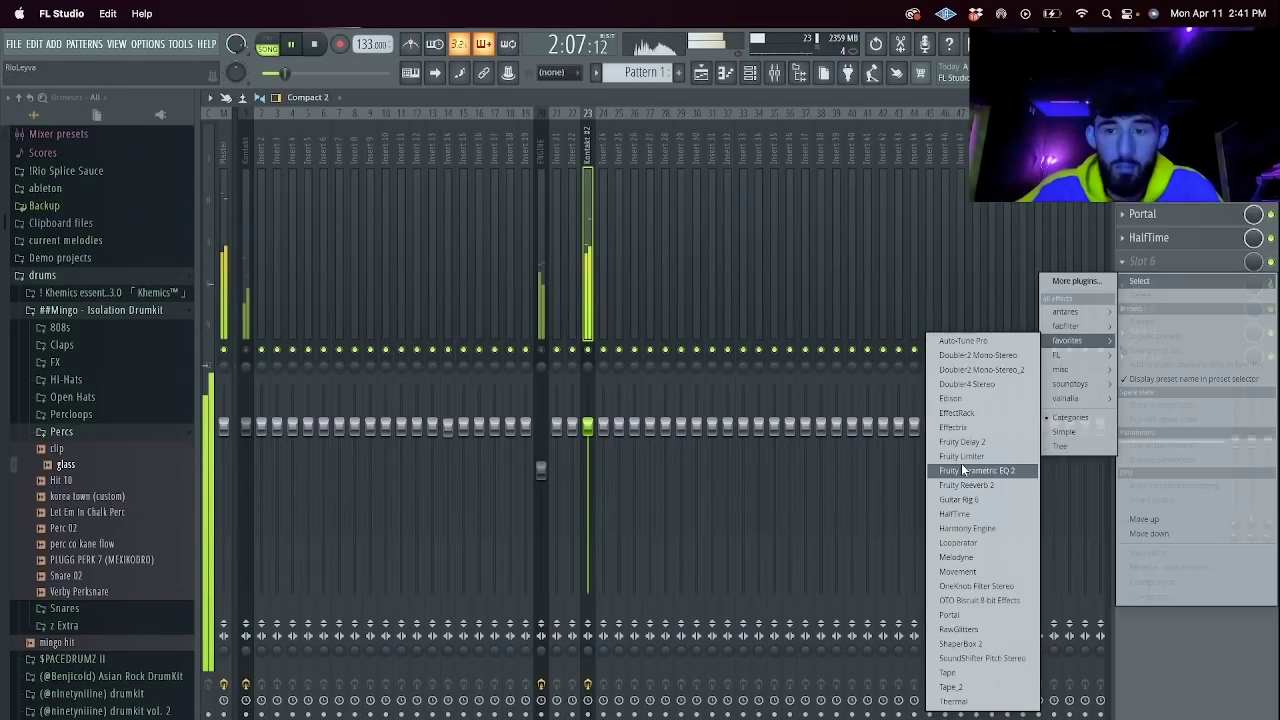
click(961, 465)
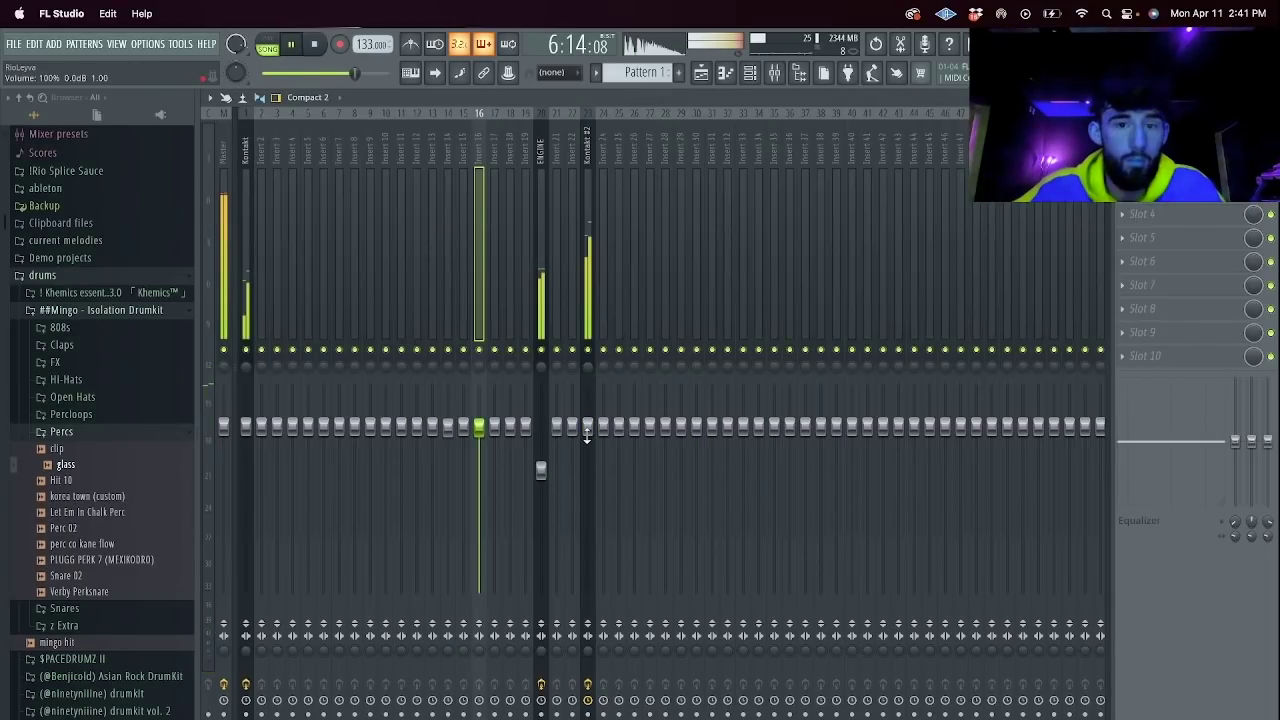
Lower the Kontakt #2 fader to 88% and raise the Kontakt track to 110%.
drag(587, 430, 588, 466)
mouse_move(245, 425)
mouse_down()
mouse_move(245, 391)
mouse_move(245, 410)
mouse_up()
click(749, 72)
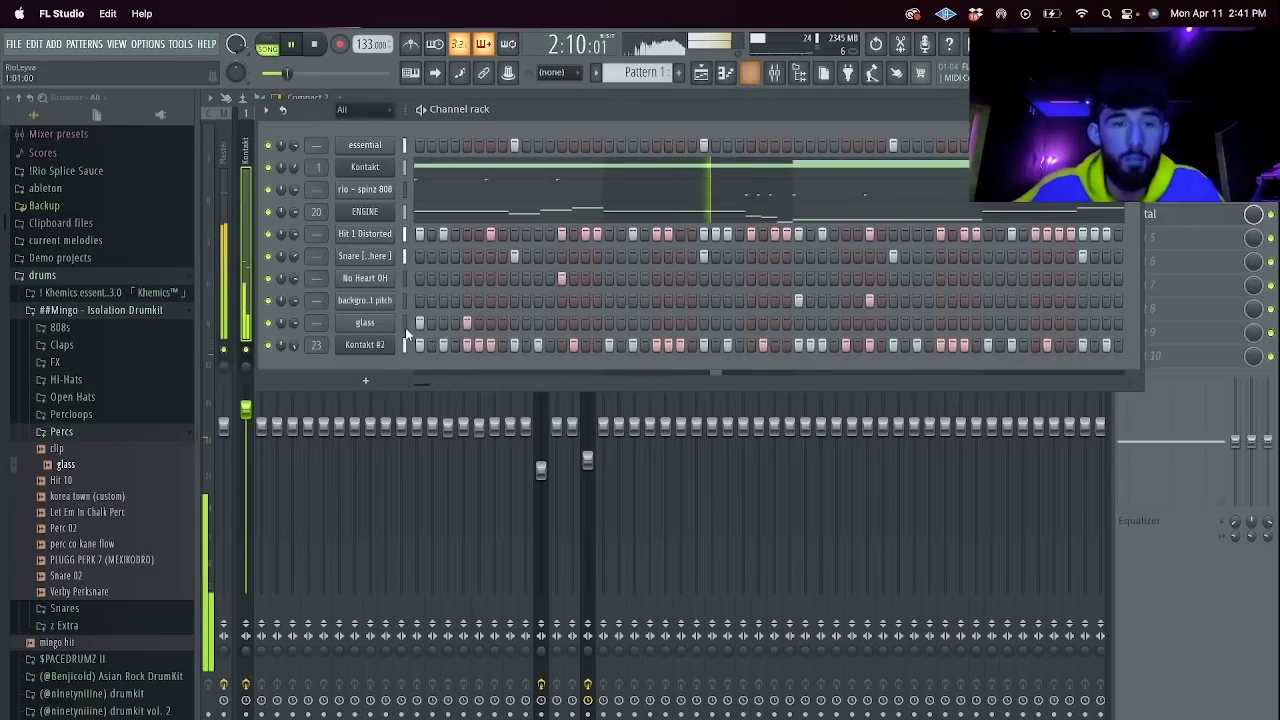
Add an ENGINE instrument channel, stop playback, and switch to Streamlabs Desktop.
click(352, 366)
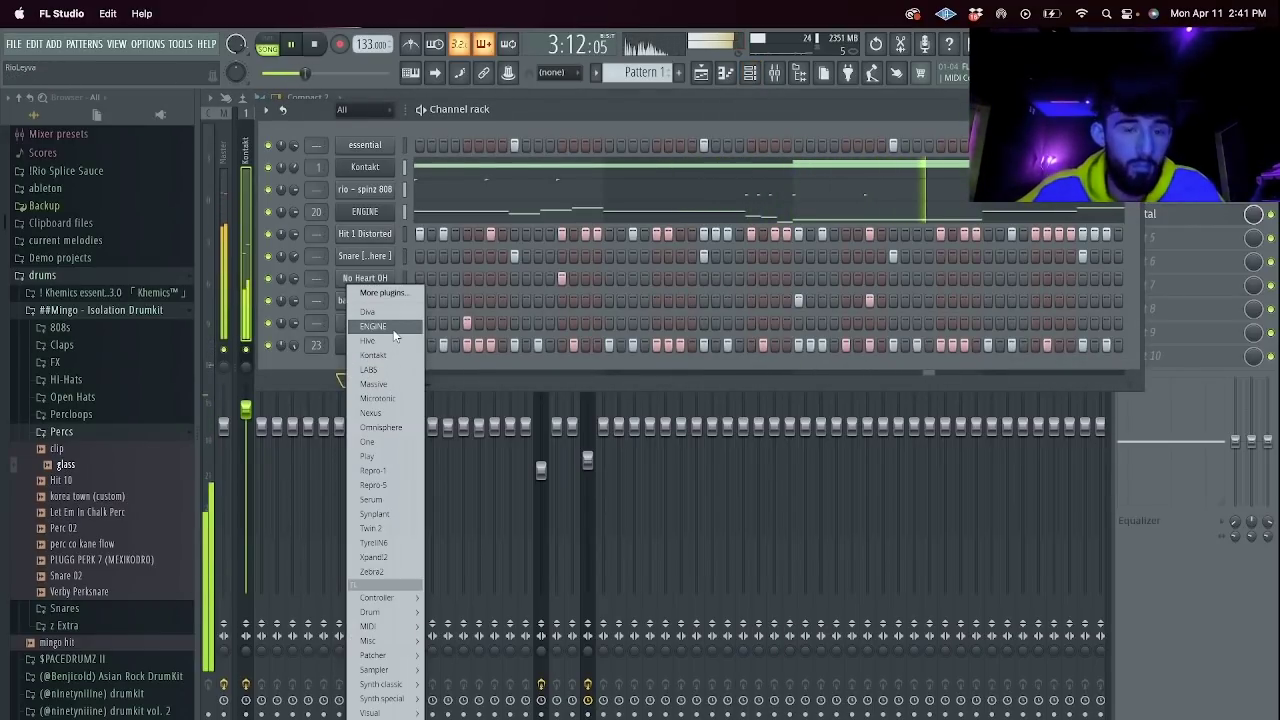
click(392, 329)
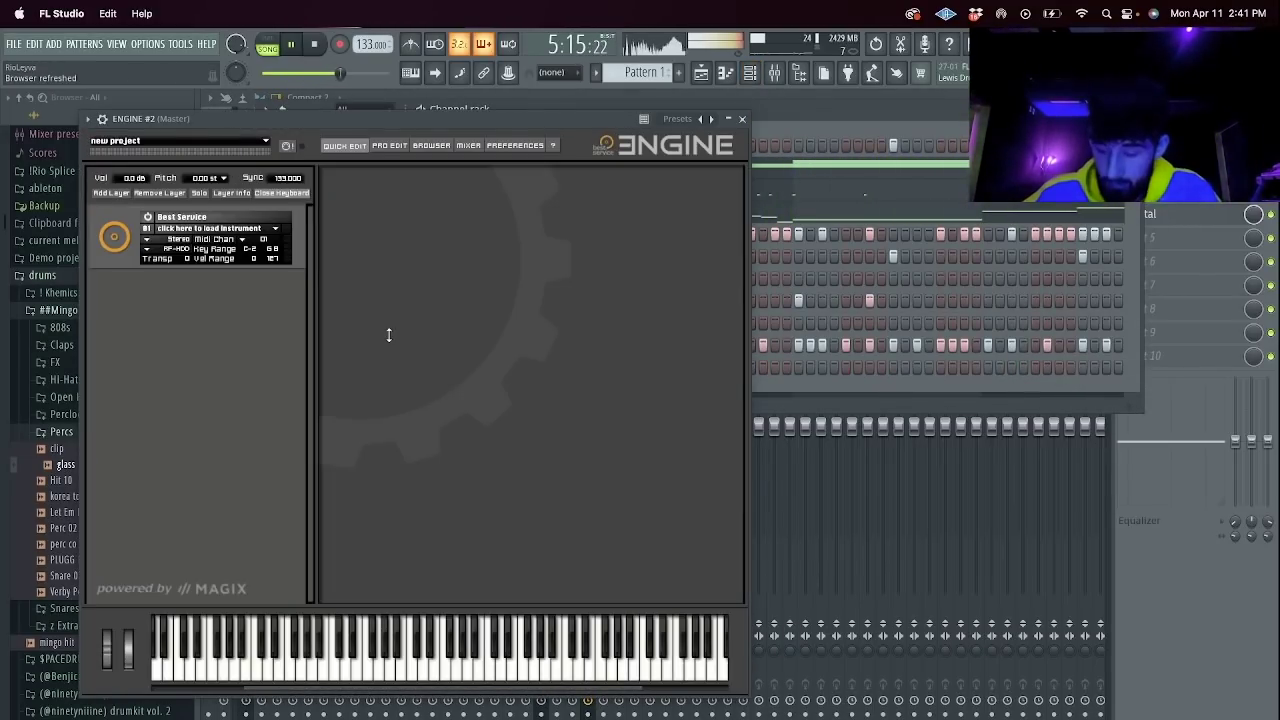
click(228, 231)
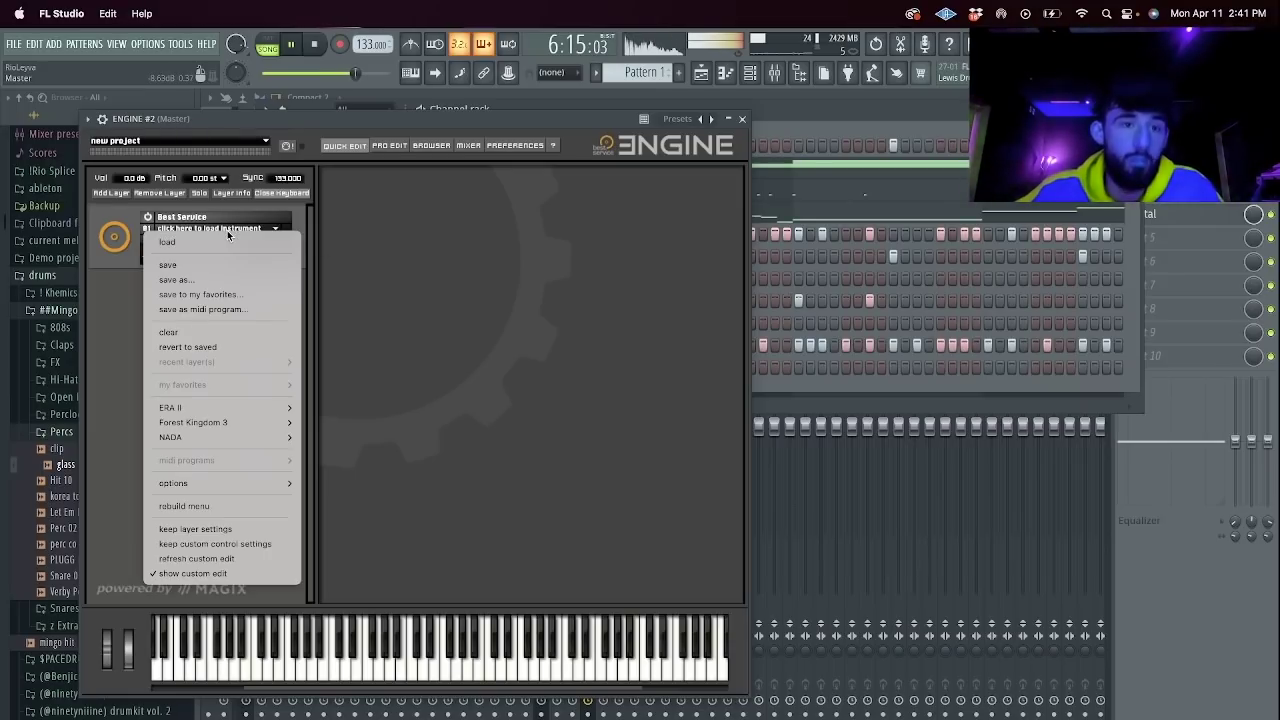
click(515, 245)
key(space)
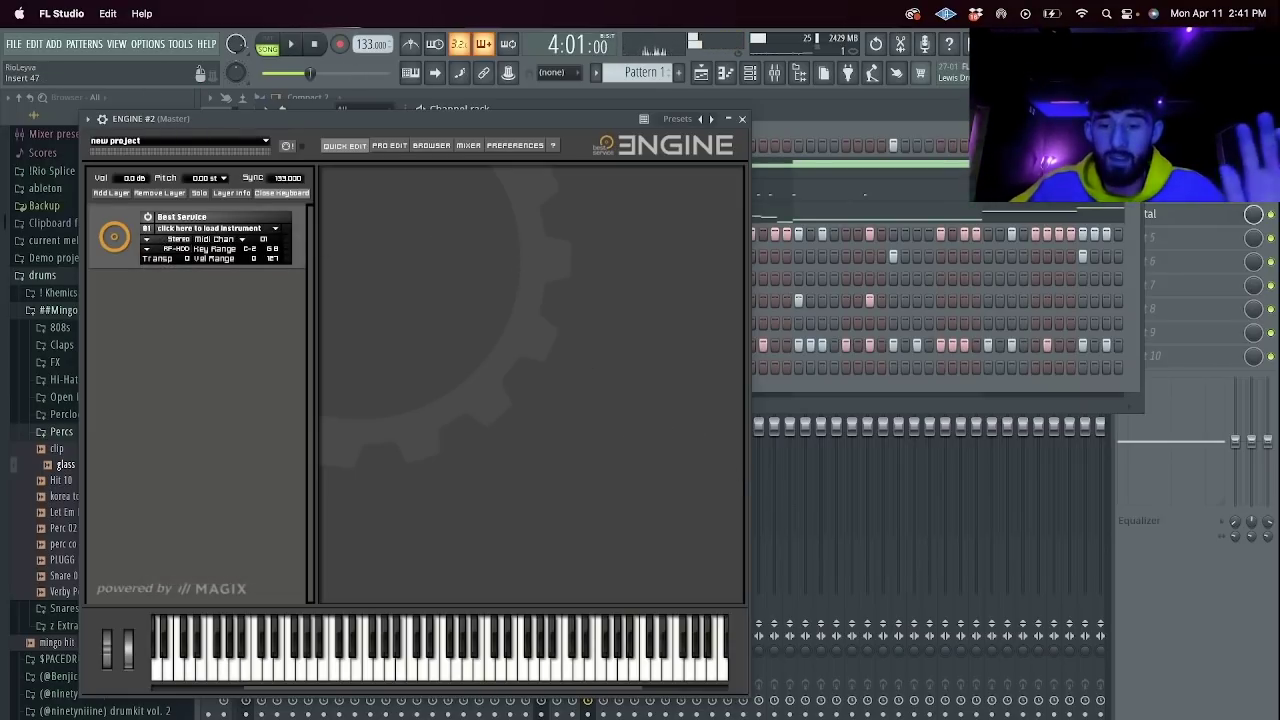
key(super+Tab)
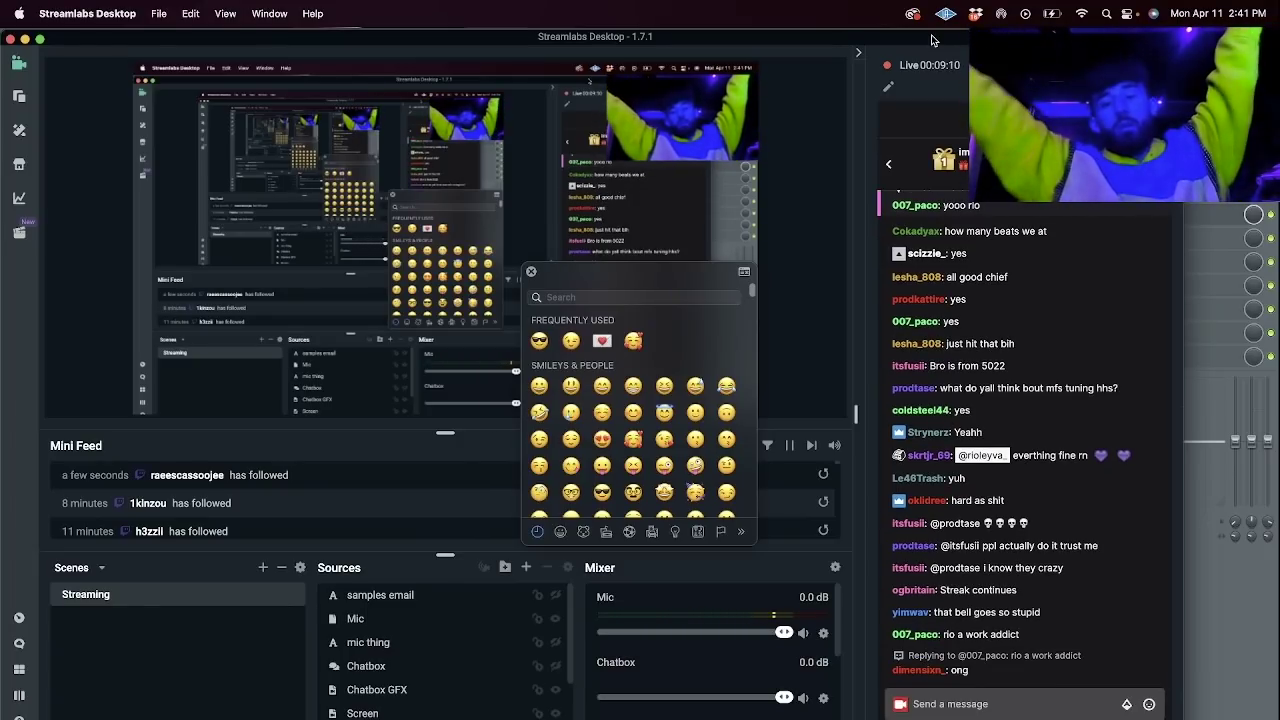
Dismiss the emoji picker, check Notification Center, and return to FL Studio.
click(531, 272)
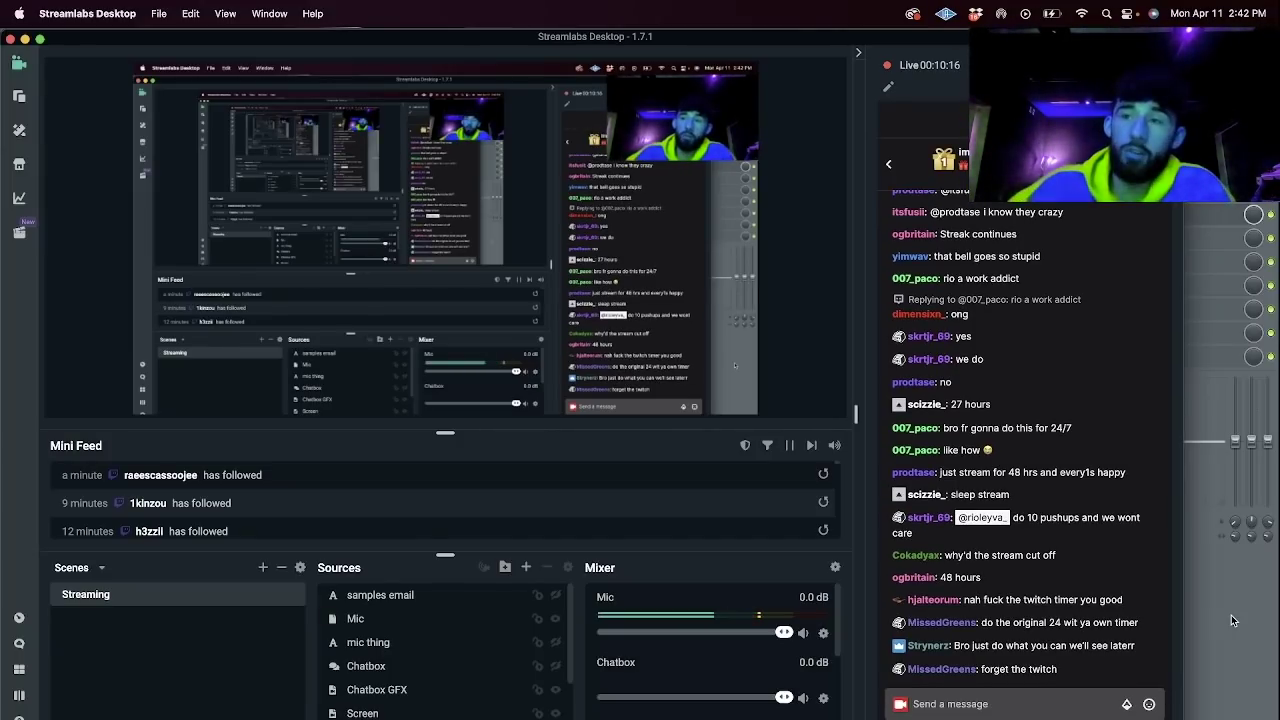
click(1264, 9)
click(1255, 9)
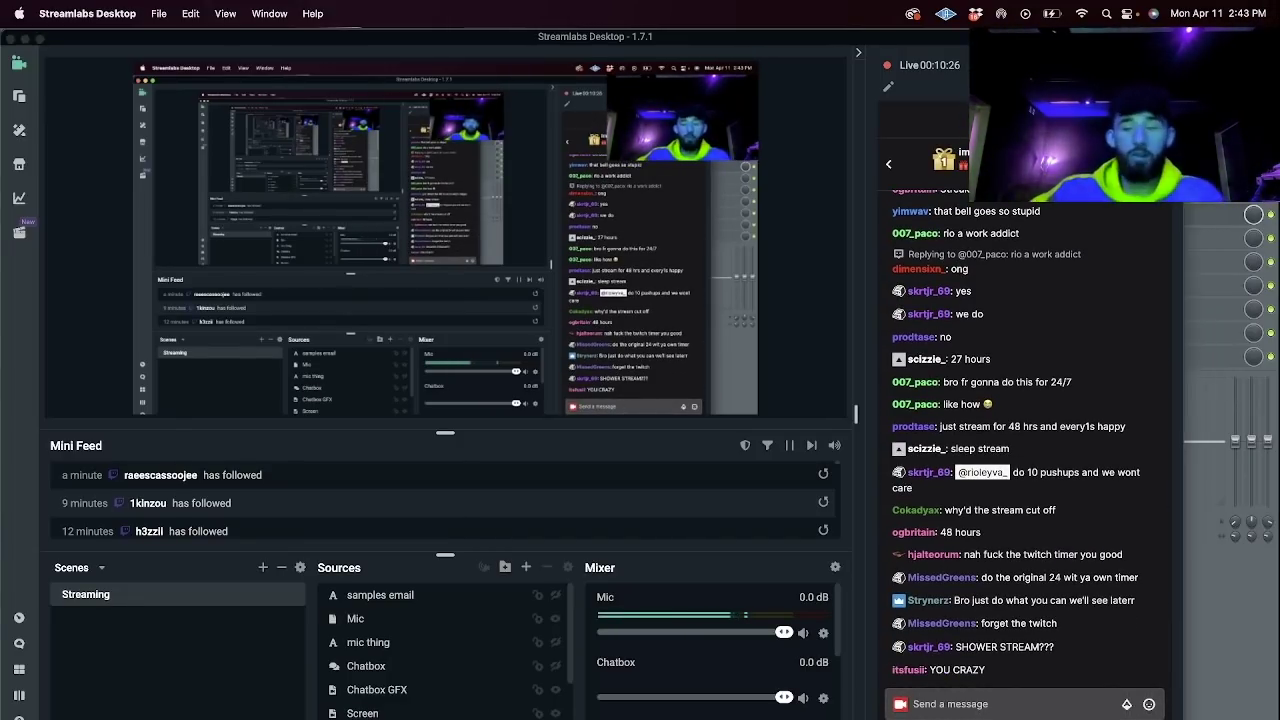
key(super+Tab)
Load Forest Kingdom 3's wind flute into ENGINE #2, switch it to Tarka, and preview a note.
click(218, 228)
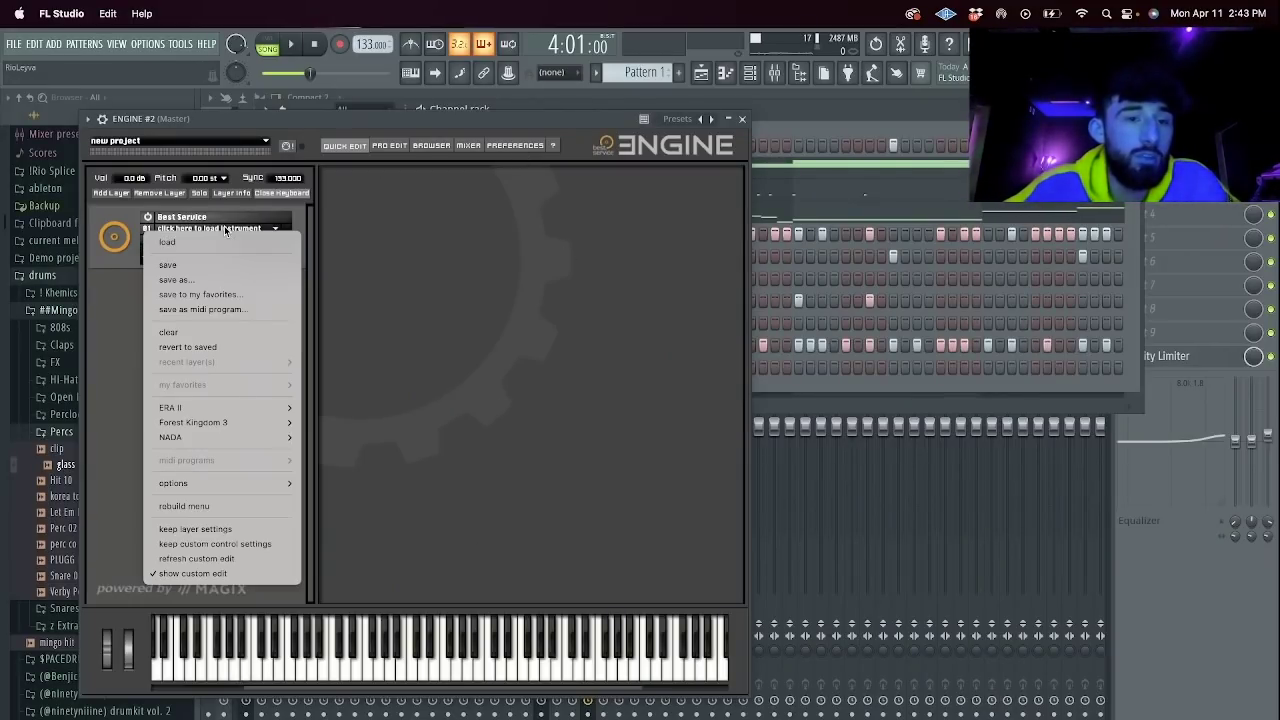
mouse_move(277, 424)
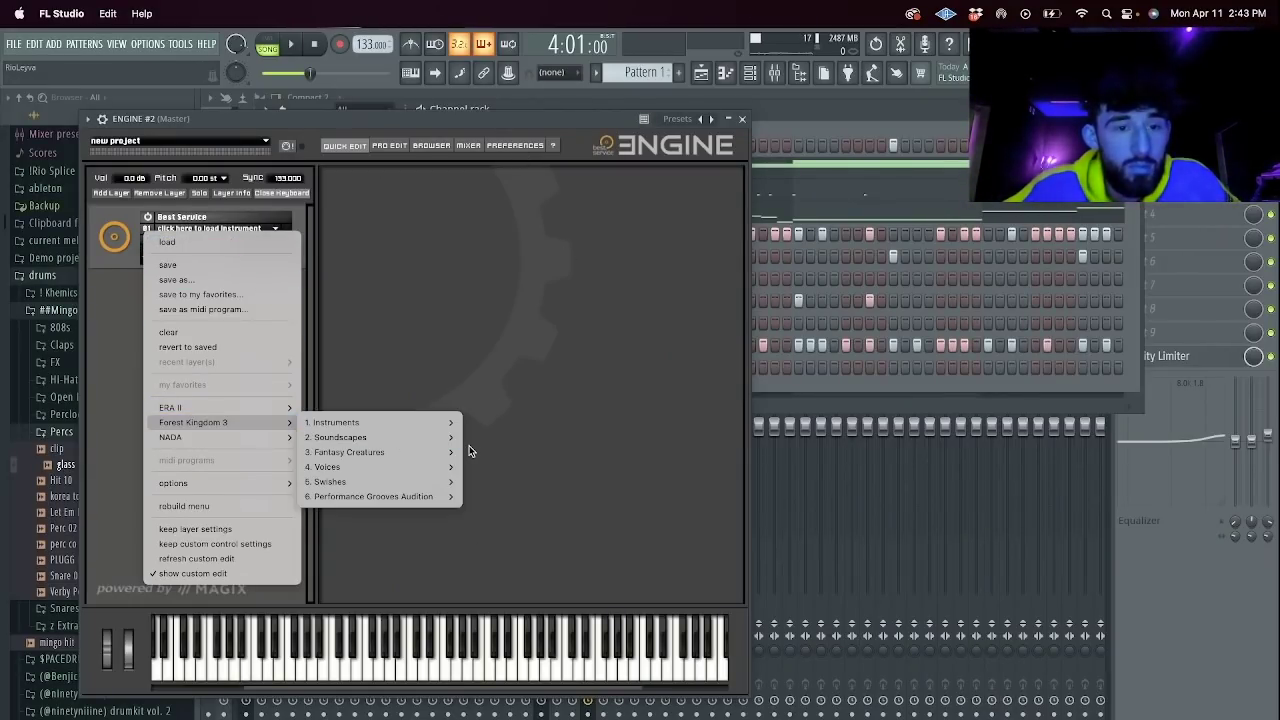
mouse_move(422, 470)
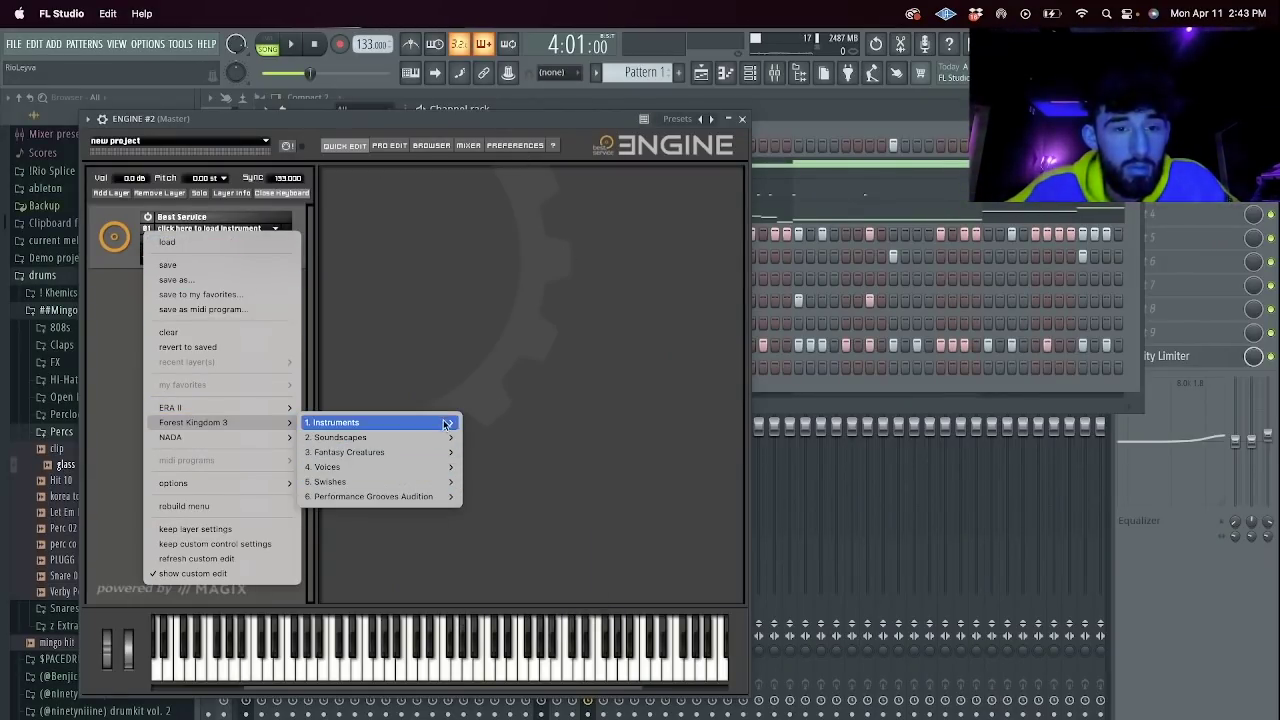
mouse_move(443, 420)
mouse_move(490, 452)
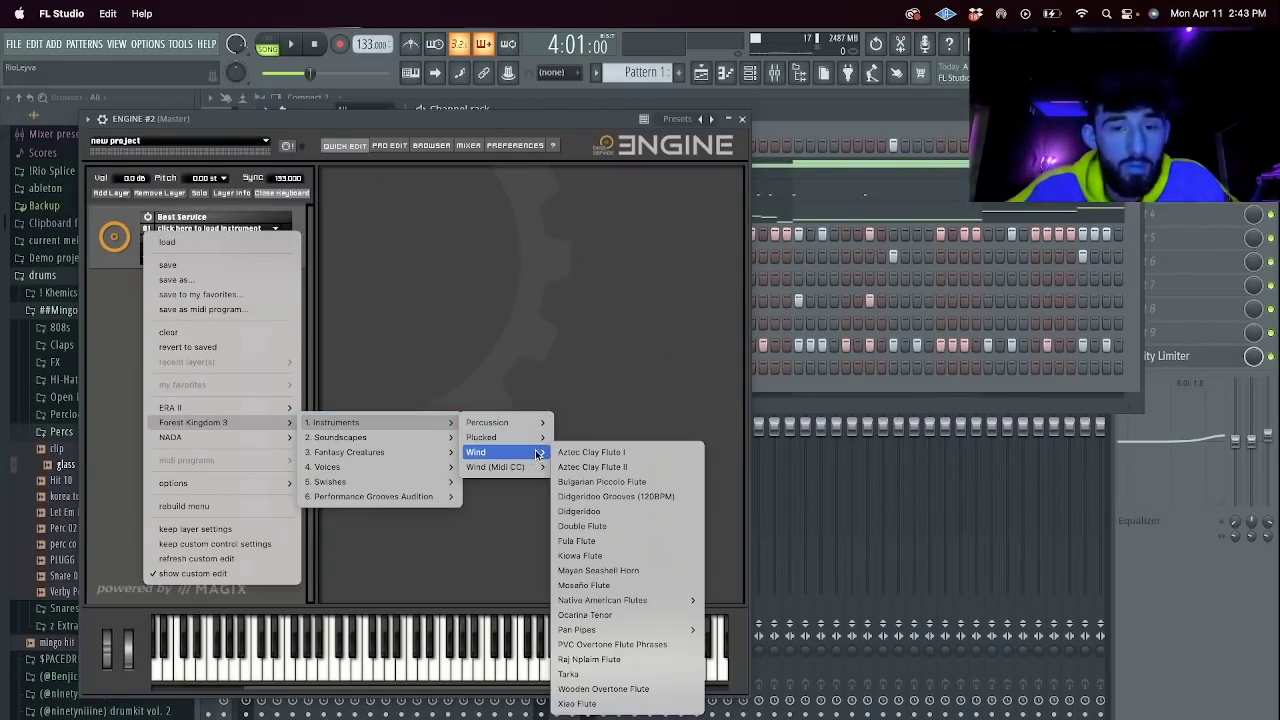
click(636, 660)
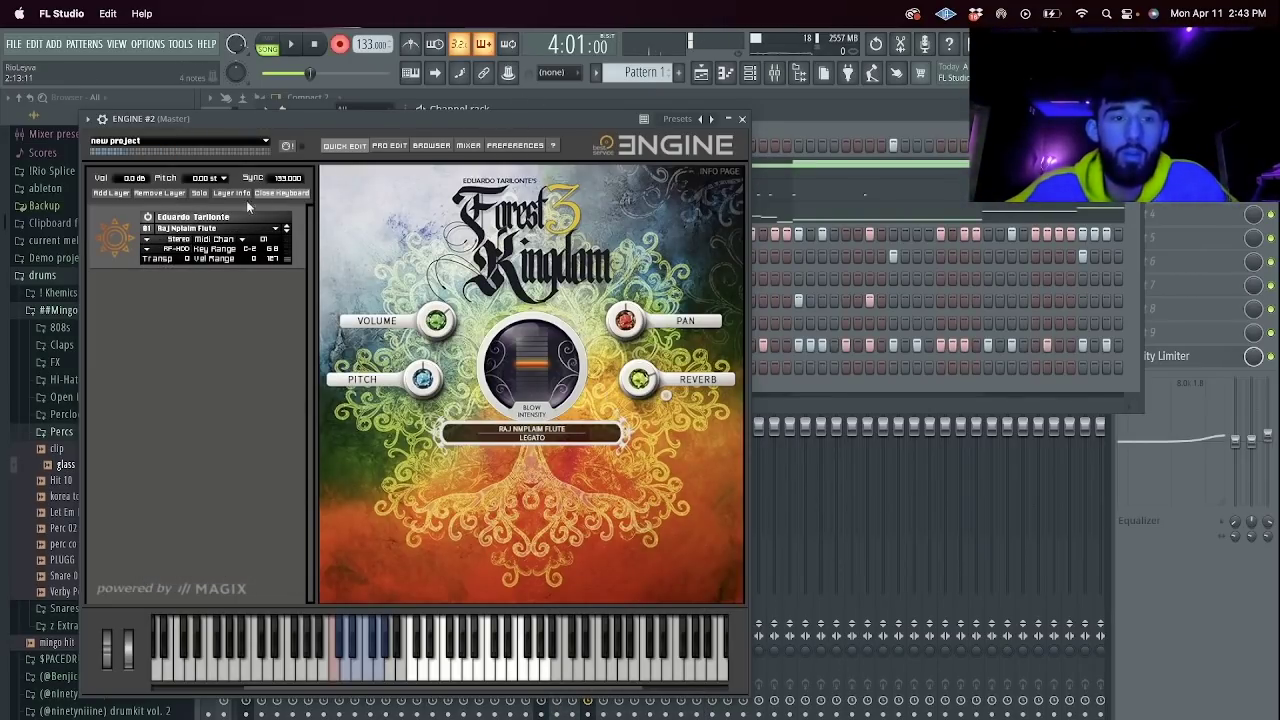
click(287, 230)
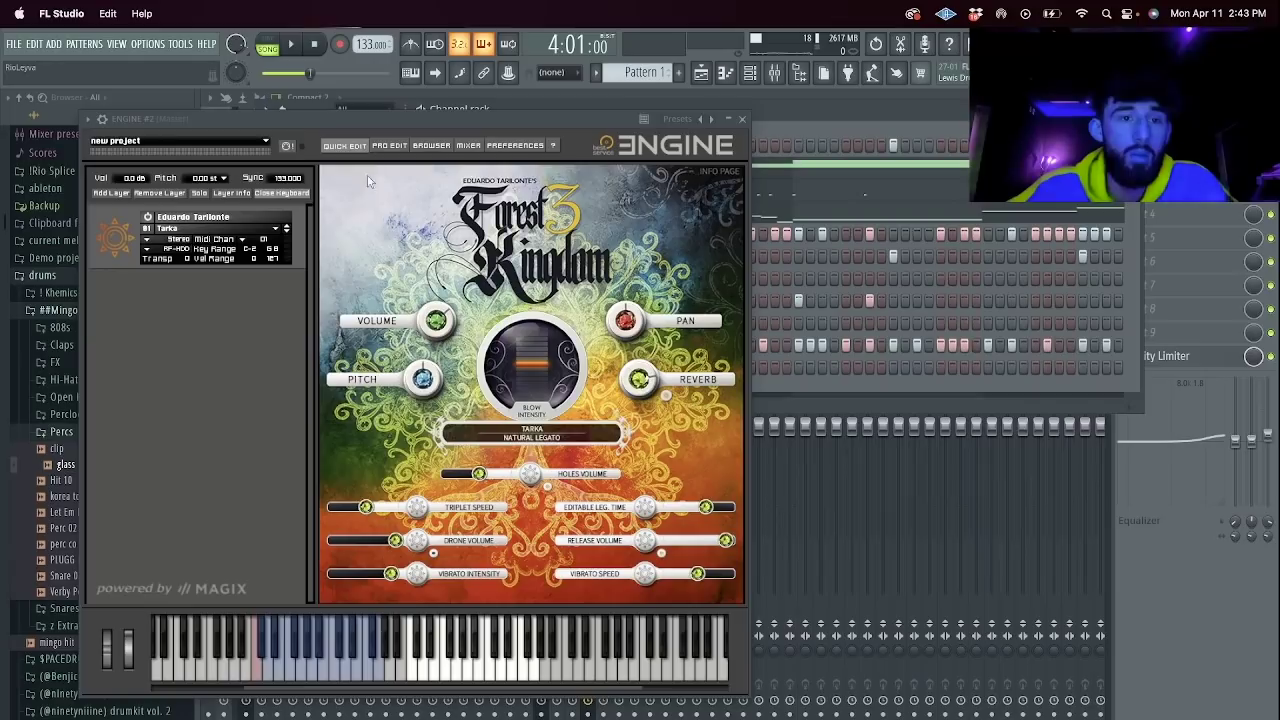
click(506, 680)
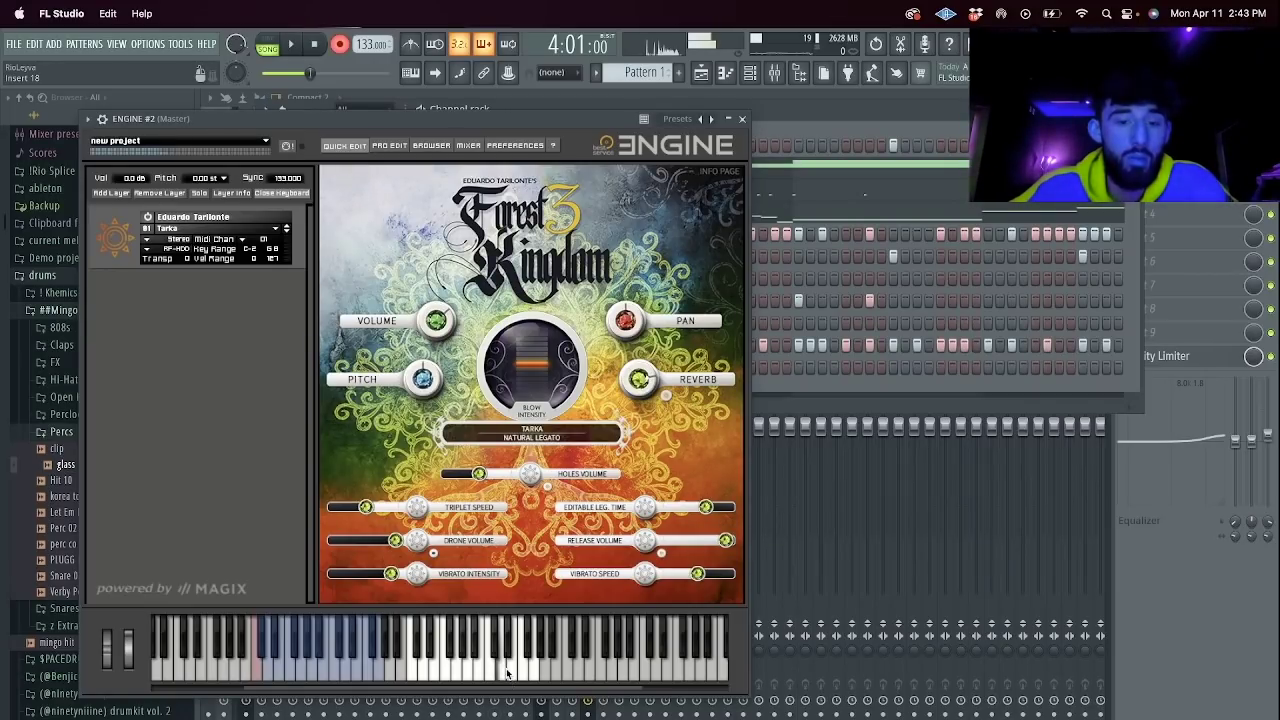
click(743, 119)
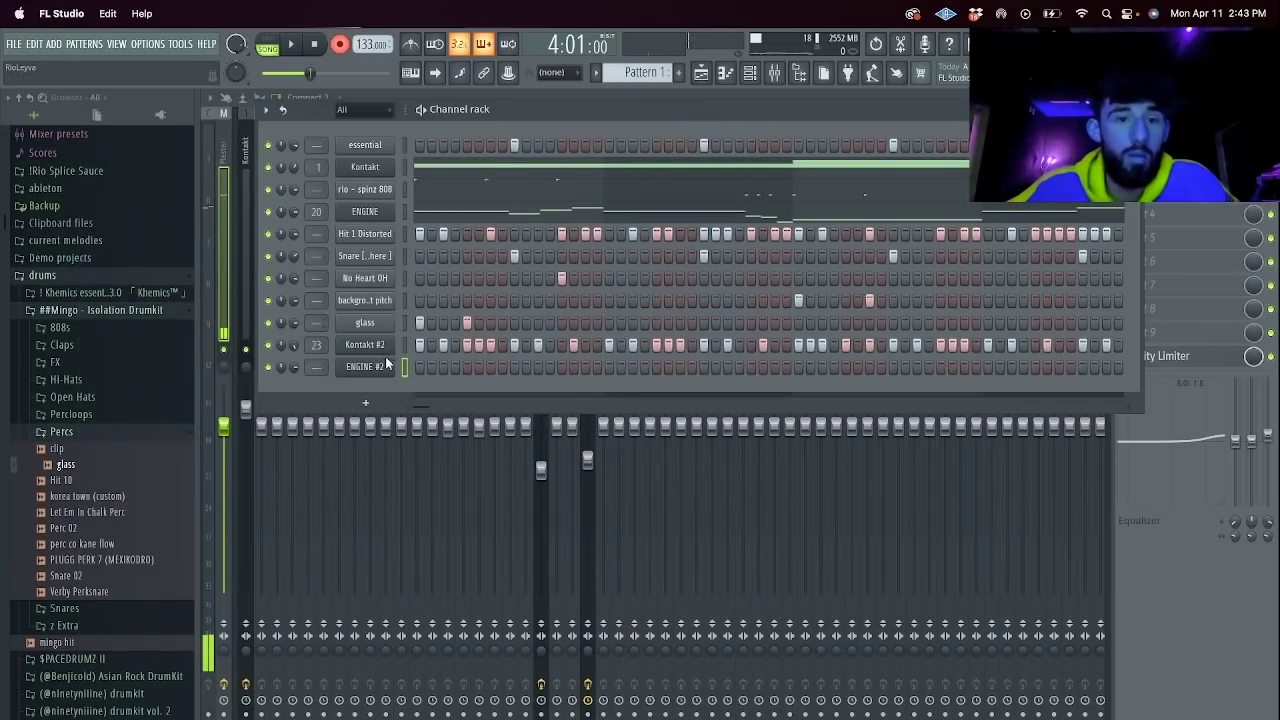
Open the ENGINE #2 piano roll and draw C#6 and D#6 notes in bars 1–2.
right_click(386, 361)
click(412, 367)
key(space)
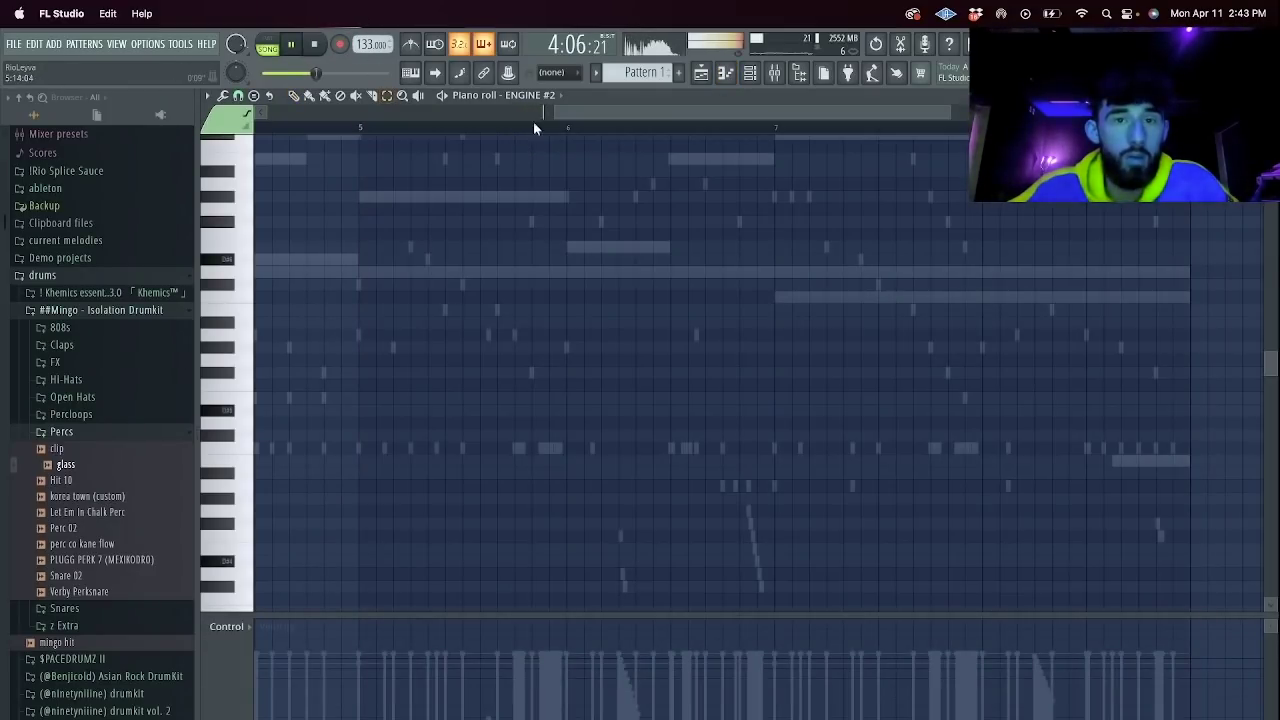
click(314, 44)
key(space)
scroll(331, 289, up, 2)
key(space)
mouse_move(257, 240)
mouse_down()
mouse_move(246, 238)
mouse_move(244, 385)
mouse_move(257, 352)
mouse_move(374, 360)
mouse_move(366, 346)
mouse_up()
click(365, 334)
key(space)
Shorten the D#6, add E6 and F#6 notes, and duplicate the phrase into bar 2.
drag(462, 333, 394, 334)
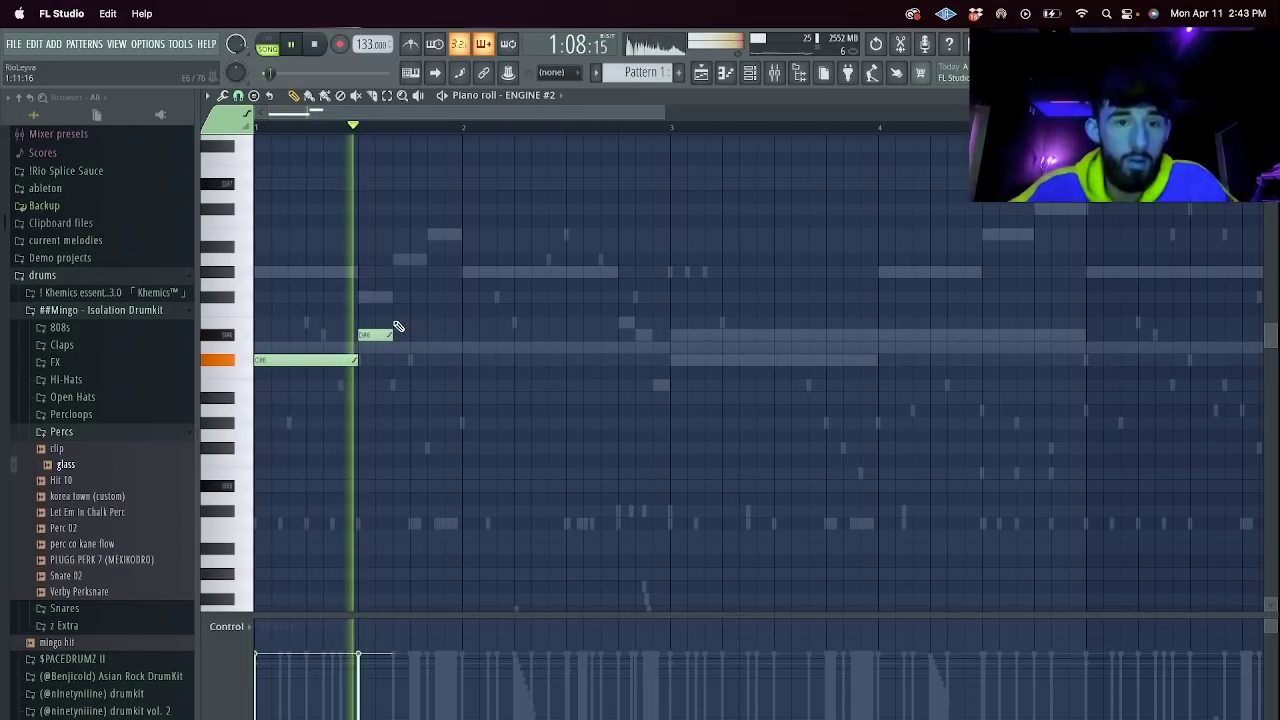
click(405, 320)
click(431, 298)
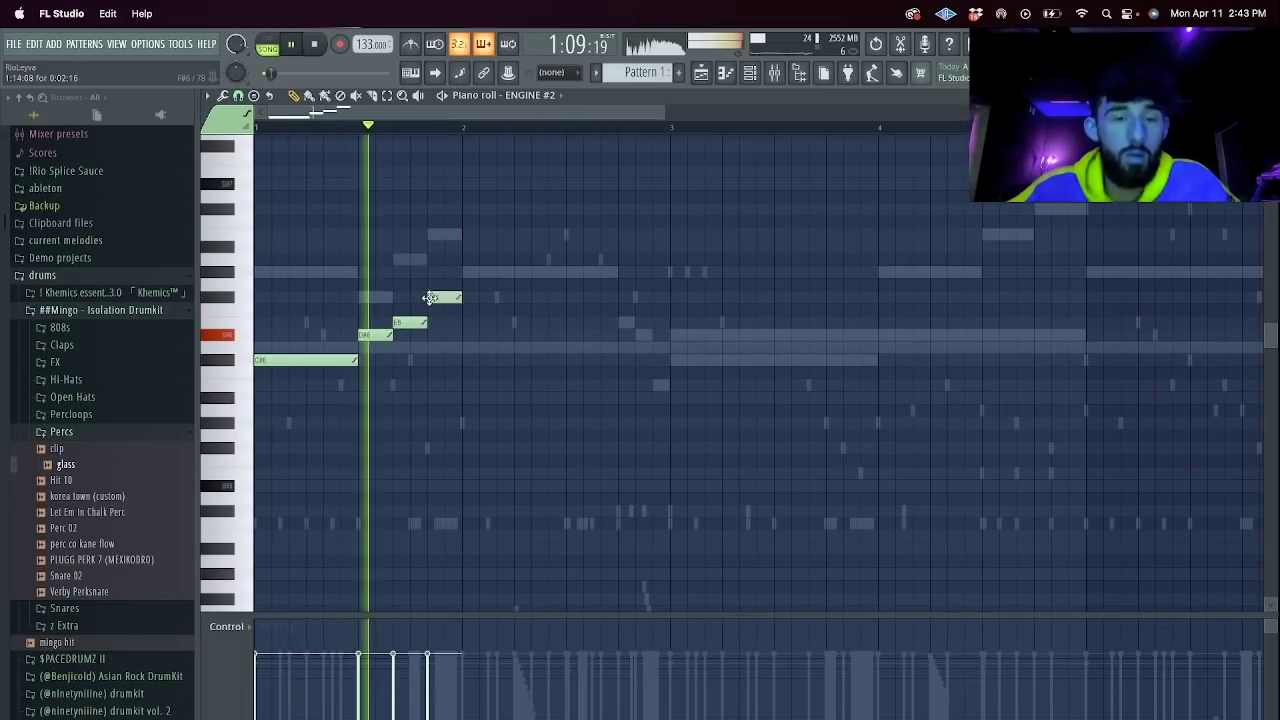
key(super+b)
Rework bar 2, removing G#6, E6 and F#6 and adding E6, D#6 and C#6.
click(567, 269)
right_click(573, 272)
right_click(609, 323)
drag(598, 335, 661, 382)
click(589, 323)
click(606, 335)
right_click(655, 298)
click(622, 360)
key(space)
key(space)
key(space)
key(space)
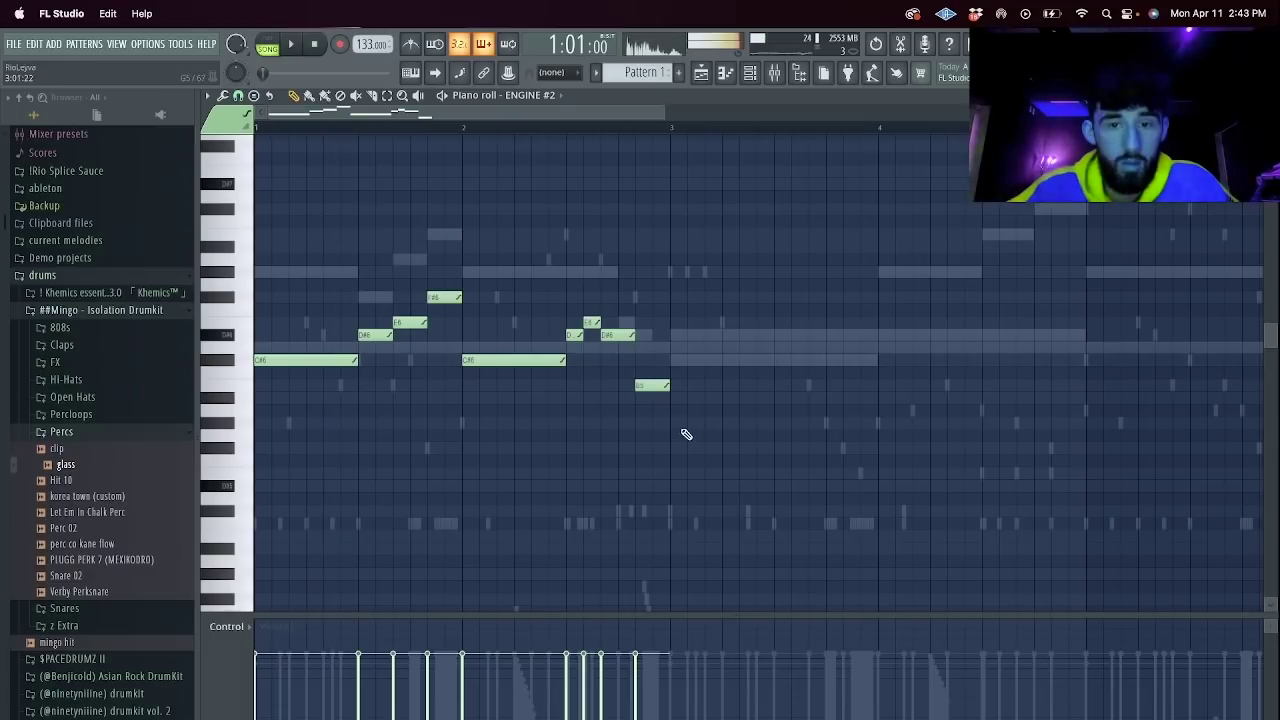
Stretch a bar 3 note to the bar's end and raise it to F#6.
click(683, 423)
drag(704, 423, 870, 428)
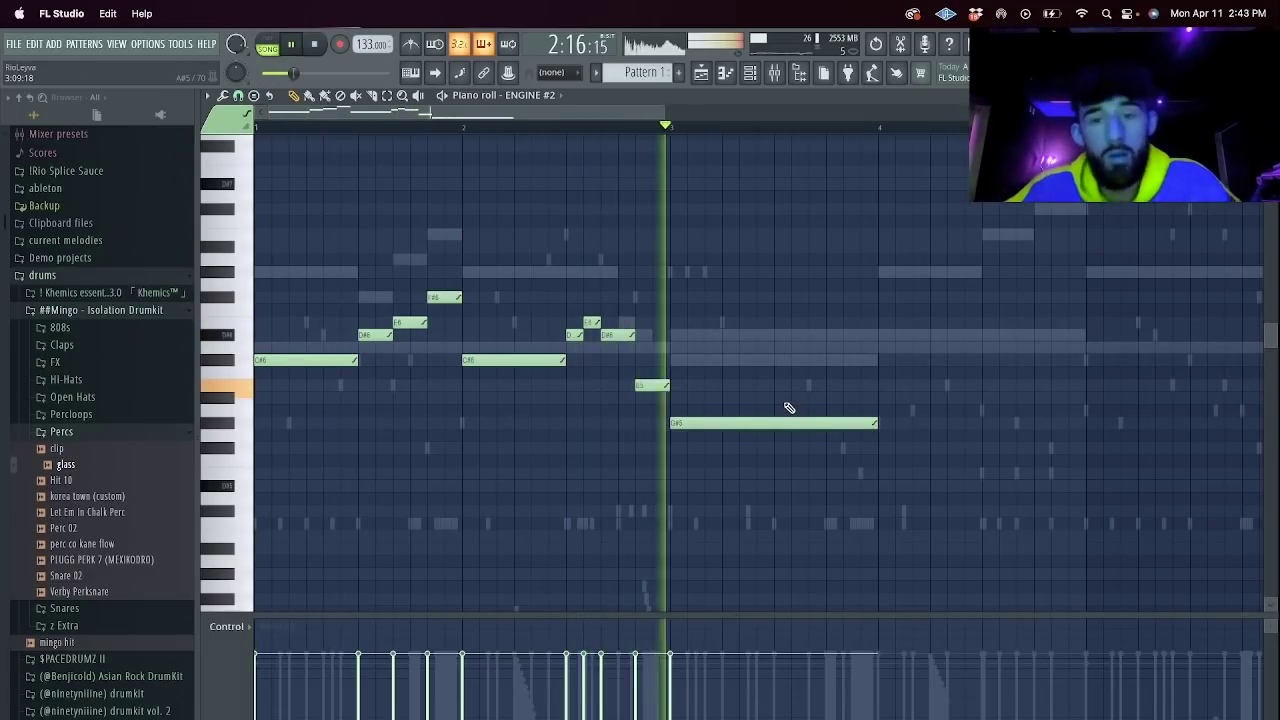
scroll(789, 405, down, 1)
key(space)
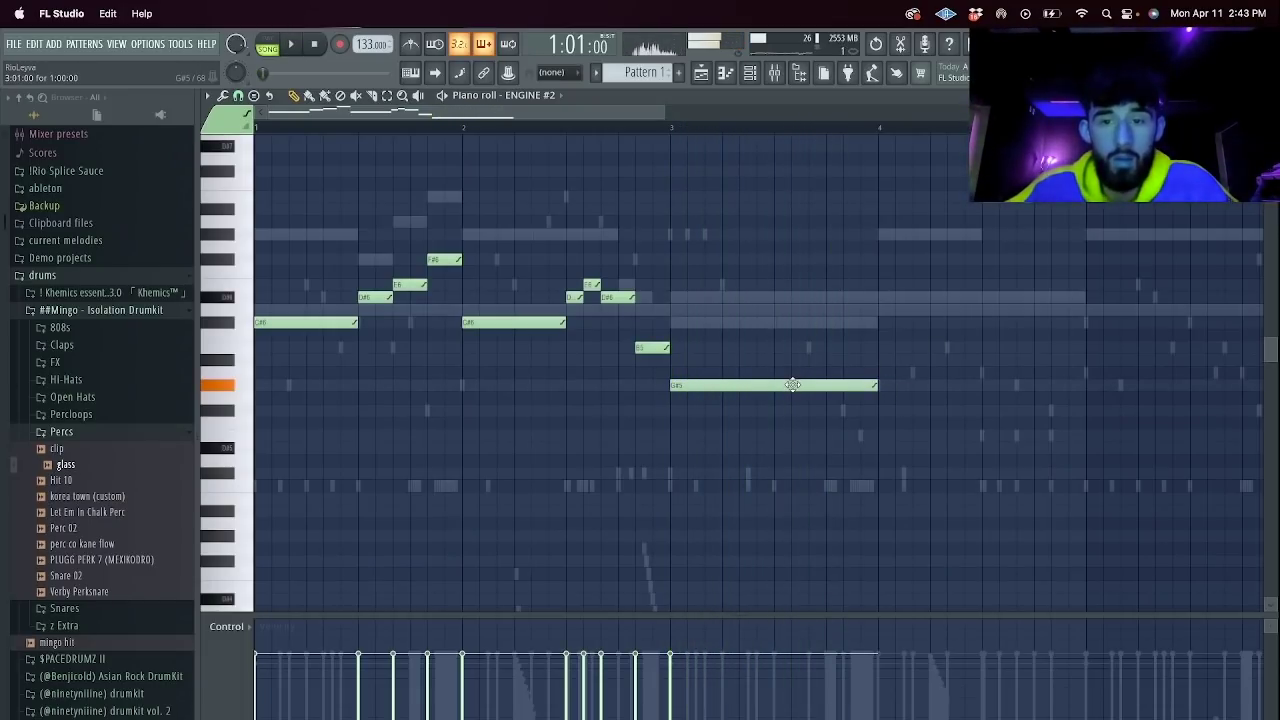
drag(792, 385, 797, 258)
key(space)
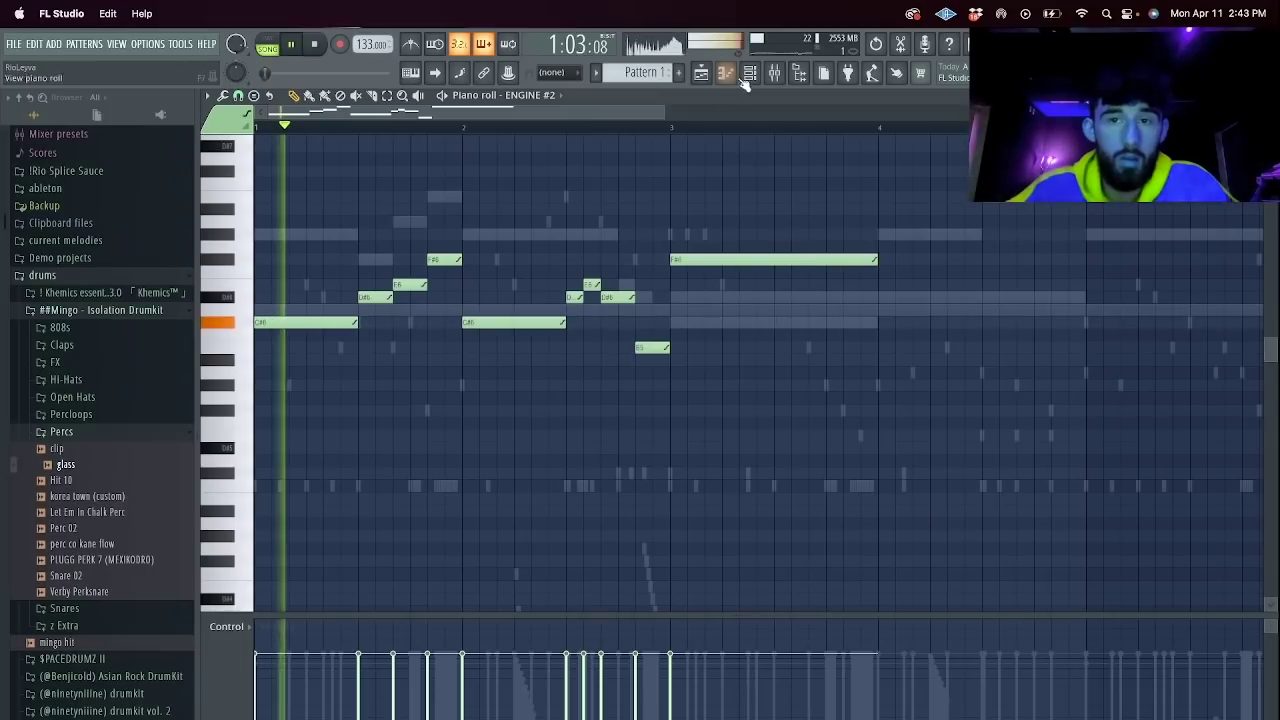
key(F6)
key(space)
Step ENGINE #2's presets from Tarka to Aztec Clay Flute 1 and audition it.
click(369, 367)
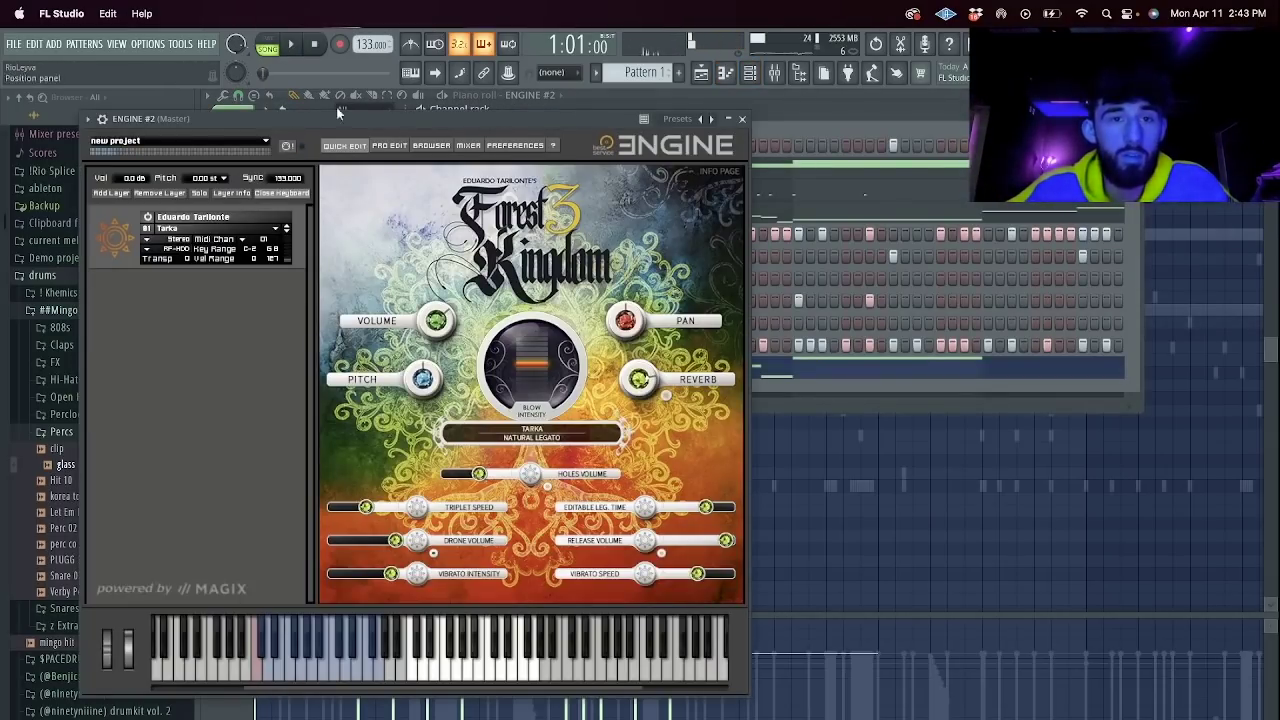
click(287, 236)
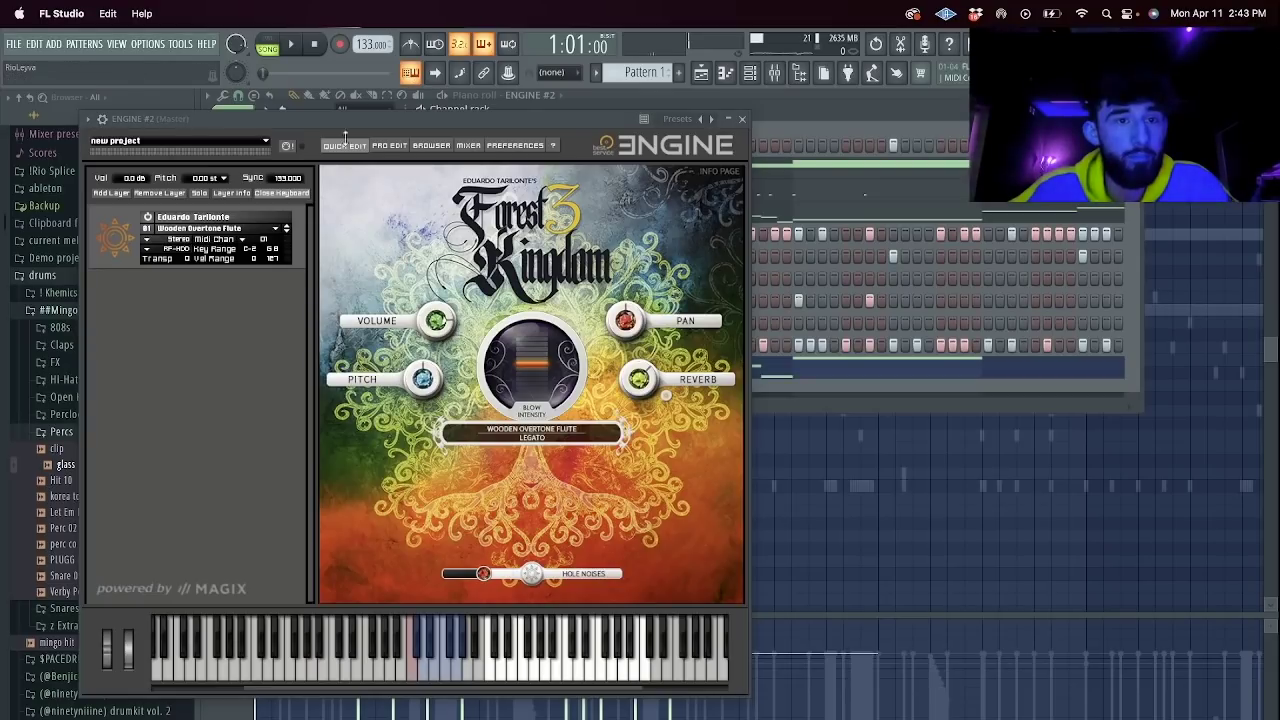
click(287, 234)
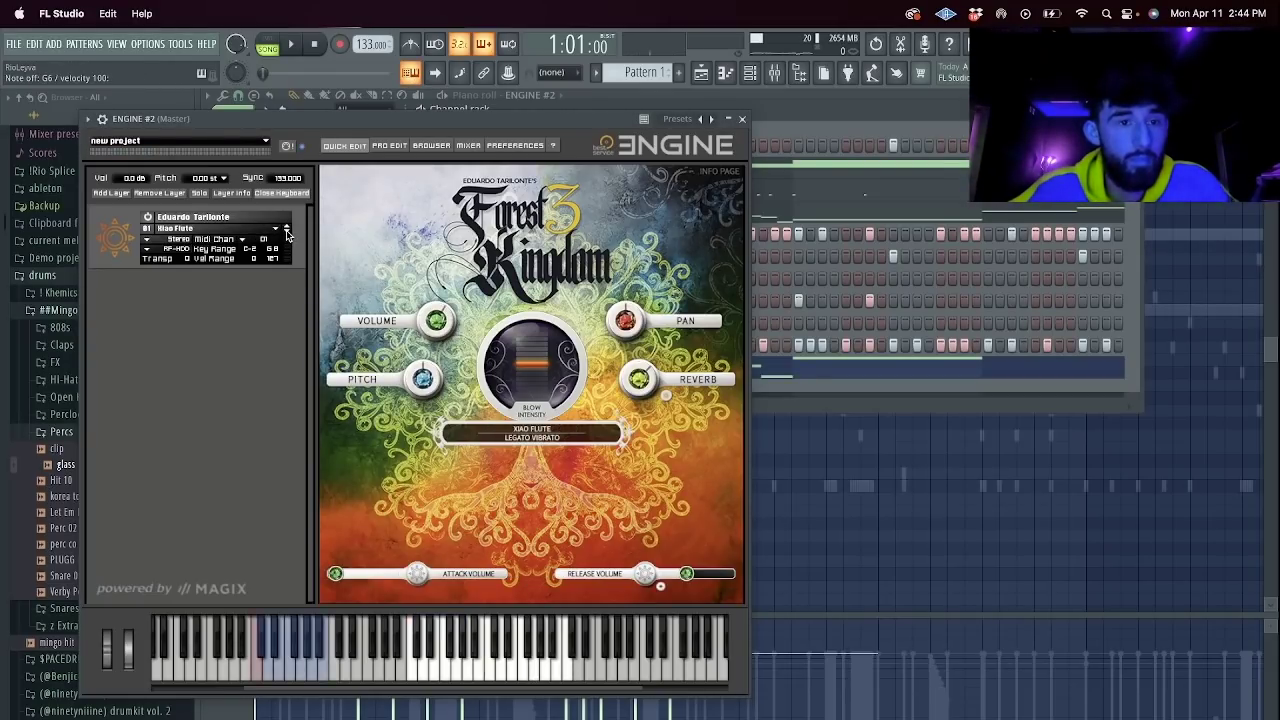
key(space)
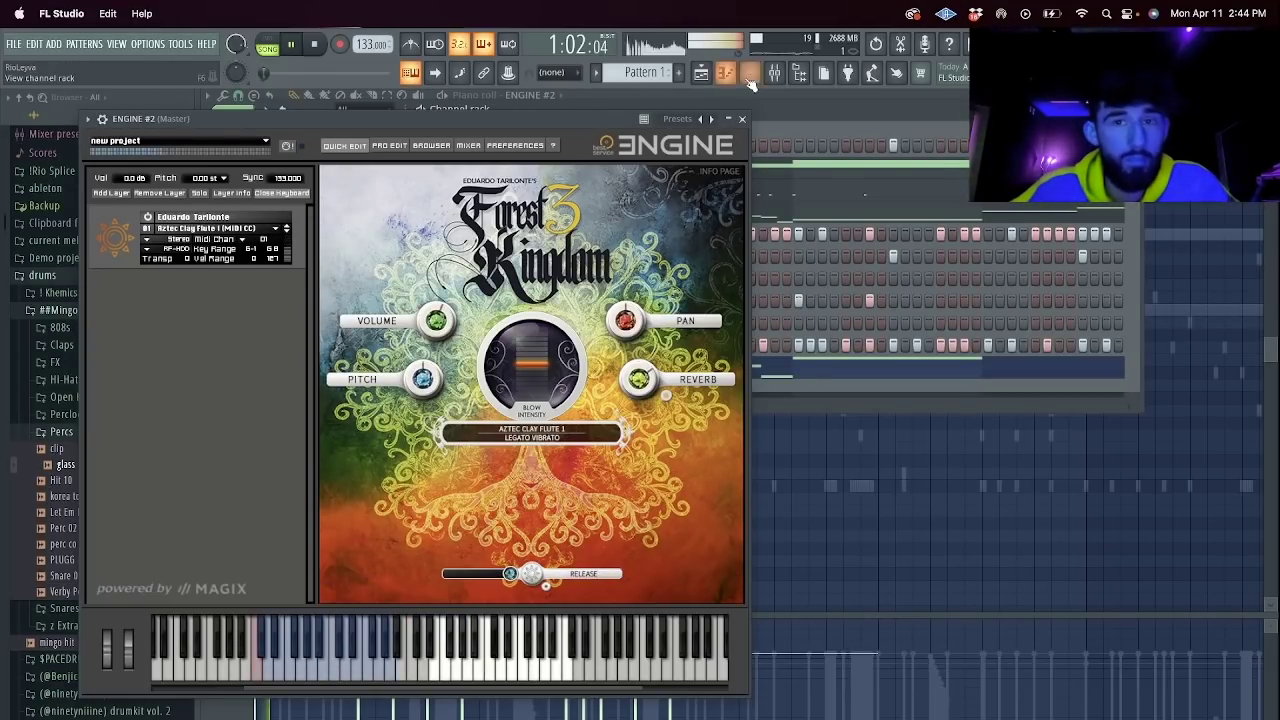
click(741, 118)
Delete the old F6, B5 and F#6 melody notes and add a shorter F#6 note.
click(467, 371)
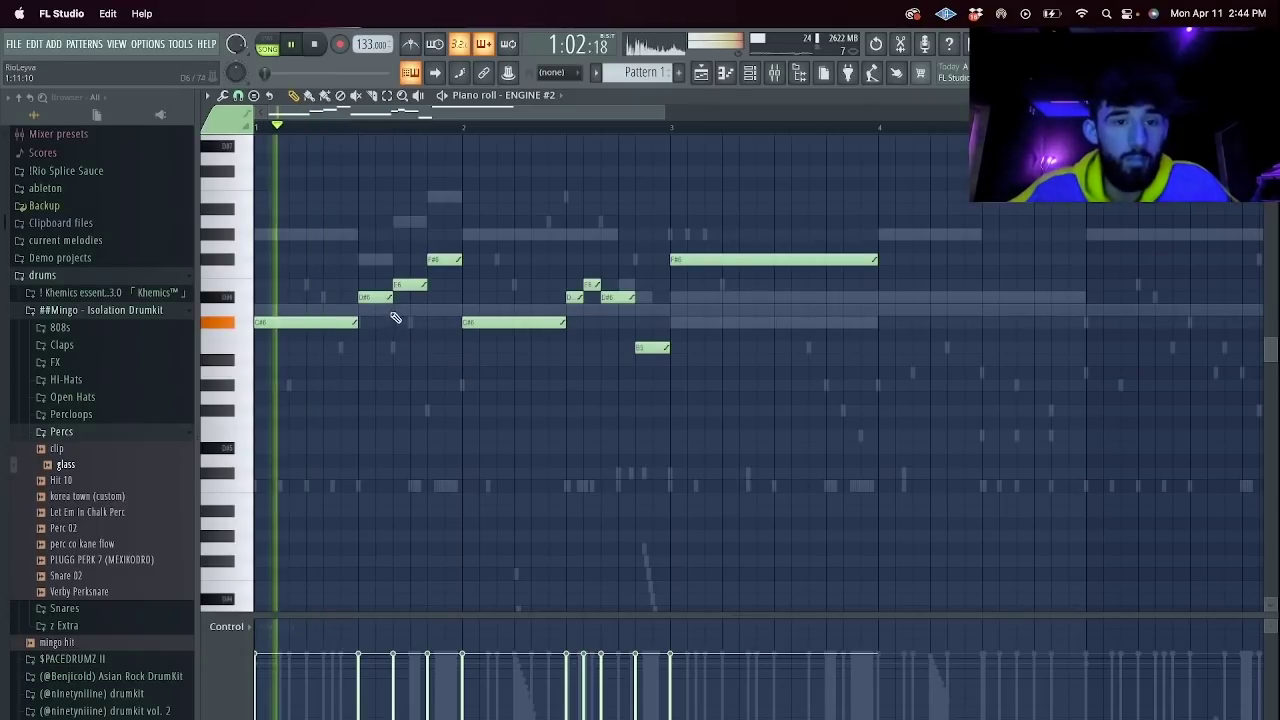
right_click(592, 285)
right_click(655, 348)
right_click(683, 260)
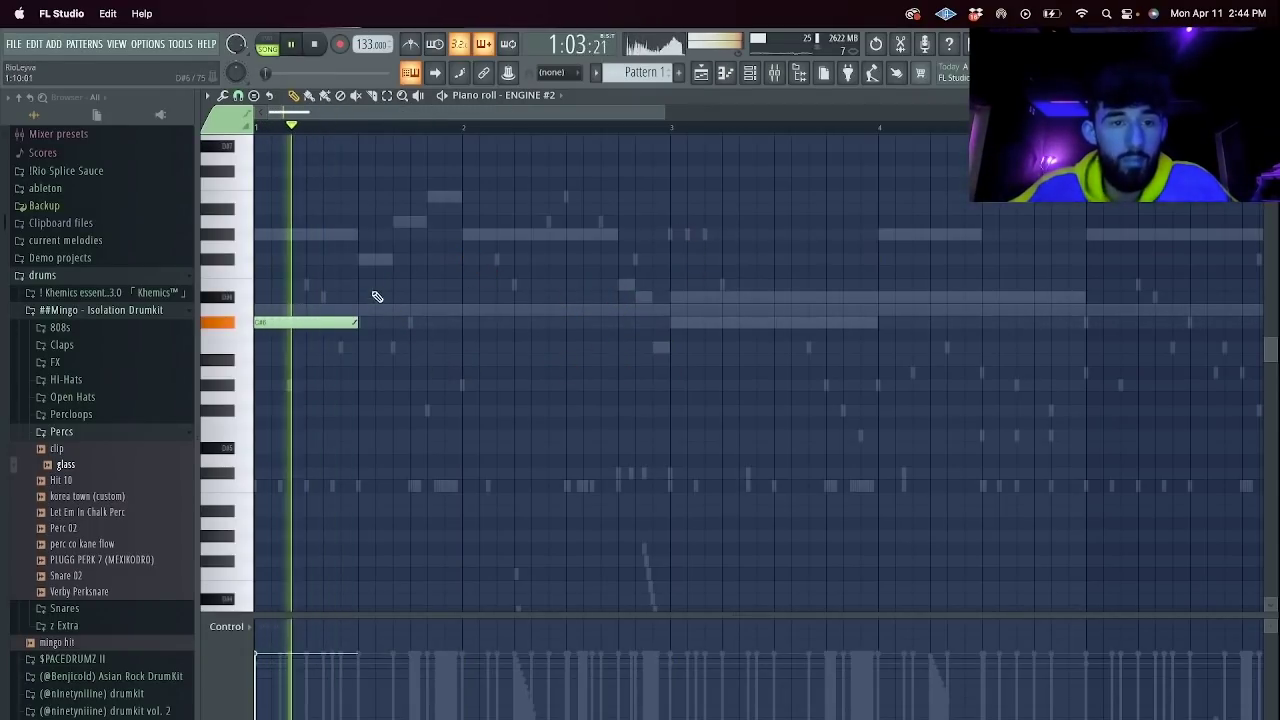
key(space)
click(361, 257)
key(space)
drag(564, 260, 380, 259)
Try G#6 and A6 run notes, remove them, and shift the B6 note to beat 2.
click(398, 234)
key(space)
click(430, 221)
right_click(434, 221)
key(space)
right_click(401, 234)
right_click(368, 259)
key(space)
drag(384, 197, 353, 200)
Write short run notes through bar 2, a note stretched into bar 3, and D#6 and C#6.
key(space)
click(383, 221)
click(400, 234)
click(436, 259)
click(468, 234)
drag(480, 234, 672, 280)
click(660, 259)
key(space)
key(space)
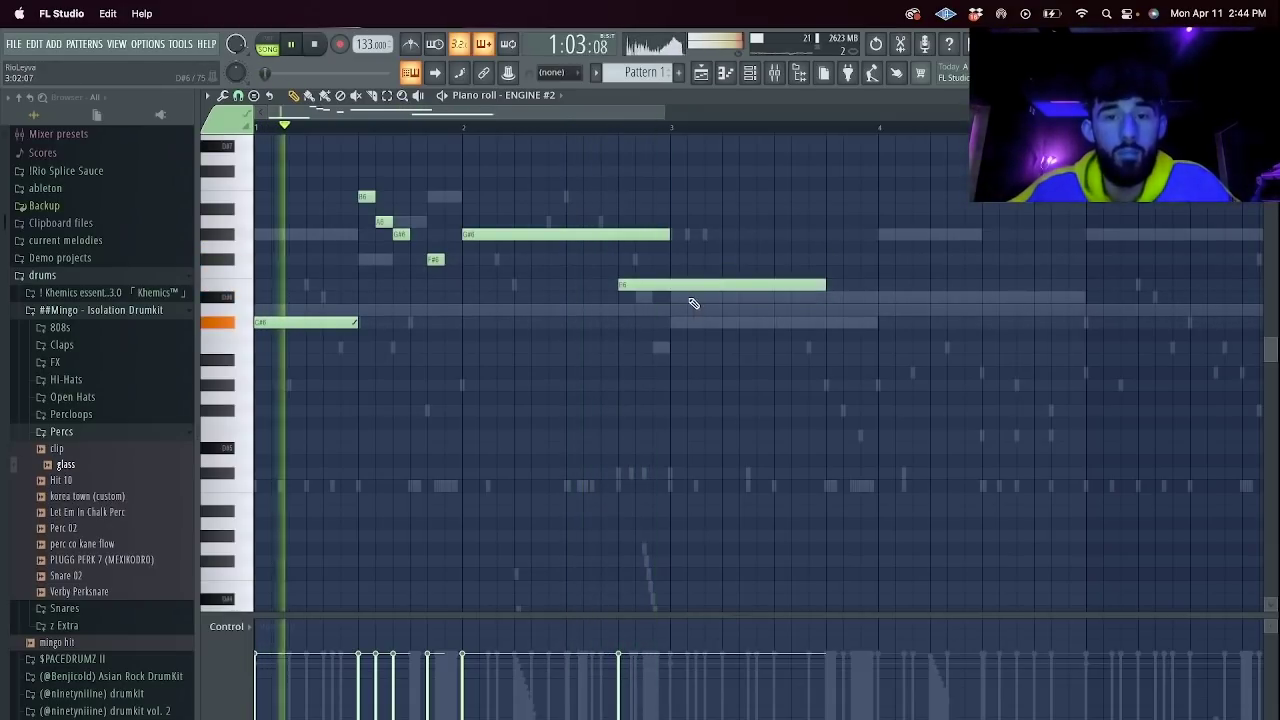
click(691, 299)
click(675, 319)
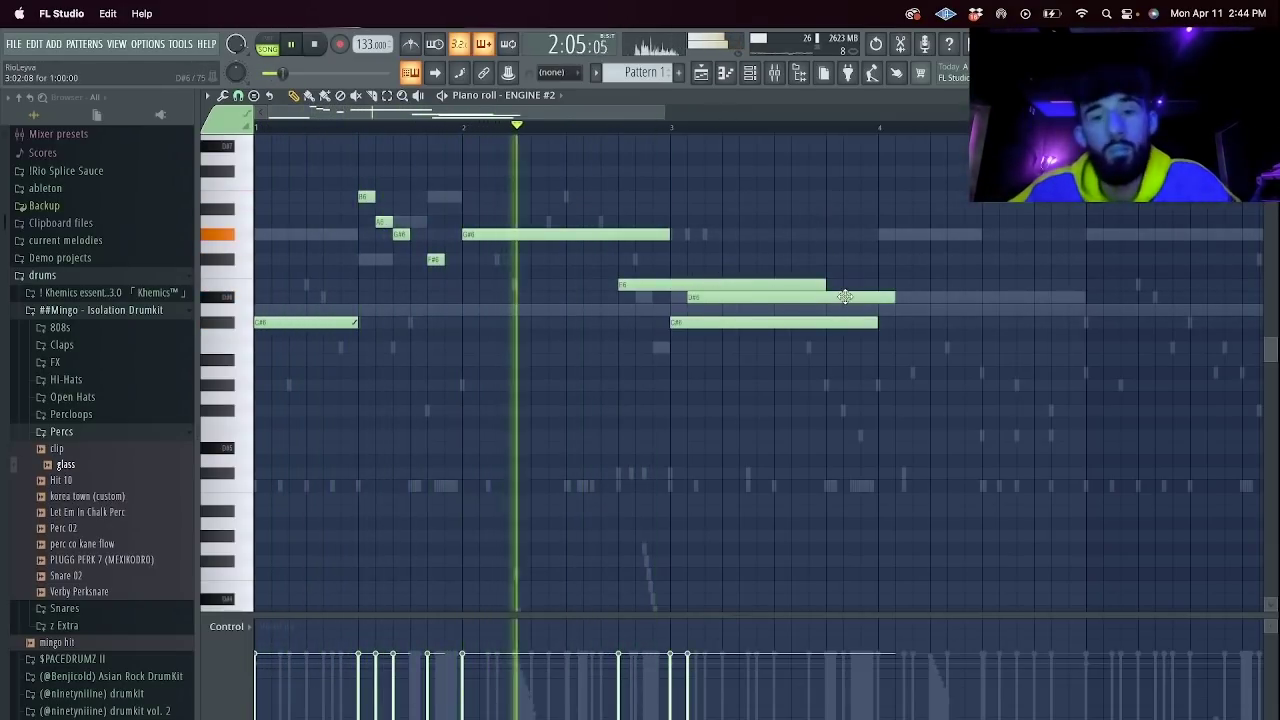
Add stacked long notes at bar 4 and a D#6–E6 rise landing on G#6 in bar 5.
click(838, 322)
key(space)
drag(866, 322, 868, 347)
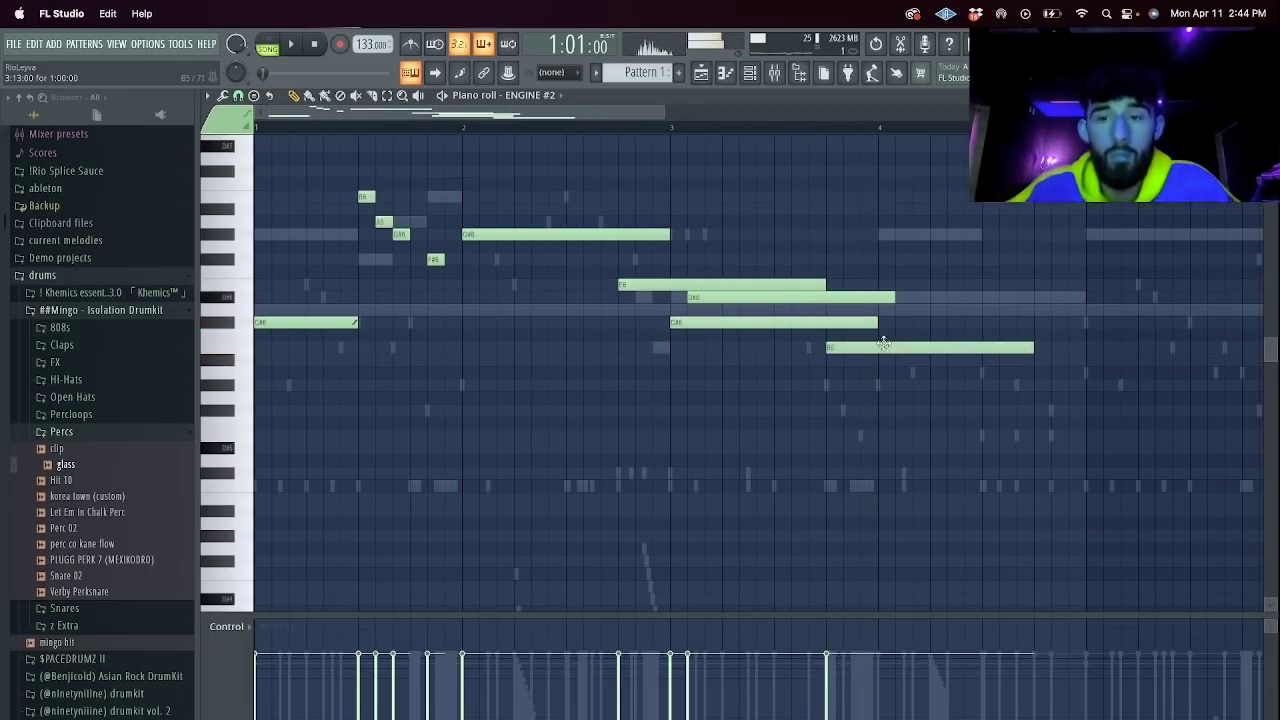
click(878, 322)
click(934, 297)
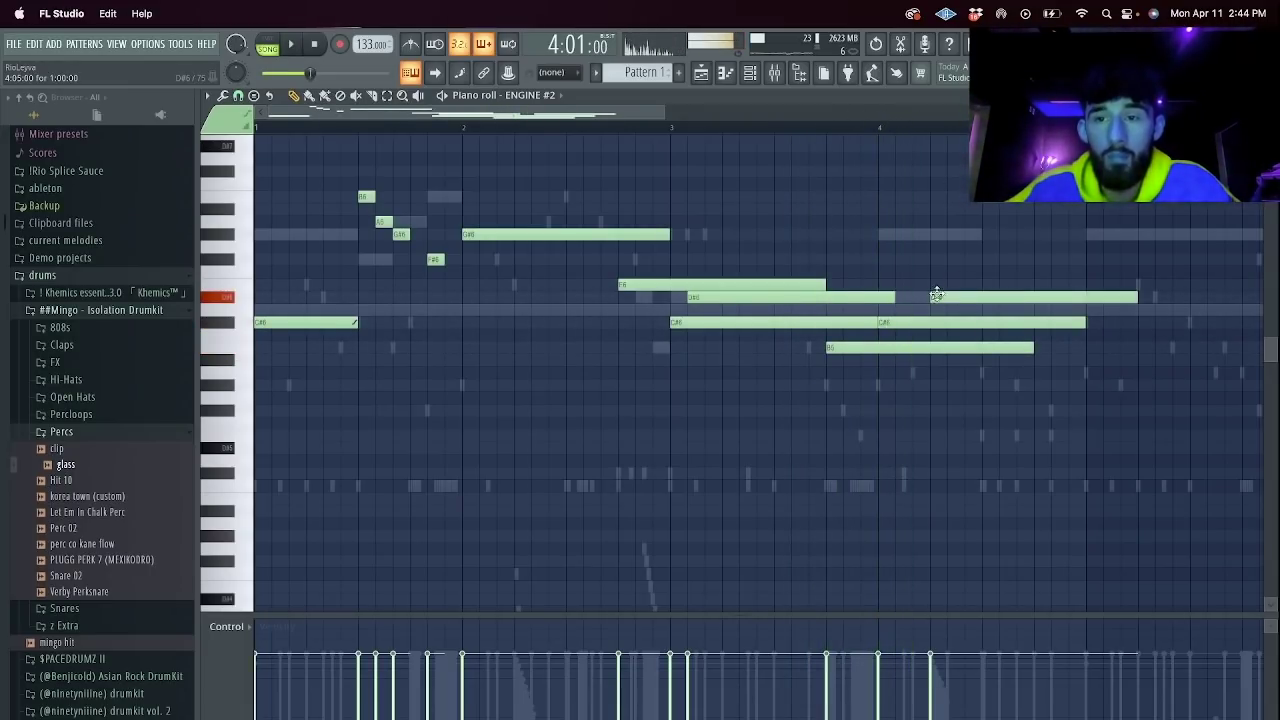
click(985, 284)
click(1038, 259)
drag(1093, 222, 1094, 235)
key(space)
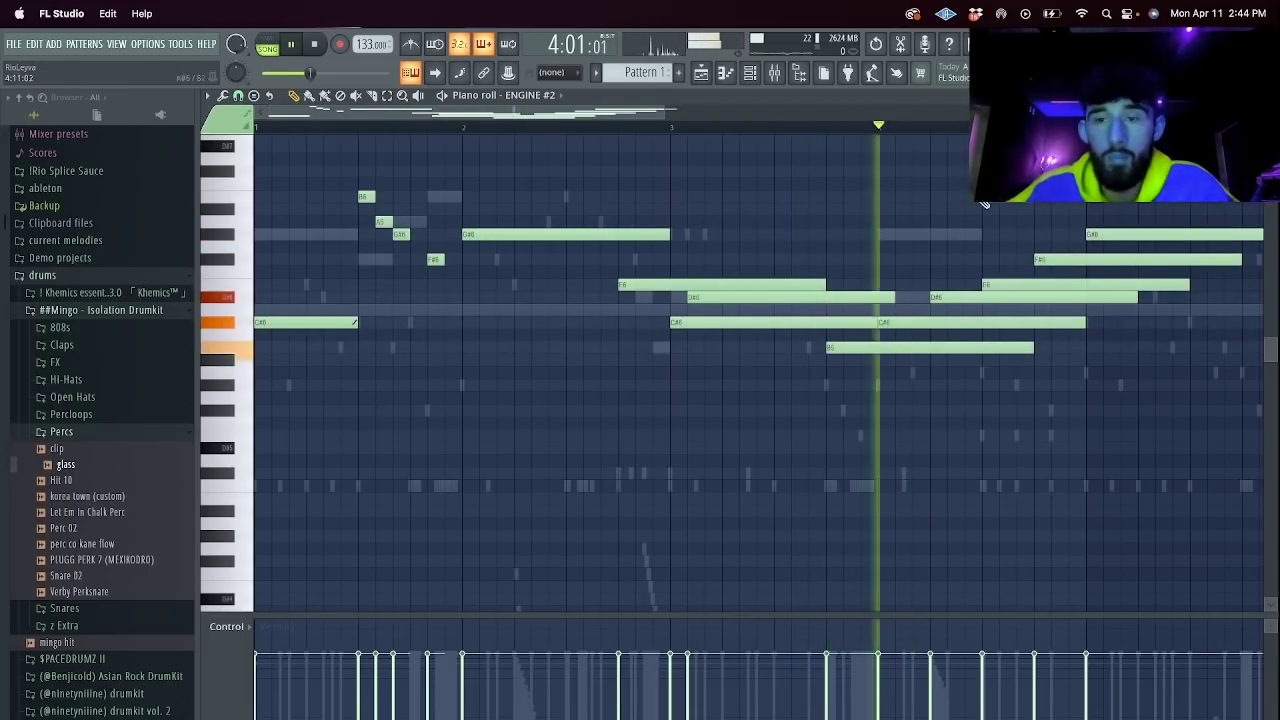
Add a B6 and a stretched A#6 note after trying and removing a C#7.
drag(664, 112, 1007, 112)
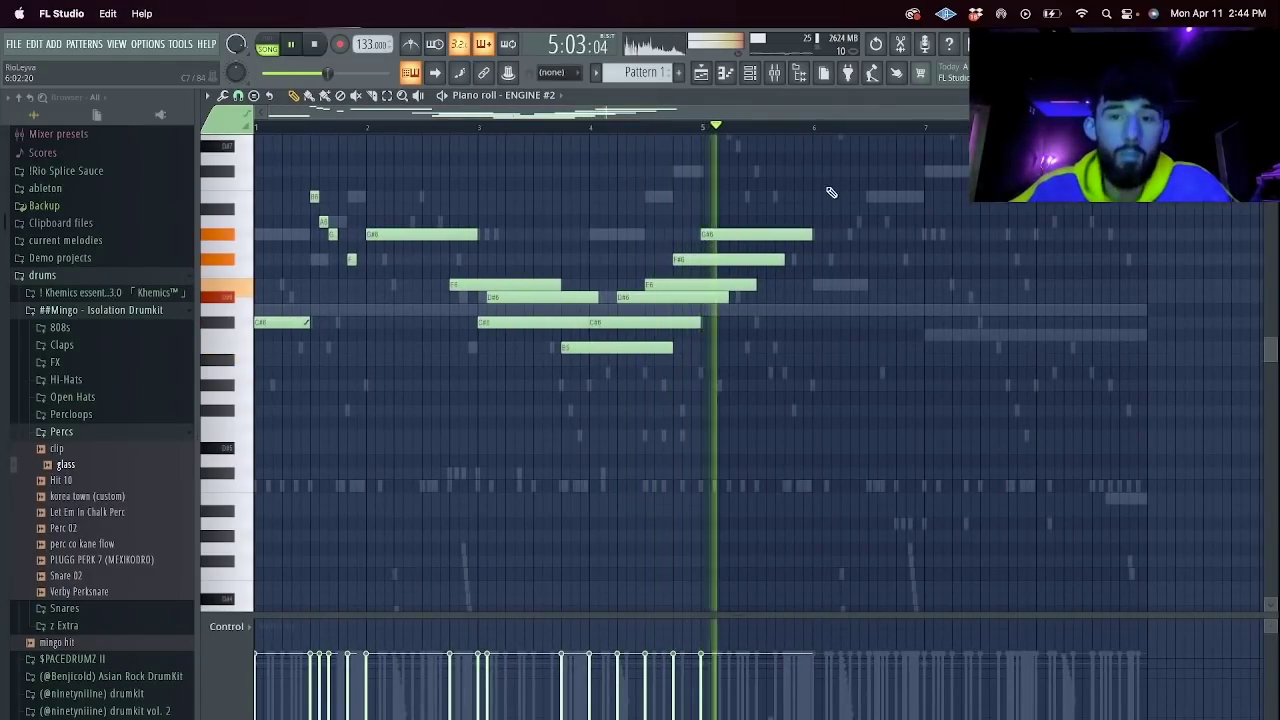
key(space)
click(785, 173)
right_click(790, 173)
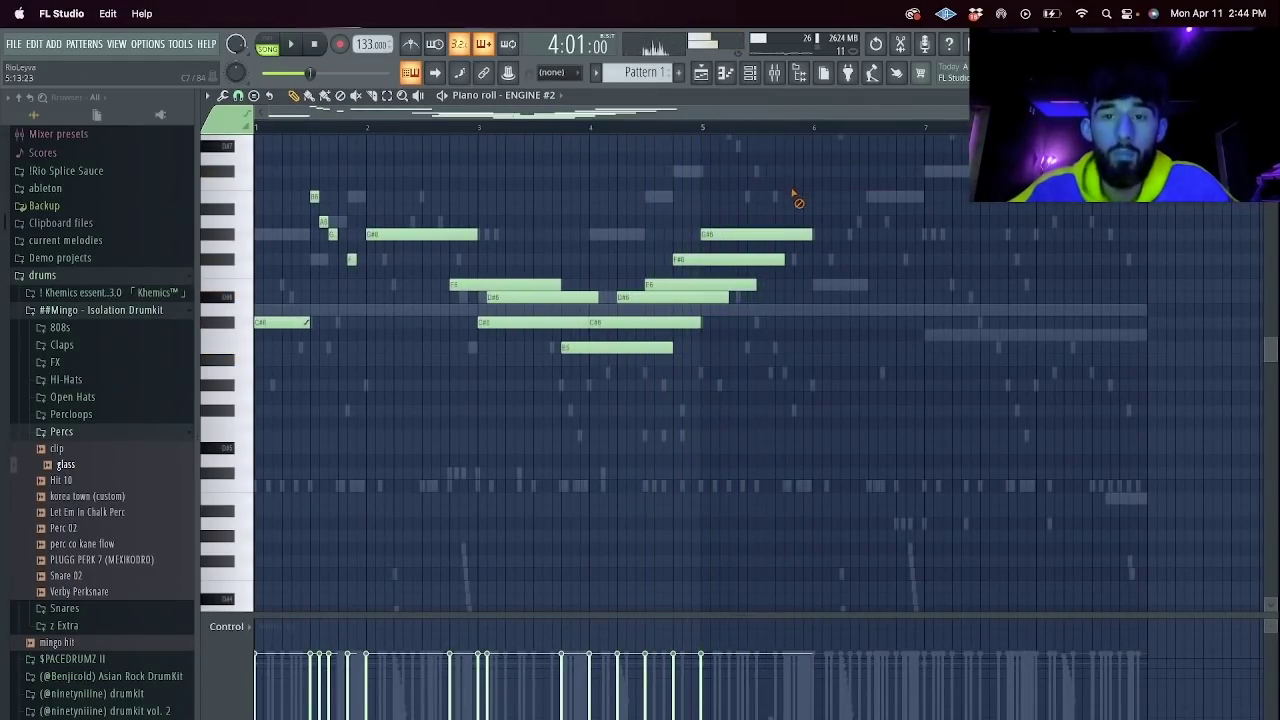
click(785, 197)
drag(794, 210, 793, 221)
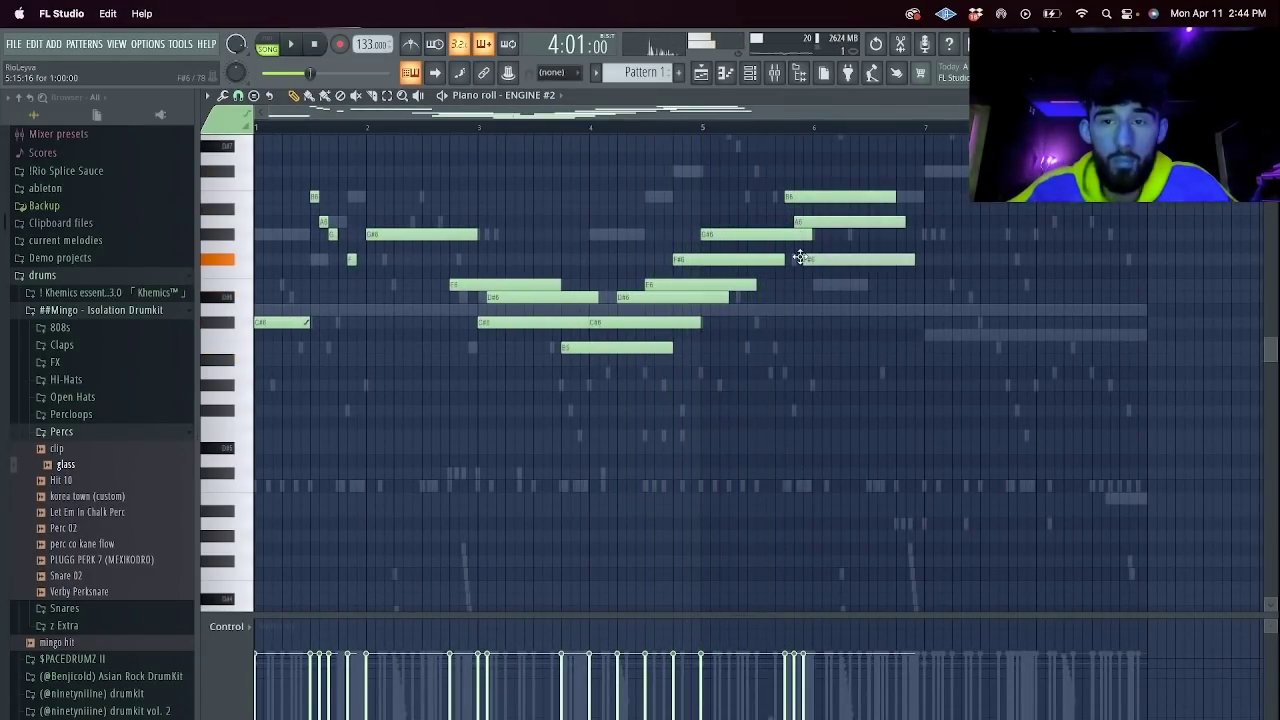
key(space)
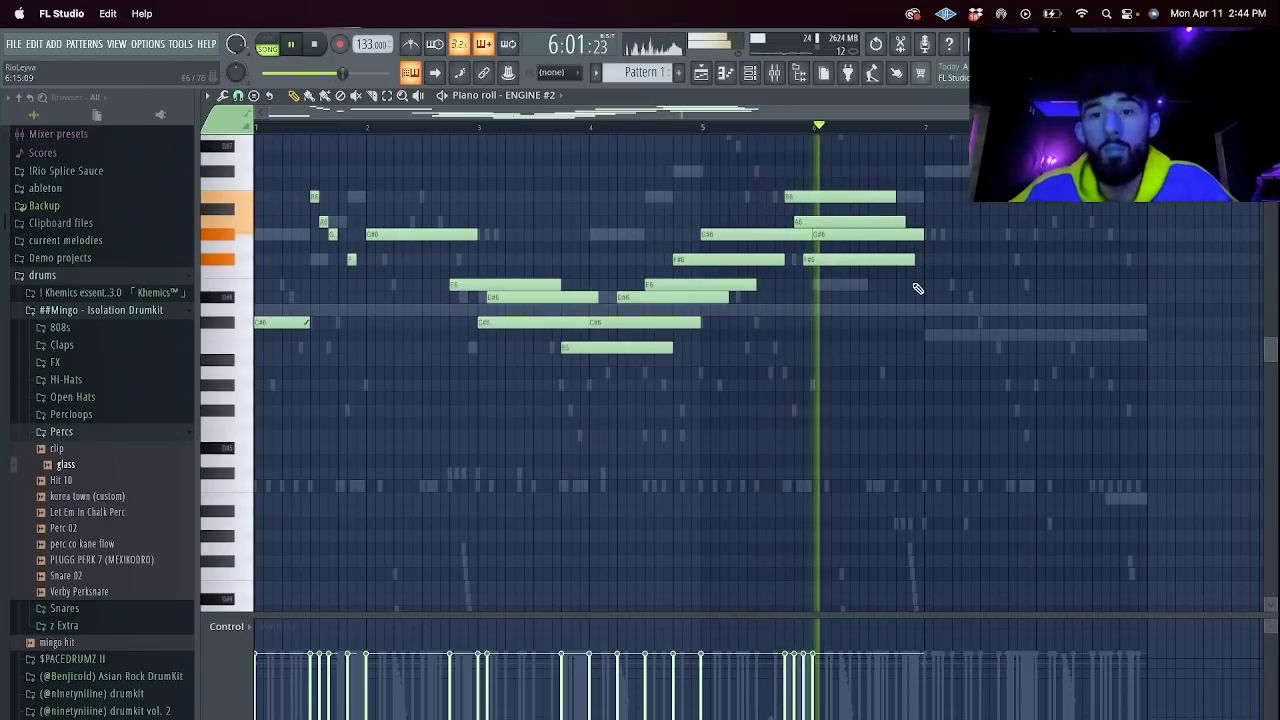
Add E6 and D#6 in bar 6, two C#6 notes in bar 7, and a shortened closing B5.
click(871, 286)
click(928, 296)
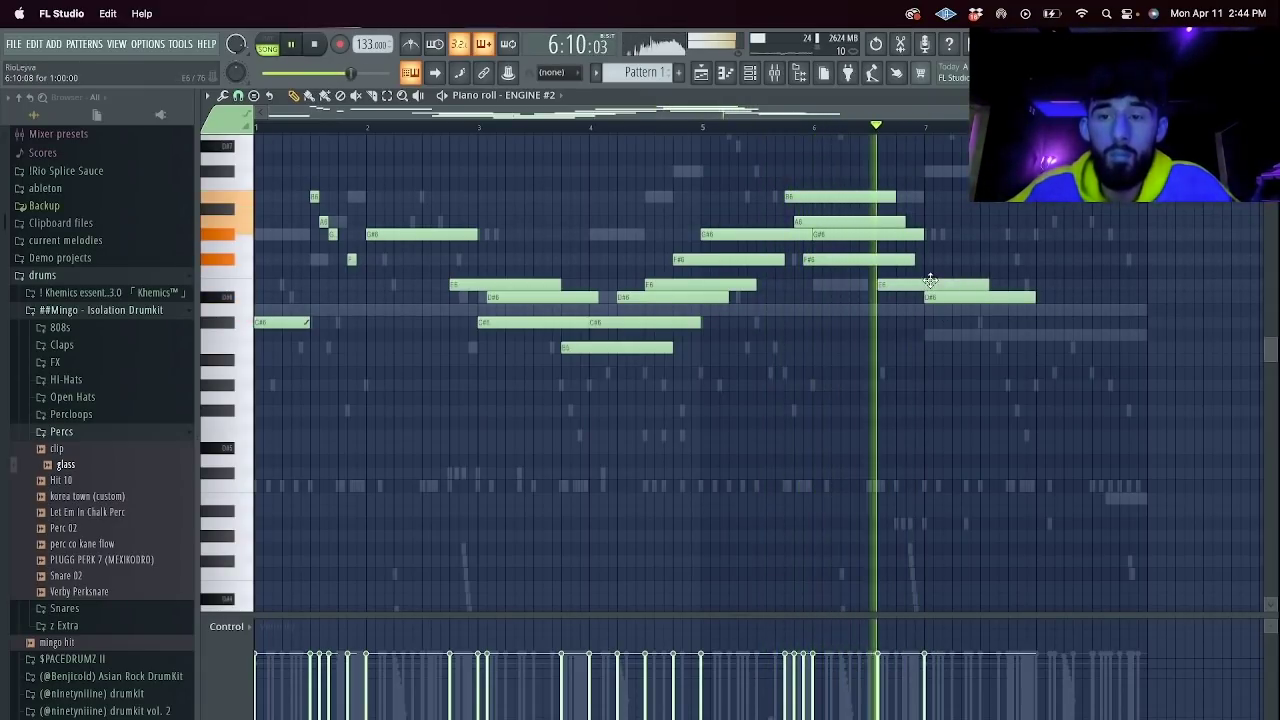
key(space)
key(space)
drag(931, 297, 940, 298)
click(932, 324)
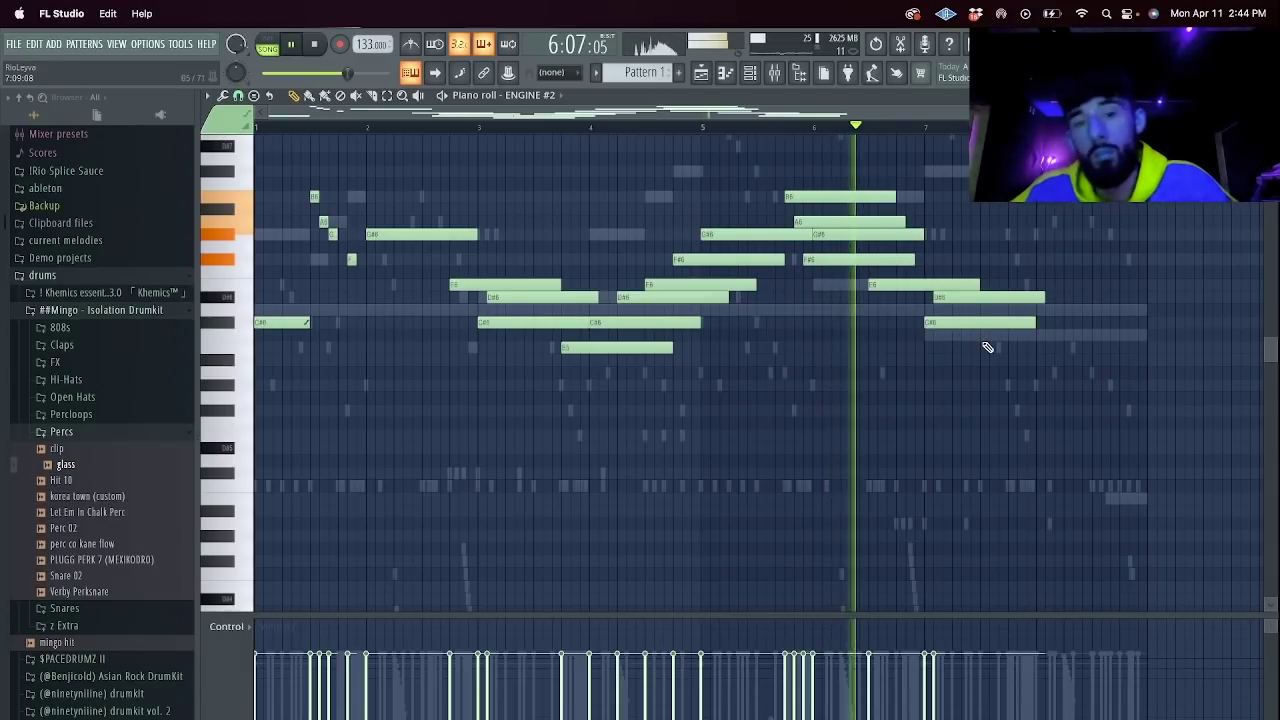
click(1040, 322)
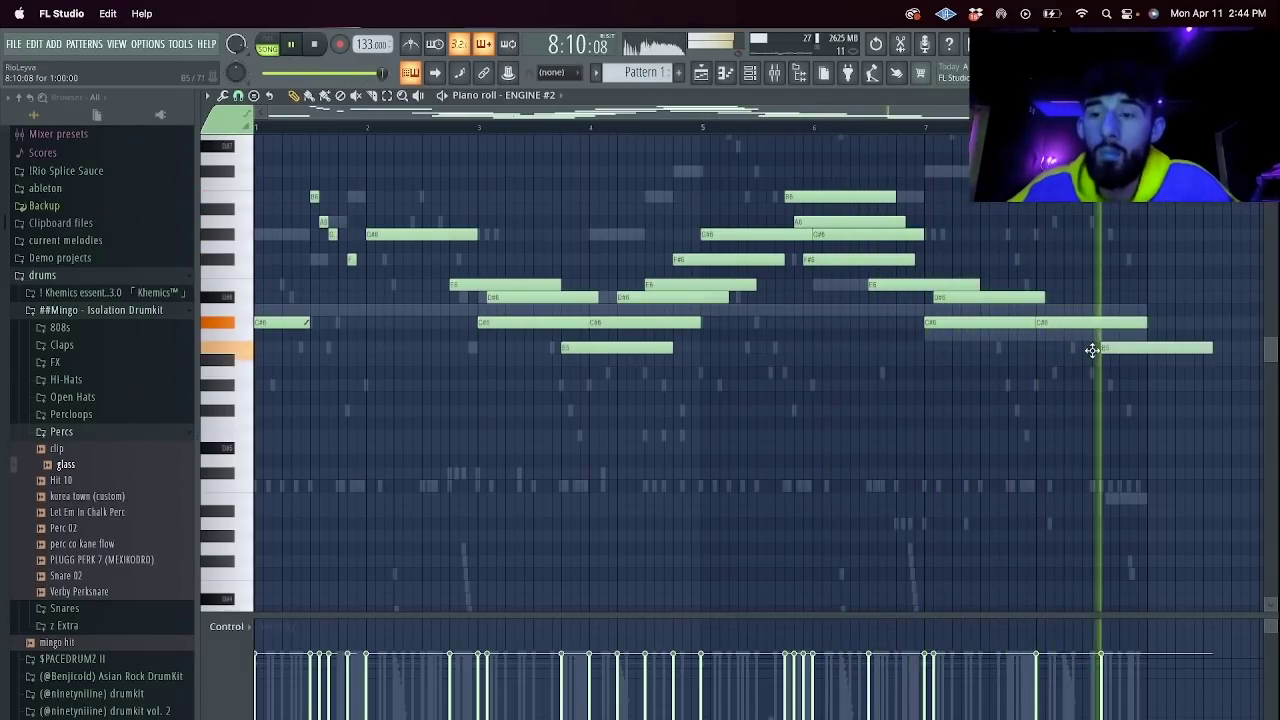
click(1094, 347)
key(space)
drag(1202, 348, 1099, 397)
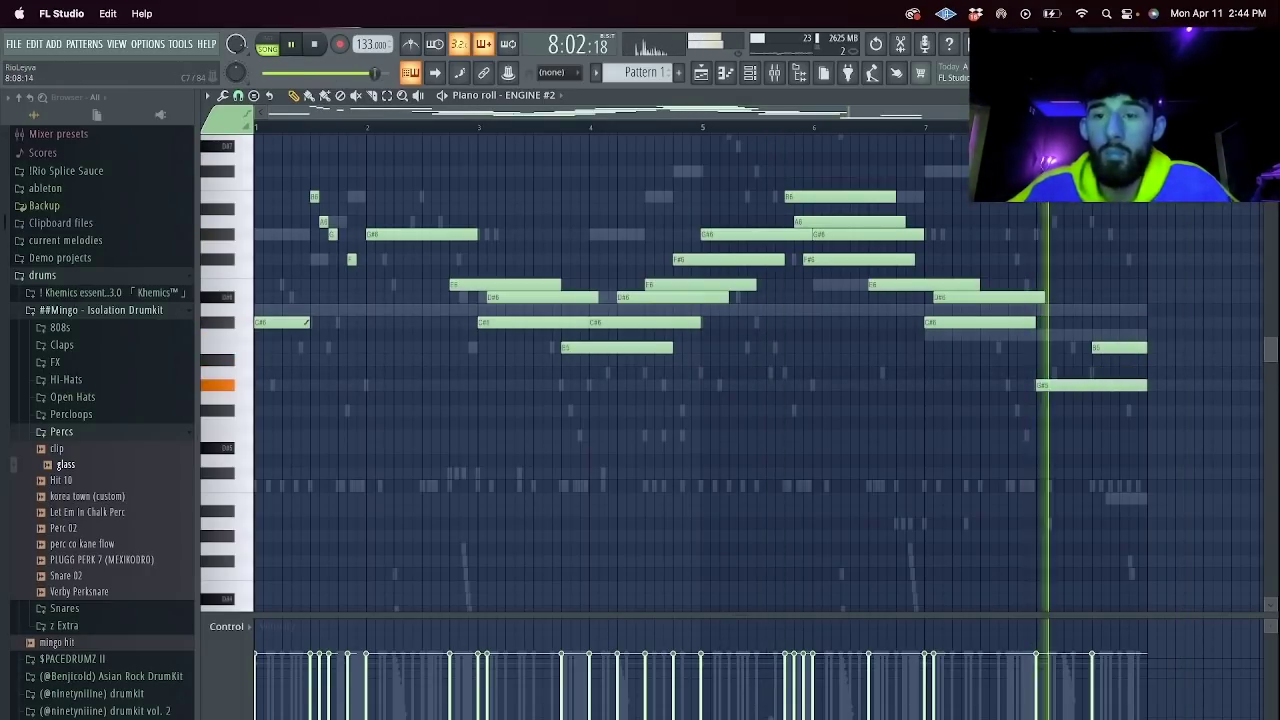
key(F6)
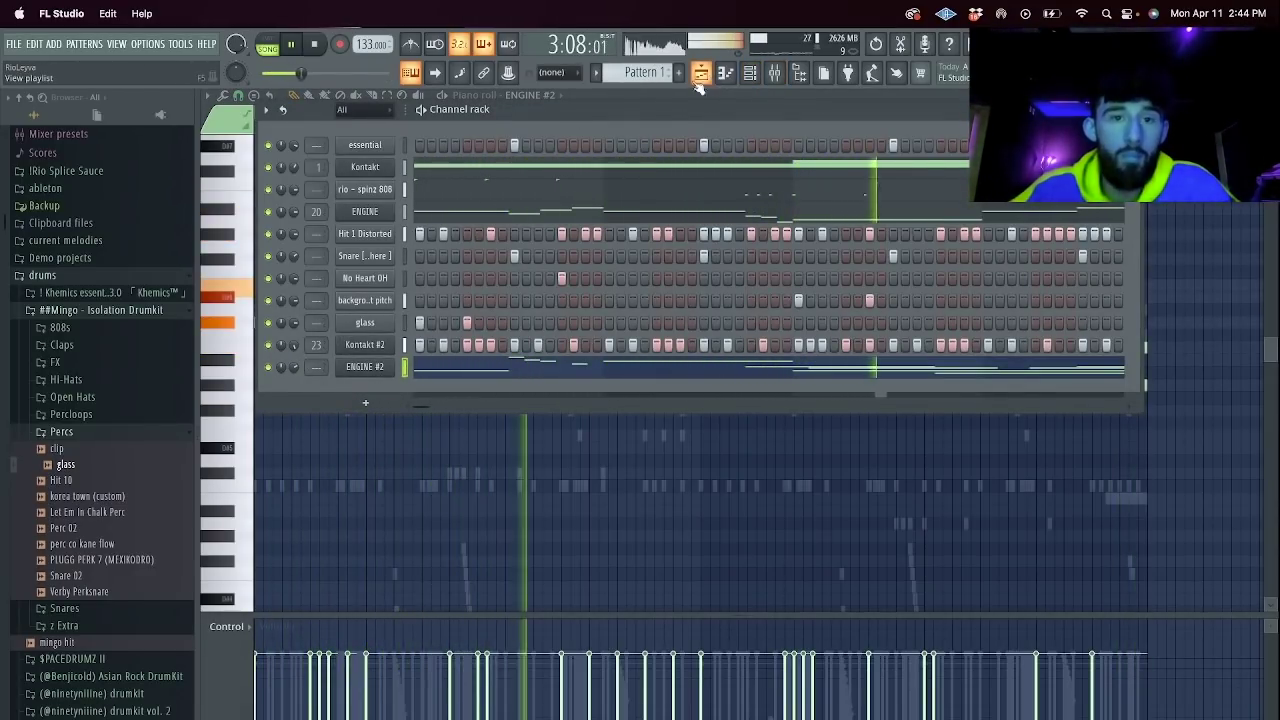
Clone the rio - spinz 808 channel and load the Clipped Zay 808 sample into the clone.
right_click(390, 188)
click(420, 333)
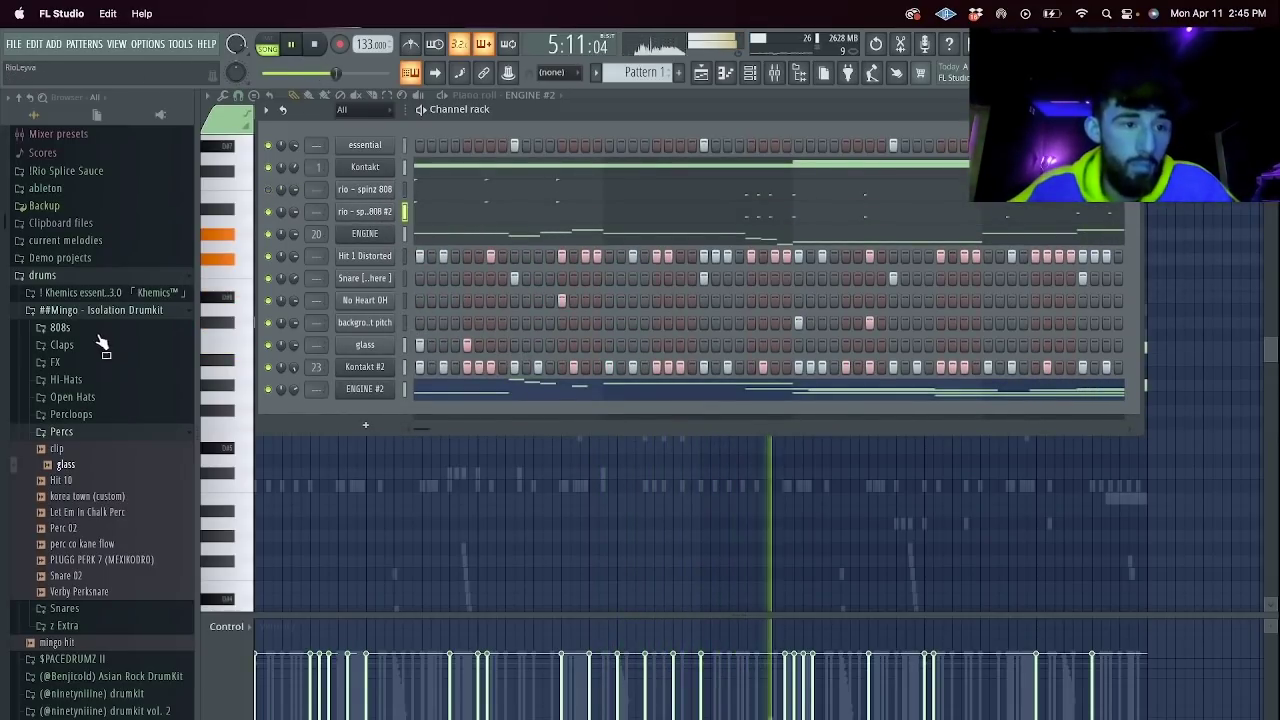
click(60, 327)
drag(85, 376, 363, 212)
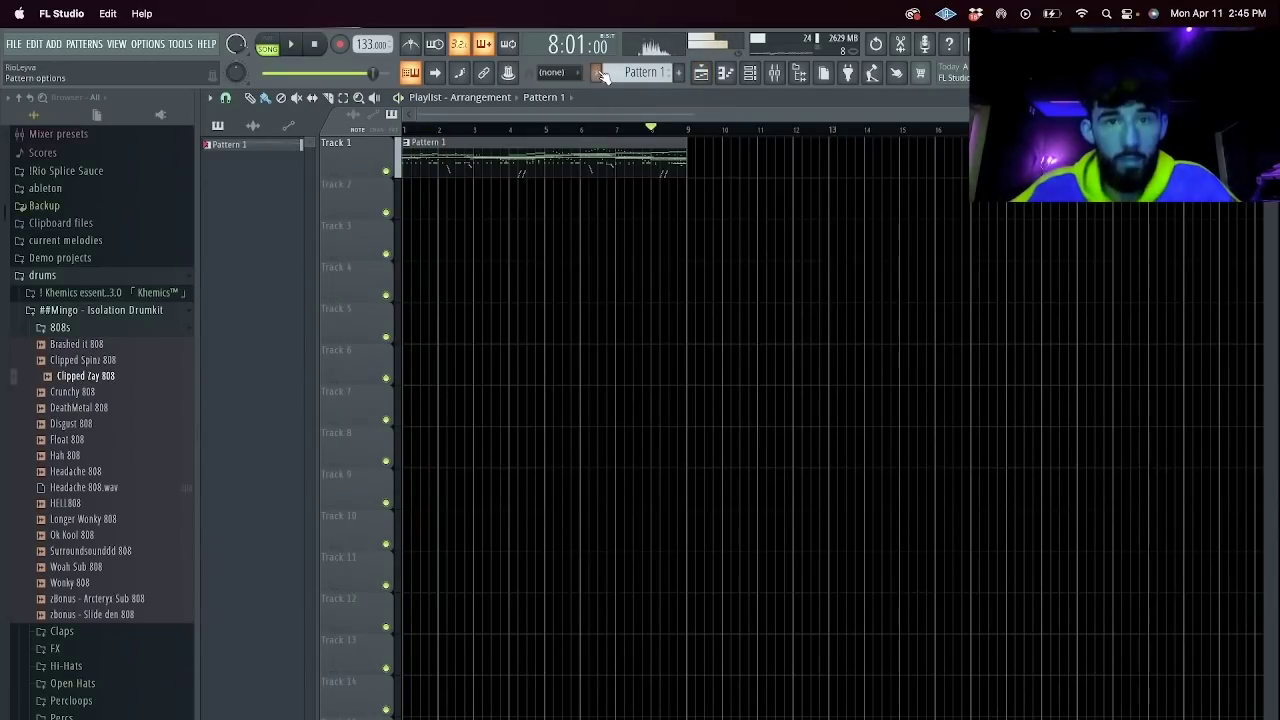
click(596, 72)
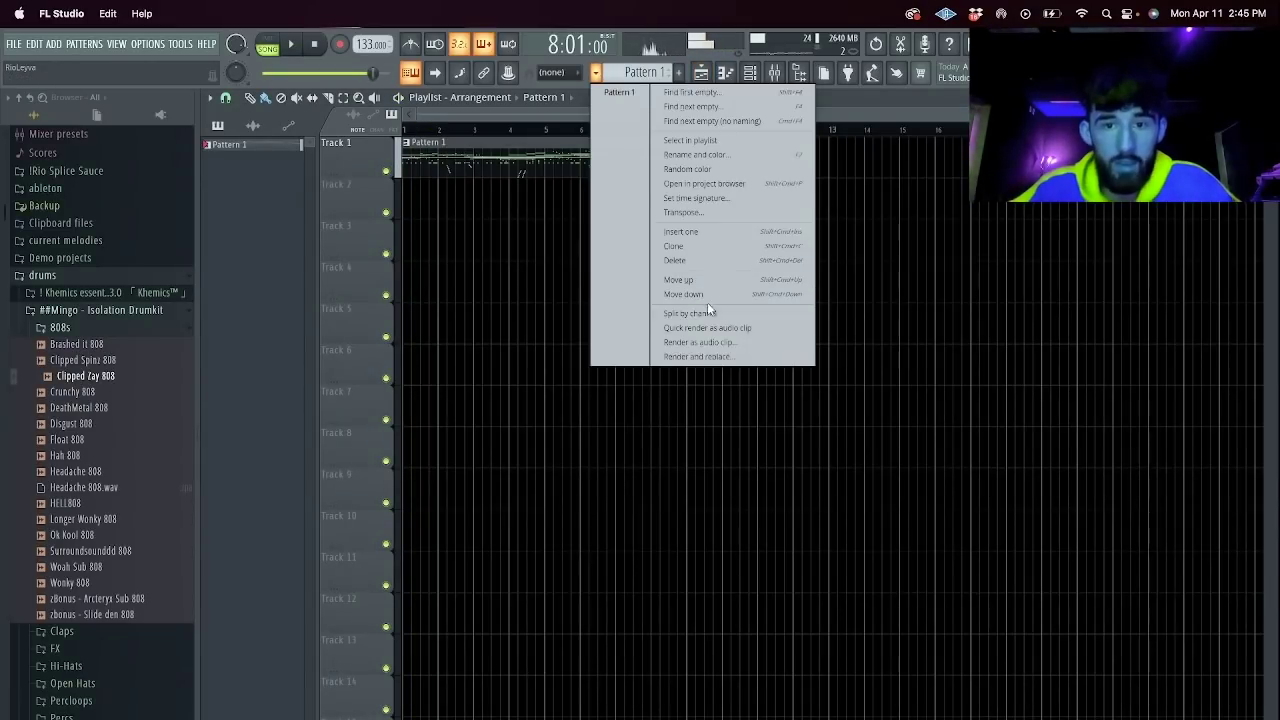
Split the pattern into per-channel clips on Tracks 1–12 and duplicate the block along the arrangement.
click(695, 313)
key(super+x)
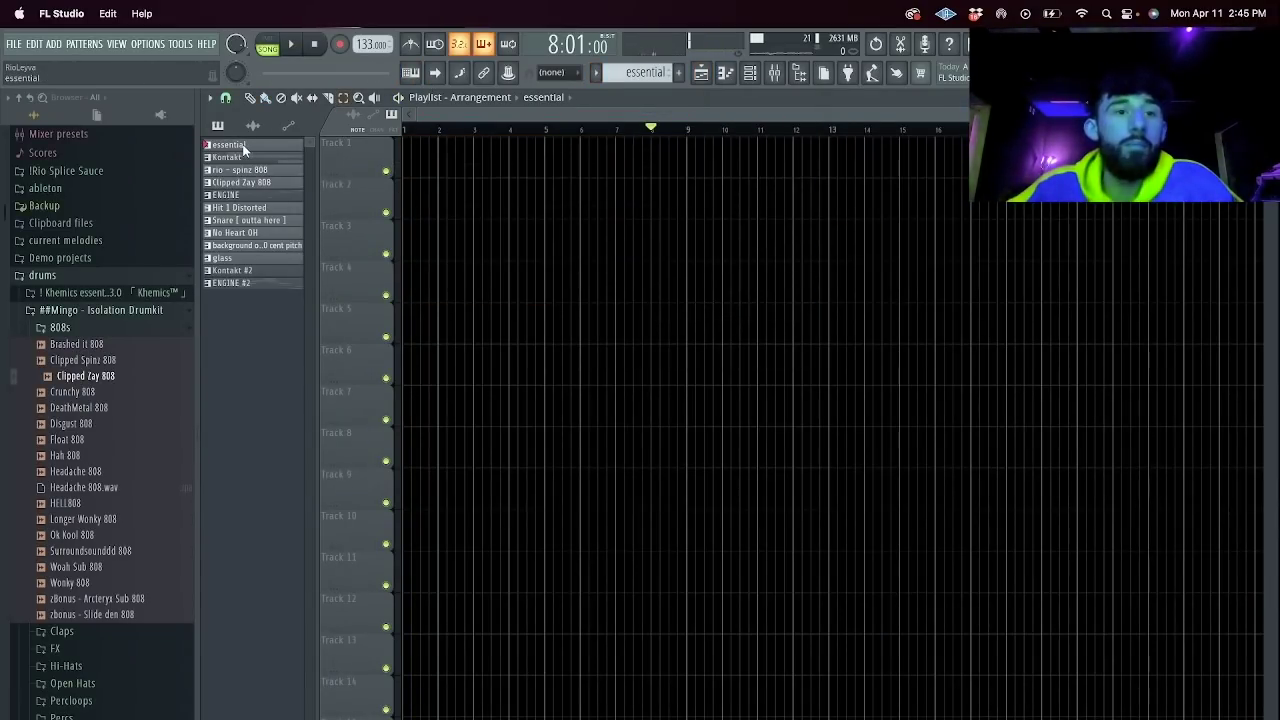
shift+click(282, 284)
drag(282, 284, 404, 156)
key(super+b)
key(super+b)
key(ctrl+b)
key(ctrl+b)
key(ctrl+b)
key(ctrl+b)
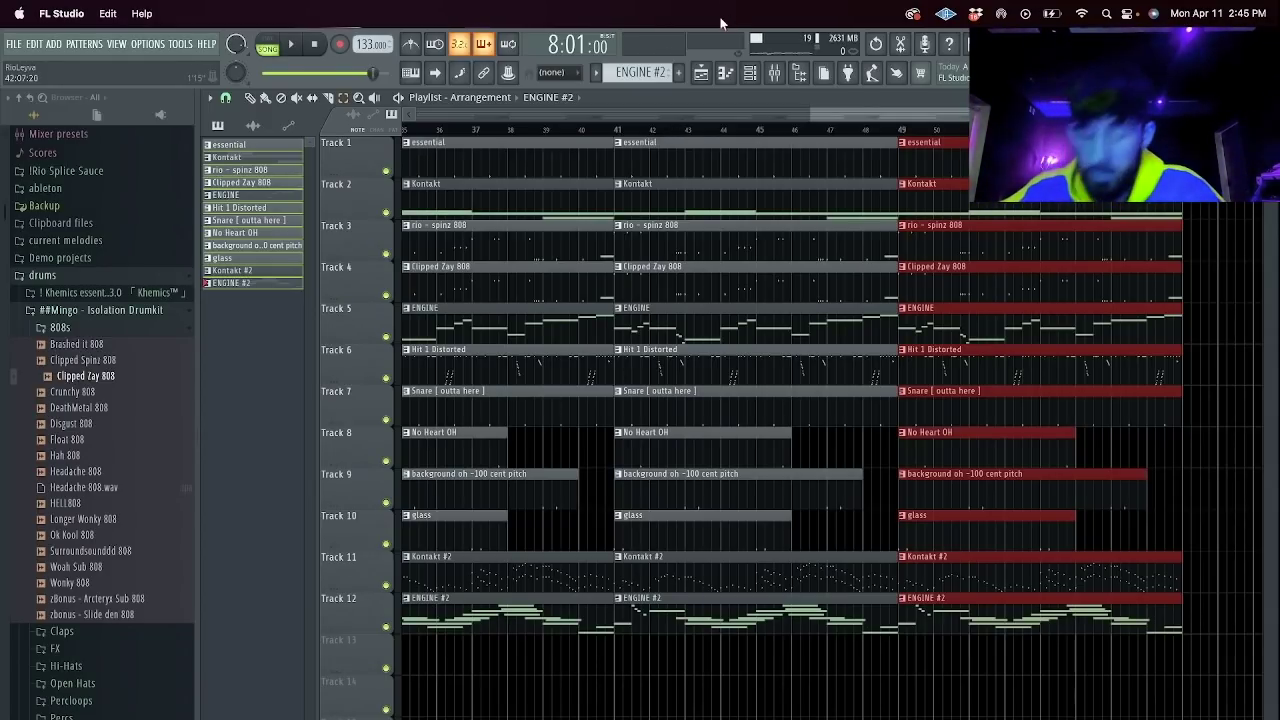
Delete the opening clip block in bars 1–9 and set Playlist snapping to Bar.
drag(810, 110, 414, 111)
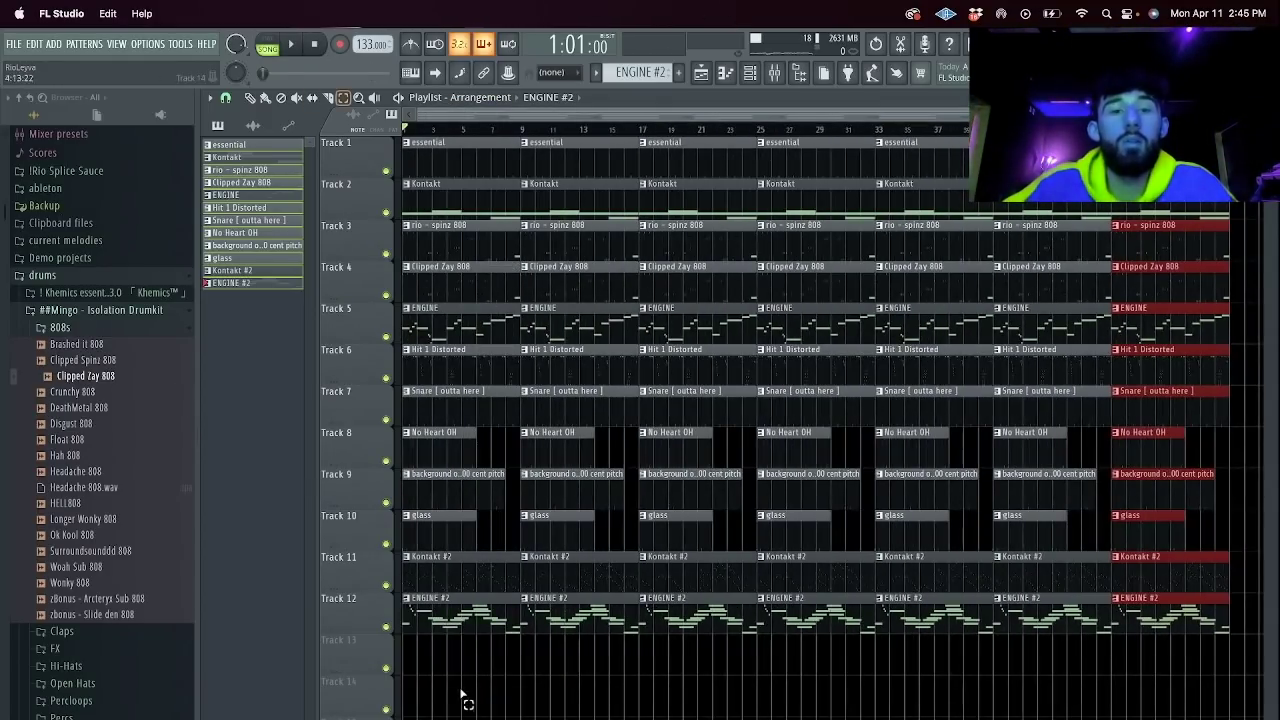
drag(460, 680, 426, 140)
key(Delete)
click(250, 98)
click(226, 98)
click(237, 327)
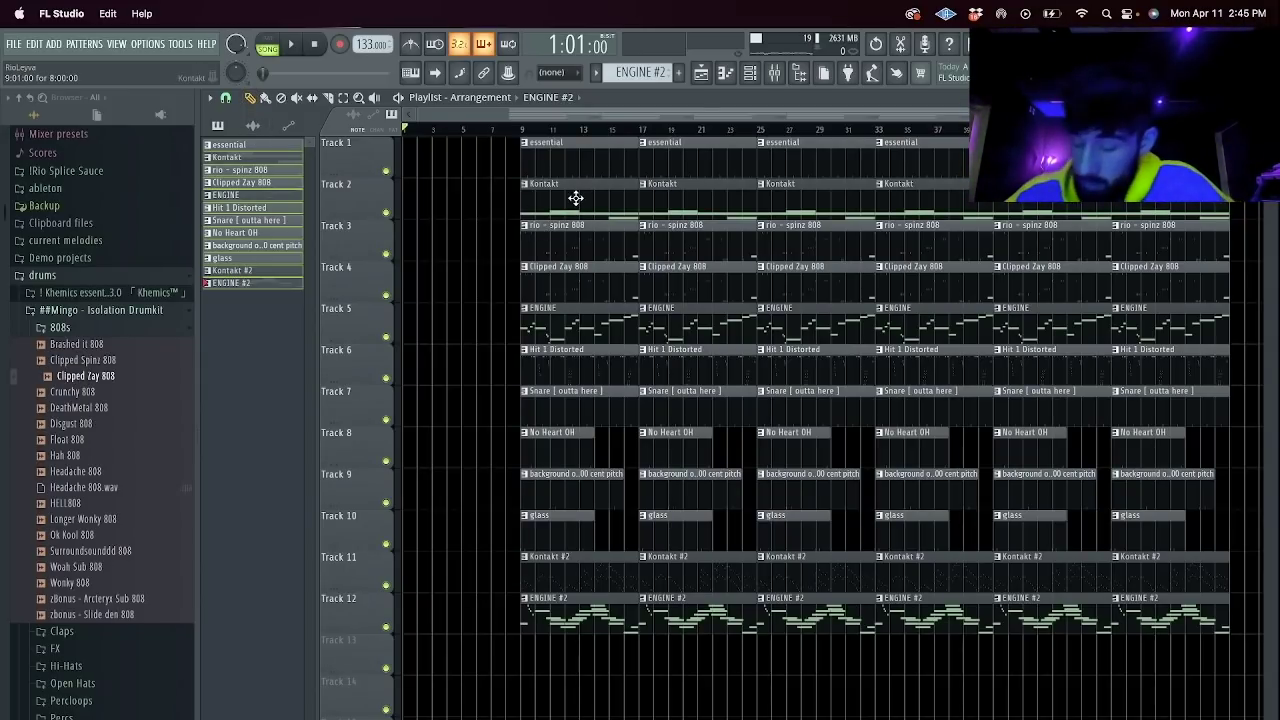
Go to wavsupply.net in Safari.
key(super+Tab)
text(wavsupply.net)
key(Return)
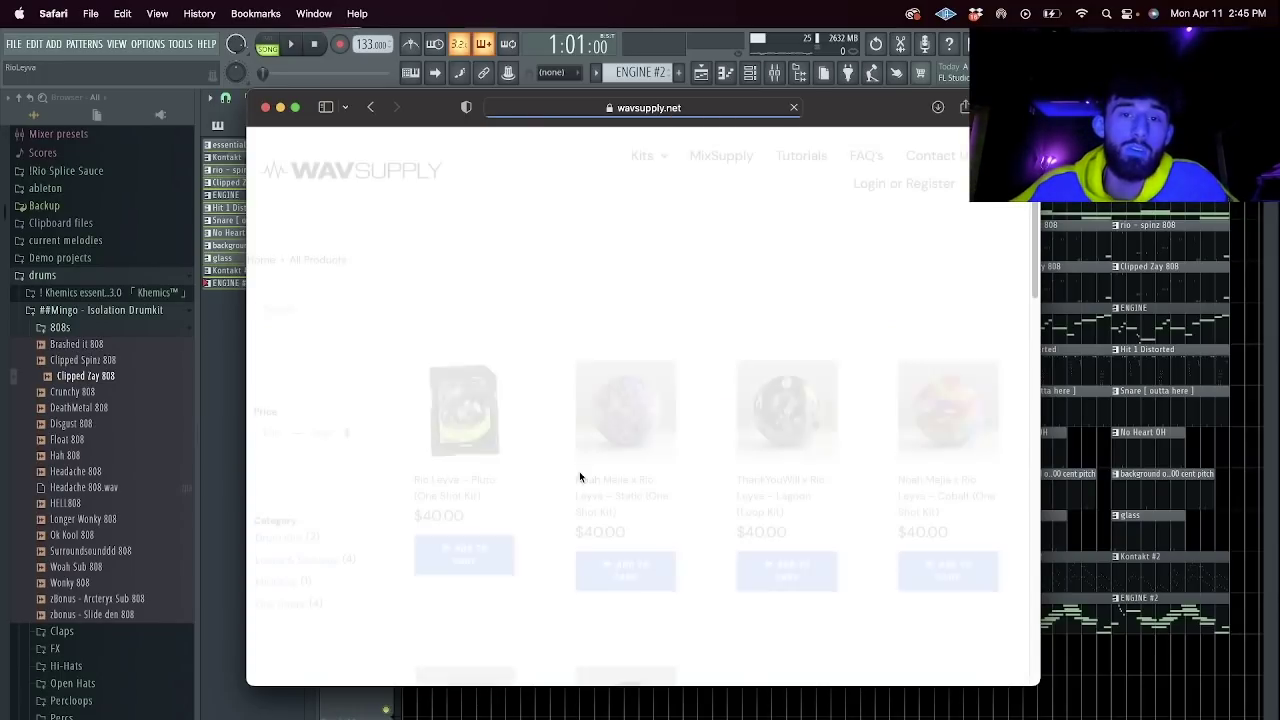
Look through the Pluto one-shot kit's contents list in Safari, then return to FL Studio.
click(460, 487)
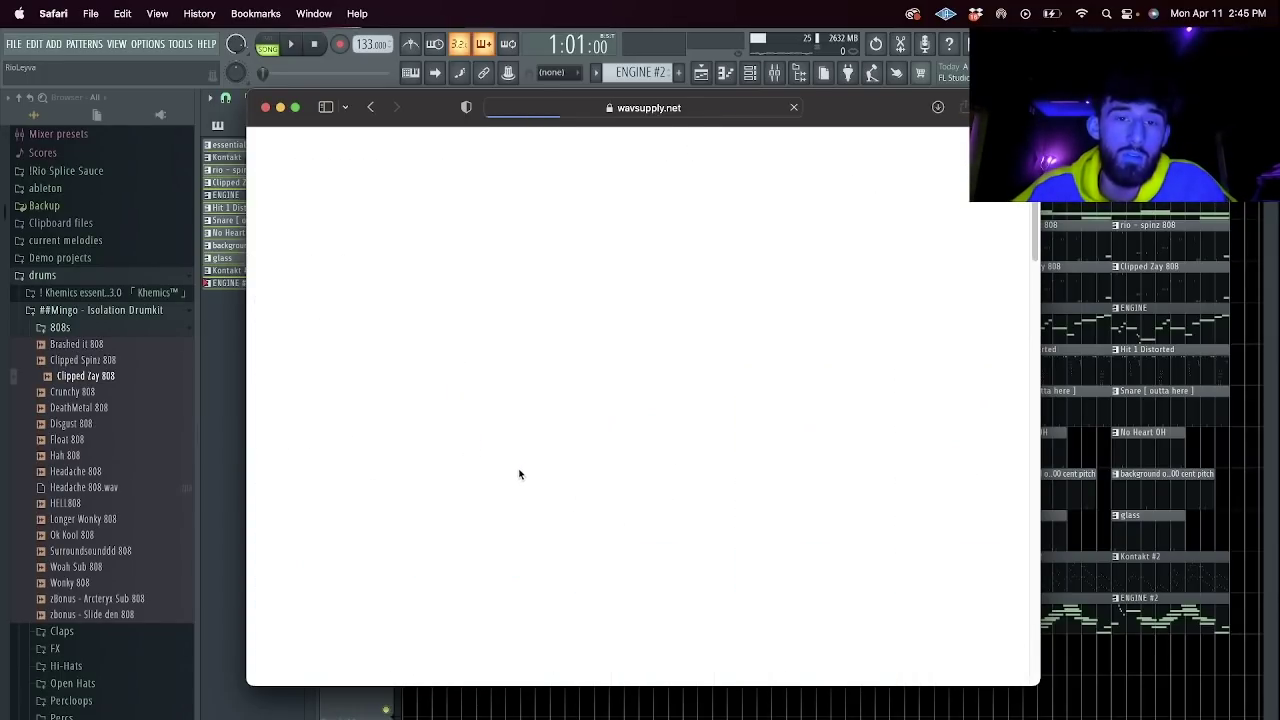
scroll(756, 376, down, 3)
scroll(756, 376, down, 4)
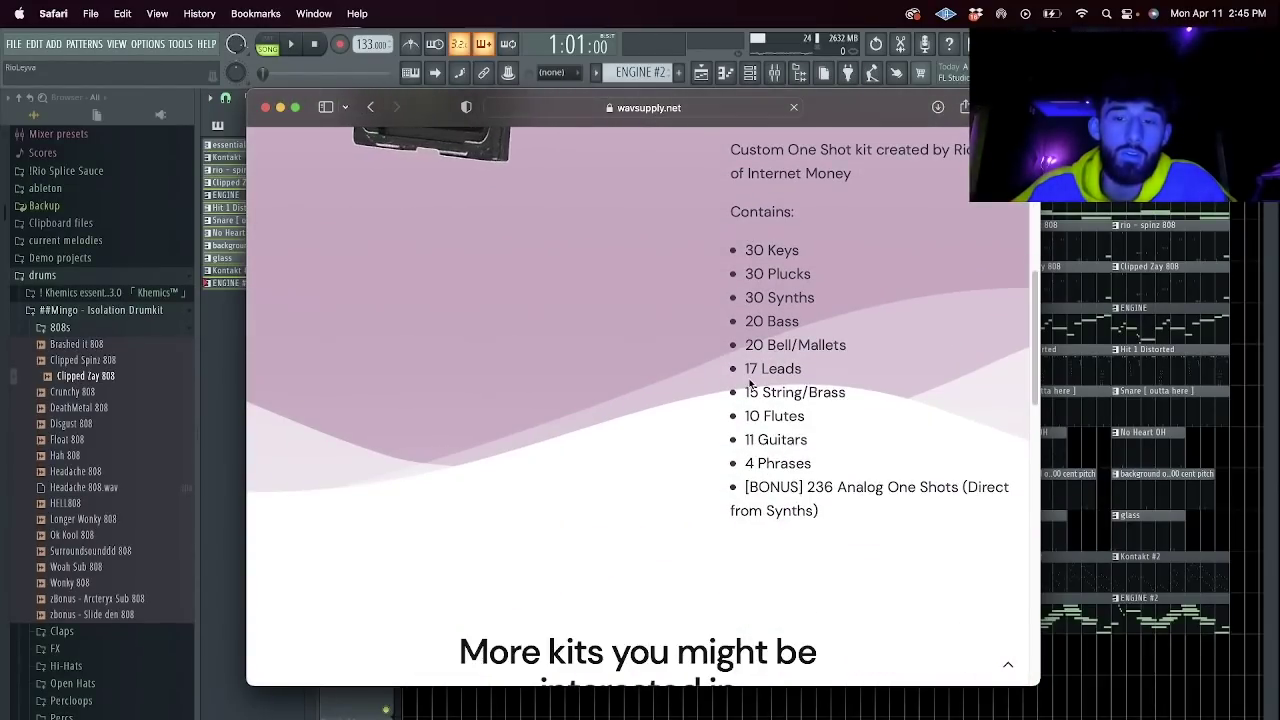
scroll(640, 400, up, 4)
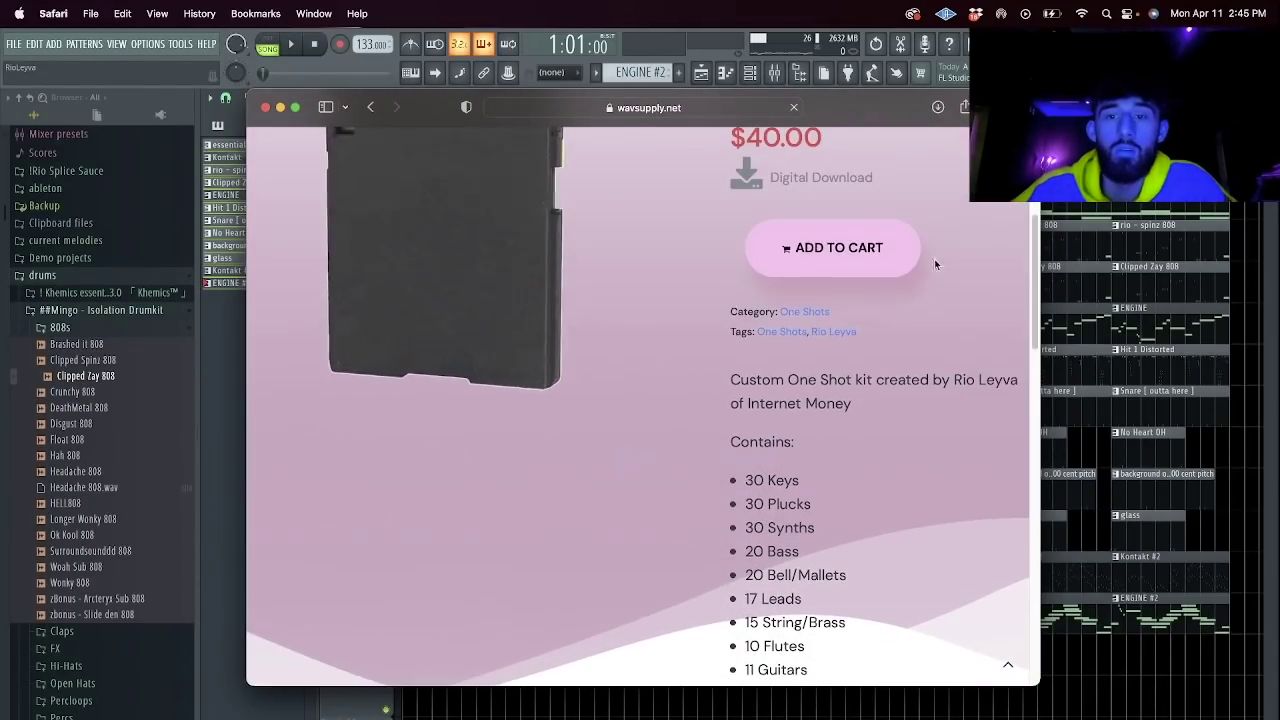
key(super+Tab)
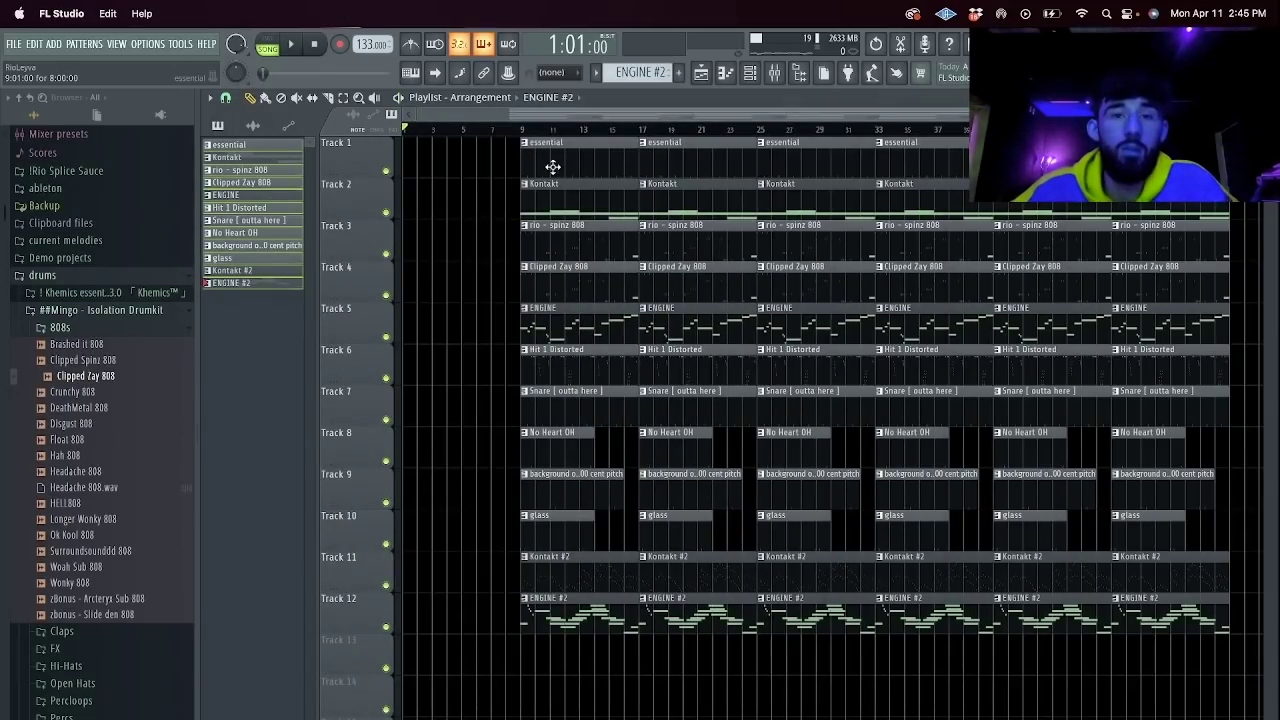
Place Kontakt at bar 1 on Track 2 and make Kontakt #2 on Track 11 start at bar 5.
click(571, 215)
click(412, 207)
key(space)
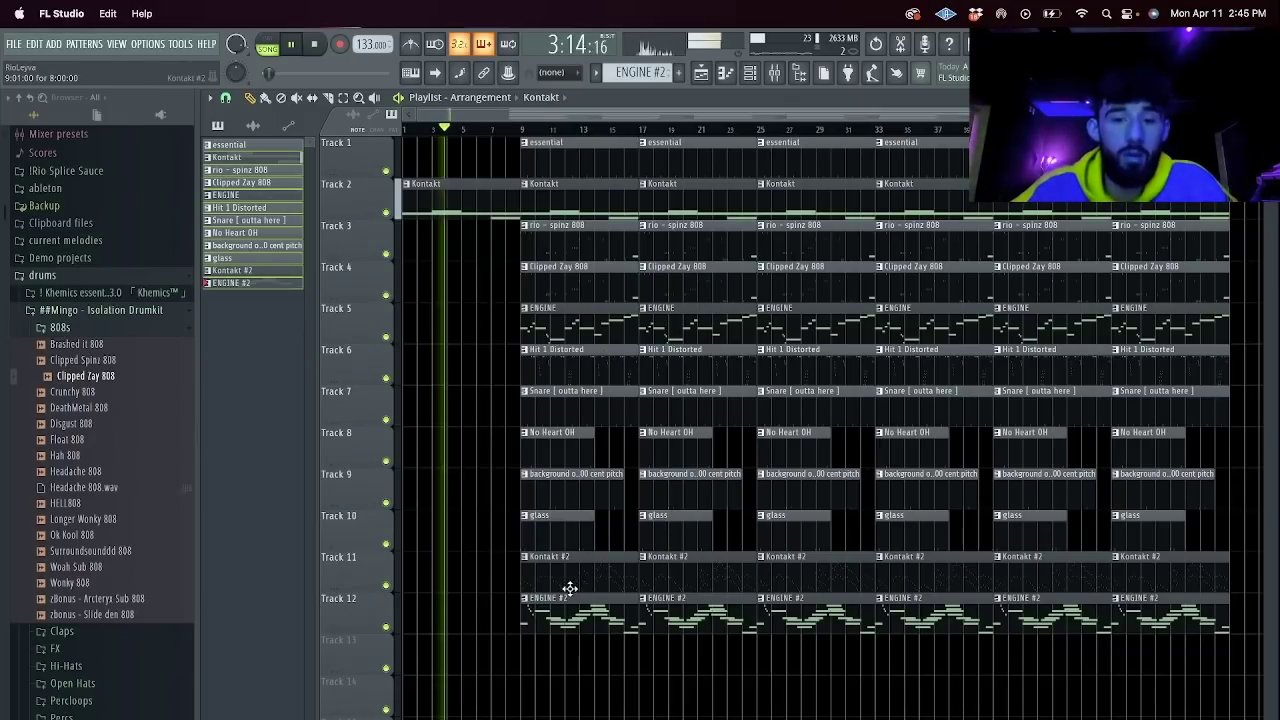
drag(590, 573, 470, 600)
key(e)
click(440, 583)
key(Delete)
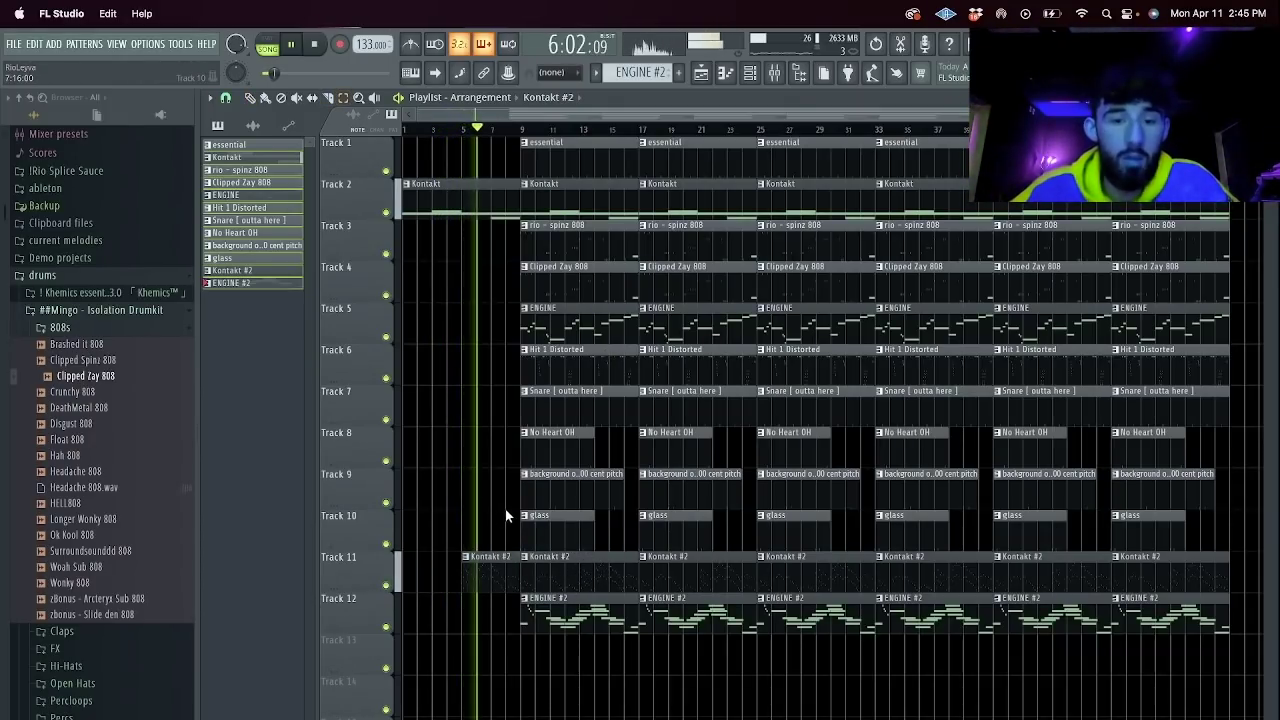
Delete the bar-9 Kontakt, Kontakt #2, Clipped Zay 808 and ENGINE #2 clips; put ENGINE #2 at bar 1.
click(573, 564)
key(Delete)
click(605, 189)
key(Delete)
click(586, 273)
right_click(585, 271)
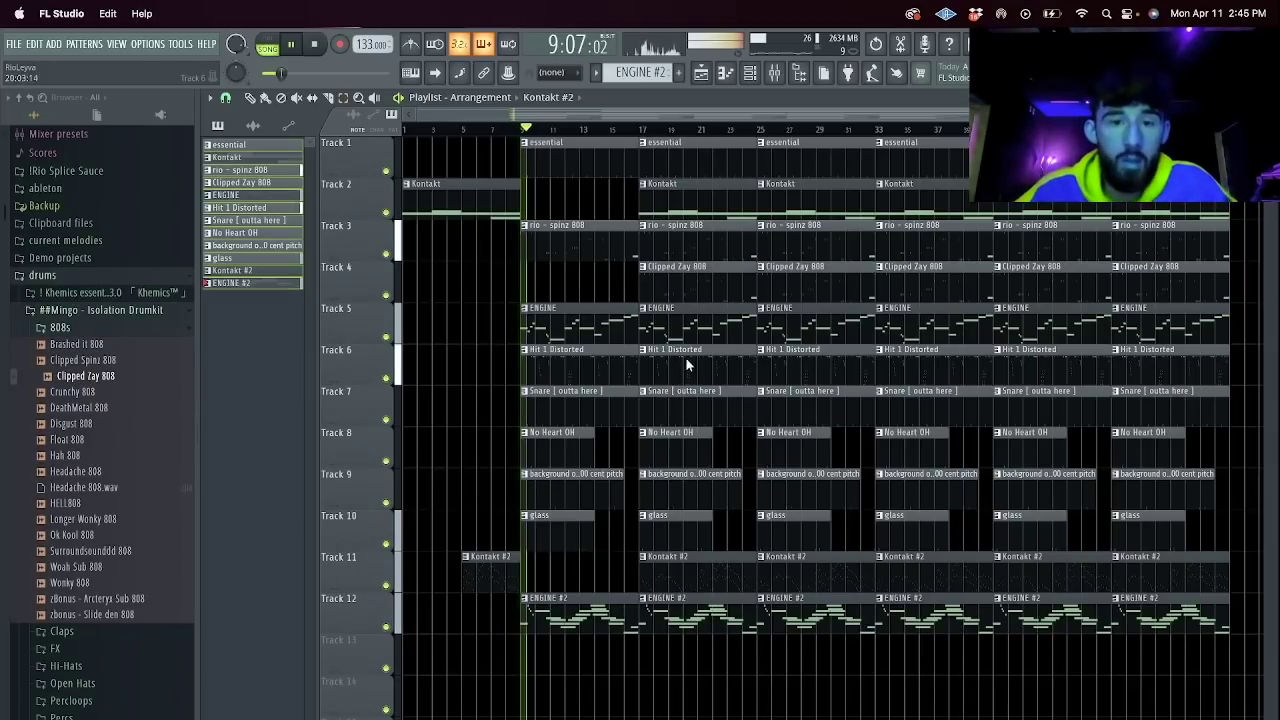
right_click(571, 606)
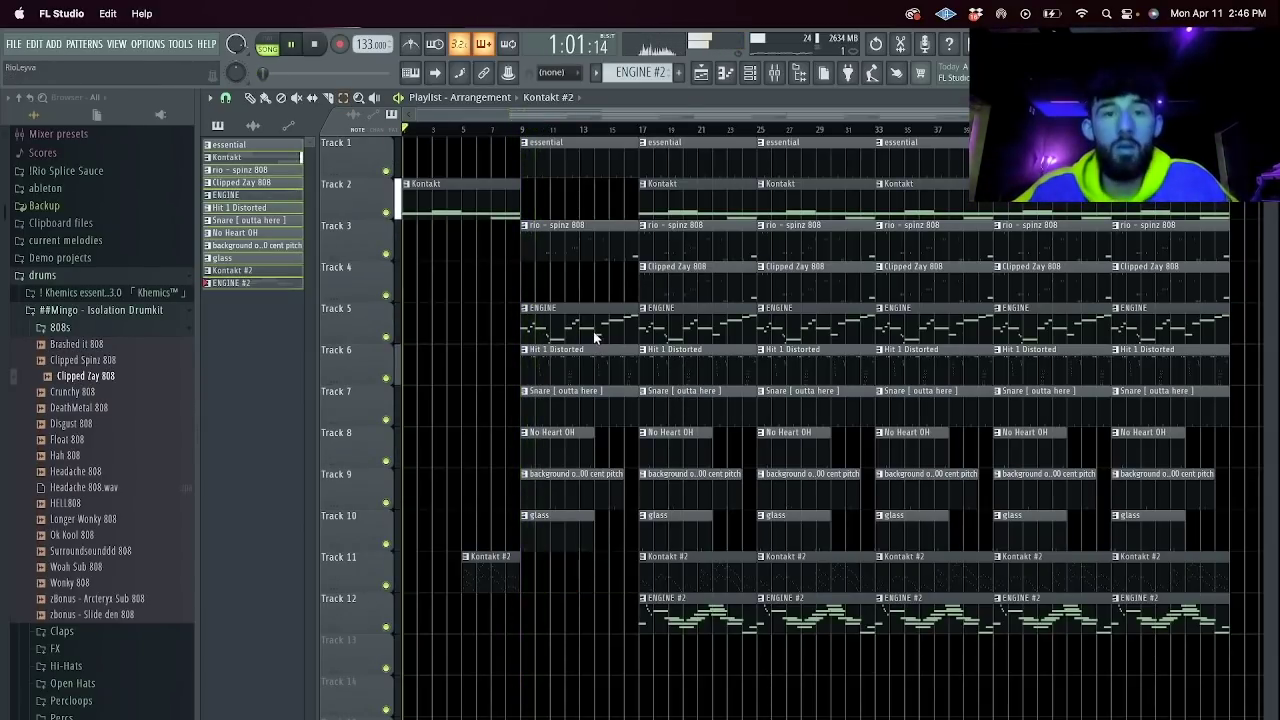
key(space)
drag(440, 609, 195, 608)
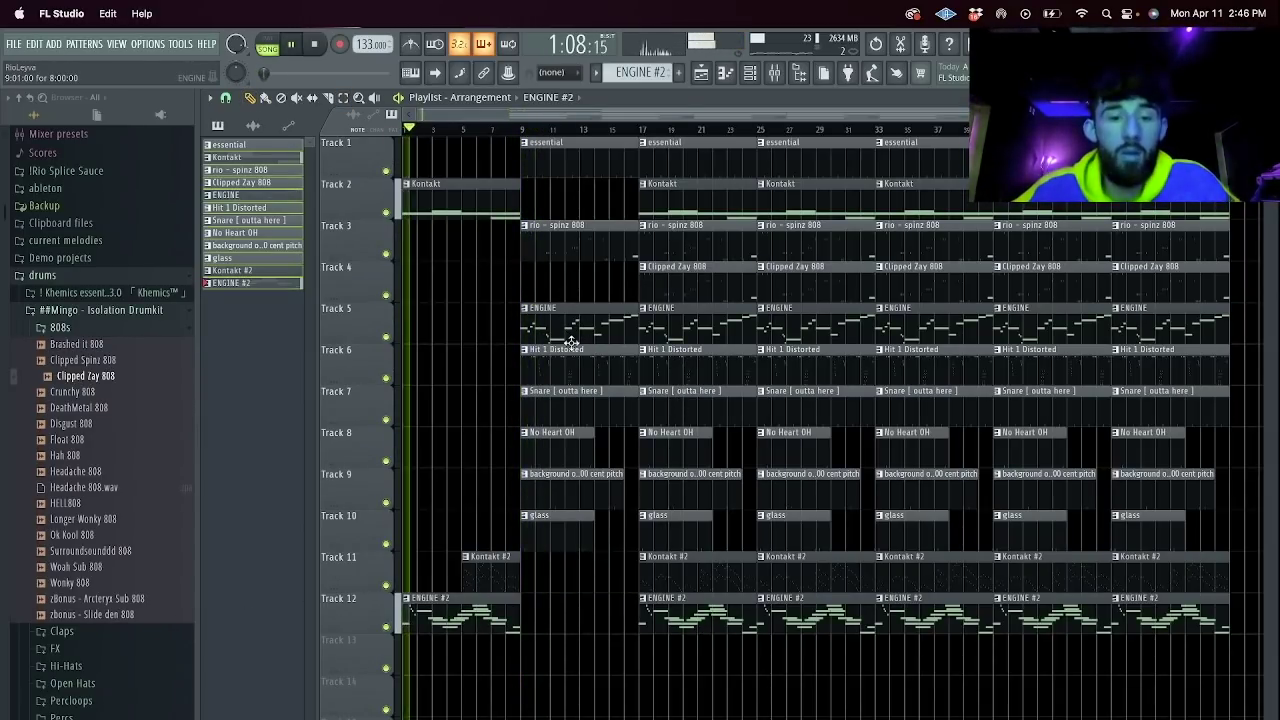
Make rio - spinz 808 on Track 3 start at bar 5 and remove its bar-9 clip.
key(F9)
click(749, 73)
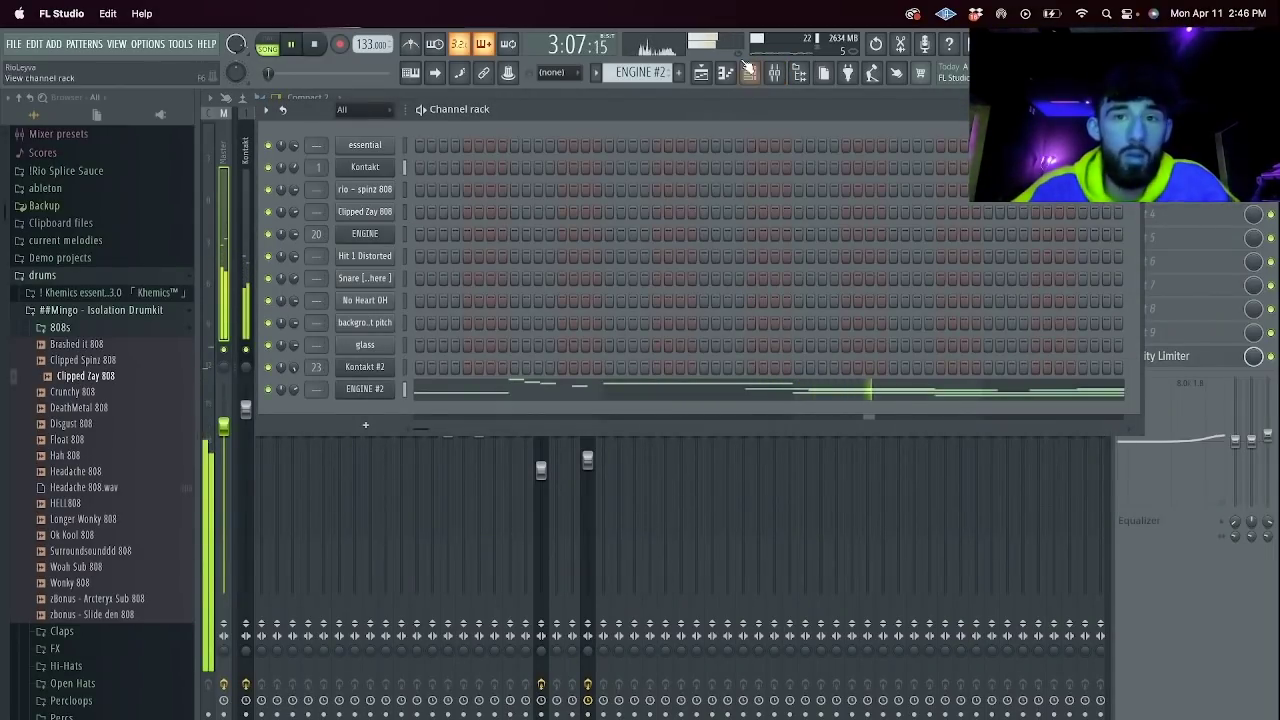
click(701, 73)
drag(596, 246, 474, 251)
key(c)
click(468, 254)
key(e)
click(443, 244)
right_click(443, 244)
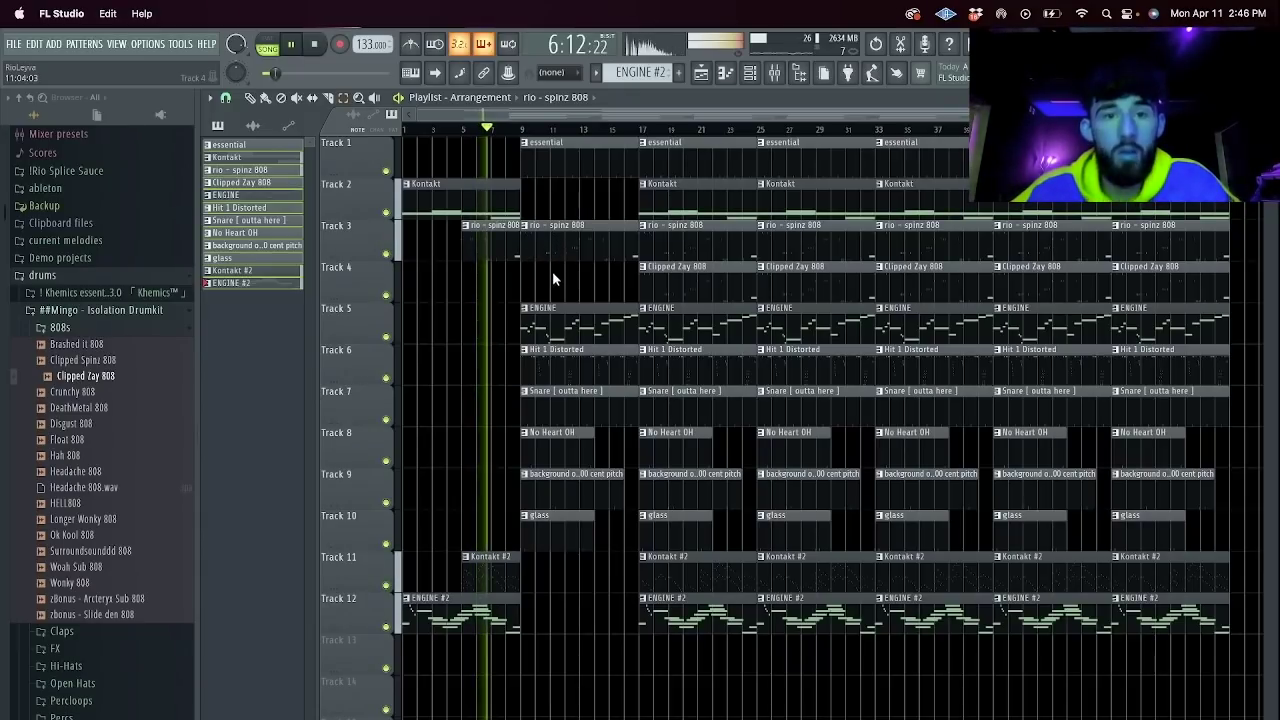
right_click(594, 242)
Copy Clipped Zay 808 to bar 9 on Track 4 and duplicate the Kontakt clip to bar 9.
drag(671, 287, 549, 289)
click(495, 198)
key(super+b)
click(475, 335)
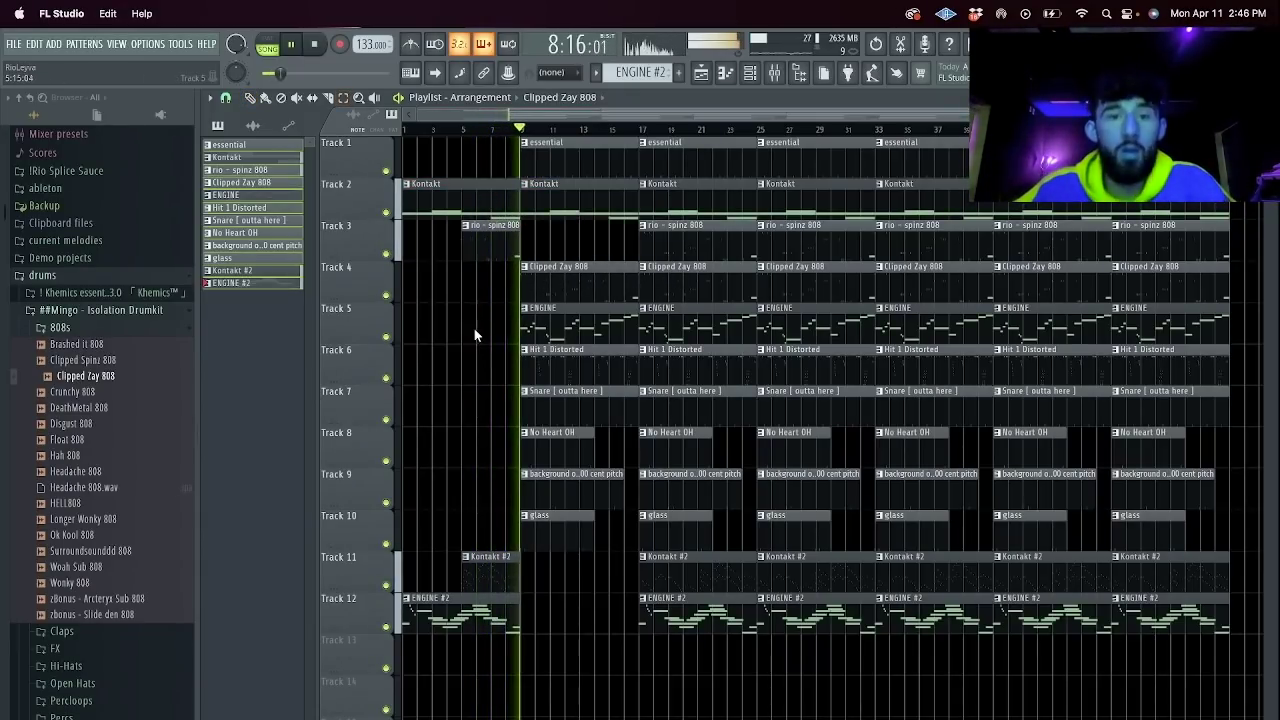
Shorten the Clipped Zay 808 sampler's fade-out to 11%.
click(753, 73)
click(384, 211)
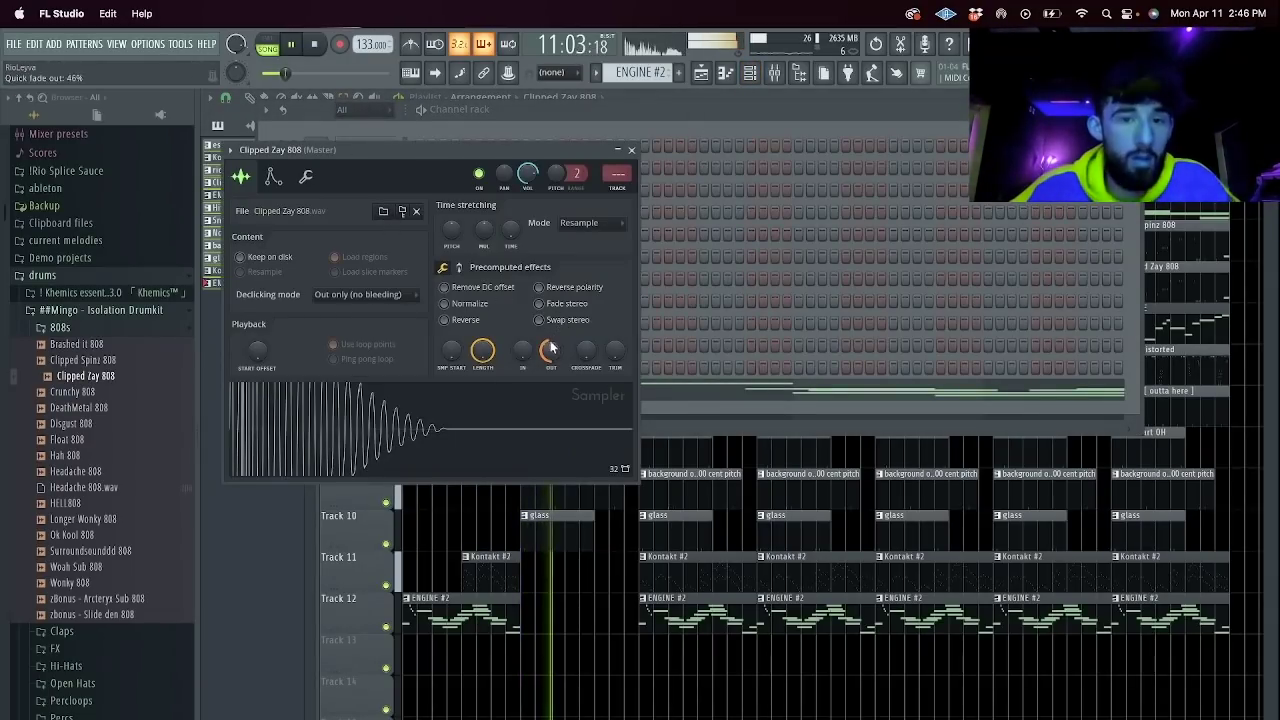
scroll(549, 347, down, 5)
click(631, 151)
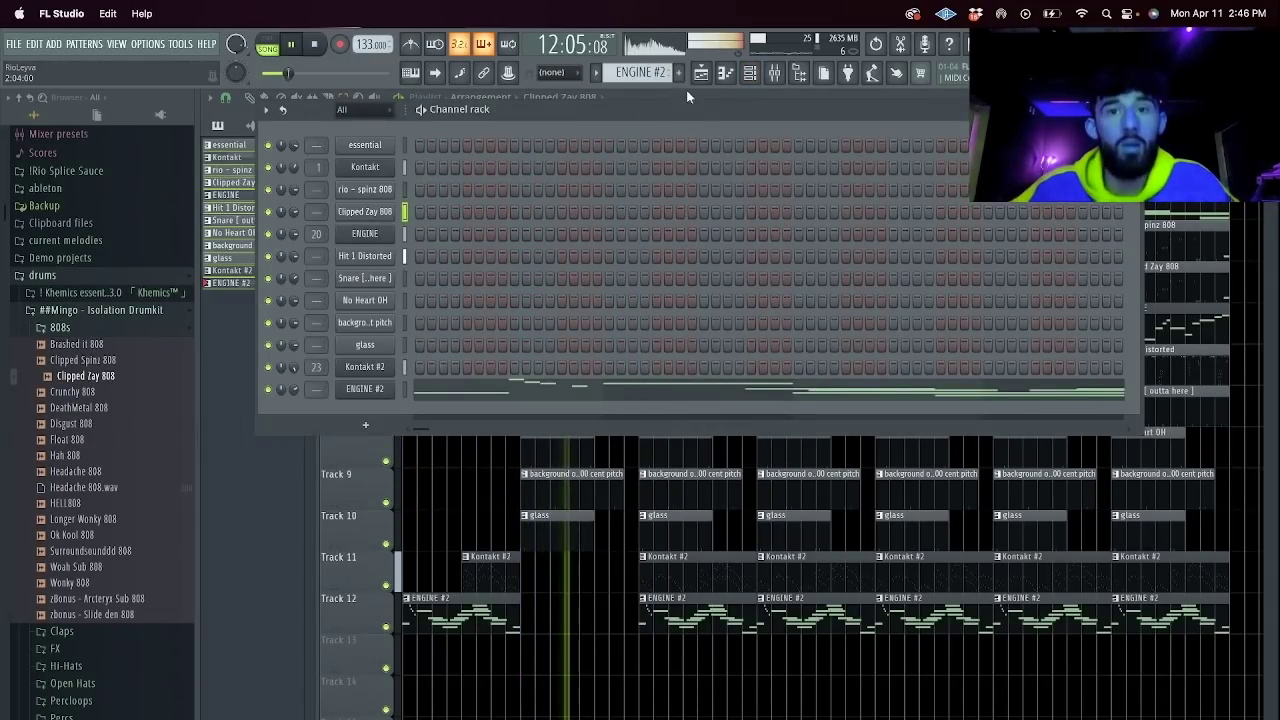
click(750, 73)
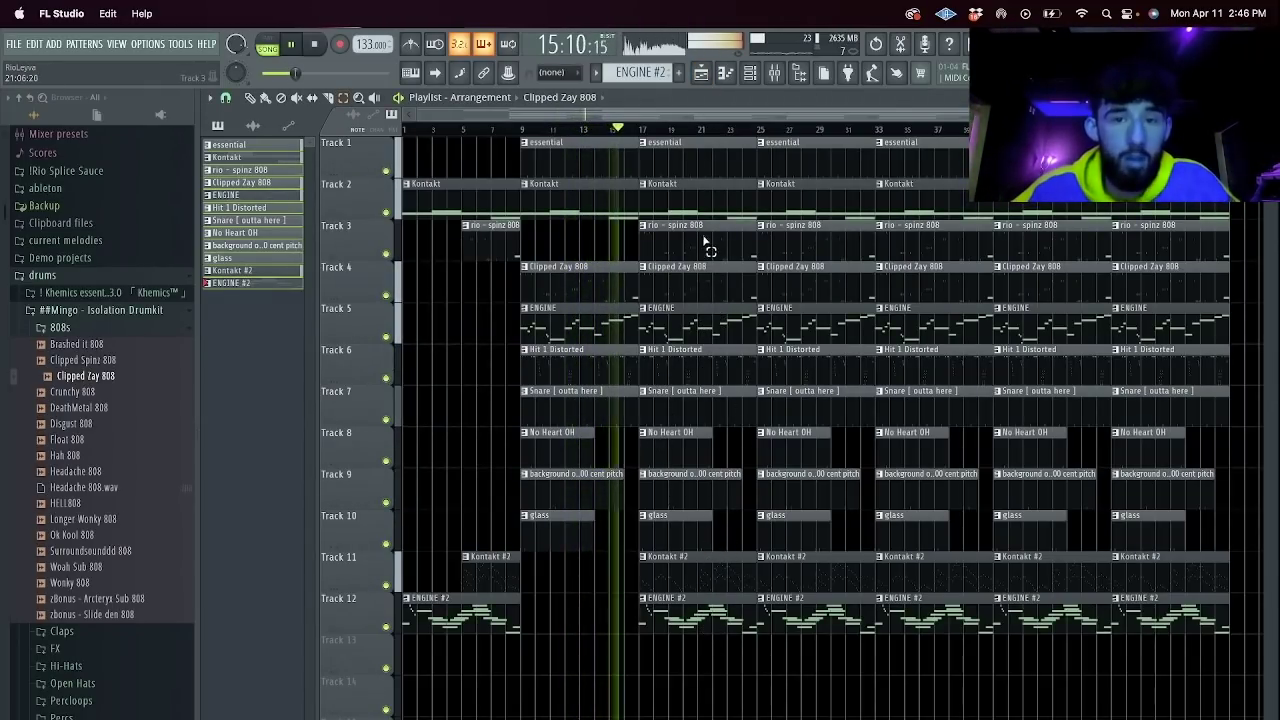
Delete the bar-17 Clipped Zay 808 clip while keeping the ENGINE #2 clip at bar 17.
click(706, 288)
key(Delete)
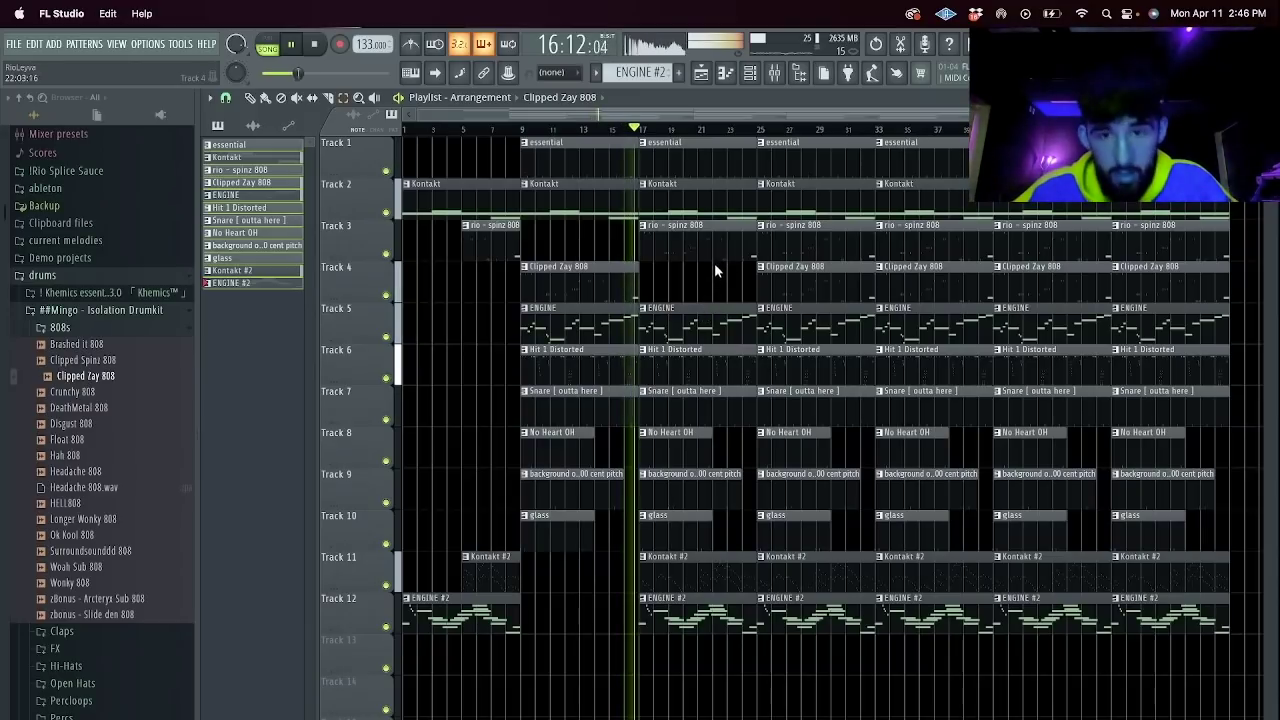
click(749, 72)
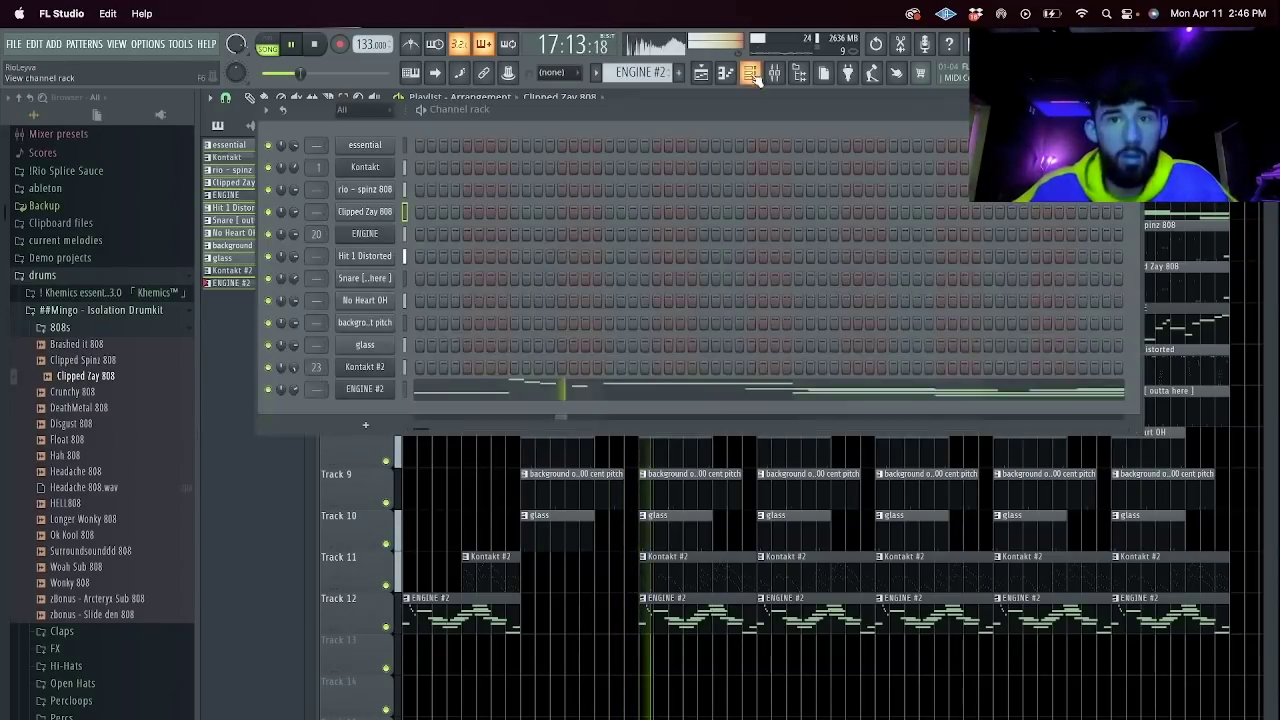
click(702, 74)
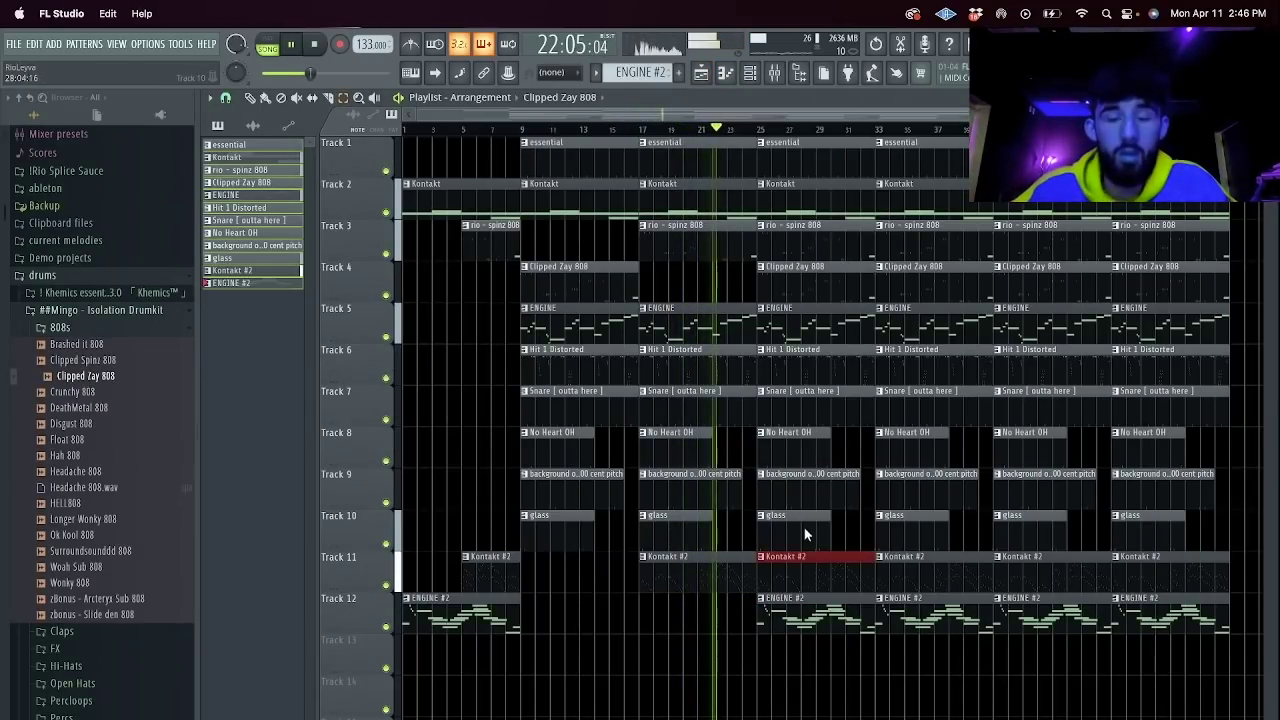
key(super+z)
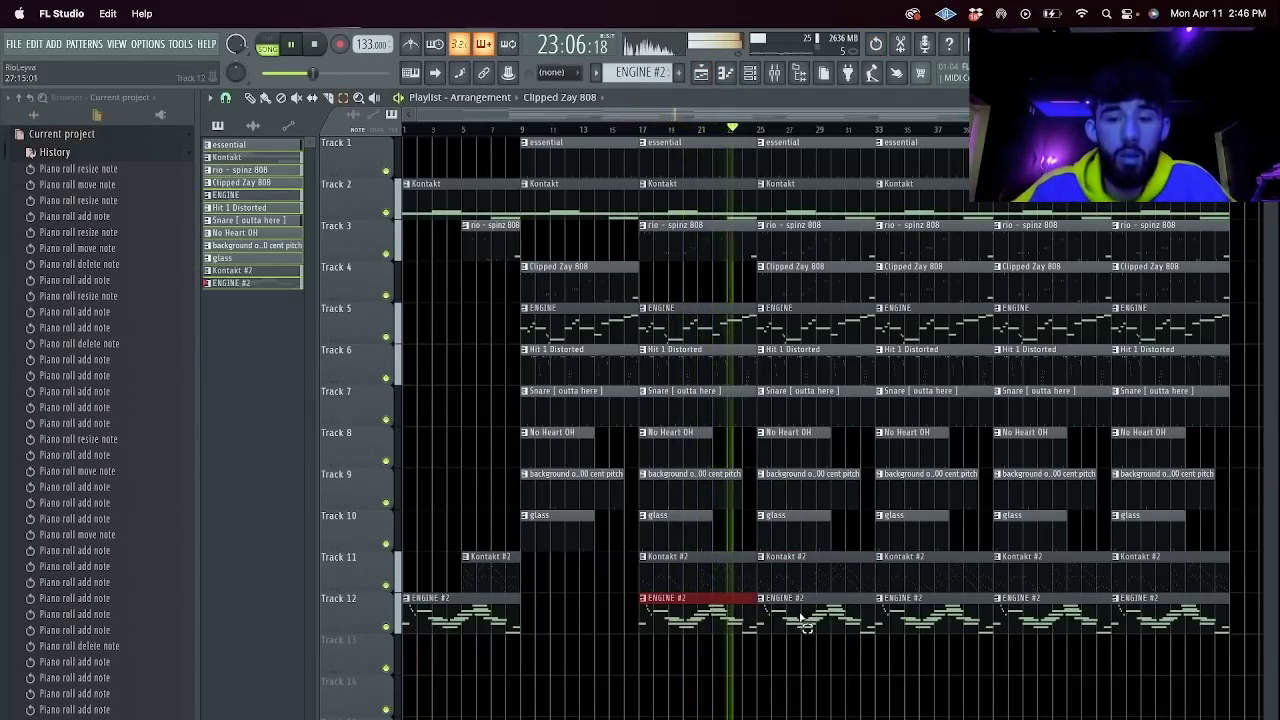
Empty bars 25–27 across Tracks 1–12 as a break, then raise Kontakt #2 to 91%.
right_click(804, 621)
right_click(813, 306)
right_click(811, 206)
drag(796, 536, 795, 152)
key(e)
drag(777, 152, 776, 523)
key(Delete)
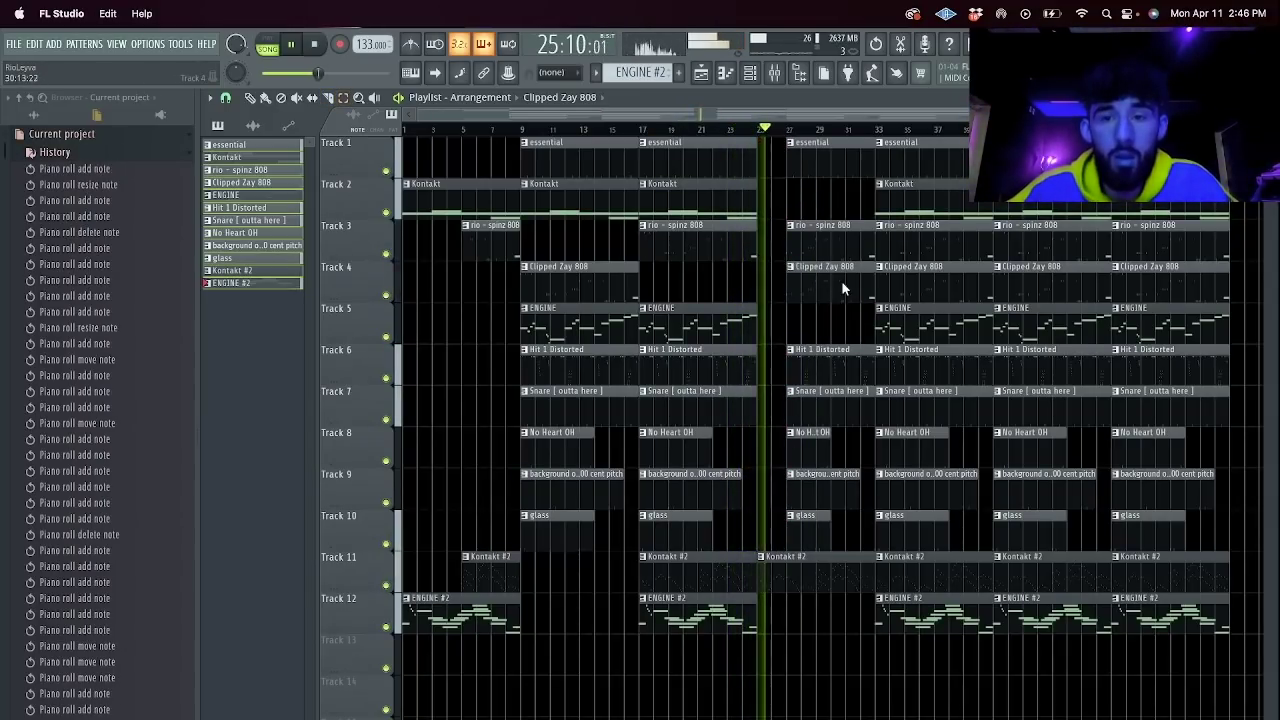
right_click(836, 246)
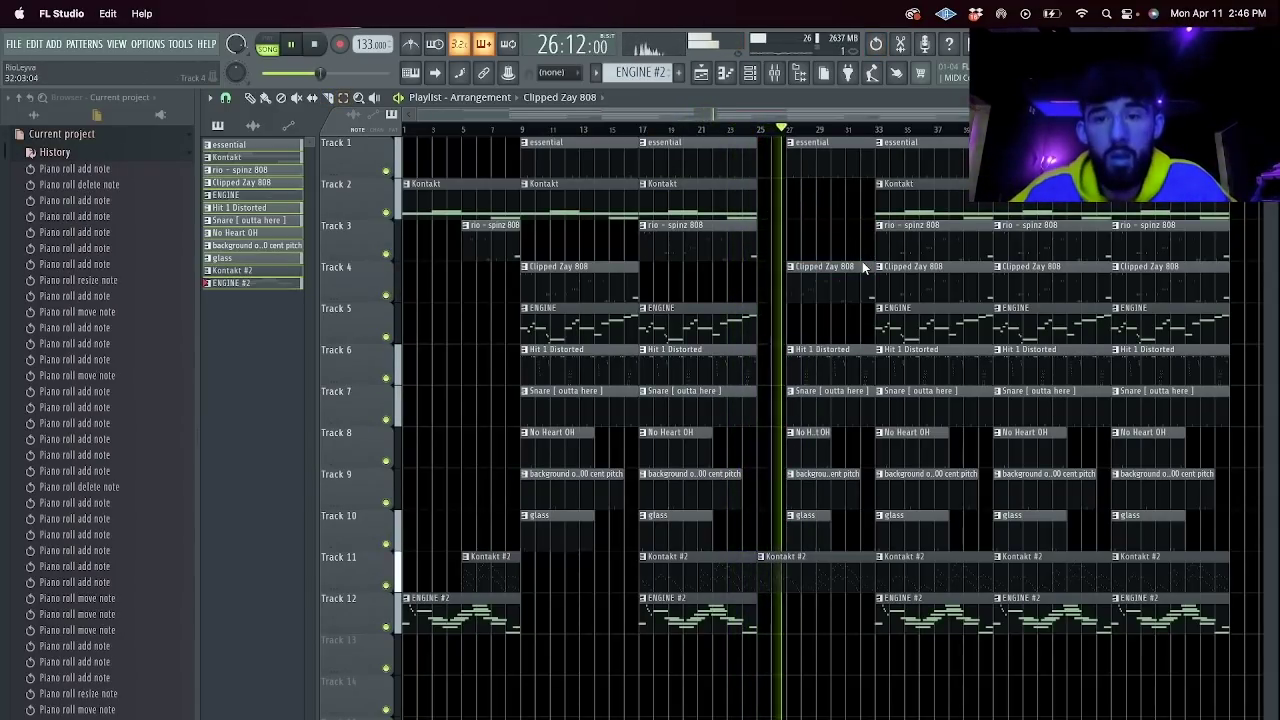
key(F9)
drag(587, 460, 587, 441)
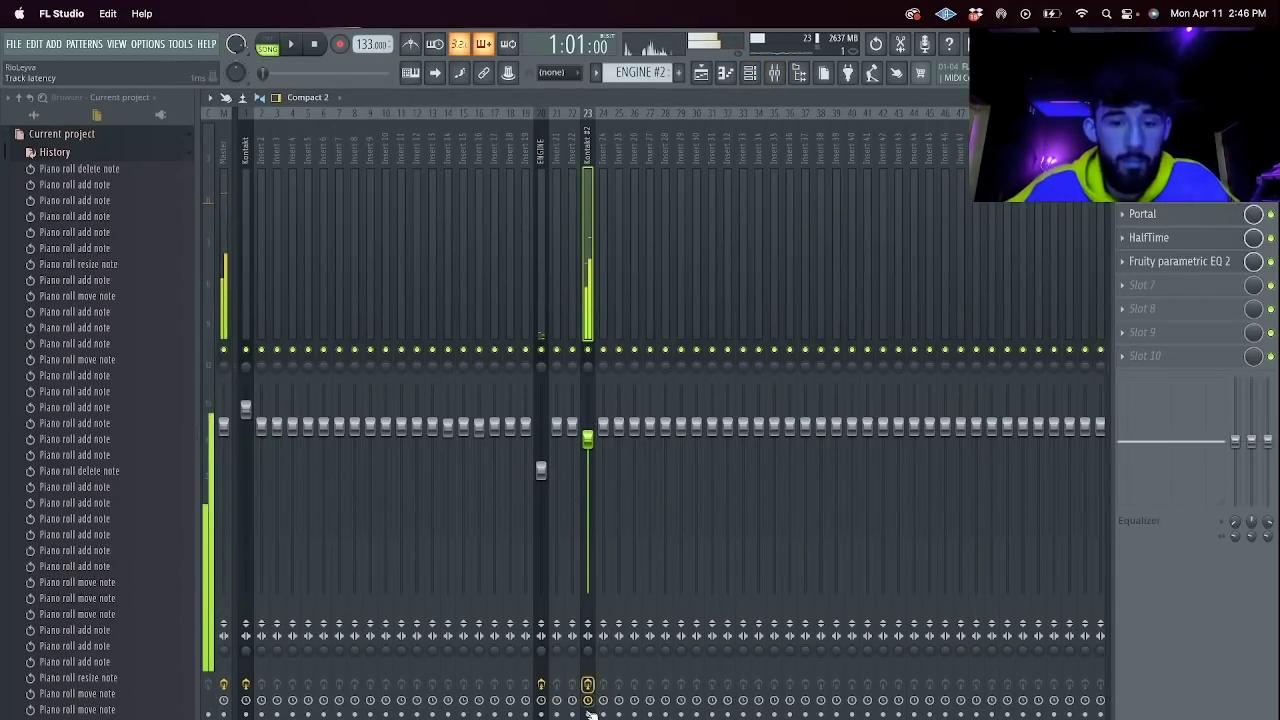
Render the Kontakt #2 mixer track to audio, glance at the Pluto kit page, and return to the Playlist.
key(alt+r)
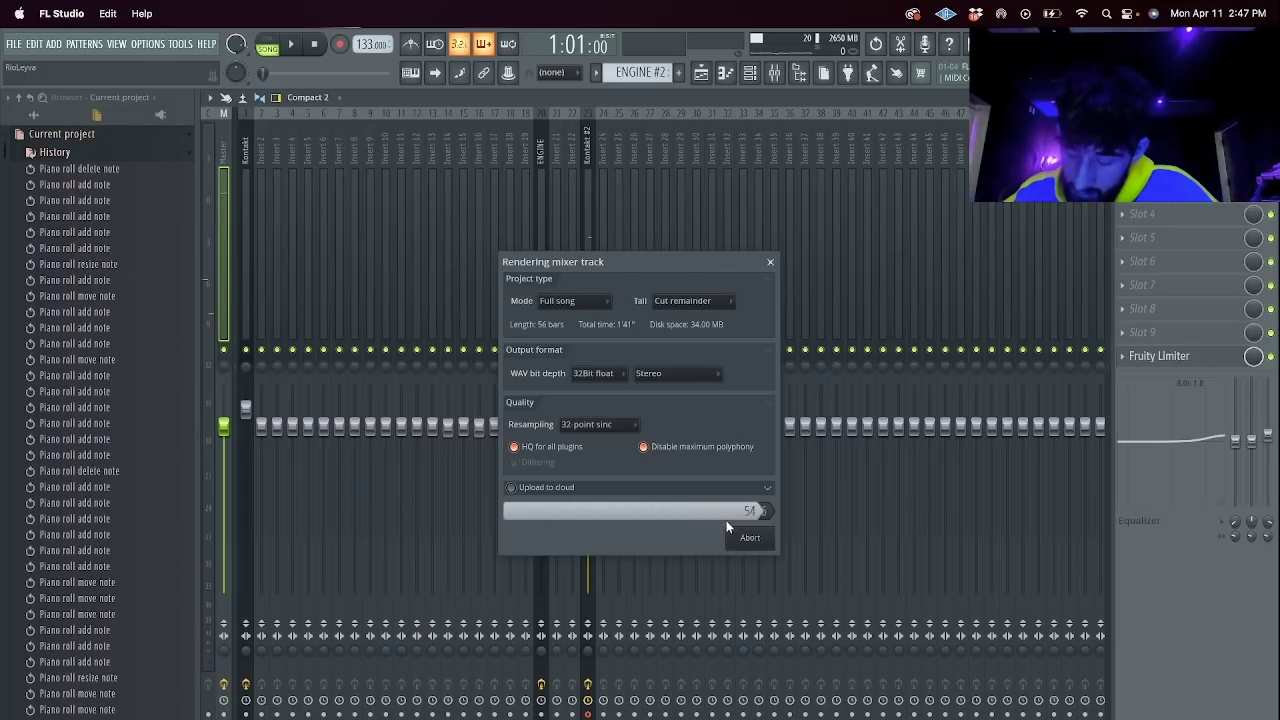
key(super+Tab)
scroll(695, 261, up, 4)
scroll(723, 264, down, 3)
scroll(730, 260, up, 1)
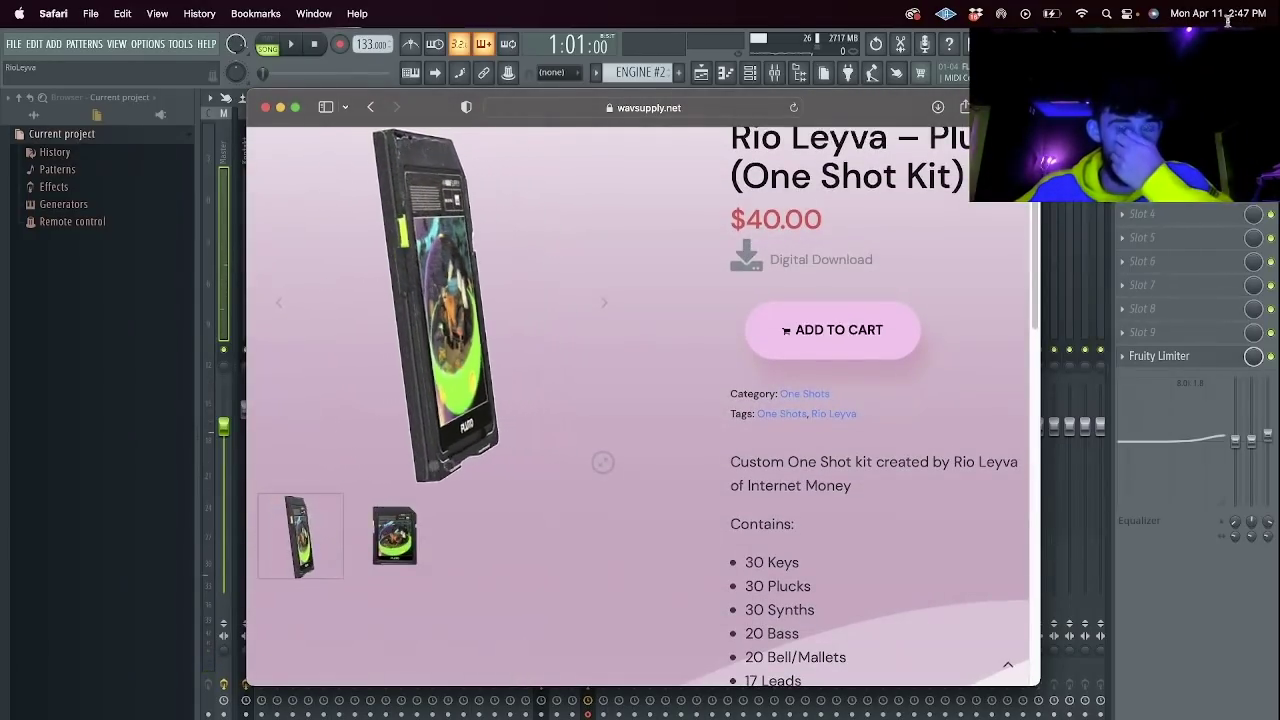
scroll(955, 318, up, 3)
key(super+Tab)
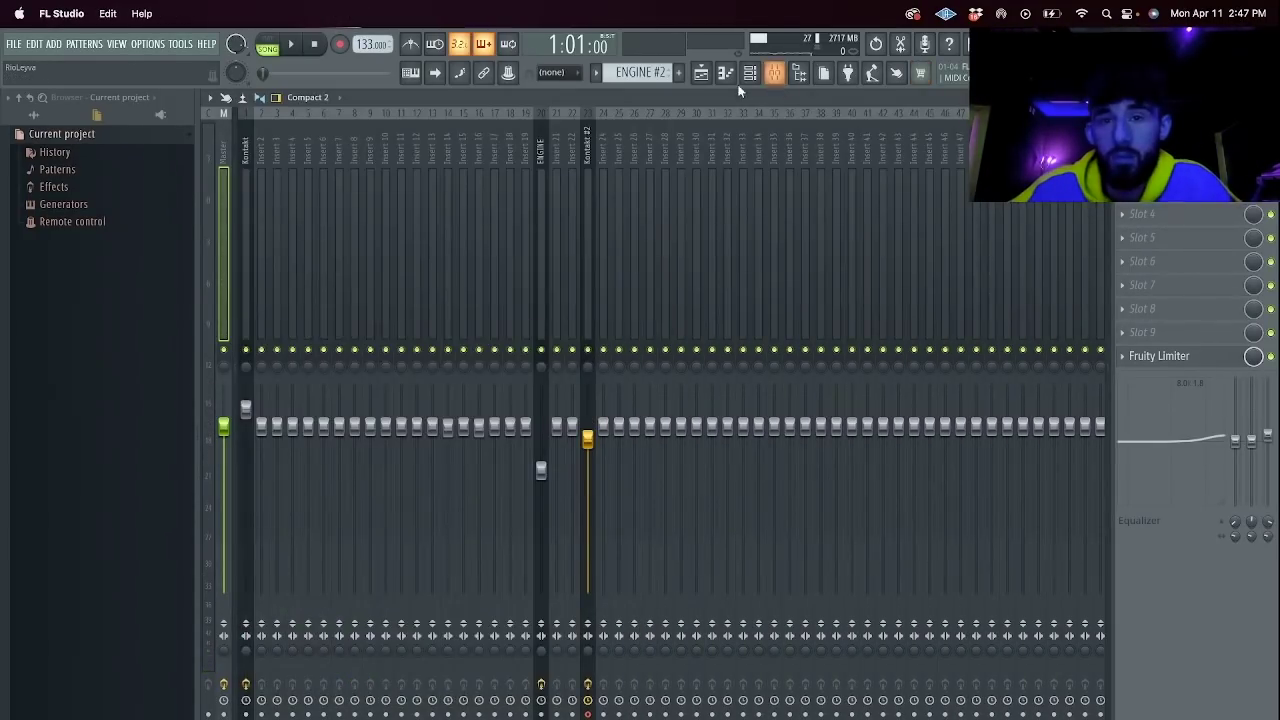
click(710, 74)
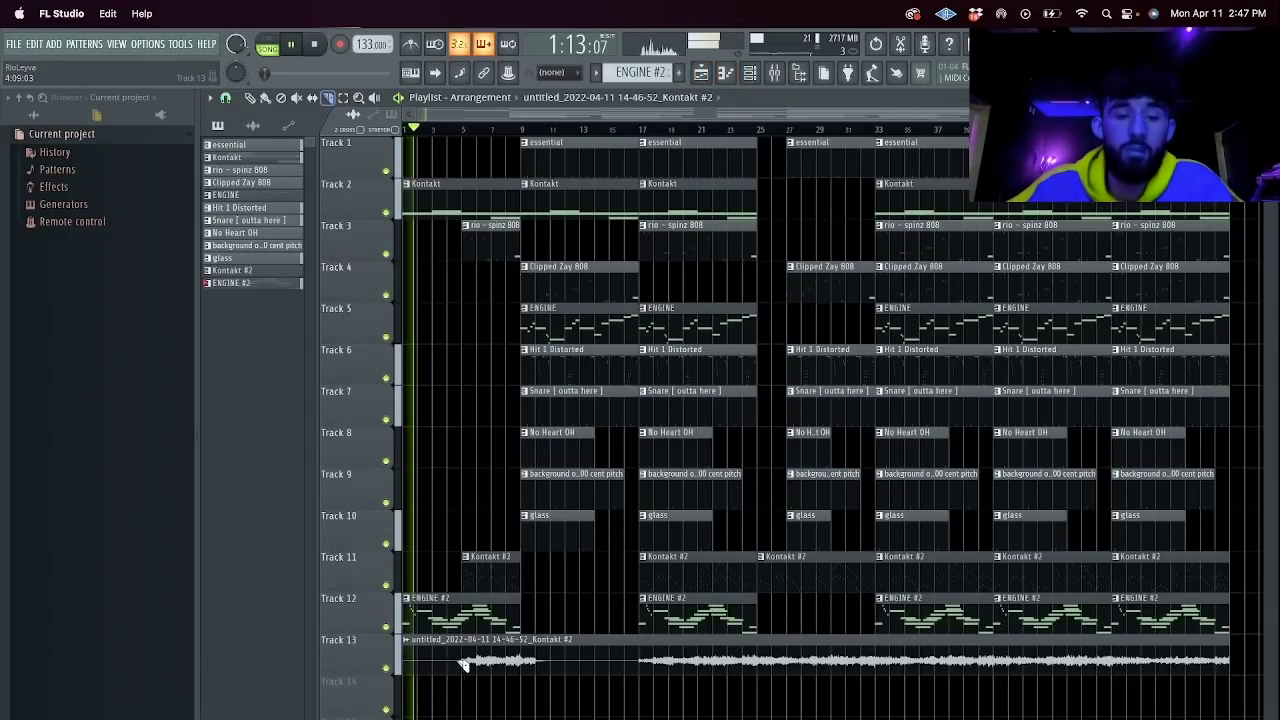
Trim the Track 13 audio: delete the long clip and first piece, and duplicate the bar 5–7 piece.
right_click(387, 668)
key(space)
click(520, 668)
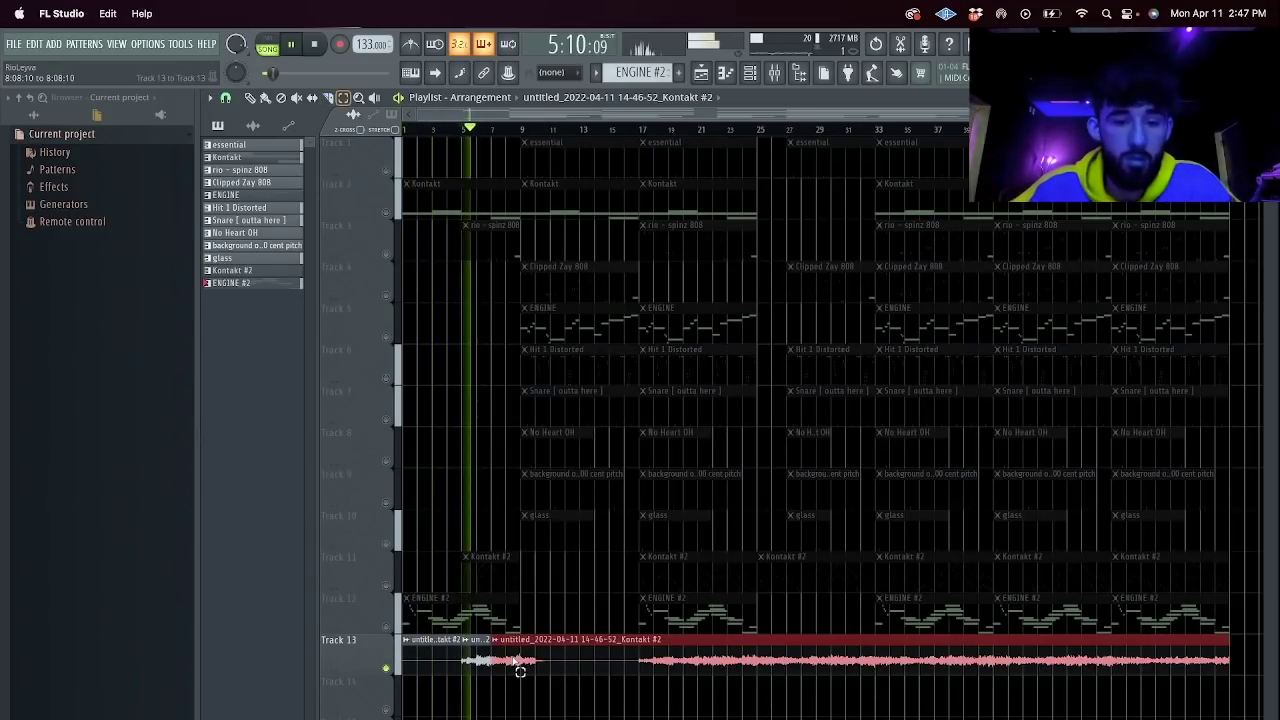
key(Delete)
click(477, 664)
key(super+b)
click(444, 666)
key(Delete)
drag(532, 664, 774, 648)
right_click(386, 585)
right_click(386, 585)
key(space)
key(space)
At bar 25, delete the Kontakt #2 clip and double the two Track 13 audio clips.
click(761, 131)
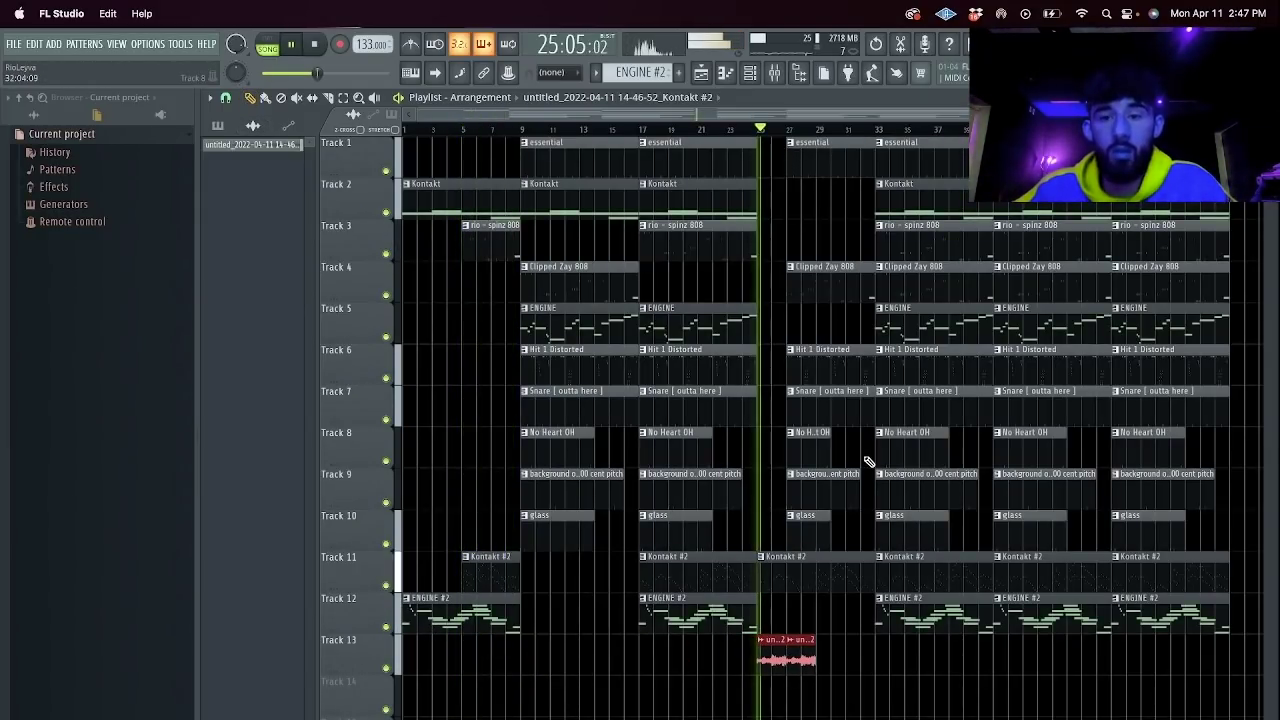
right_click(820, 583)
drag(819, 664, 769, 665)
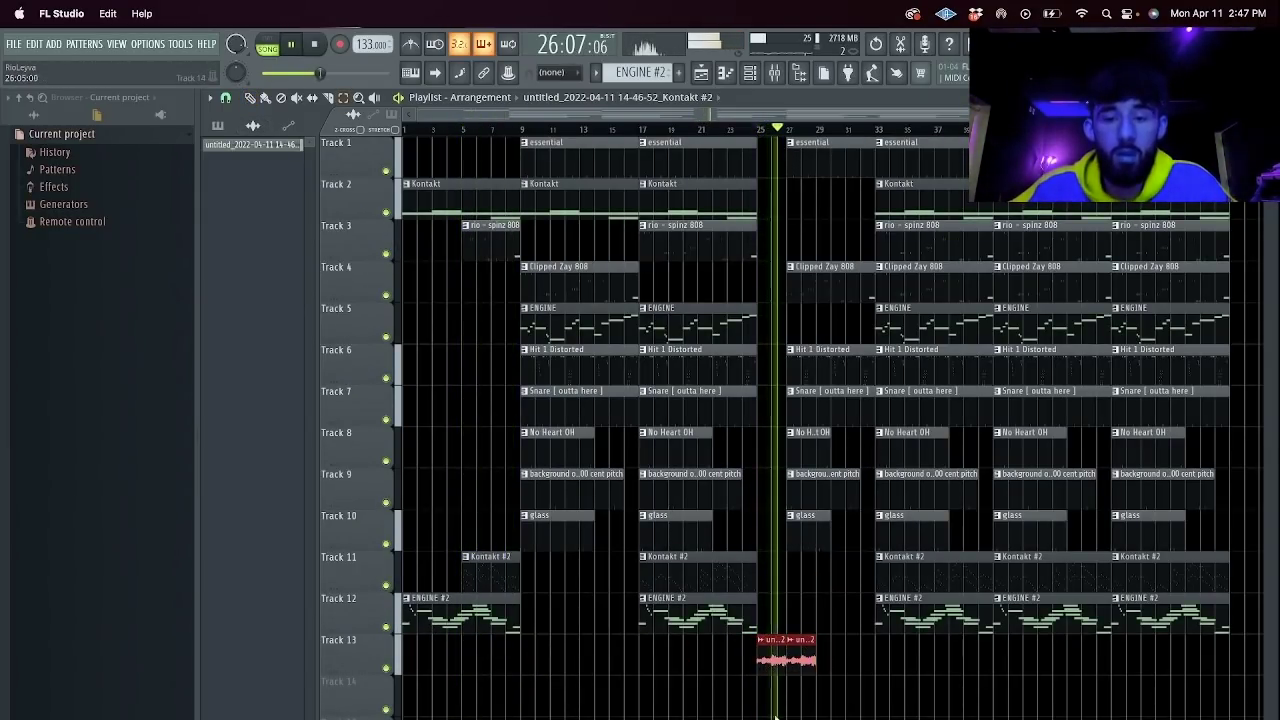
key(ctrl+b)
ctrl+click(779, 716)
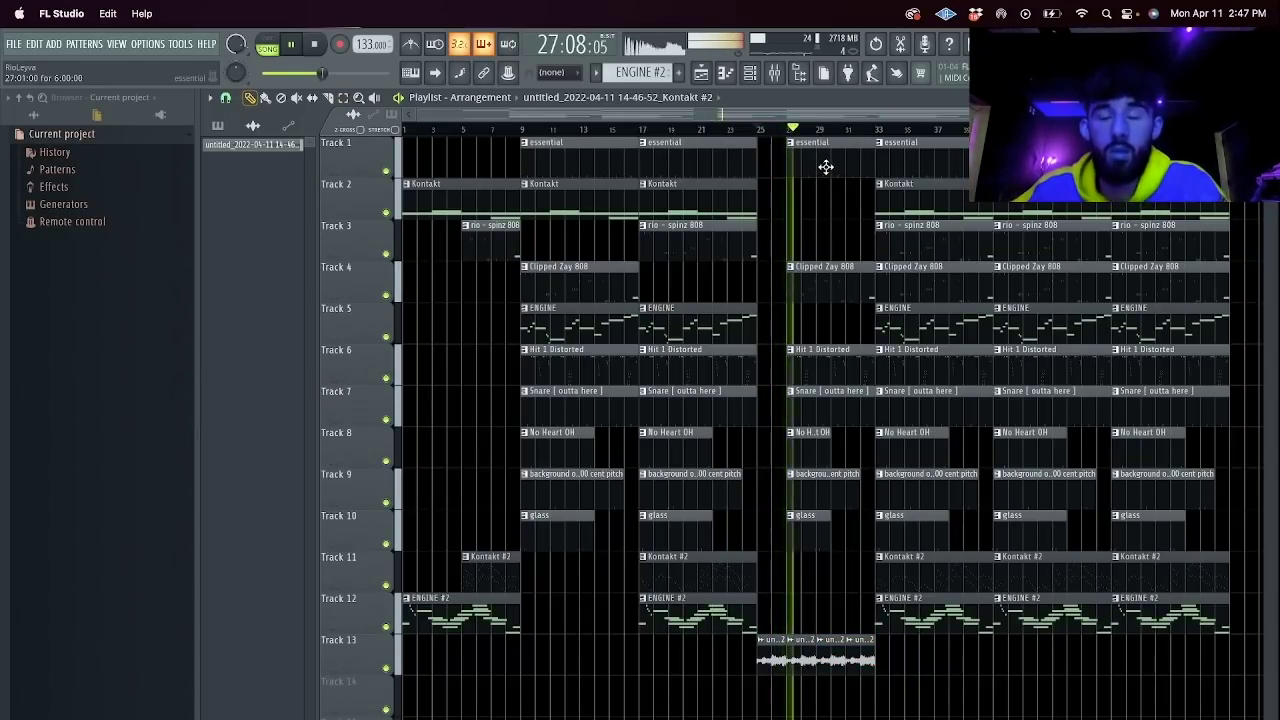
Duplicate the bar 17 ENGINE clip into bar 25, slice it at bar 29, and remove the first half.
click(715, 334)
key(ctrl+b)
shift+right_click(820, 335)
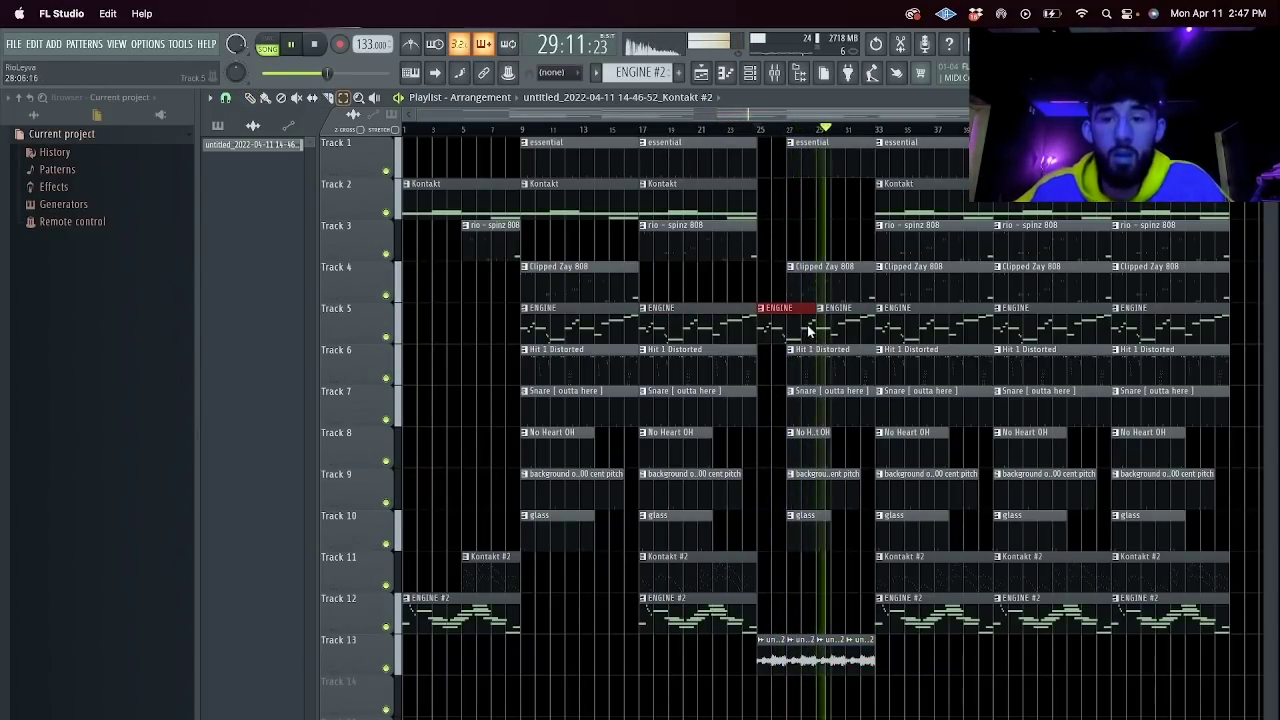
right_click(808, 330)
Delete the bar 33 ENGINE, ENGINE #2, Kontakt #2 and 808 clips plus everything from bar 37 onward.
click(920, 330)
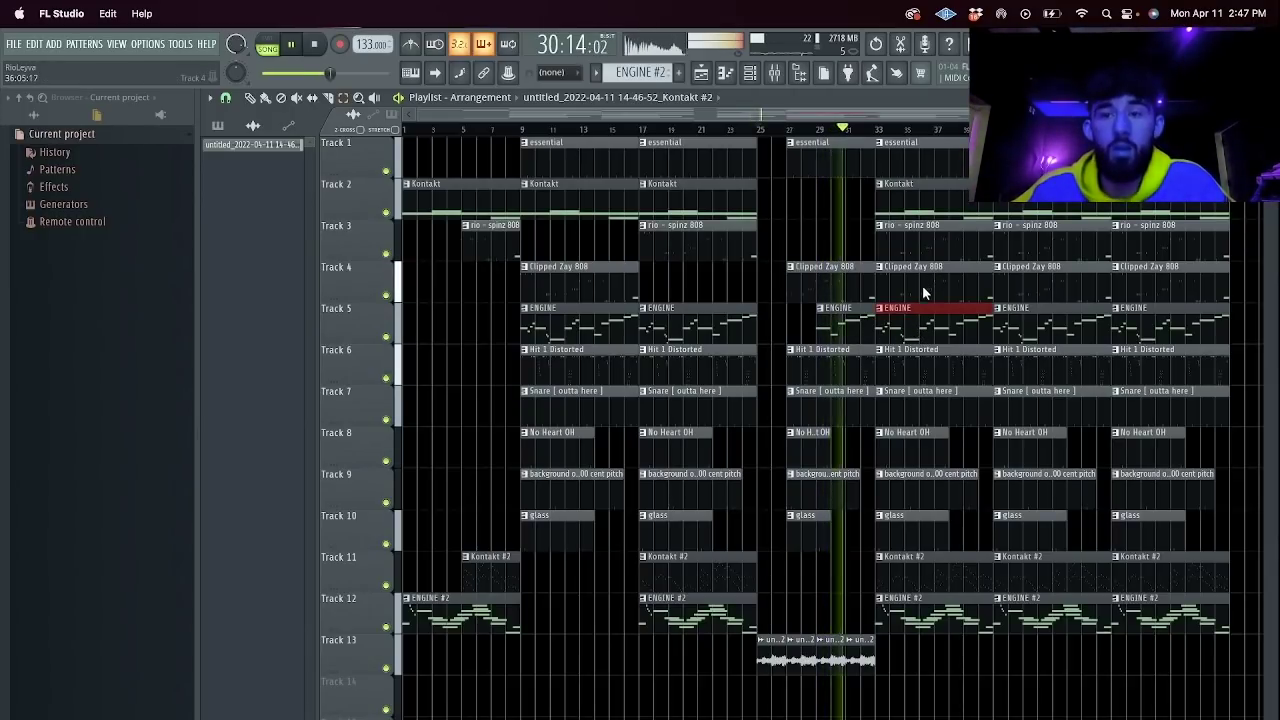
key(Delete)
click(922, 620)
key(Delete)
click(925, 571)
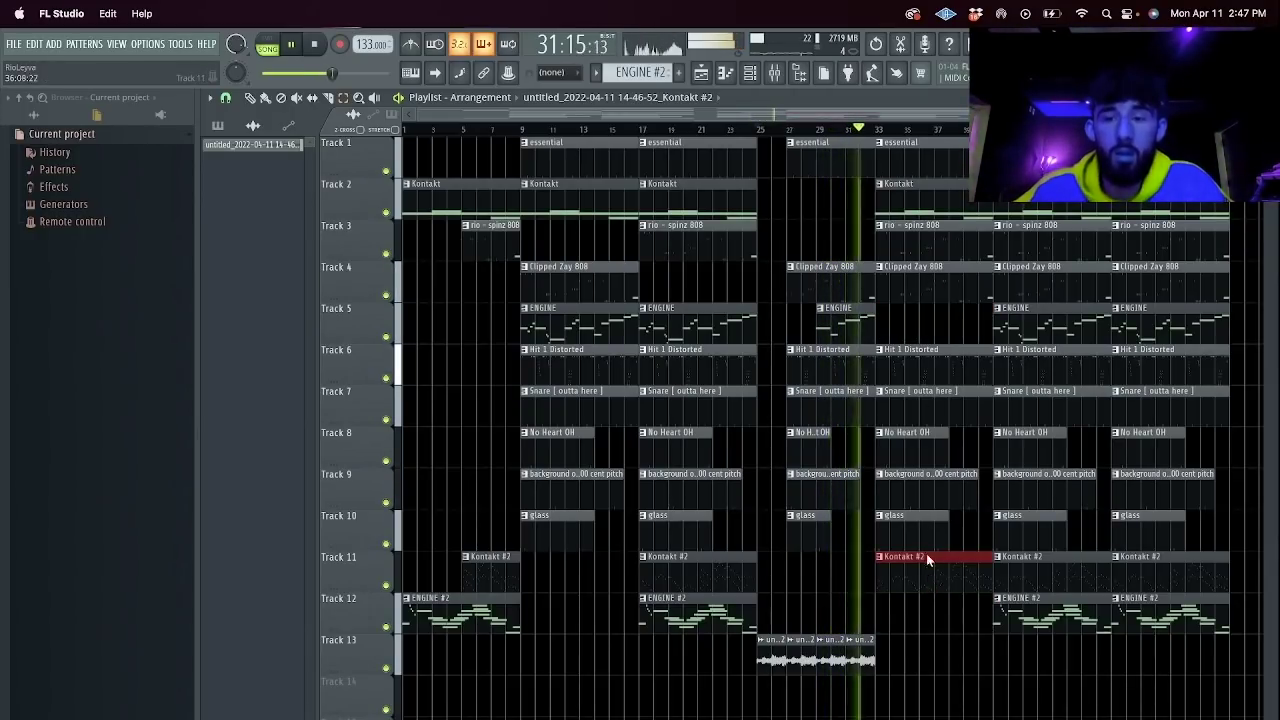
key(Delete)
key(Delete)
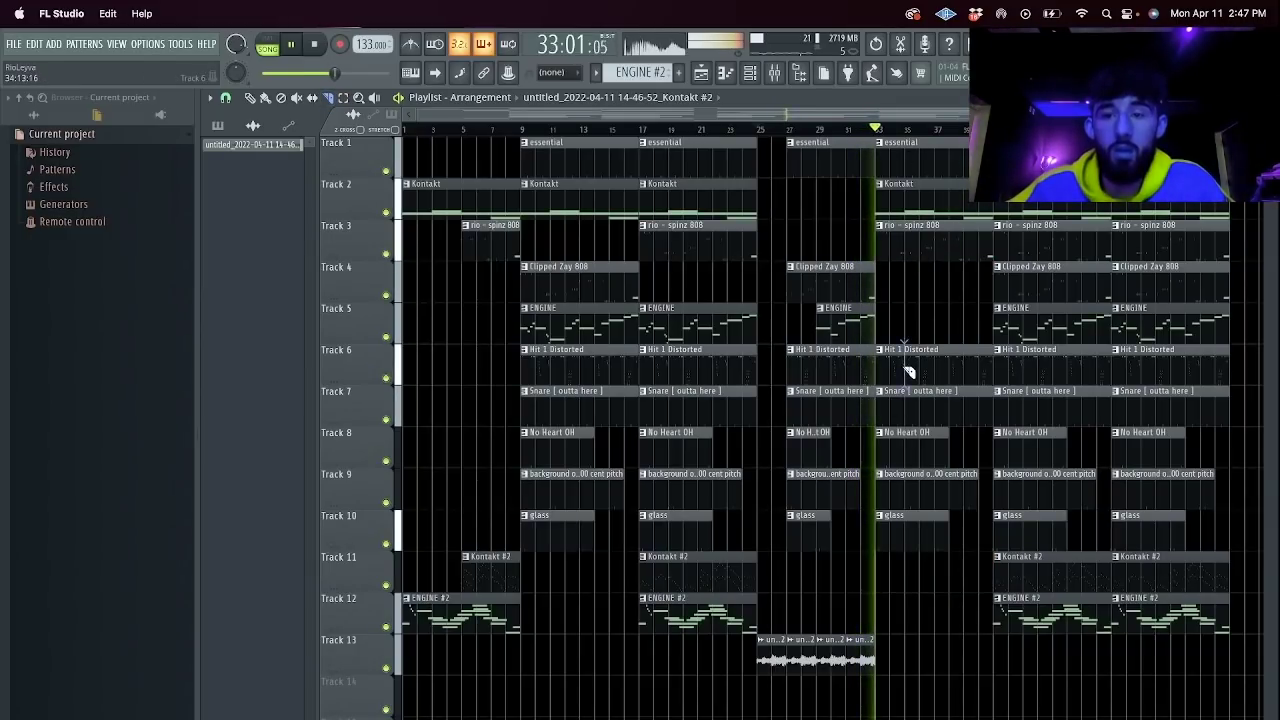
drag(1210, 675, 1042, 195)
key(Delete)
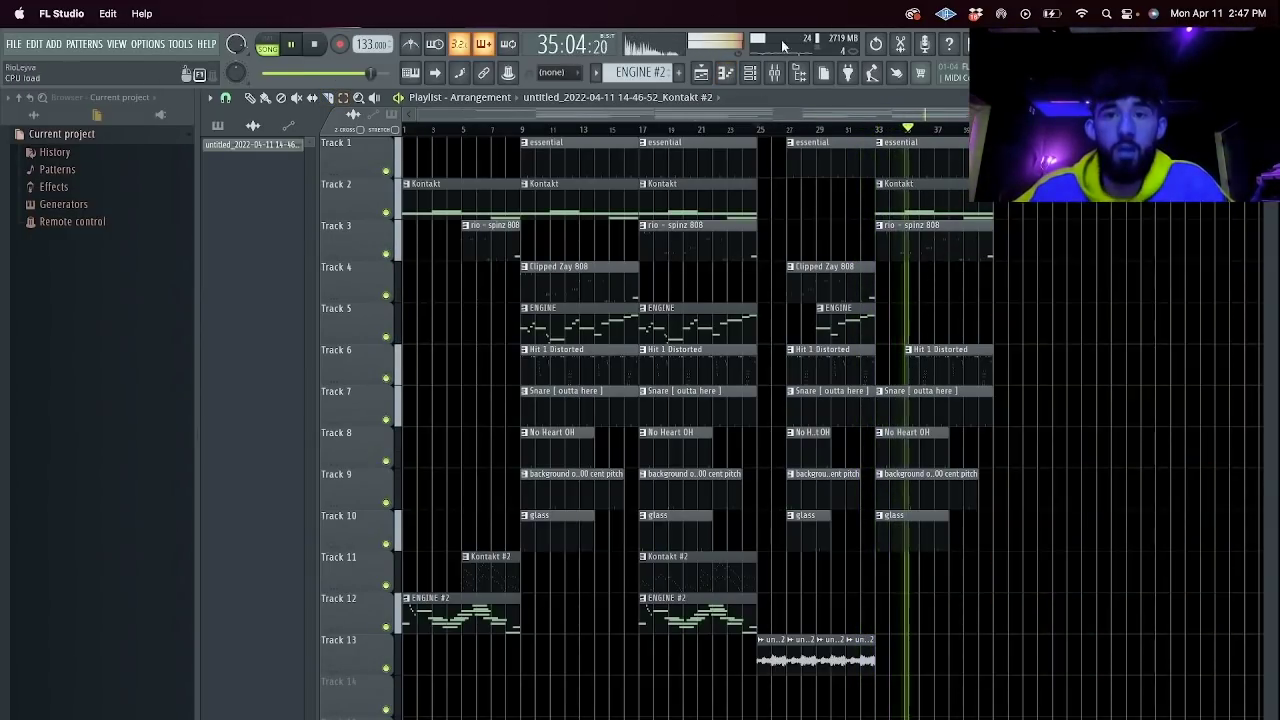
key(F9)
click(249, 406)
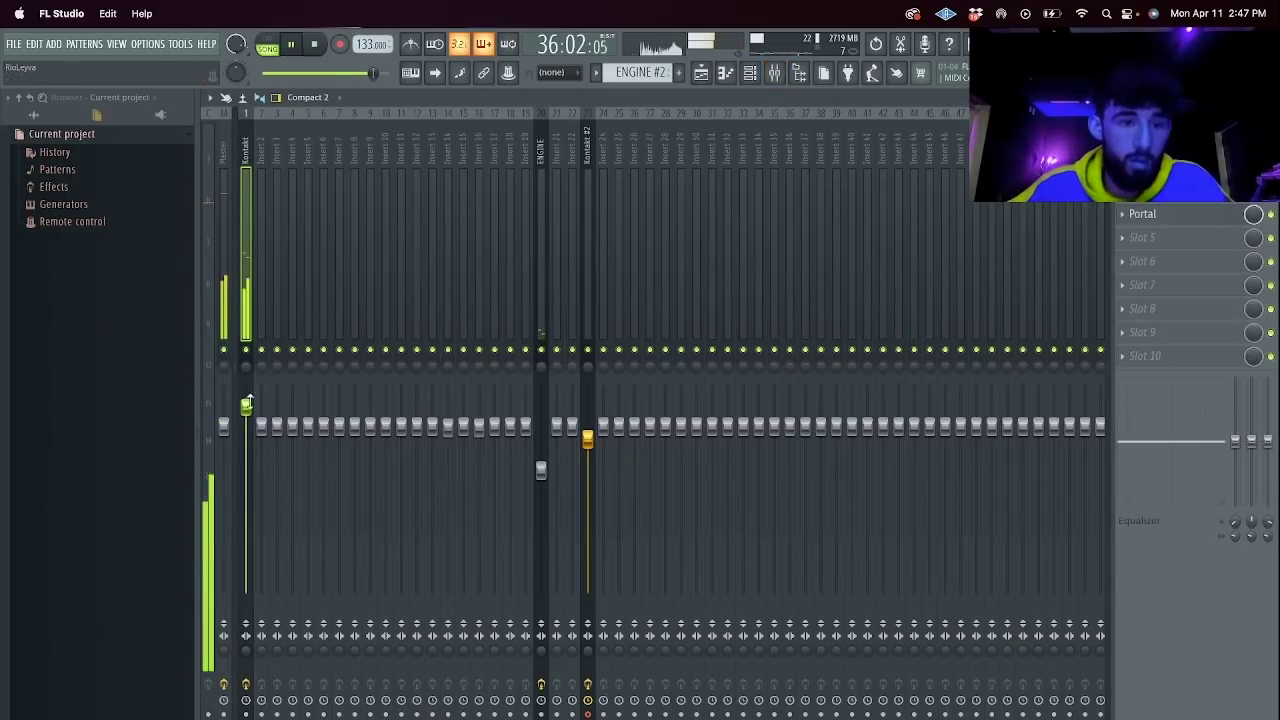
Look over the Hit 1 Distorted drum note groups in the piano roll, then return to the playlist.
click(705, 71)
double_click(929, 366)
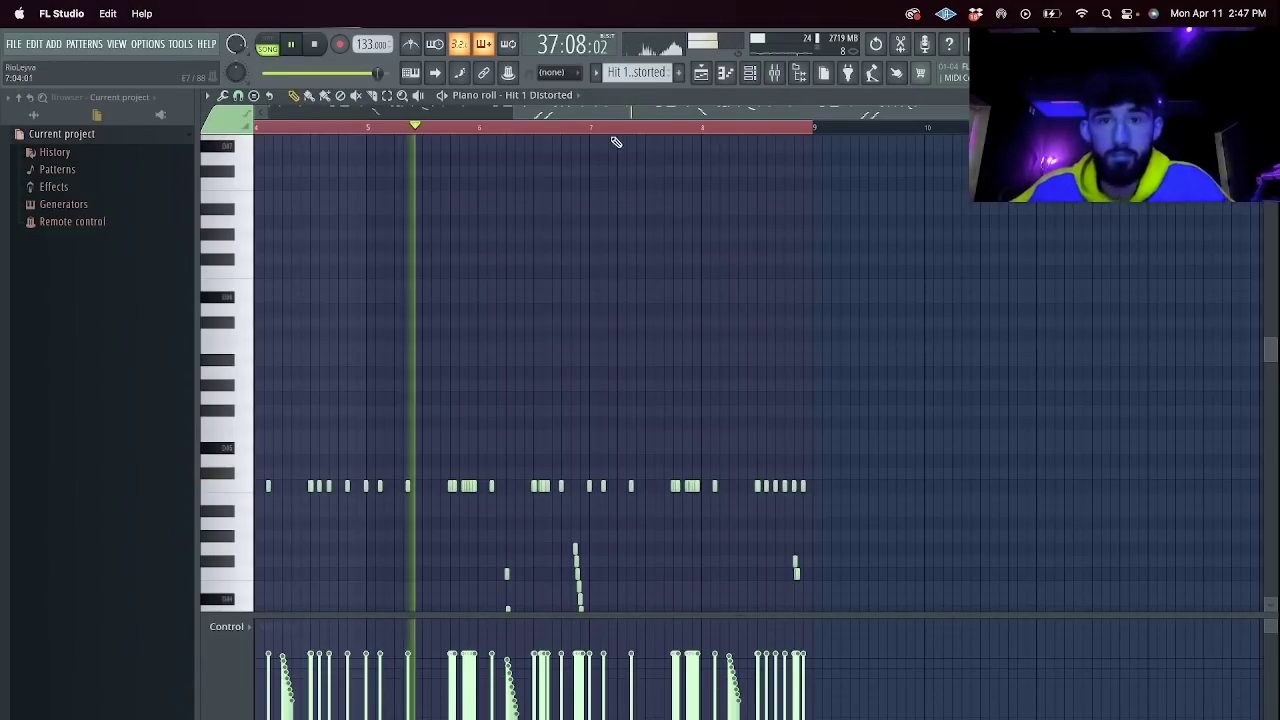
scroll(974, 387, down, 3)
drag(1140, 490, 1034, 180)
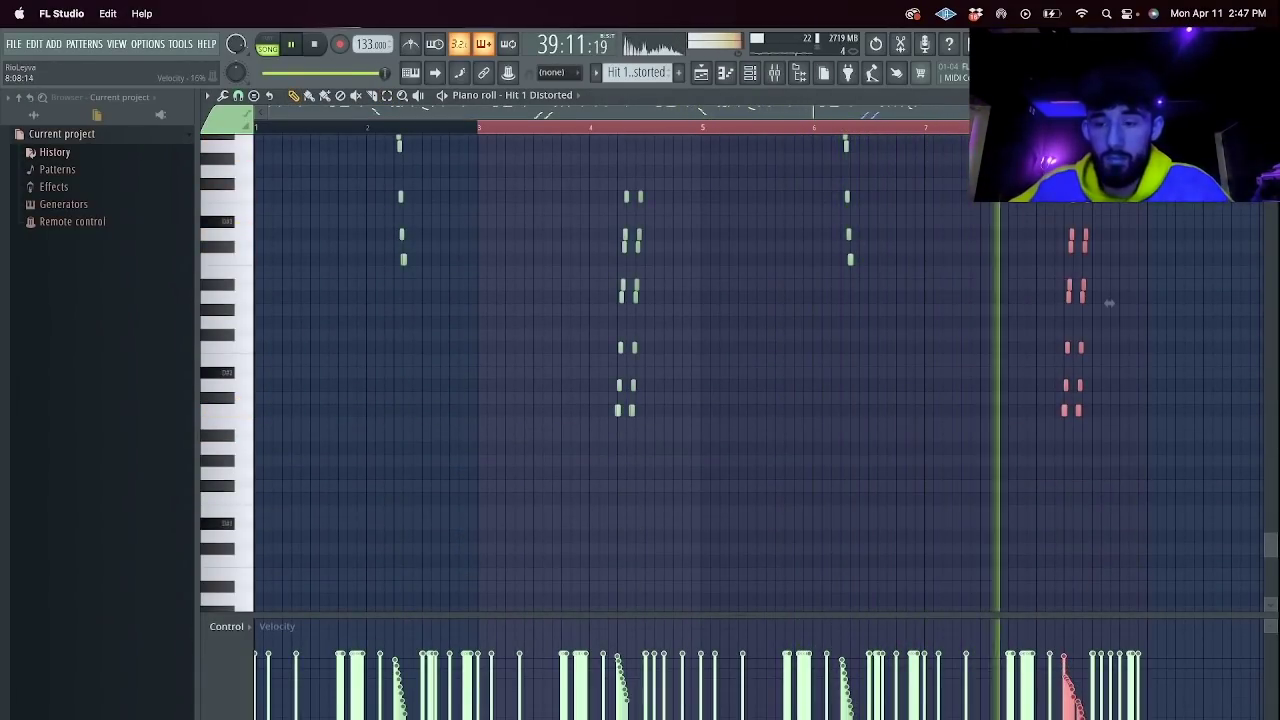
drag(682, 442, 583, 178)
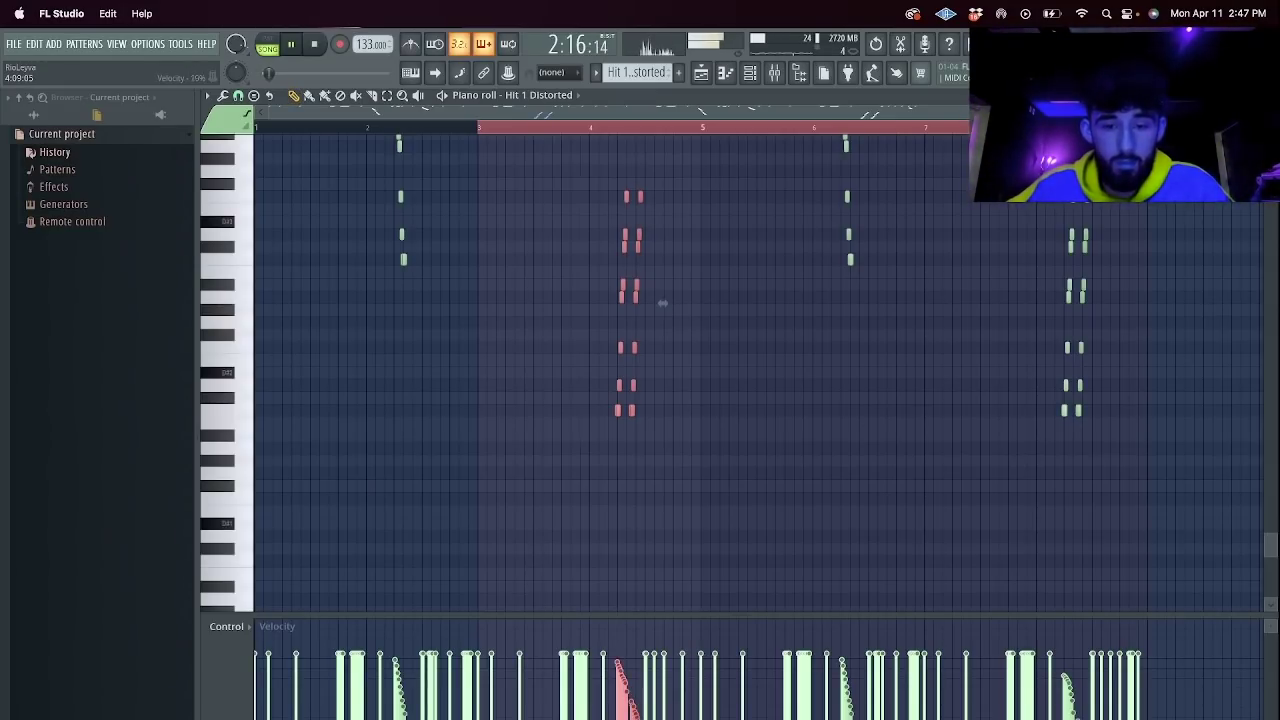
click(701, 75)
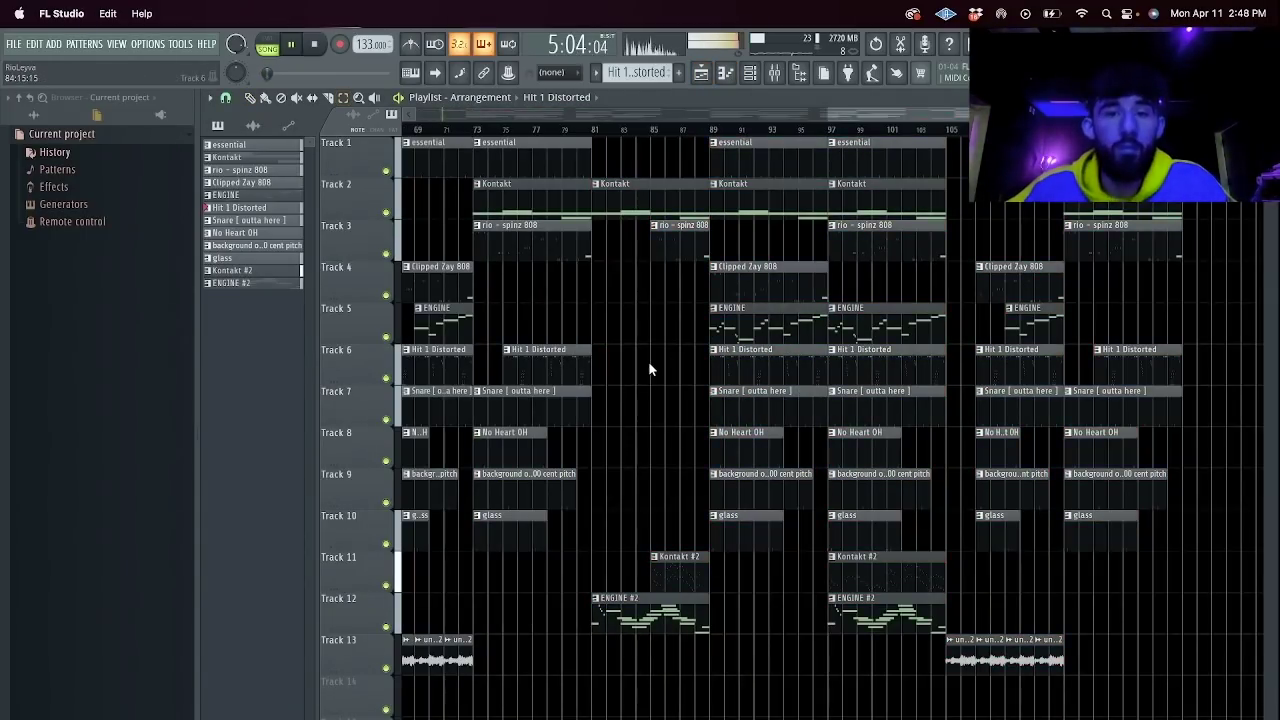
Cancel a Save As aimed at the 4 - April folder, then check the mixer and channel rack.
key(super+s)
click(388, 227)
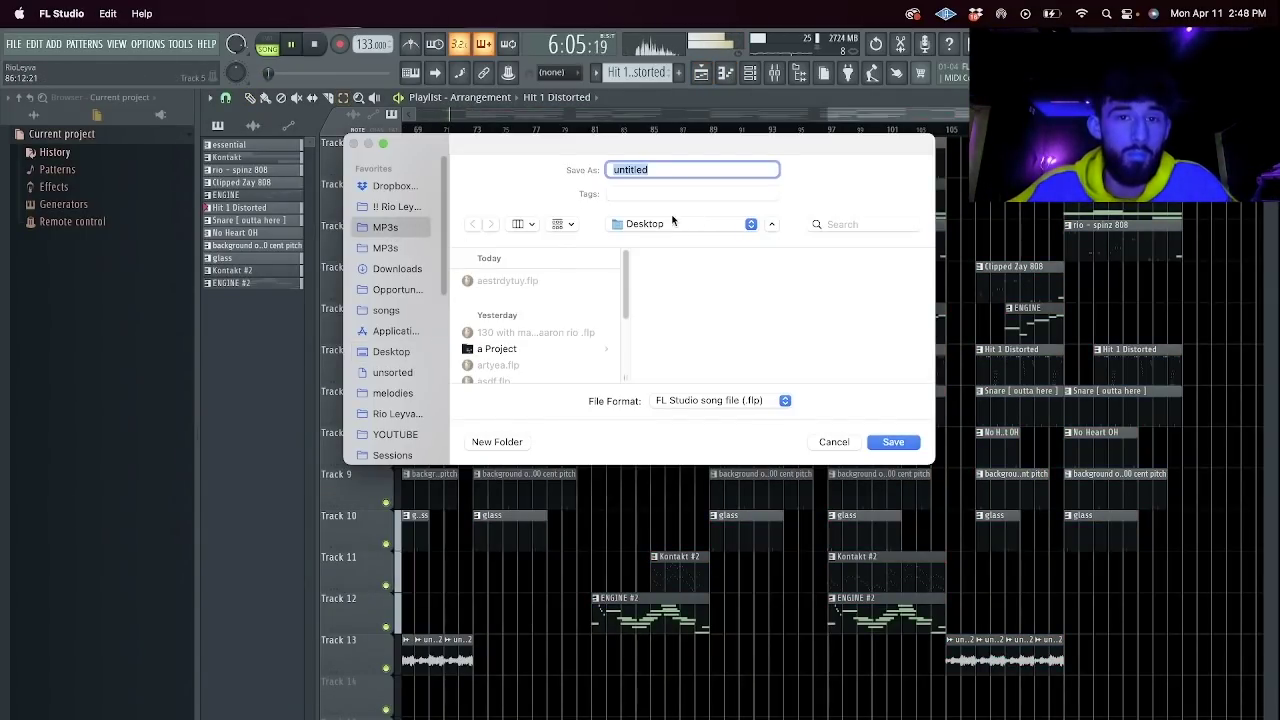
click(676, 222)
click(740, 243)
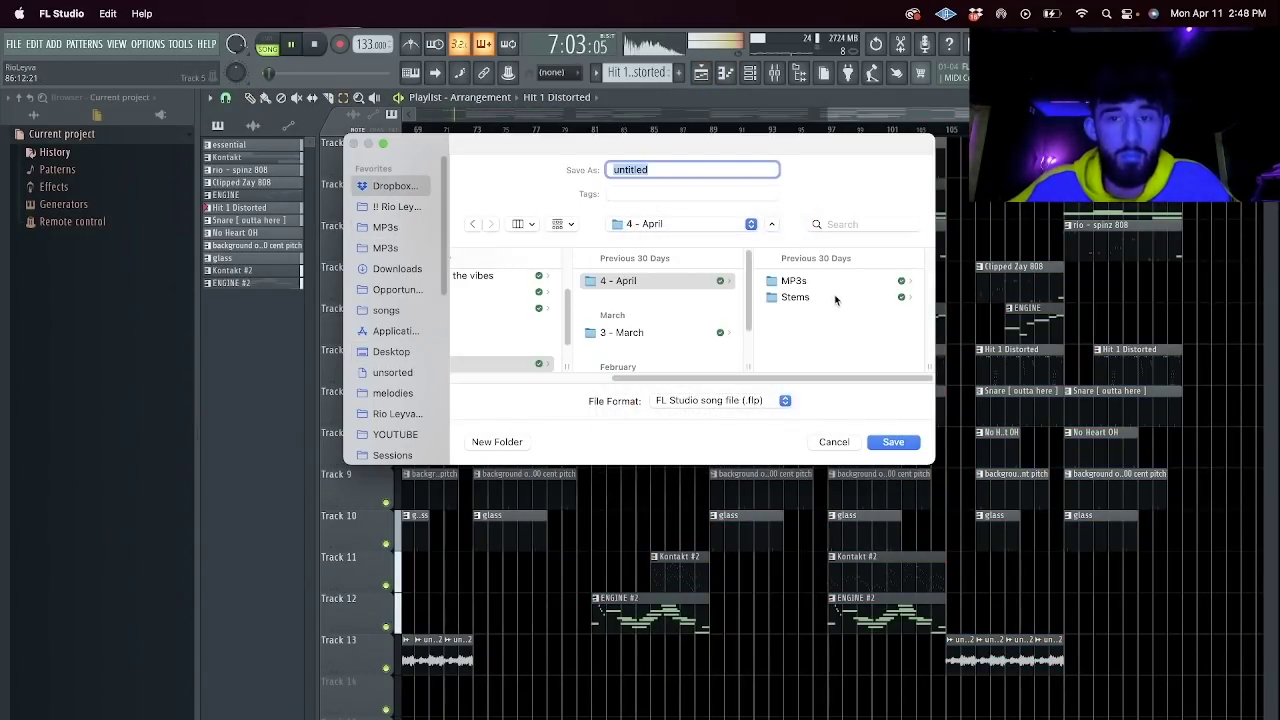
click(841, 446)
key(F9)
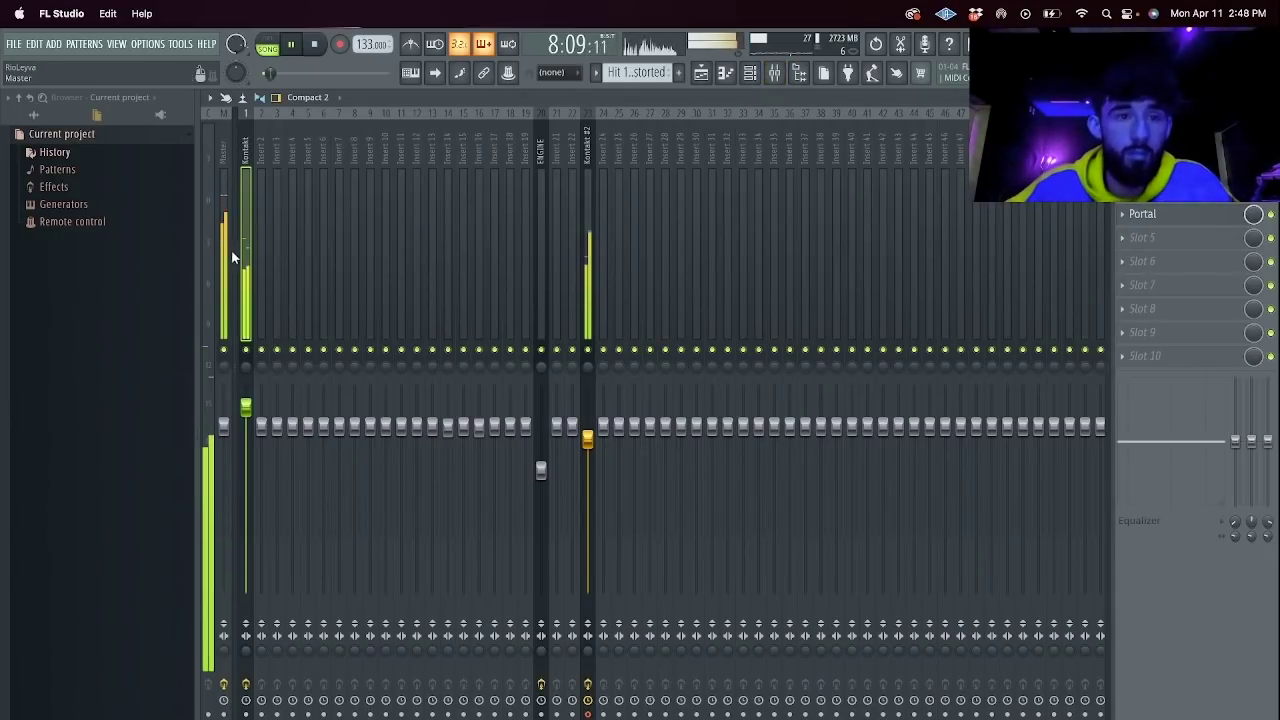
click(755, 64)
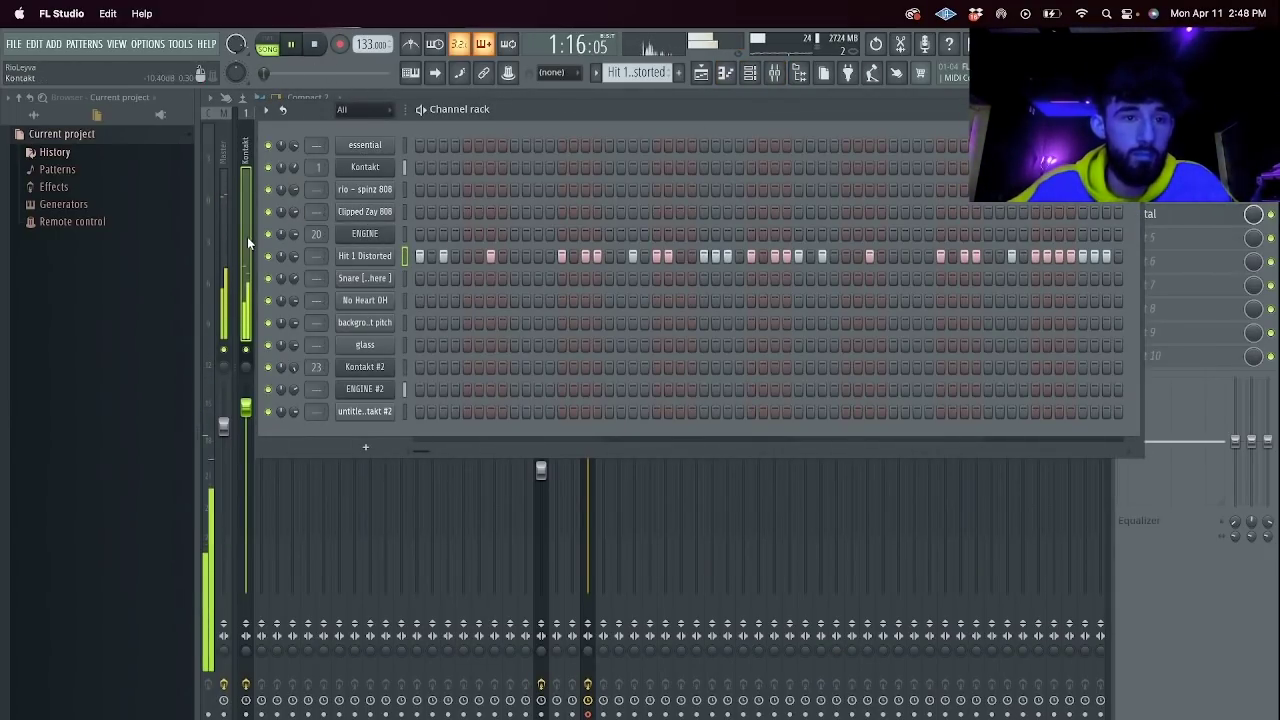
click(217, 247)
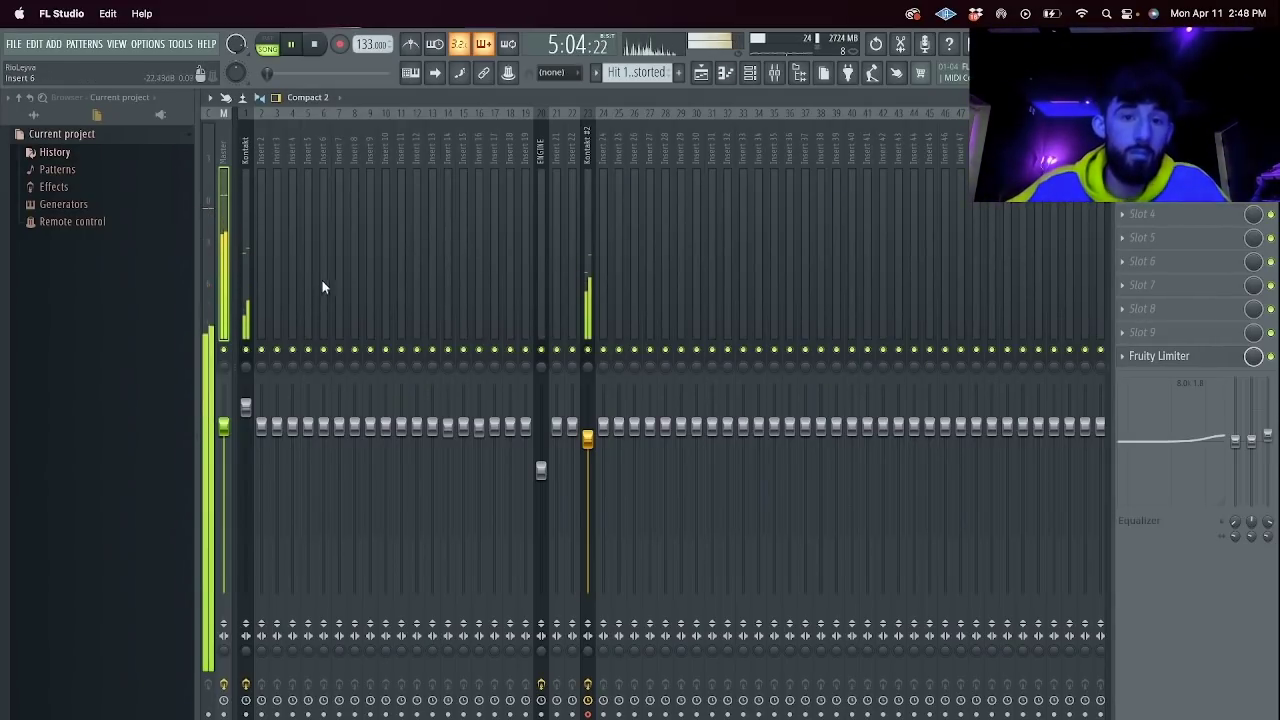
Cancel a second Save As, inspect the master Fruity Limiter, and zoom out the playlist.
key(super+shift+s)
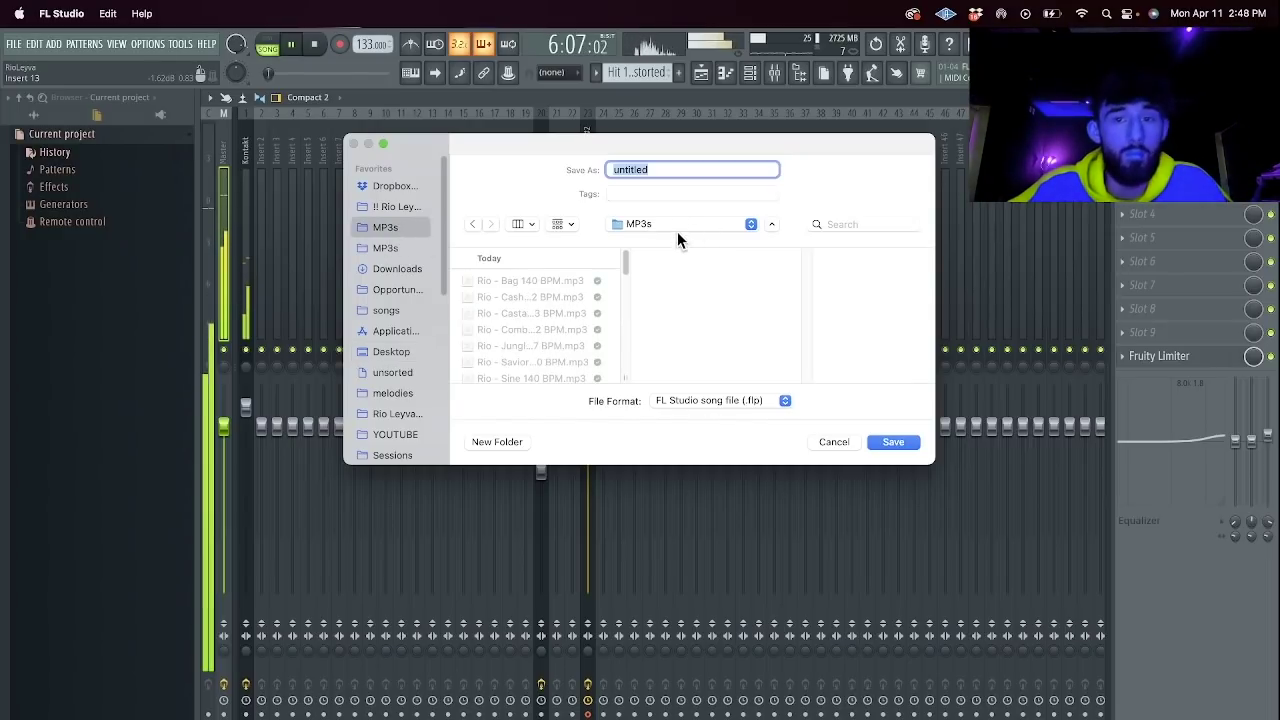
click(677, 233)
click(671, 242)
click(832, 443)
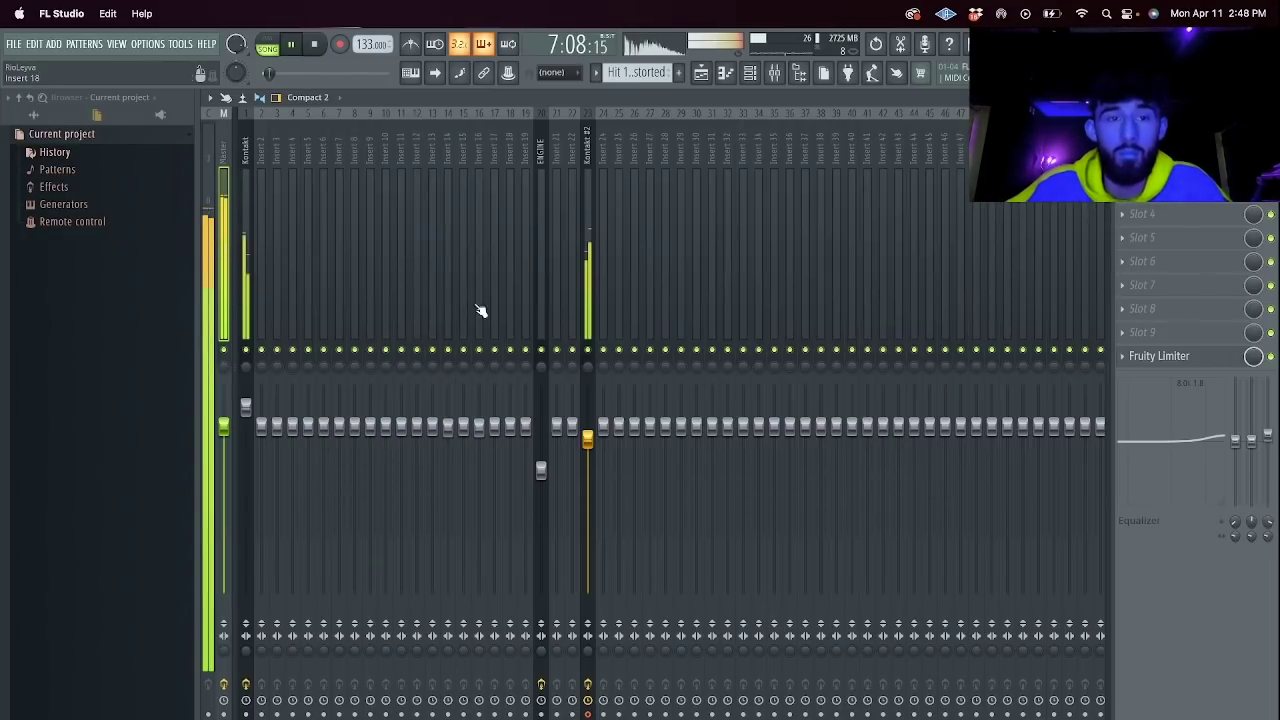
click(1160, 356)
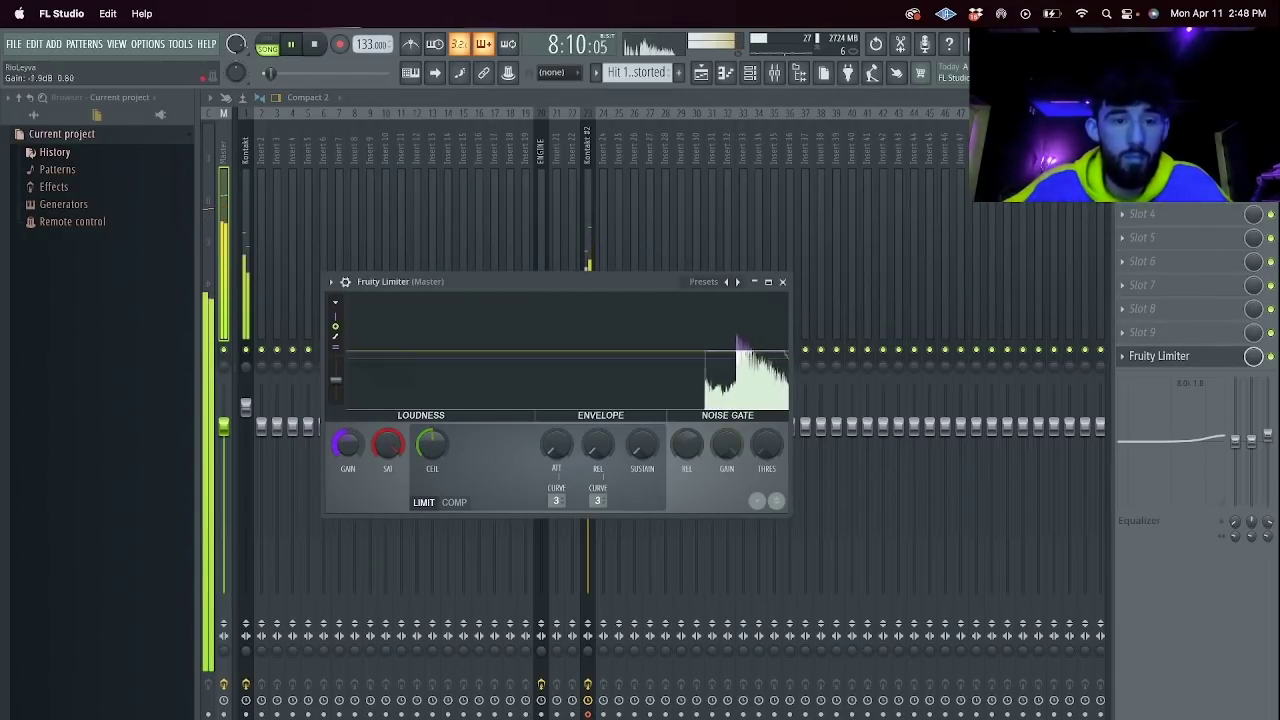
click(700, 72)
drag(831, 114, 418, 116)
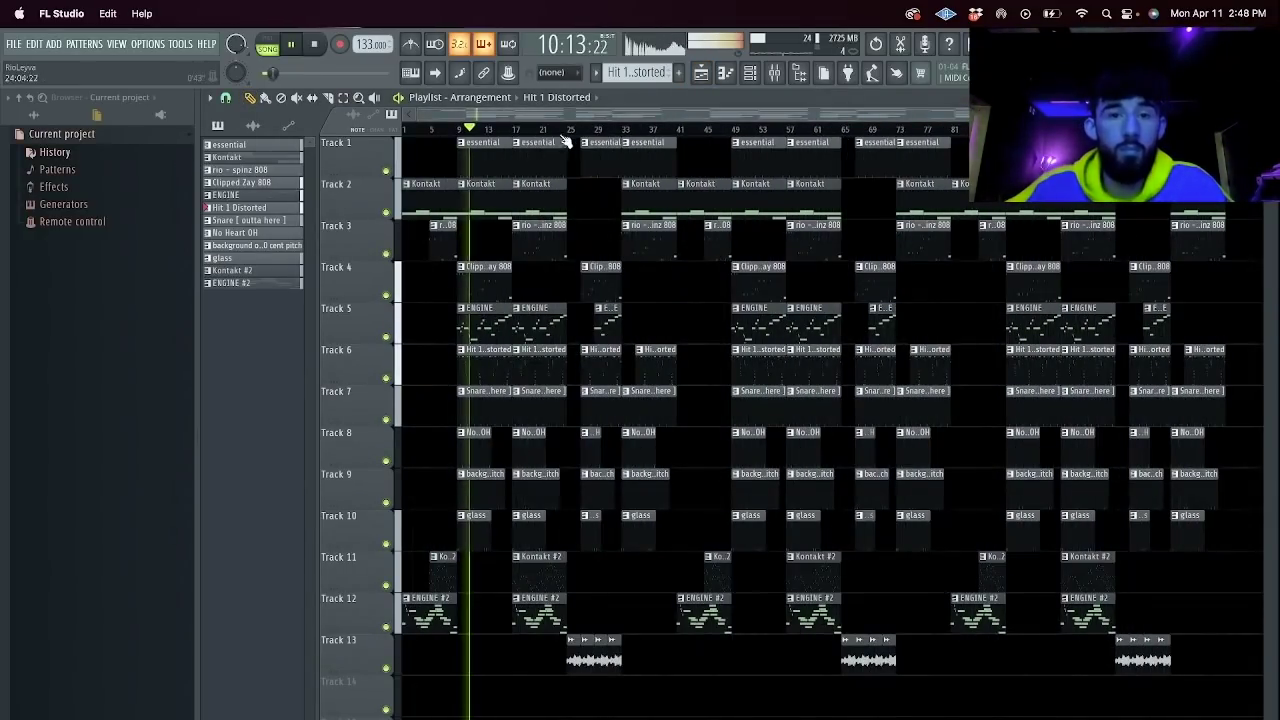
Recheck the mixer, channel rack and master Fruity Limiter, then open Save As from the playlist.
key(F9)
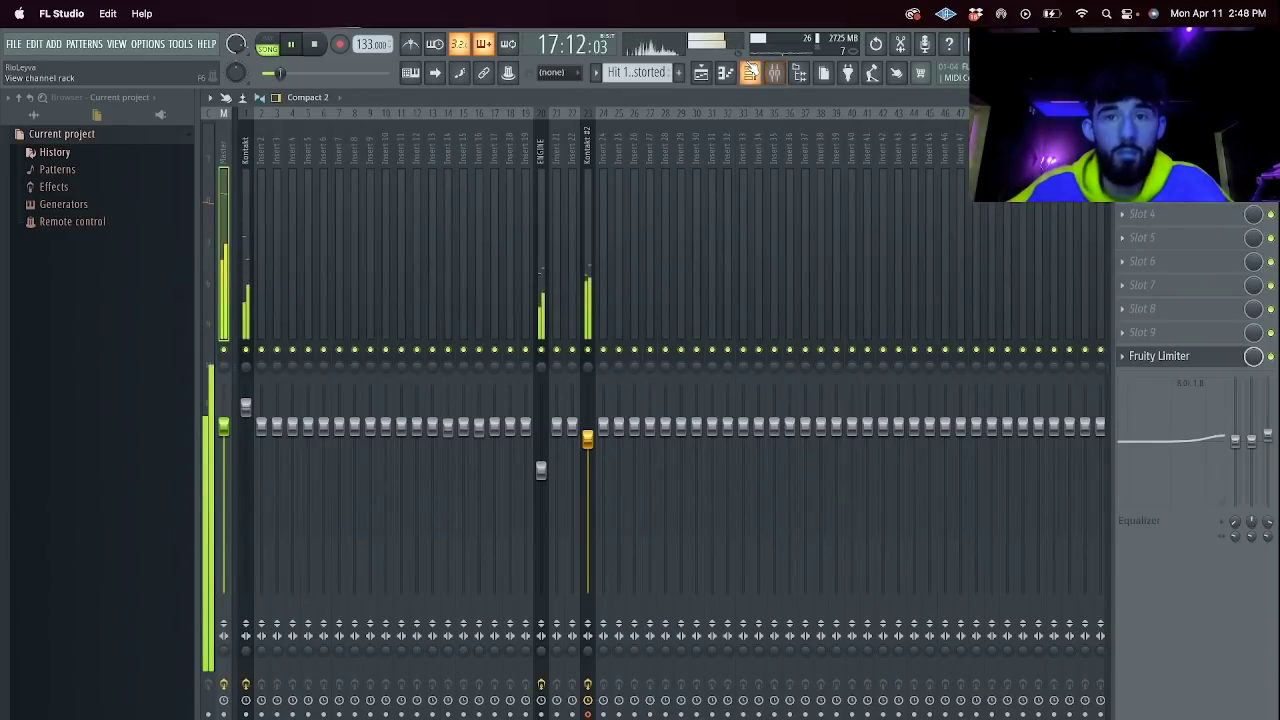
key(F6)
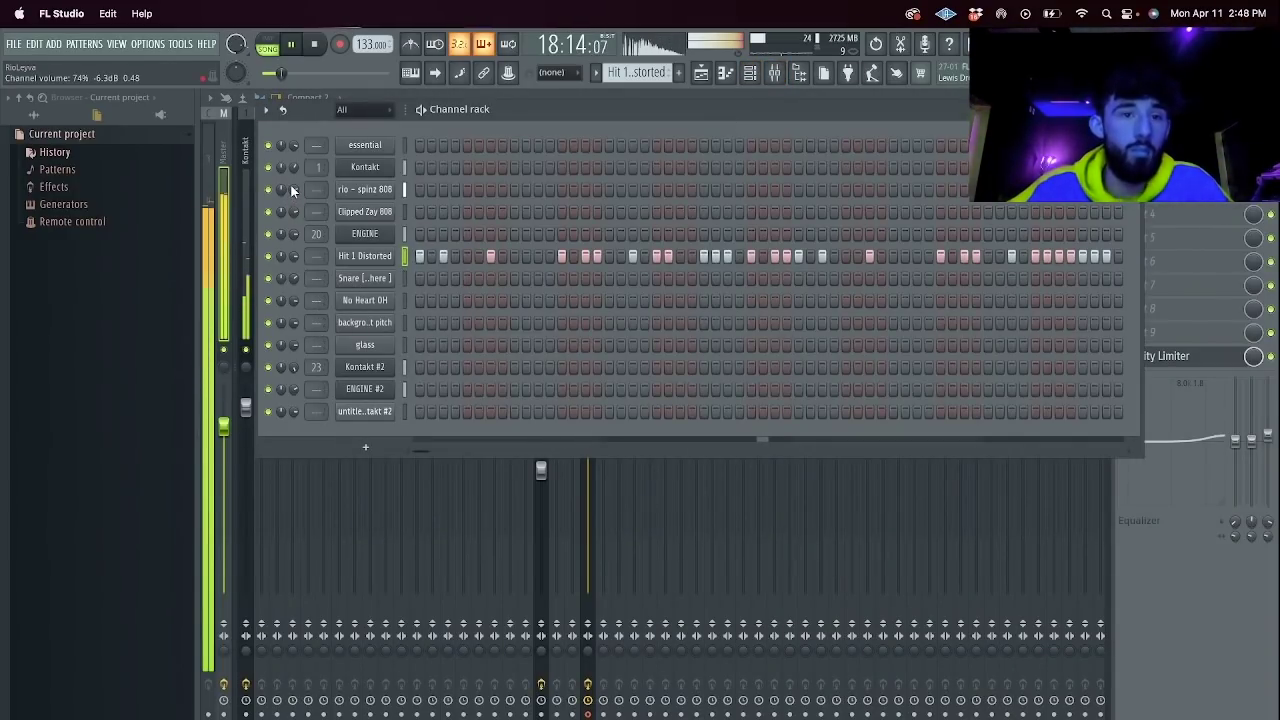
key(F6)
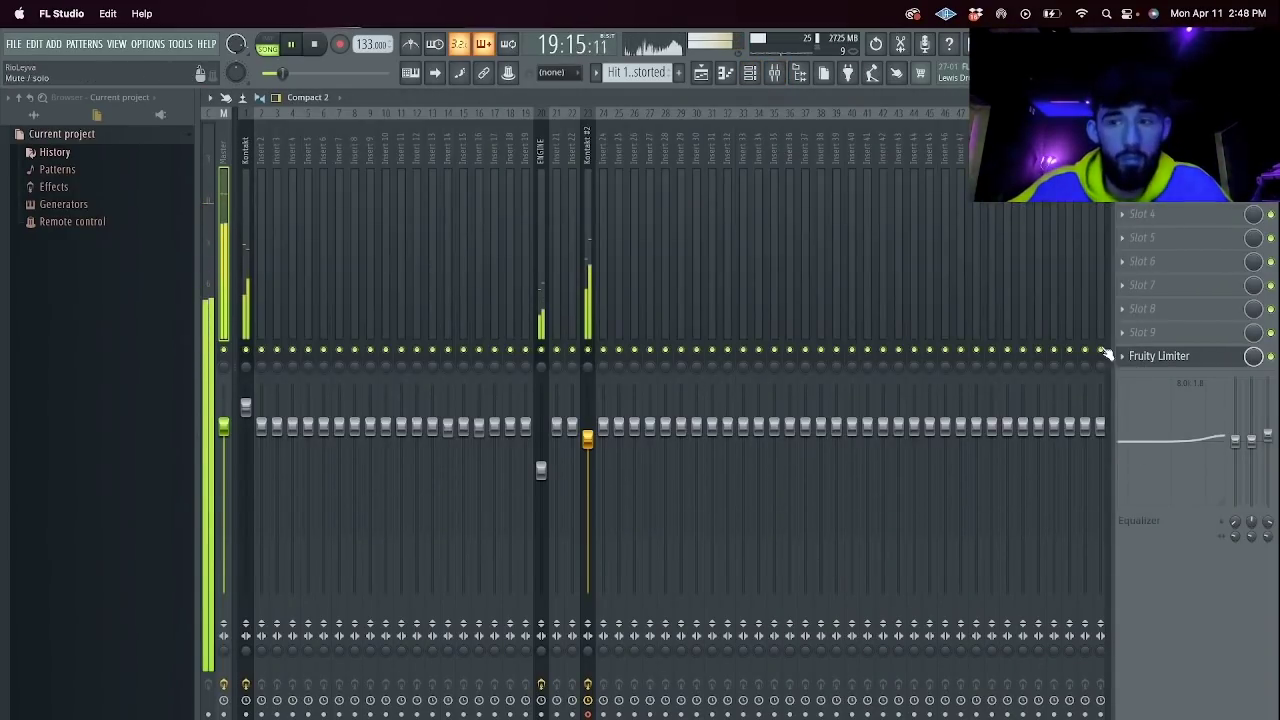
click(1159, 356)
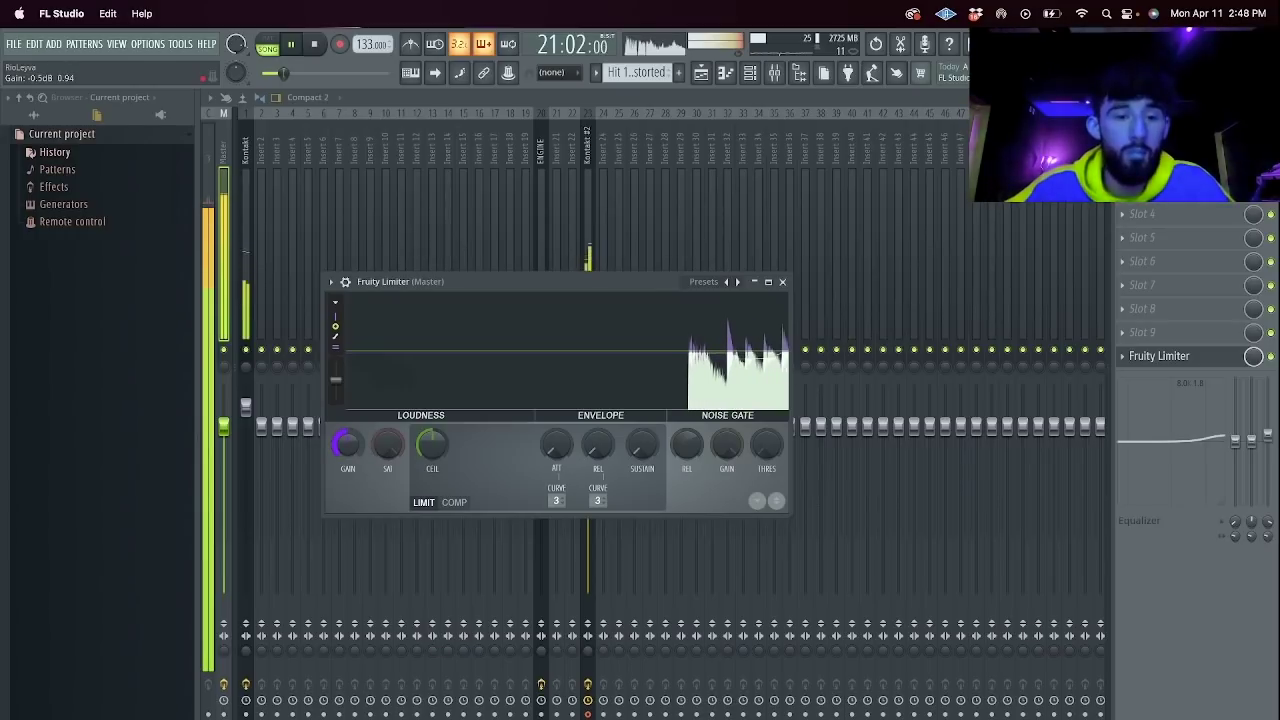
click(782, 281)
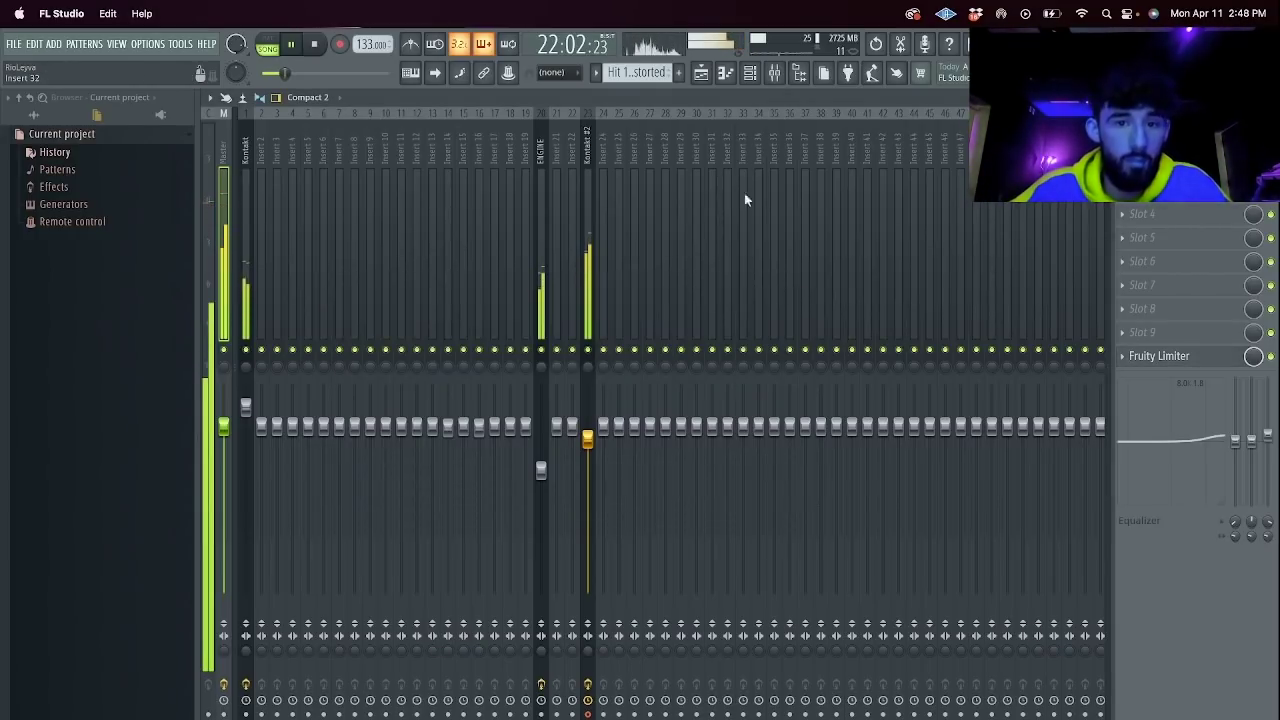
click(703, 73)
key(super+s)
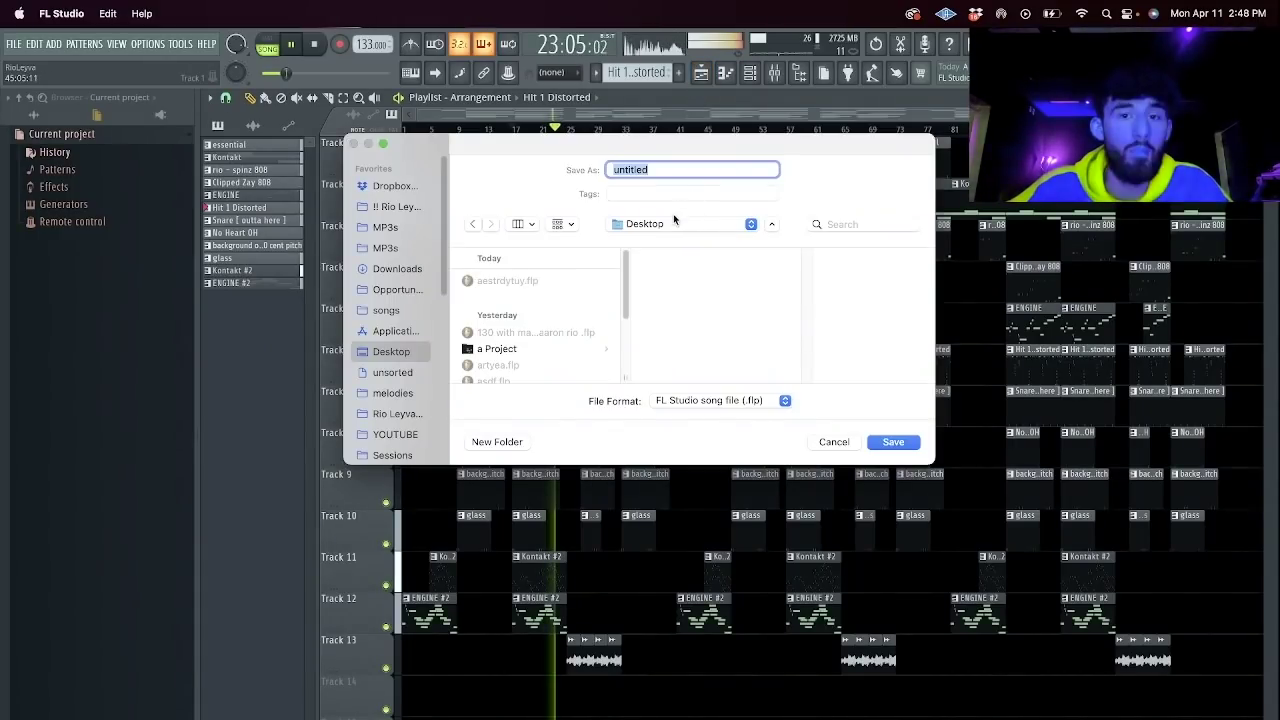
Save the project as 'Rio - Wealth 133 BPM.flp' in a new folder inside Stems.
click(390, 228)
click(658, 227)
click(649, 242)
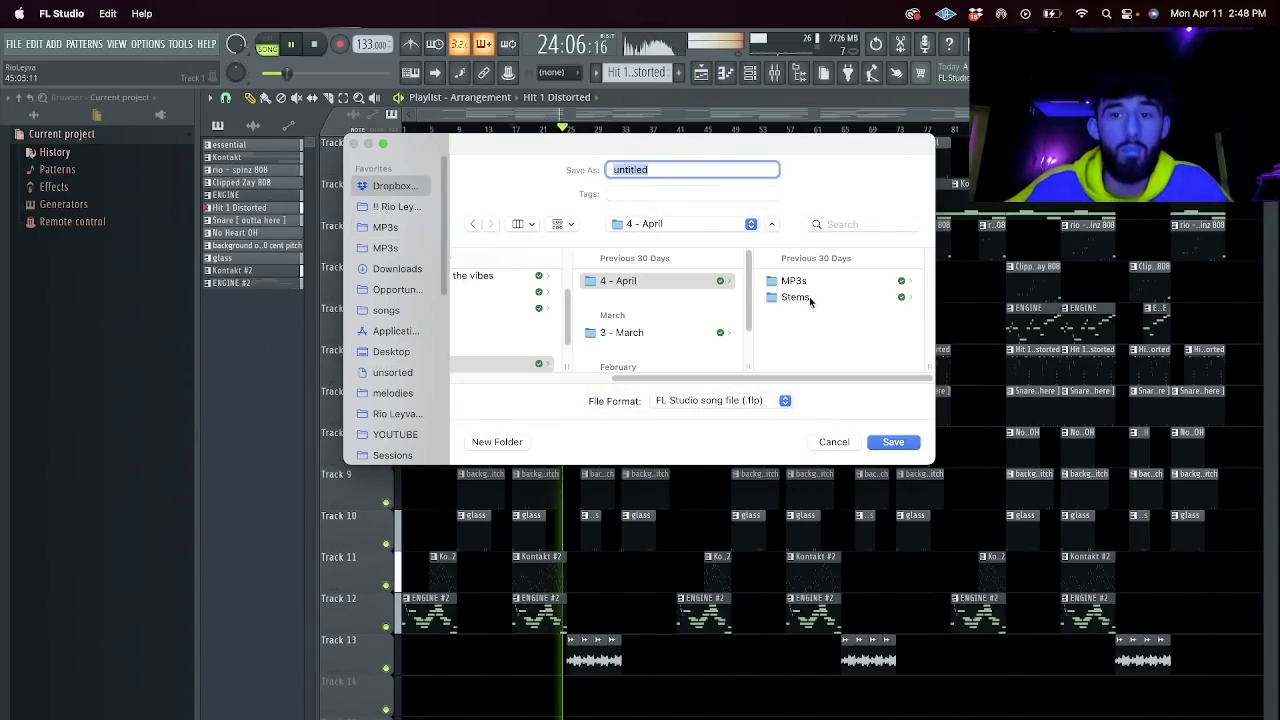
click(806, 297)
key(super+shift+n)
text(Rio - Wealth 133 BPM)
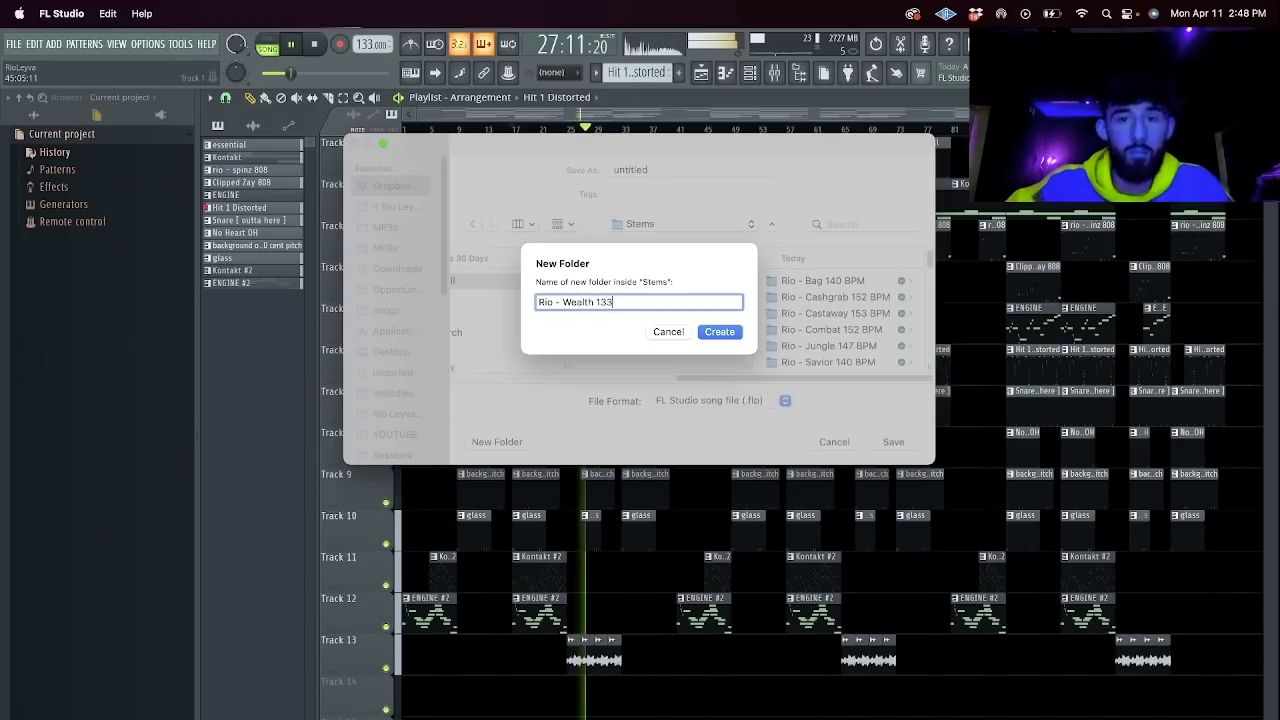
click(714, 334)
drag(654, 172, 486, 151)
text(Rio - Wealth 133 BPM)
key(Return)
key(super+shift+r)
Export the full song as an MP3 into the MP3s folder and start rendering.
click(690, 227)
click(693, 245)
click(687, 281)
key(Return)
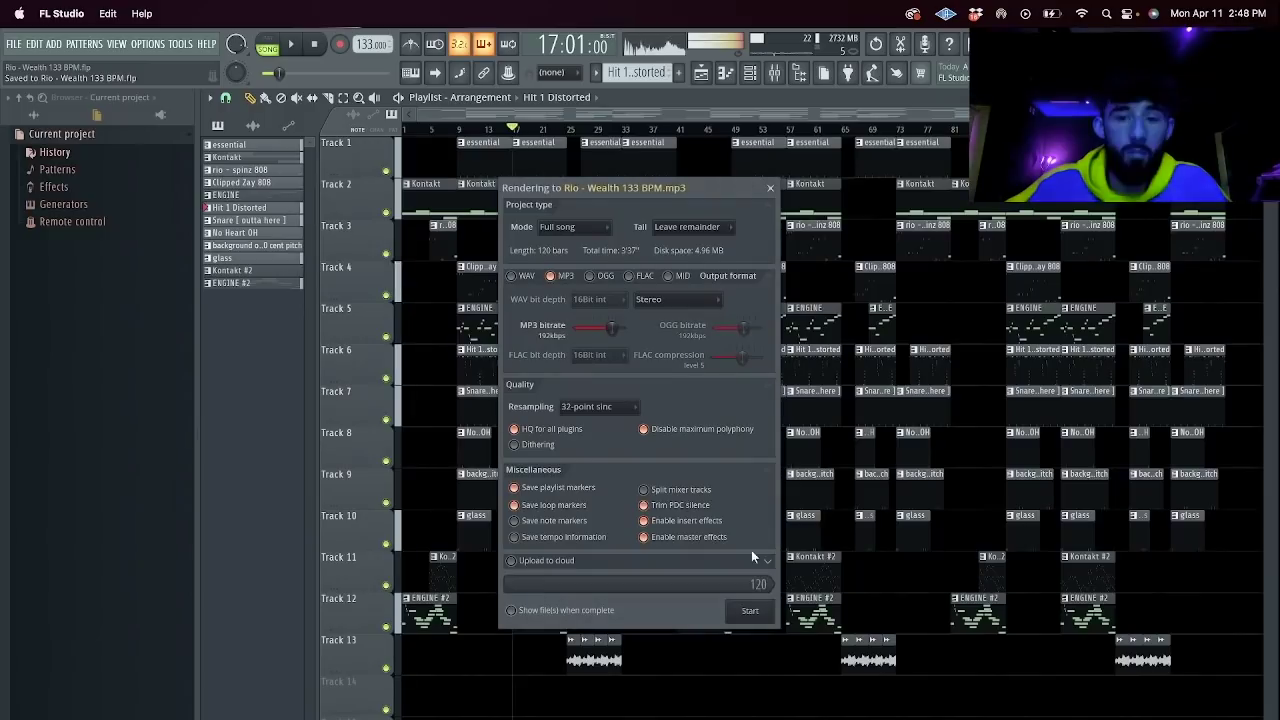
click(752, 610)
key(super+Tab)
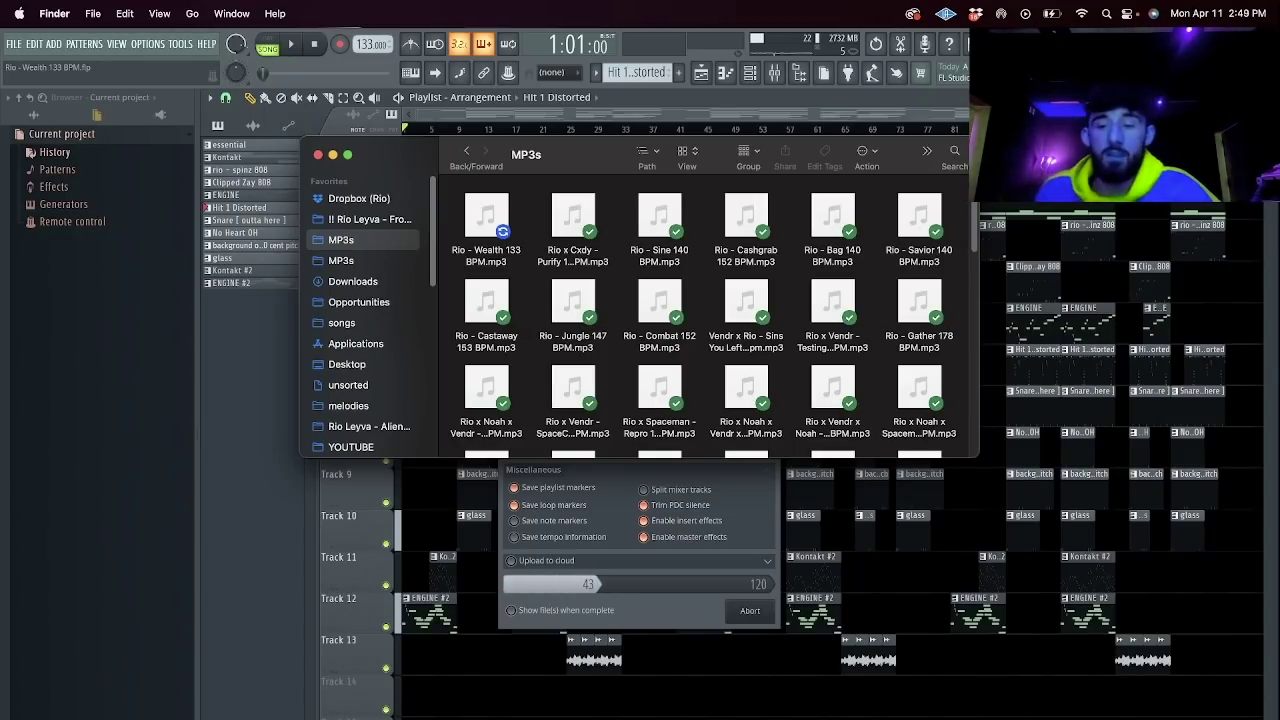
Start a fresh 140 BPM project via File > New and show its channel rack.
key(super+Tab)
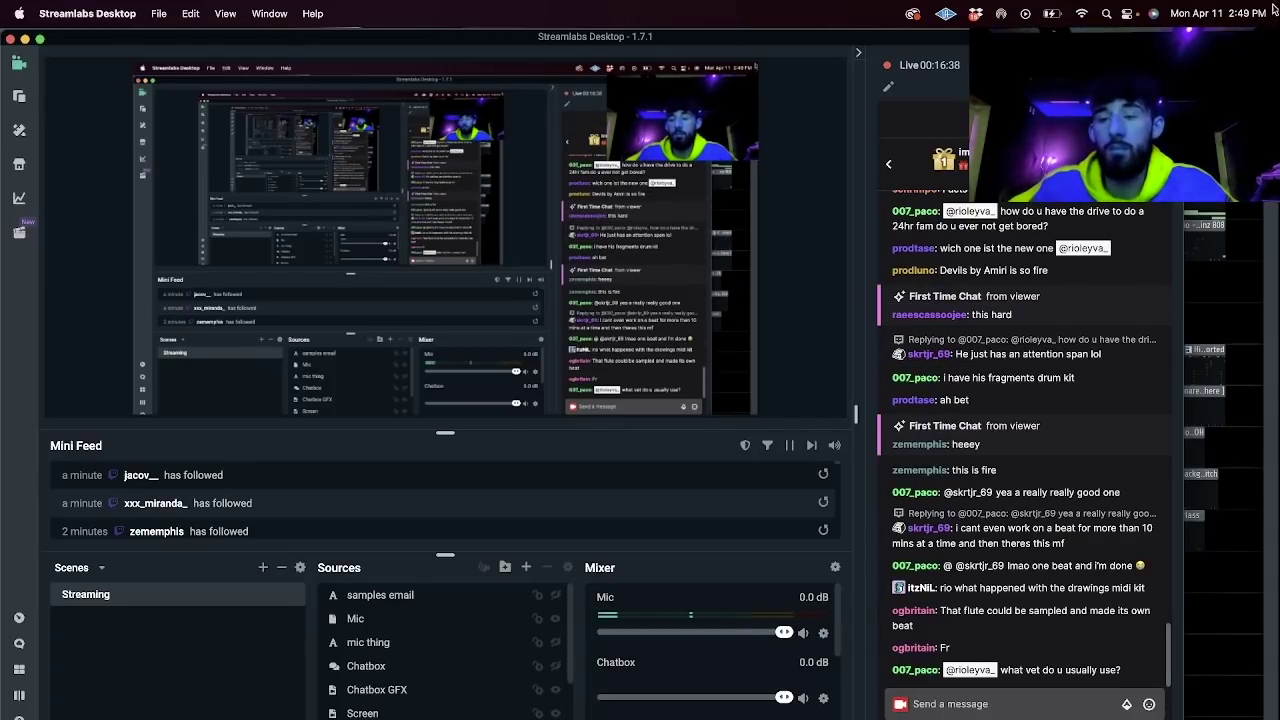
key(super+Tab)
click(13, 45)
click(31, 66)
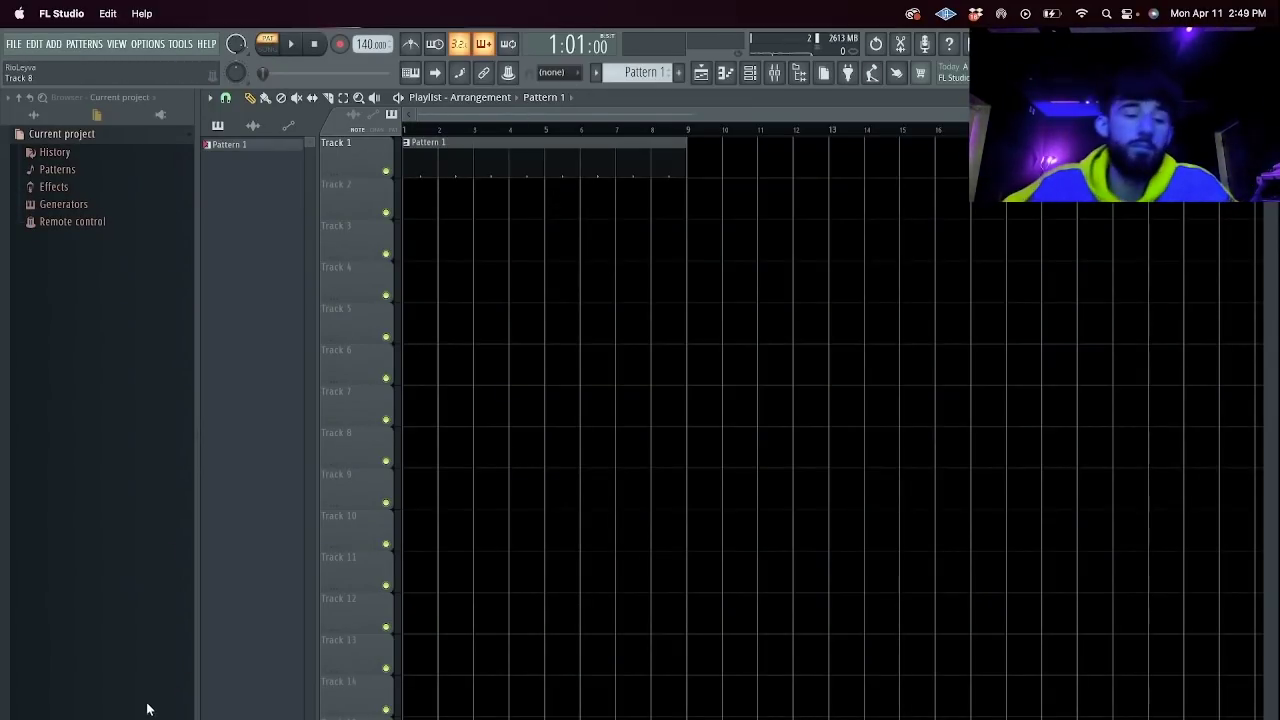
key(super+Tab)
click(750, 74)
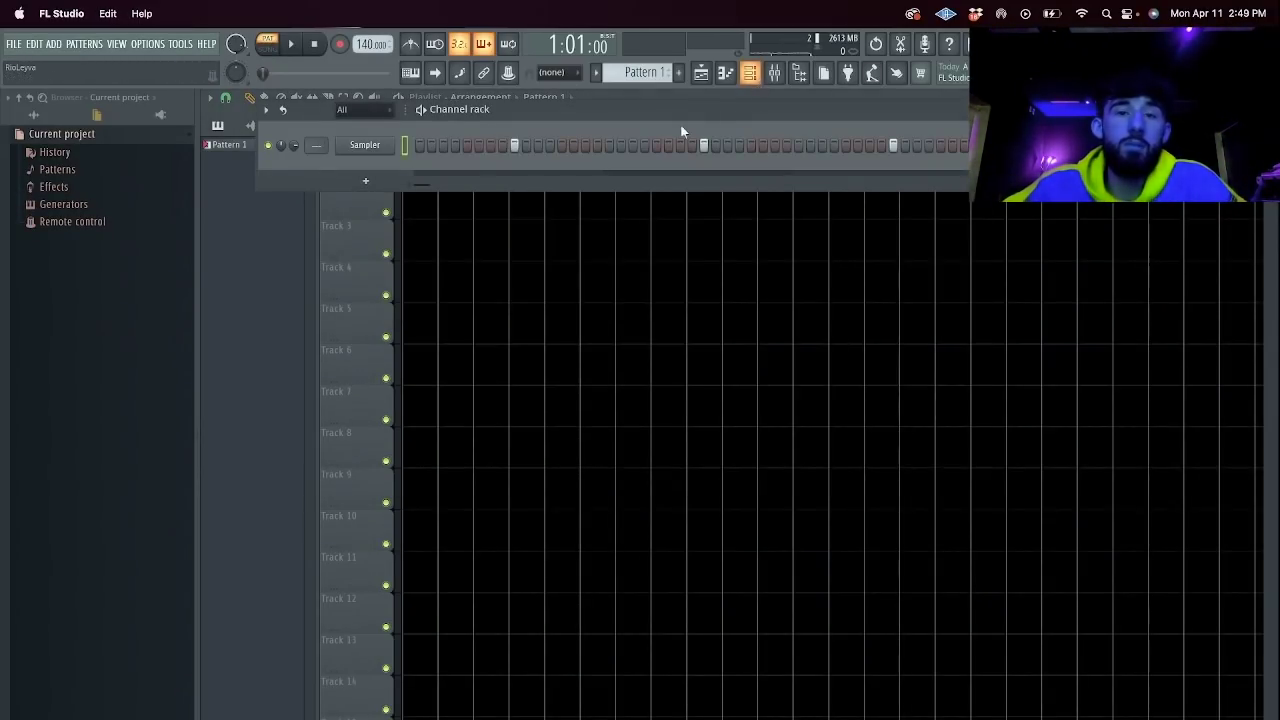
click(366, 183)
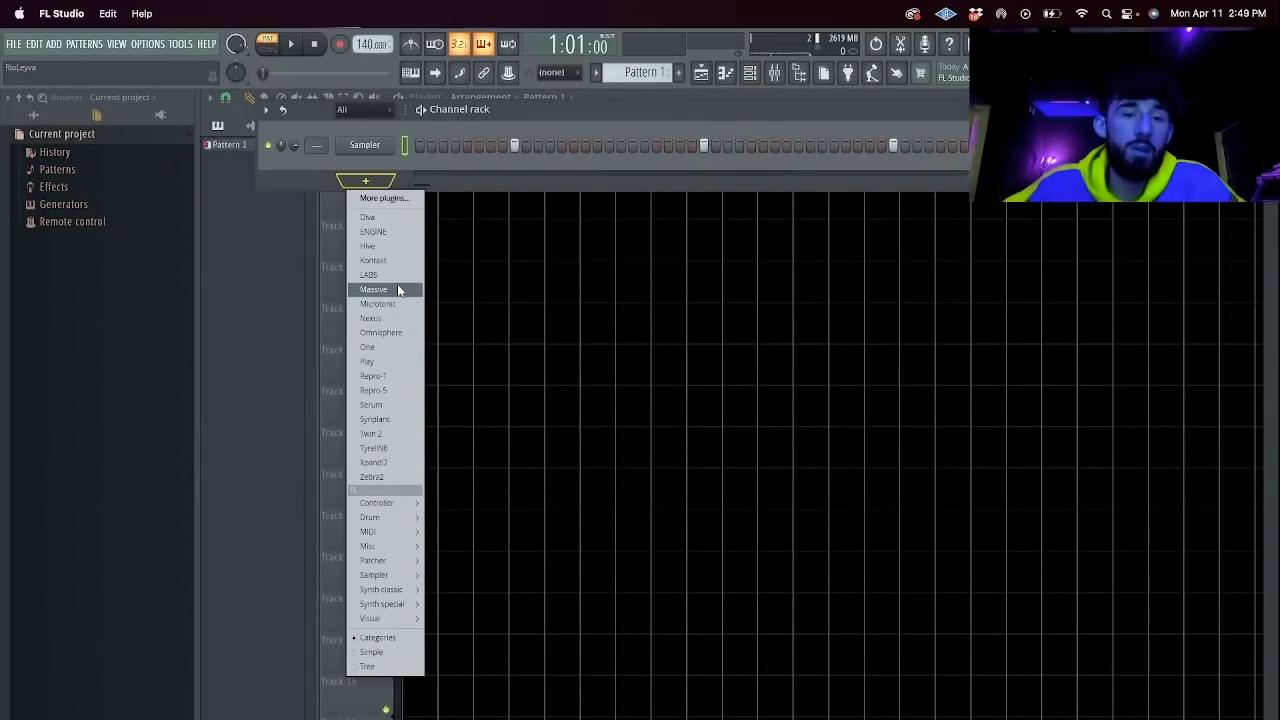
Add a Massive channel, audition presets, load Memorable, and open it in the piano roll.
click(397, 289)
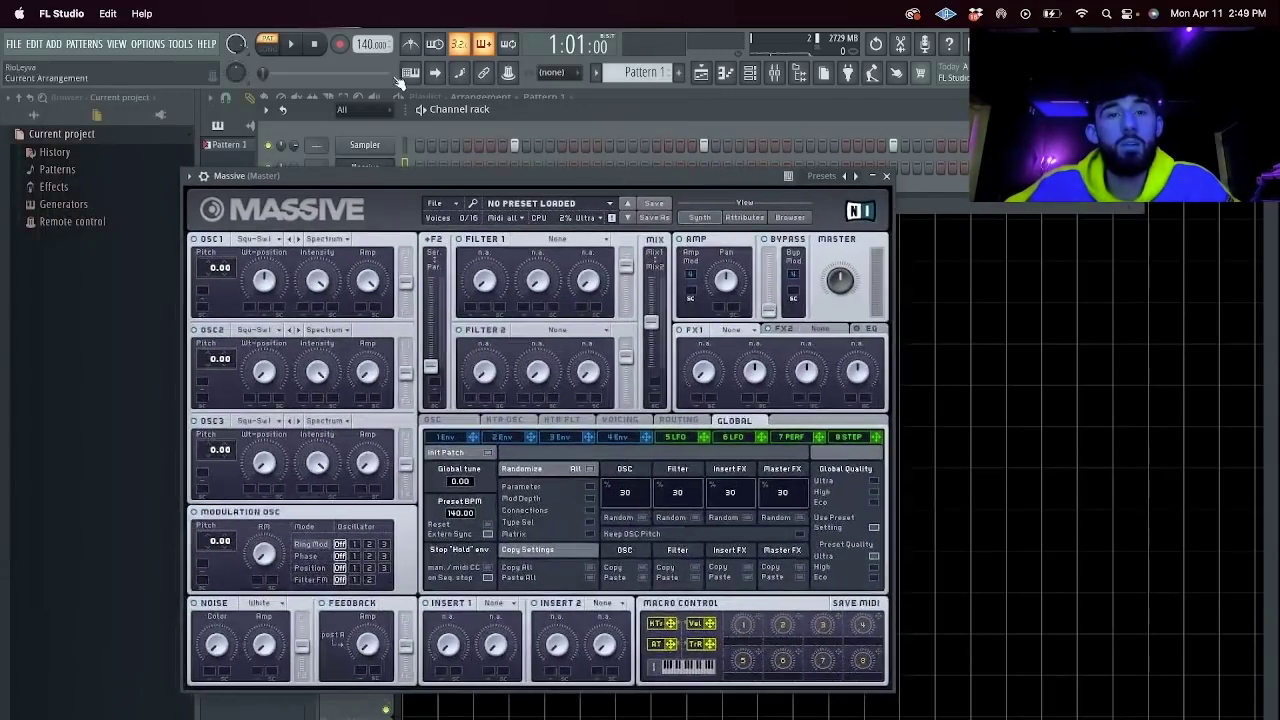
click(789, 218)
scroll(768, 529, down, 5)
click(691, 537)
click(673, 549)
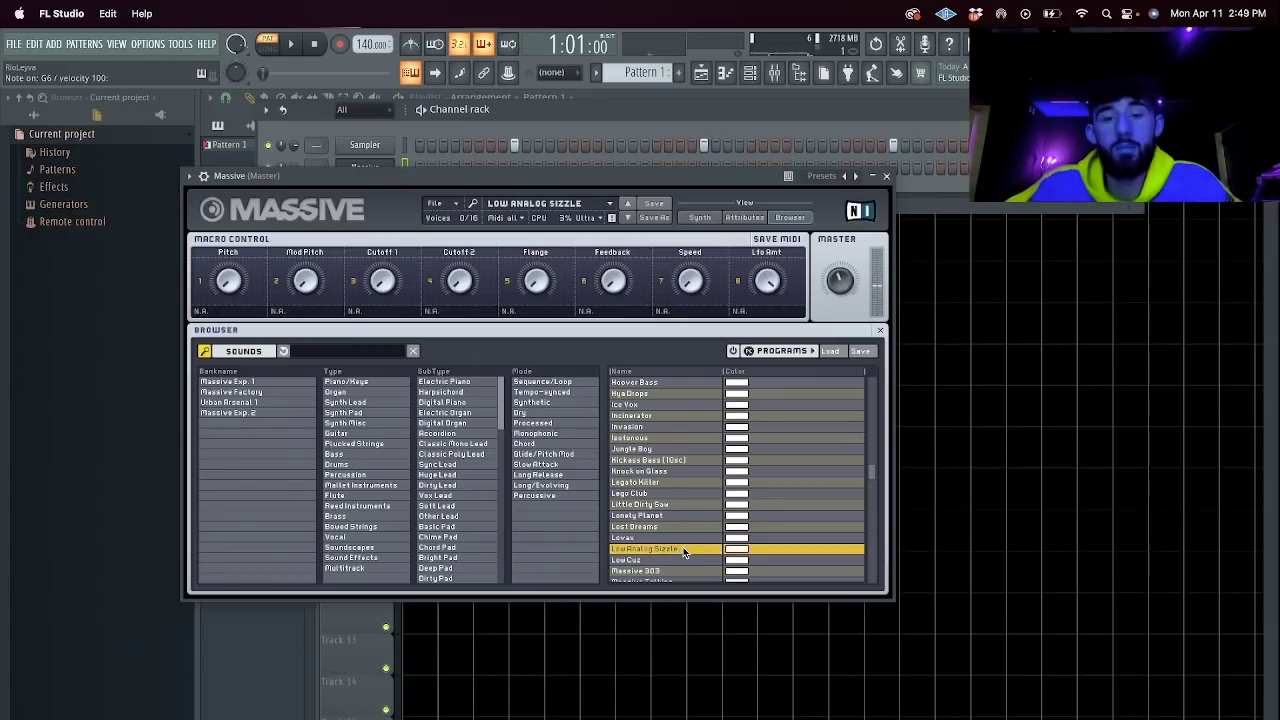
click(670, 560)
scroll(683, 510, down, 3)
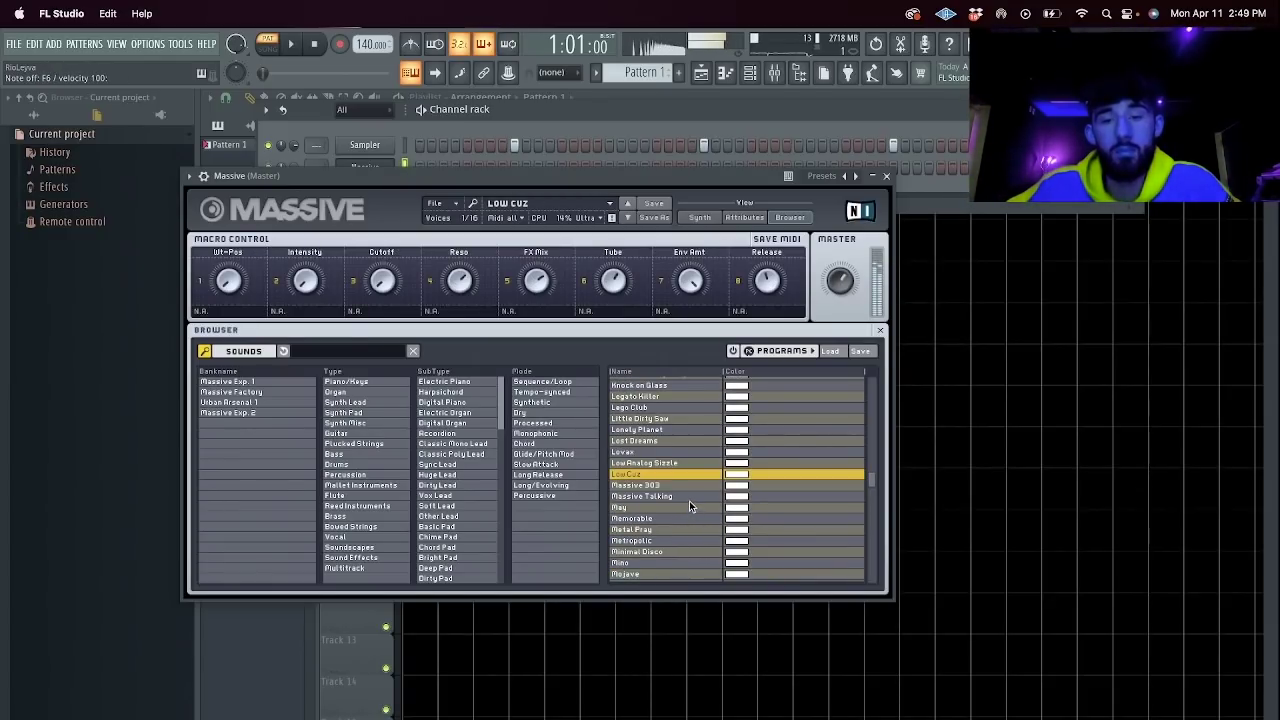
click(688, 497)
click(675, 508)
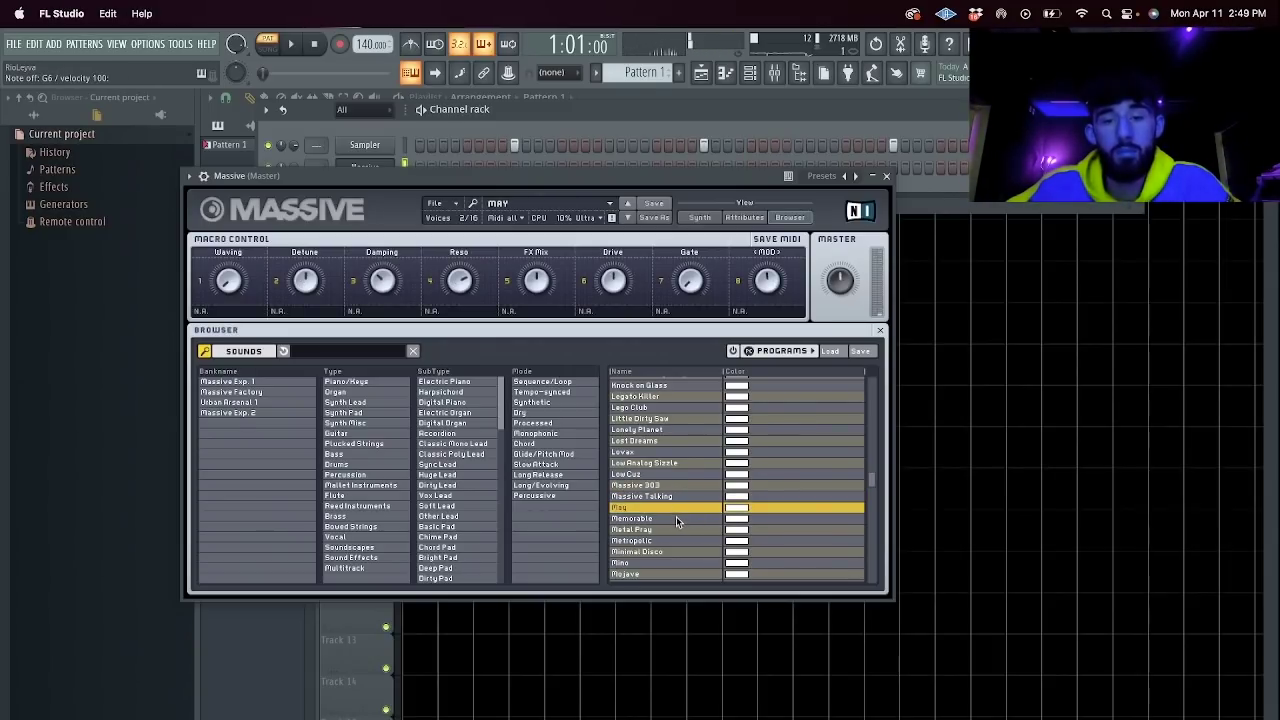
click(678, 518)
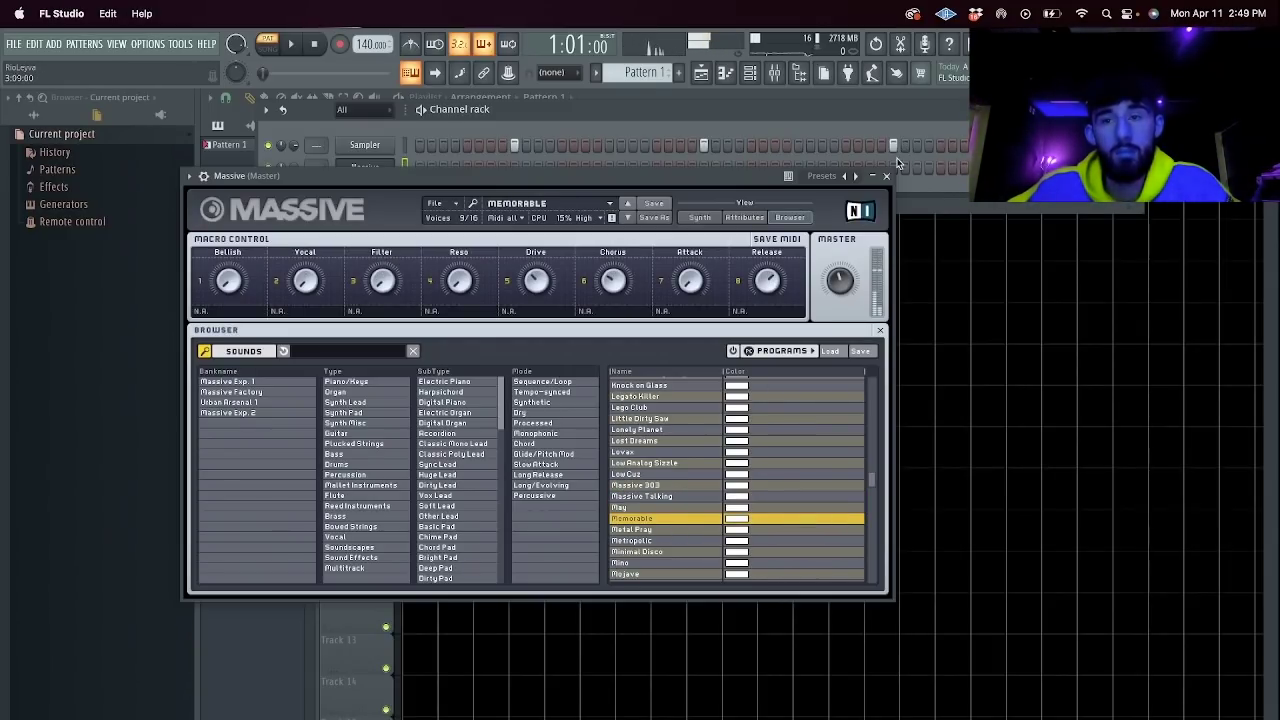
click(887, 177)
right_click(360, 168)
click(443, 165)
Draw a G6–F6–E6 phrase in the Massive piano roll and duplicate it after itself.
scroll(318, 292, up, 5)
scroll(306, 301, up, 10)
scroll(312, 310, down, 3)
scroll(334, 331, down, 5)
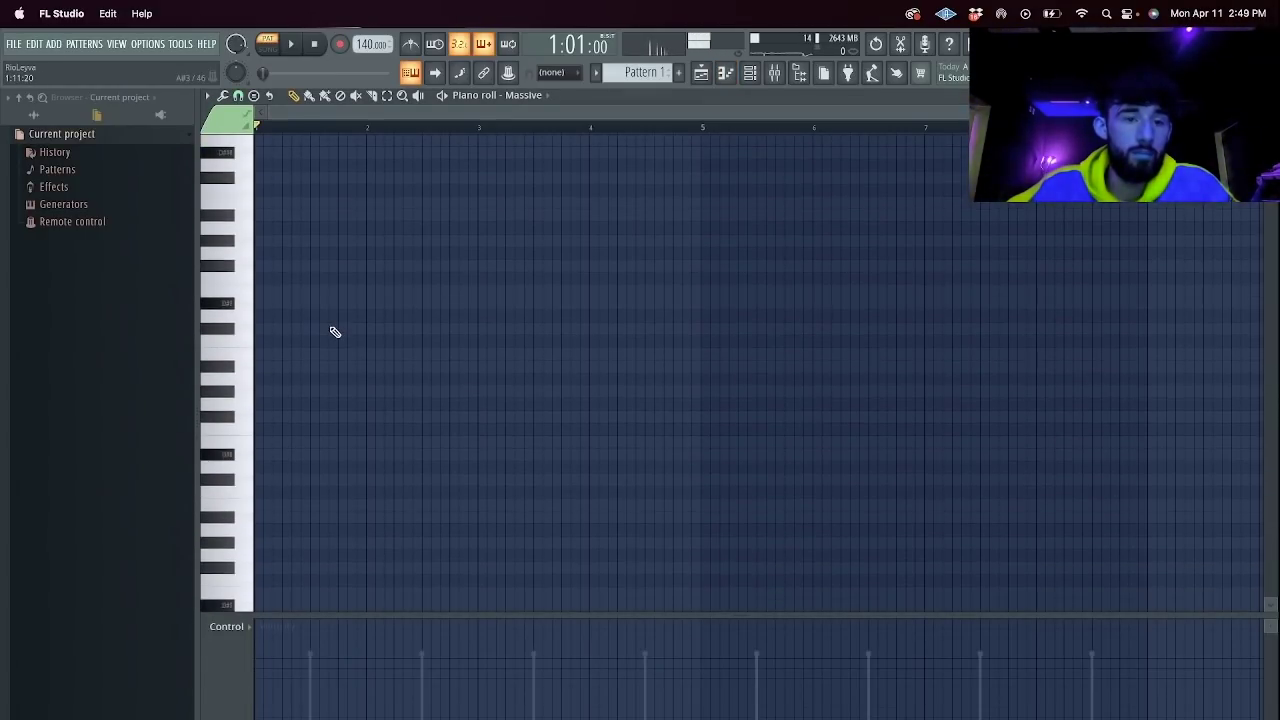
scroll(339, 333, up, 8)
scroll(343, 333, down, 20)
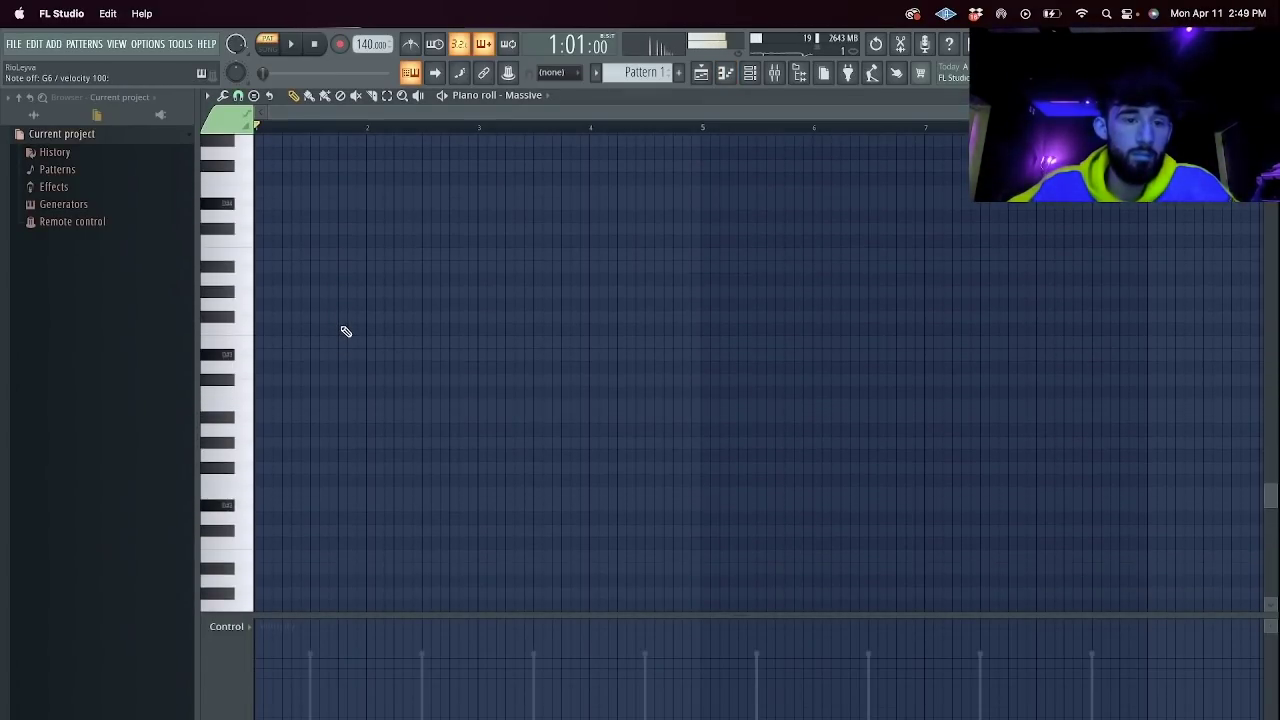
scroll(347, 332, up, 15)
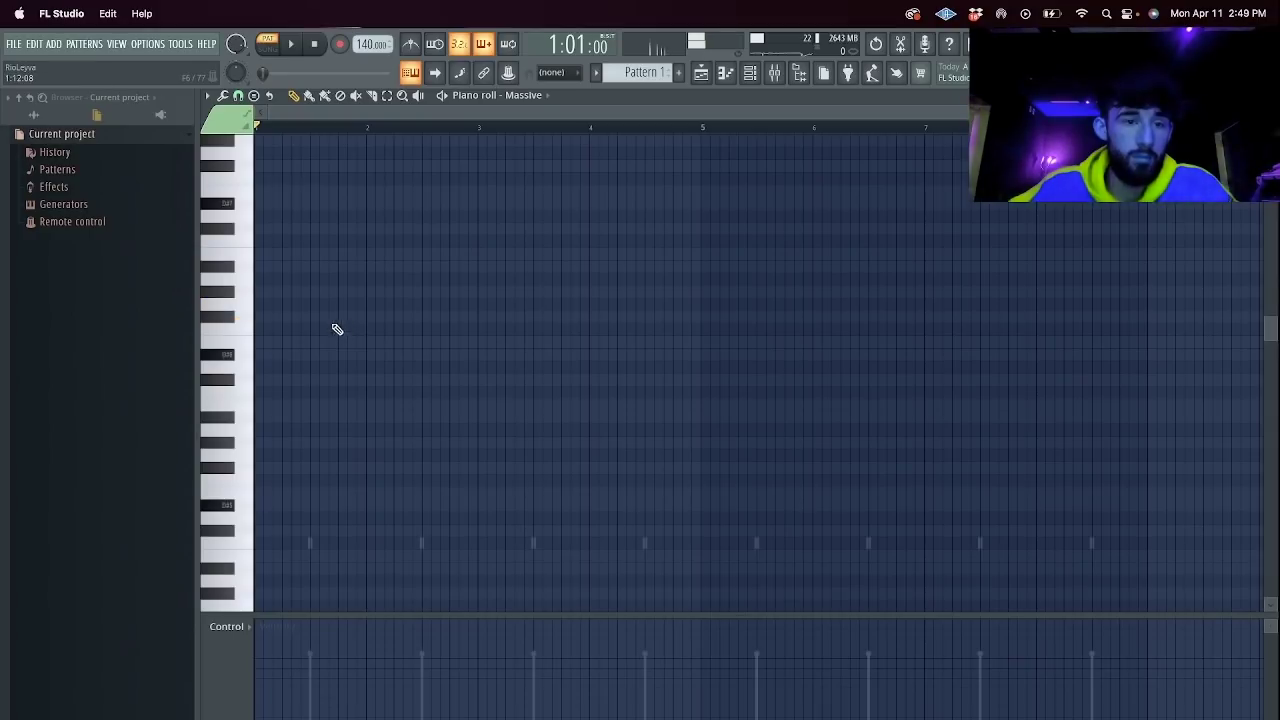
click(289, 305)
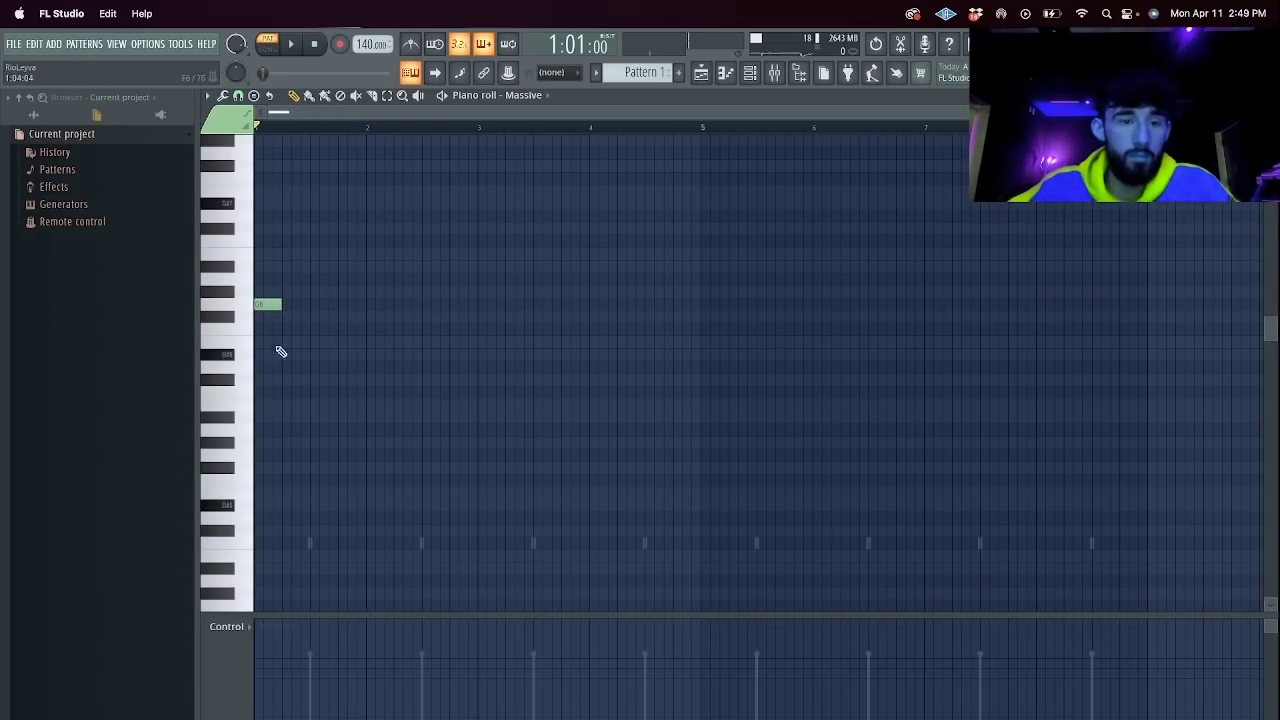
key(space)
click(292, 330)
click(318, 342)
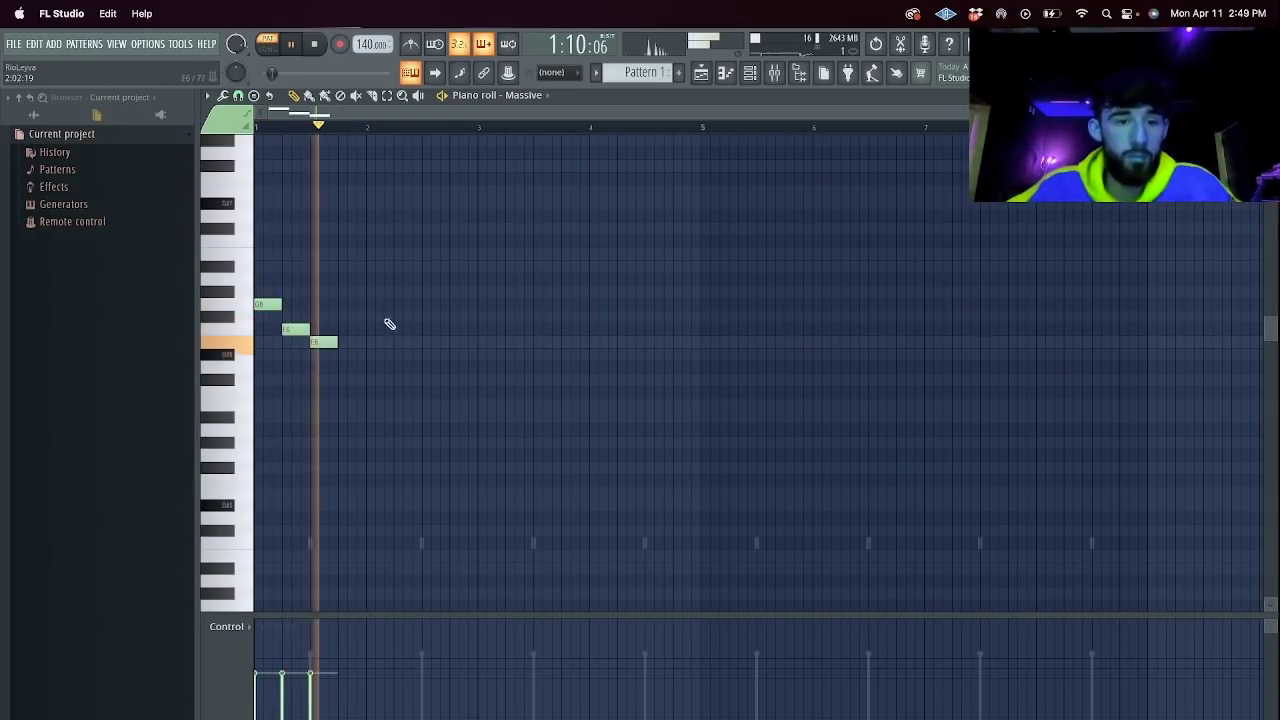
key(ctrl+b)
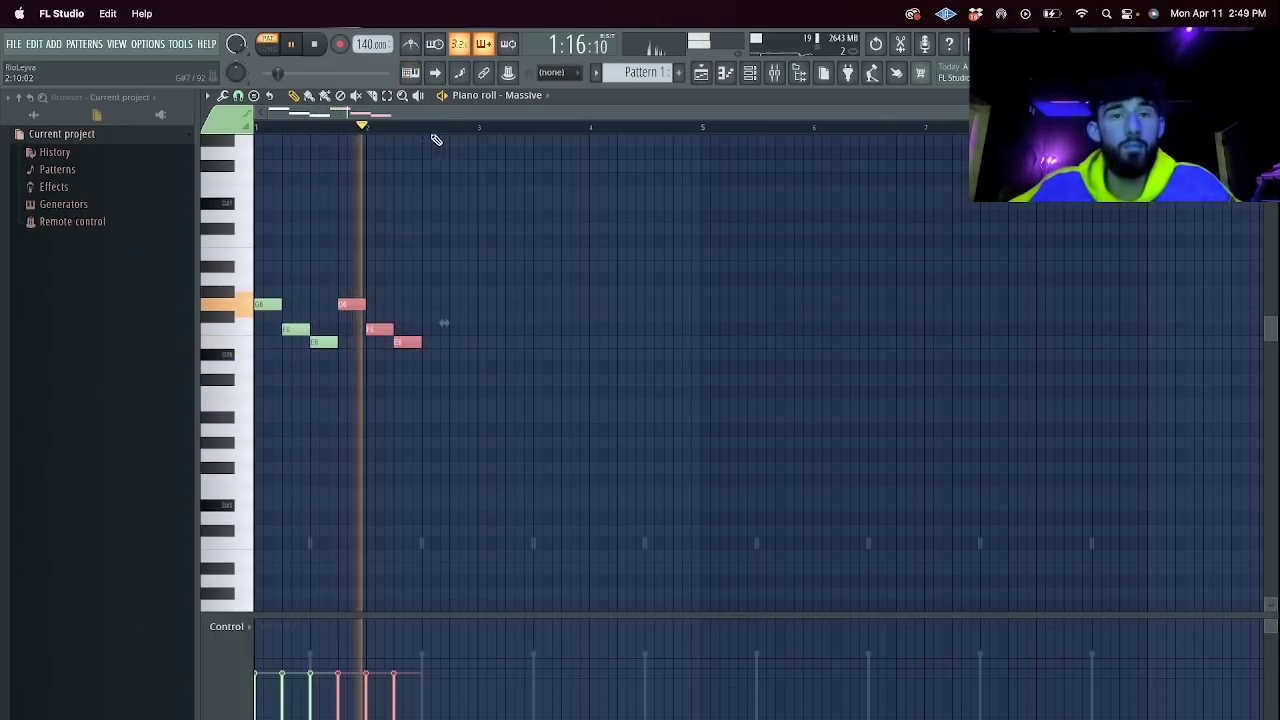
Repeat the two-bar phrase across later bars, drop the bars 9–10 copy, and set tempo to 151 BPM.
click(269, 48)
drag(480, 128, 256, 128)
key(super+b)
key(super+b)
key(super+b)
key(super+b)
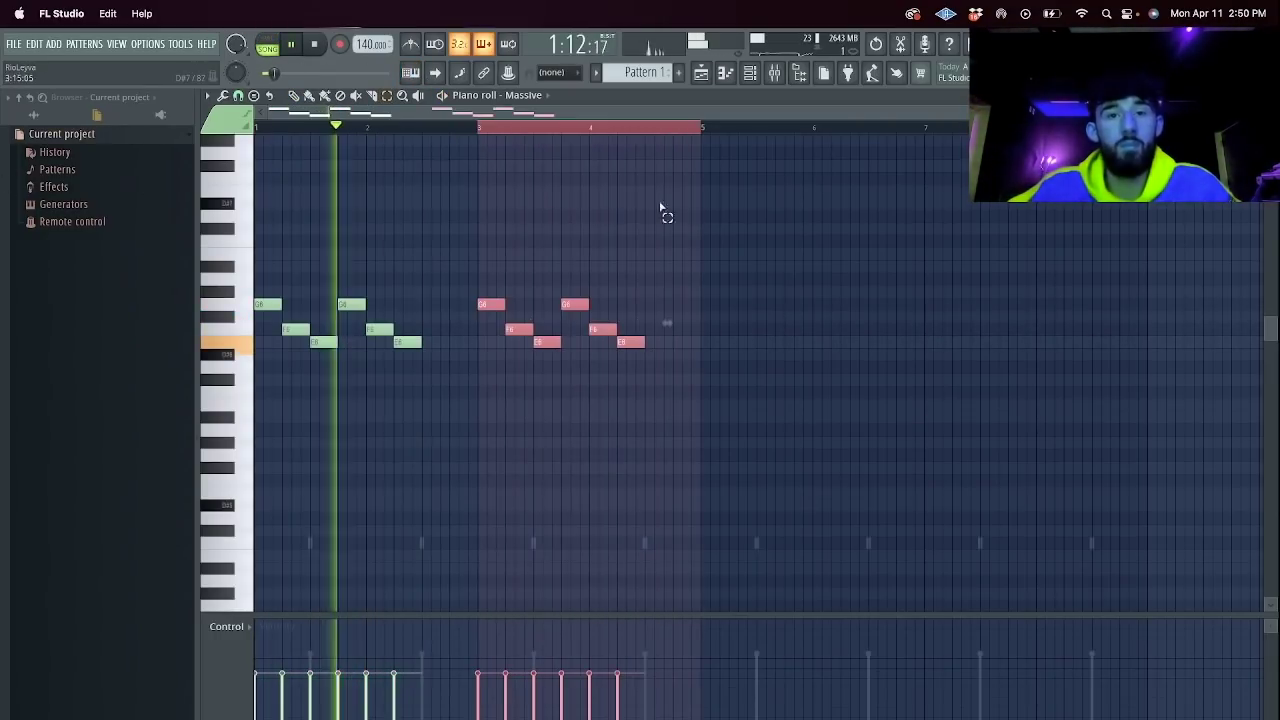
key(Delete)
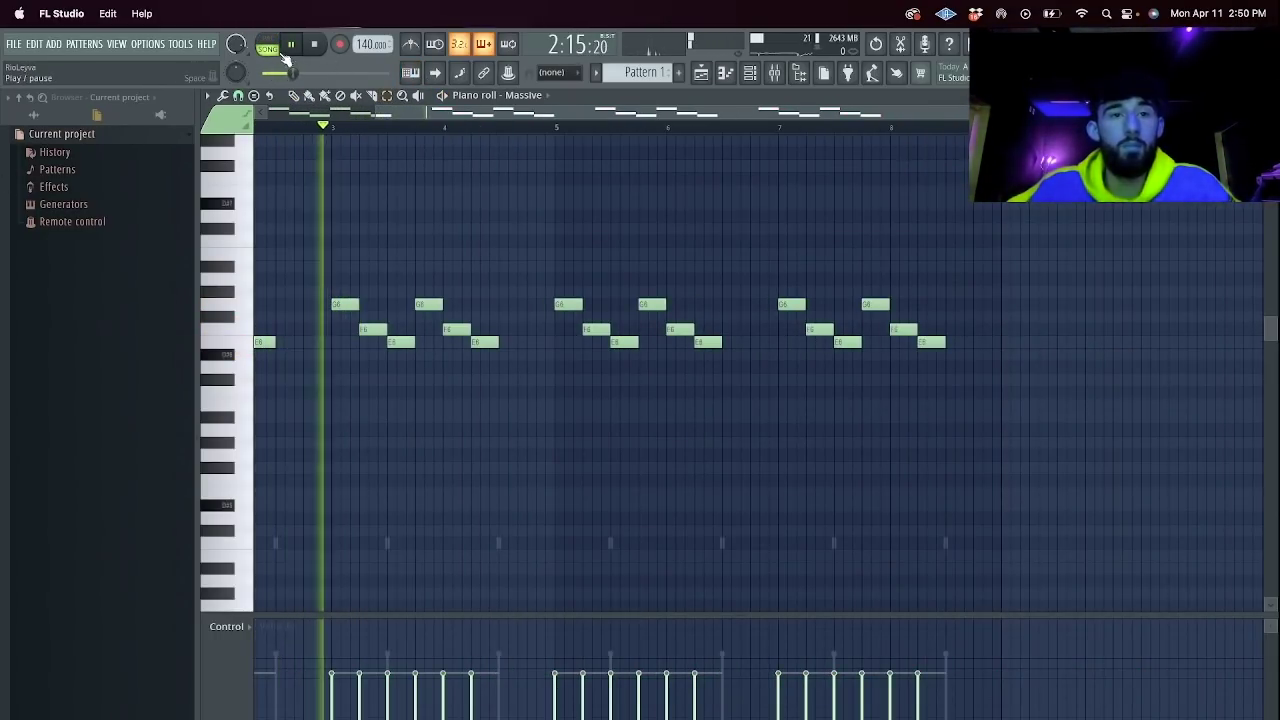
drag(364, 44, 364, 33)
click(752, 73)
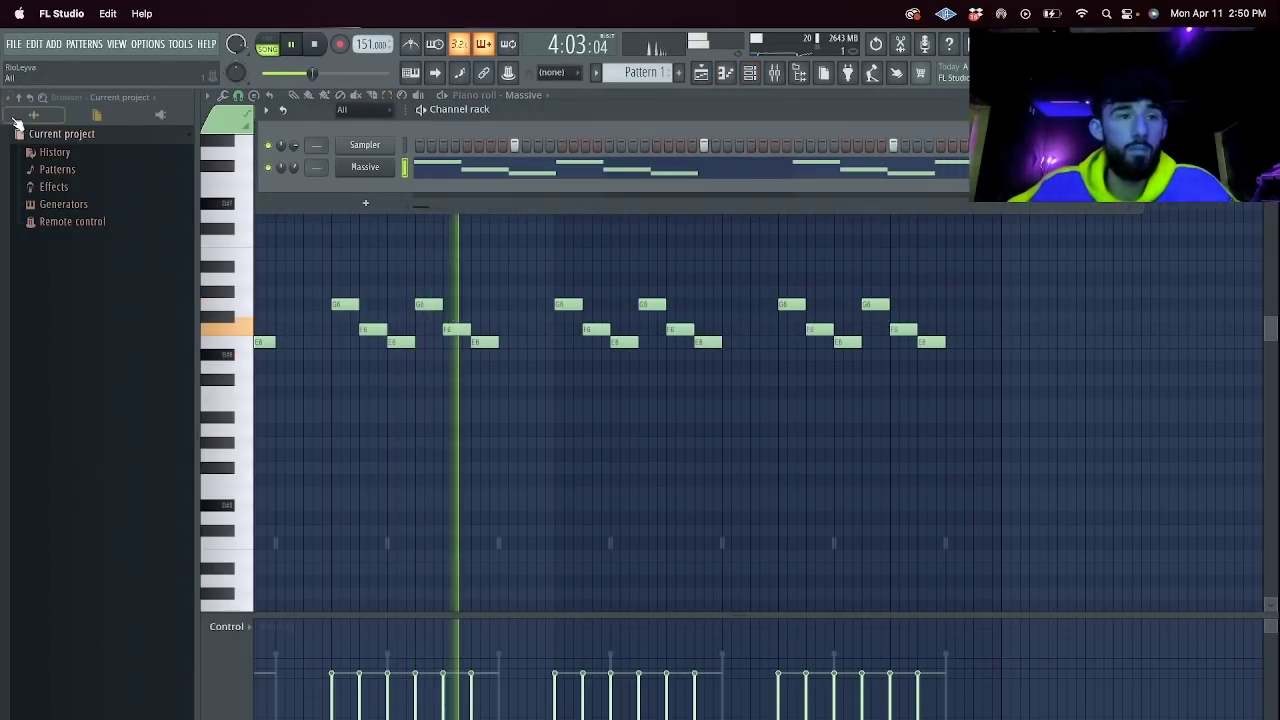
Add the Clipped Zay 808 sample with envelope sustain at zero and Cut itself enabled.
click(33, 115)
drag(86, 376, 366, 200)
click(272, 176)
drag(345, 321, 345, 360)
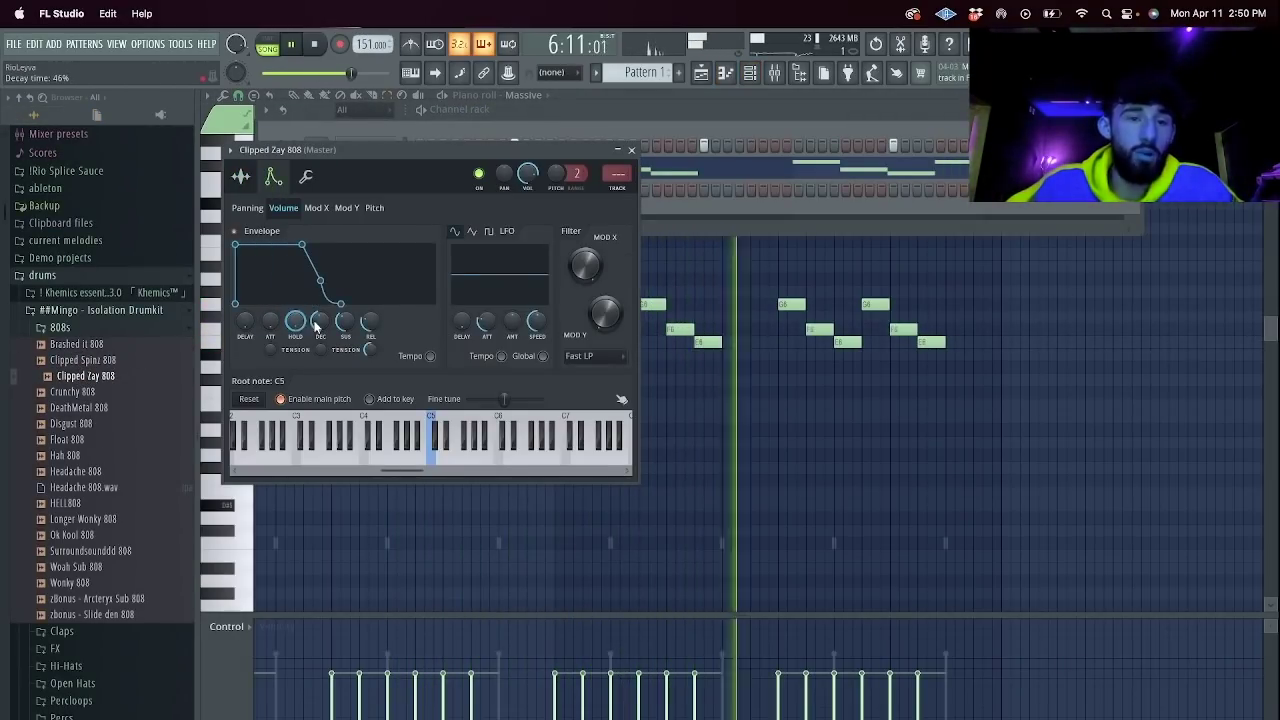
click(306, 176)
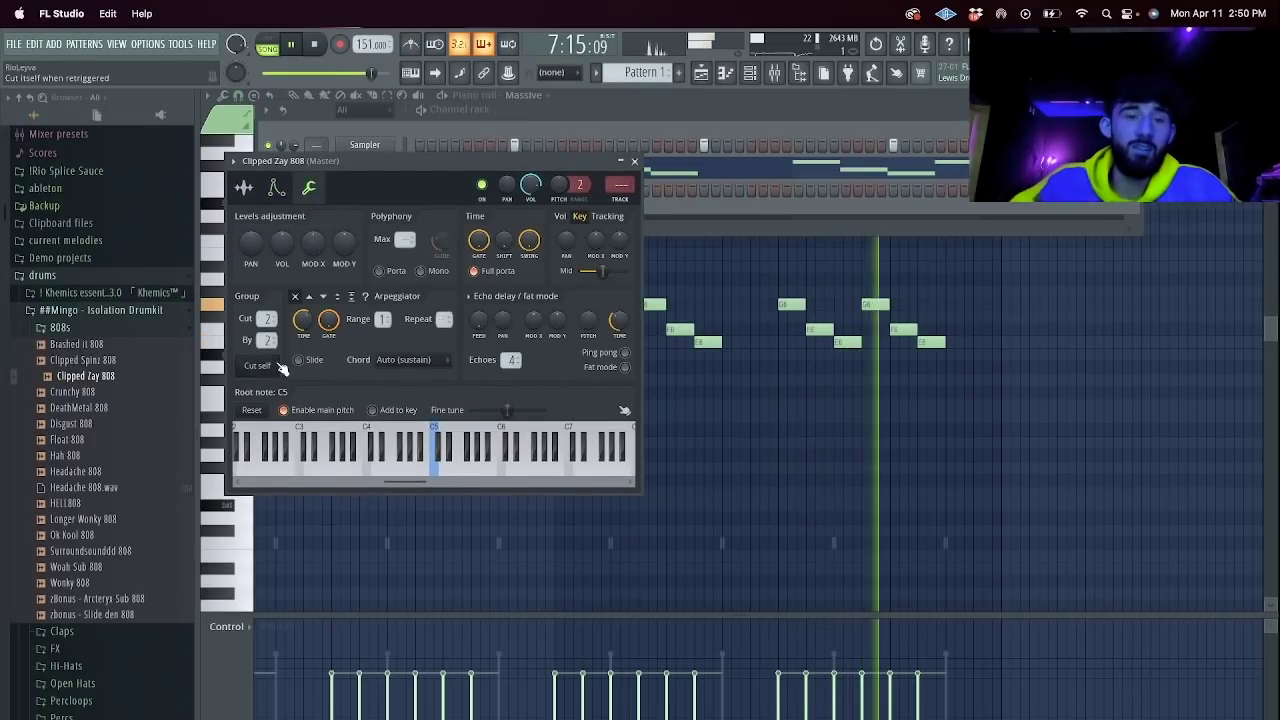
click(669, 213)
Add the Oldhead hi-hat and fill every second step with it.
click(66, 665)
key(space)
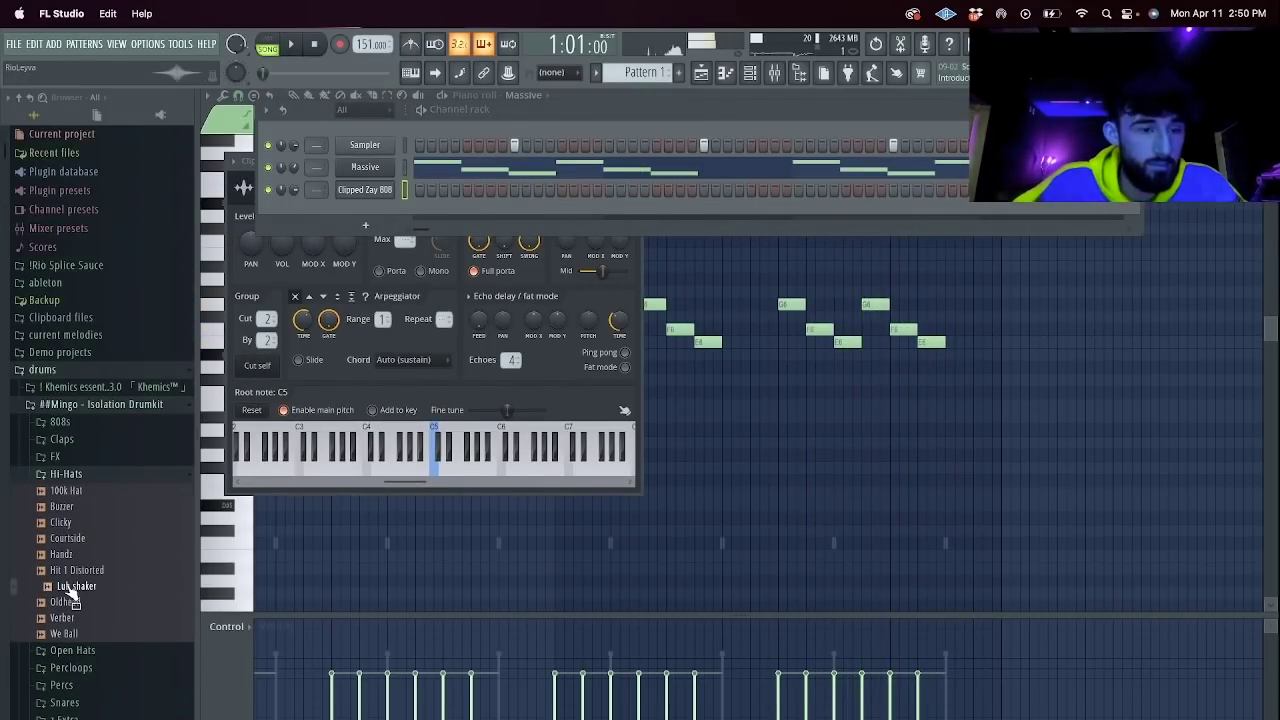
drag(356, 195, 362, 203)
right_click(374, 211)
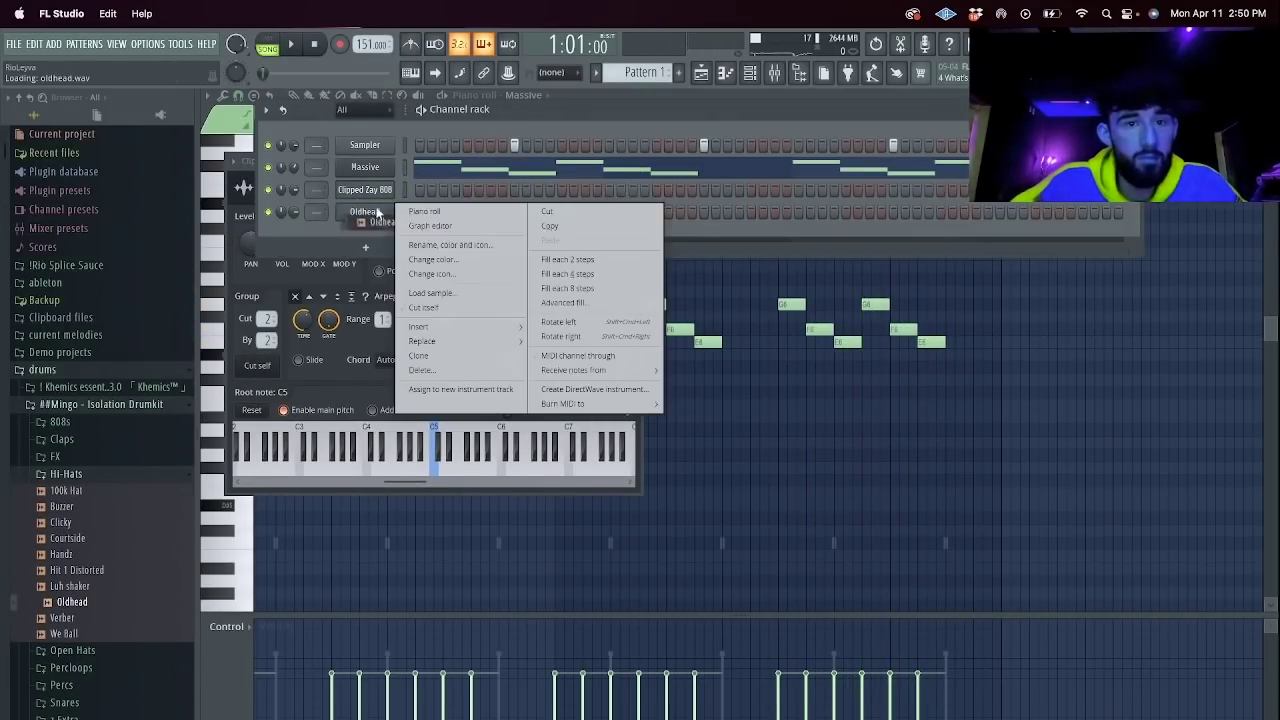
click(584, 262)
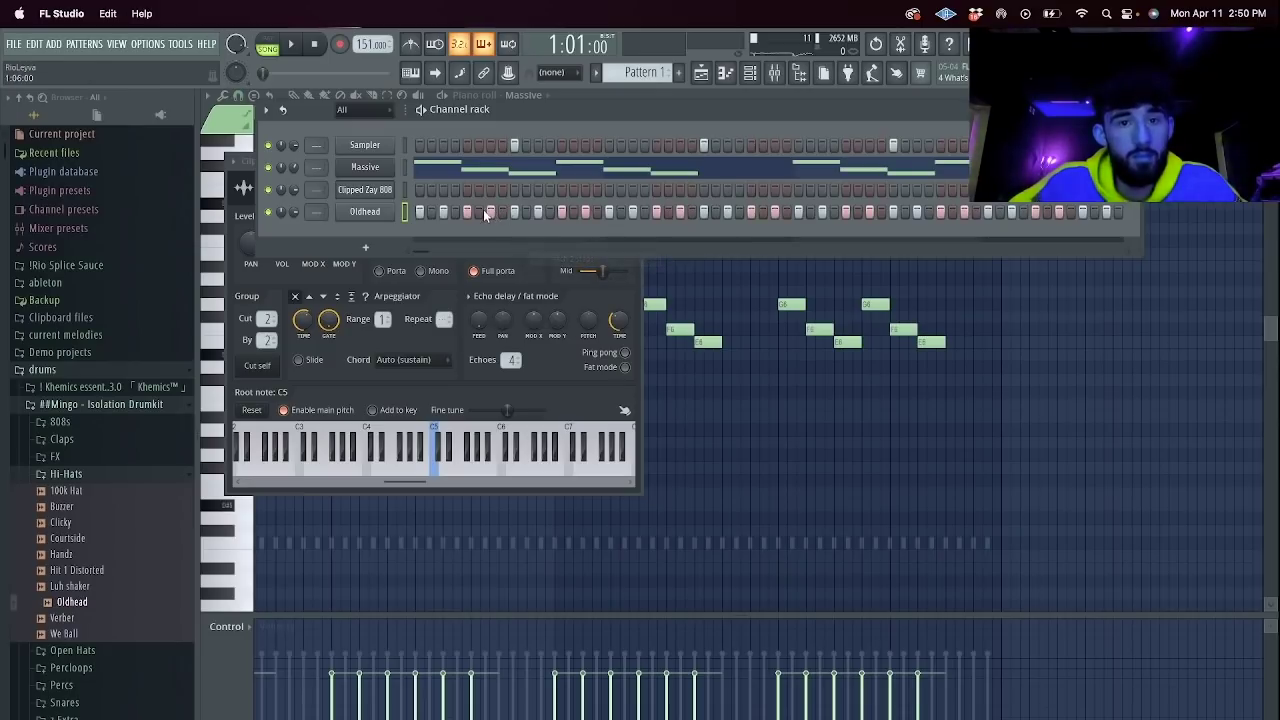
Replace the Sampler channel with the essential clap and open the 808 in the piano roll.
click(73, 441)
drag(72, 471, 365, 145)
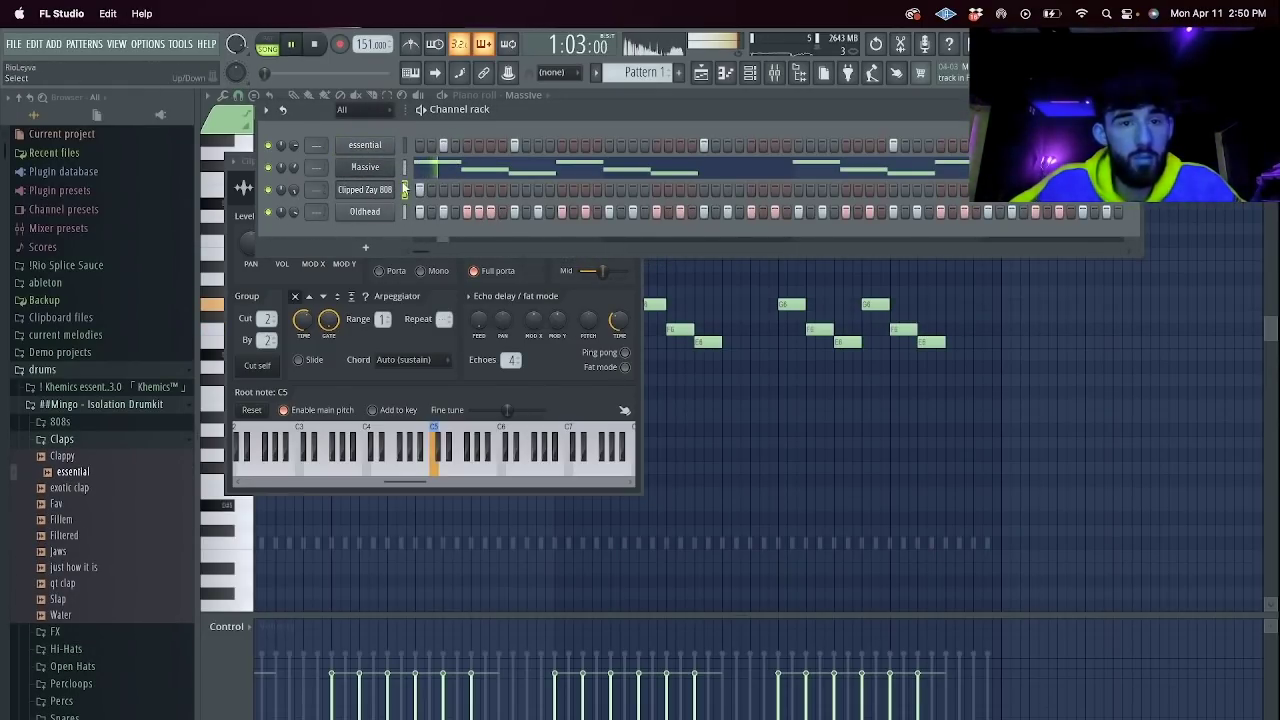
right_click(386, 190)
click(436, 190)
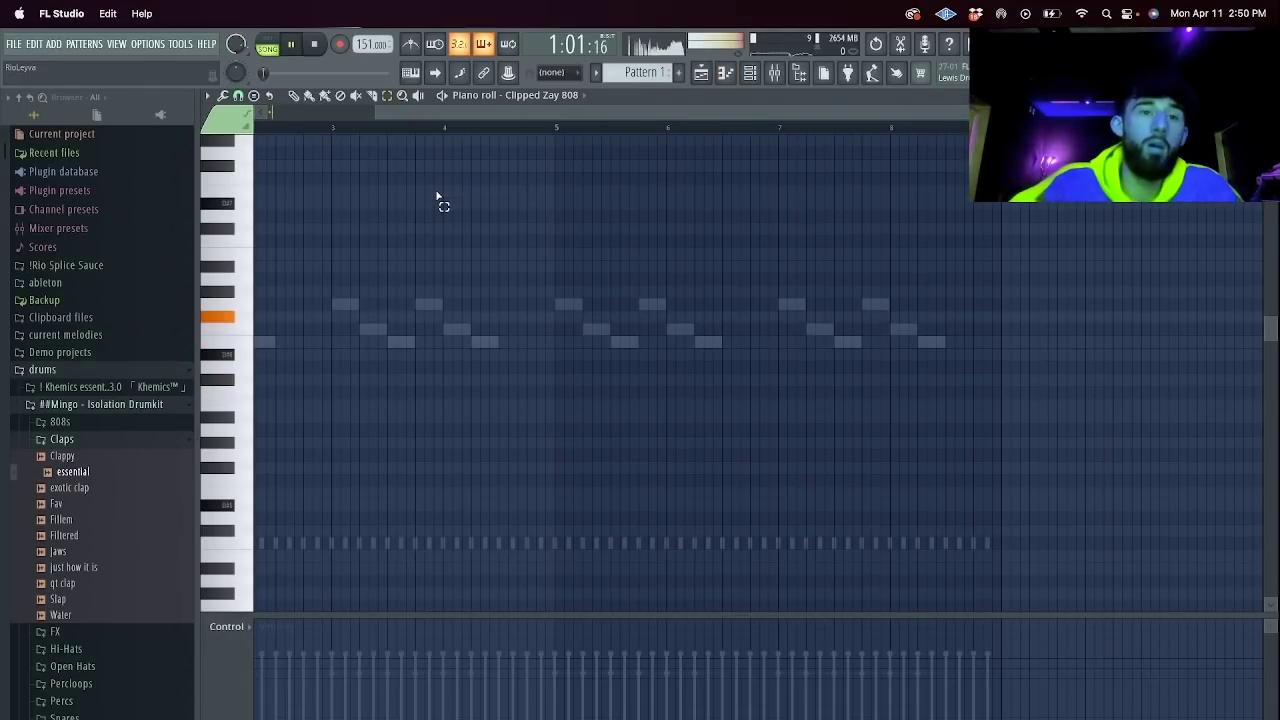
Draw a three-note Clipped Zay 808 bassline, drop it an octave, and repeat it through bar 8.
drag(491, 112, 335, 108)
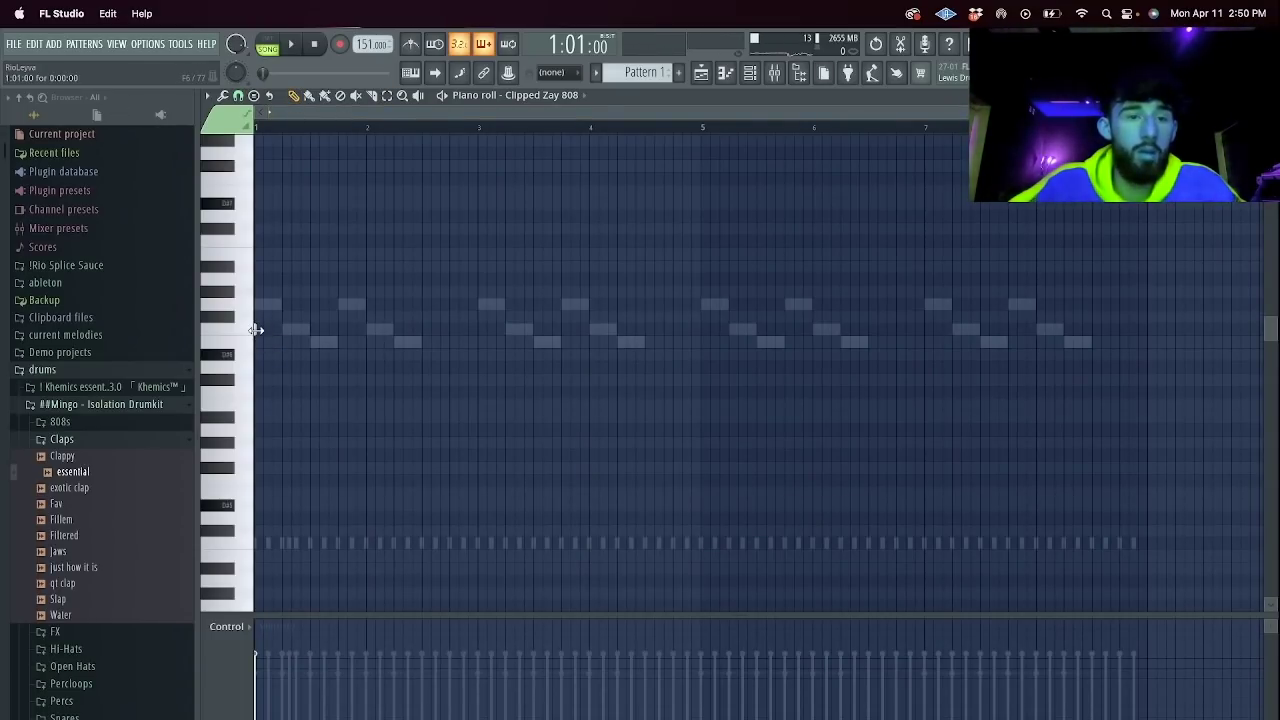
key(space)
click(283, 331)
click(312, 342)
drag(311, 342, 337, 342)
click(393, 430)
key(ctrl+Down)
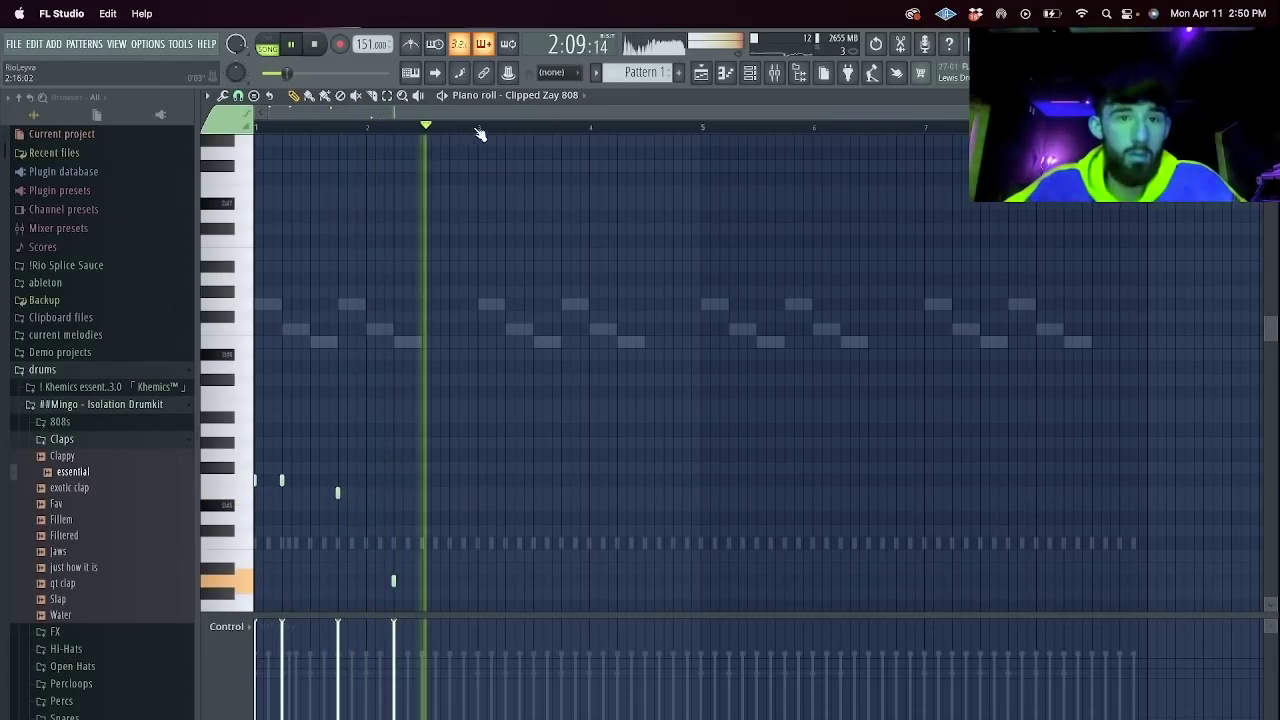
key(ctrl+b)
key(ctrl+b)
key(ctrl+b)
ctrl+click(951, 140)
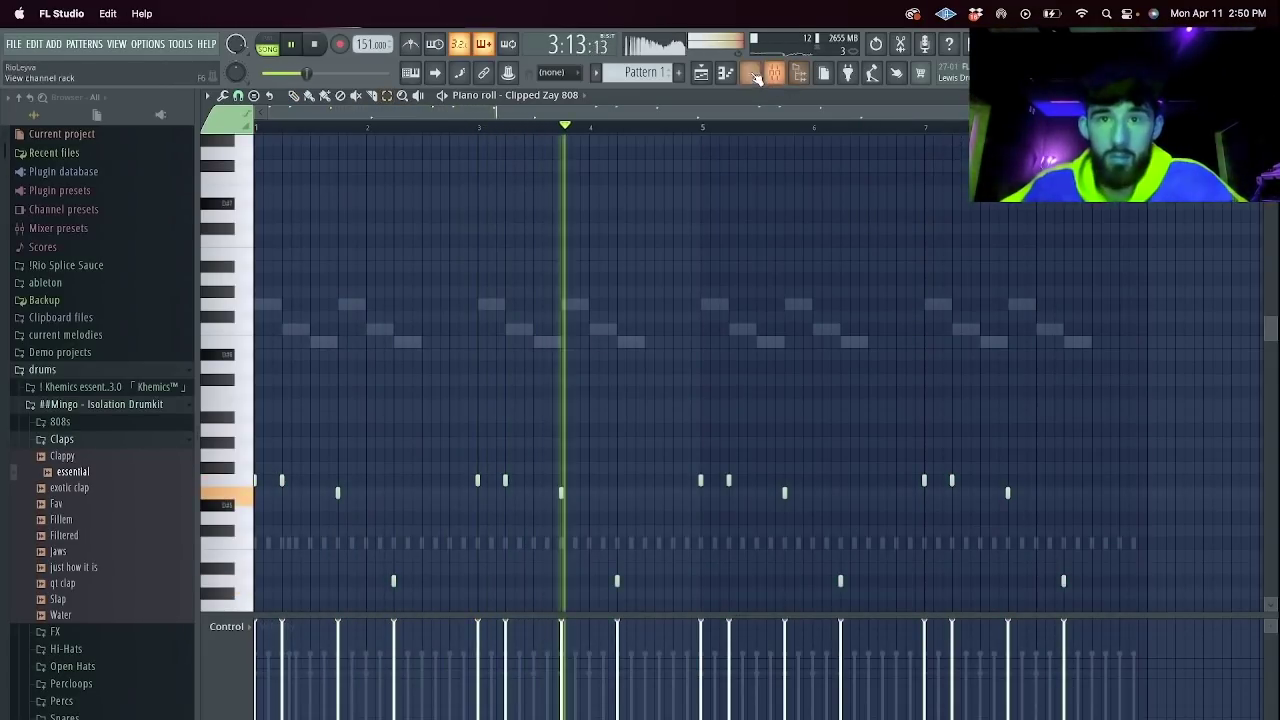
Add an Oldhead hat step, delete its second-half notes, repeat bars 1–5, then expand the 808s folder.
click(753, 75)
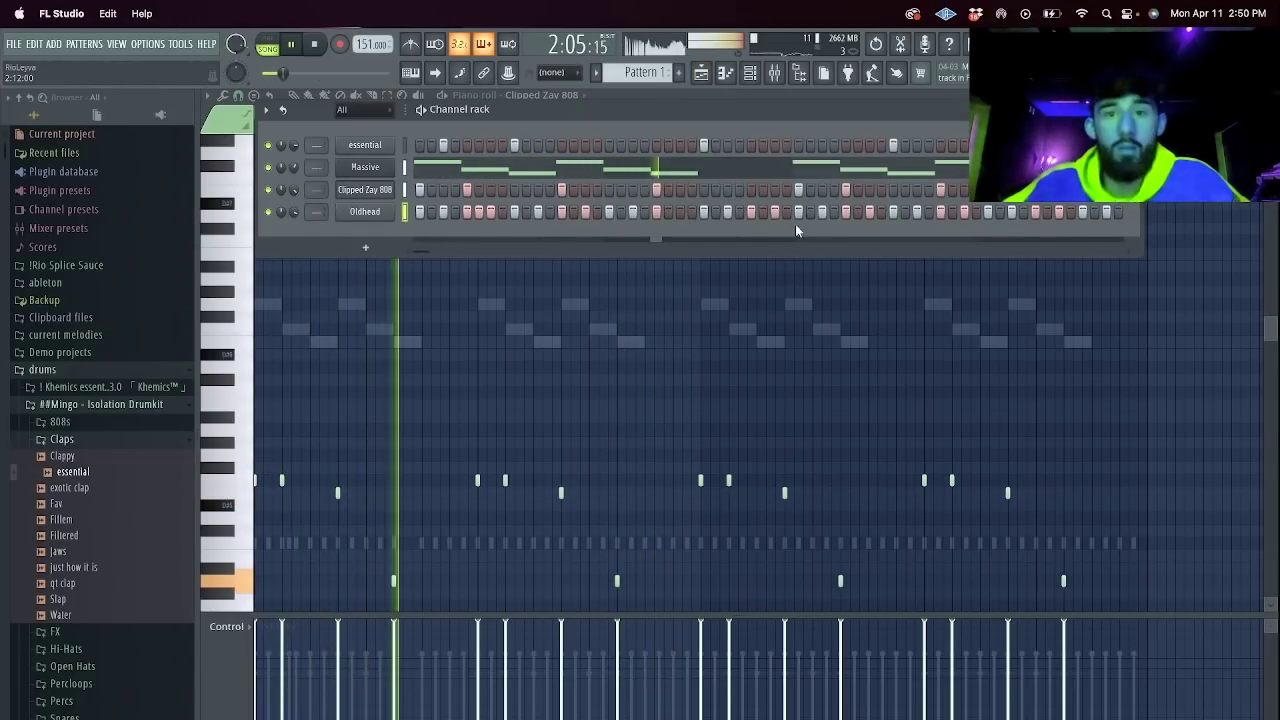
click(857, 214)
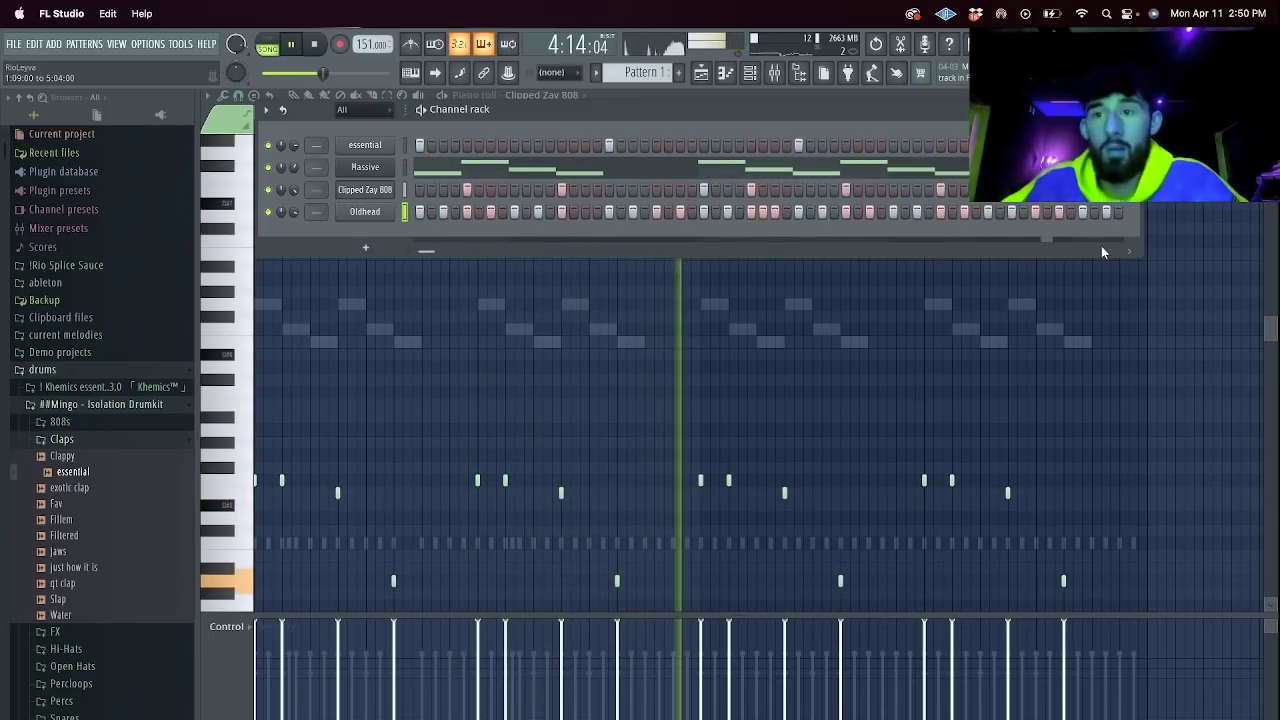
right_click(385, 211)
click(438, 213)
scroll(1112, 464, down, 3)
drag(1160, 460, 162, 97)
key(Delete)
key(ctrl+b)
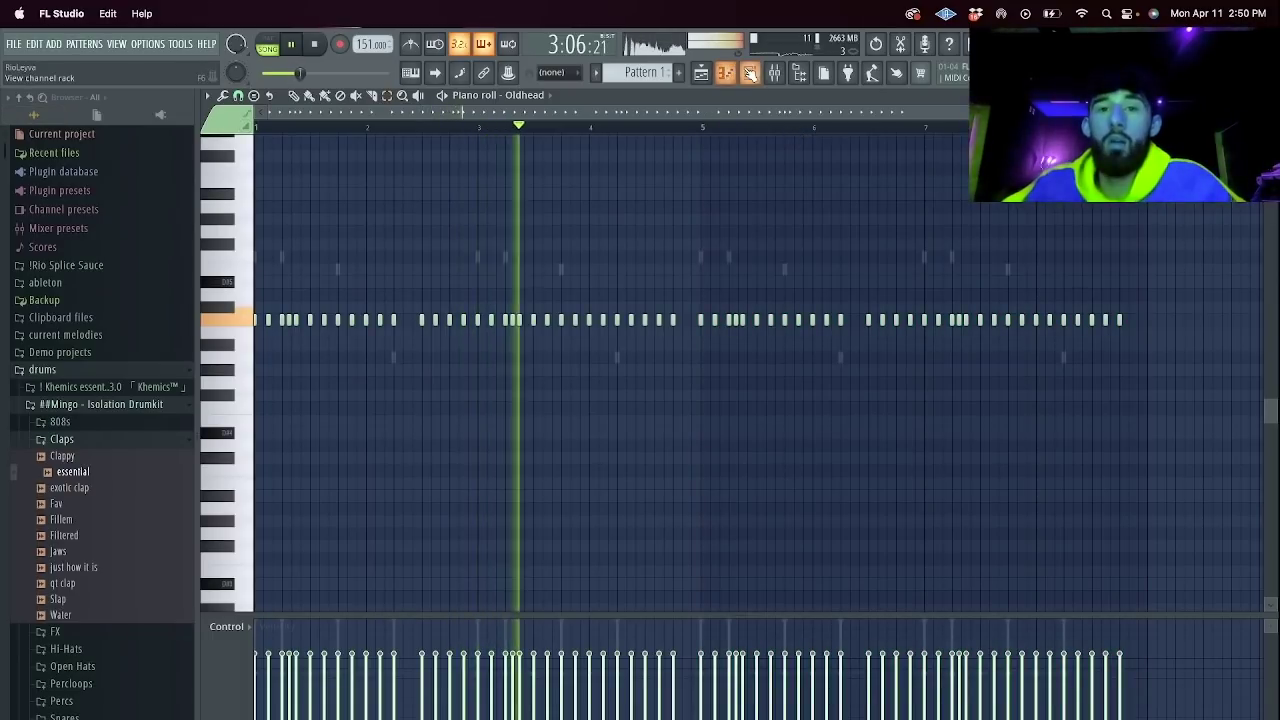
key(F6)
click(62, 421)
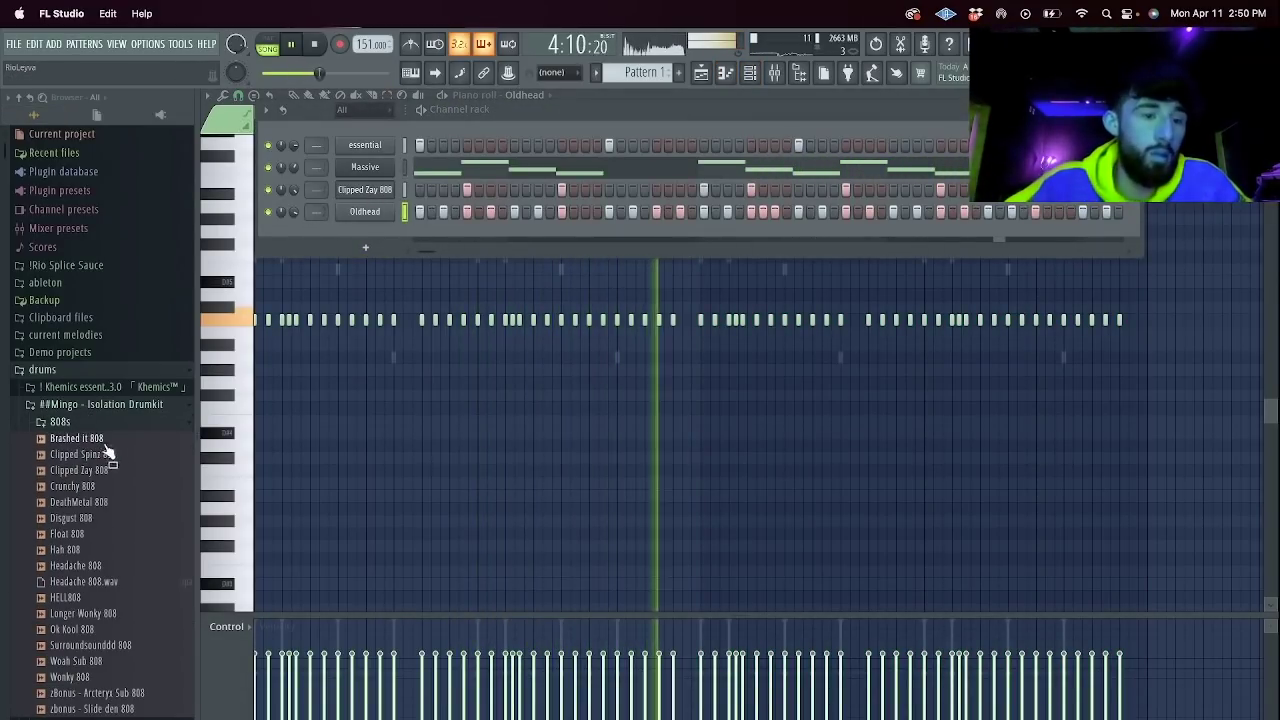
Add the 10k Drumkit's rio - extend 808 as a channel with max hold and zero decay, sustain, release.
scroll(57, 441, down, 10)
click(55, 440)
click(80, 476)
click(62, 493)
drag(84, 548, 386, 251)
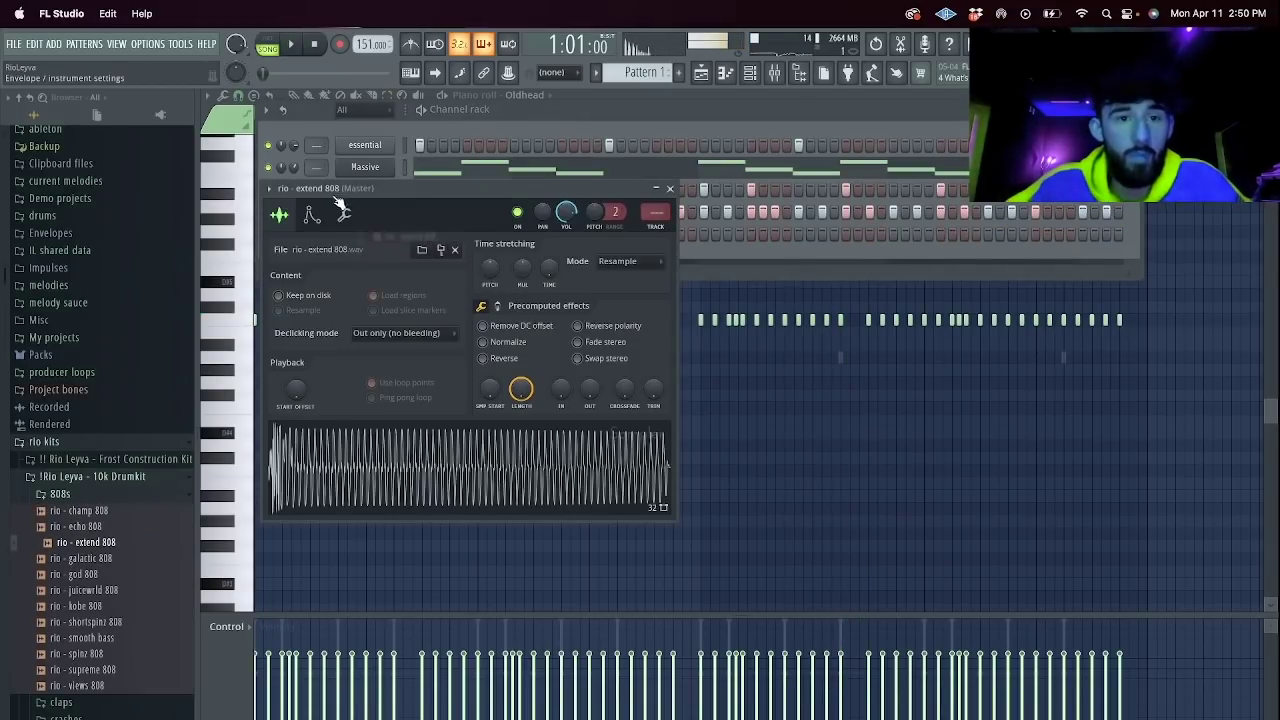
click(311, 214)
drag(333, 359, 333, 300)
drag(359, 359, 384, 410)
drag(409, 359, 409, 410)
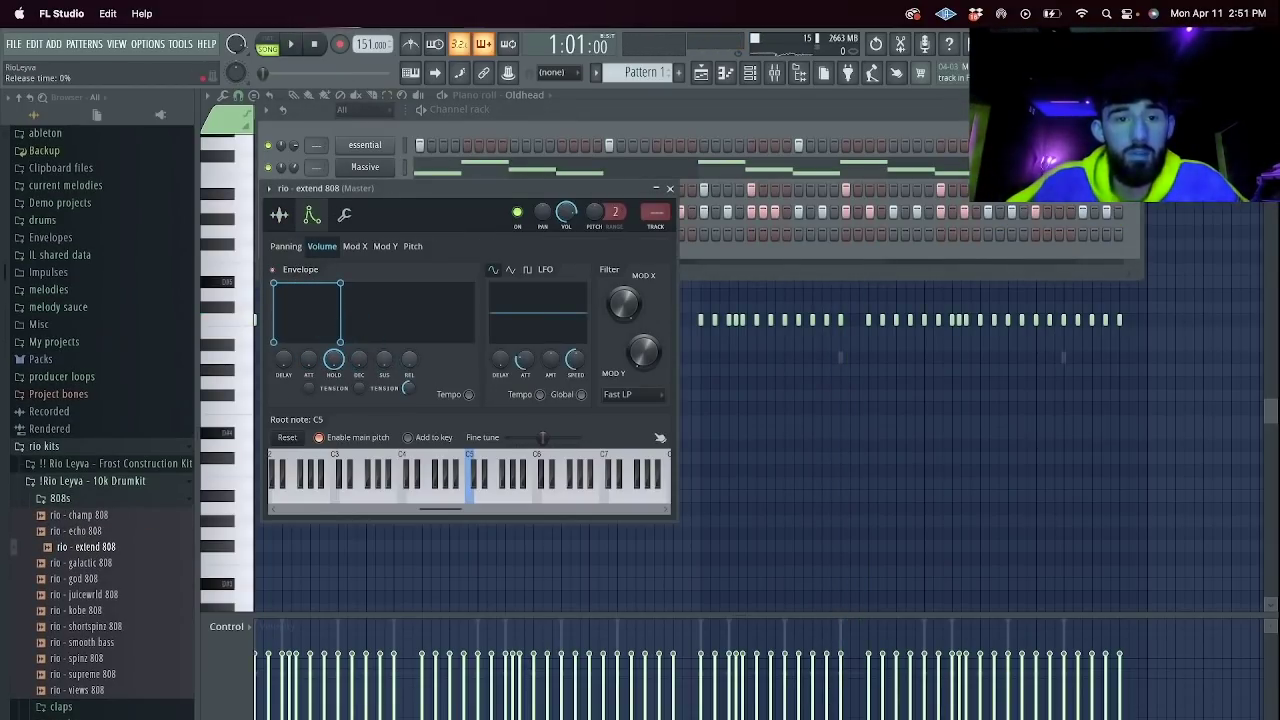
key(space)
click(670, 190)
Open the rio - extend 808 piano roll and audition pitches with the loop playing.
right_click(374, 233)
click(443, 231)
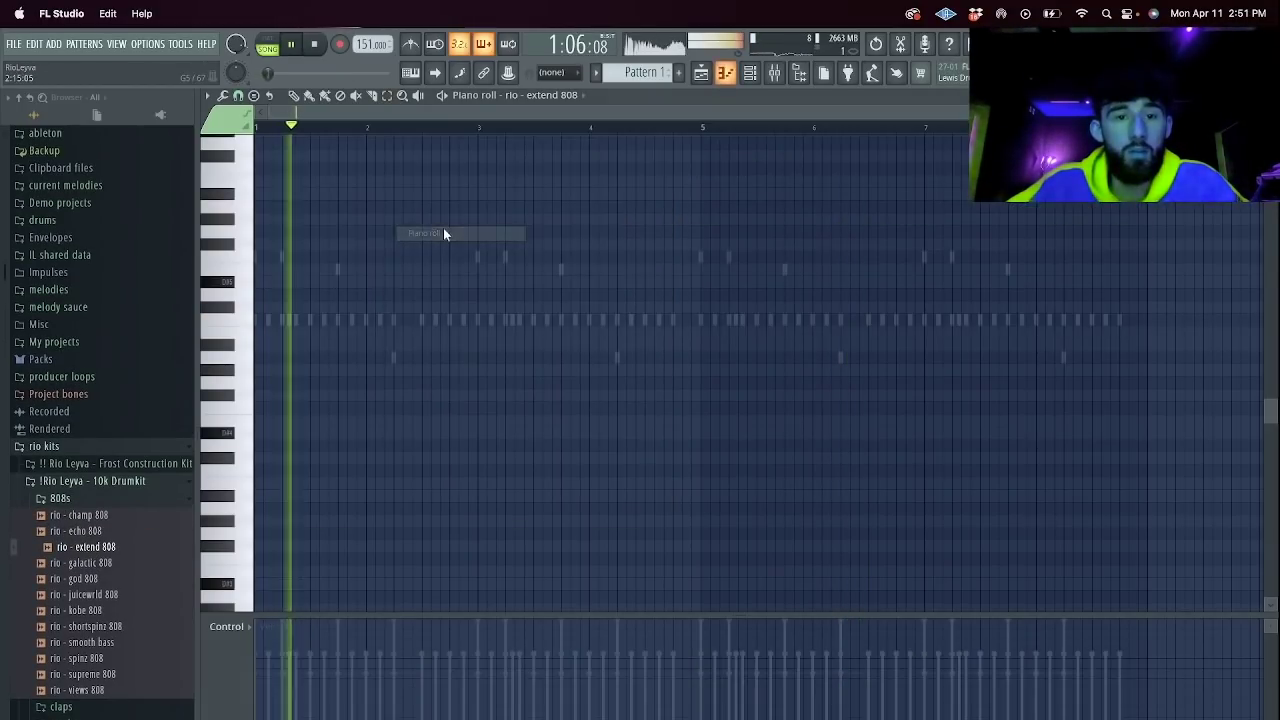
key(space)
click(295, 96)
scroll(281, 257, up, 5)
click(208, 236)
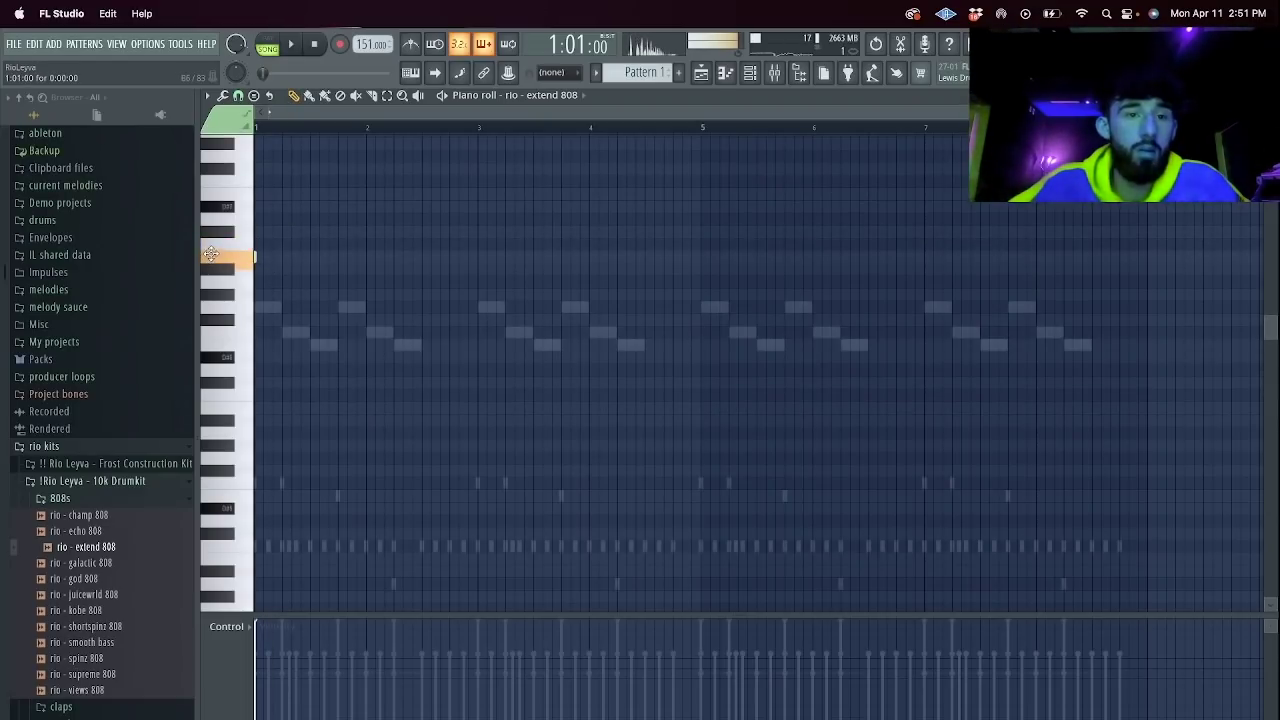
scroll(240, 235, up, 2)
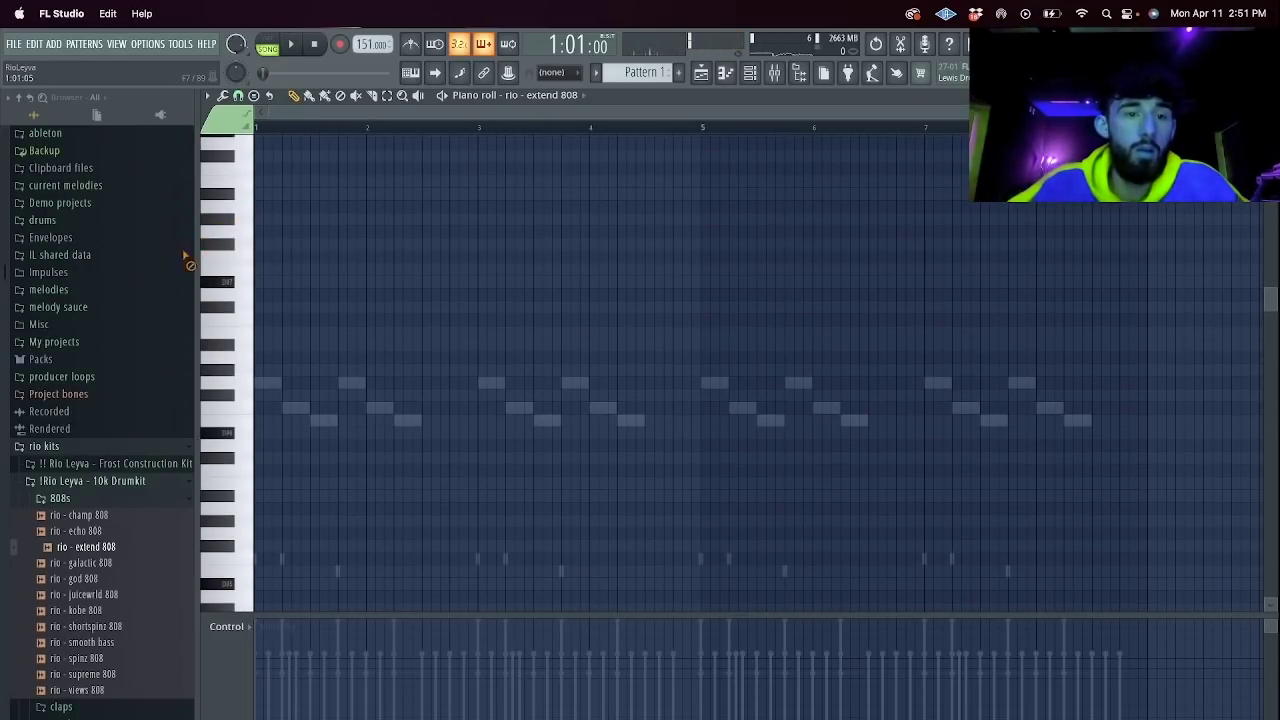
scroll(280, 212, up, 2)
key(space)
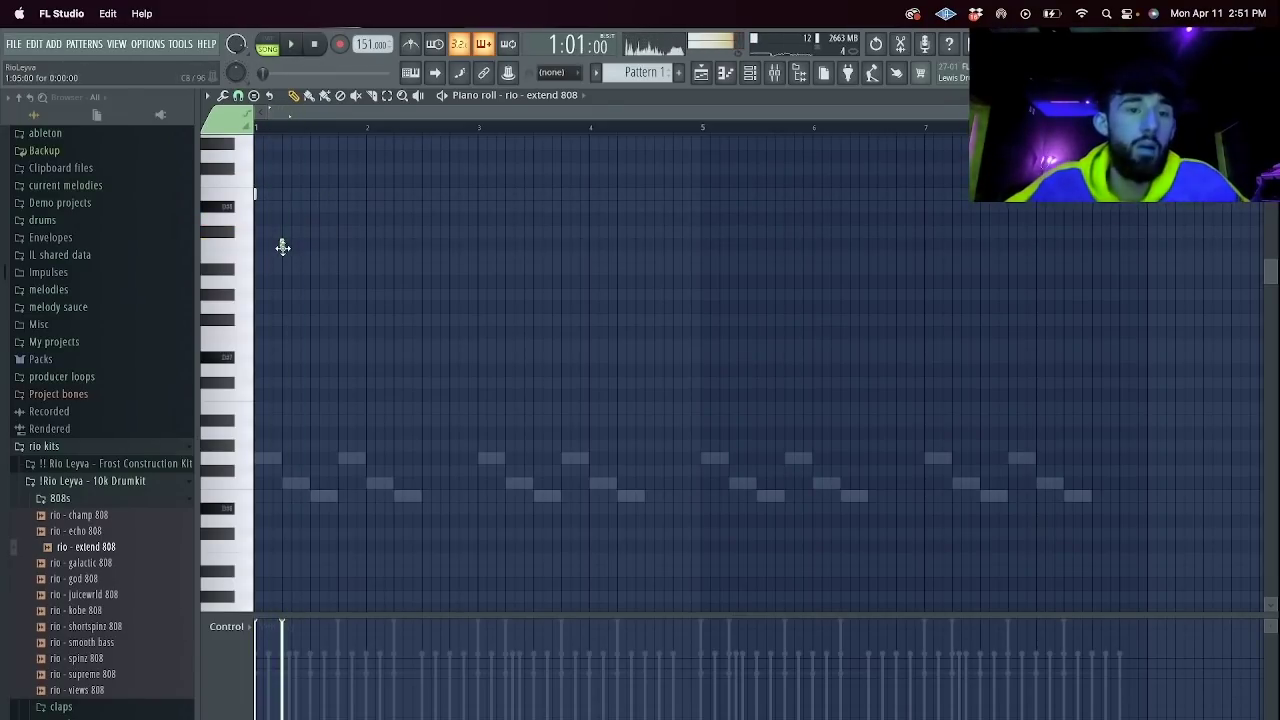
Draw the bar-1 808 notes, two high and two lower, using a finer snap grid for the last.
click(322, 268)
click(312, 257)
click(339, 244)
right_click(338, 244)
right_click(311, 257)
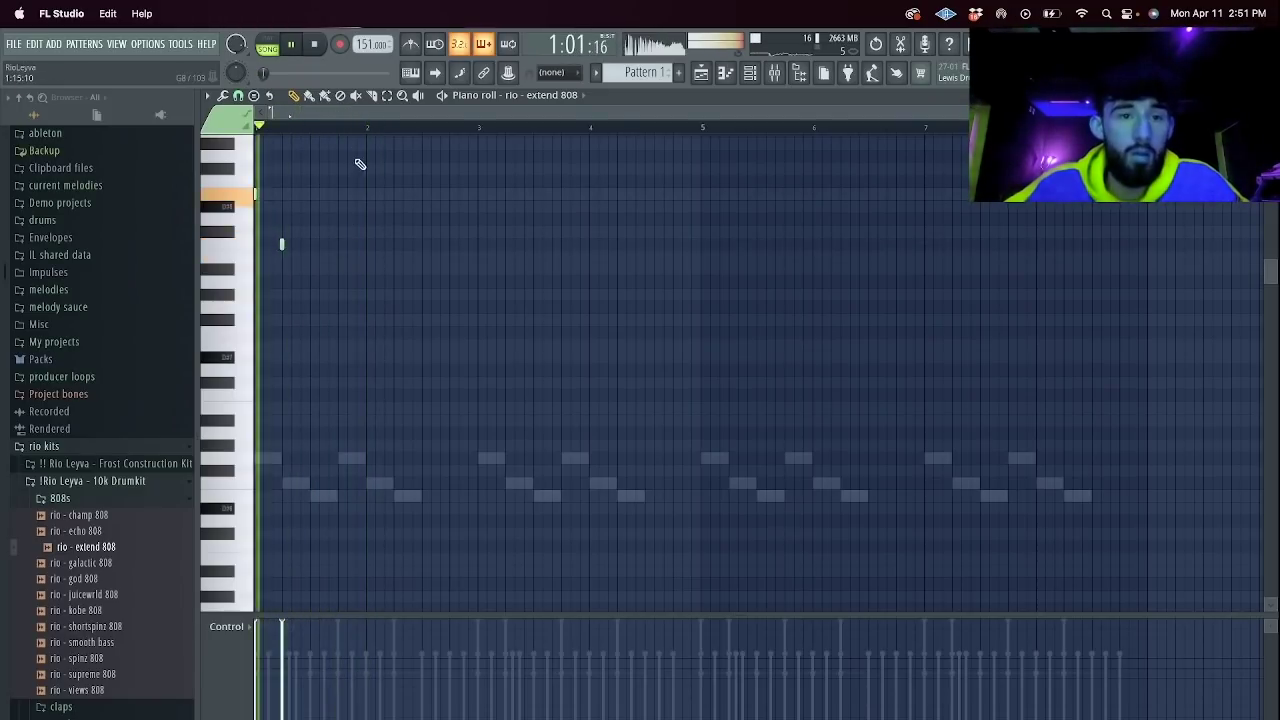
click(337, 155)
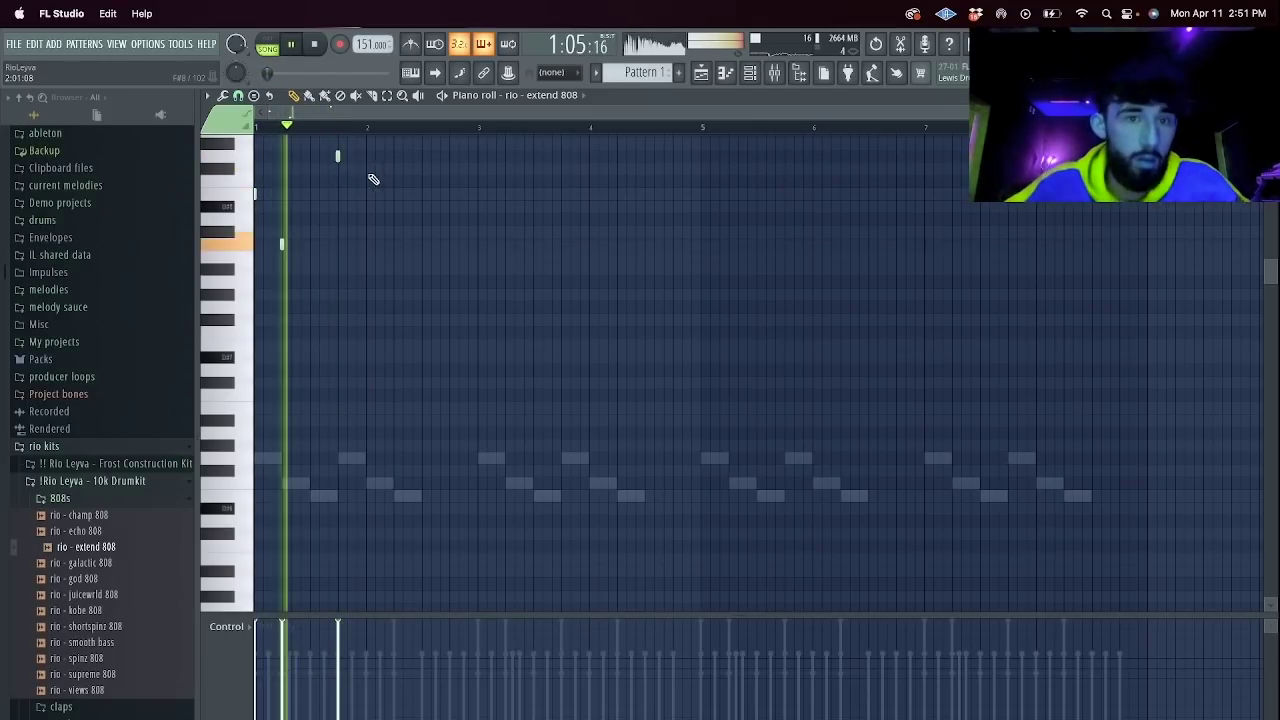
click(364, 156)
click(376, 181)
click(258, 95)
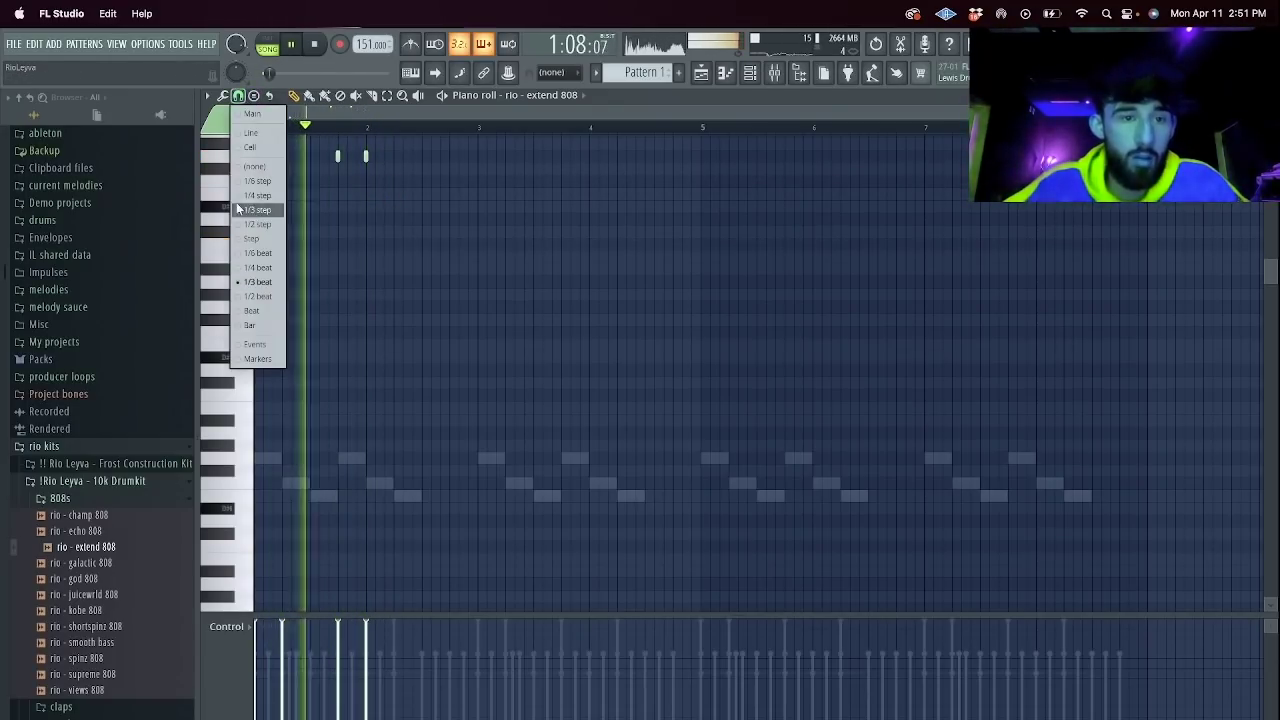
click(262, 207)
click(383, 181)
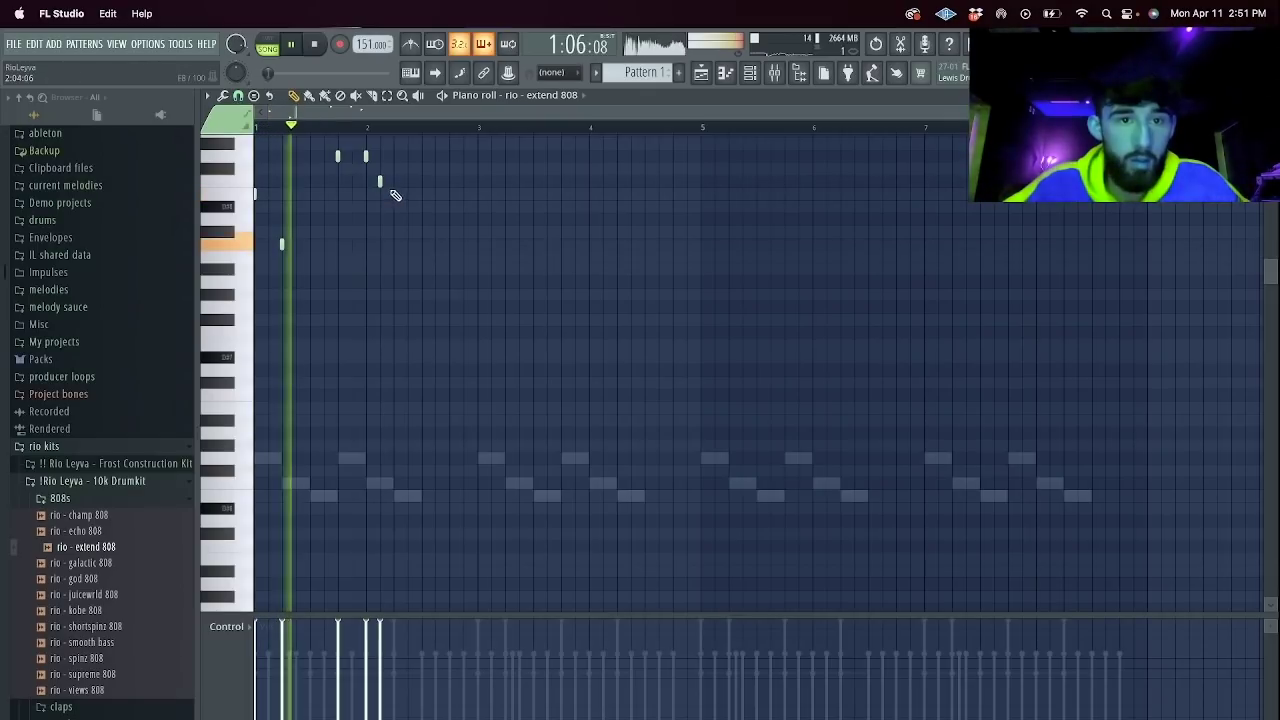
Set the 808 sample's time-stretching mode to Stretch and raise its sample start to 18%.
click(749, 72)
click(365, 234)
key(space)
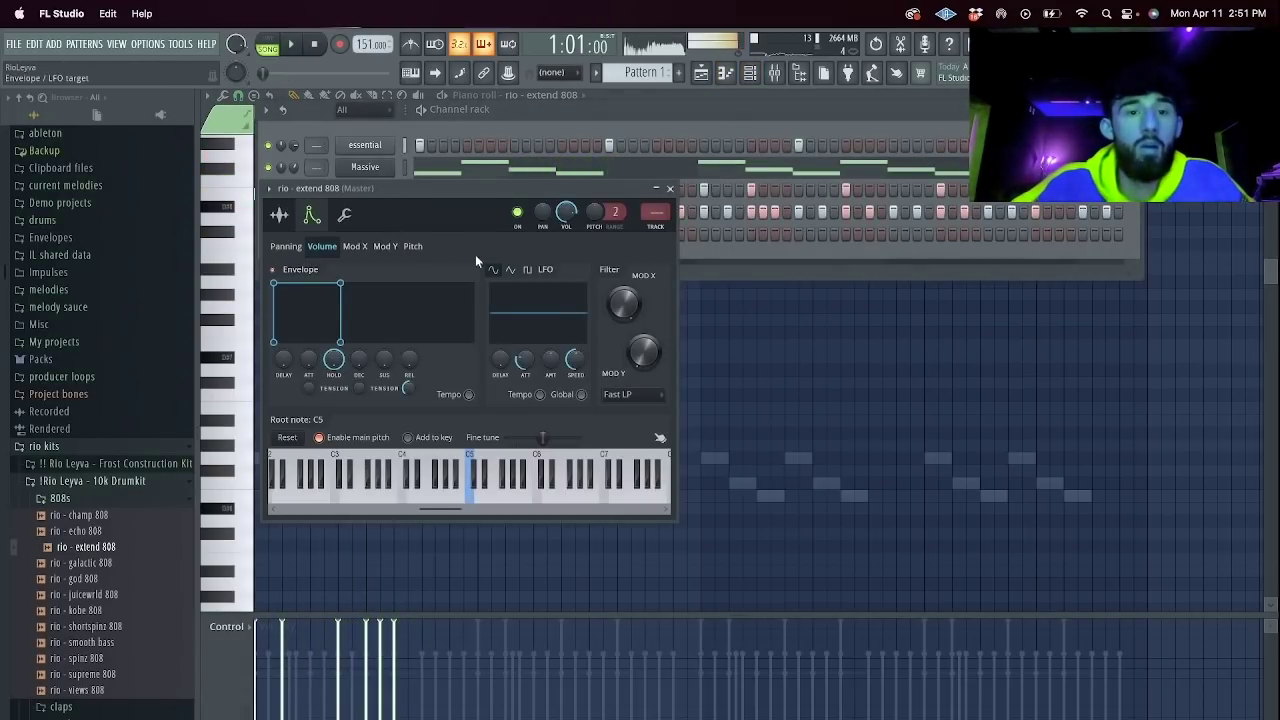
click(281, 215)
key(space)
click(605, 268)
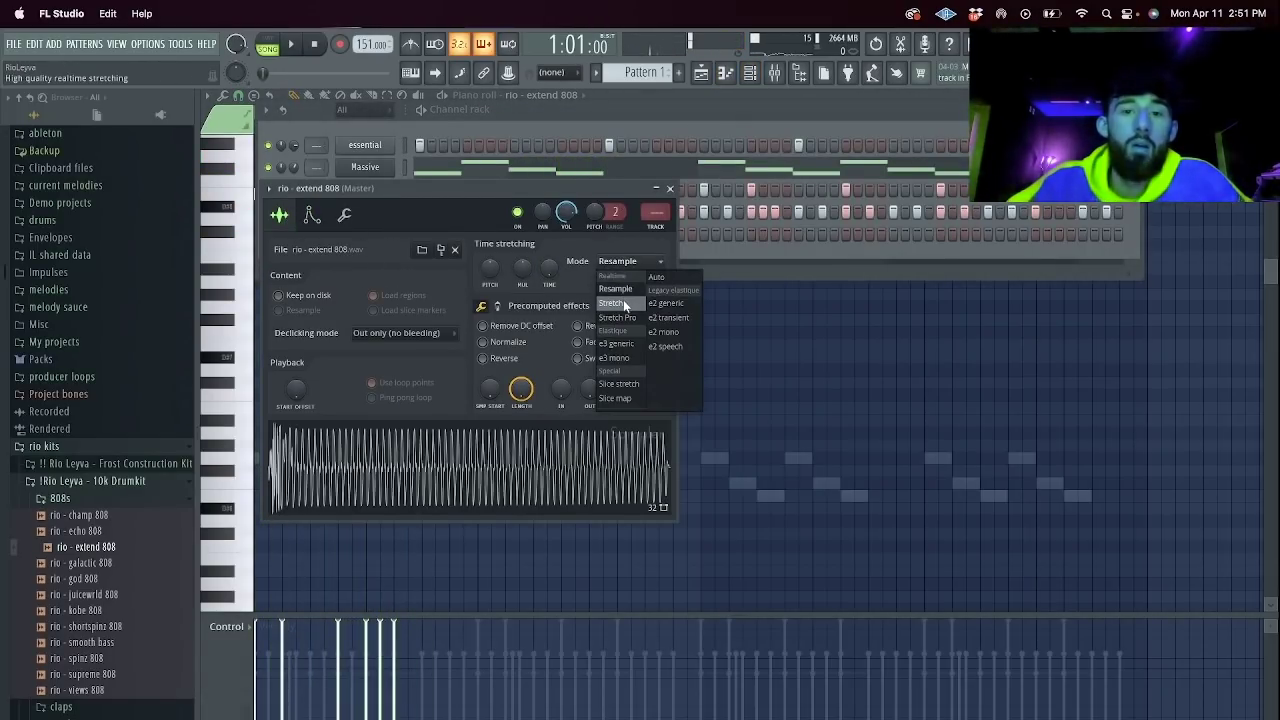
click(623, 301)
key(space)
click(670, 188)
key(space)
click(365, 233)
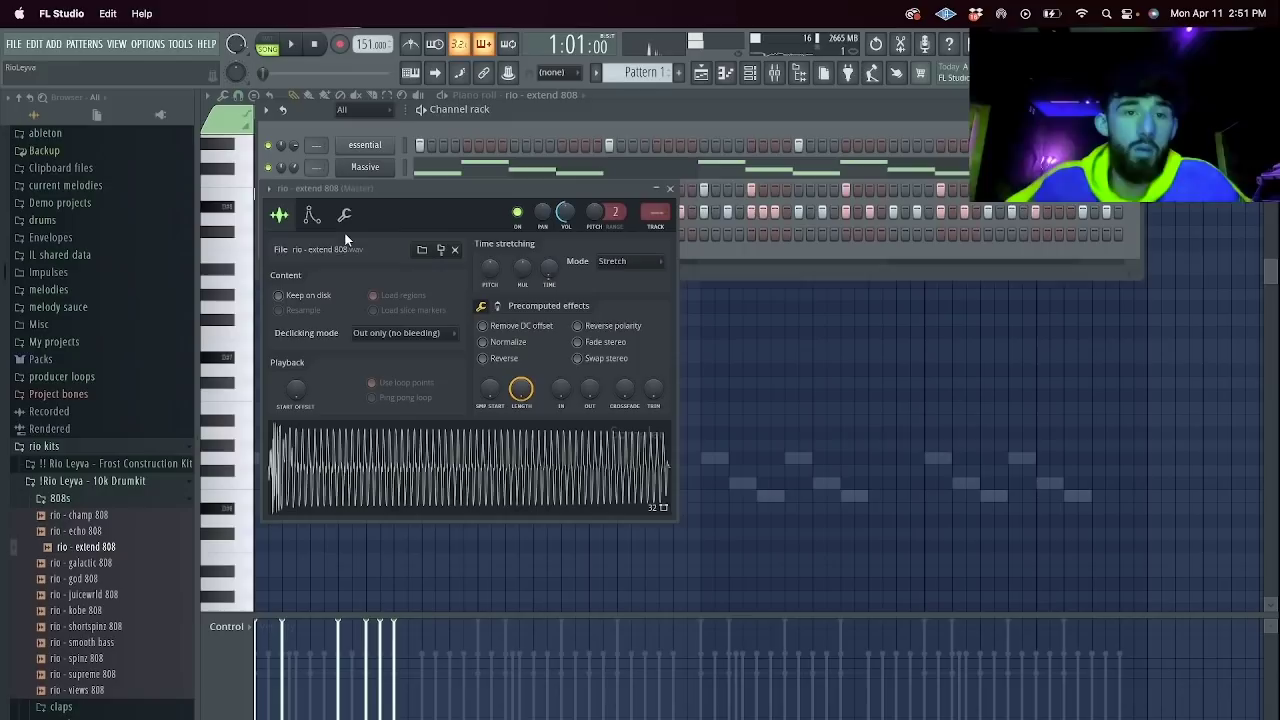
click(344, 215)
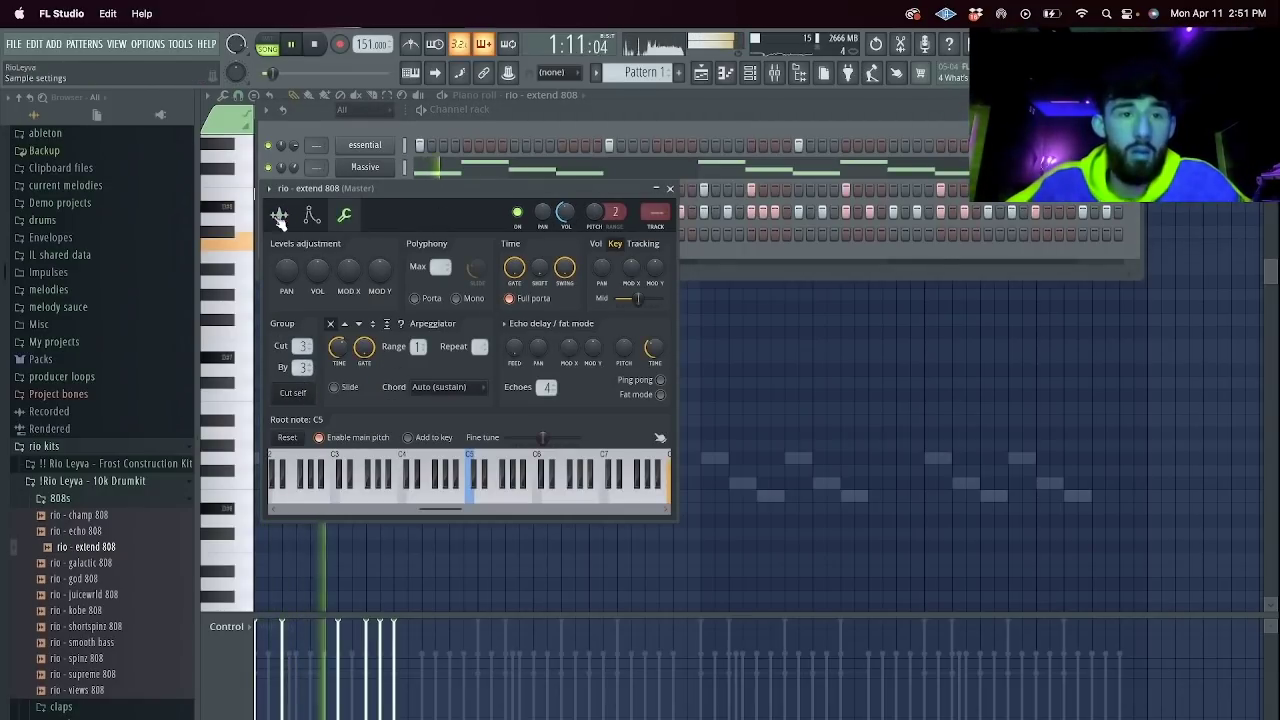
click(279, 218)
drag(490, 398, 492, 393)
click(670, 188)
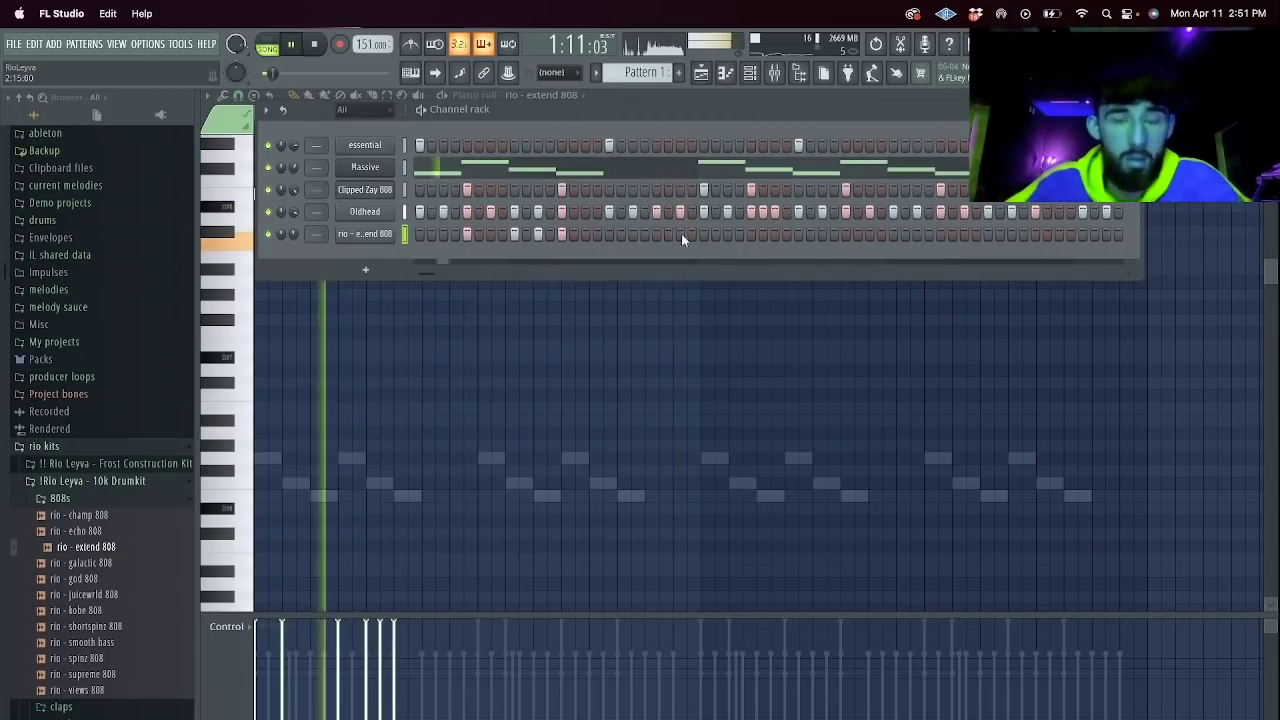
Add an 808 note near bar 2 and duplicate bars 1–3 of notes into bars 3–5.
right_click(601, 362)
key(space)
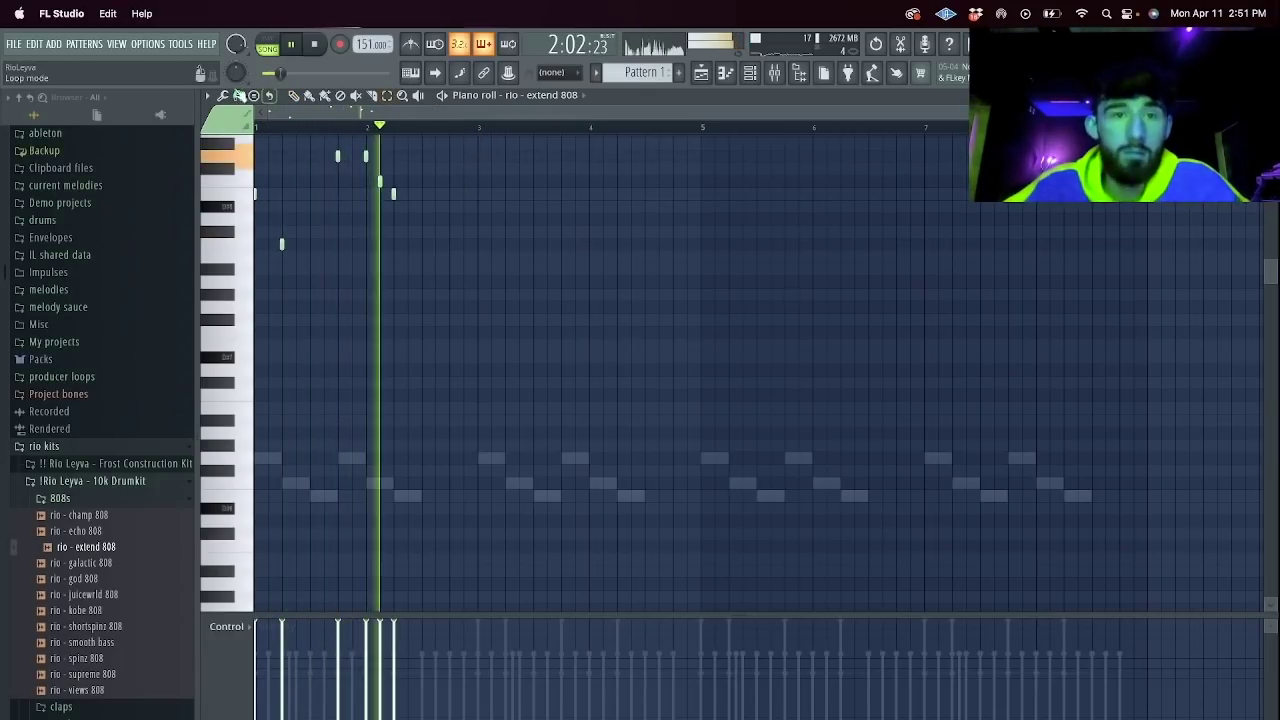
click(482, 257)
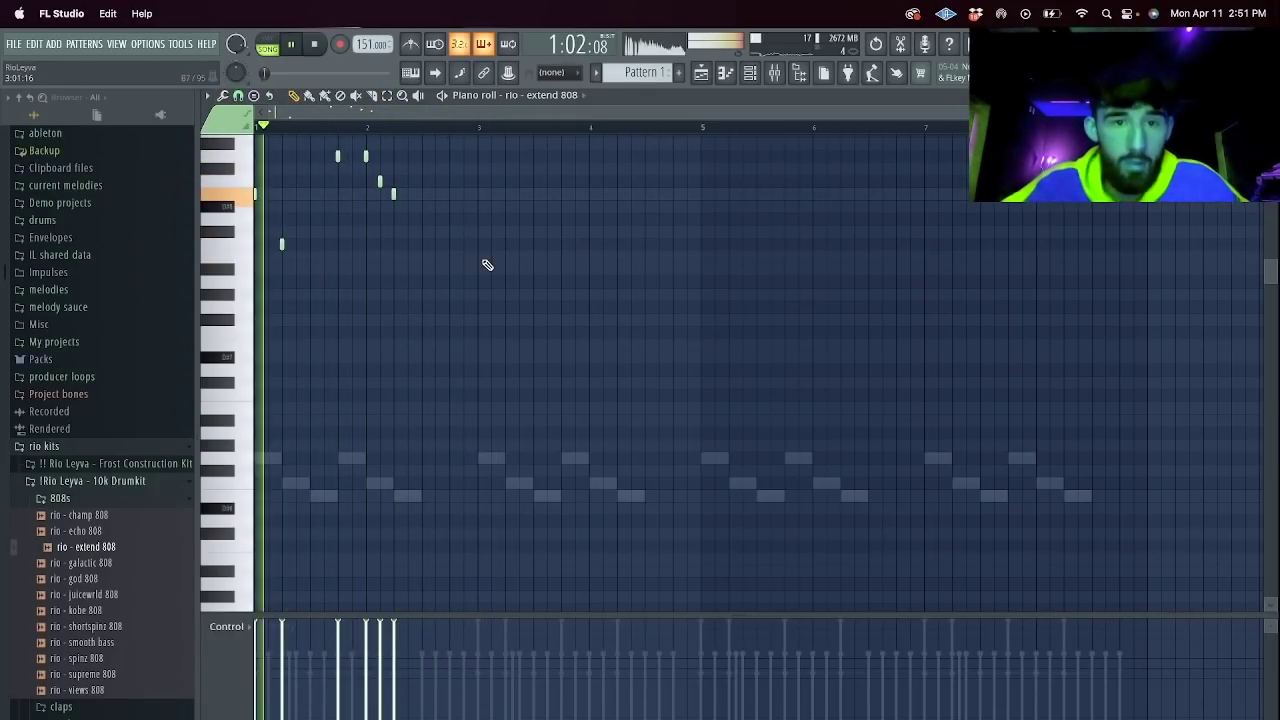
click(484, 259)
right_click(482, 258)
ctrl+drag(482, 128, 257, 128)
key(ctrl+b)
key(ctrl+d)
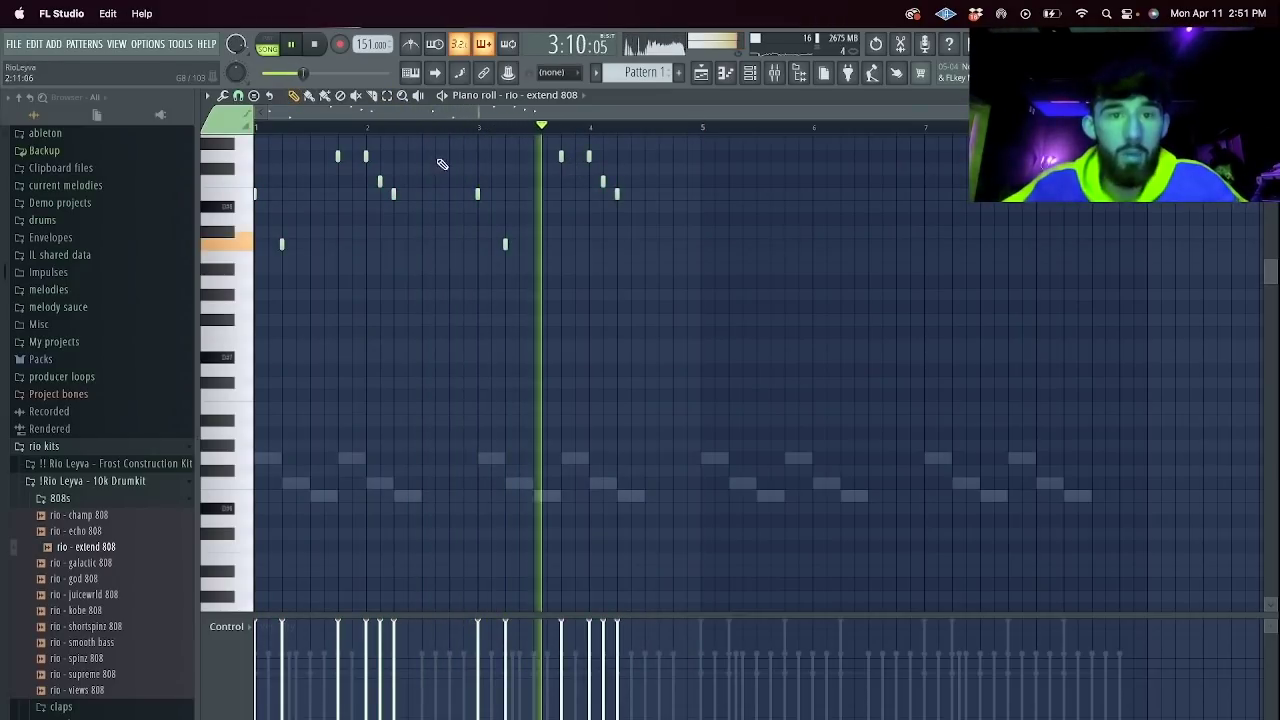
Replace the unwanted off-grid 808 notes, then duplicate bars 1–4 into bars 5–8.
right_click(477, 193)
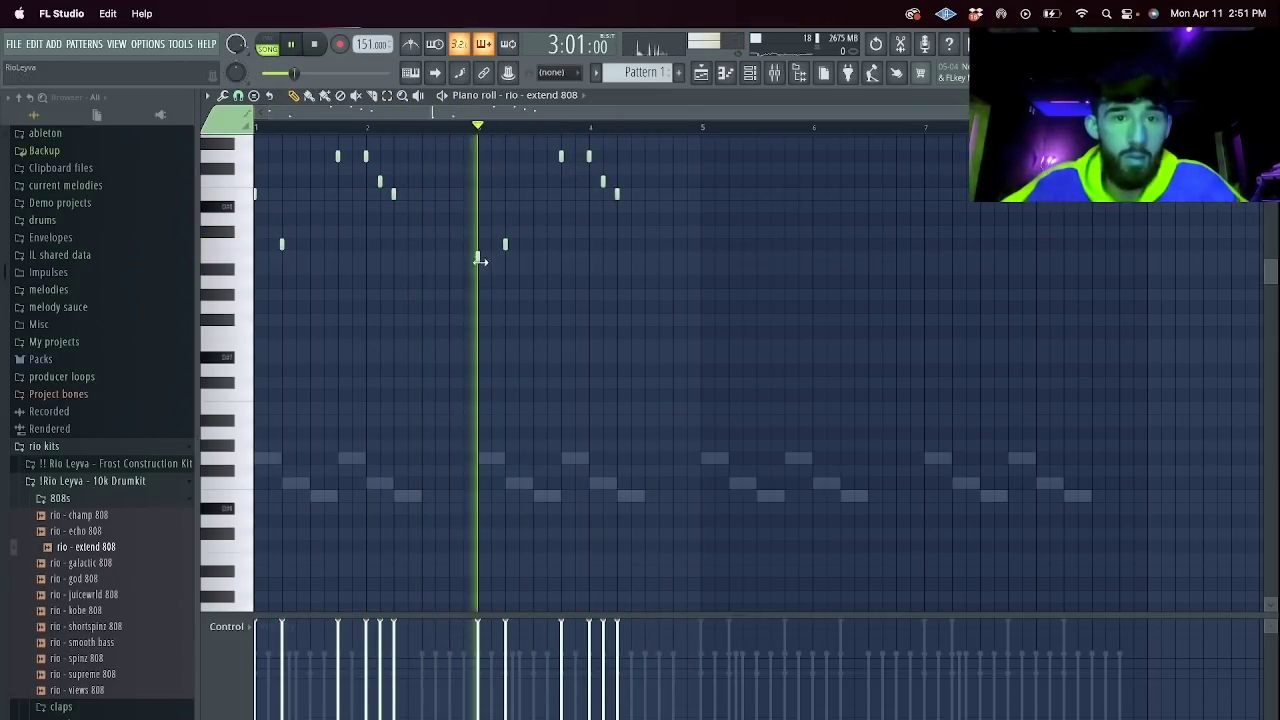
scroll(613, 264, up, 3)
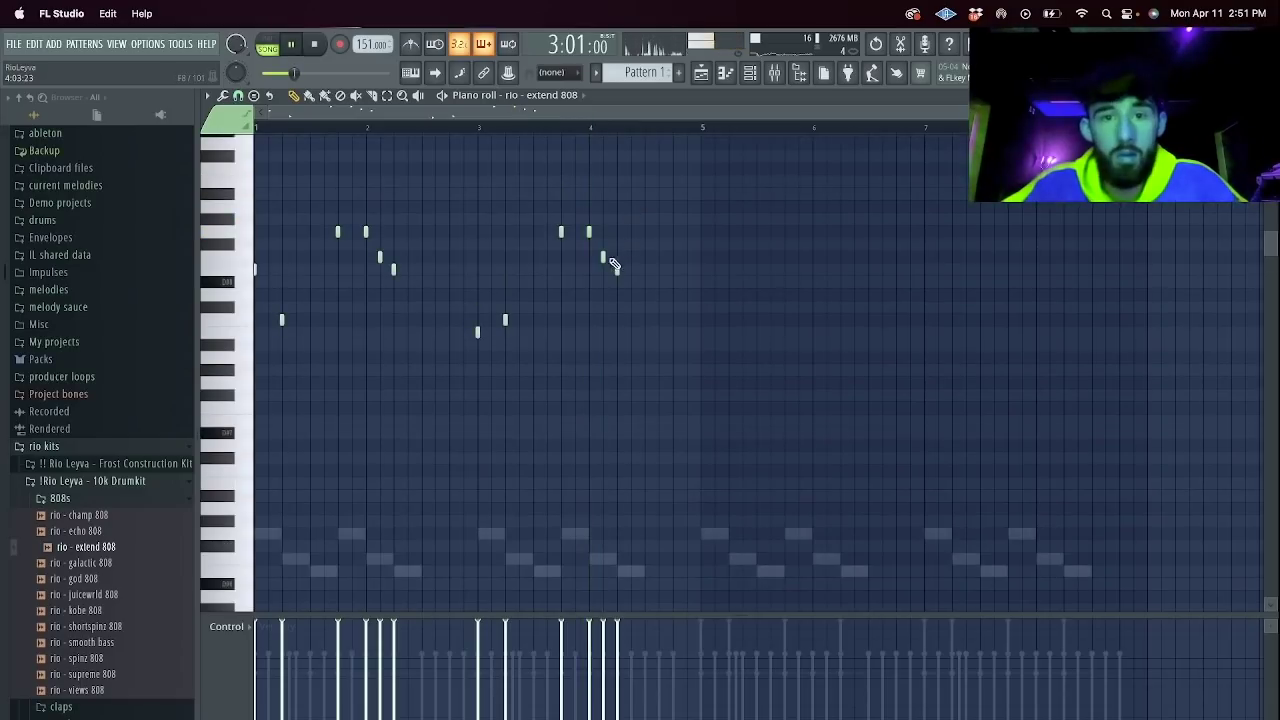
right_click(589, 234)
key(space)
right_click(592, 232)
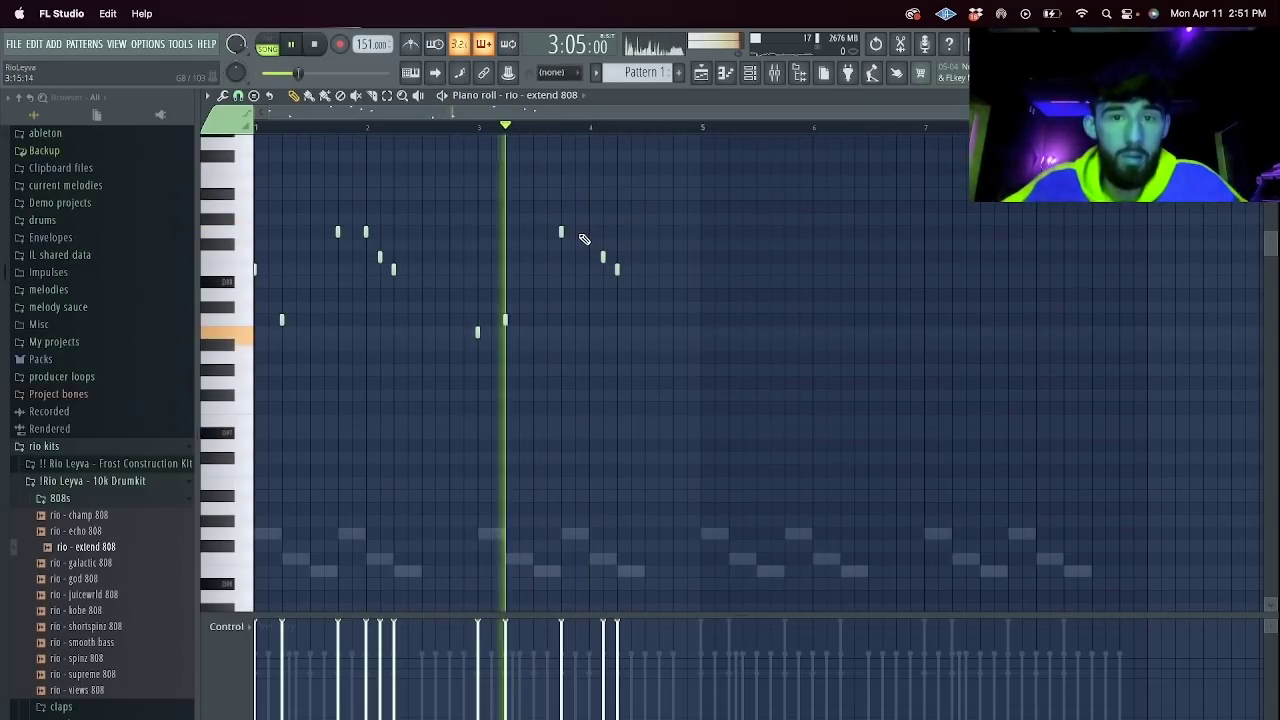
click(577, 207)
click(589, 232)
drag(702, 129, 420, 229)
key(ctrl+b)
ctrl+click(804, 129)
Show the mixer and select the rio - extend 808 mixer track.
click(751, 73)
click(774, 75)
click(496, 228)
Load Effectrix into an empty effect slot on the rio - extend 808 track.
click(1150, 237)
mouse_move(1111, 318)
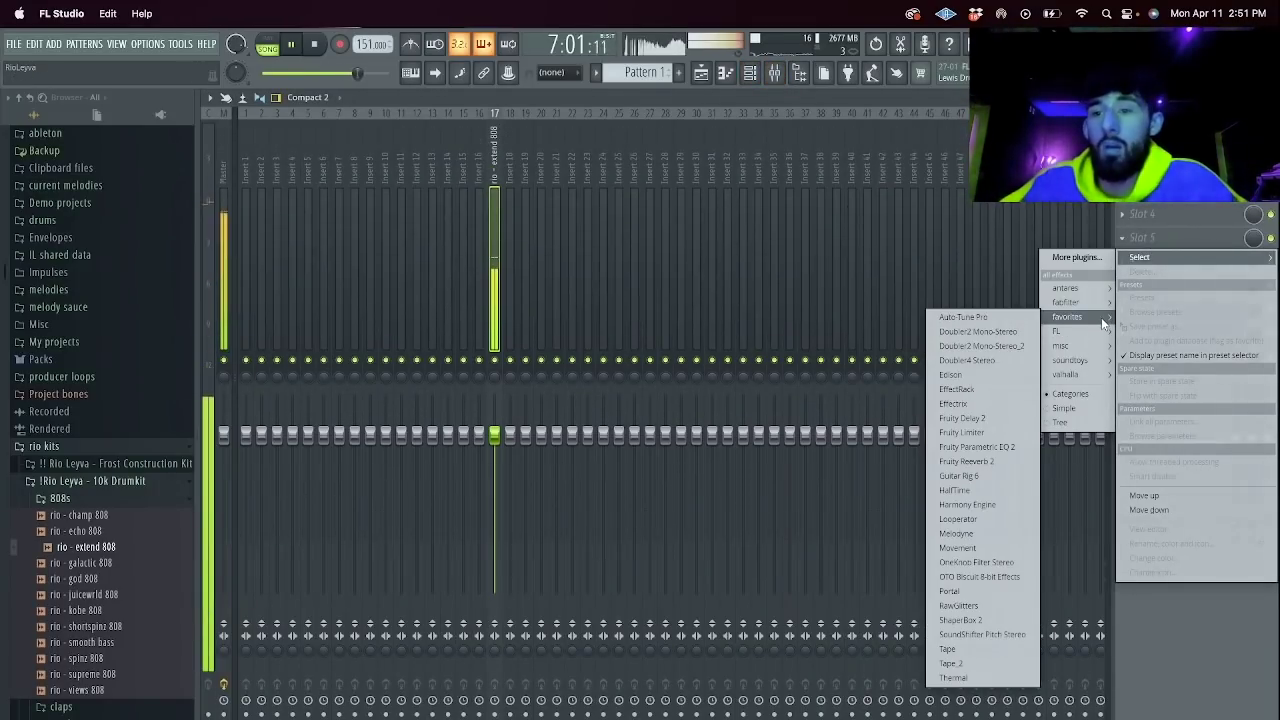
click(992, 400)
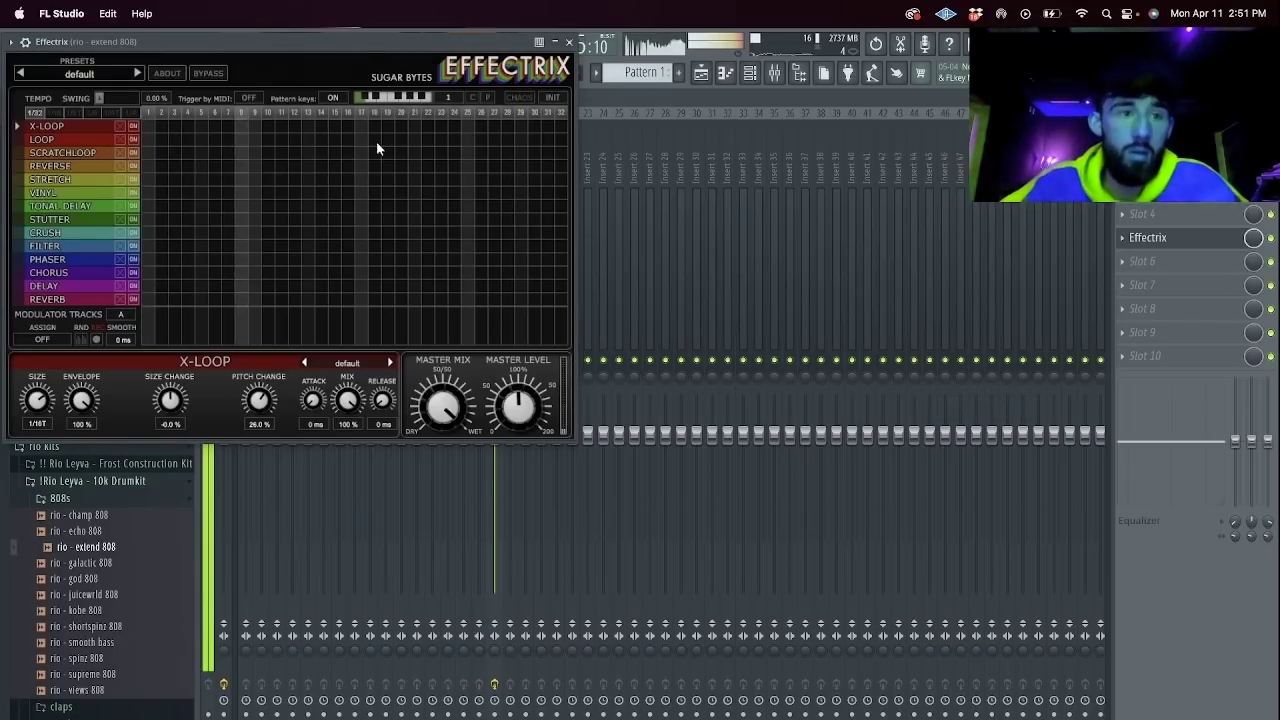
Draw a vinyl effect block near the pattern's end in Effectrix, discarding the trial reverse and loop blocks.
drag(397, 166, 525, 166)
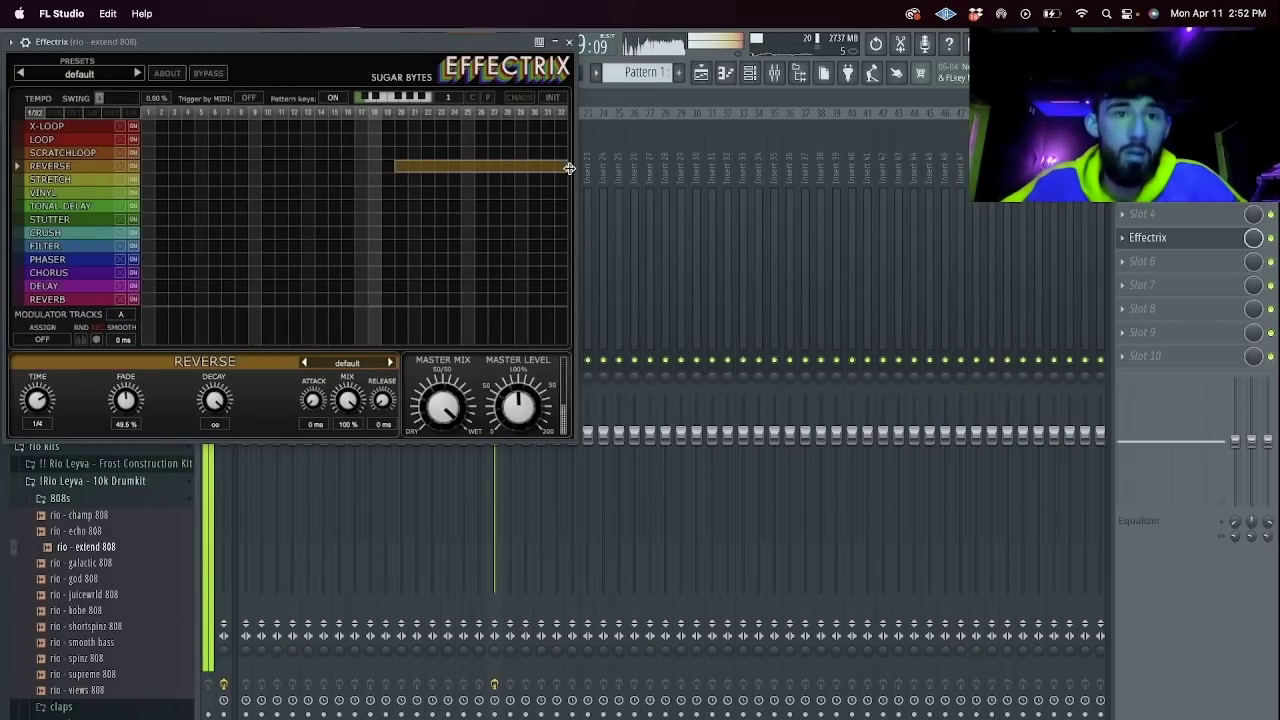
right_click(525, 166)
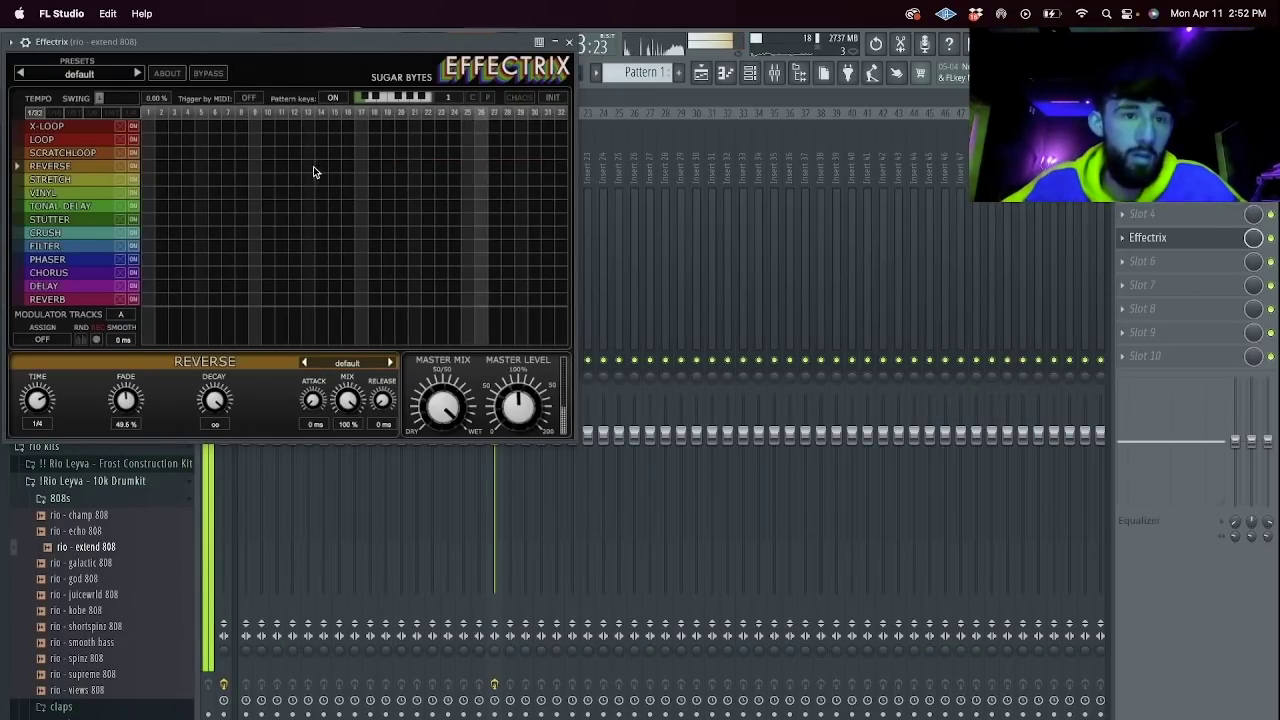
mouse_move(302, 166)
mouse_down()
mouse_move(344, 168)
mouse_move(414, 141)
mouse_up()
right_click(345, 168)
right_click(411, 143)
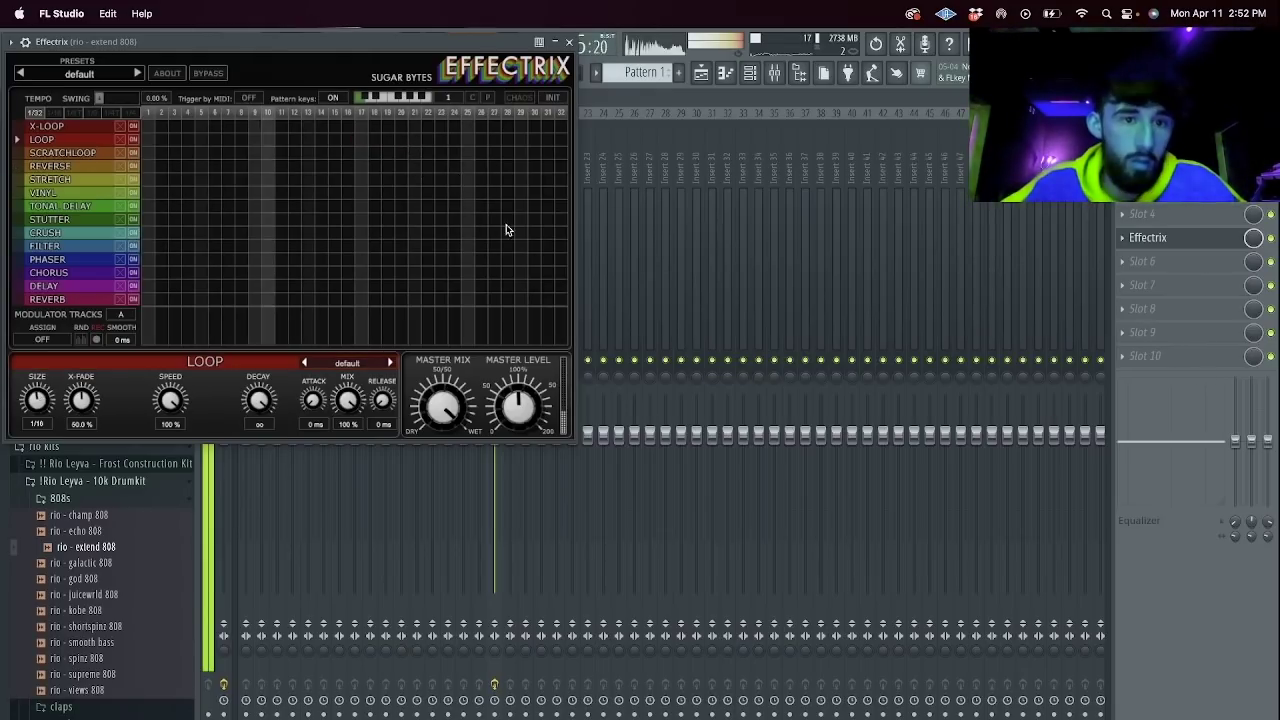
drag(532, 194, 557, 195)
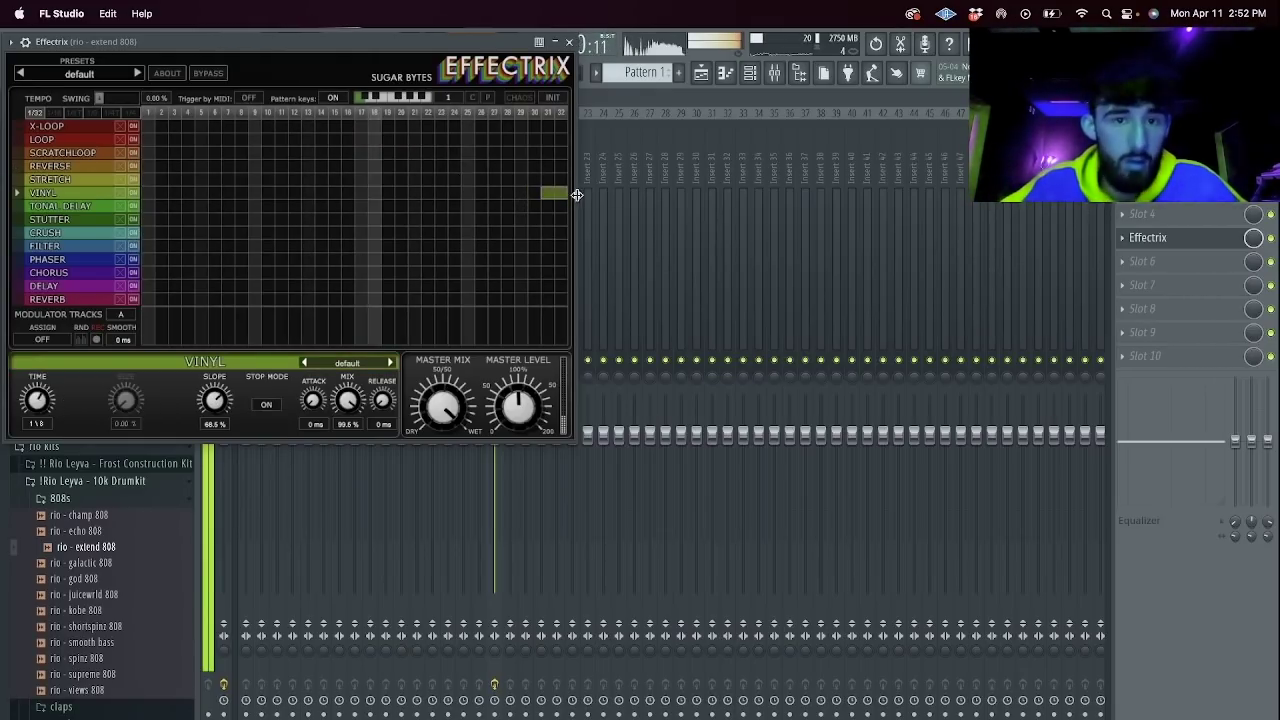
click(569, 42)
key(F6)
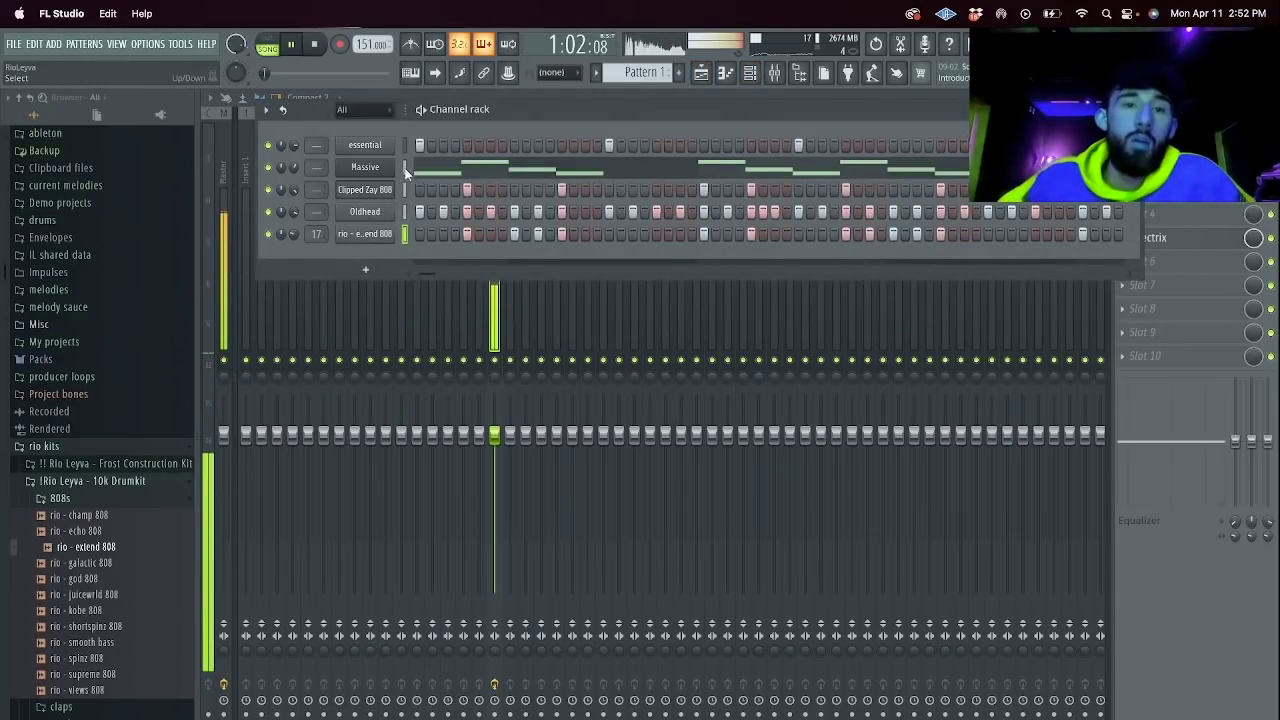
Apply a -3 semitone shift through the channel rack's options menu.
click(262, 114)
key(F6)
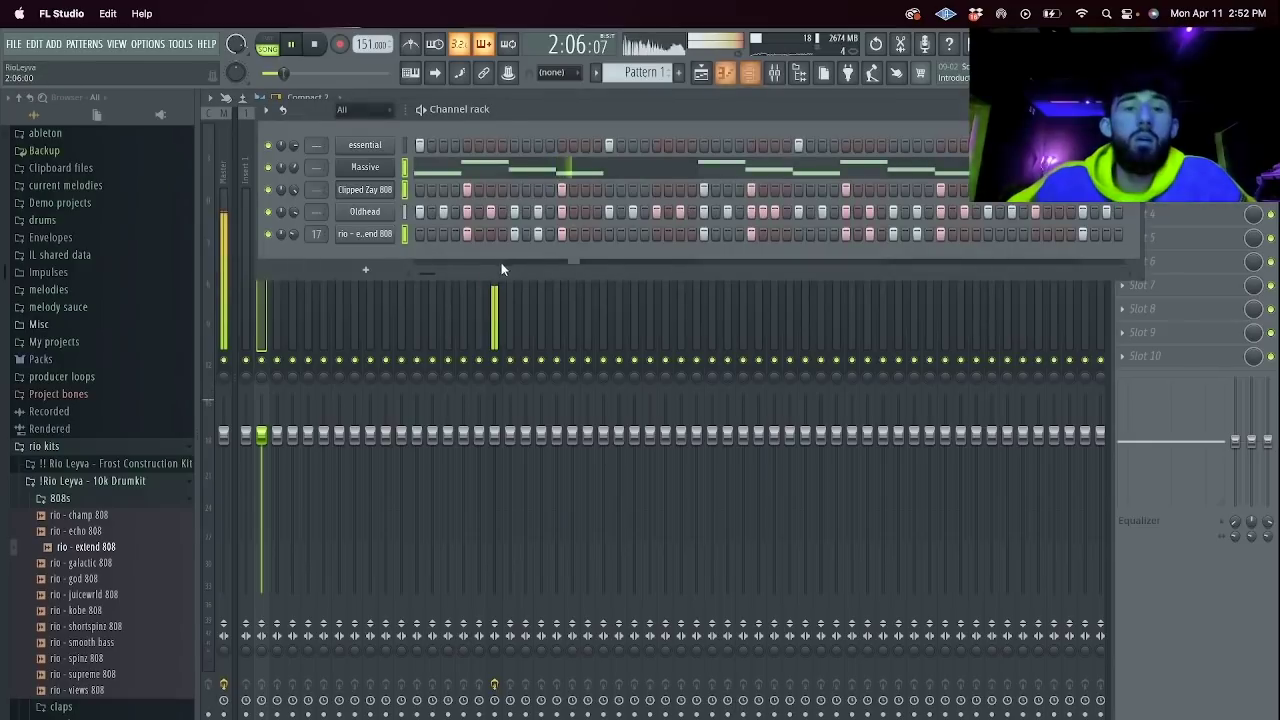
click(266, 110)
click(316, 290)
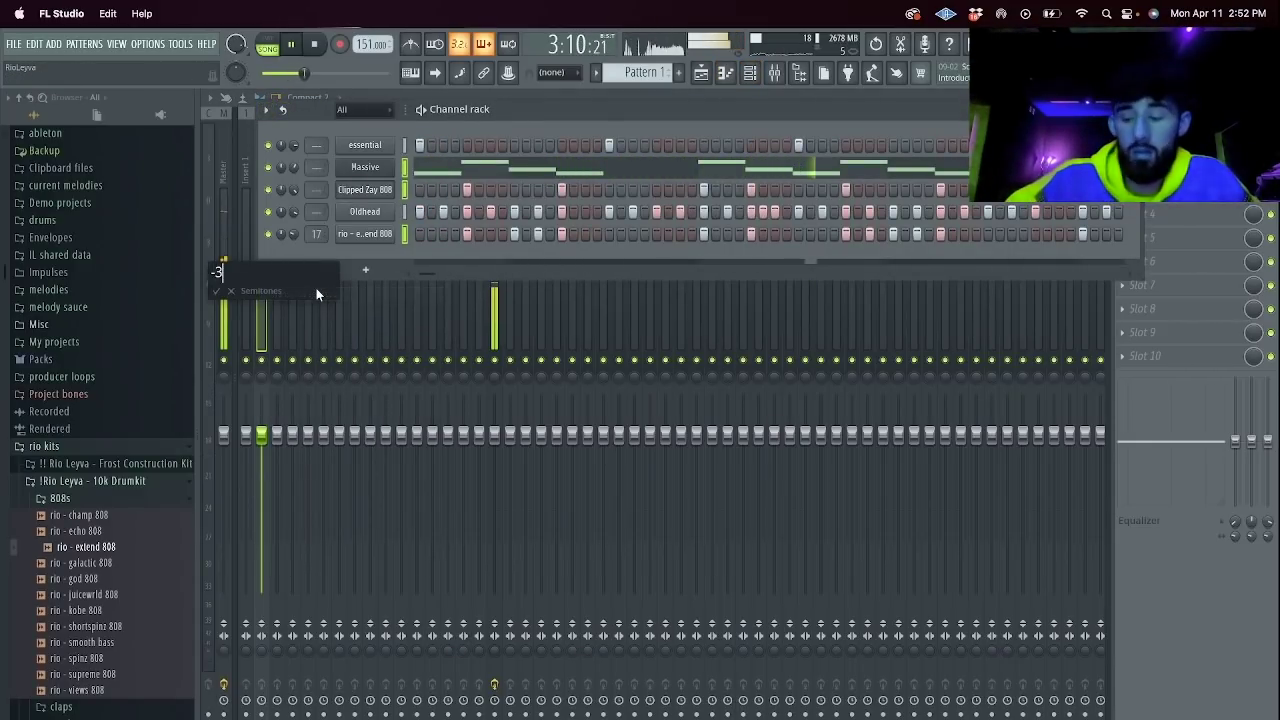
key(Escape)
In the Clipped Zay 808 piano roll, raise the four lower notes by an octave.
right_click(392, 229)
click(391, 220)
right_click(392, 185)
click(408, 190)
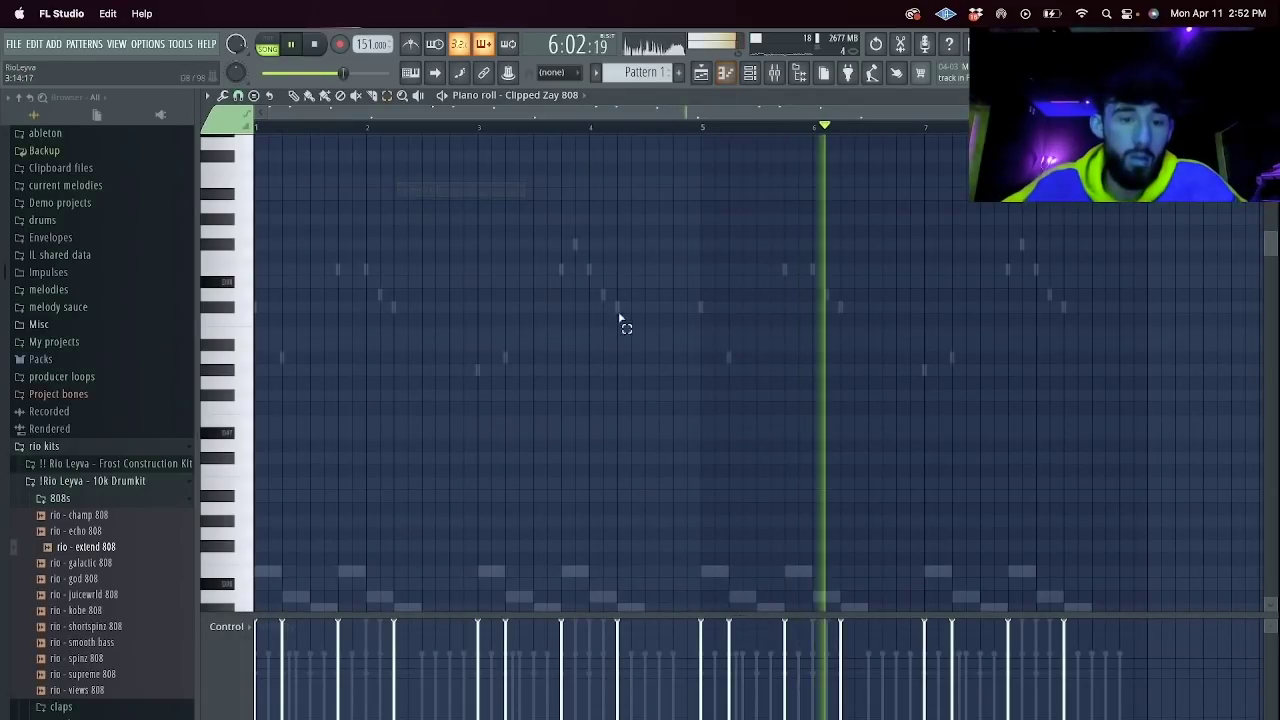
scroll(548, 292, down, 10)
drag(1147, 484, 370, 418)
key(ctrl+Up)
ctrl+click(397, 435)
click(750, 74)
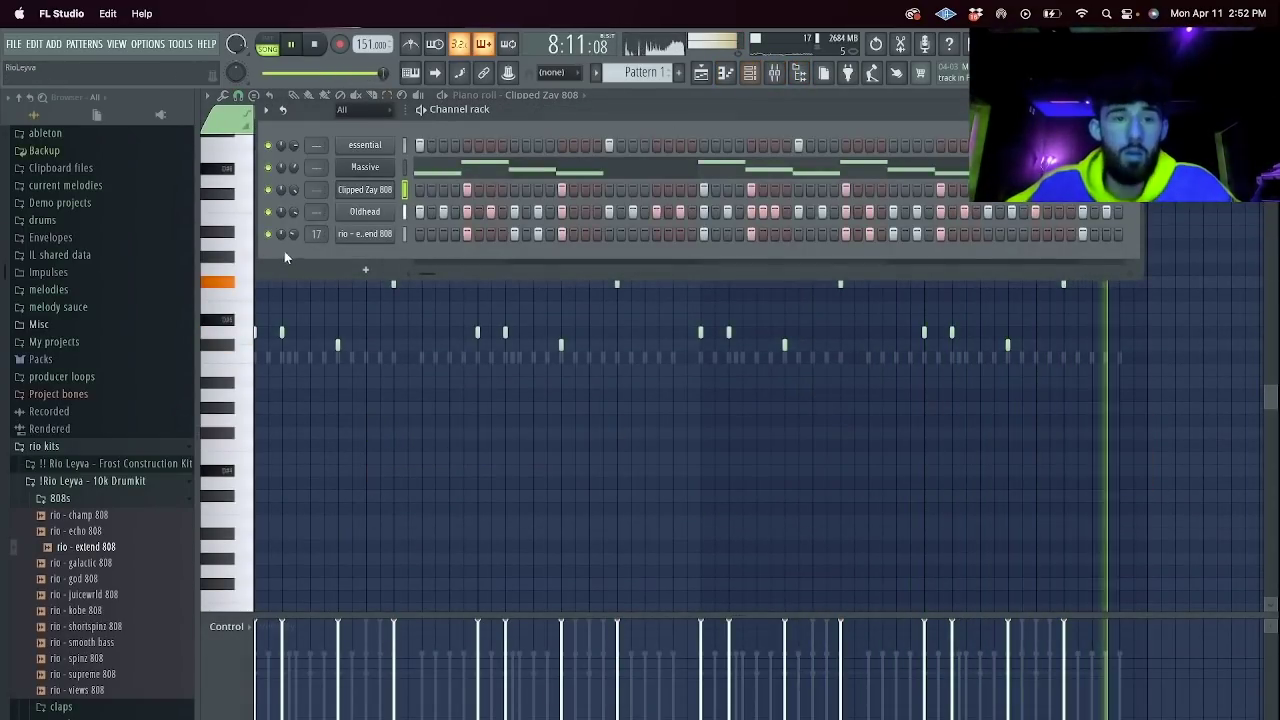
right_click(391, 186)
click(301, 235)
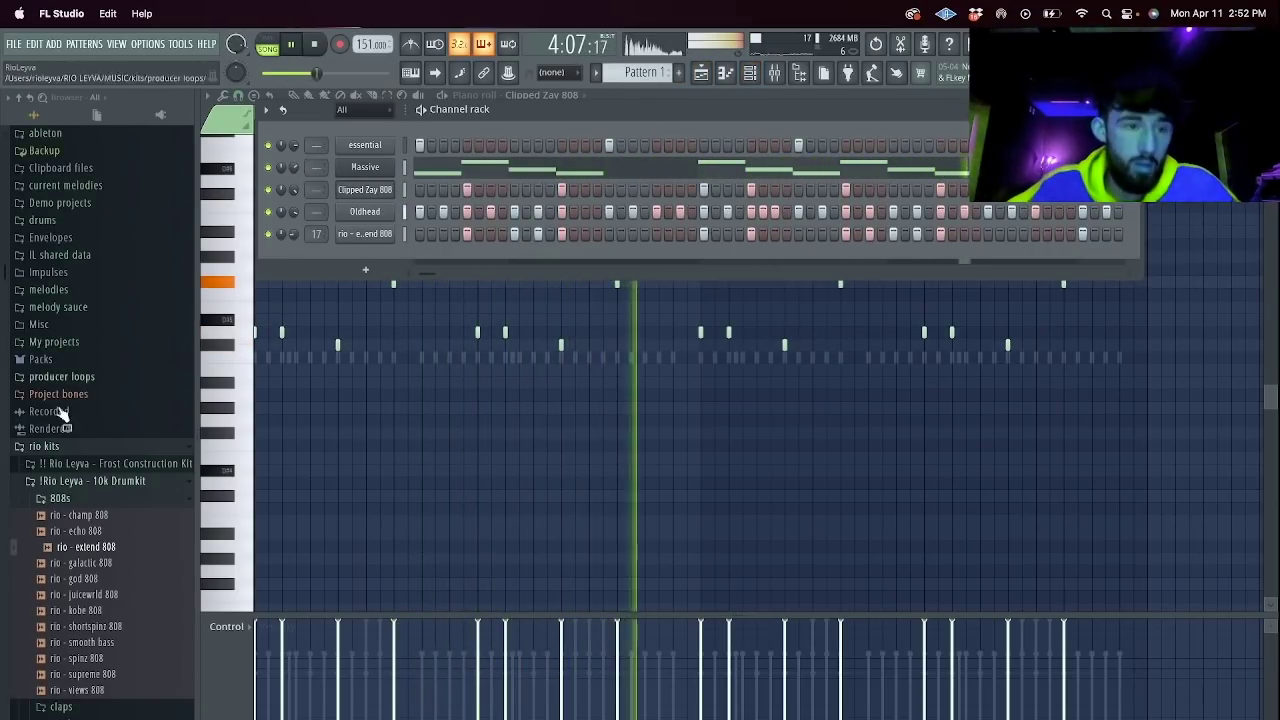
Load Rio - Heal Pluck from the Pluto One Shot Kit's Pluck folder as a new channel.
key(space)
scroll(100, 400, down, 10)
click(100, 305)
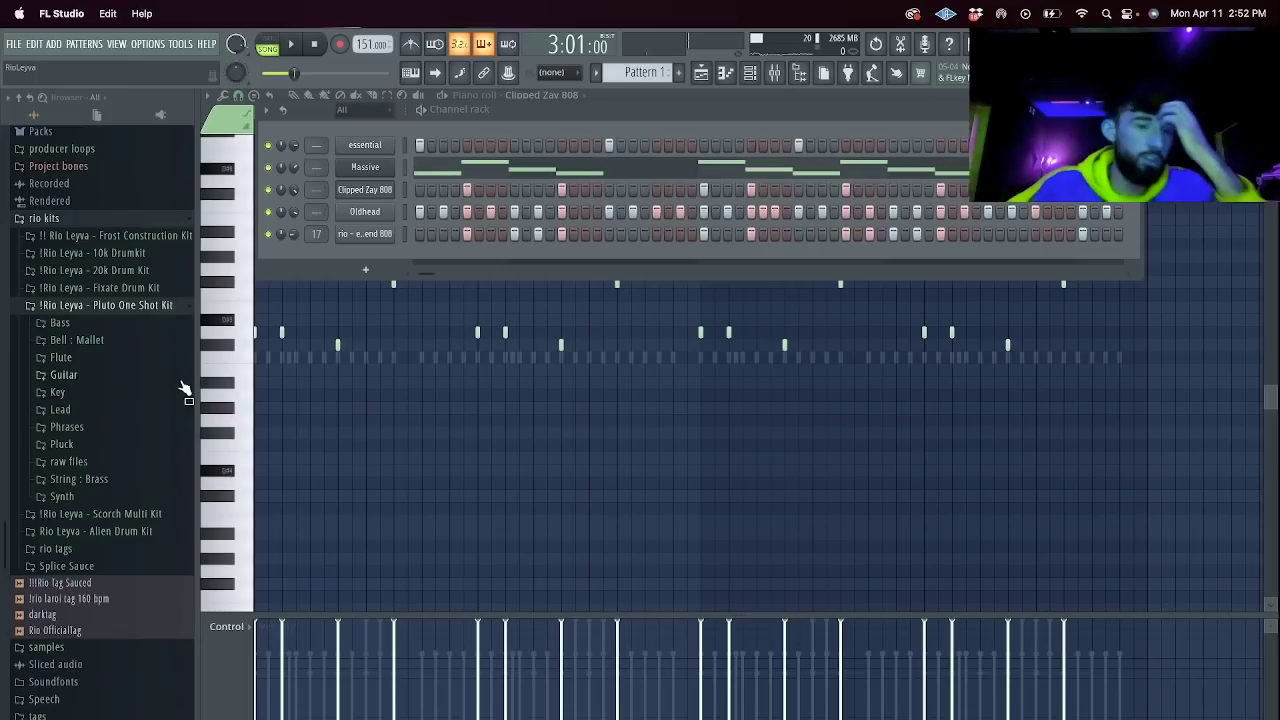
click(92, 446)
click(100, 573)
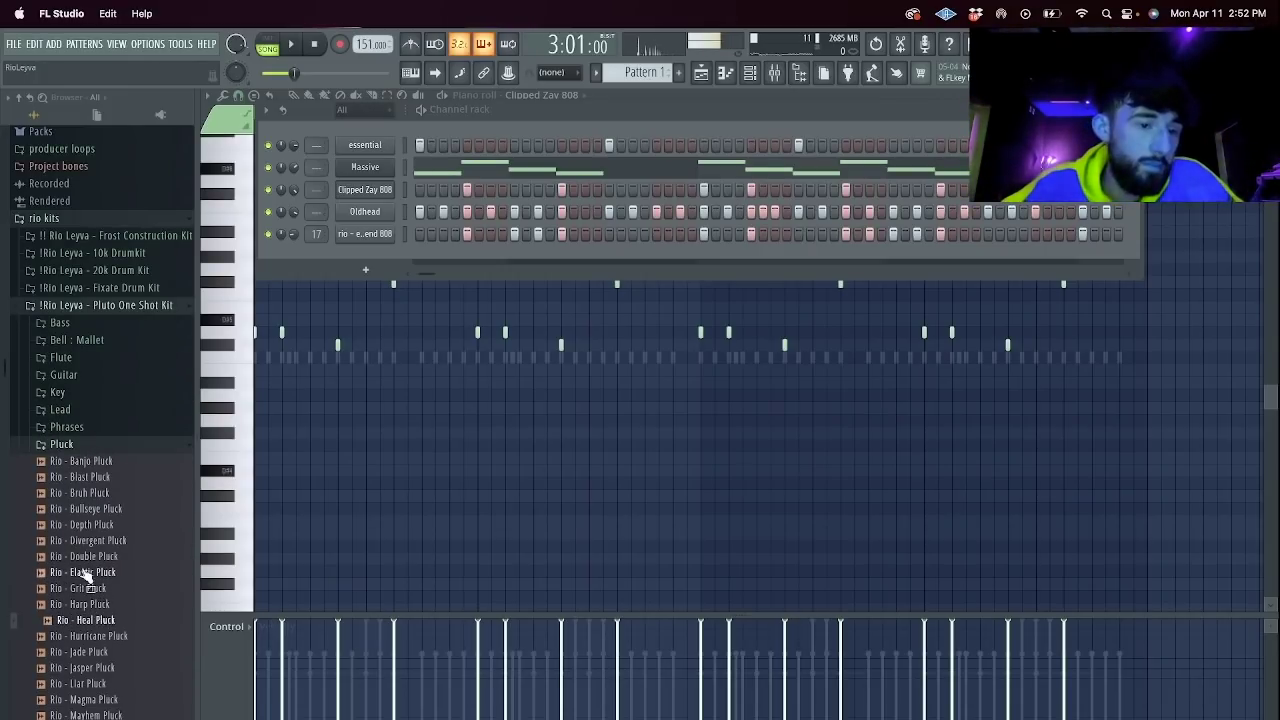
drag(368, 252, 362, 256)
key(space)
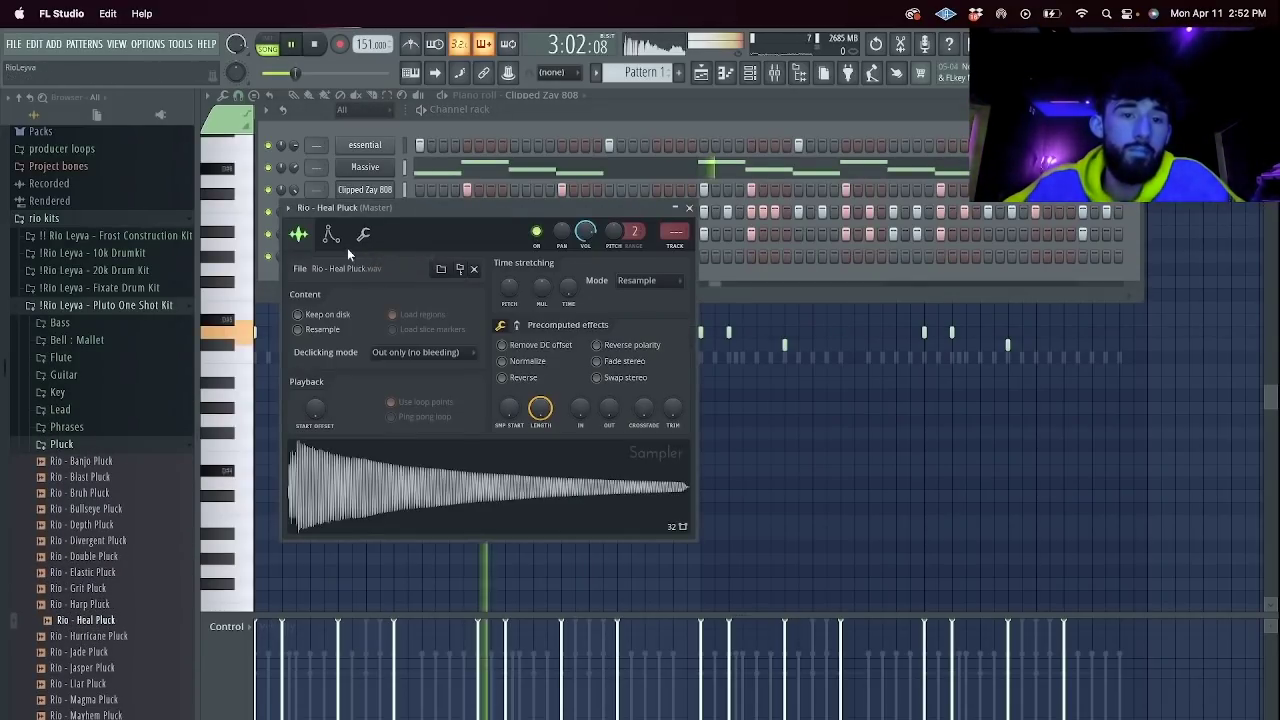
click(331, 234)
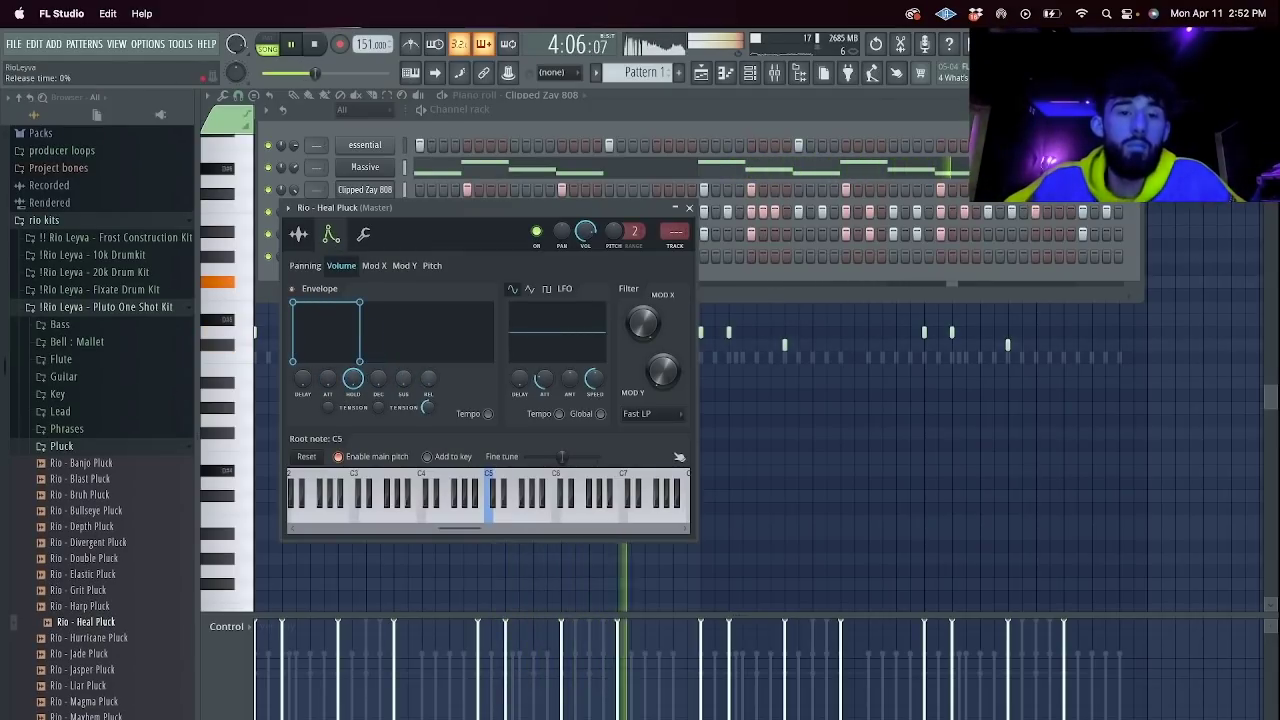
Draw a Heal Pluck phrase with an A5 note and repeat it through bar 8.
click(275, 281)
right_click(384, 256)
click(422, 260)
click(316, 46)
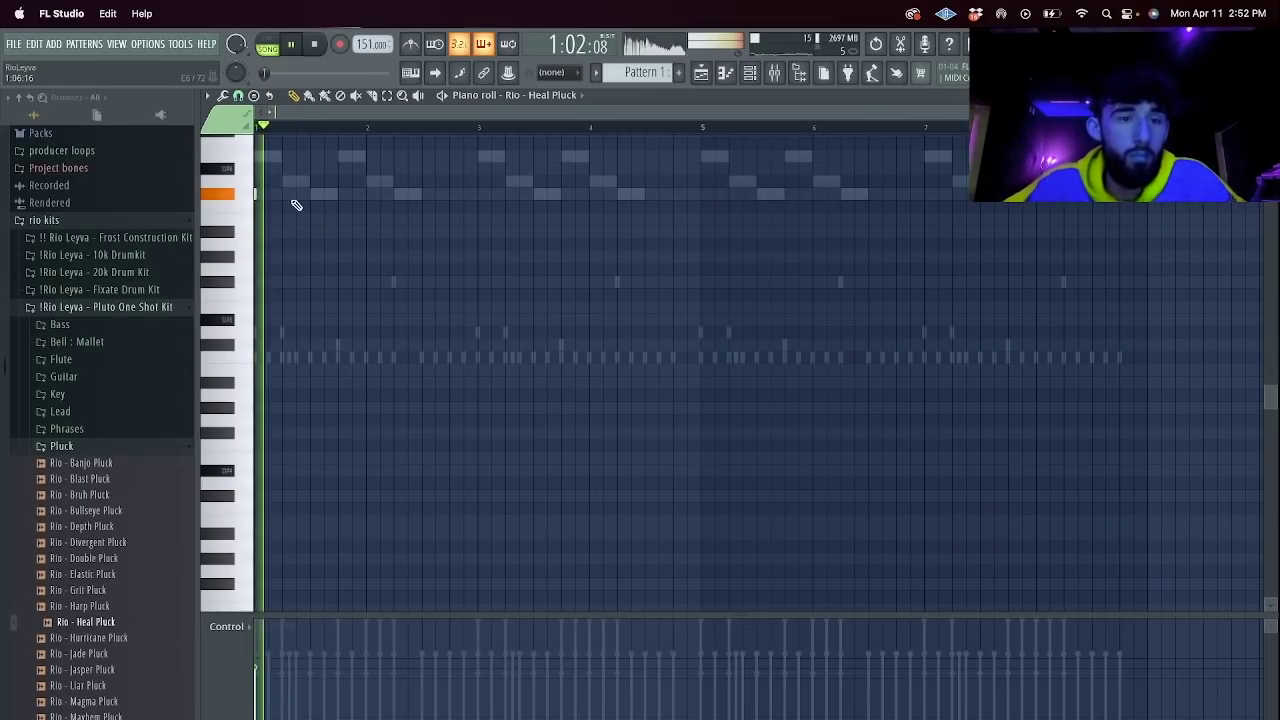
click(337, 176)
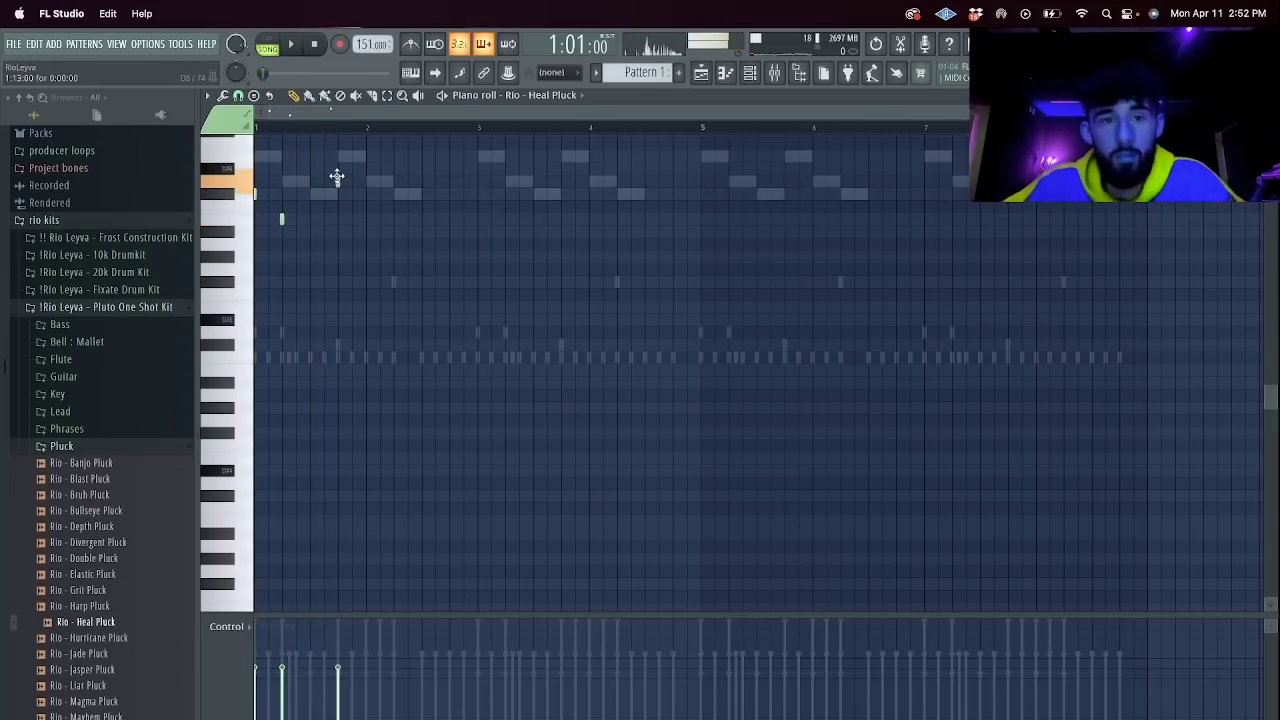
right_click(338, 182)
key(space)
click(340, 246)
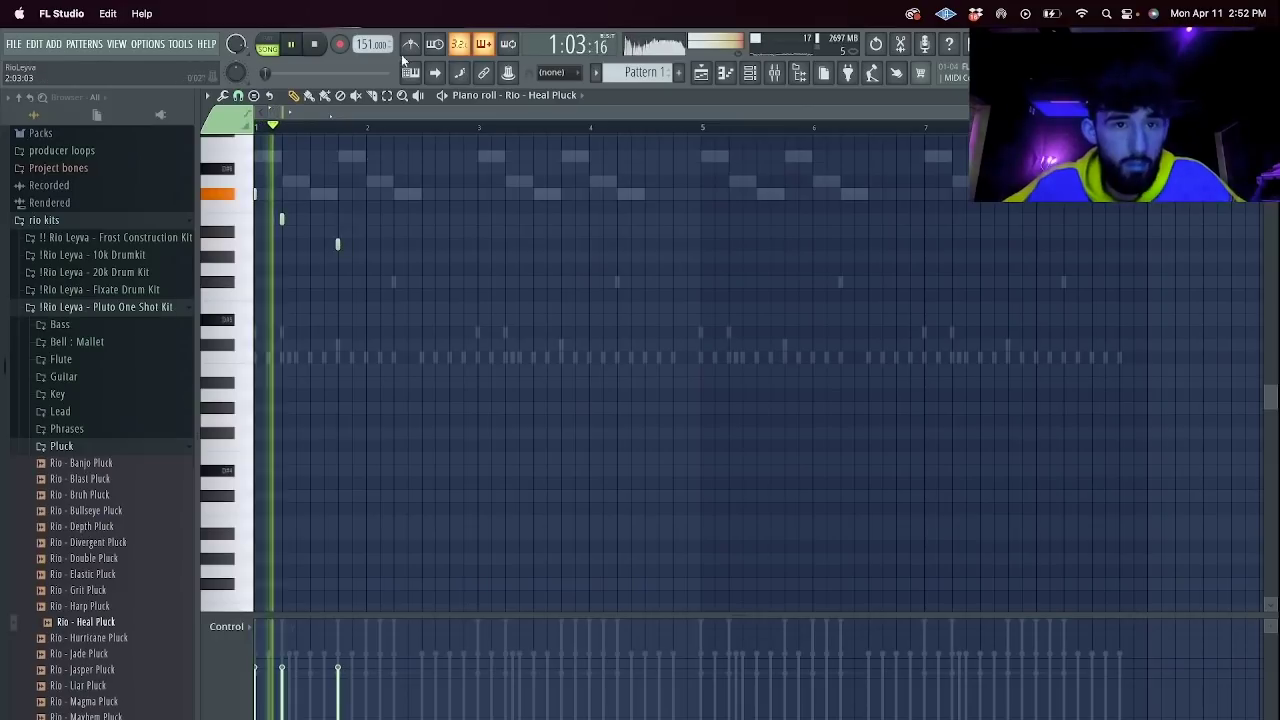
key(ctrl+b)
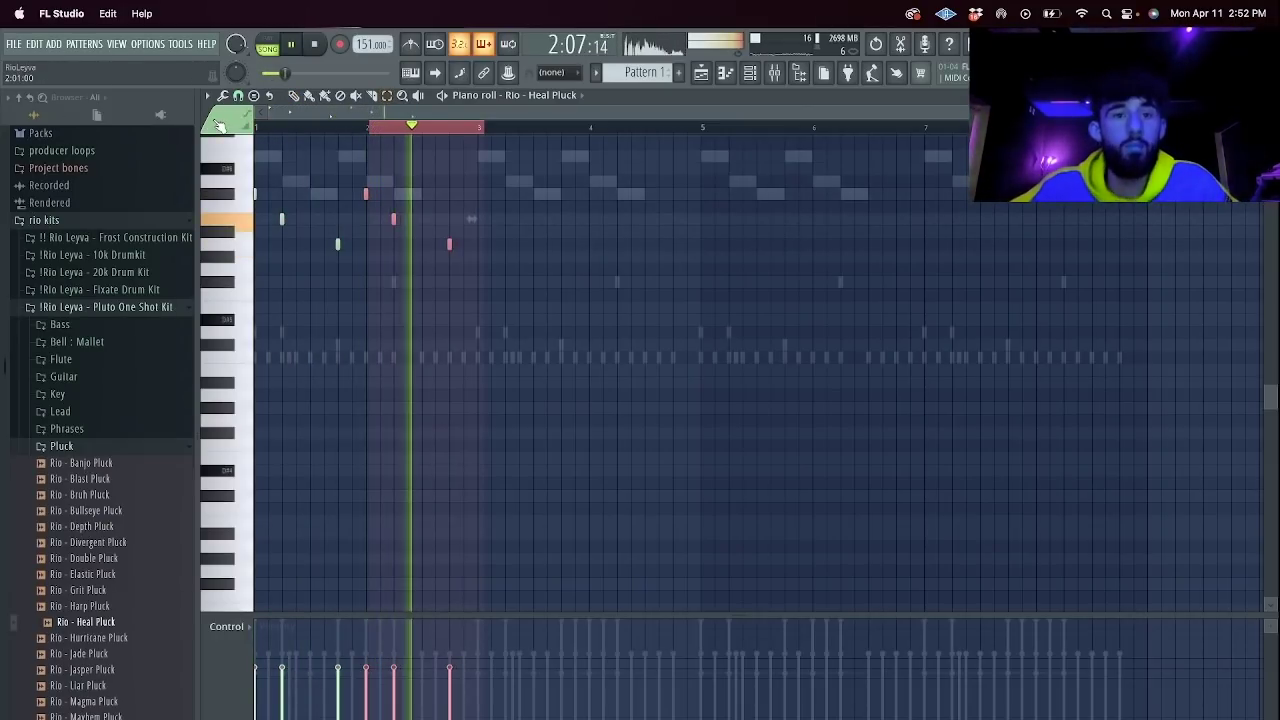
key(ctrl+a)
key(ctrl+b)
key(ctrl+b)
key(ctrl+b)
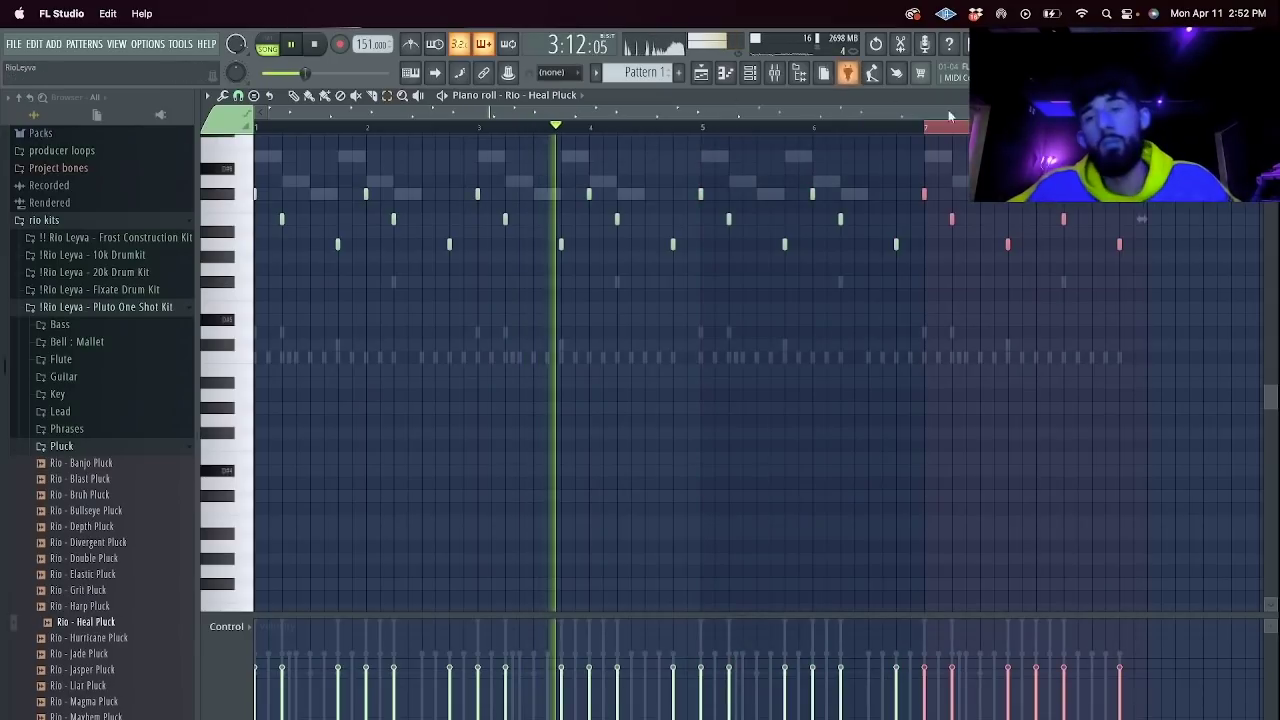
Clone the Heal Pluck channel and preview the Liar, Magma and Pet Pluck samples.
key(F6)
right_click(370, 256)
click(418, 400)
scroll(150, 460, down, 3)
click(100, 558)
click(112, 574)
click(92, 637)
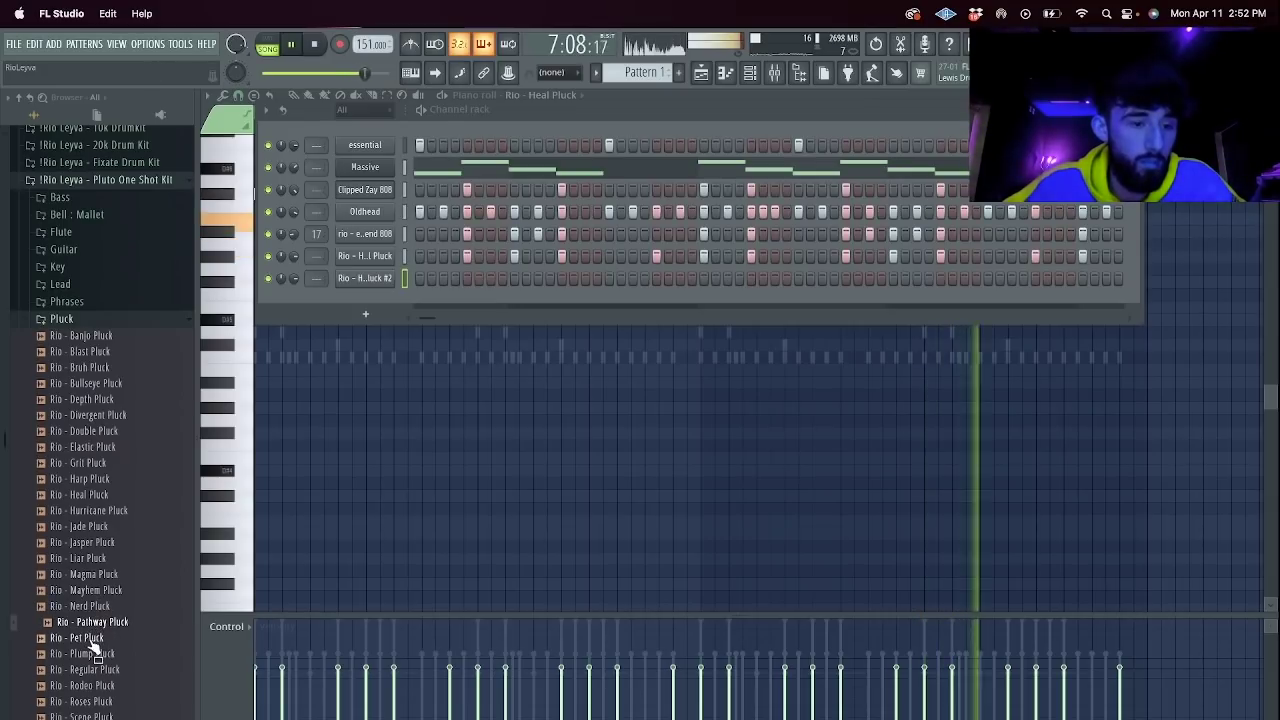
Load Rio - Regular Pluck into the cloned channel and open its piano roll.
click(90, 653)
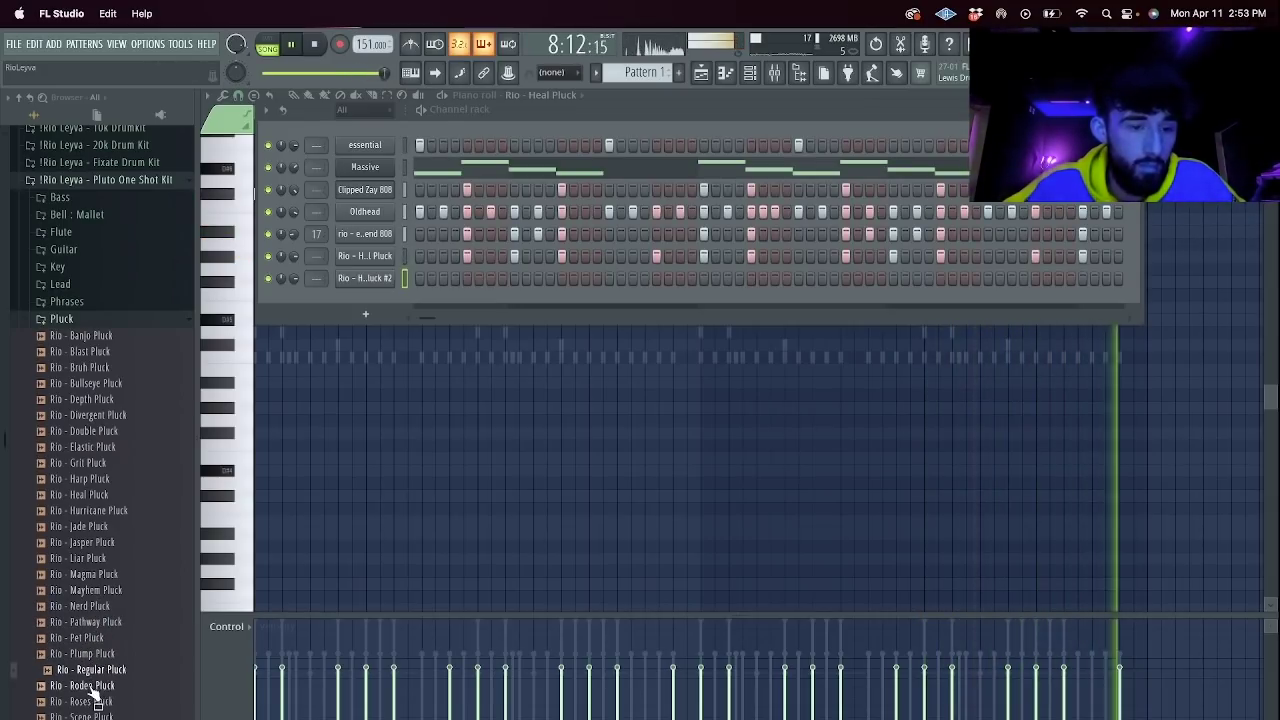
drag(392, 264, 376, 278)
right_click(377, 278)
click(454, 278)
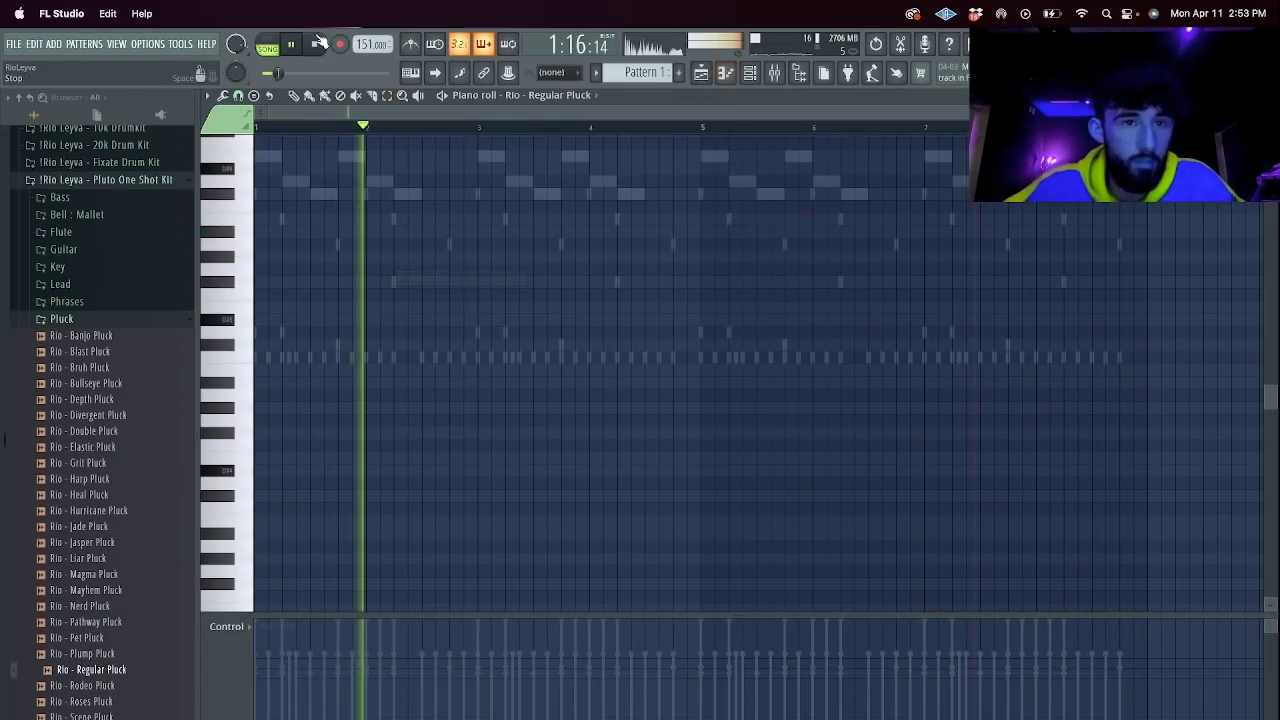
click(228, 282)
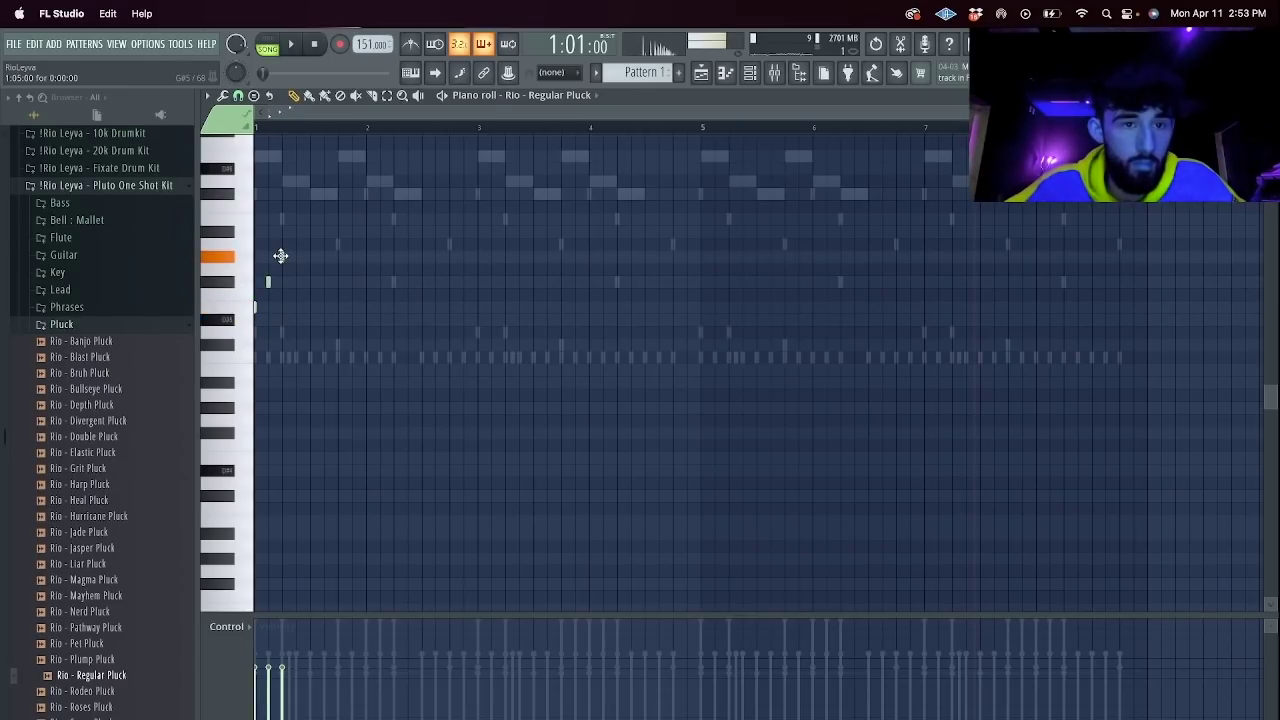
Check the Regular Pluck sampler's miscellaneous settings, then return to its notes.
click(750, 72)
click(364, 280)
click(382, 253)
right_click(785, 421)
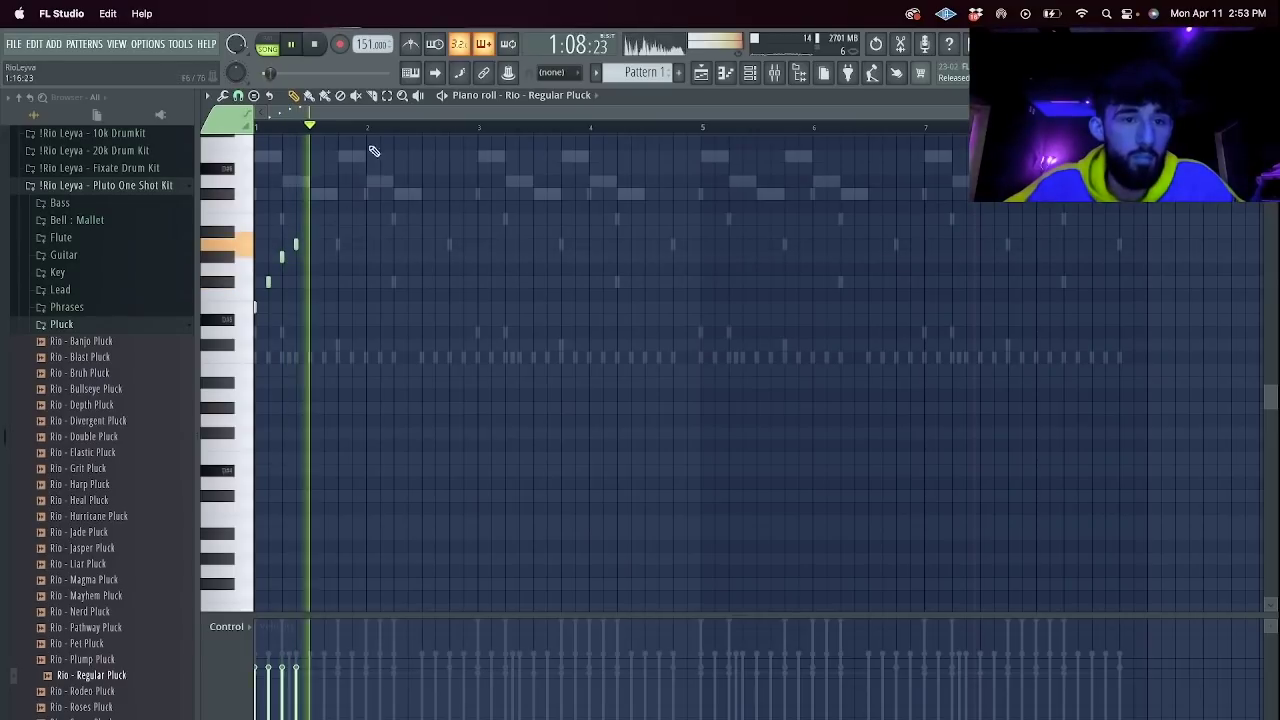
Repeat the four-note rising pluck figure through bar 8.
key(ctrl+b)
key(ctrl+b)
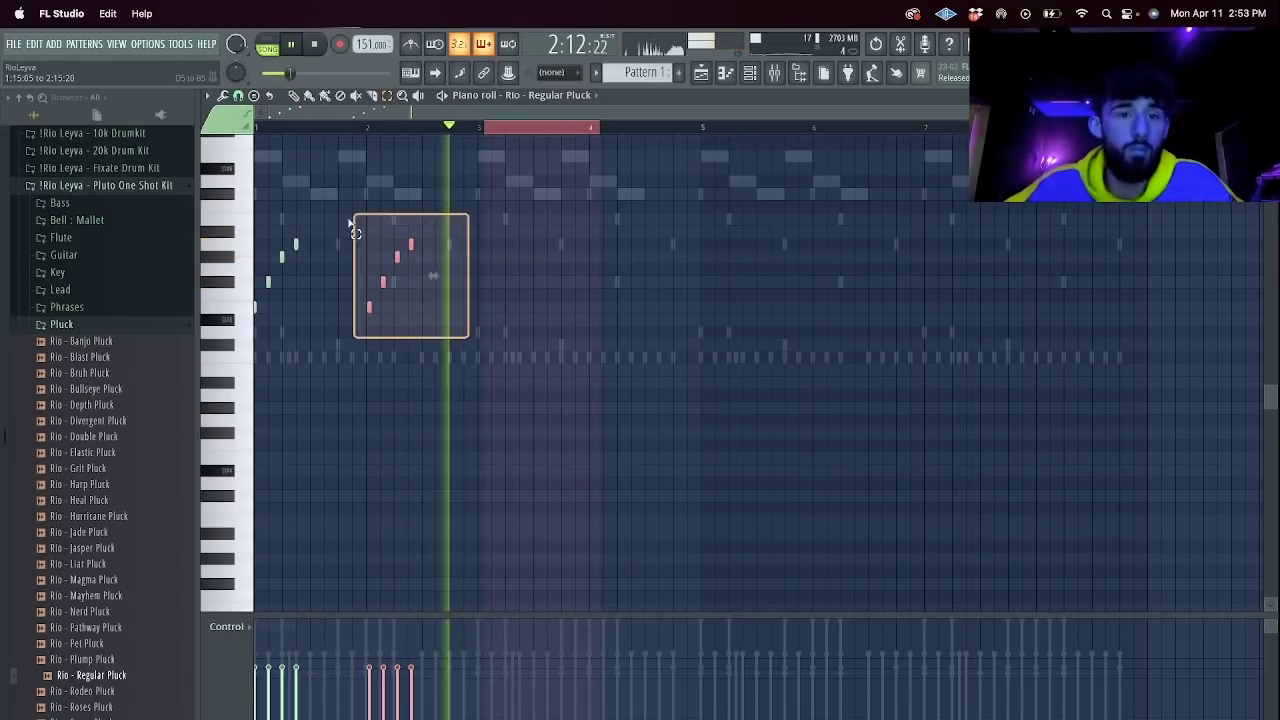
key(ctrl+b)
key(ctrl+b)
key(ctrl+b)
key(ctrl+b)
key(ctrl+b)
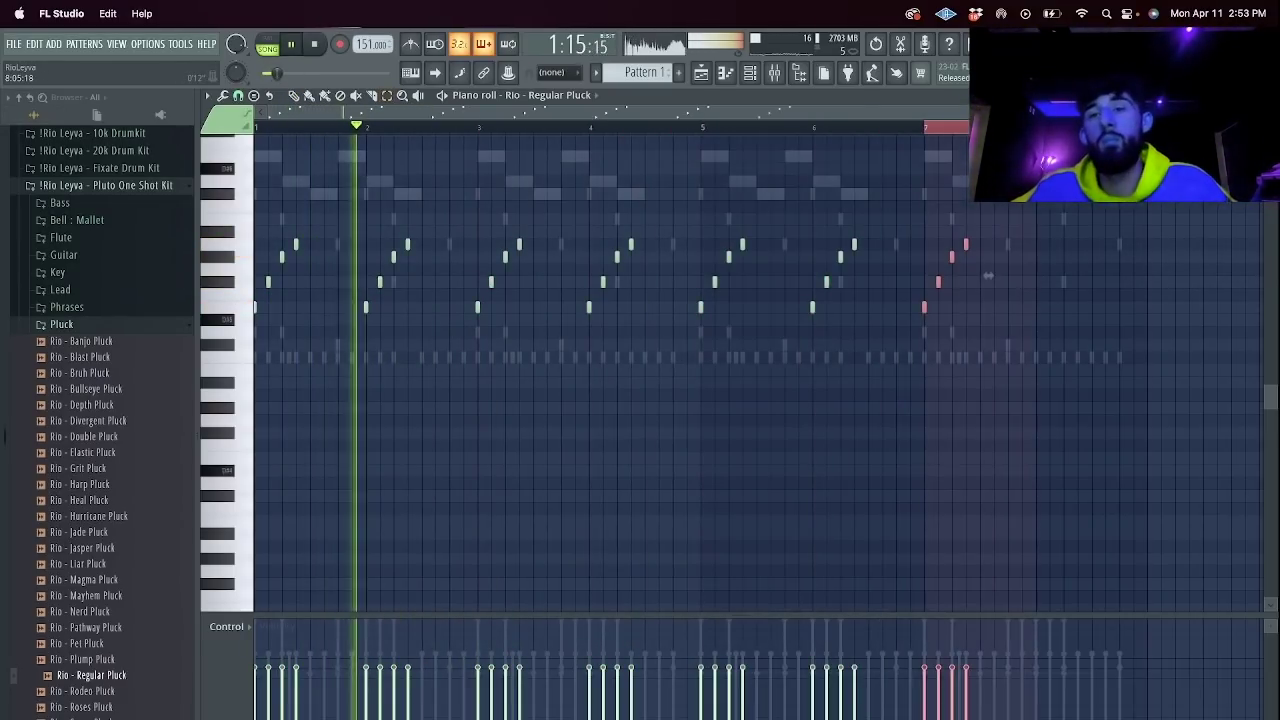
key(F6)
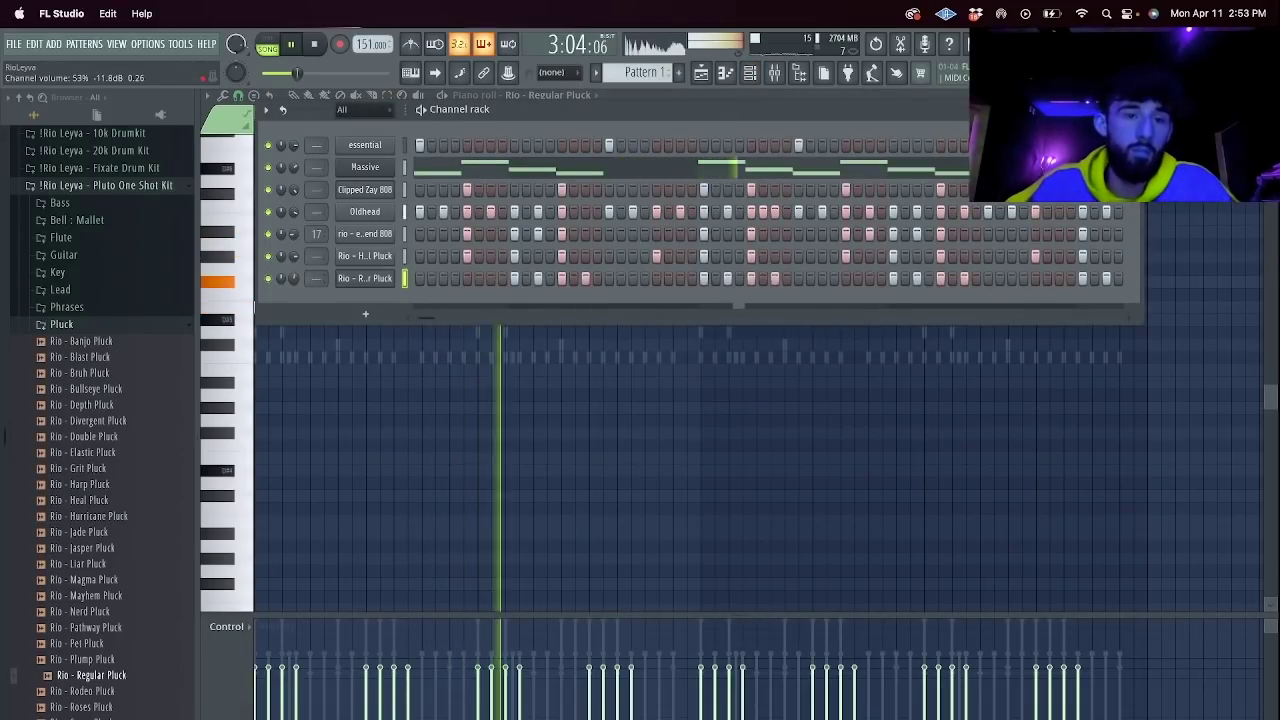
Clone the Regular Pluck channel, stop playback, and audition the Harp Pluck sample.
right_click(380, 279)
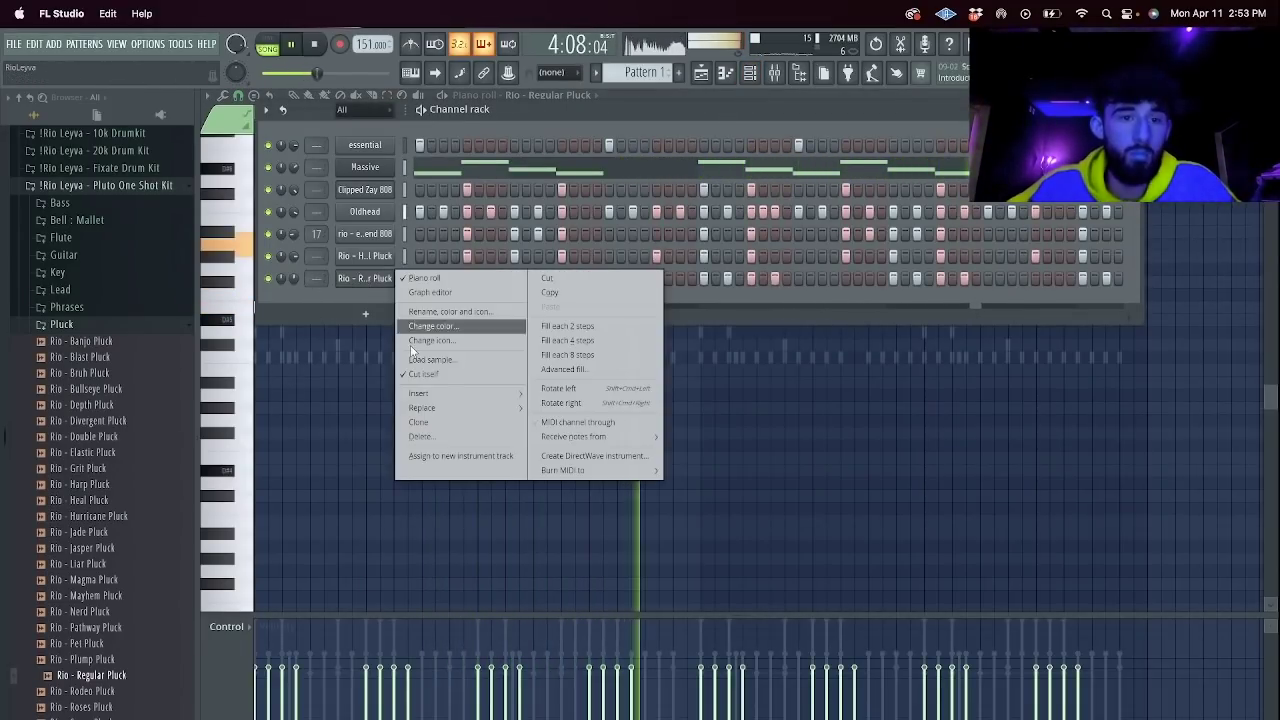
click(434, 424)
key(space)
click(115, 486)
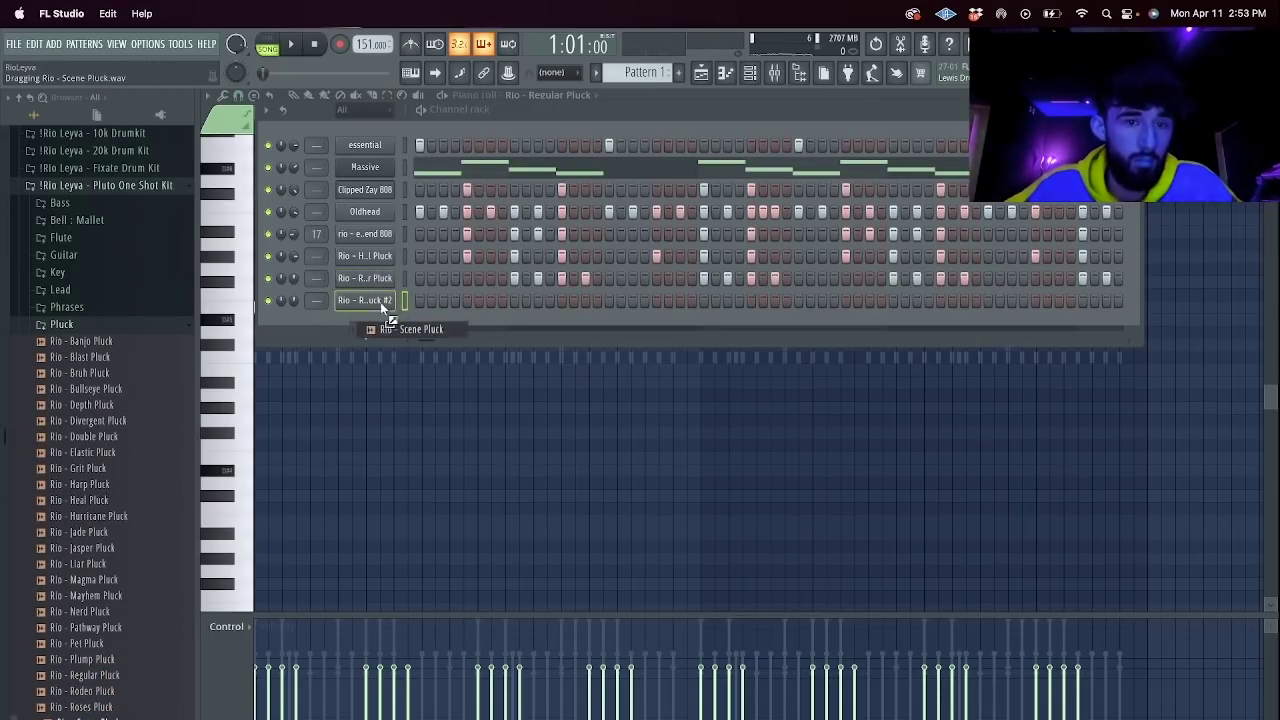
Open the Scene Pluck piano roll, place four pluck notes, and loop bars 1–2.
right_click(389, 297)
click(411, 299)
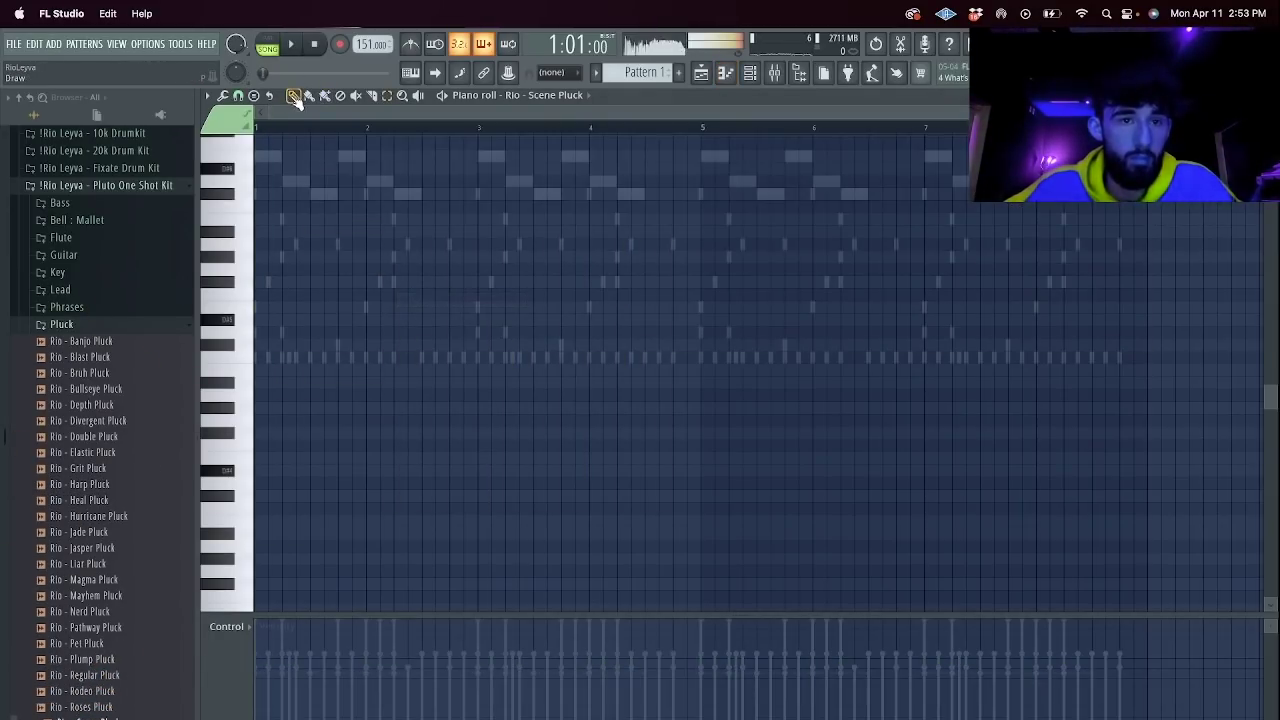
scroll(301, 240, up, 2)
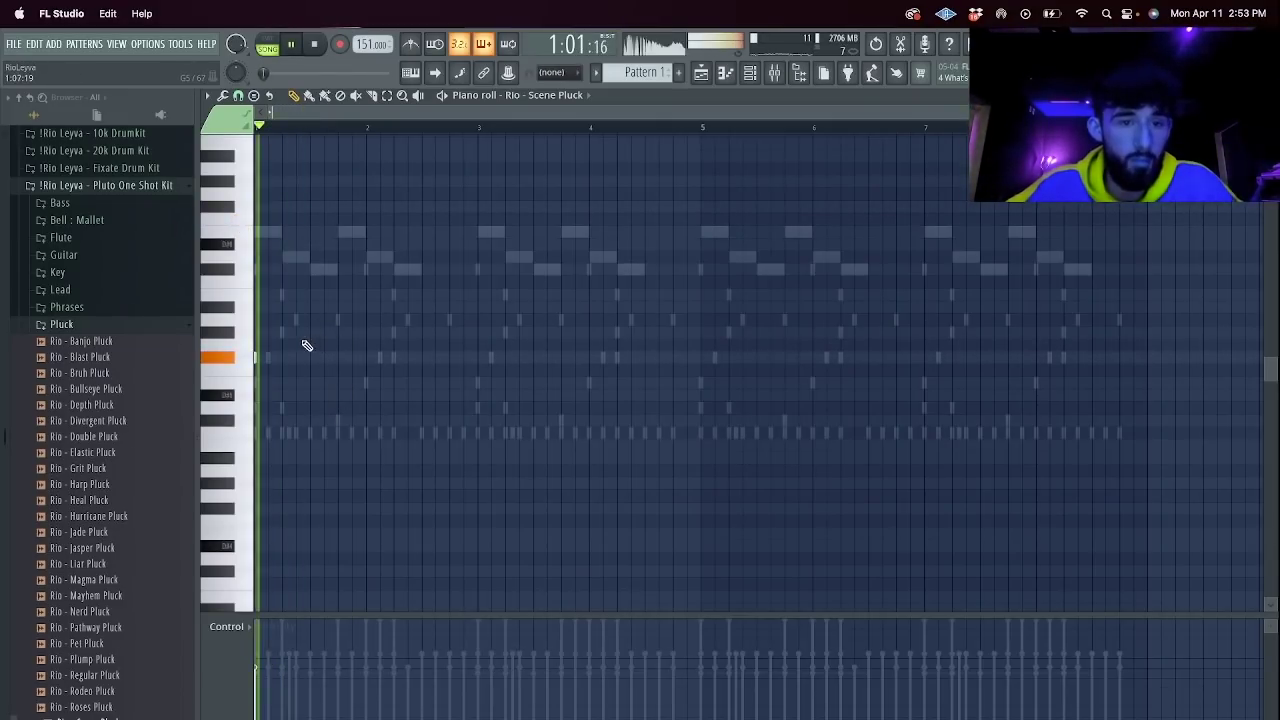
key(space)
drag(480, 130, 4, 166)
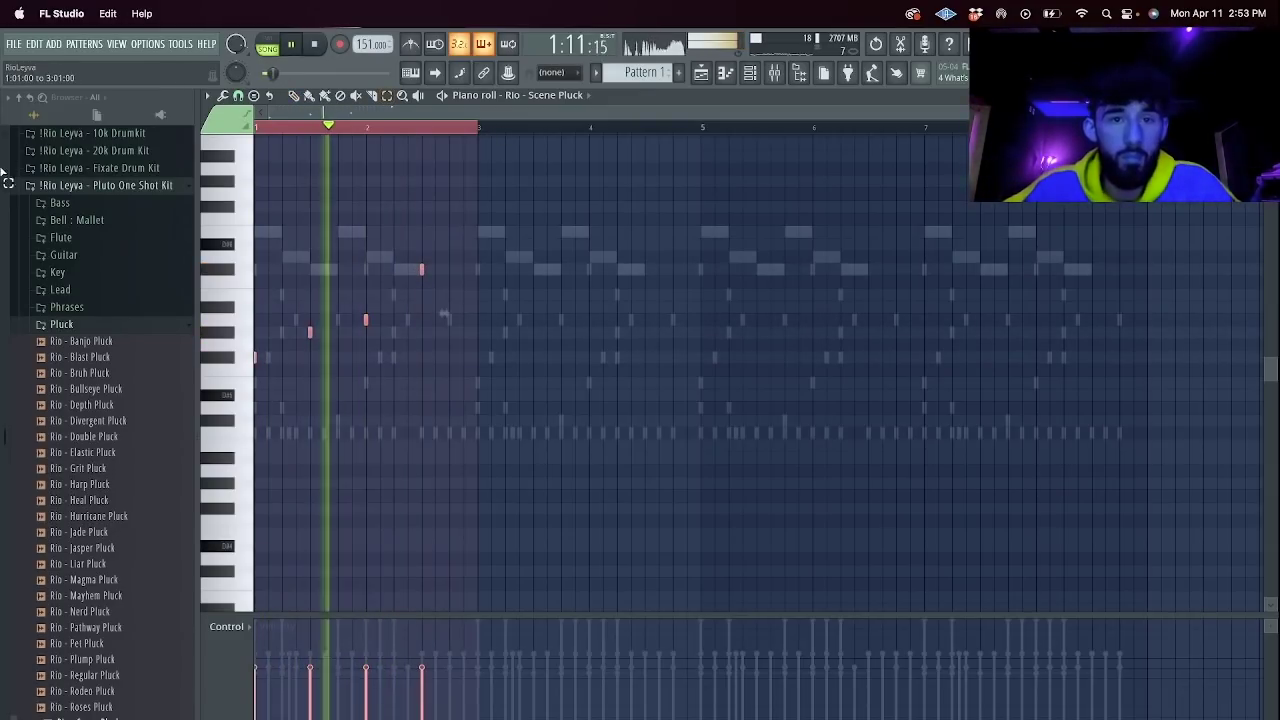